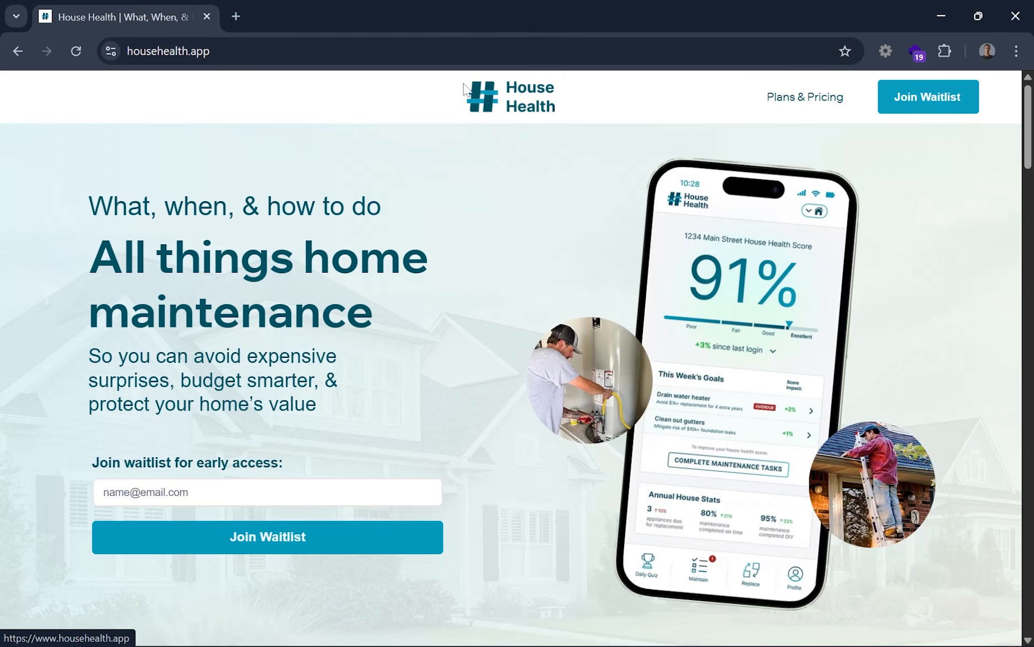
- Examine the House Health homepage, from the header logo and hero section through the feature sections below
scroll(596, 210, "down", 15)
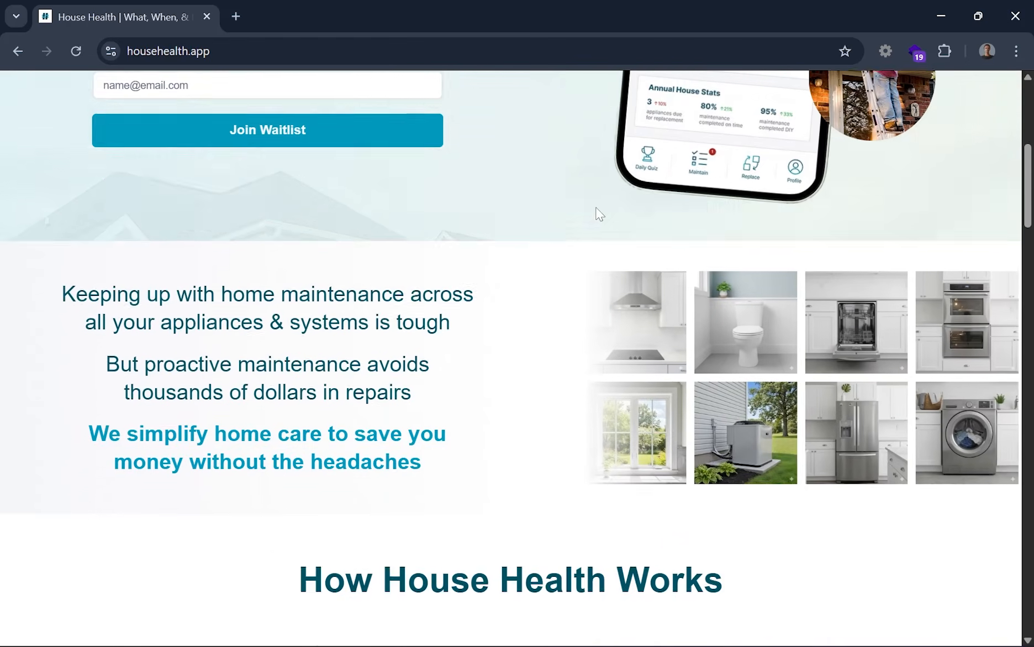
scroll(600, 213, "down", 15)
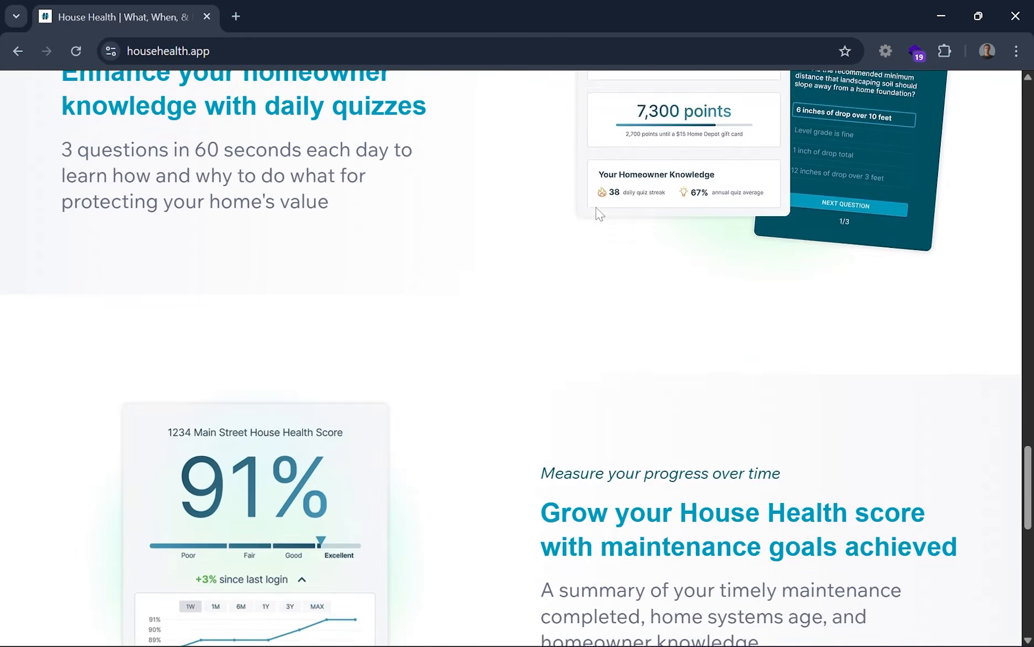
scroll(595, 207, "up", 10)
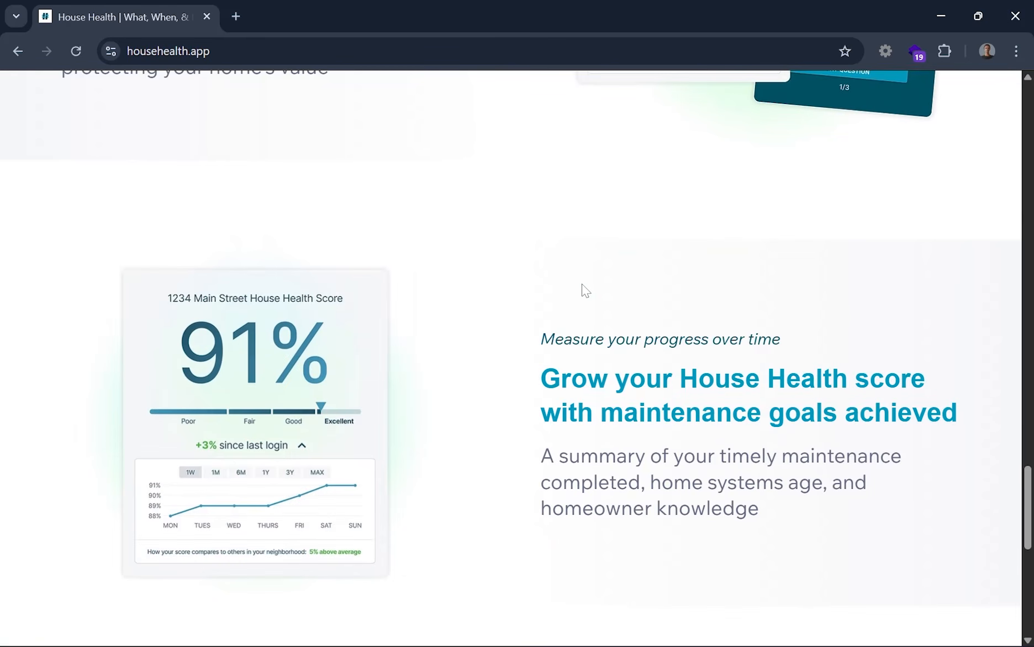
scroll(582, 284, "up", 10)
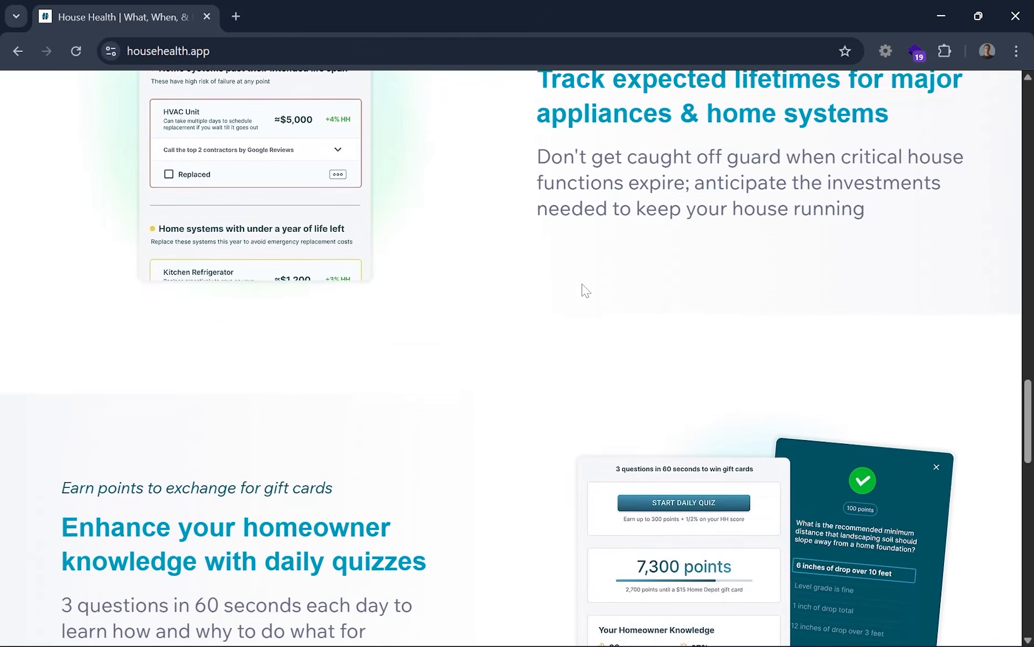
scroll(582, 284, "up", 10)
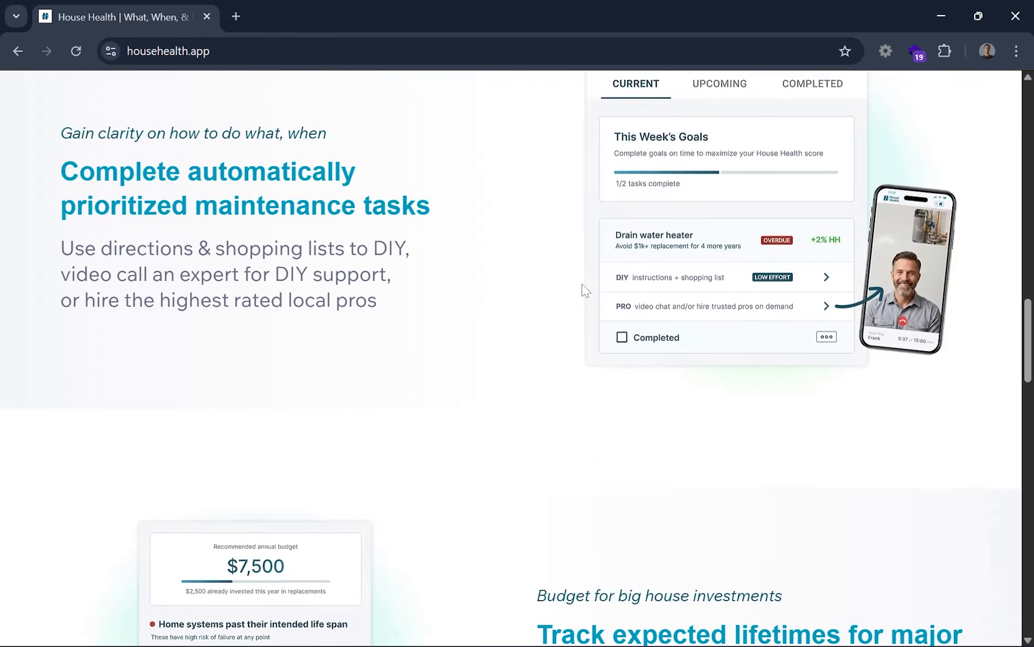
scroll(582, 284, "up", 5)
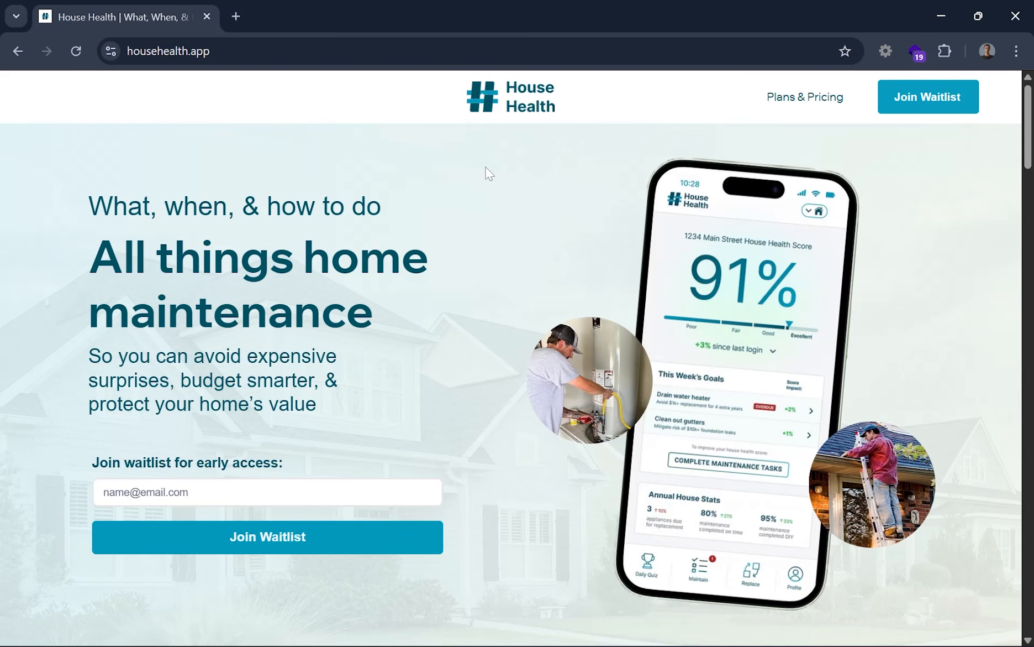
scroll(488, 174, "down", 8)
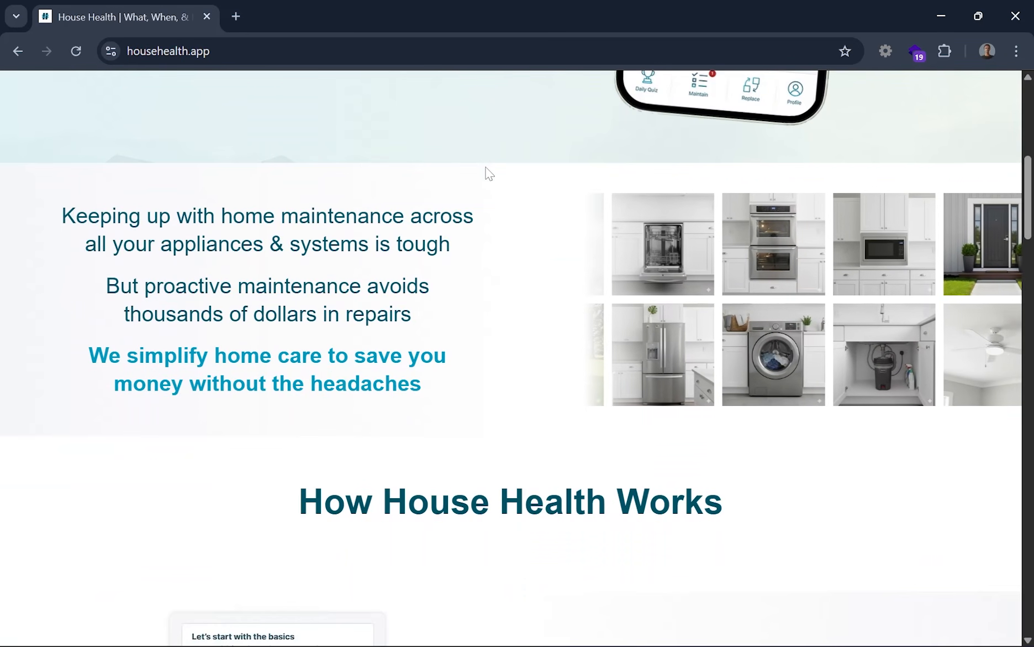
scroll(488, 173, "up", 4)
scroll(489, 174, "up", 4)
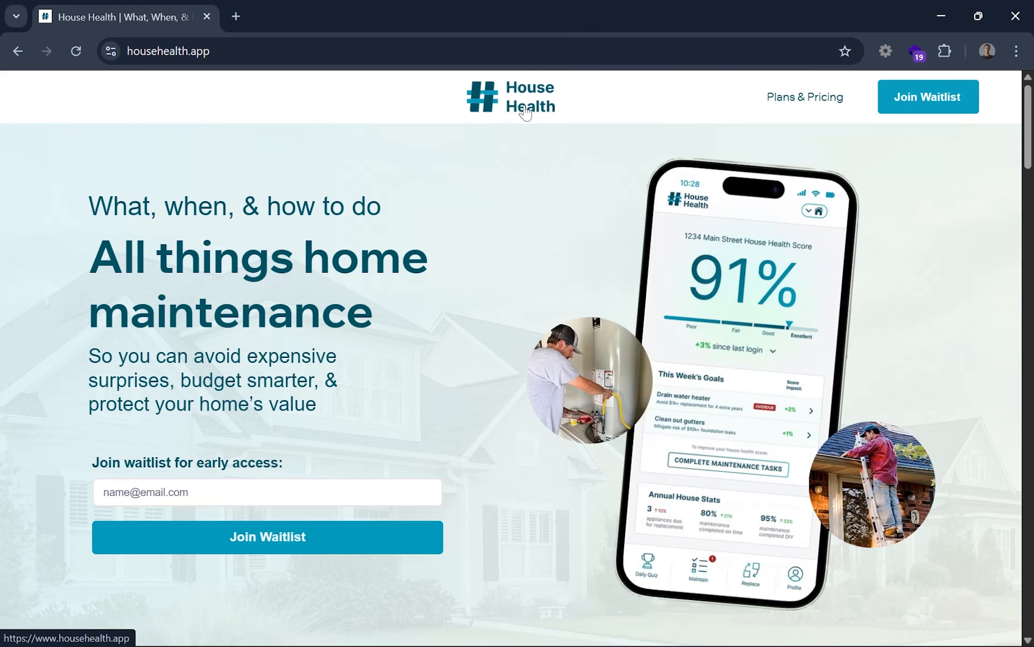
scroll(512, 359, "down", 3)
scroll(512, 358, "up", 3)
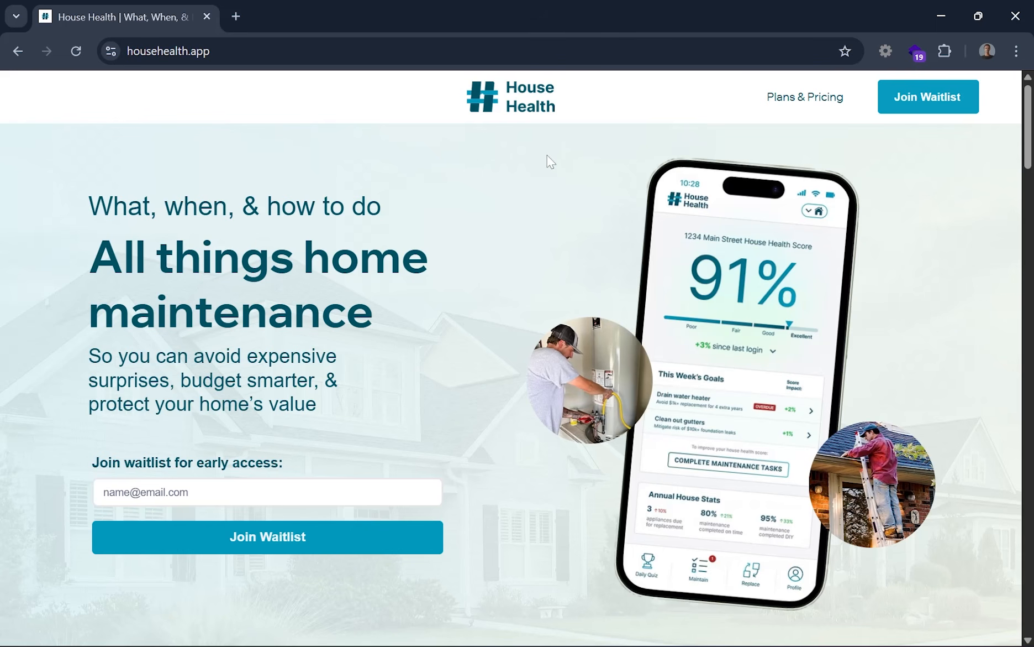
- Bring the House Health logo from the website header onto the canvas of the house-health file in Figma
left_click_drag(506, 13, 861, 73)
mouse_move(823, 158)
left_mouse_down()
mouse_move(369, 265)
mouse_move(420, 239)
left_mouse_up()
scroll(420, 238, "up", 5)
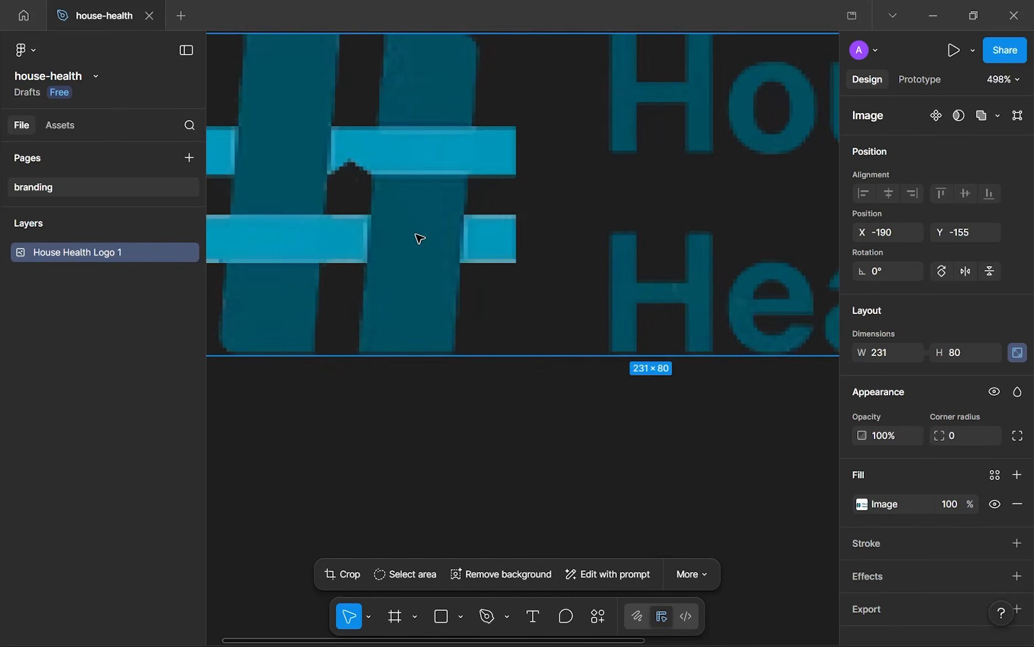
scroll(420, 238, "down", 2)
scroll(420, 238, "down", 2)
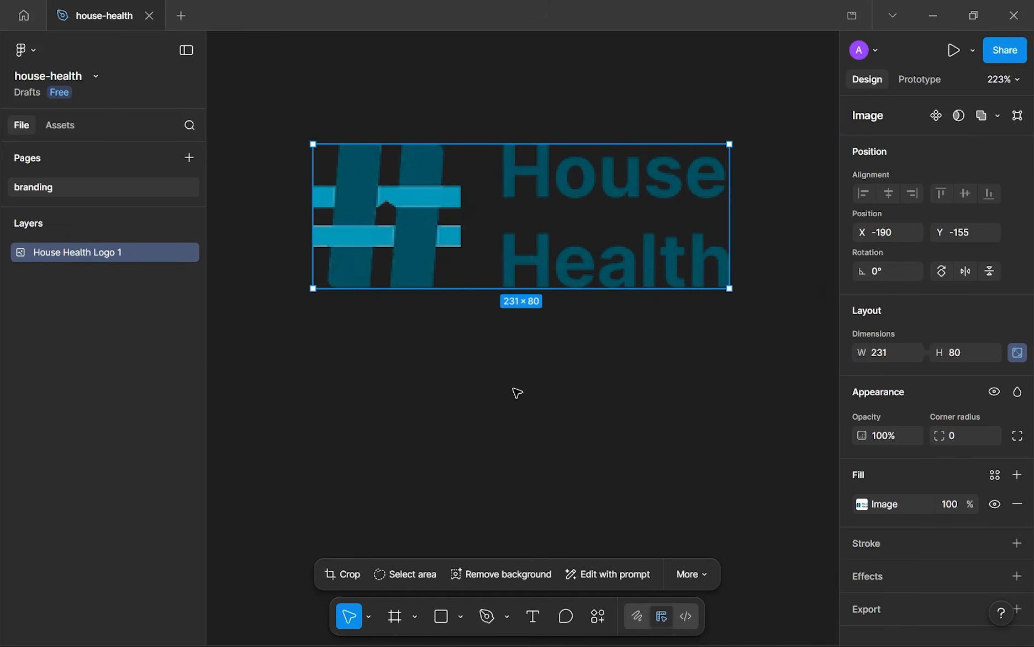
- Move the logo image to X -135, Y -183 on the branding page and deselect it
left_click_drag(430, 241, 560, 173)
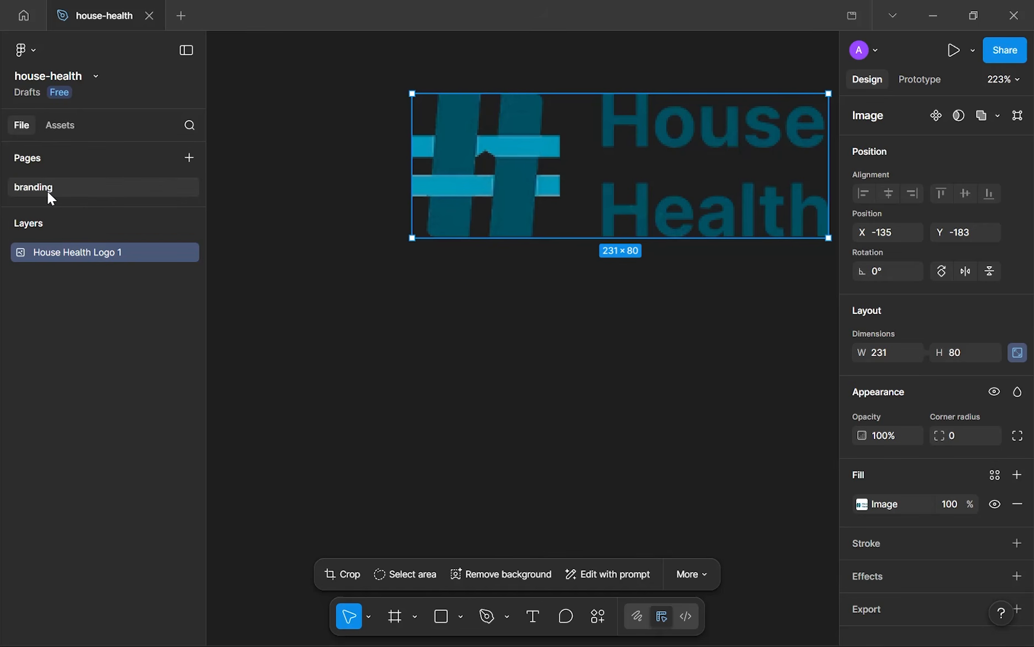
scroll(556, 282, "down", 2)
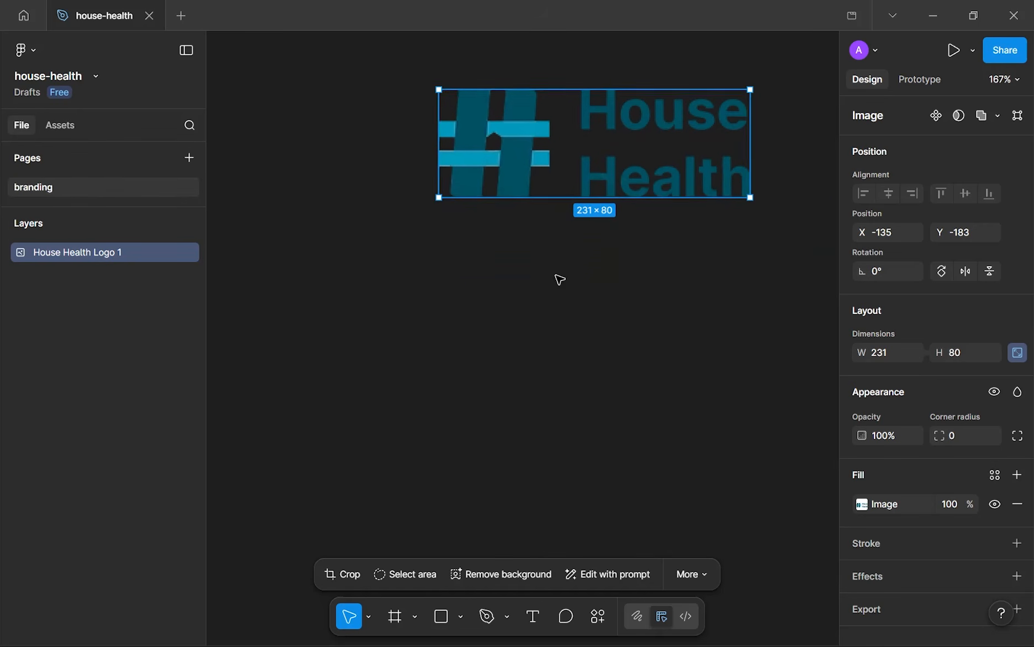
left_click_drag(291, 215, 390, 338)
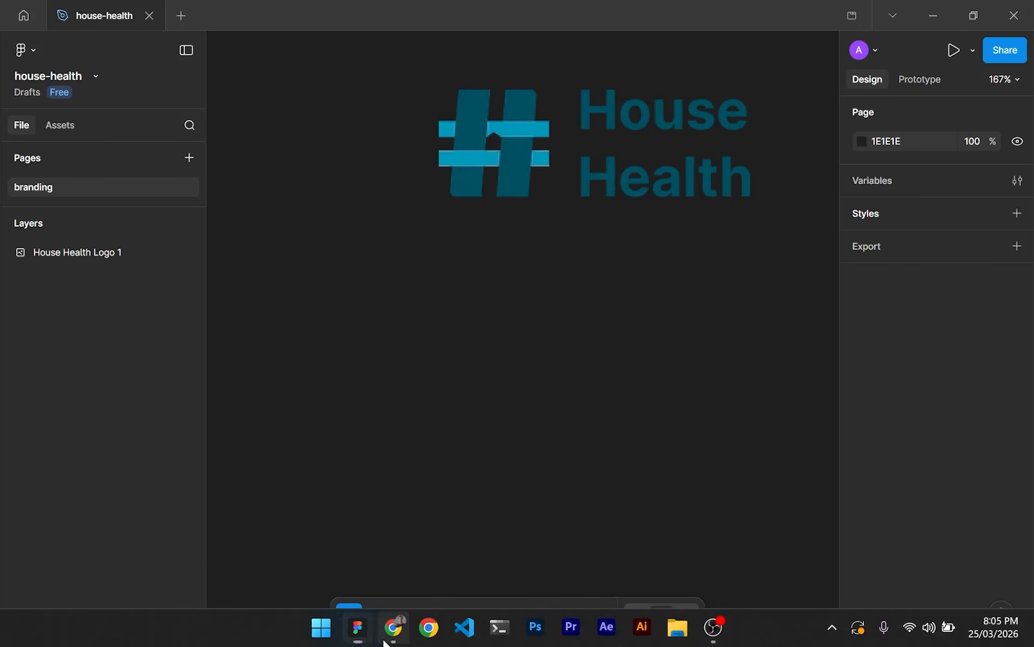
- Switch back to Chrome, maximize the window and review the House Health homepage's hero and feature sections
left_click(393, 627)
double_click(900, 69)
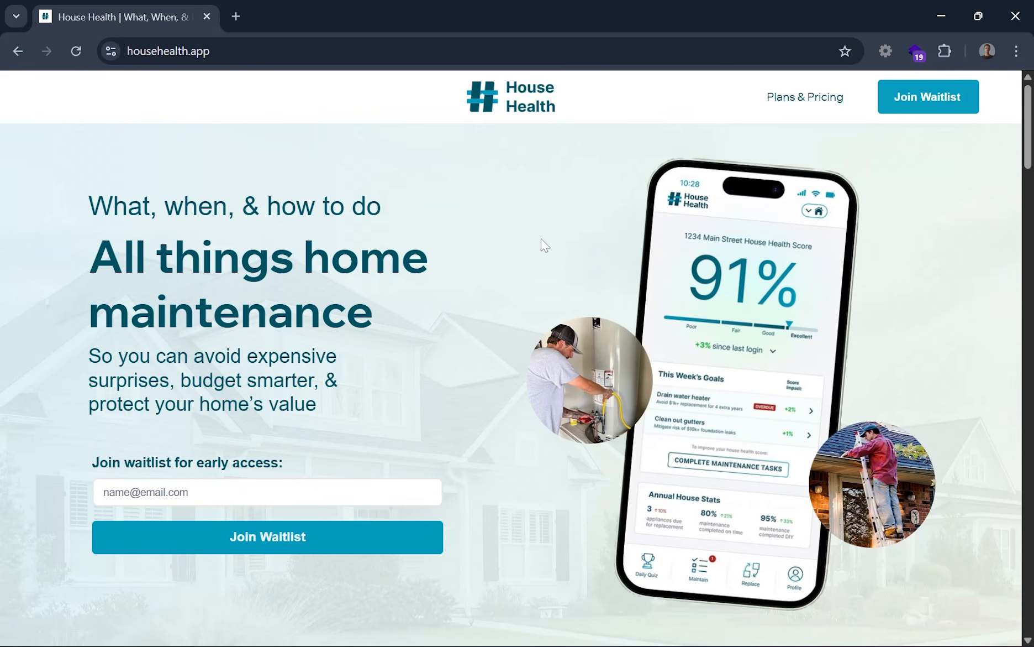
scroll(546, 268, "down", 3)
scroll(547, 266, "down", 3)
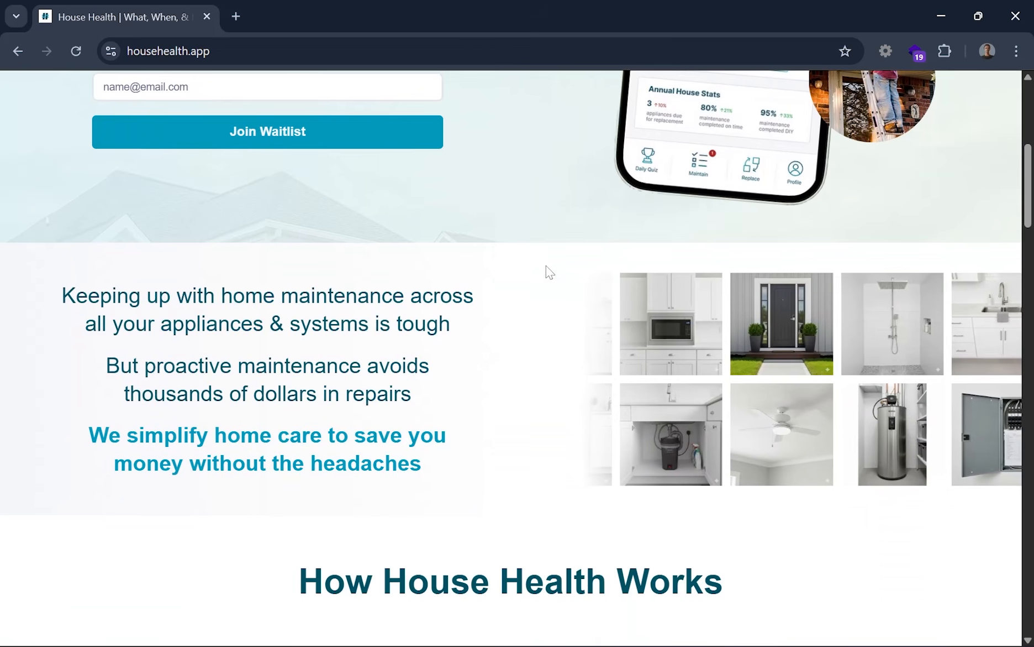
scroll(546, 267, "up", 3)
scroll(546, 267, "up", 4)
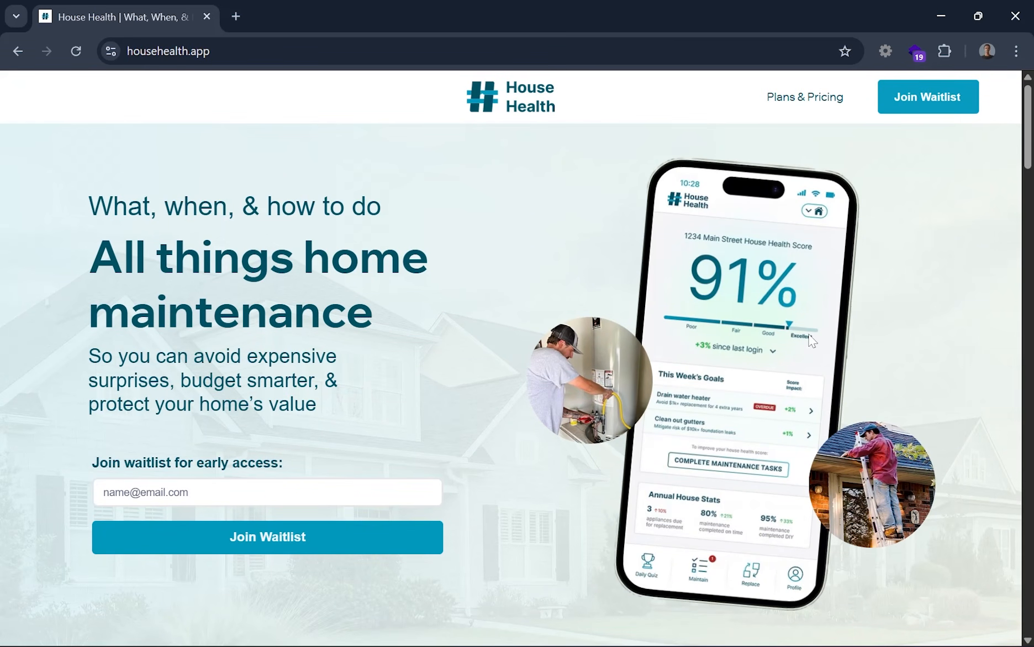
scroll(811, 339, "down", 5)
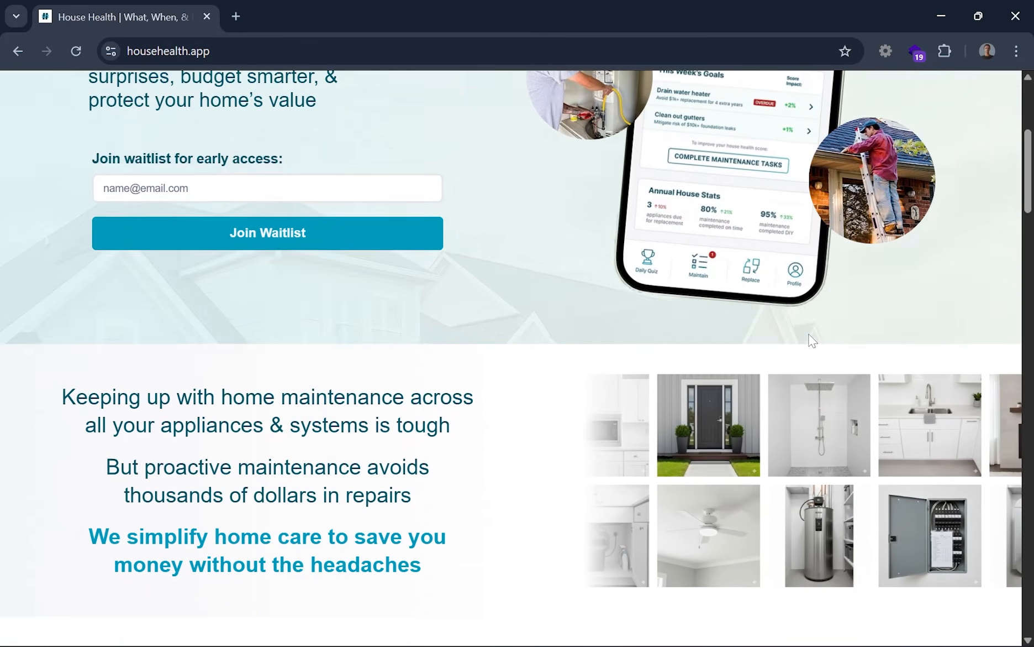
scroll(812, 340, "down", 5)
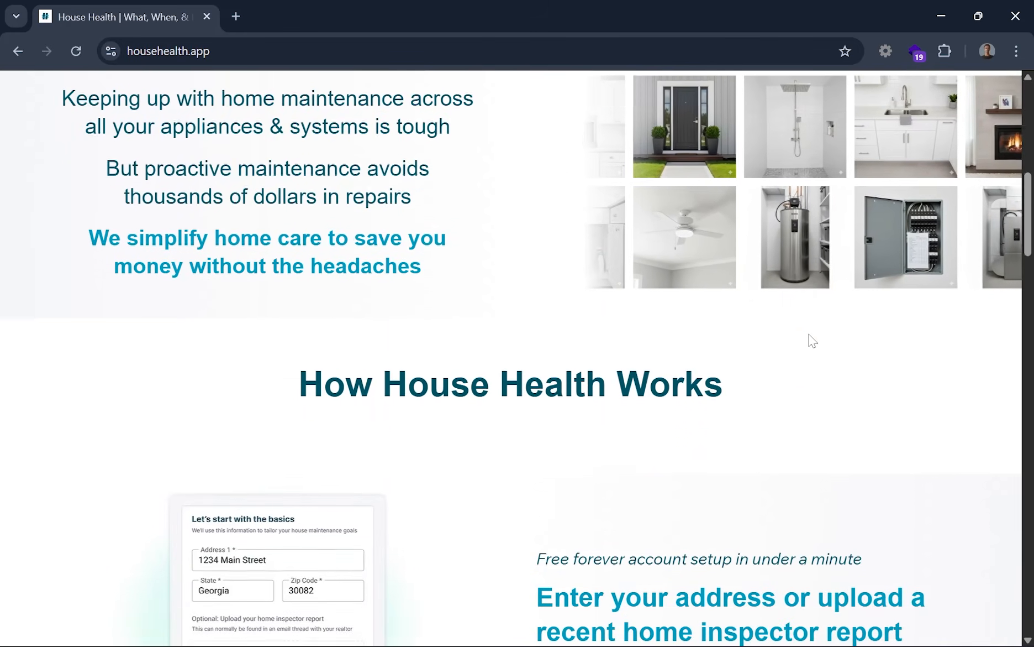
scroll(811, 340, "down", 8)
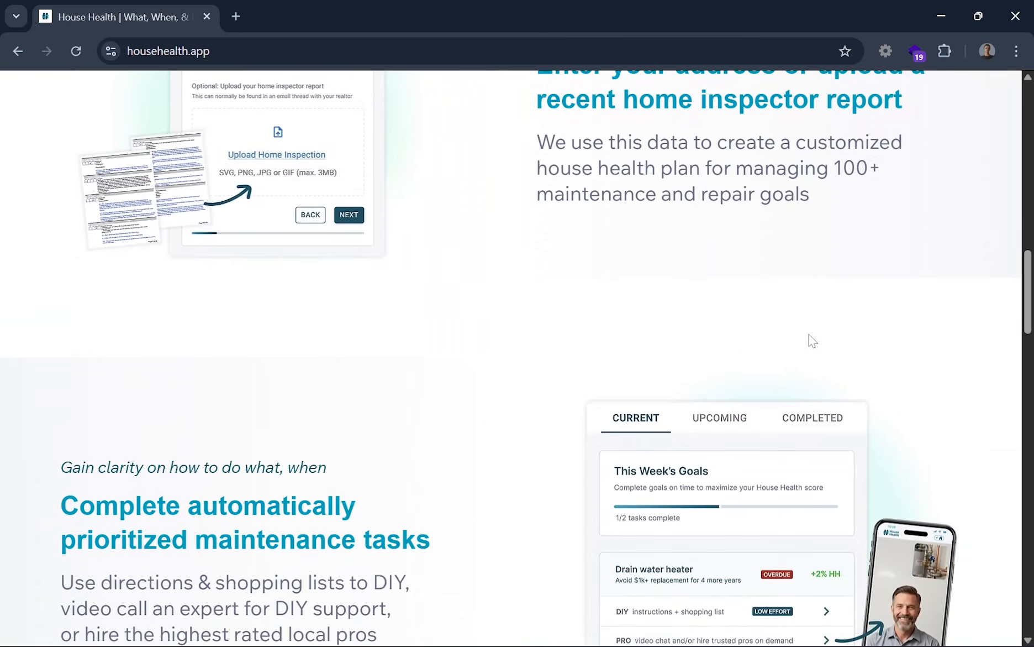
scroll(811, 340, "down", 1)
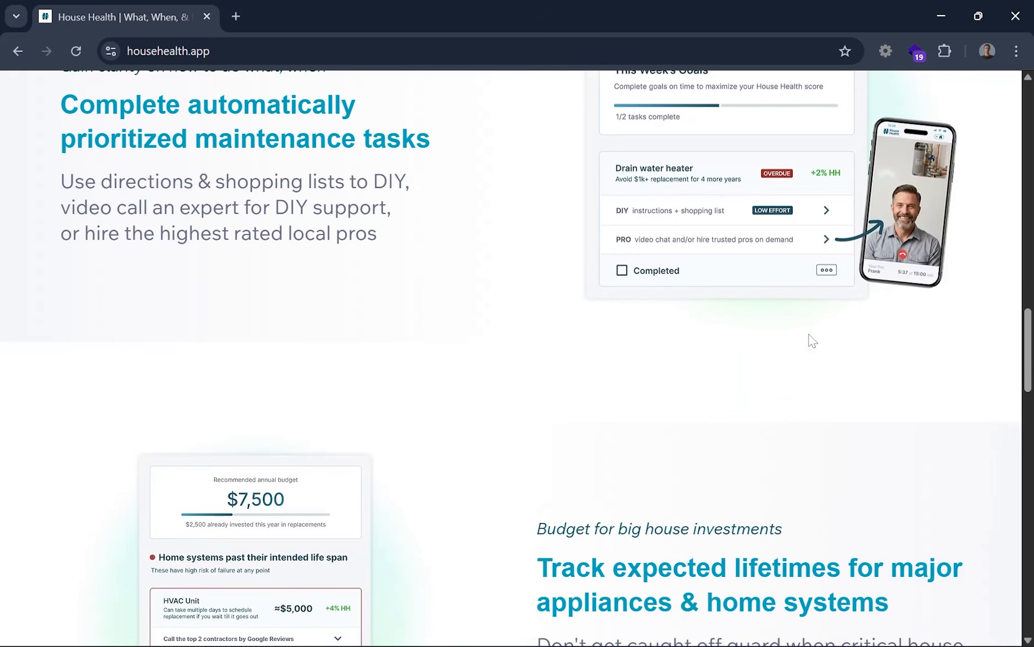
scroll(811, 340, "down", 8)
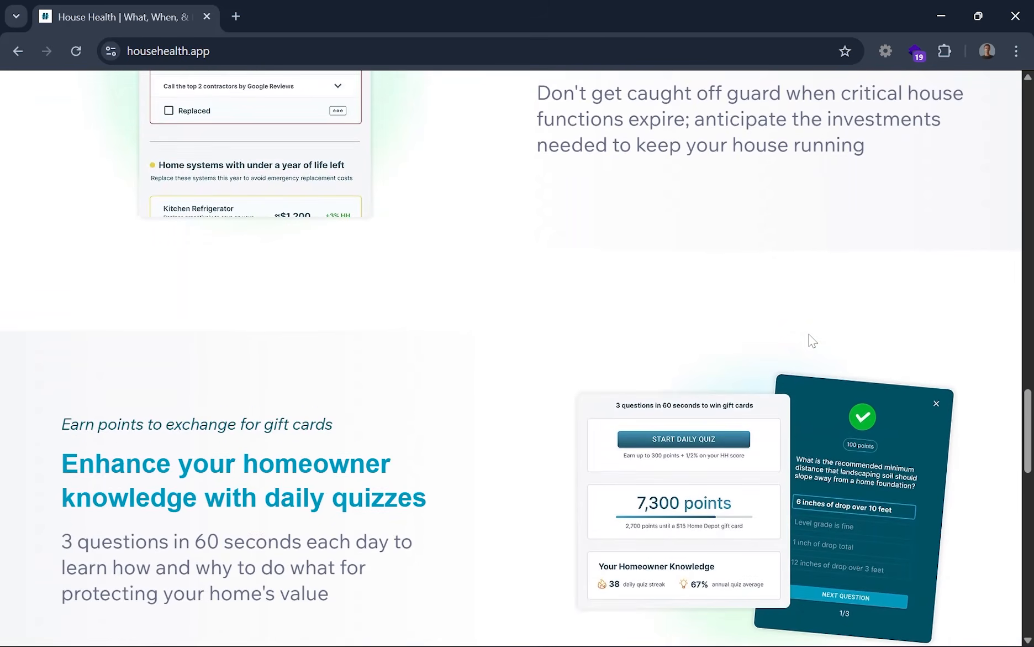
scroll(812, 340, "down", 8)
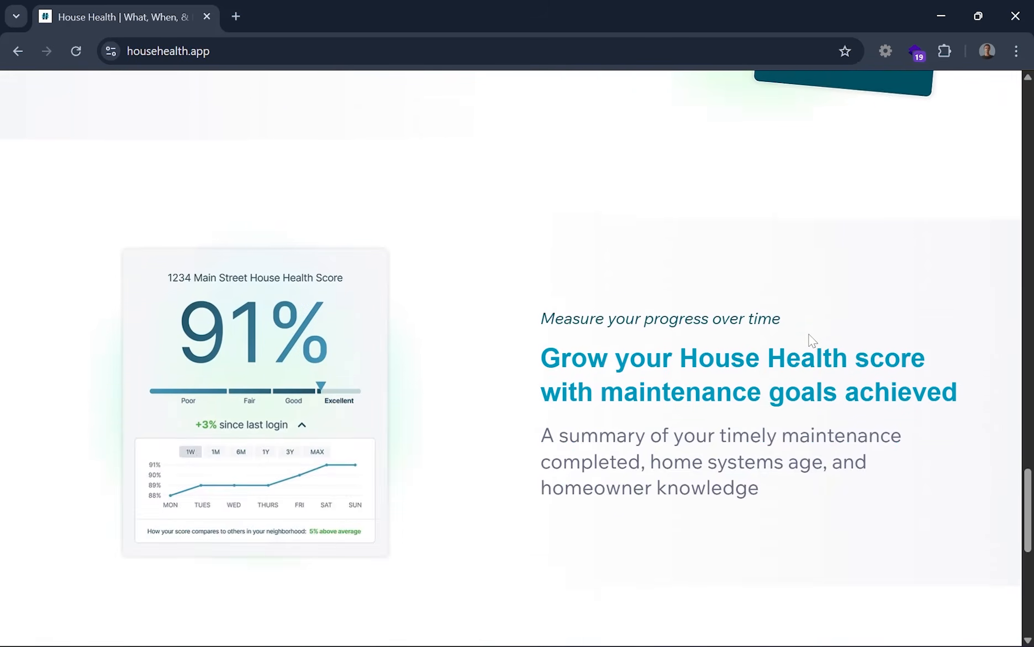
scroll(811, 340, "up", 14)
scroll(811, 340, "up", 10)
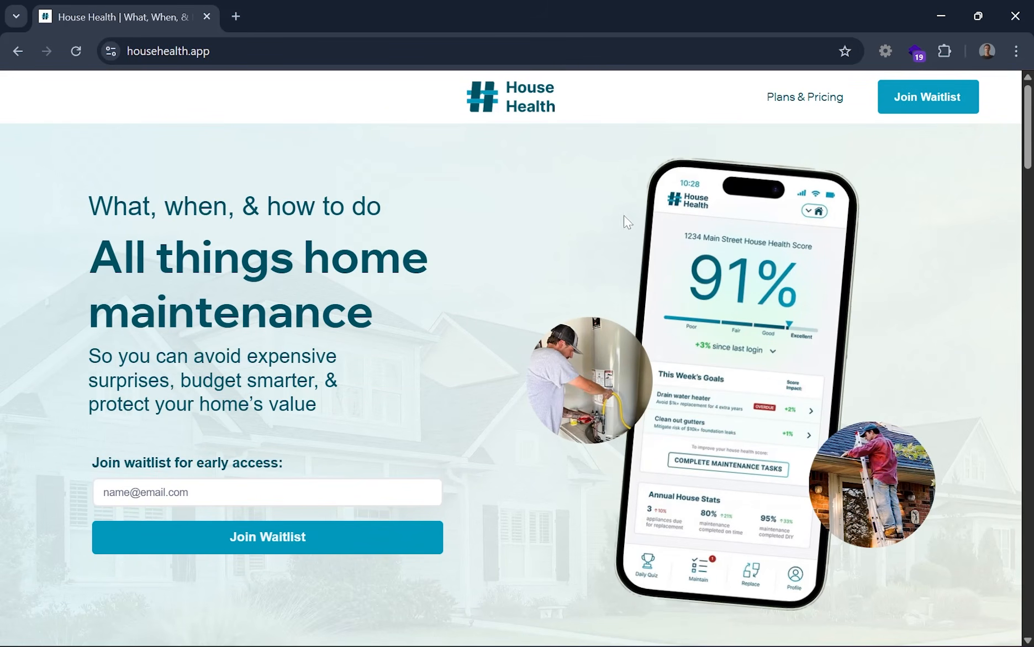
- Return to Figma and examine the logo's symbol and lettering up close
left_click(926, 16)
scroll(552, 122, "up", 5)
scroll(528, 147, "down", 3)
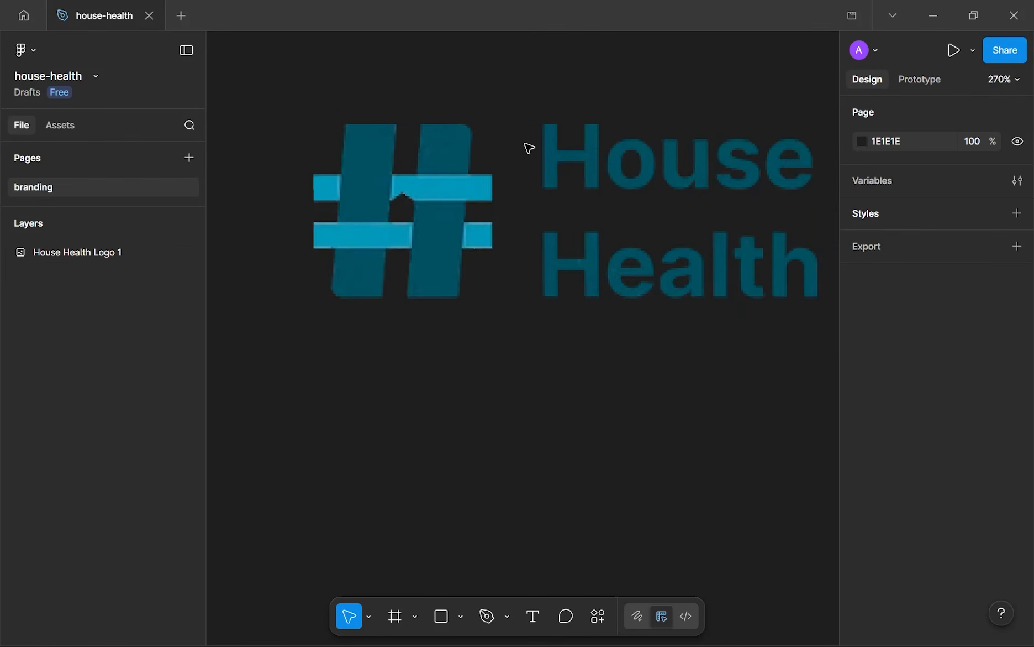
scroll(512, 161, "up", 1)
mouse_move(317, 104)
left_mouse_down()
mouse_move(469, 129)
mouse_move(656, 134)
mouse_move(770, 110)
mouse_move(796, 123)
mouse_move(796, 132)
mouse_move(624, 131)
mouse_move(452, 203)
mouse_move(435, 254)
mouse_move(484, 312)
left_mouse_up()
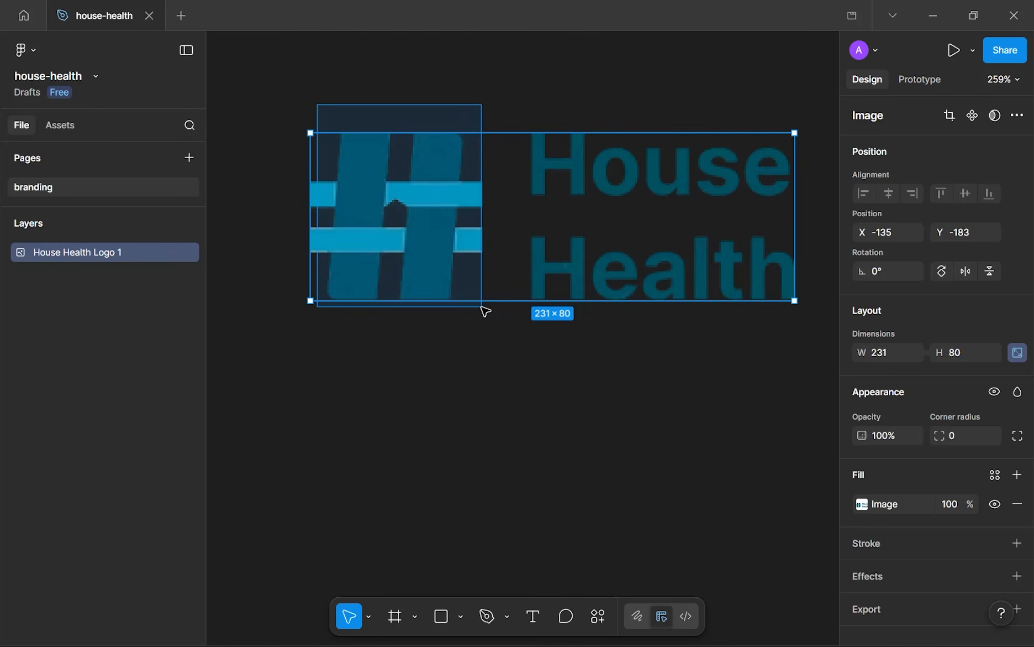
left_click_drag(485, 311, 485, 311)
left_click(485, 312)
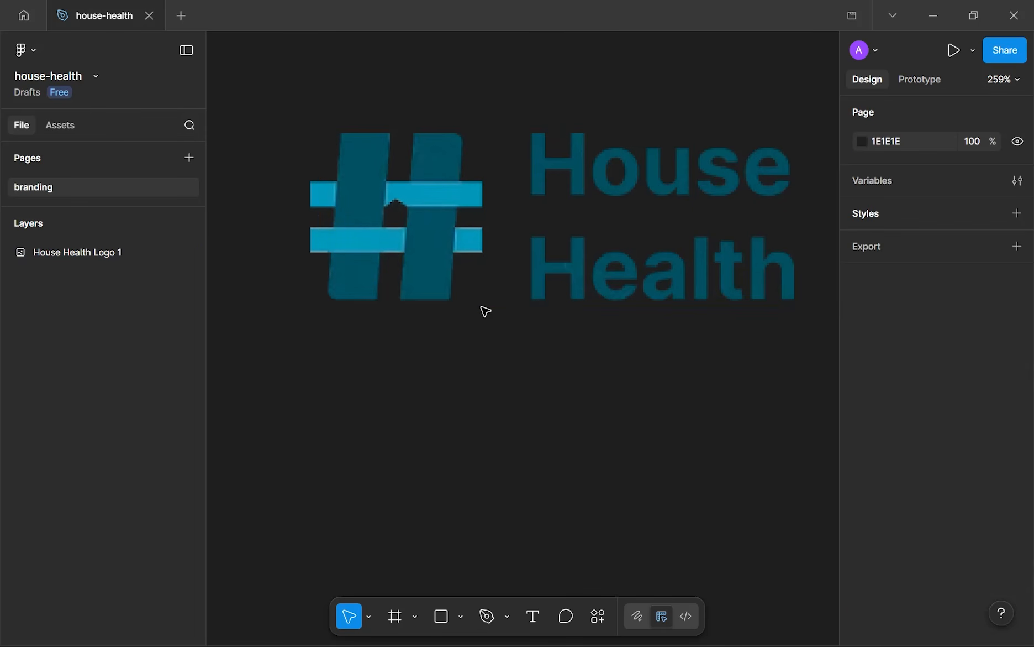
scroll(481, 307, "down", 2, "ctrl")
left_click_drag(482, 307, 510, 213)
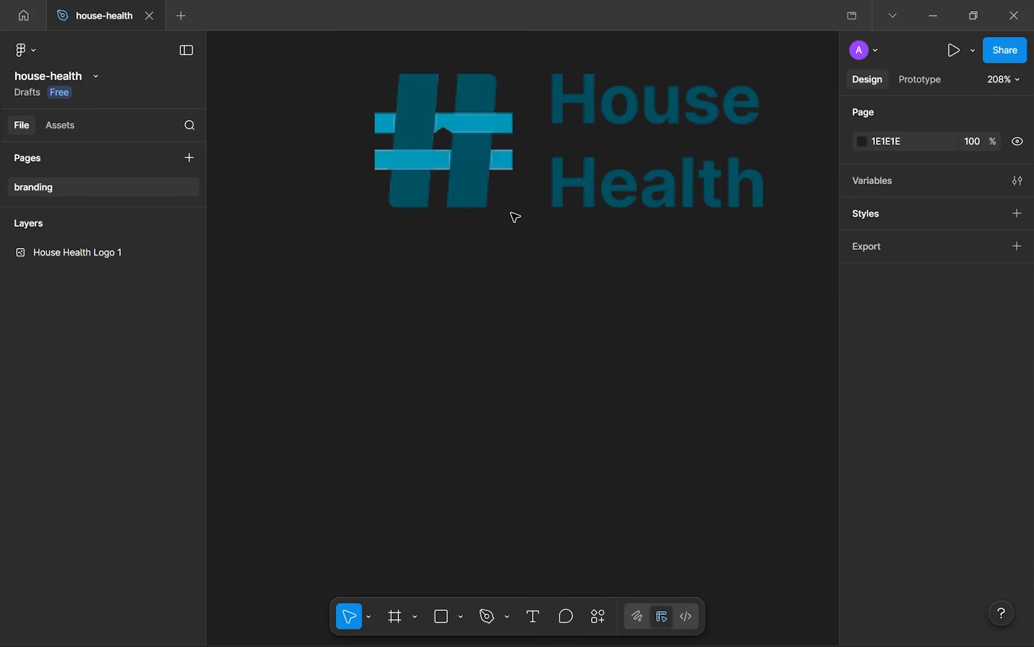
scroll(516, 337, "down", 1, "ctrl")
scroll(526, 358, "down", 1)
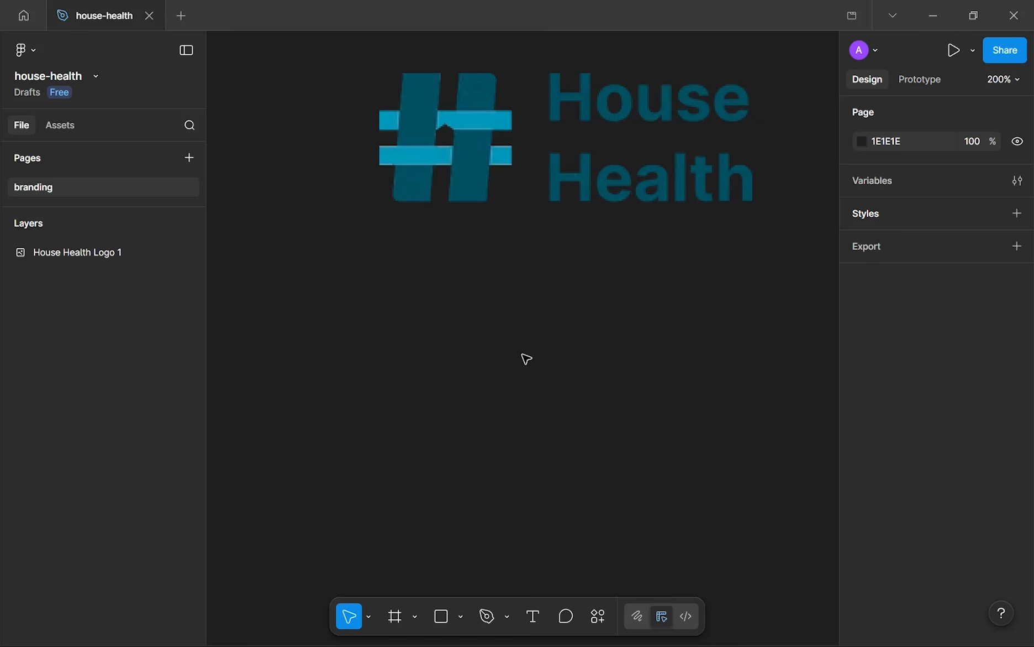
- Reduce the logo image fill's saturation to the minimum for a greyscale version, and deselect the image
scroll(503, 259, "up", 2)
left_click(471, 214)
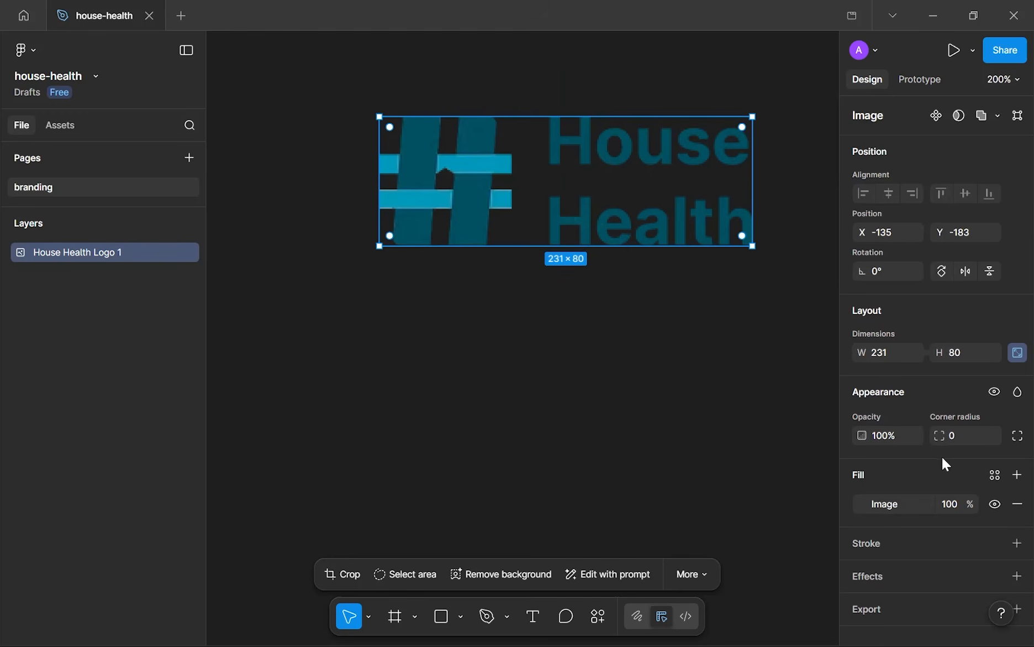
scroll(942, 456, "down", 1)
left_click(862, 483)
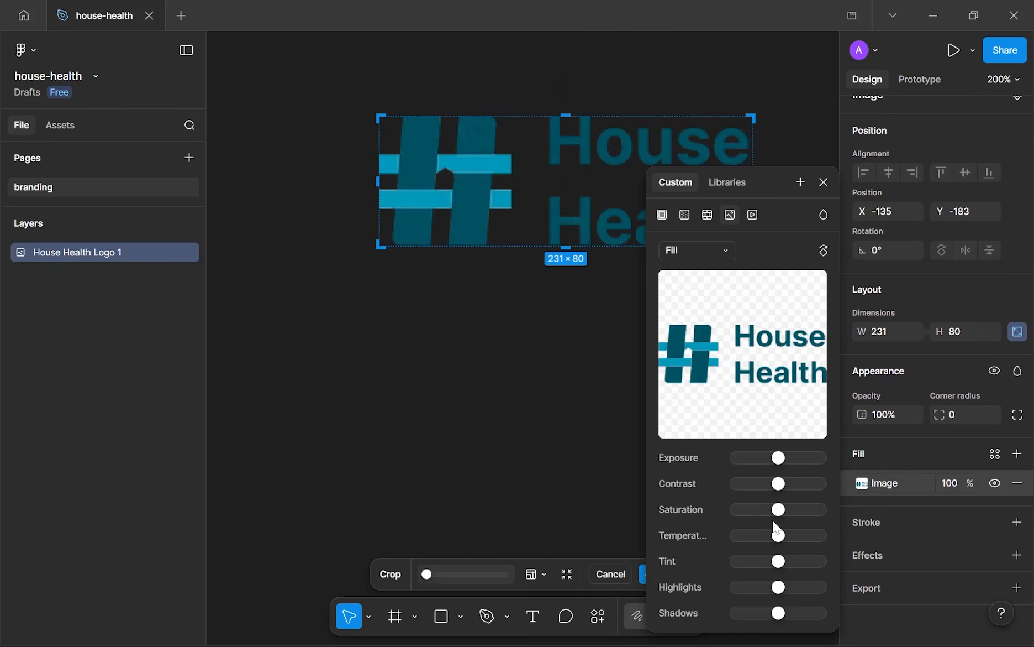
left_click_drag(779, 509, 659, 514)
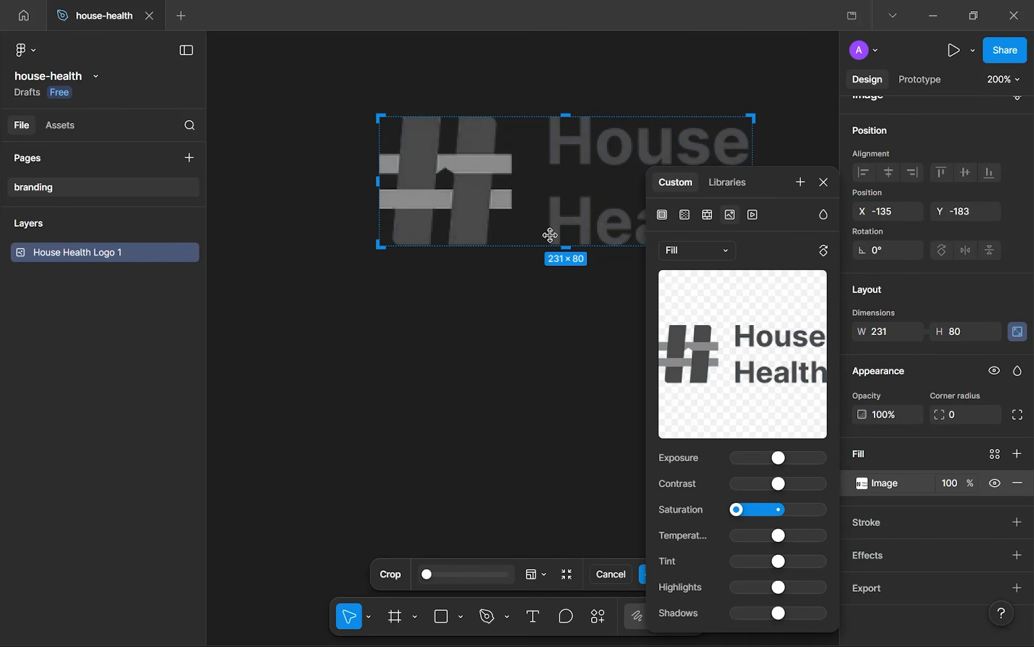
left_click(823, 182)
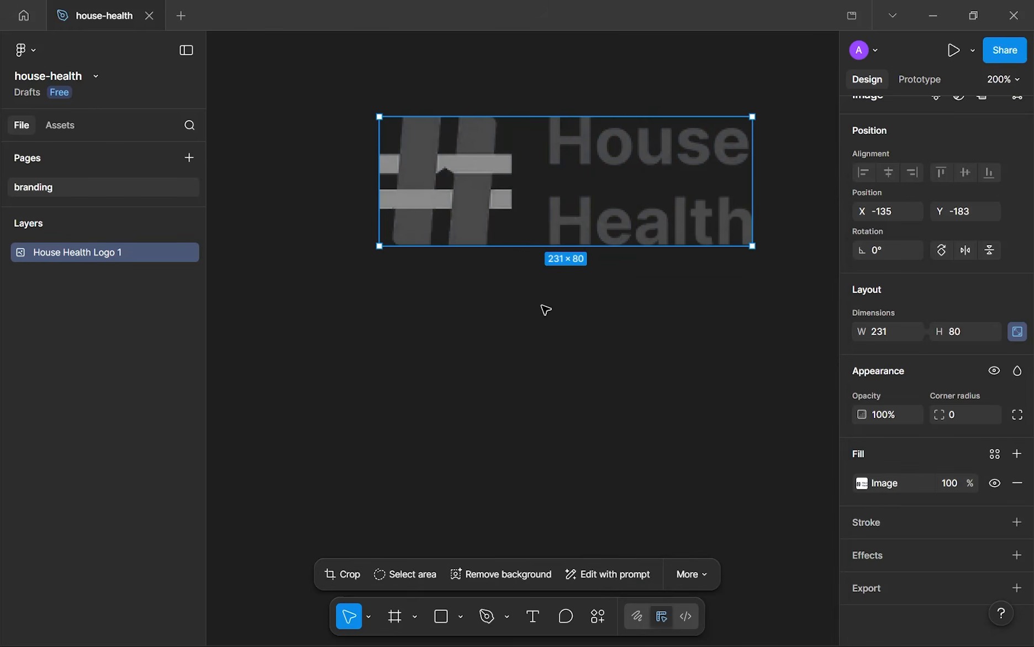
left_click(543, 301)
- Inspect the shapes and contrast of the greyscale logo's symbol at several magnifications
scroll(541, 293, "down", 2, "ctrl")
scroll(540, 293, "up", 1, "ctrl")
left_click_drag(540, 294, 532, 393)
scroll(529, 371, "up", 4, "ctrl")
scroll(507, 328, "down", 2, "ctrl")
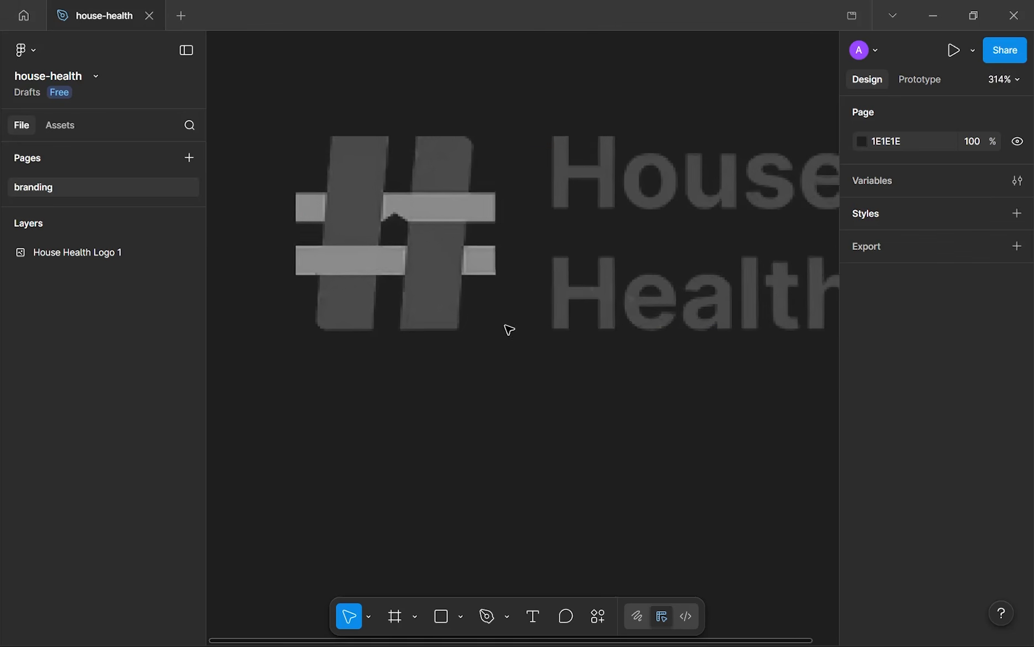
left_click_drag(506, 327, 519, 349)
scroll(520, 349, "down", 1, "ctrl")
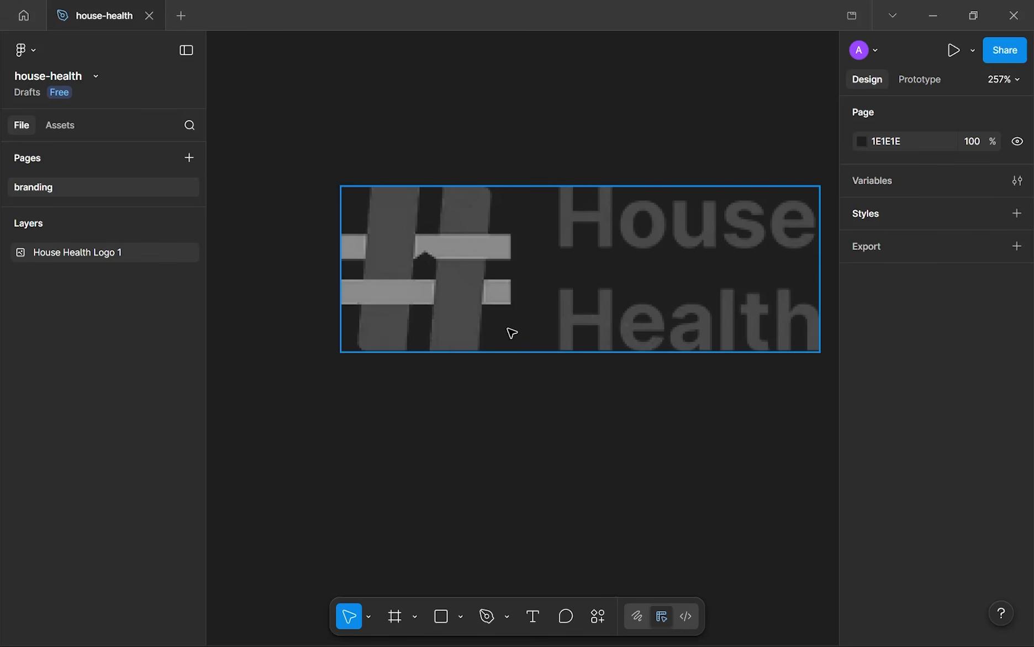
- Examine the greyscale logo's interwoven symbol, its small house-shaped cutout and the lettering at different magnifications
scroll(401, 283, "up", 5, "ctrl")
scroll(410, 287, "up", 5, "ctrl")
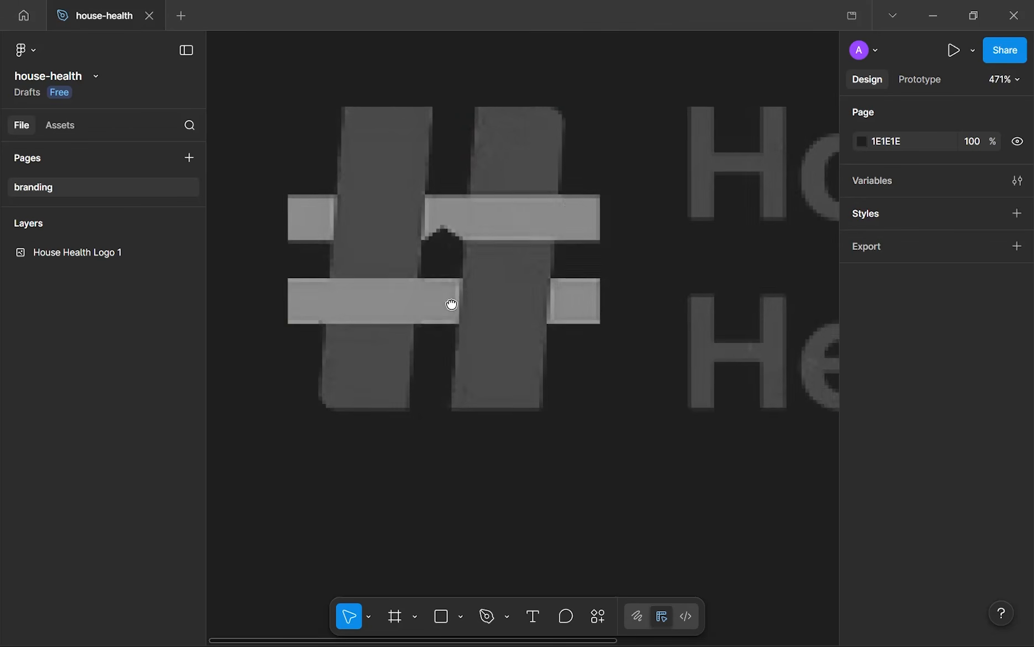
left_click_drag(452, 303, 464, 388)
scroll(464, 388, "down", 6, "ctrl")
left_click_drag(742, 427, 492, 423)
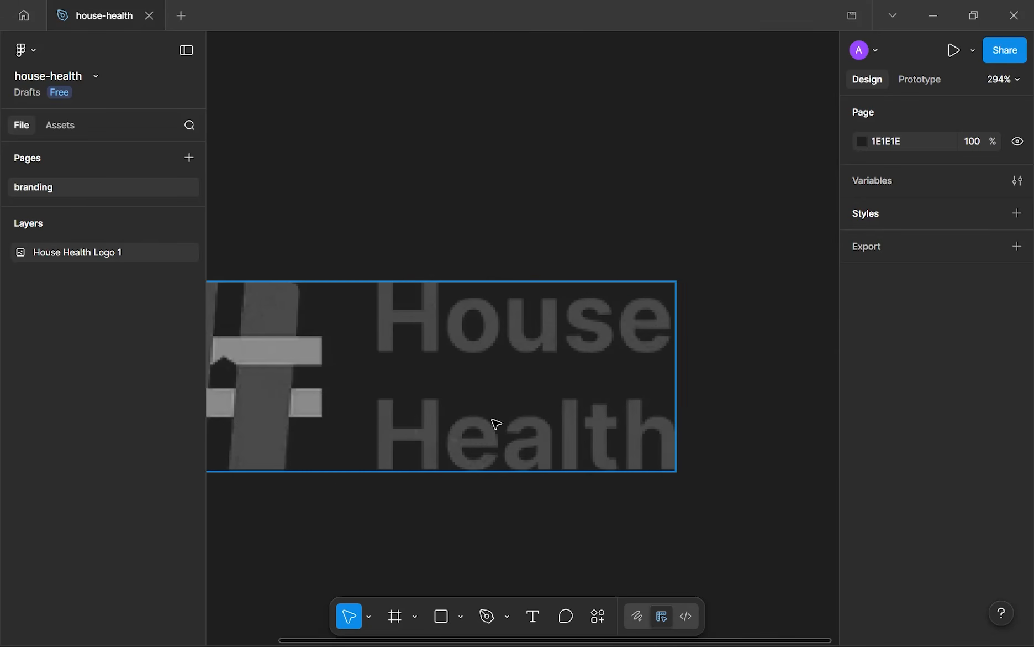
left_click_drag(390, 255, 642, 277)
left_click_drag(489, 463, 578, 352)
left_click_drag(468, 400, 728, 367)
scroll(464, 241, "up", 1, "ctrl")
scroll(635, 286, "left", 3)
scroll(635, 287, "up", 2, "ctrl")
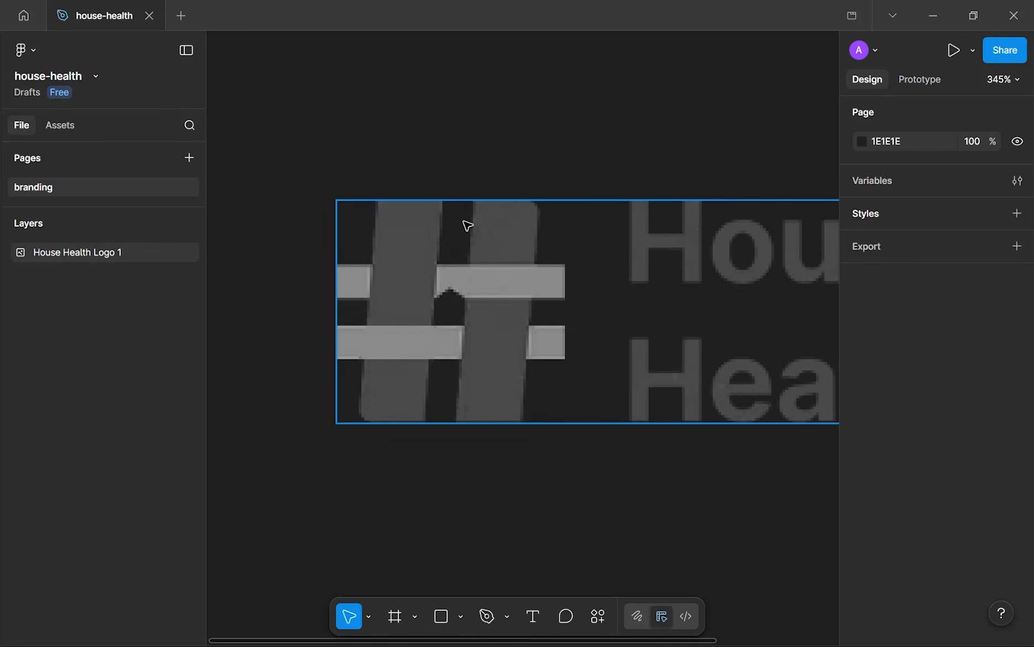
mouse_move(372, 151)
left_mouse_down()
mouse_move(528, 170)
mouse_move(398, 301)
left_mouse_up()
scroll(423, 296, "up", 10)
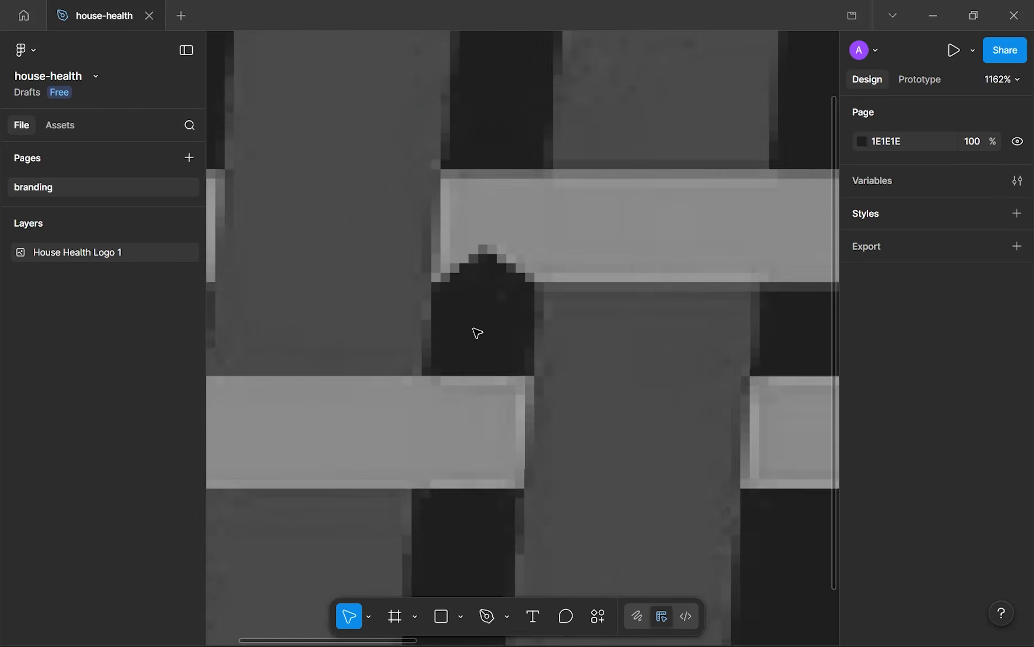
scroll(482, 321, "down", 10)
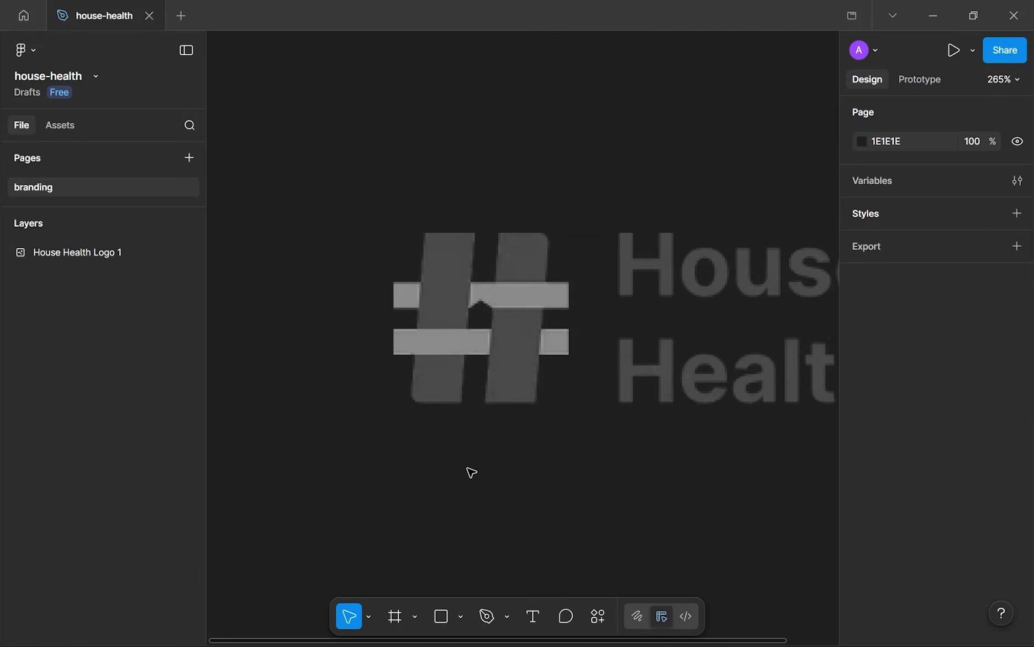
- Compare the logo's symbol with the House Health wordmark, checking how the overlapping bars and house cutout read at moderate magnification
left_click_drag(650, 363, 562, 388)
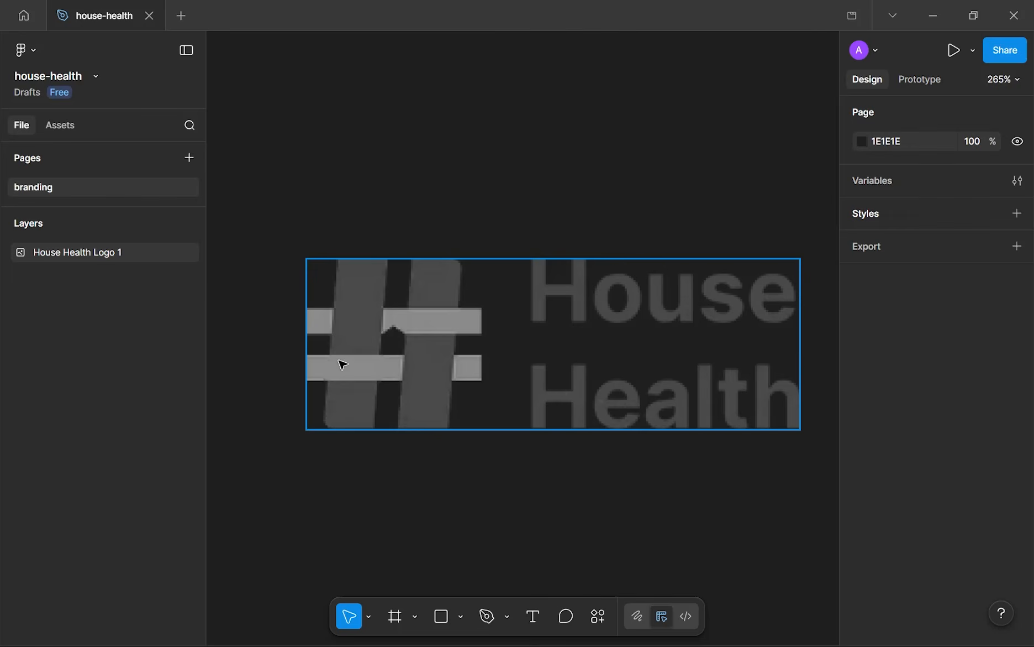
scroll(342, 364, "up", 5)
scroll(600, 288, "down", 4)
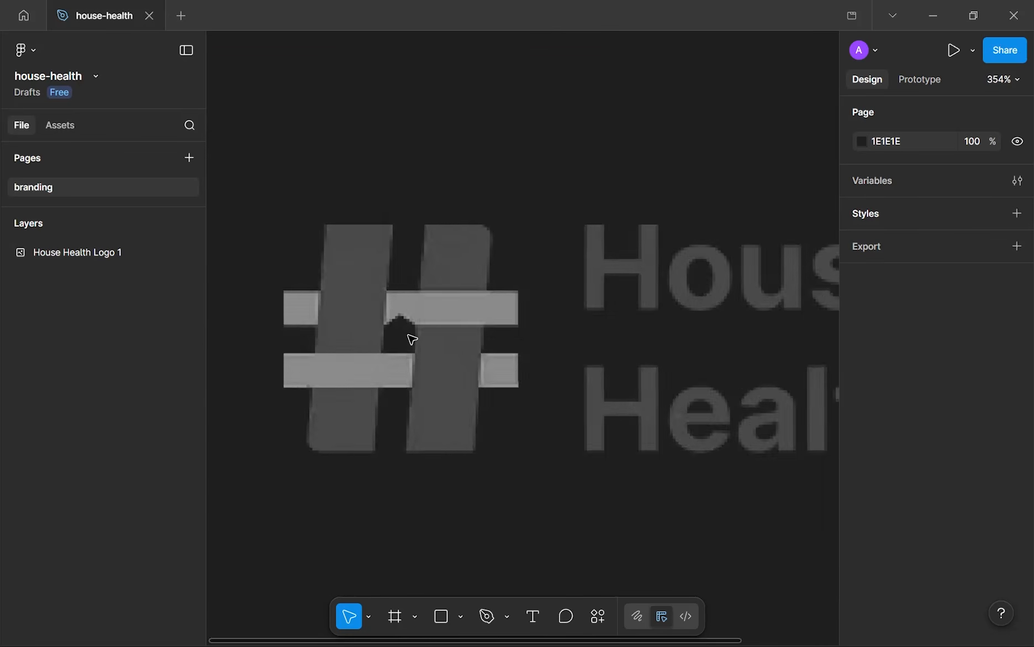
scroll(412, 338, "down", 5)
scroll(411, 338, "up", 3)
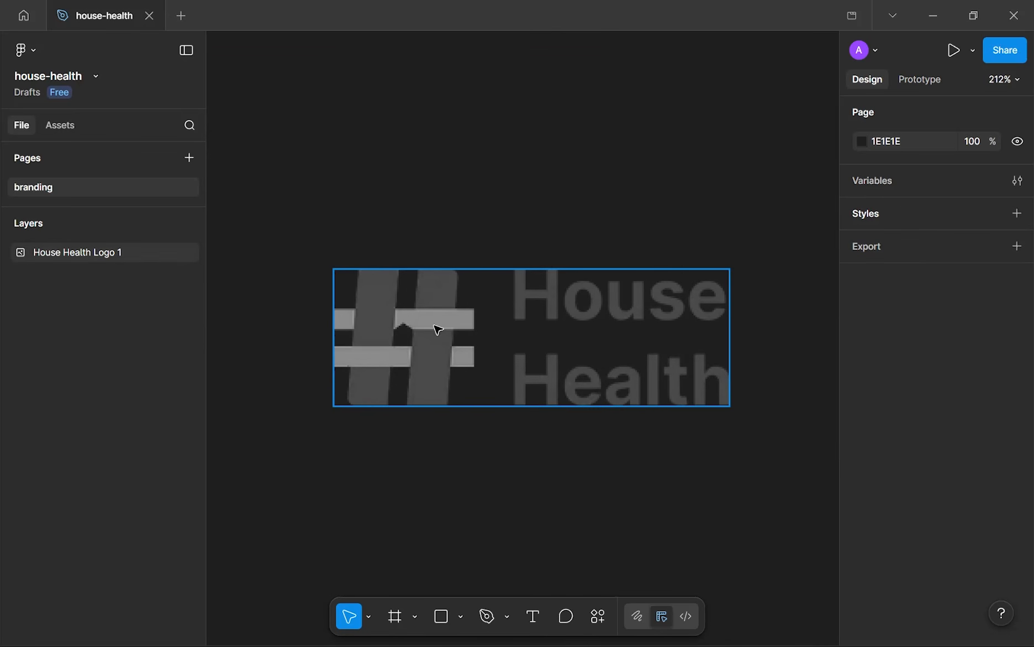
scroll(707, 363, "up", 3)
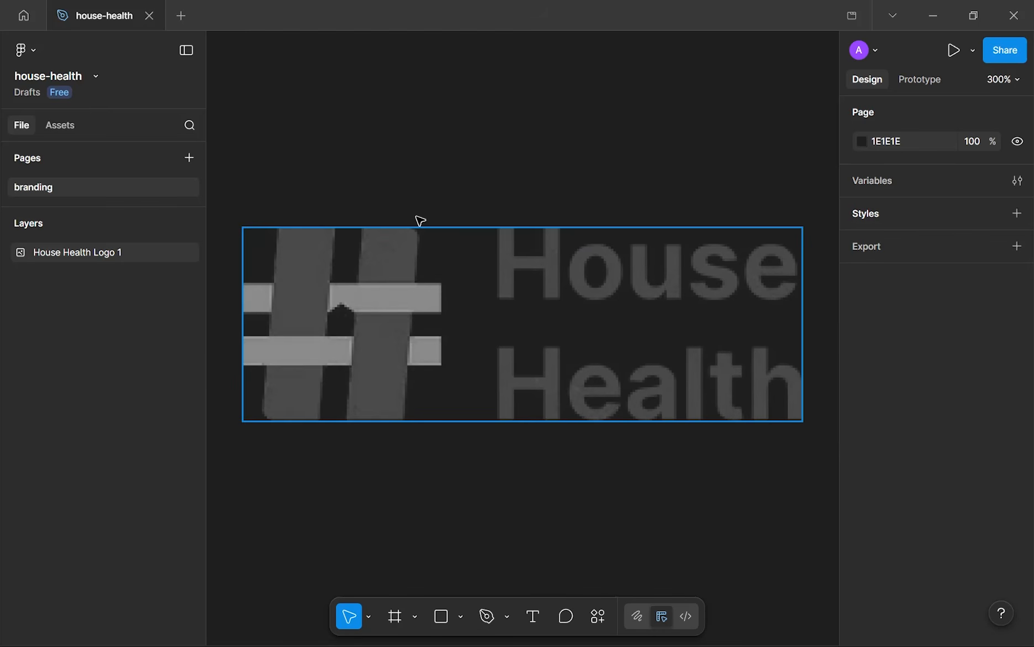
left_click_drag(263, 168, 517, 213)
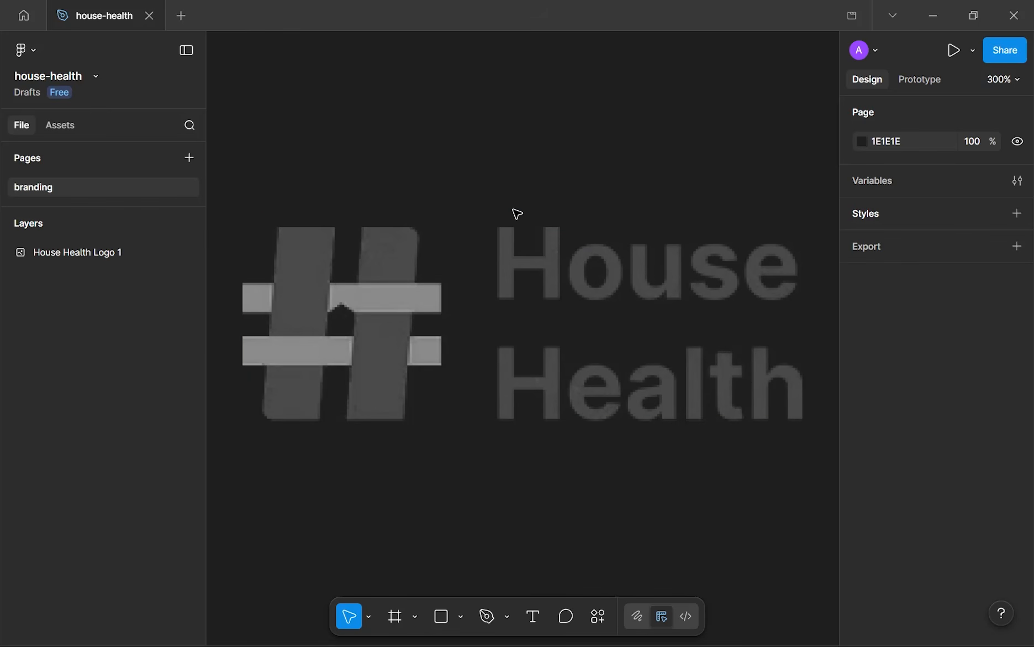
scroll(532, 425, "down", 4)
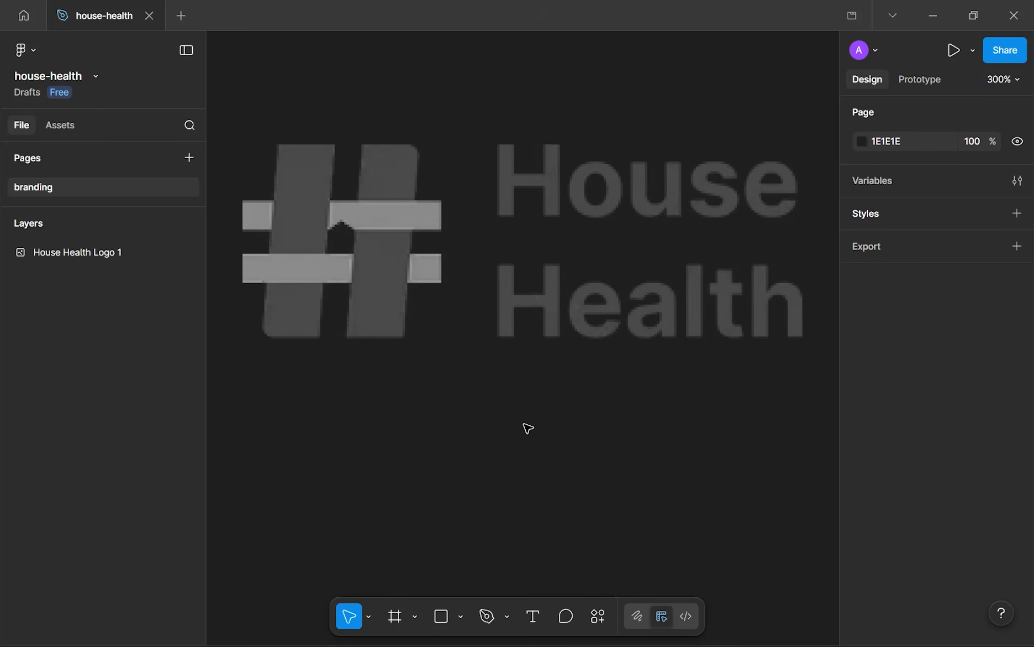
scroll(528, 428, "down", 2)
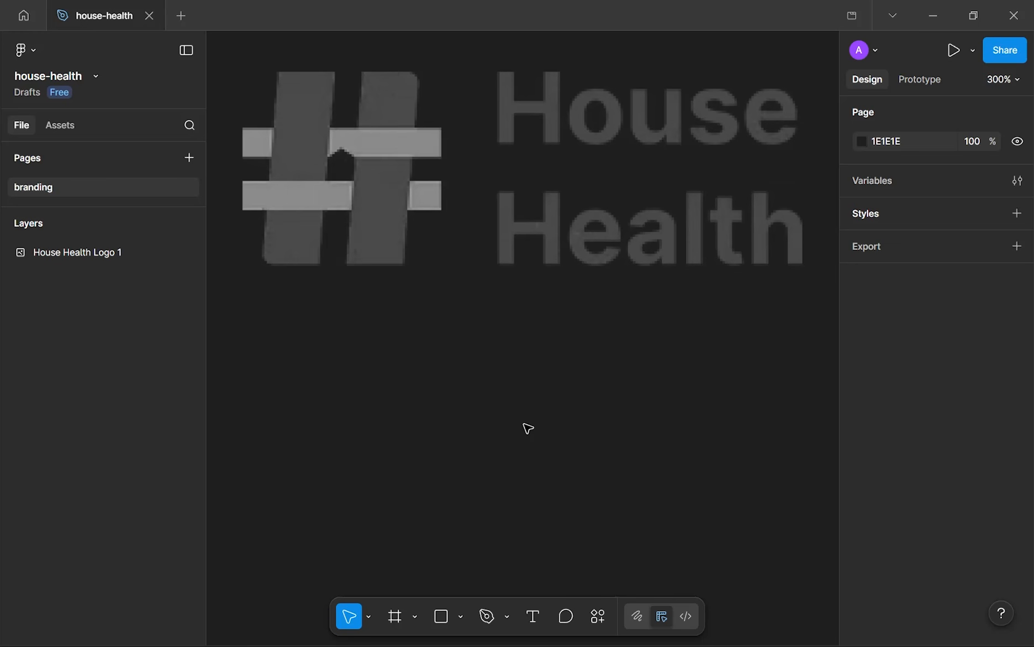
scroll(527, 428, "up", 1)
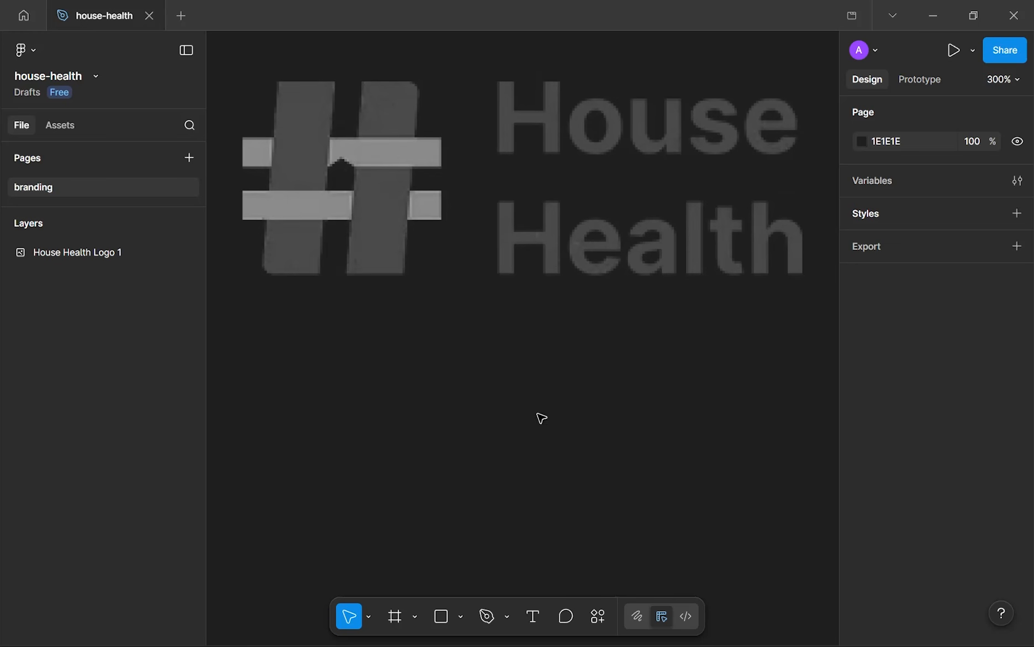
left_click_drag(319, 151, 348, 134)
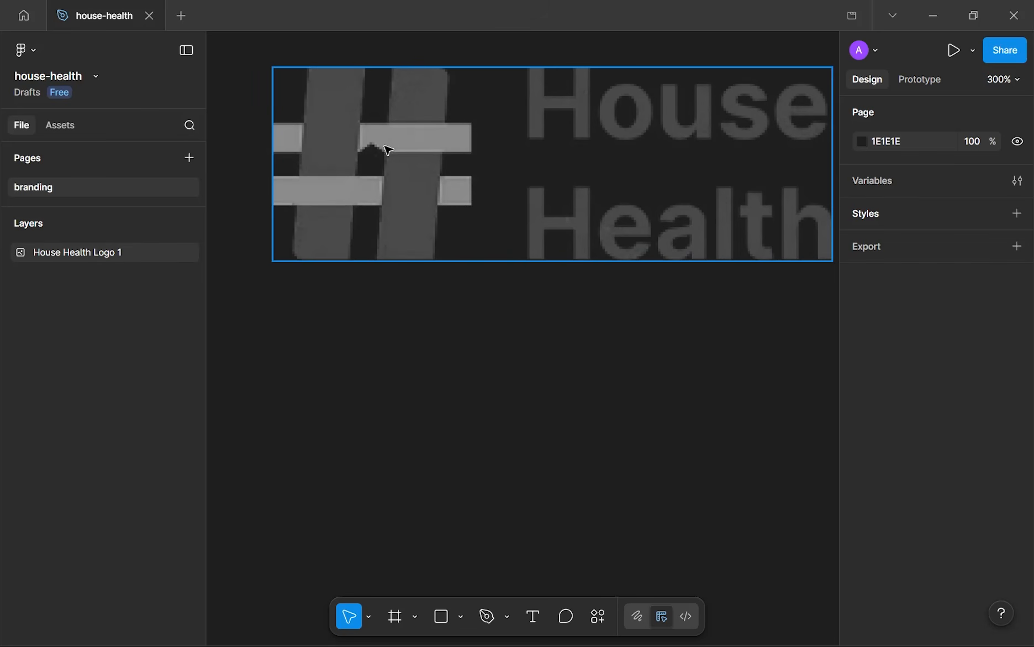
left_click_drag(390, 378, 392, 294)
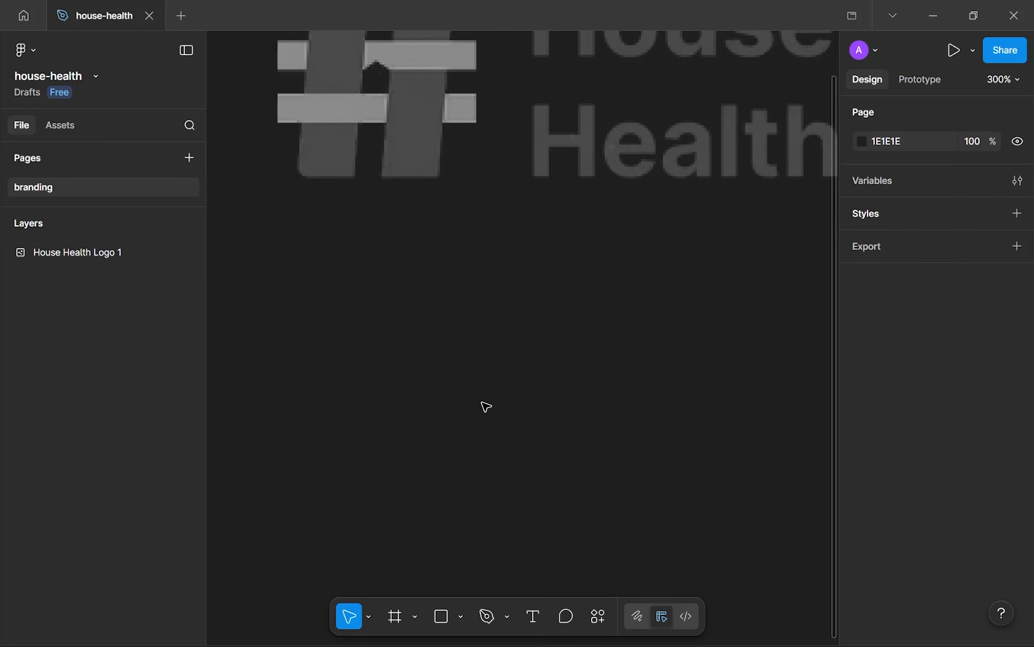
scroll(487, 407, "up", 2)
scroll(487, 407, "left", 1)
key("r")
left_click_drag(375, 300, 415, 343)
scroll(415, 470, "down", 4)
key("Delete")
- Draw a frame of about 821 × 471 below the logo image and rename it "logo"
scroll(419, 347, "down", 3)
key("f")
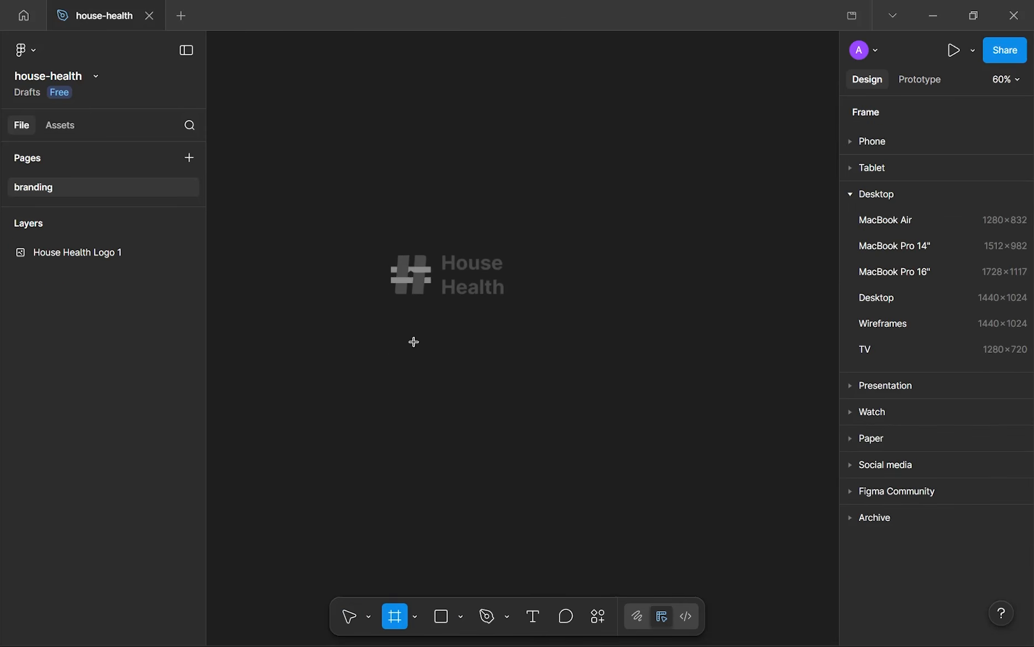
mouse_move(329, 338)
left_mouse_down()
mouse_move(561, 511)
mouse_move(729, 568)
left_mouse_up()
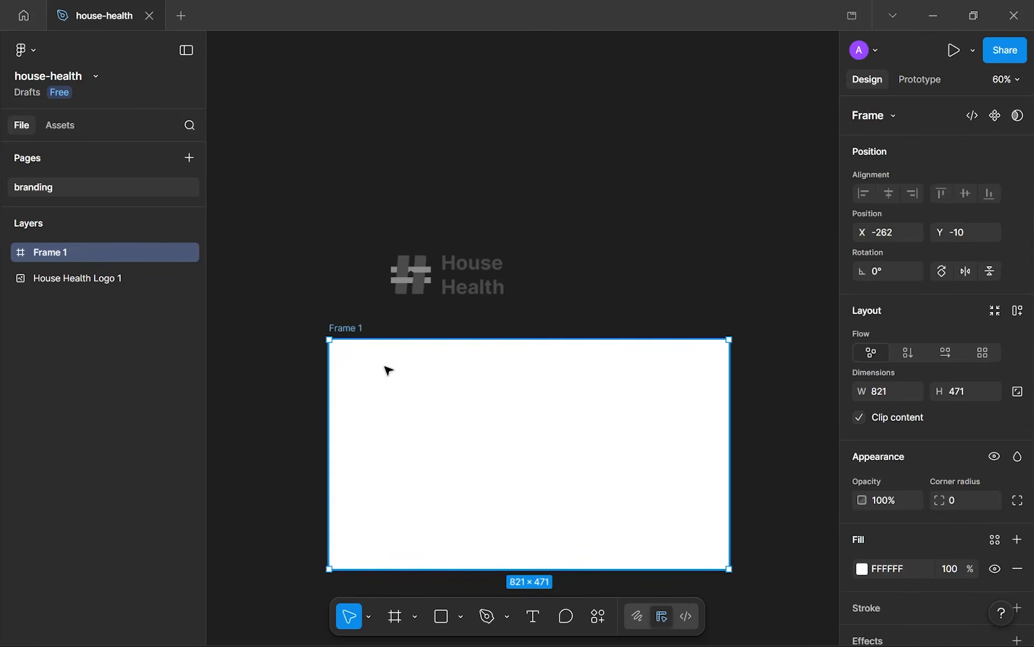
scroll(926, 496, "down", 3)
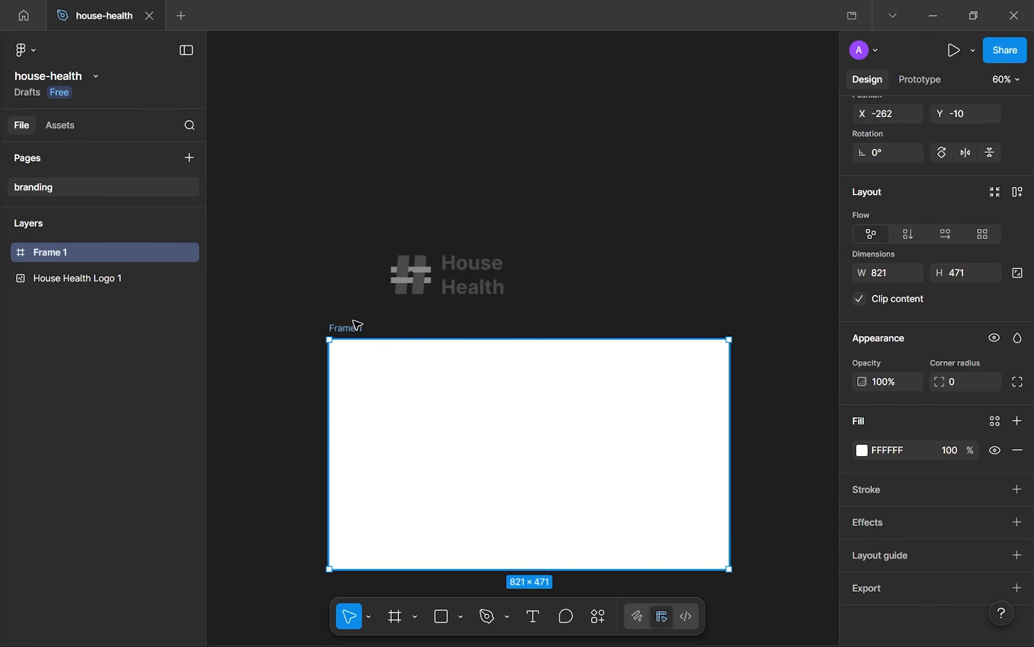
key("Return")
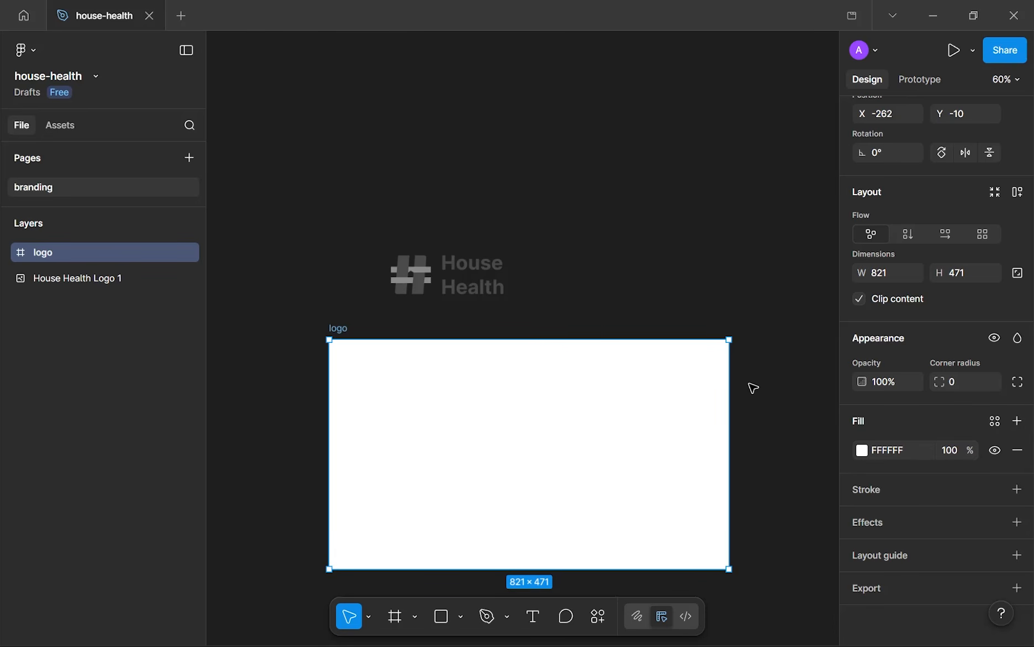
- Move the House Health logo image into the upper part of the logo frame, at about X 180, Y 54, and deselect it
scroll(750, 383, "down", 2)
left_click(310, 378)
mouse_move(304, 315)
left_mouse_down()
mouse_move(324, 379)
mouse_move(346, 307)
left_mouse_up()
left_click(431, 232)
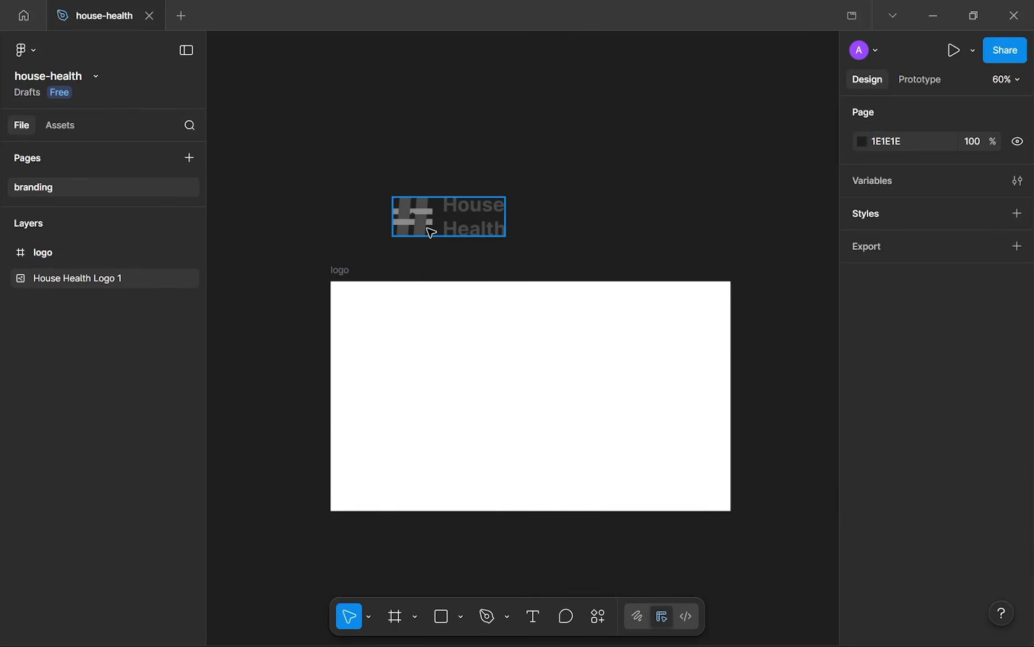
mouse_move(431, 232)
left_mouse_down()
mouse_move(429, 353)
mouse_move(457, 344)
left_mouse_up()
scroll(425, 376, "up", 5)
scroll(429, 377, "up", 6)
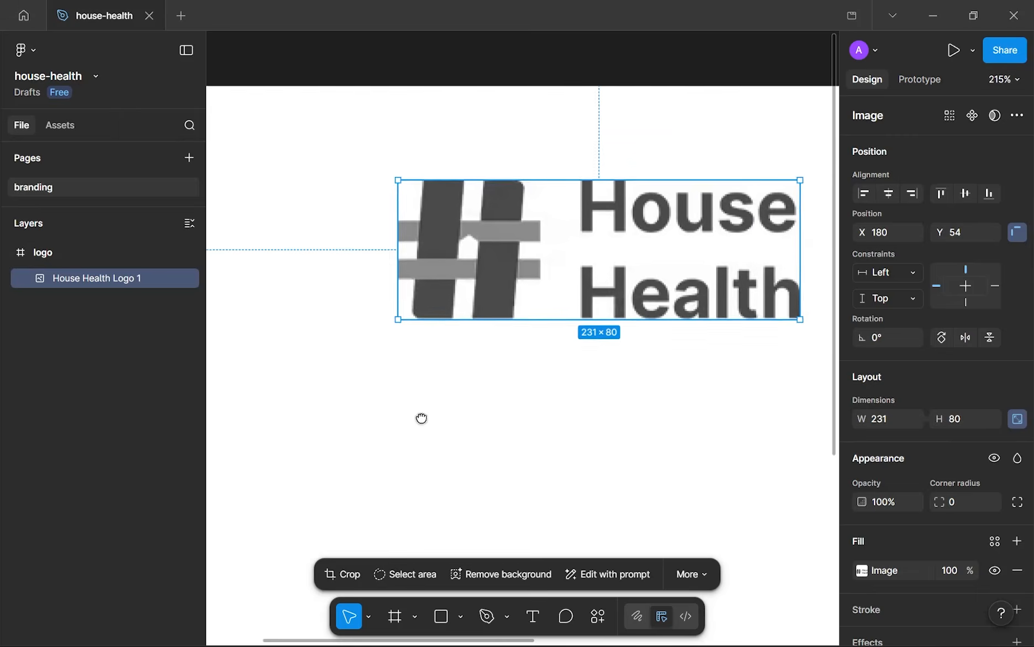
scroll(400, 492, "down", 2)
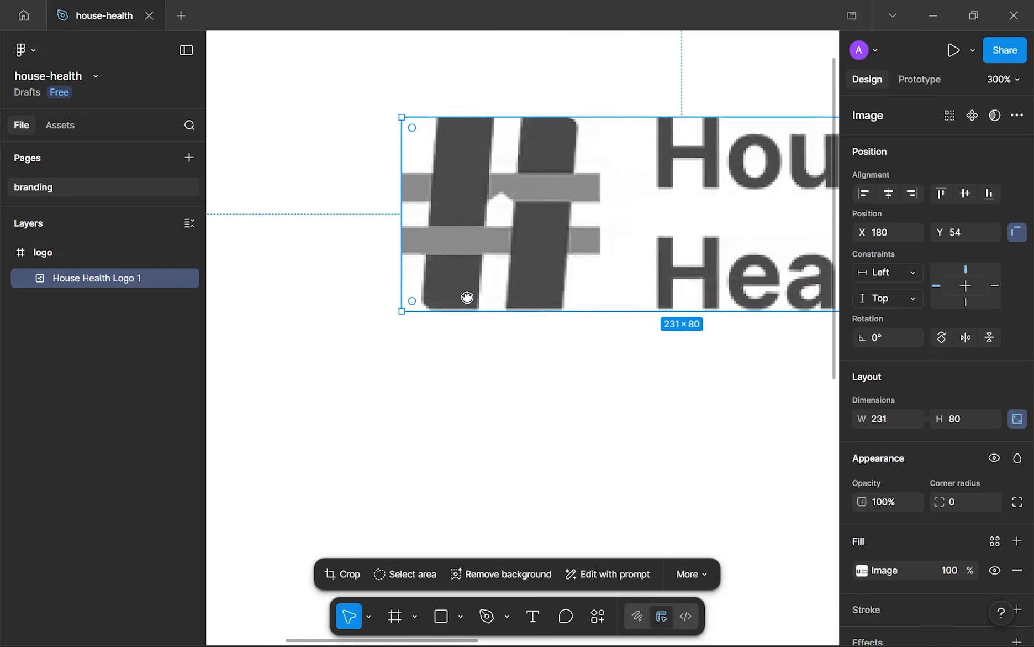
left_click(445, 407)
scroll(445, 407, "down", 2)
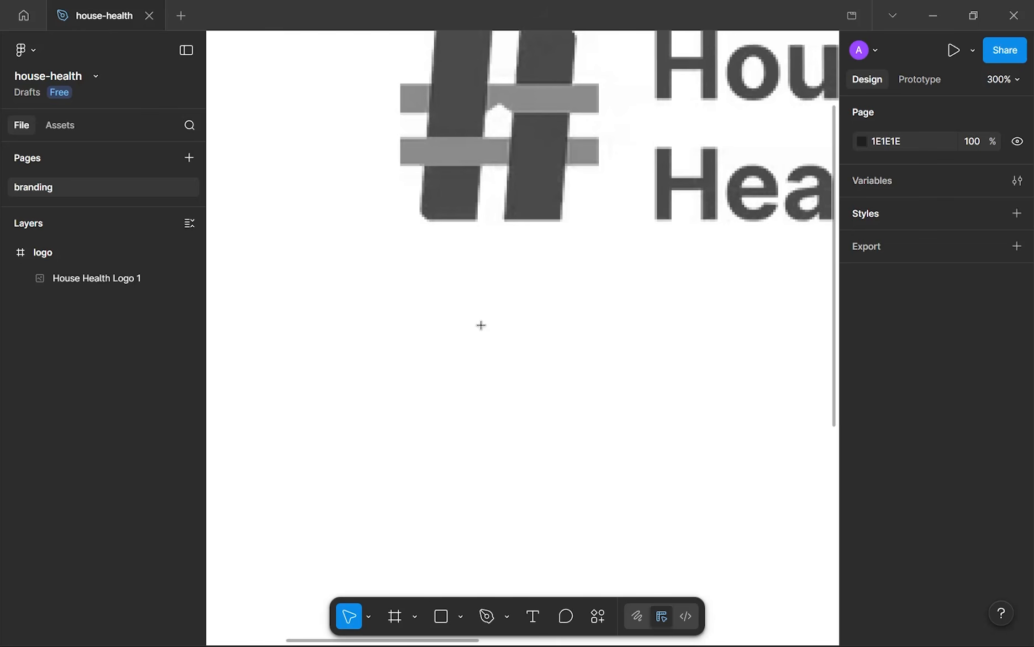
key("r")
key("t")
left_click(514, 435)
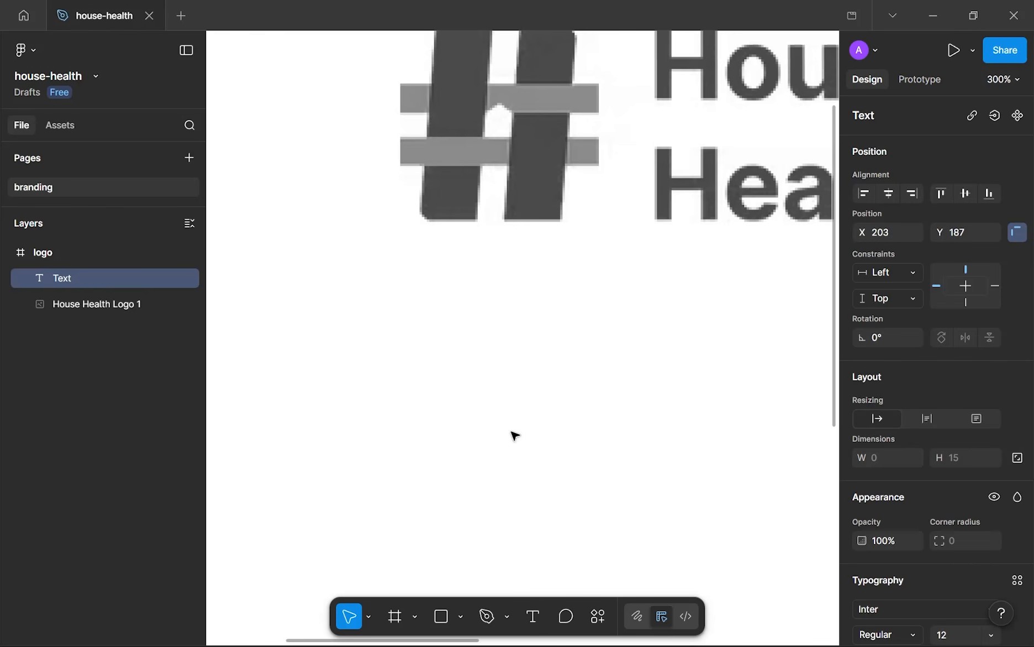
key("Escape")
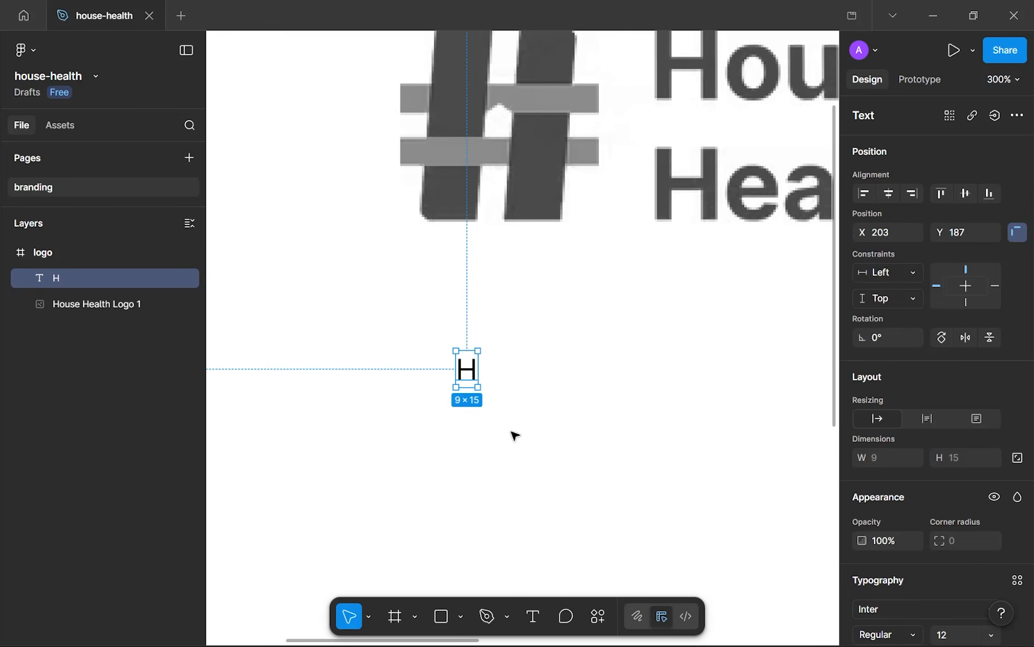
key("Delete")
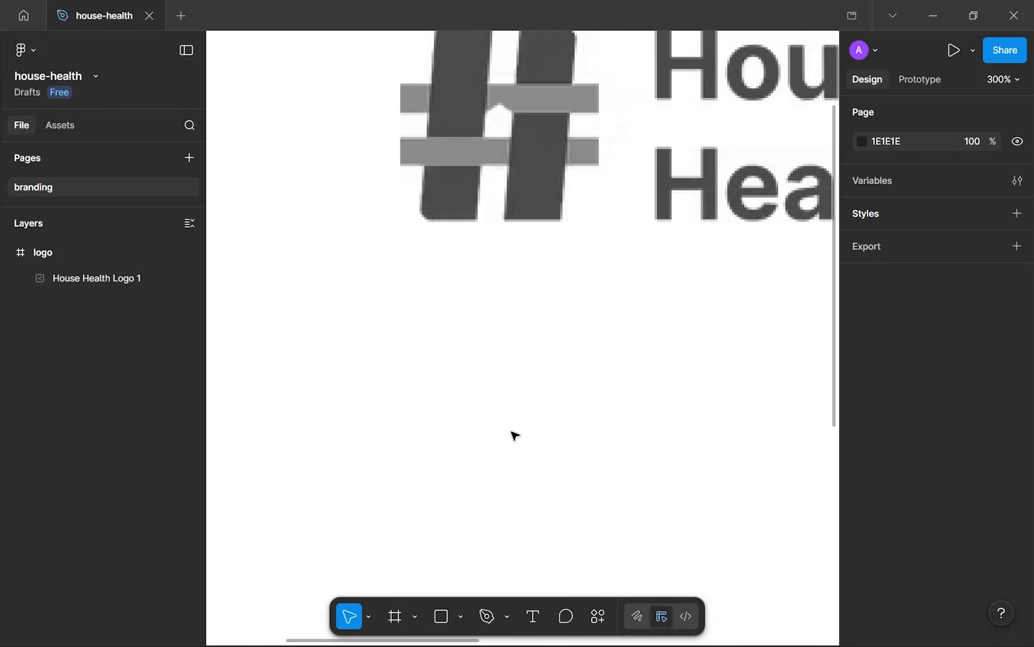
- Draw an upright rectangle of about 17 × 62 below the logo image and place a duplicate beside it with a gap of about 15
key("r")
left_click_drag(446, 312, 488, 462)
key("ctrl+d")
mouse_move(469, 399)
left_mouse_down()
mouse_move(558, 392)
mouse_move(550, 391)
left_mouse_up()
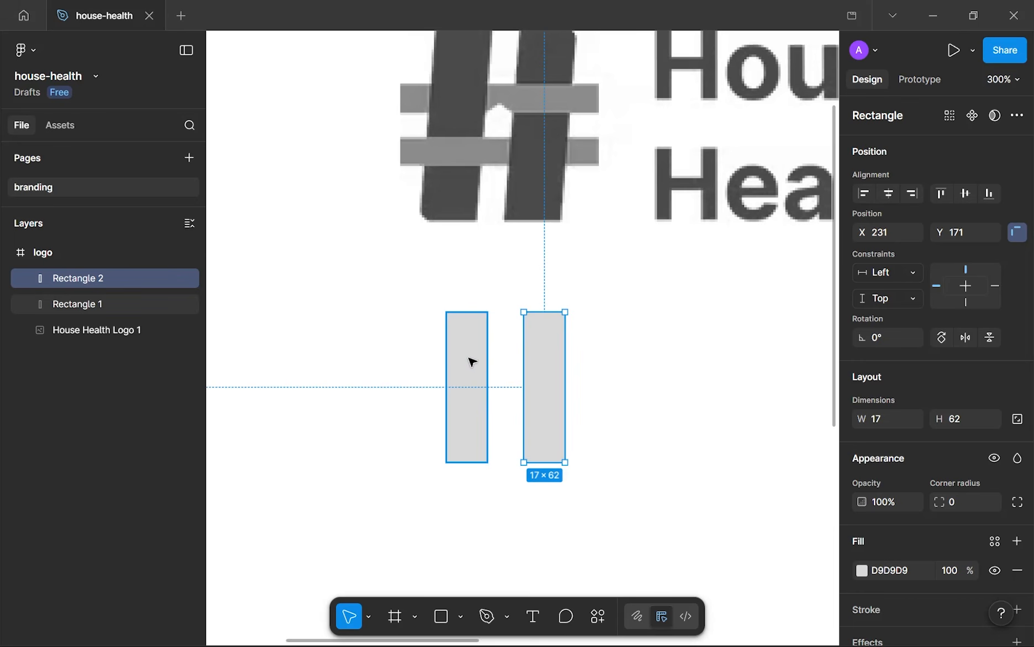
- Wrap both rectangles in a horizontal auto layout frame and set its gap to 16
left_click(466, 388, "shift")
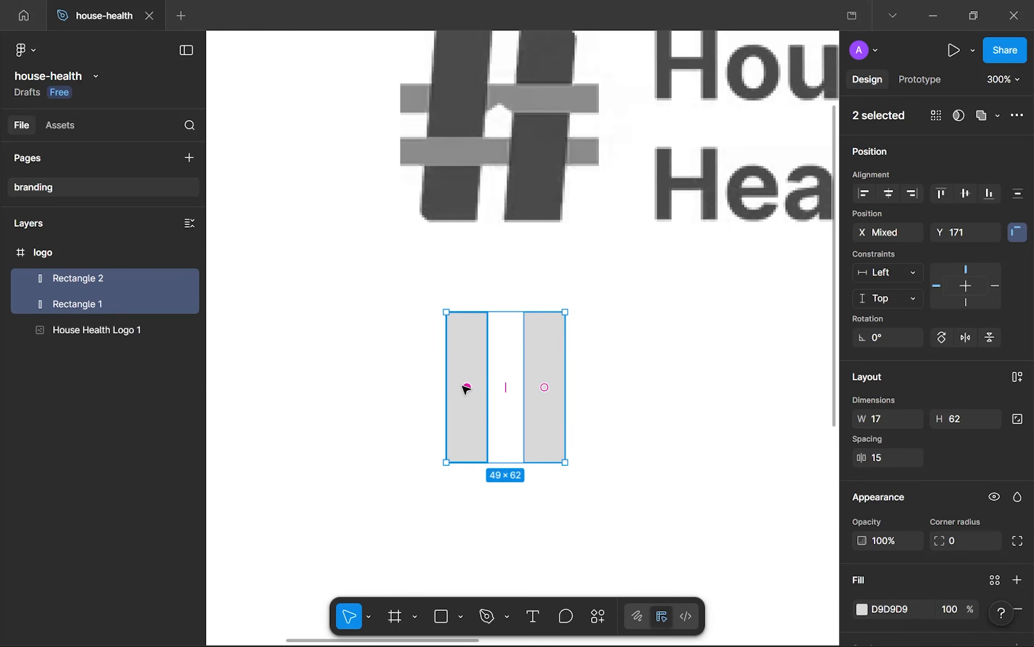
key("shift+a")
double_click(86, 280)
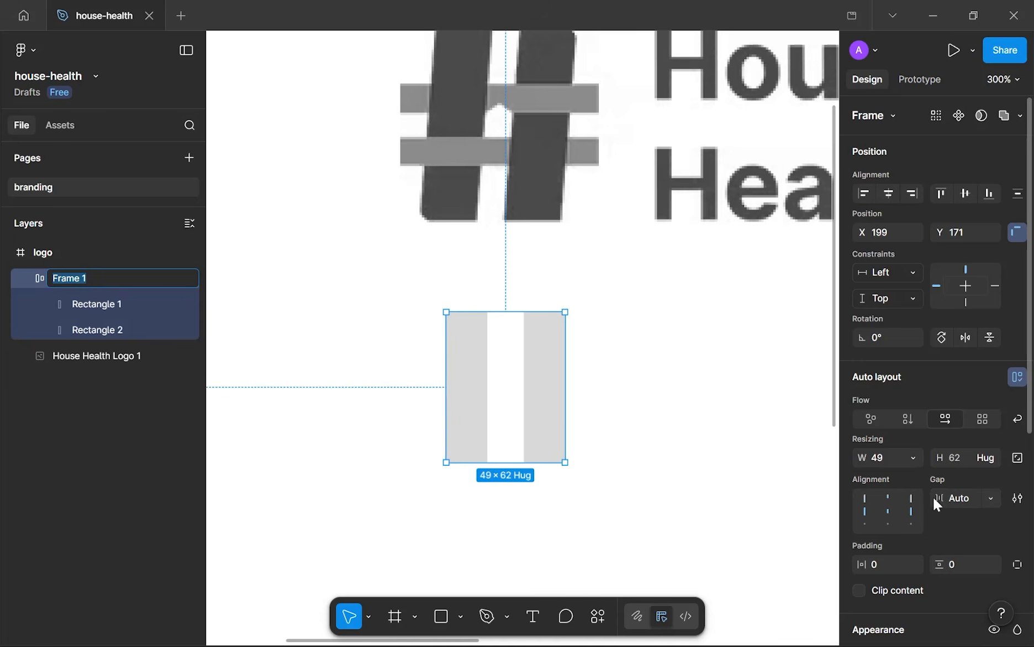
left_click(970, 504)
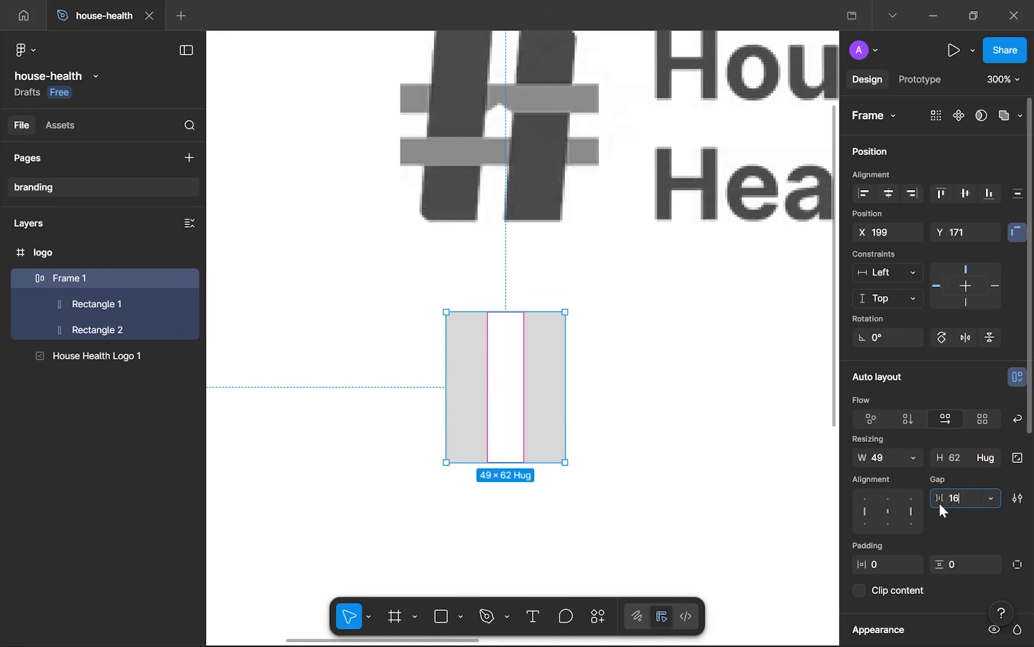
type("16")
key("Return")
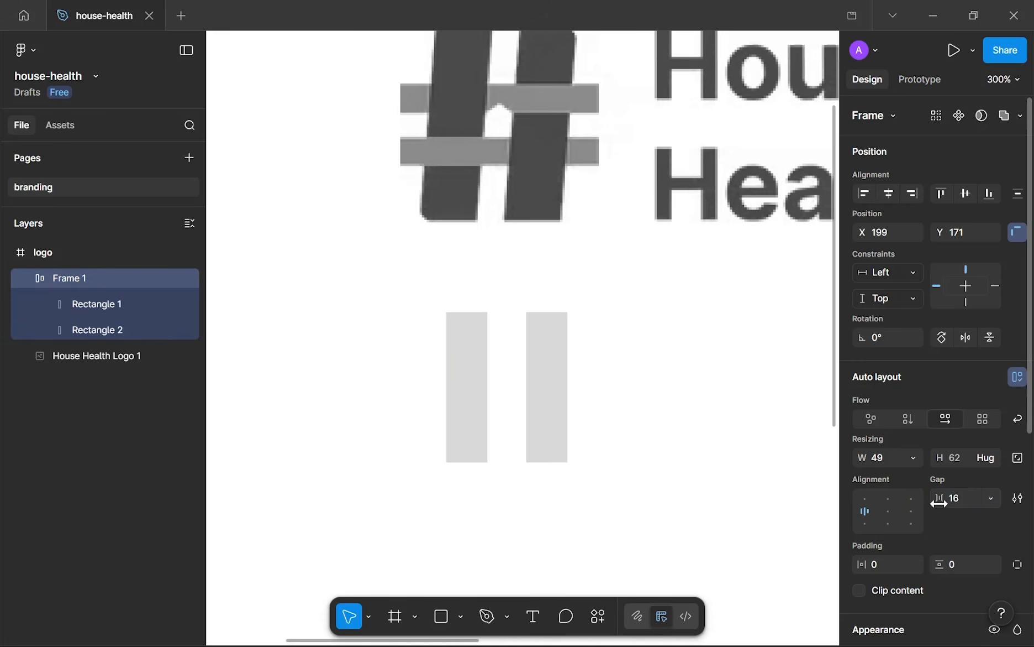
- Set the width of both upright rectangles to 18
left_click(544, 338)
left_click(464, 372, "shift")
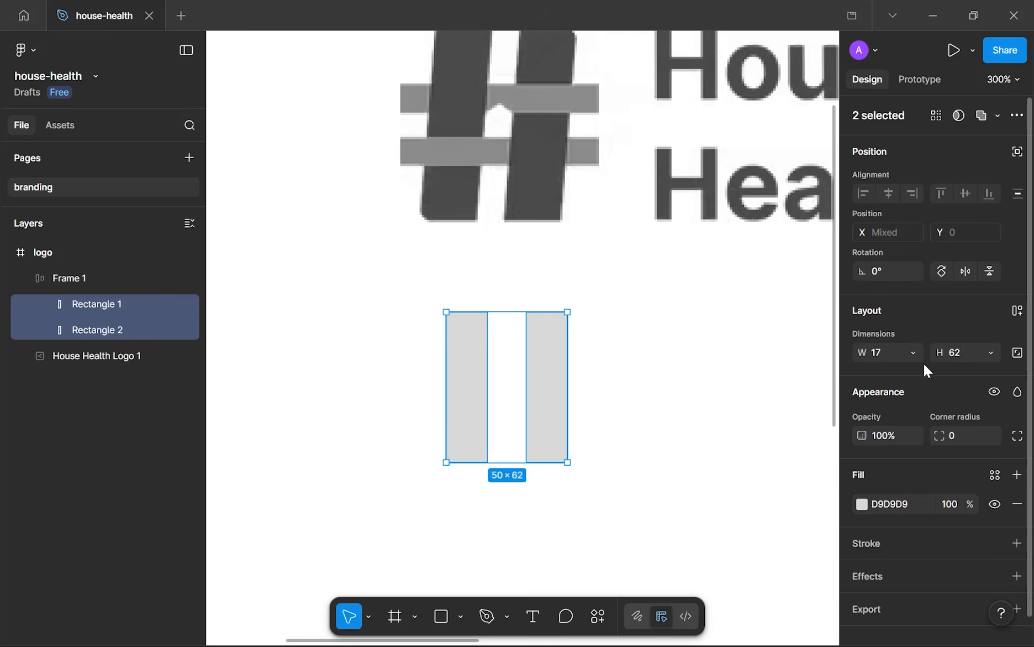
key("Down")
key("Up")
key("Up")
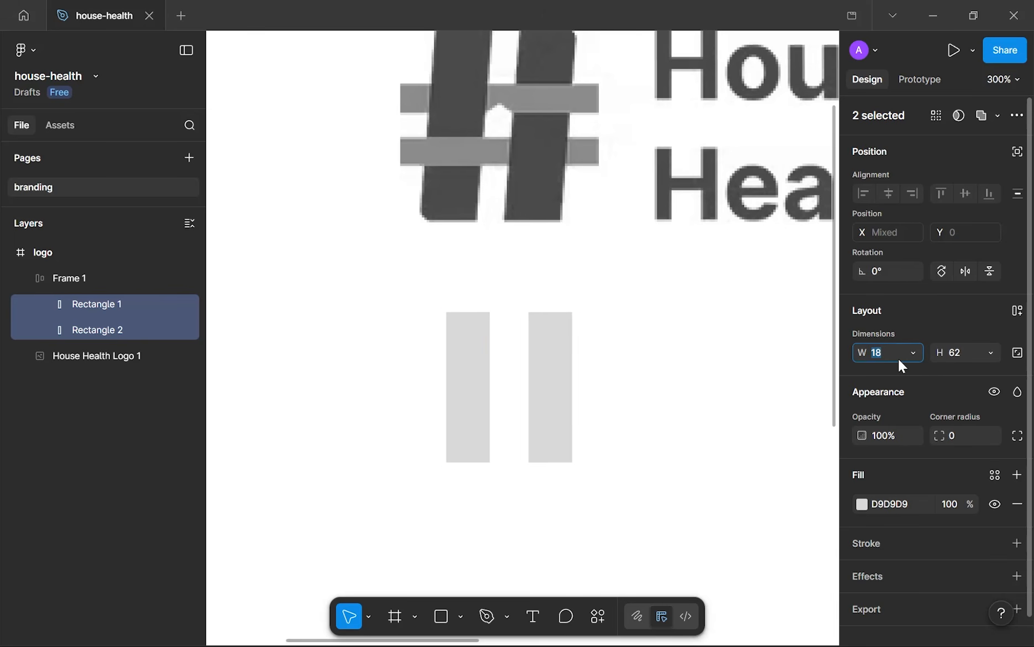
- Set the horizontal resizing of the auto layout frame around the two bars to hug its contents
scroll(592, 376, "up", 5)
left_click(586, 376)
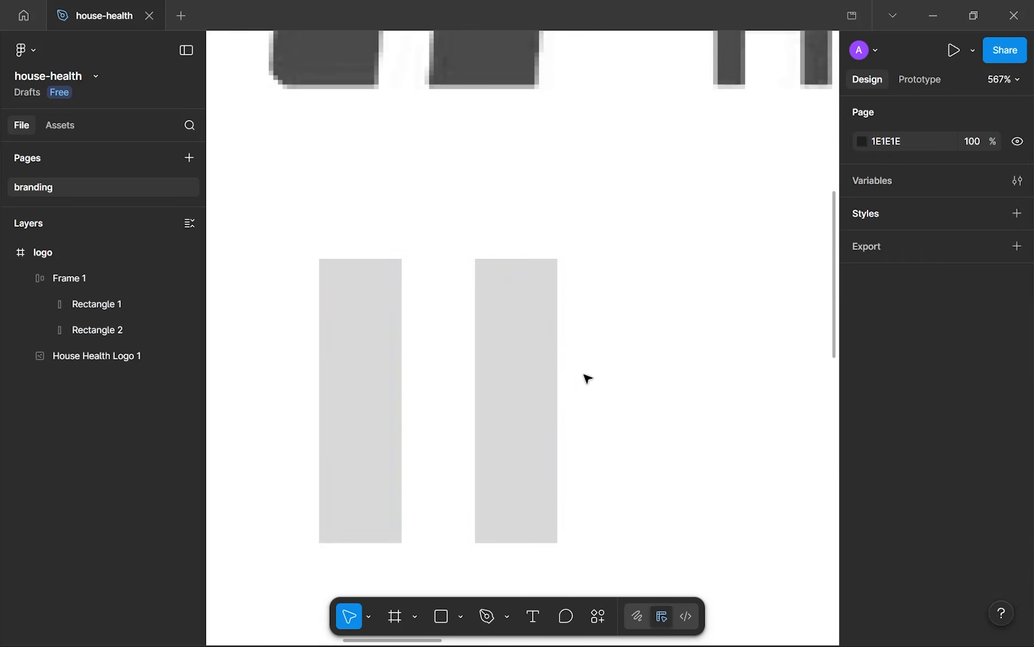
left_click(529, 356)
left_click(912, 456)
left_click(892, 475)
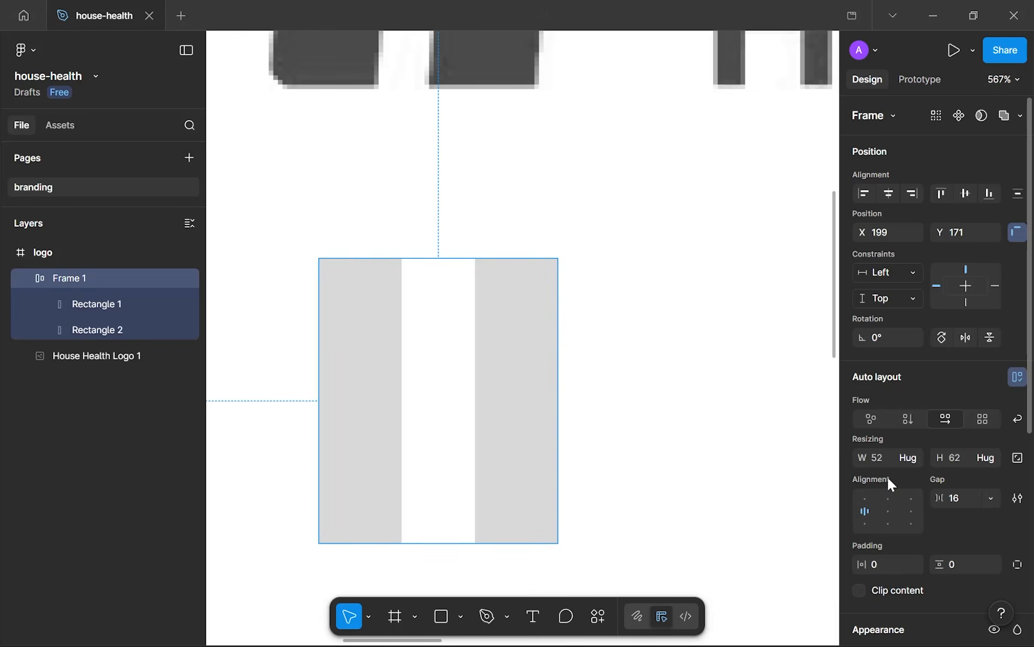
left_click(647, 423)
scroll(425, 272, "up", 5)
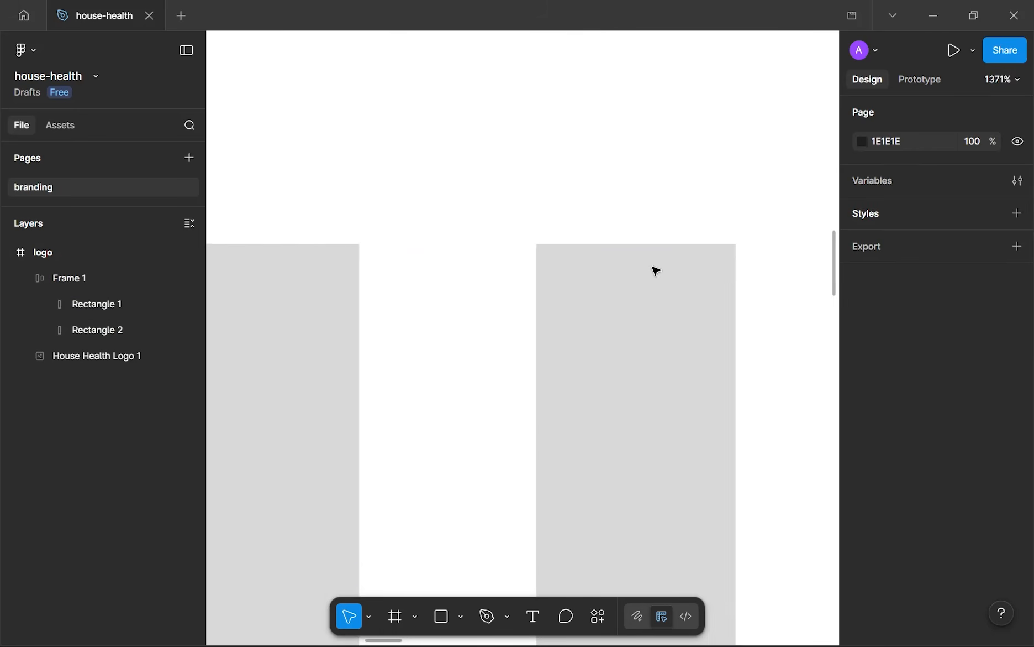
scroll(625, 286, "down", 6)
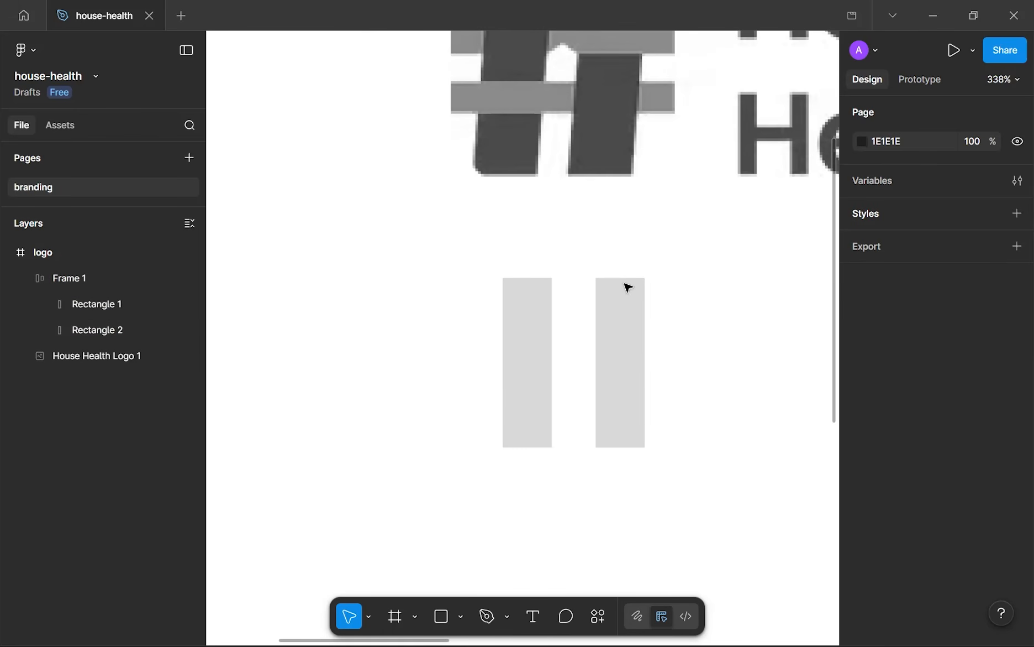
left_click_drag(625, 256, 627, 194)
scroll(559, 239, "up", 3)
left_click_drag(559, 240, 467, 254)
- Widen the second upright bar to about 58 and undo the resize
left_click(530, 282)
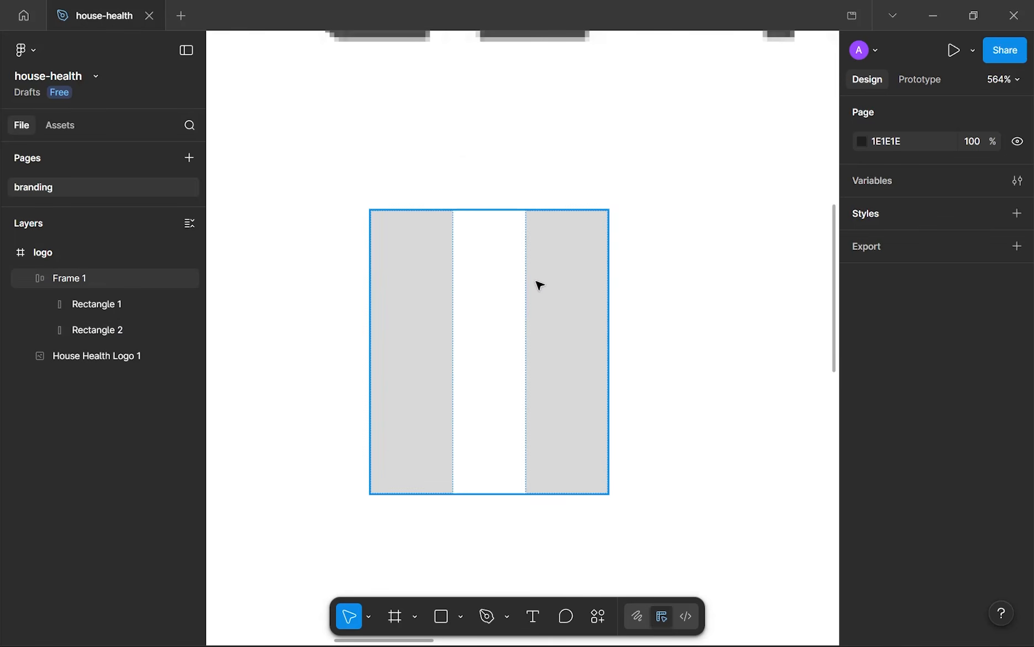
left_click(535, 285)
left_click_drag(525, 289, 342, 297)
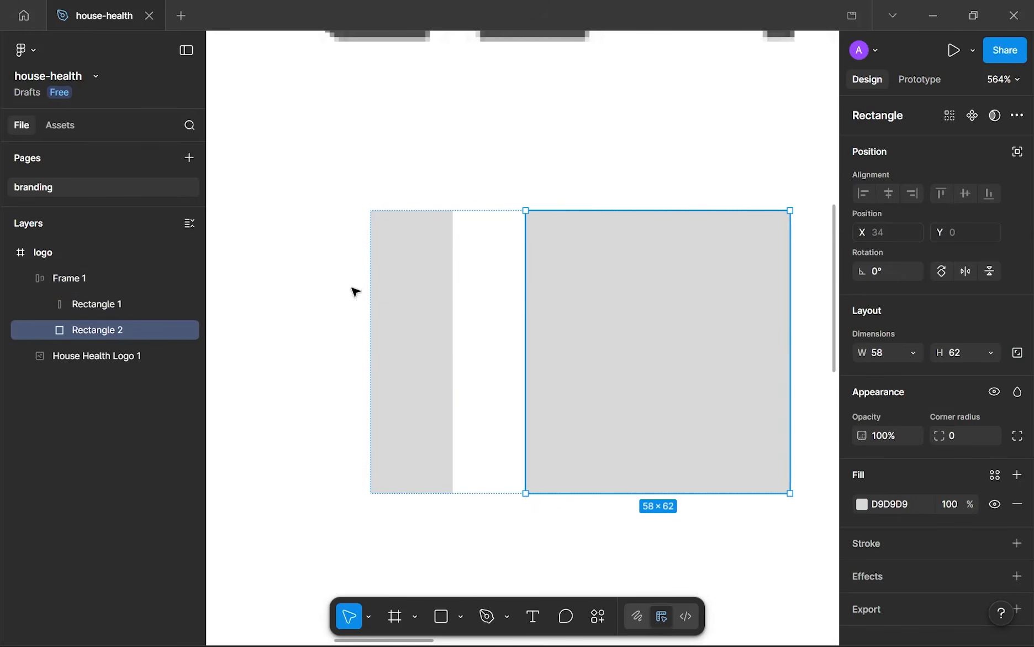
scroll(476, 154, "down", 5)
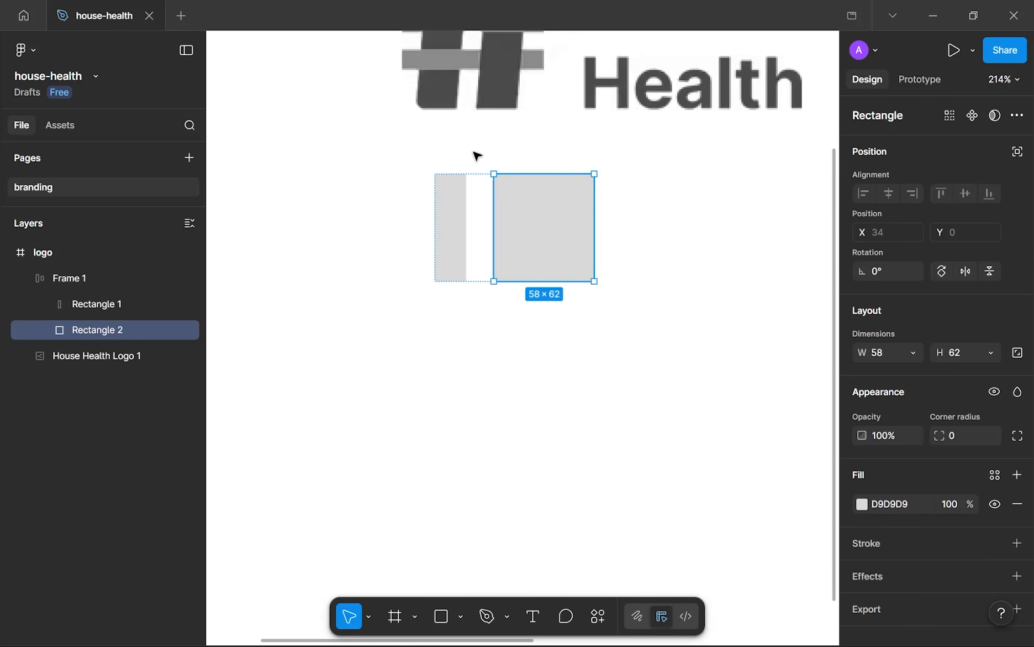
key("ctrl+z")
left_click(496, 329)
scroll(496, 173, "up", 4)
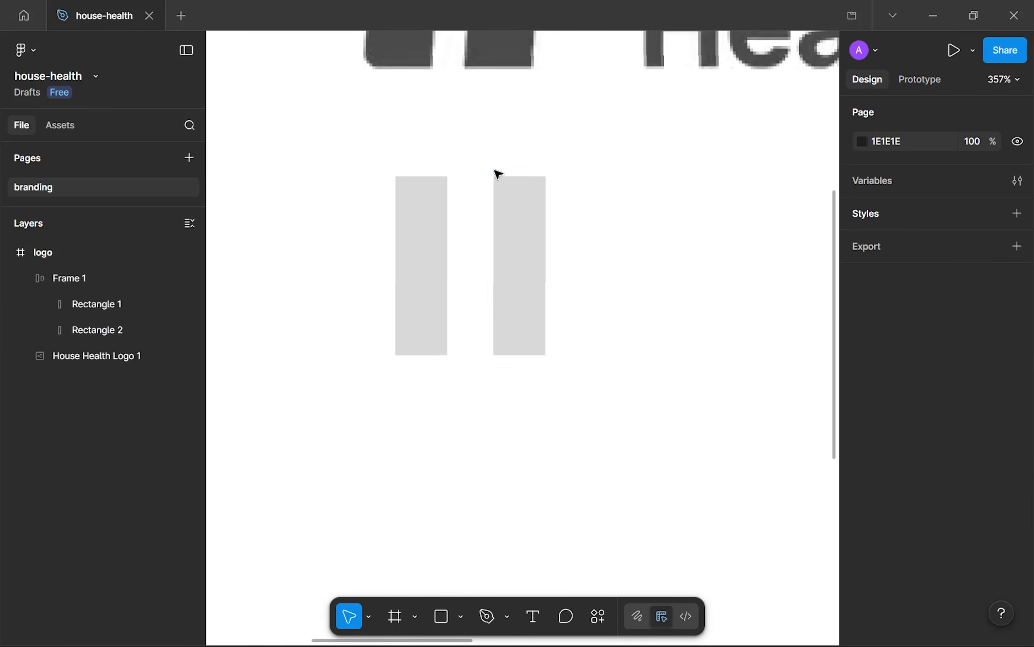
- Try overlaying a duplicate of the two-bar frame rotated to 90°, and delete the duplicate
left_click(508, 339)
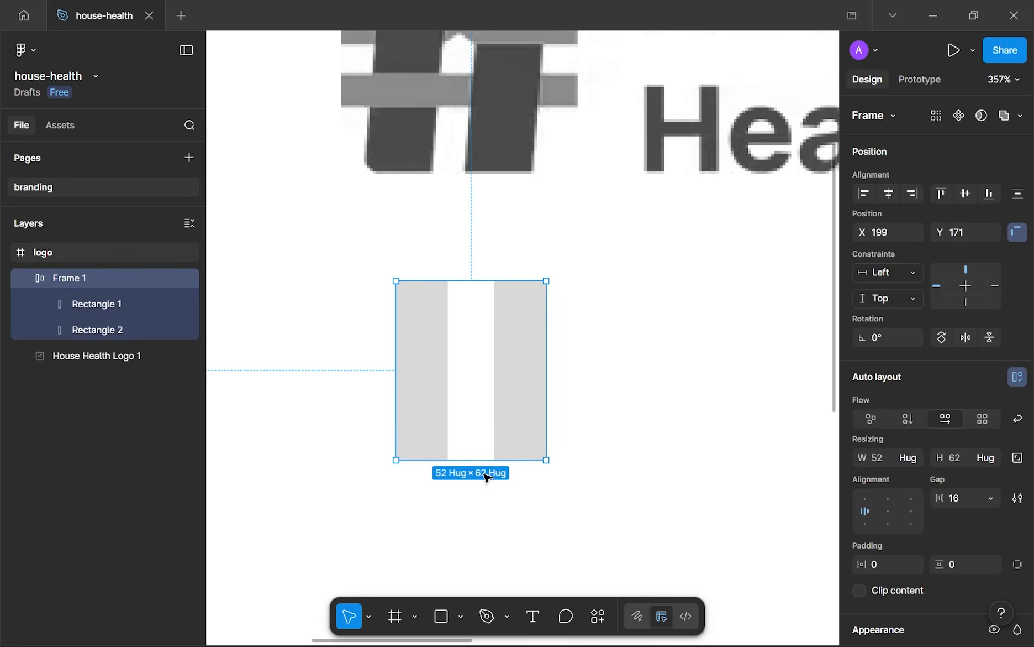
key("shift+a")
left_click_drag(556, 274, 360, 277)
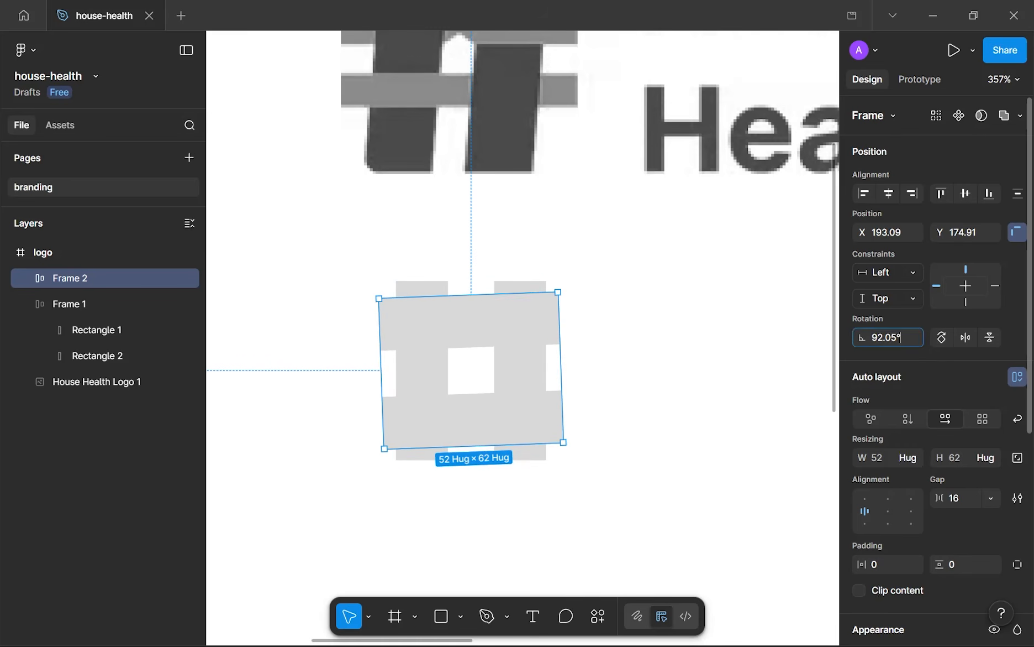
type("90")
key("Return")
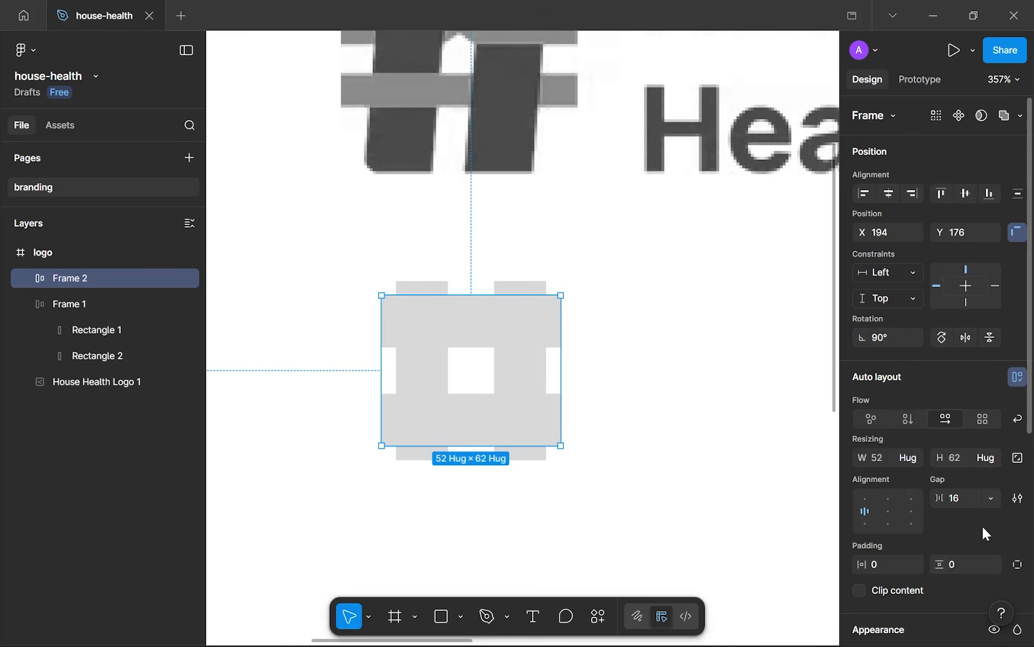
left_click(971, 501)
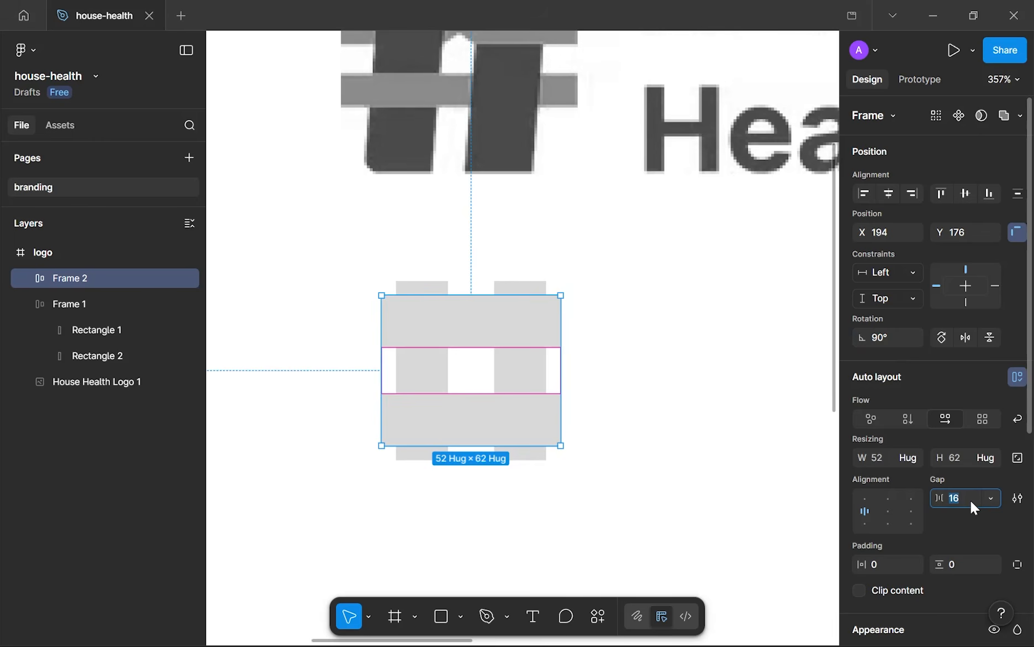
left_click(525, 381)
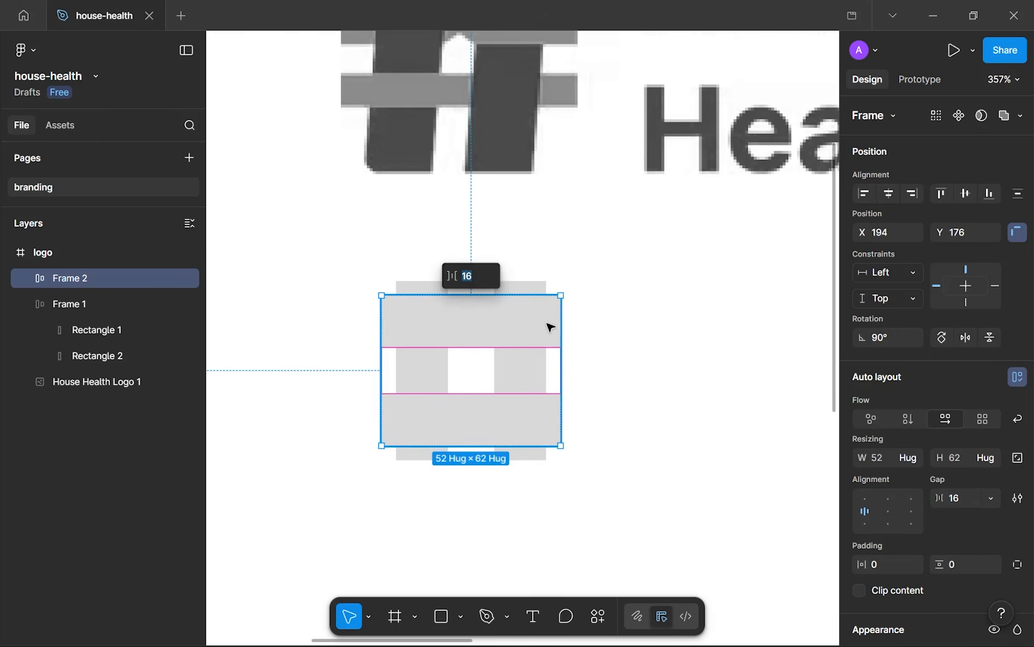
key("Escape")
key("Delete")
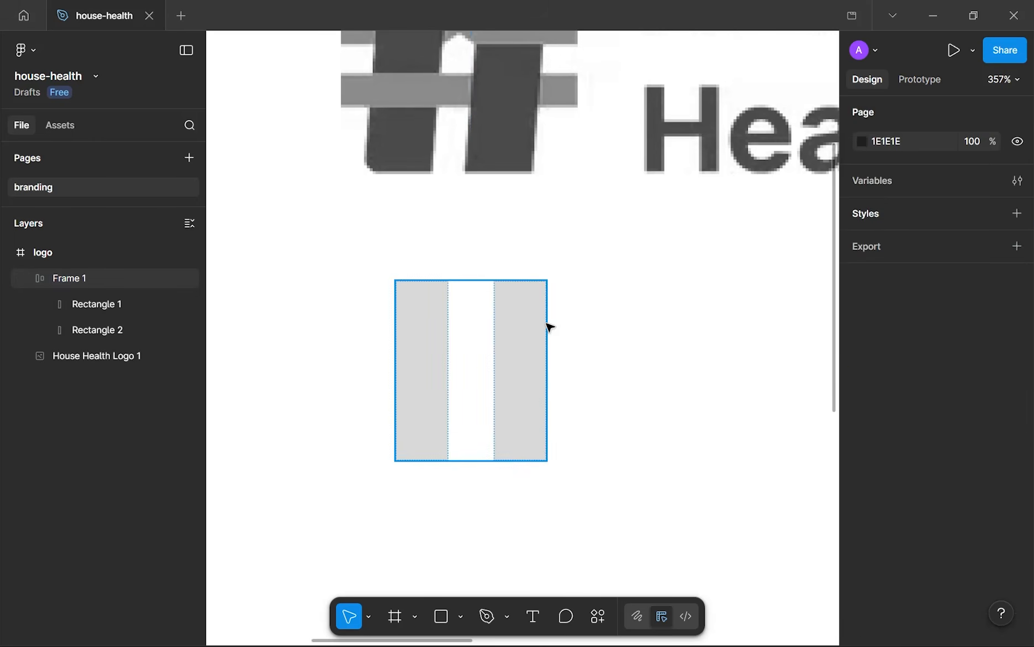
- Duplicate the second upright bar, move the copy out of the auto layout frame and set its rotation to 90°
left_click(546, 322)
left_click(527, 335)
key("ctrl+d")
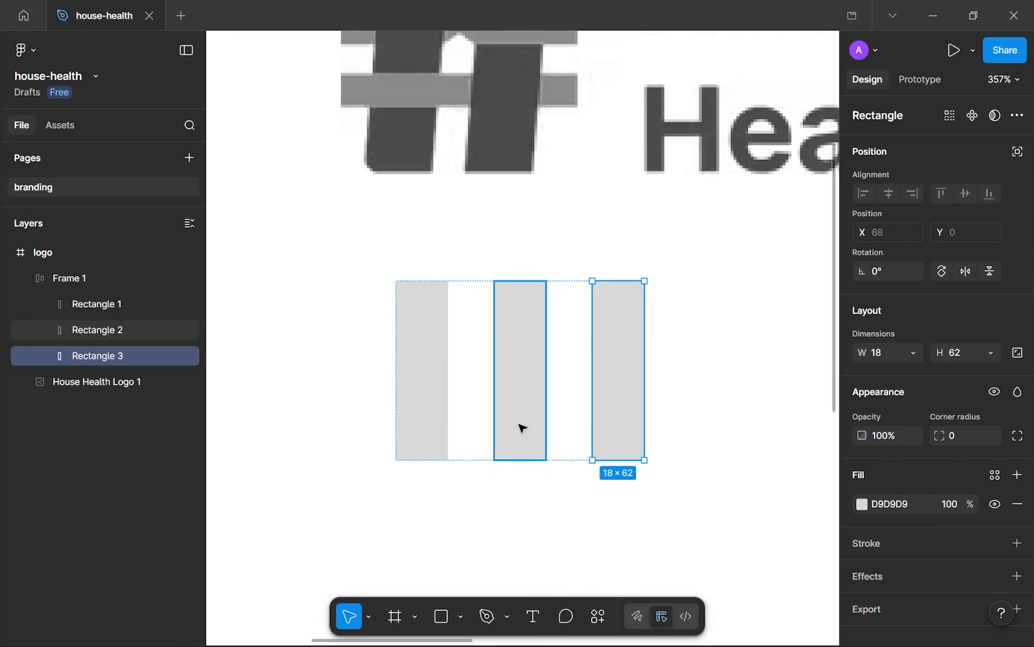
left_click_drag(608, 374, 707, 292)
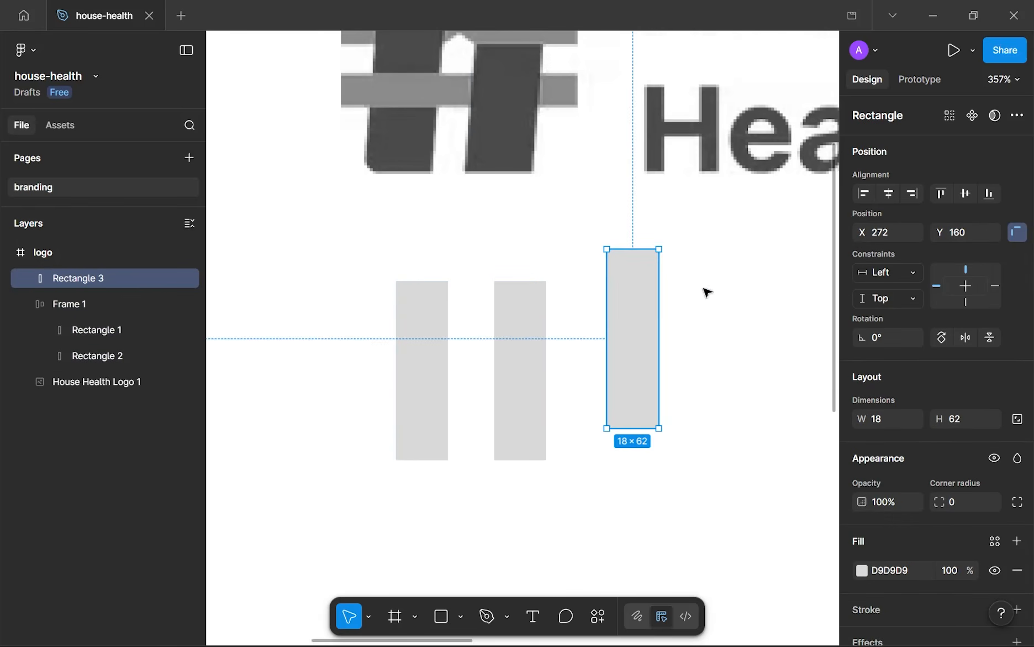
left_click(886, 341)
type("90")
key("Return")
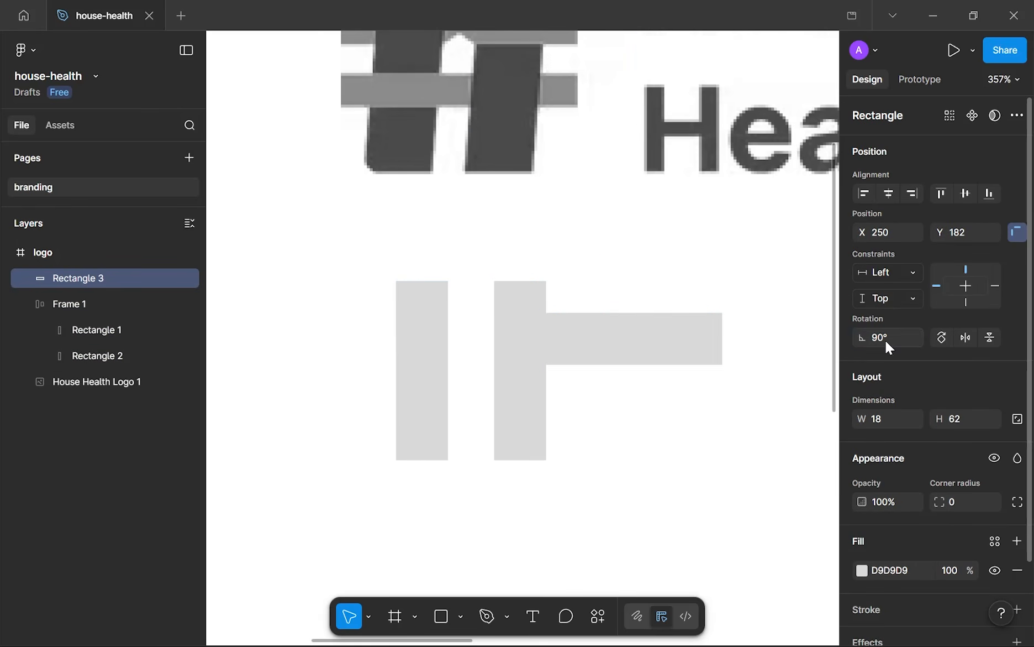
- Place the rotated bar across the two uprights, ignoring auto layout, and fill it with the logo's dark grey 4A4A4A
mouse_move(632, 346)
left_mouse_down()
mouse_move(546, 373)
mouse_move(510, 369)
mouse_move(561, 346)
mouse_move(596, 351)
mouse_move(539, 372)
left_mouse_up()
left_click_drag(644, 349, 467, 402)
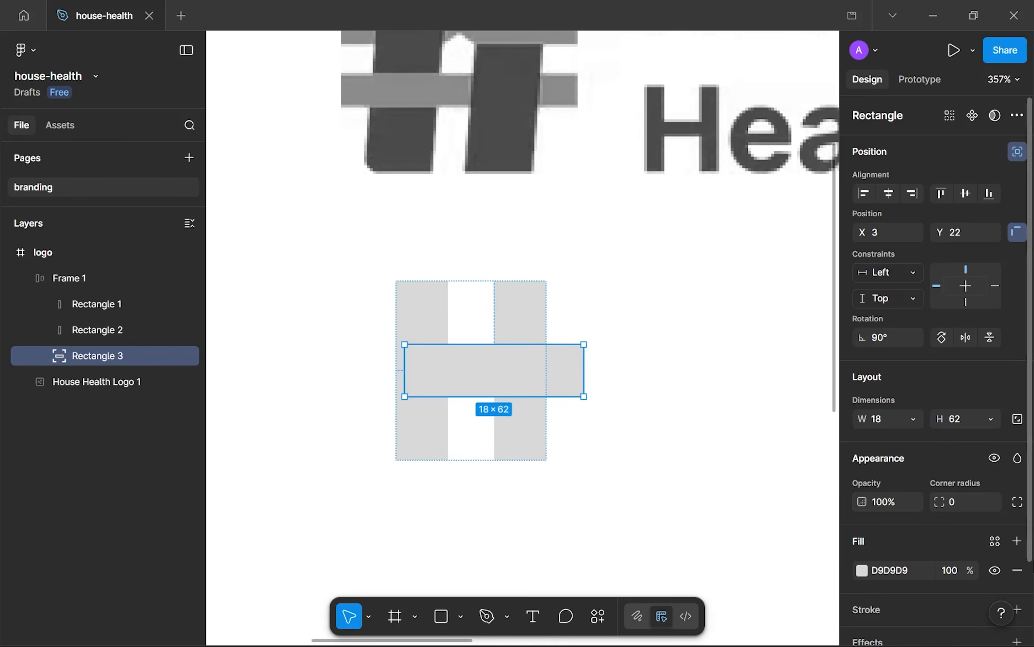
left_click(528, 155)
left_click_drag(517, 377, 515, 375)
- Shorten the dark crossbar to 52 long, keeping its thickness at 18, so it spans the two uprights' outer edges
left_click_drag(577, 370, 547, 370)
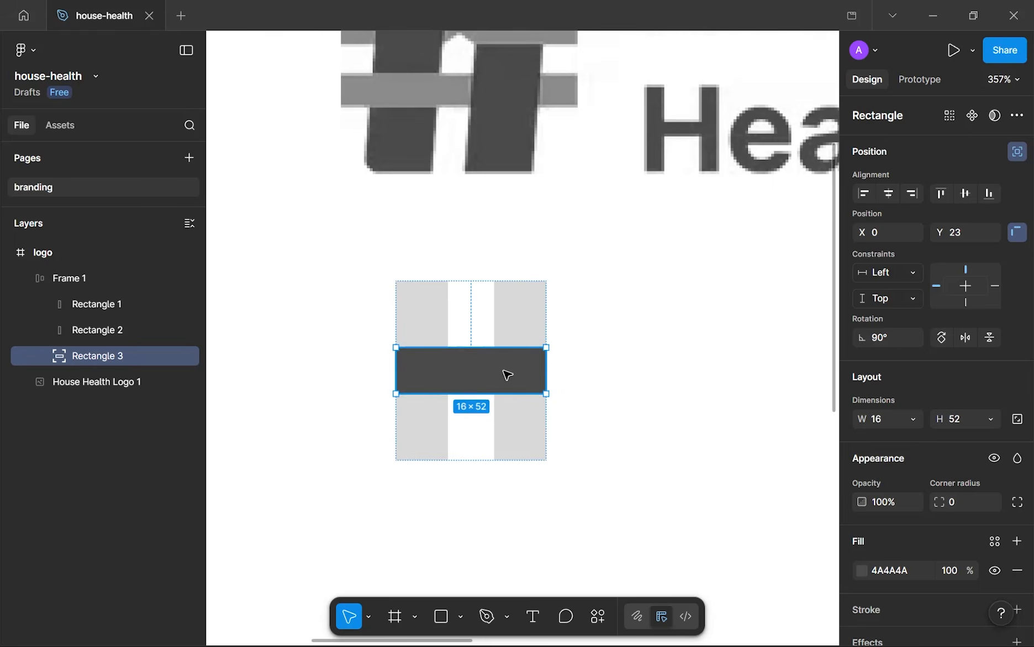
key("Escape")
key("ctrl+z")
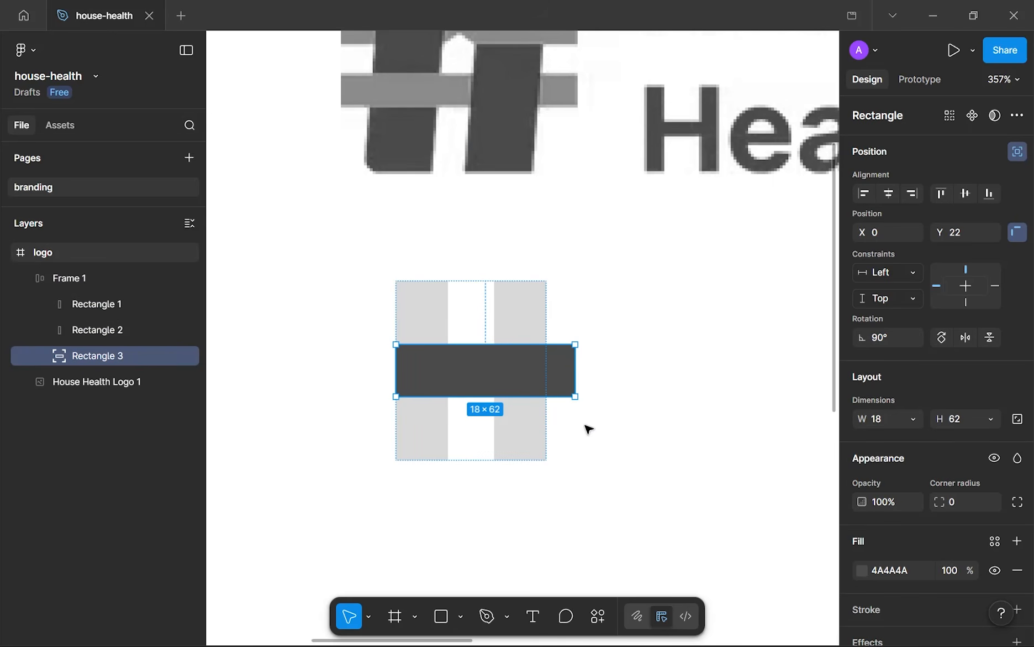
left_click_drag(580, 371, 483, 370)
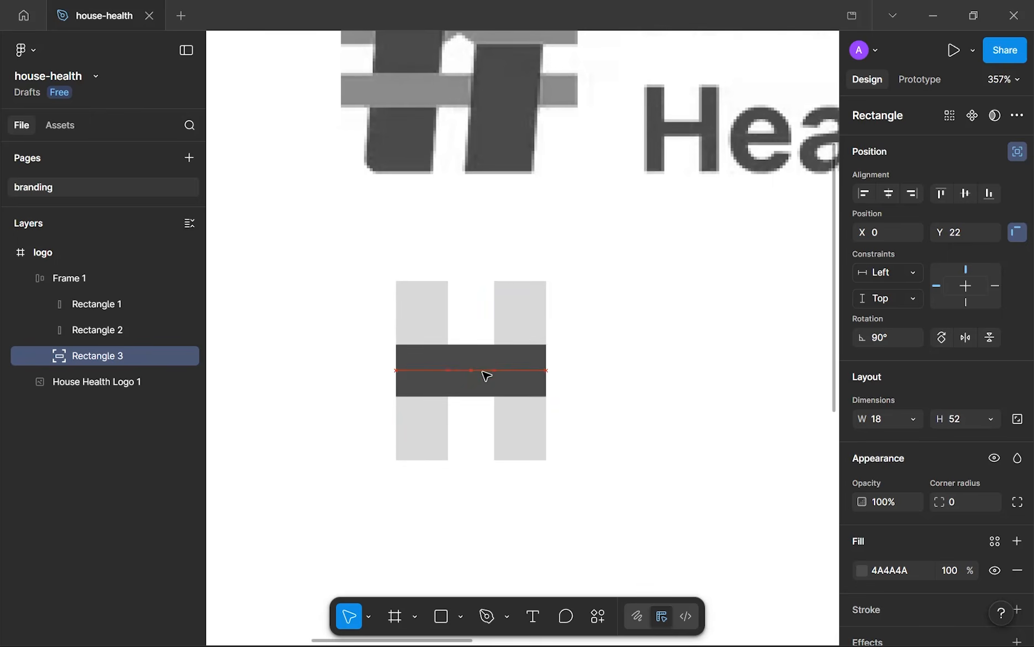
left_click(683, 439)
- Examine the house-shaped opening in the original logo symbol and compare it with the rebuilt H shape
scroll(684, 439, "down", 5)
scroll(656, 333, "up", 4)
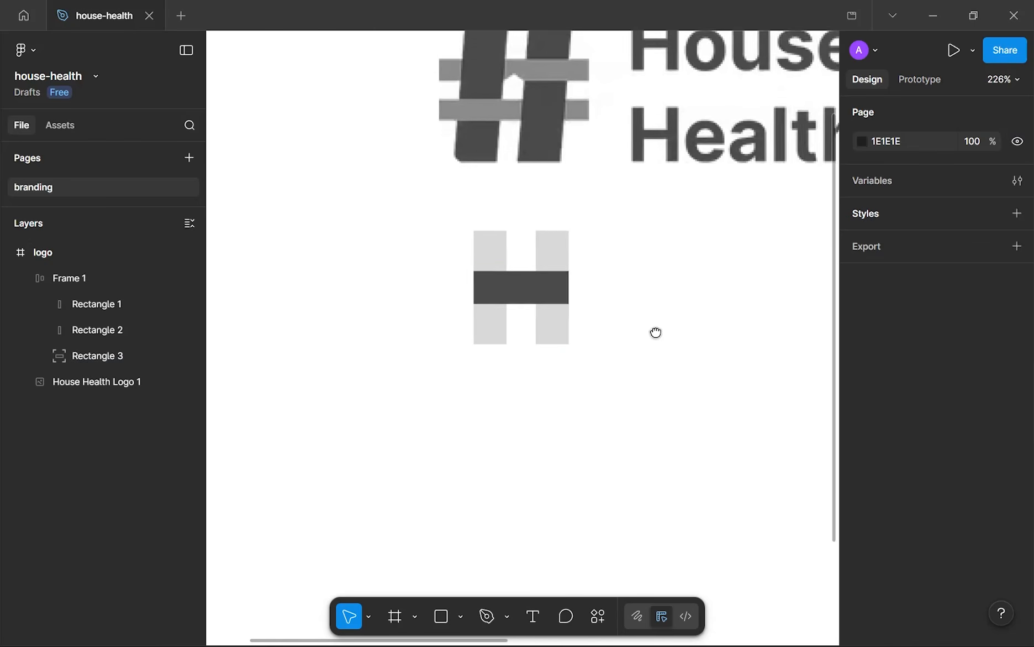
scroll(496, 293, "up", 3)
scroll(476, 425, "down", 4)
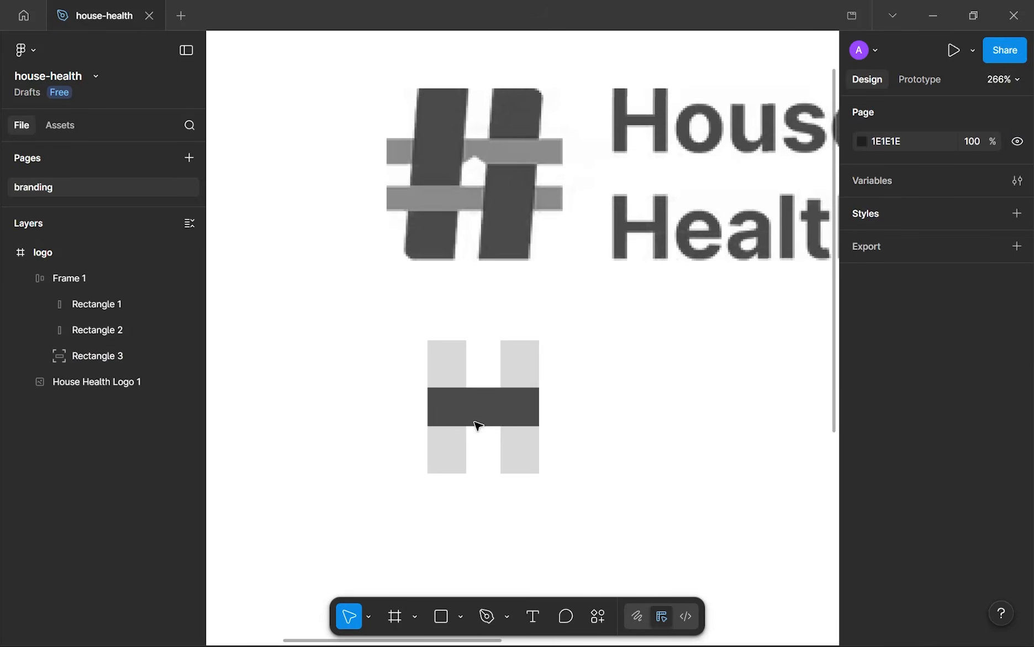
scroll(490, 233, "up", 7)
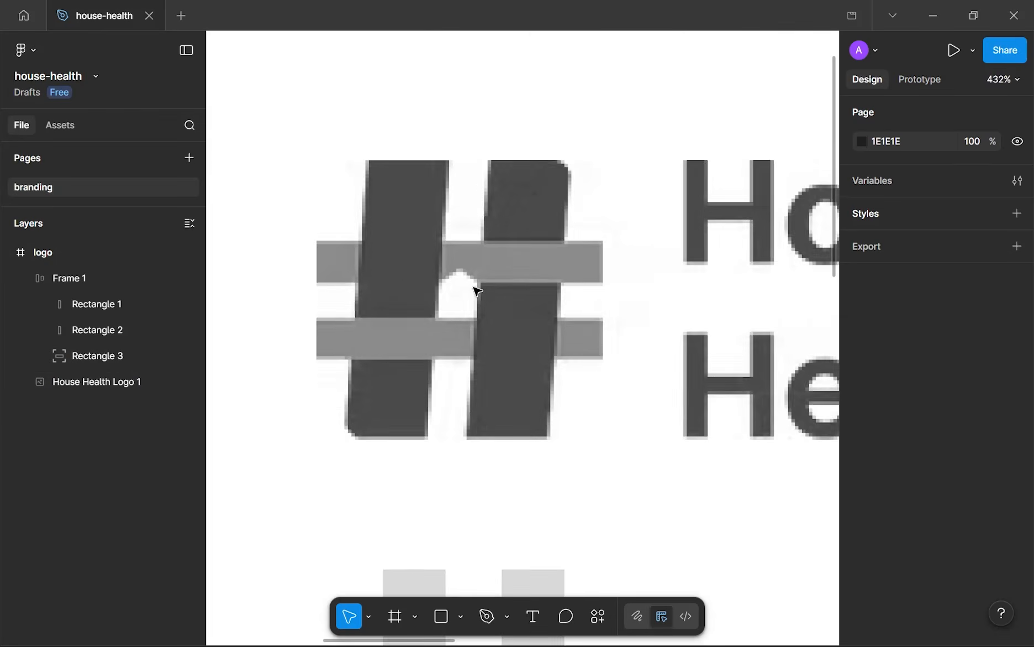
scroll(408, 288, "up", 3)
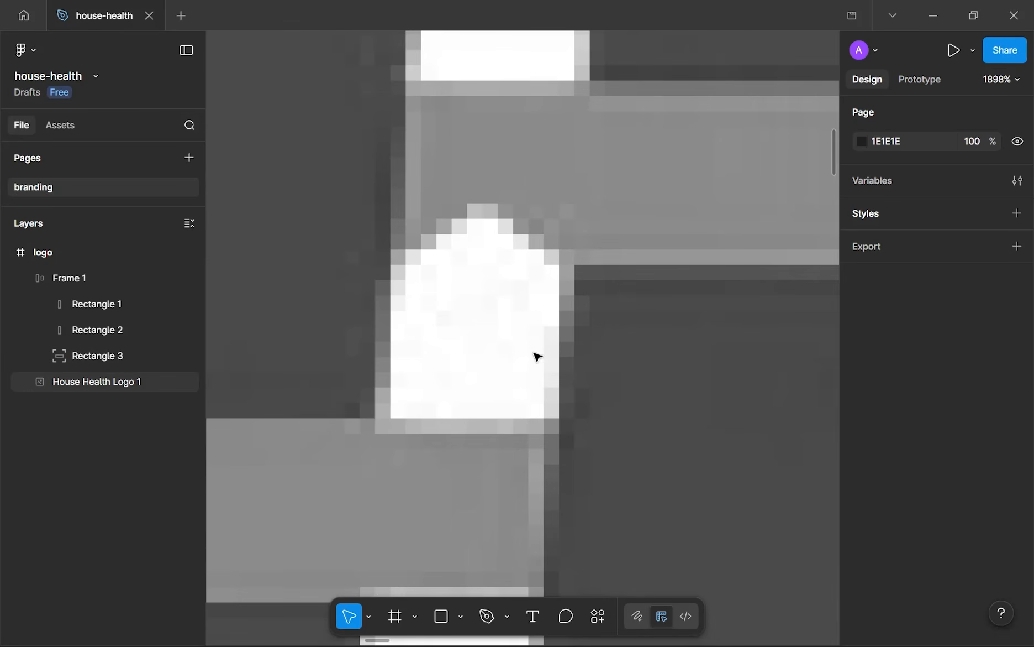
scroll(598, 402, "down", 10)
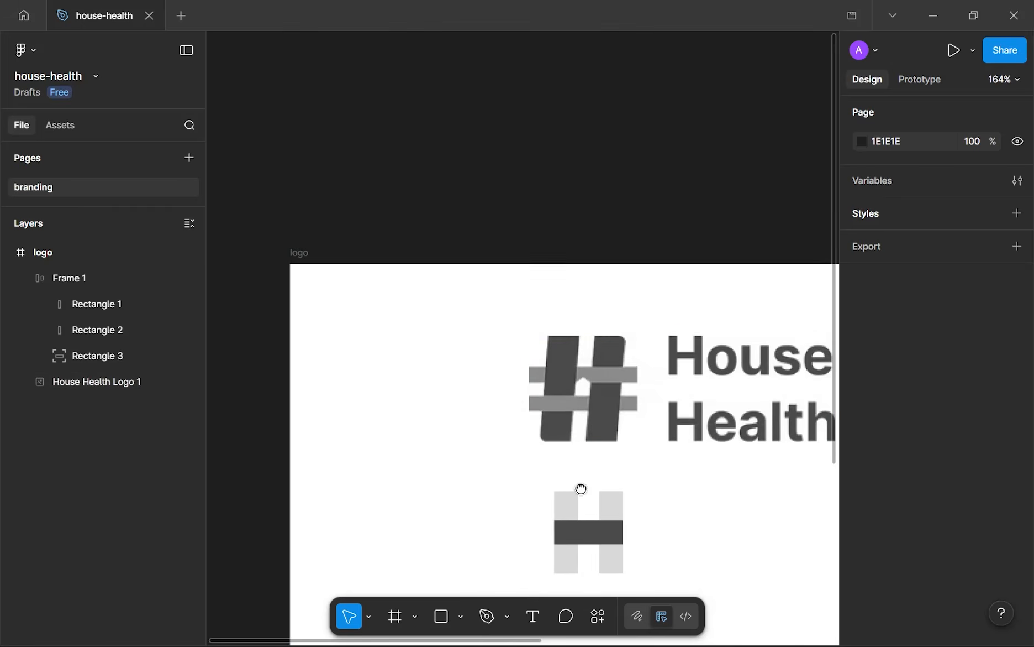
scroll(582, 490, "down", 3)
- Draw a triangle of about 10 × 10 and place it, ignoring auto layout, over the crossbar's lower edge between the uprights
scroll(608, 432, "up", 10)
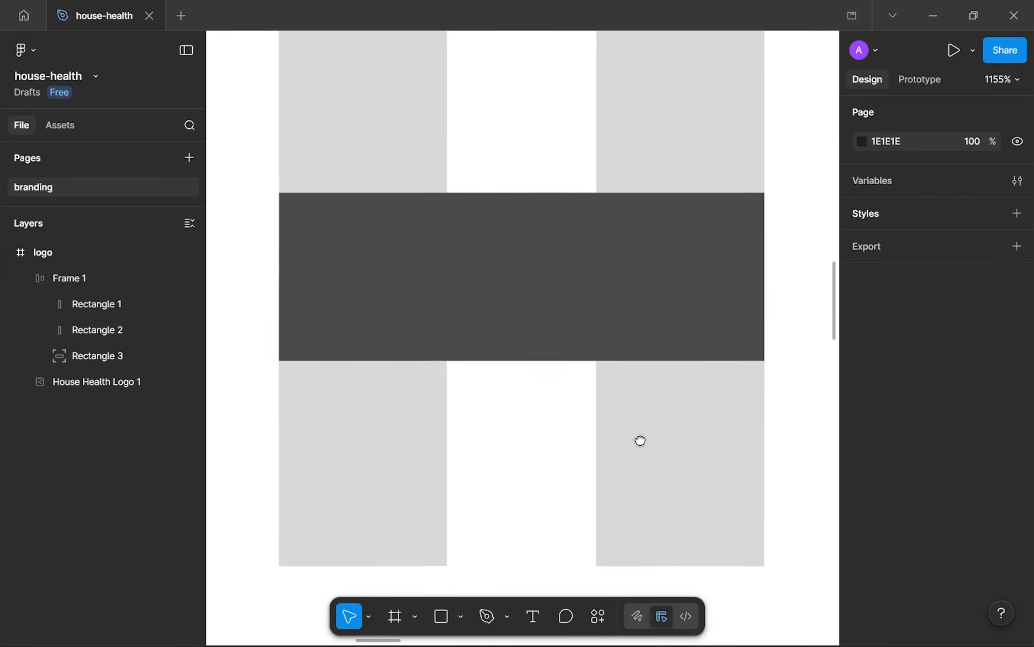
key("r")
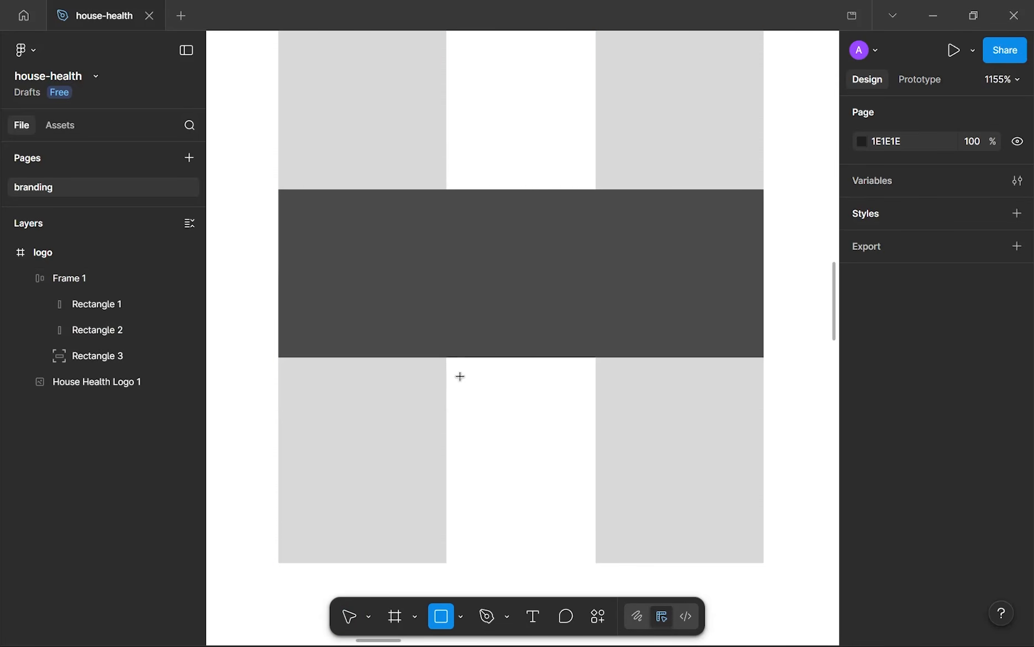
left_click(462, 615)
left_click(504, 545)
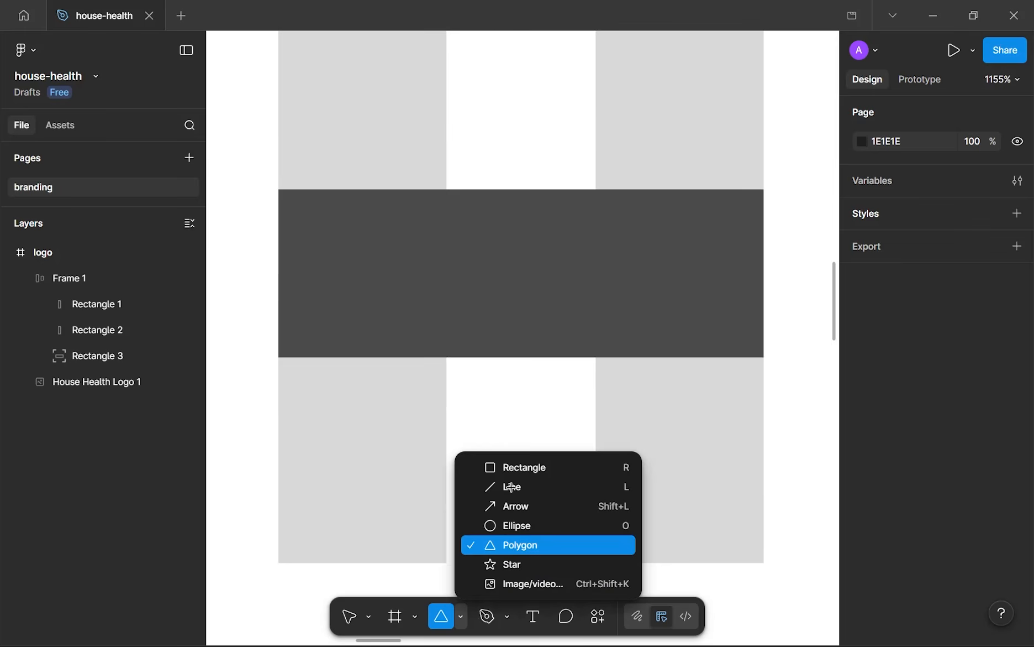
left_click(529, 324)
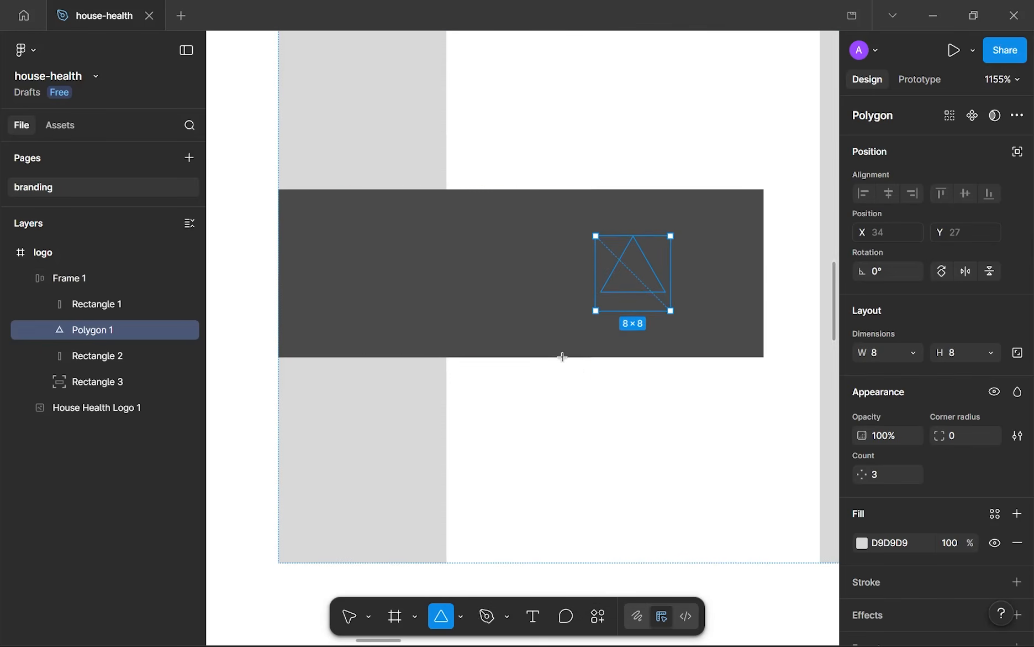
left_click_drag(563, 357, 581, 373)
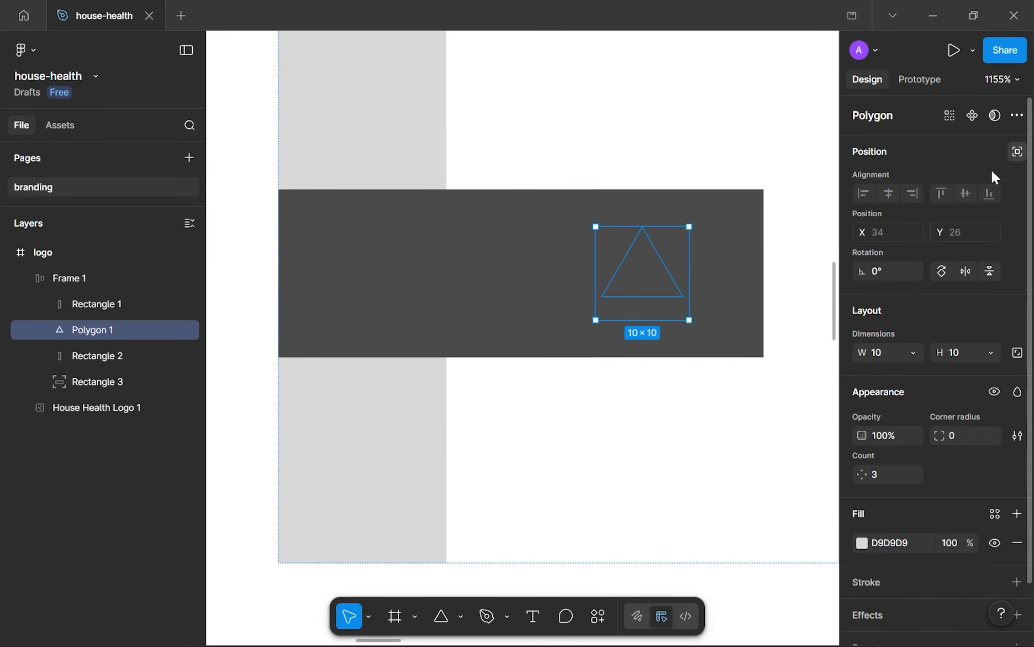
left_click(1017, 151)
left_click_drag(658, 270, 543, 339)
- Set the triangle's fill colour to FF0000
scroll(914, 508, "down", 3)
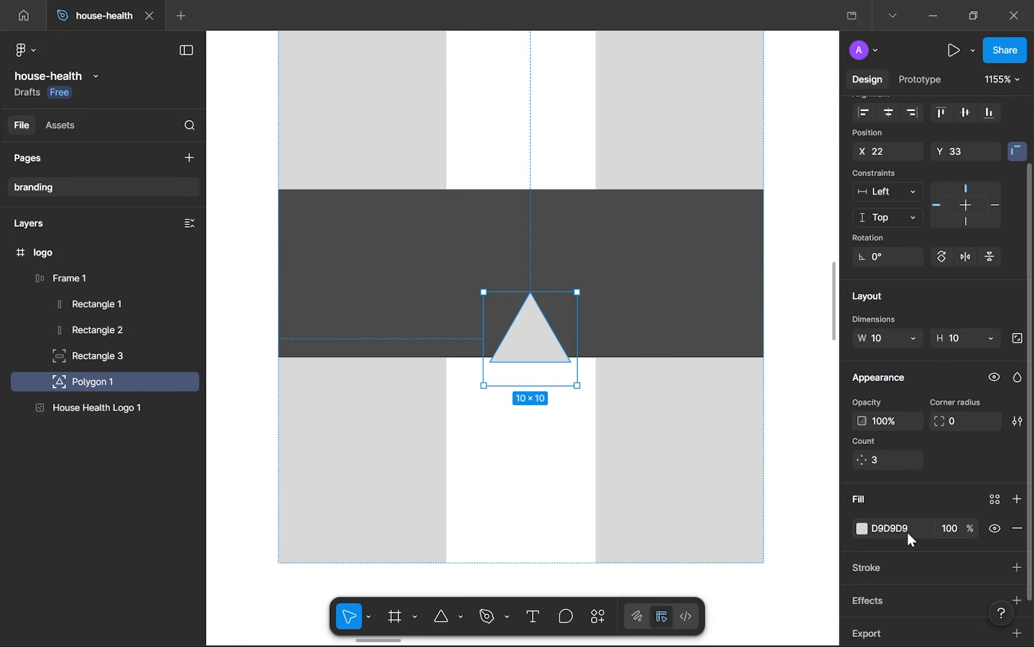
left_click(907, 532)
type("f00")
key("Return")
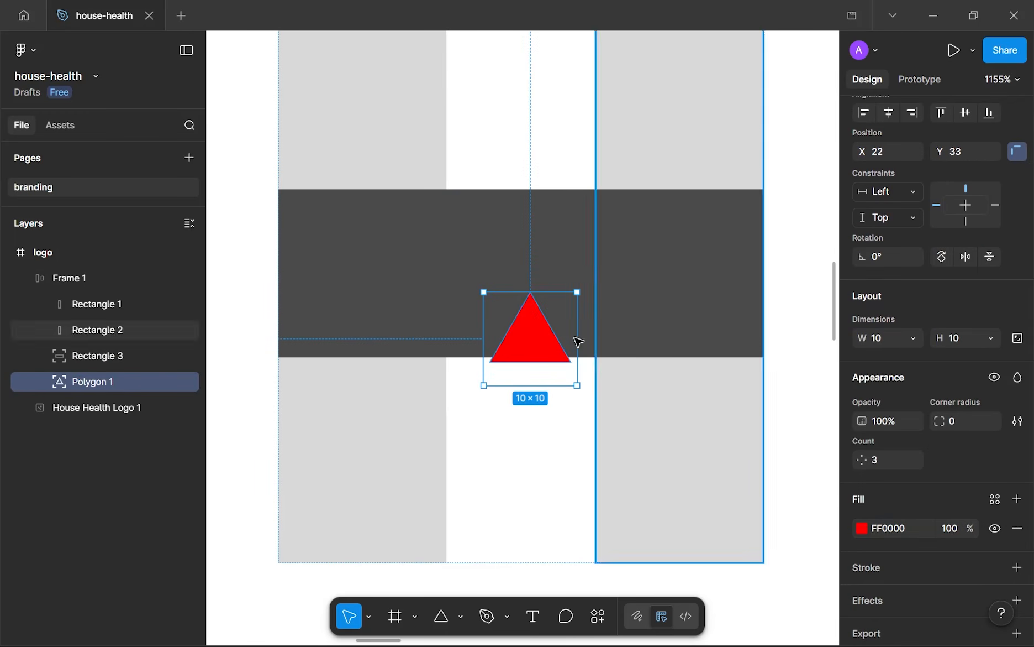
- Enlarge the red triangle to about 16 × 16 and position it at about X 17, Y 27 within the crossbar
scroll(535, 355, "up", 3)
left_click_drag(508, 354, 506, 345)
left_click_drag(455, 310, 392, 306)
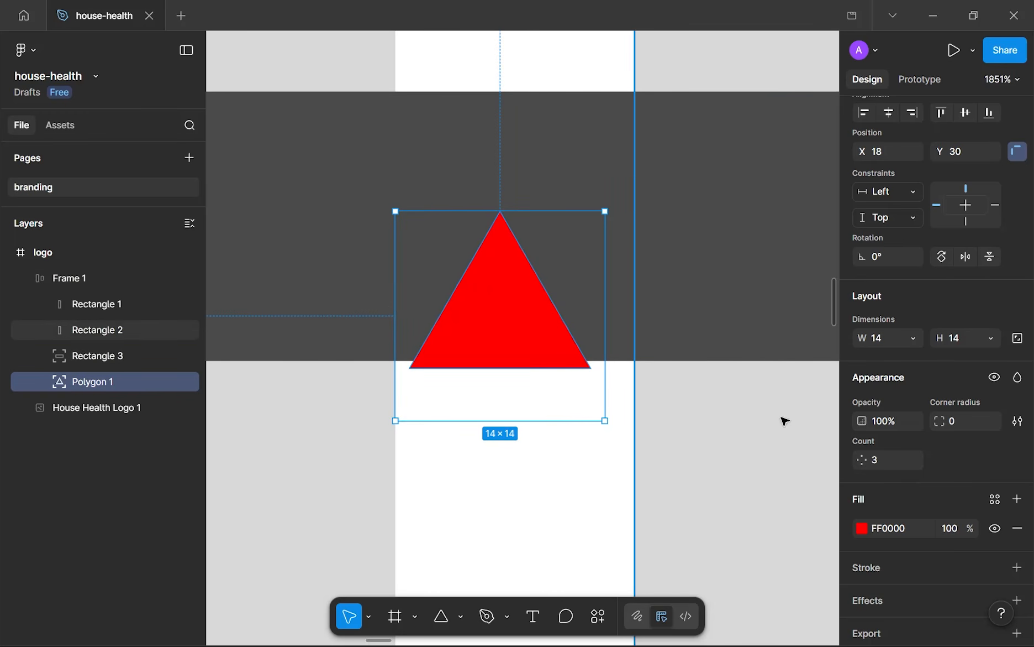
left_click_drag(509, 291, 514, 295)
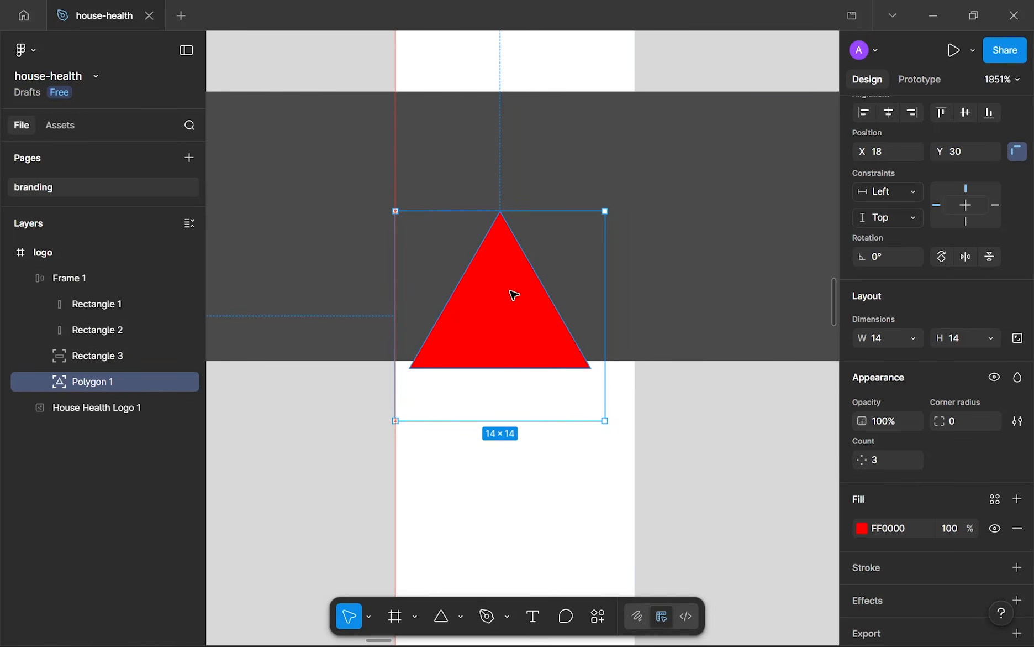
key("Up")
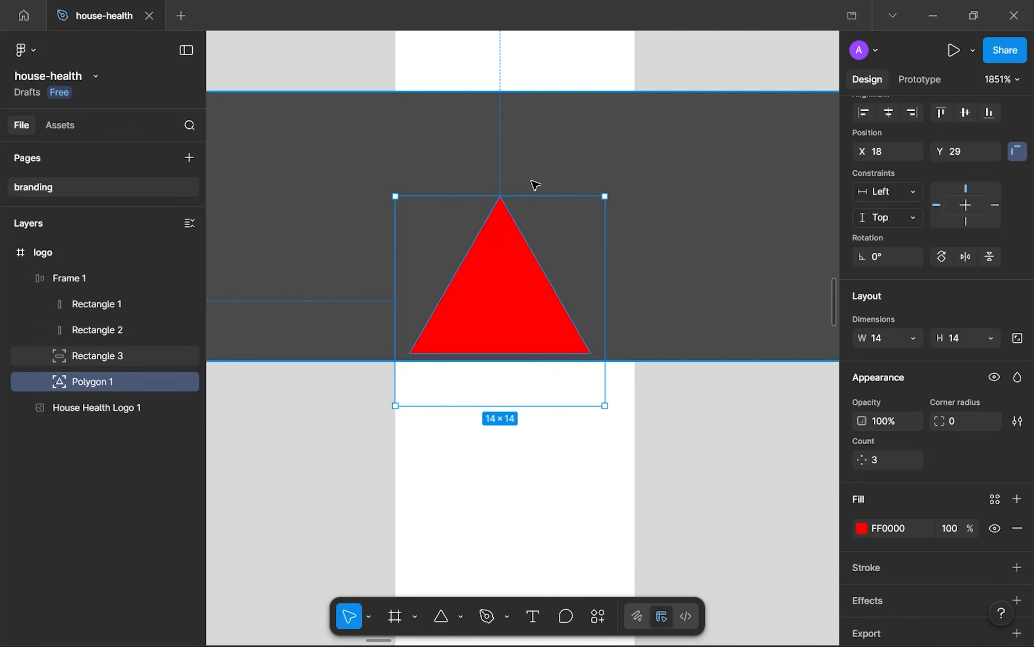
left_click_drag(534, 192, 537, 166)
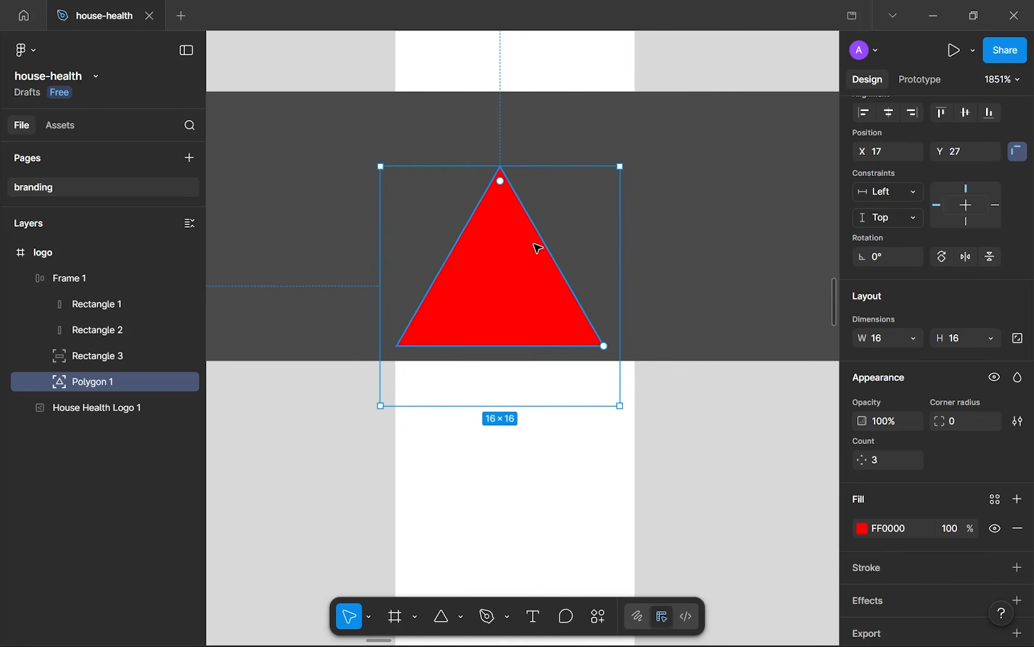
- Enlarge the red triangle to 20 × 20 and place it at X 16, Y 25 with its base on the crossbar's lower edge
scroll(641, 318, "up", 5)
scroll(619, 372, "down", 5)
scroll(615, 413, "up", 3)
scroll(617, 414, "up", 2)
scroll(573, 231, "down", 5)
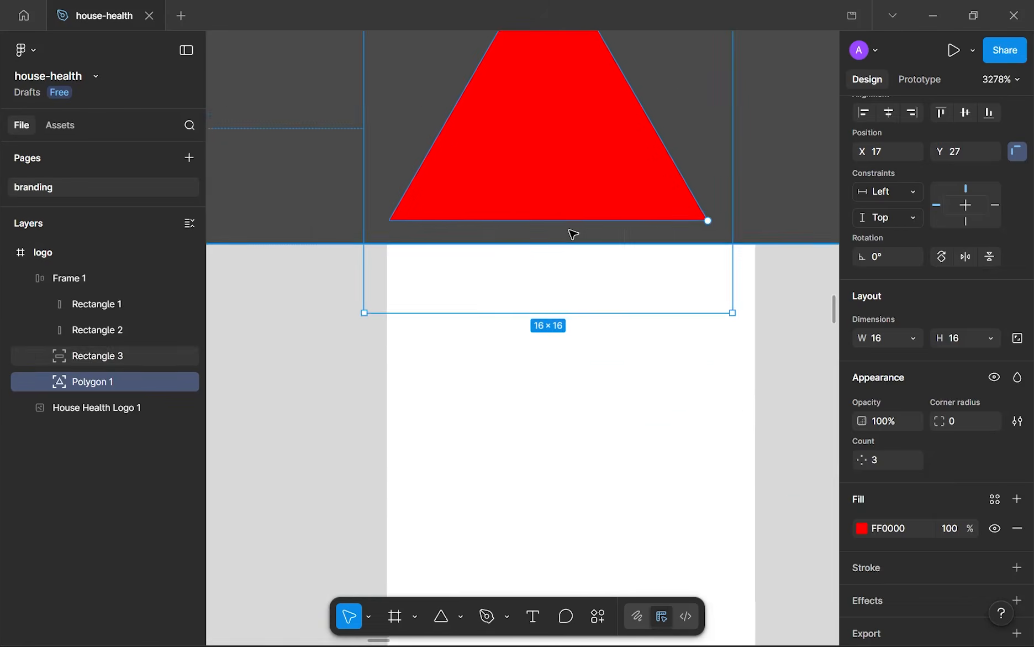
left_click(450, 347)
left_click(716, 339)
left_click(572, 143)
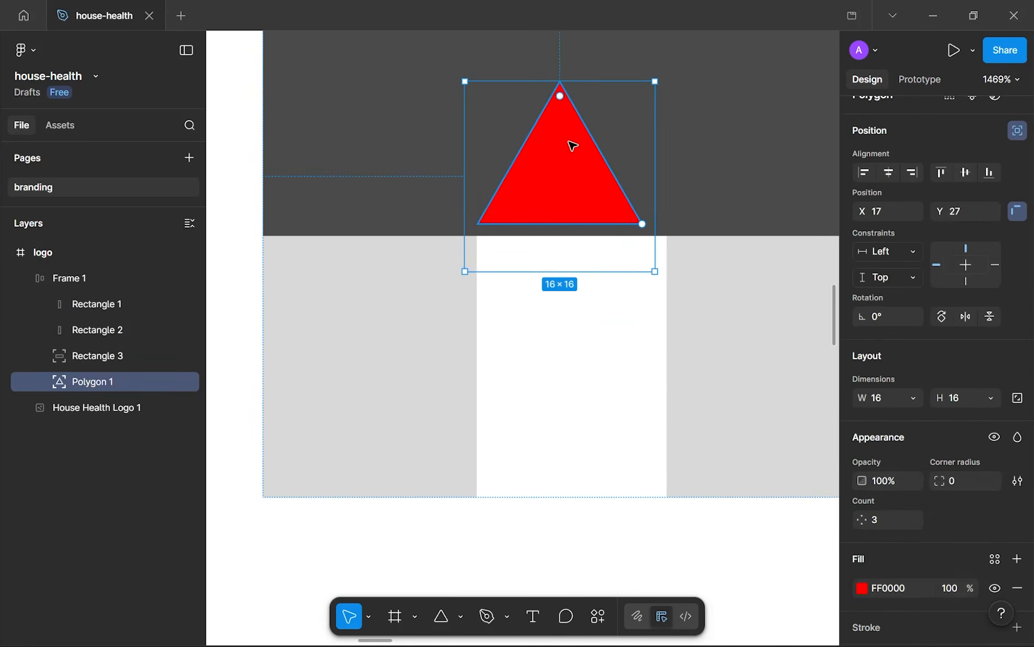
scroll(552, 188, "up", 2)
left_click_drag(525, 133, 543, 95)
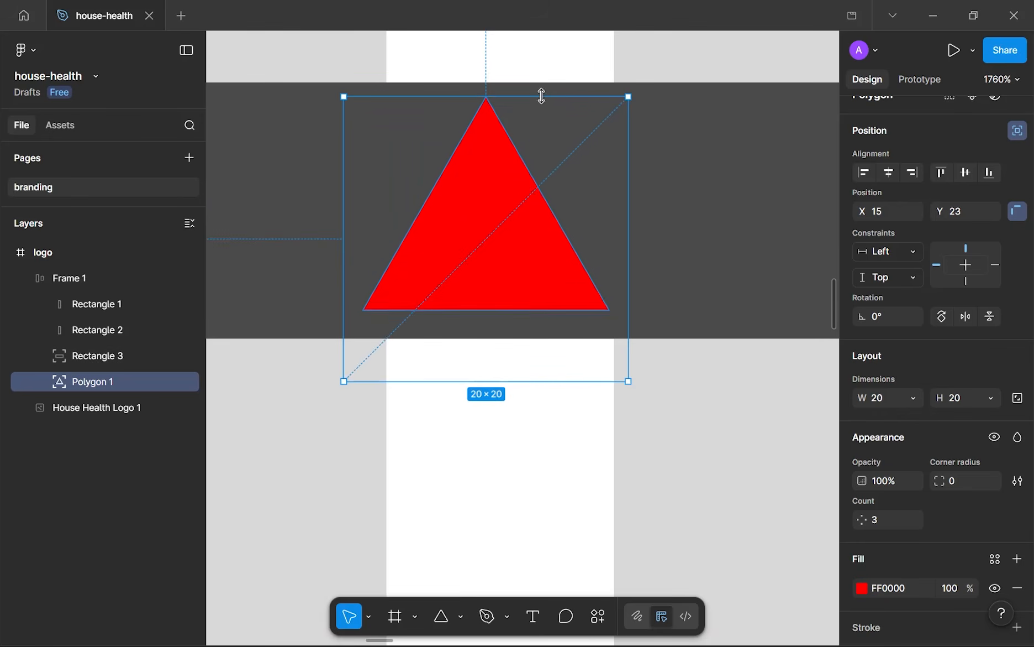
left_click_drag(527, 223, 536, 245)
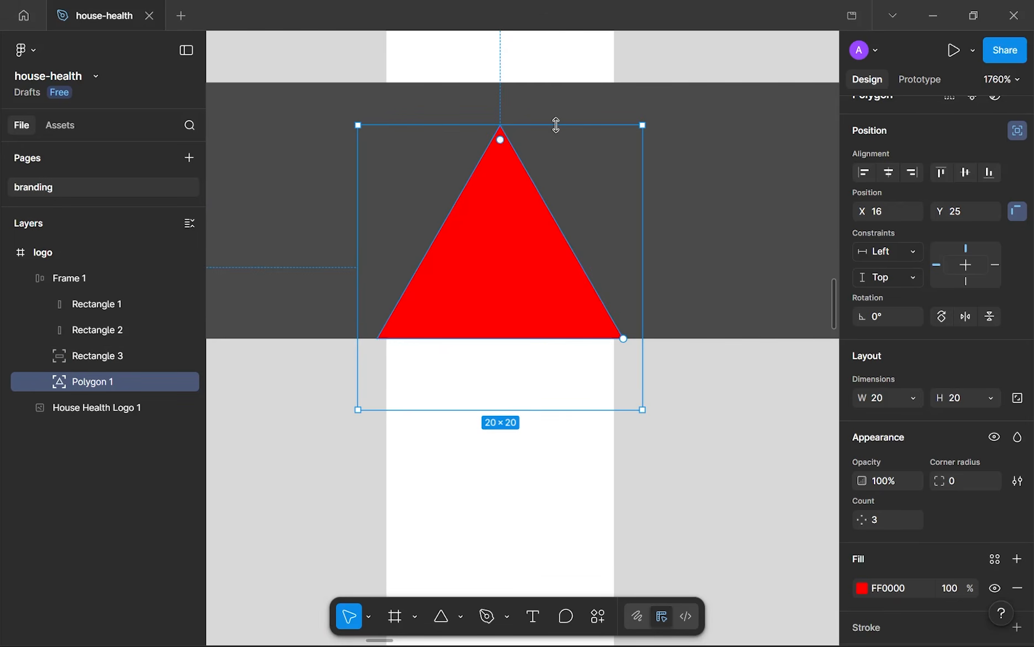
- Try the triangle at 19 × 19 nudged to X 17, and return it to 20 × 20 at X 16, Y 25
left_click_drag(556, 134, 541, 173)
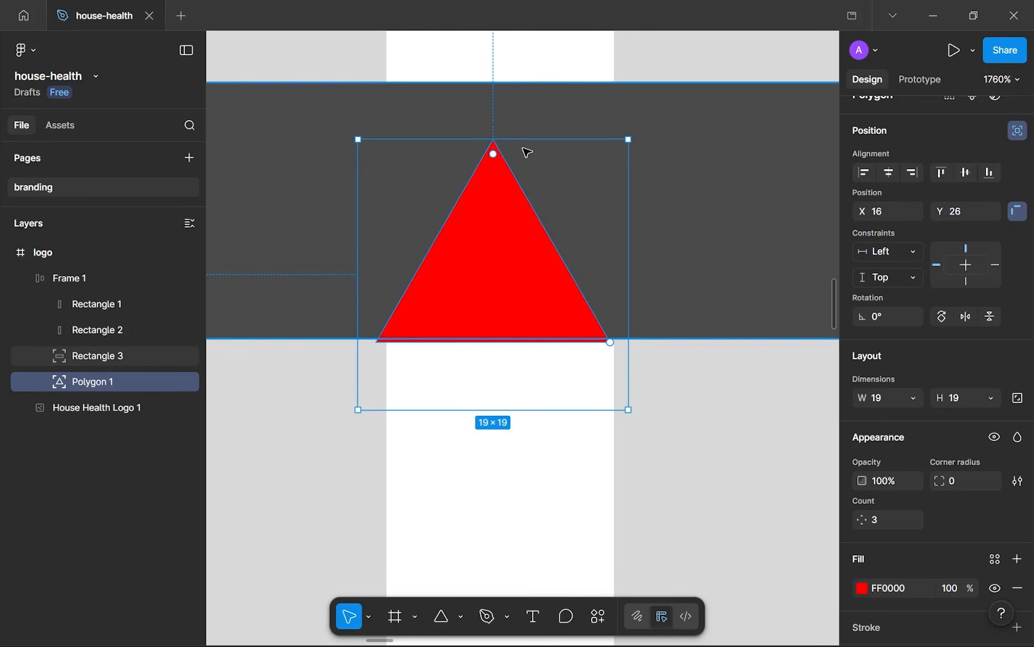
key("Right")
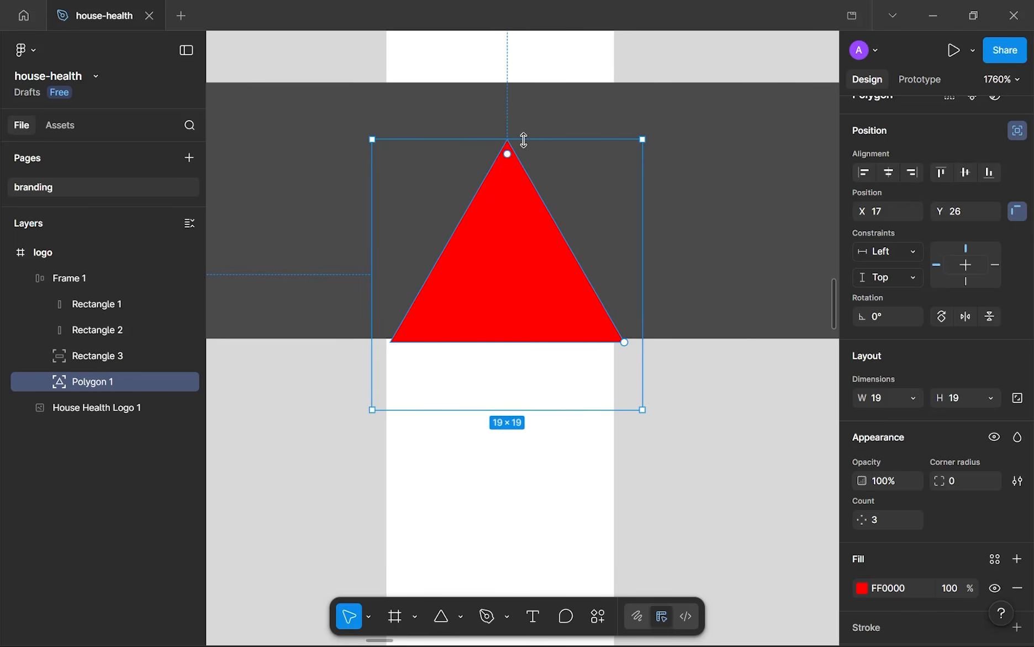
left_click_drag(524, 129, 523, 127)
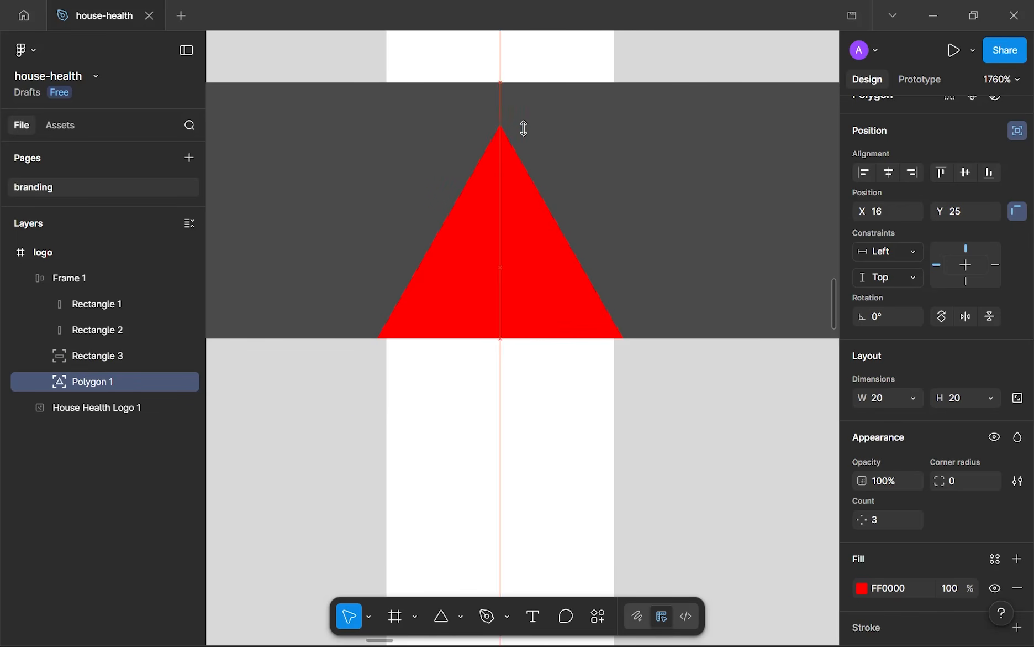
- Move the triangle's two base vertices to the uprights' inner edges, at X 18, Y 40 and X 34, Y 40
double_click(420, 292)
scroll(385, 339, "up", 10)
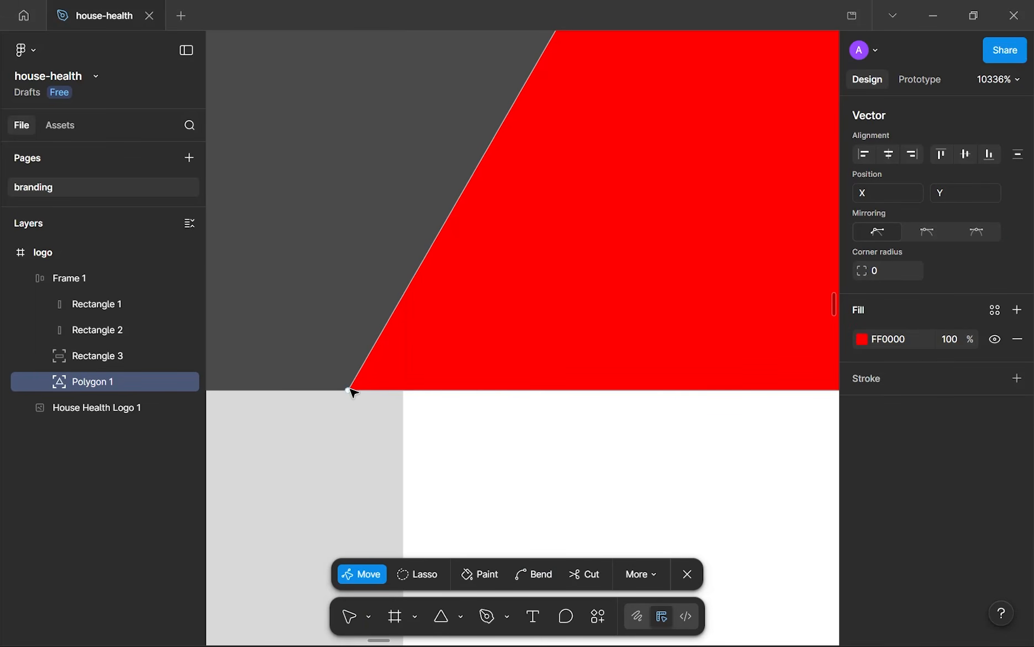
left_click_drag(352, 390, 402, 393)
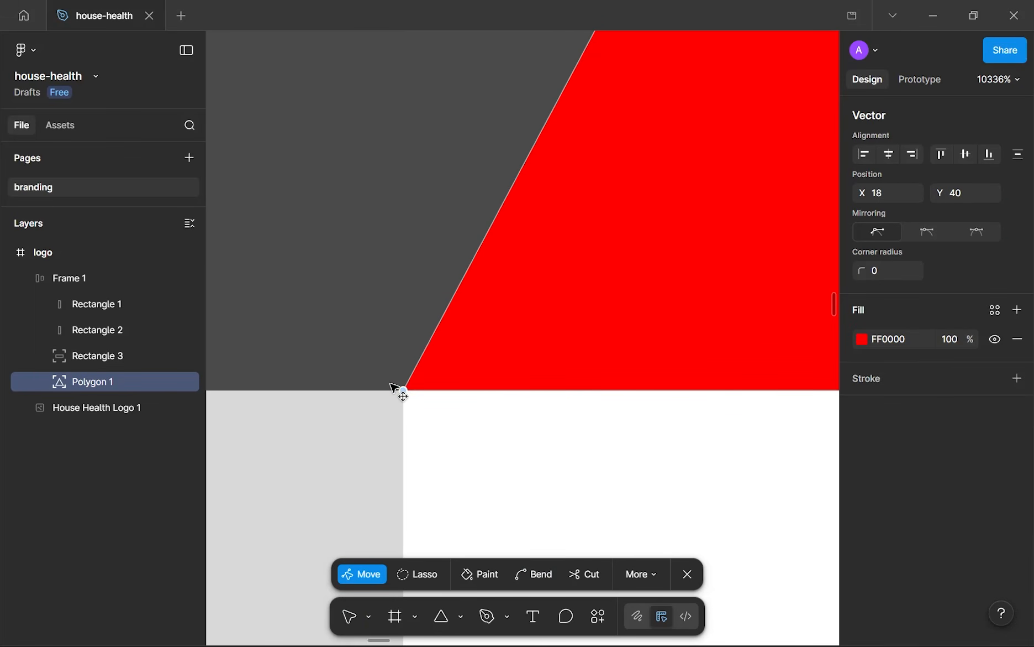
scroll(553, 362, "down", 8)
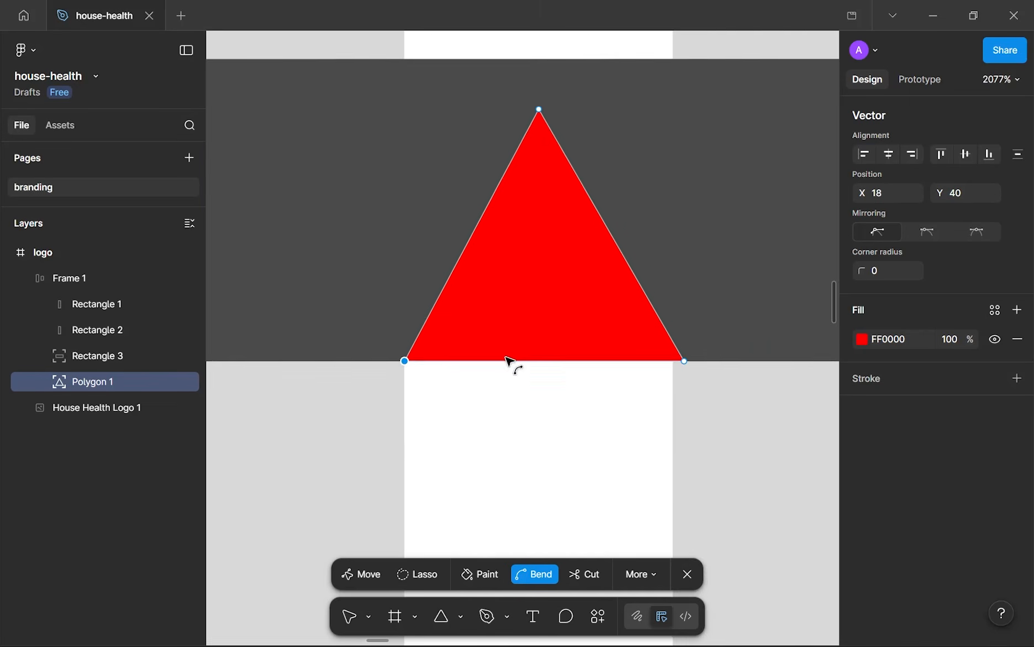
scroll(685, 364, "up", 8)
left_click_drag(789, 367, 750, 373)
scroll(735, 365, "down", 10)
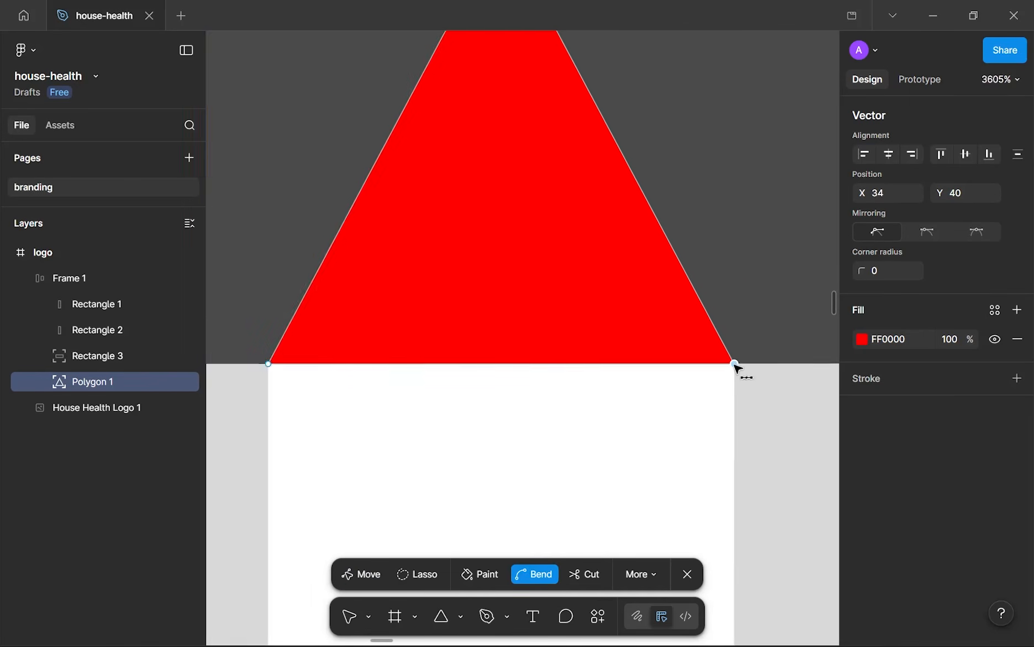
left_click(697, 412)
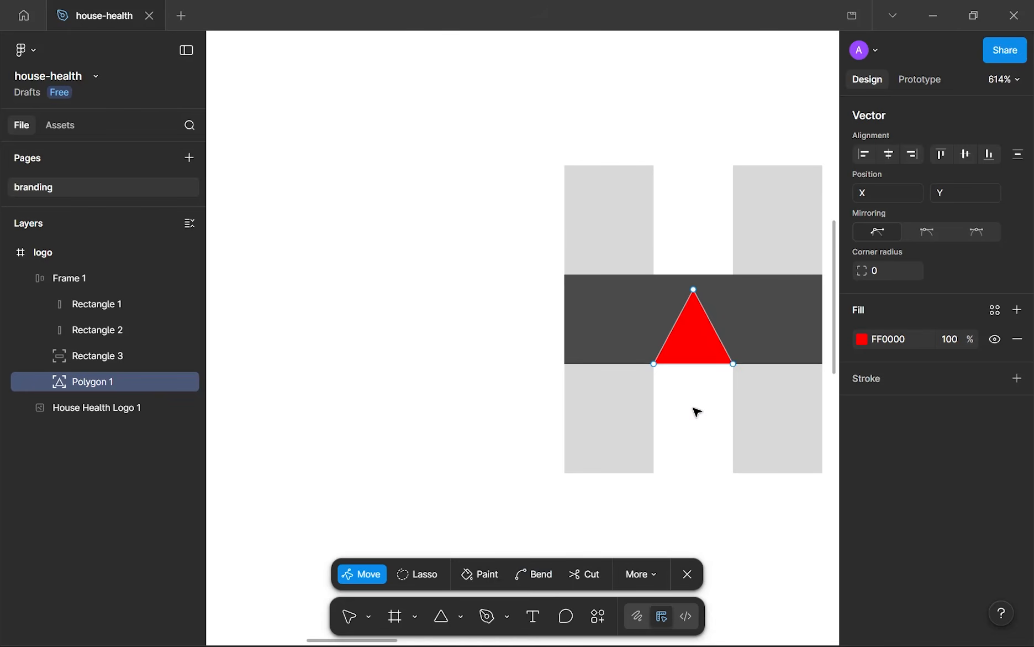
key("Escape")
scroll(632, 330, "down", 1)
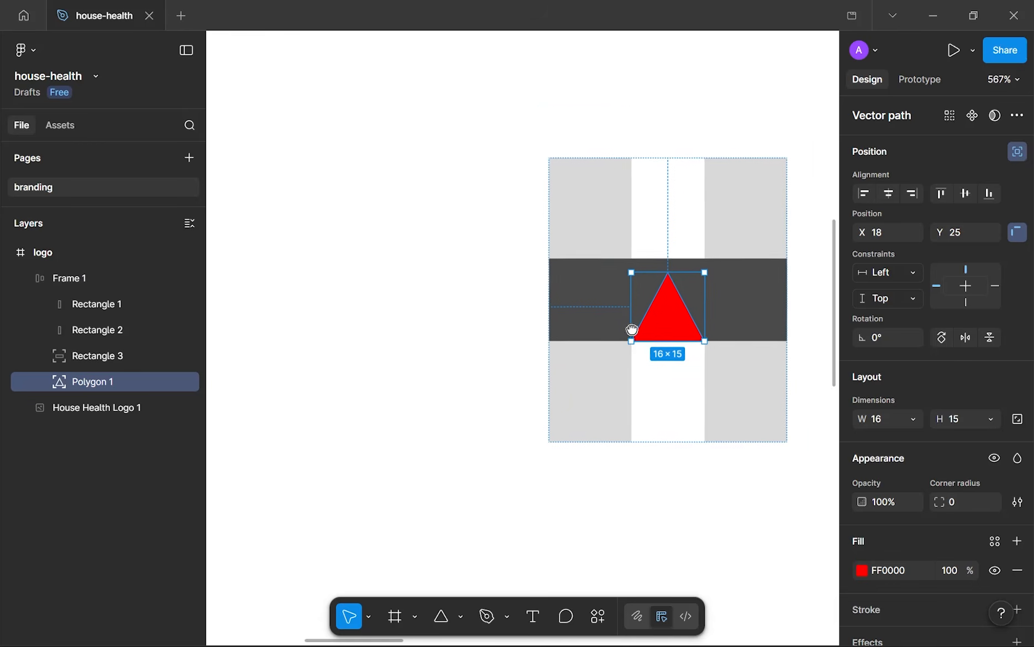
left_click(678, 481)
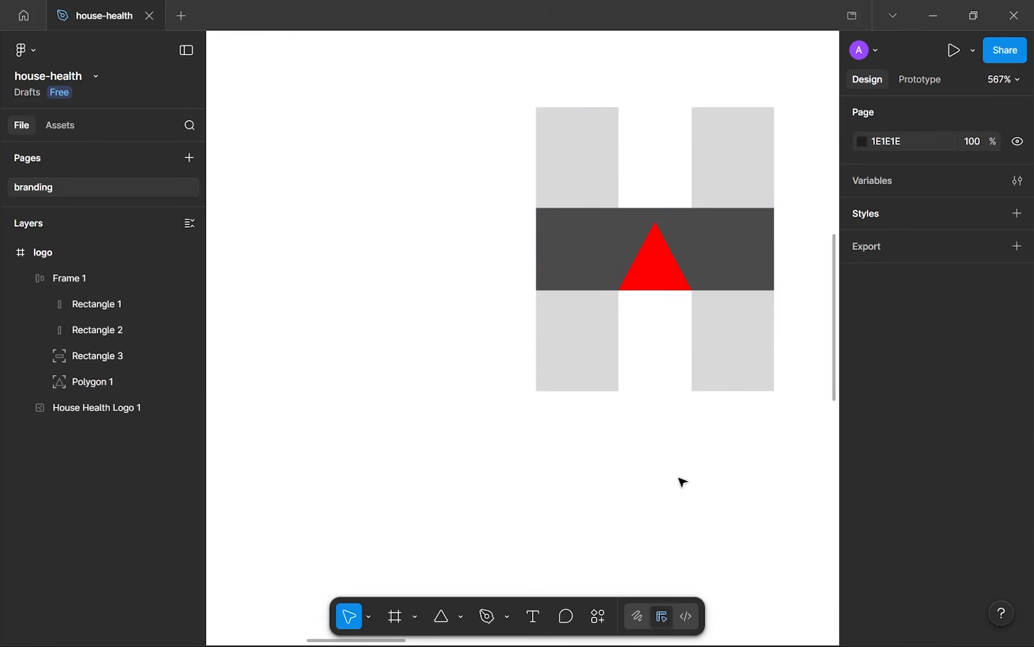
- Reduce the triangle's height slightly by lowering its apex, keeping the base on the crossbar's lower edge
left_click(660, 274)
scroll(672, 208, "up", 5)
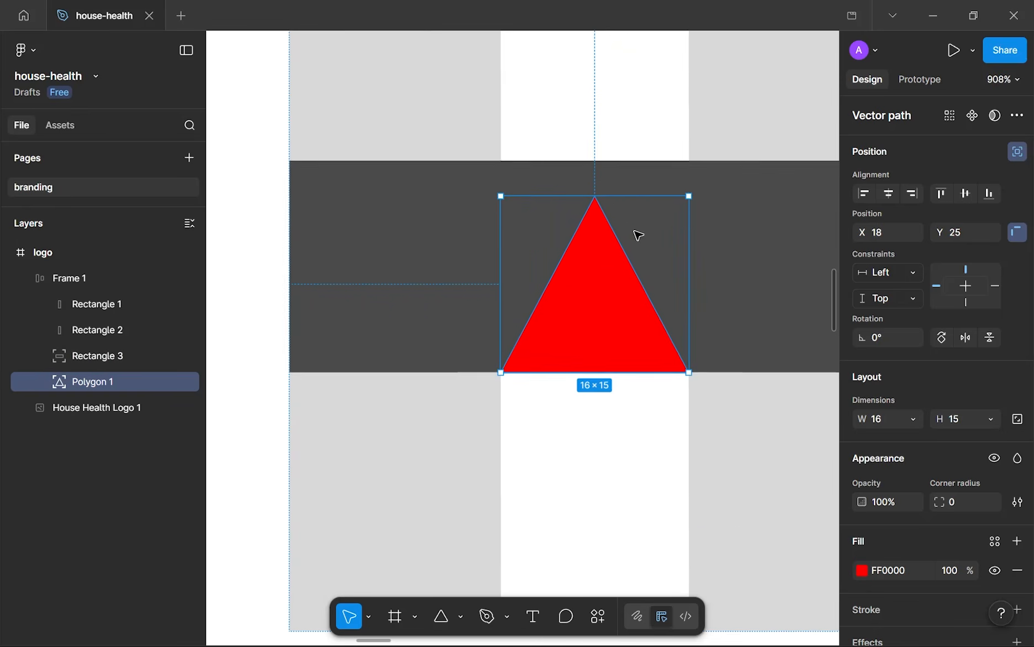
left_click_drag(618, 203, 618, 218)
left_click(619, 467)
scroll(625, 465, "down", 3)
scroll(626, 464, "down", 5)
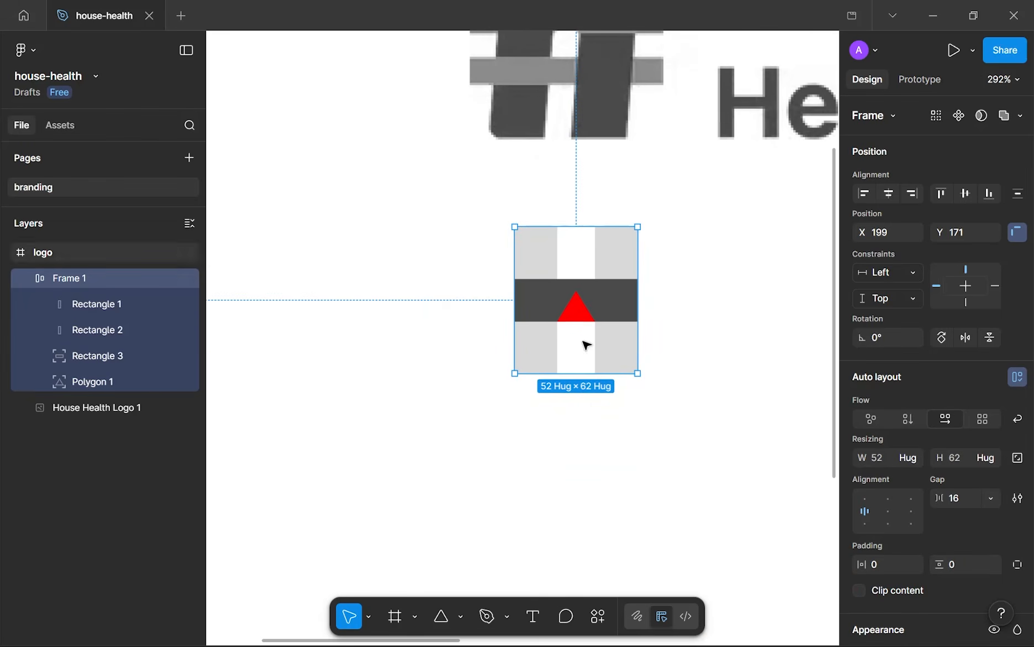
left_click(598, 433)
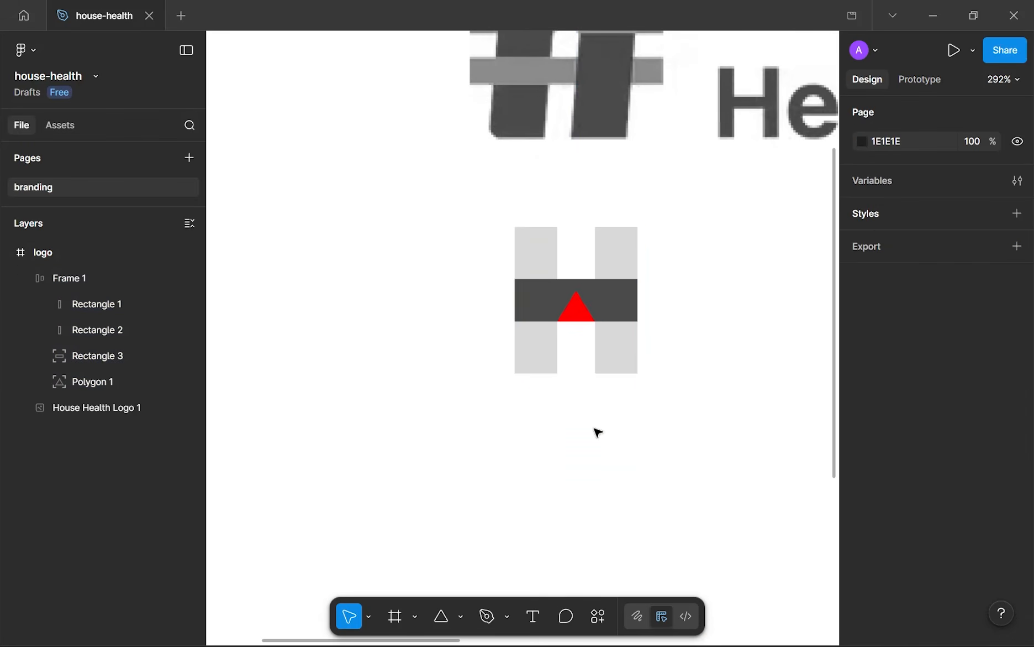
- Subtract the red triangle from the dark crossbar in Draw mode, and return to Design mode
left_click(644, 614)
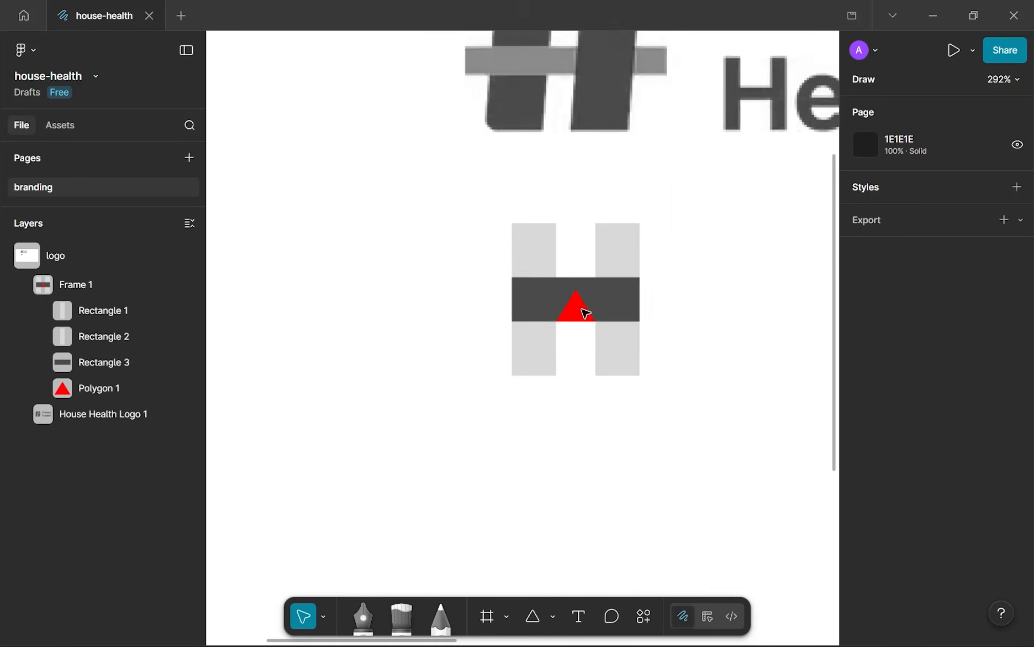
scroll(586, 313, "up", 5)
left_click(599, 239)
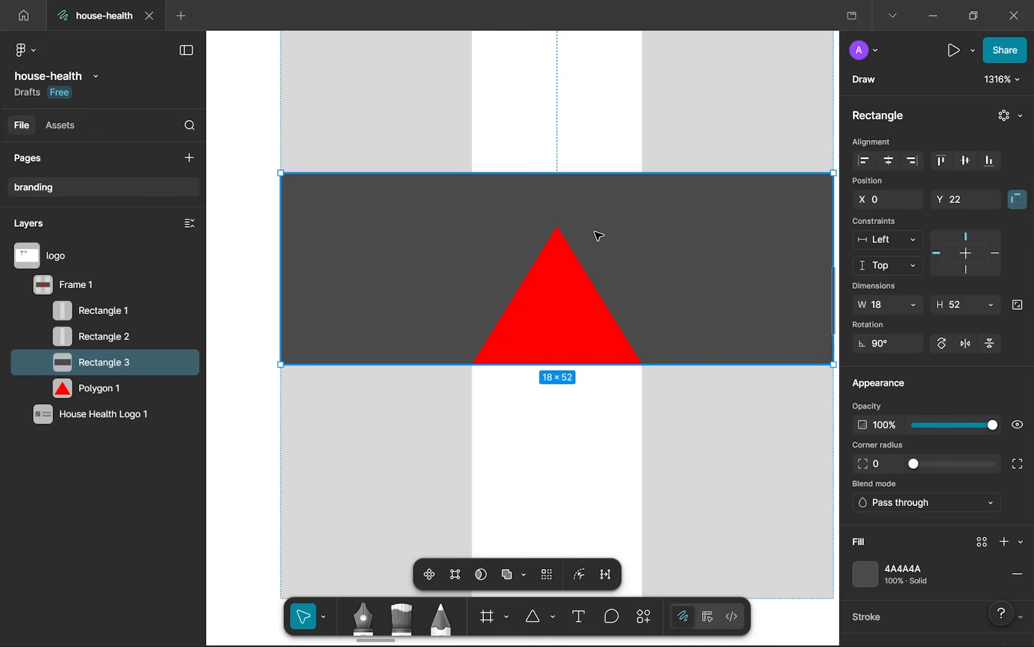
left_click(562, 292, "shift")
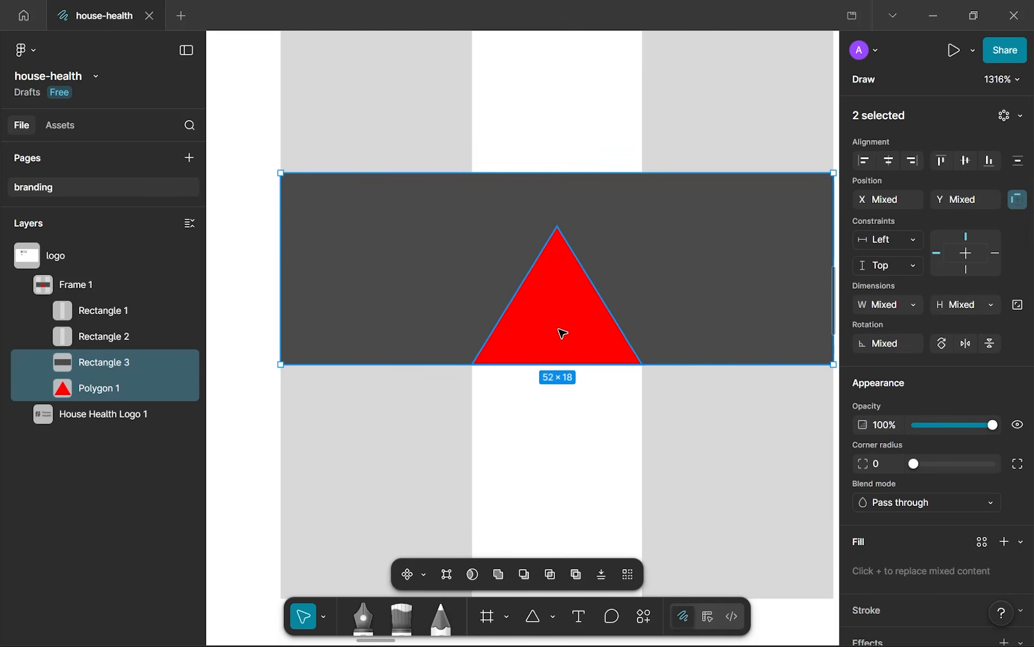
left_click(523, 575)
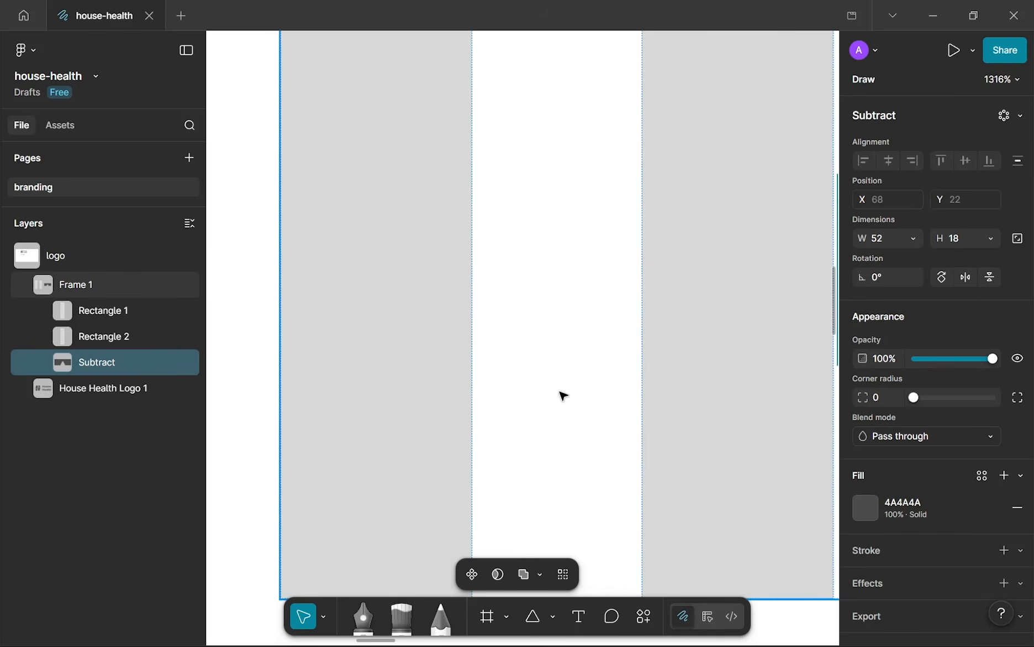
scroll(452, 272, "down", 5)
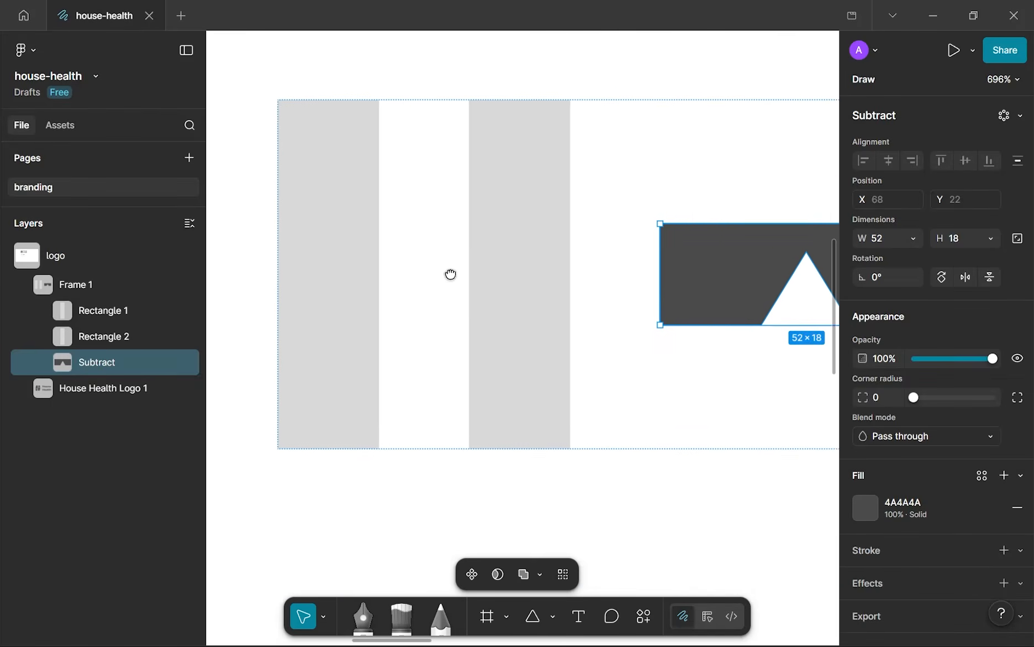
scroll(652, 282, "up", 2)
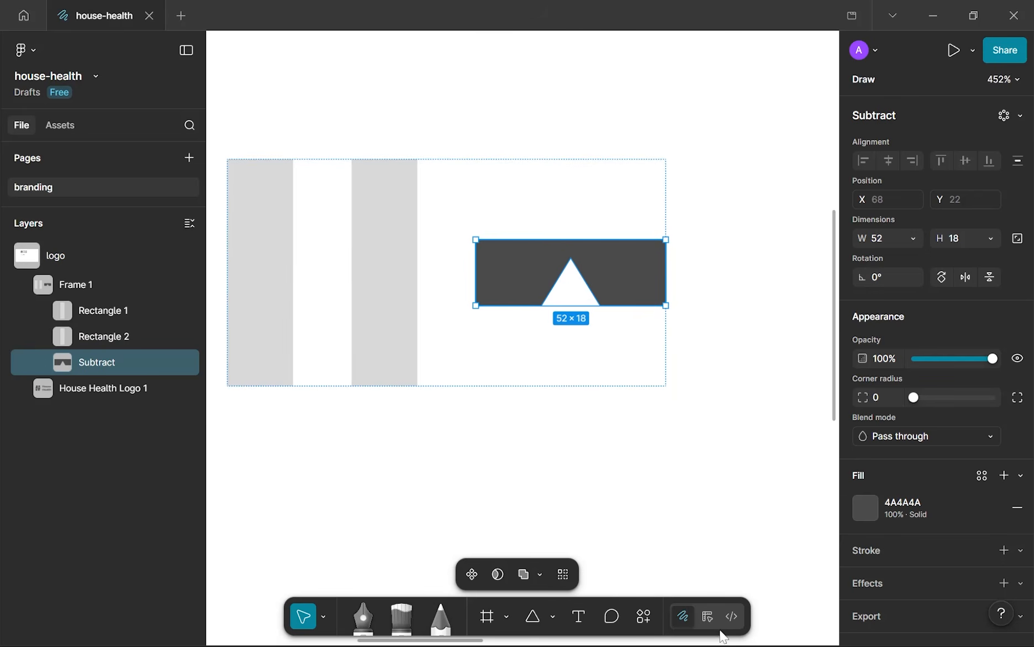
key("shift+d")
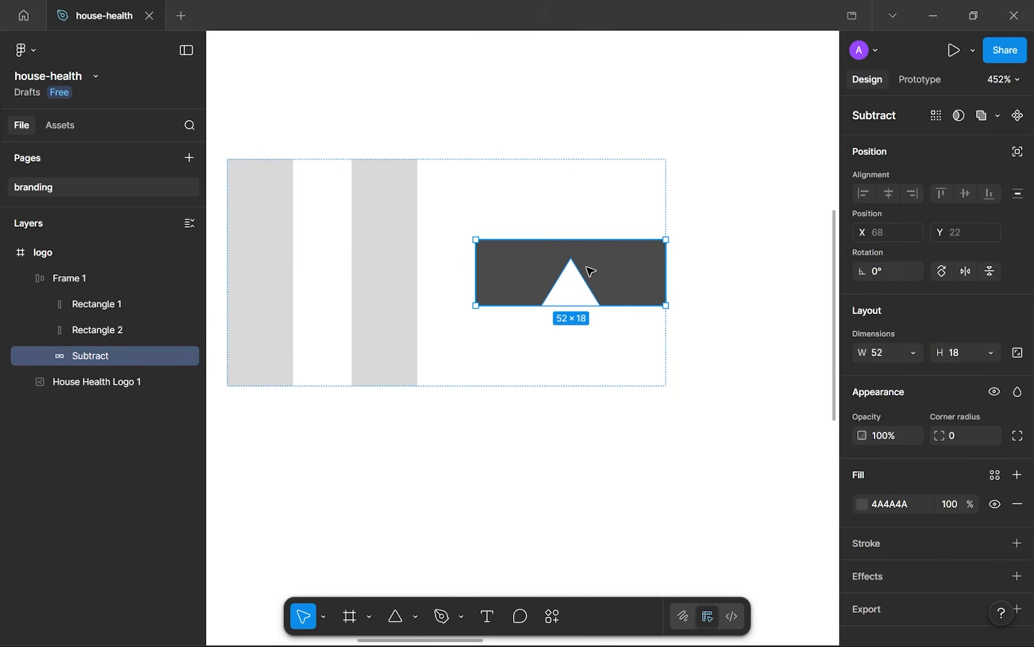
- Ungroup the auto-layout frame that holds the two uprights and the cut-out crossbar
scroll(597, 271, "left", 2)
scroll(660, 282, "up", 2)
scroll(671, 295, "up", 2)
scroll(696, 290, "down", 4)
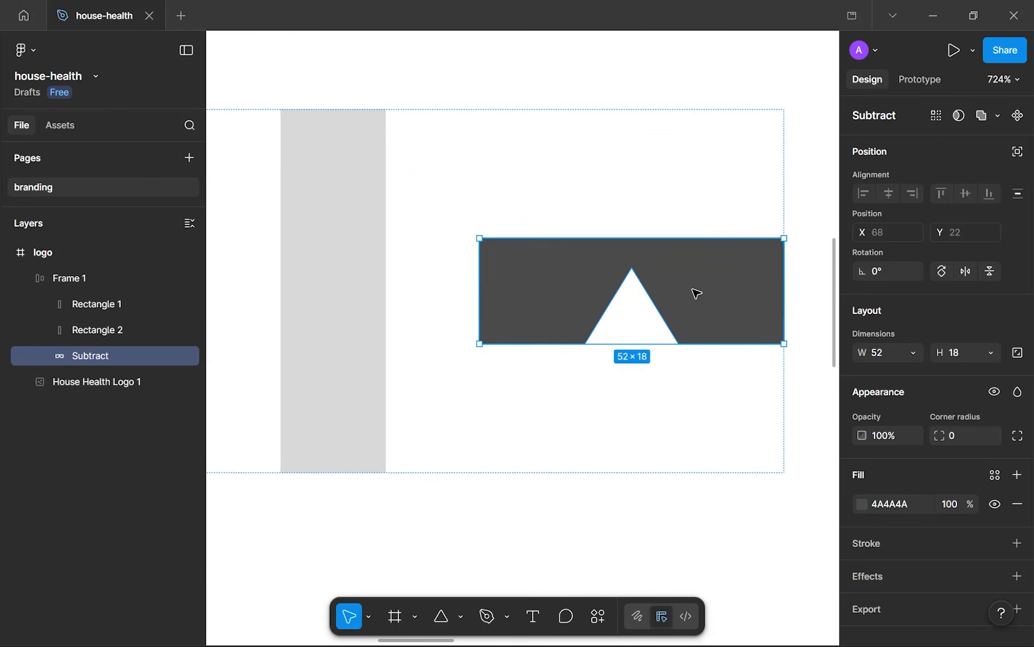
left_click_drag(612, 288, 552, 291)
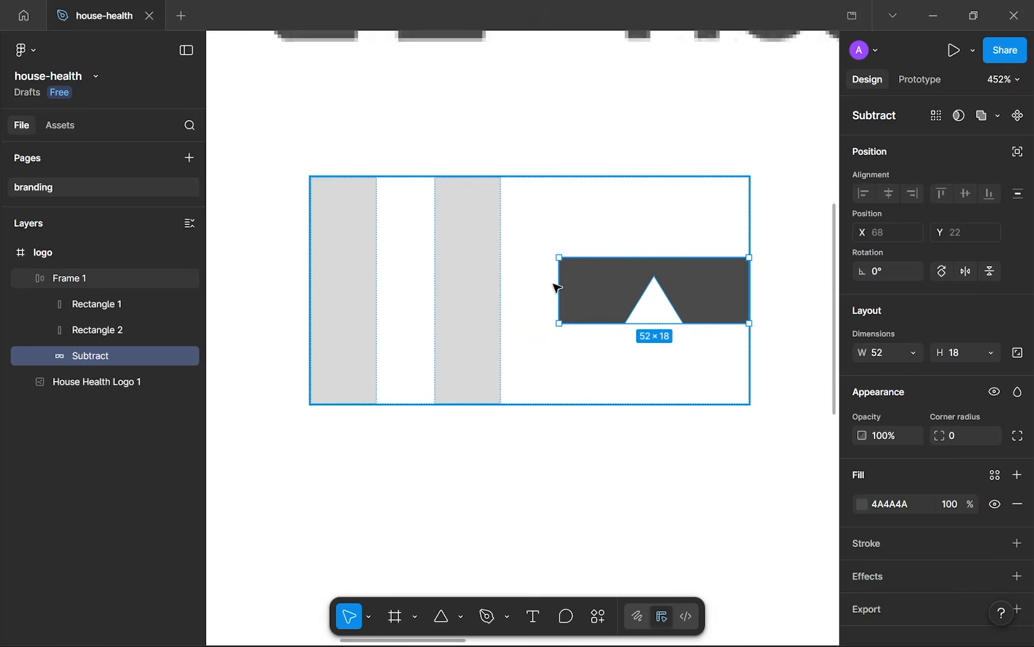
left_click(553, 288)
right_click(443, 307)
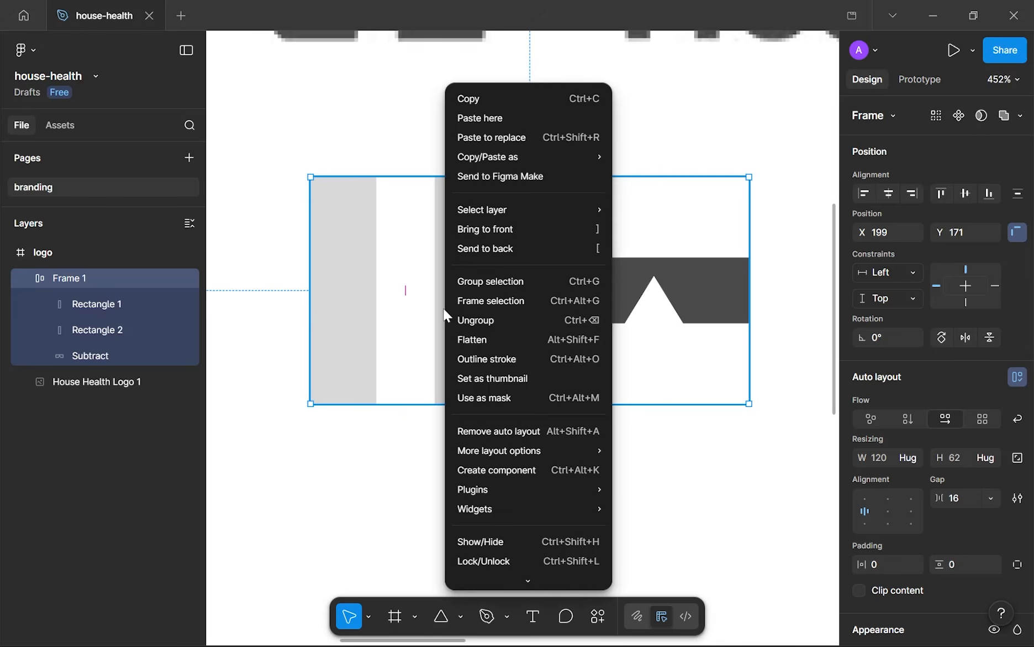
left_click(467, 321)
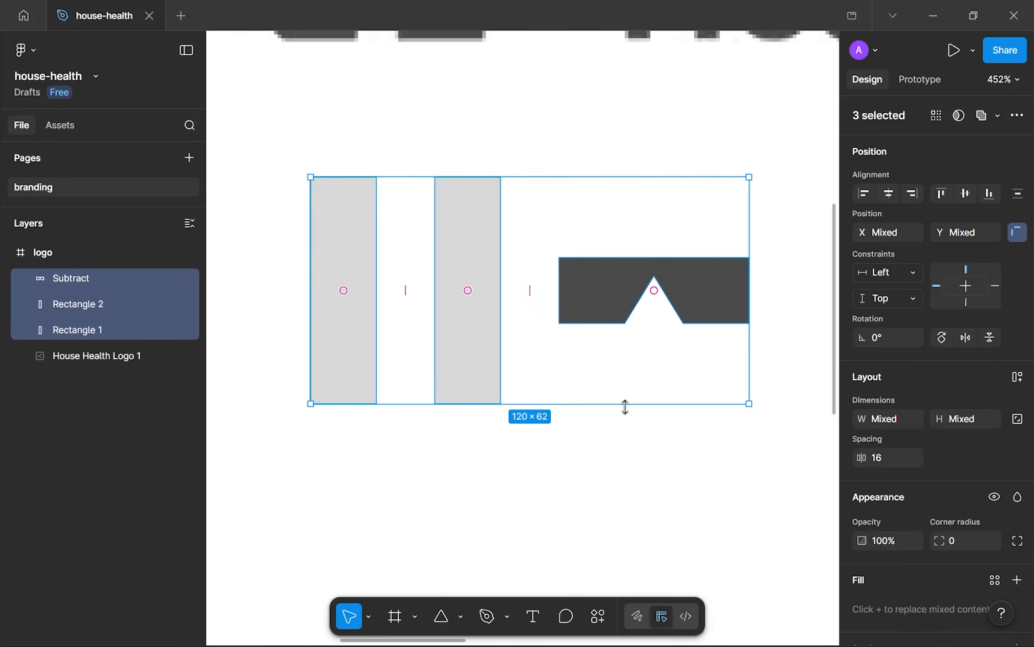
- Move the cut-out crossbar across the middle of the two uprights, at X 199, Y 193
left_click(640, 457)
left_click(617, 294)
left_click_drag(713, 283, 467, 283)
left_click(557, 402)
- Compare the rebuilt H and its roof cut-out with the crossbars and house opening of the original logo
scroll(556, 401, "down", 5)
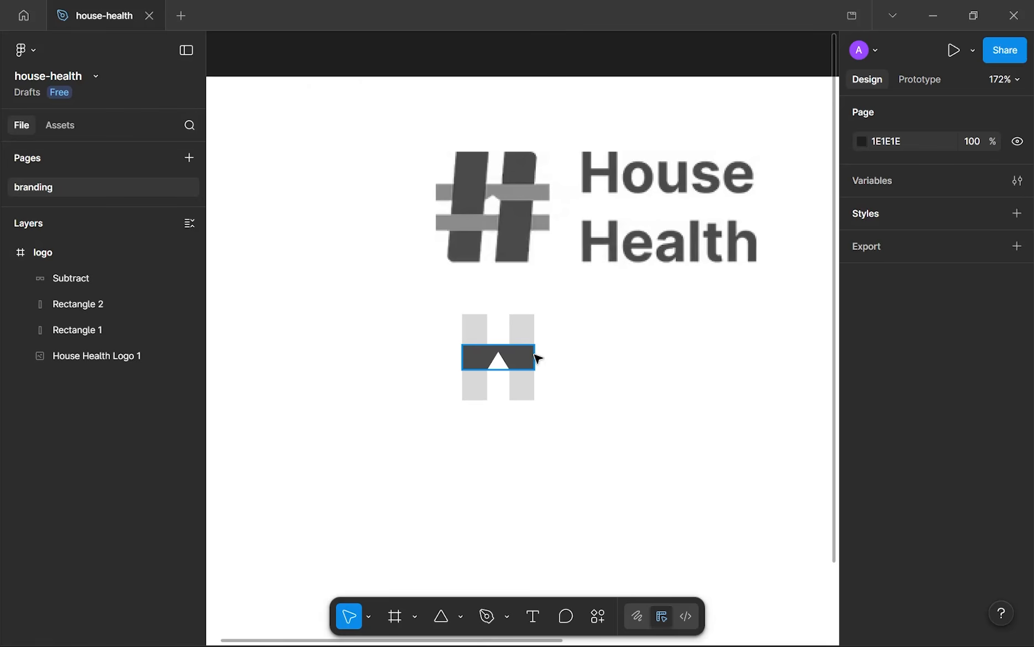
scroll(511, 175, "up", 5)
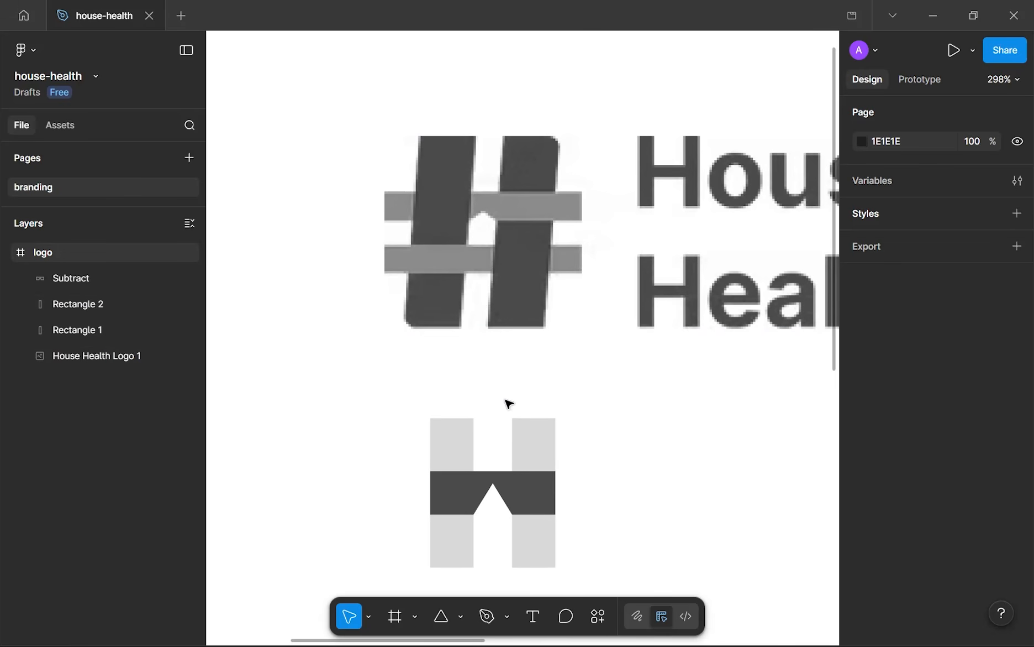
scroll(509, 460, "down", 3)
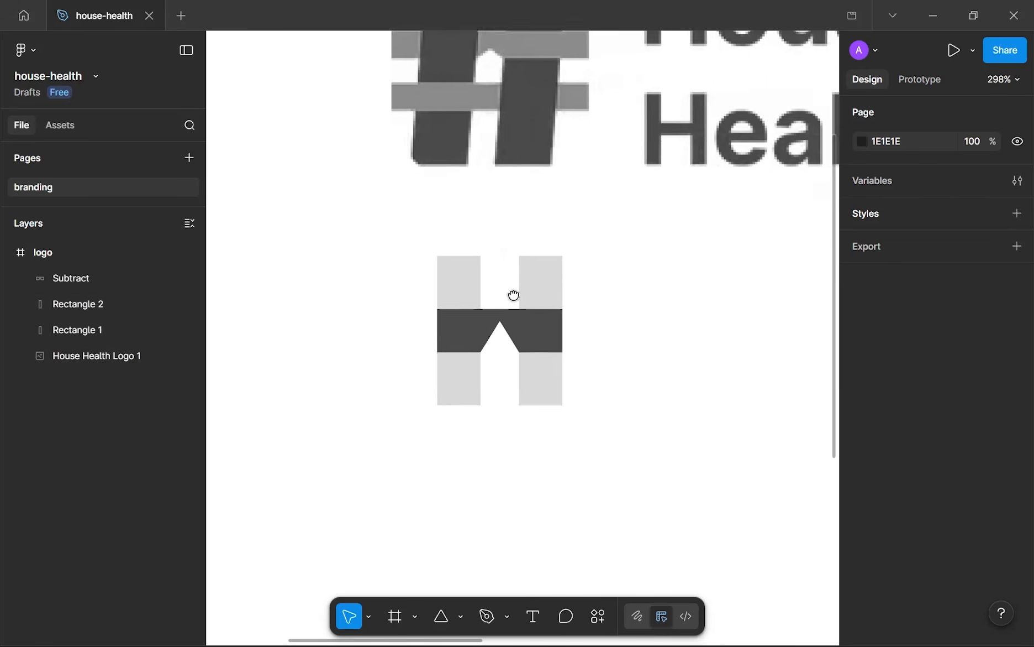
scroll(503, 370, "up", 10)
scroll(503, 402, "down", 4)
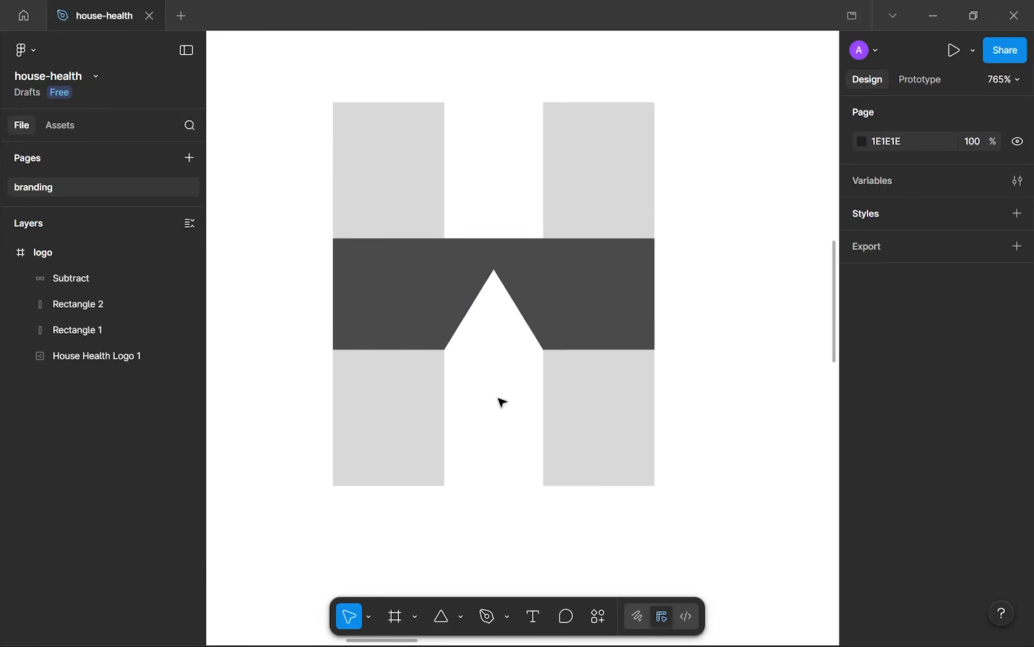
scroll(501, 401, "up", 3)
scroll(501, 401, "down", 4)
- Widen the cut-out crossbar to 54 so that it extends past the right upright's outer edge
left_click(609, 323)
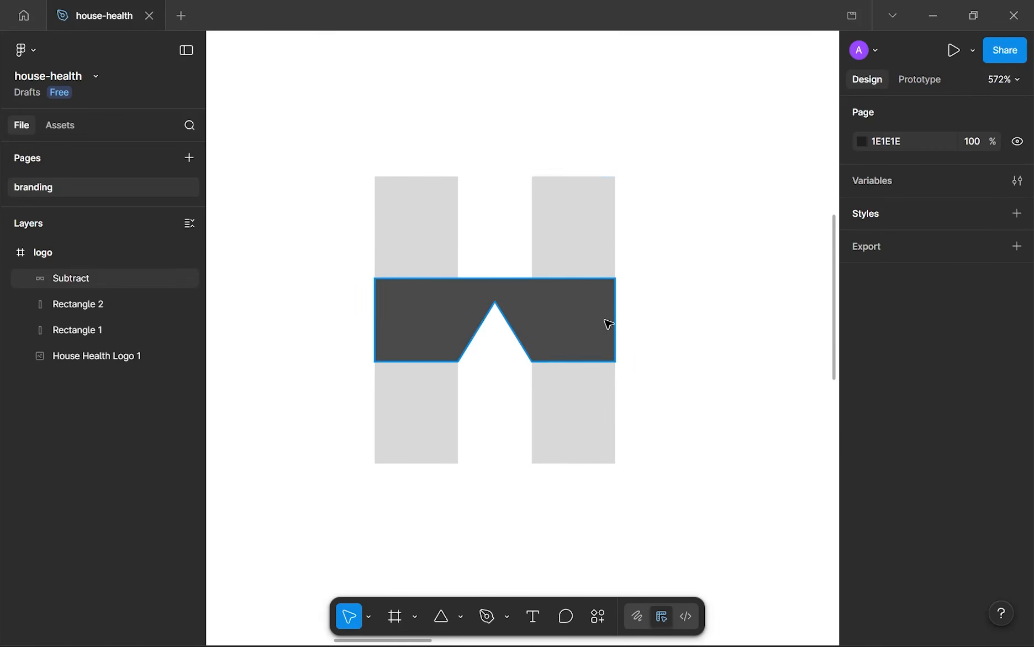
left_click(585, 219)
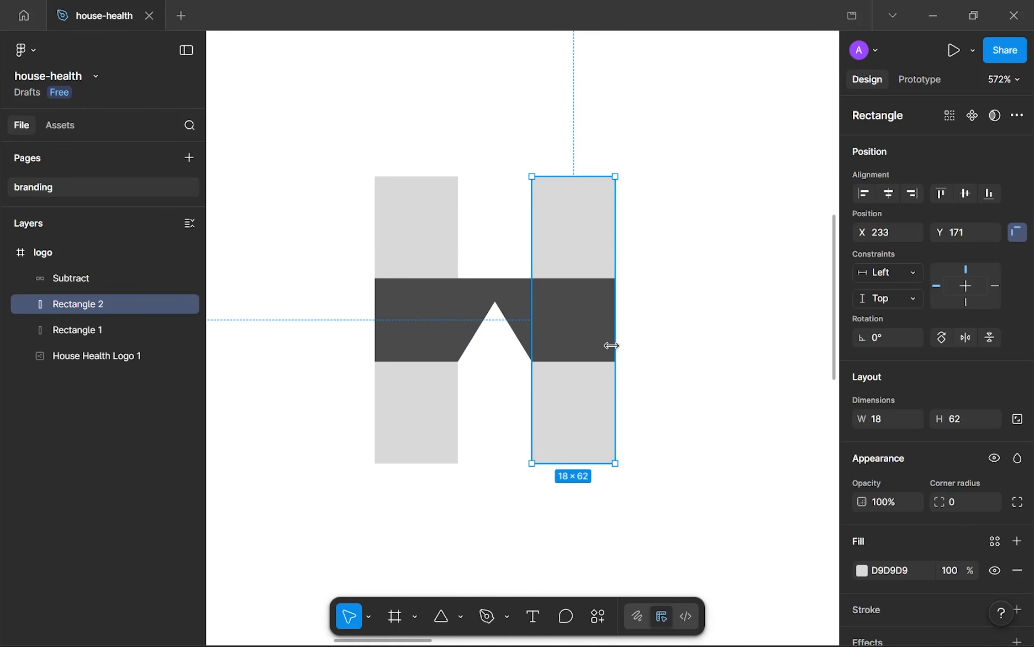
left_click(611, 338)
scroll(612, 340, "up", 2)
left_click_drag(622, 335, 637, 334)
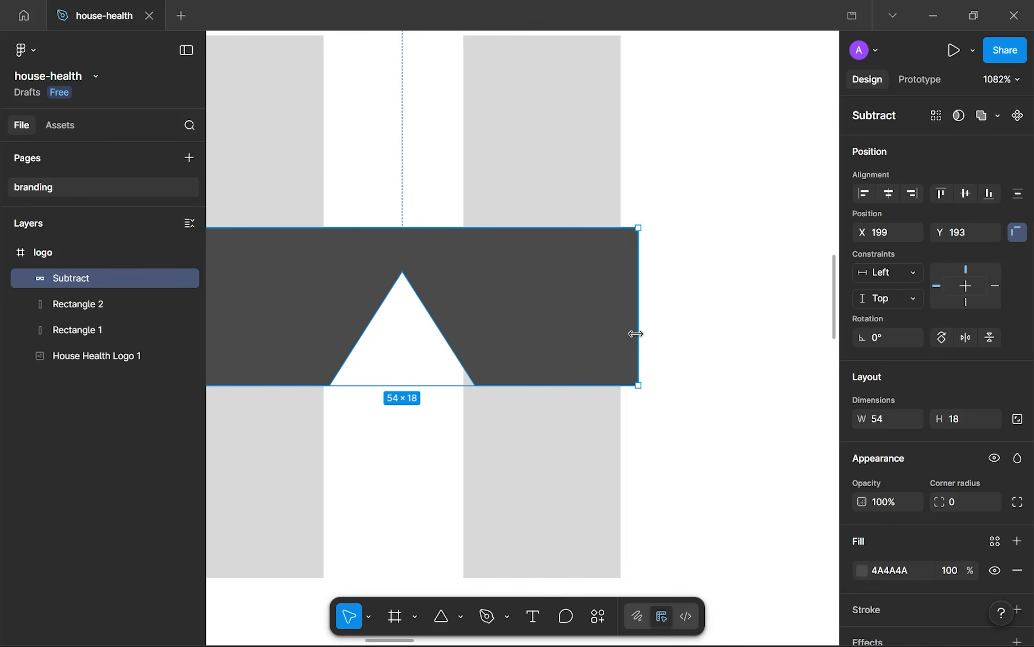
- Move the right upright to X 235 so that its outer edge aligns with the crossbar's right end
left_click(607, 166)
left_click_drag(541, 167, 559, 171)
scroll(575, 233, "down", 1)
scroll(574, 232, "down", 1)
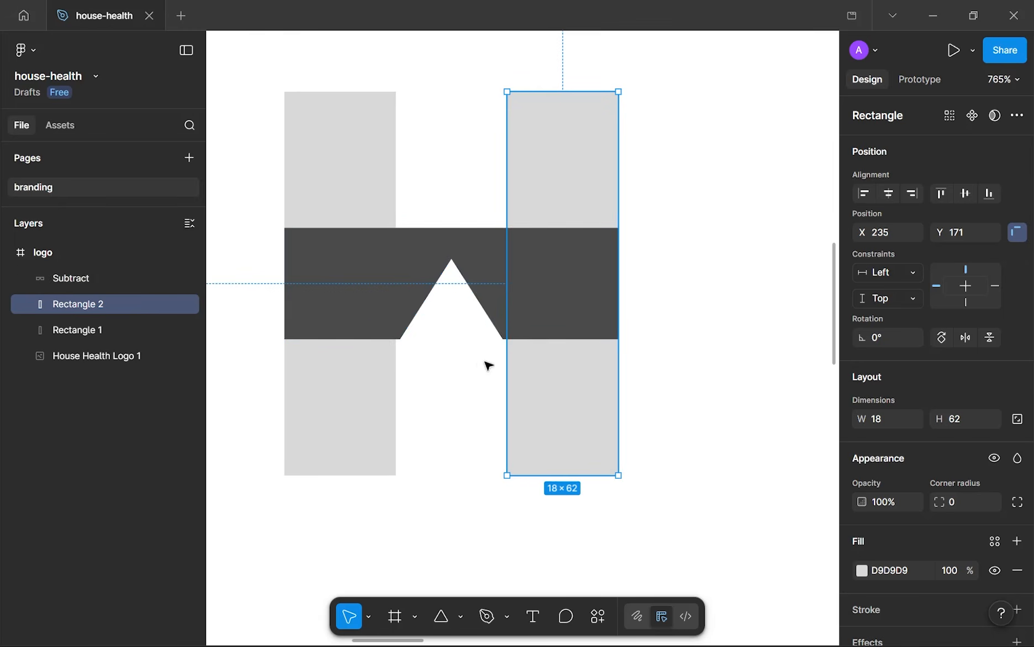
scroll(510, 314, "up", 5)
scroll(508, 312, "down", 3)
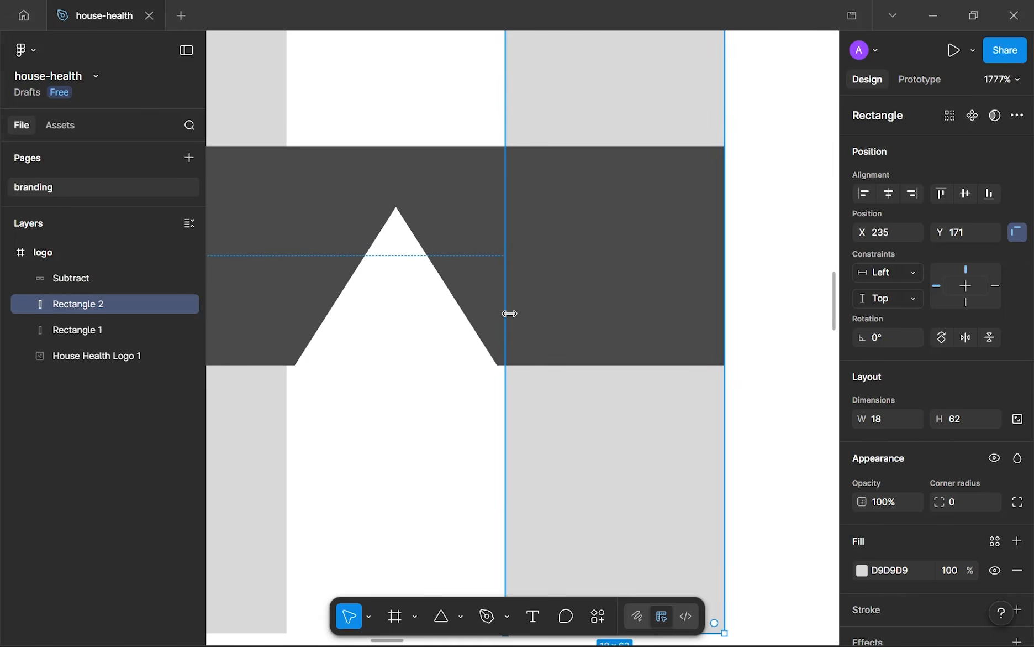
scroll(503, 266, "down", 6)
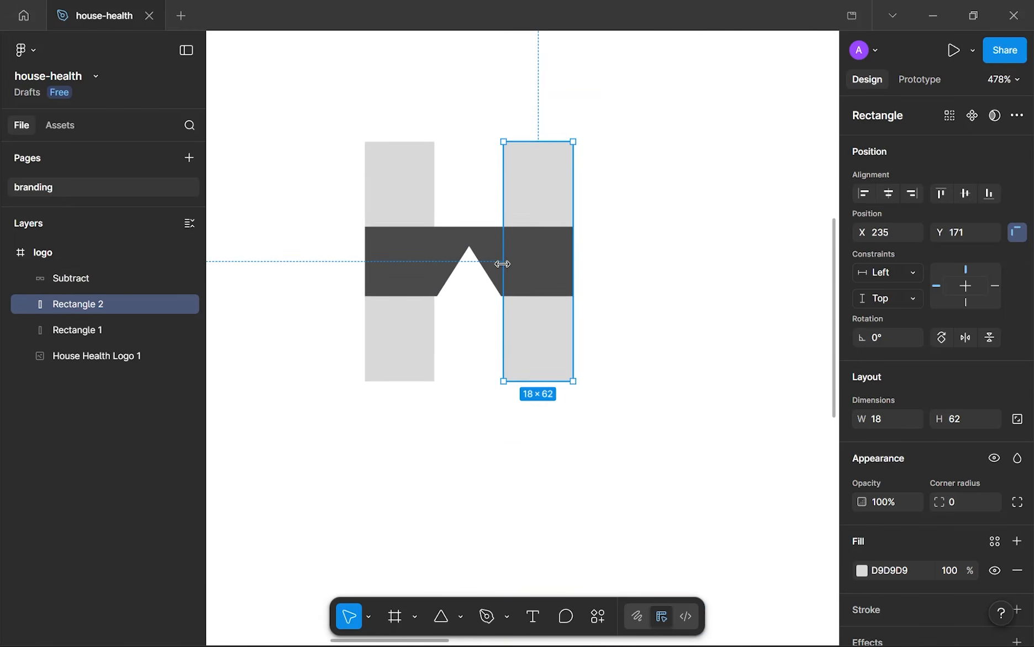
- Widen the triangular cut-out inside the crossbar toward the right upright's inner edge
left_click(518, 448)
scroll(518, 449, "down", 4)
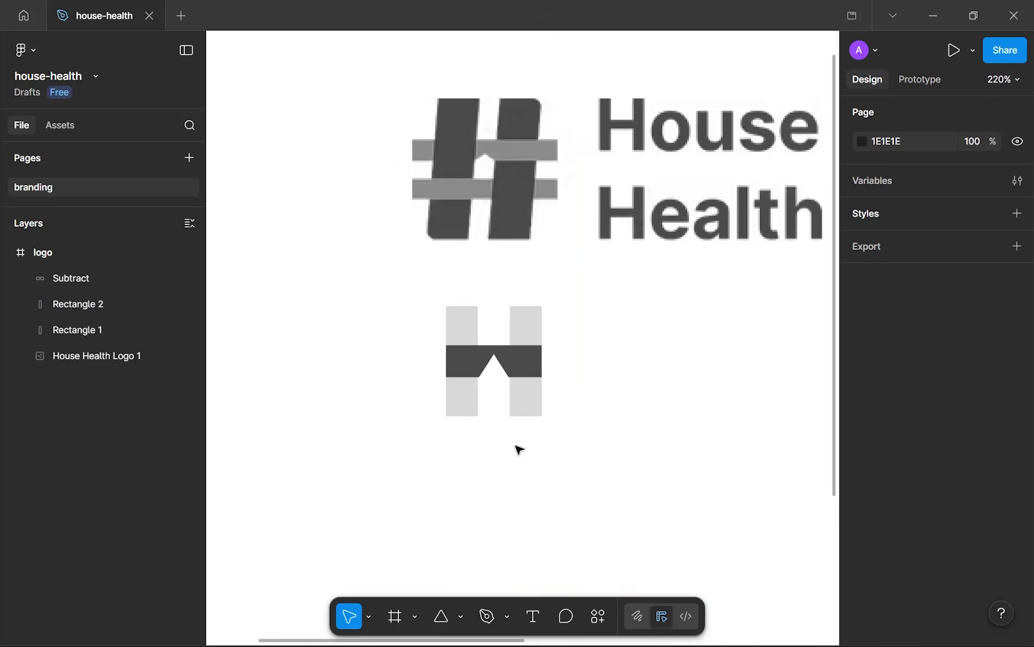
scroll(518, 449, "down", 1)
scroll(518, 450, "up", 6)
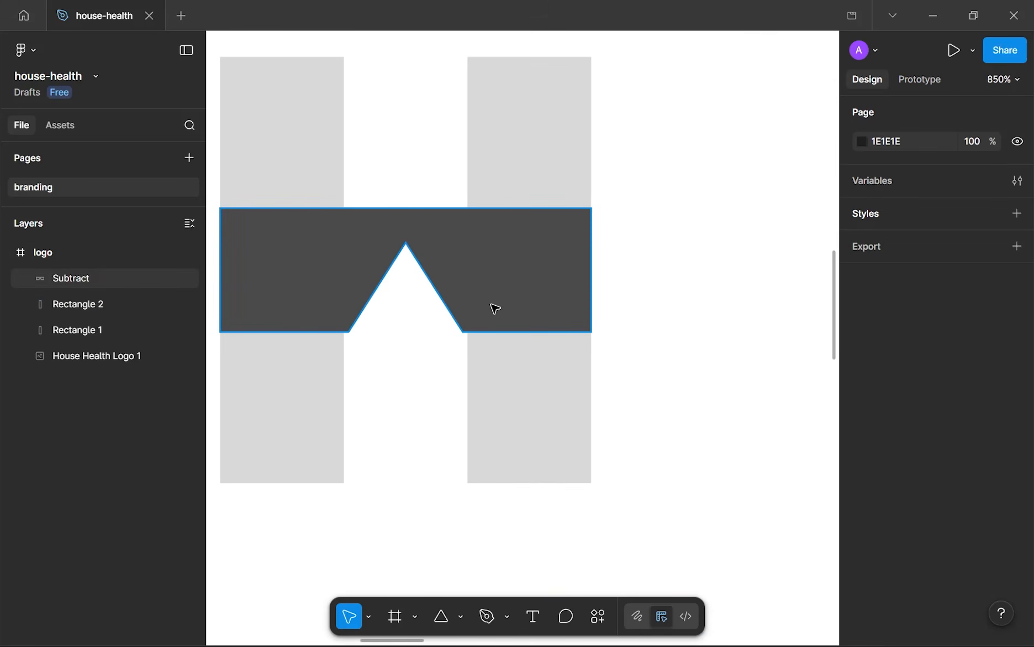
left_click(495, 308)
scroll(470, 341, "up", 3)
double_click(470, 342)
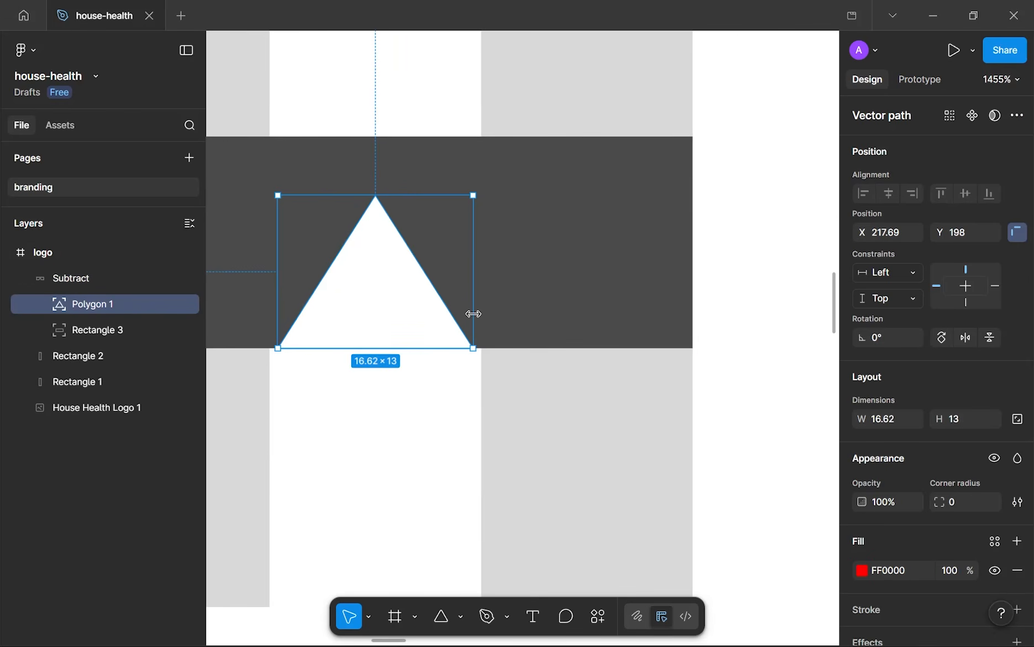
left_click_drag(475, 312, 486, 310)
left_click(441, 411)
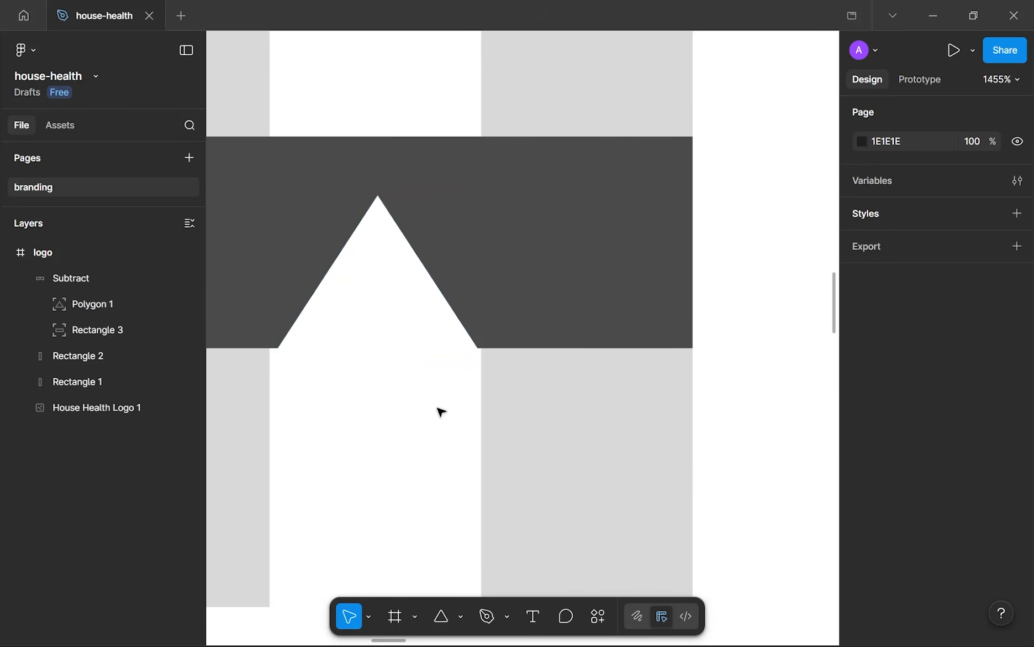
scroll(442, 414, "down", 3)
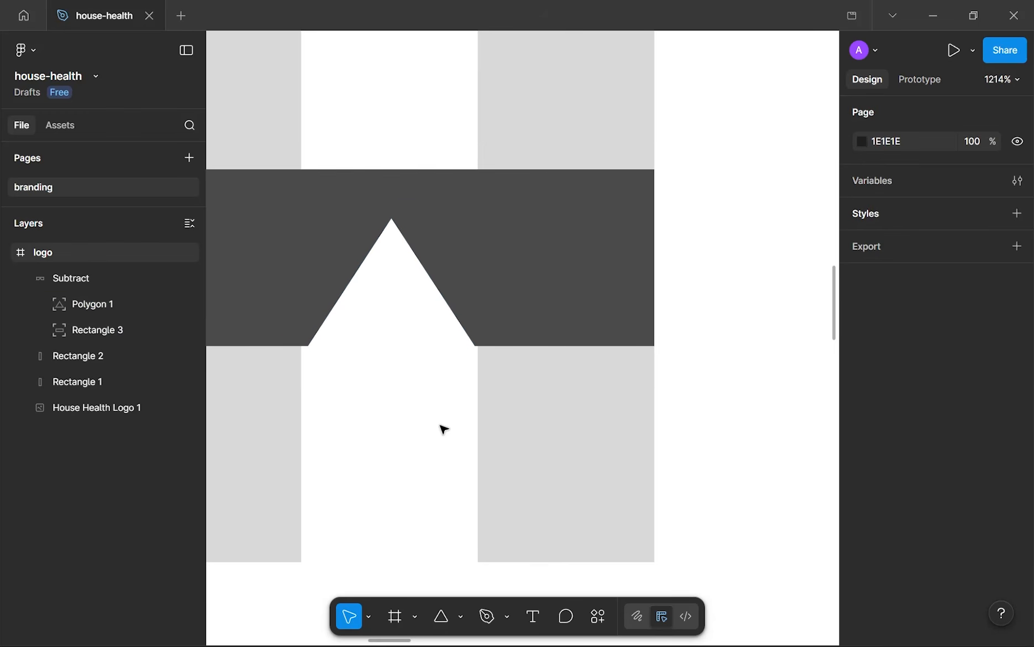
- Undo the triangle widening, the right upright's move and the crossbar widening
key("ctrl+z")
key("ctrl+z")
key("ctrl+z")
key("ctrl+z")
key("ctrl+z")
key("ctrl+z")
key("ctrl+z")
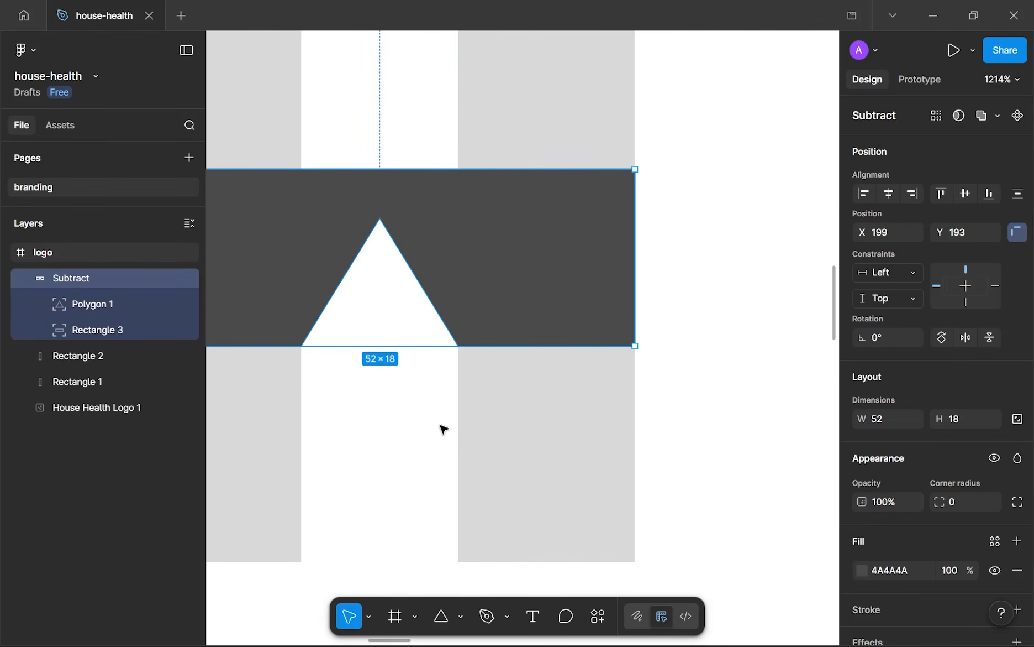
key("Escape")
- Widen both uprights and the cut-out crossbar together so that the whole H measures 55 × 62
scroll(444, 428, "down", 10)
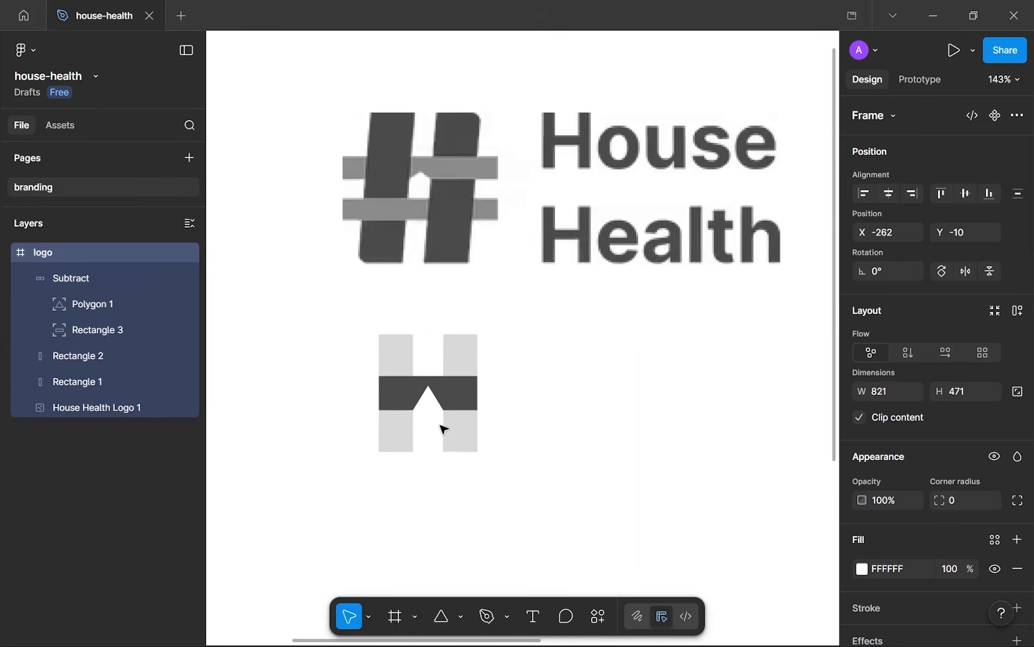
scroll(444, 429, "up", 5)
scroll(559, 399, "up", 4)
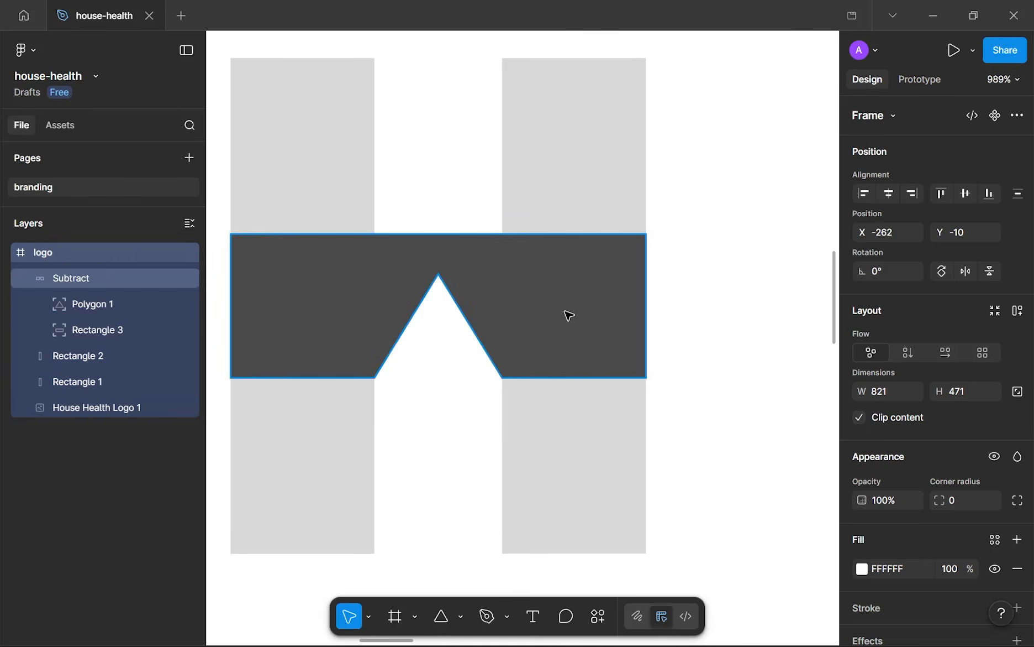
left_click(582, 201)
left_click(429, 243, "shift")
left_click(314, 219, "shift")
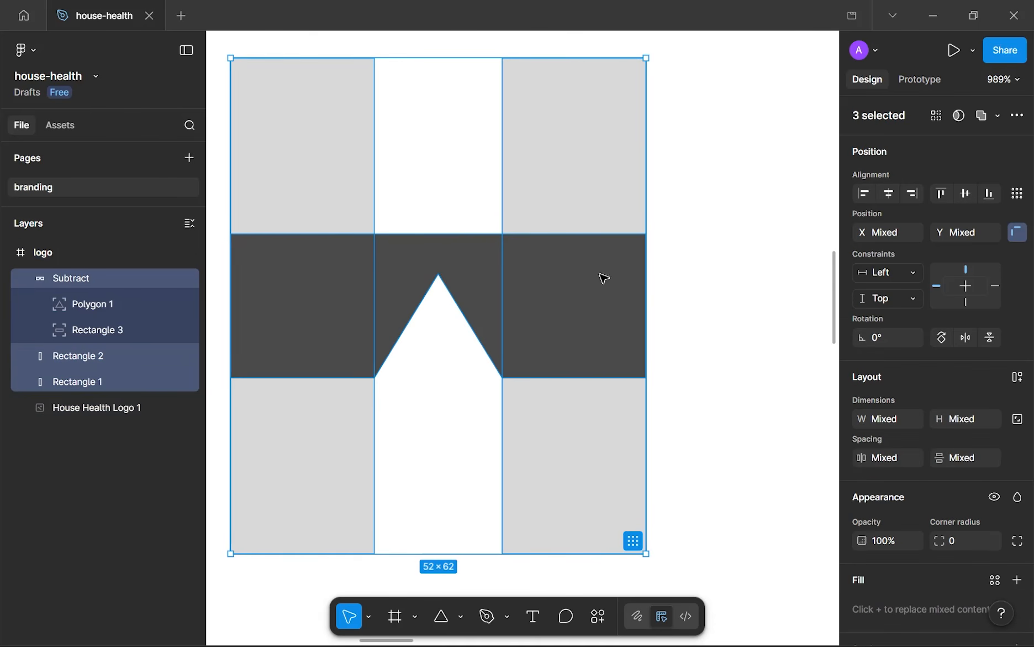
left_click_drag(647, 261, 668, 256)
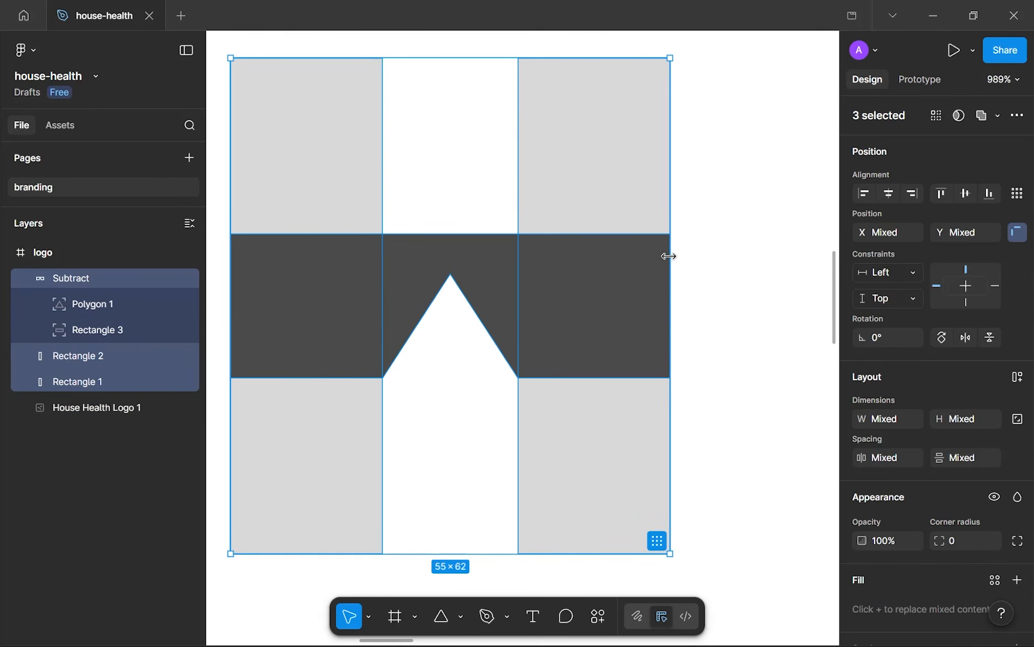
left_click(726, 319)
scroll(725, 317, "down", 6)
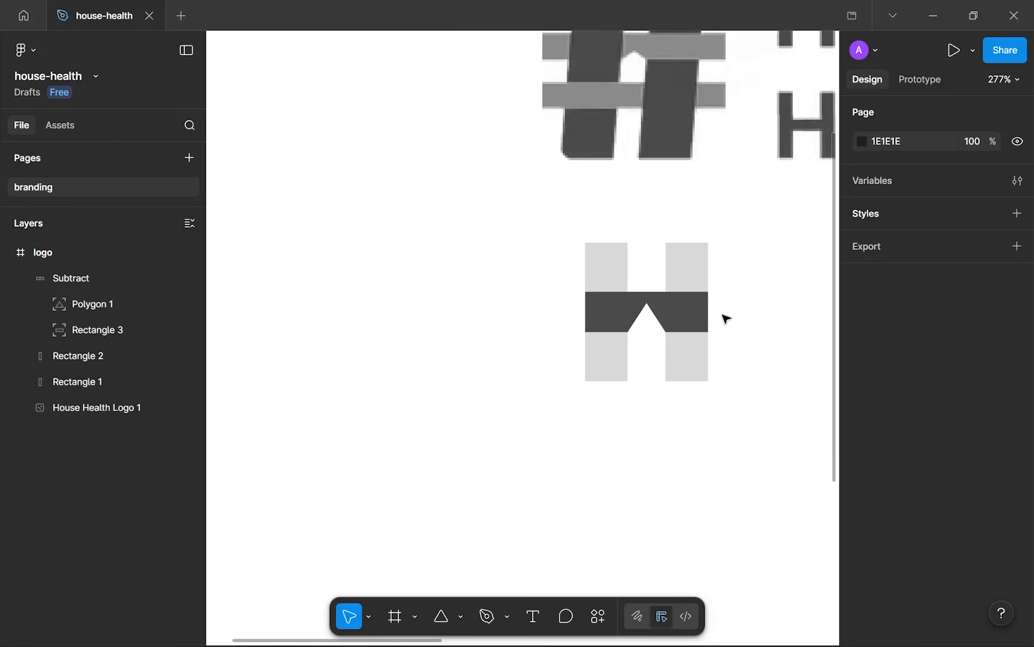
- Recolour both uprights of the H with the crossbar's dark grey, sampled with the eyedropper
left_click_drag(724, 315, 504, 268)
scroll(505, 268, "up", 3)
left_click_drag(397, 261, 518, 344)
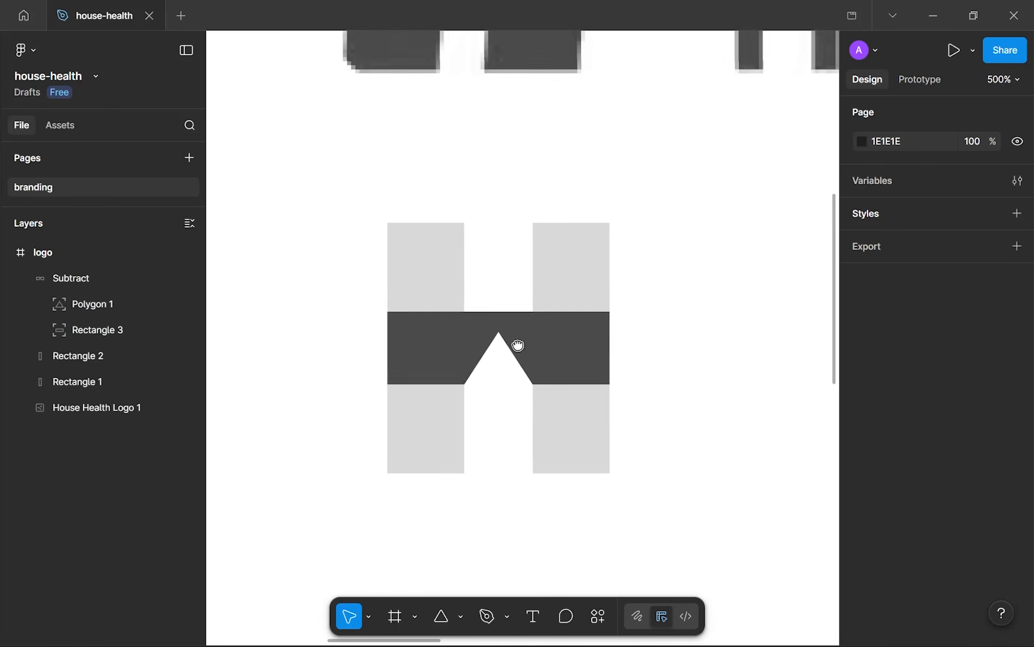
scroll(518, 347, "down", 5)
left_click_drag(622, 422, 392, 282)
key("i")
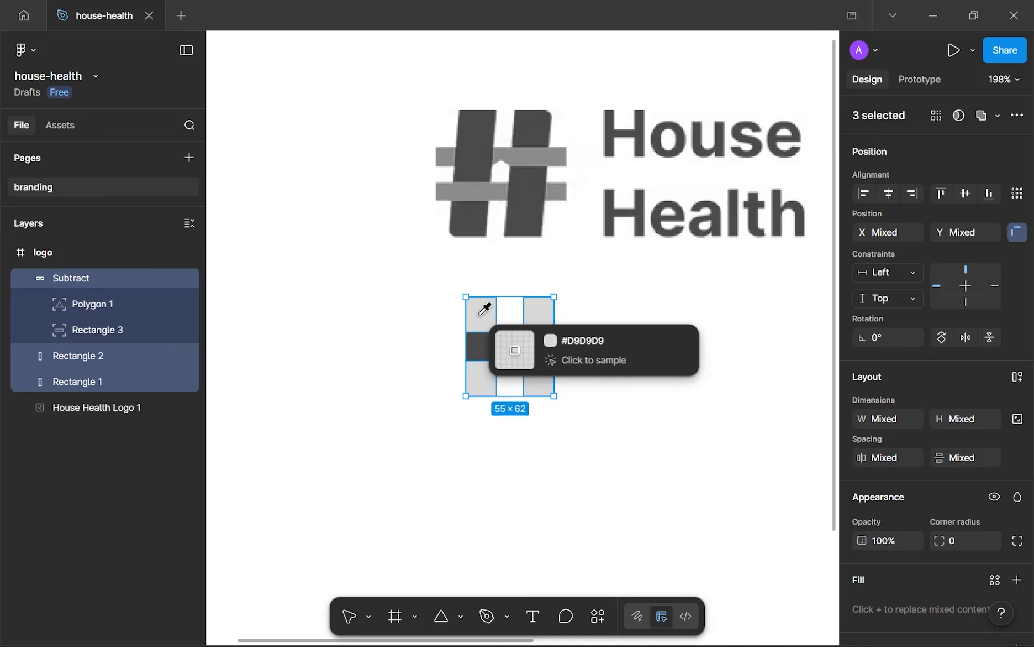
left_click(480, 341)
left_click(679, 354)
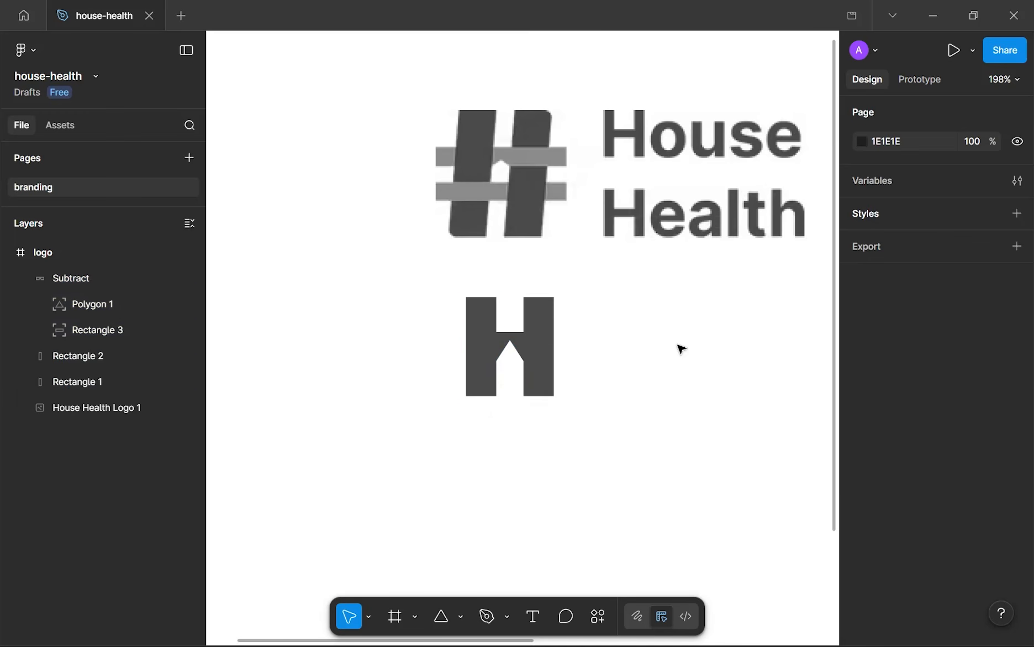
- Lower the peak of the triangular cut-out in the crossbar so that the triangle is 9 high
scroll(504, 348, "up", 5)
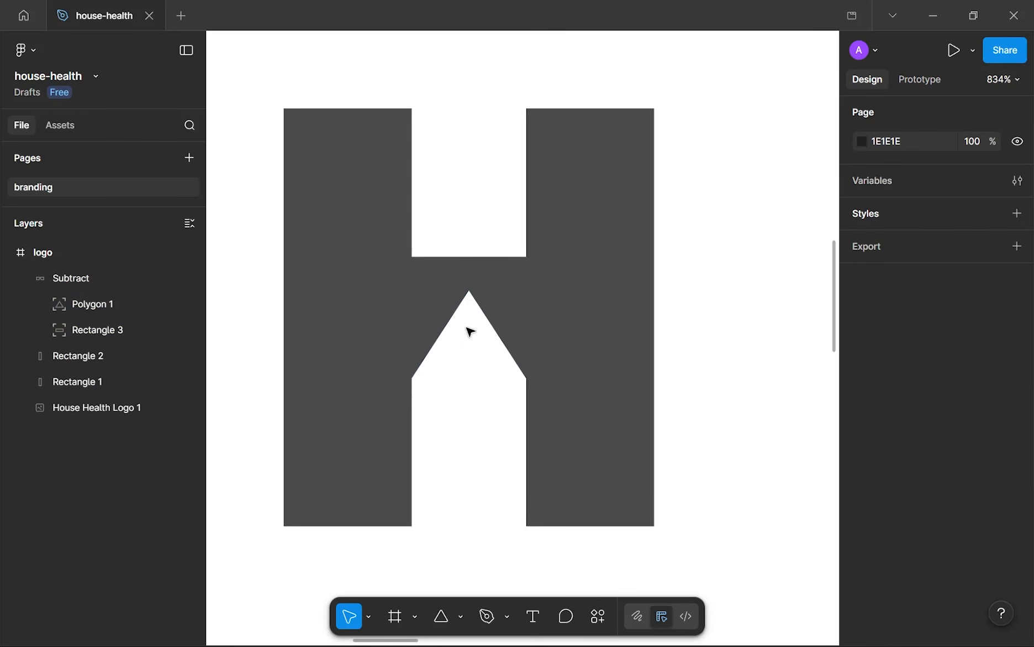
left_click(473, 293)
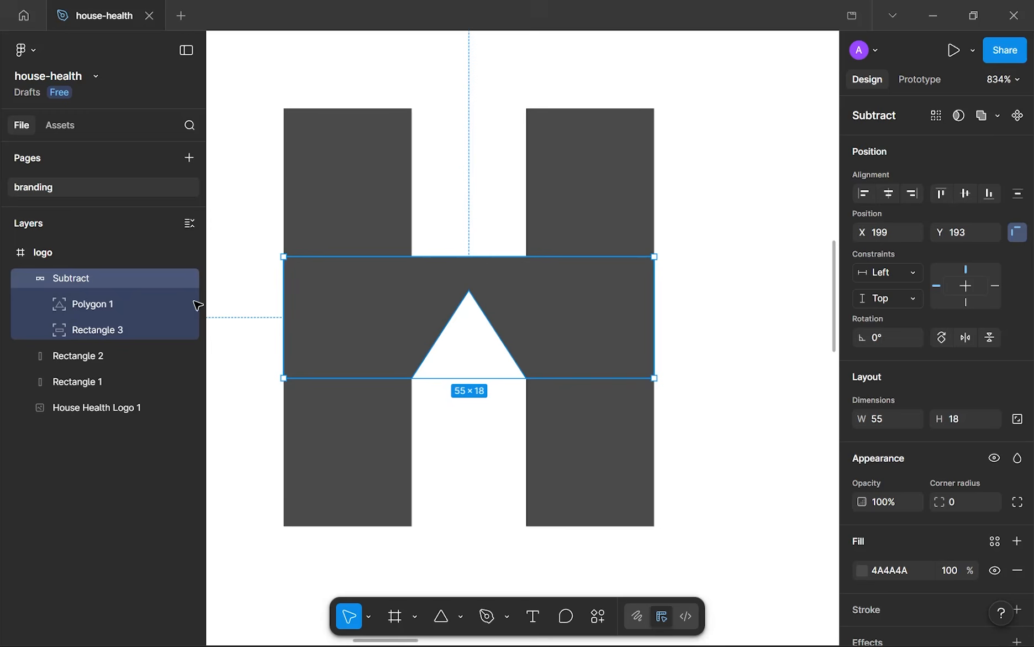
left_click(76, 303)
left_click_drag(451, 293, 458, 313)
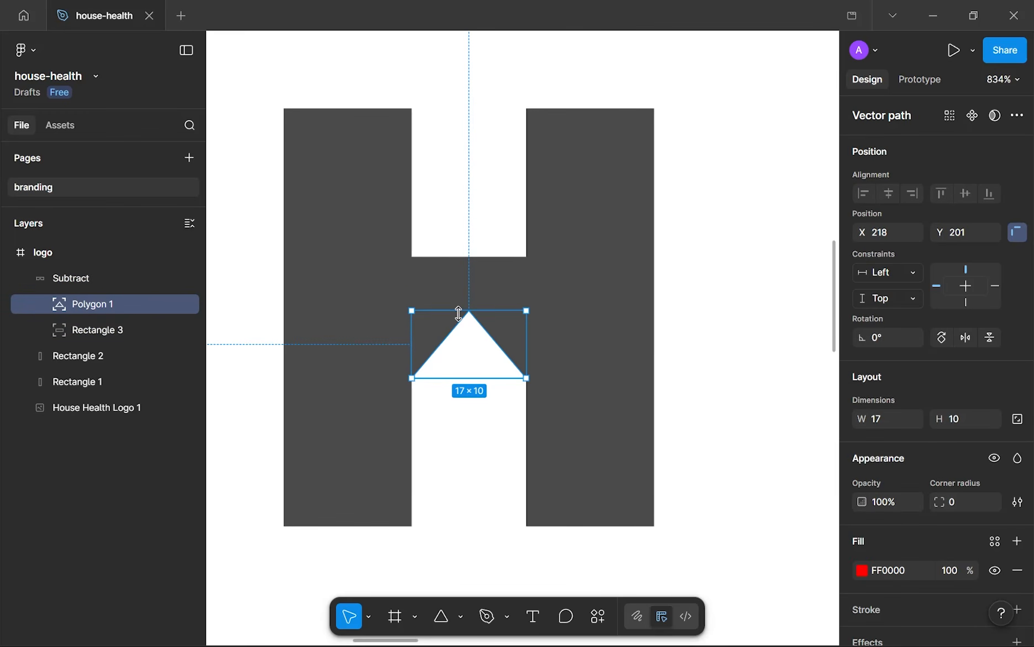
left_click(449, 557)
scroll(450, 557, "down", 10)
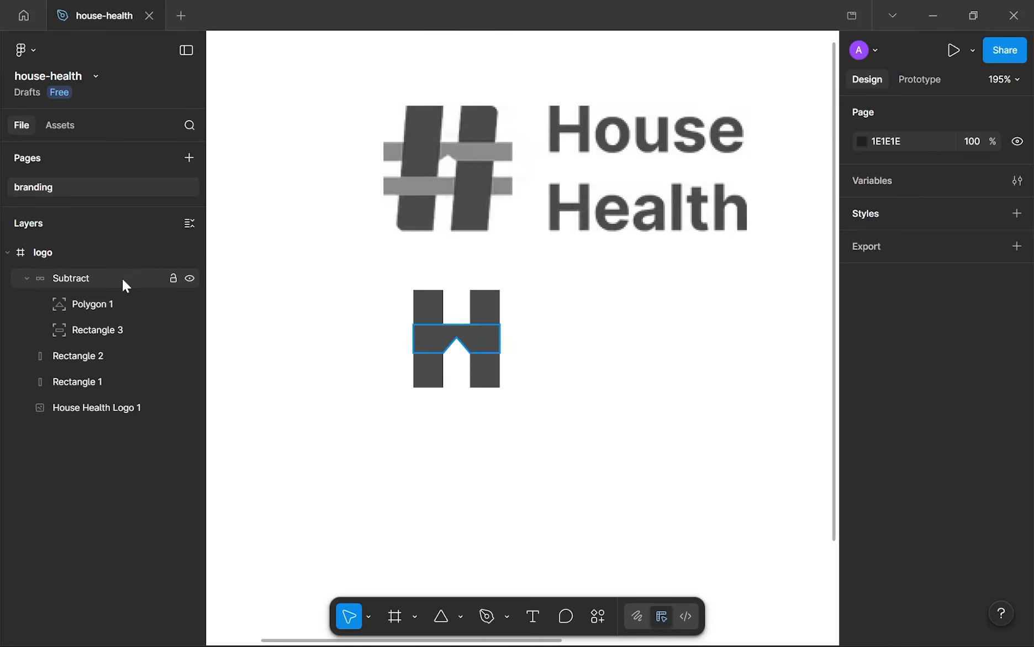
left_click(116, 301)
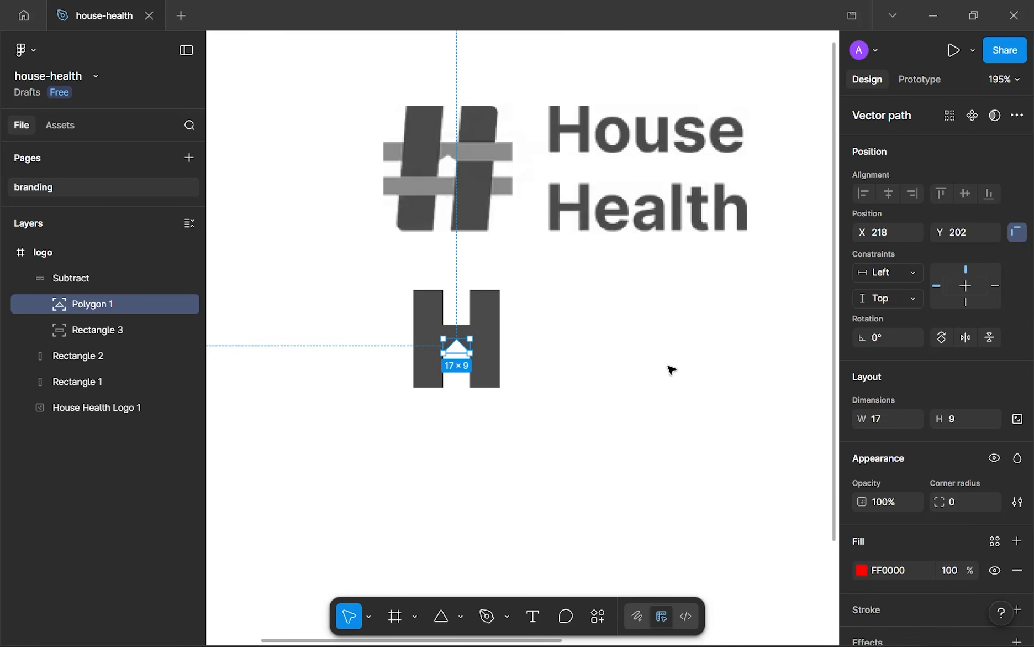
- Flatten the roof-shaped triangle further by lowering its peak to a height of 7
scroll(426, 361, "up", 10)
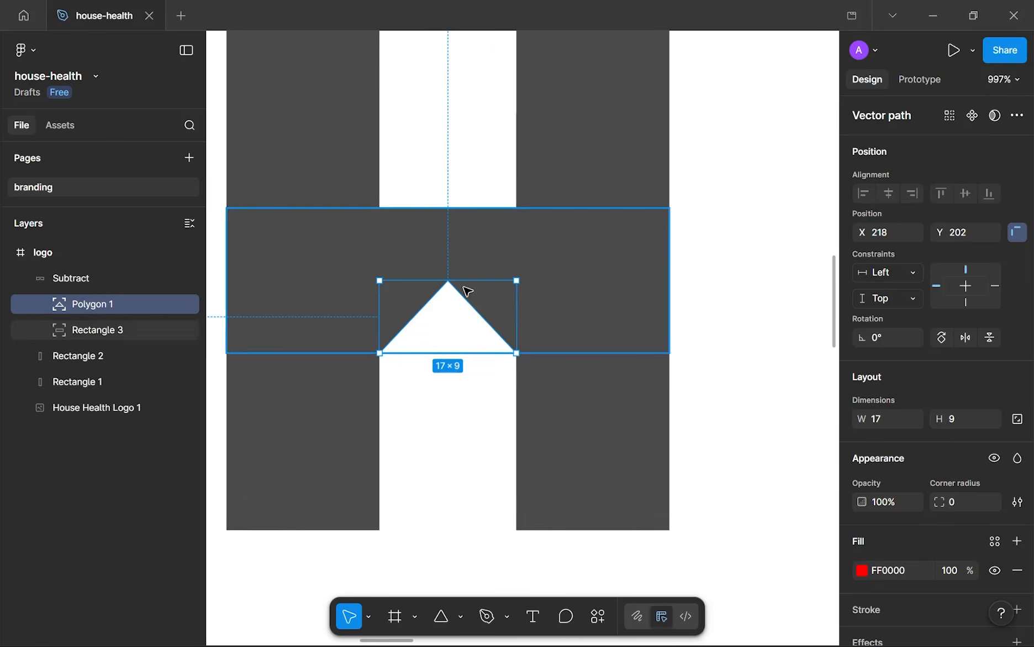
left_click_drag(465, 283, 472, 297)
left_click(458, 425)
scroll(457, 425, "down", 10)
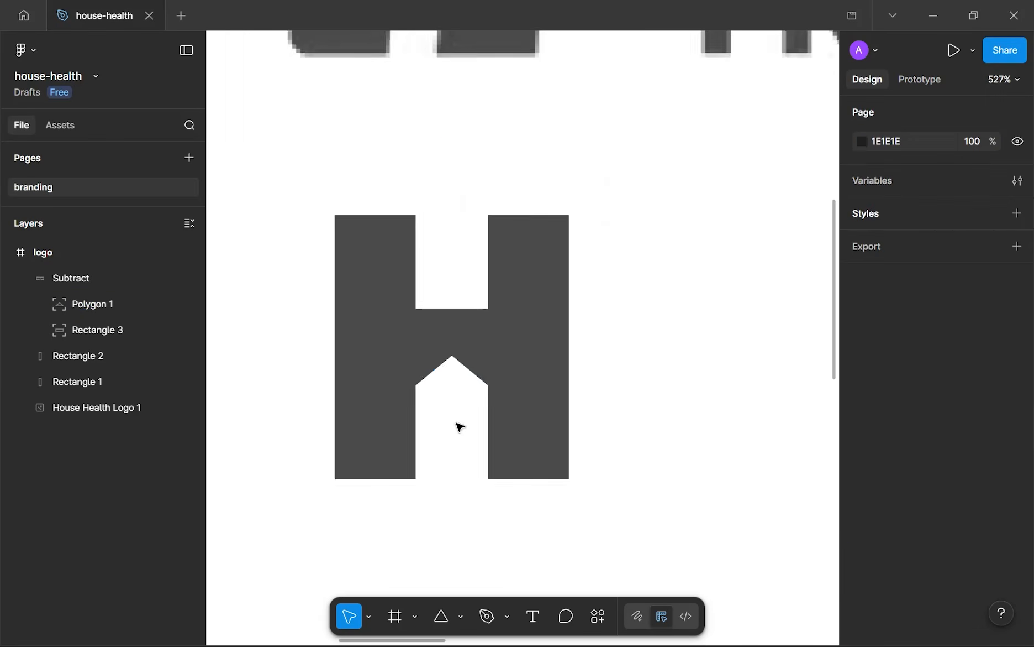
- Set the roof triangle's height to 9 at Y 202, after trying a height of 8
left_click(455, 406)
scroll(455, 406, "up", 6)
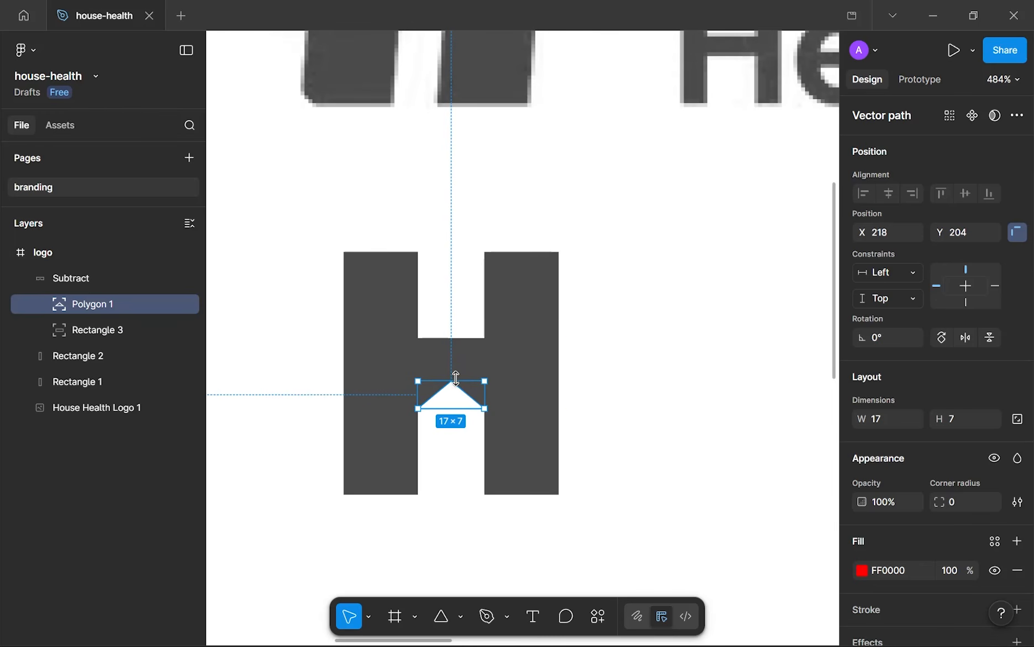
left_click_drag(456, 373, 456, 373)
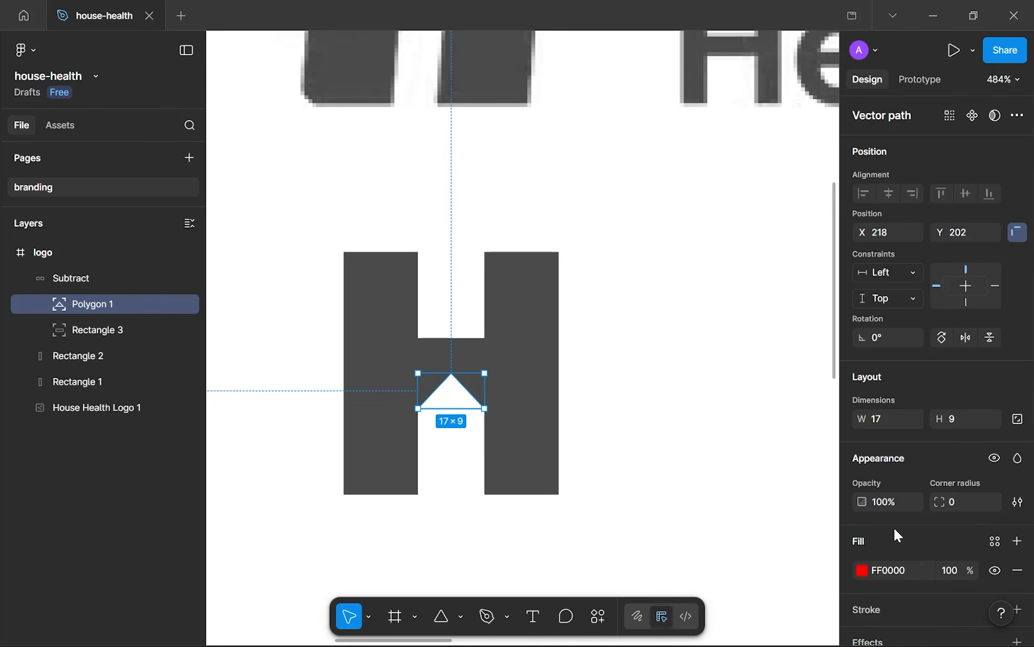
type("8")
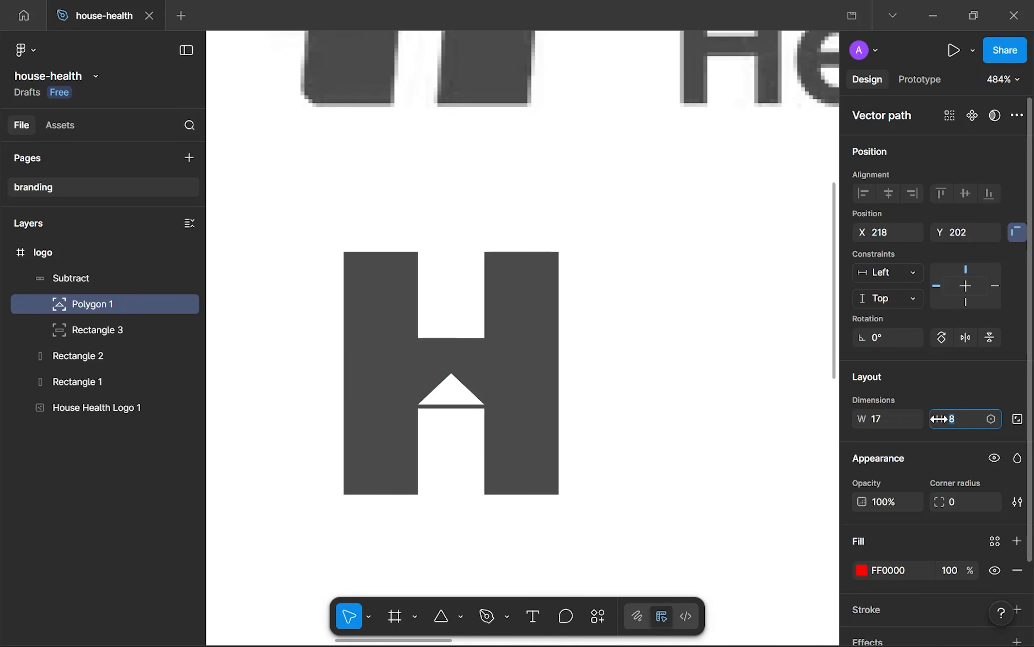
key("Return")
type("9")
key("Return")
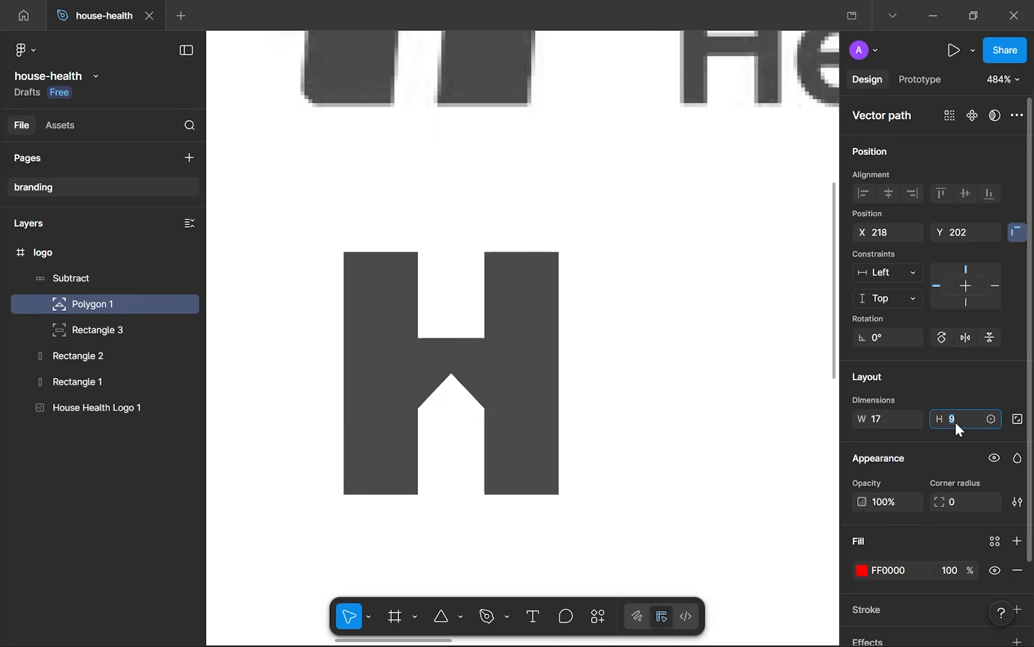
left_click(739, 416)
- Compare the proportions and house-shaped opening of the rebuilt H with the original House Health logo
scroll(729, 413, "down", 5)
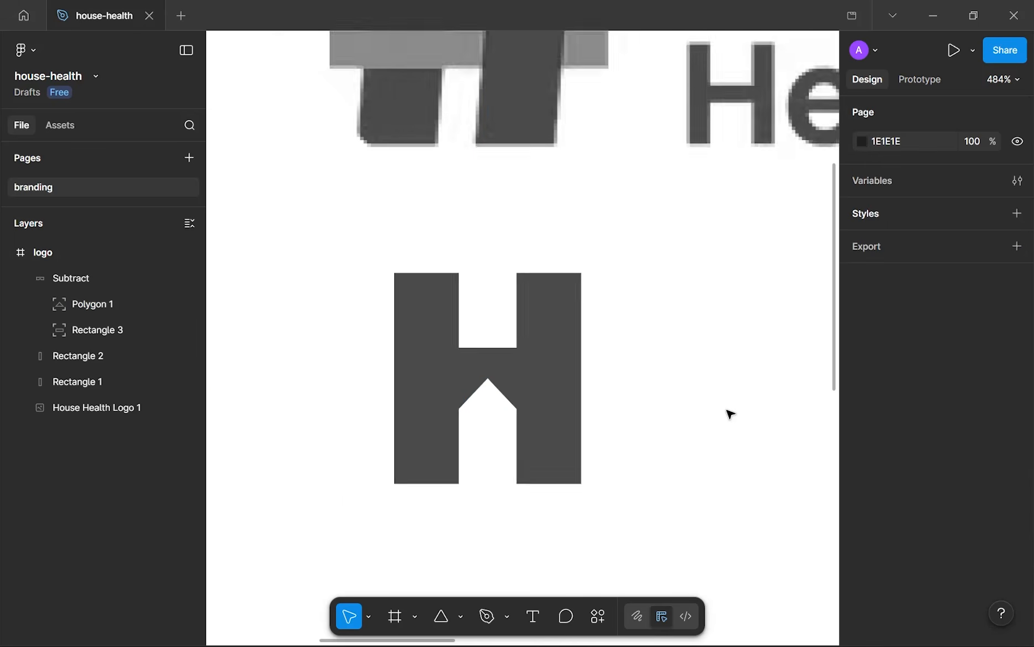
left_click_drag(724, 409, 535, 347)
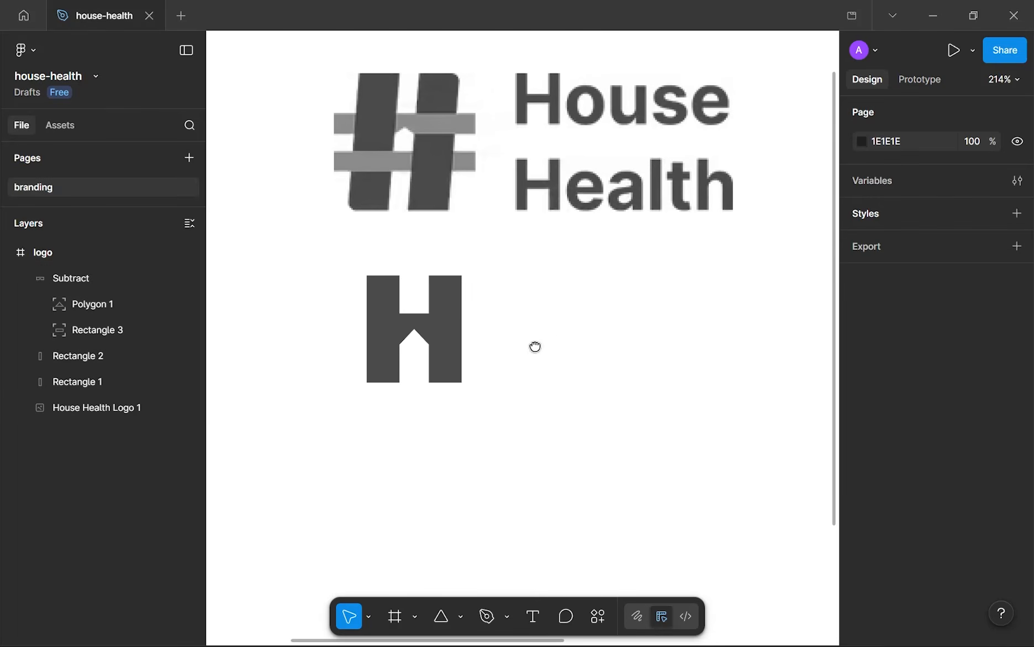
scroll(531, 338, "up", 5)
scroll(370, 339, "up", 3)
left_click_drag(370, 340, 556, 339)
scroll(576, 337, "down", 4)
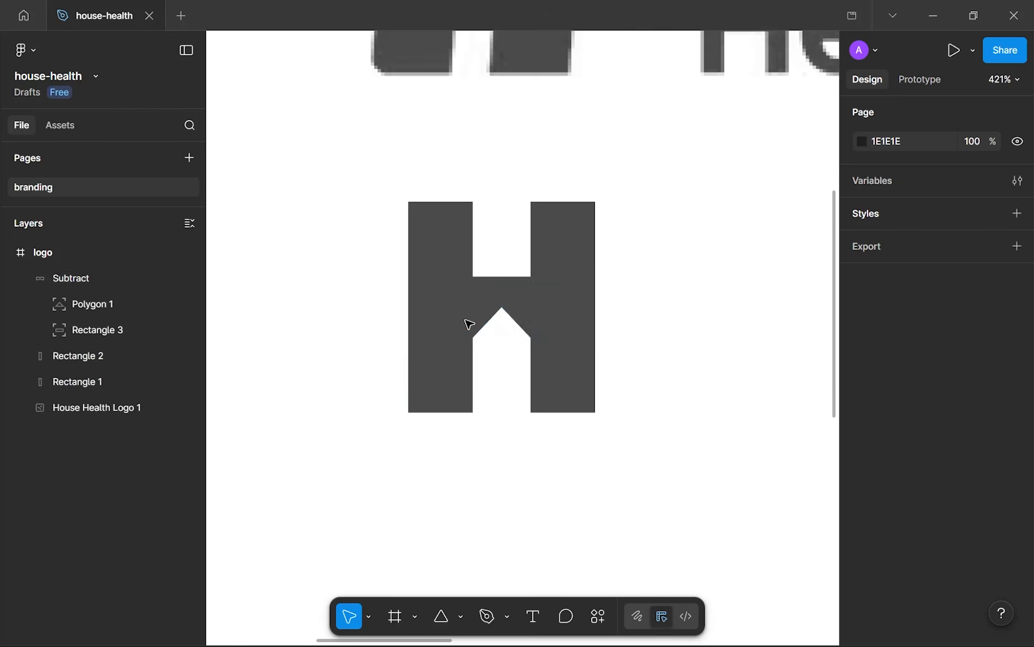
scroll(633, 409, "down", 5)
scroll(631, 410, "up", 4)
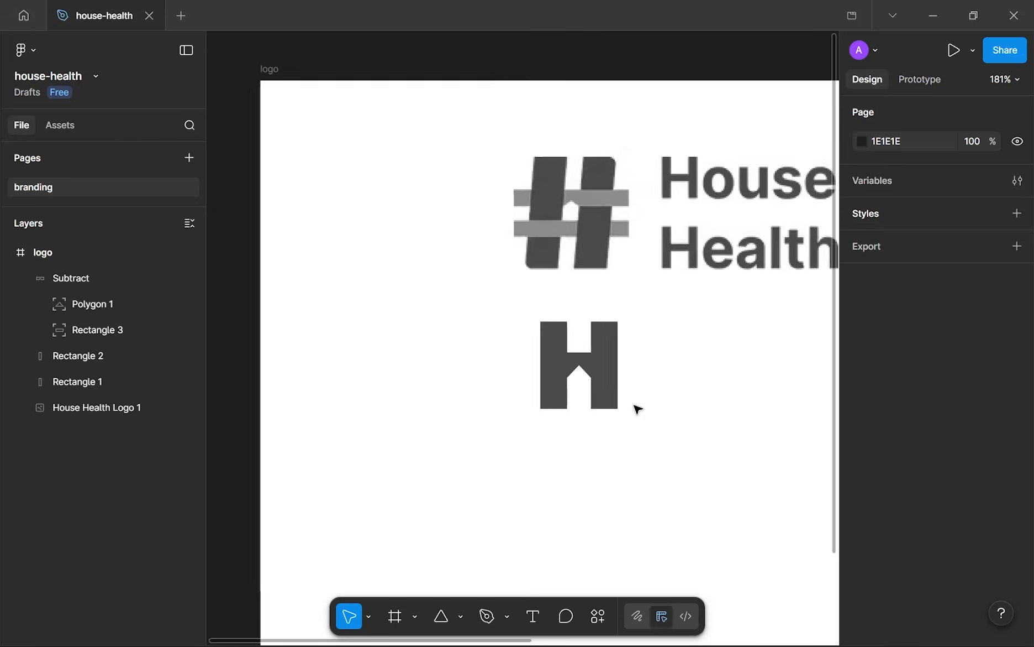
scroll(631, 409, "down", 1)
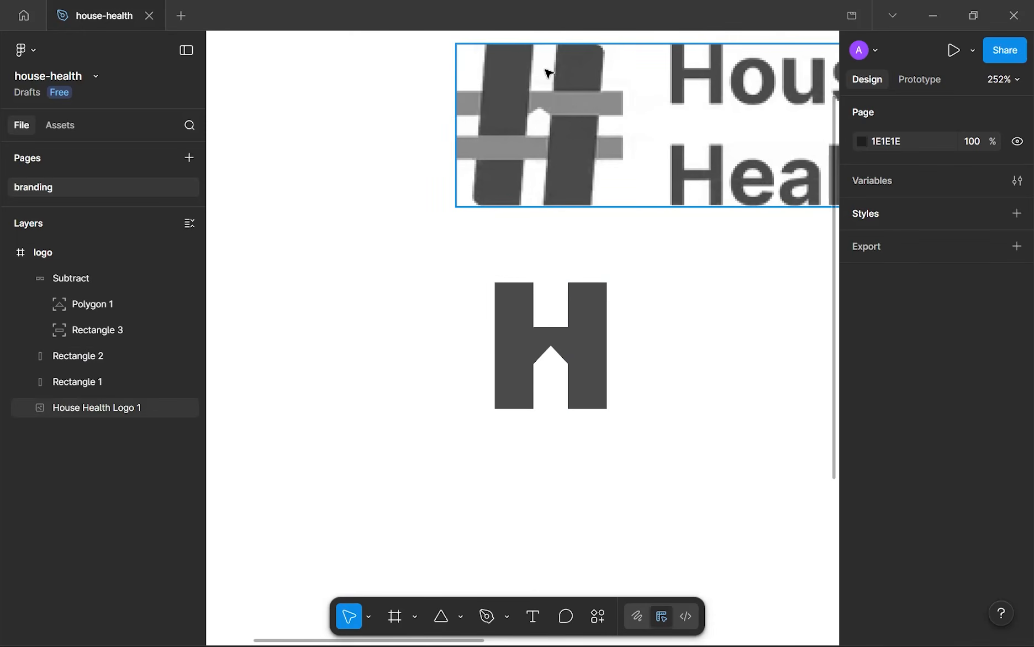
left_click_drag(479, 234, 607, 325)
right_click(590, 324)
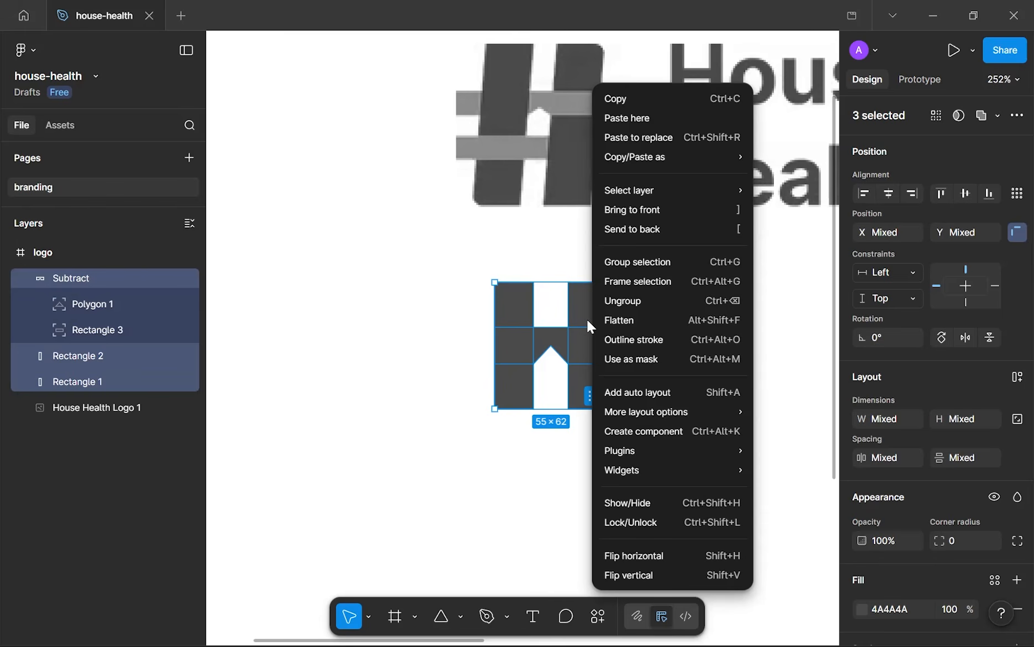
left_click(631, 331)
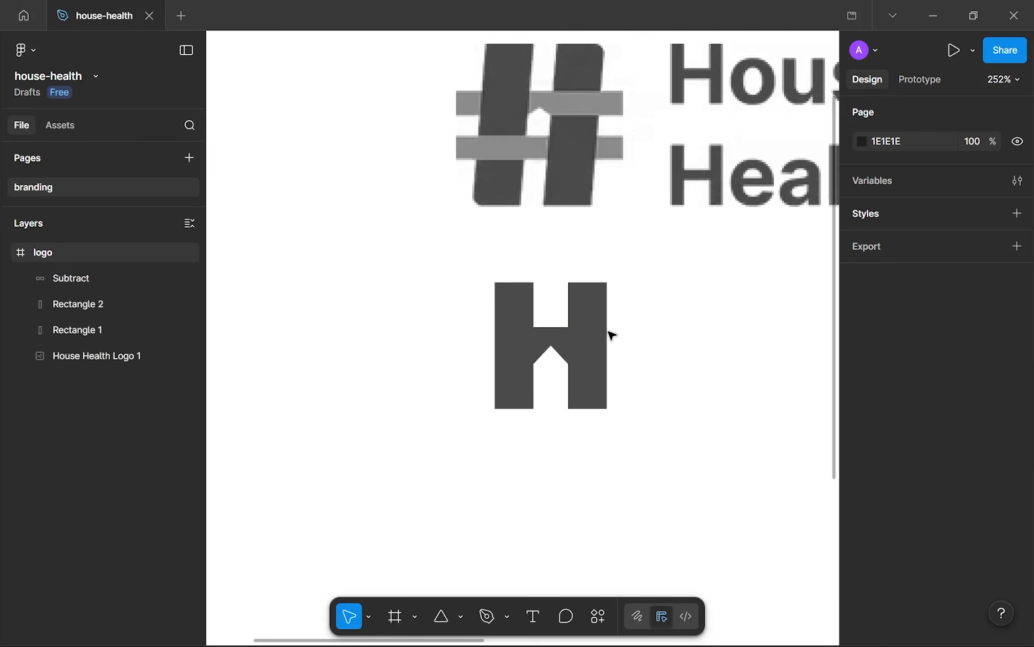
- Flatten the two uprights and the crossbar of the H into a single vector
key("ctrl+z")
right_click(609, 333)
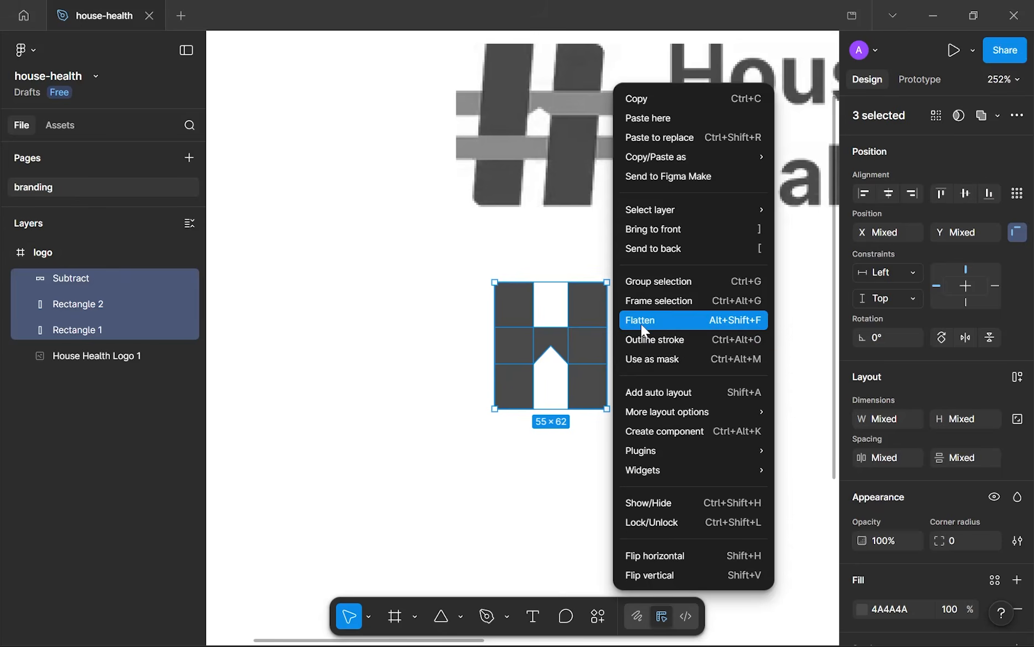
left_click(641, 322)
key("Escape")
left_click(71, 286)
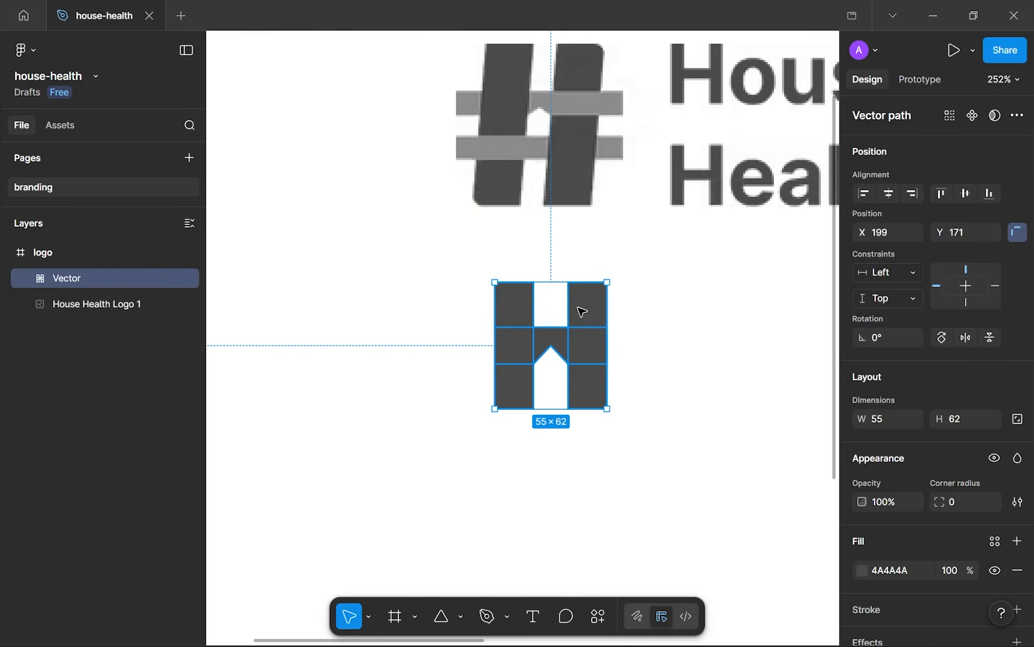
- Rename the flattened H vector layer as h-layer
double_click(93, 269)
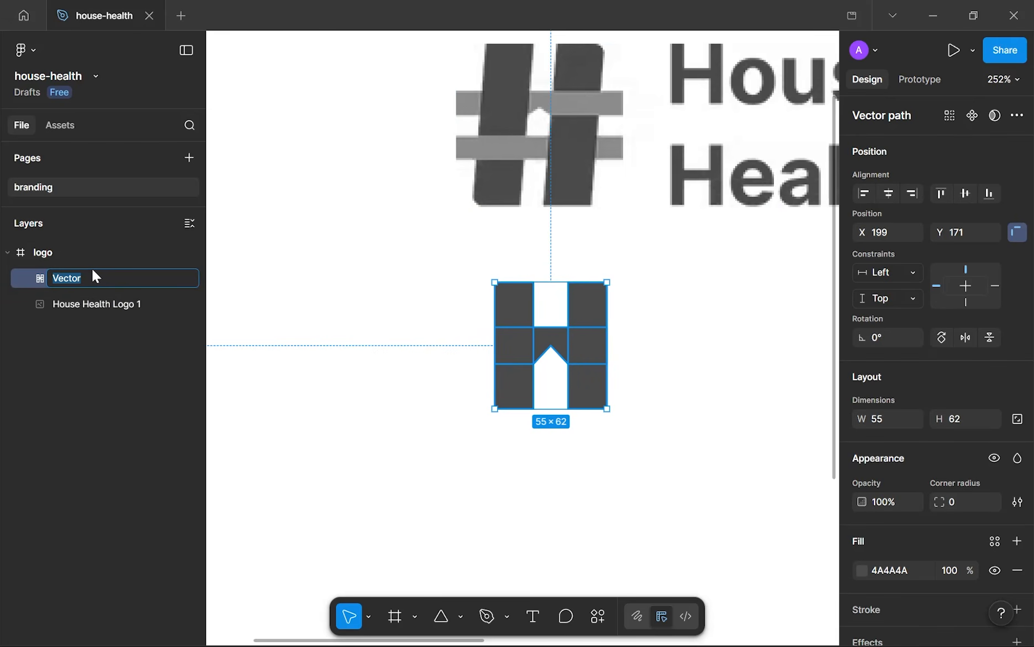
type("h")
type("r")
key("Return")
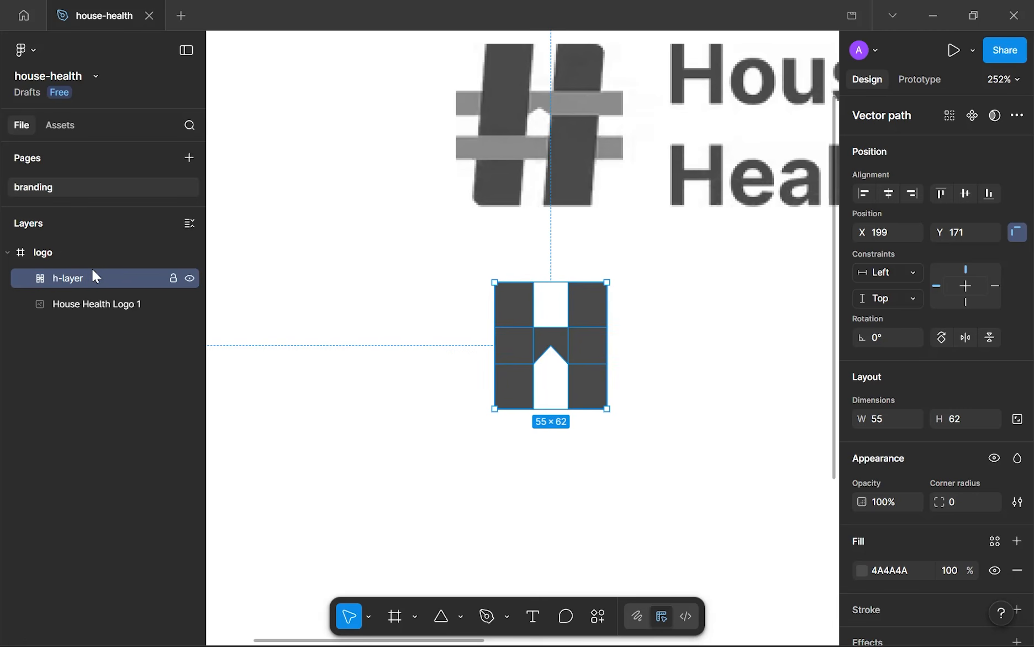
- Compare the flattened H with the original House Health logo, and examine its shape close up
left_click(658, 428)
scroll(592, 202, "up", 3)
scroll(592, 204, "down", 1)
left_click_drag(584, 259, 557, 424)
scroll(543, 298, "up", 2)
scroll(455, 227, "up", 3)
scroll(419, 184, "down", 2)
scroll(390, 159, "down", 2)
scroll(432, 256, "down", 1)
scroll(524, 249, "down", 3)
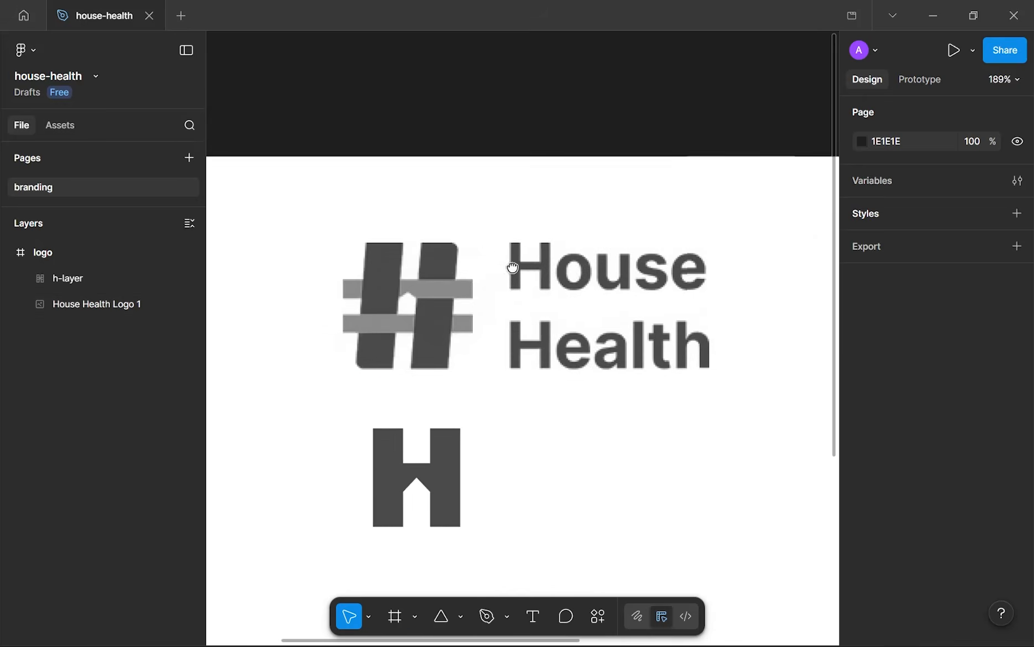
scroll(513, 268, "up", 1)
left_click(511, 273)
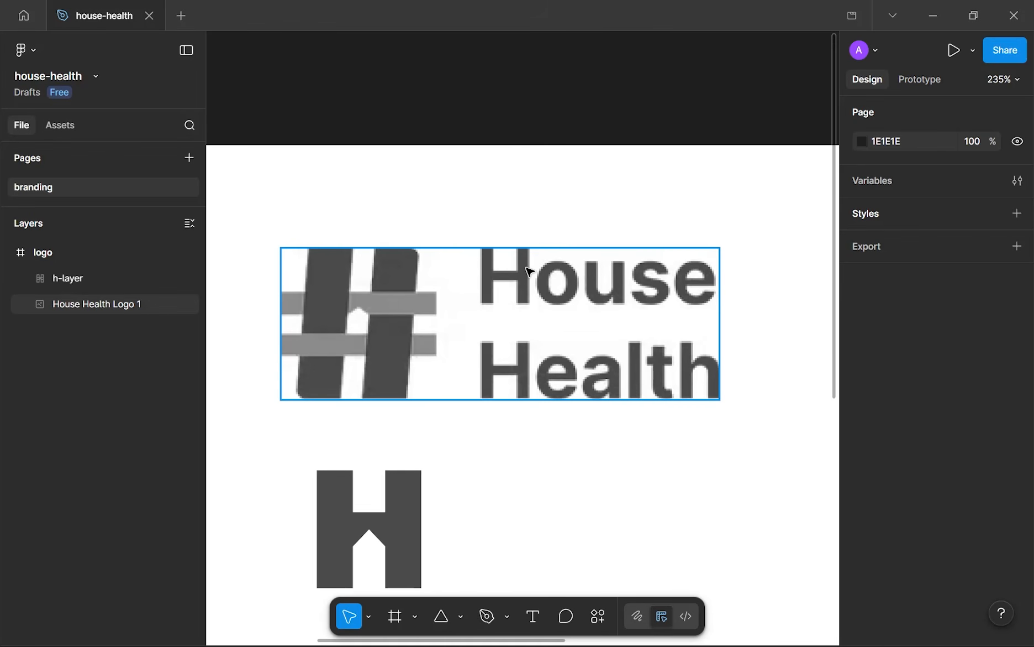
left_click_drag(479, 470, 590, 351)
scroll(504, 442, "up", 1)
scroll(511, 442, "up", 5)
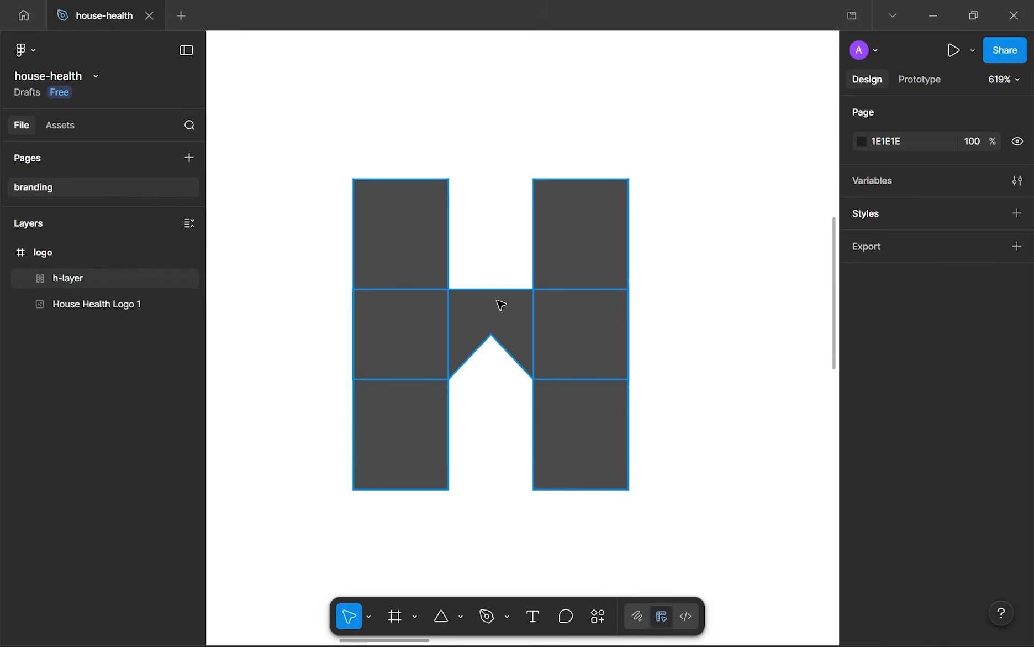
- Duplicate h-layer and place the copy beside the original H at X 268, Y 184
left_click(467, 298)
scroll(563, 291, "down", 4)
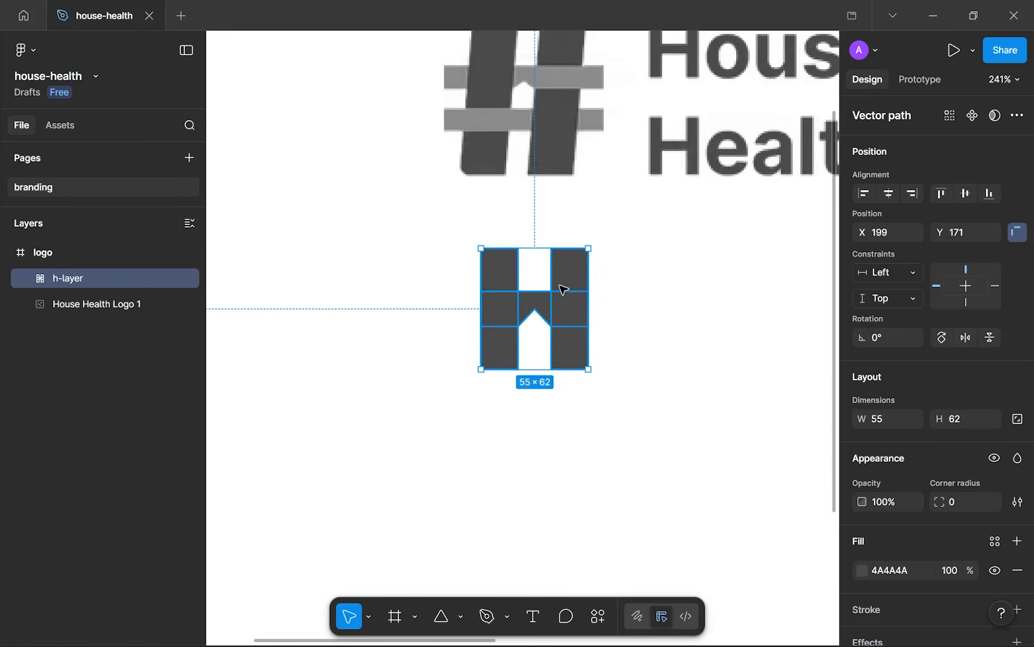
scroll(563, 290, "up", 2)
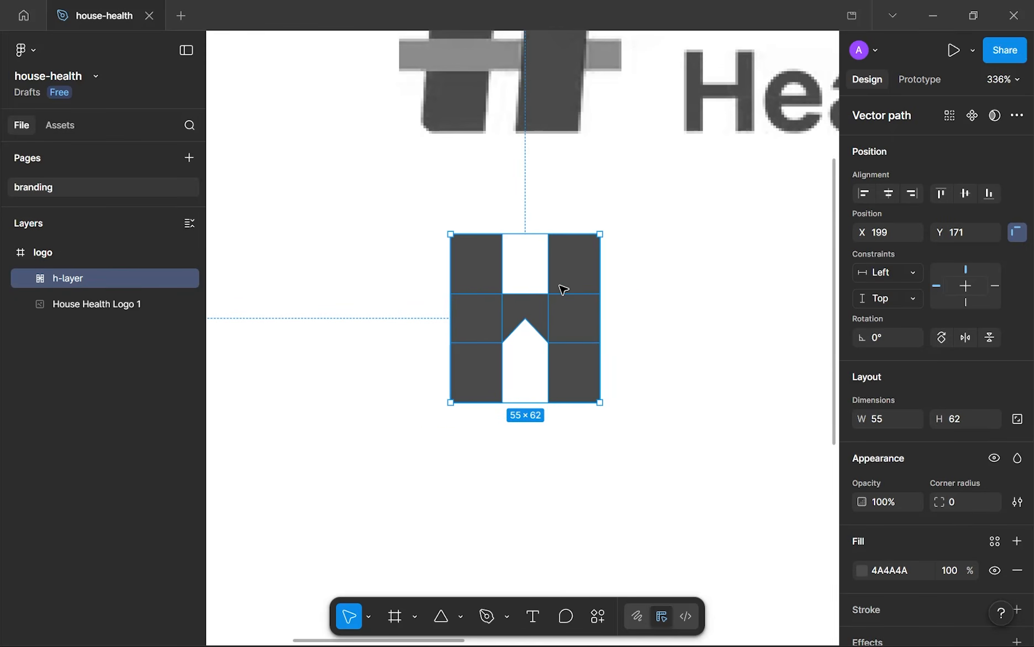
key("Right")
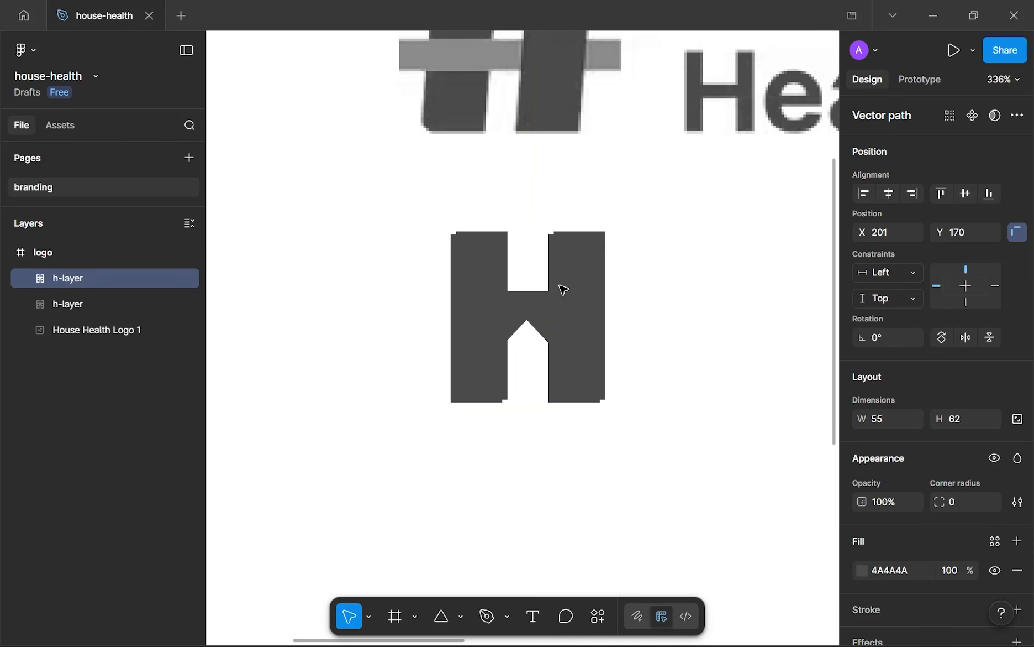
left_click_drag(563, 290, 750, 325)
- Reduce the fill opacity of the duplicated H to 1%
scroll(912, 451, "down", 3)
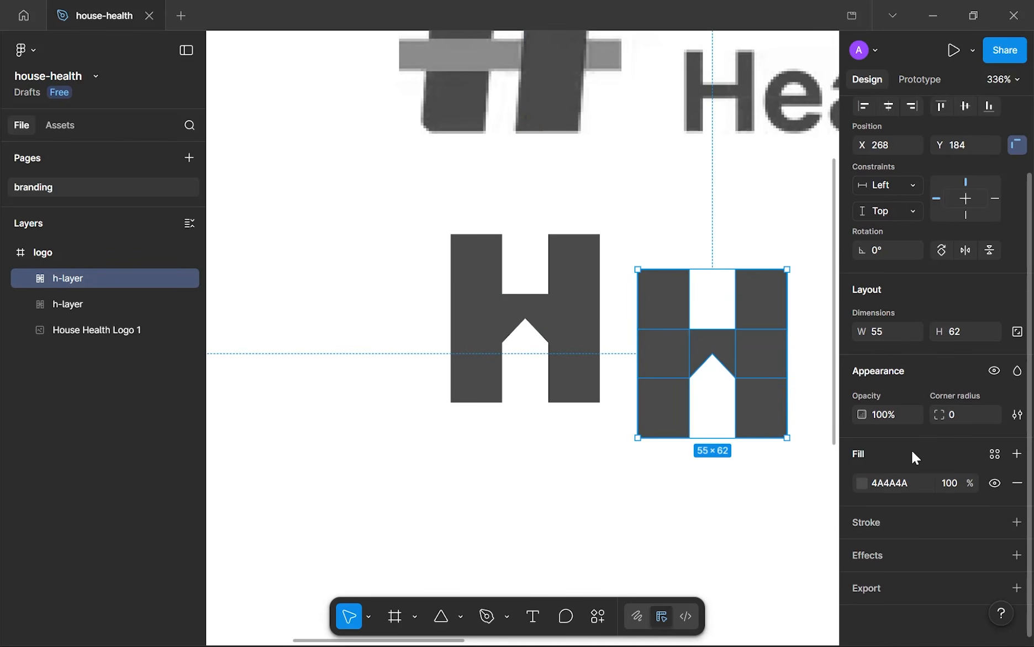
left_click(955, 478)
type("1")
key("Return")
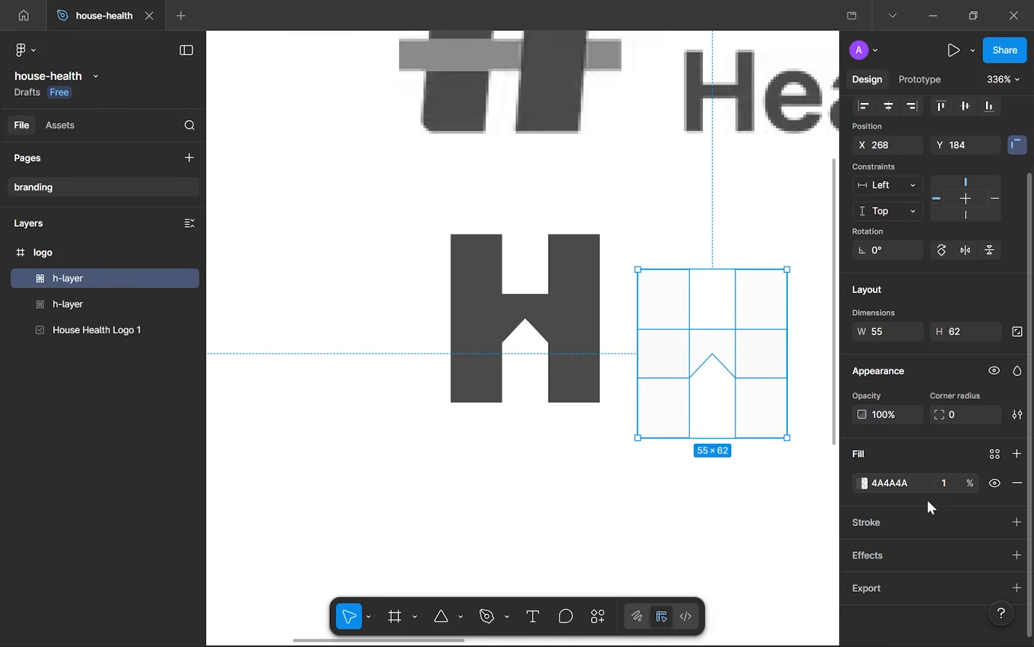
- Add a uniform background blur of 12 to the duplicated H
left_click(1018, 554)
left_click(688, 431)
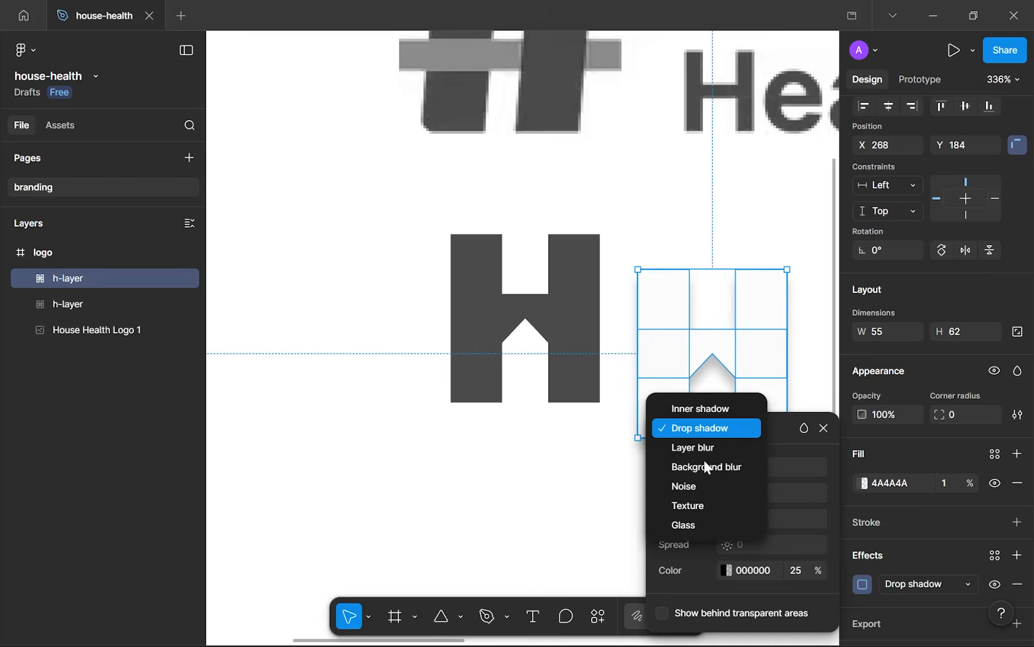
left_click(703, 466)
left_click(755, 481)
type("12")
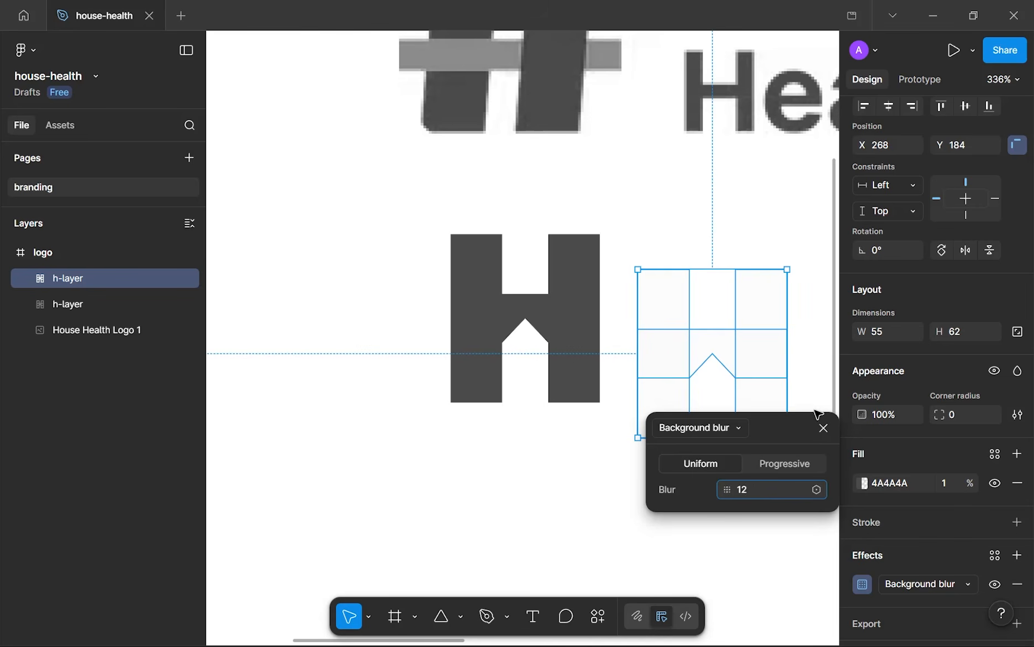
left_click(813, 390)
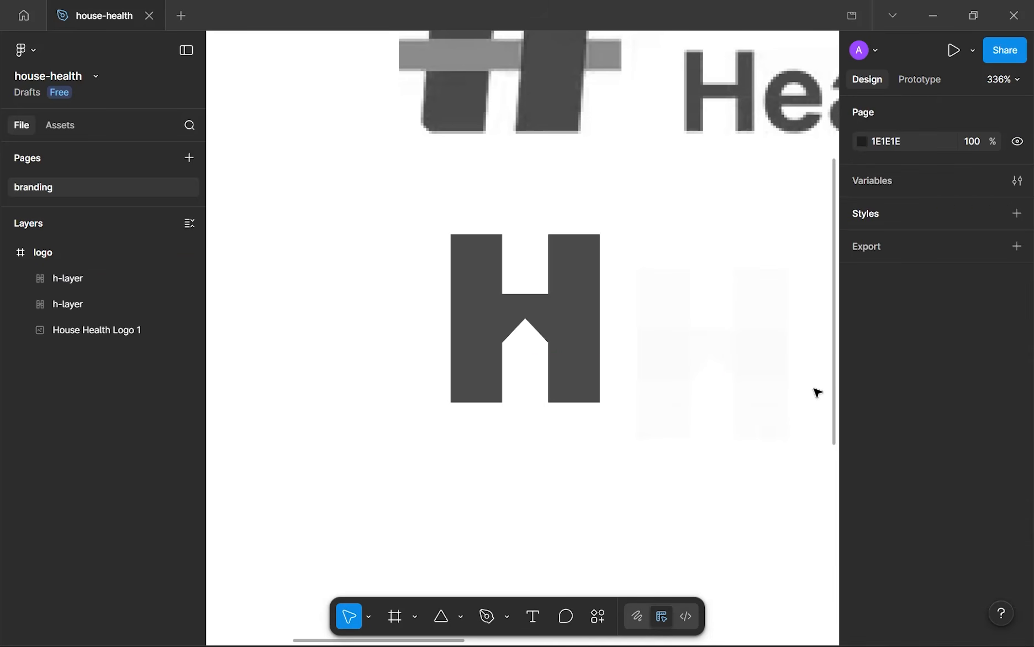
- Place the blurred copy exactly over the solid H at X 199, Y 171
left_click(690, 337)
scroll(690, 338, "down", 5)
left_click_drag(530, 434, 366, 455)
left_click(457, 487)
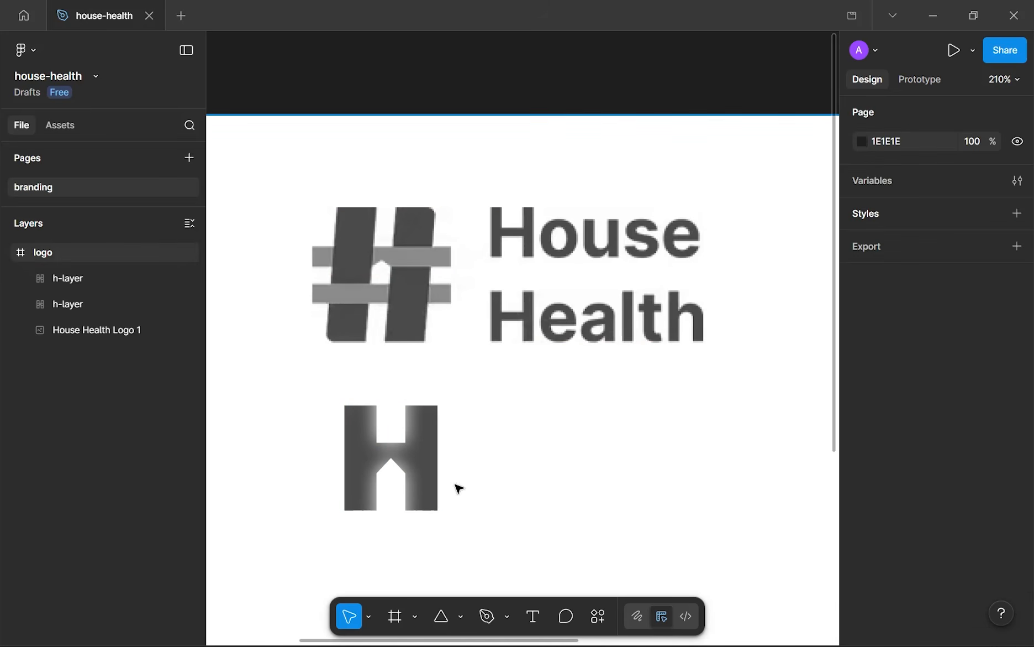
- Offset the blurred copy up and to the right of the solid H to X 201, Y 169, after trying X 202, Y 168
scroll(629, 393, "up", 5)
scroll(579, 307, "up", 8)
scroll(635, 362, "down", 5)
left_click(635, 362)
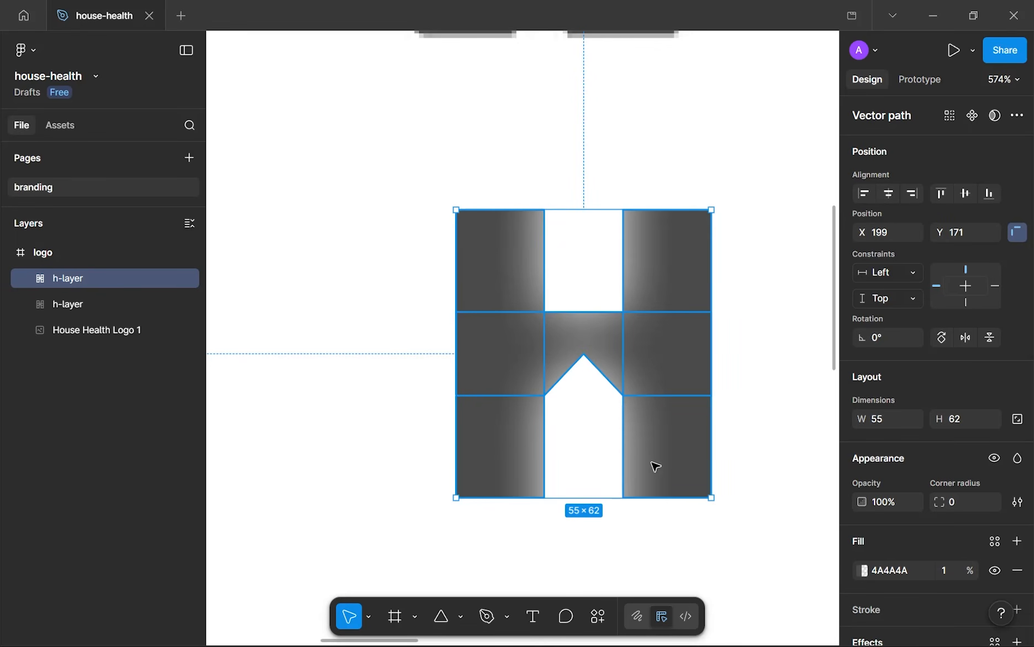
key("Right")
key("Right")
key("Up")
key("Up")
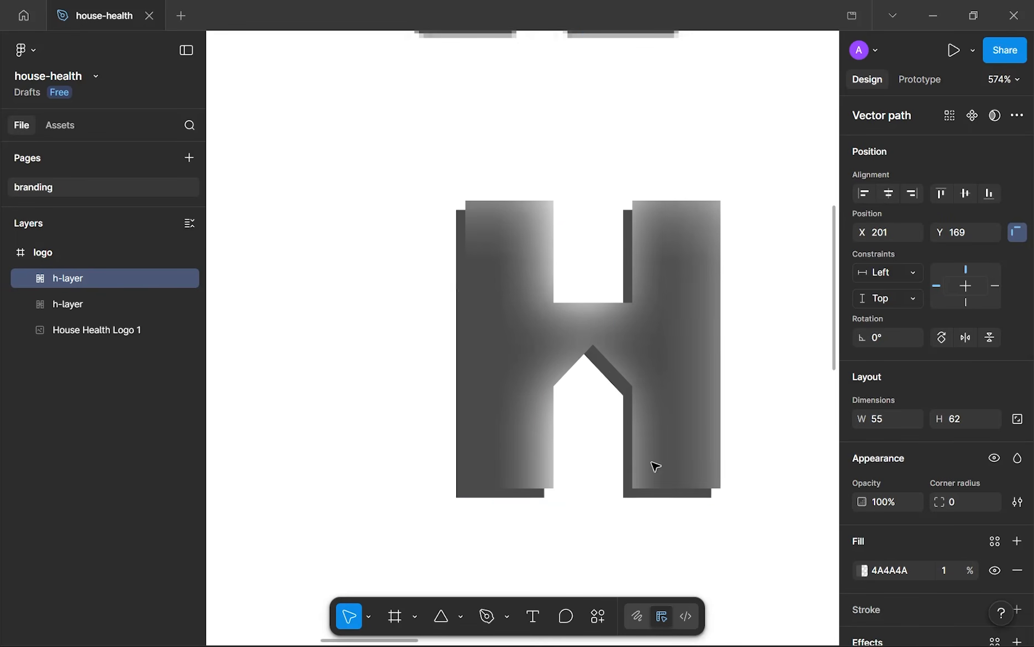
key("Up")
key("Right")
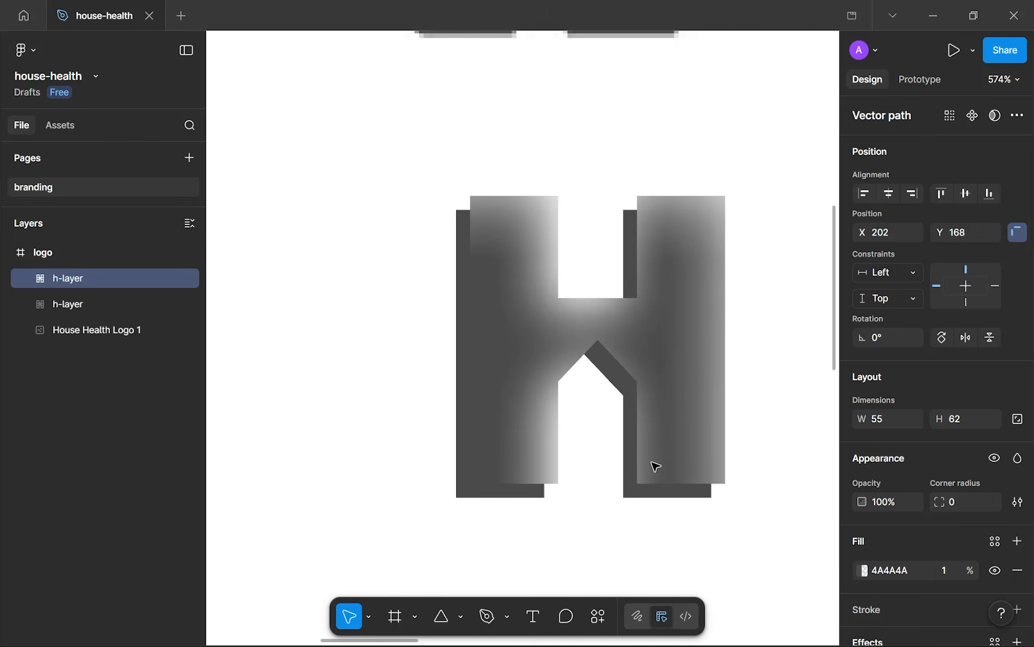
key("Left")
key("Down")
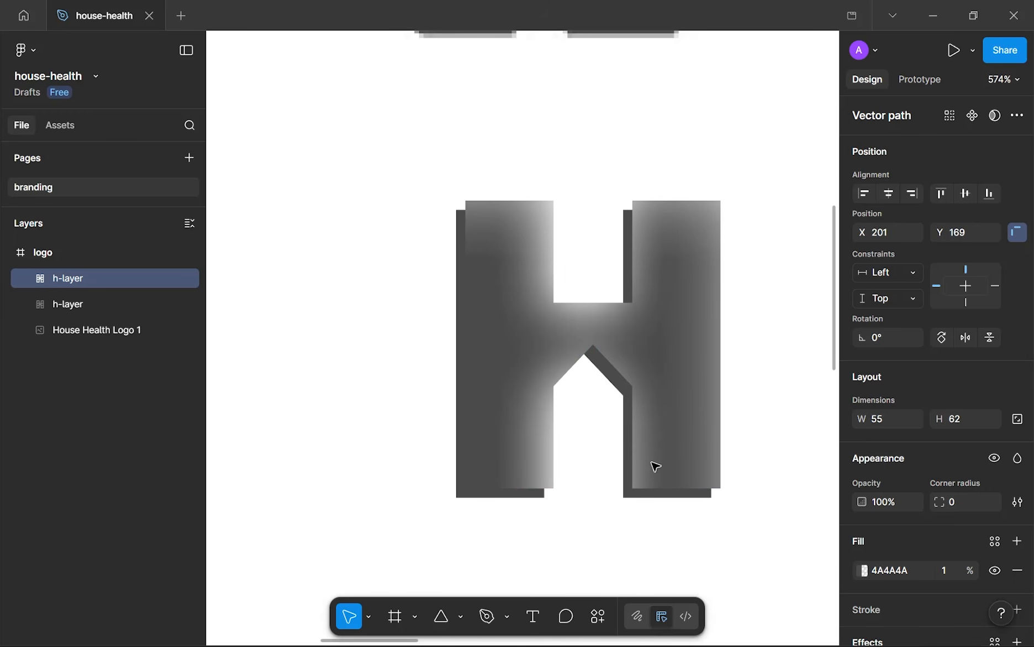
- Increase the blurred copy's diagonal offset from the solid H to X 202, Y 168
left_click(656, 539)
scroll(656, 539, "down", 3)
left_click_drag(655, 539, 430, 499)
scroll(430, 500, "up", 5)
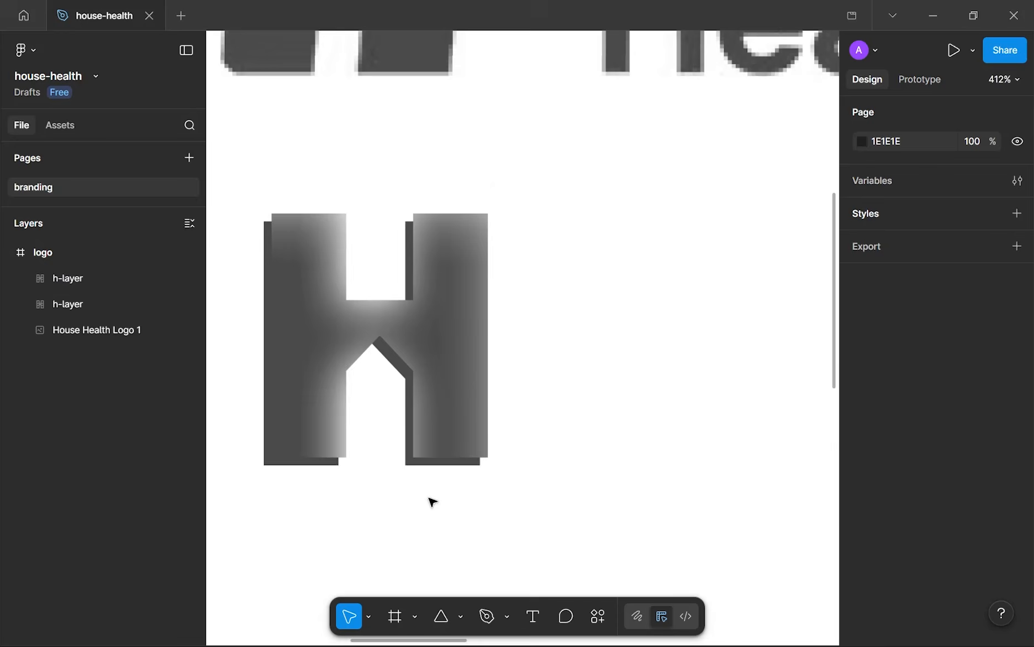
left_click(466, 388)
key("Right")
key("Right")
key("Left")
key("Left")
key("Down")
key("Down")
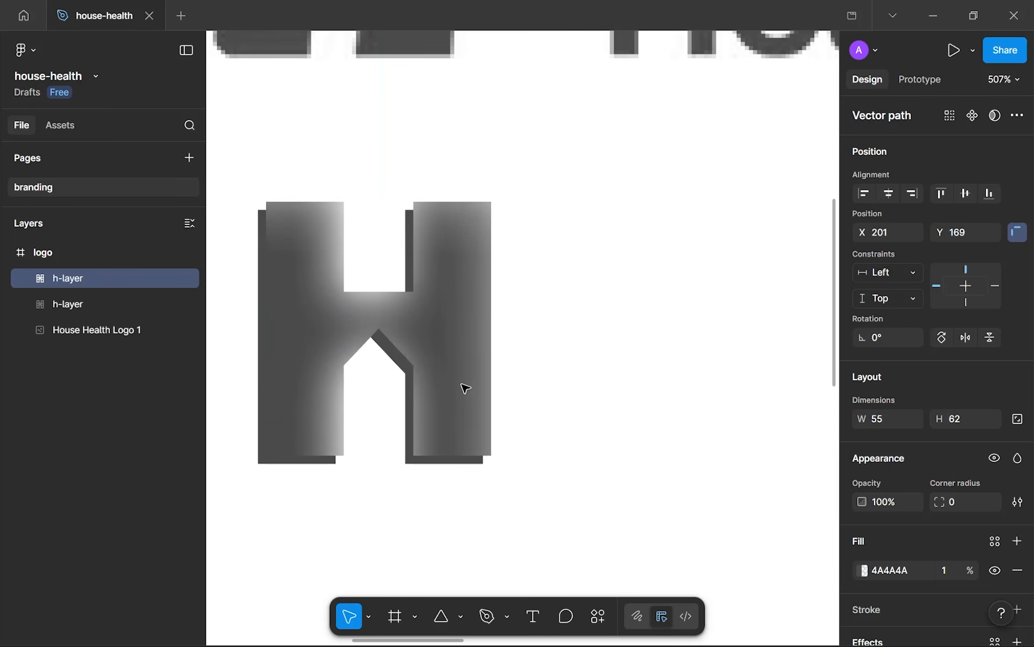
key("Right")
key("Up")
left_click(464, 497)
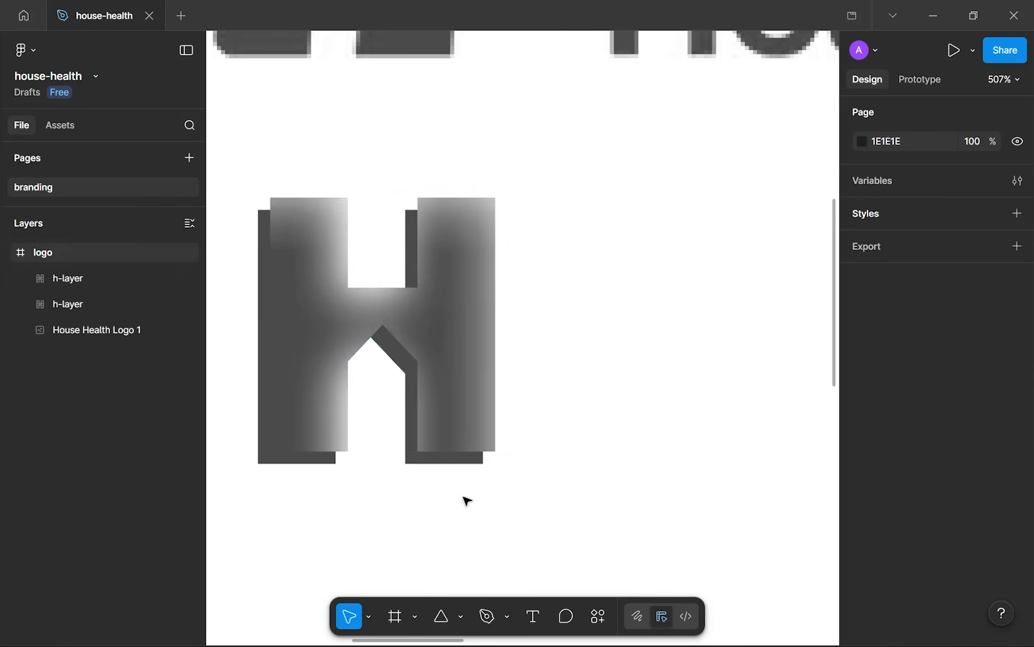
- Examine the edges and shading of the layered H close up, and compare it with the original House Health logo
scroll(603, 382, "down", 5)
scroll(606, 385, "up", 10)
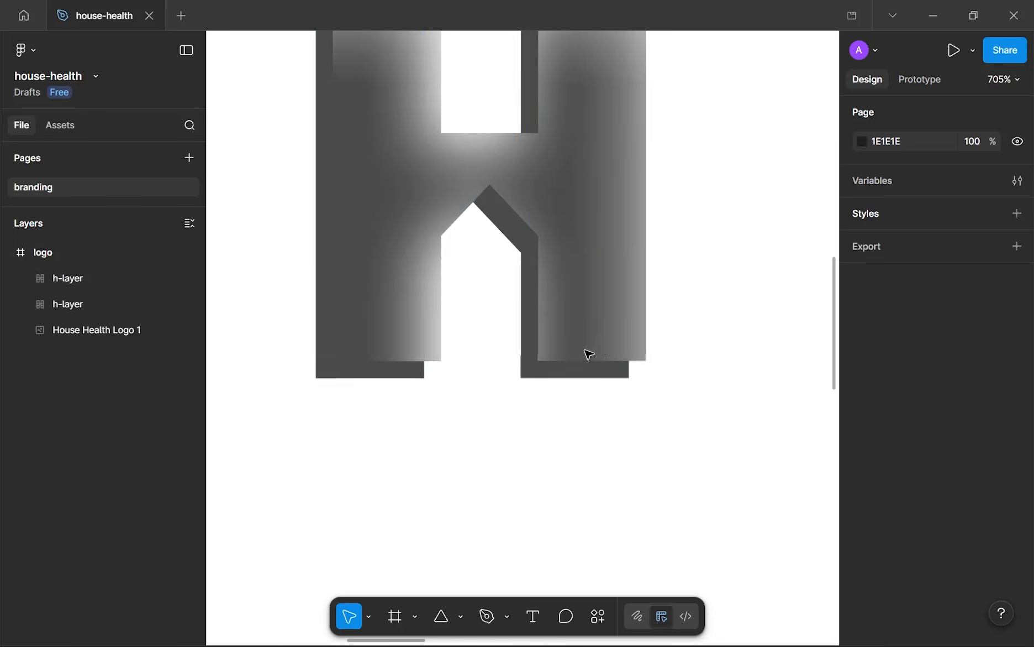
scroll(667, 295, "down", 7)
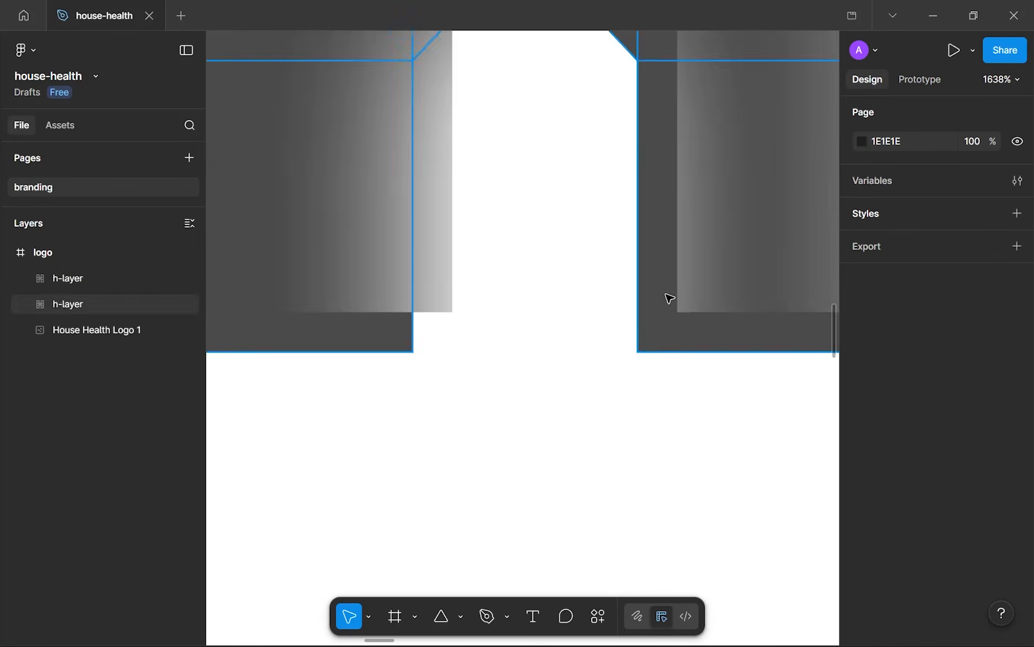
left_click_drag(596, 203, 368, 474)
scroll(510, 197, "up", 4)
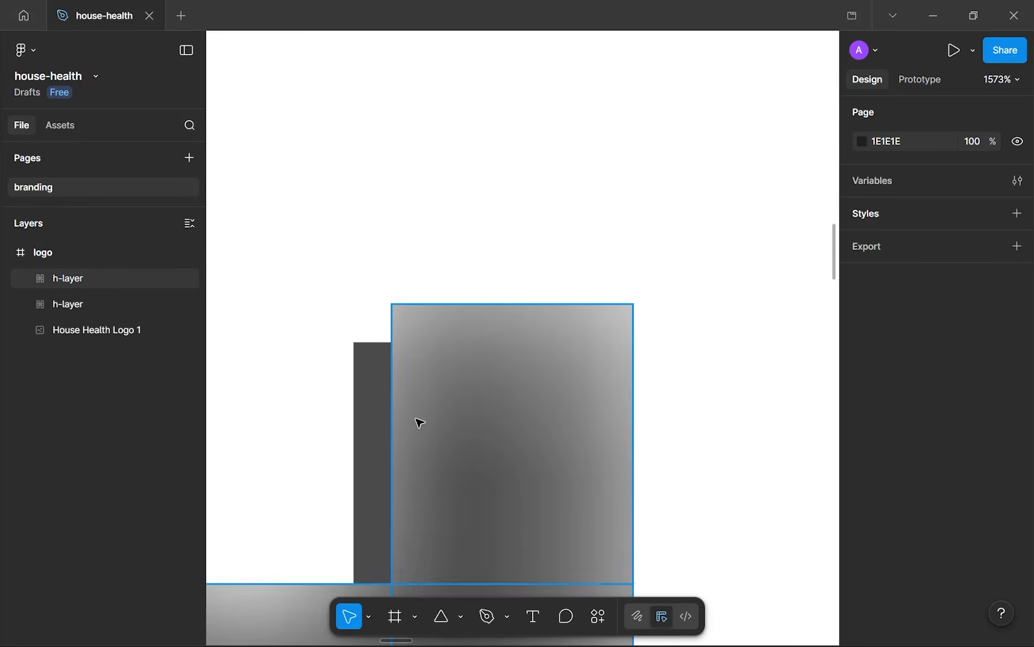
scroll(416, 418, "up", 2)
scroll(405, 238, "down", 5)
scroll(406, 239, "up", 6)
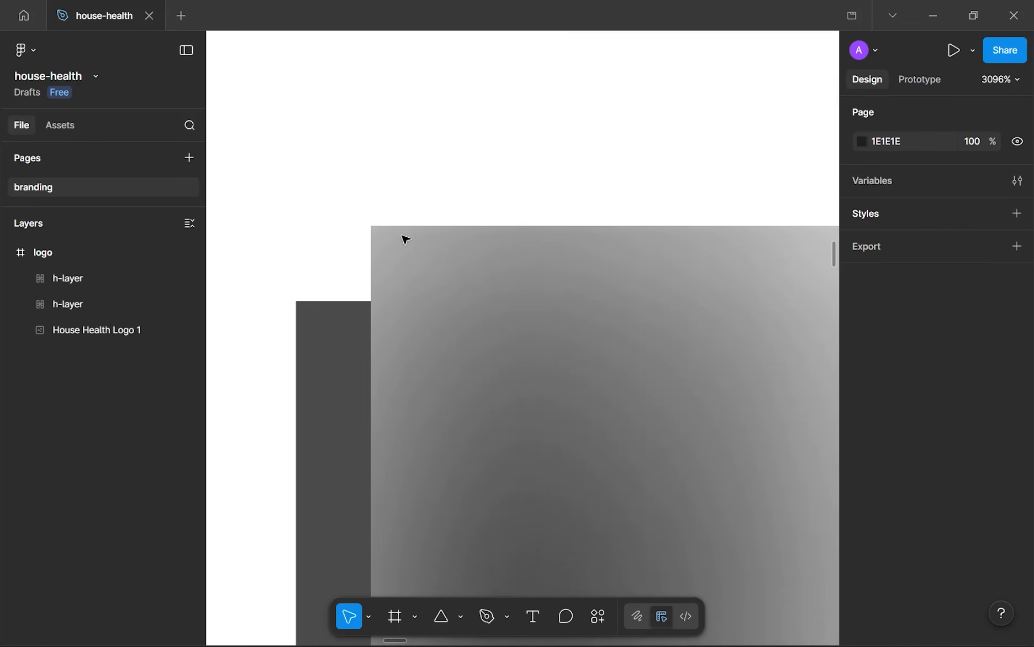
scroll(405, 238, "down", 5)
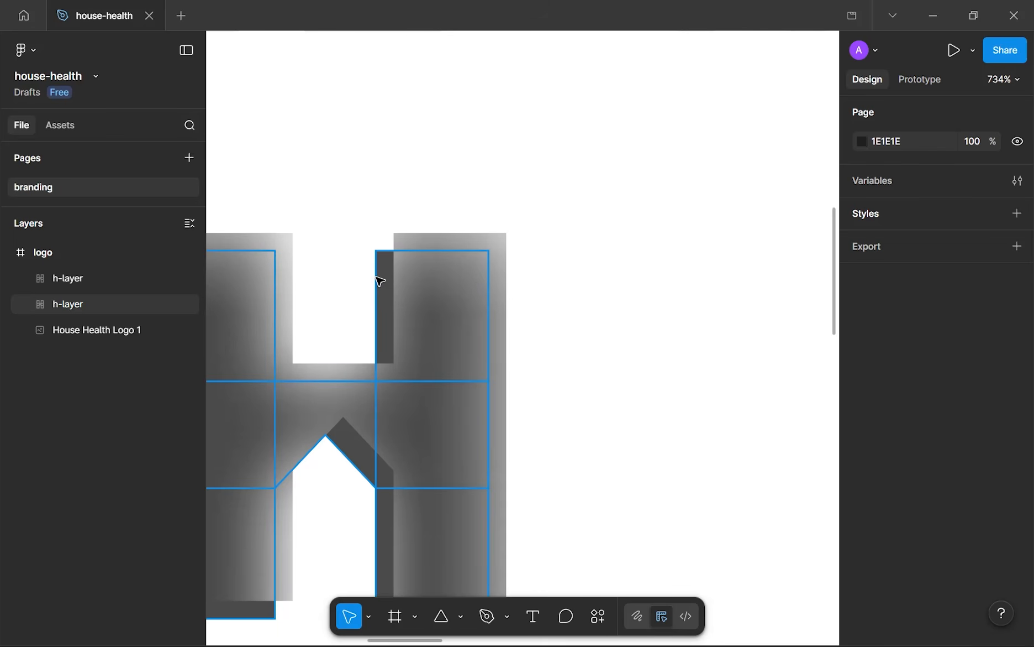
scroll(379, 280, "down", 3)
mouse_move(397, 272)
left_mouse_down()
mouse_move(482, 245)
mouse_move(559, 268)
mouse_move(442, 329)
mouse_move(515, 382)
left_mouse_up()
scroll(559, 268, "up", 2)
scroll(557, 269, "down", 2)
scroll(464, 323, "up", 3)
scroll(443, 312, "down", 2)
scroll(443, 313, "up", 1)
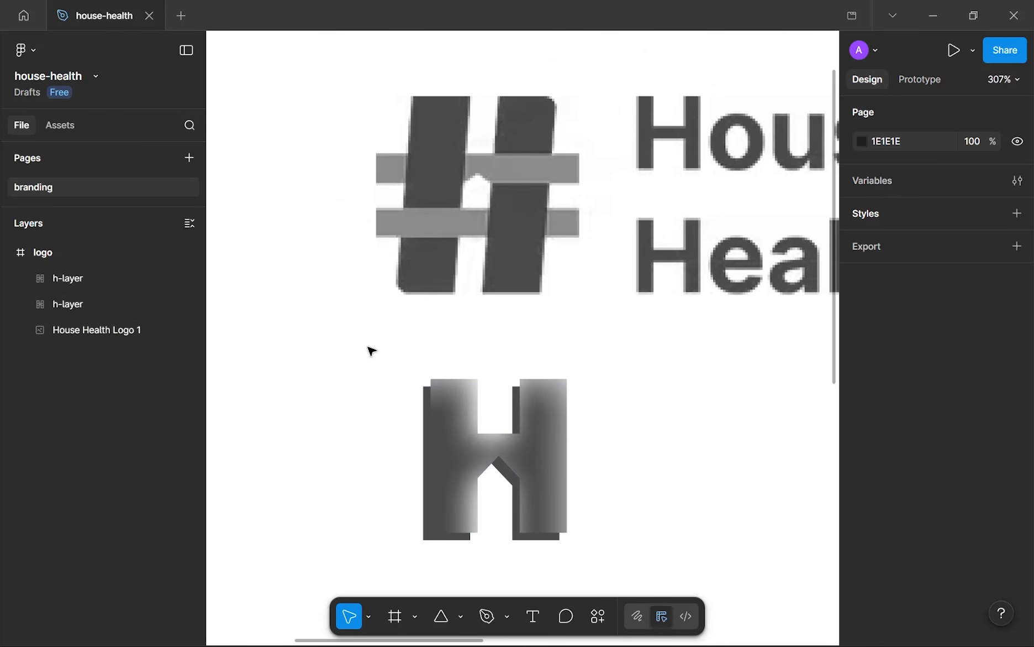
scroll(365, 338, "down", 4)
scroll(337, 232, "down", 5)
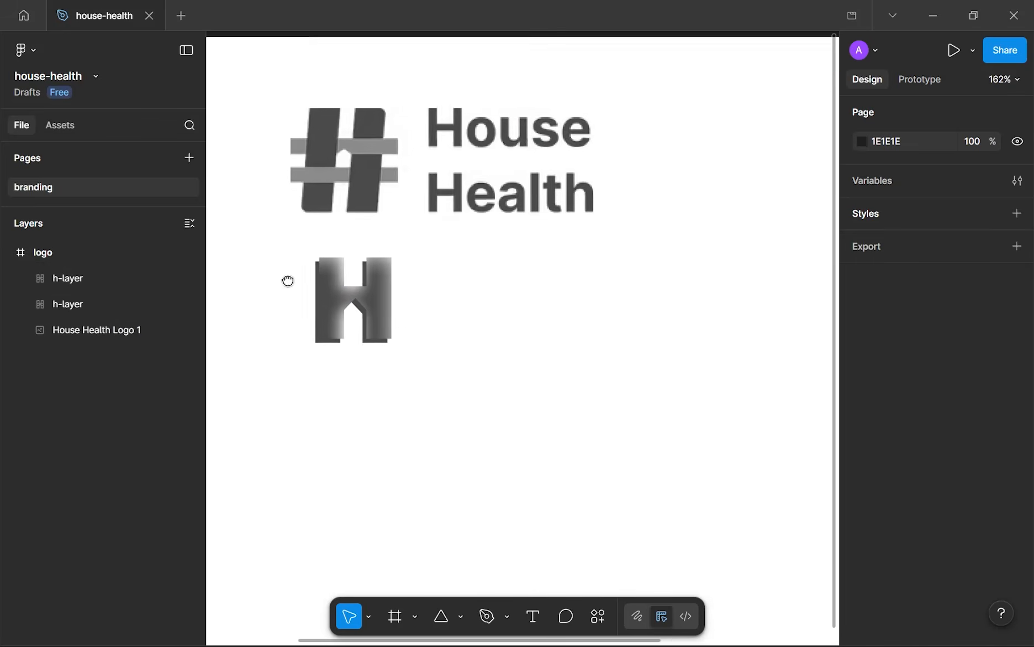
- Set the corner radius of both h-layer shapes to 4
scroll(285, 293, "up", 5)
left_click_drag(487, 431, 489, 432)
scroll(940, 453, "down", 3)
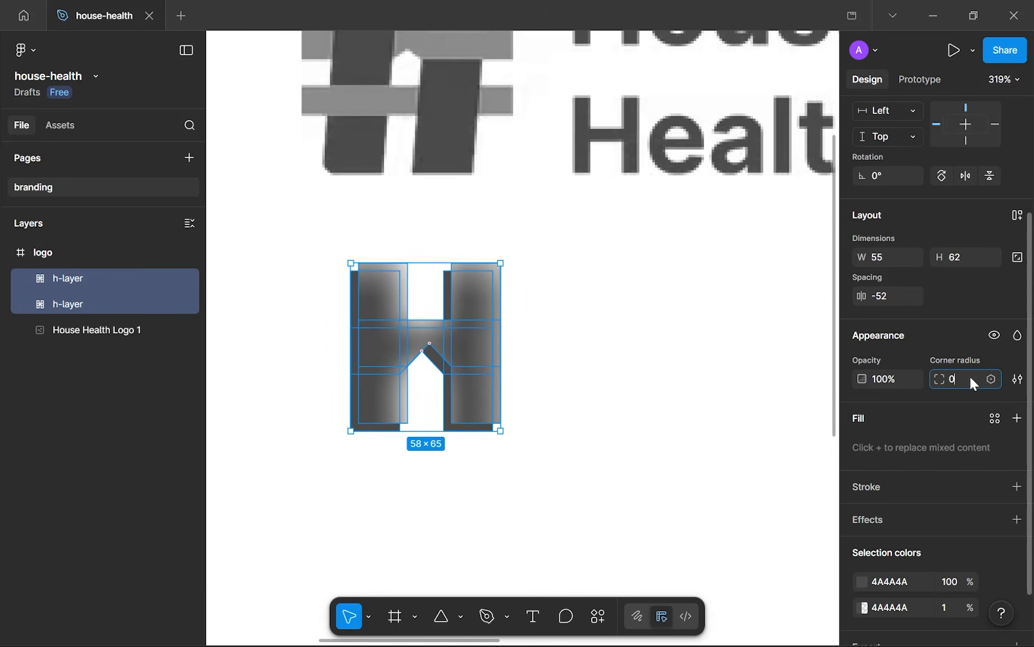
key("Up")
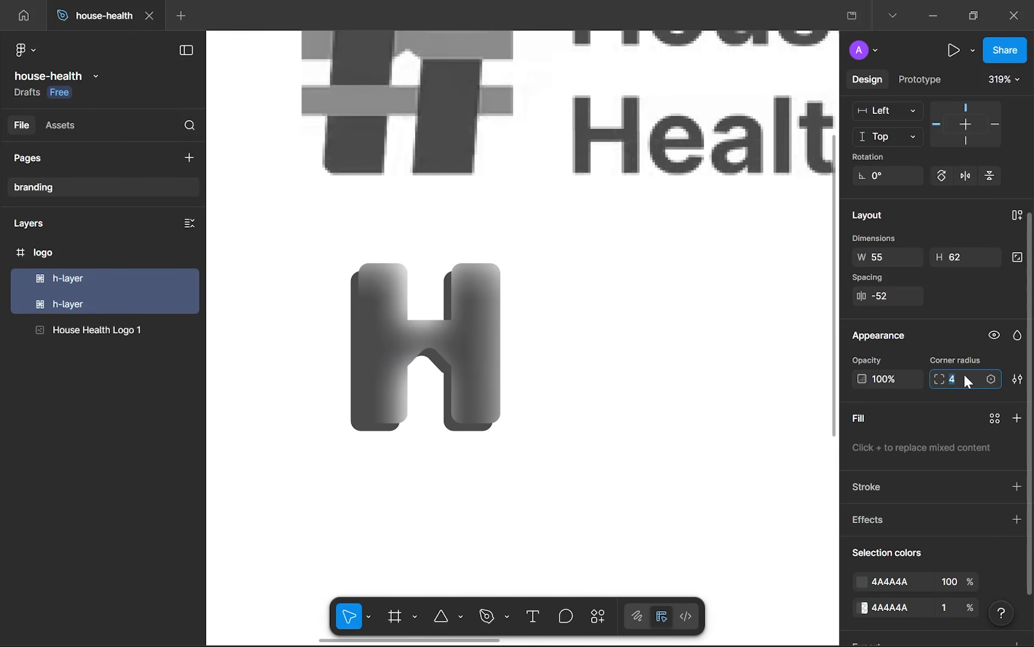
left_click(808, 377)
- Move the blurred copy off the solid H to X 251, Y 217 and inspect the solid H's rounded corners at the roof cut-out
scroll(321, 383, "up", 3)
left_click_drag(527, 270, 696, 499)
scroll(425, 490, "down", 5)
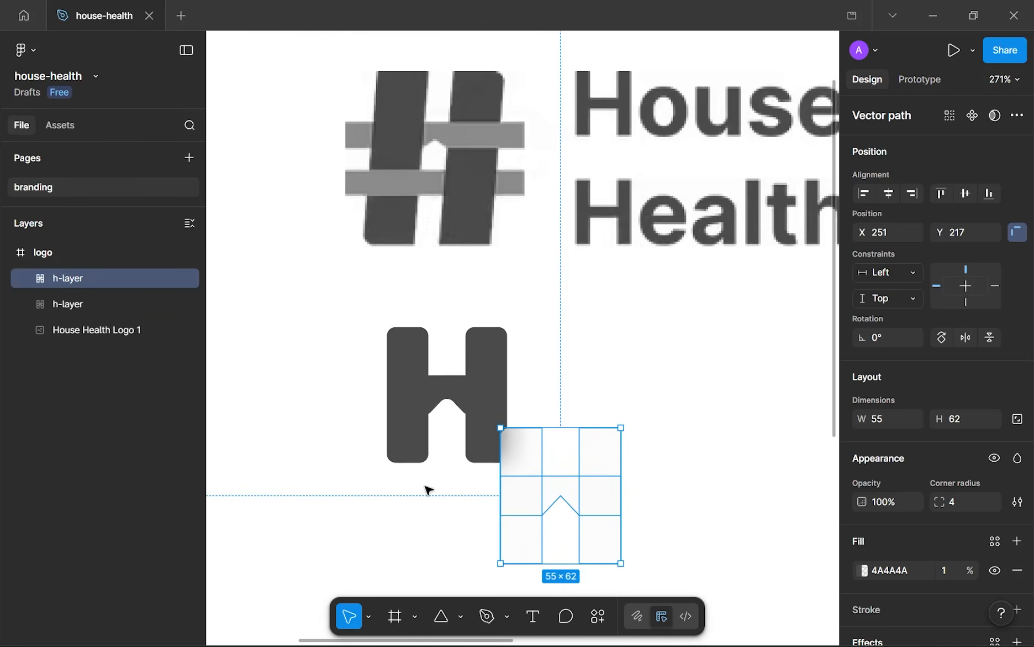
scroll(425, 490, "up", 8)
scroll(420, 240, "up", 2)
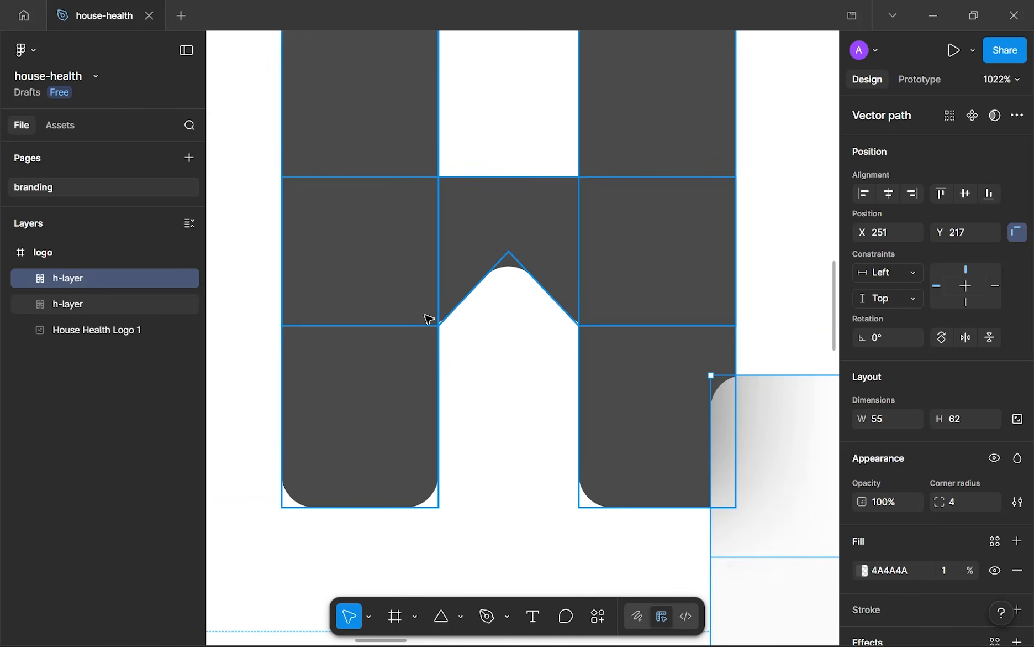
scroll(429, 318, "up", 8)
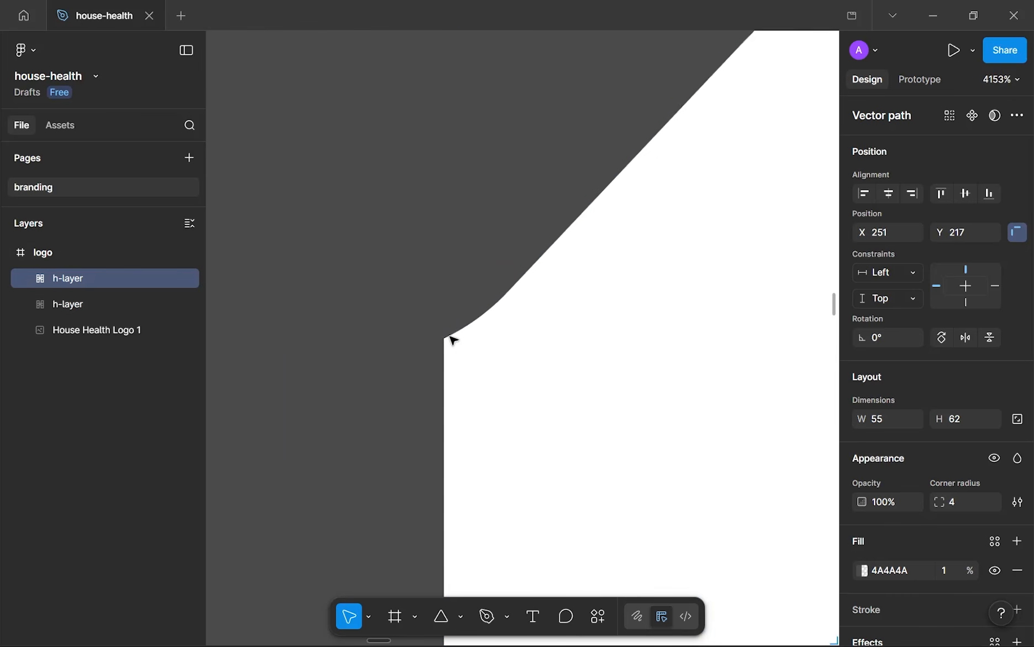
- Undo the blurred copy's last move so it sits back over the solid H
scroll(452, 340, "down", 10)
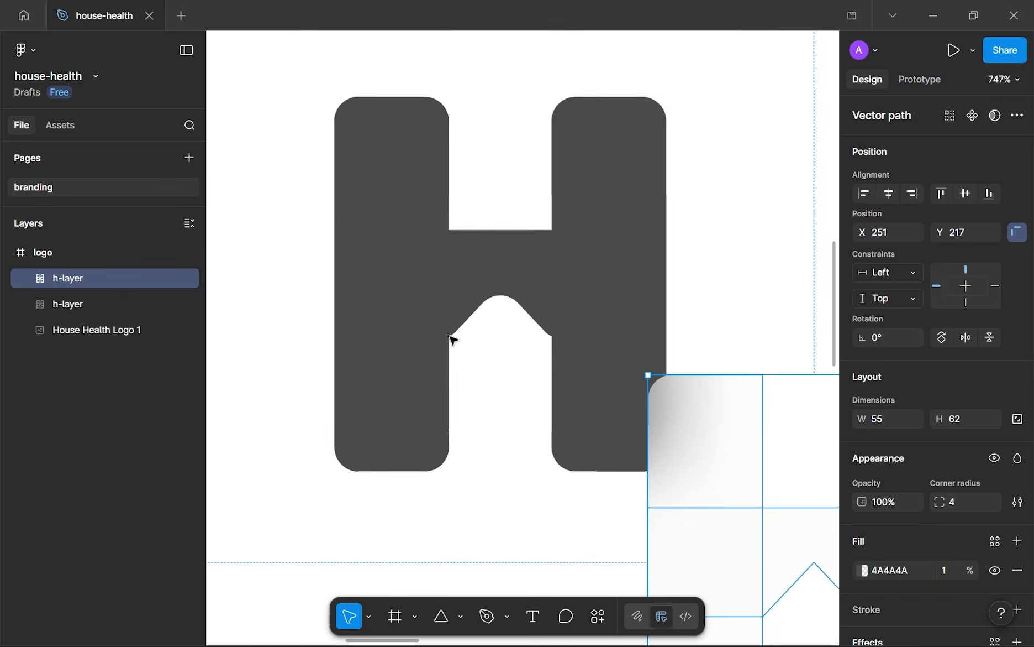
scroll(592, 492, "down", 3)
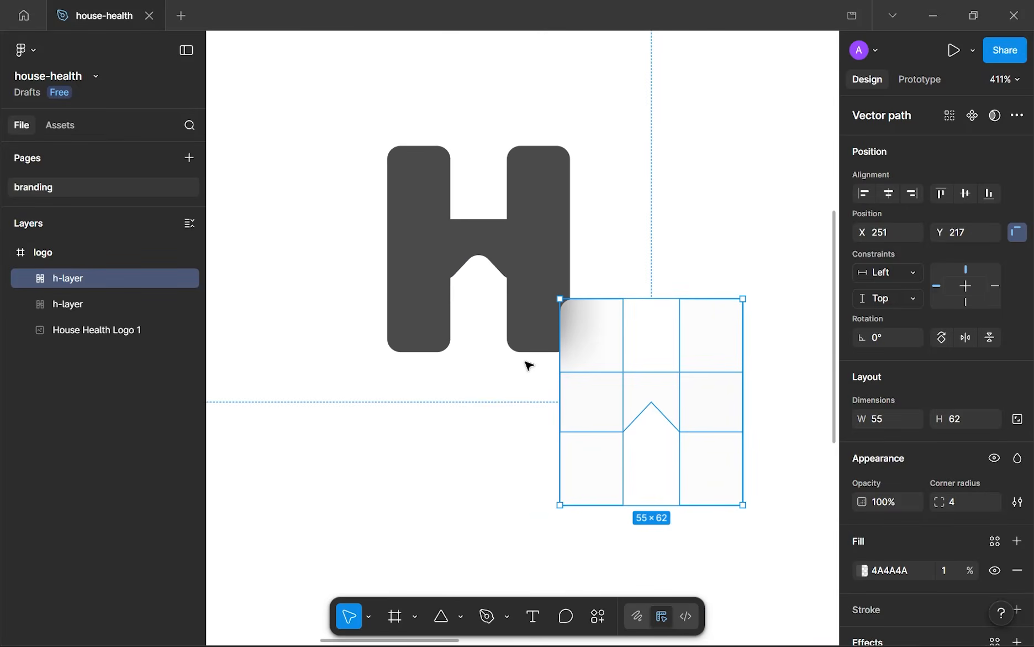
key("ctrl+z")
left_click(527, 374)
scroll(528, 377, "down", 4)
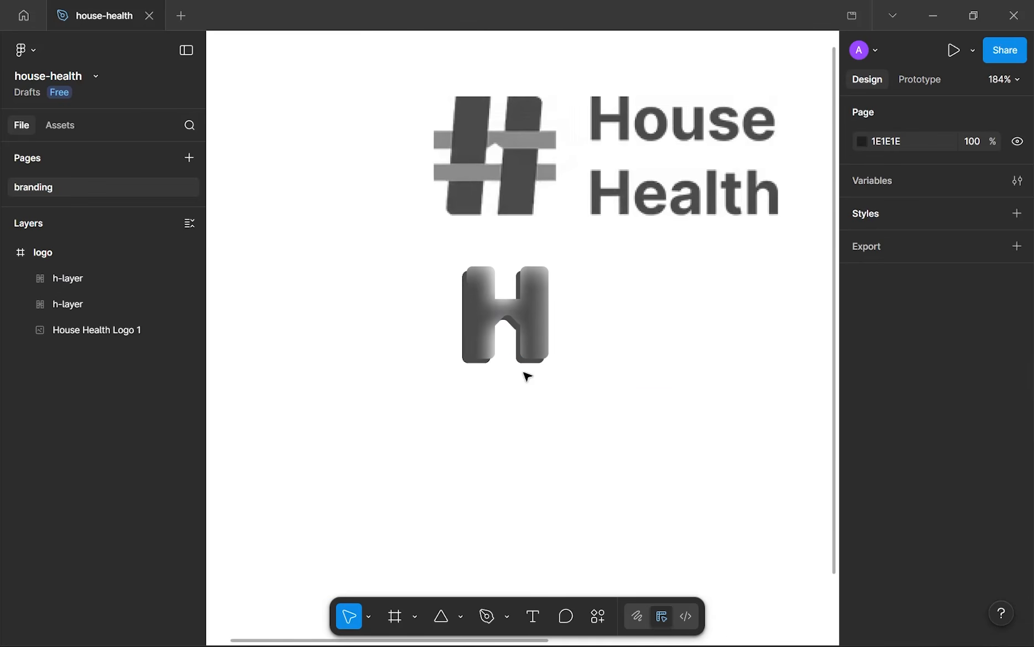
- Examine close up how the rounded corners of both h-layer shapes line up around the roof cut-out
scroll(528, 377, "up", 13)
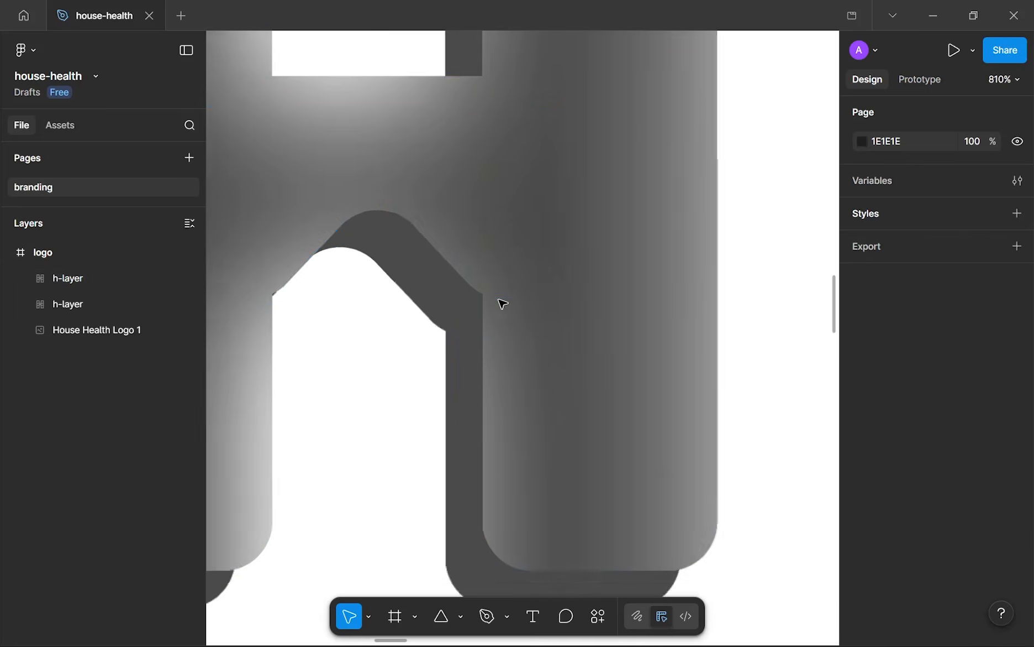
scroll(452, 327, "down", 3)
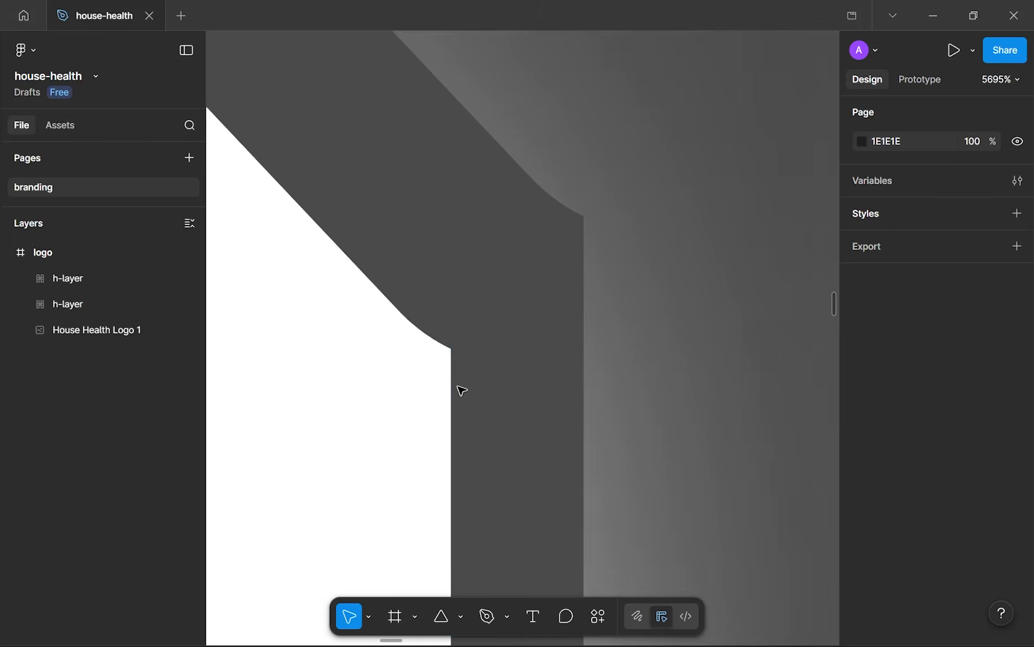
scroll(461, 390, "down", 1)
scroll(462, 390, "down", 7)
scroll(383, 390, "up", 7)
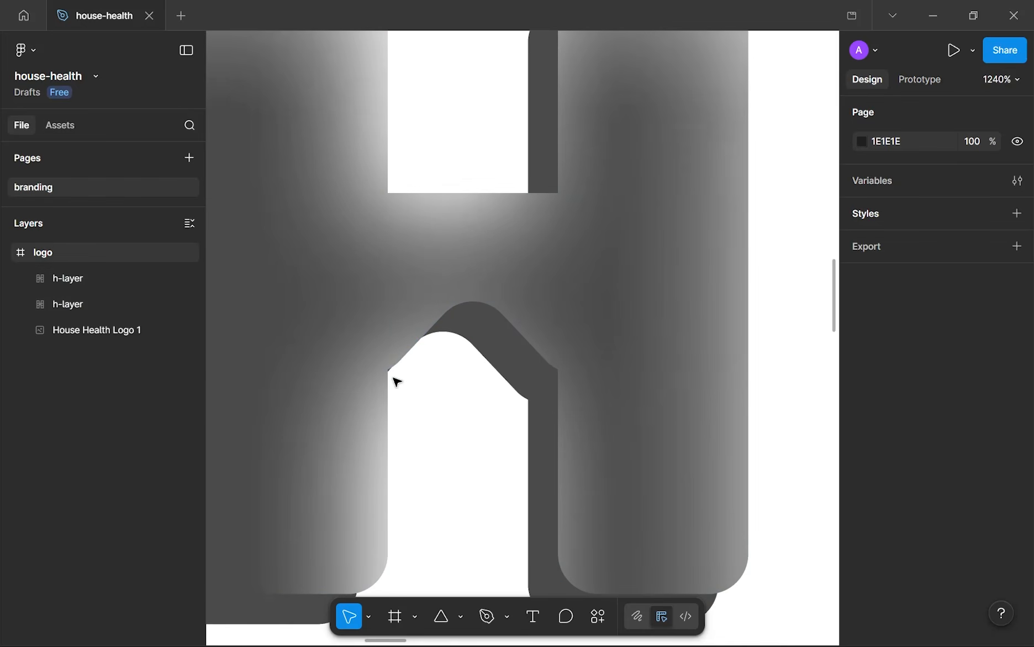
scroll(402, 373, "up", 5)
scroll(405, 369, "down", 9)
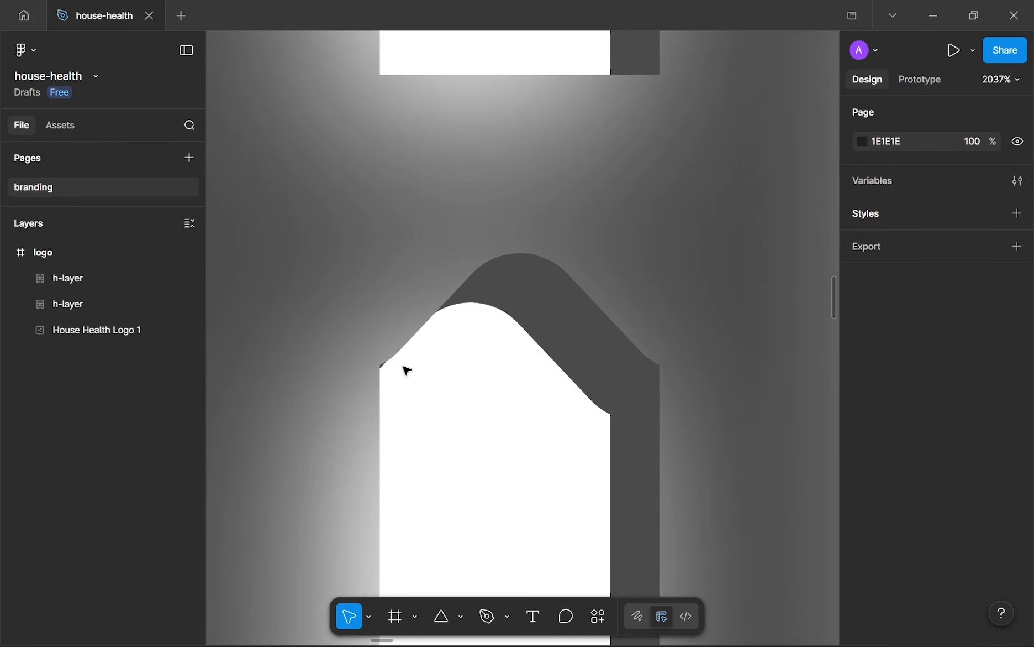
scroll(405, 369, "up", 2)
- Try the blurred copy at smaller offsets, ending directly over the solid H at X 199, Y 171
left_click(401, 337)
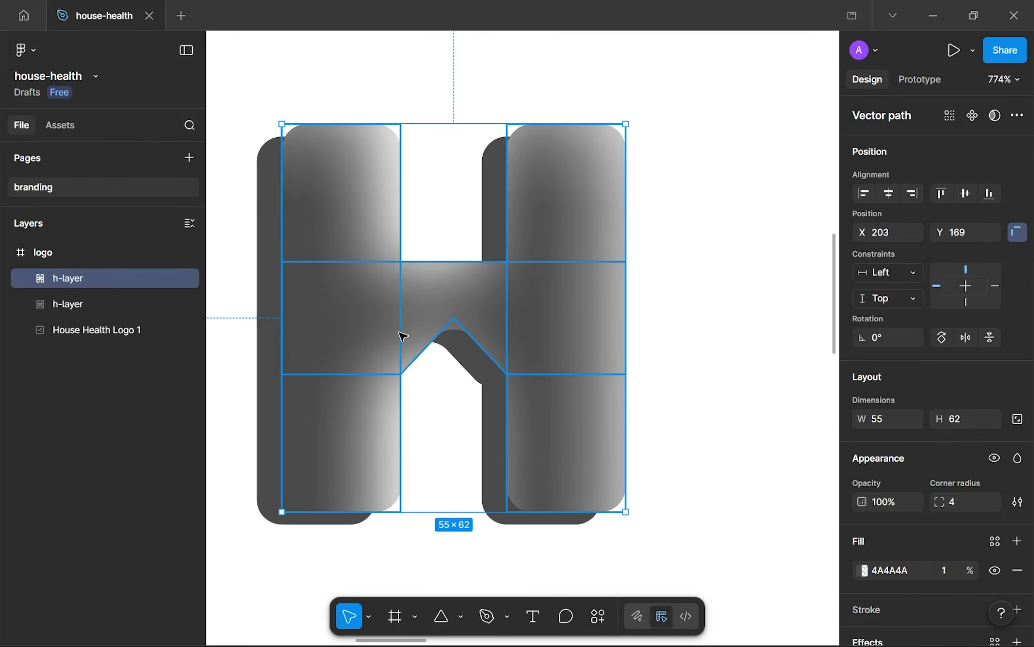
key("Up")
key("Up")
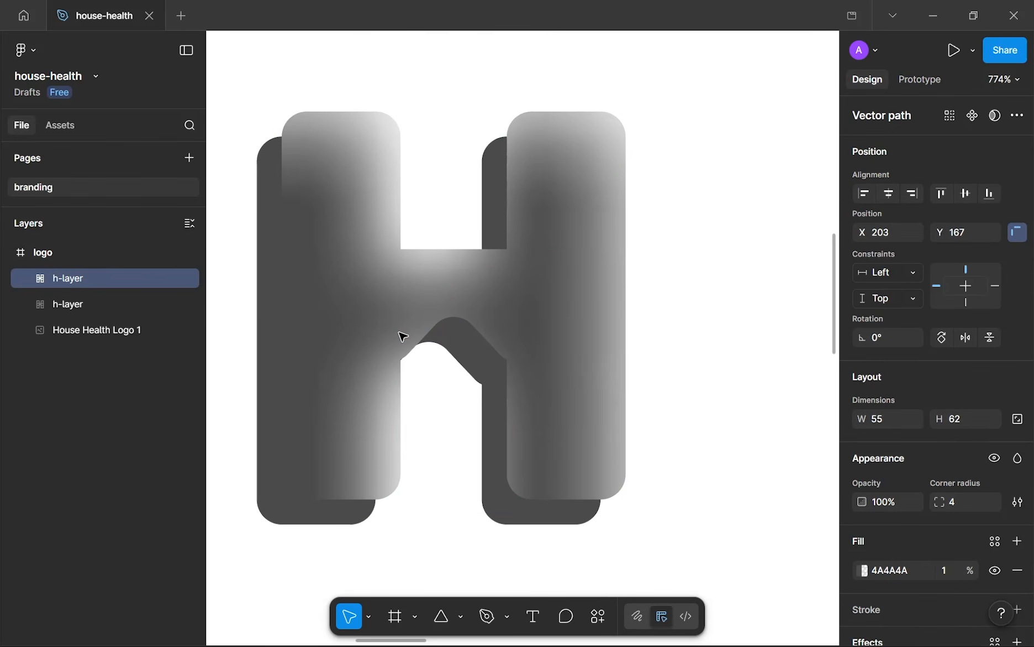
key("Left")
key("Left")
key("Down")
key("Down")
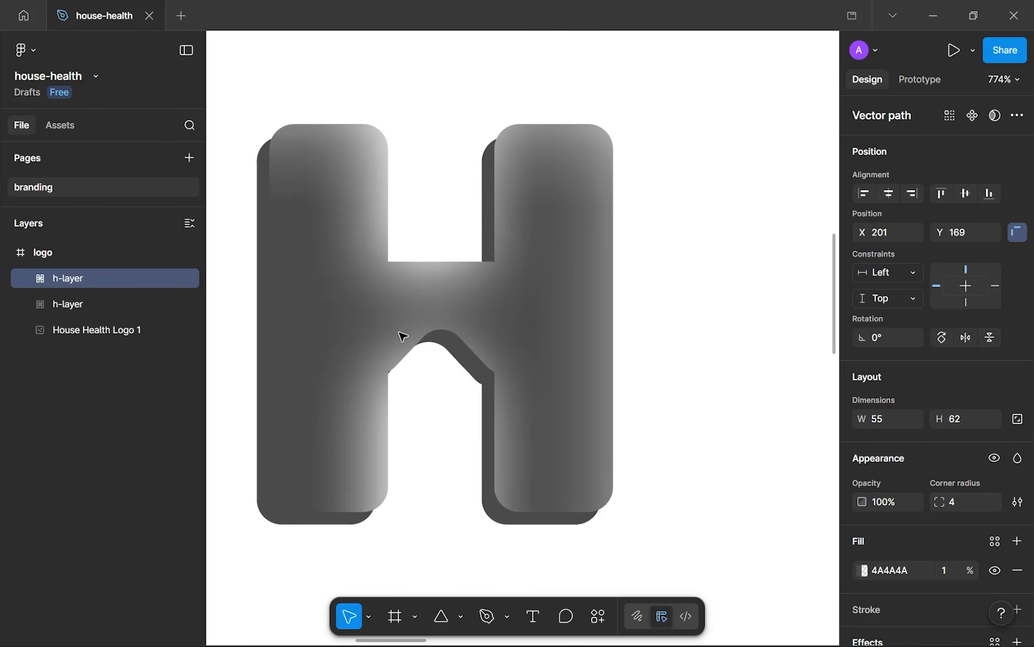
key("Down")
key("Left")
key("Left")
key("Down")
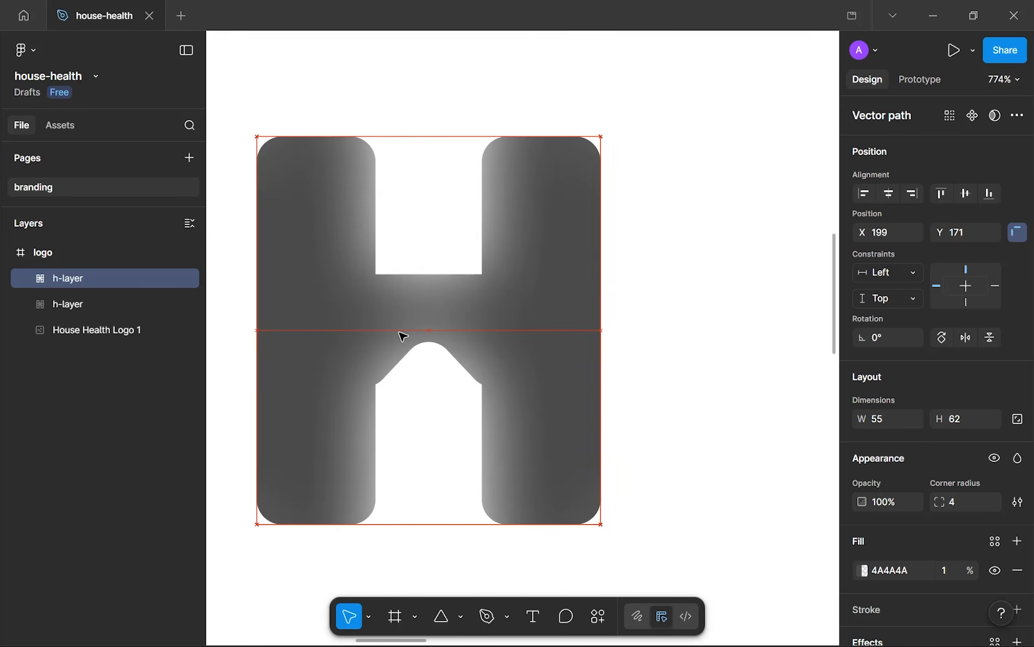
- Offset the blurred copy diagonally from the solid H to X 202, Y 168
key("Right")
key("Up")
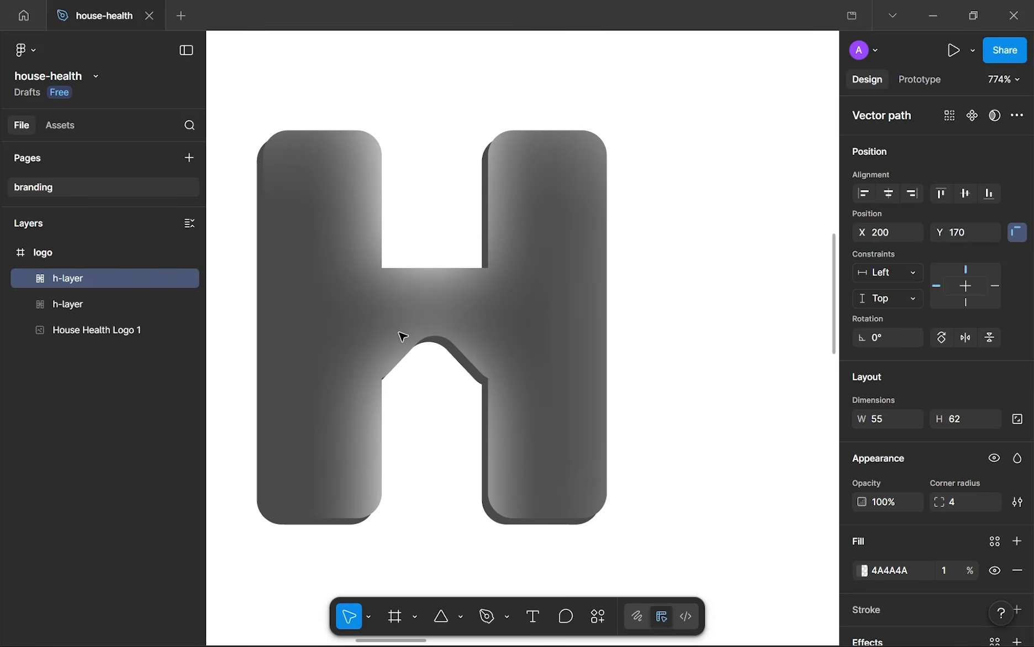
key("Left")
key("Right")
key("Up")
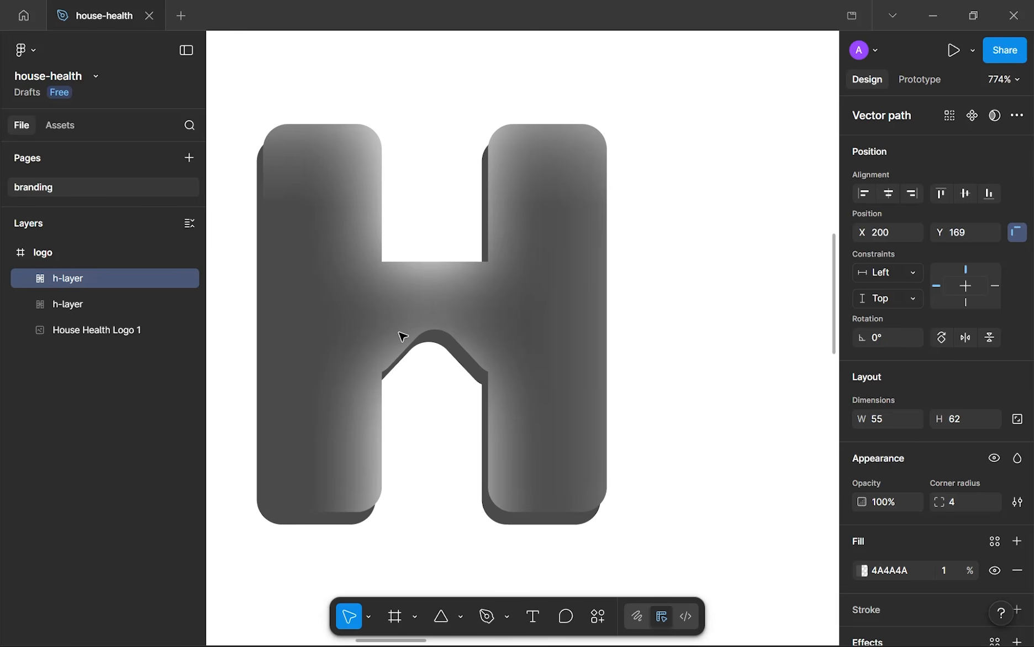
key("Left")
key("Right")
key("Right")
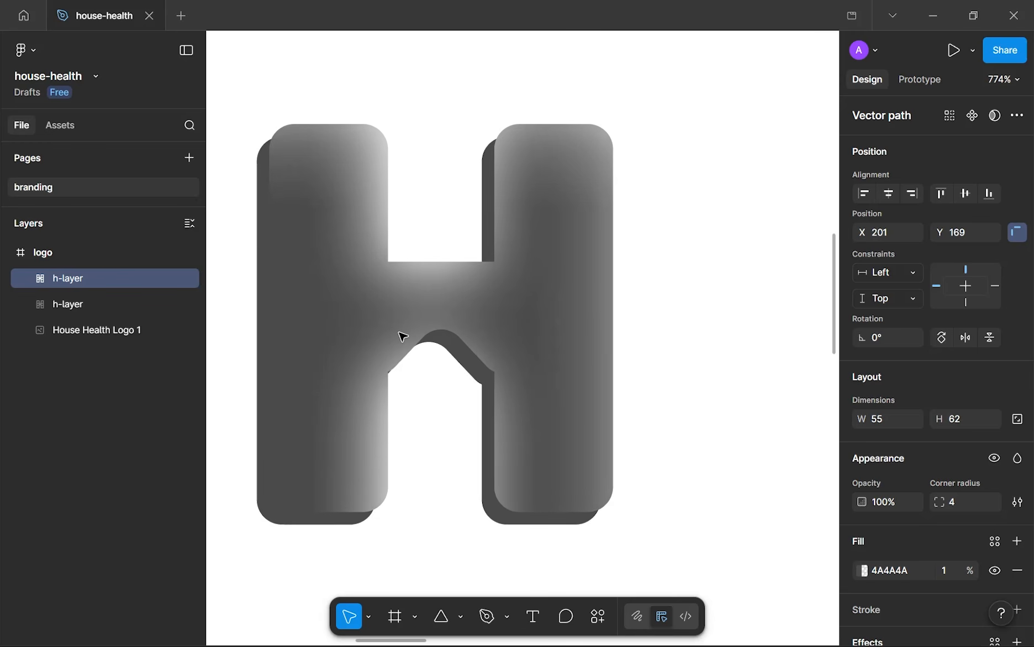
key("Right")
key("Up")
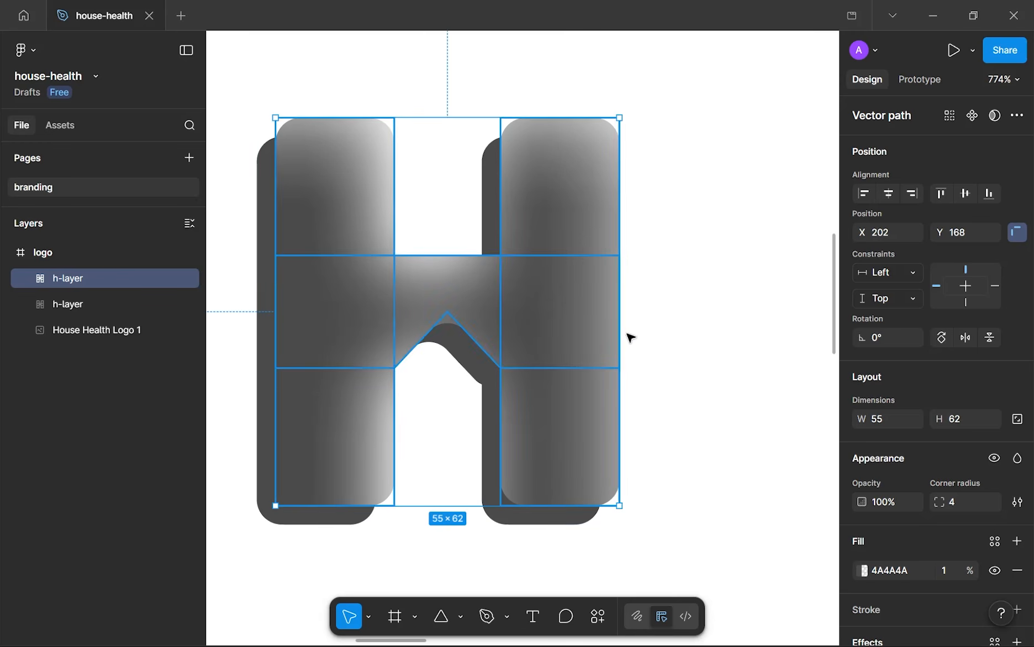
- Inspect the offset H symbol close up at the roof cut-out and at reduced size
left_click(630, 337)
scroll(631, 337, "down", 10, "ctrl")
scroll(618, 327, "up", 15, "ctrl")
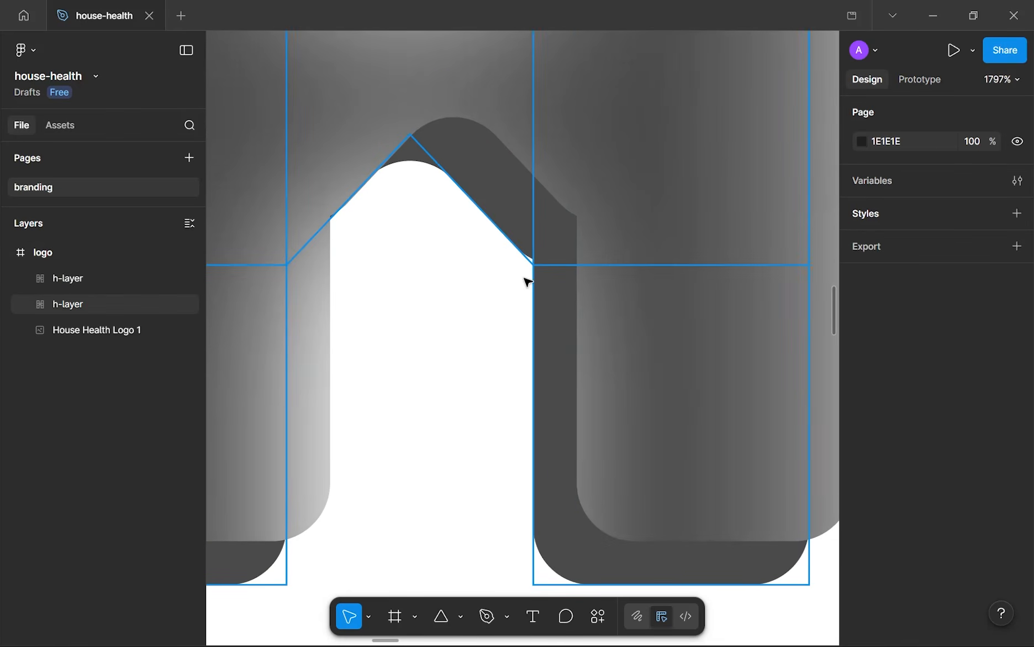
scroll(552, 242, "down", 2, "ctrl")
scroll(552, 241, "up", 3, "ctrl")
scroll(553, 243, "down", 2, "ctrl")
scroll(553, 242, "down", 12, "ctrl")
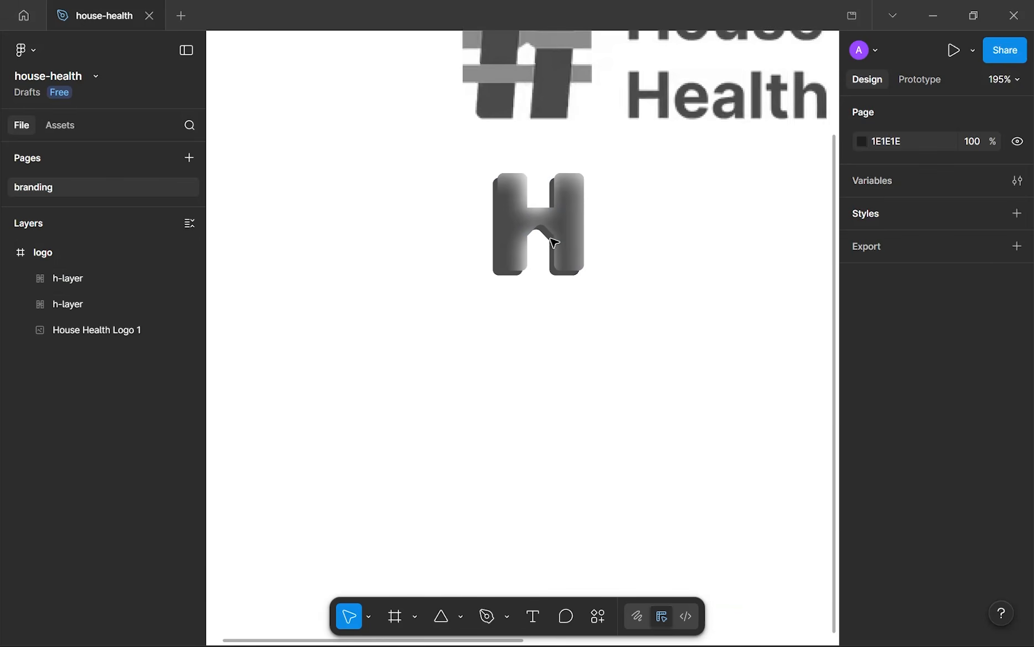
- Group the two h-layer shapes and name the group logo
scroll(581, 231, "down", 2, "ctrl")
scroll(473, 328, "up", 4, "ctrl")
left_click_drag(311, 223, 603, 475)
key("ctrl+g")
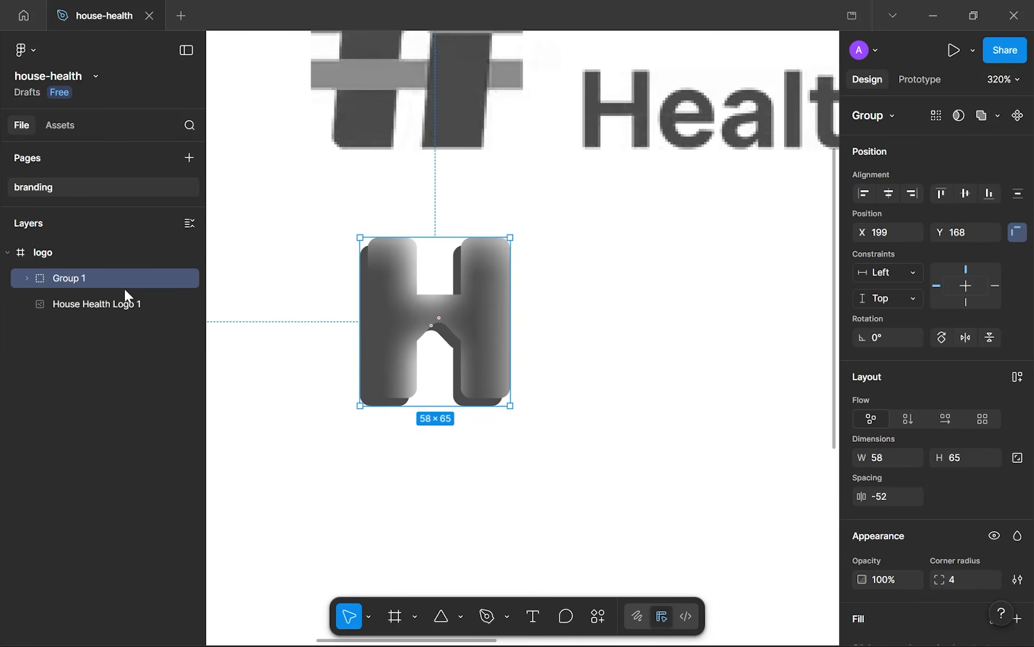
type("logo")
key("Return")
- Try to flatten the logo group into a single vector shape
right_click(108, 283)
left_click(141, 320)
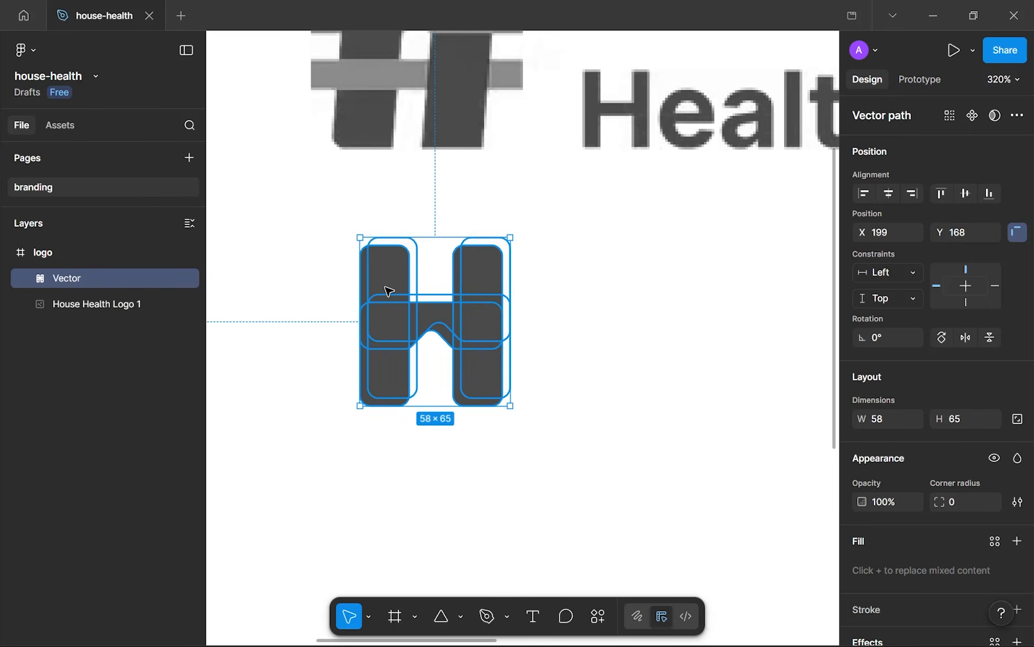
key("ctrl+z")
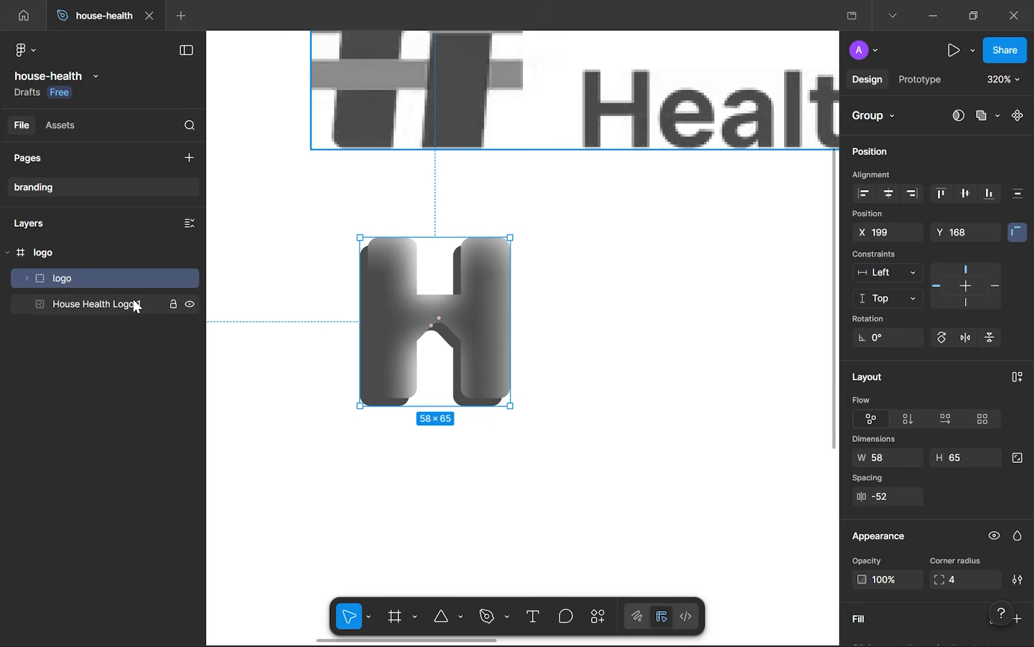
- Add the text "House Health" on two lines beside the H symbol and place it at X 293, Y 181
left_click(661, 328)
scroll(661, 328, "down", 2)
left_click_drag(652, 331, 629, 316)
scroll(529, 382, "up", 3)
scroll(692, 308, "down", 3)
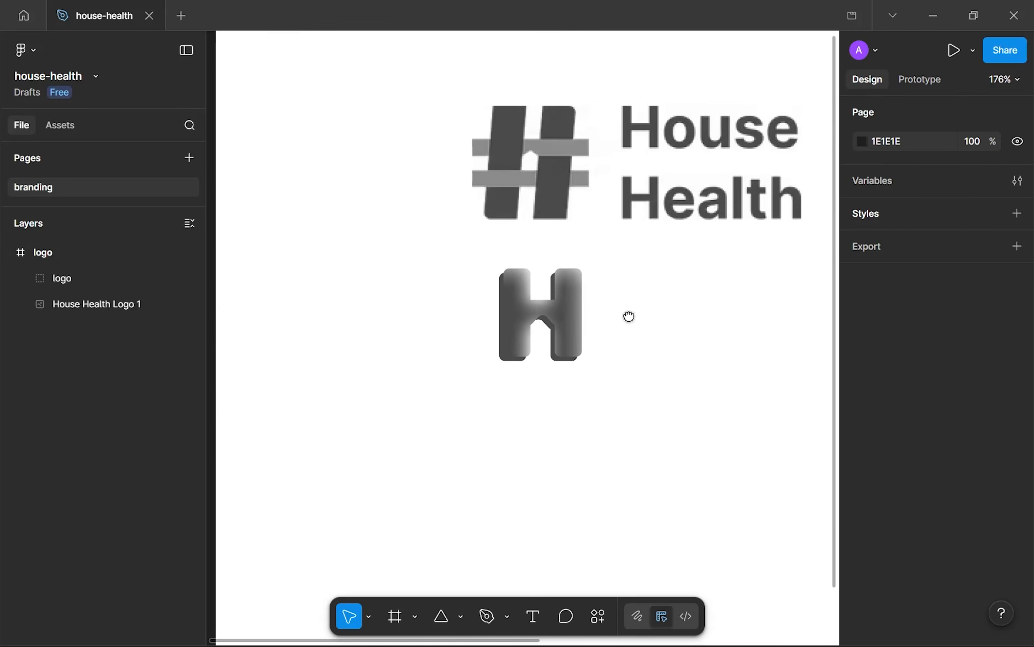
left_click(712, 166)
scroll(711, 165, "up", 2)
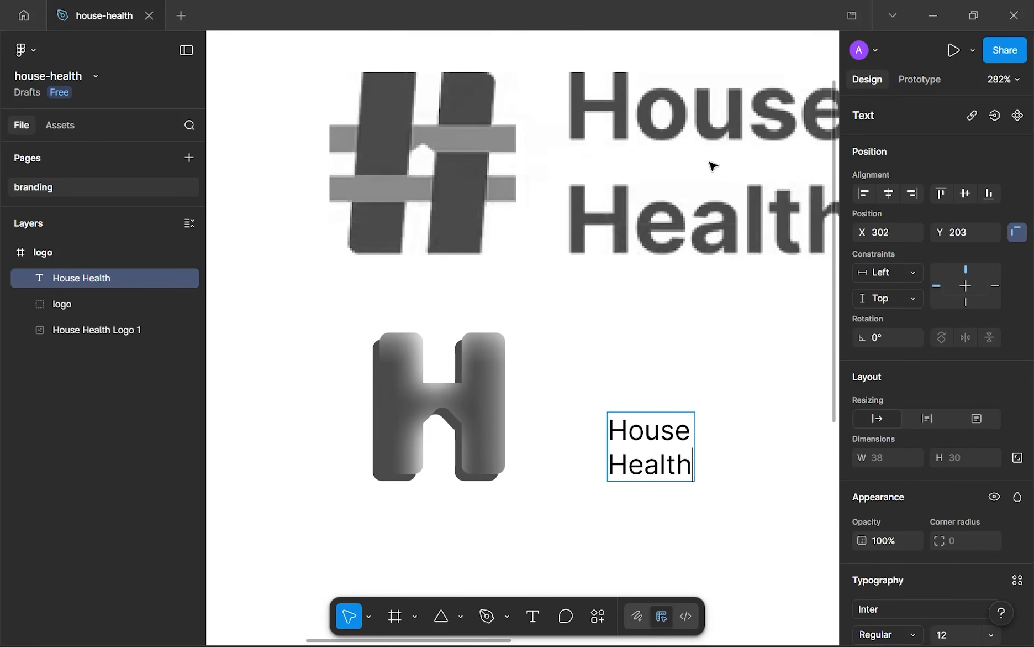
key("Escape")
left_click_drag(673, 435, 653, 385)
scroll(683, 178, "down", 2)
- Preview the self-installed fonts on the House Health text and search the font list for inter
scroll(940, 446, "down", 5)
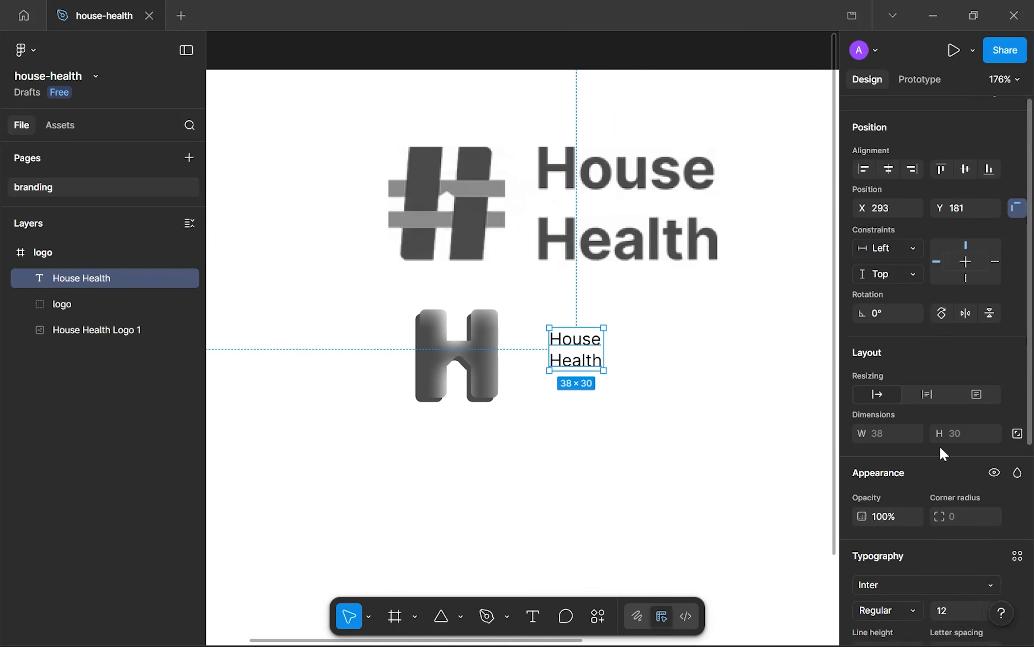
left_click(905, 373)
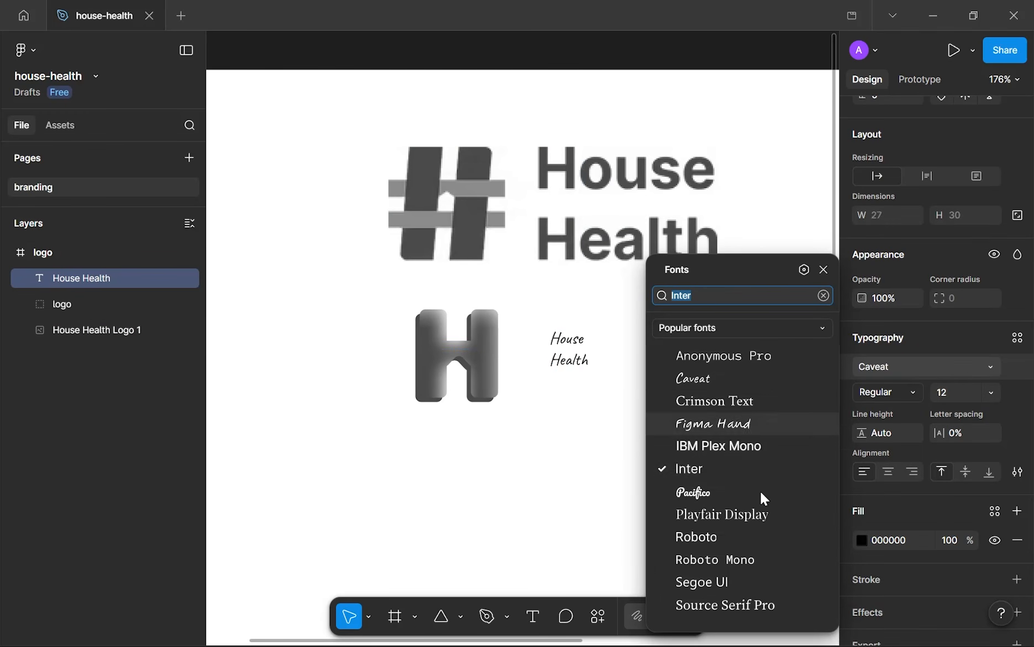
left_click(738, 331)
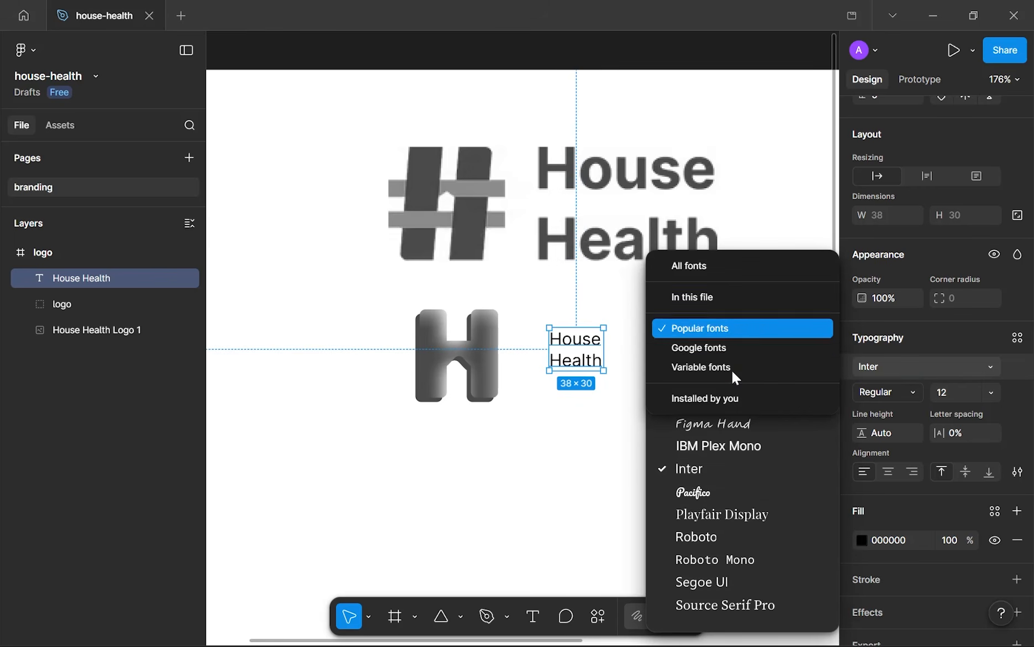
left_click(719, 398)
scroll(750, 440, "down", 3)
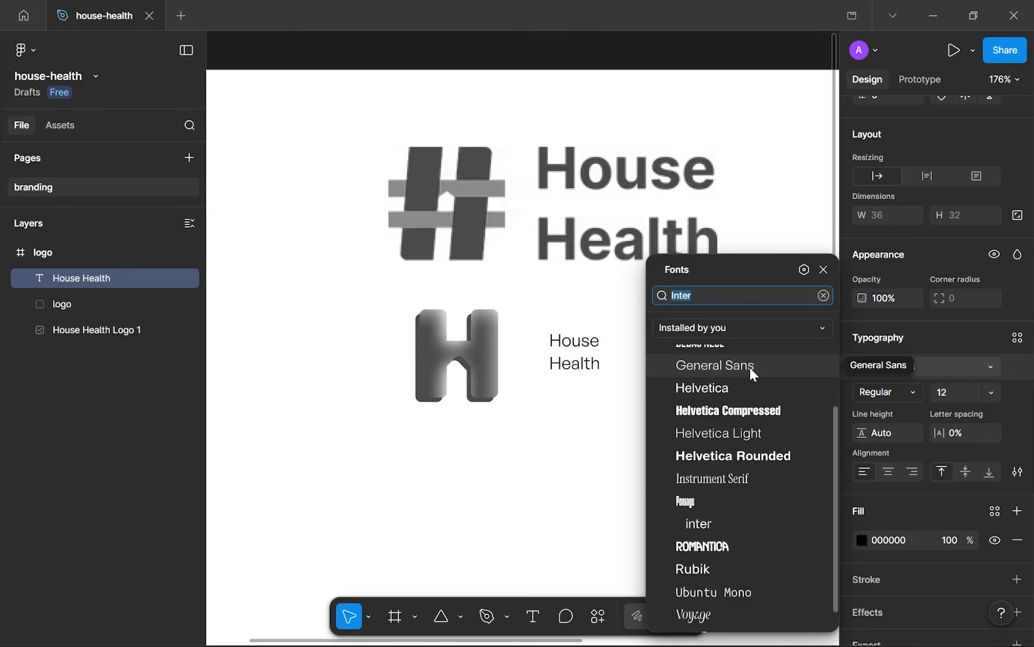
left_click(764, 485)
scroll(764, 484, "down", 1)
left_click(767, 503)
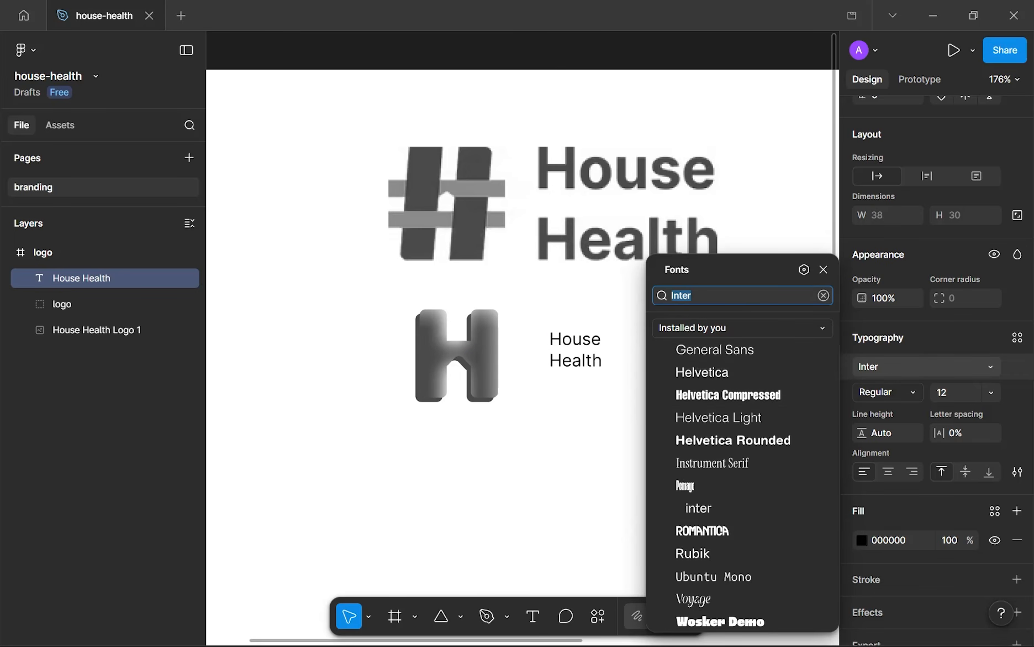
type("inter")
key("Escape")
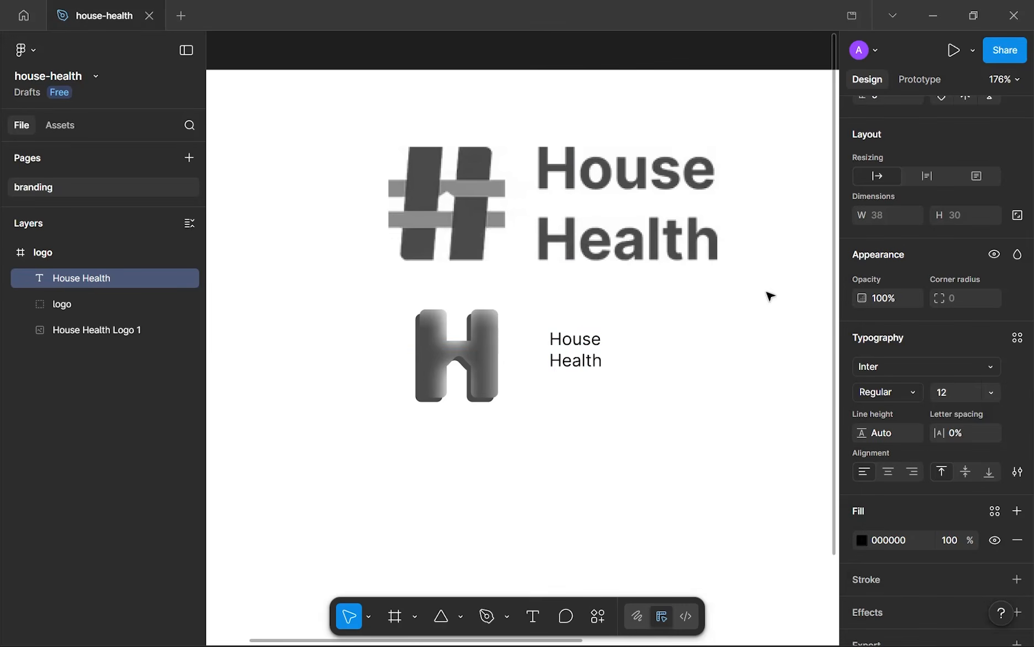
- Switch to the House Health website in Chrome, examine the typefaces of its headings and body text, and return to Figma
scroll(594, 362, "up", 5)
scroll(594, 362, "down", 5)
scroll(594, 362, "down", 2)
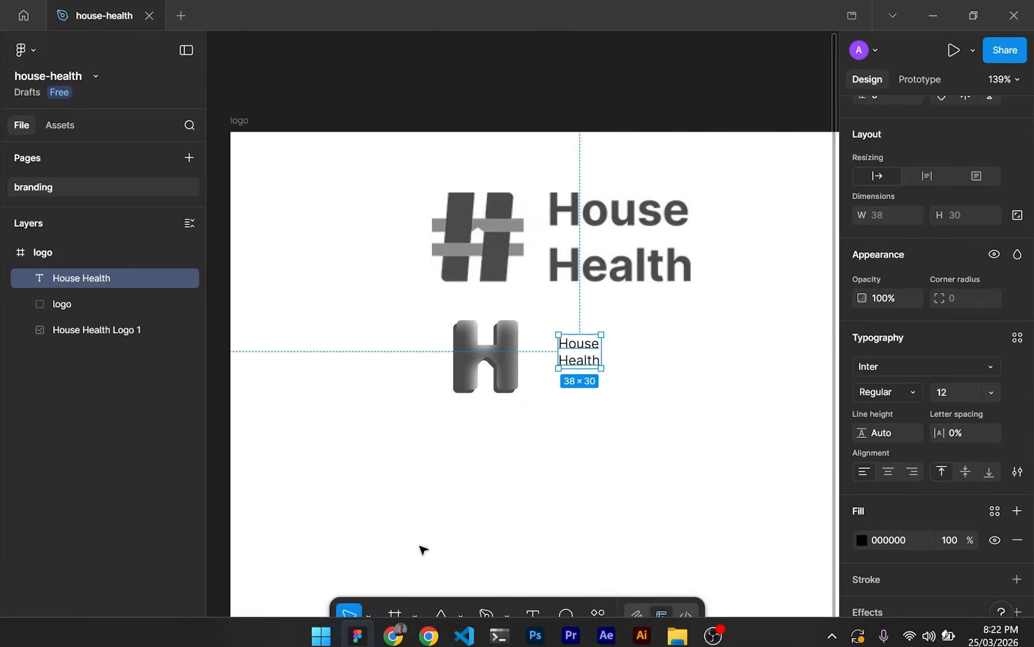
left_click(394, 627)
scroll(579, 363, "down", 20)
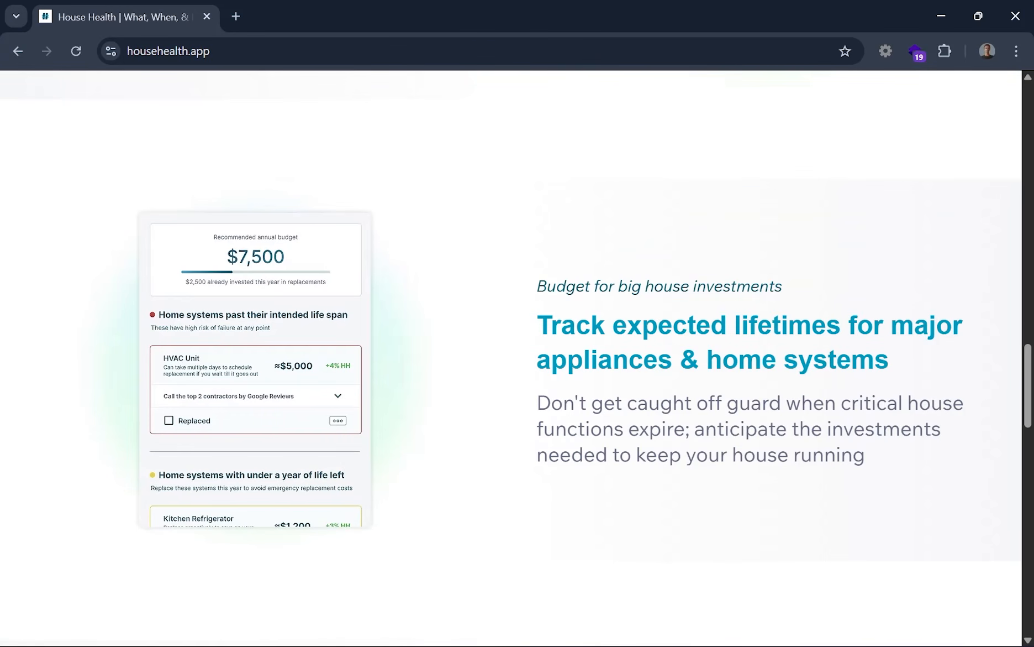
left_click_drag(571, 341, 891, 362)
left_click(891, 362)
key("super+1")
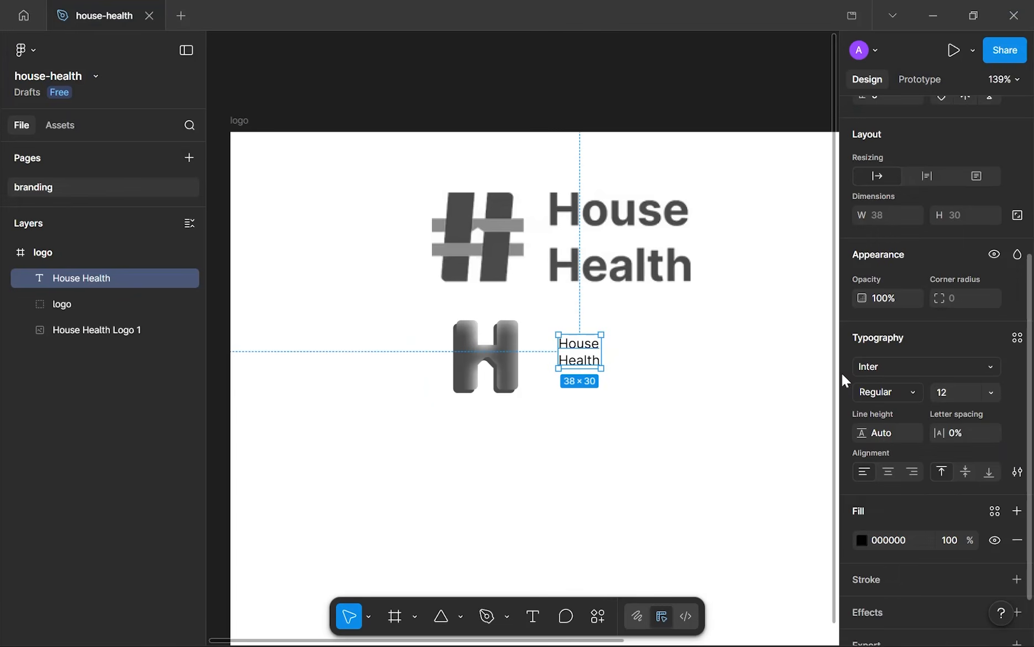
- Set the House Health text to Semi Bold and move it closer to the H symbol
scroll(586, 365, "up", 5, "ctrl")
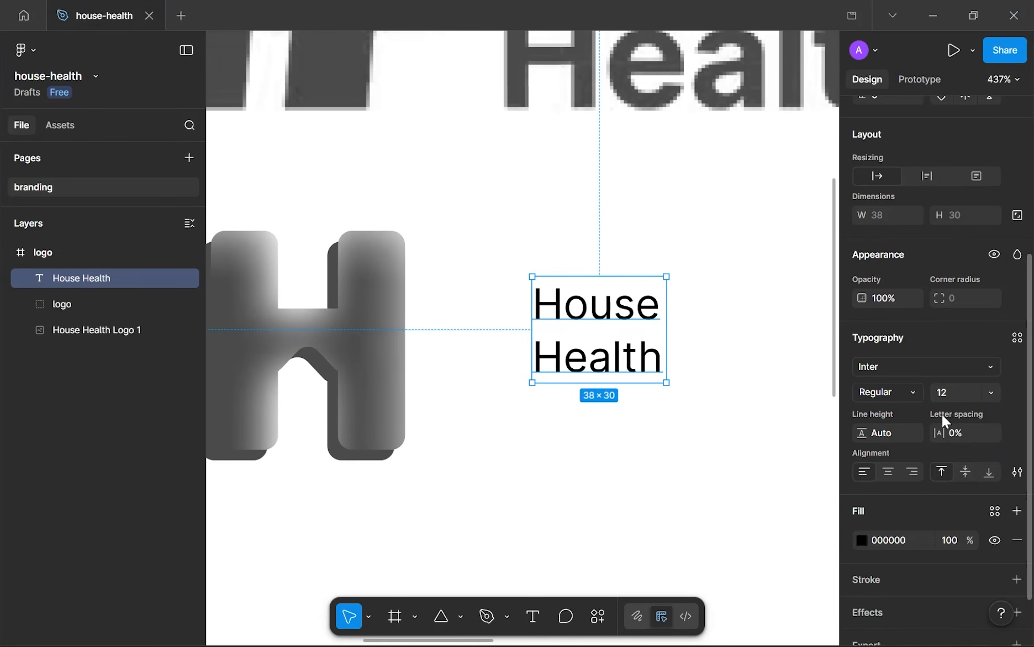
left_click_drag(663, 344, 641, 354)
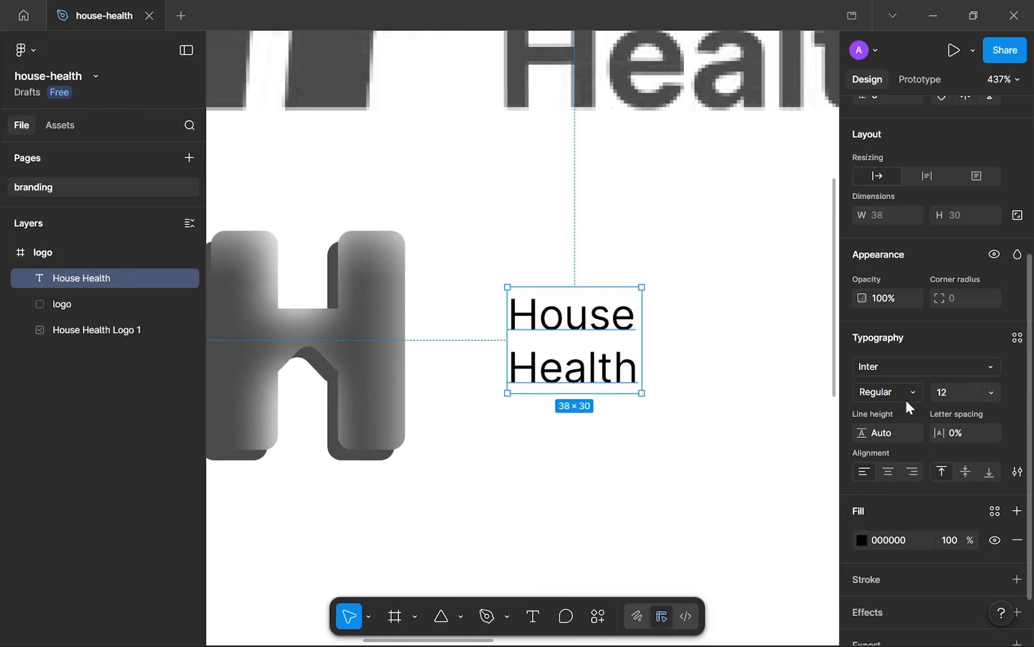
left_click(903, 396)
left_click(893, 432)
left_click_drag(584, 335, 556, 335)
scroll(569, 311, "down", 3, "ctrl")
scroll(569, 308, "up", 3, "ctrl")
scroll(567, 233, "down", 3, "ctrl")
scroll(567, 232, "up", 5, "ctrl")
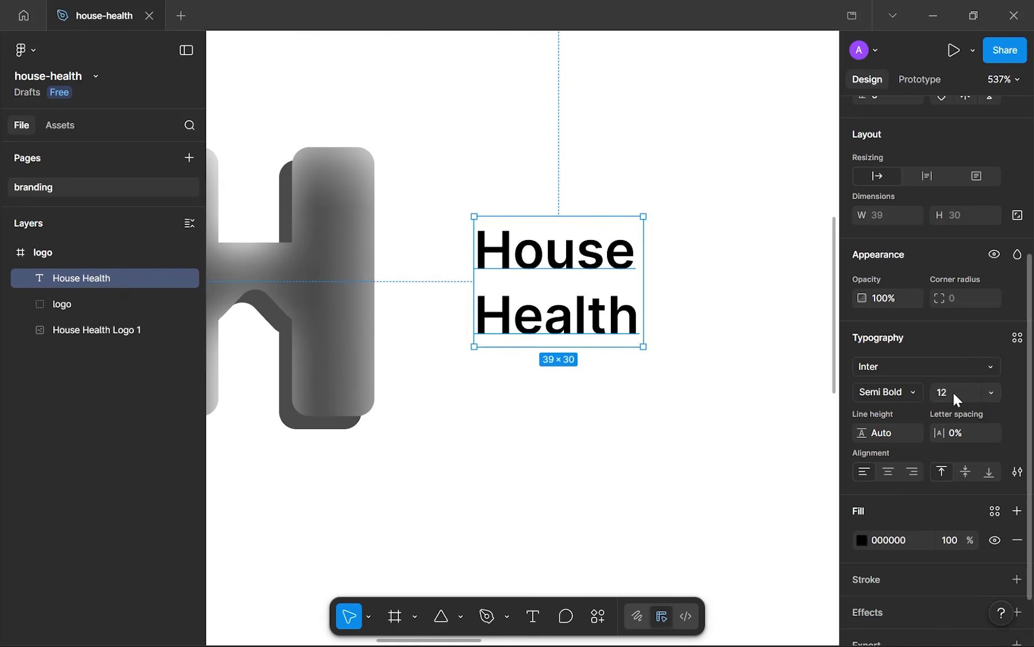
- Increase the House Health text's font size to 18
key("Up")
key("Up")
key("Up")
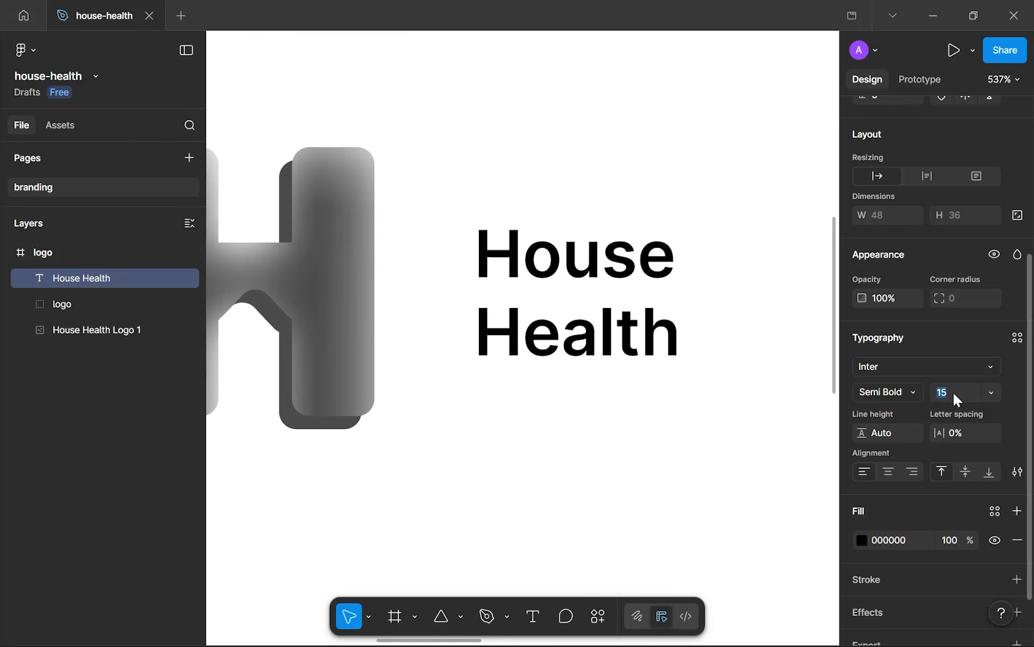
key("Up")
key("Up")
key("Up")
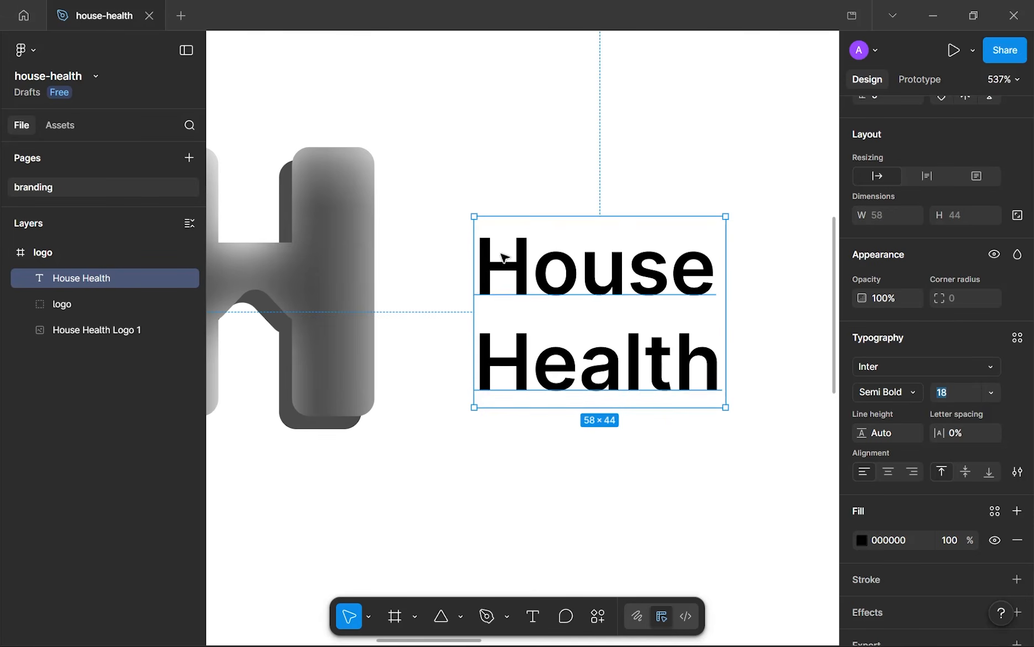
scroll(524, 278, "down", 5)
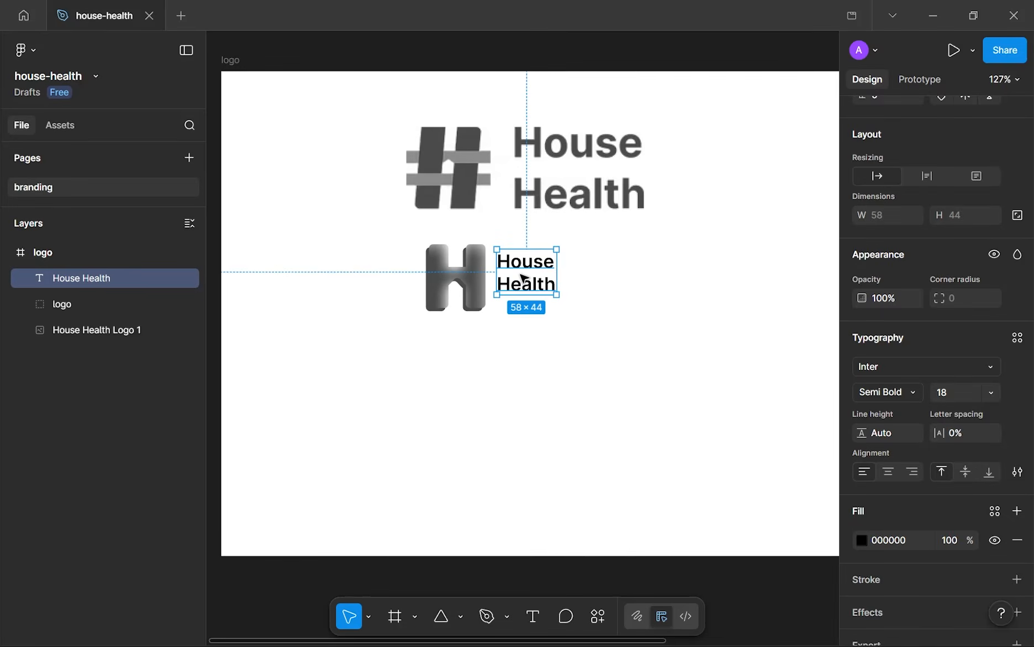
scroll(524, 278, "up", 2)
scroll(524, 278, "up", 3)
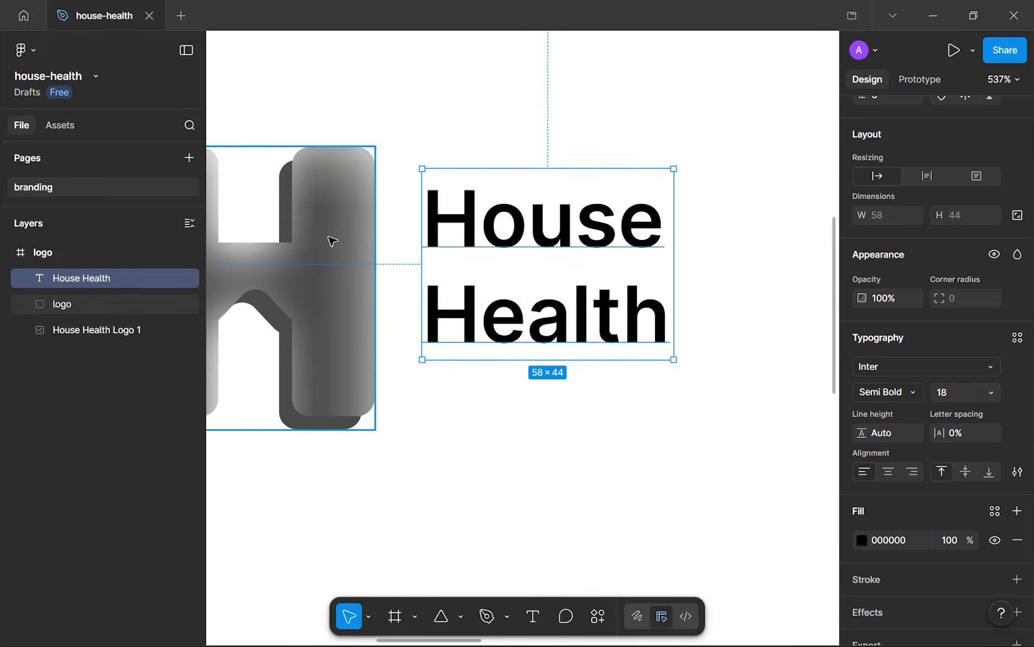
- Scale the H symbol group proportionally to a height of 48, then reduce it to 40
left_click(350, 231)
scroll(489, 211, "left", 3)
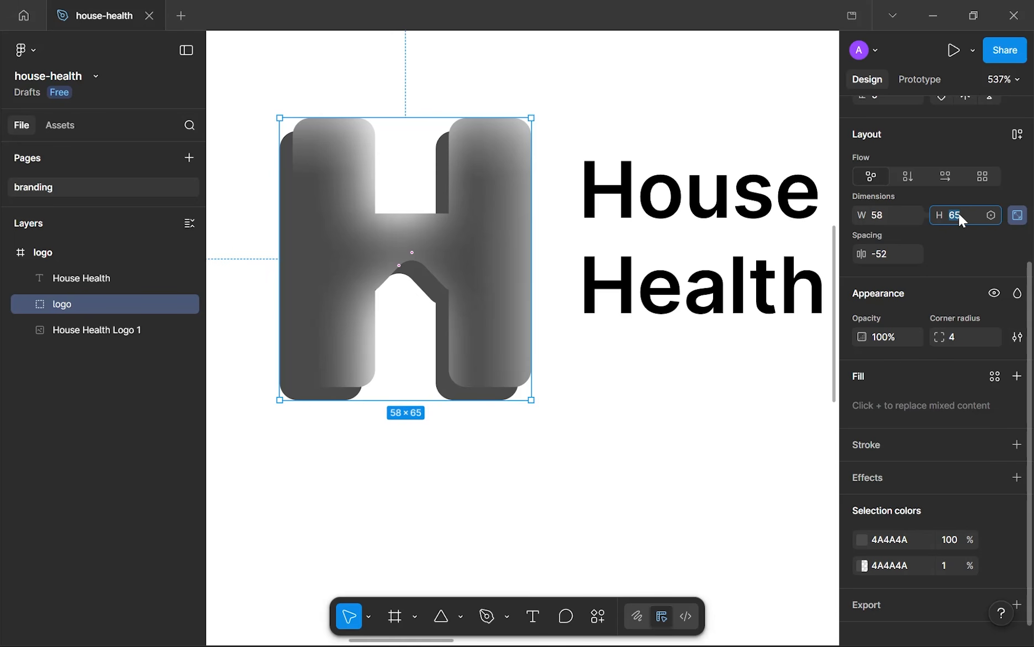
type("48")
key("Return")
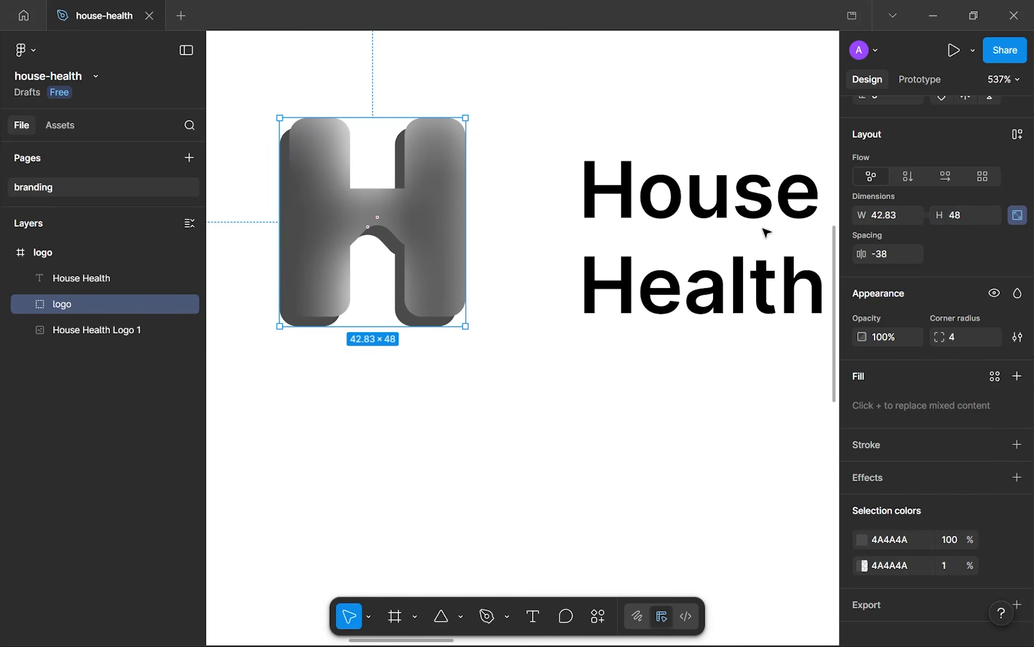
left_click(979, 220)
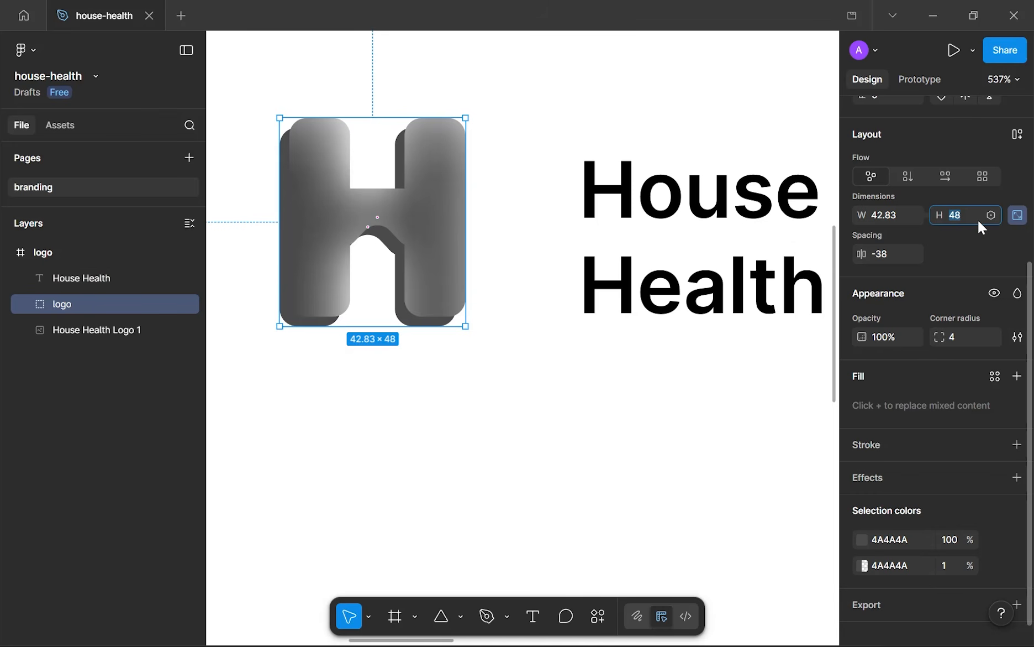
type("40")
key("Return")
left_click(565, 227)
scroll(565, 228, "down", 4)
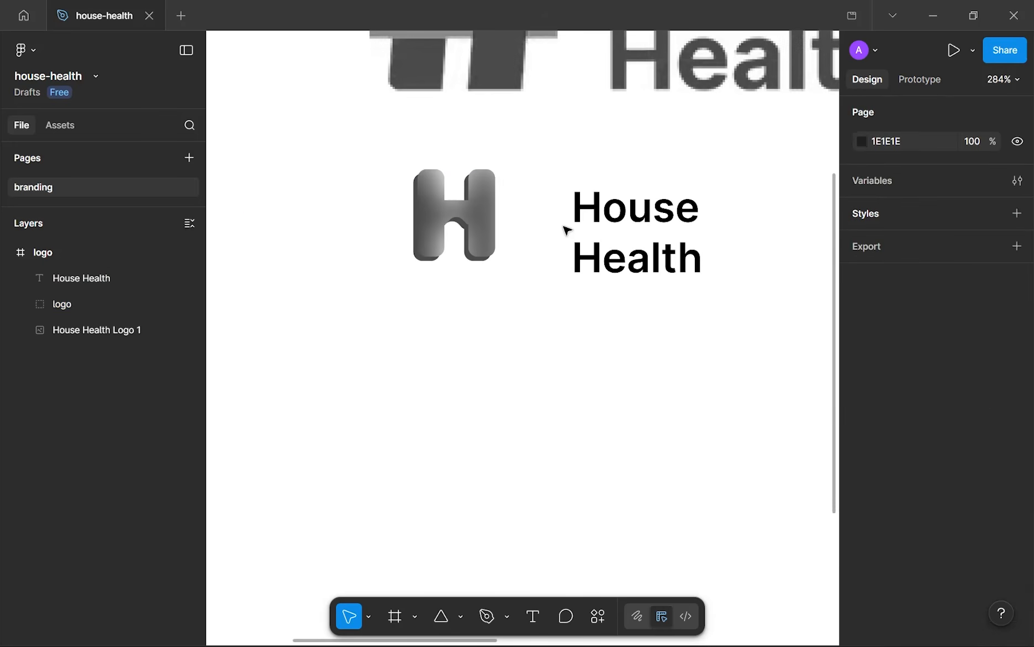
scroll(565, 227, "down", 6)
scroll(566, 227, "up", 10)
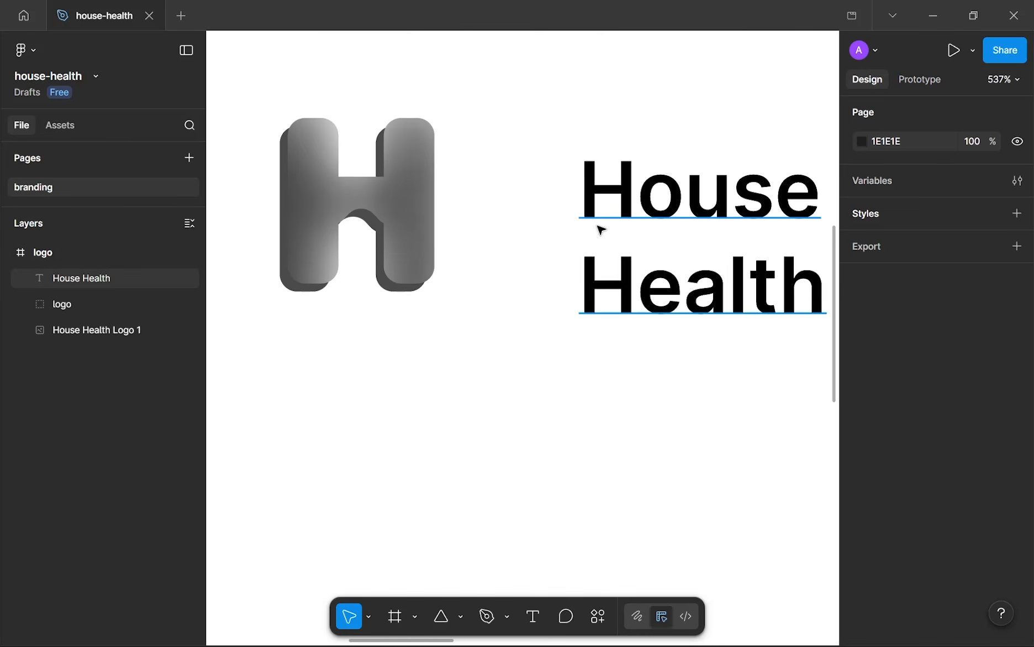
- Set the House Health text's letter spacing to -2% and move it down to X 258, Y 194
left_click(667, 199)
scroll(928, 437, "down", 5)
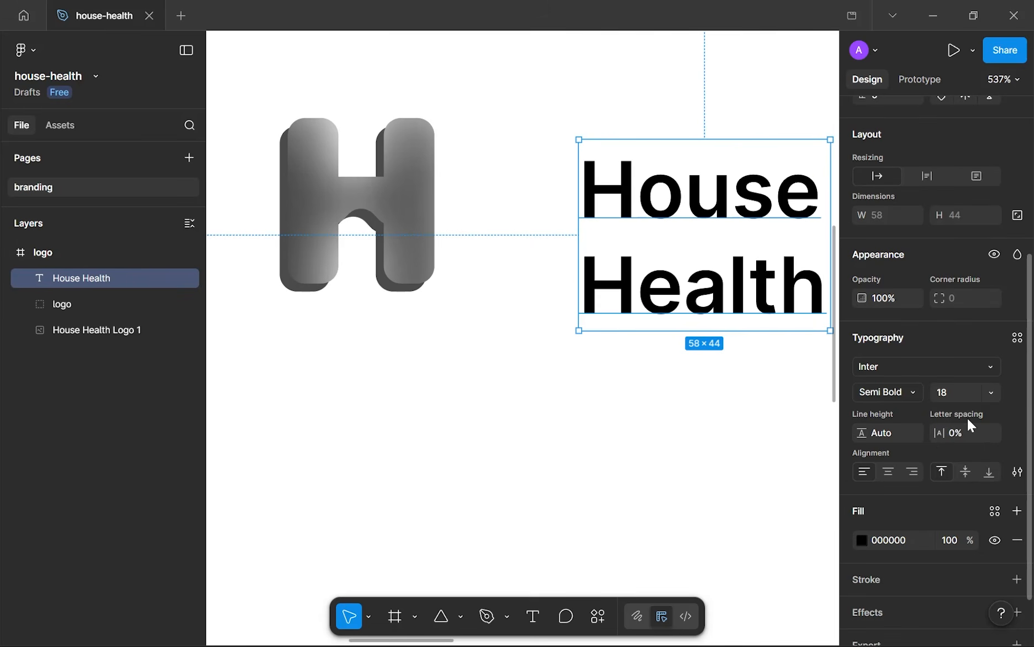
type("-2")
key("Return")
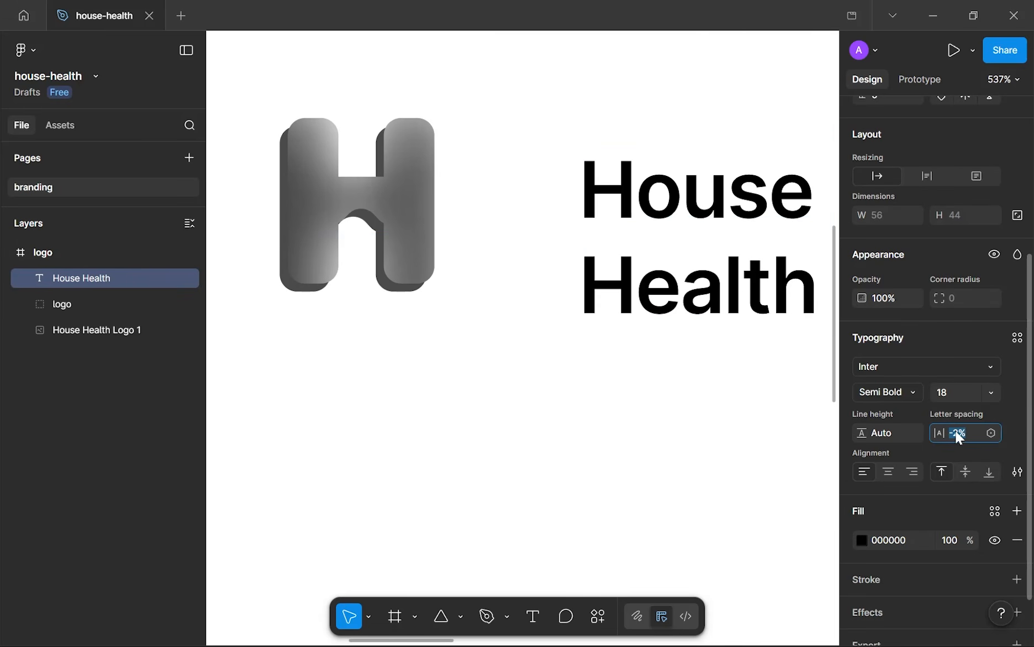
left_click_drag(682, 258, 635, 349)
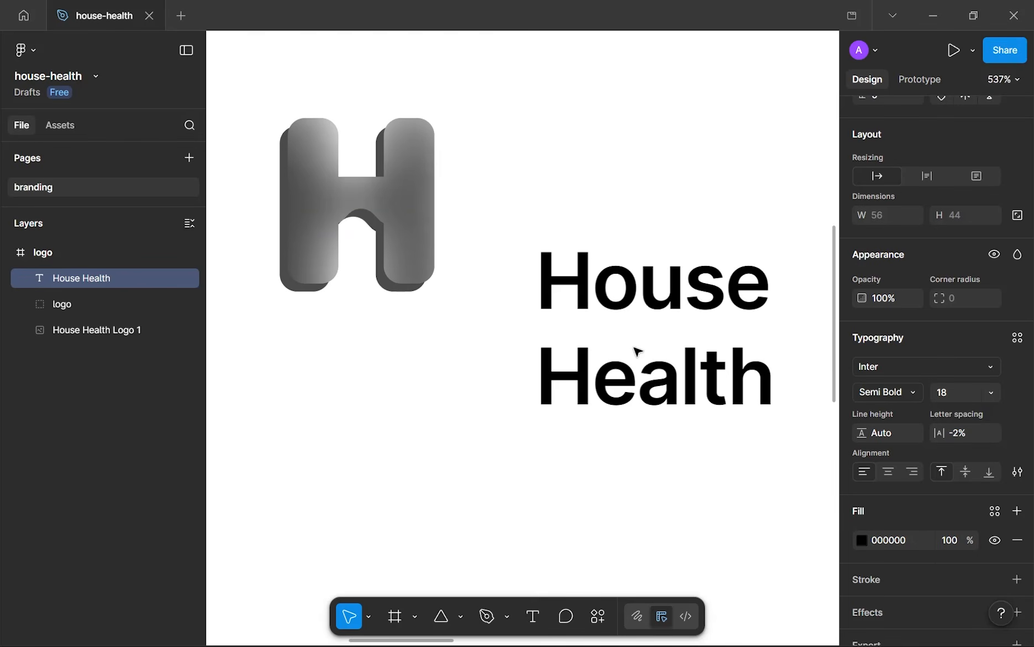
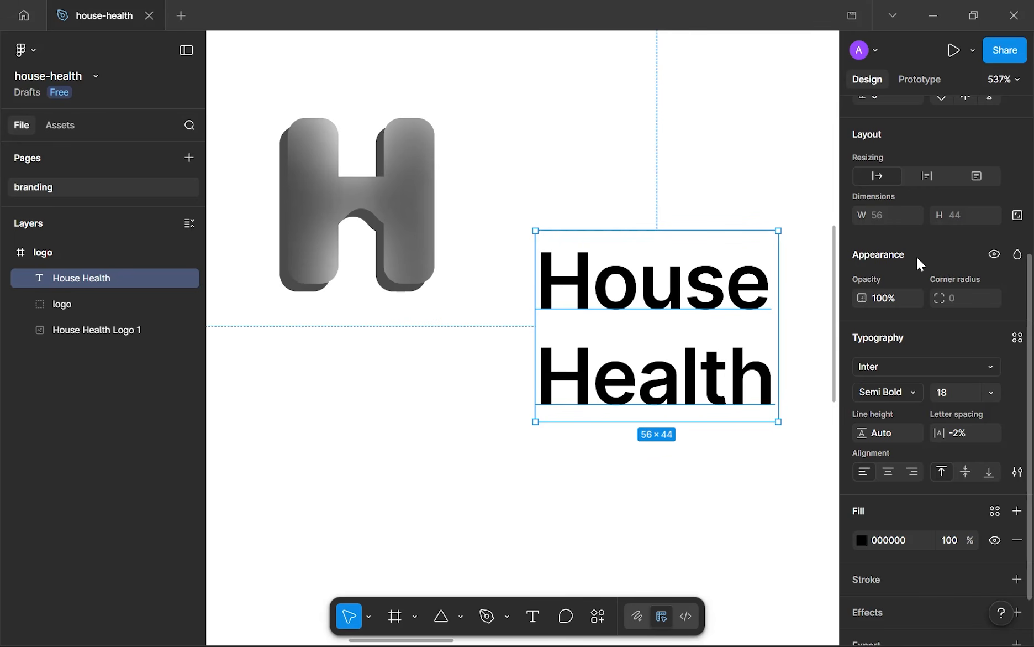
left_click(591, 500)
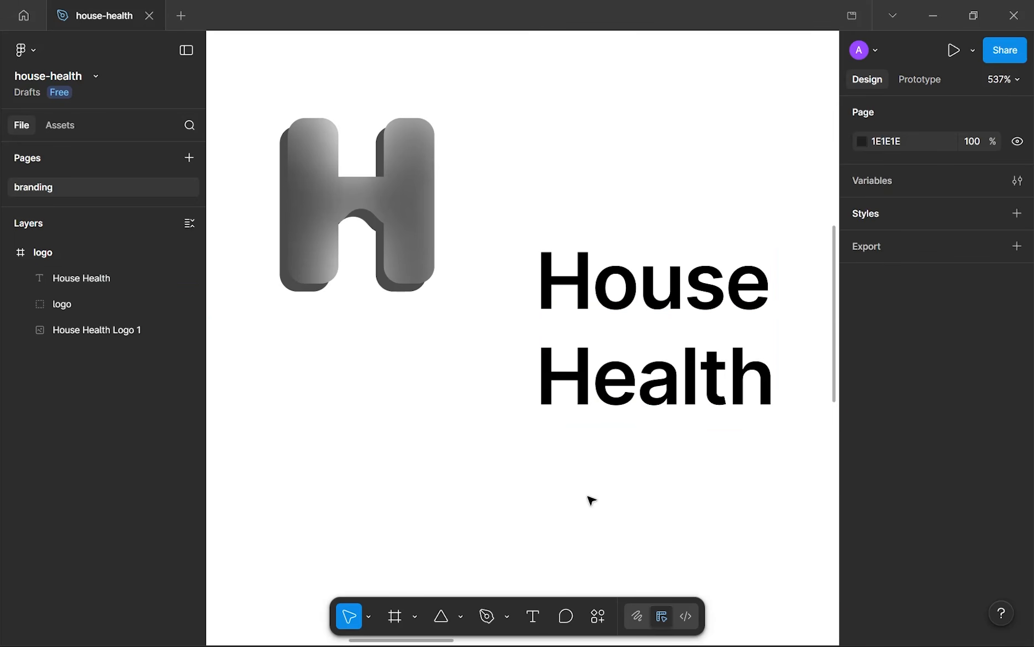
- Examine the House Health text's letter and line spacing up close and at reduced size against the original logo
scroll(649, 448, "up", 5)
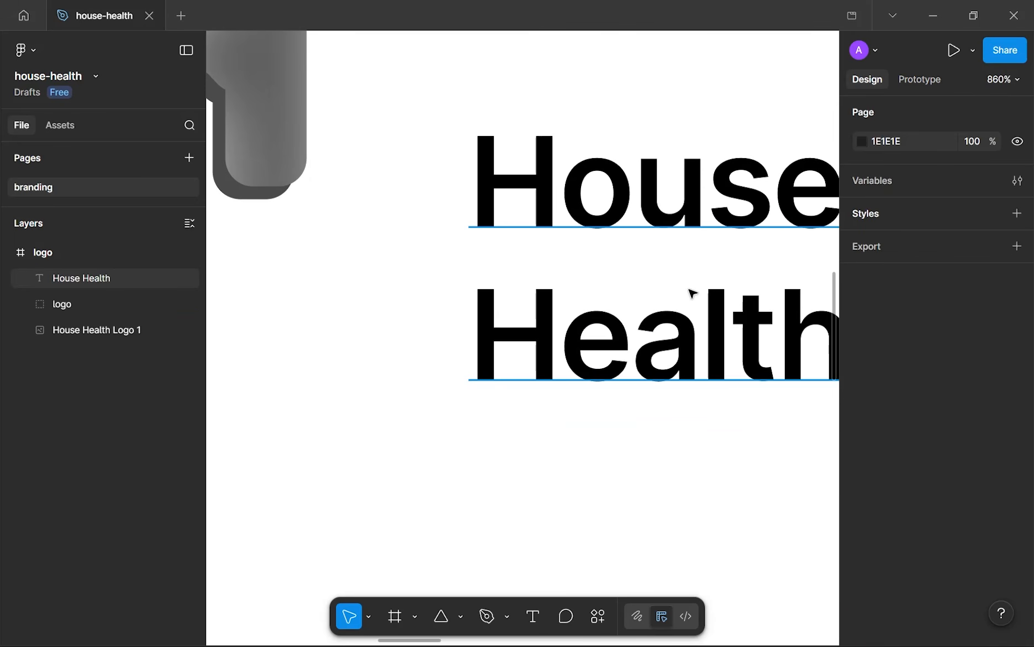
left_click_drag(690, 292, 576, 298)
left_click(608, 316)
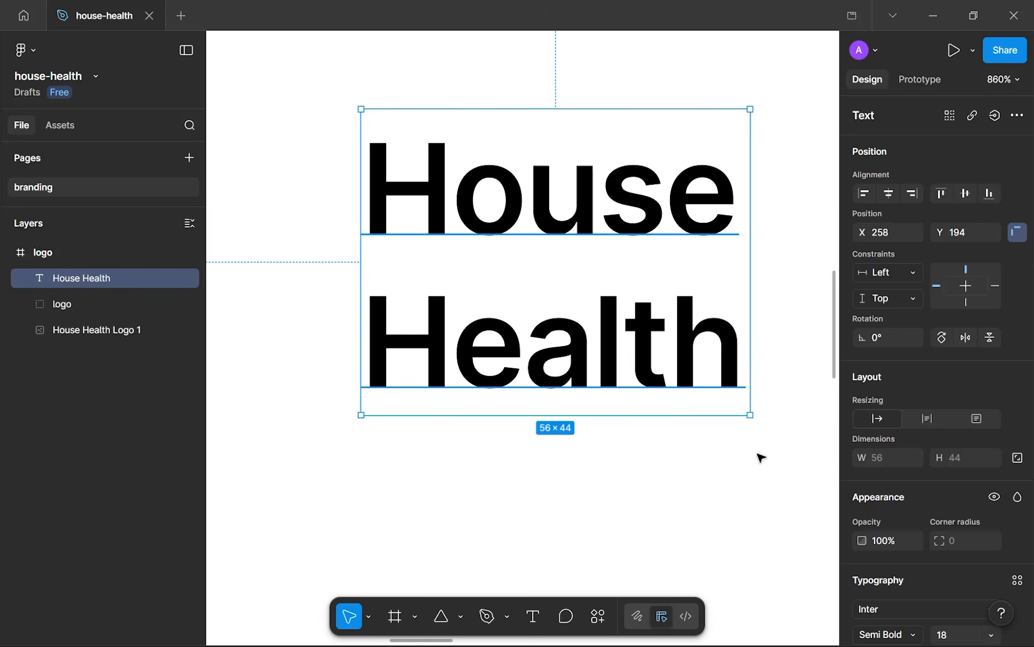
scroll(932, 552, "down", 5)
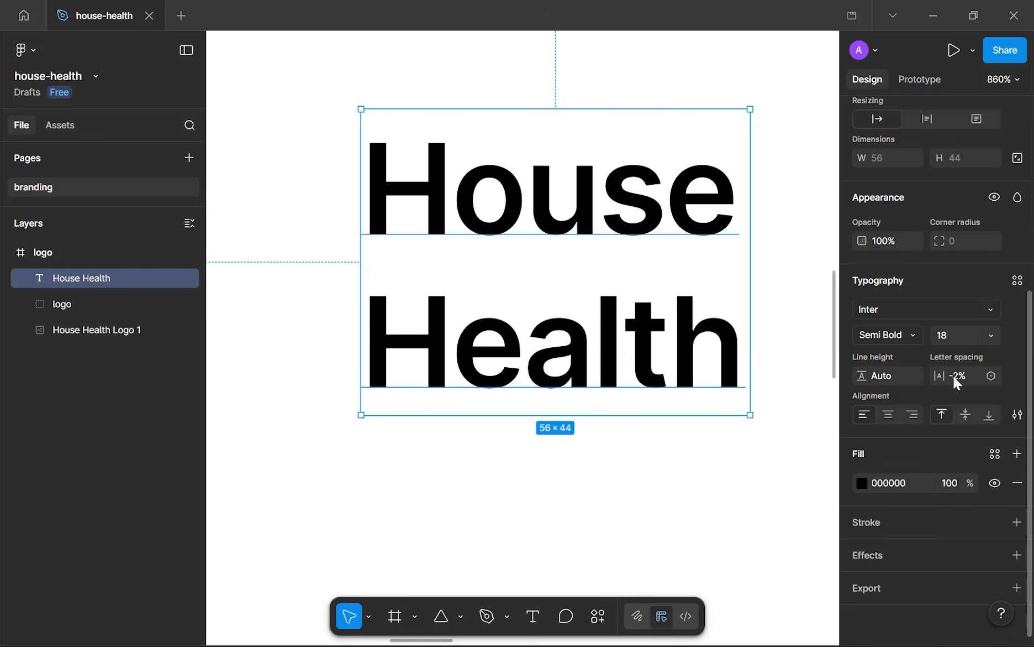
left_click(692, 439)
scroll(692, 440, "down", 5)
scroll(692, 439, "up", 2)
scroll(692, 440, "down", 2)
scroll(690, 439, "down", 3)
scroll(691, 440, "up", 3)
scroll(690, 439, "down", 6)
left_click_drag(664, 418, 478, 218)
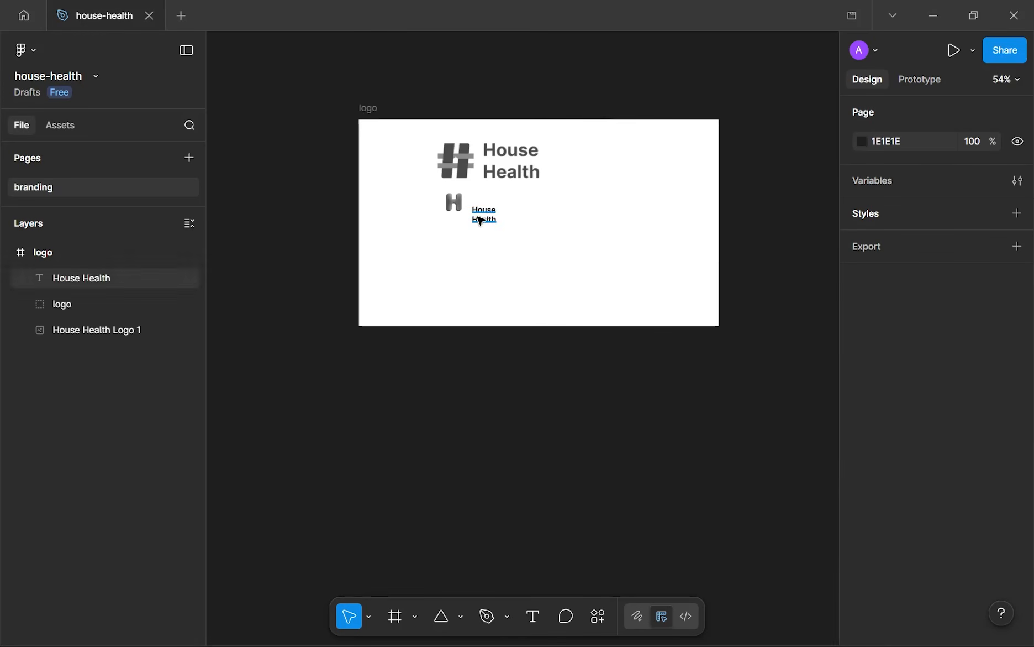
left_click_drag(423, 241, 669, 489)
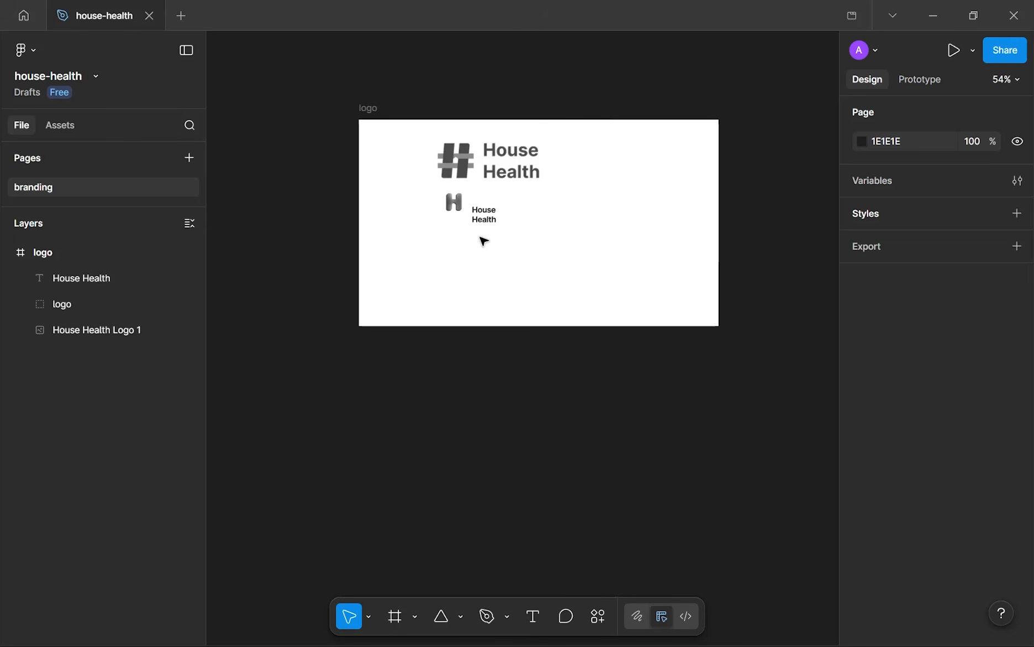
scroll(481, 233, "up", 3)
scroll(475, 232, "down", 4)
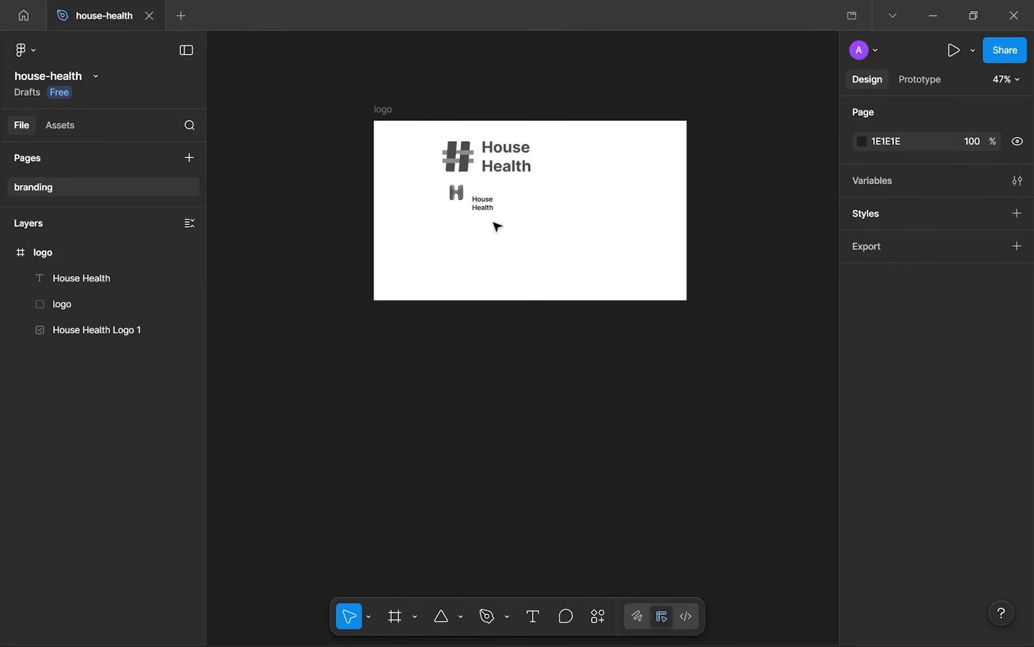
scroll(498, 227, "up", 2)
scroll(473, 180, "up", 4)
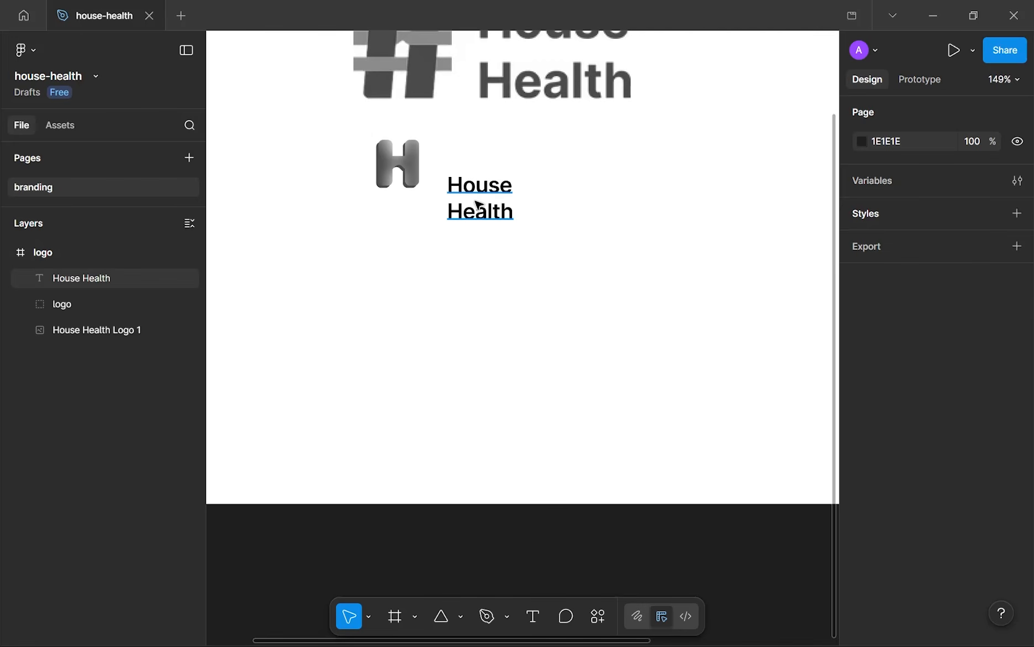
- Set the House Health text's line height to 80%
left_click(479, 205)
scroll(494, 281, "up", 2)
scroll(495, 282, "up", 3)
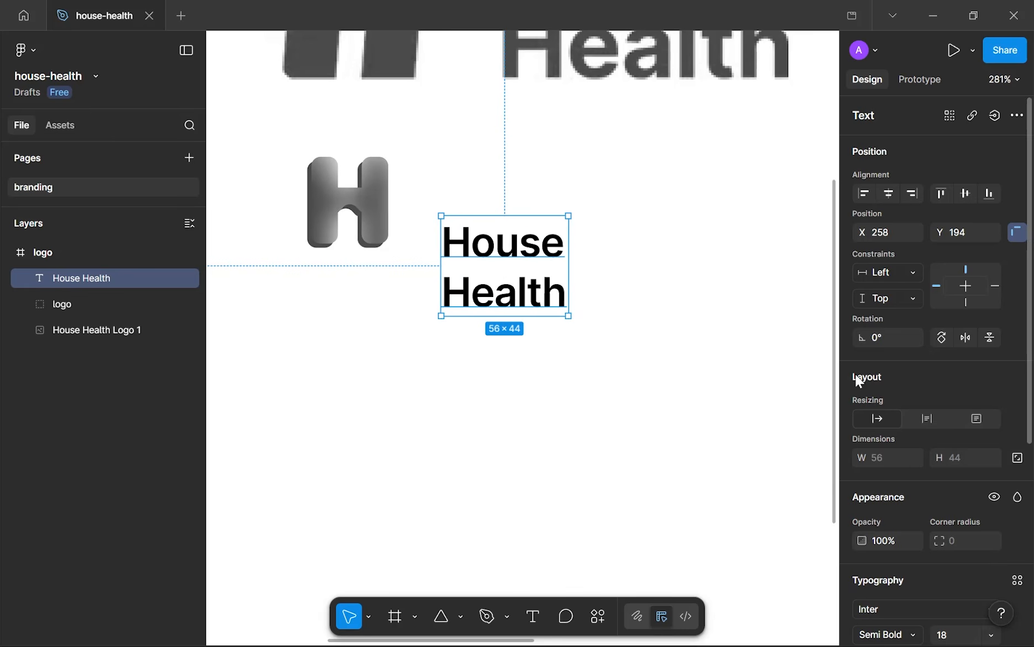
scroll(857, 380, "down", 4)
left_click(889, 441)
type("80%")
key("Return")
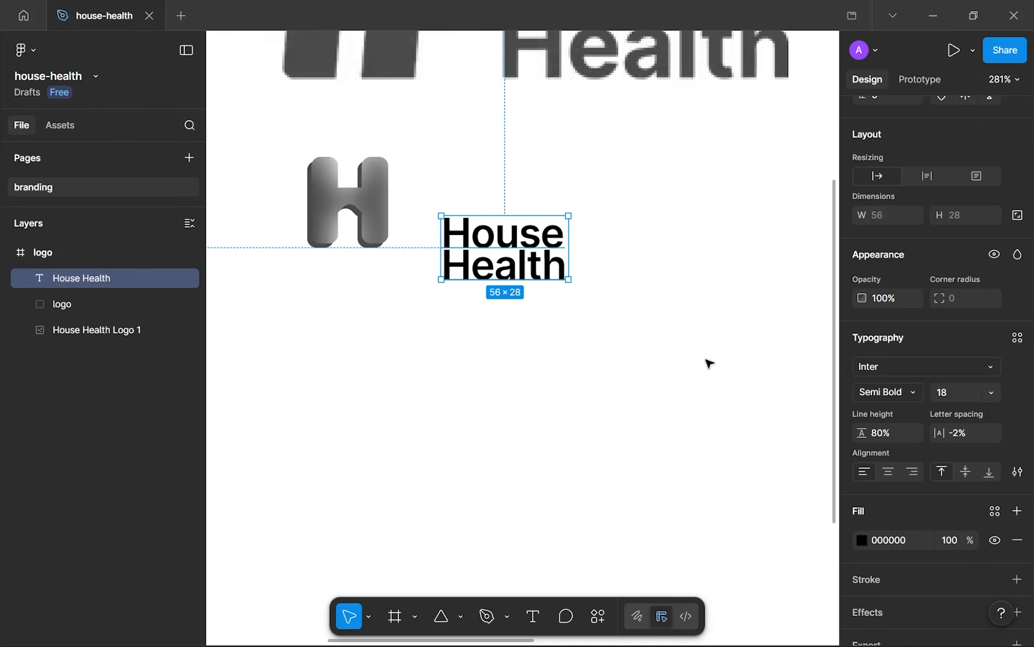
- Examine the gap between the two House Health lines and the wordmark's proportions beside the H symbol
left_click(634, 364)
scroll(634, 364, "down", 3)
scroll(633, 363, "up", 10)
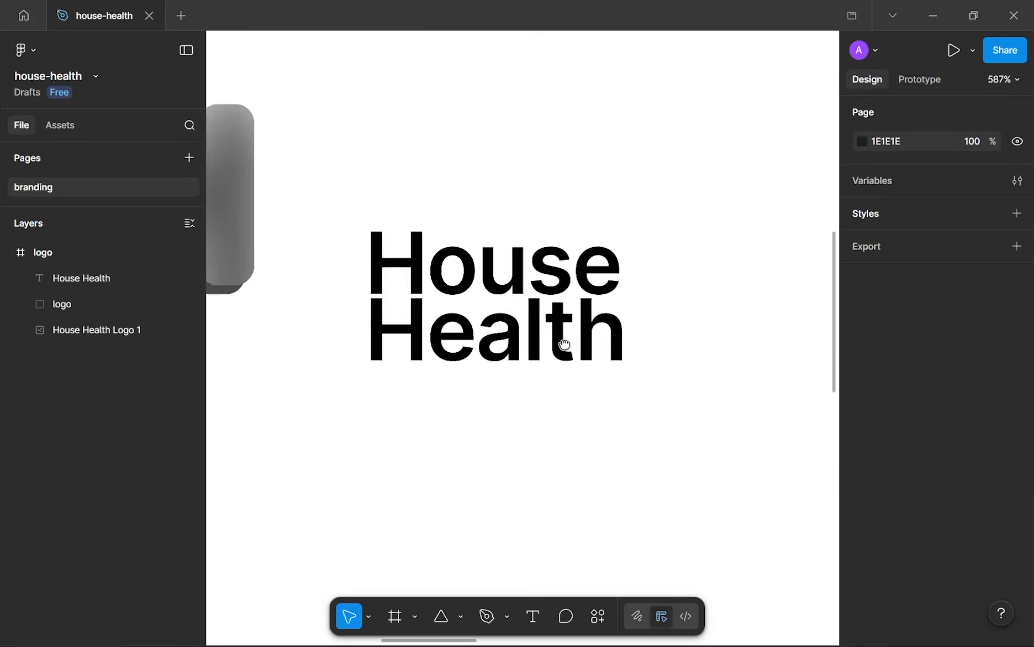
left_click(476, 379)
scroll(476, 378, "down", 3)
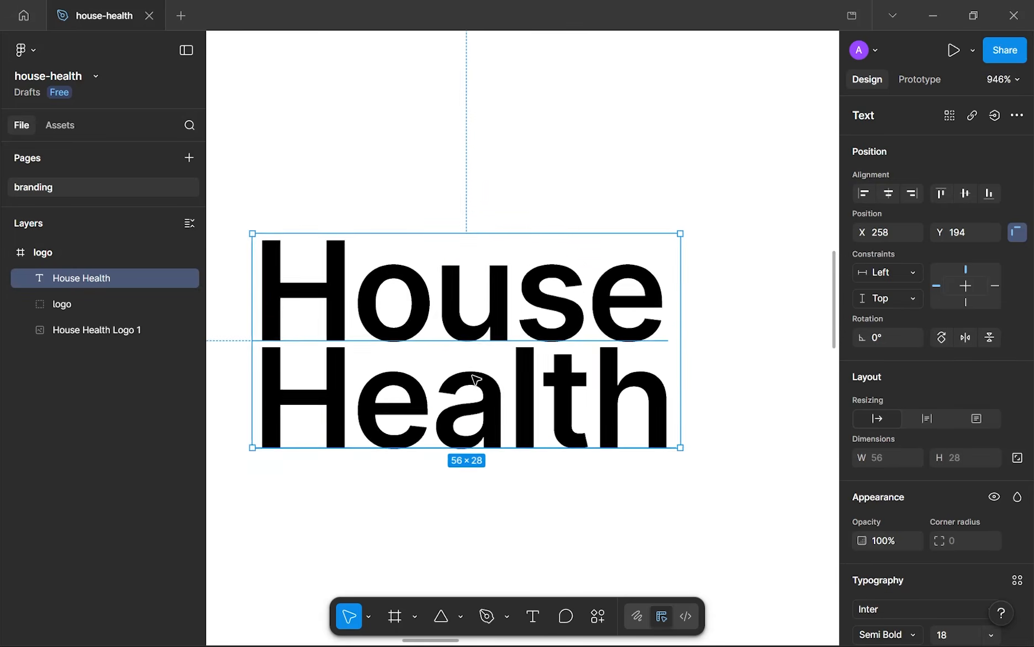
left_click_drag(476, 378, 622, 334)
scroll(622, 334, "down", 4)
left_click(568, 426)
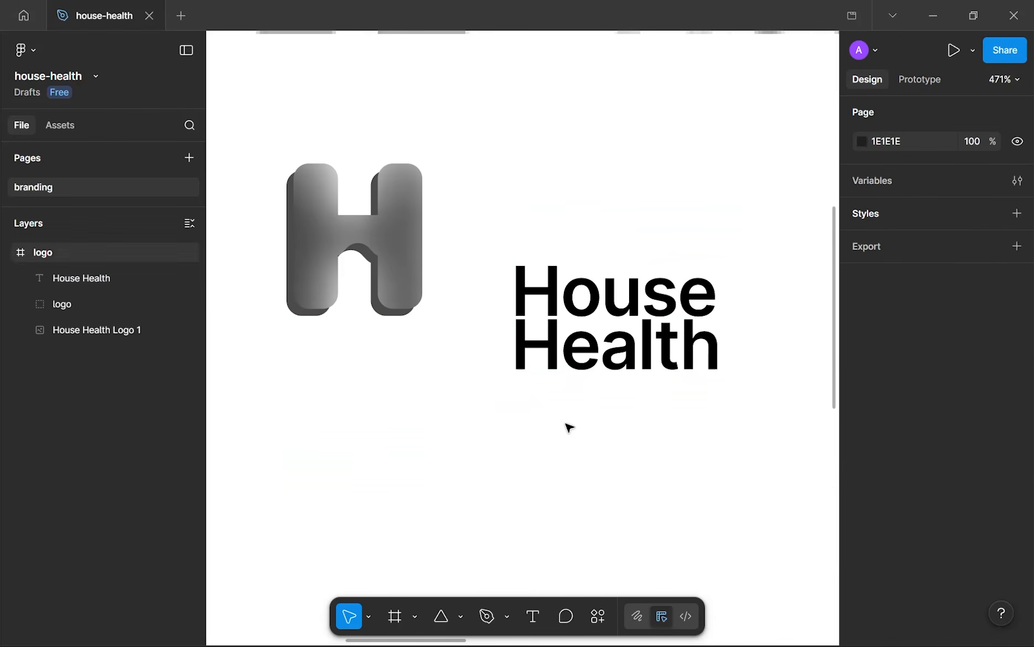
scroll(569, 426, "down", 3)
scroll(586, 402, "up", 8)
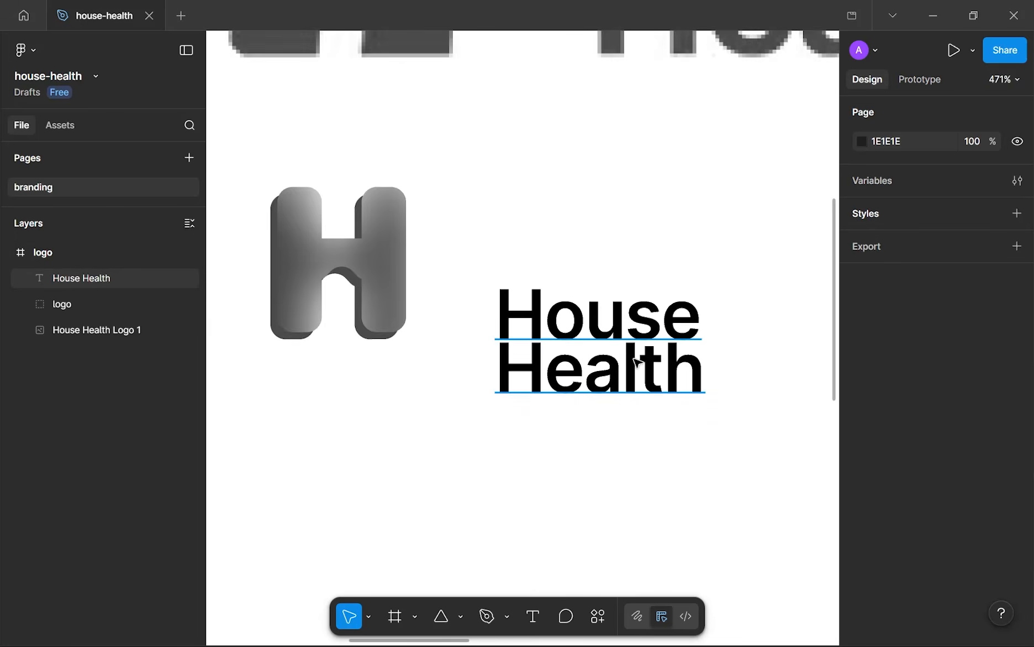
scroll(595, 382, "down", 2)
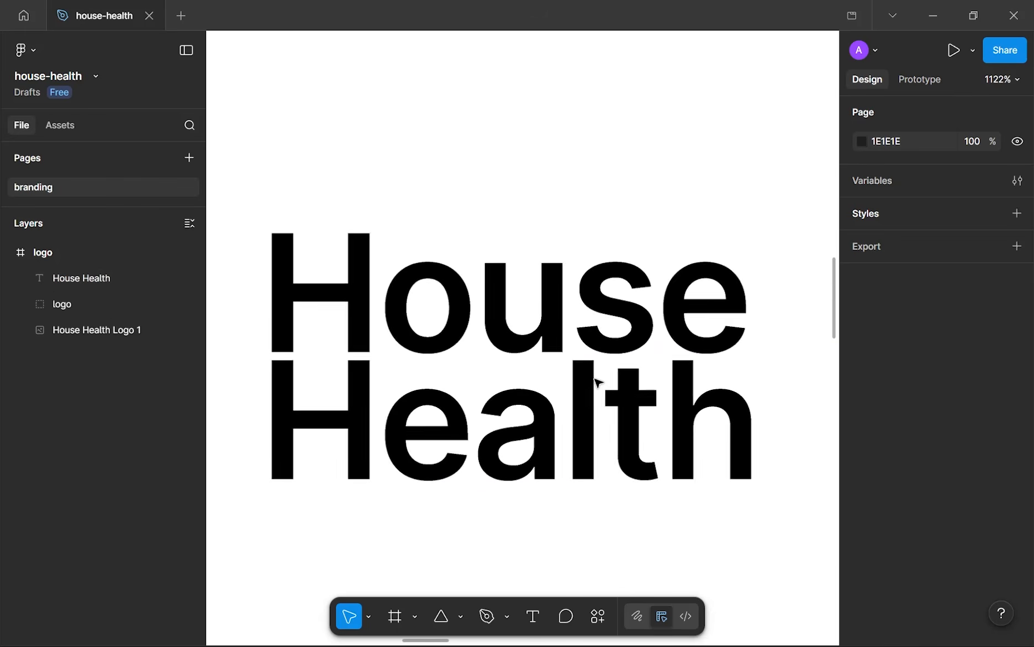
scroll(595, 382, "down", 2)
scroll(402, 381, "up", 4)
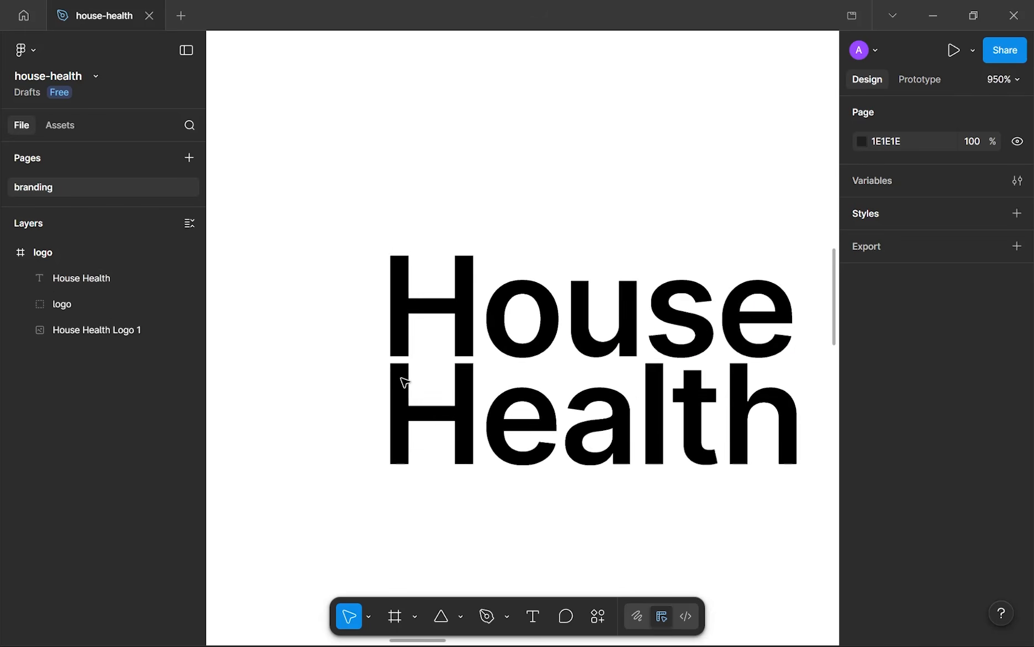
left_click_drag(535, 344, 440, 328)
scroll(440, 327, "down", 7)
scroll(442, 330, "down", 1)
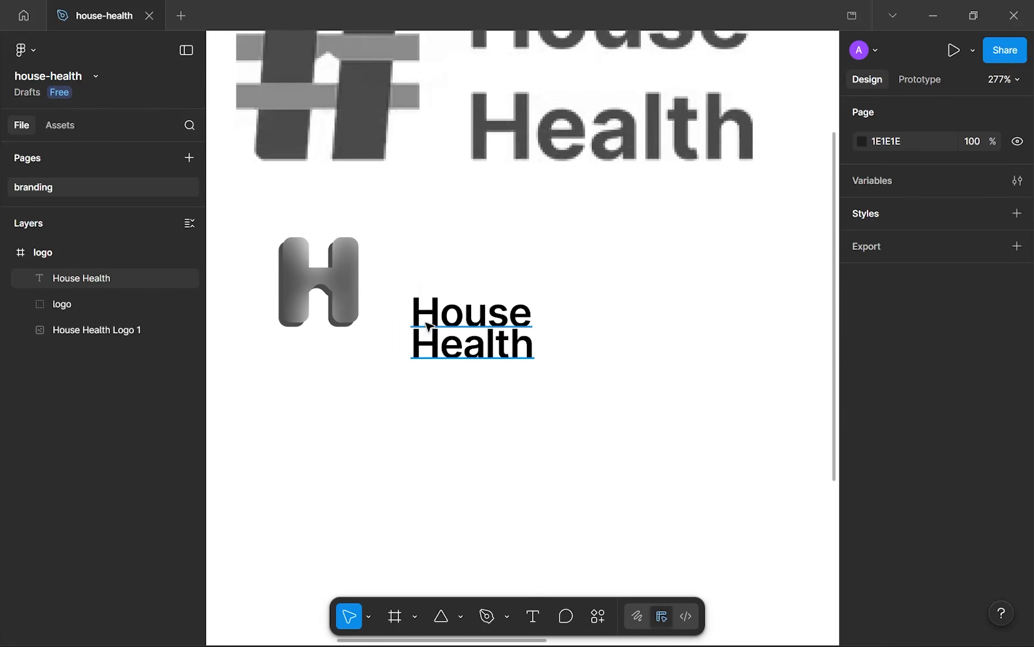
- Move the House Health text beside the H symbol, vertically centred on it at X 240, Y 175
left_click_drag(480, 365, 448, 311)
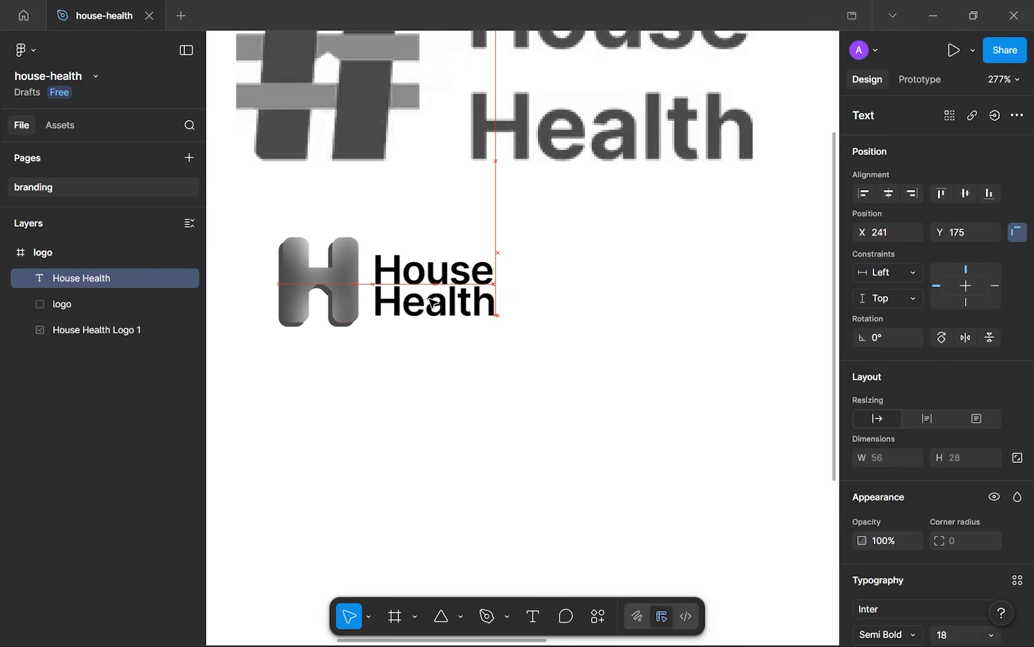
left_click_drag(434, 302, 431, 303)
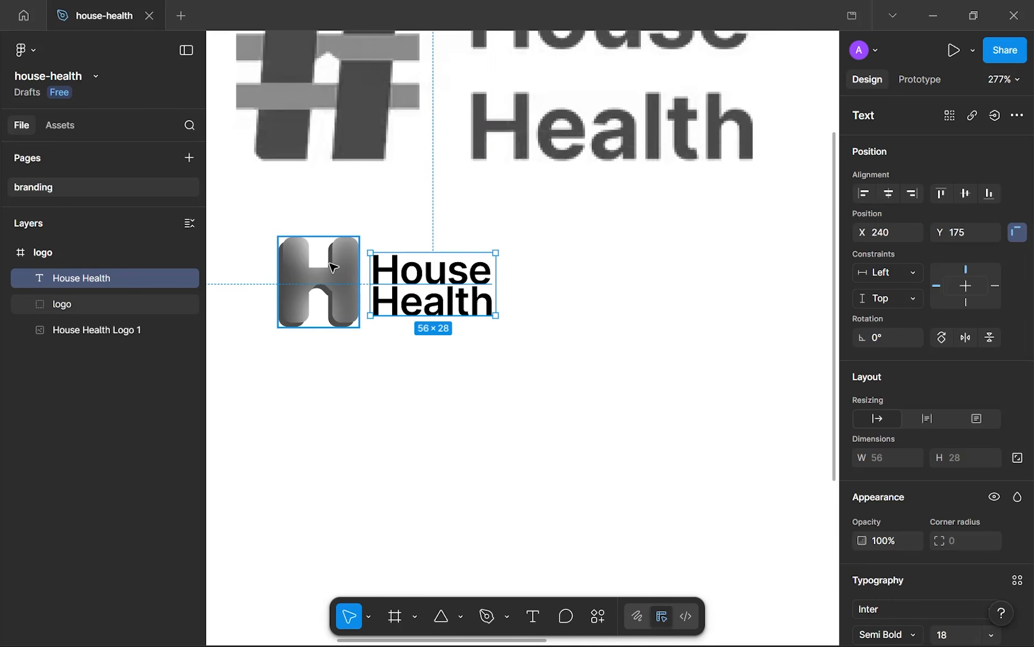
left_click(492, 353)
scroll(492, 351, "down", 5)
scroll(445, 319, "up", 3)
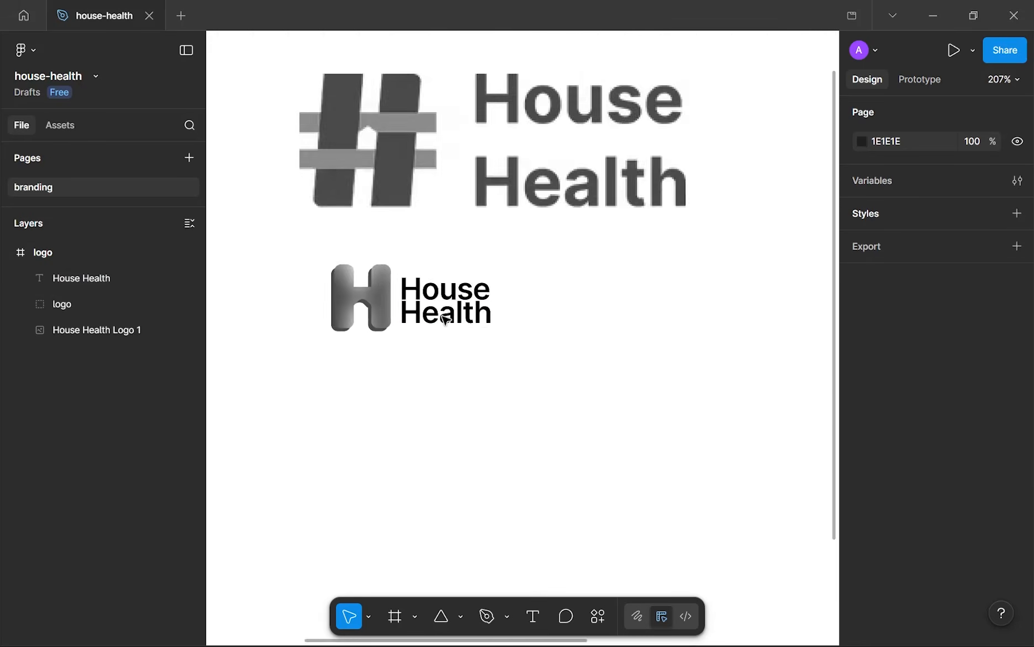
- Scale the H symbol group proportionally to a height of 32
scroll(444, 319, "up", 4)
left_click(486, 342)
left_click(369, 324)
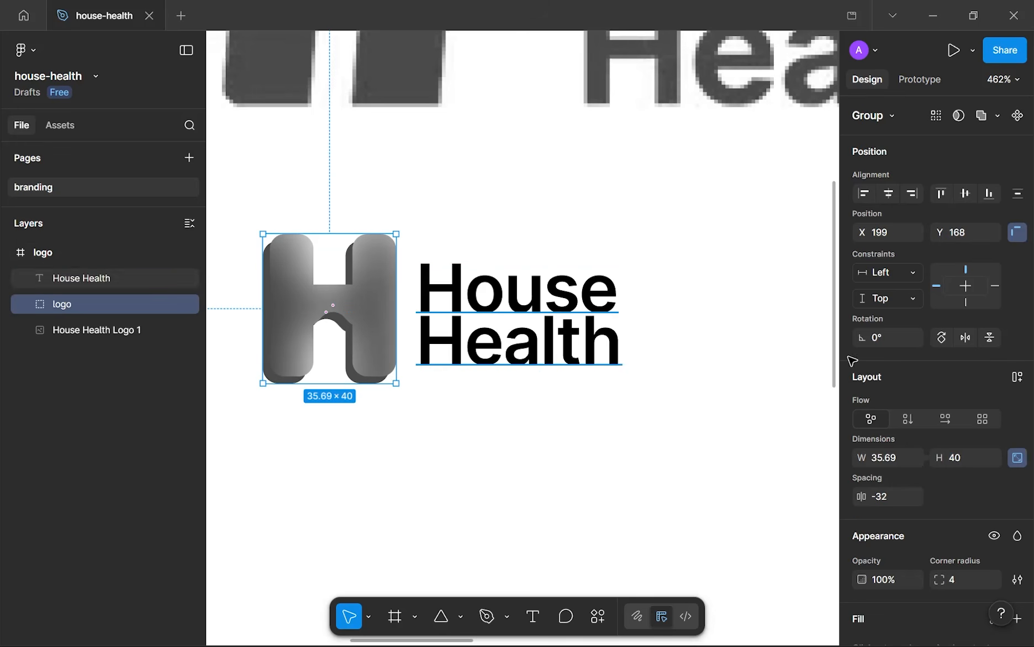
left_click(960, 455)
type("32")
key("Return")
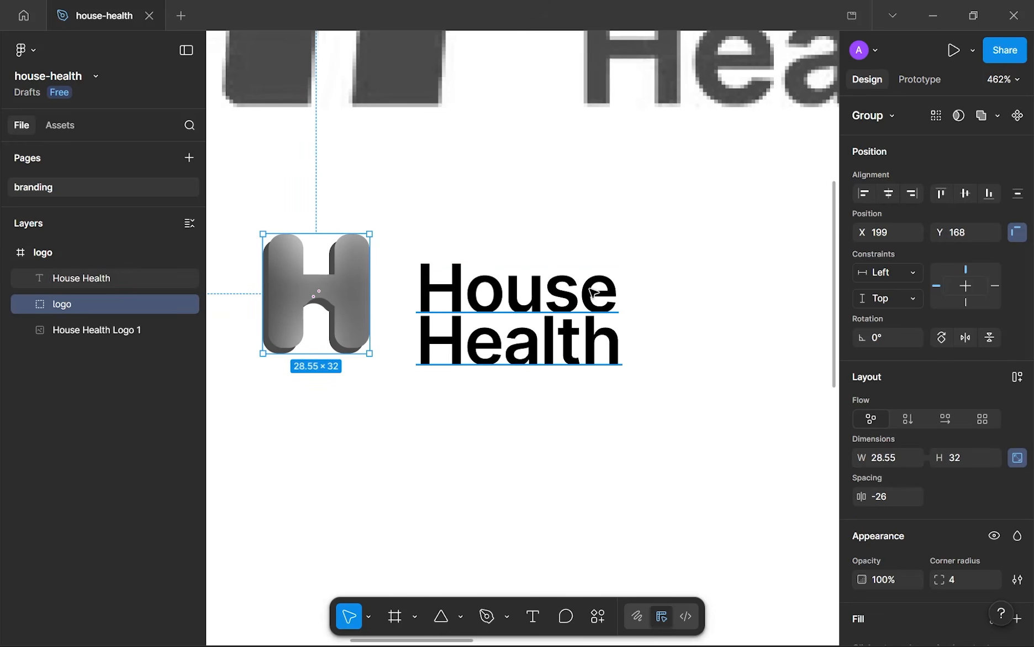
- Undo the last scaling of the H symbol group and compare its size with the wordmark
key("ctrl+z")
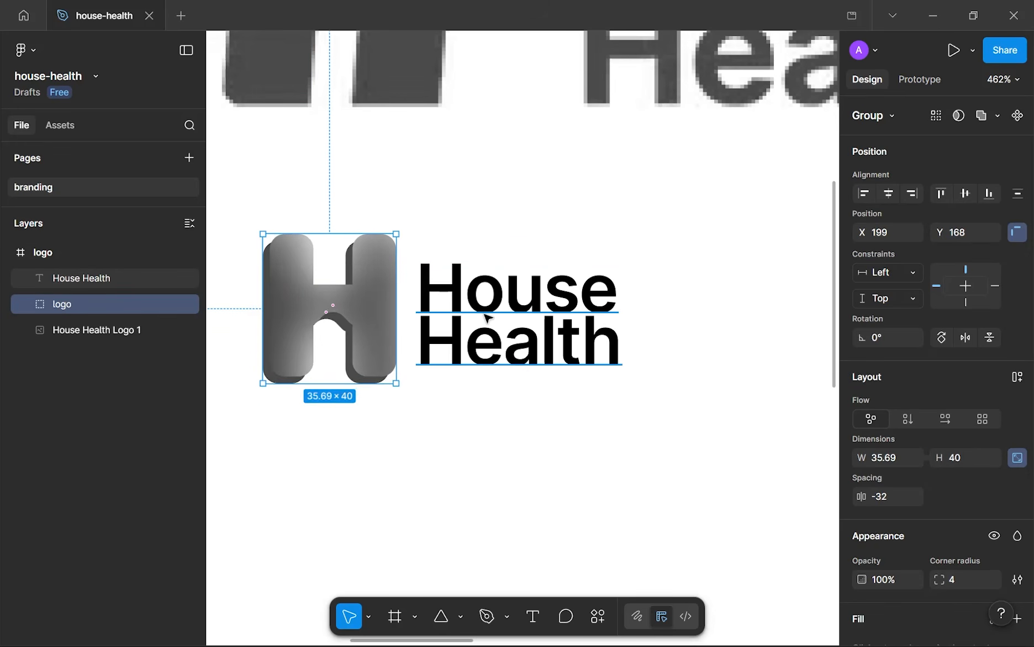
scroll(461, 310, "down", 5)
scroll(485, 321, "up", 3)
scroll(485, 321, "up", 2)
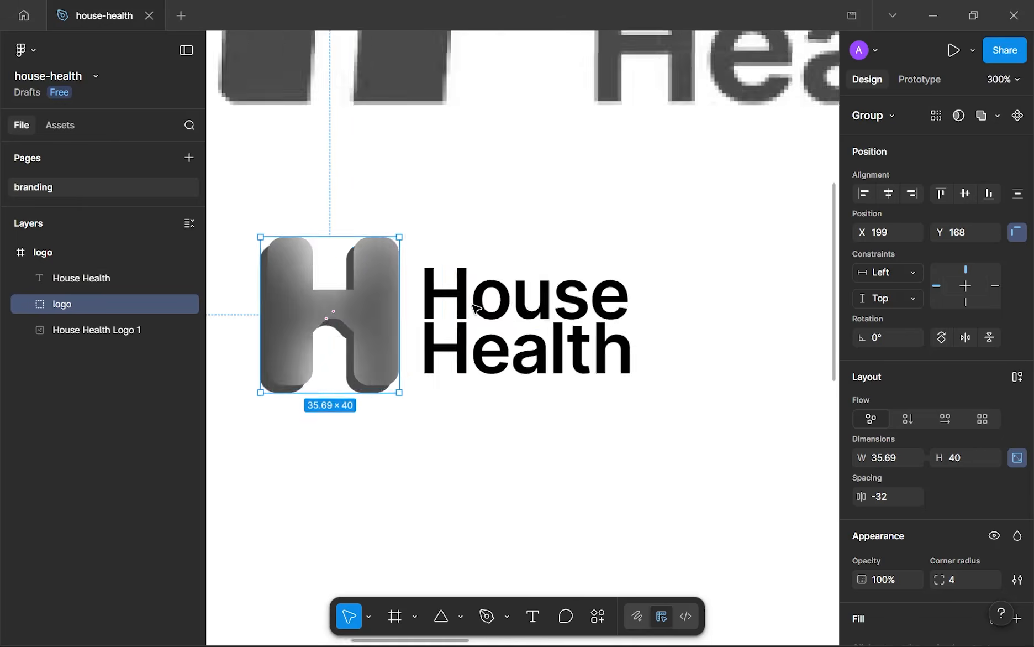
- Scale the H symbol group proportionally to a height of 64 and move it clear of the wordmark to X 171, Y 195
left_click(476, 308)
left_click(395, 308)
left_click(969, 455)
type("64")
key("Return")
scroll(466, 349, "down", 3)
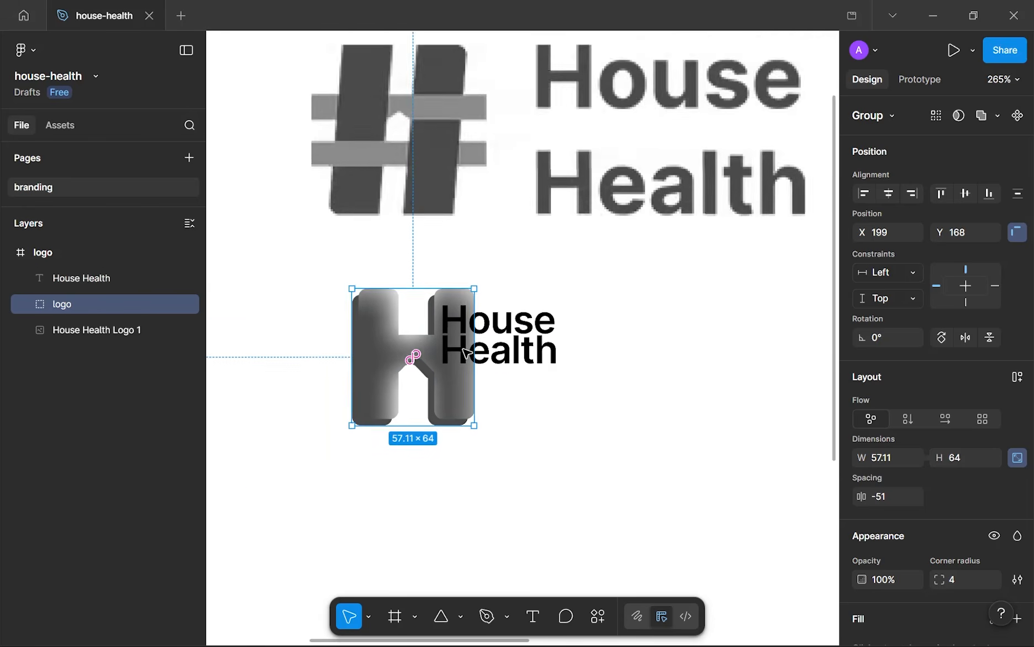
scroll(465, 350, "down", 1)
left_click_drag(413, 236, 368, 279)
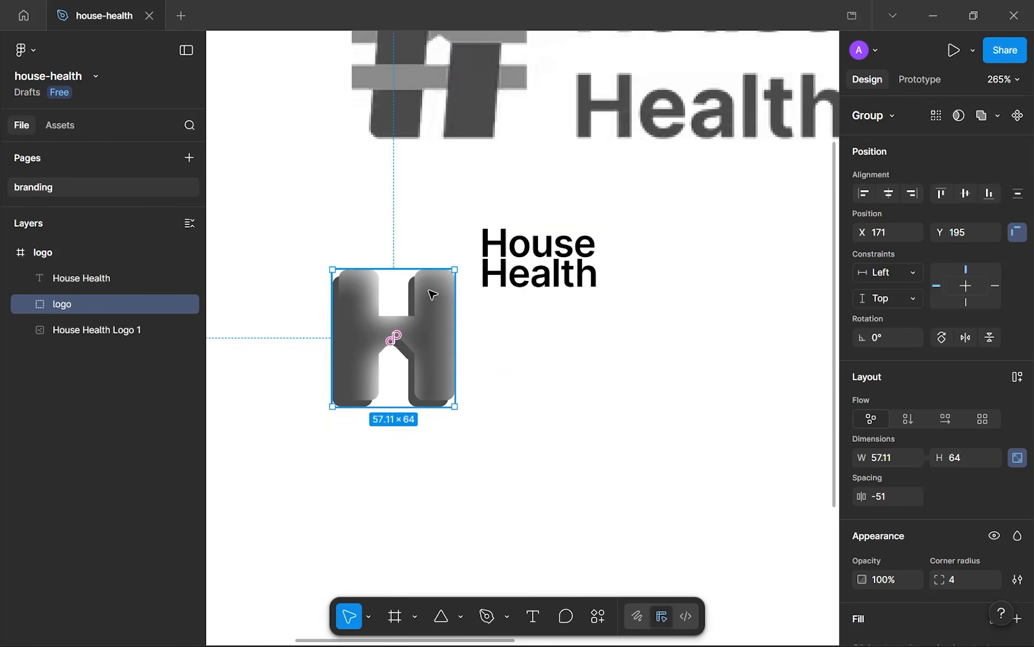
- Try shrinking the H symbol group proportionally to about 27 × 30 and check the shape of its corners
scroll(470, 298, "up", 5)
scroll(470, 299, "up", 5)
left_click_drag(453, 307, 258, 358)
scroll(420, 354, "up", 4)
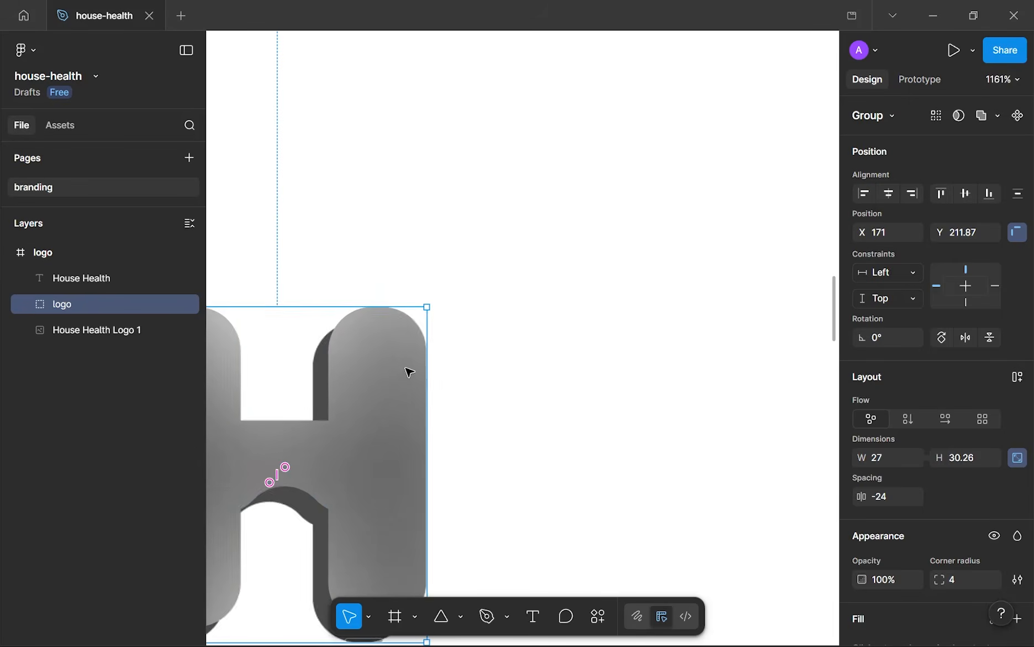
left_click(522, 359)
scroll(522, 358, "down", 5)
scroll(522, 358, "down", 5)
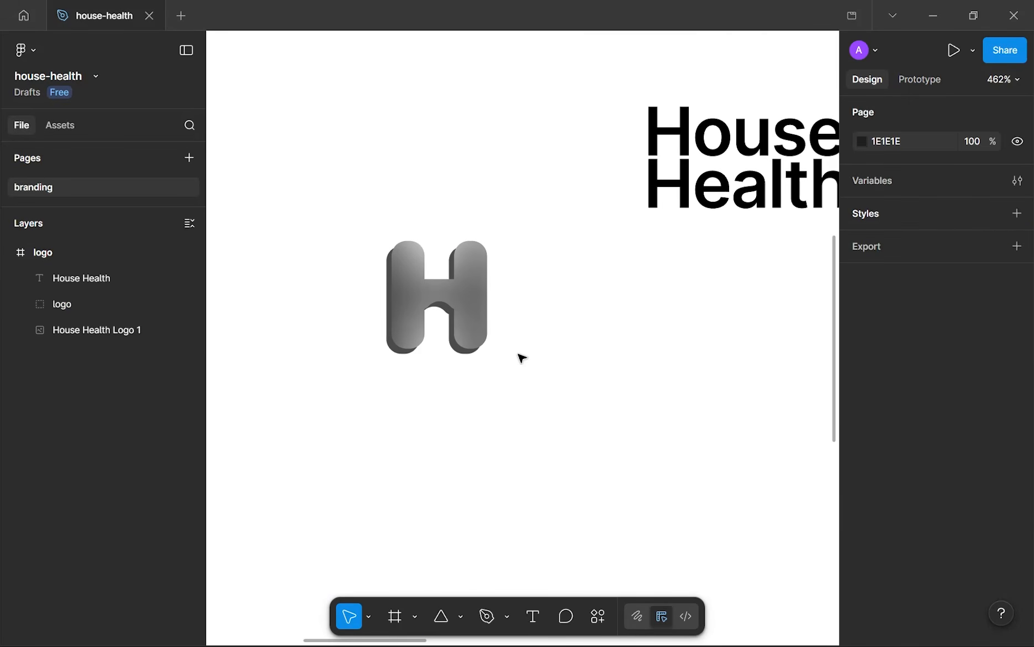
scroll(522, 358, "down", 4)
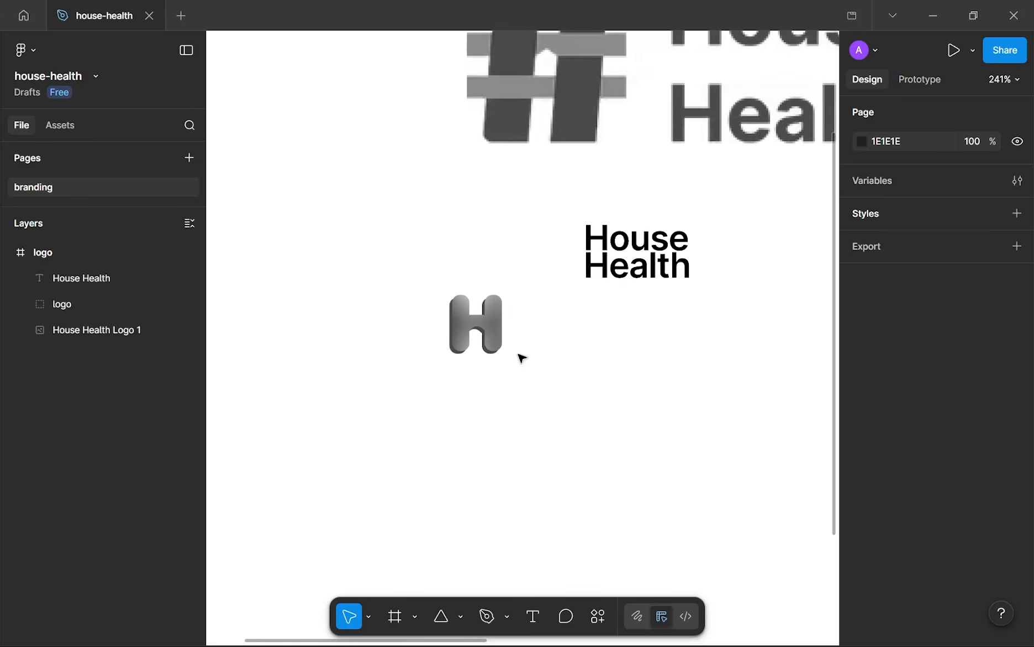
left_click(522, 358)
- Apply Outline stroke to the H symbol group
scroll(522, 358, "up", 3)
right_click(556, 233)
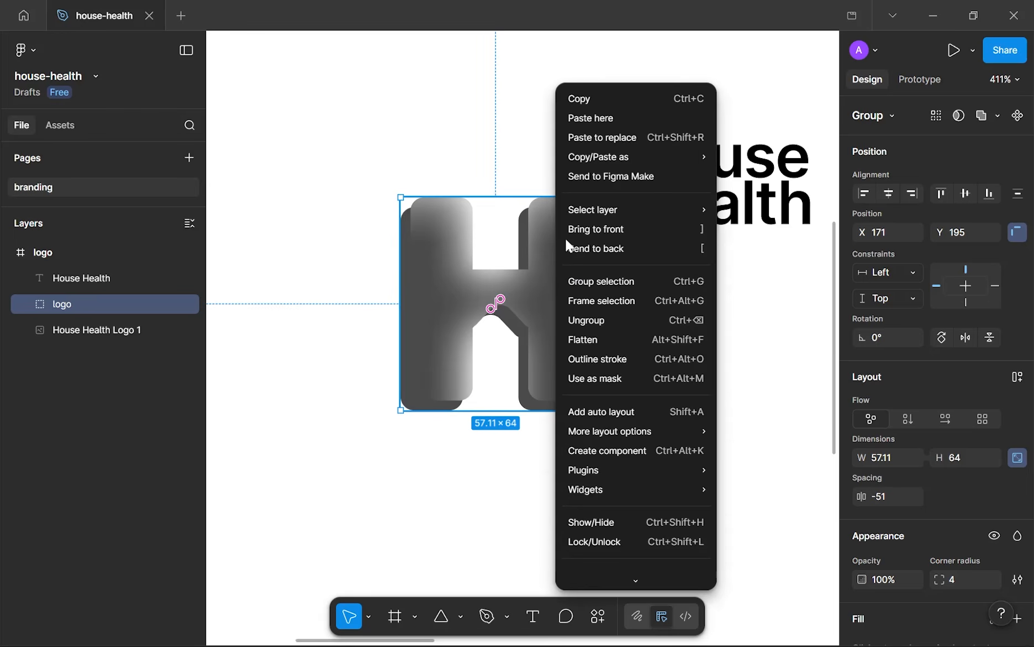
left_click(622, 358)
left_click(631, 374)
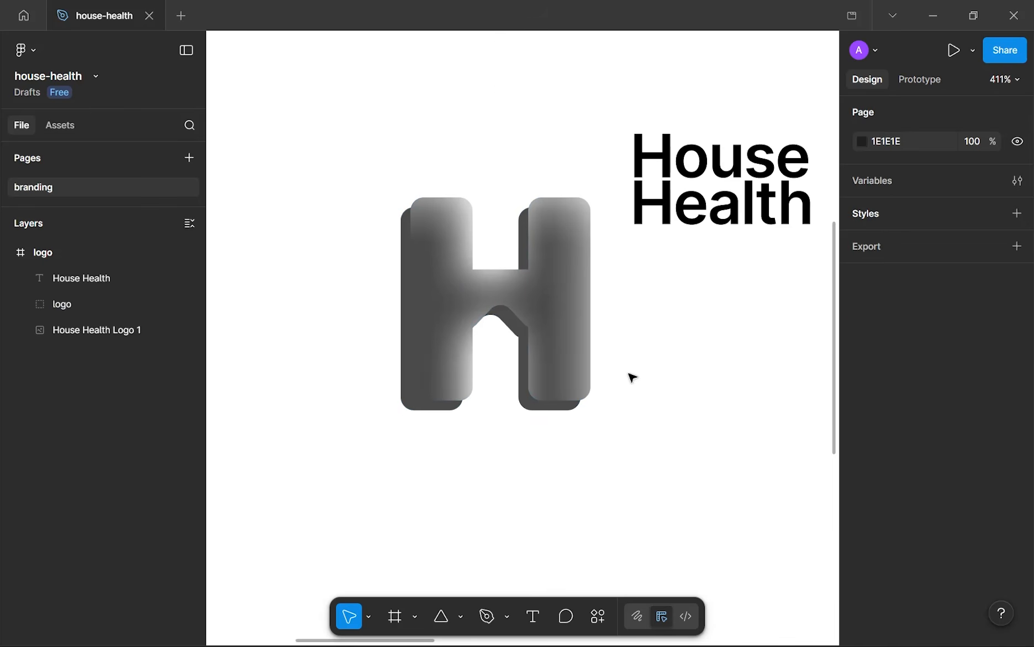
left_click(568, 320)
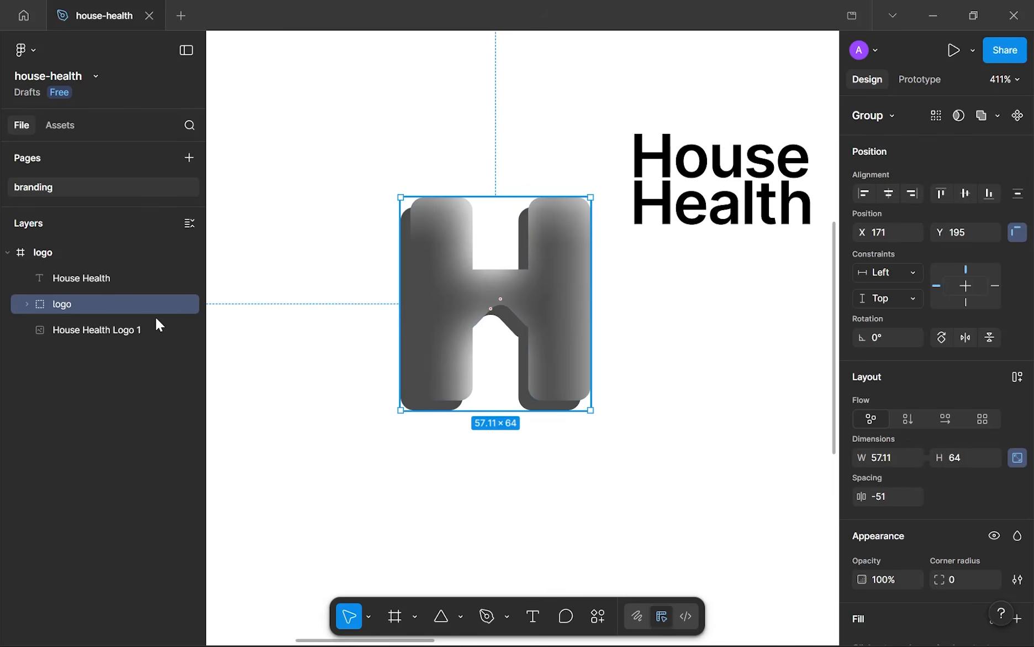
left_click(29, 307)
left_click(25, 304)
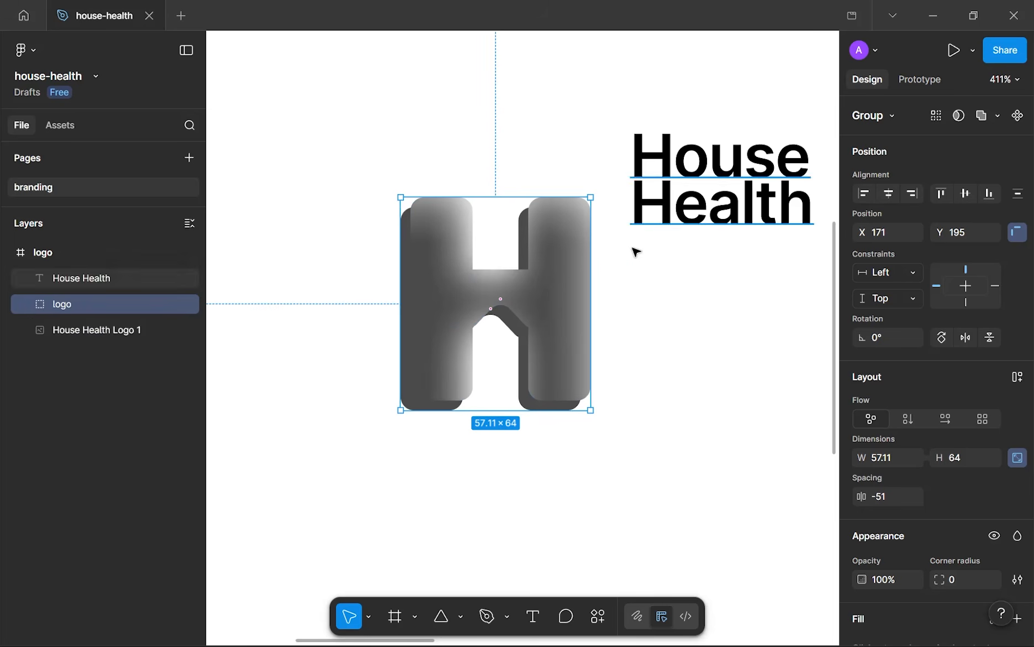
- Shrink the H symbol group proportionally to about 23 × 26 and check its rounded corners up close
left_click_drag(591, 269, 471, 279)
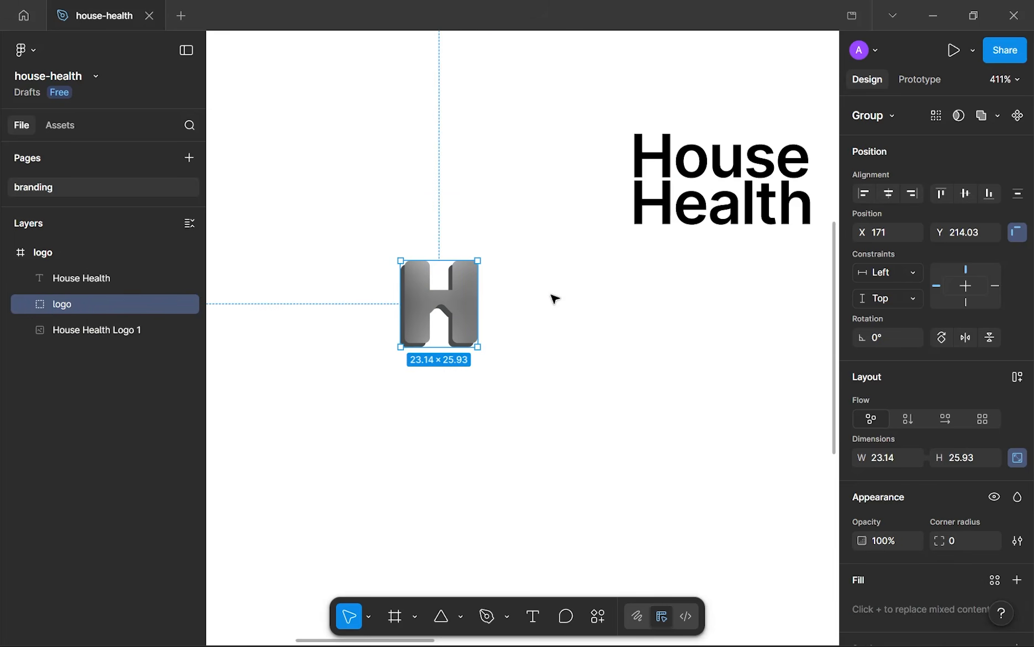
scroll(476, 276, "up", 6)
left_click(509, 265)
scroll(509, 265, "down", 4)
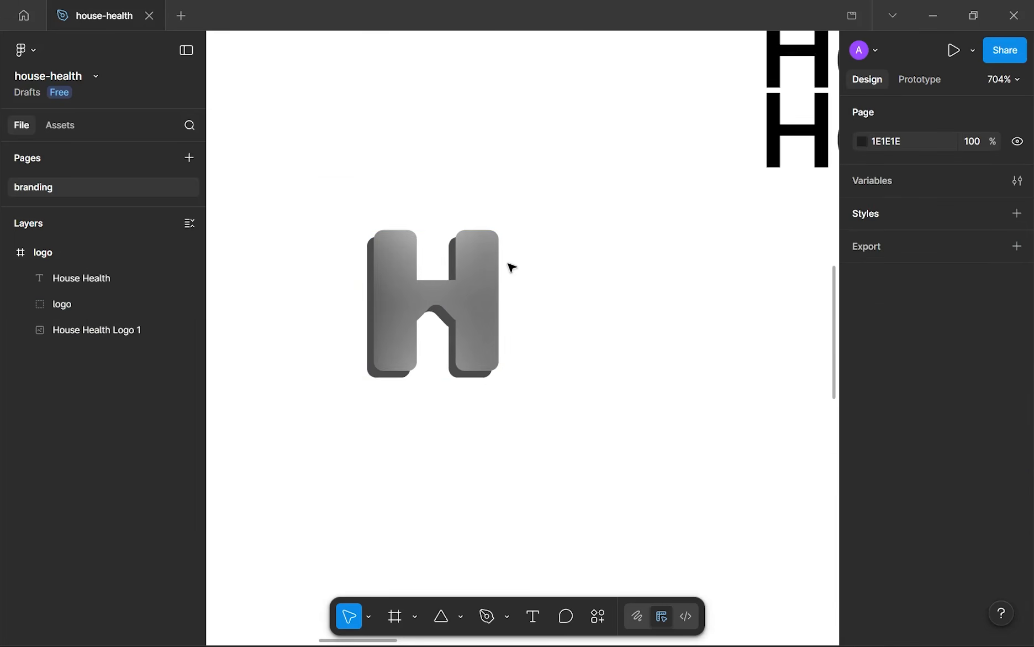
- Set the H symbol group's height to 32 and move it beside the wordmark at X 206, Y 175
left_click(476, 301)
type("32")
key("Return")
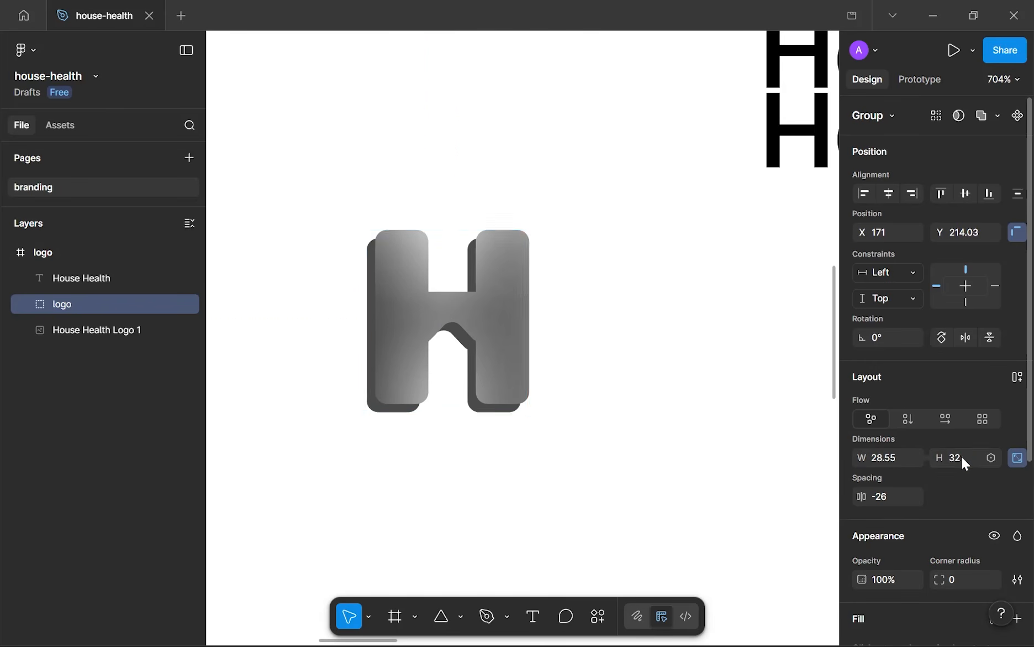
scroll(540, 402, "down", 2)
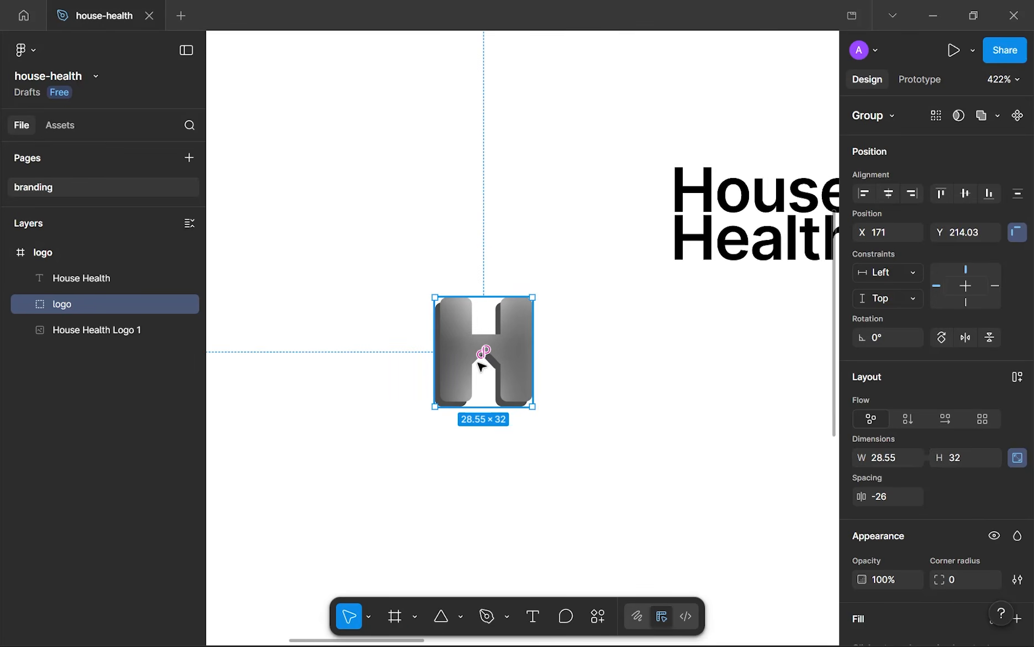
mouse_move(492, 362)
left_mouse_down()
mouse_move(628, 225)
mouse_move(630, 239)
mouse_move(617, 233)
mouse_move(249, 524)
mouse_move(385, 424)
left_mouse_up()
scroll(621, 233, "down", 1)
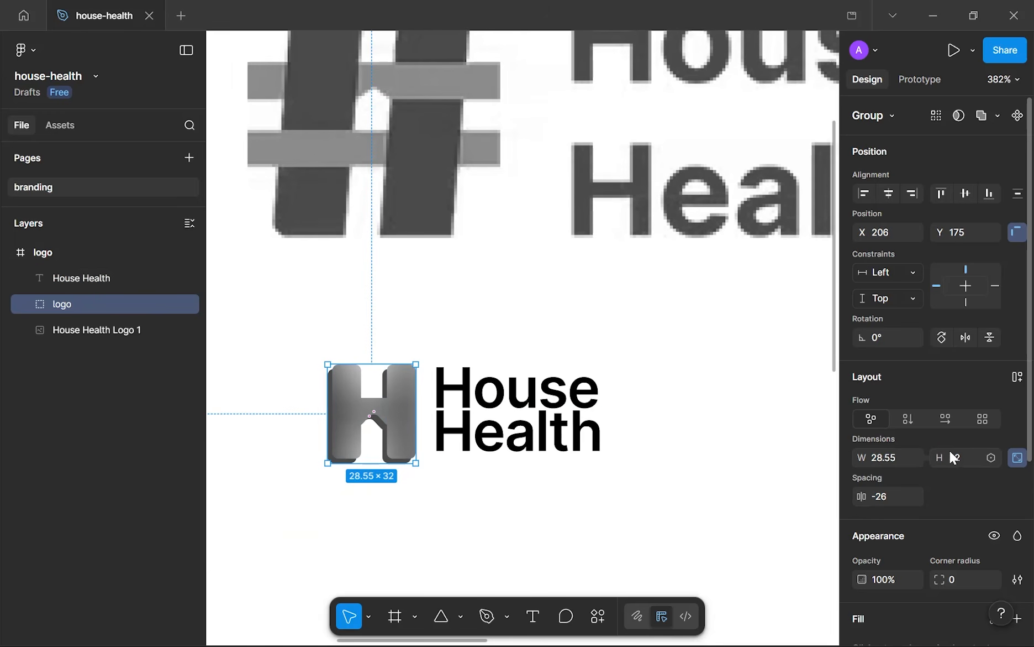
- Increase the H symbol group's height to 36 and reposition it beside the wordmark at X 204, Y 171
key("Up")
key("Up")
key("Up")
key("Up")
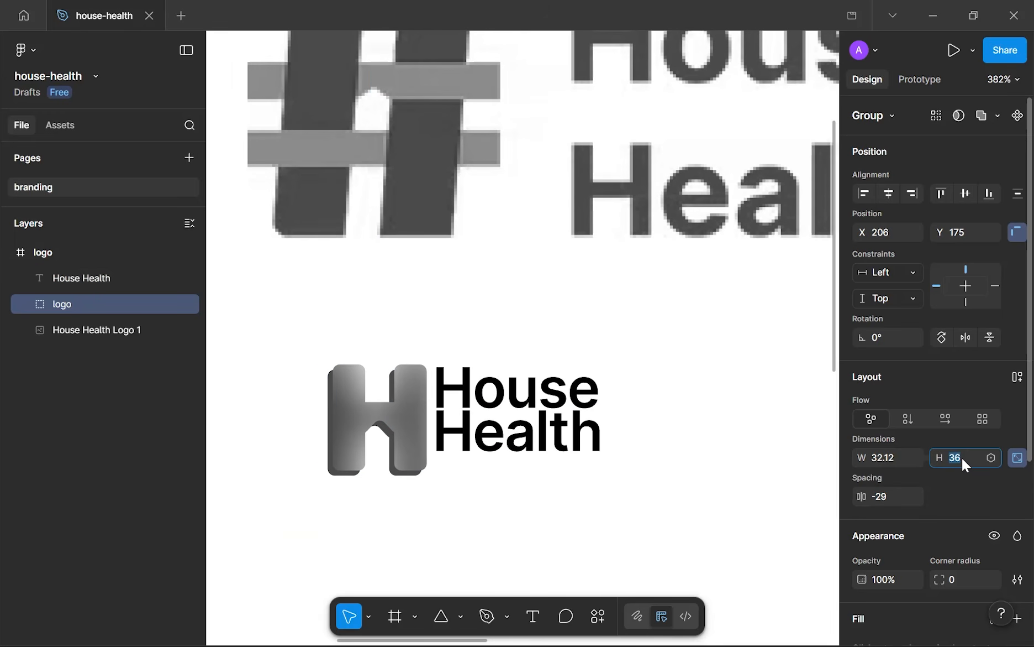
mouse_move(427, 426)
left_mouse_down()
mouse_move(410, 415)
mouse_move(405, 423)
left_mouse_up()
key("ctrl+z")
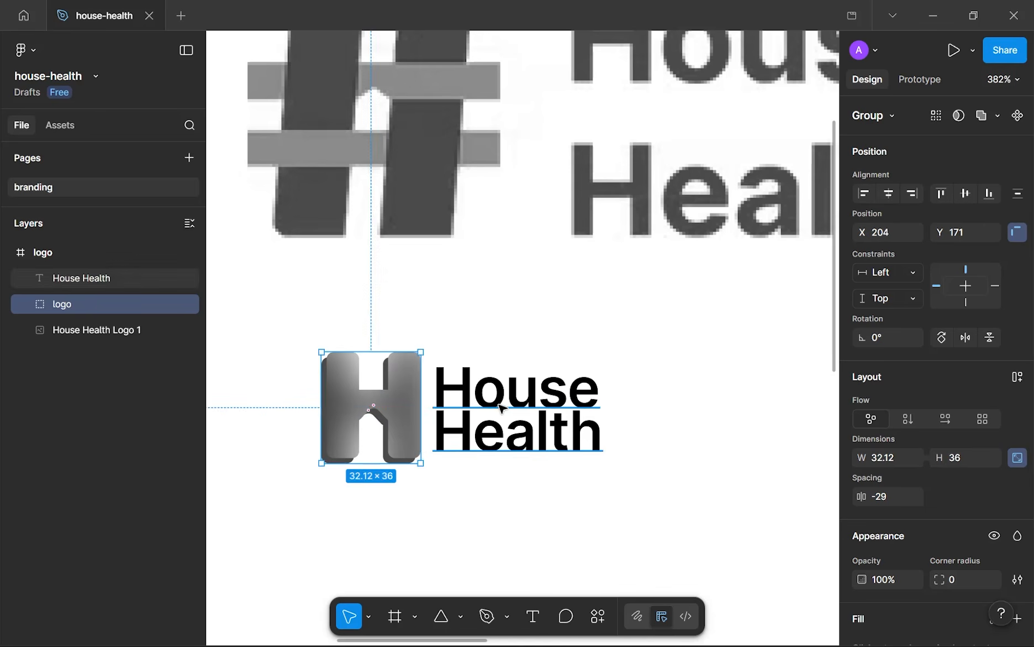
- Wrap the H symbol group and the House Health text together in a horizontal auto layout frame
left_click(501, 408)
mouse_move(496, 408)
left_mouse_down()
mouse_move(505, 408)
mouse_move(490, 415)
left_mouse_up()
left_click(369, 415)
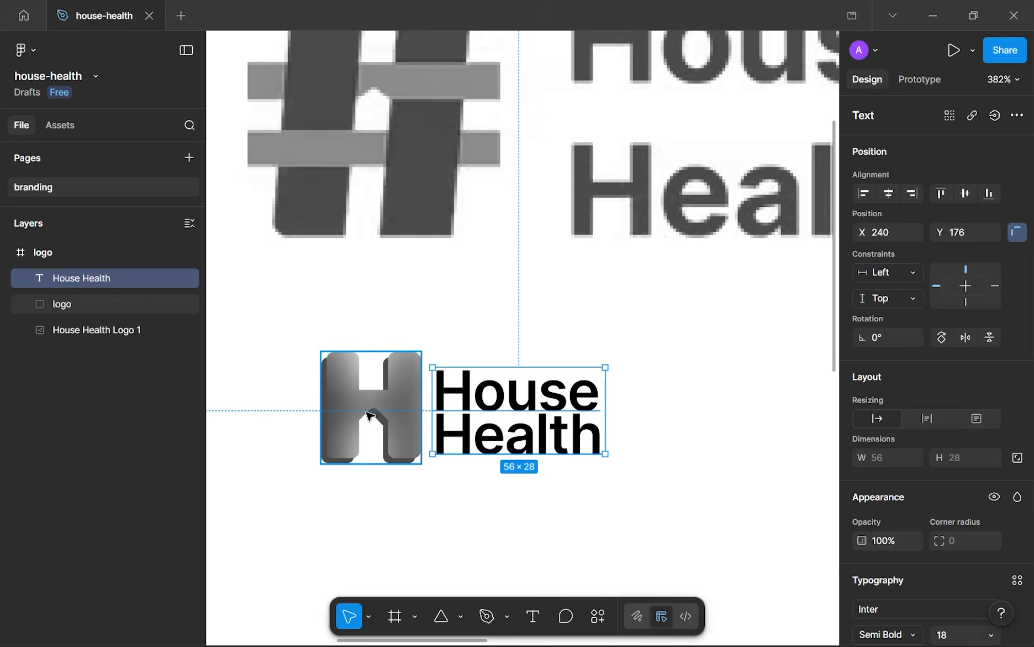
left_click(479, 416, "shift")
key("shift+a")
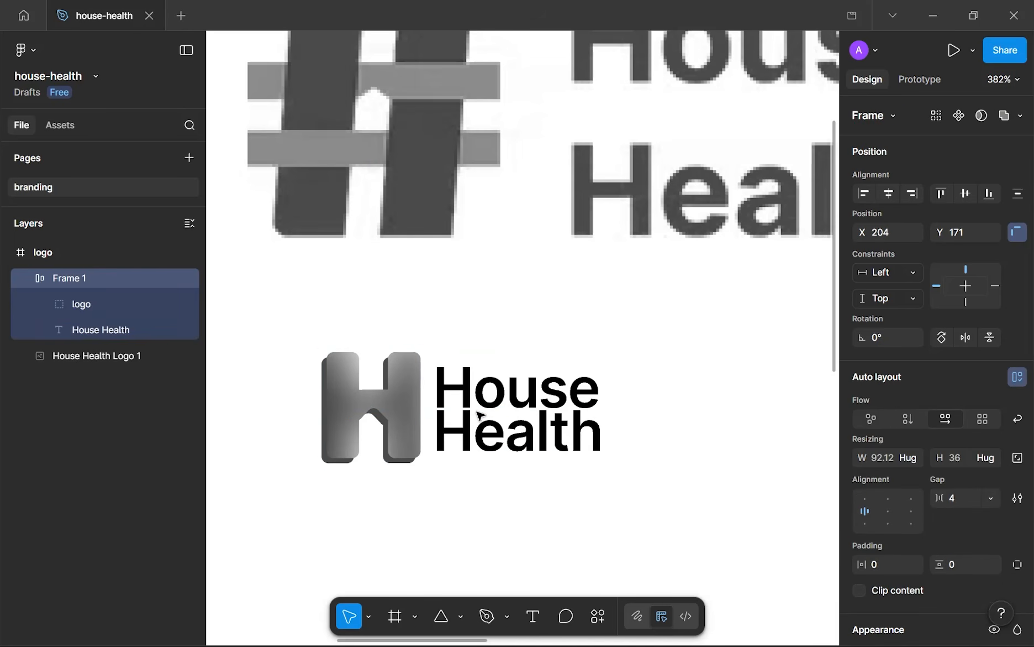
- Rename the auto layout frame to brand and set the gap between symbol and text to 8
double_click(92, 279)
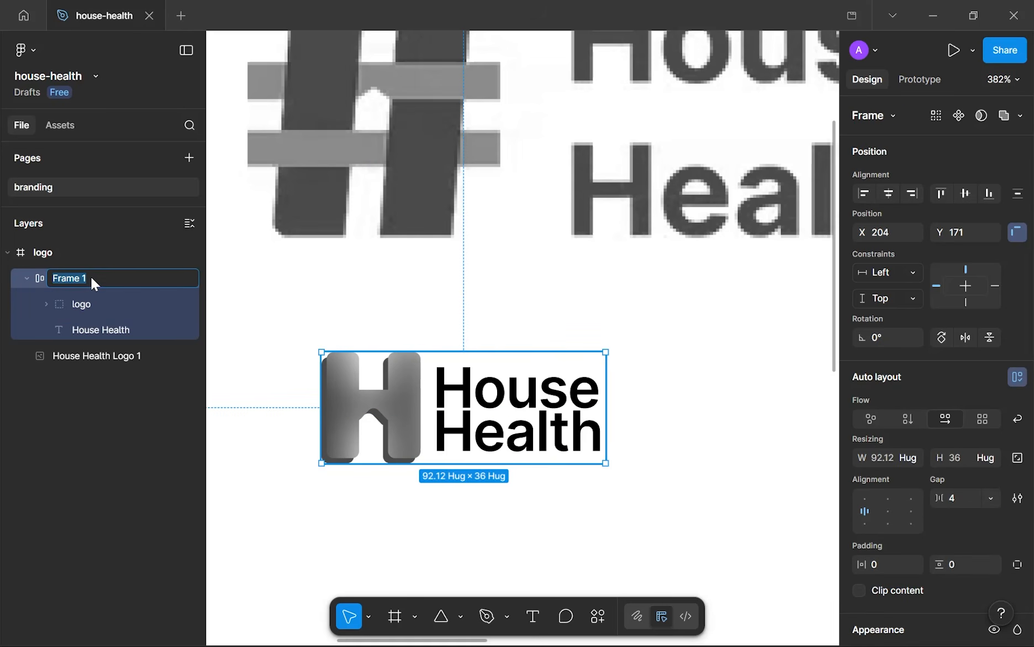
type("brand")
key("Return")
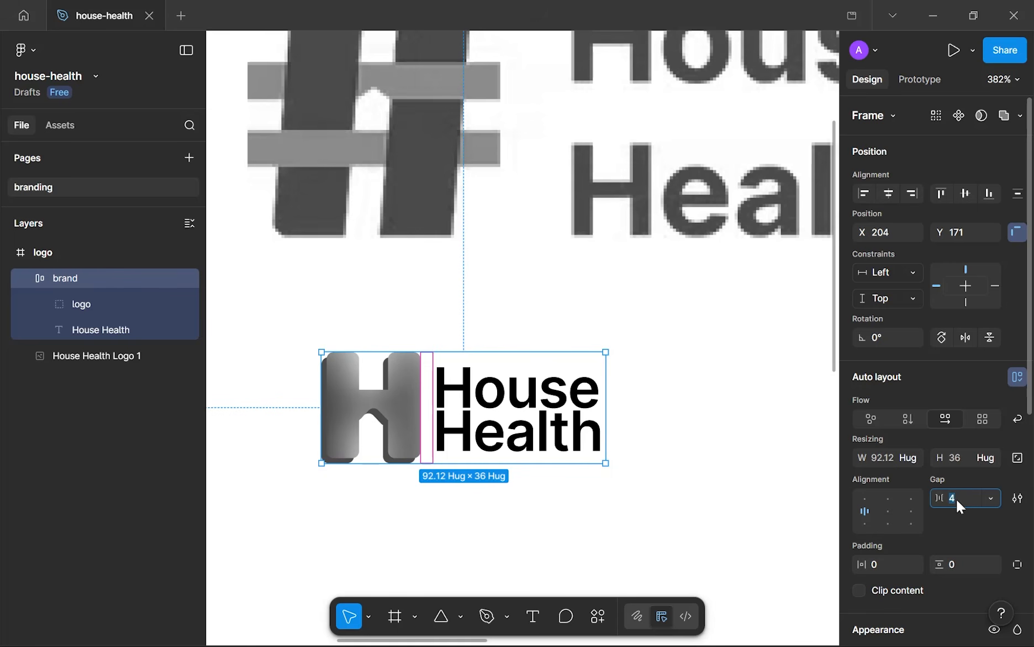
type("8")
key("Return")
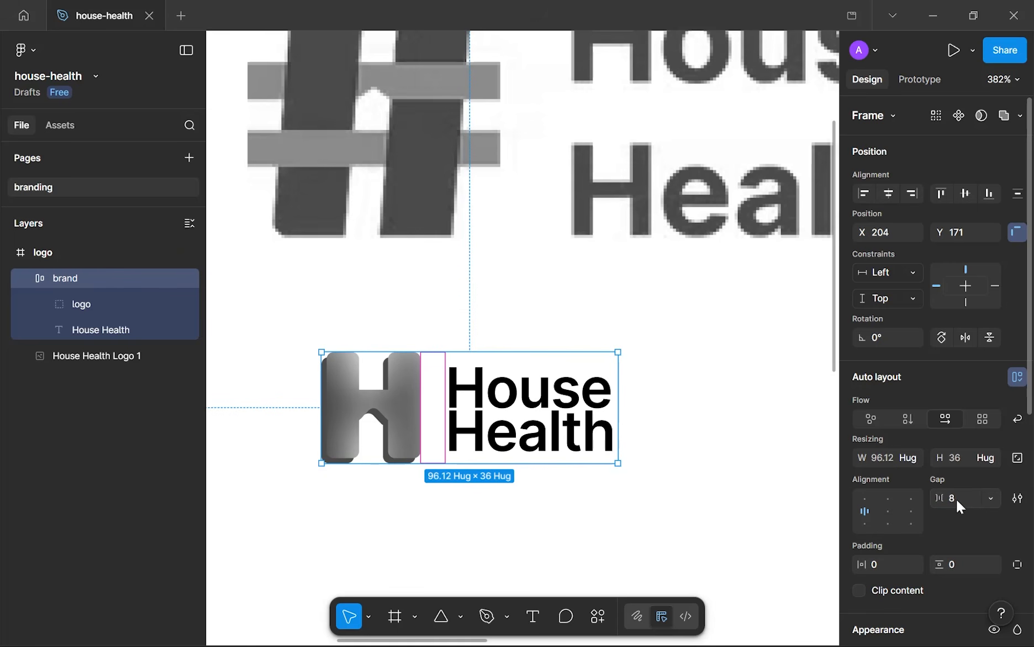
- Compare the new logo with the original and delete the House Health Logo 1 reference image
left_click(668, 519)
scroll(667, 519, "down", 3)
scroll(671, 522, "down", 3)
scroll(670, 522, "up", 8)
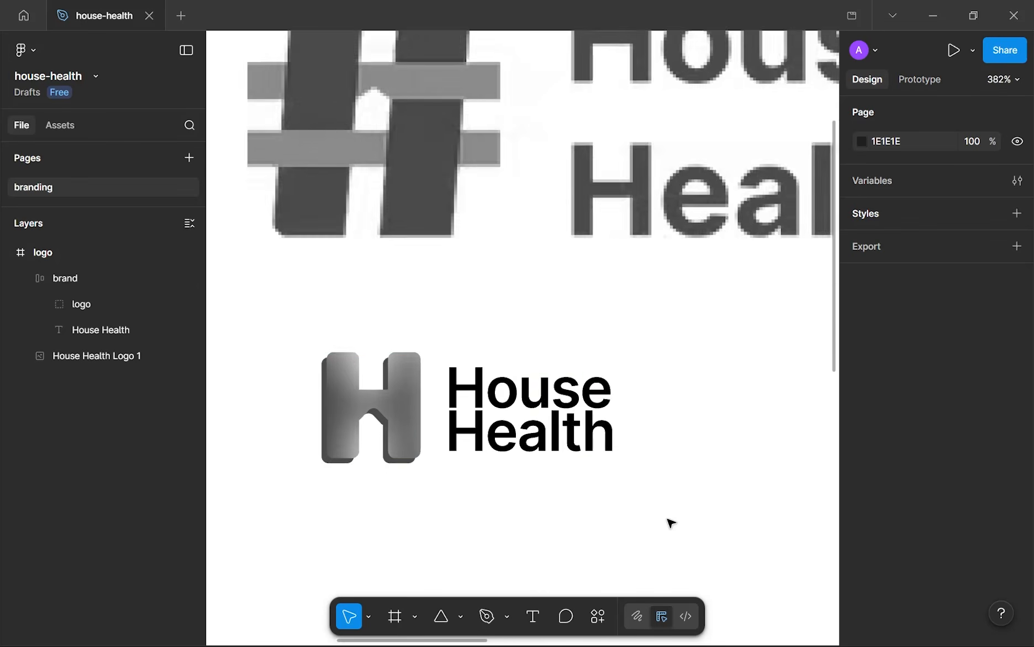
scroll(478, 412, "down", 5)
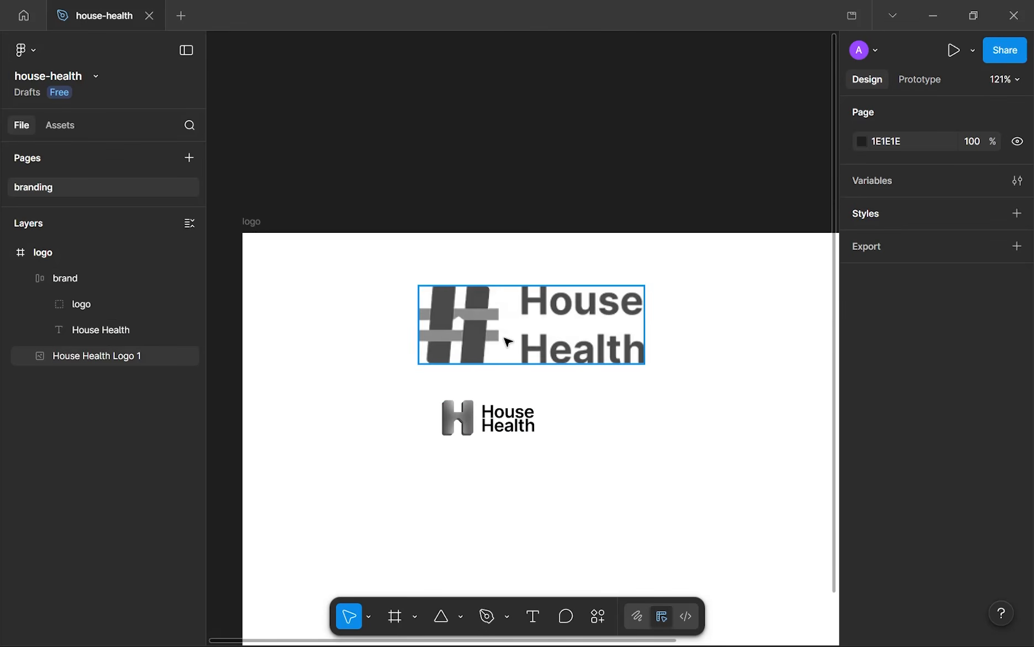
left_click(525, 333)
key("Delete")
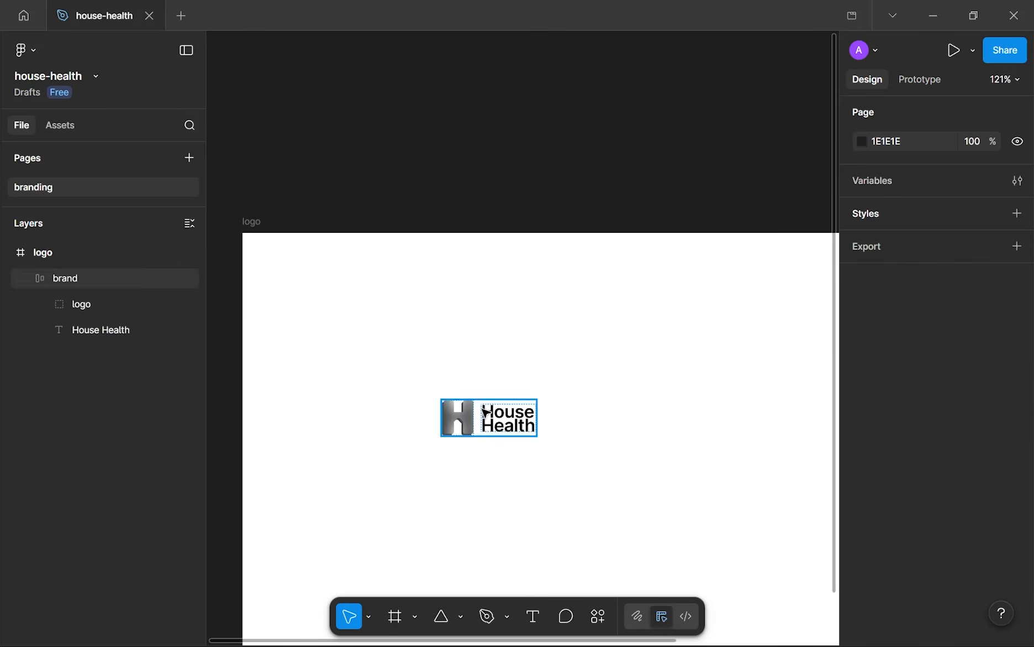
- Change the brand frame's 1% opacity selection color to white, FFFFFF
scroll(492, 414, "up", 4)
scroll(514, 320, "down", 6)
scroll(515, 321, "down", 1)
scroll(511, 321, "up", 5)
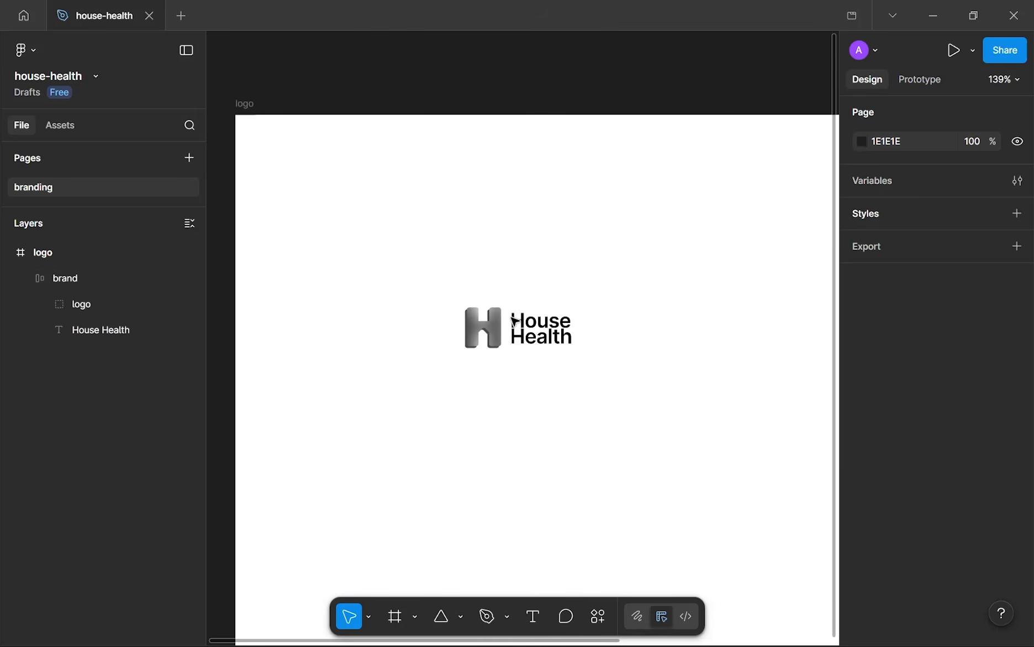
left_click(483, 319)
scroll(482, 320, "up", 5)
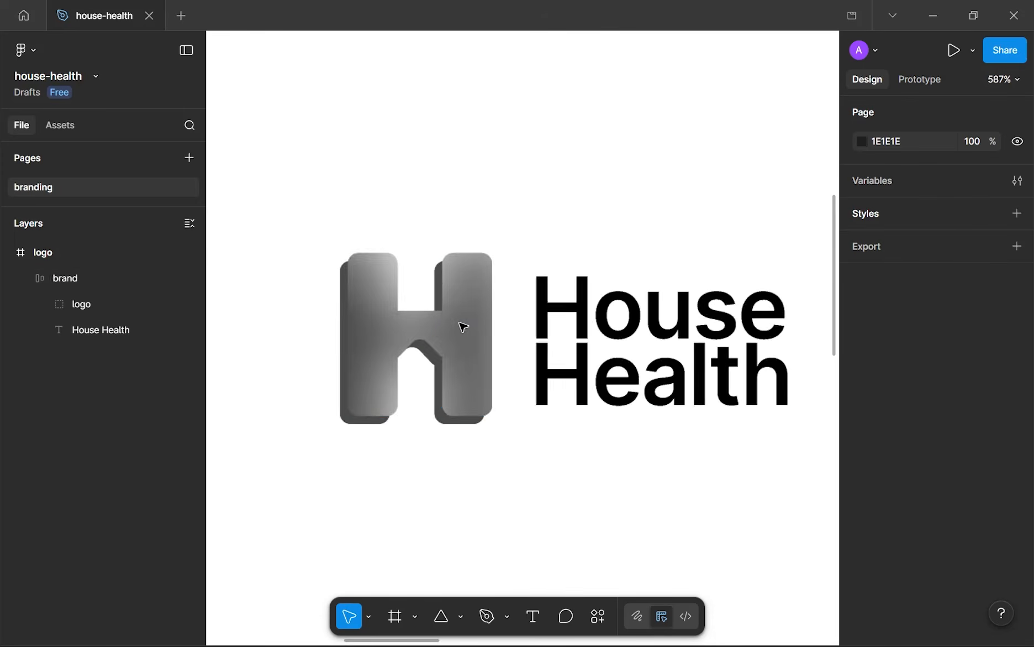
left_click(496, 342)
scroll(919, 350, "down", 3)
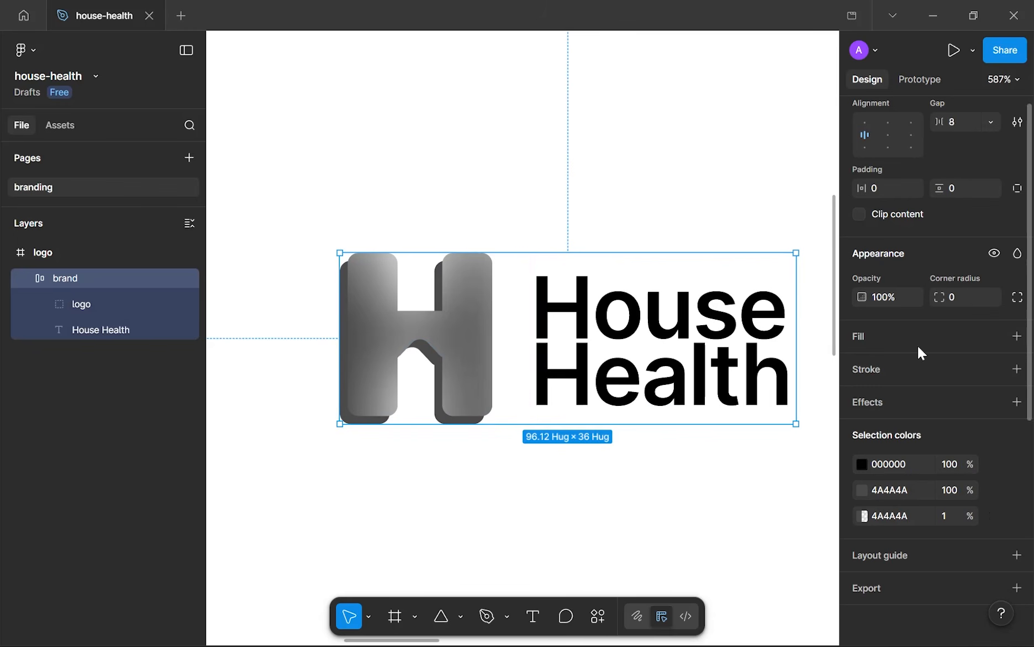
left_click(862, 490)
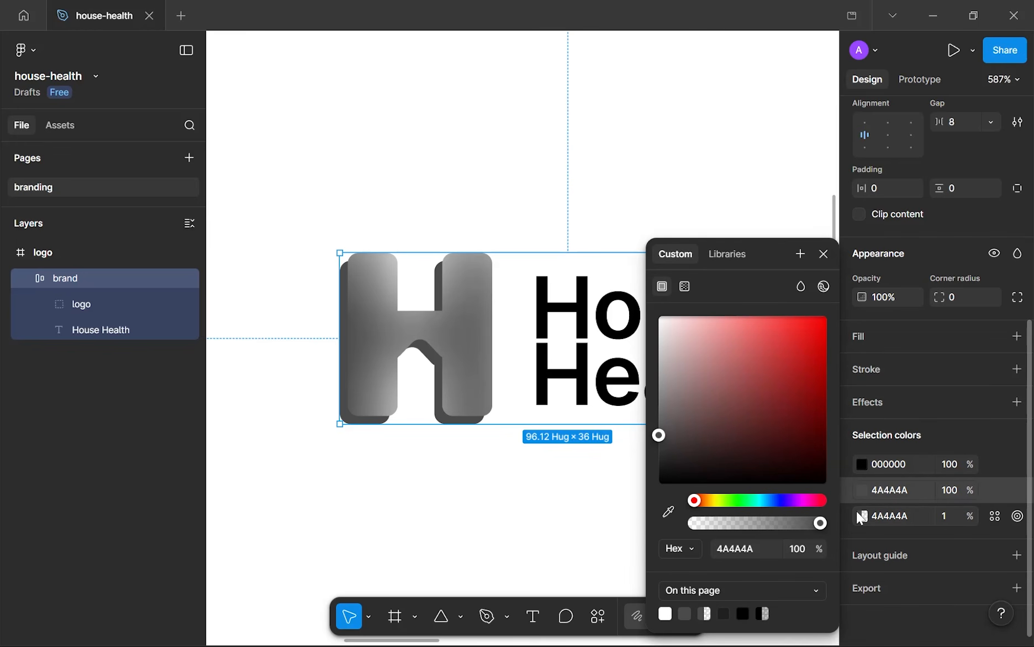
left_click(857, 513)
key("ctrl+z")
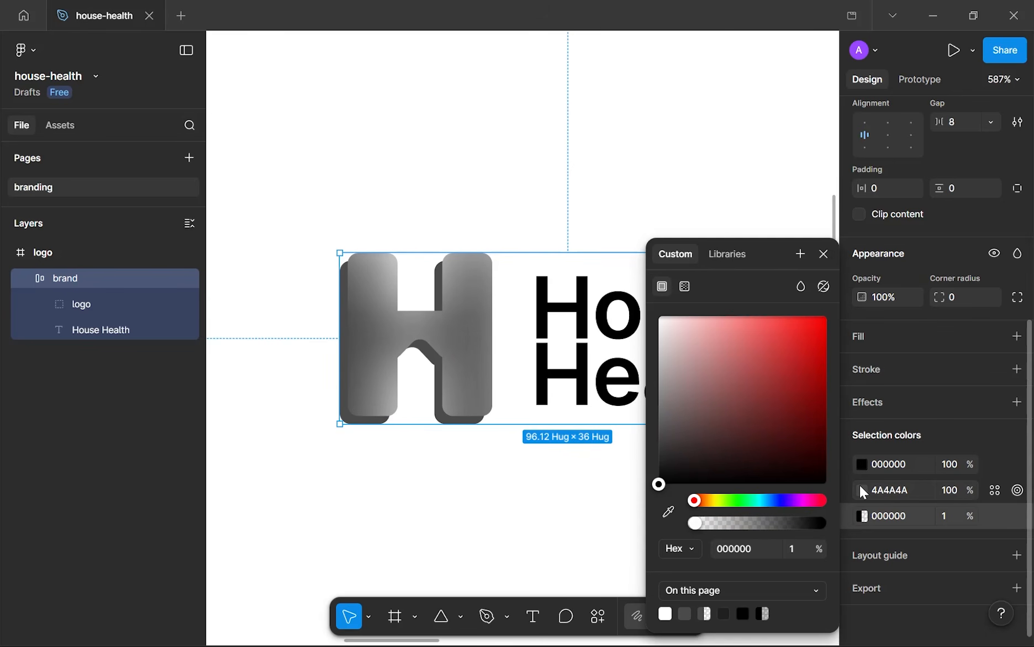
left_click(726, 392)
left_click_drag(512, 268, 453, 532)
left_click_drag(423, 180, 247, 217)
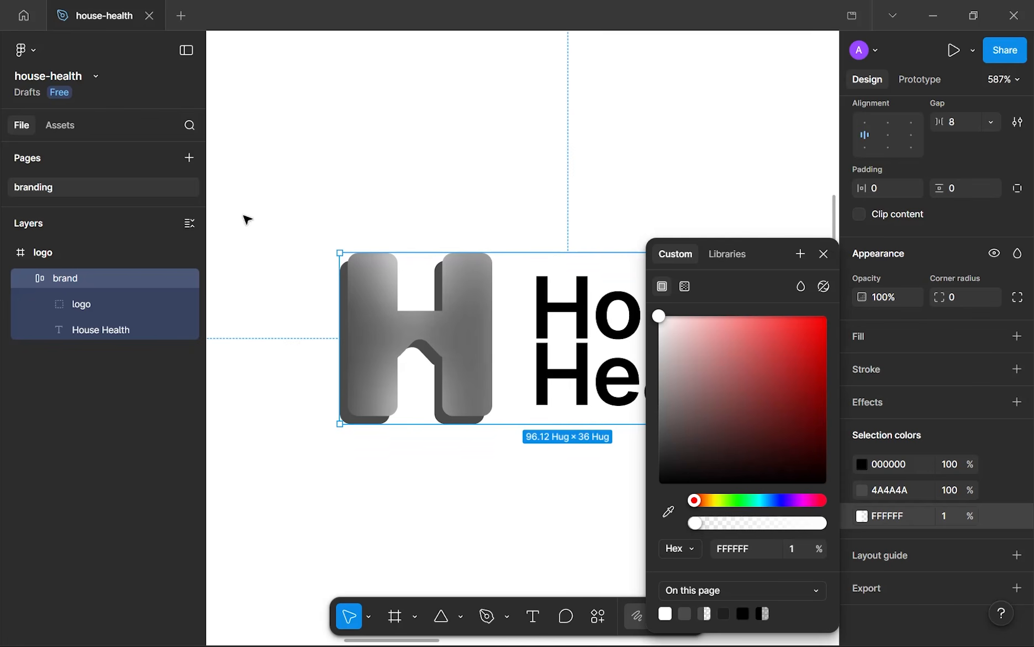
- Recolor the H symbol's solid 4A4A4A grey to a bright blue, 132BFF
left_click(861, 490)
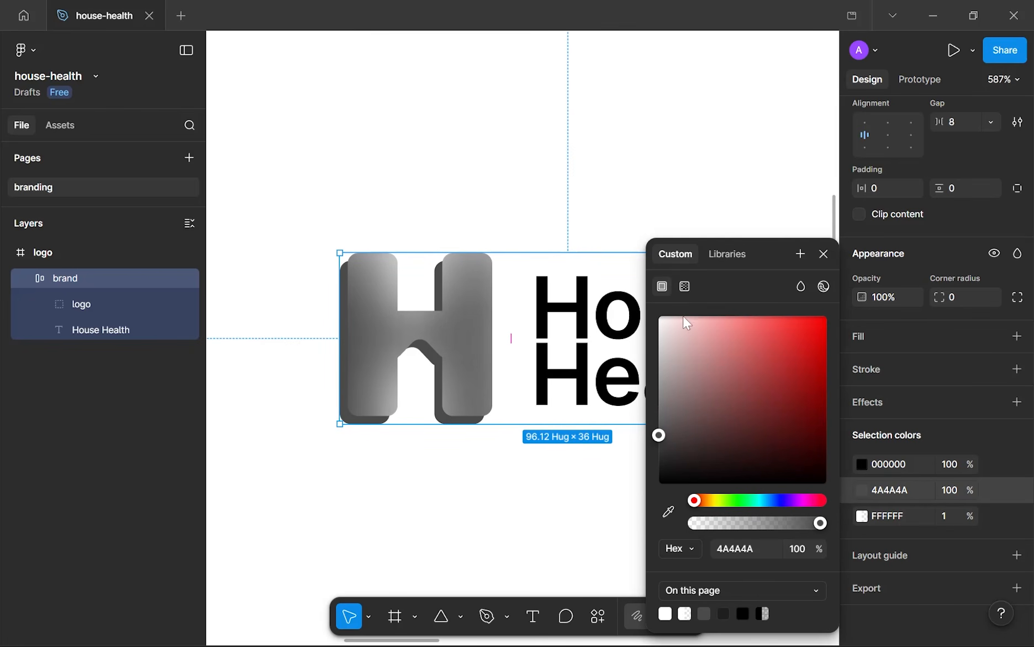
left_click(780, 500)
left_click_drag(781, 481, 851, 269)
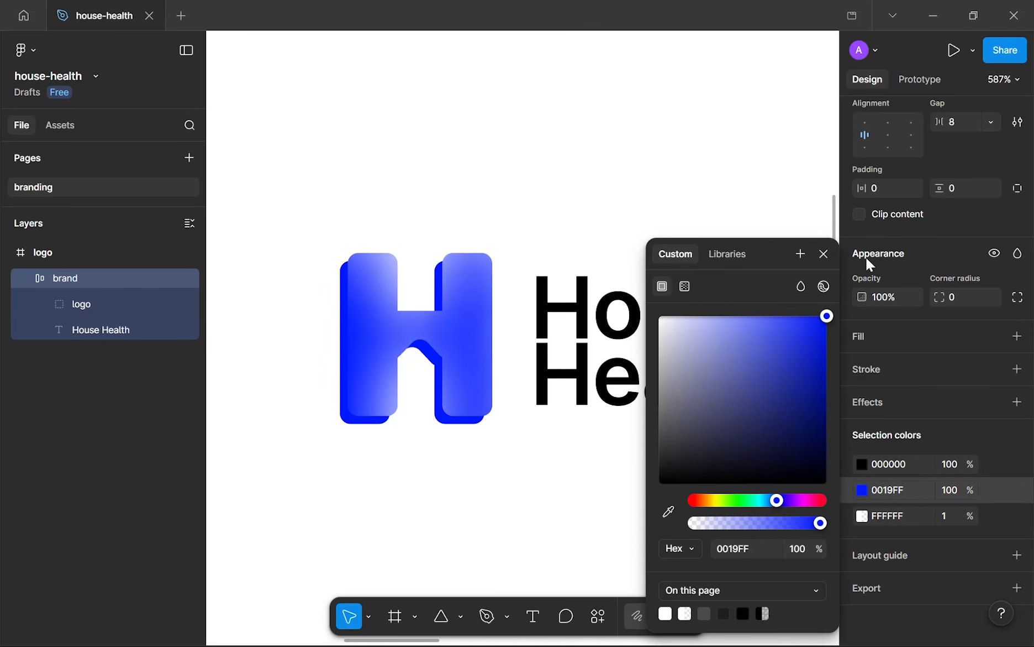
left_click_drag(832, 285, 817, 287)
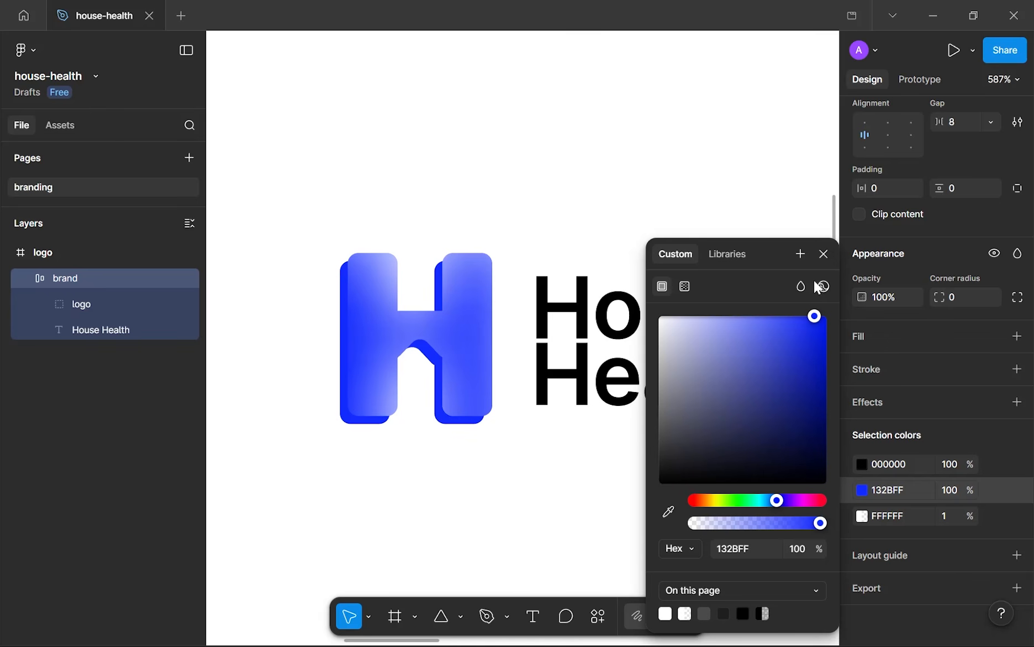
- Change the symbol's blue selection color to a linear gradient from 132BFF to a very dark navy, 000537
left_click(685, 287)
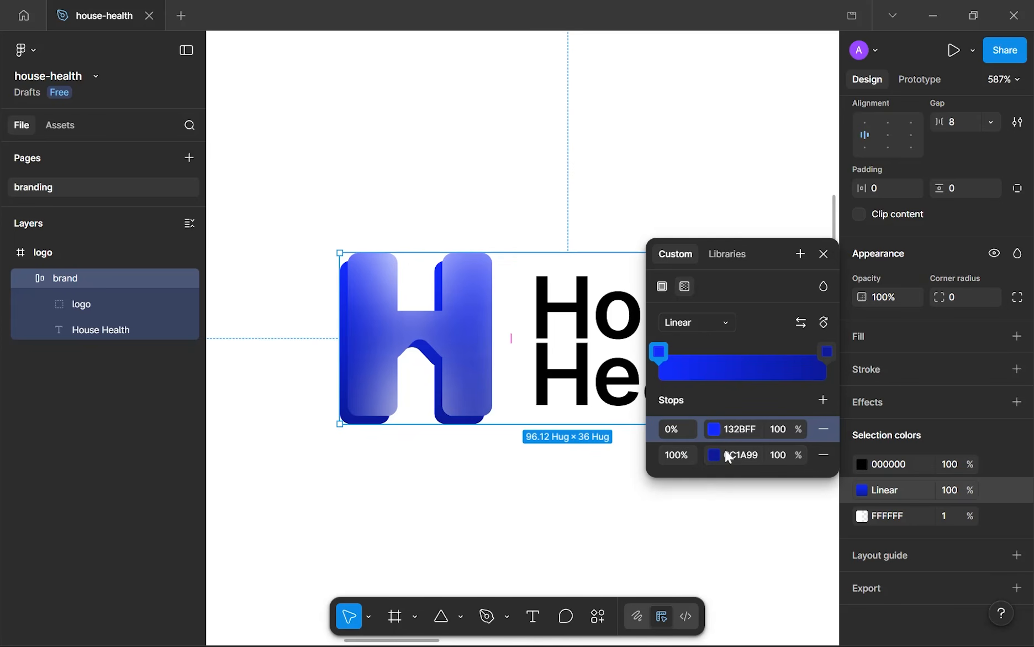
left_click(715, 459)
left_click_drag(616, 396, 661, 453)
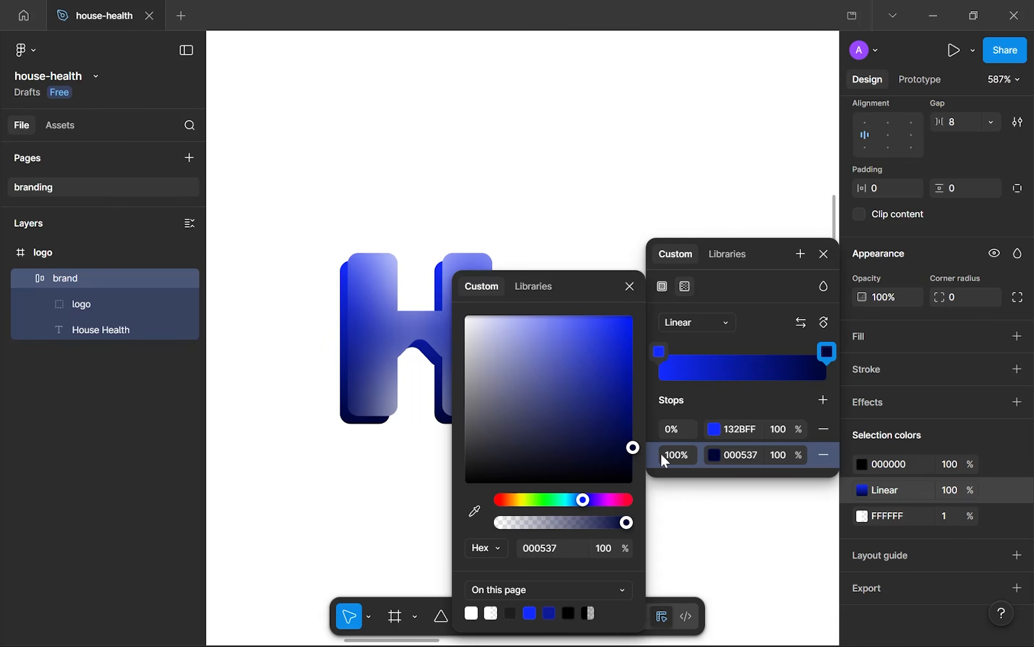
left_click(631, 286)
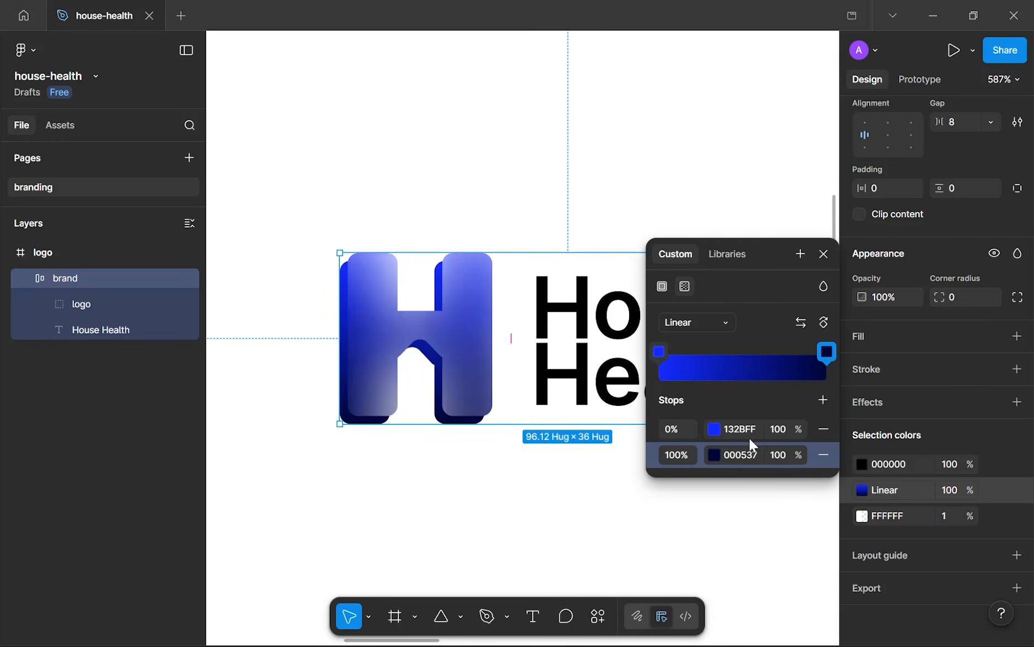
- Lighten the symbol gradient's 100% stop to a dark blue, 0D1A8F
left_click(714, 454)
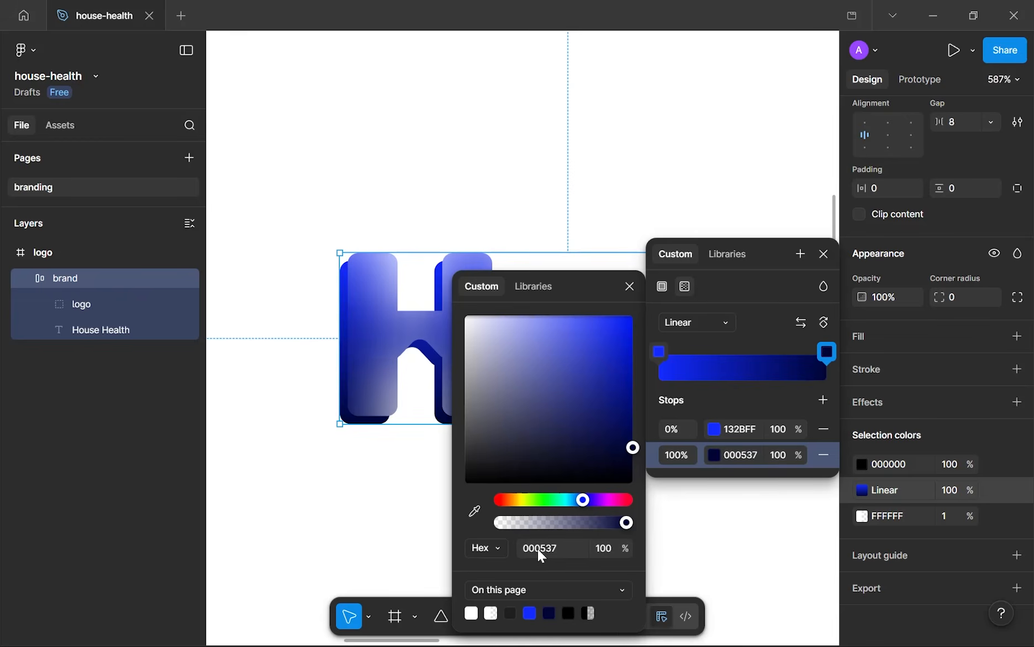
left_click(531, 613)
left_click(627, 349)
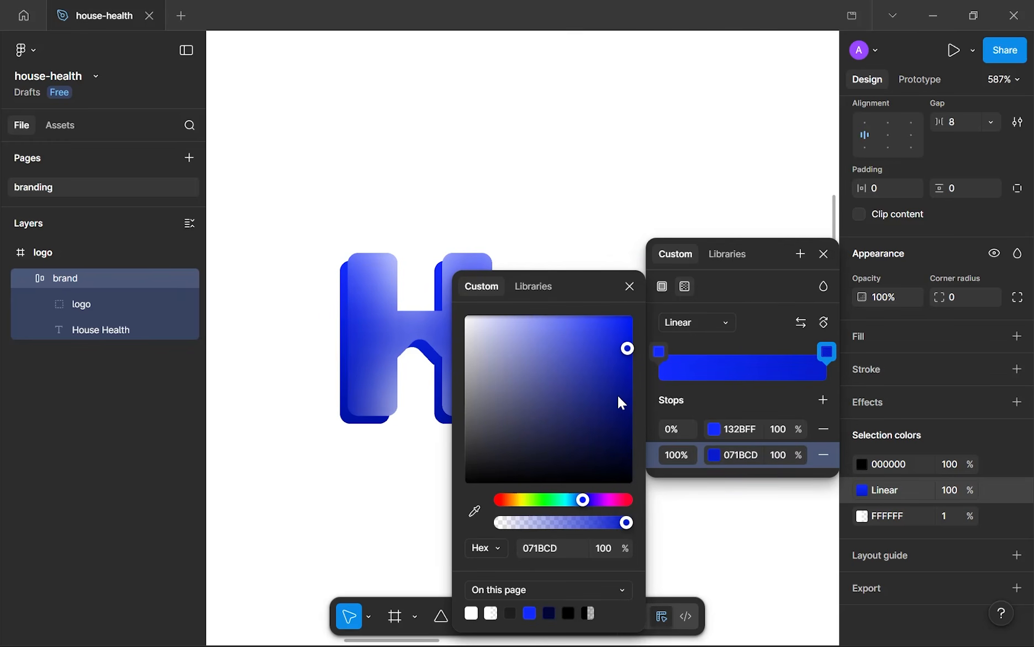
left_click(321, 490)
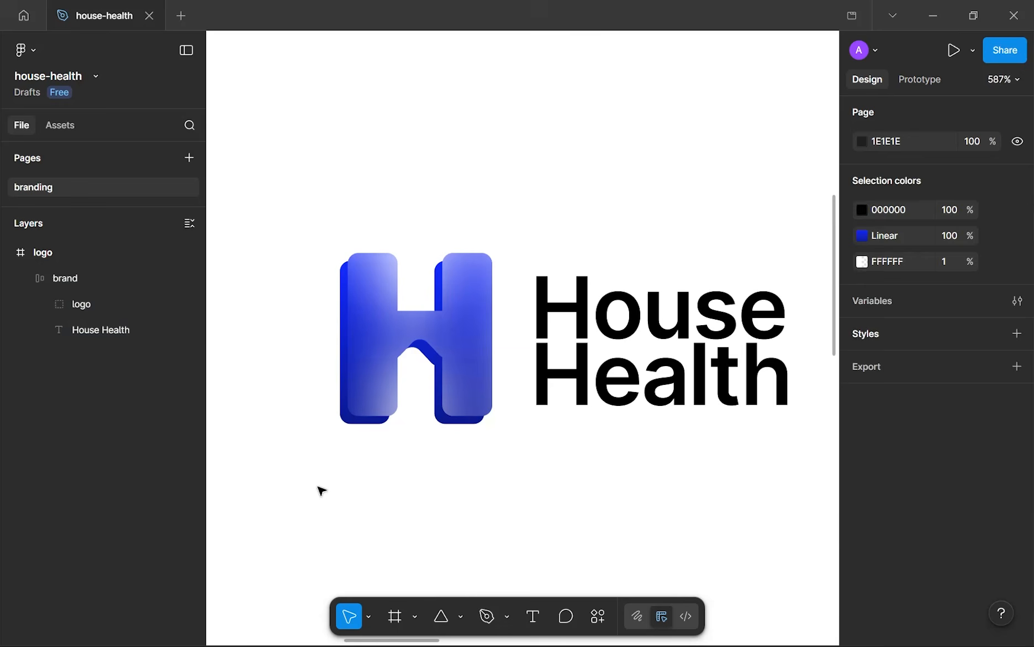
- Examine the gradient H symbol and how it balances with the black wordmark
scroll(320, 489, "down", 5)
scroll(342, 464, "up", 5)
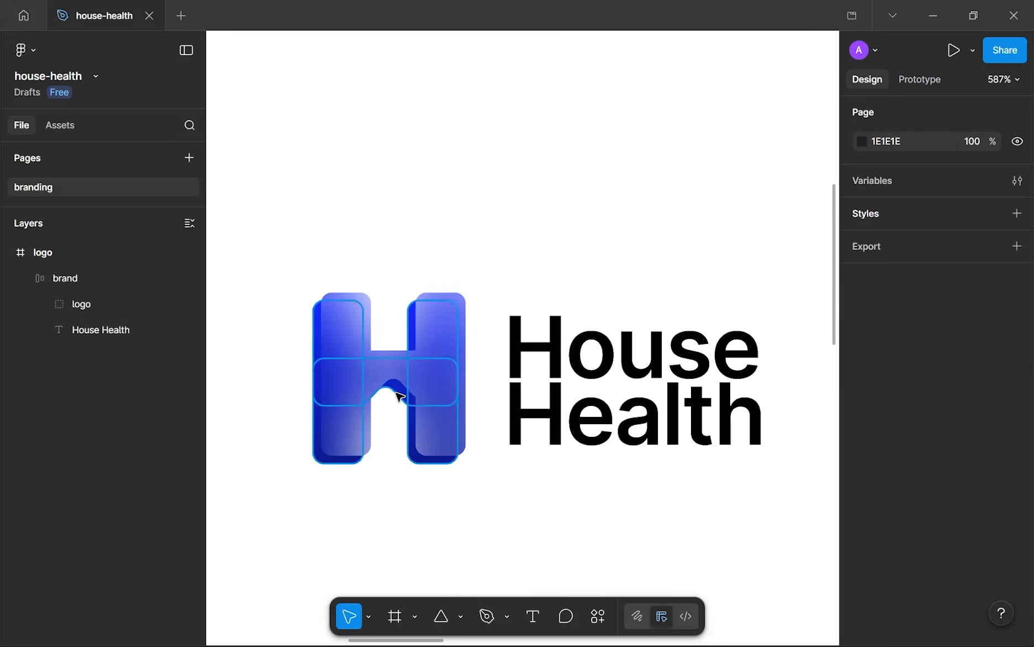
scroll(399, 396, "up", 3)
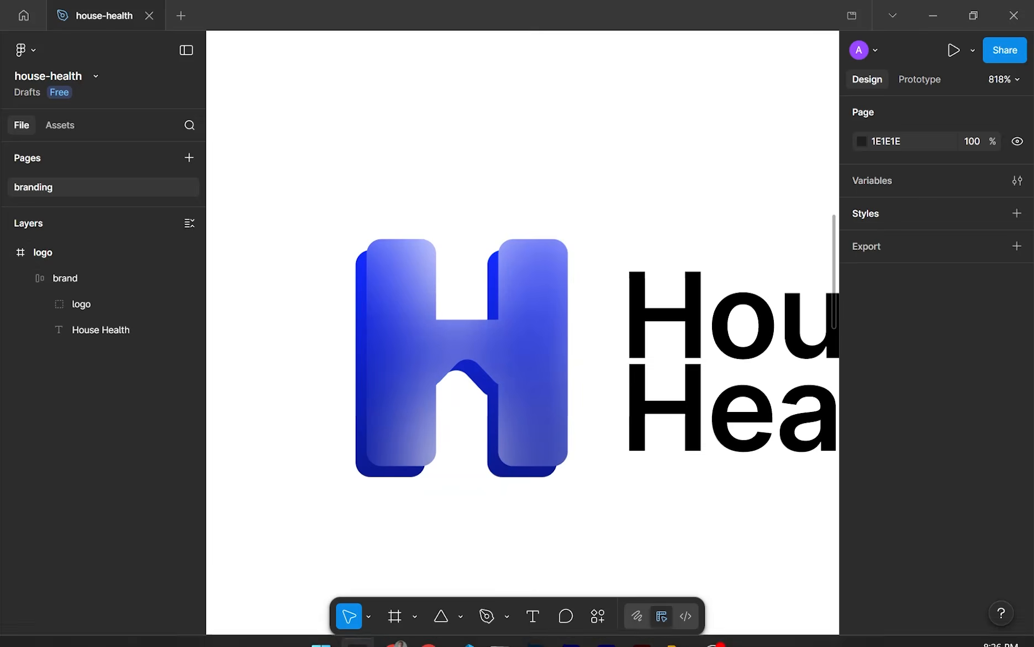
left_click(394, 626)
left_click_drag(592, 326, 711, 326)
left_click(710, 327)
key("alt+Tab")
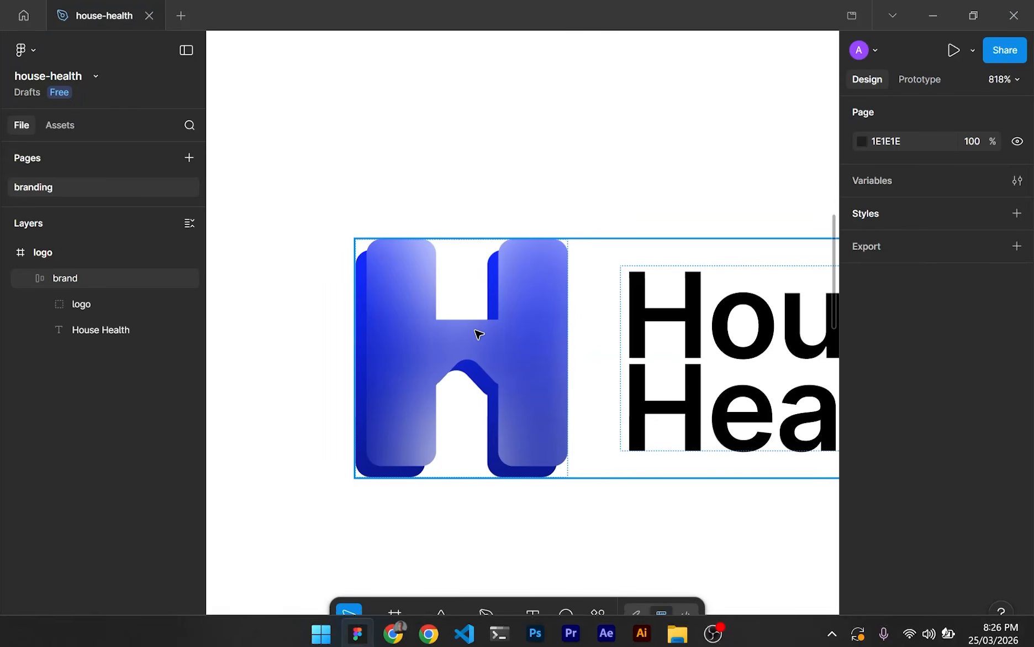
scroll(478, 332, "down", 10)
scroll(562, 371, "up", 9)
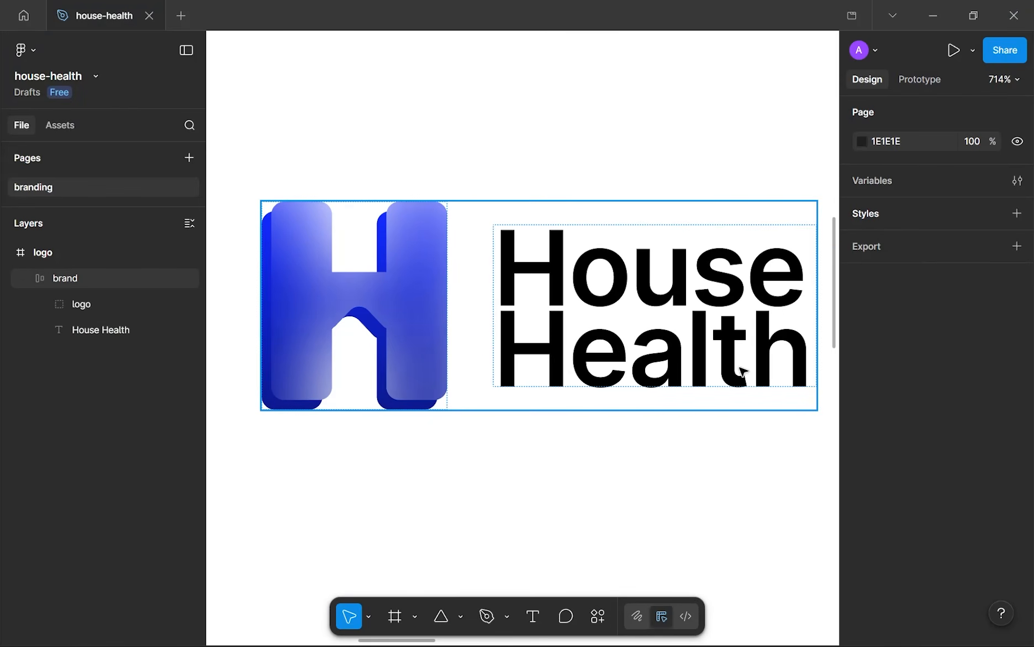
- Recolor only the word Health in the wordmark with the symbol's bright blue, 132BFF
left_click(718, 354)
double_click(663, 308)
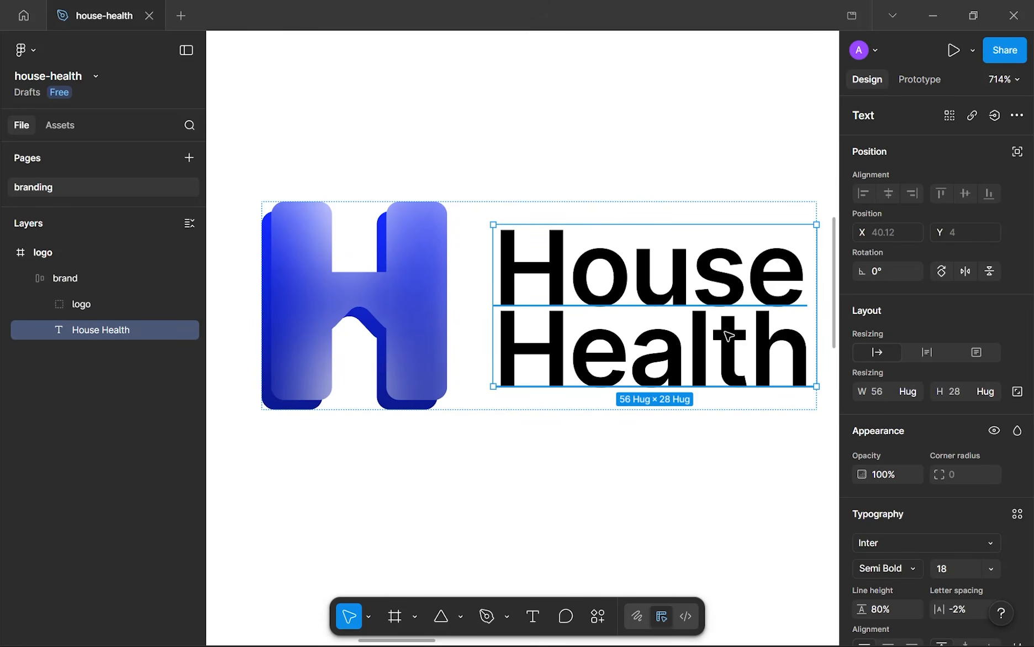
double_click(634, 317)
double_click(635, 327)
scroll(893, 432, "down", 5)
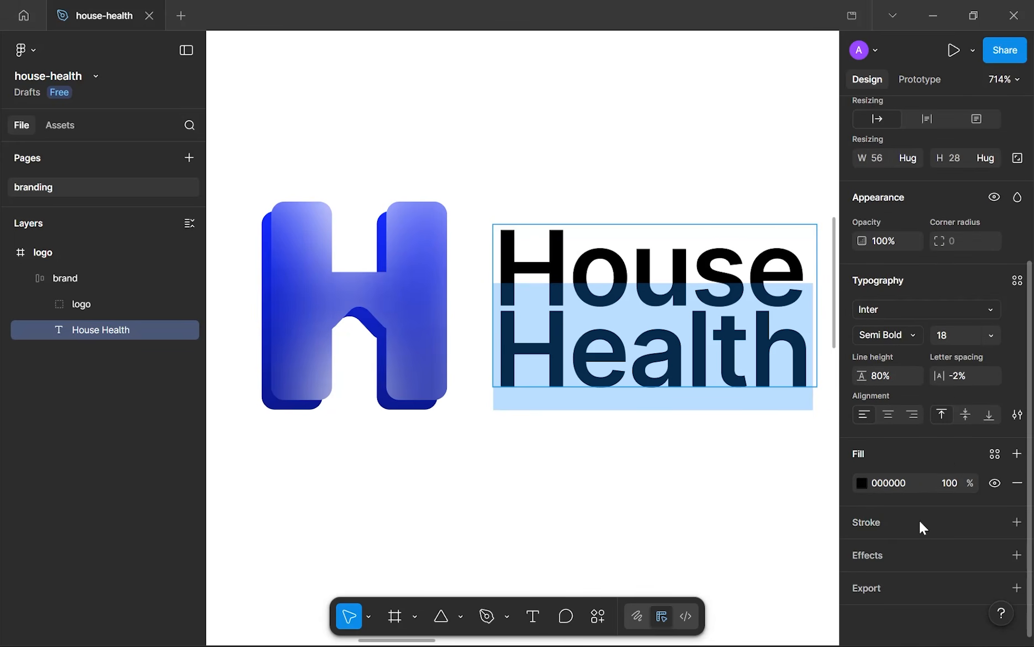
left_click(862, 482)
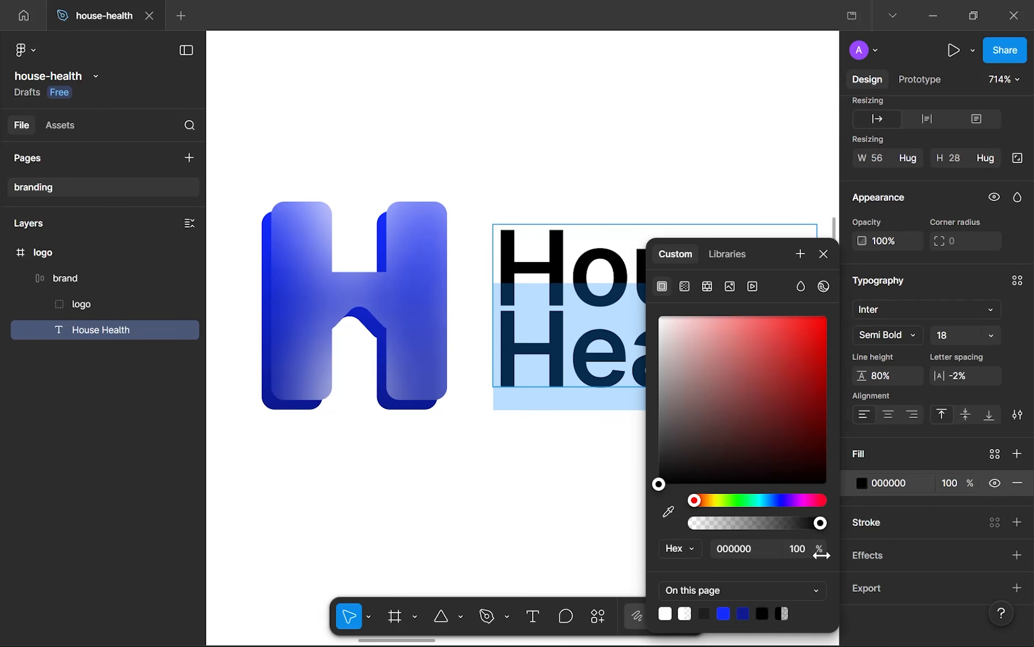
left_click(724, 612)
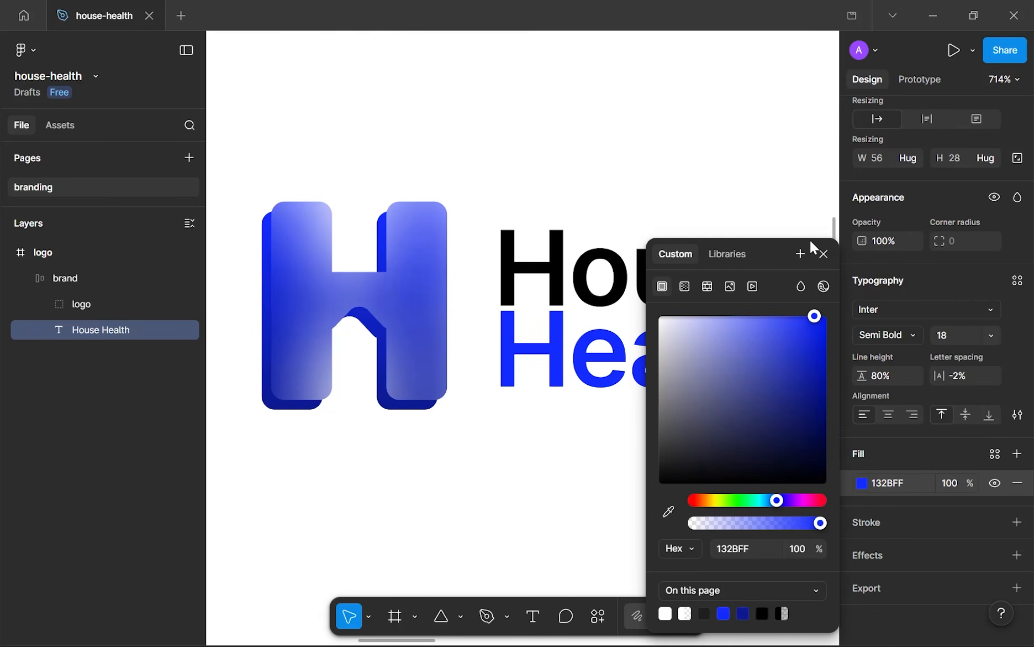
left_click(822, 254)
key("Escape")
scroll(429, 508, "down", 3)
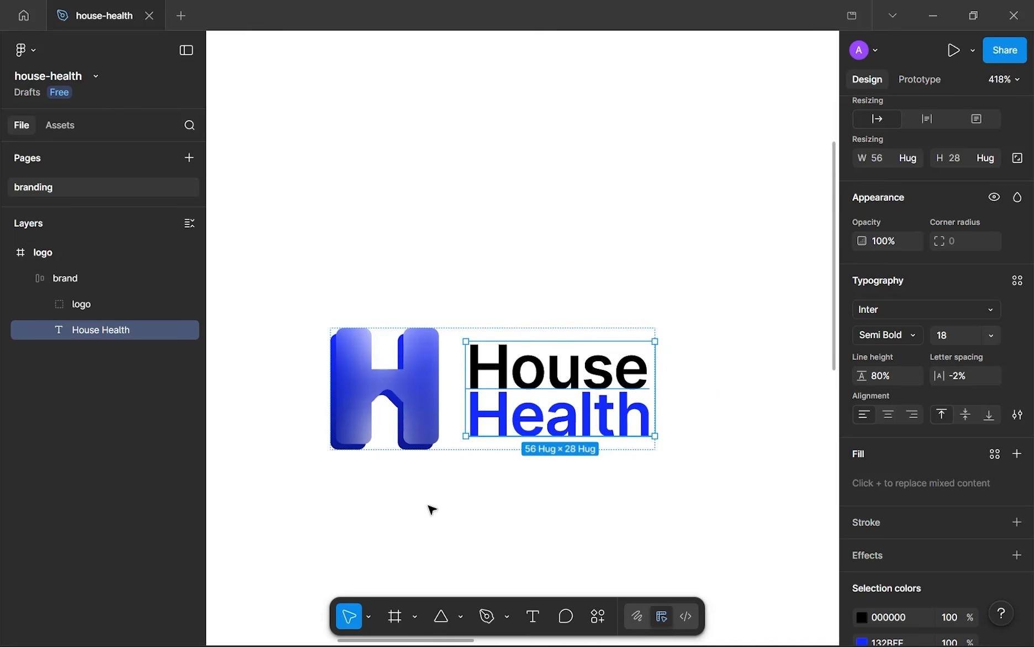
key("Escape")
- Try the dark blue 0D1A8F on the word House in place of black
scroll(431, 508, "down", 3)
scroll(431, 509, "down", 3)
scroll(431, 509, "up", 5)
left_click(539, 402)
left_click(539, 402)
left_click(539, 402)
scroll(884, 498, "down", 5)
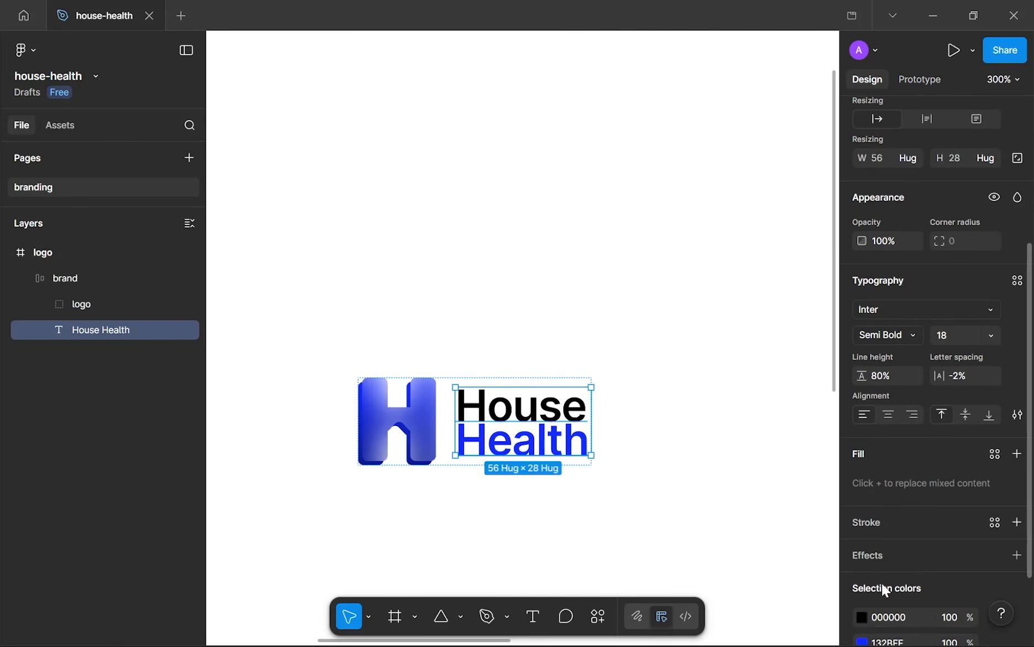
left_click(862, 615)
left_click(746, 613)
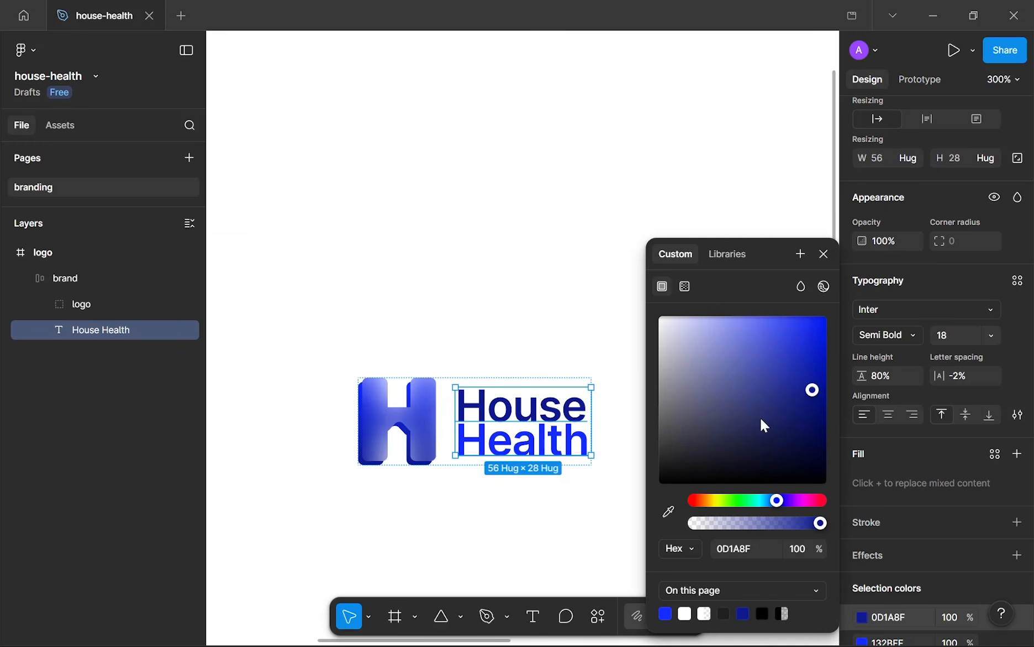
key("ctrl+z")
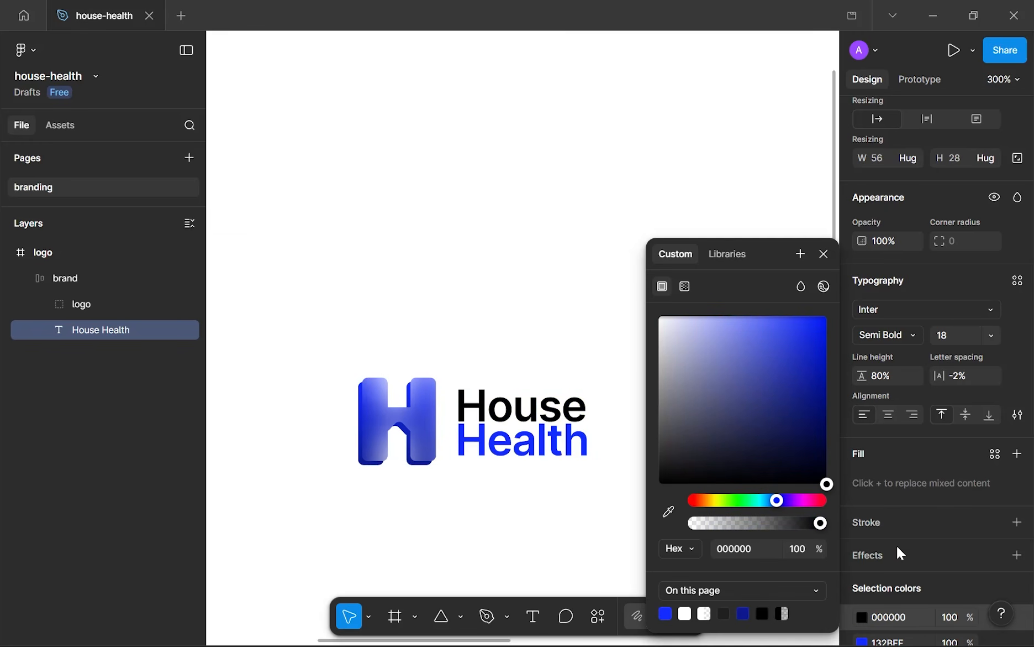
left_click(826, 260)
left_click(750, 393)
- Reposition the brand frame inside the logo frame at X 320, Y 190 and review the finished logo
key("shift+1")
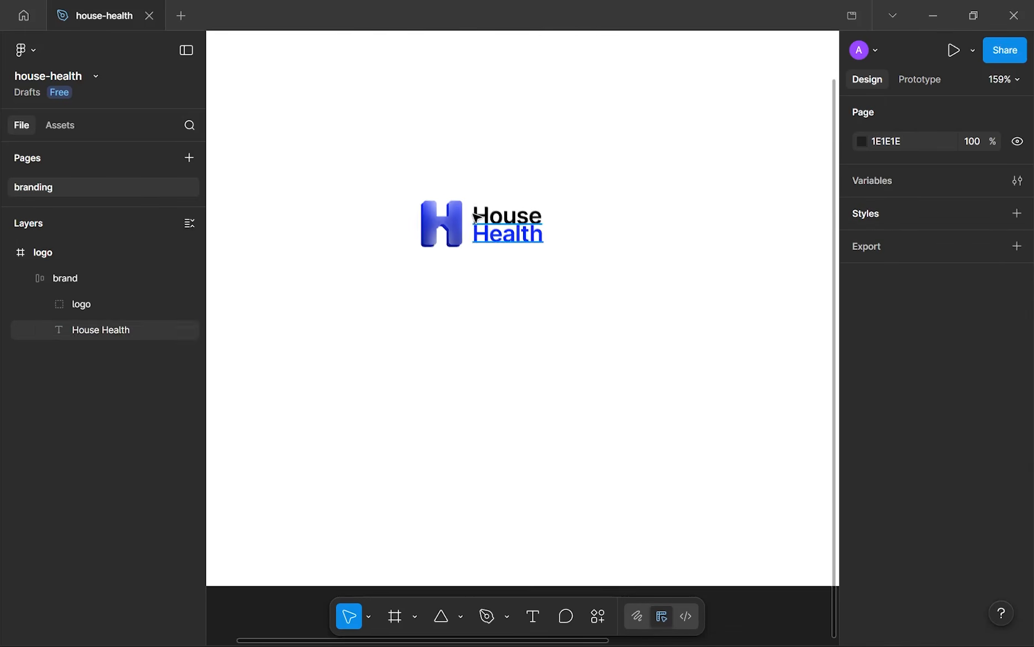
scroll(477, 219, "down", 3)
left_click_drag(502, 237, 576, 246)
scroll(576, 246, "up", 2)
scroll(575, 246, "up", 5)
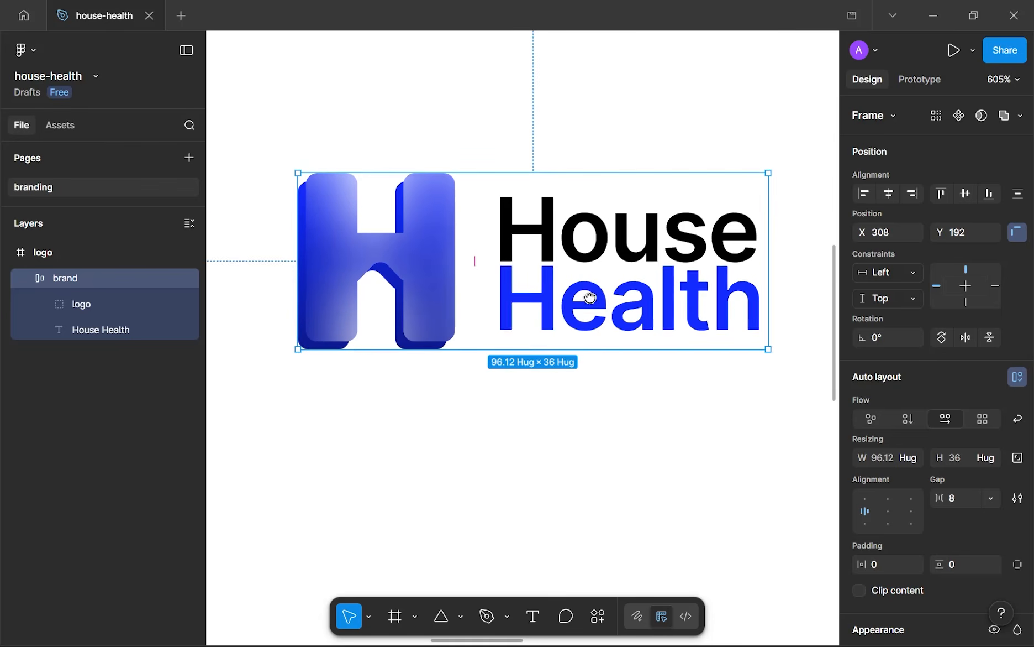
left_click(647, 411)
scroll(648, 414, "down", 3)
scroll(648, 413, "up", 3)
left_click_drag(646, 414, 597, 436)
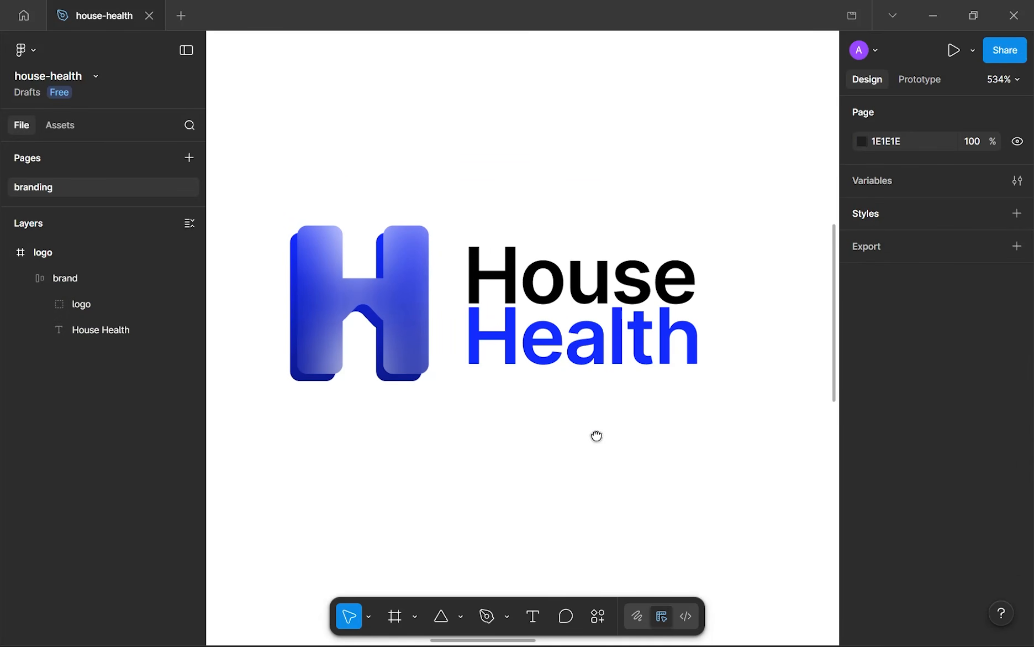
left_click_drag(510, 304, 575, 300)
scroll(579, 301, "down", 1)
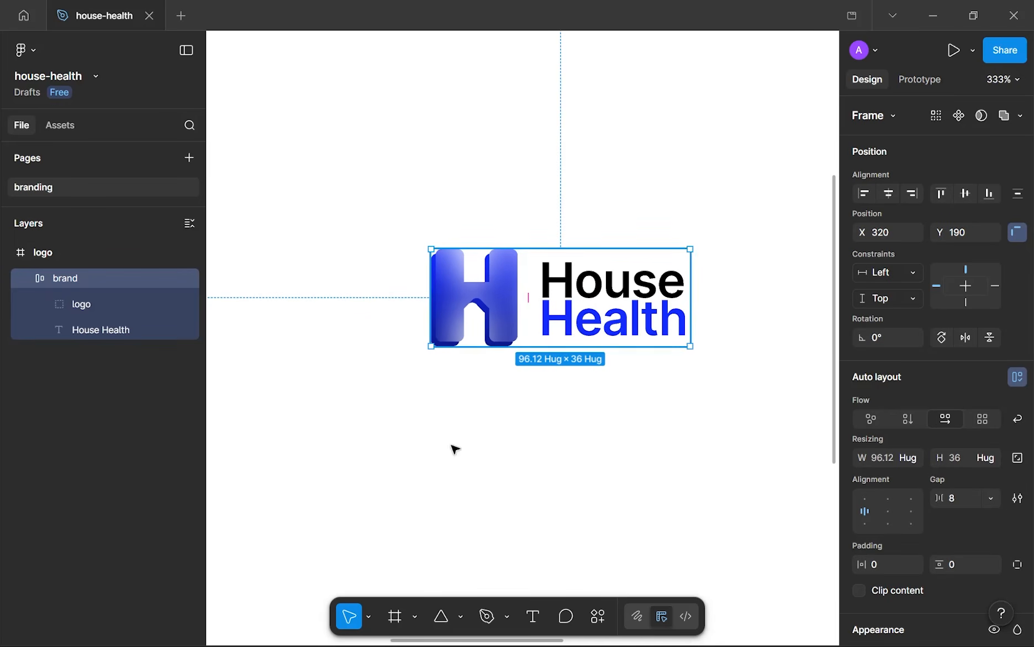
- Switch to Chrome, bring the original logo from househealth.app into the Figma logo frame, and place it above the new logo
left_click(401, 626)
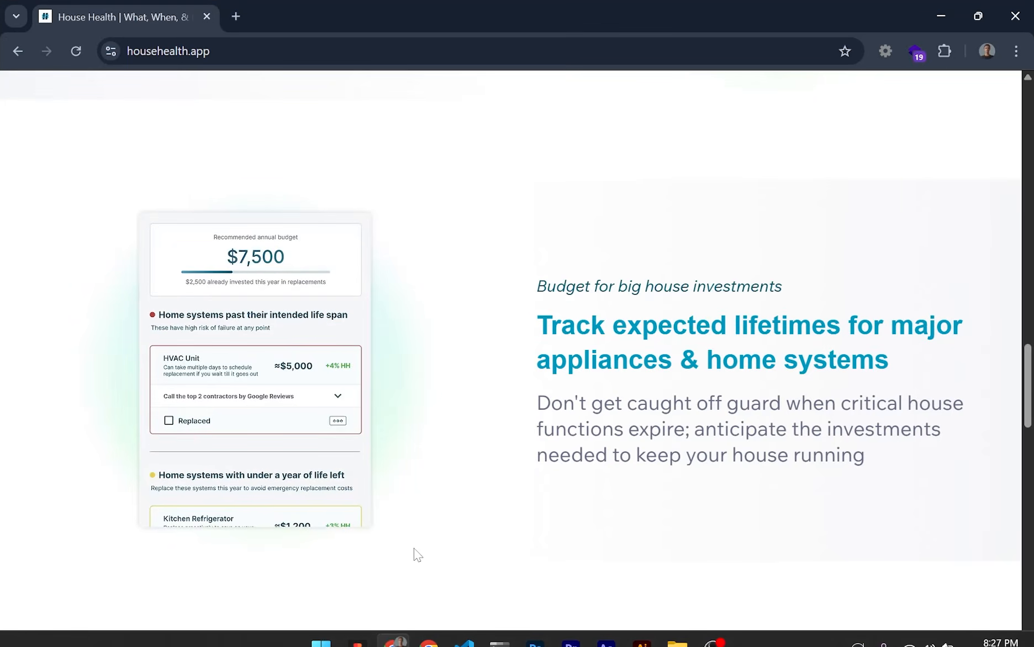
scroll(414, 519, "up", 15)
left_click_drag(343, 17, 637, 194)
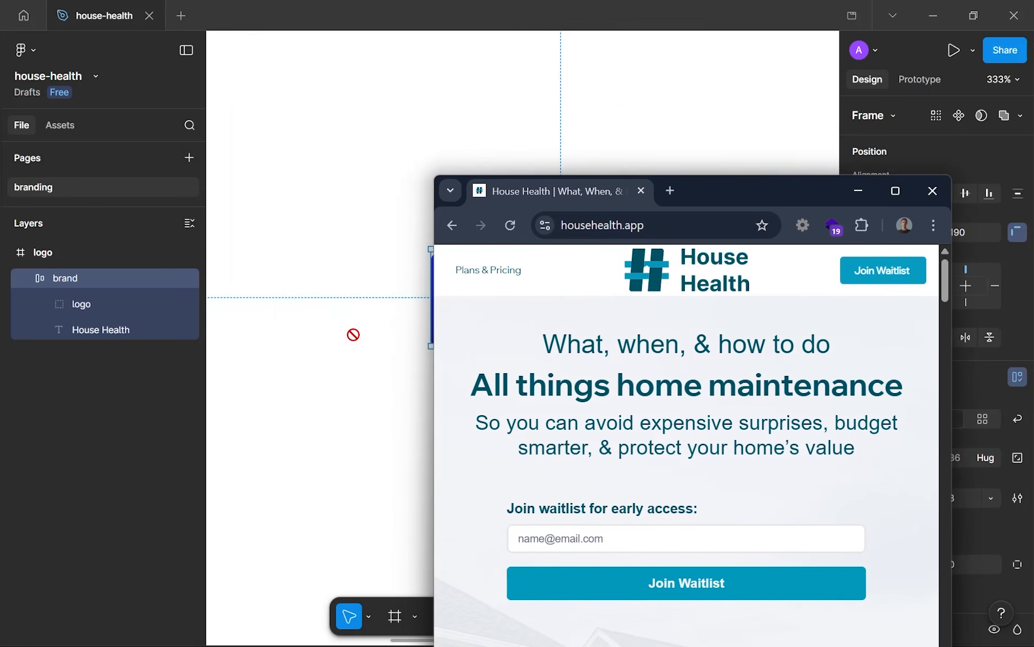
left_click(295, 349)
key("ctrl+v")
scroll(312, 369, "down", 5)
mouse_move(338, 343)
left_mouse_down()
mouse_move(399, 272)
mouse_move(412, 276)
left_mouse_up()
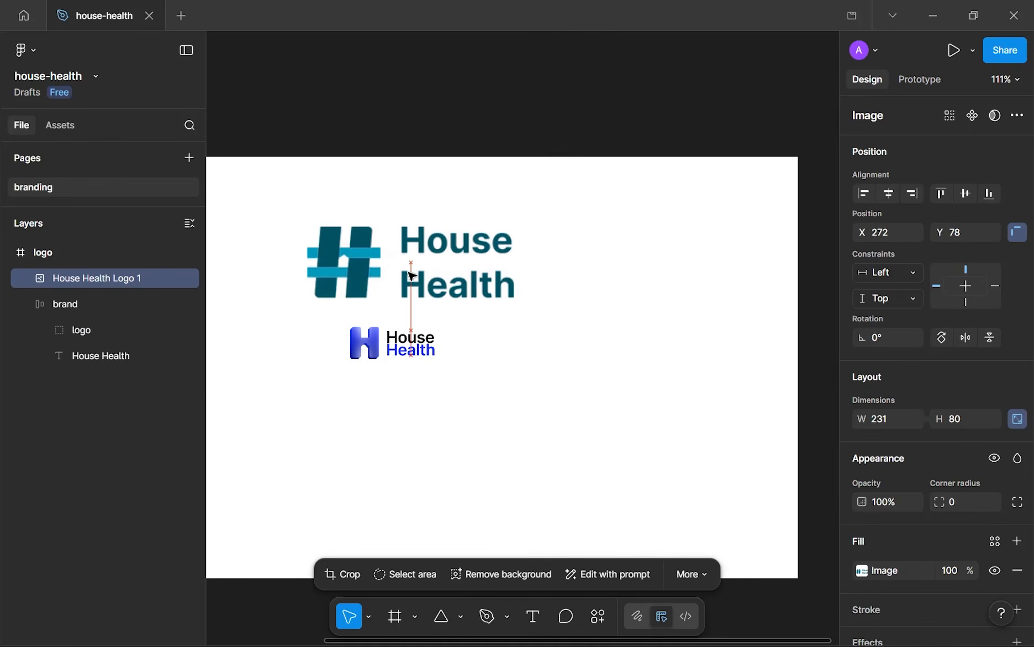
- Compare the new two-tone blue logo with the original above it and delete the original's reference image
left_click(398, 403)
scroll(386, 326, "up", 2)
left_click_drag(388, 322, 475, 267)
left_click(457, 199)
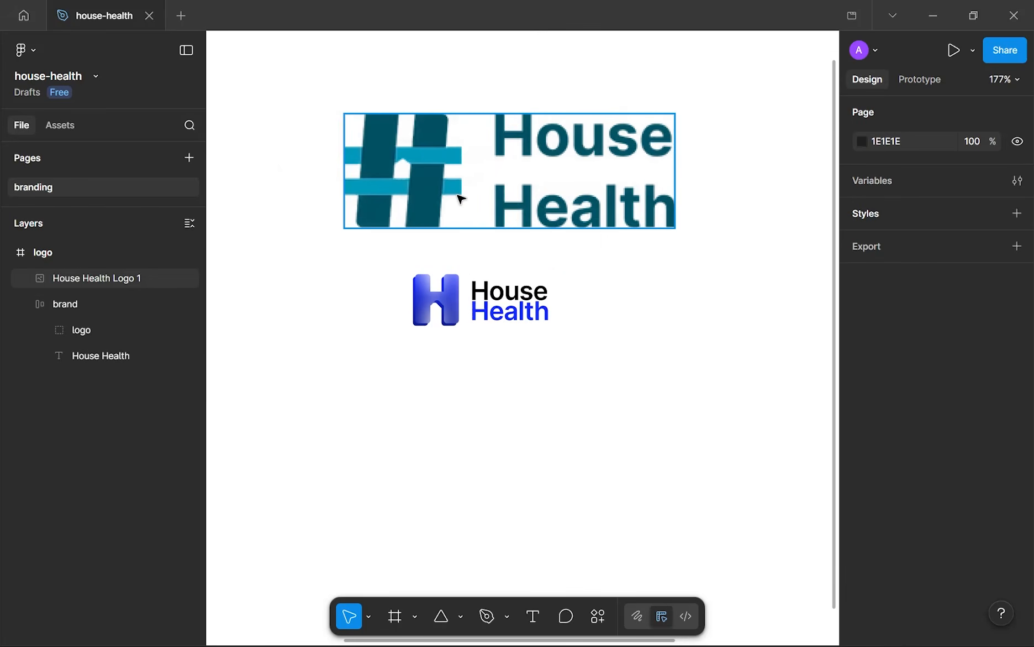
key("Delete")
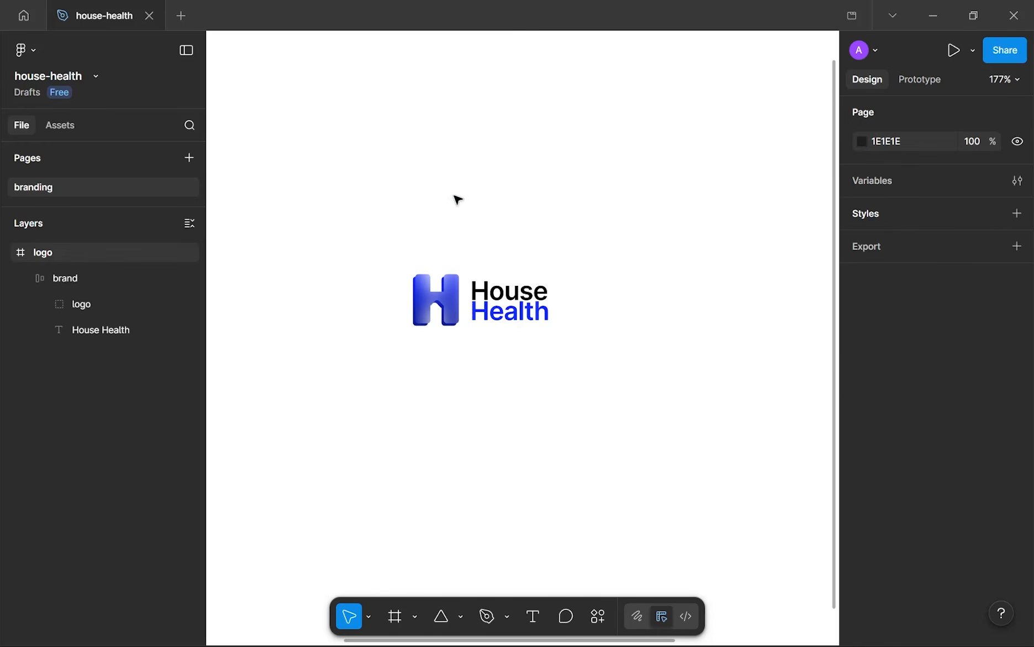
- Rename the outer logo frame as brand
left_click(434, 294)
scroll(434, 295, "down", 5)
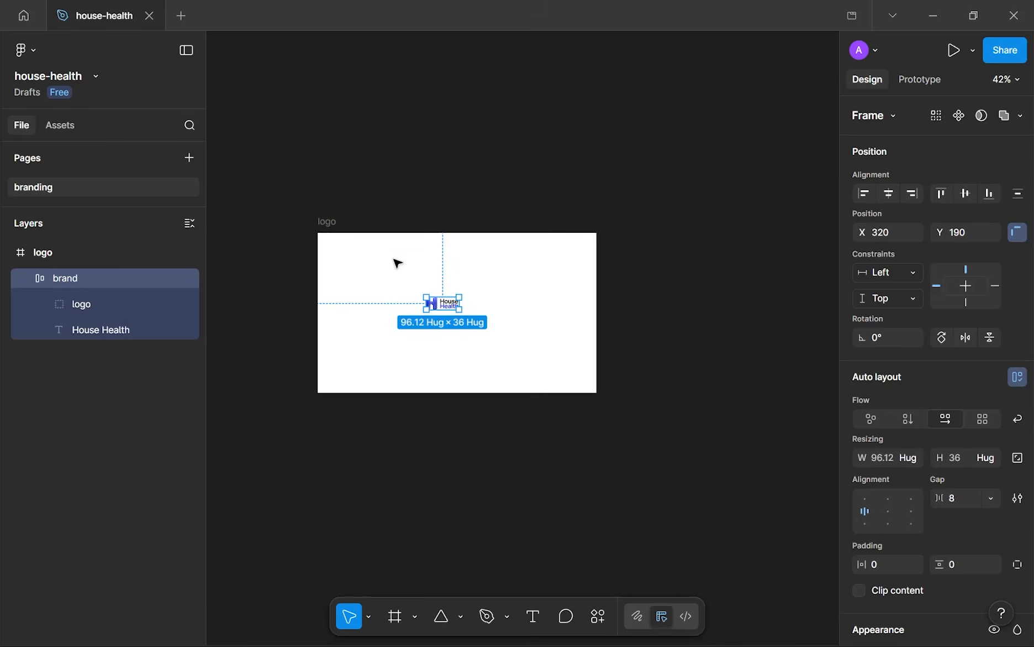
left_click(323, 213)
left_click(327, 221)
left_click(29, 277)
double_click(47, 256)
type("brand")
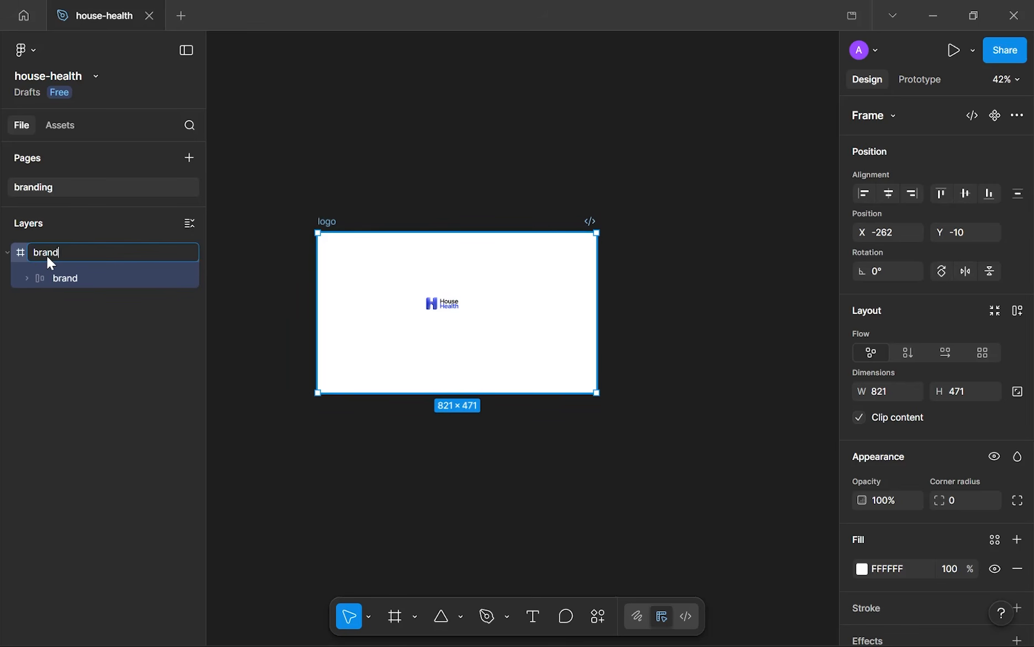
key("Return")
- Ungroup the inner brand frame so the symbol and wordmark sit directly in the outer frame
left_click(75, 279)
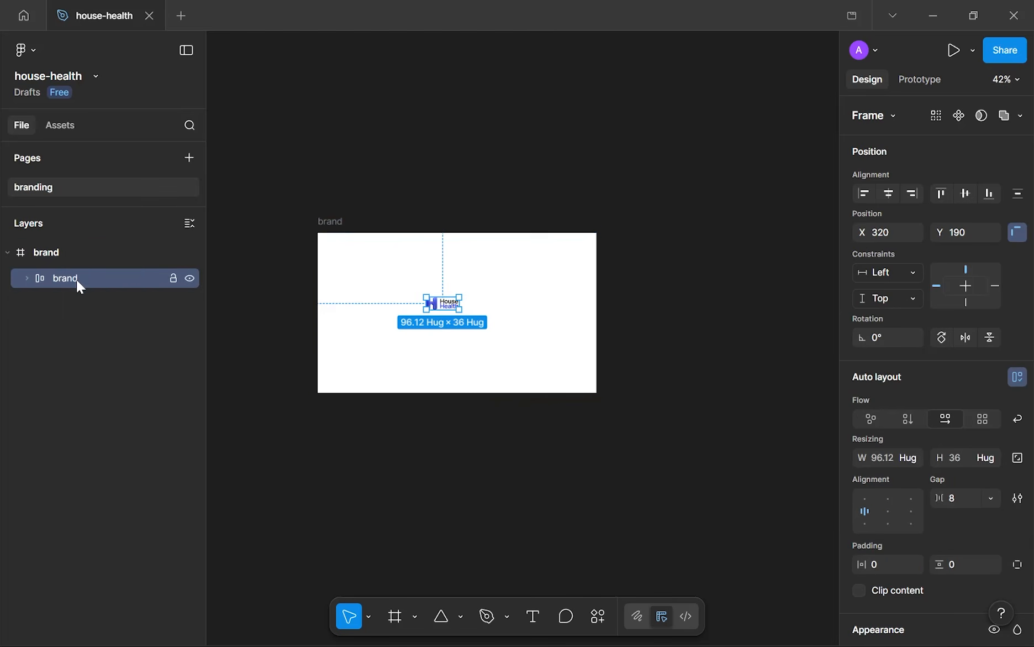
right_click(102, 308)
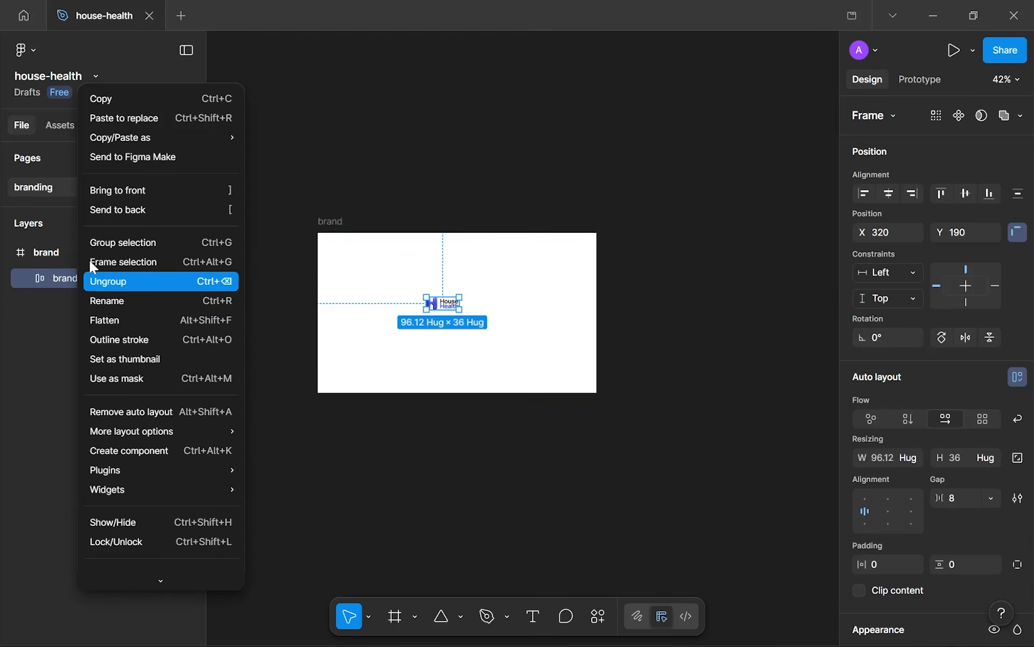
left_click(93, 279)
- Apply auto layout to the outer brand frame and set its horizontal and vertical padding to 32
left_click(70, 252)
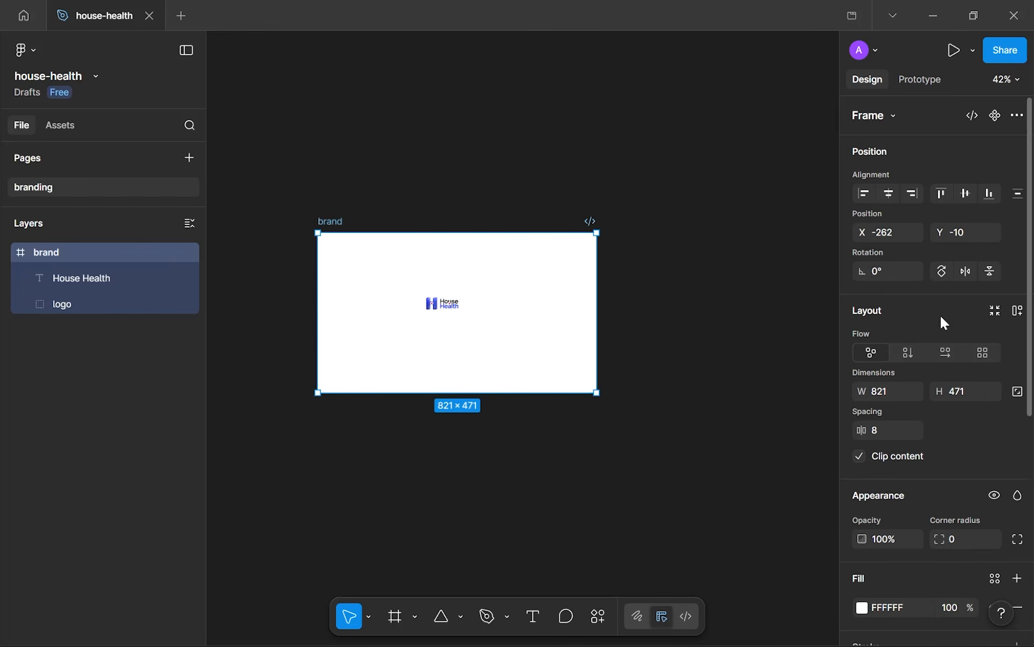
left_click(1019, 313)
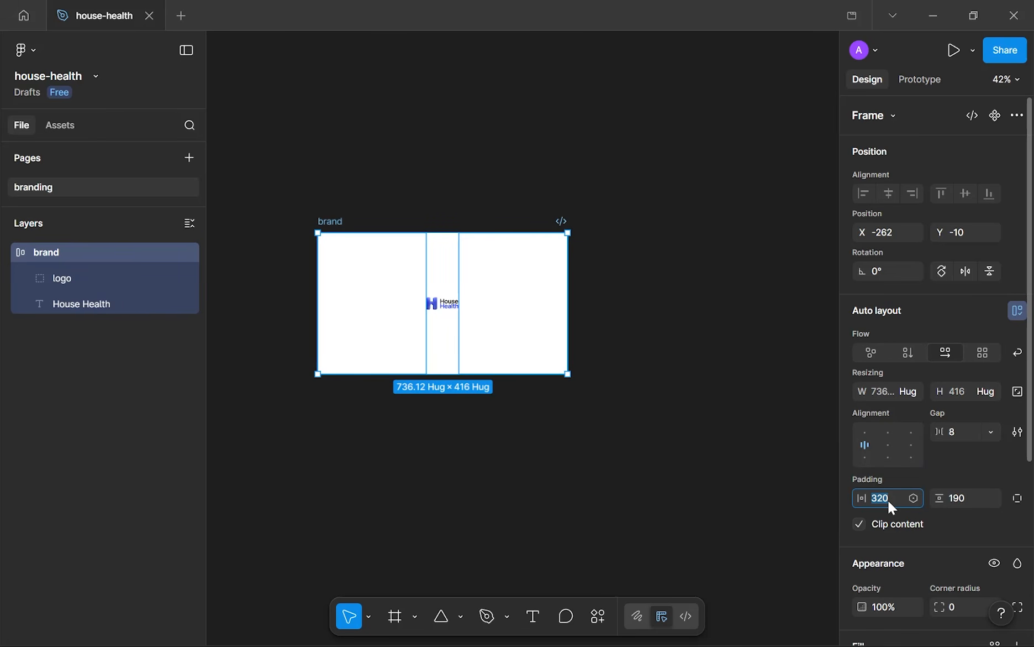
left_click(954, 499)
type("32")
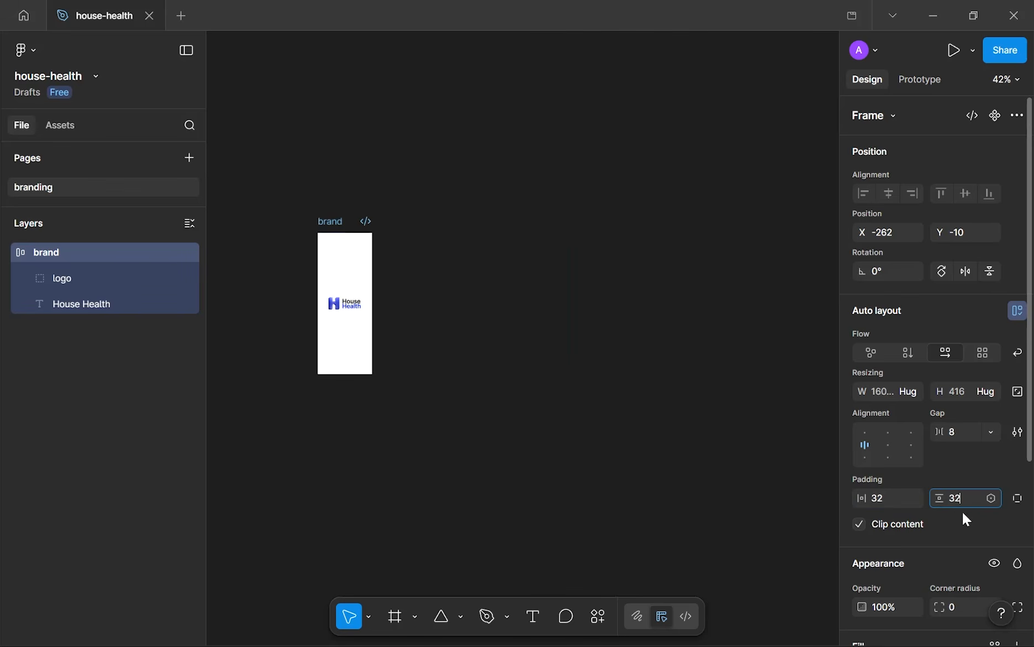
key("Return")
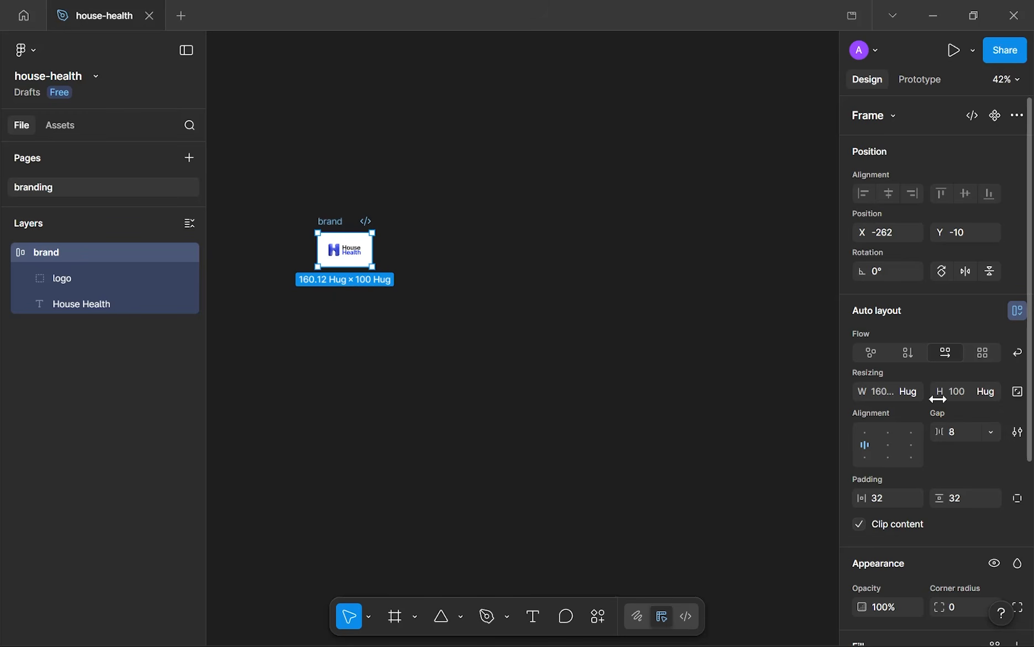
- Duplicate the brand frame and place the copy below the original with their left edges aligned
scroll(322, 266, "up", 2)
scroll(325, 266, "down", 1)
left_click_drag(346, 275, 370, 280)
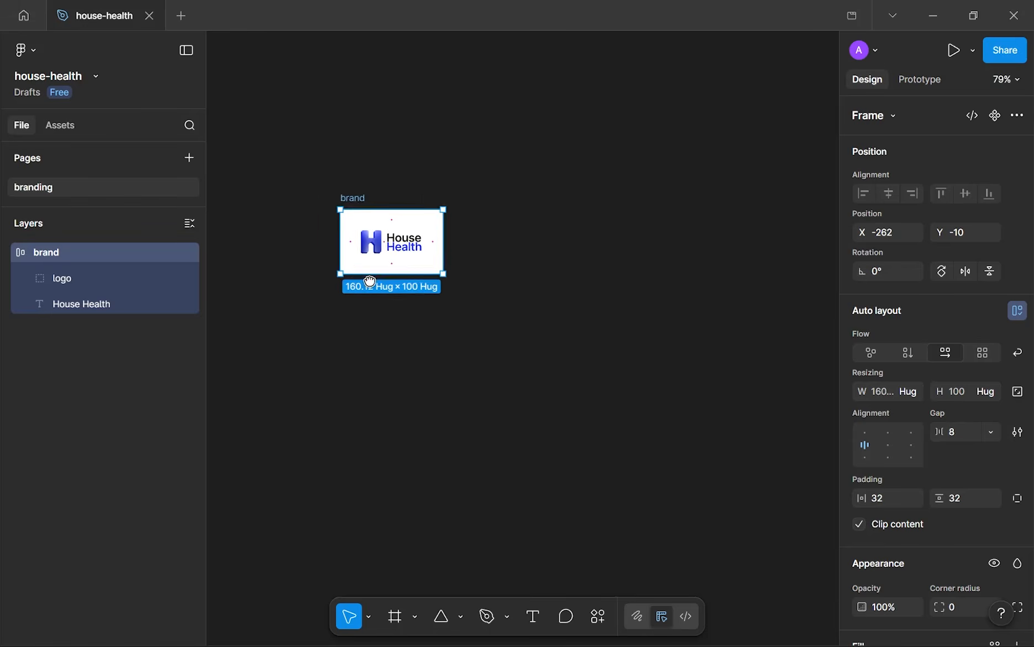
scroll(370, 281, "up", 2)
scroll(382, 206, "down", 2)
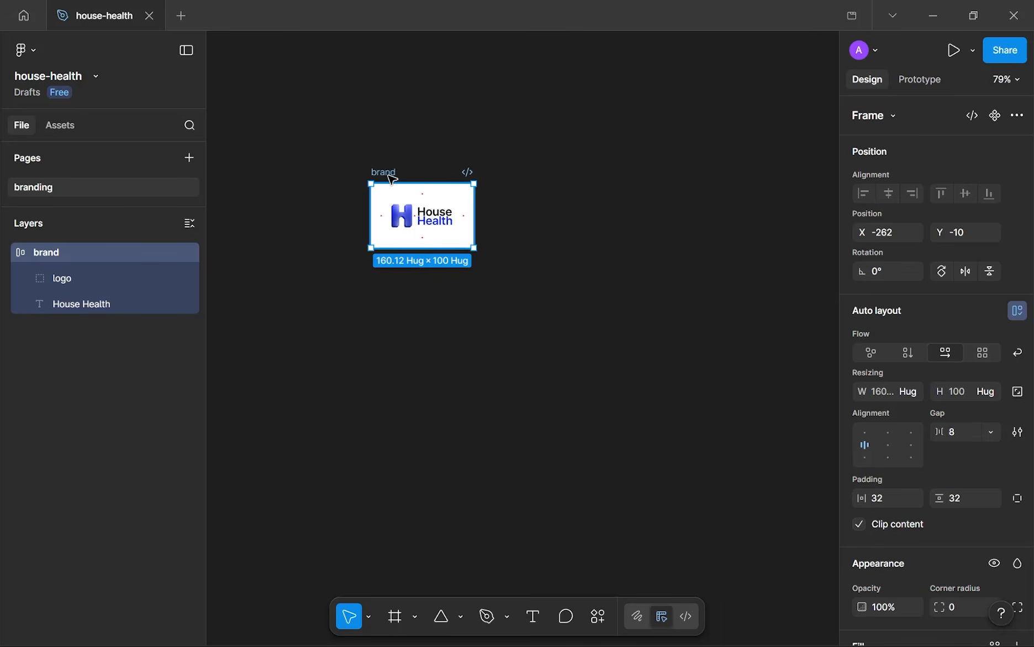
scroll(391, 178, "up", 3)
scroll(434, 204, "down", 3)
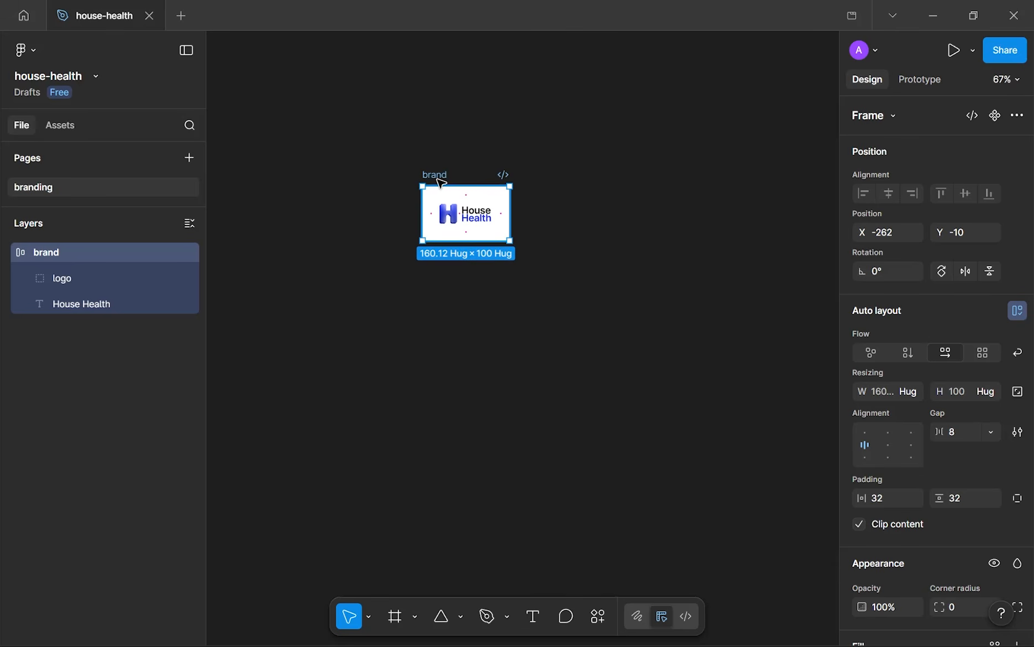
key("ctrl+d")
left_click_drag(541, 178, 422, 247)
- Resize the duplicated brand frame to 1920 wide by 1080 high
left_click(884, 393)
type("1920")
left_click(950, 390)
type("1")
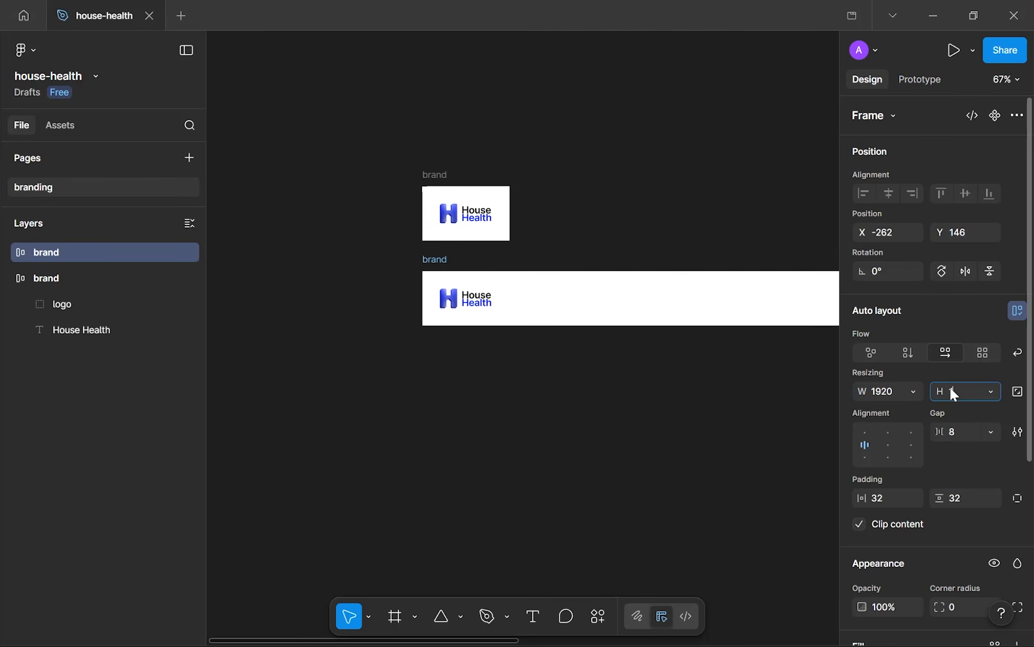
type("080")
key("Return")
scroll(674, 519, "down", 3, "ctrl")
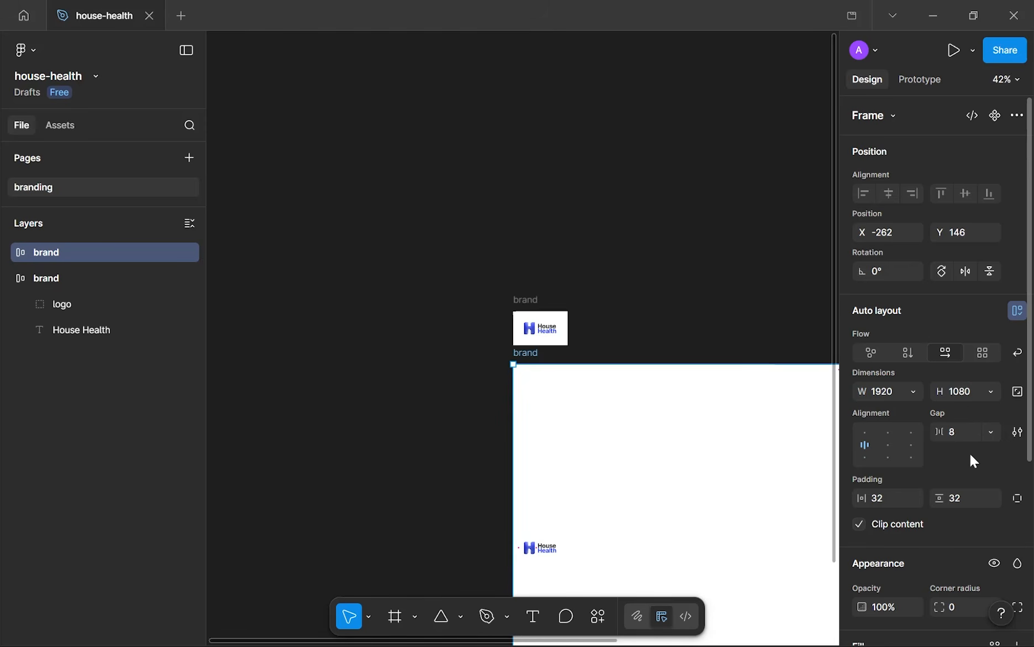
- Align the symbol and wordmark to the centre of the 1920 × 1080 auto layout frame
left_click(888, 445)
key("shift+2")
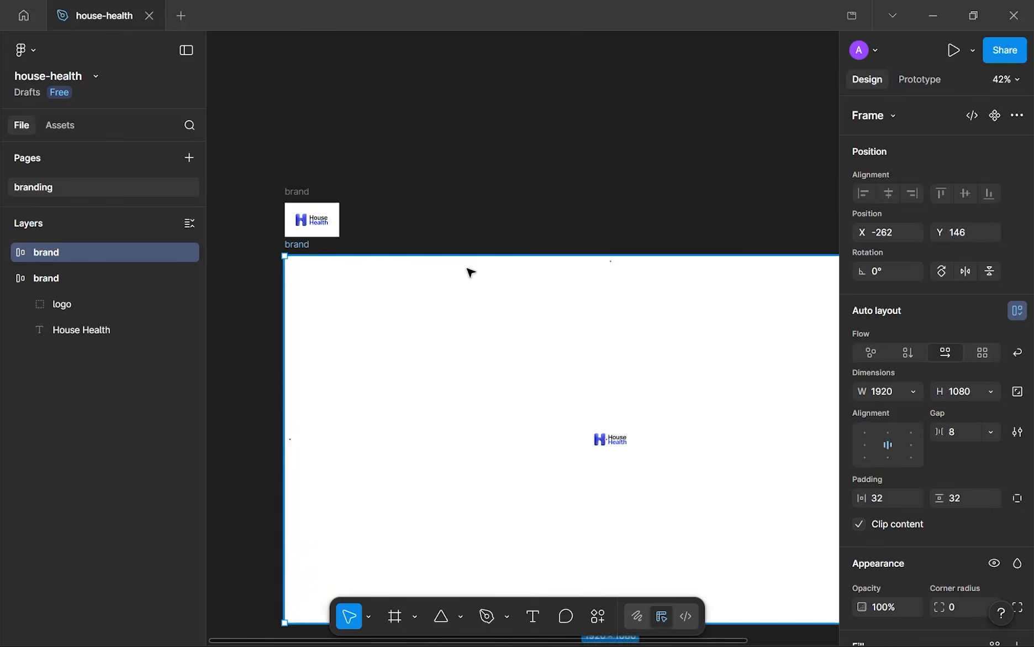
scroll(526, 359, "up", 2, "ctrl")
left_click(520, 358)
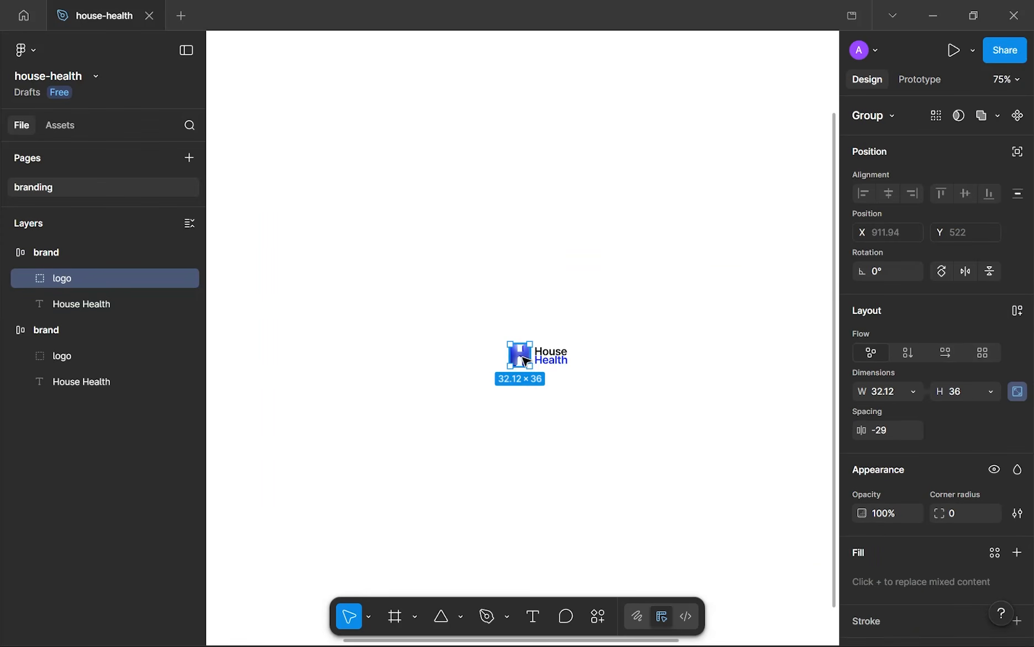
- Rename the large duplicated frame as thumbnail
scroll(408, 341, "down", 1, "ctrl")
scroll(412, 344, "down", 3, "ctrl")
scroll(331, 273, "up", 3, "ctrl")
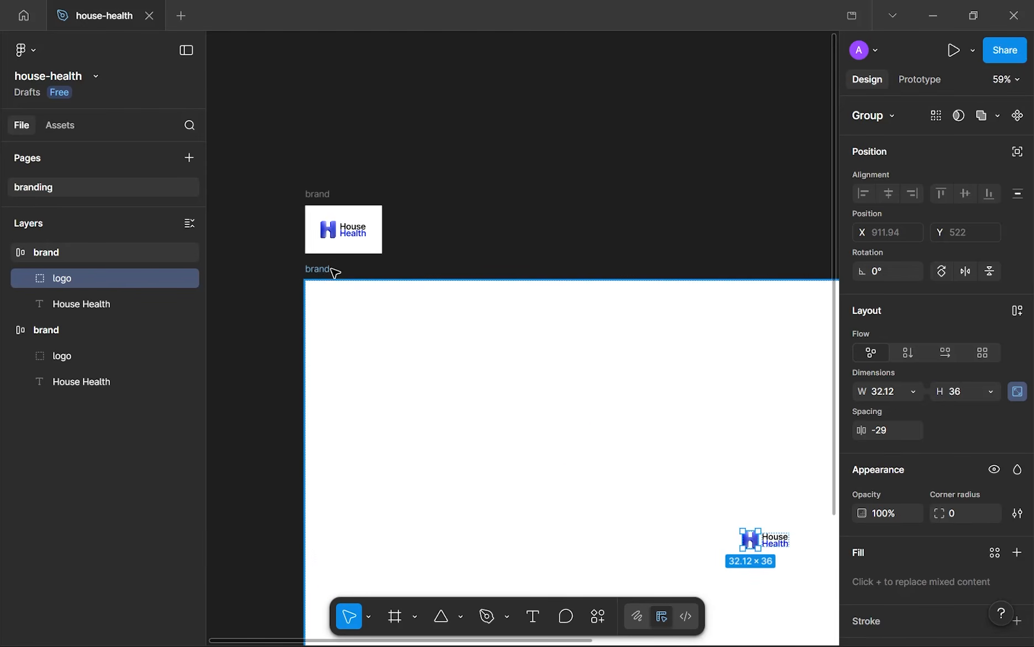
left_click(319, 271)
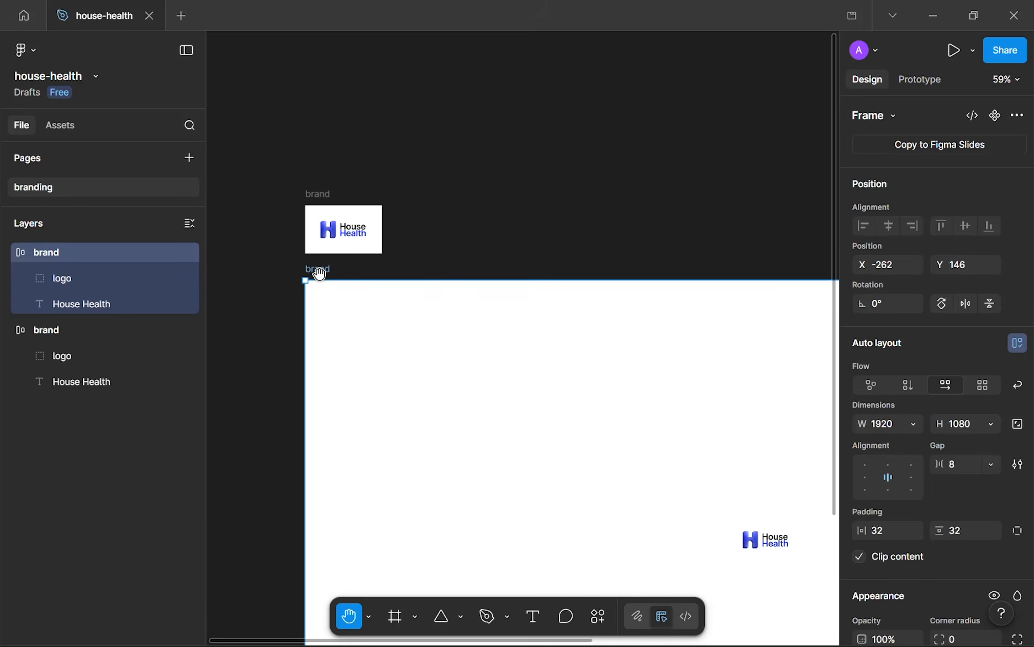
double_click(319, 270)
type("thumbnail")
key("Return")
- Nudge the thumbnail frame up until it sits 40 px below the brand frame, at Y 130
scroll(387, 411, "down", 3)
scroll(386, 412, "right", 3)
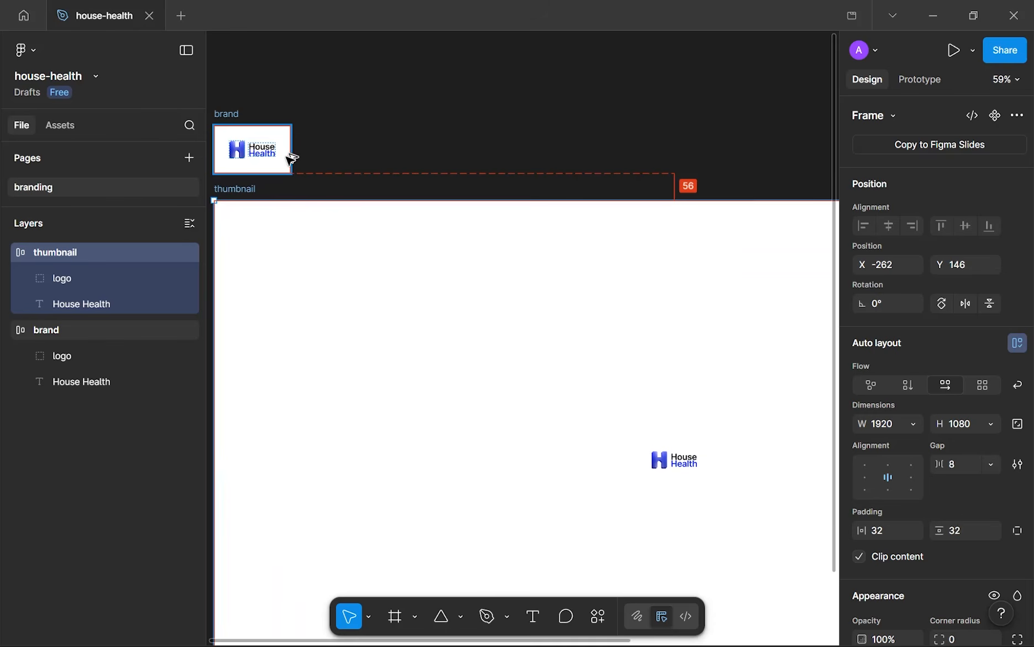
key("Up")
key("Up")
key("Up")
key("Up")
key("Up")
key("Up")
key("Up")
key("Up")
key("Up")
key("Up")
key("Up")
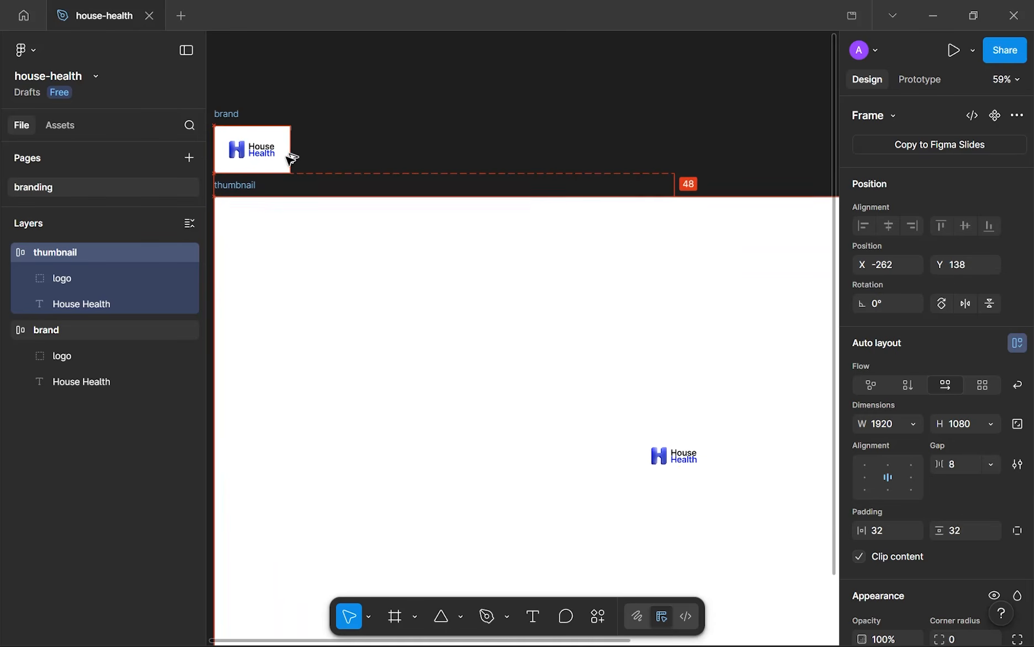
key("Up")
key("Up")
key("Up")
key("Up")
key("Up")
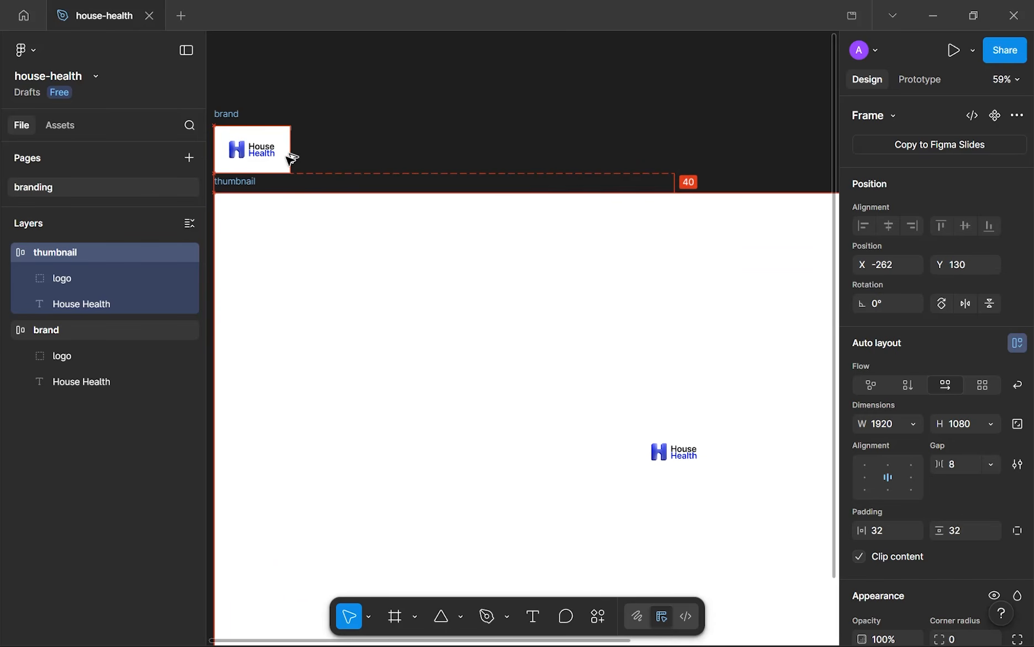
- Set the logo symbol's height in the thumbnail frame to 128 with proportions locked
left_click_drag(477, 276, 410, 152)
scroll(639, 295, "up", 3)
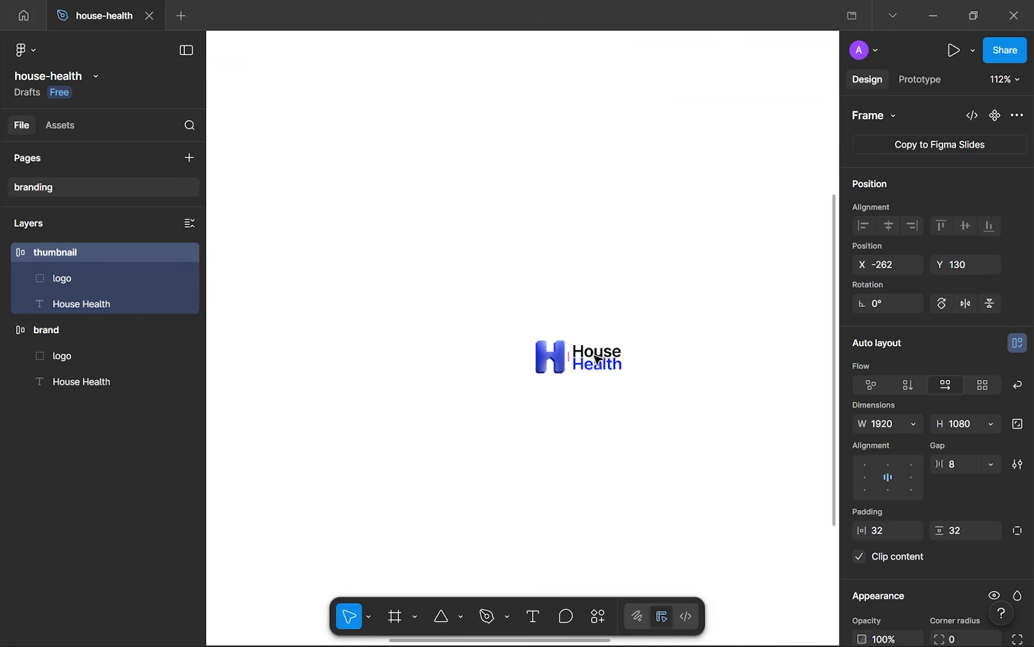
left_click(570, 366)
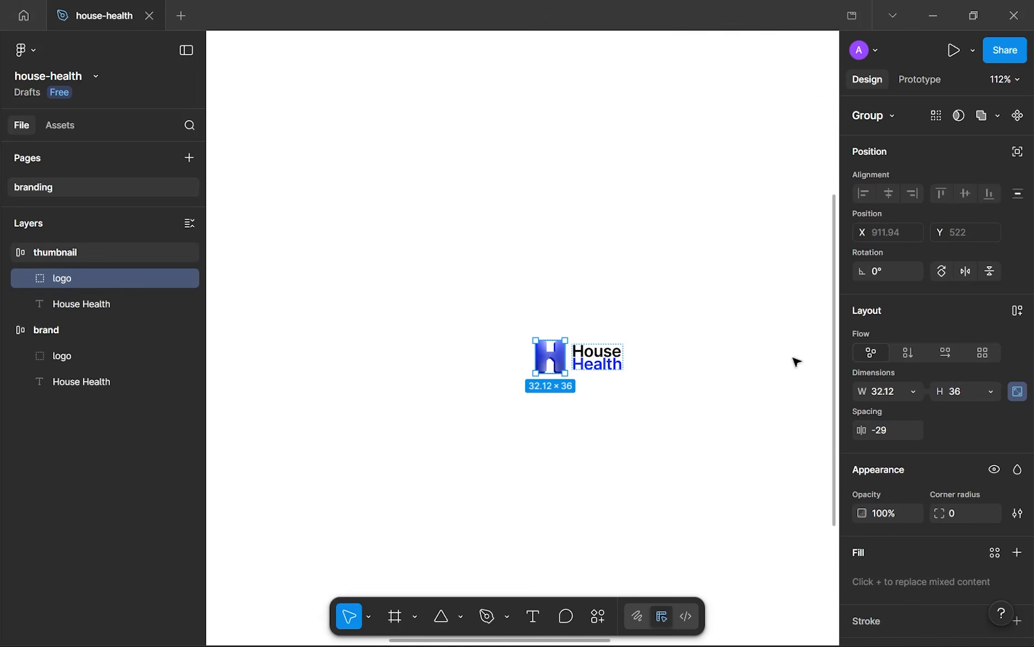
left_click(964, 392)
type("128")
key("Return")
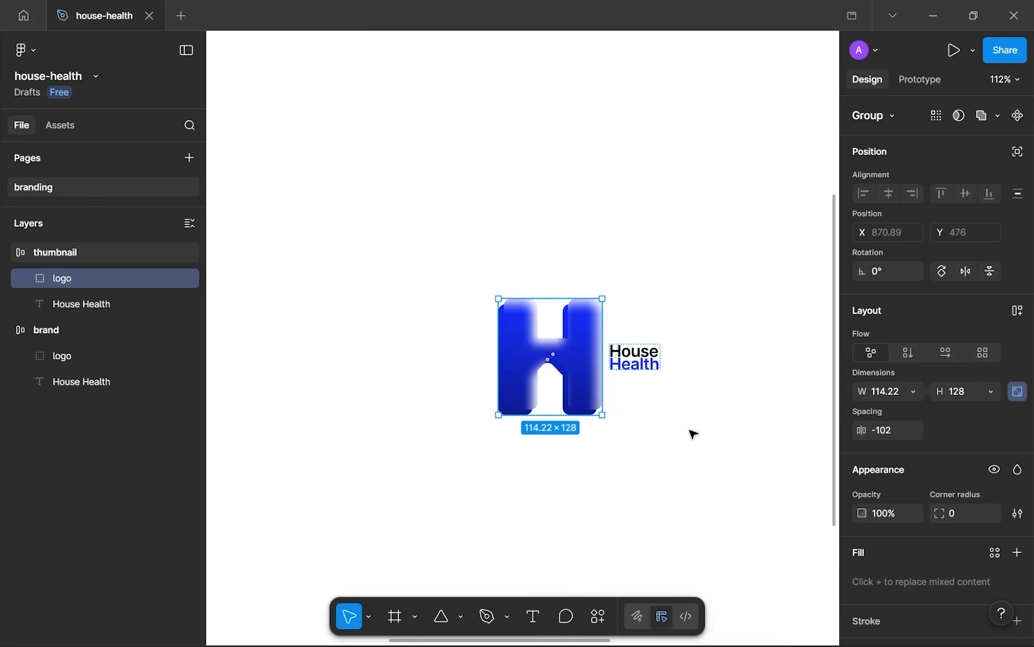
key("Escape")
key("shift+2")
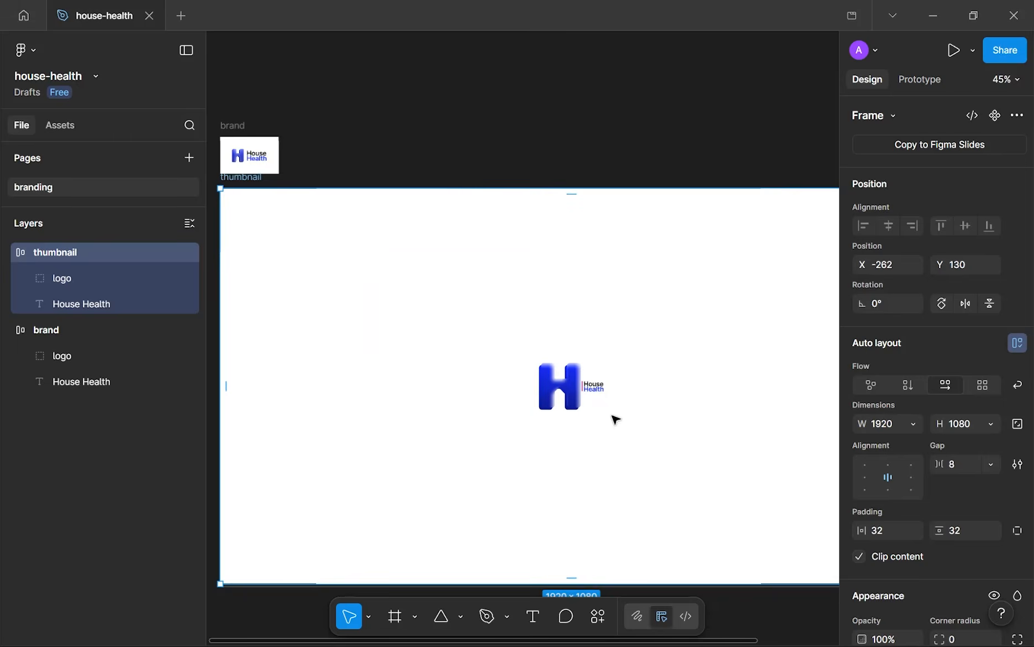
- Enlarge the thumbnail's logo symbol to a height of 600 and inspect its blurred edges up close
left_click(559, 386)
left_click(965, 391)
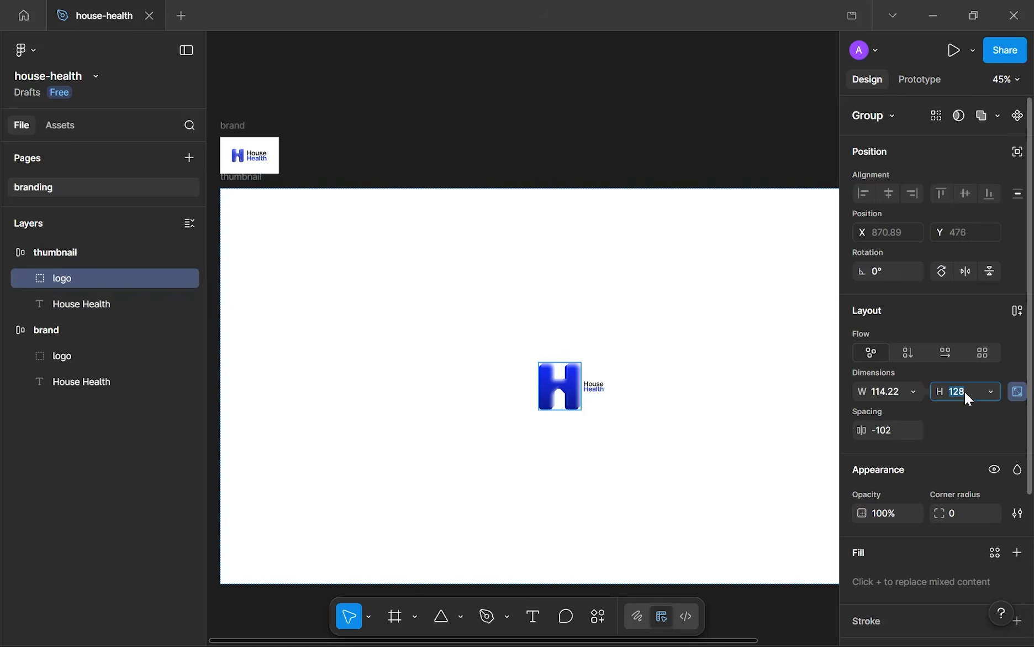
type("600")
key("Return")
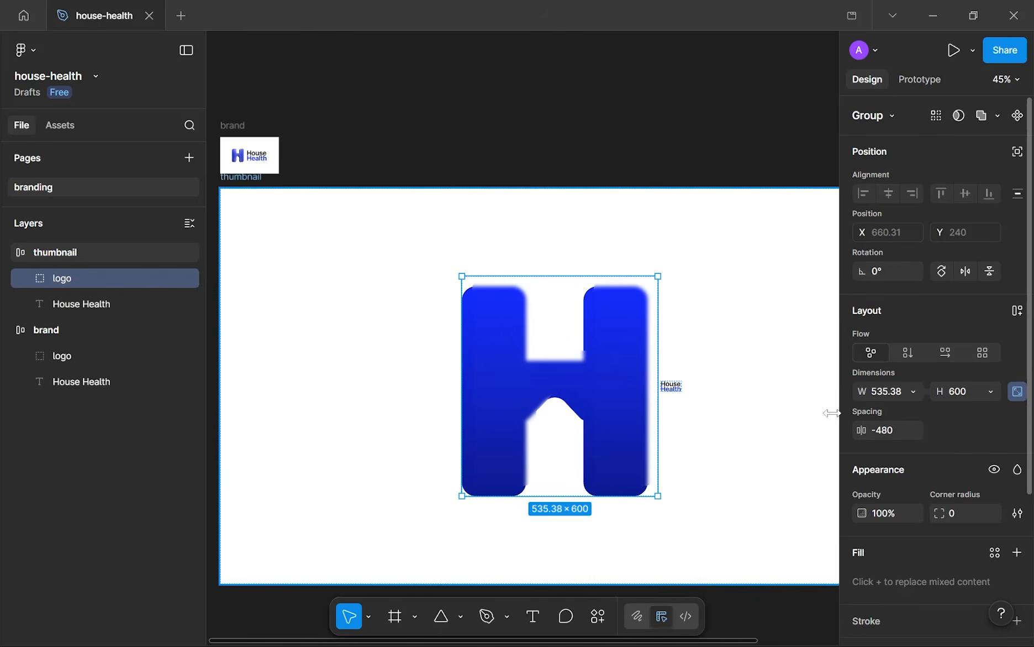
scroll(718, 394, "down", 3)
scroll(580, 386, "up", 10)
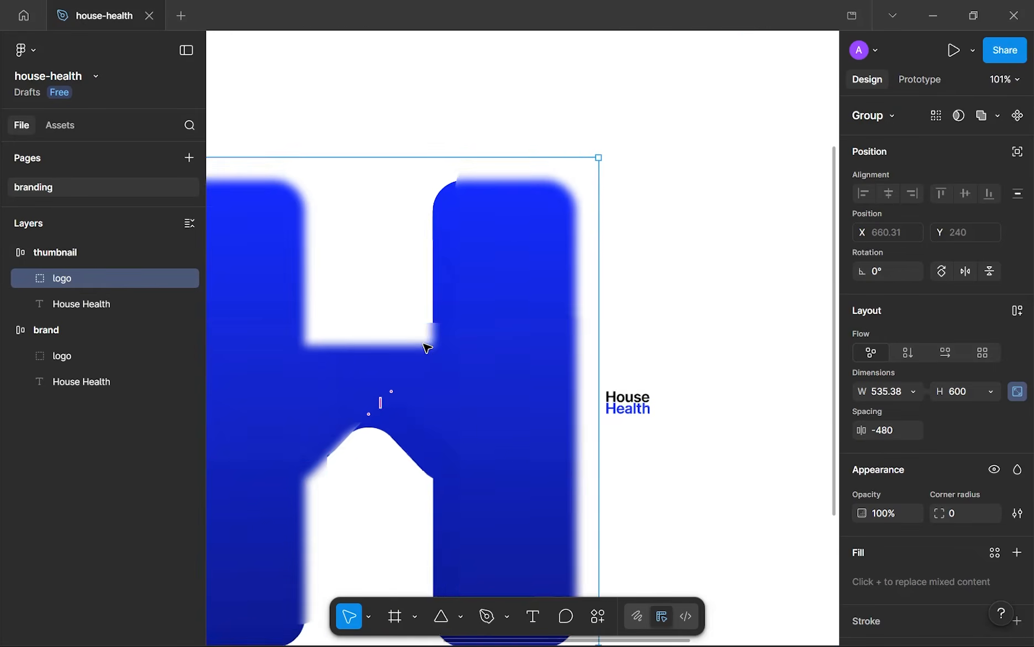
scroll(443, 352, "up", 5)
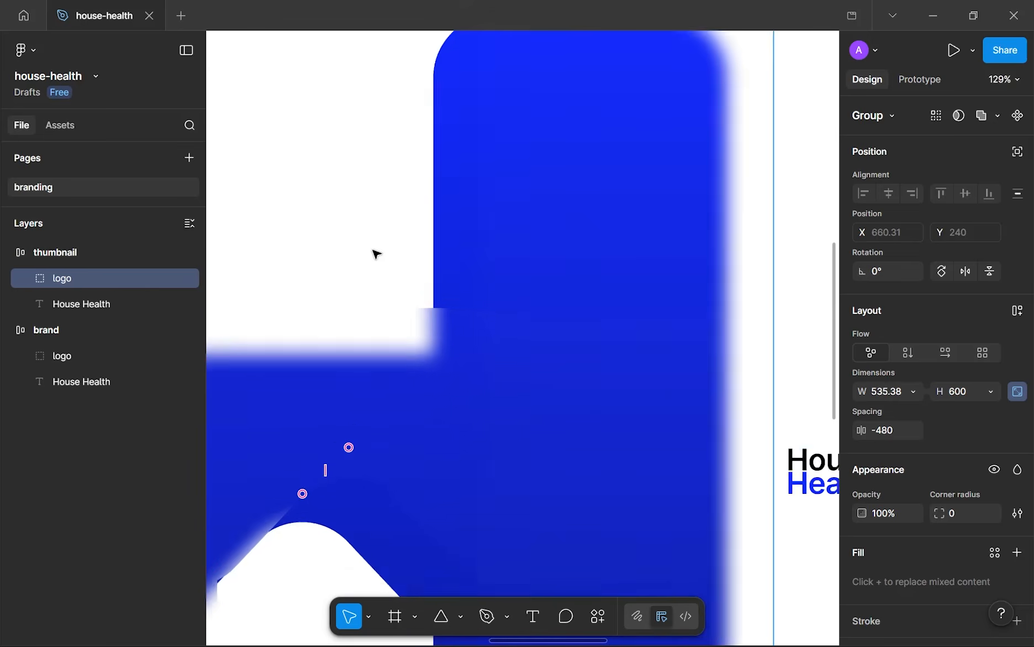
scroll(439, 342, "down", 10)
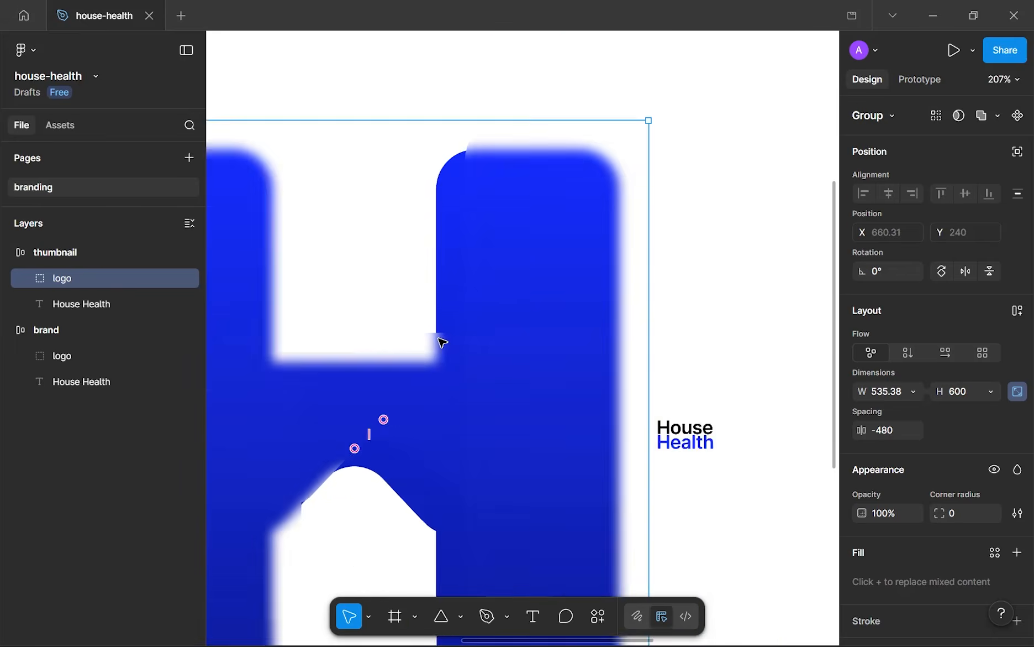
- Undo the symbol's enlargement to 600 and reselect the logo group in the thumbnail
key("ctrl+z")
scroll(431, 387, "up", 5)
key("ctrl+z")
left_click(430, 387)
scroll(430, 386, "down", 5)
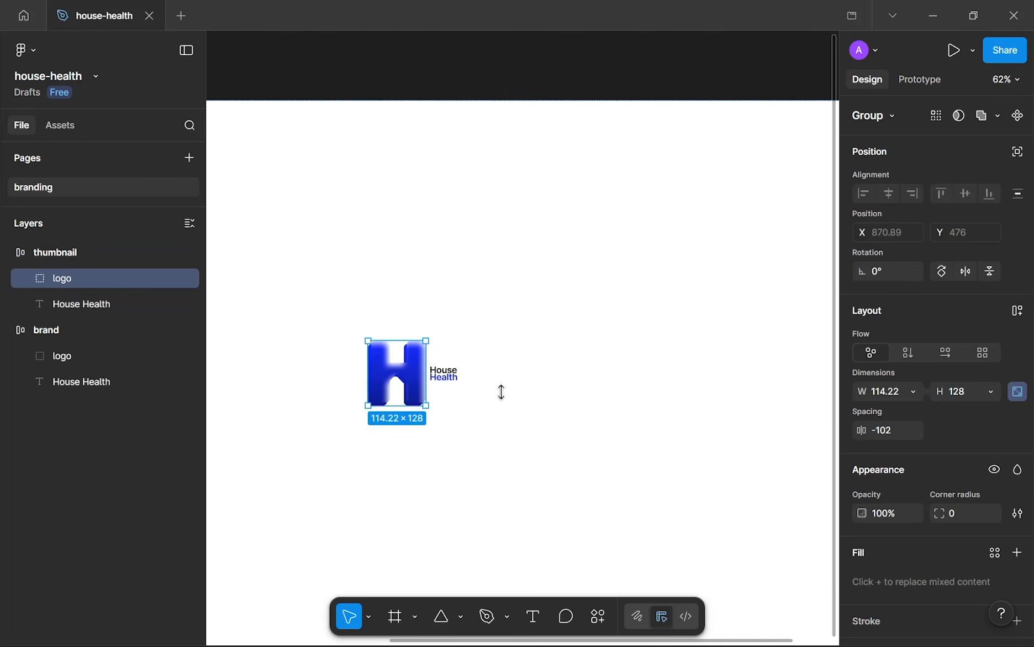
- Set the thumbnail logo symbol's height to 32
left_click(956, 390)
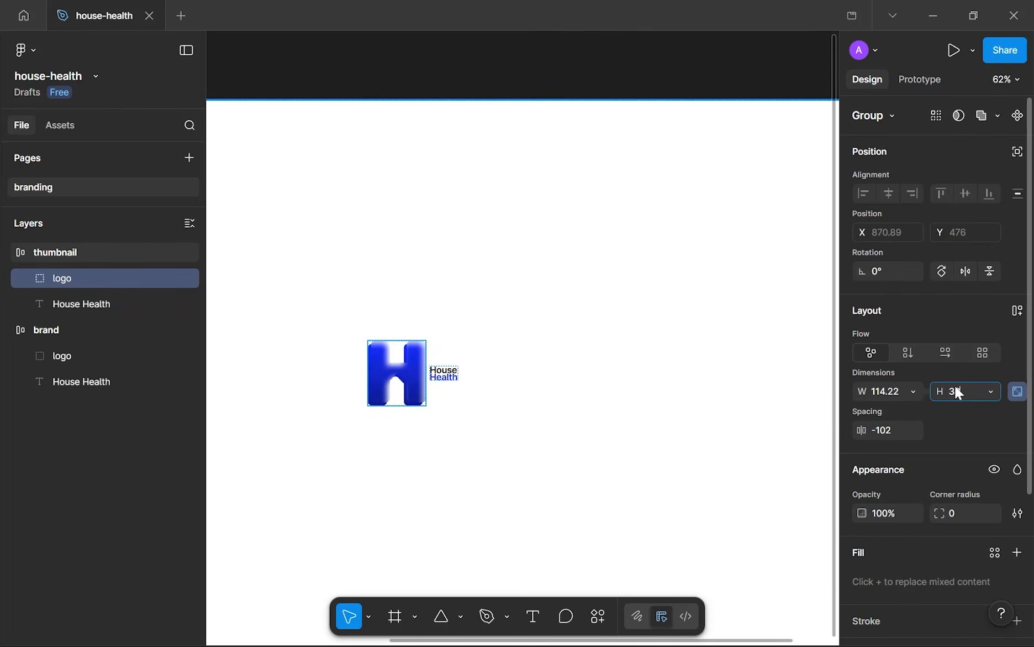
type("32")
key("Return")
scroll(369, 262, "down", 2)
scroll(362, 315, "up", 5)
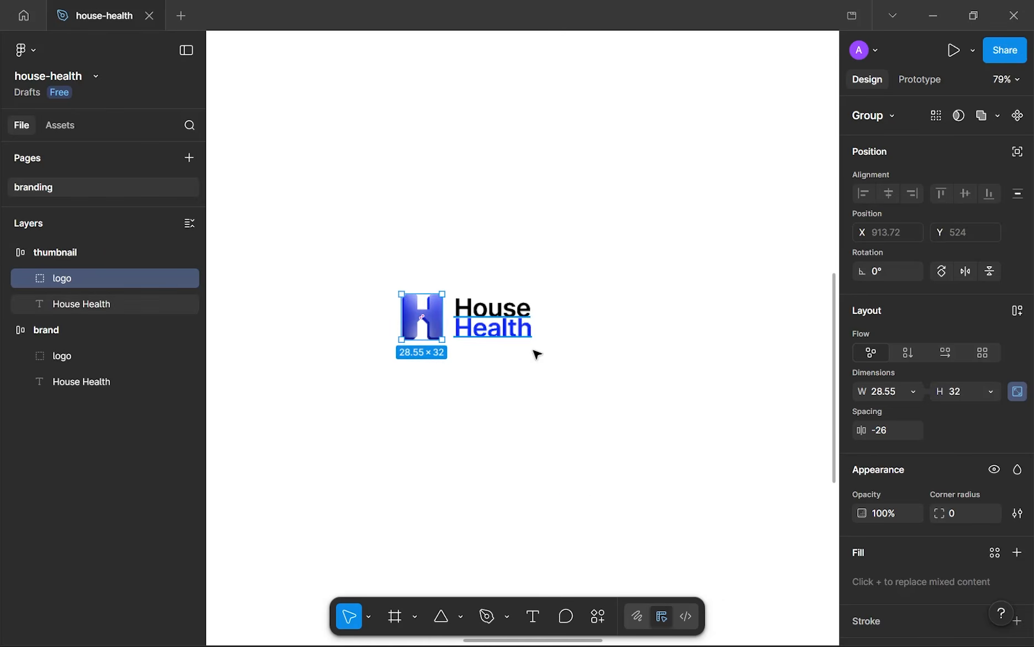
- Increase the logo symbol's height one unit at a time to 36
key("Up")
key("Up")
key("Up")
key("Up")
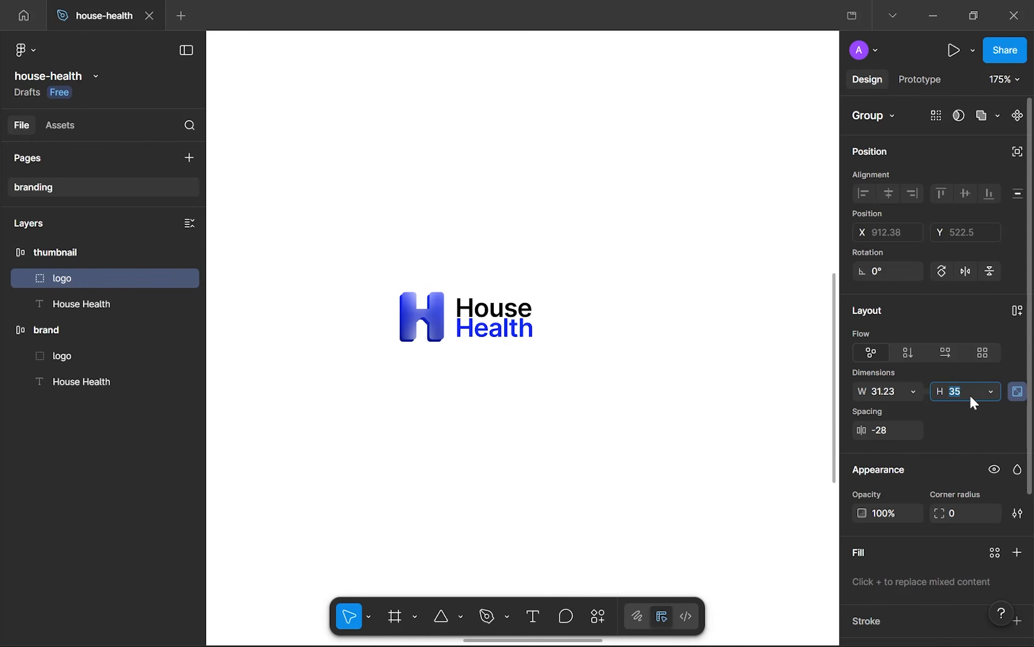
- Copy the logo symbol as SVG and paste it in place of the logo group
right_click(440, 312)
mouse_move(501, 156)
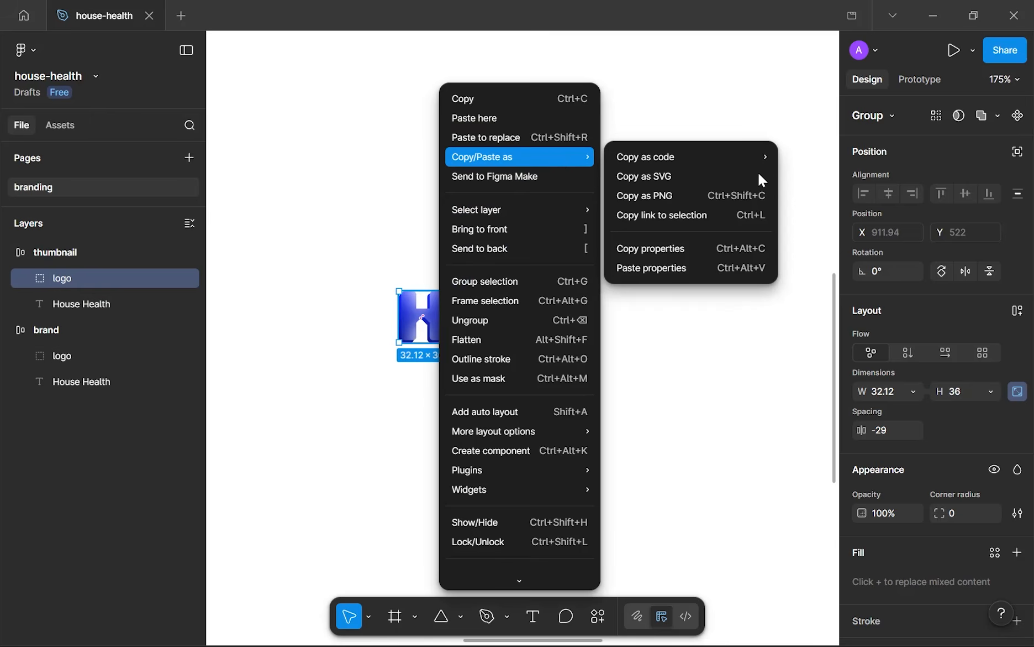
left_click(687, 180)
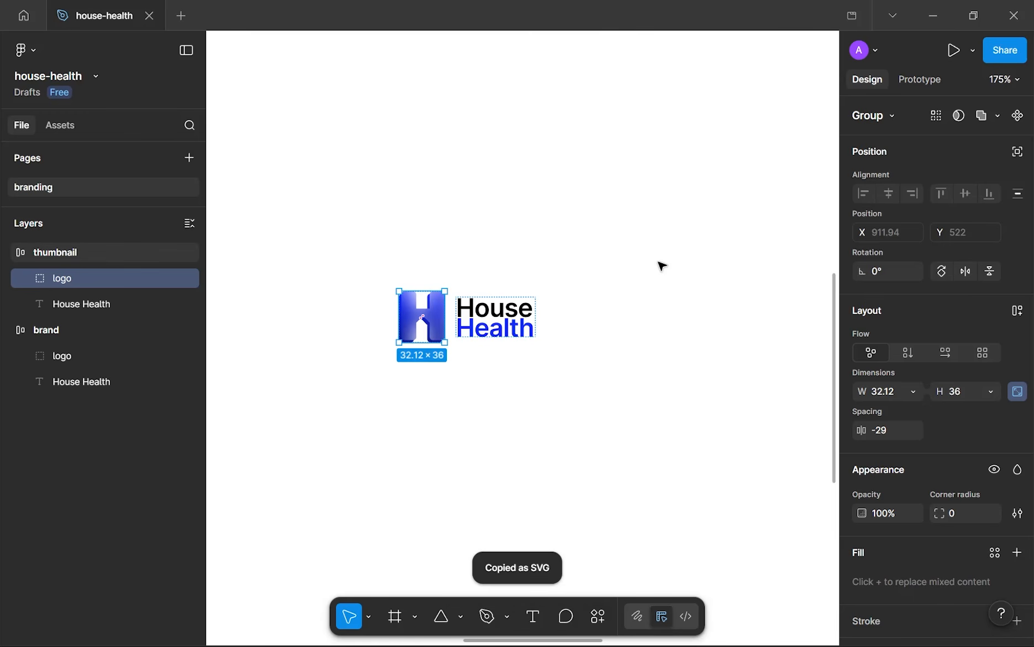
key("ctrl+shift+r")
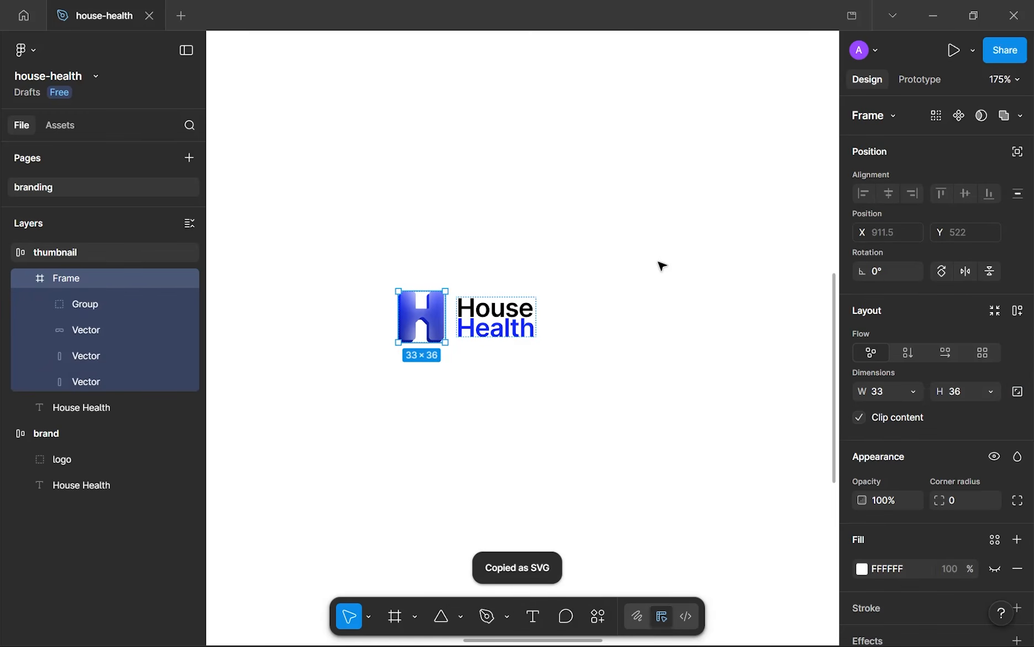
- Scale the pasted SVG symbol frame up to 264 × 288 and examine how its glass-blur edges render
scroll(359, 306, "up", 1)
left_click_drag(420, 287, 434, 85)
scroll(468, 165, "down", 3)
scroll(445, 298, "up", 5)
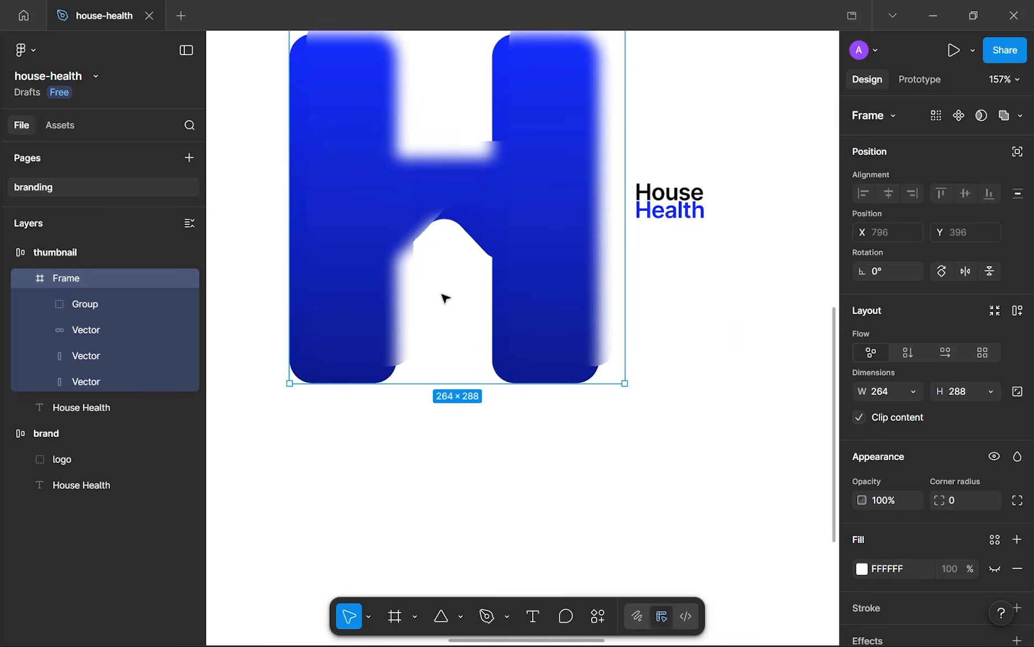
scroll(442, 288, "down", 3)
scroll(397, 261, "up", 2)
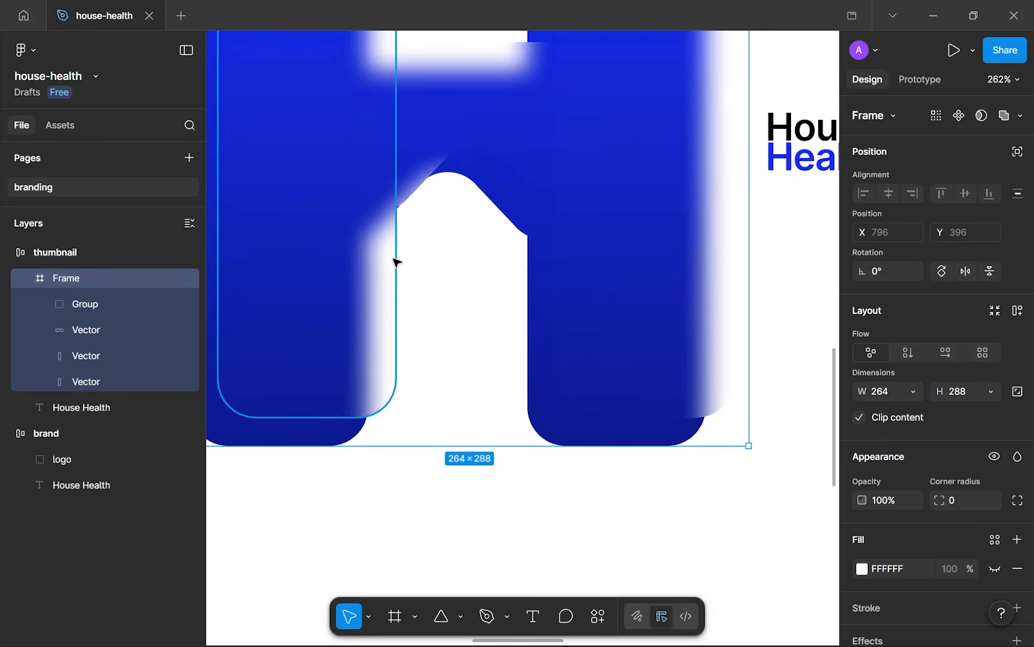
scroll(396, 262, "down", 2)
scroll(396, 262, "down", 2)
scroll(527, 347, "down", 8)
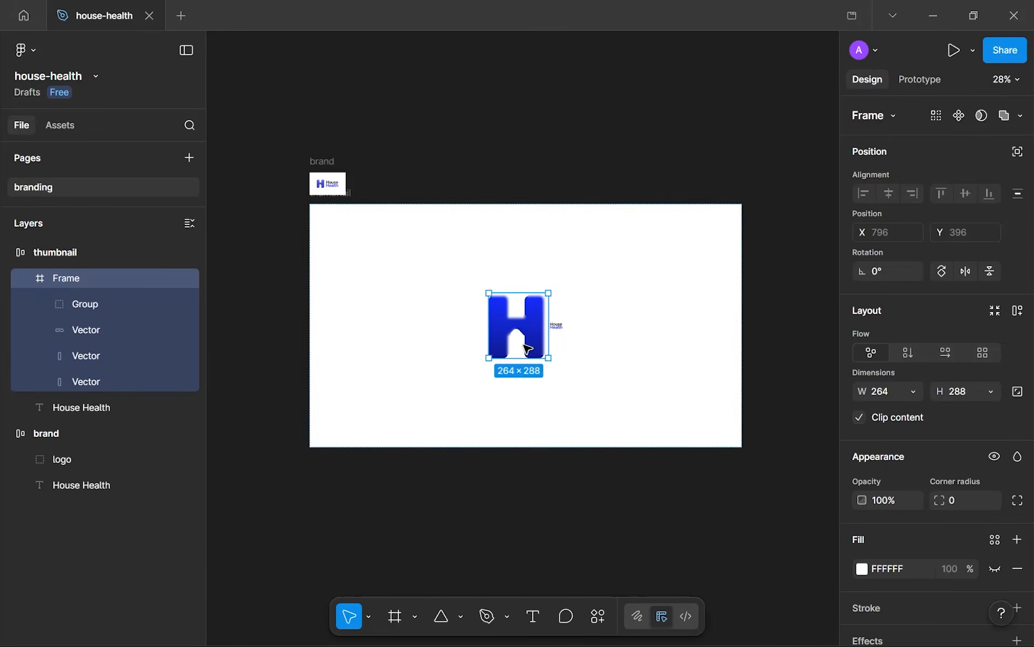
- Undo the SVG symbol's enlargement, its replacement of the logo group and the incremental height increases
key("ctrl+z")
key("ctrl+z")
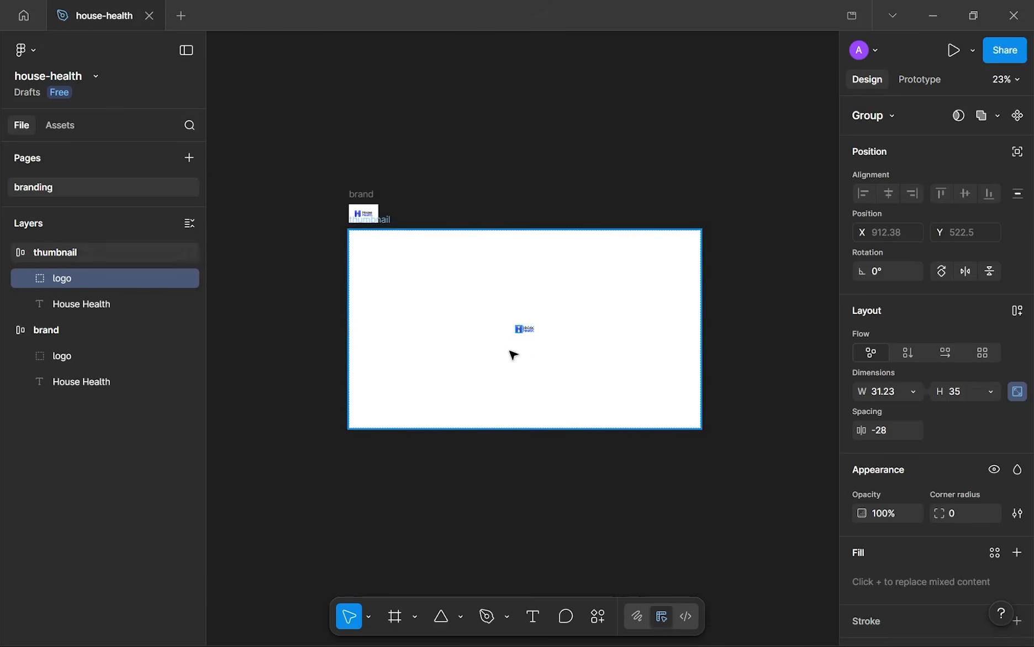
scroll(515, 354, "up", 2)
scroll(569, 305, "up", 8)
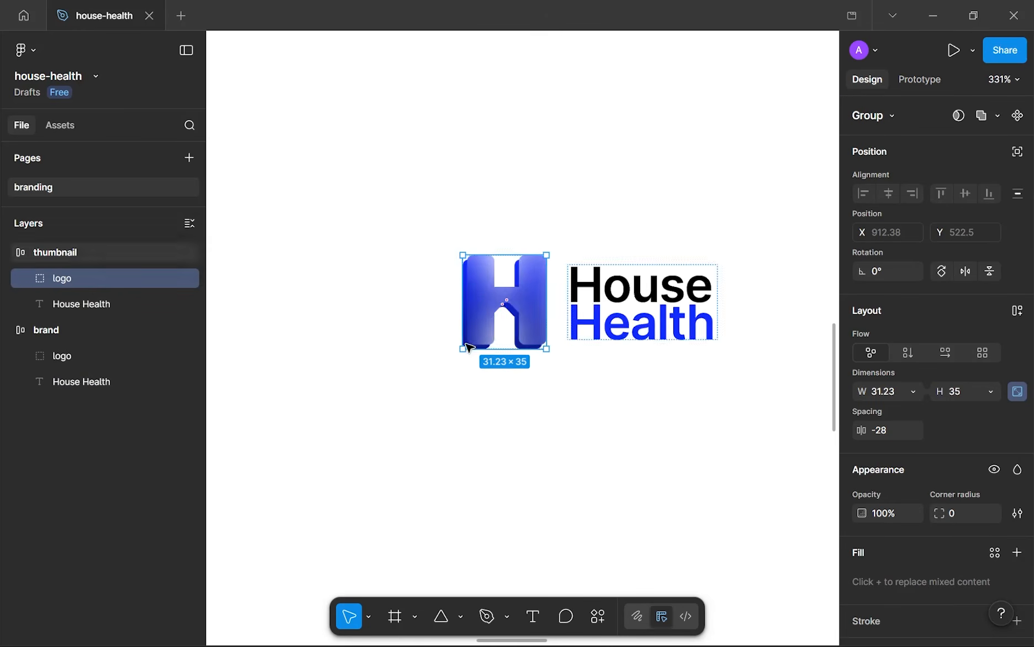
key("ctrl+z")
scroll(522, 325, "up", 2)
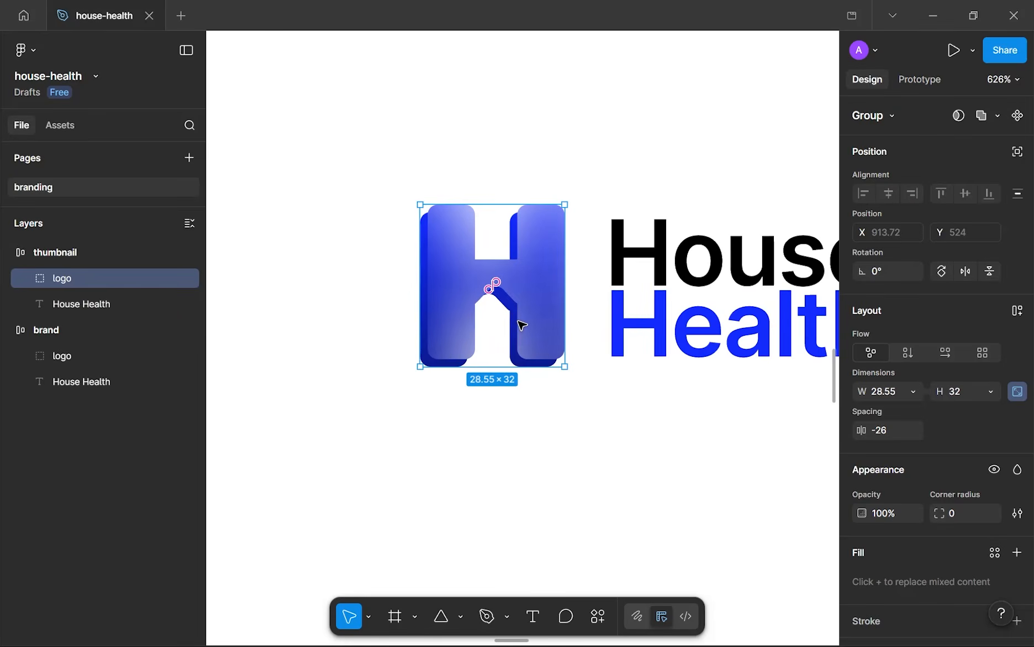
- Undo the last resizes of the thumbnail's H logo and set its height to 36
key("ctrl+z")
key("ctrl+z")
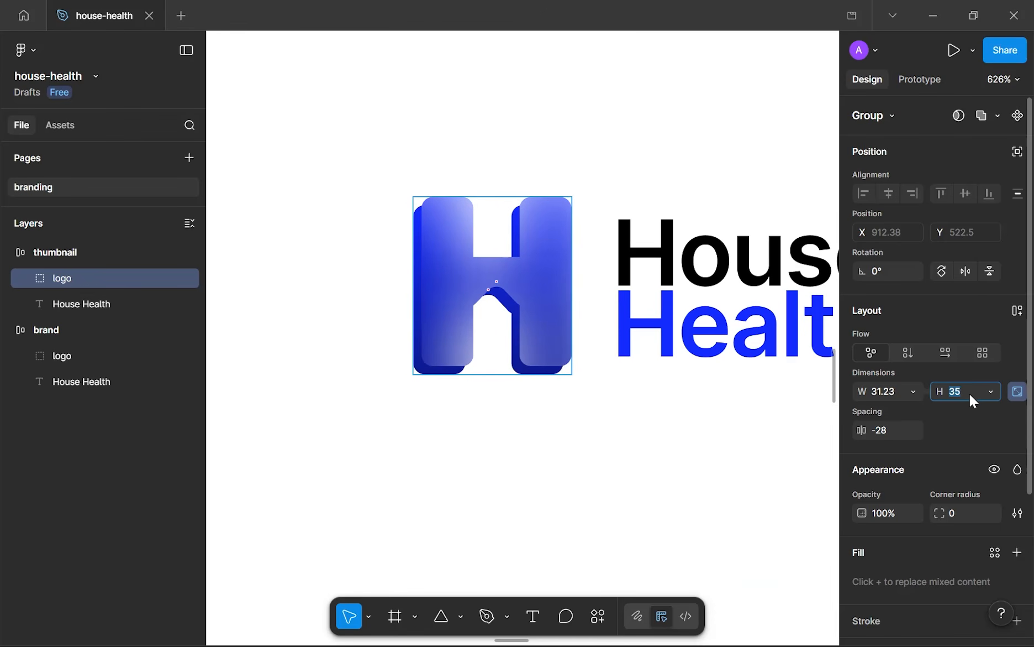
key("Up")
left_click(521, 393)
scroll(521, 394, "down", 2)
scroll(525, 398, "down", 6)
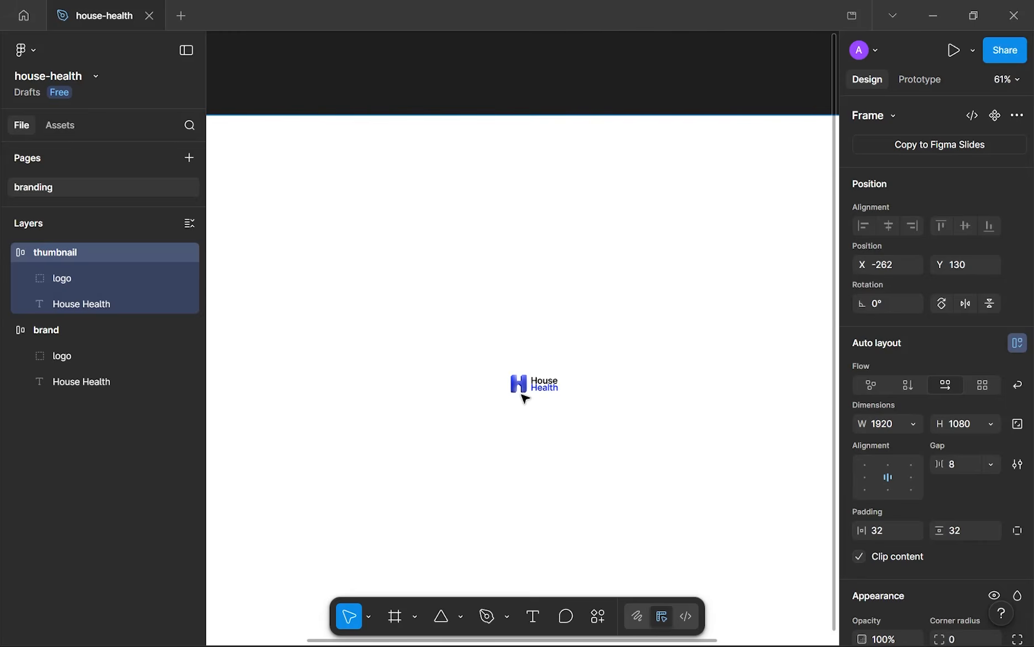
scroll(522, 396, "down", 3)
scroll(525, 393, "up", 3)
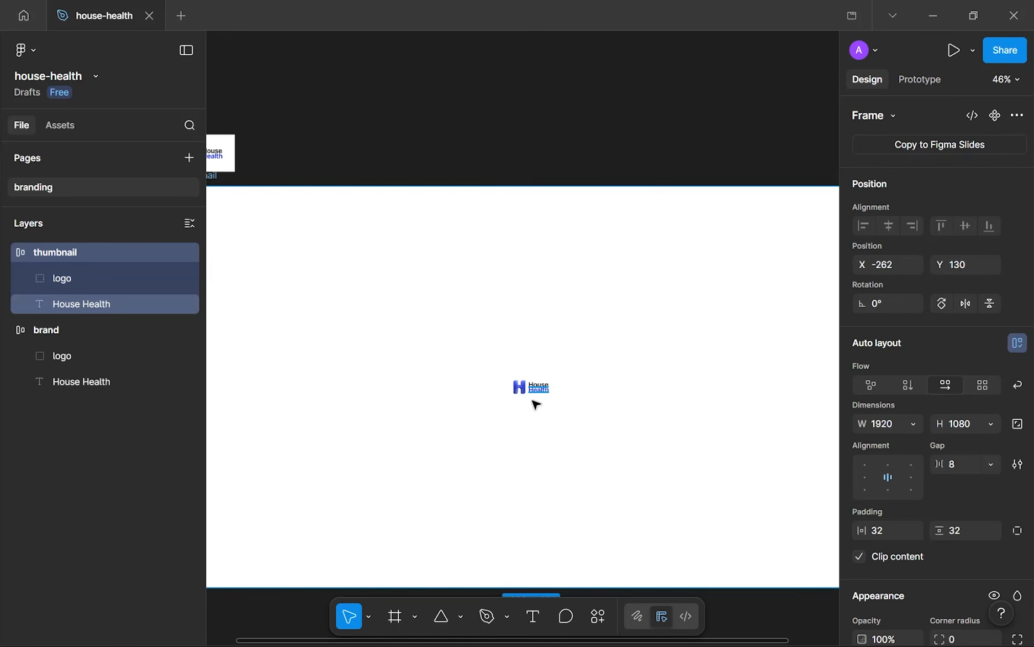
scroll(553, 399, "up", 4)
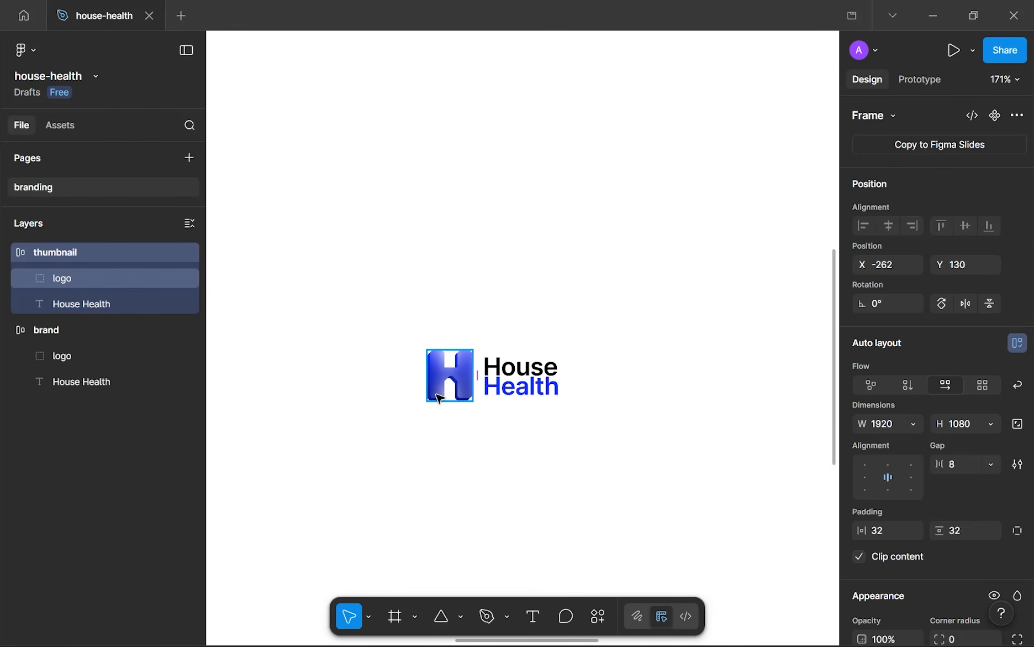
- Copy the thumbnail's logo group as PNG and replace the group with the copied image
left_click(440, 398)
scroll(437, 394, "up", 2)
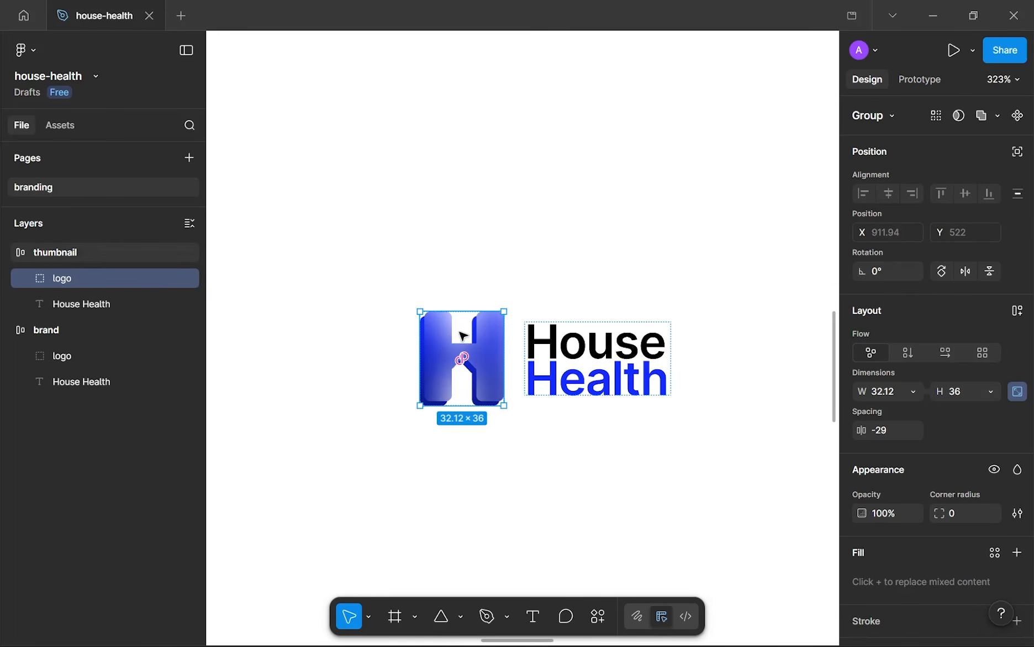
scroll(452, 334, "down", 2)
scroll(453, 335, "up", 5)
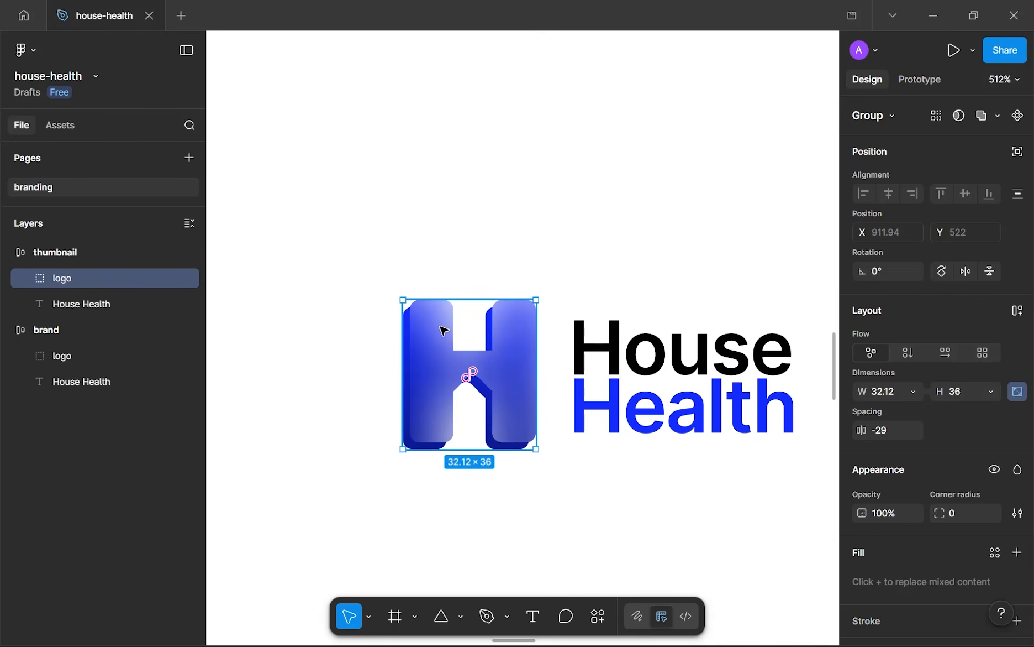
right_click(443, 330)
mouse_move(544, 157)
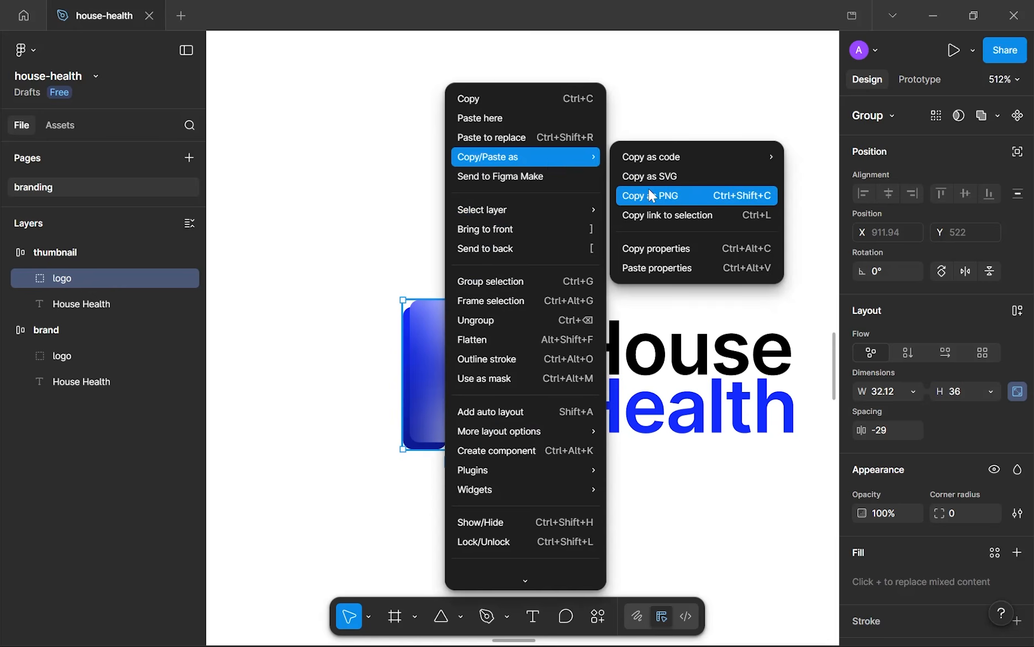
left_click(651, 195)
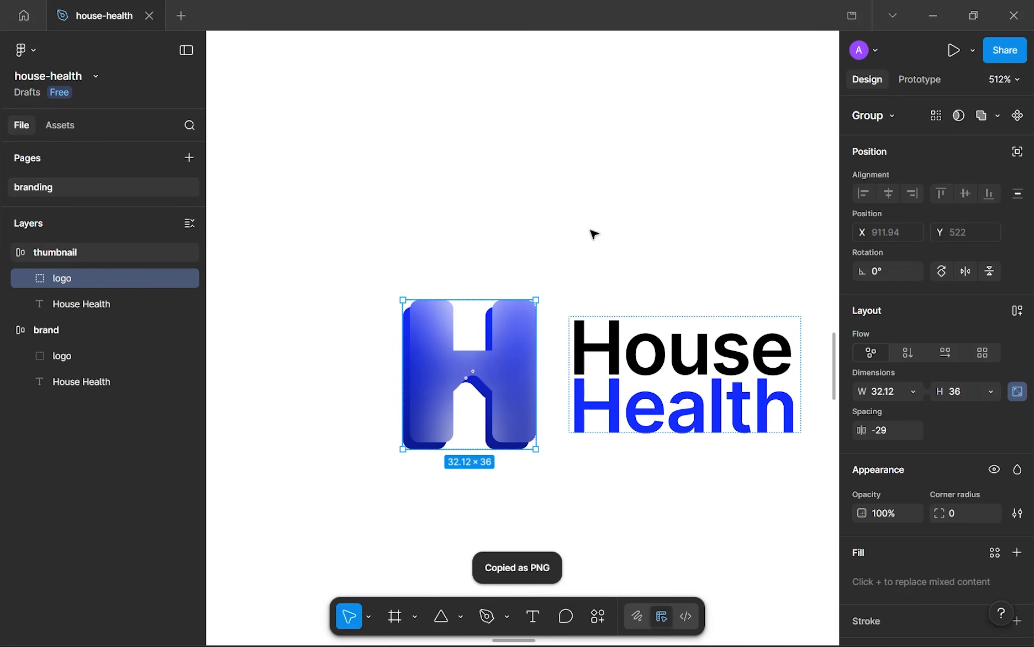
key("ctrl+shift+r")
scroll(593, 232, "down", 2)
left_click_drag(520, 274, 610, 65)
scroll(550, 351, "up", 3)
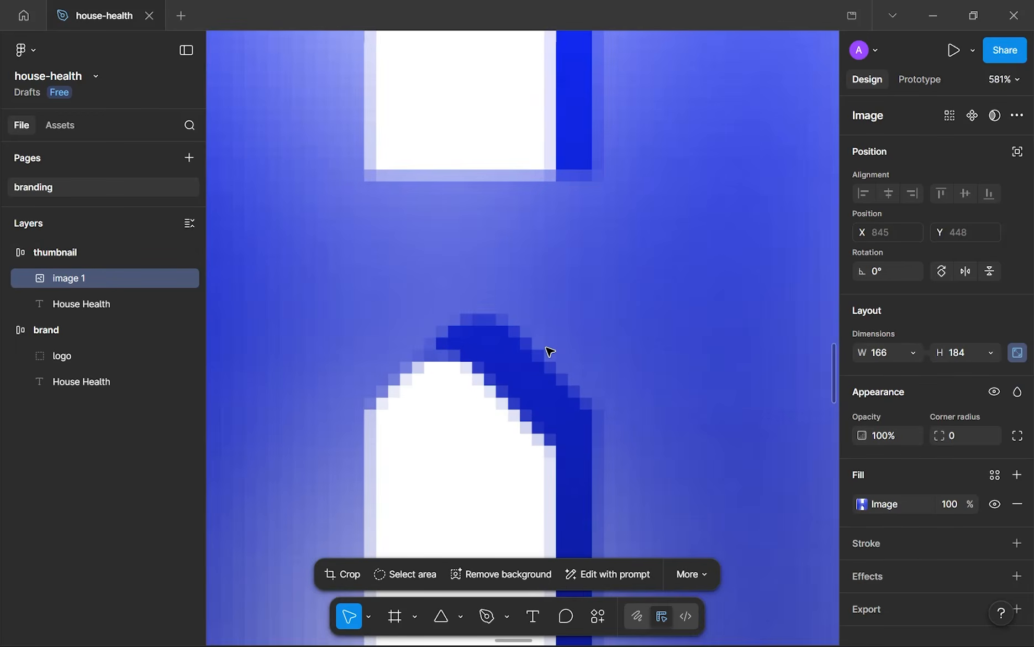
scroll(550, 351, "down", 10)
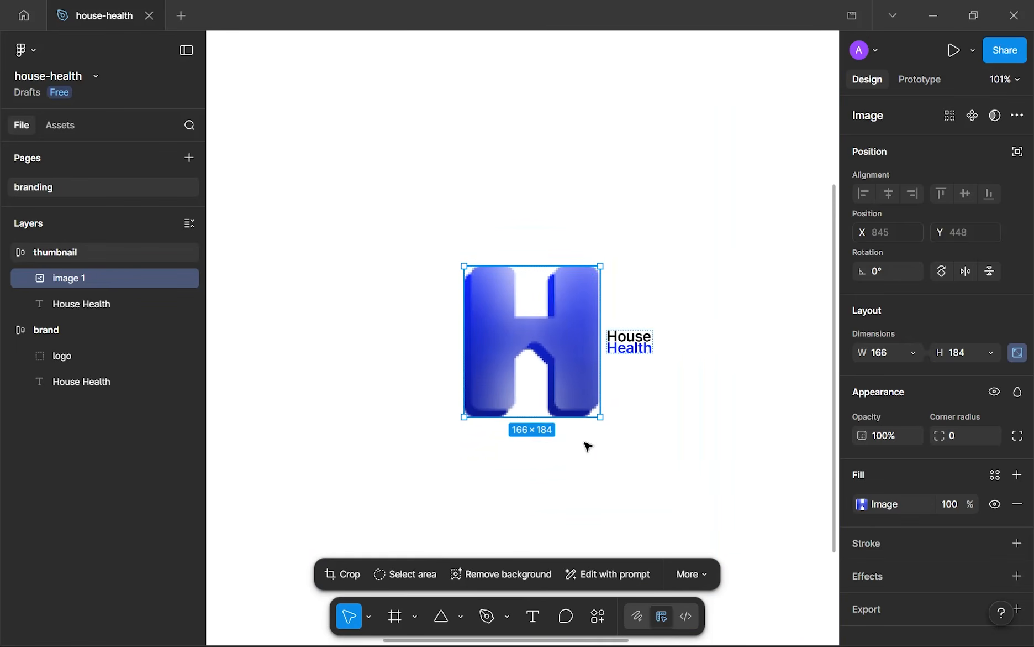
- Undo the replacement of the thumbnail's logo group with the PNG image
left_click(589, 446)
scroll(589, 446, "down", 8)
scroll(588, 447, "up", 5)
key("ctrl+z")
key("ctrl+z")
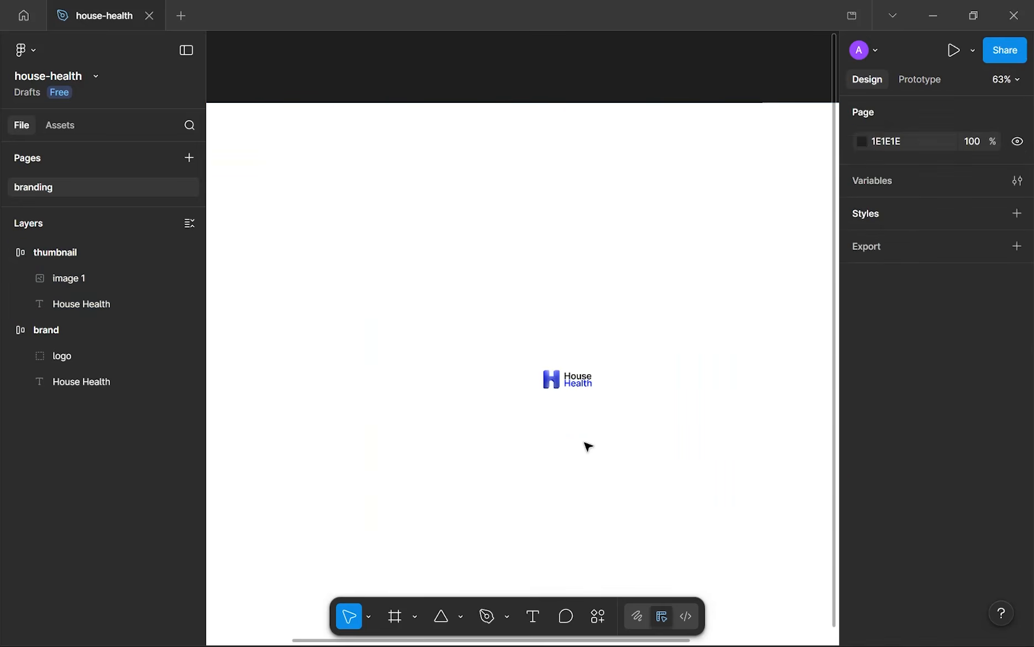
key("ctrl+z")
scroll(584, 426, "up", 5)
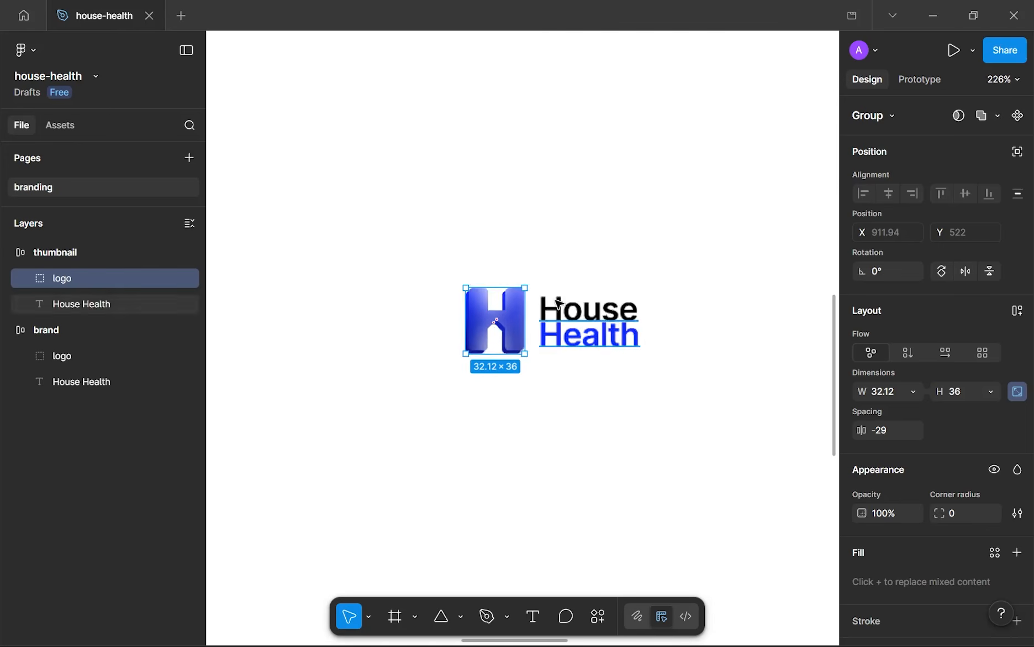
scroll(462, 351, "up", 6)
scroll(515, 368, "down", 3)
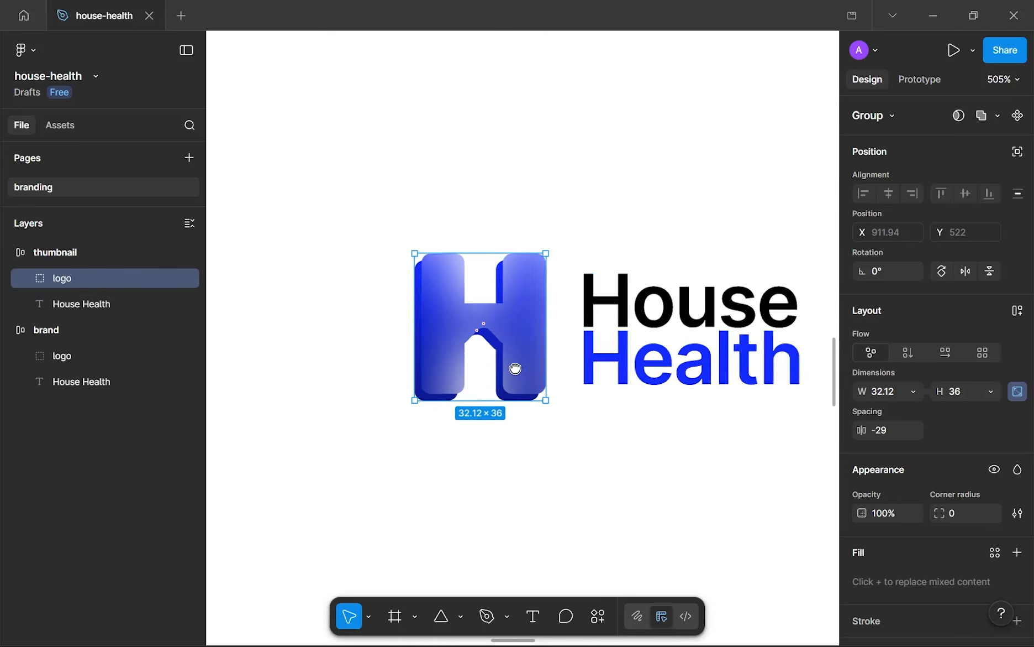
left_click_drag(515, 368, 560, 250)
left_click_drag(507, 280, 519, 478)
key("ctrl+z")
left_click(612, 323)
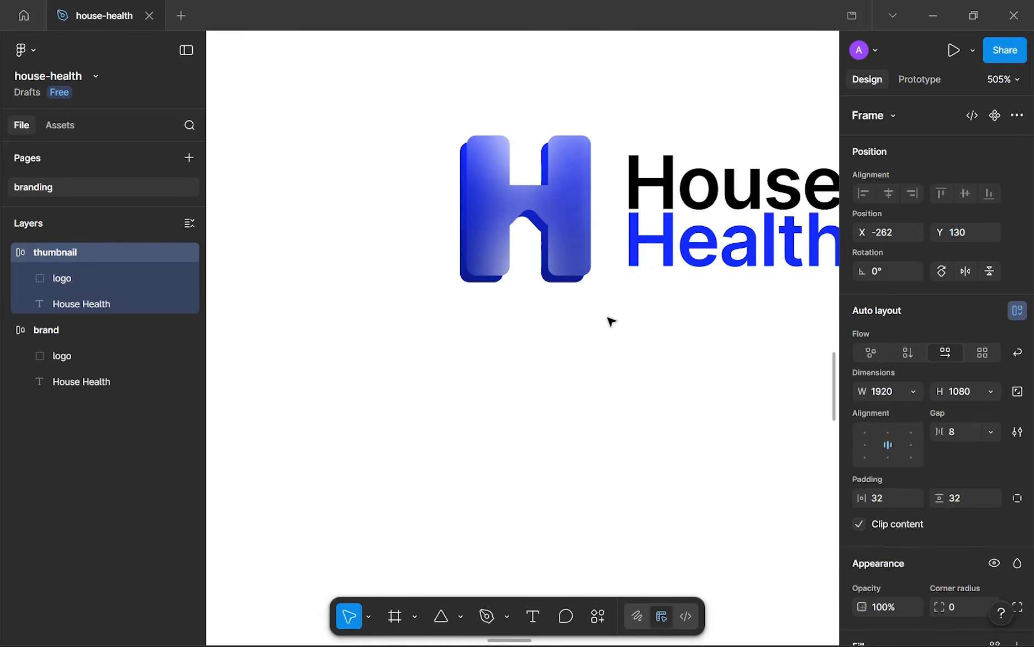
- Delete the H logo group from the thumbnail frame
scroll(509, 216, "down", 5)
scroll(528, 221, "down", 1)
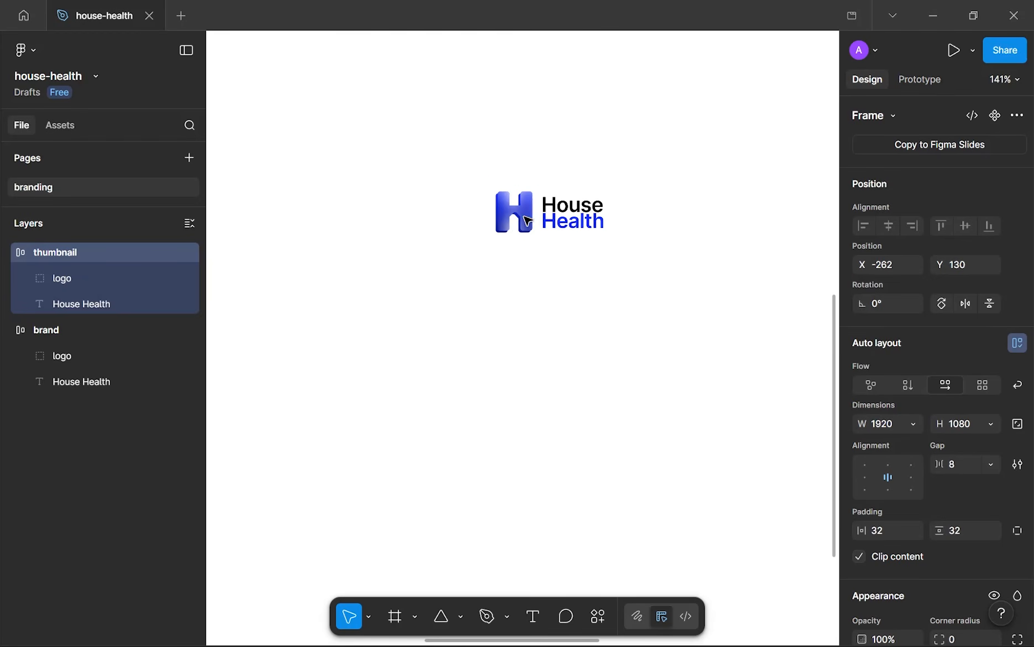
left_click(518, 218)
left_click(518, 218)
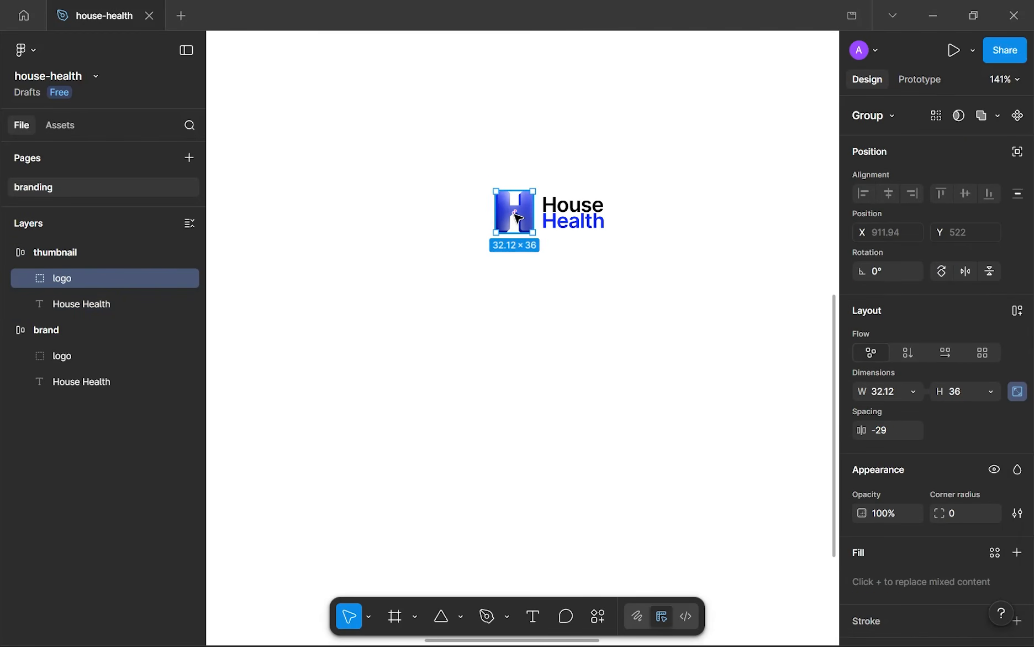
scroll(553, 254, "down", 6)
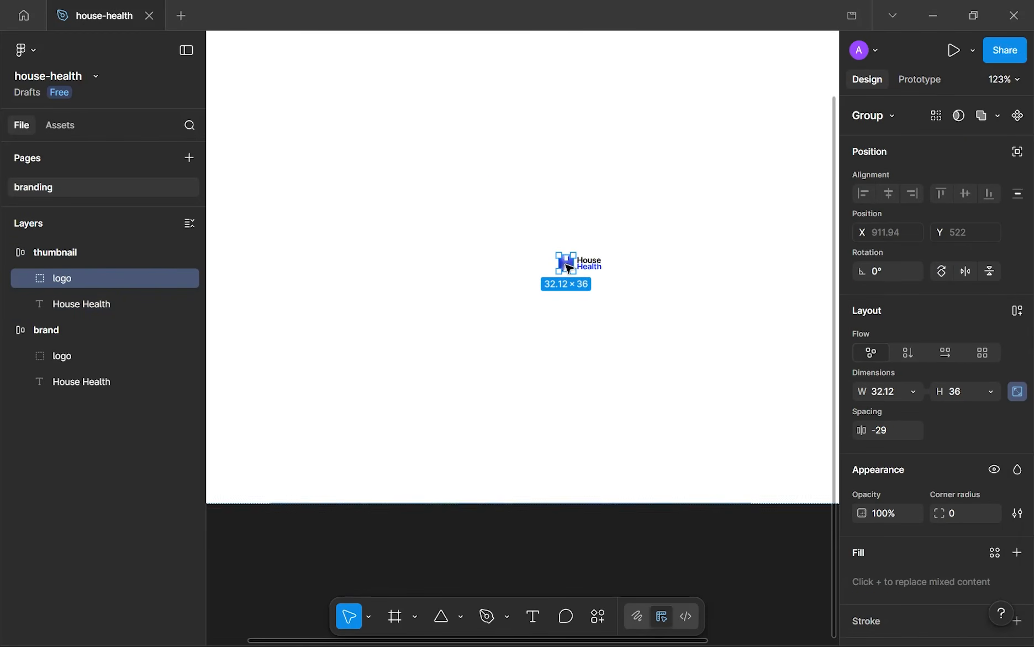
scroll(568, 269, "down", 3)
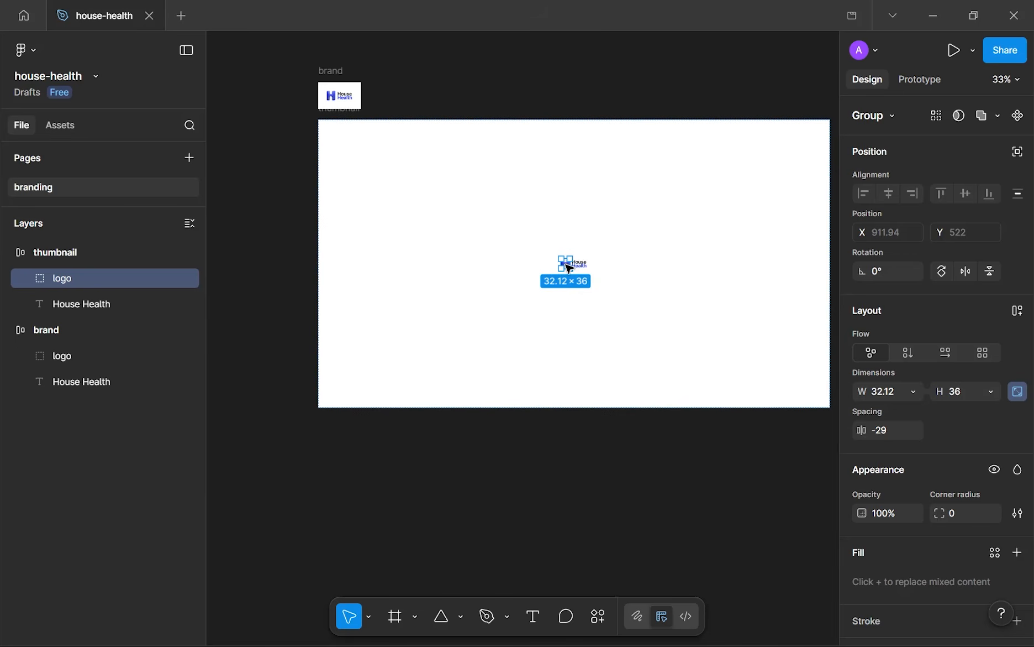
key("Delete")
- Add the word "Redesign" as a third line to the thumbnail's House Health text
left_click(576, 267)
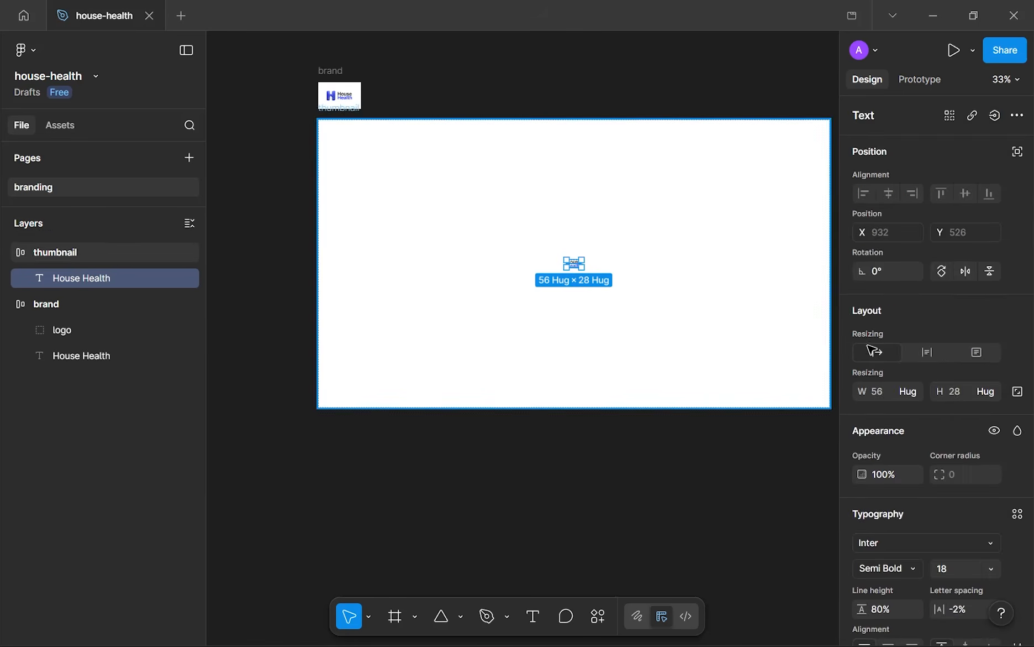
scroll(920, 387, "down", 4)
double_click(578, 266)
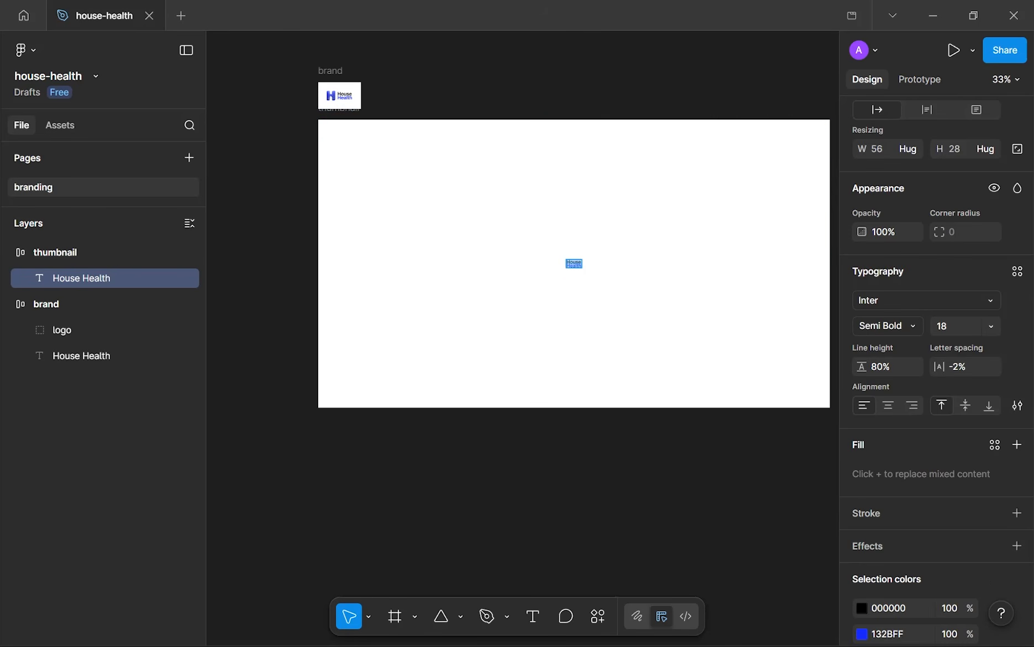
- Change the fill of the word "Redesign" in the thumbnail text to black, 000000
left_click(581, 265)
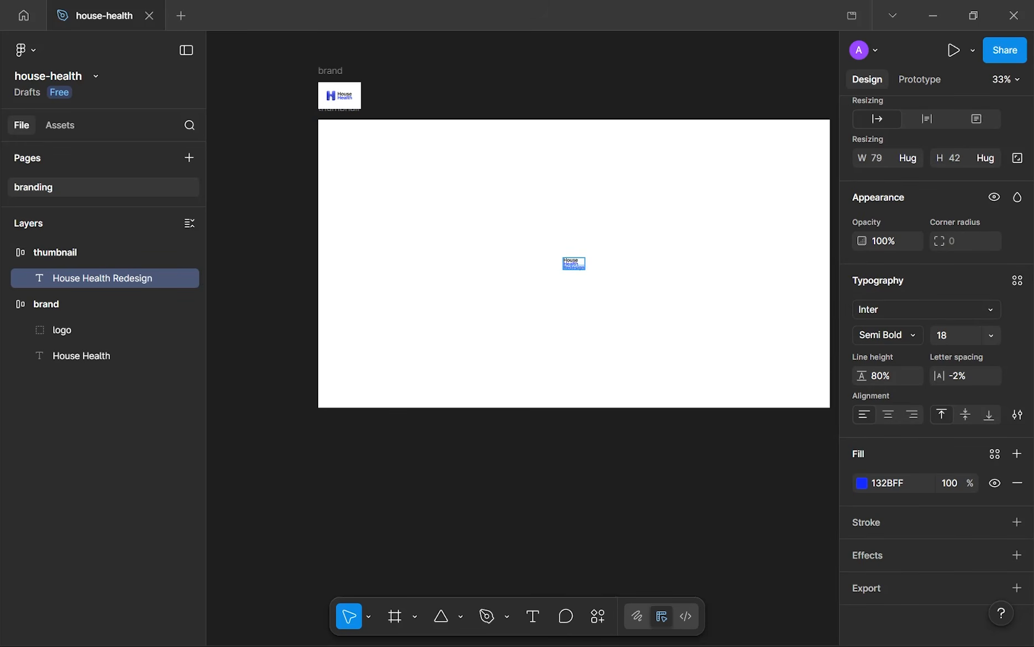
left_click(862, 483)
left_click_drag(801, 432, 554, 547)
key("Escape")
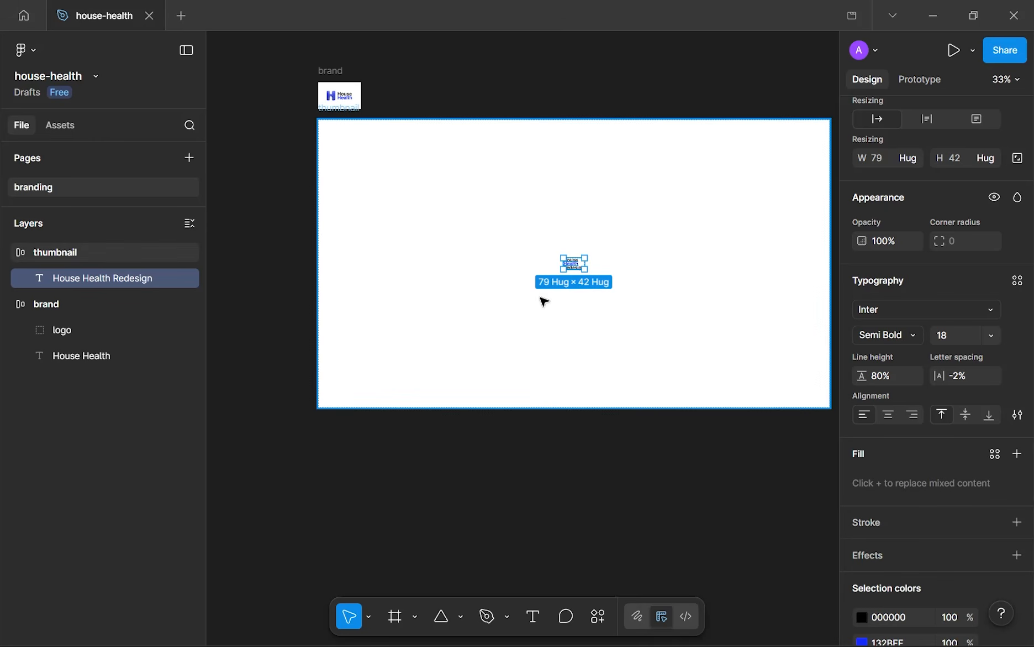
- Set the font size of the thumbnail's House Health Redesign text to 128
left_click(957, 332)
type("128")
key("Return")
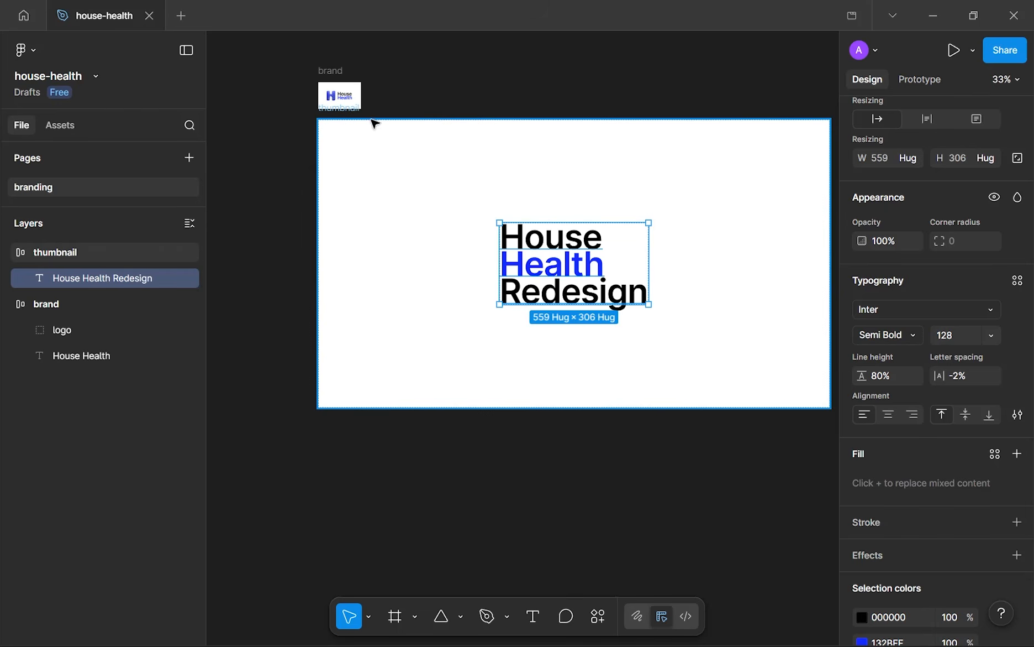
- Copy the blue 132BFF from the thumbnail's selection colors and apply it as the frame's background fill
left_click(406, 161)
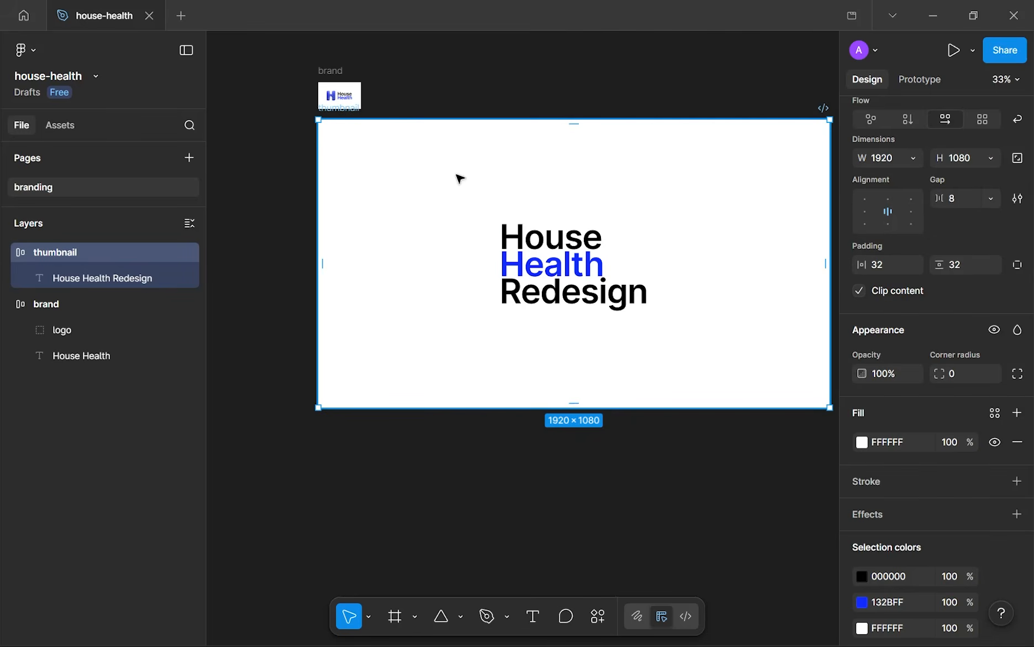
left_click(883, 606)
key("ctrl+c")
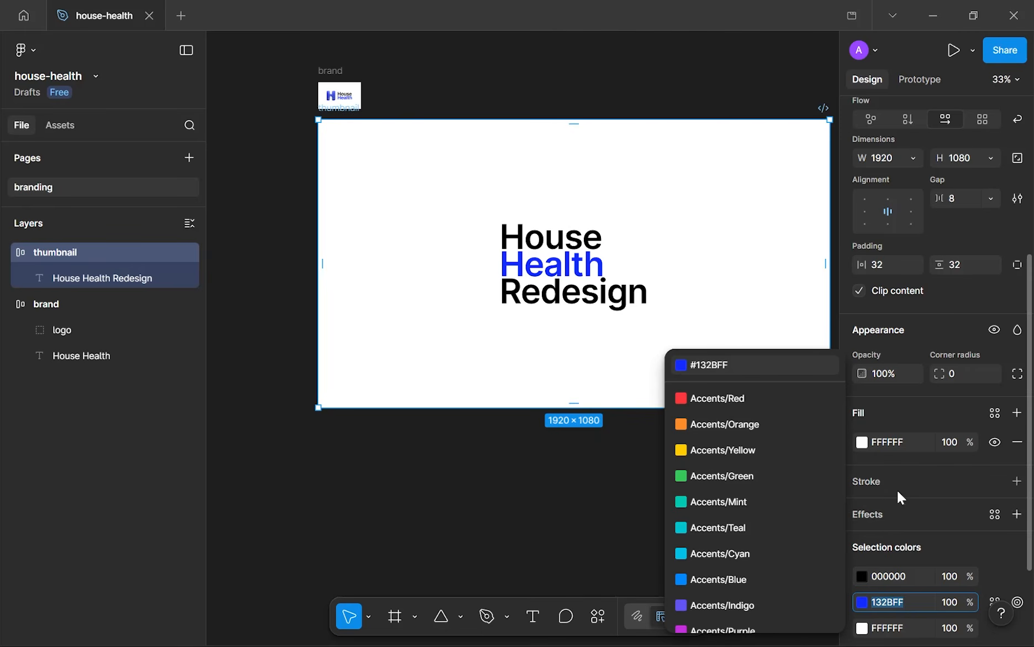
left_click(895, 445)
key("ctrl+v")
left_click(604, 272)
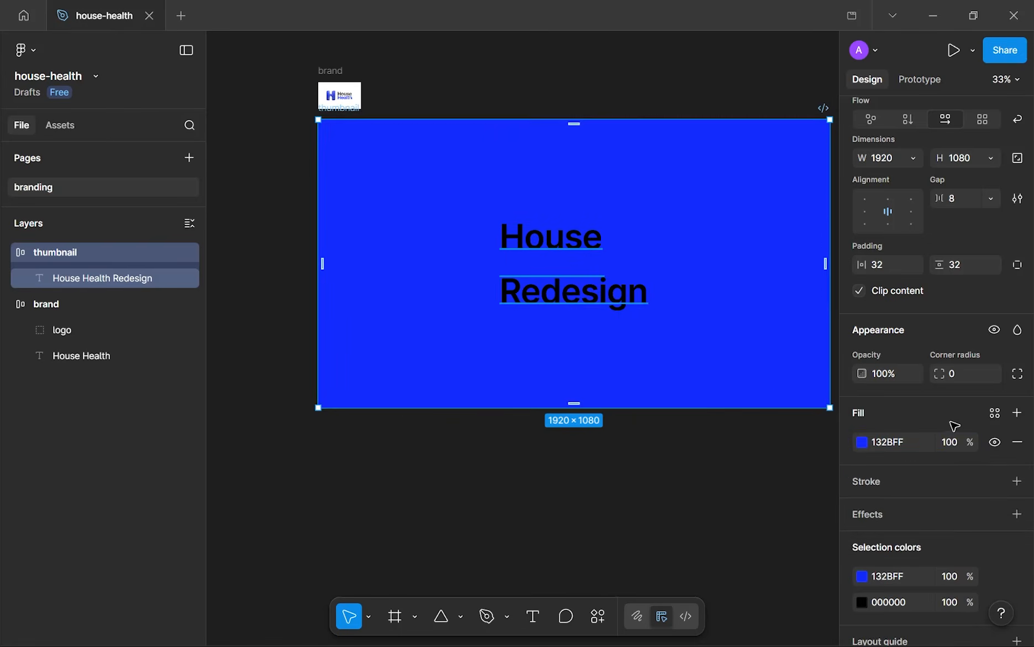
- Recolor the word "Health" in the thumbnail text to white
scroll(859, 522, "down", 2)
left_click(861, 551)
mouse_move(779, 386)
left_mouse_down()
mouse_move(647, 269)
mouse_move(486, 191)
left_mouse_up()
left_click(495, 481)
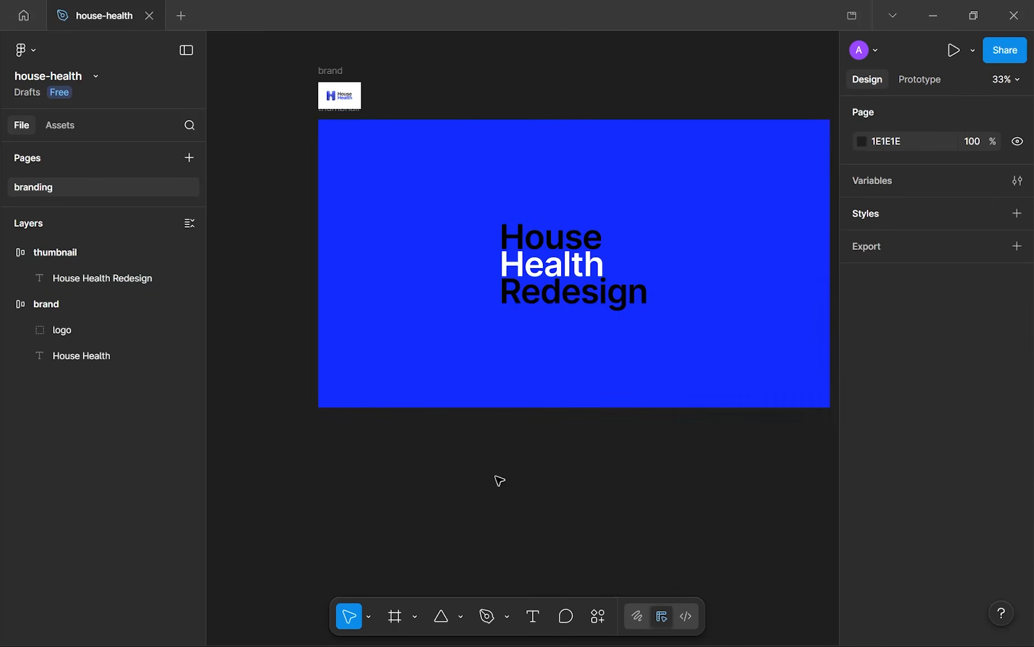
- Undo the white text recolor and the blue background fill of the thumbnail frame
scroll(534, 372, "down", 3)
scroll(534, 371, "up", 3)
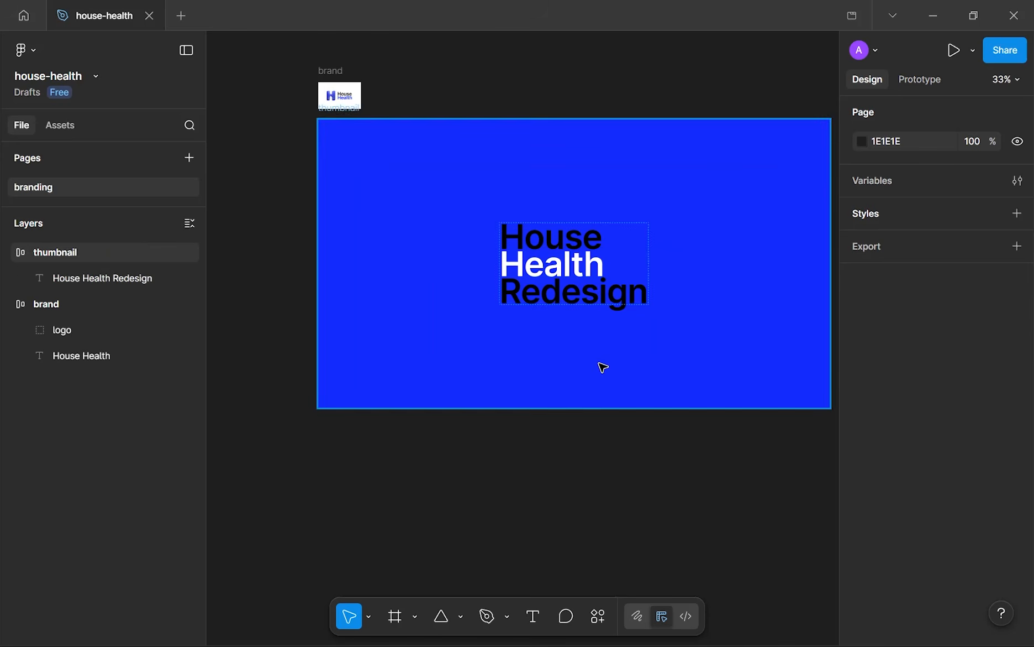
key("ctrl+z")
key("ctrl+z")
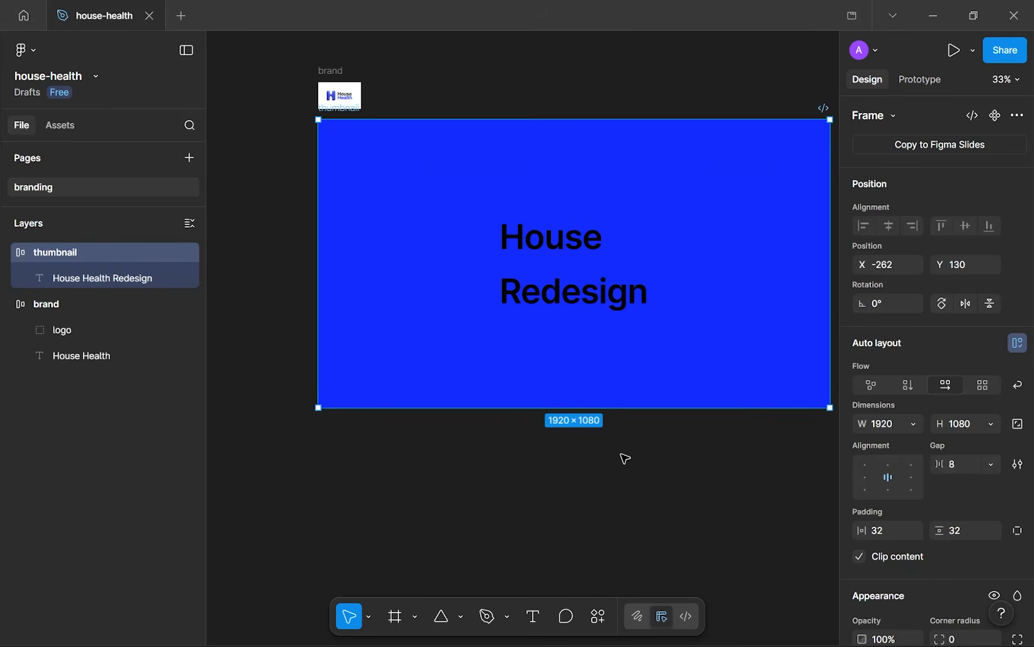
key("ctrl+z")
scroll(627, 385, "up", 2)
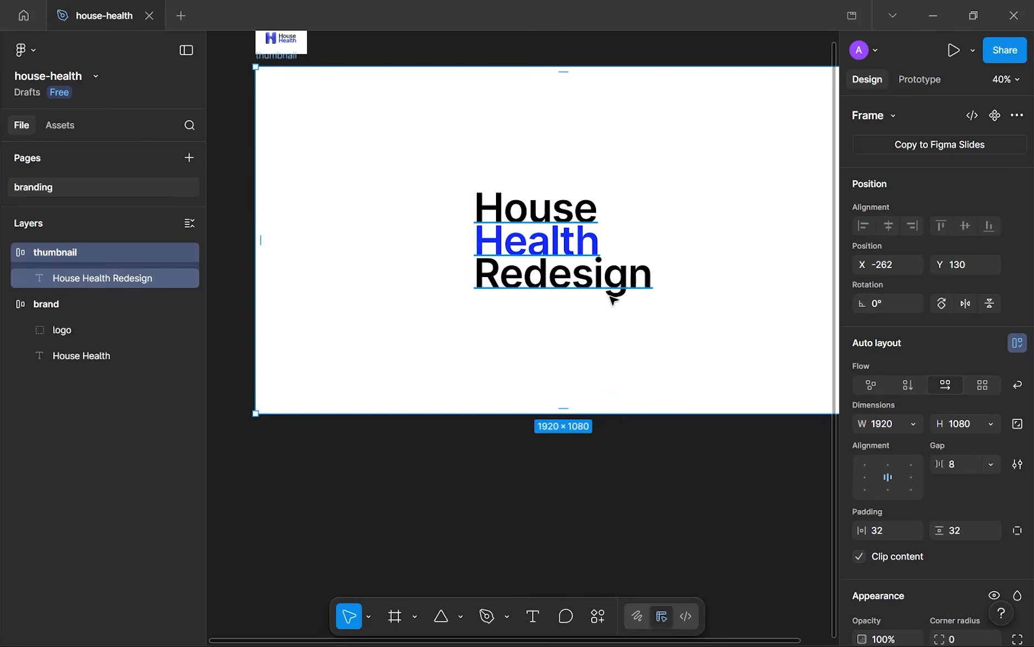
- Add a period after "Redesign" at the end of the thumbnail text
left_click(610, 290)
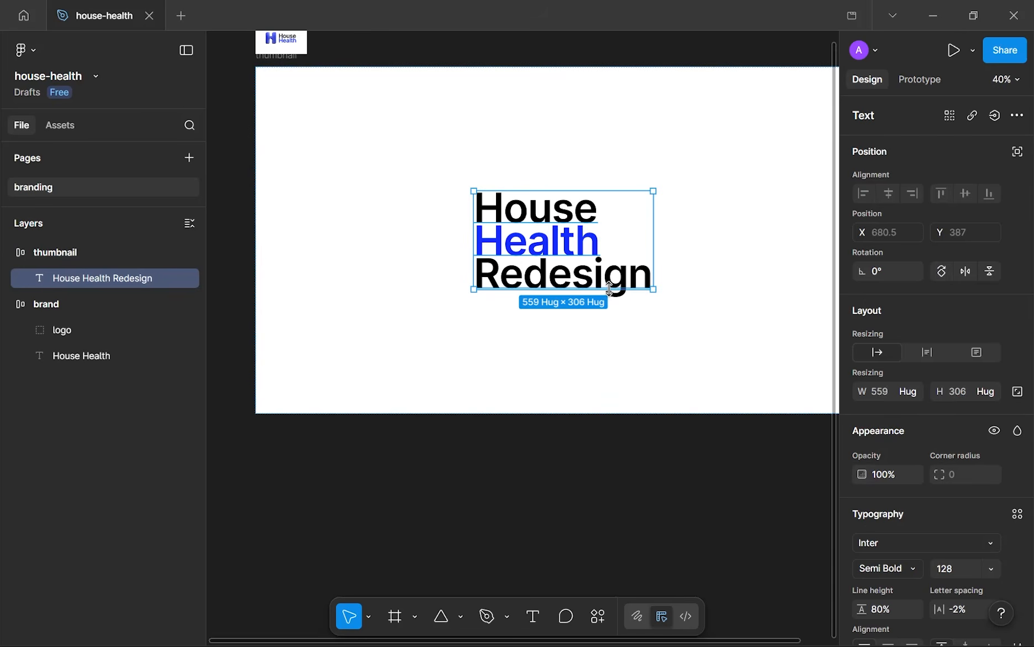
key("Return")
key("Right")
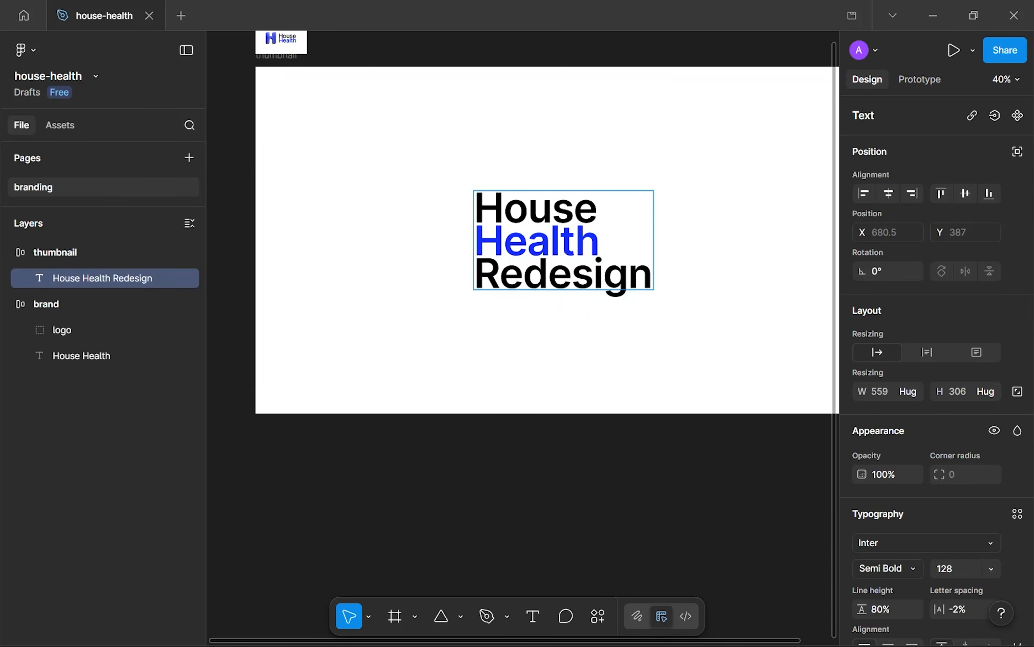
type(".")
key("Escape")
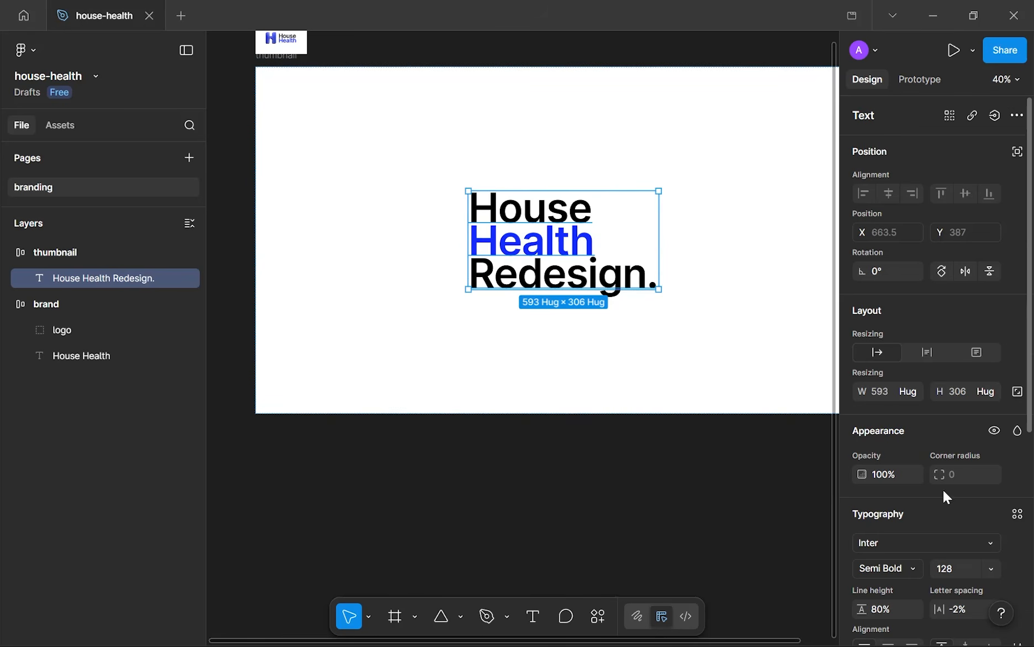
- Set the font size of the thumbnail's House Health Redesign. text to 200
scroll(945, 492, "down", 3)
left_click(946, 468)
left_click(947, 486)
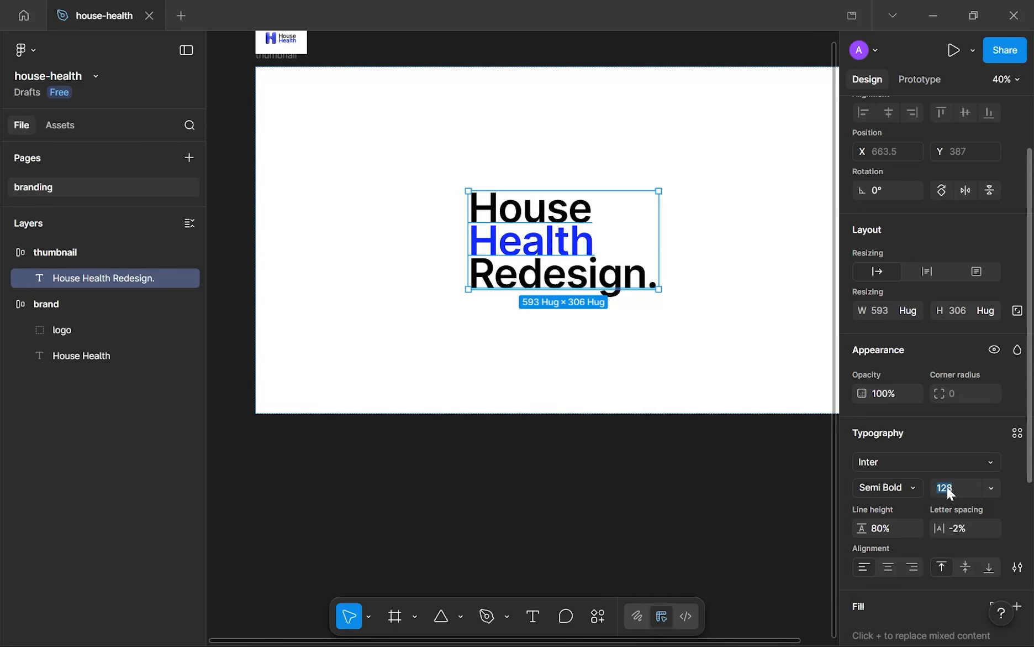
type("200")
key("Return")
scroll(685, 399, "down", 5)
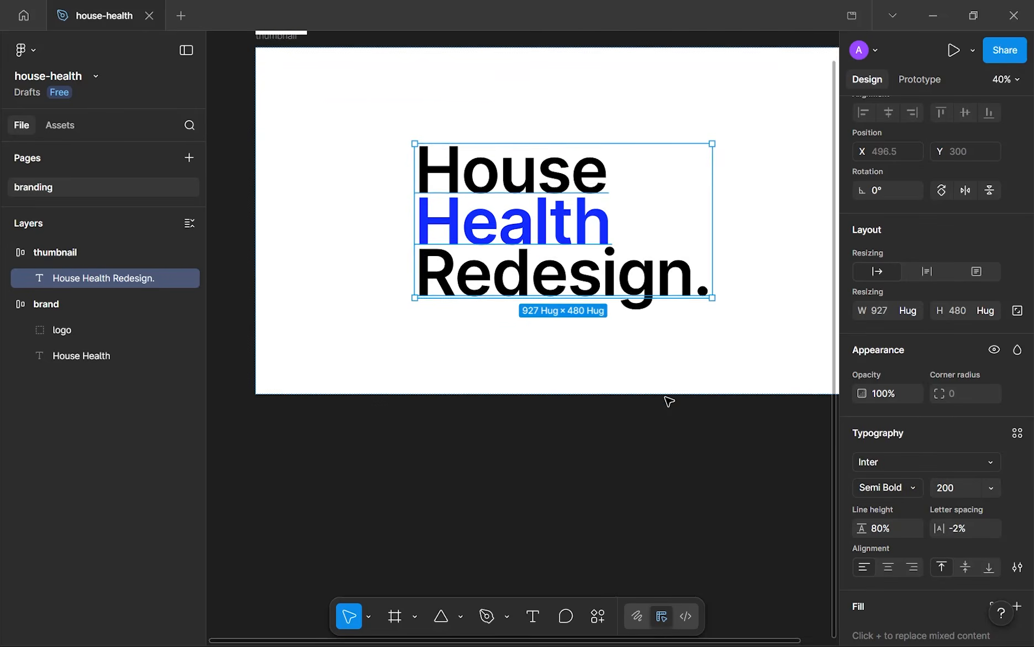
- Set the font size of the thumbnail's House Health Redesign. text to 150, keeping its width hugging the content
left_click(952, 487)
type("150")
key("Return")
scroll(647, 284, "up", 8)
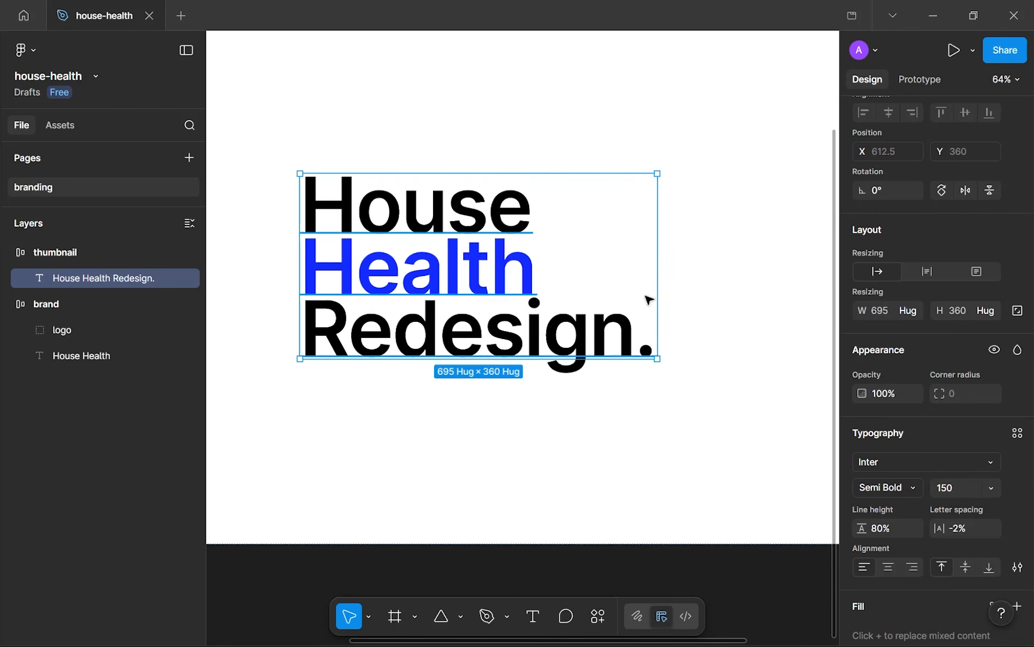
left_click_drag(642, 305, 664, 295)
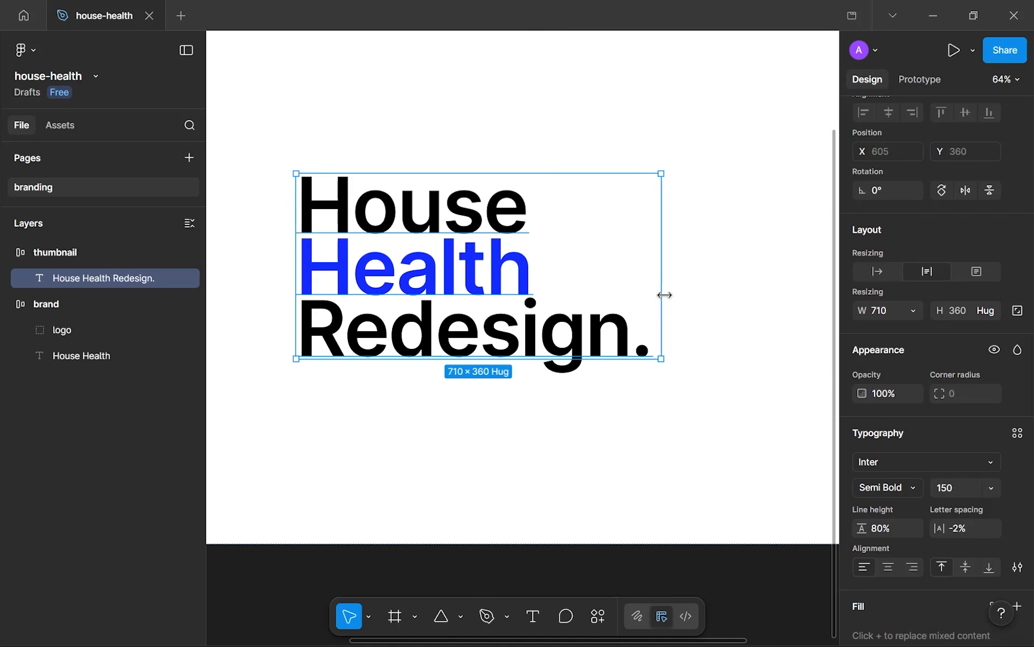
double_click(664, 295)
- Draw a frame about 323 × 272 inside the thumbnail and nest the House Health Redesign. text in it
key("f")
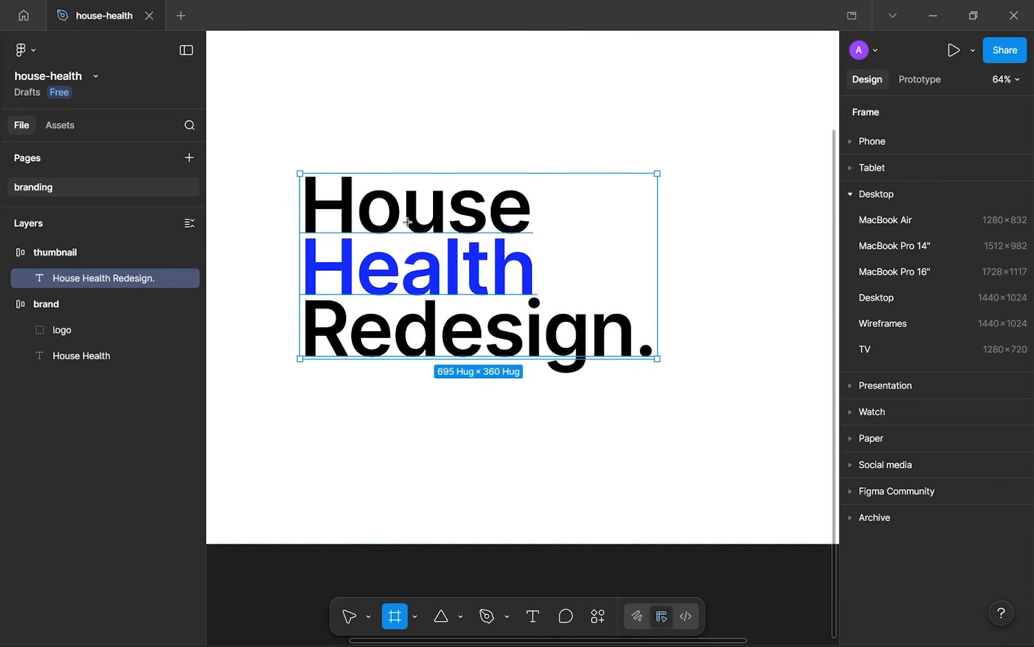
mouse_move(300, 174)
left_mouse_down()
mouse_move(318, 208)
mouse_move(432, 303)
mouse_move(469, 312)
left_mouse_up()
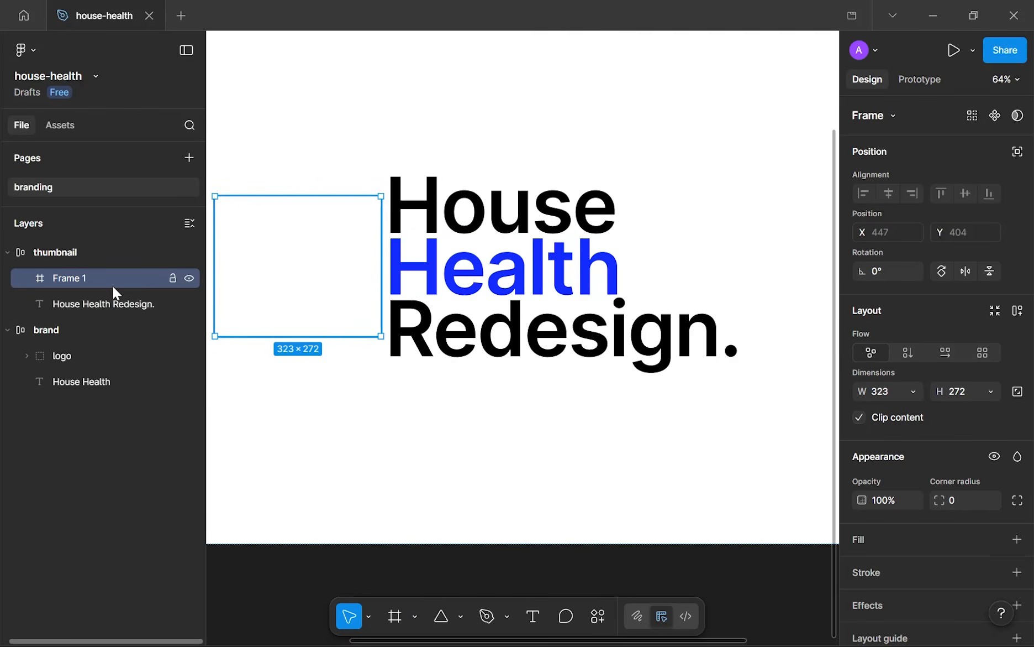
left_click(131, 307)
left_click_drag(130, 307, 106, 278)
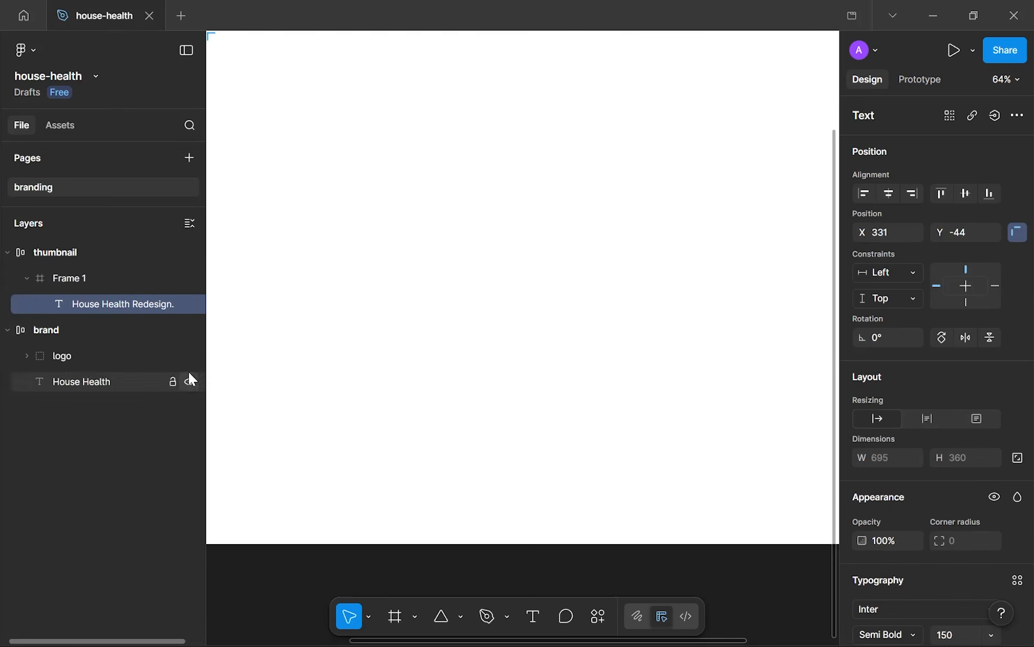
- Move the House Health Redesign. text back into the visible area of the new frame
left_click(81, 278)
scroll(432, 335, "down", 5)
scroll(463, 341, "up", 5)
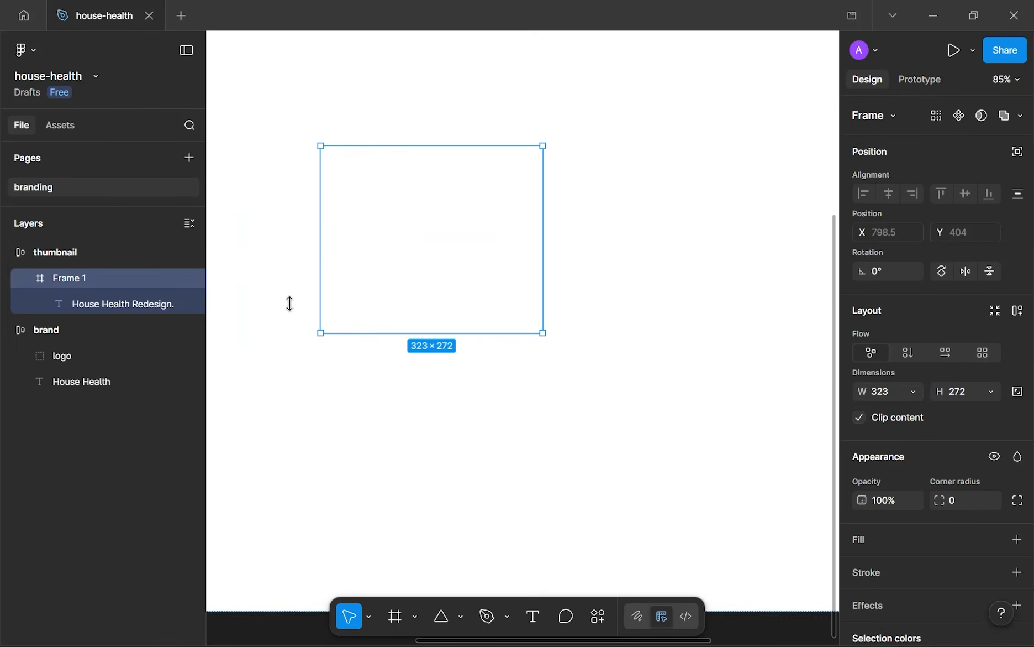
left_click(720, 263)
mouse_move(649, 263)
left_mouse_down()
mouse_move(584, 260)
mouse_move(488, 293)
left_mouse_up()
- Apply auto layout to the frame around the title so that it hugs the text
left_click(133, 278)
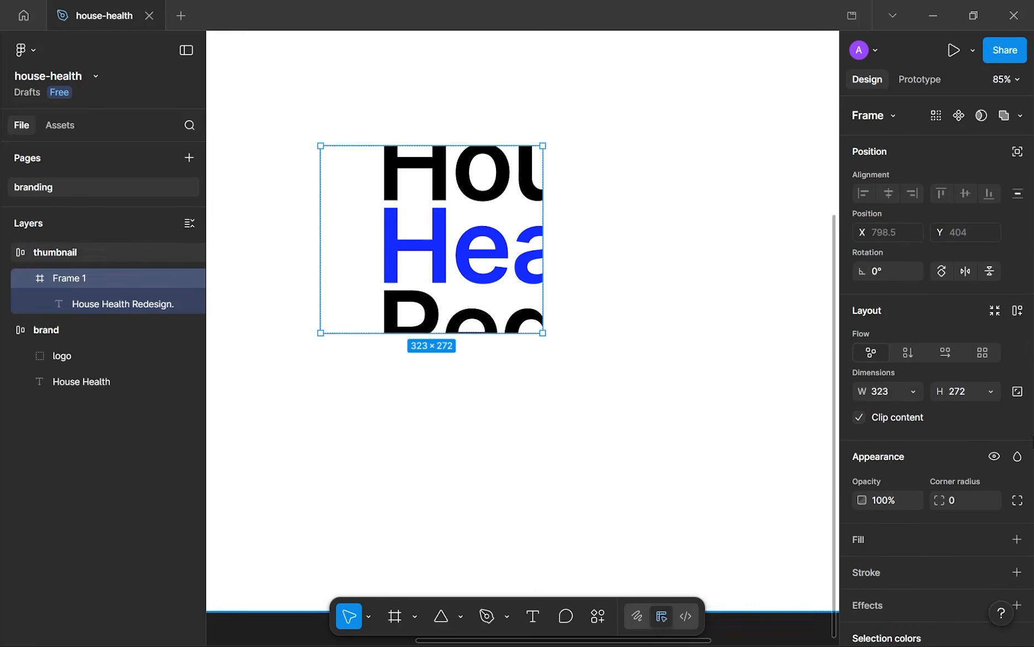
left_click(913, 393)
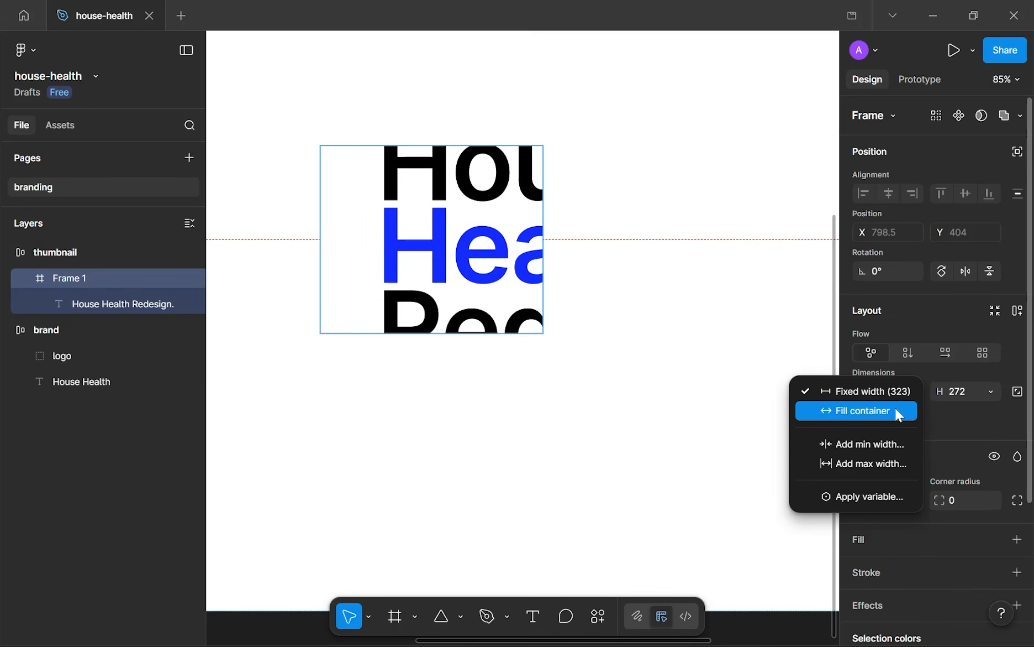
key("Escape")
scroll(381, 252, "down", 4, "ctrl")
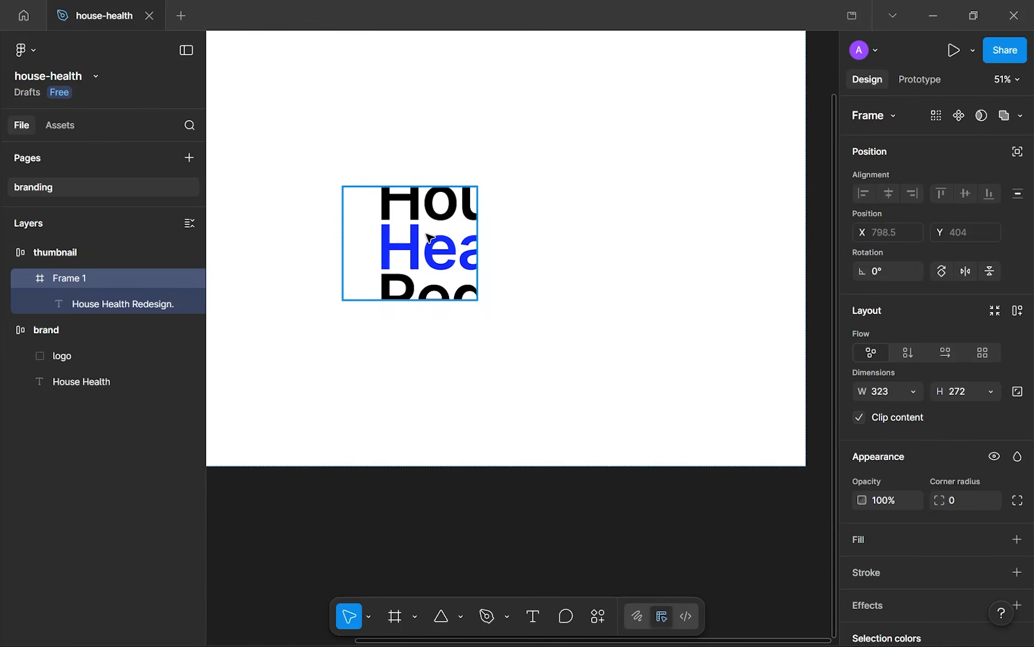
left_click(1017, 311)
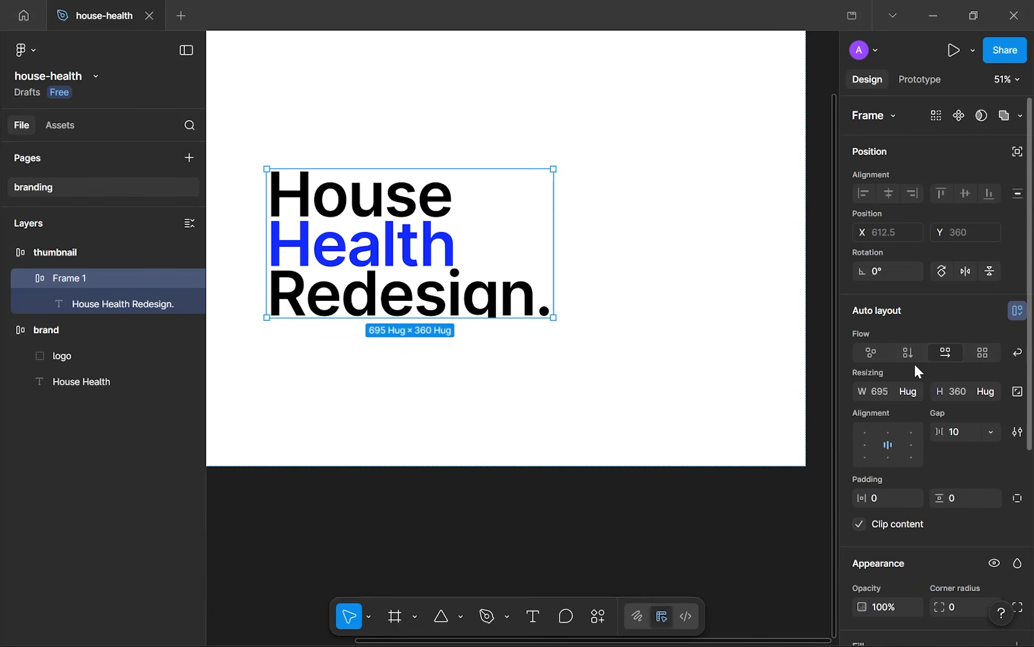
- Rename the frame around the title as overflow
double_click(73, 280)
type("overflow")
key("Return")
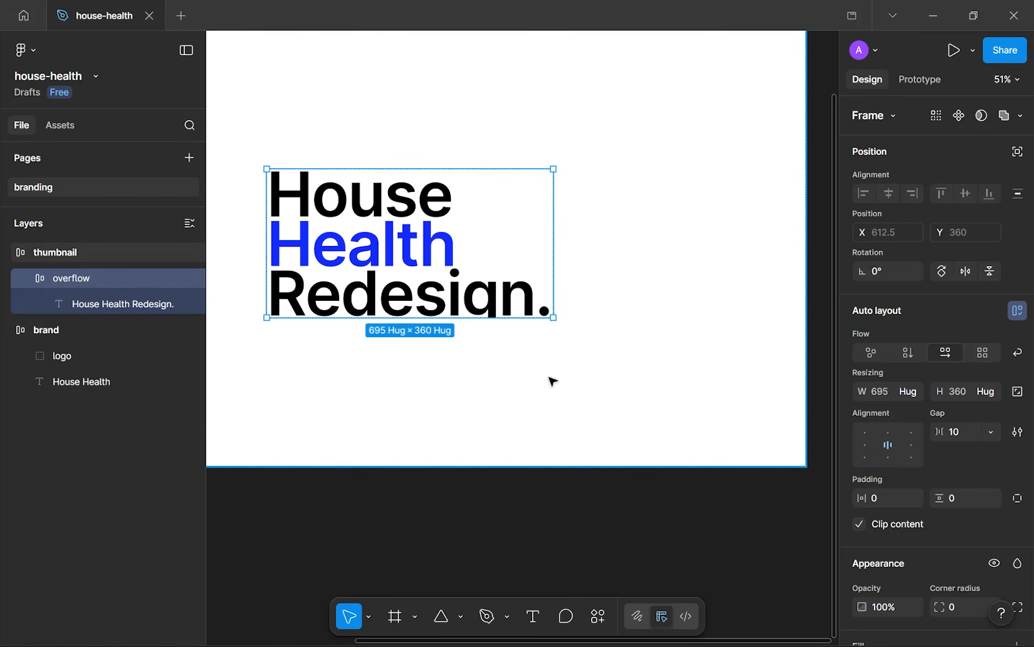
- Increase the overflow frame's height to about 422 to make room for the "g" descender in Redesign
scroll(550, 380, "up", 3, "ctrl")
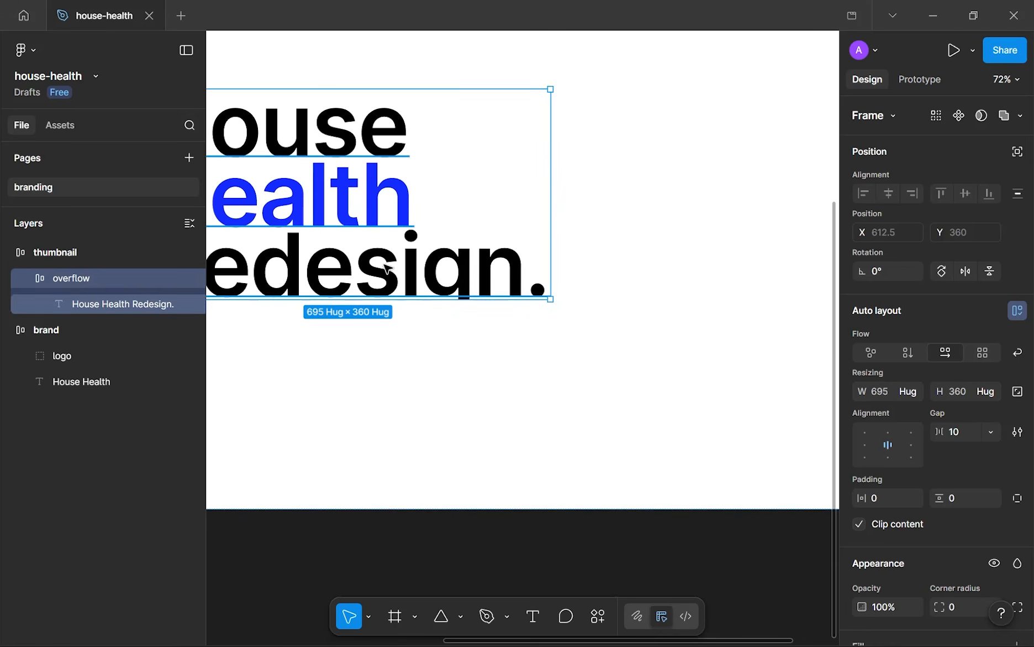
left_click_drag(409, 298, 418, 318)
scroll(552, 298, "up", 10, "ctrl")
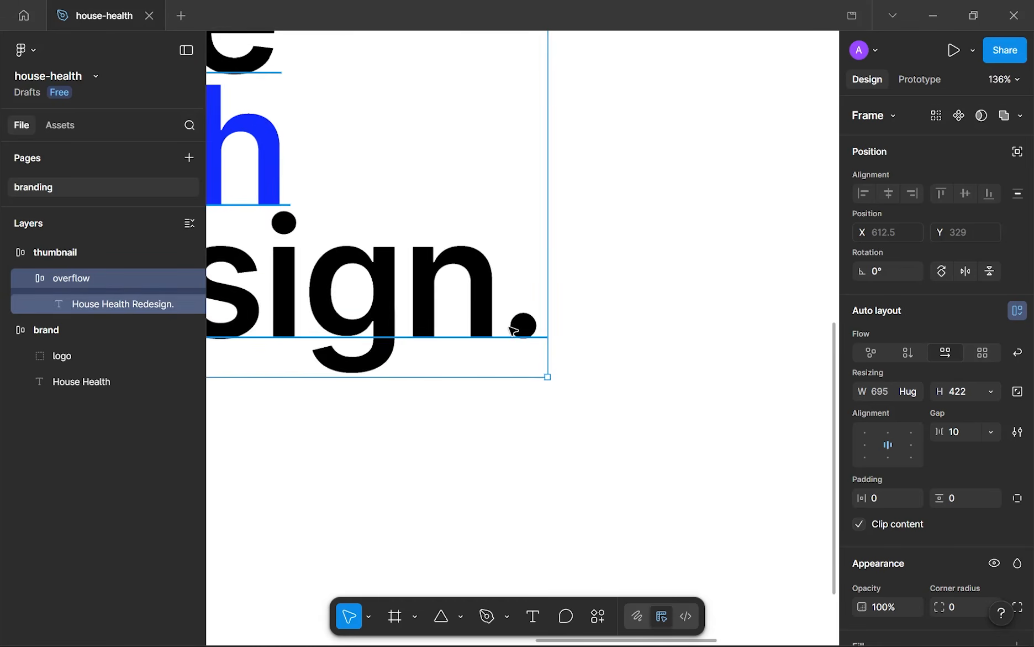
- Examine the title's descender, final period and overall placement within the thumbnail
scroll(574, 320, "up", 3, "ctrl")
scroll(619, 293, "down", 15, "ctrl")
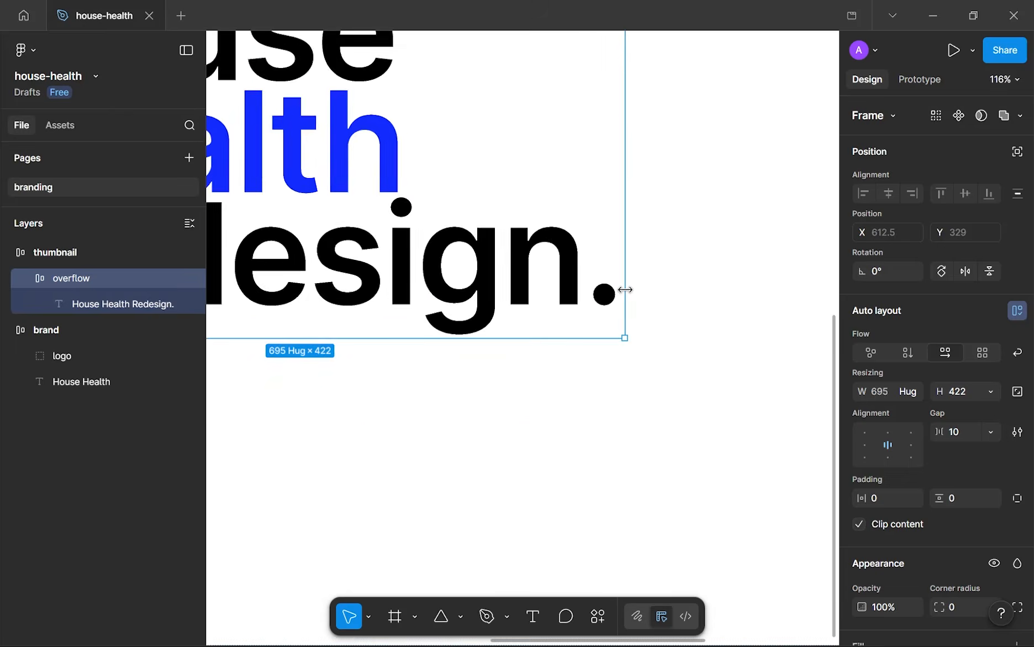
left_click(457, 323)
scroll(457, 323, "down", 3, "ctrl")
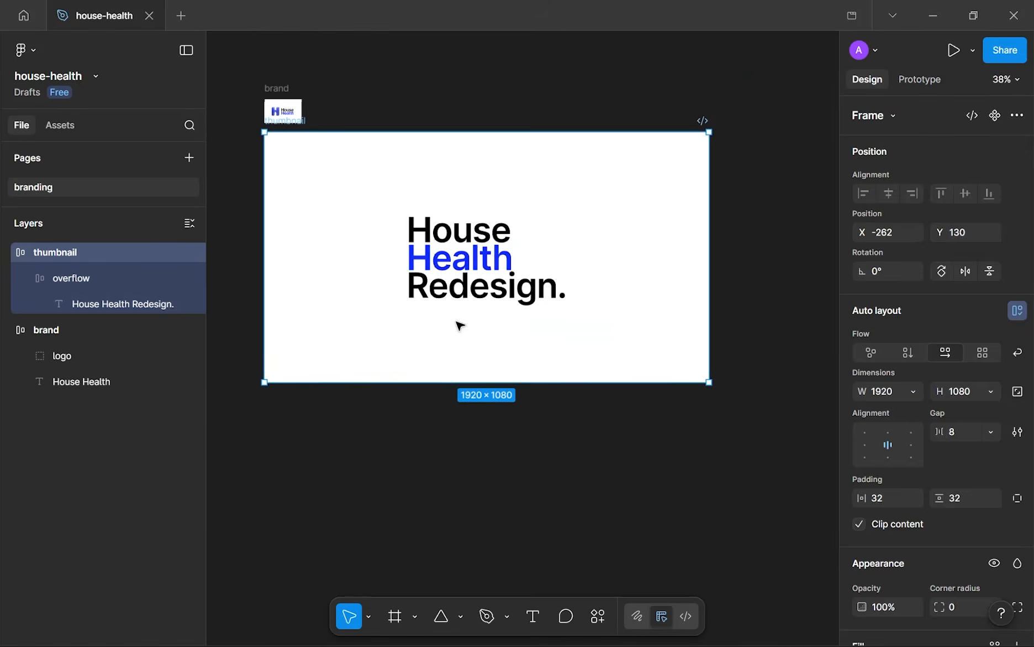
scroll(564, 306, "up", 10, "ctrl")
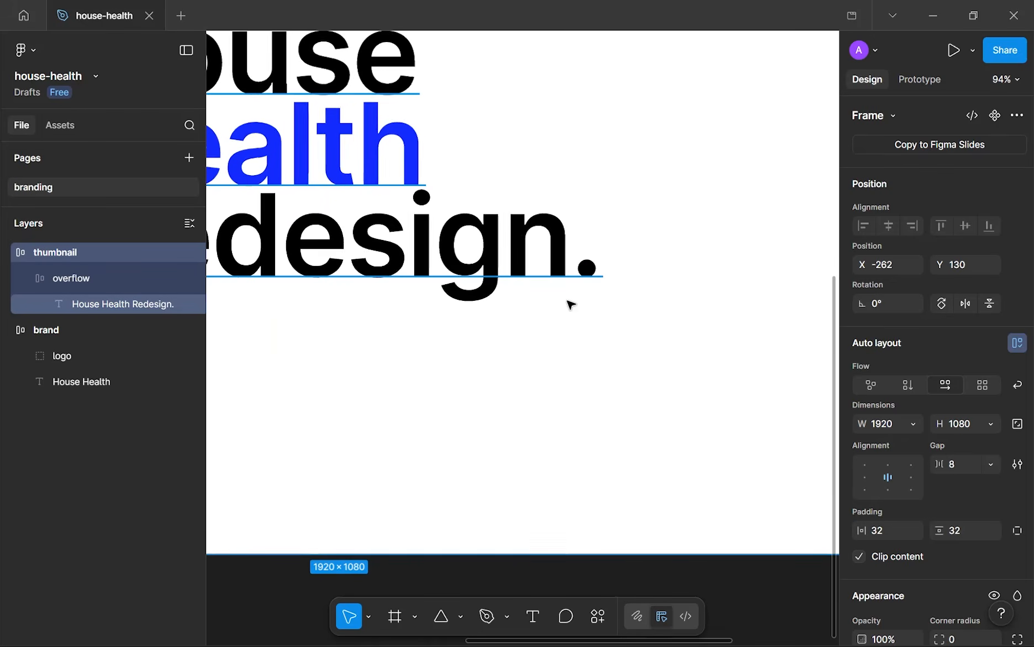
scroll(601, 297, "down", 10, "ctrl")
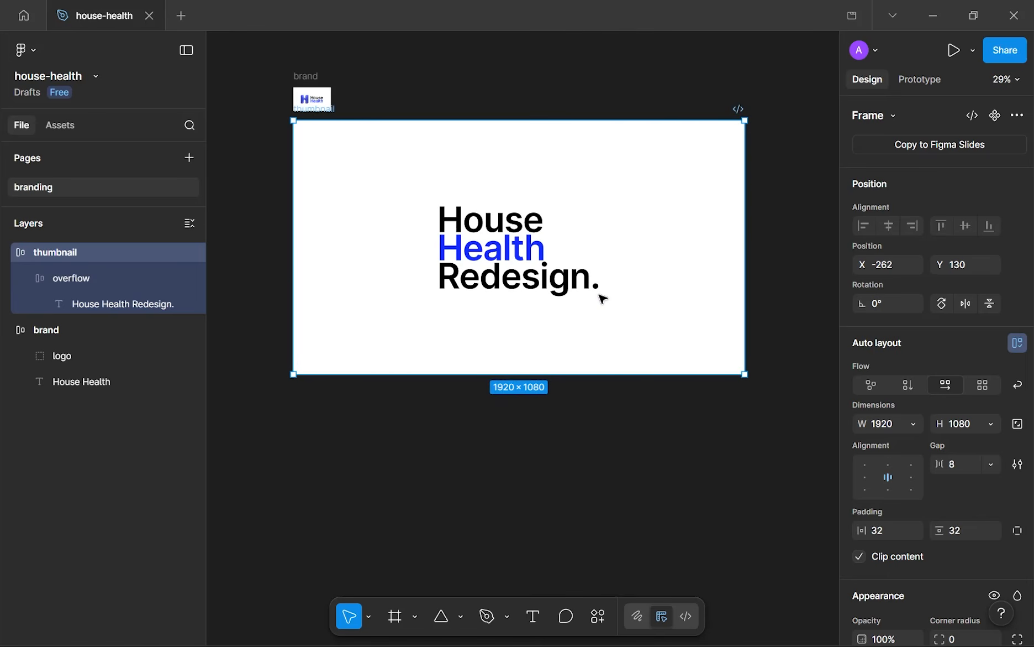
scroll(611, 264, "up", 3, "ctrl")
left_click_drag(569, 182, 633, 230)
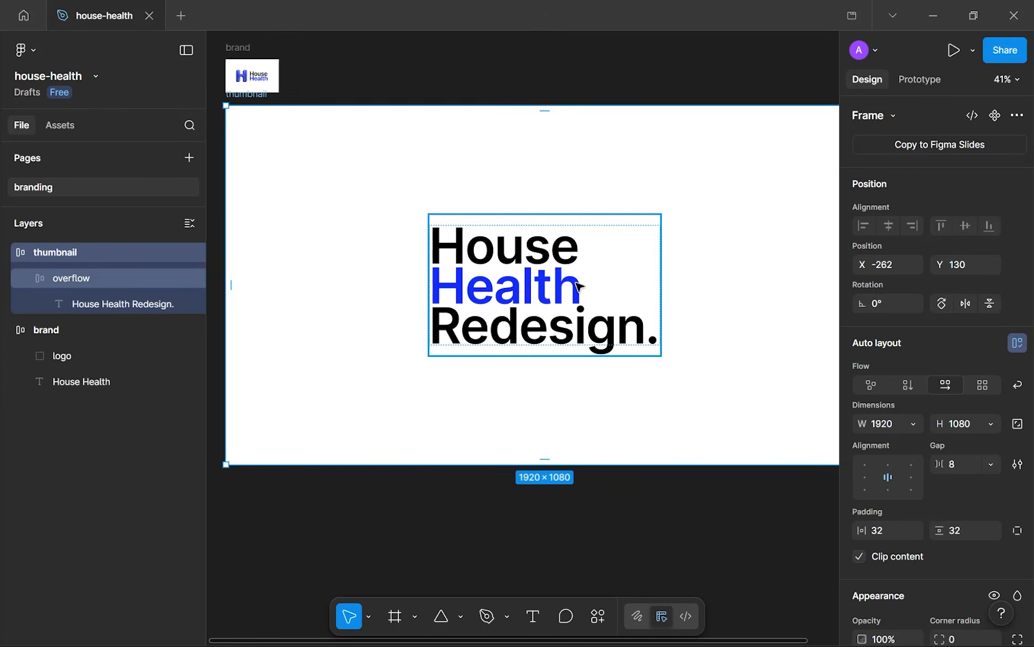
- Try to narrow the overflow frame to a width of about 620 with auto layout on
key("Return")
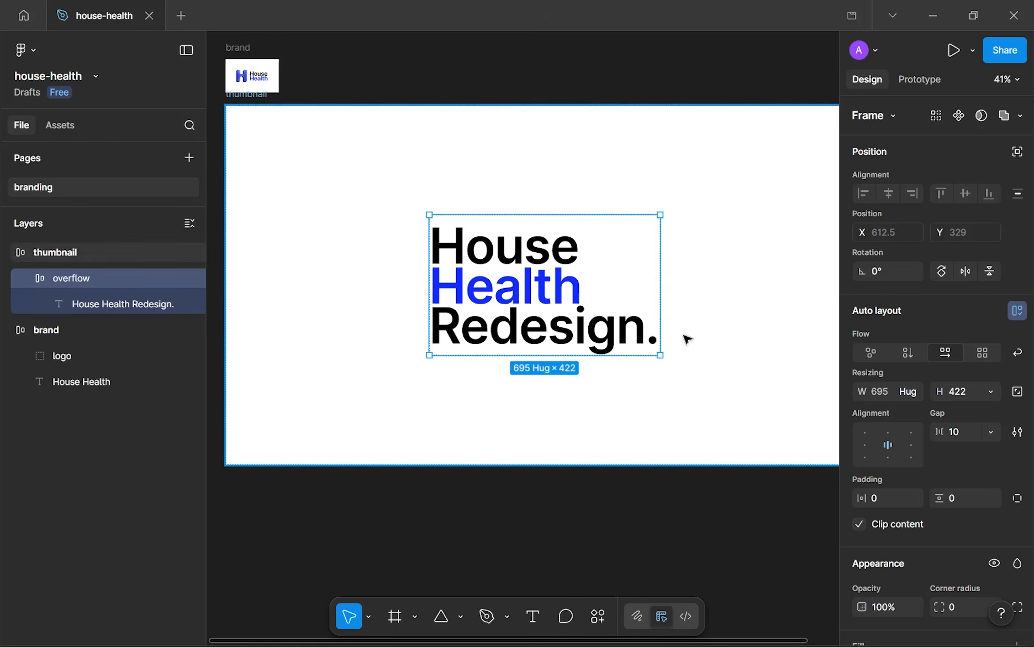
scroll(686, 337, "up", 3, "ctrl")
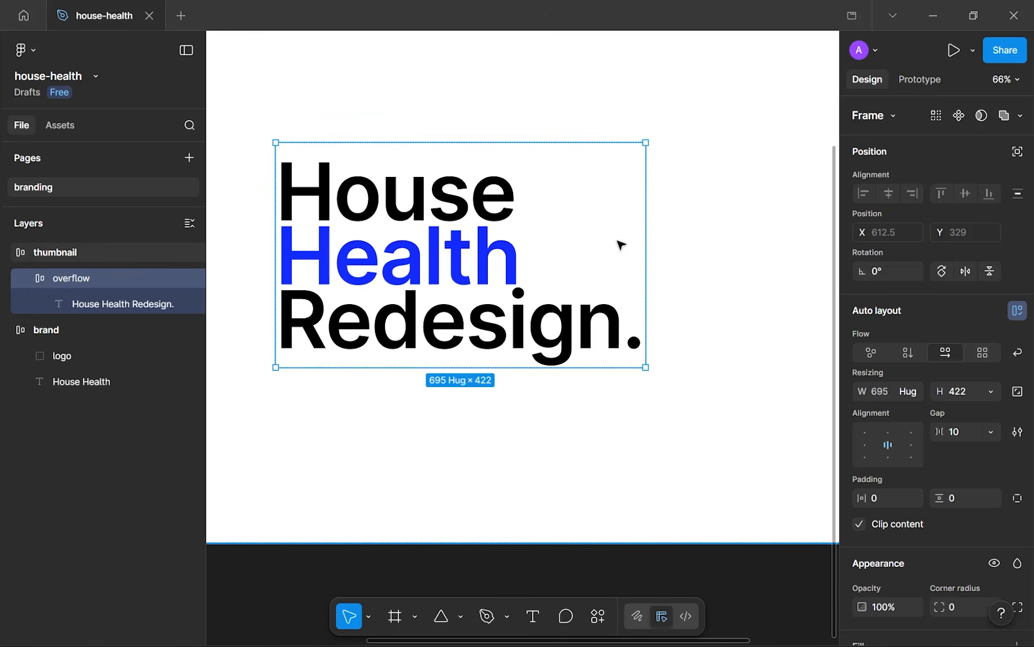
left_click_drag(644, 258, 606, 274)
key("ctrl+z")
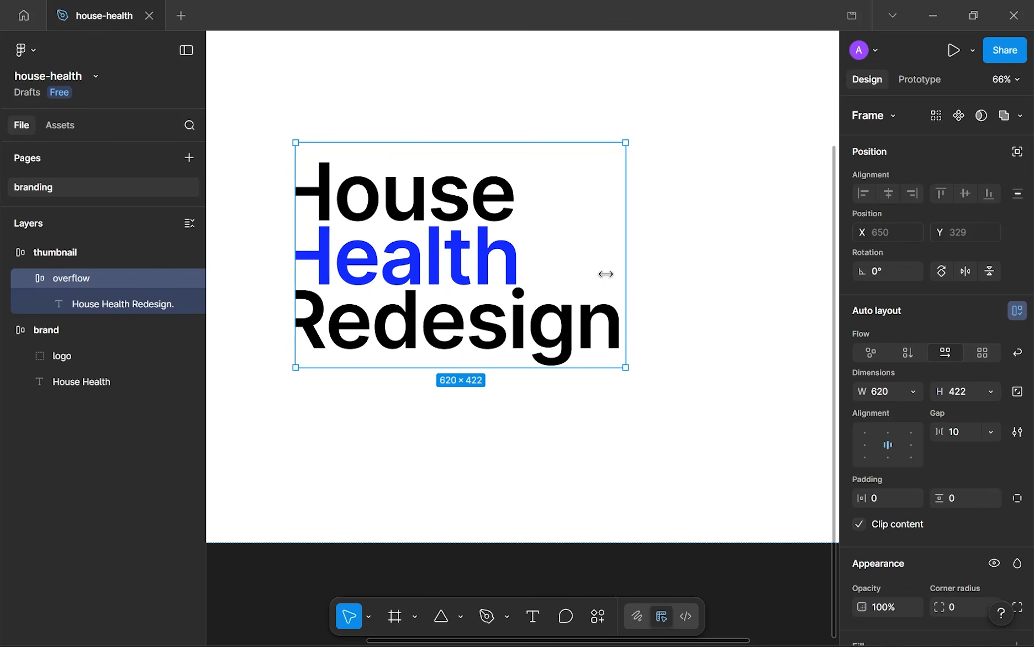
key("ctrl+z")
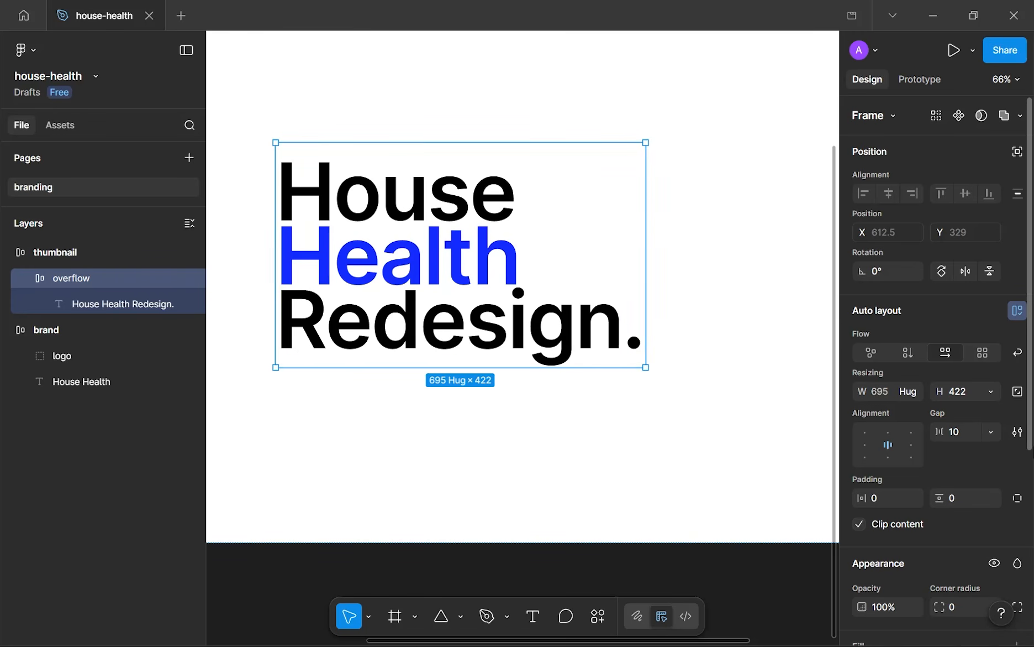
- Reduce the overflow frame's width in small increments to 678
left_click(886, 396)
key("Down")
key("Down")
key("Down")
key("Down")
key("Down")
key("Down")
key("Down")
key("Down")
key("Down")
key("Down")
key("Down")
key("Down")
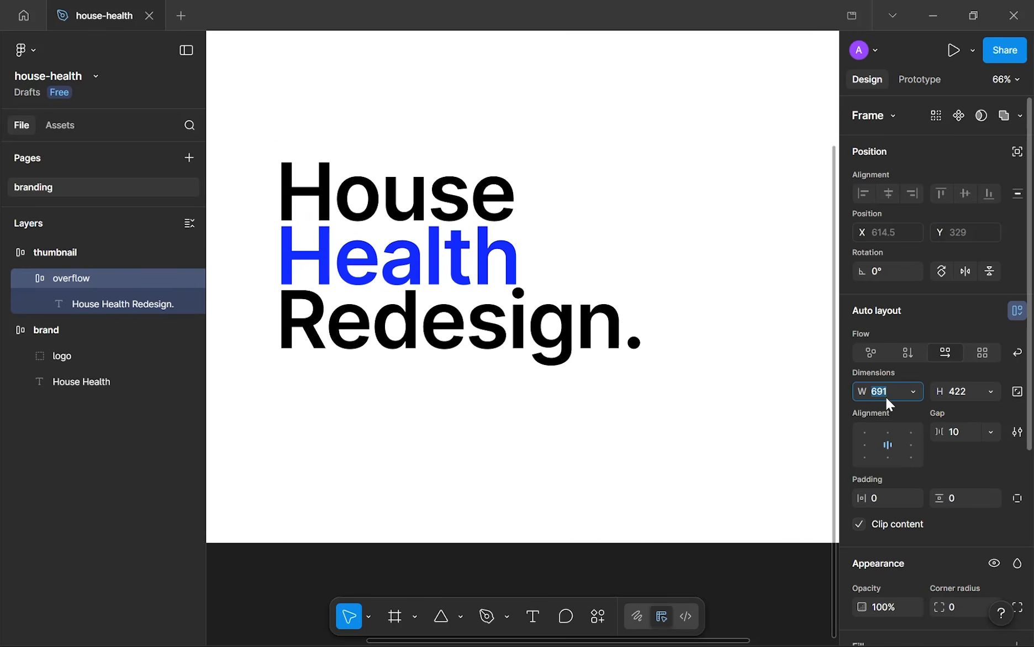
key("Down")
key("Down")
key("Down")
key("Down")
key("Down")
left_click(513, 288)
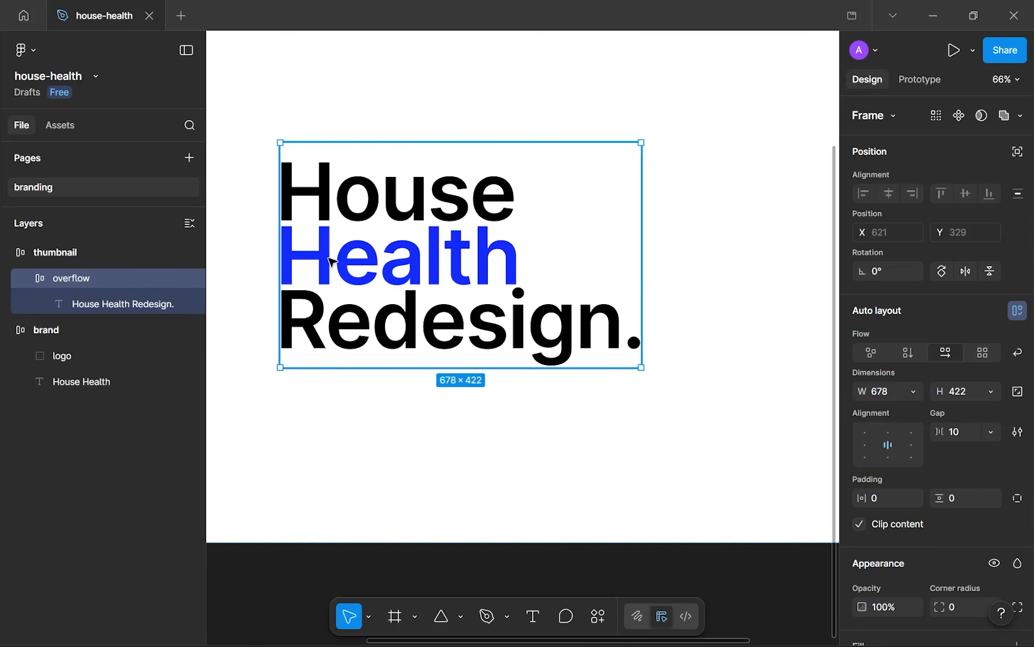
- Try to shift the House Health Redesign. text within the auto-layout overflow frame
double_click(313, 267)
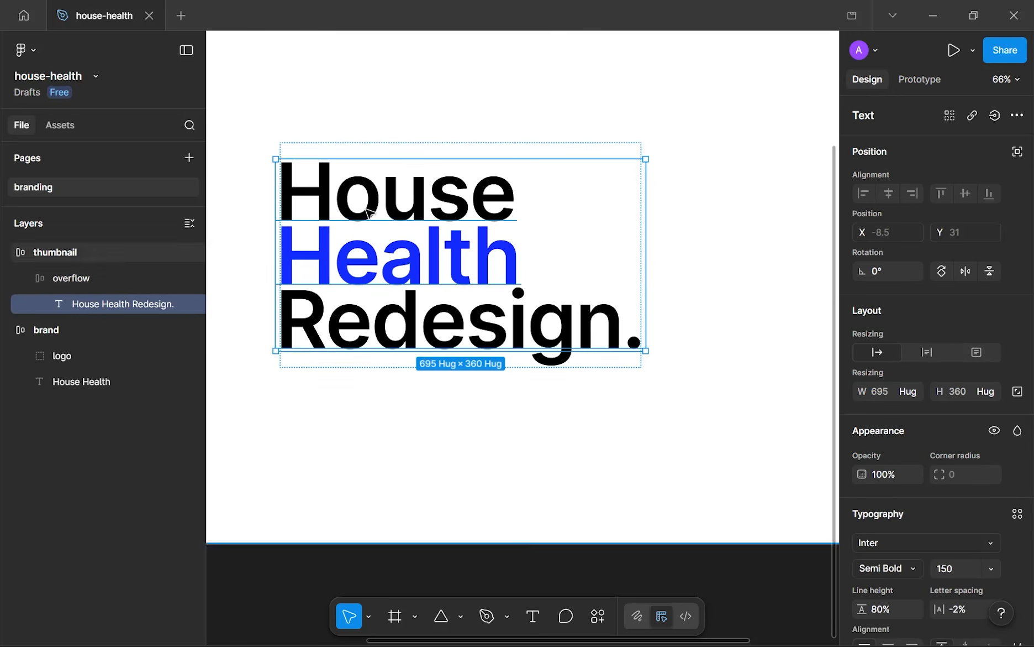
mouse_move(385, 262)
left_mouse_down()
mouse_move(396, 262)
mouse_move(385, 259)
left_mouse_up()
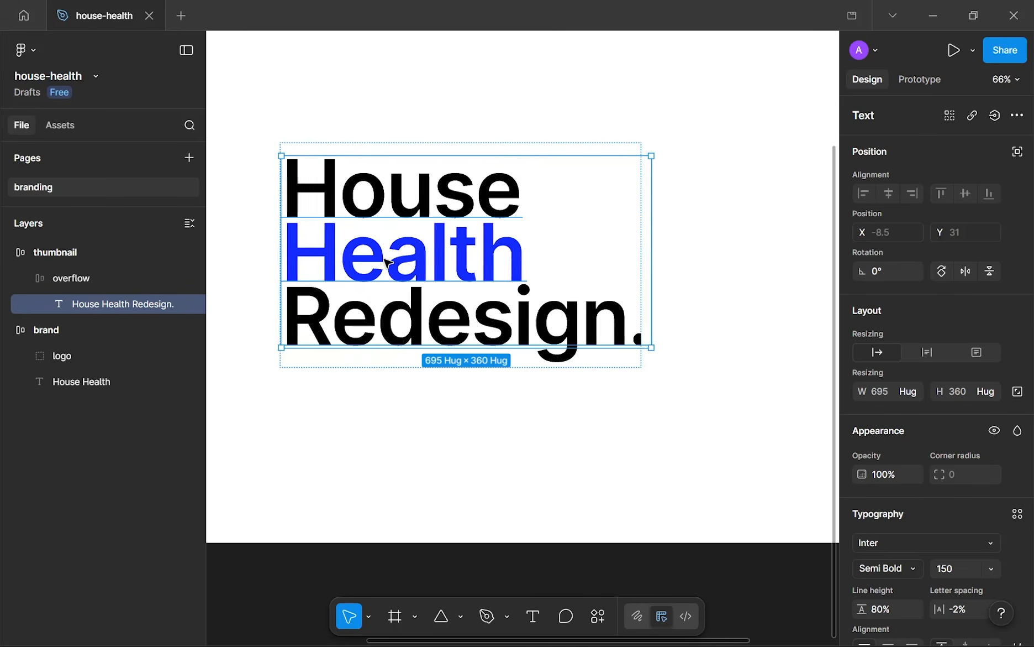
left_click(411, 147)
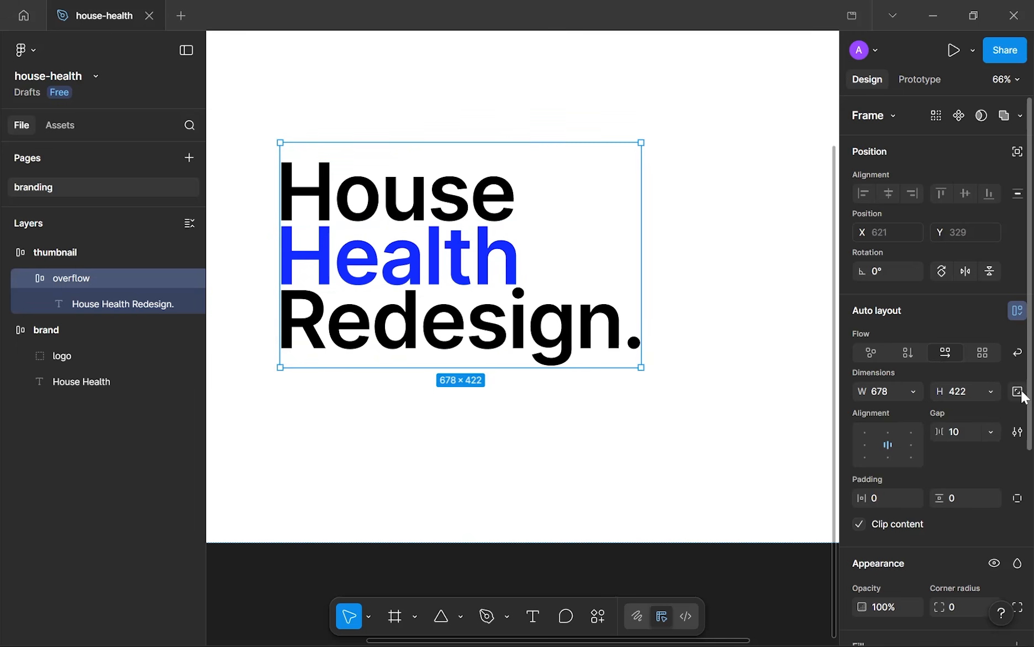
- Remove auto layout from the overflow frame and narrow it to about 638 so it ends before the period
left_click(1014, 309)
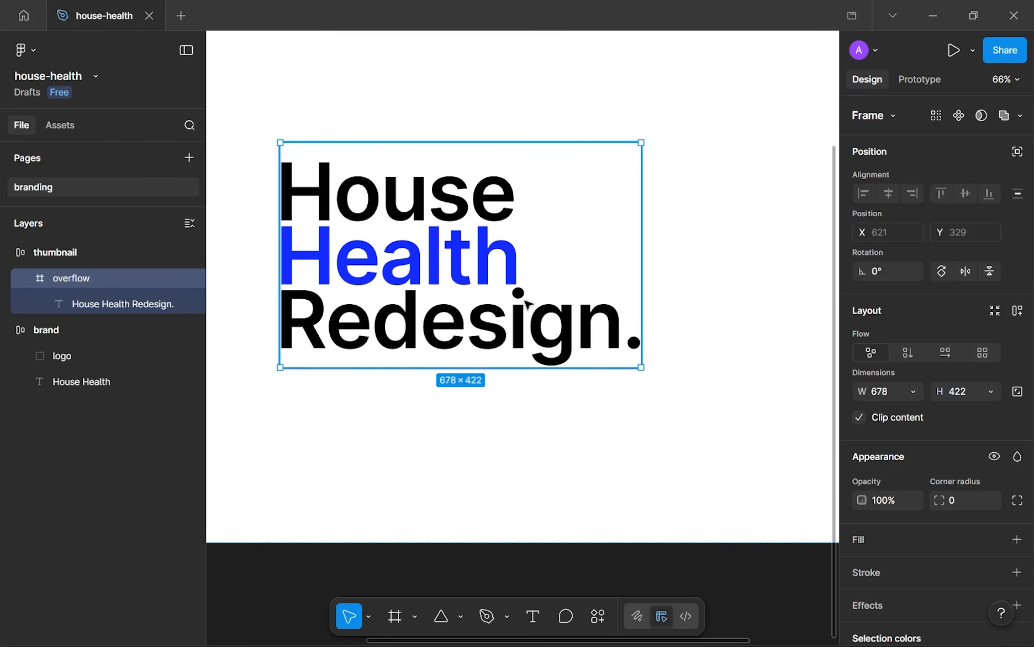
left_click_drag(642, 293, 619, 288)
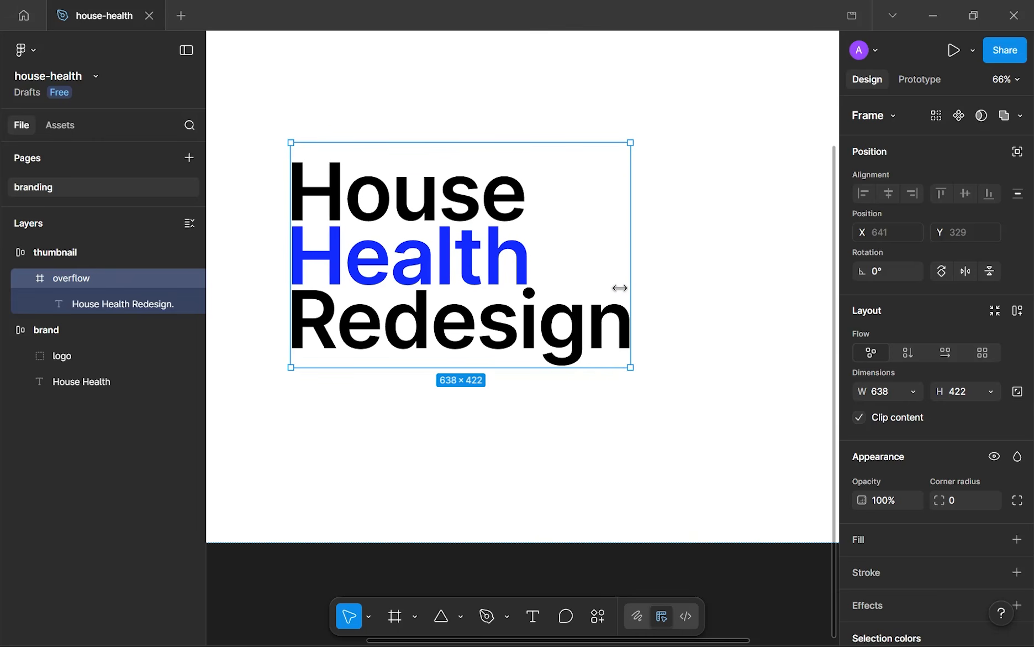
left_click(354, 401)
scroll(397, 344, "down", 4)
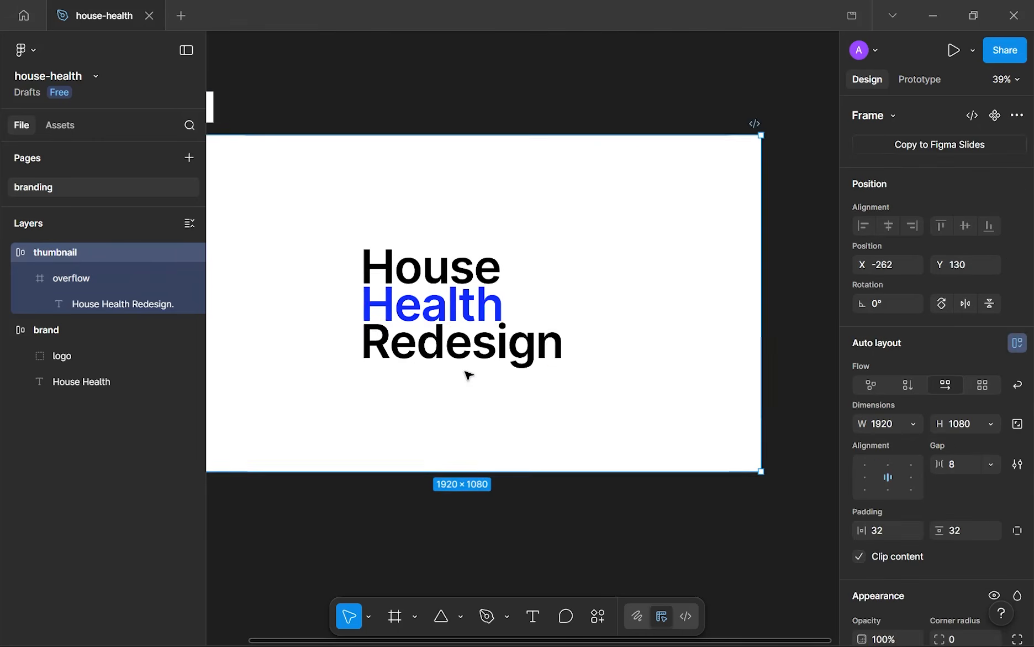
scroll(470, 372, "up", 3)
- Turn off content clipping for the overflow frame
left_click(518, 316)
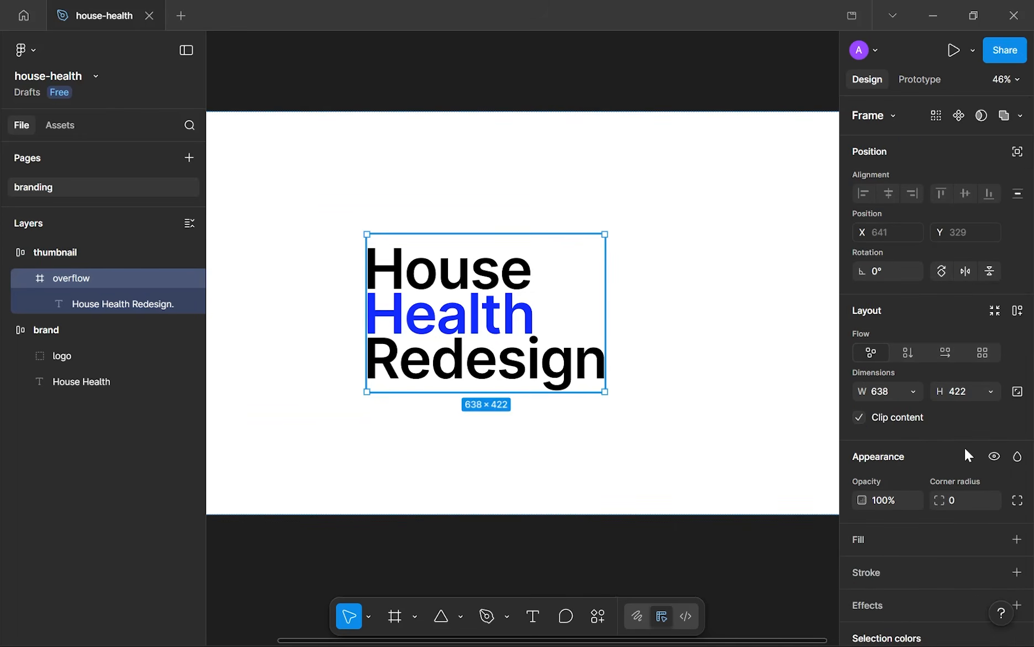
left_click(860, 416)
left_click(735, 433)
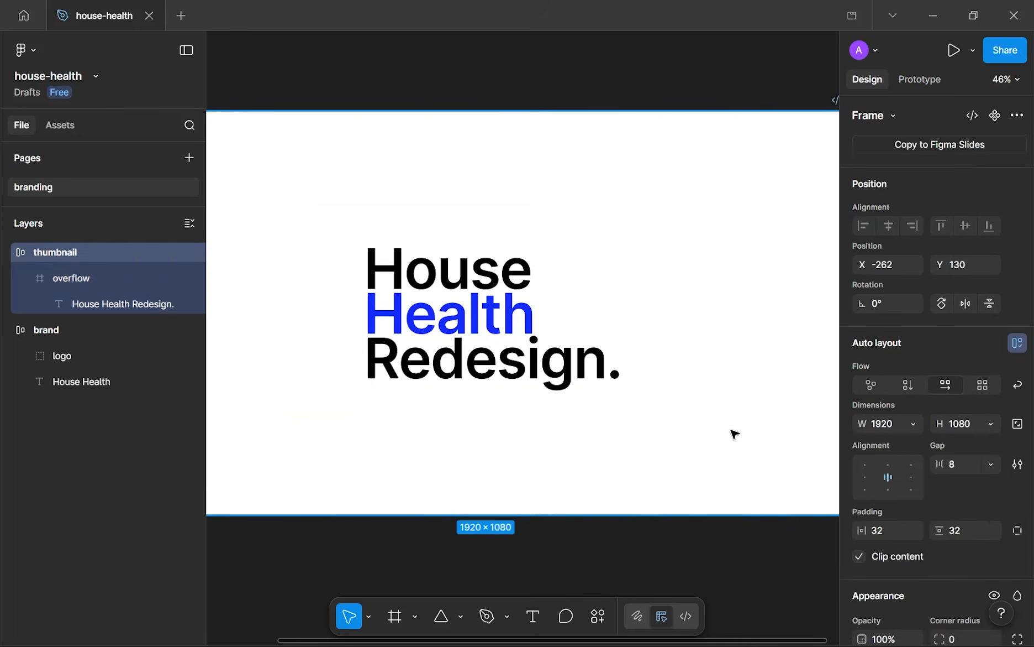
- Review the placement of the House Health Redesign. title across the whole thumbnail
scroll(735, 432, "down", 3)
scroll(693, 411, "up", 5)
scroll(662, 376, "down", 4)
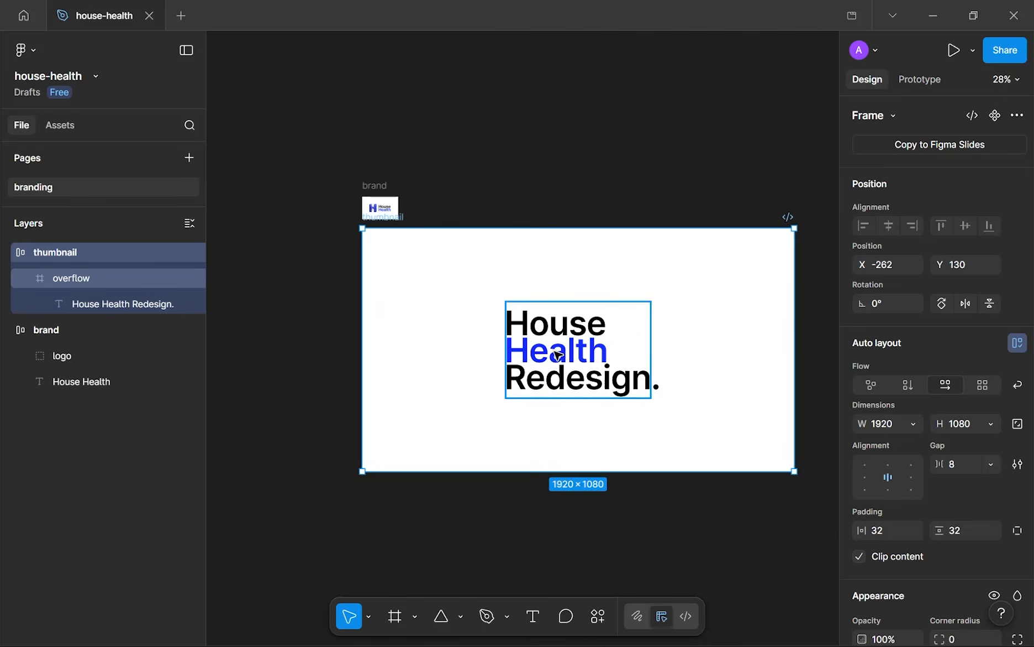
left_click(575, 387)
left_click(561, 425)
scroll(562, 425, "down", 2)
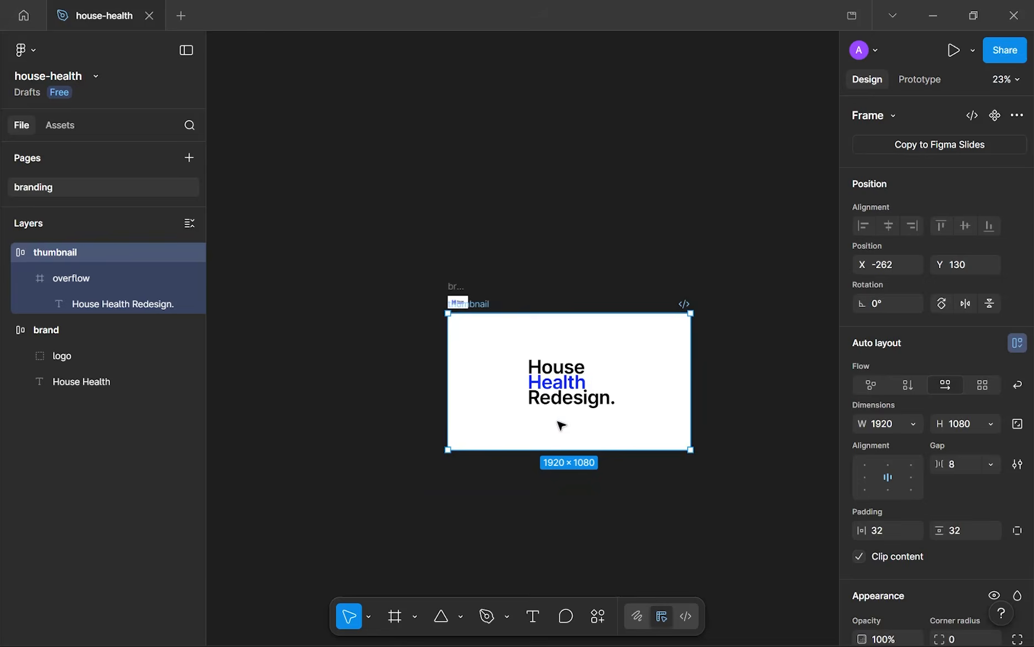
scroll(559, 425, "up", 3)
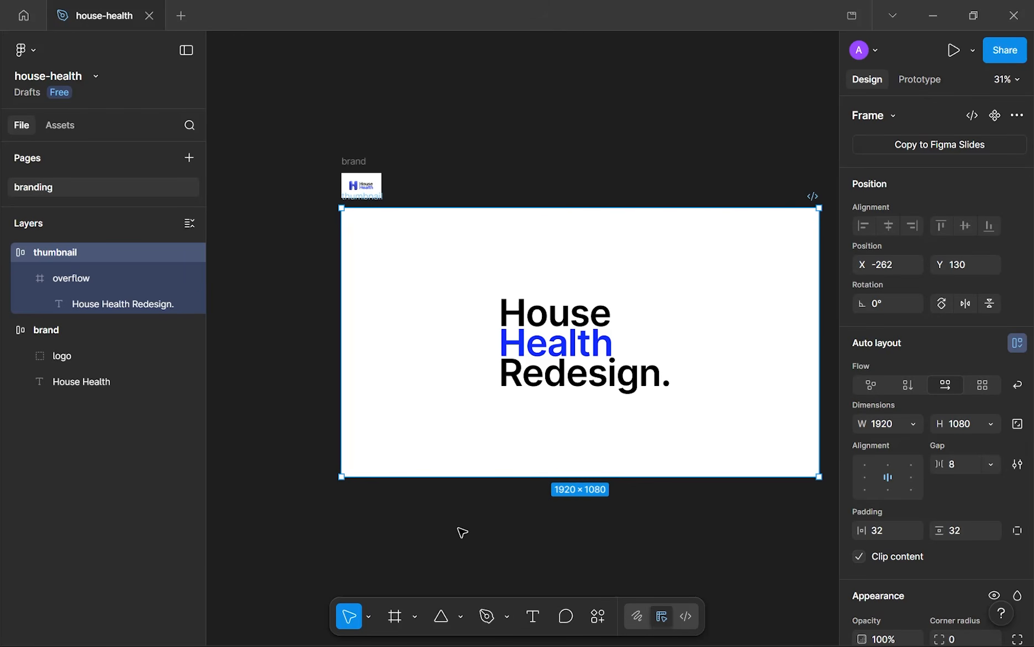
- Set the thumbnail frame as the file's thumbnail and move its collapsed layer below the collapsed brand layer
right_click(367, 200)
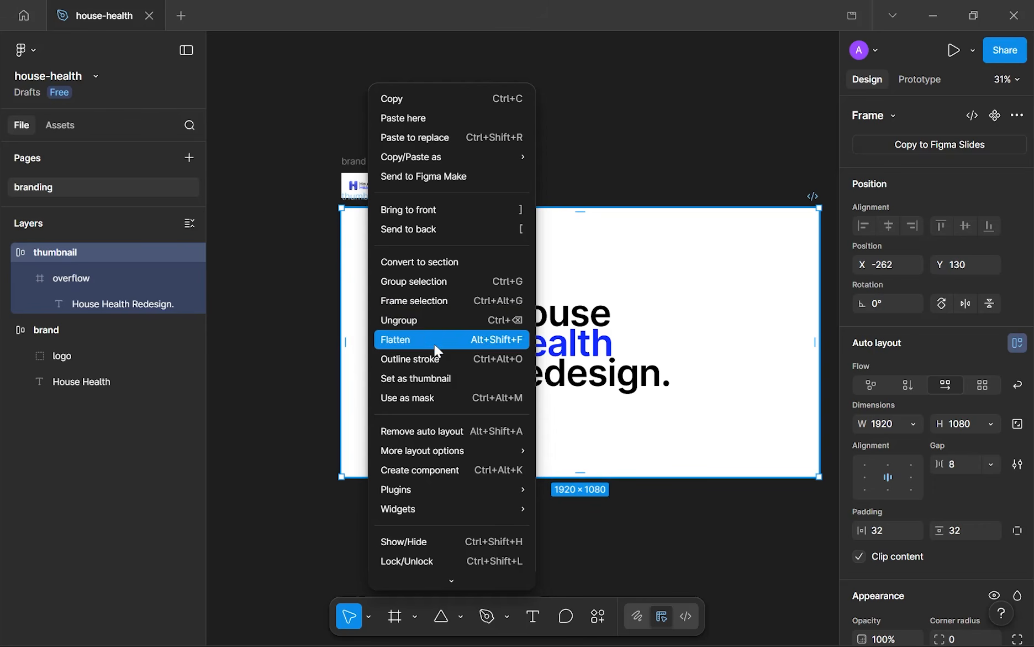
left_click(424, 384)
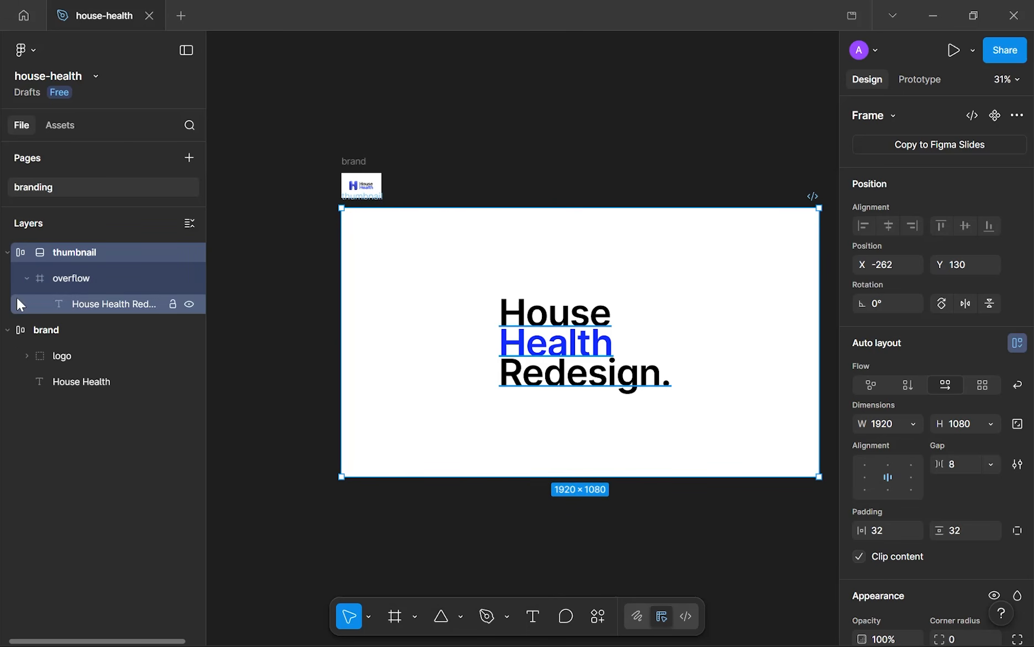
left_click(6, 330)
left_click(6, 255)
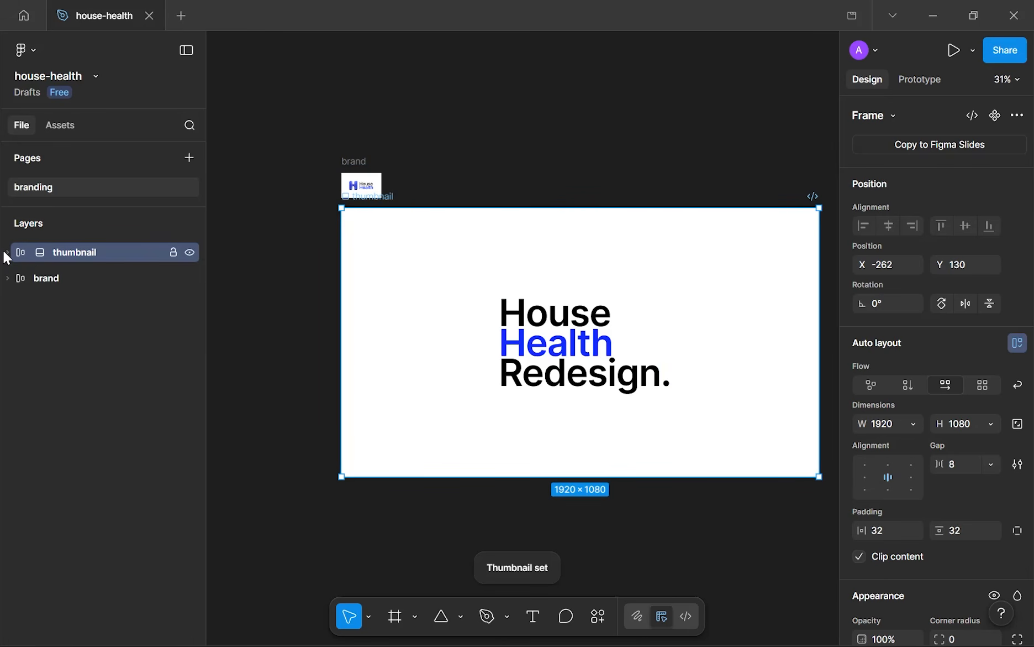
left_click_drag(79, 259, 71, 301)
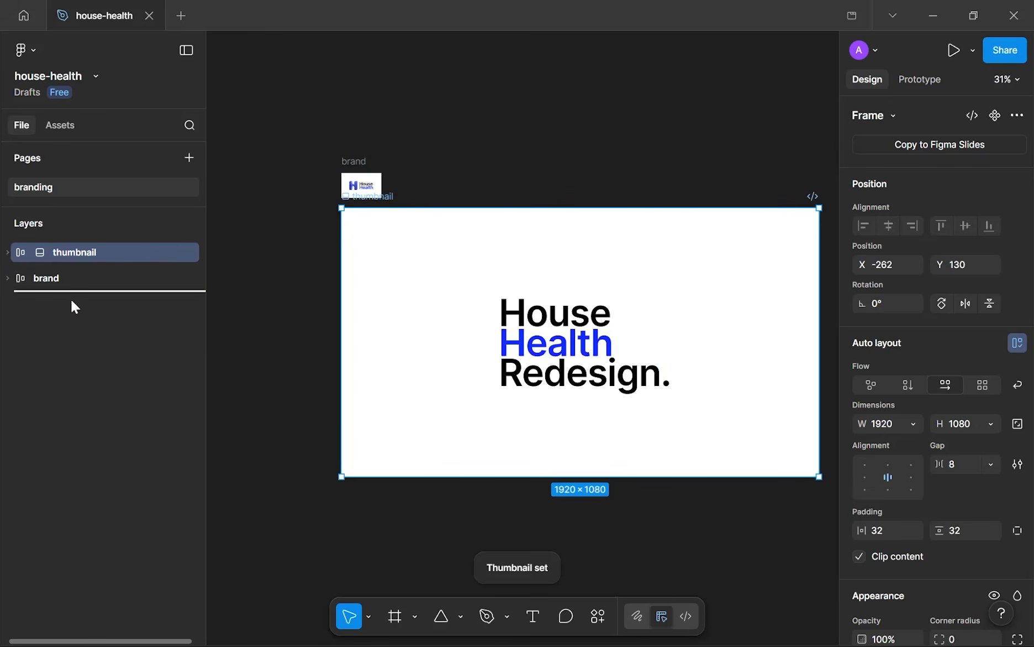
left_click(564, 176)
- Check the cover of the house-health file among the recent files and return to the design
left_click(14, 14)
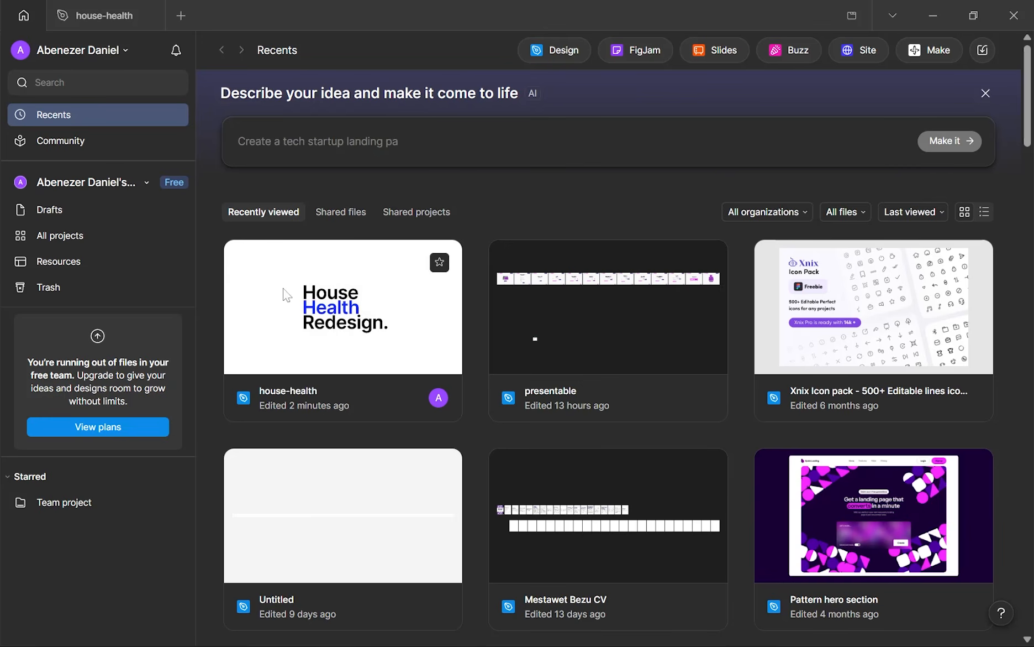
left_click(76, 6)
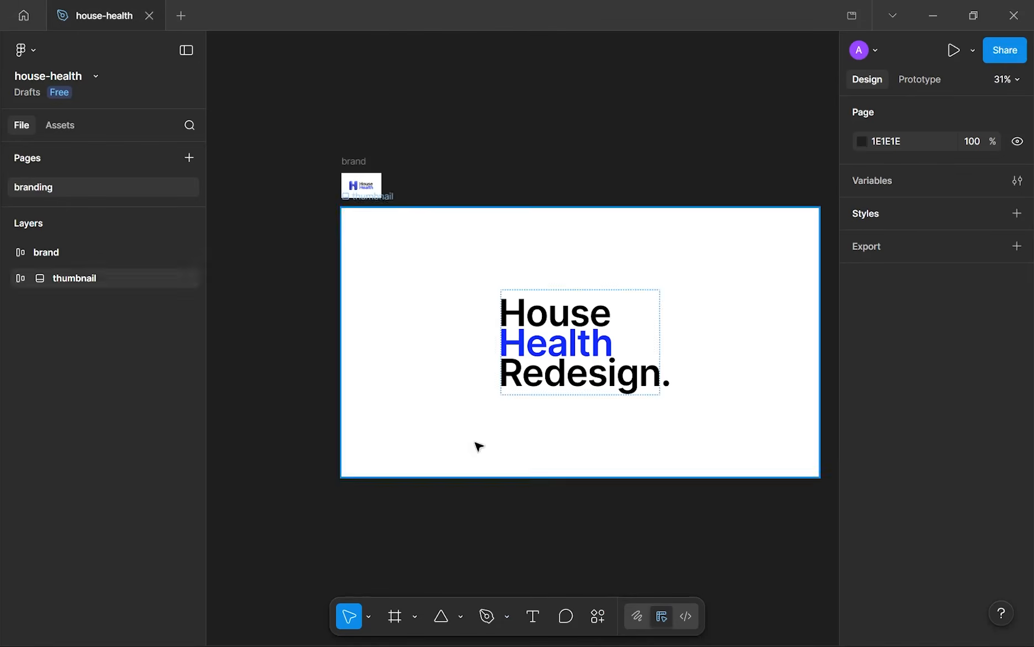
left_click_drag(645, 445, 636, 444)
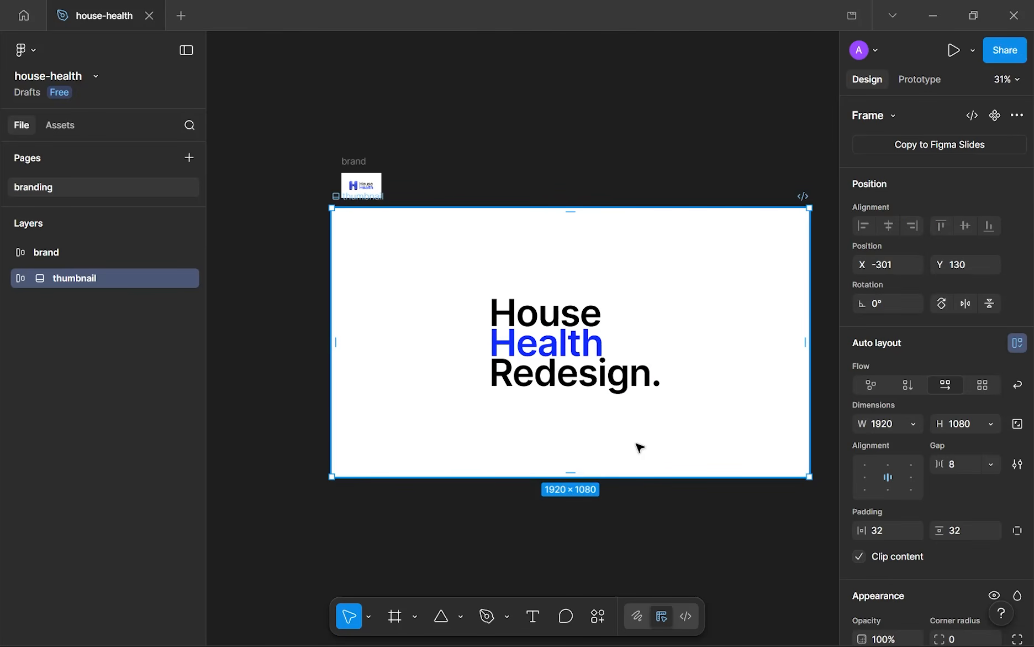
key("ctrl+z")
- Examine the H logo and House Health wordmark in the brand frame up close
scroll(420, 205, "up", 1)
scroll(332, 216, "up", 6)
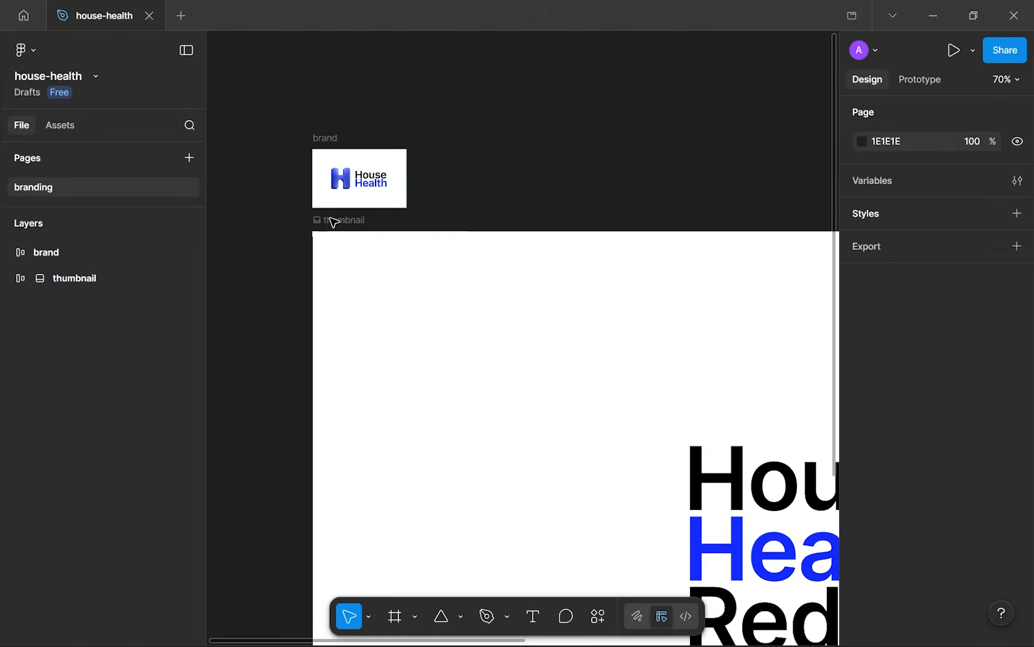
scroll(336, 230, "up", 3)
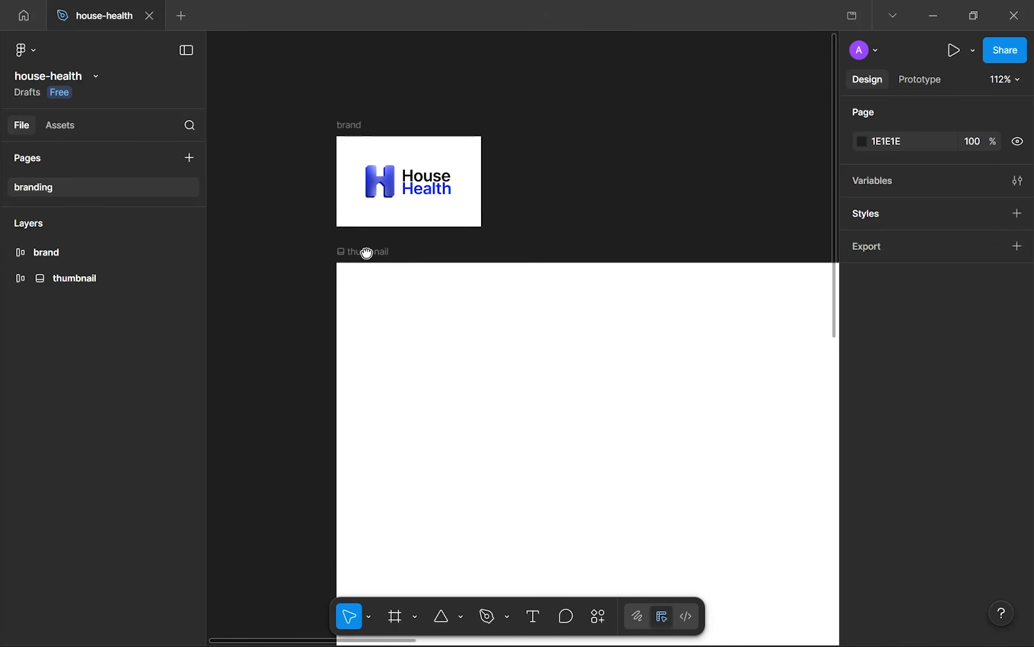
scroll(400, 299, "up", 3)
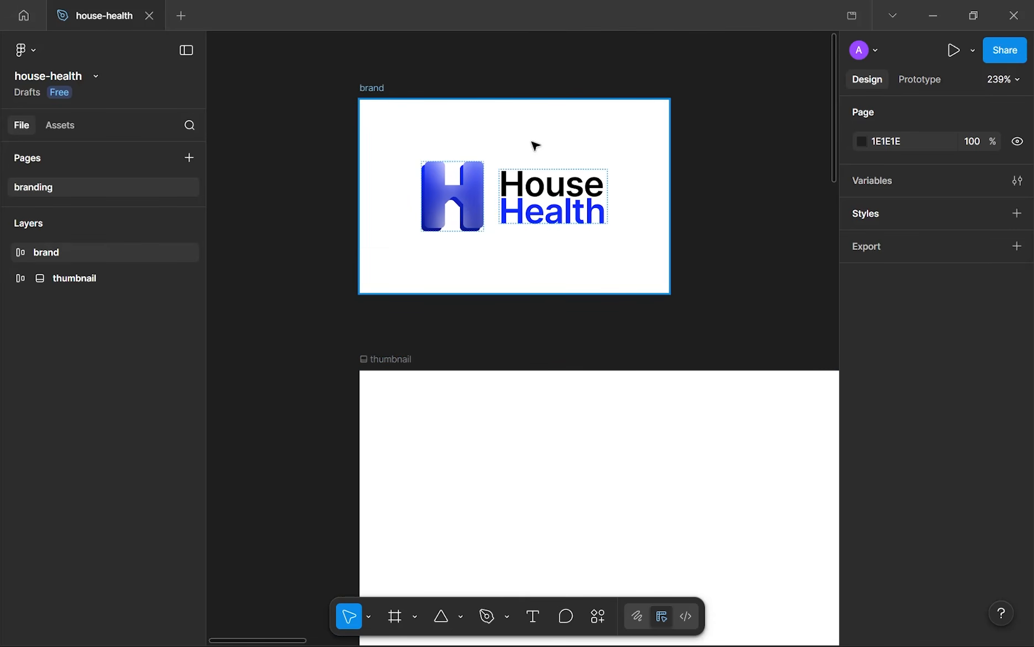
scroll(535, 146, "up", 3)
scroll(596, 204, "down", 8)
scroll(642, 249, "up", 10)
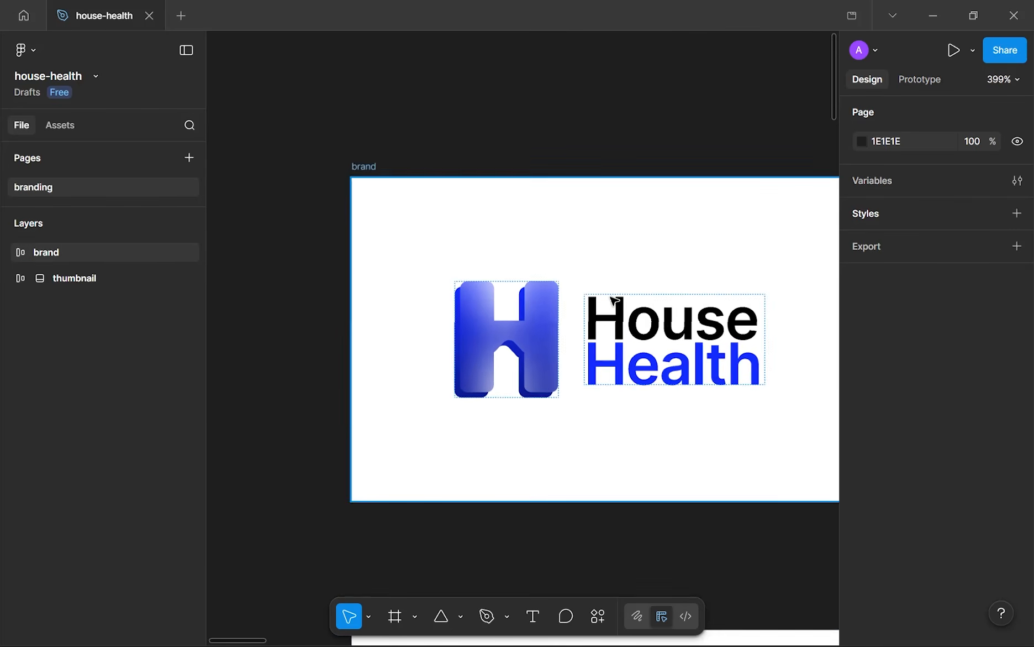
scroll(525, 363, "down", 8)
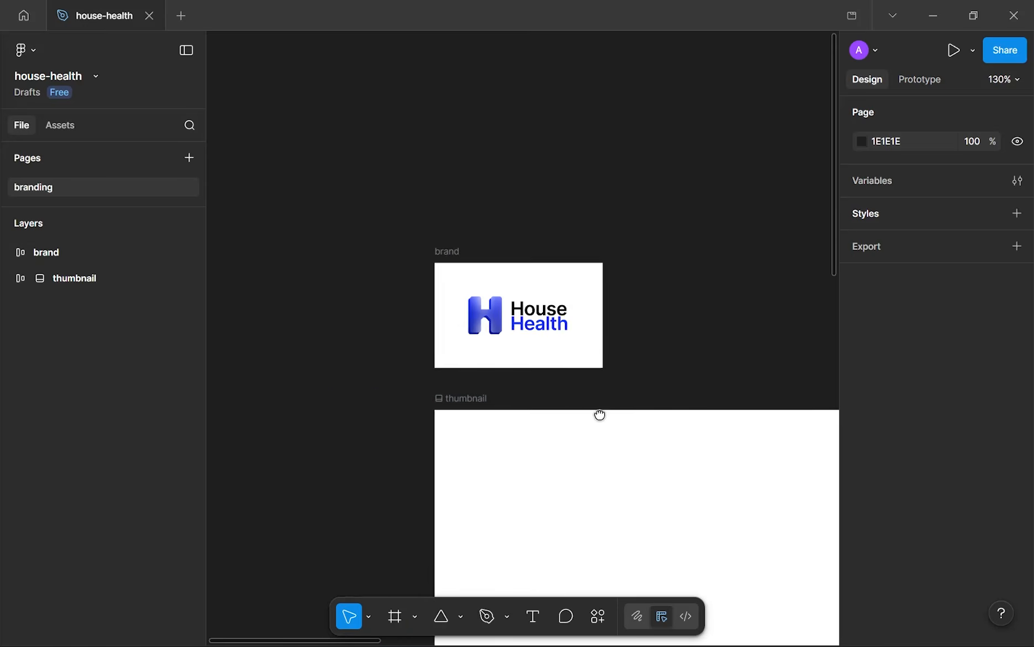
- Compare the small brand frame with the House Health Redesign. title in the thumbnail frame
left_click_drag(600, 414, 403, 252)
scroll(416, 297, "down", 3)
scroll(611, 423, "down", 2)
left_click_drag(612, 425, 502, 350)
scroll(345, 221, "up", 3)
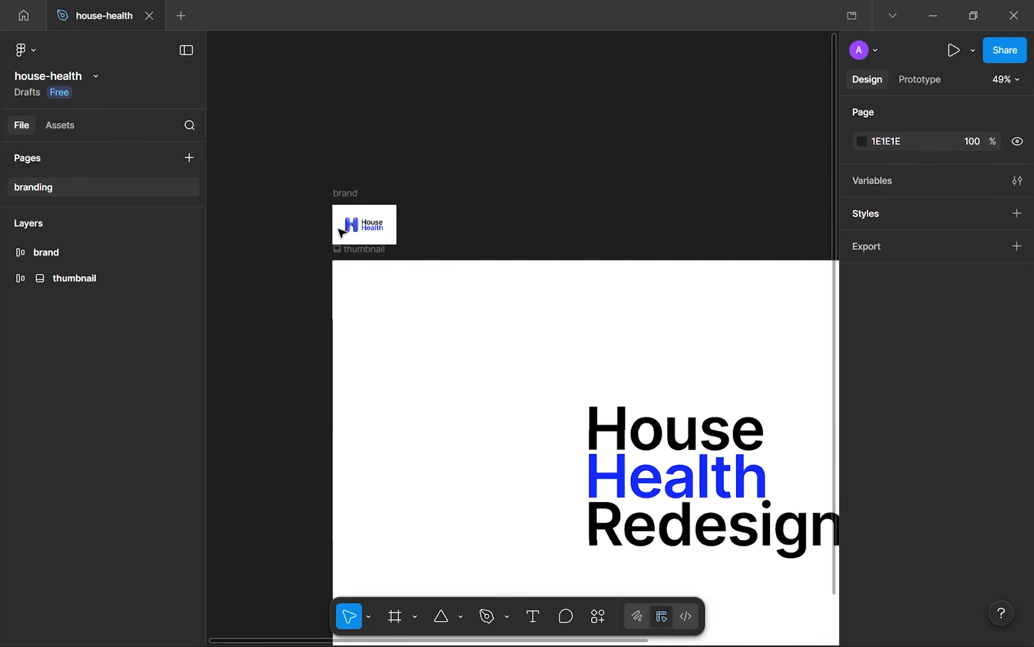
scroll(351, 219, "down", 2)
scroll(561, 321, "down", 3)
left_click_drag(623, 355, 602, 344)
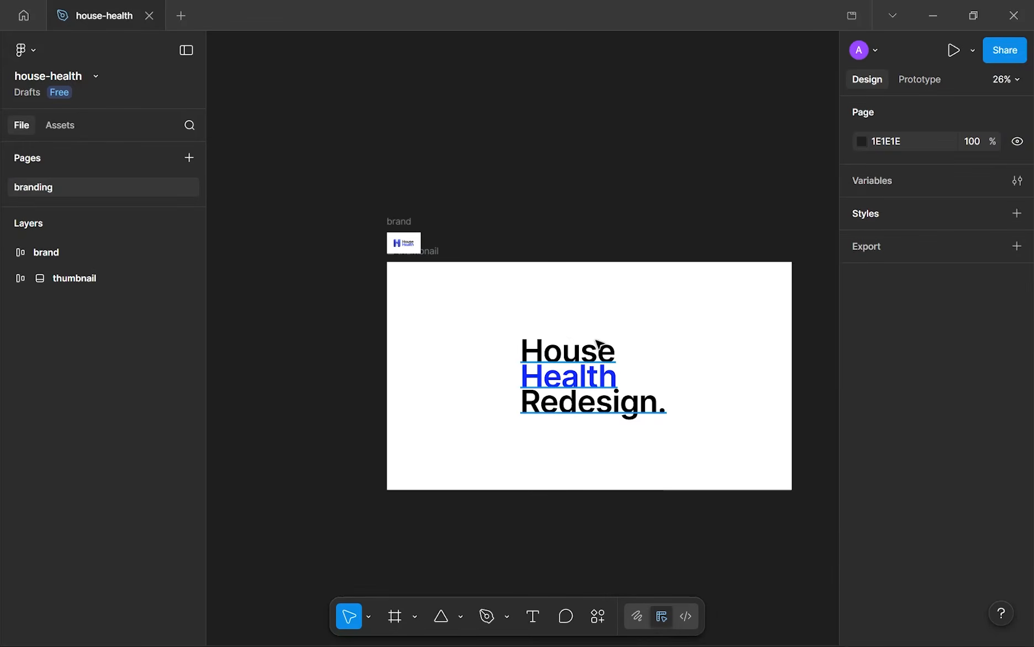
scroll(678, 423, "up", 3)
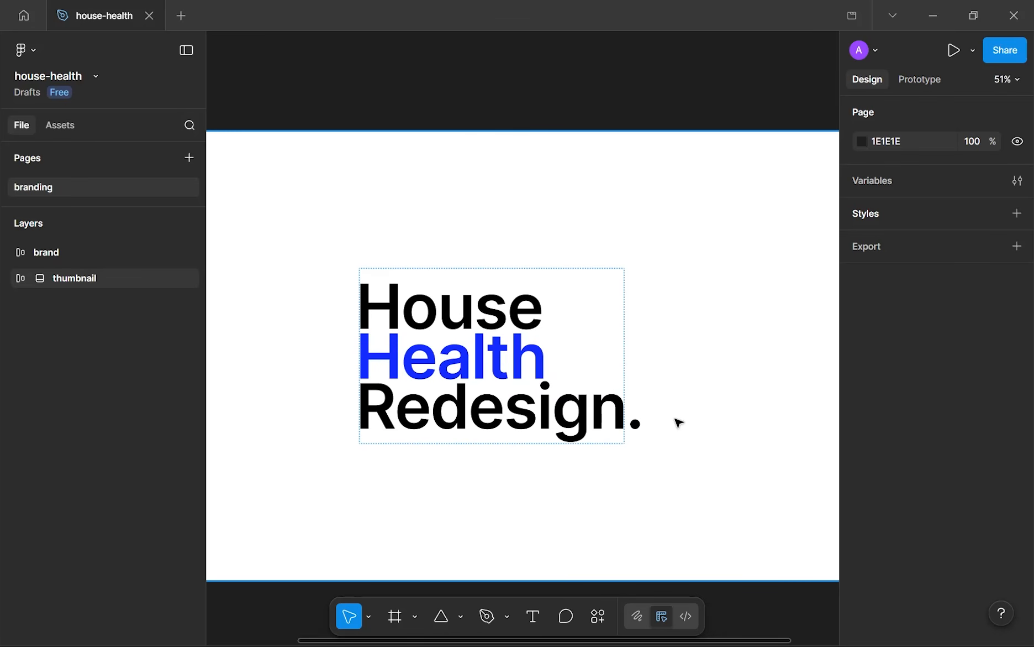
scroll(678, 423, "down", 3)
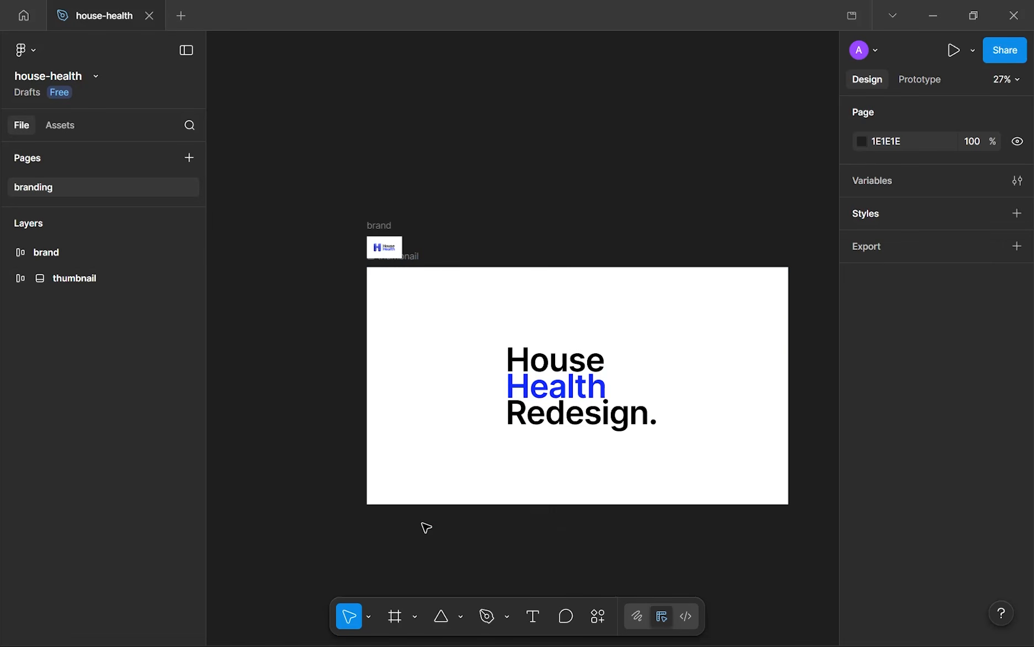
scroll(426, 526, "up", 3)
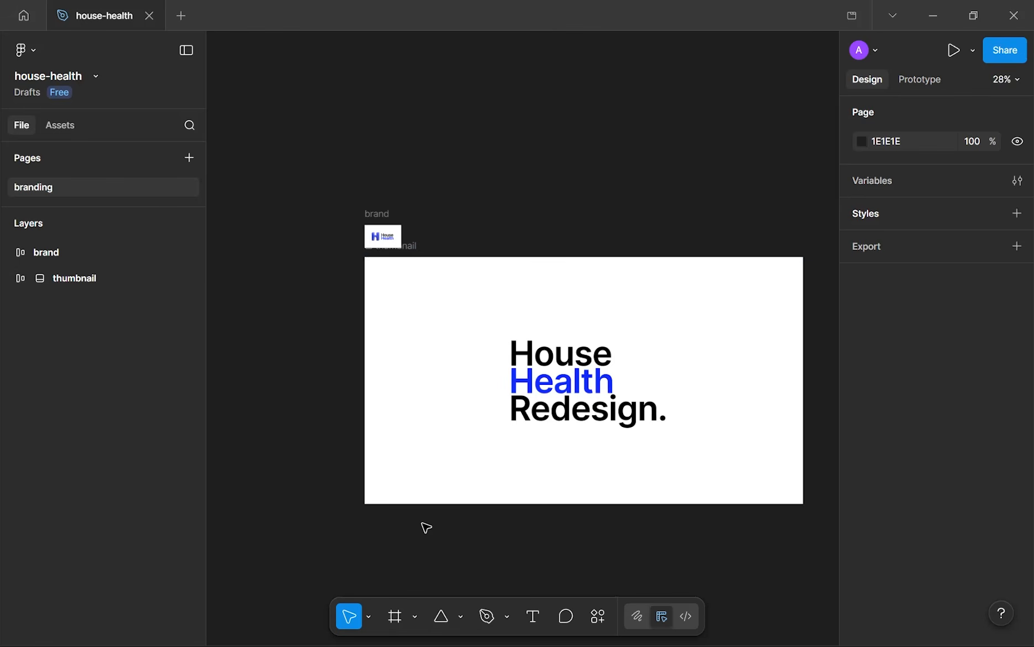
- Inspect the shape and shading of the H logo closely and review the brand and thumbnail frames together
scroll(391, 230, "up", 10)
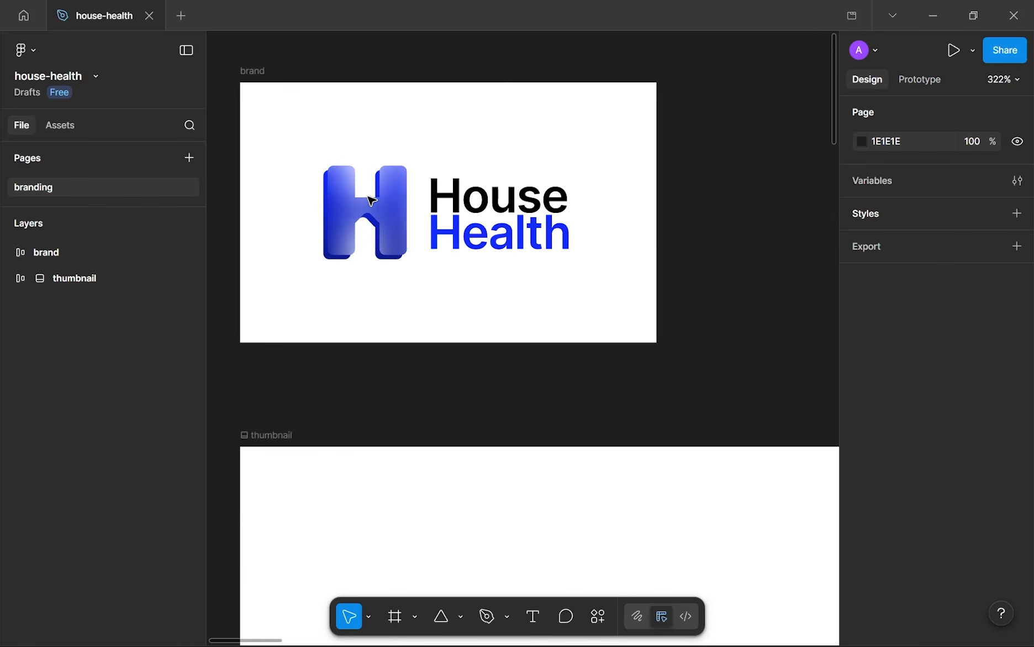
scroll(427, 284, "up", 4)
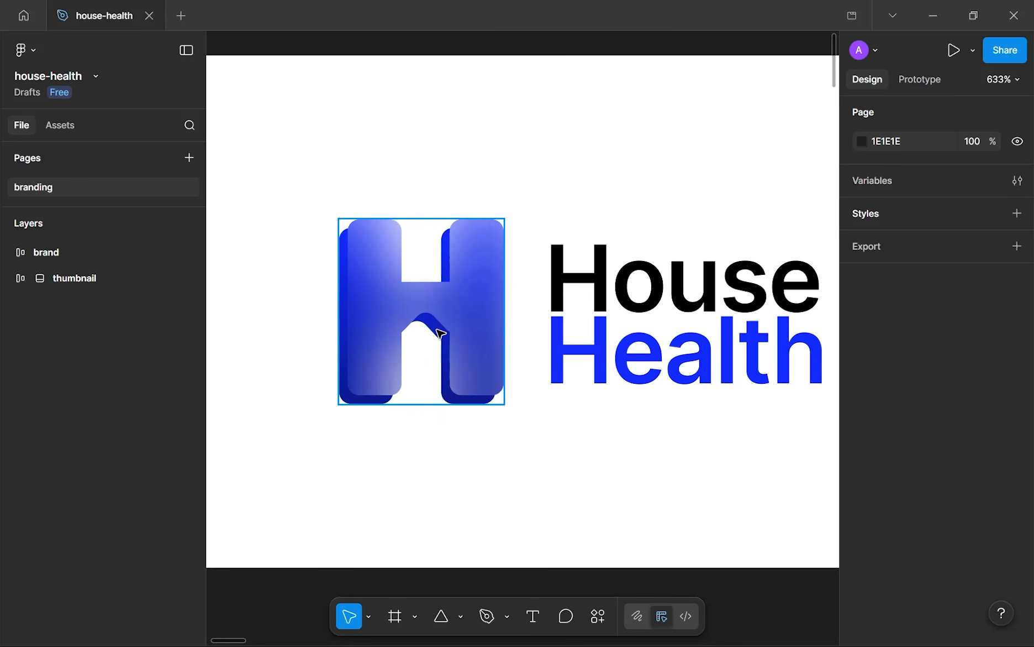
scroll(441, 334, "down", 10)
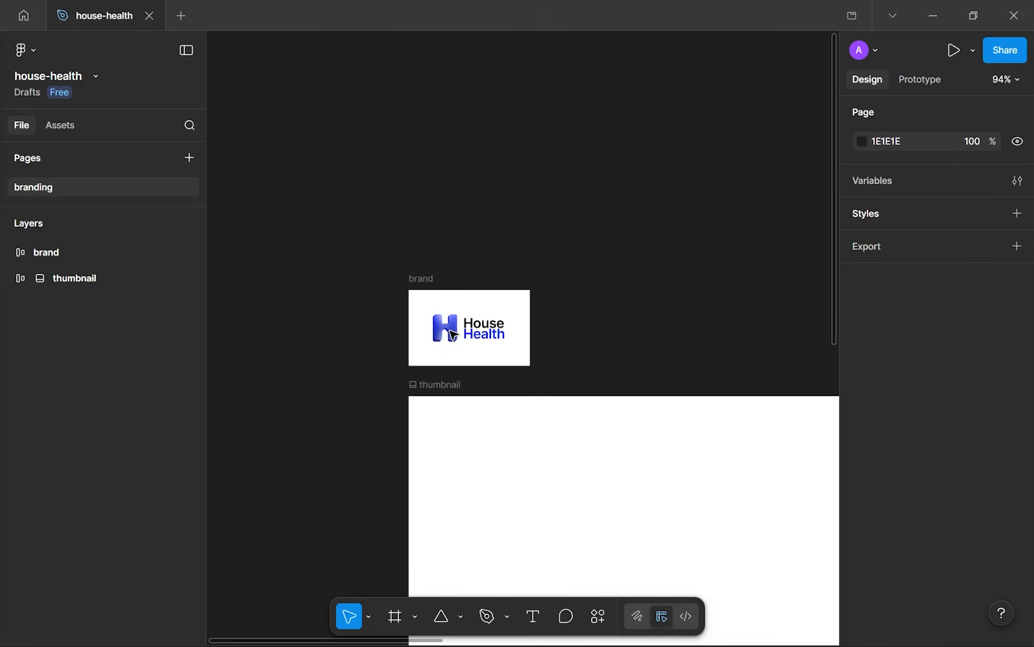
scroll(453, 366, "down", 3)
left_click_drag(450, 412, 360, 340)
scroll(490, 390, "up", 3)
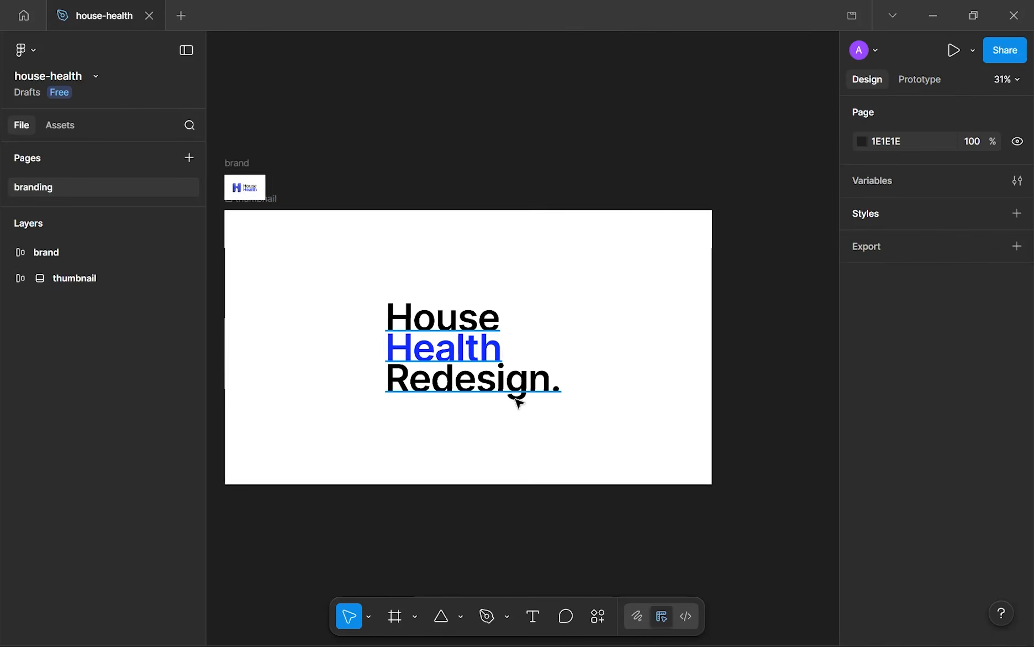
left_click_drag(444, 351, 514, 293)
scroll(519, 295, "up", 1)
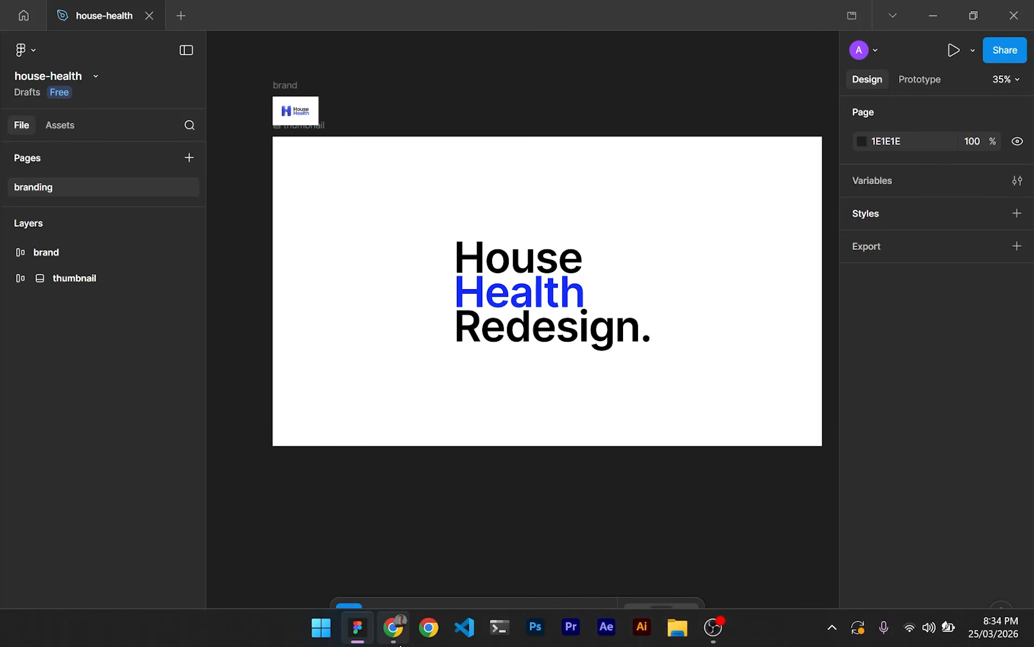
- Switch to Chrome and review the existing househealth.app homepage from the hero through its feature sections
left_click(394, 624)
double_click(739, 192)
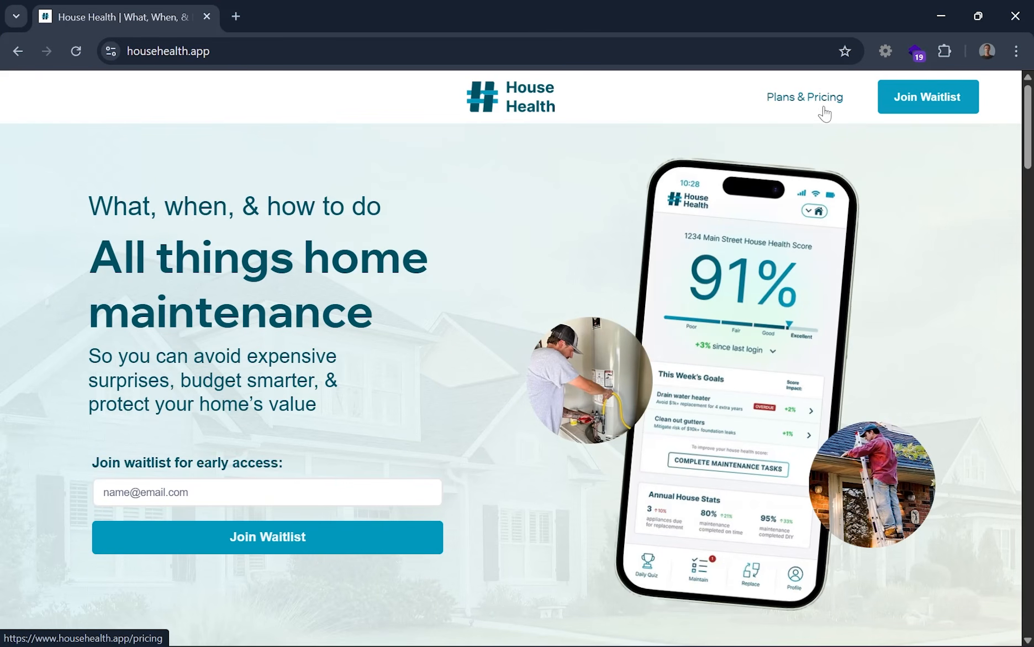
scroll(669, 275, "down", 8)
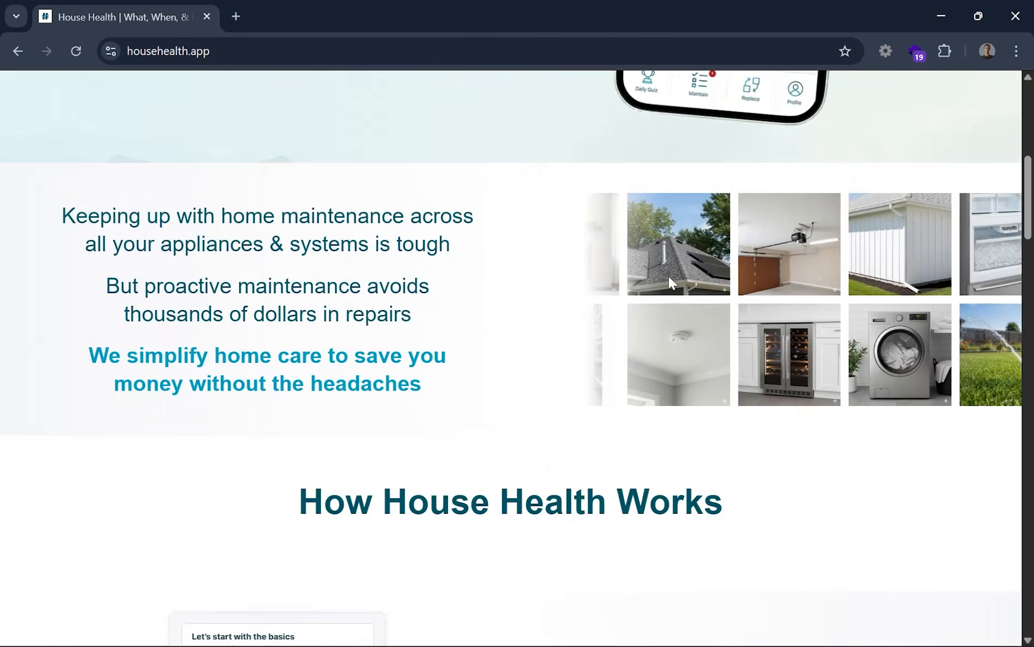
scroll(669, 276, "up", 9)
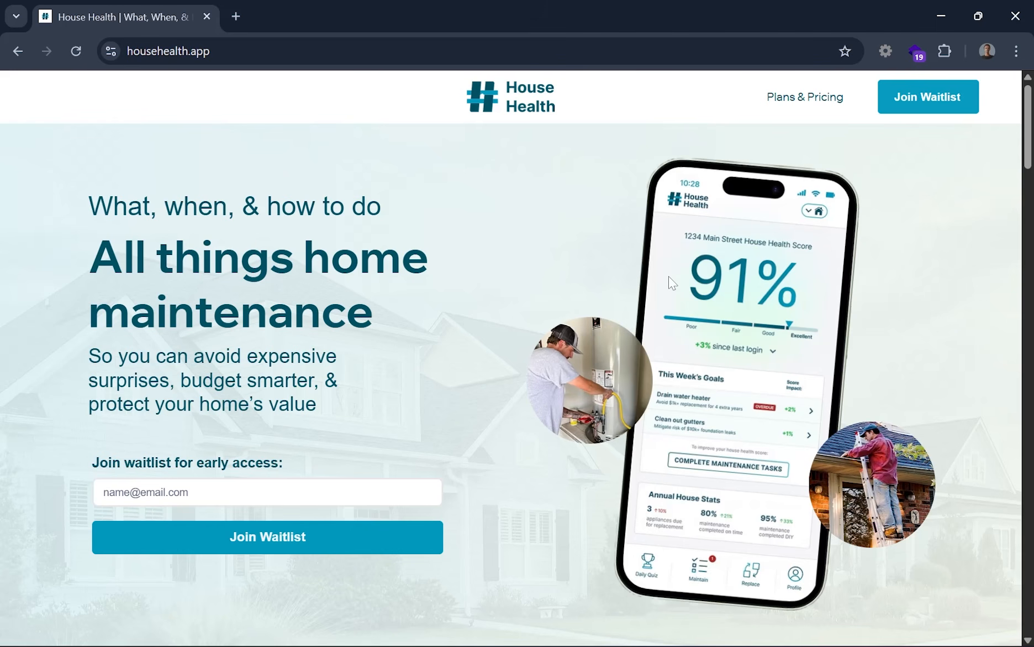
scroll(669, 277, "down", 8)
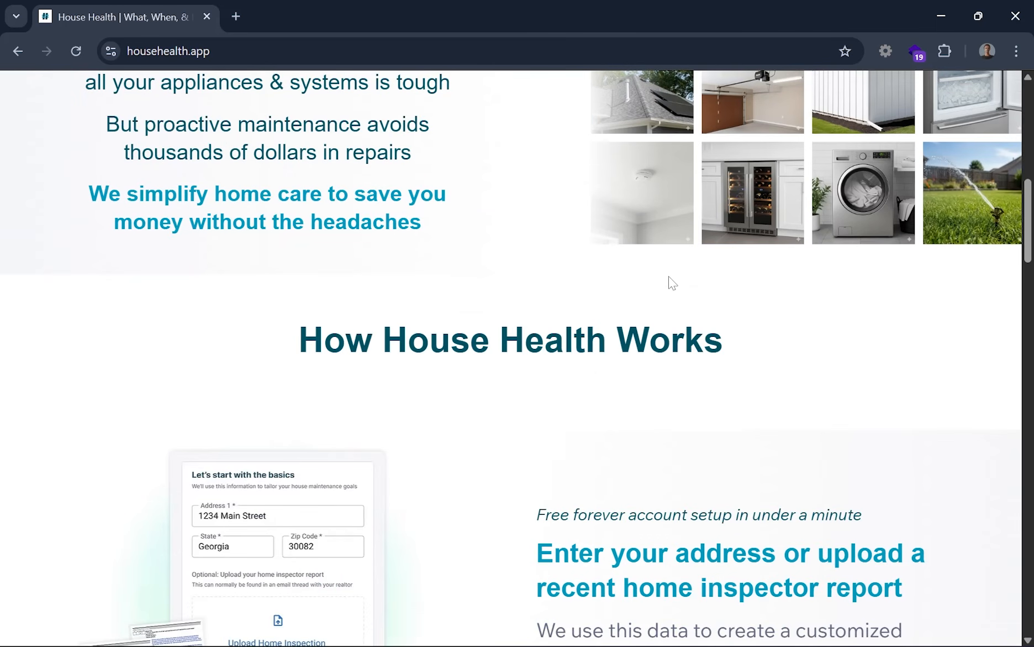
scroll(674, 282, "down", 10)
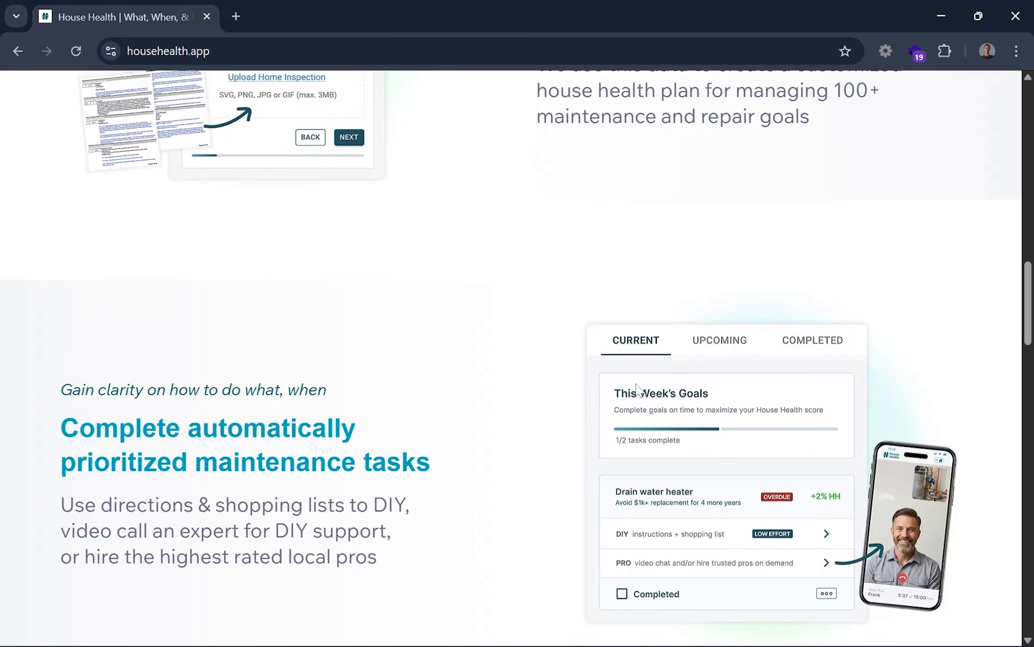
scroll(514, 369, "down", 7)
scroll(504, 370, "down", 1)
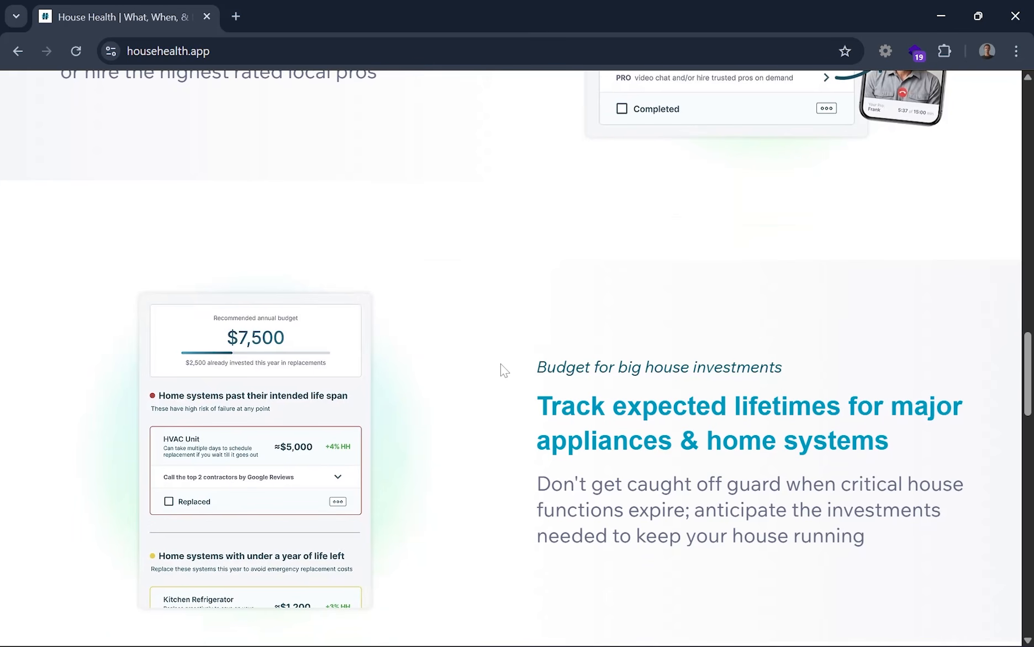
scroll(504, 370, "down", 10)
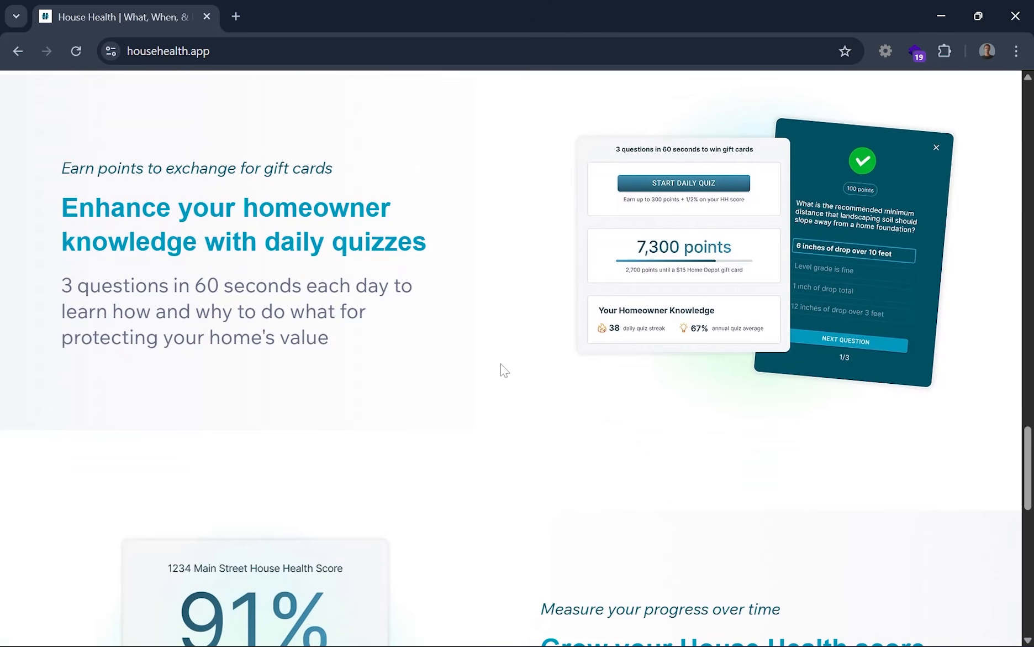
scroll(505, 370, "down", 4)
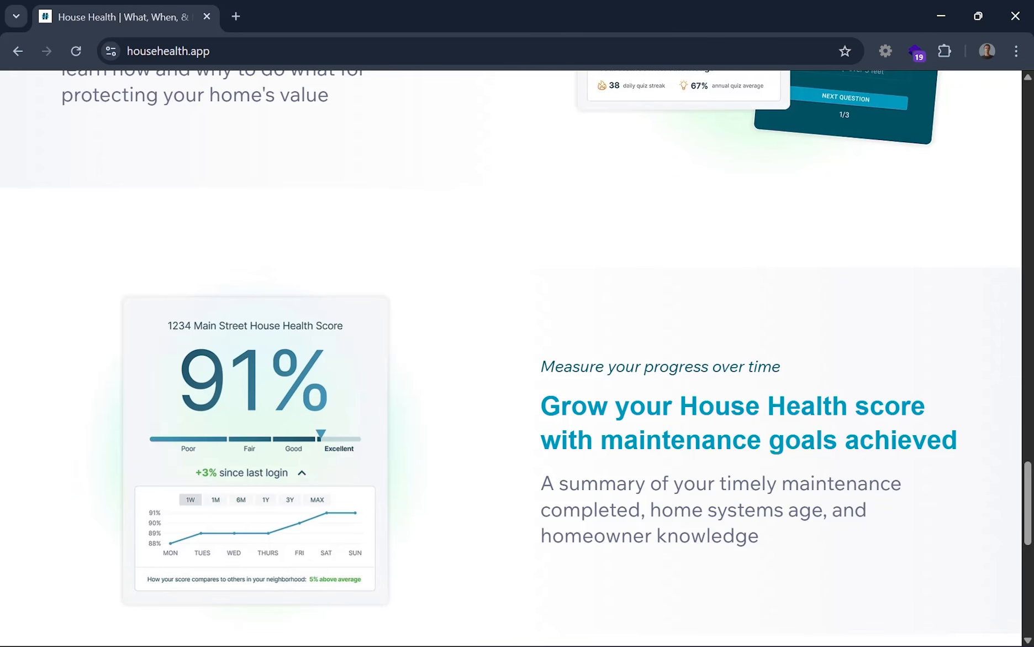
scroll(511, 358, "down", 8)
scroll(511, 358, "up", 20)
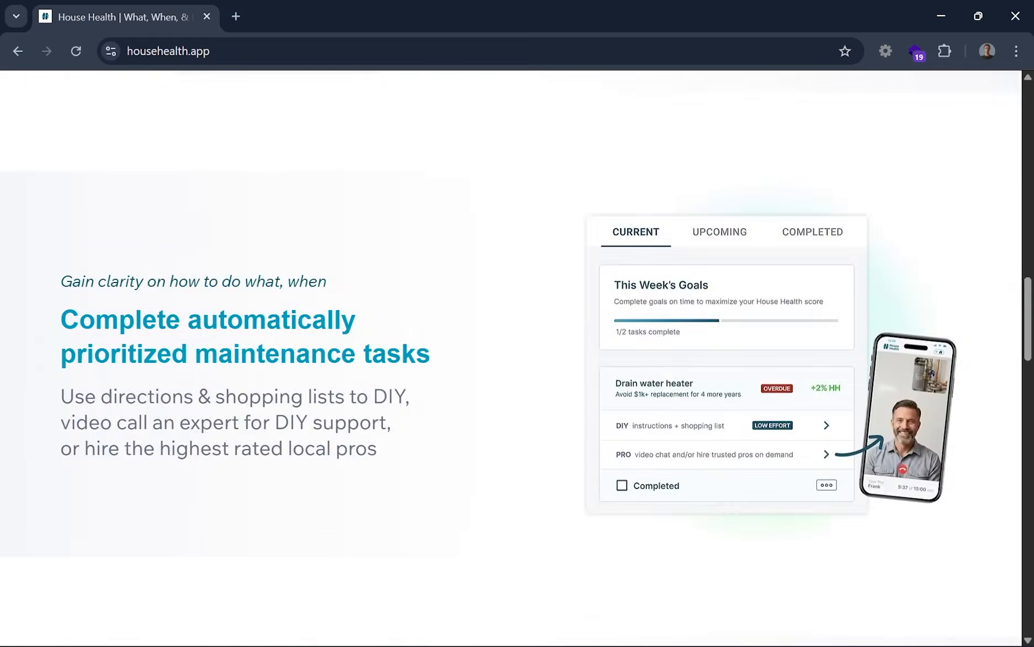
scroll(511, 358, "up", 15)
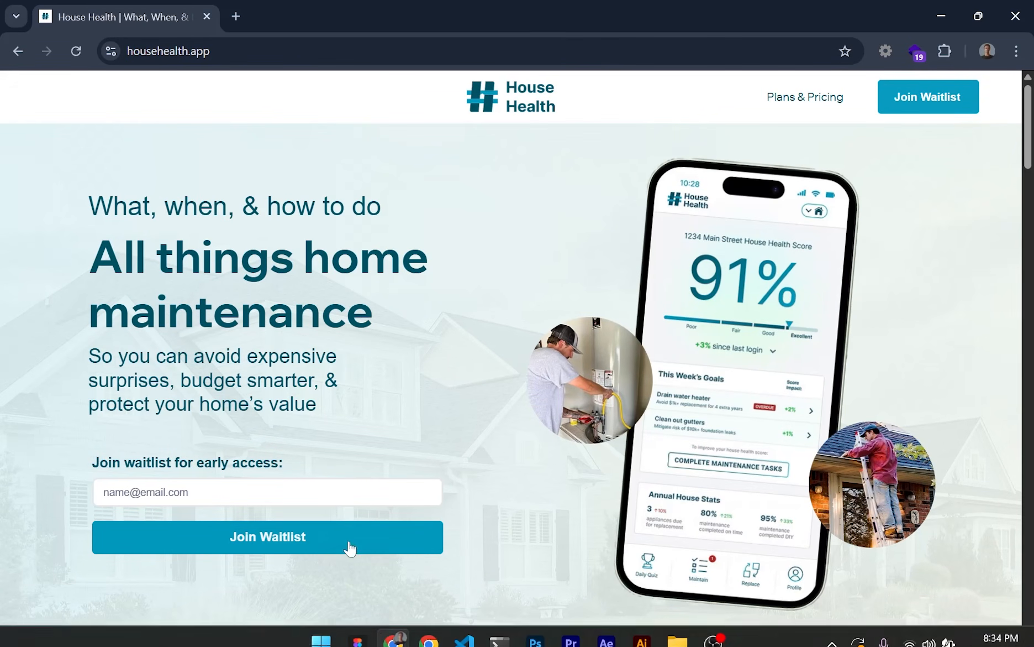
- Return to the house-health file in Figma and re-examine the logo in the brand frame
left_click(356, 613)
left_click_drag(480, 457, 529, 451)
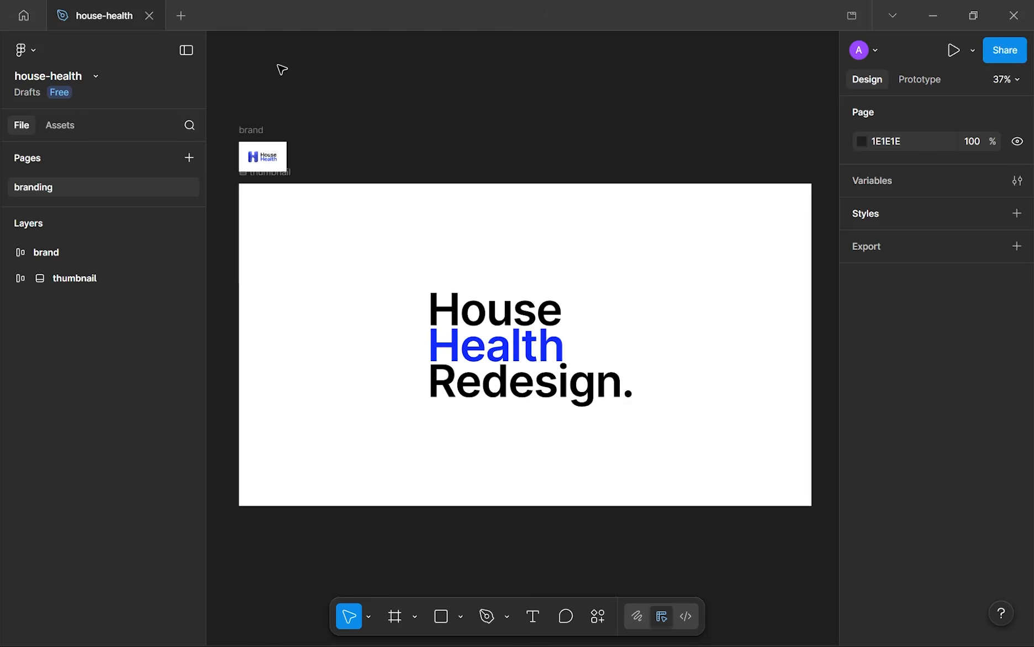
scroll(267, 167, "up", 6)
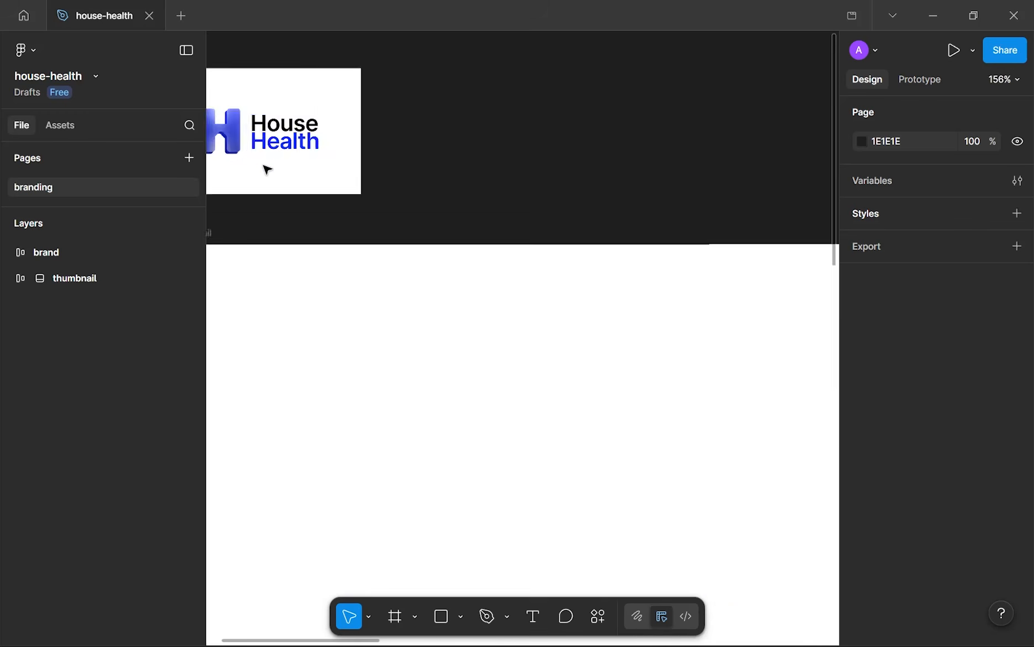
left_click_drag(266, 169, 460, 298)
scroll(439, 273, "up", 5)
scroll(436, 271, "down", 3)
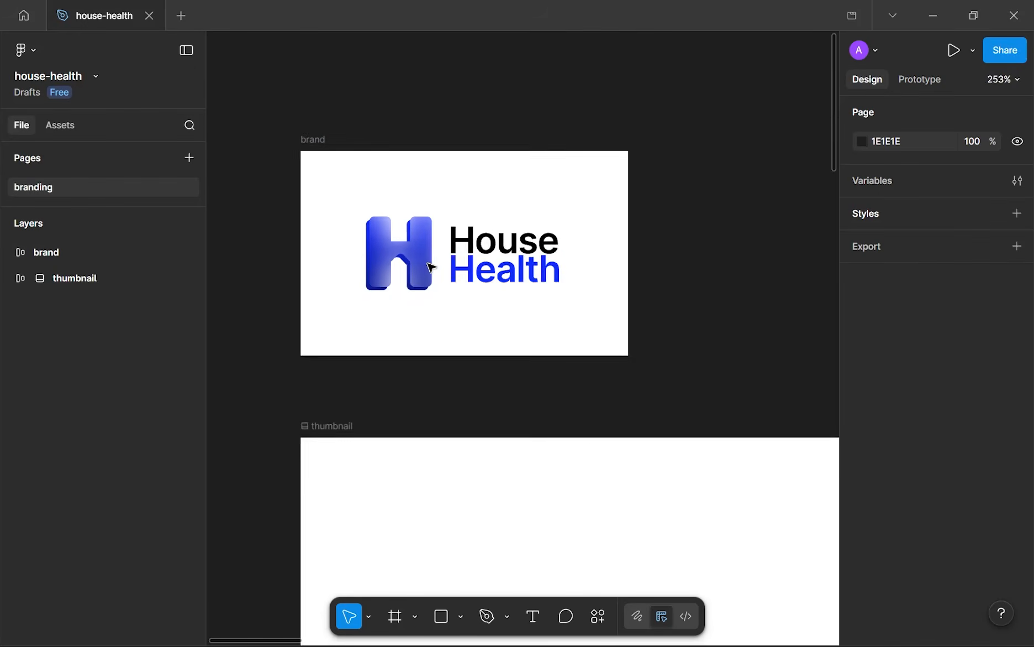
- Switch to Chrome and review the househealth.app homepage from the hero through the feature sections to the FAQ and footer
scroll(546, 247, "up", 1)
left_click(358, 628)
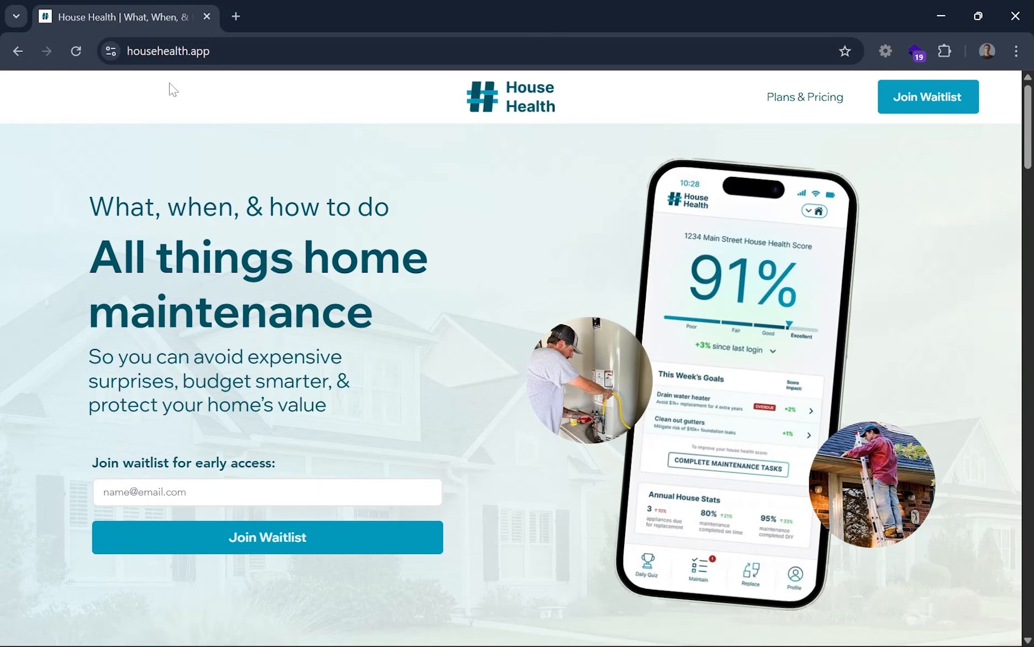
scroll(658, 119, "down", 8)
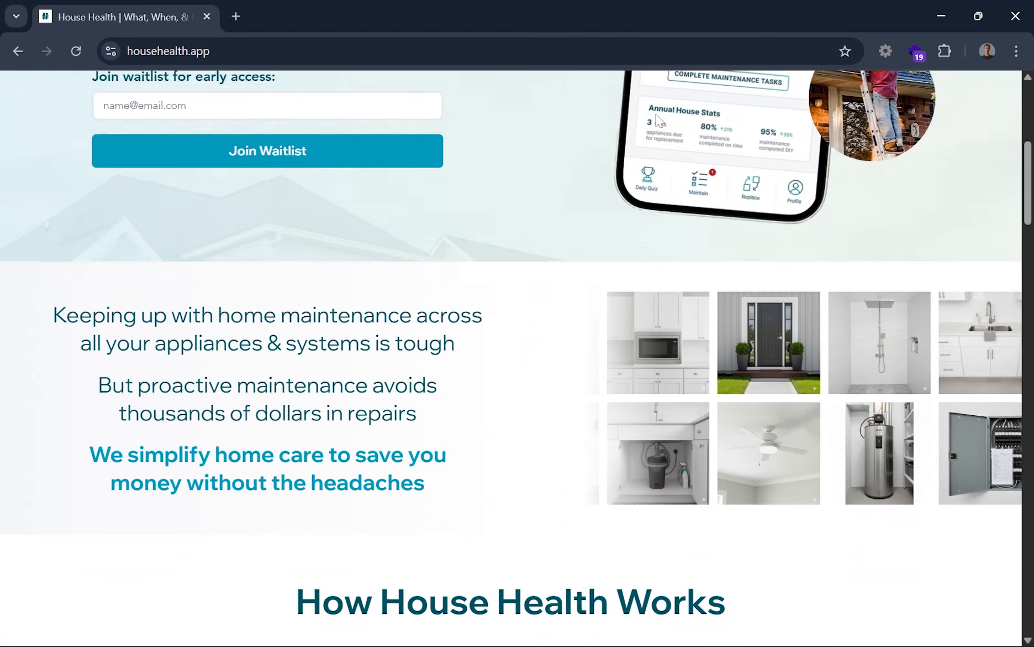
scroll(657, 119, "down", 4)
scroll(658, 120, "up", 10)
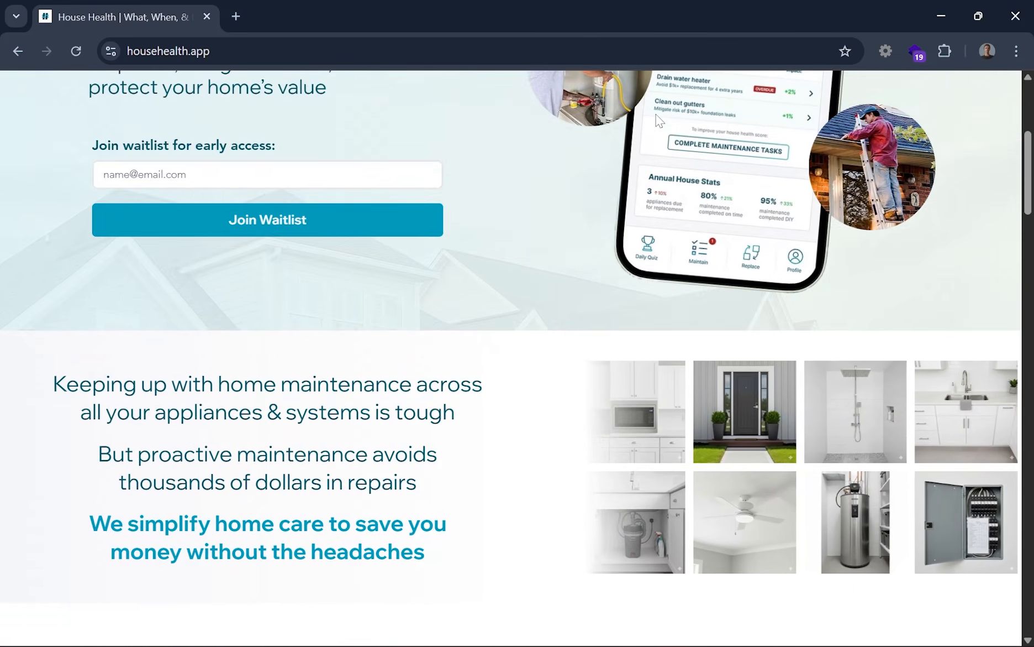
scroll(658, 119, "down", 7)
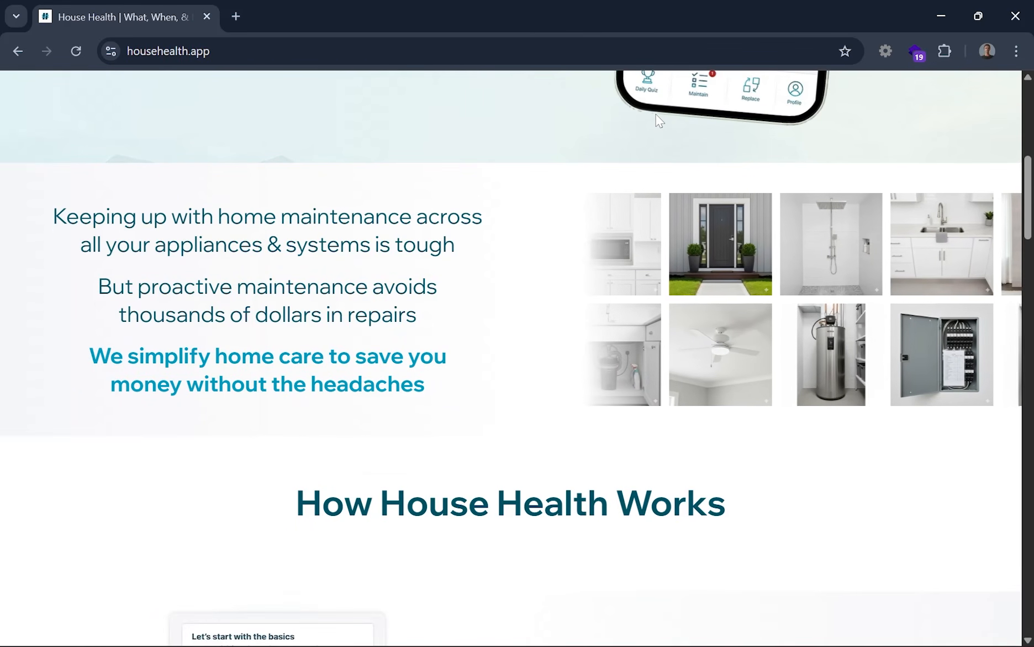
scroll(522, 171, "down", 20)
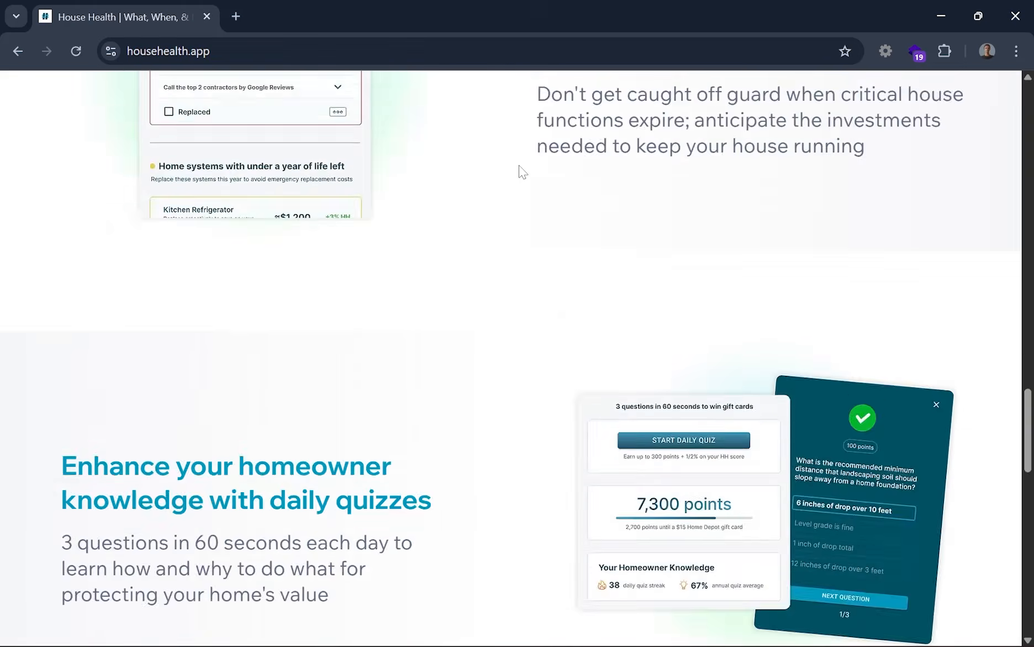
scroll(522, 171, "down", 10)
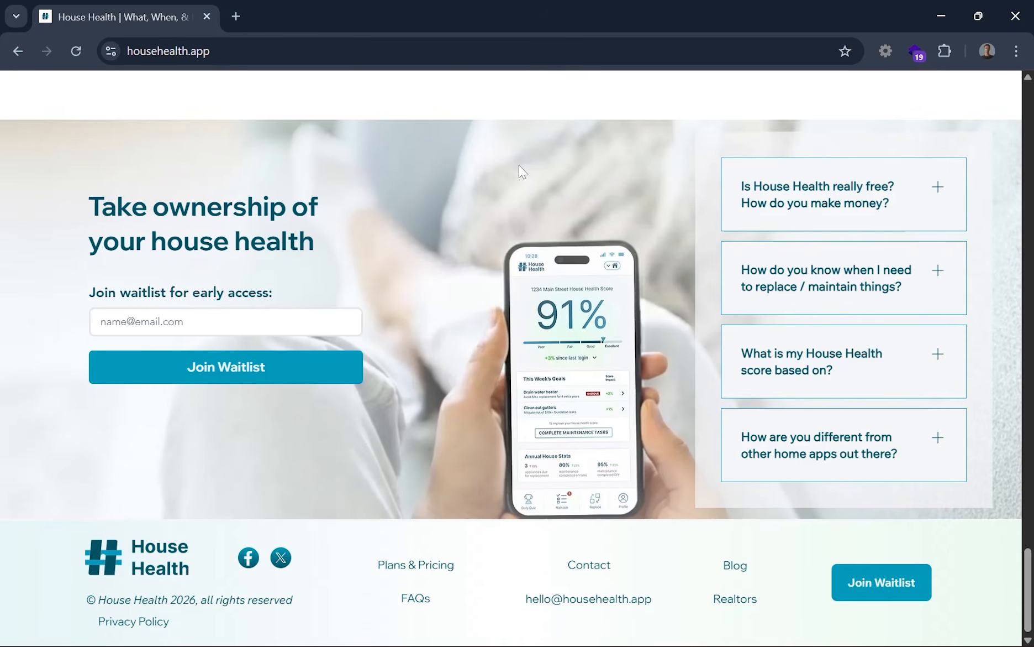
scroll(519, 165, "up", 1)
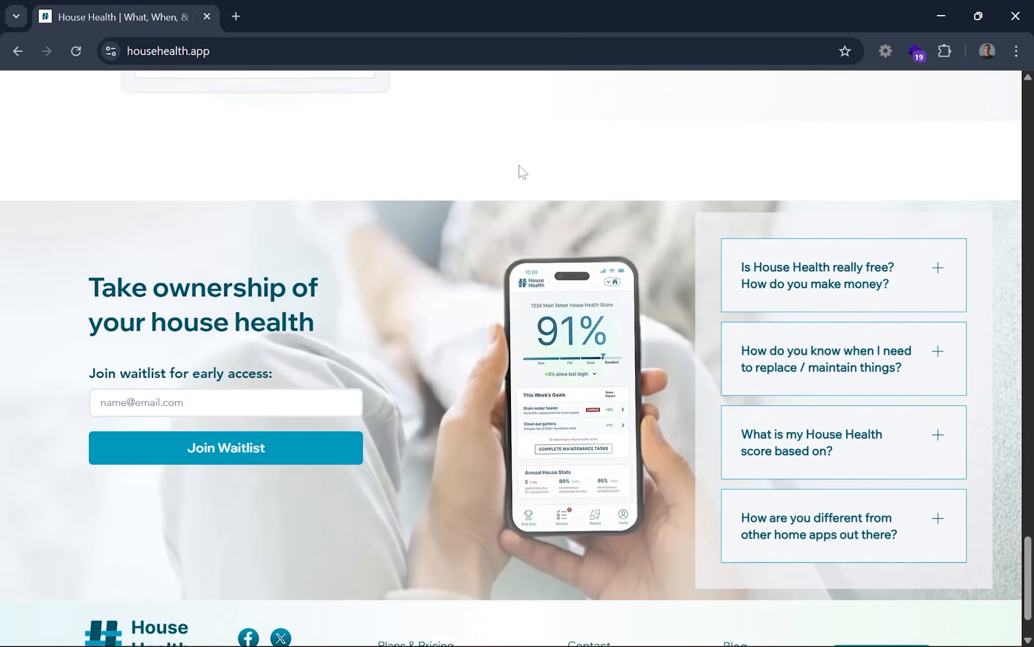
scroll(522, 171, "up", 15)
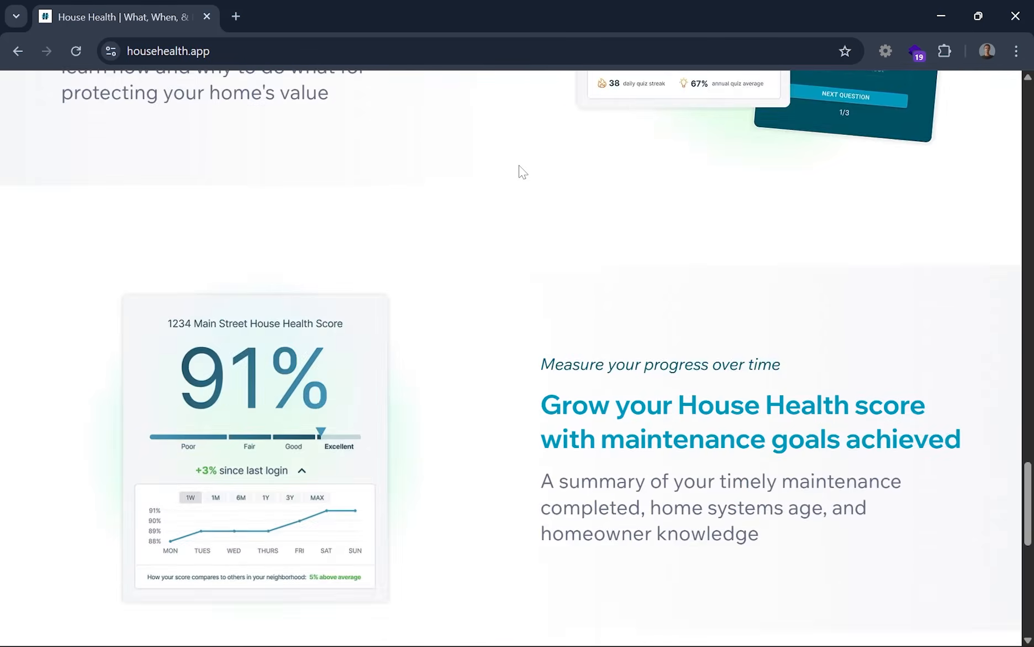
scroll(522, 171, "up", 20)
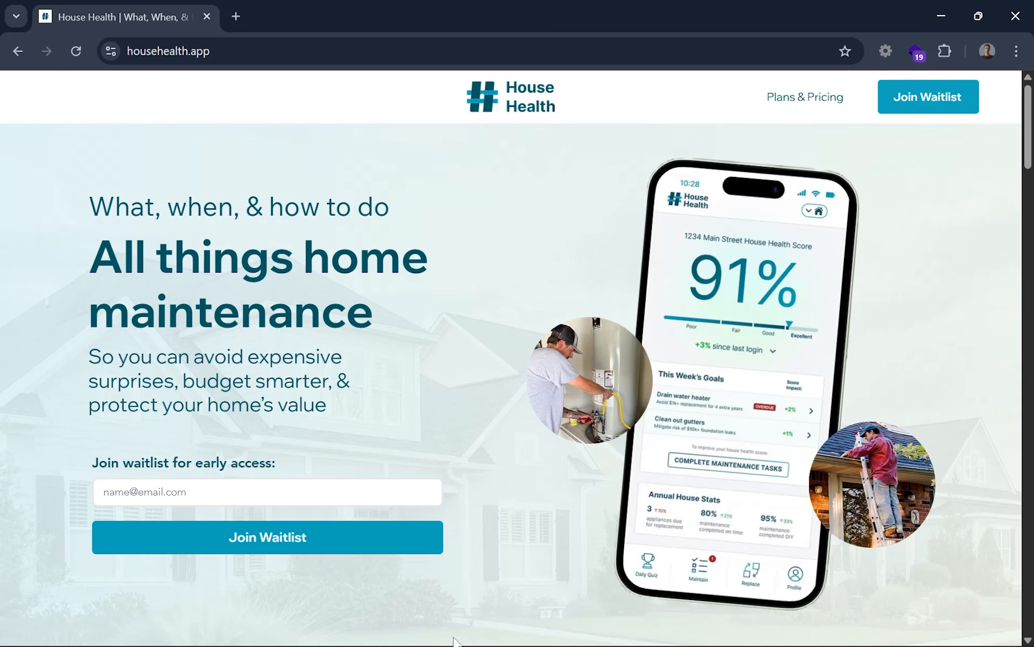
- Return to the house-health file in Figma and inspect the House Health Redesign. title and its layers in the thumbnail frame
left_click(403, 629)
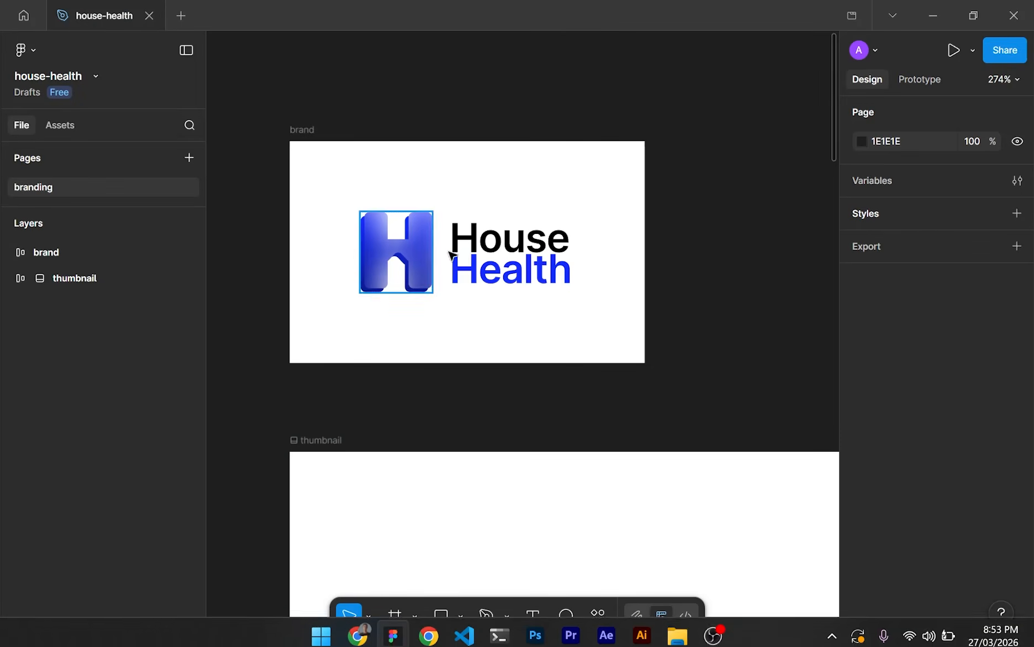
scroll(513, 269, "down", 6)
left_click_drag(531, 348, 321, 207)
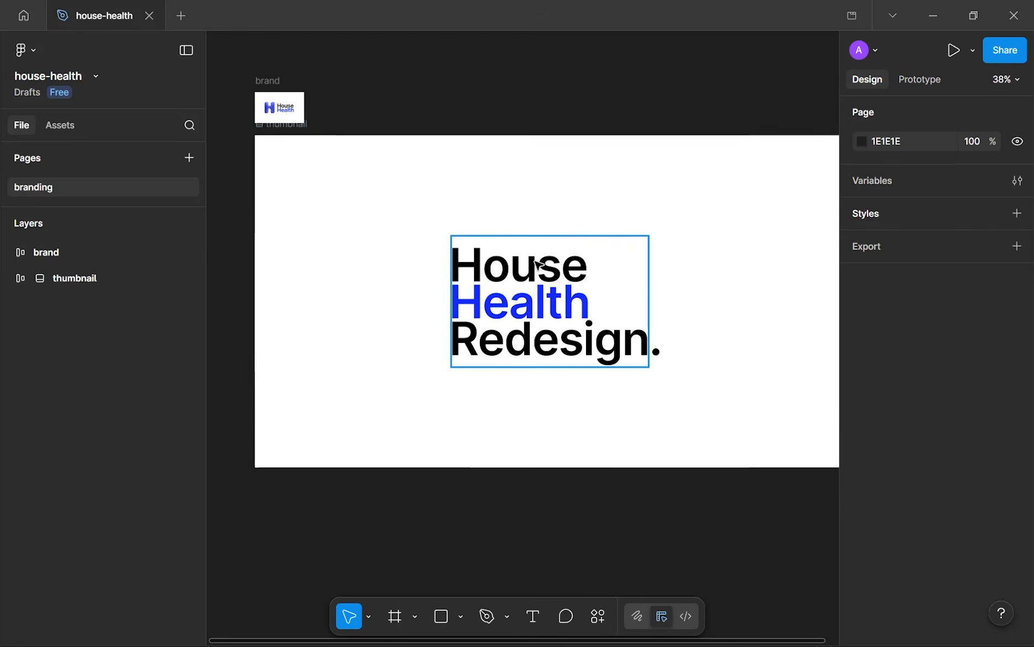
left_click(556, 313, "ctrl")
scroll(915, 360, "down", 5)
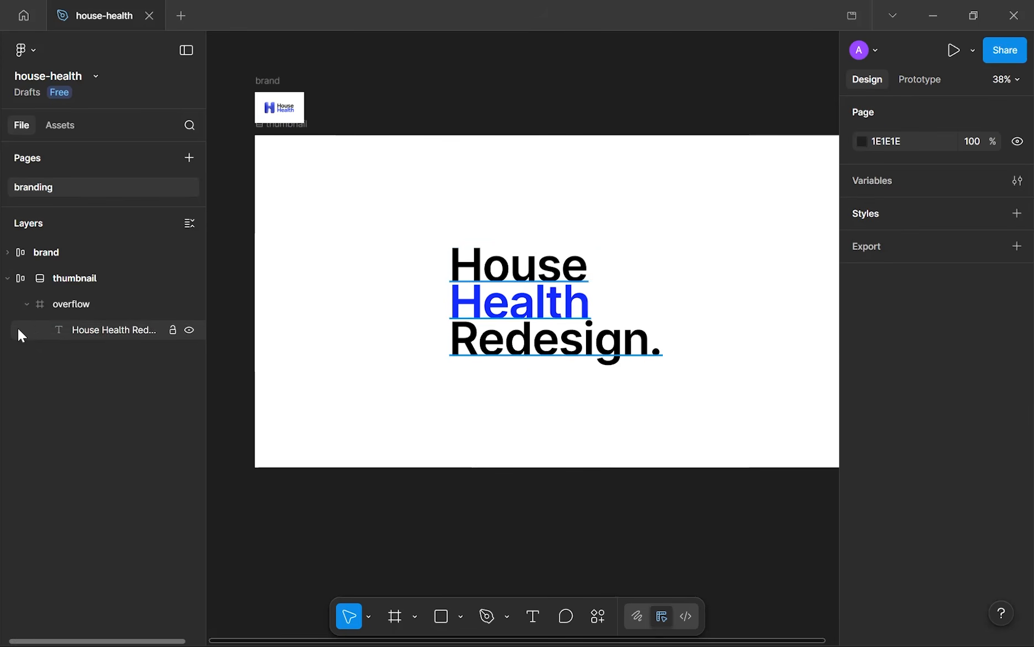
left_click(9, 279)
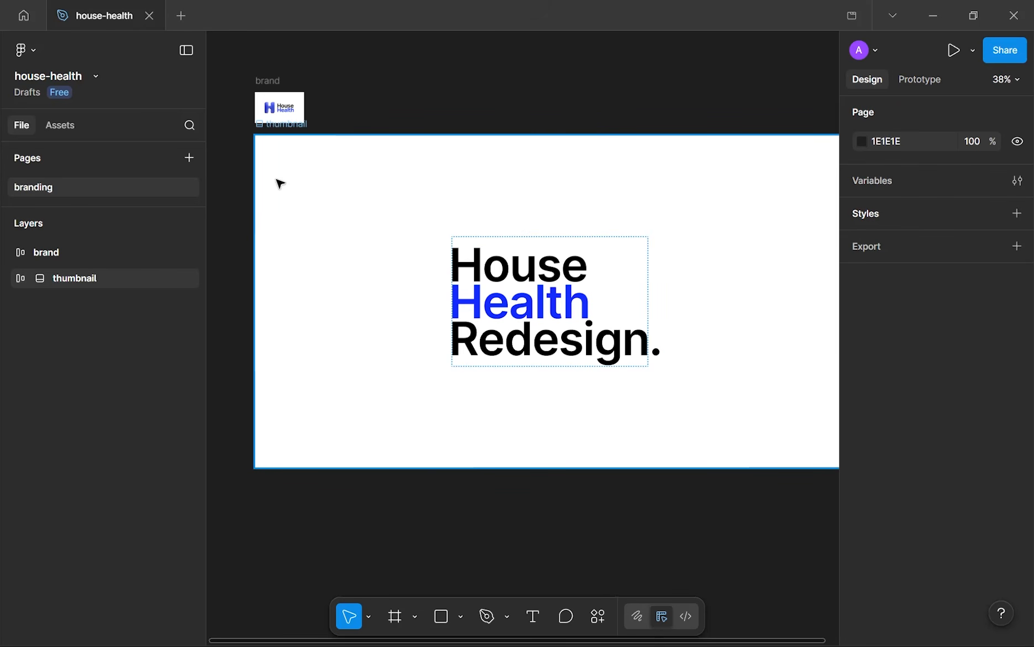
- Delete the House Health text from the brand frame, keeping only the H logo
left_click(294, 116)
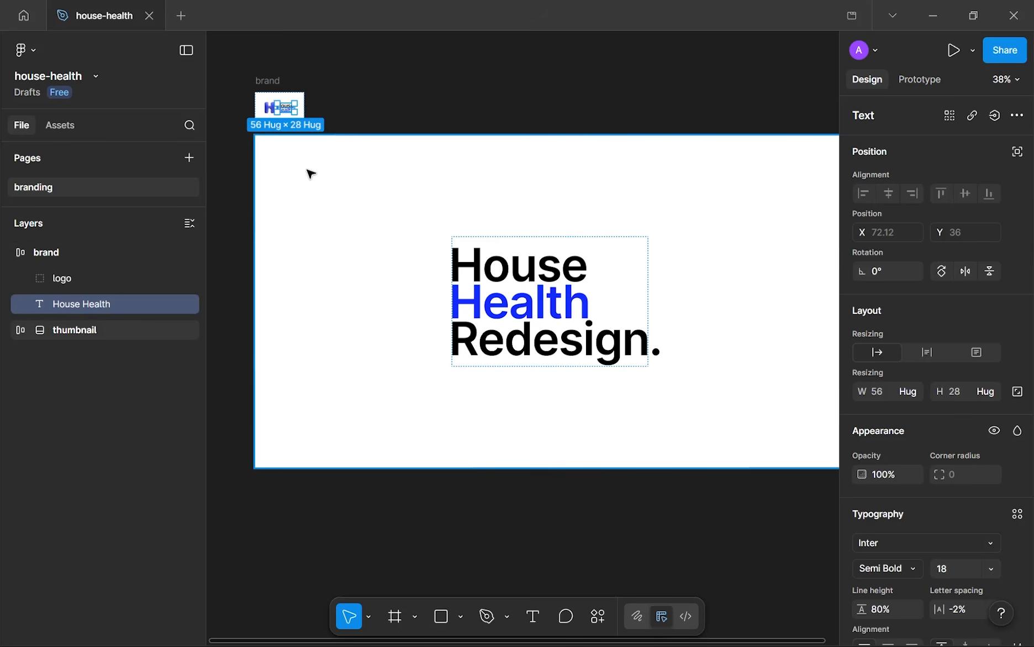
scroll(308, 170, "up", 8)
left_click_drag(276, 120, 444, 368)
scroll(445, 367, "up", 1)
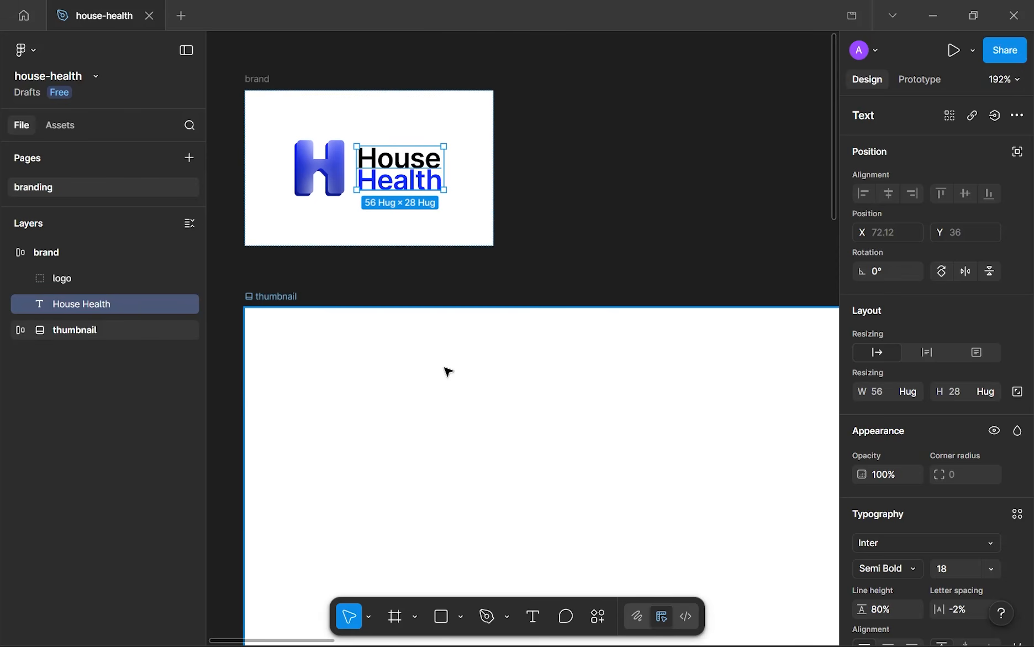
key("Delete")
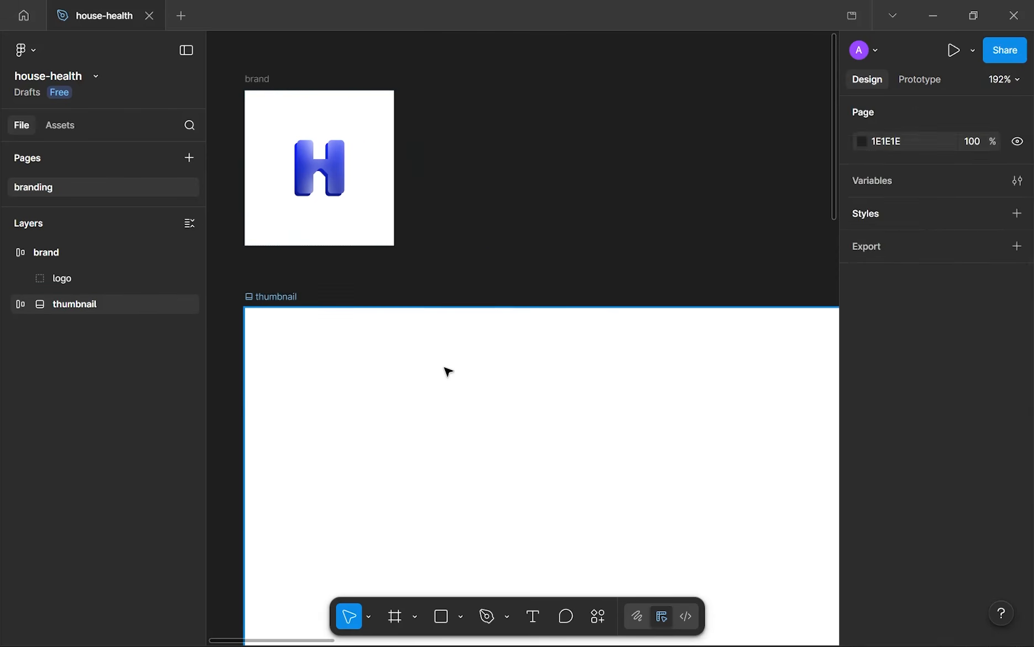
- Add a new page named designs to the file
left_click(189, 159)
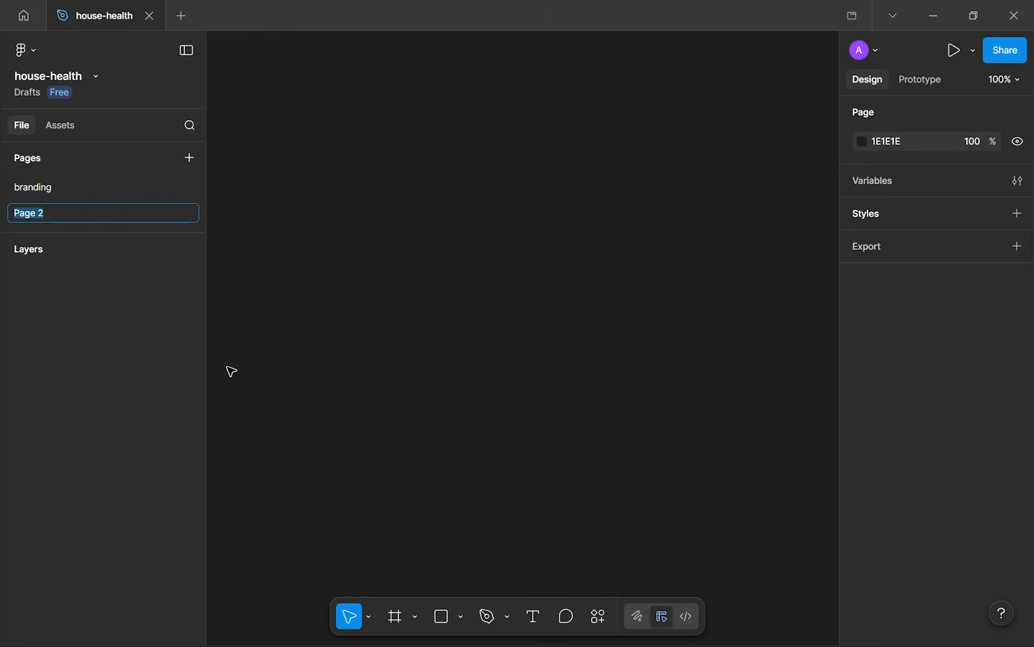
type("designs")
key("Return")
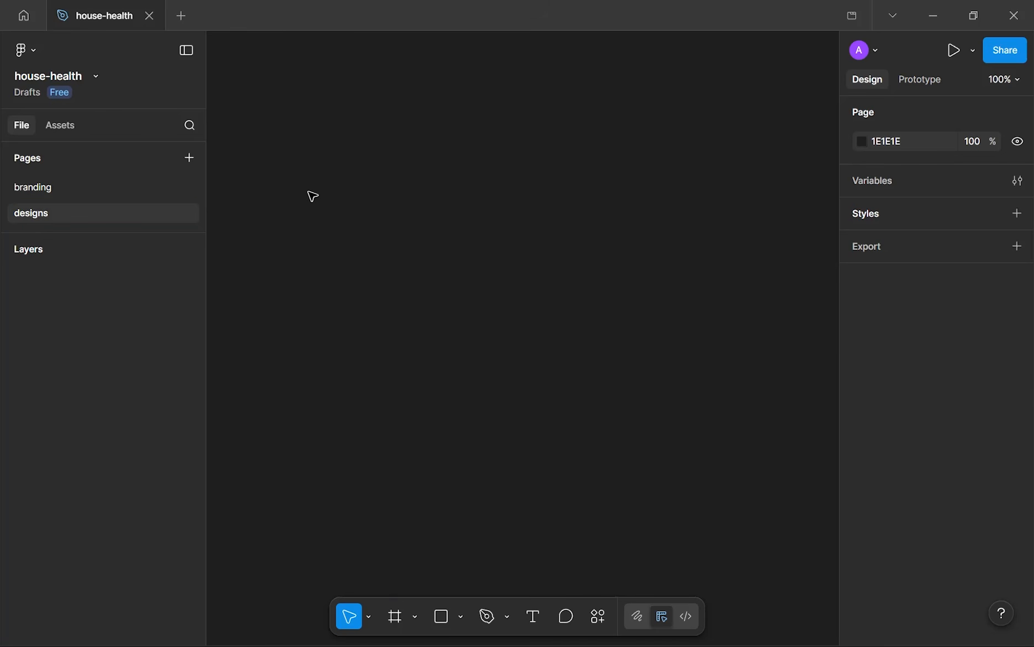
- Add a 1440 × 1024 Desktop frame to the designs page and rename it landing
key("f")
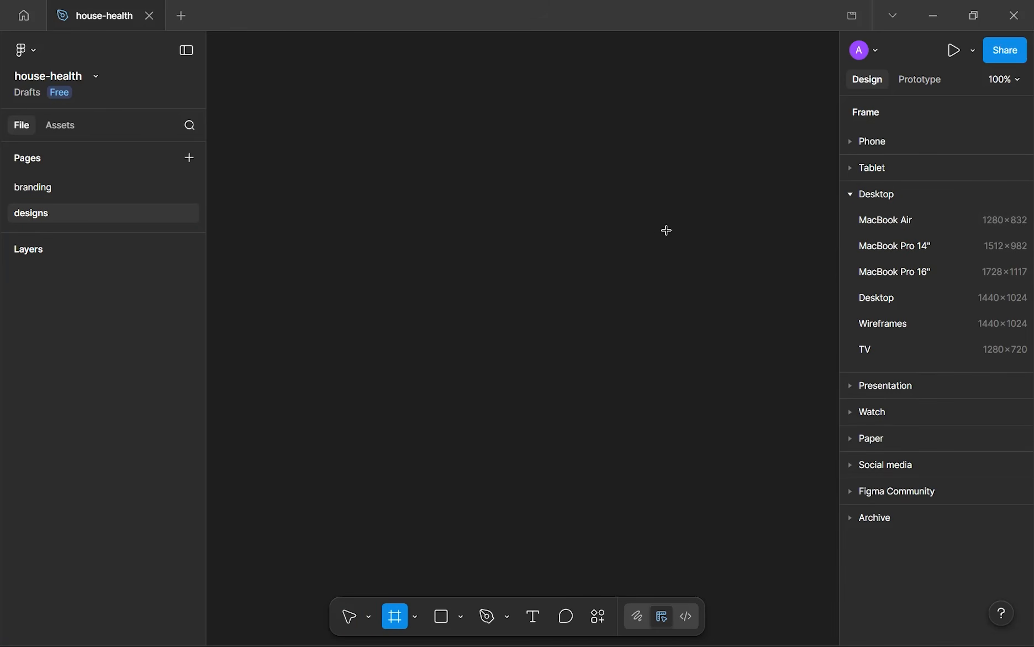
left_click(883, 296)
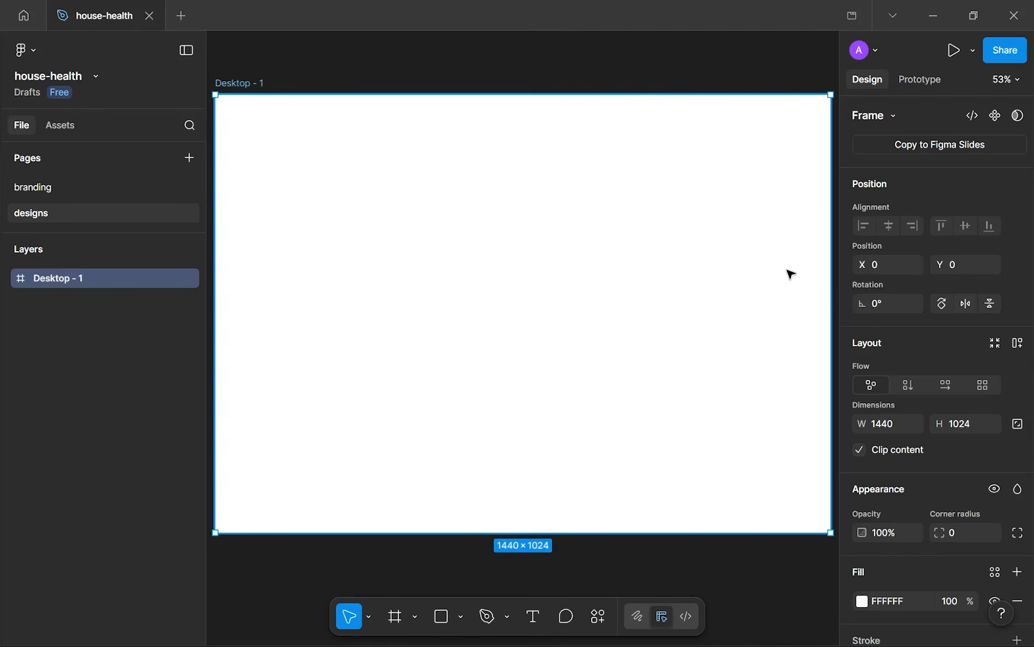
double_click(242, 83)
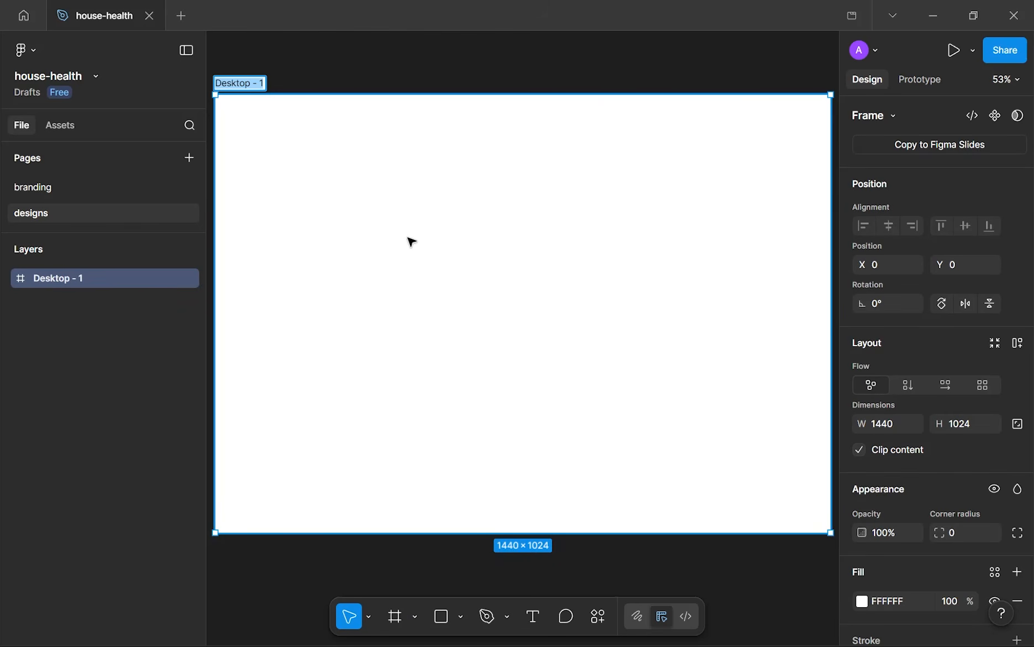
type("landing")
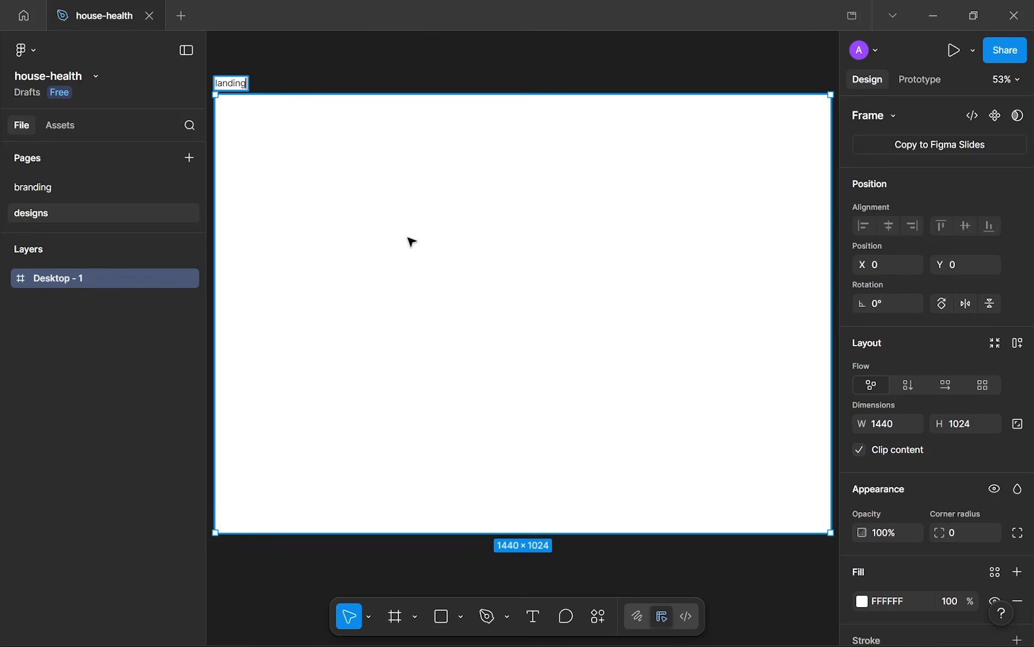
key("Return")
scroll(878, 359, "down", 3)
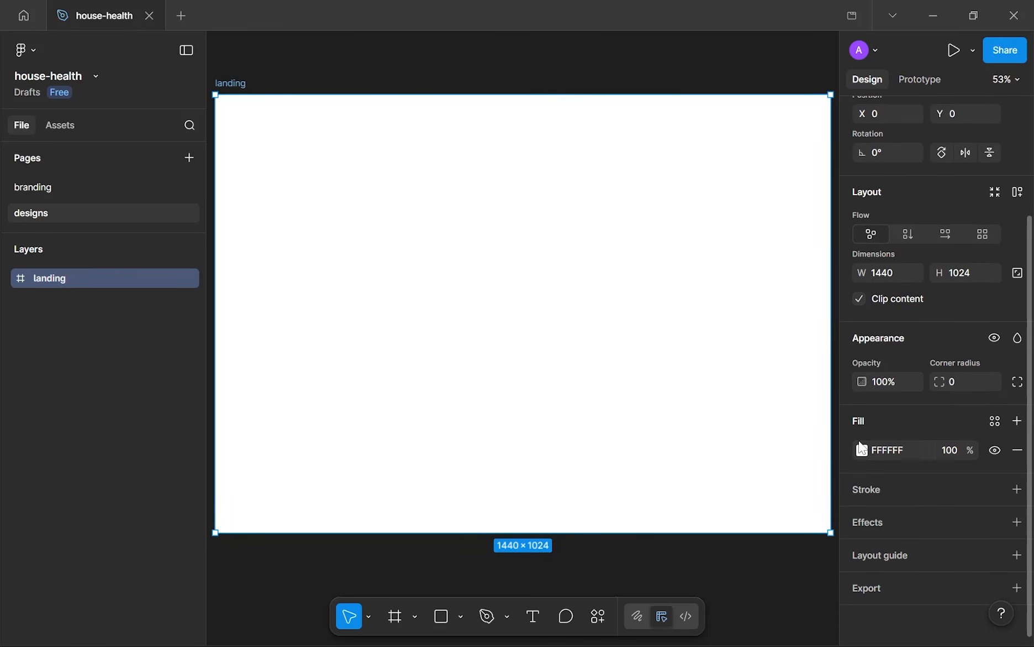
left_click(307, 57)
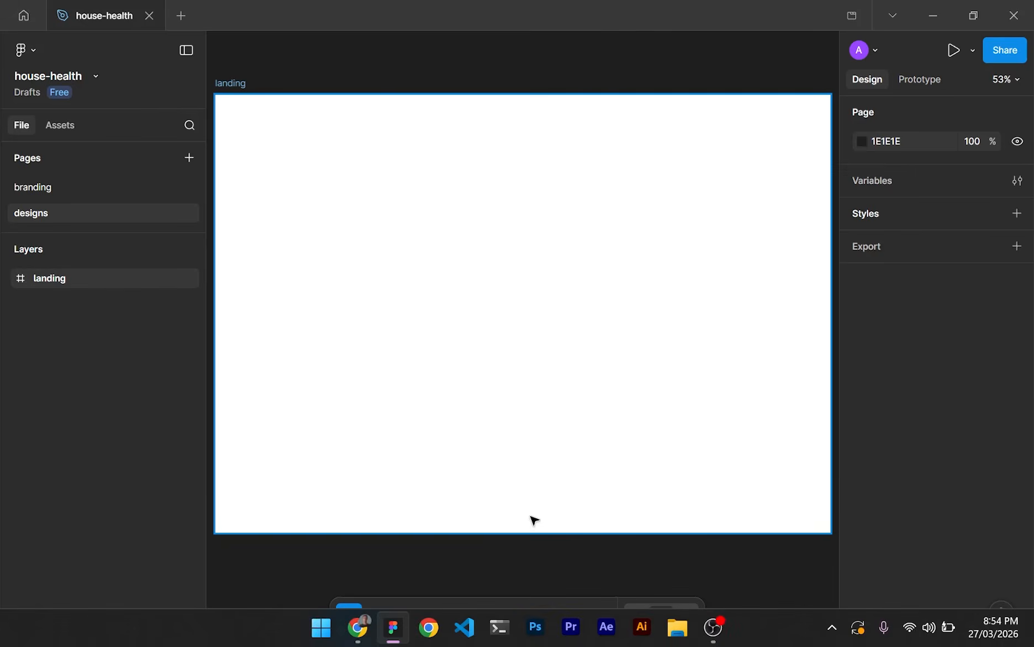
- Glance at the existing homepage in Chrome, return to Figma and open the landing frame's fill colour settings
key("alt+Tab")
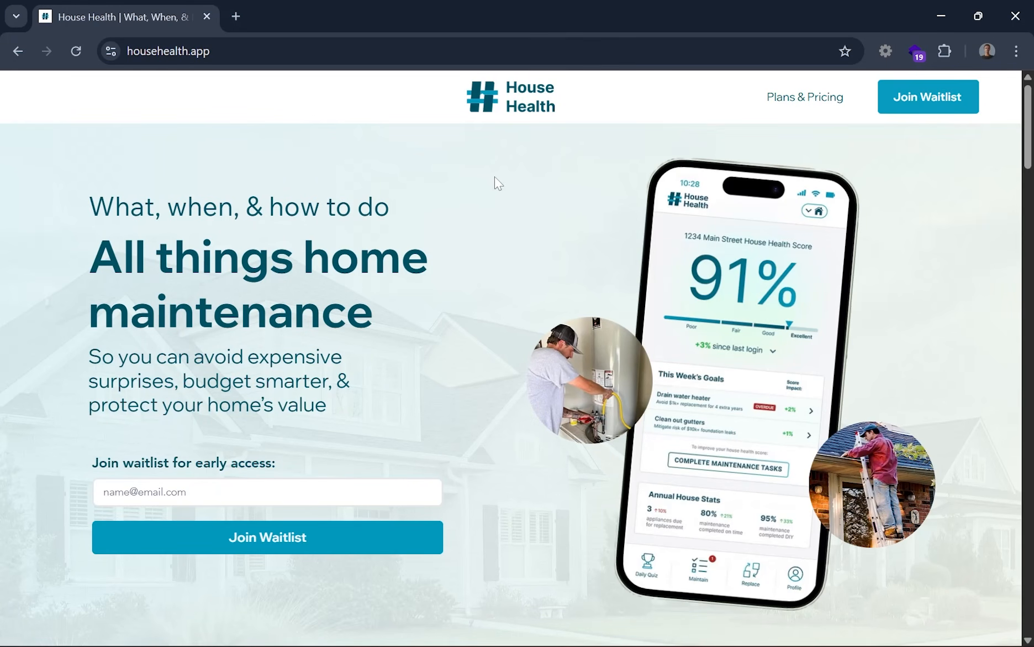
key("alt+Tab")
left_click(586, 197)
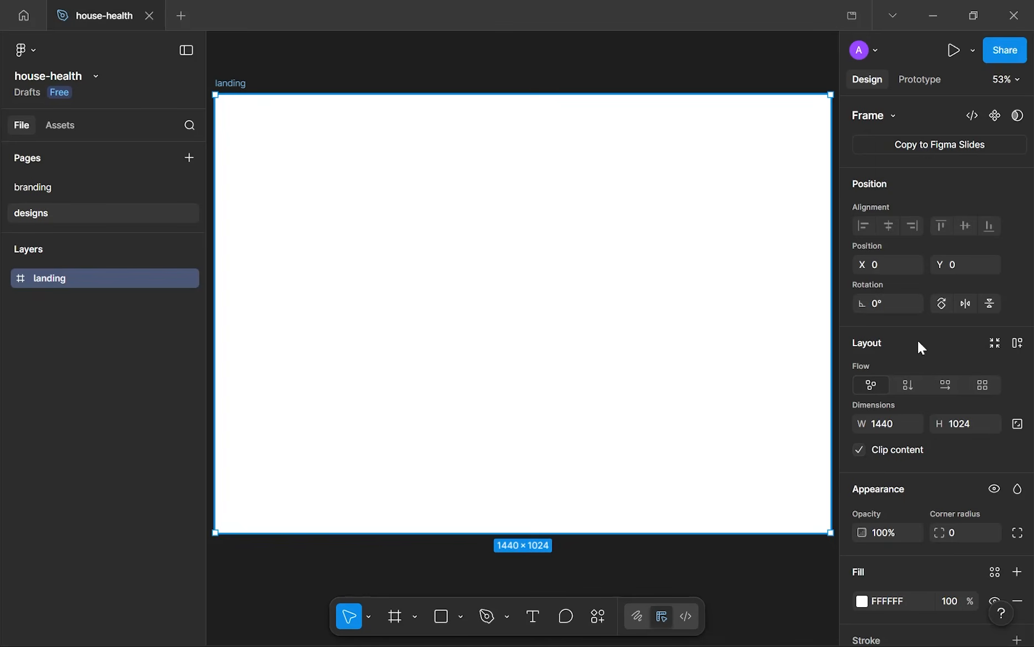
scroll(912, 386, "down", 2)
left_click(861, 451)
left_click_drag(729, 339, 596, 302)
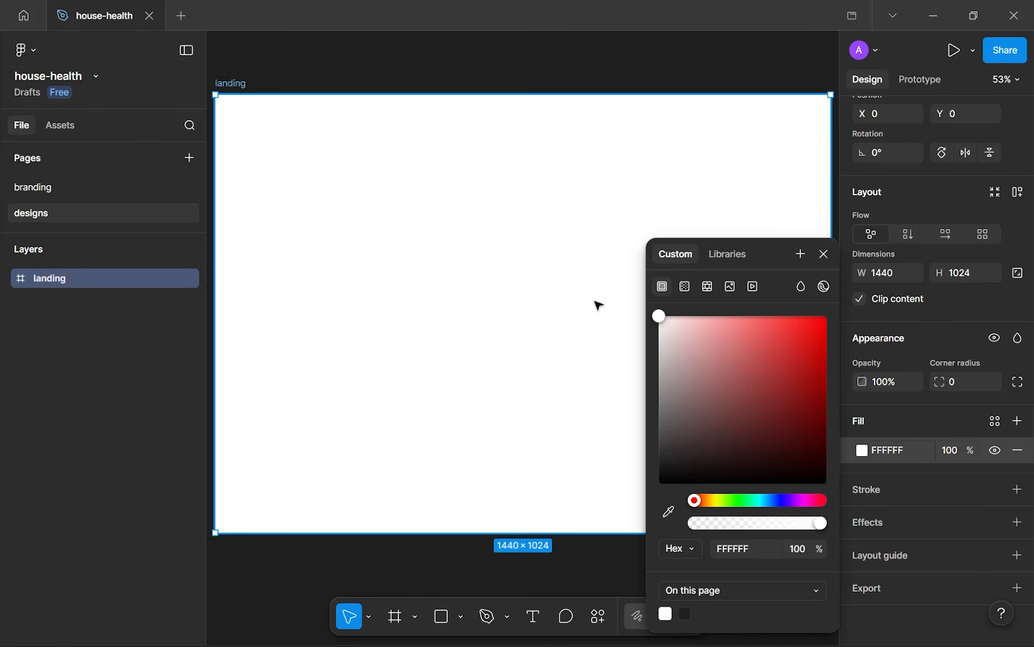
- Switch to Chrome to study the homepage's hero, intro and How House Health Works sections, including the italic account setup line, and return to Figma
key("alt+Tab")
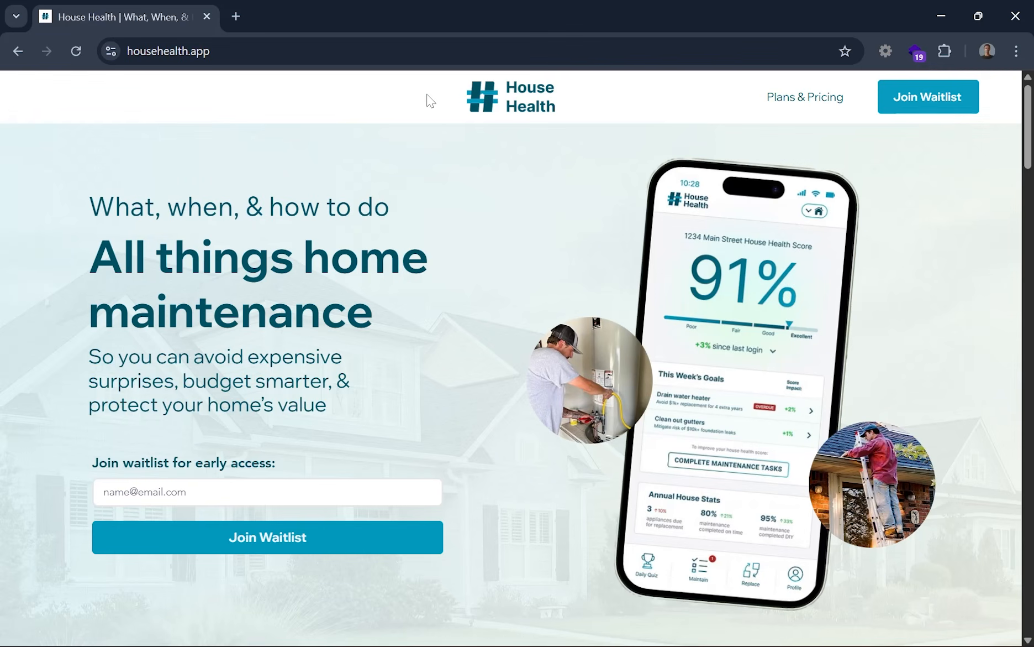
scroll(481, 210, "down", 3)
scroll(478, 166, "up", 3)
scroll(490, 202, "down", 6)
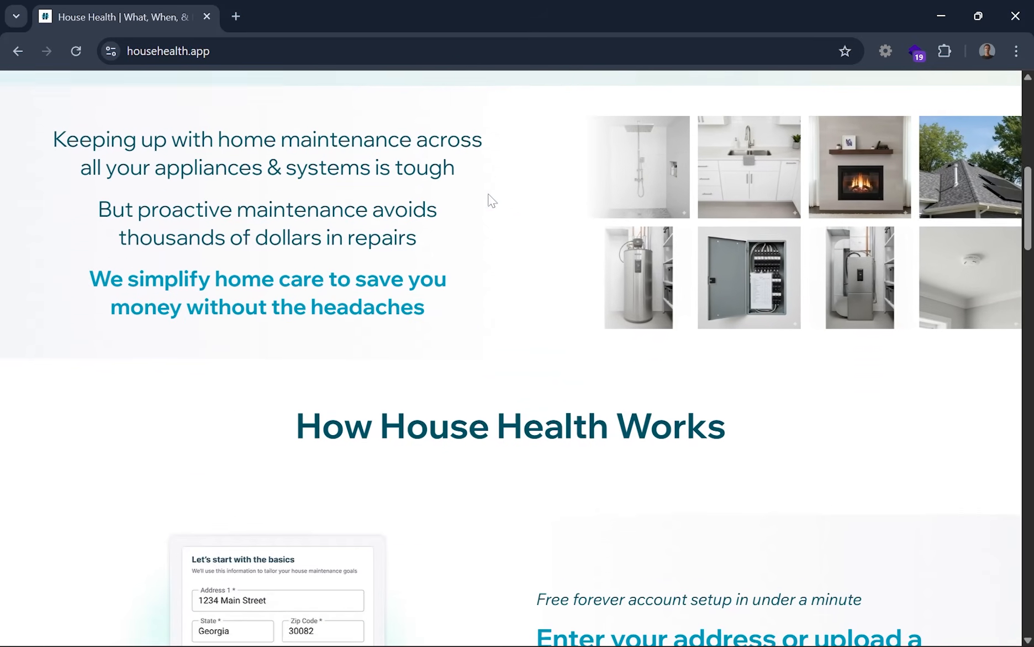
scroll(540, 202, "up", 6)
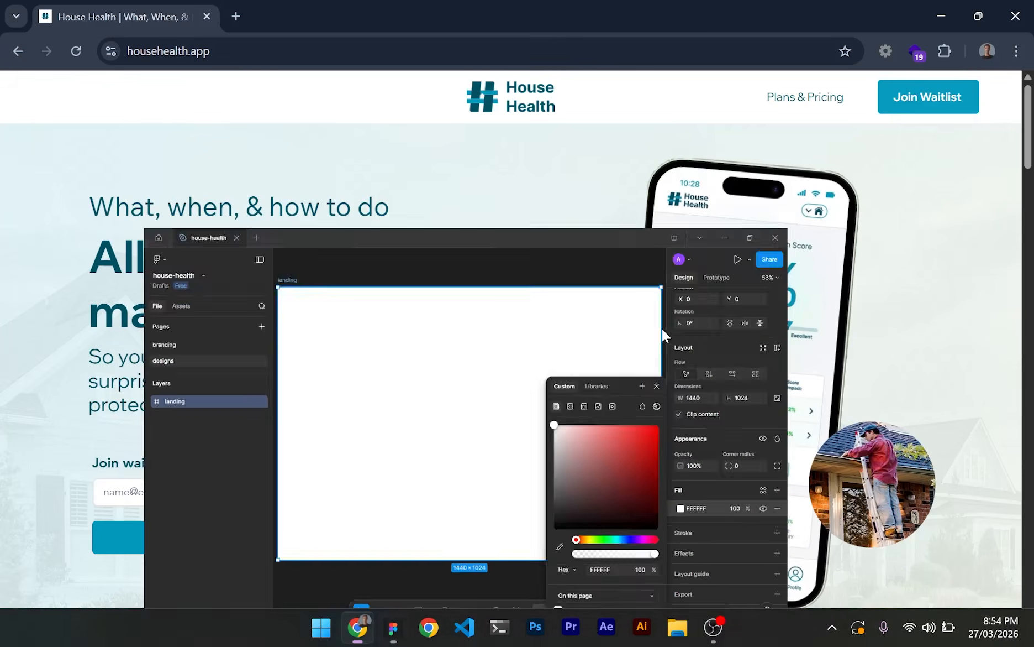
scroll(495, 243, "down", 14)
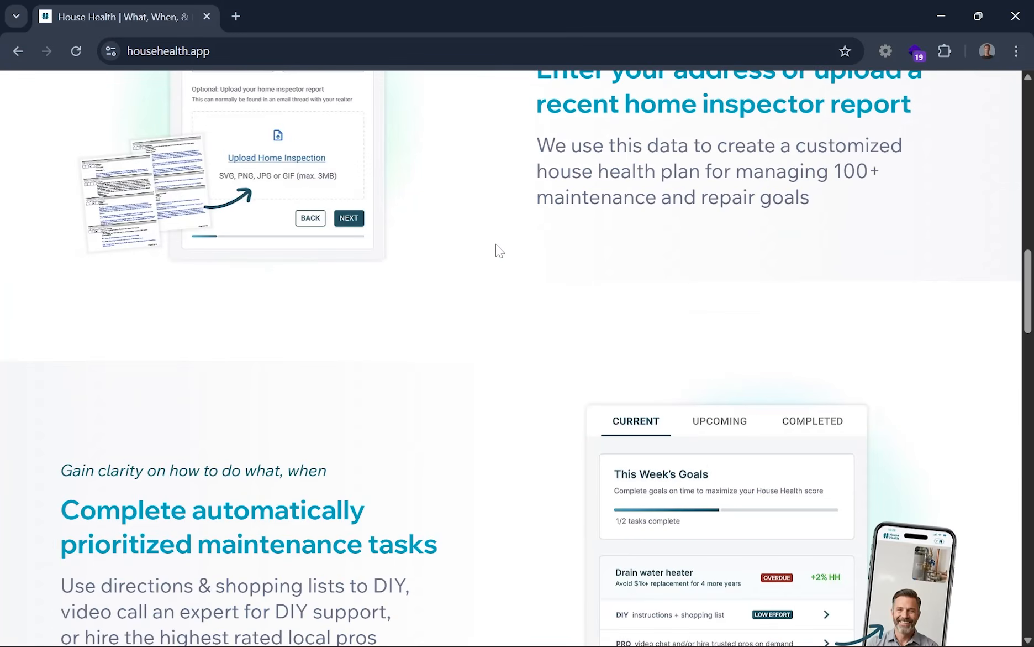
scroll(486, 268, "up", 3)
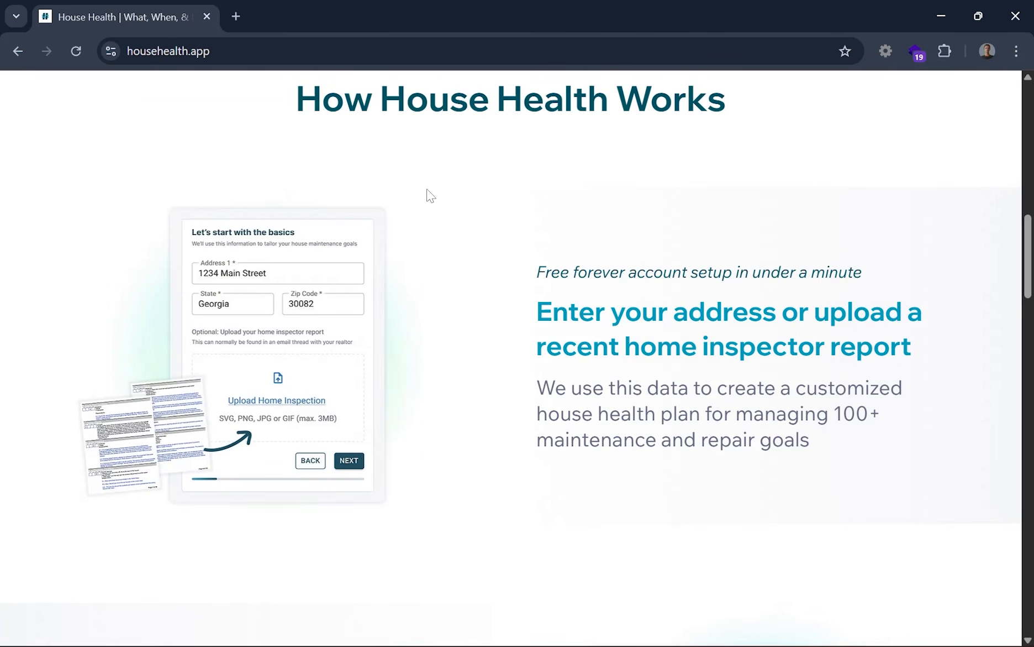
left_click_drag(471, 230, 531, 243)
double_click(554, 271)
triple_click(554, 271)
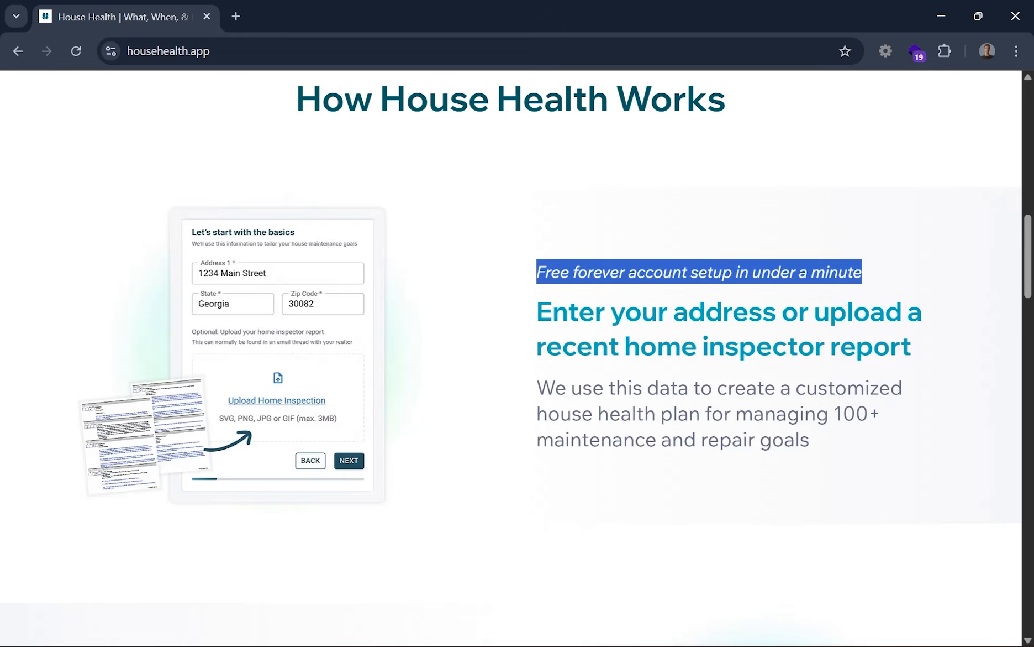
left_click(563, 278)
scroll(563, 278, "down", 7)
scroll(563, 278, "up", 15)
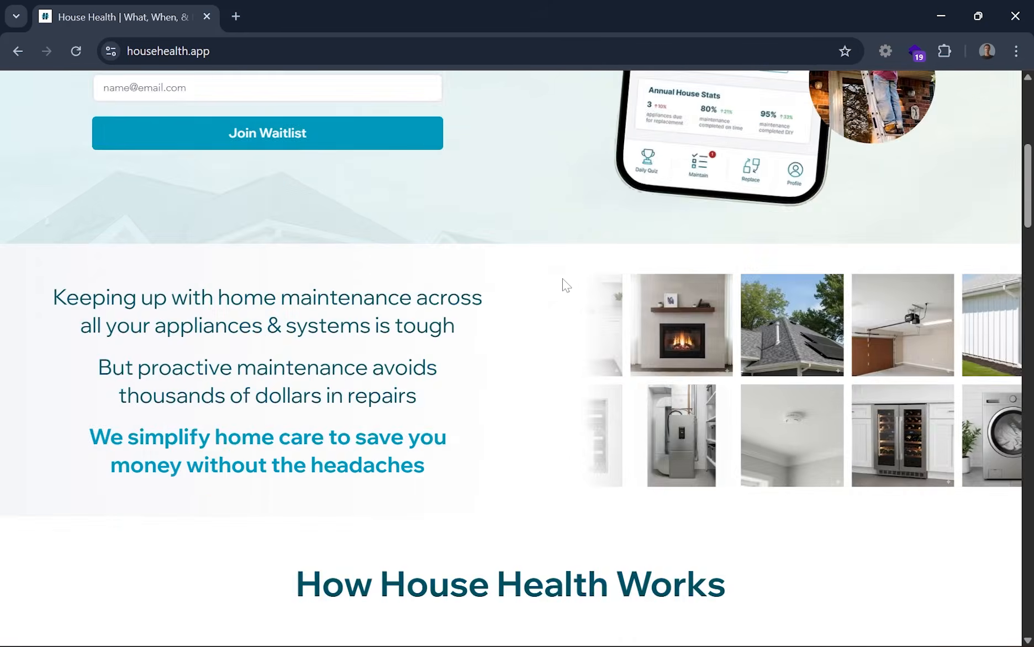
scroll(563, 280, "up", 7)
key("alt+Tab")
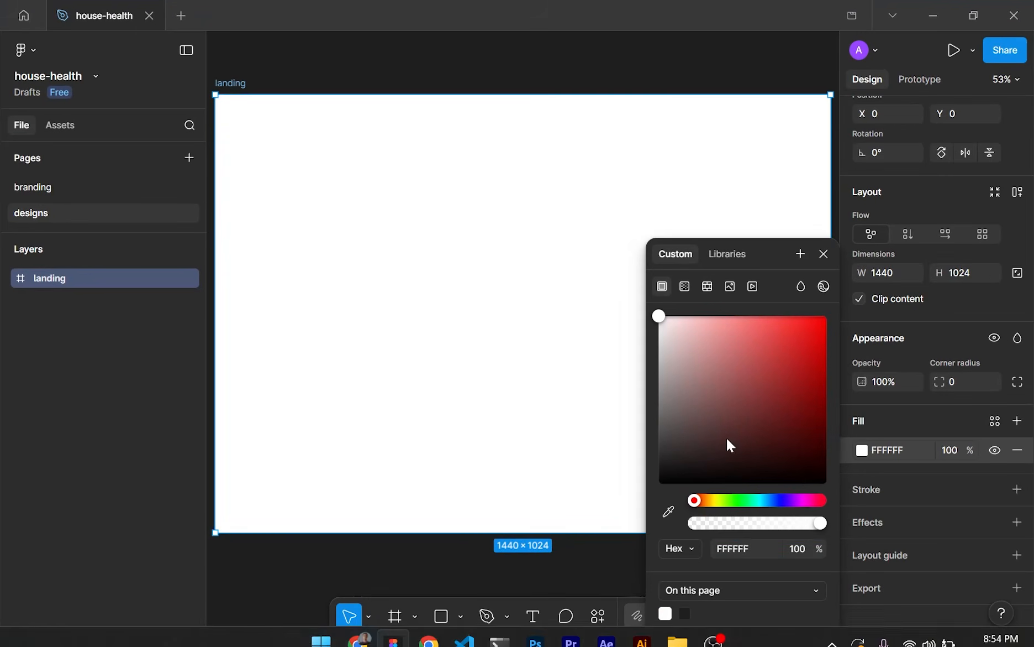
- Set the landing frame's fill colour to FAFAFA
left_click(742, 547)
key("Down")
key("Down")
key("Down")
key("Down")
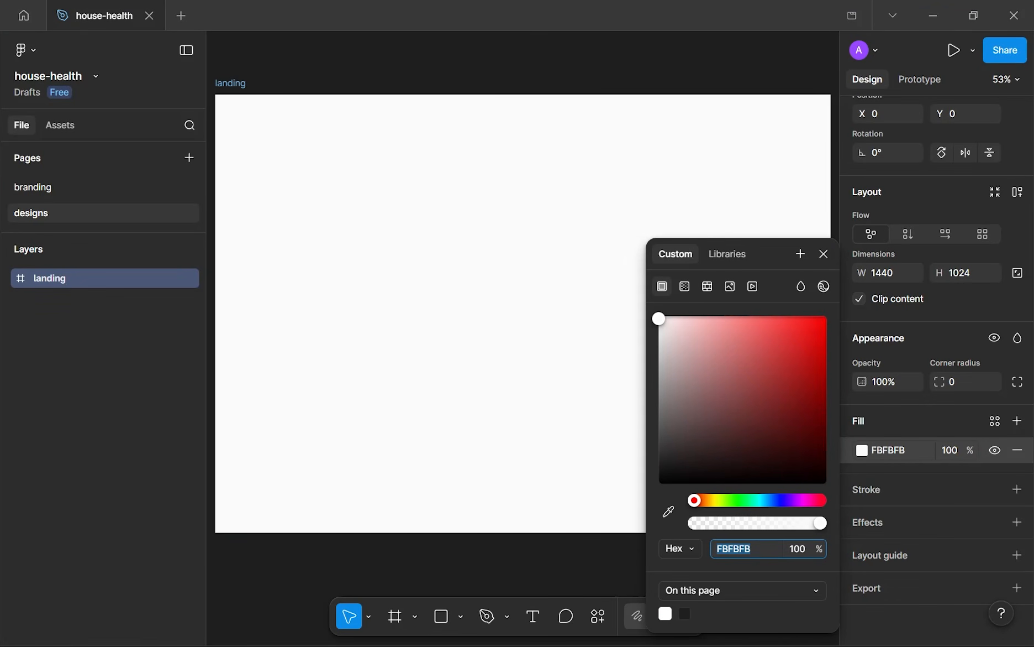
key("Down")
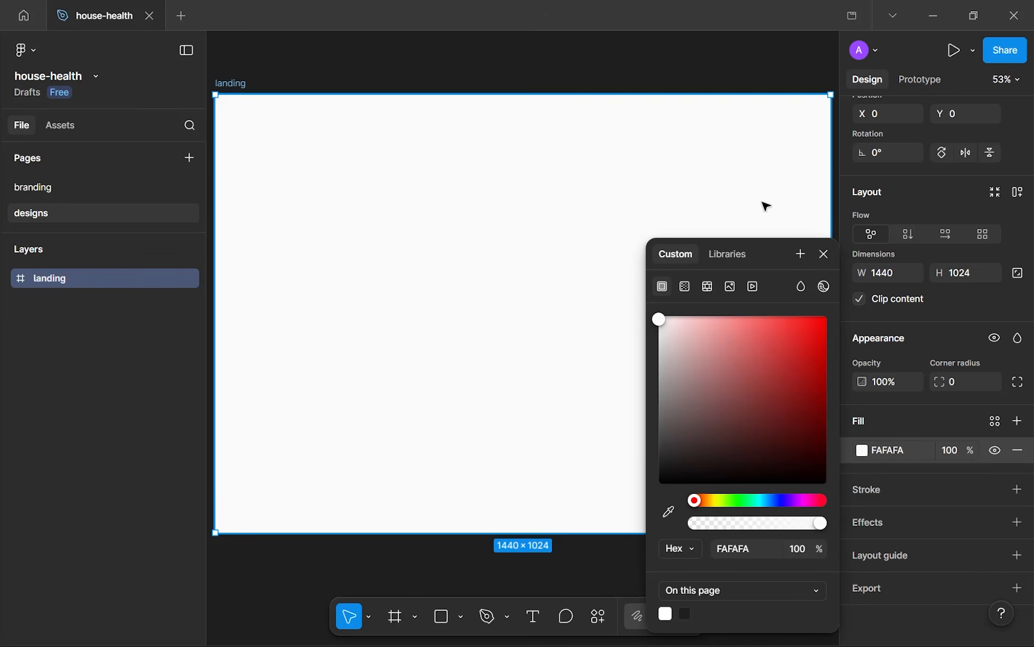
left_click(824, 254)
- Draw a test rectangle about 265 × 370 on the landing frame and fill it with white (FFFFFF)
scroll(517, 173, "up", 3)
key("r")
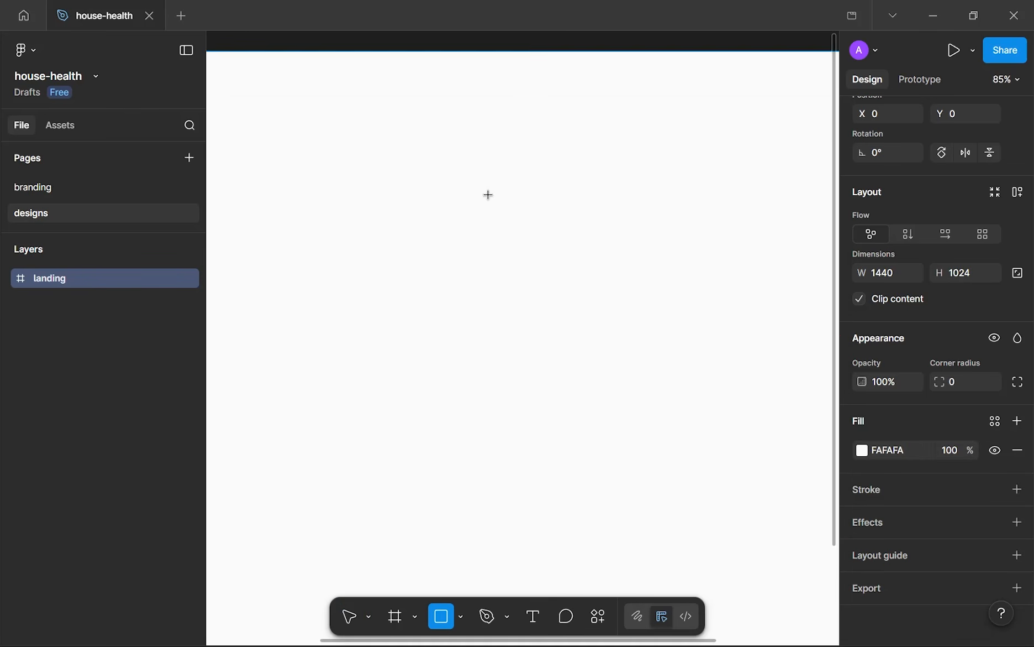
left_click_drag(481, 163, 664, 416)
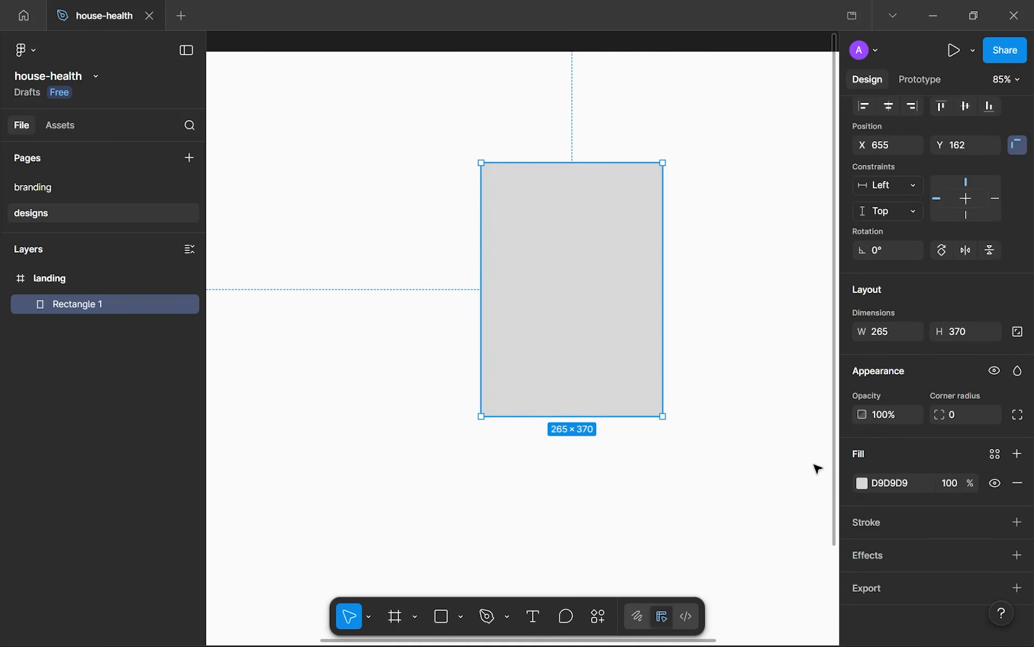
left_click(861, 483)
left_click_drag(750, 364, 648, 284)
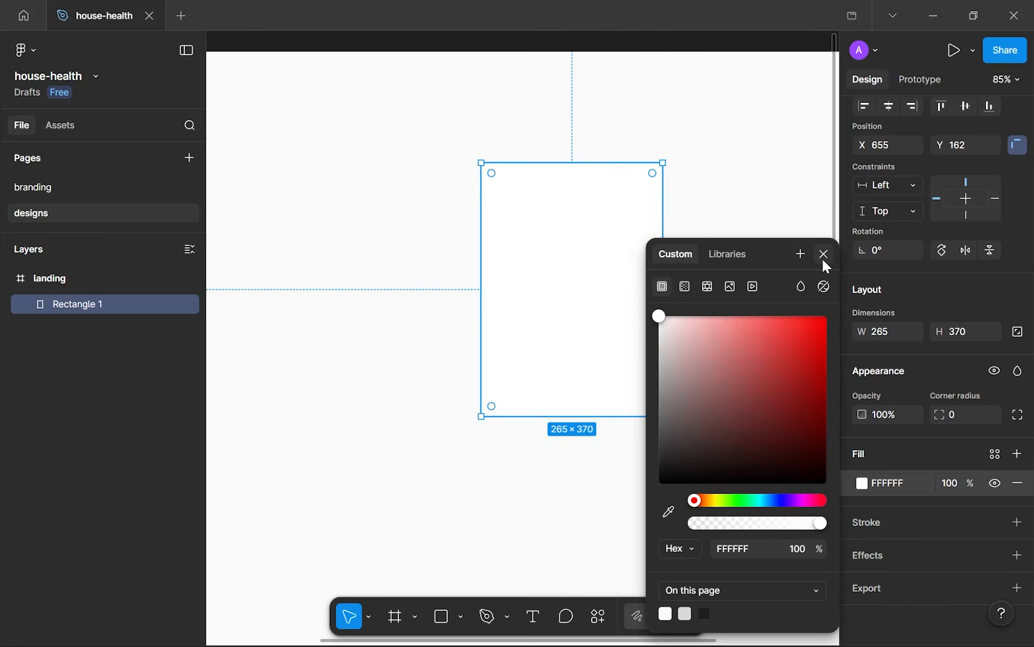
left_click(823, 258)
- Compare the white rectangle's edge with the frame background up close and delete the rectangle
scroll(711, 247, "up", 6)
left_click(488, 258)
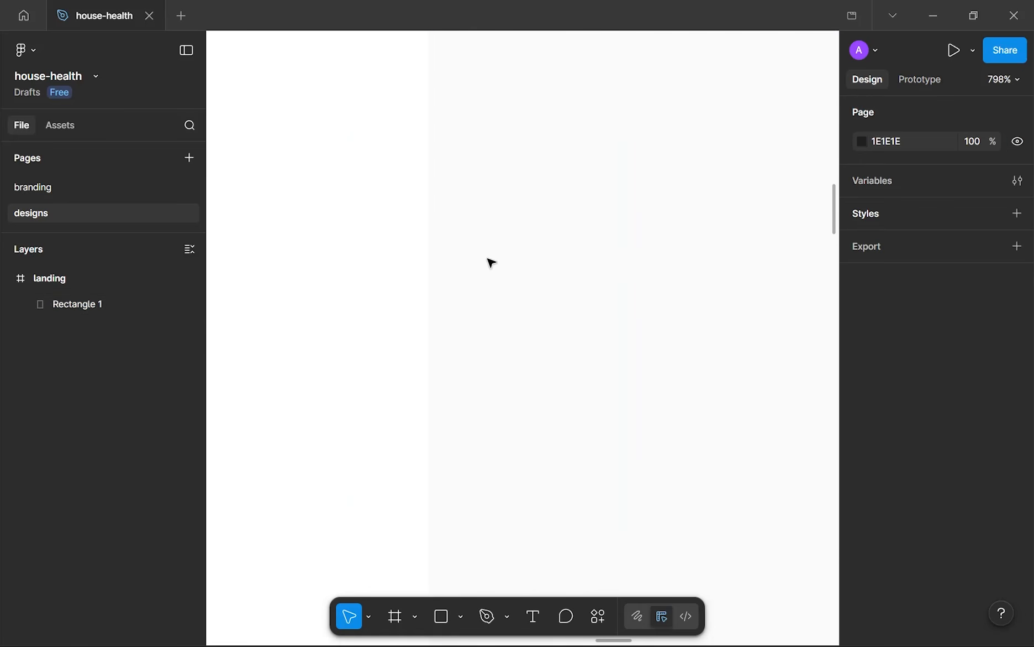
scroll(420, 276, "up", 3)
left_click(411, 341)
left_click_drag(372, 320, 498, 289)
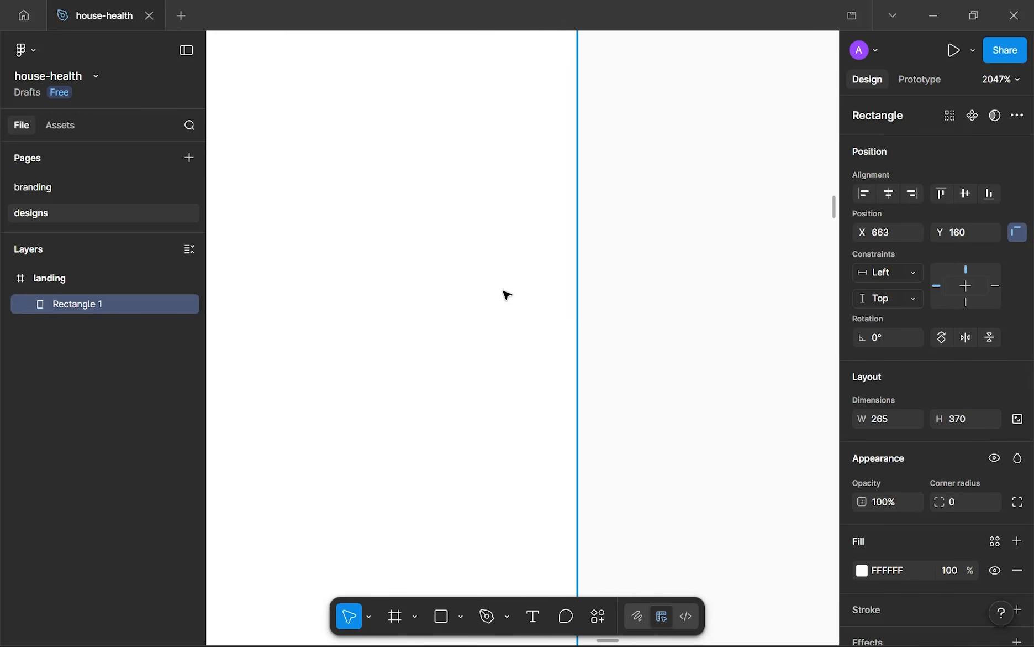
key("Delete")
scroll(568, 315, "down", 15, "ctrl")
scroll(552, 286, "down", 5, "ctrl")
left_click_drag(553, 287, 589, 216)
scroll(555, 226, "up", 3, "ctrl")
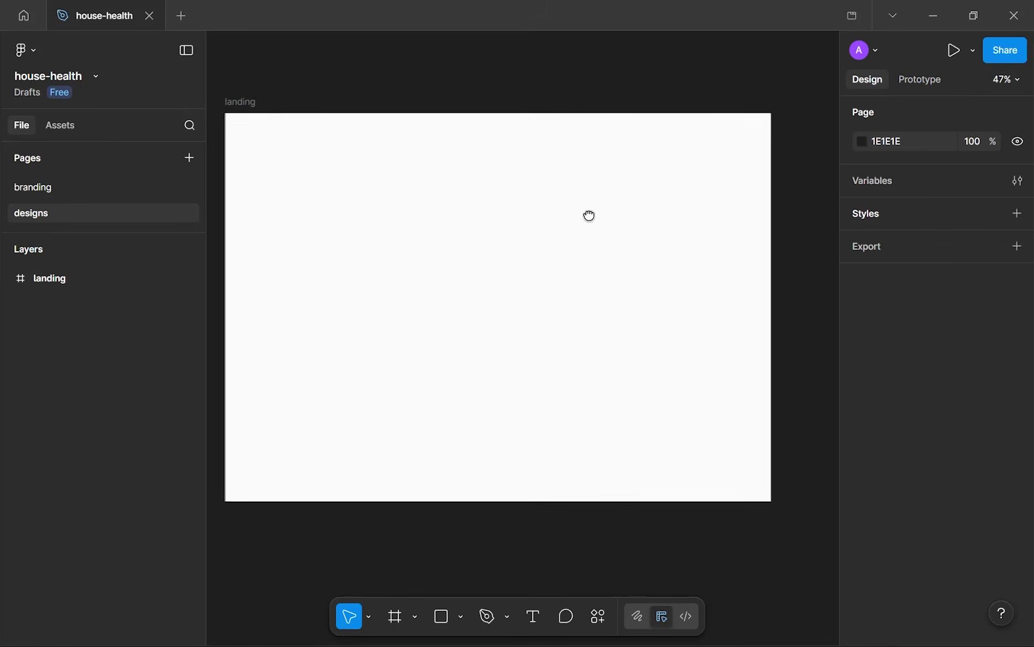
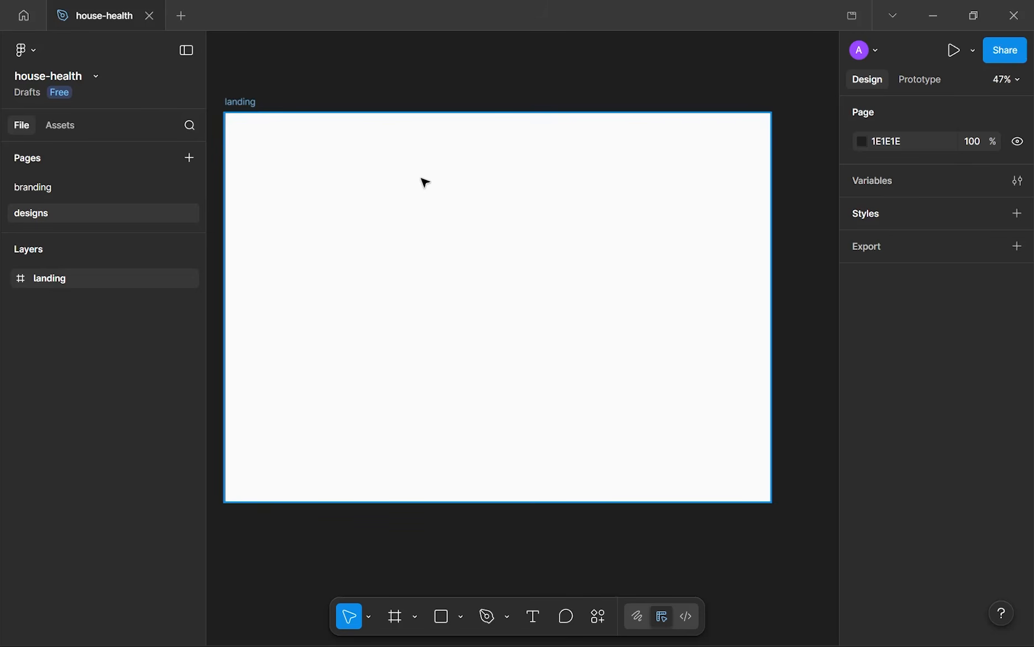
- Switch to Chrome to examine the existing homepage's header with its logo and navigation, and return to Figma
scroll(416, 158, "up", 3)
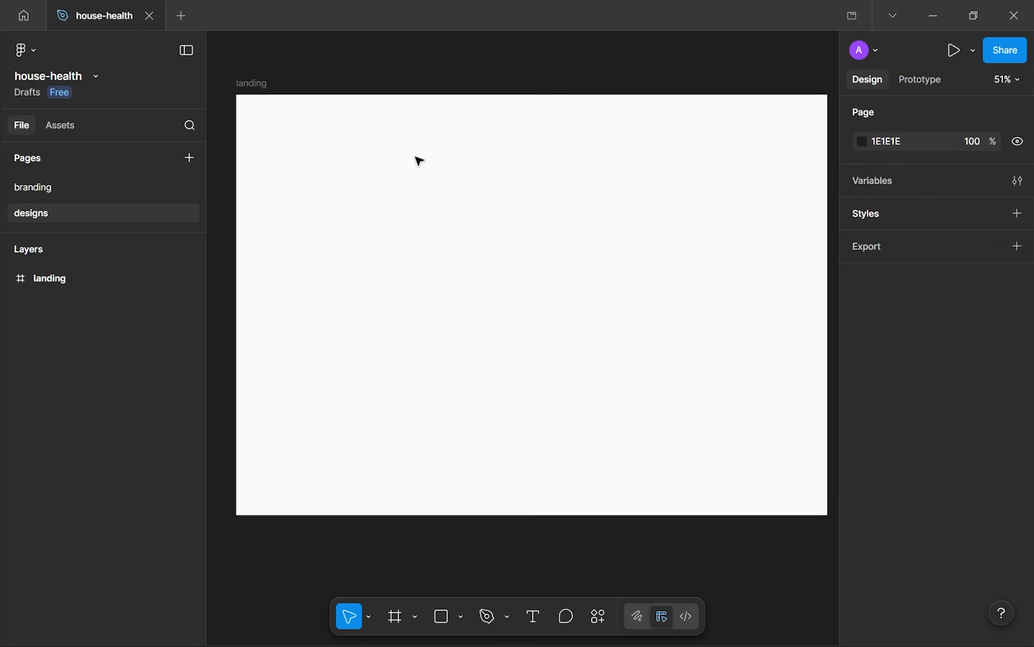
left_click_drag(430, 164, 423, 169)
left_click_drag(243, 74, 295, 120)
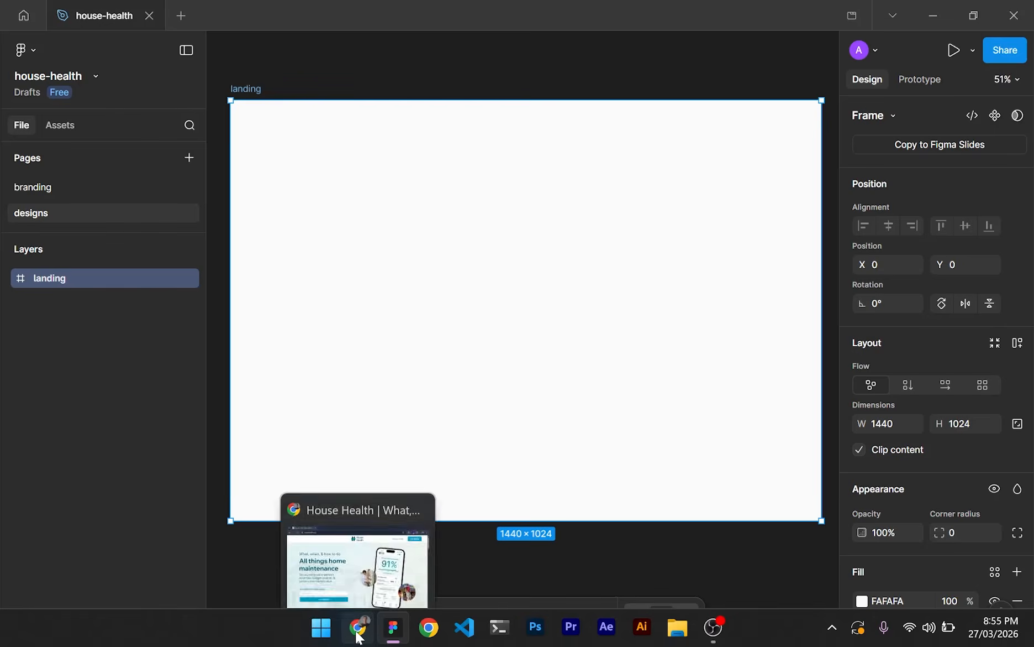
left_click(357, 629)
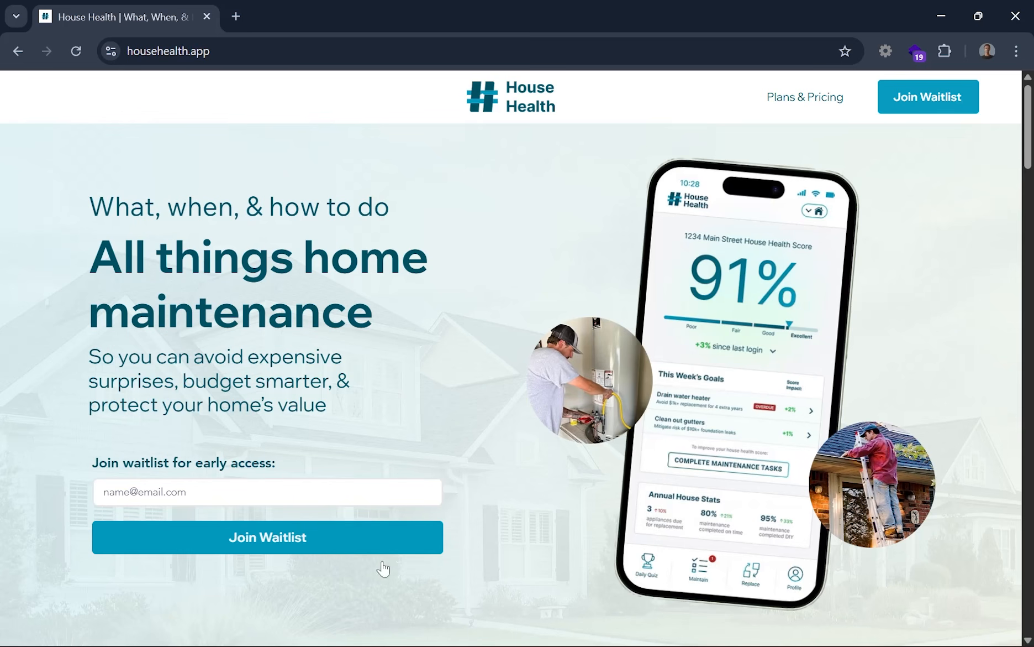
left_click(393, 629)
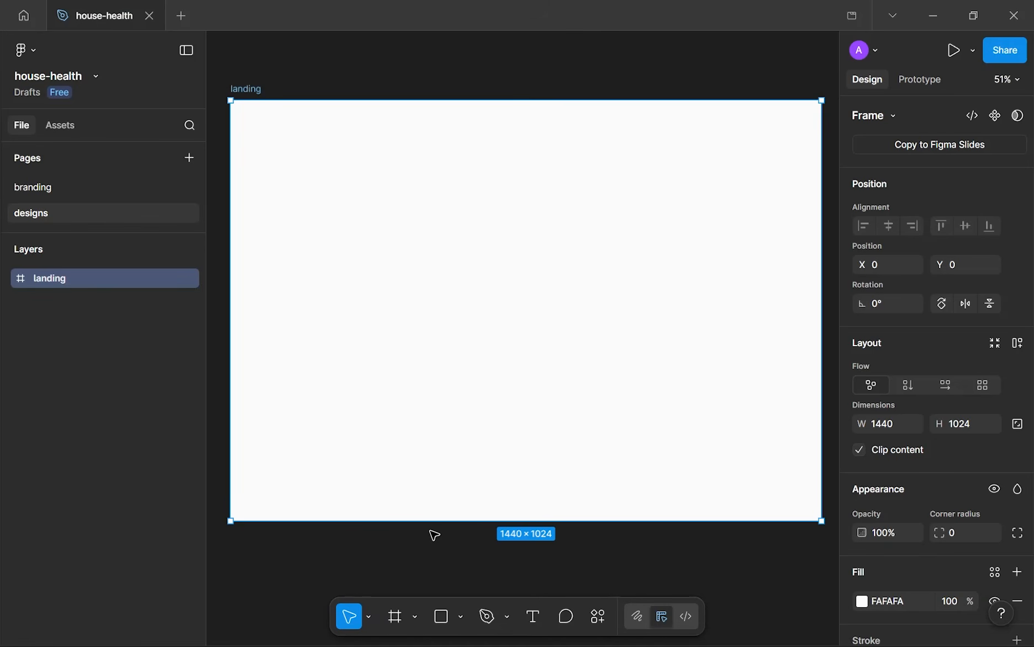
left_click(434, 535)
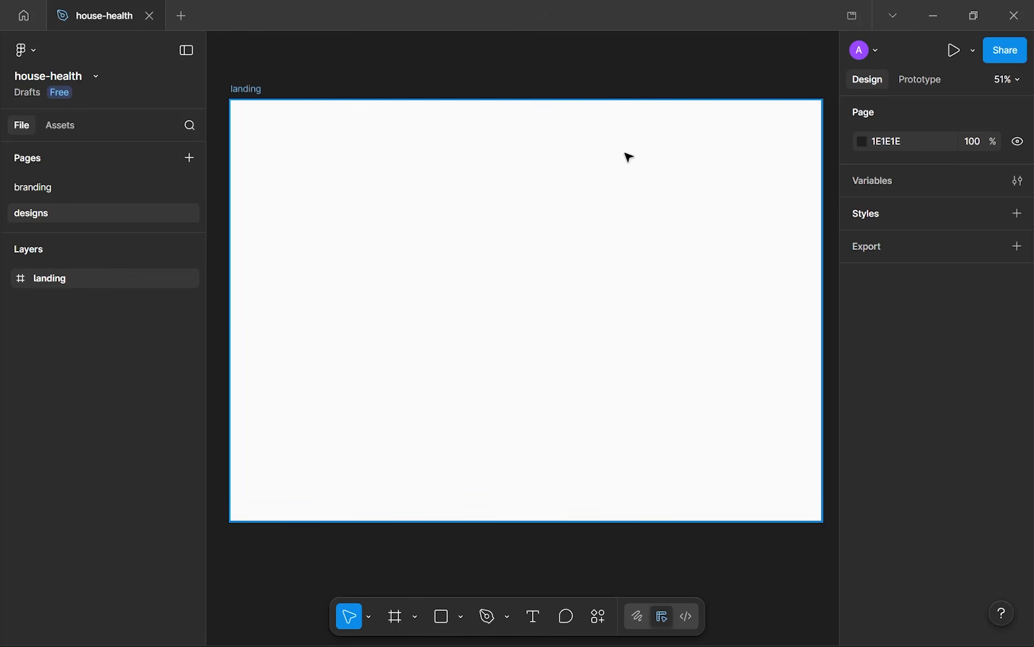
key("alt+Tab")
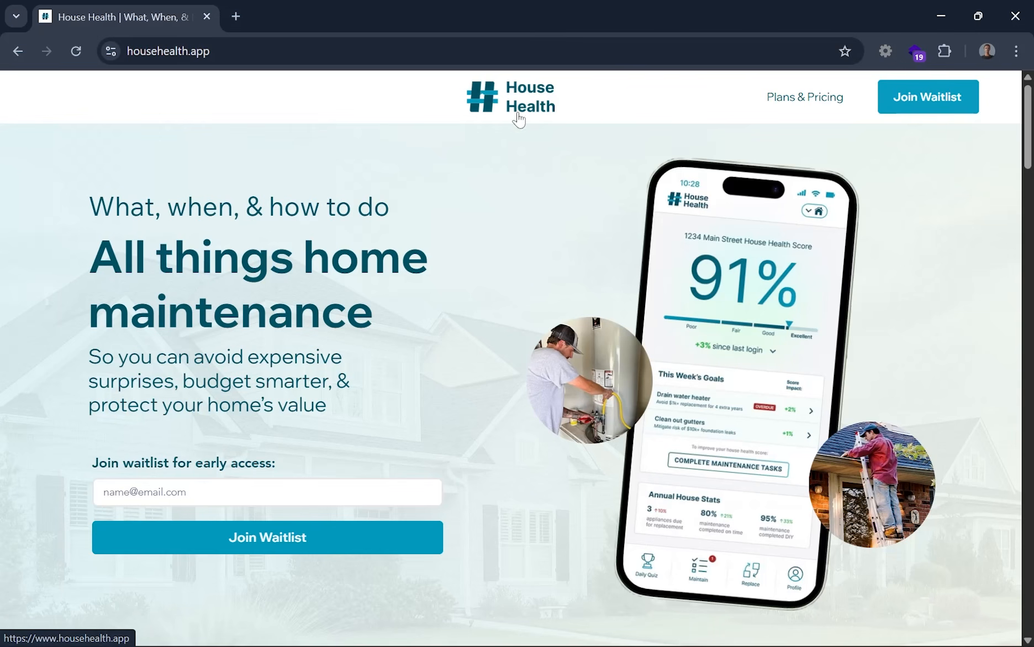
key("alt+Tab")
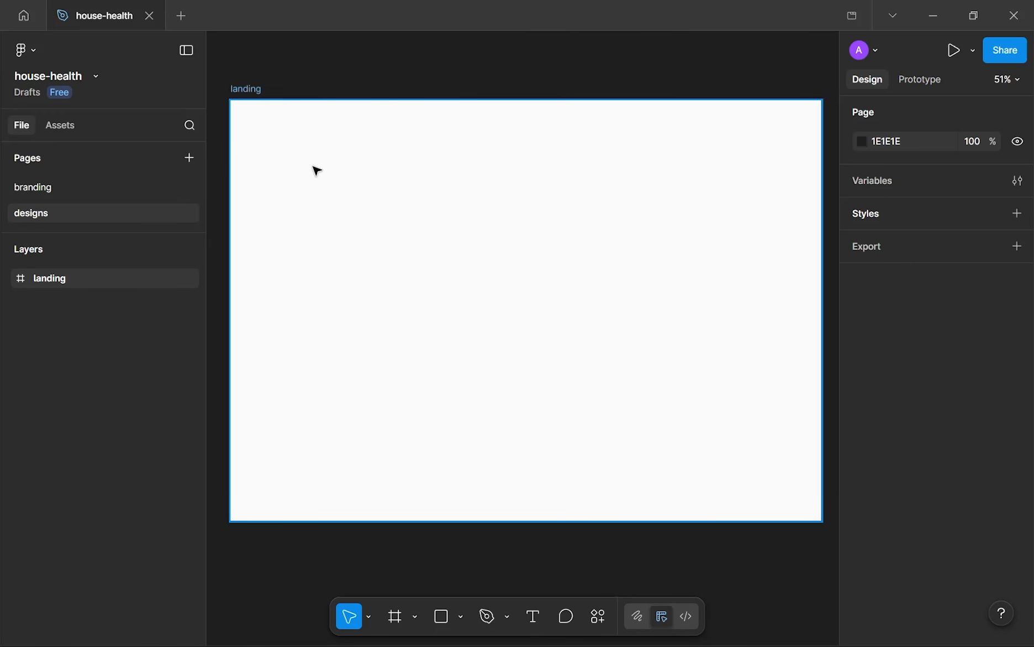
- Duplicate the H logo group inside the brand frame on the branding page
left_click(135, 194)
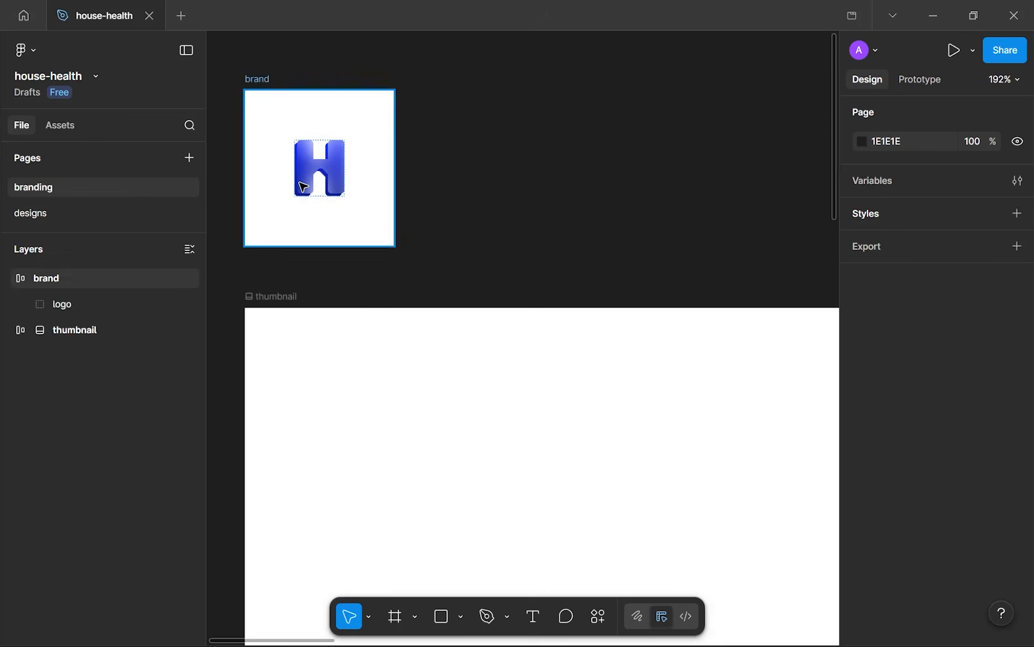
scroll(319, 173, "up", 5)
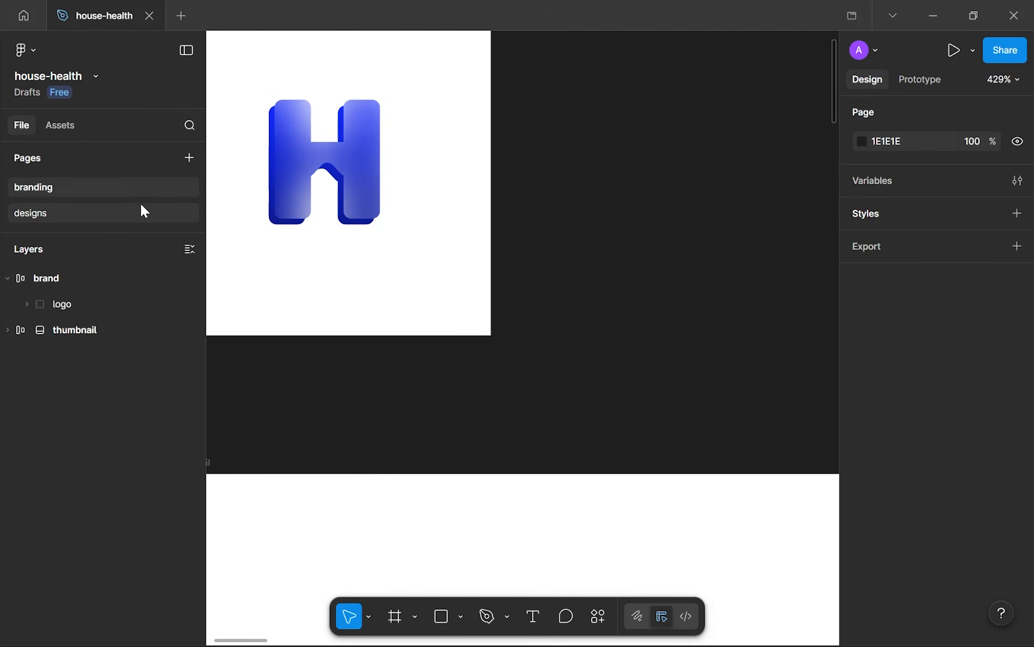
left_click(299, 176)
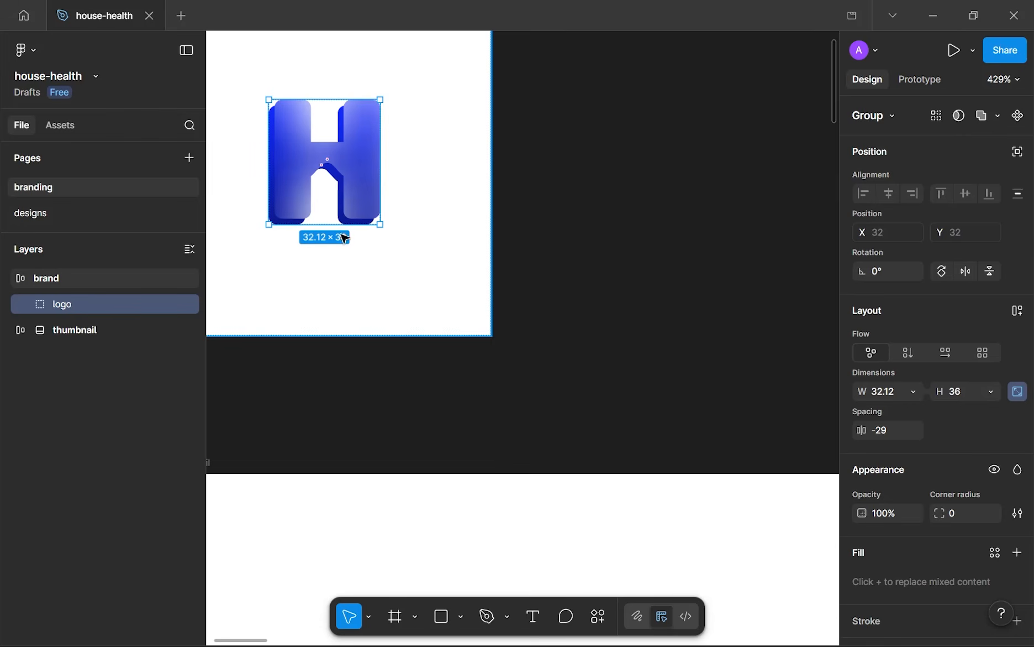
key("ctrl+d")
scroll(409, 235, "up", 3)
scroll(471, 136, "up", 4)
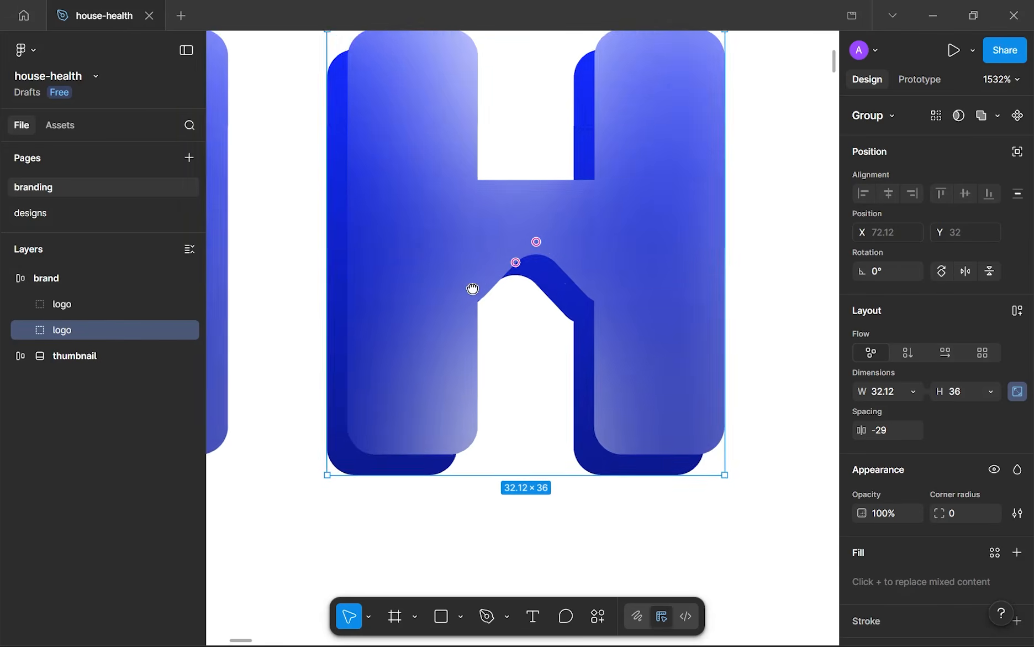
scroll(474, 289, "down", 3)
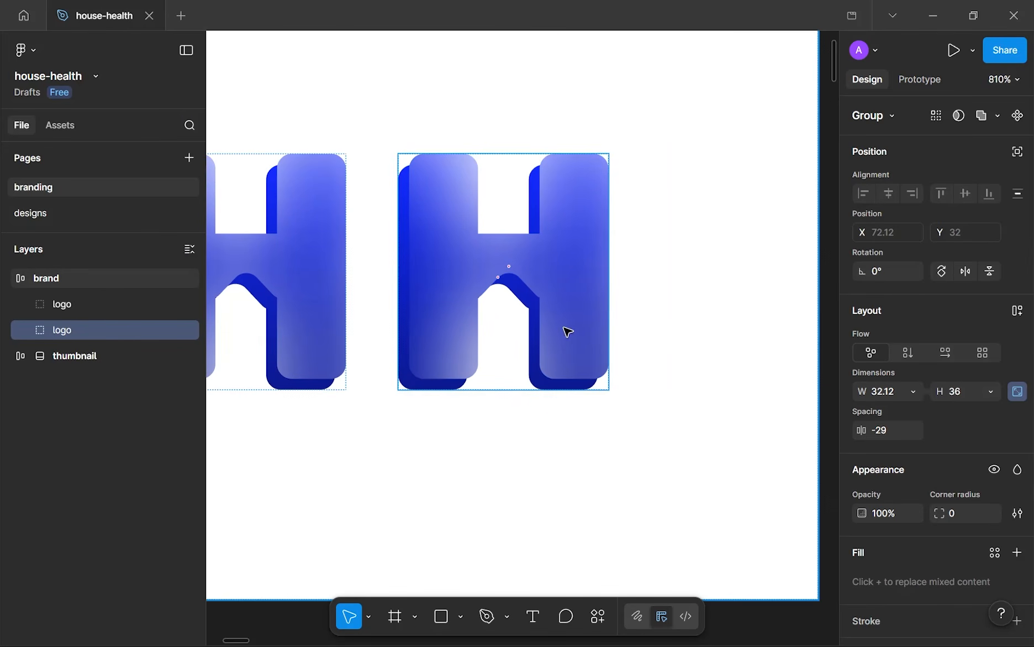
- Add the text HouseHealth to the upper part of the landing frame on the designs page
left_click(108, 217)
left_click(346, 205)
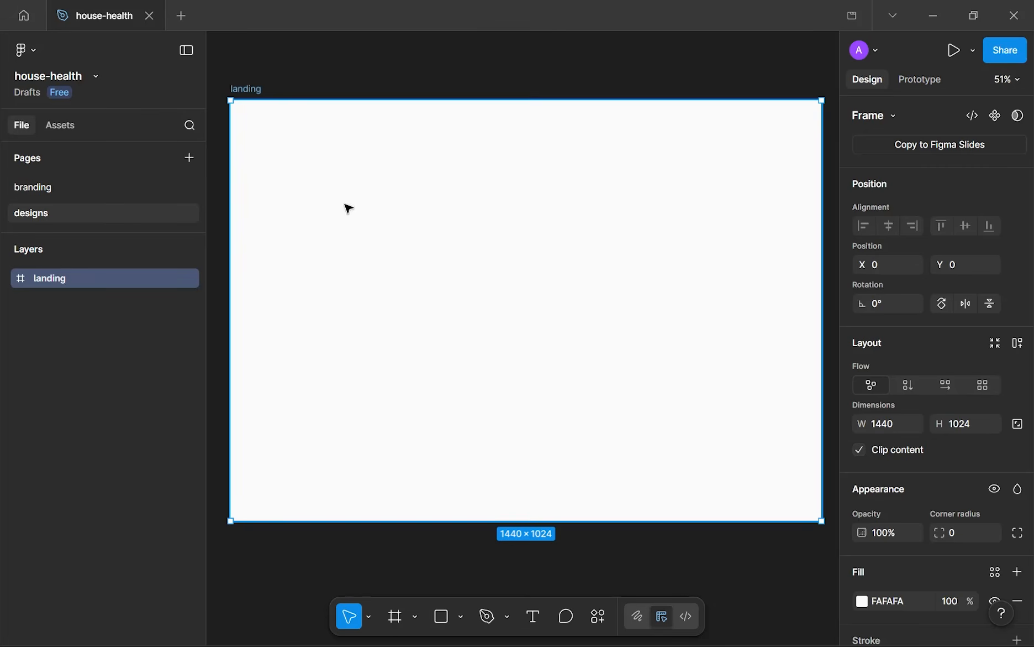
key("t")
left_click(382, 162)
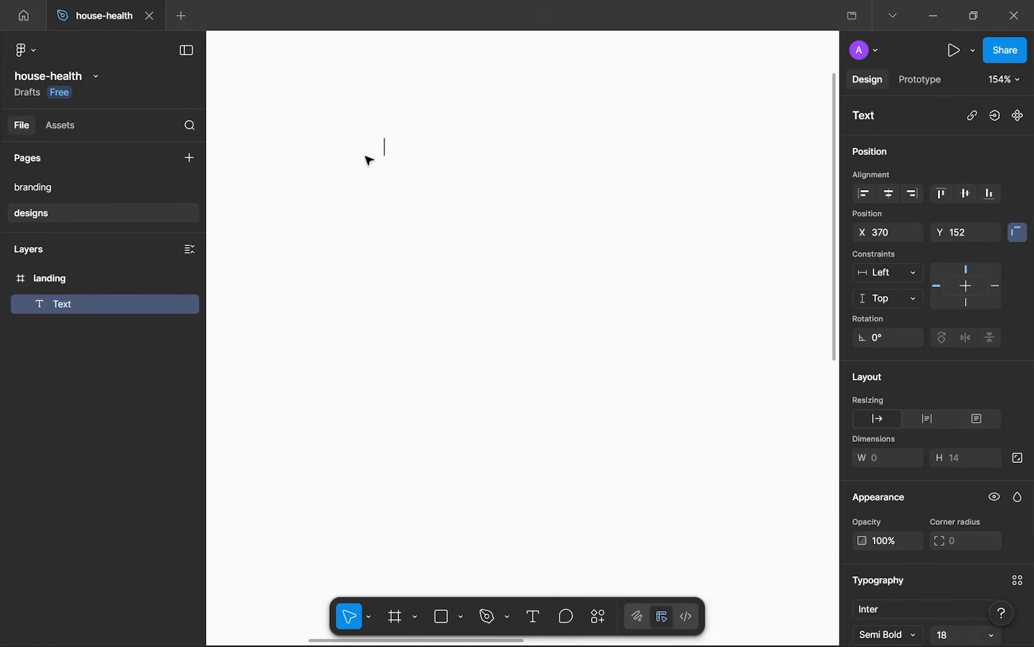
type("Hous")
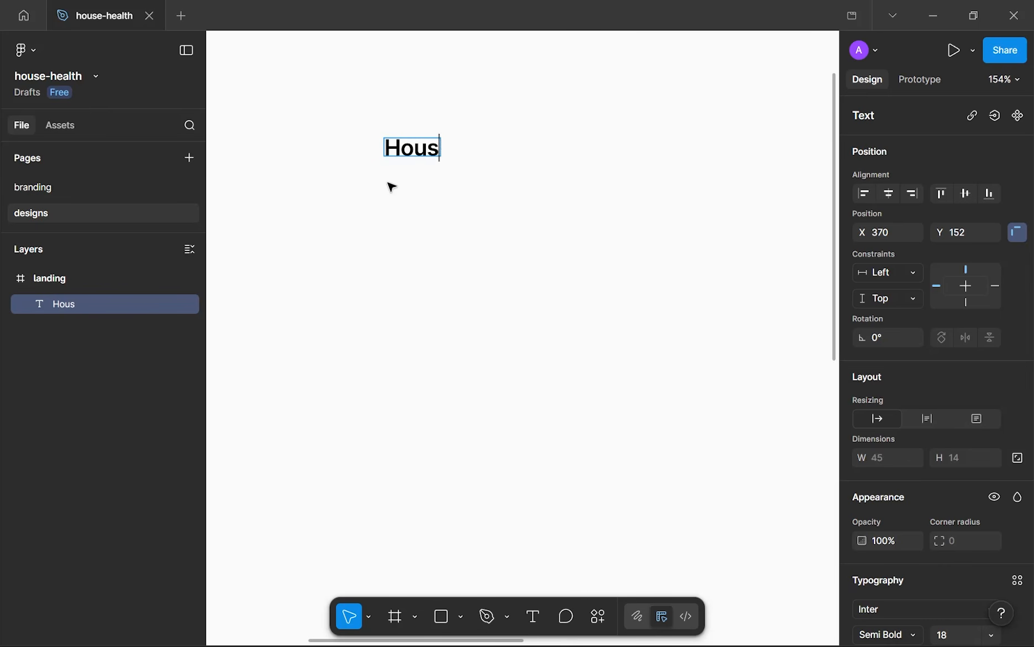
type("eHealth")
key("Left")
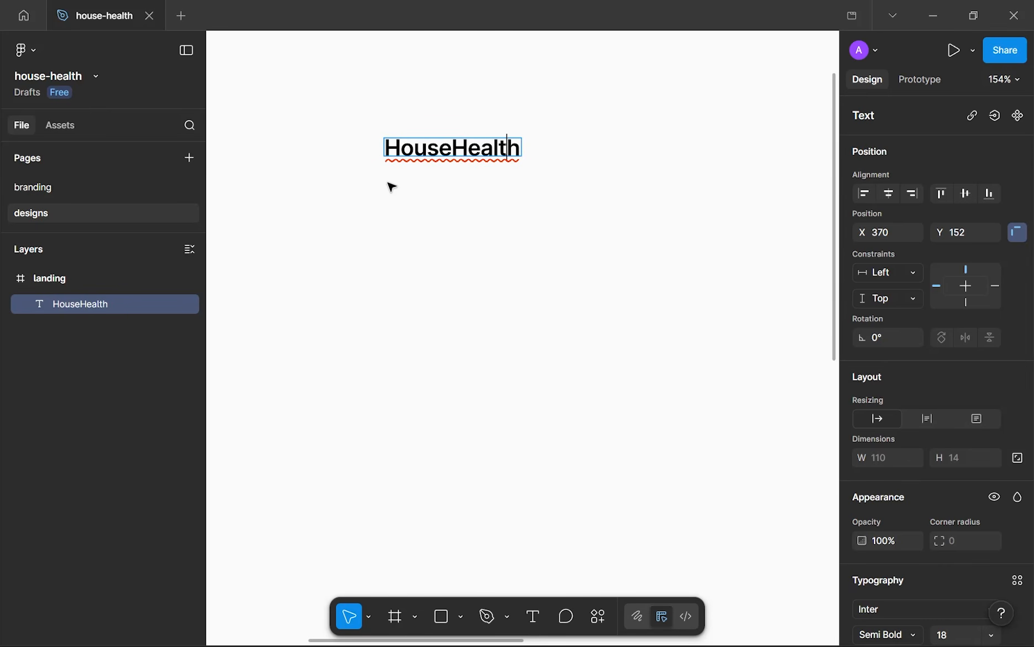
key("Escape")
- Set the HouseHealth text's line height to 100% and its font size to 16
scroll(913, 551, "down", 5)
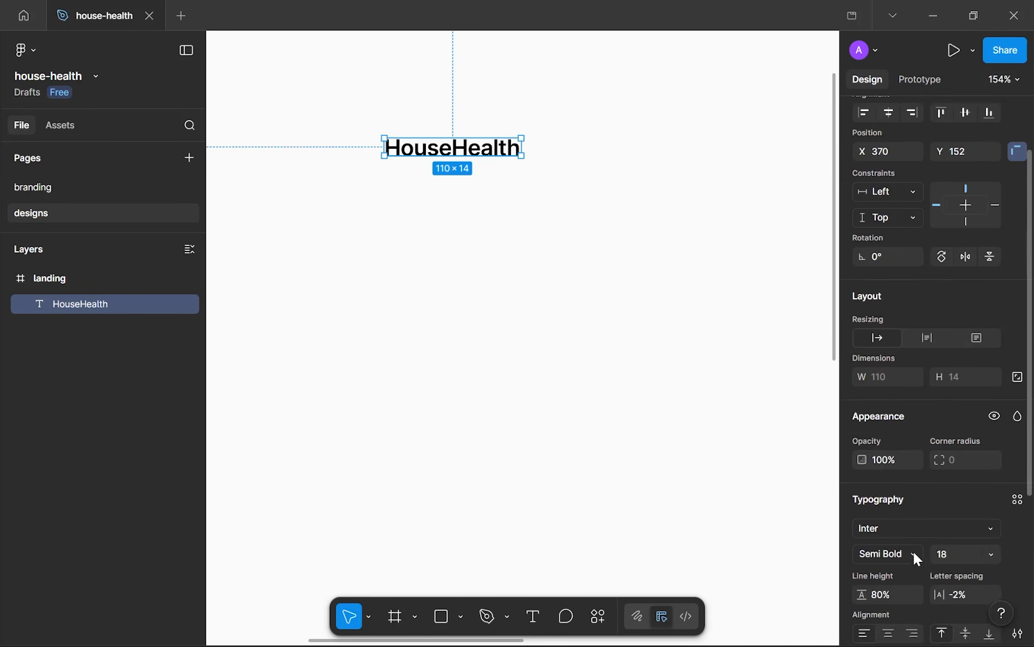
left_click(894, 380)
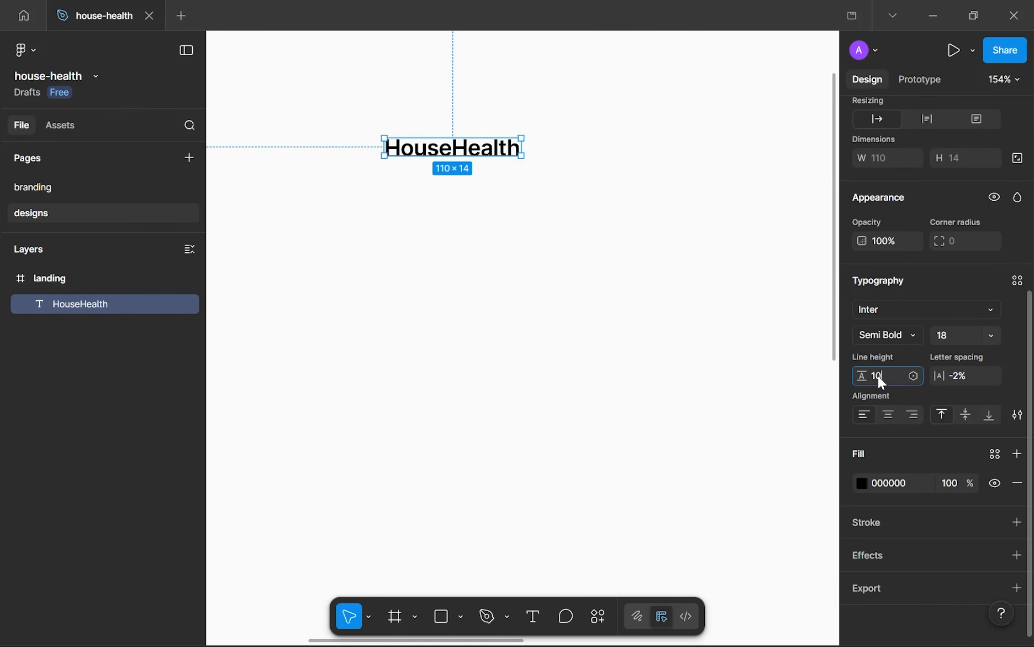
type("100%")
key("Return")
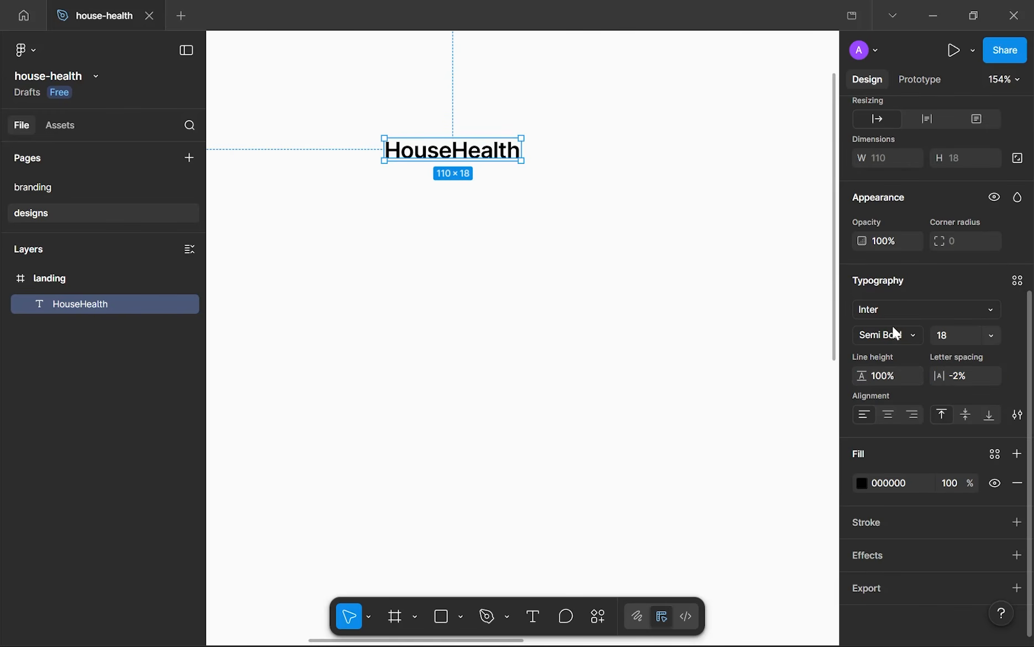
left_click(906, 337)
left_click(908, 340)
type("16")
key("Return")
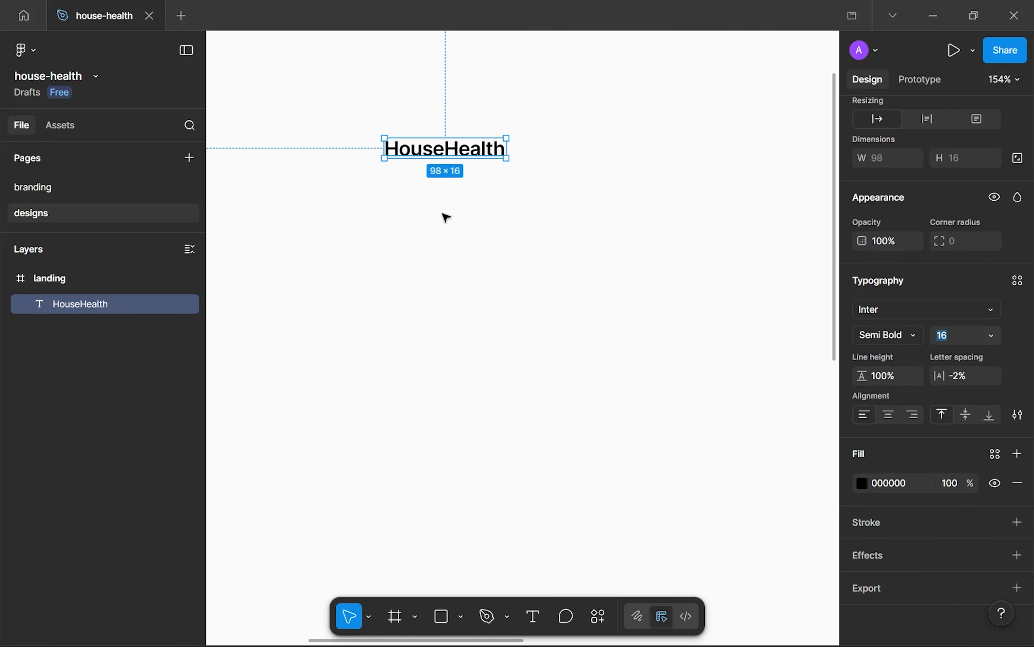
left_click(569, 175)
left_click_drag(381, 99, 492, 189)
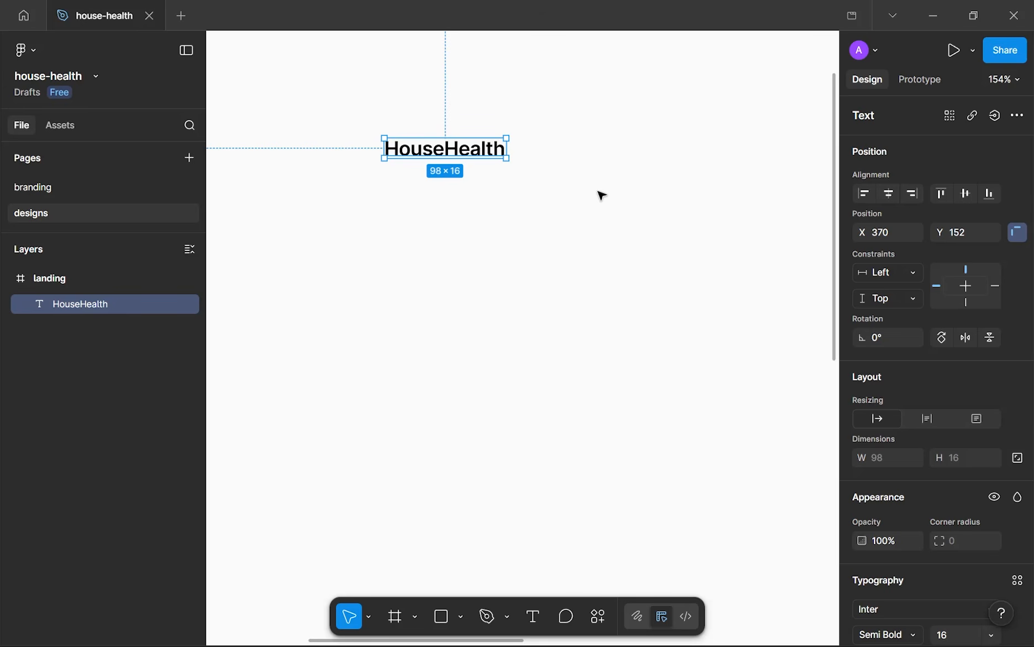
scroll(908, 437, "down", 3)
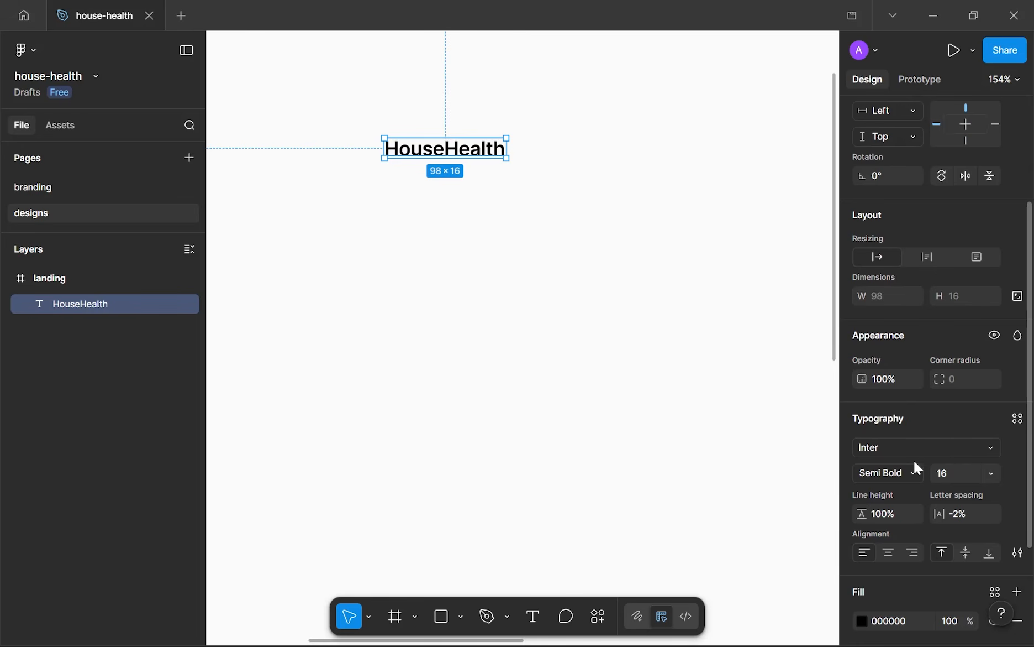
scroll(951, 484, "down", 2)
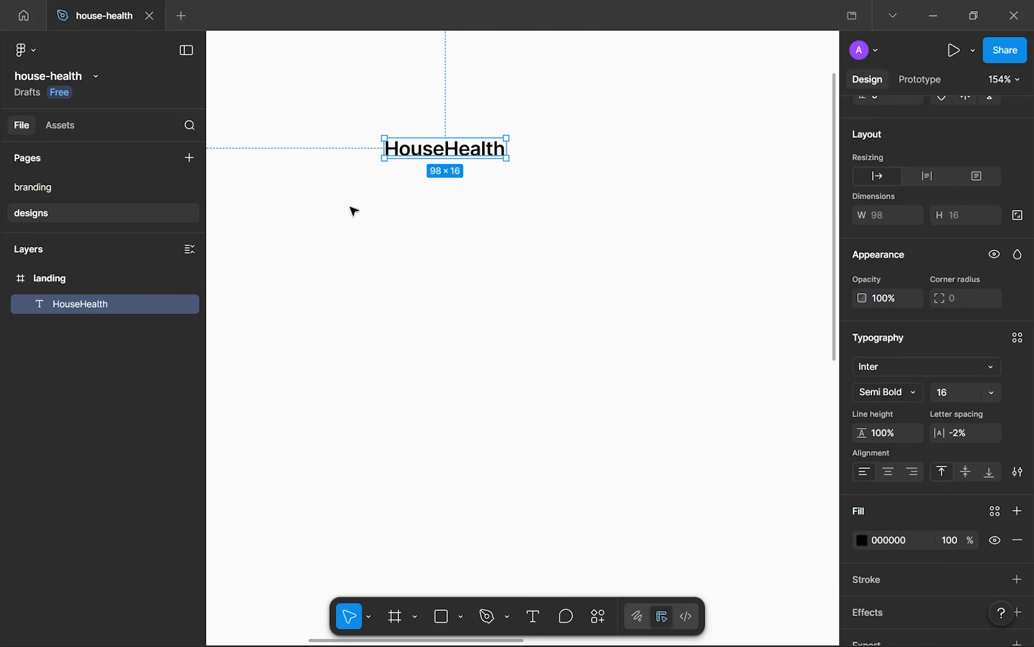
double_click(449, 154)
left_click(444, 150)
left_click_drag(444, 151, 507, 151)
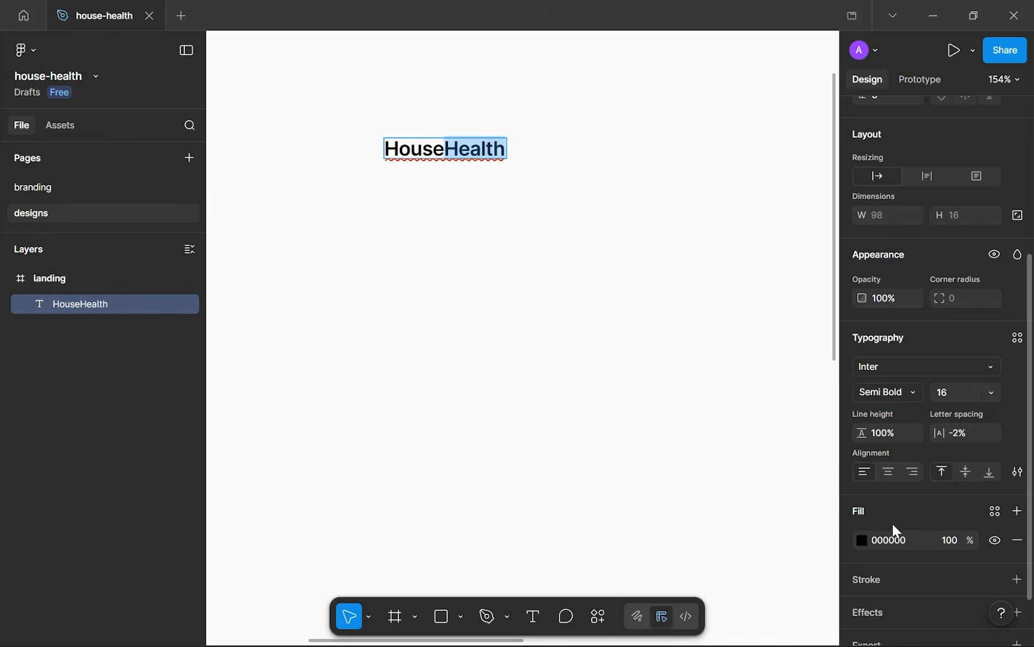
left_click(863, 539)
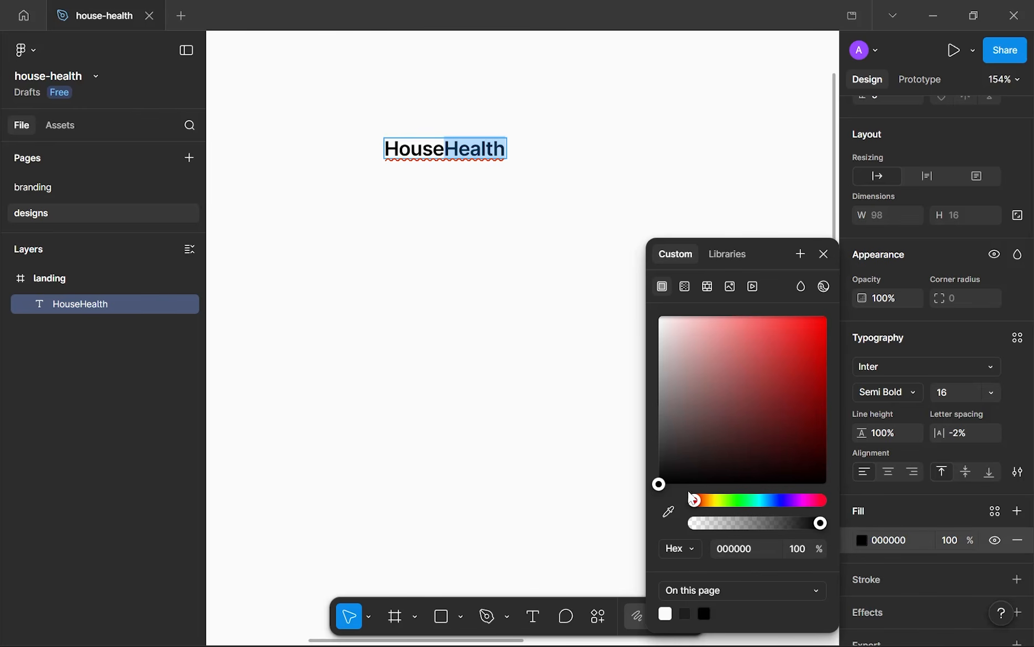
- Copy the blue colour code 132BFF from the thumbnail title on the branding page
left_click(62, 189)
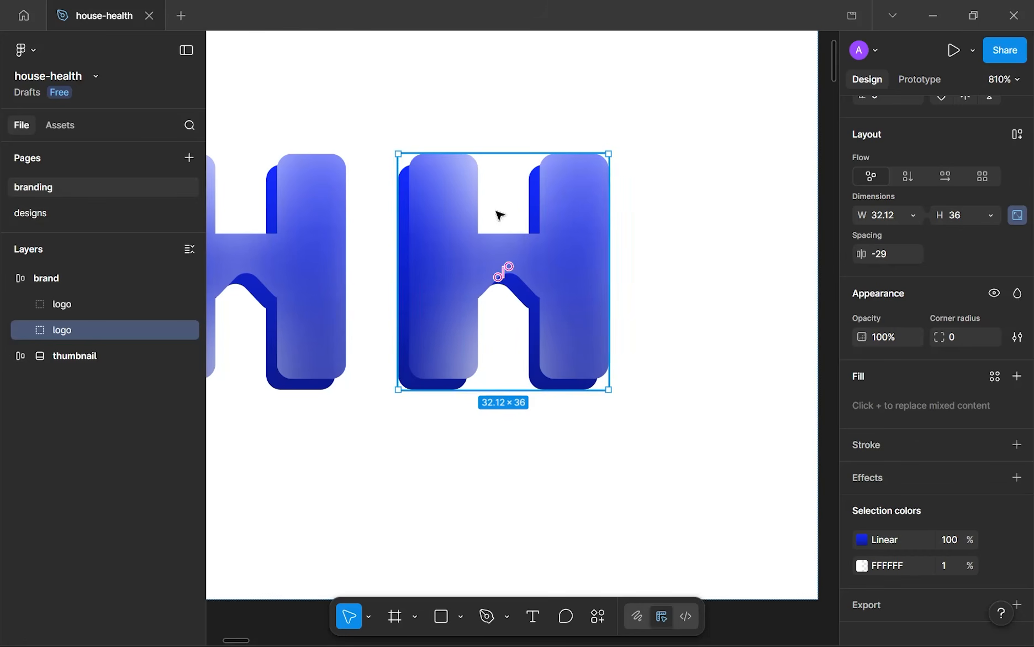
scroll(922, 479, "down", 1)
scroll(641, 359, "down", 4)
scroll(662, 437, "down", 10)
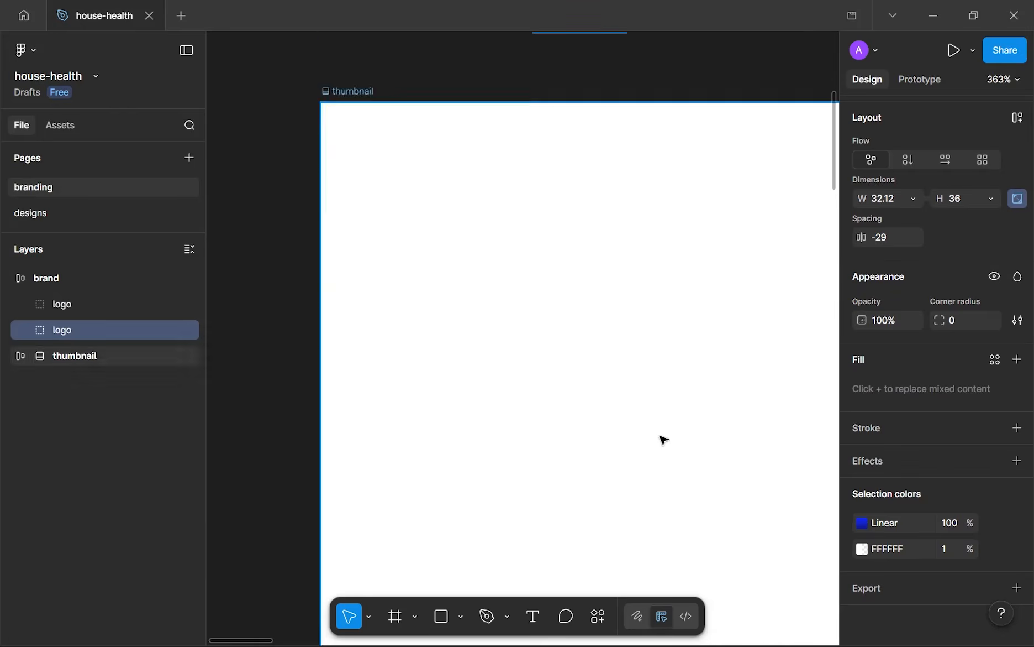
scroll(662, 437, "down", 3)
scroll(665, 440, "down", 5)
scroll(497, 376, "right", 3)
scroll(723, 536, "down", 4)
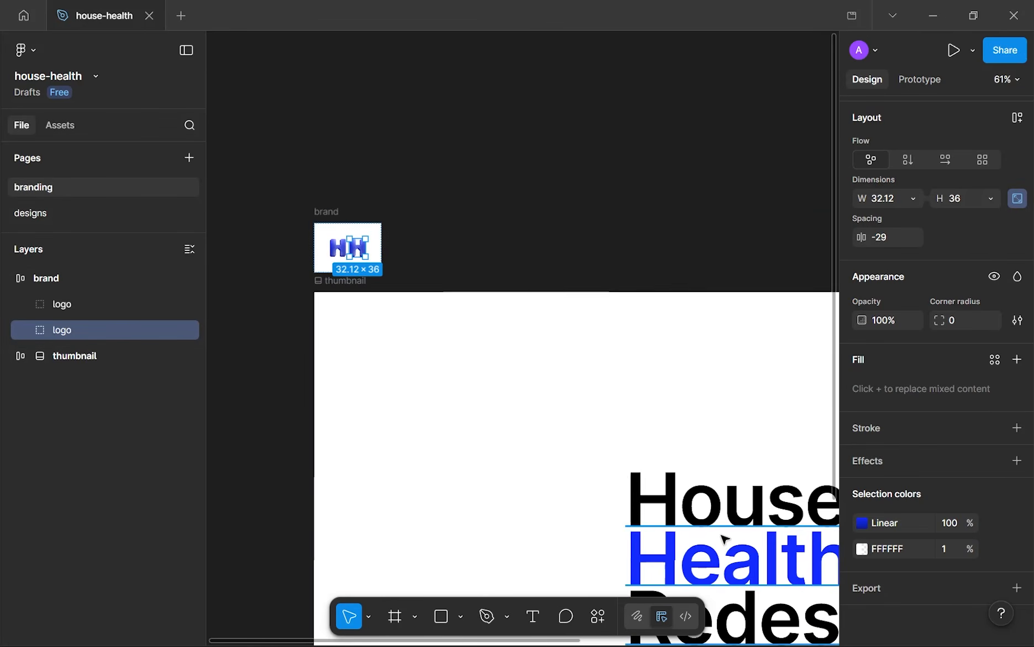
left_click(766, 541)
left_click(870, 516)
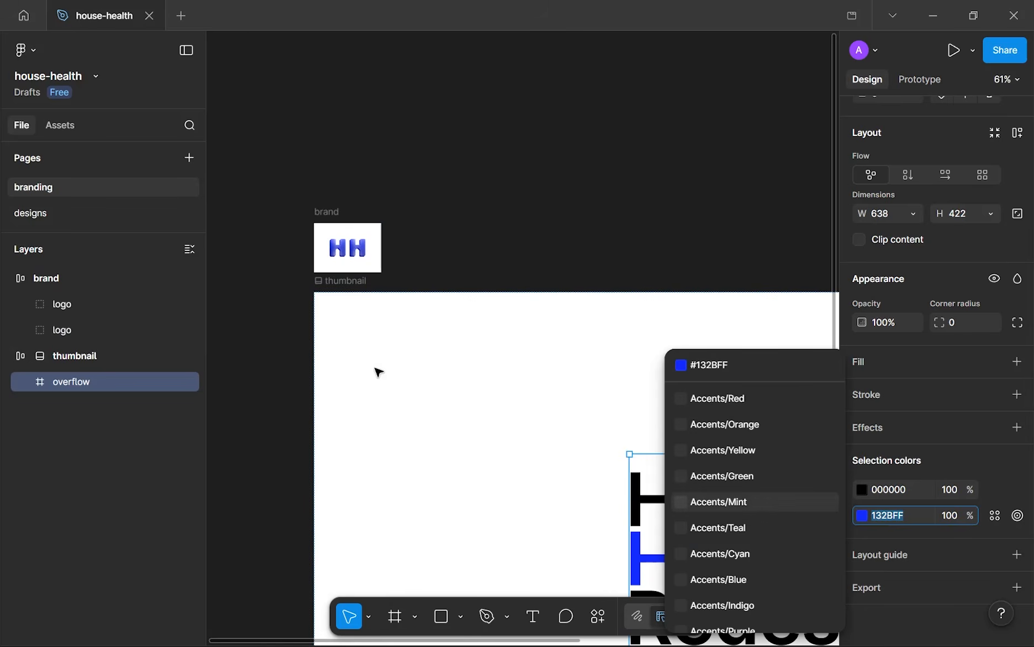
- On the designs page, set the fill of only the word Health in the HouseHealth text to 132BFF
left_click(89, 210)
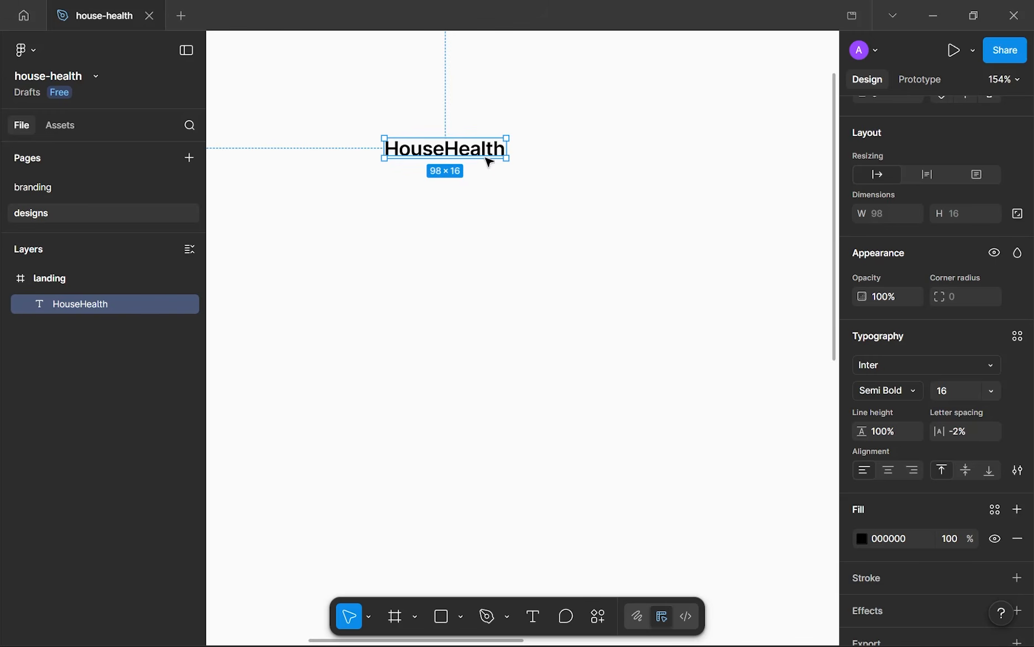
double_click(485, 156)
left_click(434, 149)
left_click_drag(444, 149, 508, 149)
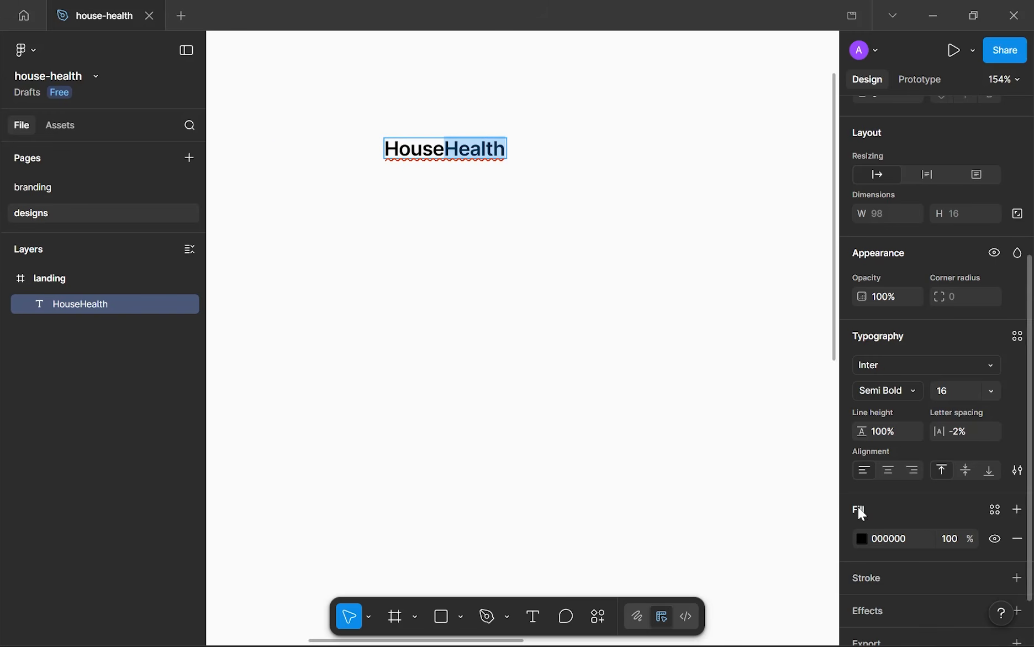
left_click(876, 541)
type("132BFF")
key("Return")
left_click(685, 425)
left_click(539, 209)
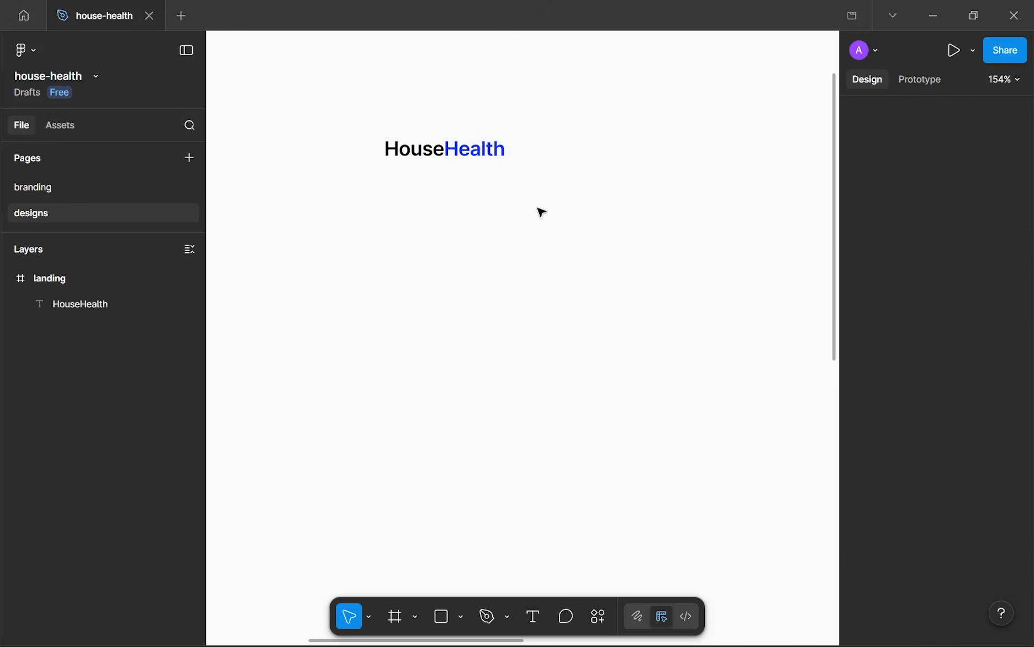
scroll(385, 150, "up", 1)
scroll(516, 319, "up", 5)
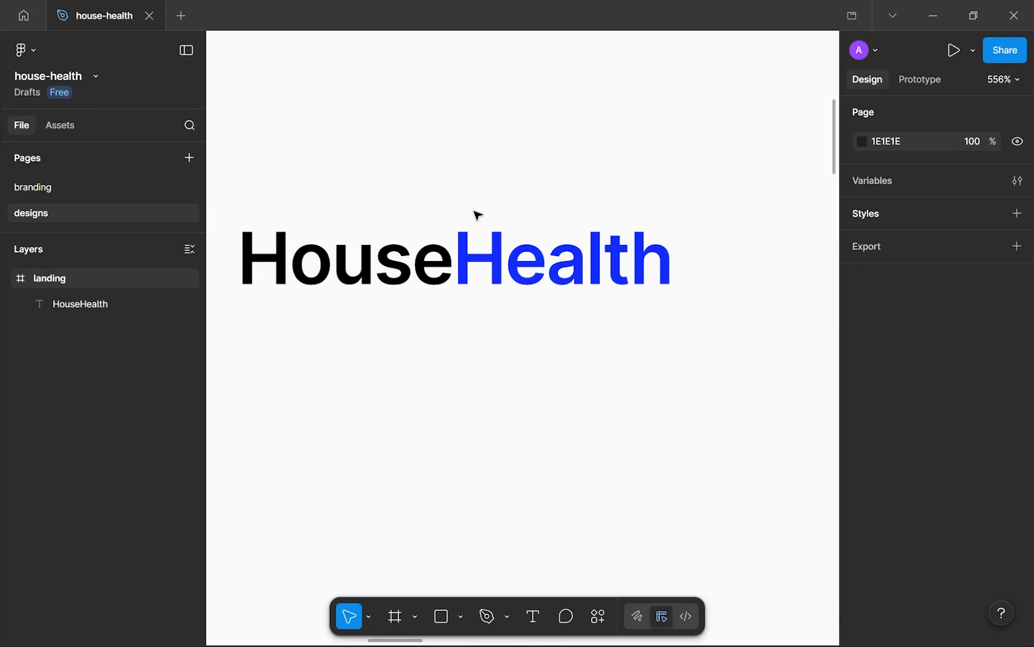
scroll(477, 214, "down", 10)
scroll(460, 231, "up", 5)
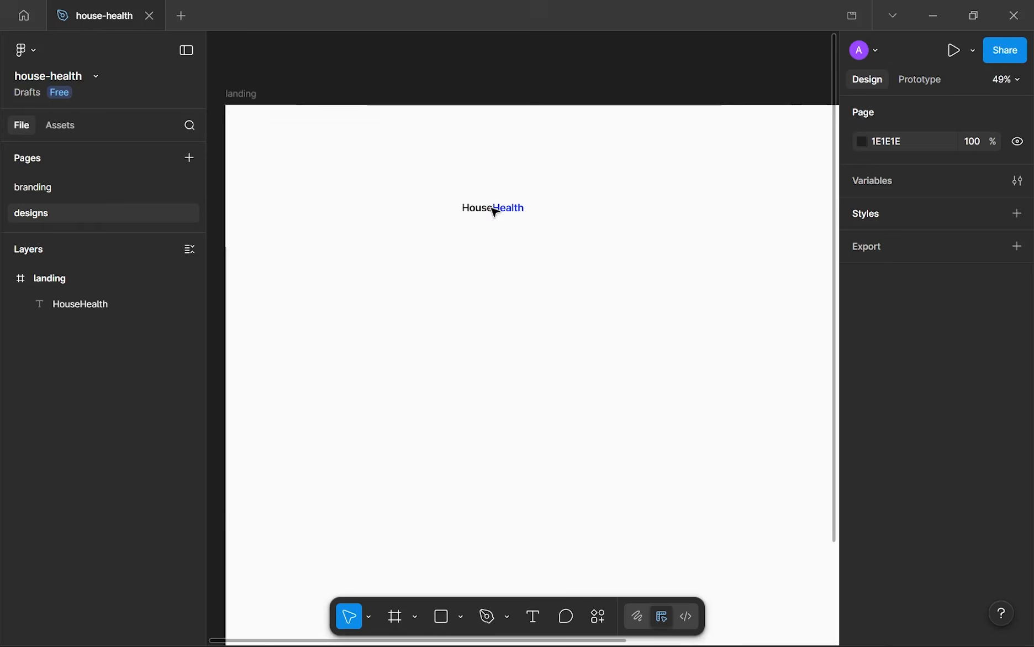
- Set the height of the second H logo in the branding page's brand frame to 24, keeping its proportions
left_click(108, 191)
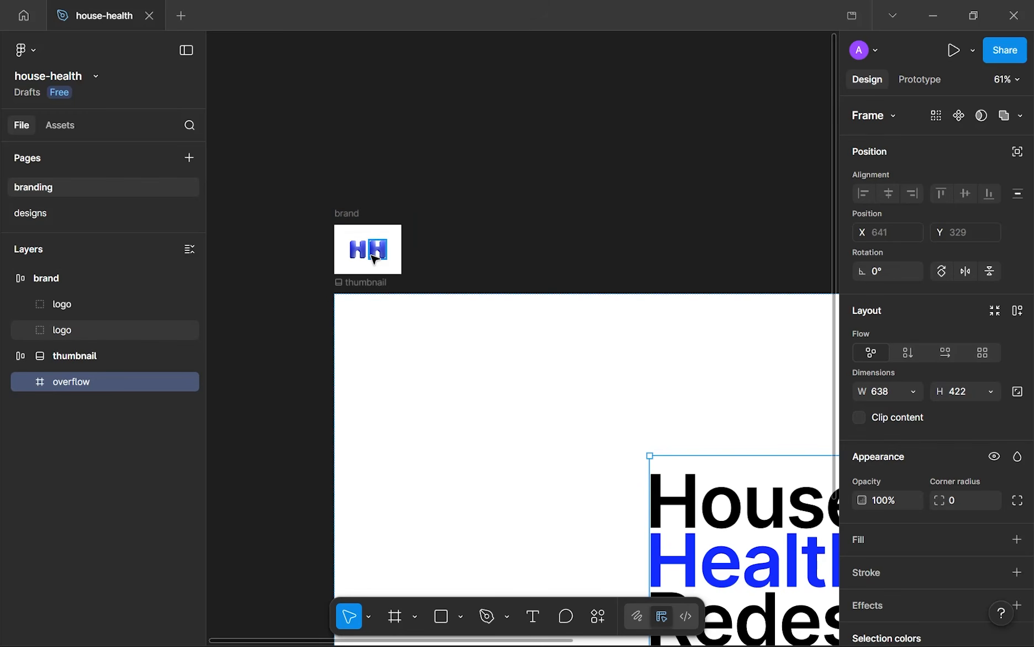
left_click(375, 259)
scroll(370, 249, "up", 8)
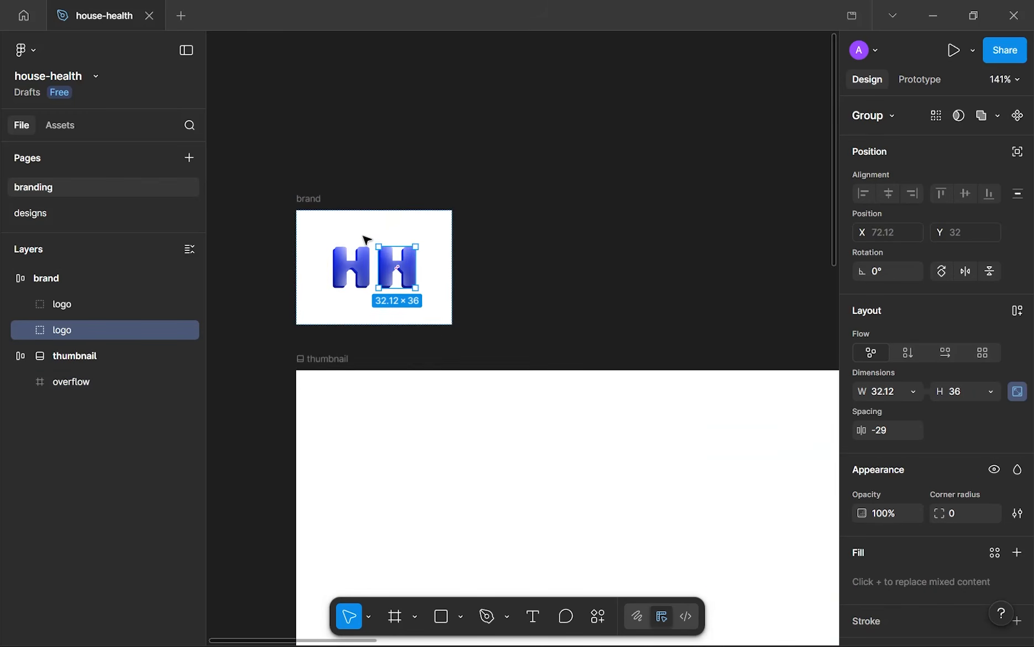
scroll(367, 240, "up", 3)
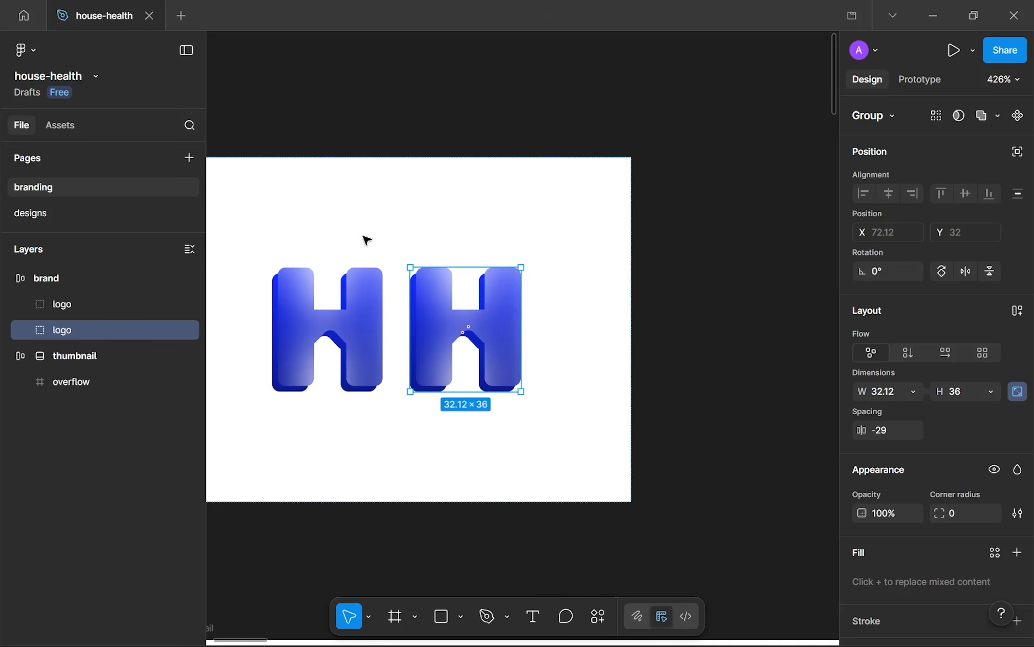
left_click(972, 396)
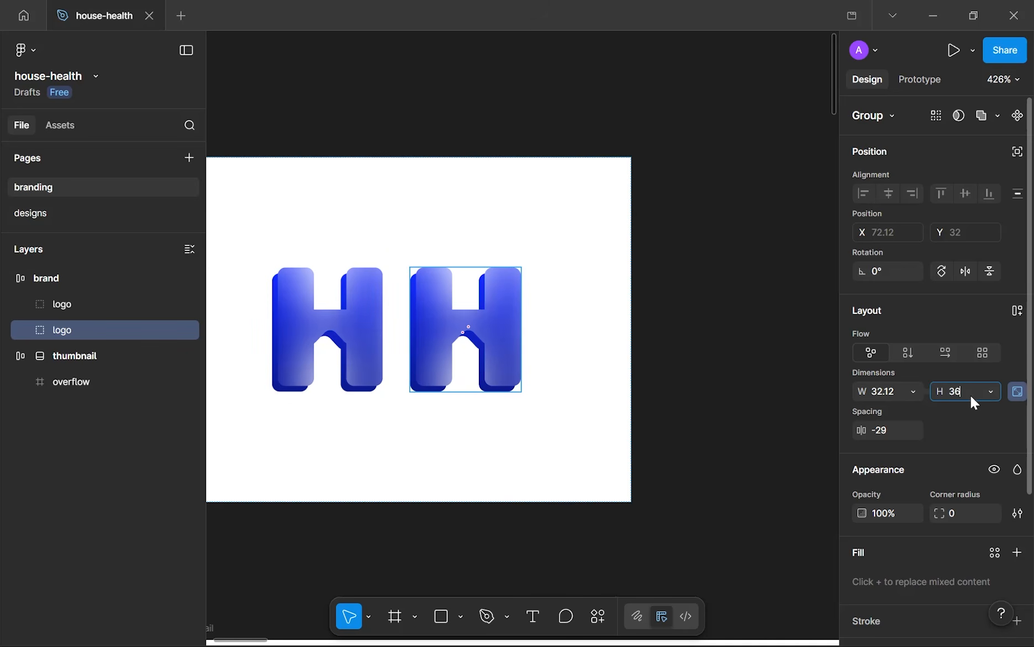
type("24")
key("Return")
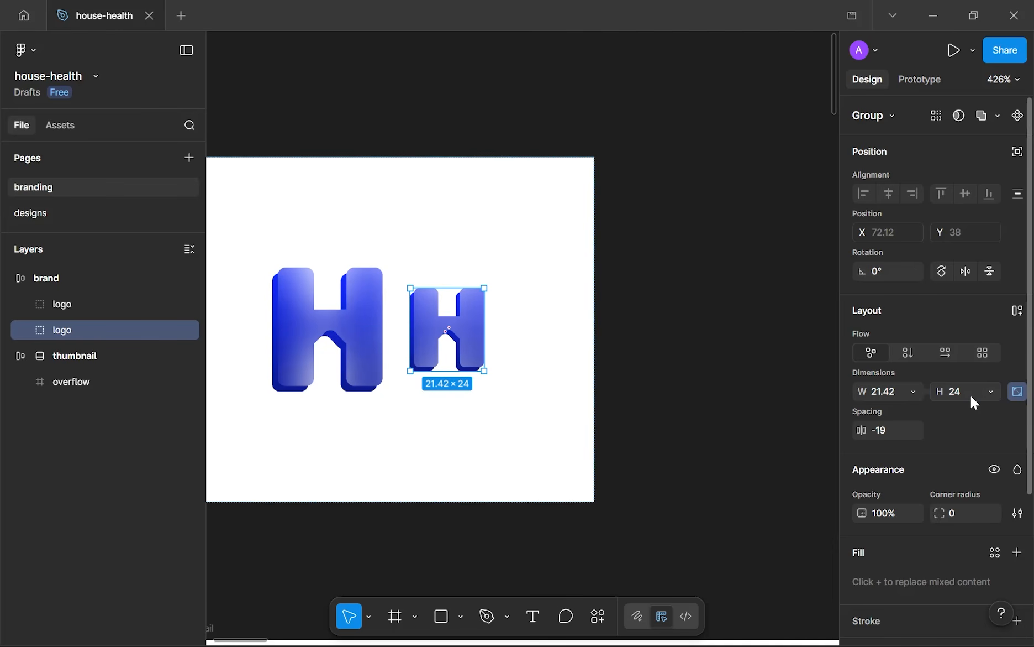
- Lower the background blur of the smaller logo's front h-layer to 8
scroll(383, 305, "up", 12)
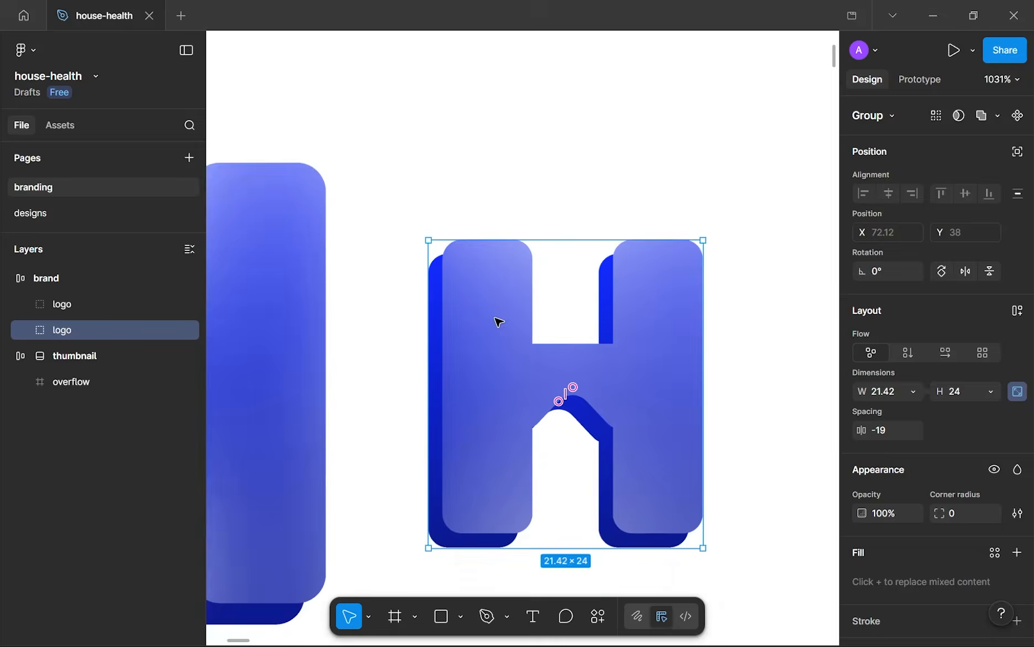
double_click(501, 311)
scroll(904, 497, "down", 3)
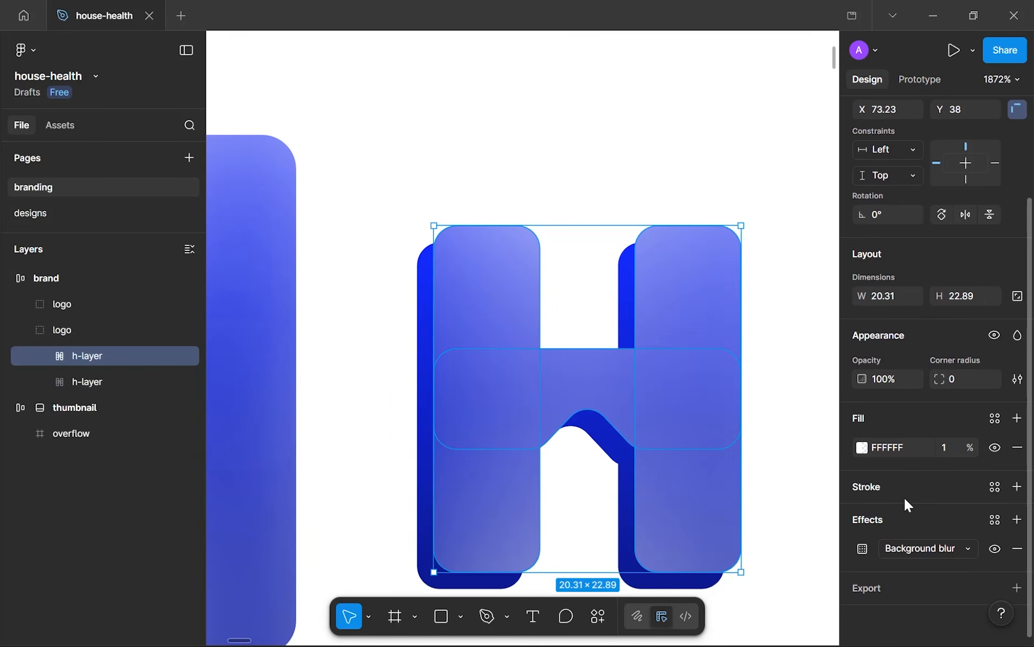
left_click(861, 548)
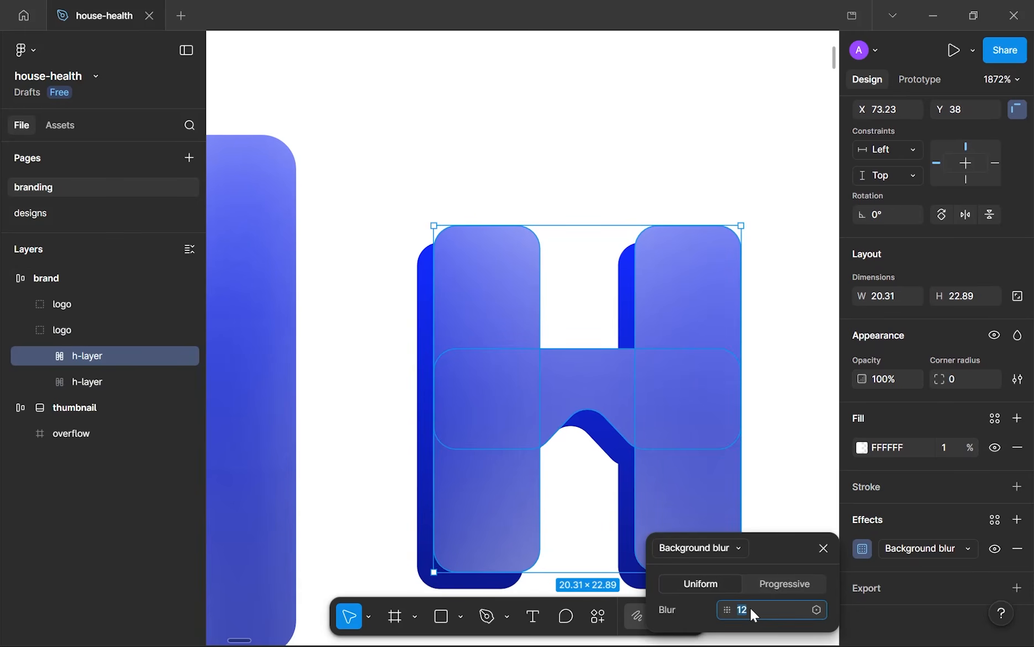
key("Down")
key("Down")
key("Down")
key("Down")
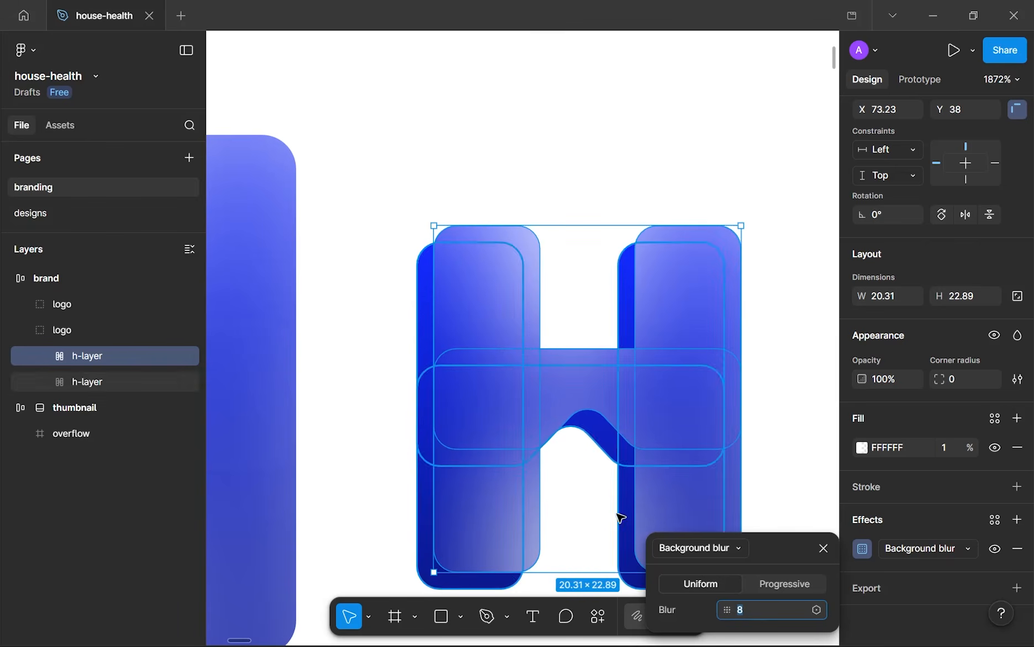
left_click(439, 167)
- Examine the smaller H logo's blur and shading beside the original logo in the brand frame
scroll(439, 166, "down", 5)
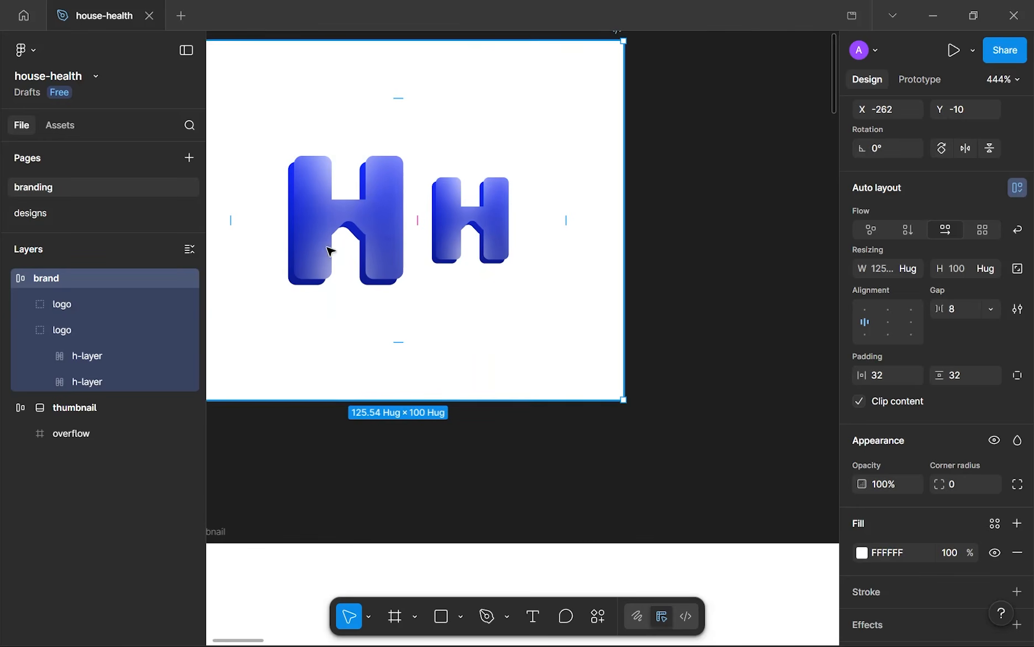
left_click(482, 226)
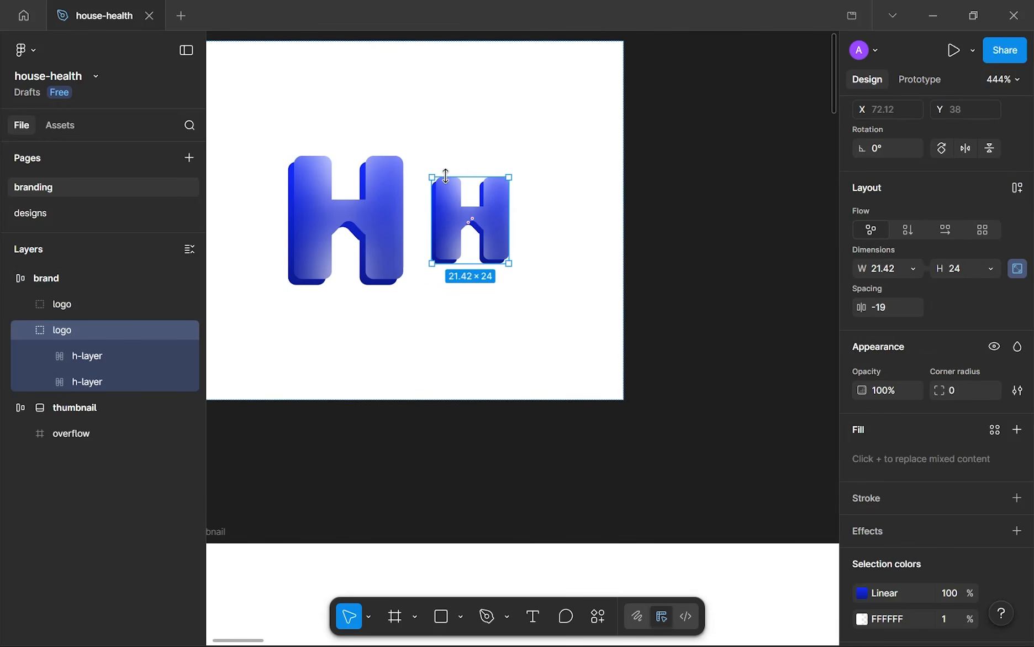
scroll(431, 176, "up", 5)
scroll(478, 177, "down", 2)
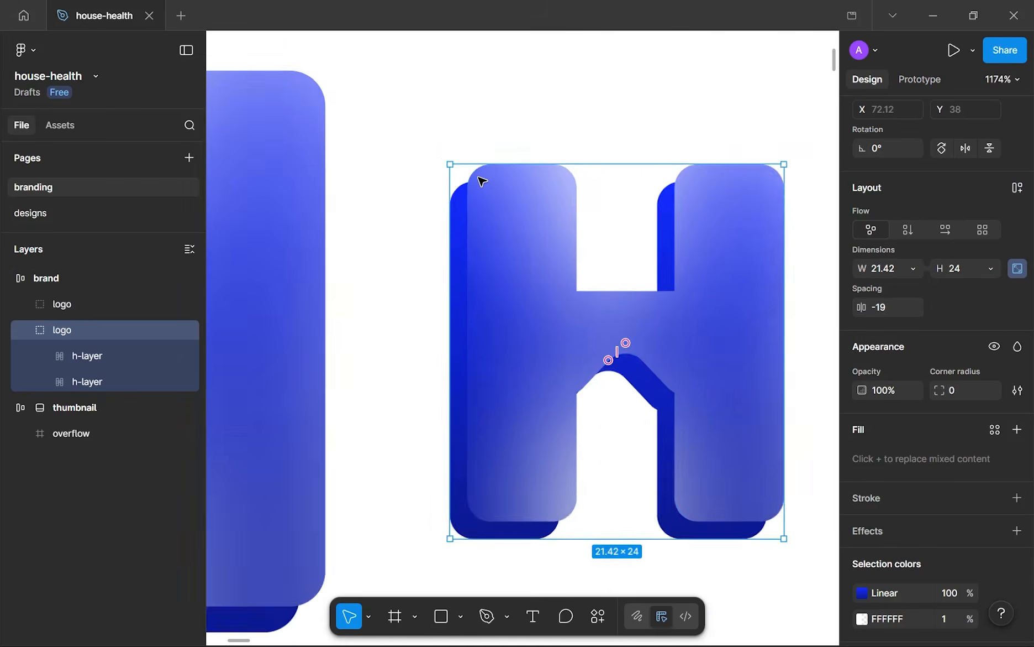
scroll(482, 181, "up", 4)
scroll(630, 196, "down", 3)
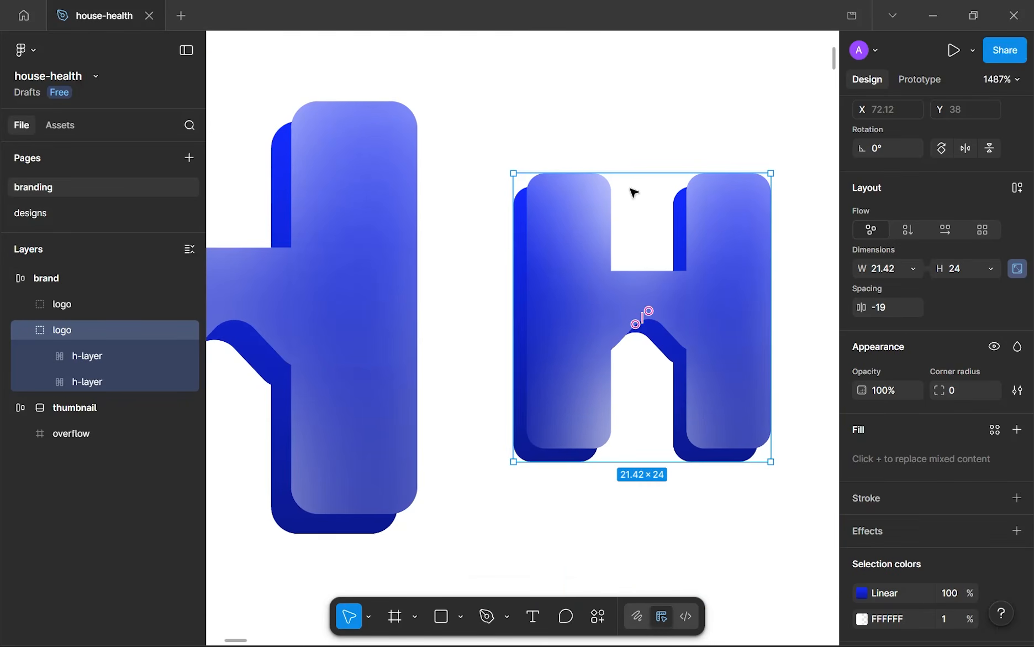
scroll(659, 423, "up", 3)
scroll(478, 421, "down", 3)
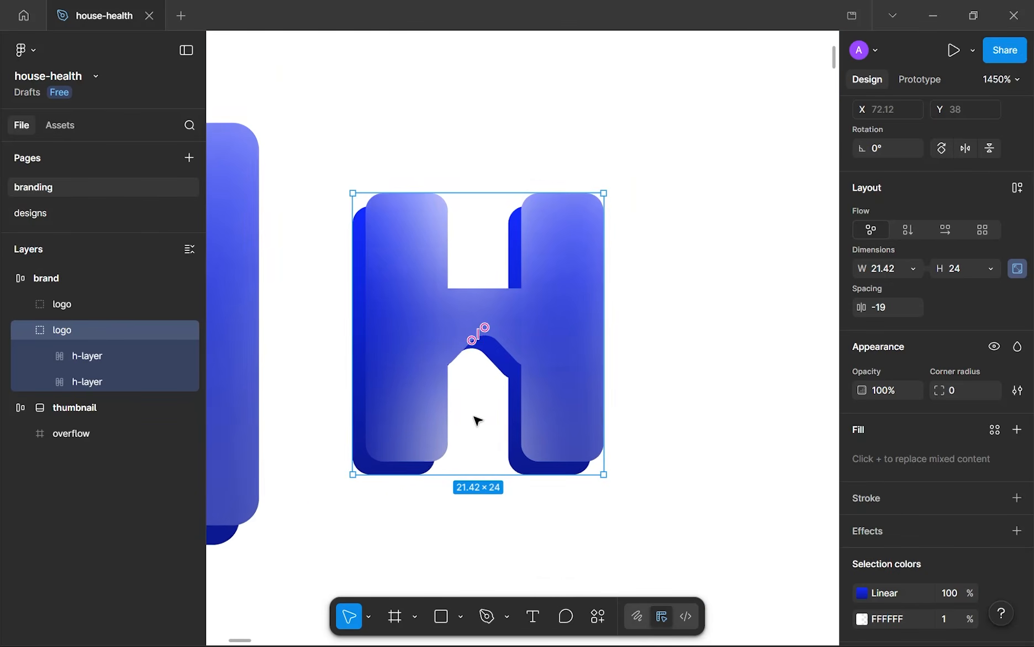
scroll(478, 421, "down", 2)
left_click_drag(475, 418, 559, 363)
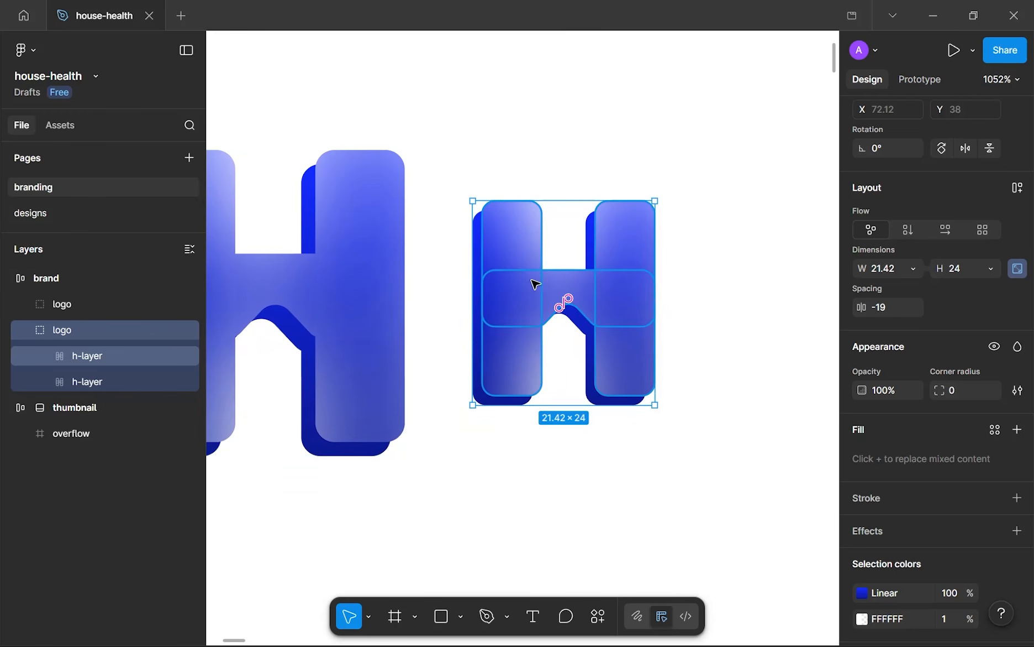
scroll(535, 283, "down", 3)
scroll(525, 265, "up", 1)
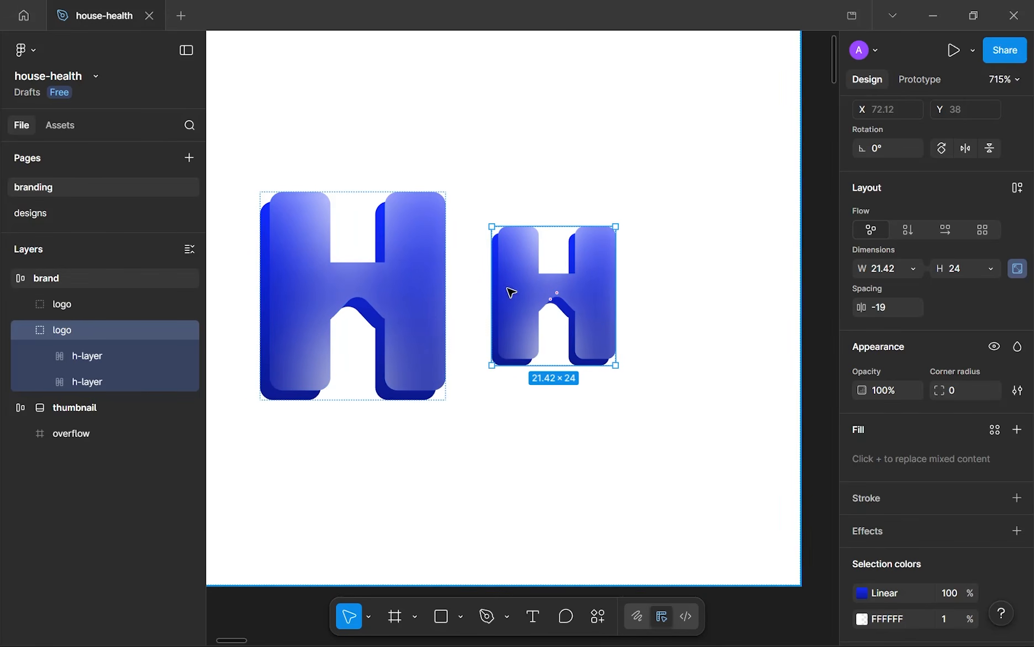
- Paste the smaller H logo into the landing frame on the designs page and place it directly before the HouseHealth text
left_click(109, 213)
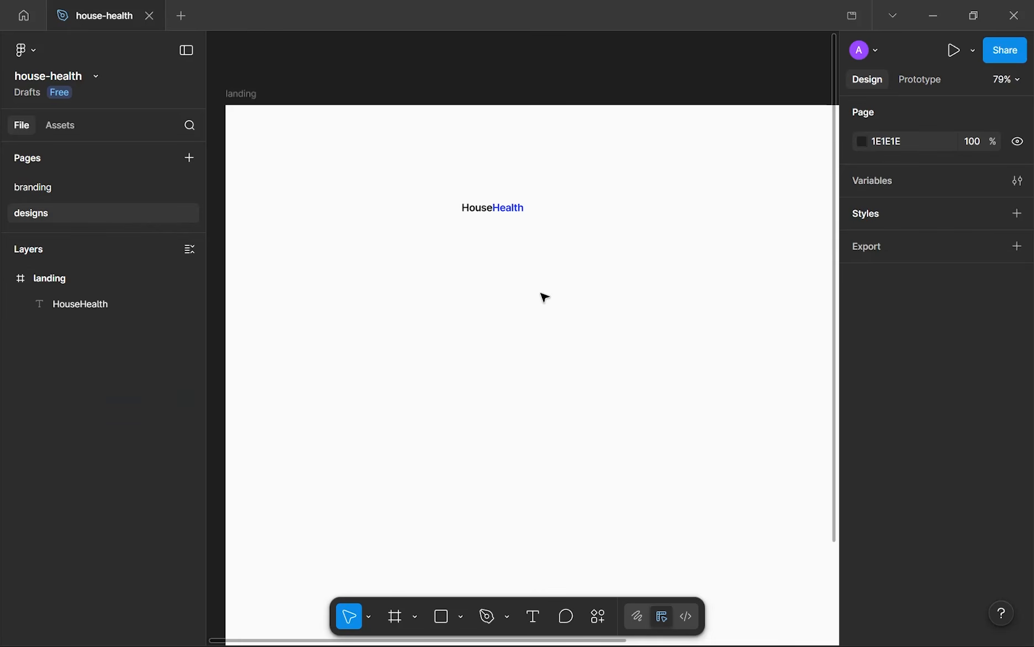
key("ctrl+v")
scroll(527, 346, "up", 3)
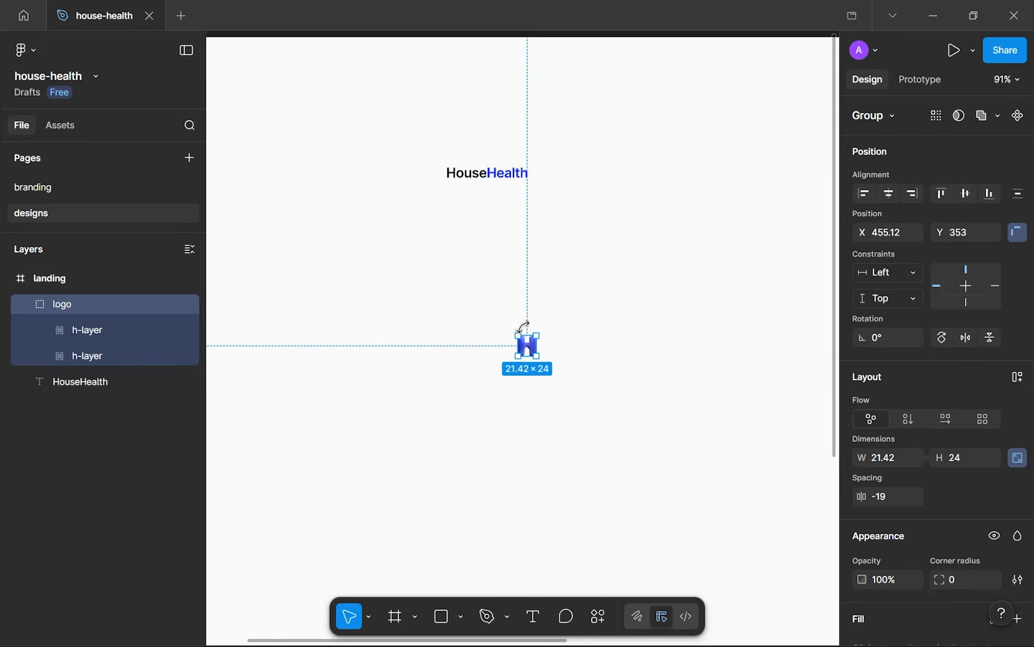
left_click_drag(529, 351, 417, 146)
scroll(418, 146, "up", 5)
scroll(429, 139, "down", 6)
left_click(467, 189)
scroll(464, 171, "down", 6)
scroll(444, 159, "up", 1)
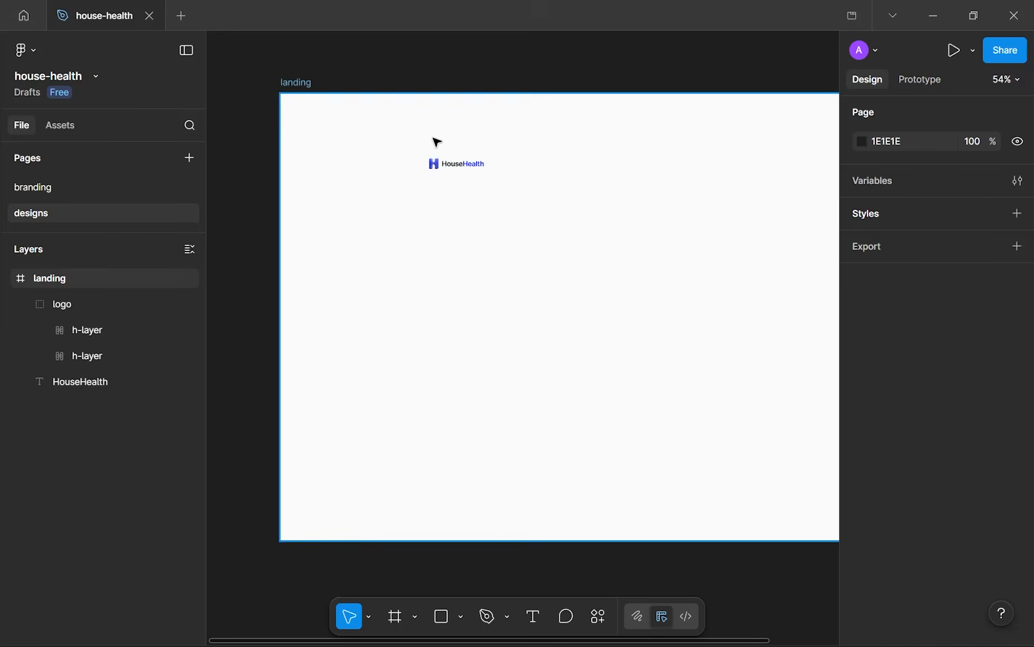
scroll(435, 142, "up", 10)
scroll(474, 309, "down", 10)
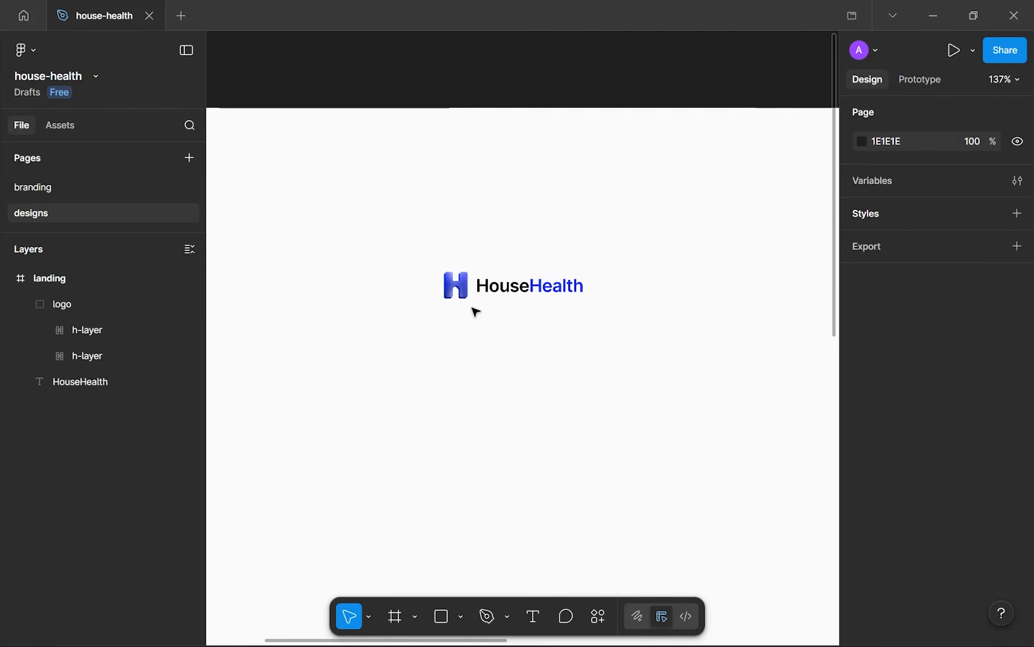
scroll(475, 311, "up", 5)
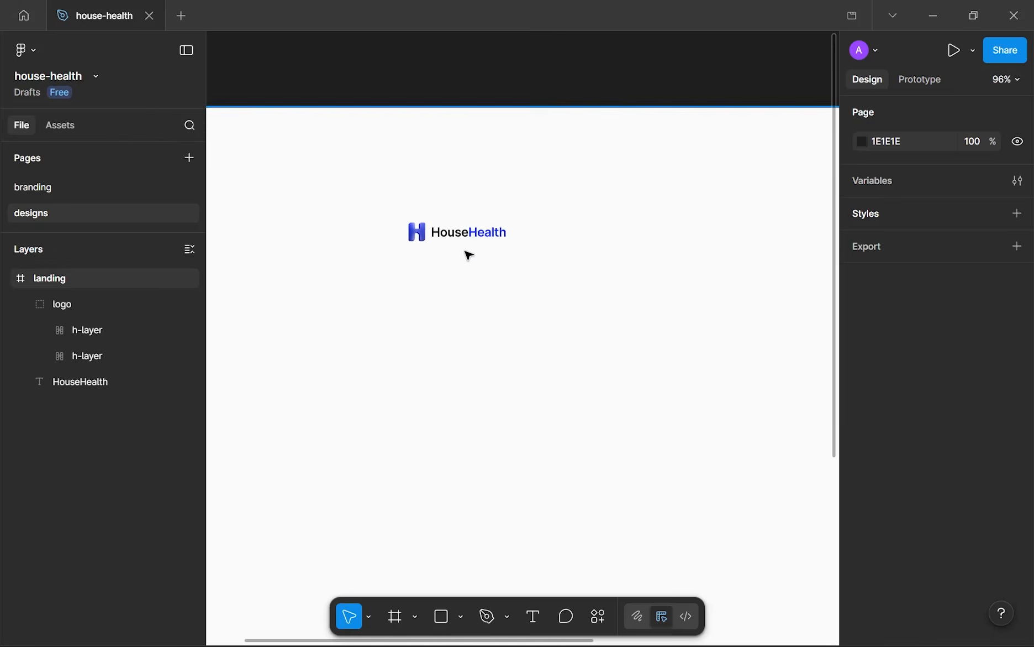
- Try using the H logo as the wordmark's first letter by deleting the text's H and moving ouseHealth against the logo's base
left_click_drag(528, 377, 428, 319)
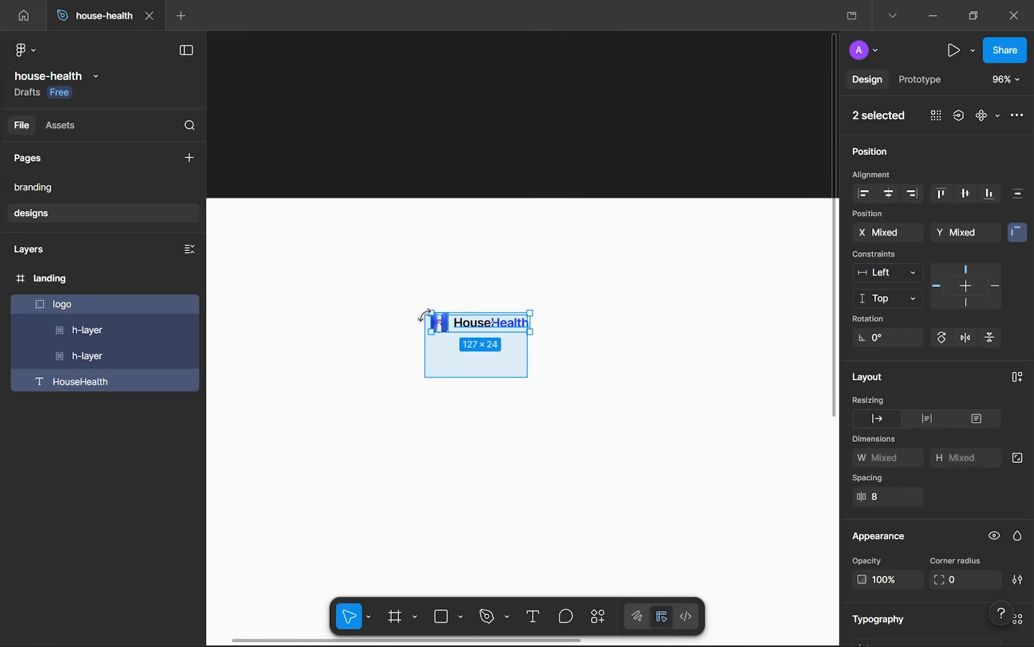
left_click(470, 325)
scroll(470, 319, "up", 3)
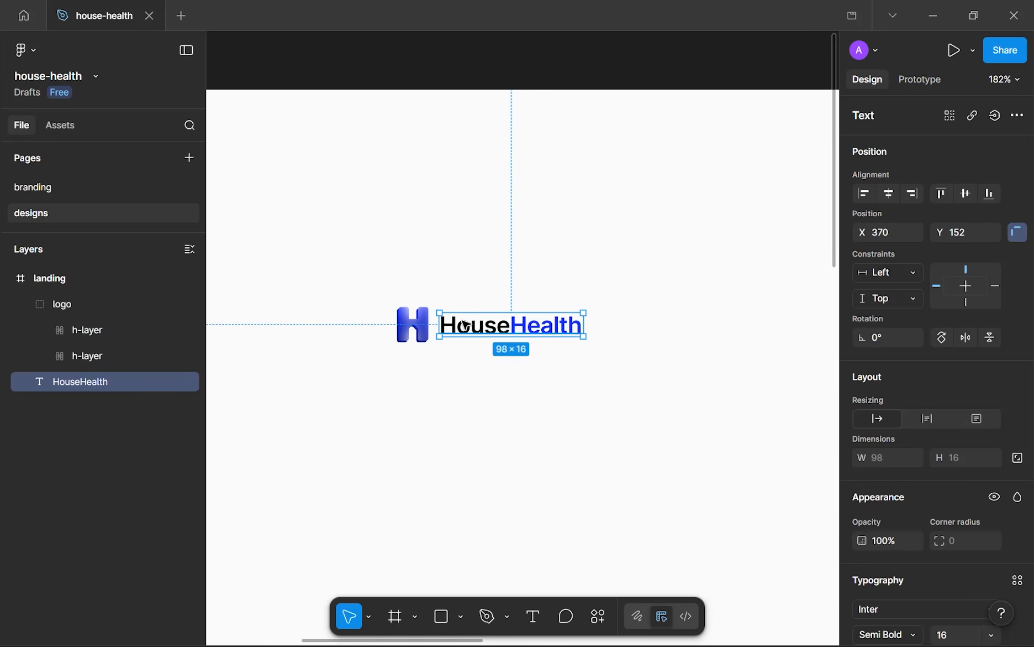
double_click(464, 325)
left_click(460, 325)
left_click_drag(441, 325, 467, 331)
key("BackSpace")
key("Escape")
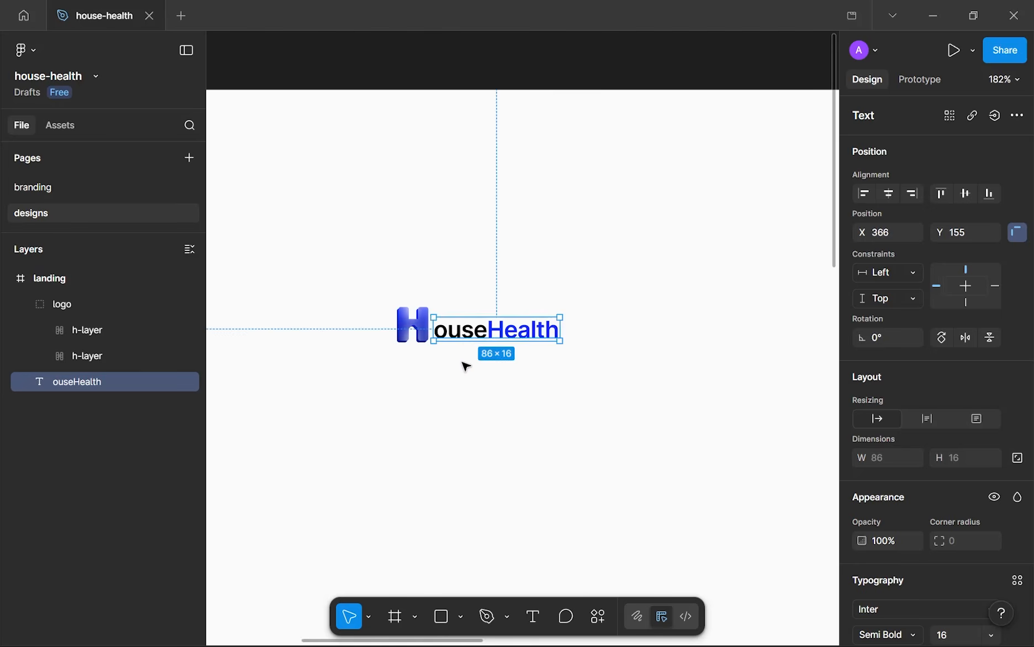
left_click(464, 363)
left_click_drag(367, 277, 573, 298)
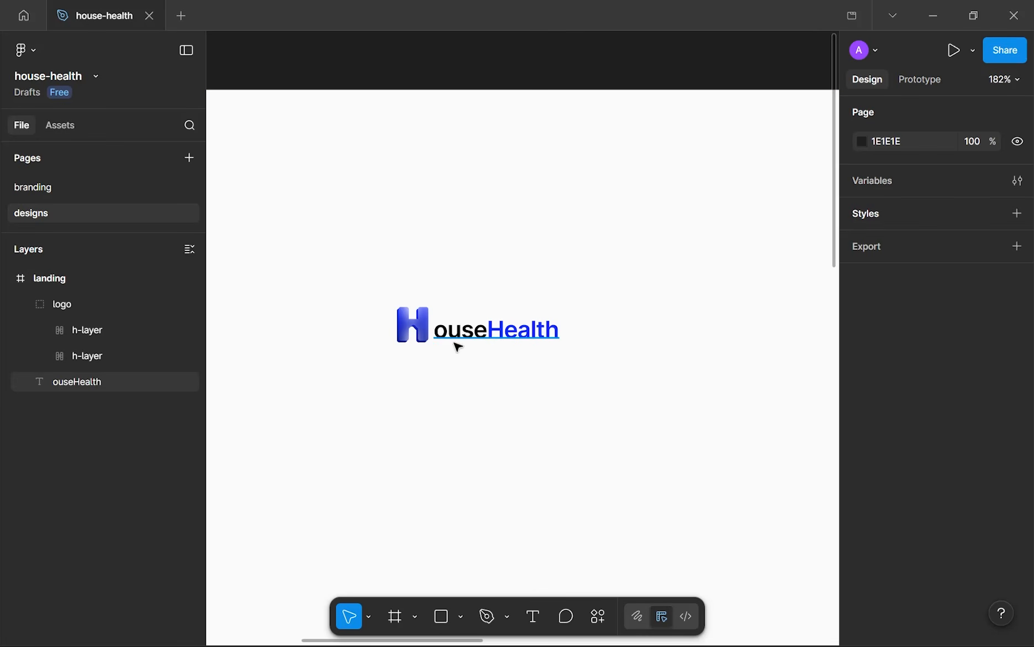
left_click(420, 326)
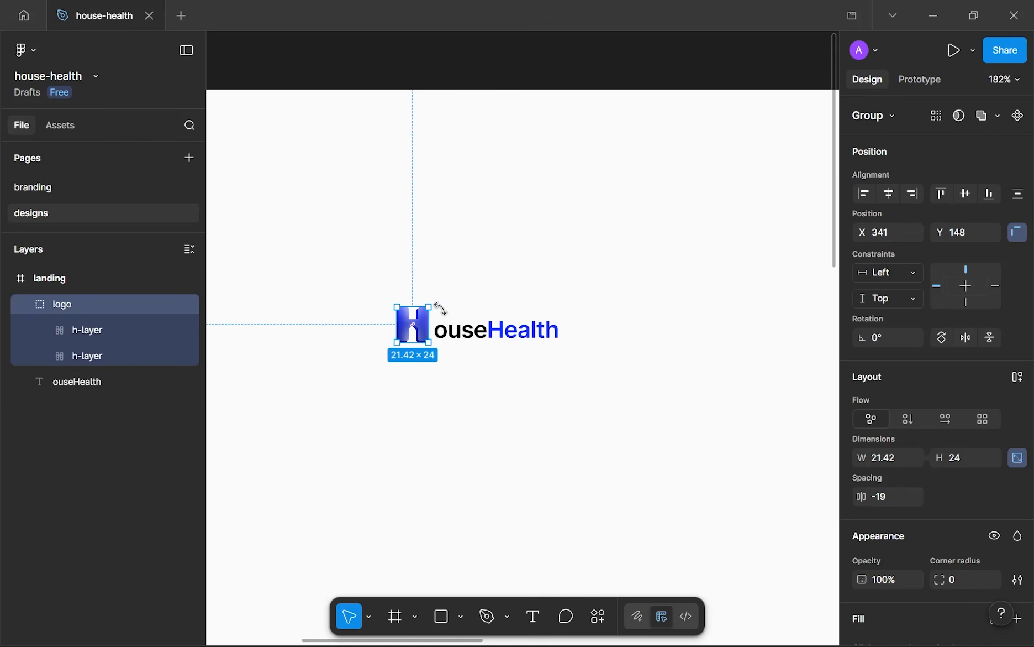
left_click(464, 312)
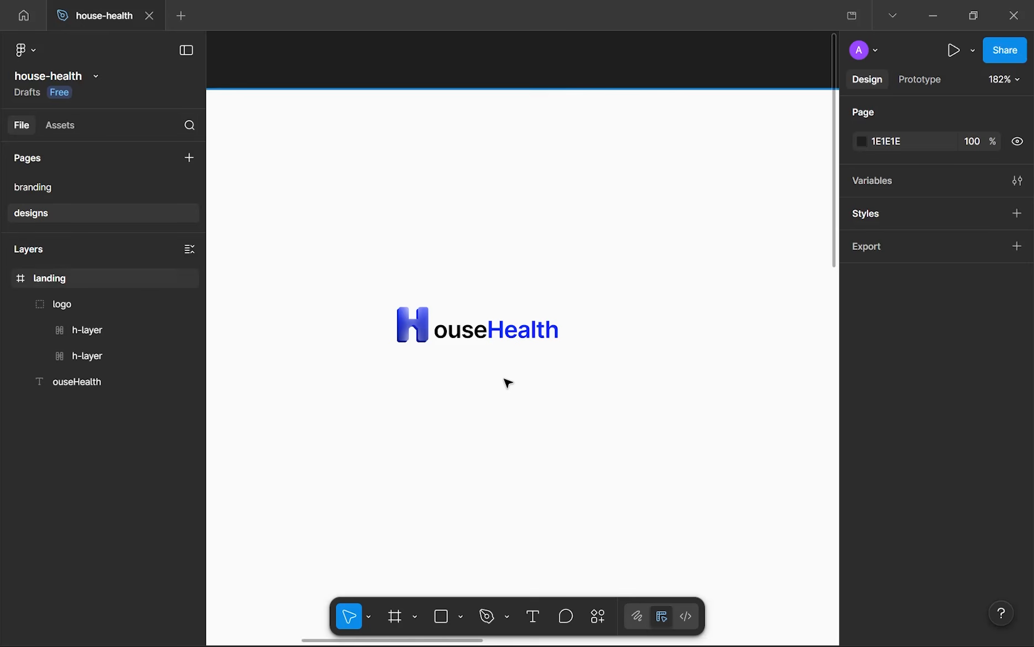
- Undo the wordmark's move and the deletion of its letter H
key("ctrl+z")
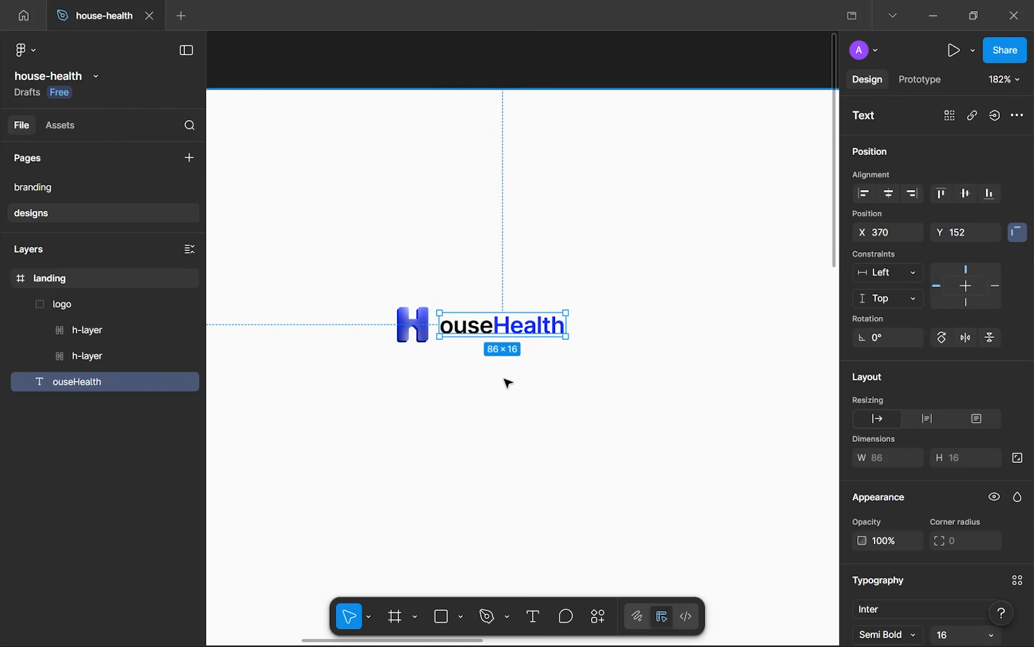
key("ctrl+z")
scroll(479, 341, "up", 2)
scroll(479, 341, "up", 1)
left_click(478, 375)
- Wrap the H logo and HouseHealth text in an auto layout frame and name it identity
scroll(478, 375, "down", 4)
left_click_drag(567, 420, 370, 283)
key("shift+a")
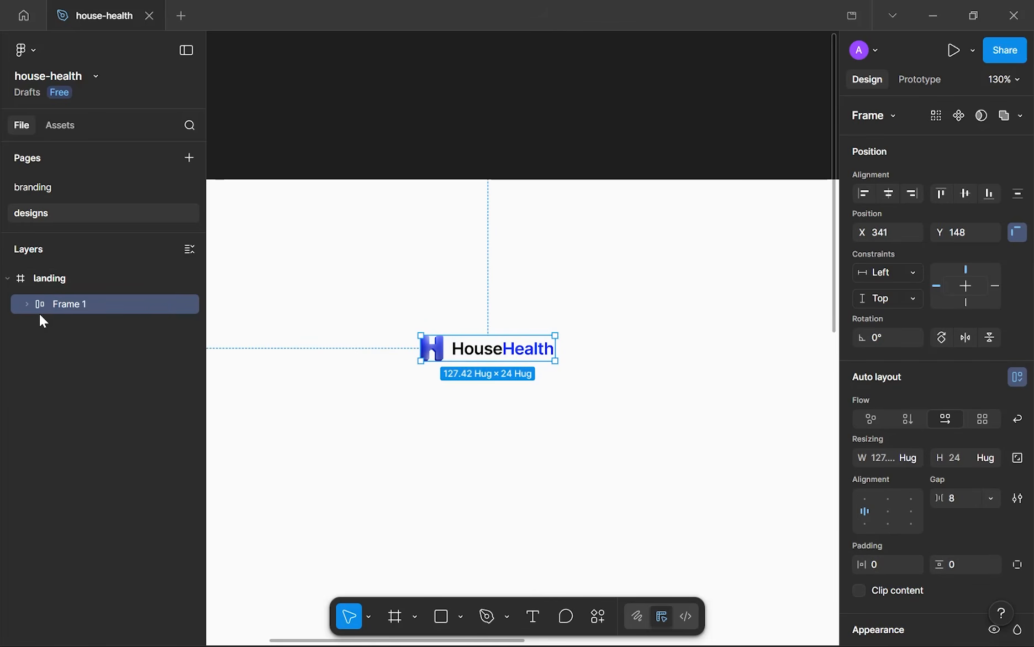
double_click(85, 308)
type("identity")
key("Return")
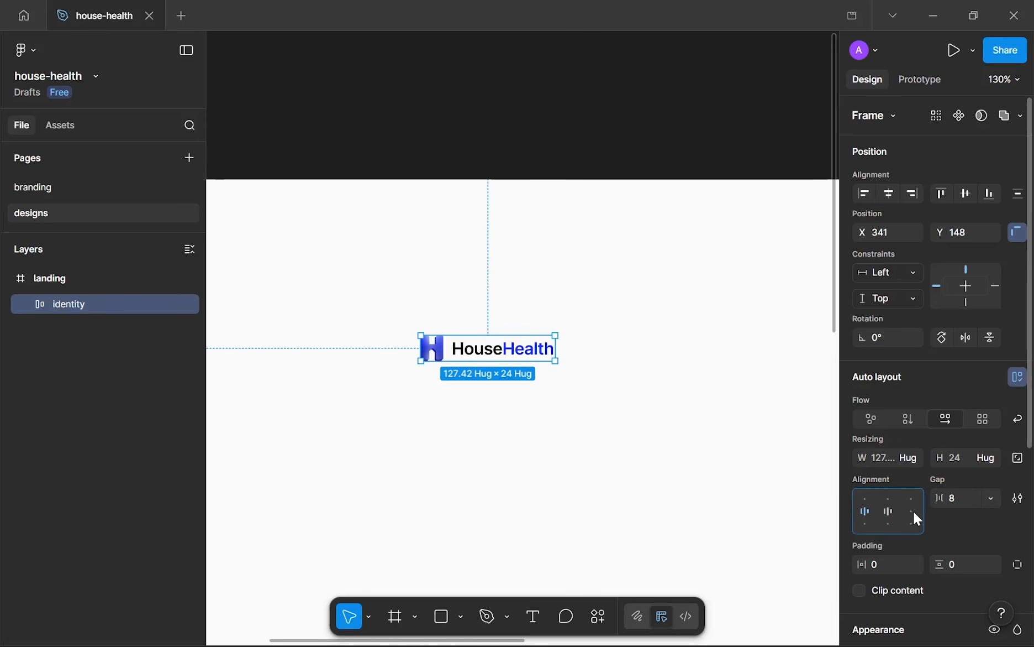
left_click(640, 423)
scroll(640, 423, "down", 3)
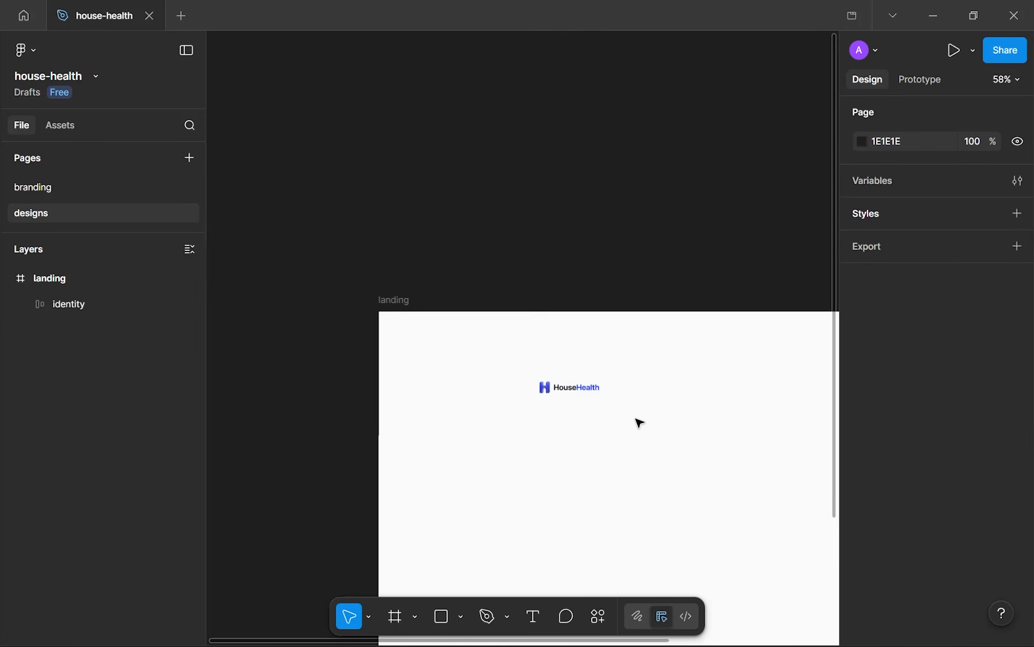
scroll(507, 268, "down", 1)
left_click_drag(508, 267, 431, 206)
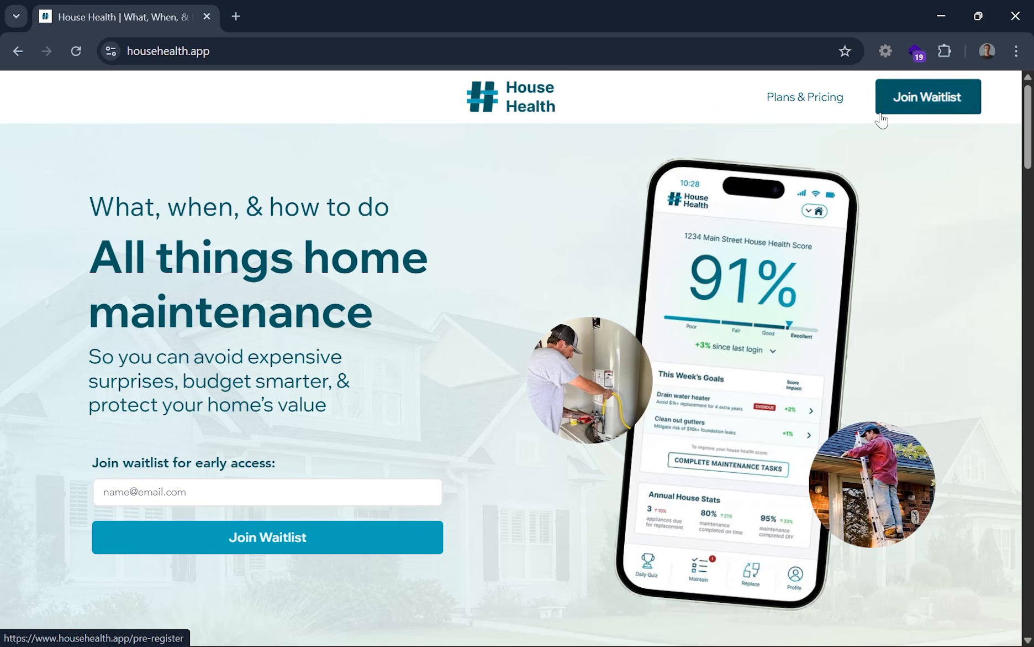
- Switch to the existing House Health website in the browser and examine its header, page sections and footer links
scroll(882, 141, "down", 1)
scroll(882, 141, "down", 20)
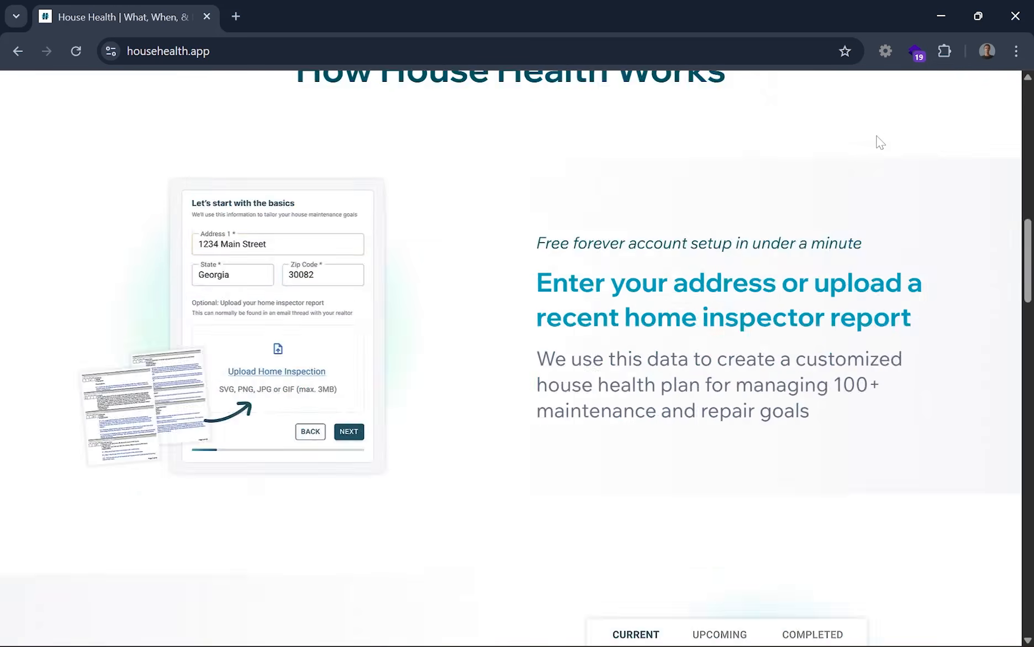
scroll(879, 141, "down", 15)
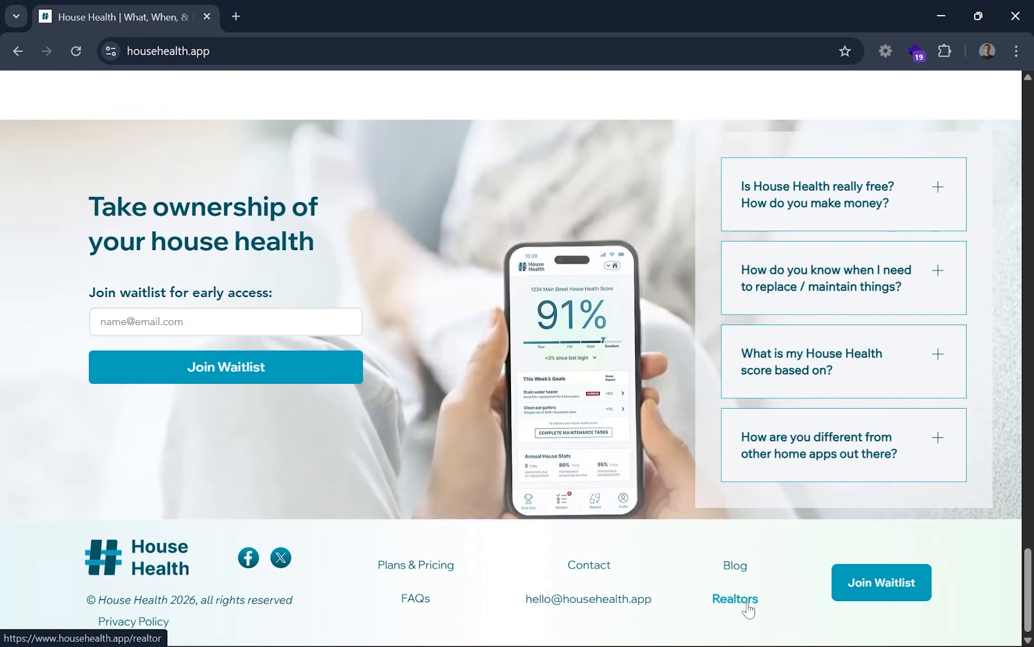
scroll(757, 605, "up", 20)
scroll(628, 128, "up", 15)
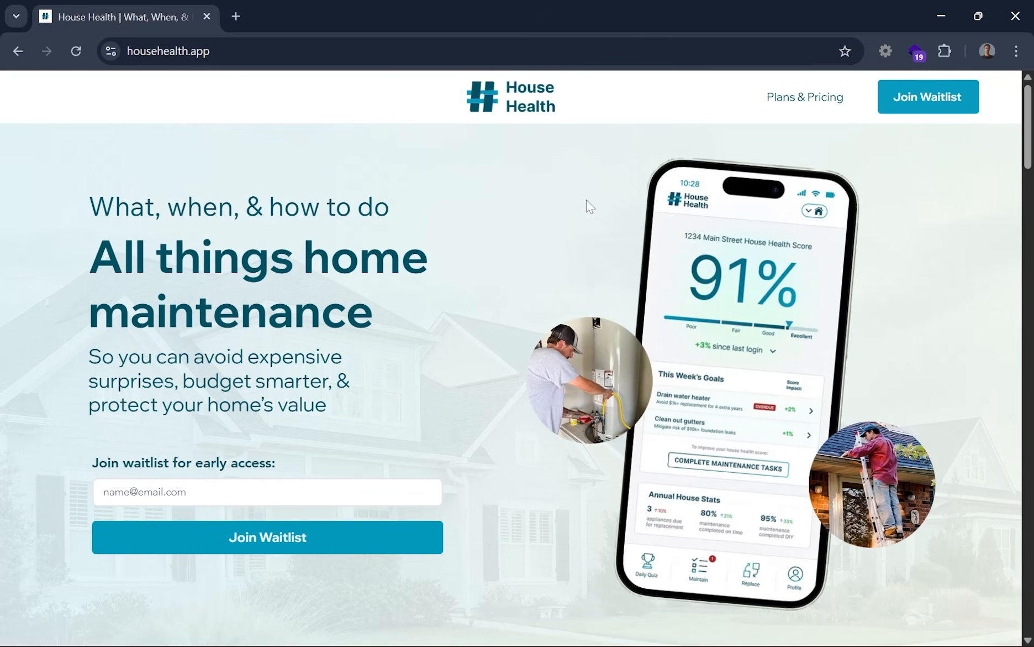
scroll(586, 173, "down", 20)
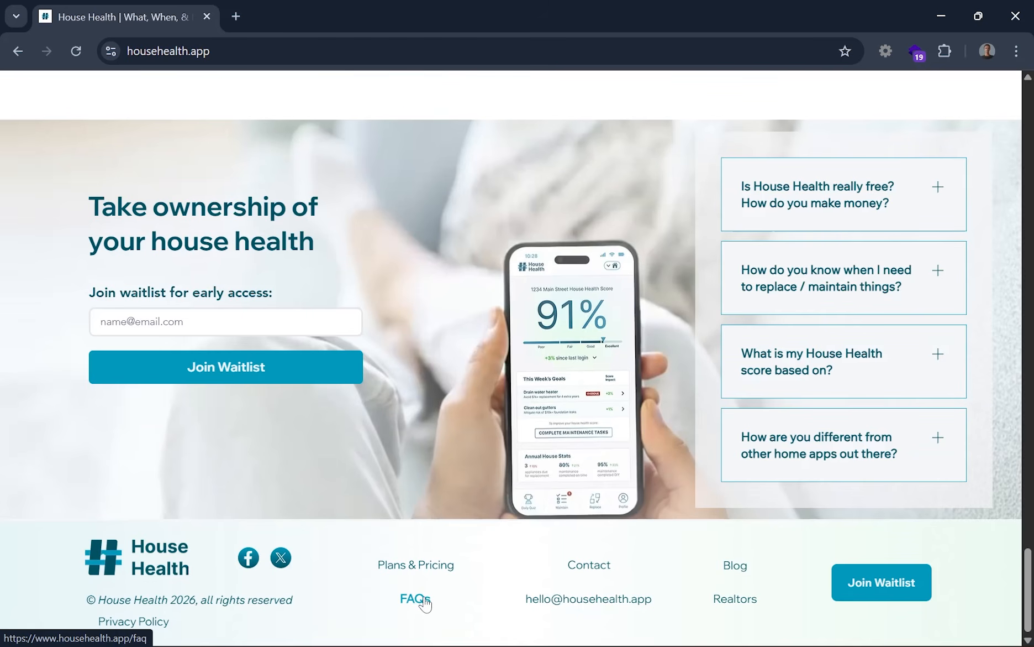
- Switch back to Figma and add a text layer reading Home in the landing frame, below and to the right of the identity frame
key("alt+Tab")
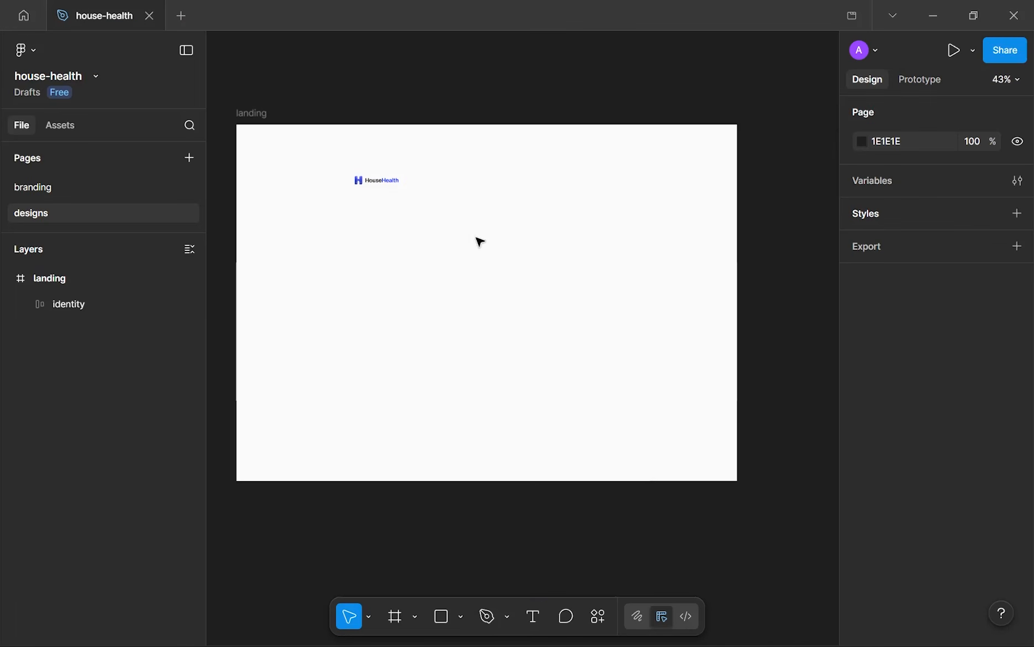
key("t")
left_click(465, 224)
type("Home")
key("Escape")
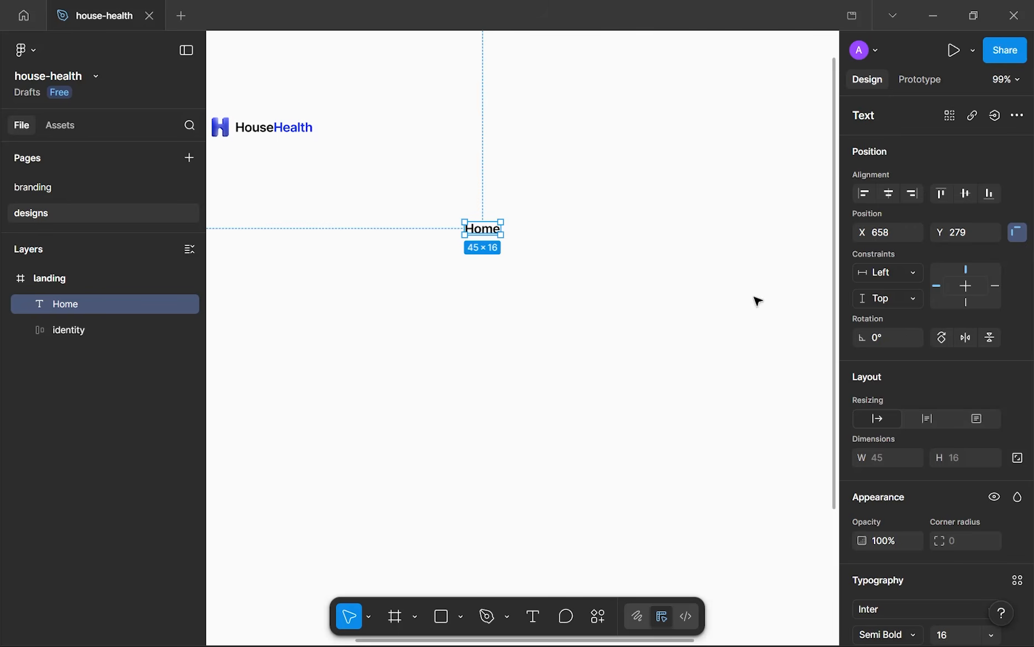
- Set the Home text's font size to 14, letter spacing to 0% and line height to Auto
scroll(910, 406, "down", 3)
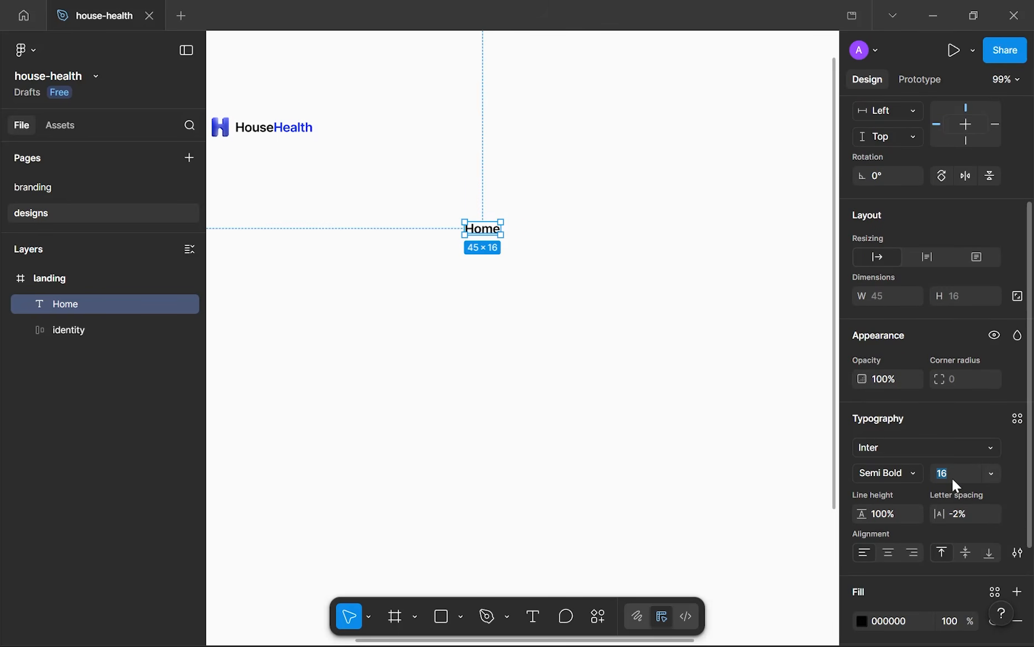
type("14")
key("Return")
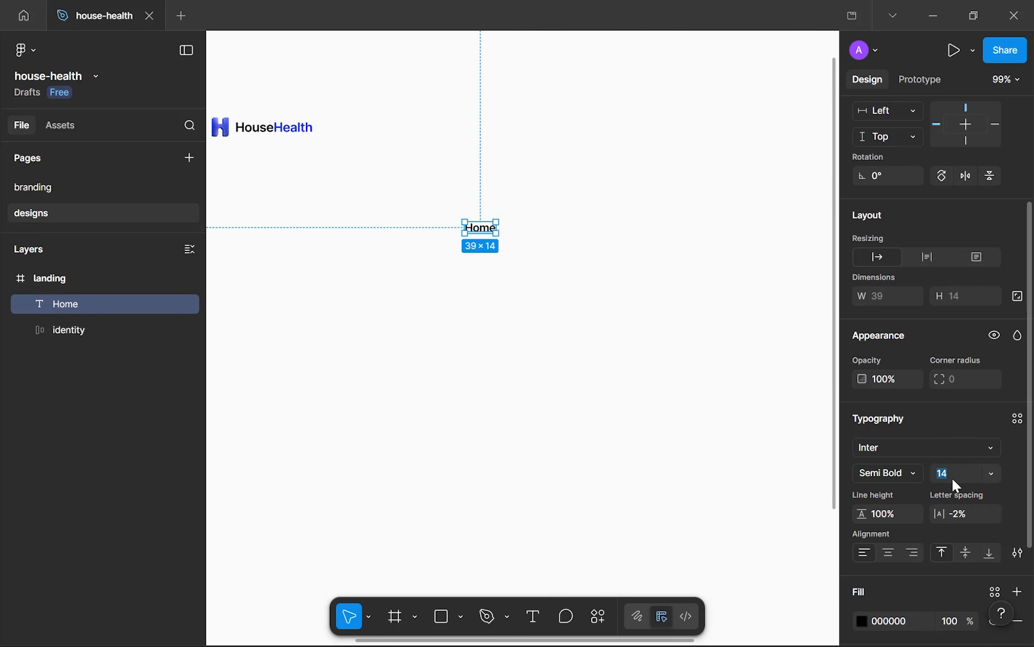
left_click(971, 515)
type("-4")
key("Return")
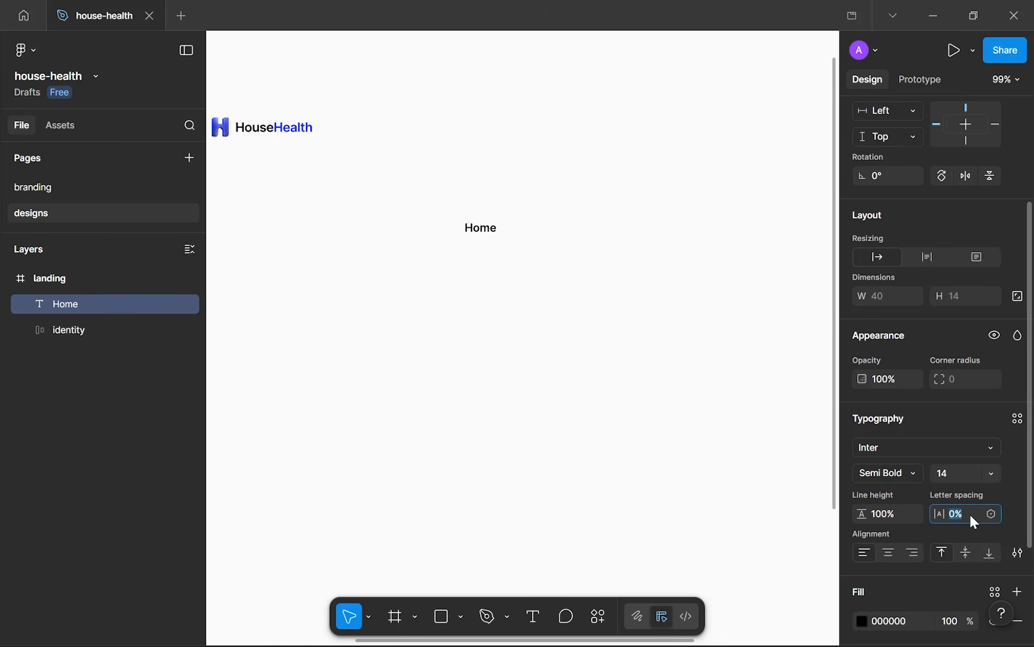
left_click(888, 518)
type("auto")
key("Return")
- Examine the identity frame's wordmark up close and compare it with the Home text
scroll(335, 131, "up", 4)
left_click_drag(335, 131, 571, 192)
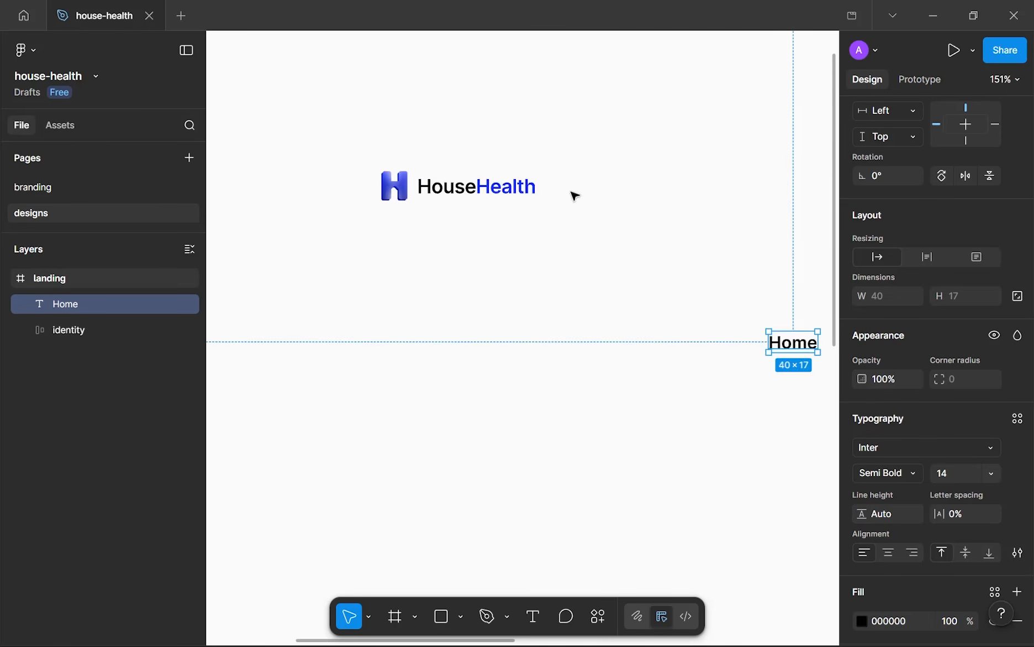
scroll(575, 196, "up", 3)
left_click(384, 205)
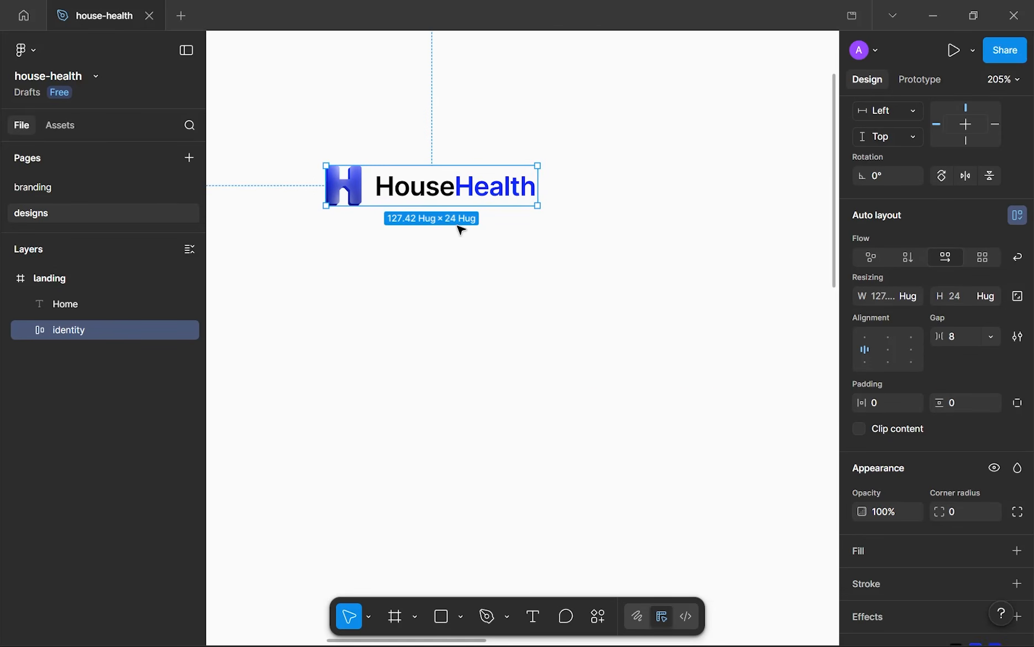
scroll(461, 230, "down", 5)
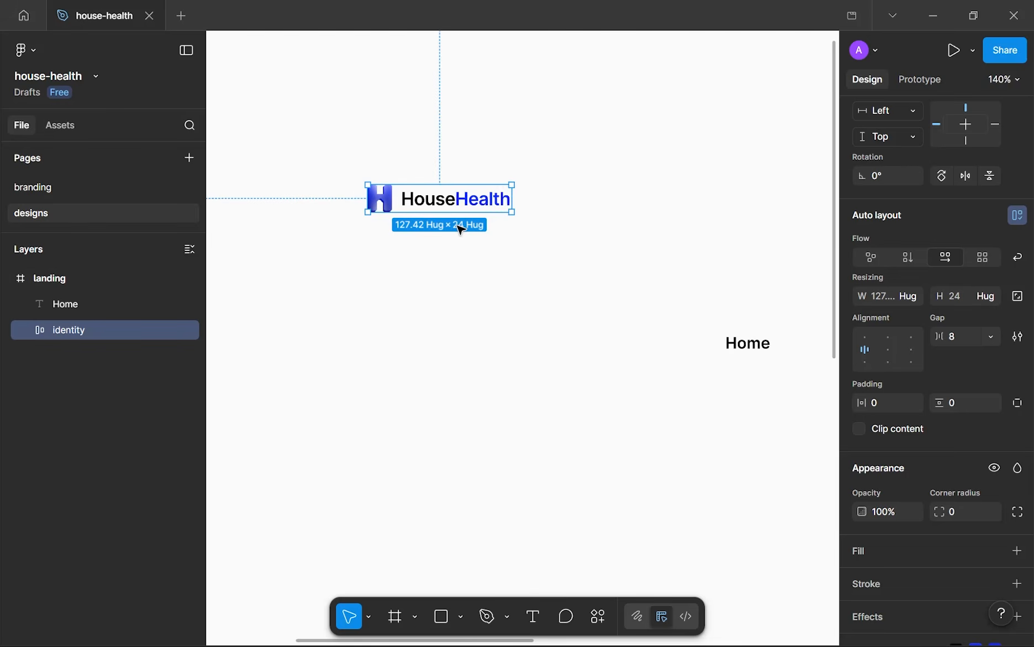
scroll(424, 204, "up", 1)
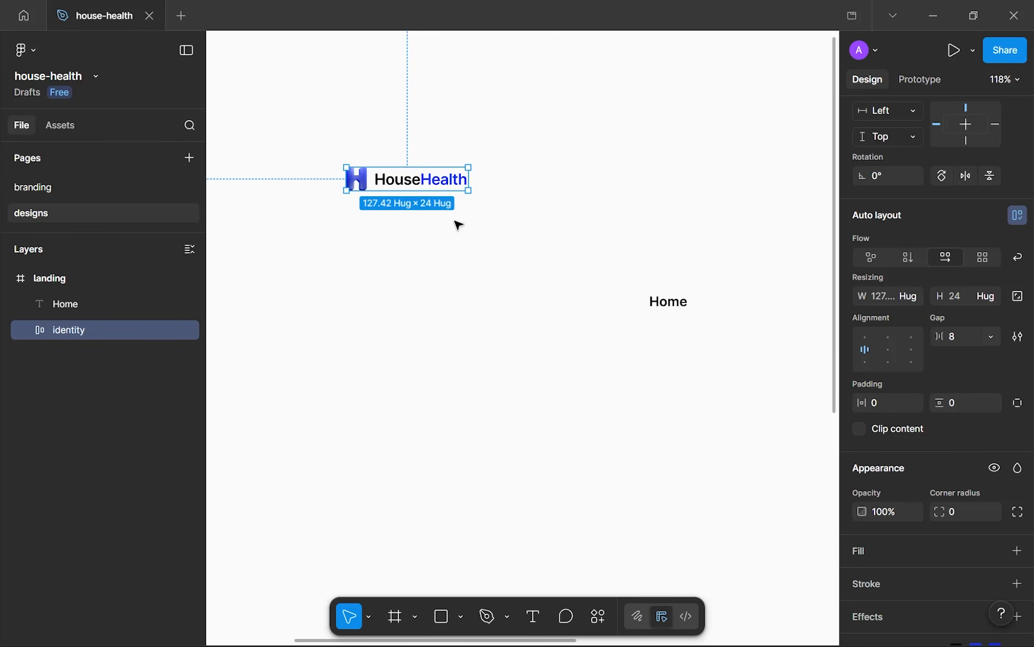
left_click_drag(717, 327, 683, 319)
left_click(645, 304)
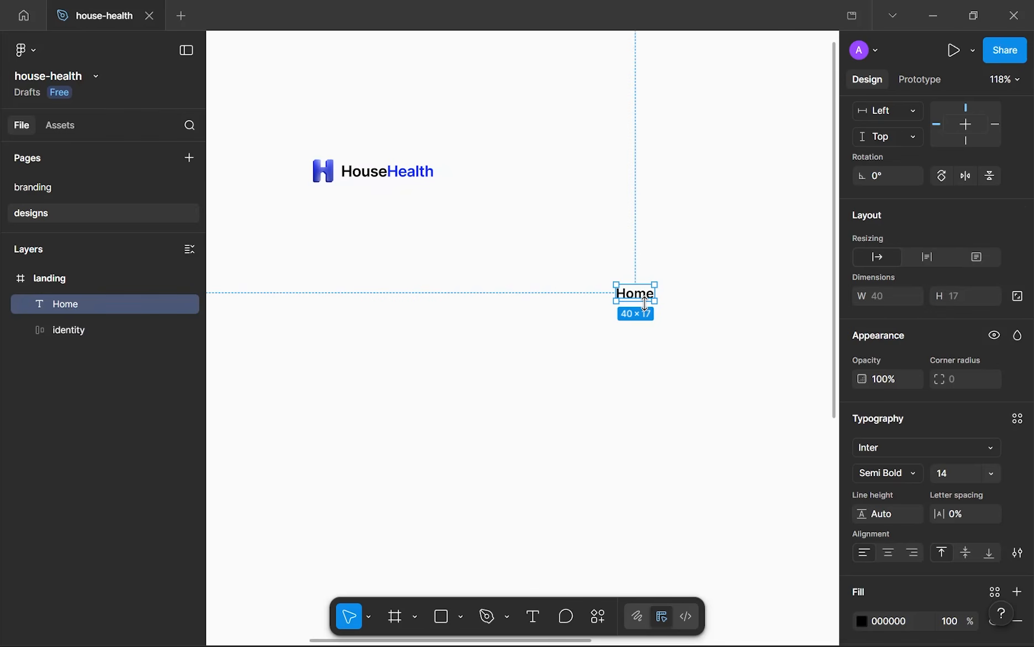
left_click(384, 168)
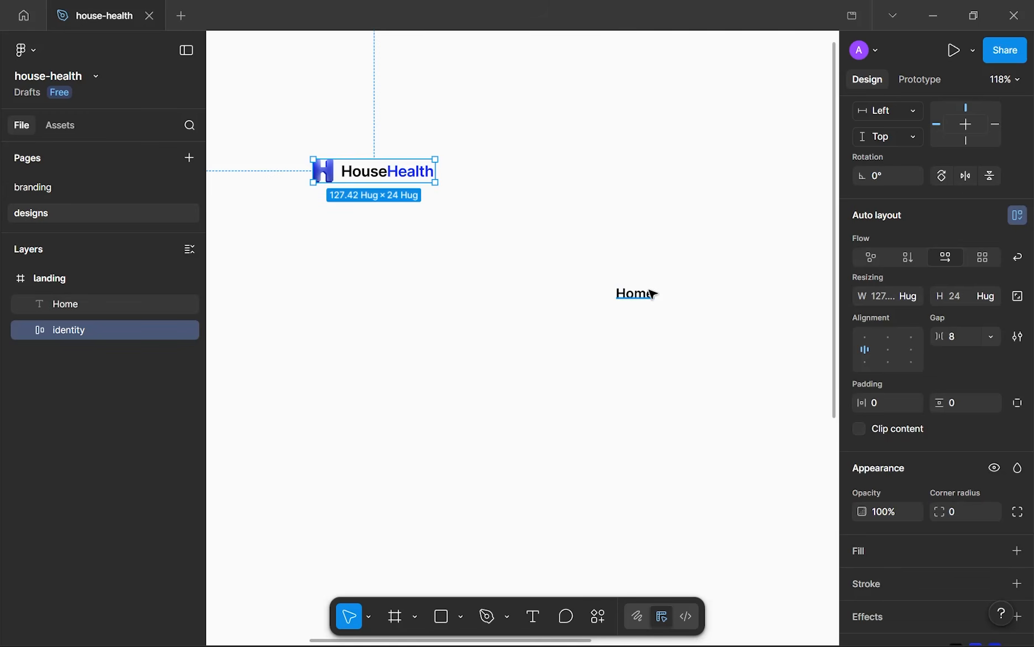
- Change the Home text's weight to Regular and move it horizontally closer to the identity frame
left_click(651, 293)
scroll(931, 428, "down", 2)
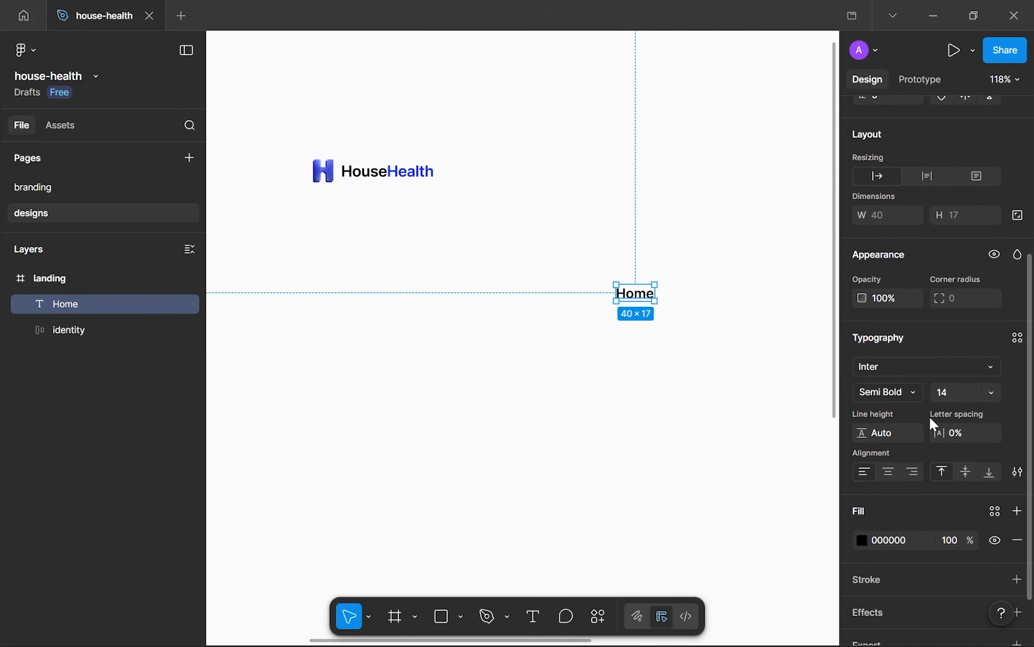
left_click(914, 399)
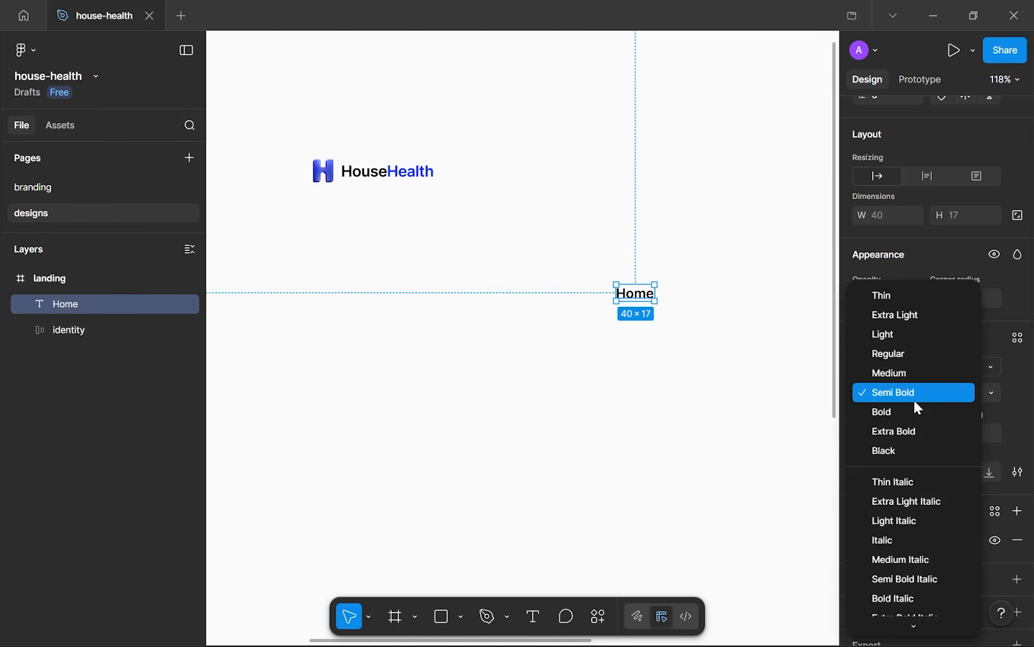
left_click(898, 355)
left_click_drag(633, 294, 504, 297)
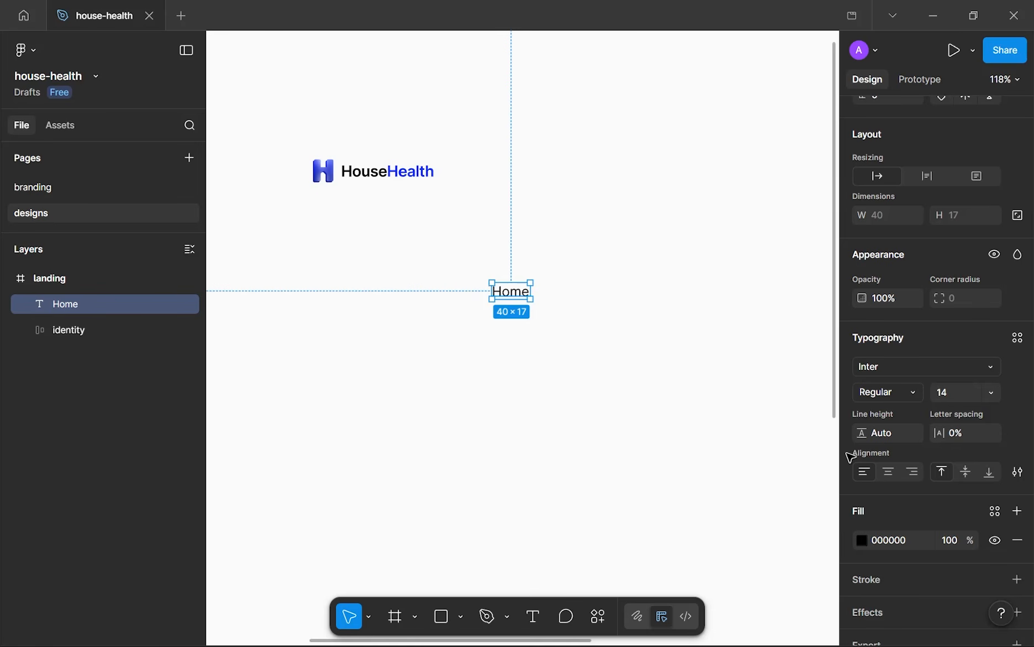
- Set the Home text's fill to dark grey 404040, checking its contrast against the background
left_click(863, 539)
mouse_move(690, 399)
left_mouse_down()
mouse_move(633, 374)
mouse_move(607, 409)
mouse_move(568, 413)
mouse_move(561, 435)
left_mouse_up()
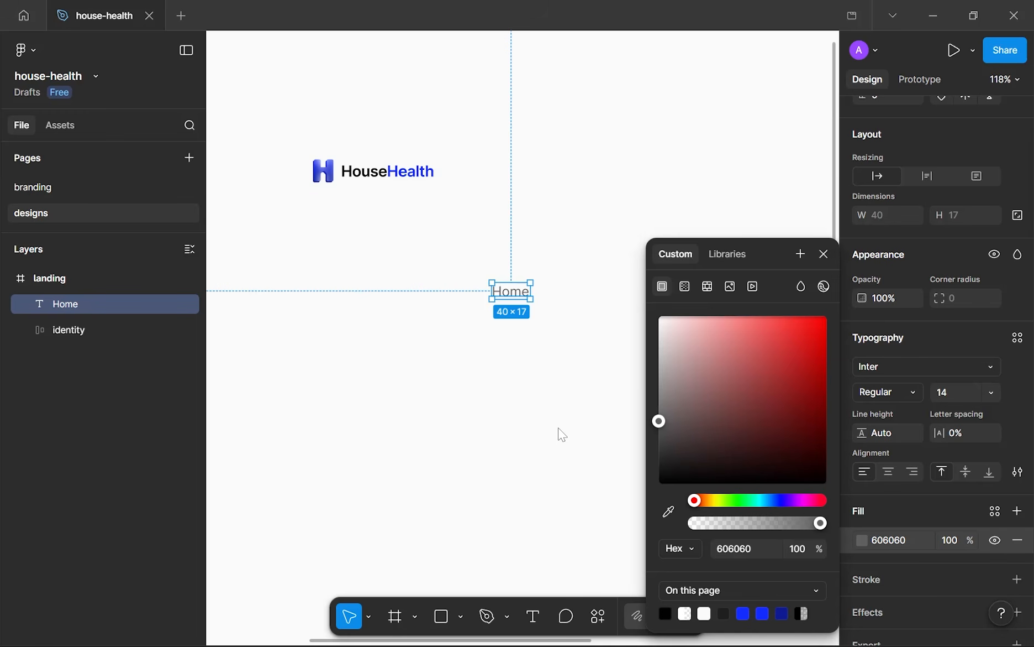
left_click_drag(561, 434, 480, 556)
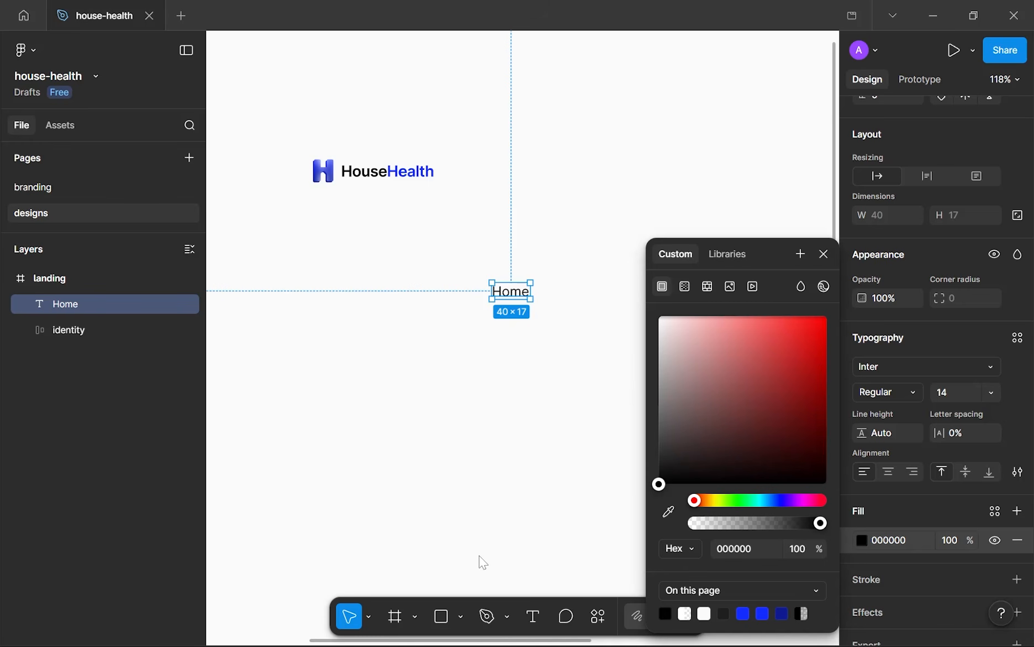
left_click_drag(479, 555, 489, 442)
left_click(823, 286)
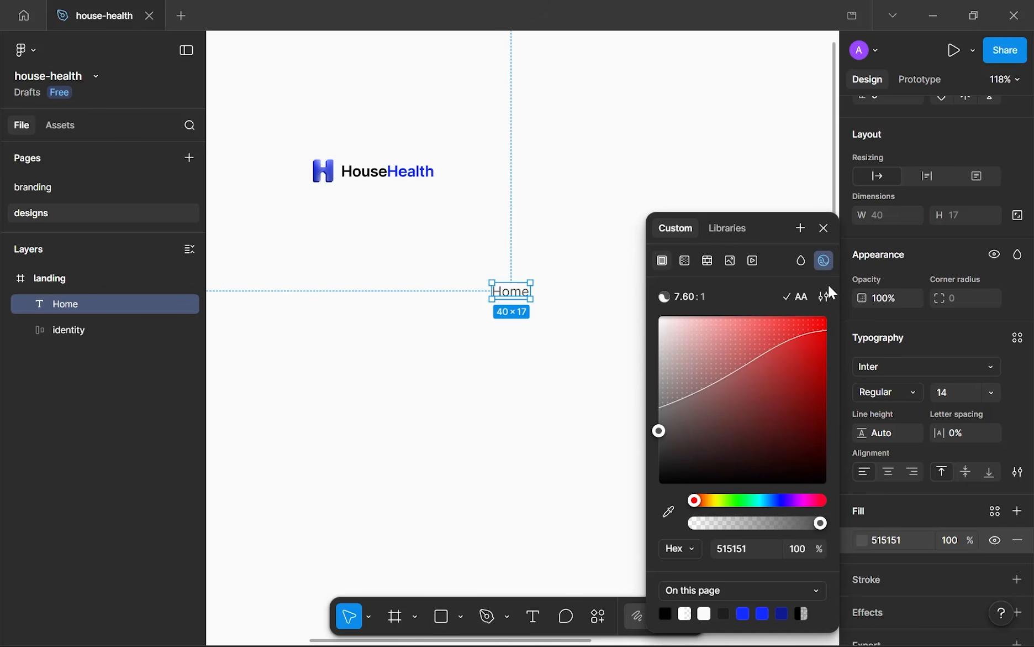
left_click_drag(662, 443, 648, 448)
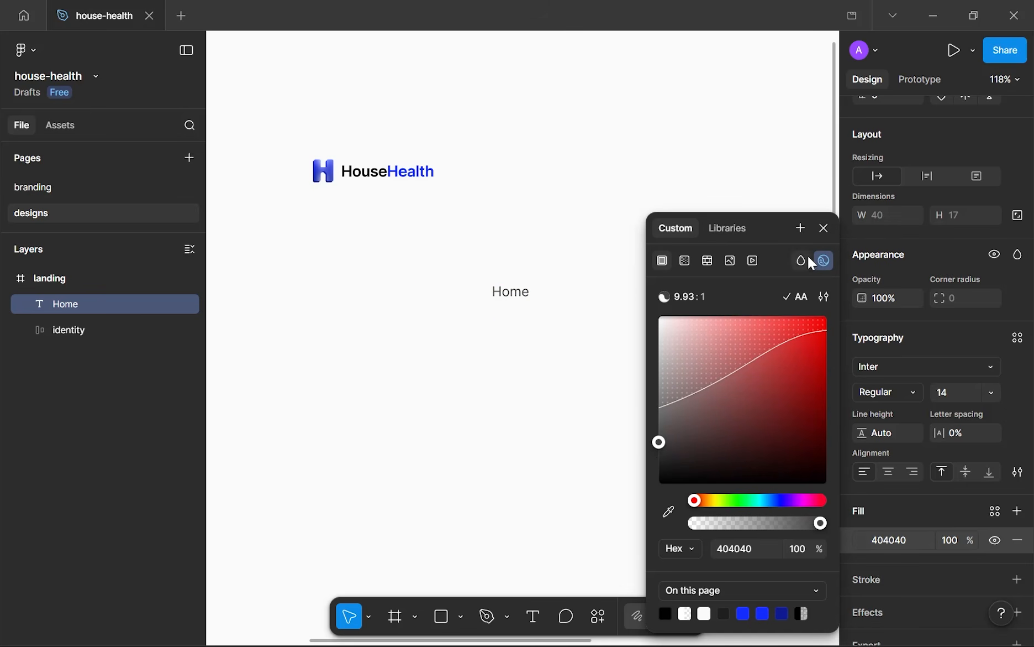
left_click(823, 228)
- Duplicate the Home text and place the copy in line to the right of the original
scroll(565, 330, "up", 5)
key("ctrl+d")
left_click_drag(509, 275, 587, 273)
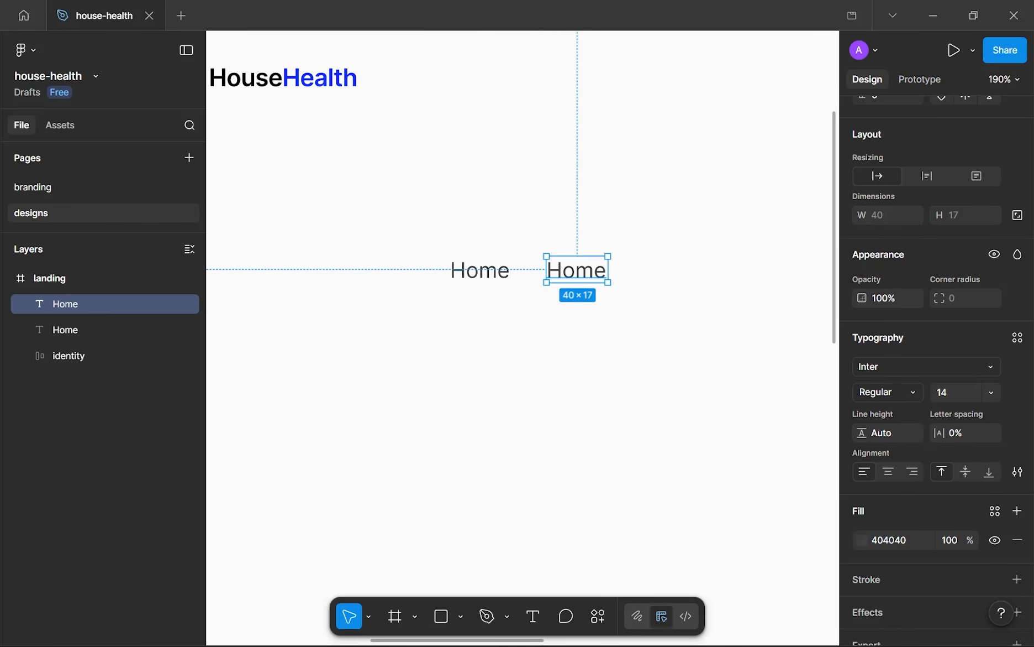
- Check the link names in the existing website's footer and change the second Home text to FAQs
key("alt+Tab")
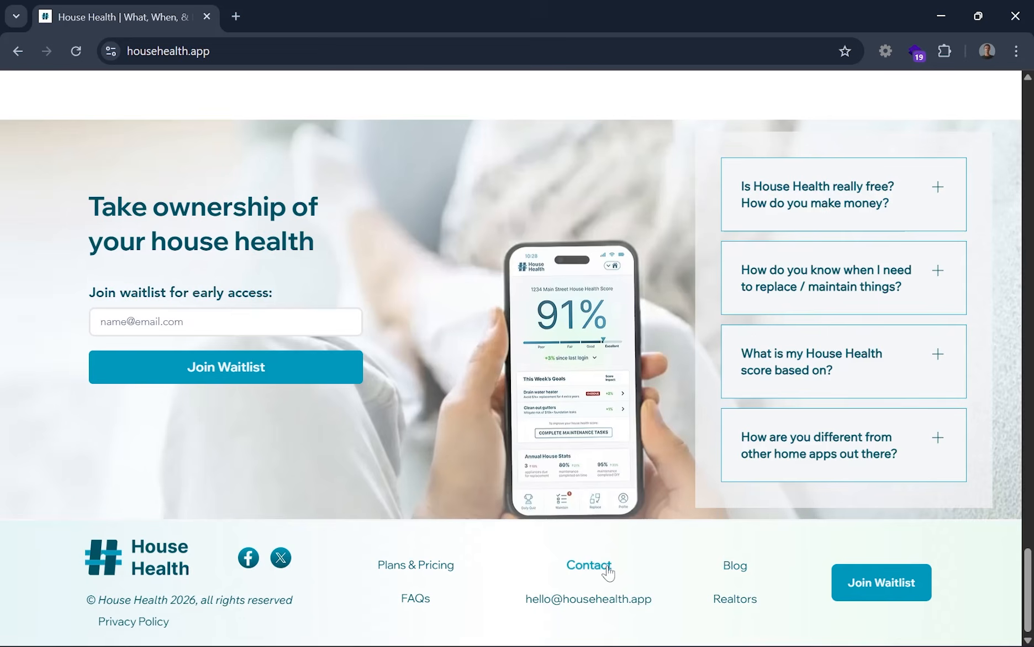
key("alt+Tab")
double_click(595, 274)
type("FAQs")
left_click(603, 339)
- Duplicate the FAQs text beside the original and change the copy's text to Blogs
left_click_drag(571, 274, 667, 280)
key("Return")
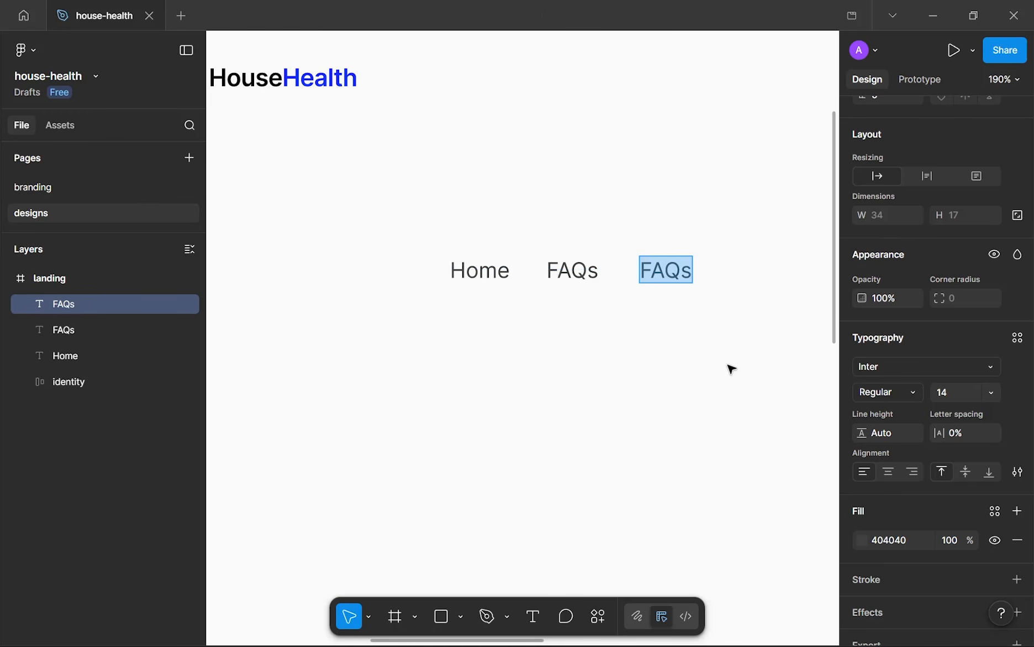
key("Escape")
double_click(683, 270)
type("bLO")
key("BackSpace")
key("BackSpace")
key("BackSpace")
type("Blogs")
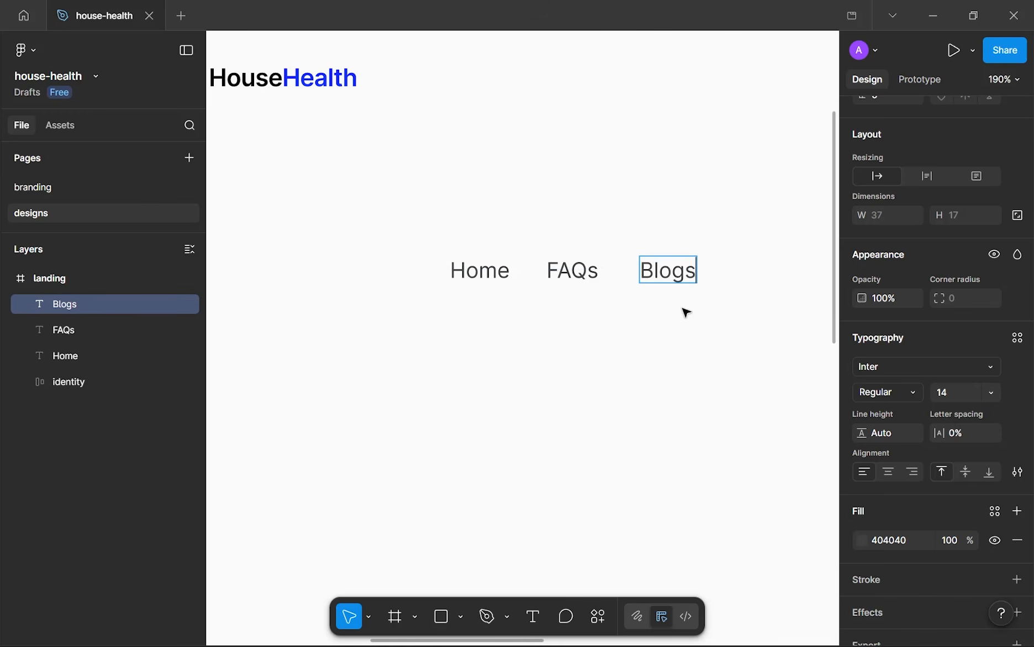
- Duplicate the Blogs text at the end of the link row and change the copy's text to Contact
scroll(552, 296, "right", 5)
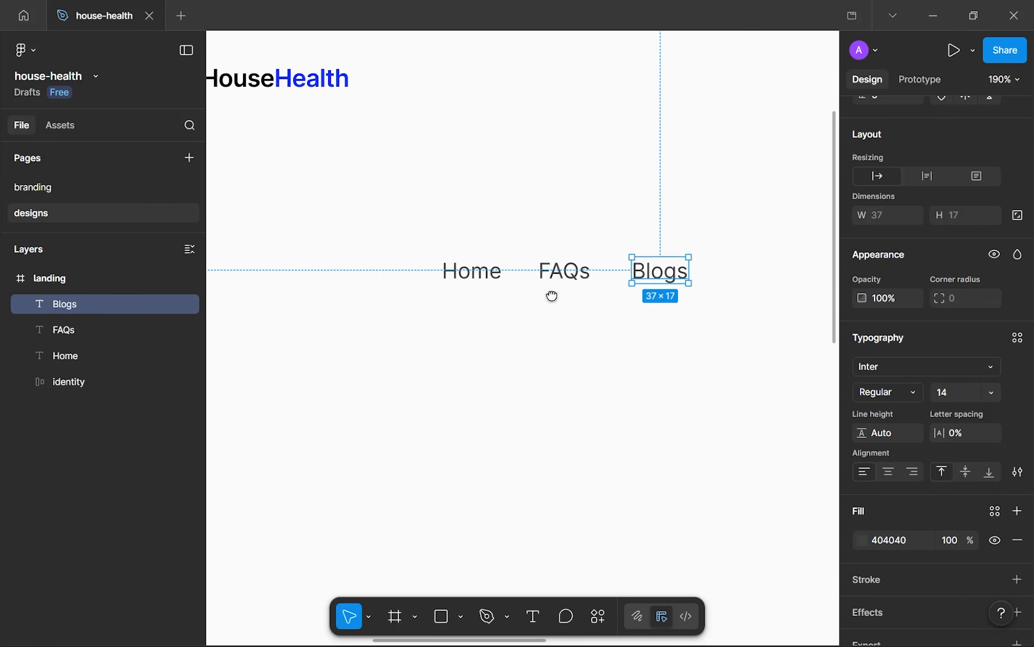
left_click_drag(550, 273, 646, 280)
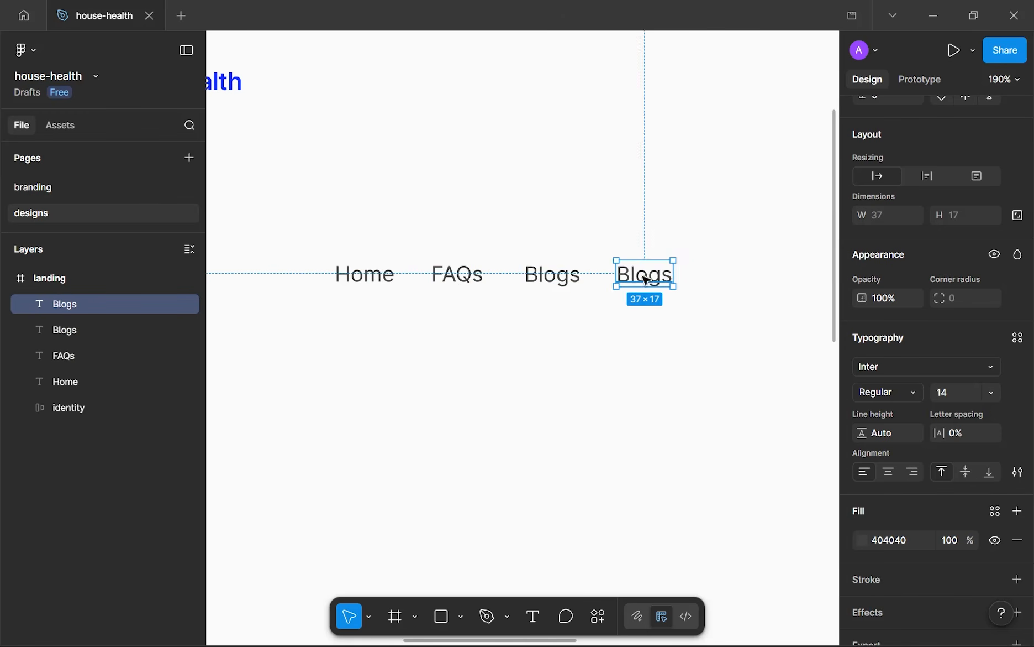
double_click(645, 276)
type("Contact")
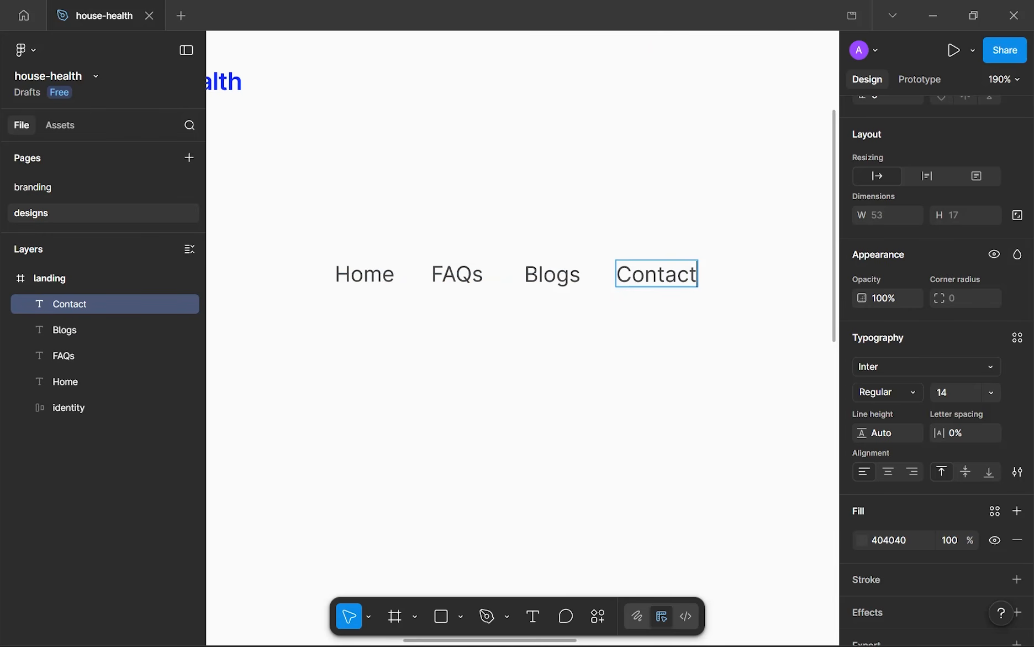
- Duplicate the Contact text as Pricing and reorder the two so Pricing sits between Blogs and Contact
left_click_drag(658, 276, 766, 275)
type("Pricing")
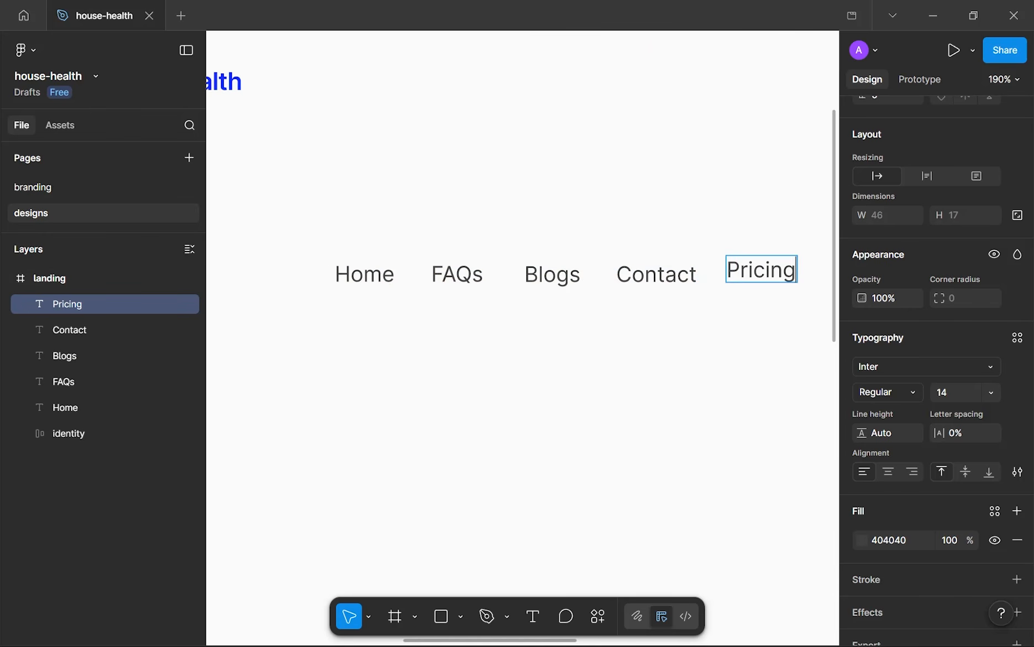
key("Escape")
left_click_drag(764, 276, 798, 276)
left_click_drag(649, 252, 644, 271)
left_click(734, 312)
scroll(642, 295, "down", 2)
scroll(686, 309, "right", 2)
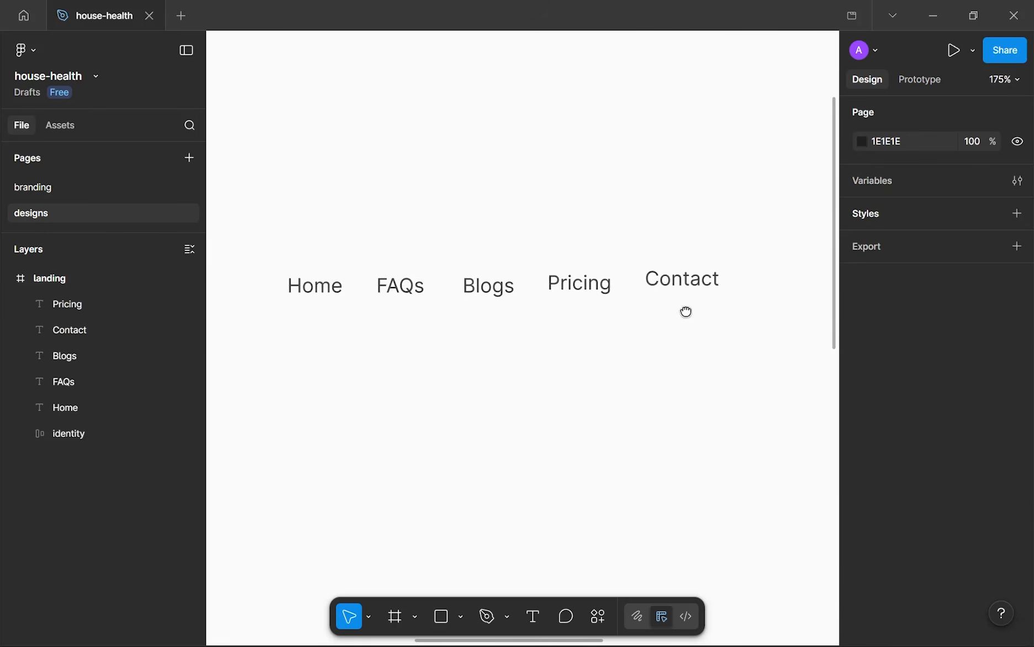
- Wrap the five link texts in a horizontal auto layout frame with a gap of 40
left_click_drag(278, 229, 725, 338)
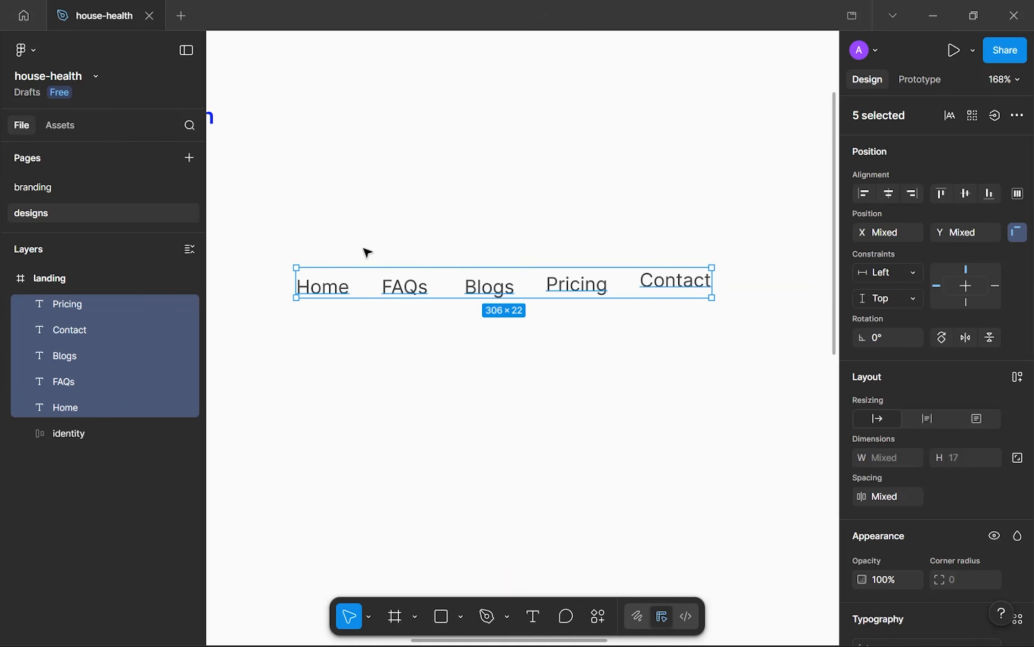
left_click(470, 285)
left_click_drag(325, 182, 723, 322)
key("shift+a")
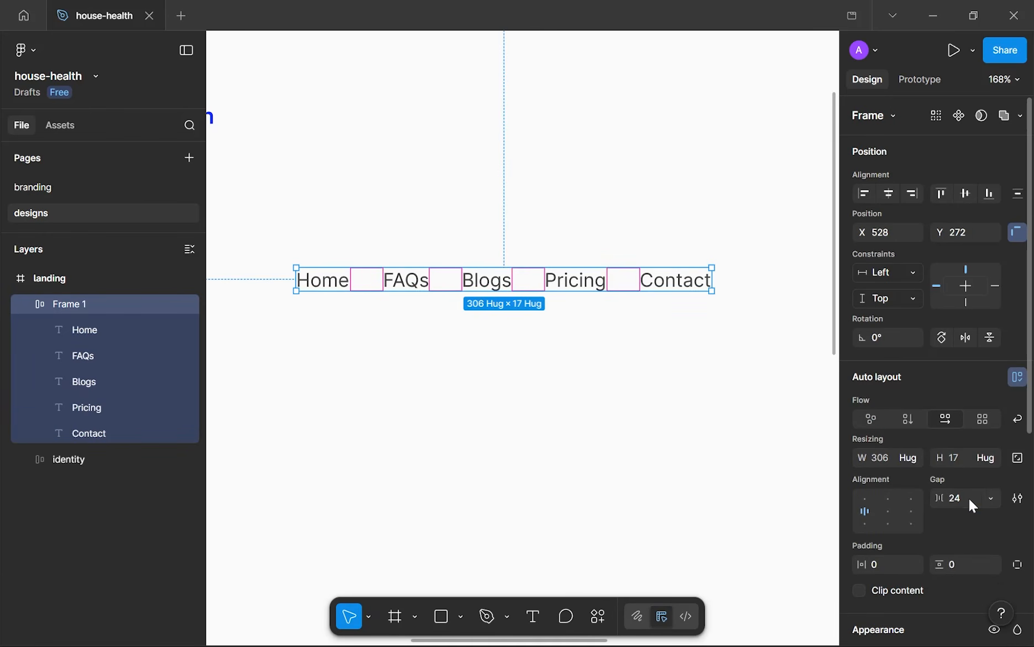
left_click(956, 497)
key("ctrl+a")
type("40")
key("Return")
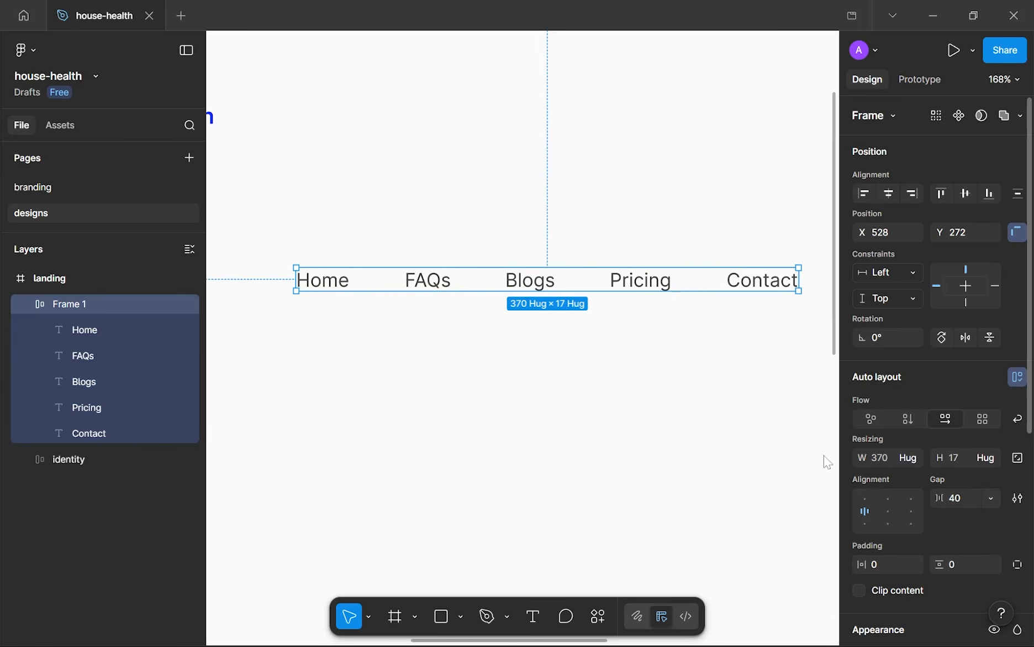
- Rename the new auto layout frame as links
scroll(376, 386, "down", 1)
double_click(115, 300)
type("links")
key("Return")
scroll(511, 395, "down", 4)
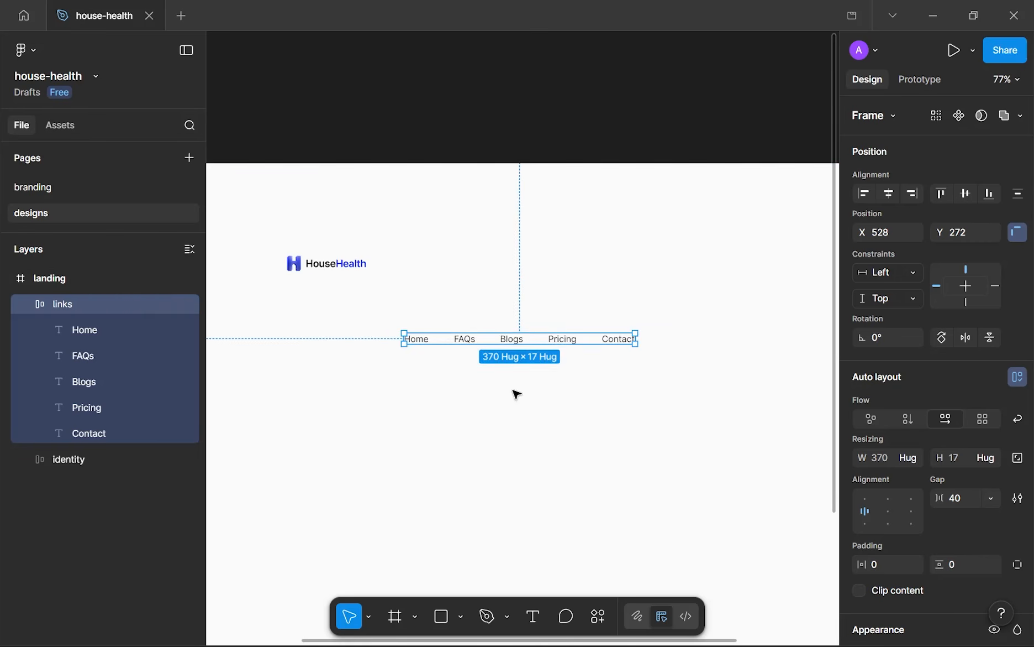
- Move the links frame nearer to the identity frame, placing it below at about X 361, Y 225
left_click(541, 363)
scroll(541, 363, "up", 1)
scroll(585, 340, "down", 4)
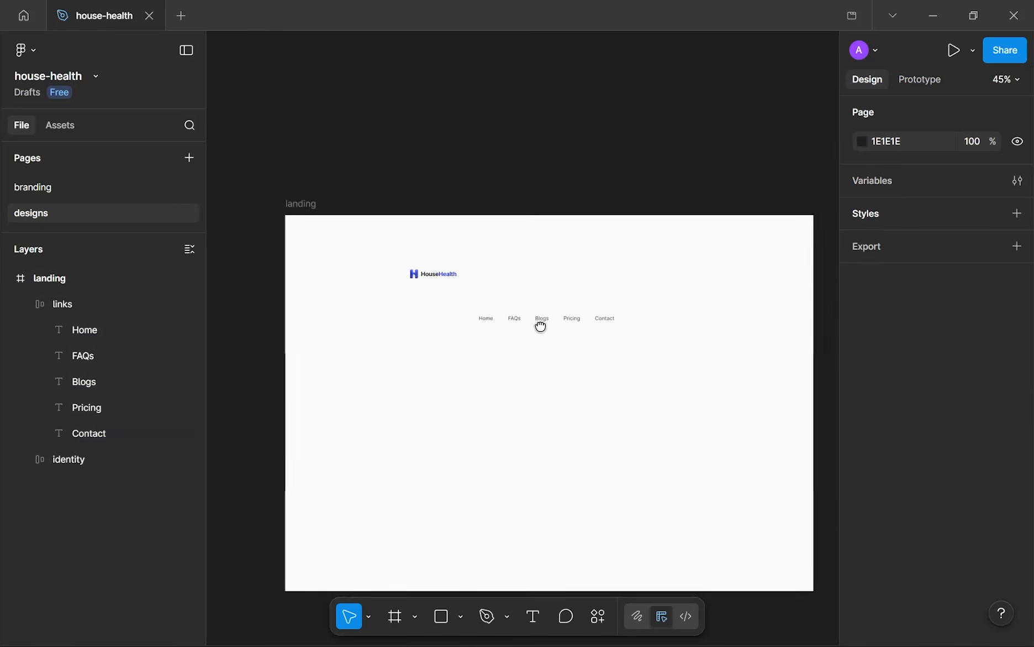
scroll(539, 324, "up", 5)
left_click(448, 307)
left_click_drag(457, 310, 404, 286)
scroll(402, 293, "up", 3)
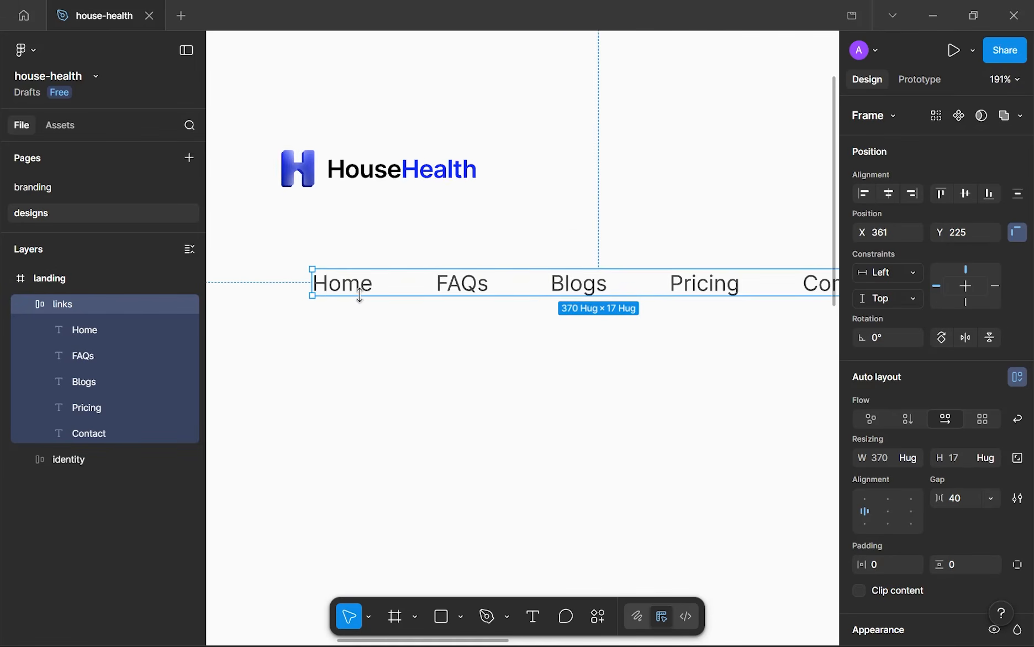
scroll(360, 295, "down", 4)
scroll(360, 296, "down", 3)
- Switch to the browser and review the header at the start of the existing House Health page
left_click(393, 625)
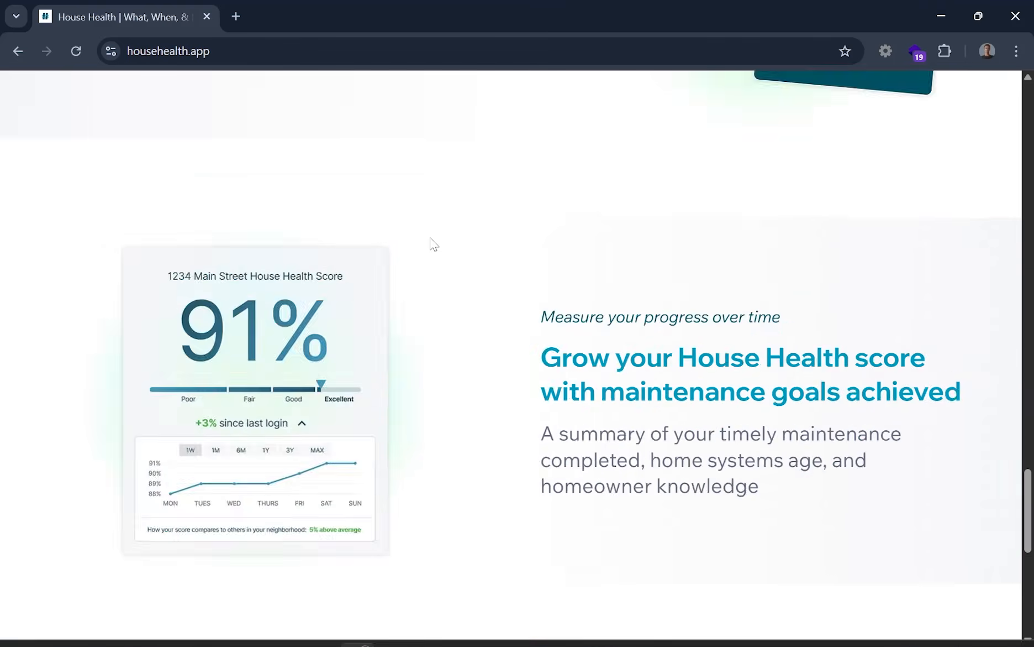
scroll(430, 243, "up", 20)
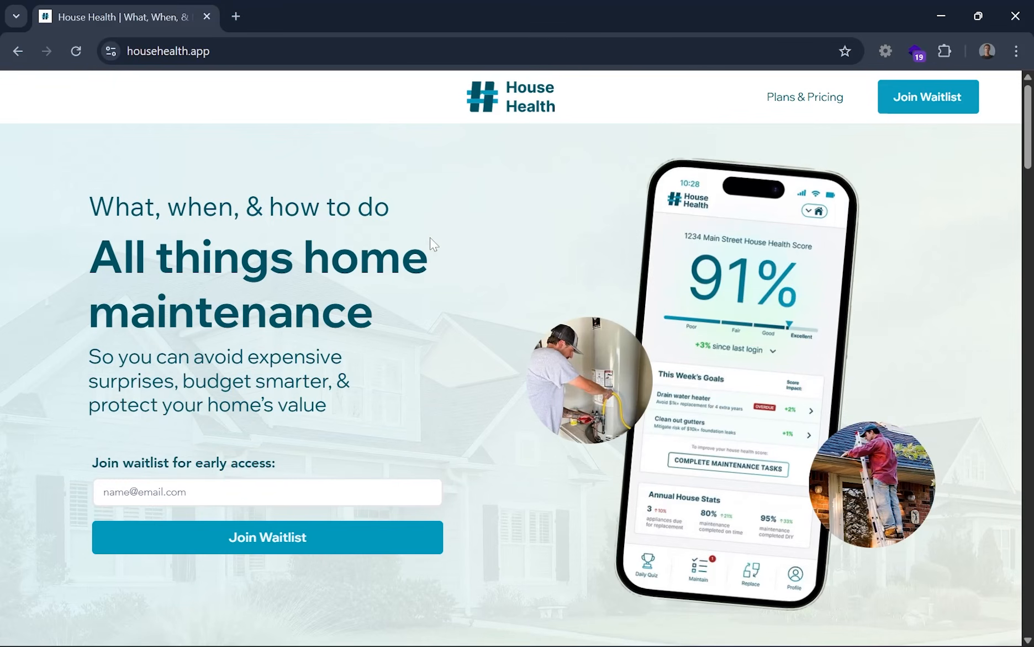
left_click(358, 628)
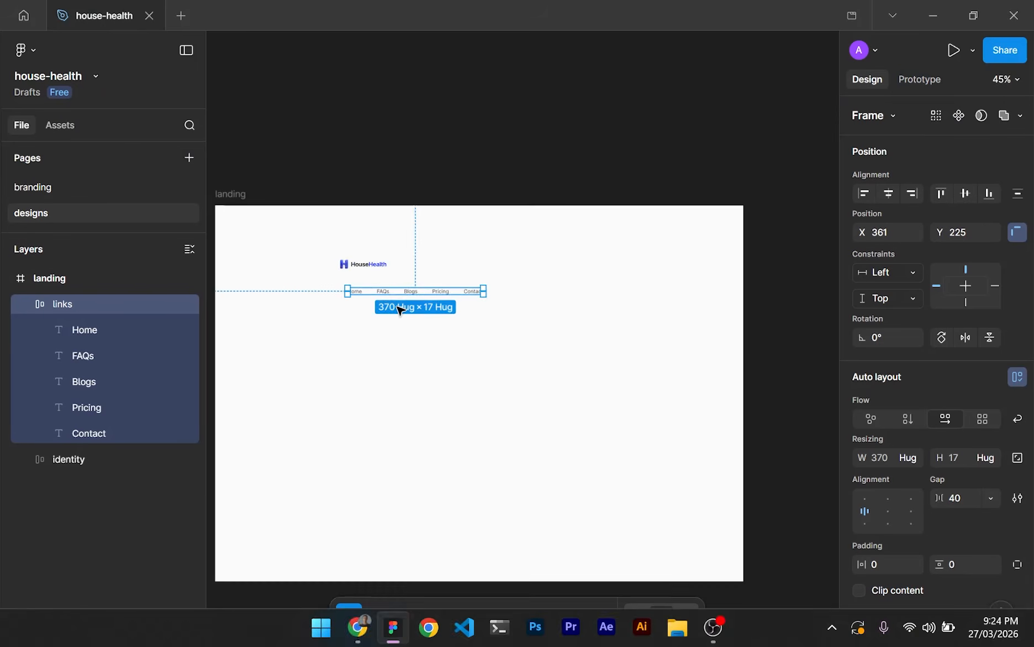
- Set the fill of the Home link text to black 000000 to mark it as the active link
scroll(363, 288, "up", 5)
scroll(362, 287, "up", 3)
left_click(328, 313)
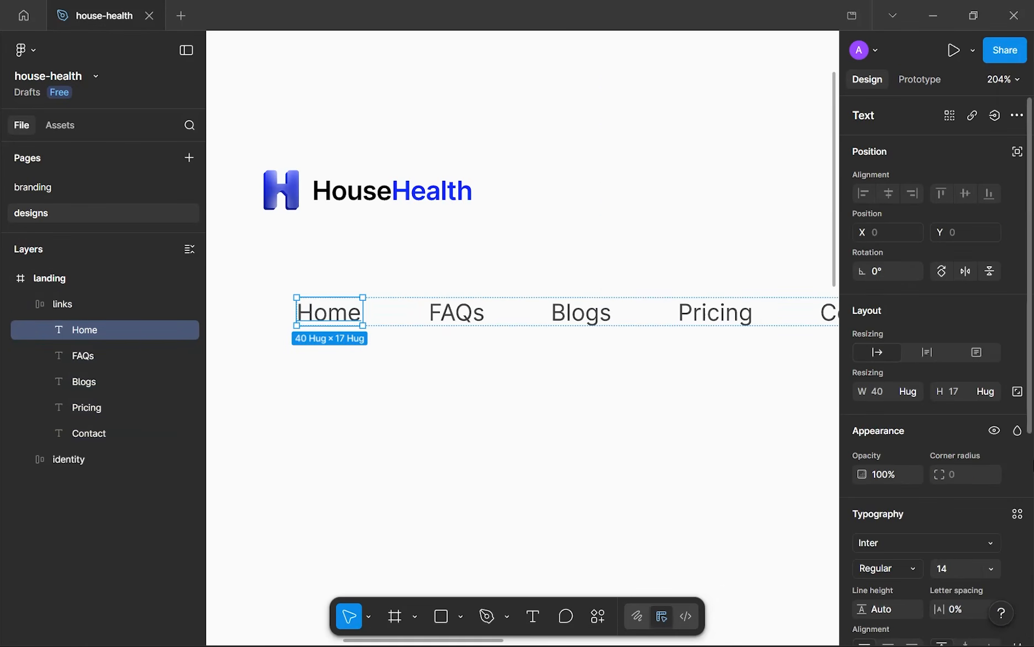
scroll(995, 469, "down", 5)
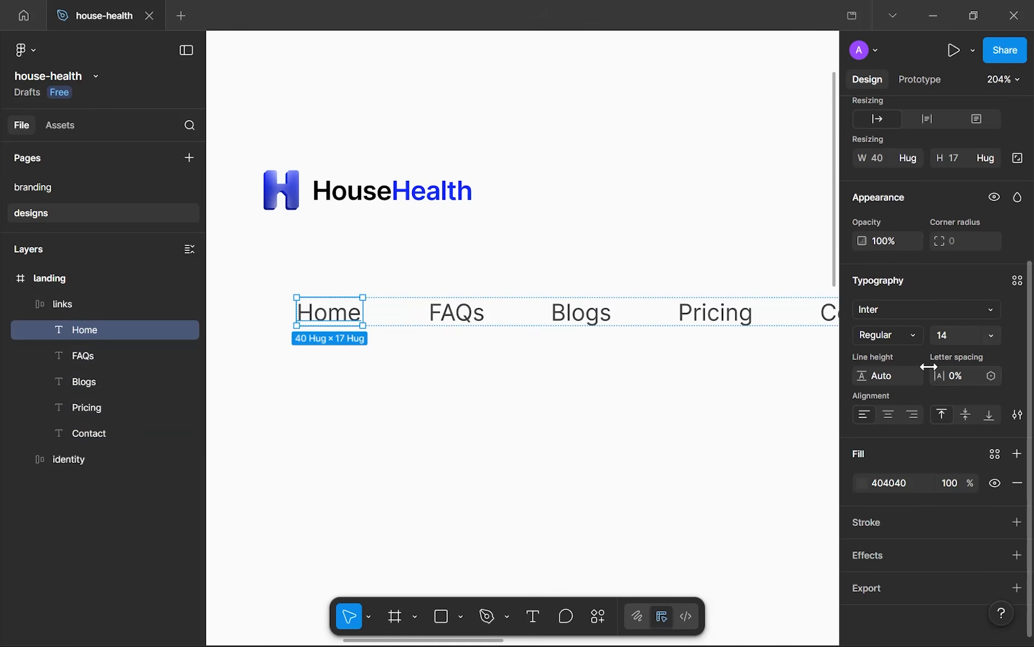
left_click(863, 484)
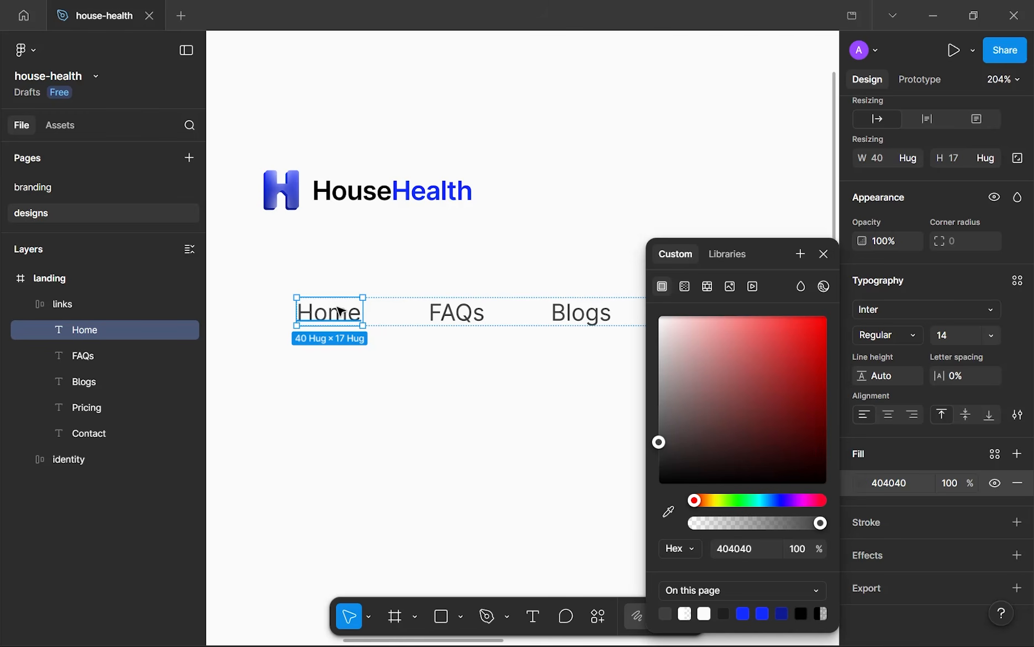
left_click_drag(657, 484, 595, 553)
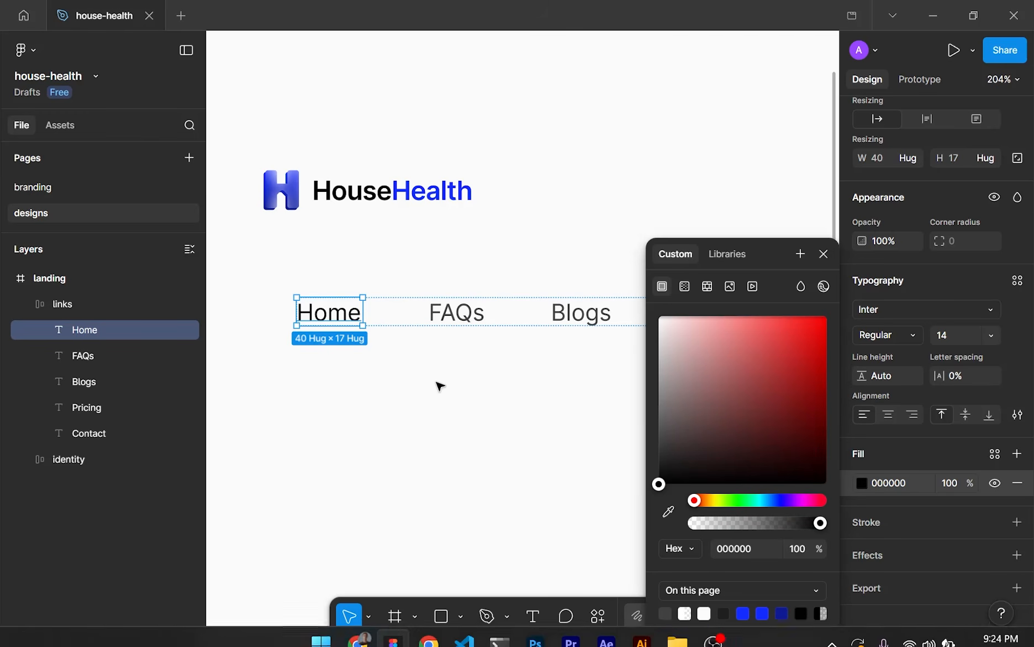
- Compare the Home and FAQs text colours up close and in the full header view
left_click(408, 311)
scroll(407, 312, "up", 6)
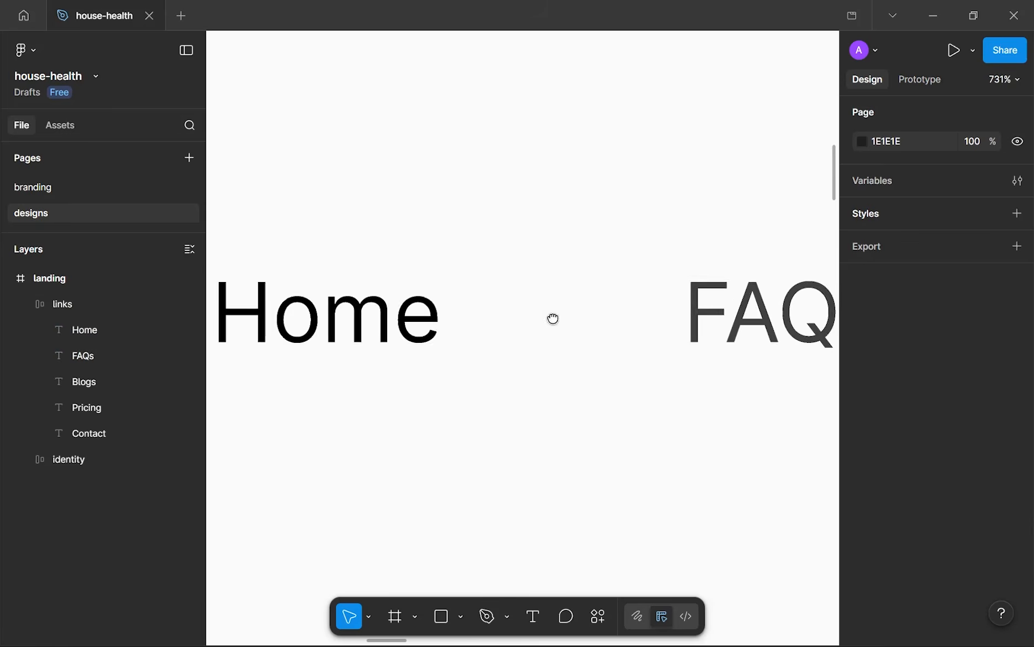
left_click(448, 325, "ctrl")
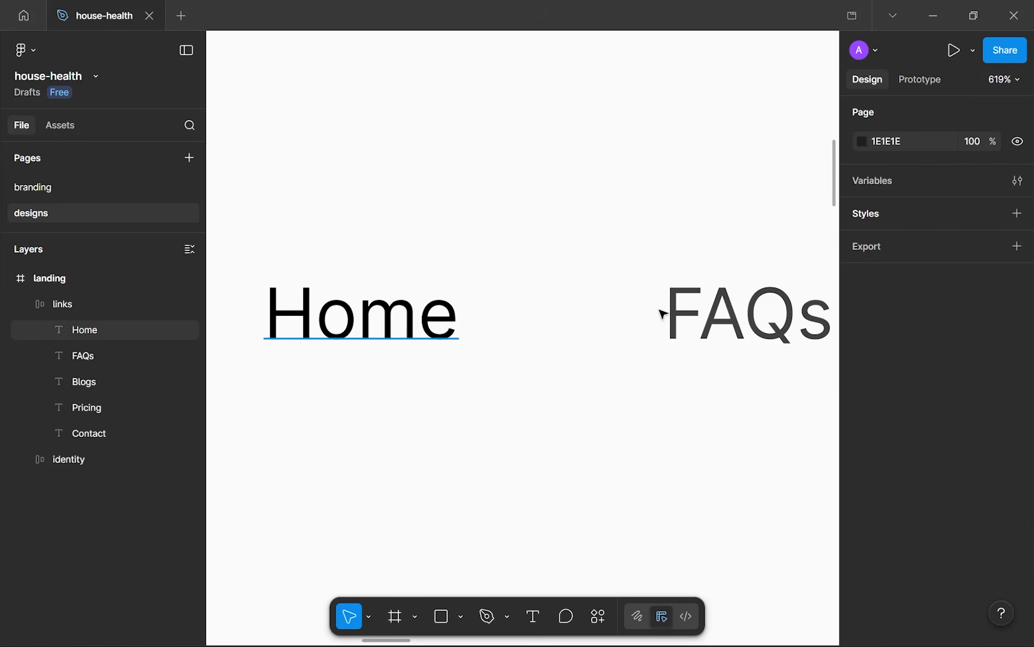
scroll(677, 312, "right", 3)
left_click(678, 315)
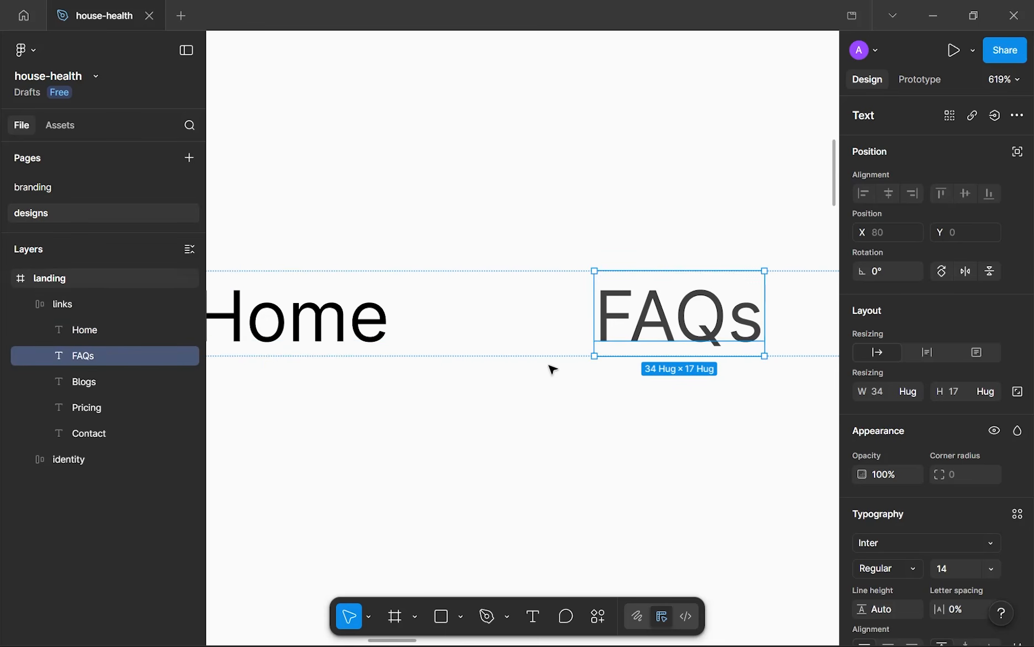
scroll(504, 391, "down", 10)
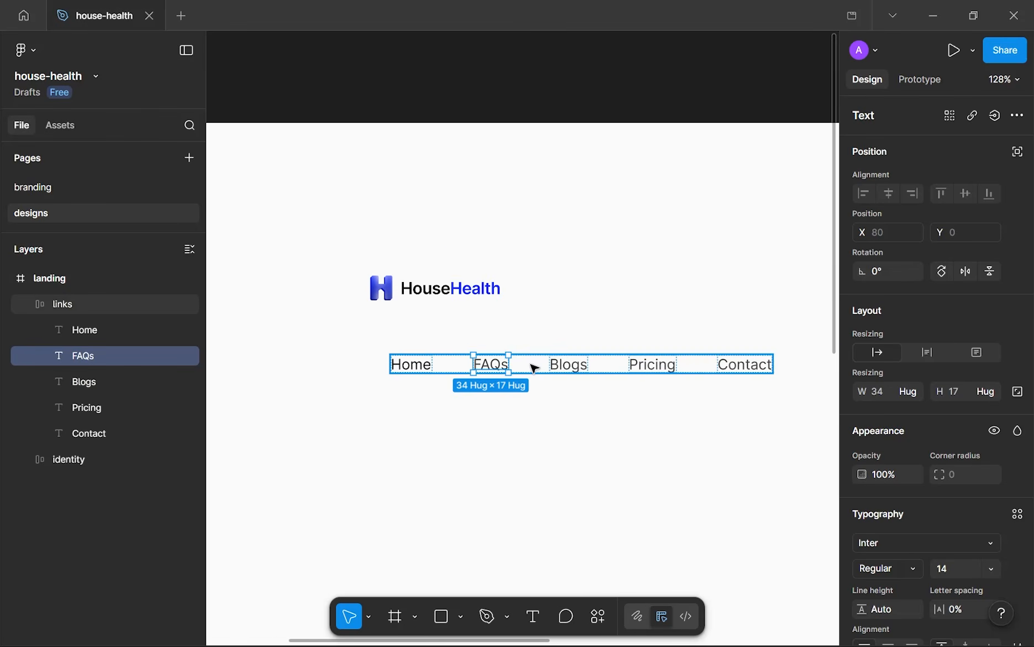
left_click(533, 404)
scroll(533, 402, "down", 5)
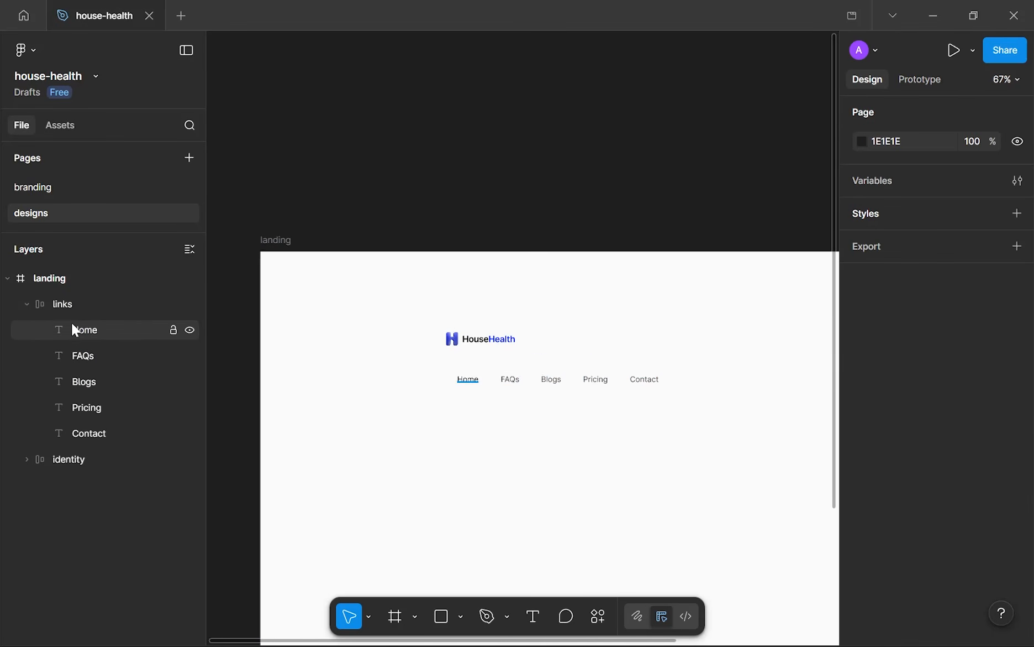
- Collapse the links layer and move the links frame closer beneath the identity, to about X 332, Y 207
left_click(27, 307)
left_click(511, 381)
left_click(515, 412)
scroll(515, 409, "up", 4)
left_click(524, 354)
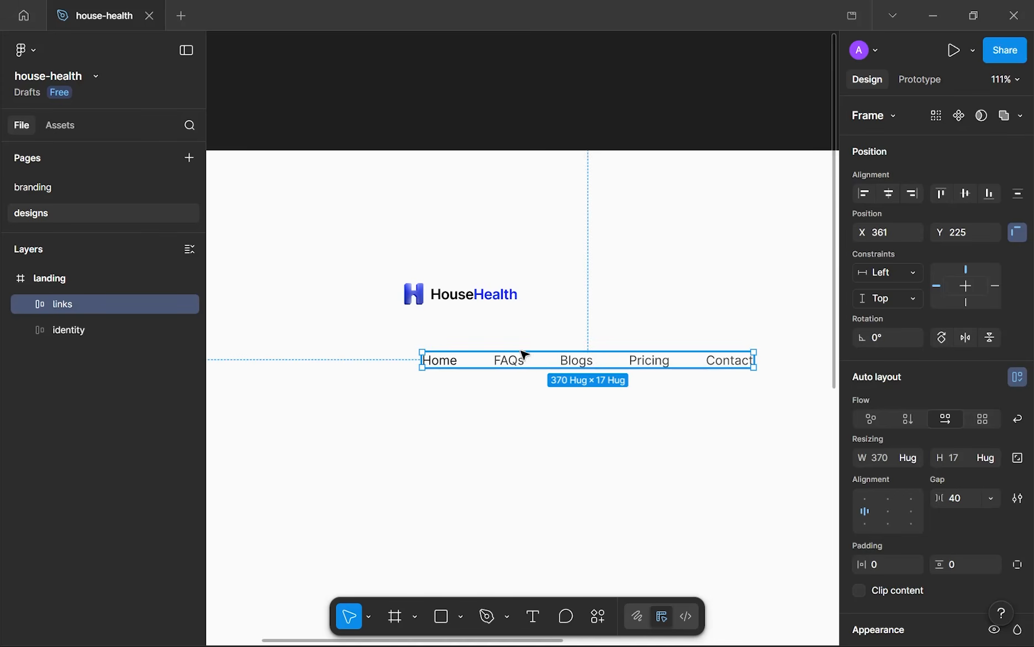
left_click_drag(524, 354, 513, 346)
scroll(376, 346, "up", 5)
scroll(492, 360, "up", 4)
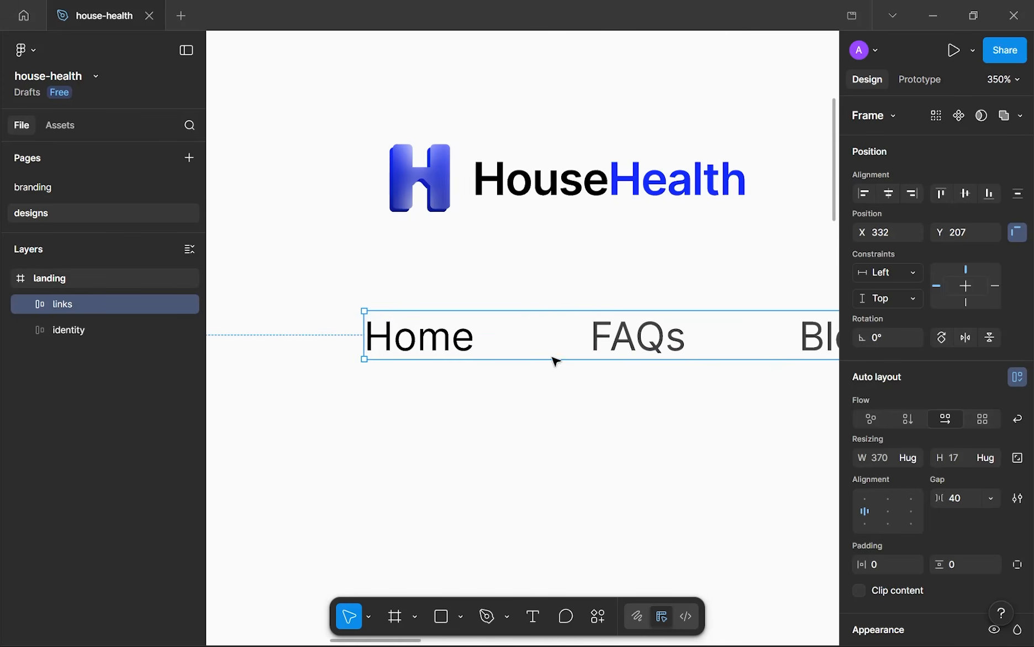
scroll(450, 339, "down", 5)
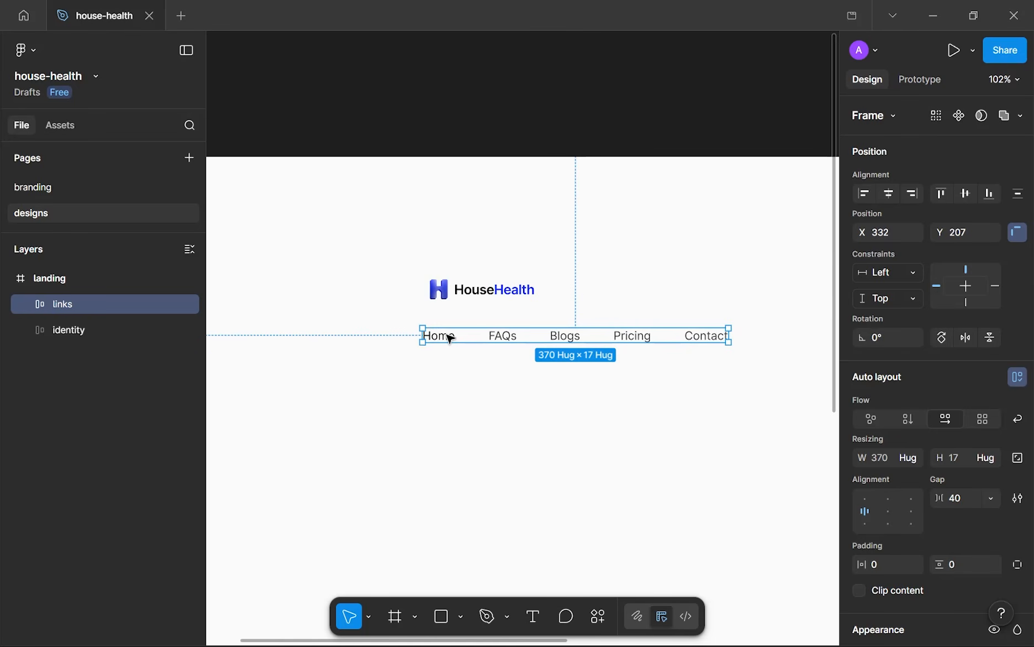
scroll(921, 472, "down", 5)
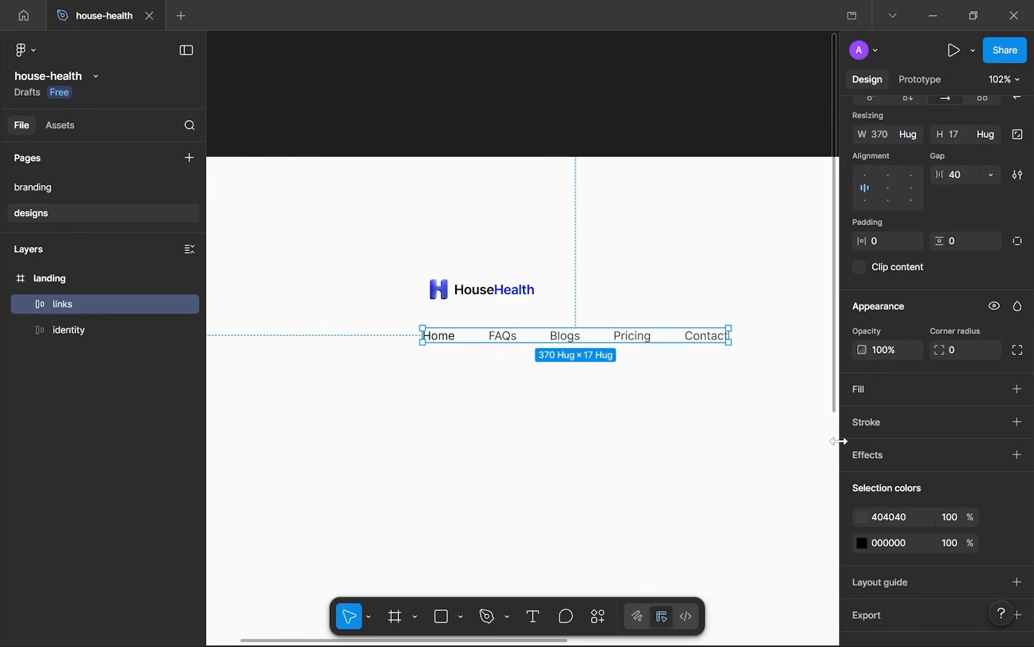
left_click_drag(631, 434, 501, 398)
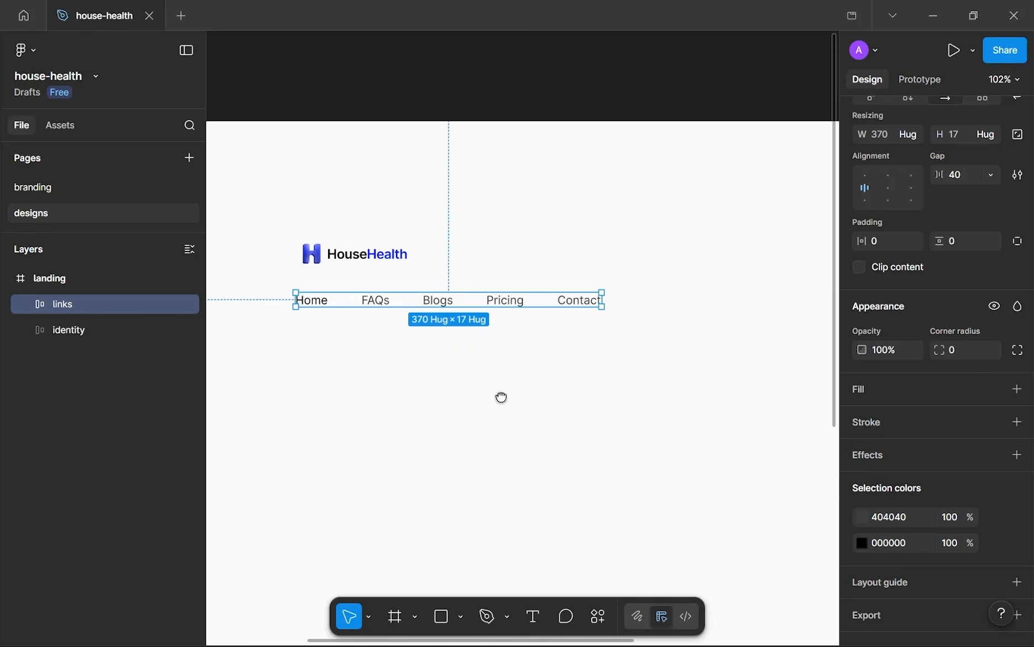
- Switch to the browser and examine the existing website from header to footer, including its Join Waitlist buttons
left_click(365, 630)
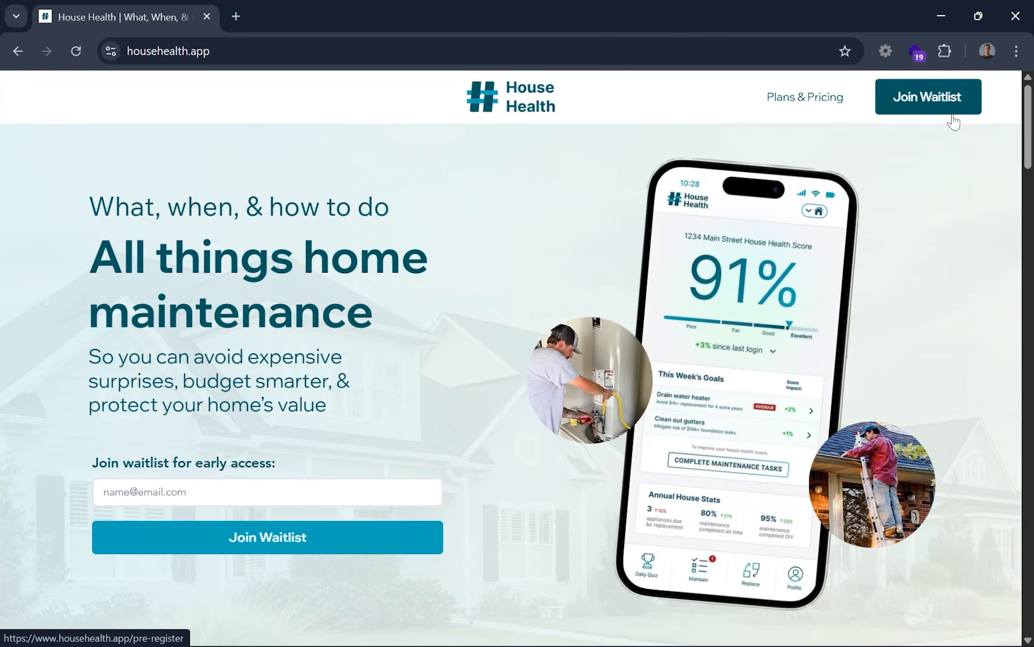
scroll(305, 246, "down", 6)
scroll(305, 249, "up", 6)
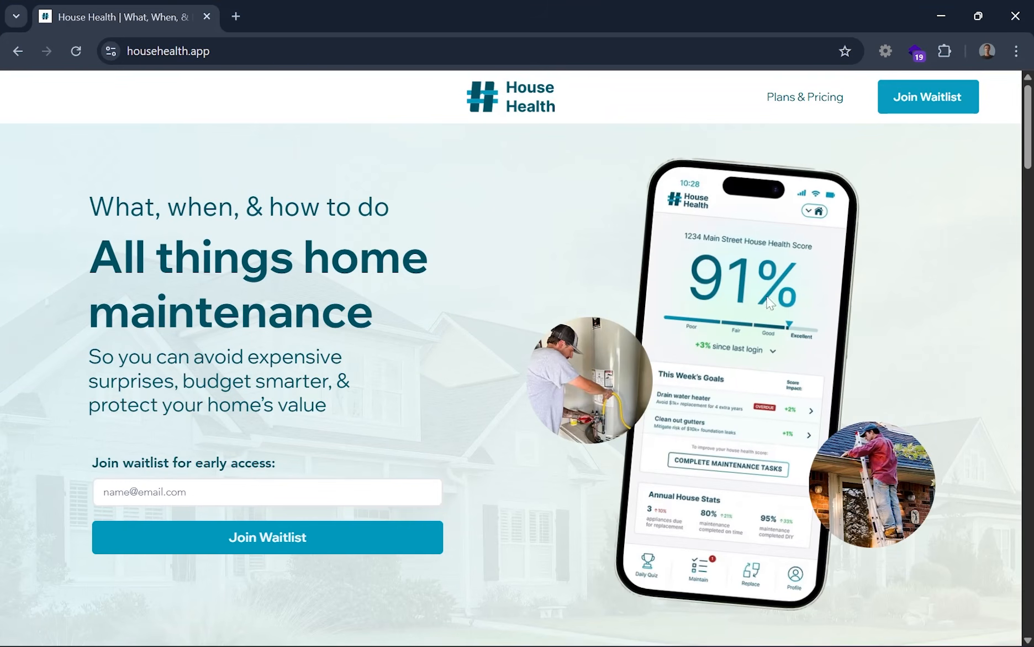
scroll(755, 304, "down", 20)
scroll(207, 276, "down", 3)
scroll(208, 276, "up", 8)
scroll(208, 277, "down", 15)
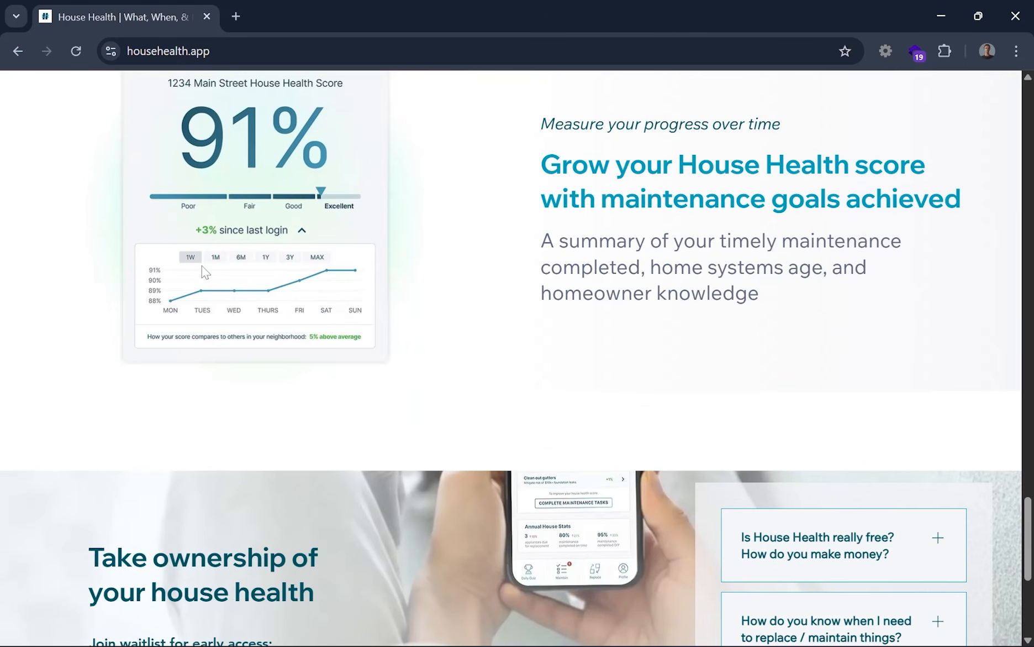
scroll(202, 268, "down", 5)
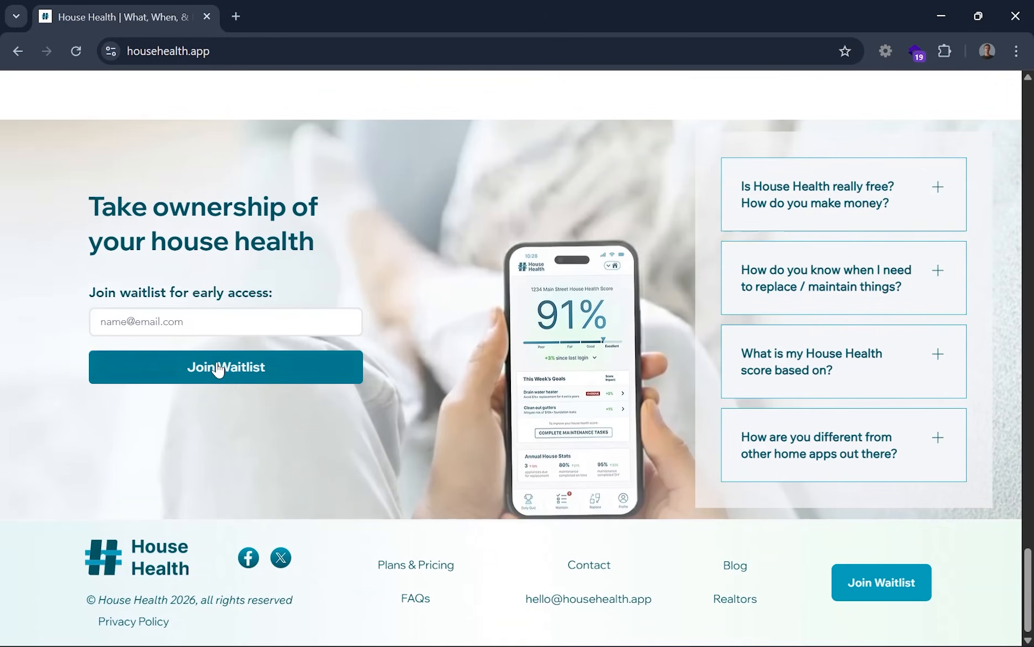
- Return from the existing website to Figma and add a "Join waitlist" text beneath the navigation links, at about X 427, Y 303
middle_click(462, 463)
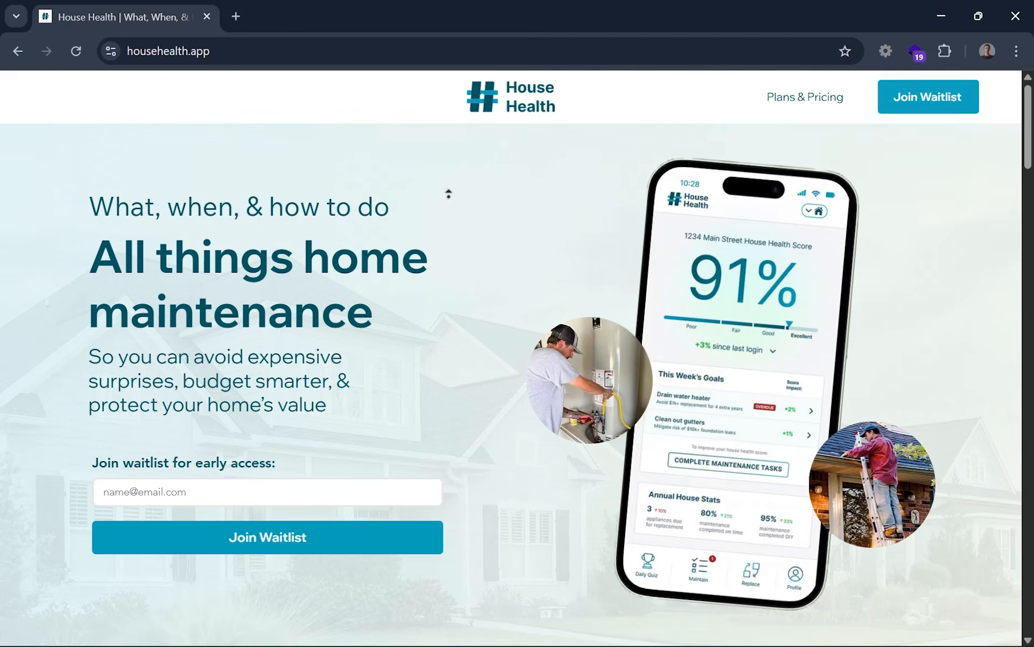
middle_click(449, 194)
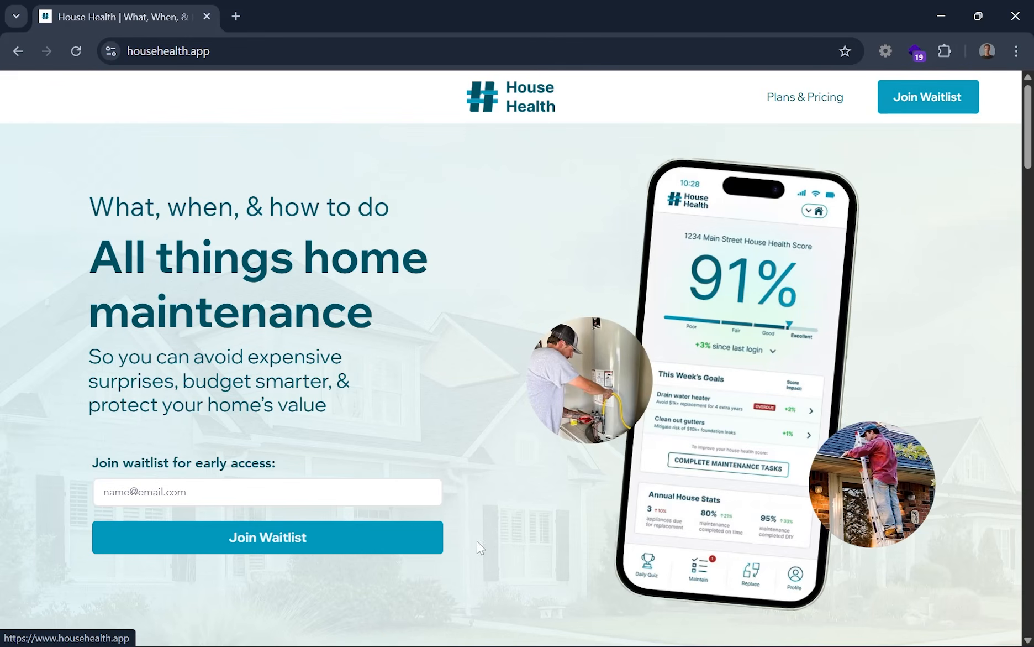
left_click(393, 629)
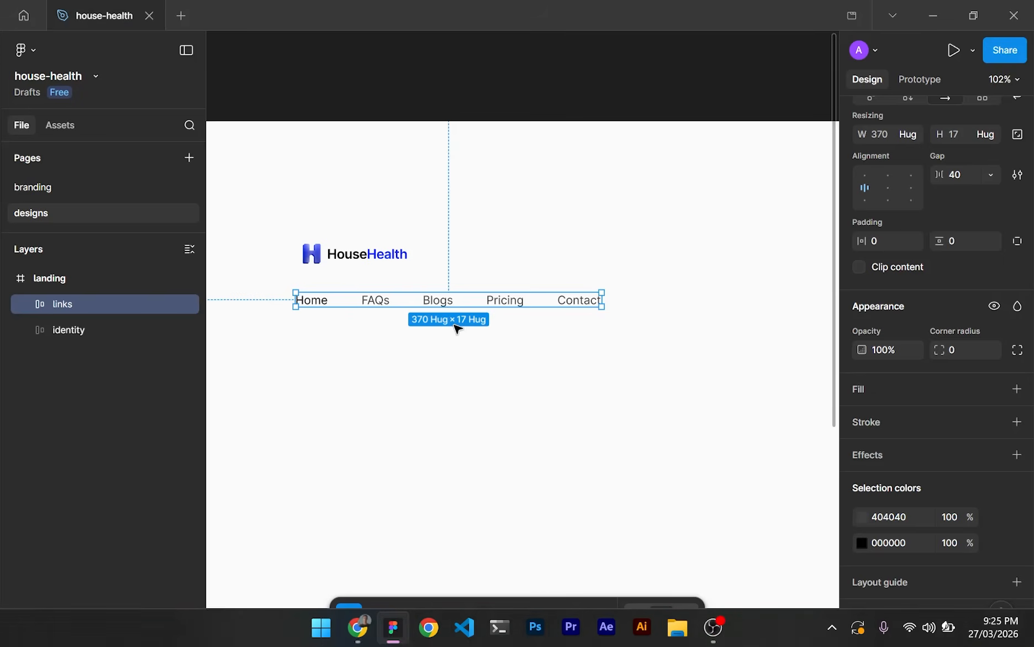
left_click(385, 355)
key("t")
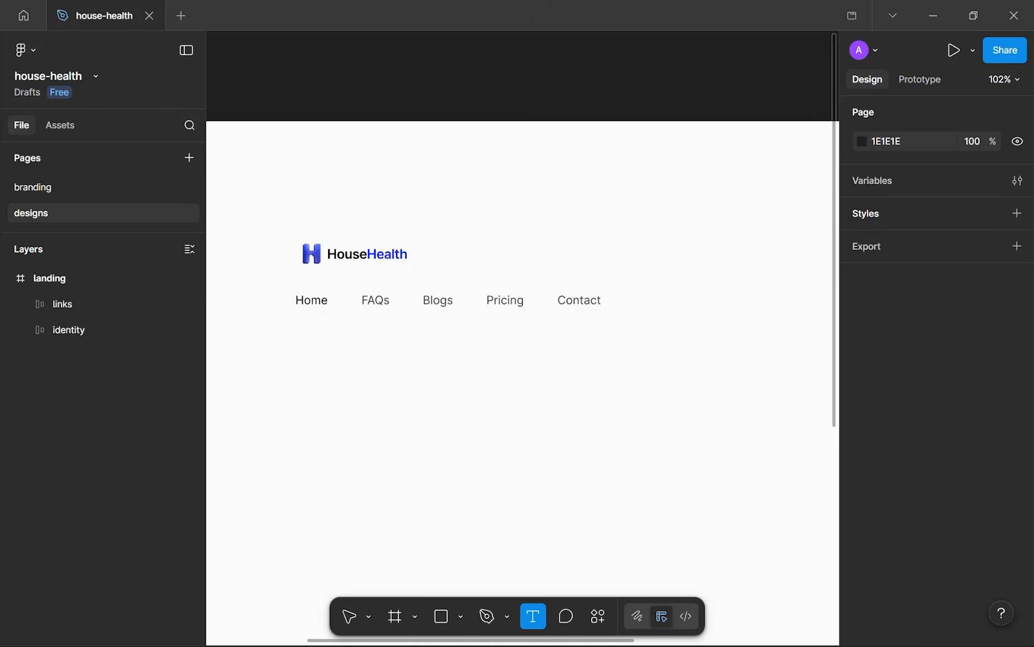
left_click(406, 420)
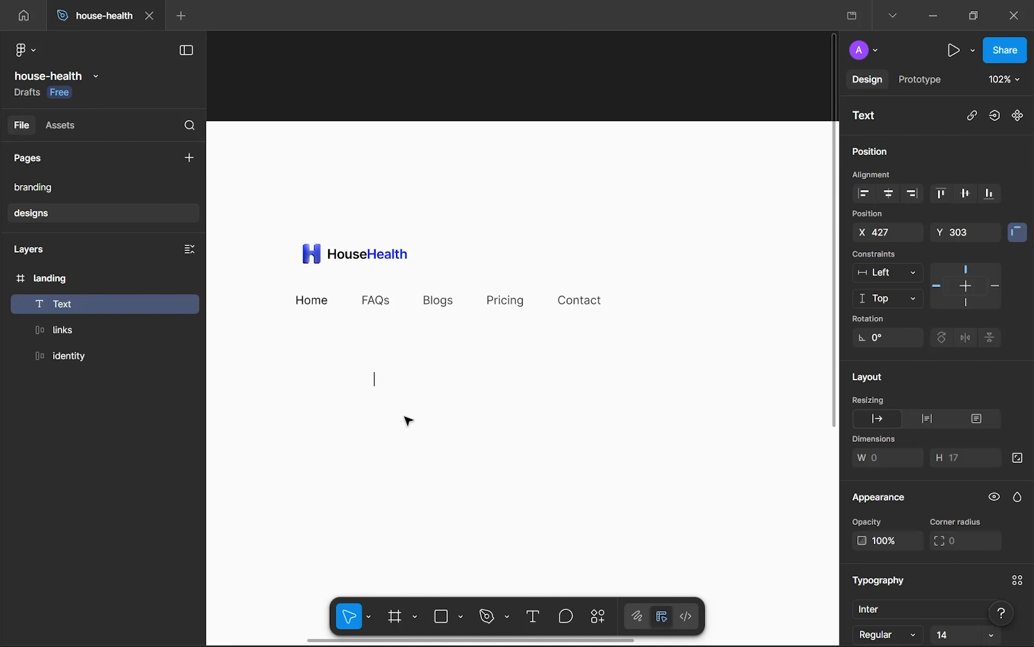
type("Join w")
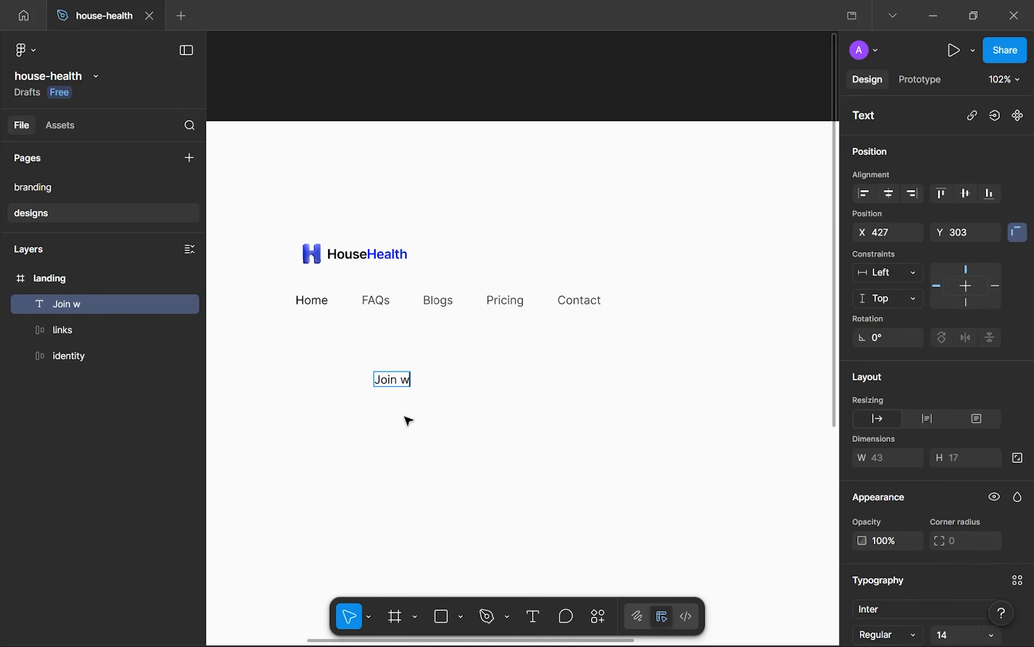
type("aitllist")
left_click(405, 417)
- Set the Join waitlist text to font size 16 with Semi Bold weight
scroll(445, 377, "down", 3)
scroll(446, 376, "up", 5)
left_click_drag(446, 377, 513, 356)
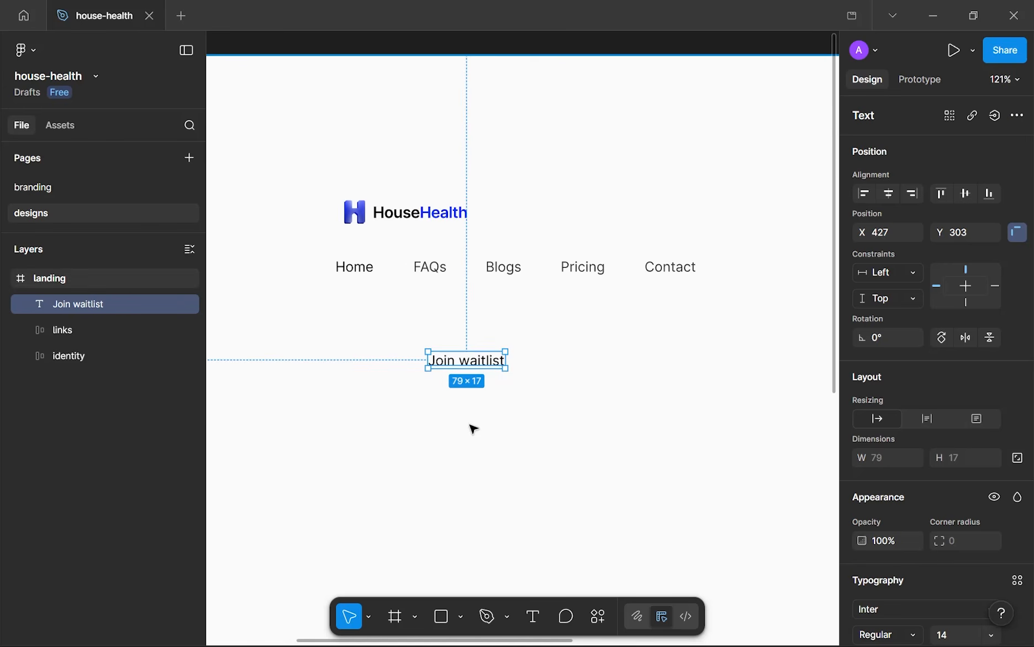
scroll(474, 429, "up", 1)
scroll(918, 509, "down", 5)
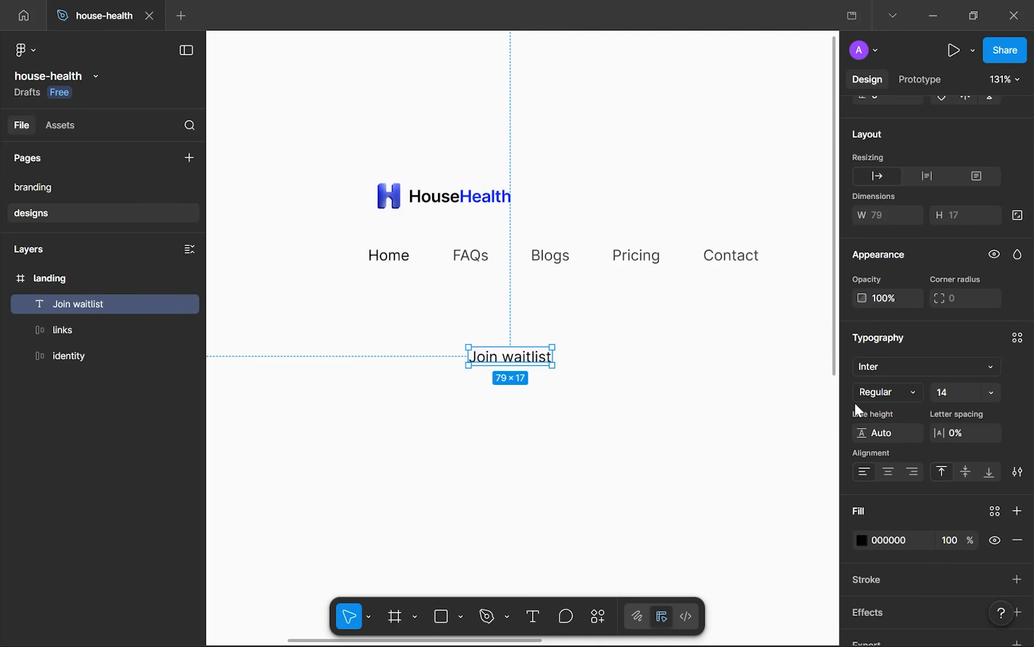
type("16")
key("Return")
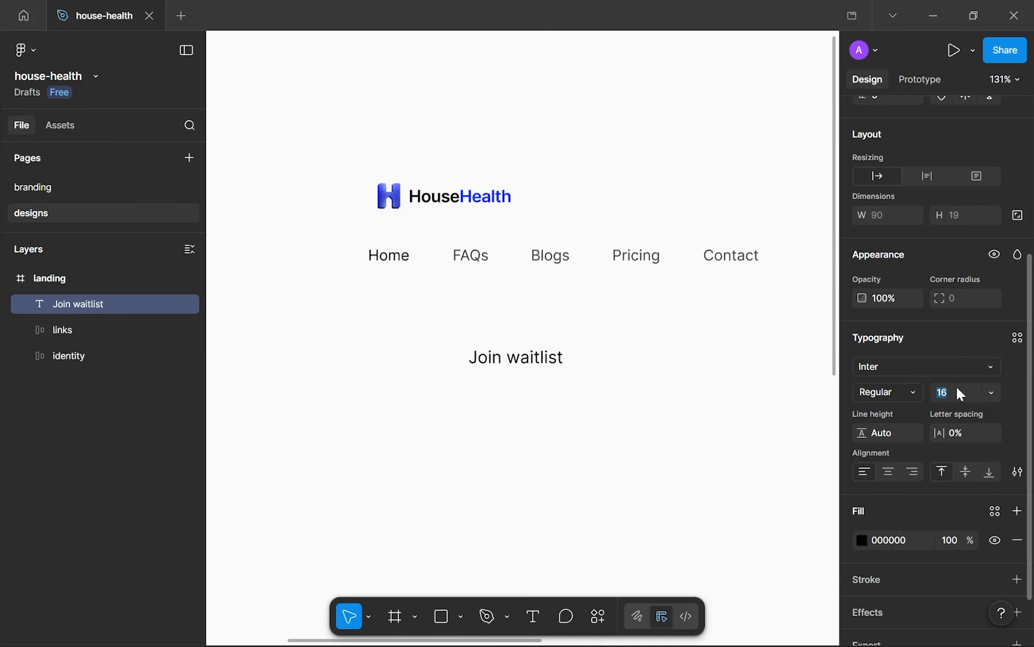
left_click(916, 391)
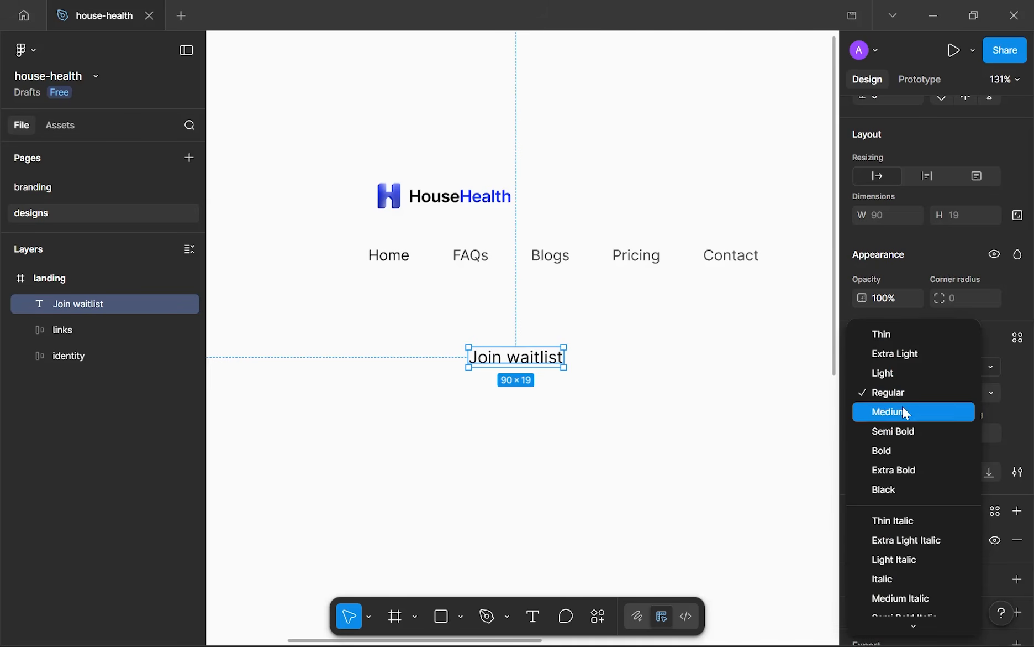
left_click(902, 430)
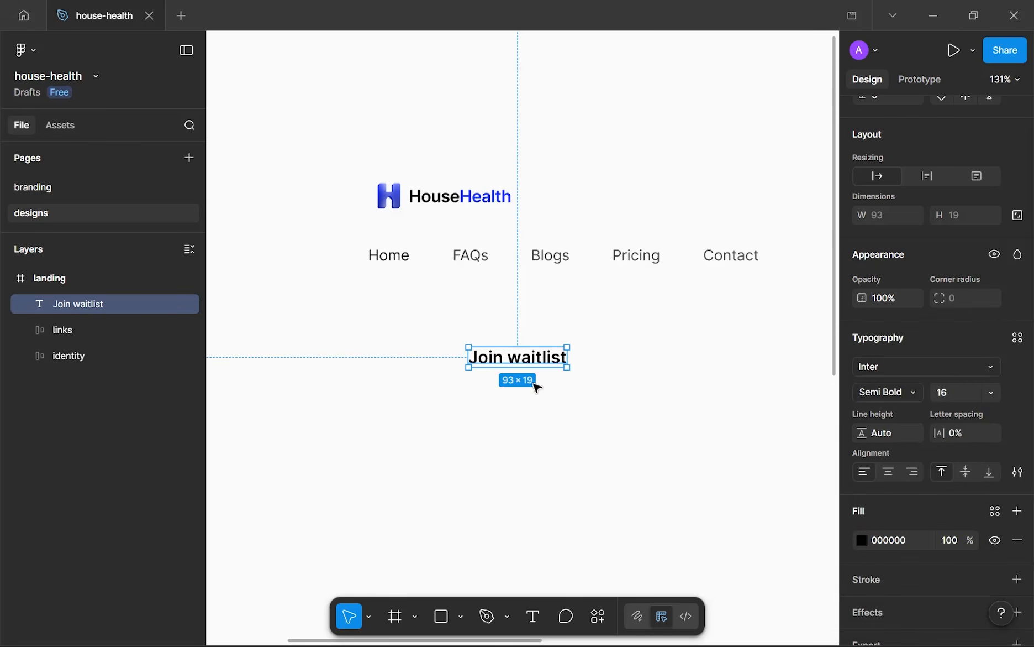
left_click(407, 302)
left_click_drag(448, 333, 585, 386)
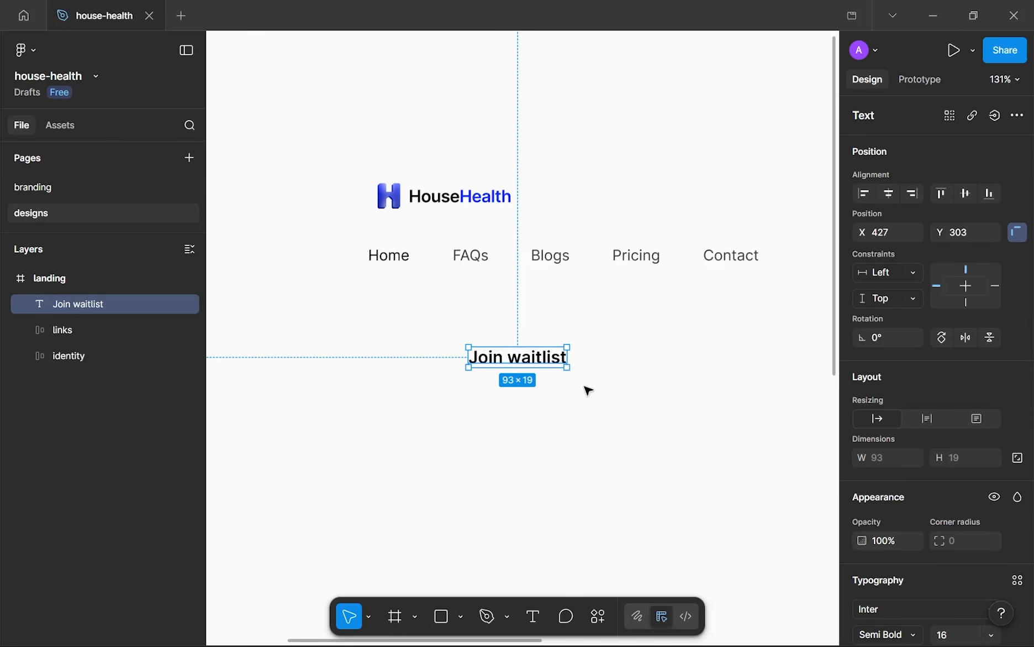
left_click(588, 391)
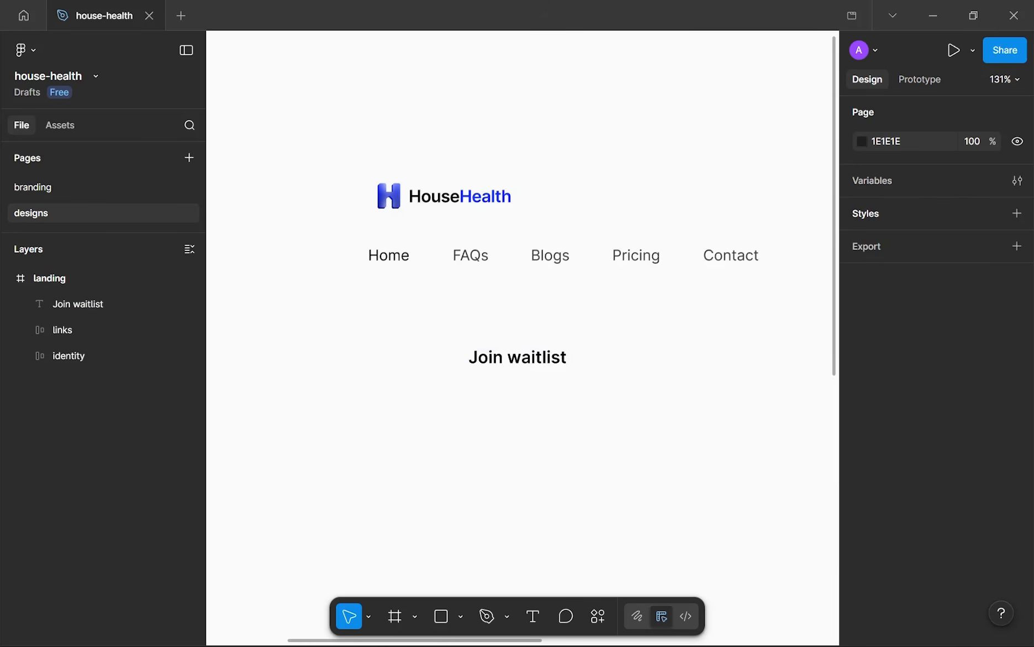
- Switch to the browser and examine the existing site's Join Waitlist buttons, hero and How House Health Works section
left_click(362, 627)
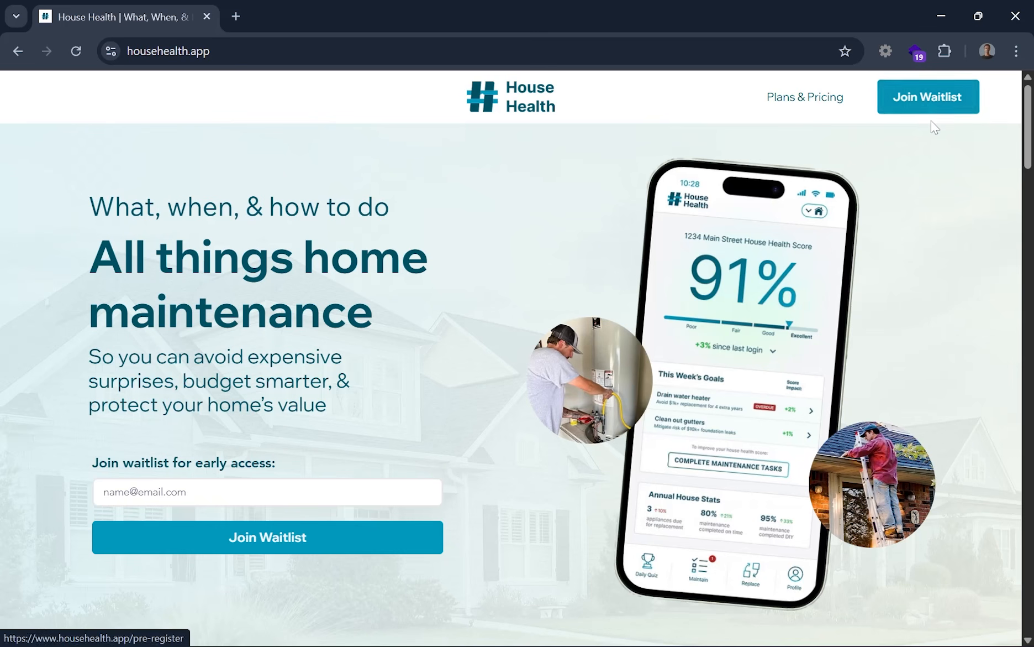
scroll(501, 122, "down", 8)
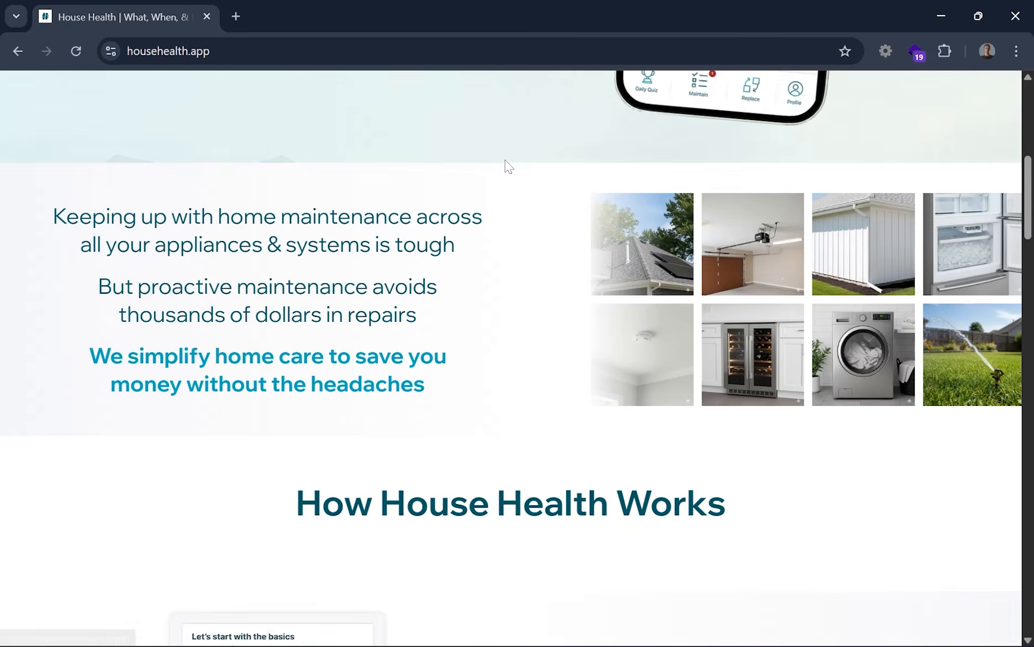
scroll(506, 166, "up", 1)
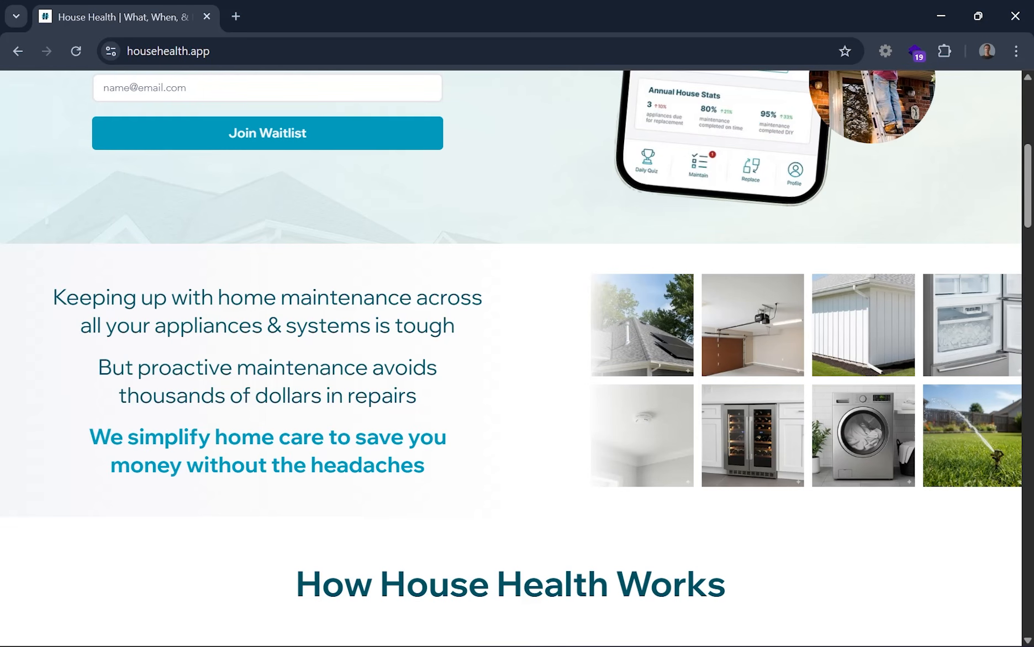
scroll(331, 464, "up", 4)
scroll(330, 463, "up", 3)
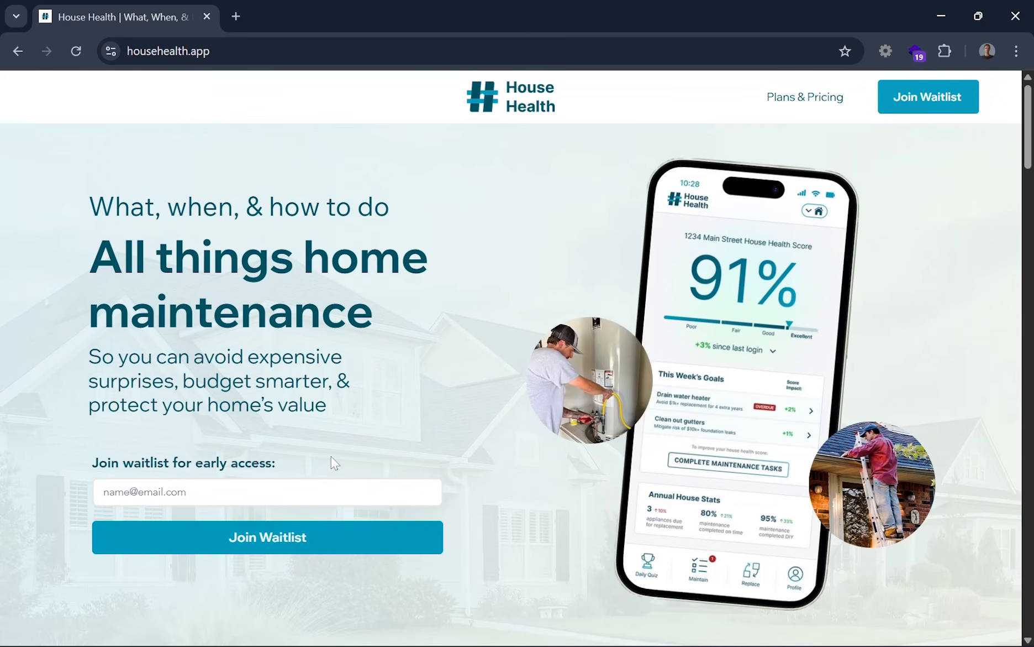
scroll(346, 451, "down", 15)
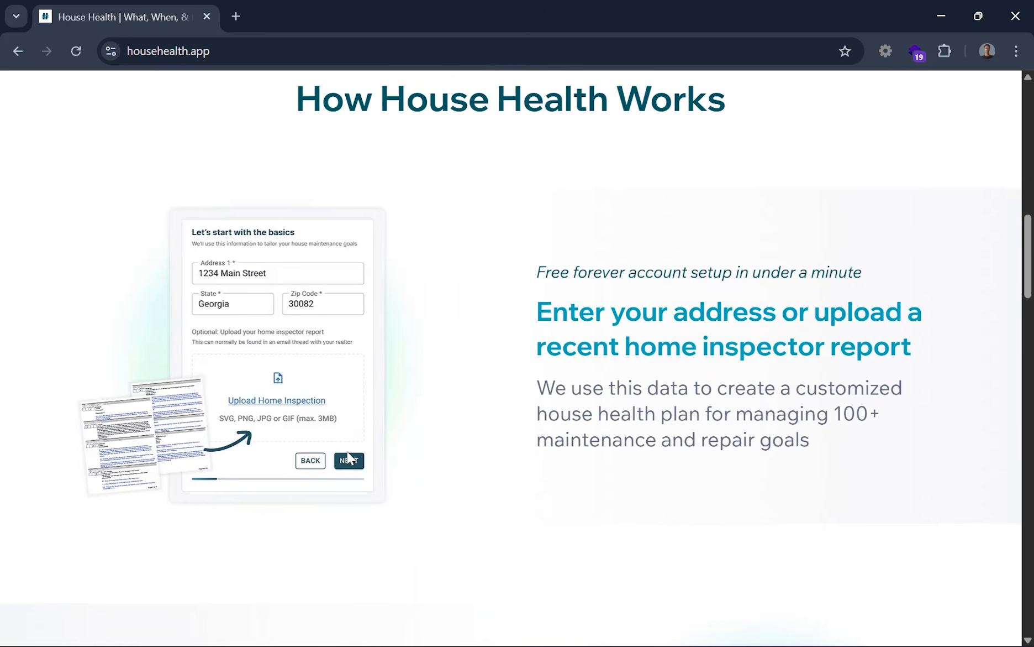
scroll(663, 367, "up", 4)
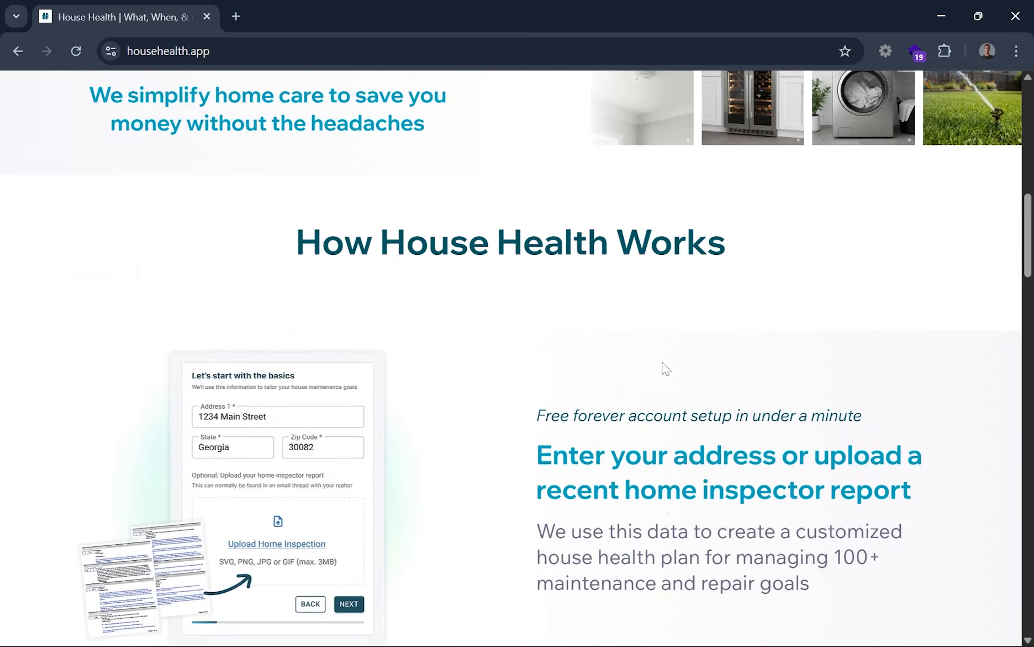
scroll(512, 358, "up", 10)
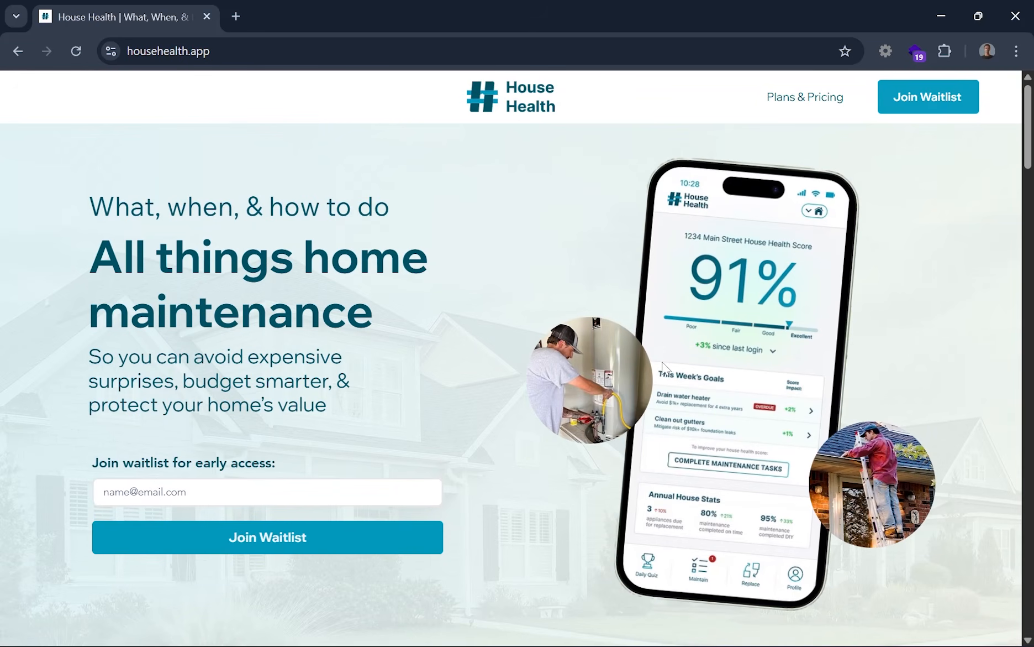
- Examine the technologies the existing website is built with, using the Wappalyzer extension
left_click(918, 52)
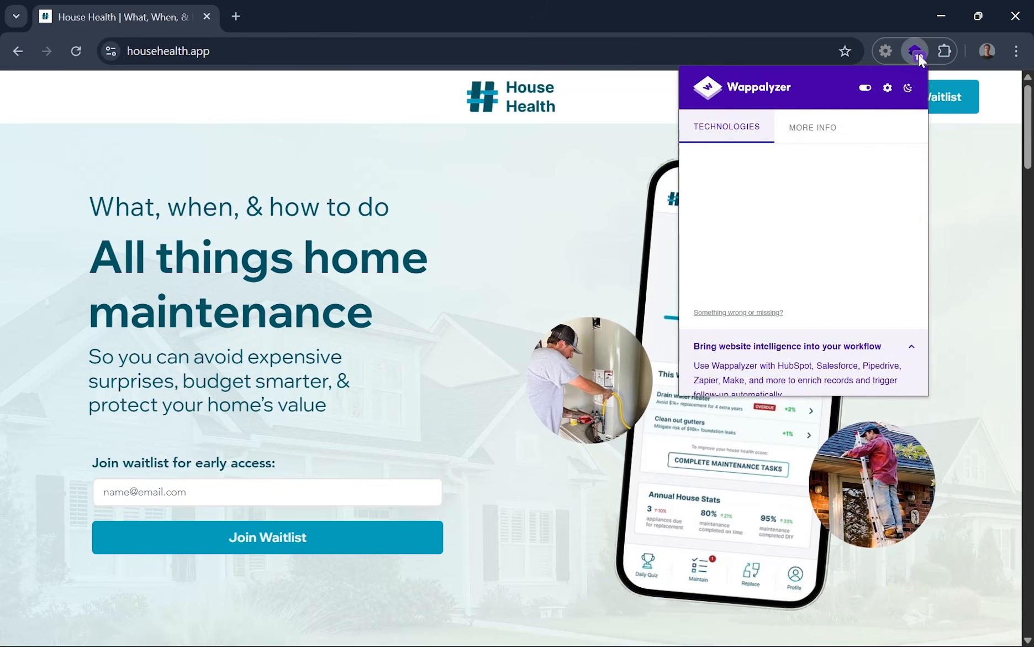
scroll(798, 215, "down", 5)
scroll(798, 216, "up", 5)
scroll(799, 217, "down", 7)
scroll(798, 216, "up", 3)
scroll(800, 223, "down", 2)
scroll(799, 223, "up", 6)
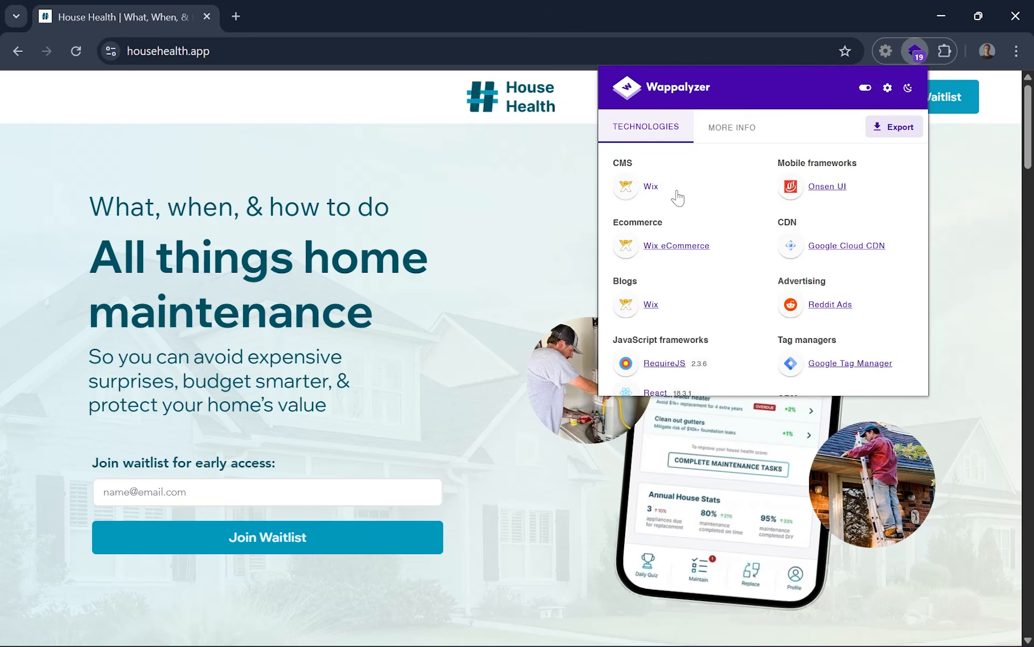
scroll(679, 197, "down", 2)
scroll(732, 238, "down", 2)
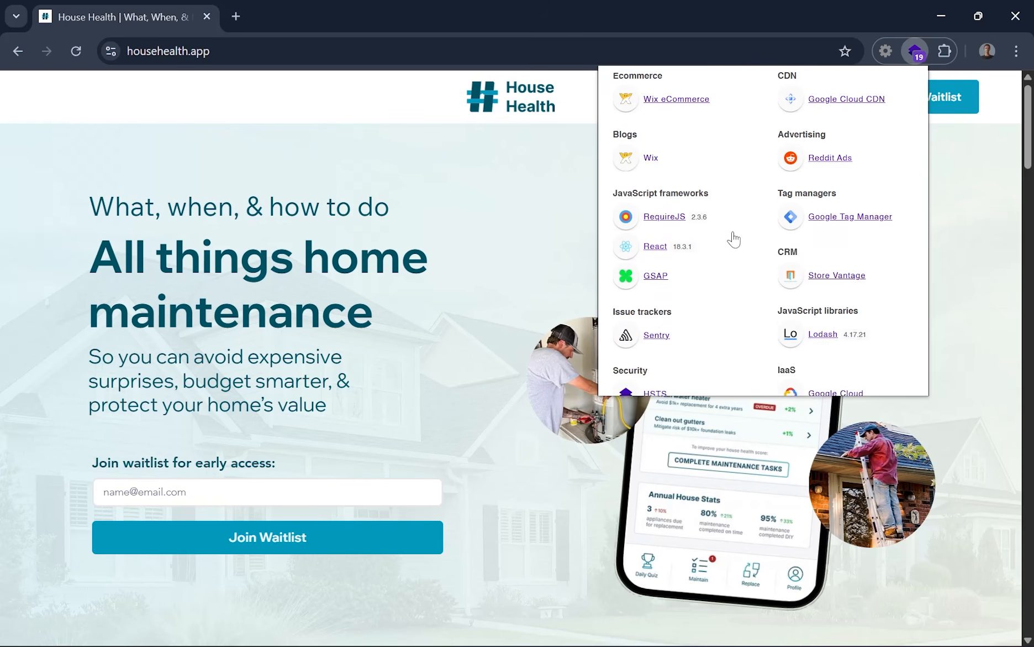
left_click(945, 258)
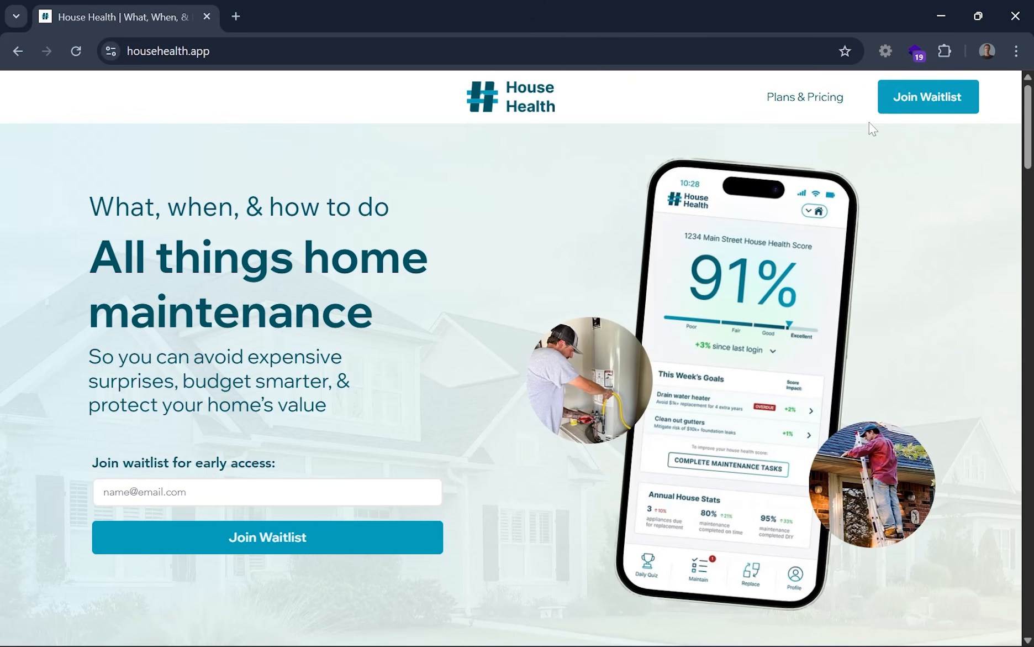
- Switch back to Figma and wrap the Join waitlist text in an auto layout frame
mouse_move(328, 636)
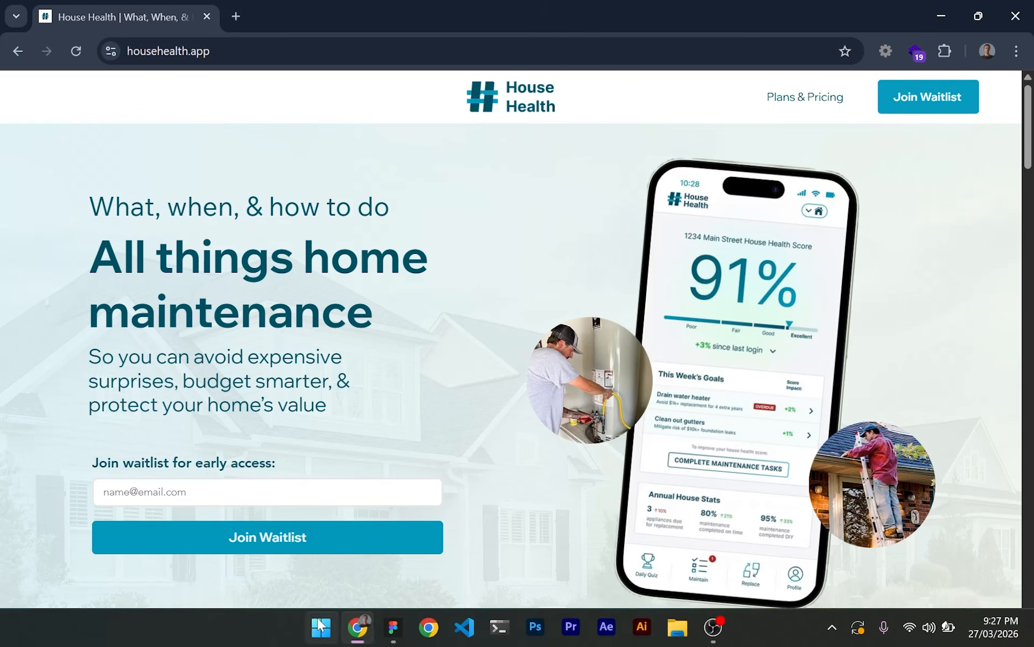
left_click(390, 627)
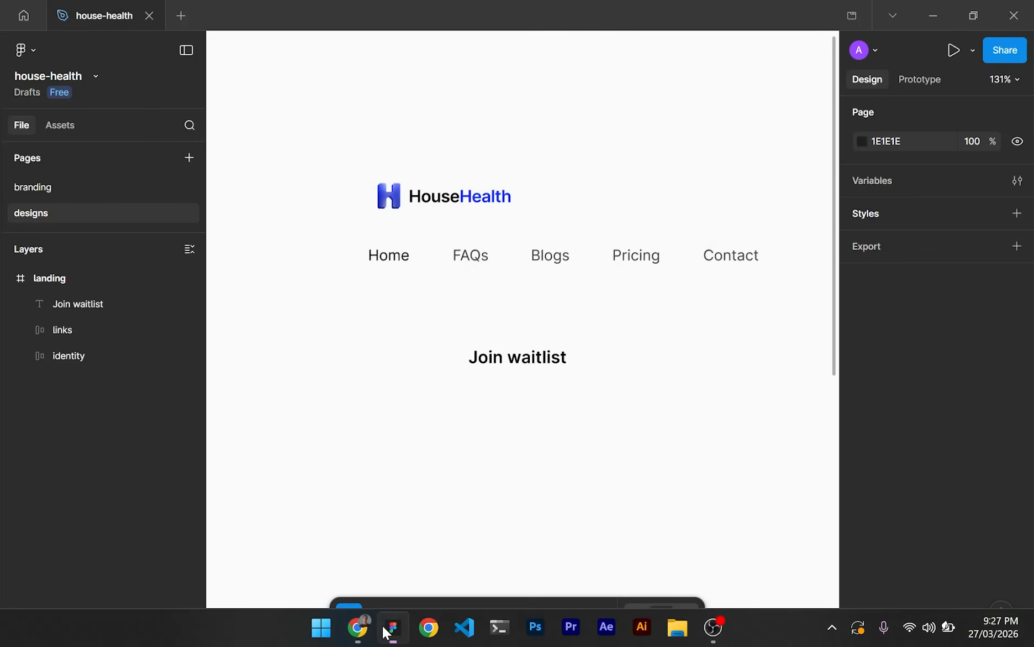
left_click(545, 360)
key("shift+a")
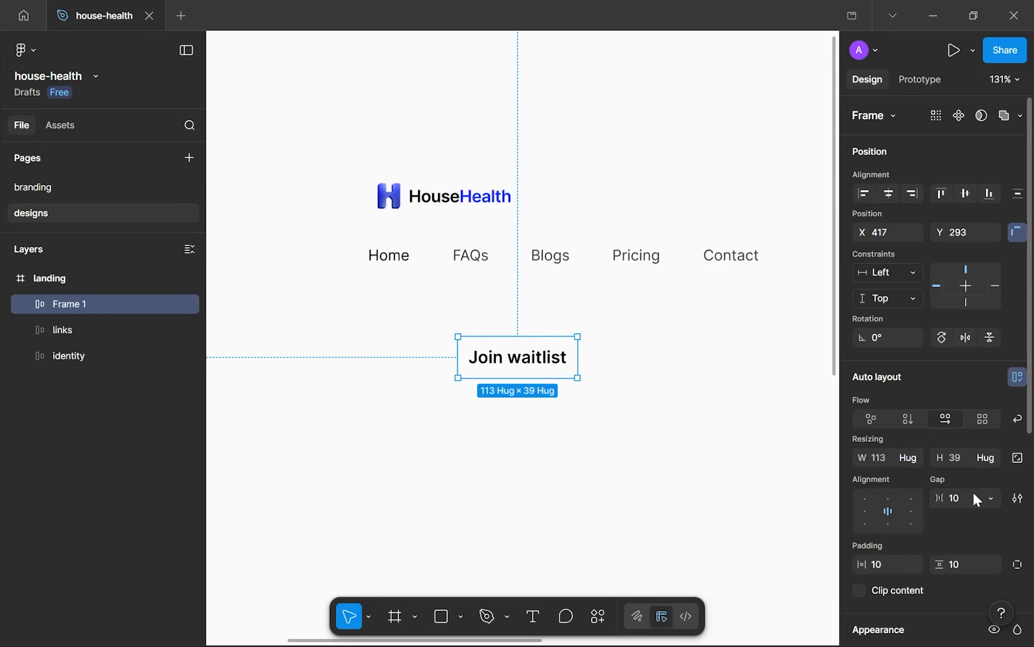
- Add a fill to the Join waitlist frame and set it to the brand blue 132BFF
scroll(884, 520, "down", 4)
scroll(868, 547, "down", 3)
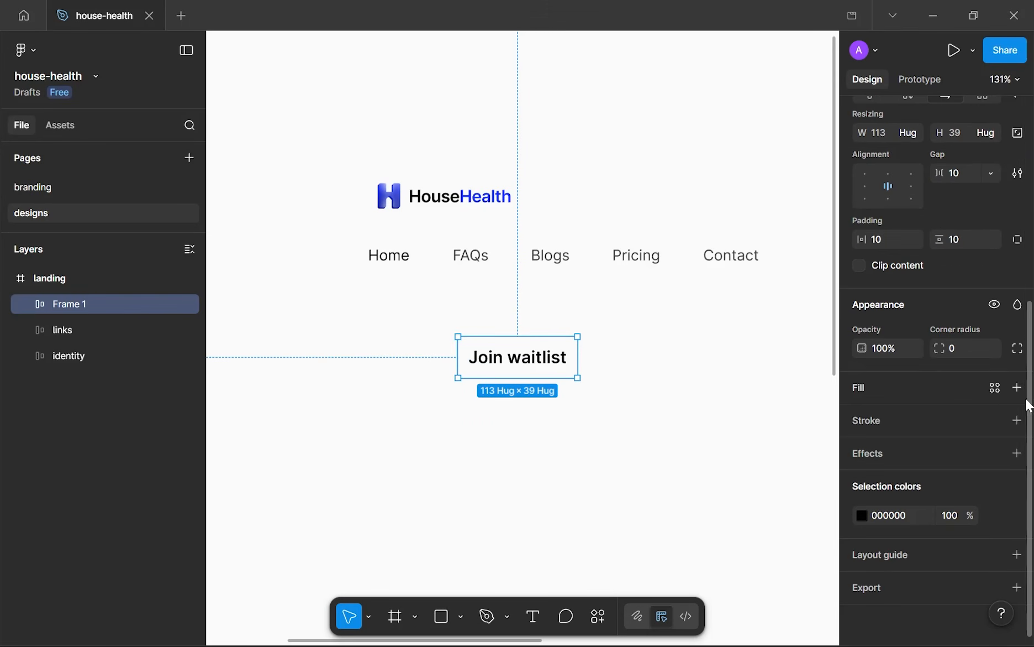
left_click(1018, 387)
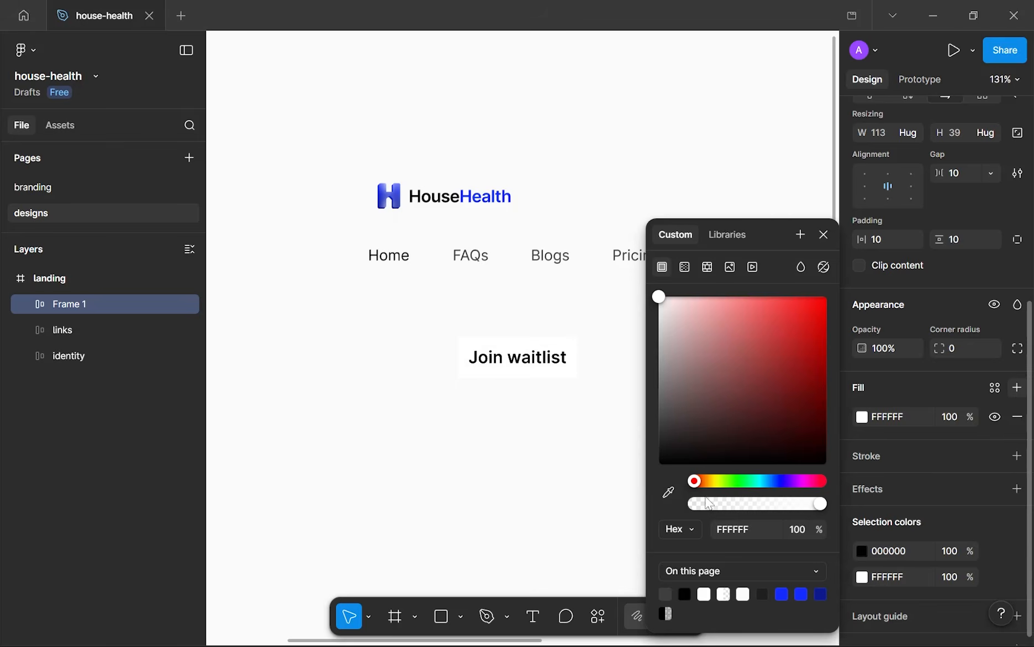
left_click(796, 590)
left_click(796, 594)
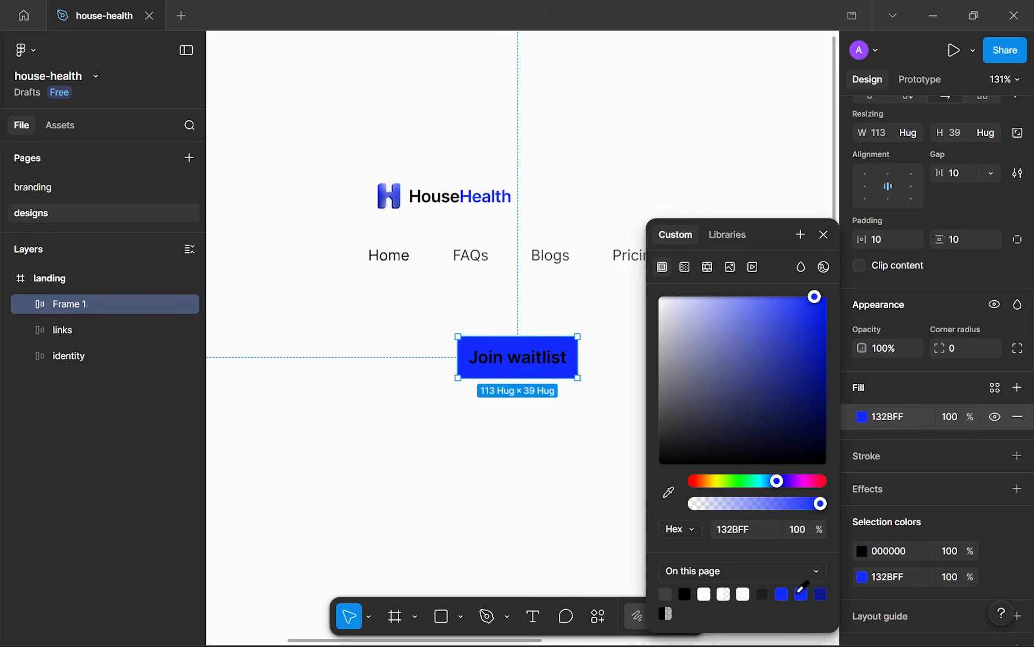
left_click(800, 591)
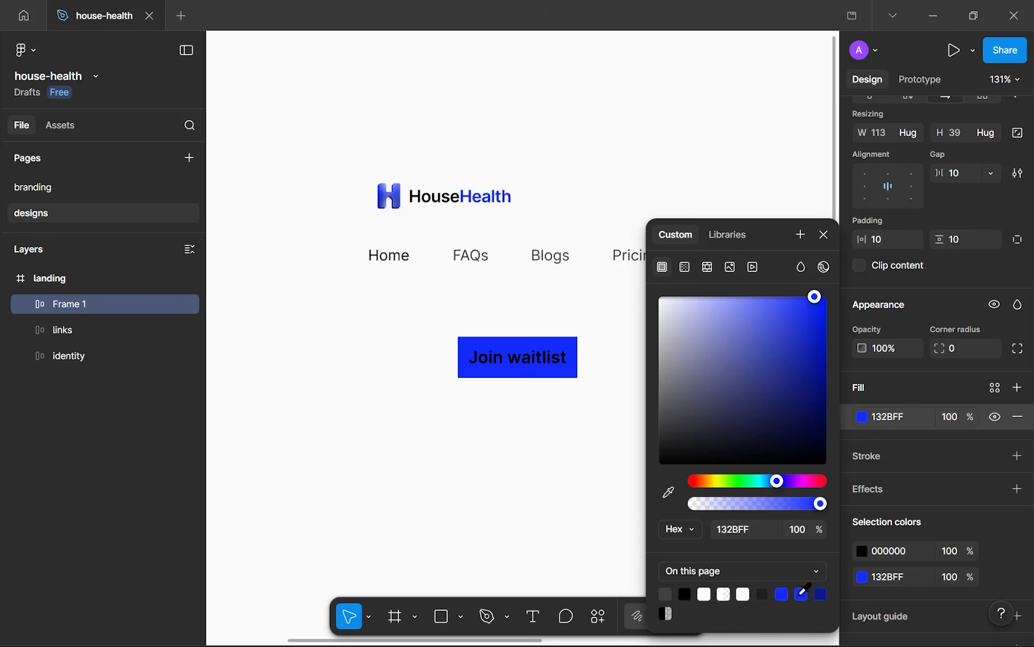
left_click(824, 235)
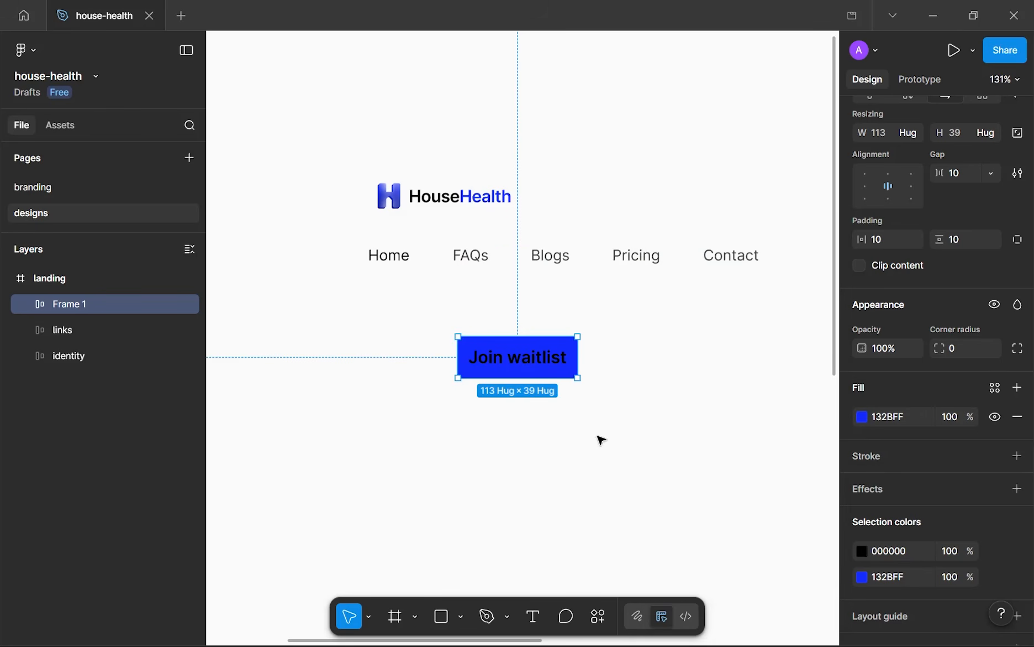
- Turn on the colour contrast check and change the Join waitlist text colour to white FFFFFF
left_click(861, 552)
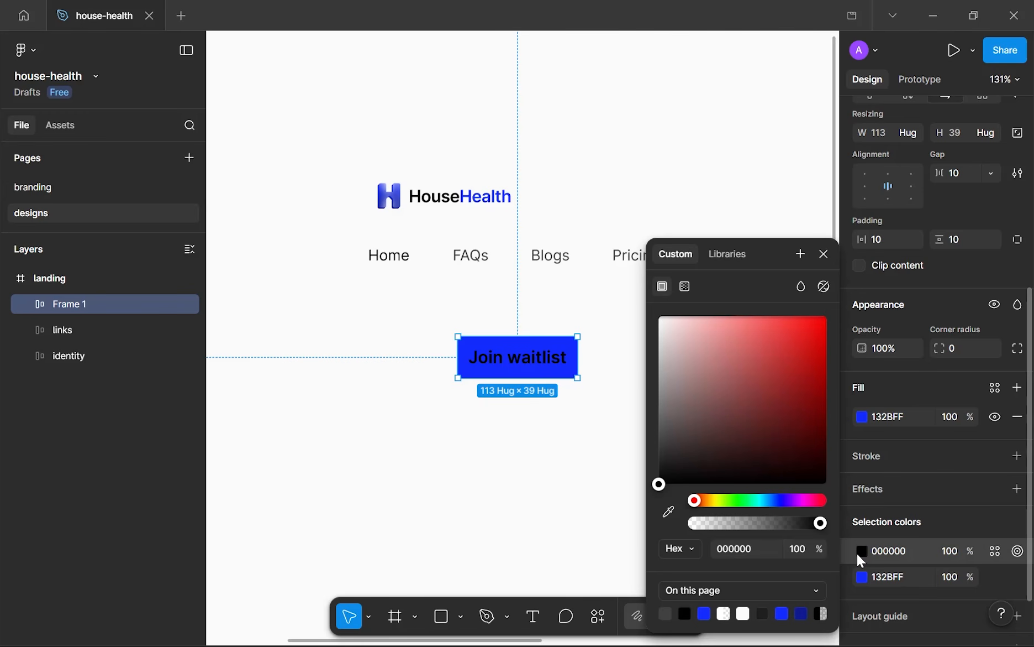
left_click(823, 288)
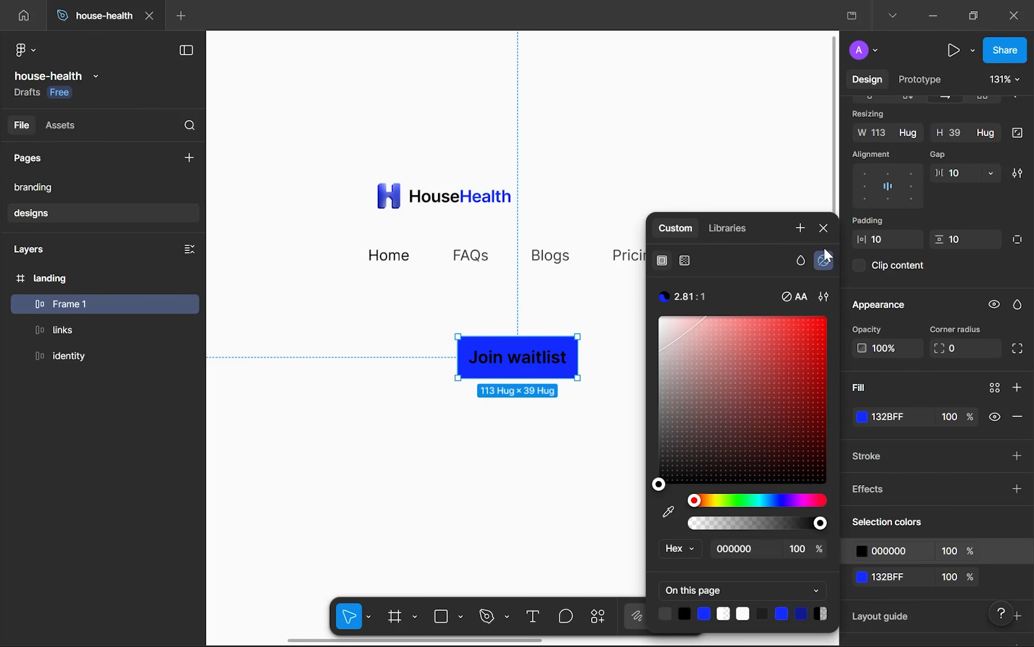
left_click_drag(676, 348, 447, 176)
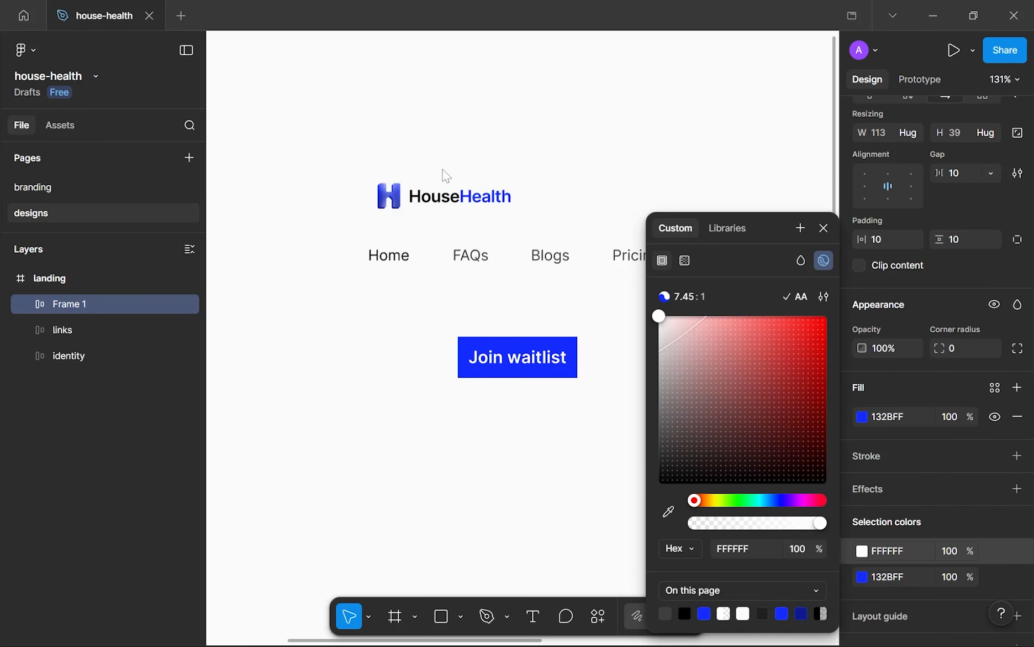
- Round the Join waitlist frame's corners with a corner radius of 8
left_click(823, 232)
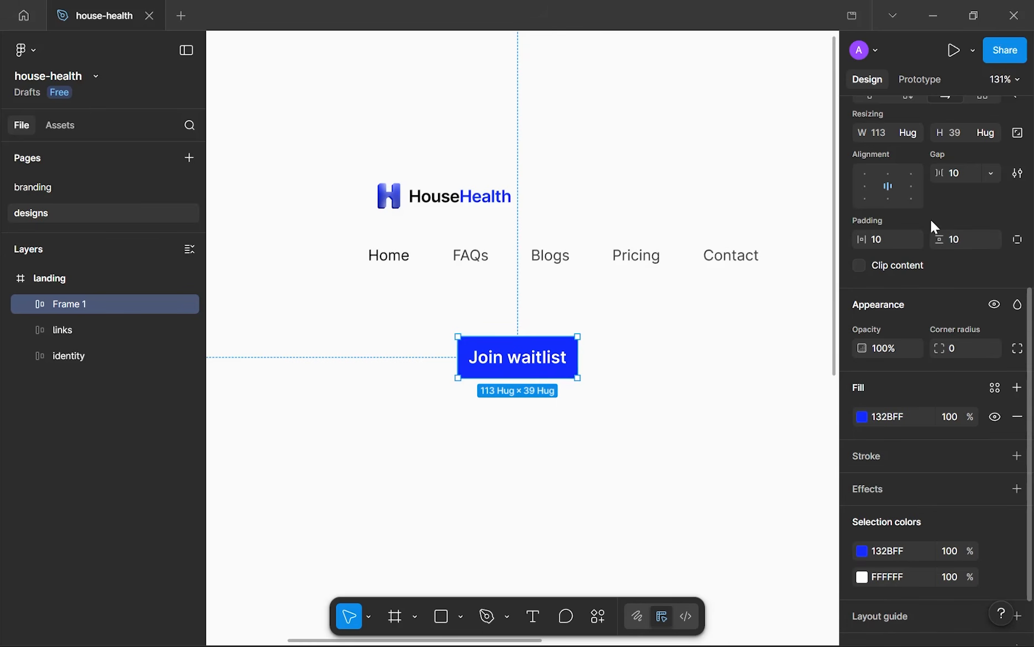
type("10")
left_click(716, 393)
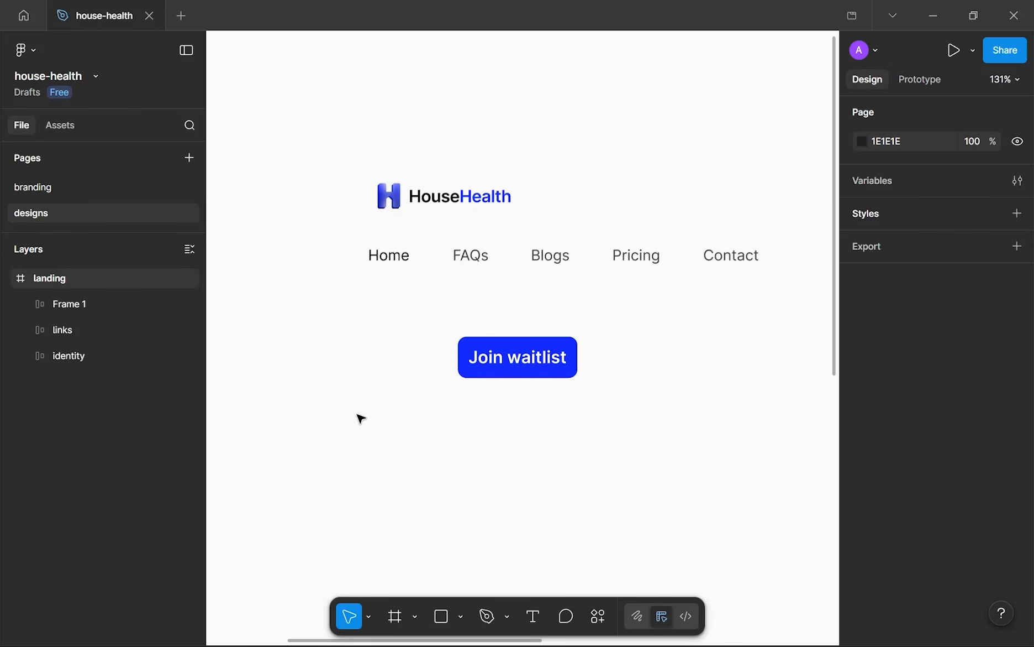
scroll(455, 414, "up", 5)
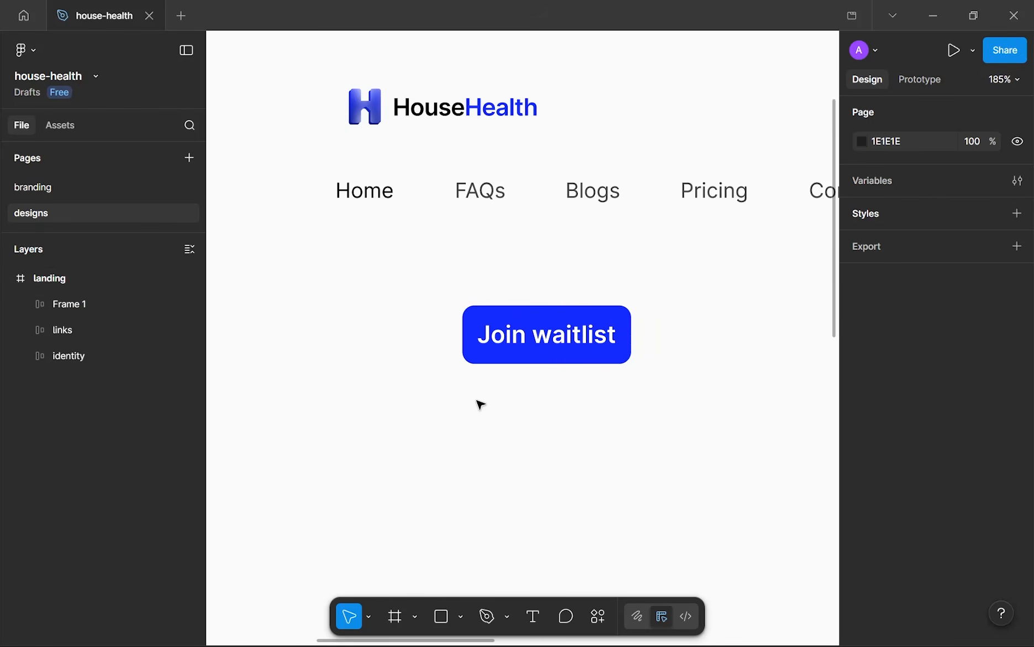
left_click(534, 354)
scroll(586, 285, "up", 2)
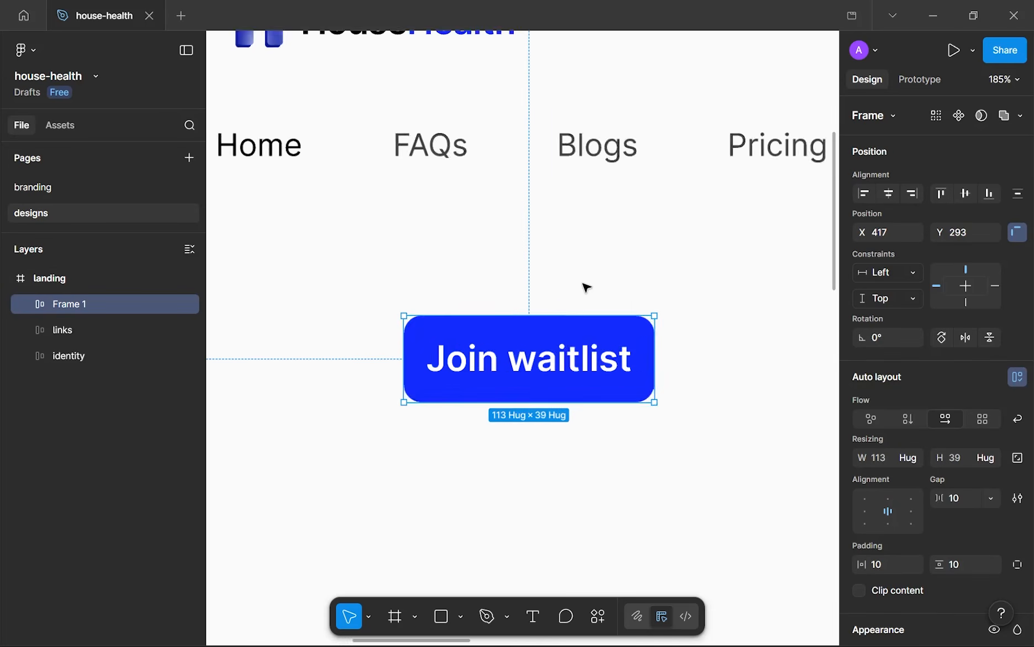
left_click_drag(427, 230, 677, 296)
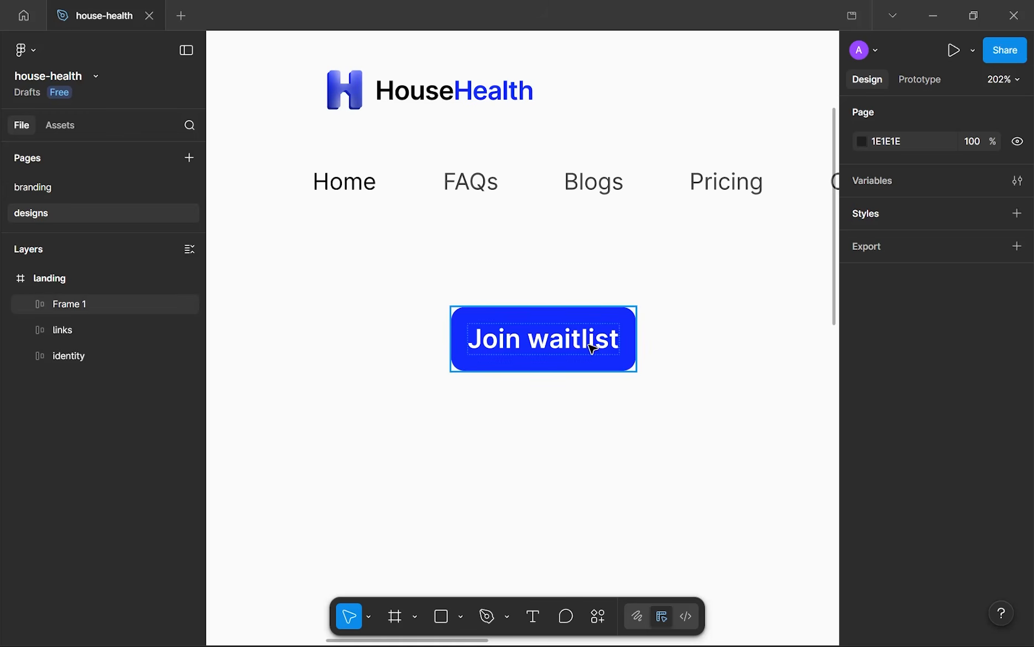
- Set the Join waitlist frame's horizontal padding to 32 and vertical padding to 16
left_click(595, 347)
scroll(906, 420, "down", 3)
left_click(885, 402)
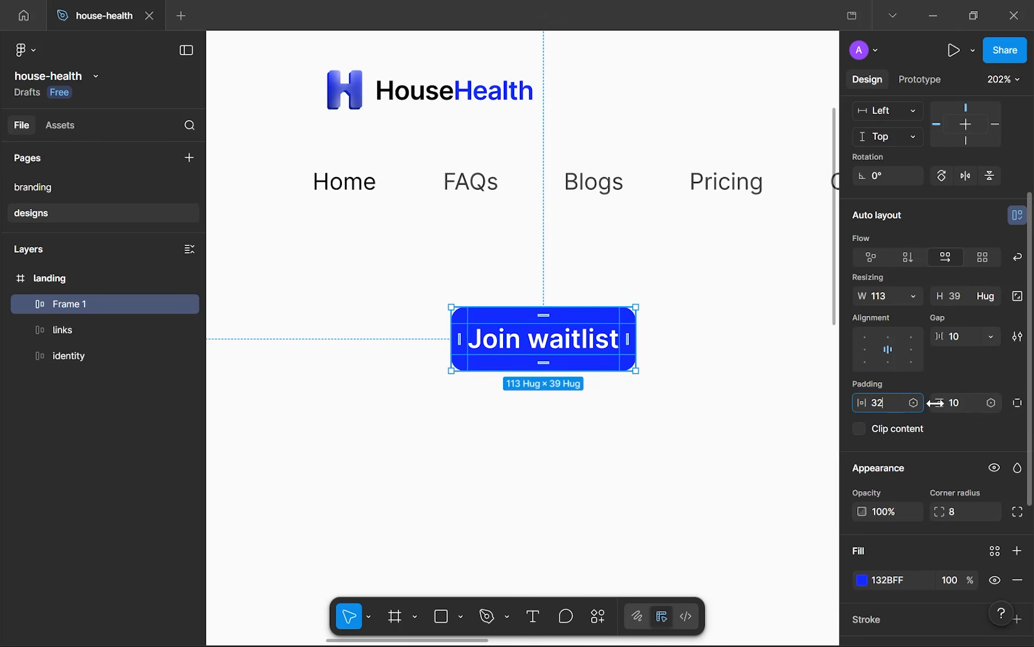
left_click(967, 407)
type("16")
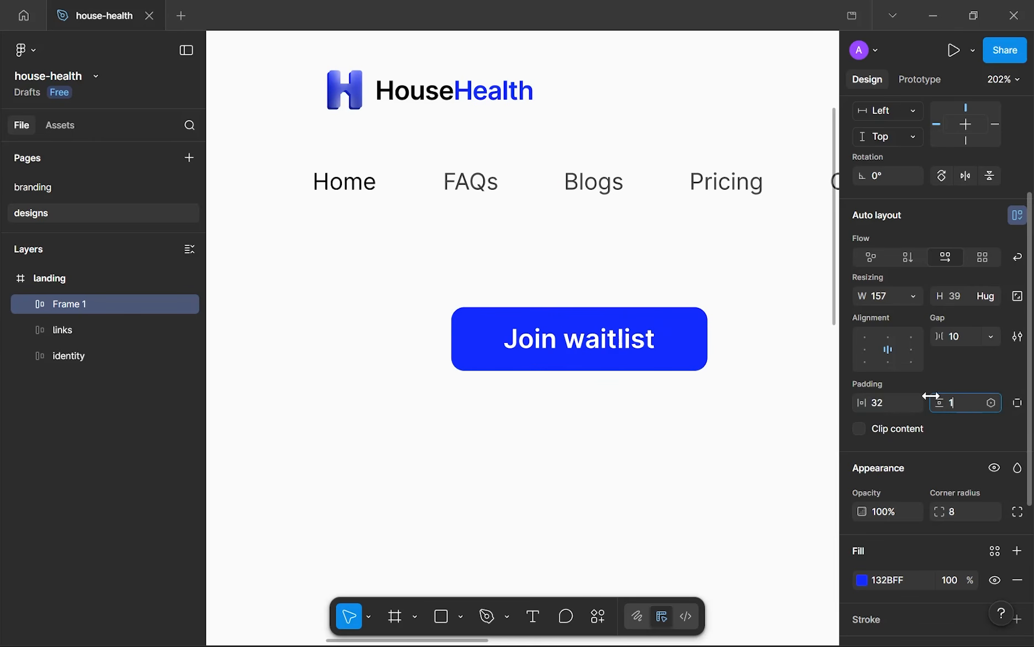
left_click(566, 411)
scroll(571, 359, "down", 5)
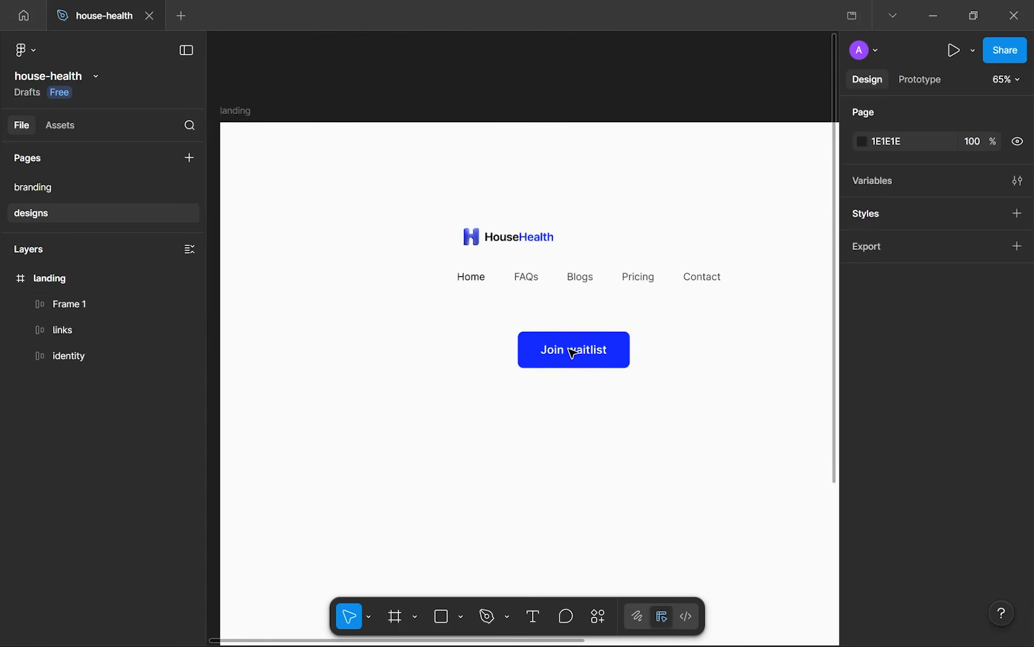
- Move the Join waitlist button beneath the navigation links, aligned with the Home link's left edge at X 333, Y 259
scroll(571, 352, "up", 2)
left_click_drag(517, 352, 479, 340)
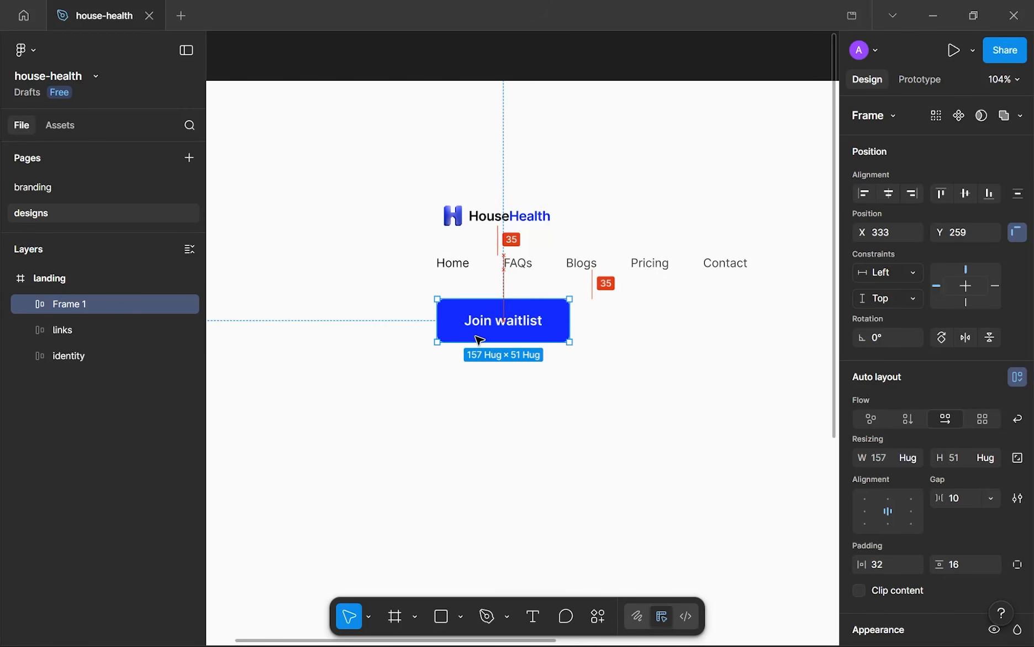
left_click(479, 339)
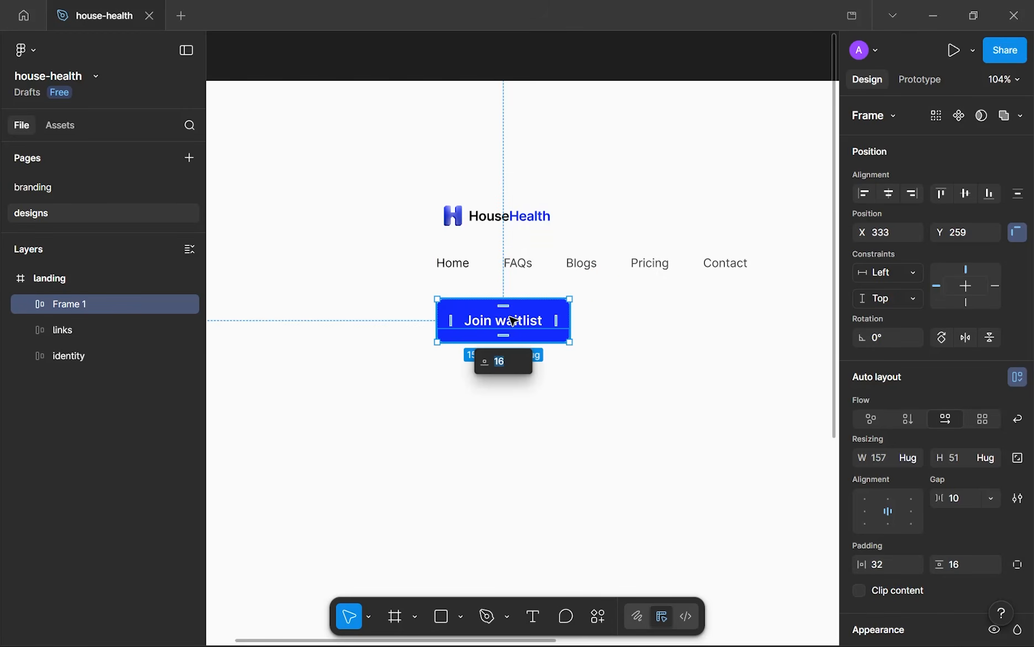
left_click(563, 366)
scroll(562, 365, "up", 3)
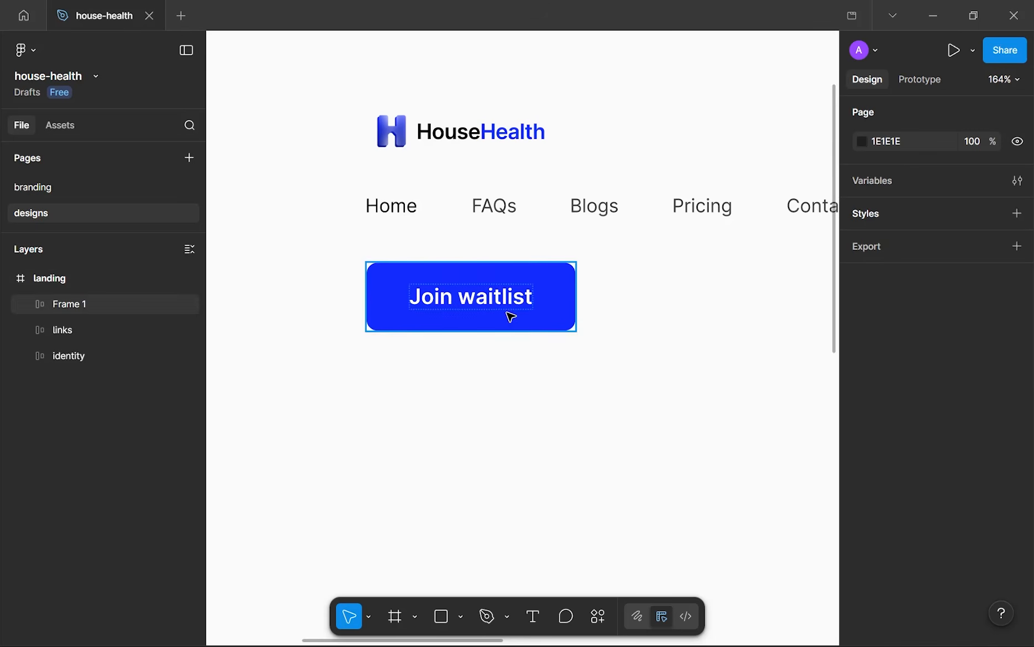
left_click_drag(359, 367, 589, 401)
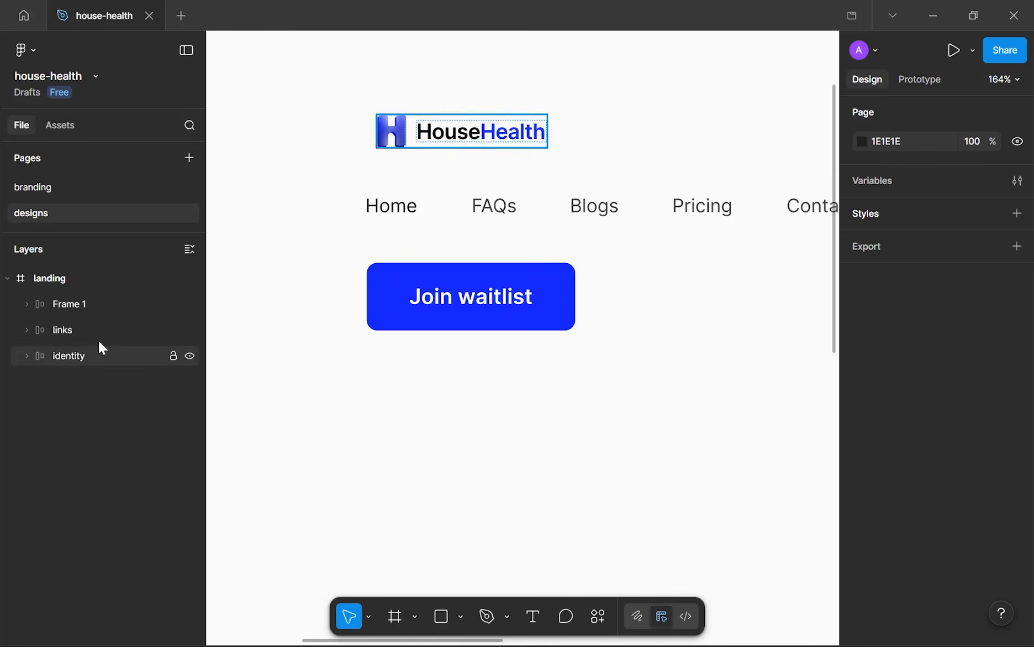
- Rename the Join waitlist button's frame, Frame 1, as cta
double_click(113, 304)
type("cta")
key("Return")
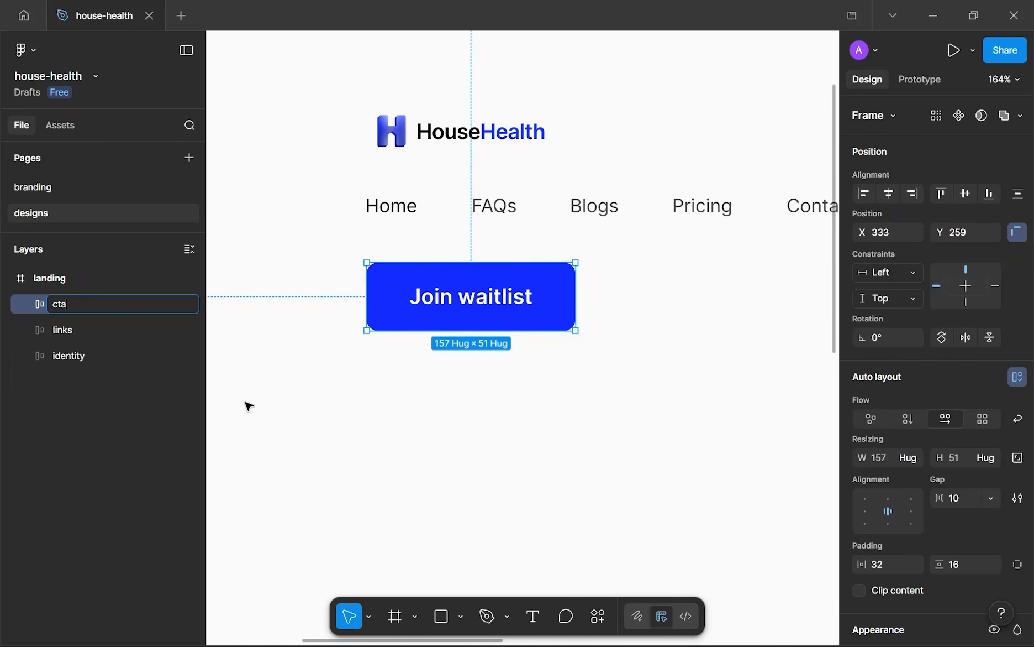
left_click(249, 407)
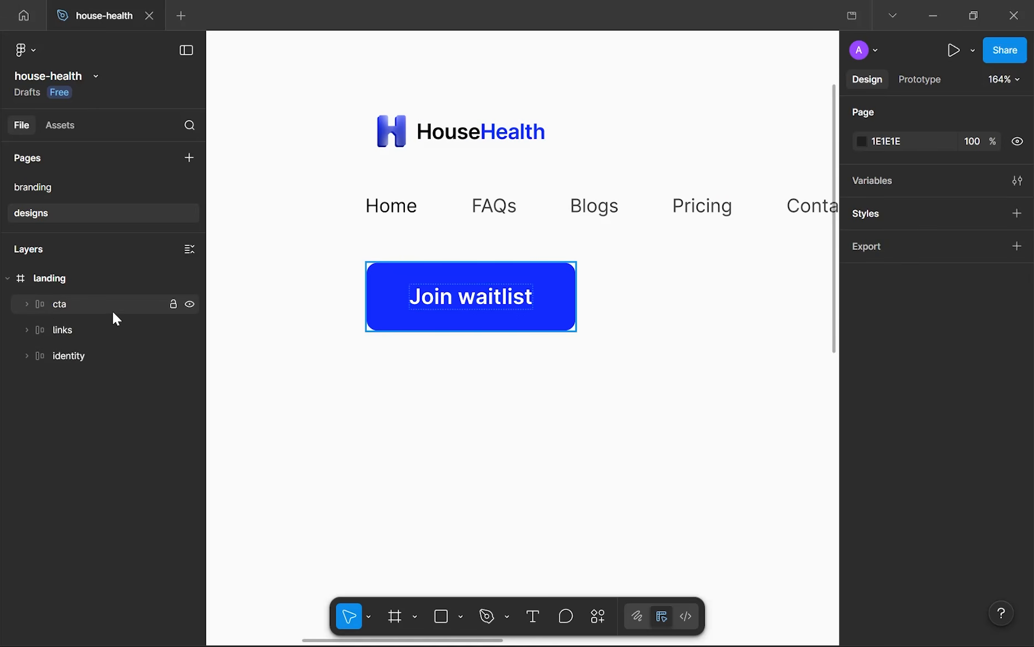
- Switch to the browser to look at the existing House Health website's landing page, and return to Figma
left_click_drag(352, 376, 638, 383)
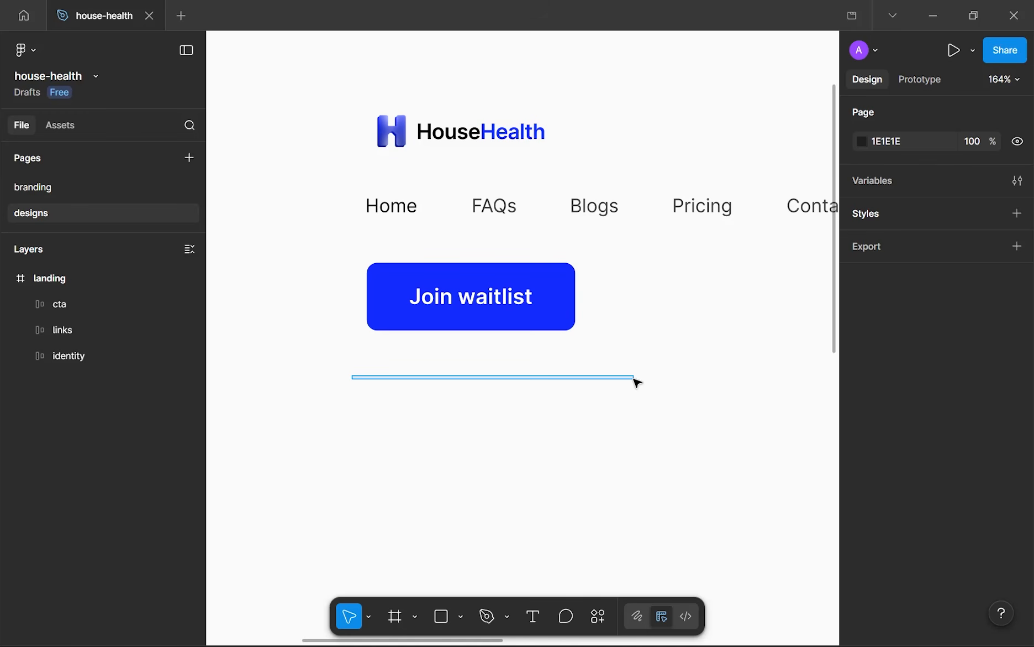
left_click_drag(637, 383, 636, 381)
left_click(423, 305)
left_click(339, 476)
left_click(355, 619)
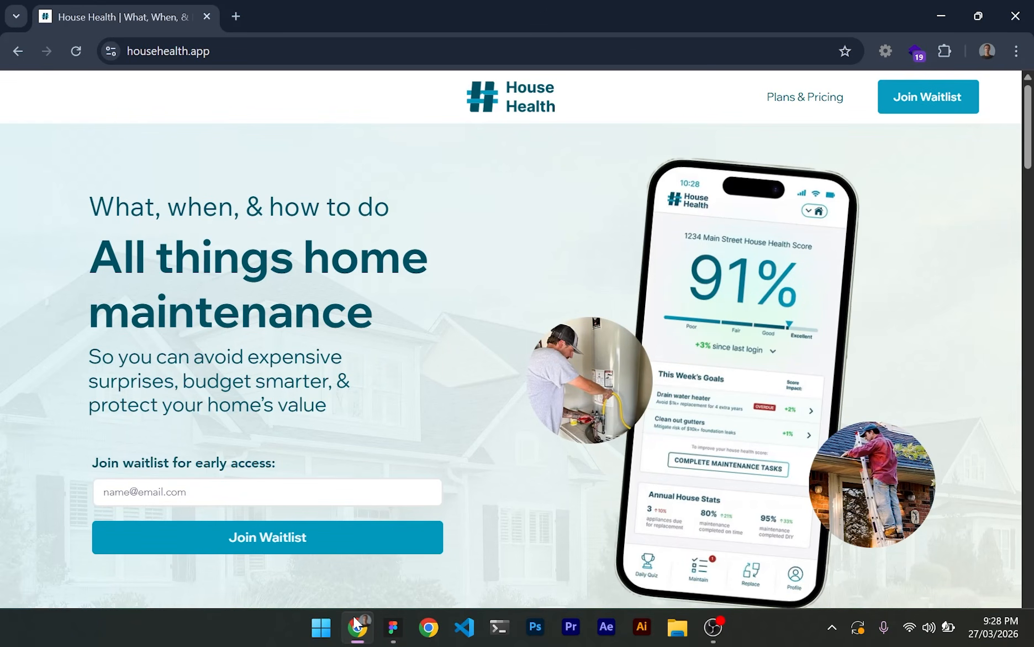
left_click(353, 615)
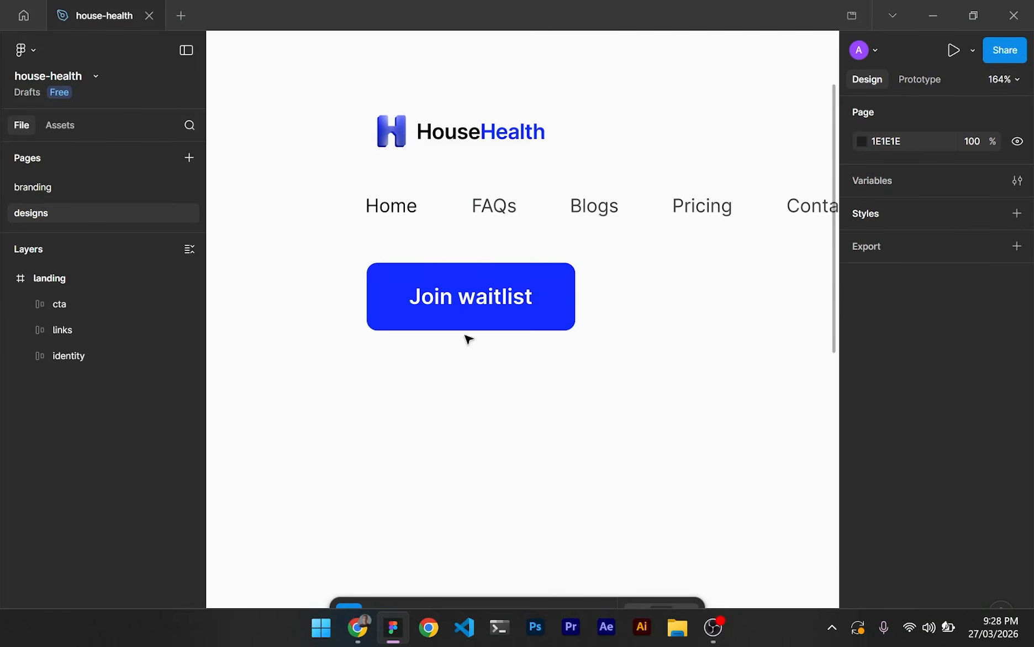
- Set the letter spacing of the Join waitlist text to -2%
double_click(473, 296)
scroll(1009, 509, "down", 2)
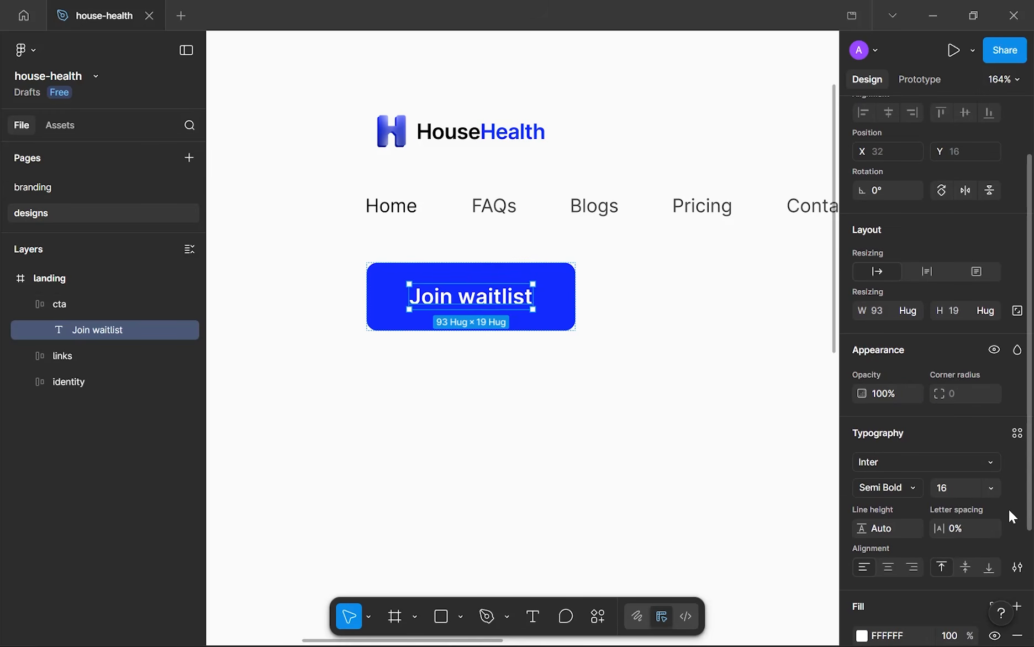
left_click(972, 535)
type("-2")
key("Return")
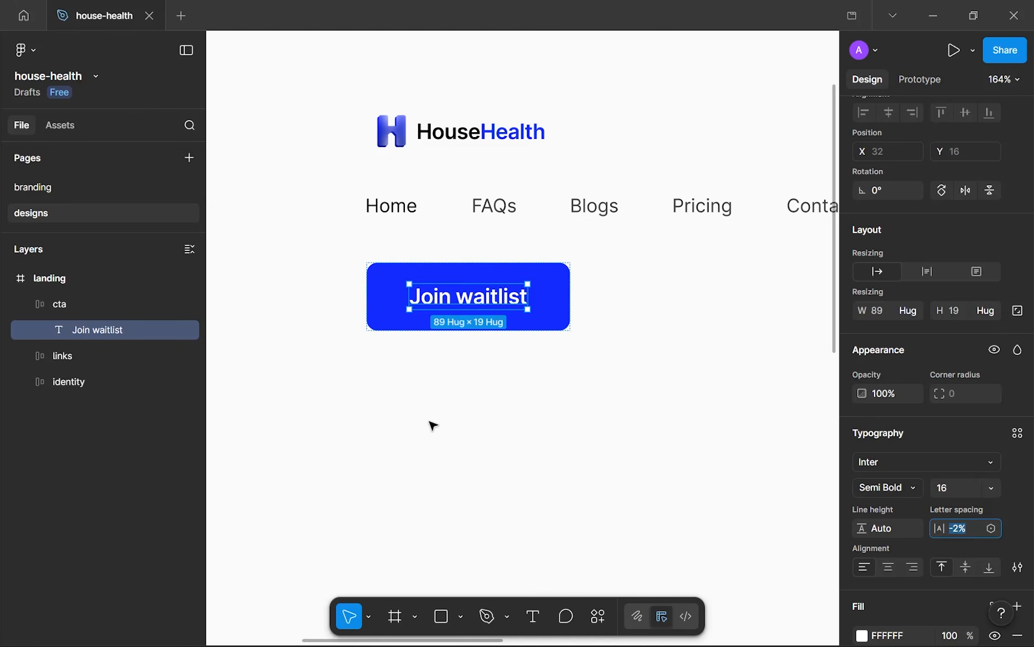
left_click(433, 425)
scroll(510, 307, "down", 2)
scroll(511, 303, "up", 4)
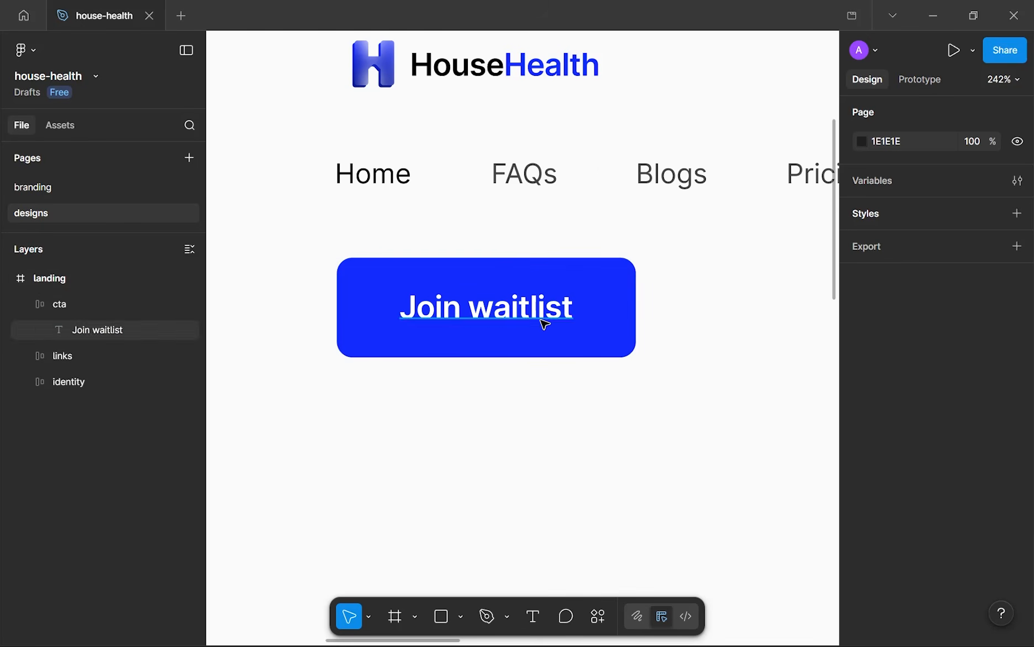
- Add a stroke to the cta frame and turn off the colour contrast check
left_click(611, 358)
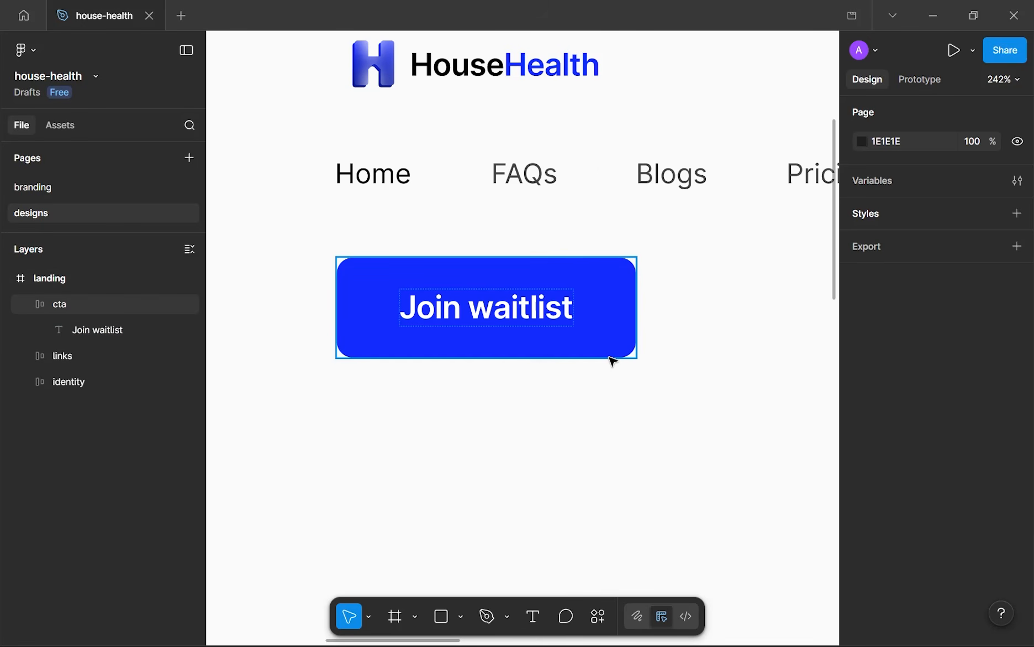
left_click(611, 358)
scroll(968, 413, "down", 5)
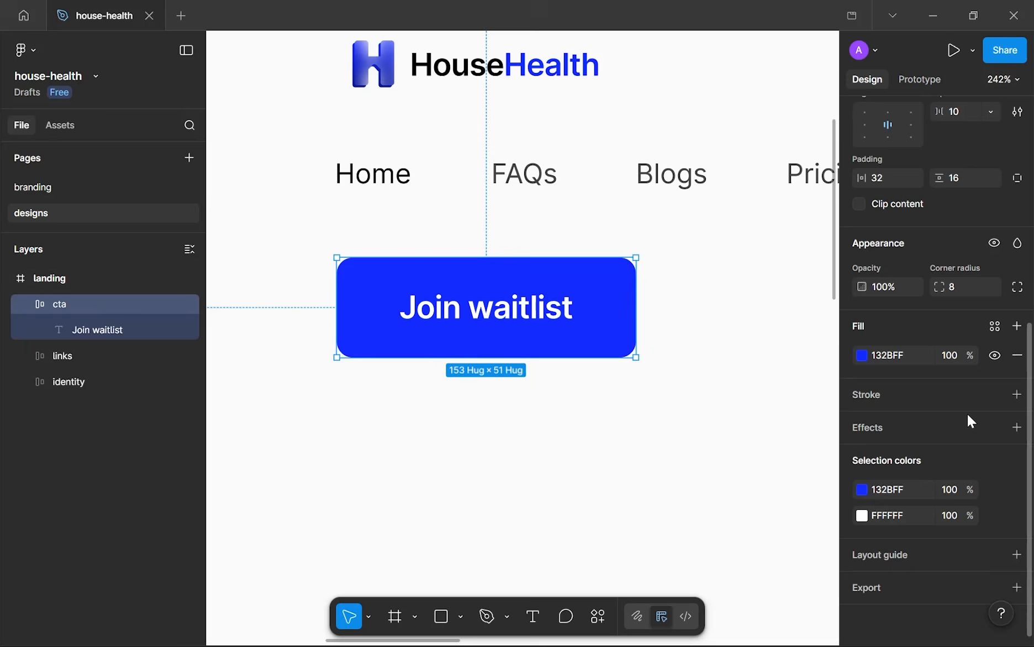
left_click(1017, 394)
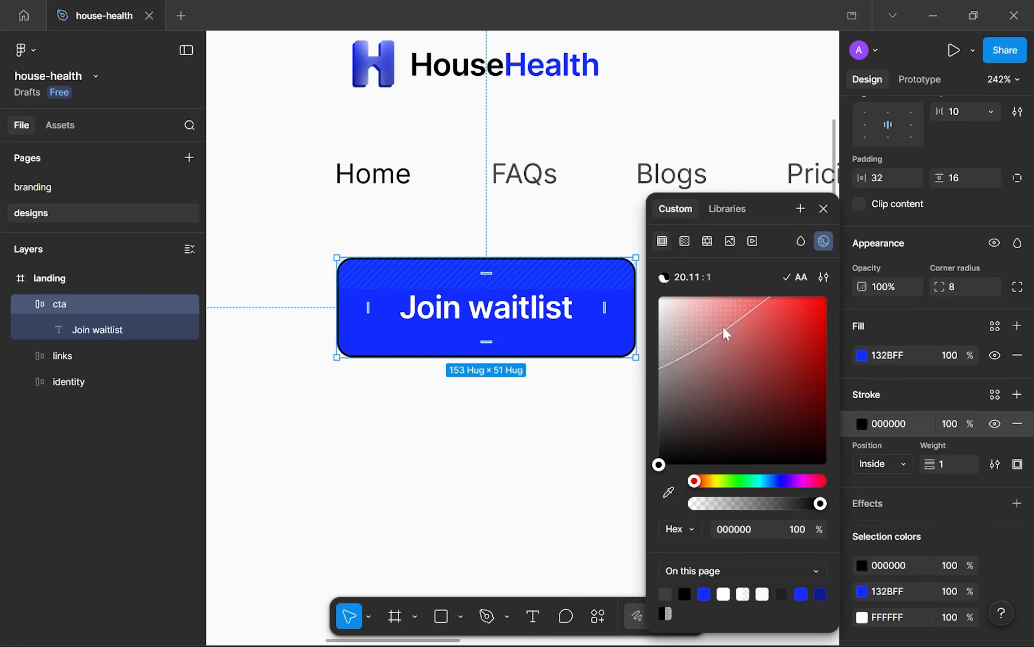
left_click(819, 245)
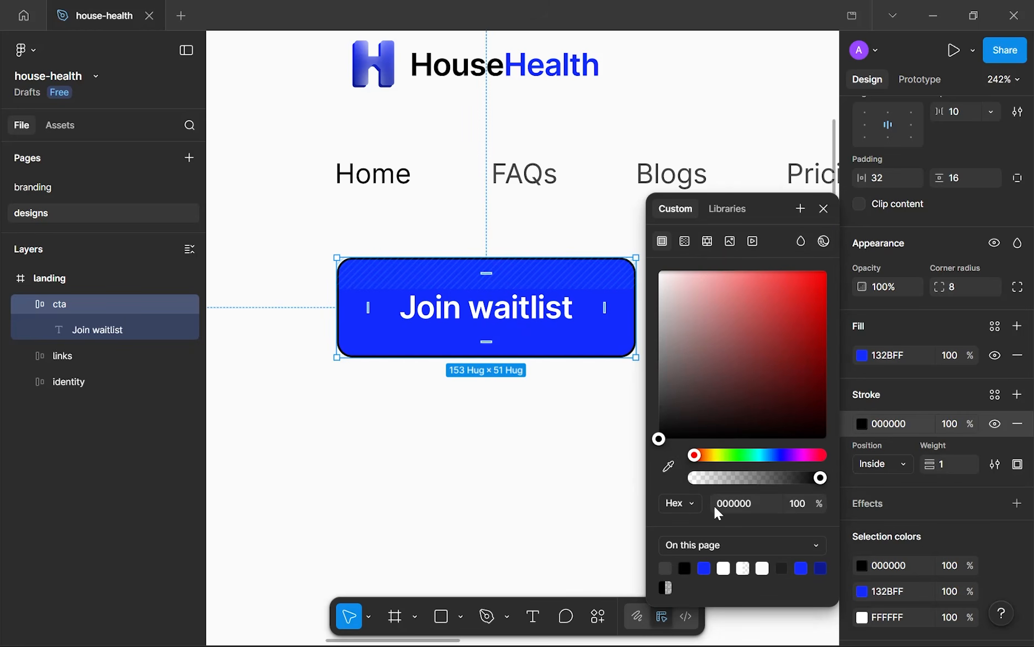
- Sample the button's blue for the cta stroke, lighten it to 7885FF and set the stroke weight to 2
left_click(668, 466)
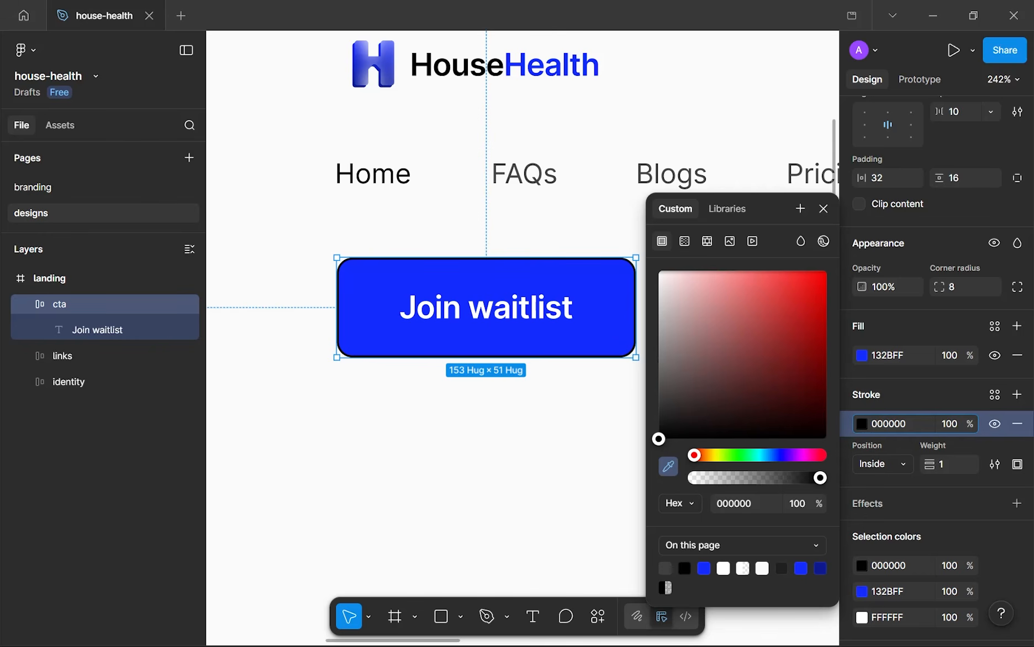
left_click(630, 351)
mouse_move(784, 280)
left_mouse_down()
mouse_move(781, 270)
mouse_move(750, 272)
left_mouse_up()
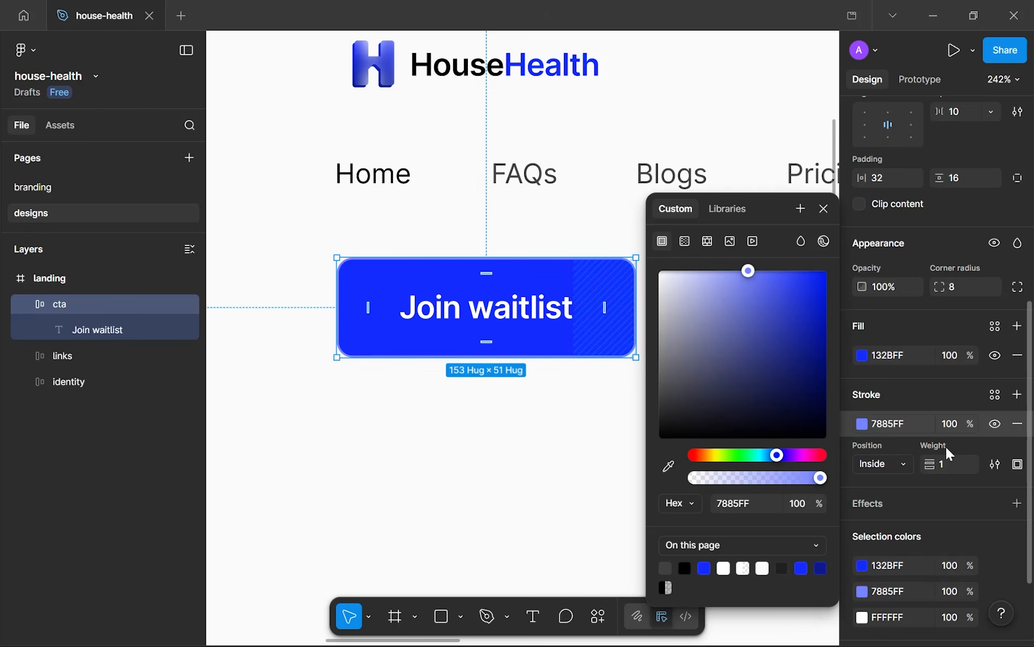
key("Up")
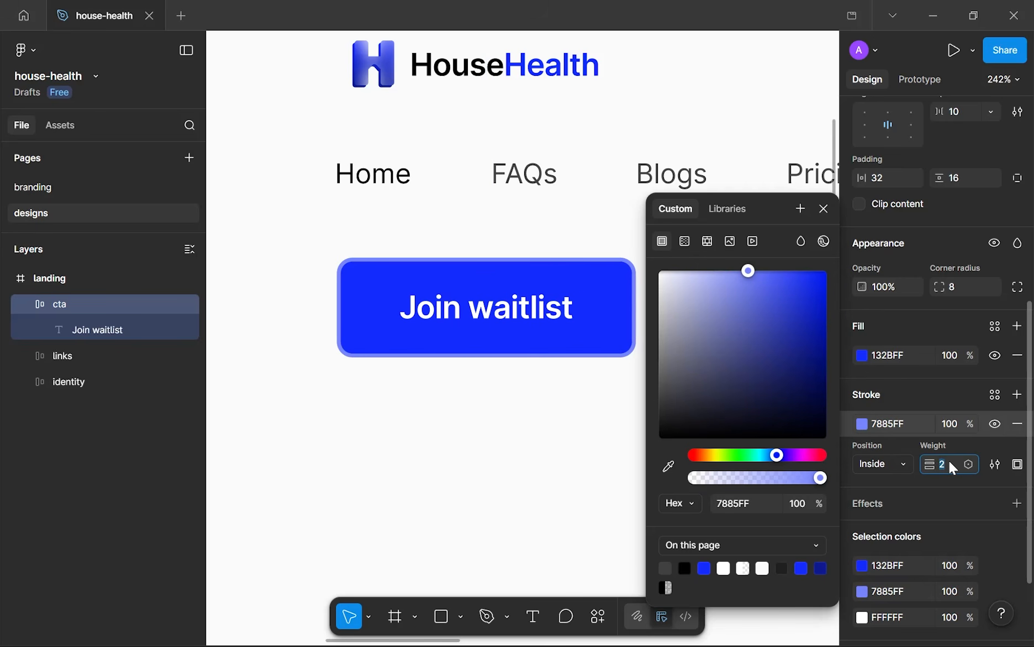
left_click(824, 208)
left_click(300, 334)
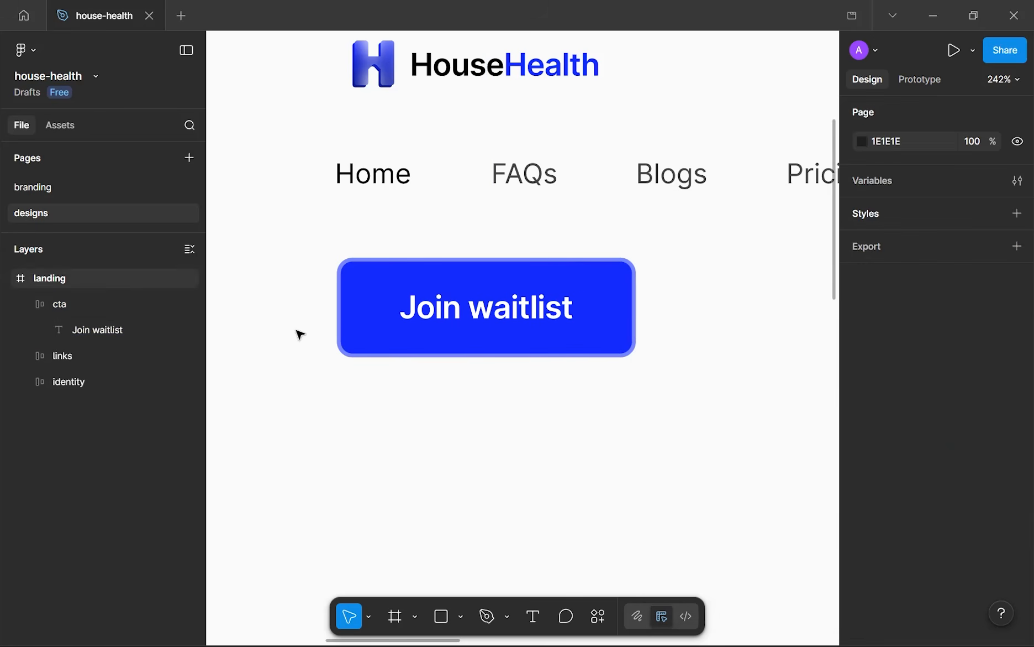
scroll(300, 335, "up", 5)
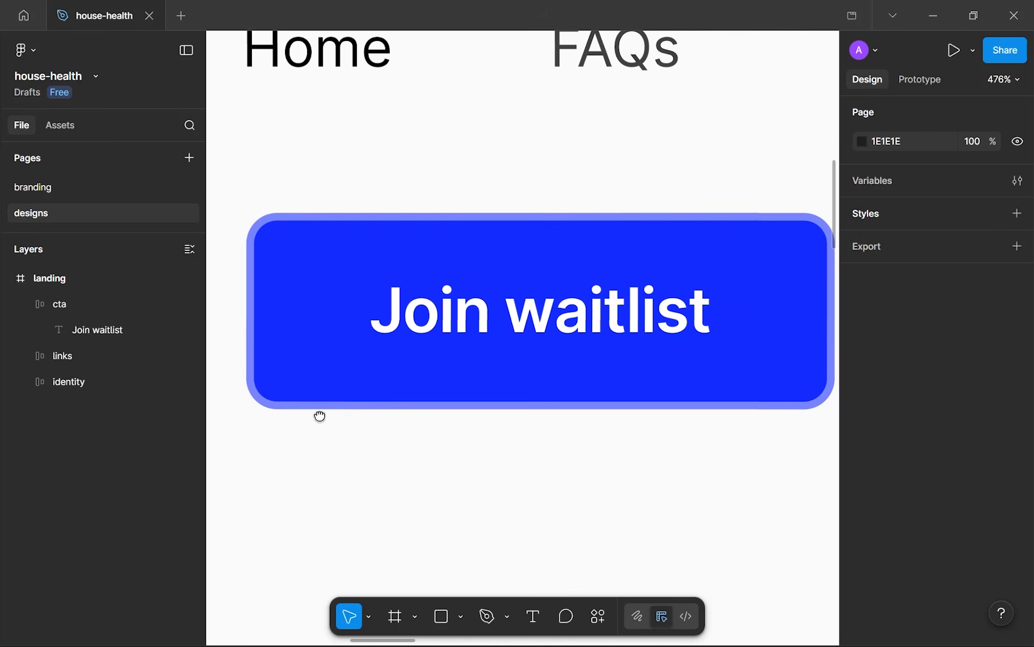
left_click_drag(319, 415, 300, 411)
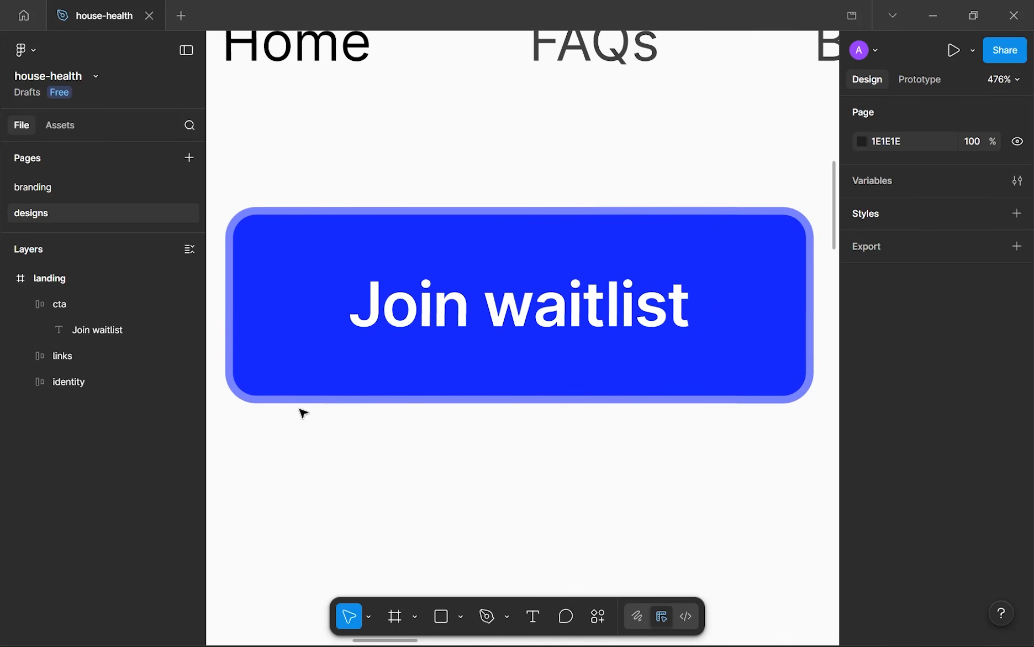
left_click_drag(522, 166, 508, 266)
scroll(579, 177, "down", 6)
scroll(580, 175, "up", 3)
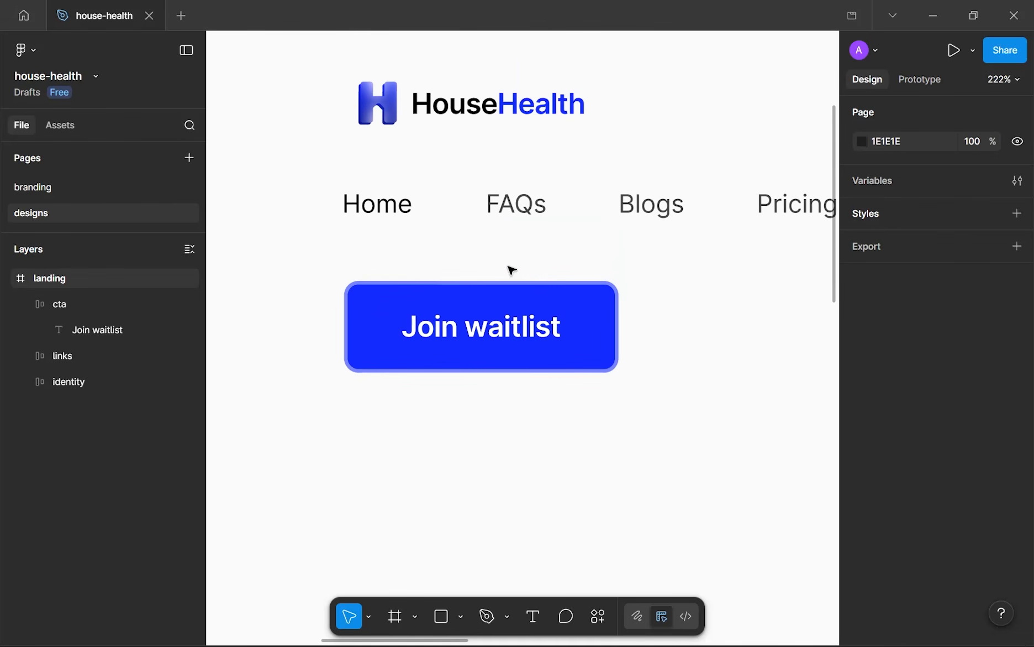
scroll(512, 271, "up", 1)
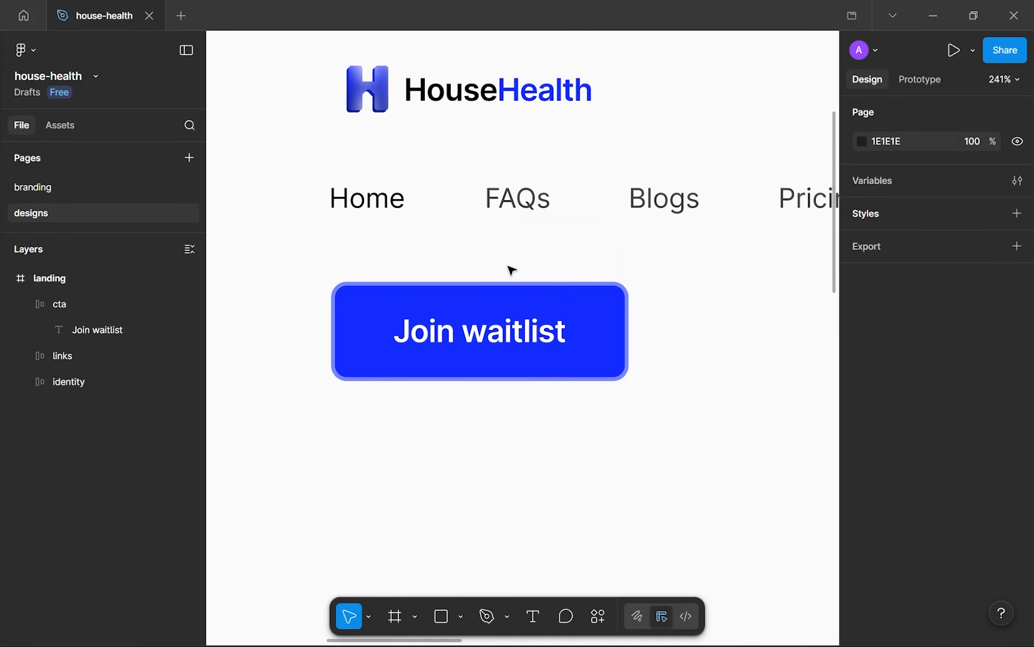
key("p")
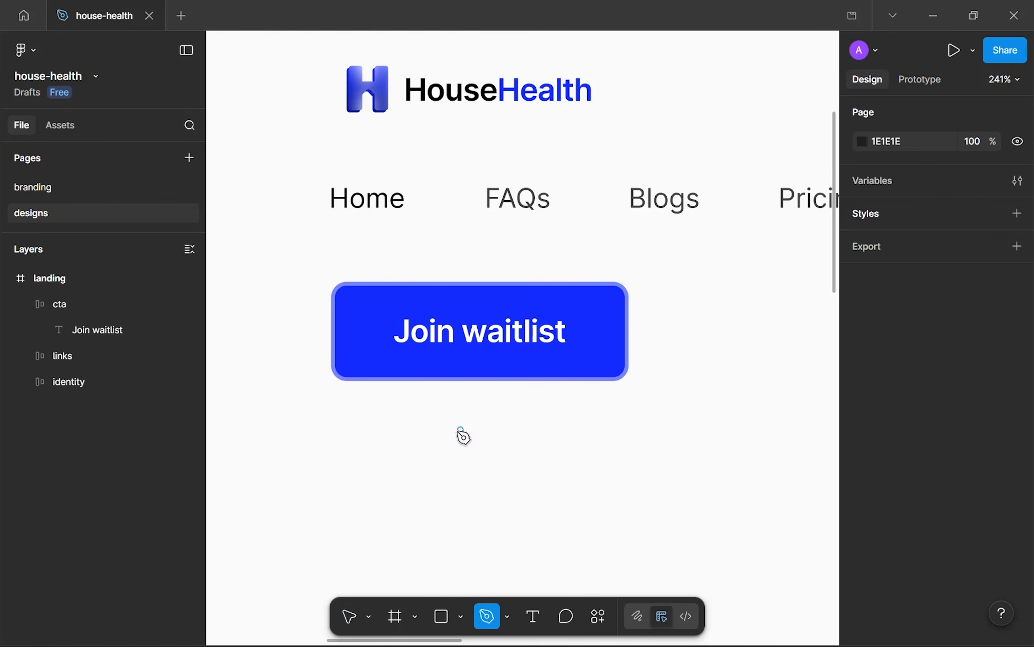
left_click(457, 430)
left_click_drag(609, 267, 543, 258)
left_click_drag(476, 247, 493, 276)
left_click(442, 256)
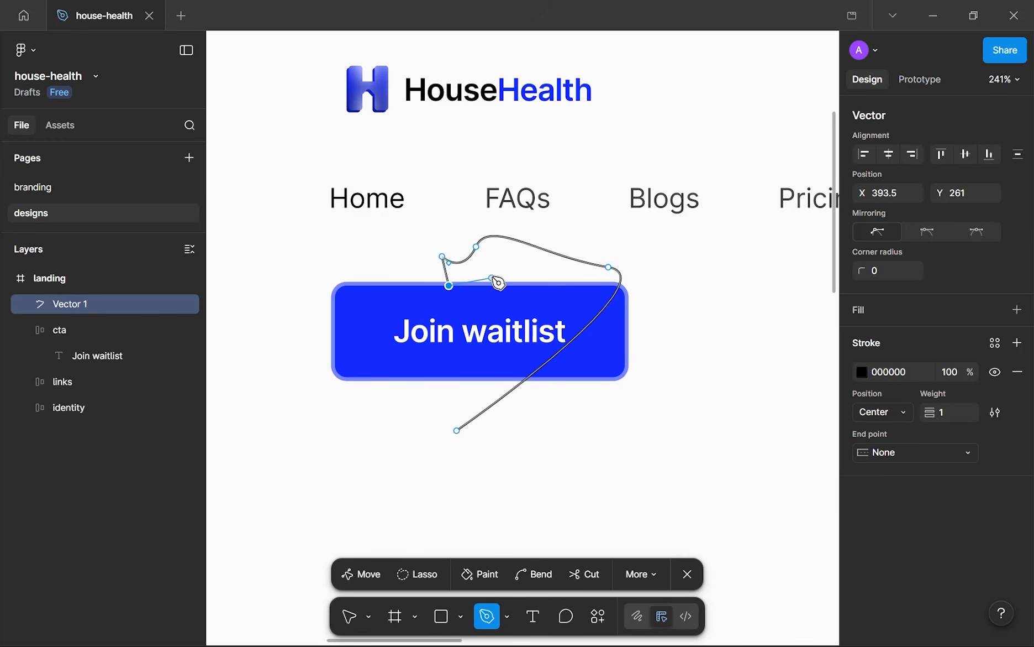
left_click(457, 268)
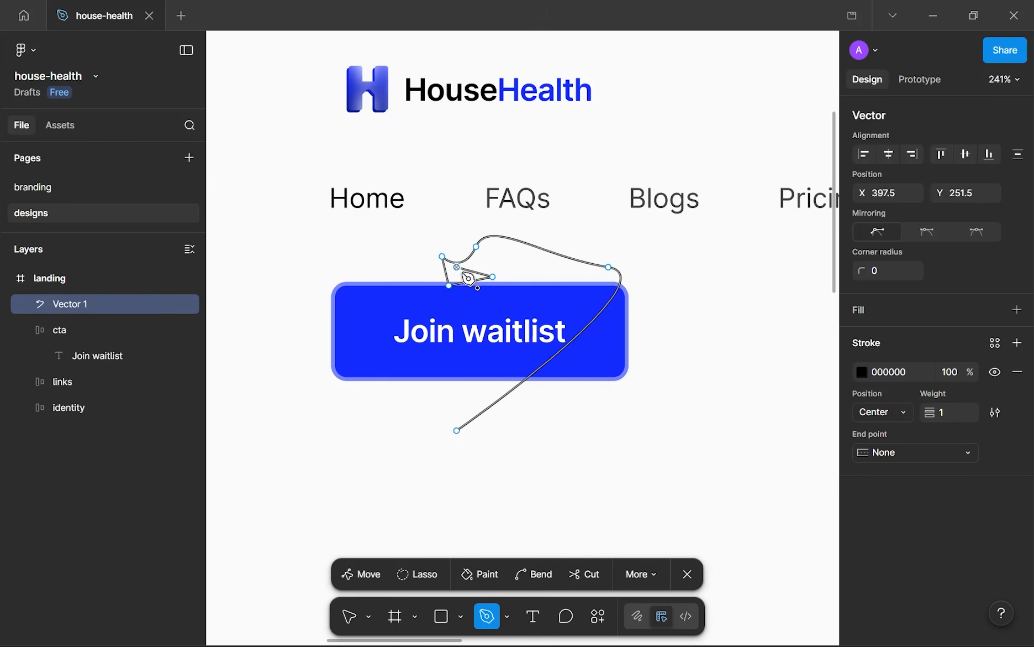
key("Escape")
key("Escape")
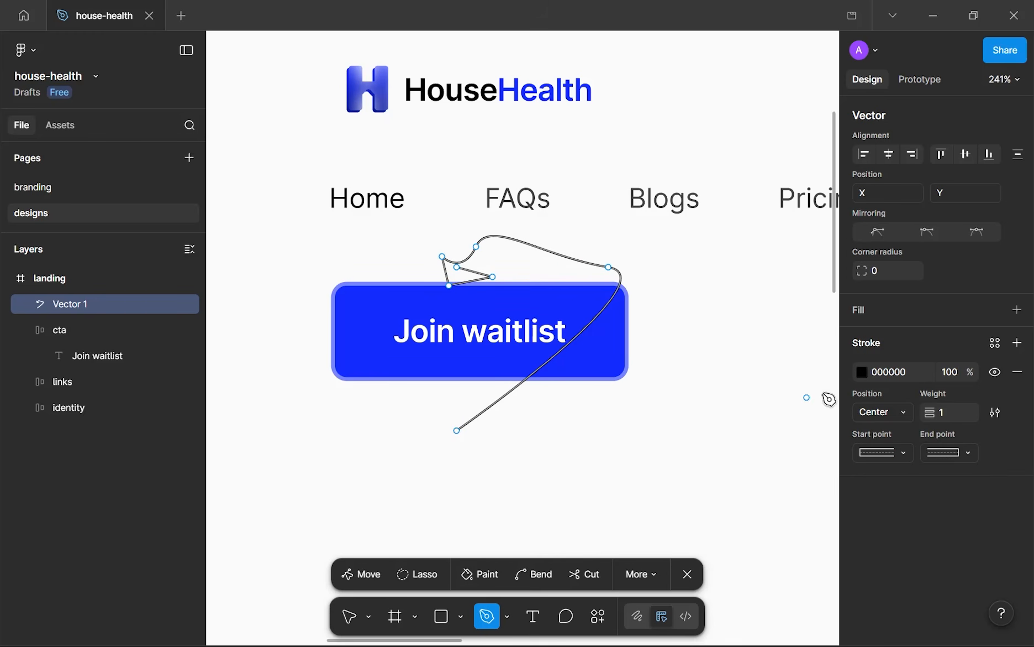
key("Escape")
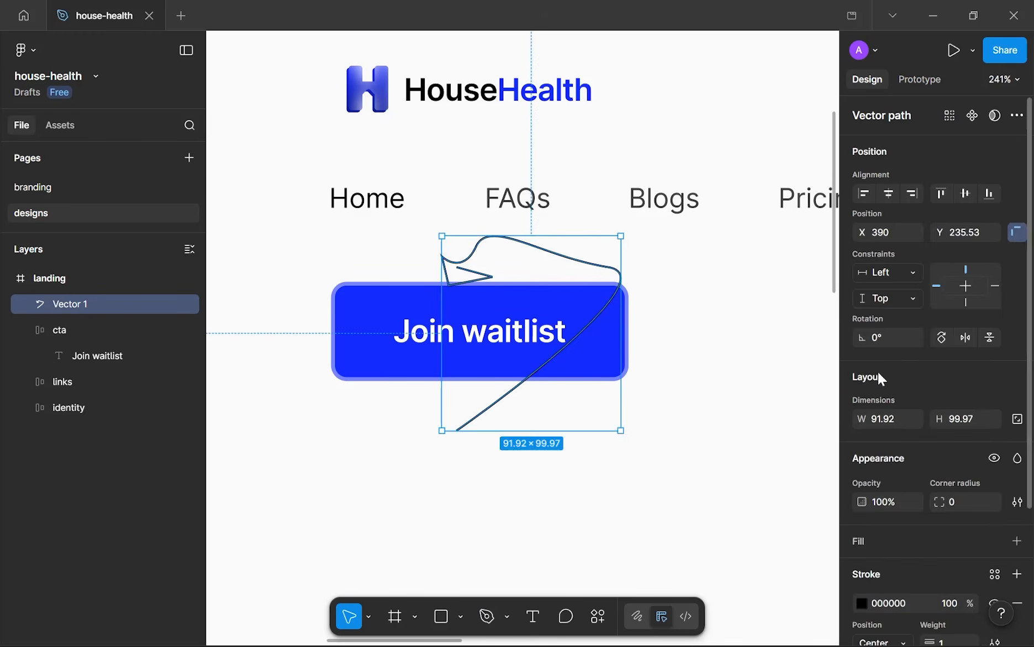
left_click(511, 469)
left_click(482, 408)
key("Delete")
- Collapse the cta frame in the layer list of the landing frame
scroll(482, 408, "down", 6)
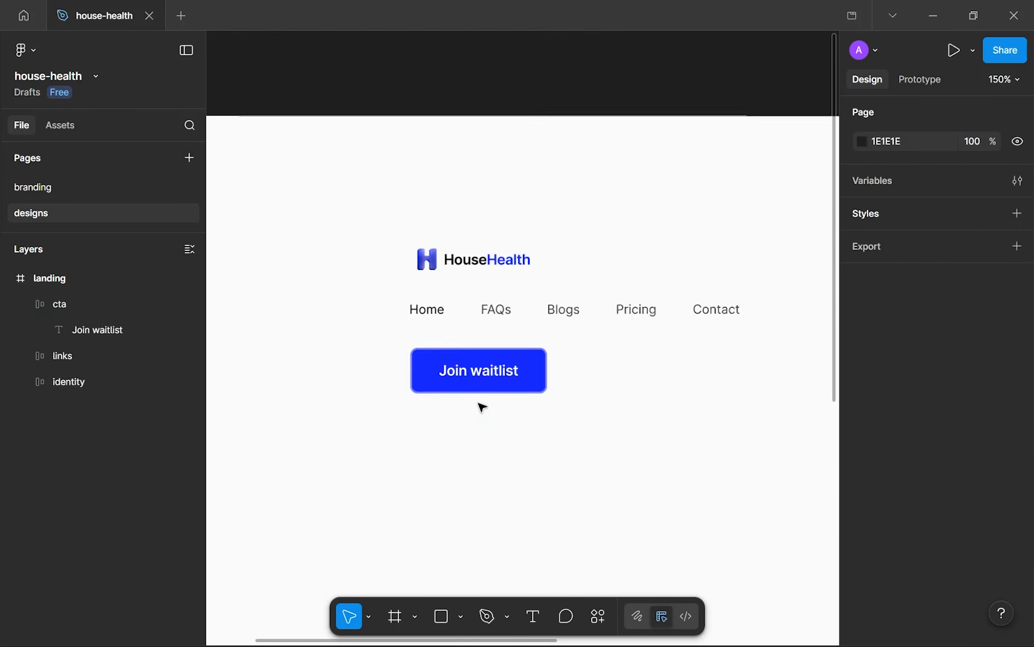
scroll(482, 408, "up", 3)
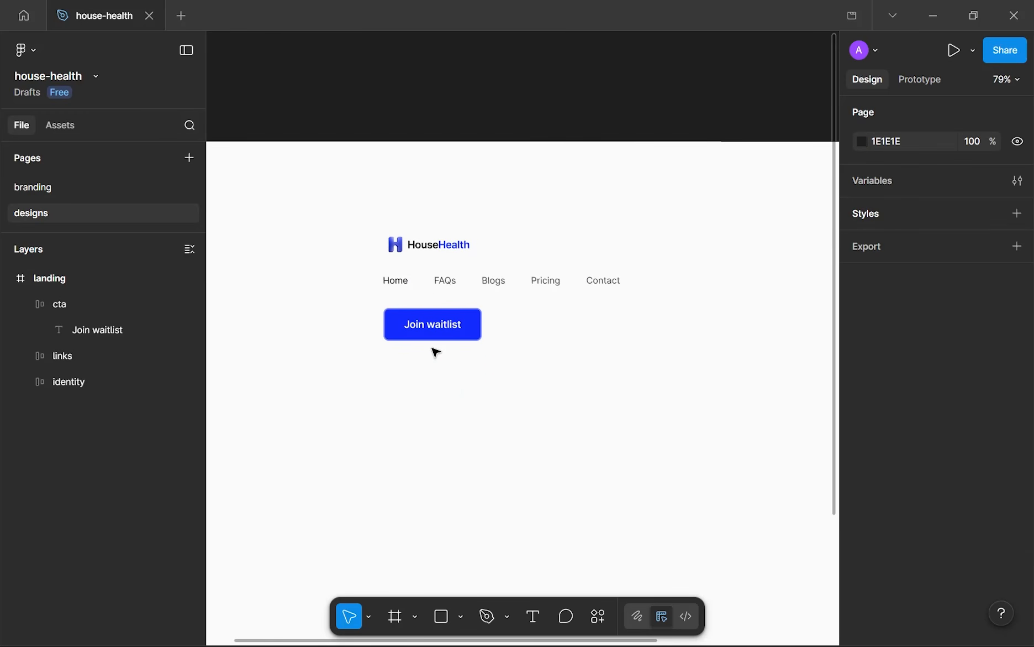
left_click_drag(459, 393, 422, 247)
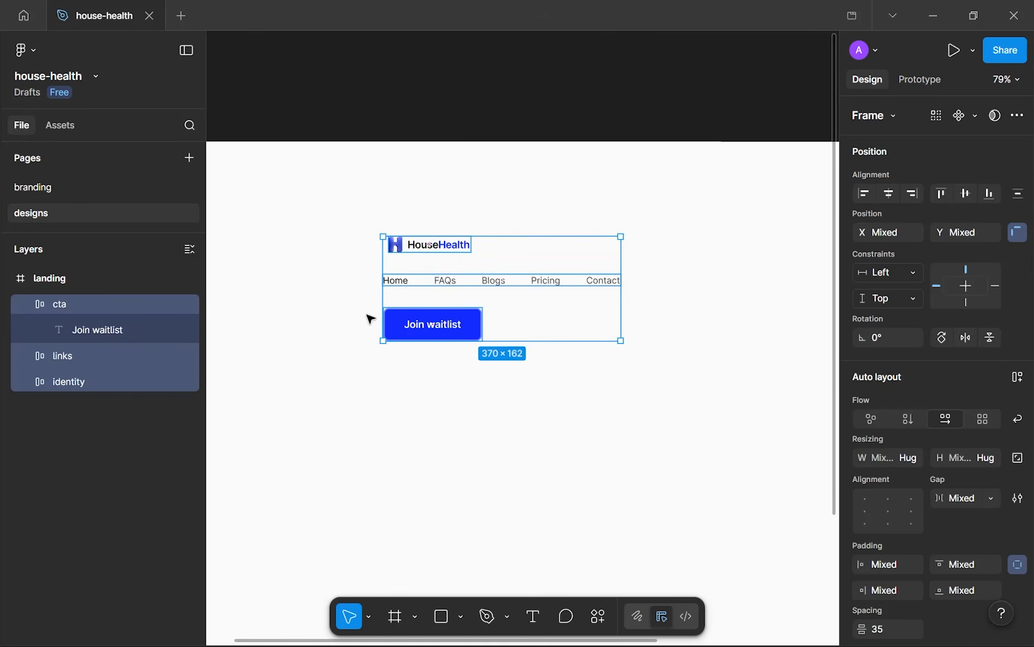
left_click(373, 364)
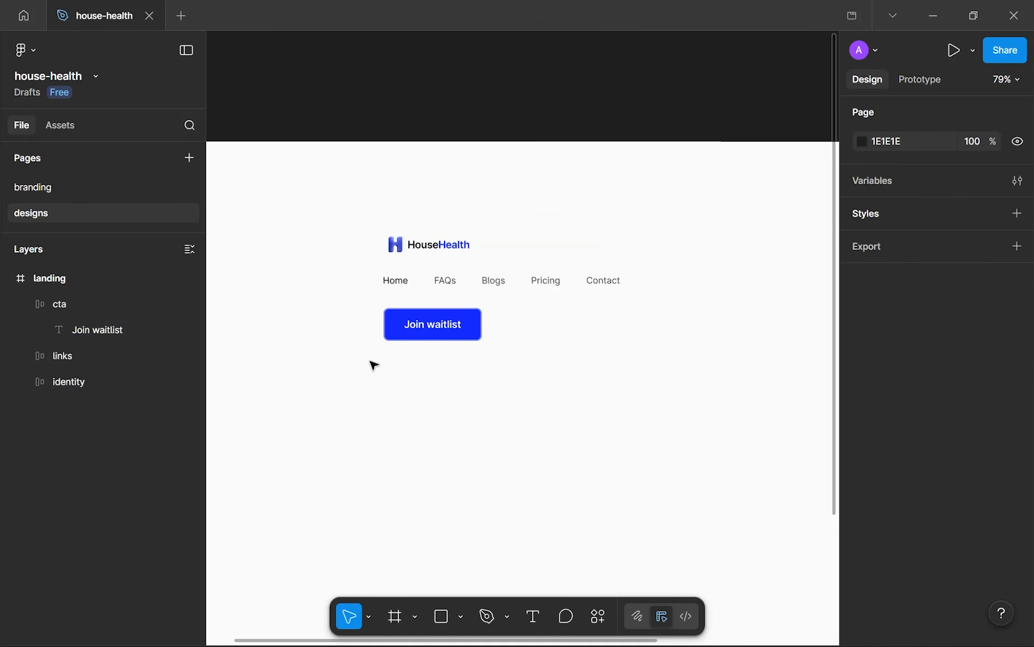
left_click(27, 304)
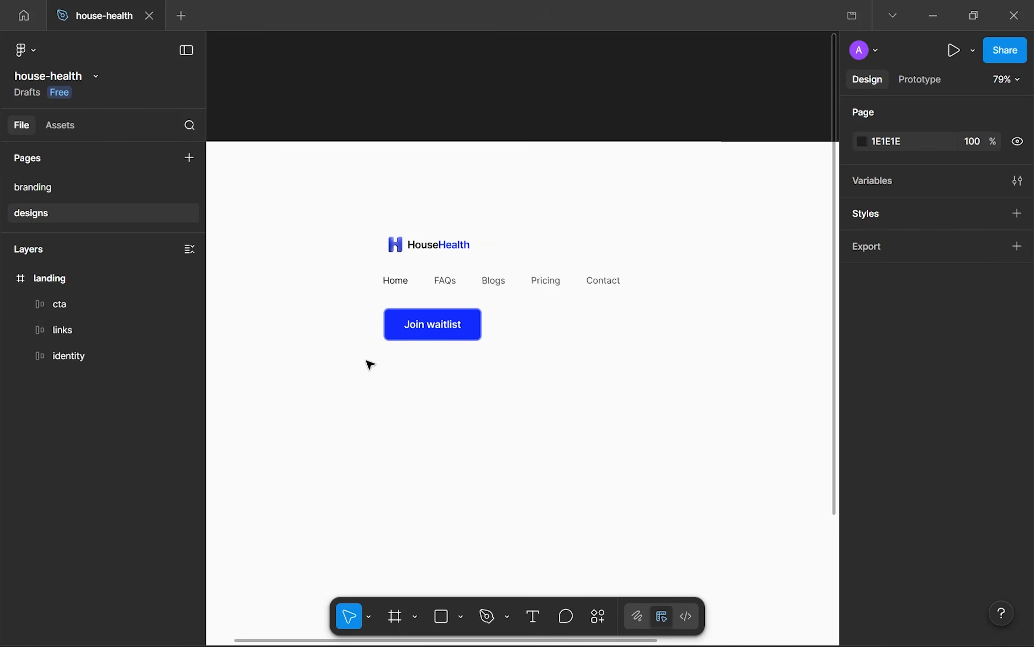
- Examine the H logo, the navigation links and the Join waitlist button up close in the landing frame
scroll(412, 340, "right", 2)
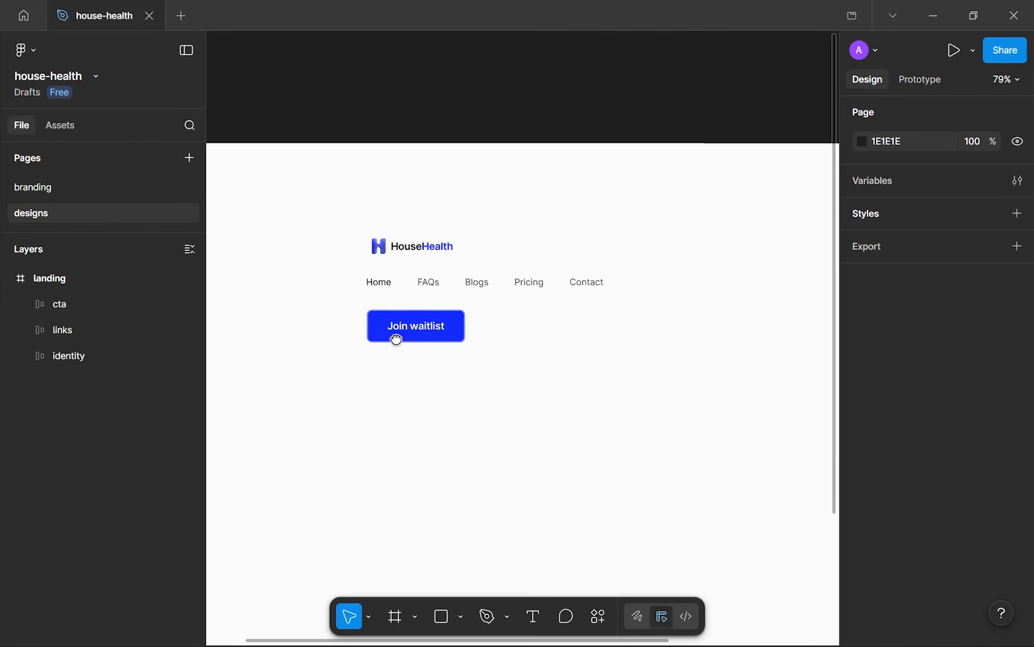
scroll(400, 342, "down", 3)
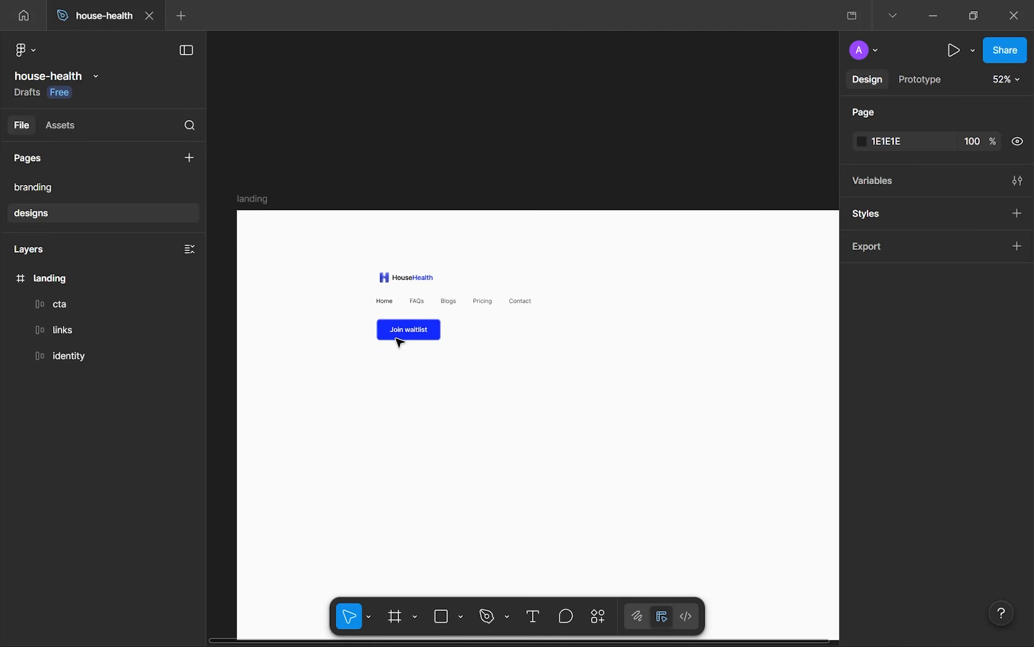
scroll(400, 342, "up", 5)
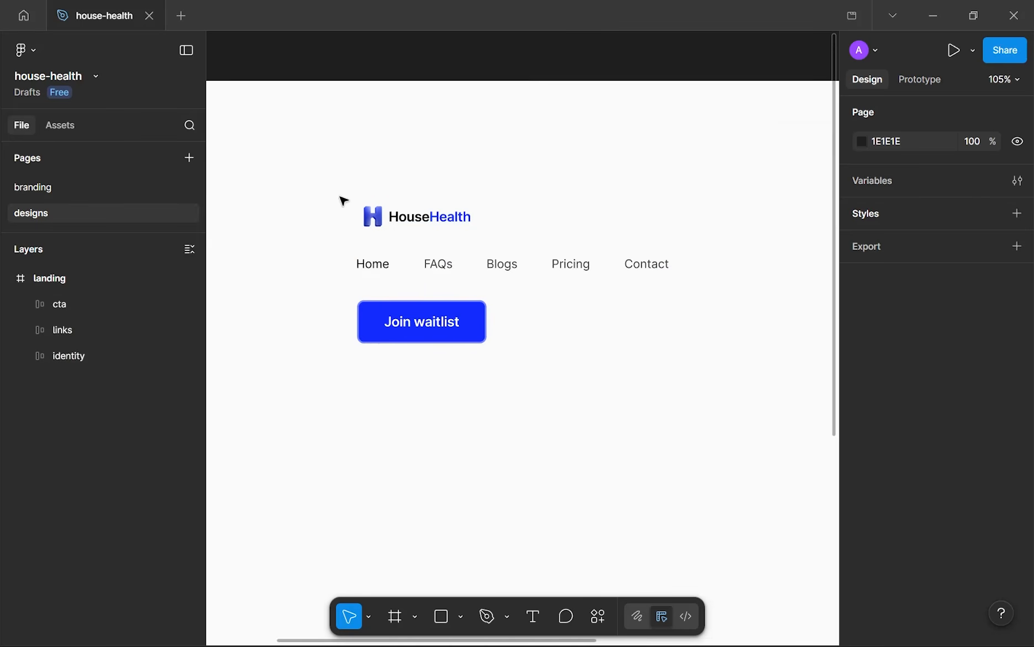
scroll(387, 230, "up", 10)
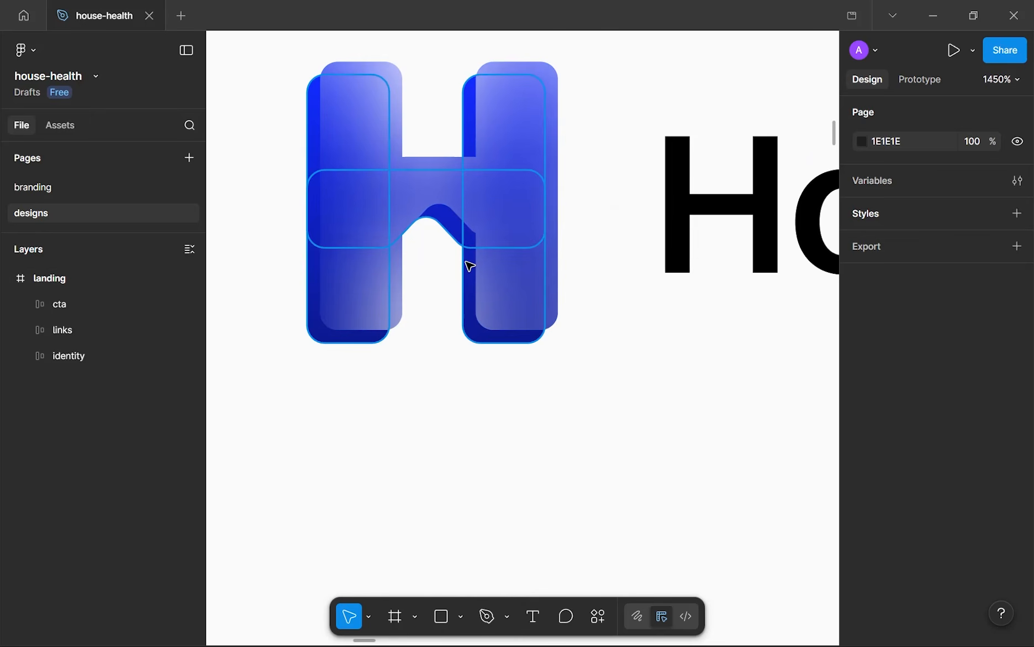
scroll(468, 268, "down", 8)
left_click_drag(645, 303, 515, 291)
scroll(508, 294, "down", 1)
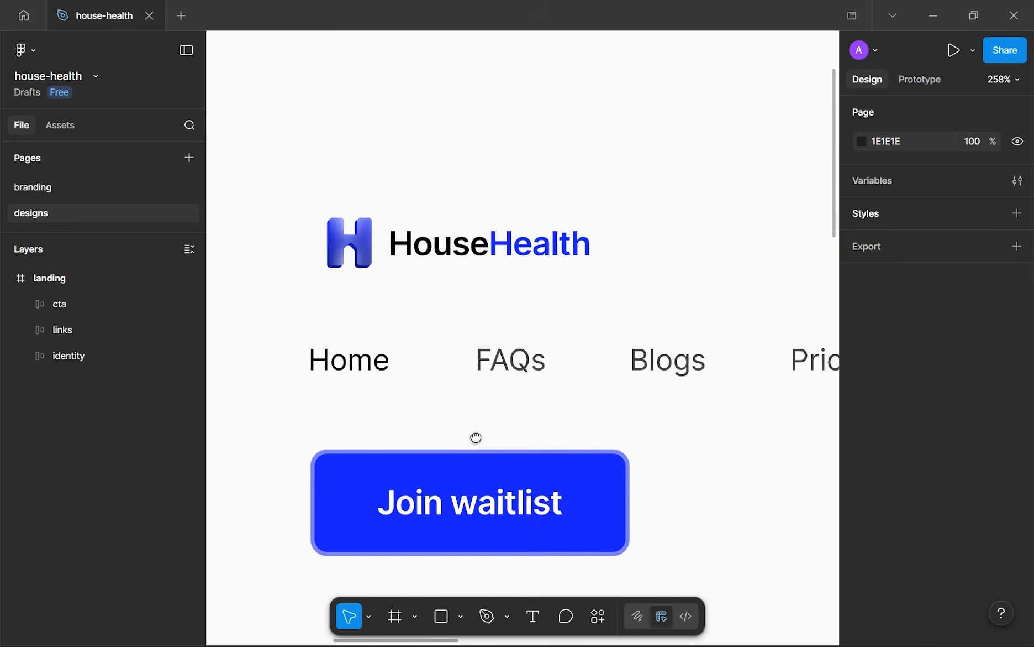
scroll(476, 437, "up", 5)
left_click(474, 361)
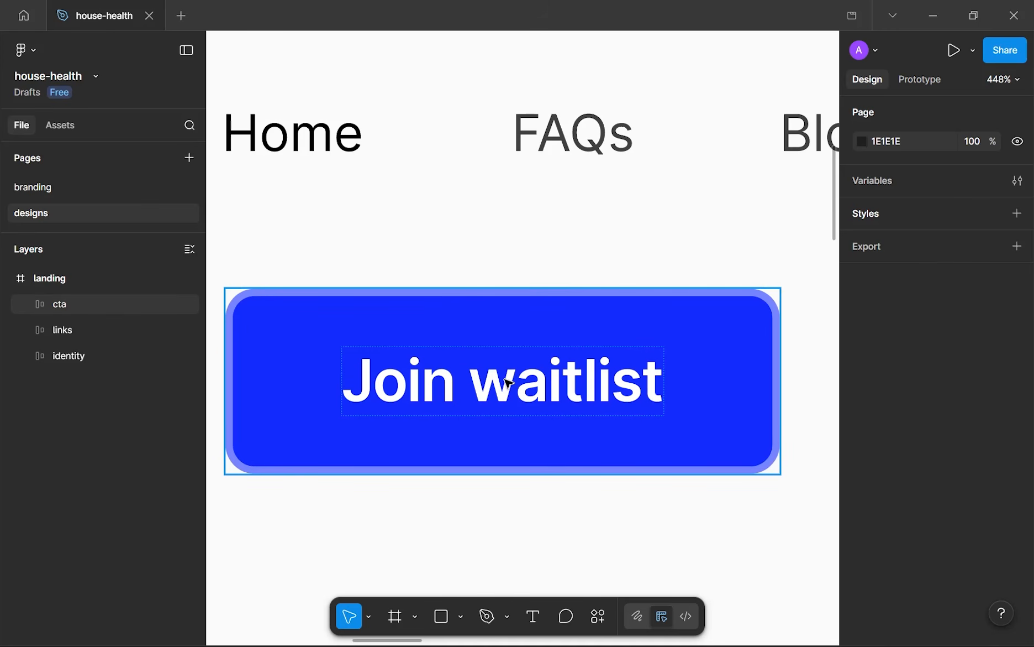
- Switch to the browser and look through the House Health website from the hero to the FAQs and footer, and back up
left_click(508, 481)
left_click(358, 627)
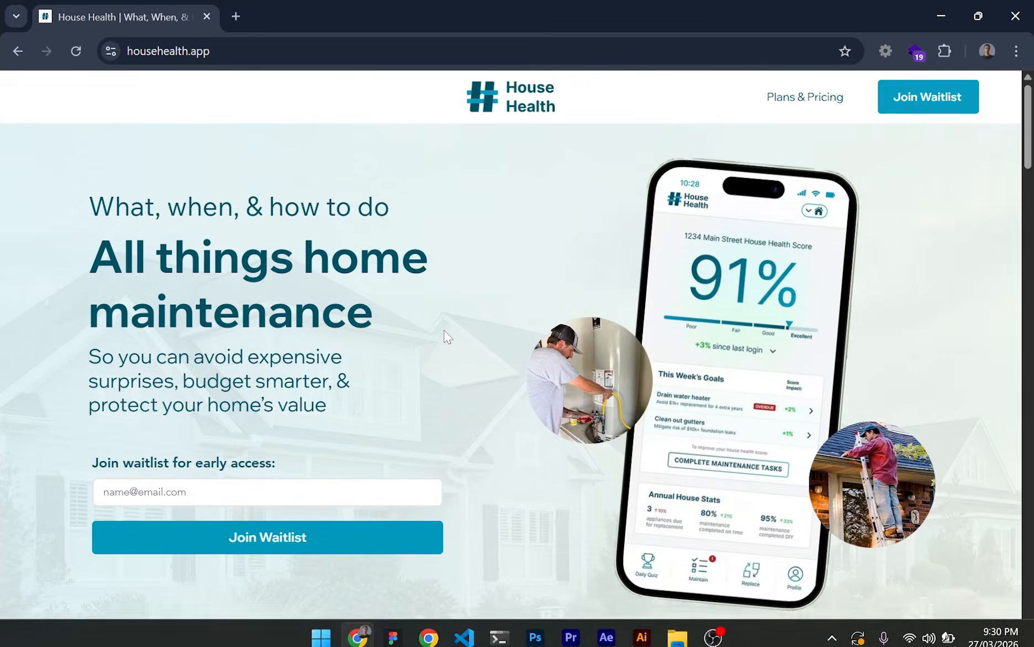
scroll(446, 336, "down", 15)
scroll(448, 336, "down", 10)
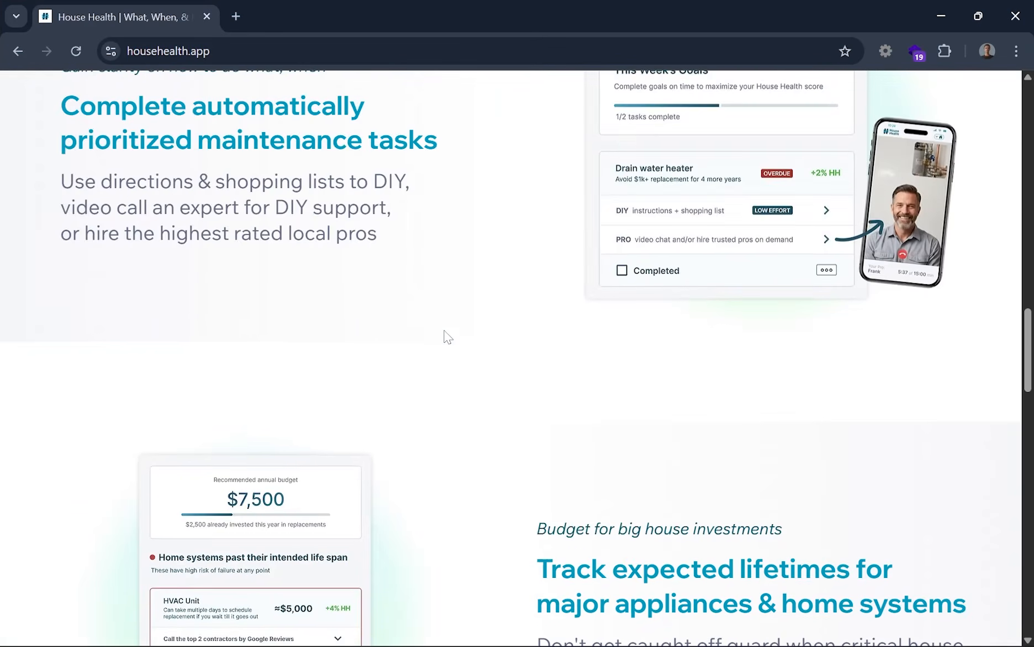
scroll(447, 336, "down", 10)
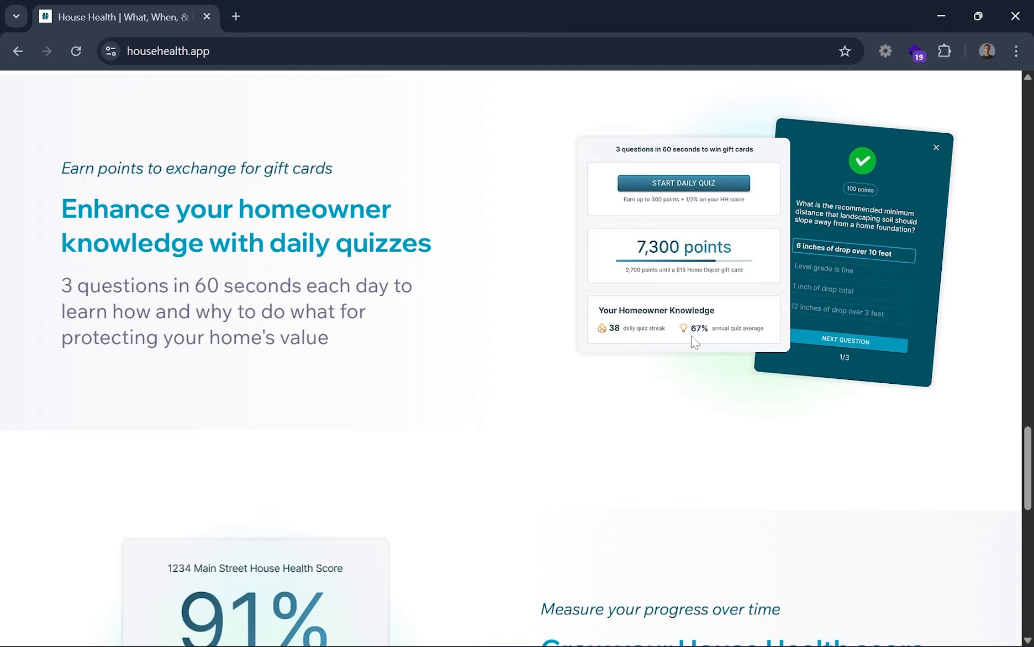
scroll(694, 341, "down", 14)
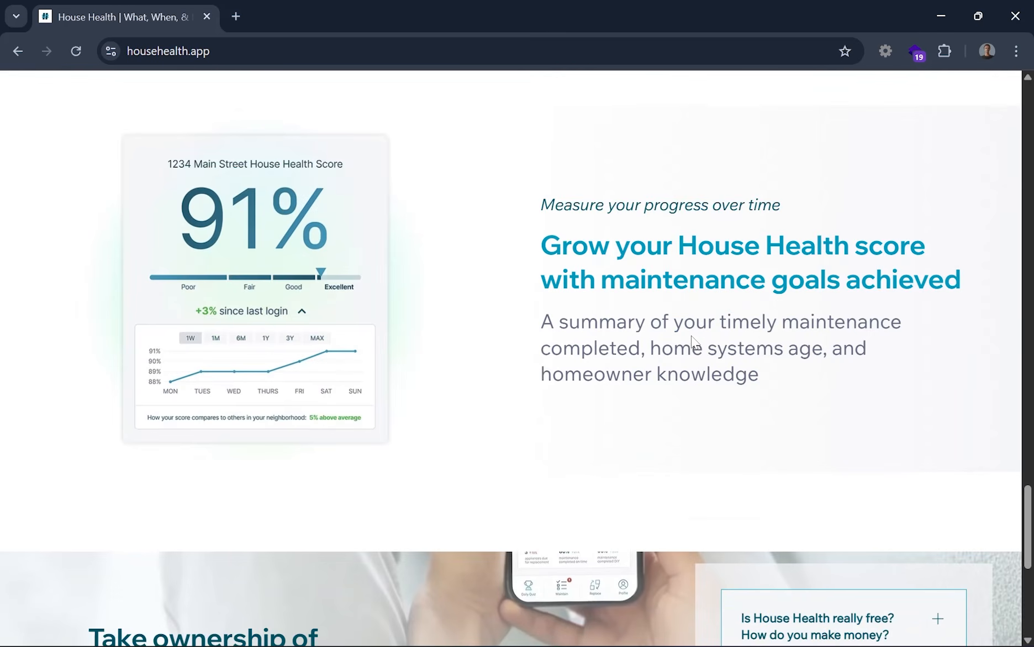
scroll(724, 337, "down", 1)
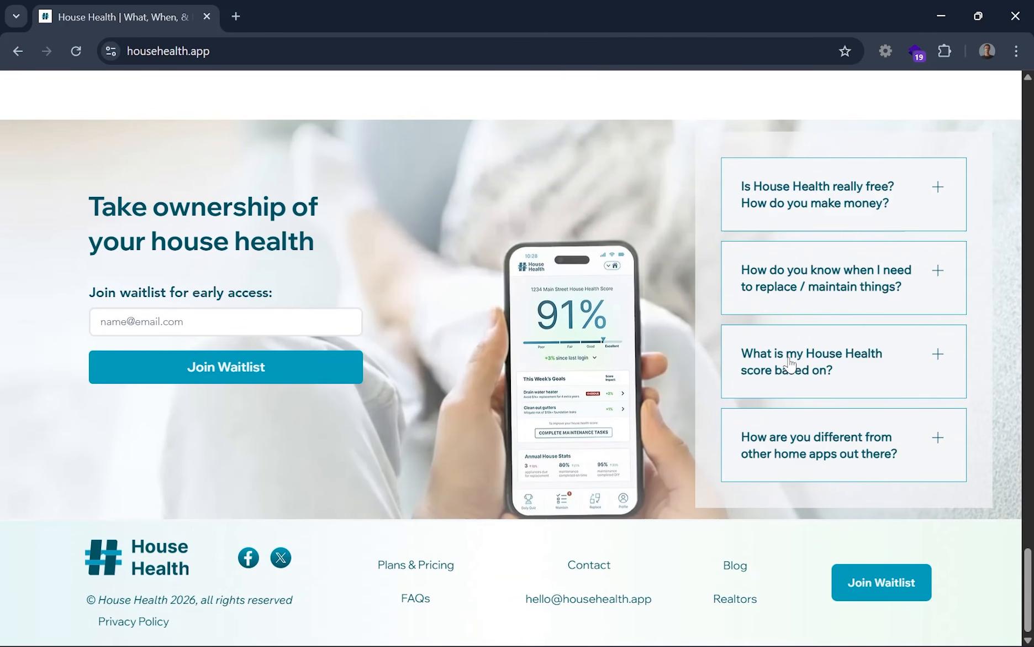
scroll(319, 478, "up", 5)
scroll(329, 462, "up", 14)
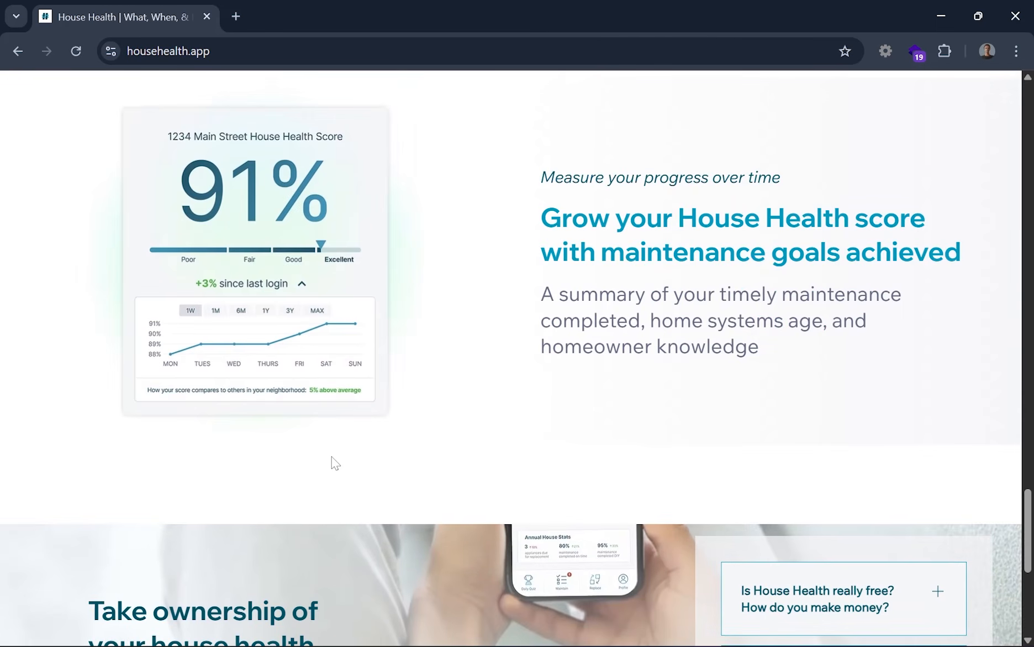
scroll(335, 463, "up", 9)
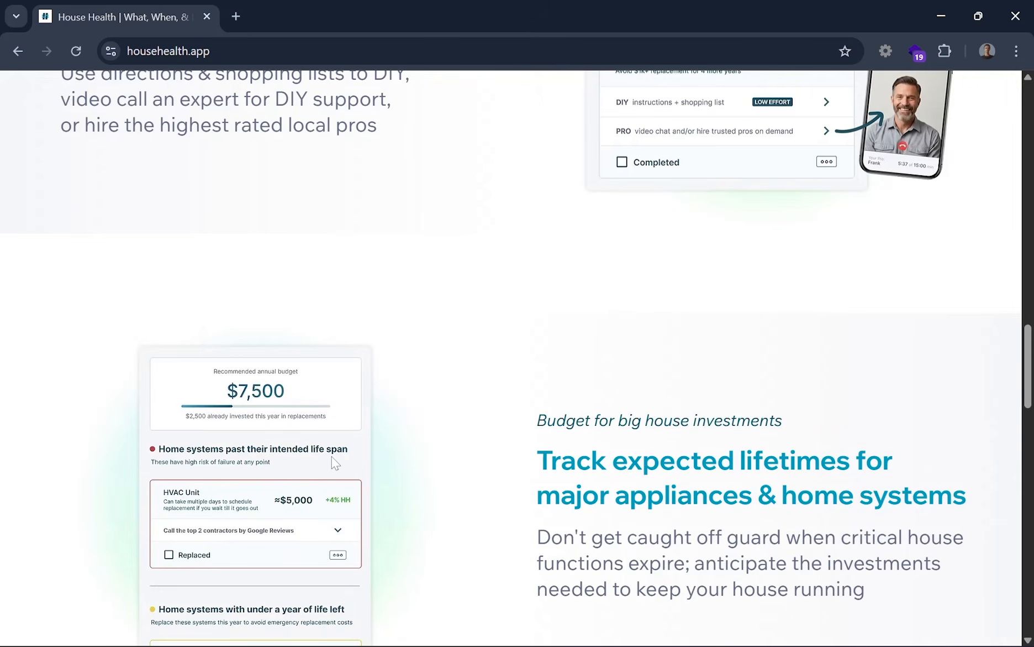
scroll(336, 463, "up", 1)
scroll(335, 463, "up", 15)
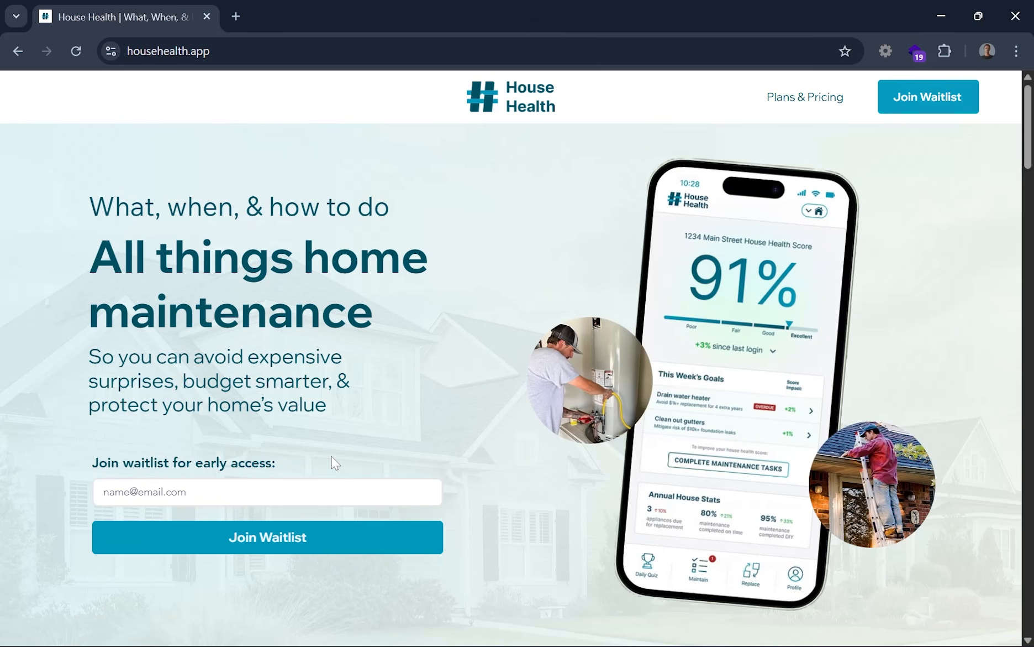
- Look over the website's hero waitlist form and its home maintenance section, and return to Figma
left_click(277, 486)
scroll(270, 456, "down", 2)
scroll(568, 296, "down", 8)
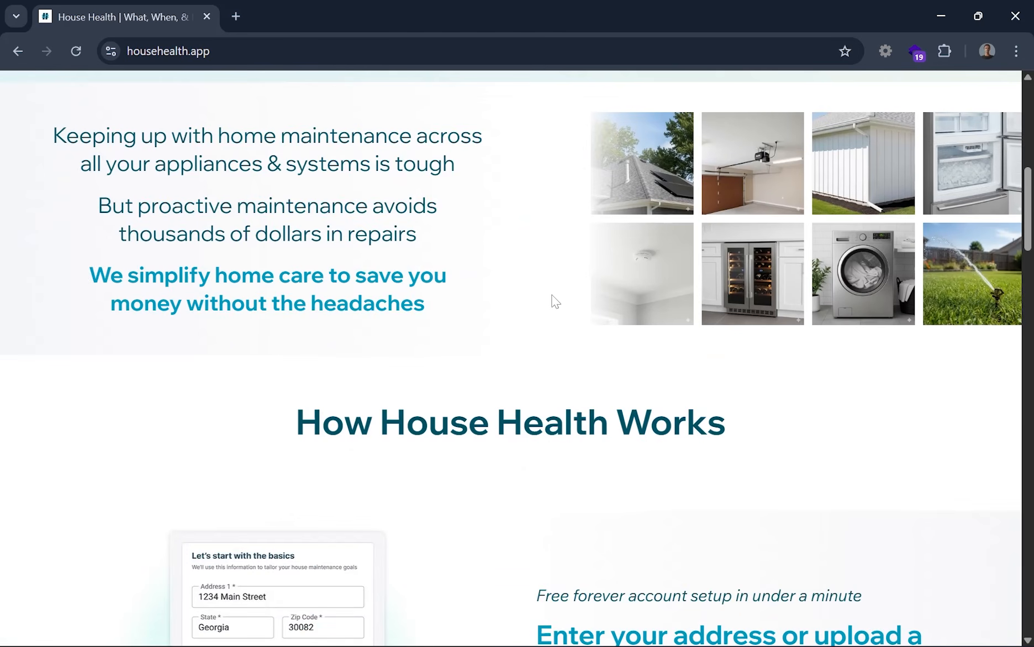
scroll(554, 302, "up", 3)
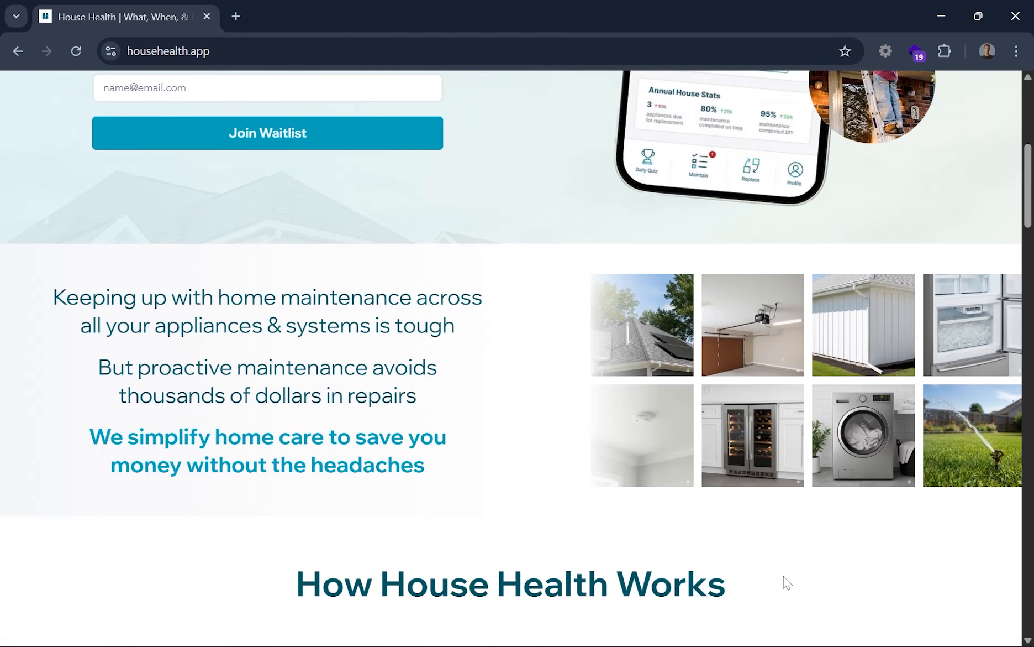
scroll(784, 575, "down", 4)
scroll(795, 533, "up", 8)
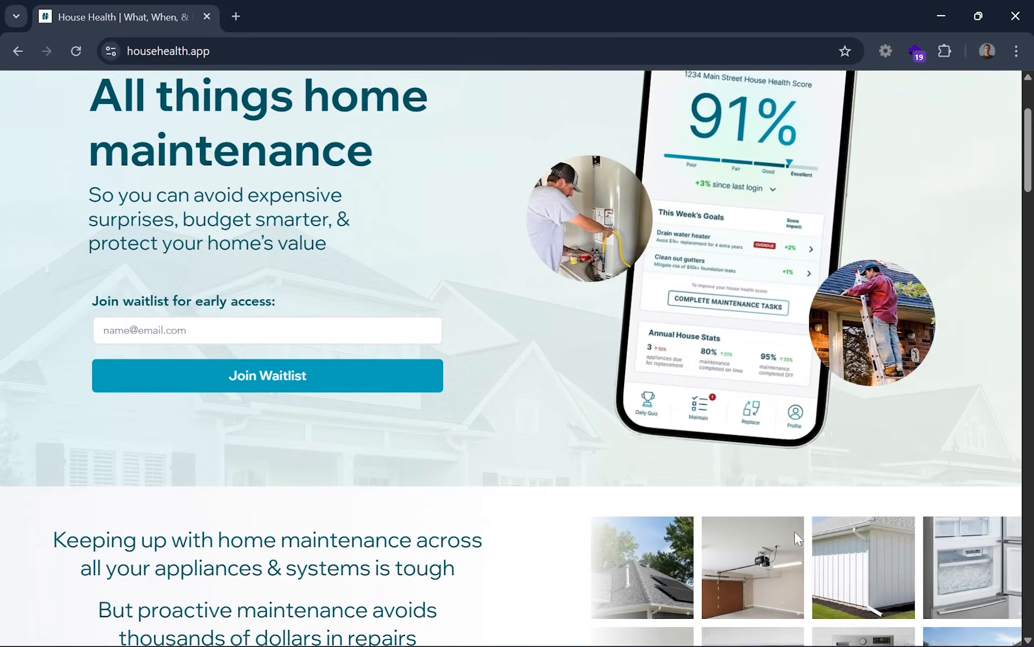
scroll(795, 531, "up", 3)
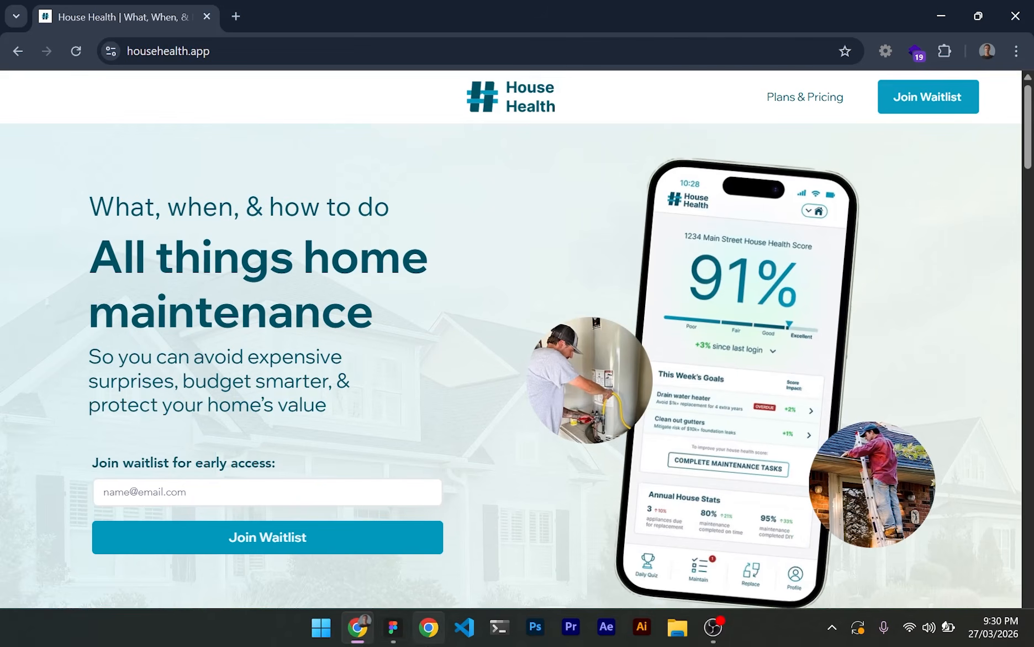
left_click(392, 627)
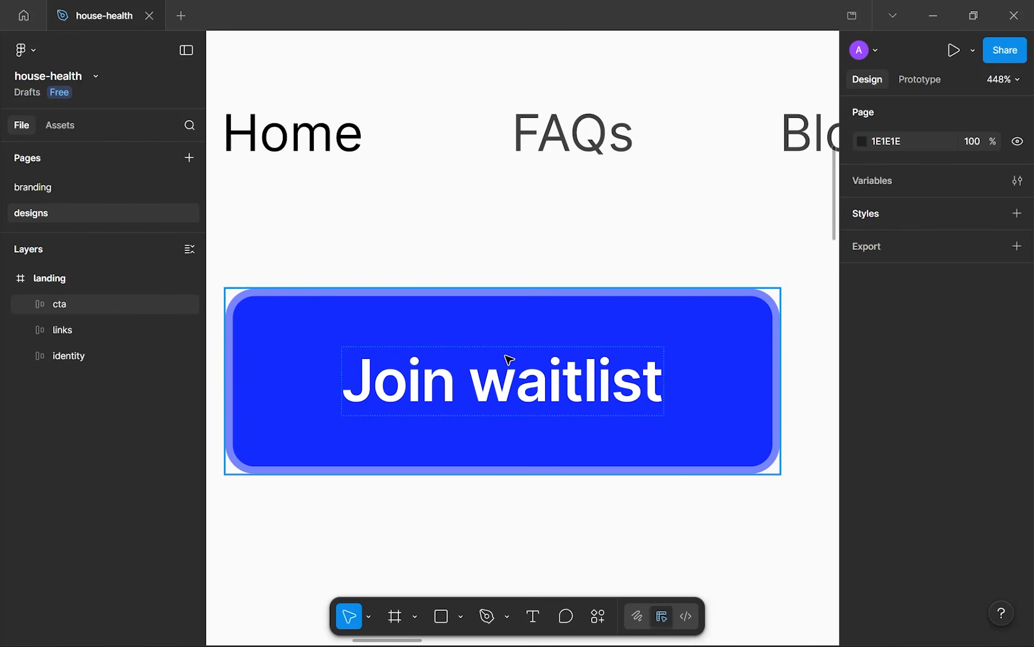
- Examine how the logo, navigation links and Join waitlist button line up along their left edge in the landing frame
scroll(505, 355, "down", 6)
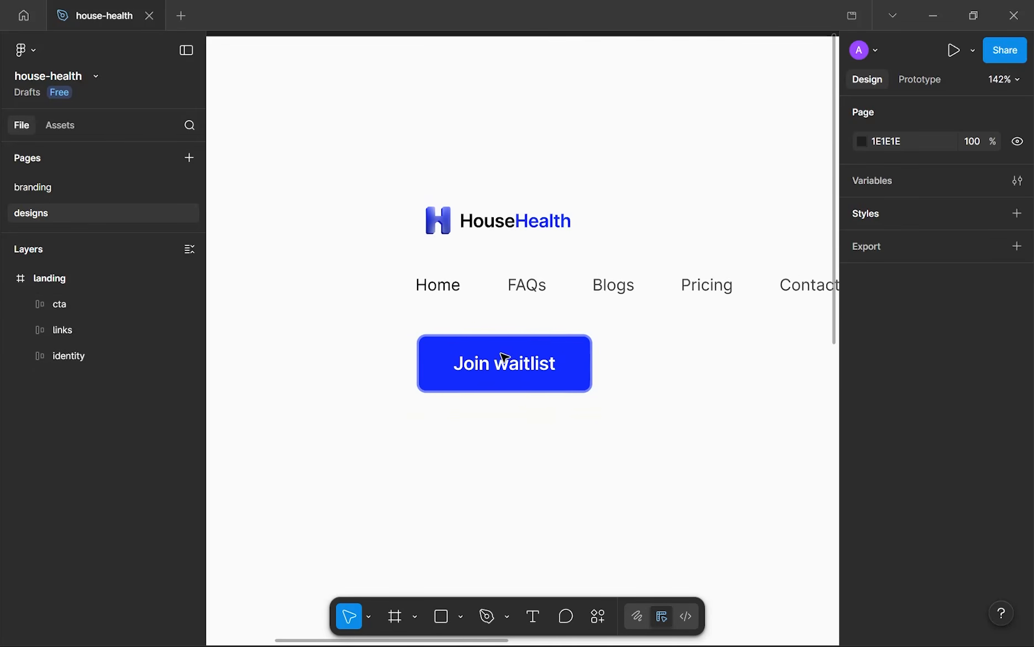
scroll(505, 355, "right", 2)
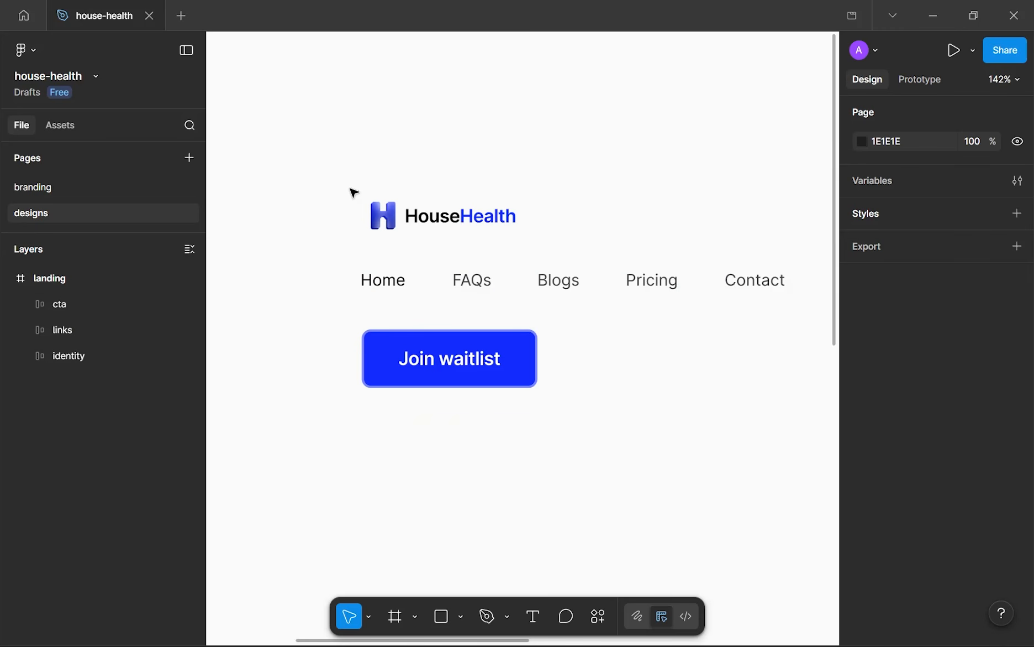
left_click_drag(344, 187, 352, 371)
scroll(354, 372, "up", 3)
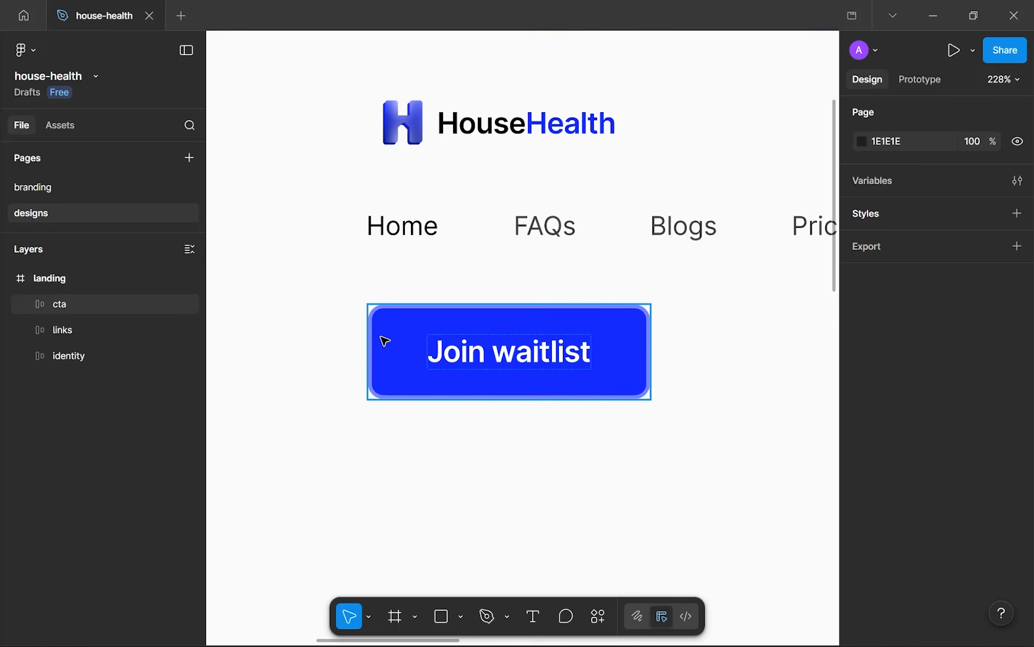
scroll(391, 299, "up", 3)
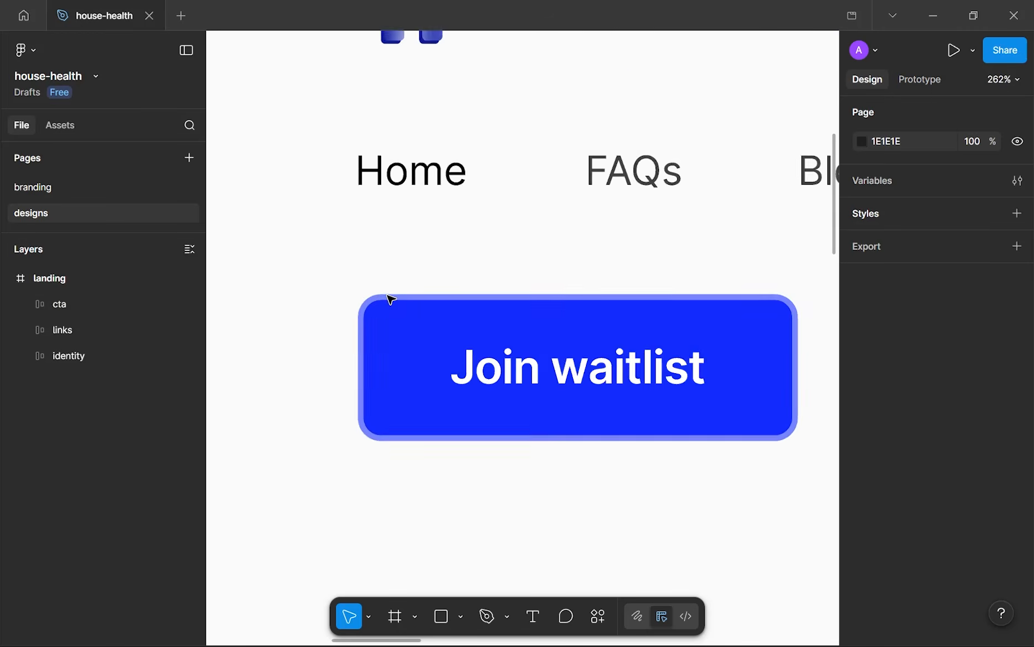
scroll(391, 298, "down", 5)
scroll(382, 324, "down", 4)
scroll(381, 323, "up", 3)
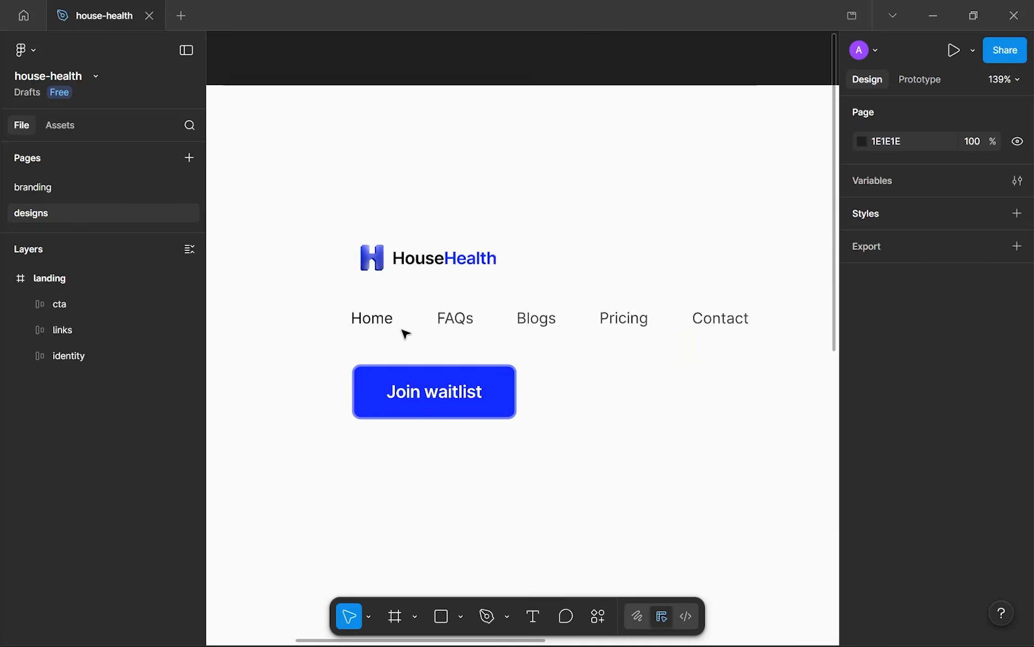
scroll(406, 334, "down", 5)
scroll(398, 257, "up", 4)
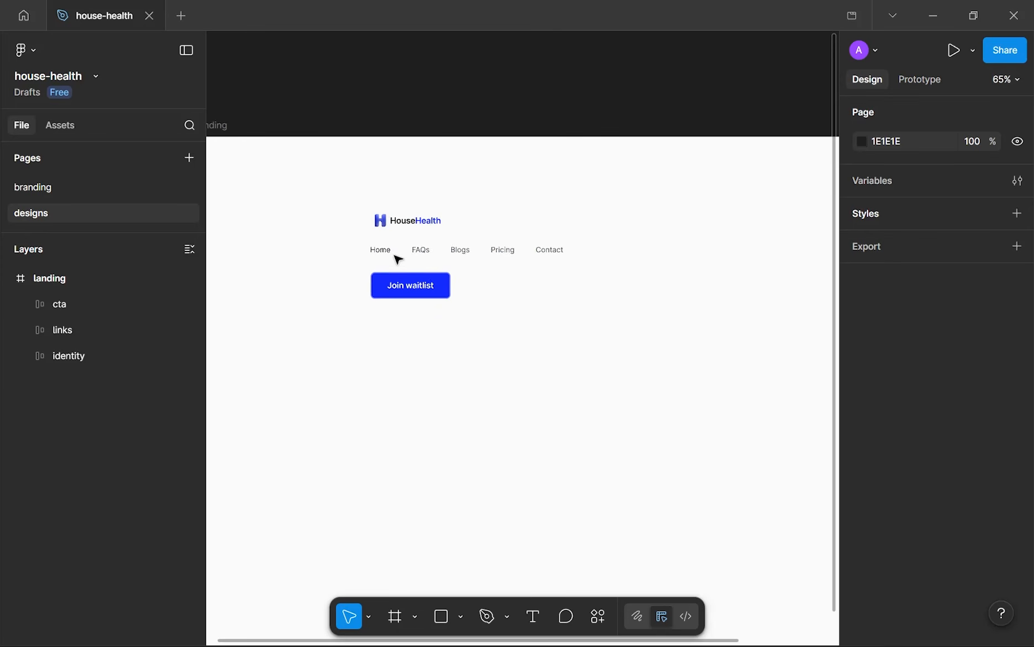
- Inspect the layout settings of the navigation links and Join waitlist button, and view the header up close and within the whole landing frame
left_click(450, 253)
scroll(452, 252, "down", 2)
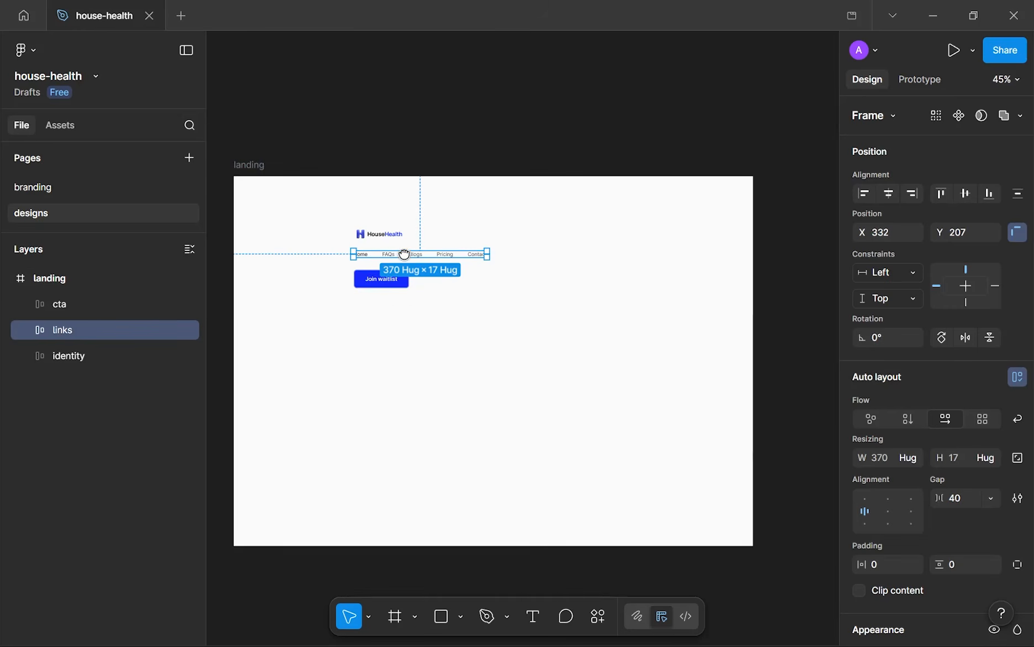
left_click(369, 280)
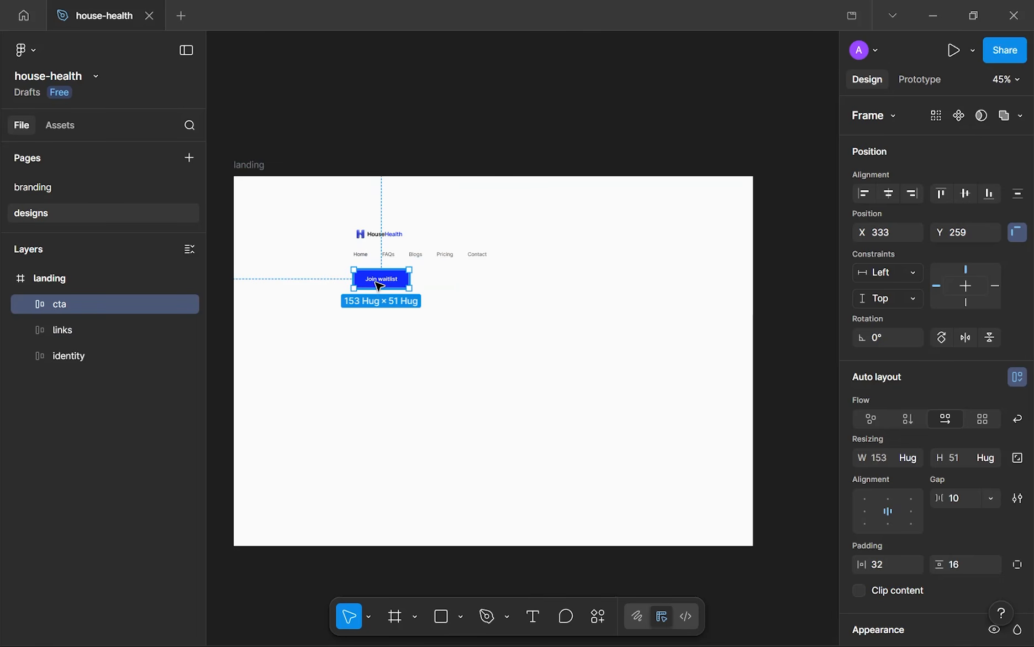
scroll(379, 287, "up", 3)
left_click(396, 313)
scroll(414, 225, "up", 3)
scroll(418, 244, "down", 2)
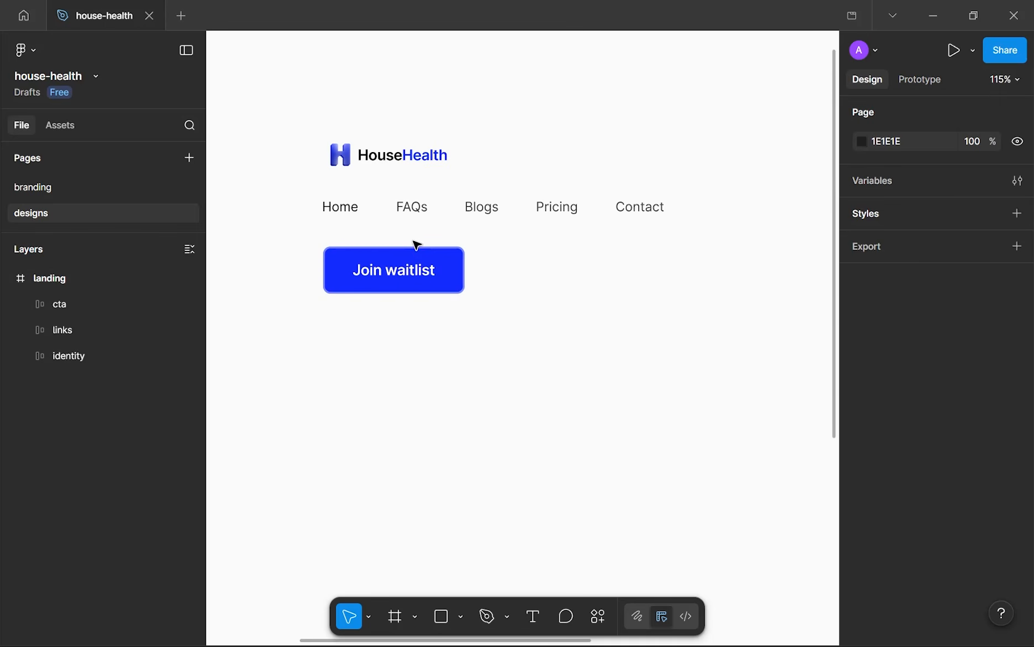
scroll(417, 244, "down", 4)
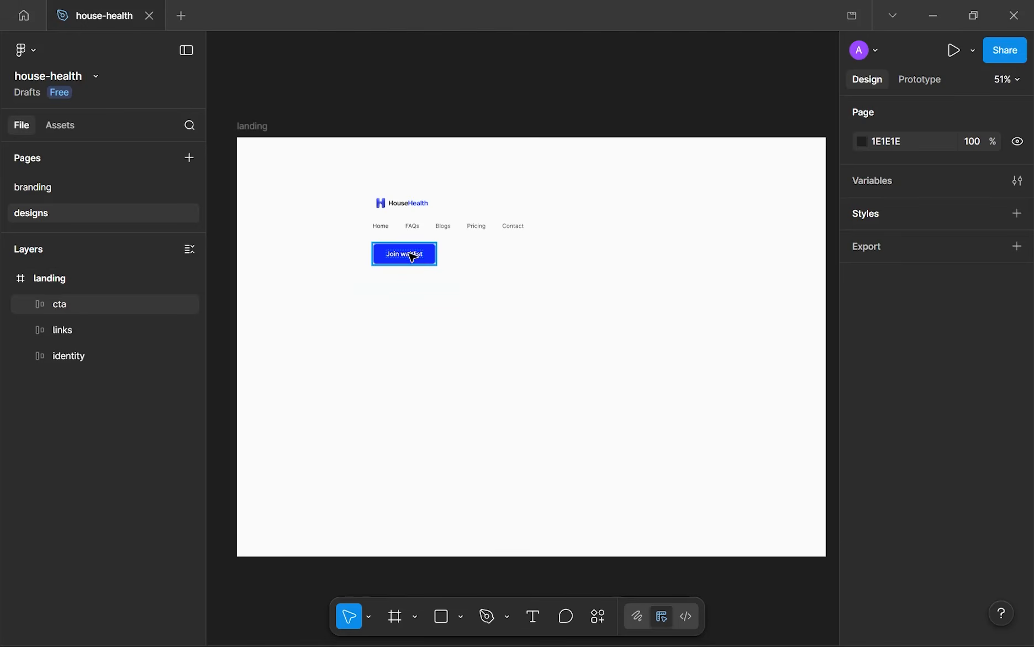
- Move the Join waitlist button beside the Contact link and wrap the links and button in a horizontal auto layout with a gap of 48
left_click(413, 257)
left_click_drag(399, 258, 556, 230)
left_click_drag(578, 282, 503, 226)
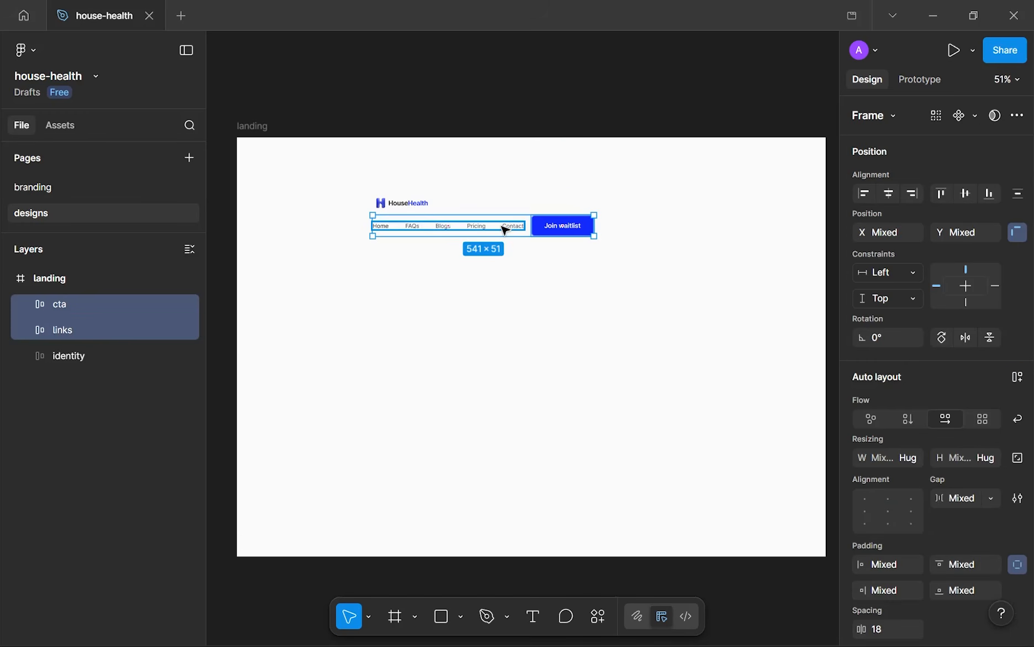
key("shift+a")
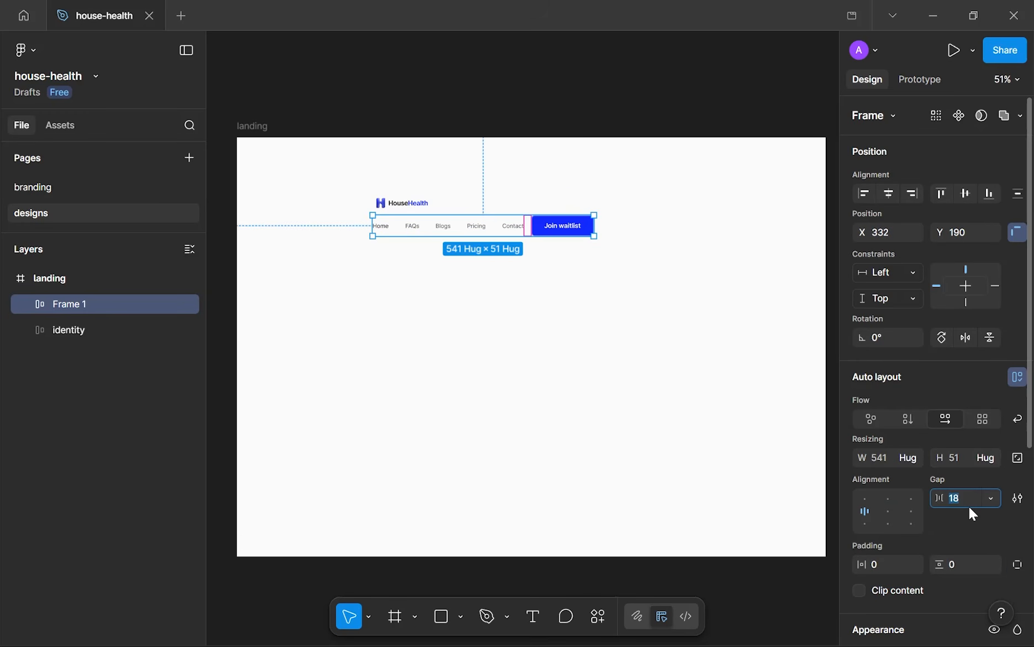
left_click(969, 506)
type("48")
key("Return")
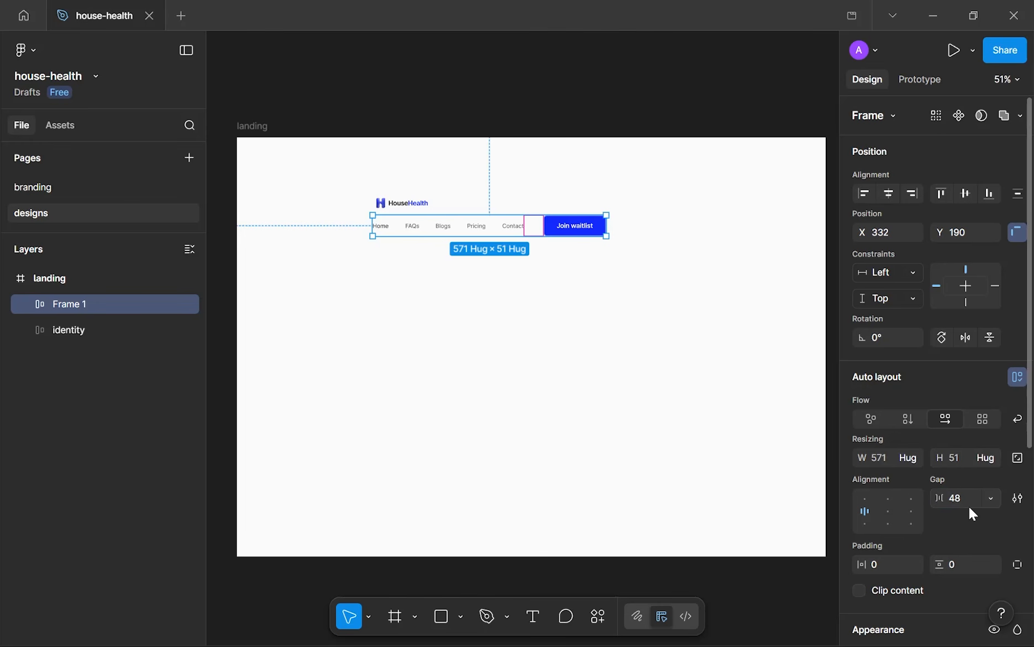
- Rename the auto layout frame holding the navigation links and Join waitlist button, starting the name with "actio"
double_click(73, 301)
type("actio")
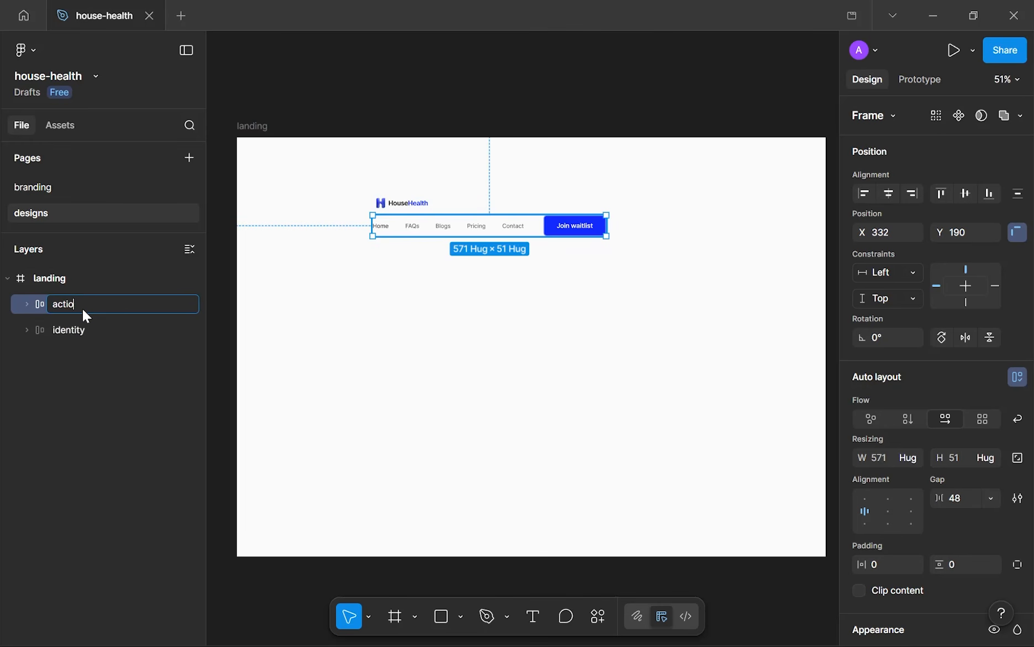
- Finish renaming the frame holding the navigation links and the Join waitlist button as "actions" and deselect it
type("ns")
key("Return")
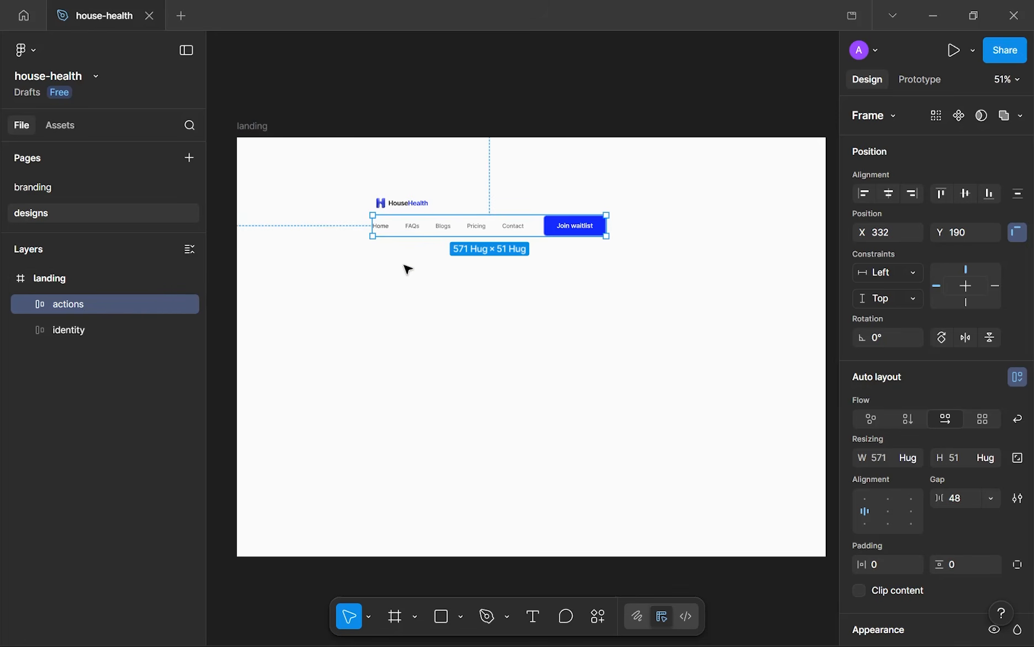
scroll(535, 243, "up", 4)
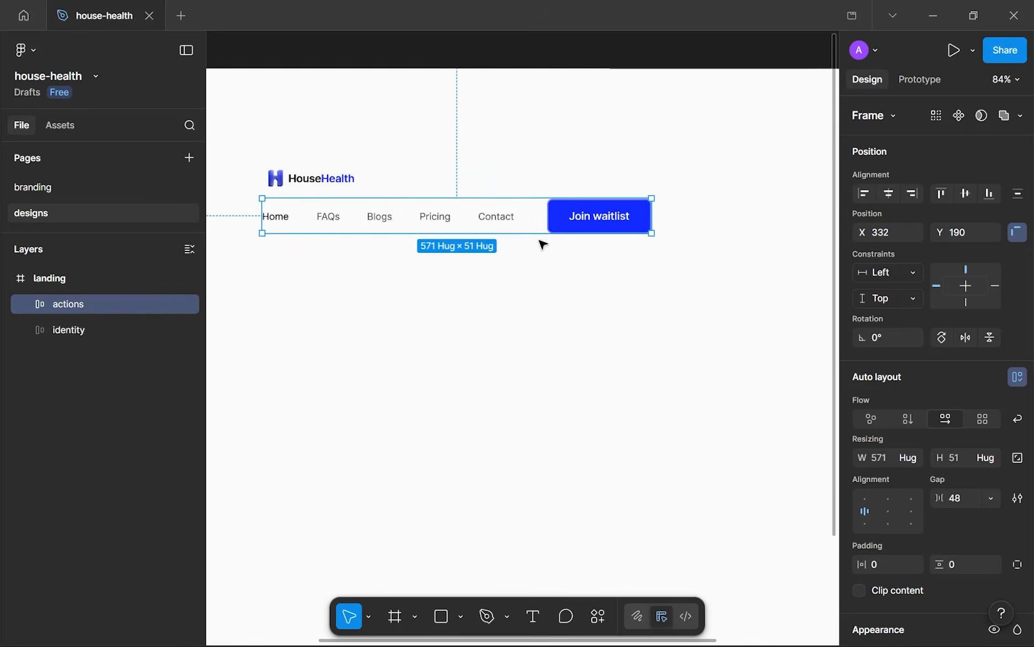
left_click(529, 247)
- Set the actions frame's gap between the navigation links and the Join waitlist button to 40
scroll(466, 216, "up", 4)
scroll(465, 217, "down", 3)
left_click_drag(464, 218, 606, 220)
scroll(606, 219, "up", 2)
scroll(606, 219, "up", 3)
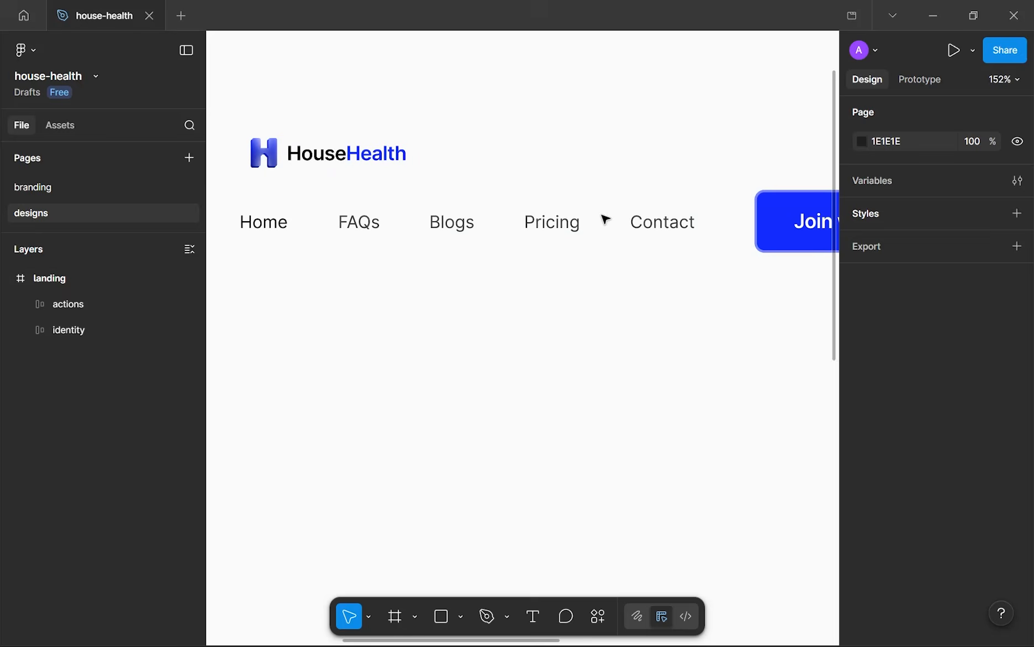
left_click(659, 229)
left_click(954, 497)
type("40")
key("Return")
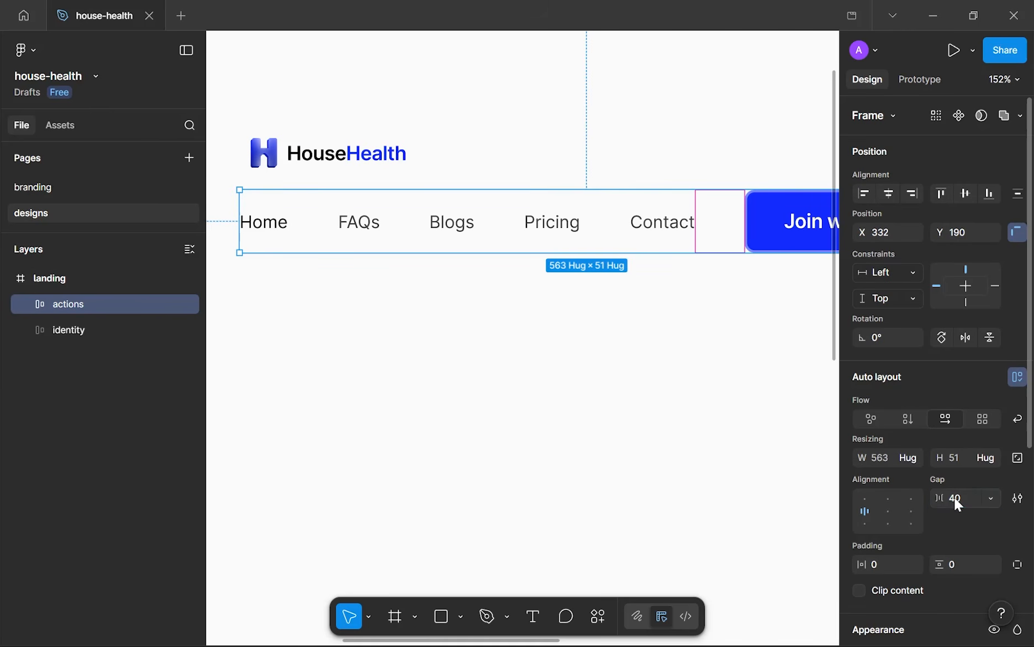
- Examine the links and cta layers inside the actions frame to check the spacing between their items
left_click(781, 247)
left_click(665, 232)
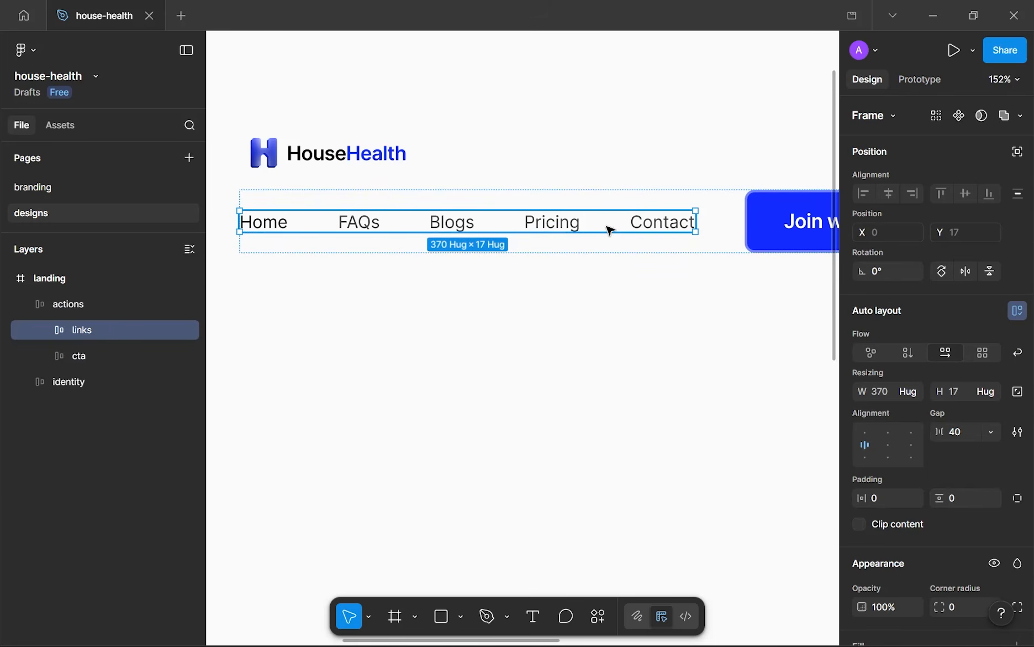
double_click(641, 227)
left_click(642, 322)
scroll(642, 320, "down", 4)
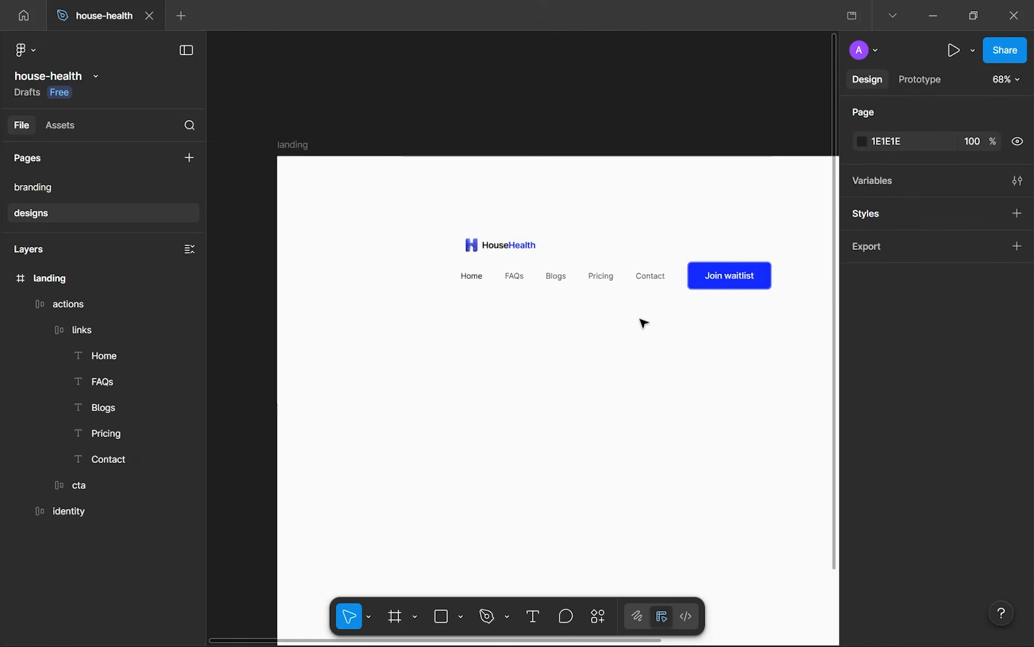
scroll(644, 323, "up", 3)
scroll(608, 326, "down", 1)
left_click(546, 273)
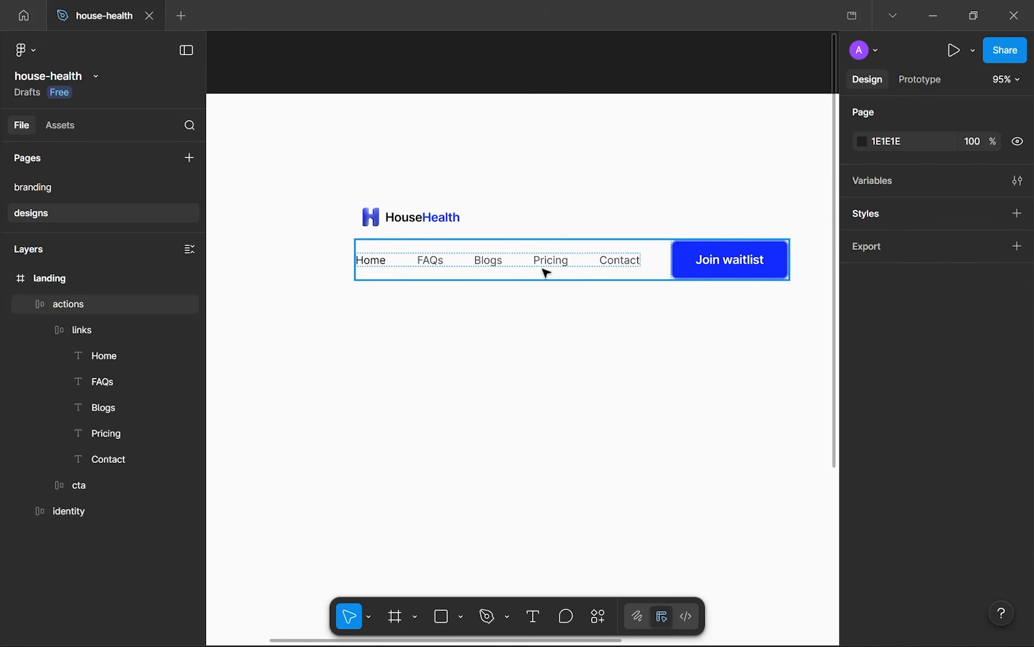
key("Escape")
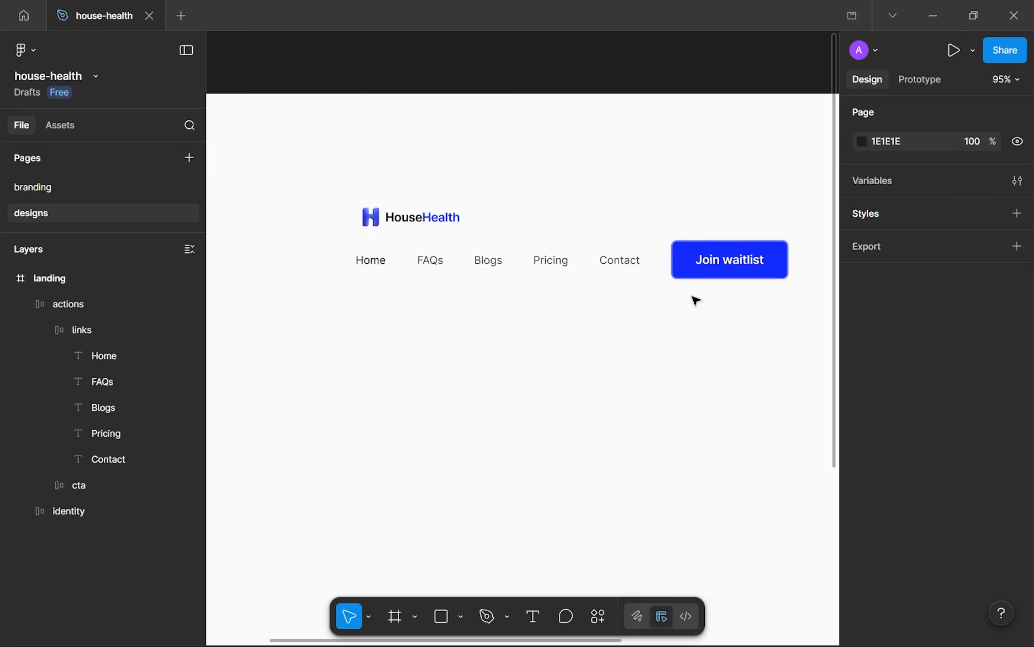
left_click(643, 280)
- Move the actions frame onto the logo's row at about X 660, Y 126, and shift the logo further left
scroll(641, 279, "down", 5)
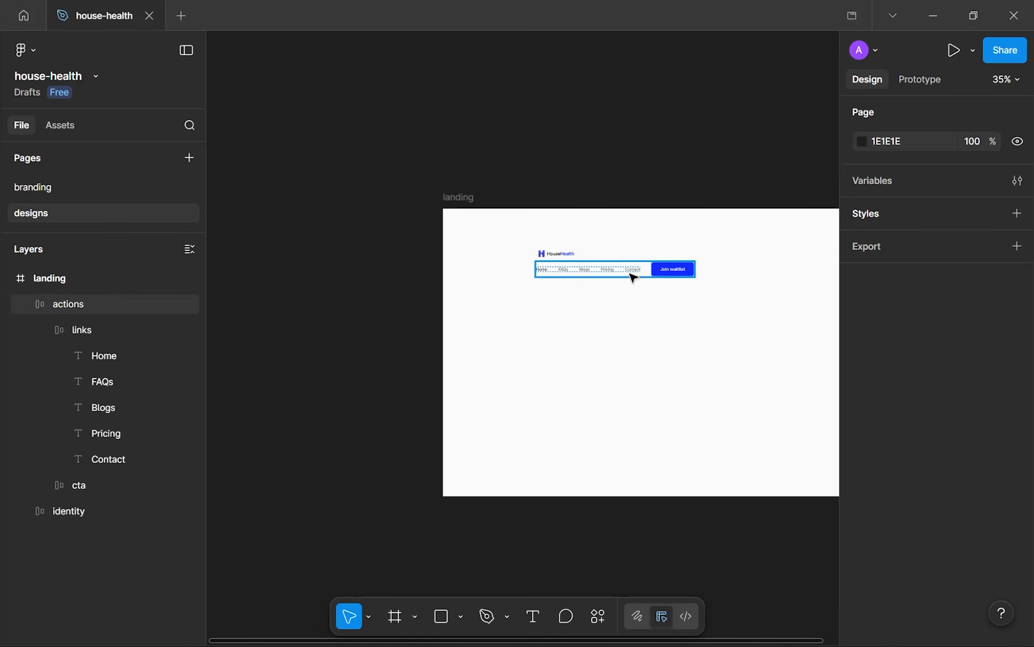
left_click_drag(604, 278, 693, 258)
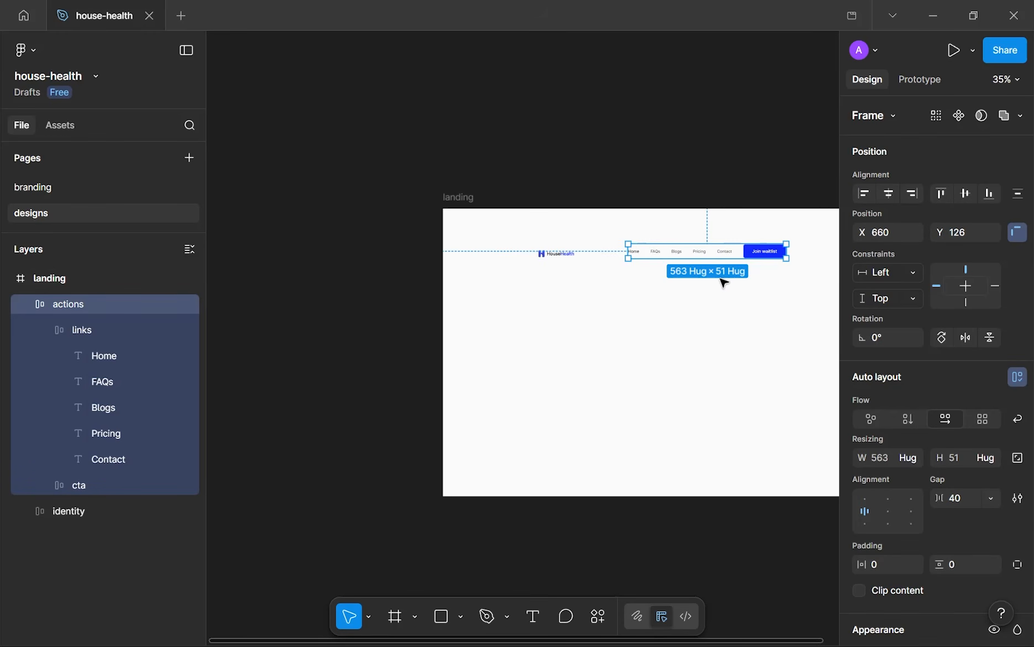
left_click(613, 262)
left_click(566, 256)
left_click_drag(566, 258, 545, 280)
left_click(607, 282)
scroll(642, 278, "up", 2)
left_click_drag(642, 277, 541, 254)
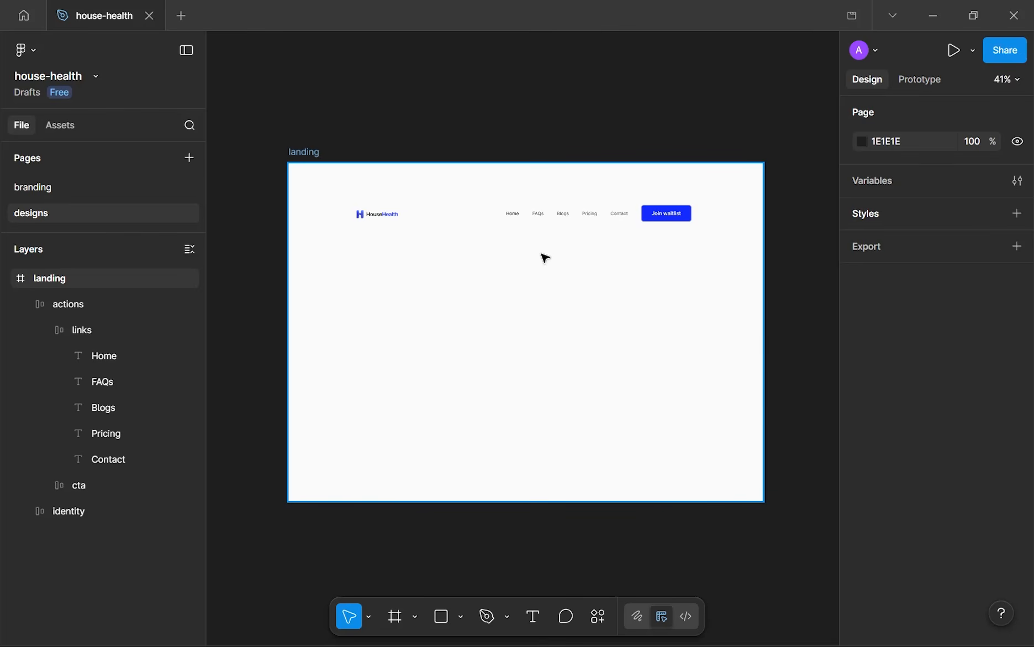
- Try adjusting the gap between the Contact link and the Join waitlist button, and undo the change
scroll(545, 257, "up", 1)
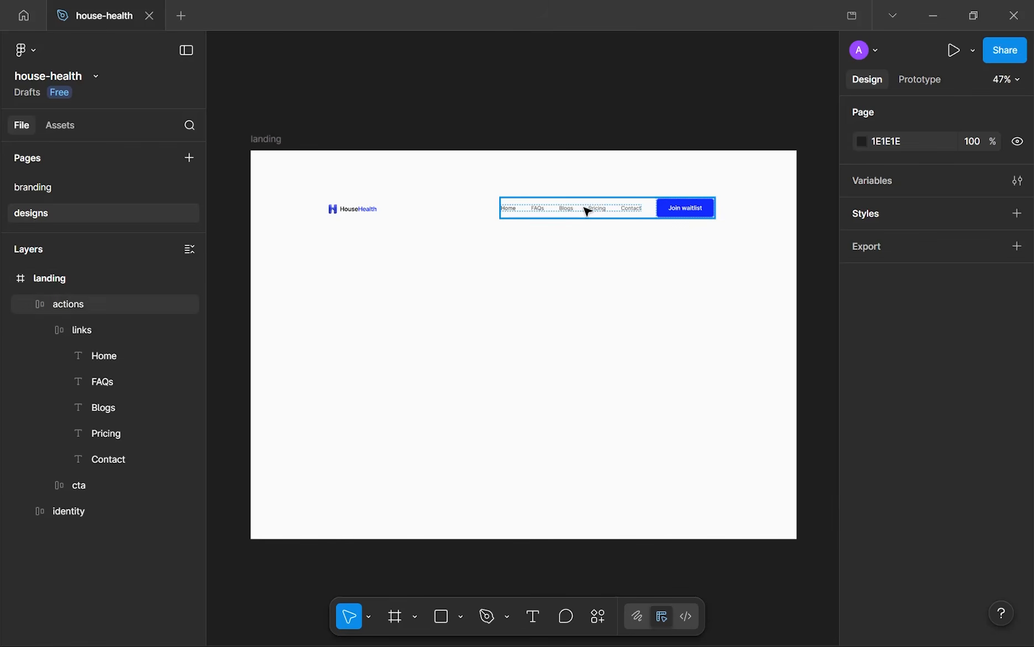
scroll(664, 209, "up", 5)
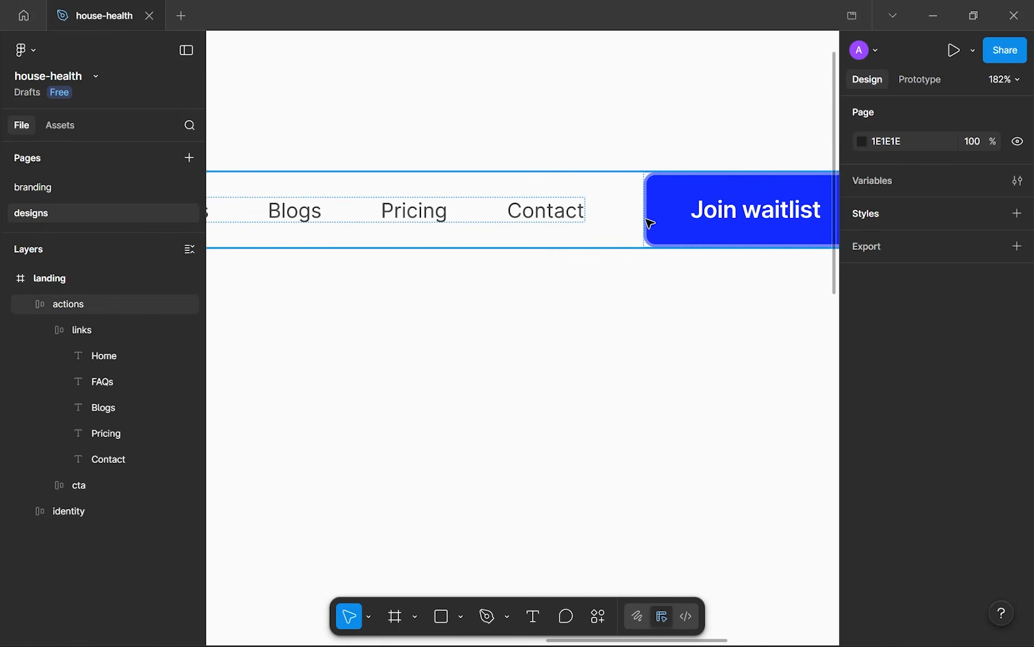
left_click(657, 227)
left_click(657, 227)
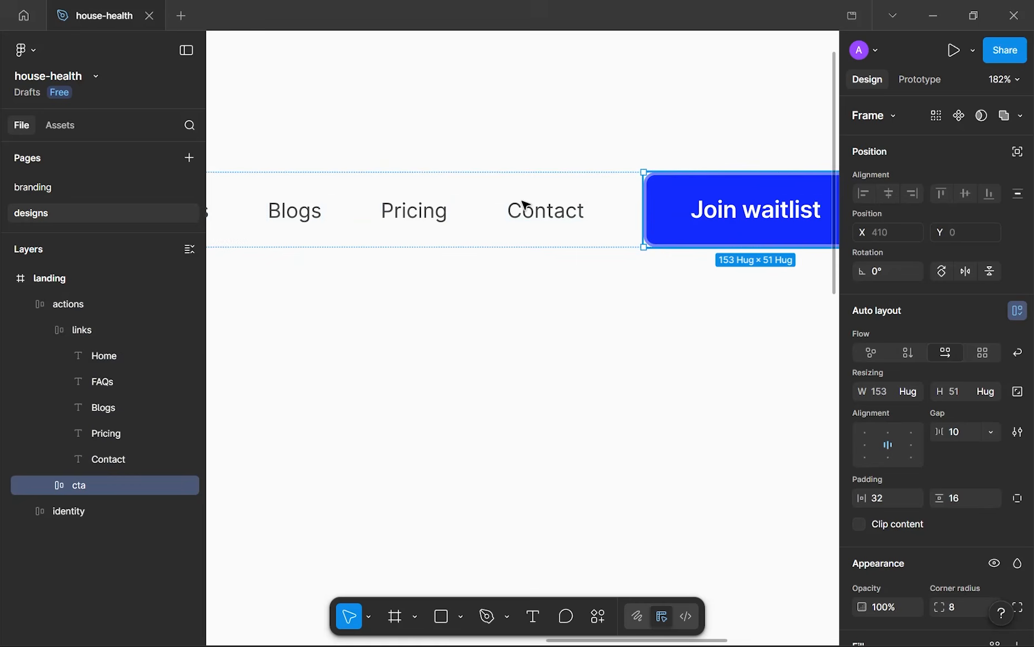
double_click(547, 215)
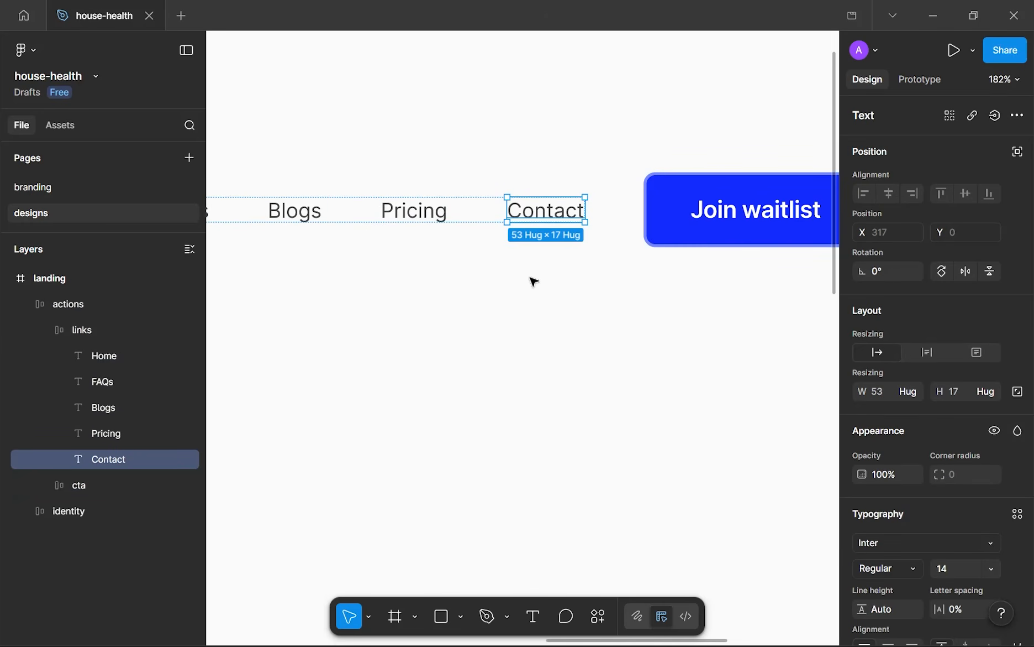
left_click(605, 242)
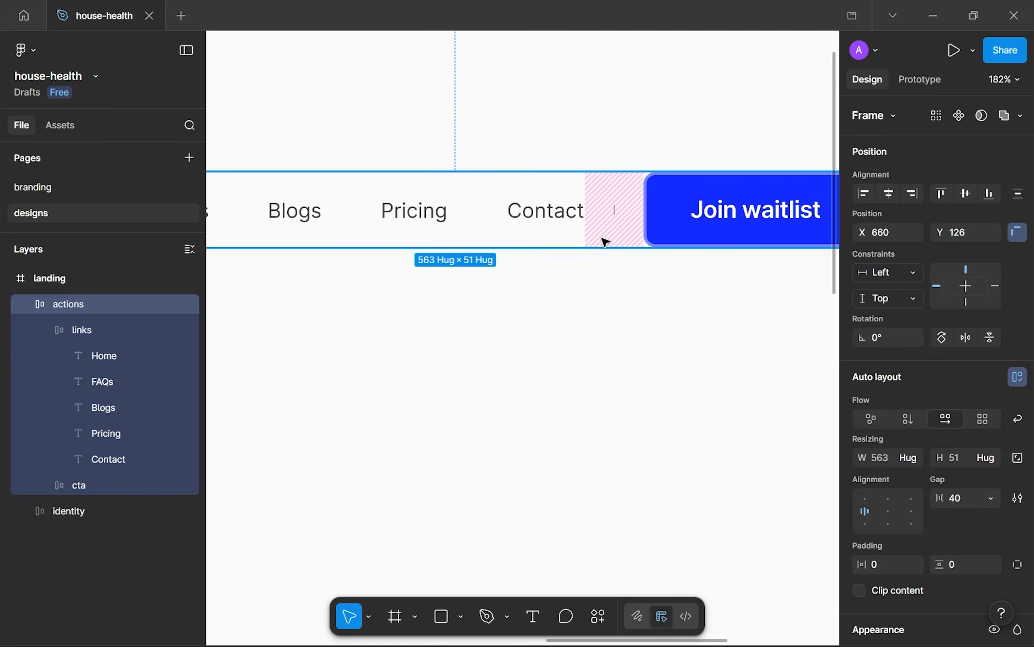
left_click_drag(614, 210, 626, 212)
key("ctrl+z")
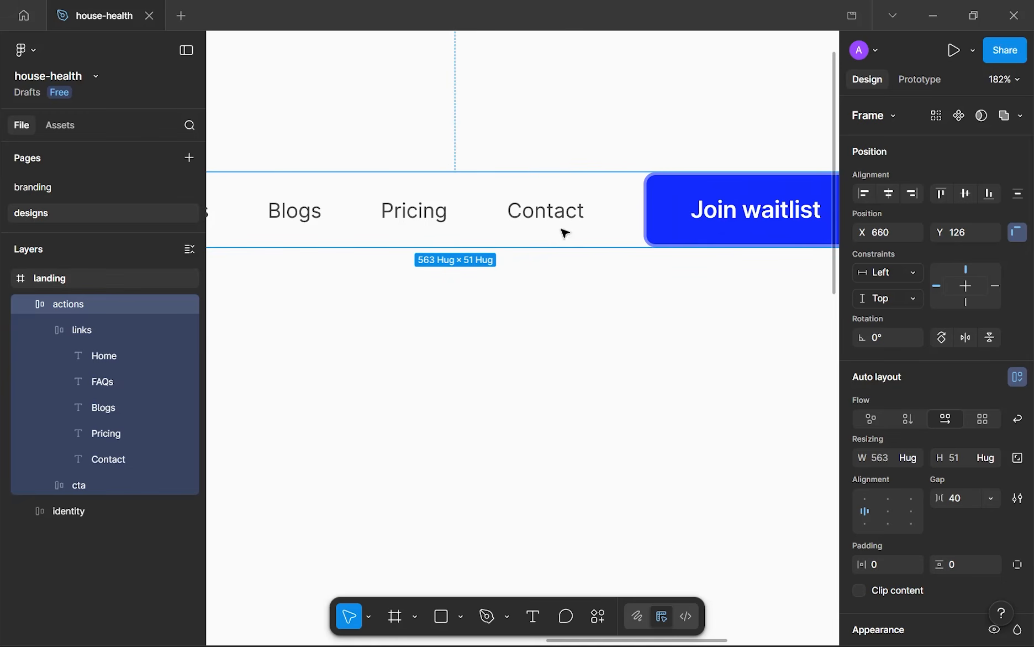
- Examine the links frame and the Join waitlist button for their size, gap and padding
scroll(485, 228, "down", 5)
double_click(426, 227)
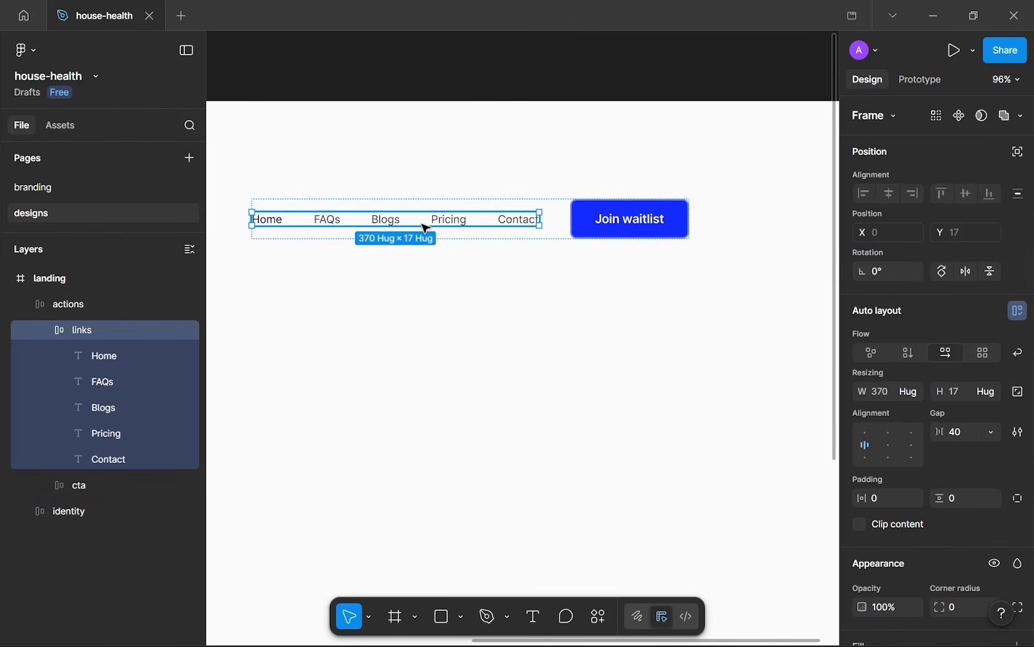
left_click(651, 216)
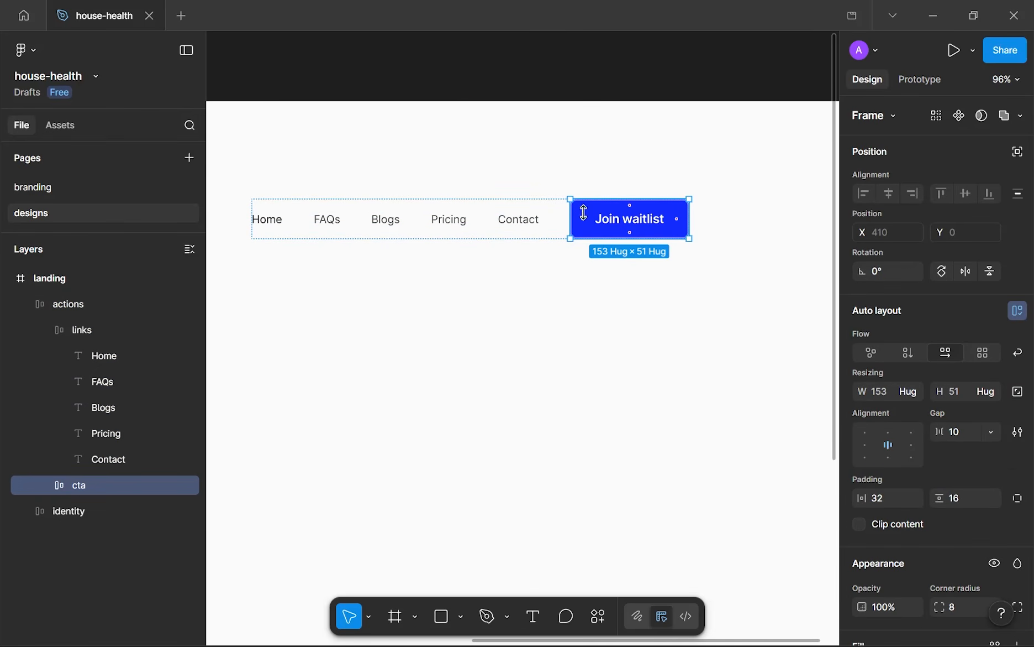
key("Escape")
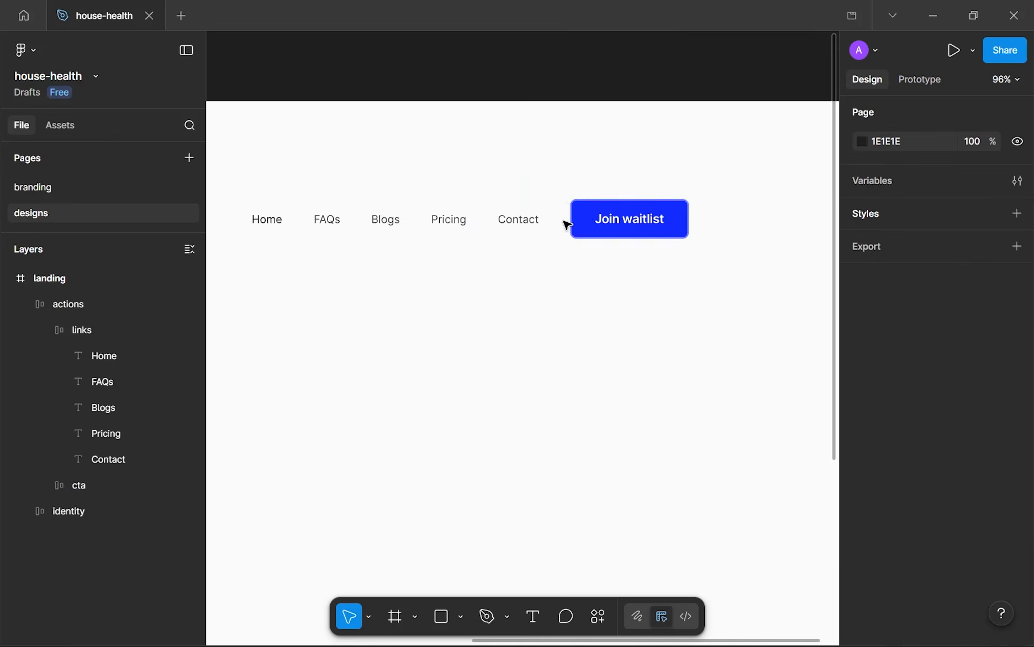
scroll(561, 194, "up", 5)
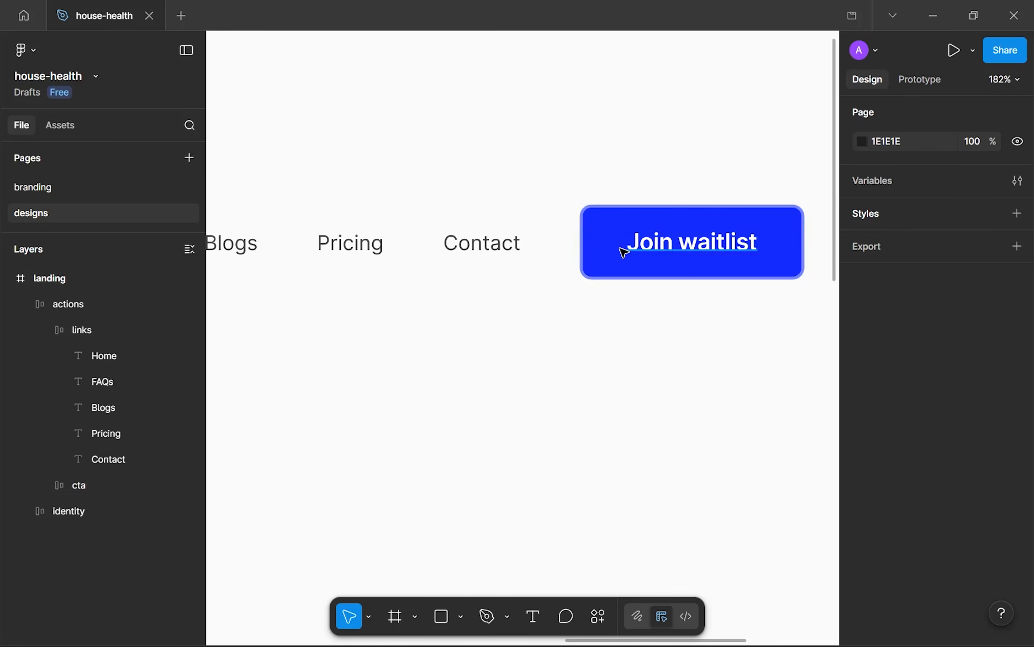
scroll(542, 298, "down", 4)
scroll(392, 294, "down", 2)
- Move the actions frame to about X 789, Y 26 in the landing frame and the logo to its upper-left area
left_click_drag(390, 299, 532, 283)
scroll(597, 270, "down", 3)
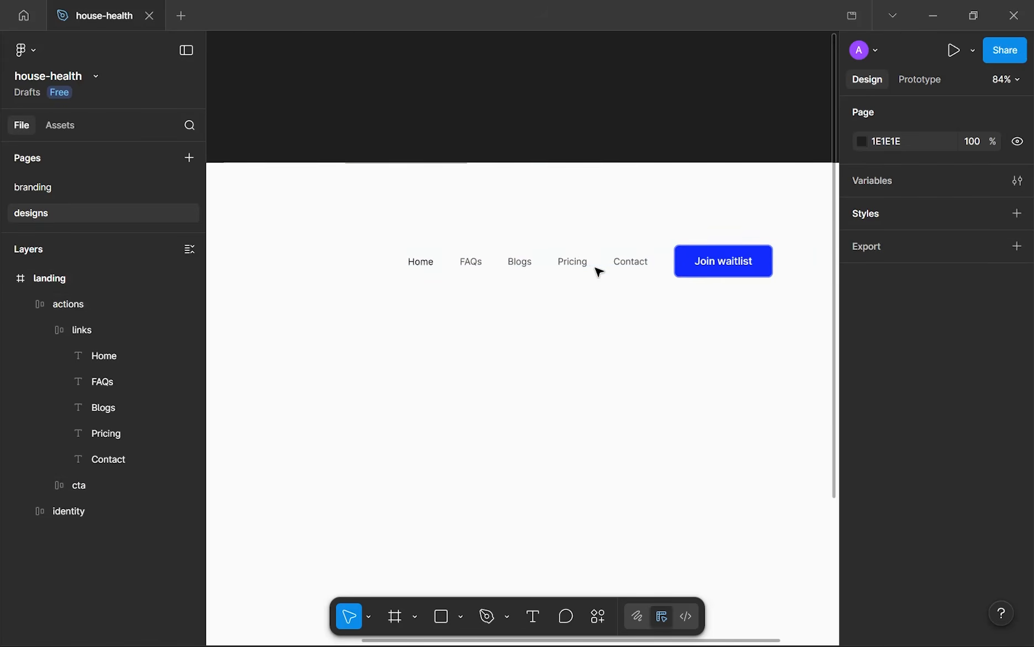
left_click(602, 271)
left_click_drag(615, 270, 677, 224)
left_click(296, 263)
left_click_drag(336, 244, 318, 203)
scroll(372, 225, "down", 4)
scroll(372, 225, "up", 3)
- Wrap the logo and actions frames together in a horizontal auto layout and rename the new frame "content"
left_click(593, 206)
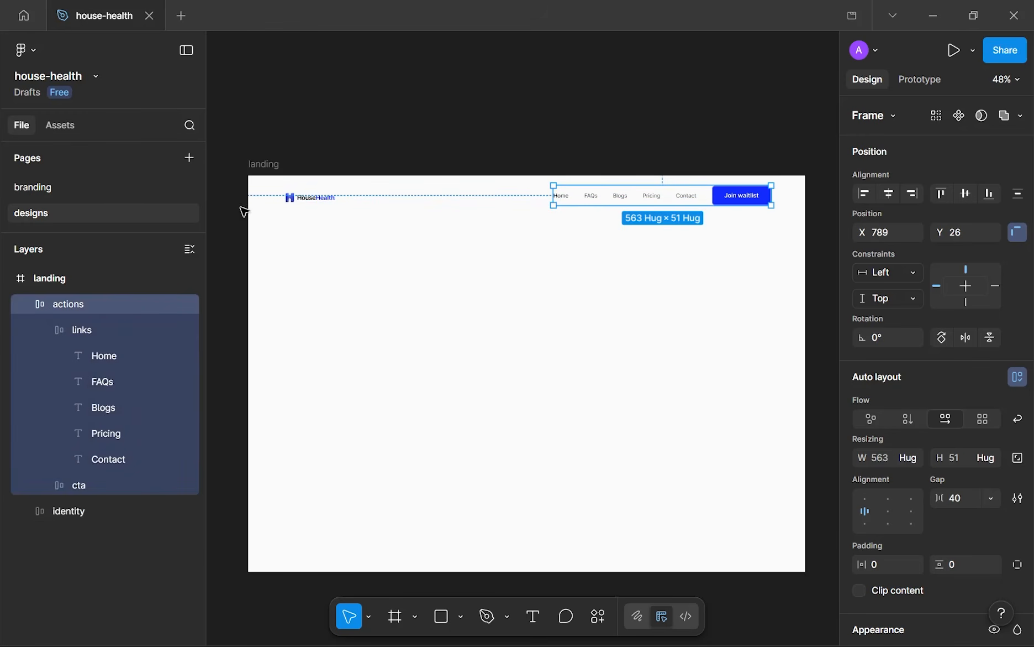
left_click(314, 204, "shift")
key("shift+a")
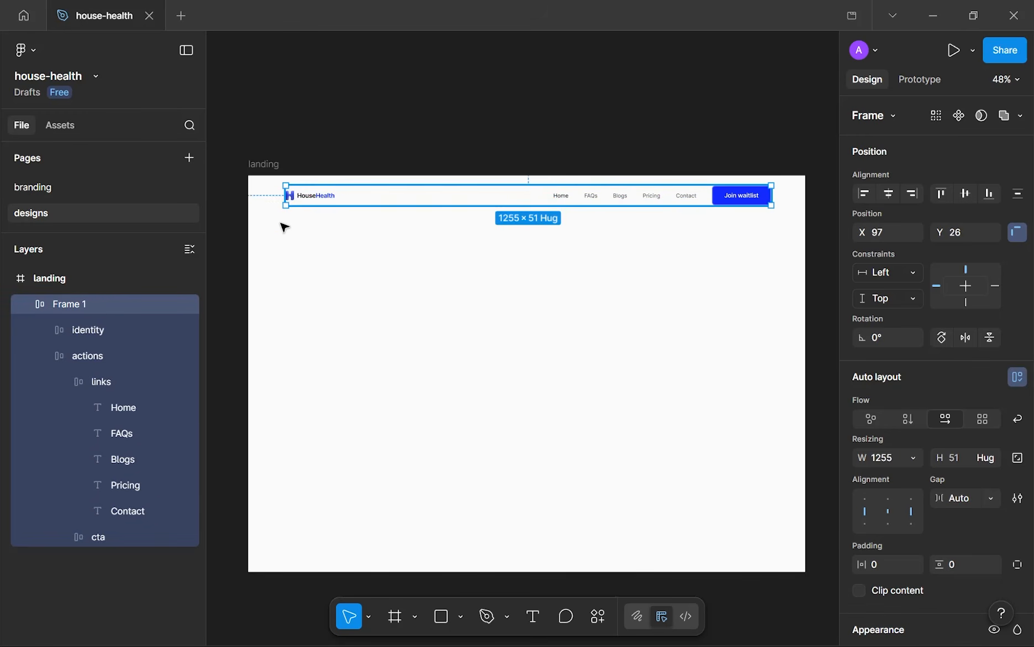
double_click(65, 305)
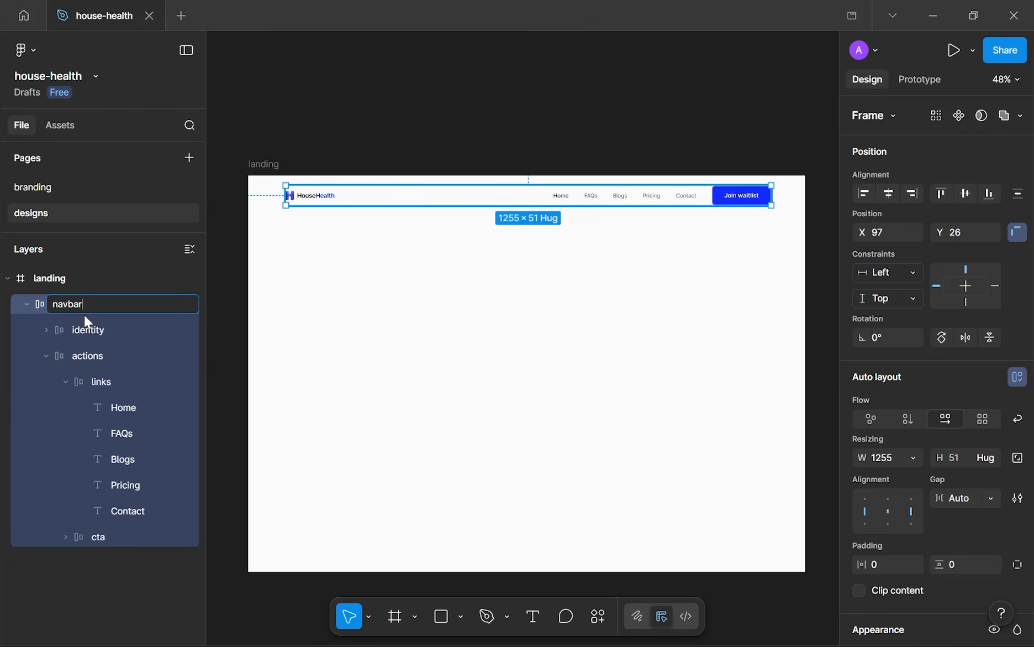
type("tent")
key("Return")
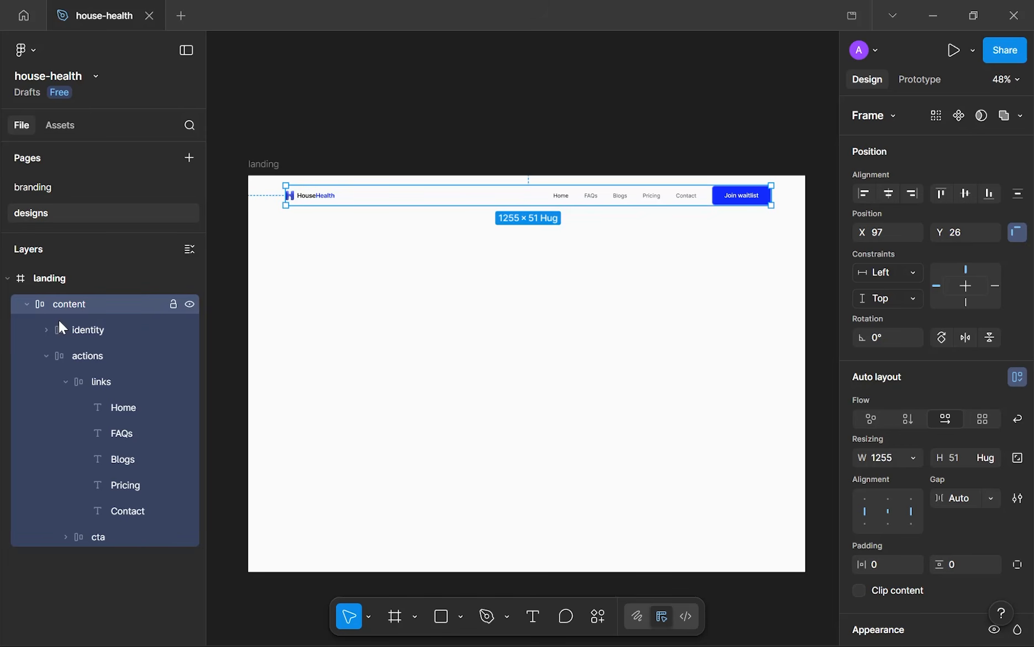
- Collapse the content layer and align it to the horizontal center and top of the landing frame
left_click(27, 304)
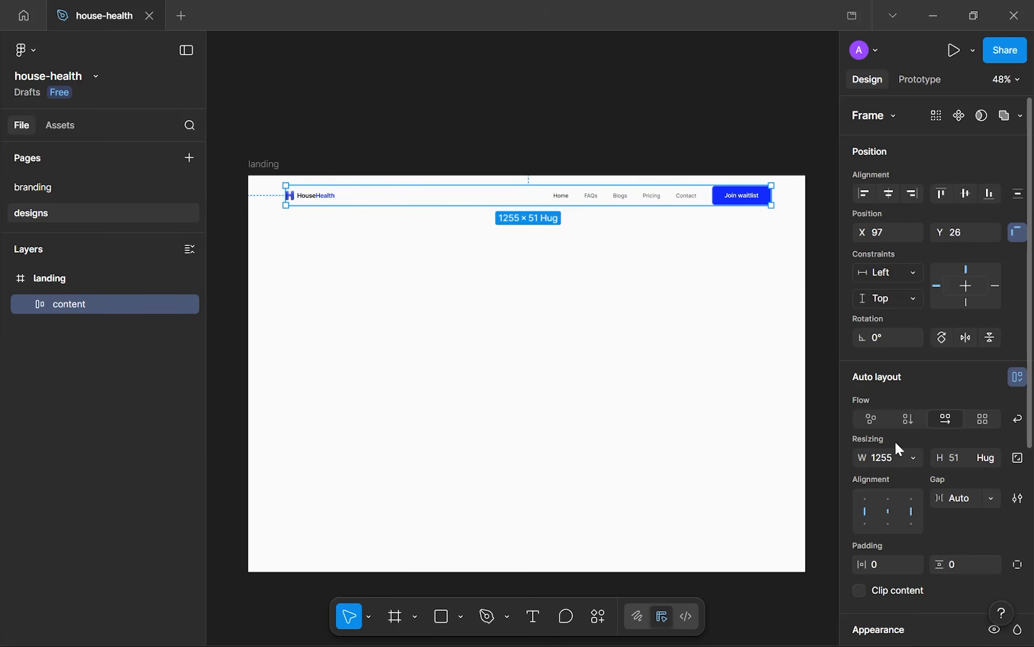
left_click(886, 194)
left_click(942, 193)
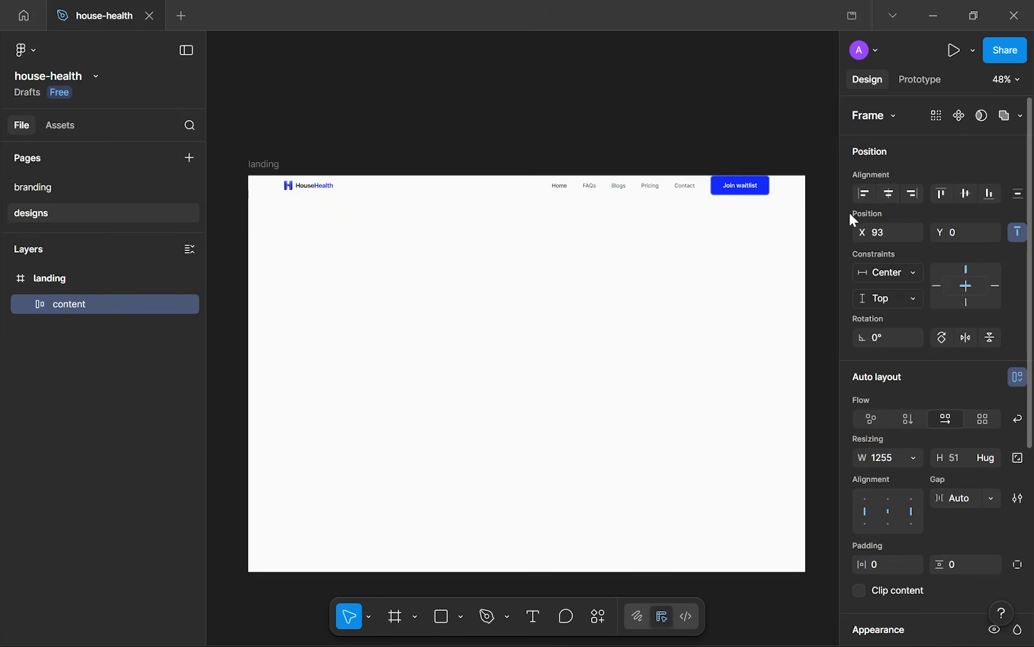
- Add a layout guide to the landing frame, using columns with a count of 12
left_click(257, 155)
left_click(262, 162)
scroll(906, 318, "down", 4)
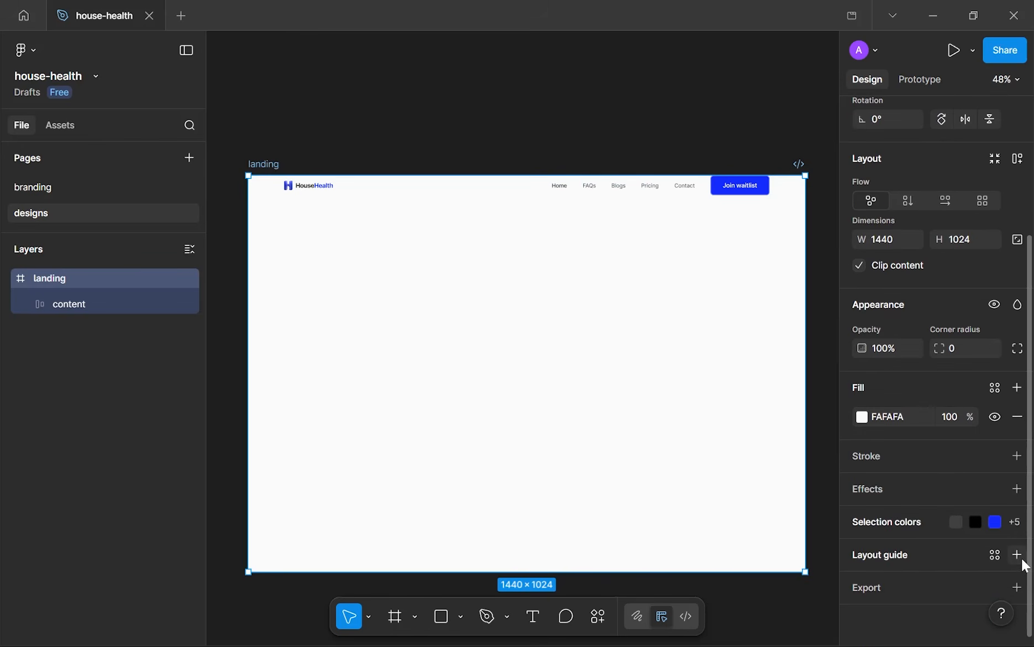
left_click(1019, 557)
left_click(678, 545)
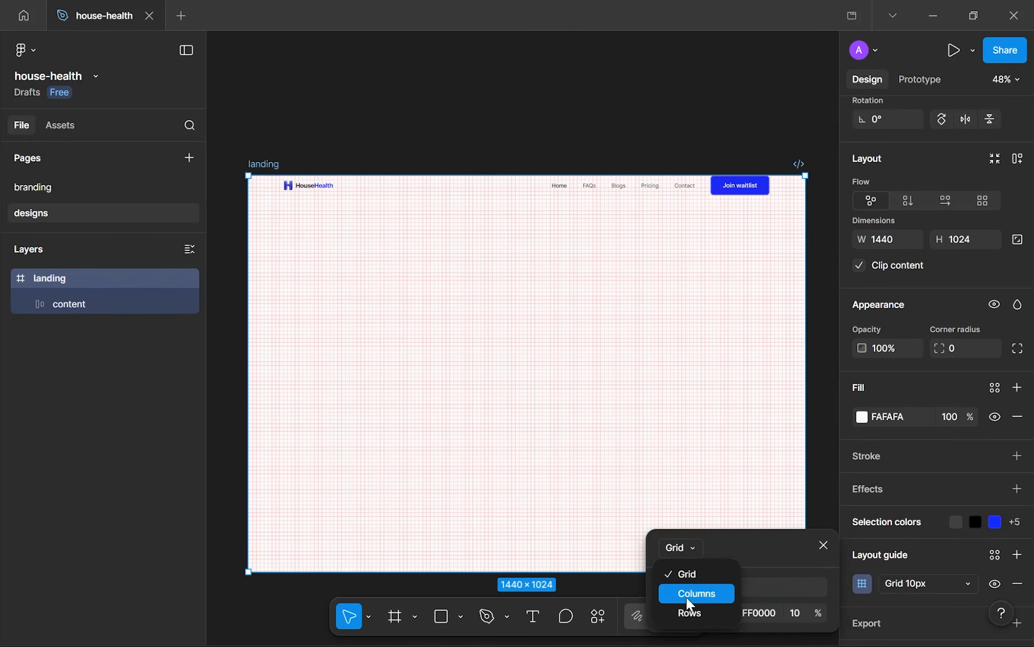
left_click(689, 594)
type("12")
left_click(766, 217)
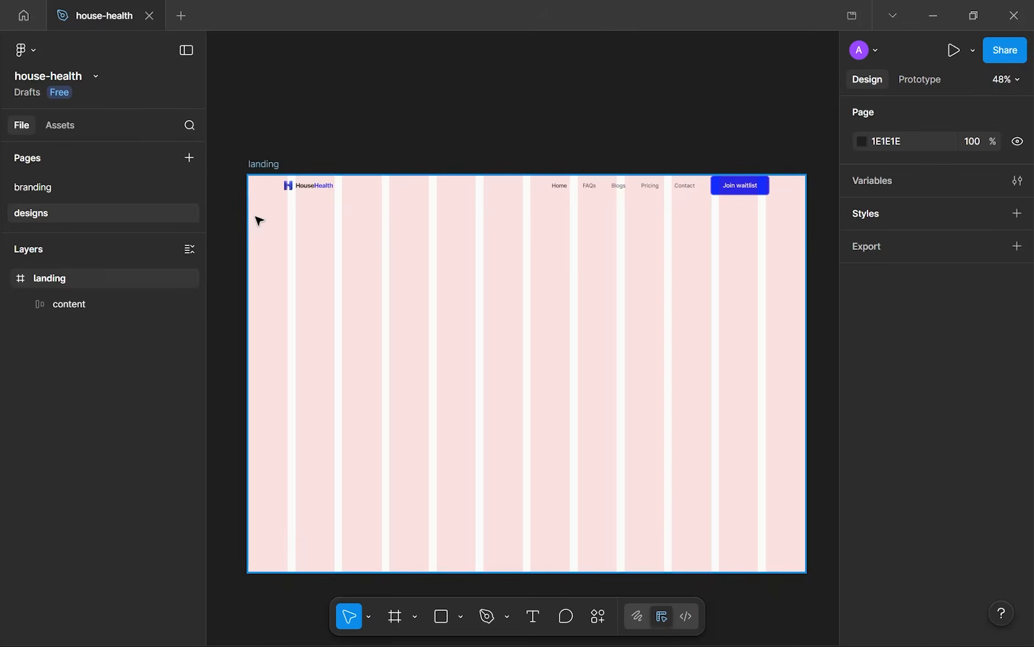
- Show the rulers and place a vertical guide on the right edge of the first column, at about X 102
scroll(258, 219, "up", 10)
scroll(516, 159, "down", 3)
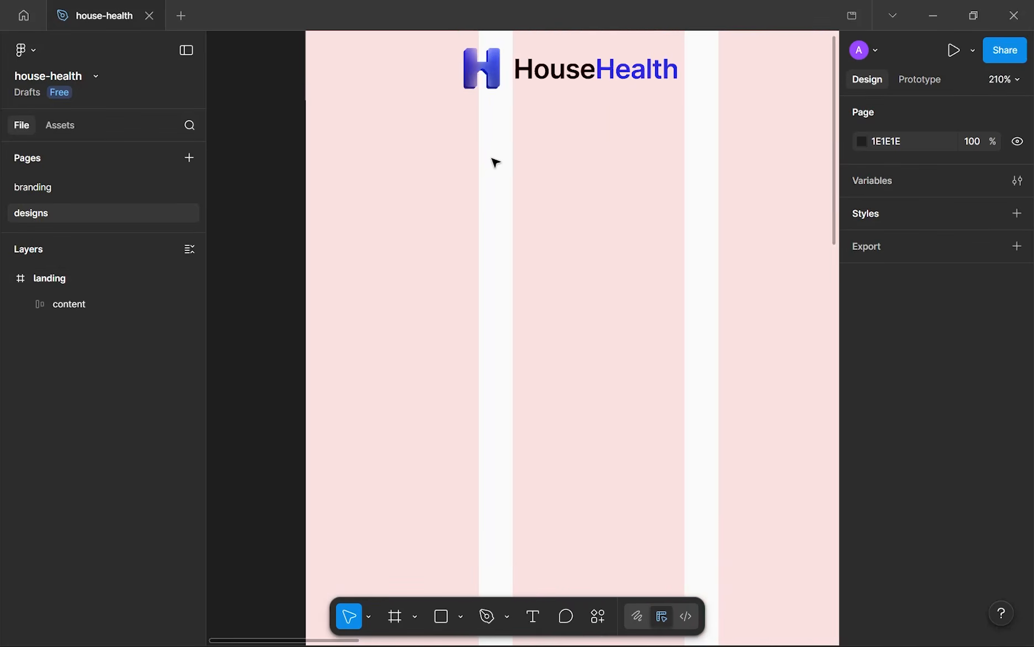
key("shift+r")
left_click_drag(230, 195, 469, 196)
scroll(469, 196, "up", 10)
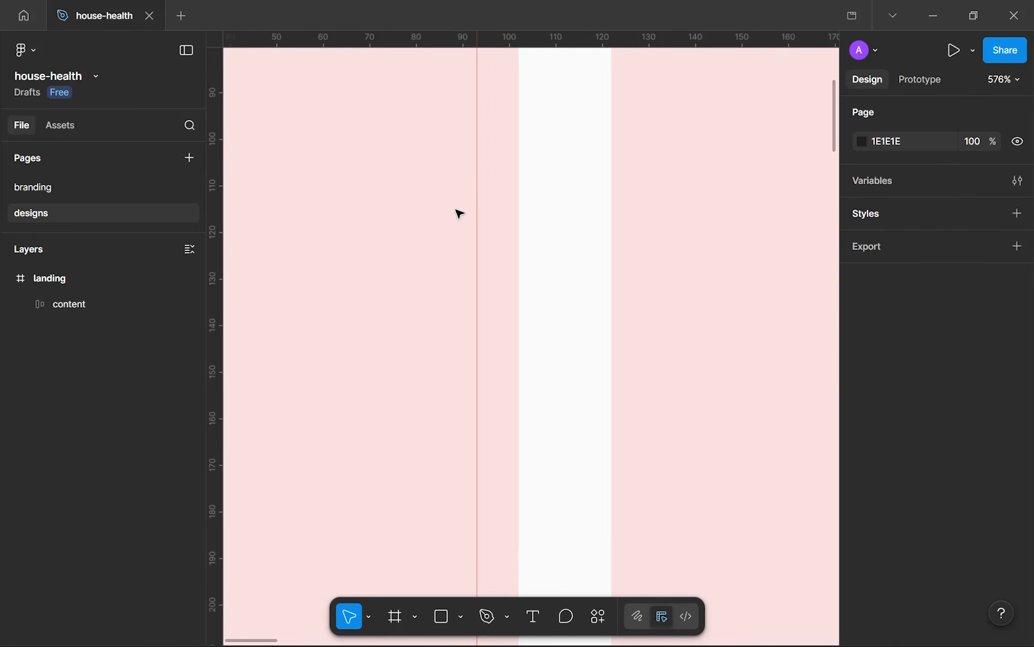
left_click_drag(478, 215, 521, 215)
- Place a vertical guide on the inner edge of the last layout column, at about X 1338
scroll(596, 201, "down", 10)
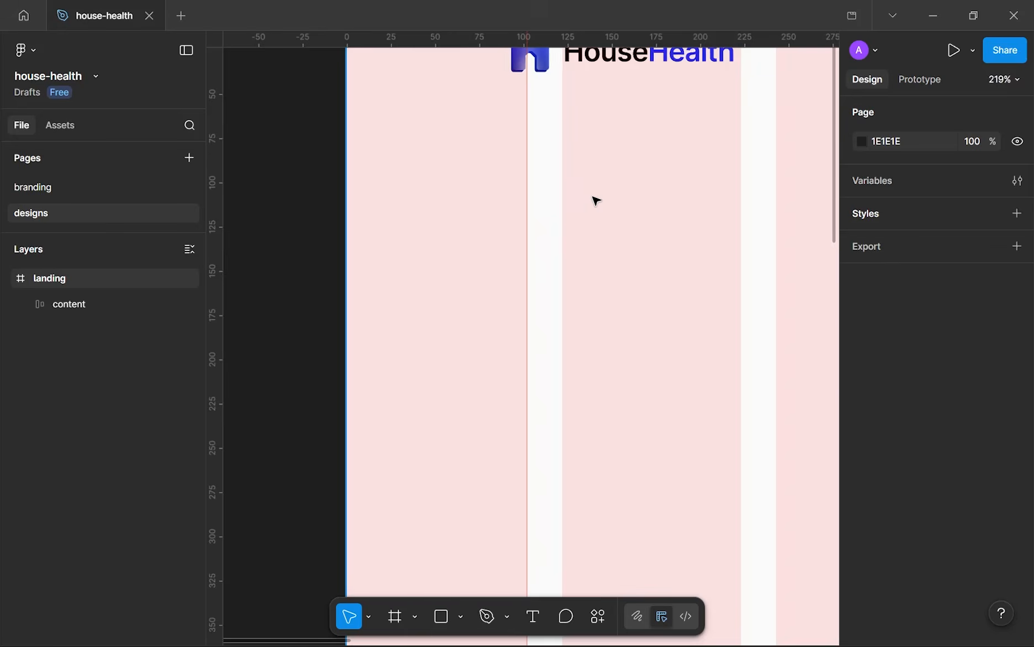
left_click_drag(674, 249, 341, 248)
scroll(582, 199, "up", 10)
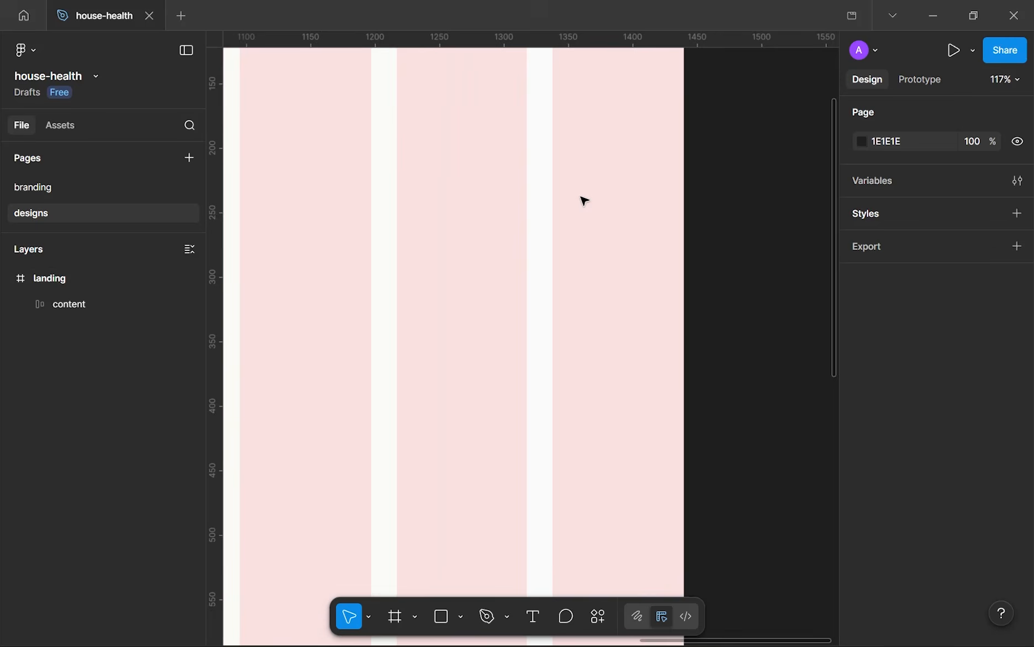
left_click_drag(218, 264, 544, 266)
scroll(543, 265, "up", 5)
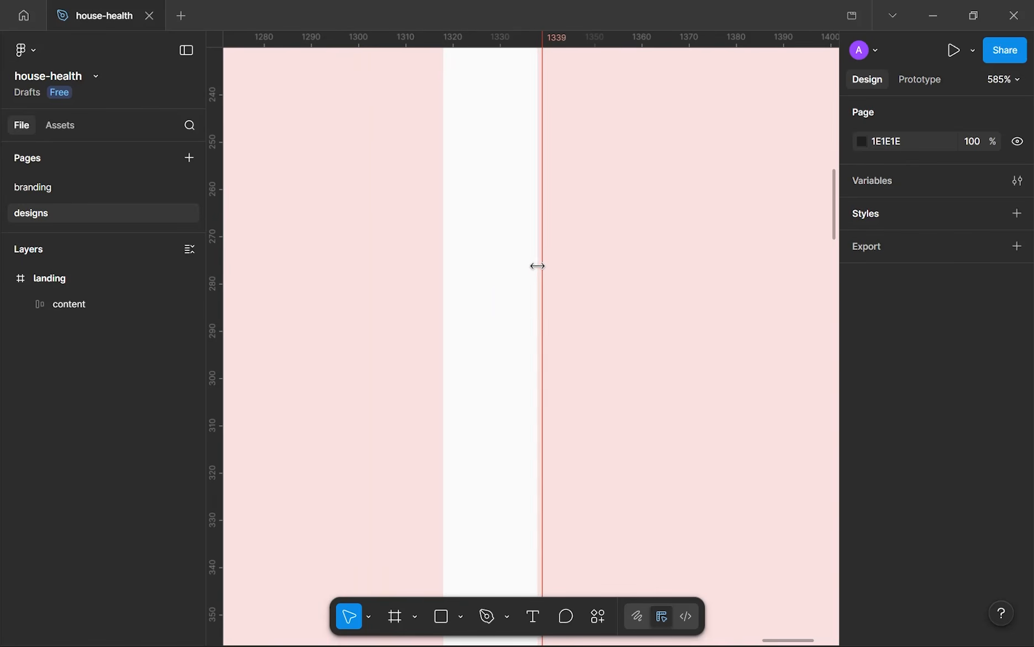
scroll(503, 270, "down", 15)
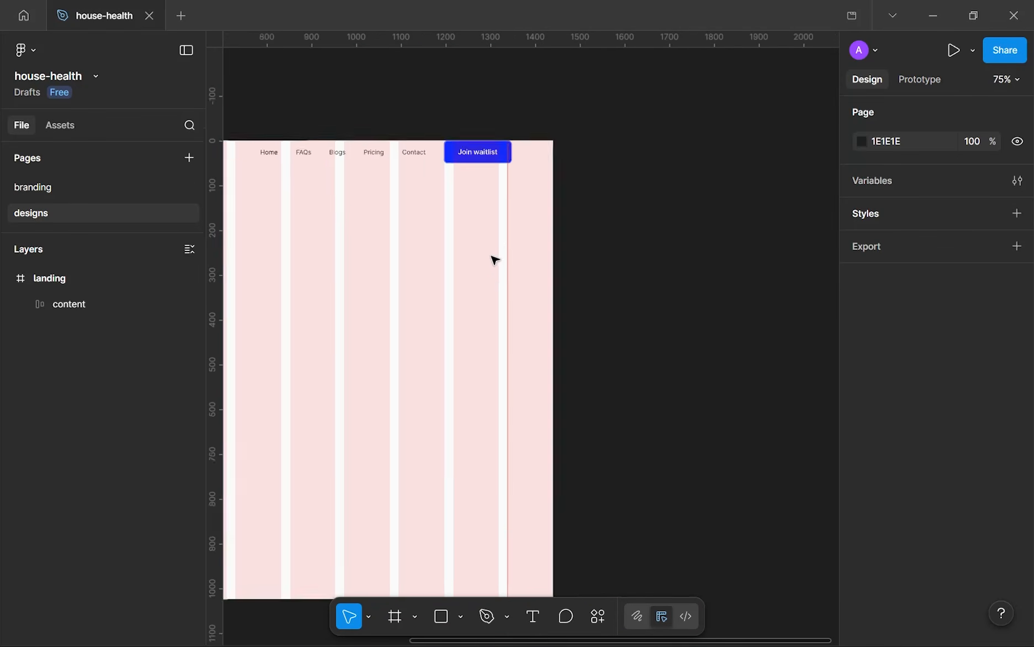
- Hide the 12-column layout guide on the landing frame
left_click(349, 161)
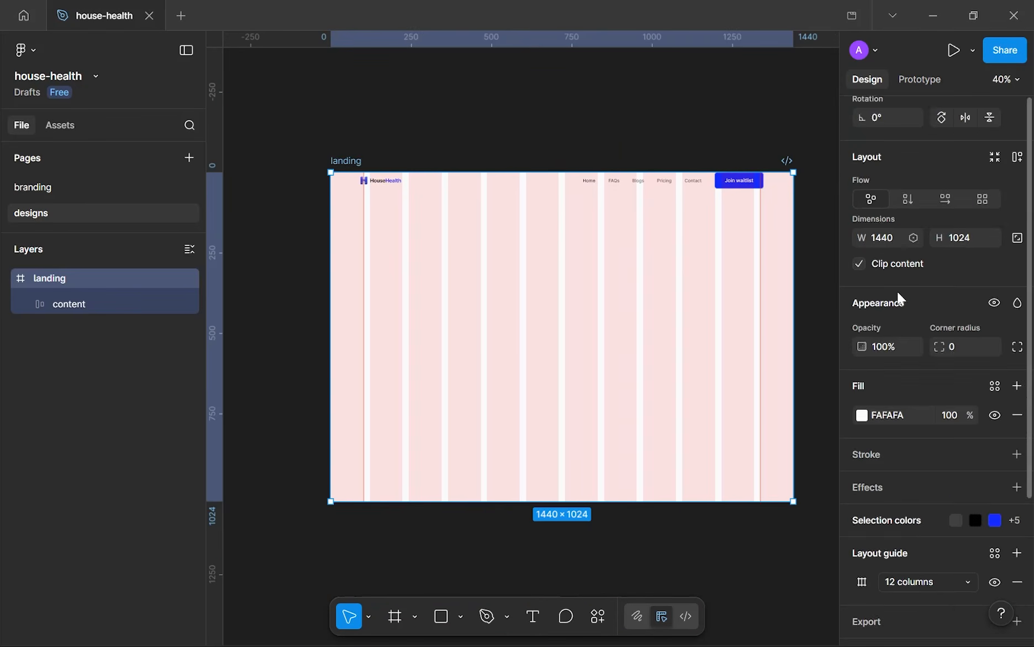
left_click(995, 548)
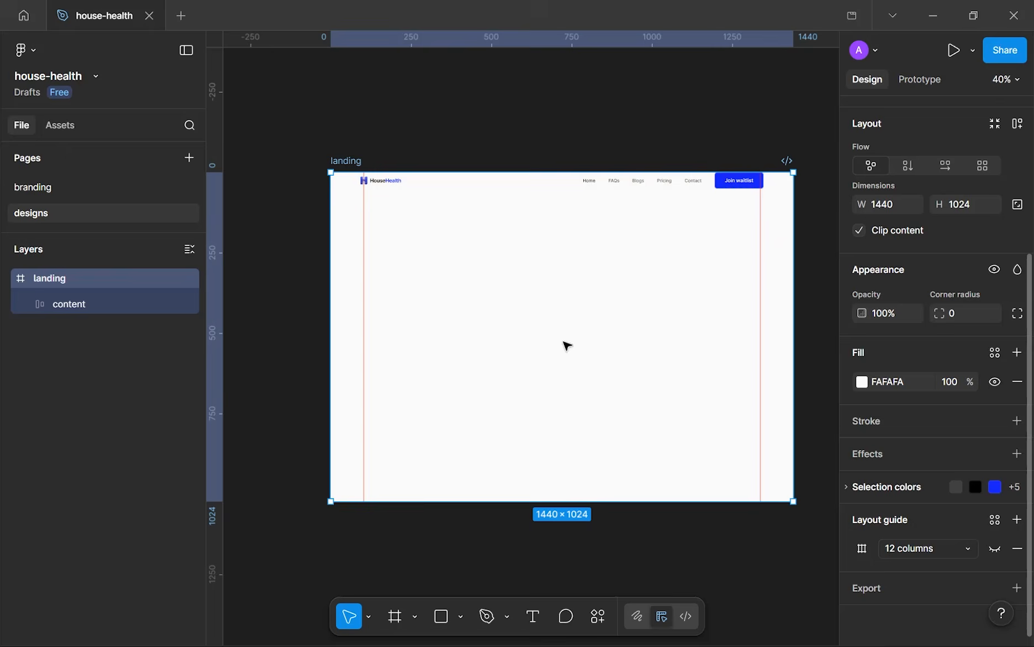
left_click(444, 261)
- Resize the content frame to span between the two vertical guides, starting at X 102 with a width of 1236
left_click(365, 170)
scroll(354, 169, "up", 8)
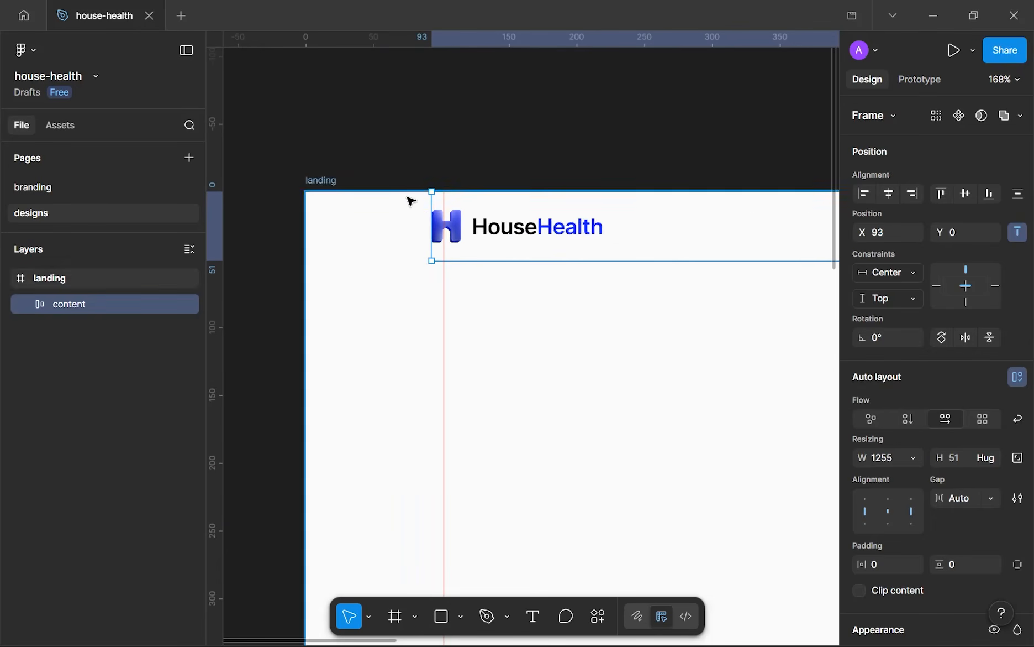
left_click_drag(429, 212, 441, 212)
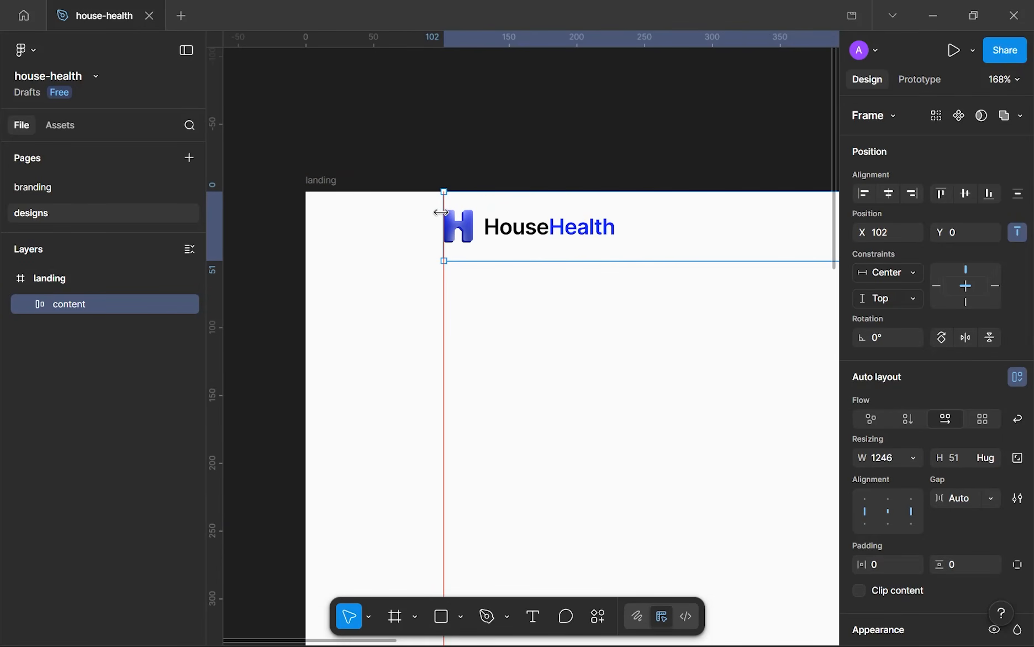
scroll(548, 215, "down", 5)
left_click_drag(555, 240, 384, 249)
left_click_drag(578, 255, 324, 249)
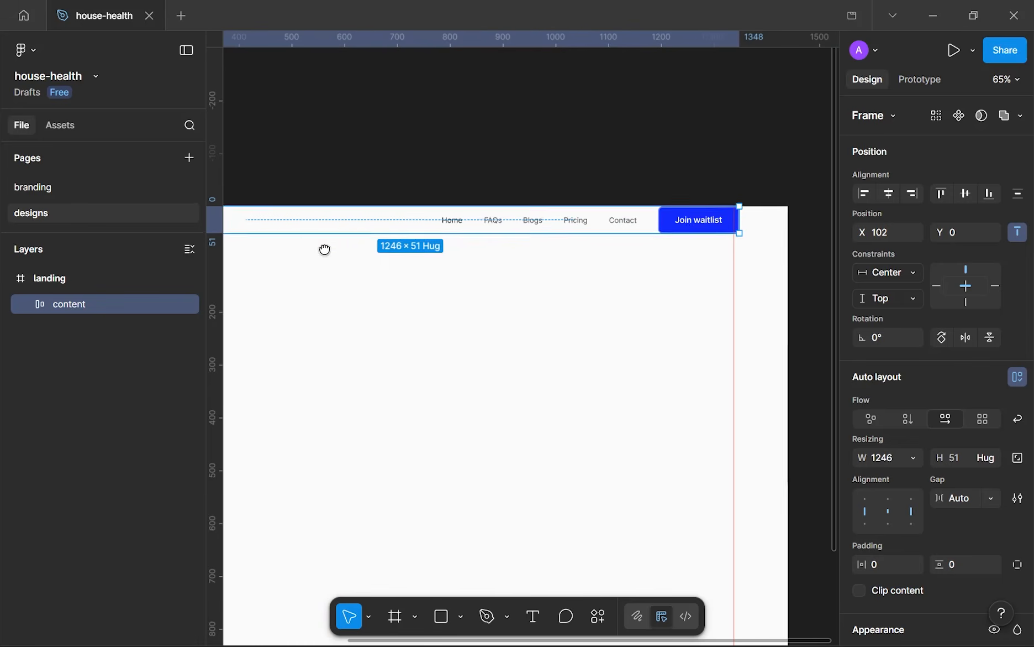
scroll(786, 240, "up", 5)
left_click_drag(677, 194, 769, 488)
scroll(671, 197, "down", 7)
scroll(673, 196, "down", 5)
- Hide the rulers and guides on the canvas
key("shift+r")
left_click(390, 310)
left_click_drag(429, 303, 300, 258)
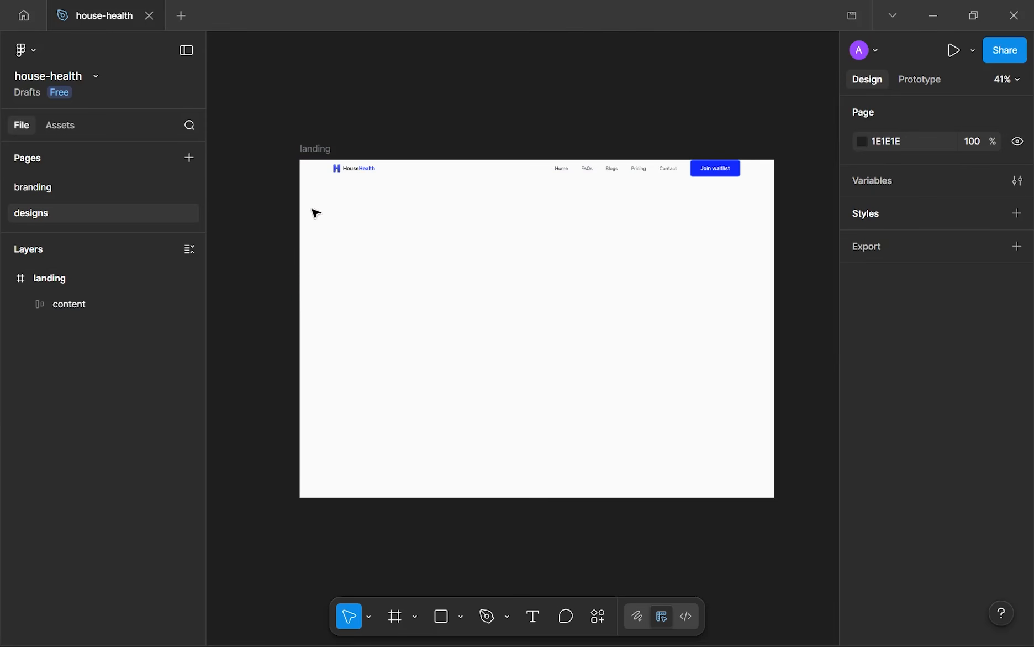
left_click(738, 167)
left_click_drag(655, 172, 629, 170)
left_click(576, 208)
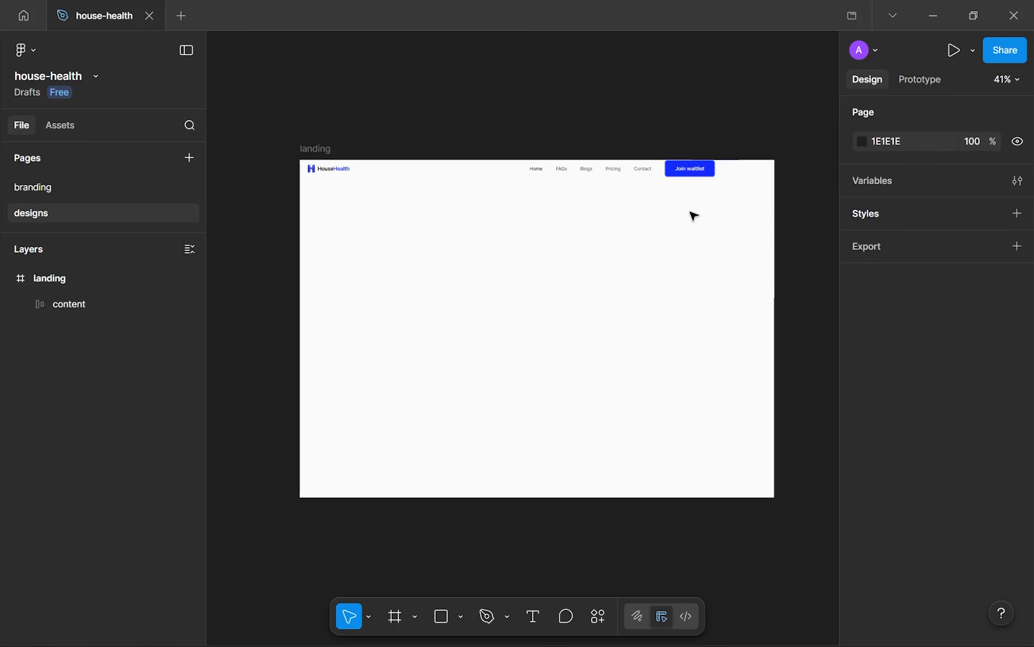
left_click_drag(726, 172, 773, 193)
key("ctrl+z")
key("ctrl+z")
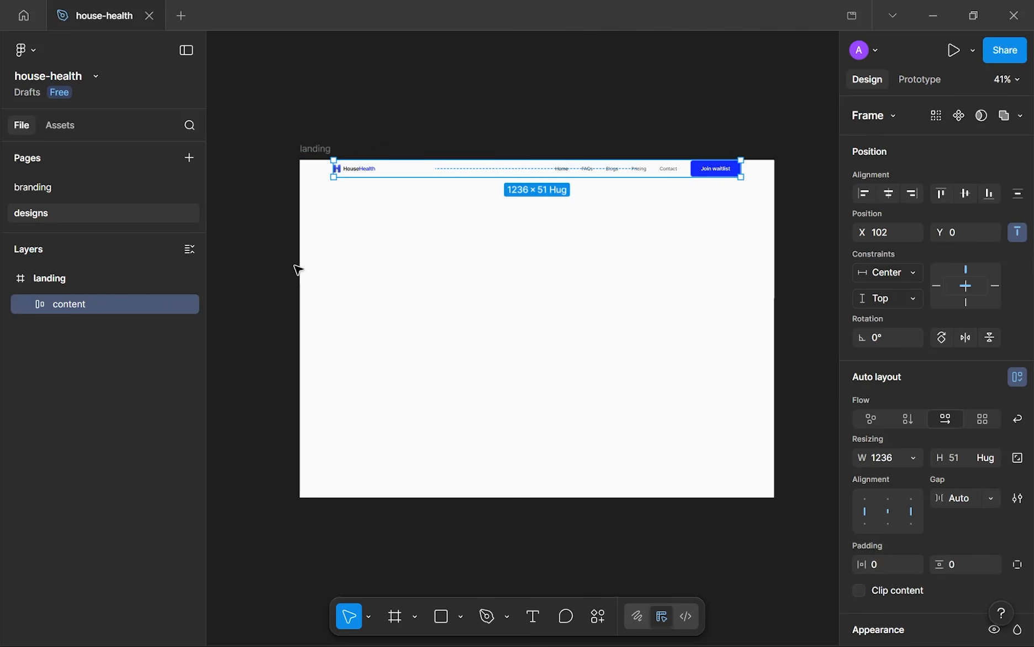
left_click(757, 213)
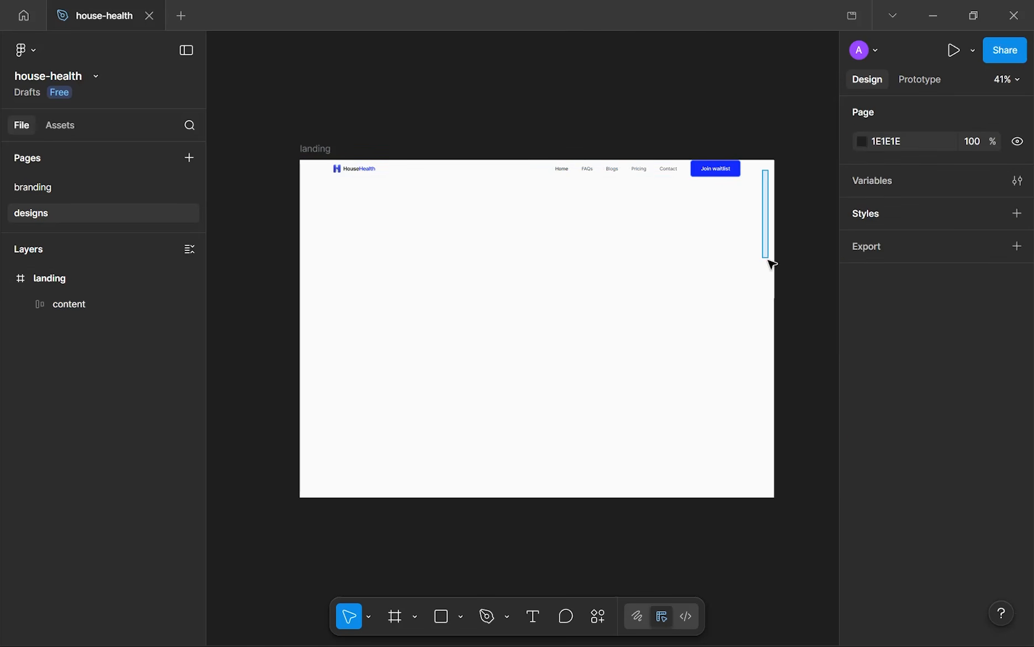
- Draw a 1440 × 86 frame around the content at the top of the landing frame and rename it "navbar"
left_click(501, 171)
key("f")
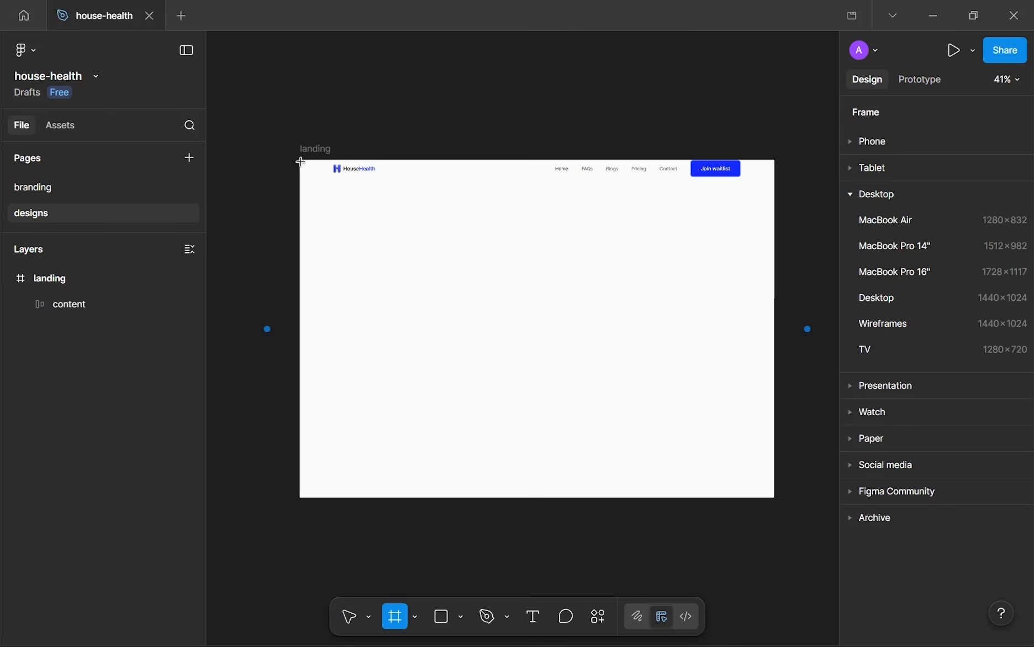
mouse_move(301, 160)
left_mouse_down()
mouse_move(418, 189)
mouse_move(702, 194)
mouse_move(773, 173)
mouse_move(772, 189)
left_mouse_up()
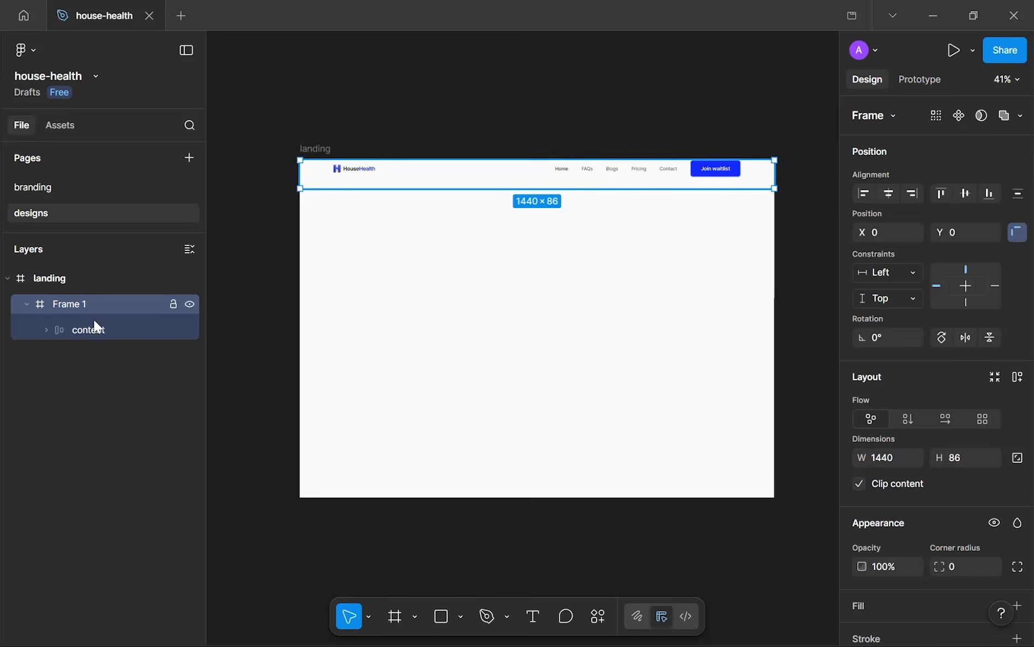
double_click(70, 308)
type("navbar")
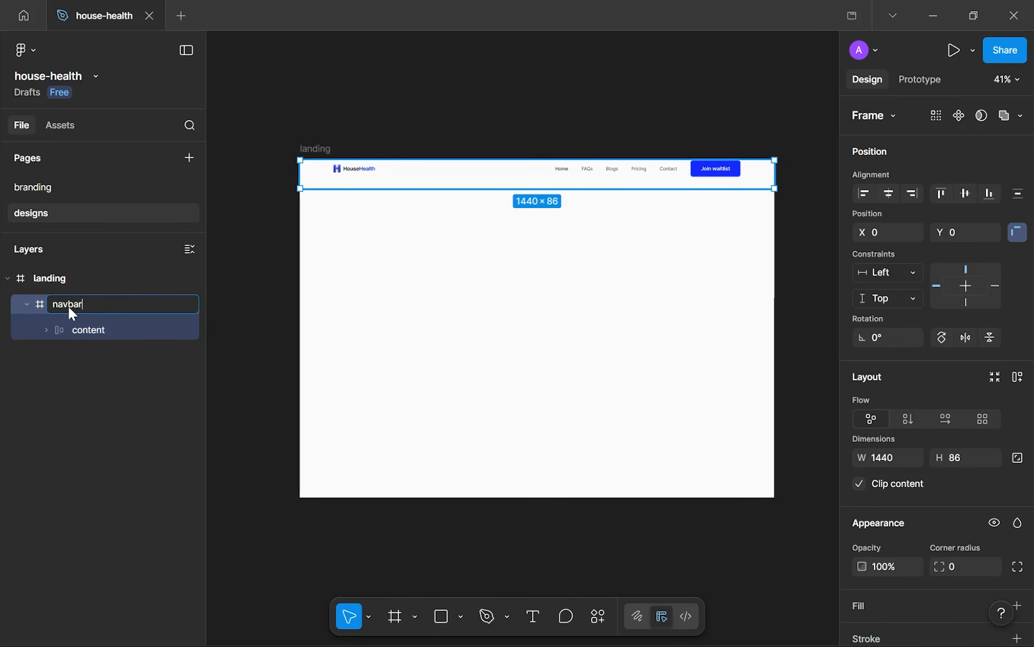
key("Return")
- Center the navbar horizontally in the landing frame and give it vertical auto layout with top-center alignment
left_click(888, 198)
scroll(962, 506, "down", 3)
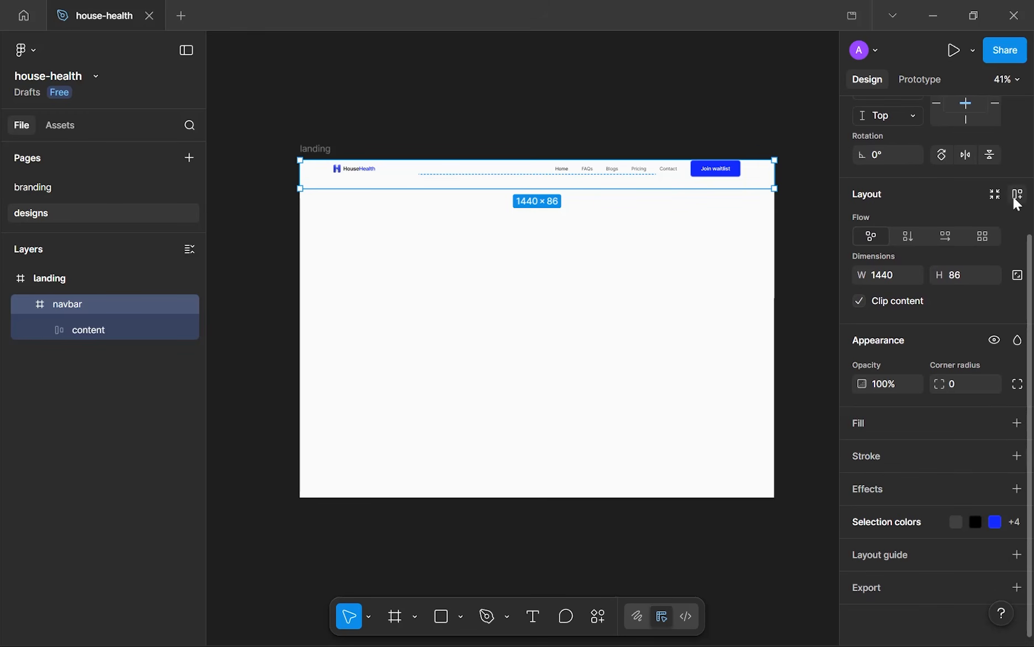
key("shift+a")
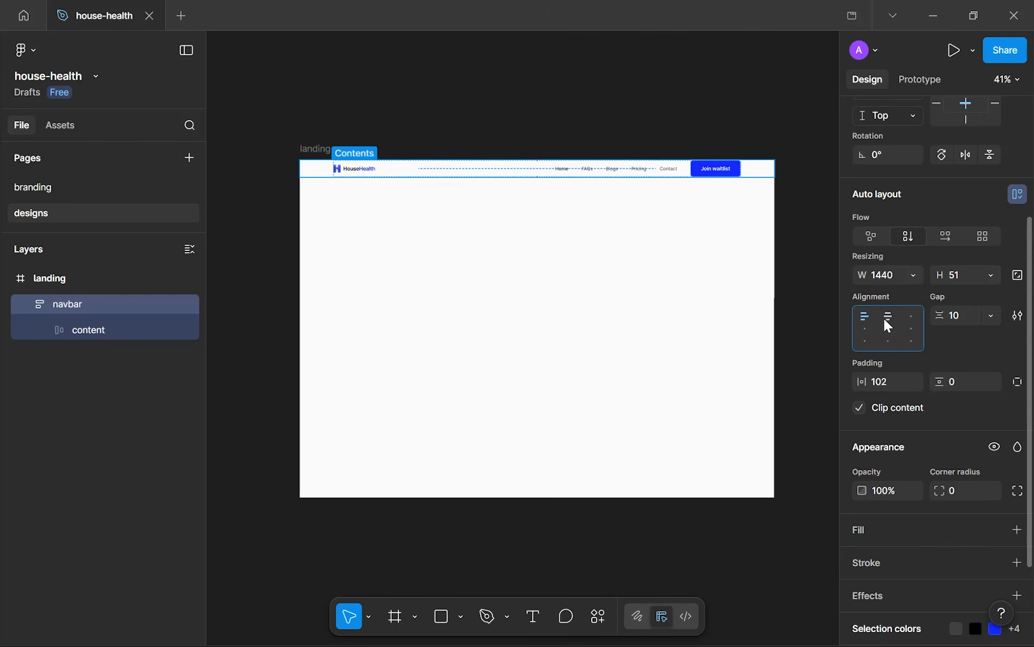
left_click(688, 211)
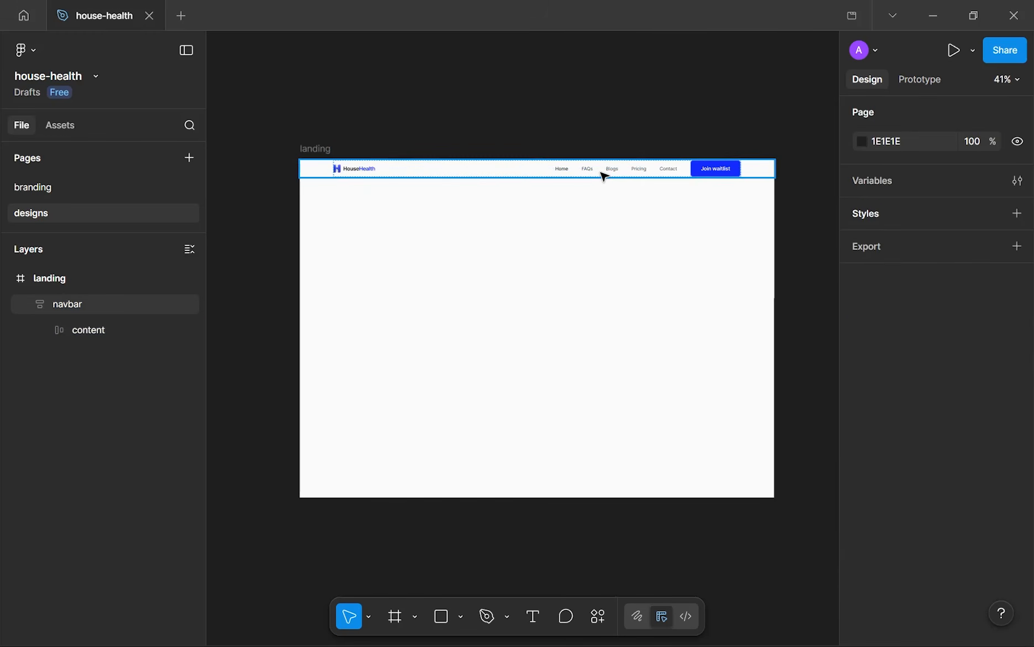
- Set the navbar's vertical padding to 16
left_click(604, 176)
scroll(992, 461, "down", 5)
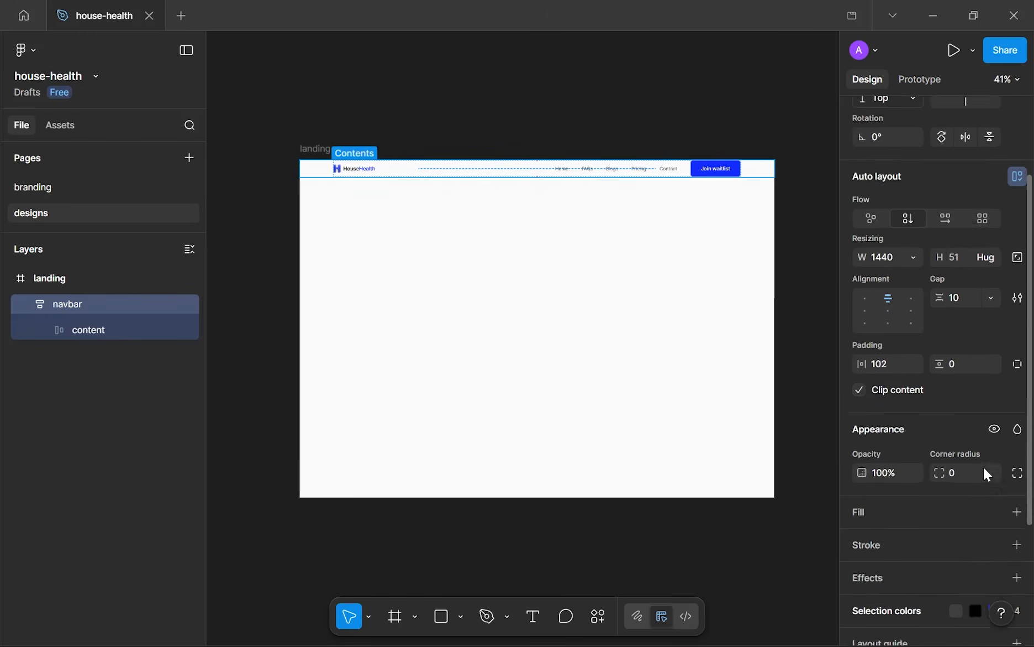
left_click(964, 271)
type("16")
left_click(665, 273)
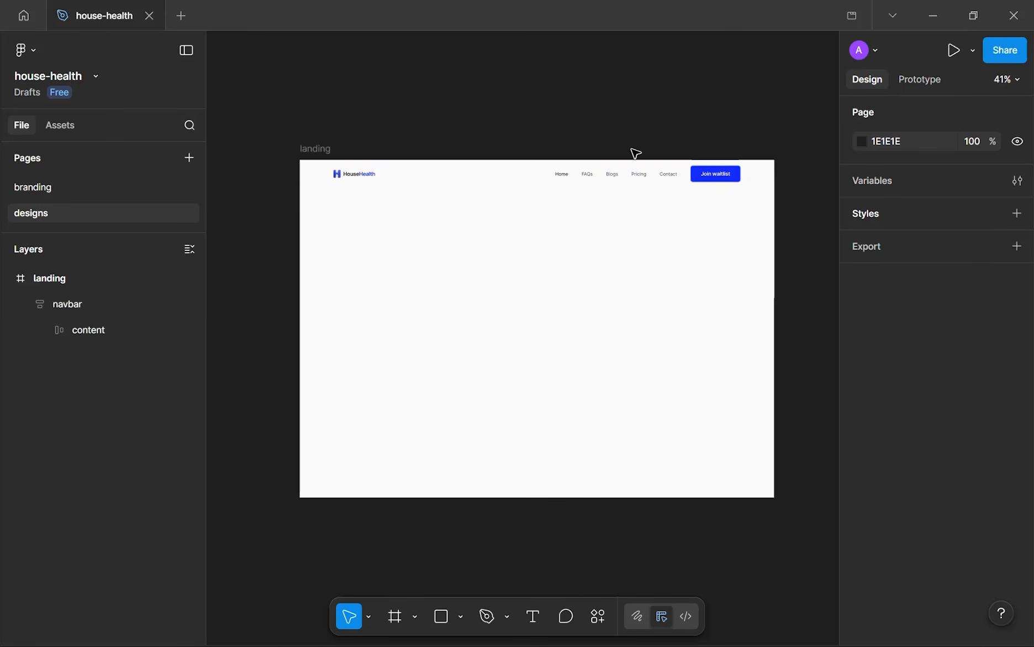
scroll(636, 153, "up", 10)
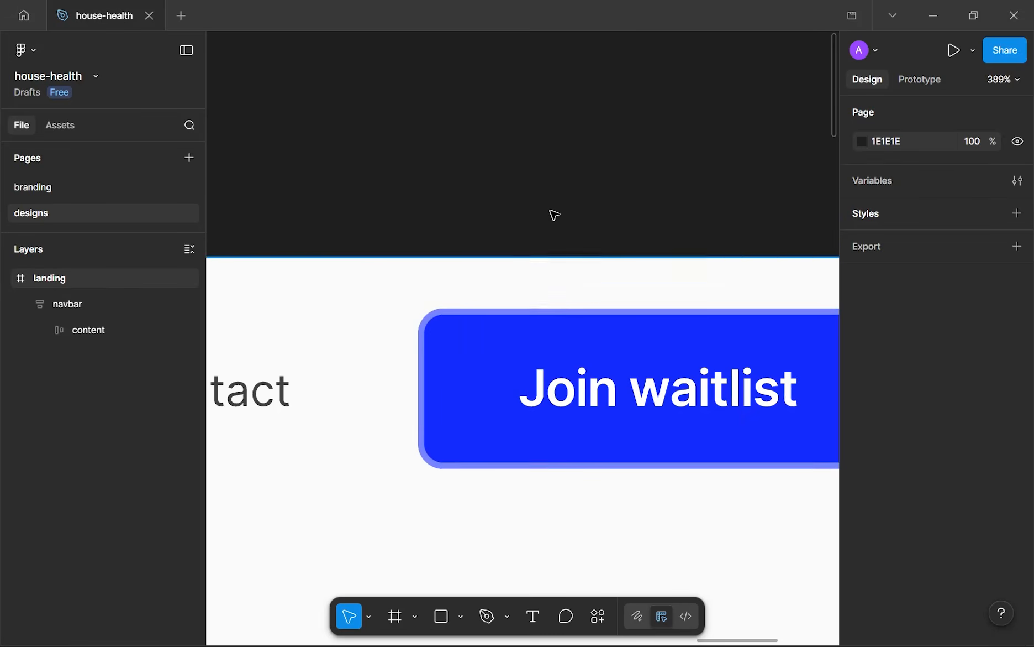
scroll(513, 411, "down", 10)
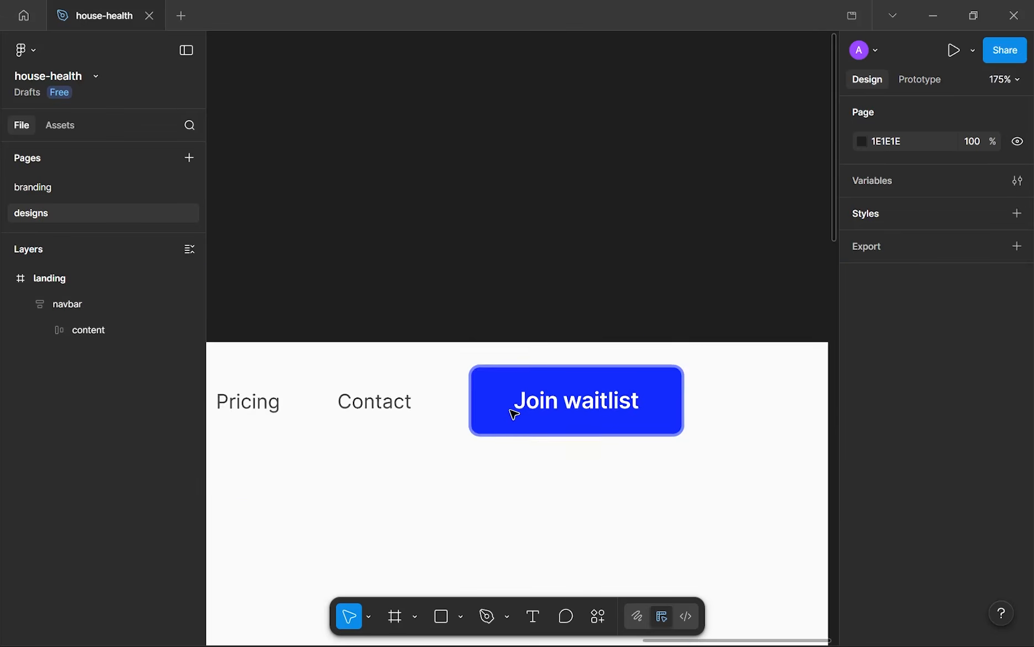
scroll(587, 331, "down", 3)
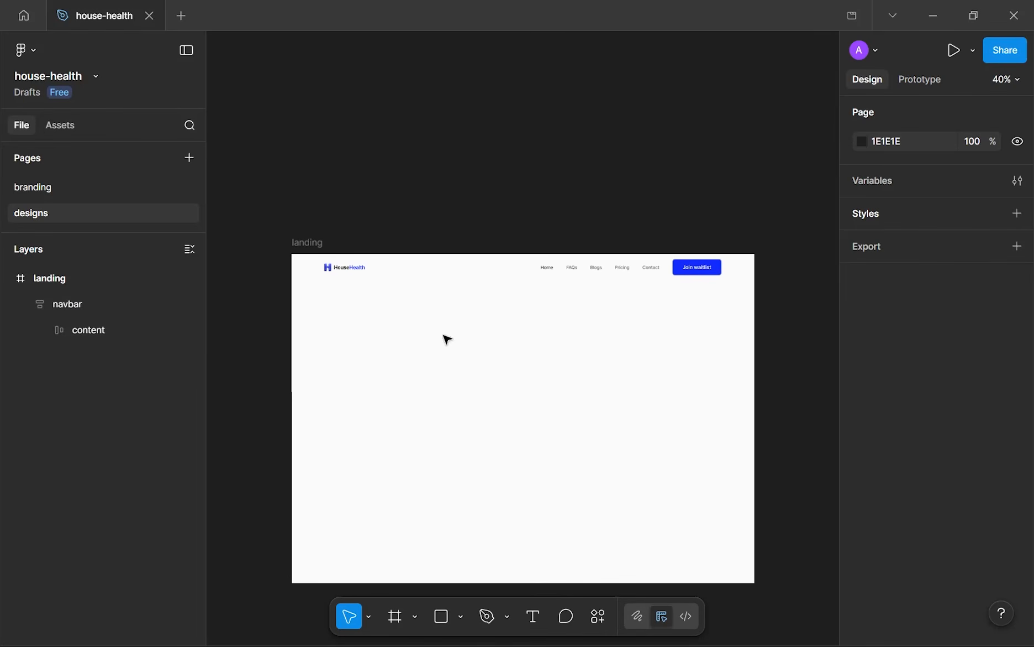
- Add a solid white FFFFFF fill at 100% to the navbar frame
left_click(325, 276)
key("Return")
scroll(873, 434, "down", 3)
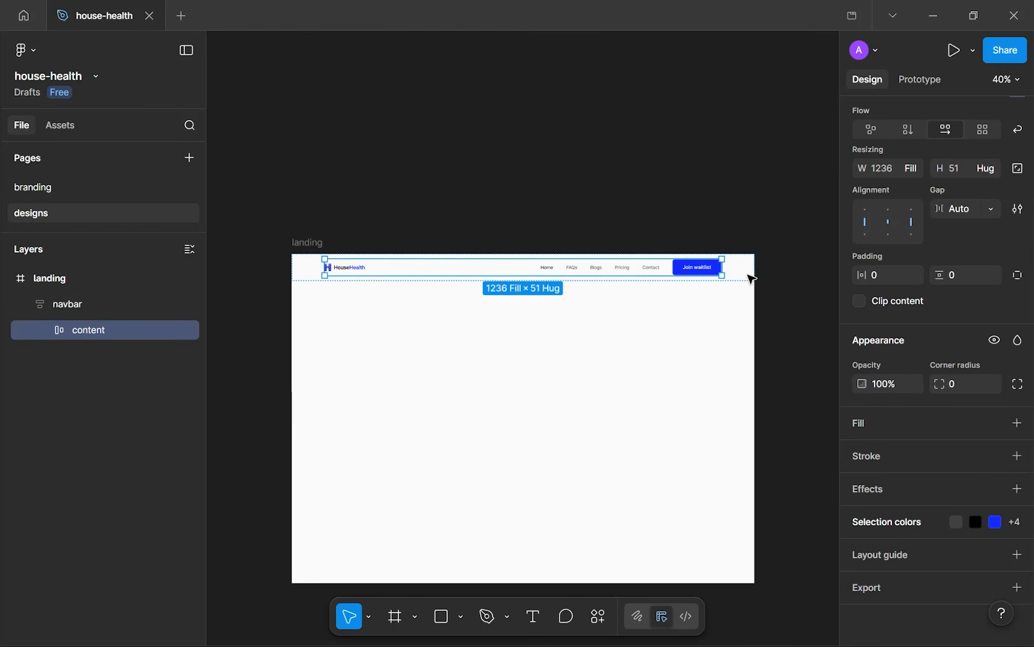
left_click(750, 277)
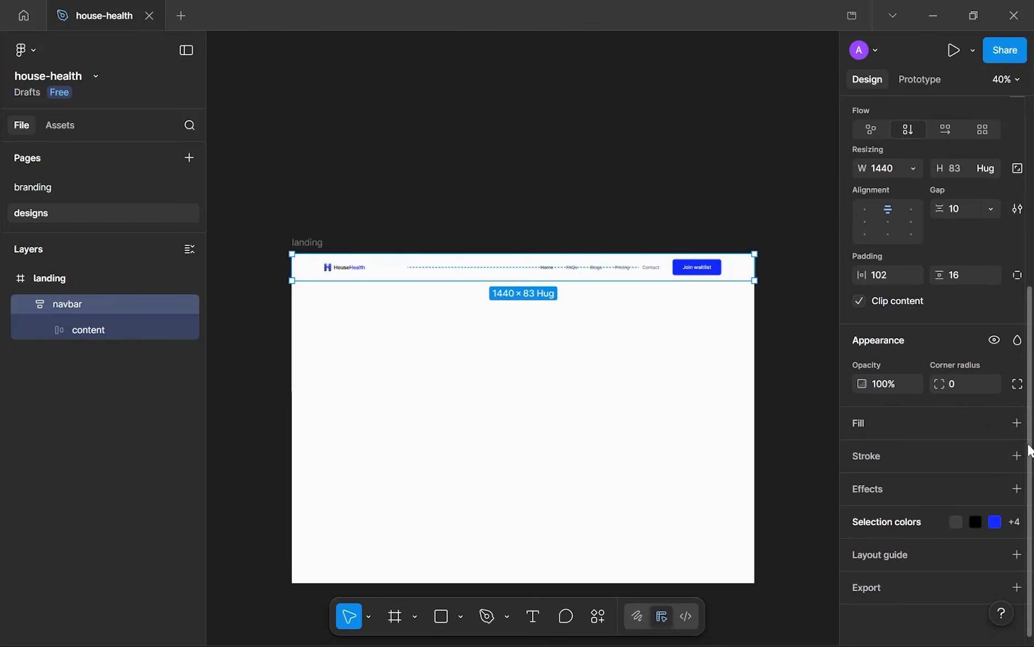
left_click(984, 424)
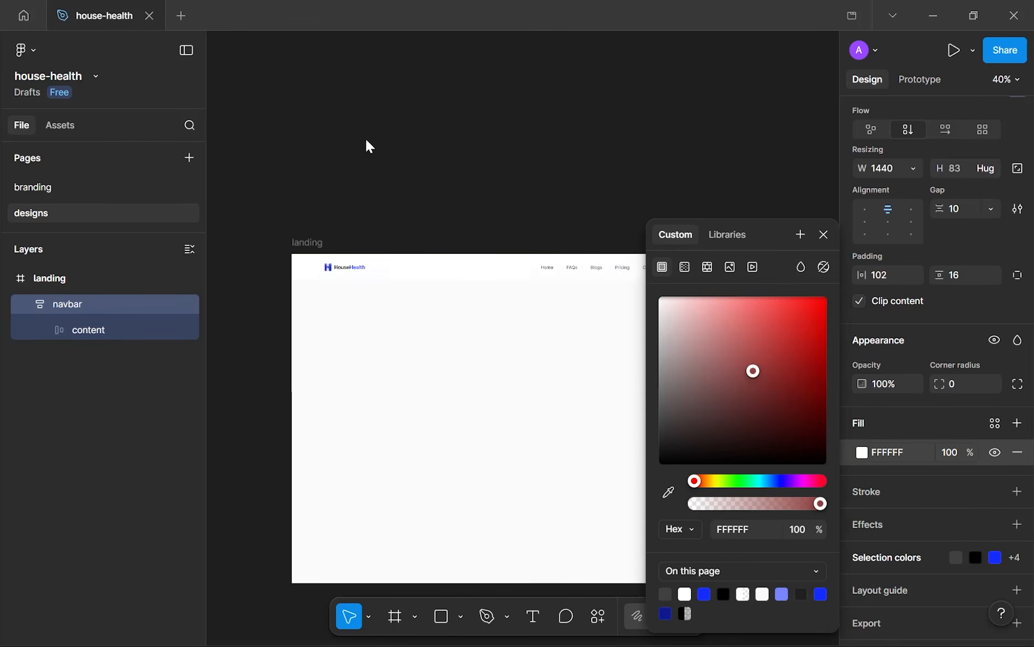
left_click(823, 234)
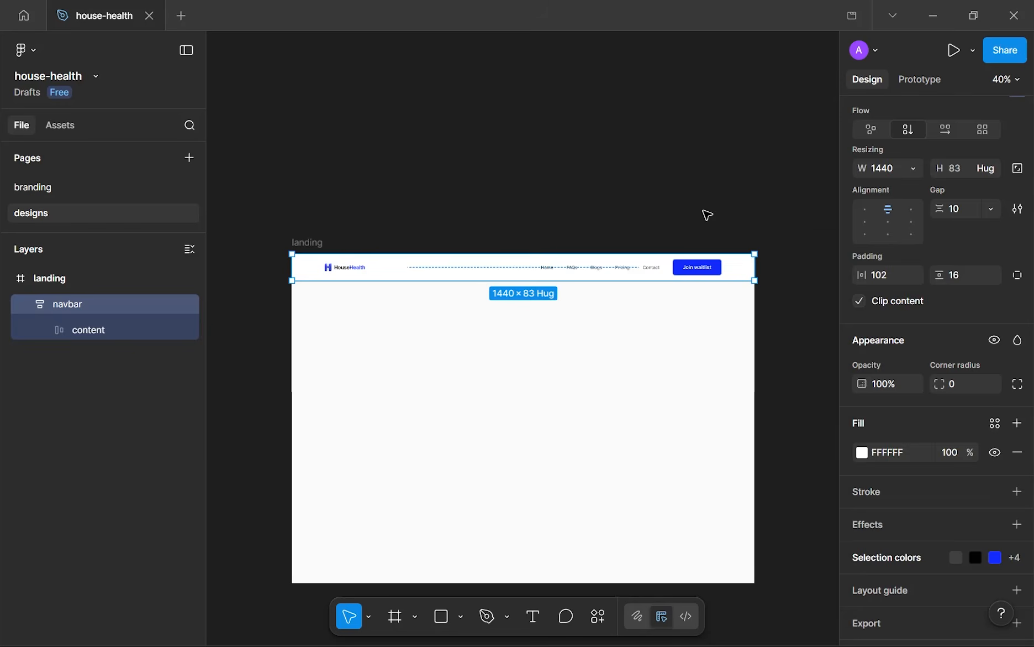
left_click(668, 318)
scroll(568, 358, "down", 3)
left_click_drag(522, 318, 673, 384)
left_click_drag(416, 252, 711, 439)
left_click_drag(713, 442, 715, 443)
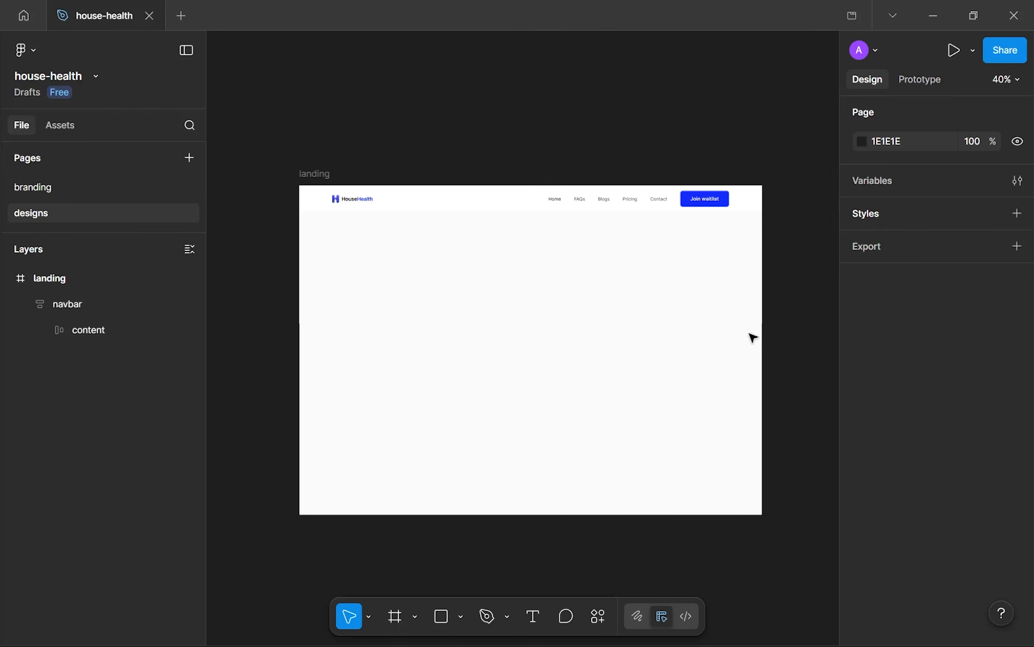
- Add an inside stroke of weight 1 to the navbar's bottom side only and lighten its color to light gray
scroll(392, 218, "up", 5)
scroll(416, 220, "up", 6)
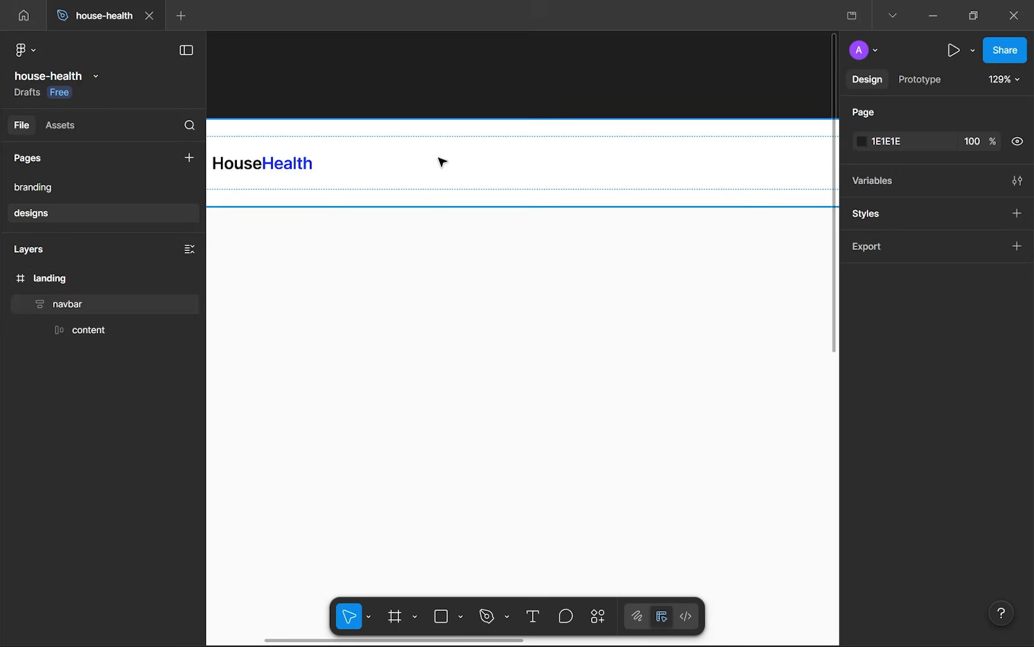
scroll(570, 282, "down", 8)
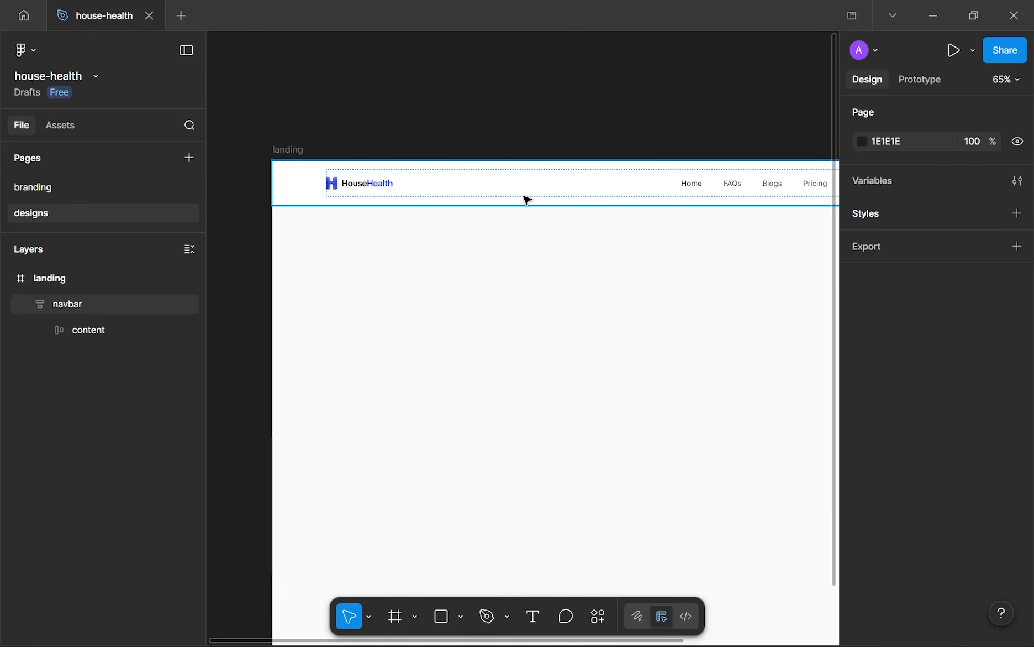
left_click(527, 198)
scroll(970, 414, "down", 5)
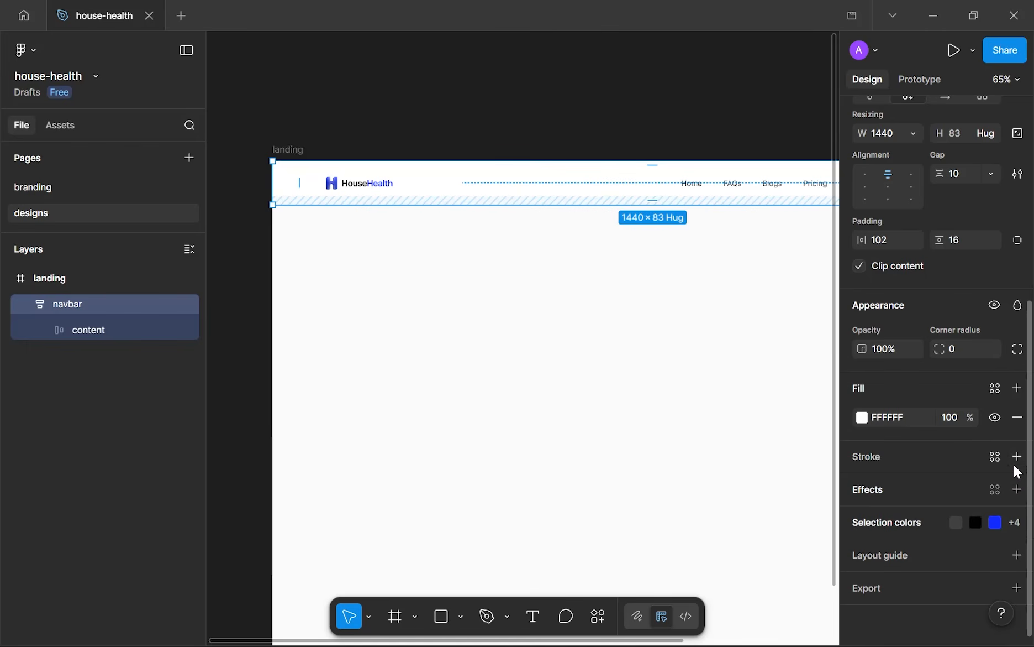
left_click(1017, 457)
left_click(862, 485)
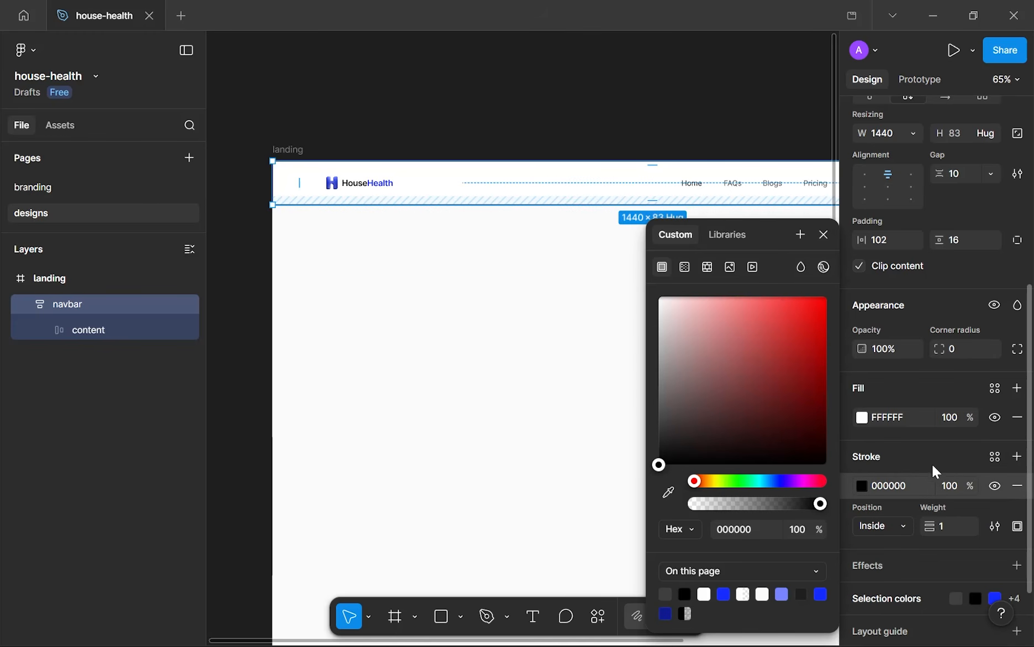
left_click(1018, 525)
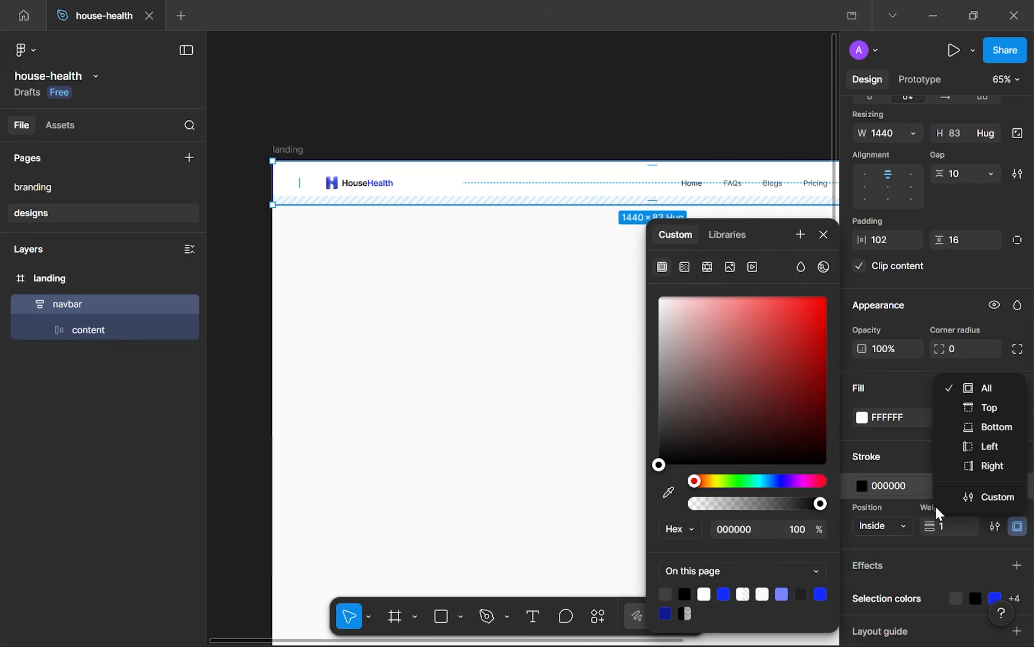
left_click(955, 431)
mouse_move(665, 434)
left_mouse_down()
mouse_move(630, 319)
mouse_move(619, 333)
mouse_move(606, 326)
left_mouse_up()
left_click(492, 383)
scroll(493, 385, "down", 5)
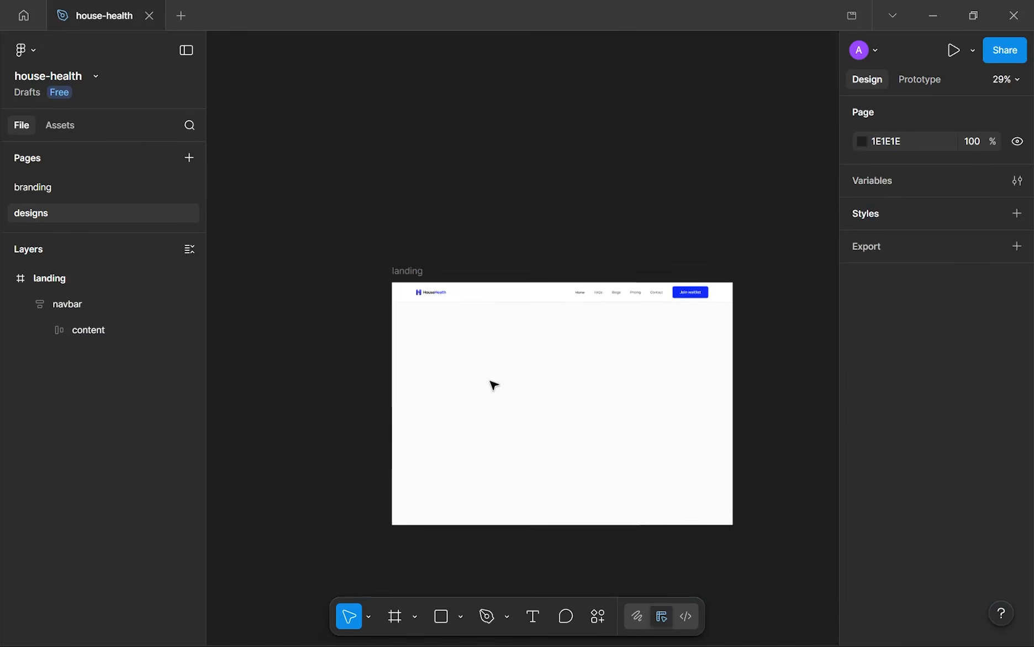
- Darken the navbar's bottom stroke color to the gray C4C4C4
scroll(485, 340, "up", 3)
left_click(514, 239)
scroll(897, 532, "down", 4)
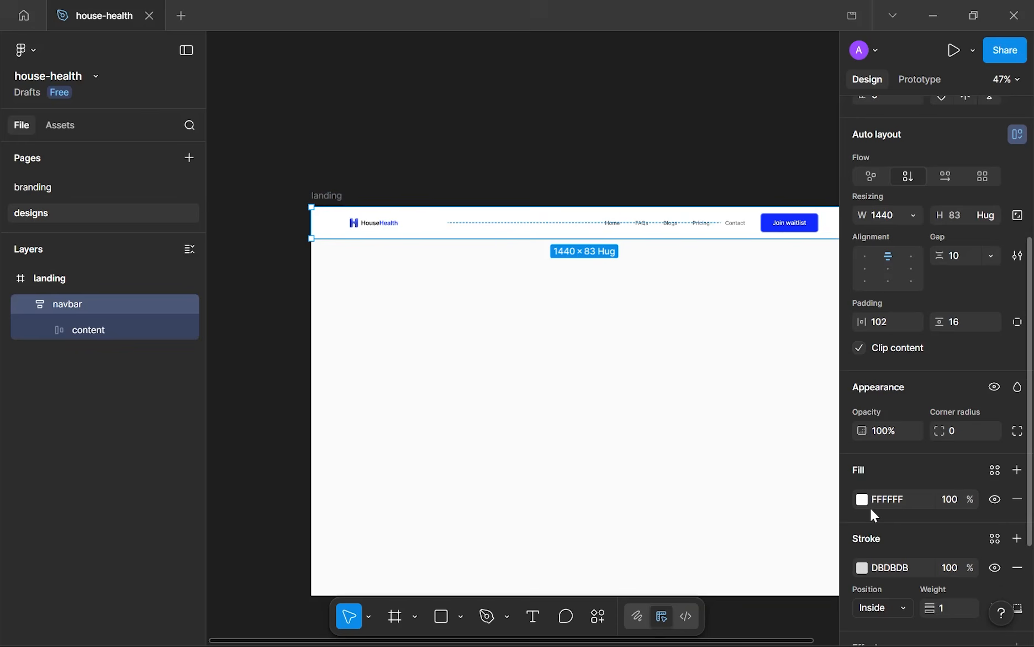
left_click(861, 568)
left_click_drag(662, 332, 652, 344)
left_click(551, 348)
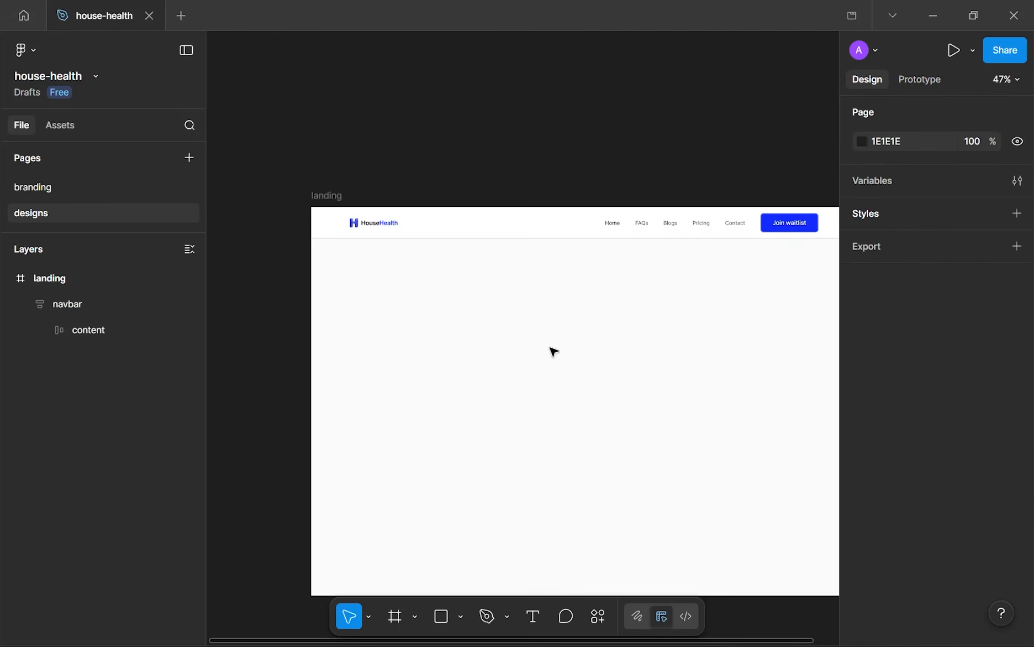
- Collapse the navbar layer so its content frame is hidden in the layer list
scroll(550, 347, "down", 2)
scroll(530, 331, "up", 5)
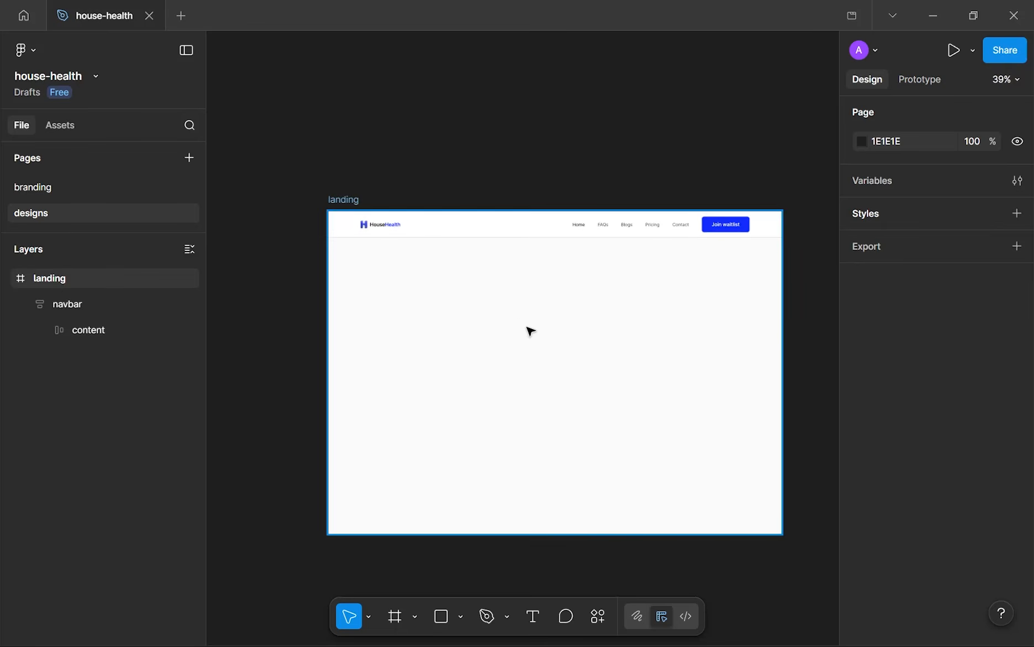
left_click_drag(527, 327, 529, 298)
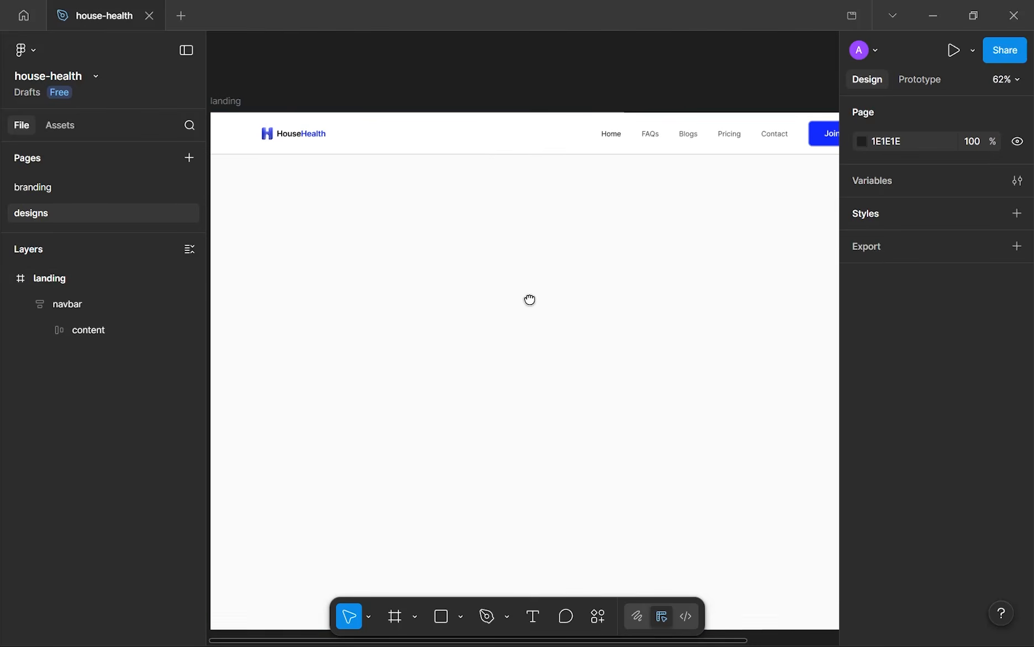
left_click(27, 304)
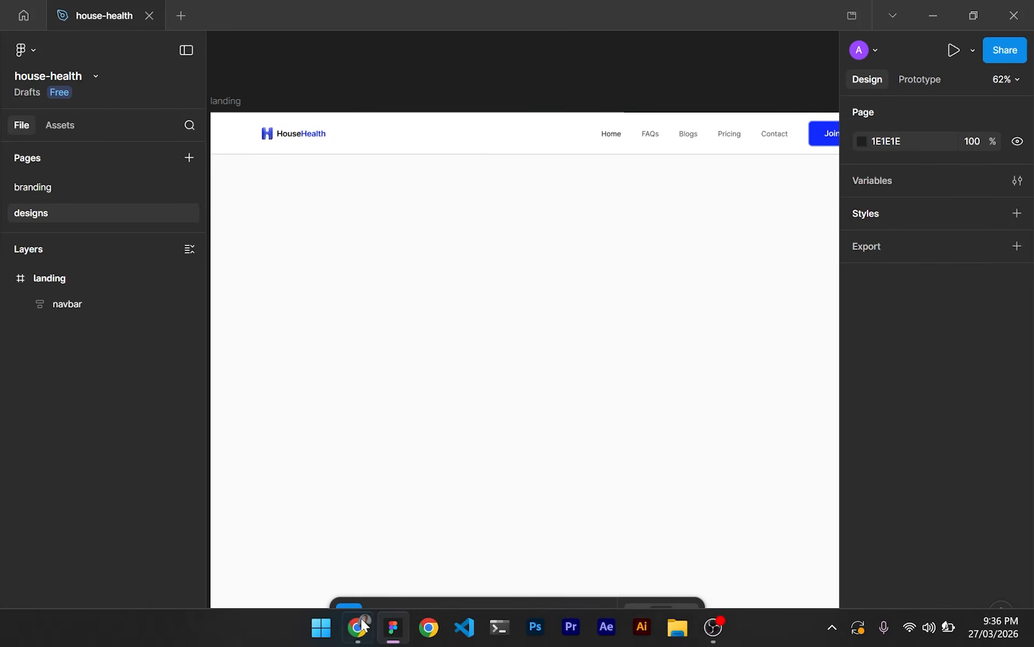
left_click(359, 626)
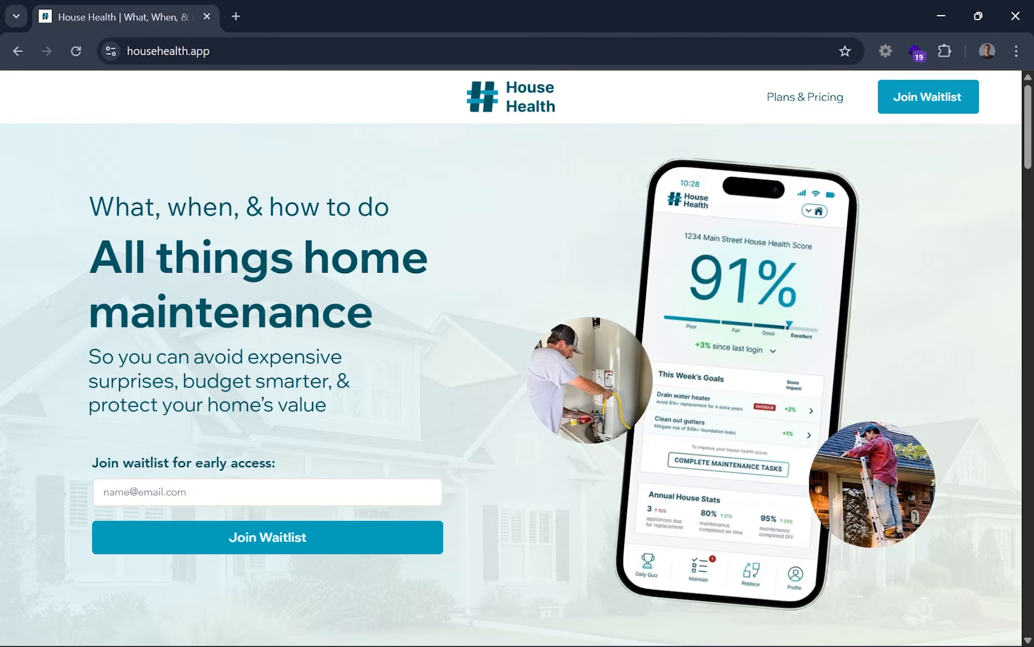
left_click(393, 627)
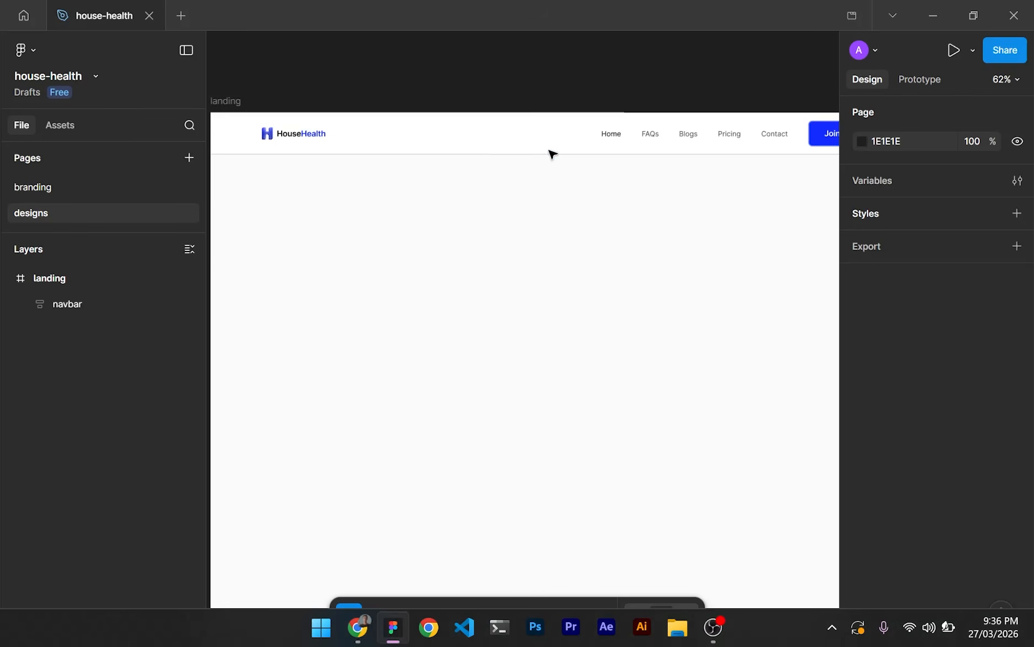
left_click_drag(480, 354, 621, 271)
left_click_drag(414, 215, 565, 393)
scroll(587, 431, "down", 1)
scroll(582, 427, "down", 2)
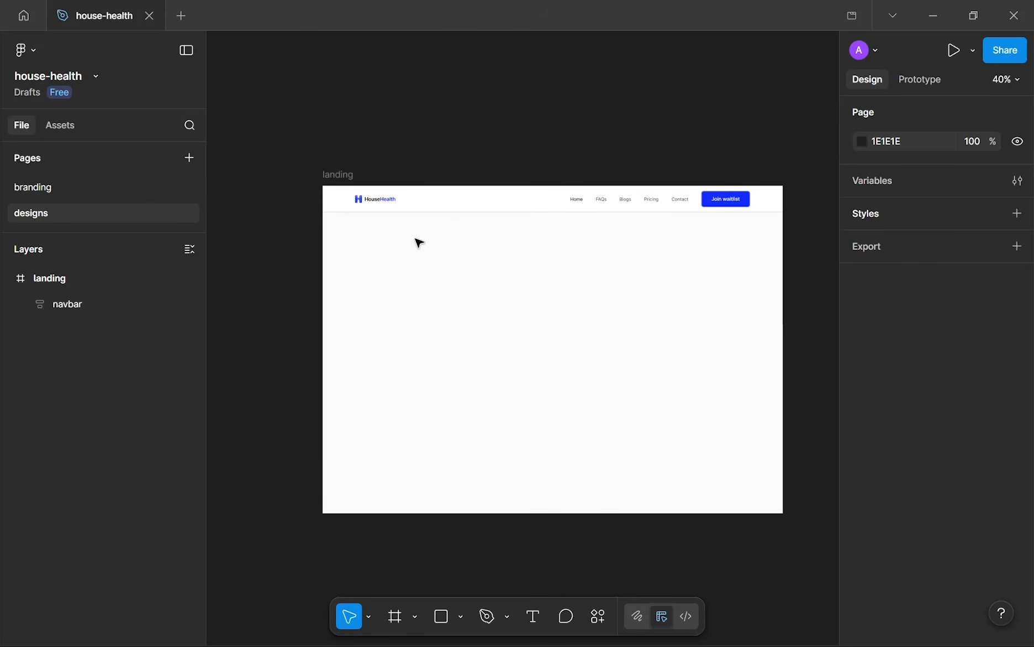
left_click_drag(377, 223, 677, 482)
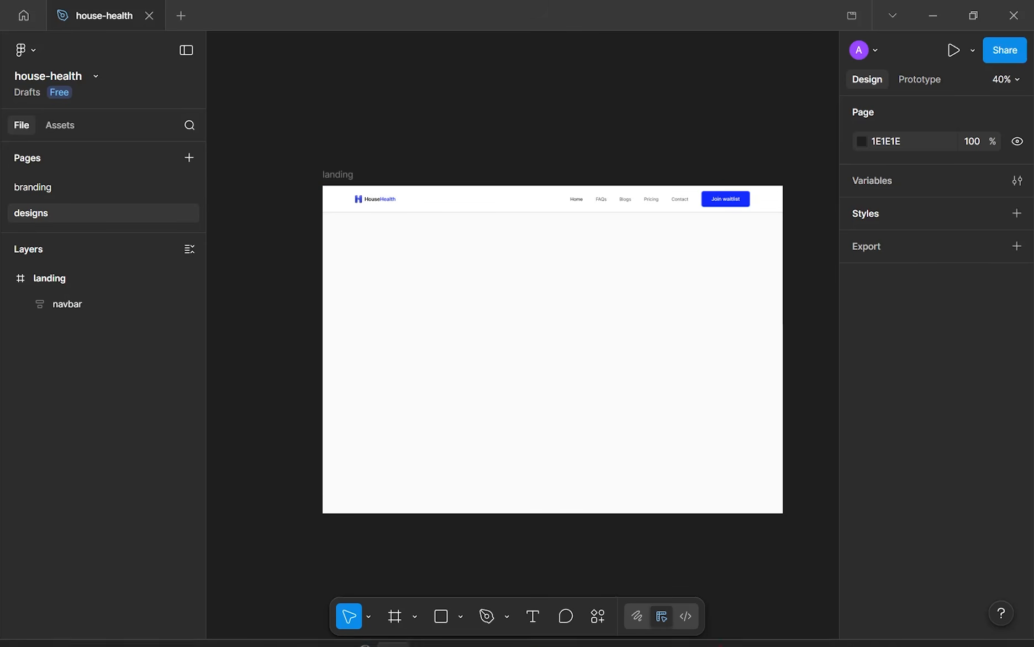
- Switch to Chrome, examine the original House Health site's hero and following sections for their content and layout, and return to Figma
left_click(362, 627)
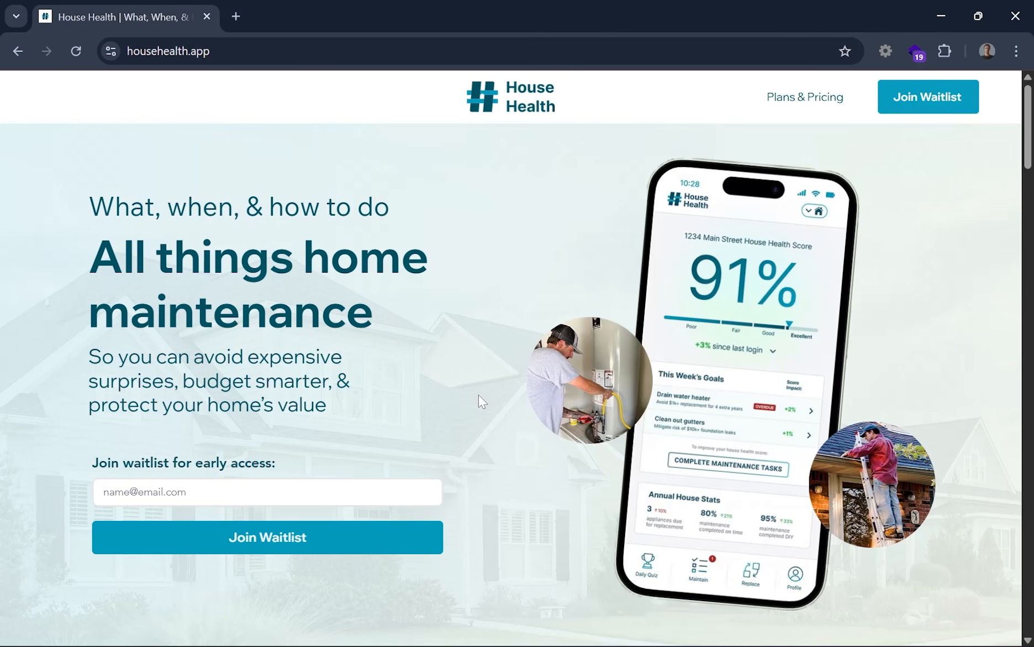
scroll(374, 358, "down", 9)
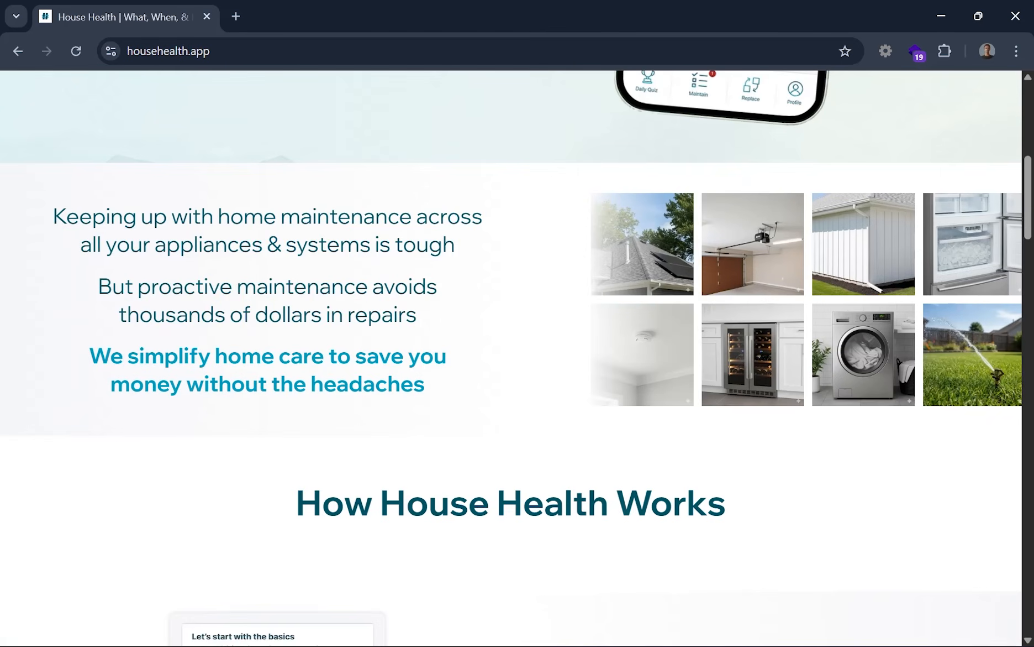
scroll(367, 367, "up", 9)
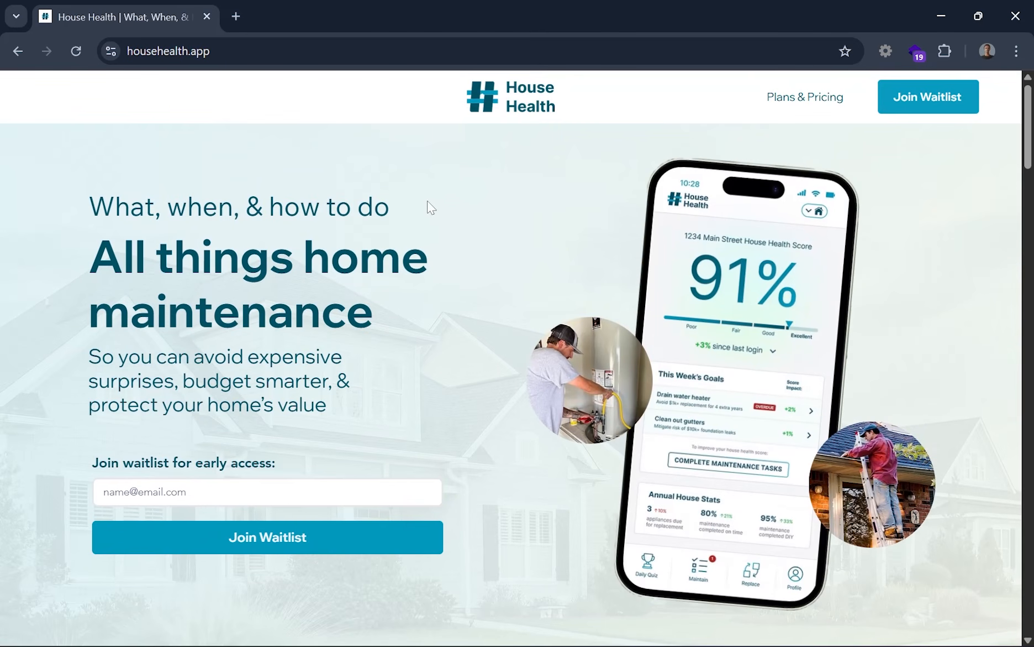
left_click_drag(135, 257, 321, 310)
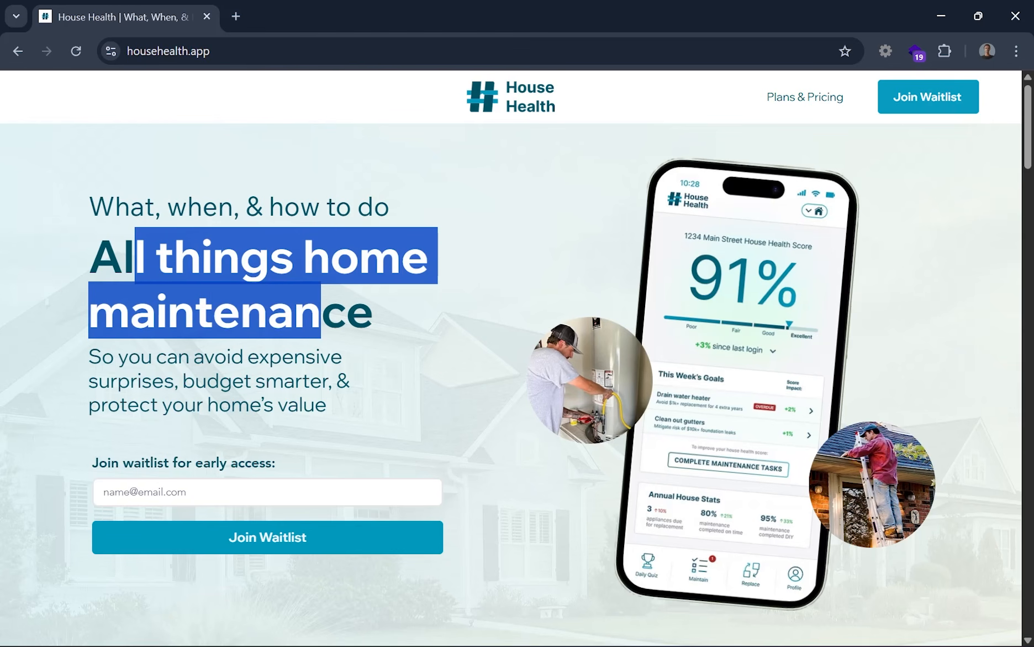
scroll(597, 333, "down", 10)
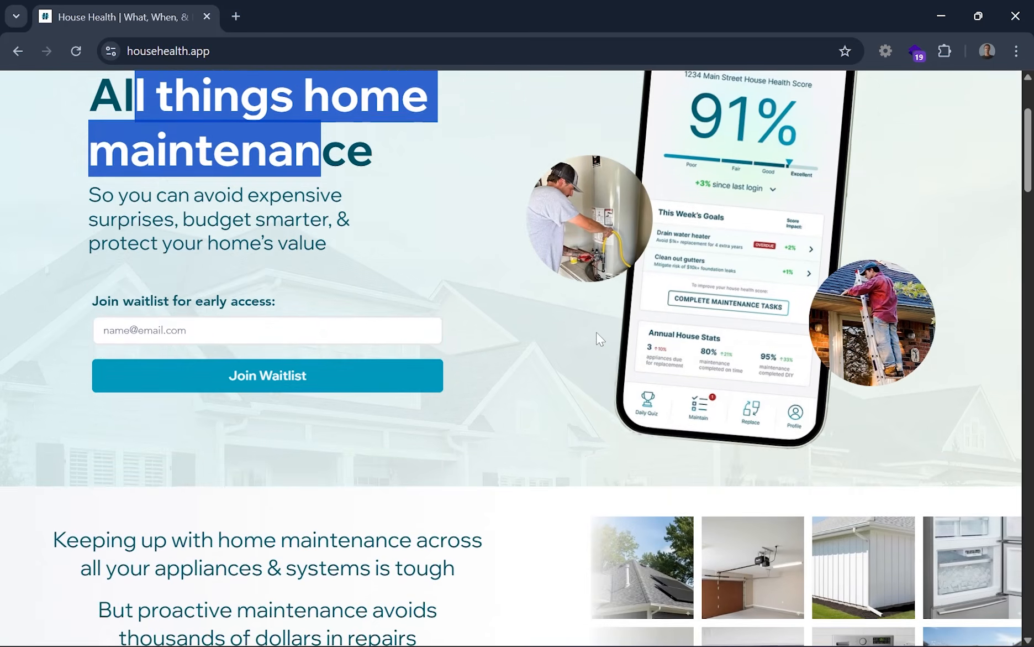
scroll(601, 338, "up", 7)
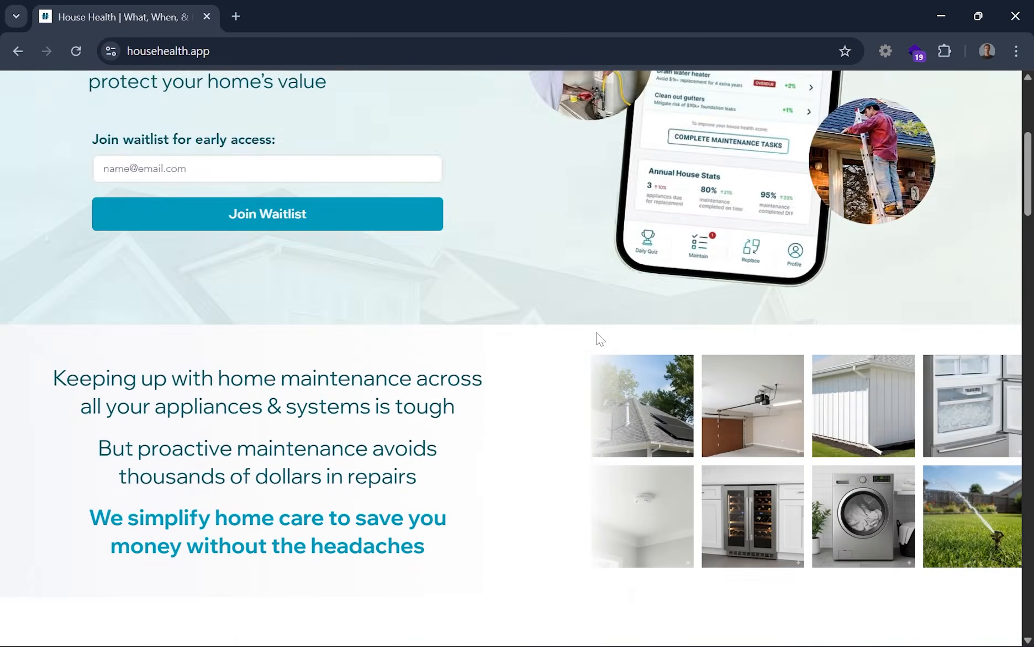
scroll(601, 338, "down", 10)
scroll(600, 338, "down", 8)
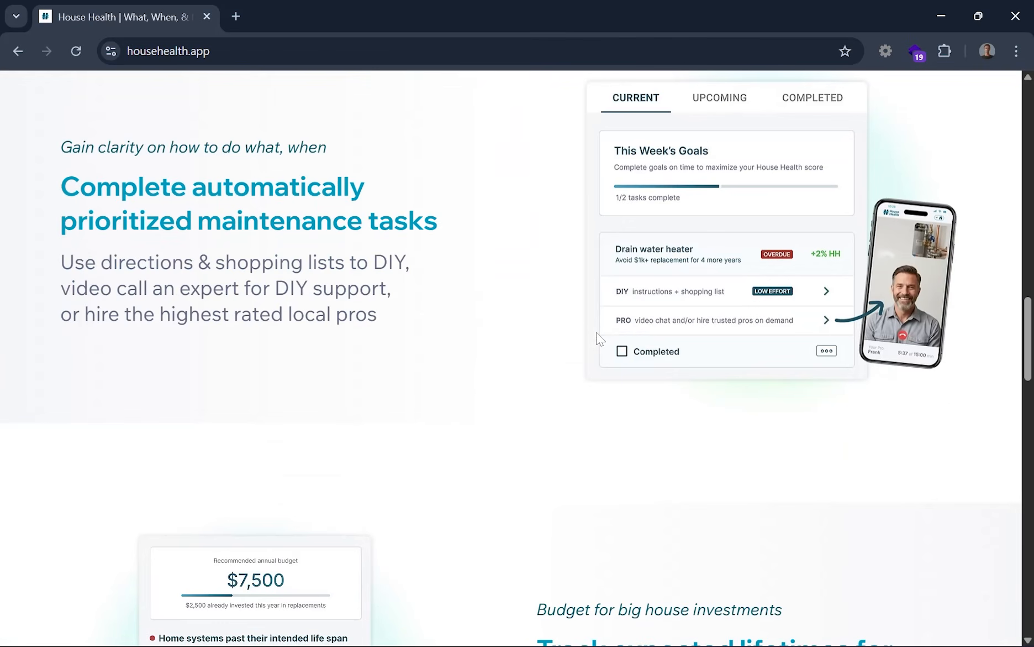
scroll(632, 329, "up", 1)
scroll(633, 330, "down", 1)
scroll(633, 331, "down", 4)
scroll(633, 328, "down", 3)
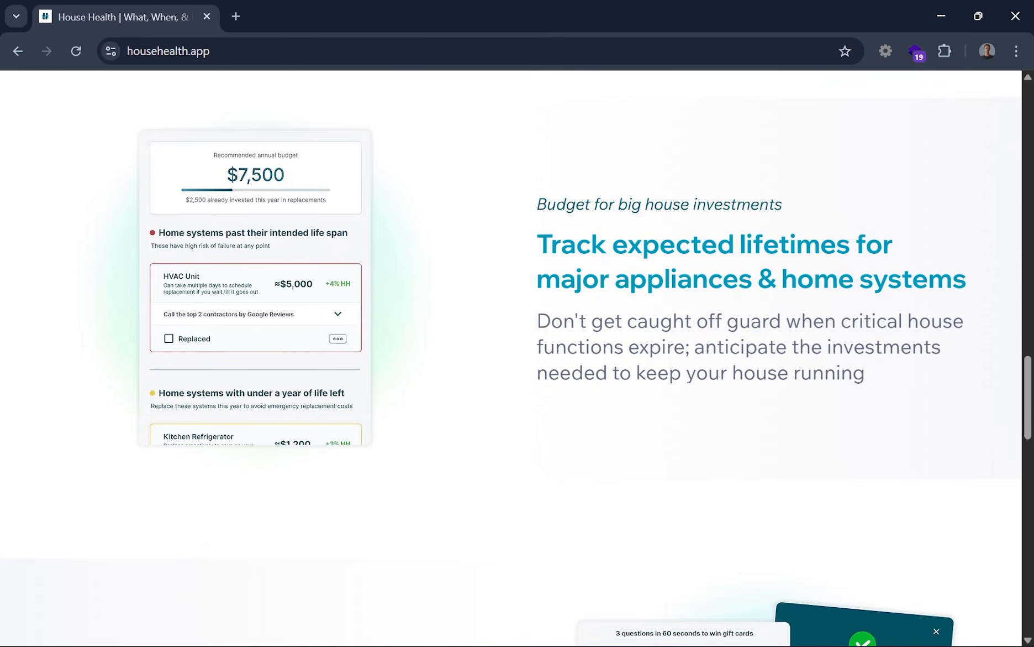
scroll(633, 333, "down", 15)
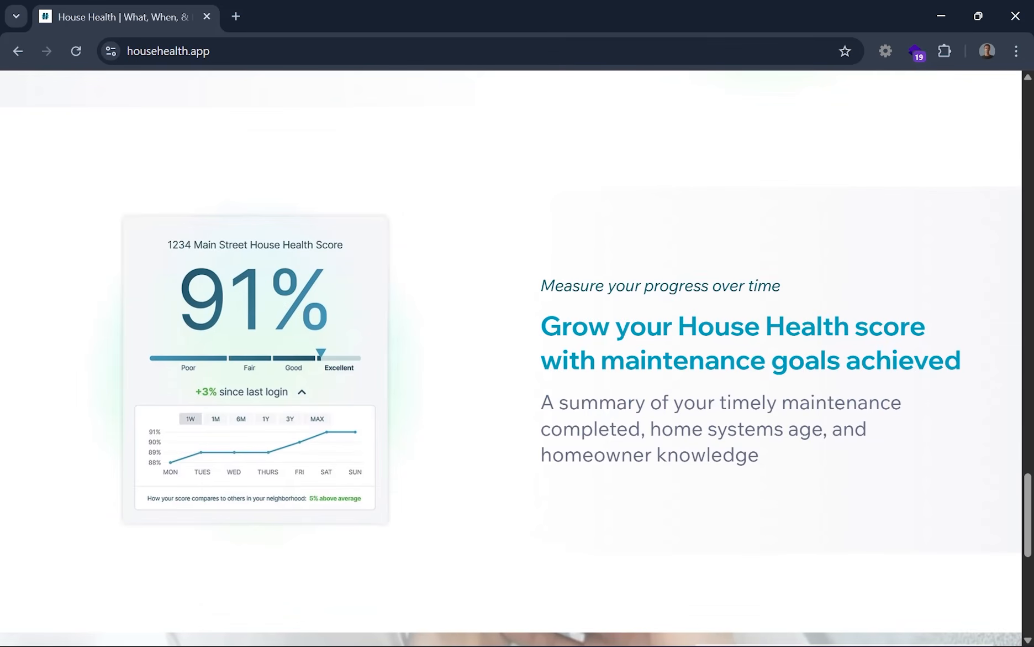
scroll(634, 333, "down", 9)
middle_click(531, 163)
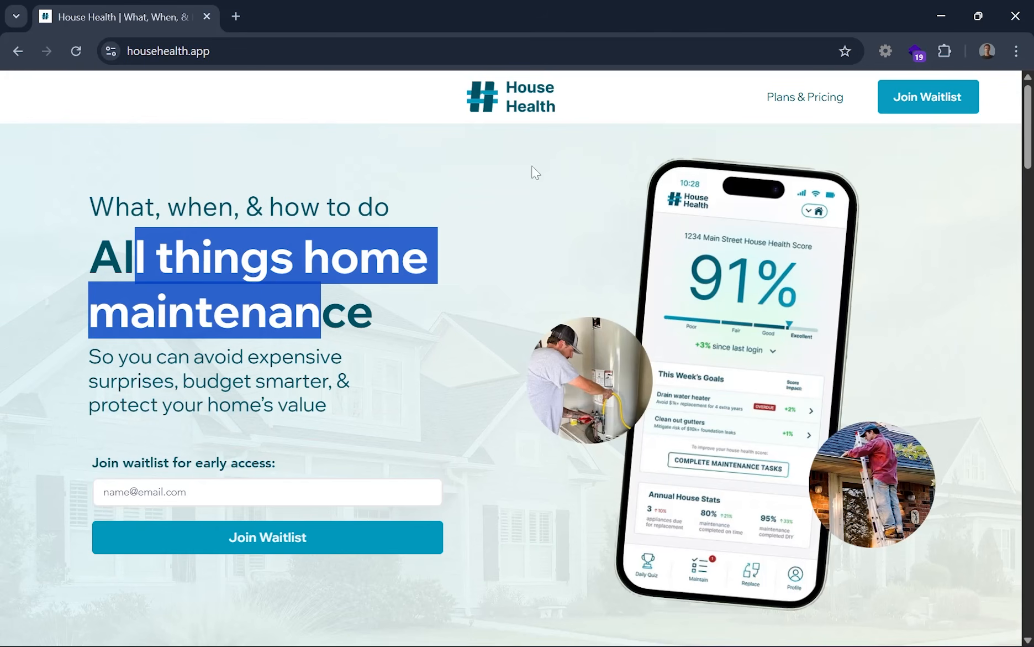
left_click(508, 205)
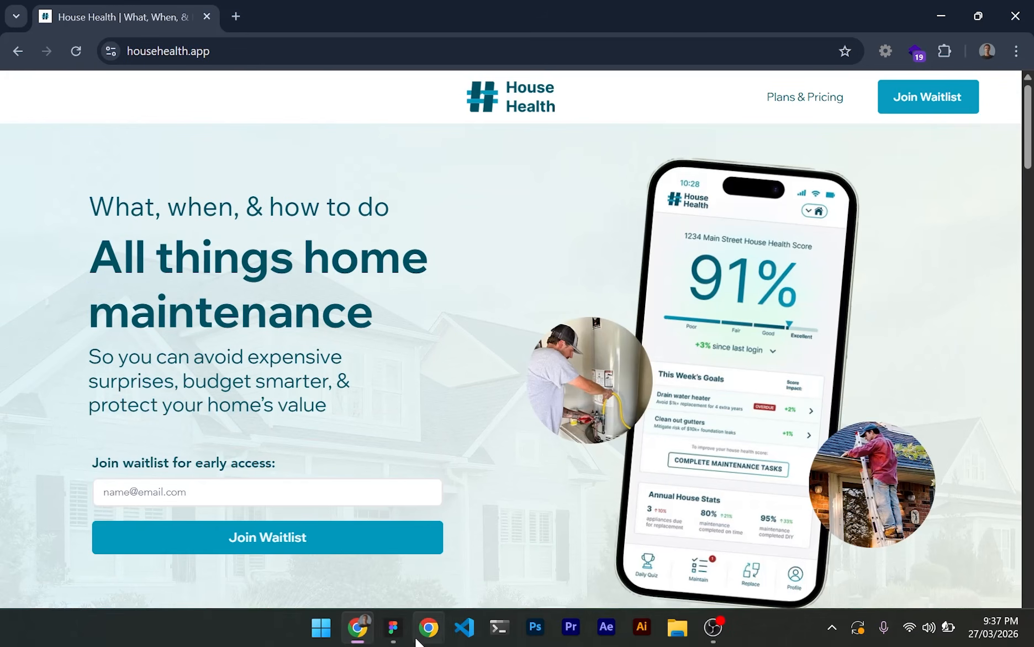
left_click(393, 627)
left_click_drag(492, 344, 508, 348)
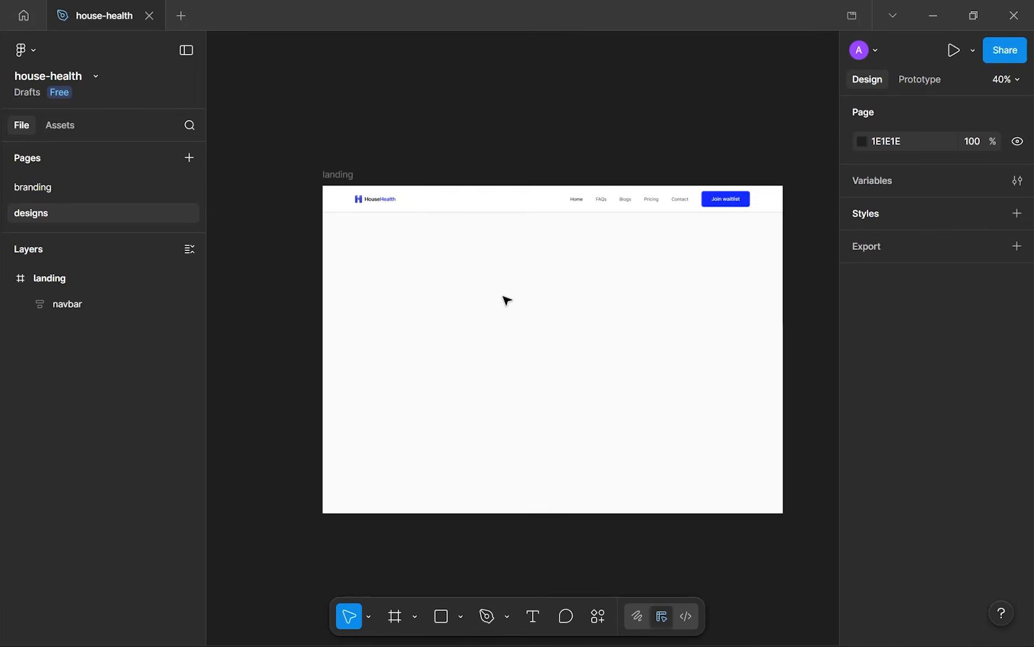
left_click(417, 210)
left_click(413, 236)
left_click_drag(350, 225, 761, 499)
left_click_drag(734, 386, 455, 434)
scroll(397, 199, "up", 5)
left_click_drag(454, 250, 403, 274)
scroll(404, 276, "down", 3)
left_click_drag(515, 297, 459, 253)
scroll(431, 306, "down", 2)
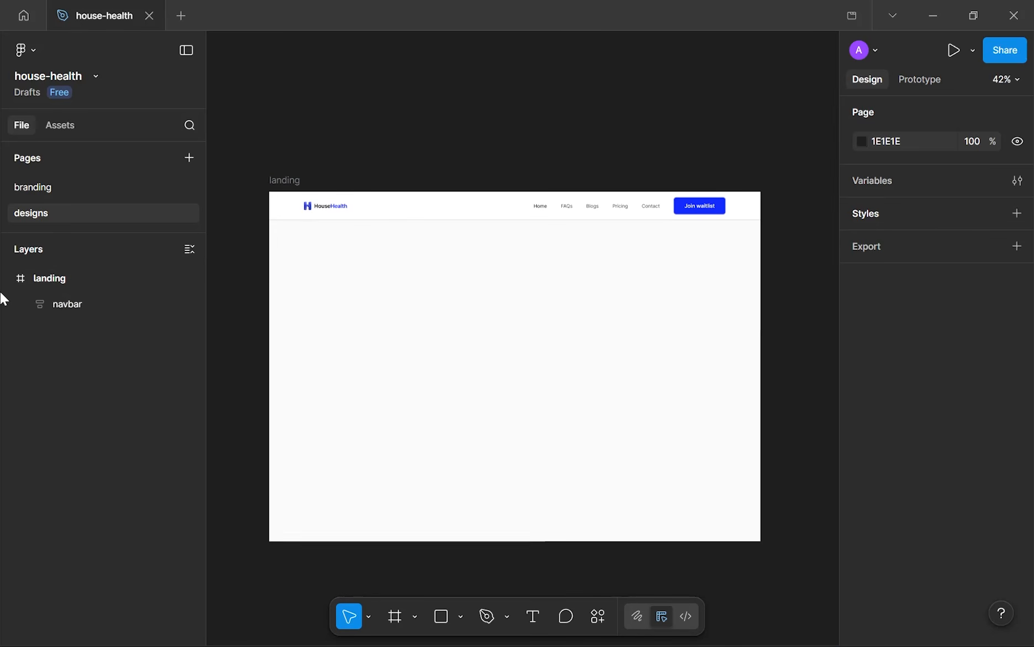
left_click_drag(471, 128, 659, 172)
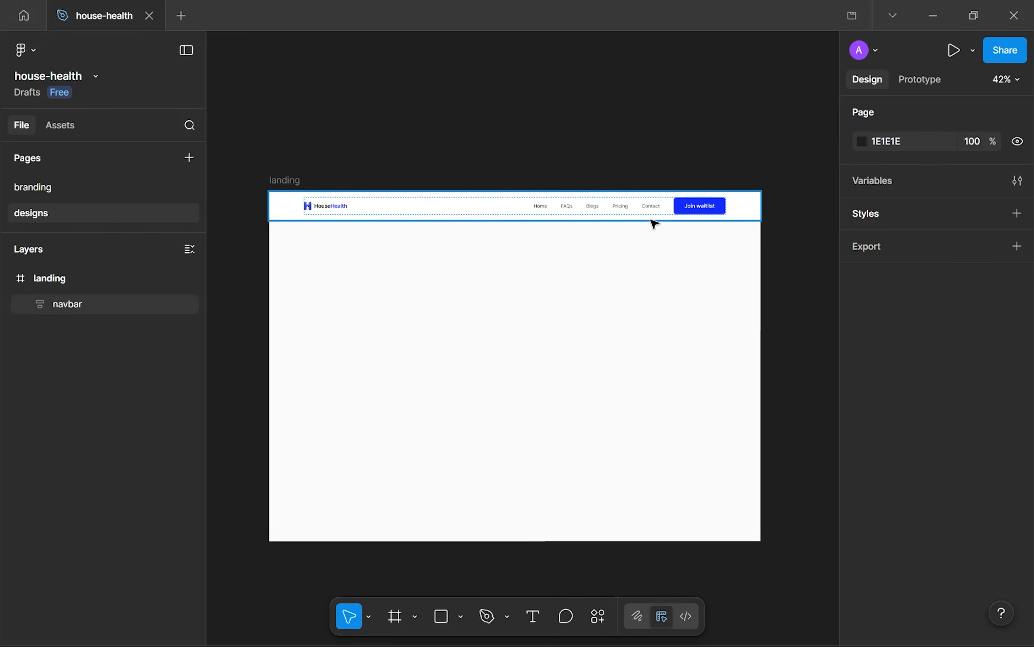
mouse_move(474, 636)
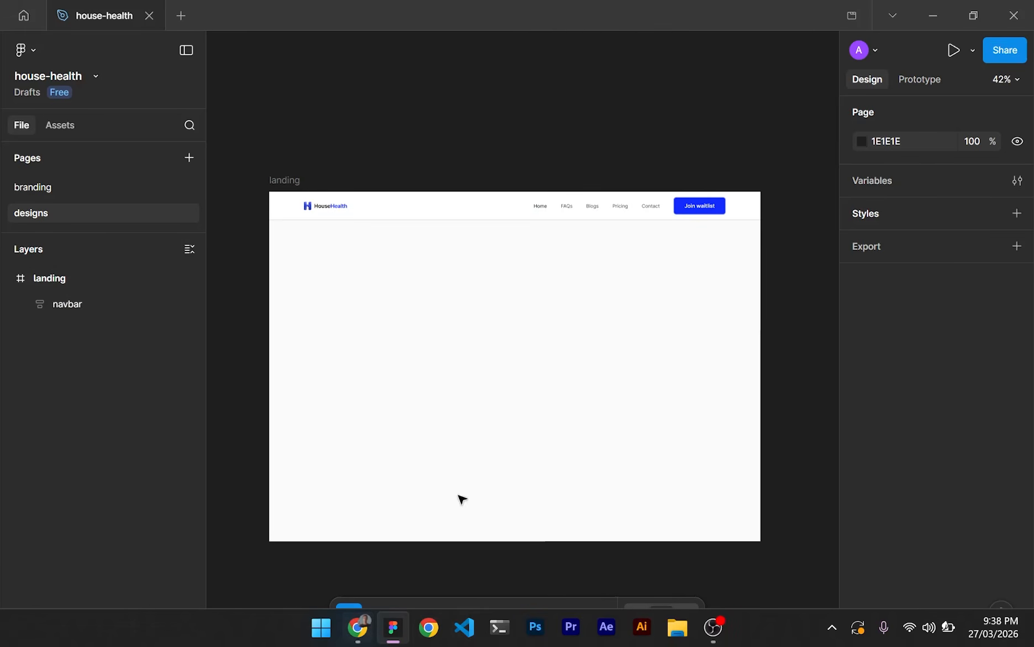
- Select the landing frame and examine its selection colors and layout properties
key("ctrl+a")
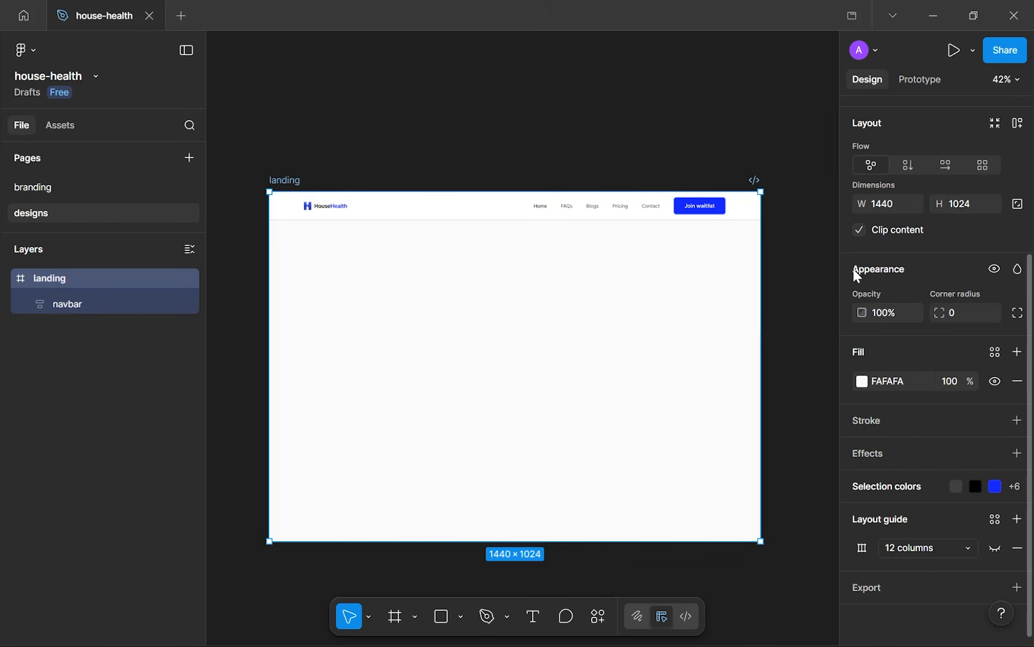
left_click(860, 492)
scroll(859, 493, "down", 4)
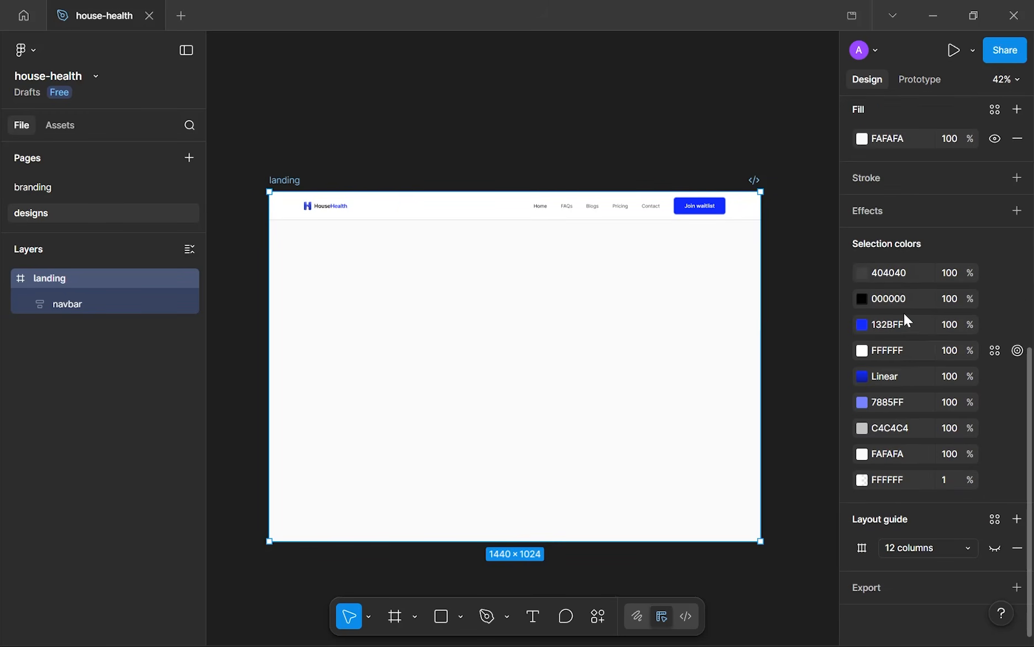
left_click(896, 248)
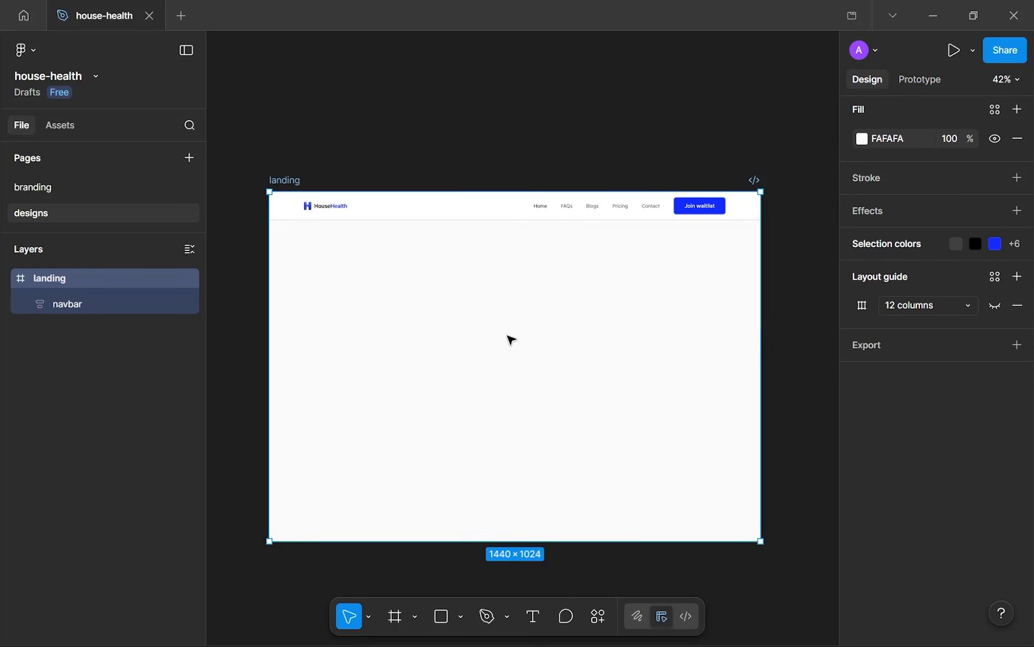
scroll(878, 238, "up", 10)
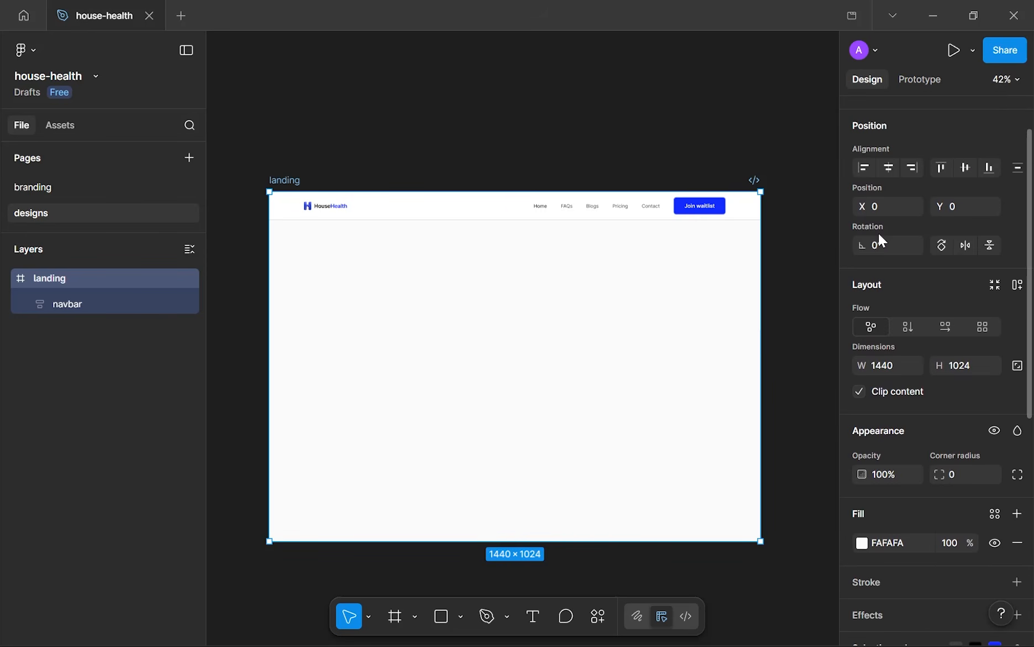
scroll(878, 234, "up", 2)
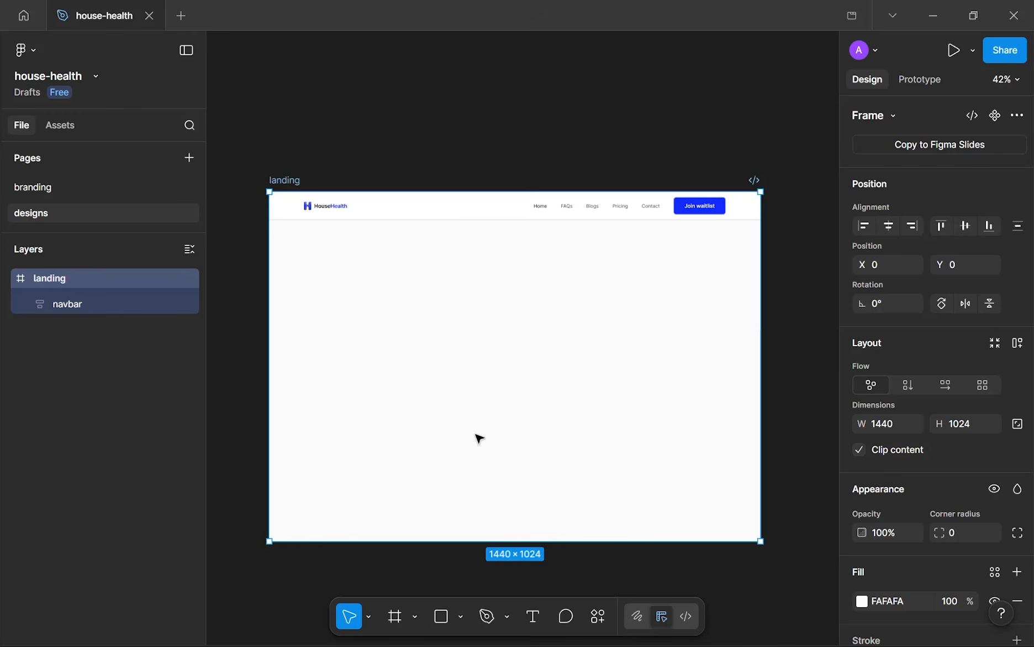
- Switch to Chrome to examine the hero headline area of the House Health site, and return to the house-health file in Figma
mouse_move(293, 629)
left_click(357, 626)
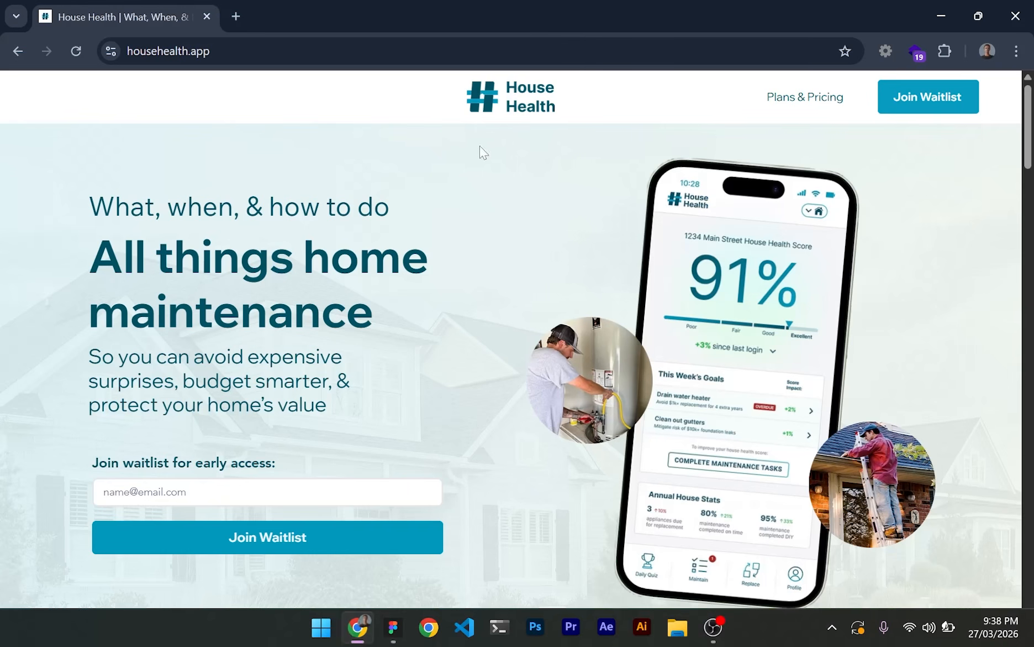
left_click_drag(49, 220, 413, 280)
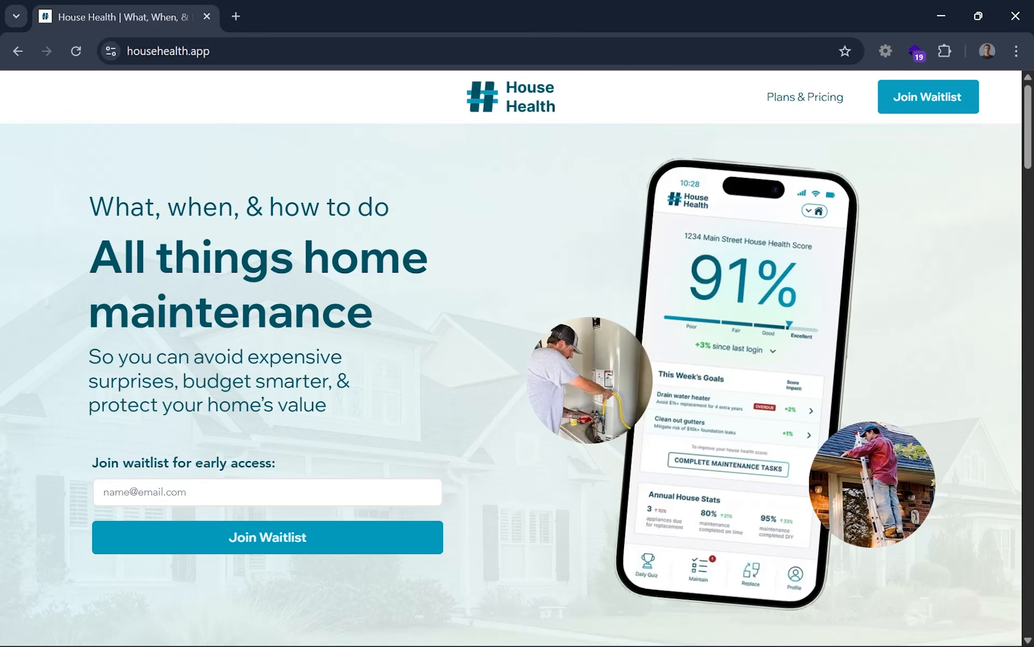
scroll(405, 289, "down", 1)
scroll(405, 289, "up", 8)
left_click(390, 625)
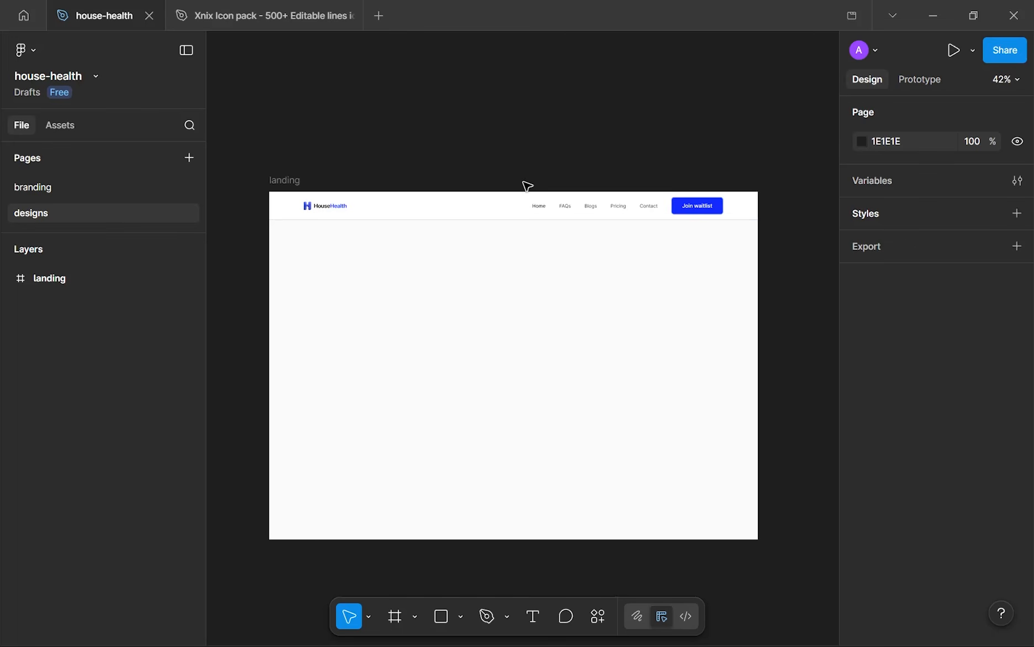
- Set the navbar's vertical padding to 12
scroll(351, 204, "up", 5)
scroll(511, 203, "down", 4)
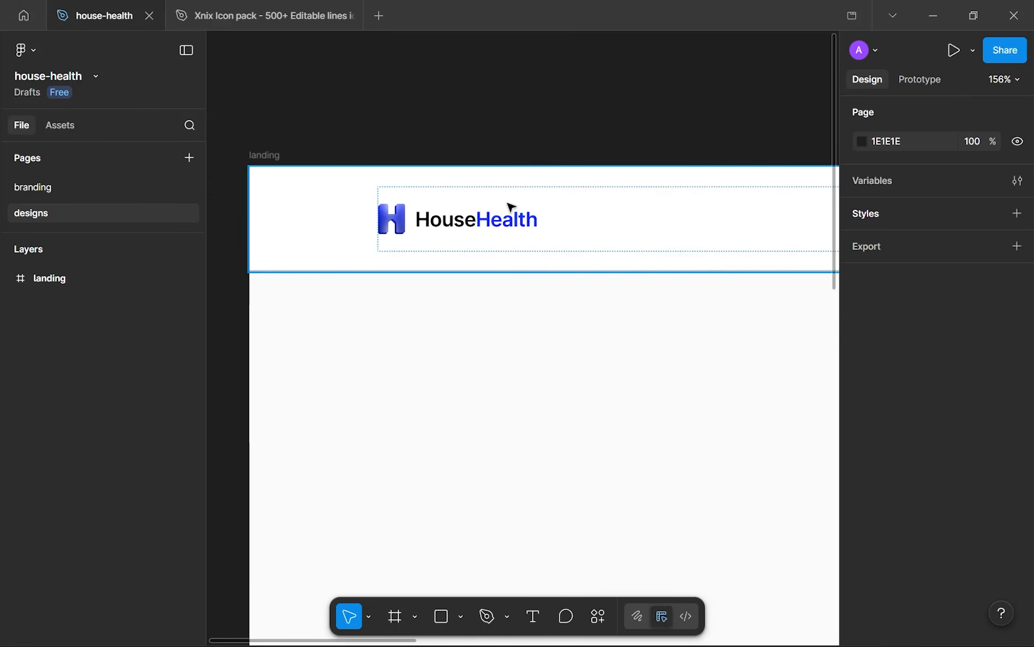
left_click_drag(557, 200, 353, 197)
left_click_drag(610, 238, 577, 239)
scroll(578, 241, "down", 4)
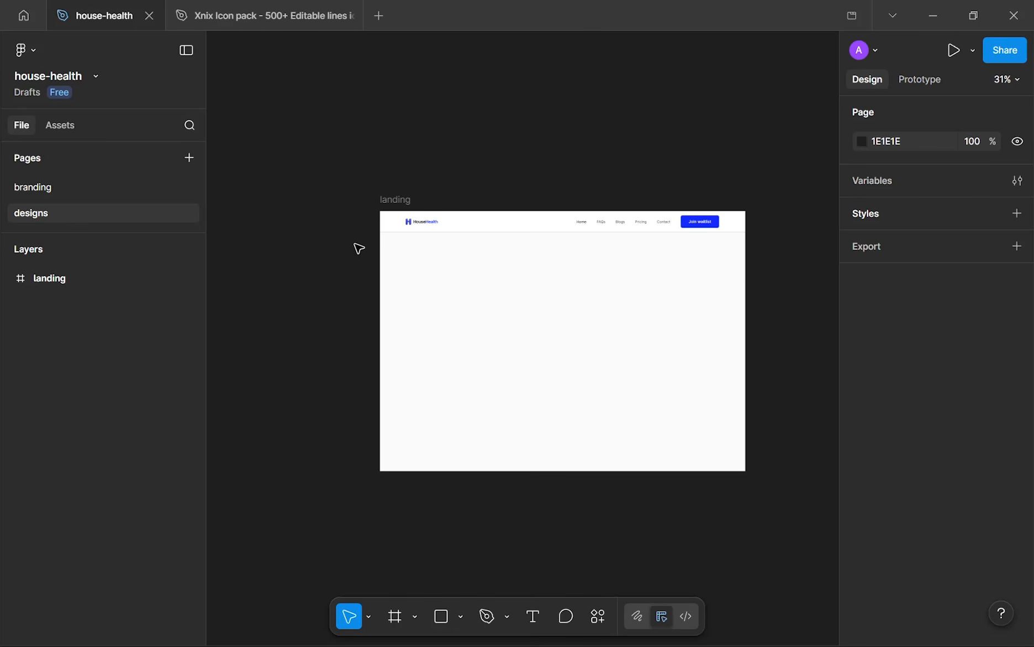
left_click_drag(412, 254, 485, 354)
left_click(482, 234)
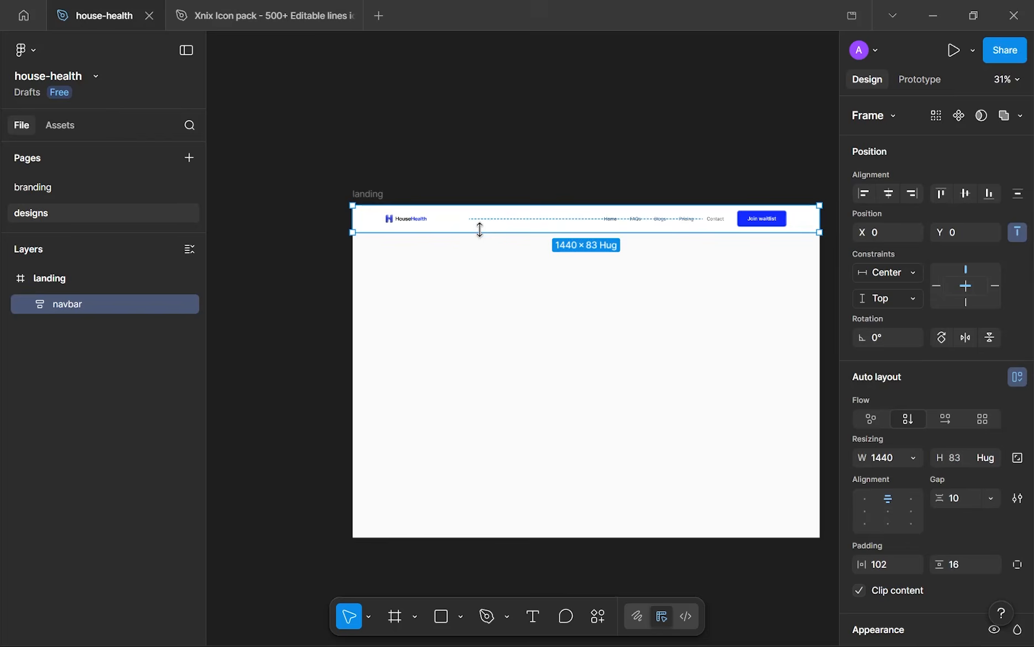
scroll(478, 229, "up", 3)
scroll(901, 426, "down", 3)
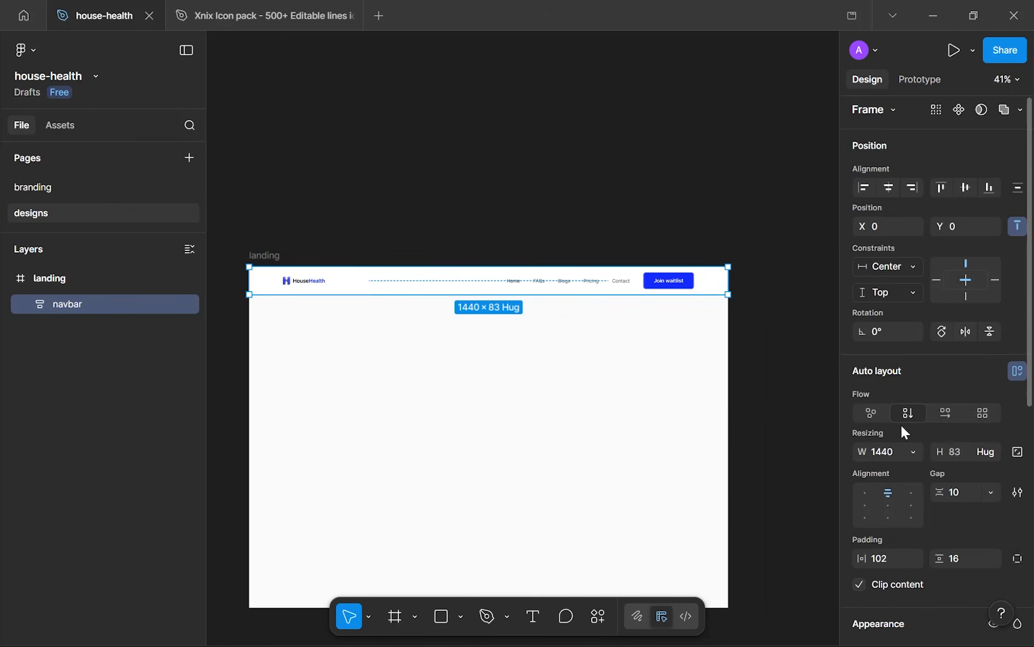
left_click(951, 405)
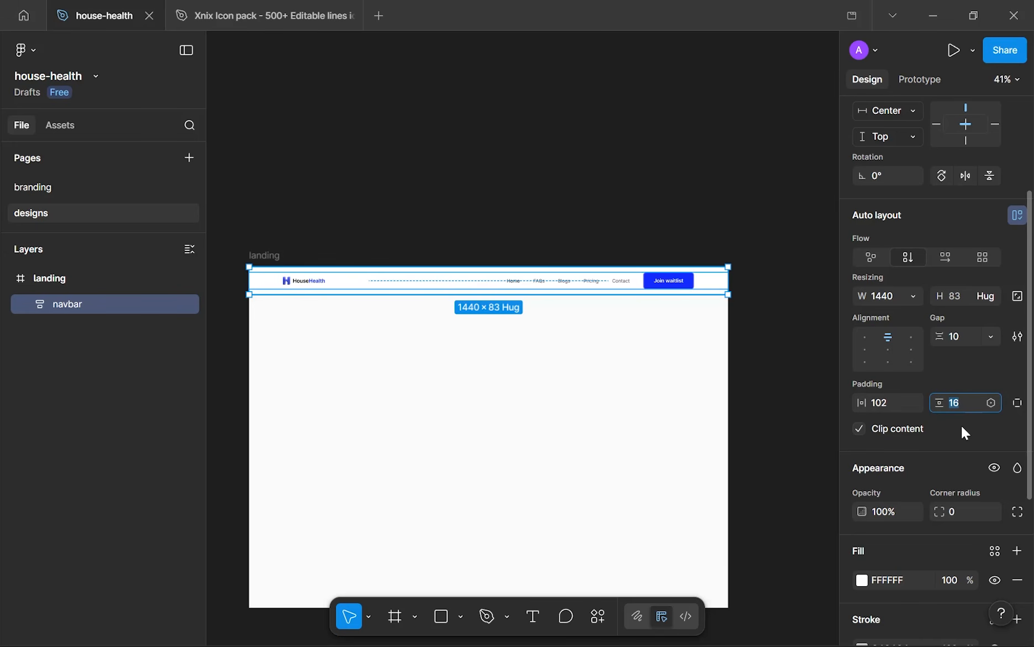
type("12")
key("Return")
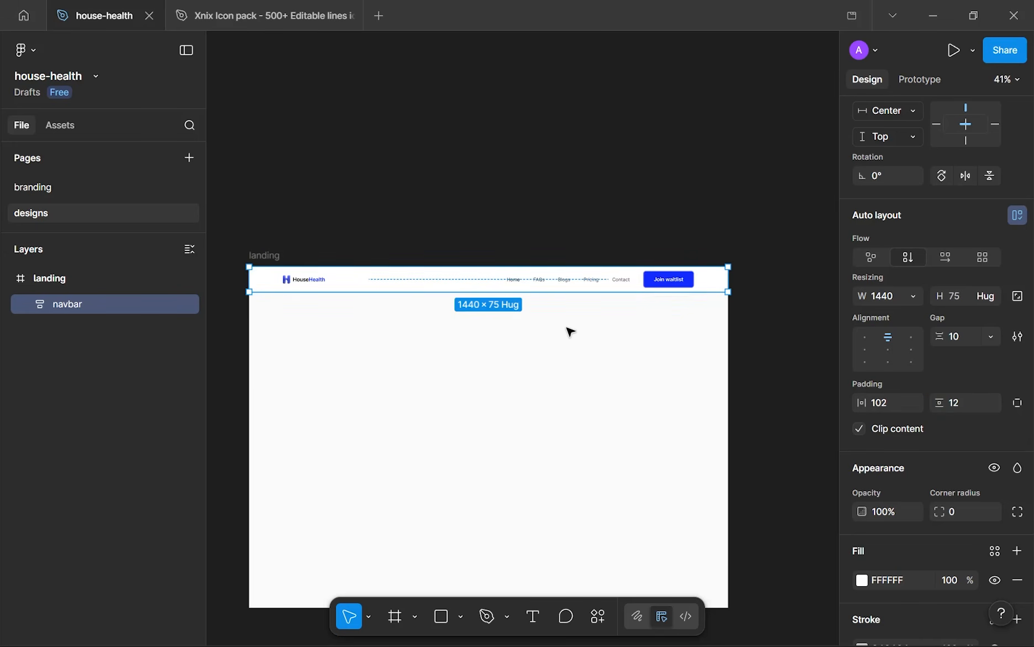
- Examine the navbar and the empty area beneath it in the landing frame from several zoom levels
left_click(576, 311)
scroll(576, 311, "up", 2)
scroll(580, 314, "up", 3)
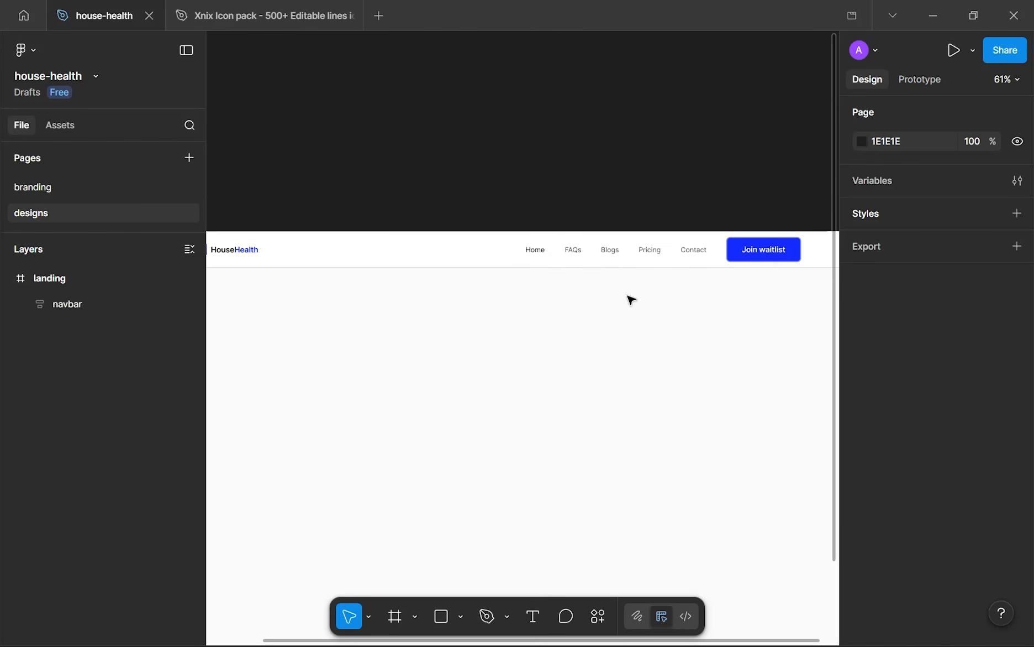
scroll(631, 300, "down", 4)
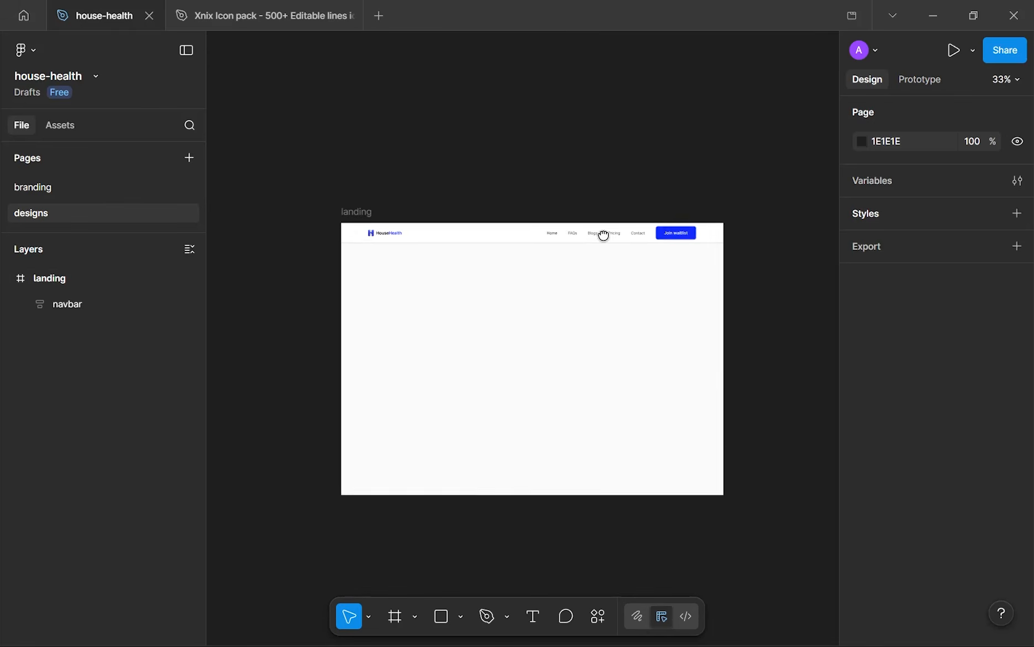
scroll(603, 233, "up", 4)
scroll(639, 214, "down", 2)
left_click_drag(640, 215, 618, 177)
scroll(618, 177, "up", 1)
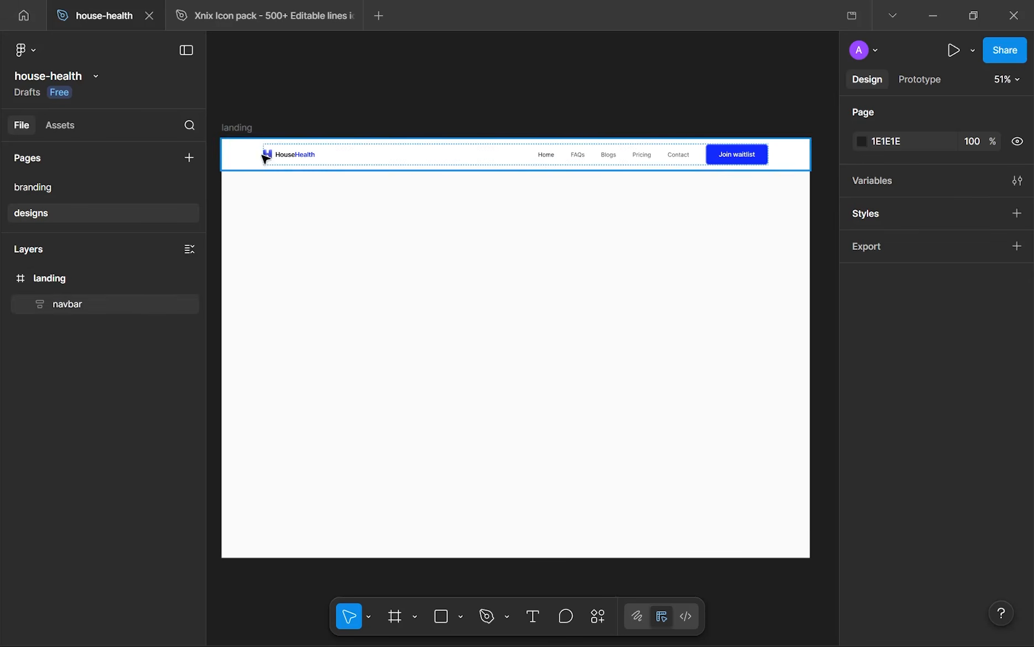
left_click_drag(285, 301, 314, 354)
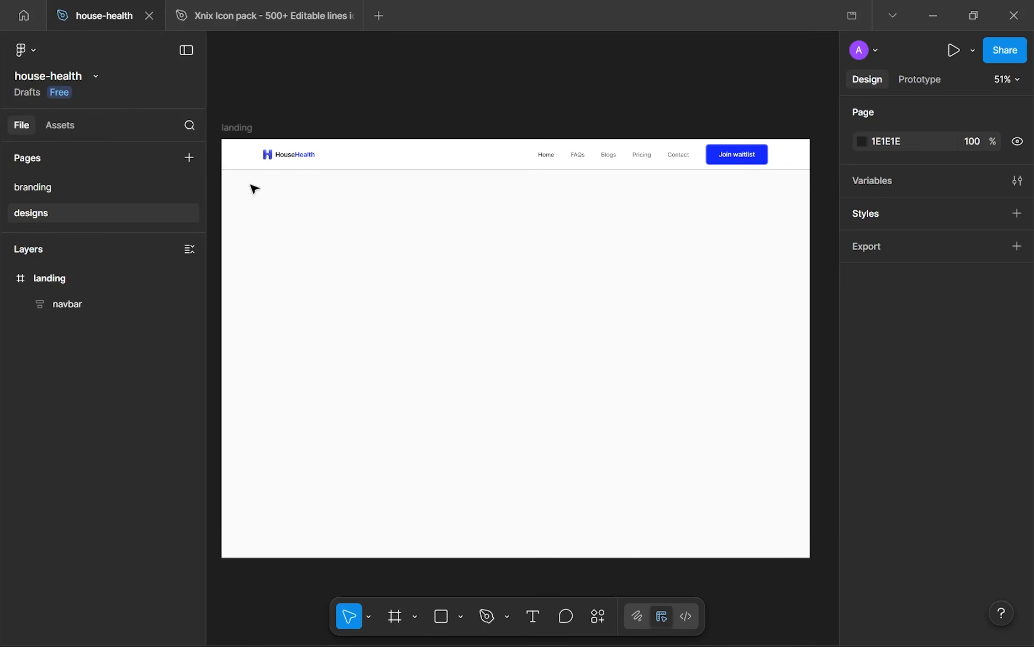
left_click_drag(227, 174, 785, 501)
left_click_drag(263, 176, 356, 274)
scroll(321, 249, "down", 6)
scroll(331, 249, "up", 3)
scroll(335, 247, "down", 1)
scroll(343, 238, "up", 1)
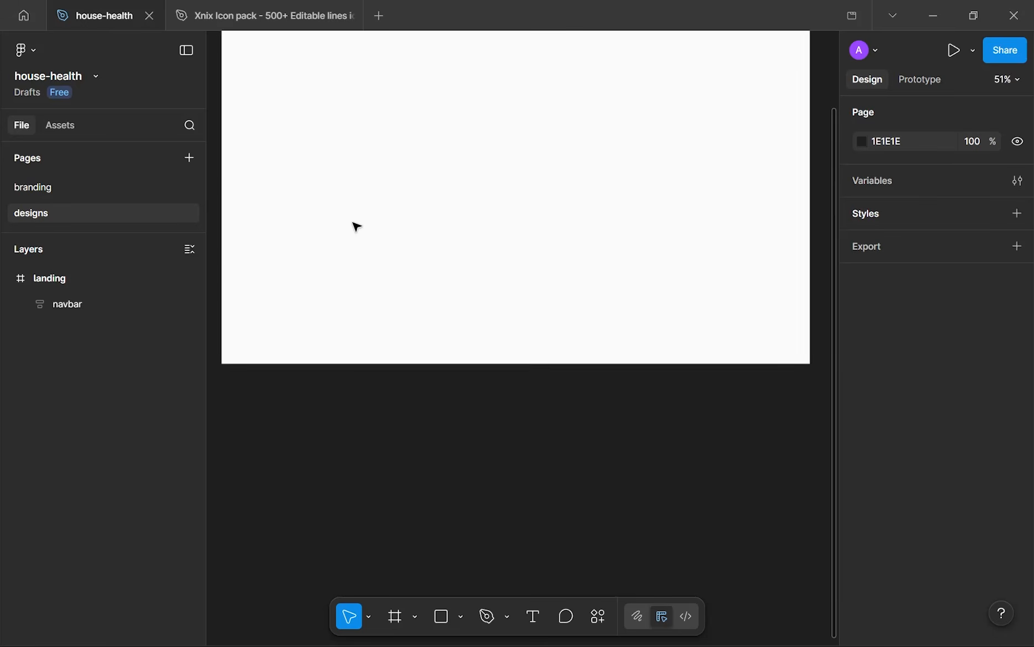
scroll(357, 226, "up", 4)
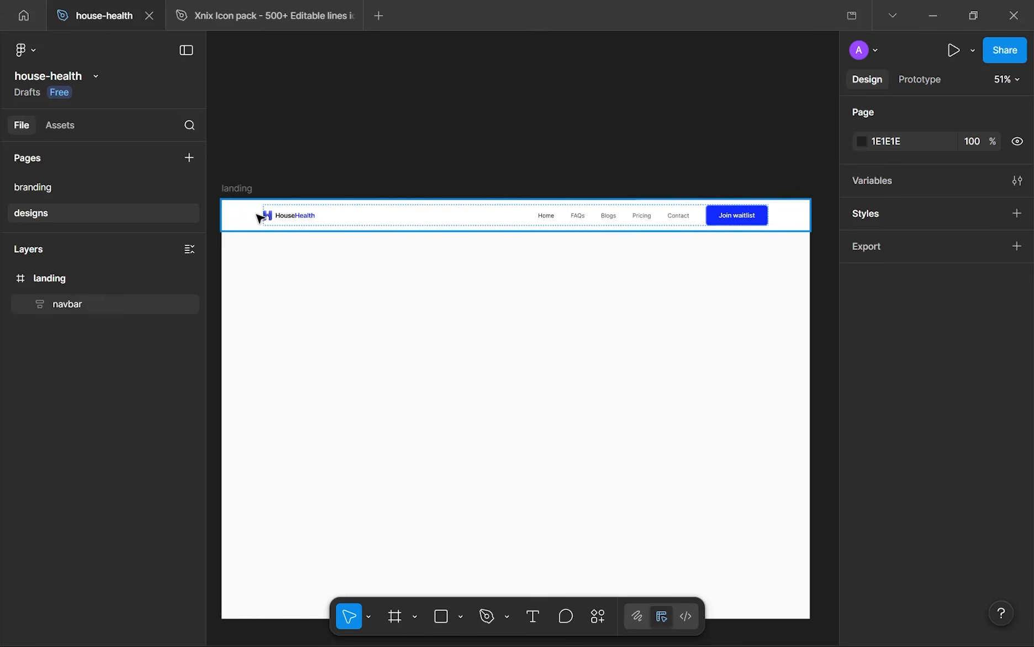
- Draw a full-width 1440 × 949 rectangle in the landing frame, from the navbar's lower edge down to the frame's bottom
left_click(245, 189)
scroll(718, 343, "down", 2)
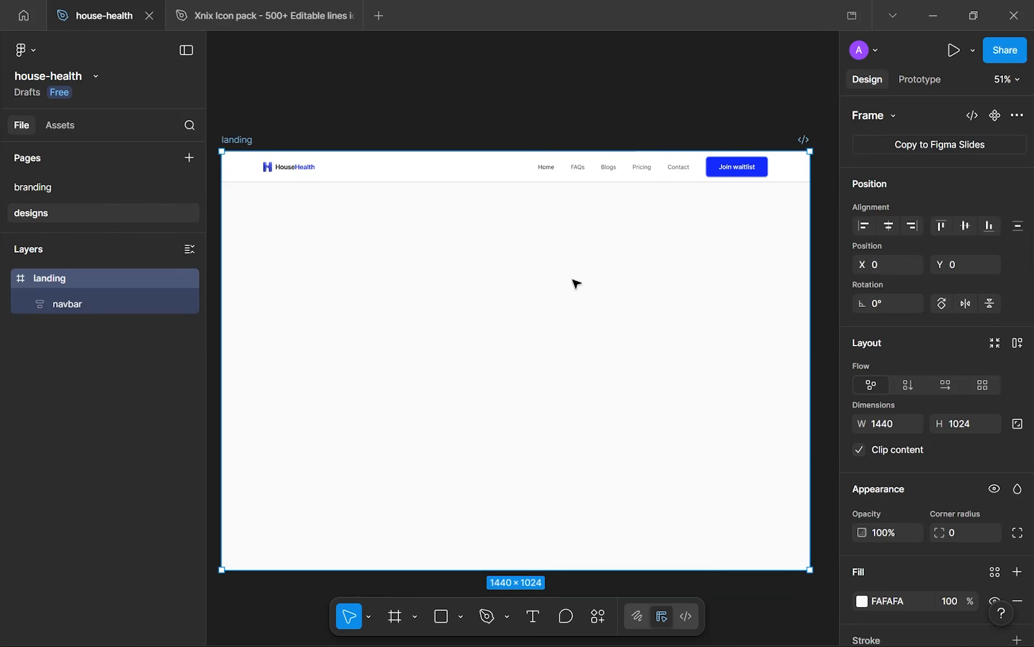
key("r")
left_click_drag(222, 187, 809, 462)
left_click_drag(318, 481, 310, 571)
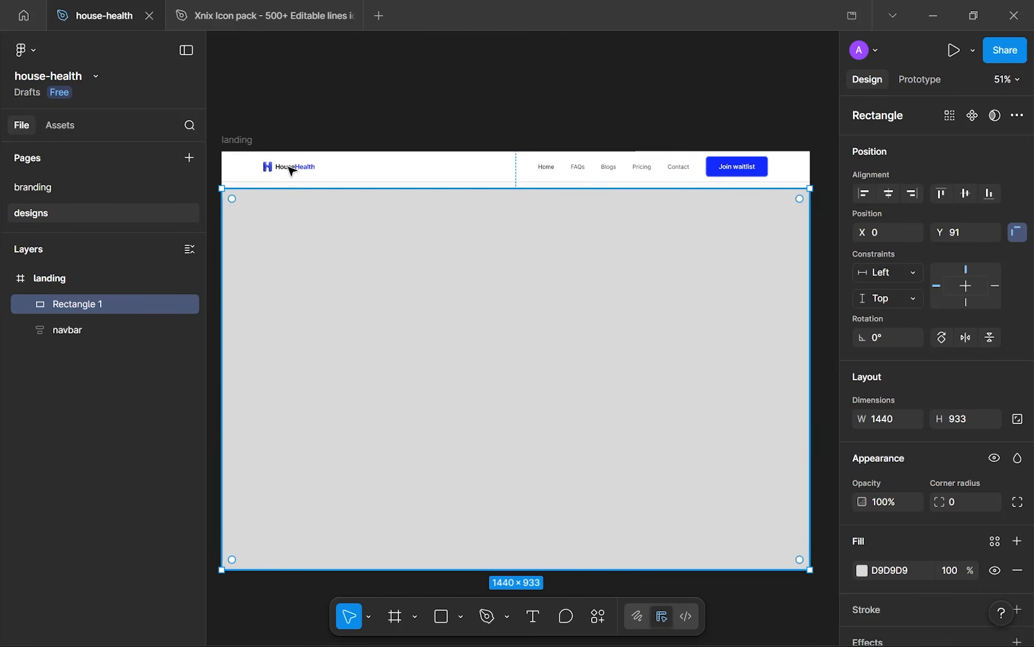
left_click_drag(318, 194, 302, 182)
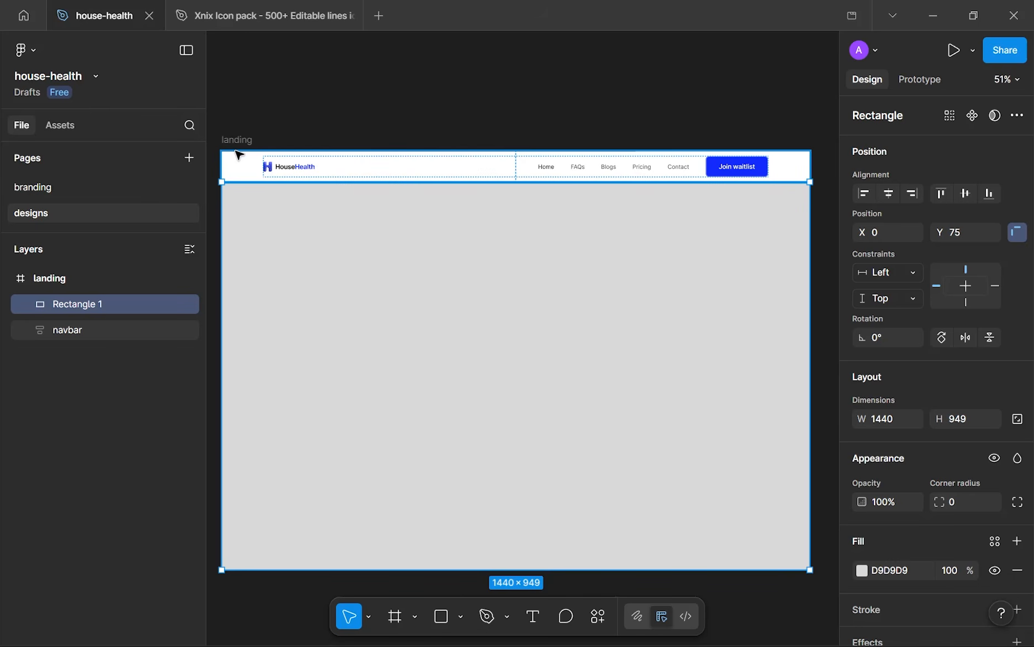
- Remove the stroke from the navbar
left_click(808, 178)
scroll(995, 440, "down", 5)
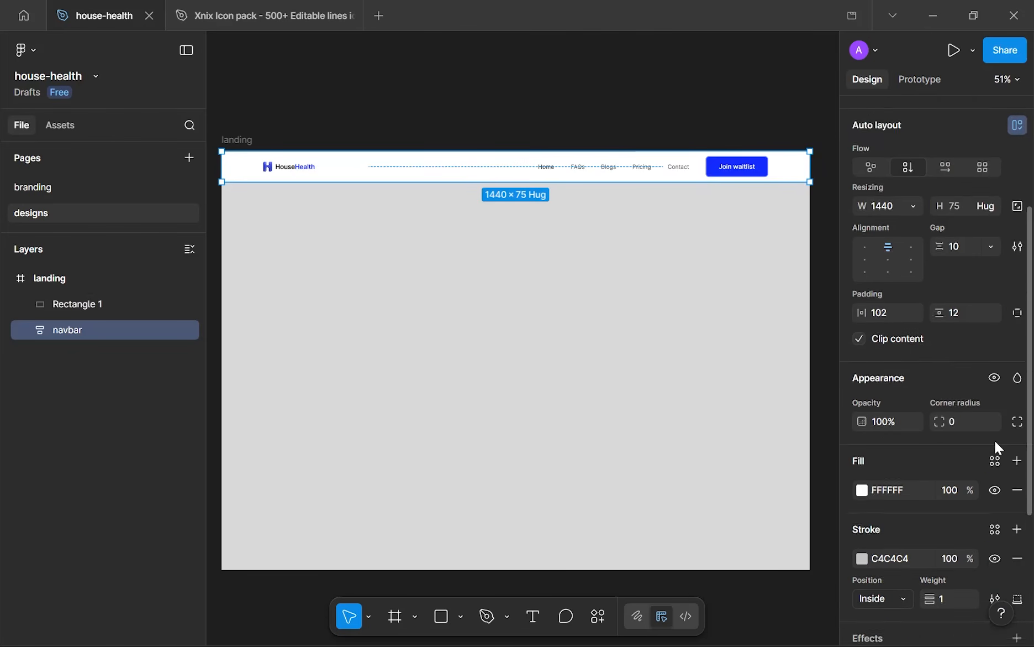
scroll(995, 442, "down", 2)
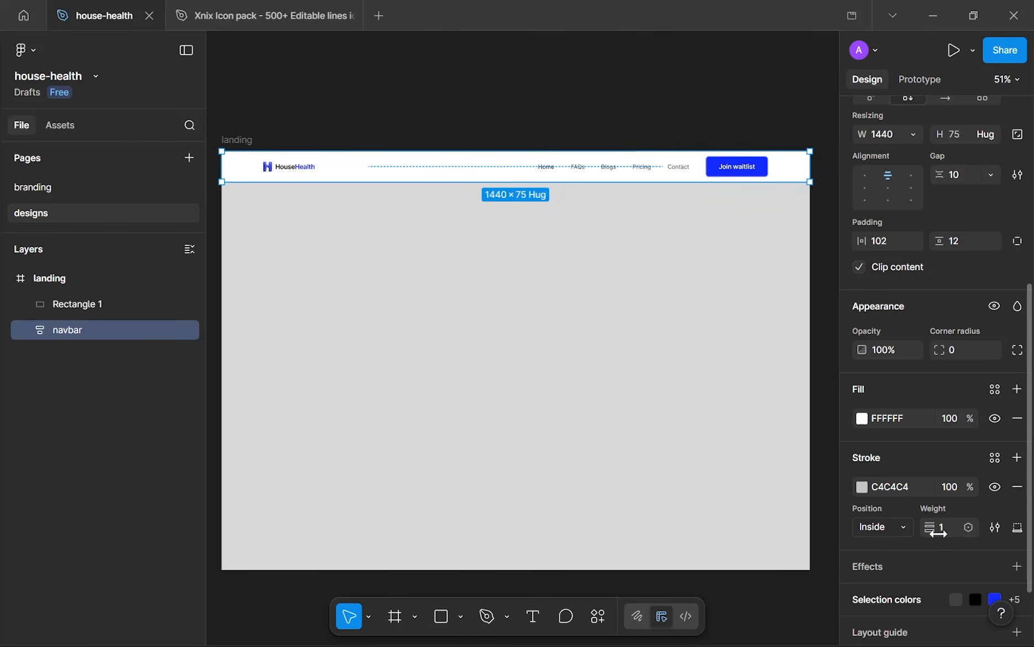
left_click(1018, 487)
- Rename the rectangle beneath the navbar to bg-color
left_click(441, 247)
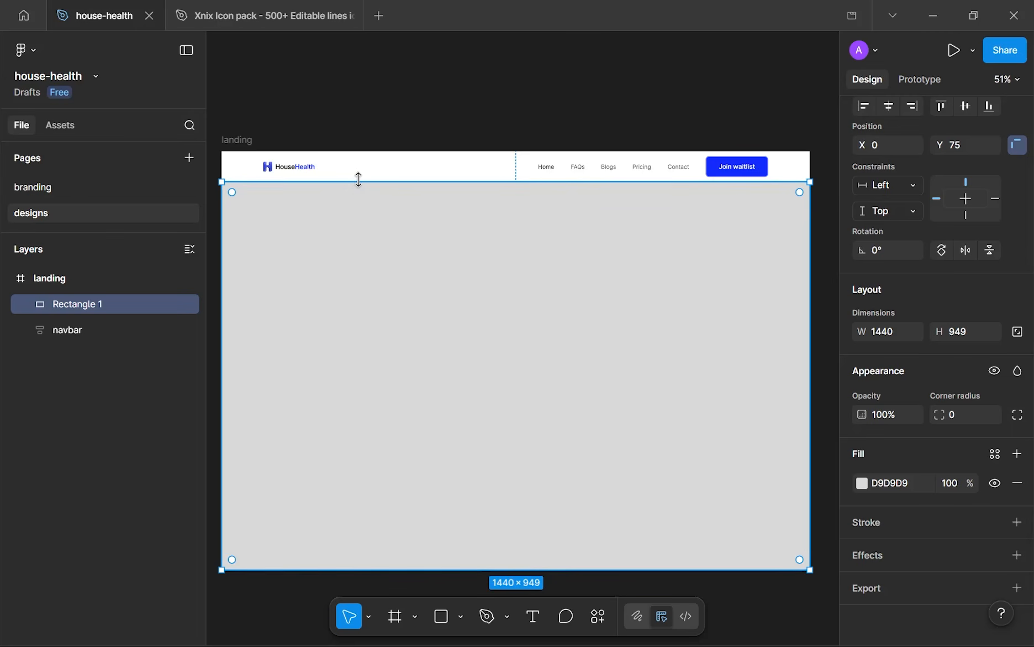
mouse_move(317, 181)
left_mouse_down()
mouse_move(316, 155)
mouse_move(308, 190)
mouse_move(299, 180)
left_mouse_up()
double_click(65, 305)
type("color-bg")
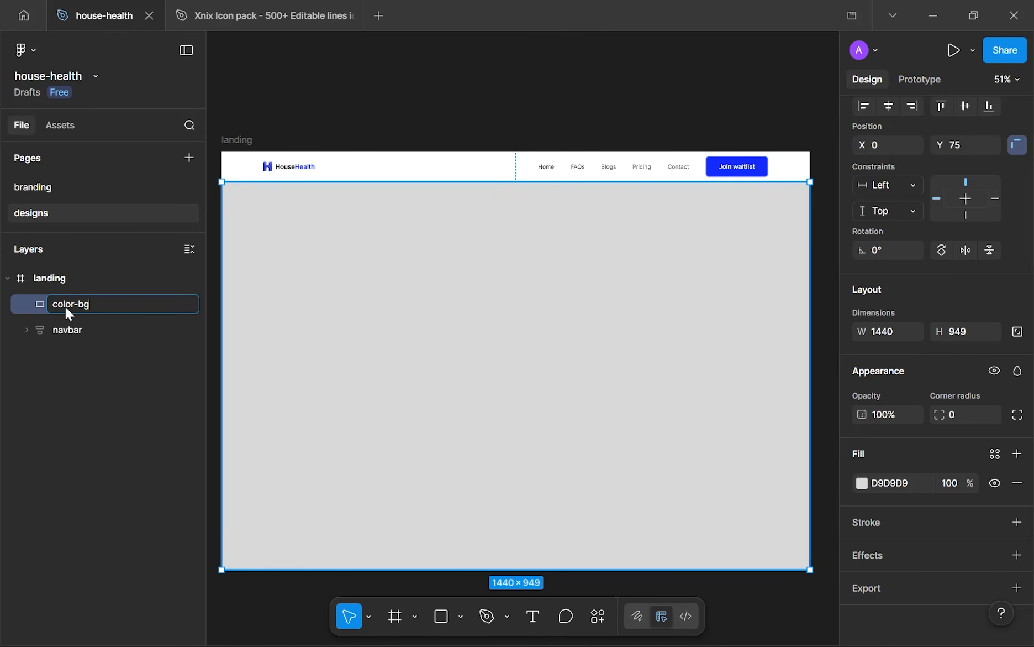
key("Return")
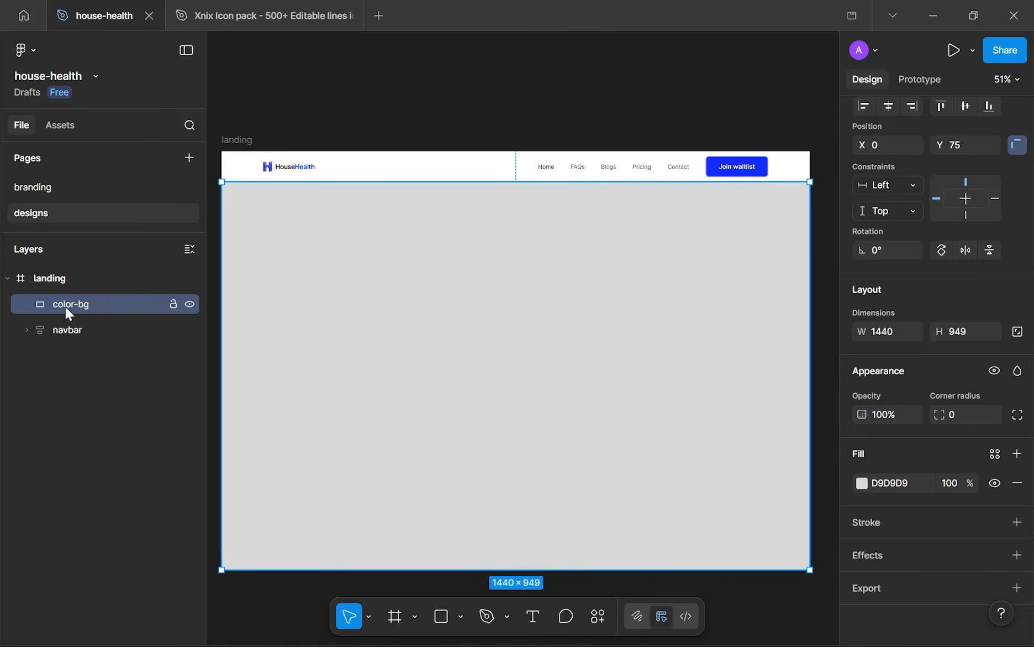
double_click(83, 303)
type("bg-")
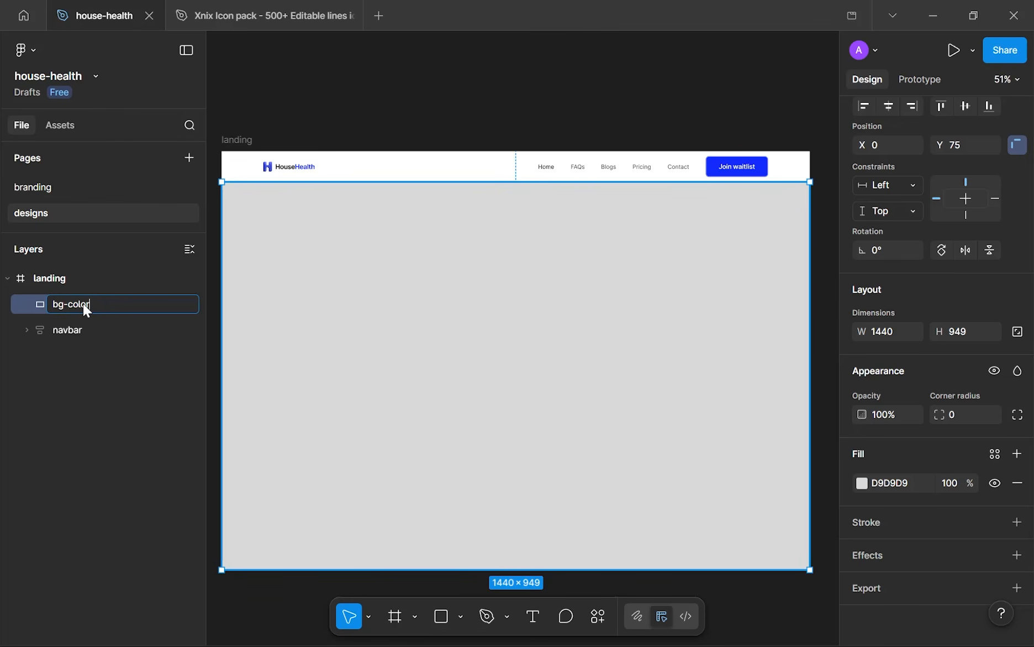
key("Return")
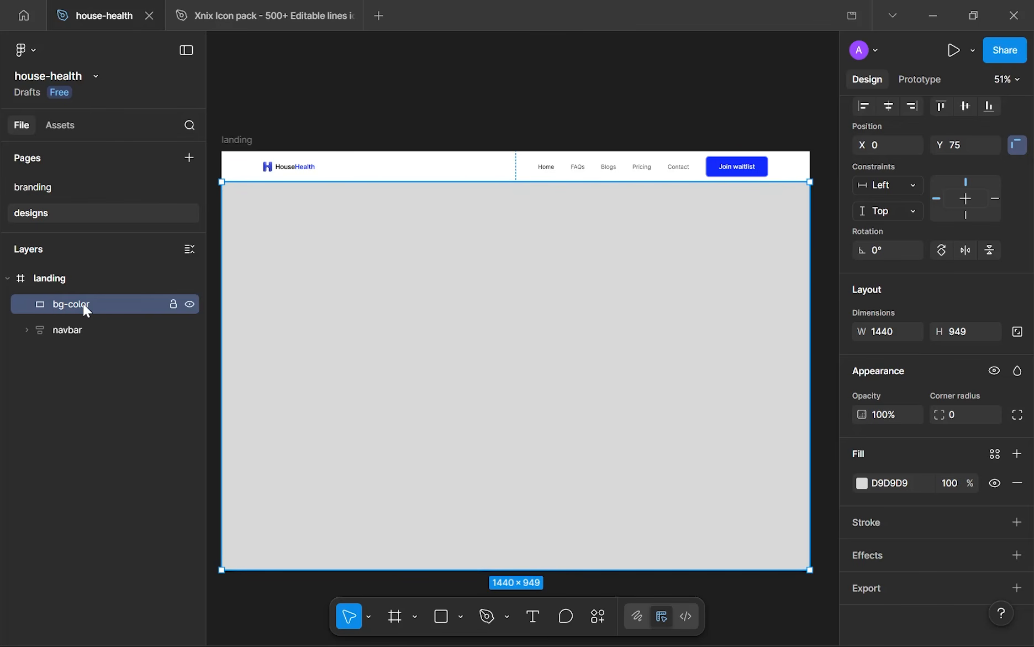
- Fill the bg-color rectangle with a very dark navy, starting from the page's bright blue 132BFF and darkening it almost to black
left_click(862, 483)
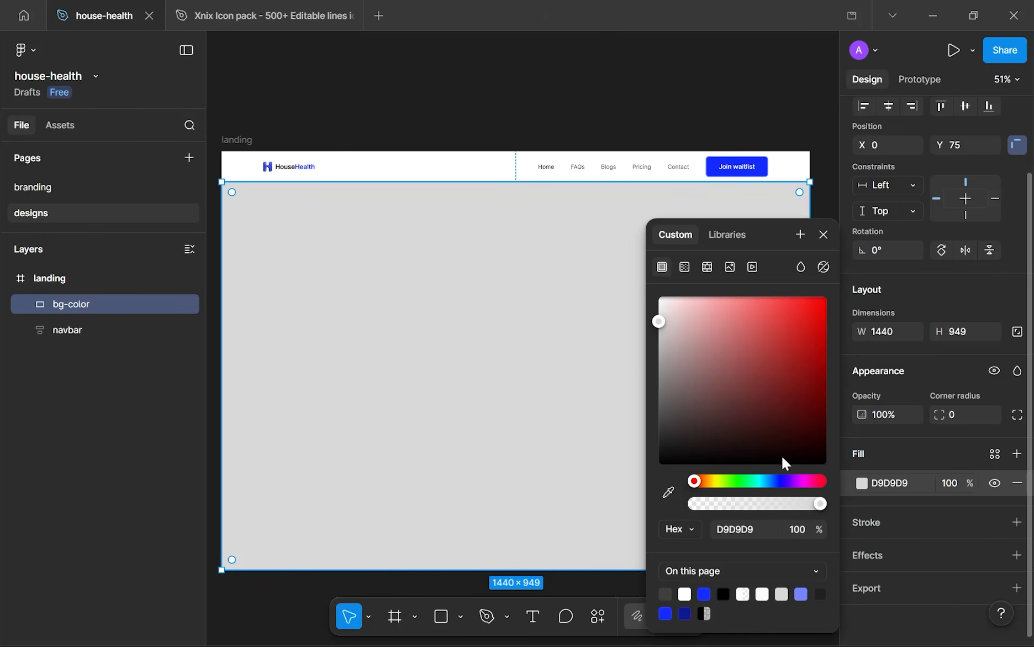
left_click(685, 612)
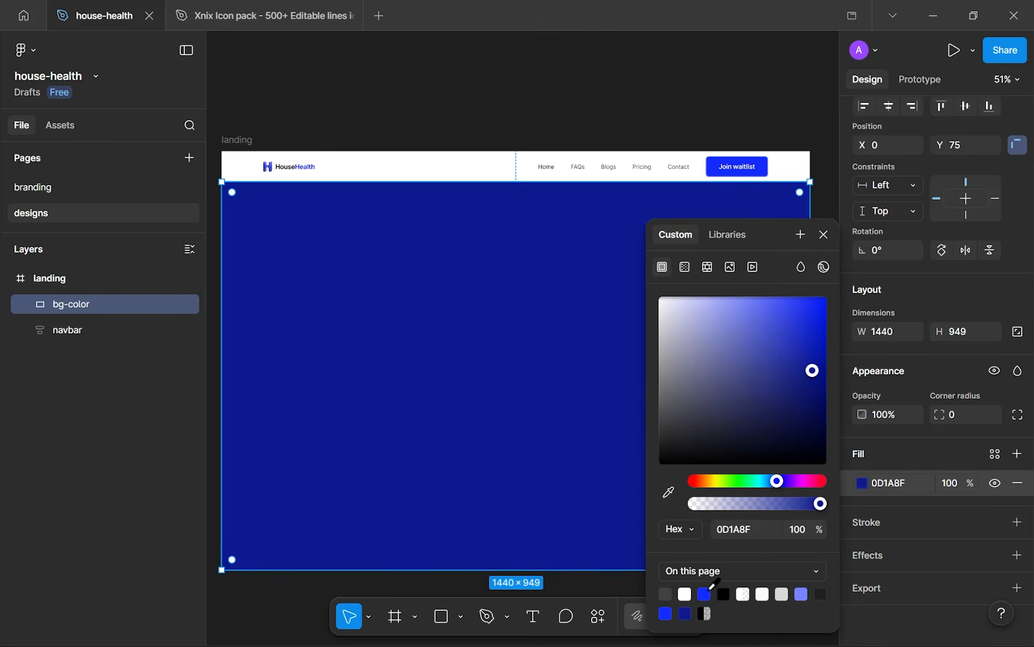
left_click(705, 592)
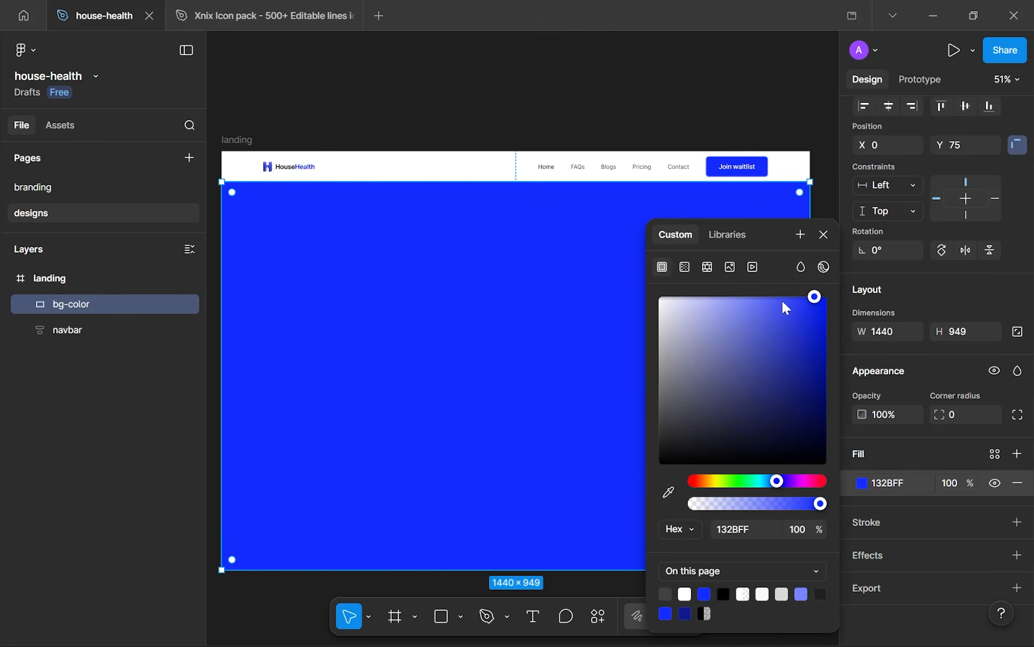
left_click_drag(810, 339, 835, 450)
left_click_drag(777, 482, 779, 486)
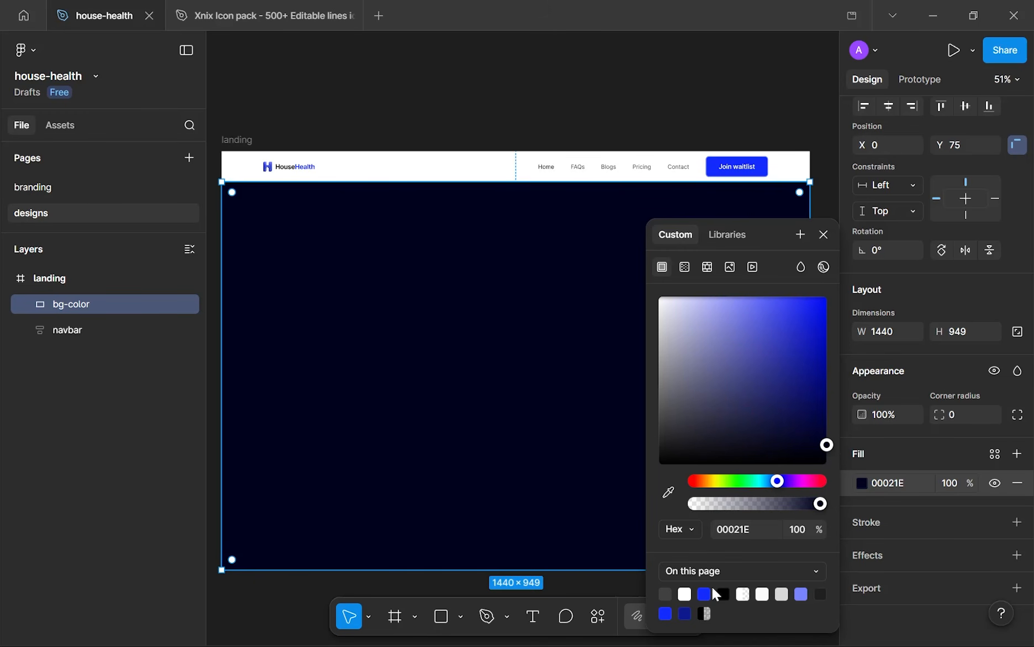
left_click(704, 593)
left_click_drag(799, 451, 858, 450)
left_click(644, 122)
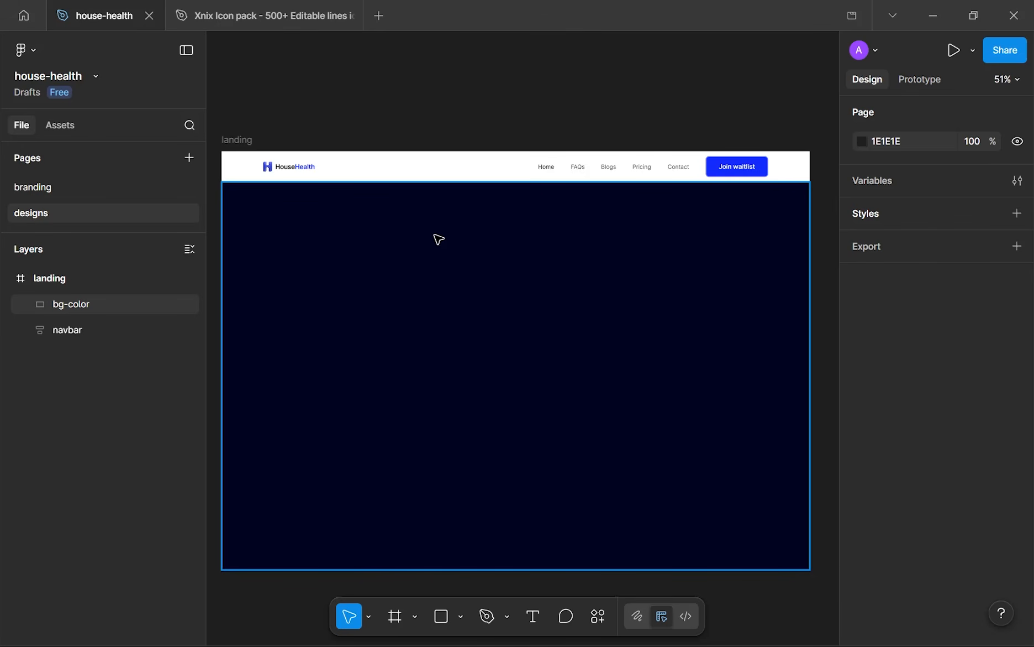
- Lock the bg-color layer and clear the selection
left_click(136, 301)
left_click(173, 304)
left_click(154, 387)
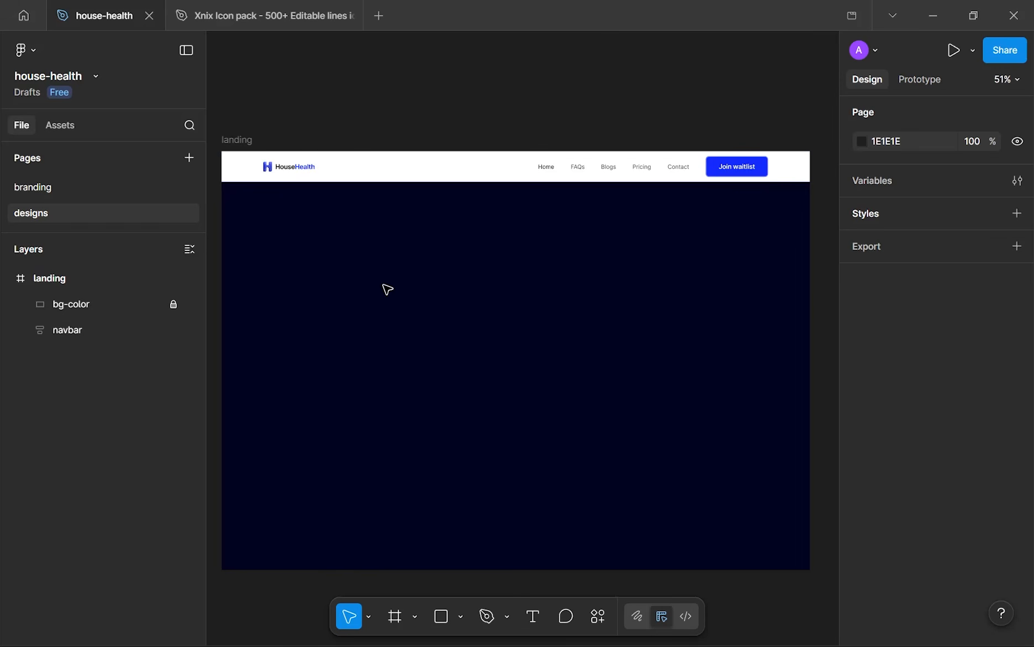
- Add the text "Home maintenance made easy" on the dark hero background
key("t")
left_click(469, 334)
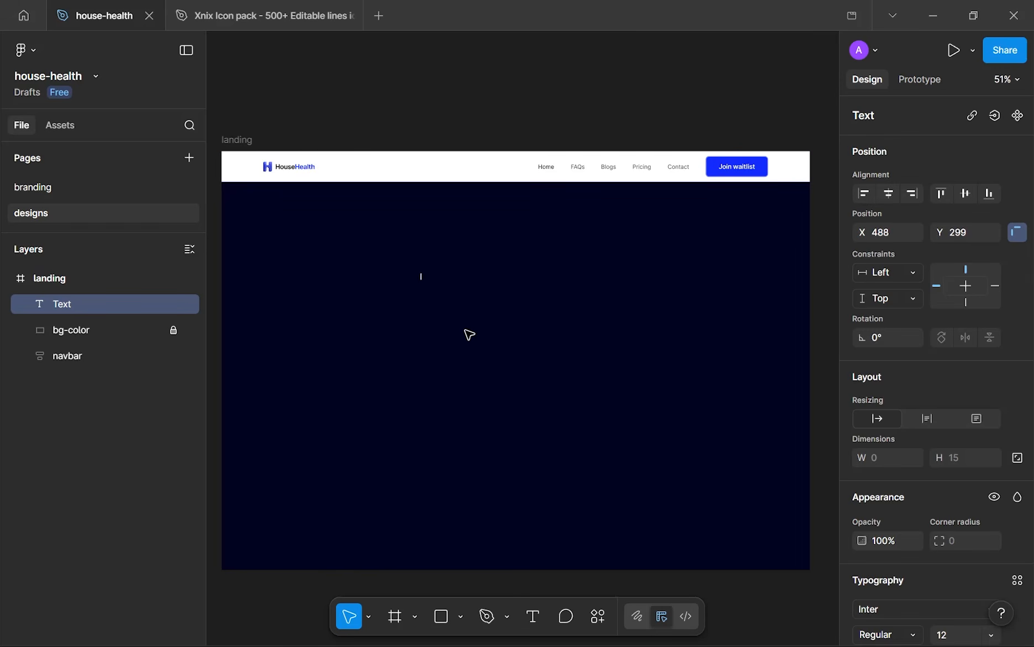
type("Home maintena")
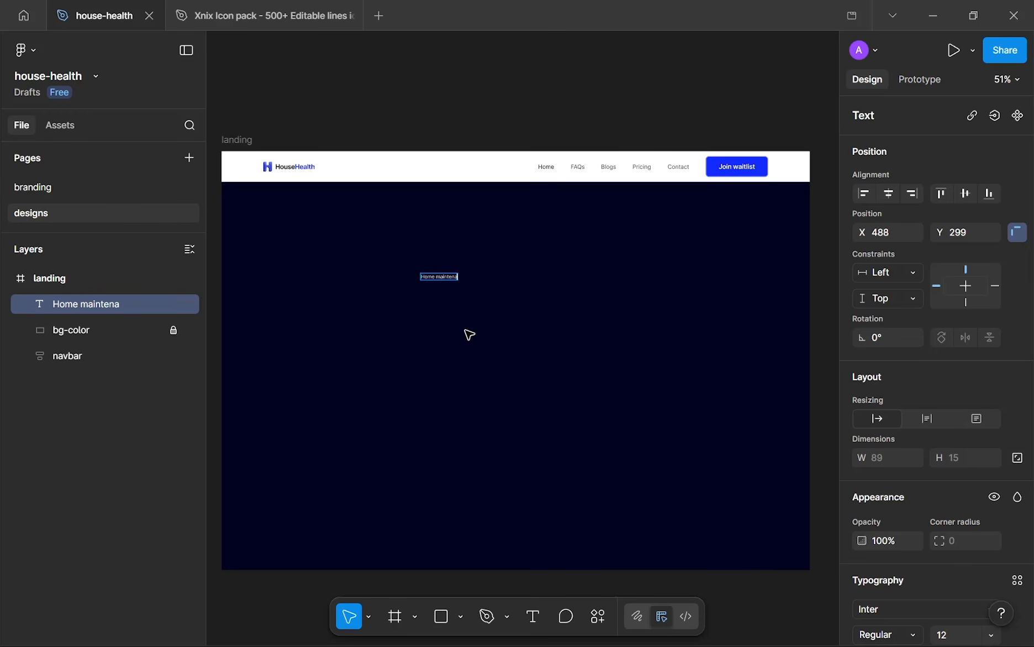
type("nce made easy")
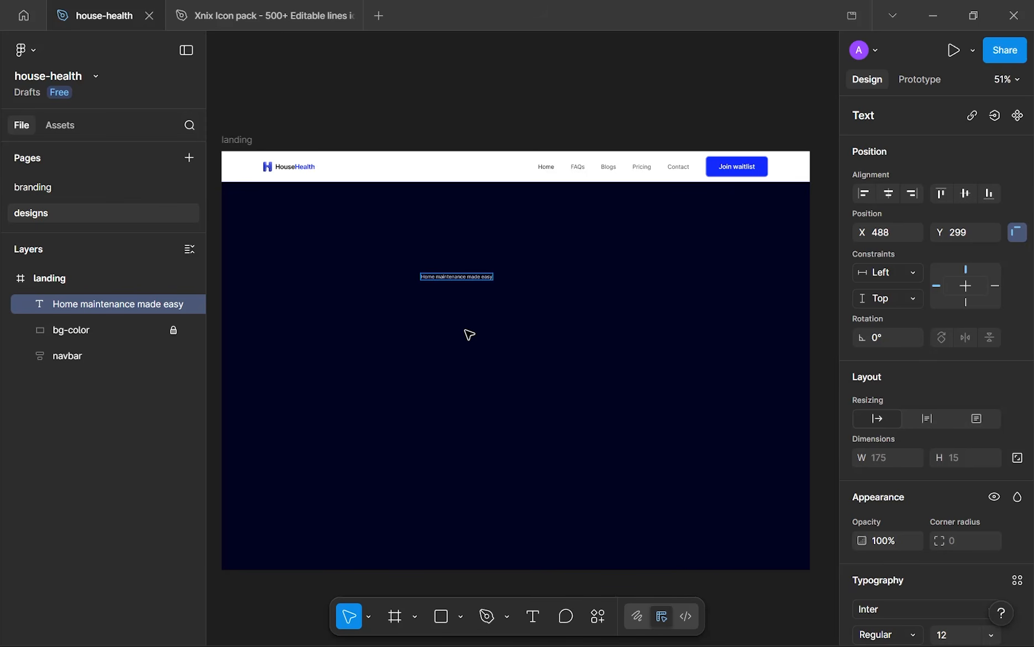
- Set the hero headline's font size to 96
scroll(469, 335, "up", 10)
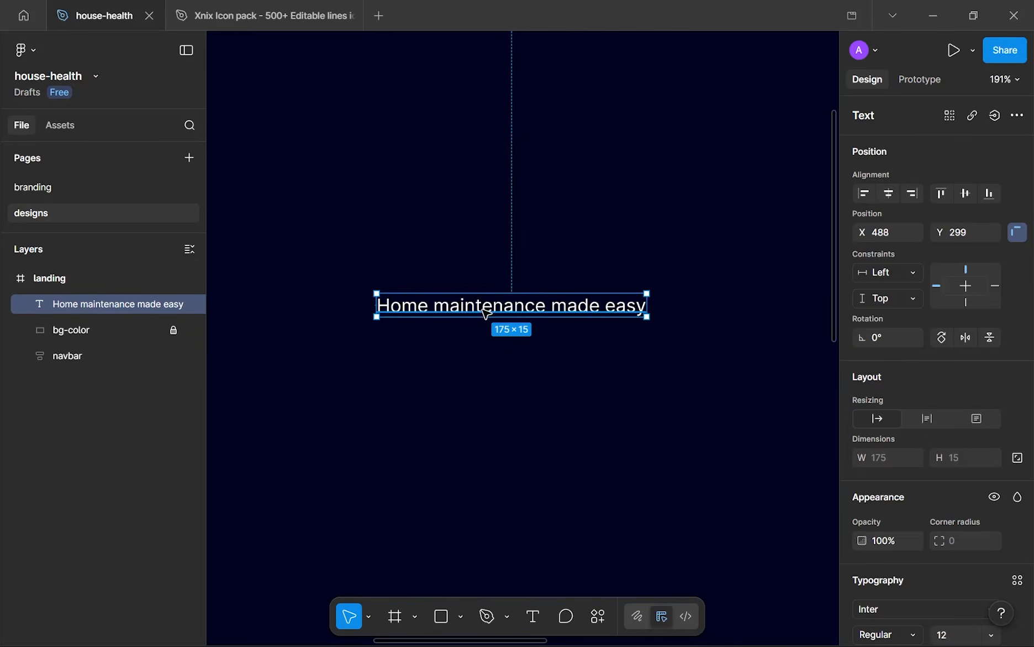
scroll(485, 313, "down", 5)
scroll(942, 432, "down", 5)
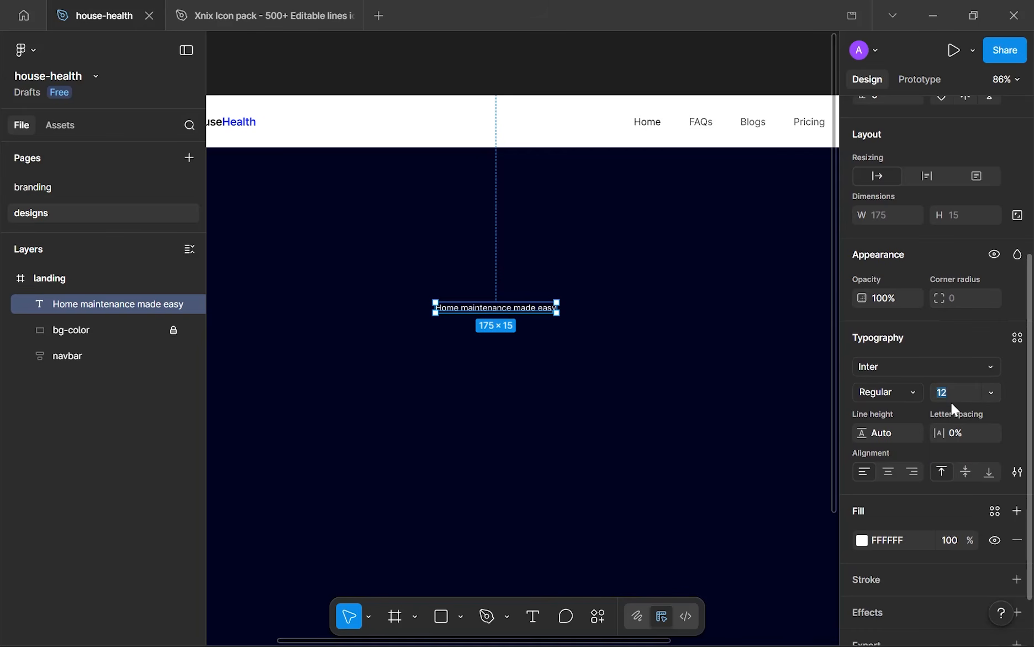
key("Return")
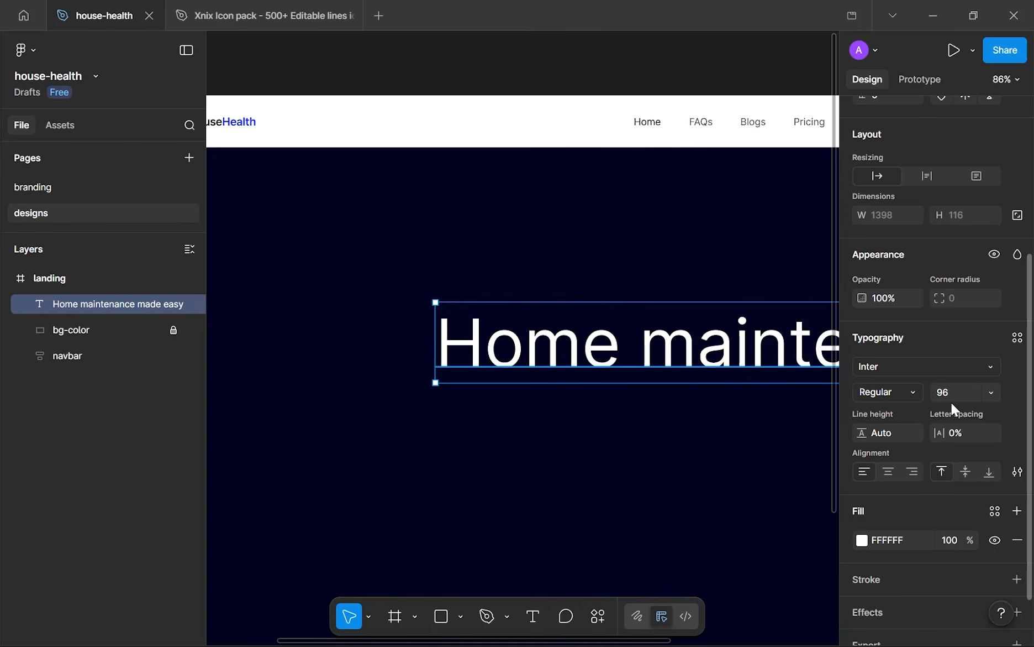
scroll(576, 308, "down", 5)
scroll(576, 308, "up", 3)
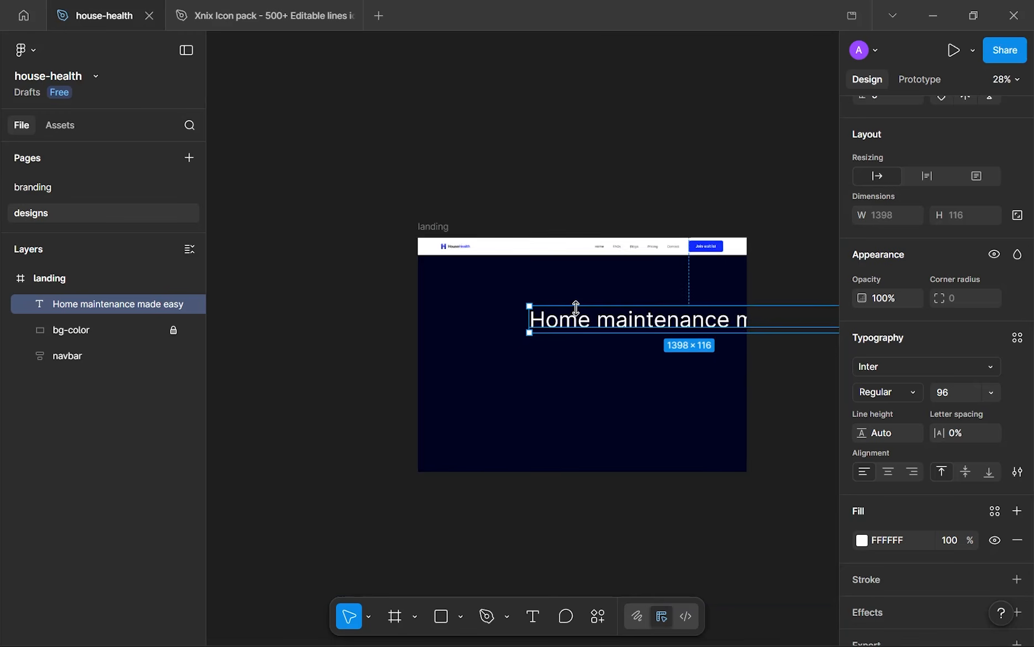
- Narrow the hero headline's text box to about 586 wide, wrapping it onto three lines, and center-align its text
left_click_drag(563, 332, 484, 332)
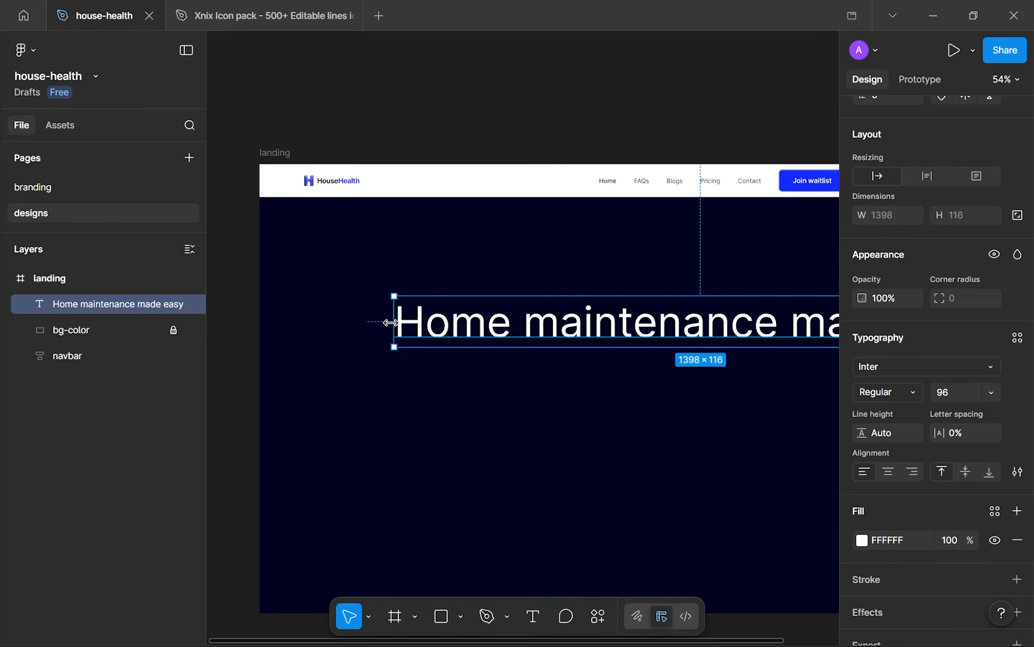
left_click_drag(388, 321, 522, 328)
left_click_drag(630, 324, 437, 313)
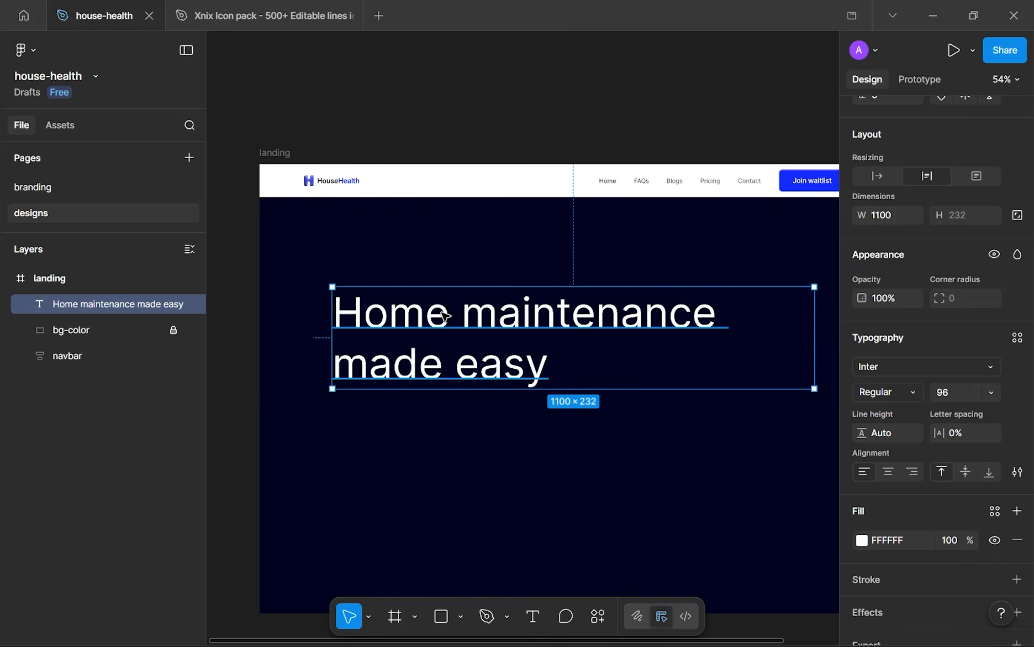
scroll(729, 351, "down", 4)
left_click_drag(673, 317, 538, 323)
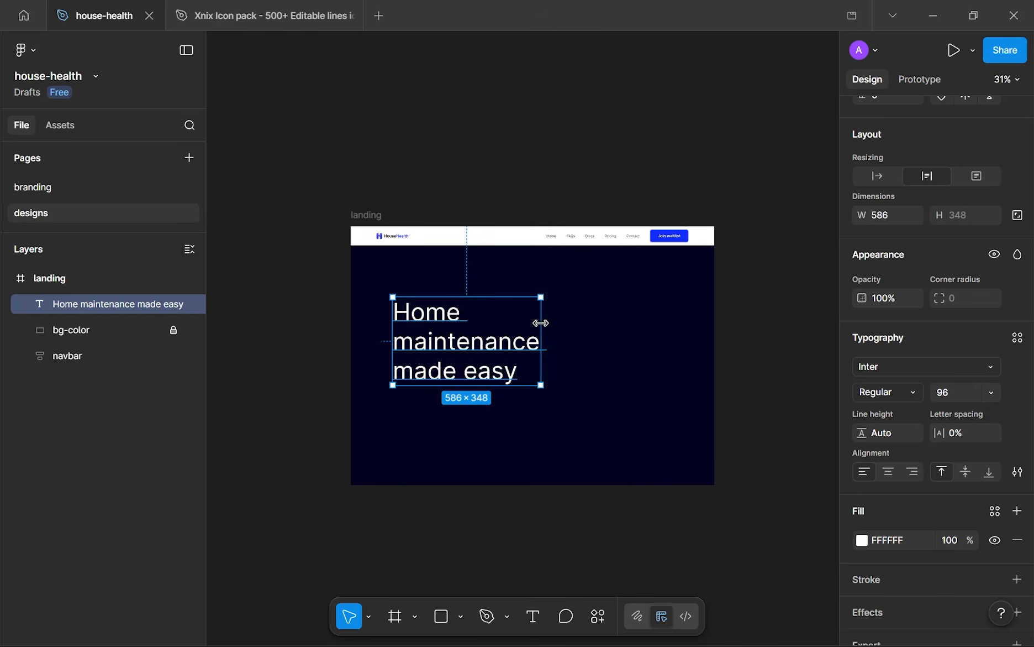
left_click(886, 473)
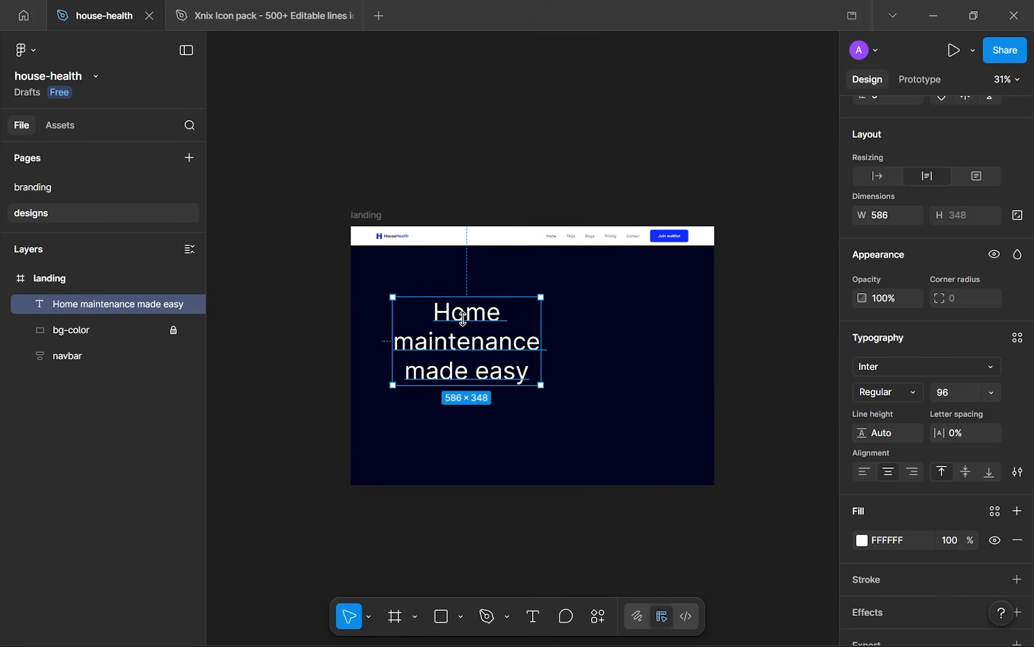
- Set the hero headline's line height to 76, then raise it gradually to 84
left_click(875, 433)
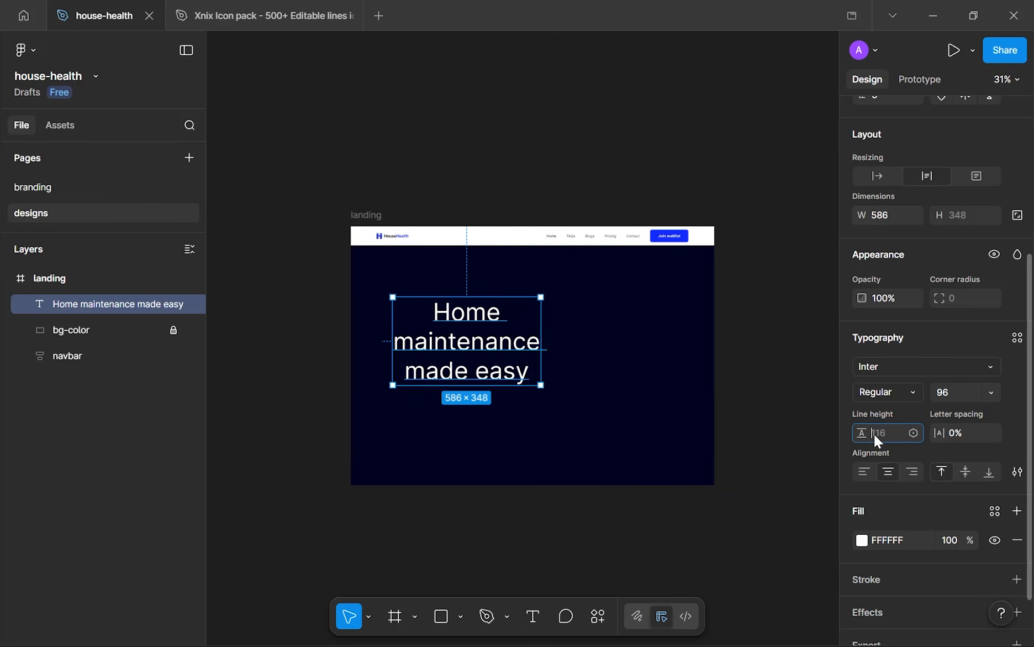
type("76")
key("Return")
left_click(874, 434)
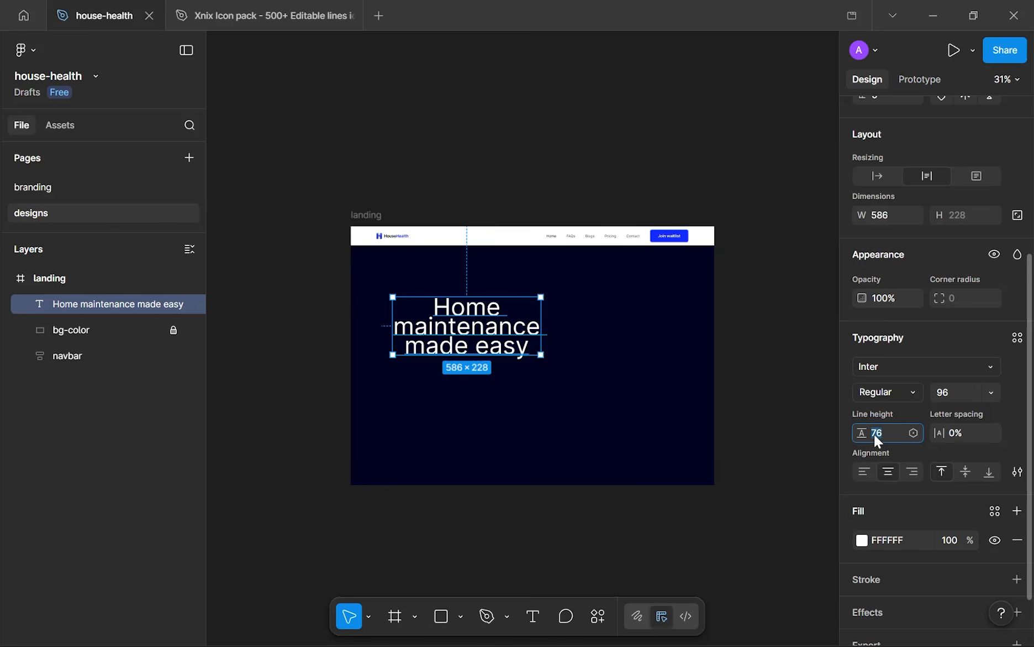
key("Up")
key("Up")
key("Up")
key("Up")
key("Up")
key("Up")
key("Up")
key("Up")
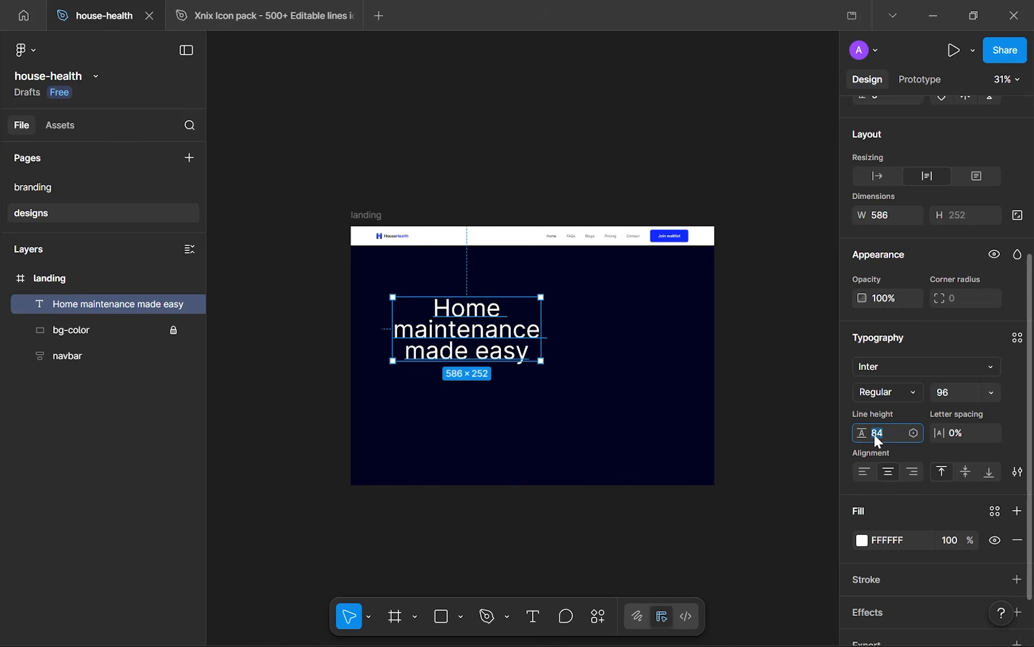
- Try a letter spacing of -2% on the hero headline, comparing it with 0%
left_click(966, 436)
key("Down")
key("Down")
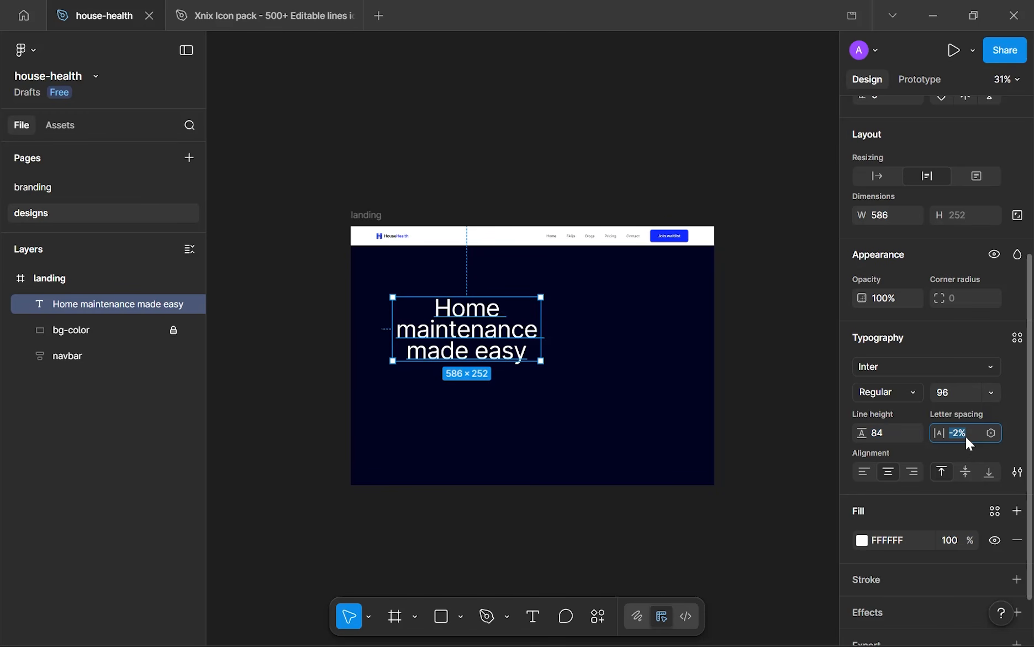
key("Up")
key("Up")
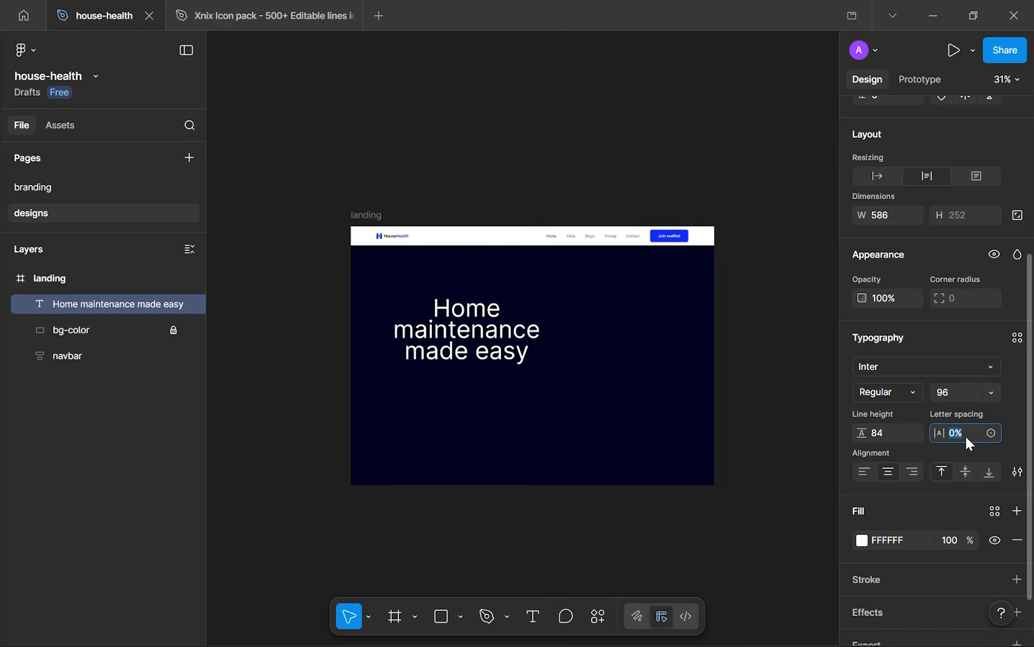
key("Down")
key("Down")
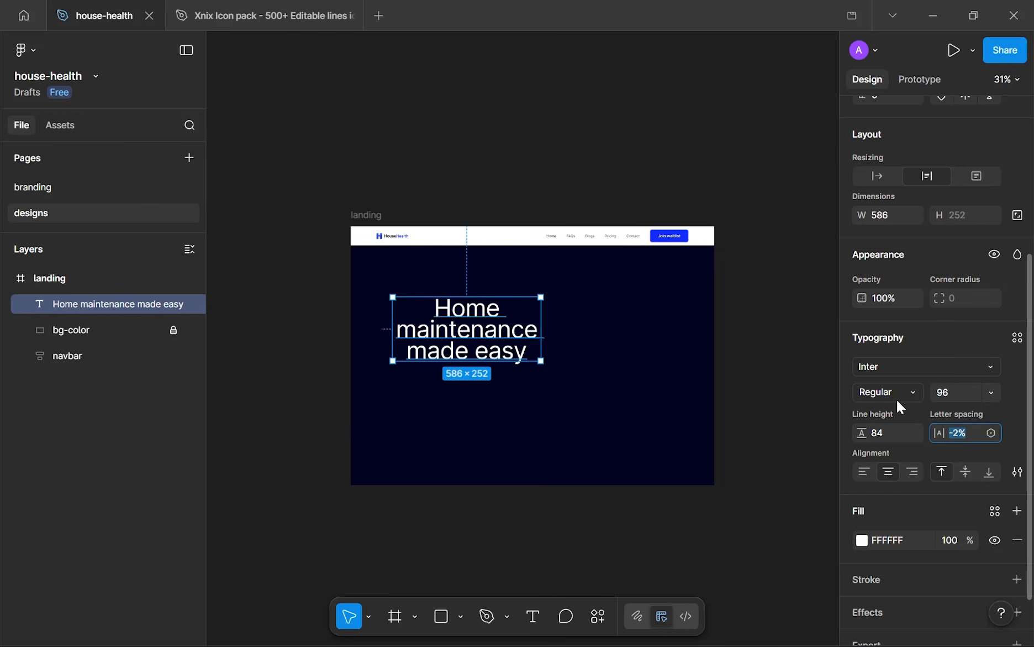
- Make the hero headline Semi Bold and set its letter spacing to 0%
left_click(897, 399)
left_click(916, 426)
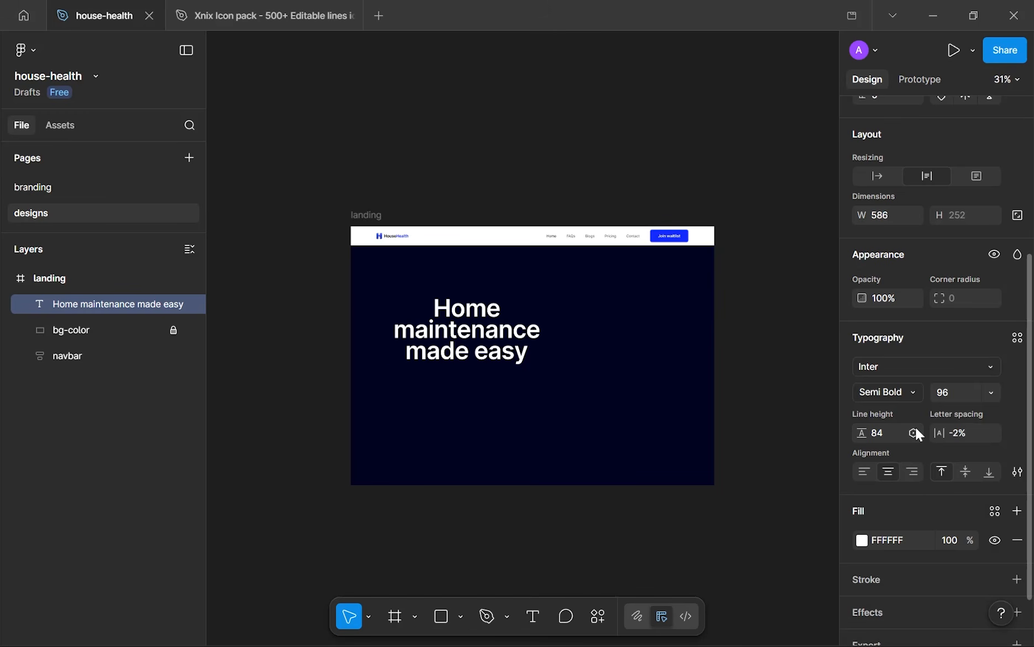
left_click(955, 440)
type("0")
key("Return")
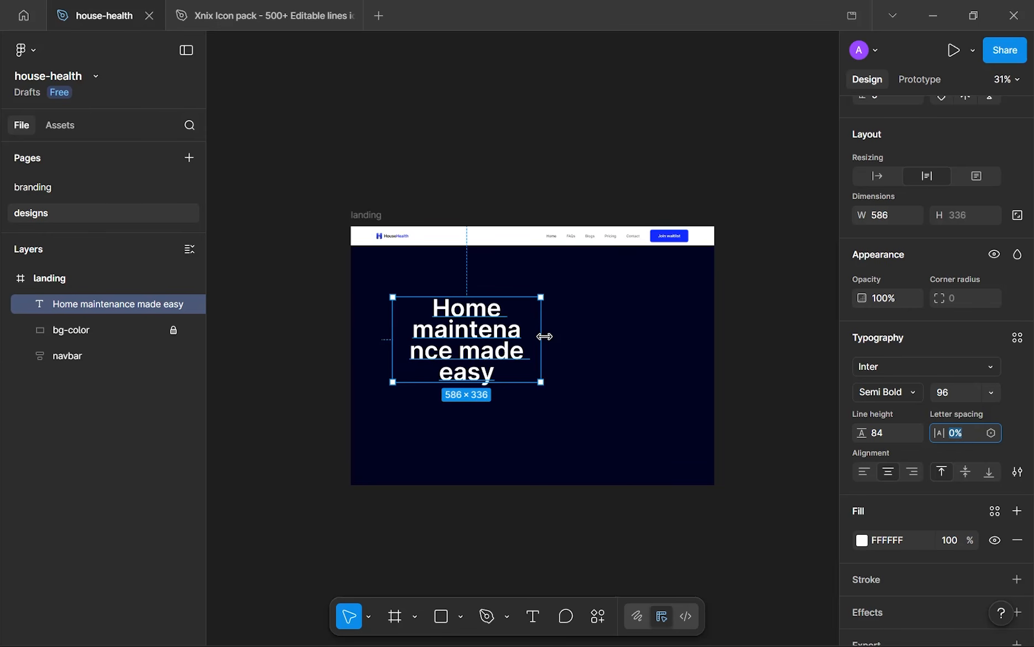
- Widen the headline's text box to about 628 and move it to the hero's horizontal center, at about X 401, Y 229
left_click_drag(547, 339, 551, 343)
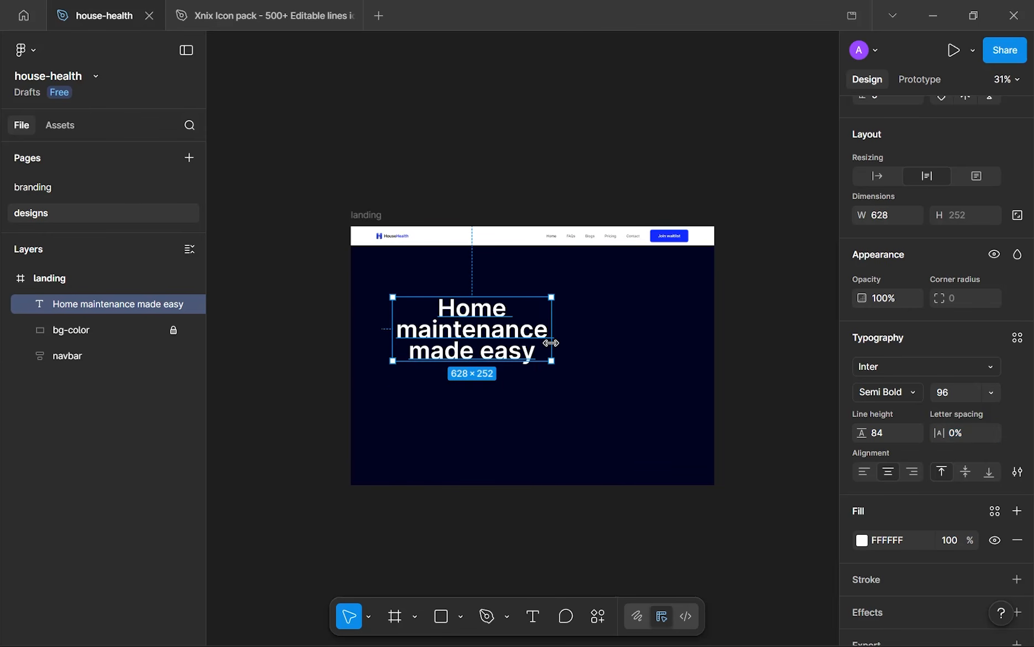
left_click(969, 437)
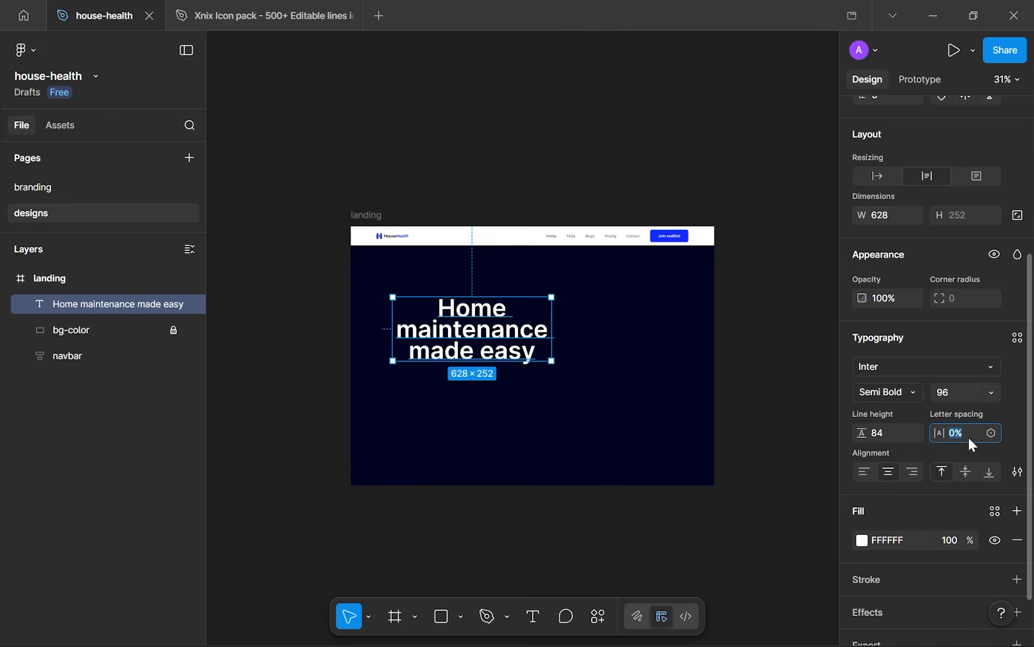
left_click(534, 370)
left_click_drag(476, 336, 534, 322)
left_click(539, 372)
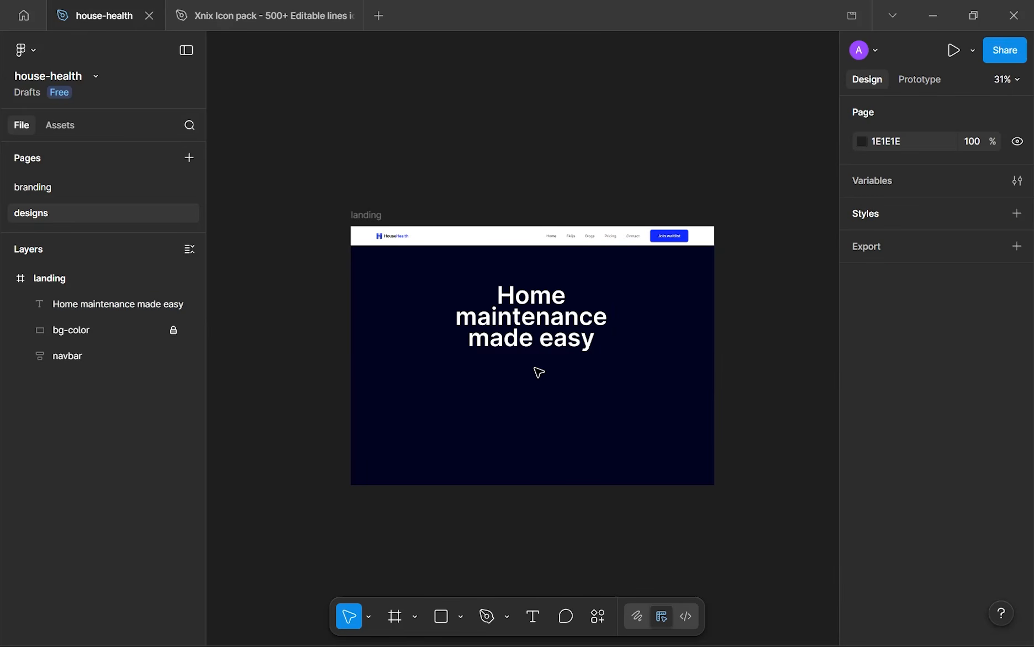
left_click_drag(422, 274, 593, 393)
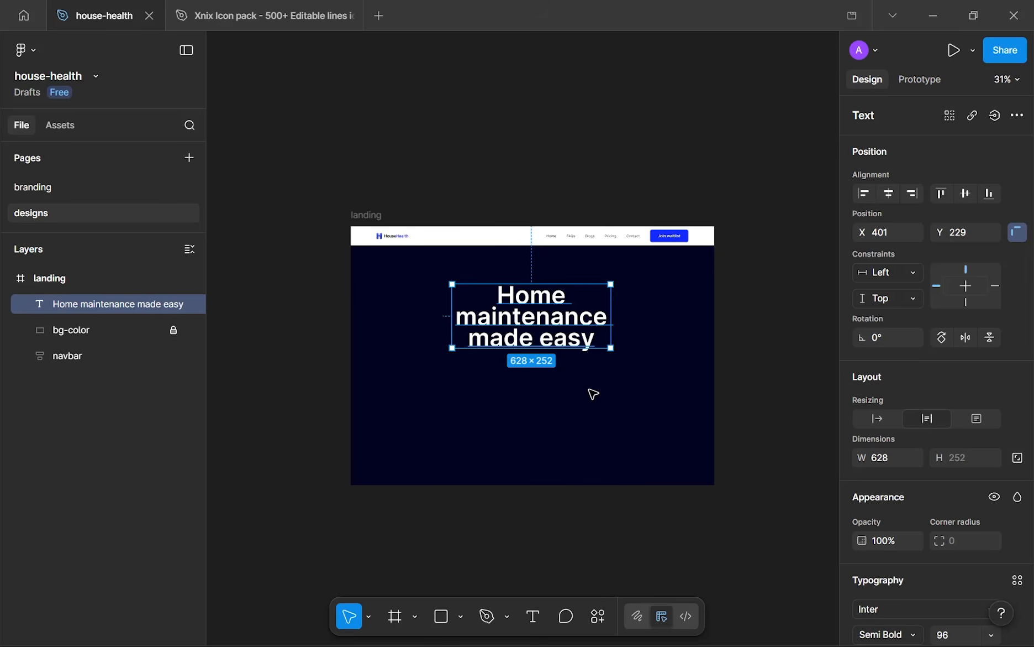
left_click(593, 394)
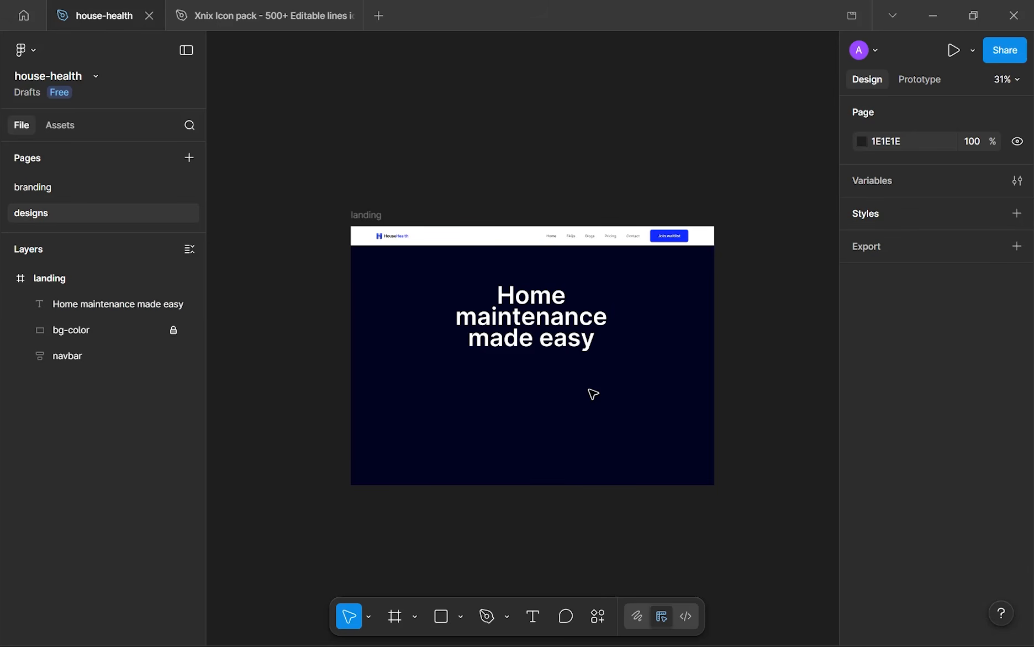
- Add the text "You can avoid expensive surprises," below the hero headline
scroll(557, 382, "up", 3, "ctrl")
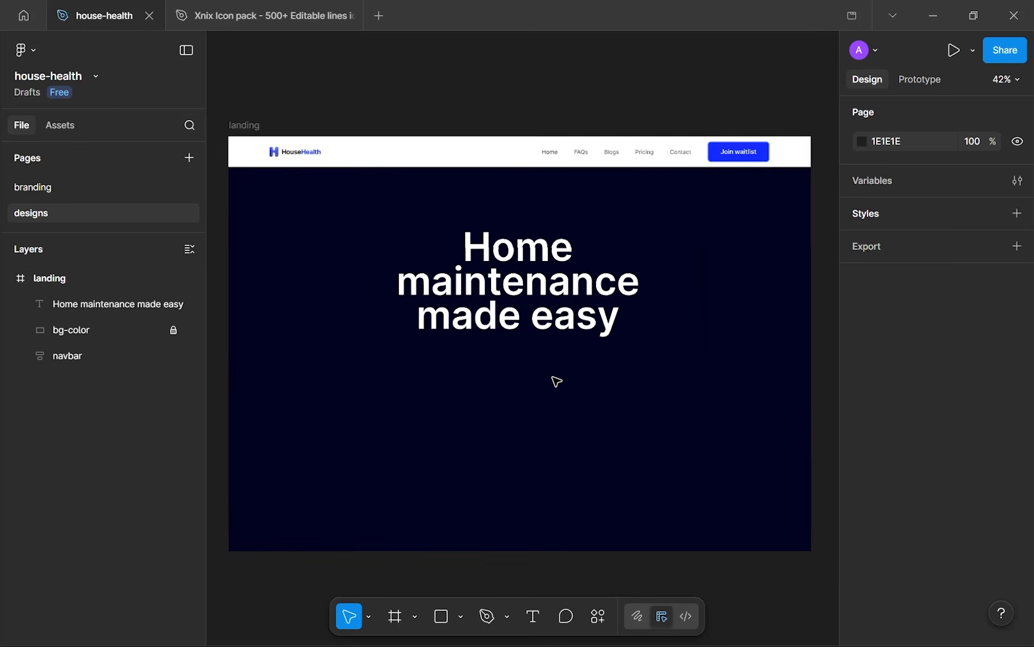
left_click_drag(556, 381, 574, 390)
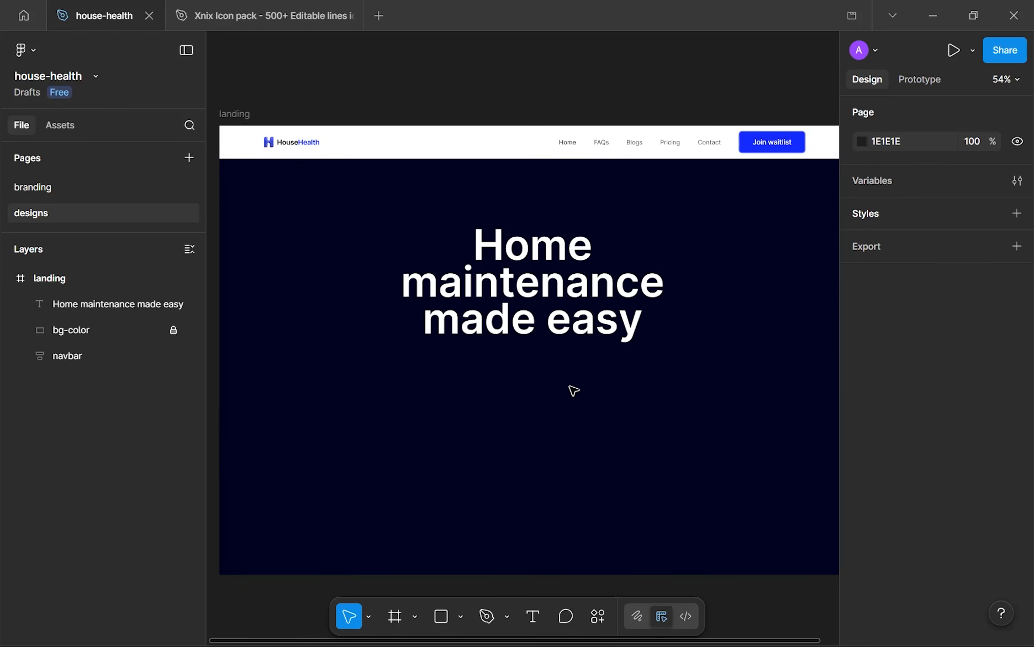
key("t")
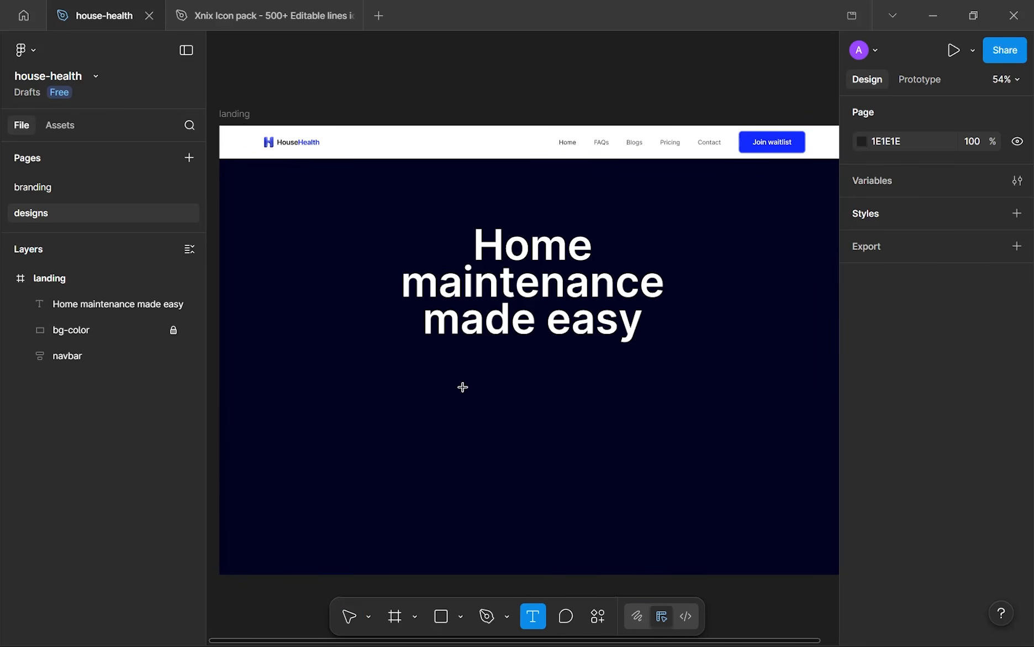
left_click(444, 384)
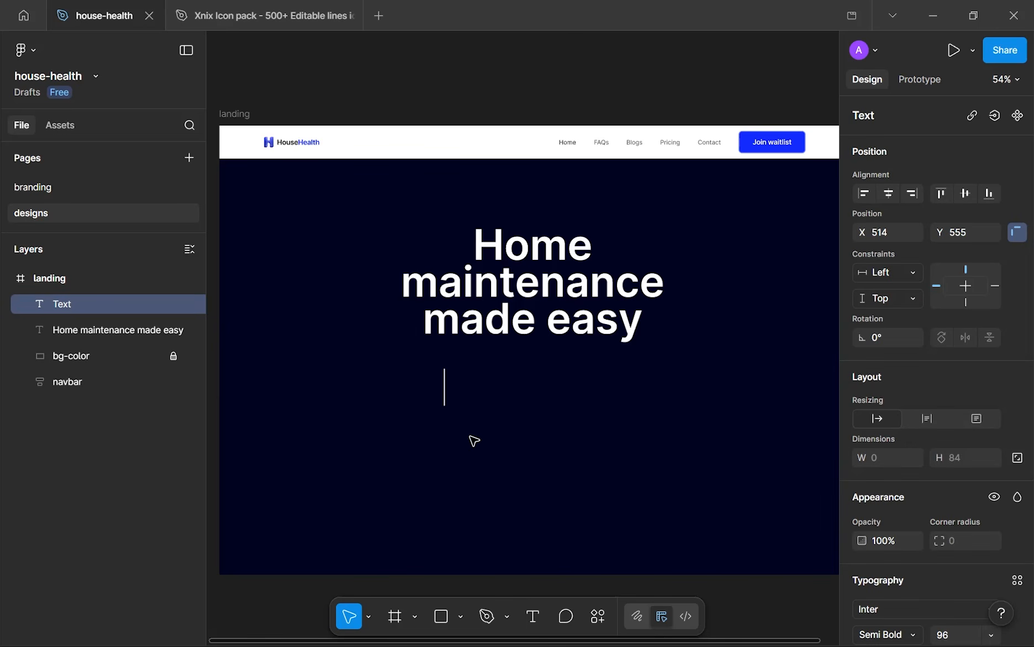
type("Y")
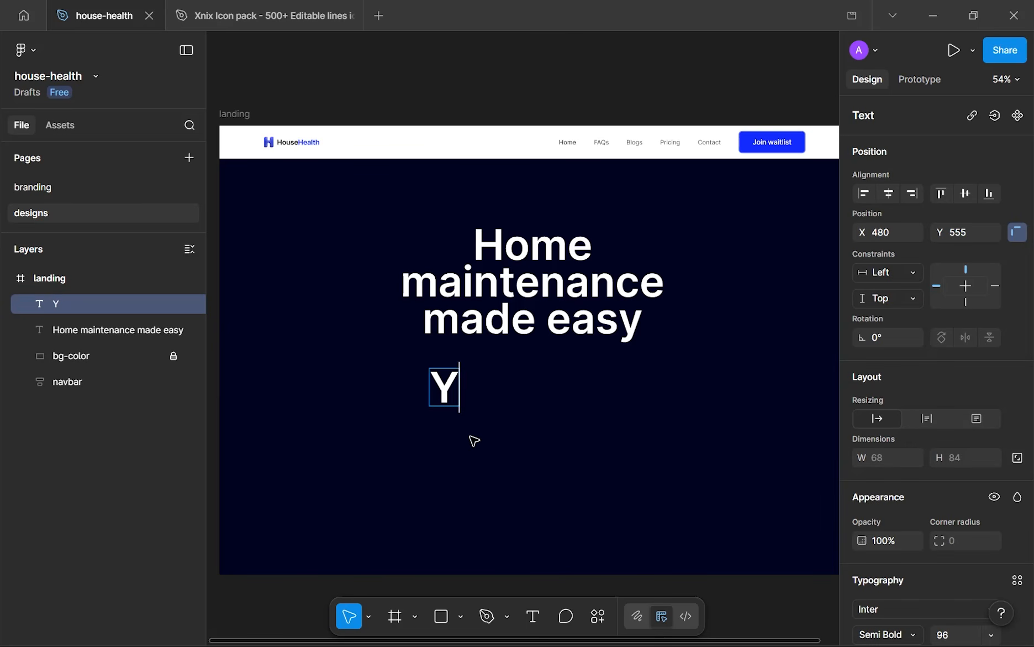
type("ou can av")
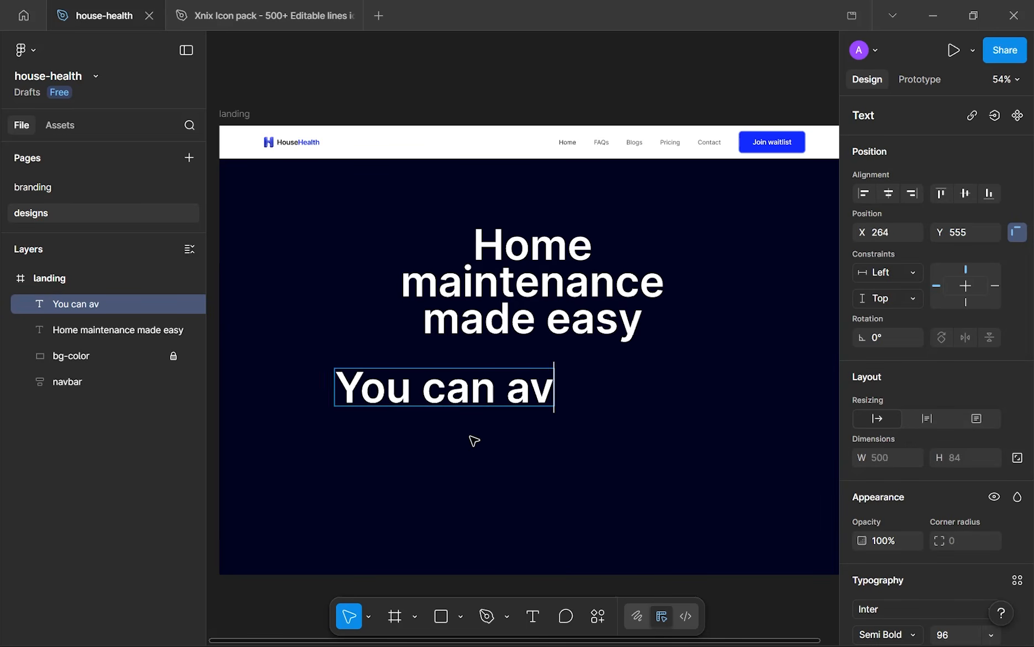
type("oid expensive")
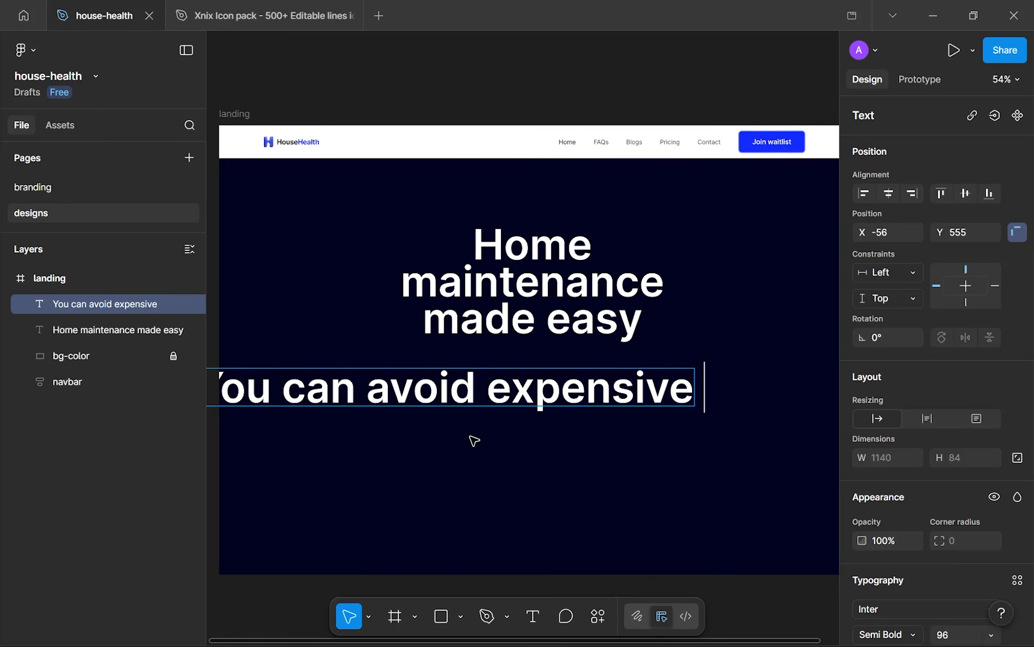
type(" sur")
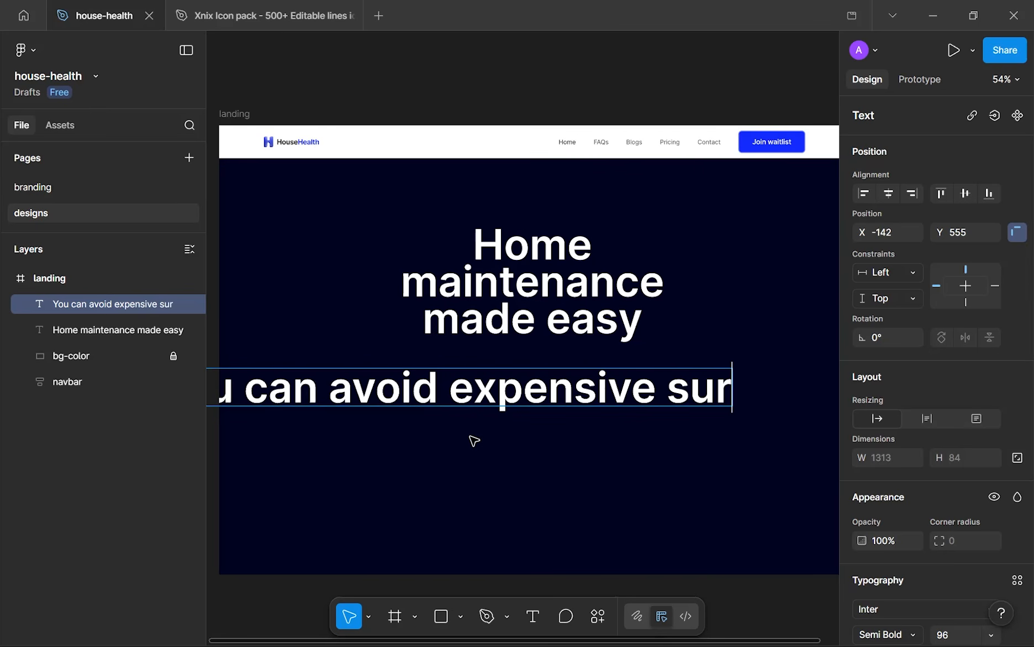
type("prises,")
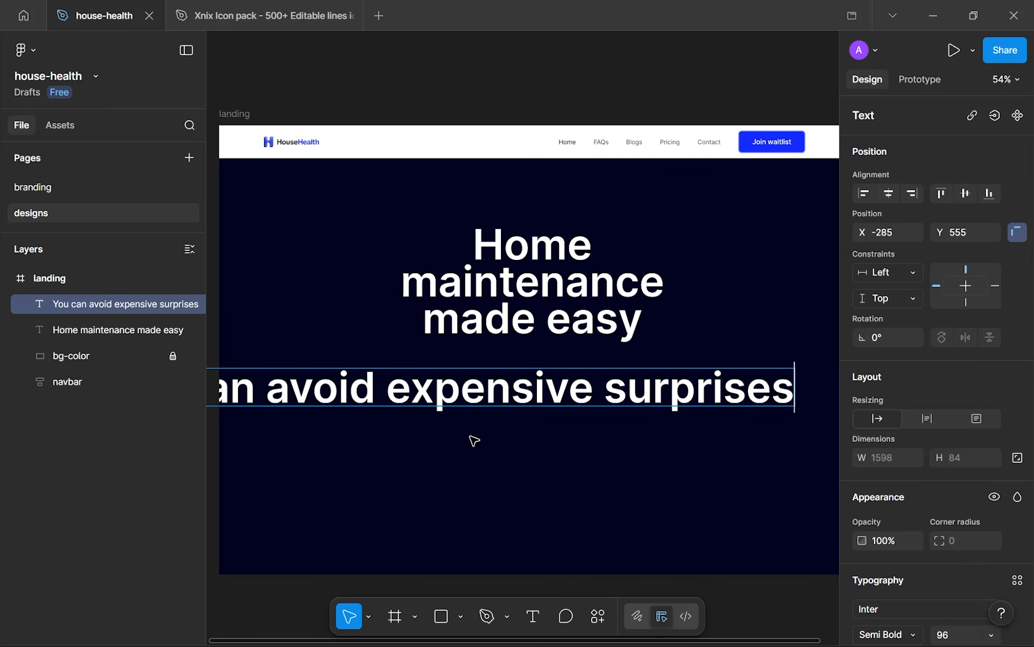
key("Escape")
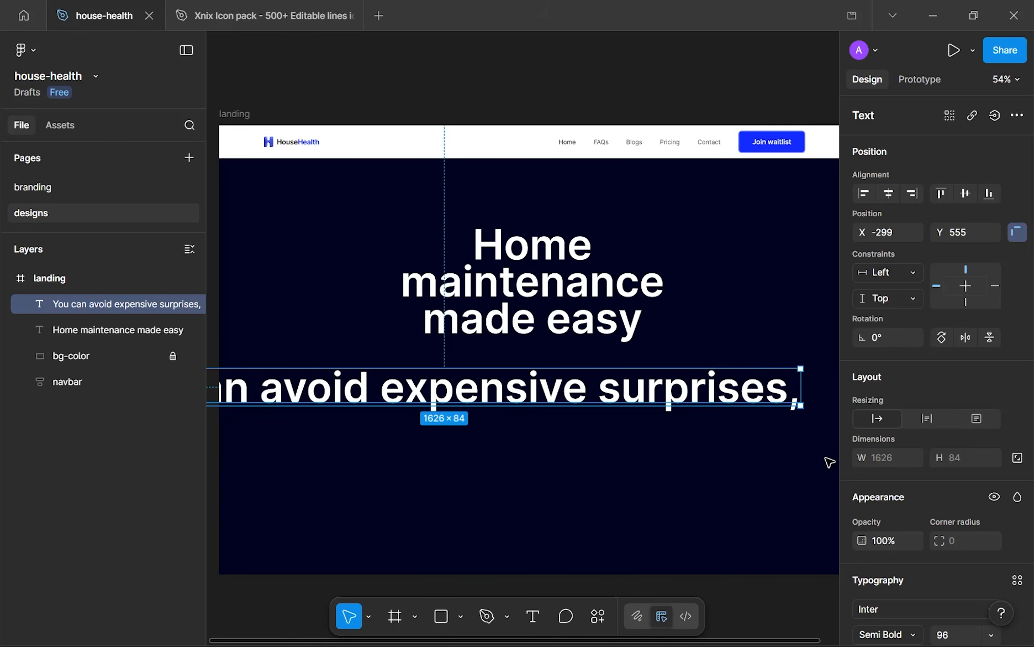
- Set the font size of the new hero subtext to 14
scroll(928, 549, "down", 2)
type("16")
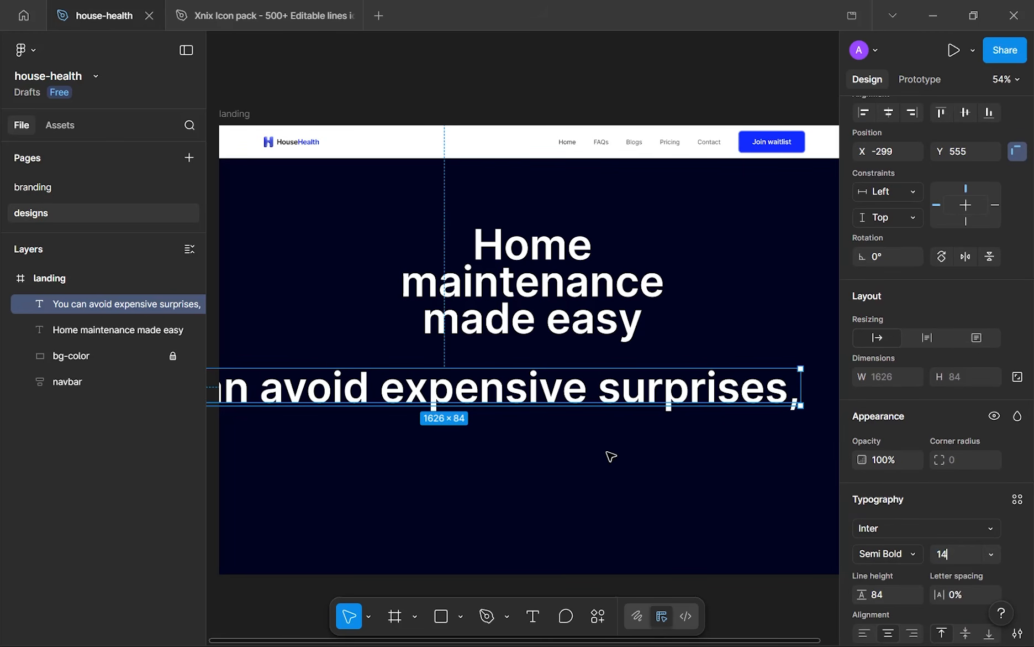
left_click(612, 455)
- Extend the hero subtext so it reads "You can avoid expensive surprises, budget smarter &"
double_click(423, 391)
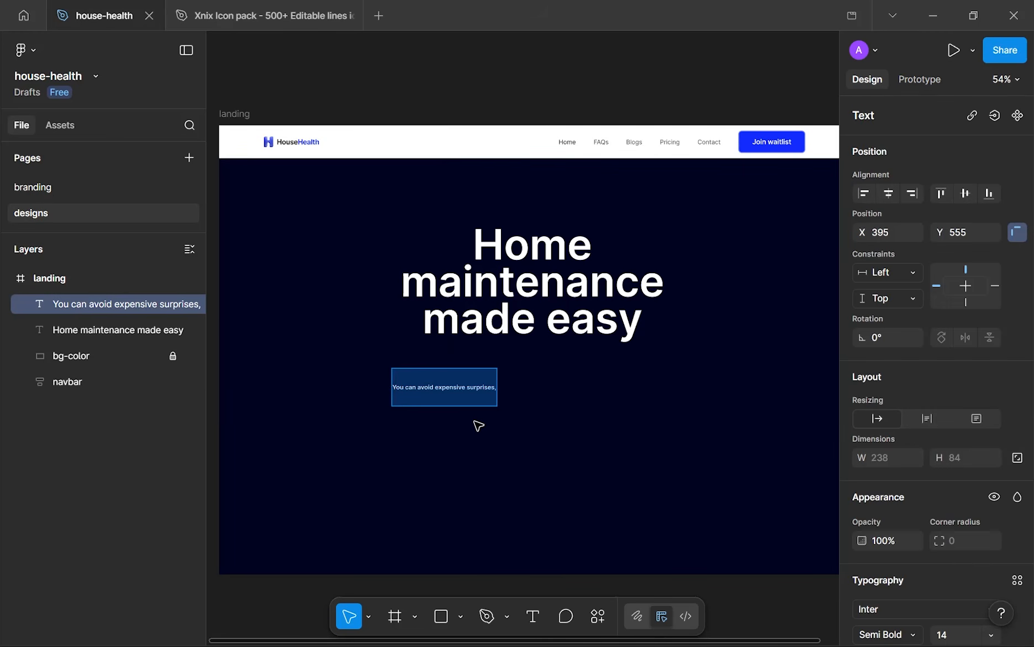
scroll(479, 424, "up", 3)
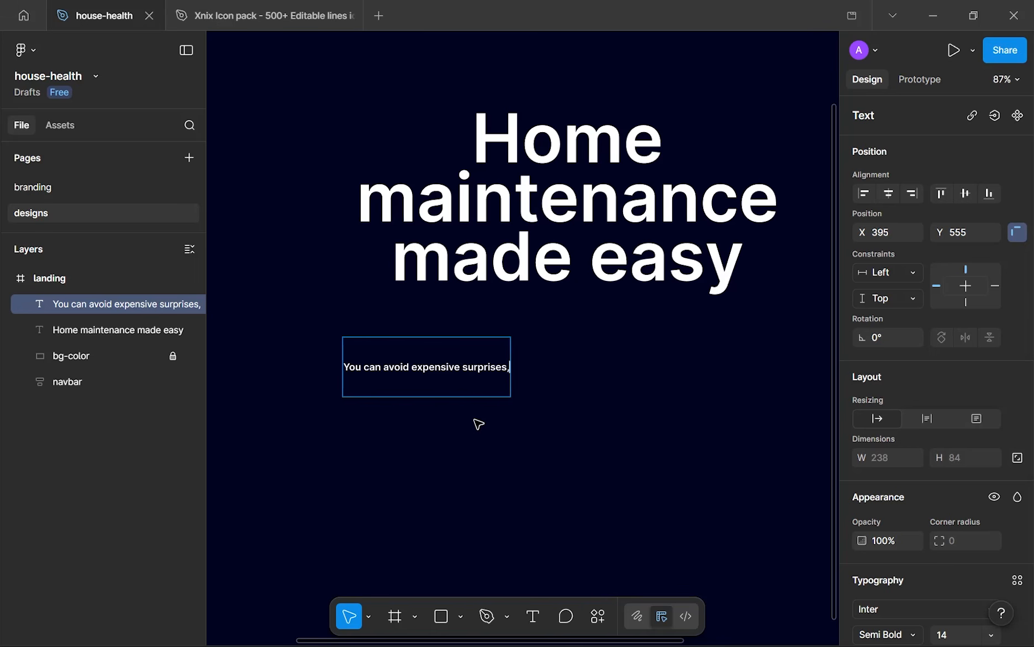
type("bu")
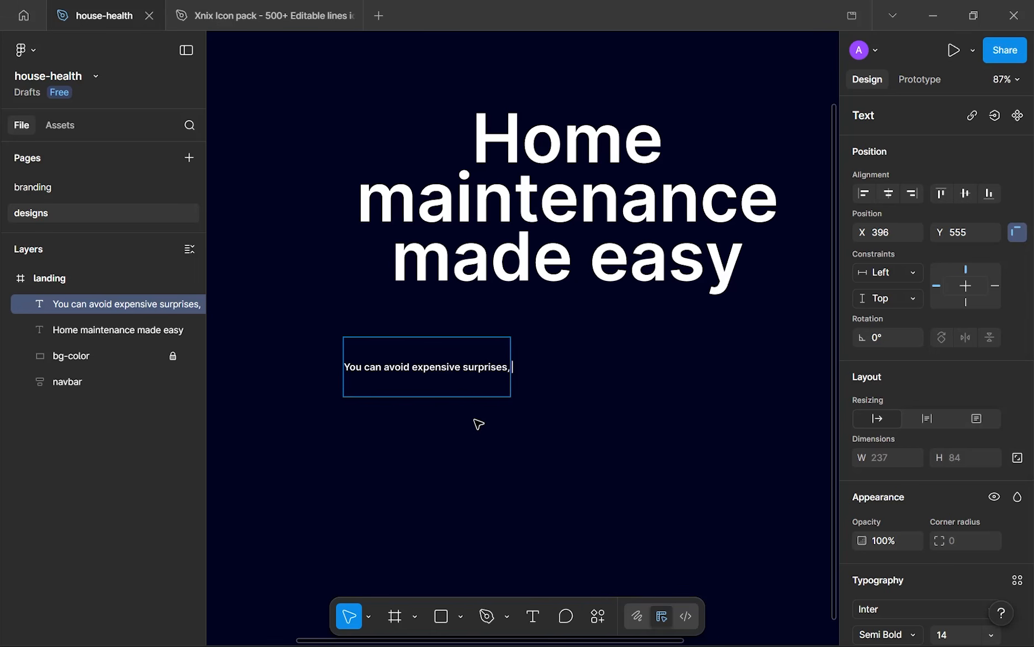
type("dget smarter,")
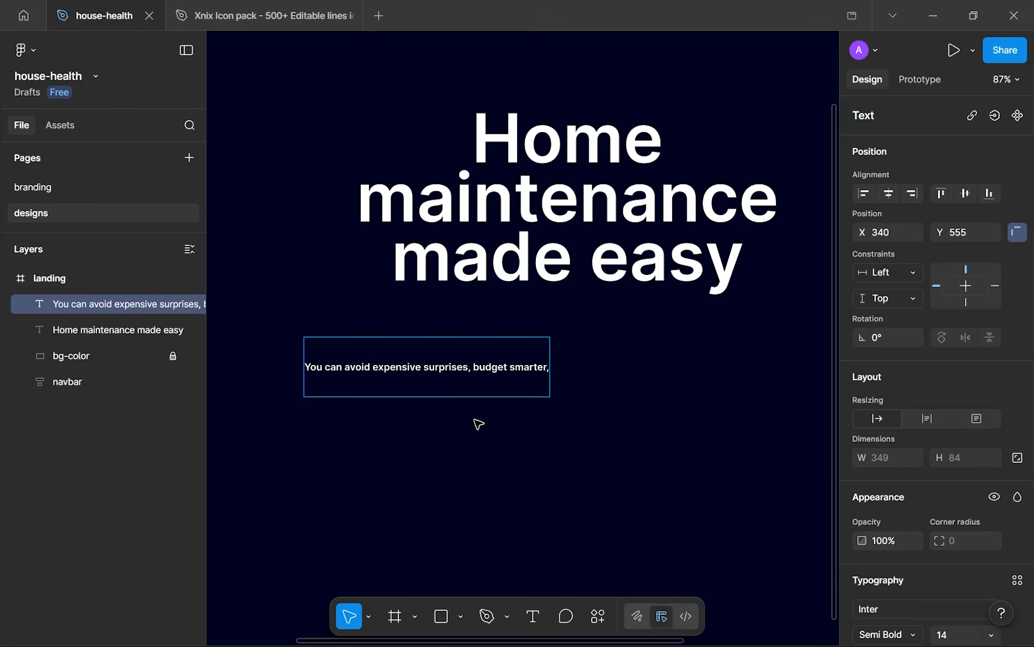
type(" and")
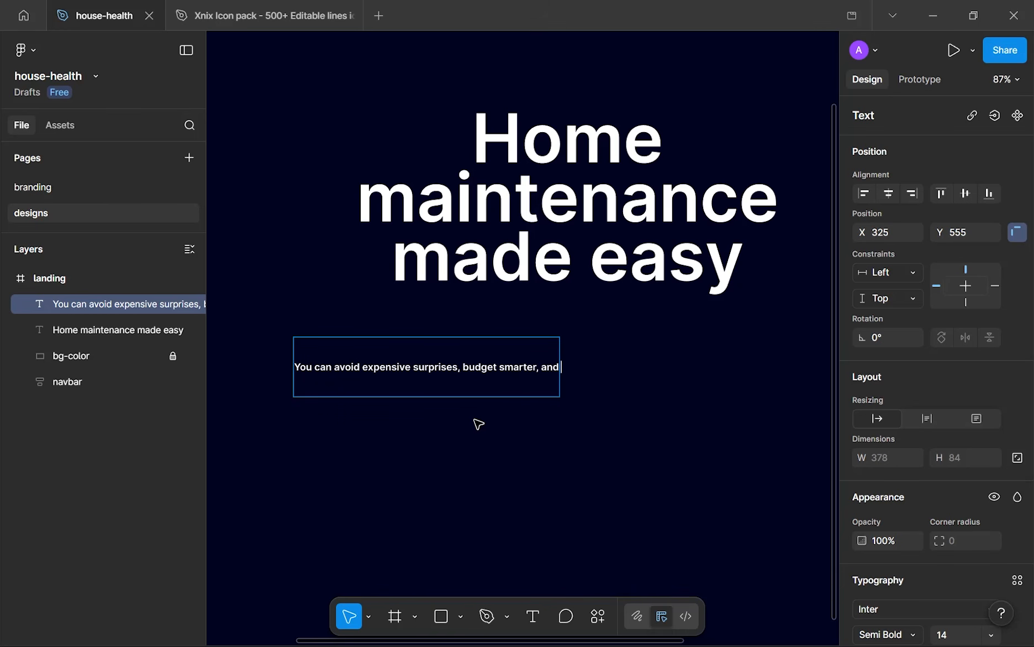
key("ctrl+z")
type("&")
key("Left")
key("Left")
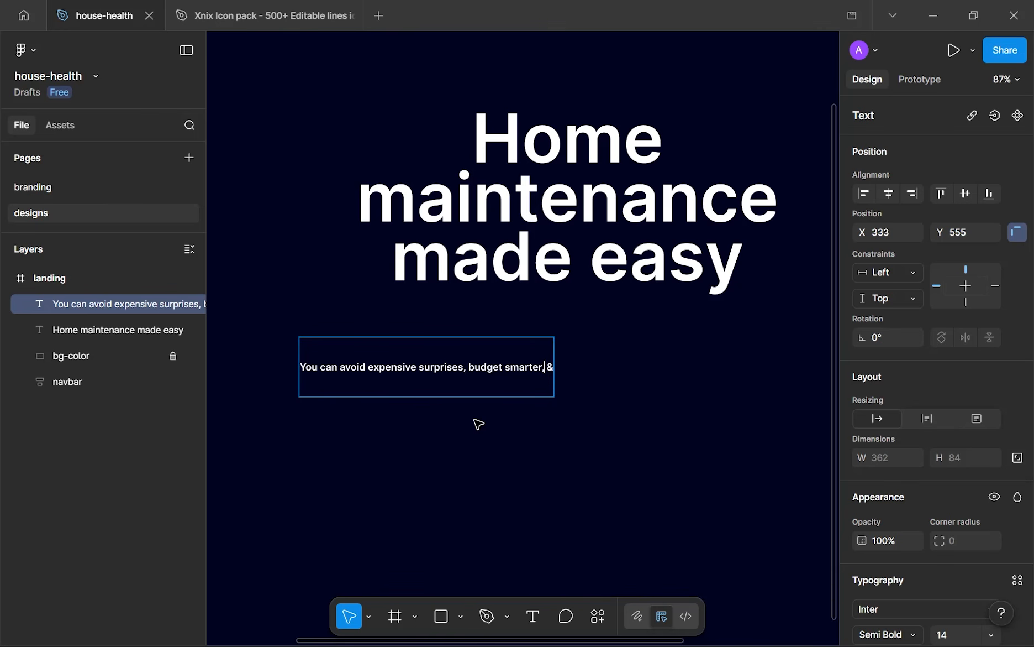
key("BackSpace")
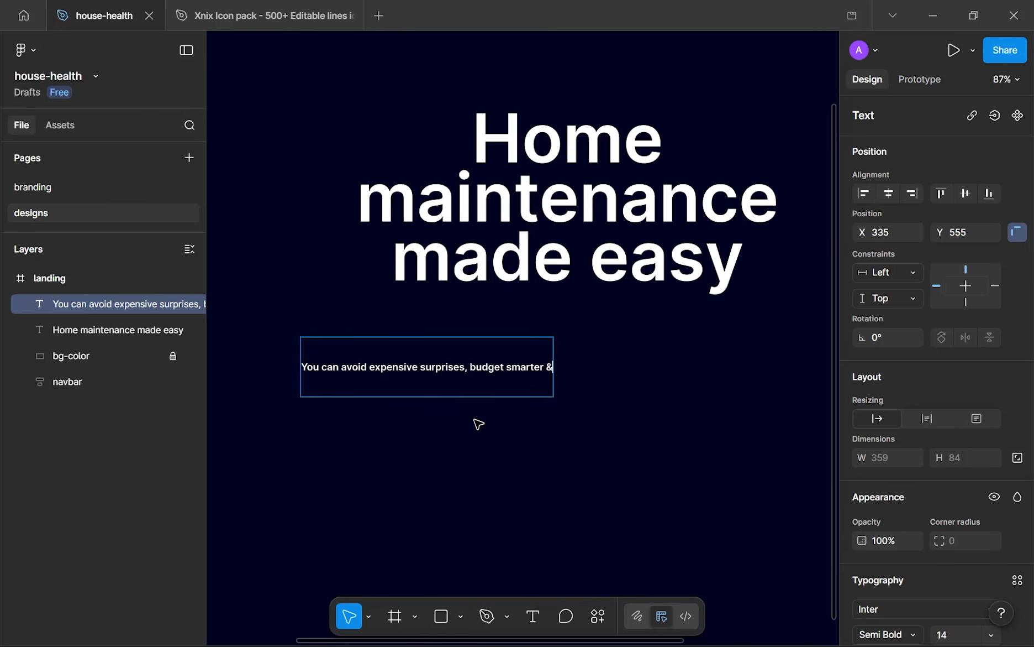
- Complete the hero subtext with "protect your home's value."
type("protect ")
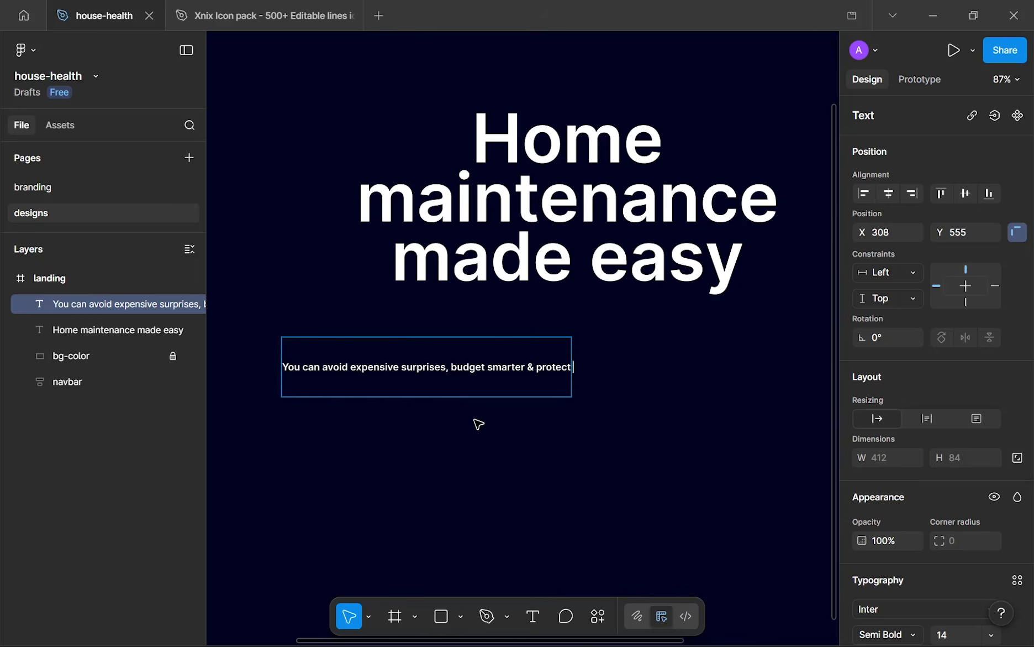
type("your hou")
key("ctrl+BackSpace")
type("homes")
key("BackSpace")
type("'s value.")
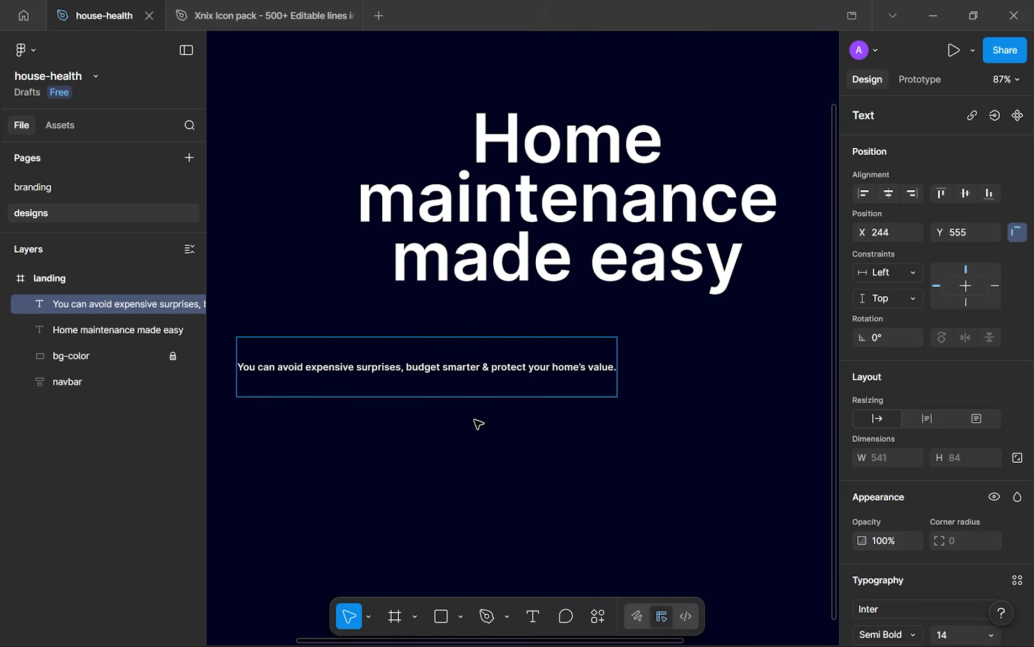
key("Escape")
- Reset the subtext's line height to Auto and change its font weight to Regular
scroll(972, 475, "down", 3)
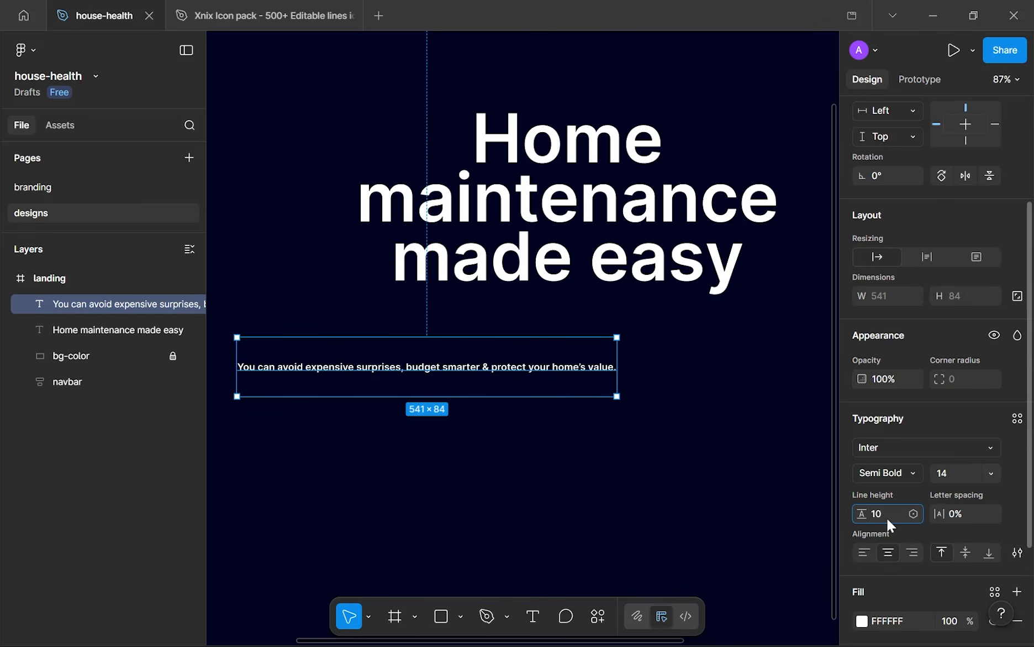
key("Return")
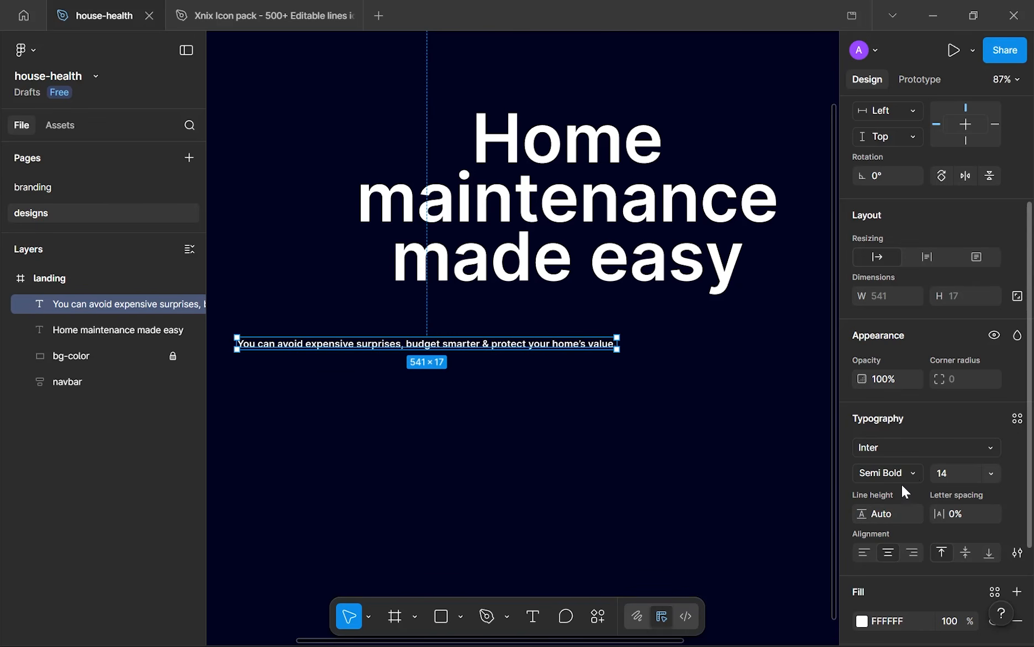
left_click(913, 470)
left_click(913, 431)
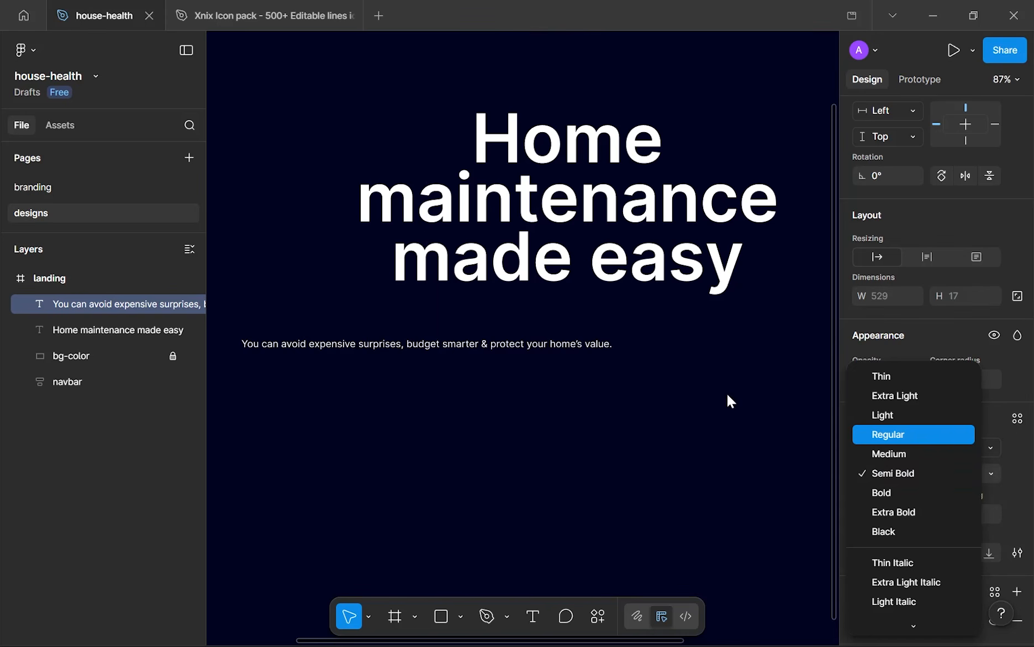
- Narrow the subtext's text box to about 345 wide so it wraps onto two lines
left_click_drag(234, 342, 370, 335)
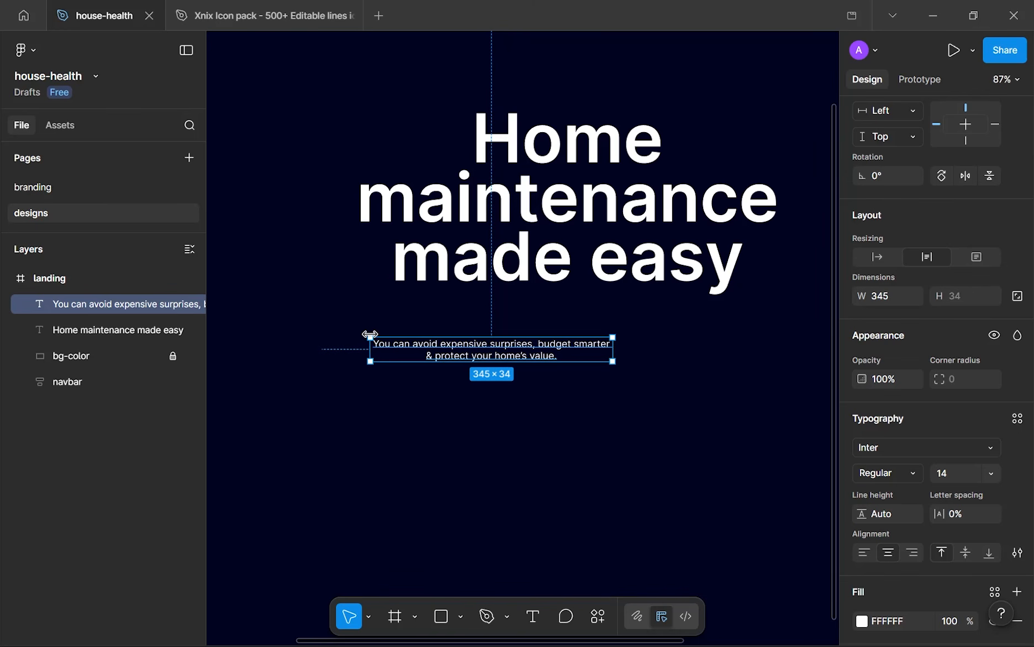
left_click(517, 395)
left_click_drag(546, 374, 487, 359)
- Set the line height of the two-line hero subtext to 20
left_click(489, 336)
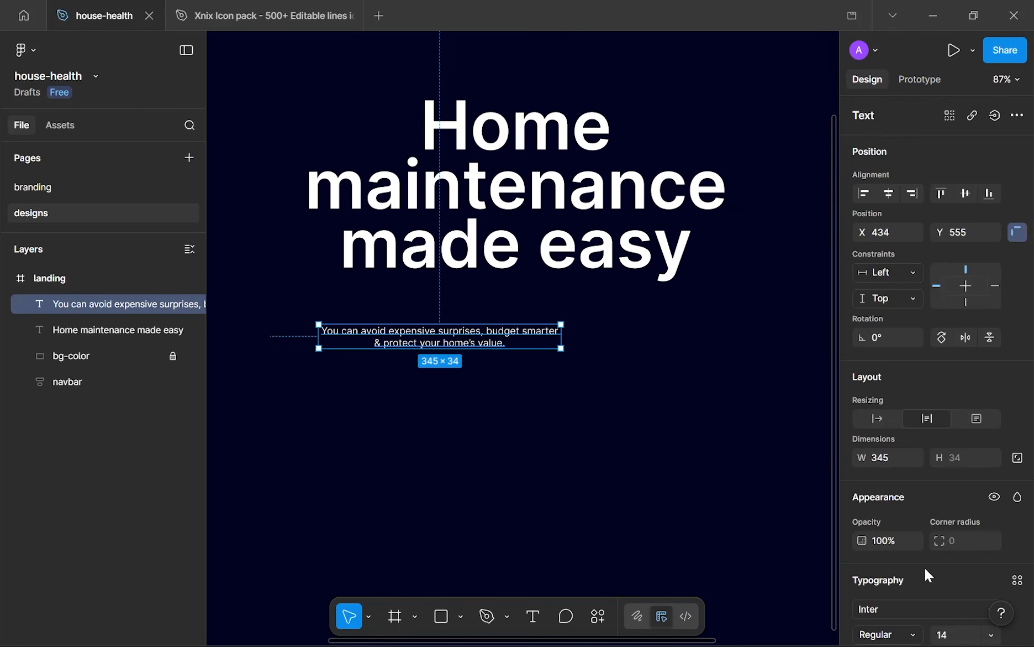
scroll(880, 541, "down", 5)
left_click(888, 428)
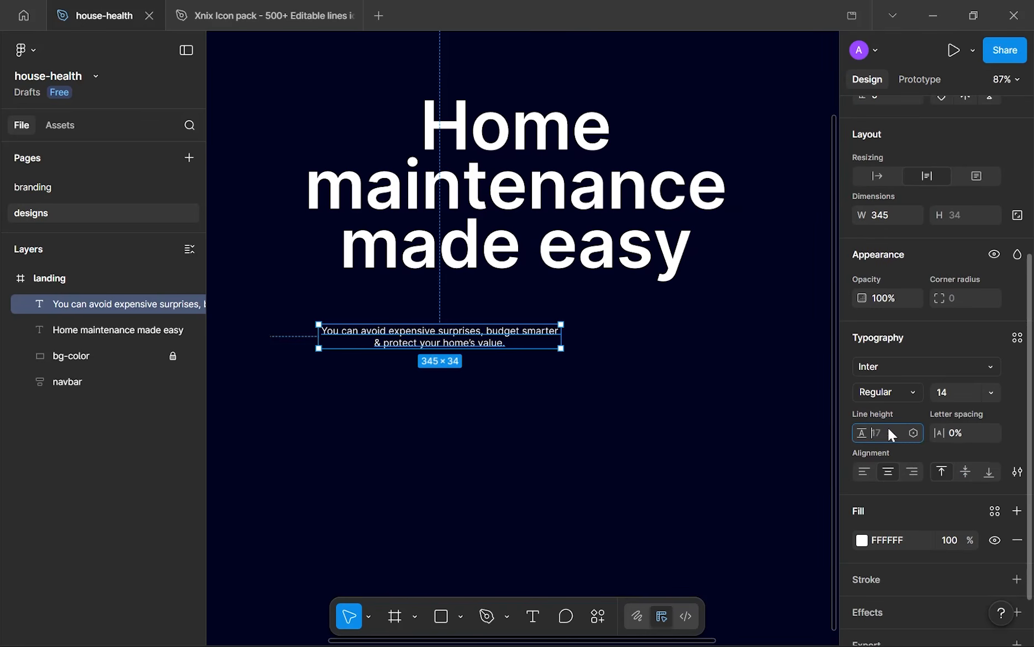
type("20")
key("Return")
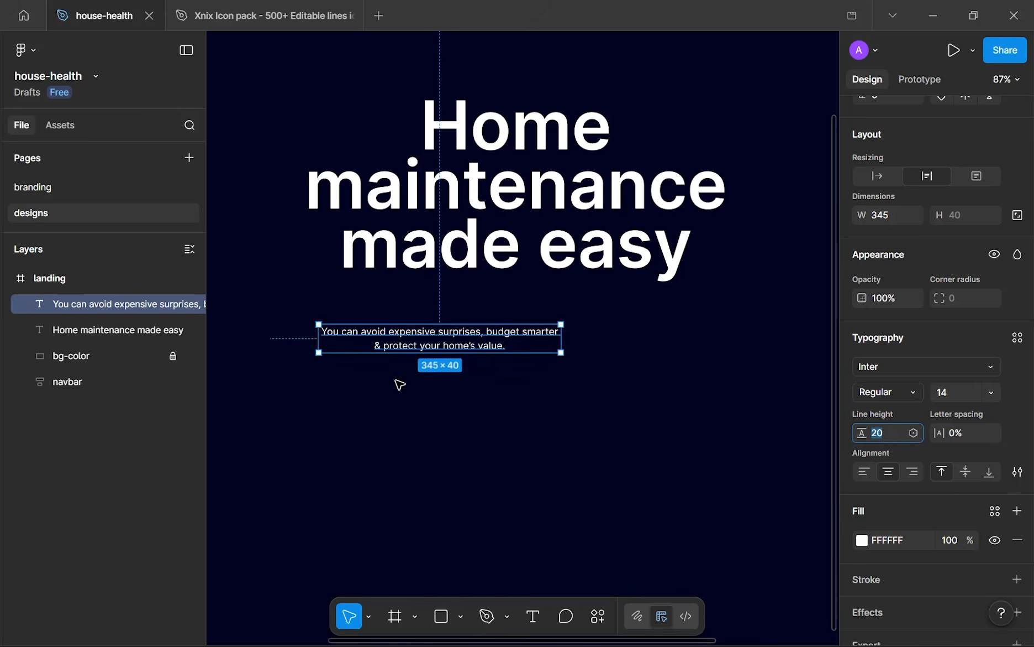
- Move the subtext beneath the middle of the headline, to about X 527, Y 550
left_click(405, 387)
scroll(497, 435, "down", 4)
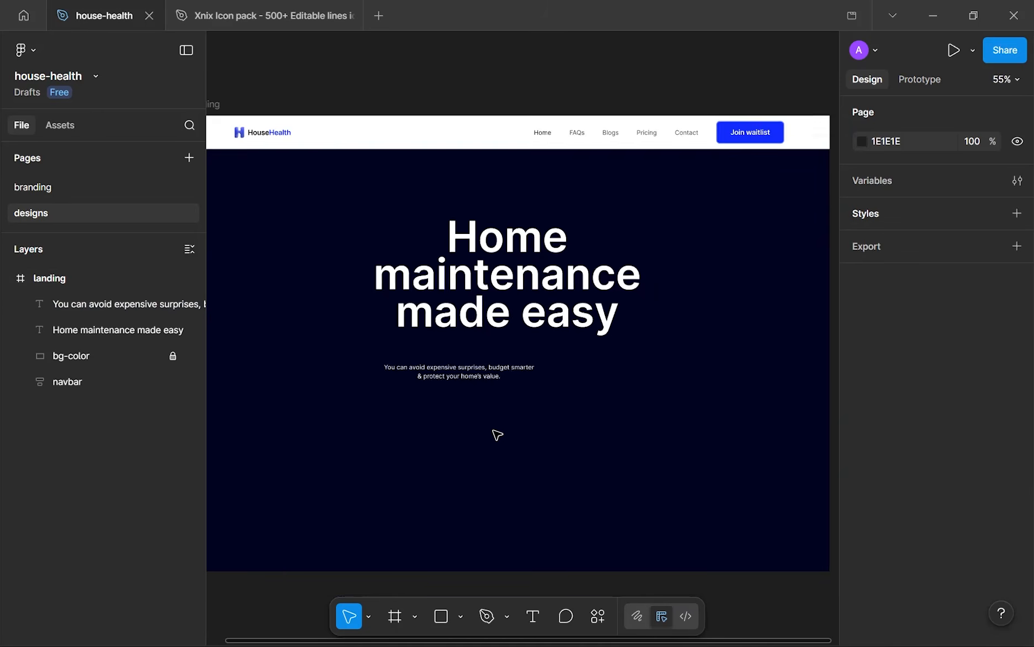
left_click_drag(434, 357, 478, 356)
left_click(485, 285)
left_click(458, 360)
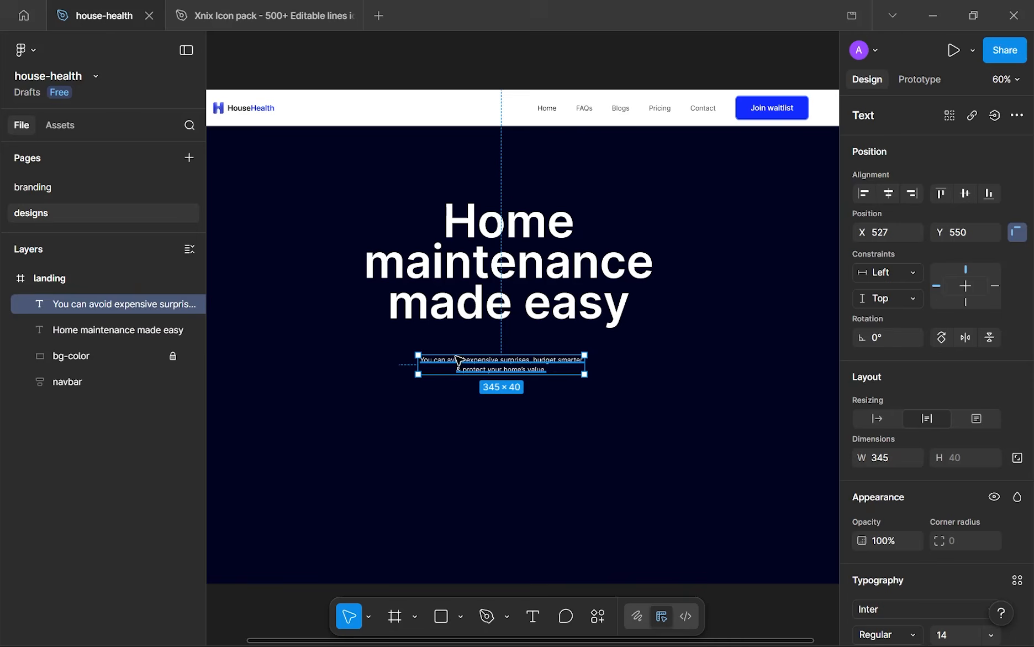
- Darken the subtext's fill from white to the neutral grey A9A9A9
left_click(487, 440)
scroll(451, 371, "up", 3)
left_click_drag(448, 366, 431, 374)
left_click_drag(358, 341, 459, 393)
scroll(897, 495, "down", 5)
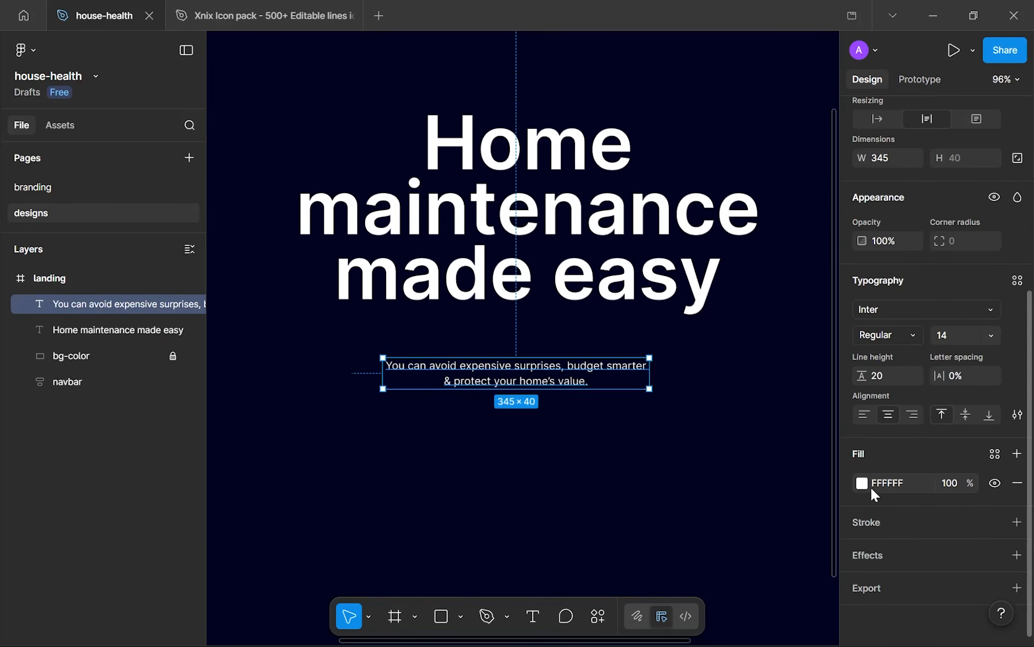
left_click(861, 483)
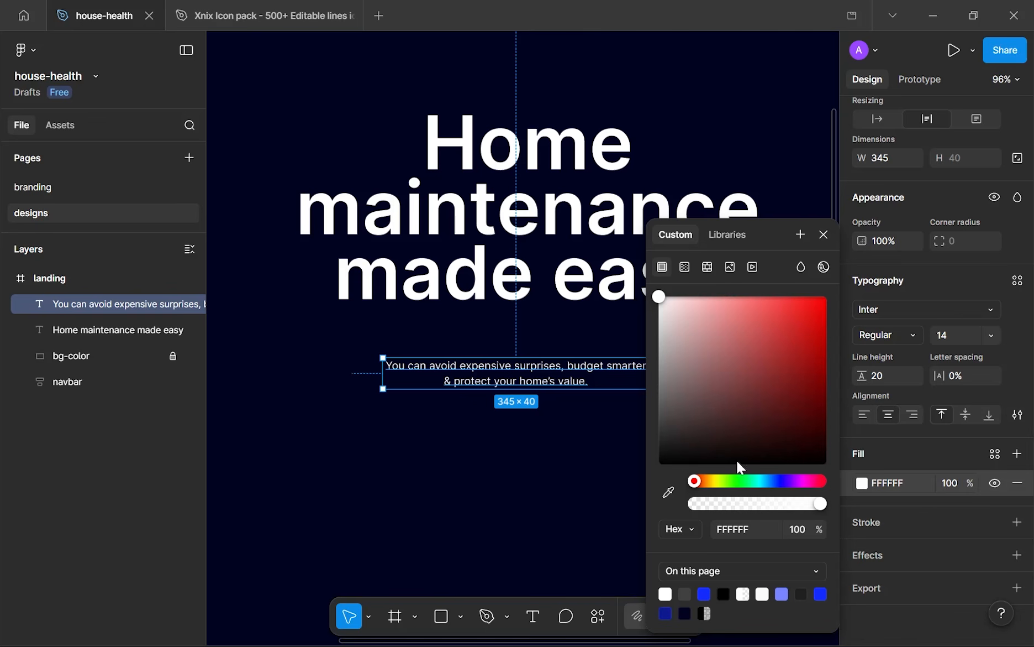
left_click_drag(671, 319, 647, 356)
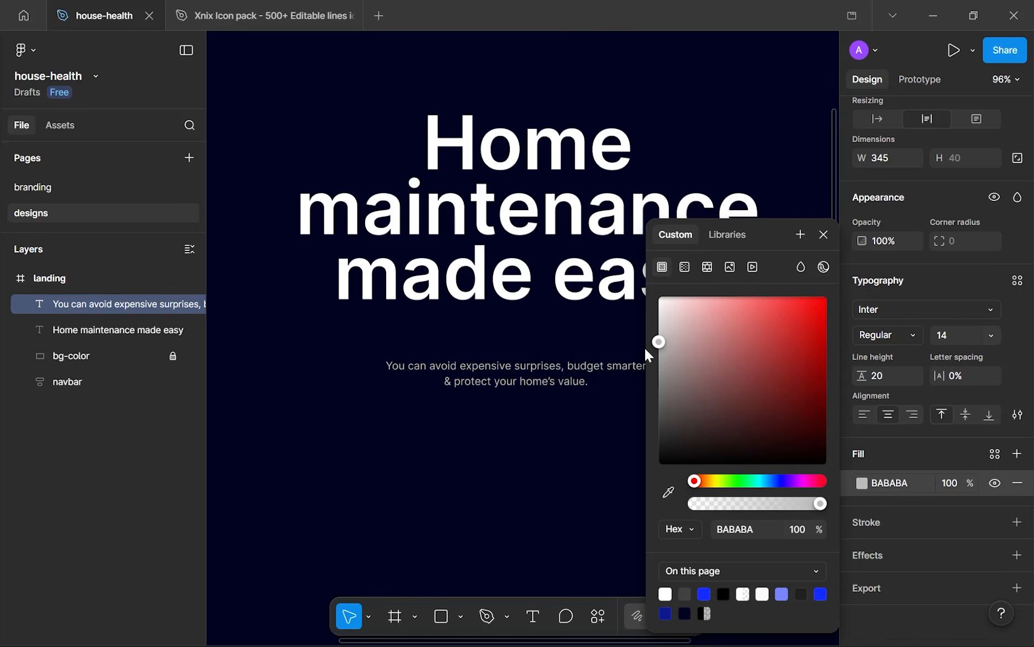
left_click(671, 500)
left_click(673, 500)
left_click_drag(683, 375, 622, 359)
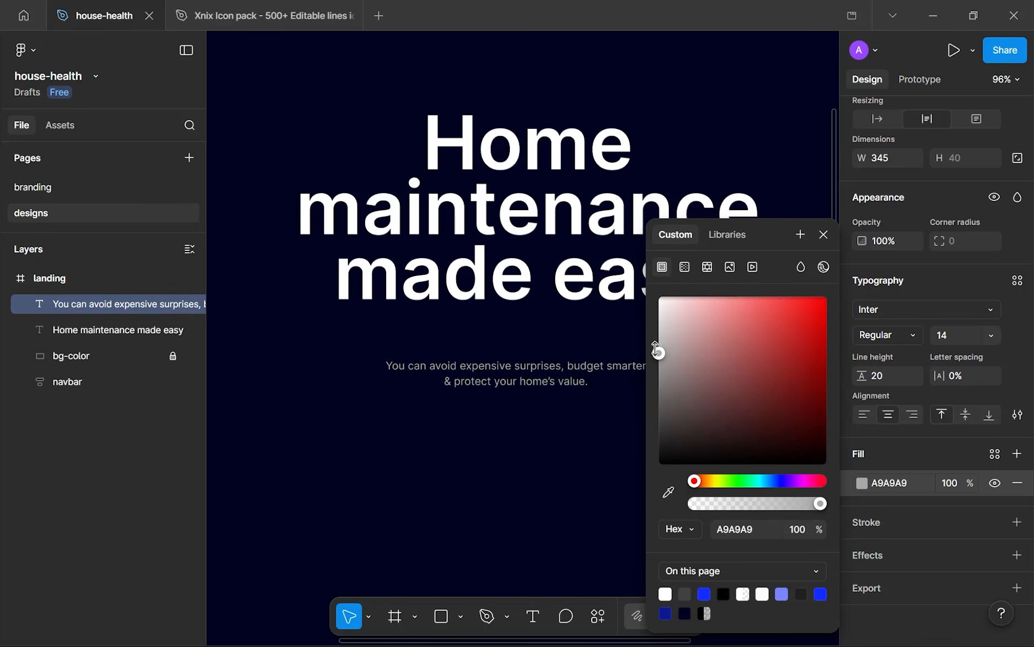
- Sample the hero's navy background for the subtext's fill, and lighten it to the bluish grey 878AA3
scroll(561, 397, "up", 5)
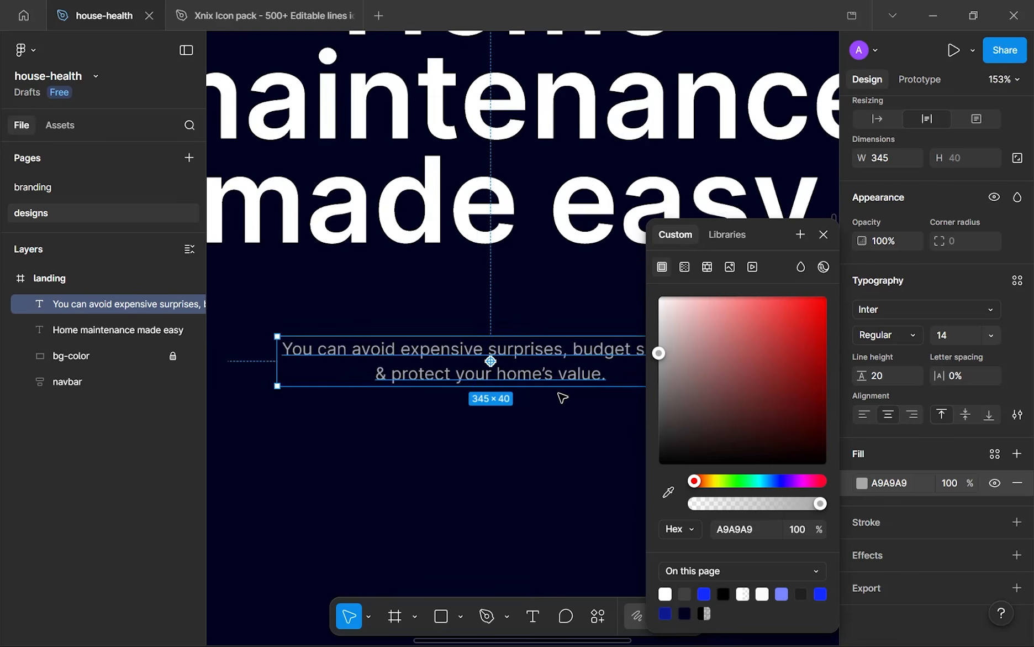
scroll(562, 396, "up", 1)
scroll(562, 398, "down", 6)
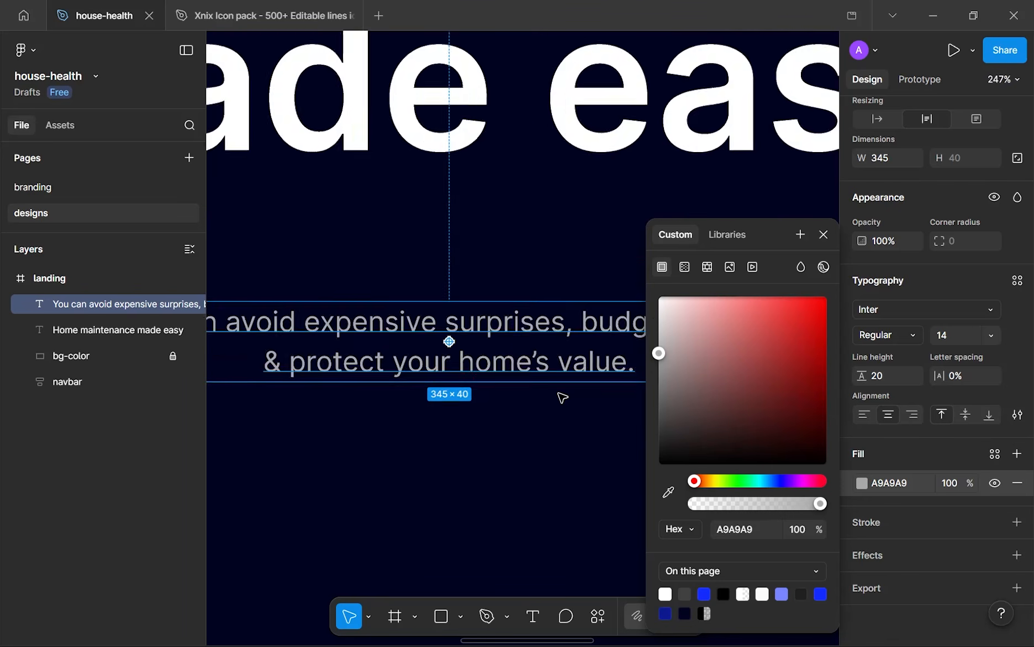
scroll(559, 393, "down", 4)
scroll(559, 394, "up", 3)
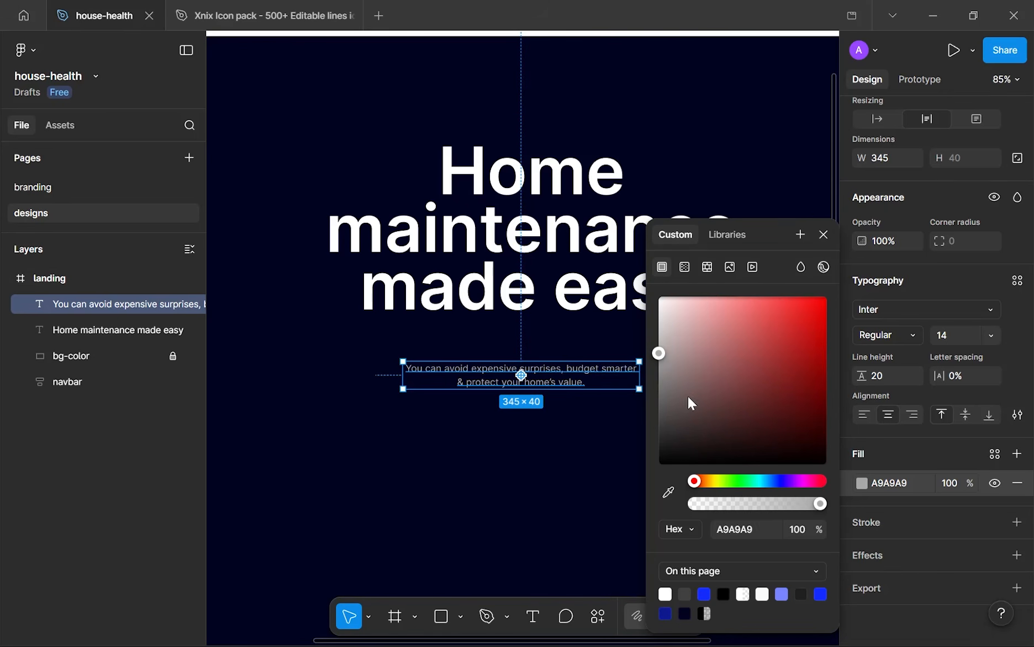
left_click(668, 491)
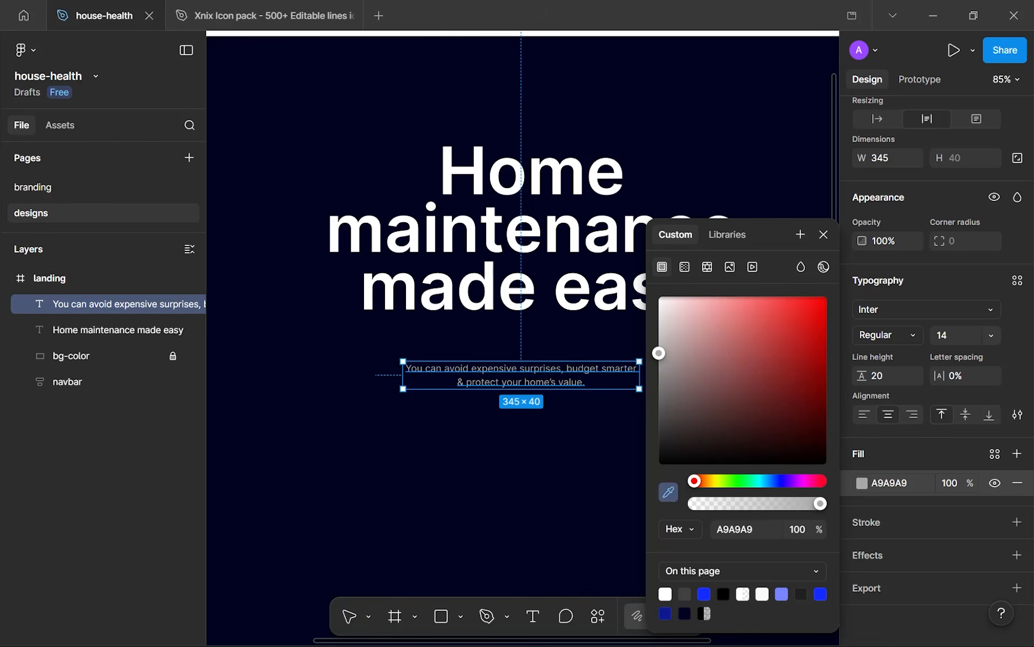
left_click(570, 439)
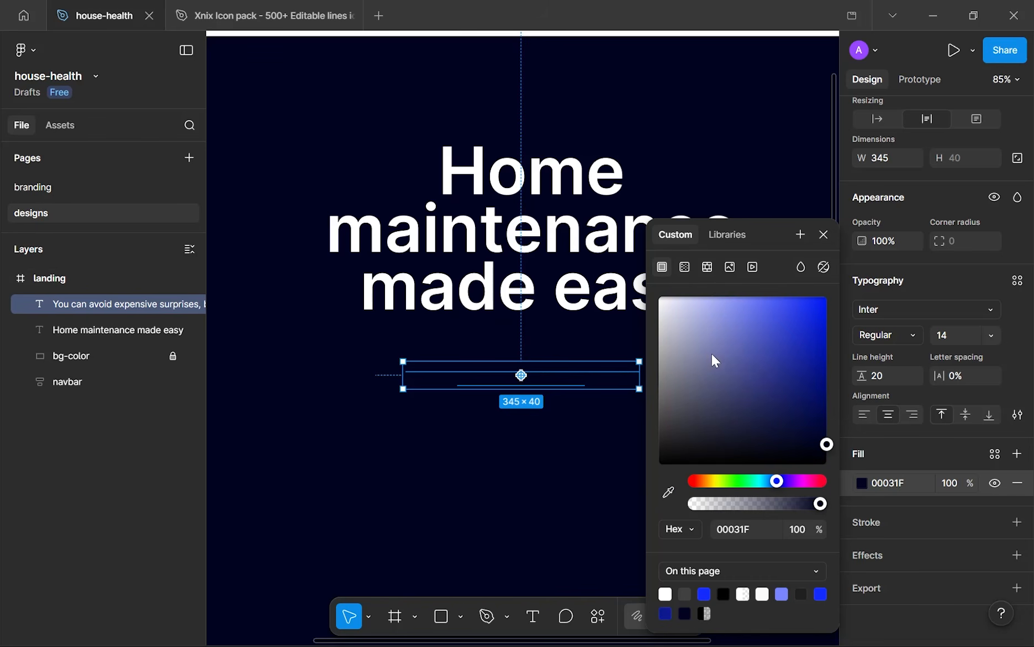
left_click(743, 384)
left_click_drag(713, 381, 688, 365)
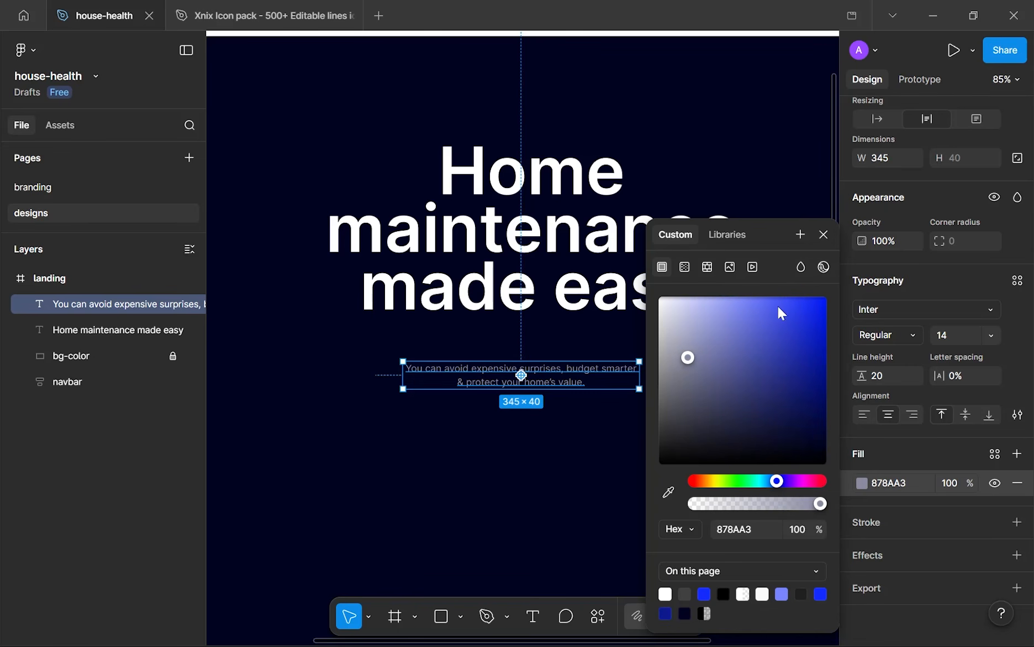
- Check the color contrast of the subtext's fill against the navy background
left_click(823, 267)
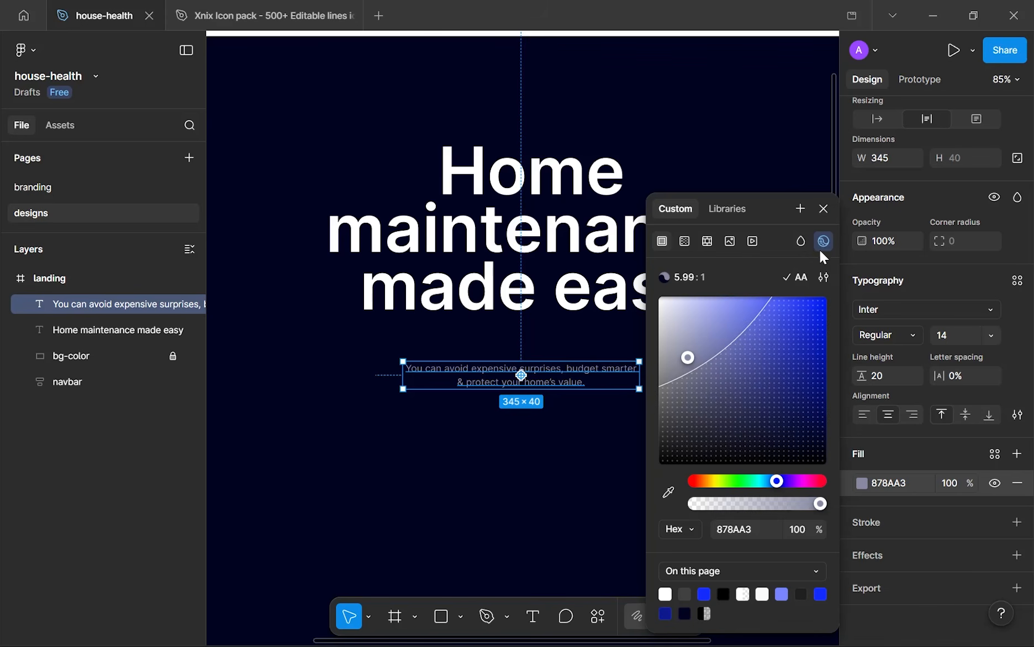
left_click(821, 247)
left_click(558, 519)
- Move the subtext up close beneath the headline and center it under it, at about X 547, Y 515
scroll(566, 513, "down", 5)
scroll(573, 467, "up", 6)
scroll(575, 465, "up", 2)
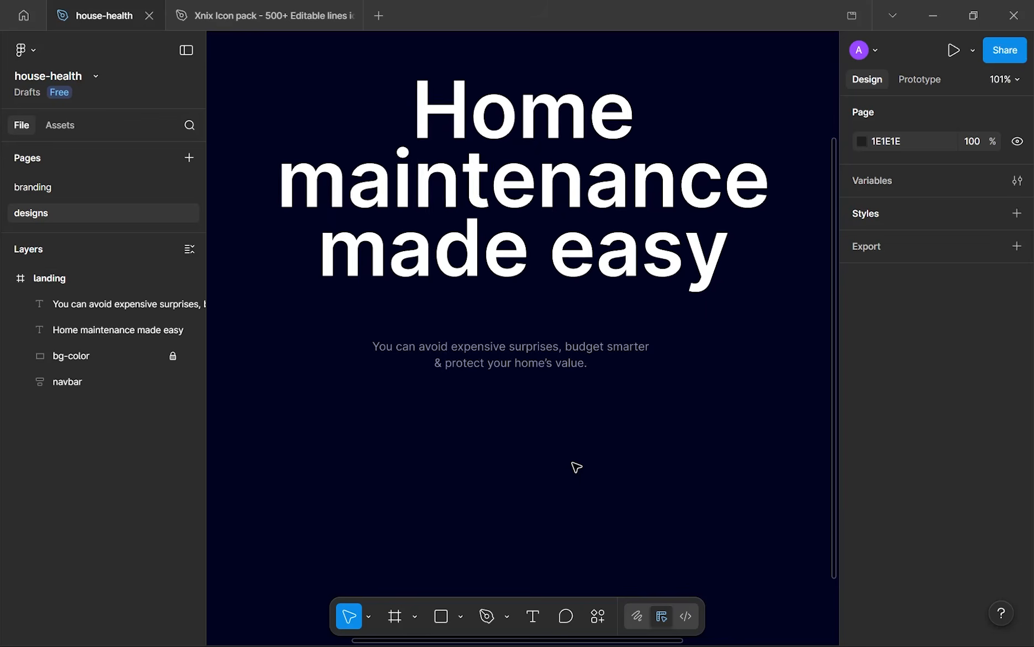
scroll(575, 467, "down", 6)
scroll(577, 467, "up", 2)
scroll(589, 434, "down", 2)
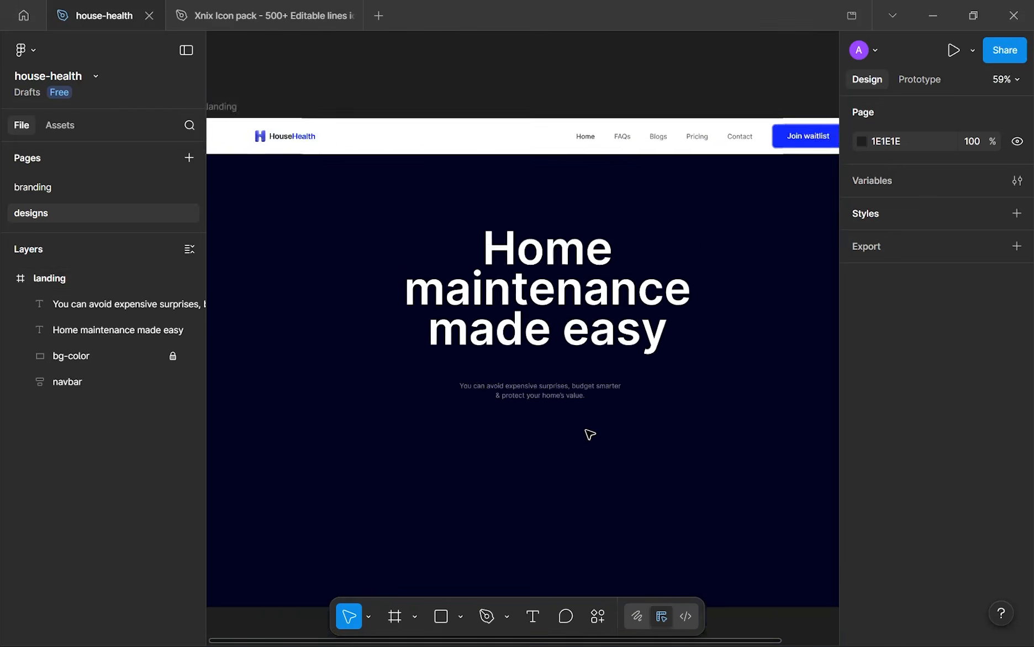
scroll(589, 432, "up", 1)
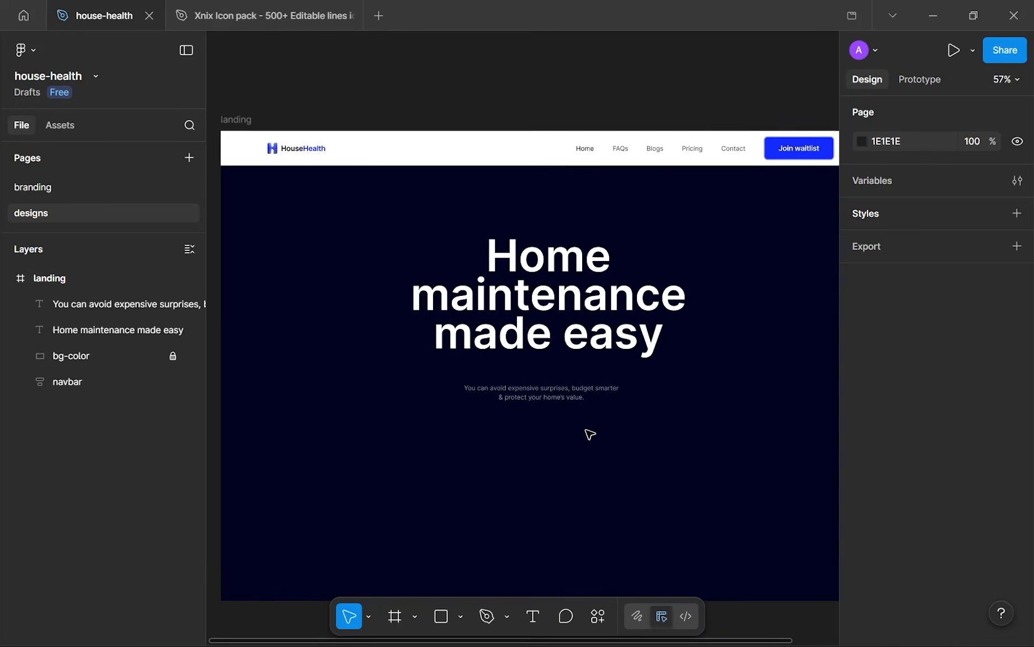
left_click(586, 387)
left_click_drag(597, 369, 590, 367)
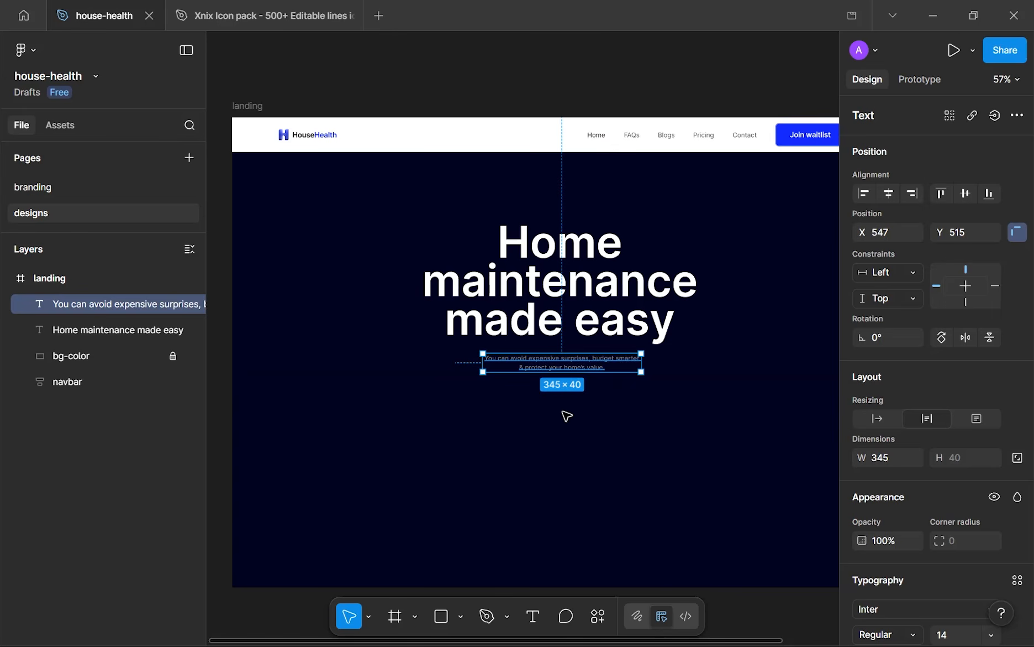
left_click(567, 415)
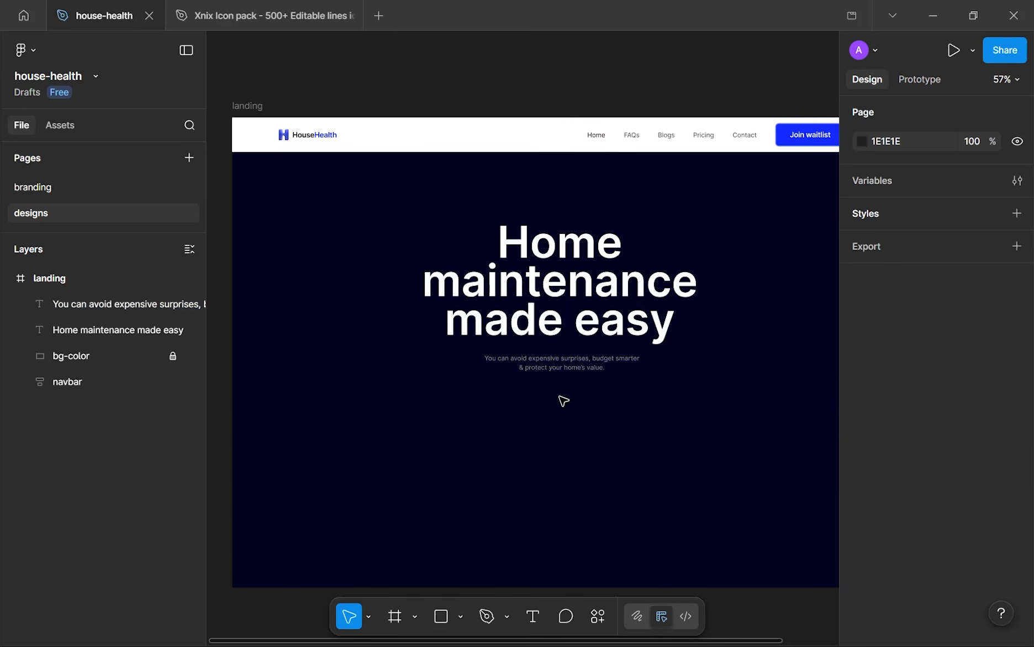
scroll(605, 240, "right", 2)
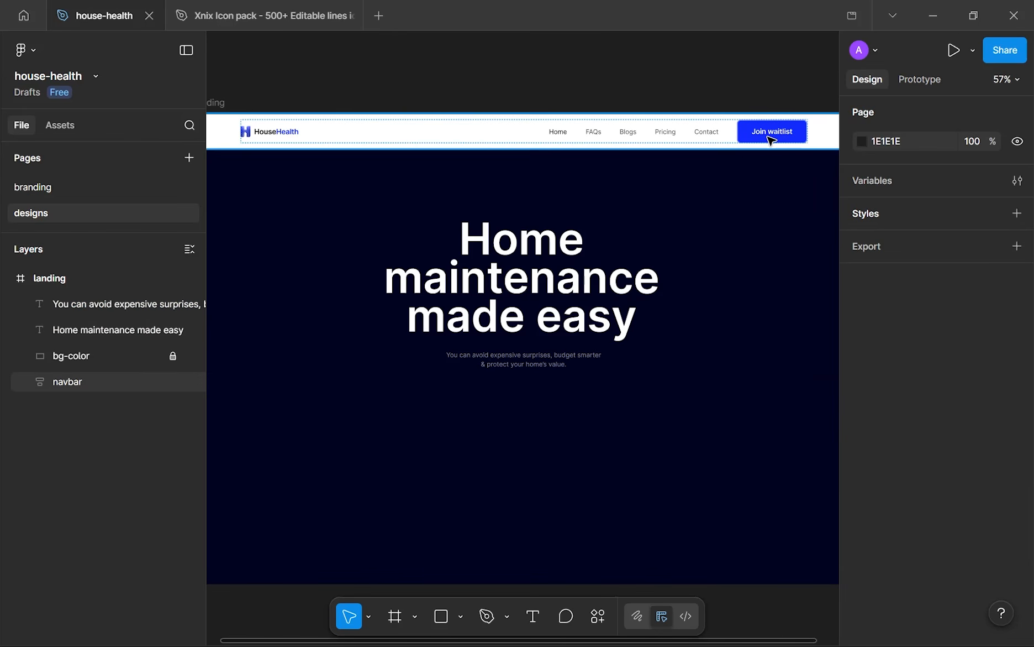
- Add a placeholder email address as a text layer beneath the hero subtext, at about X 443, Y 652
scroll(534, 401, "down", 2)
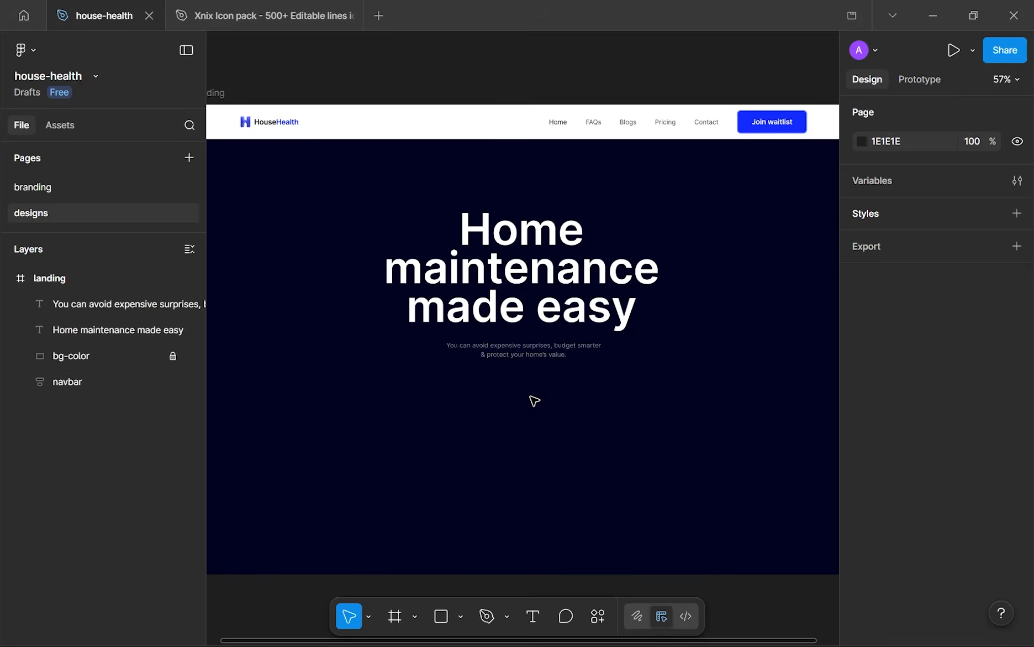
scroll(534, 401, "up", 3)
scroll(534, 400, "down", 1)
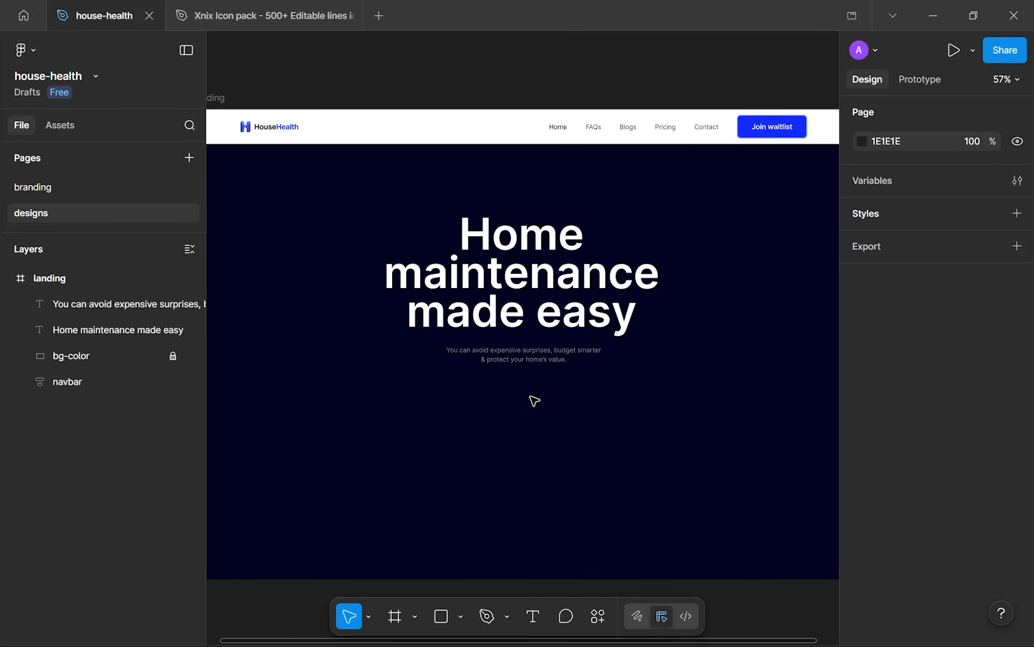
scroll(544, 381, "down", 2)
scroll(545, 381, "left", 2)
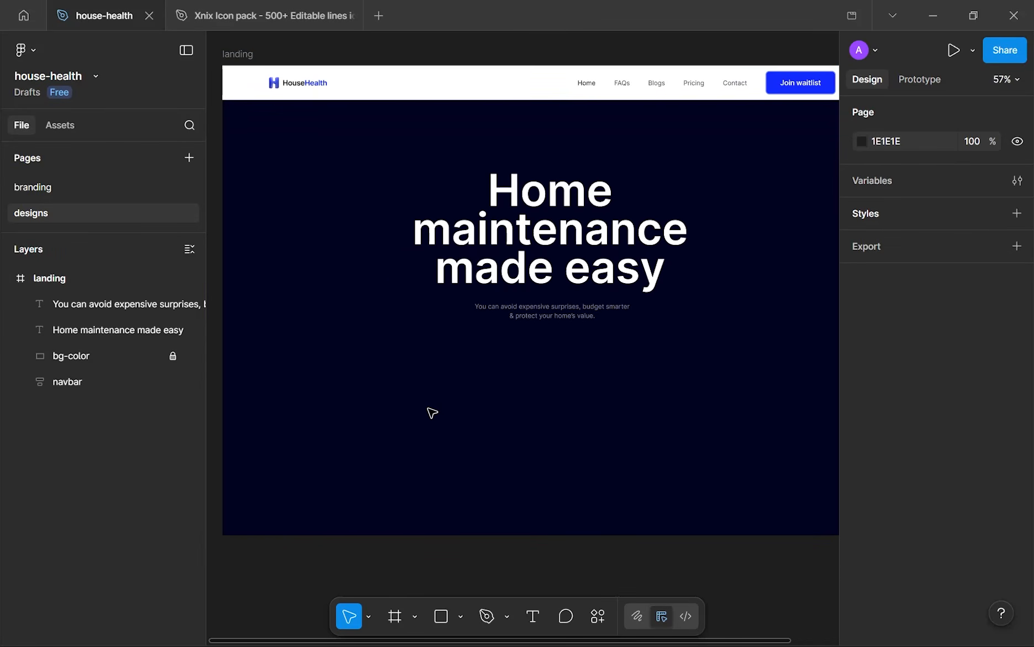
key("t")
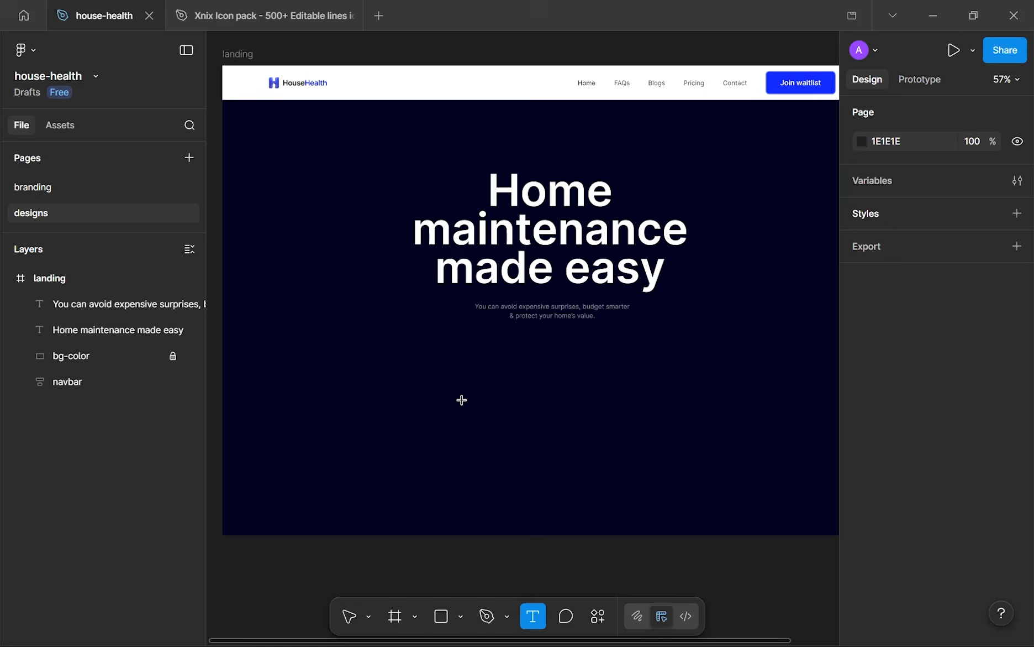
left_click(455, 366)
type("you")
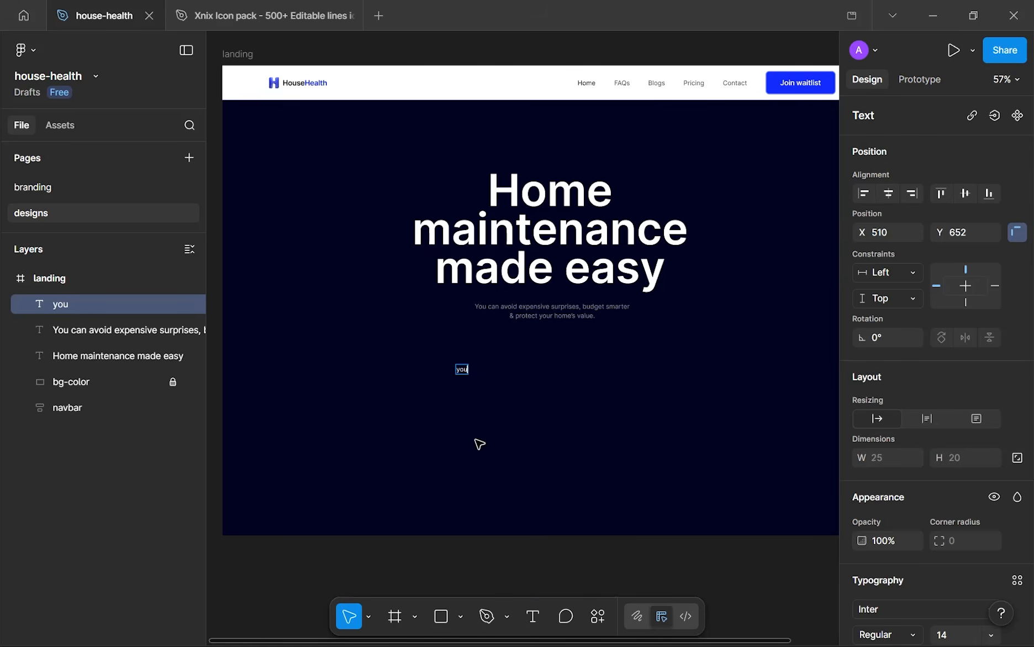
type("remail@d")
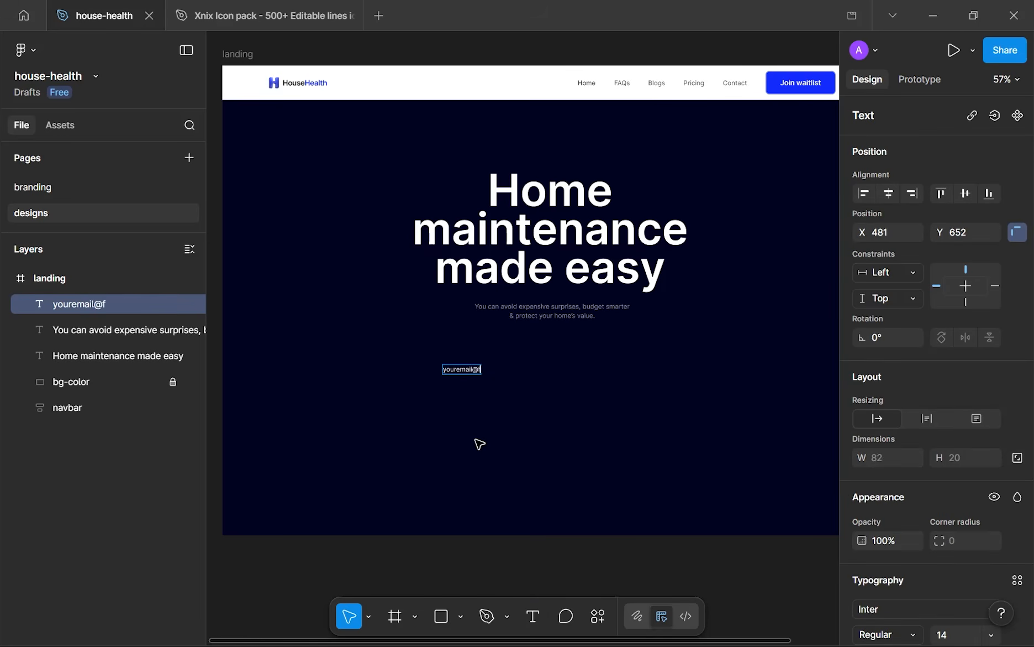
type("omain.cp")
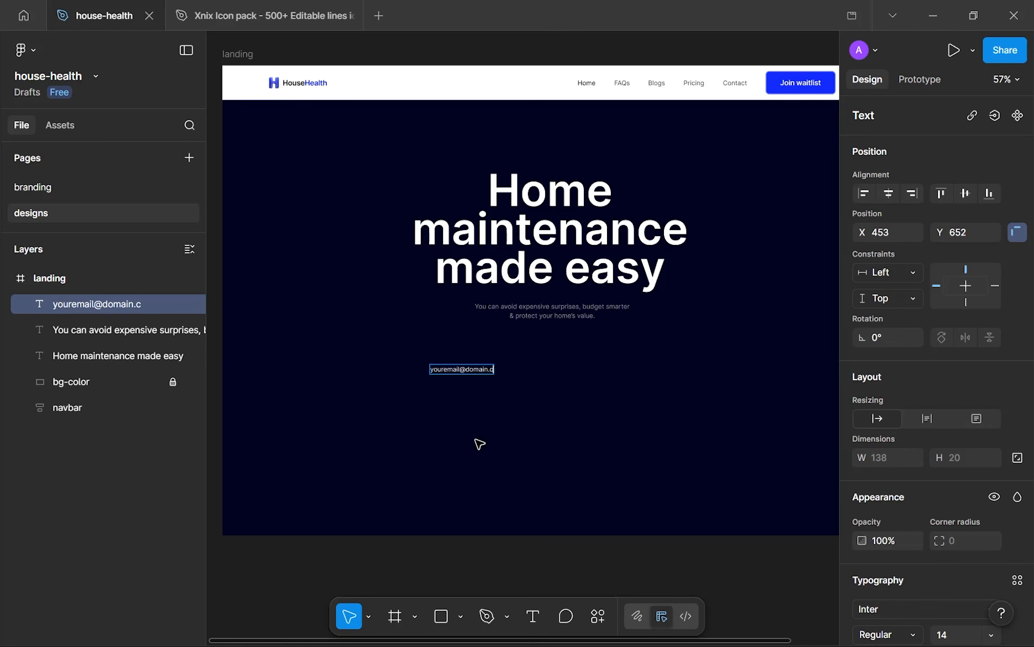
key("BackSpace")
key("BackSpace")
type("com")
key("Escape")
scroll(436, 364, "up", 5)
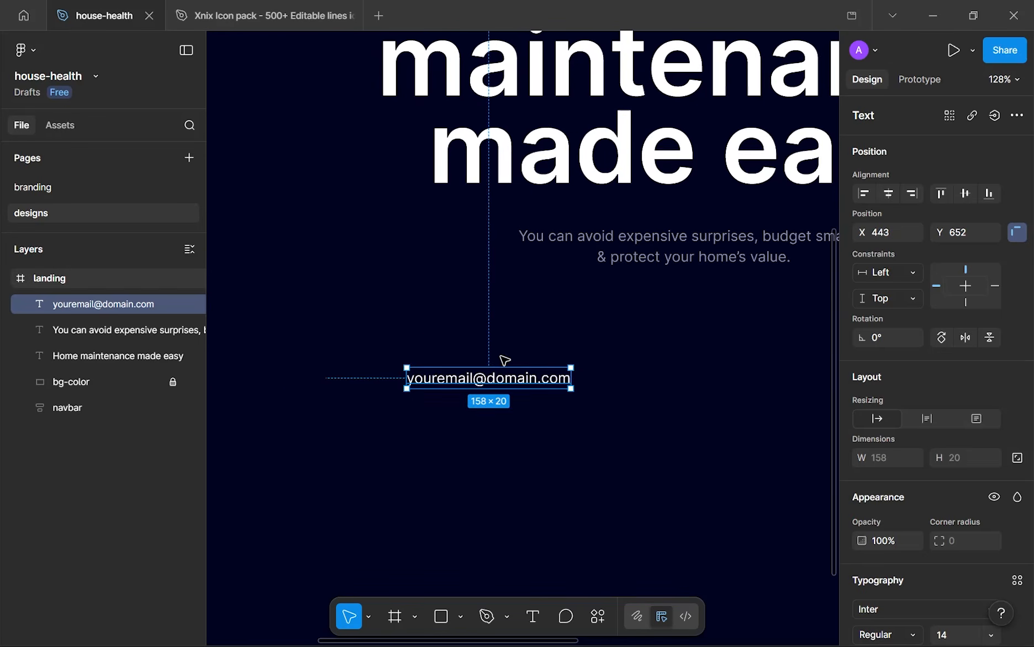
left_click(408, 342)
left_click(429, 385)
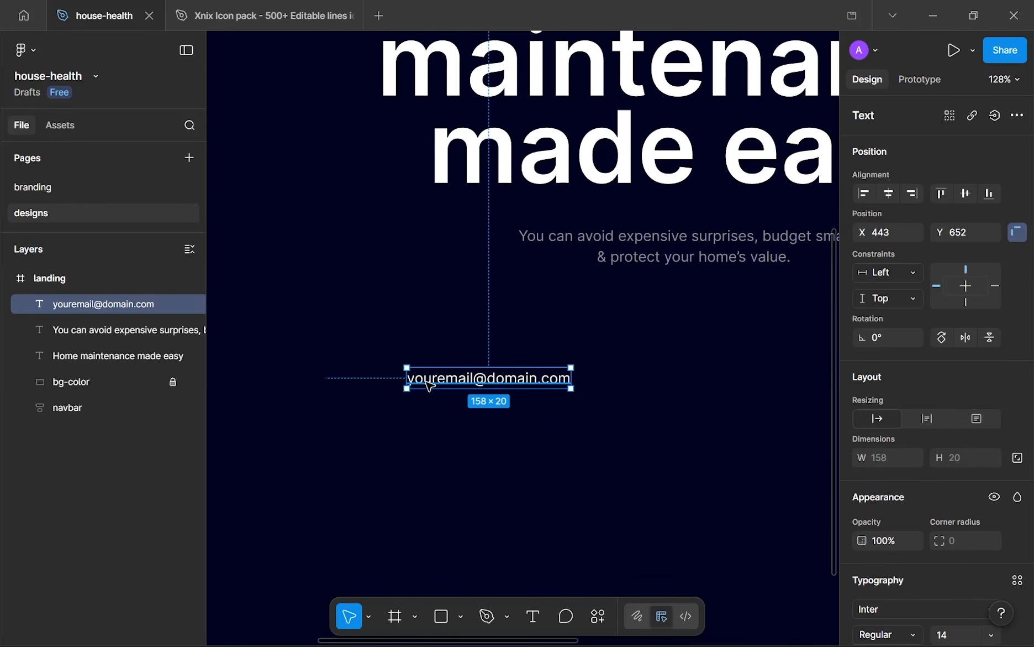
double_click(474, 382)
left_click_drag(473, 381, 408, 380)
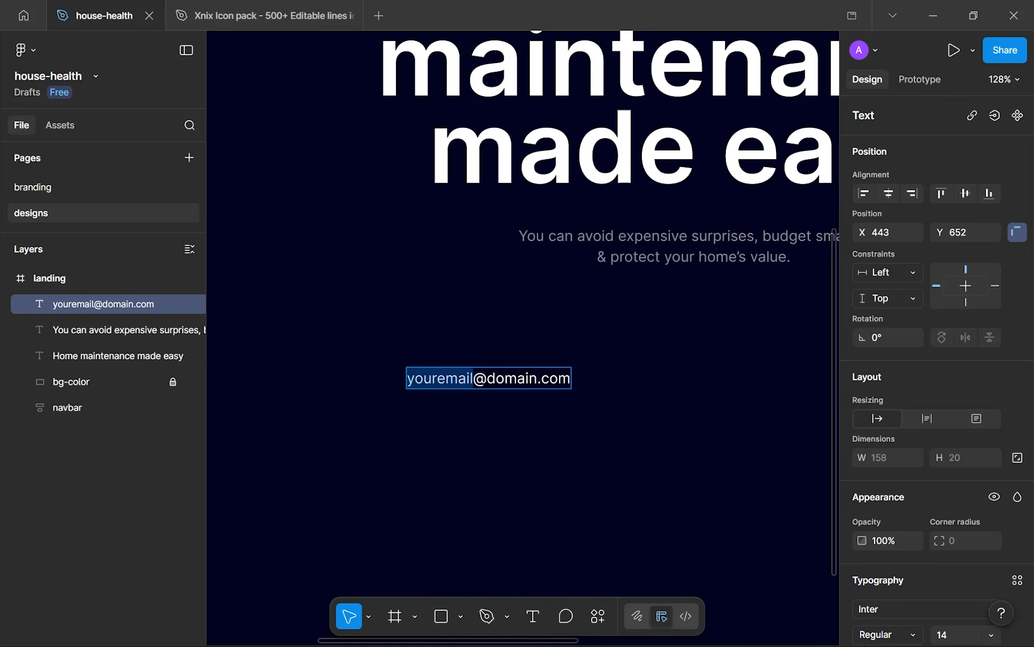
left_click_drag(504, 381, 570, 380)
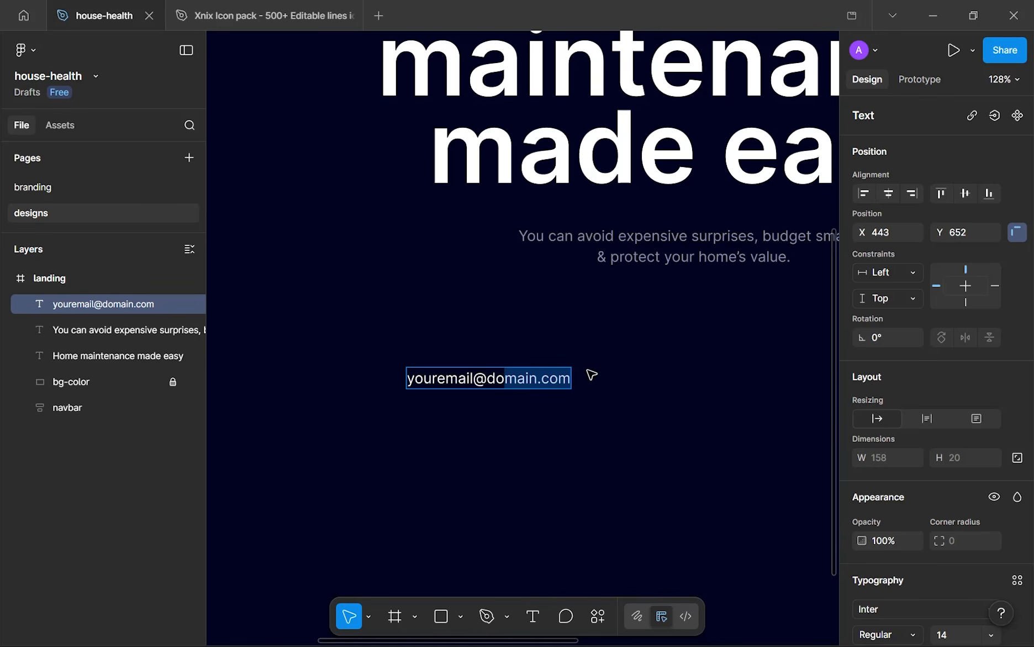
key("Escape")
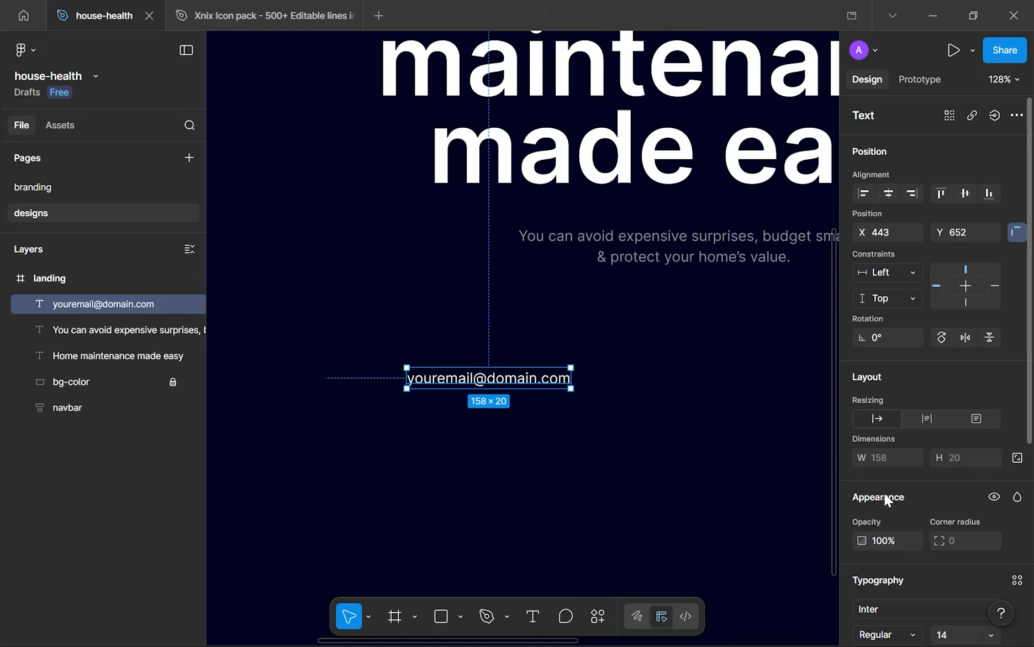
- Wrap the placeholder email text in an auto layout frame and rename the frame to input
key("shift+a")
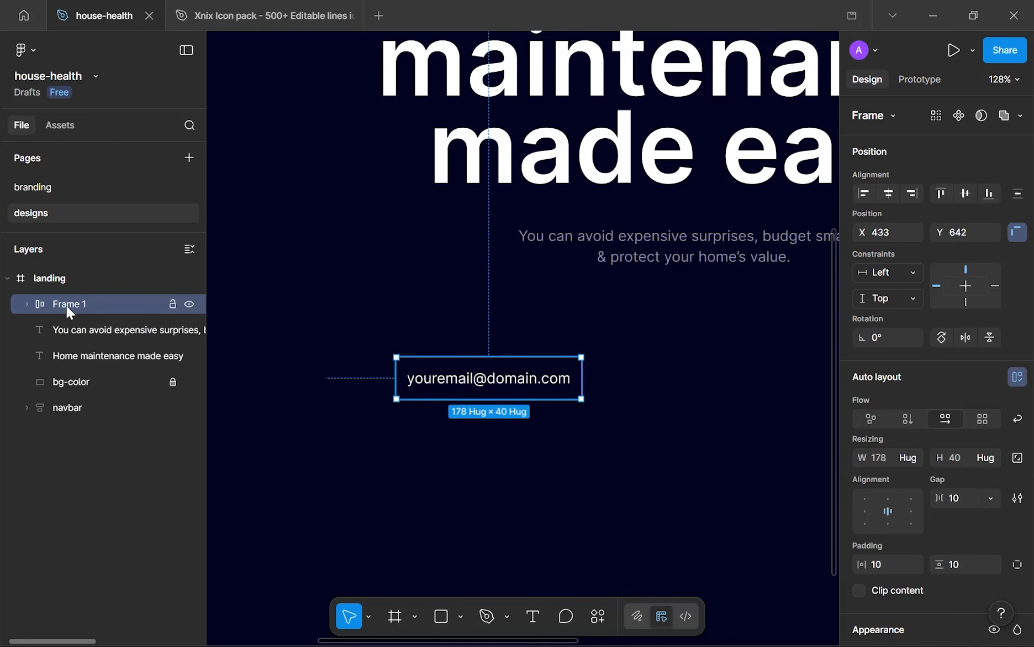
double_click(67, 305)
type("input")
key("Return")
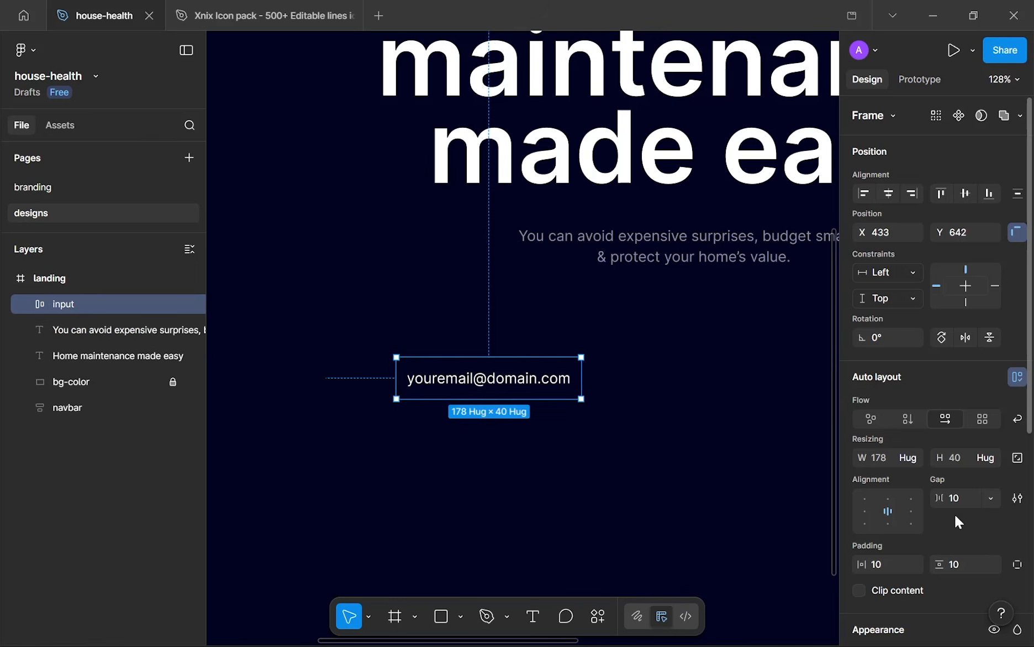
- Set the input frame's auto layout gap to 0 and its horizontal and vertical padding to 24
type("0")
left_click(964, 564)
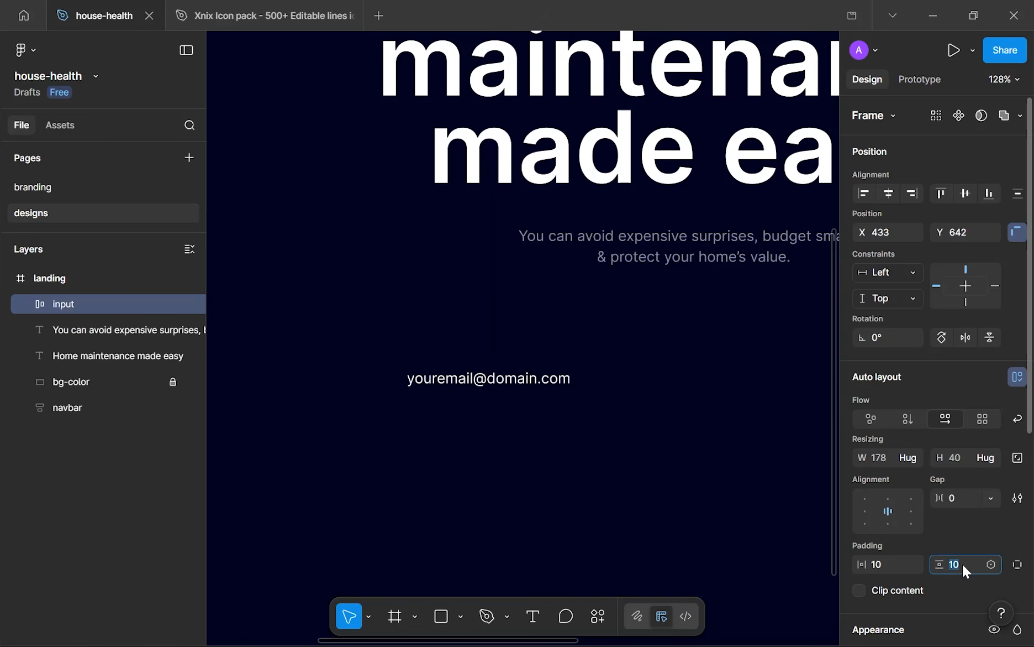
scroll(954, 530, "down", 2)
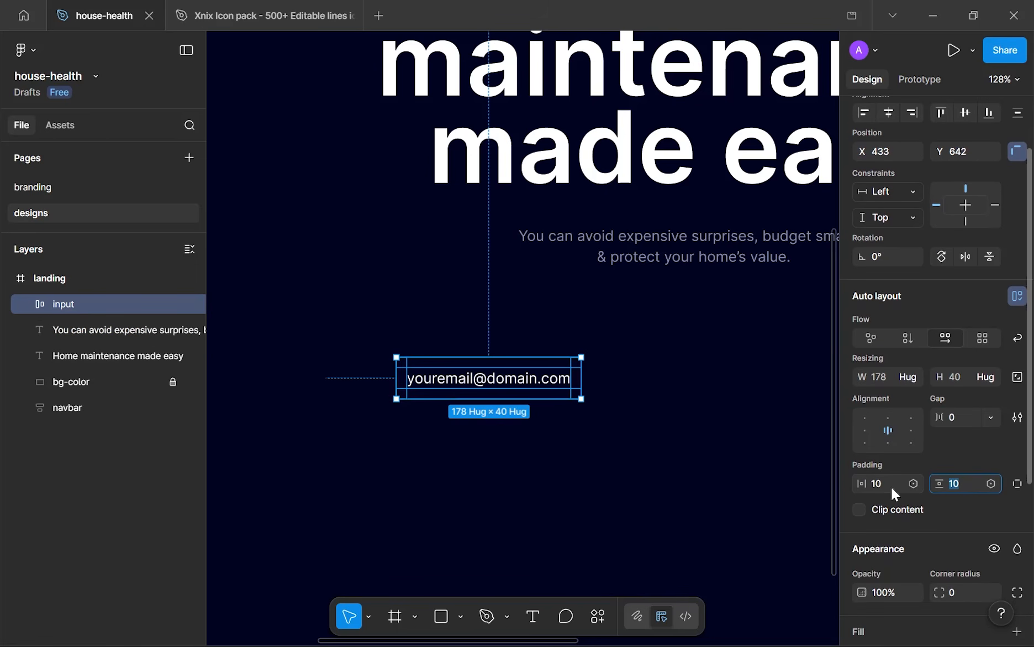
left_click(890, 484)
type("24")
left_click(958, 484)
type("24")
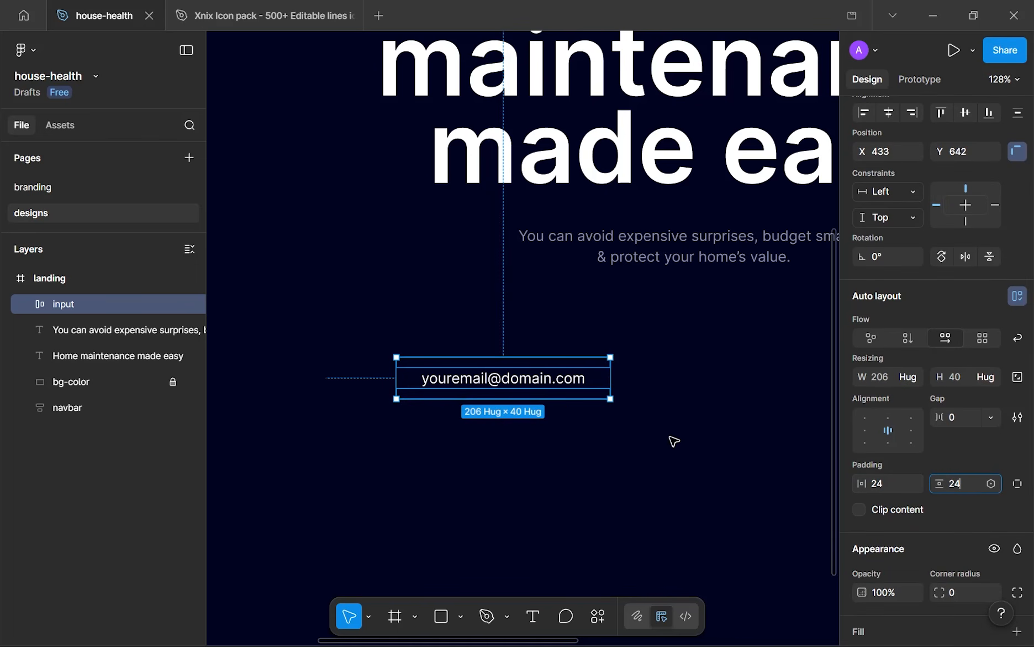
left_click(672, 439)
- Add a fill to the input frame and sample the hero's navy background, 00031F, for it
left_click(591, 411)
scroll(569, 382, "down", 4)
left_click_drag(569, 385, 464, 382)
scroll(464, 383, "up", 1)
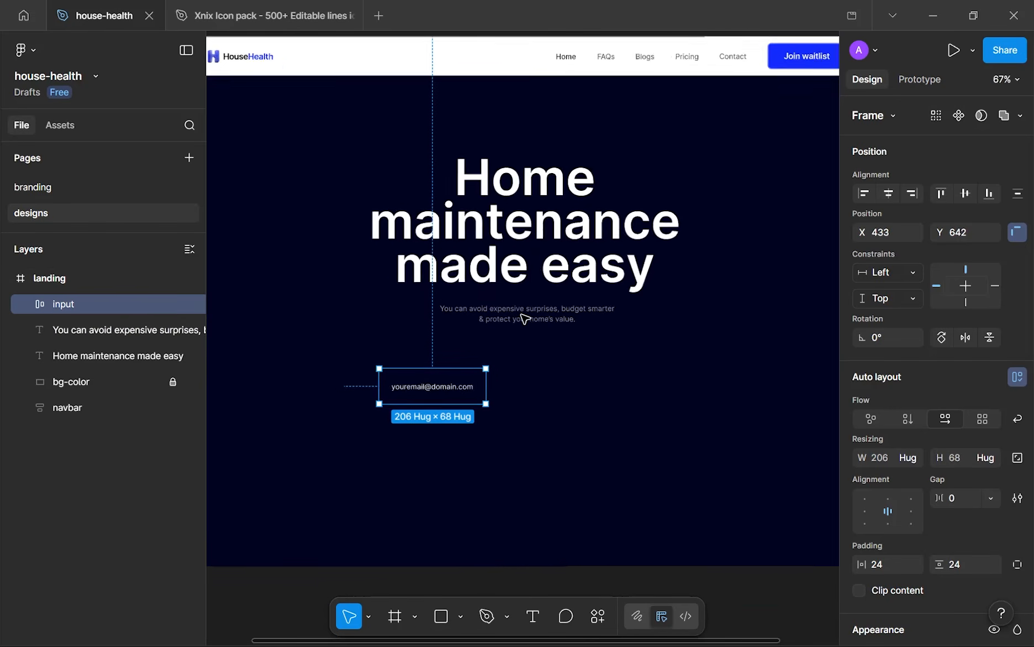
scroll(525, 319, "down", 2)
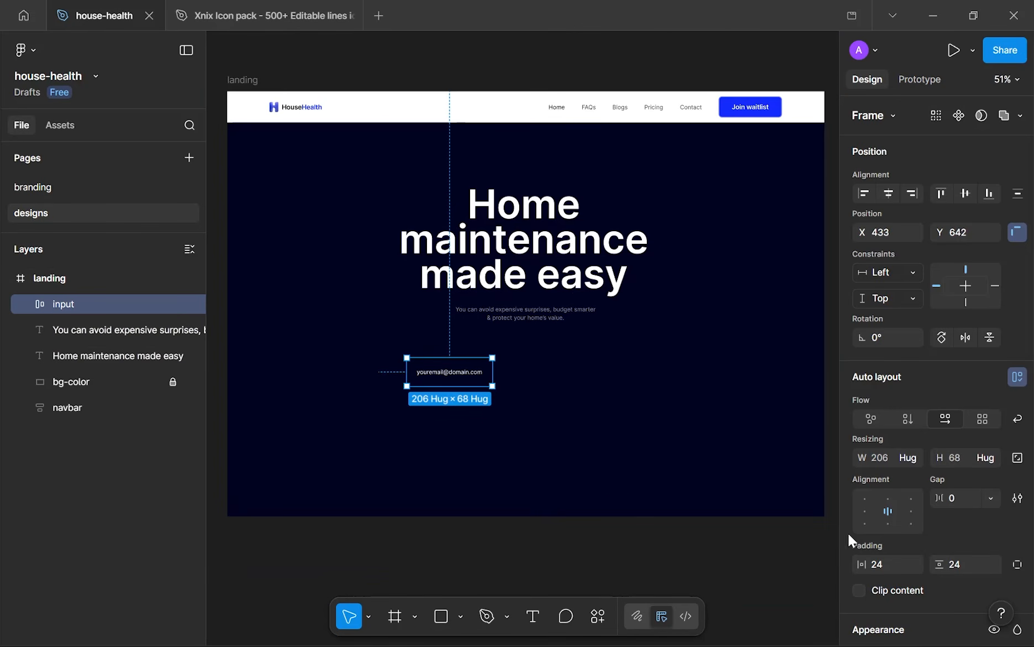
scroll(993, 512, "down", 5)
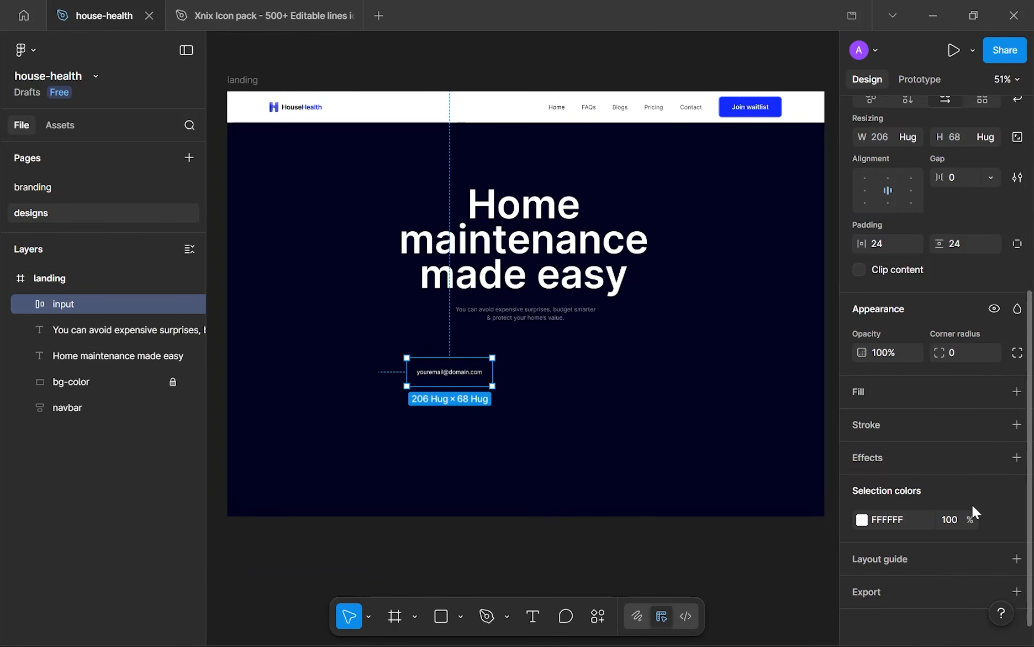
left_click(1017, 389)
left_click(863, 419)
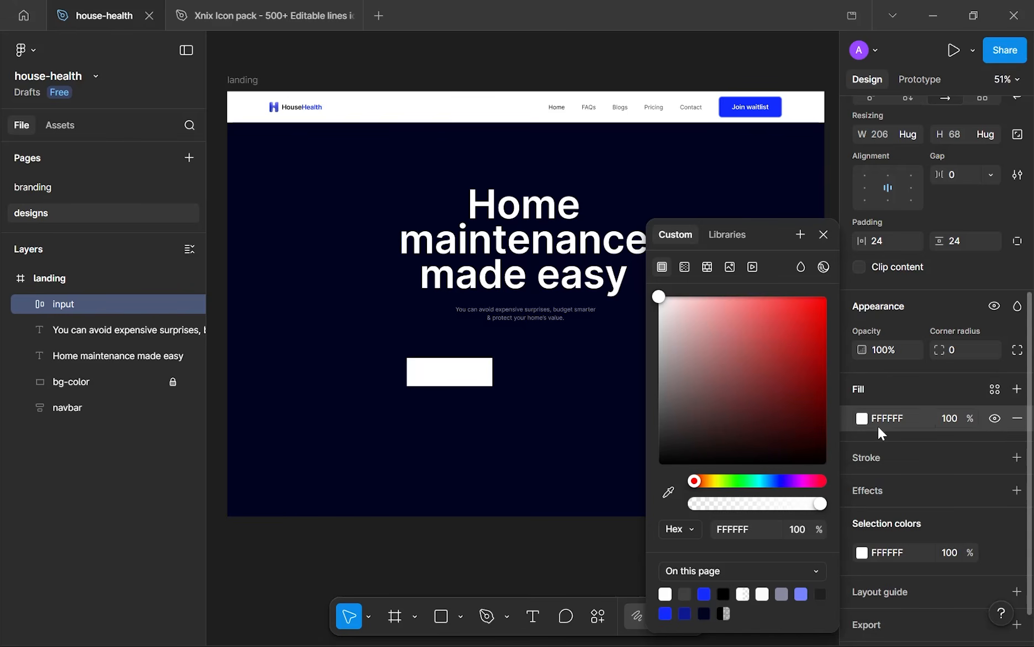
left_click(669, 491)
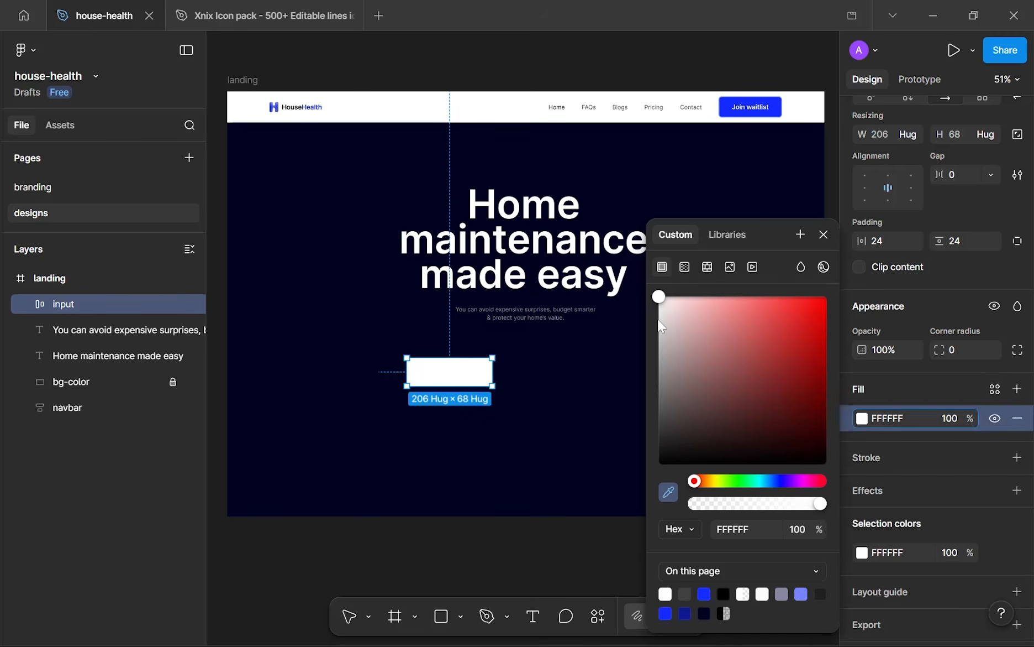
left_click(616, 379)
scroll(587, 379, "up", 4)
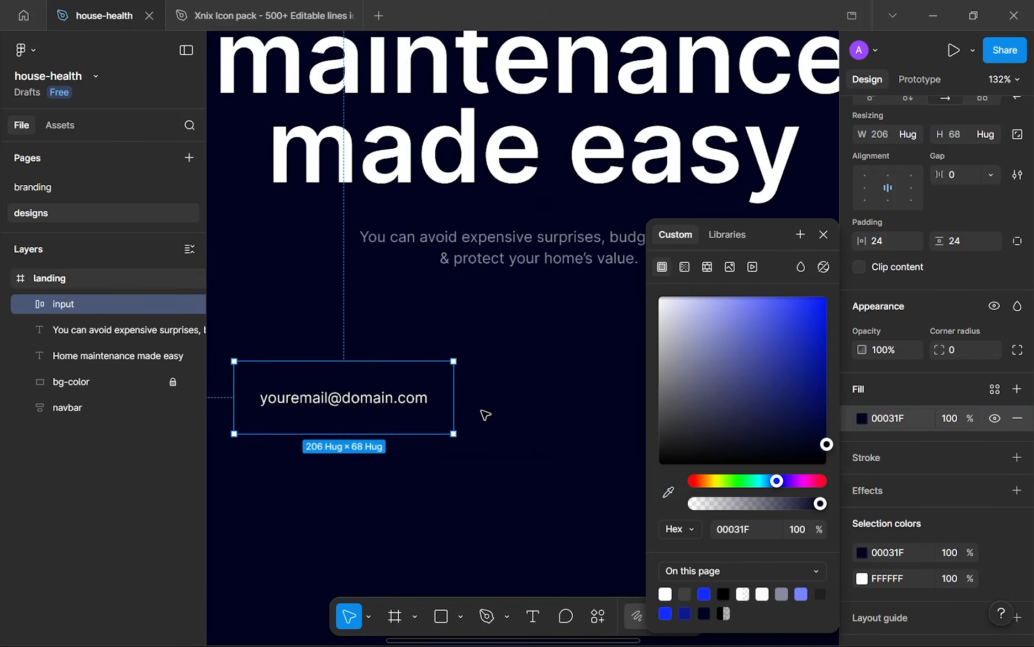
scroll(485, 416, "down", 2)
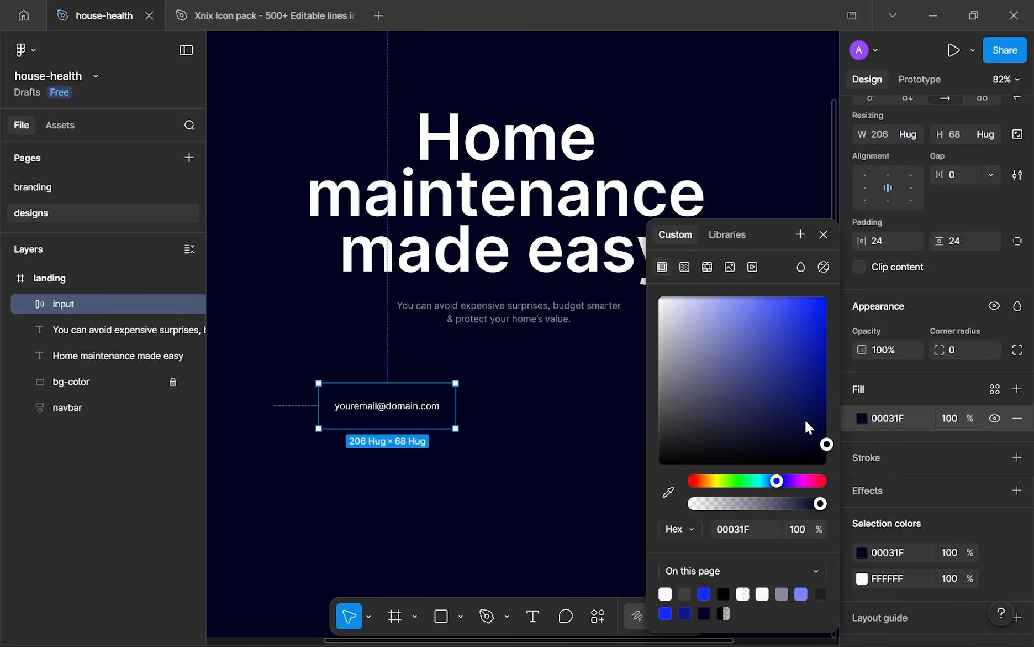
- Lighten the input frame's fill to a muted greyish navy that stands out from the hero background
left_click_drag(828, 445, 755, 425)
scroll(540, 423, "up", 6)
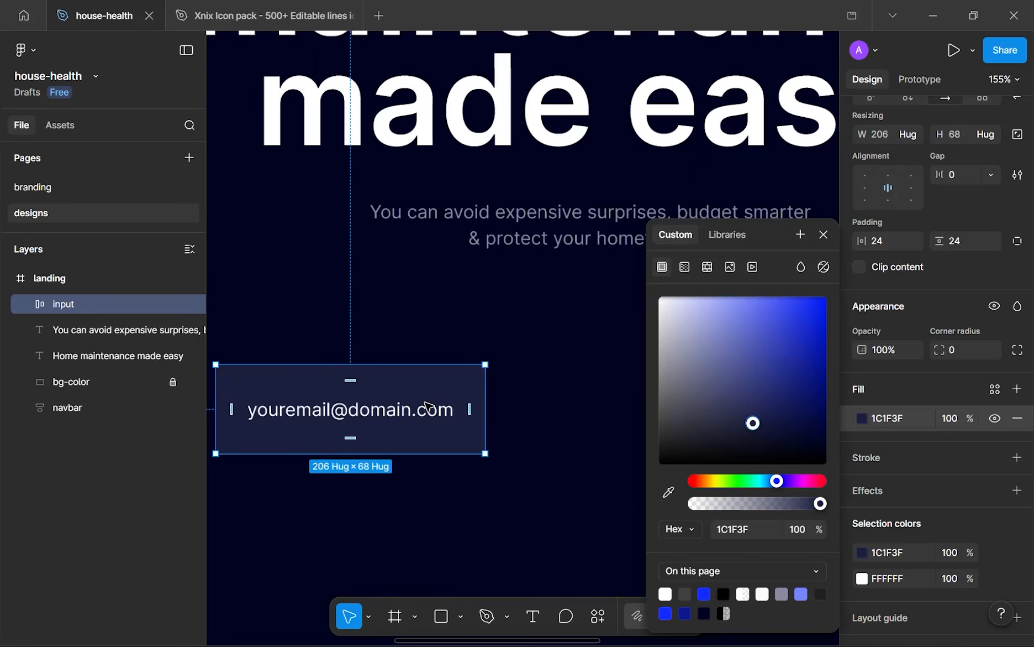
scroll(607, 417, "down", 5)
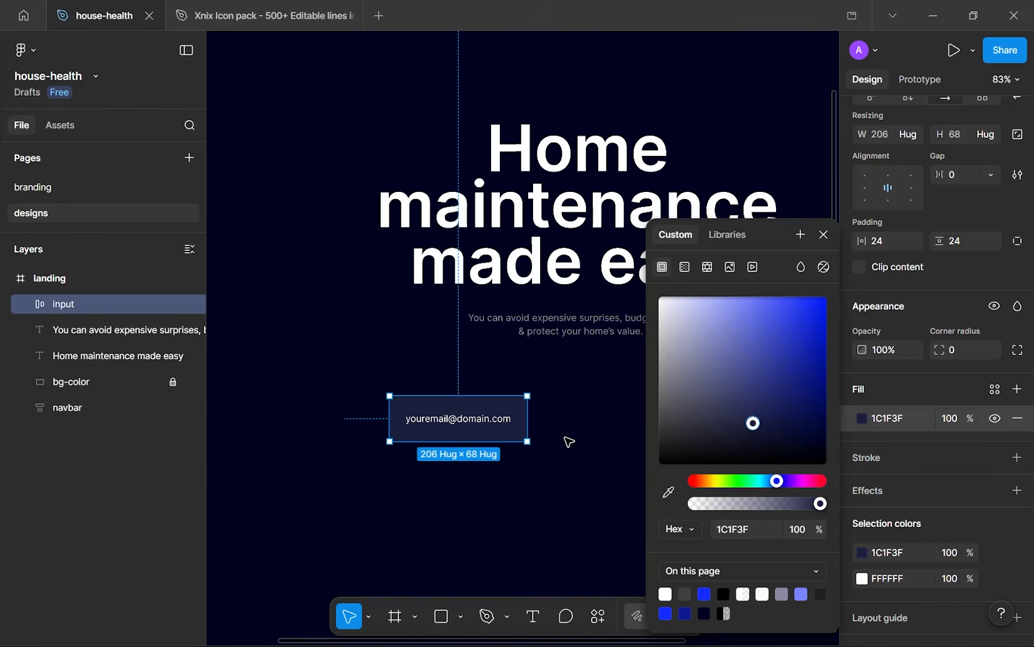
left_click_drag(743, 435, 736, 427)
left_click(574, 489)
scroll(575, 490, "down", 5)
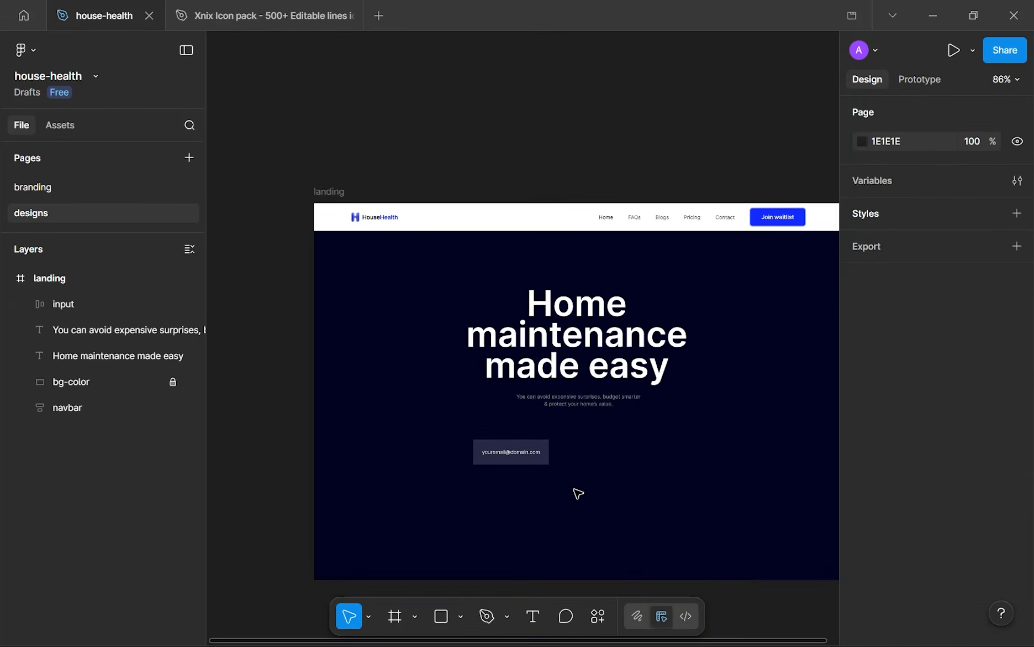
- Round the input frame's corners with a radius of 6
scroll(575, 491, "up", 3)
left_click(515, 444)
scroll(925, 490, "down", 3)
left_click(959, 518)
type("6")
key("Return")
left_click(605, 371)
left_click(619, 393)
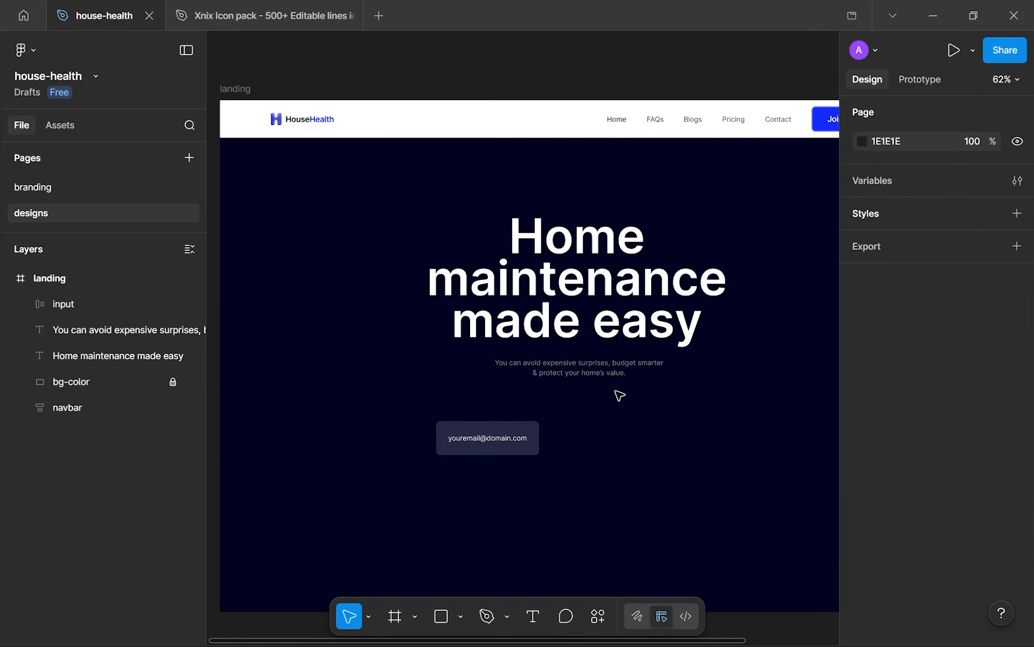
- Widen the input frame to about 408 and align its placeholder text to the left
scroll(574, 318, "down", 3)
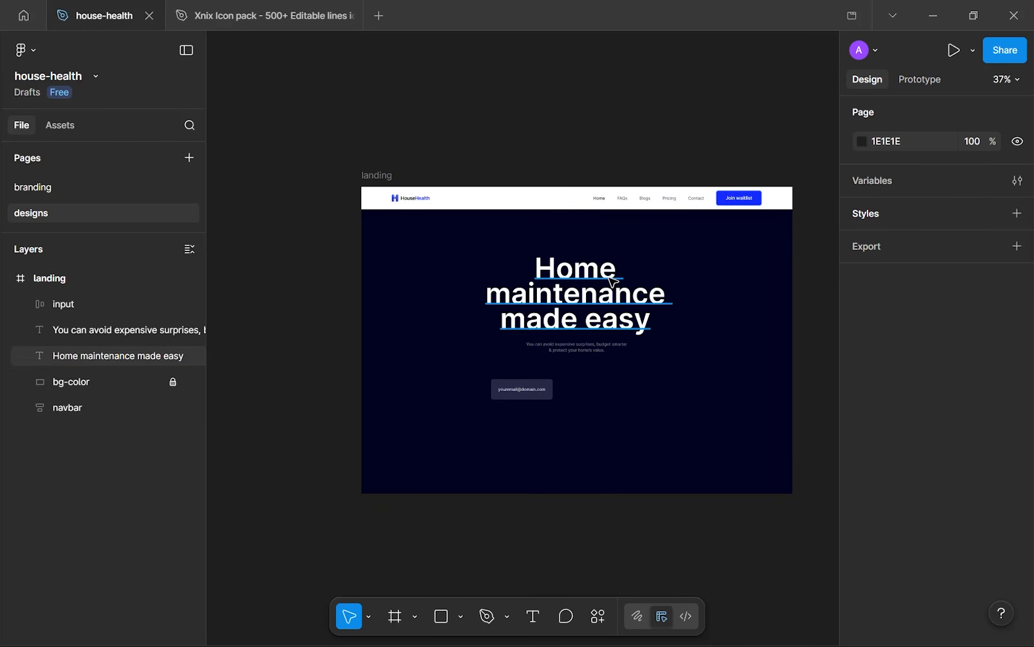
scroll(544, 421, "up", 1)
scroll(543, 421, "up", 2)
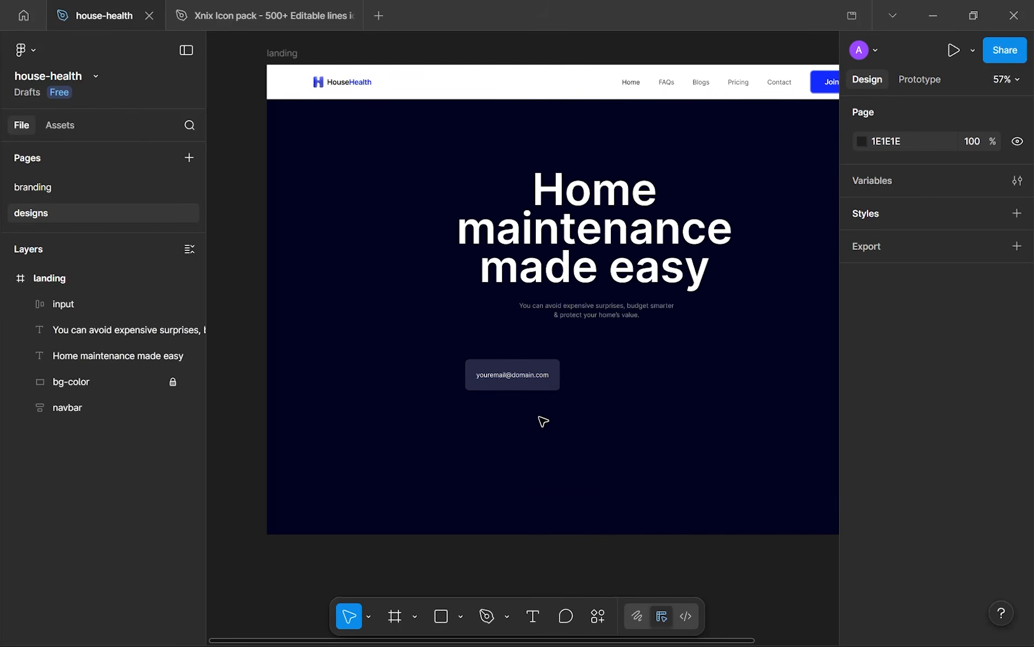
left_click(550, 380)
left_click_drag(567, 372, 653, 367)
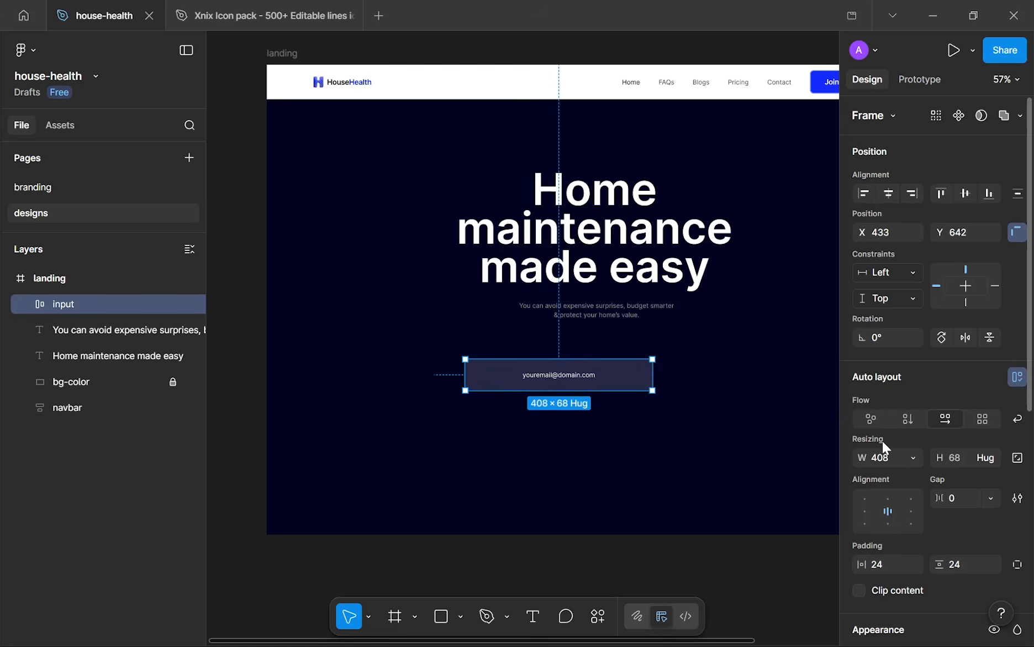
left_click(865, 509)
left_click(726, 475)
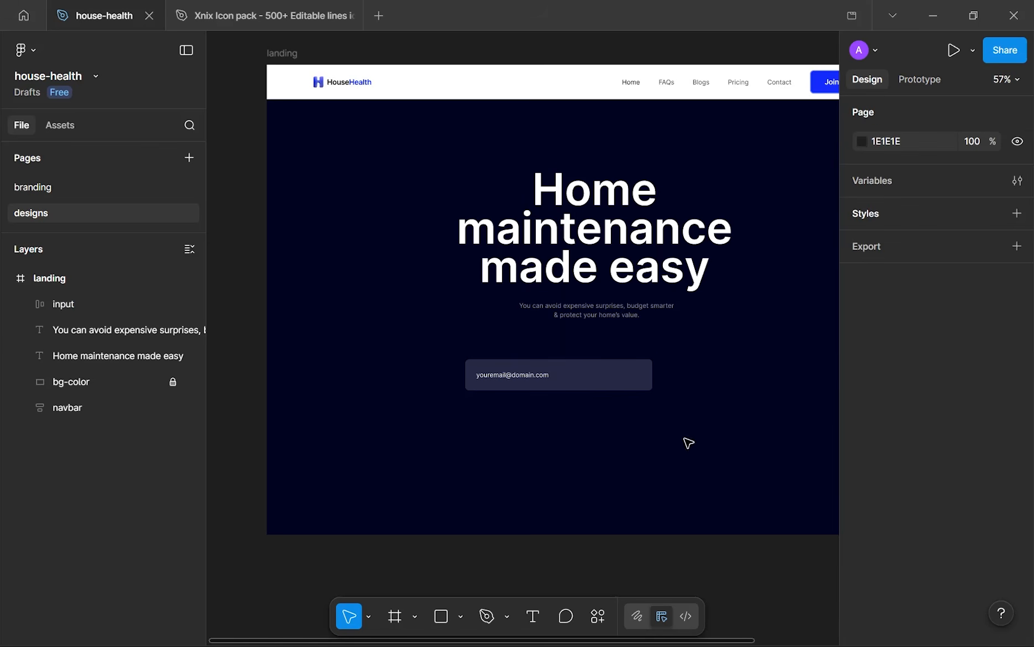
double_click(542, 383)
scroll(892, 435, "down", 5)
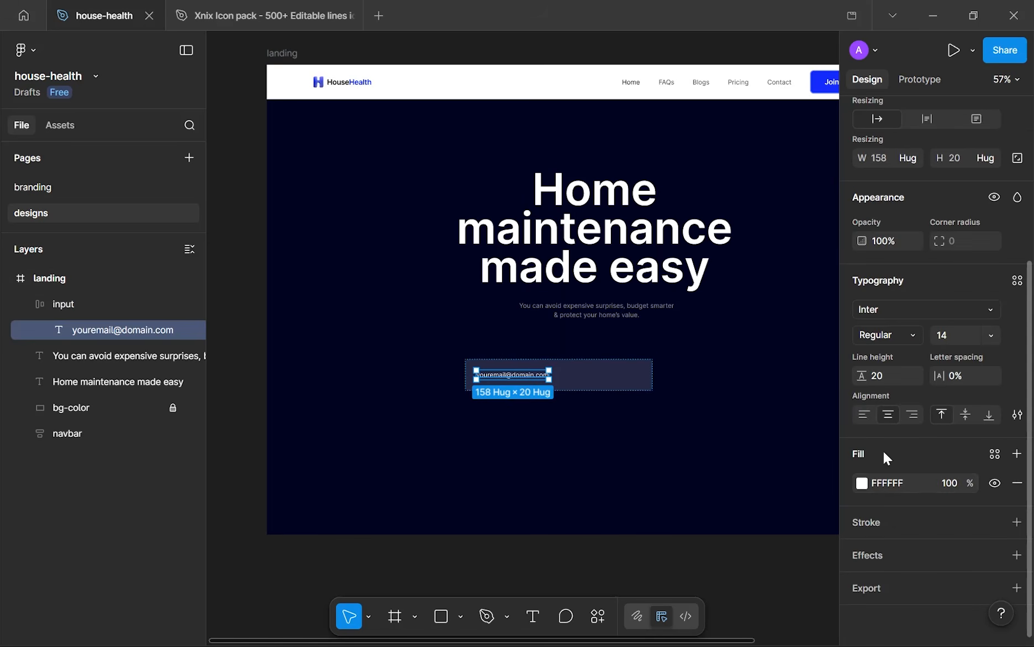
left_click(863, 483)
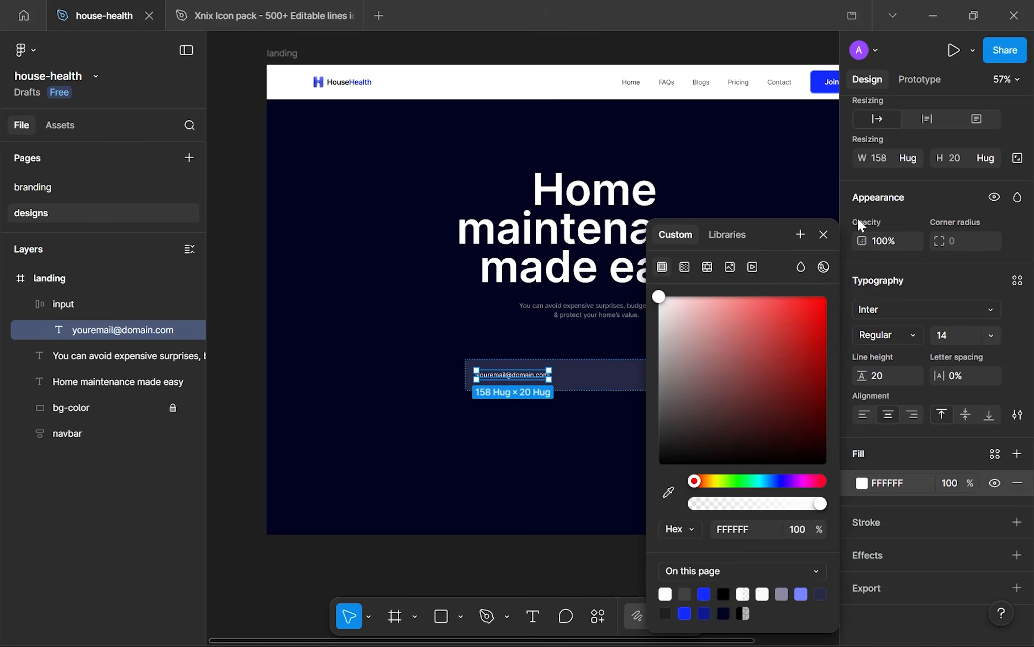
left_click_drag(777, 235, 859, 217)
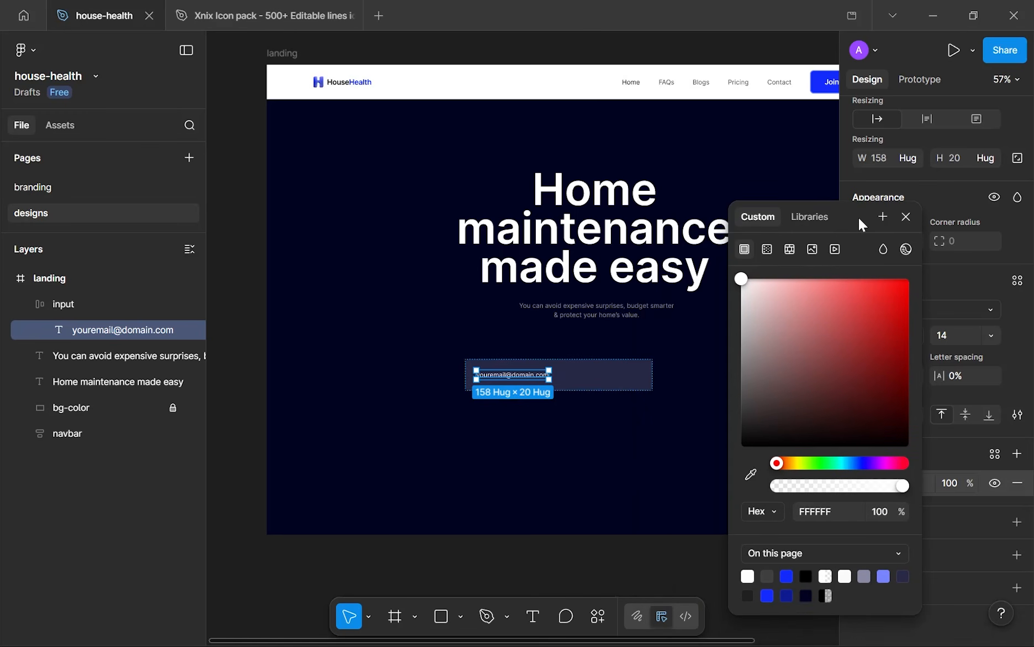
left_click(751, 473)
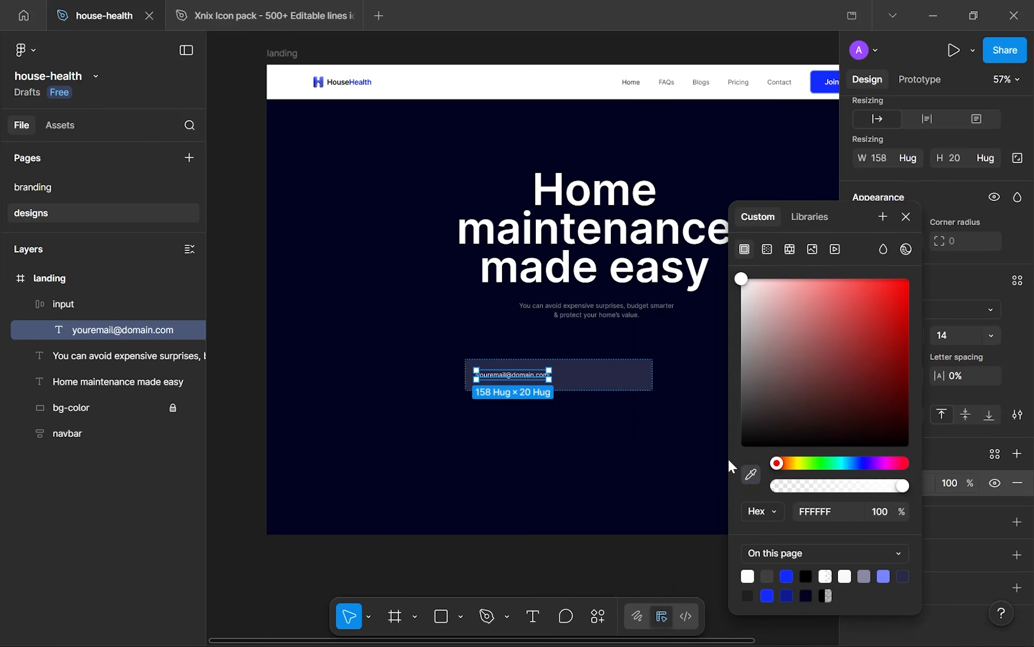
left_click(627, 371)
left_click_drag(817, 405, 769, 373)
left_click(906, 249)
left_click(793, 364)
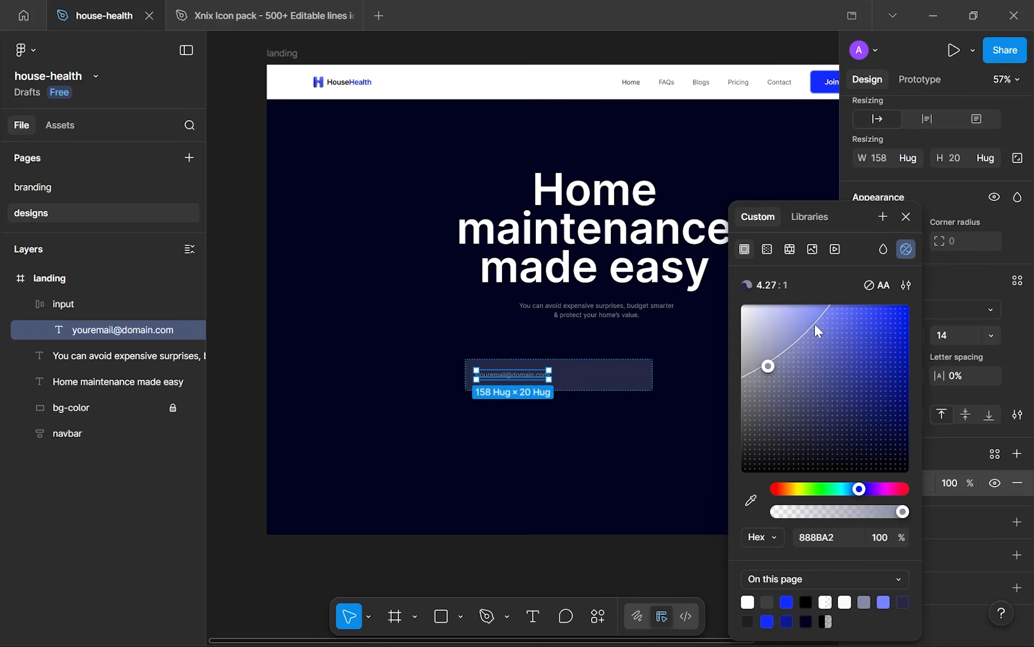
left_click(899, 254)
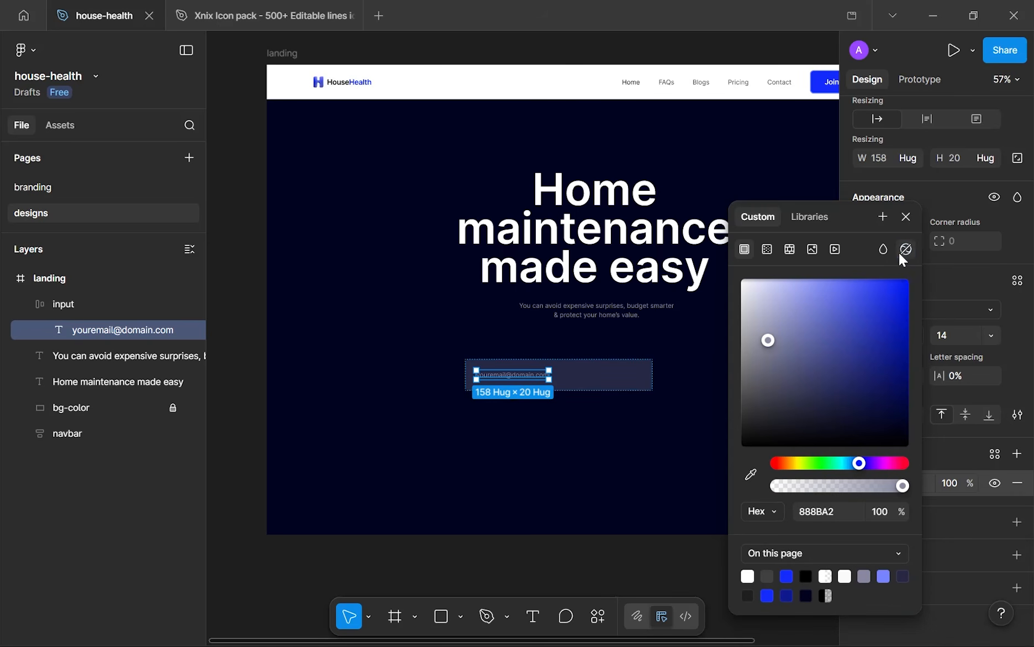
left_click(916, 221)
left_click(602, 450)
- Examine the placeholder's legibility against the input frame at several zoom levels
scroll(587, 427, "down", 2)
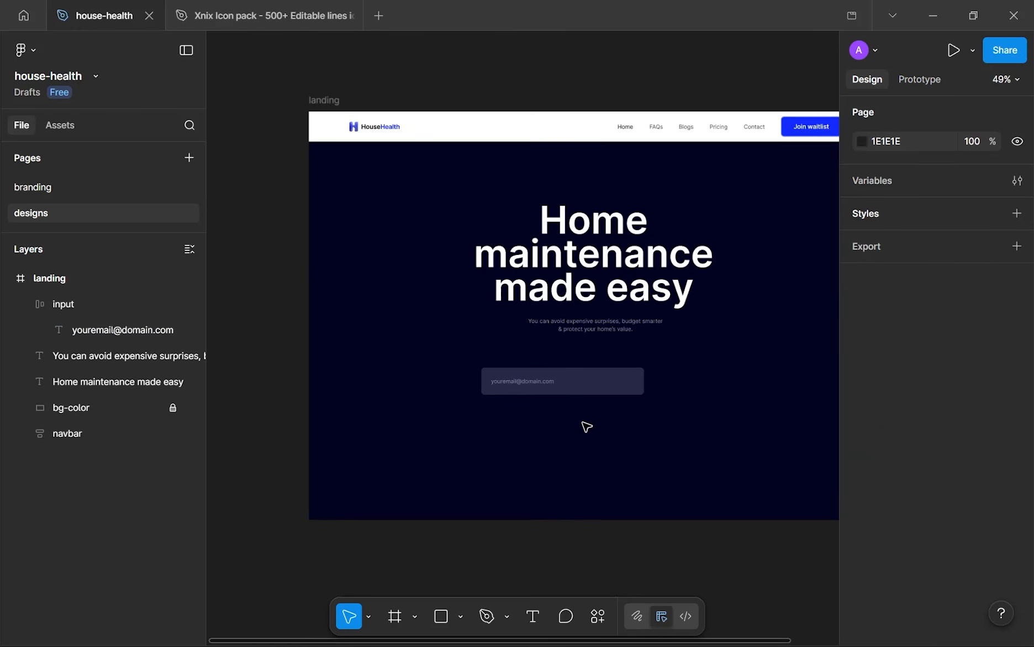
scroll(587, 427, "up", 4)
scroll(613, 409, "down", 2)
scroll(589, 393, "up", 4)
scroll(589, 393, "down", 2)
scroll(467, 326, "up", 3)
scroll(586, 409, "down", 4)
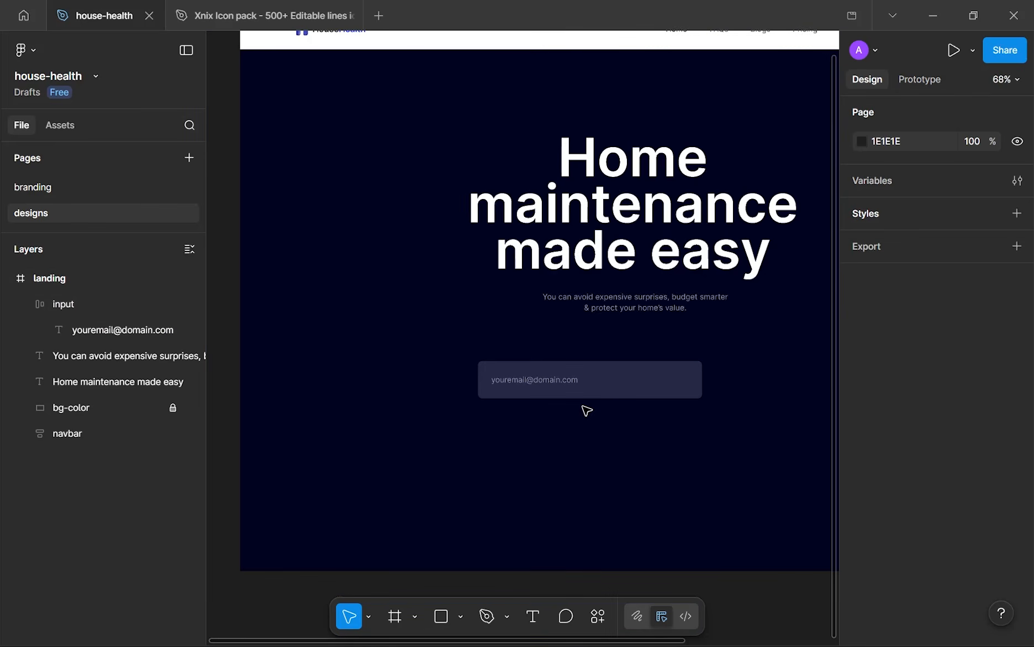
scroll(587, 410, "down", 2)
scroll(587, 410, "up", 2)
scroll(587, 410, "up", 2)
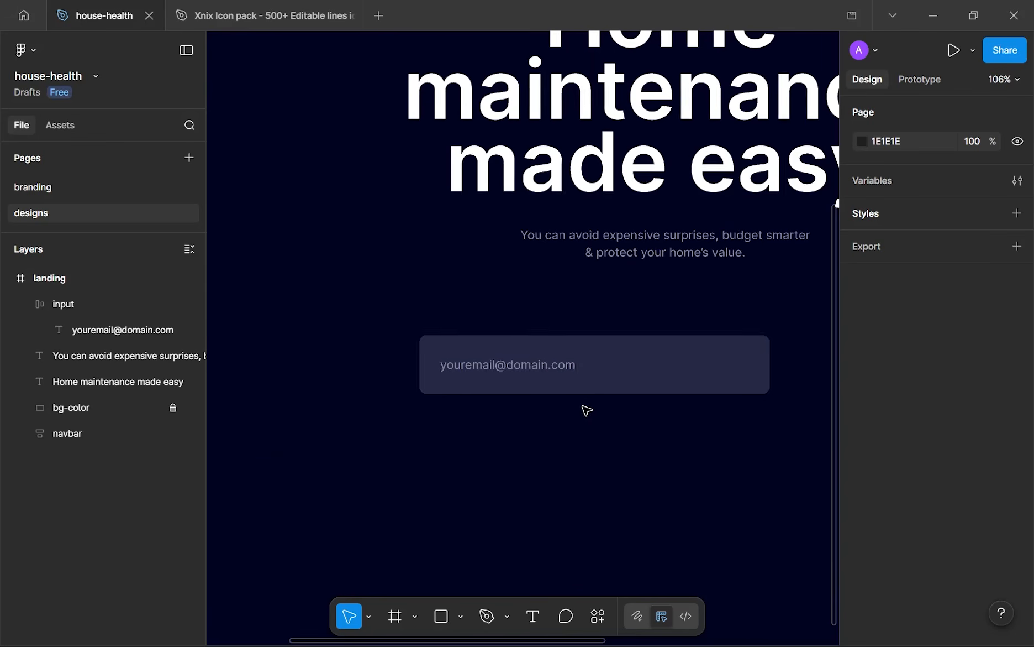
- Lighten the placeholder text colour within the input frame to 989BB4 for stronger contrast
left_click(577, 366)
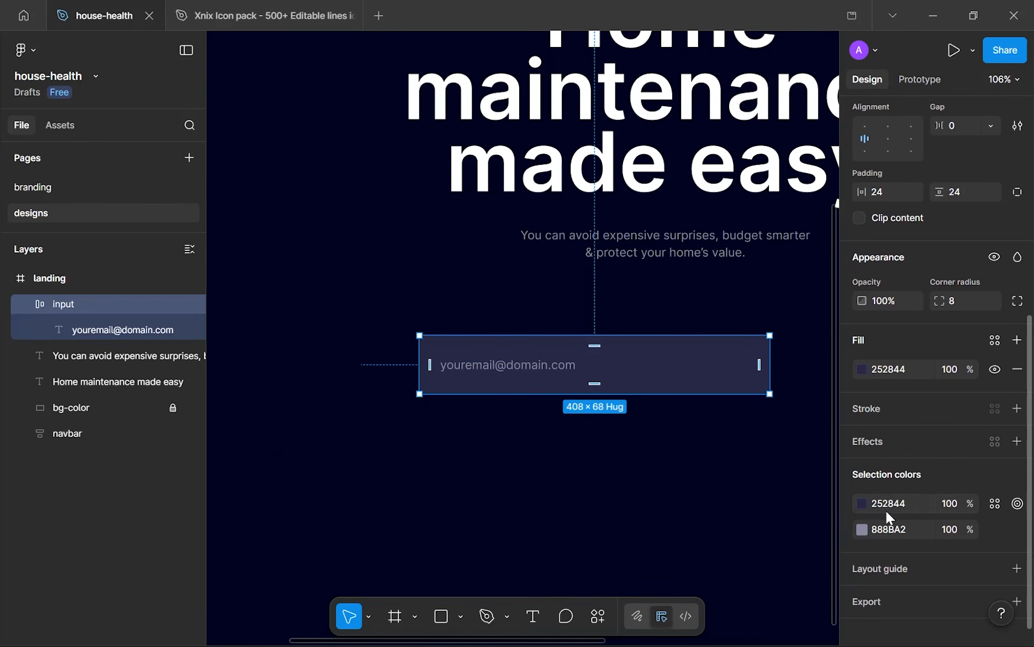
left_click(861, 531)
left_click(824, 267)
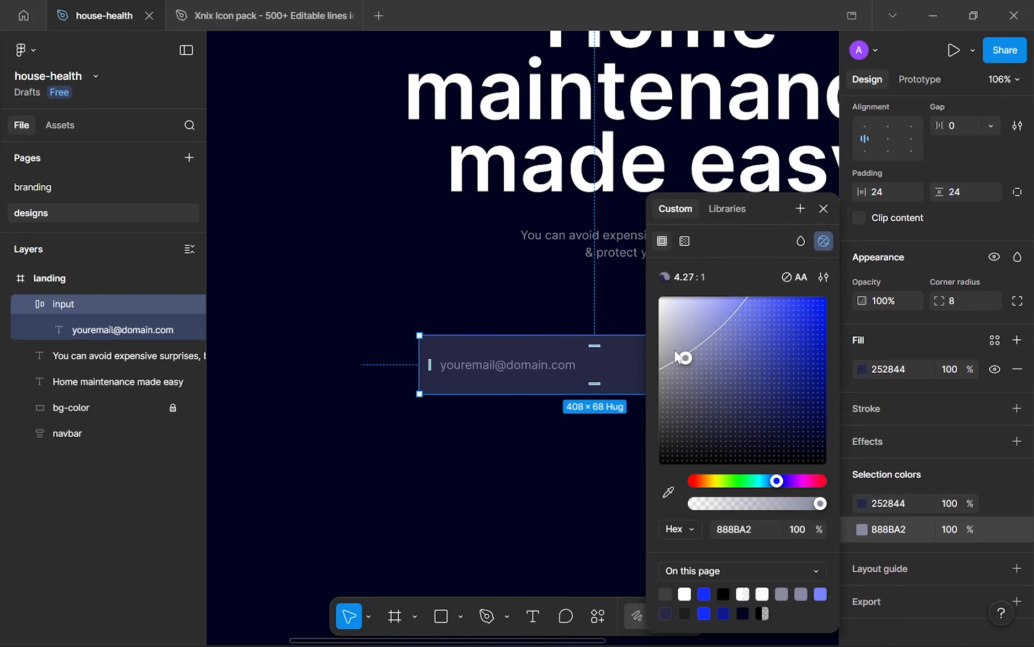
left_click(678, 354)
left_click_drag(678, 355, 685, 354)
left_click(822, 208)
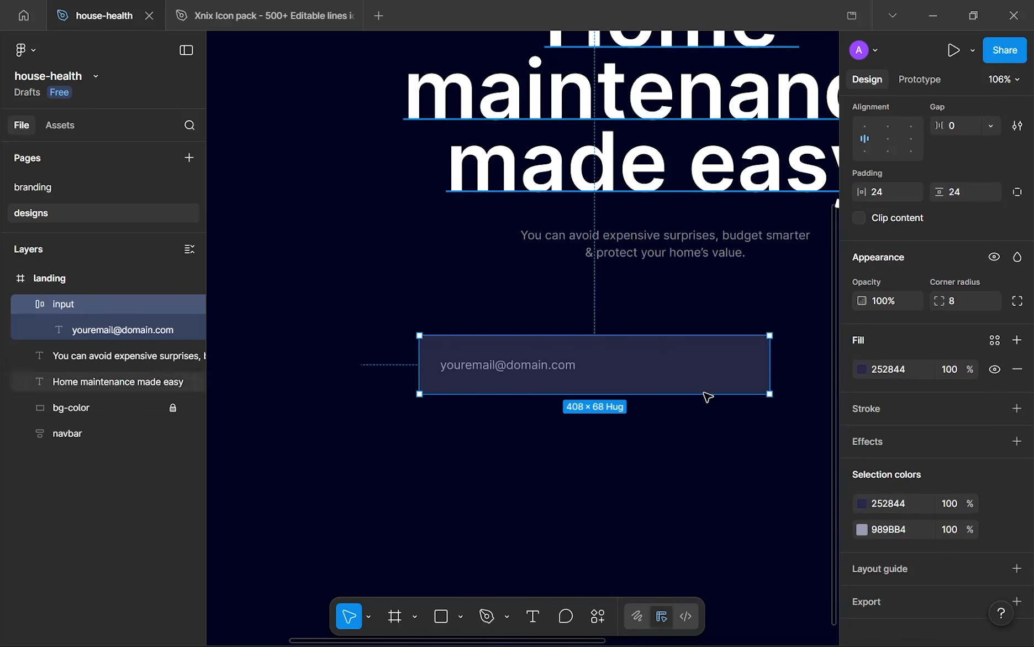
left_click(688, 434)
- Examine the sizes and positions of the hero's headline, subtext and input, and the empty space beside the input
scroll(688, 435, "down", 5)
scroll(634, 413, "up", 5)
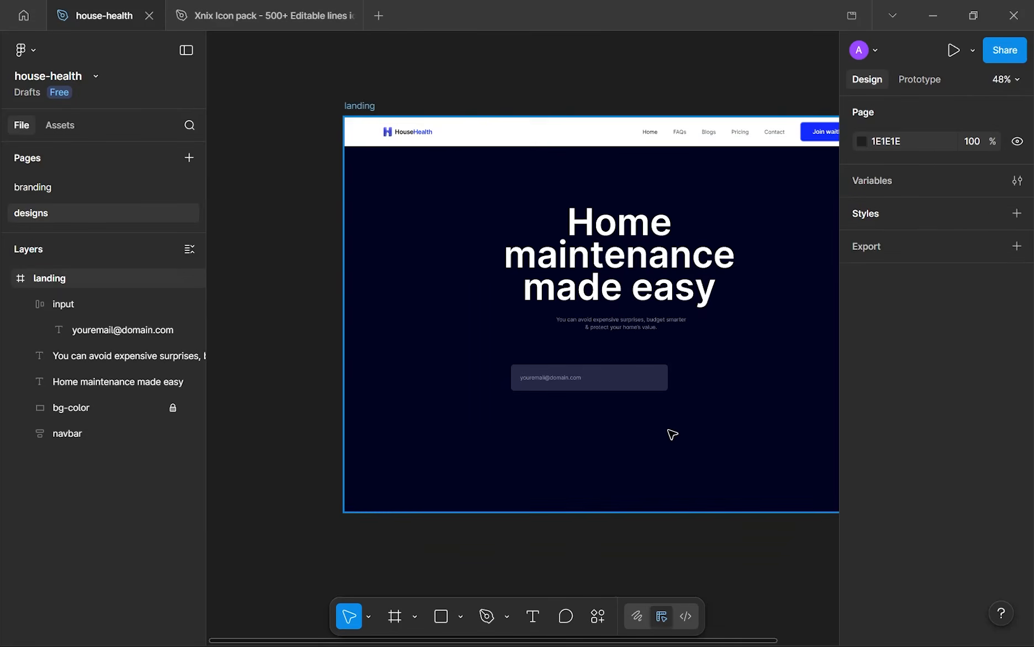
scroll(649, 419, "down", 3)
scroll(654, 423, "up", 1)
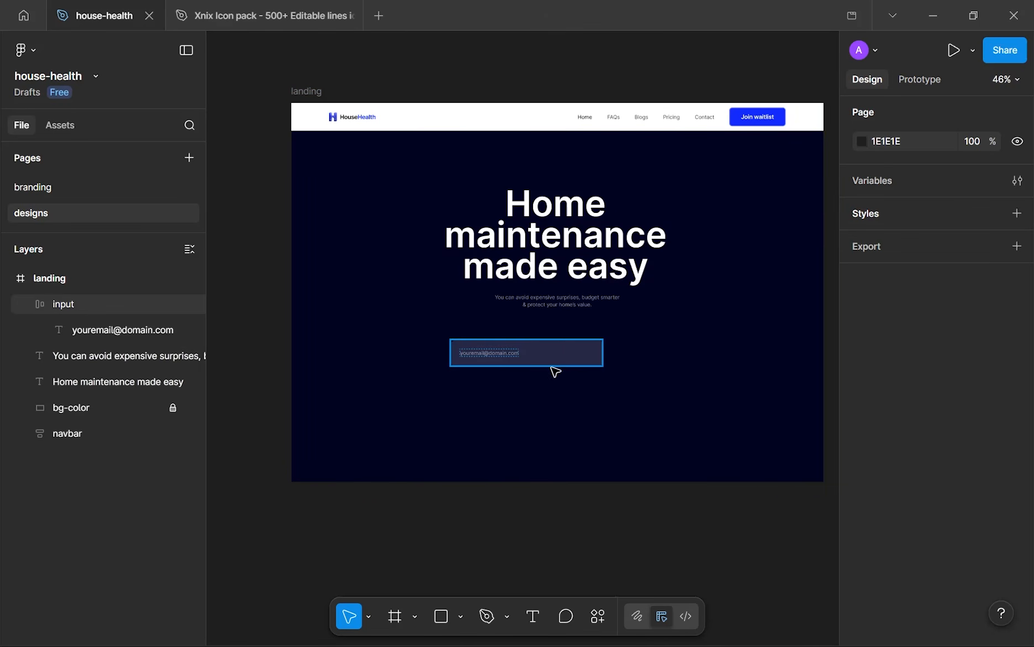
left_click(568, 354)
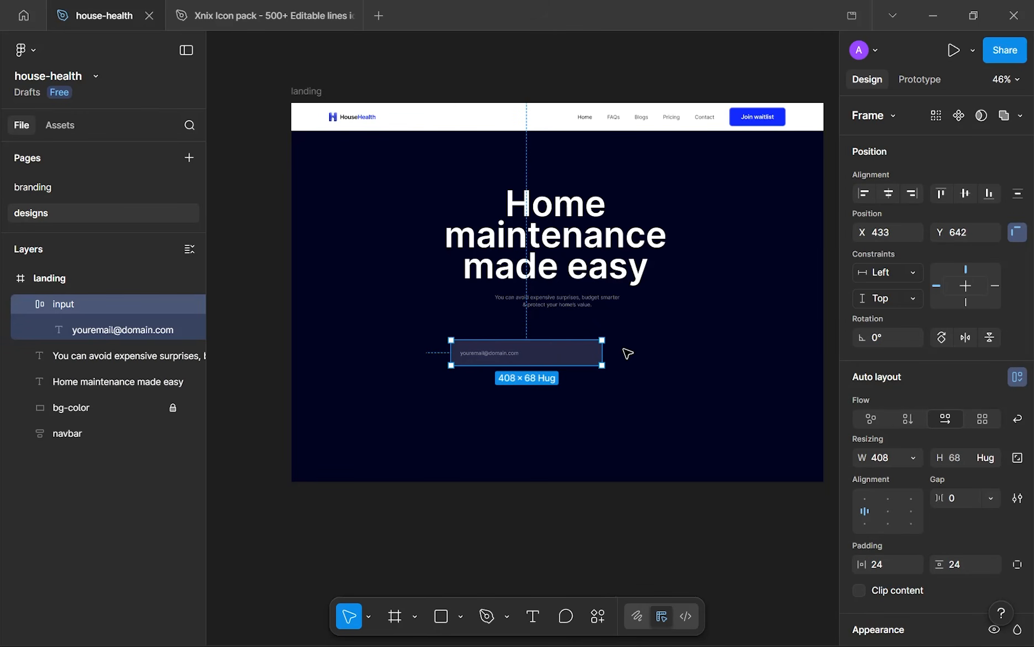
key("Escape")
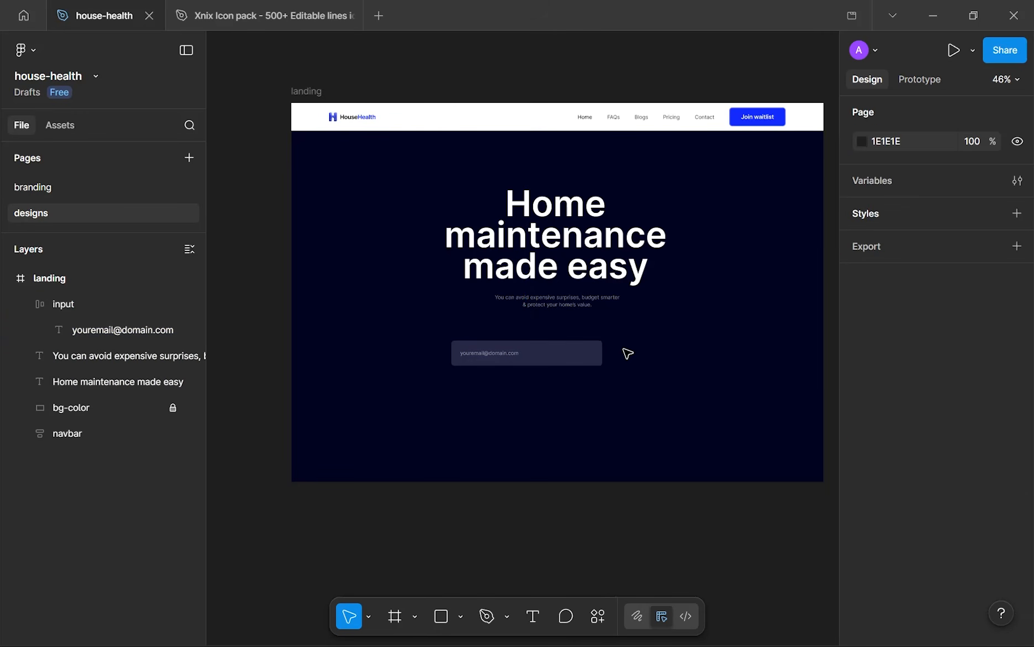
left_click(569, 275)
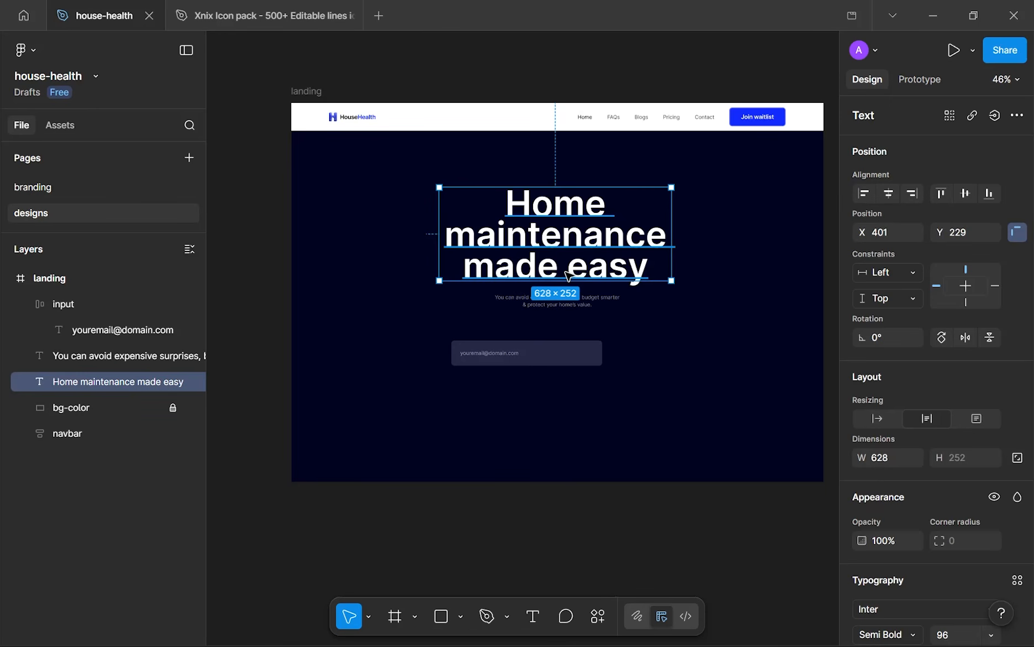
left_click(563, 302)
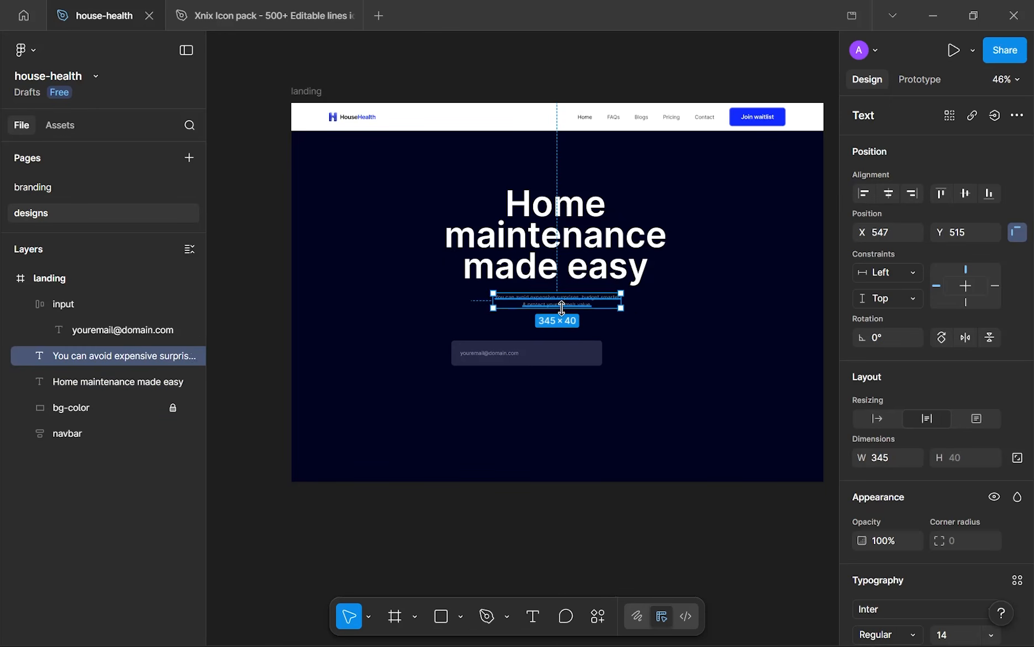
scroll(624, 328, "up", 1)
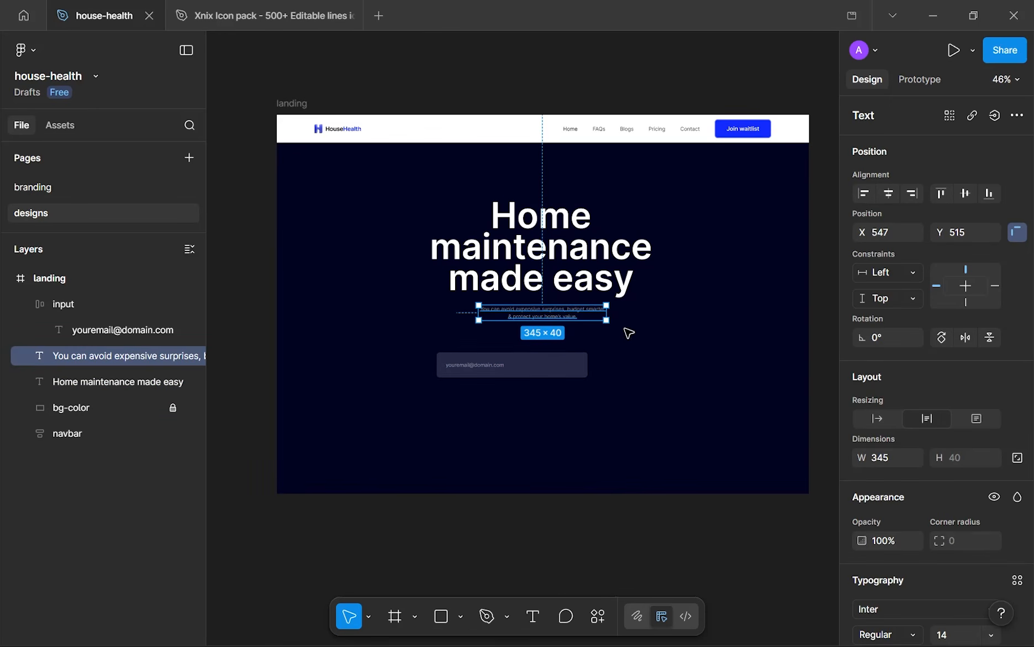
left_click(554, 362)
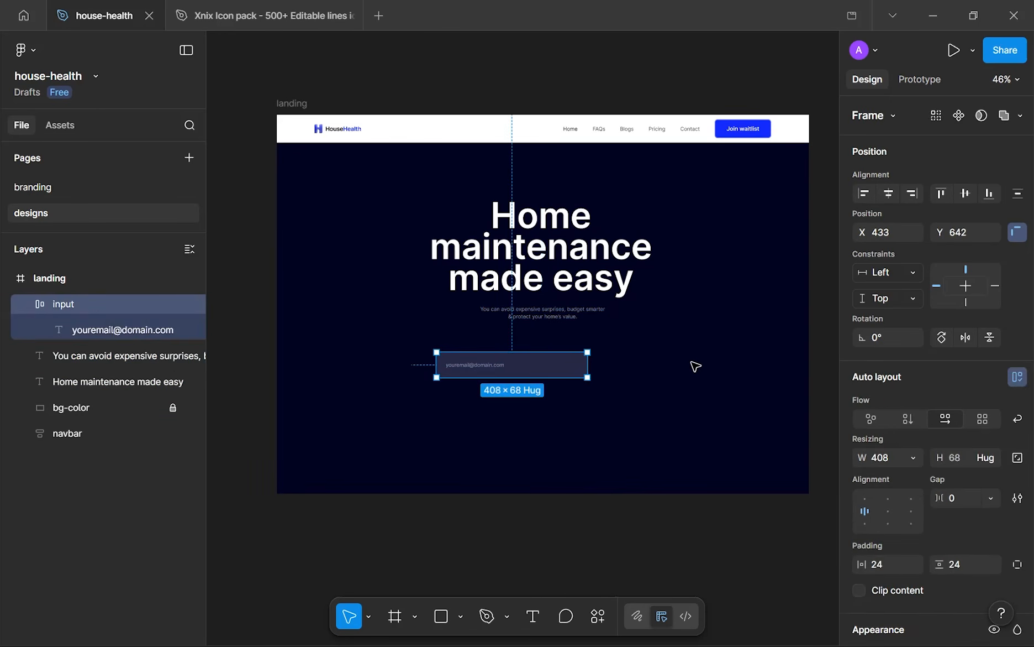
left_click(653, 330)
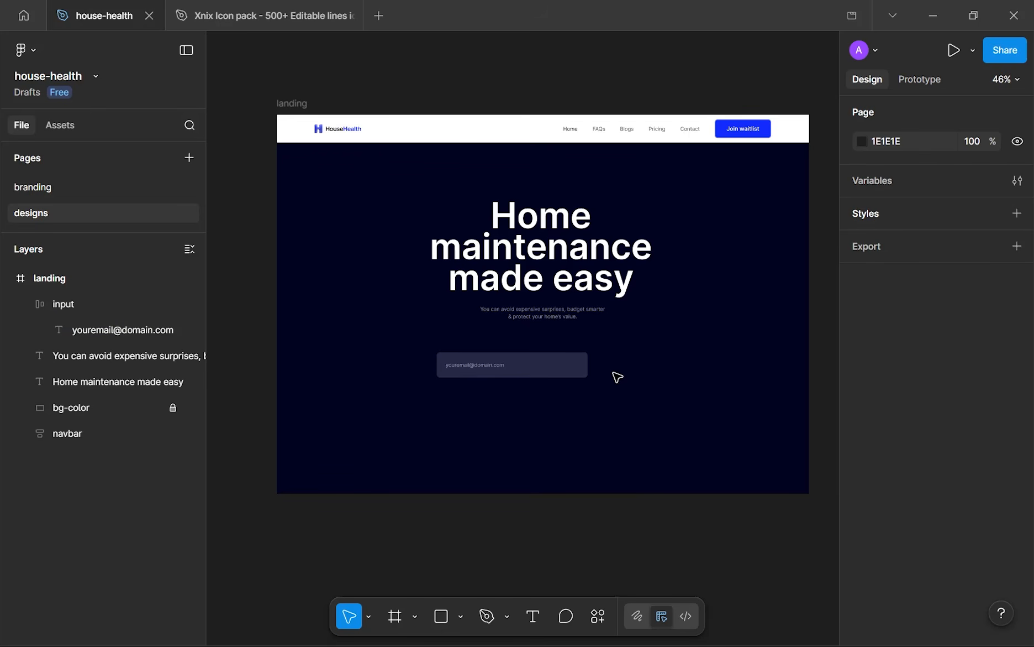
left_click_drag(596, 357, 641, 380)
scroll(683, 287, "up", 1)
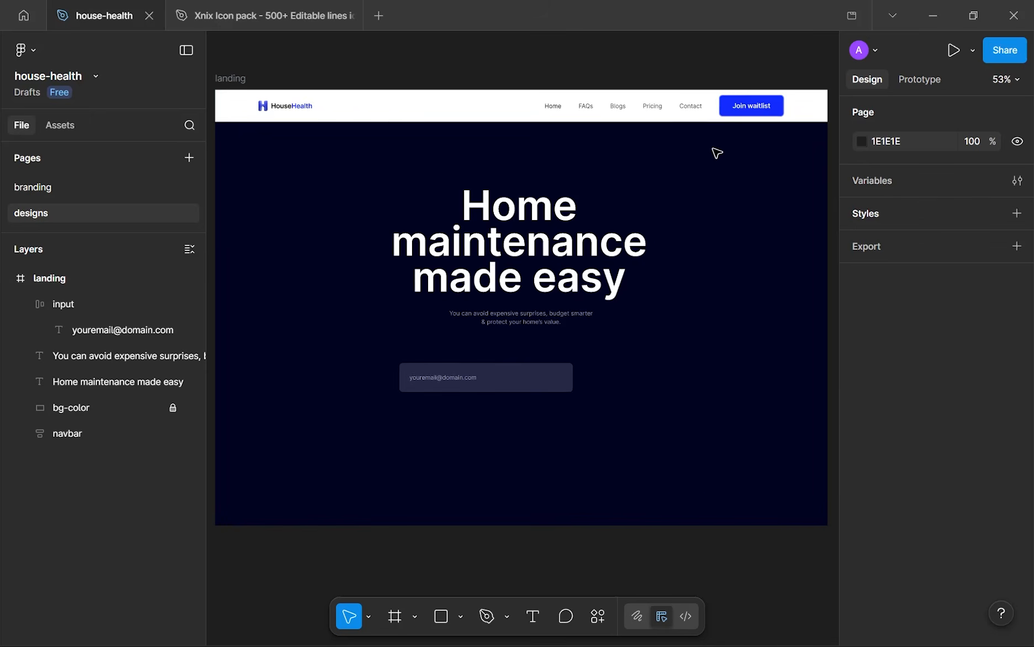
- Duplicate the navbar's Join waitlist button and place the copy just to the right of the email input, at X 859, Y 650
left_click(729, 109)
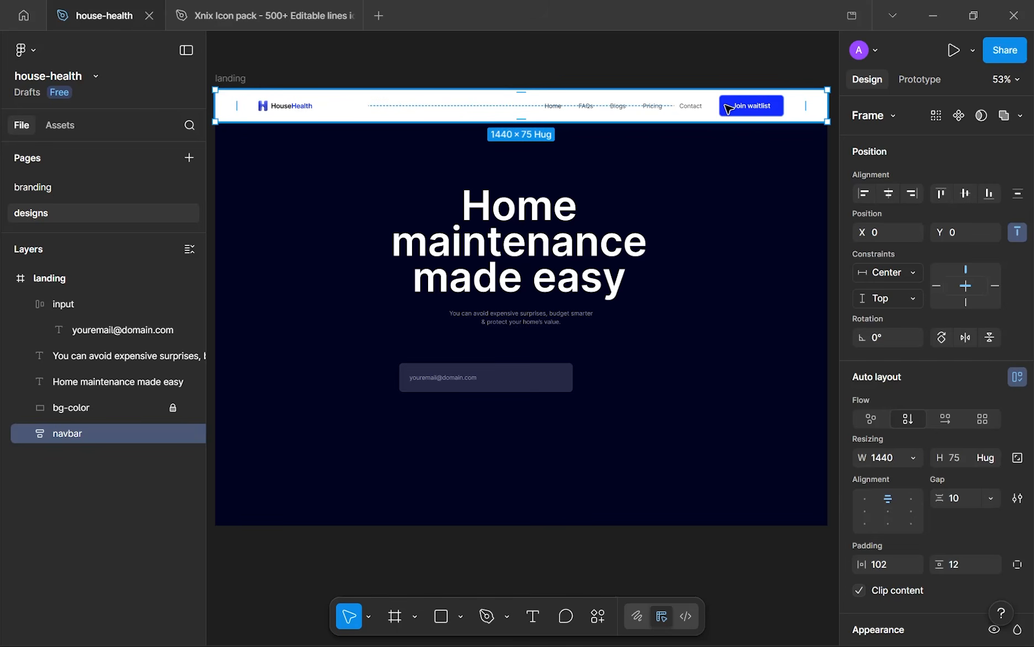
left_click(728, 108)
left_click(729, 108)
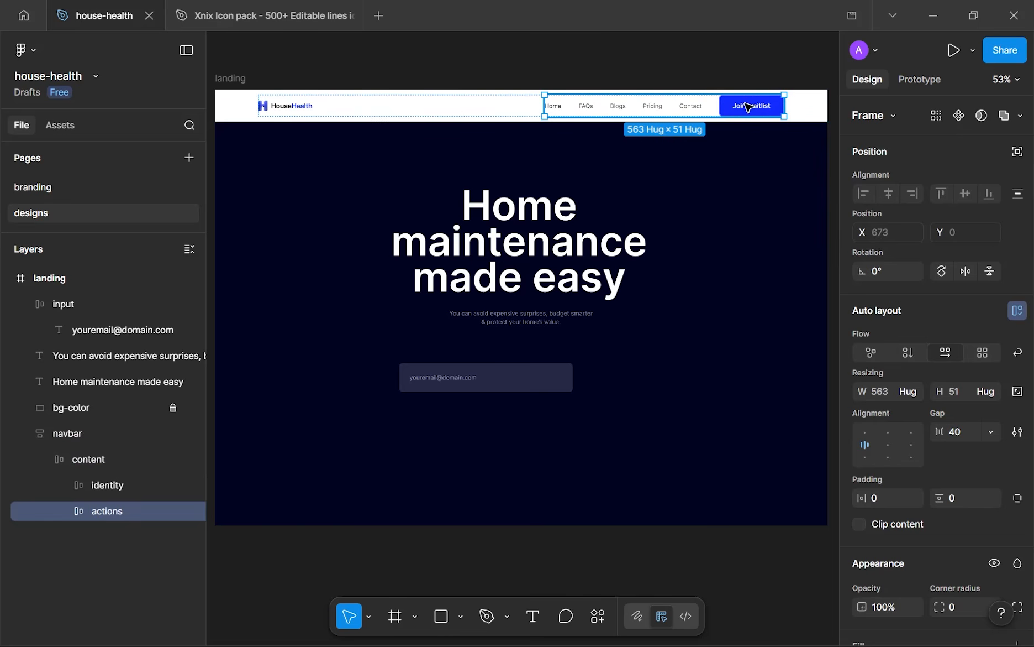
left_click(740, 110)
key("ctrl+d")
left_click_drag(740, 110, 619, 385)
- Bring the copied cta button to the front of the landing frame's layer order, above the hero background
left_click(27, 457)
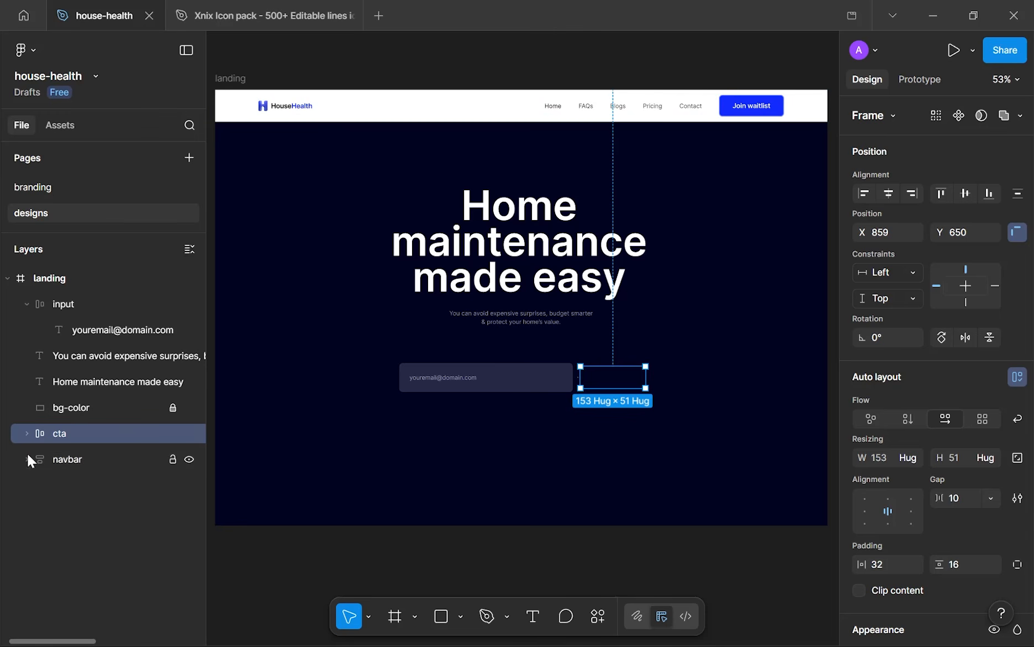
key("ctrl+[")
key("ctrl+shift+]")
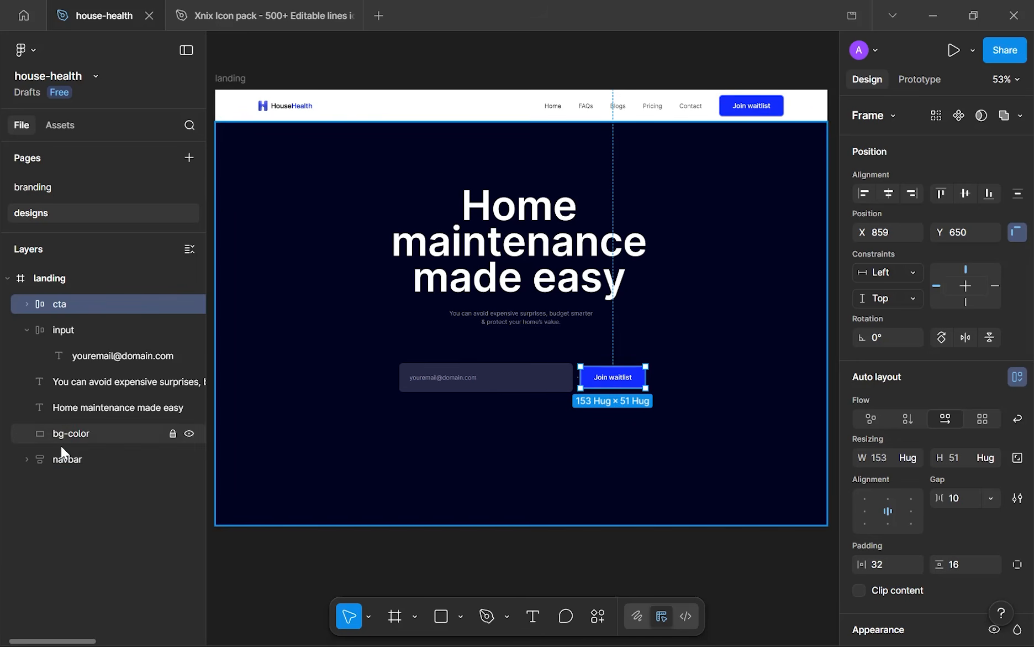
left_click(649, 393)
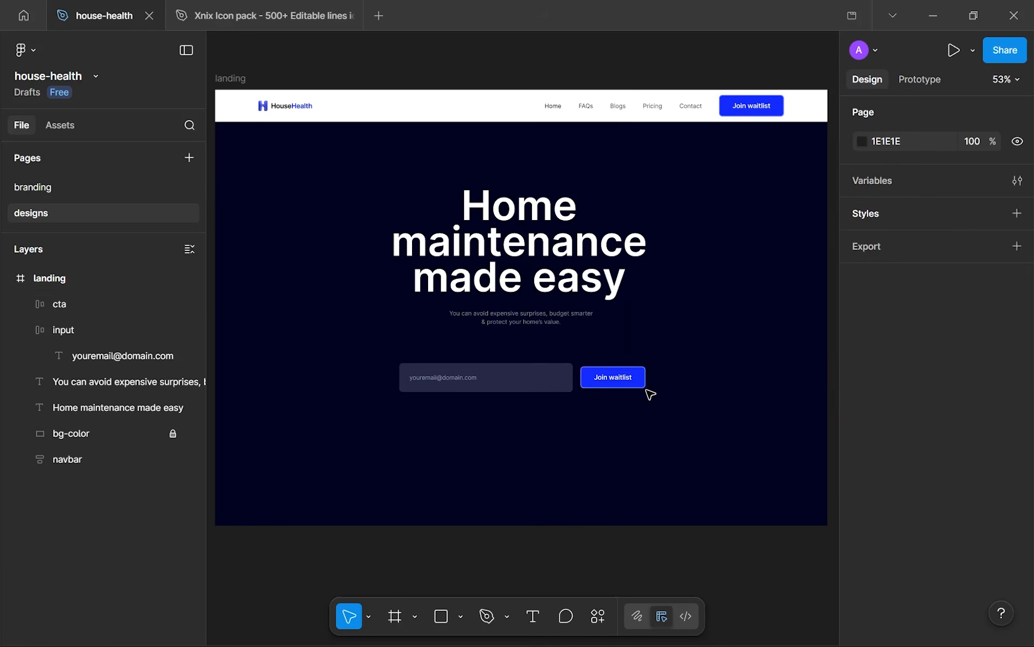
- Draw a horizontal arrow about 10 wide, pointing right, below the hero's Join waitlist button
scroll(767, 103, "up", 3)
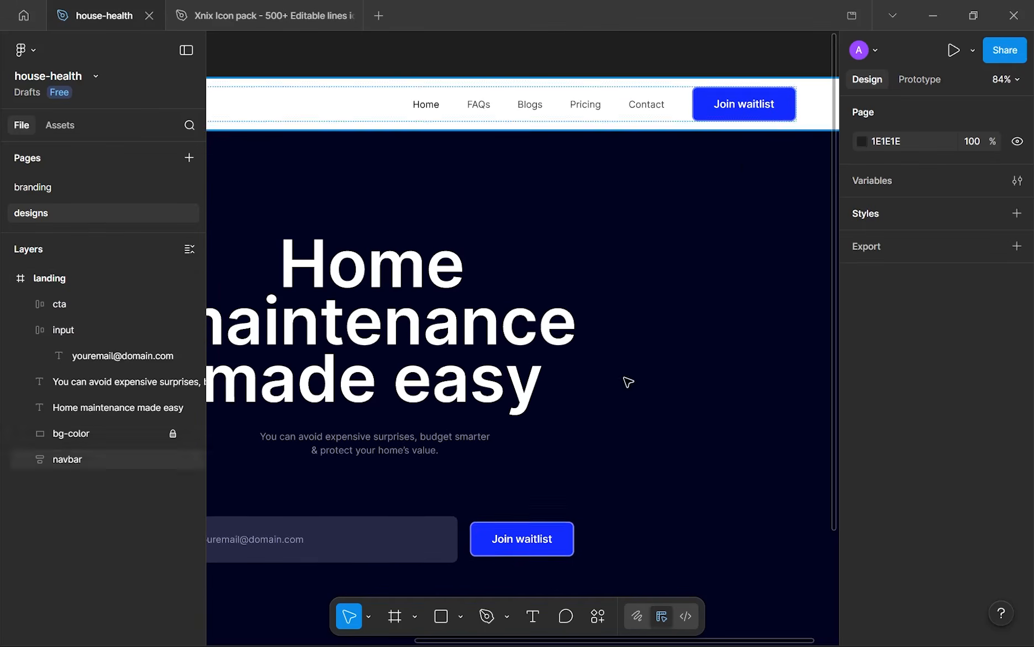
scroll(626, 381, "up", 3)
scroll(500, 571, "down", 5)
scroll(558, 388, "up", 3)
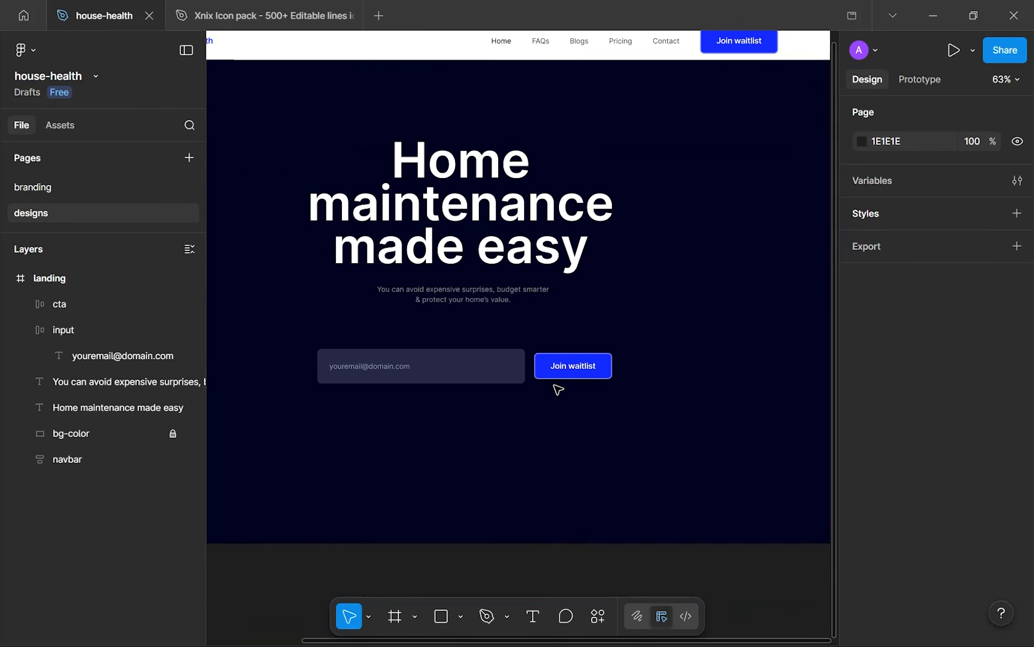
scroll(577, 395, "down", 4)
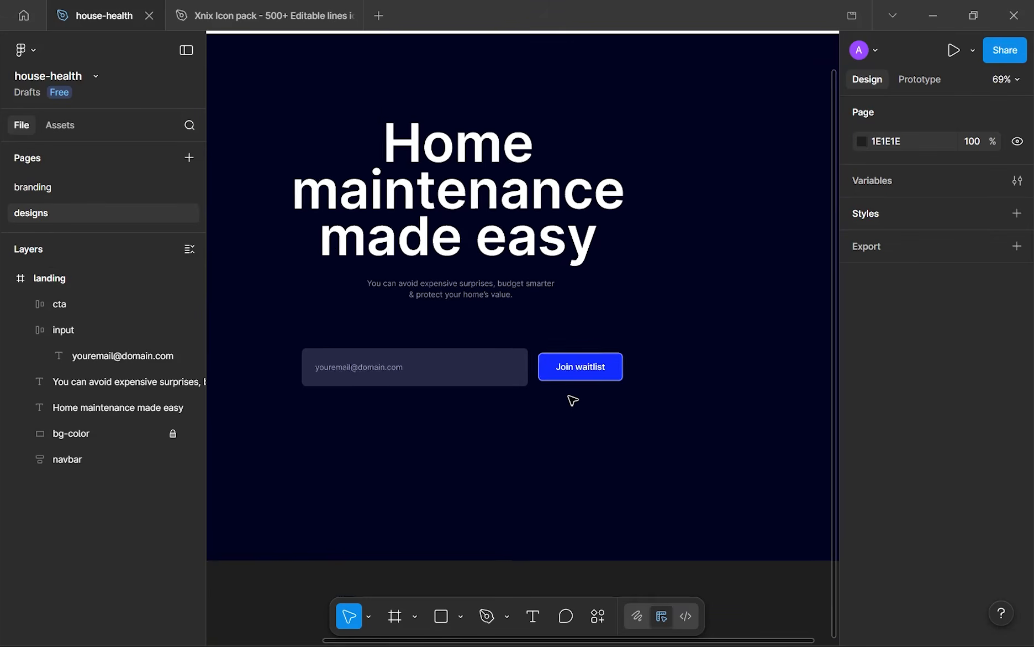
scroll(608, 407, "up", 5)
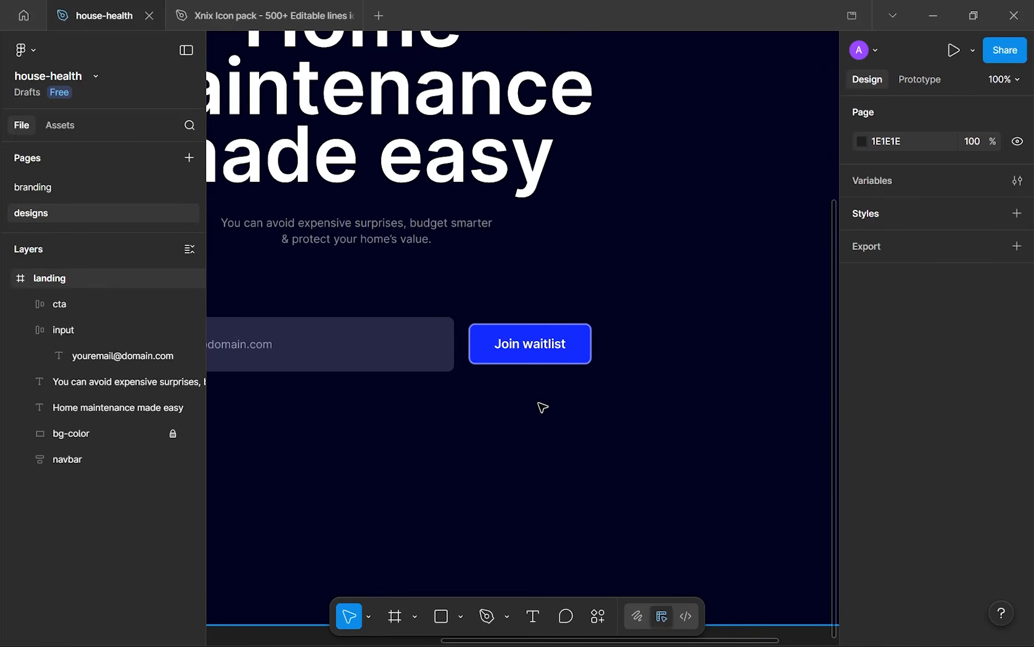
key("shift+l")
left_click(540, 410)
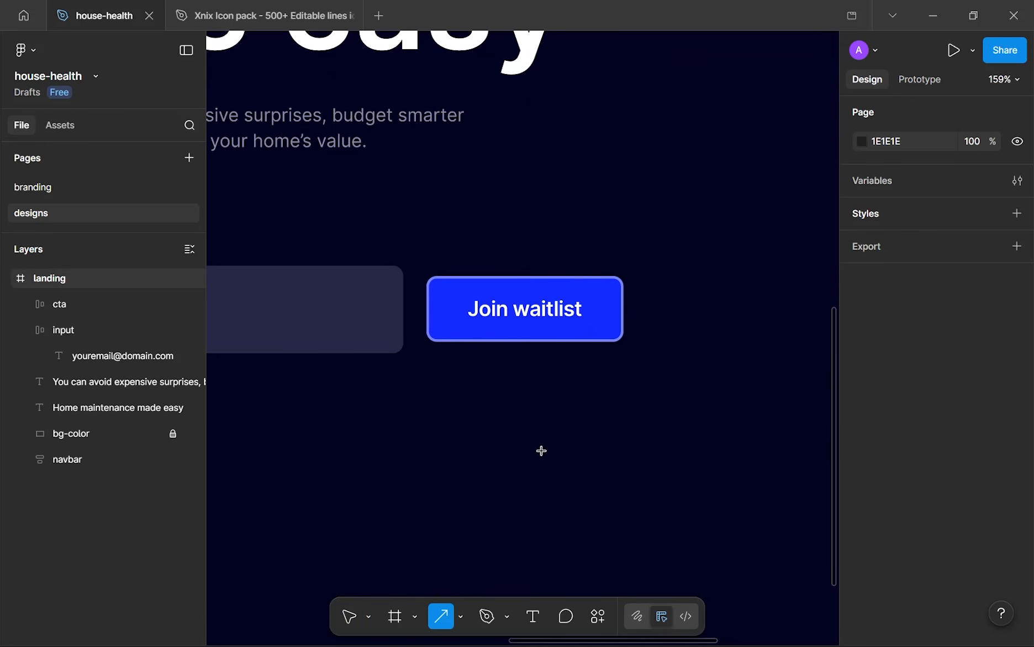
left_click_drag(472, 412, 592, 408)
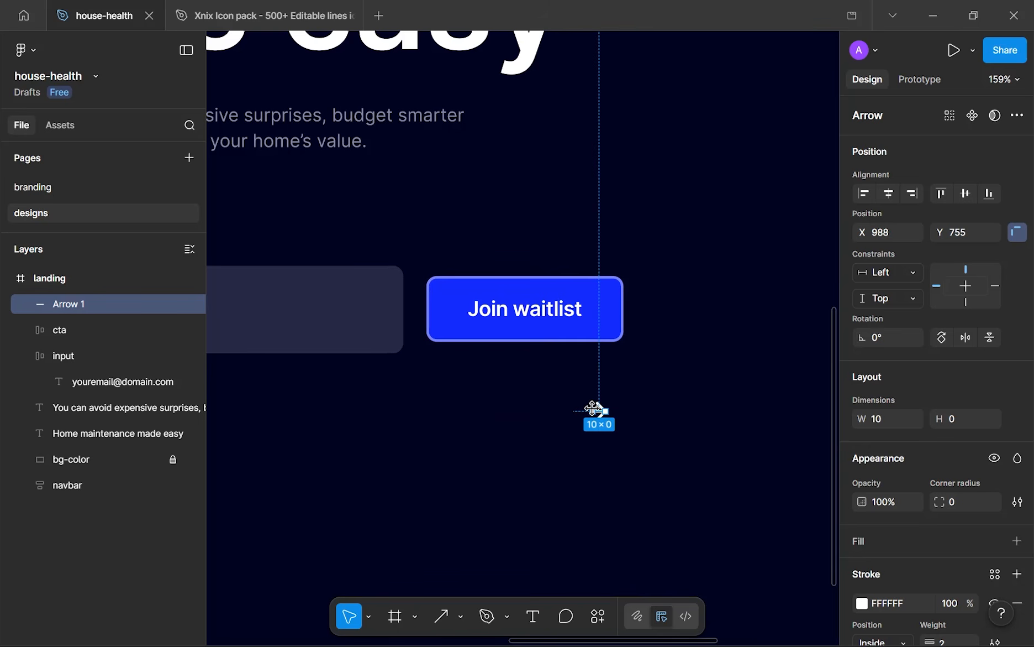
- Rename the new arrow layer as arrow-accent
double_click(70, 304)
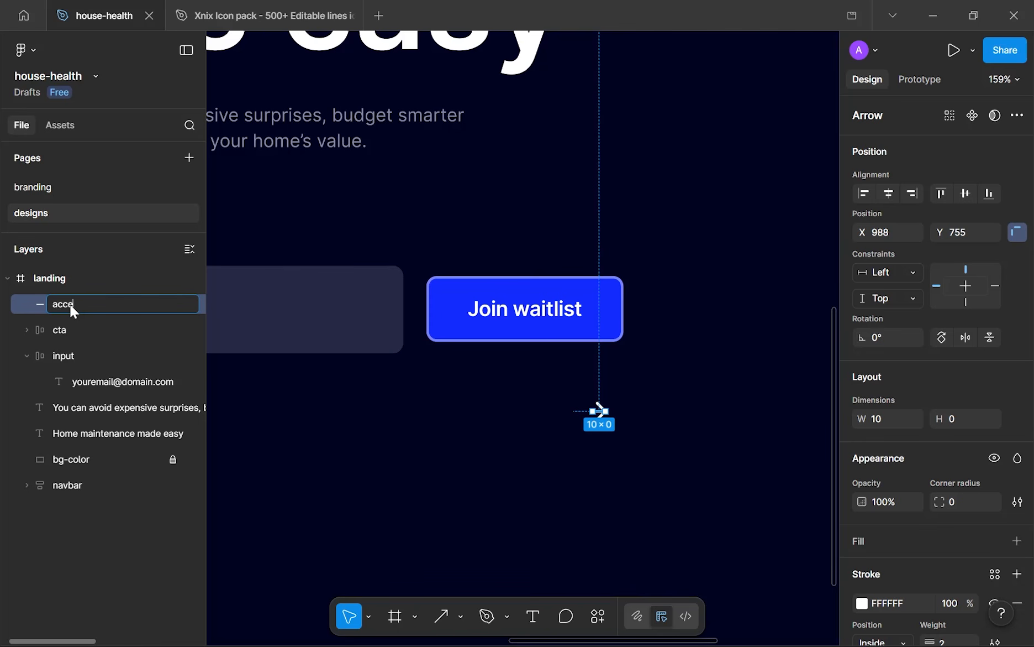
type("arrow-accent")
key("Return")
scroll(850, 421, "down", 2)
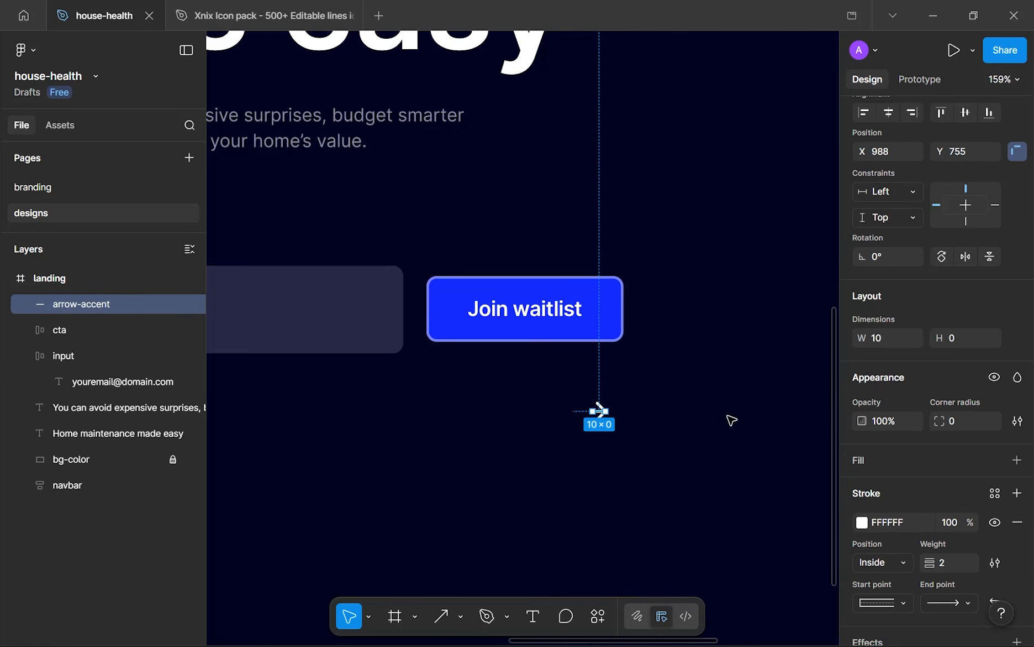
- Give the arrow-accent line a Round start point
scroll(933, 522, "down", 2)
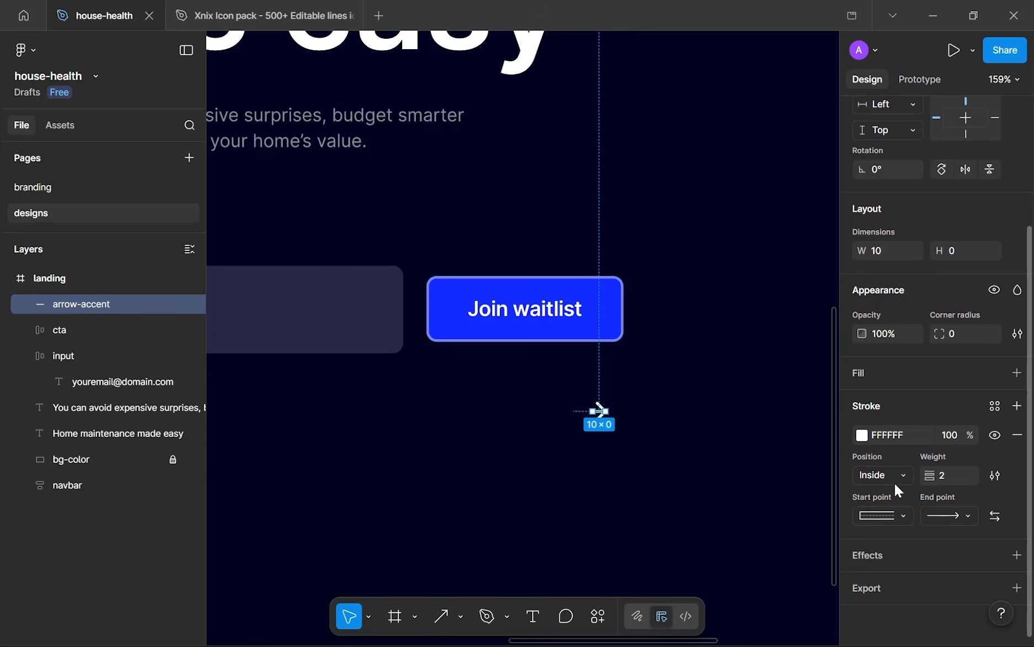
left_click(883, 518)
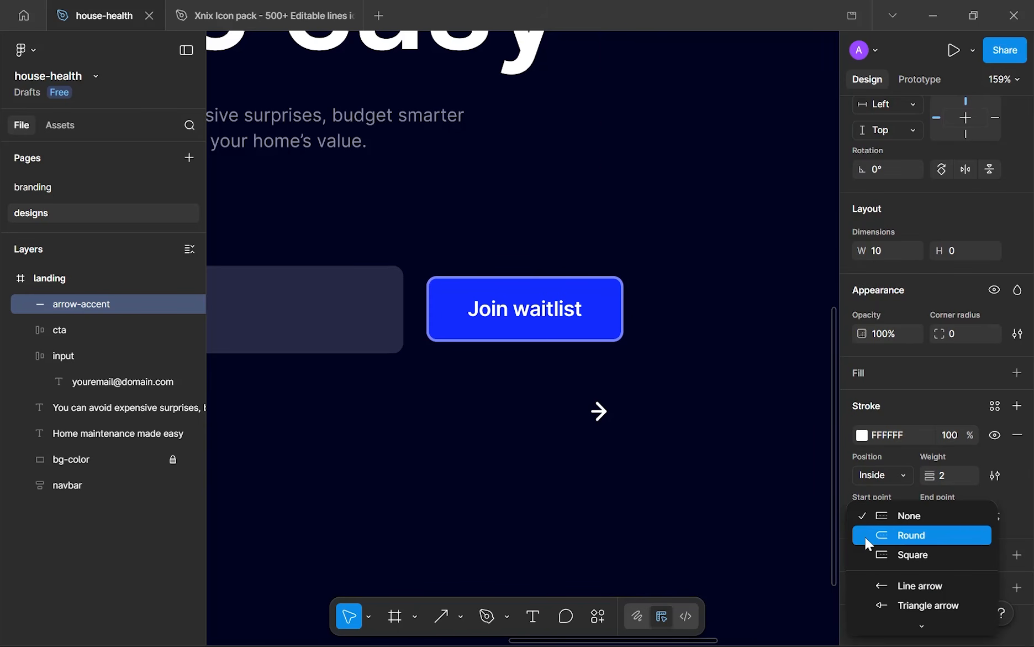
left_click(866, 537)
left_click(667, 480)
- Draw a frame about 22 × 24 around the white arrow below the hero's Join waitlist button
scroll(595, 393, "up", 5)
mouse_move(620, 450)
left_mouse_down()
mouse_move(612, 418)
mouse_move(577, 393)
mouse_move(641, 448)
left_mouse_up()
left_click(544, 365)
key("f")
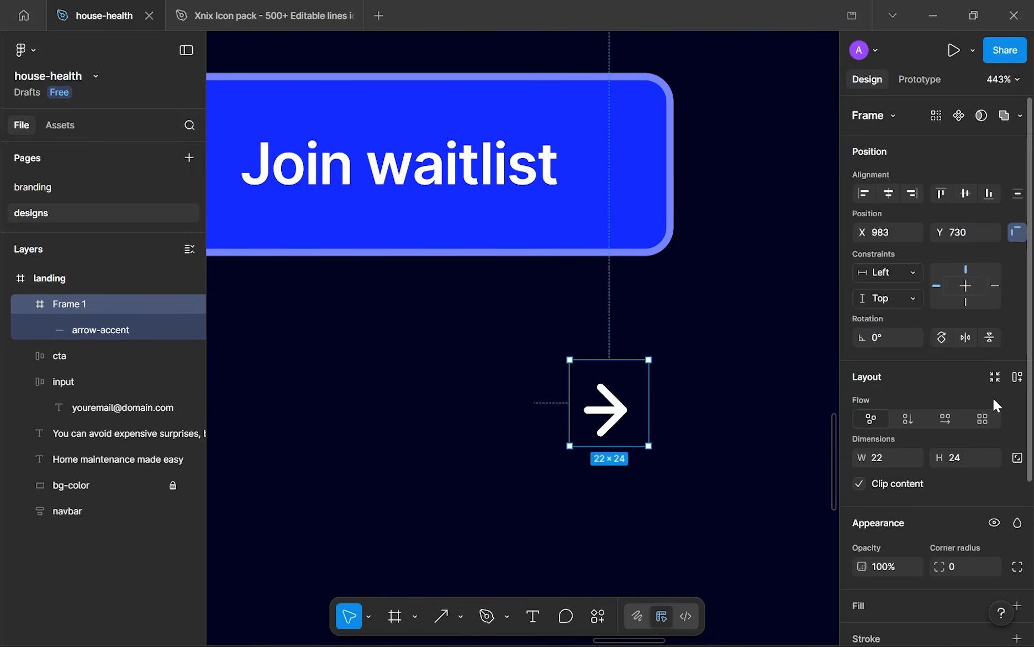
- Apply auto layout to the arrow's frame, size it 24 × 24 and align its content to the center
left_click(1014, 377)
left_click(904, 460)
type("24")
left_click(959, 456)
type("24")
key("Return")
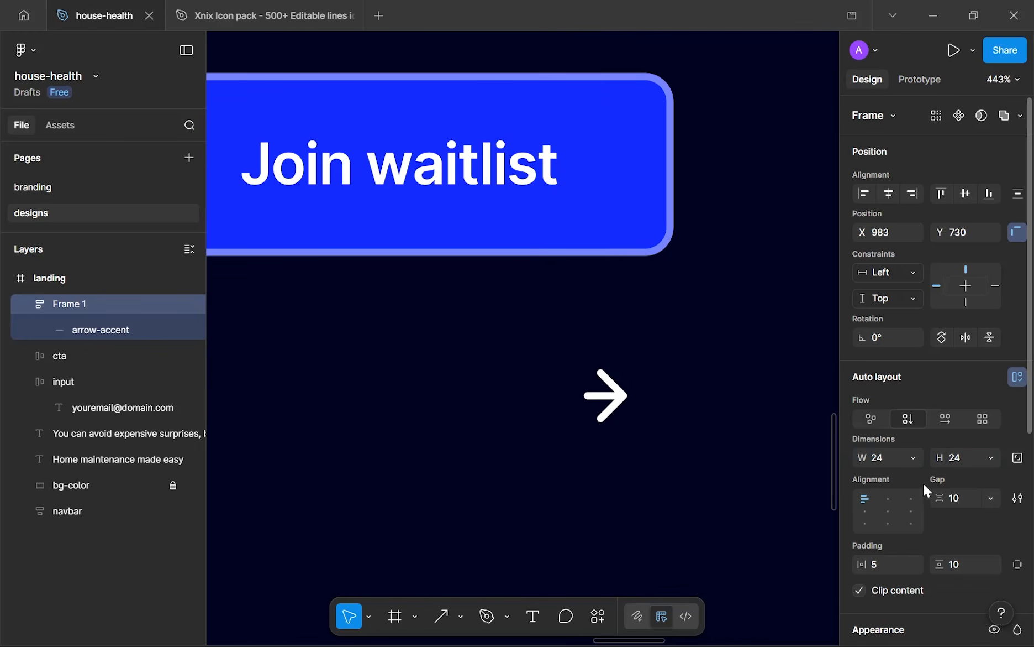
left_click(886, 510)
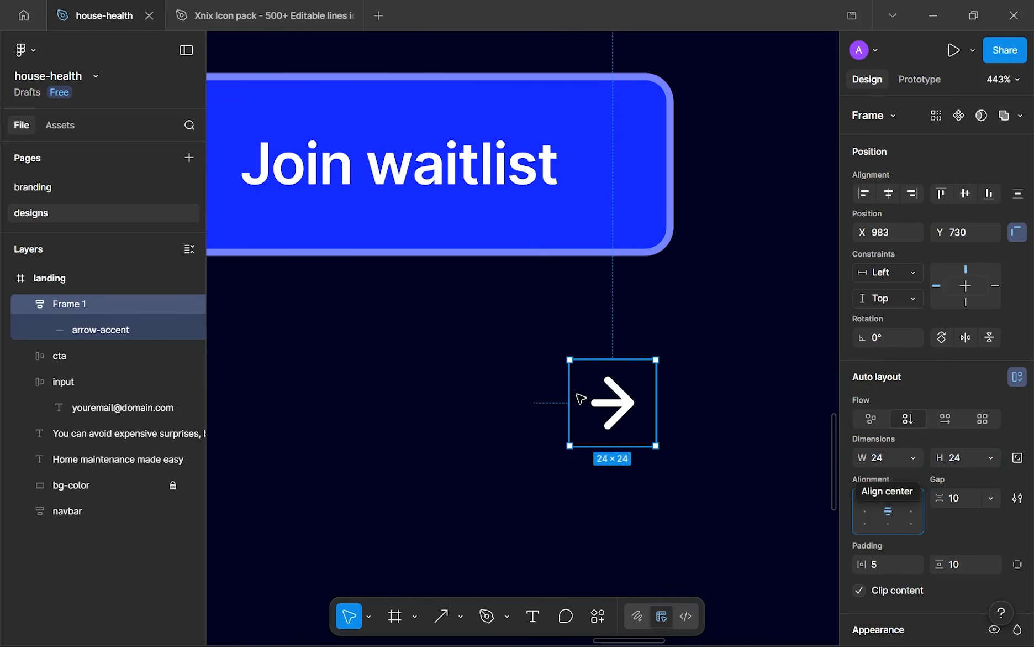
- Move the arrow's frame into the hero's cta button, directly after the Join waitlist text
scroll(921, 478, "down", 5)
left_click_drag(612, 402, 602, 157)
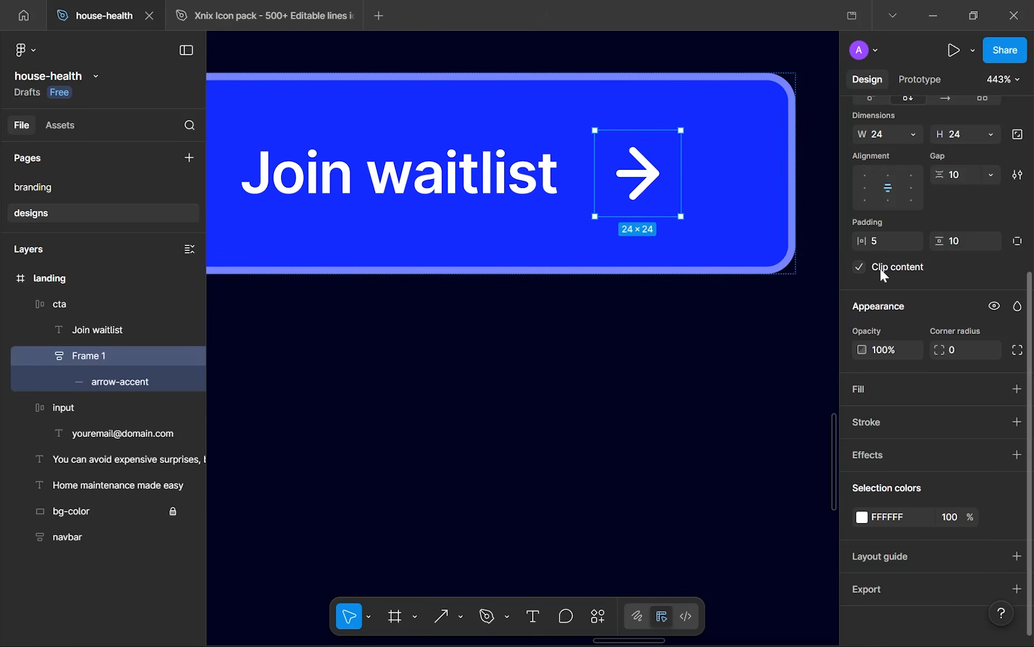
scroll(717, 175, "down", 5)
scroll(632, 157, "up", 6)
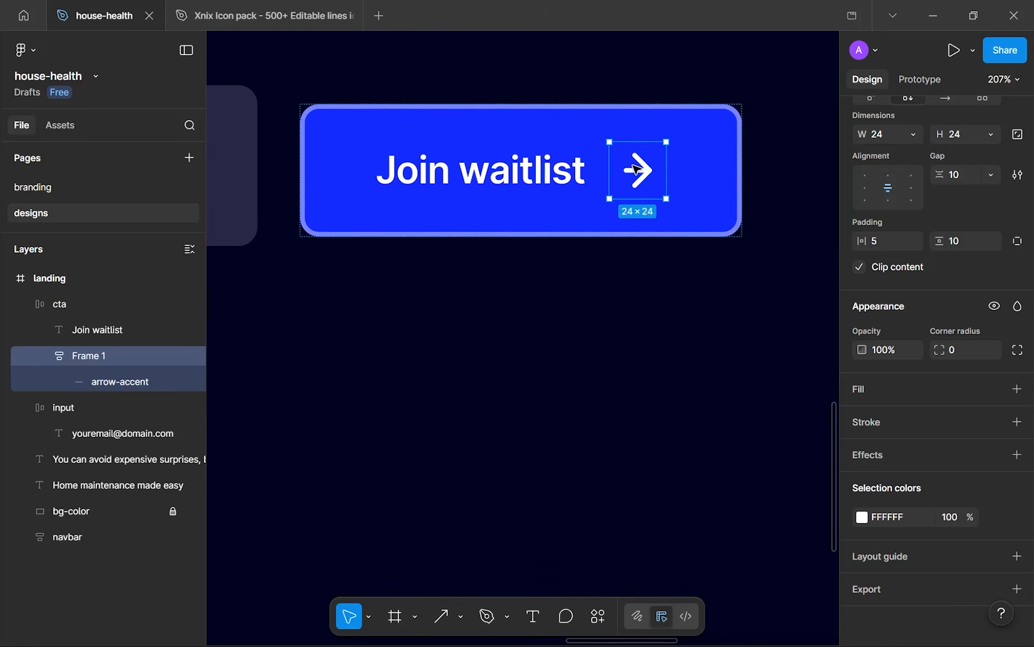
- Fill the arrow's frame with the dark navy 00031F sampled from the hero background
scroll(631, 157, "down", 10)
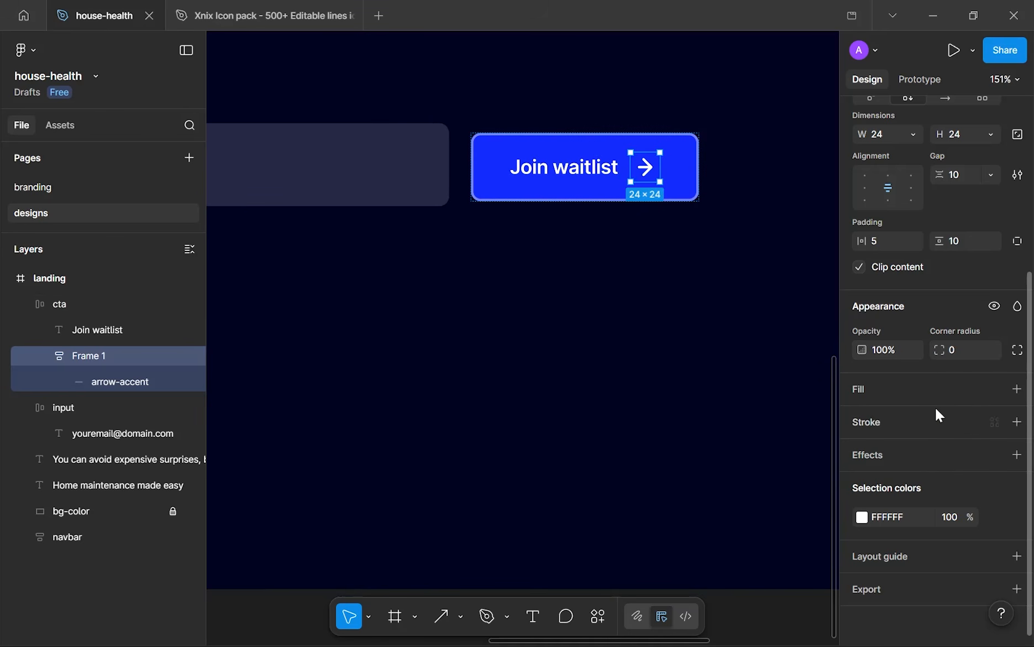
left_click(1017, 389)
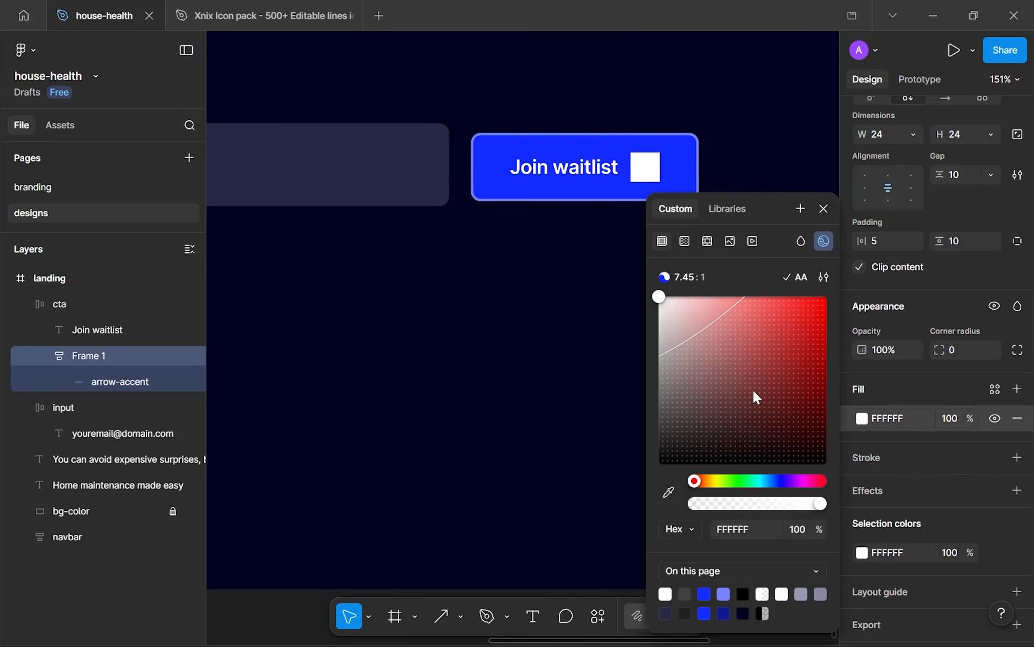
key("i")
left_click(540, 397)
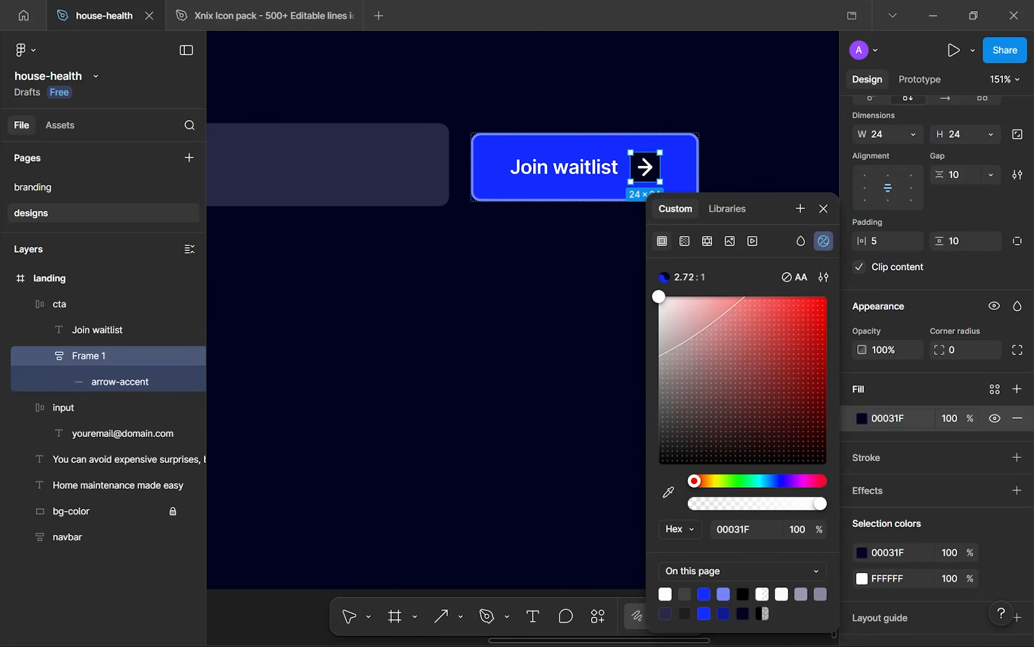
left_click(823, 208)
- Set the corner radius of the arrow's dark frame to 6
scroll(705, 174, "down", 1)
scroll(658, 157, "up", 5)
scroll(658, 157, "down", 7)
scroll(639, 163, "down", 6)
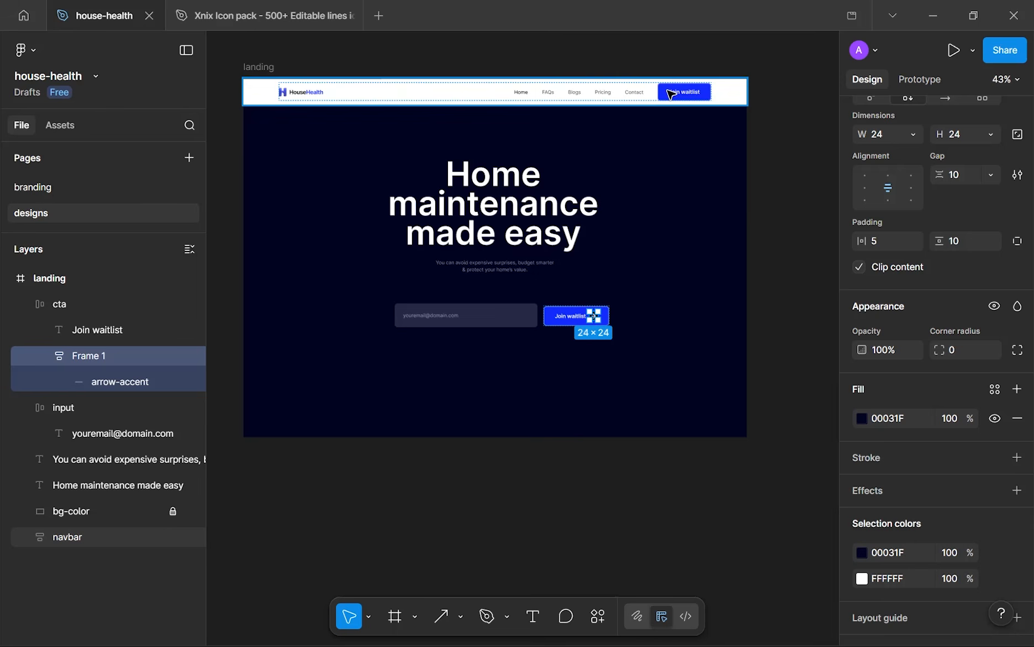
scroll(584, 314, "up", 3)
scroll(584, 314, "down", 3)
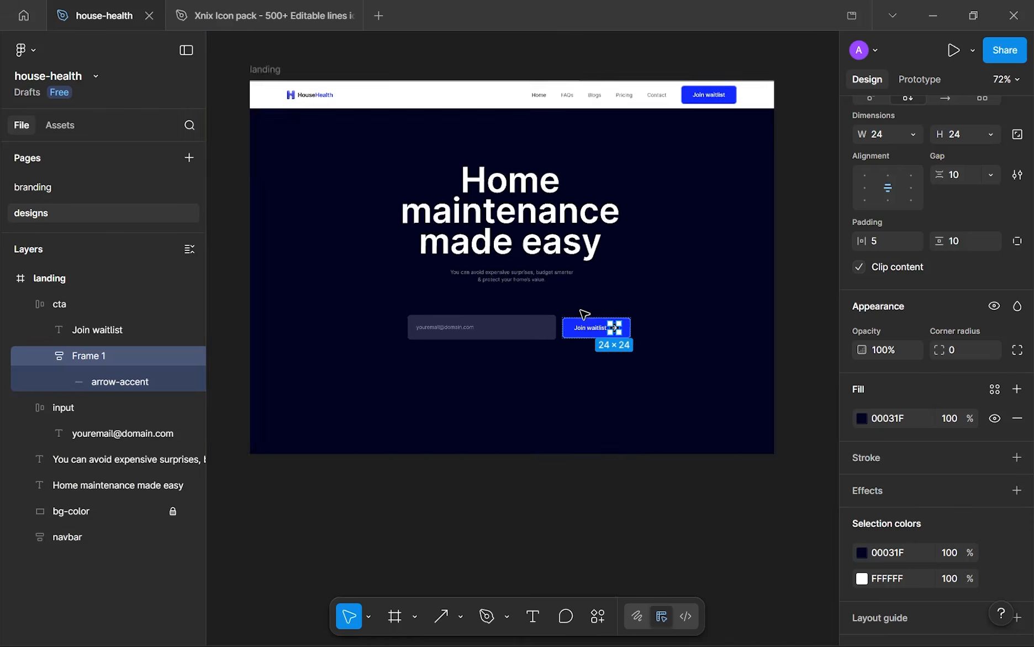
scroll(584, 314, "up", 4)
scroll(584, 313, "up", 3)
scroll(584, 312, "down", 2)
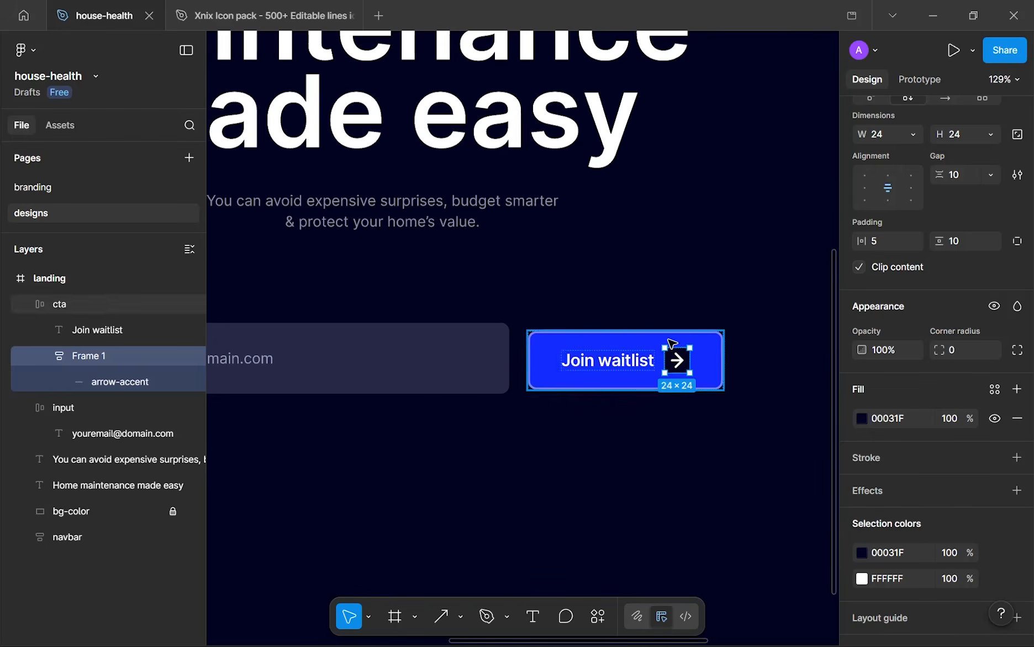
scroll(585, 313, "up", 2)
left_click(966, 345)
type("6")
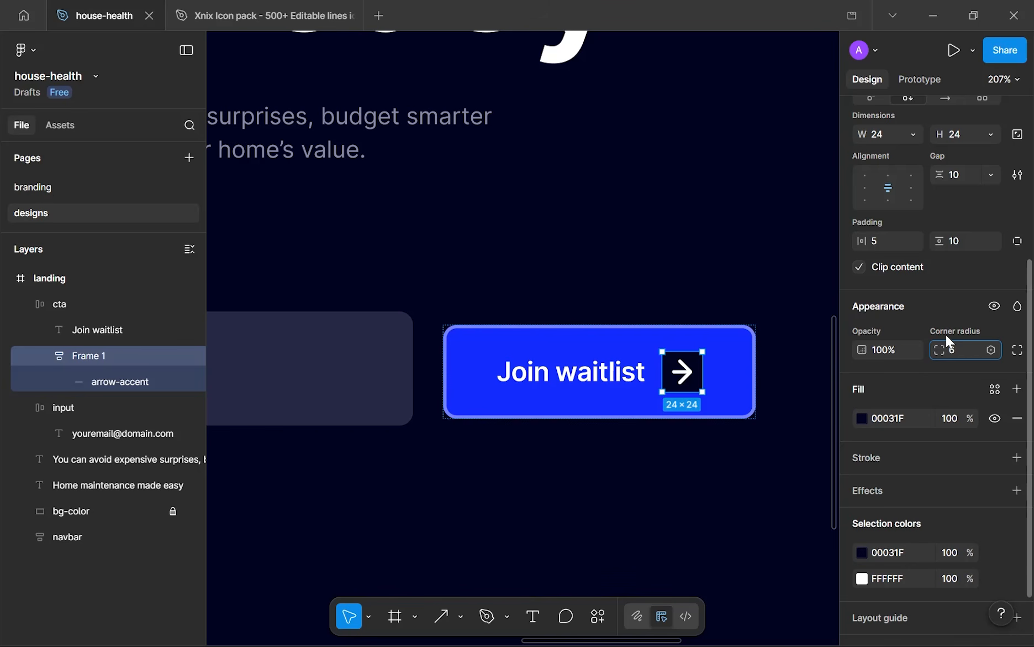
key("Return")
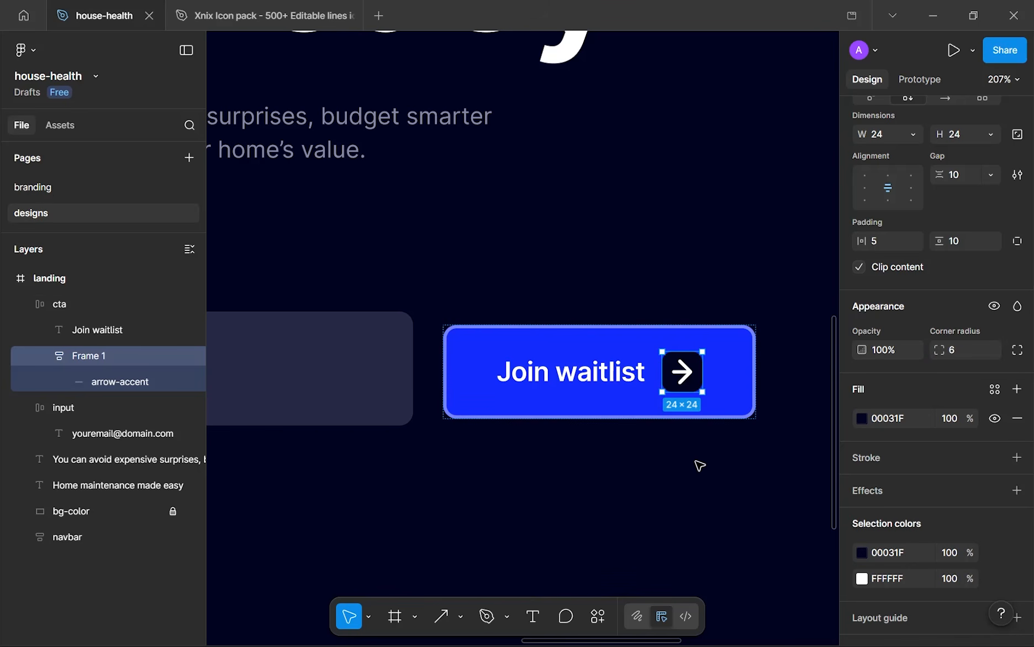
- Set the corner radius of the arrow's dark frame to 4
left_click(713, 458)
scroll(718, 436, "up", 5)
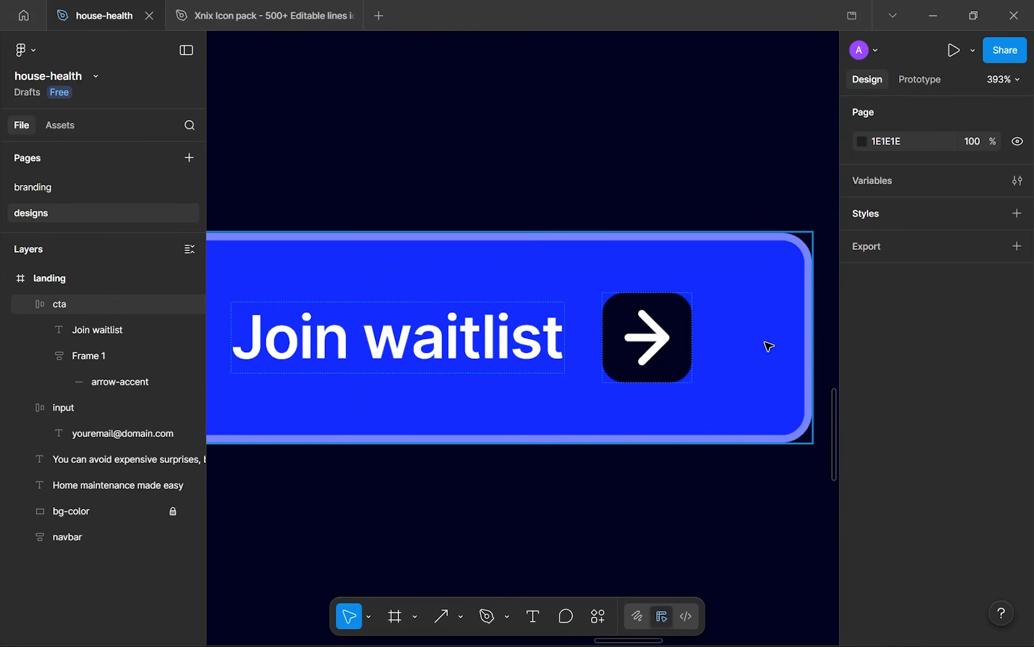
scroll(707, 315, "up", 5)
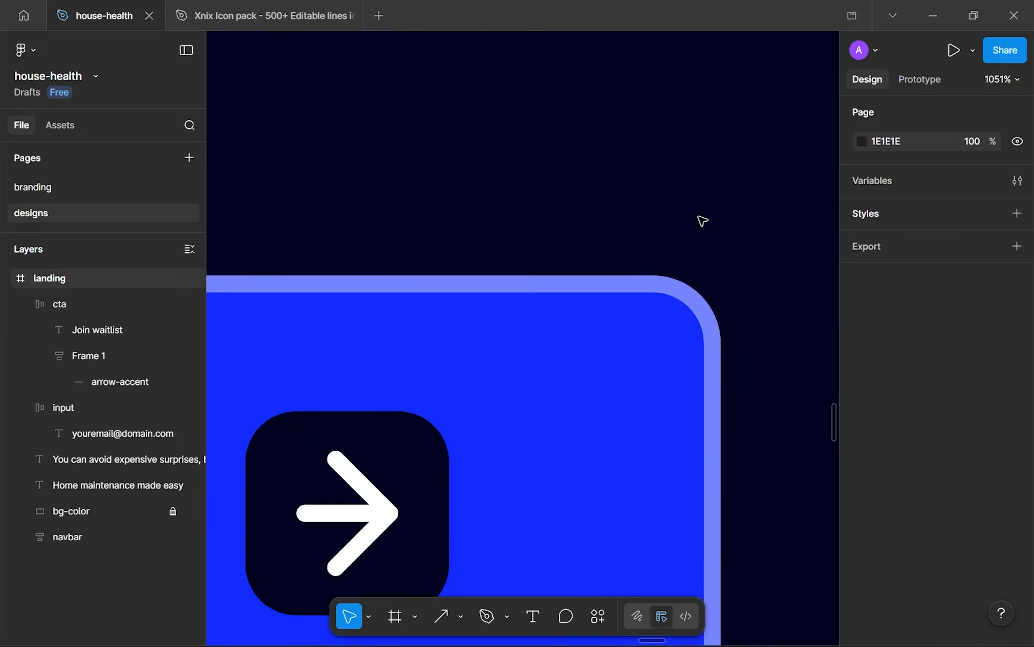
scroll(688, 282, "down", 4)
left_click_drag(528, 194, 541, 261)
scroll(467, 365, "up", 4)
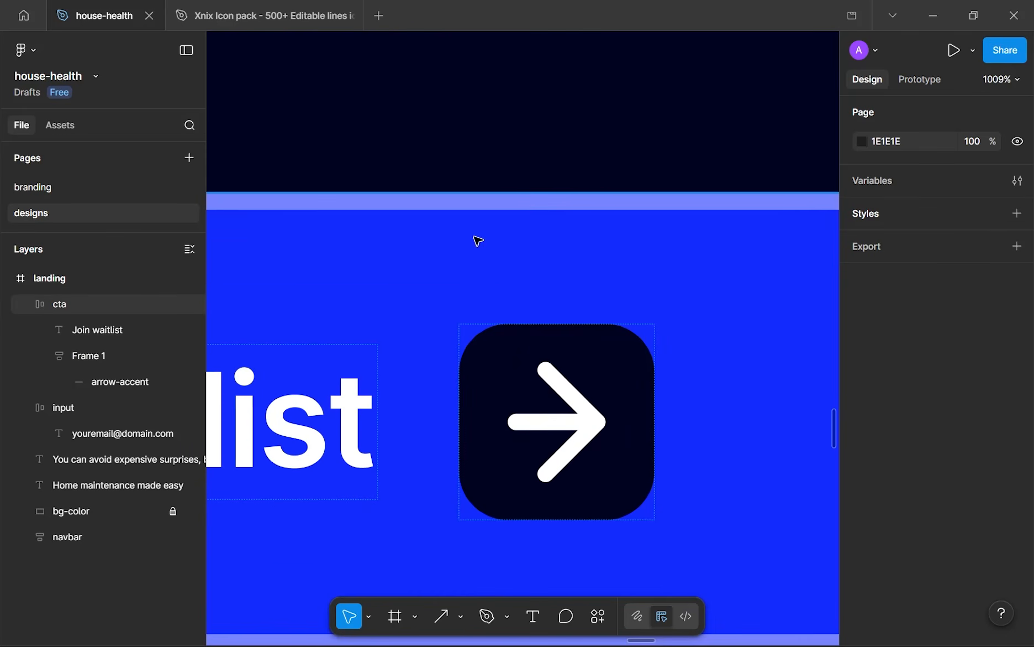
scroll(518, 286, "down", 4)
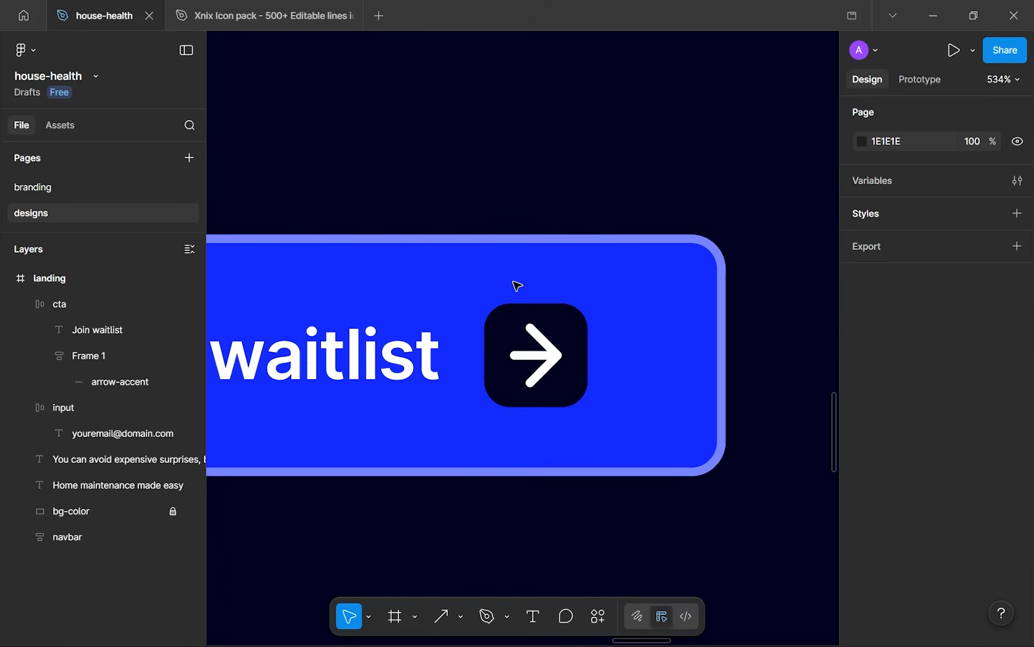
left_click(551, 326)
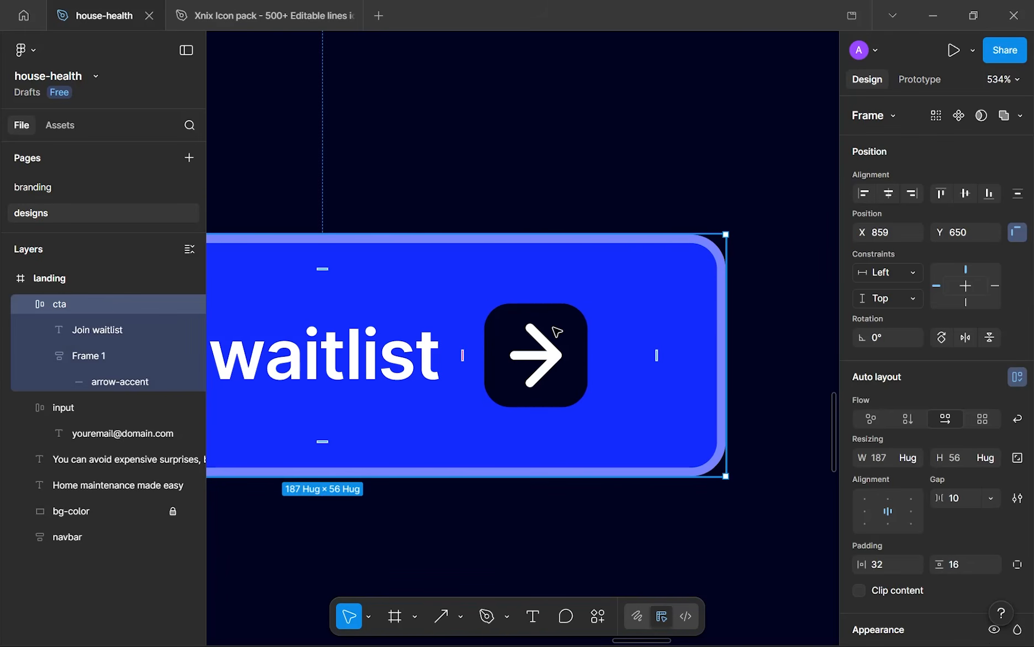
left_click(557, 331)
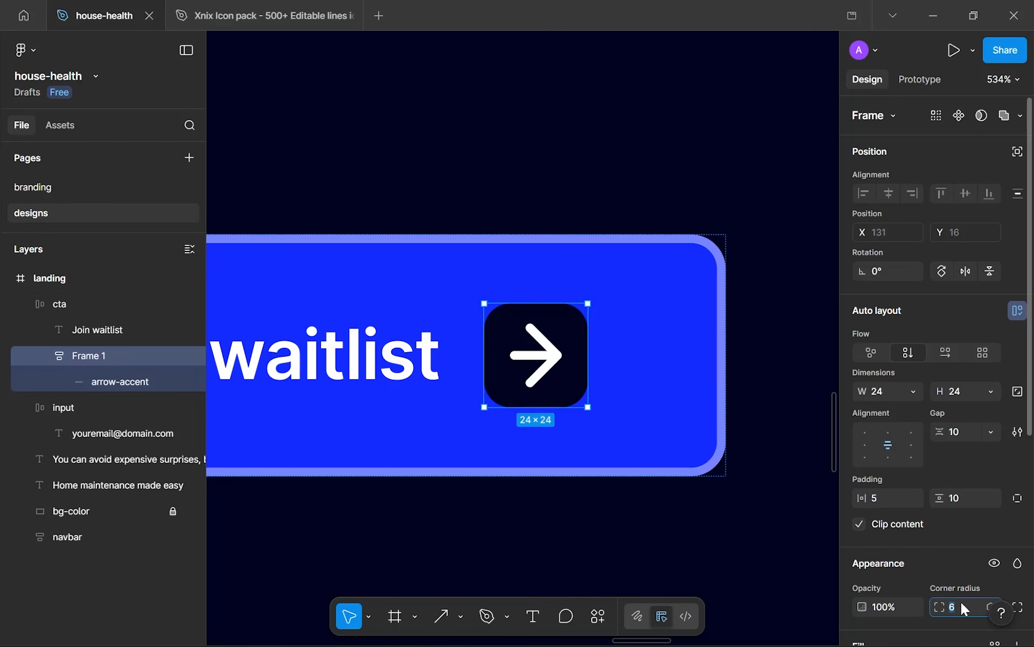
type("4")
key("Return")
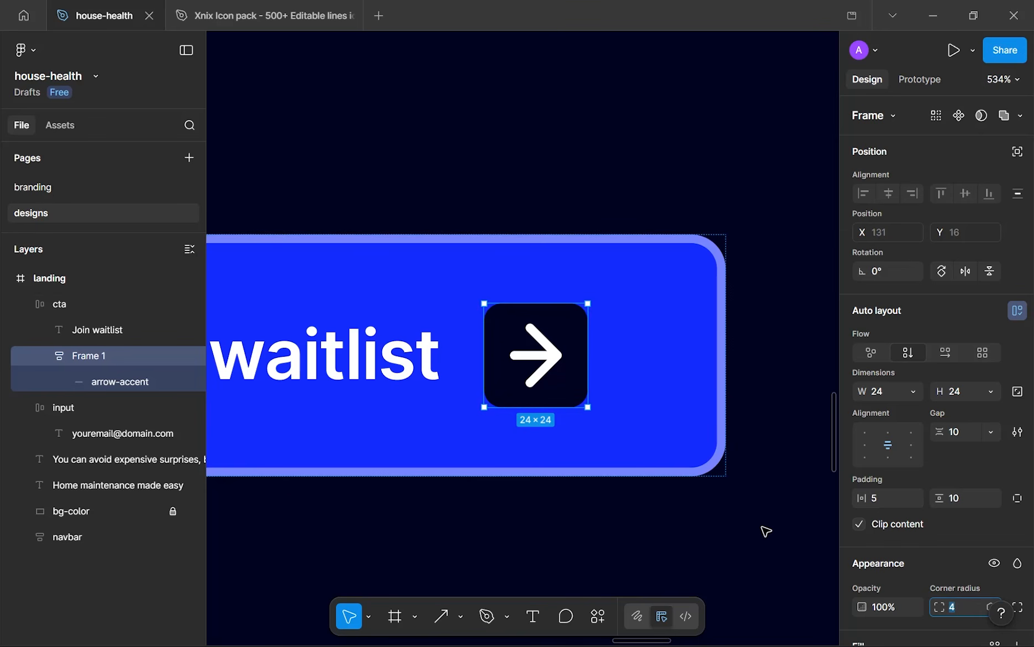
left_click(763, 527)
- Examine the Join waitlist button and its arrow icon up close and against the rest of the hero
scroll(762, 528, "down", 3)
left_click_drag(742, 481, 775, 388)
scroll(669, 370, "up", 3)
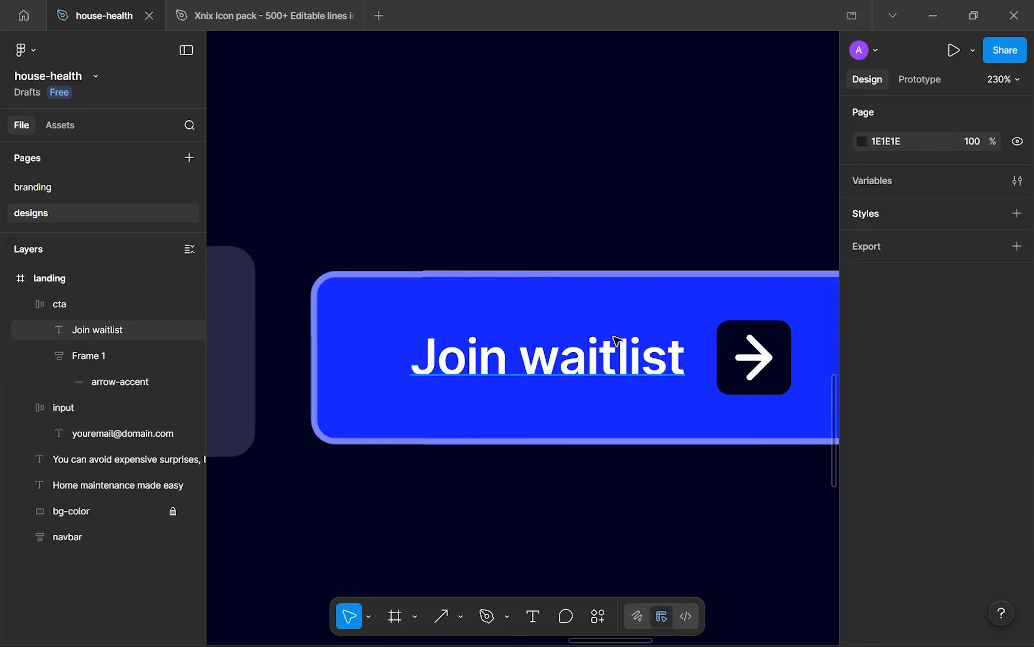
scroll(615, 330, "down", 4)
scroll(615, 330, "down", 2)
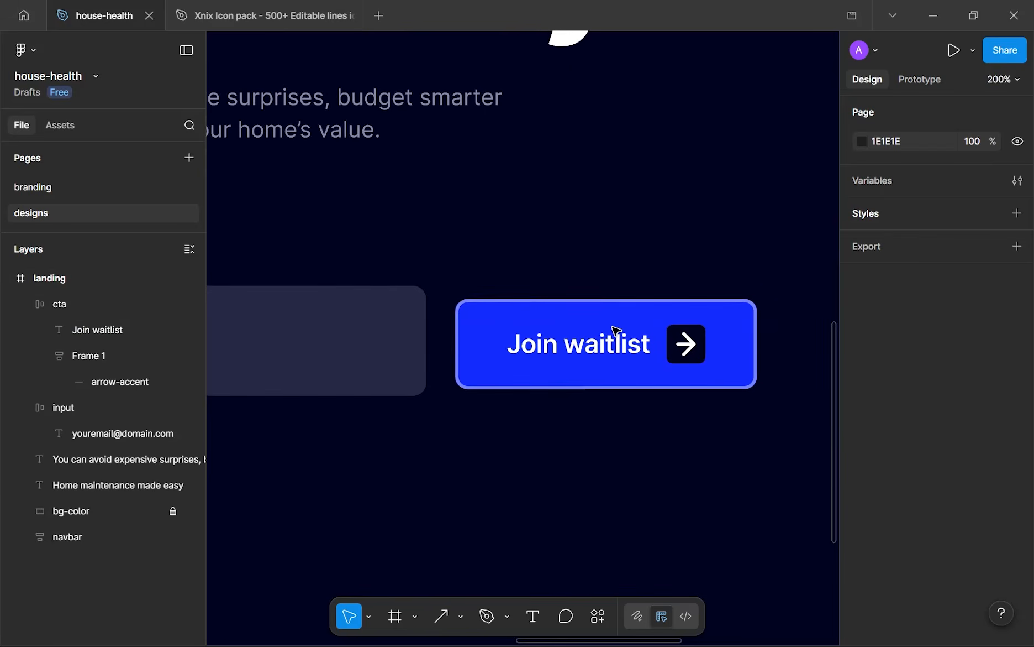
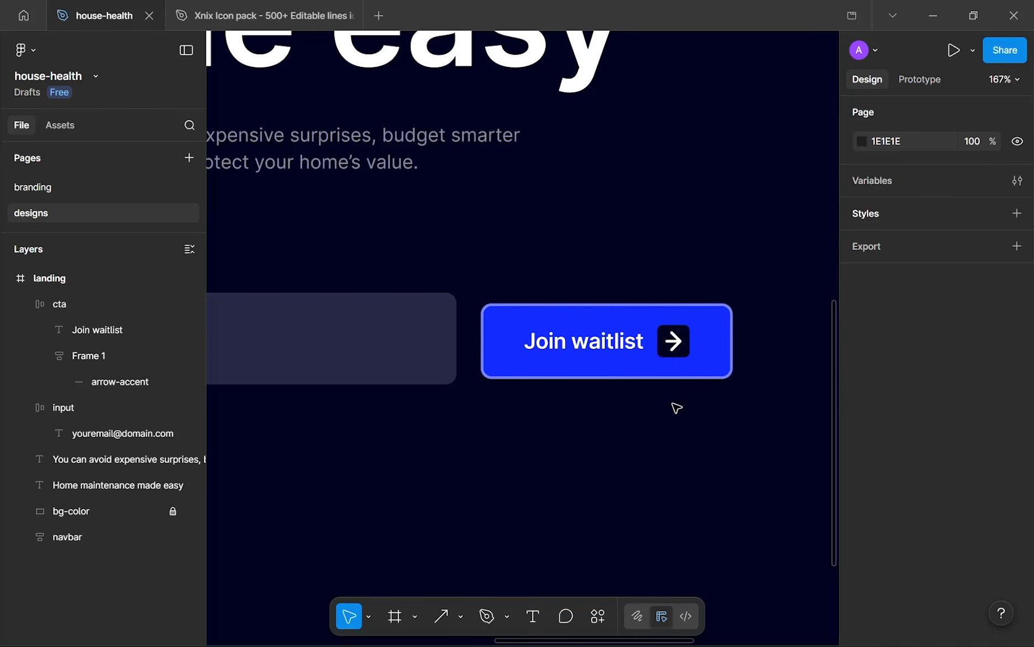
scroll(674, 377, "down", 4)
scroll(672, 372, "up", 3)
scroll(673, 372, "down", 5)
scroll(673, 370, "up", 5)
scroll(698, 425, "down", 3)
- Rename the arrow's frame inside the cta as icon-accent and the arrow line within it as arrow
left_click(639, 373)
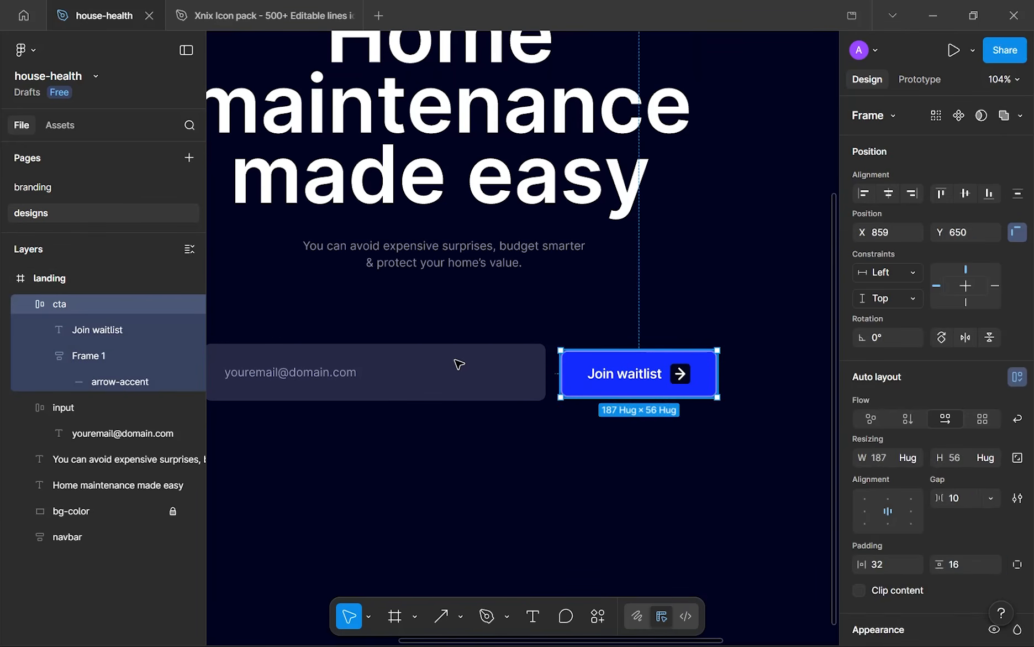
left_click(376, 372, "shift")
double_click(77, 354)
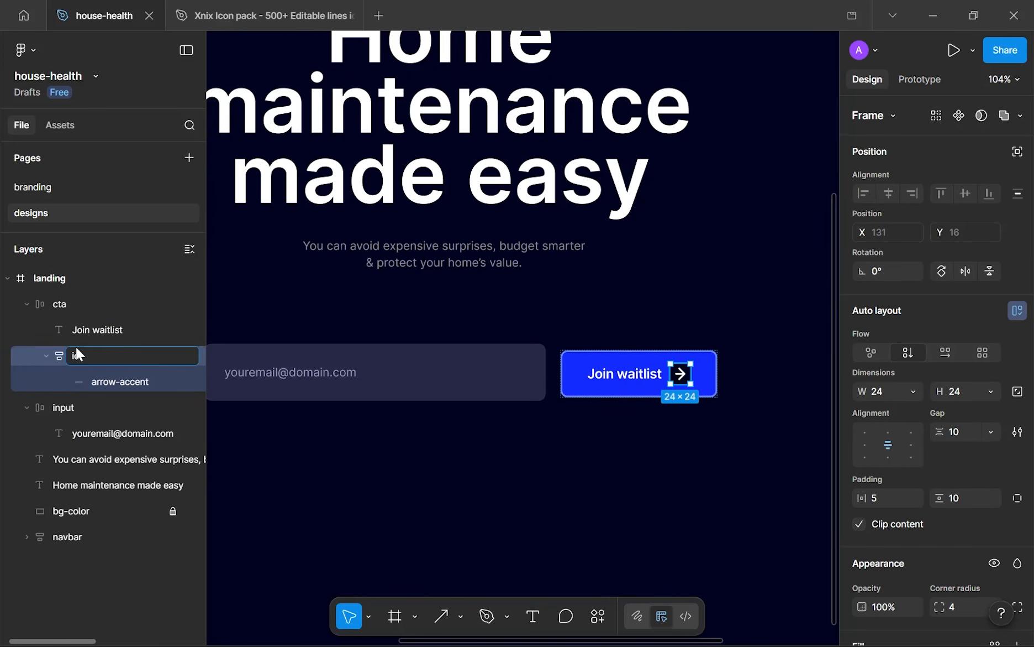
key("Return")
key("alt")
double_click(118, 380)
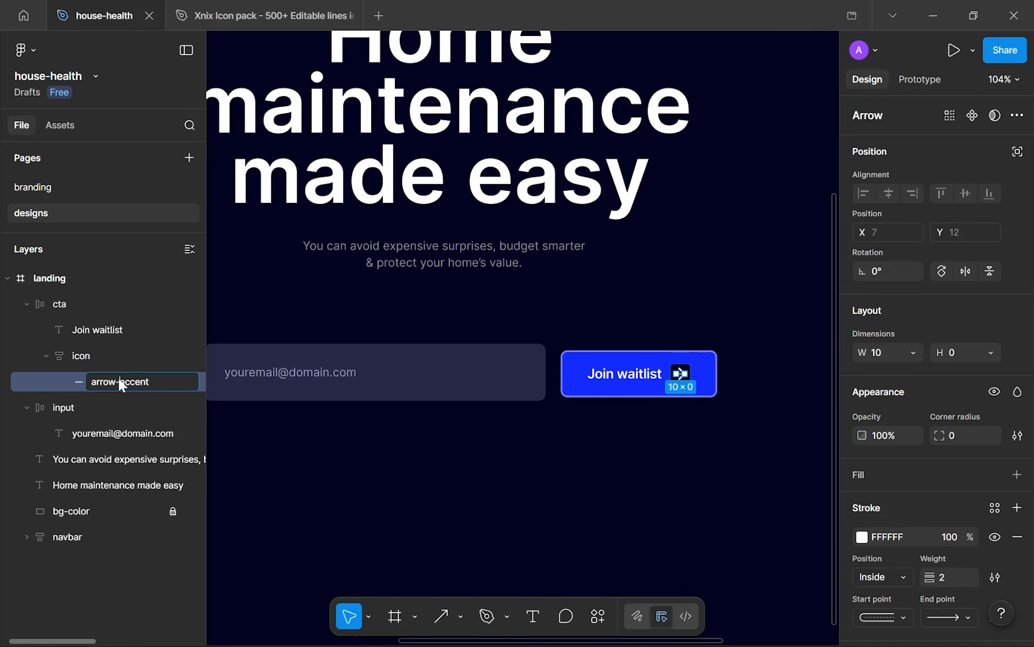
key("BackSpace")
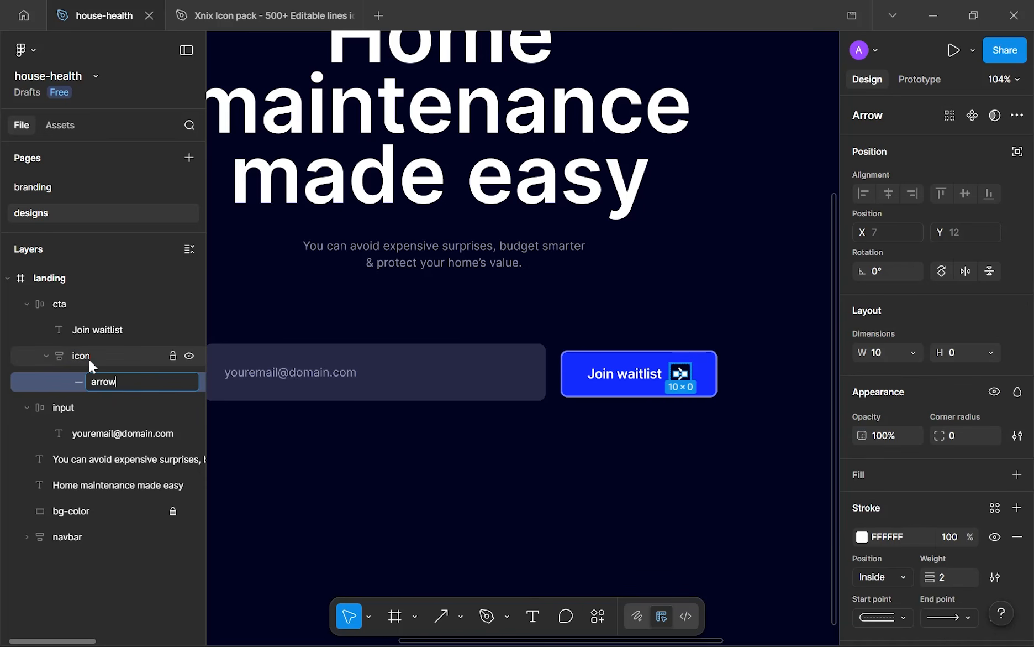
double_click(89, 358)
type("-accent")
key("Return")
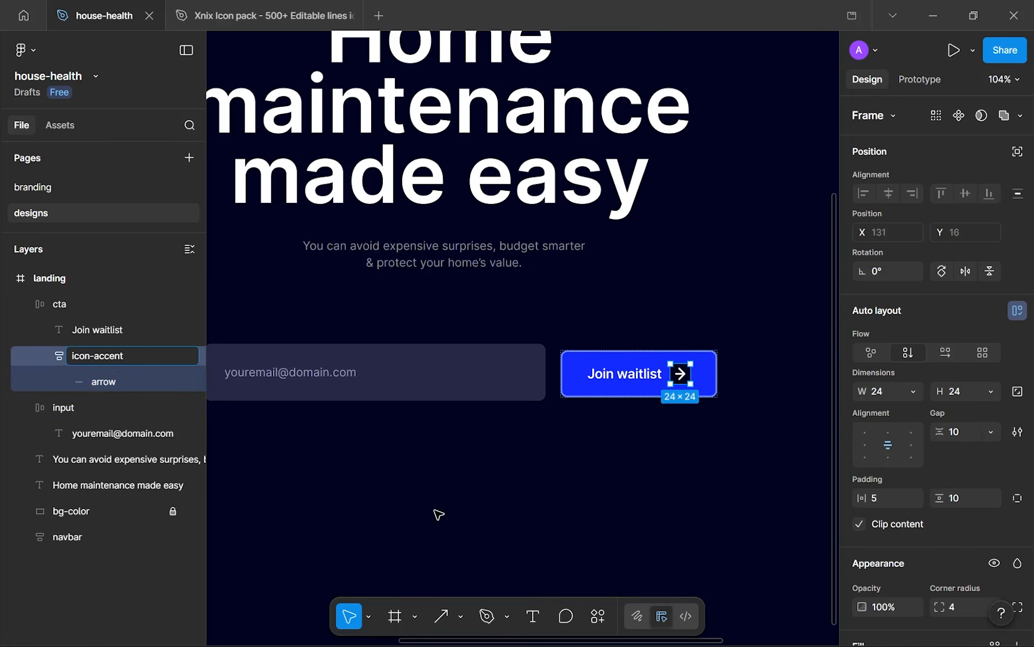
left_click(439, 513)
- Wrap the email input and the cta button in a shared auto layout frame and name it form
left_click(23, 303)
left_click(592, 390)
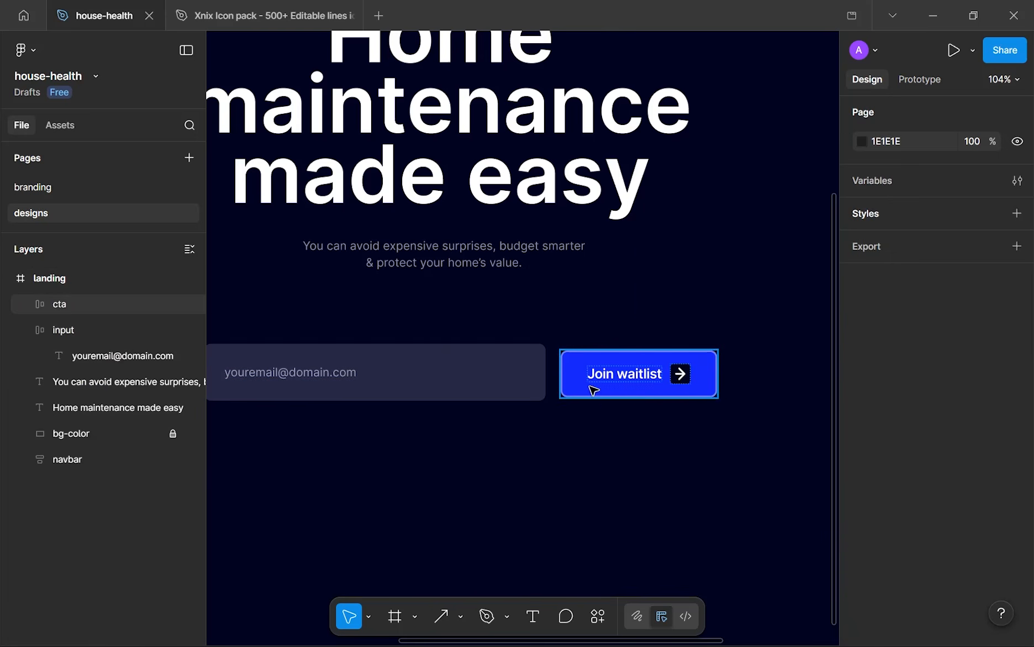
left_click(422, 349, "shift")
key("shift+a")
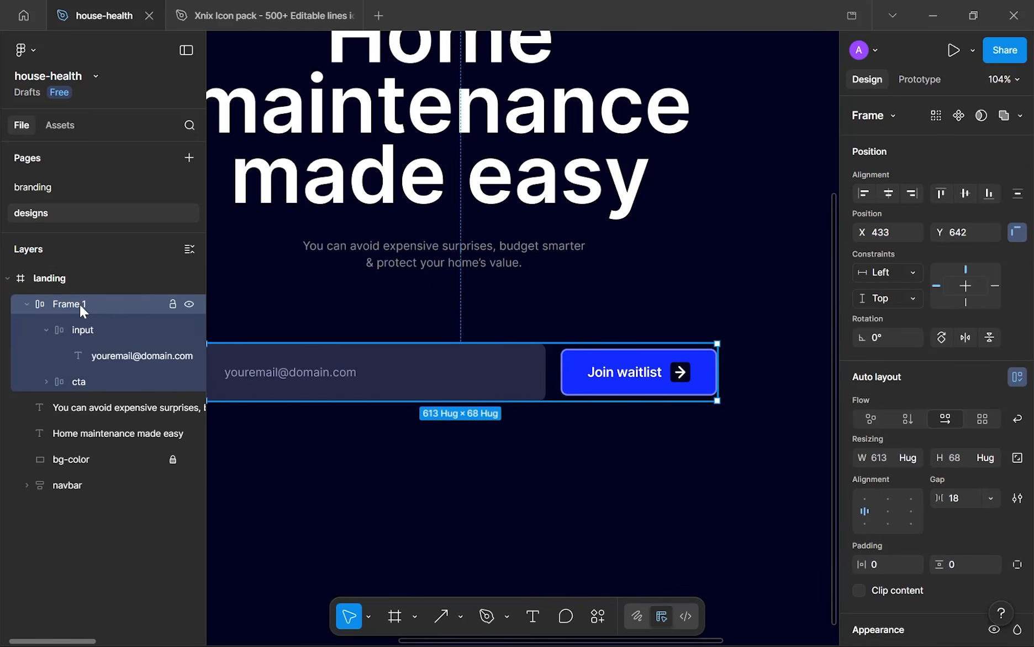
double_click(79, 304)
type("form")
key("Return")
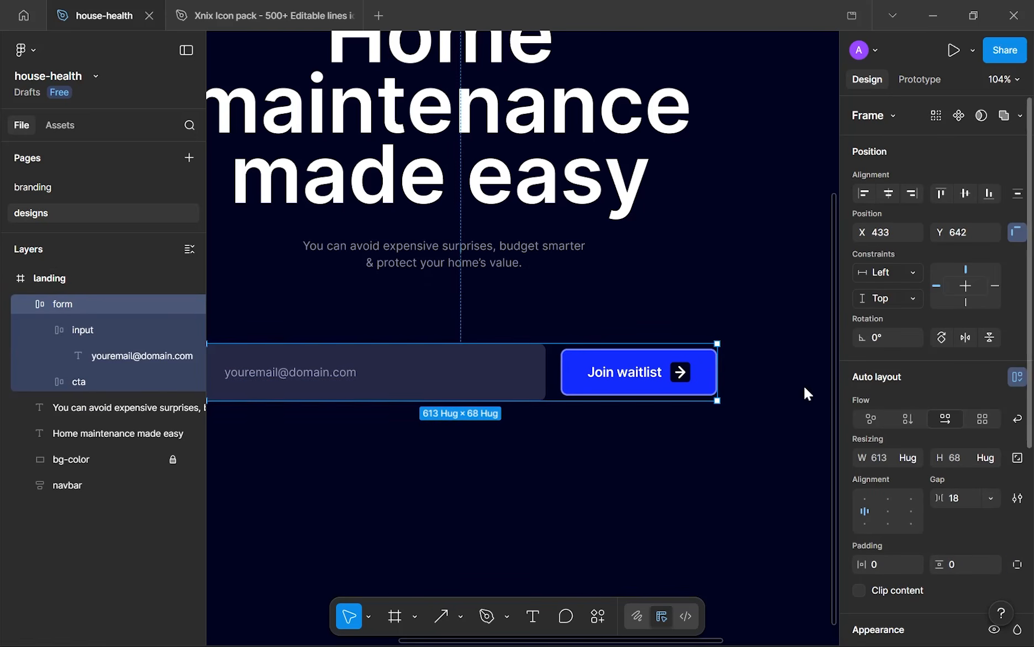
- Set the form's gap between the email input and the button to 8
left_click(954, 499)
type("8")
key("Return")
- Set the form's gap between the email input and the button to 12
left_click(952, 499)
type("12")
key("Return")
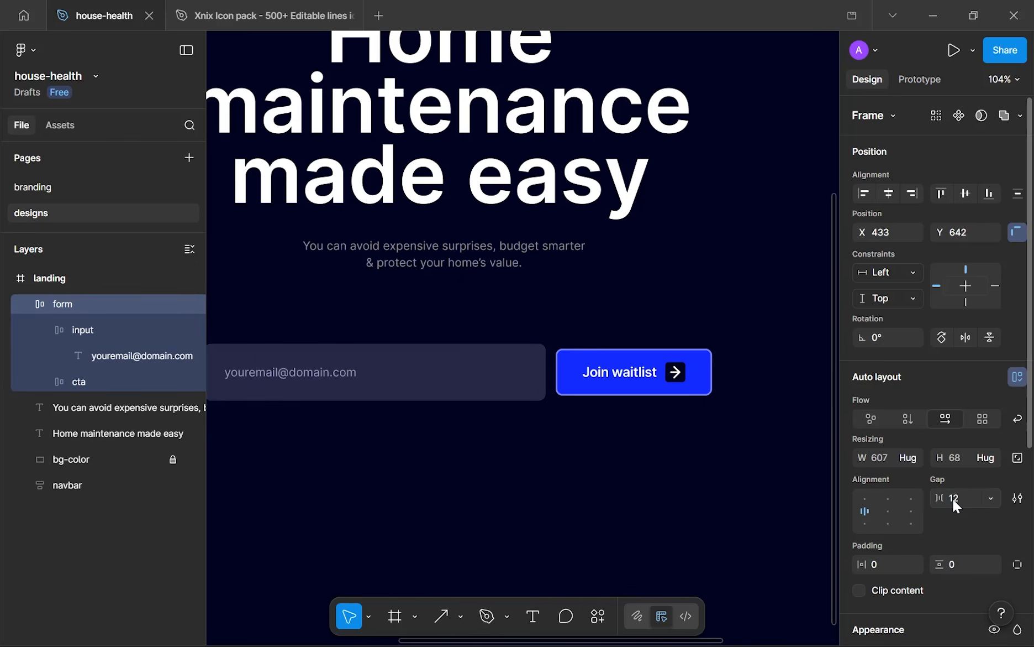
- Set the cta button's height to fill its form container
left_click(593, 372)
left_click(981, 397)
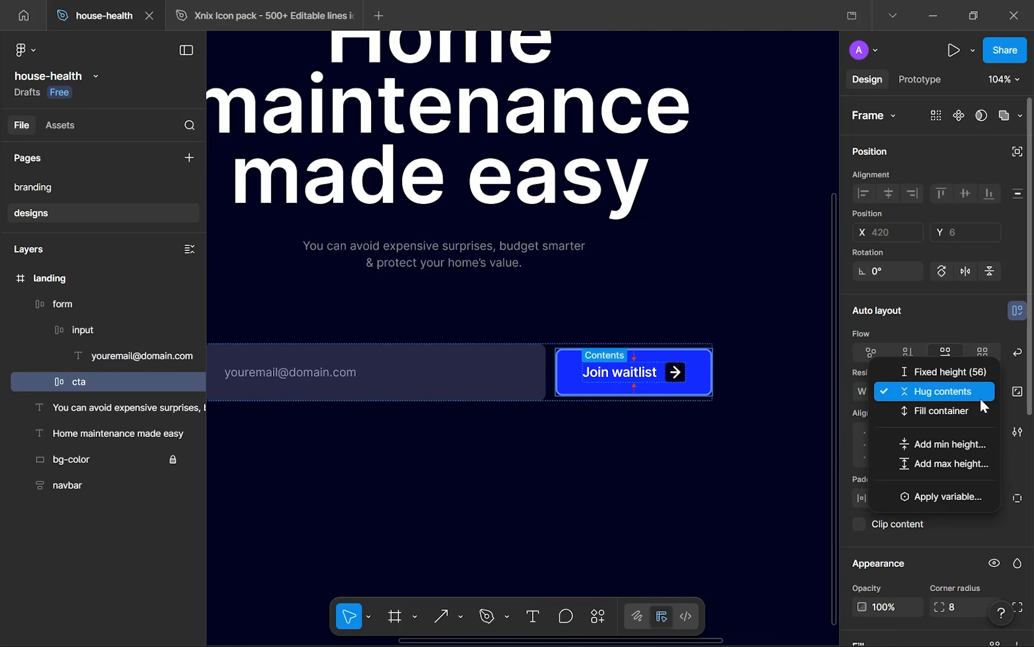
left_click(972, 405)
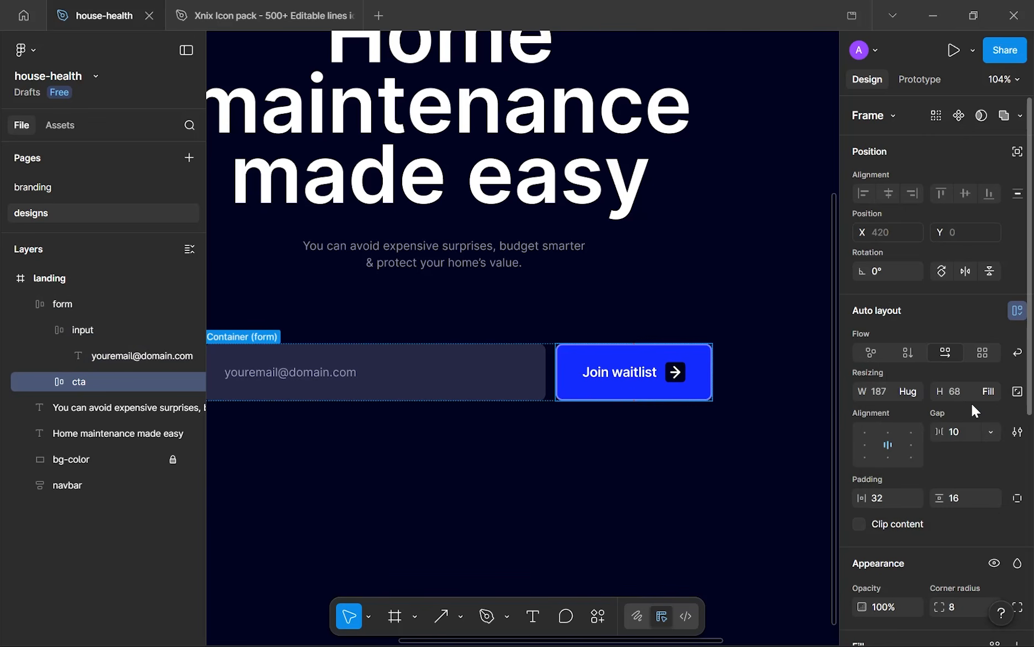
left_click(695, 454)
- Move the form up closer beneath the subtitle, to about X 411 and Y 610 on the landing frame
scroll(693, 453, "down", 5)
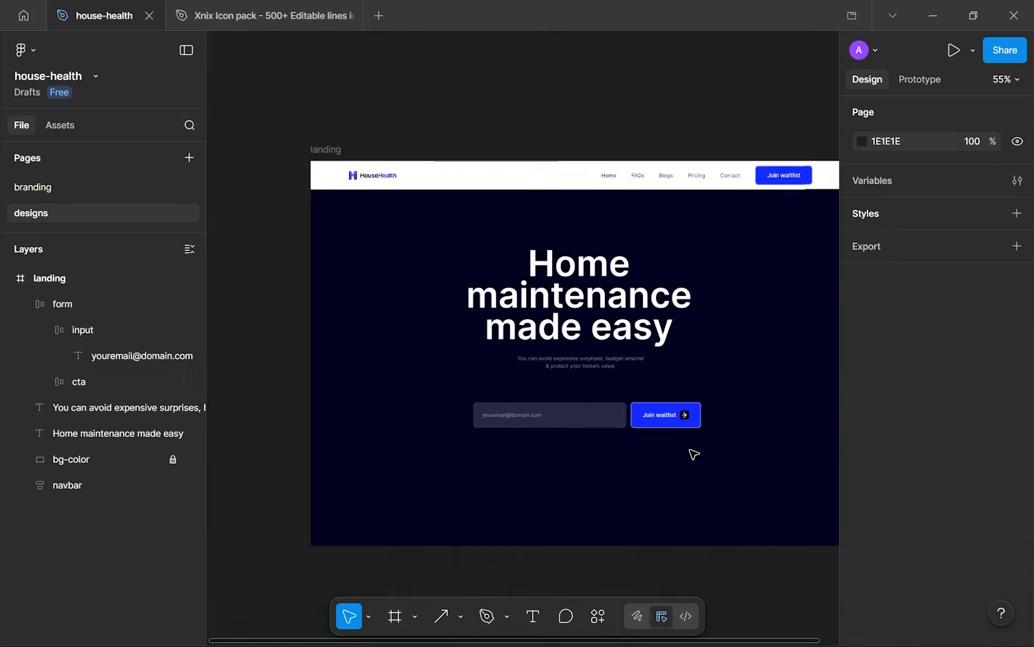
scroll(692, 453, "up", 4)
scroll(663, 449, "down", 2)
scroll(623, 446, "down", 1)
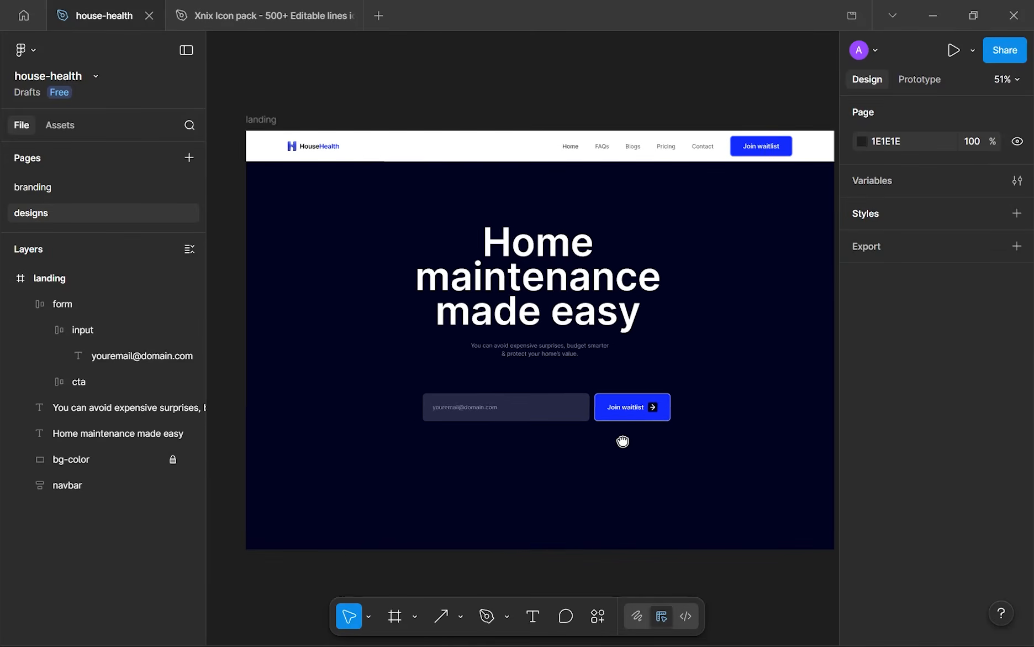
left_click_drag(621, 414, 614, 405)
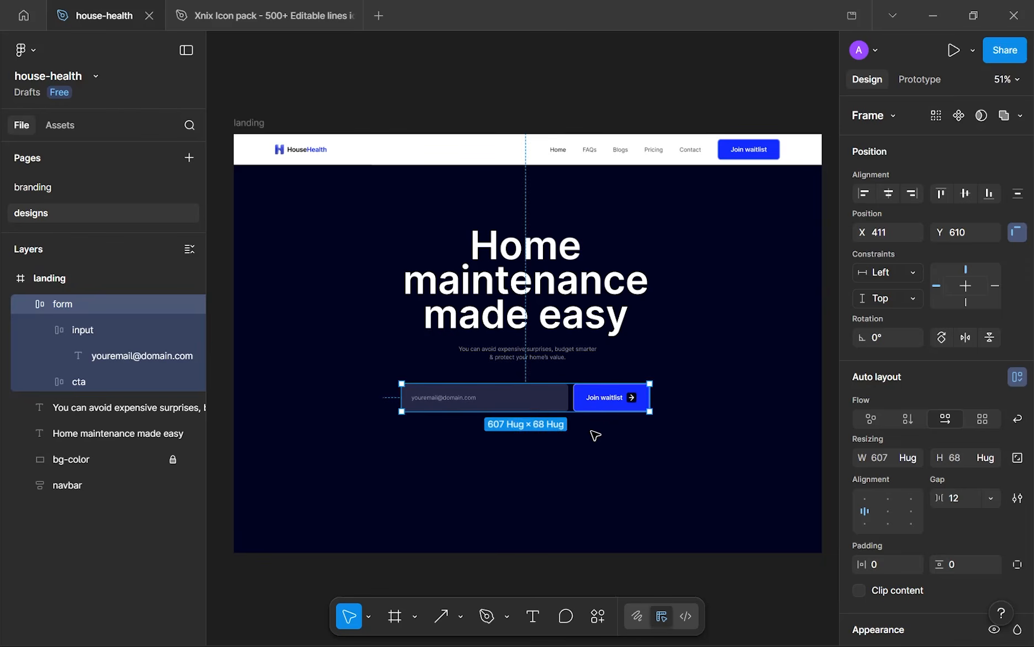
left_click(594, 432)
scroll(591, 426, "down", 1)
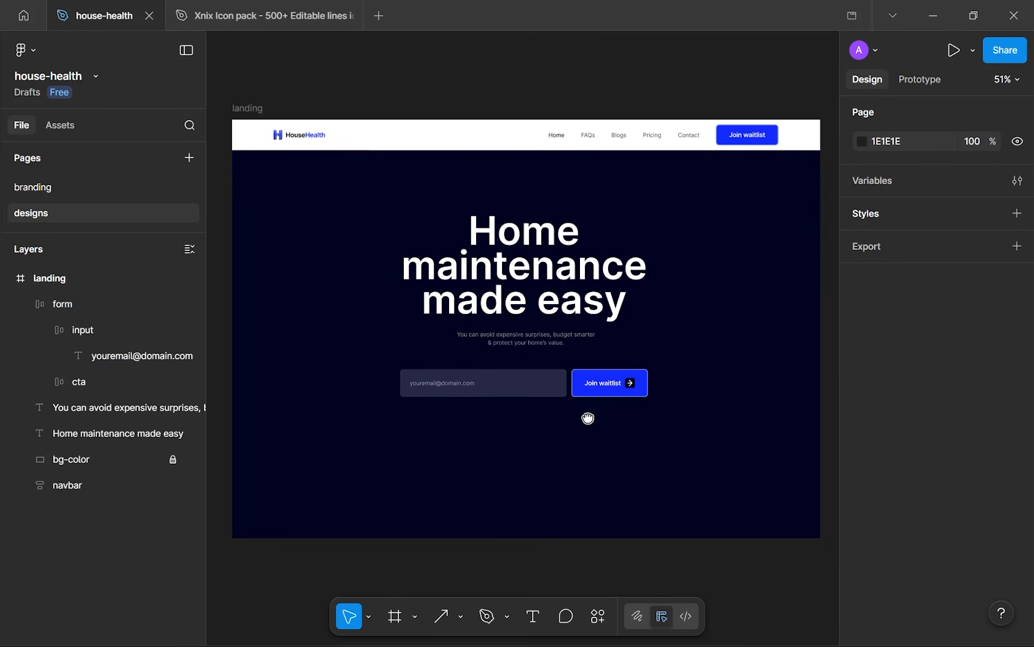
left_click(558, 267)
left_click(544, 343)
left_click(537, 384)
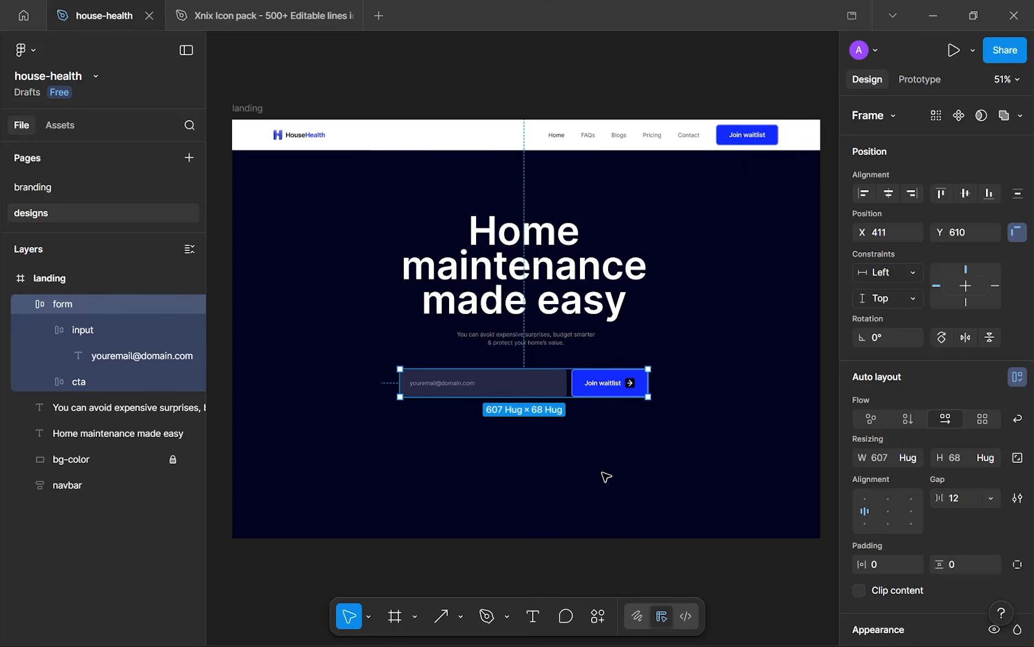
left_click(617, 442)
left_click_drag(424, 332, 441, 316)
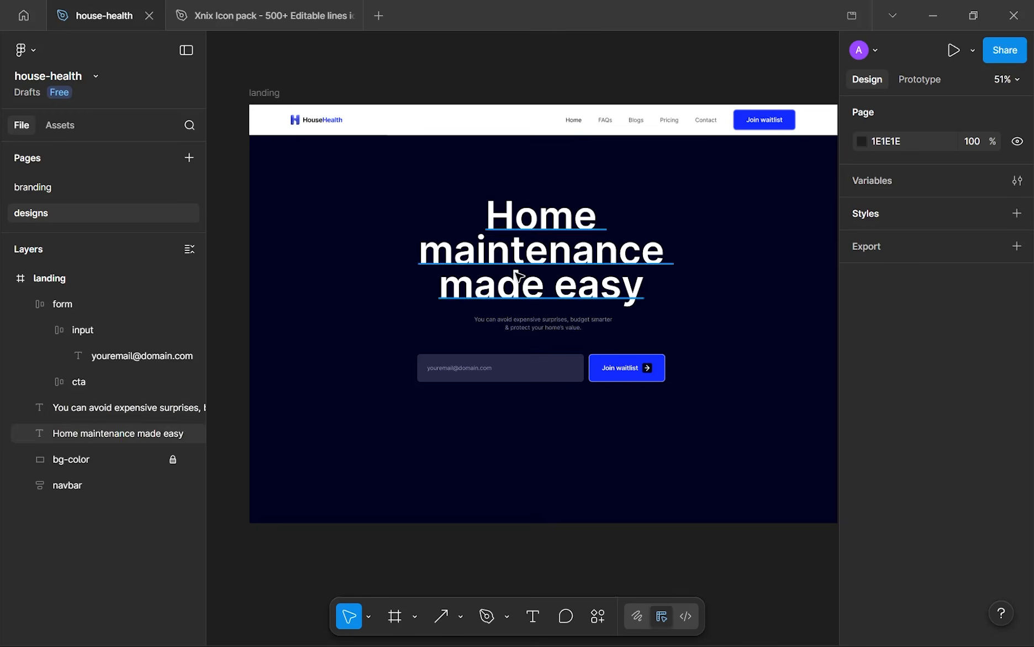
scroll(500, 272, "right", 2)
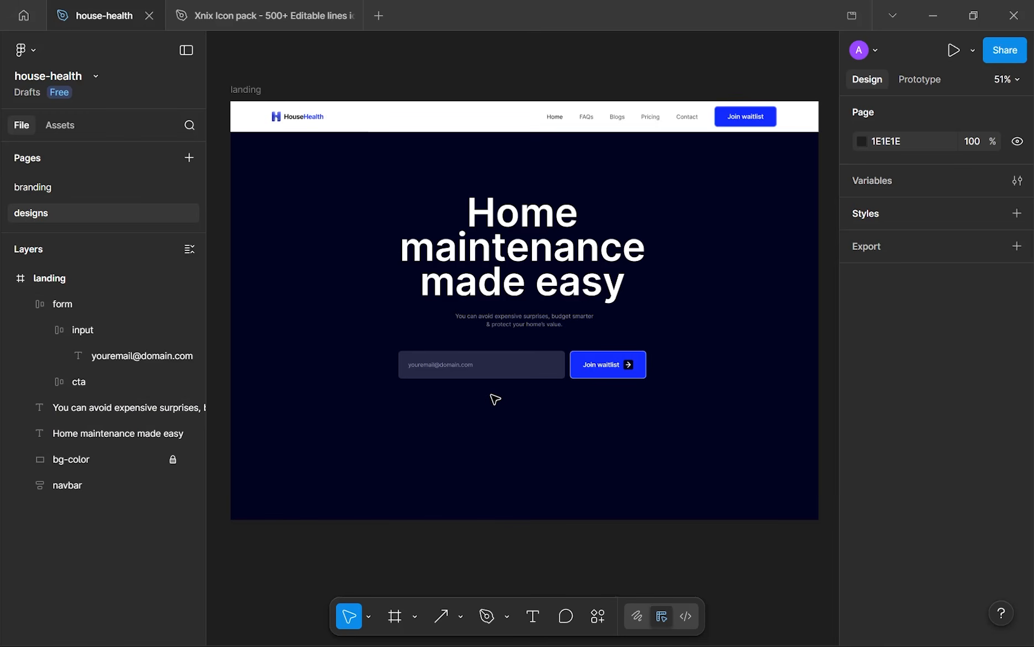
- Add the text "Ranked #32 for best home maintenance services in the US from 2016 up to 2026." in the hero's lower left area
key("t")
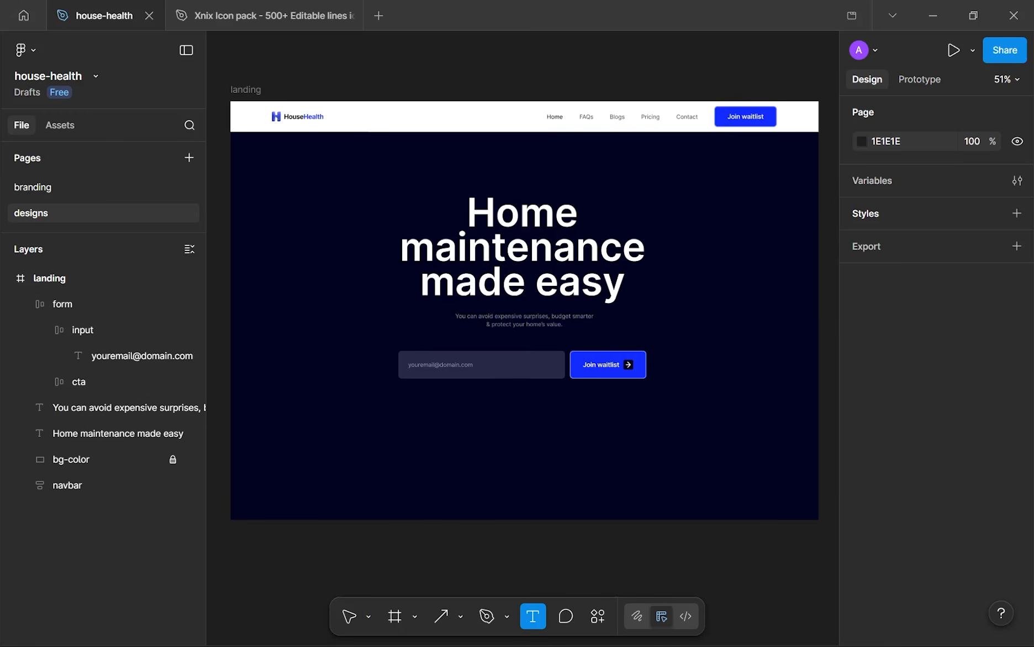
left_click(325, 452)
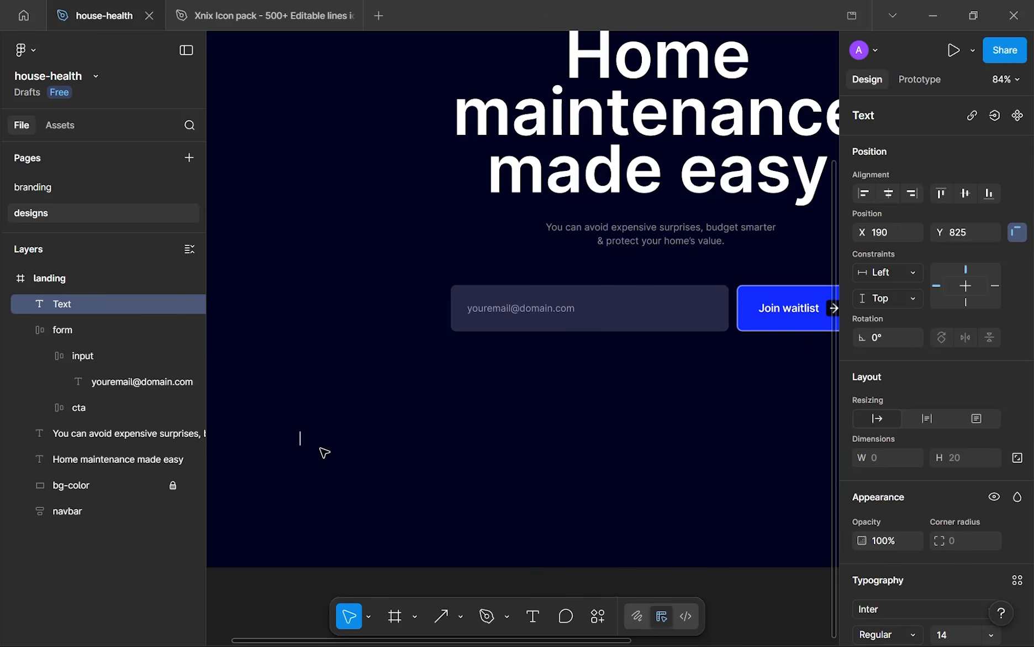
type("Ranked #32 for be")
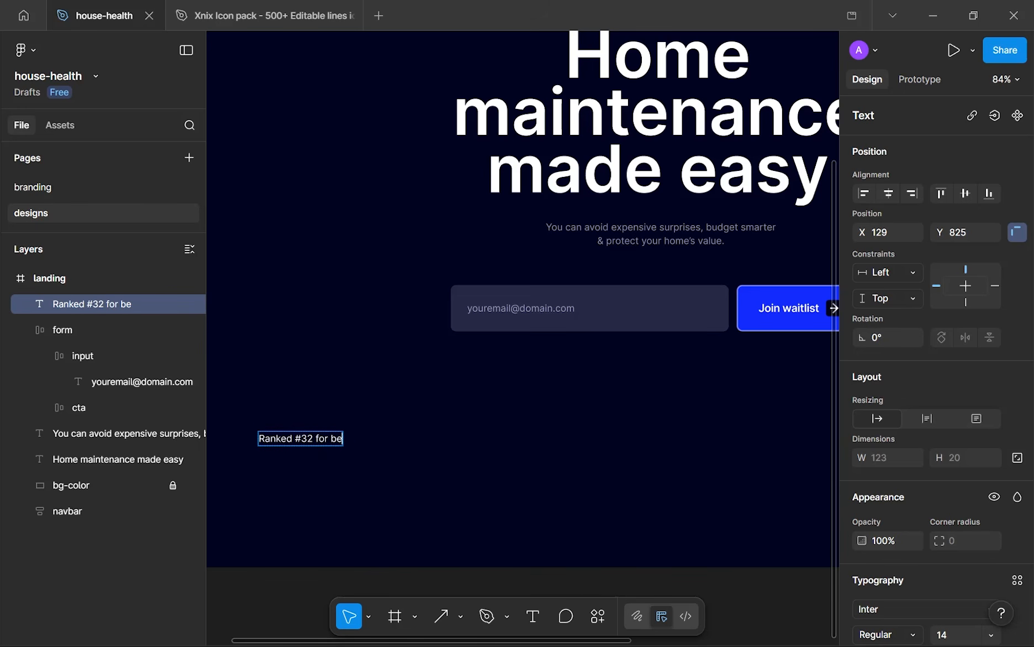
type("st home main")
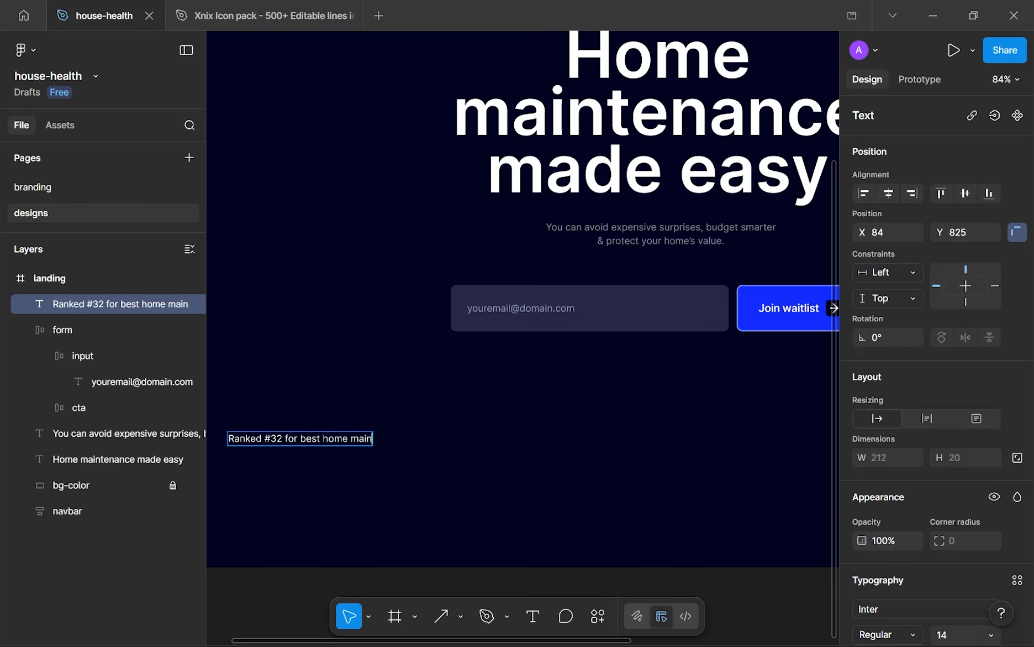
type("tenance")
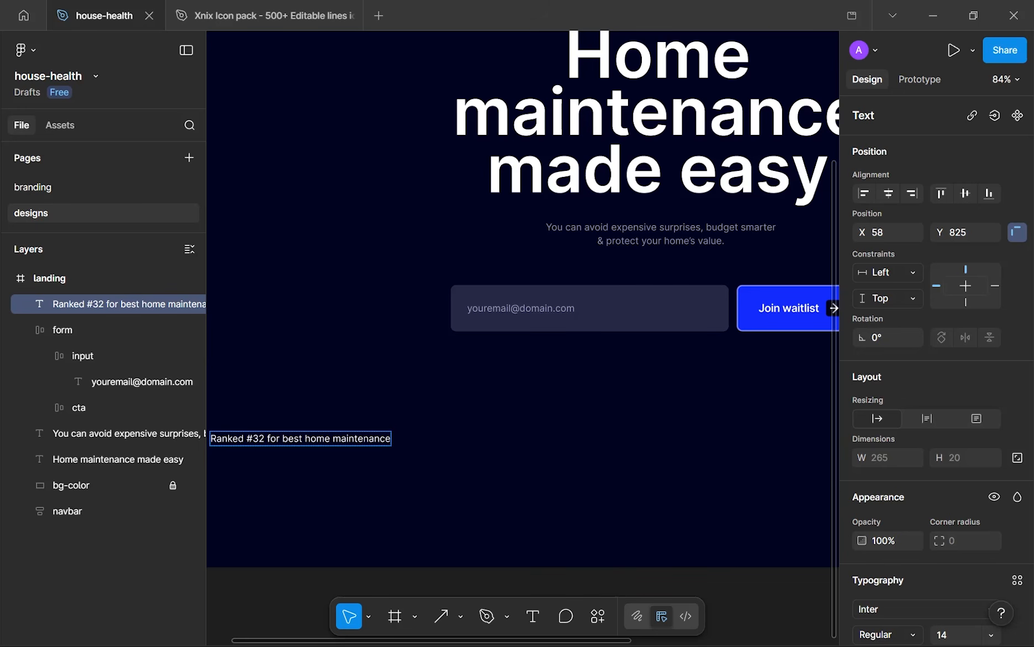
type(" services in the t")
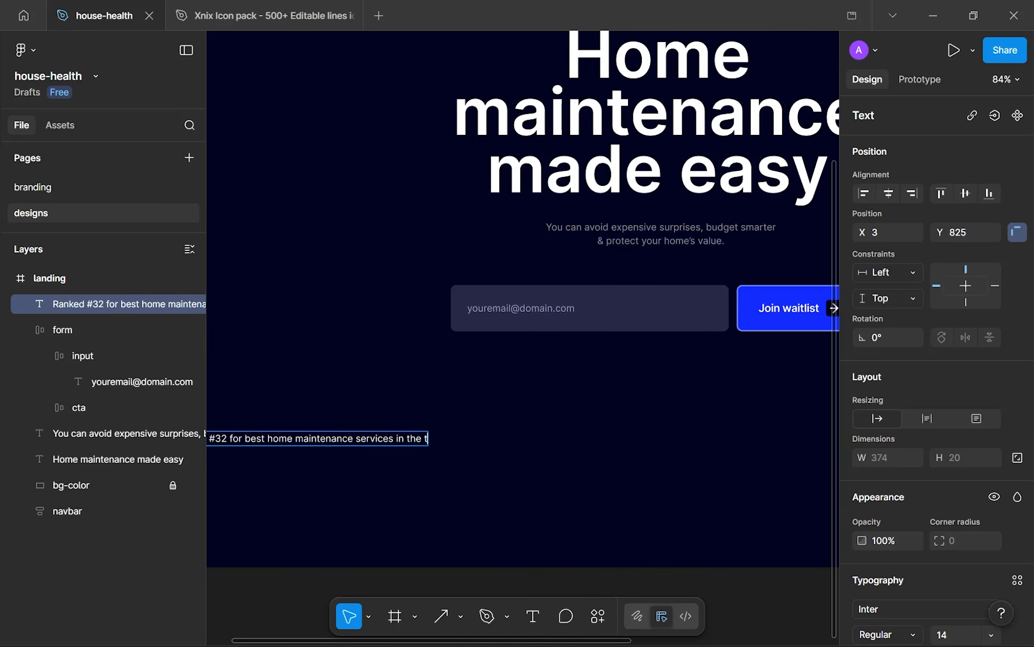
key("BackSpace")
type("US ")
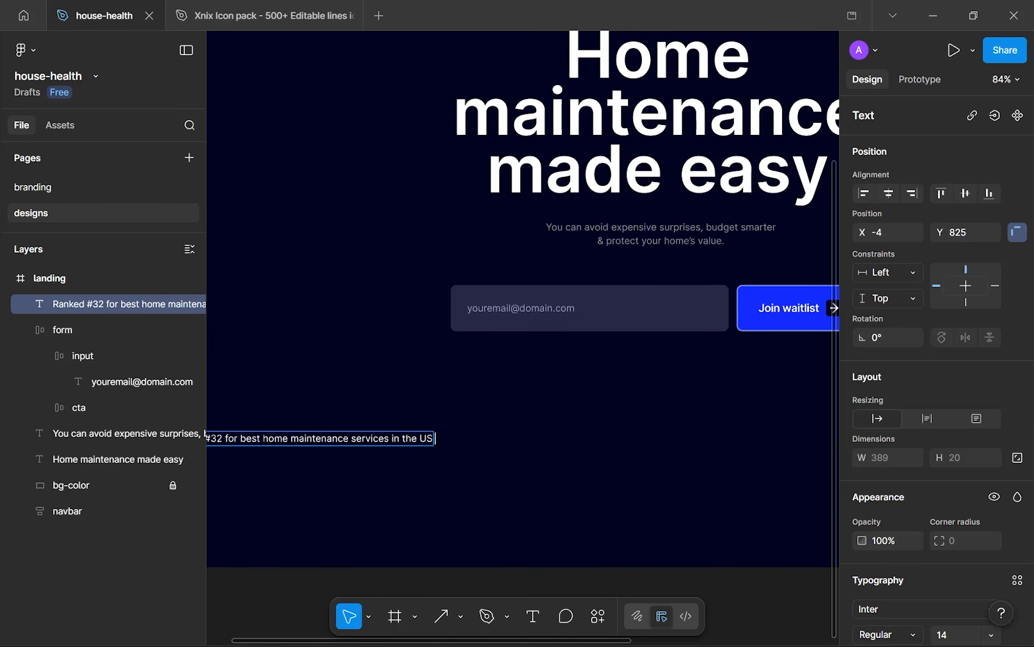
type("from 201")
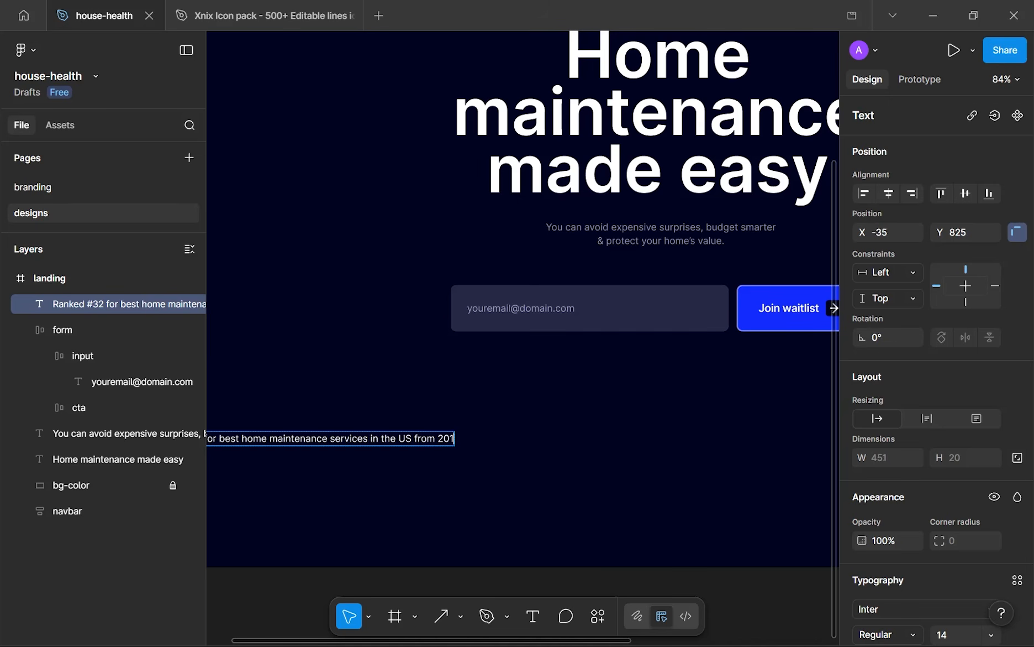
type("6 up to 2025.")
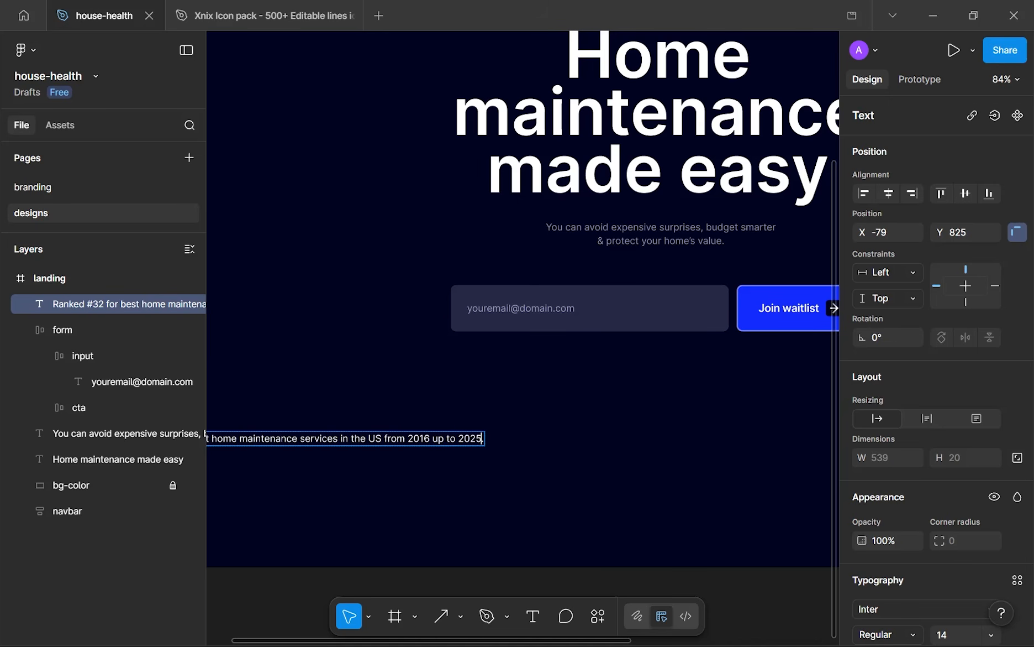
key("BackSpace")
type("6.")
key("Escape")
scroll(351, 458, "down", 3)
left_click_drag(350, 458, 440, 451)
- Set the ranking text's fill to 7885FF
scroll(878, 538, "down", 5)
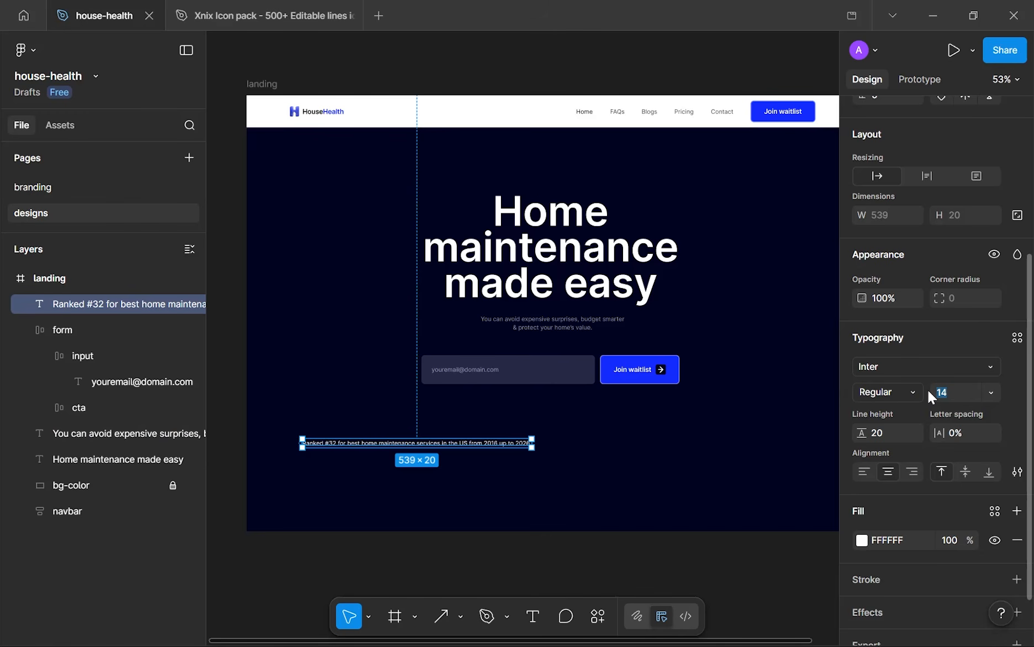
left_click(862, 540)
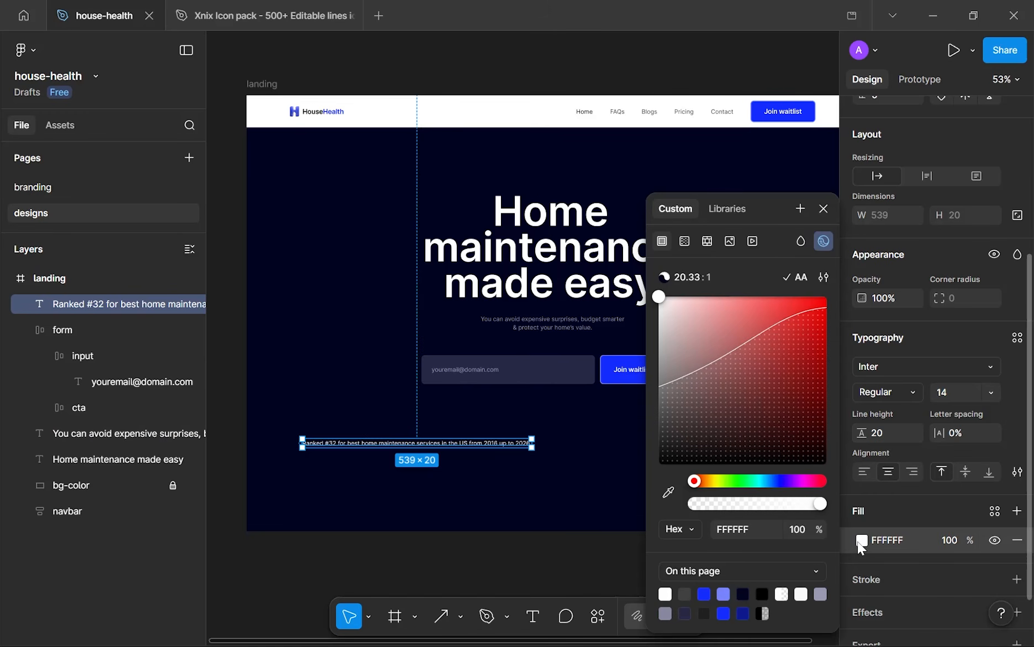
left_click(725, 592)
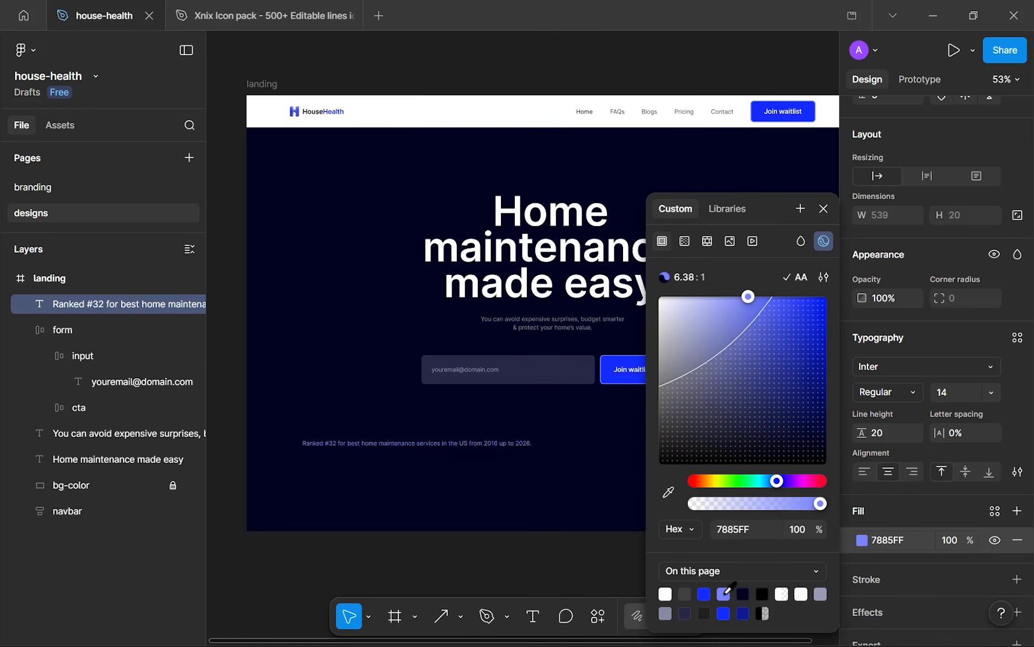
- Apply the subtitle's fill color 878AA3 to the ranking text
left_click(122, 433)
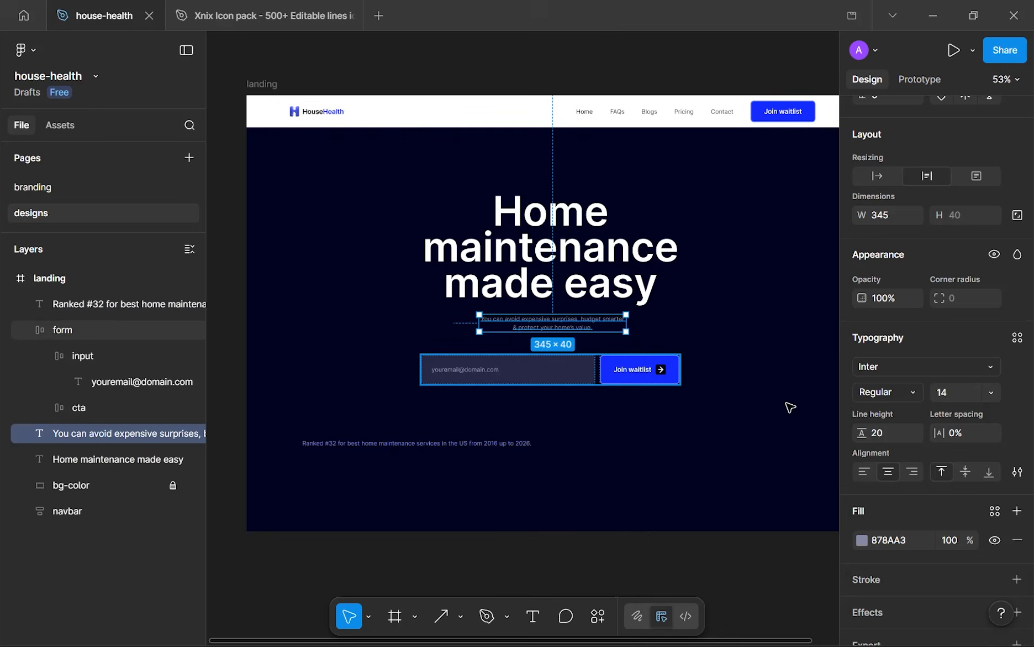
left_click(887, 540)
key("ctrl+c")
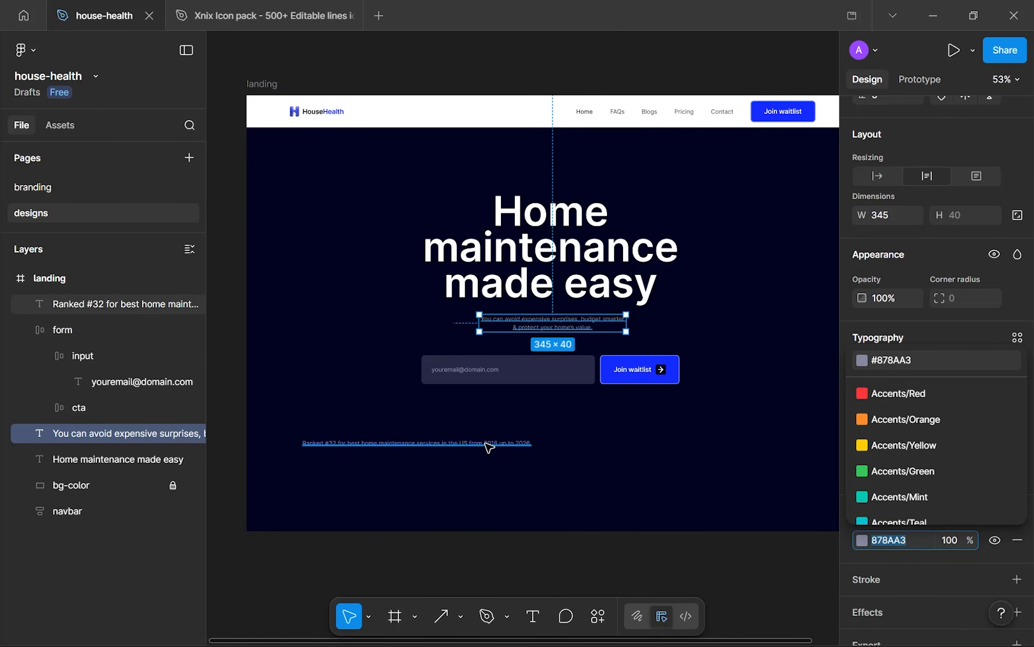
left_click(486, 443)
left_click(892, 543)
key("ctrl+v")
key("Return")
left_click(726, 492)
- Recolor only "#32" in the ranking text to white, FFFFFF
scroll(510, 381, "up", 3)
scroll(510, 381, "down", 3)
scroll(455, 462, "up", 1)
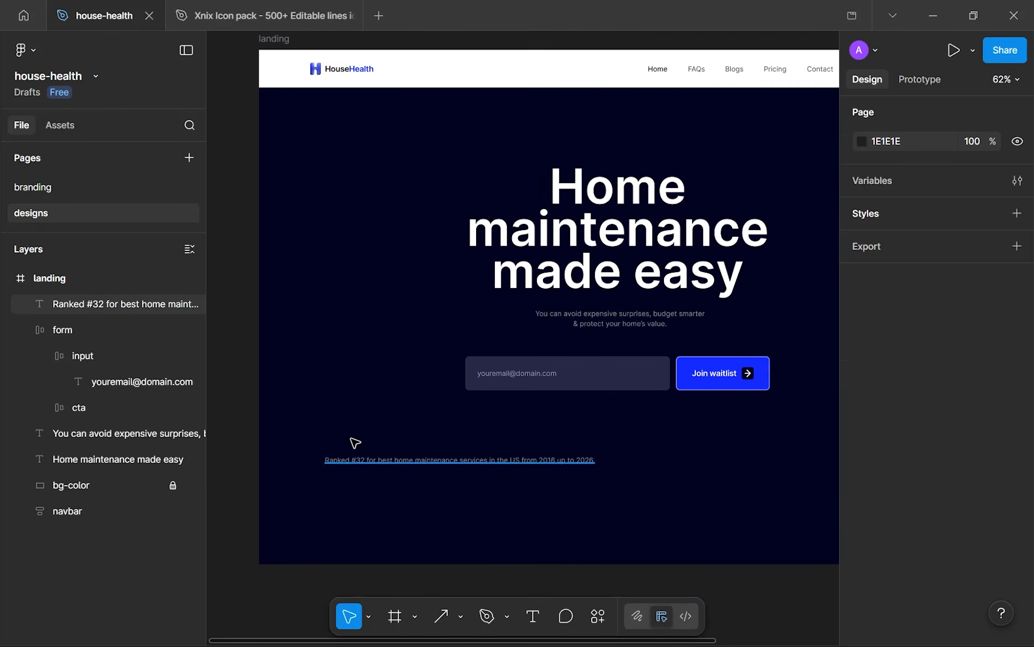
scroll(351, 443, "up", 2)
left_click(351, 466)
double_click(373, 473)
left_click_drag(352, 473, 377, 474)
scroll(992, 451, "down", 5)
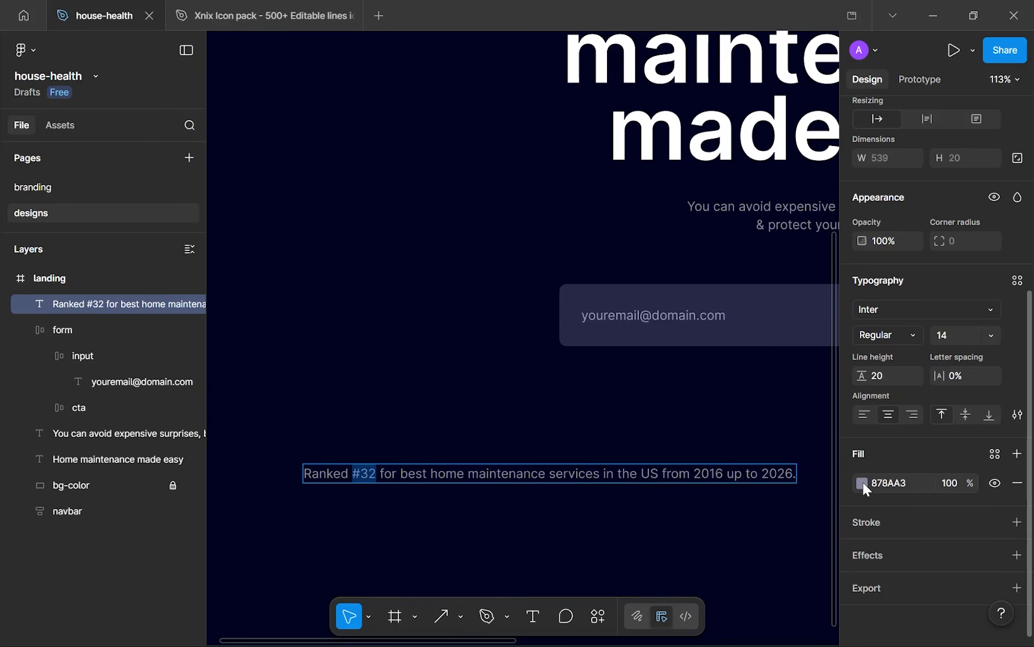
left_click(862, 482)
left_click_drag(790, 360, 402, 266)
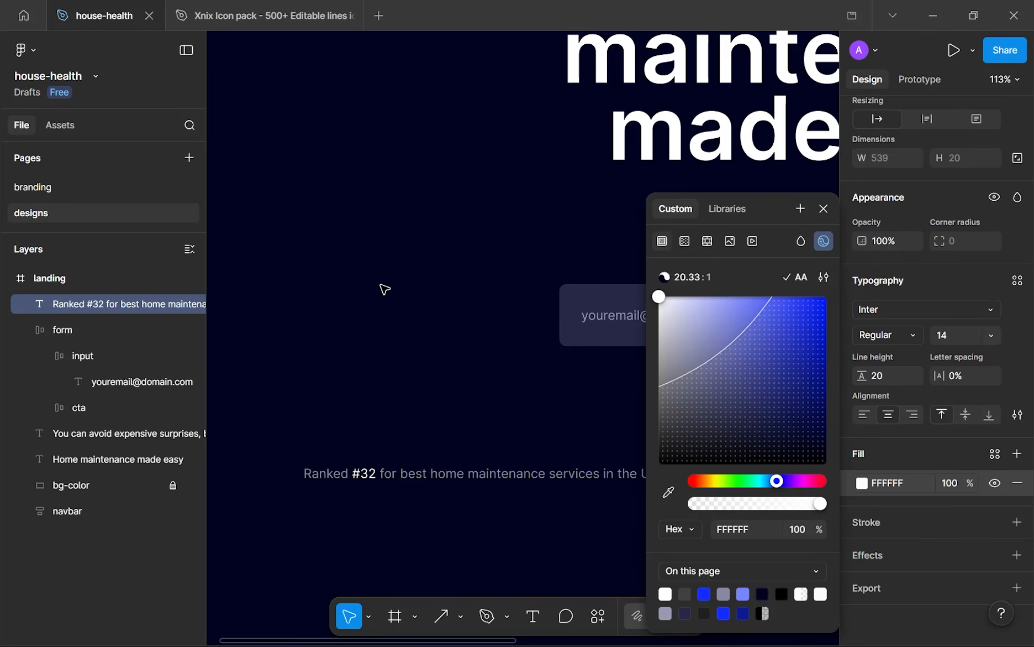
key("Escape")
key("Escape")
- Narrow the ranking text box to a width of 350 so it wraps, and align its text left
scroll(540, 404, "down", 3)
left_click_drag(677, 438, 584, 438)
left_click(867, 415)
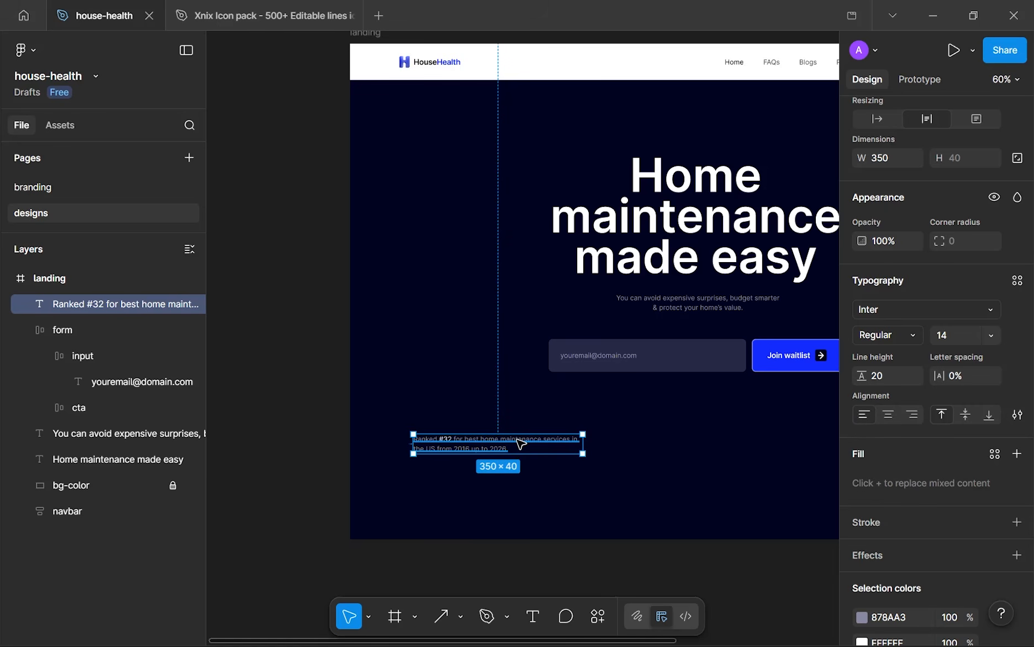
- Align the ranking text with the logo's left edge at X 102, Y 909, and narrow it to a width of 276
key("shift+r")
left_click_drag(512, 439, 503, 503)
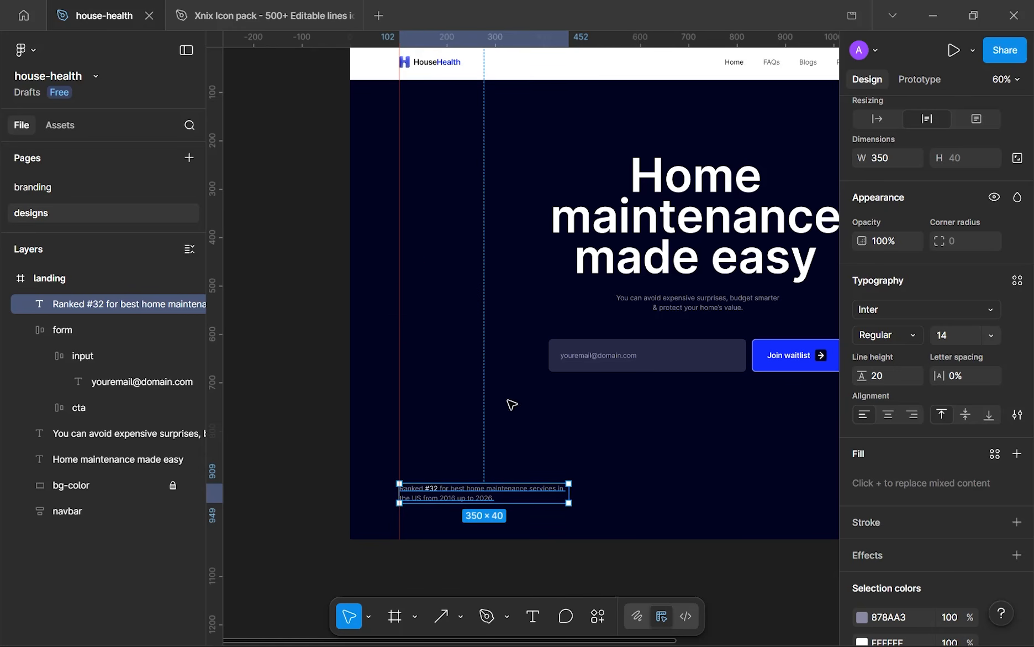
left_click_drag(570, 493, 531, 493)
left_click(611, 514)
scroll(613, 515, "down", 3)
scroll(612, 514, "up", 1)
left_click_drag(611, 514, 509, 471)
key("shift+r")
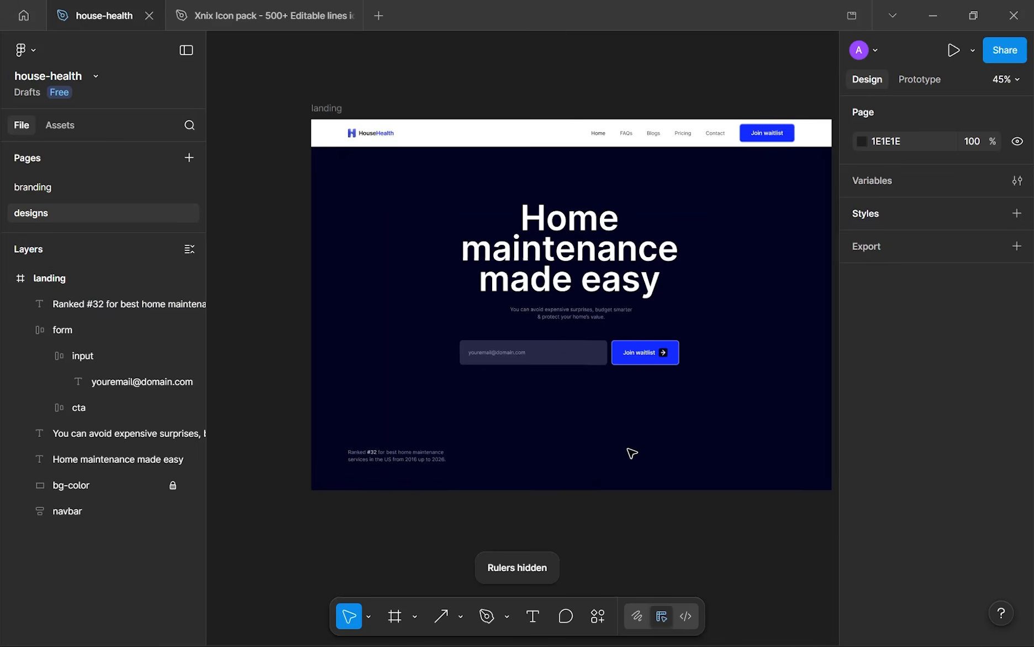
- Duplicate the cta's icon-accent and place the copy just right of the ranking text at X 386, Y 925
left_click_drag(632, 453, 572, 424)
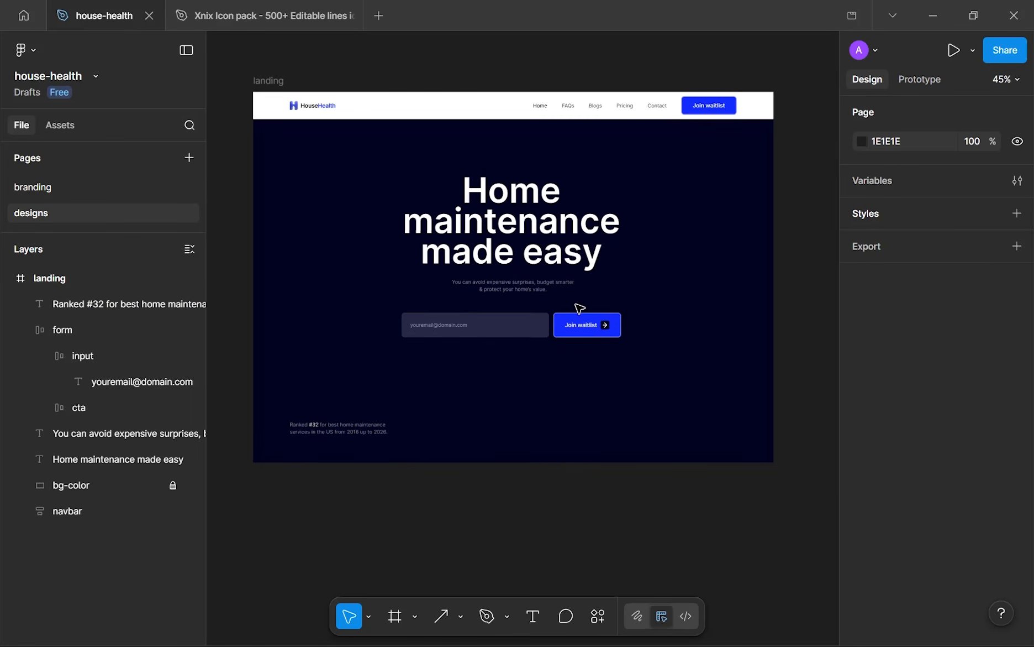
scroll(608, 324, "up", 5)
left_click(613, 325)
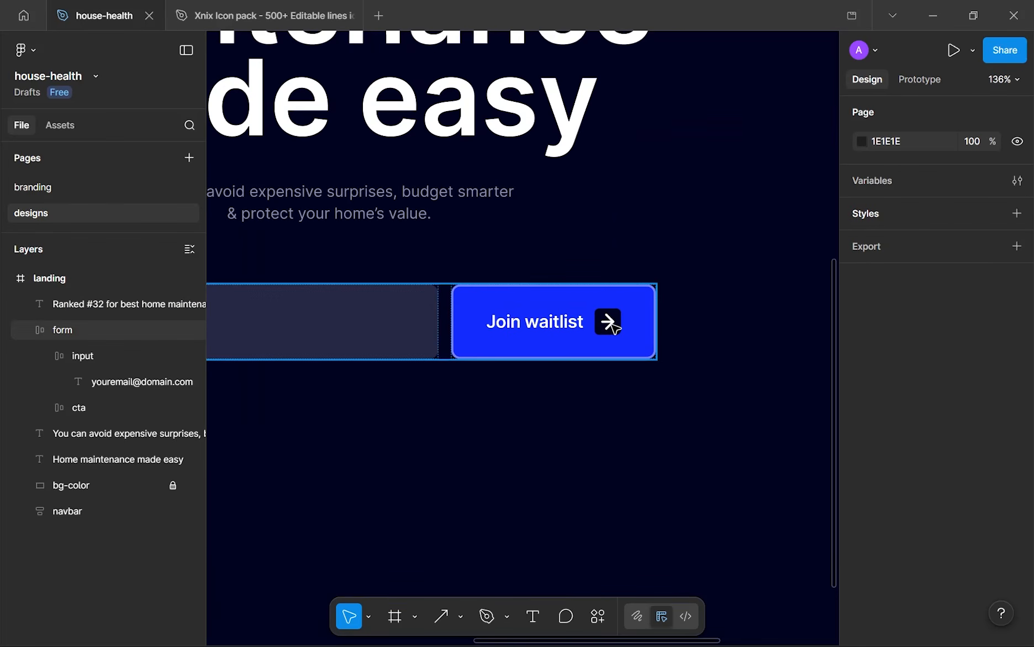
left_click(614, 326)
double_click(614, 326)
key("ctrl+d")
scroll(614, 326, "down", 4)
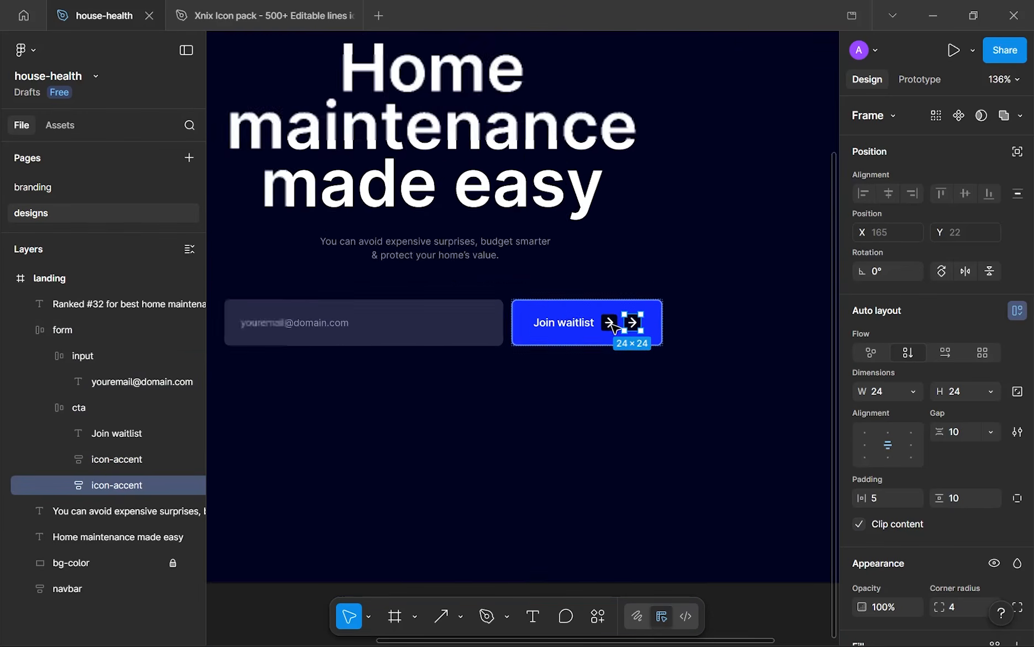
left_click_drag(618, 322, 274, 492)
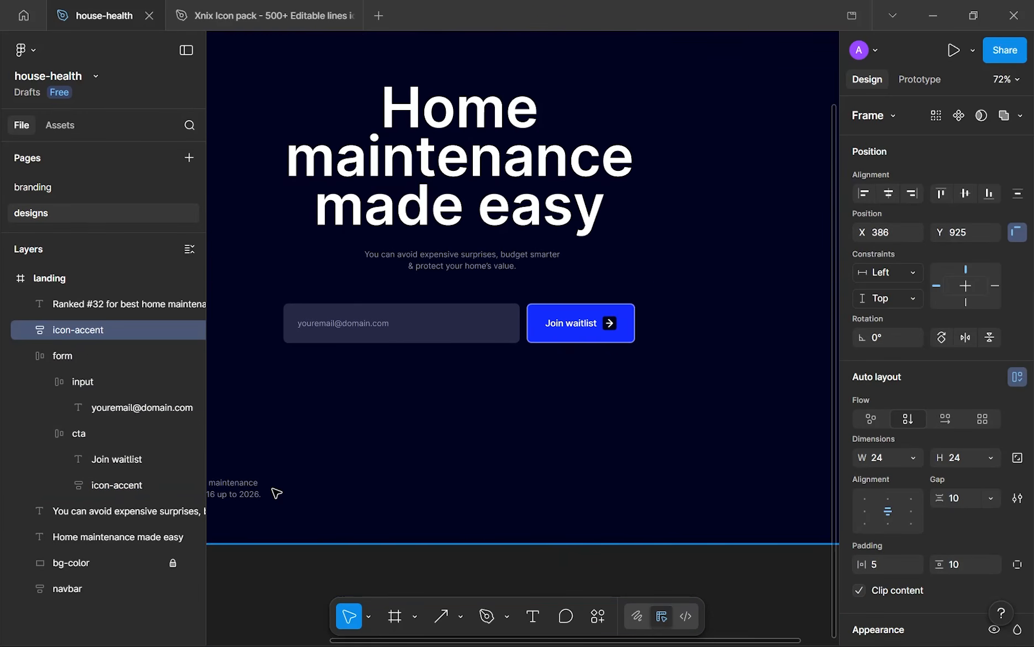
scroll(276, 492, "up", 7)
scroll(423, 386, "down", 5)
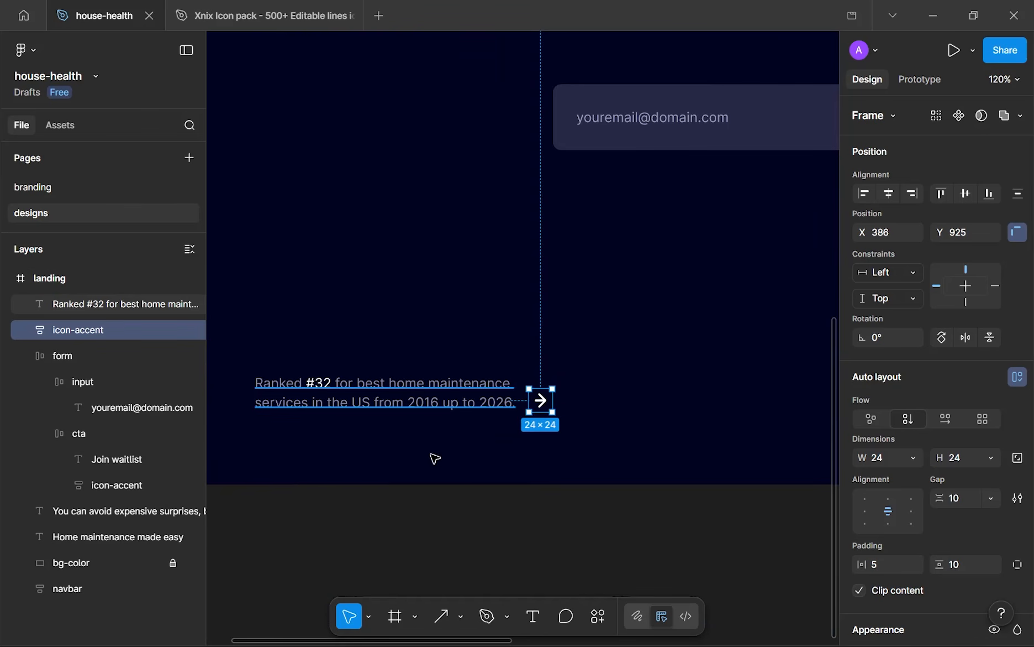
left_click(372, 397)
double_click(366, 385)
left_click(365, 384)
left_click_drag(305, 383, 331, 383)
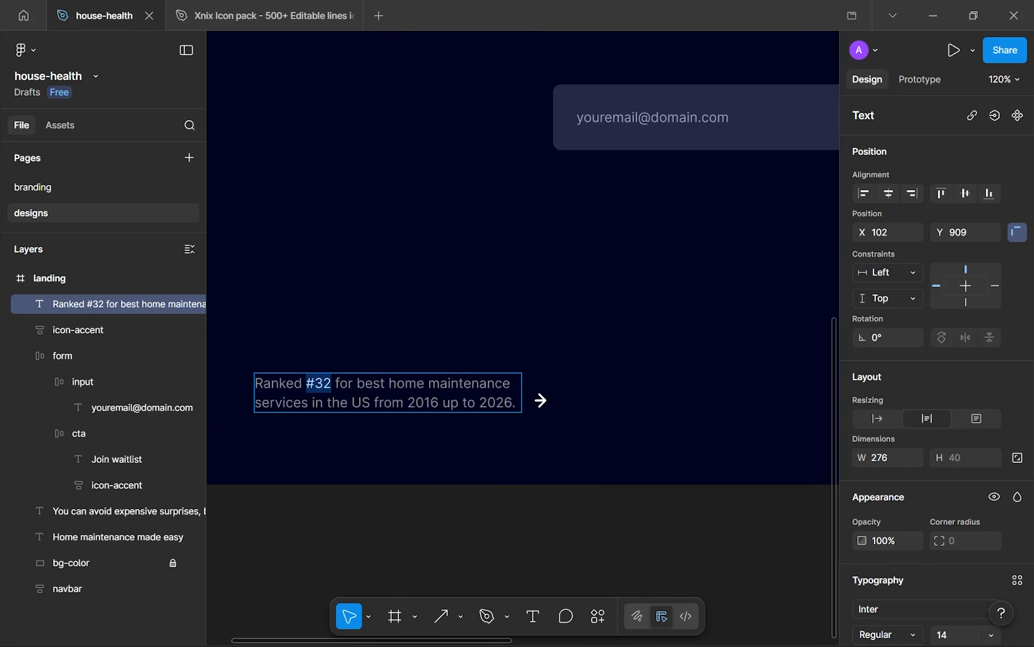
left_click(352, 403)
left_click_drag(385, 384, 362, 402)
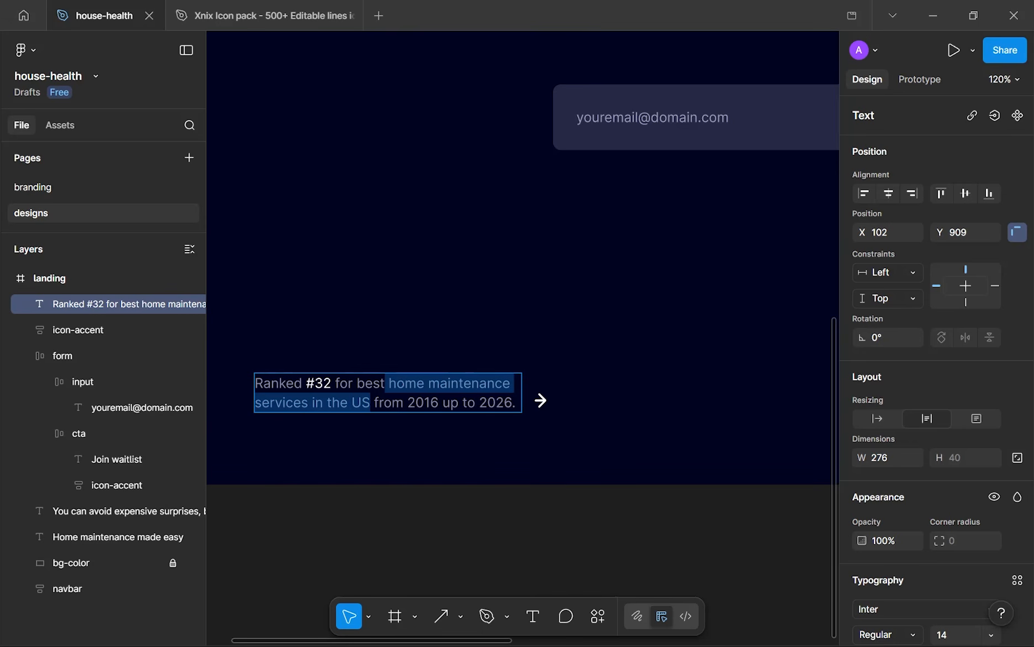
key("Escape")
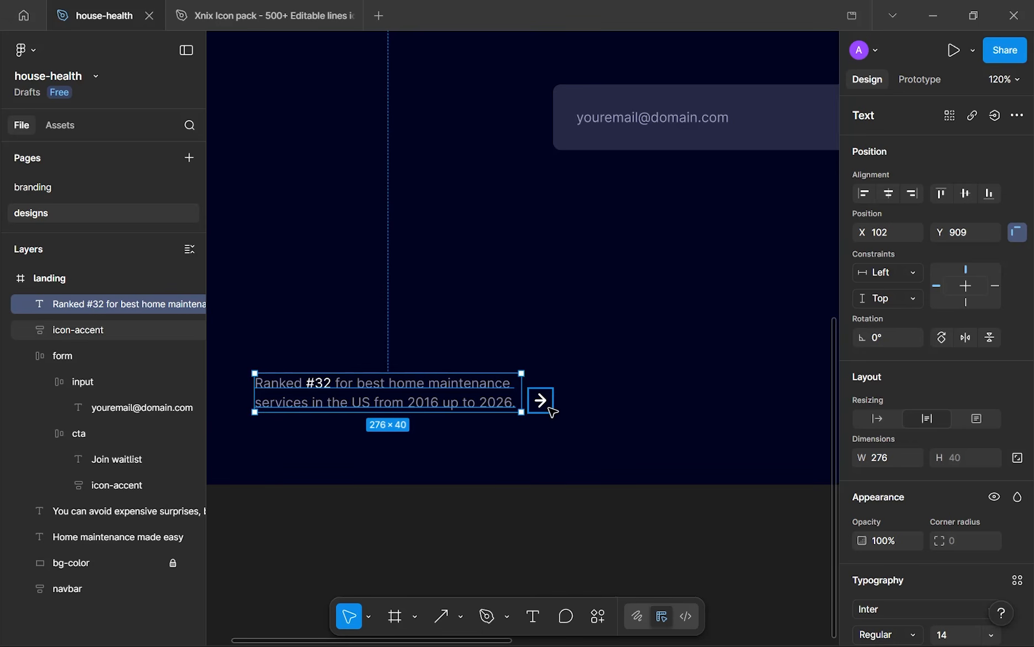
- Change the fill of the icon-accent copy beside the ranking text to white, FFFFFF
left_click(551, 409)
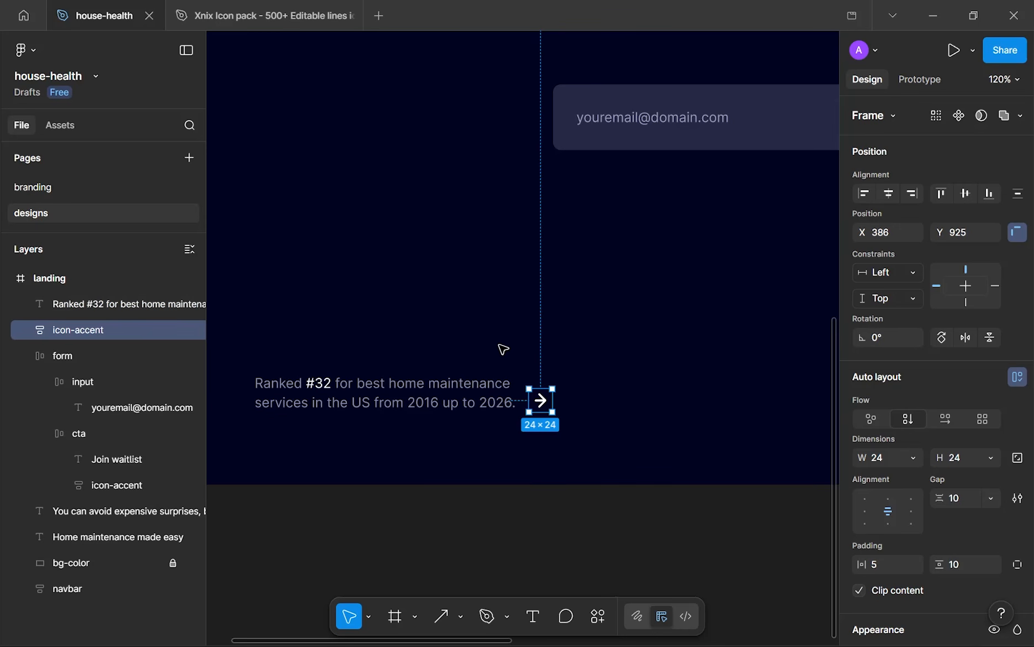
scroll(926, 453, "down", 7)
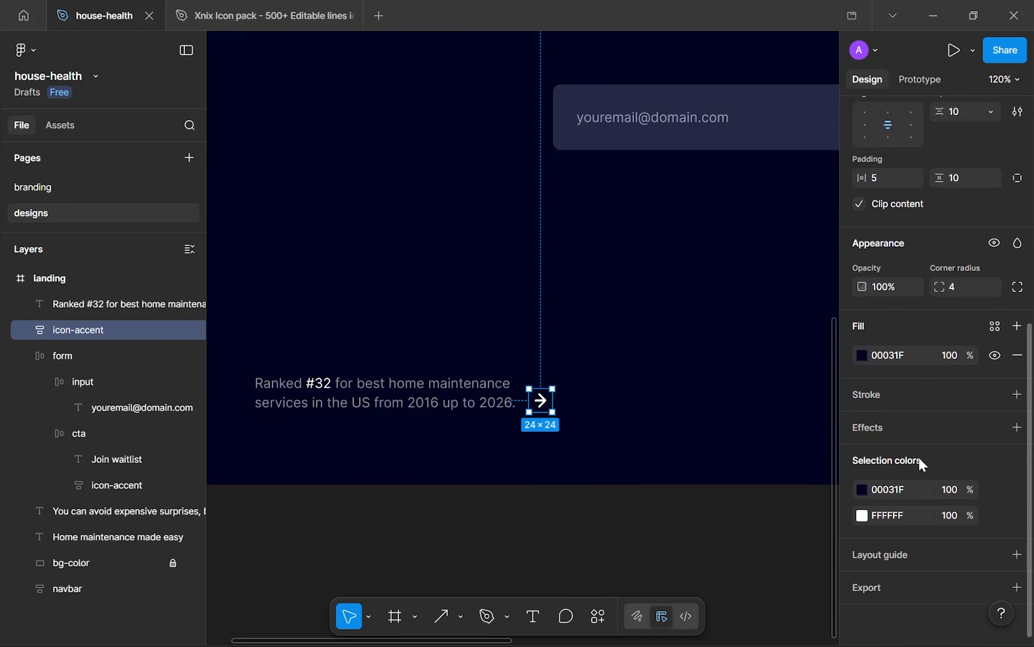
left_click(862, 355)
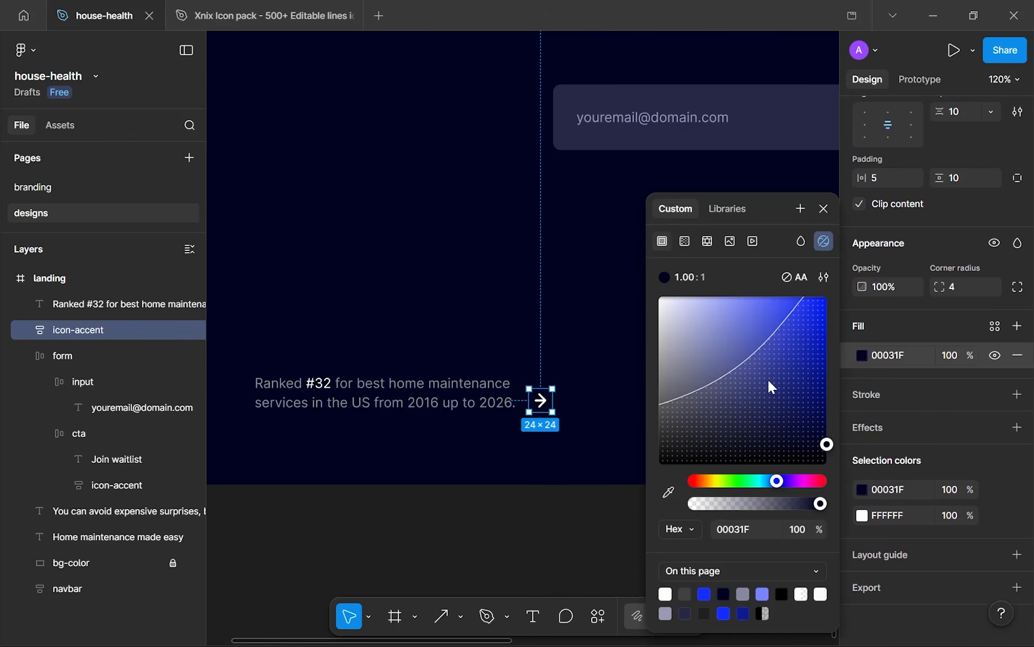
left_click_drag(760, 386, 557, 169)
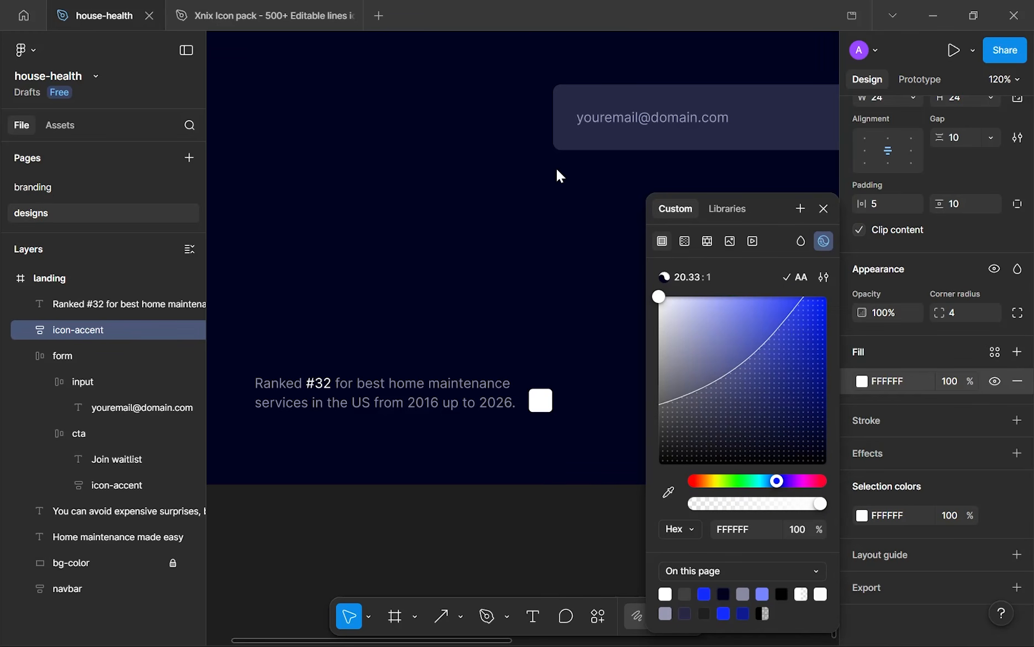
- Recolor the arrow's stroke inside the white icon-accent by sampling the hero's dark background, 00031F
scroll(556, 396, "up", 5)
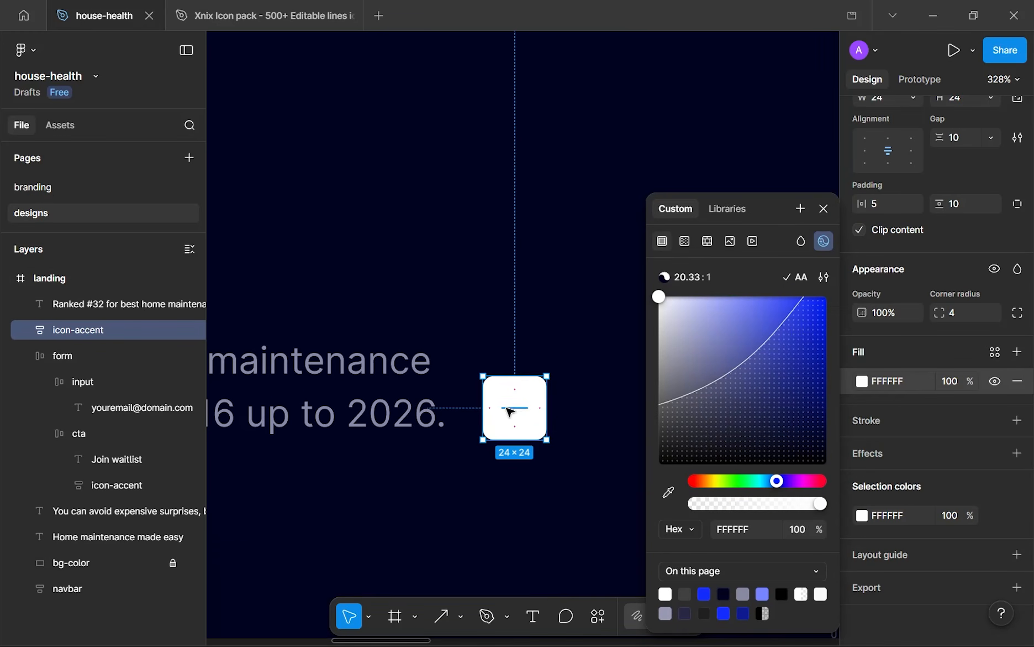
double_click(540, 402)
left_click(512, 410)
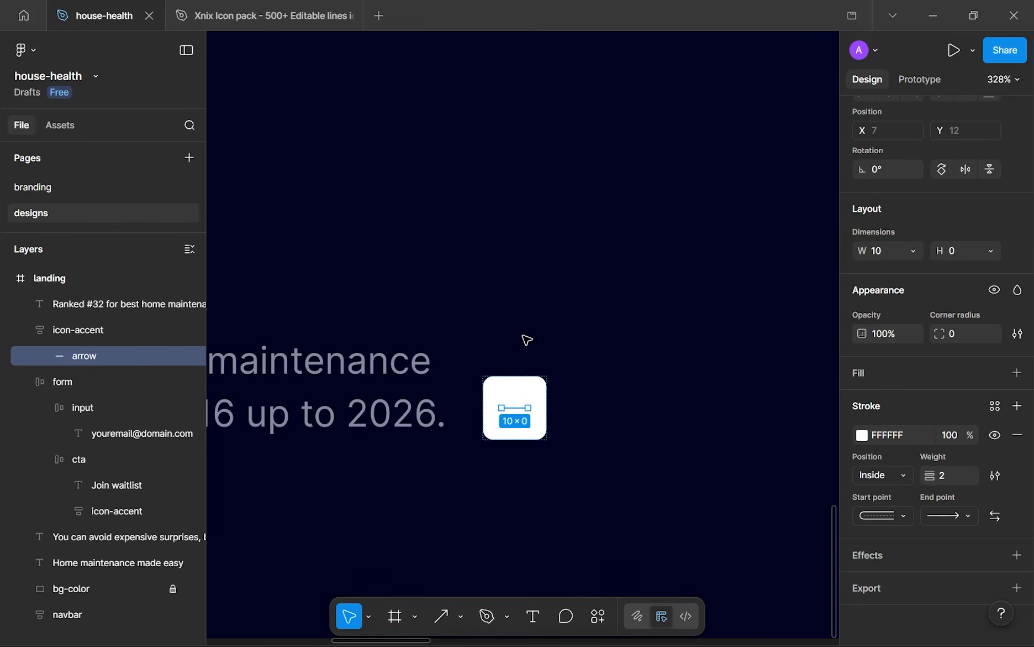
left_click(860, 437)
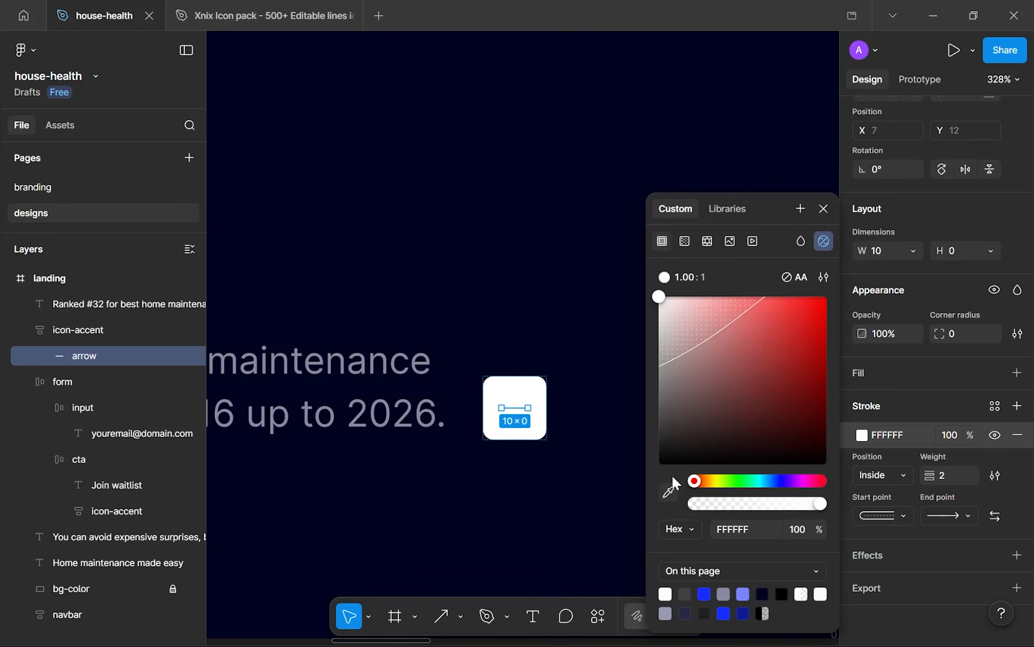
key("i")
left_click(577, 303)
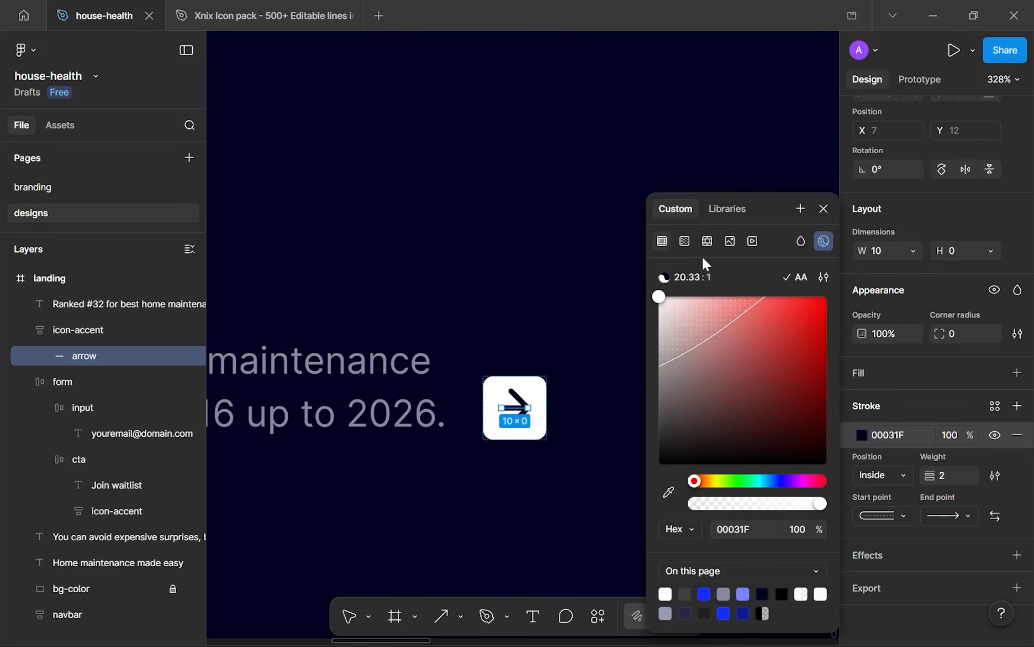
left_click(819, 209)
left_click(582, 460)
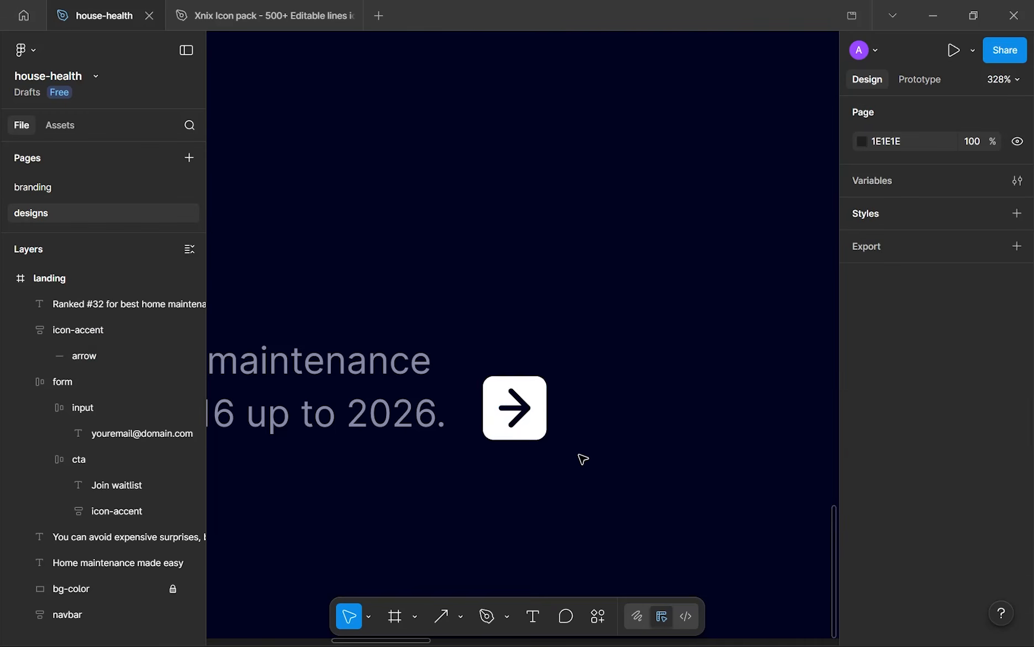
- Combine the ranking text and its white arrow icon into one horizontal auto layout frame
scroll(582, 460, "down", 3)
left_click(539, 428)
scroll(569, 448, "left", 3)
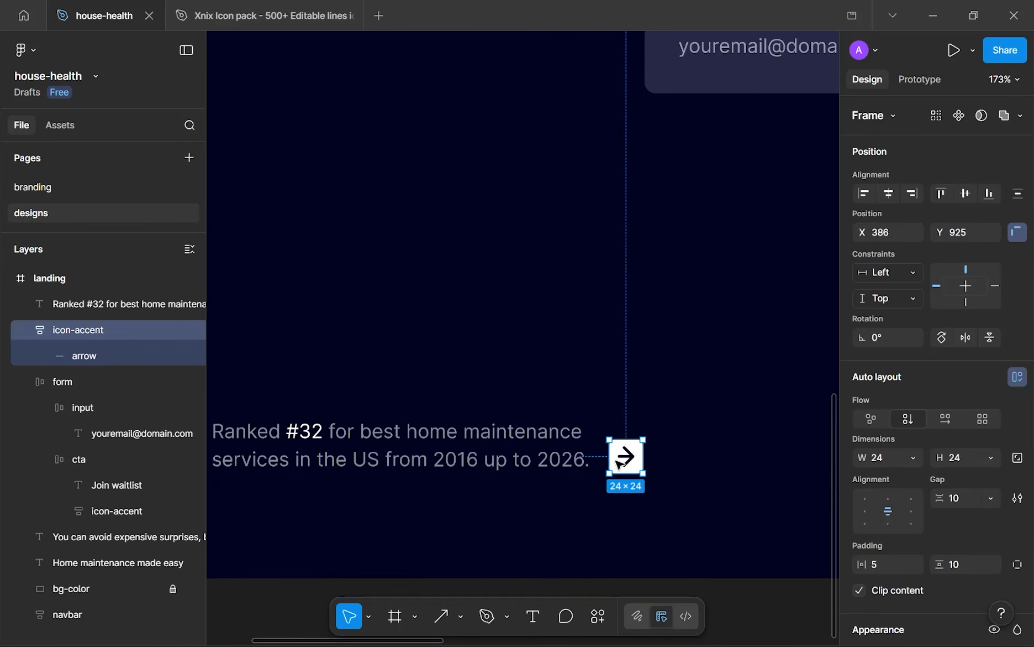
left_click(572, 452, "shift")
key("shift+a")
scroll(697, 460, "down", 3)
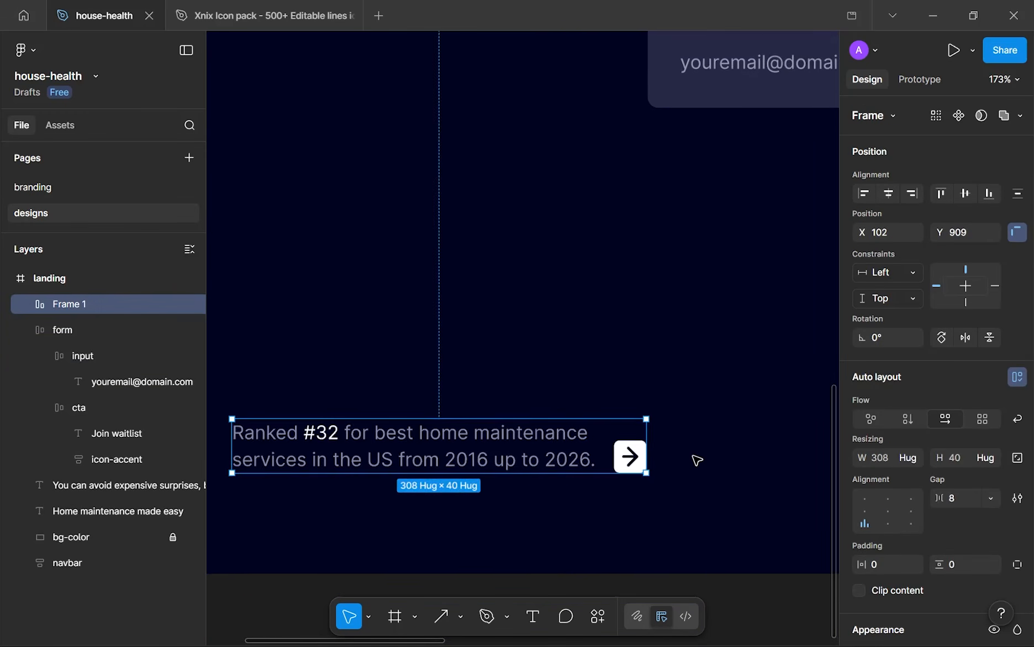
left_click(751, 522)
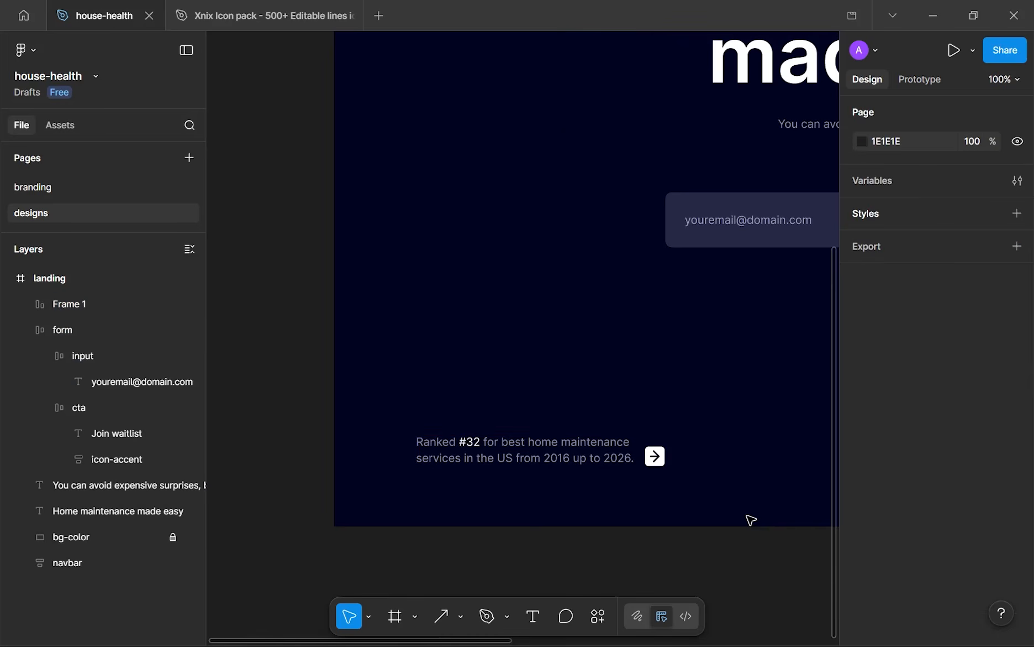
- Rename the new frame holding the ranking text and arrow icon to special-tag
scroll(750, 522, "down", 3)
scroll(751, 519, "up", 3)
left_click(665, 464)
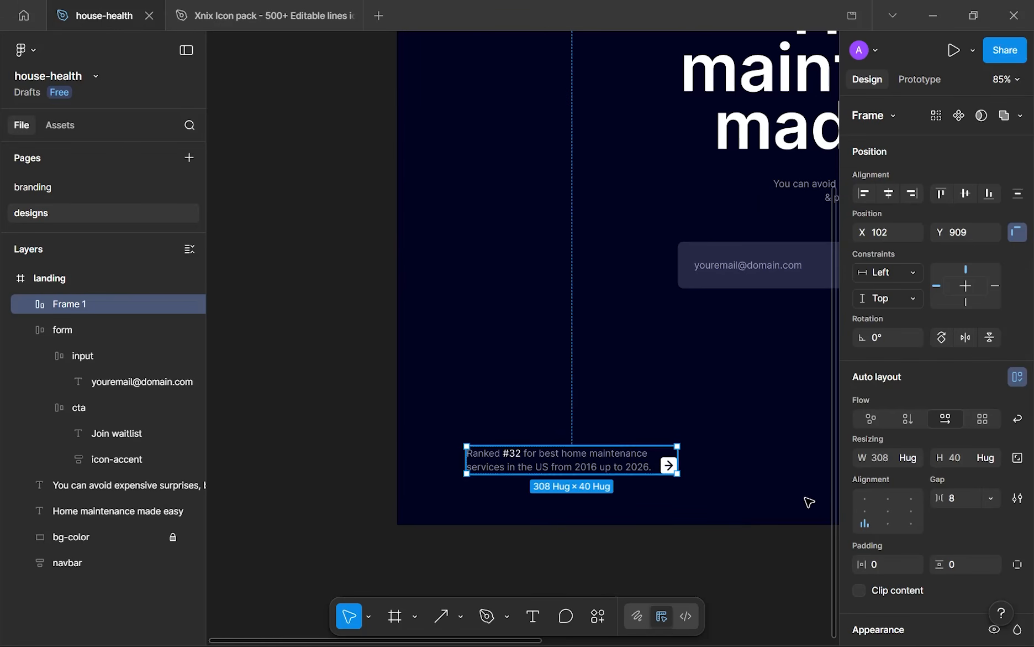
double_click(86, 304)
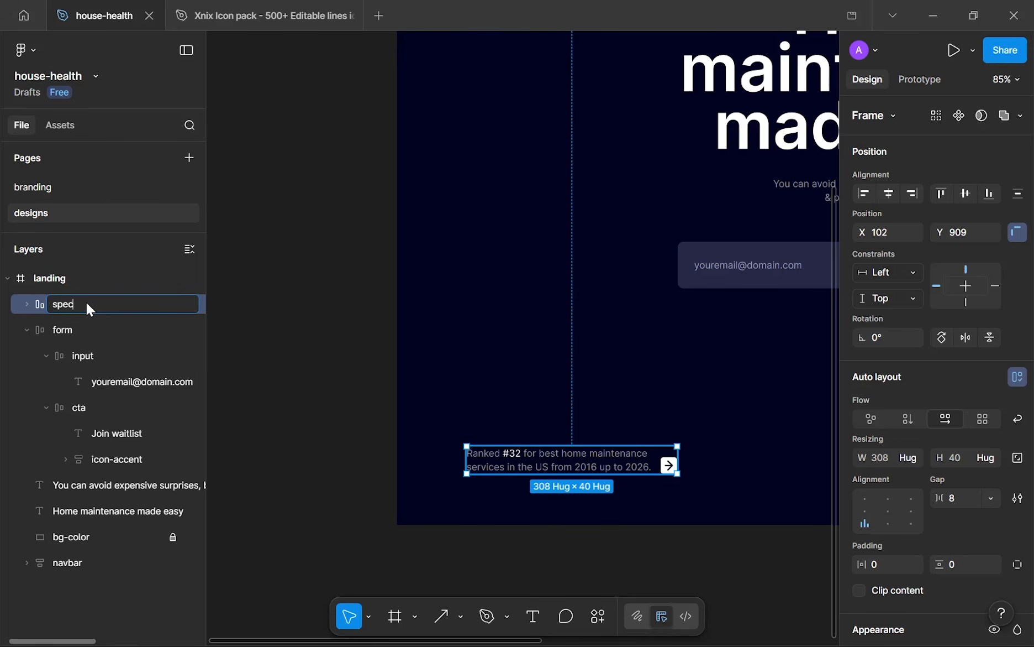
type("special-tag")
key("Return")
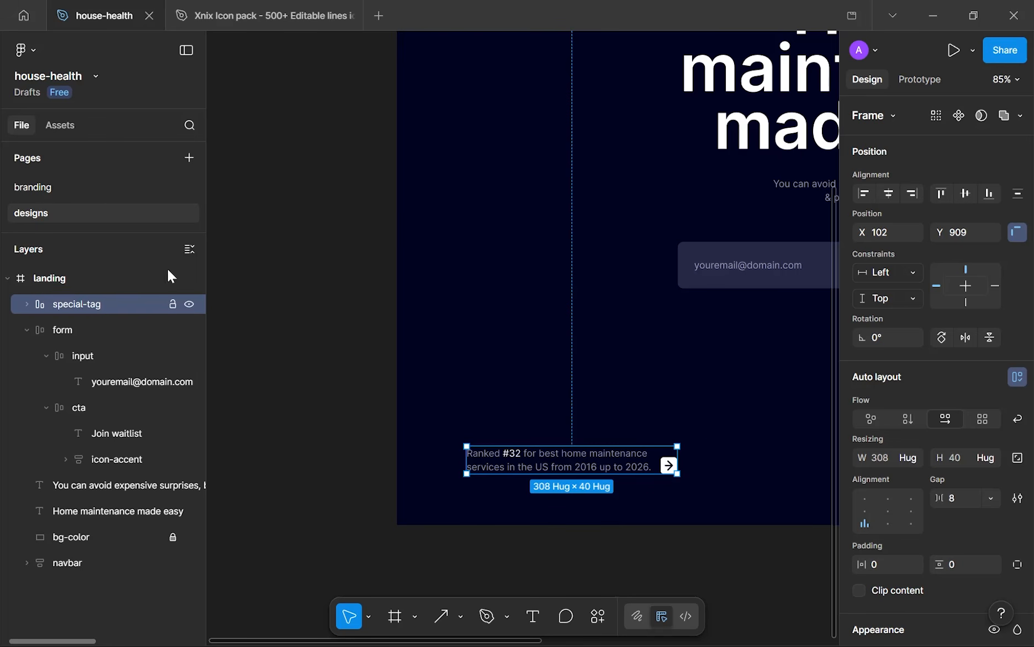
- Set the special-tag frame's auto layout alignment to top left so the arrow icon lines up with the first text line
left_click(864, 513)
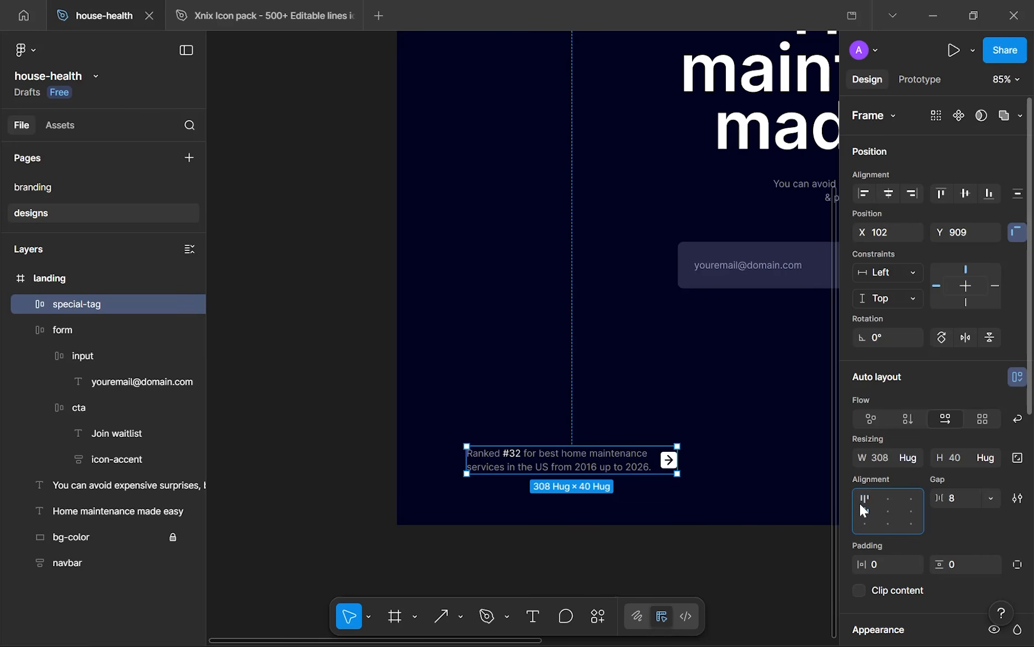
left_click(860, 501)
left_click(705, 488)
scroll(705, 487, "down", 1)
scroll(705, 488, "up", 3)
left_click(640, 430)
scroll(641, 431, "up", 2)
scroll(645, 434, "down", 3)
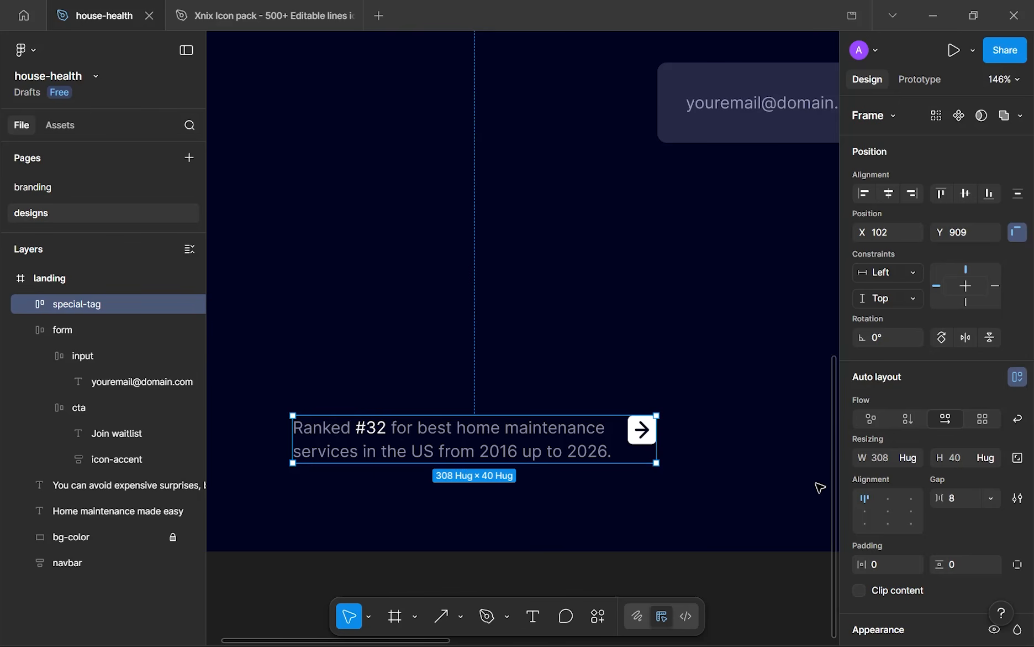
left_click(774, 487)
- Review the whole landing hero, checking the balance of the heading, waitlist form and ranking tag and the empty space around them
scroll(773, 488, "down", 4)
scroll(536, 409, "down", 4)
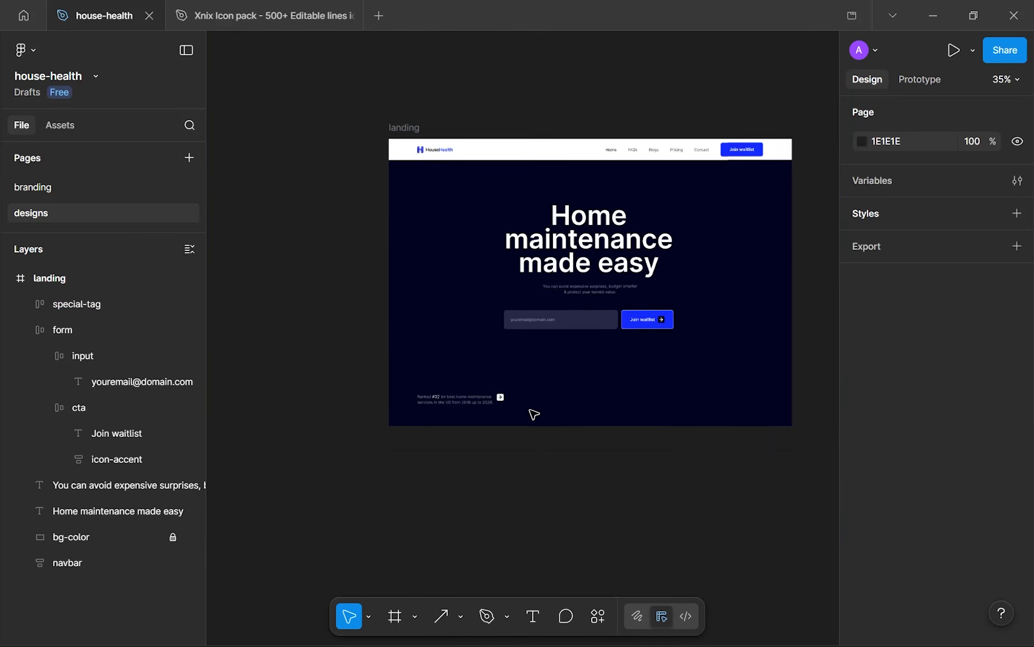
left_click(448, 406)
left_click(492, 358)
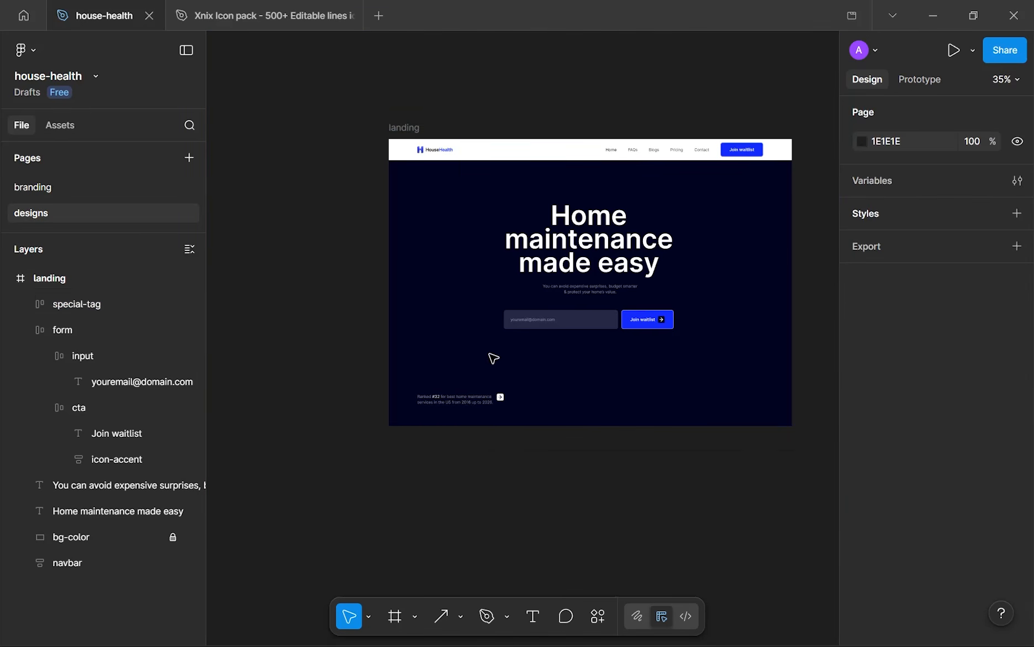
scroll(678, 375, "up", 3)
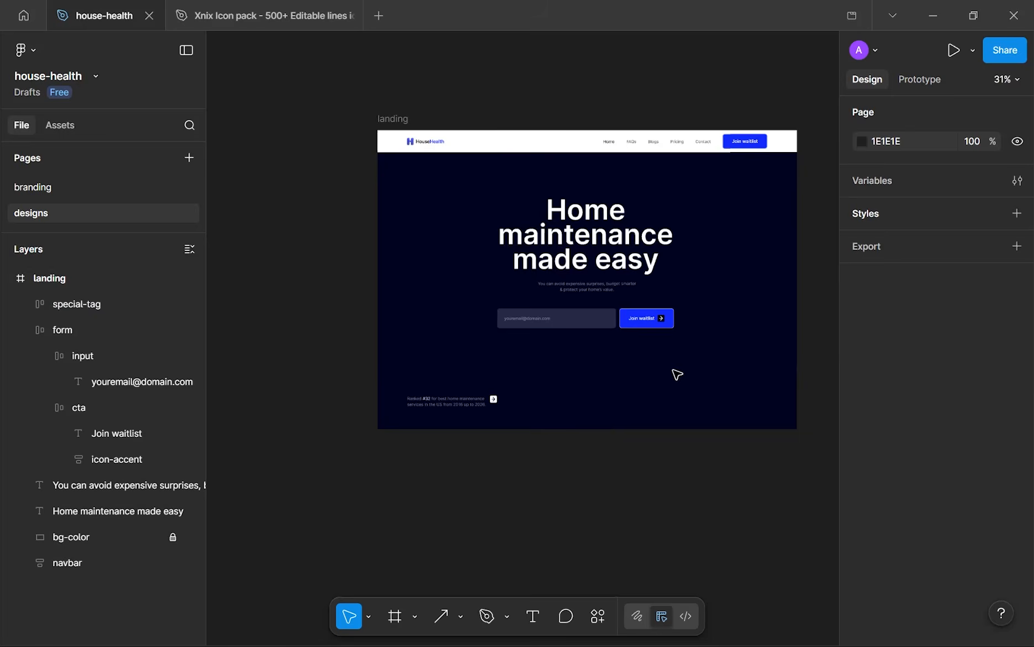
left_click_drag(672, 370, 643, 351)
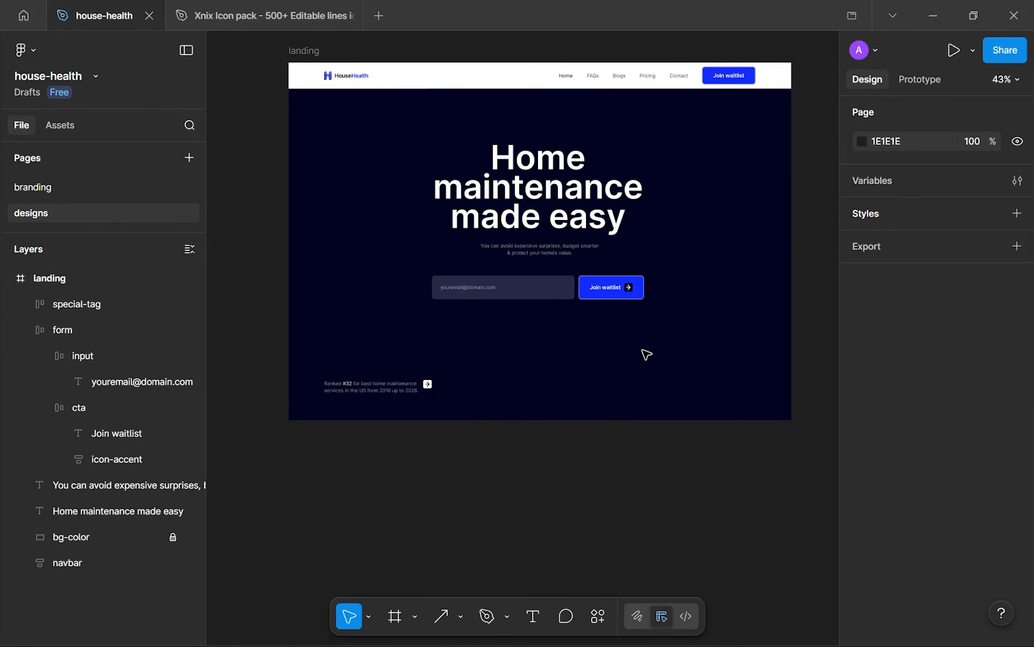
left_click_drag(704, 388, 697, 384)
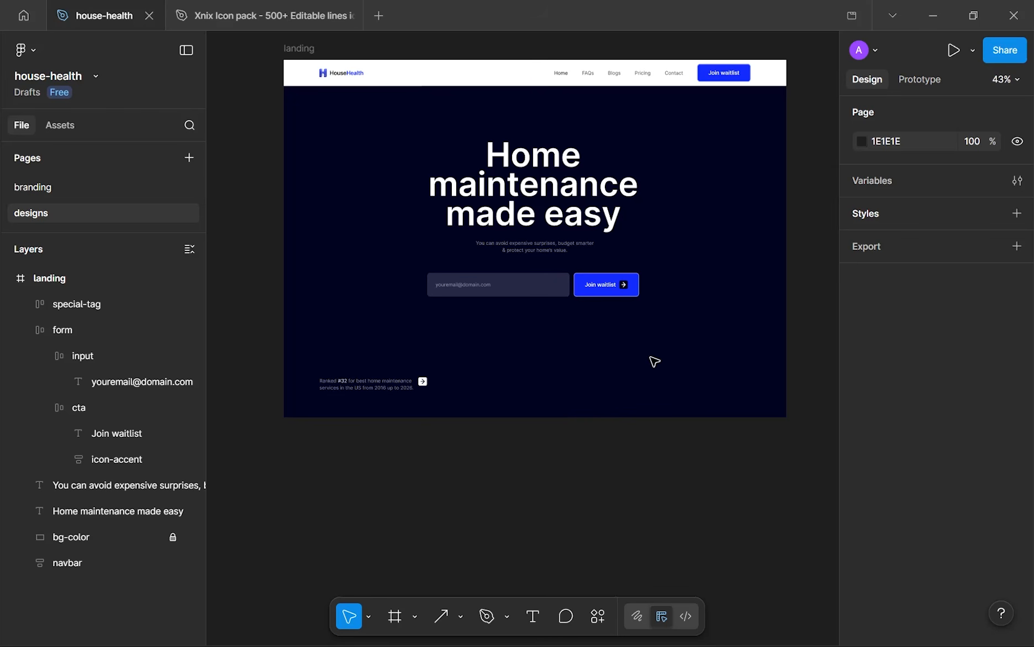
left_click_drag(627, 364, 743, 395)
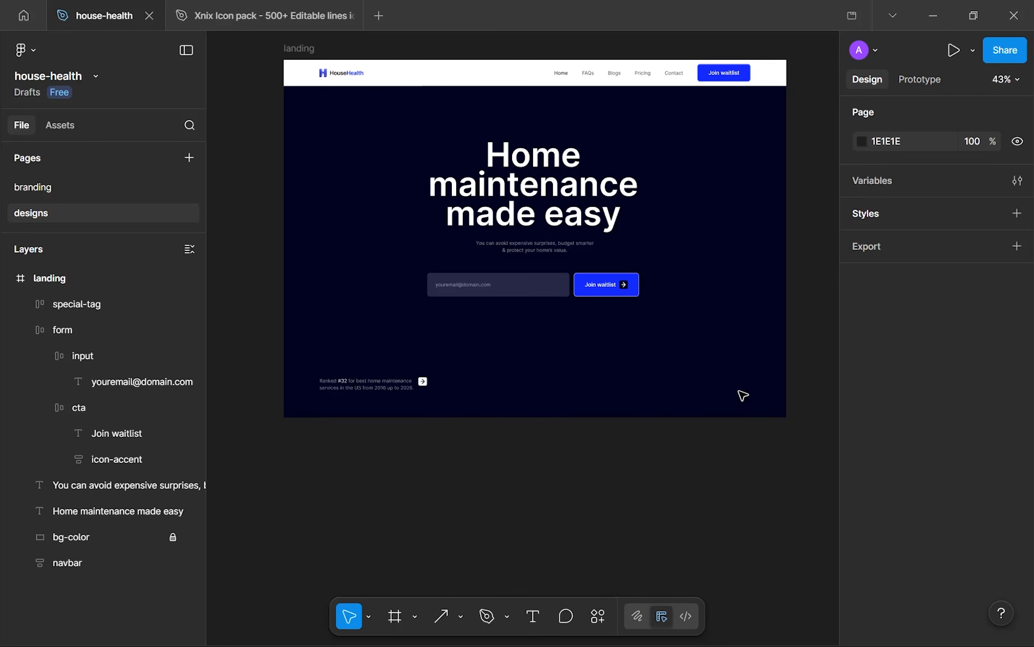
left_click(510, 229)
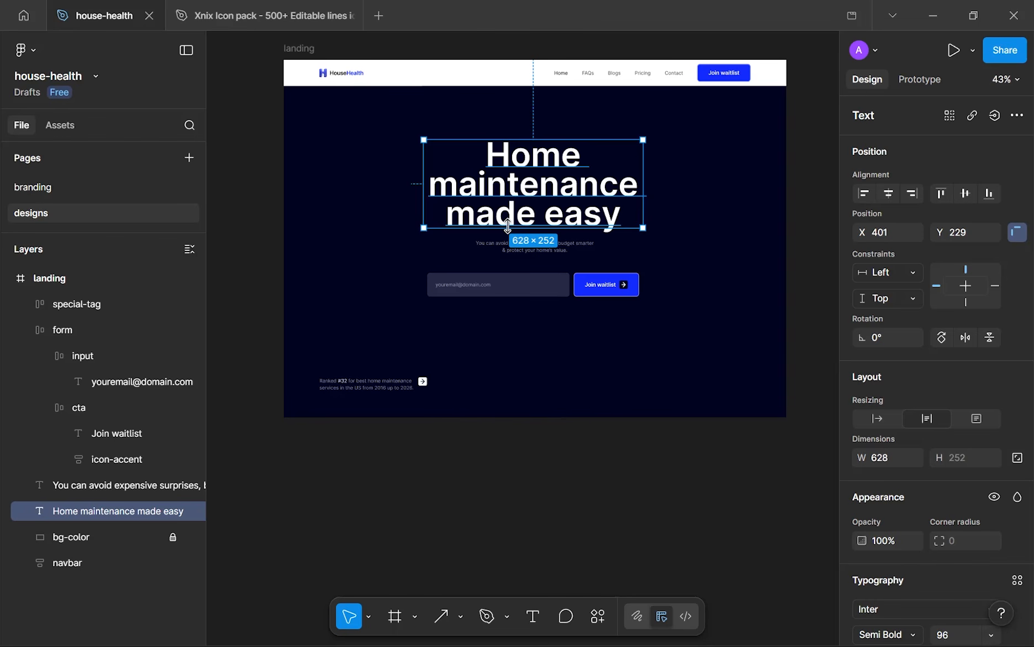
left_click(735, 379)
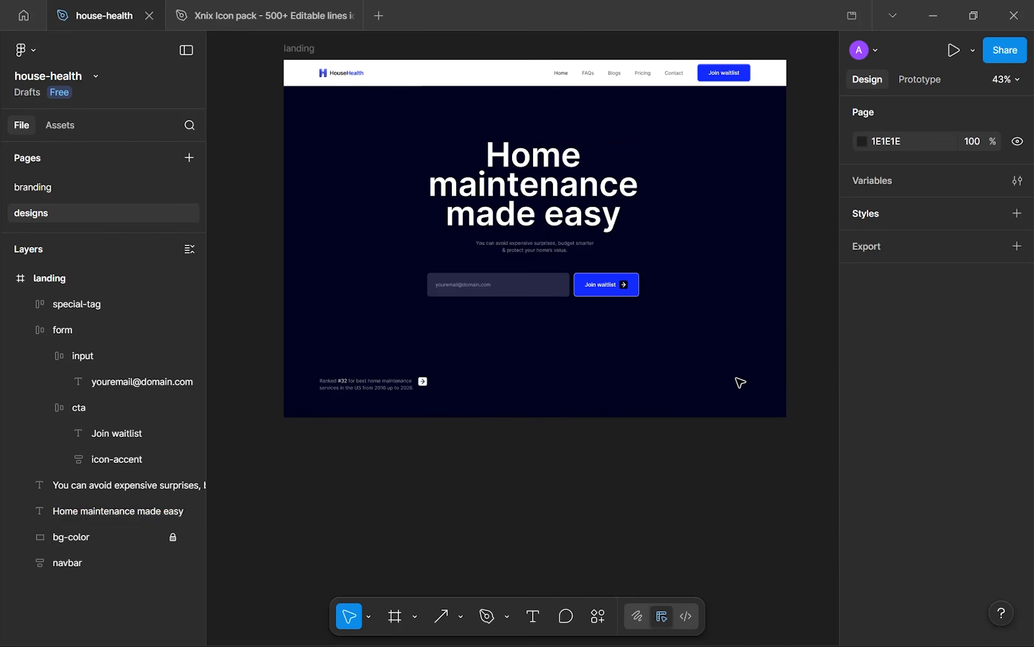
- Switch to the Xnix icon pack file and copy the vector group inside the headset icon of the Media Player set
left_click(310, 15)
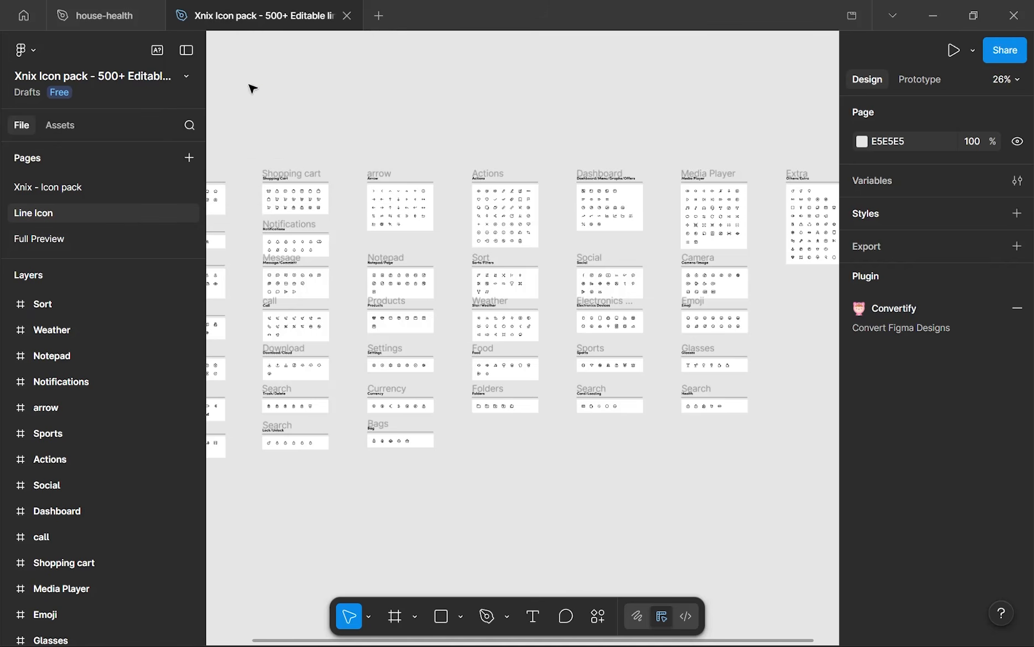
scroll(387, 238, "left", 3)
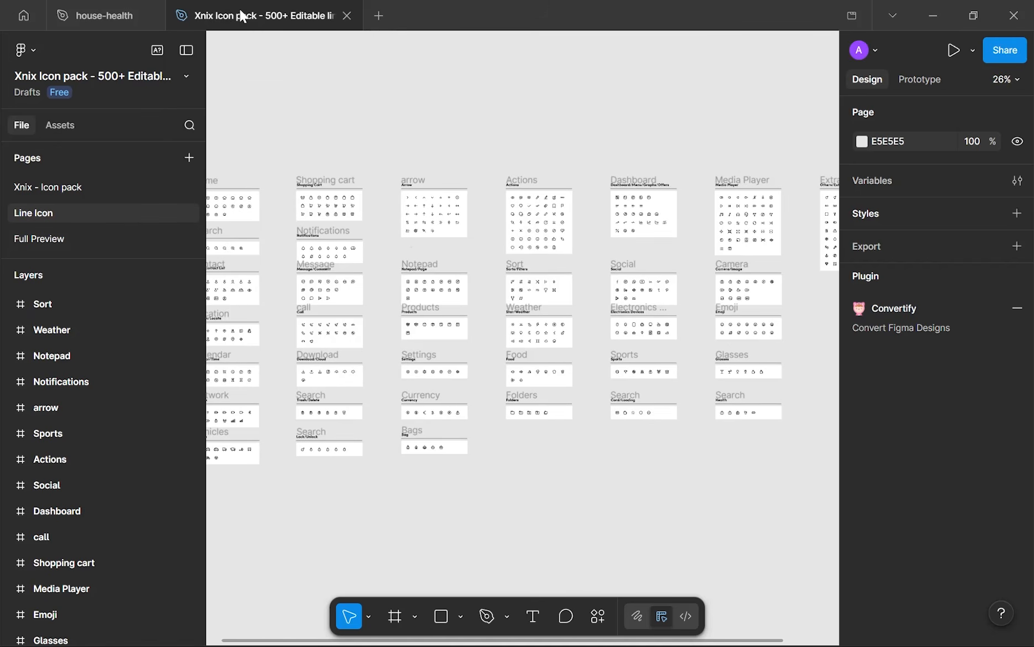
mouse_move(215, 16)
left_click(114, 11)
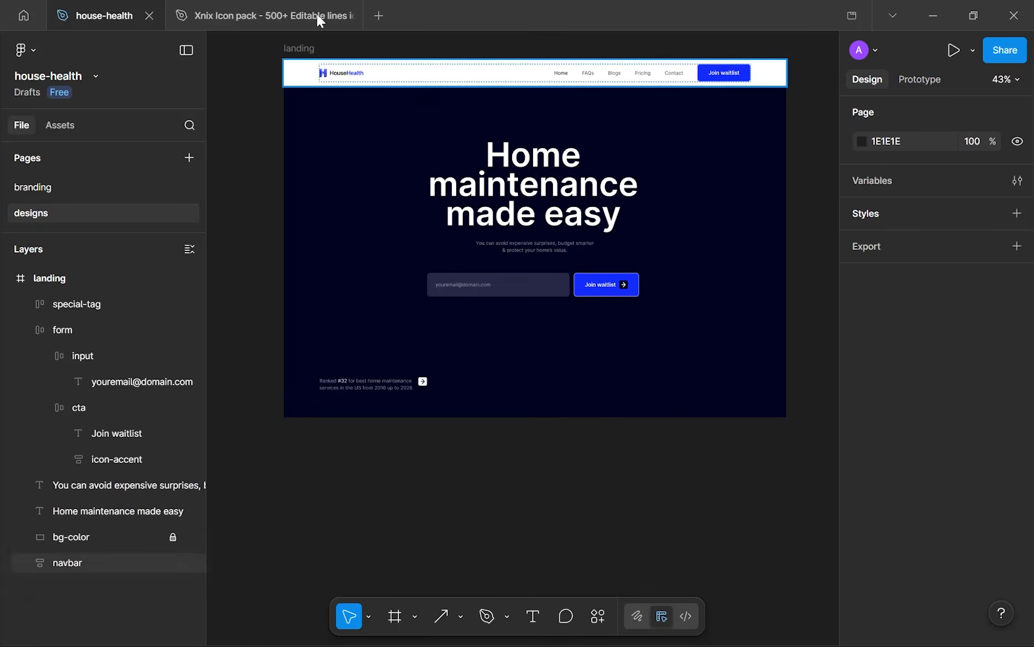
left_click(242, 8)
scroll(392, 219, "left", 3)
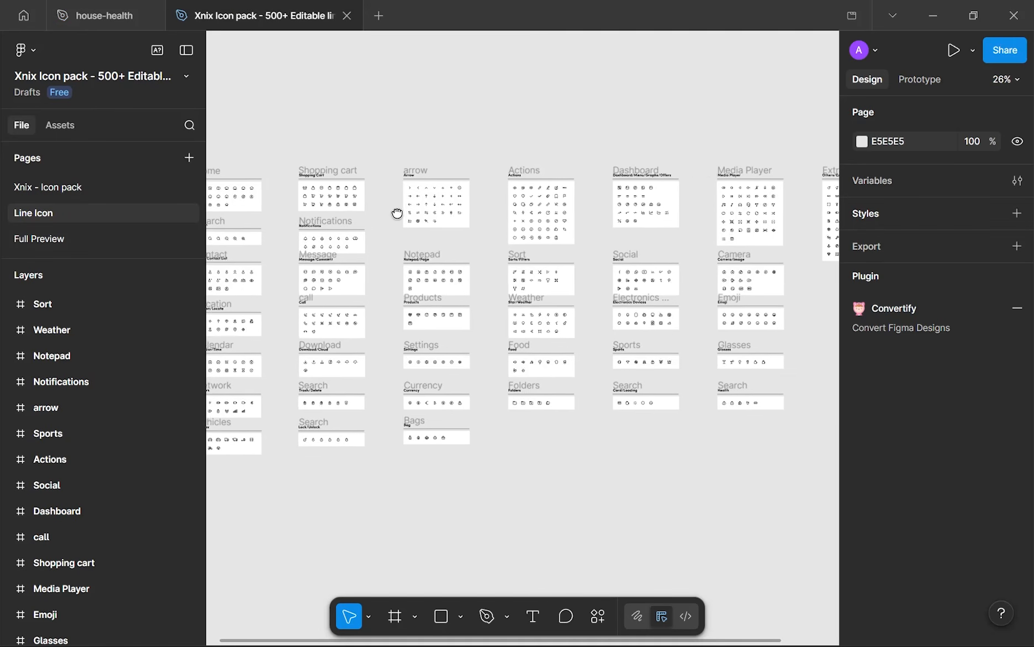
scroll(667, 213, "up", 10)
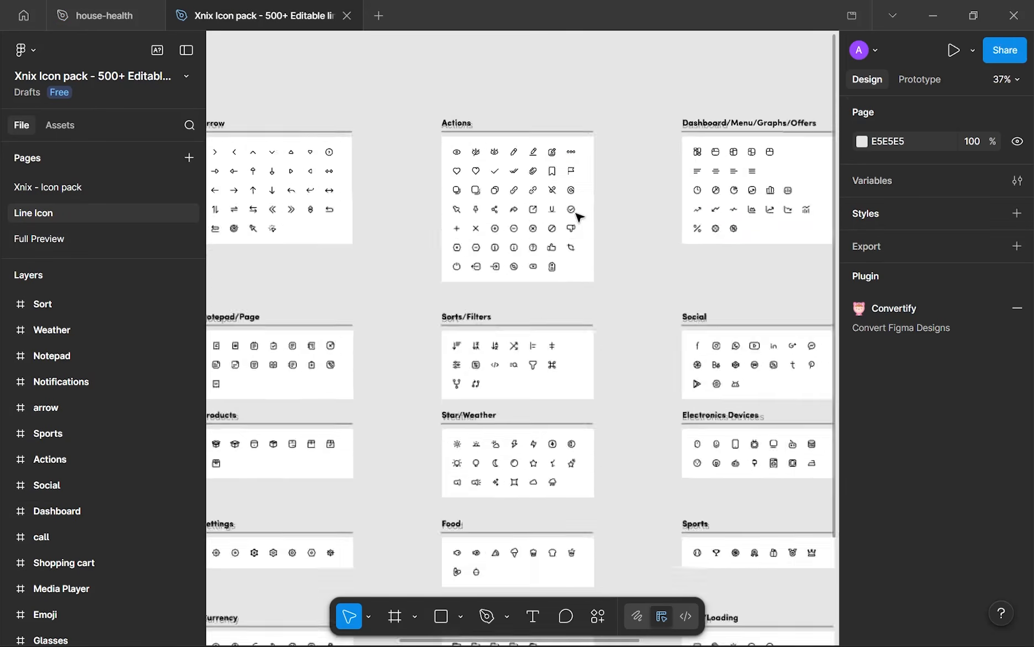
left_click_drag(663, 217, 386, 243)
scroll(386, 243, "right", 5)
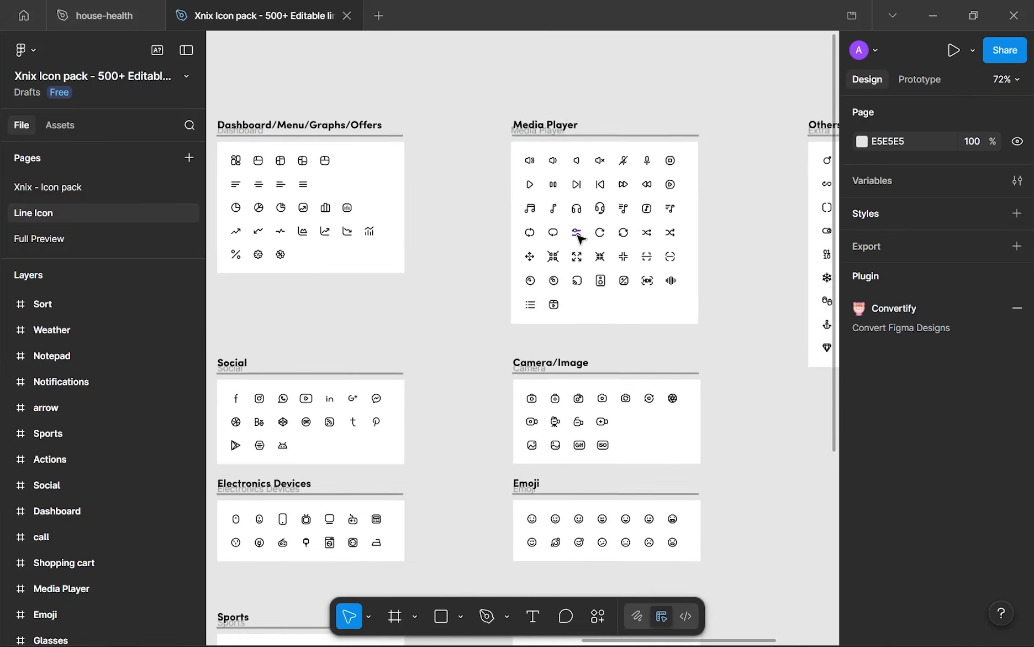
scroll(621, 182, "up", 6)
scroll(621, 182, "up", 6)
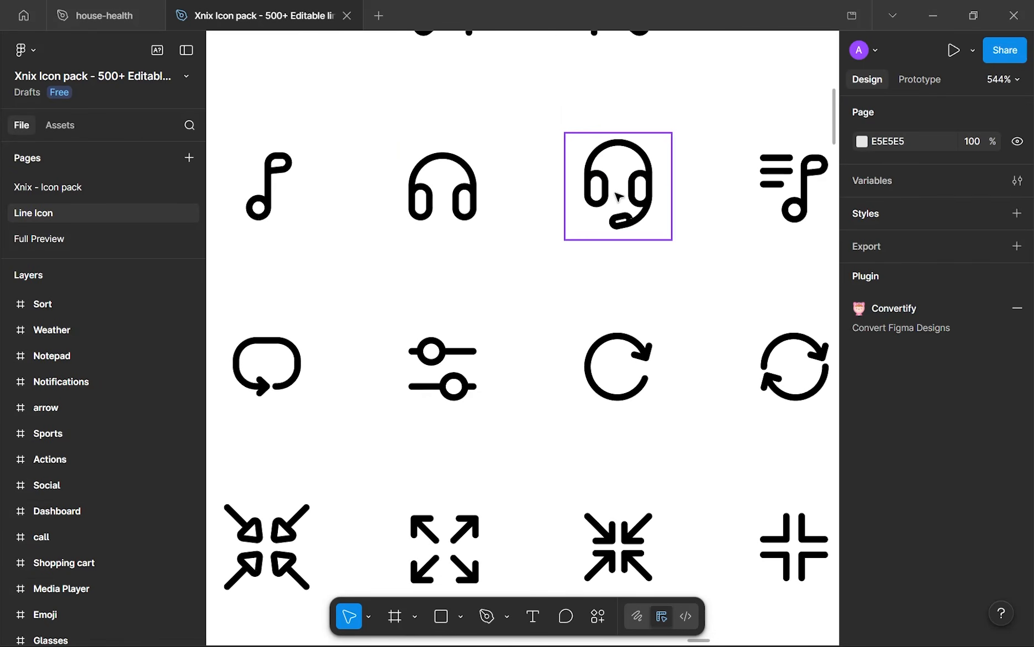
left_click(615, 188)
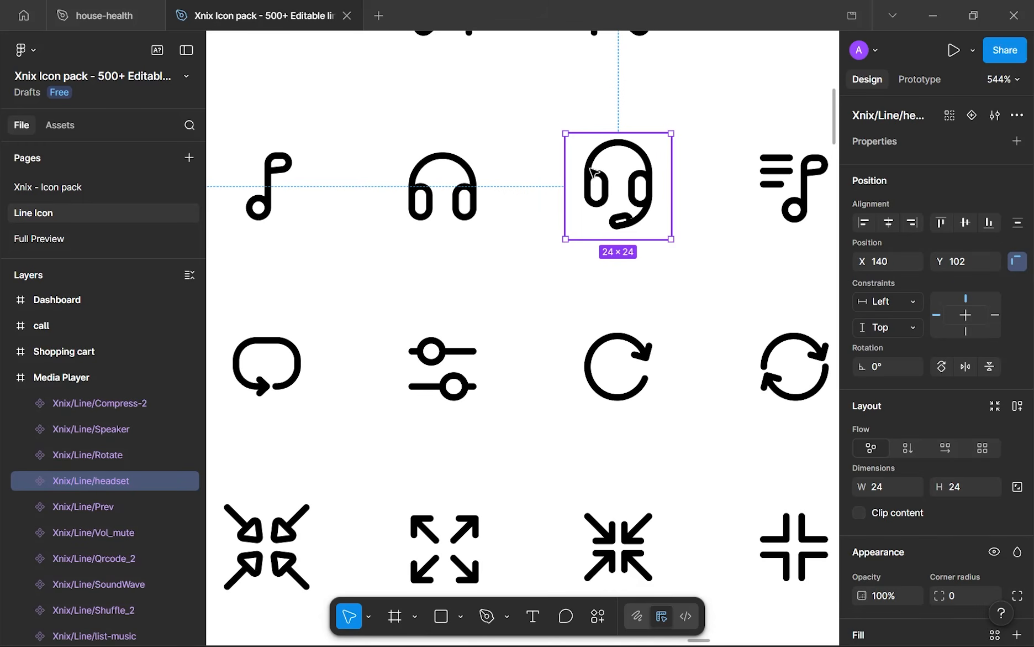
double_click(592, 178)
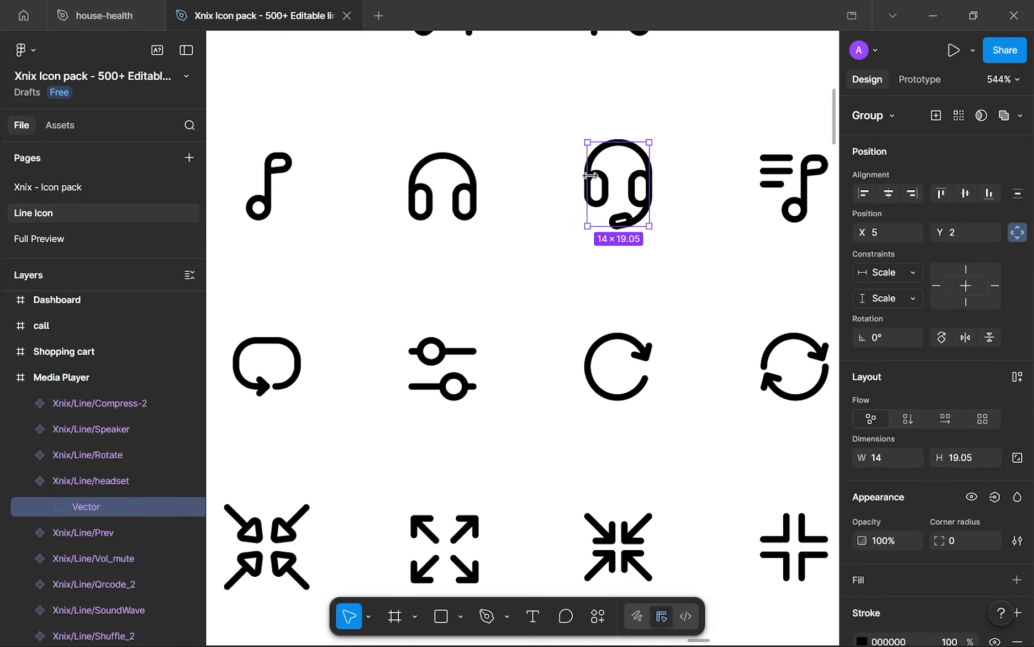
- Return to the house-health file and paste the headset vector into the landing frame's empty area below the waitlist form
left_click(117, 6)
left_click(557, 376)
key("ctrl+v")
scroll(564, 377, "up", 3)
scroll(463, 312, "up", 5)
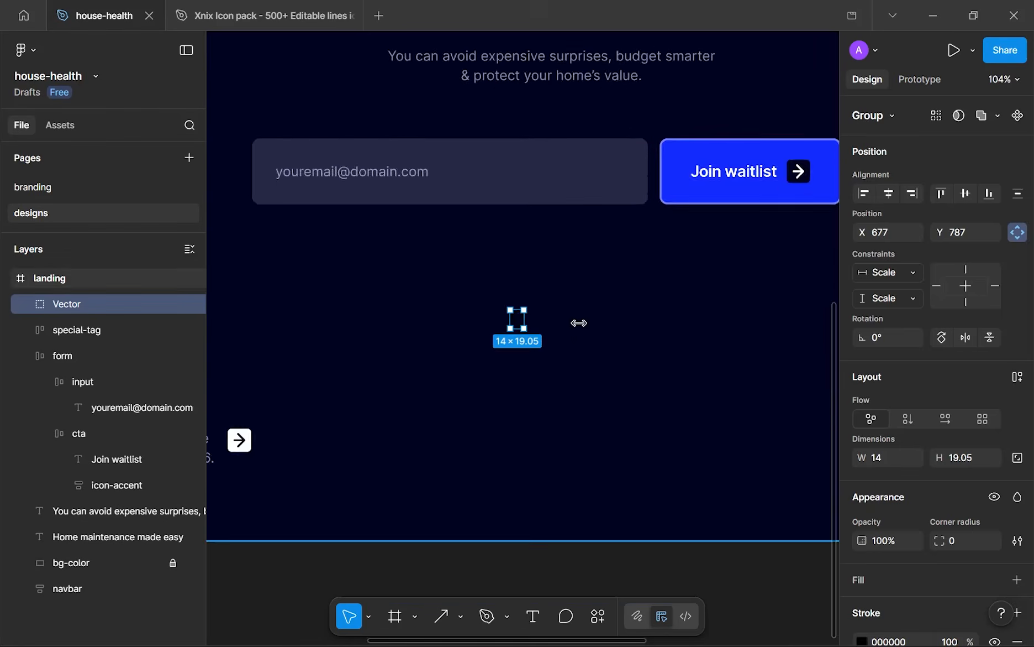
- Set the pasted headset vector's stroke colour to white, FFFFFF
scroll(871, 431, "down", 4)
left_click(862, 407)
left_click_drag(749, 366, 492, 190)
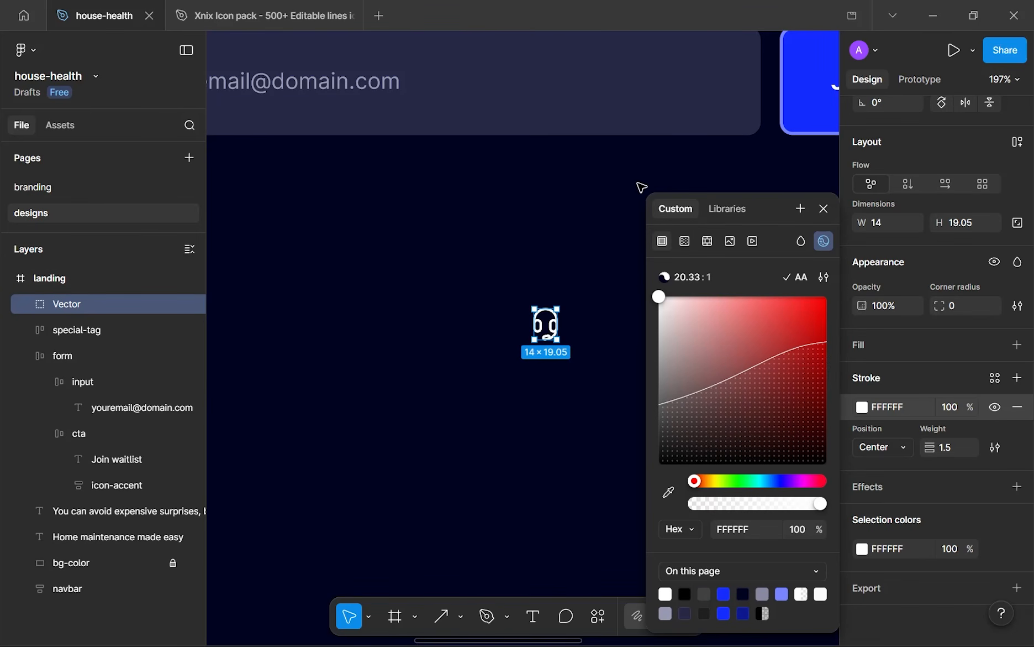
left_click(830, 207)
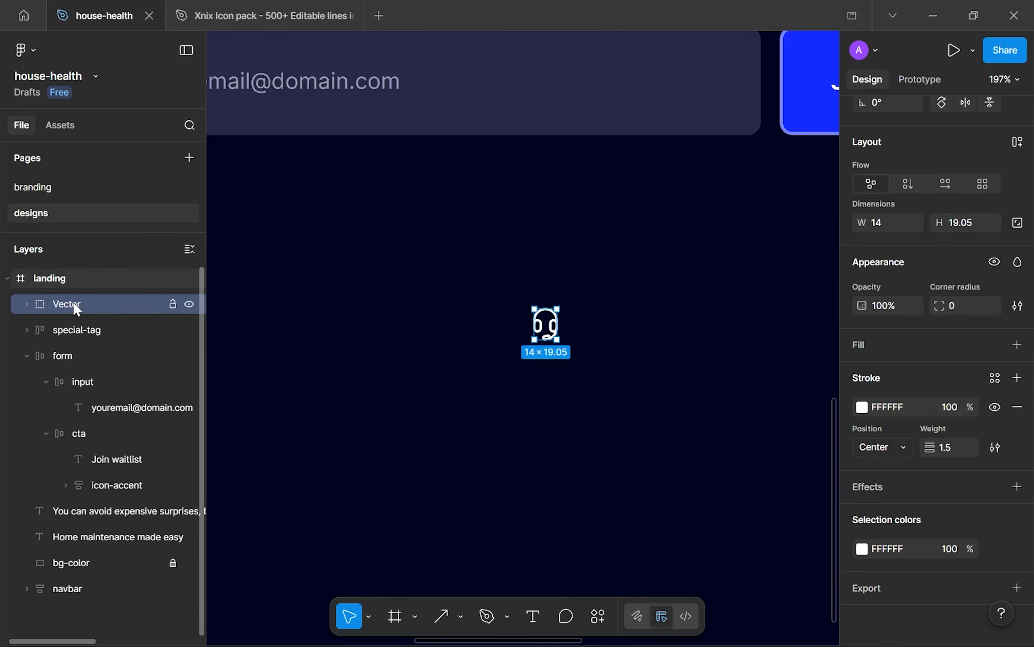
- Outline the strokes of the headset vector group and flatten its parts into a single vector shape
key("ctrl+alt+o")
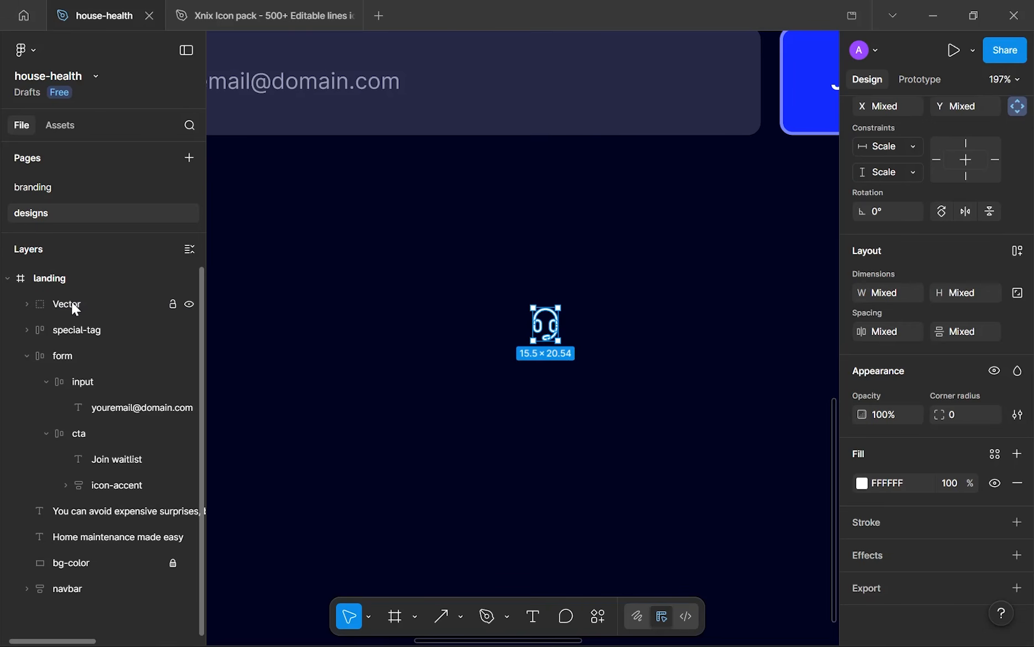
left_click(71, 303)
left_click(28, 303)
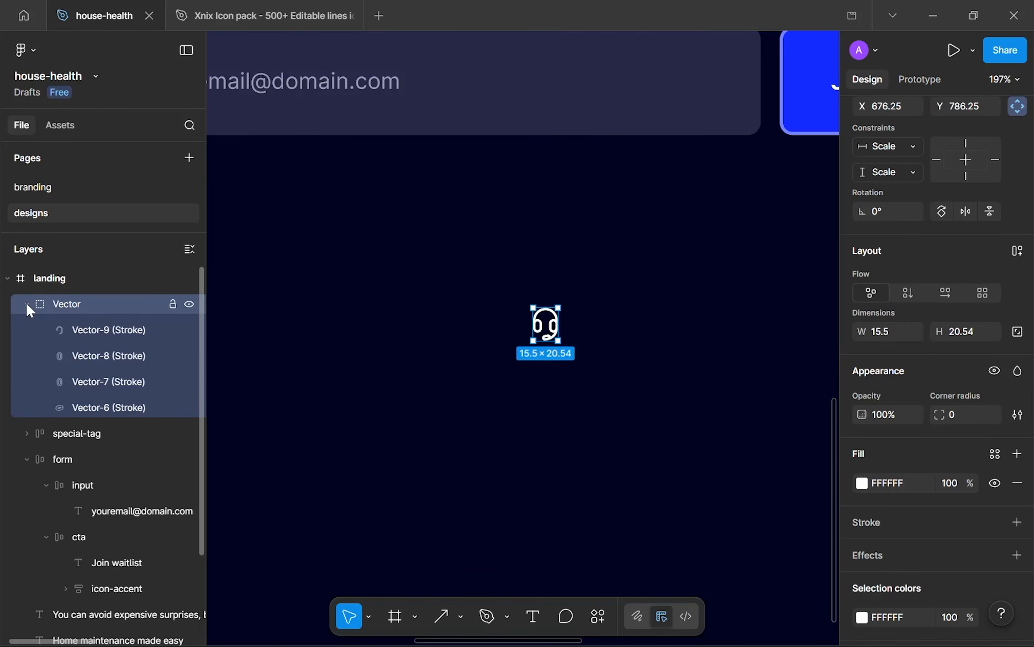
right_click(82, 309)
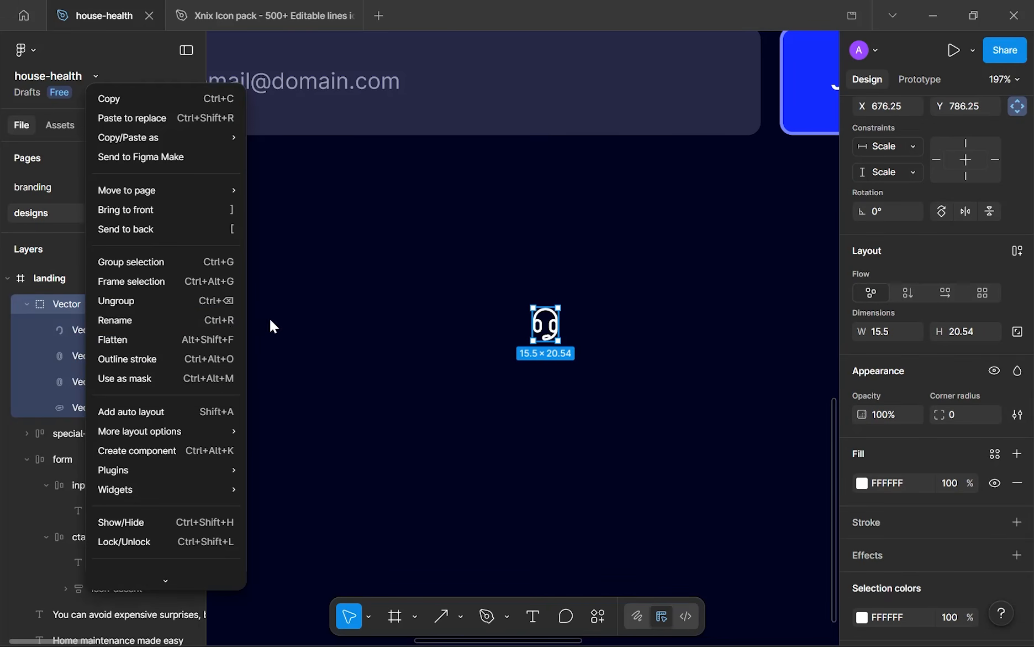
left_click(169, 337)
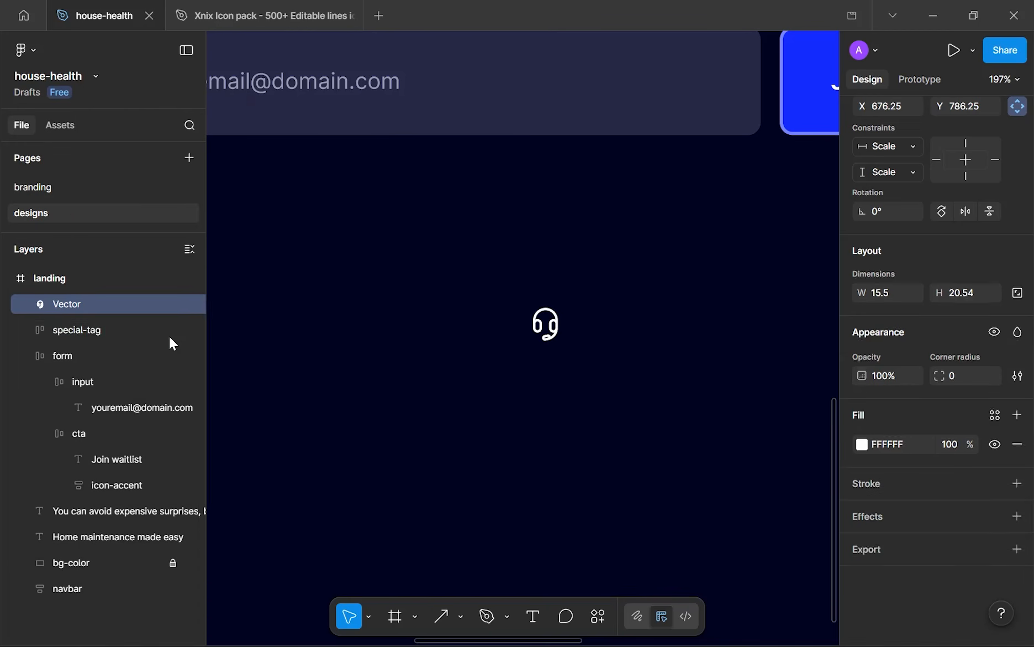
- Rename the flattened headset vector layer to headset-icon
double_click(75, 305)
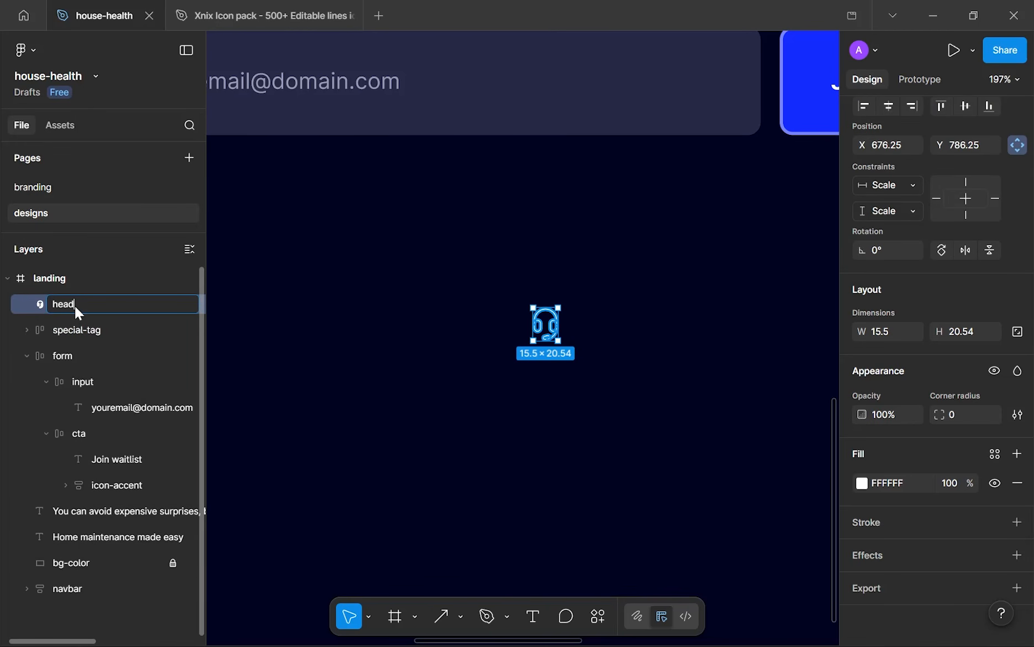
type("headset-icon")
key("Return")
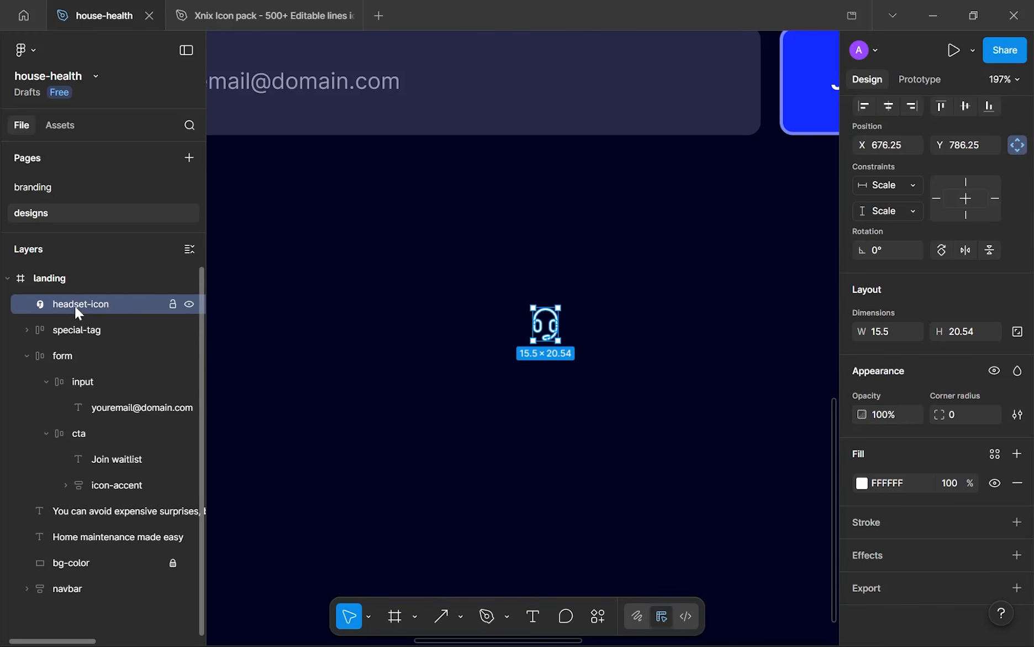
- Draw a frame of about 29 × 35 around the headset icon and turn it into an auto layout frame
left_click(620, 389)
key("f")
left_click_drag(523, 295, 570, 350)
scroll(892, 451, "down", 3)
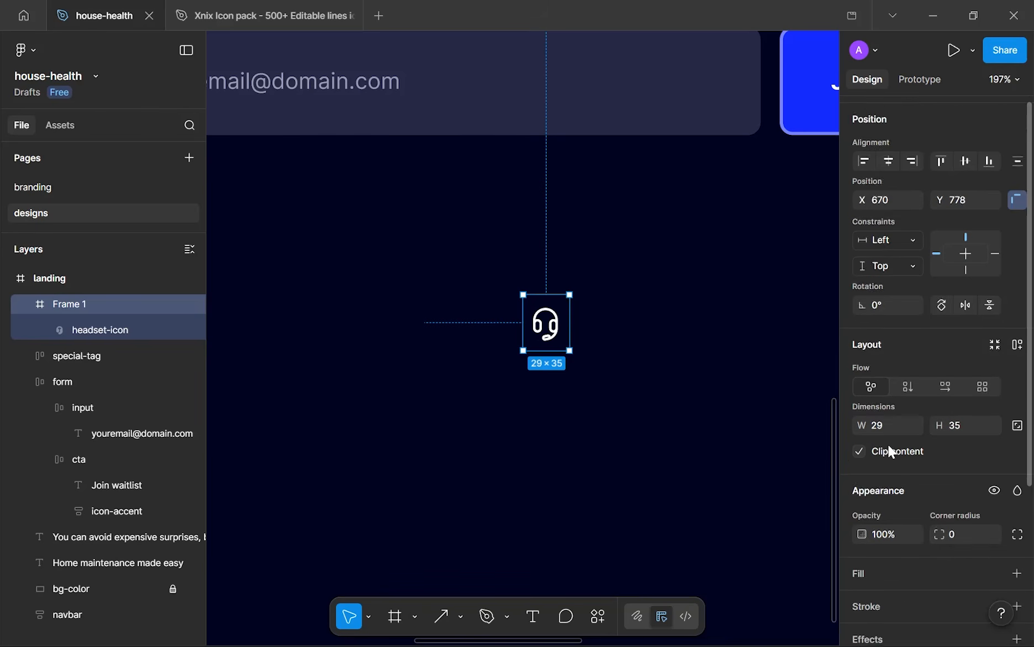
left_click(1017, 216)
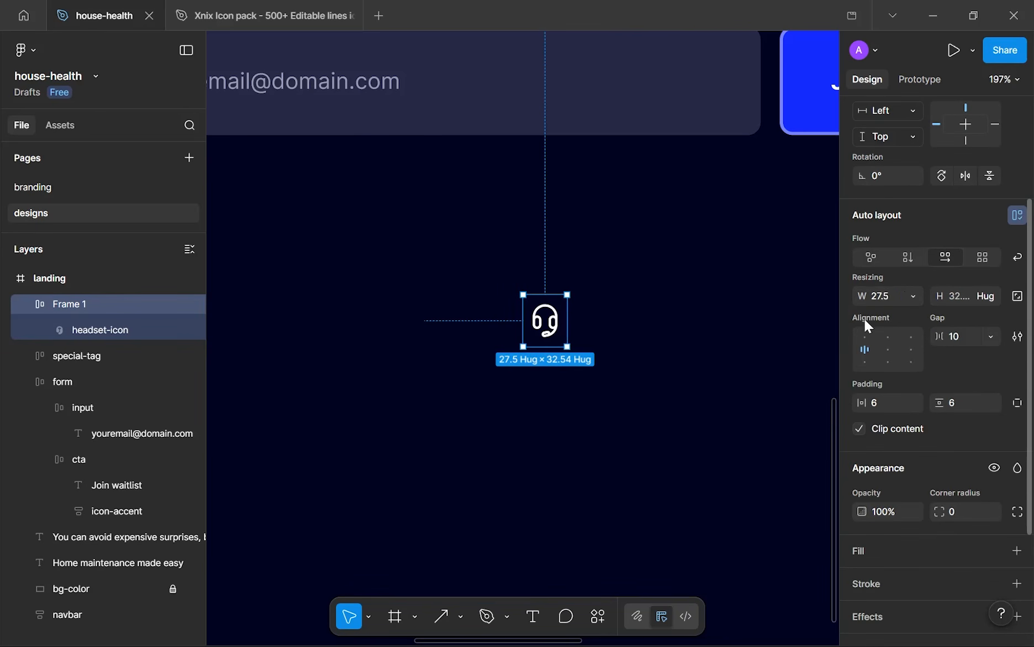
- Set both the horizontal and vertical padding of the headset icon's auto layout frame to 8
left_click(889, 402)
type("8")
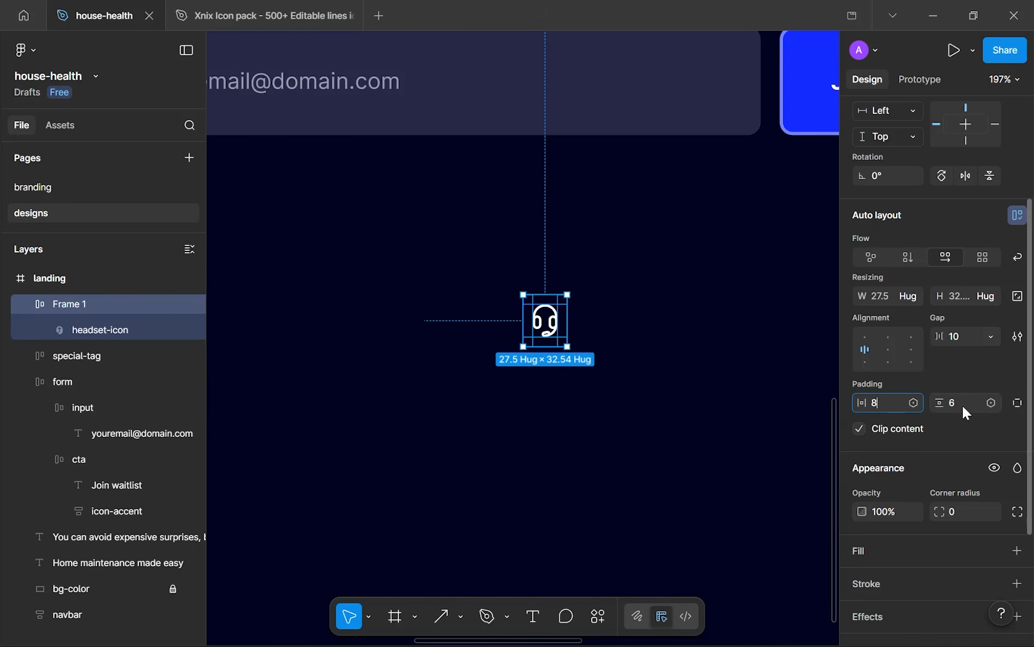
left_click(963, 406)
key("Return")
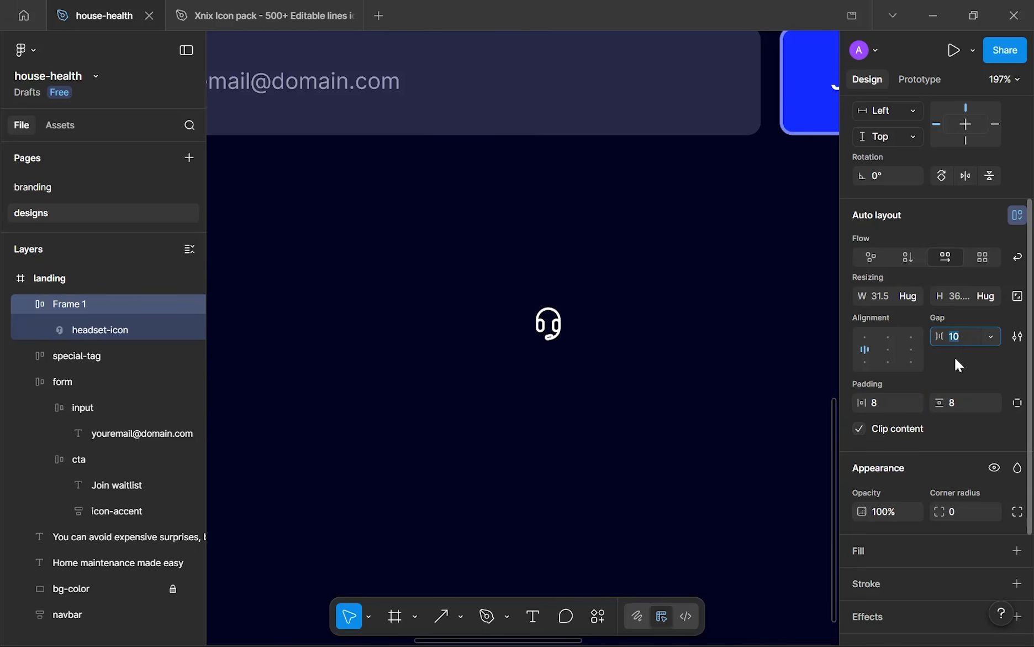
- Select Frame 1 around the headset icon and open its selection color for editing
left_click(649, 365)
left_click(566, 315)
scroll(930, 450, "down", 3)
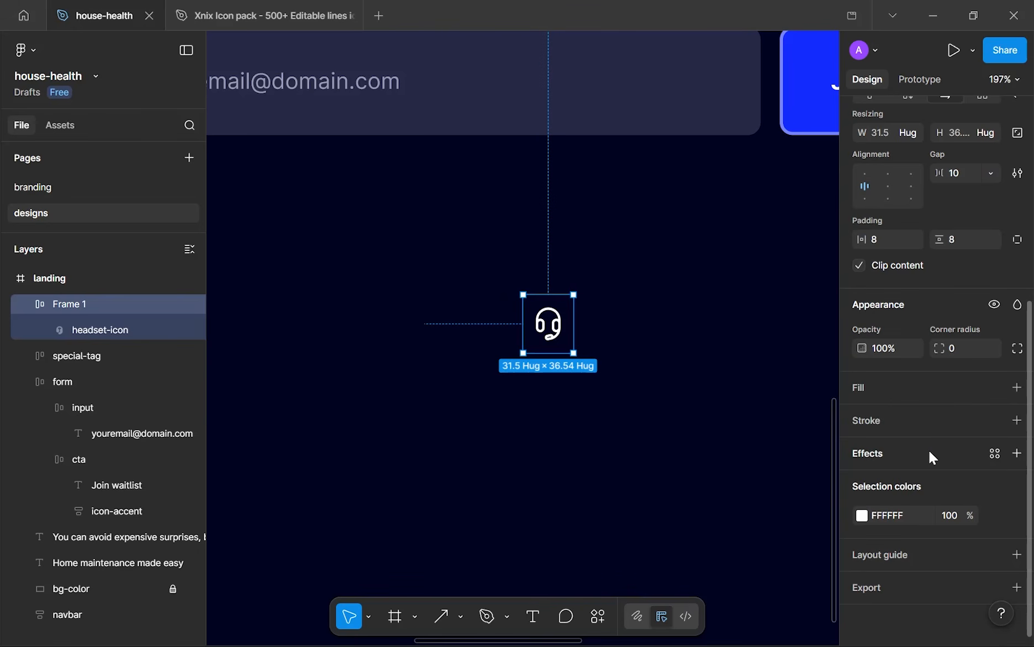
left_click(862, 515)
- Examine the landing page's navbar, headline, form and buttons to judge which color suits the headset icon
scroll(481, 292, "down", 10)
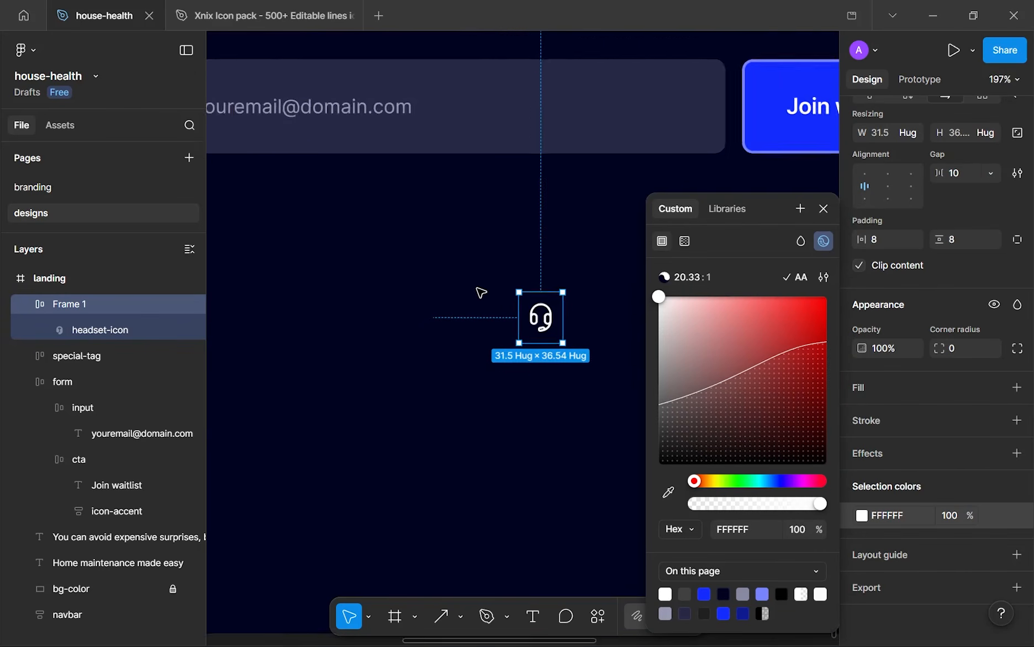
scroll(476, 288, "up", 2)
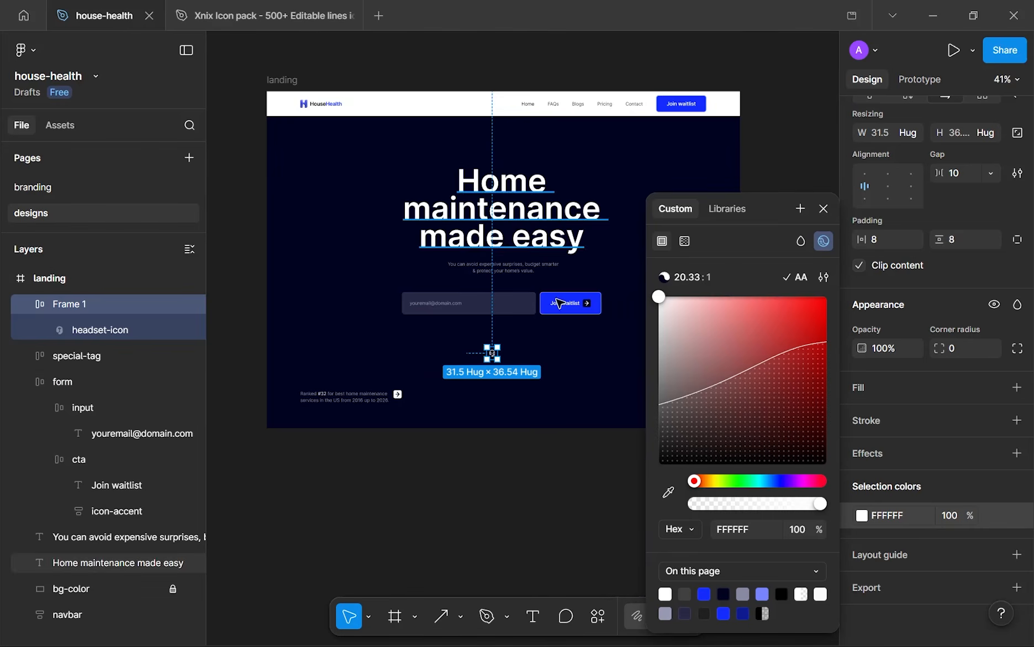
scroll(423, 98, "up", 3)
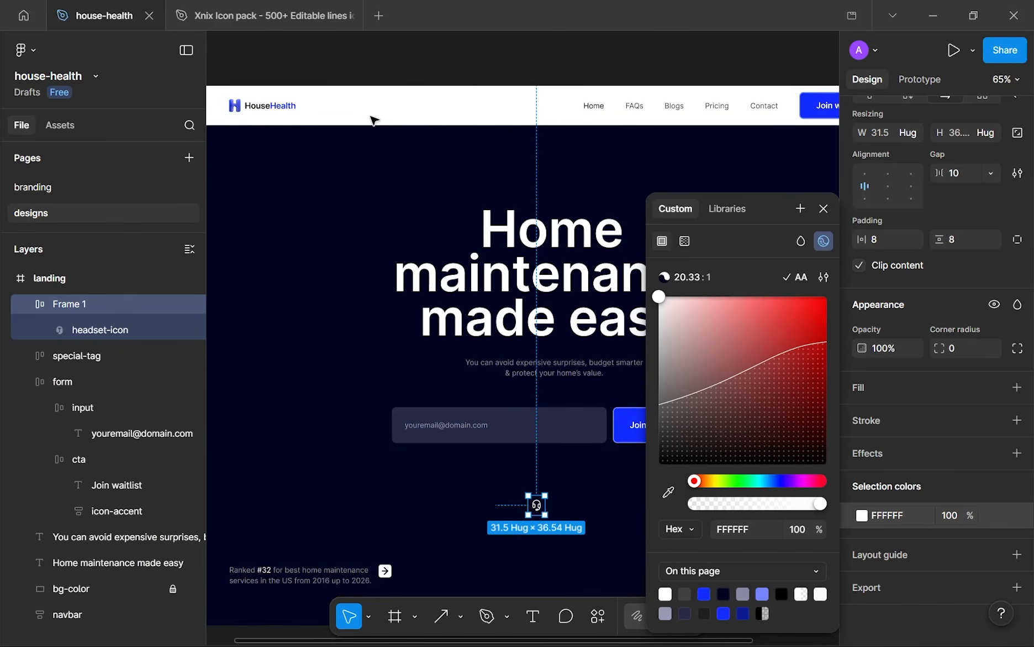
scroll(426, 289, "down", 3)
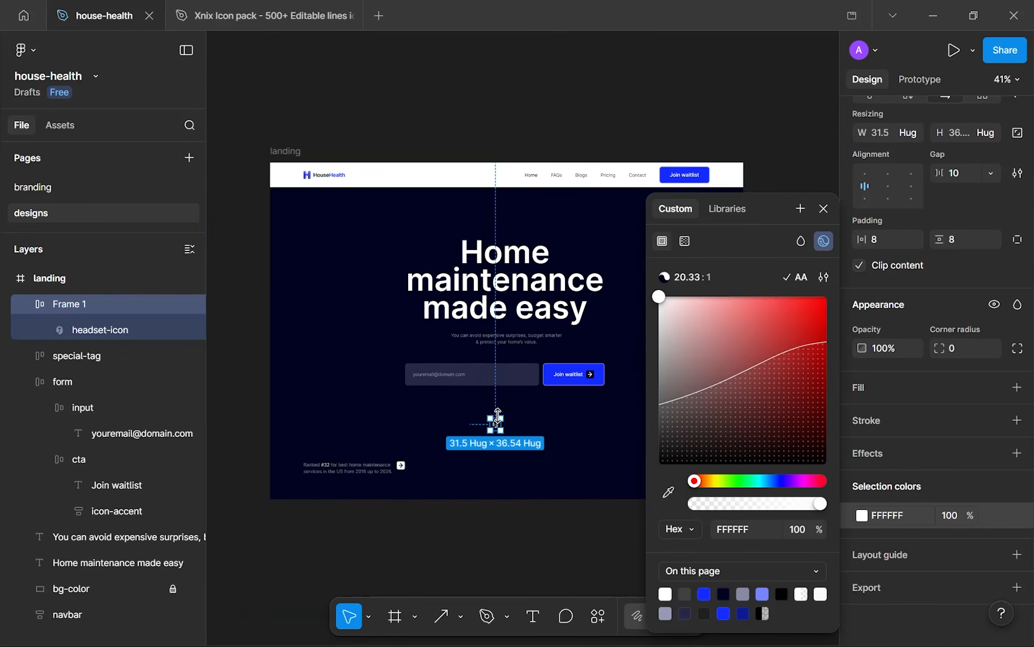
scroll(493, 427, "up", 4)
scroll(493, 427, "down", 4)
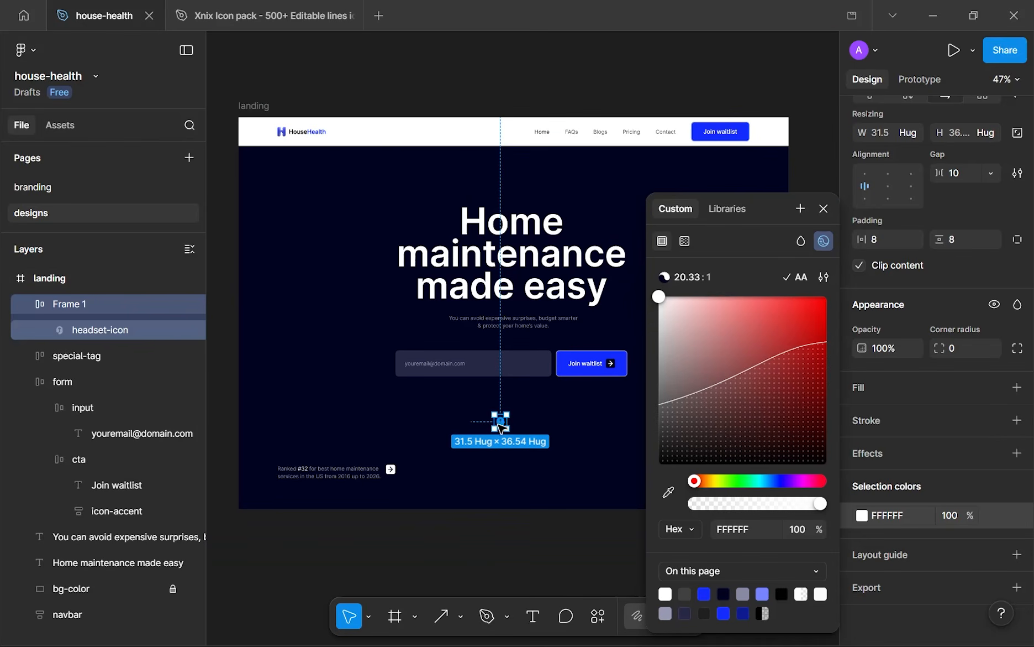
scroll(501, 423, "up", 2)
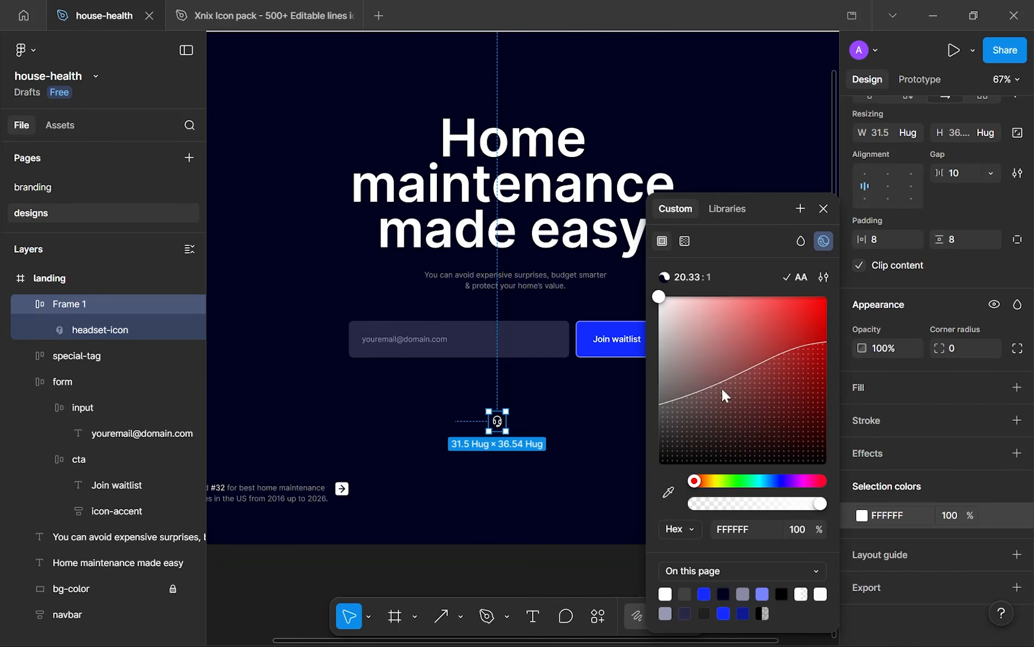
left_click(824, 240)
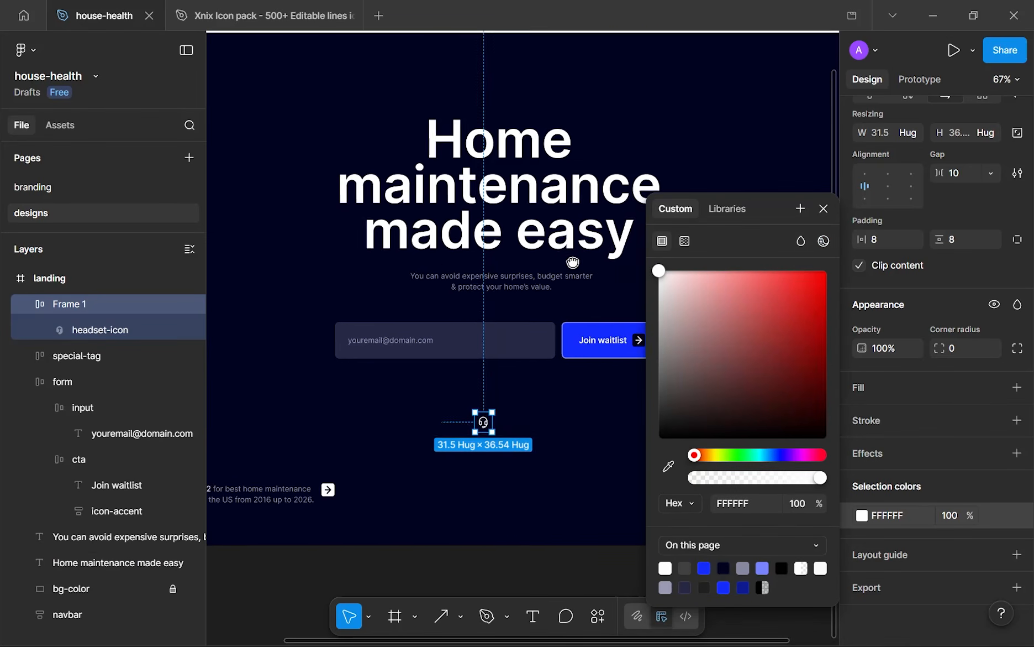
scroll(606, 113, "down", 3)
scroll(607, 113, "up", 3)
scroll(545, 226, "up", 4)
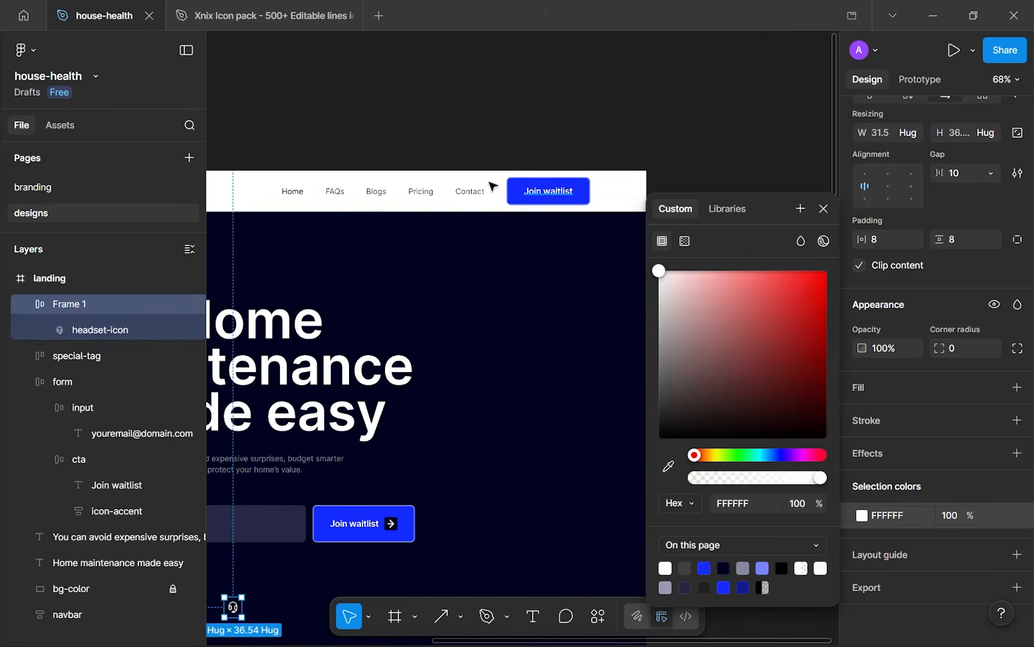
scroll(525, 203, "down", 6)
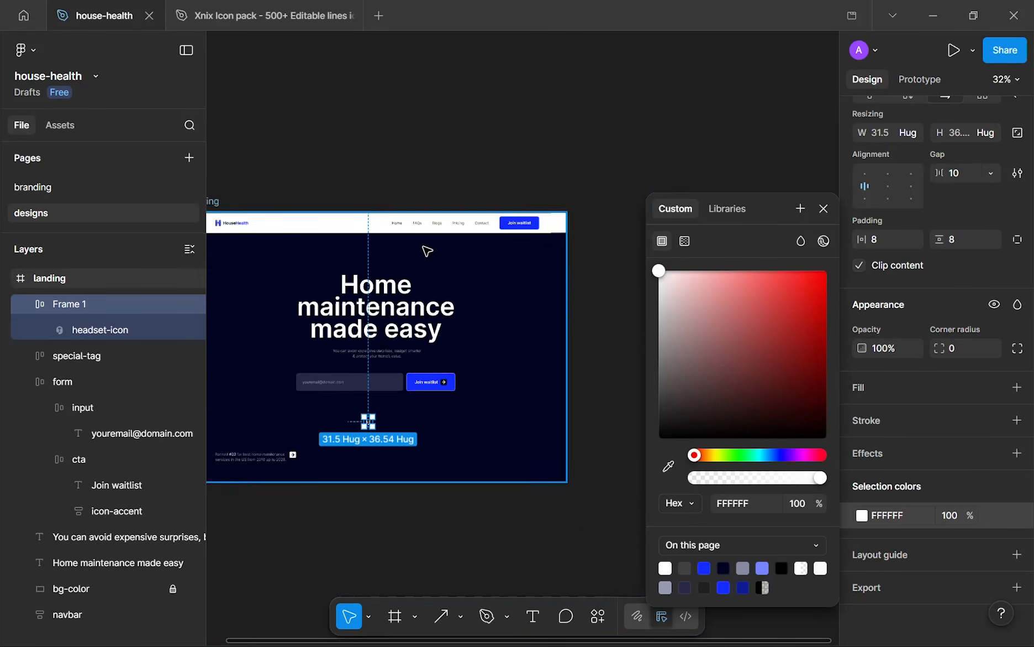
scroll(418, 365, "up", 8)
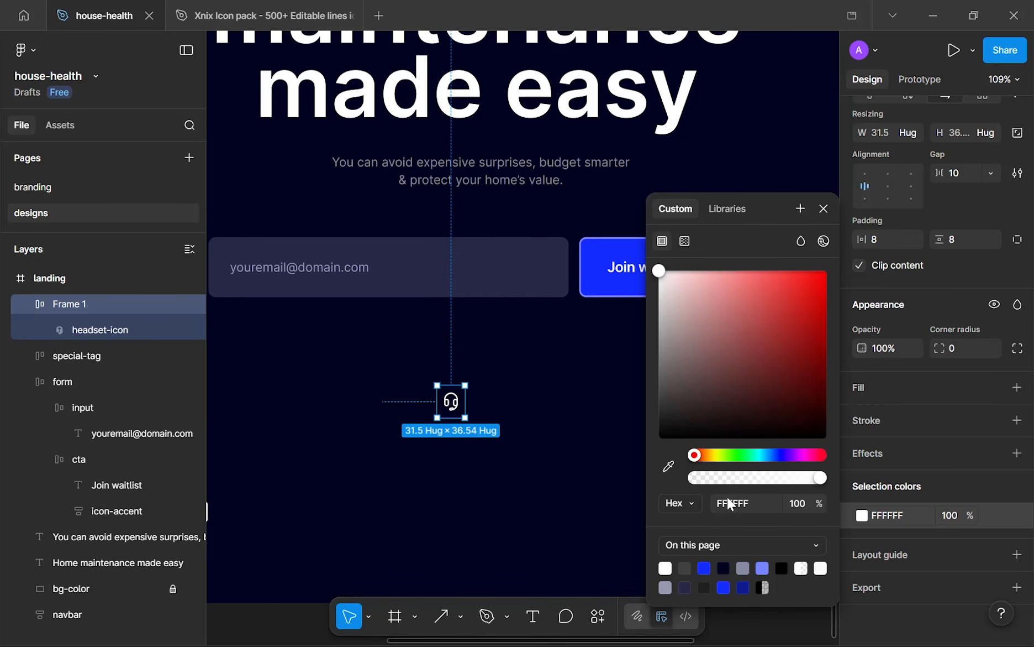
- Try brand blue 132BFF and lighter blues 87BBFF and A6CDFF on the headset icon
left_click(698, 566)
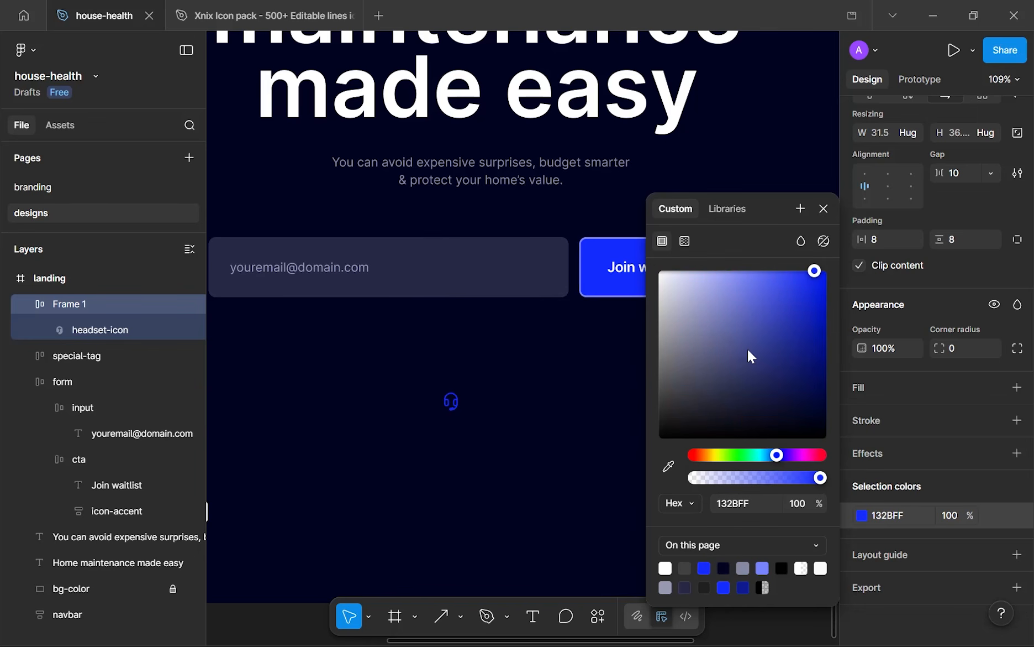
left_click(769, 455)
left_click_drag(751, 303, 738, 263)
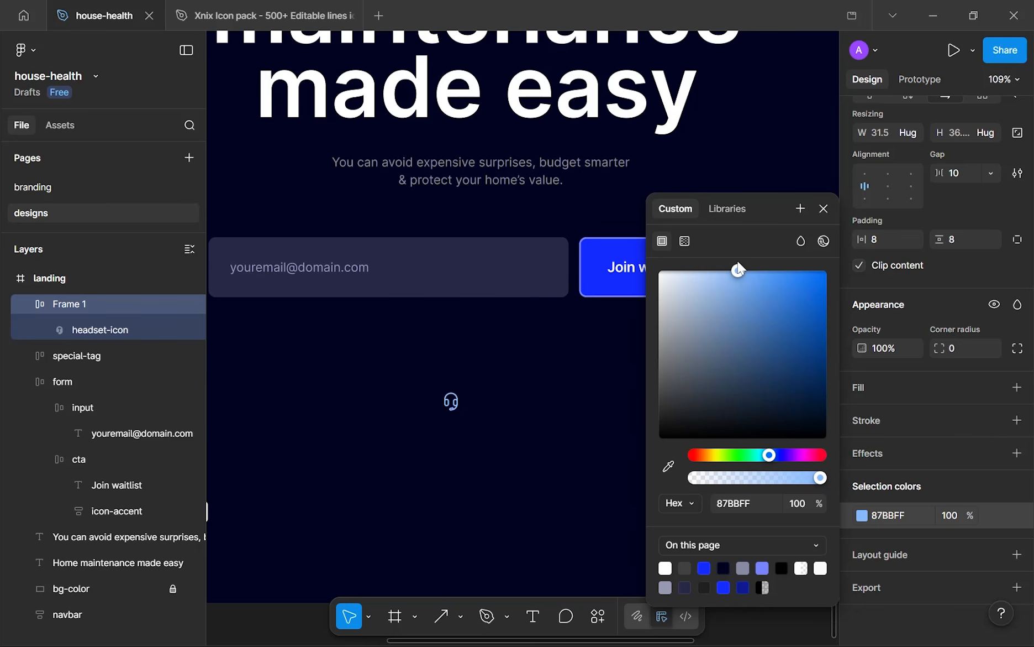
left_click(704, 567)
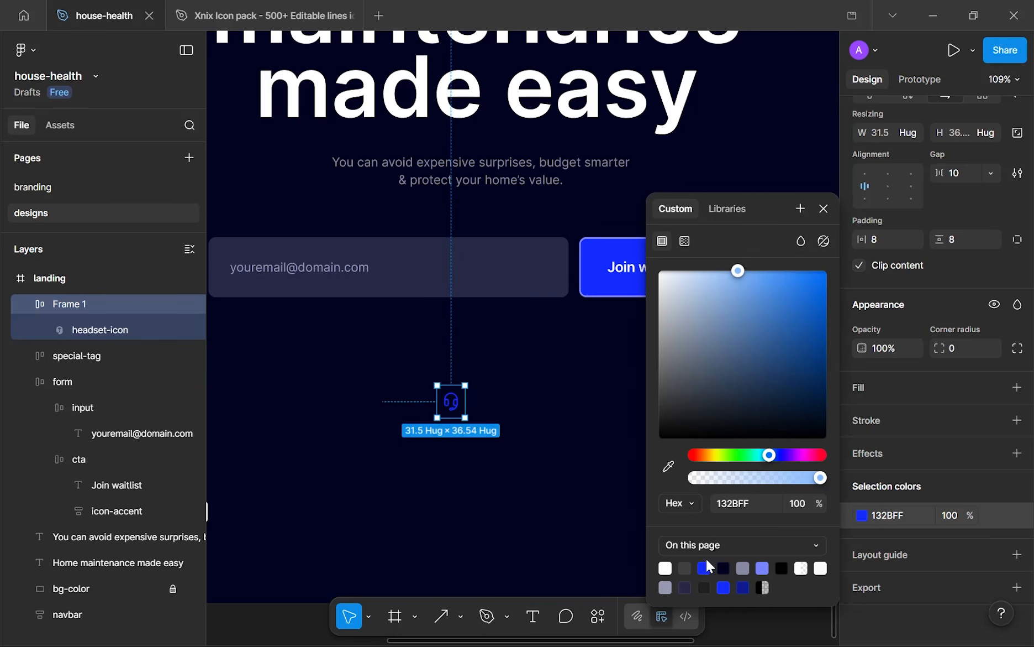
left_click_drag(740, 284, 718, 271)
left_click(705, 567)
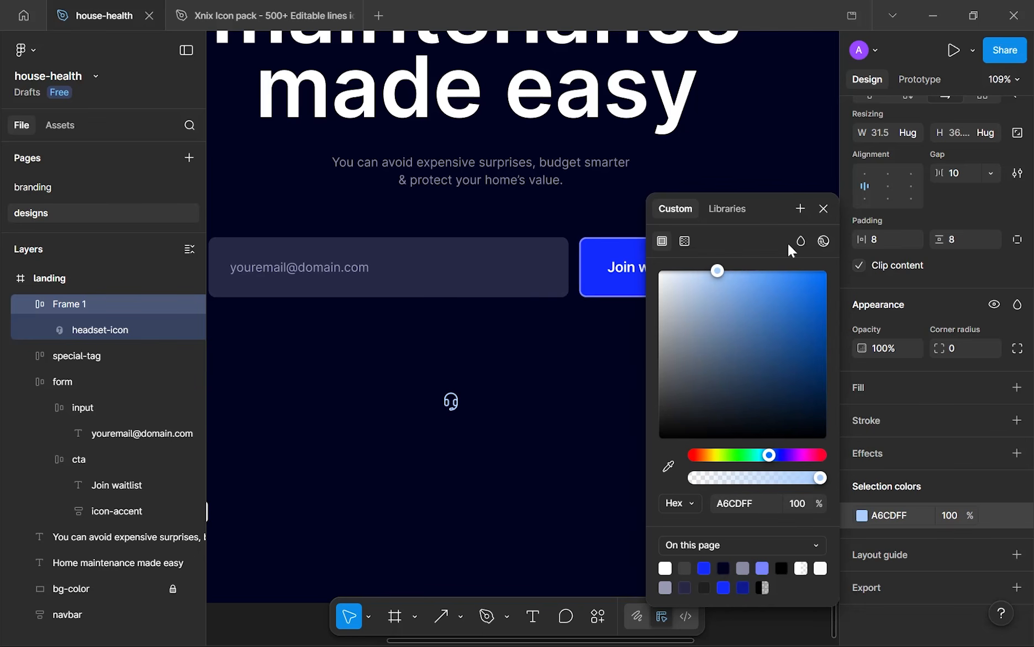
- Recolor the headset icon light blue 98C5FF, starting from the page's brand blue and adjusting shade and hue
left_click(823, 208)
left_click(862, 515)
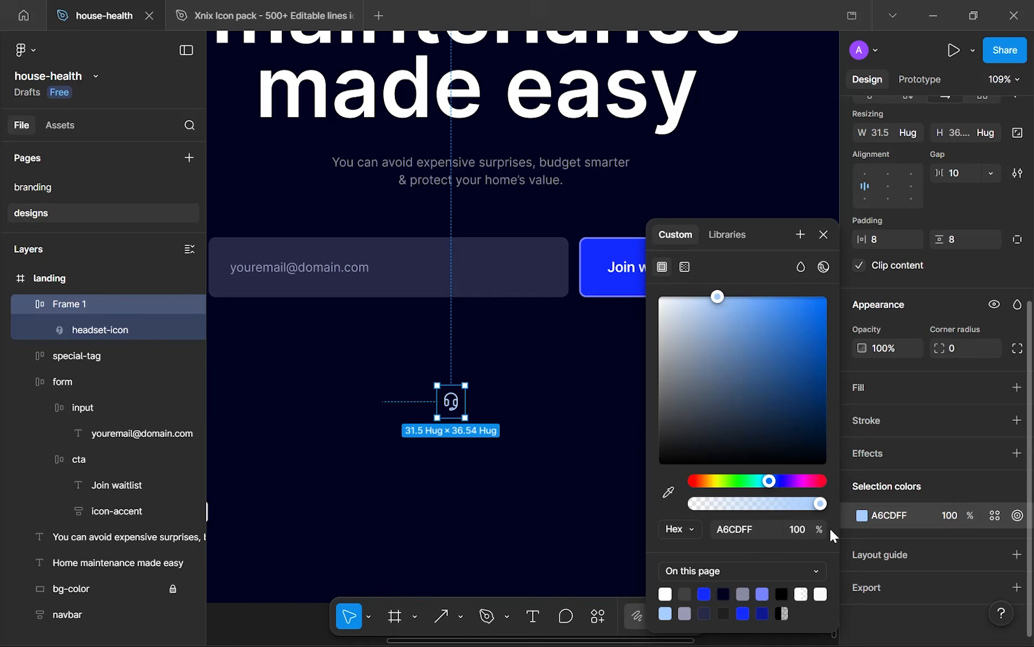
left_click(706, 592)
left_click_drag(748, 315, 728, 295)
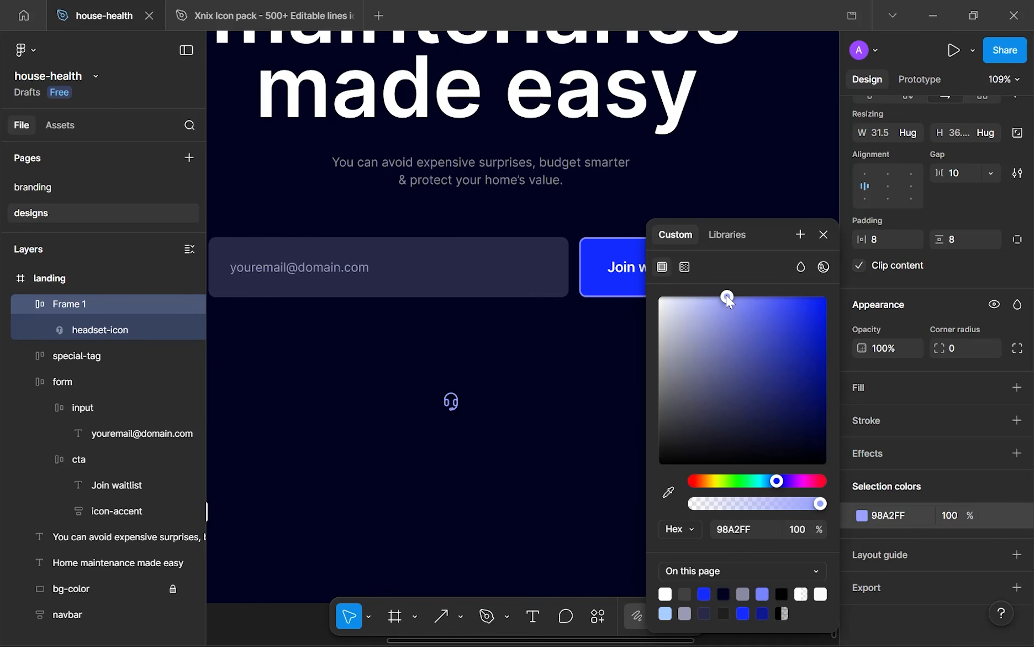
left_click_drag(771, 479, 770, 483)
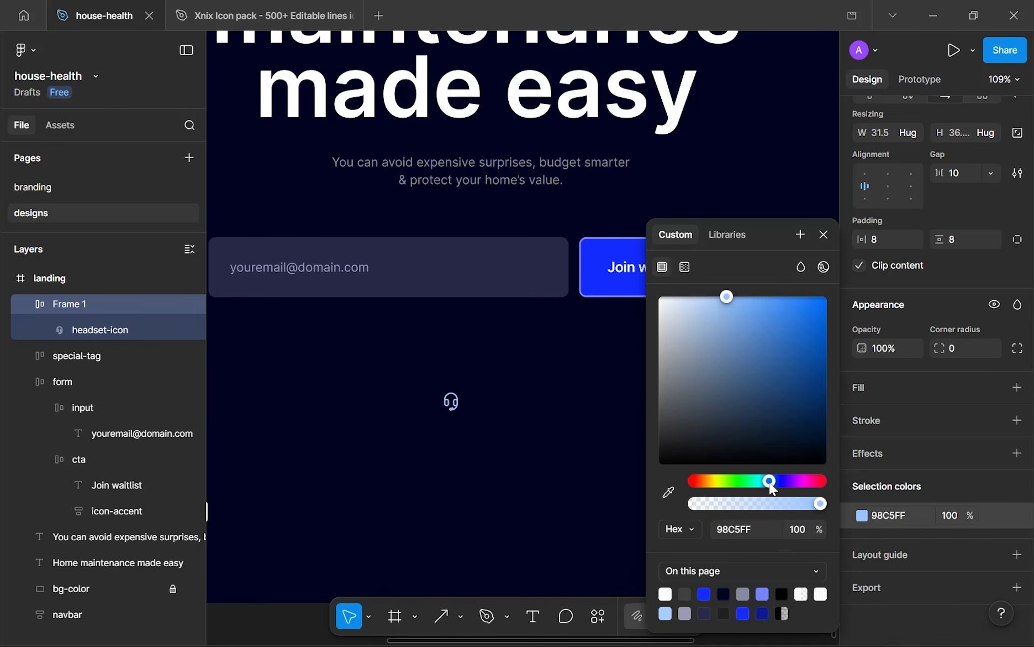
left_click(824, 239)
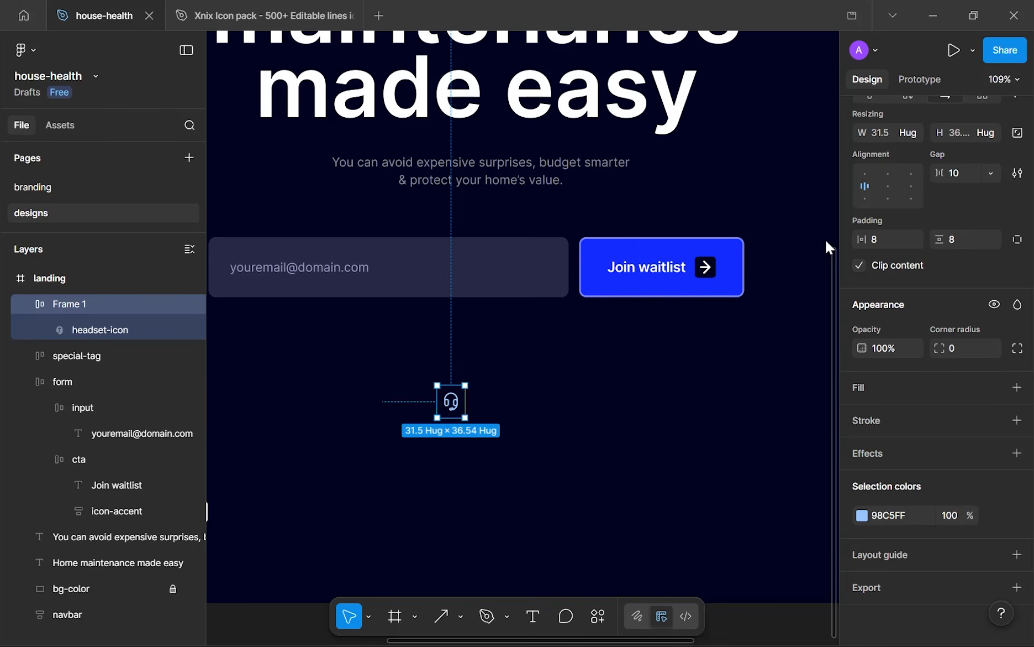
- Copy the icon's color 98C5FF and apply it as a new fill on Frame 1
scroll(381, 324, "up", 3)
scroll(510, 399, "up", 2)
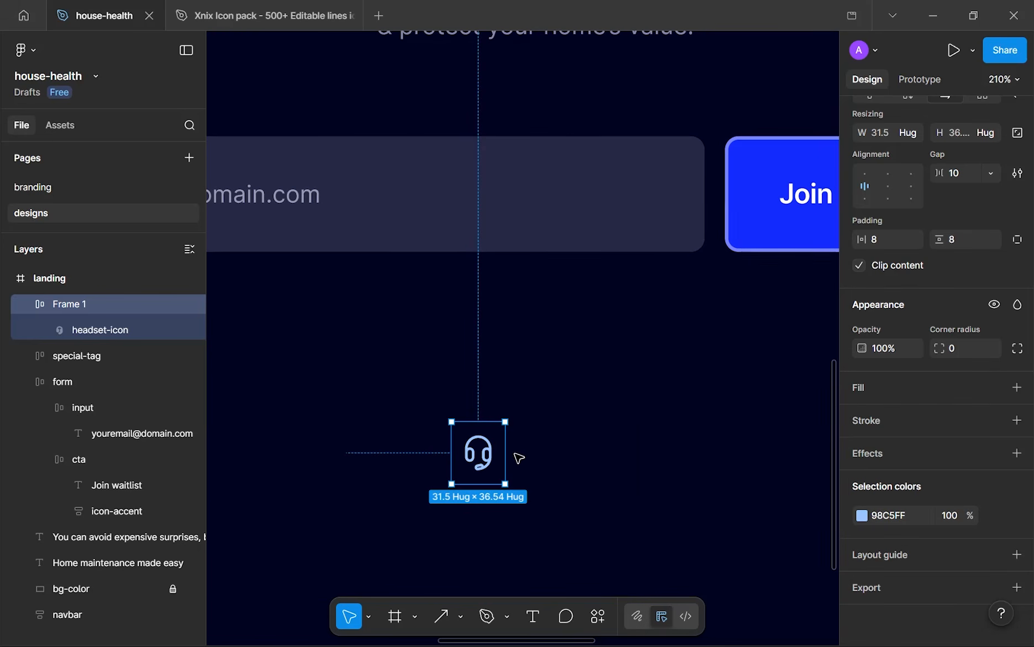
left_click(888, 515)
key("ctrl+c")
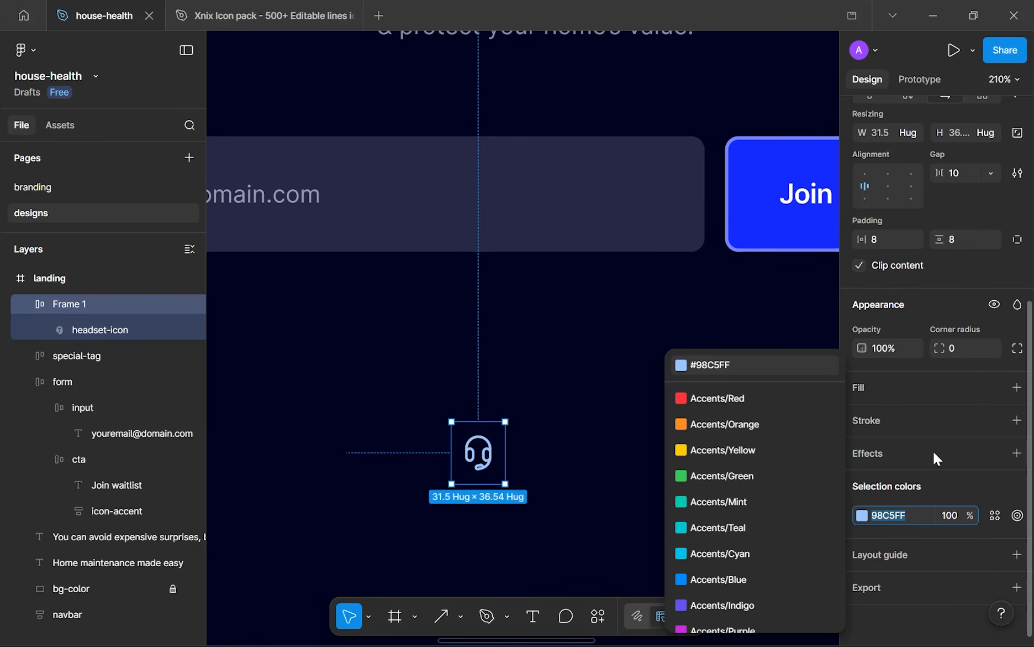
left_click(1017, 388)
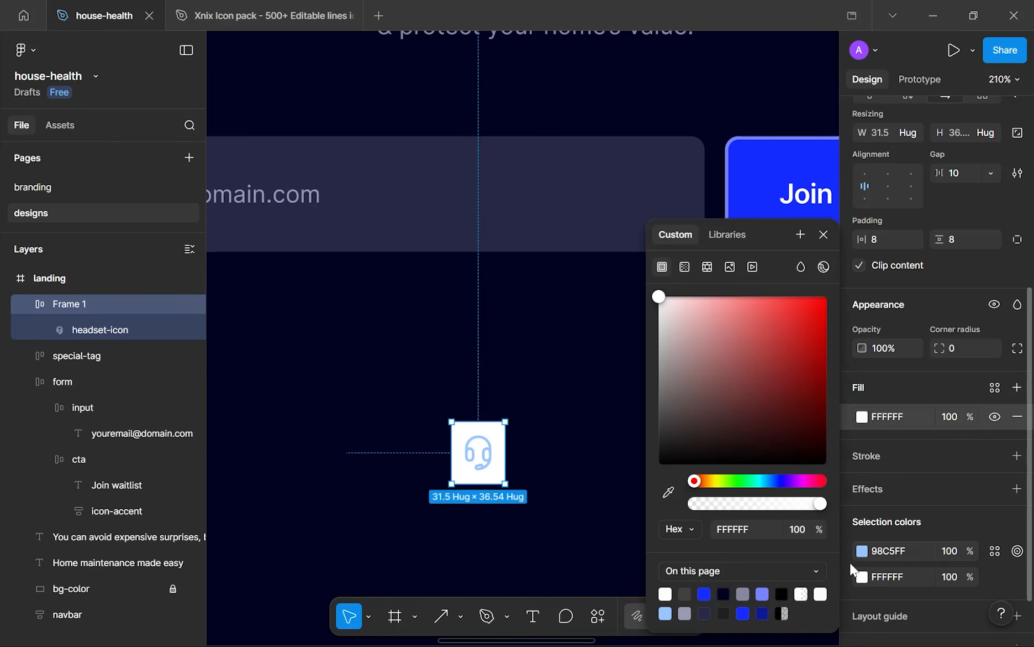
left_click(888, 576)
key("ctrl+v")
- Try to recolor the headset icon with the dark background color 00031F
left_click(860, 553)
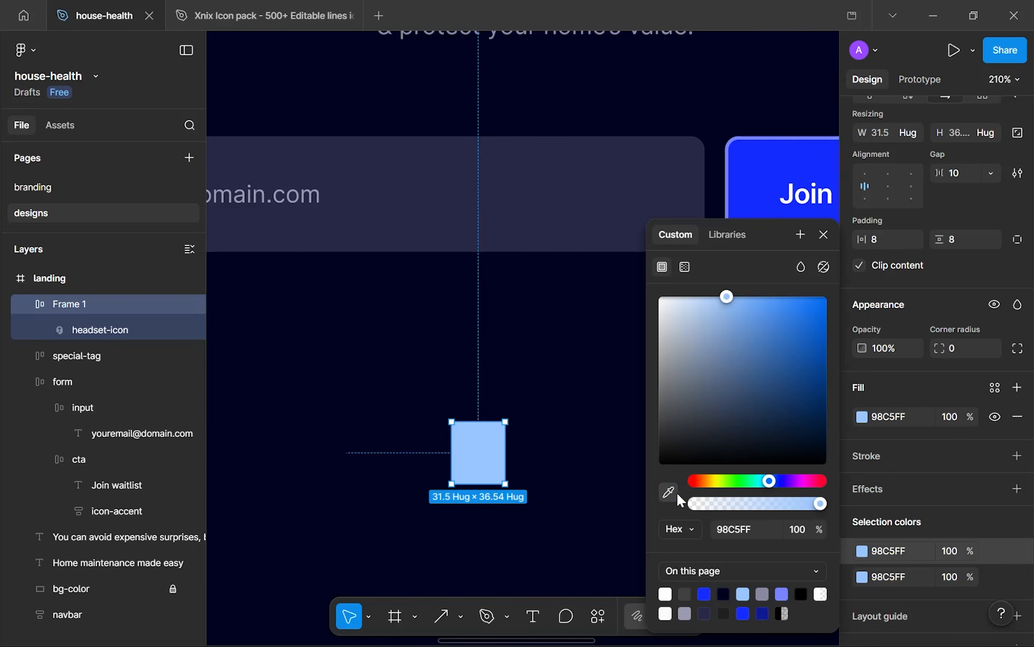
left_click(643, 422)
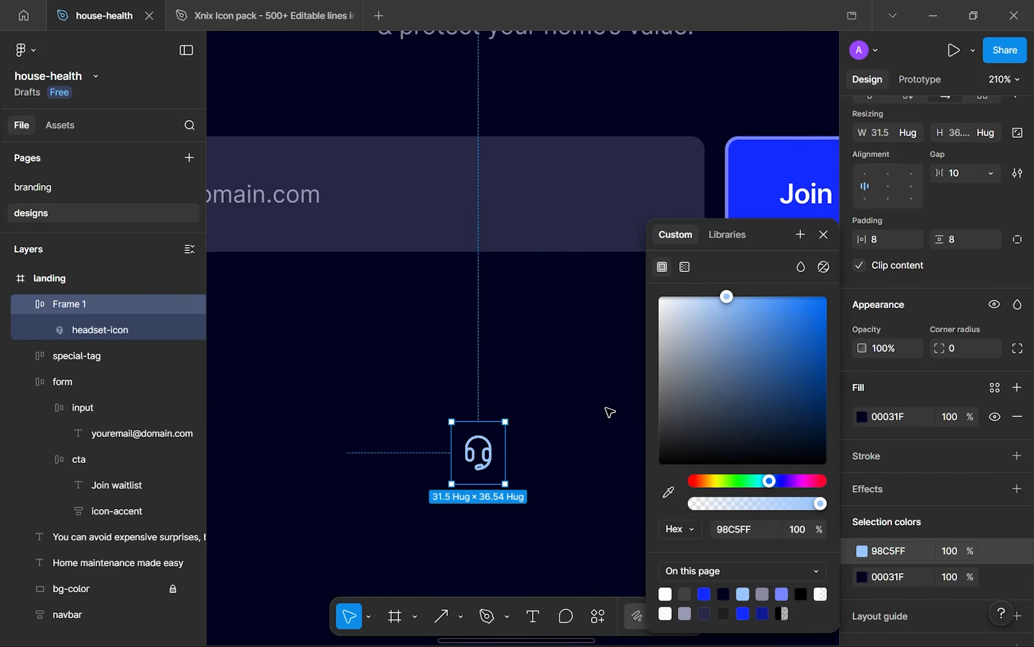
key("ctrl+z")
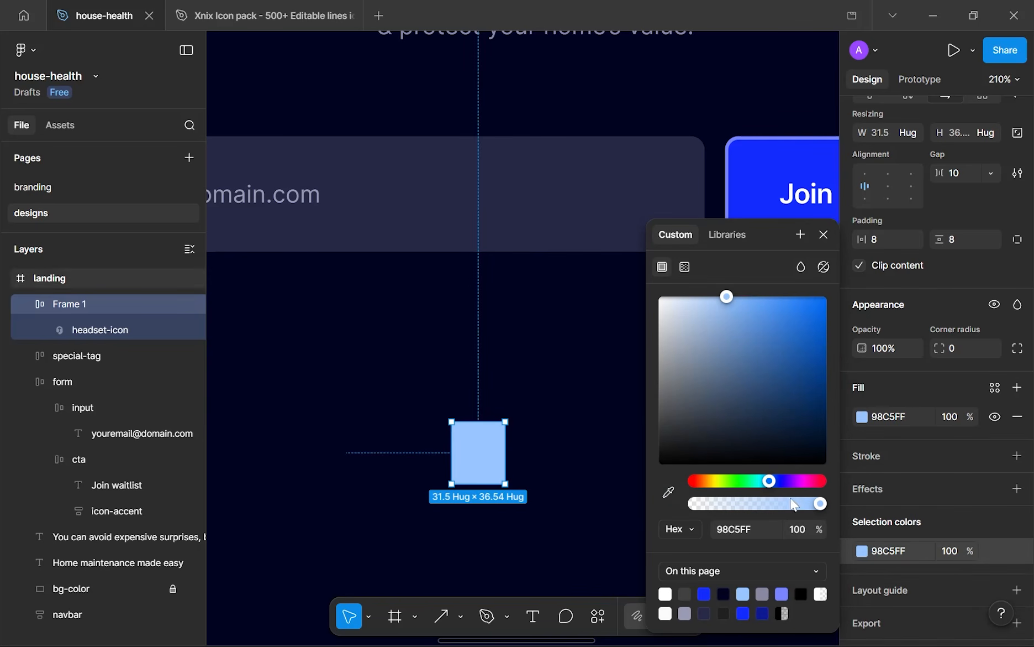
- Select the headset icon inside Frame 1 and color it 00031F by sampling the dark page background
double_click(490, 456)
key("i")
key("Escape")
key("Escape")
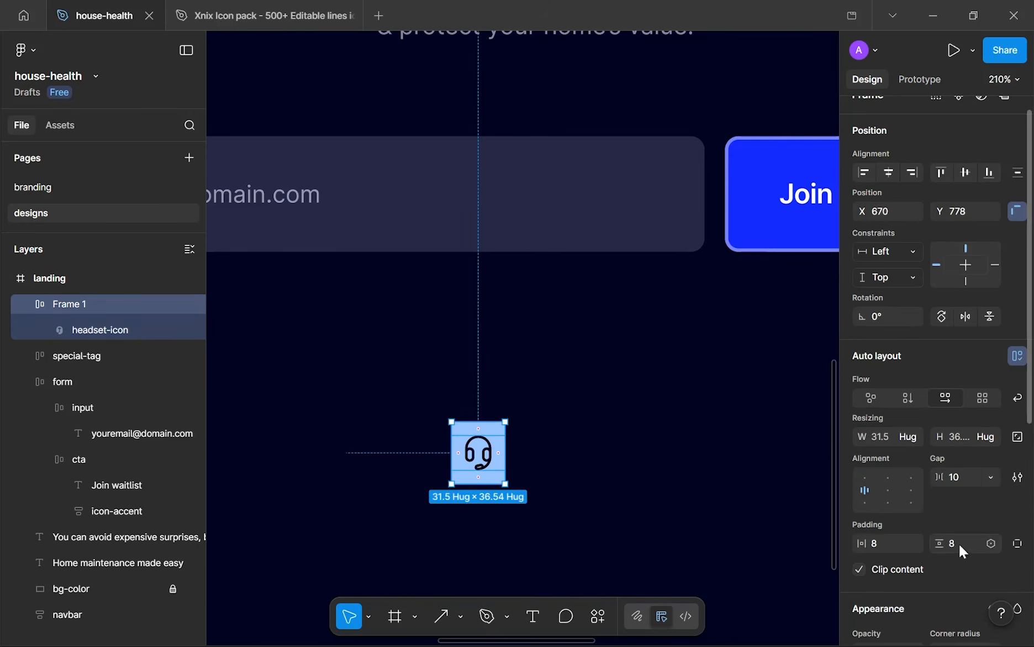
- Set Frame 1's corner radius to 4
scroll(960, 541, "down", 5)
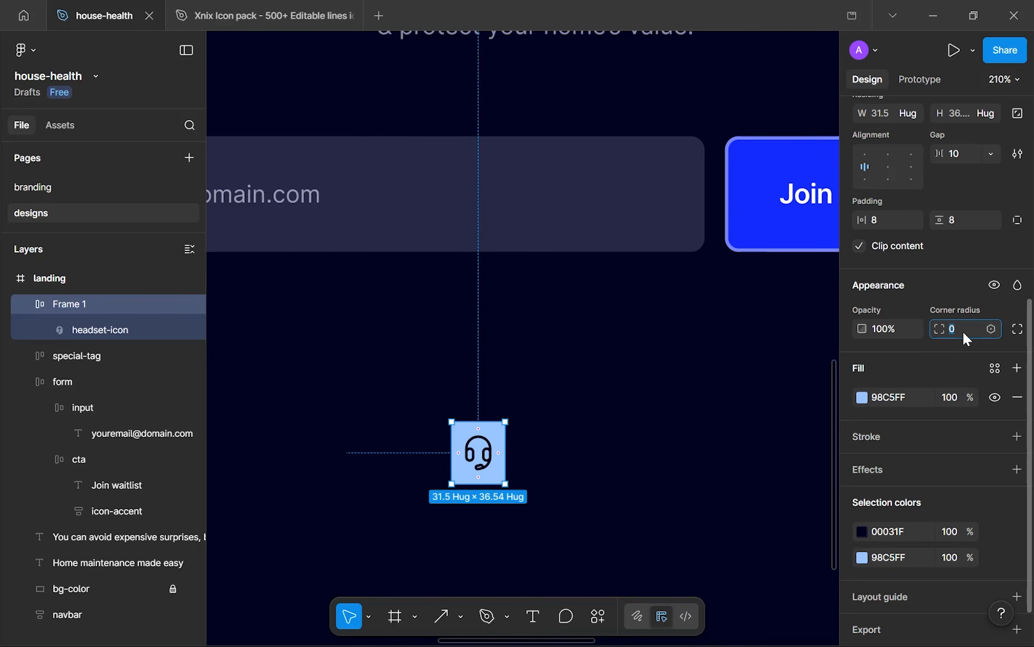
type("4")
left_click(746, 371)
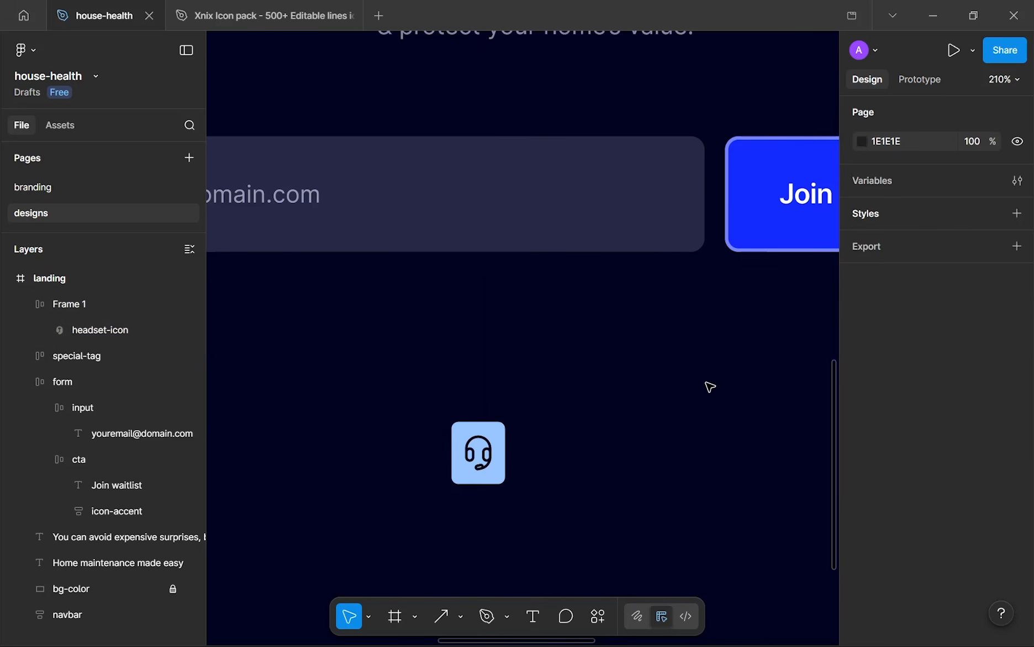
- Try a larger corner radius on Frame 1 and undo the change
left_click(465, 470)
scroll(939, 518, "down", 3)
left_click(955, 516)
left_click(667, 455)
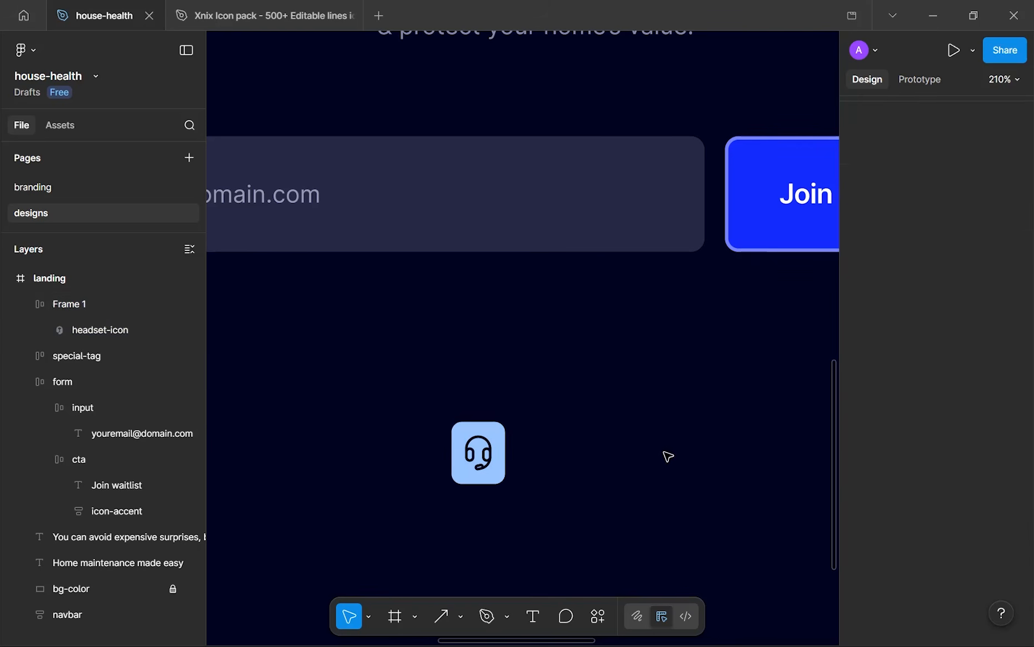
key("ctrl+z")
key("ctrl+z")
scroll(915, 511, "down", 3)
left_click(582, 458)
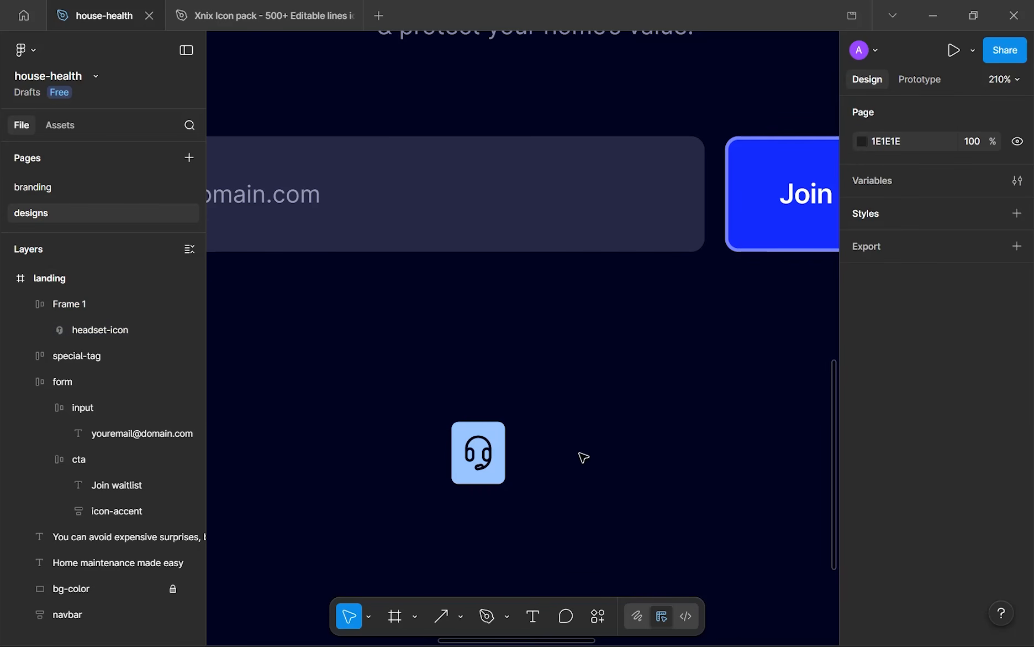
- Add a text layer reading "Contact support" beside the headset icon tile
scroll(531, 422, "up", 5)
scroll(468, 346, "down", 5)
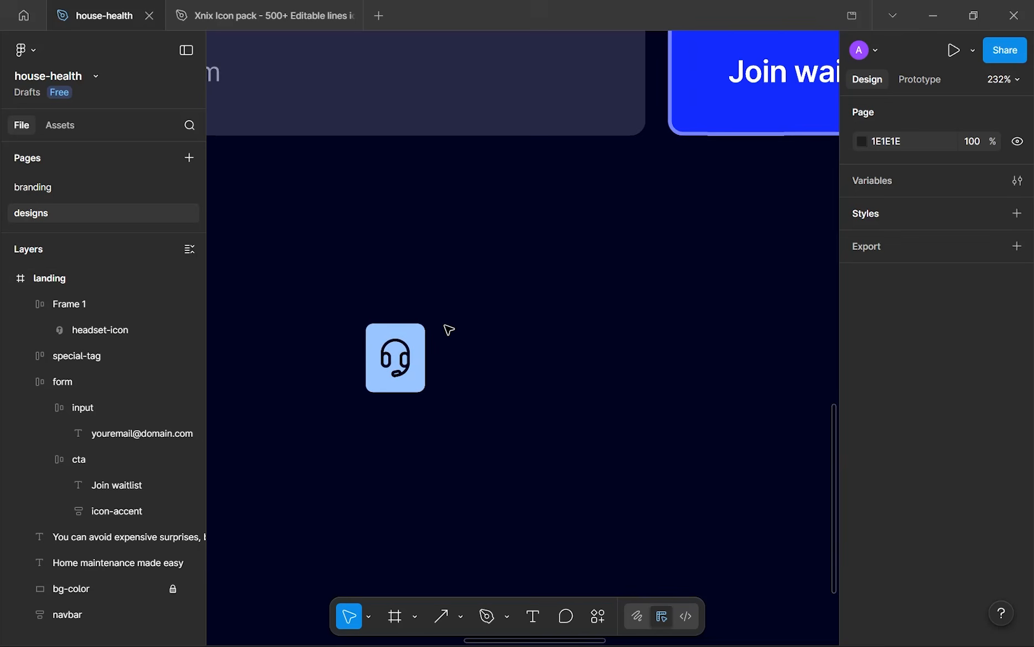
key("t")
left_click(447, 357)
type("Cont")
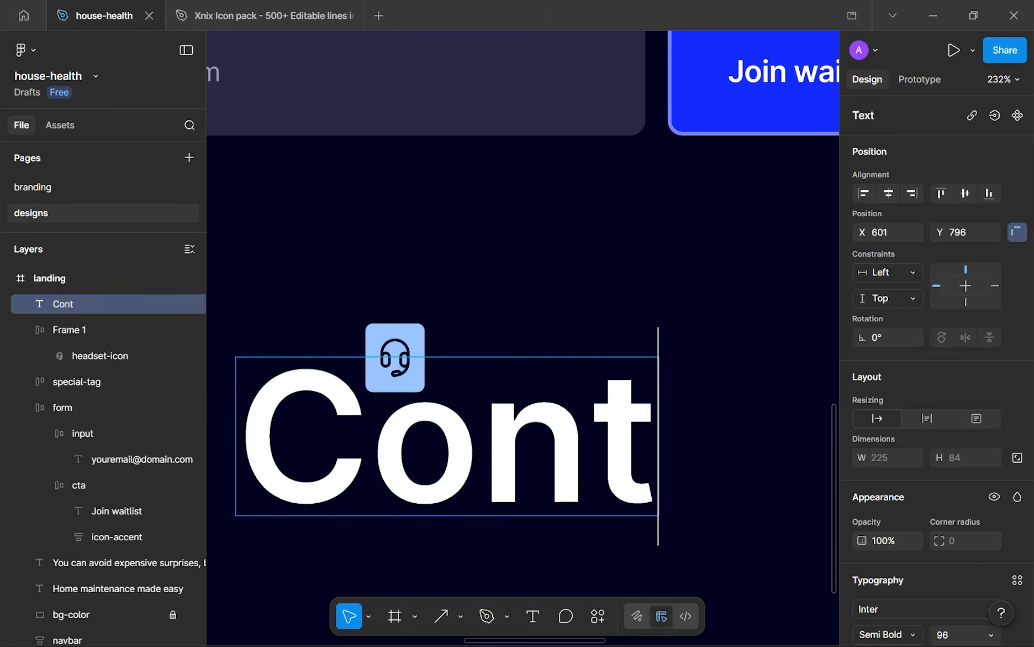
type("act suppo")
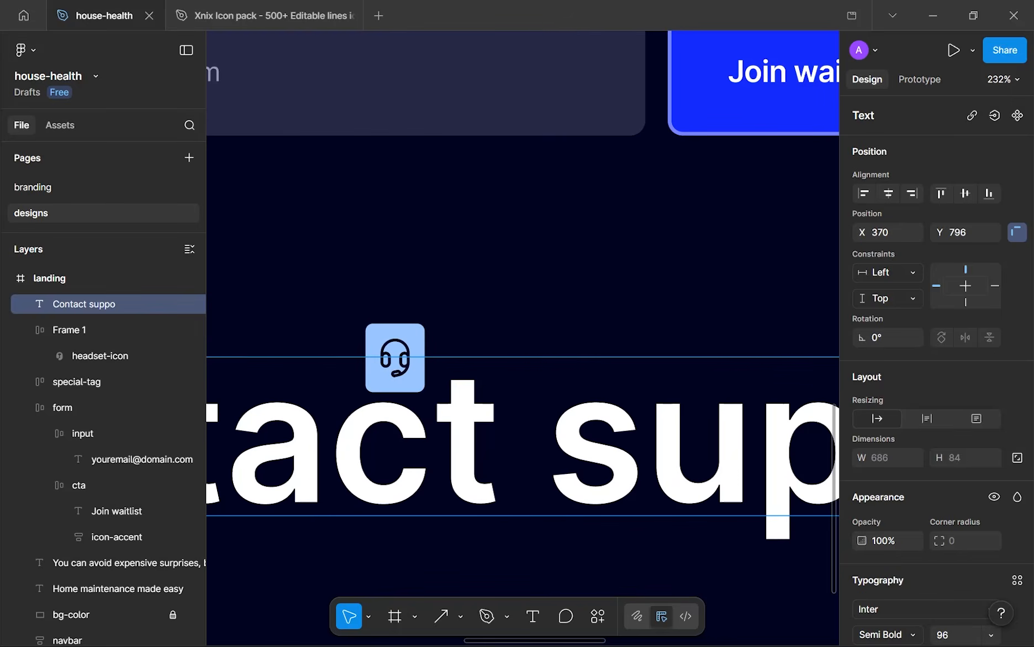
type("rt")
key("Escape")
- Set the Contact support text to size 18 with Auto line height and place it beside the headset icon tile
scroll(976, 442, "down", 5)
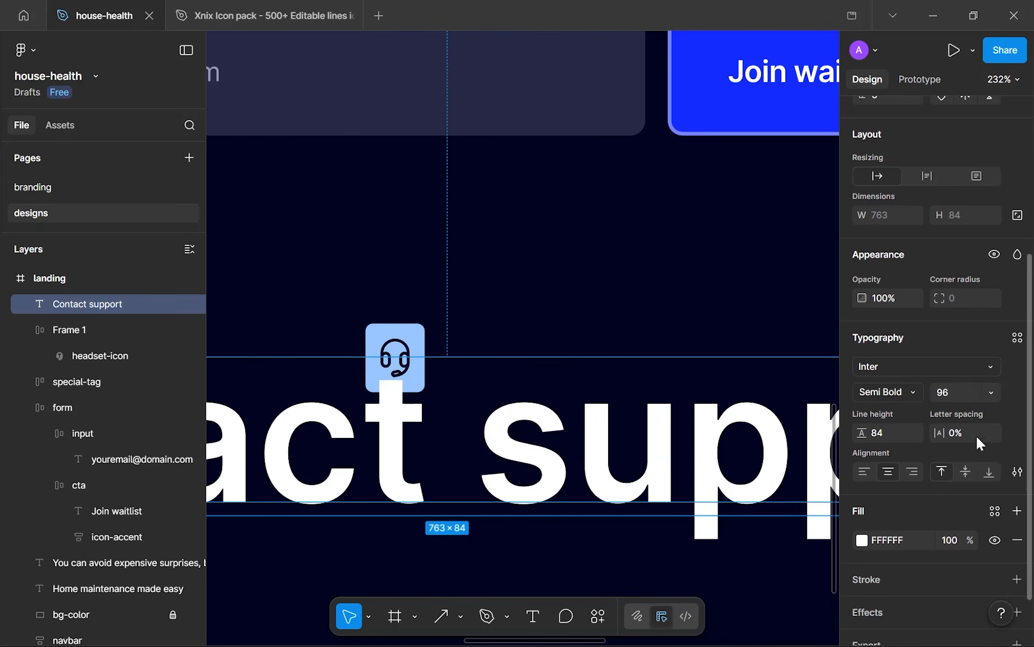
type("18")
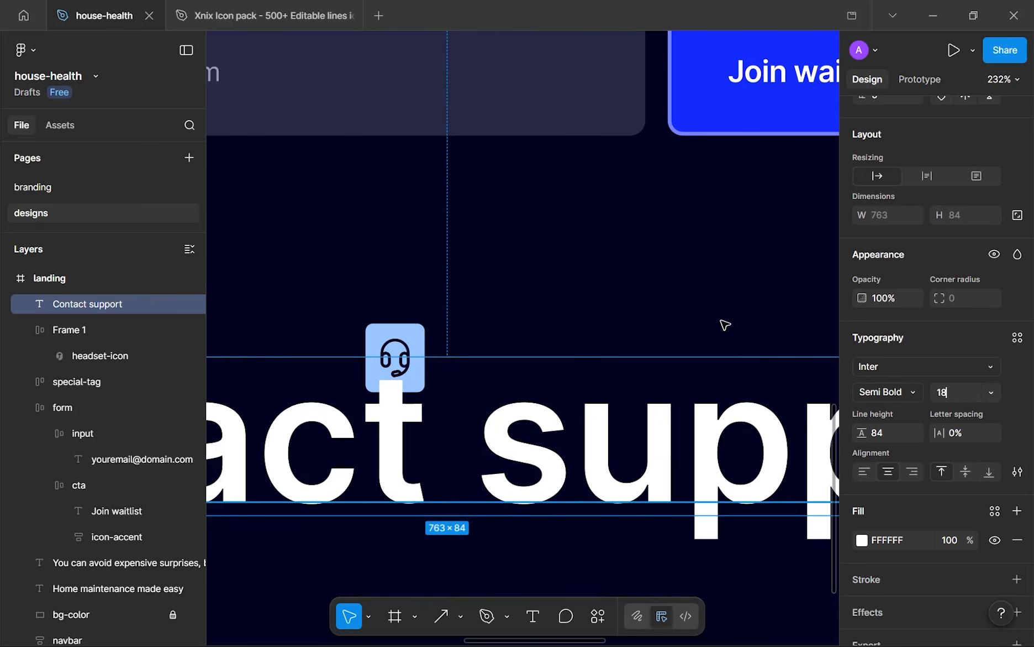
left_click(720, 320)
left_click_drag(402, 447, 531, 368)
scroll(928, 484, "down", 5)
left_click(884, 441)
type("auto")
key("Return")
left_click_drag(581, 307, 592, 356)
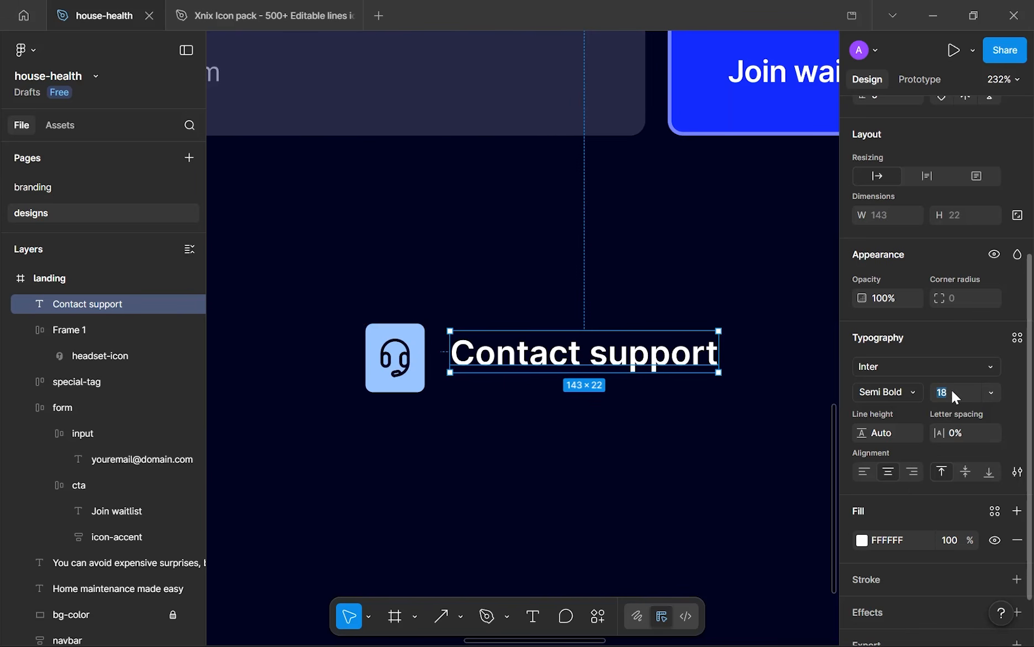
- Reduce the Contact support text to size 16 and line it up with the middle of the icon tile
type("16")
key("Return")
left_click_drag(531, 352, 517, 362)
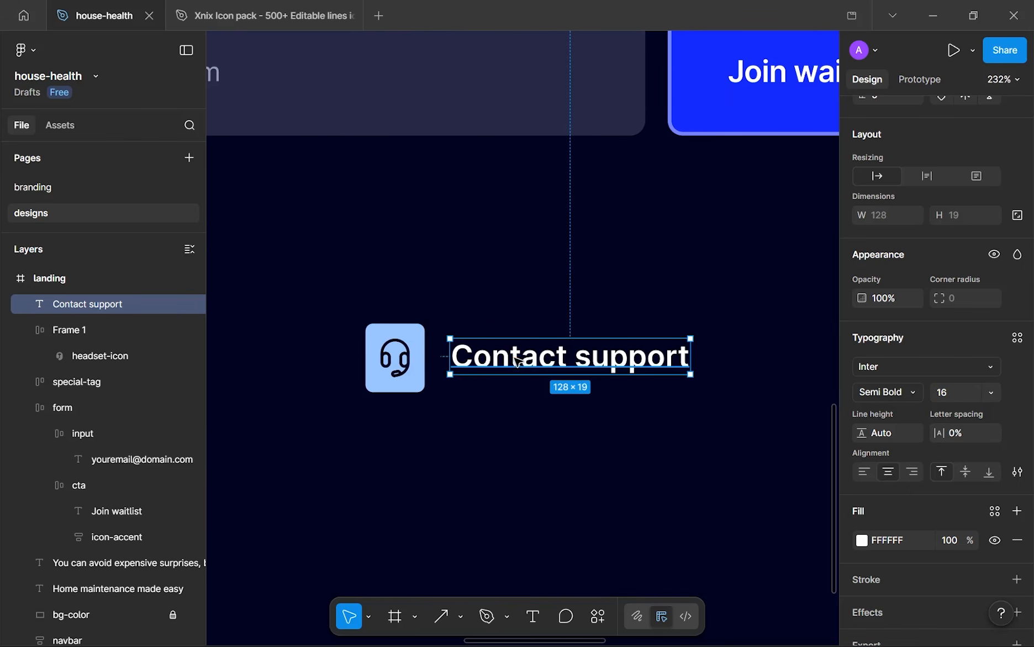
- Try font size 14 on the Contact support text and return it to 16
scroll(503, 416, "down", 10)
scroll(505, 416, "up", 1)
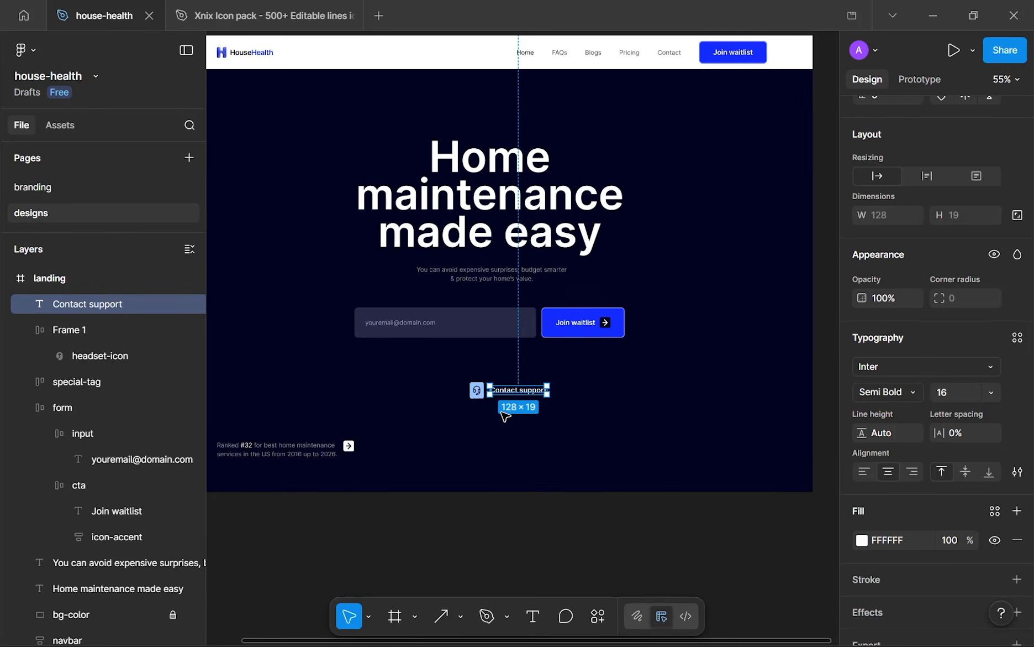
type("14")
key("Return")
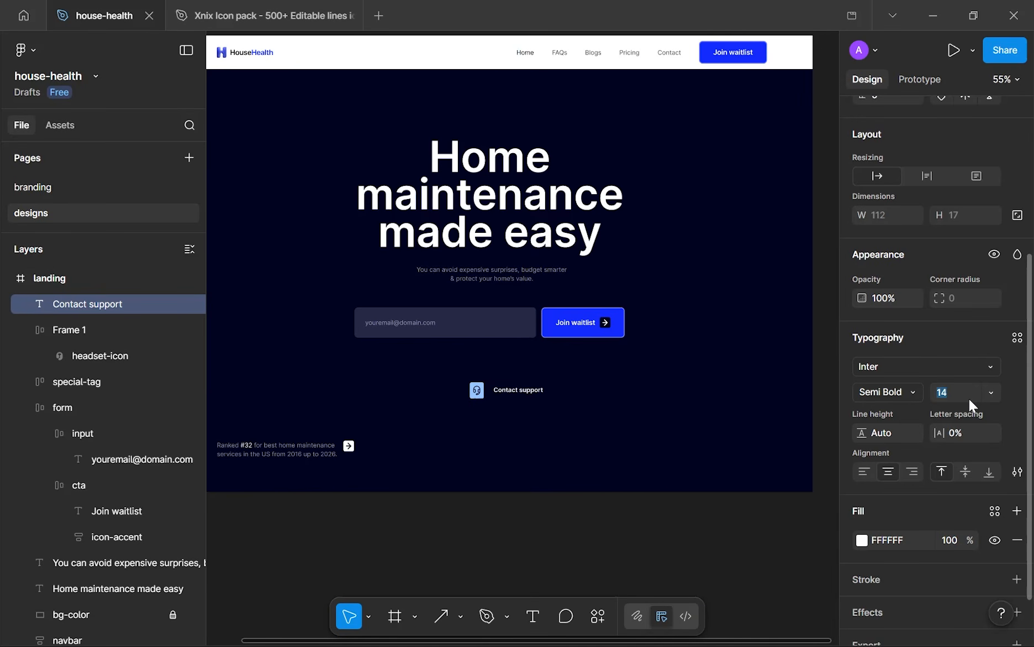
key("Up")
key("Up")
- Wrap the headset icon tile and the Contact support text together in an auto layout frame
scroll(617, 383, "up", 5)
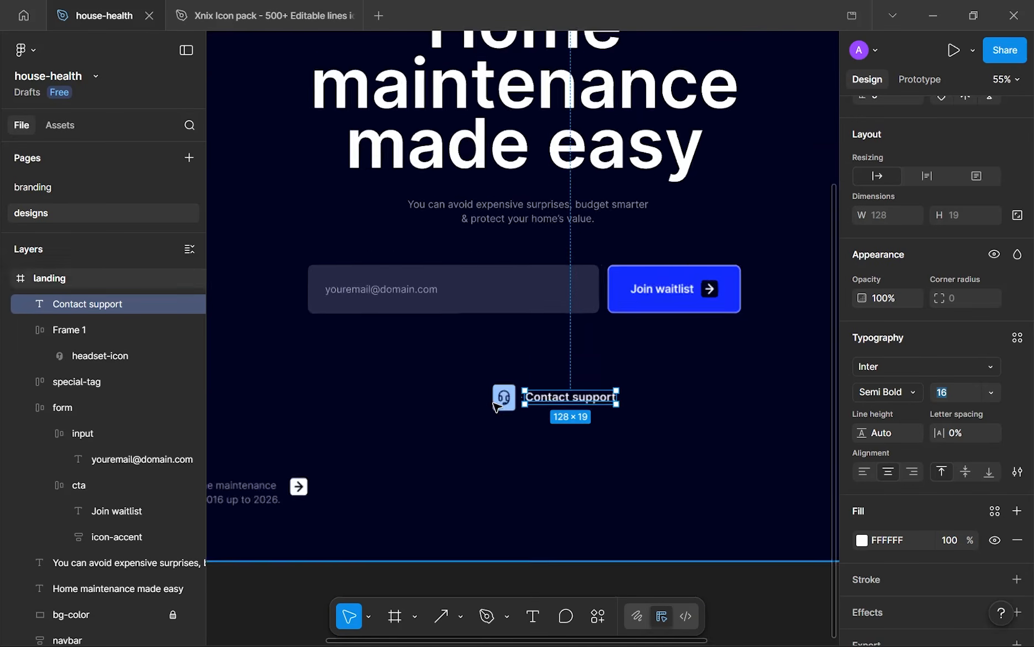
left_click(630, 396)
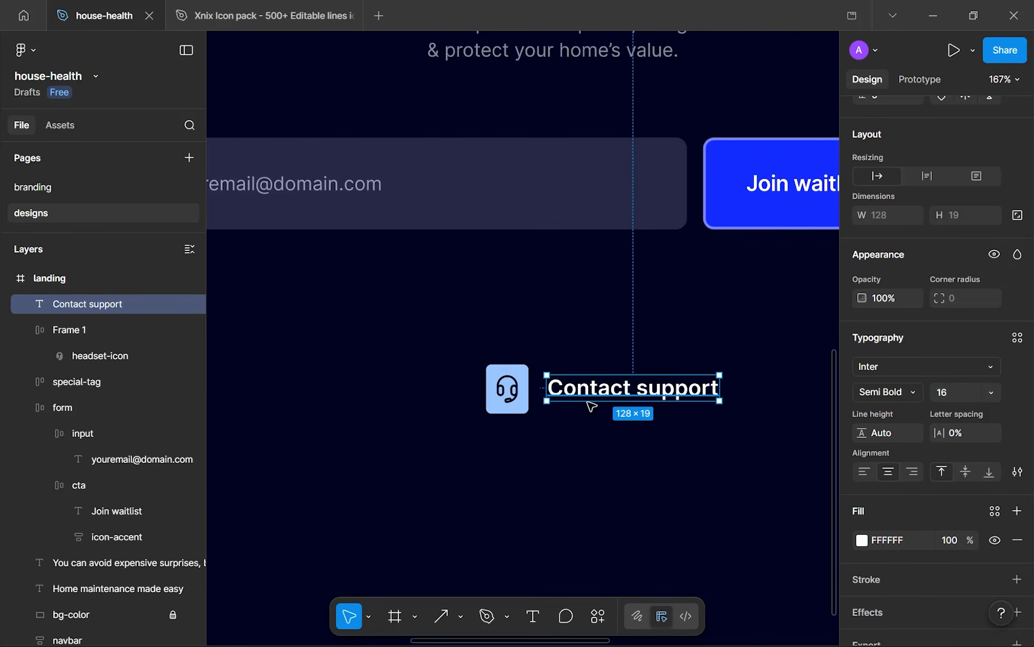
left_click(508, 402, "shift")
key("shift+a")
- Change the Contact support text's fill color to black, 000000
scroll(915, 420, "down", 3)
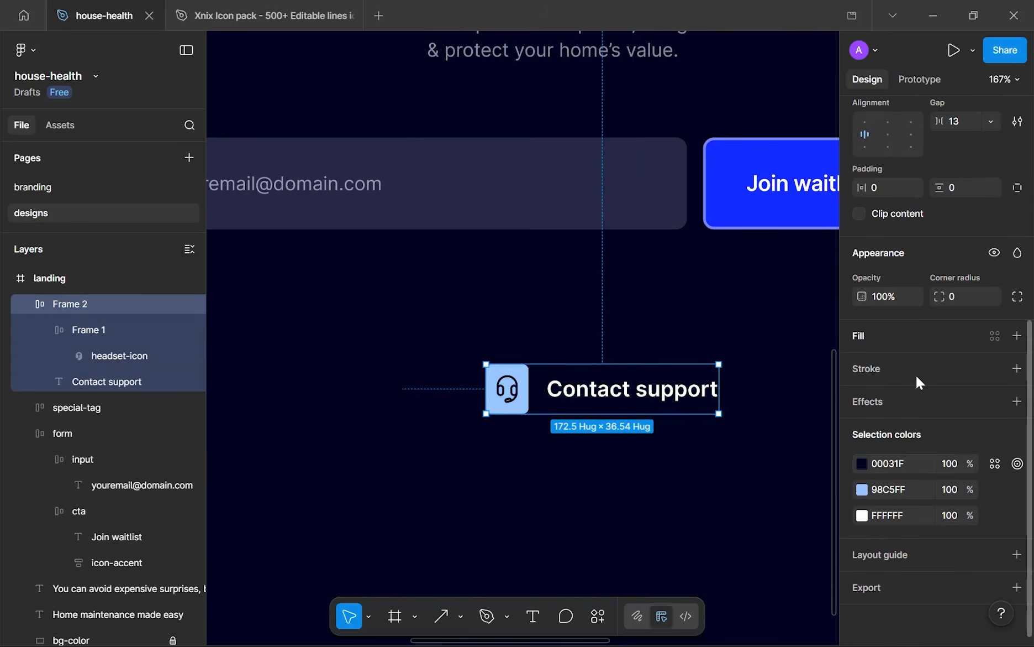
double_click(633, 392)
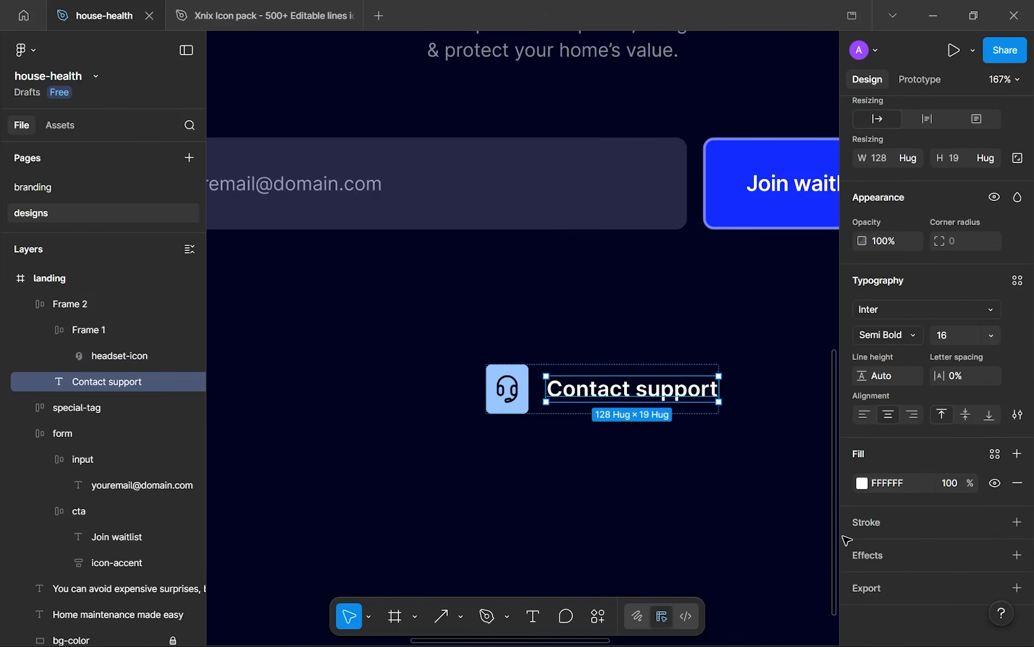
left_click(862, 483)
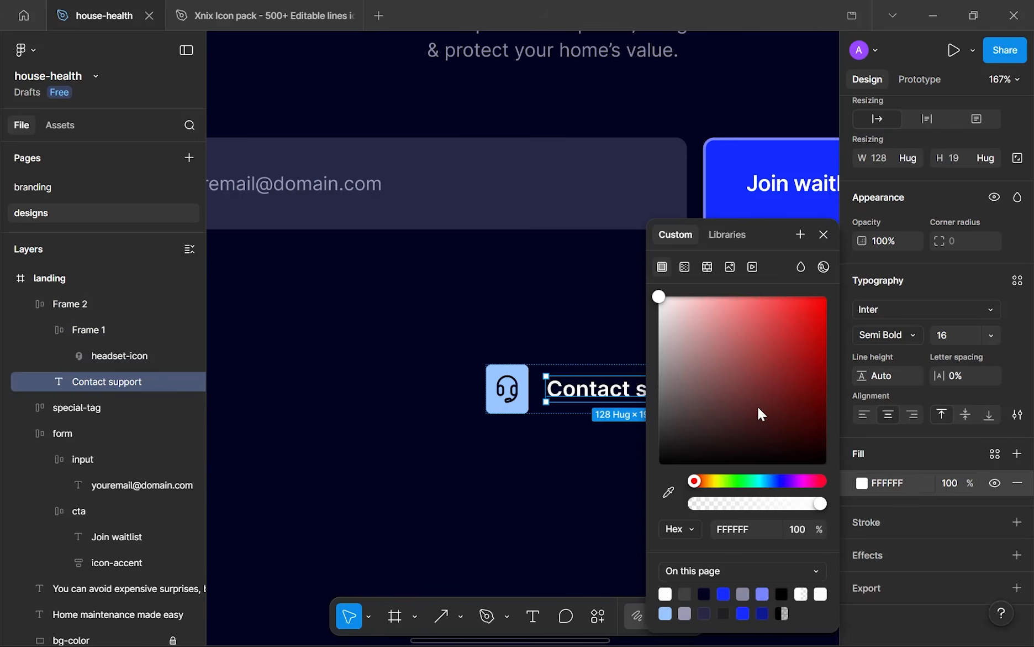
left_click_drag(758, 408, 590, 499)
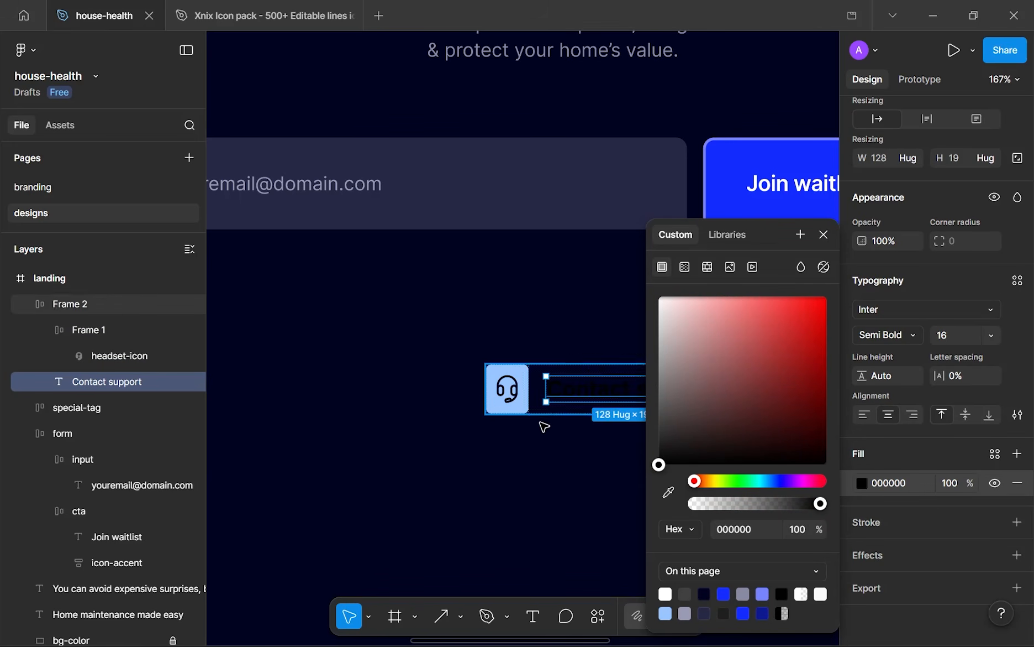
left_click(545, 425)
- Set both the horizontal and vertical padding of the Contact support frame to 8
left_click(607, 390)
scroll(885, 463, "down", 5)
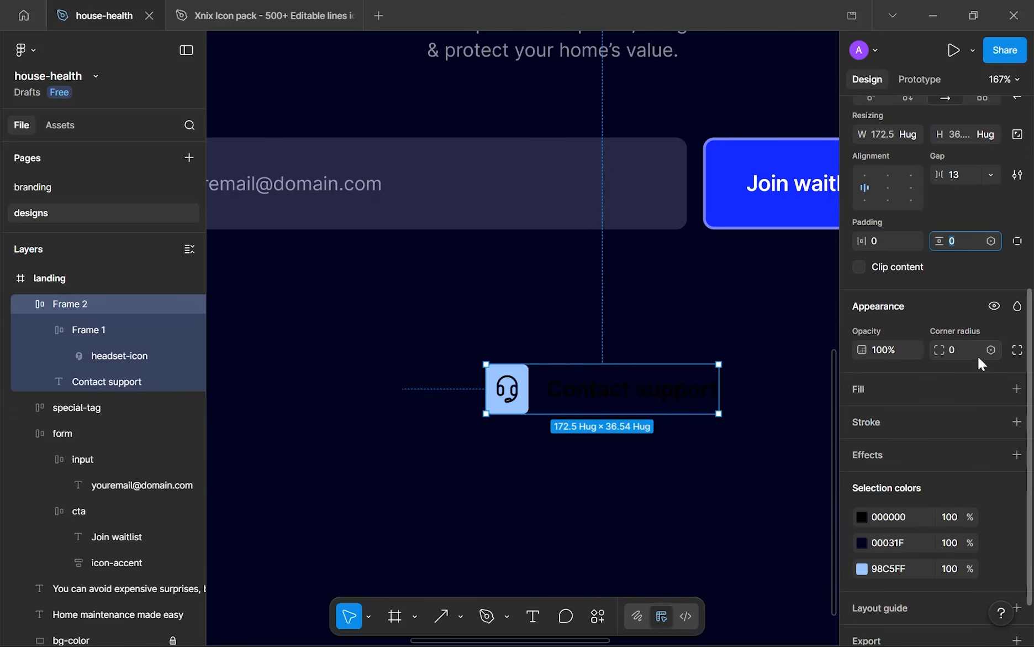
type("8")
left_click(888, 237)
type("8")
- Give the Contact support frame a white FFFFFF fill and a corner radius of 8
left_click(1017, 388)
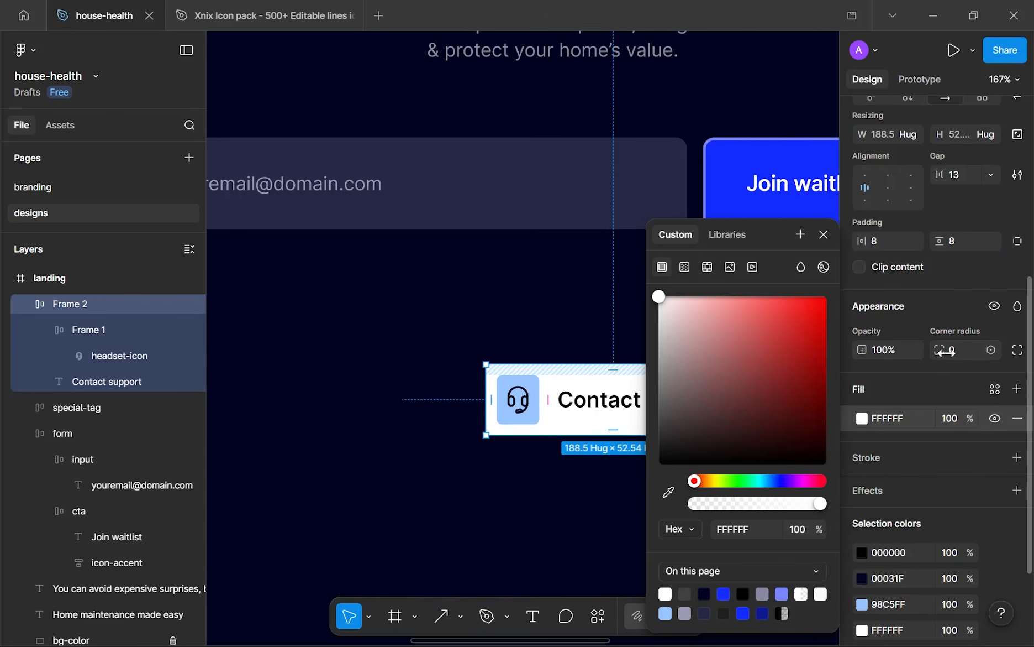
type("8")
key("Return")
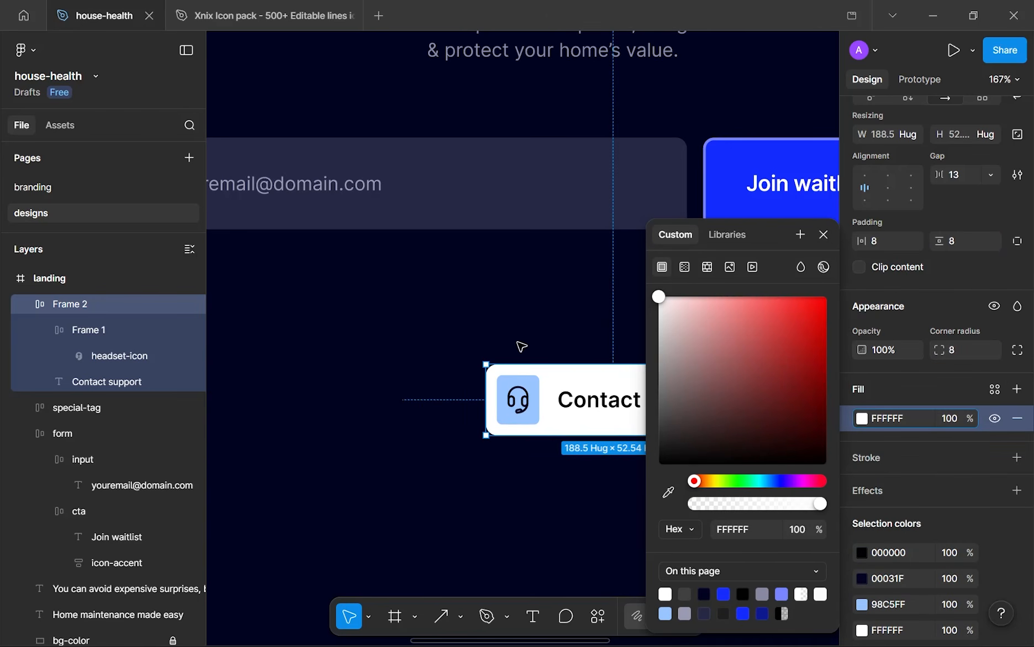
left_click(822, 239)
- Set the gap between the icon tile and the text in the Contact support frame to 8
scroll(783, 300, "down", 5)
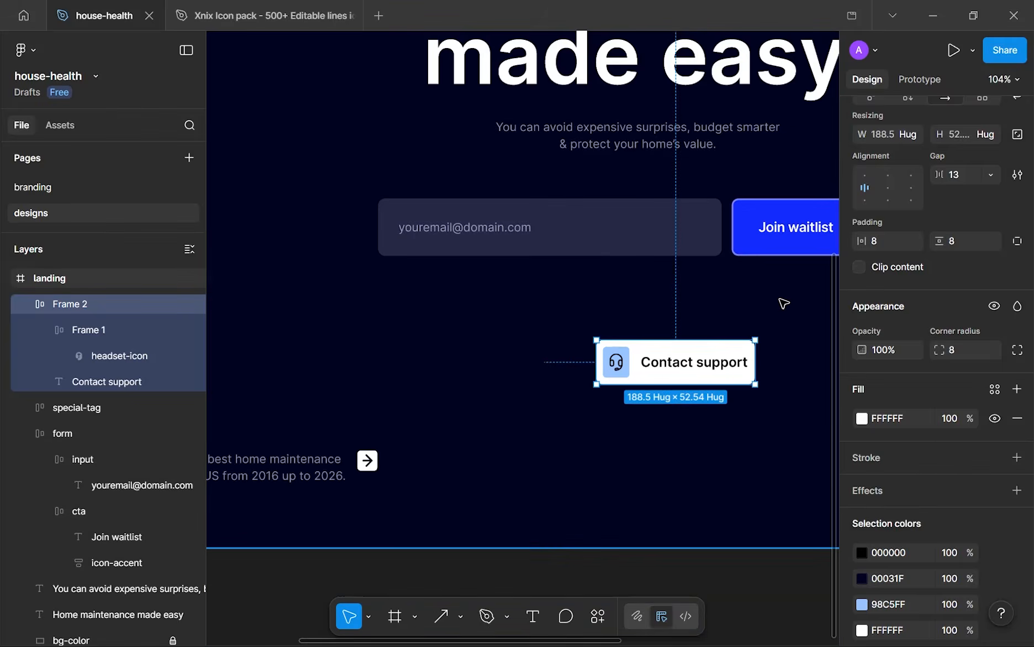
scroll(544, 292, "up", 6)
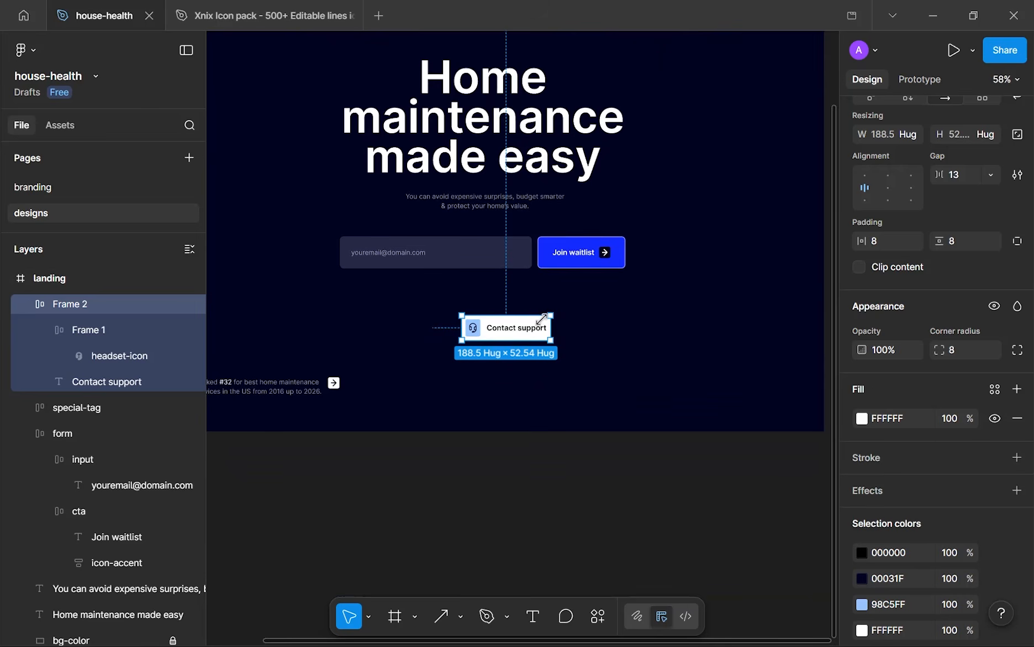
scroll(476, 326, "down", 1)
left_click(967, 176)
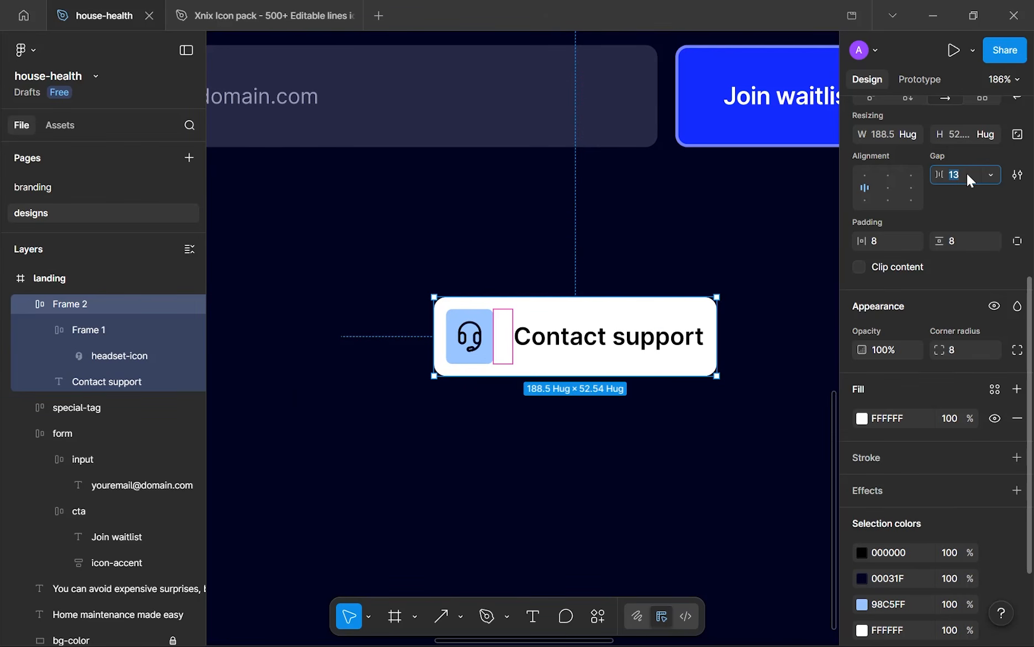
type("8")
key("Return")
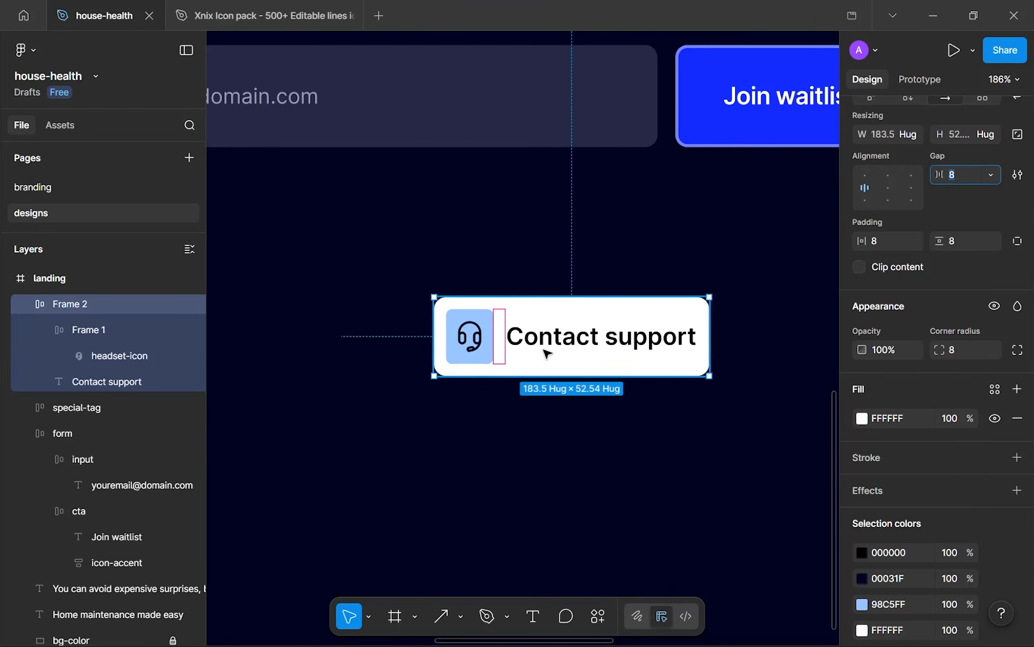
left_click(530, 442)
- Scale the headset icon to a height of 16 with its aspect ratio locked
scroll(526, 437, "down", 3)
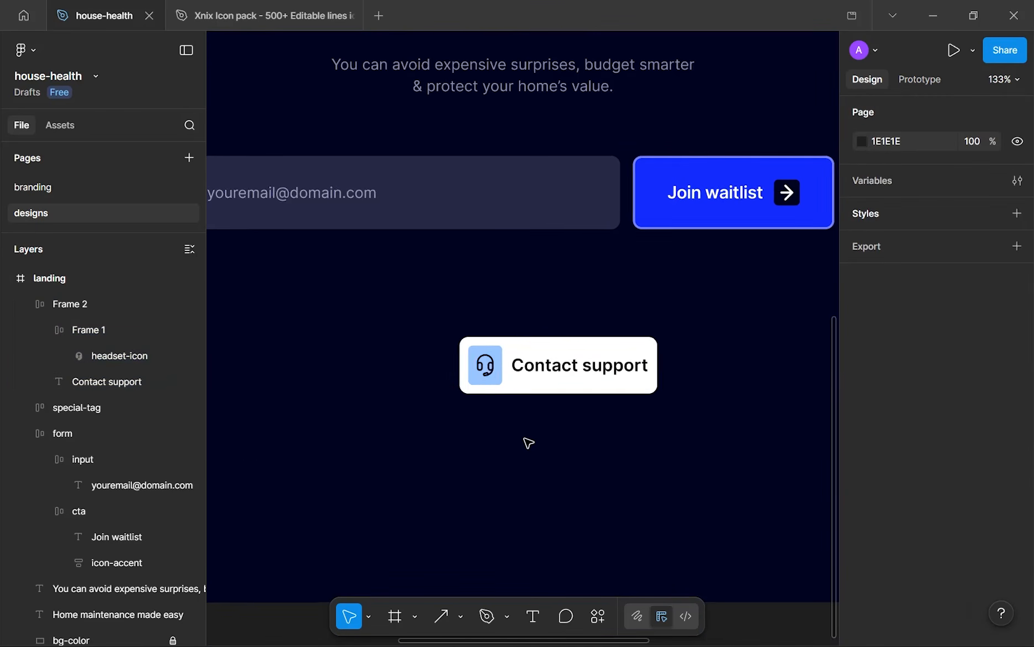
left_click(486, 366, "ctrl")
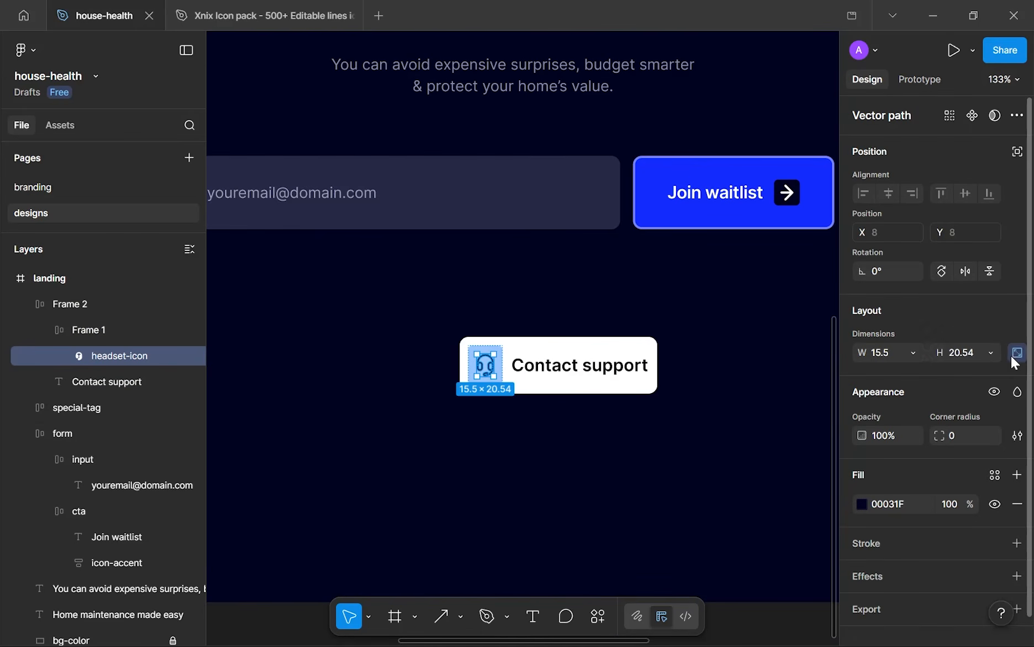
left_click(962, 359)
type("16")
key("Return")
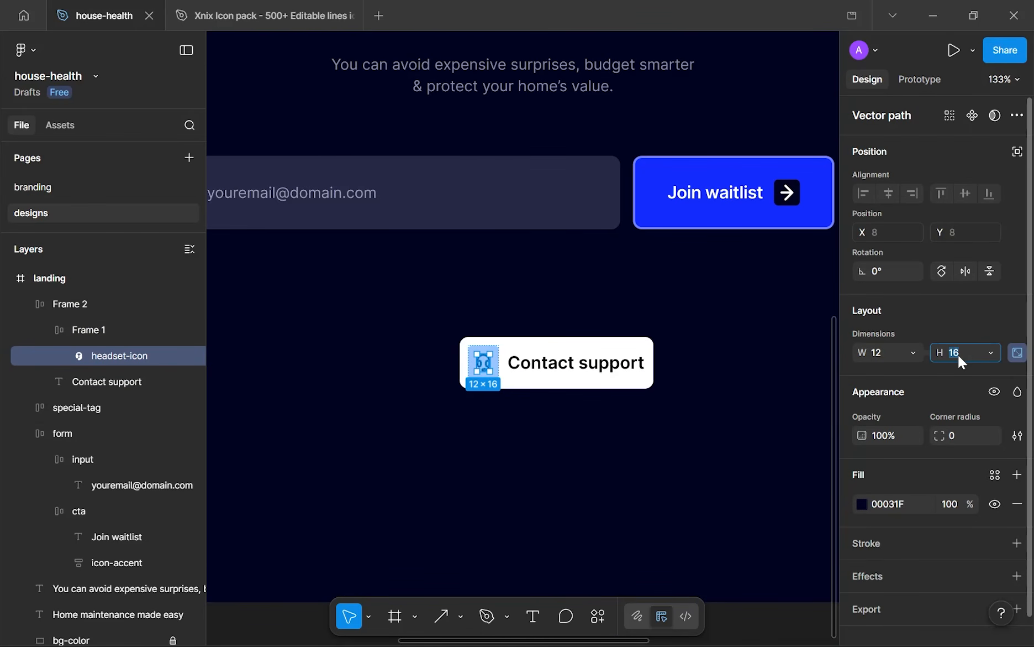
left_click(607, 471)
- Show the rulers and move the Contact support button to the hero's lower right, flush with the right guide
scroll(608, 472, "down", 5)
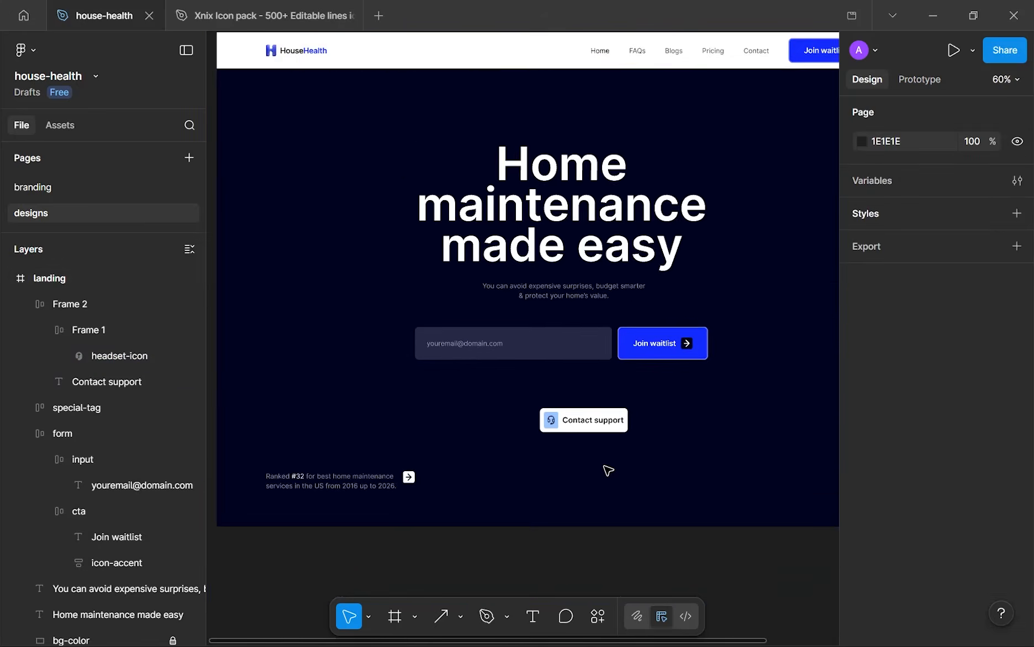
scroll(508, 425, "down", 2)
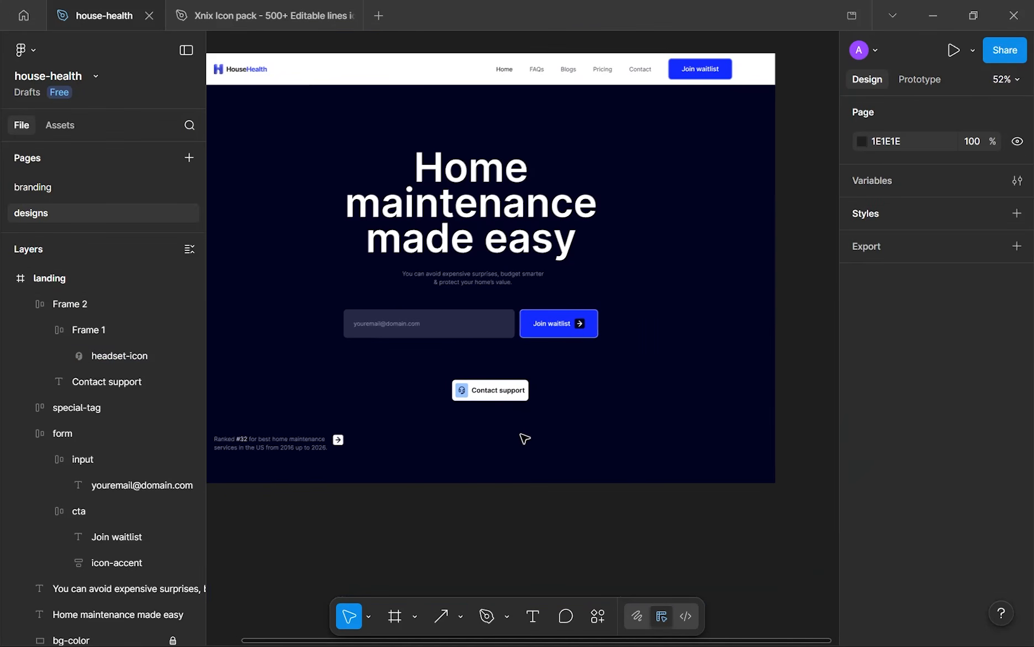
key("shift+r")
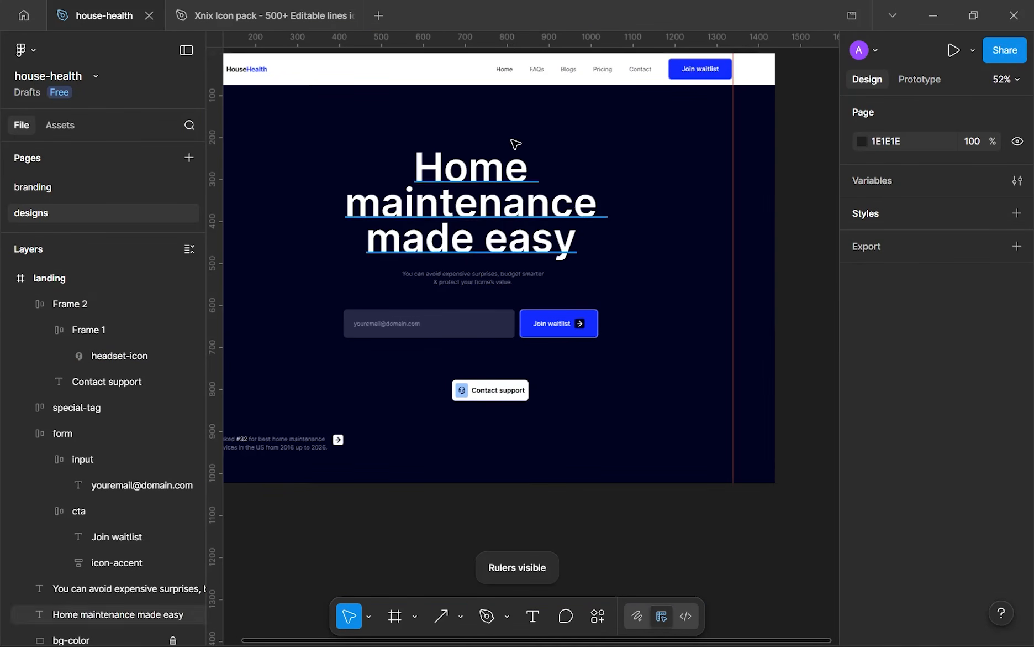
left_click(498, 391)
left_click_drag(495, 395, 699, 455)
- Wrap the special-tag and Contact support button in an auto layout row, centered horizontally and bottom-aligned in the landing frame
scroll(699, 455, "down", 5)
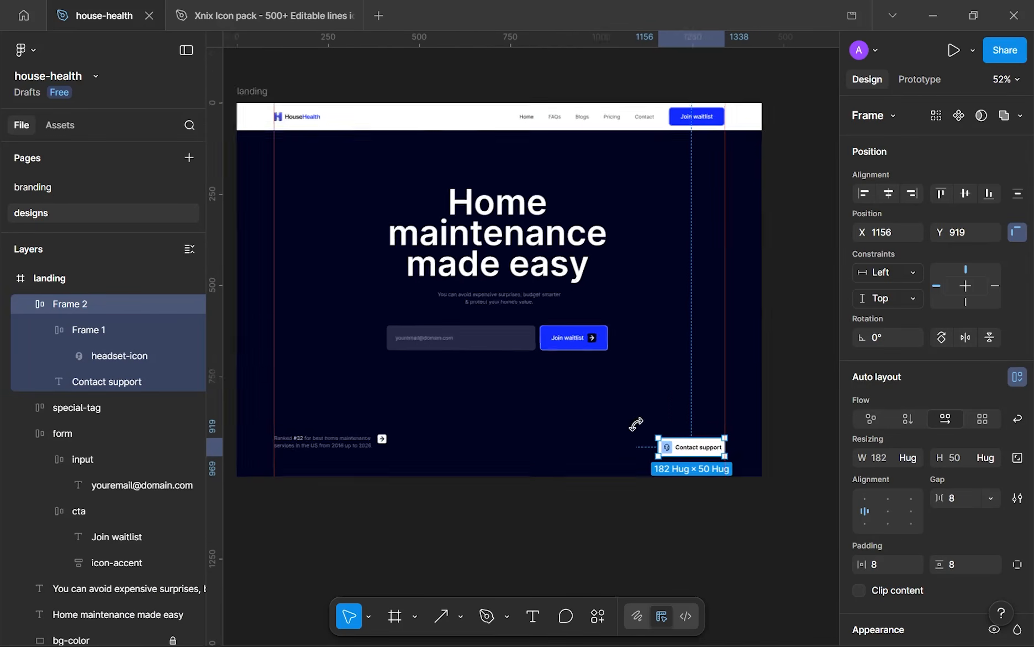
left_click(409, 446, "shift")
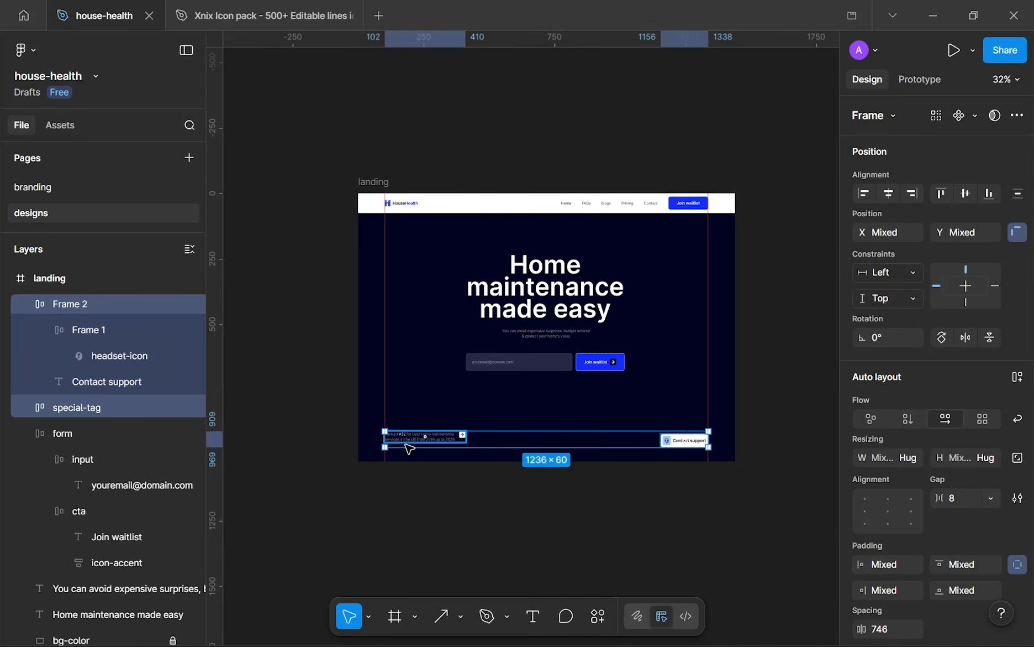
key("shift+a")
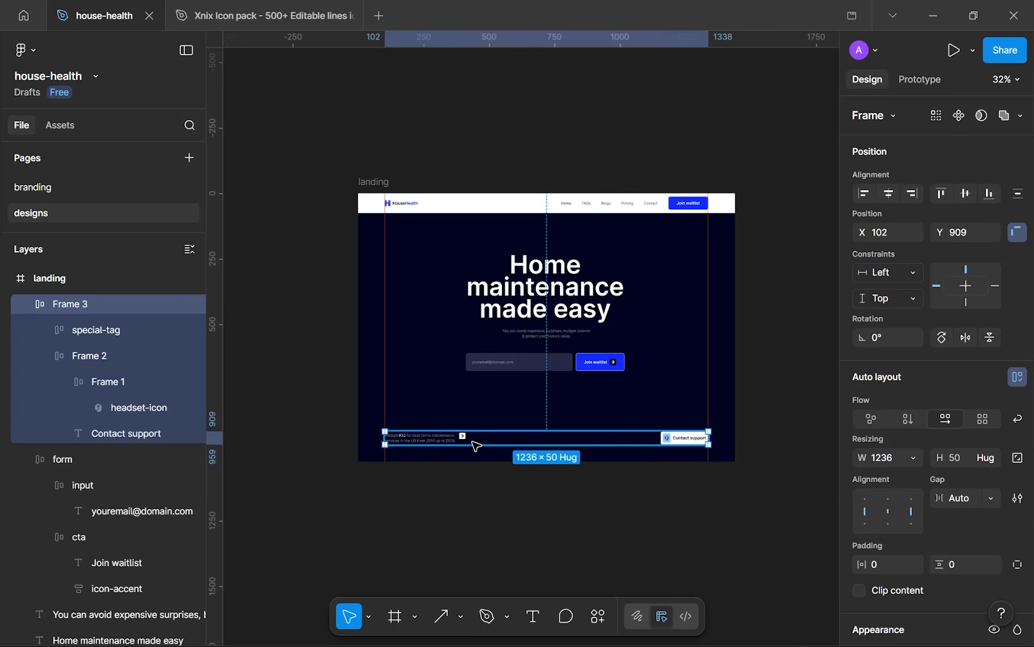
left_click(889, 192)
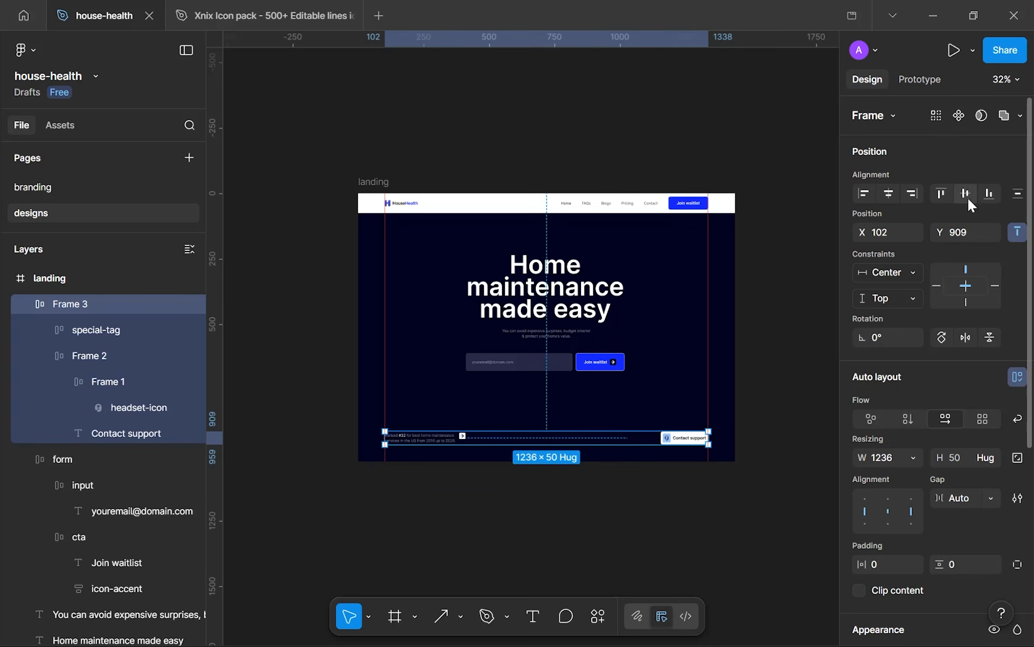
left_click(983, 196)
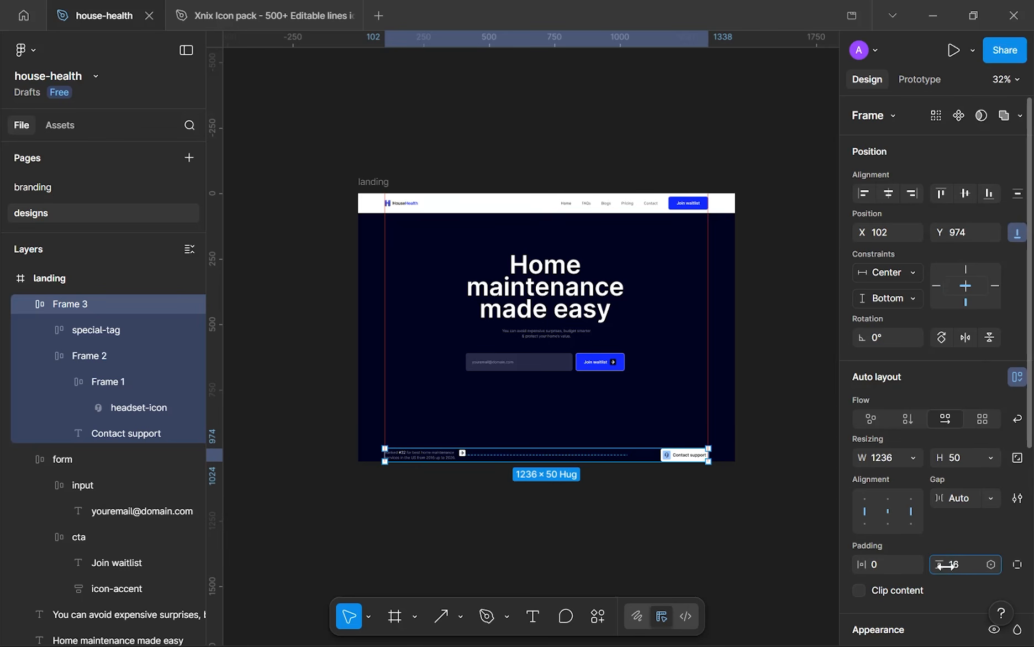
- Set the vertical padding of the bottom row, Frame 3, to 24
left_click(492, 426)
scroll(501, 436, "up", 5)
scroll(503, 436, "down", 3)
left_click(448, 450)
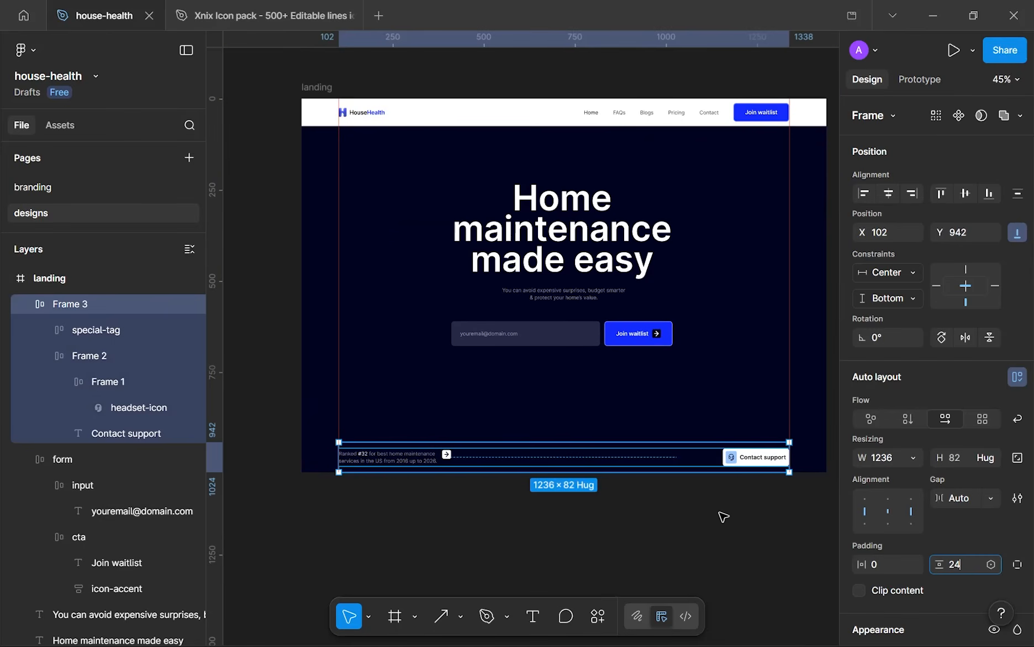
left_click(718, 510)
- Rename the frame around the headset icon as accent-icon and the Contact support button's frame as support-btn
scroll(760, 454, "up", 5)
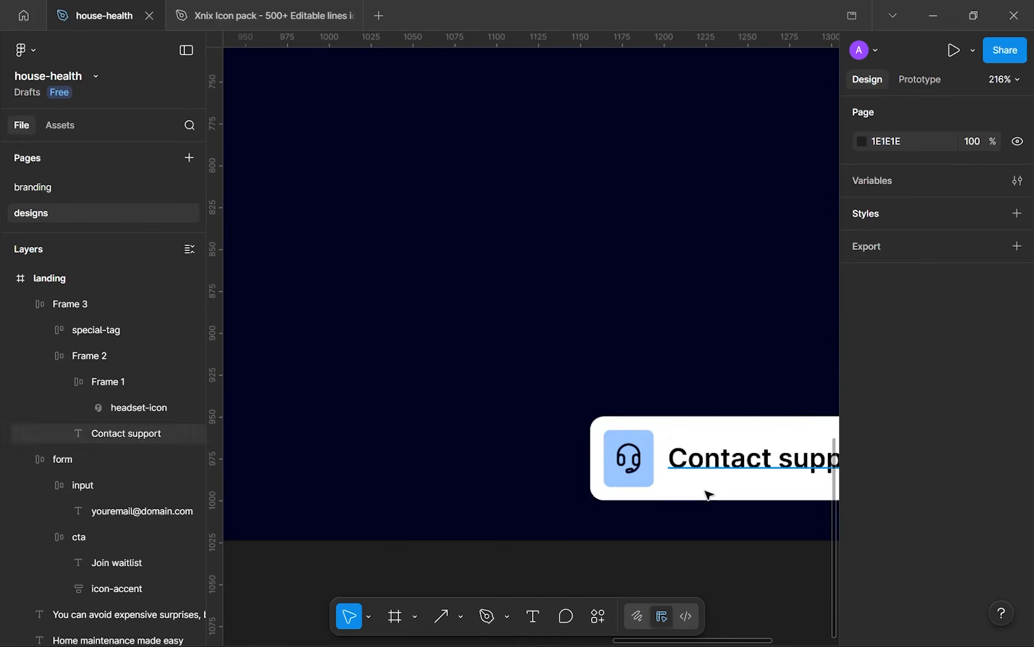
scroll(707, 492, "down", 3)
scroll(648, 486, "down", 6)
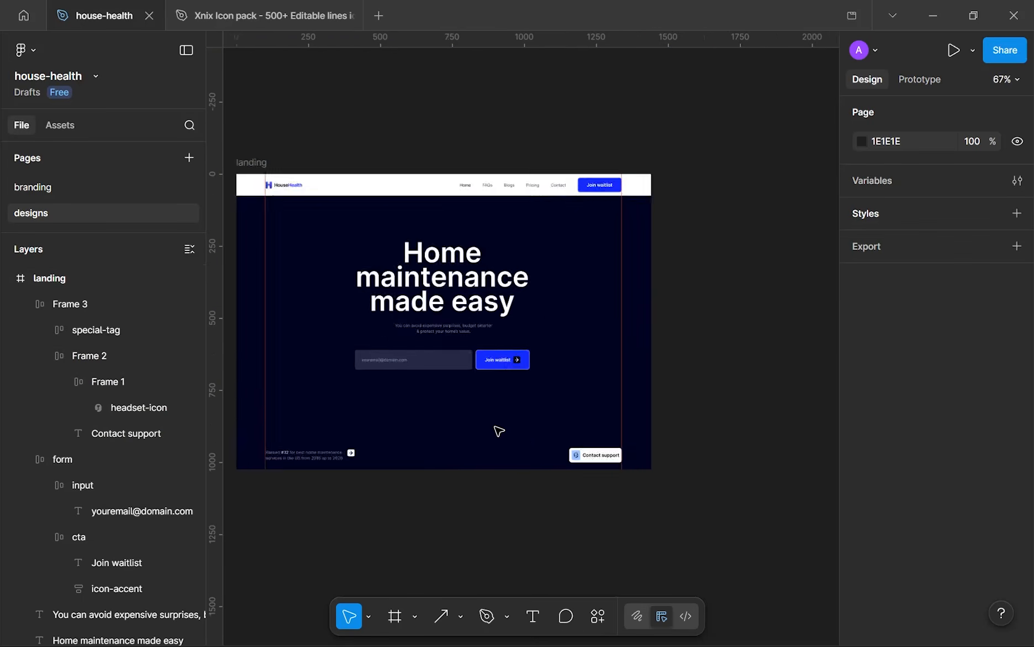
scroll(552, 385, "up", 2)
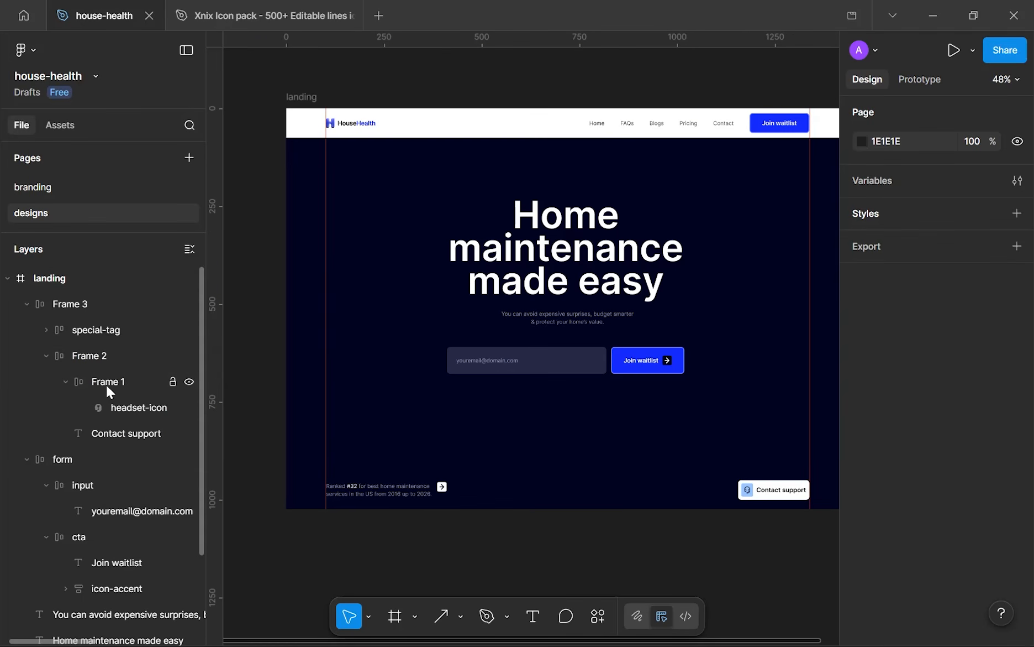
double_click(106, 385)
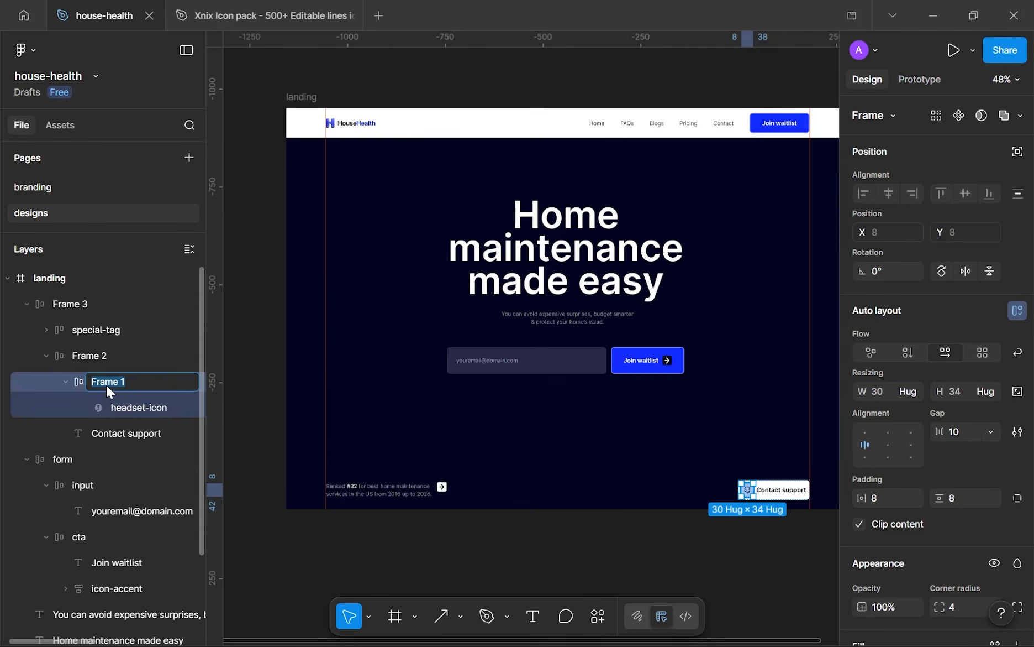
type("accent-icon")
key("Return")
double_click(90, 365)
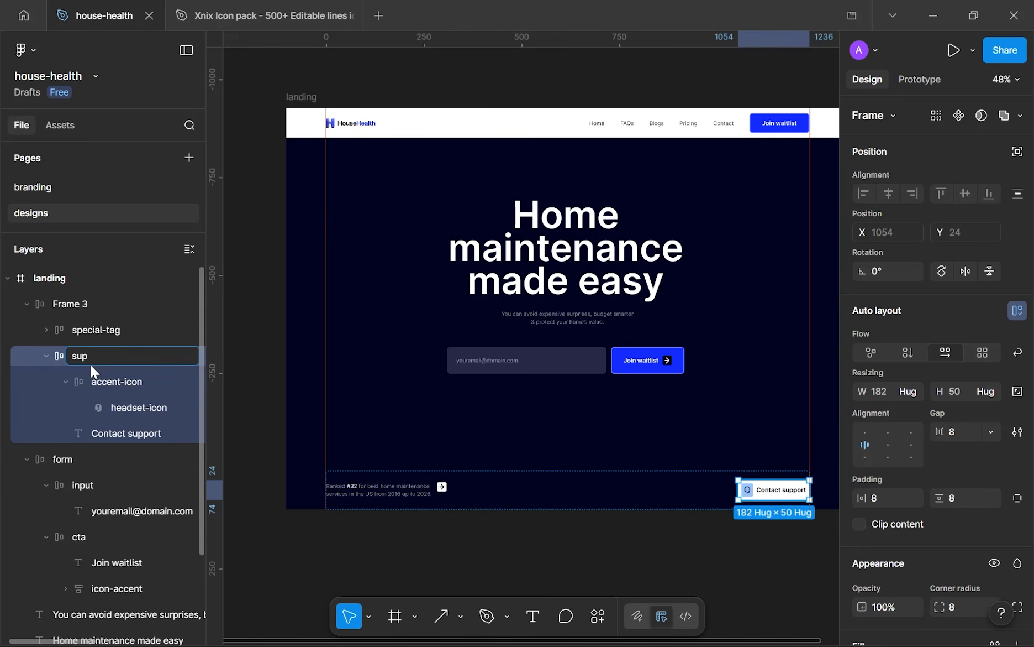
type("support-btn")
key("Return")
- Rename the bottom row, Frame 3, as hero-footer and collapse the hero-footer and form layers
left_click(108, 303)
double_click(108, 303)
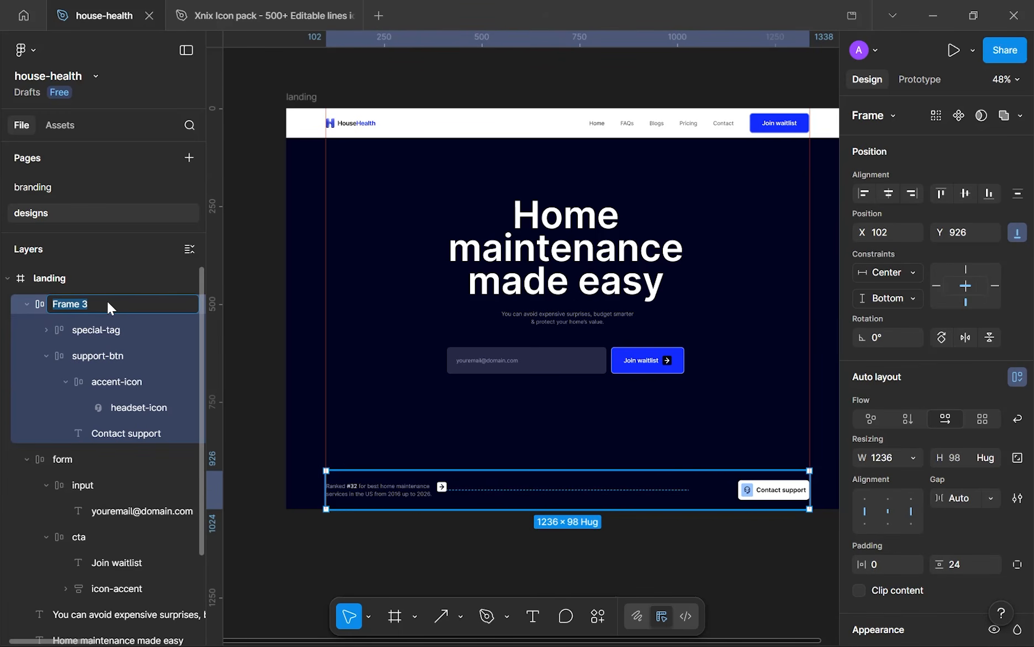
type("hero-footer")
key("Return")
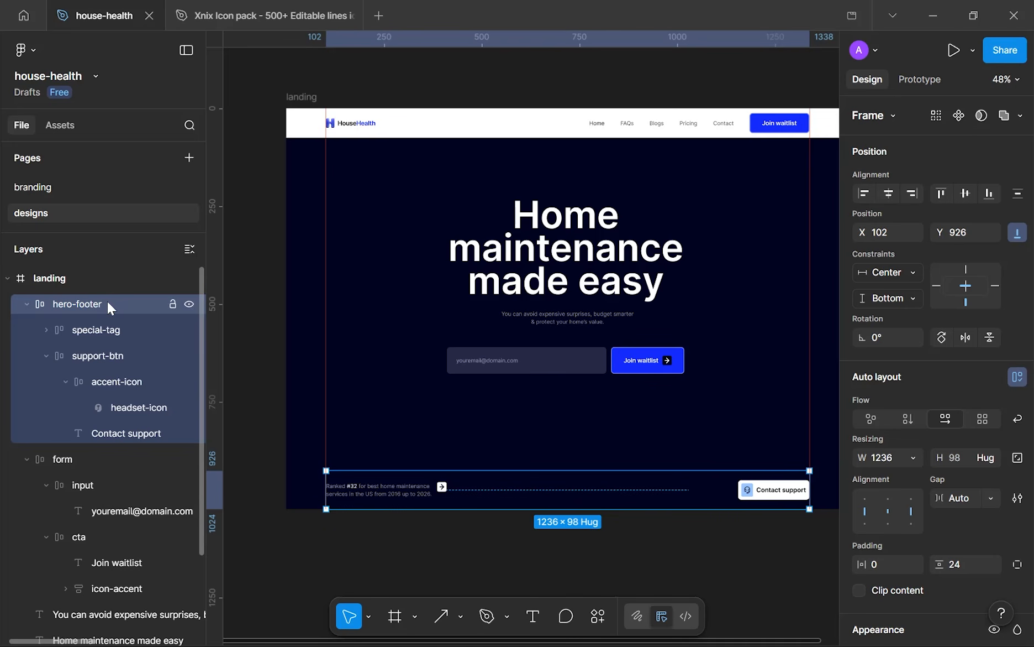
left_click(26, 305)
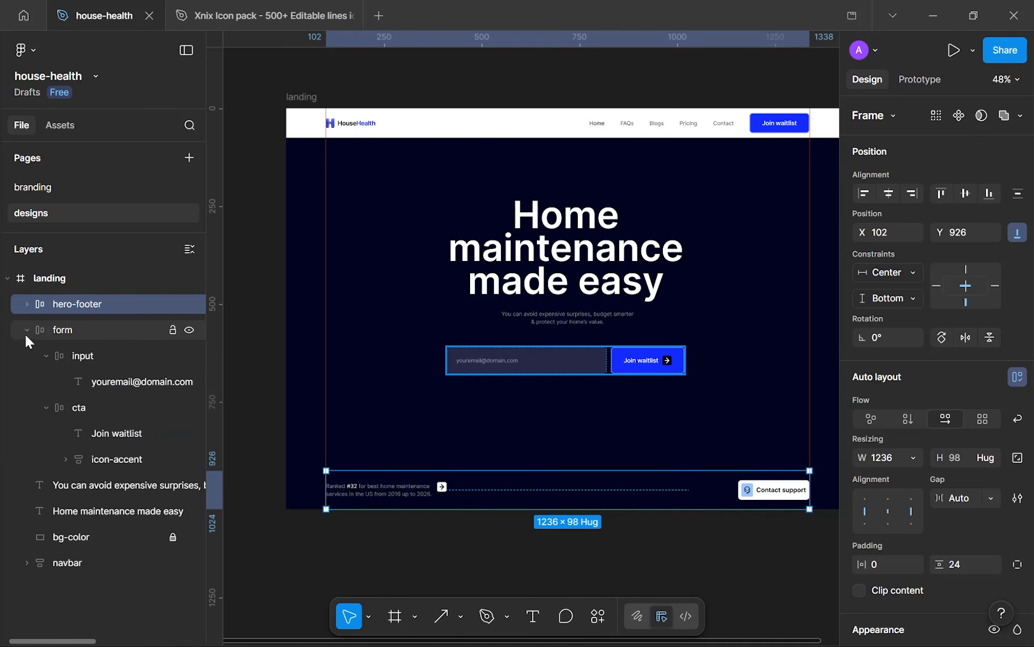
left_click(26, 330)
left_click(455, 547)
- Move the headline, subtitle and email form down together to leave more space below the navbar
scroll(456, 546, "down", 3)
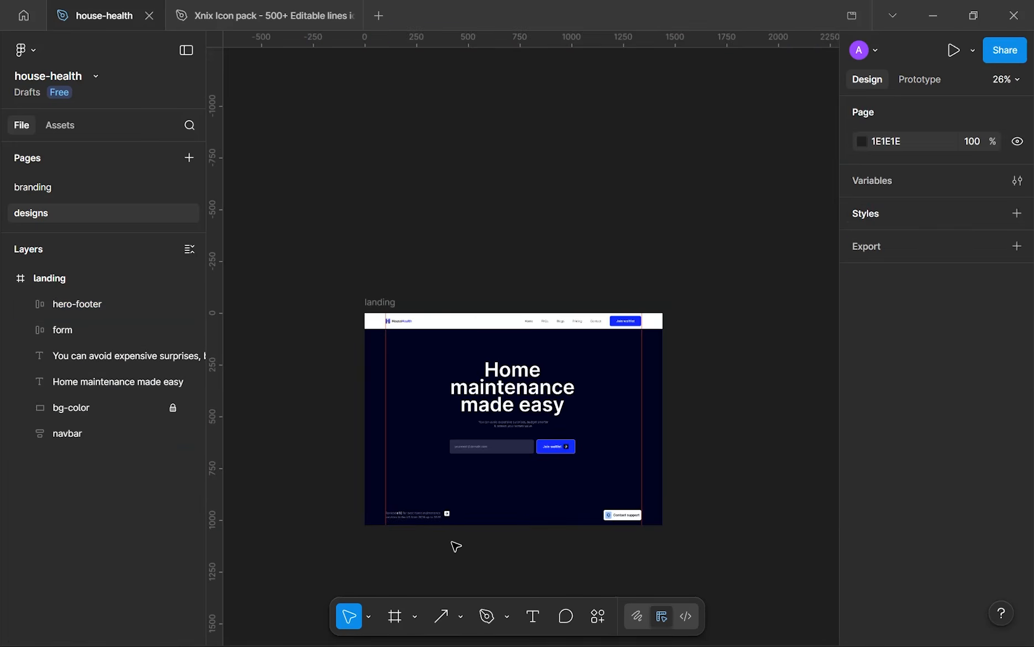
scroll(454, 546, "up", 2)
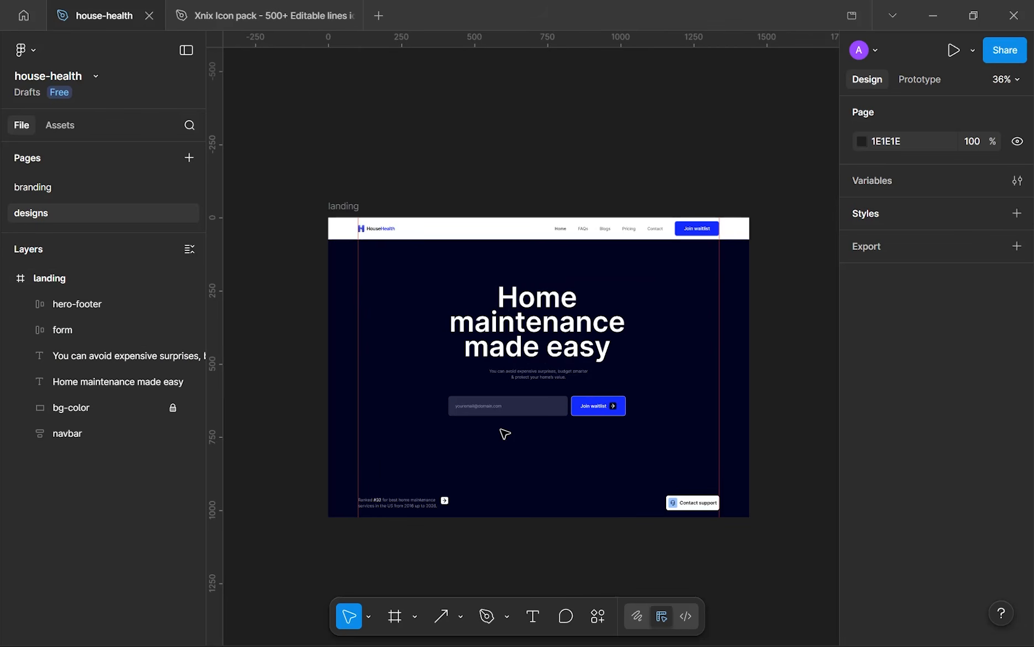
left_click_drag(500, 429, 518, 430)
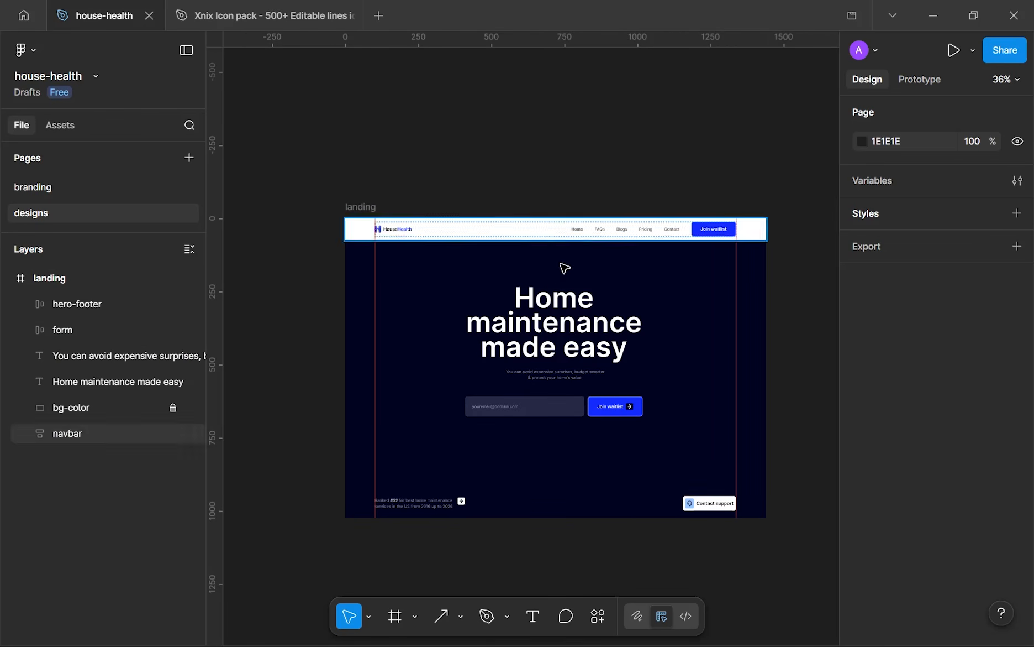
left_click_drag(463, 288, 551, 422)
left_click_drag(564, 363, 569, 390)
left_click(541, 295)
scroll(541, 298, "up", 5)
scroll(538, 295, "down", 5)
scroll(526, 287, "up", 3)
left_click_drag(526, 287, 486, 236)
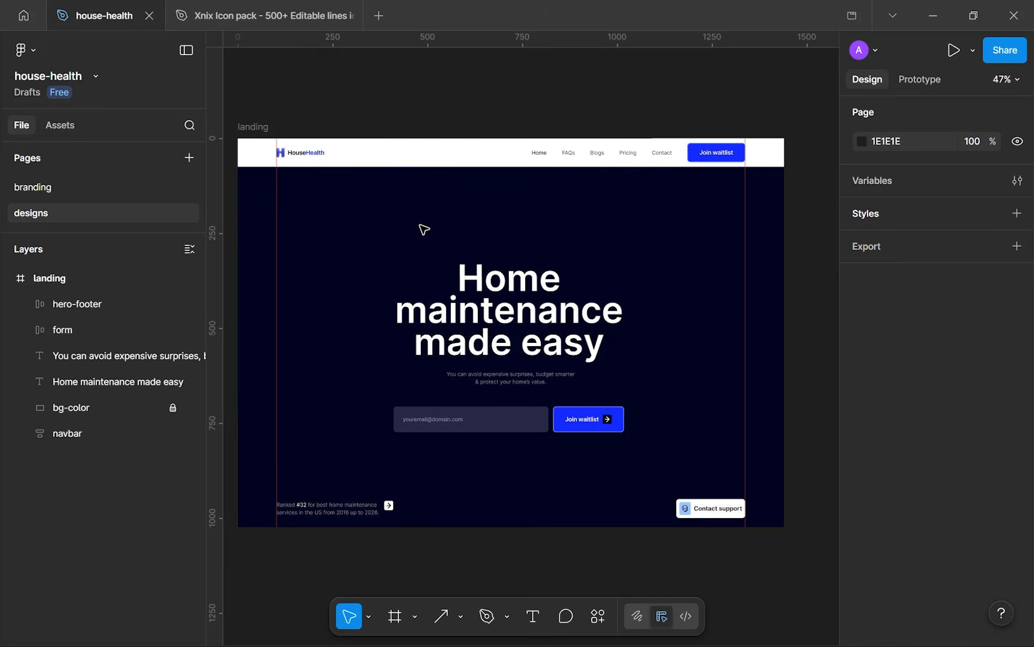
- Add a text layer reading "v2.3 beta" above the hero headline
scroll(426, 299, "up", 2)
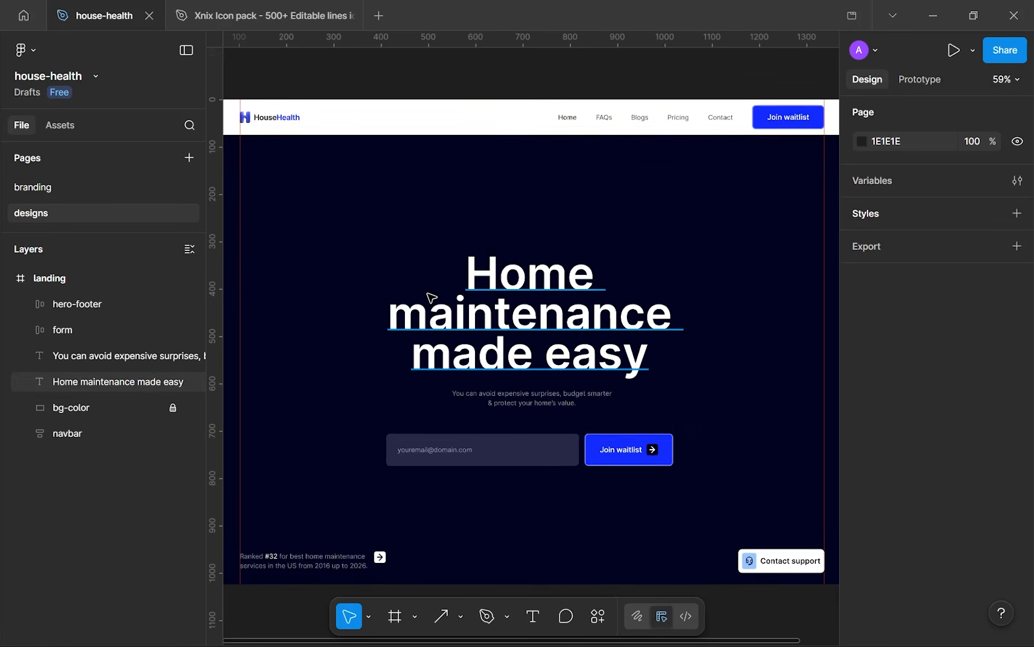
scroll(525, 246, "up", 1)
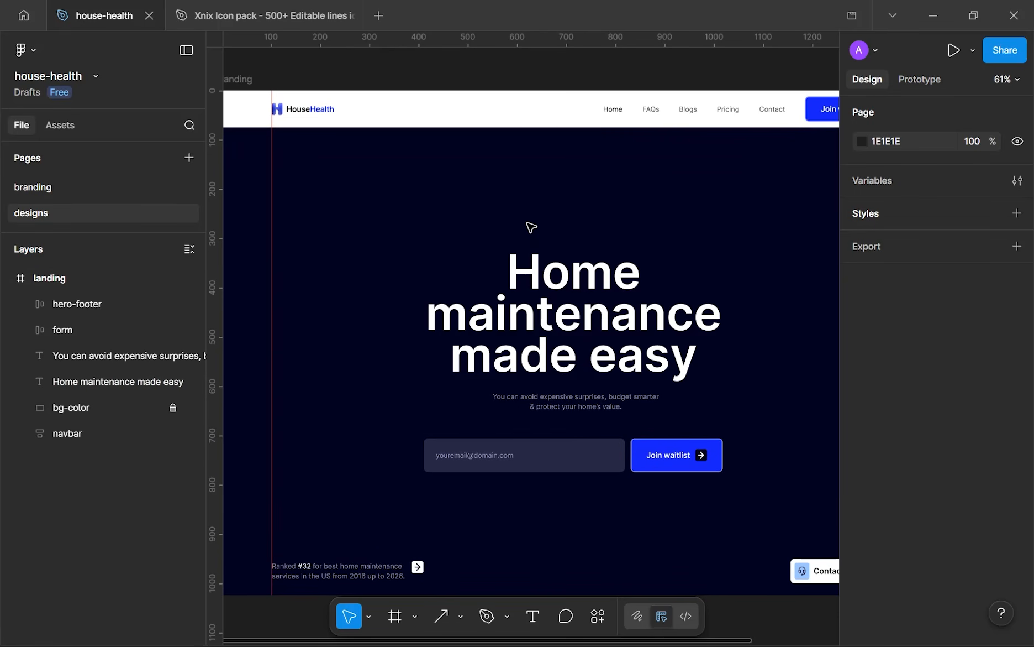
scroll(530, 224, "up", 2)
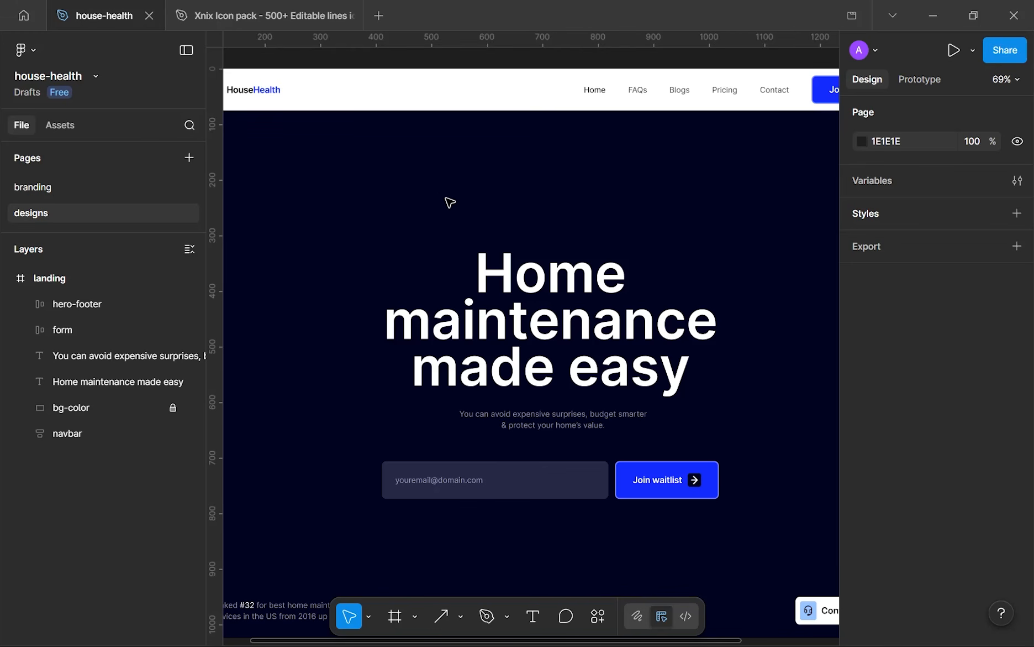
scroll(423, 131, "left", 2)
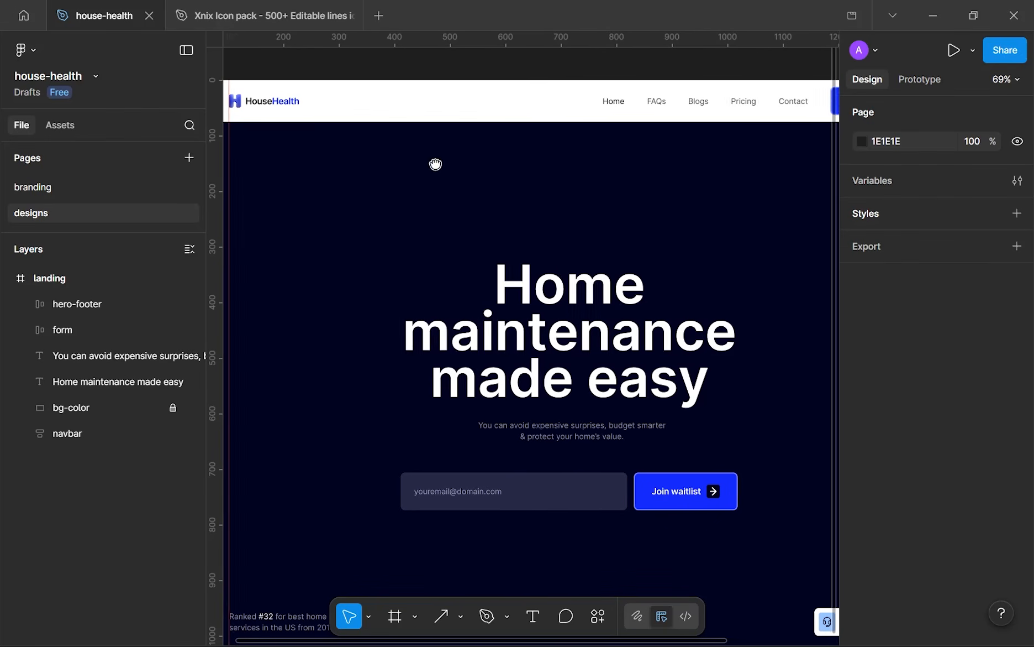
key("t")
left_click(461, 218)
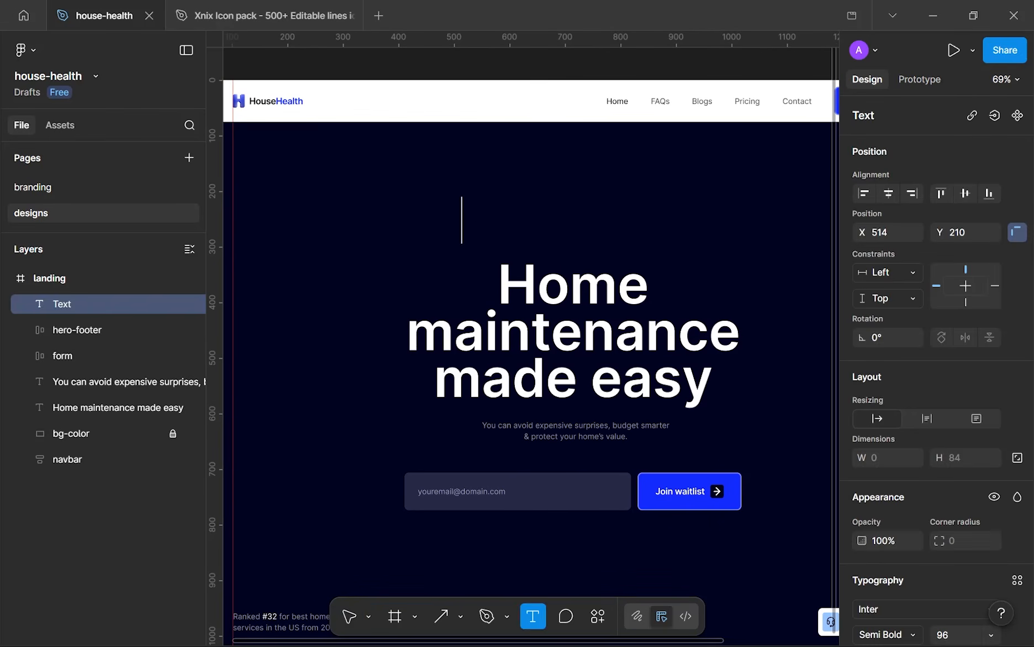
scroll(481, 226, "up", 2)
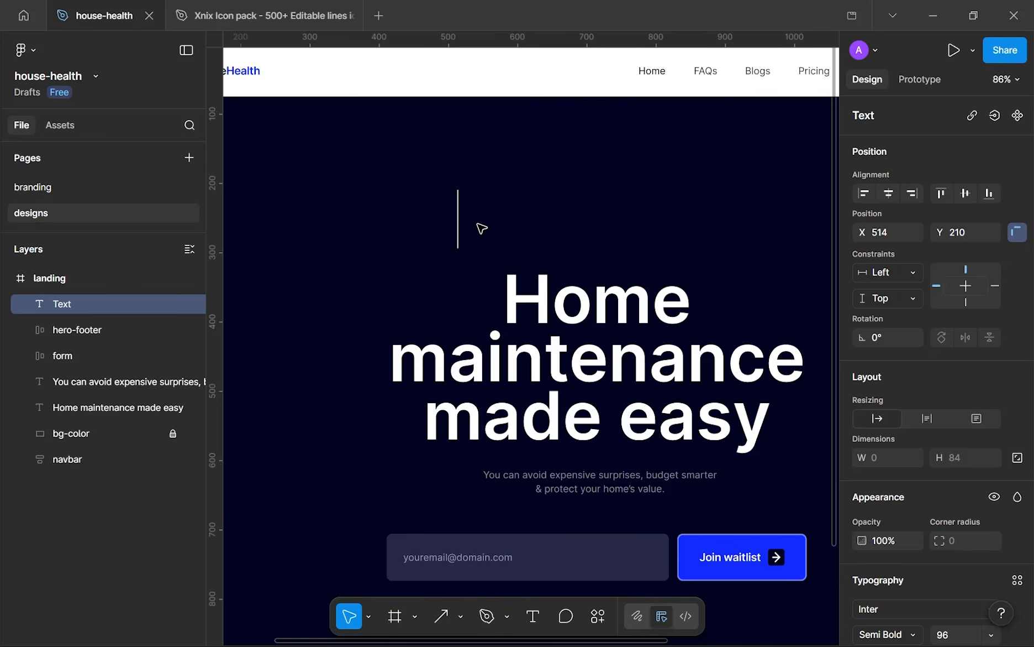
type("v2.3 ")
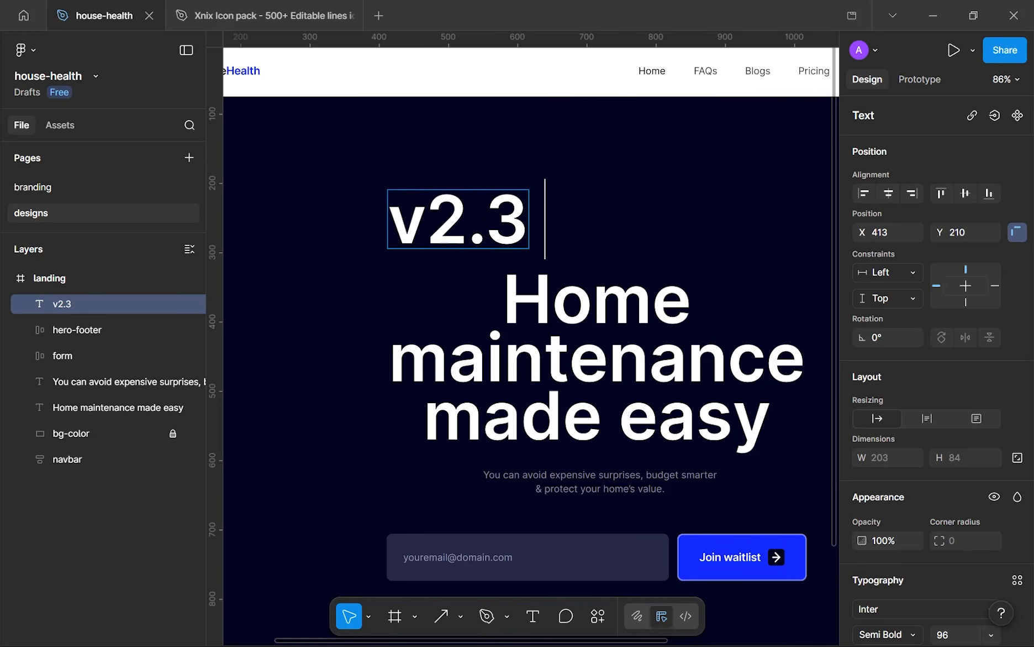
type("beta")
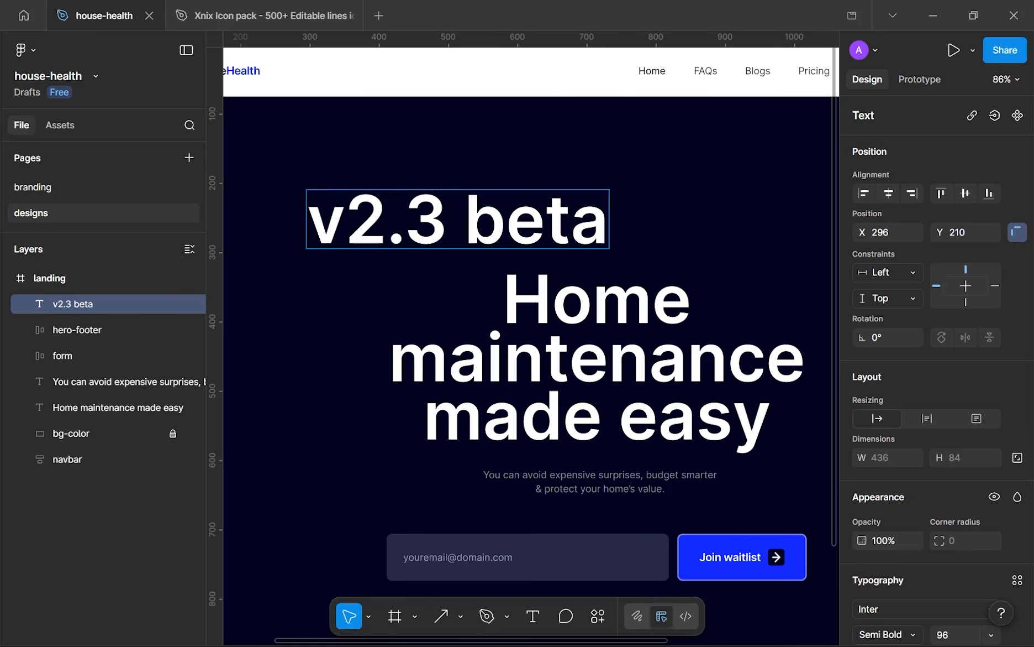
key("Escape")
- Move the v2.3 beta text higher above the headline and set its font size to 16
scroll(804, 374, "down", 1)
scroll(804, 373, "left", 1)
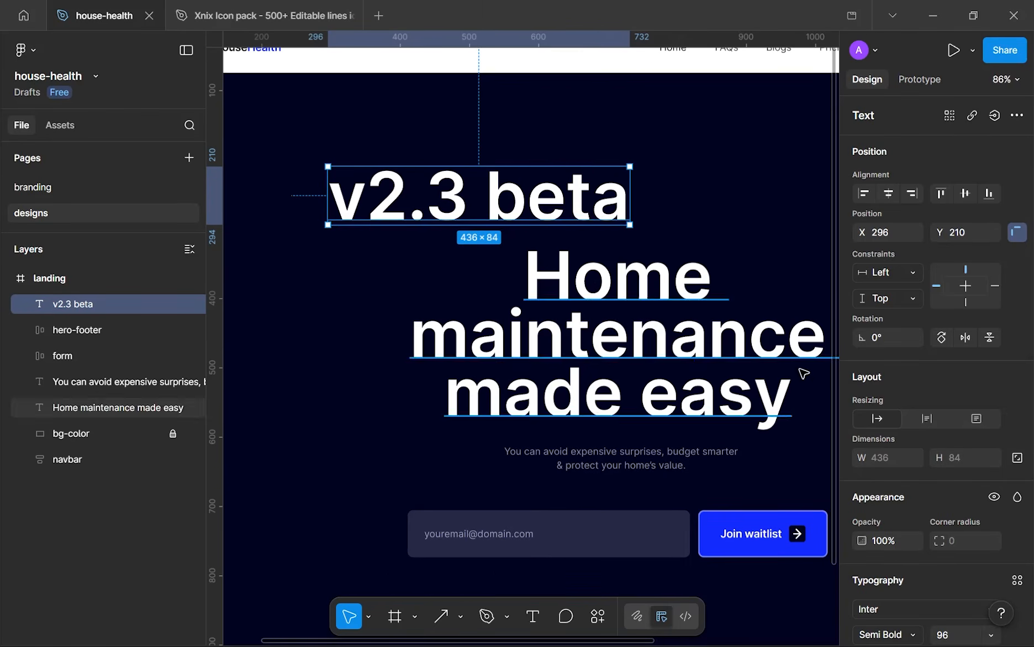
left_click_drag(403, 197, 445, 159)
scroll(913, 387, "down", 5)
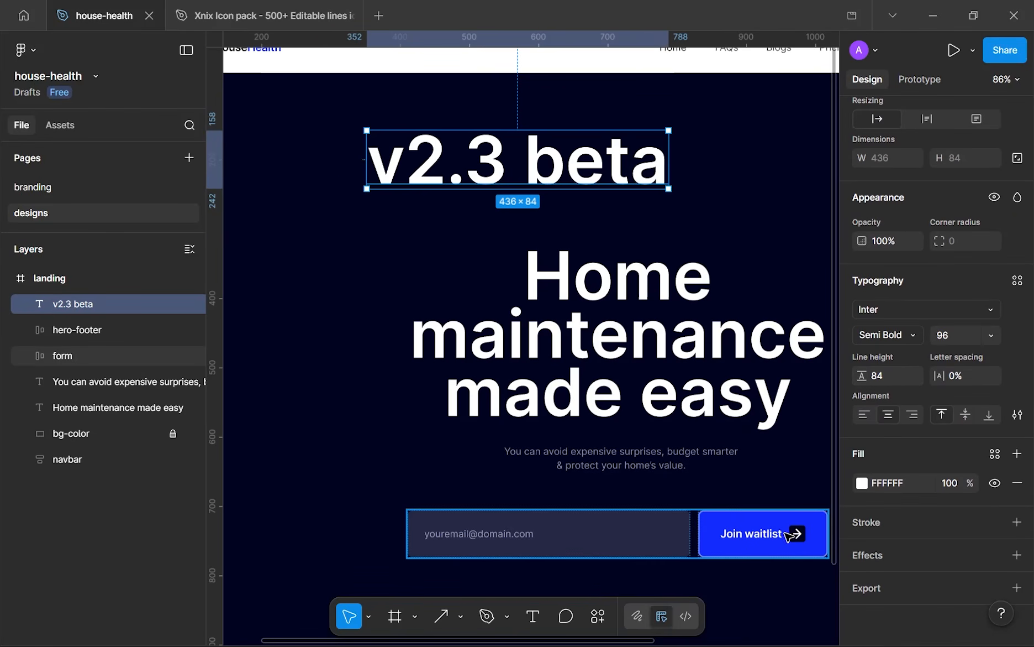
double_click(605, 146)
double_click(605, 148)
key("Escape")
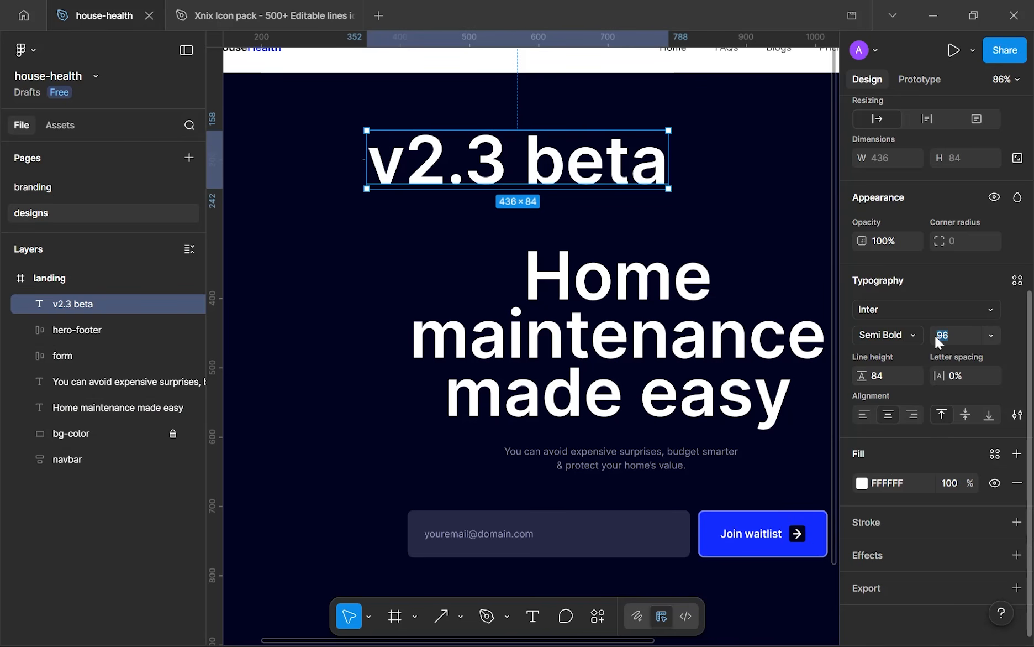
type("16")
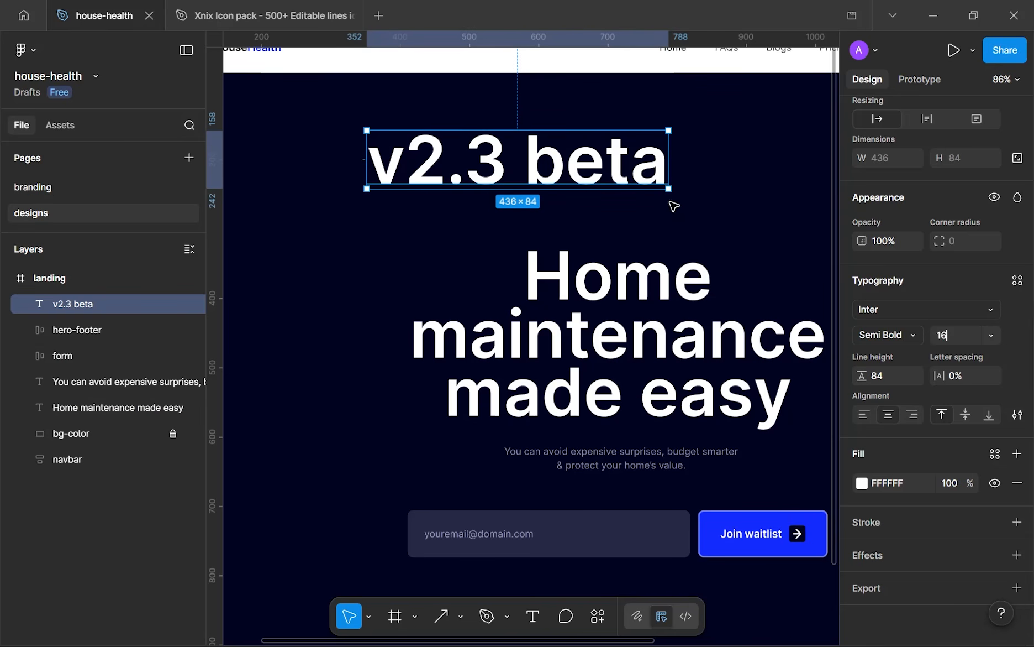
left_click(457, 143)
- Wrap the v2.3 beta text in an auto layout frame and set the text's line height to Auto
scroll(535, 188, "up", 3)
scroll(535, 188, "up", 3)
left_click(547, 173)
key("shift+a")
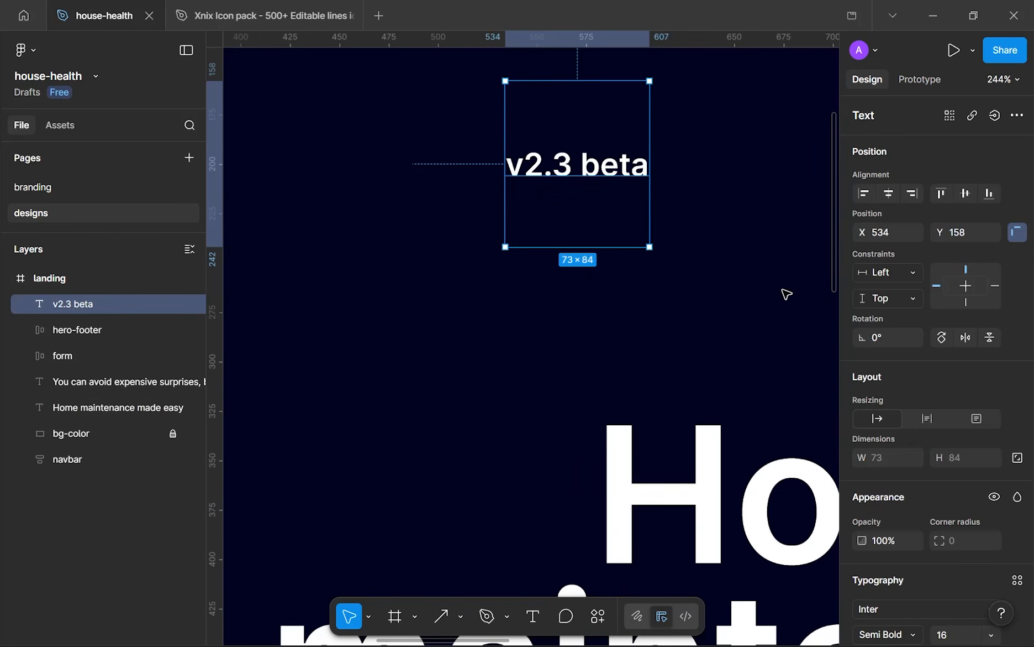
left_click(581, 167)
scroll(883, 451, "down", 4)
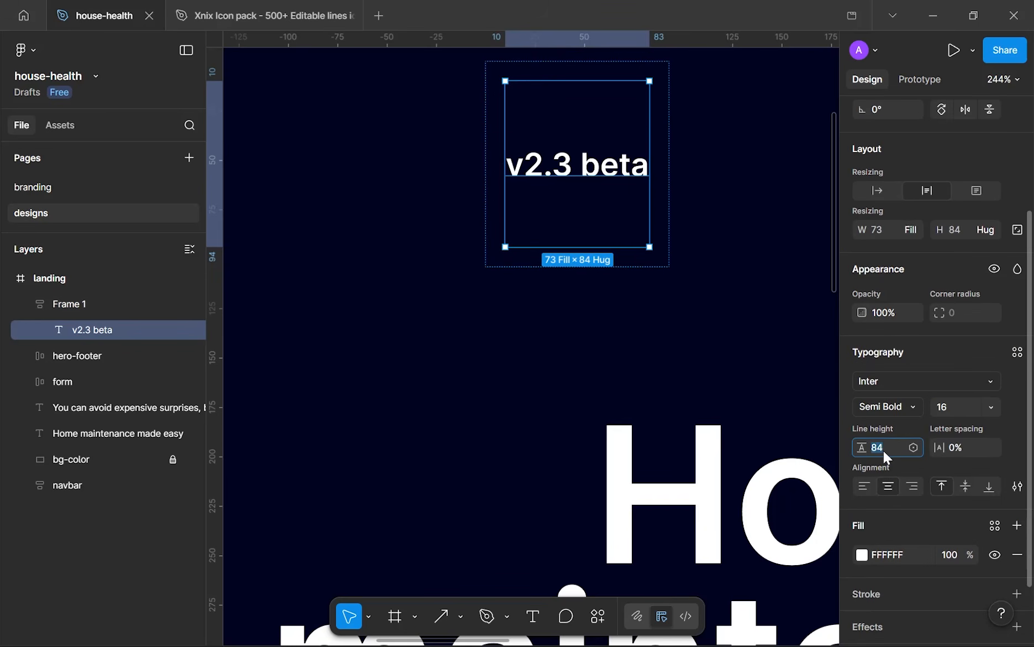
key("Return")
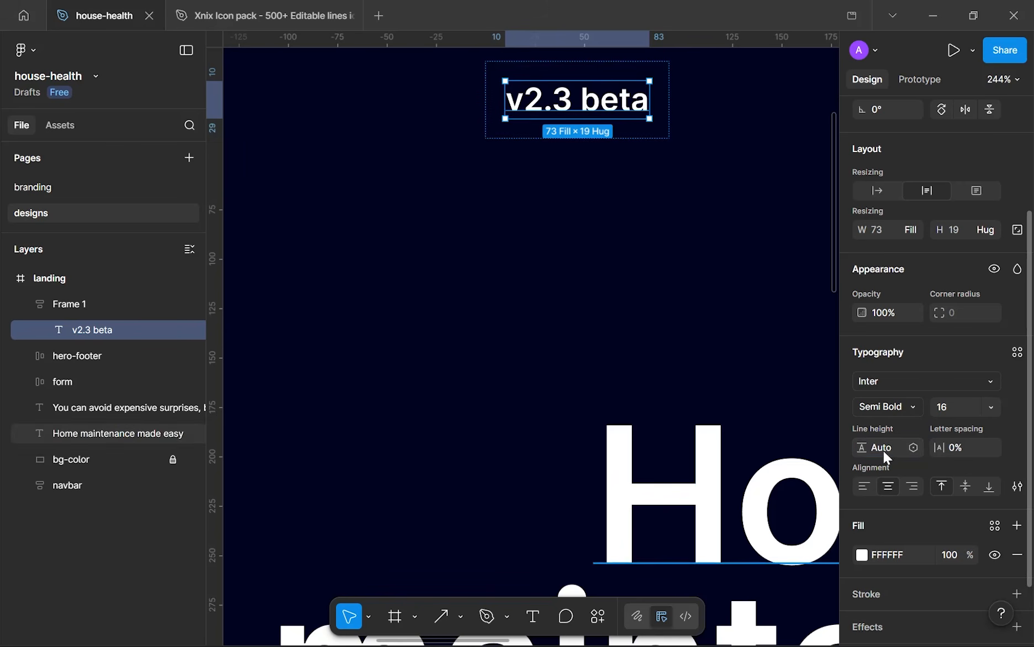
- Move the v2.3 beta frame down toward the headline and set its horizontal and vertical padding to 8 and gap to 0
scroll(640, 93, "up", 3)
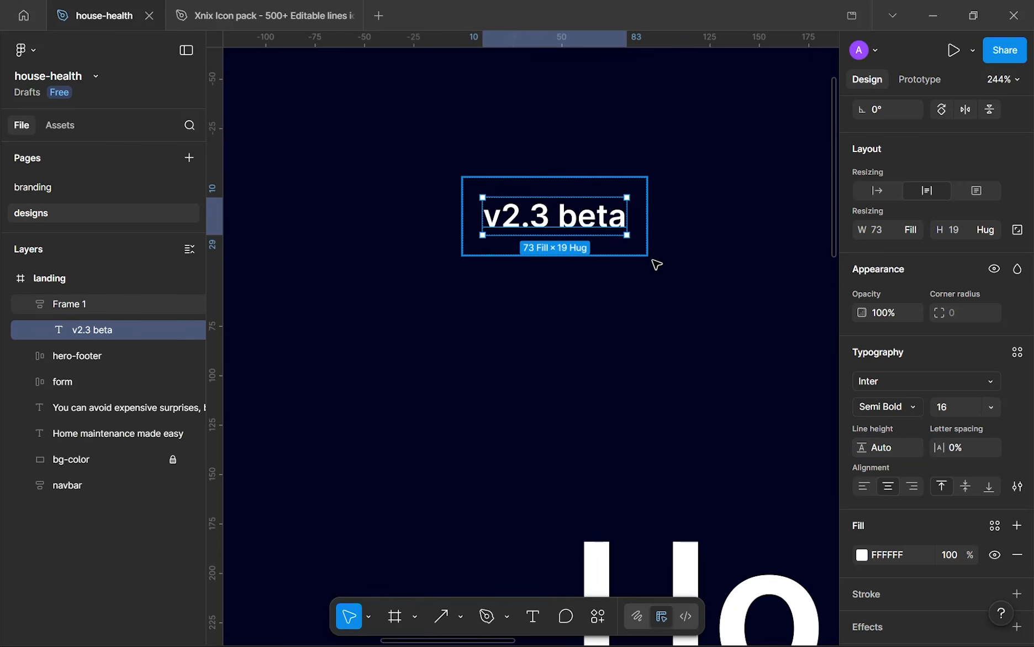
left_click(640, 247)
left_click_drag(579, 218, 606, 282)
left_click(882, 407)
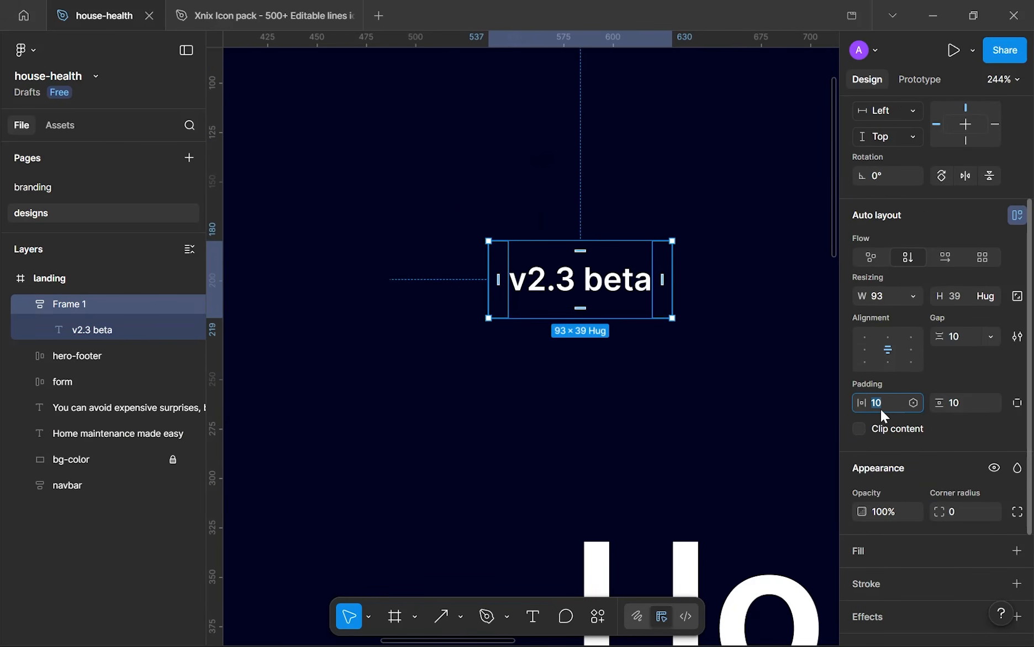
type("8")
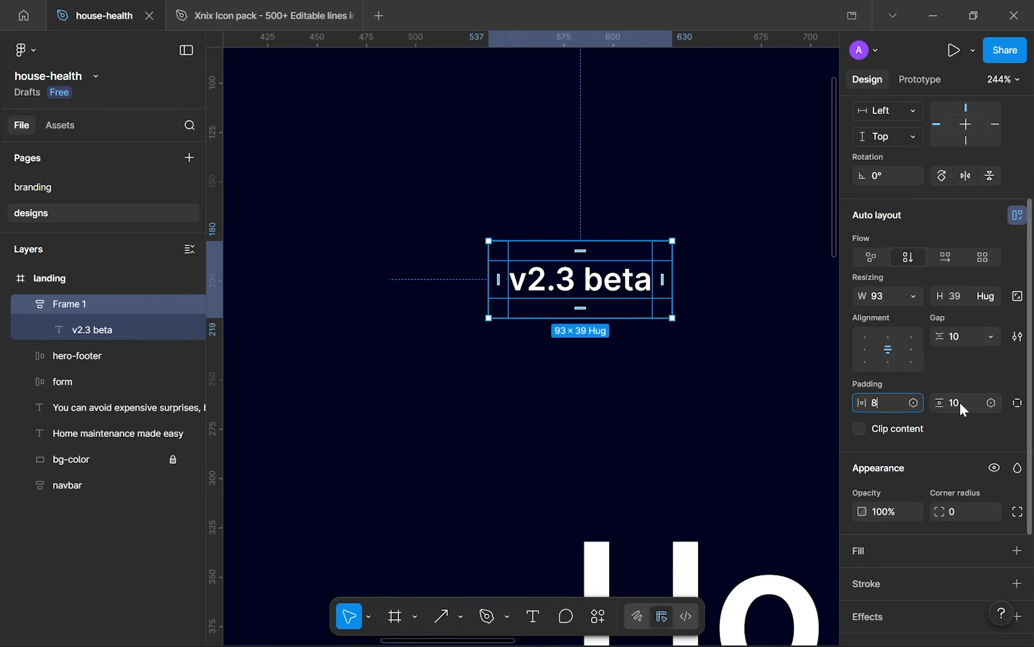
left_click(960, 405)
type("8")
key("Return")
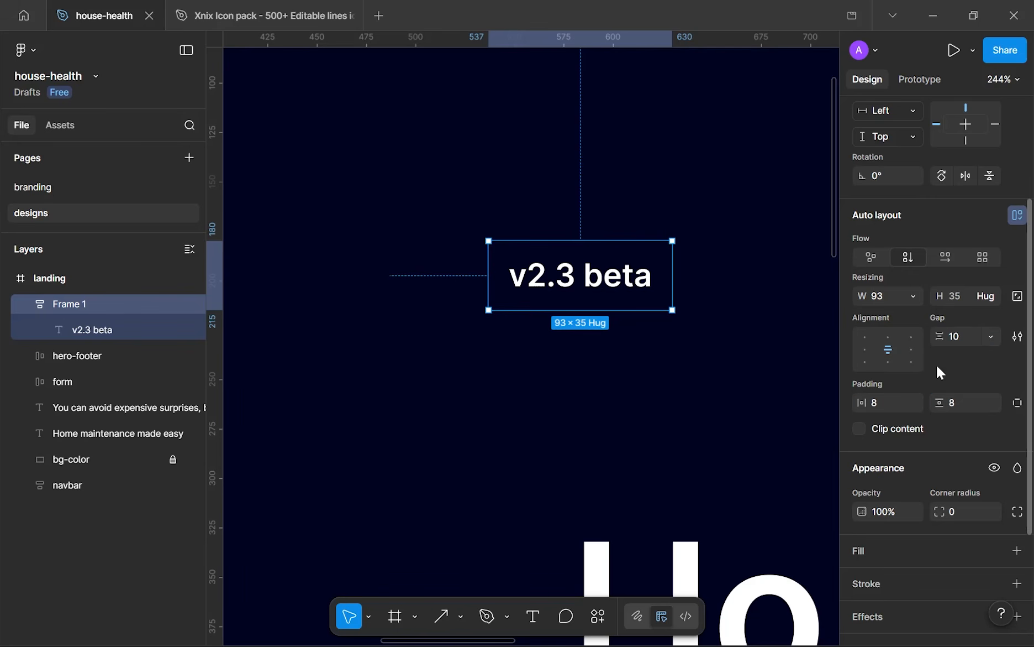
type("0")
- Give the v2.3 beta frame a white FFFFFF fill and recolor its text to the background navy 00031F
scroll(973, 443, "down", 3)
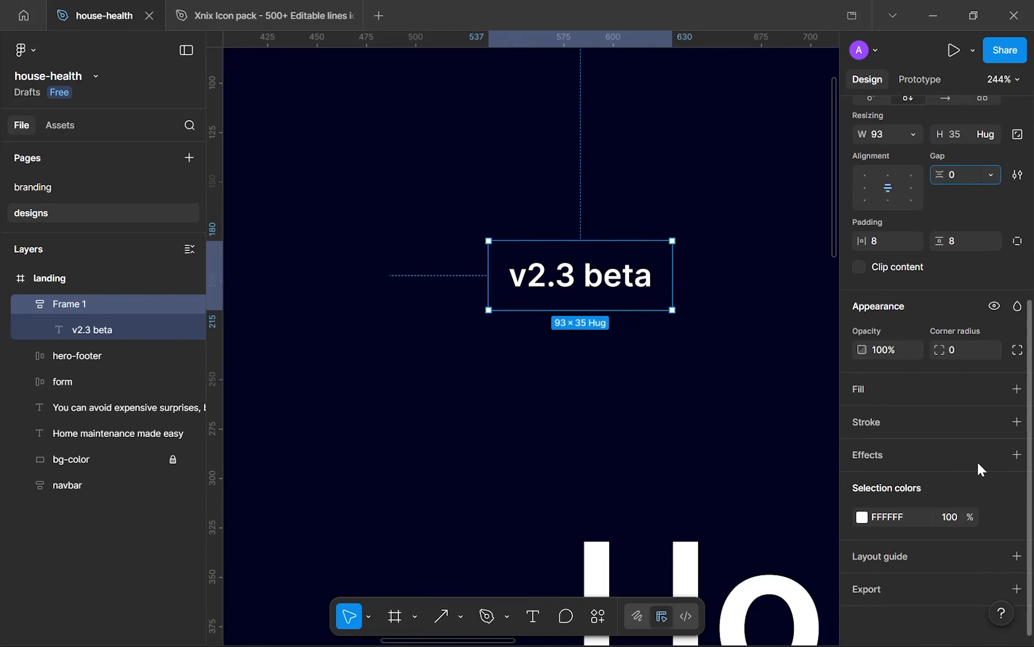
left_click(1009, 389)
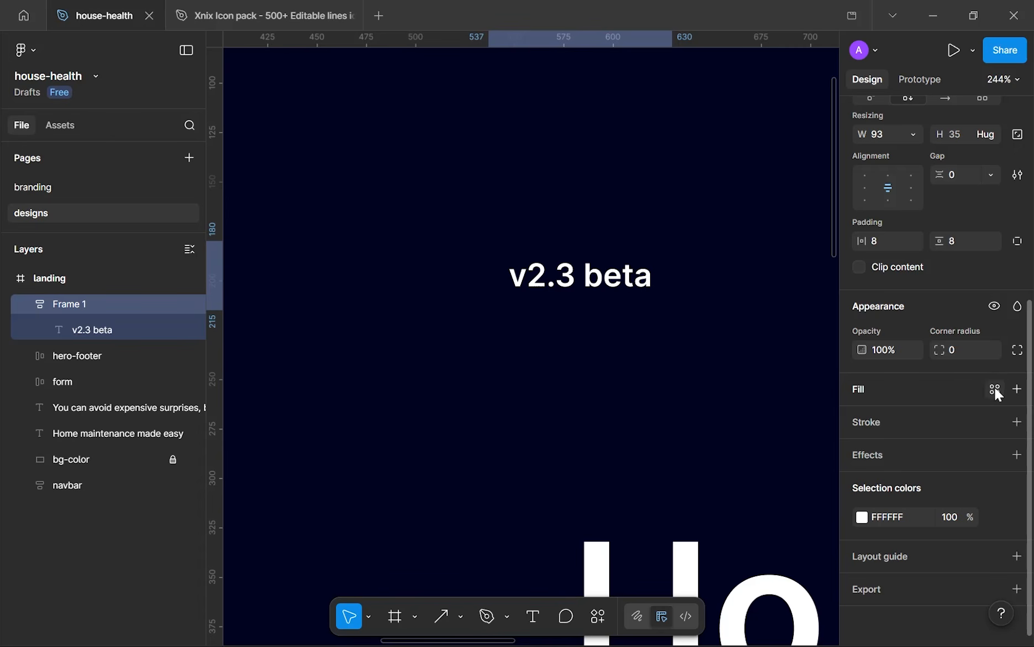
left_click(1017, 389)
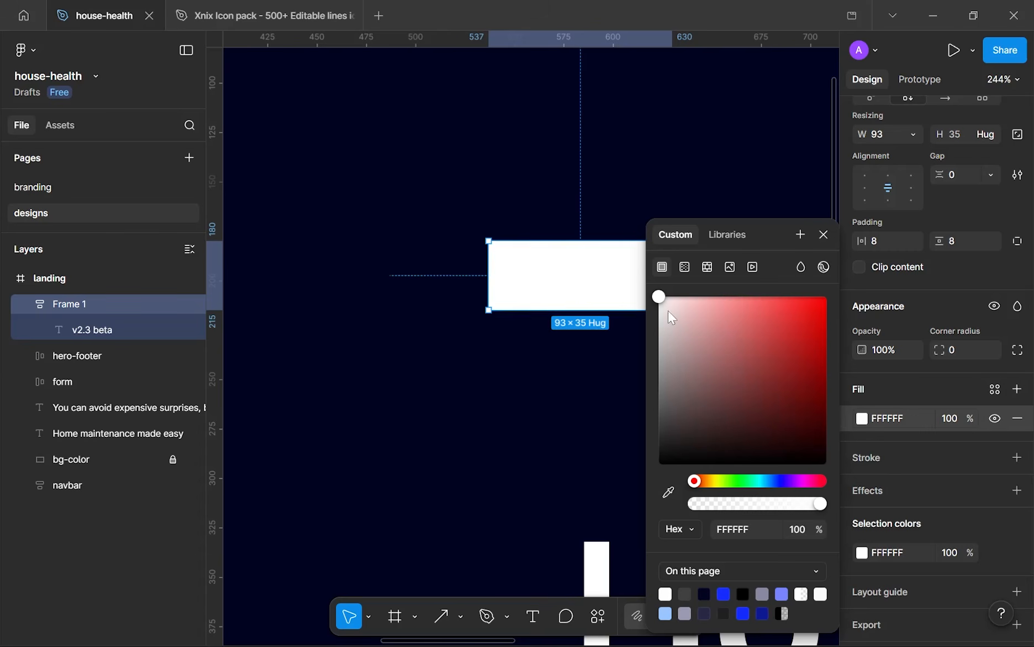
double_click(600, 273)
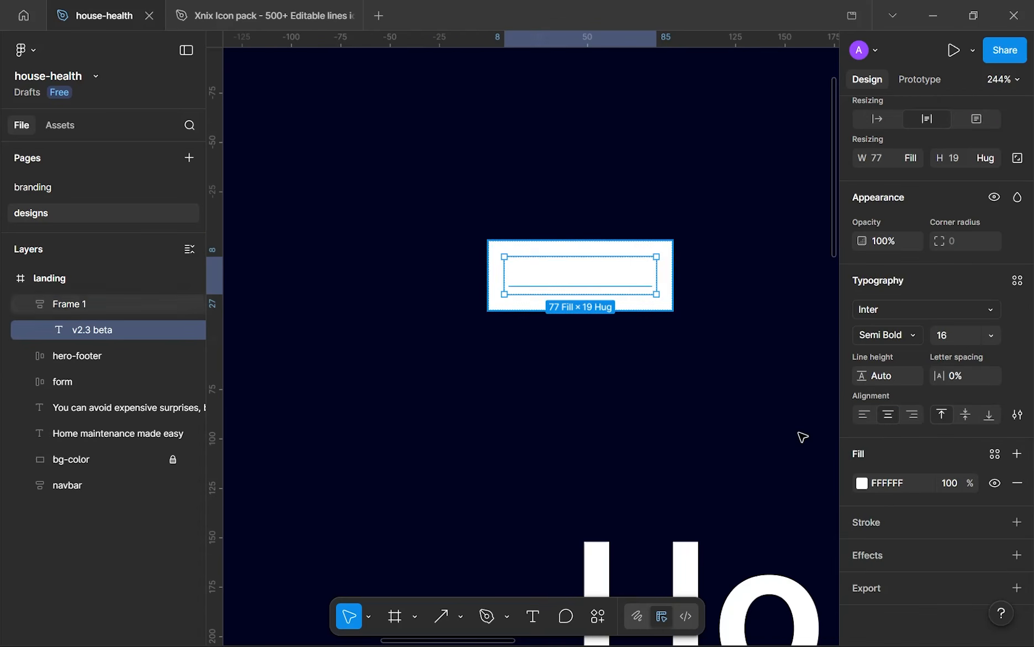
left_click(861, 482)
left_click(668, 491)
left_click(465, 432)
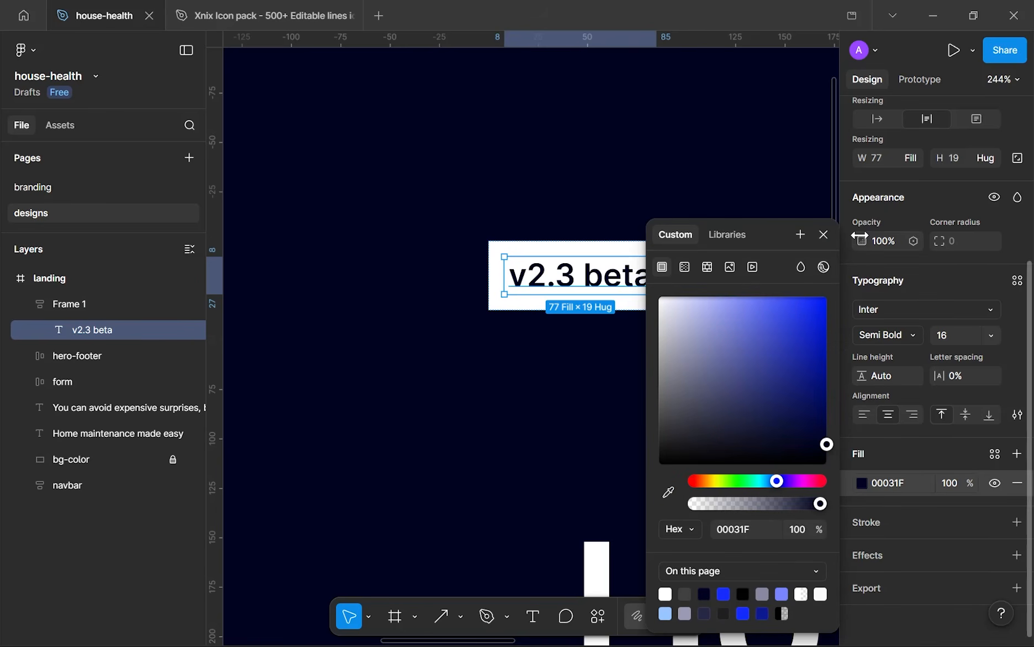
left_click(823, 234)
- Replace the black among the Contact support button's selection colors with 00031F
scroll(782, 254, "down", 3)
scroll(778, 250, "down", 4)
left_click_drag(726, 250, 433, 178)
scroll(437, 182, "up", 1)
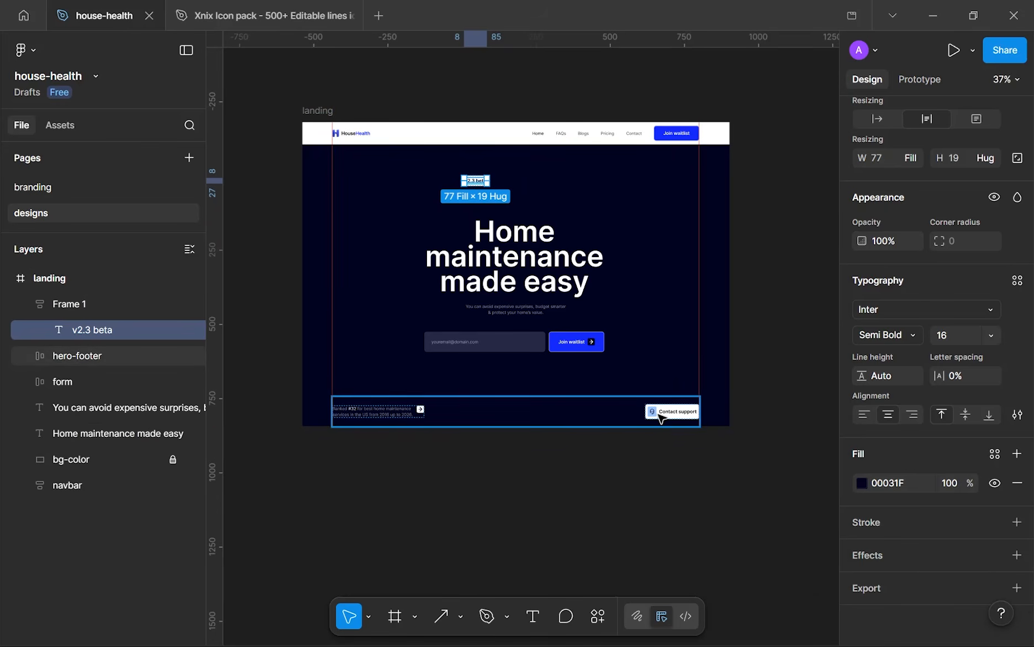
double_click(662, 419)
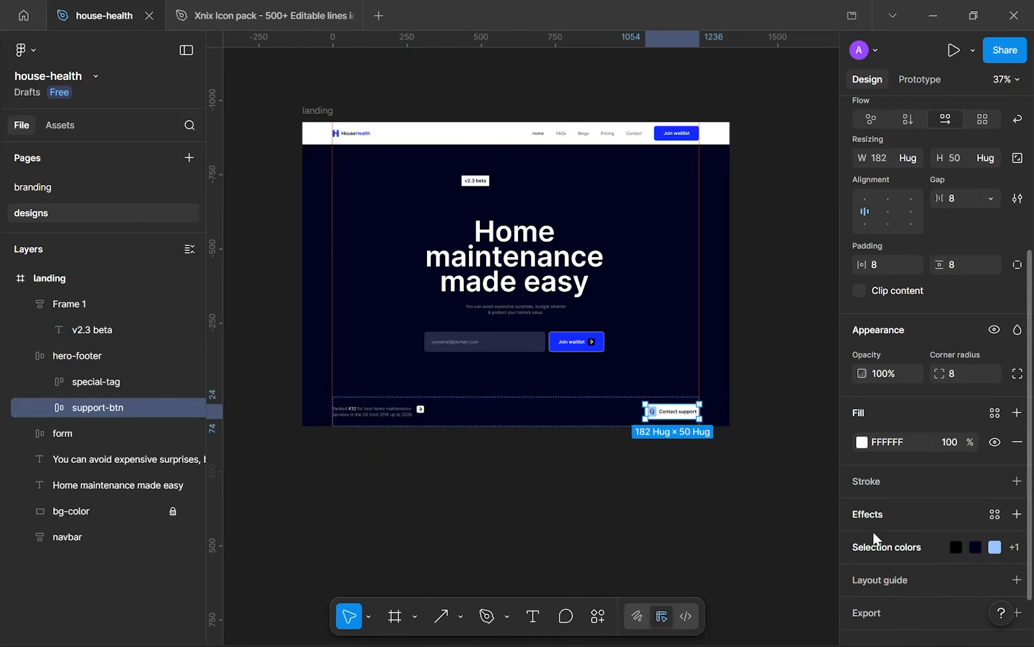
left_click(882, 546)
left_click(901, 601)
key("ctrl+c")
left_click(887, 578)
key("ctrl+v")
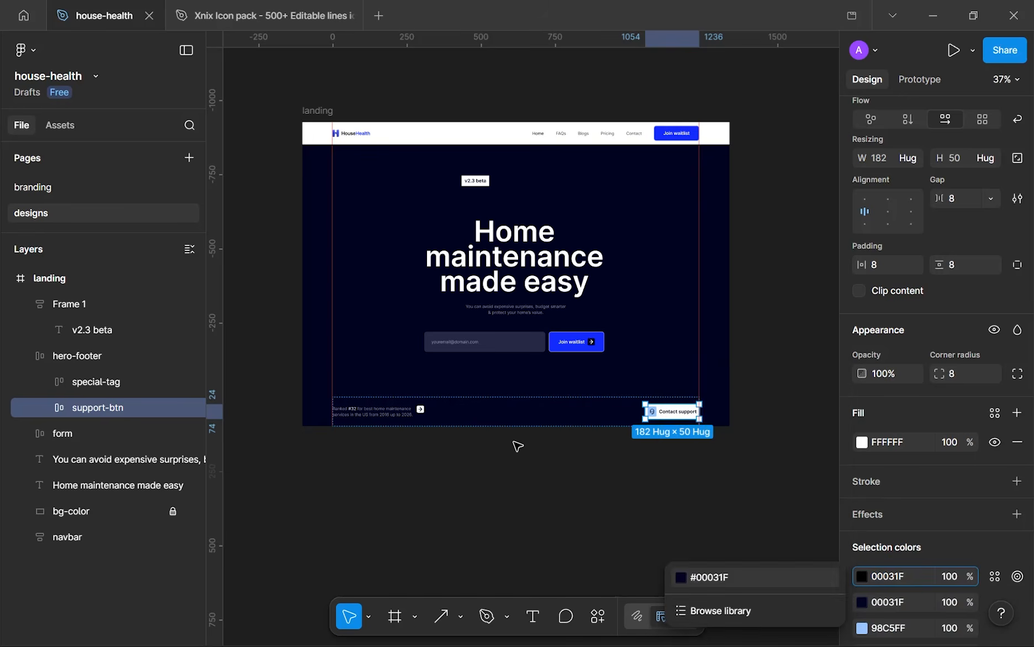
left_click(517, 446)
- Round the v2.3 beta frame's corners with a corner radius of 4
scroll(617, 397, "up", 5)
left_click_drag(412, 223, 523, 410)
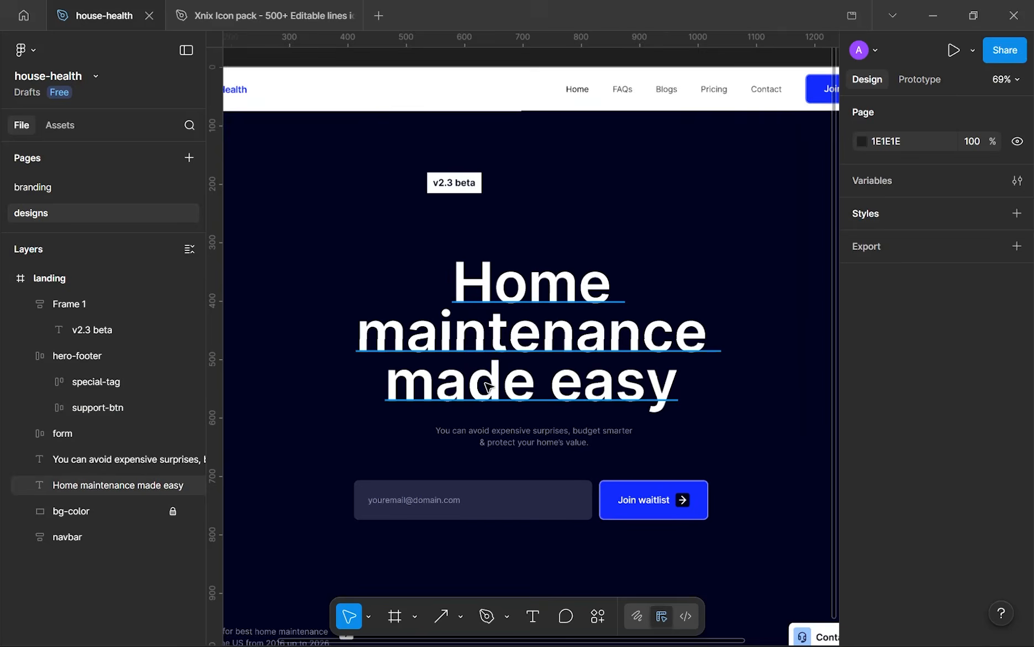
scroll(448, 124, "up", 5)
left_click(445, 119)
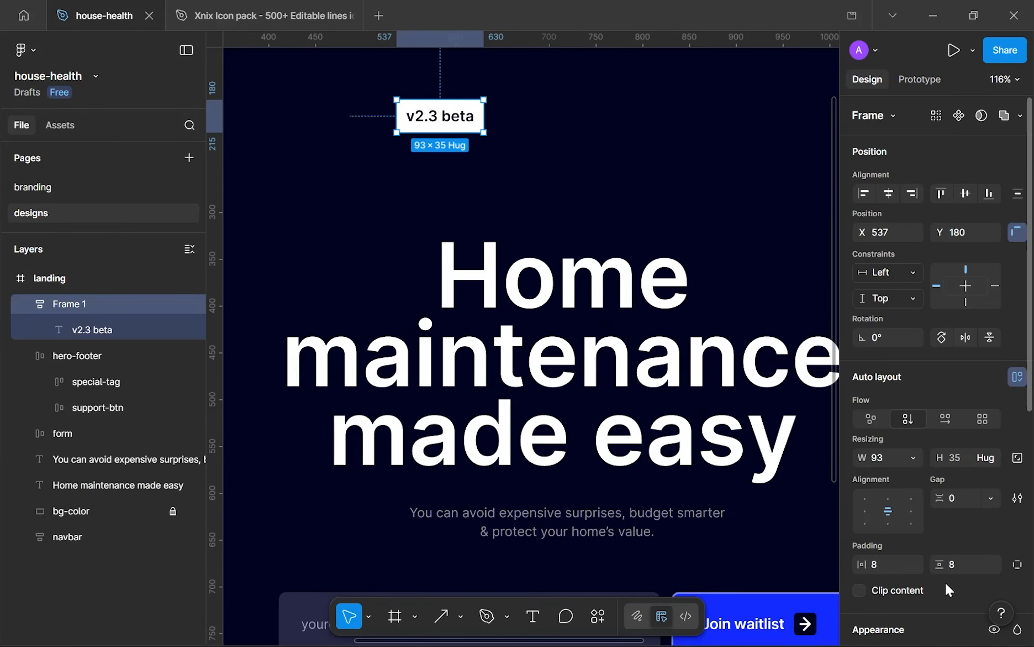
scroll(953, 473, "down", 4)
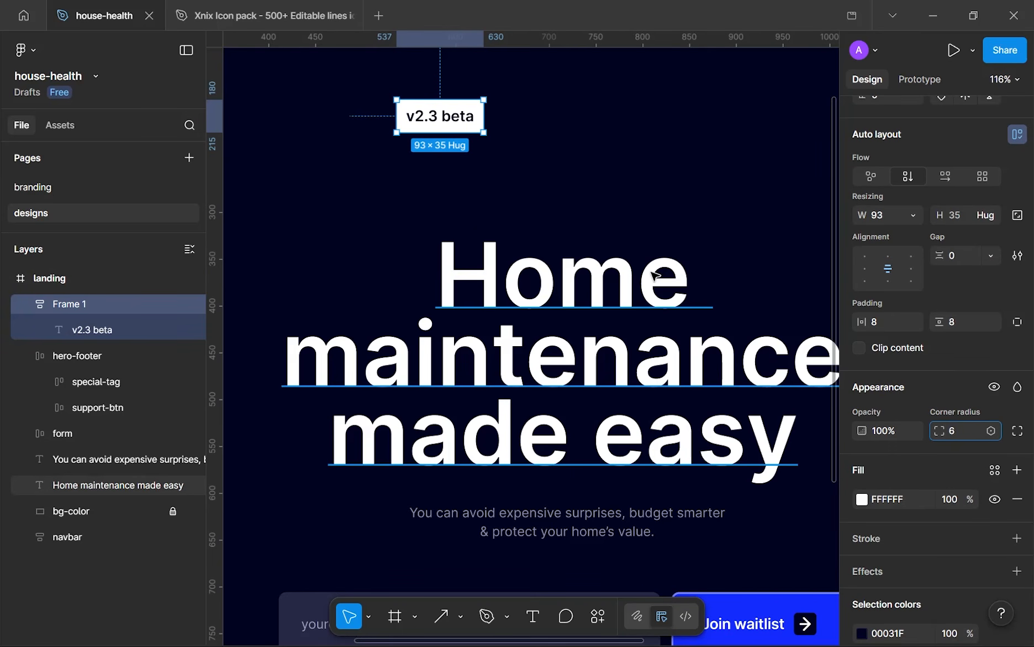
key("Down")
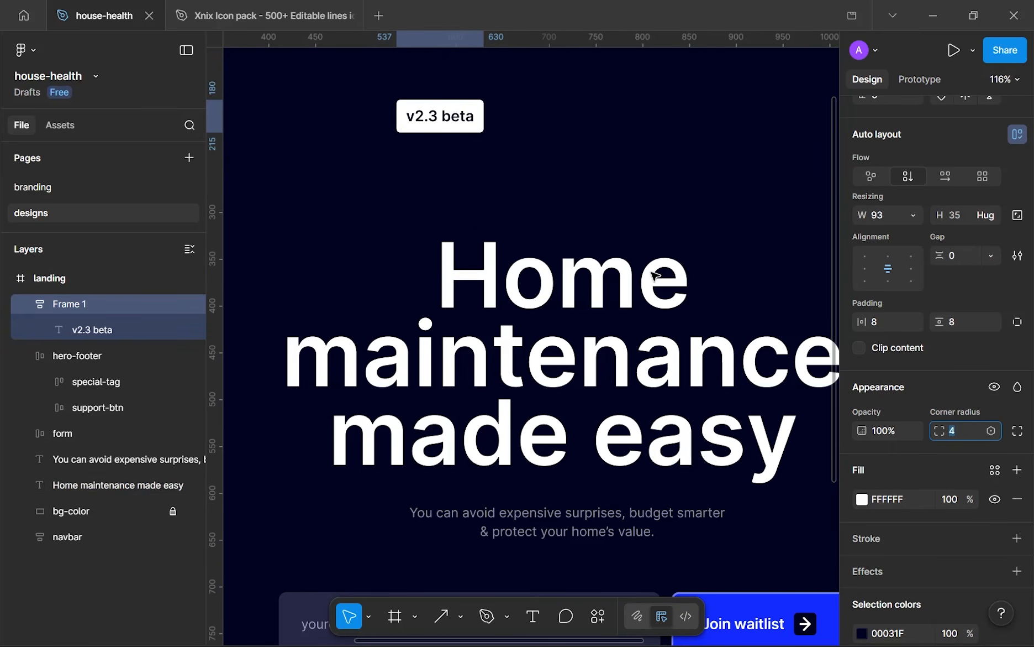
left_click(547, 159)
- Add a text layer reading "Coming very soon this year!" and place it just right of the v2.3 beta tag
scroll(459, 127, "up", 3)
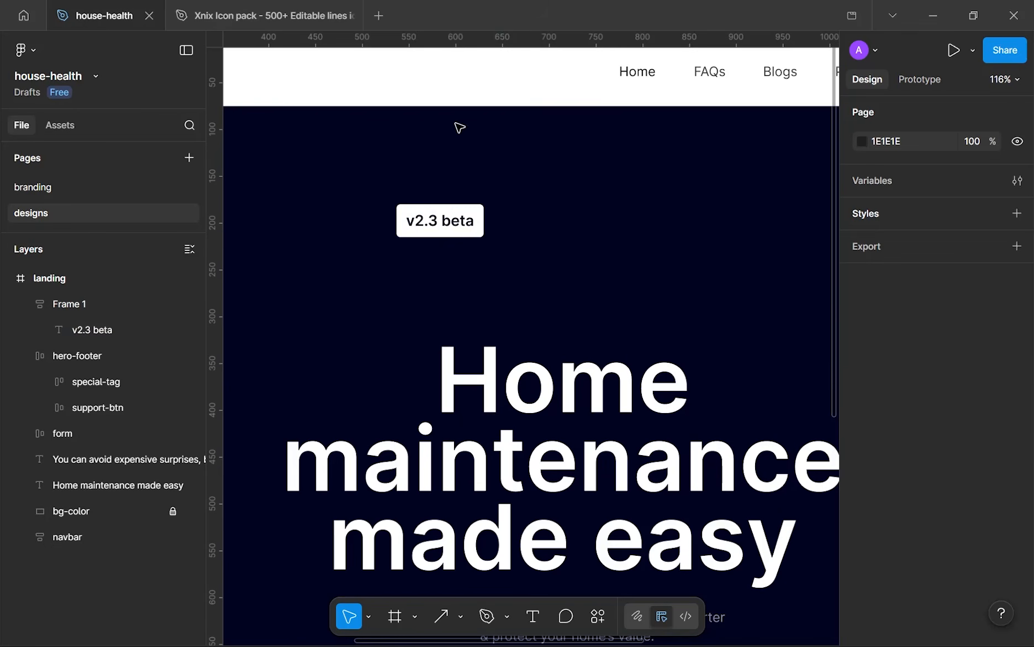
key("t")
left_click(517, 218)
type("Coming so")
key("BackSpace")
key("BackSpace")
type("very soon")
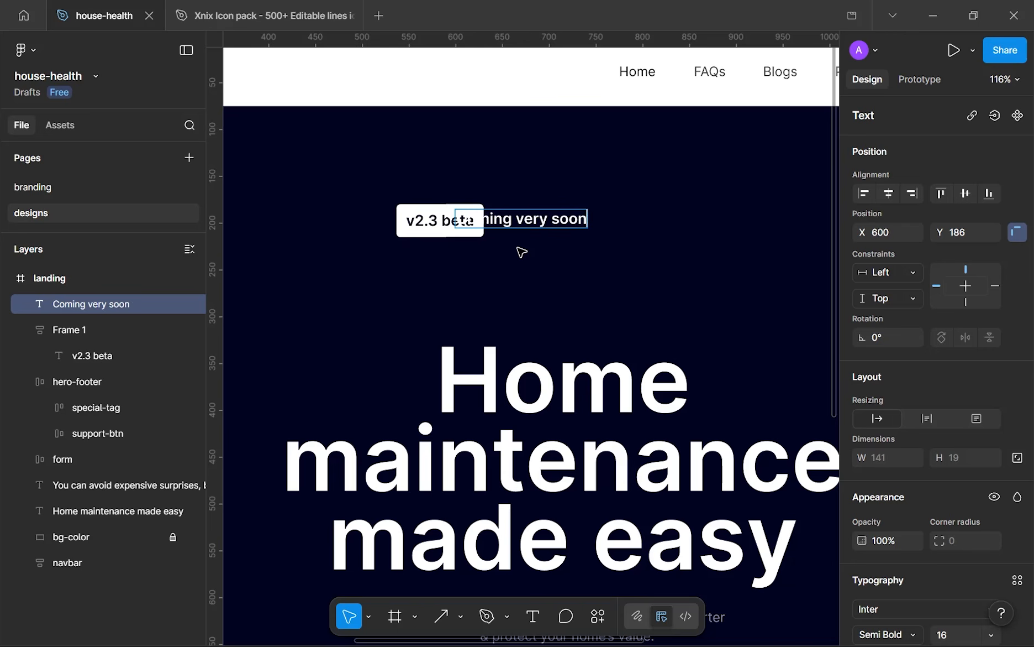
type(" this year!")
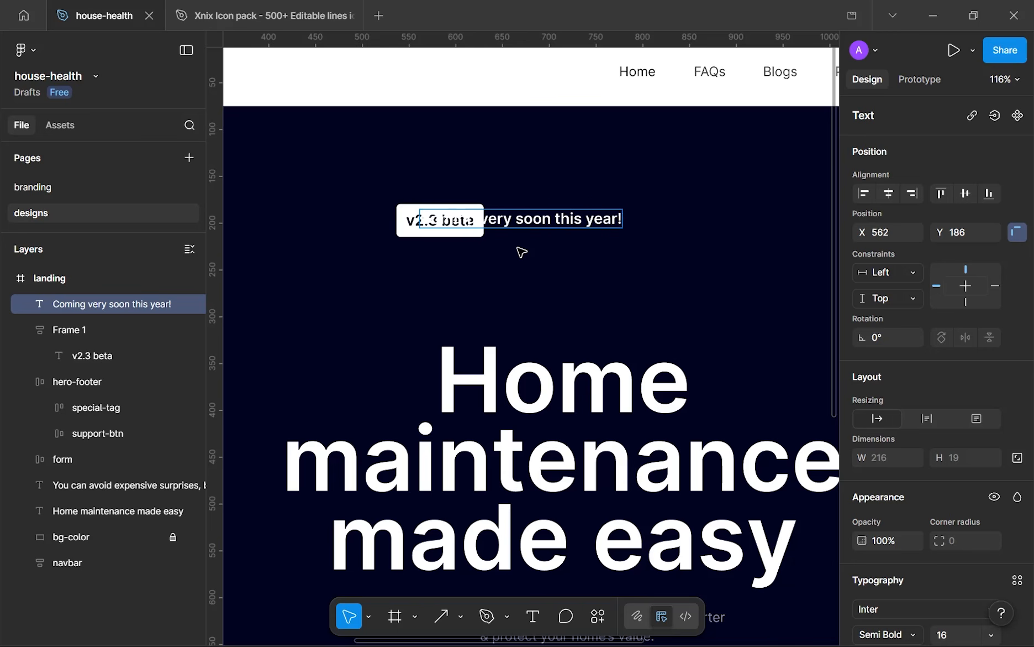
key("Escape")
left_click_drag(520, 221, 608, 220)
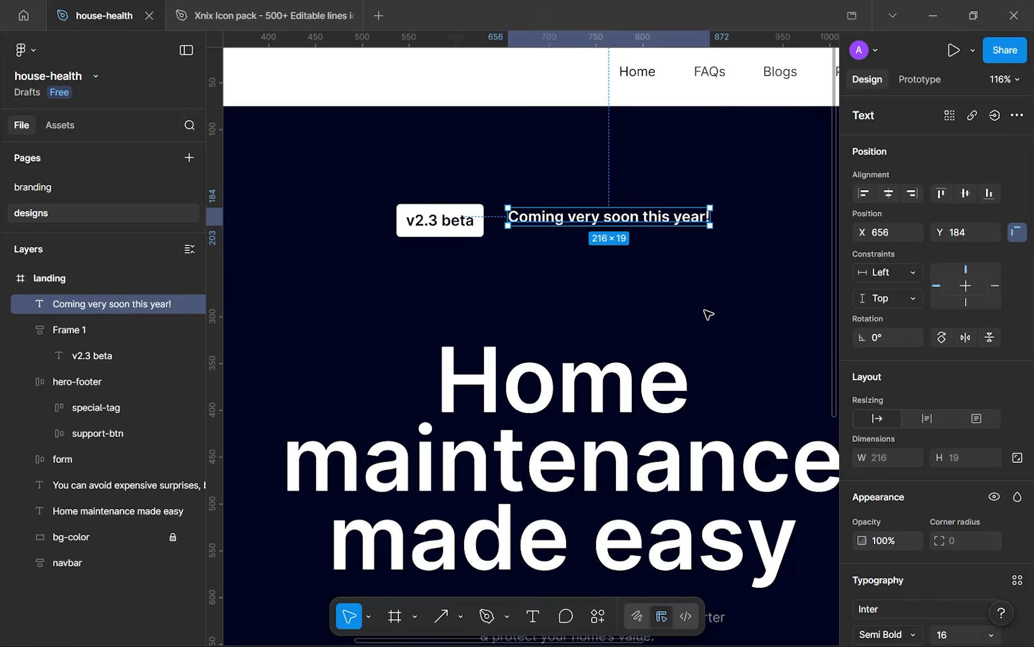
left_click(709, 314)
- Duplicate the hero form's Join waitlist button and place the copy near the Coming very soon text, at about X 892, Y 221
scroll(538, 305, "right", 3)
scroll(553, 319, "down", 5)
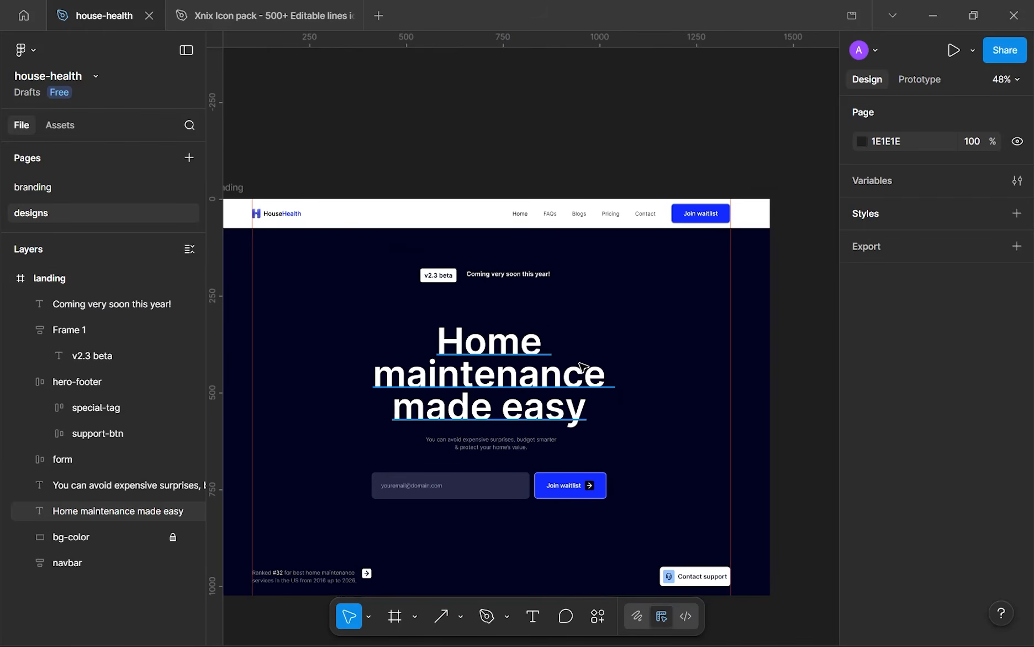
scroll(588, 363, "up", 5)
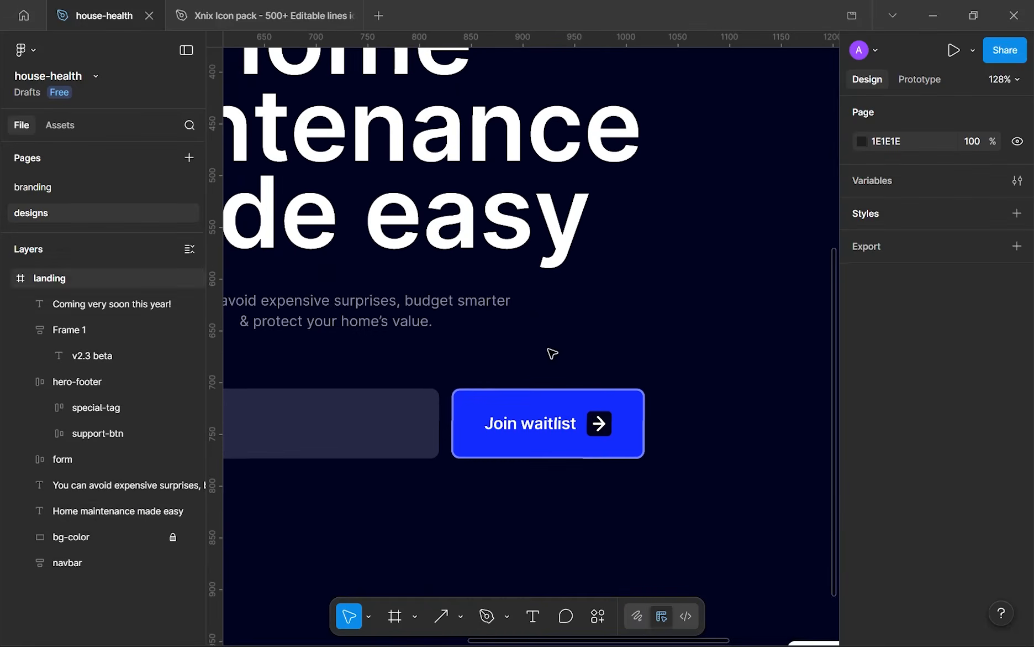
scroll(572, 397, "down", 2)
scroll(572, 396, "down", 3)
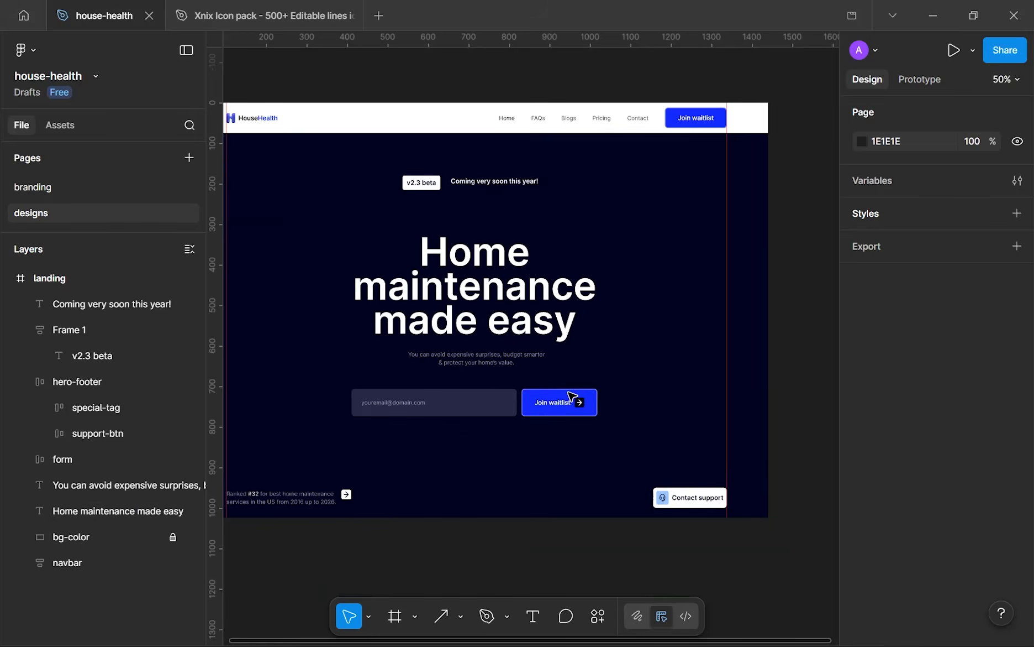
scroll(572, 397, "up", 5)
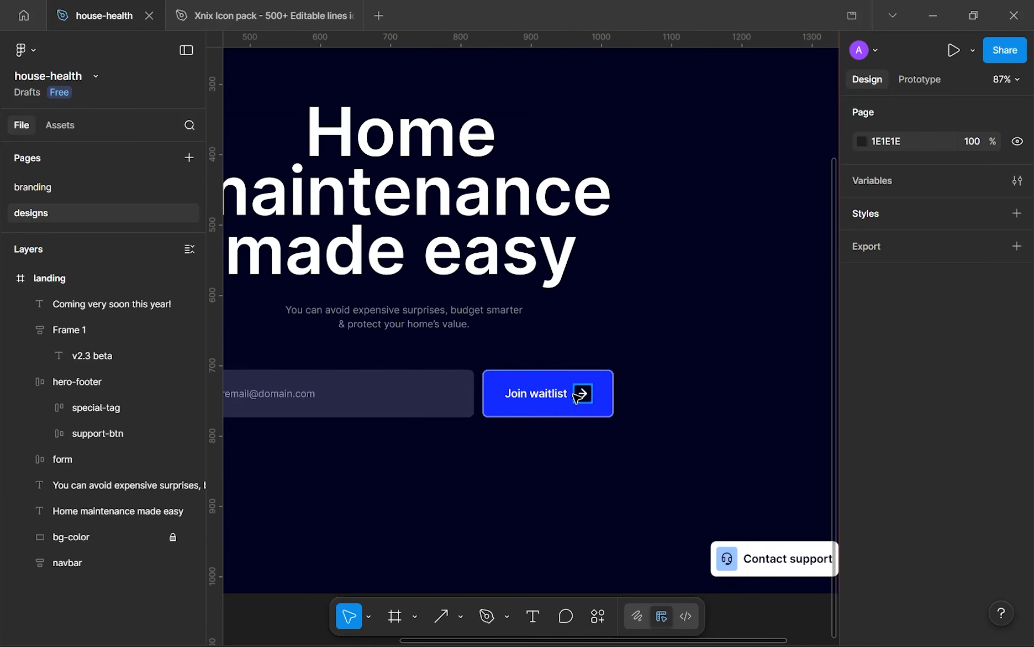
left_click(582, 399)
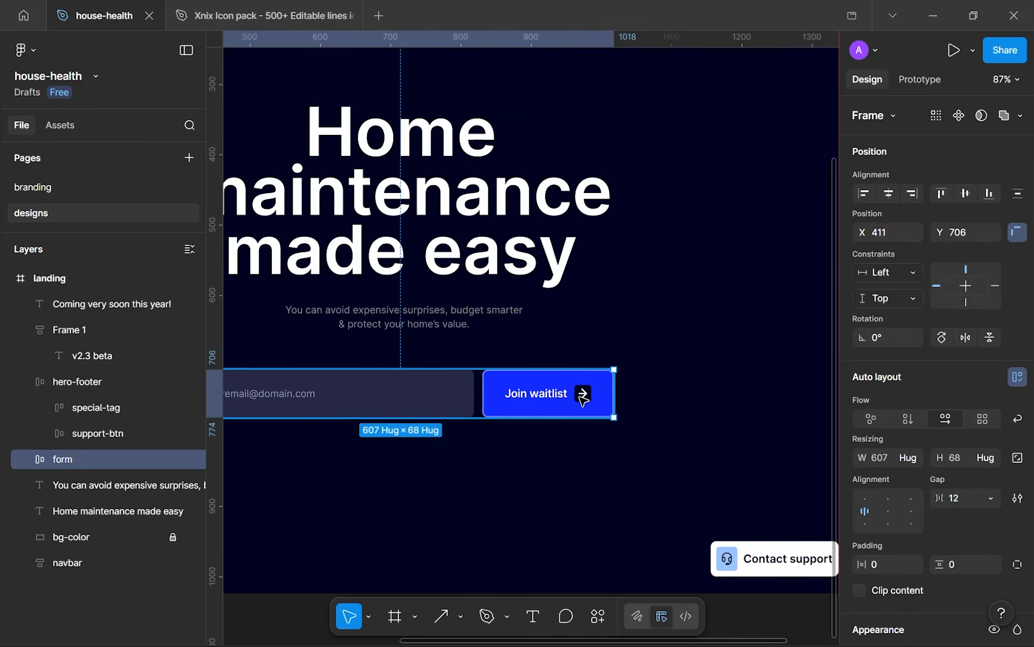
left_click(582, 399)
key("ctrl+d")
scroll(582, 399, "down", 1)
left_click_drag(628, 398, 542, 97)
left_click_drag(529, 145, 489, 314)
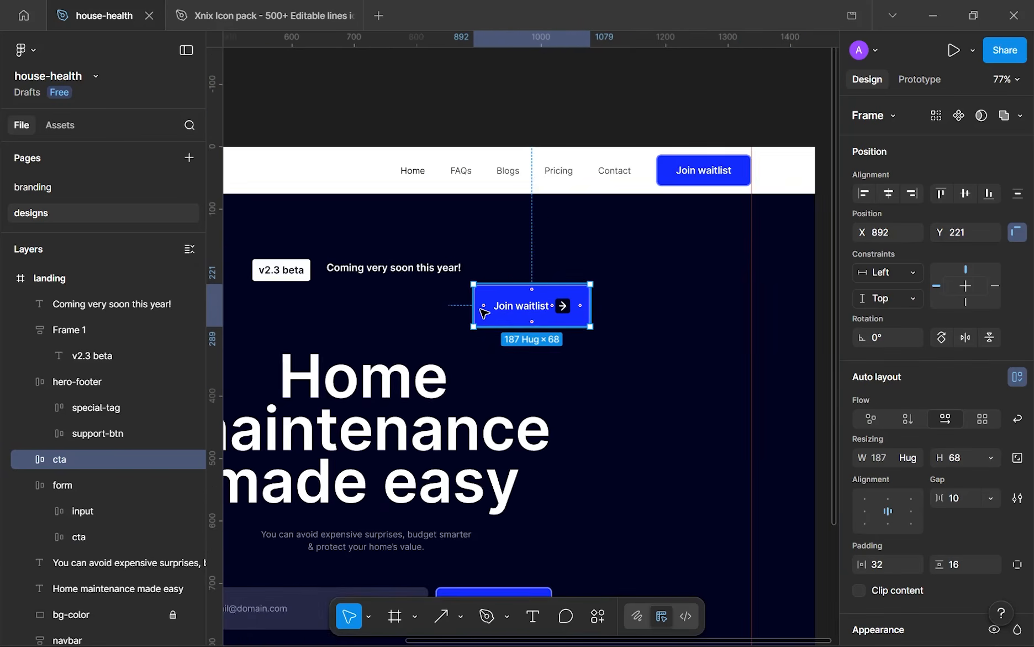
- Remove the duplicated Join waitlist button's blue fill and set its corner radius to 0
scroll(489, 314, "up", 3)
scroll(956, 426, "down", 6)
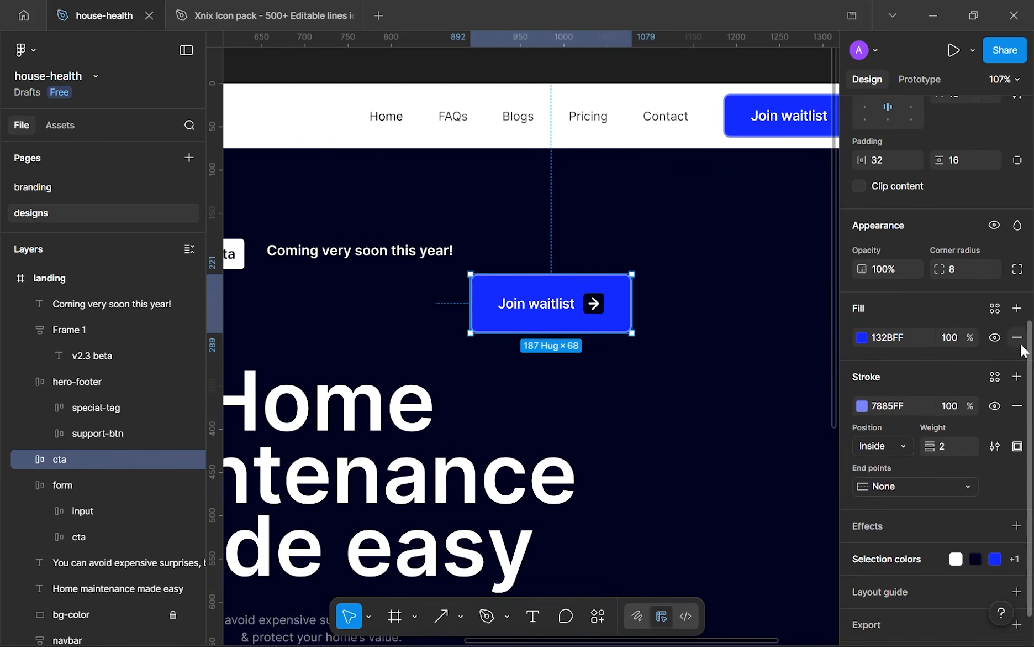
left_click(1017, 337)
scroll(961, 232, "up", 3)
left_click(962, 431)
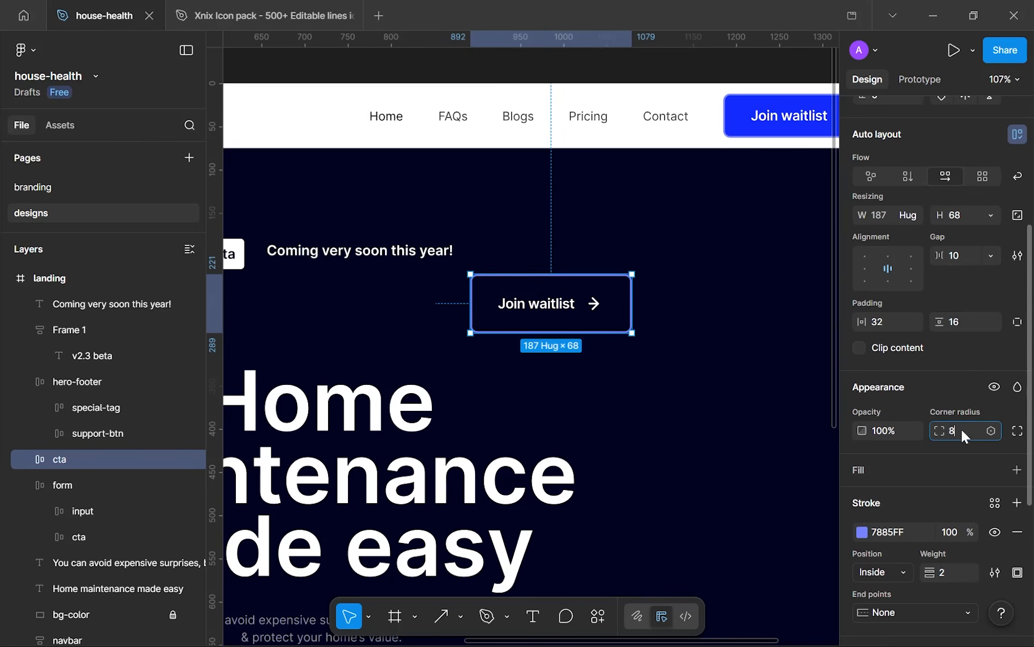
- Set the duplicated Join waitlist button's vertical and horizontal padding to 0
left_click(967, 319)
type("0")
left_click(913, 319)
key("BackSpace")
key("BackSpace")
type("0")
key("Return")
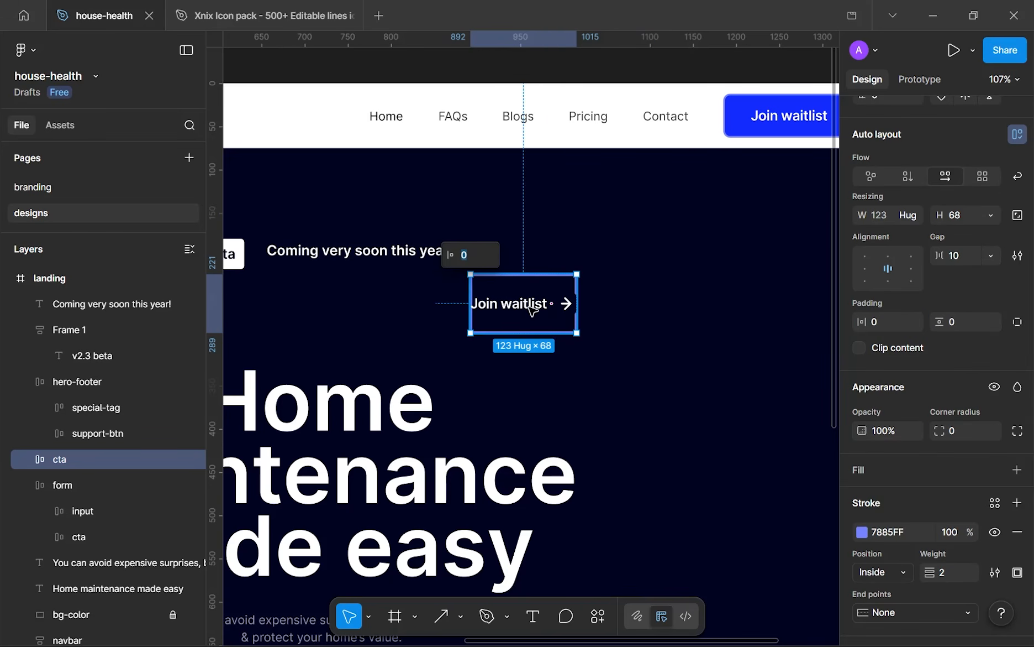
- Remove the duplicated button's stroke and set its height to hug contents
scroll(512, 319, "up", 5)
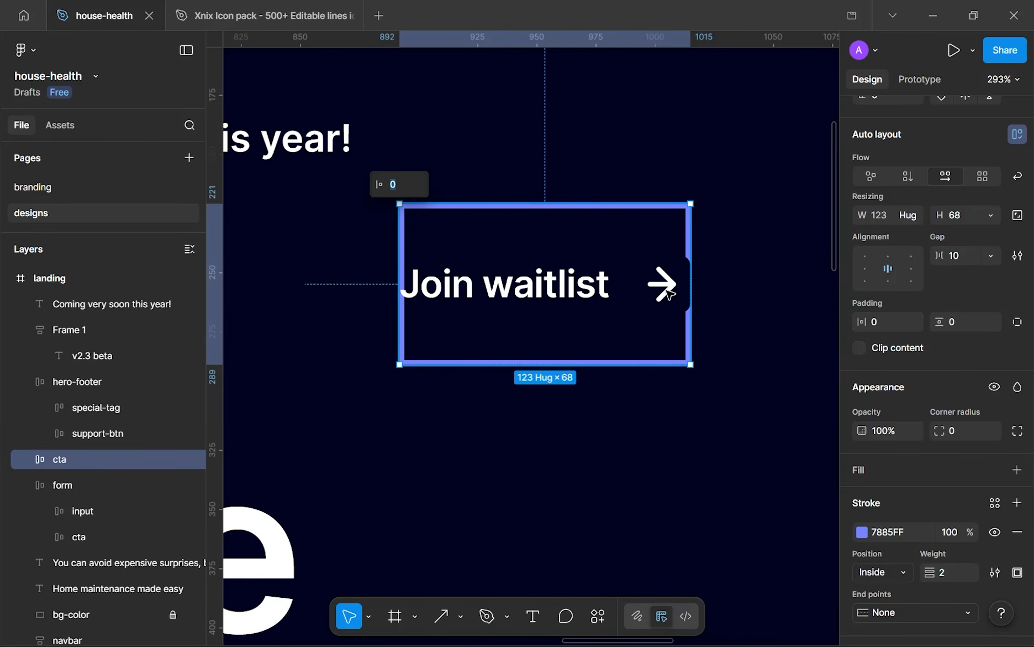
left_click(1017, 532)
left_click(990, 216)
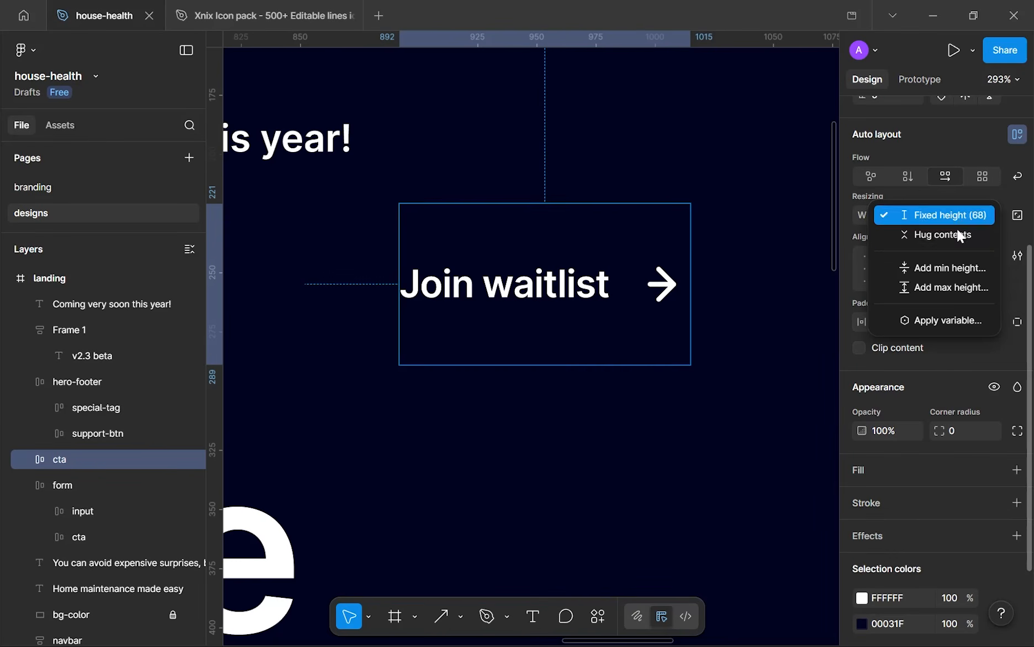
left_click(934, 235)
left_click_drag(529, 227, 591, 360)
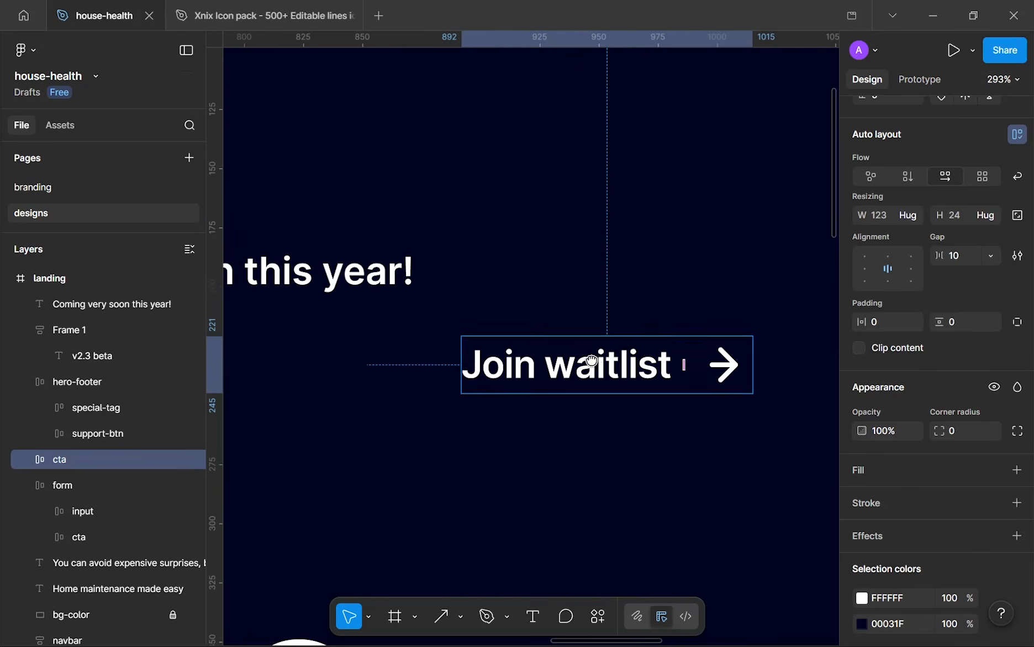
- Set the font size of the duplicated button's Join waitlist text to 14
double_click(594, 362)
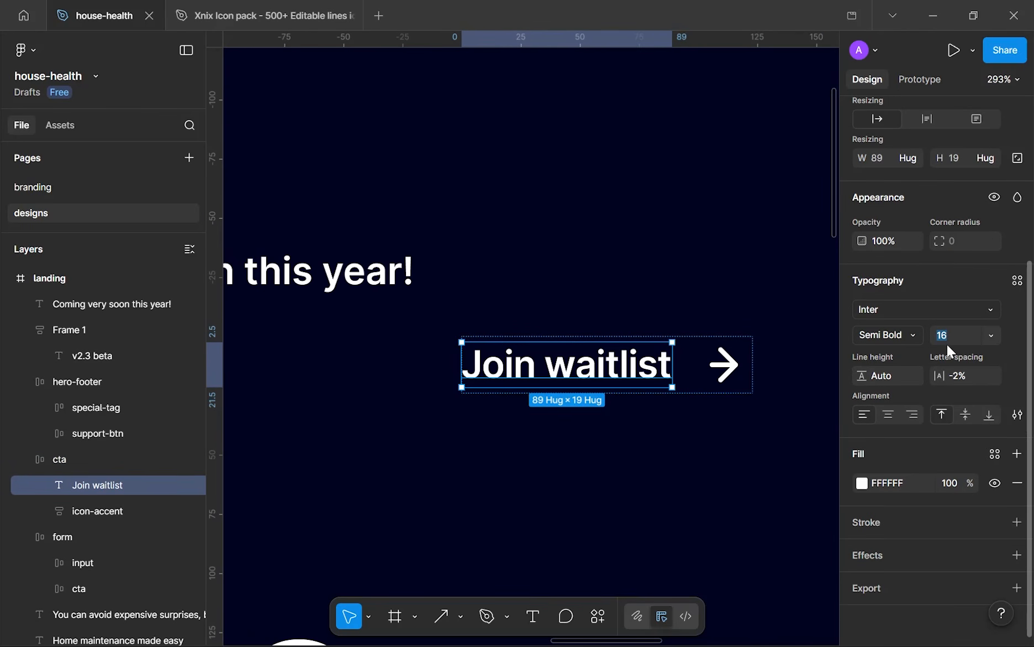
key("Down")
key("Down")
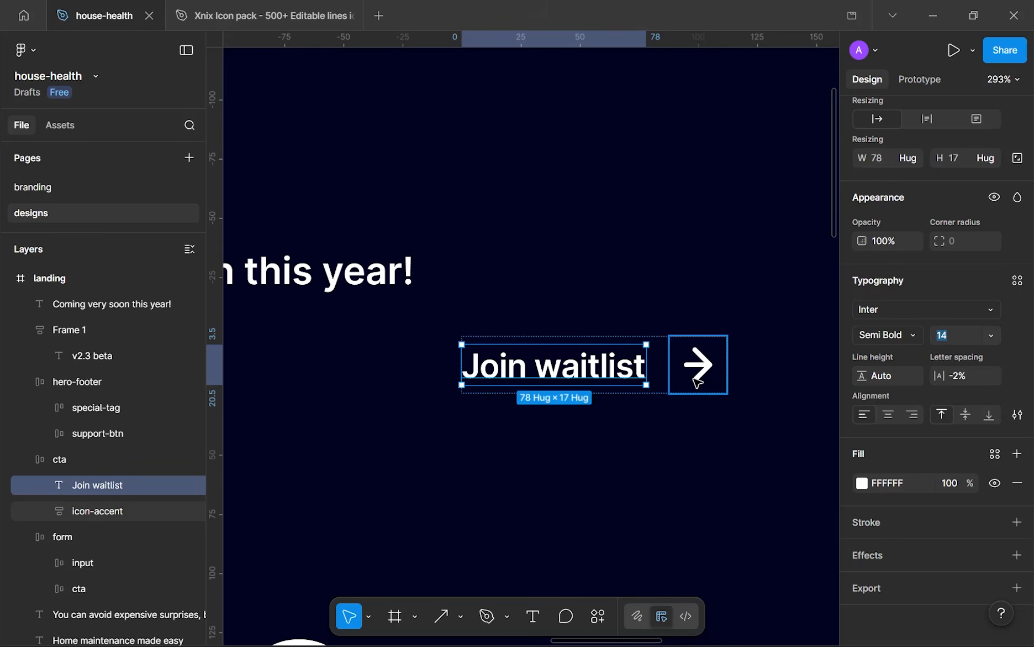
- Ungroup the duplicated button's icon-accent frame so only the arrow is left beside the text
left_click(697, 381)
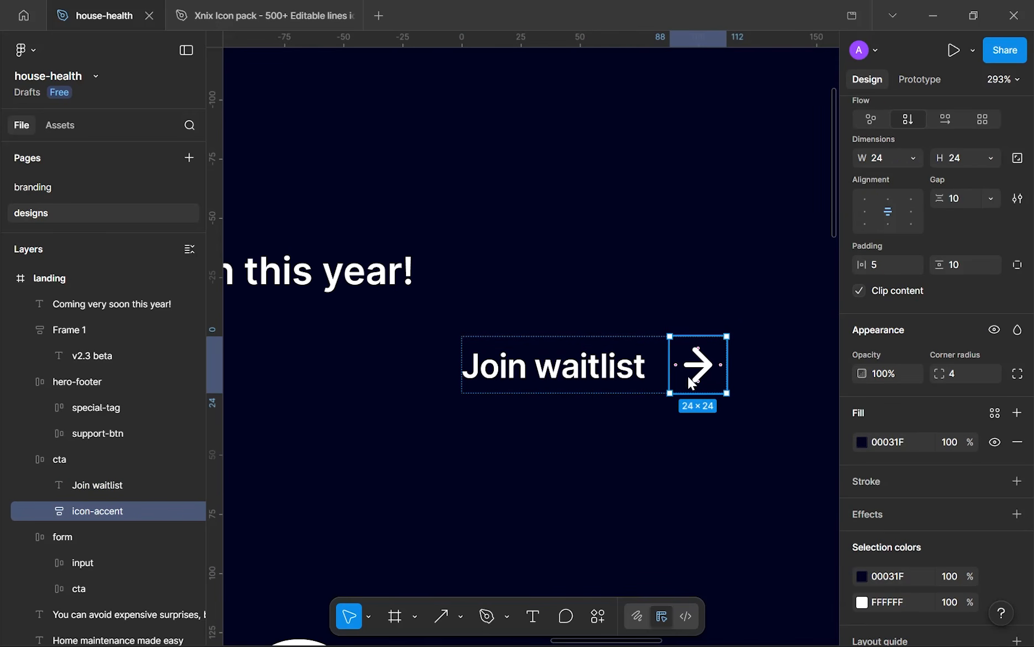
right_click(691, 375)
left_click(740, 338)
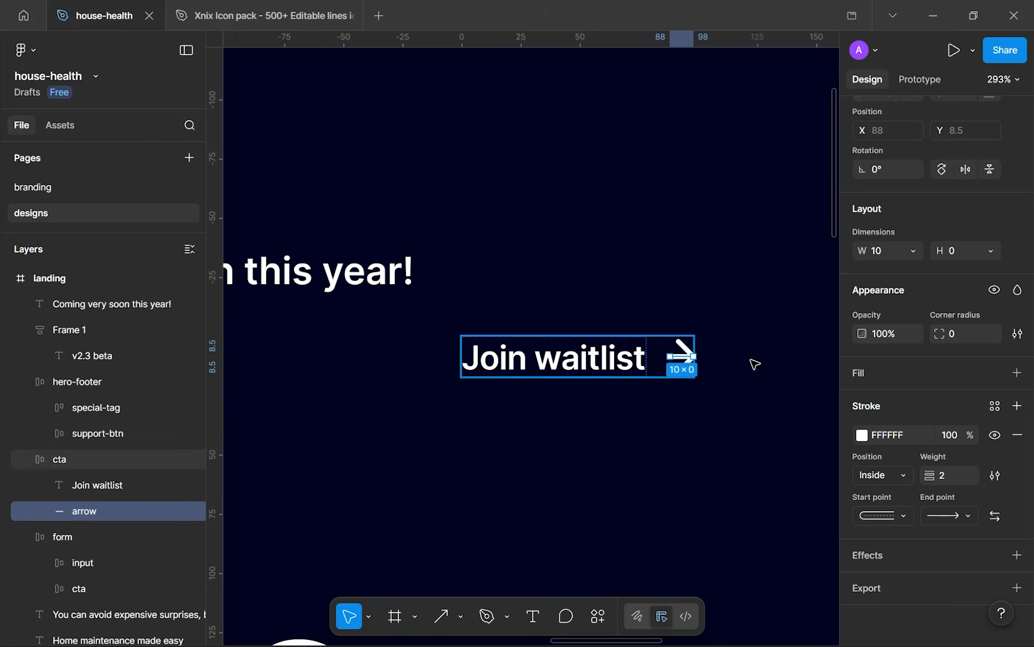
left_click(653, 395)
- Set the gap between the Join waitlist text and the arrow in the duplicated cta frame to 8
left_click(632, 353)
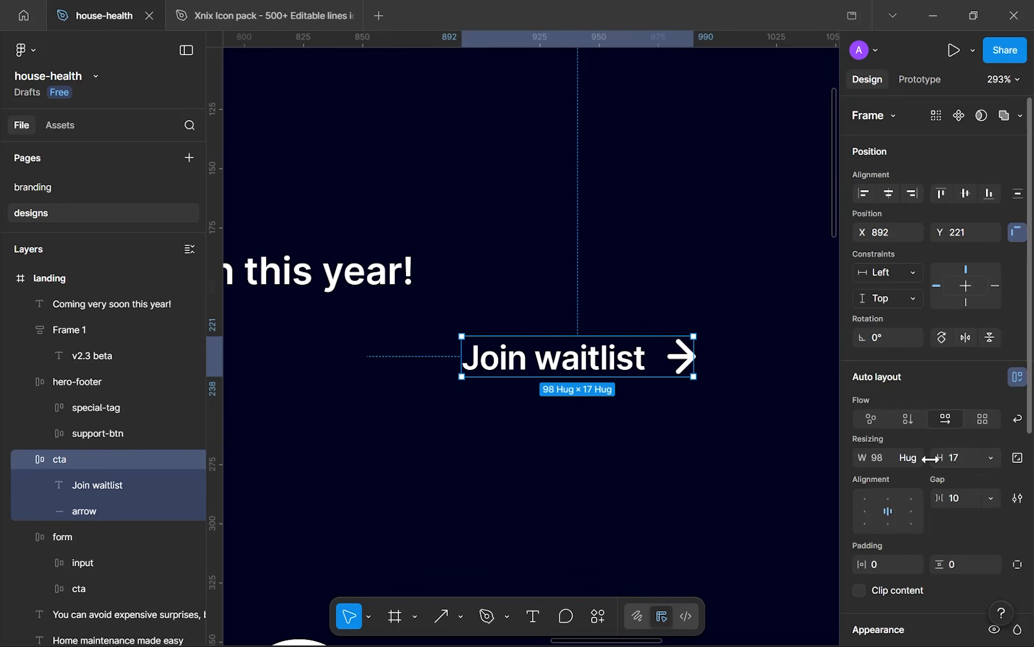
scroll(969, 409, "down", 2)
left_click(959, 417)
type("8")
key("Return")
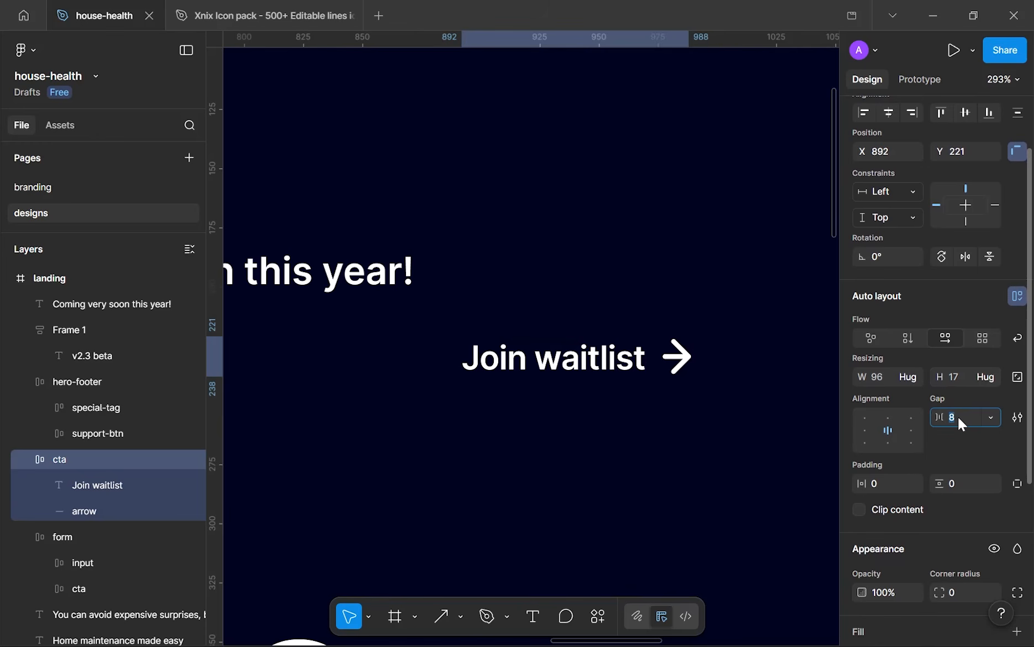
left_click(576, 352)
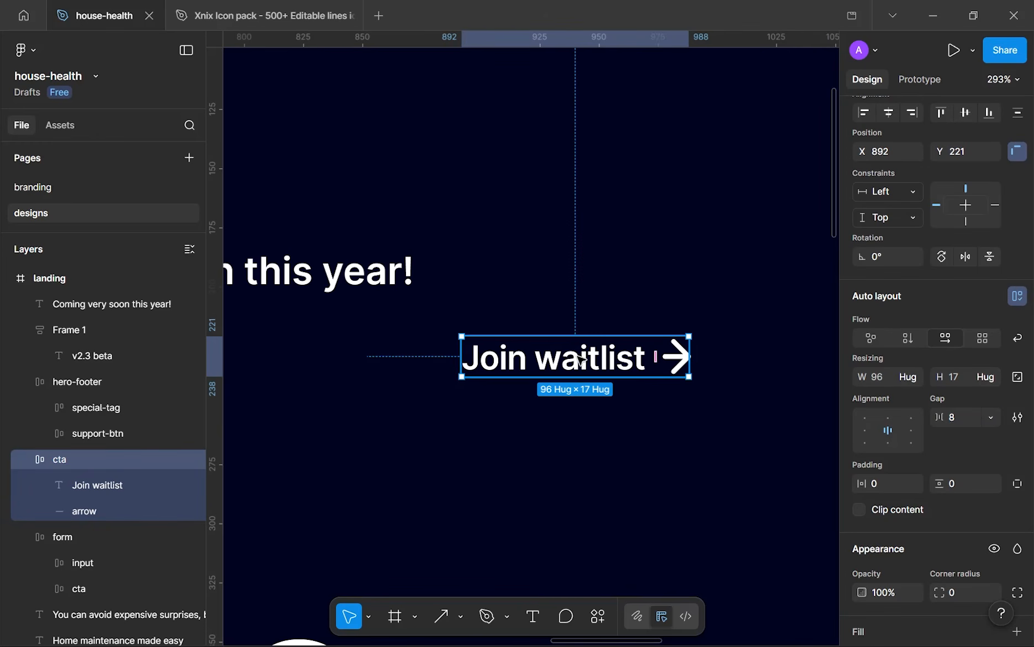
- Replace the Join waitlist text in the duplicated cta frame with "Learn more"
left_click(618, 415)
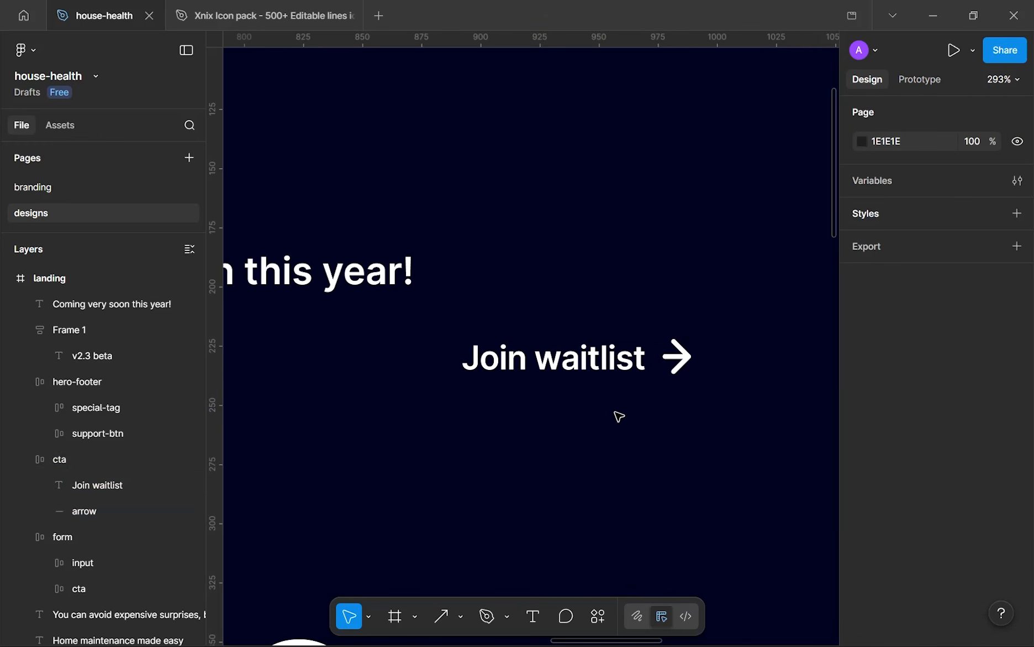
left_click(571, 358)
left_click(571, 357)
double_click(574, 360)
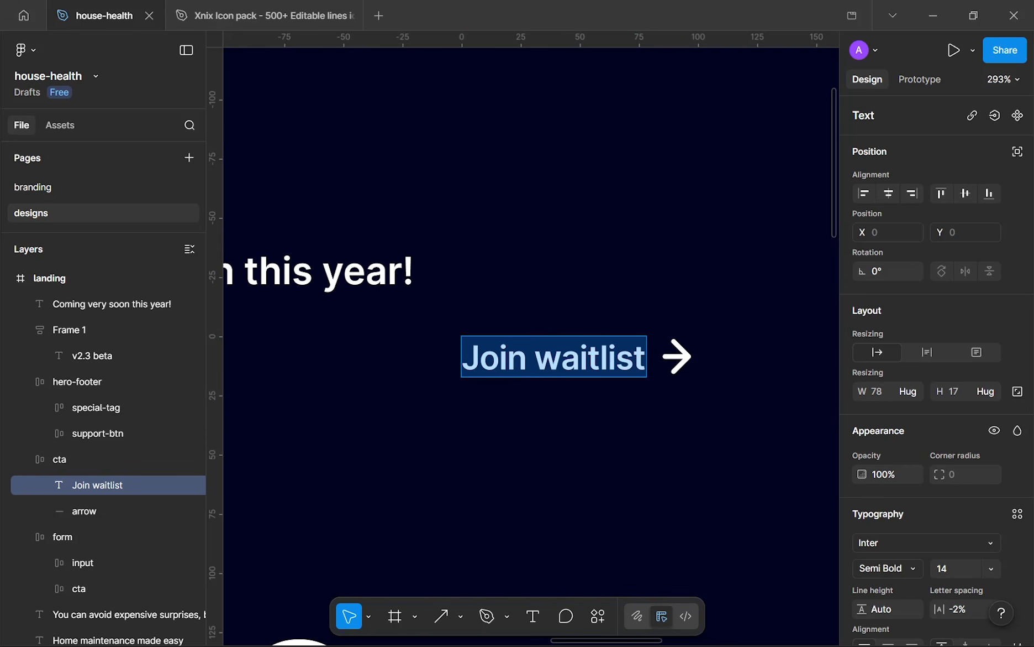
type("Learn")
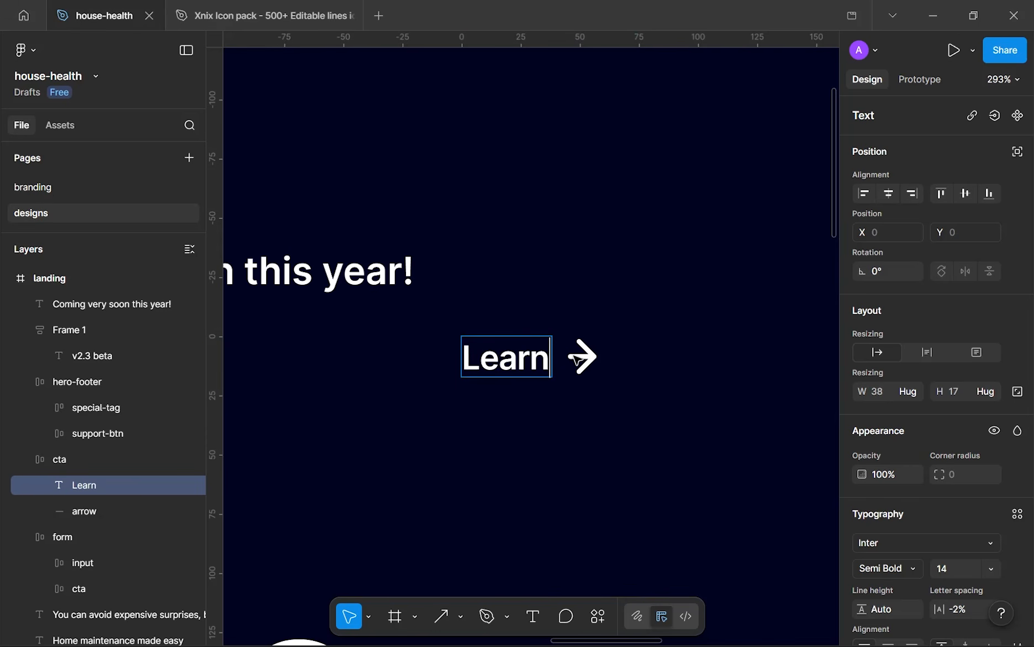
type(" more")
left_click(607, 461)
scroll(606, 460, "down", 3)
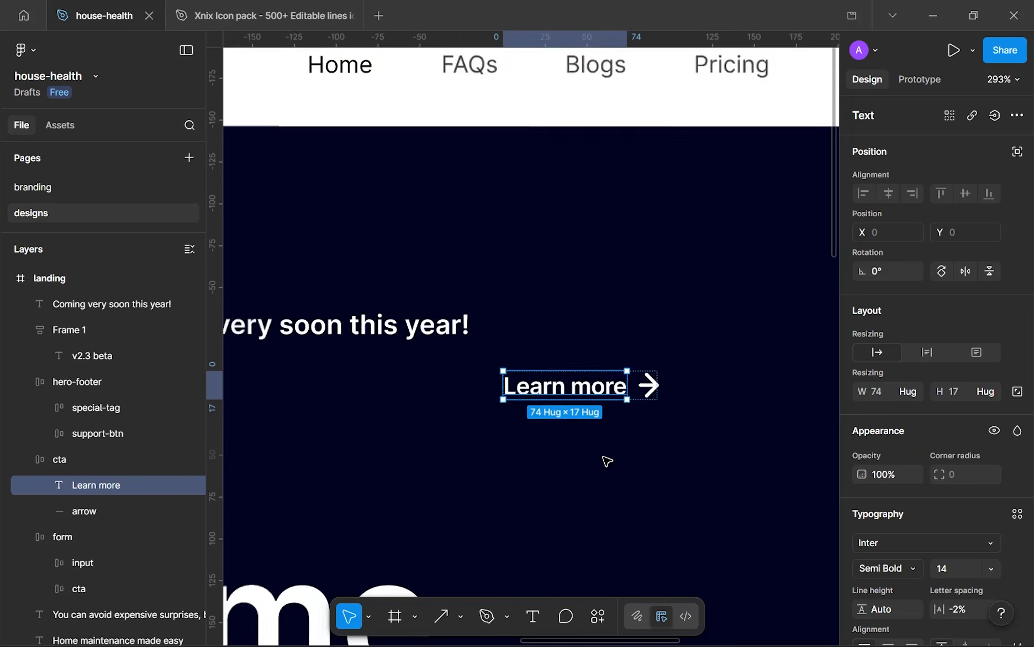
- Move the Learn more link beside the Coming very soon text and combine it with that text and the v2.3 beta tag in an auto layout row
left_click(614, 428)
left_click_drag(617, 472, 663, 452)
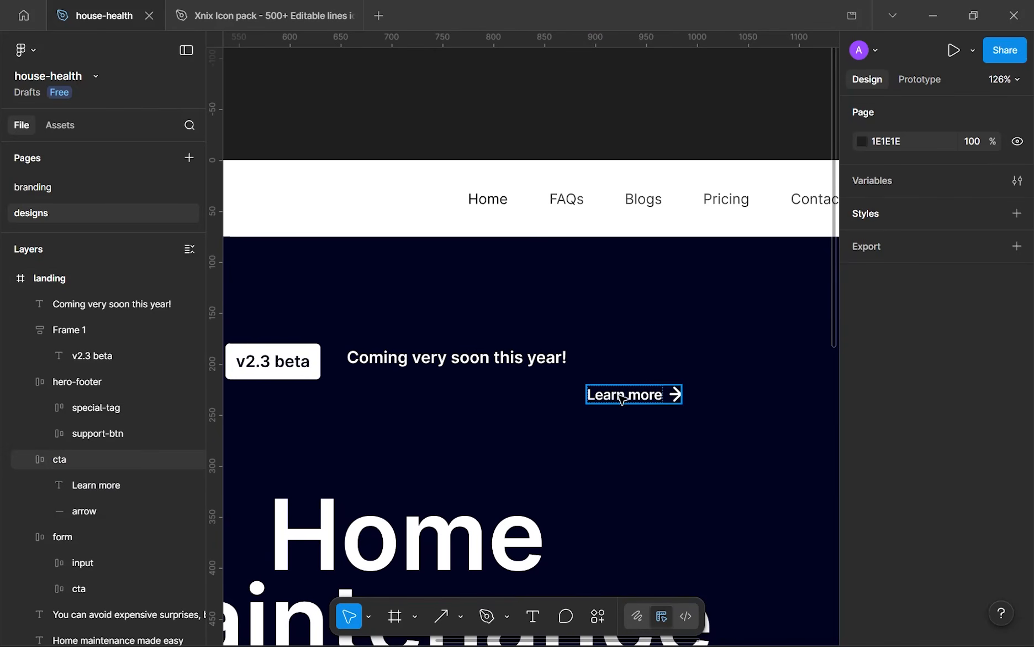
left_click_drag(621, 391, 618, 356)
left_click(490, 358, "shift")
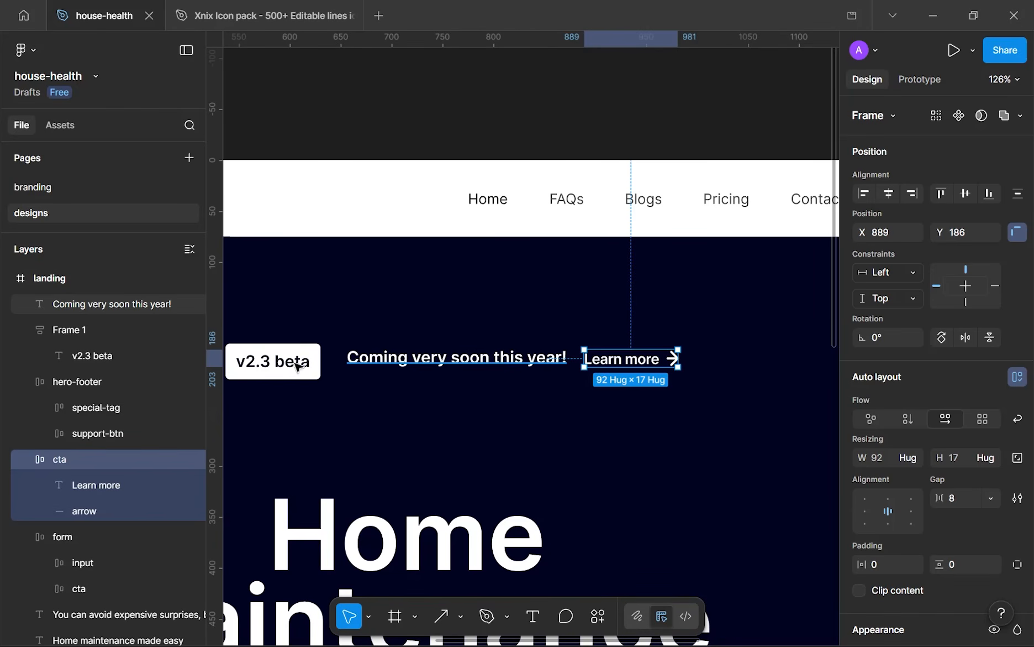
left_click(294, 363, "shift")
key("shift+a")
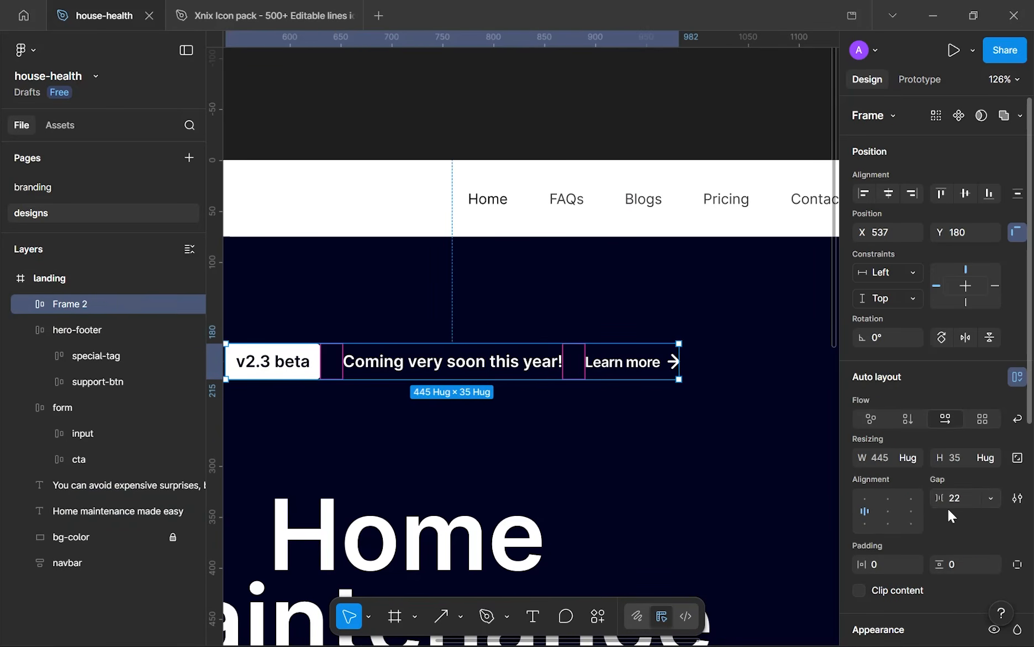
- Try a gap of 16 between the announcement row's items and increase it to 24
left_click(962, 501)
type("16")
key("Return")
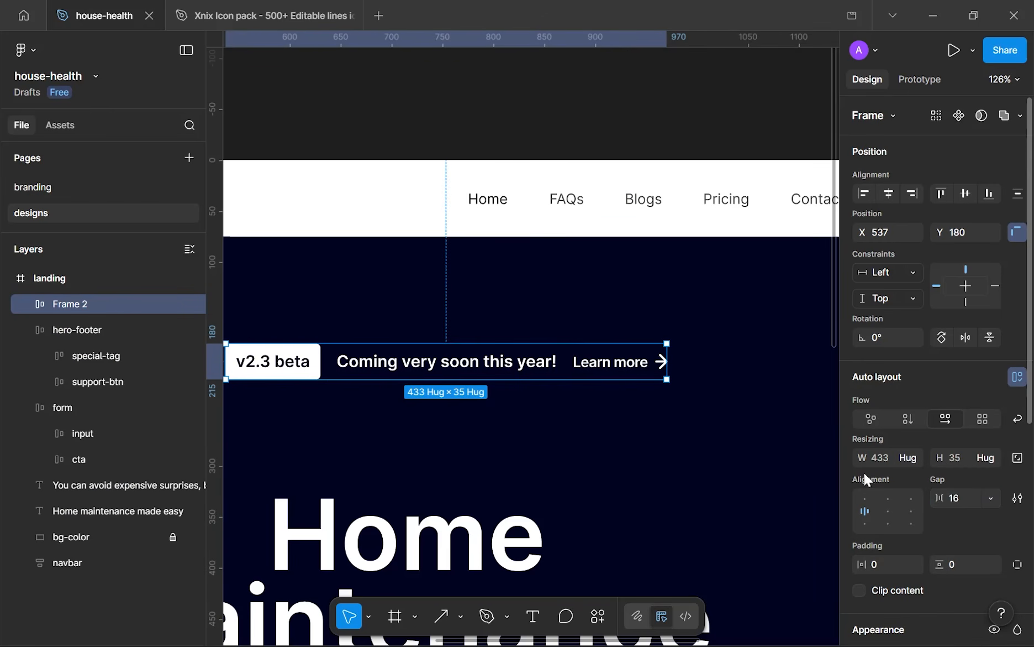
left_click(968, 496)
type("24")
key("Return")
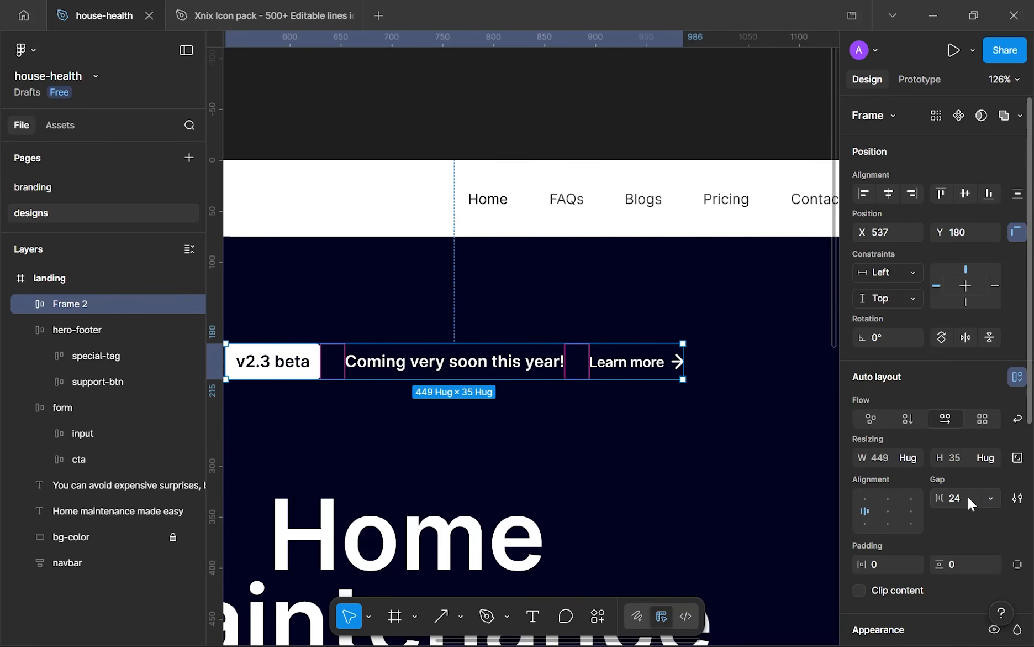
- Fill the announcement row with the page's light blue 98C5FF and set its corner radius to 8
left_click(692, 446)
scroll(691, 445, "down", 5)
left_click_drag(682, 428, 699, 320)
left_click(649, 307)
scroll(927, 439, "down", 5)
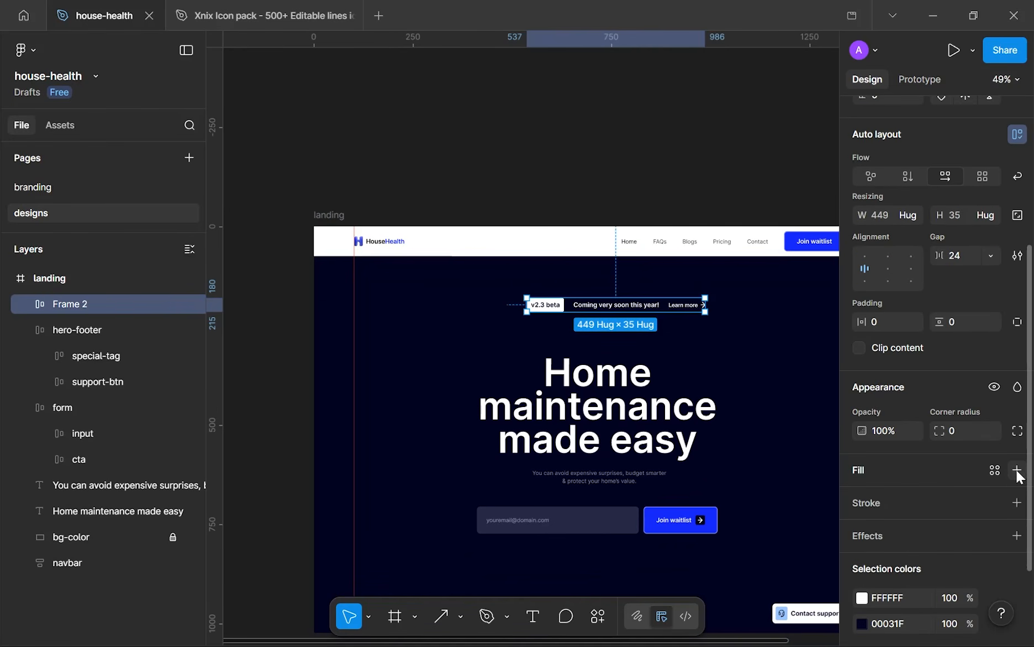
left_click(1017, 470)
left_click(669, 612)
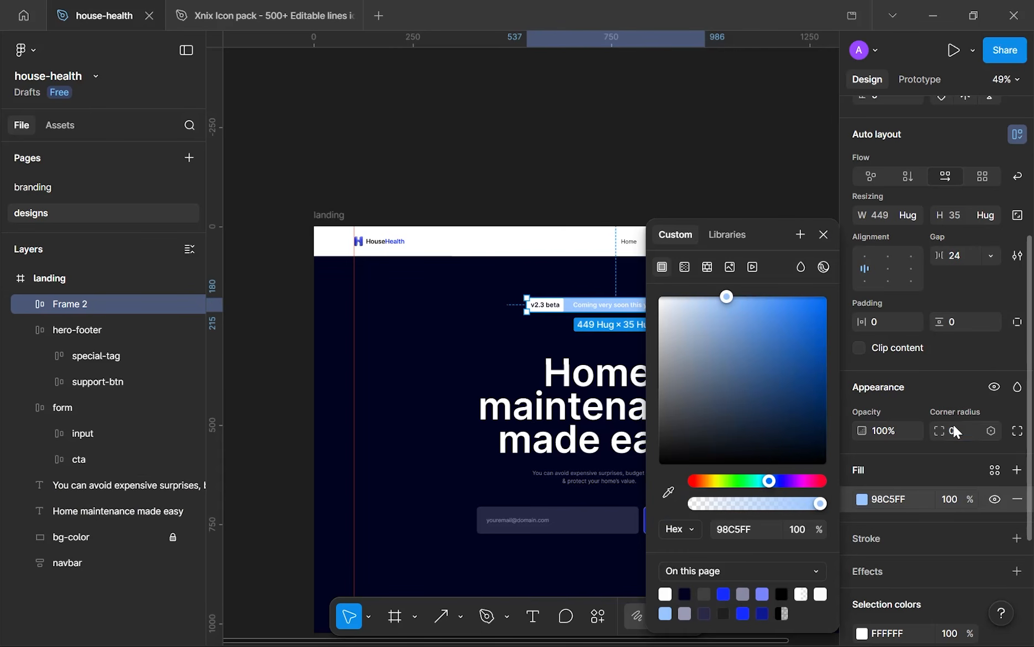
type("8")
- Set the announcement row's vertical and horizontal padding to 8
left_click(951, 322)
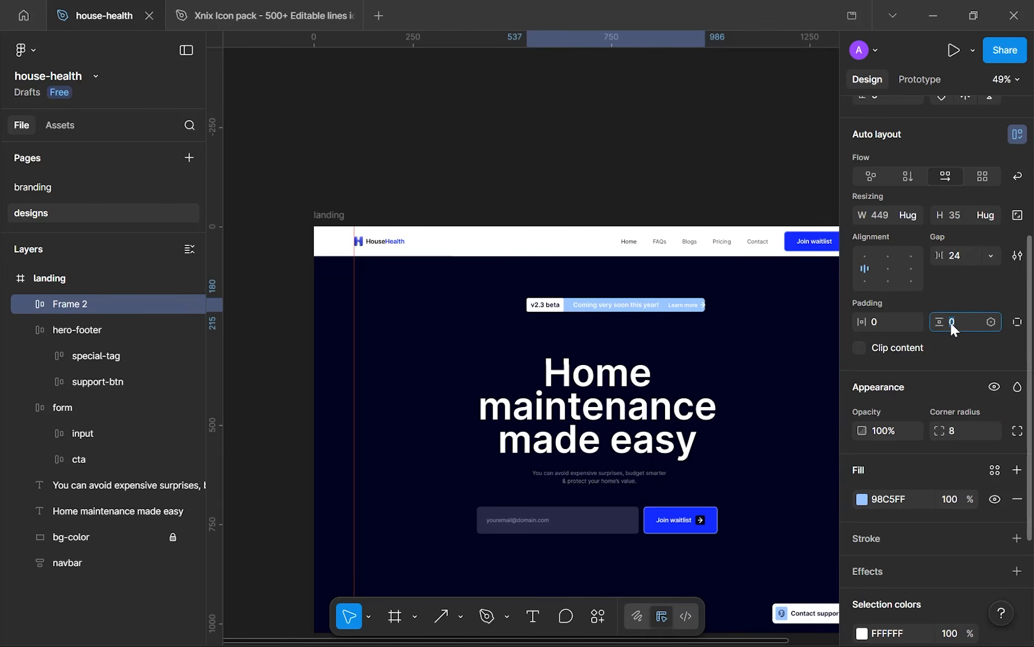
type("6")
key("BackSpace")
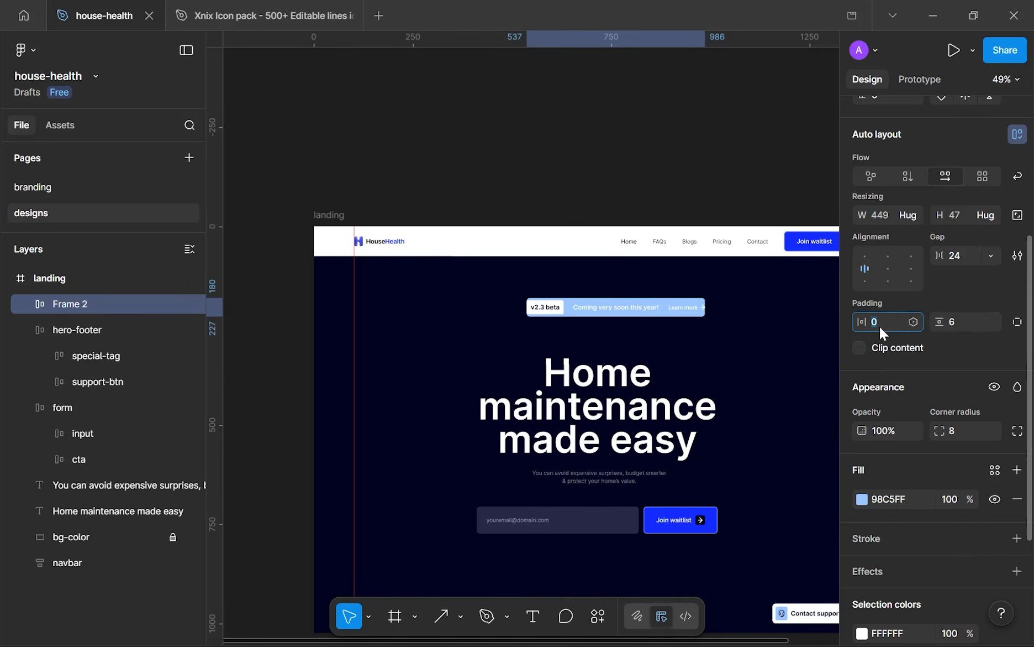
type("8")
left_click(872, 323)
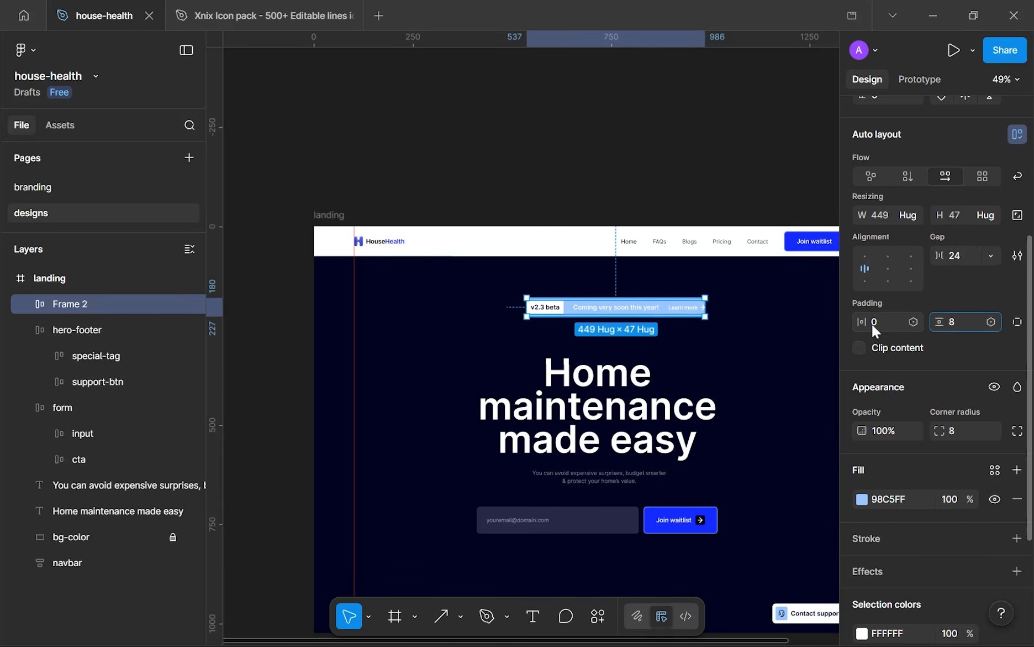
type("8")
key("Return")
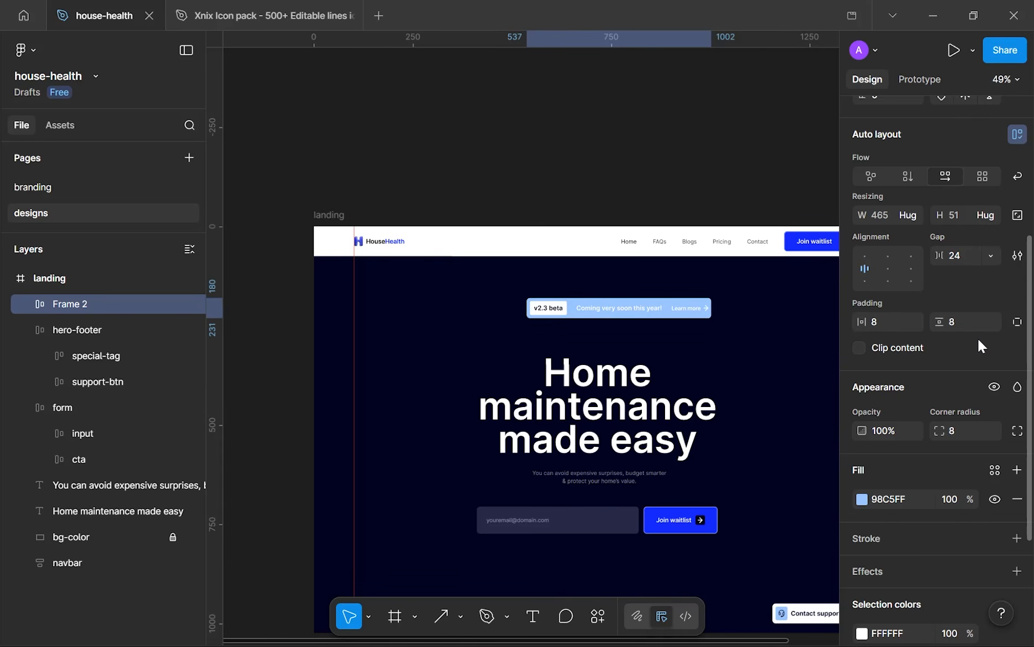
- Increase the announcement row's vertical and horizontal padding to 12
left_click(974, 319)
type("12")
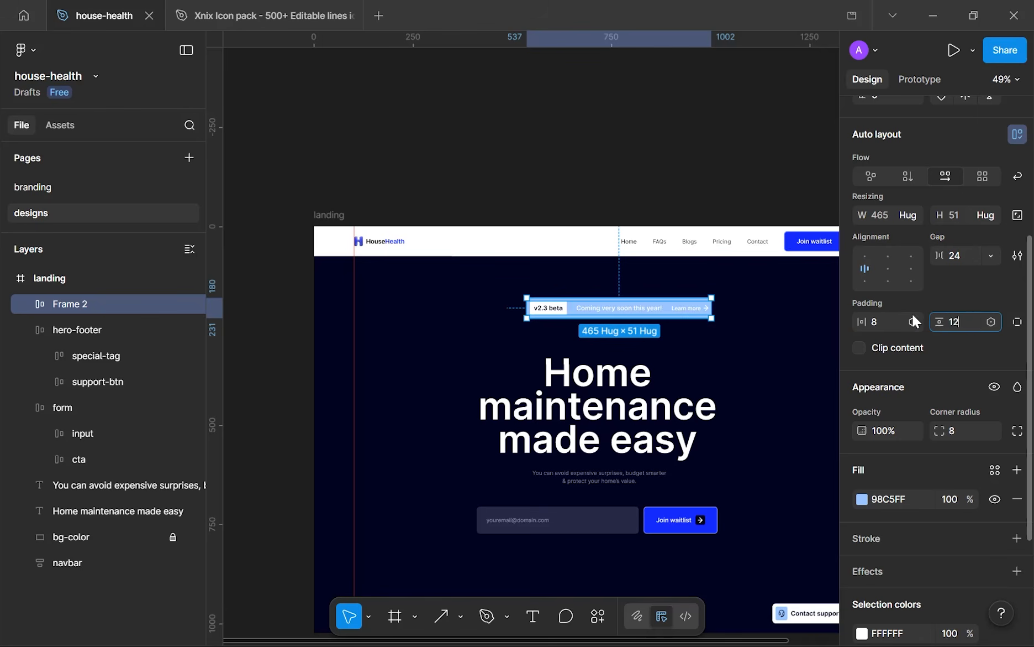
left_click(792, 326)
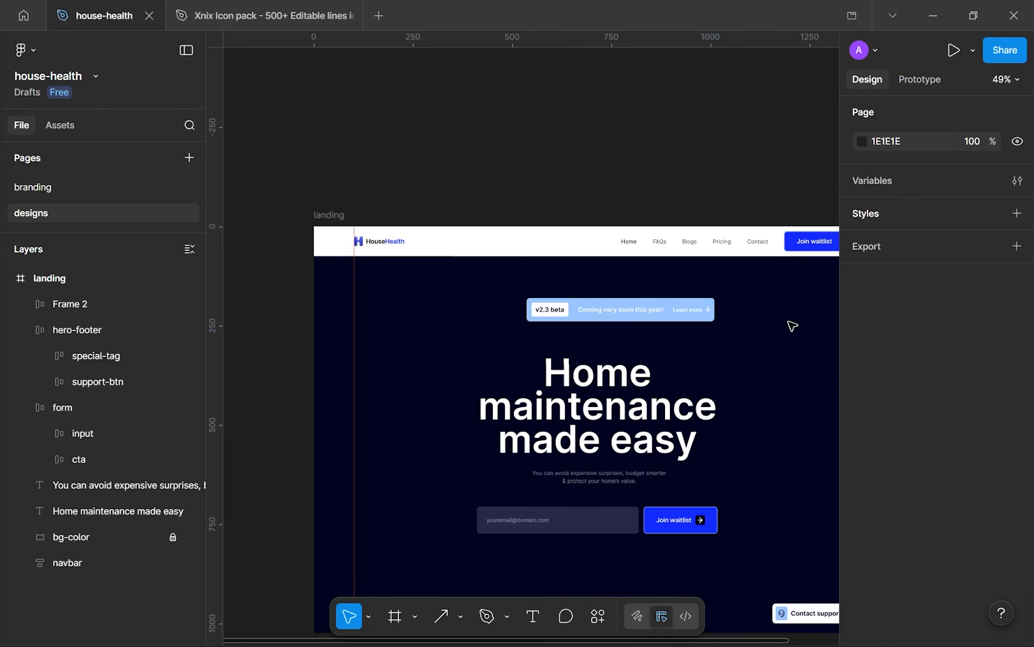
- Recolour the Coming very soon this year! text by sampling the row's light blue and darkening it to 3C587C
scroll(658, 311, "up", 5, "ctrl")
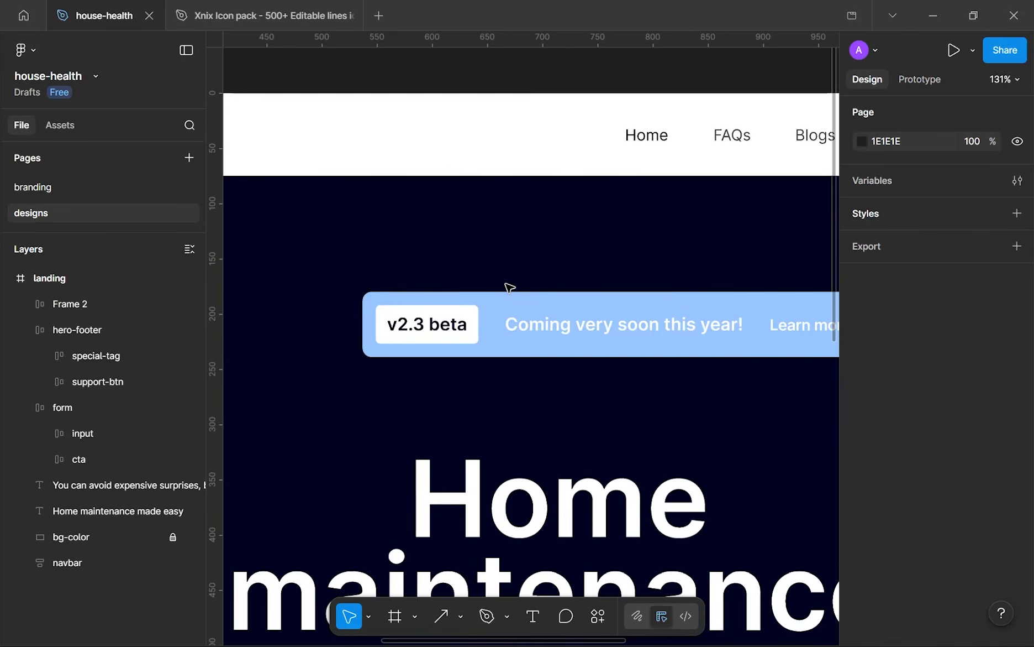
scroll(607, 323, "up", 4, "ctrl")
double_click(474, 317)
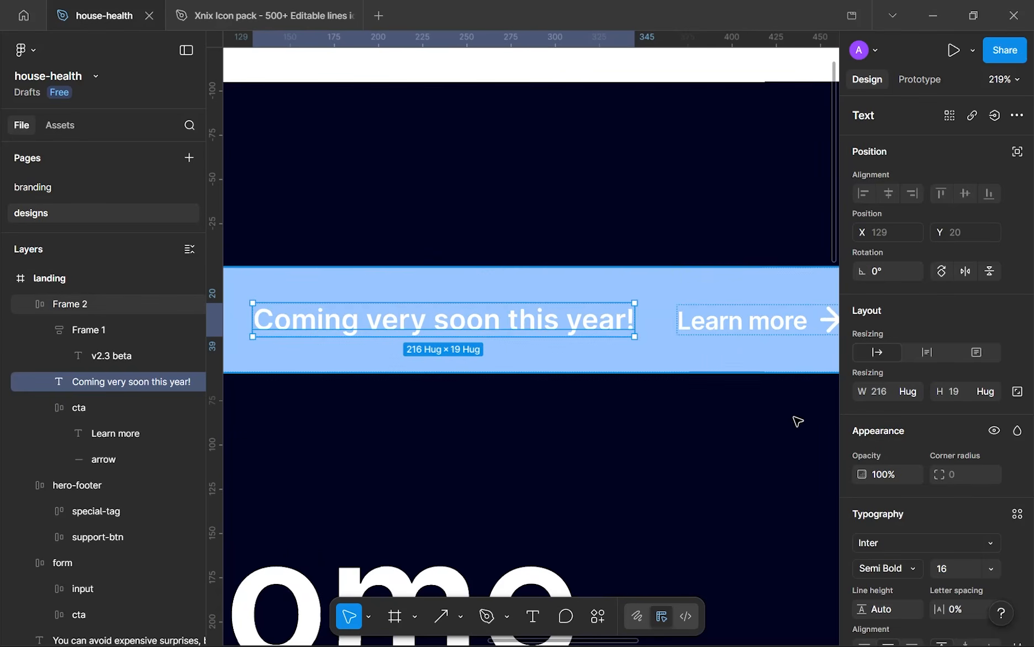
scroll(884, 475, "down", 4)
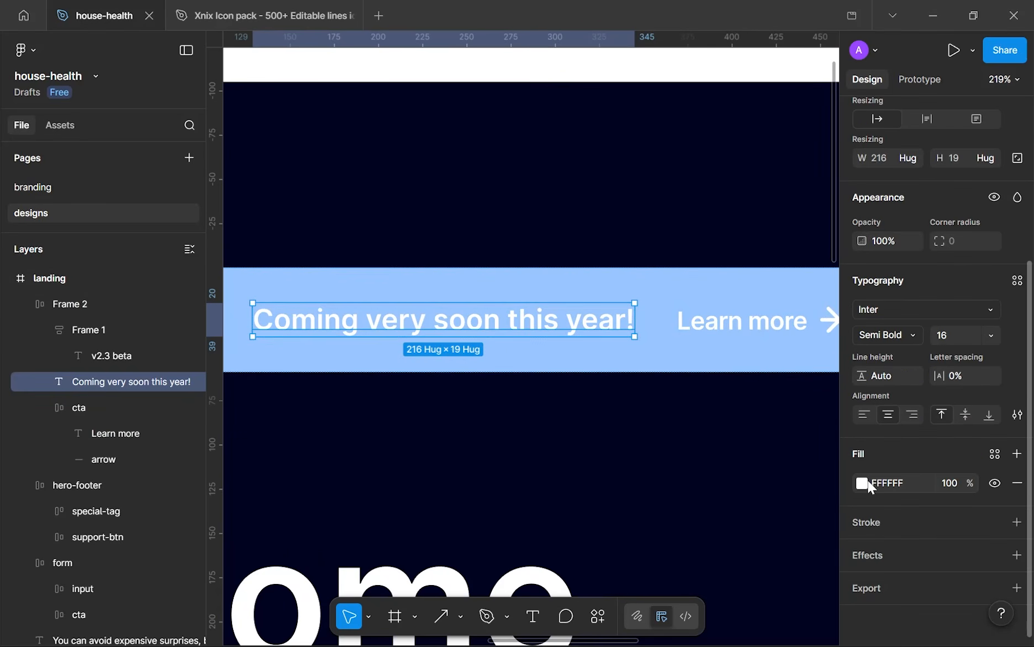
left_click(862, 483)
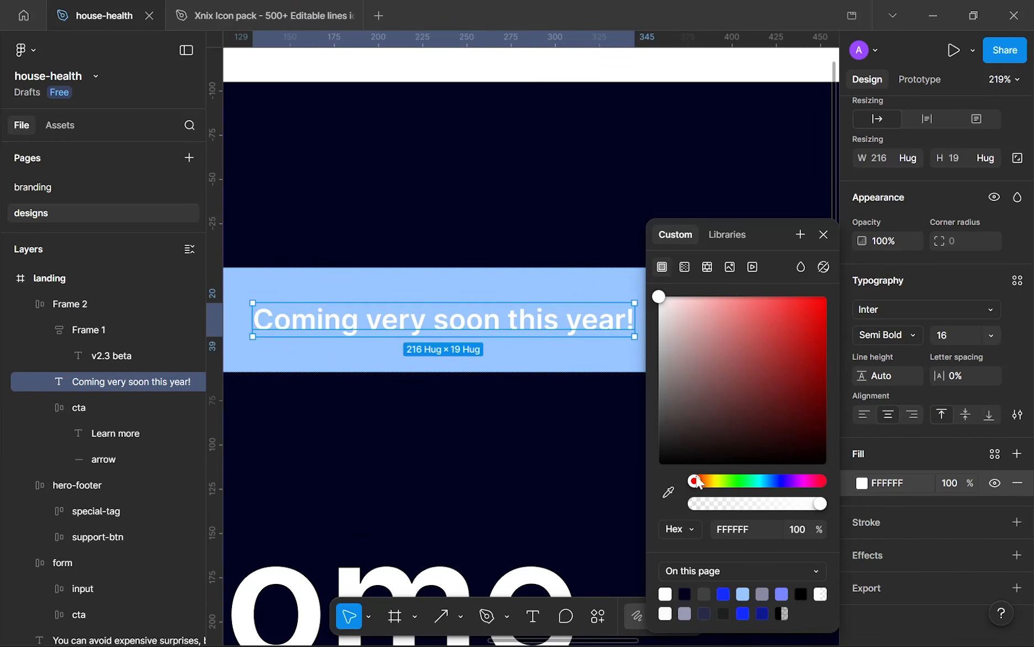
key("i")
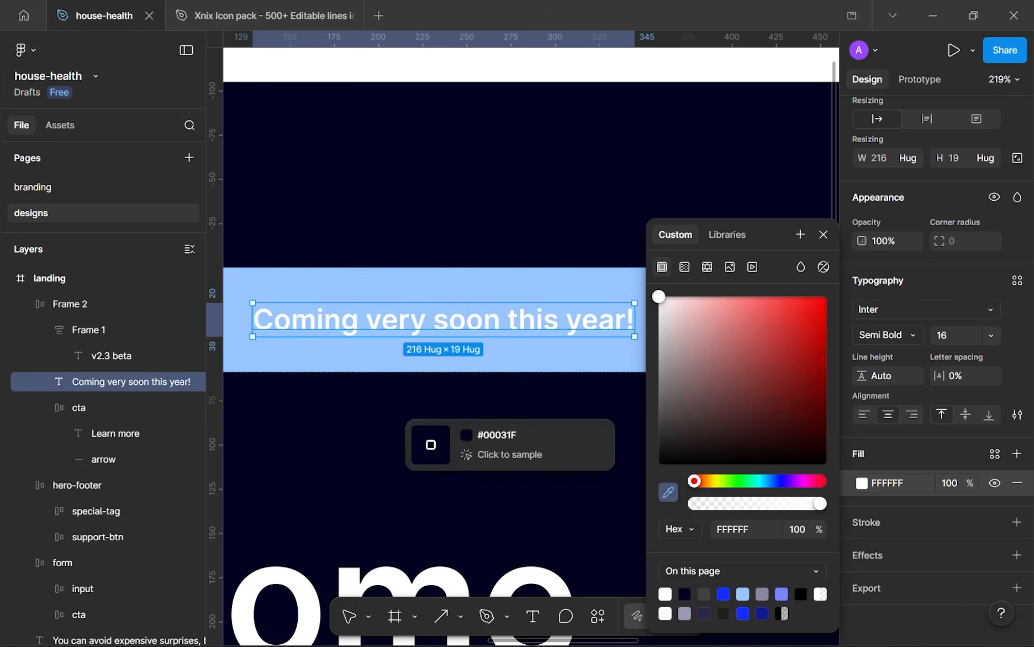
left_click(608, 352)
left_click_drag(724, 366, 987, 588)
key("ctrl+z")
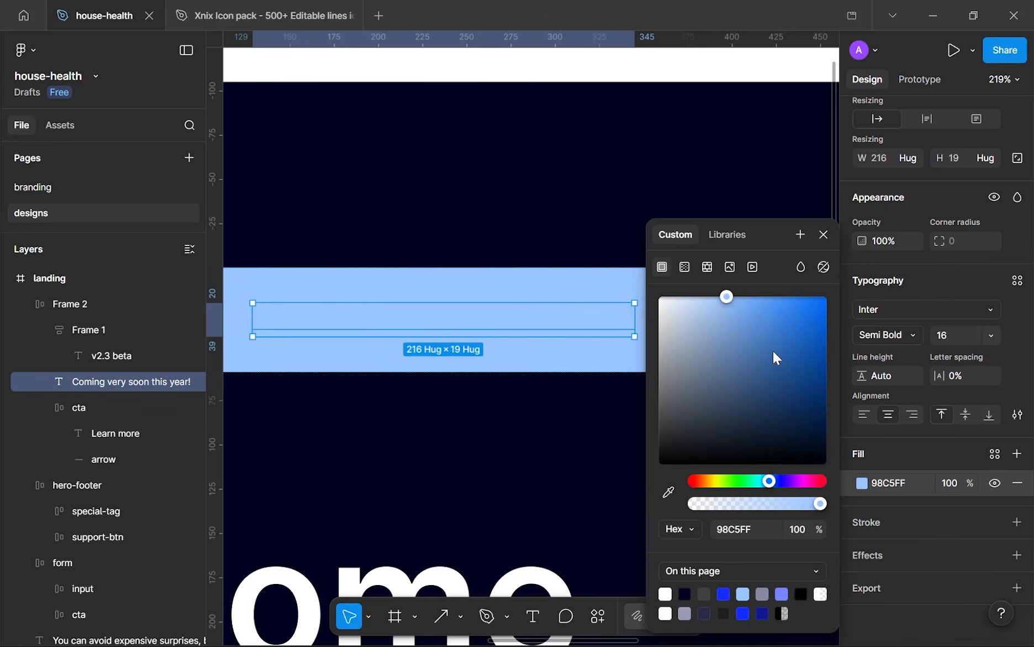
left_click_drag(730, 313, 747, 382)
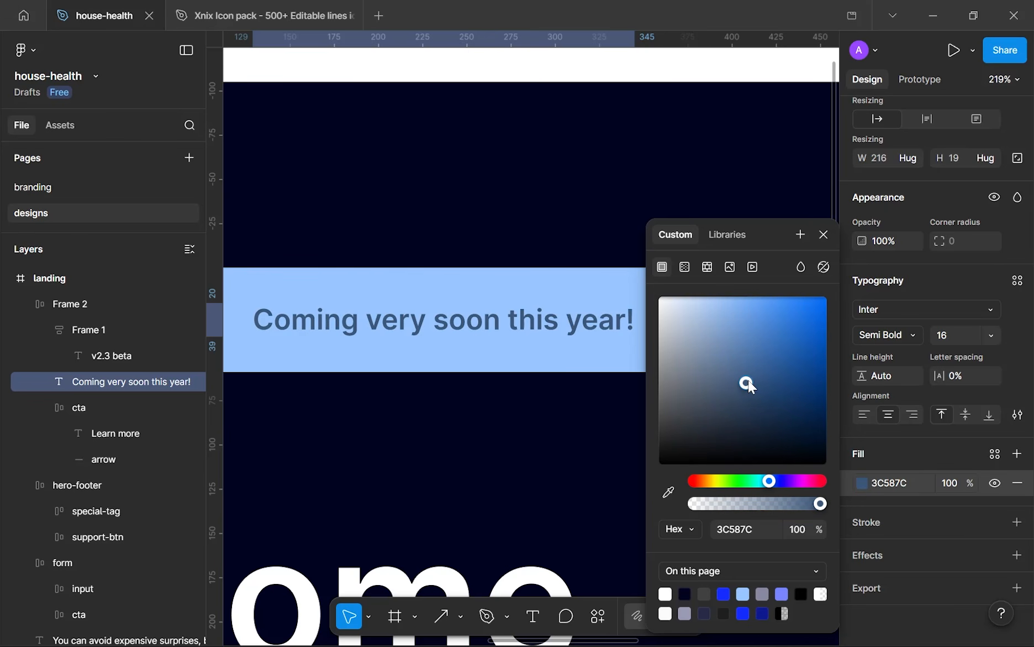
- Set the Coming very soon this year! text to Regular weight and darken its fill to 304C72
left_click(885, 345)
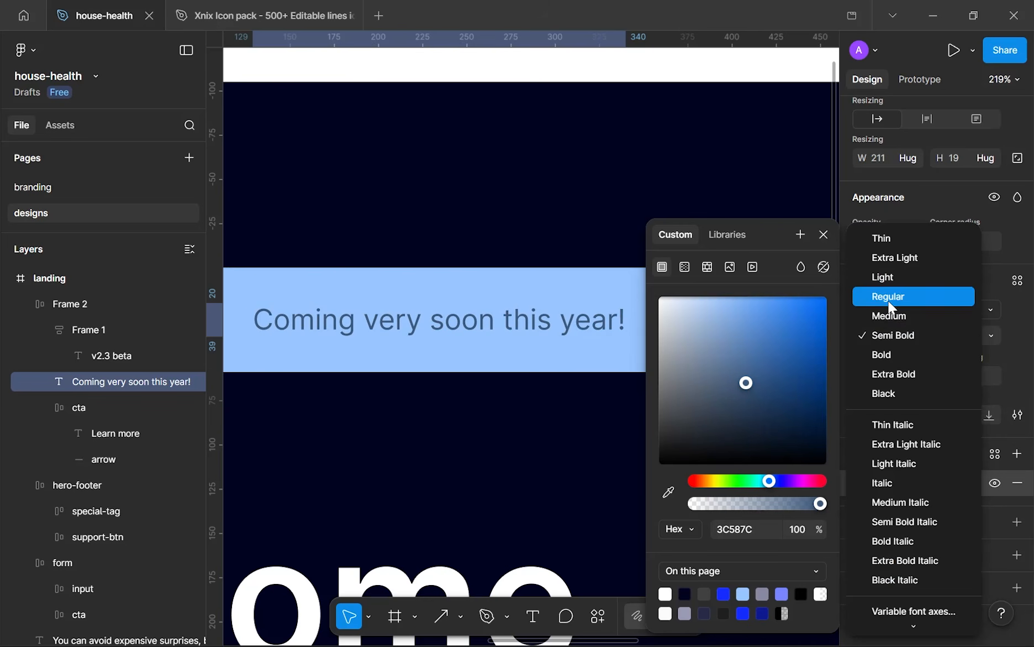
left_click(888, 298)
left_click_drag(752, 389, 756, 398)
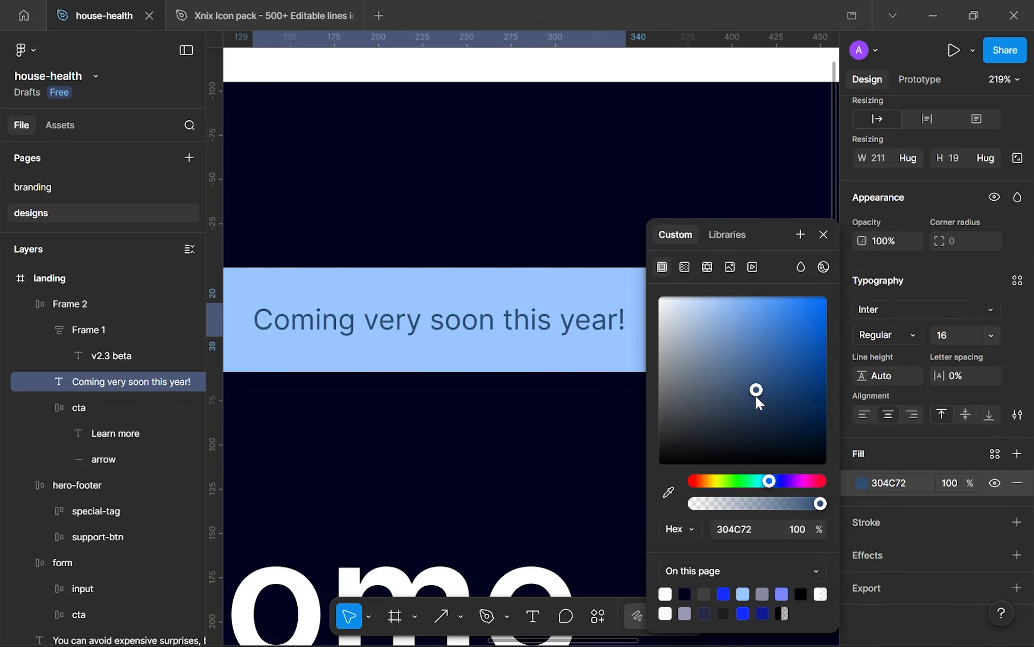
left_click(491, 411)
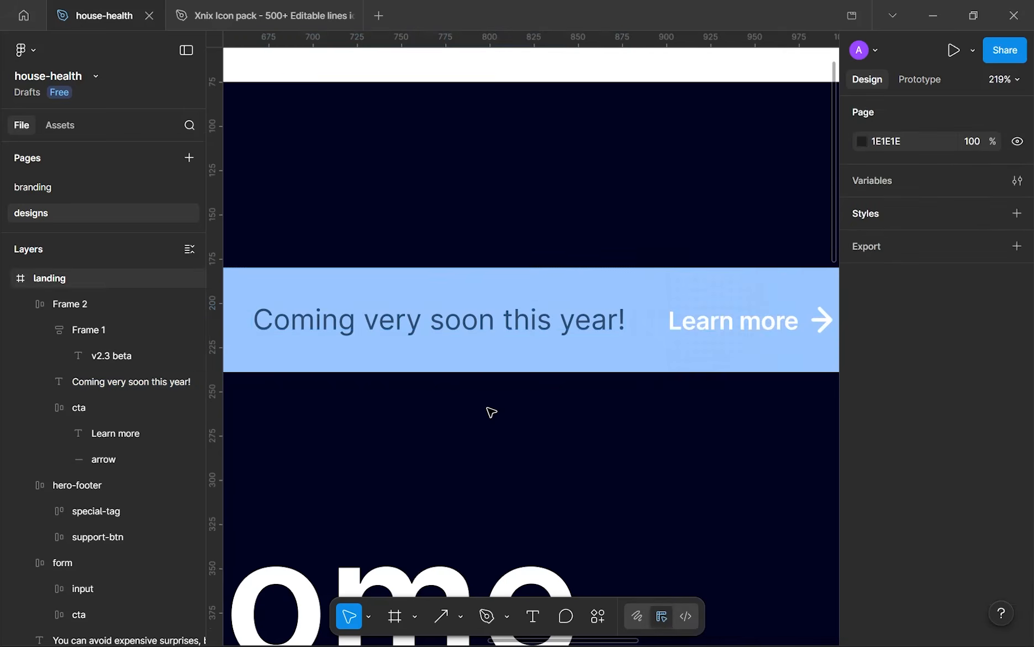
- Reduce the font size of the Coming very soon this year! text to 14
scroll(491, 411, "down", 5)
scroll(490, 397, "up", 3)
left_click(492, 363)
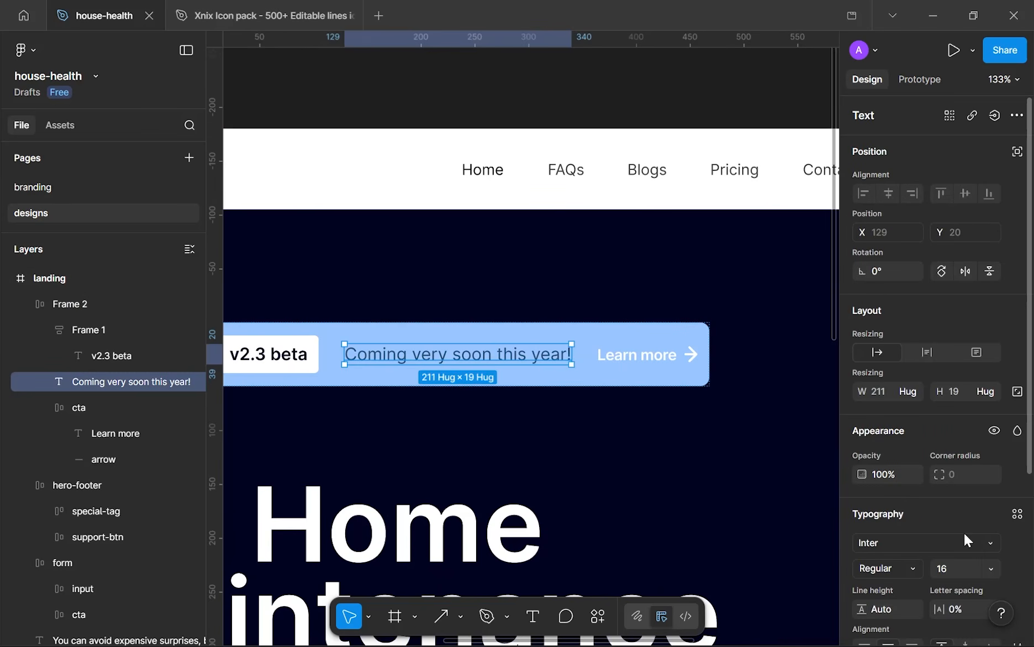
key("Down")
key("Down")
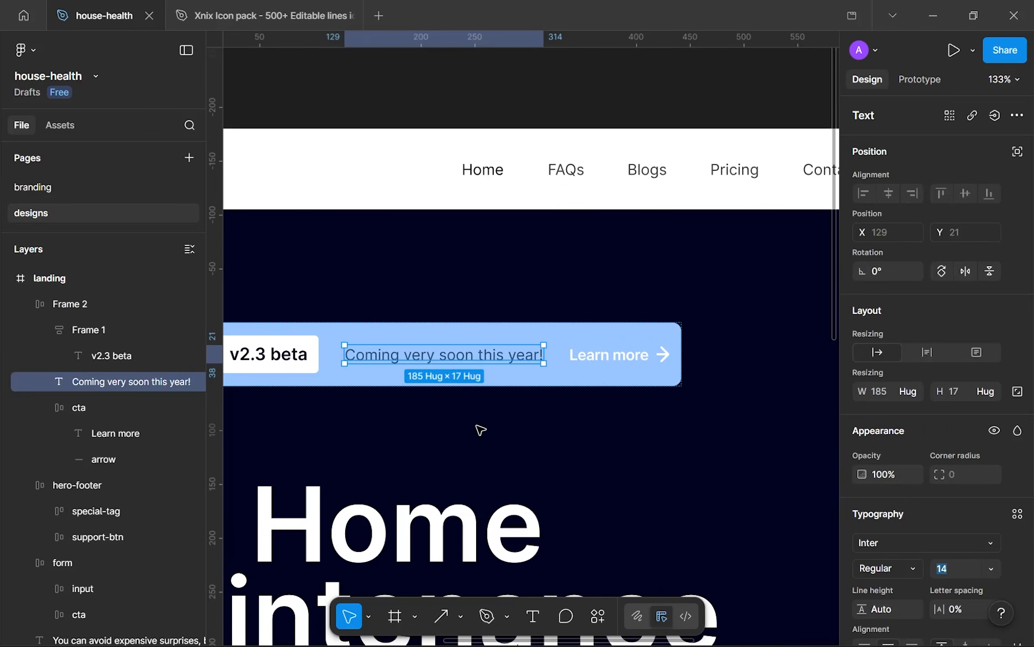
left_click(444, 406)
scroll(442, 405, "down", 3)
scroll(446, 410, "up", 3)
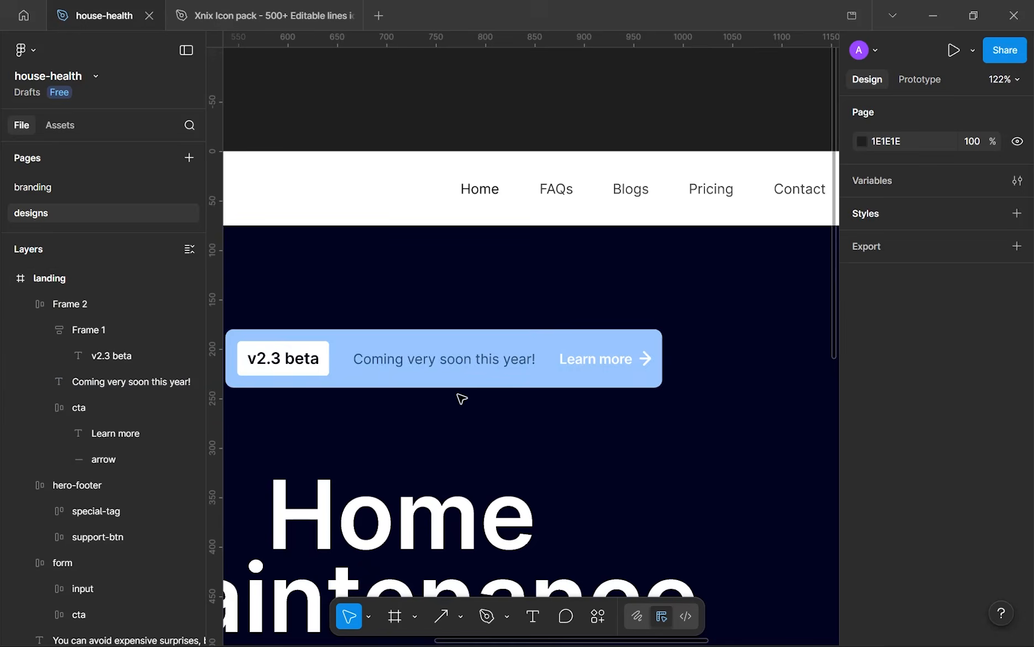
- Set the gap between the announcement row's items to 20
left_click(550, 387)
left_click(959, 416)
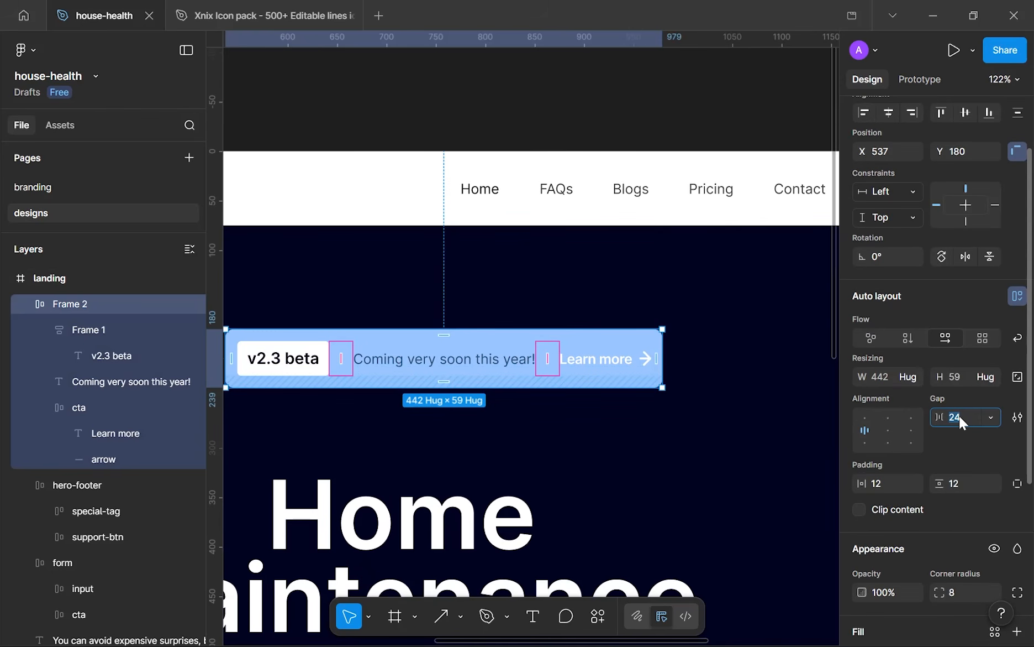
type("20")
key("Return")
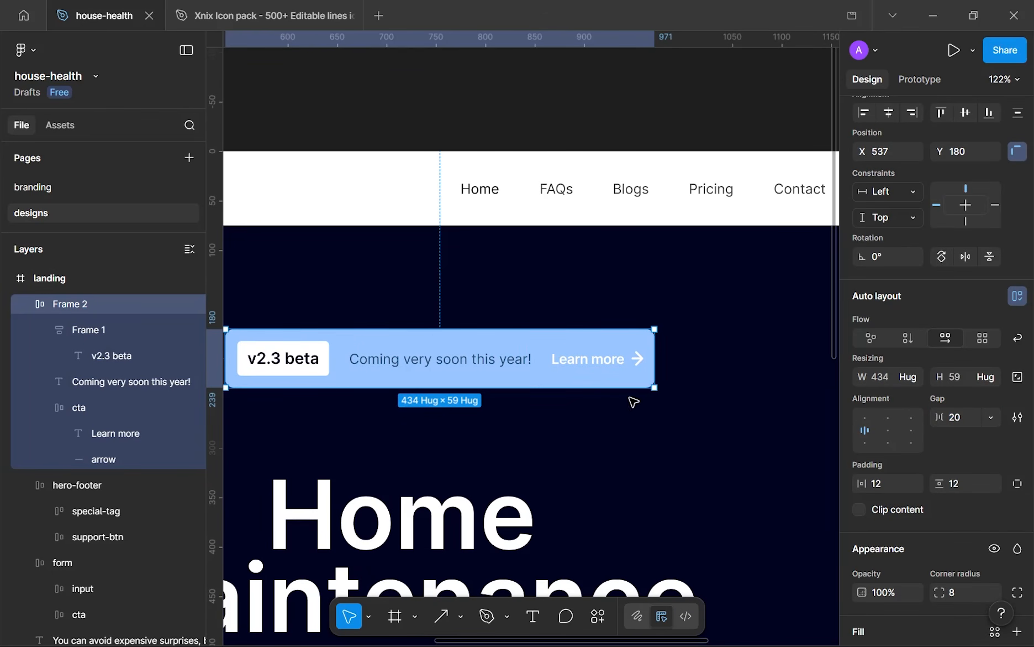
- Tighten the gap between the announcement row's items to 16
left_click(959, 418)
type("16")
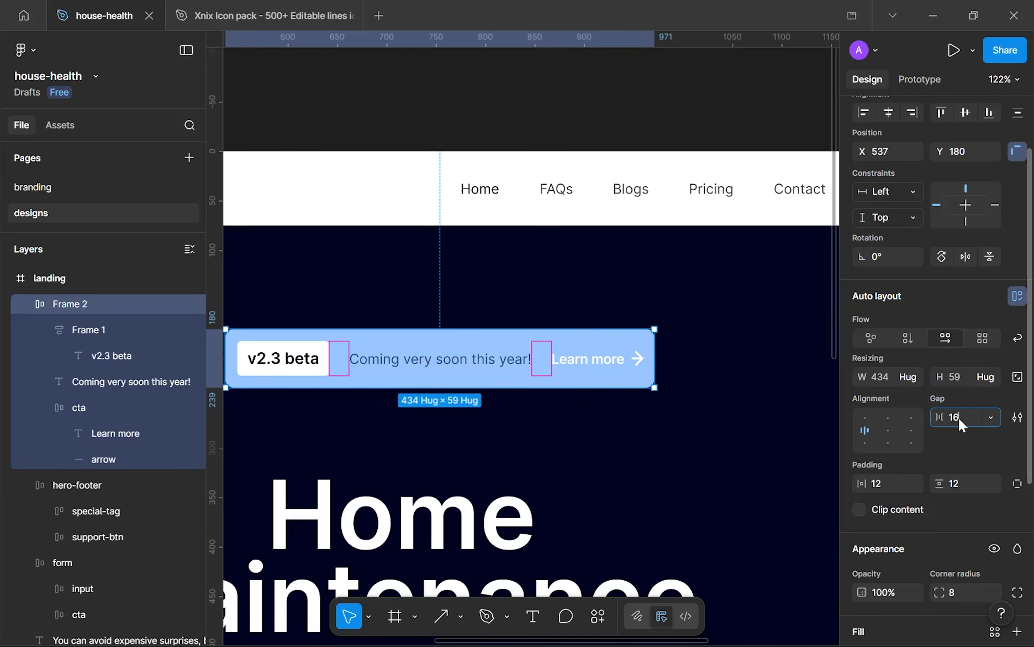
left_click(604, 394)
- Recolor the Learn more link's text and arrow with the dark navy already used on this page
scroll(604, 394, "up", 2)
scroll(585, 385, "down", 3)
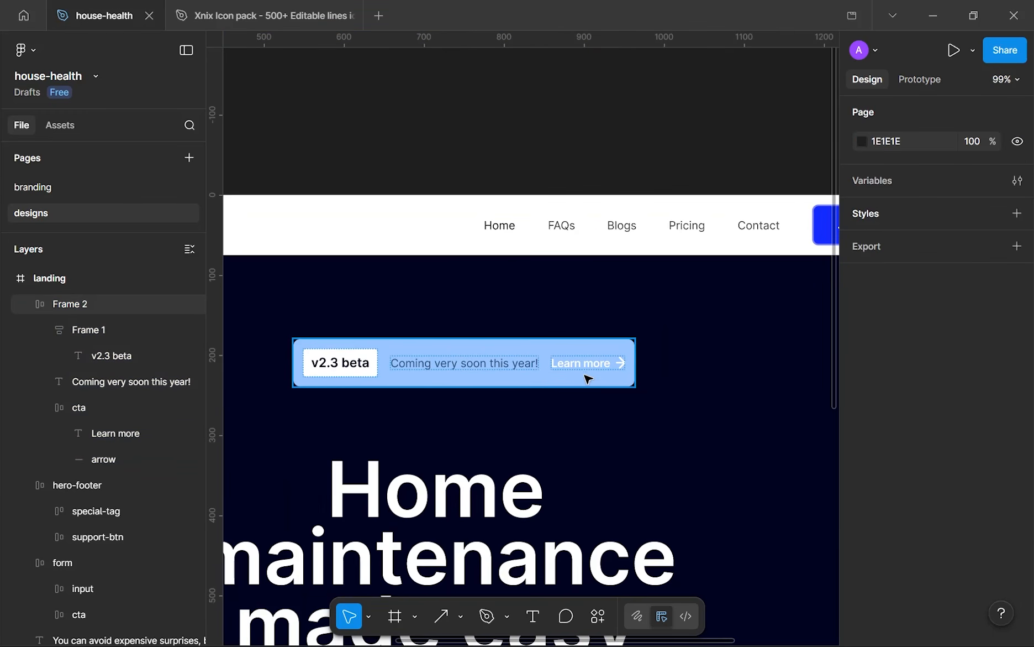
left_click(589, 368)
left_click(590, 368)
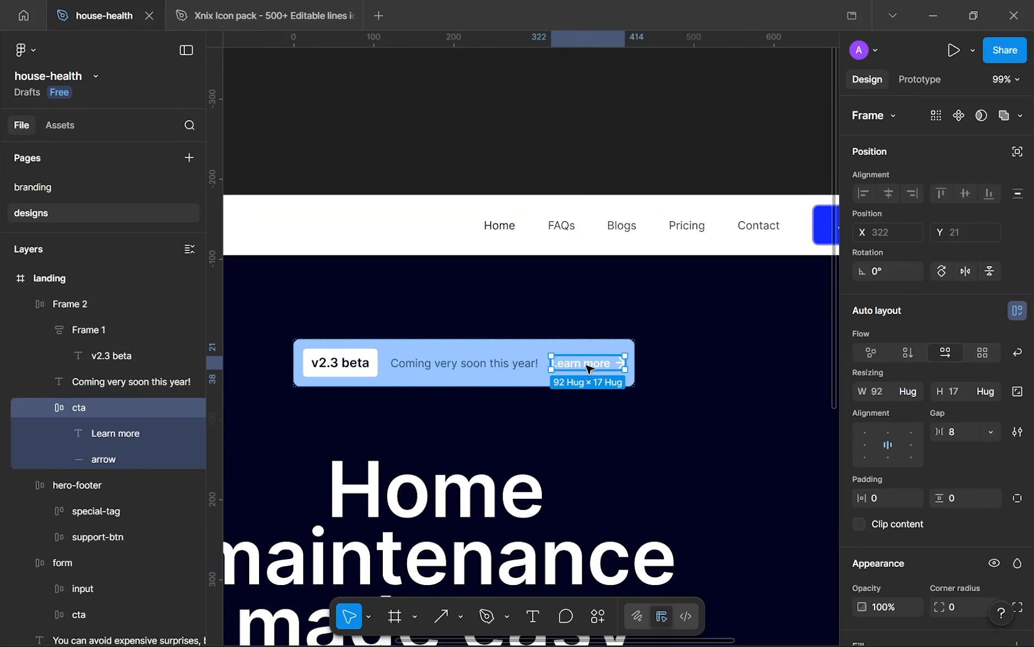
left_click(590, 368)
scroll(586, 365, "up", 2)
left_click(646, 410)
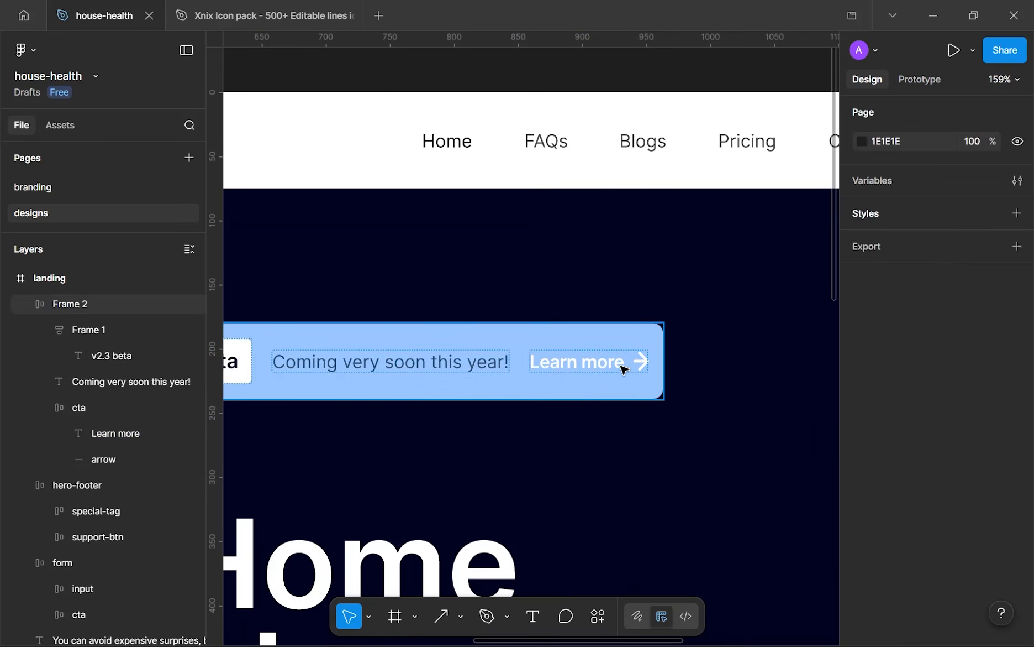
double_click(620, 366)
scroll(942, 485, "down", 5)
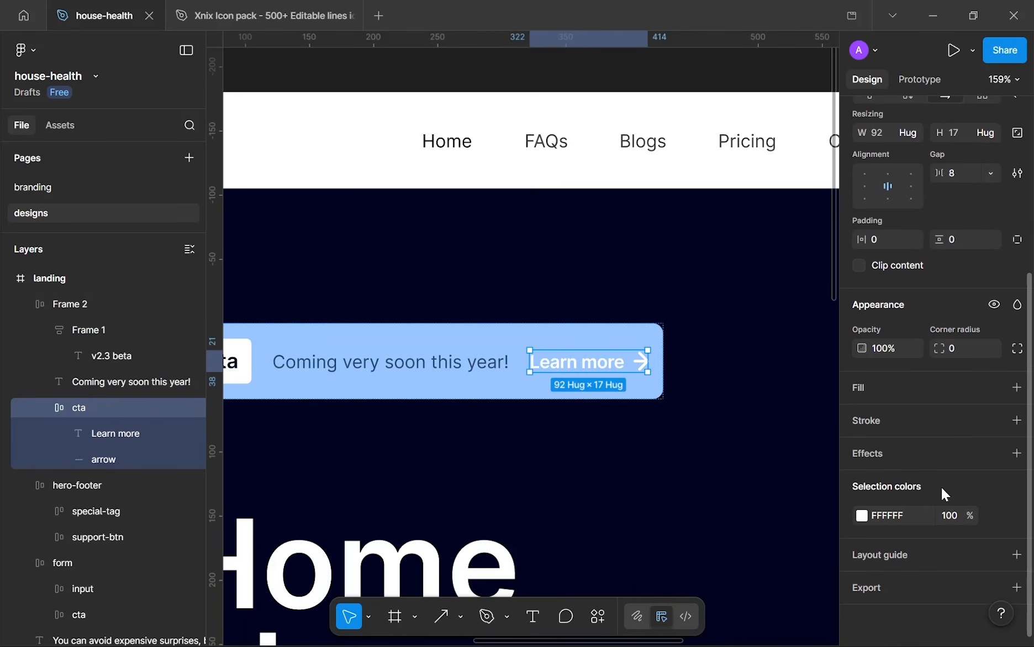
left_click(862, 515)
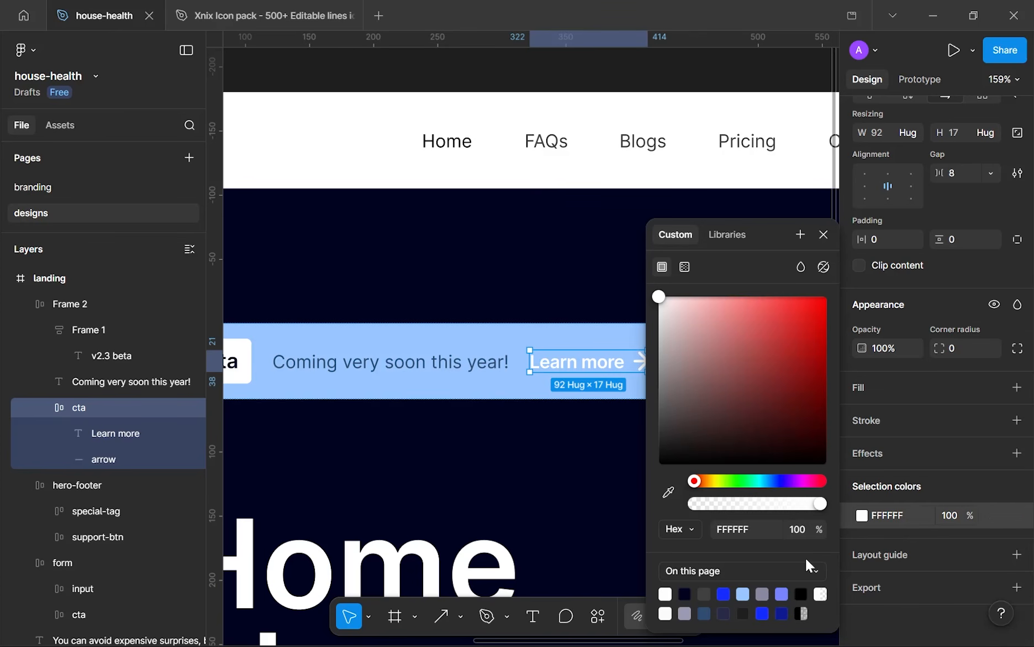
left_click(685, 593)
left_click(577, 453)
- Reduce the vertical padding of the light blue announcement row to 8
scroll(578, 455, "down", 3)
scroll(578, 455, "down", 3)
left_click_drag(578, 454, 636, 289)
scroll(690, 278, "up", 3)
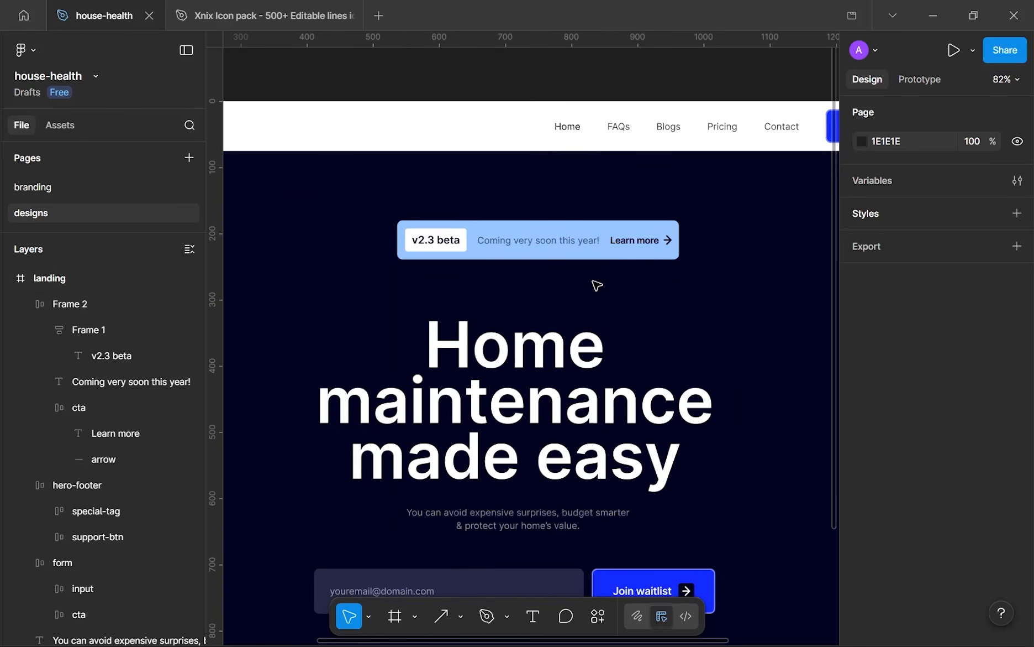
left_click(639, 269)
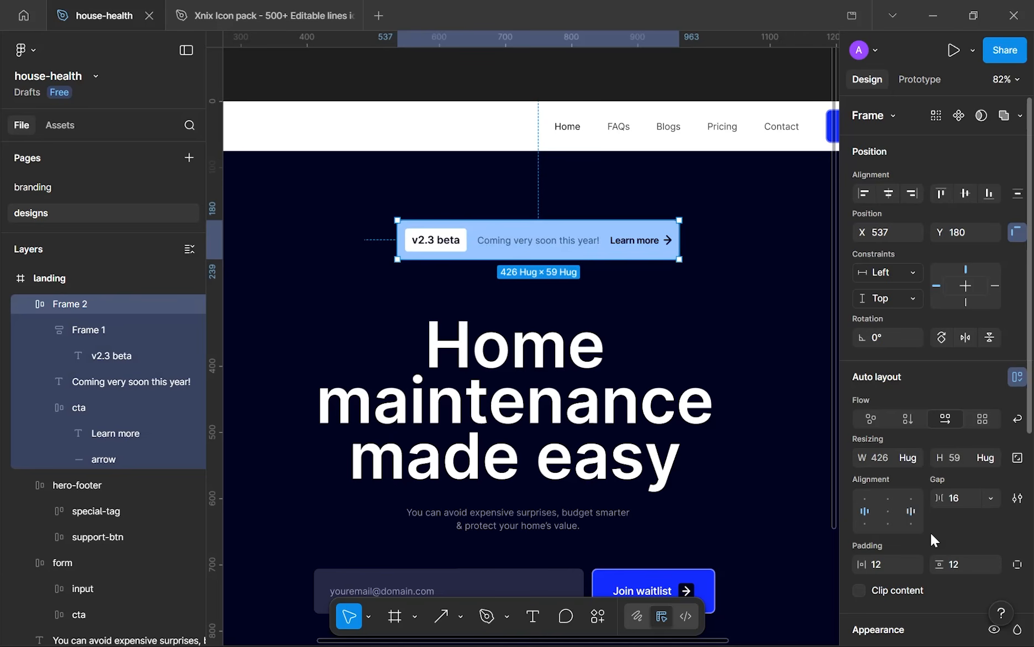
scroll(406, 229, "up", 5)
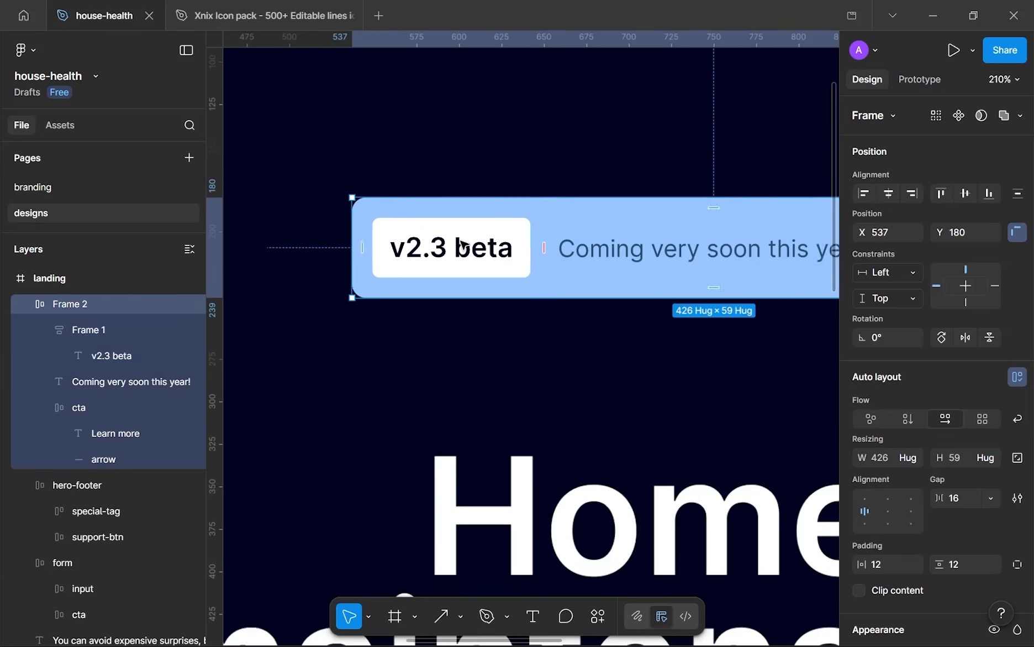
left_click(962, 565)
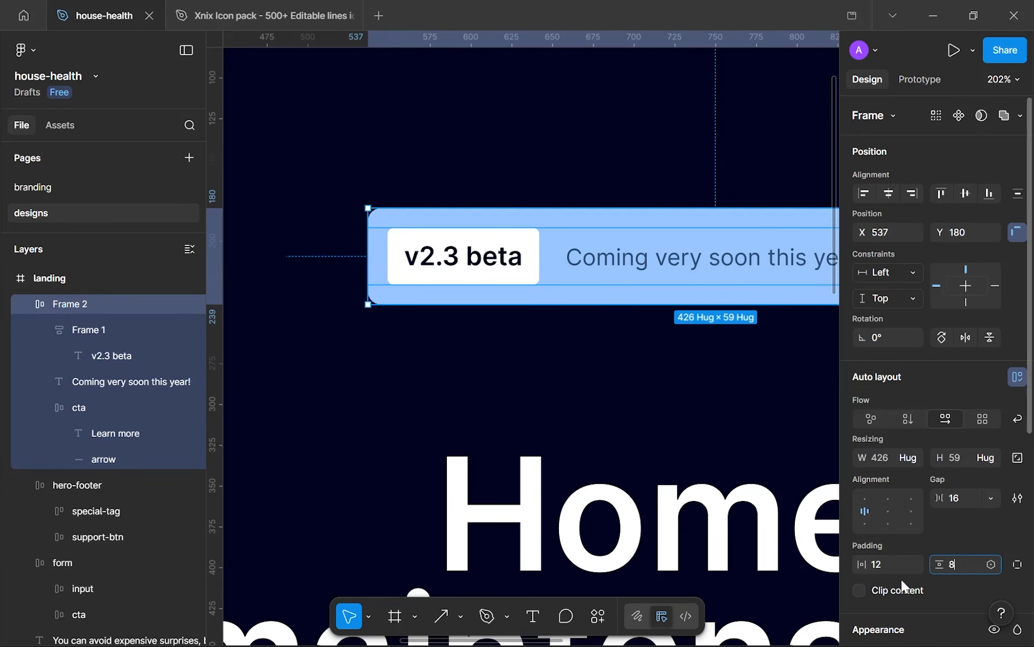
type("8")
key("Return")
left_click(677, 390)
- Undo the announcement row's vertical padding change
scroll(677, 390, "down", 2)
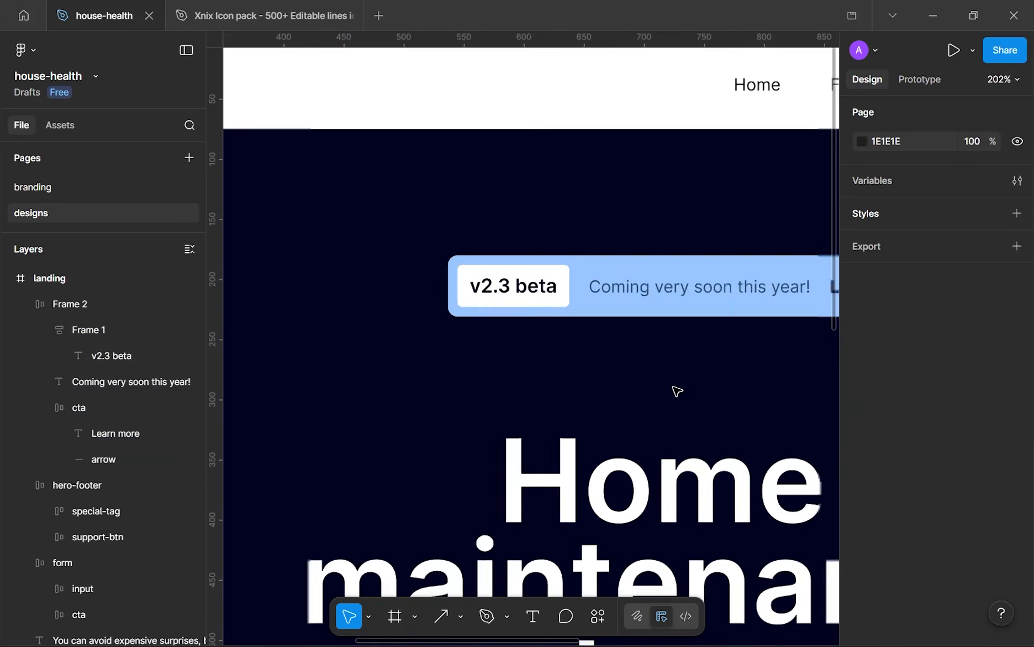
scroll(445, 377, "down", 5)
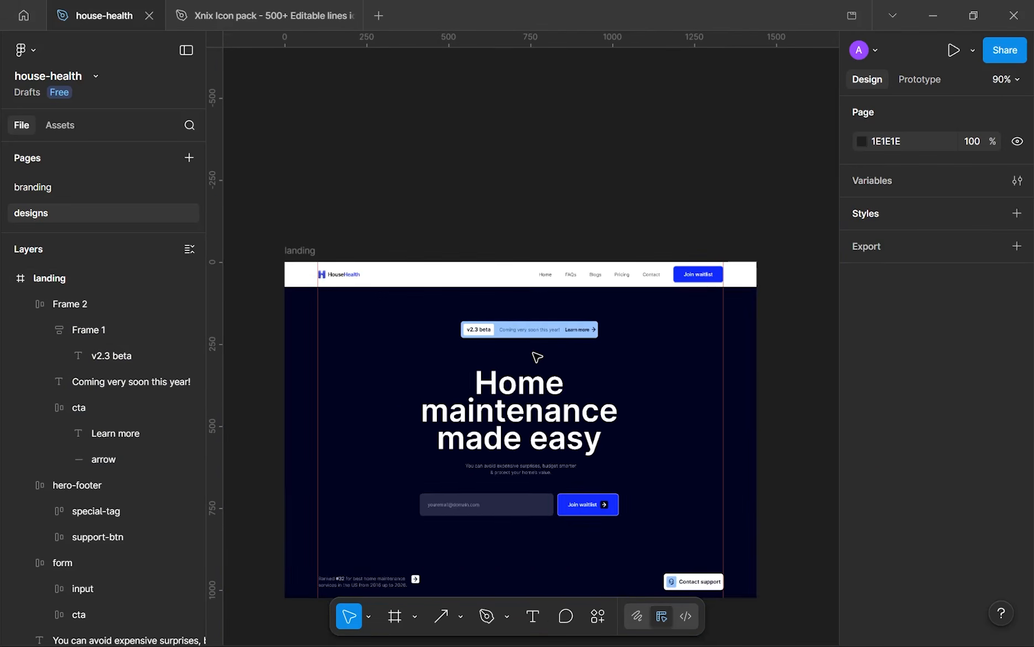
scroll(537, 357, "up", 3)
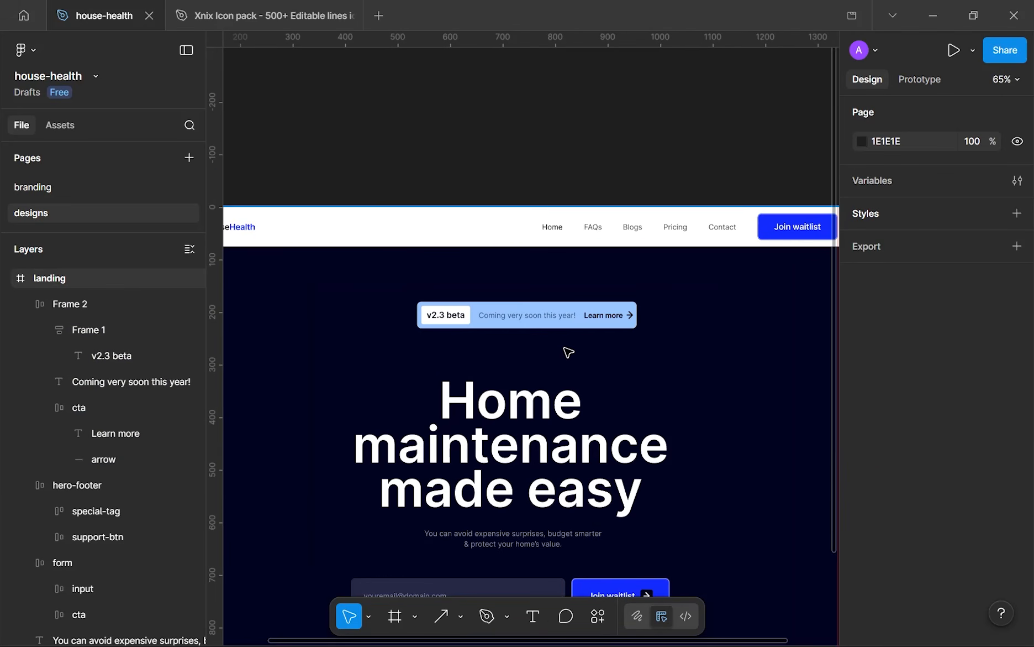
key("ctrl+z")
key("ctrl+z")
key("ctrl+z")
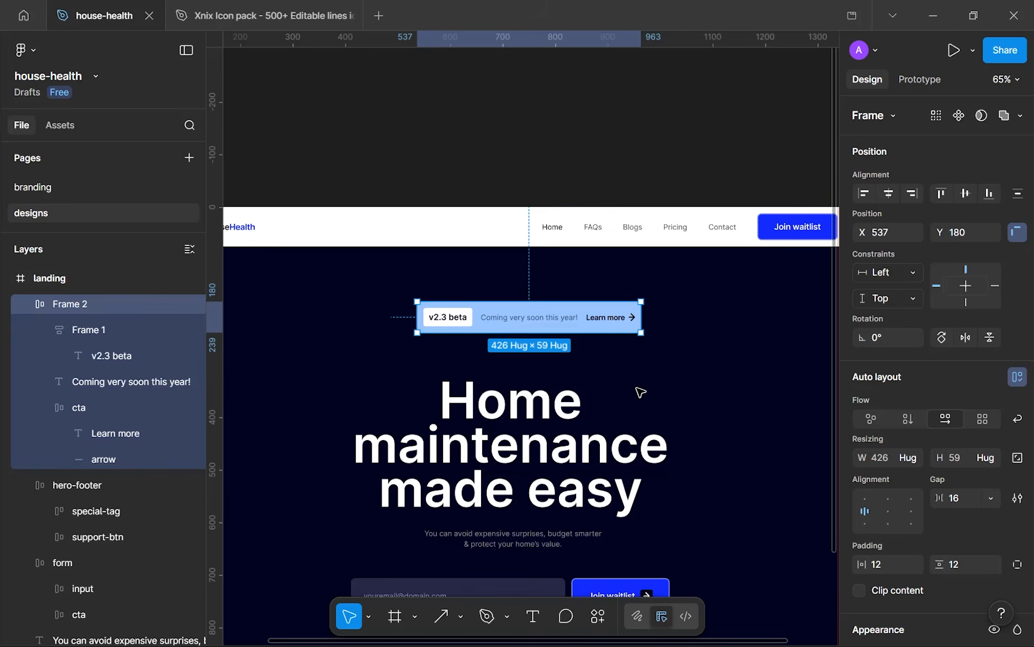
- Move the announcement row closer to the heading and centre it horizontally, at X 507, Y 232
left_click(637, 388)
scroll(637, 387, "down", 2)
left_click_drag(637, 380, 709, 292)
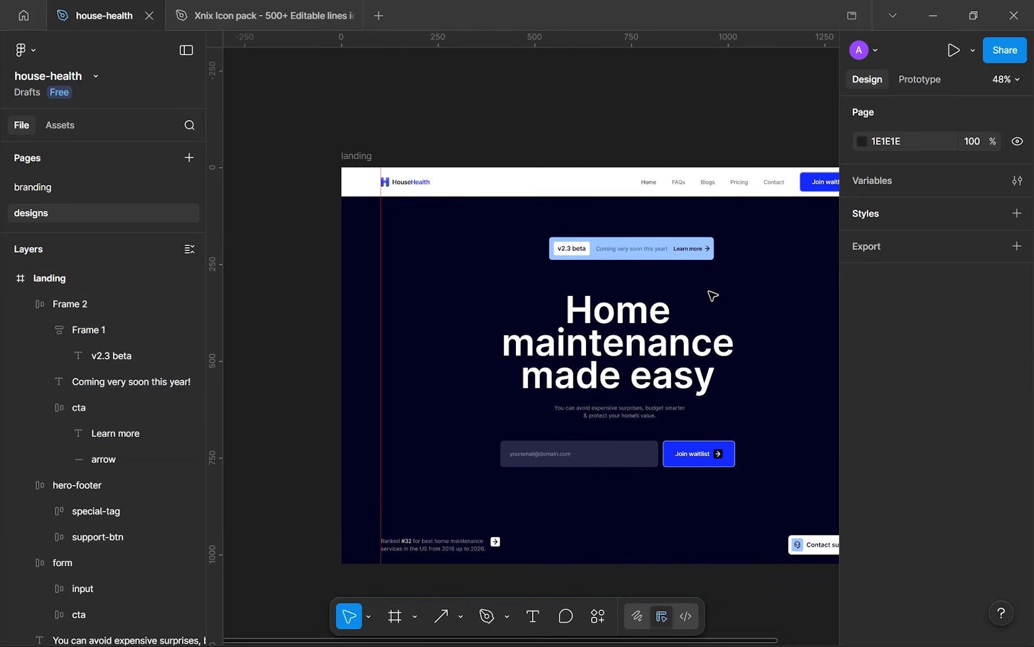
scroll(713, 296, "up", 4)
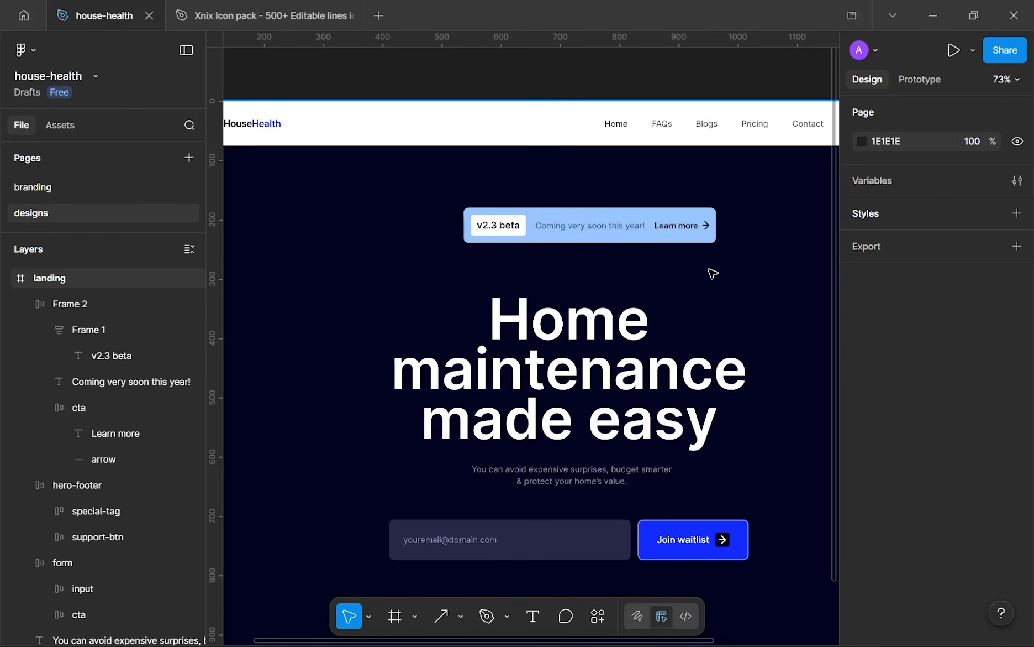
left_click_drag(654, 233, 617, 263)
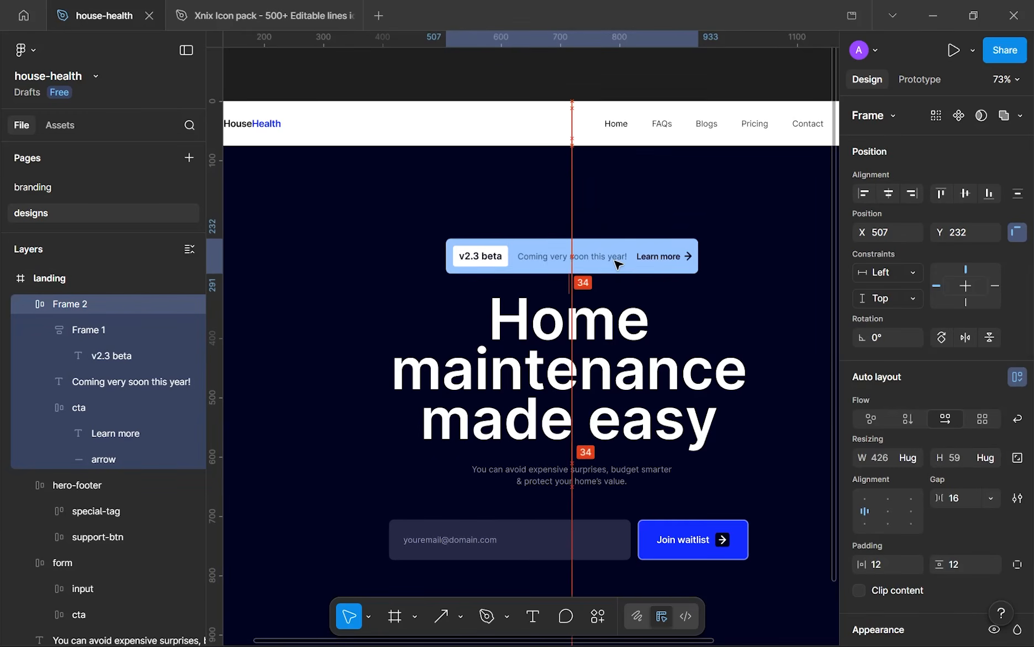
- Set the announcement row's vertical padding to 8
left_click(957, 561)
type("8")
key("Return")
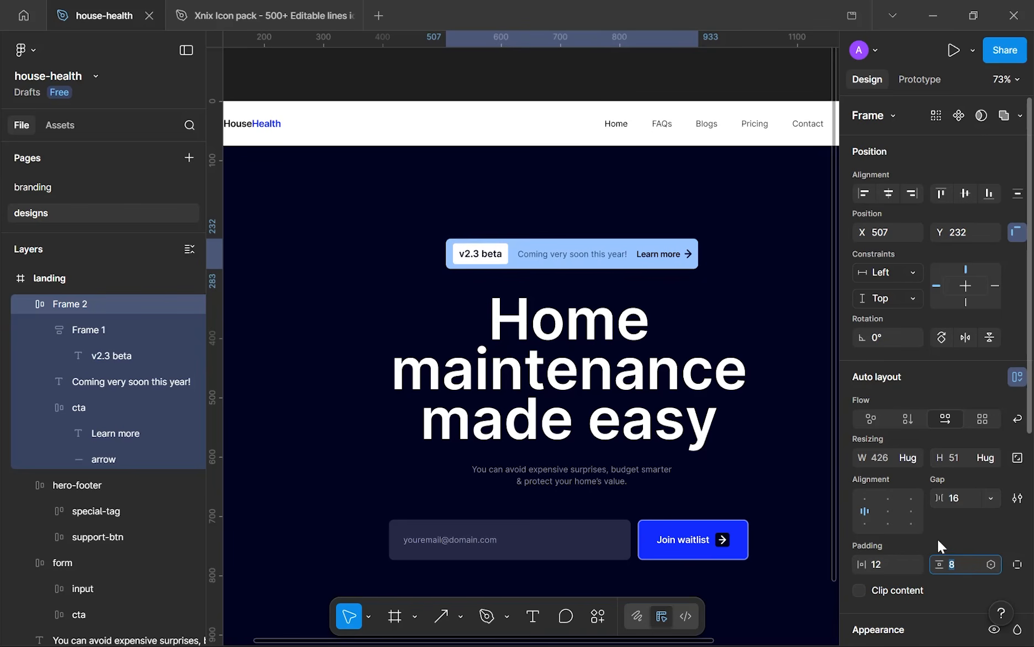
left_click(744, 287)
scroll(746, 289, "down", 5)
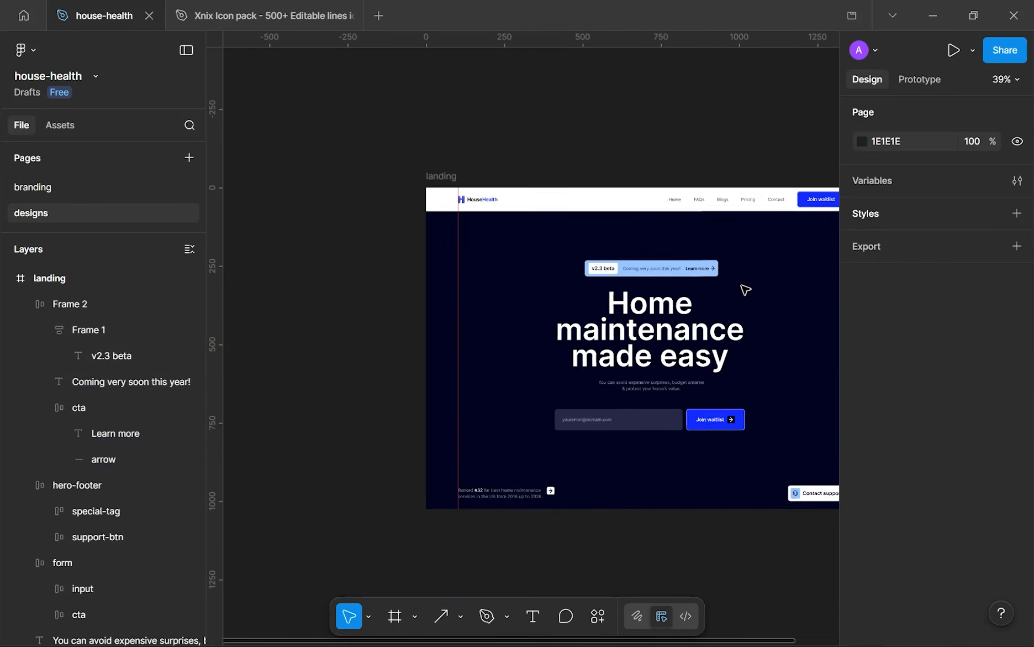
scroll(746, 289, "up", 4)
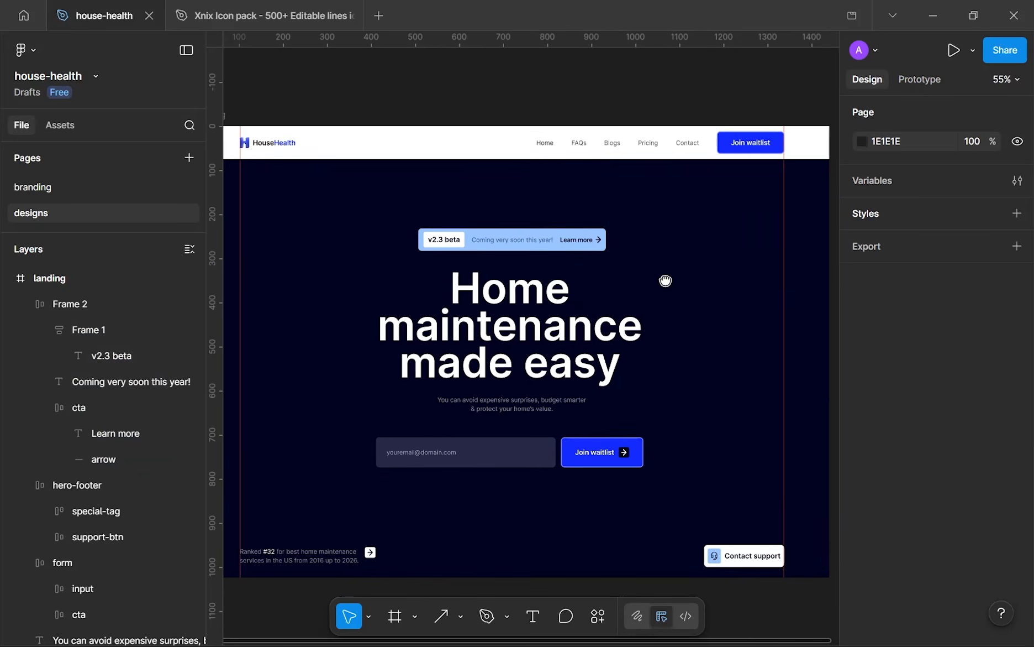
- Rename the Frame 1 layer holding the v2.3 beta text as release-tag
scroll(665, 281, "down", 5)
left_click_drag(461, 222, 486, 420)
key("Escape")
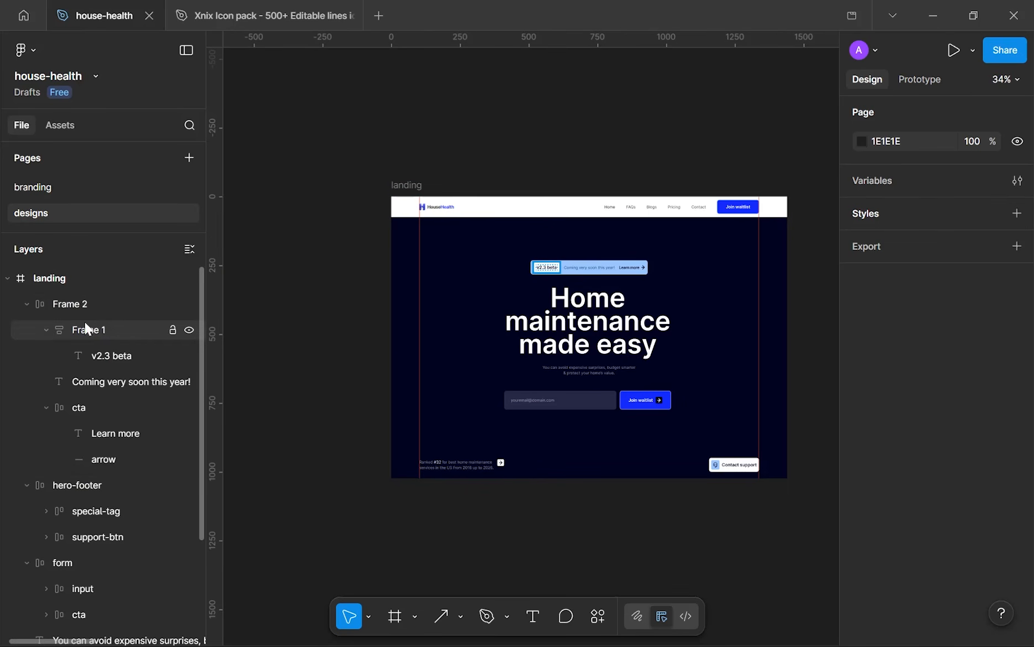
double_click(98, 332)
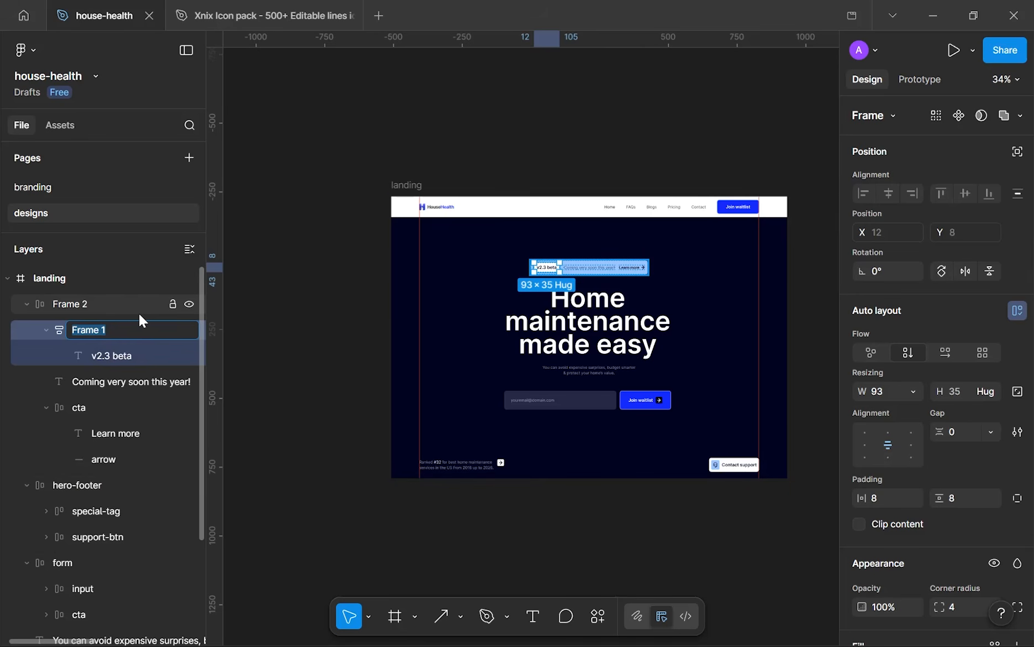
type("release-tag")
key("Return")
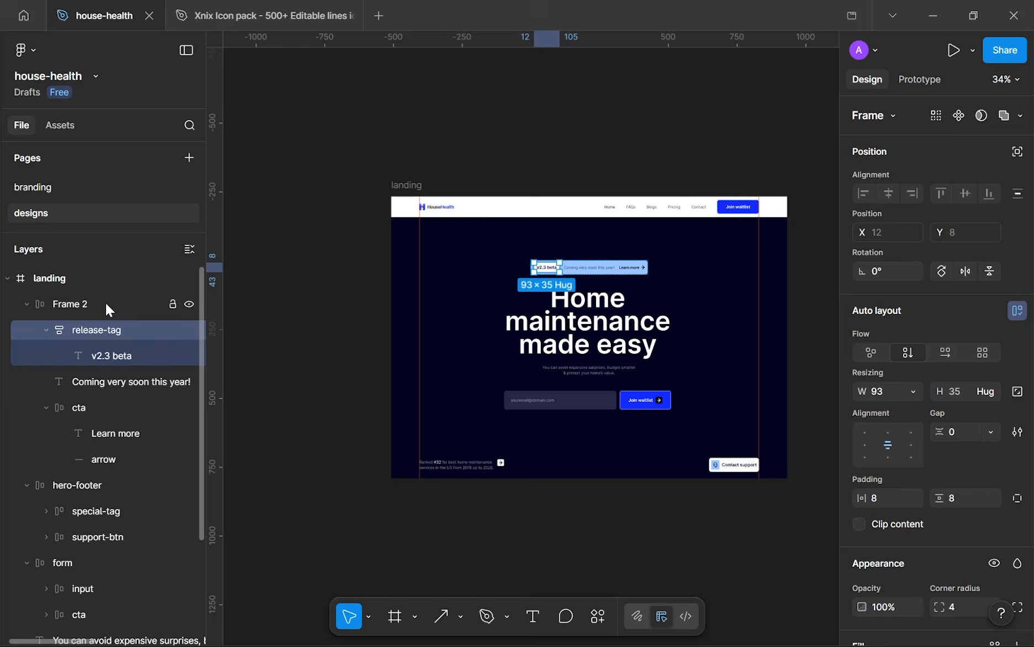
- Rename the Frame 2 layer of the announcement row as news-outline
double_click(176, 304)
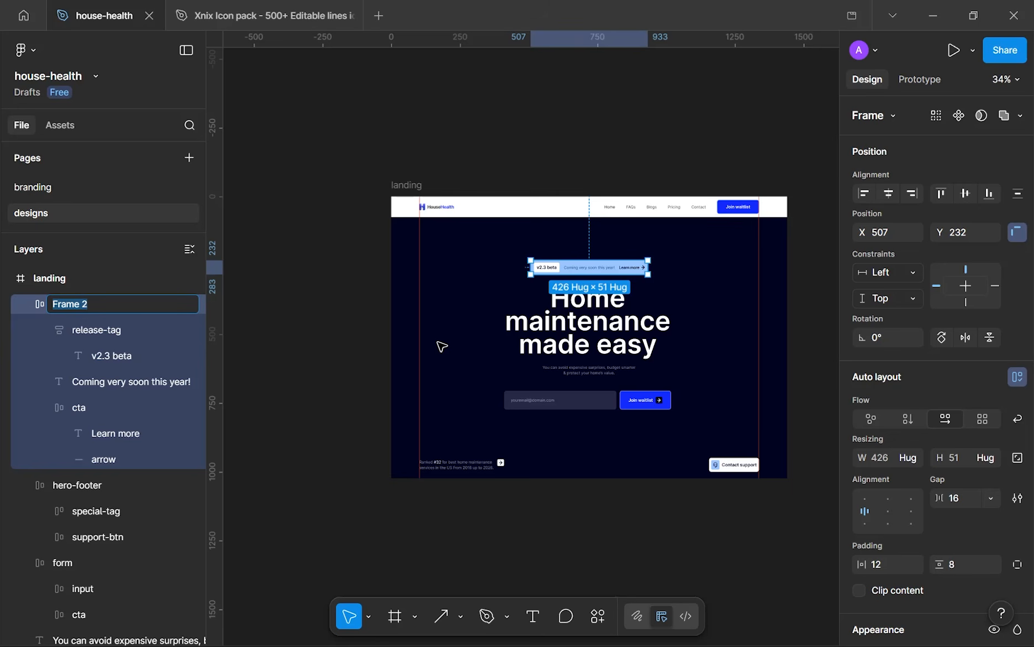
type("news")
type("-tag")
key("BackSpace")
key("BackSpace")
key("BackSpace")
type("outline")
key("Return")
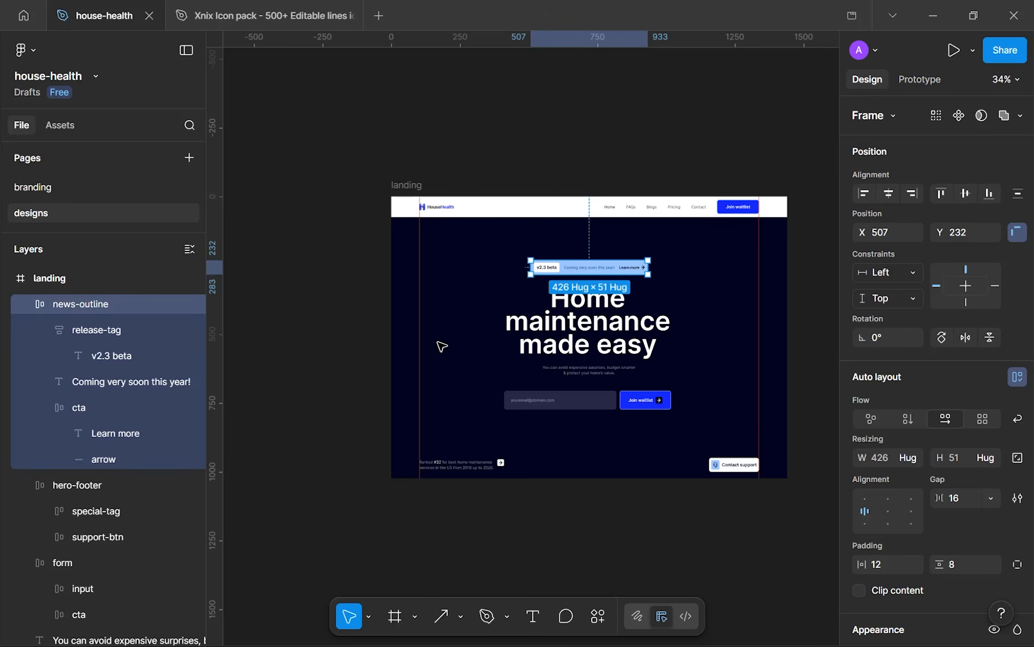
- Collapse the news-outline, hero-footer and form layers and clear the selection
left_click(22, 304)
left_click(27, 329)
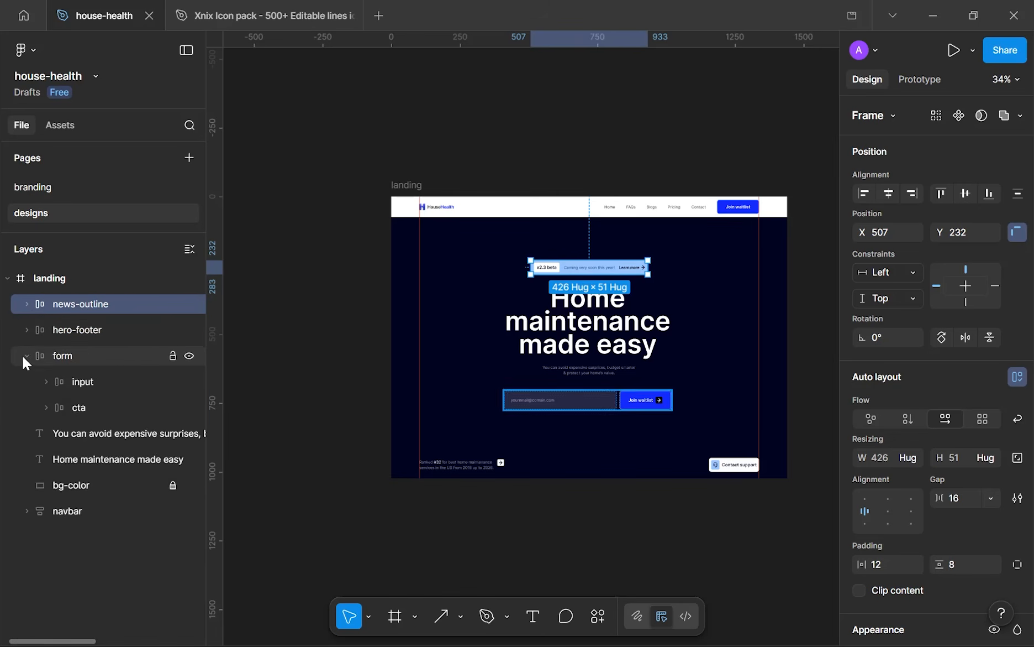
left_click(25, 355)
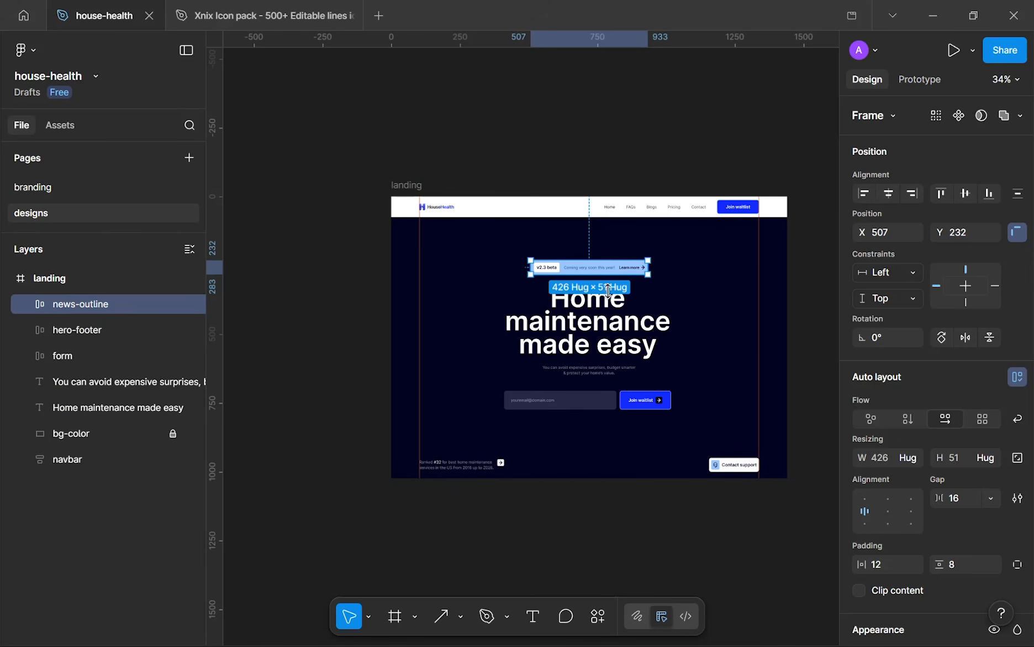
left_click(724, 295)
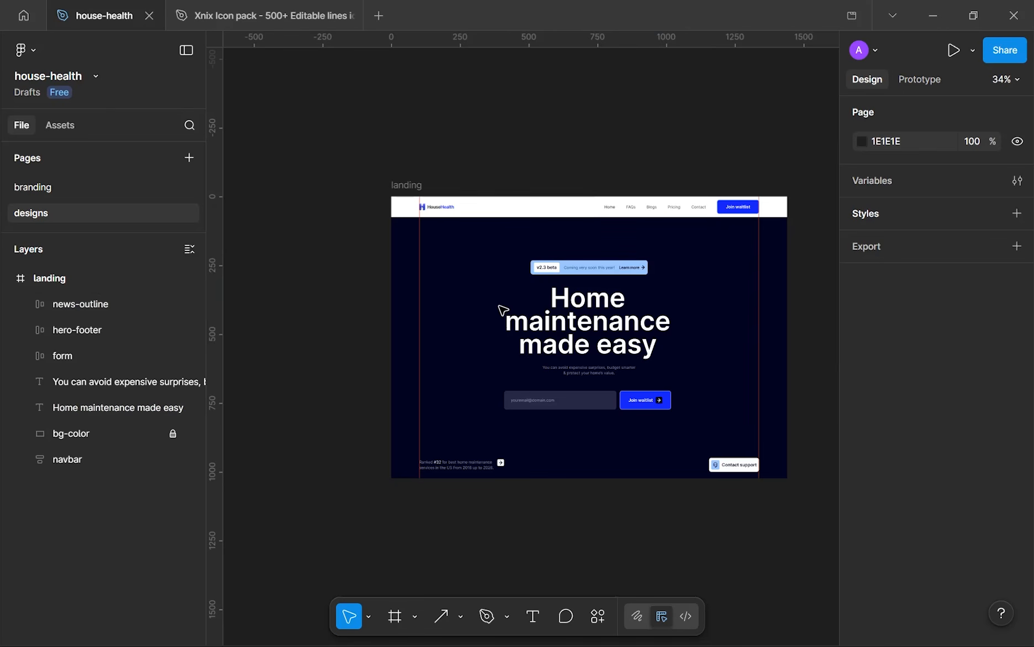
- Hide the canvas rulers and review the whole landing frame
key("shift+r")
scroll(469, 337, "down", 3)
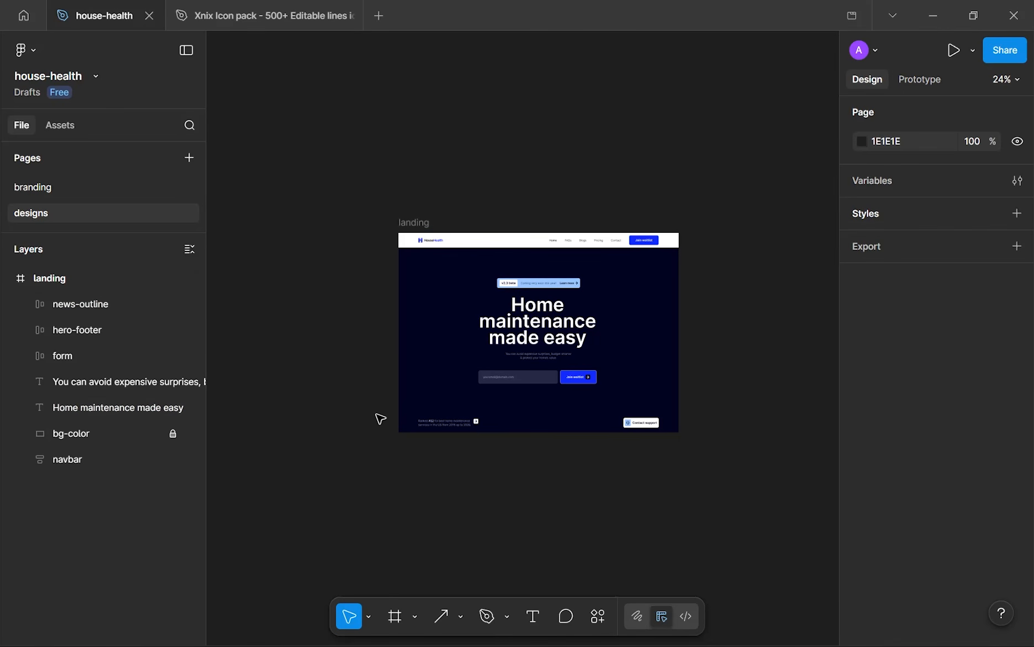
scroll(575, 283, "up", 3)
scroll(574, 282, "up", 5)
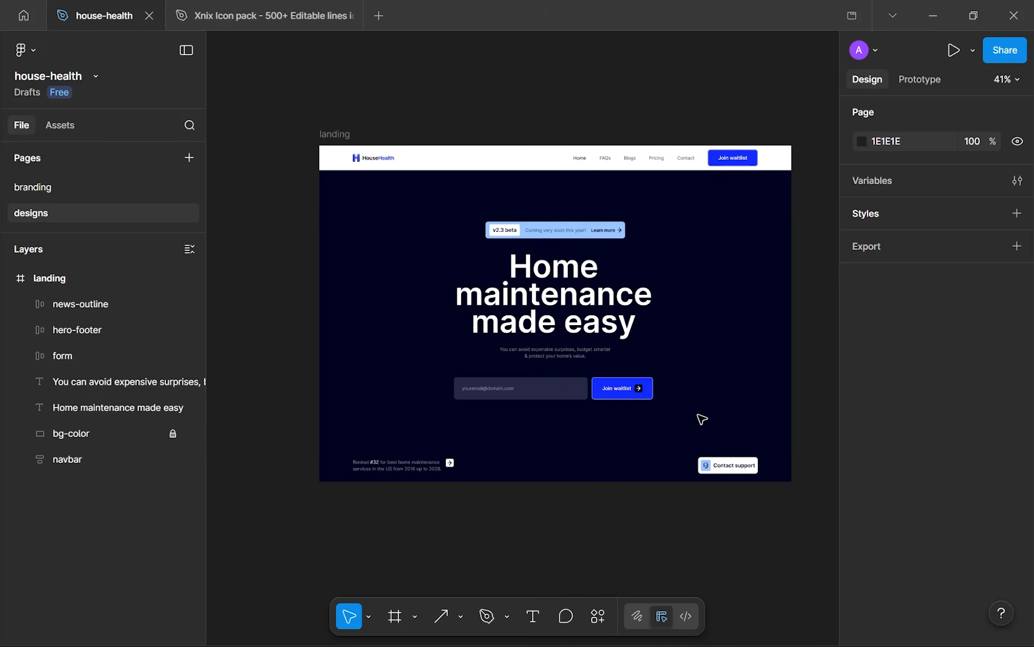
scroll(709, 476, "up", 3)
scroll(628, 263, "down", 3)
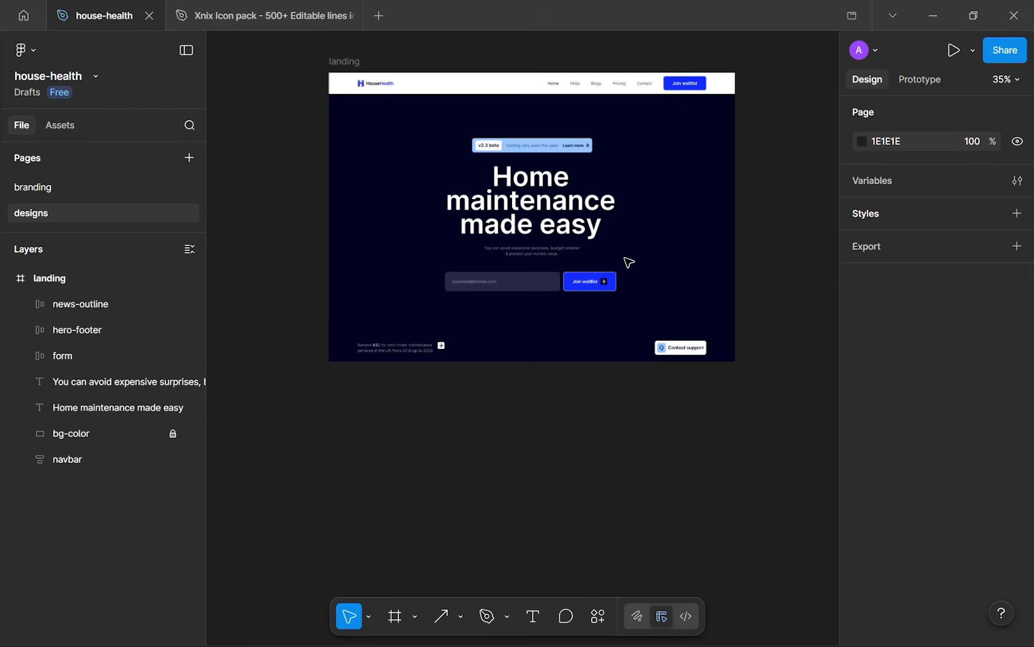
scroll(575, 311, "up", 1)
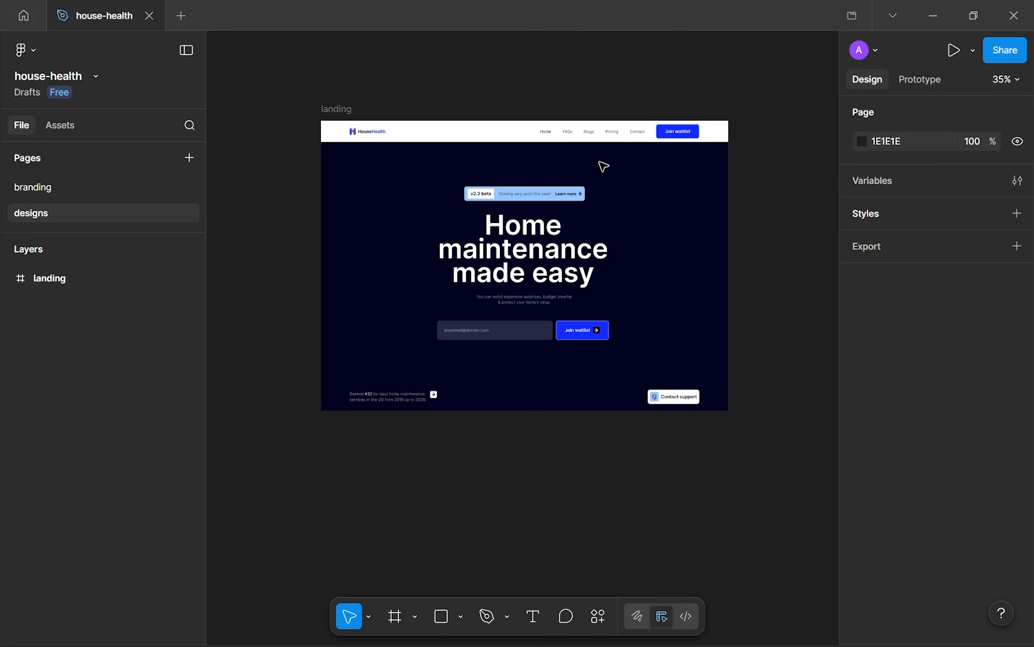
- Rename the design file as househealth
double_click(122, 16)
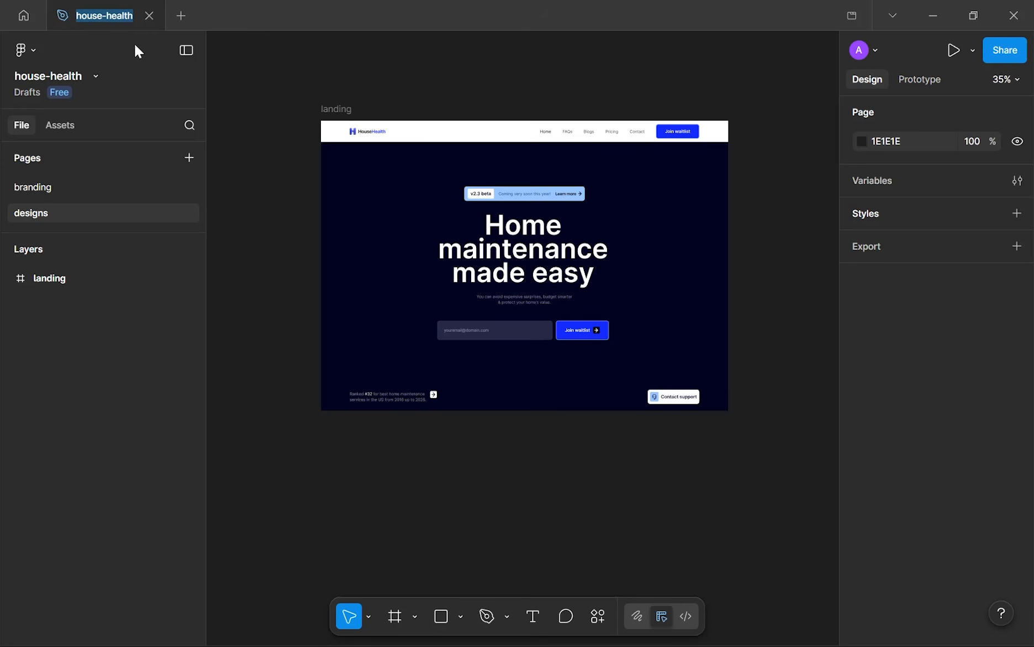
type("healthhealth")
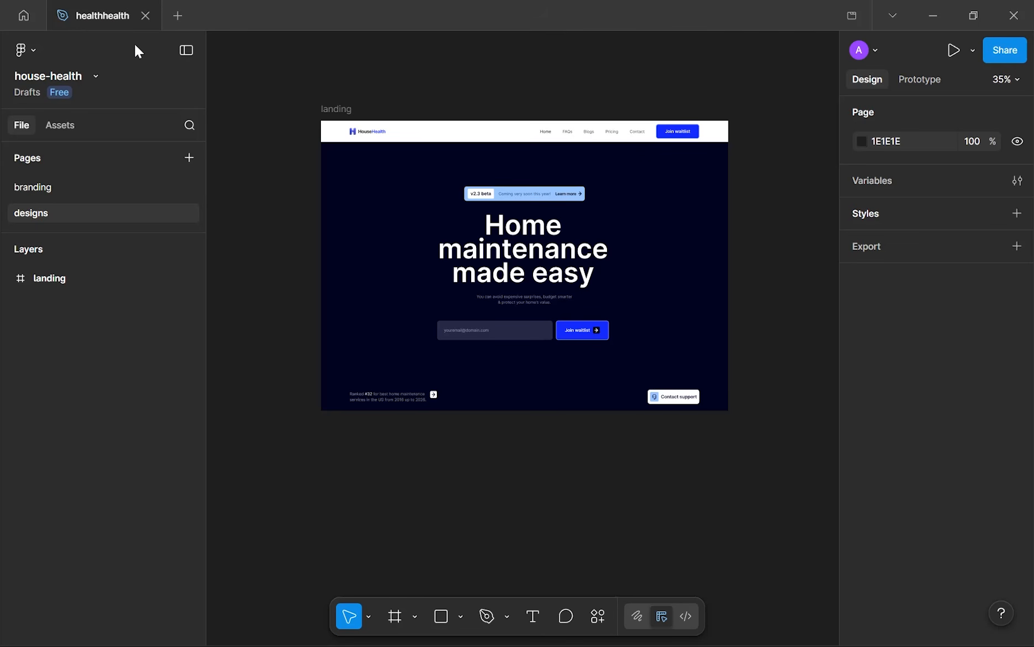
key("ctrl+a")
type("househealth")
key("Return")
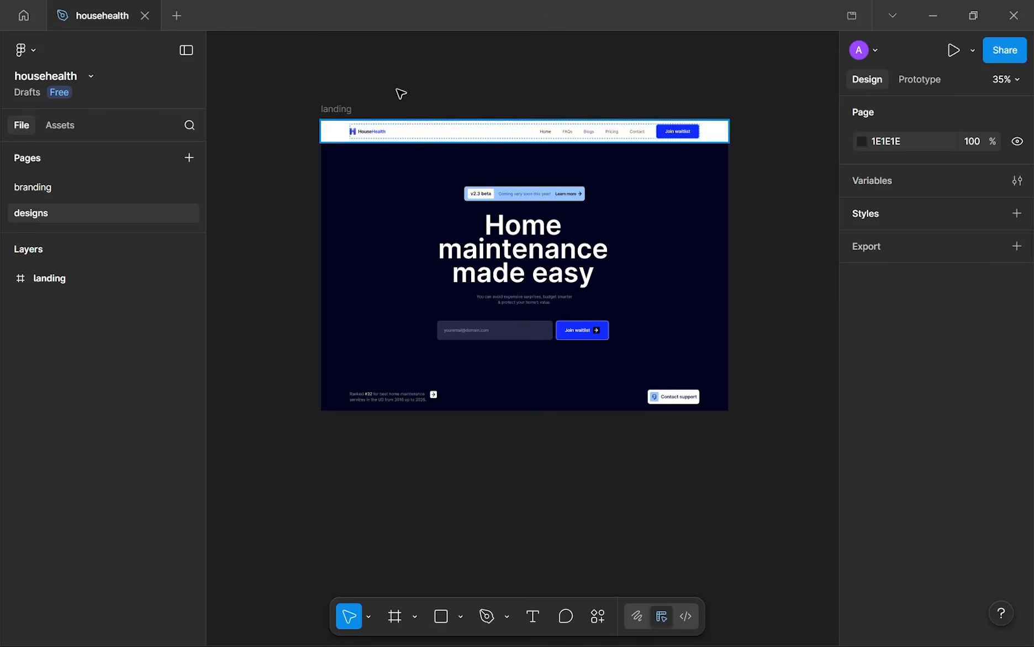
left_click_drag(438, 197, 428, 188)
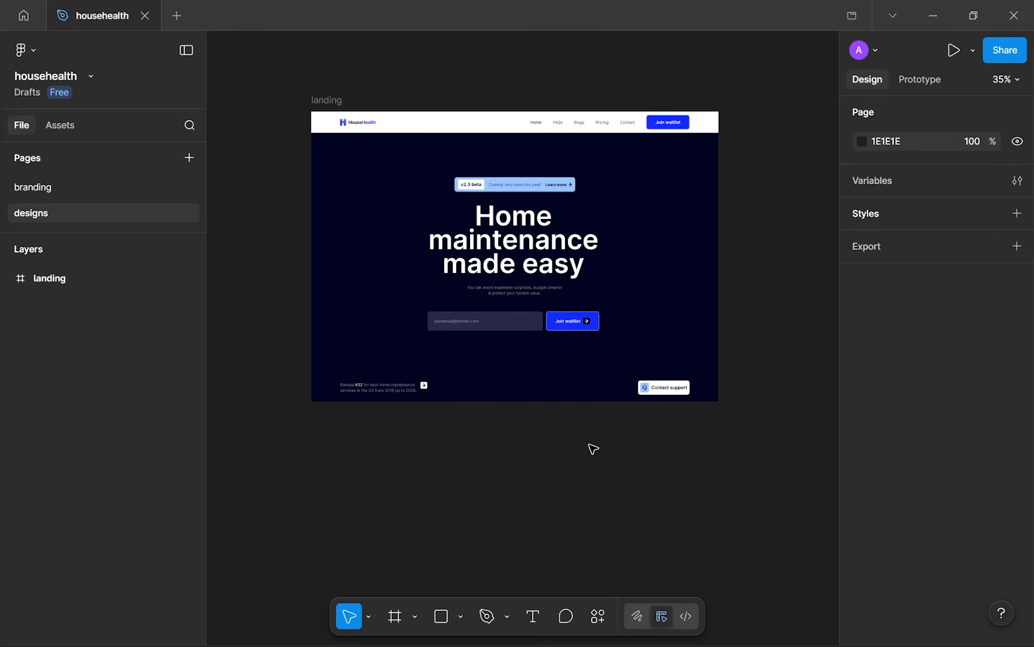
scroll(481, 173, "up", 3)
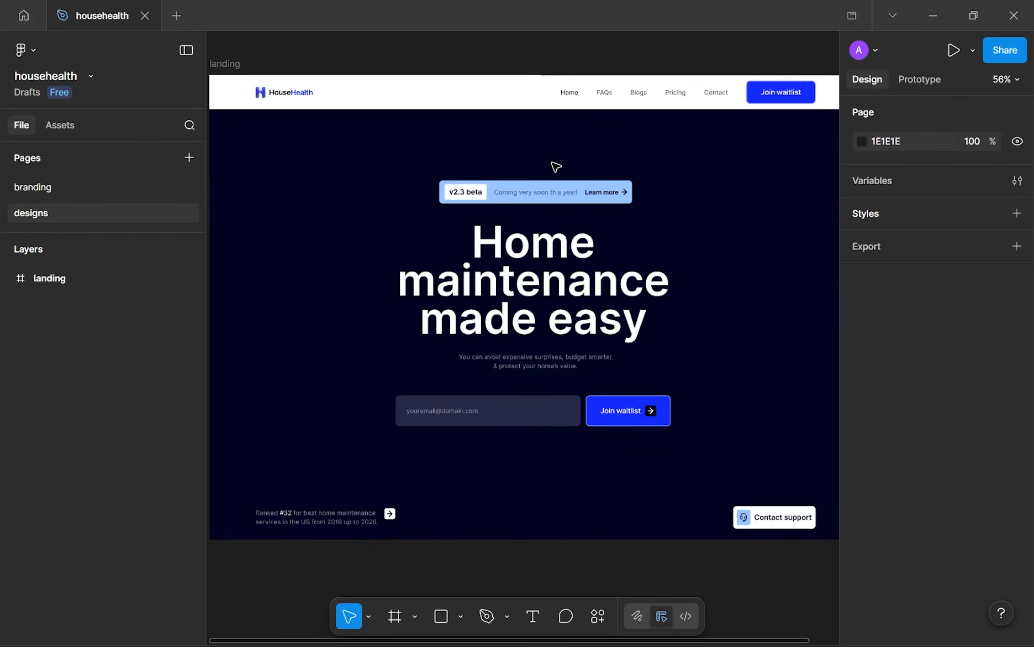
scroll(677, 245, "down", 1)
scroll(677, 244, "up", 2)
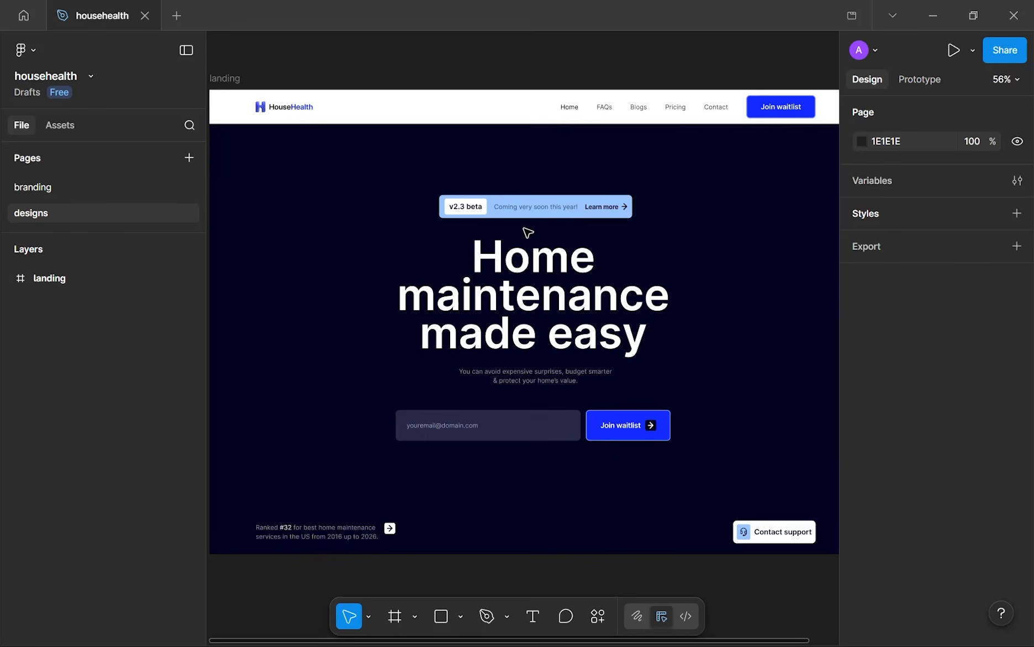
scroll(540, 243, "down", 1)
scroll(540, 243, "left", 1)
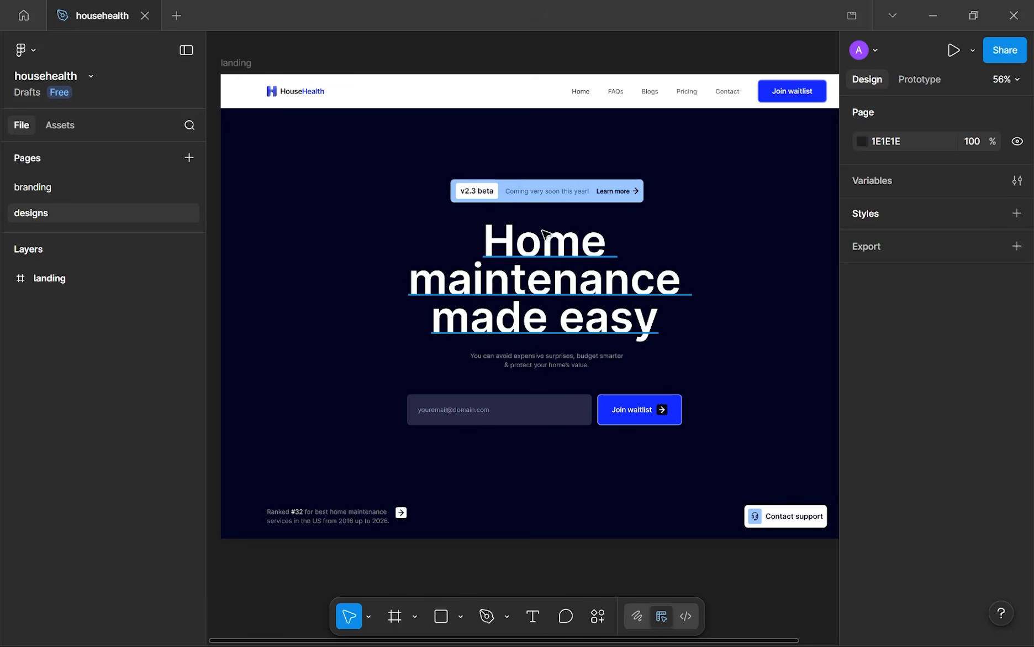
left_click(568, 301)
double_click(568, 301)
double_click(568, 293)
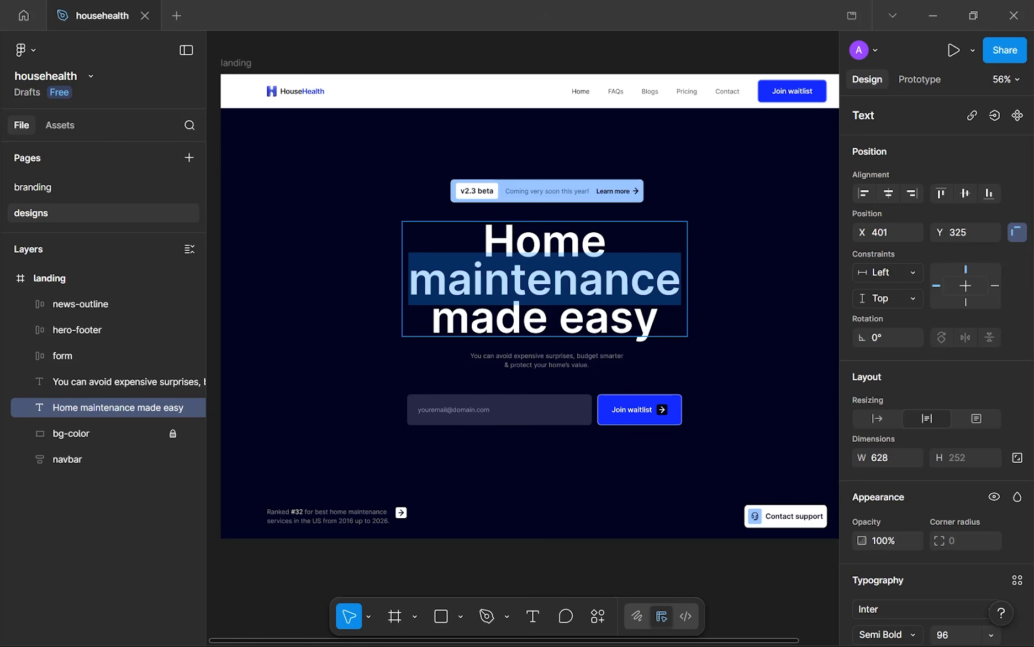
key("Escape")
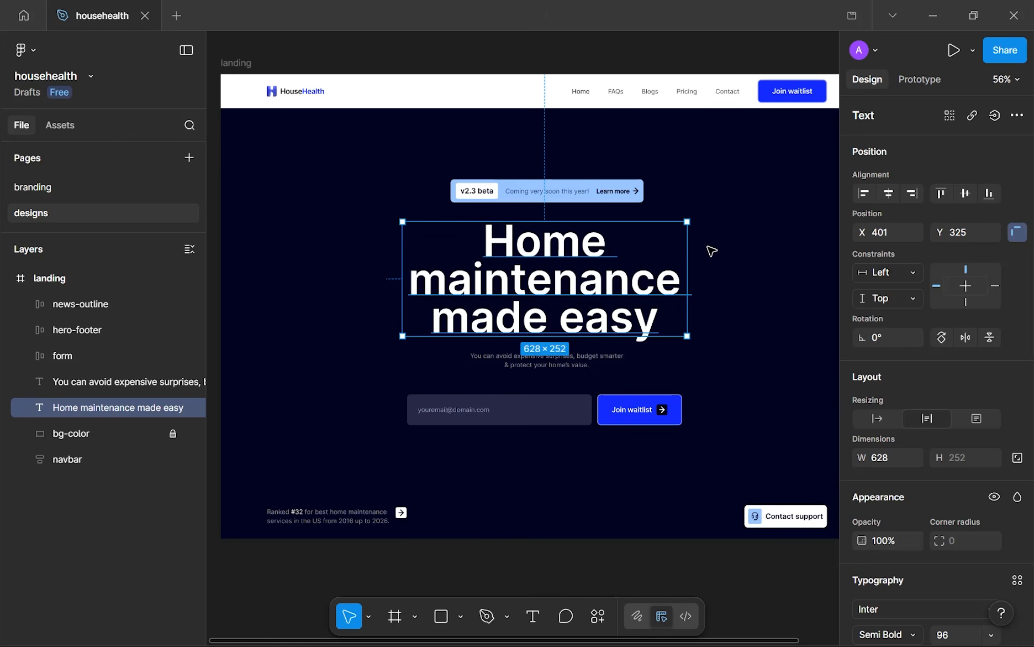
left_click(739, 300)
- Draw a rectangle about 604 × 89 over the word "maintenance" in the heading and set its opacity to 40%
key("r")
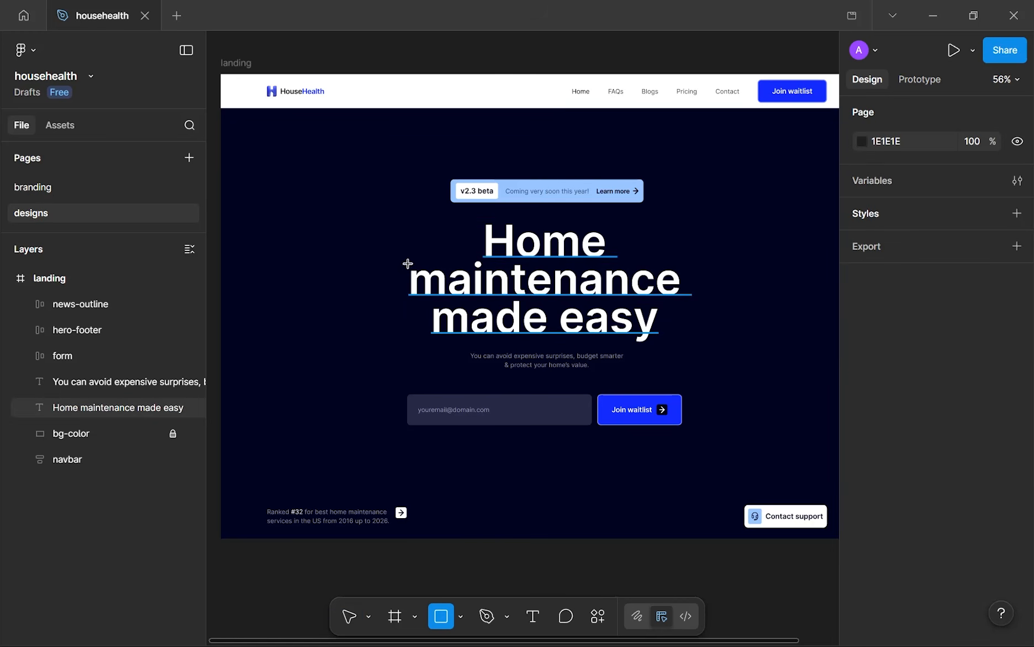
mouse_move(408, 247)
left_mouse_down()
mouse_move(489, 291)
mouse_move(672, 291)
mouse_move(682, 301)
left_mouse_up()
left_click_drag(560, 265, 559, 261)
left_click(883, 500)
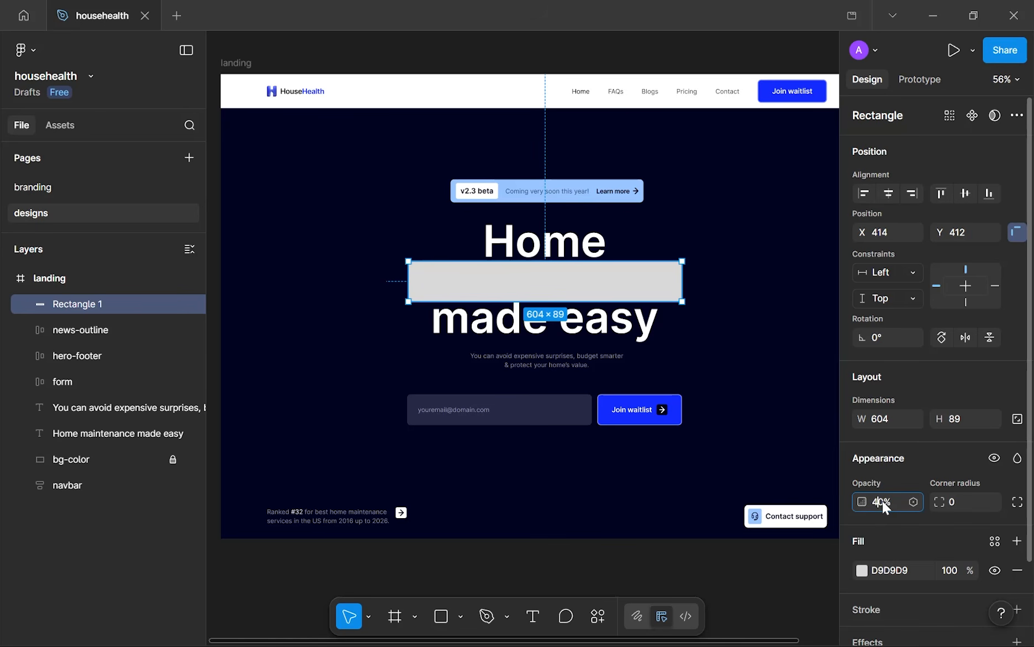
key("Return")
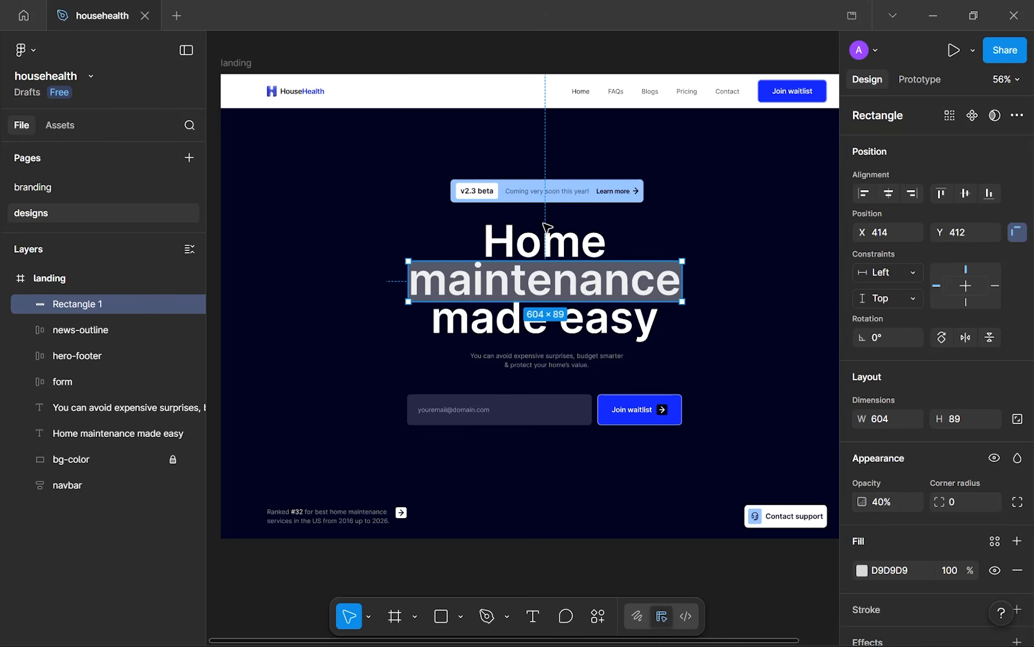
- Adjust the upper and lower edges of the rectangle around "maintenance" so it sits at Y 408 with a height of 88
scroll(481, 265, "up", 5)
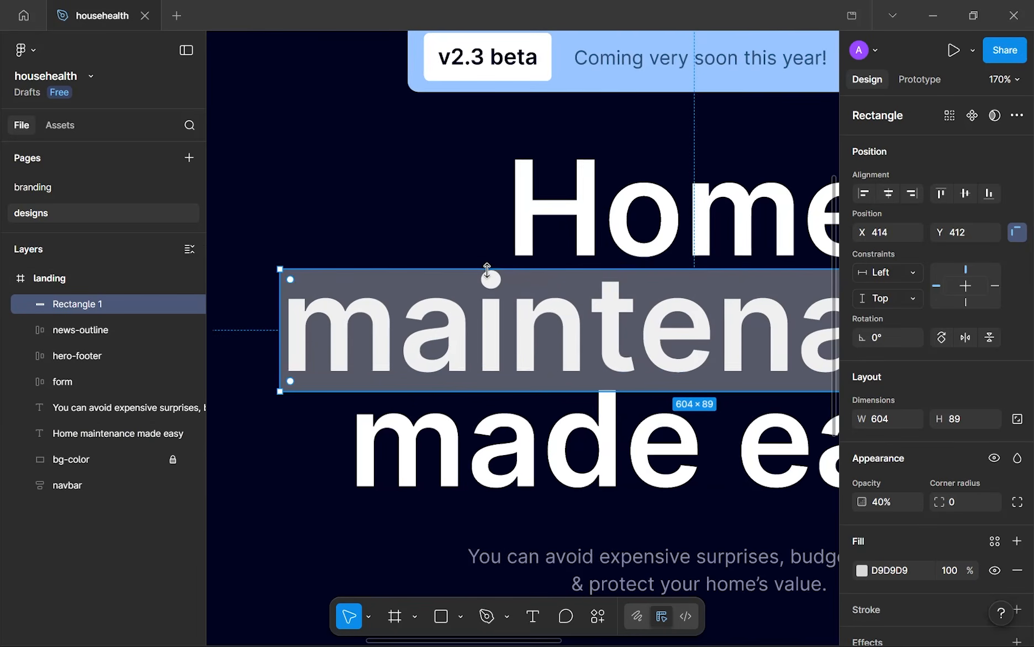
left_click_drag(485, 266, 485, 263)
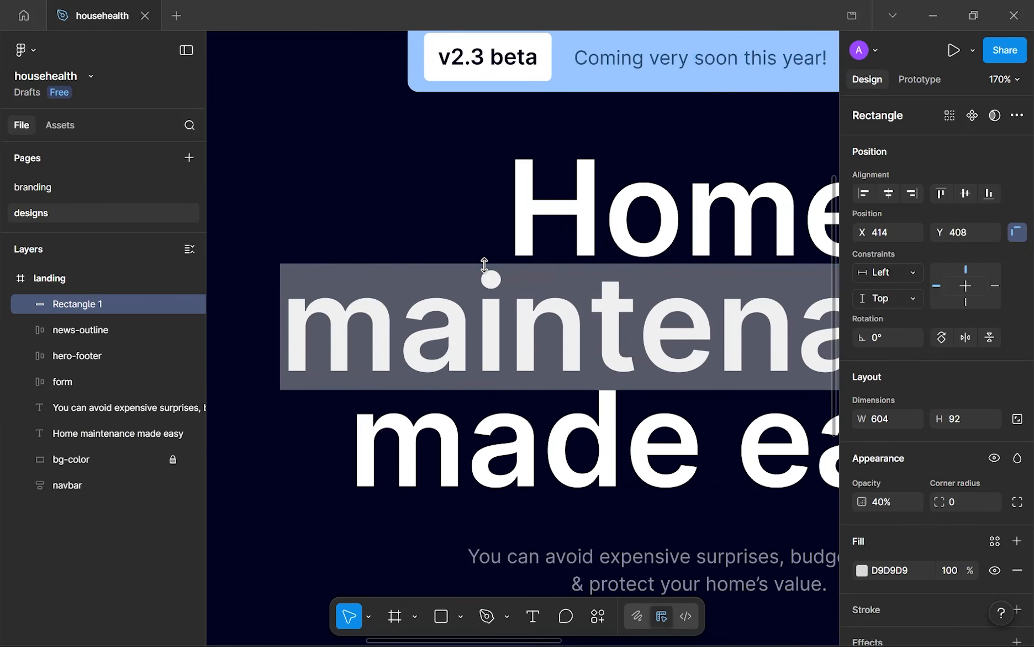
scroll(485, 266, "right", 3)
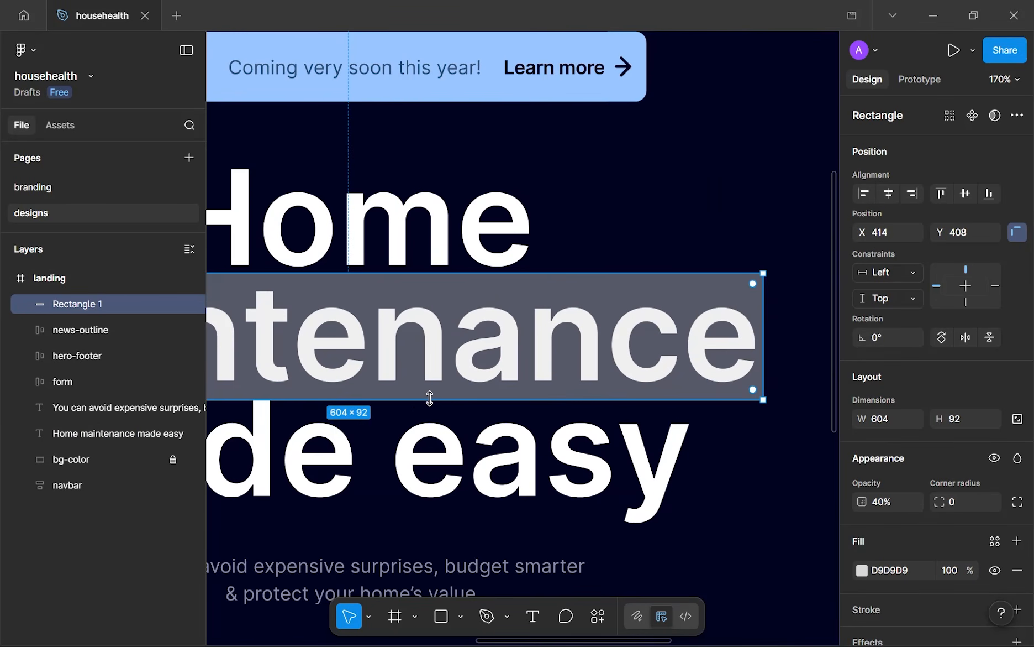
left_click_drag(429, 397, 432, 393)
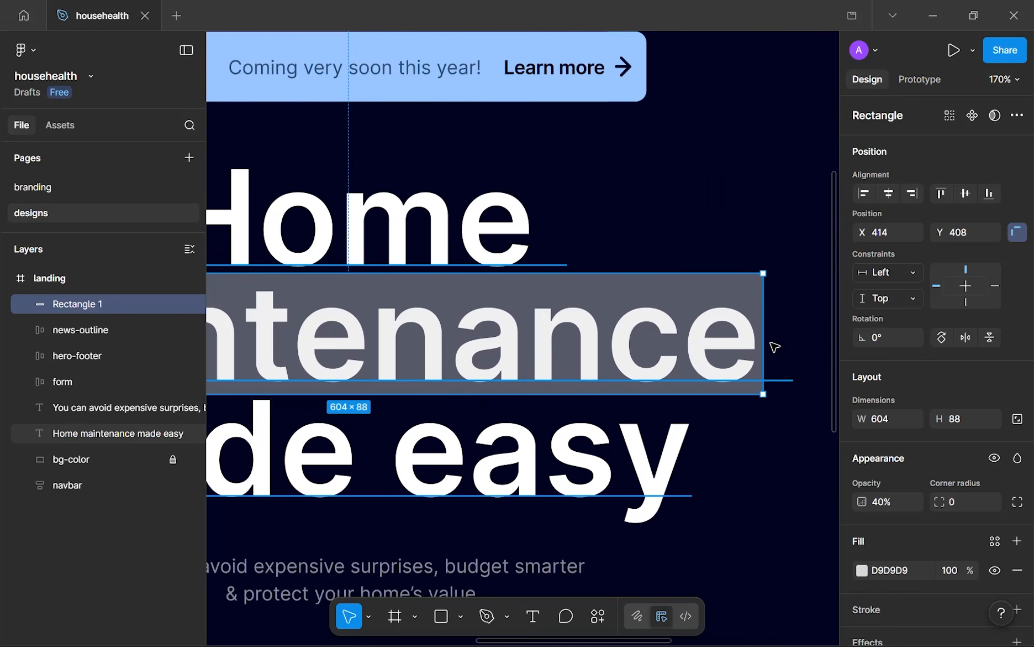
scroll(718, 354, "left", 3)
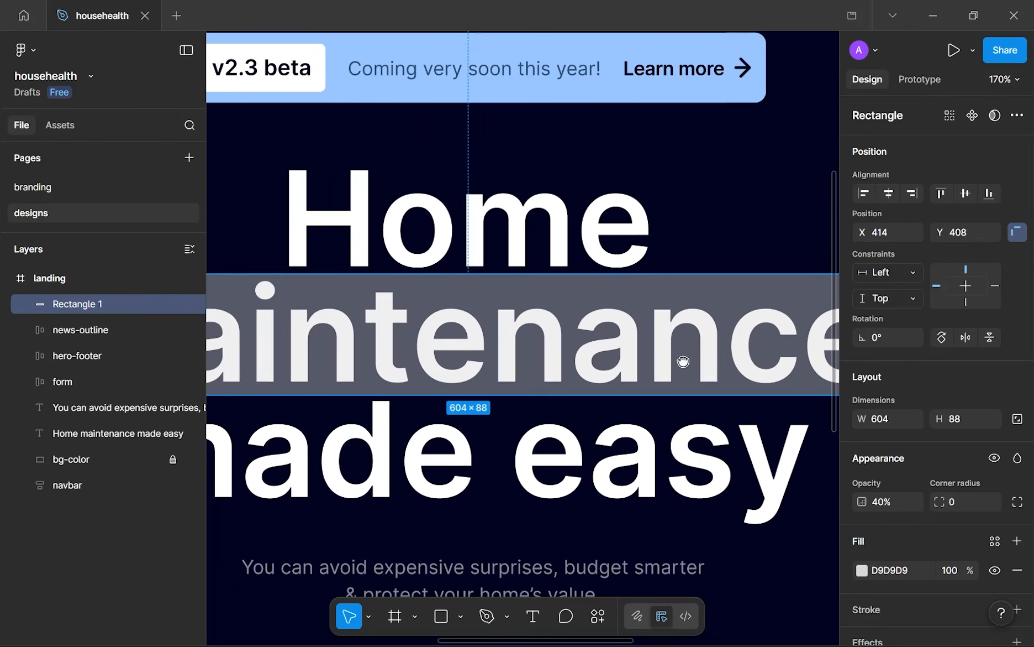
key("Down")
key("Up")
scroll(687, 365, "down", 5)
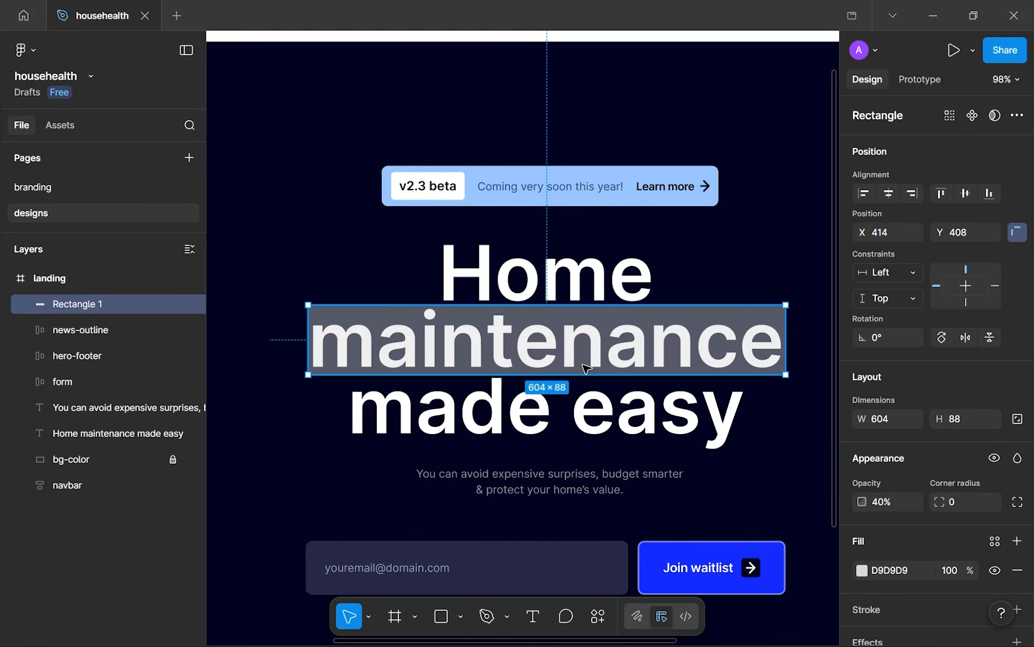
- Widen the highlight rectangle to 611 and centre it horizontally in the landing frame
left_click(896, 193)
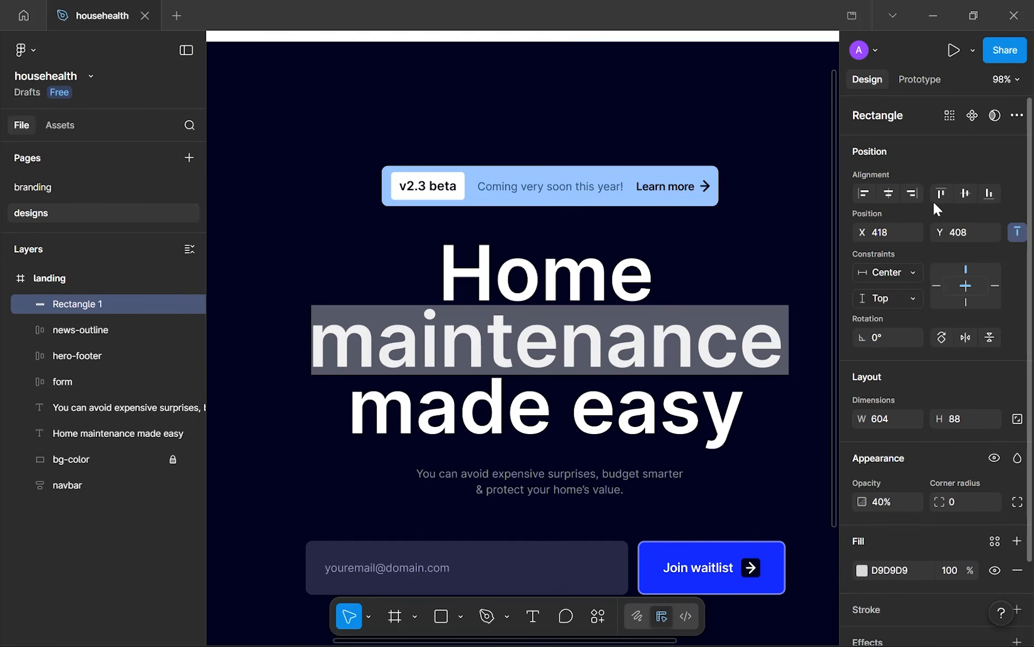
left_click(963, 197)
key("ctrl+z")
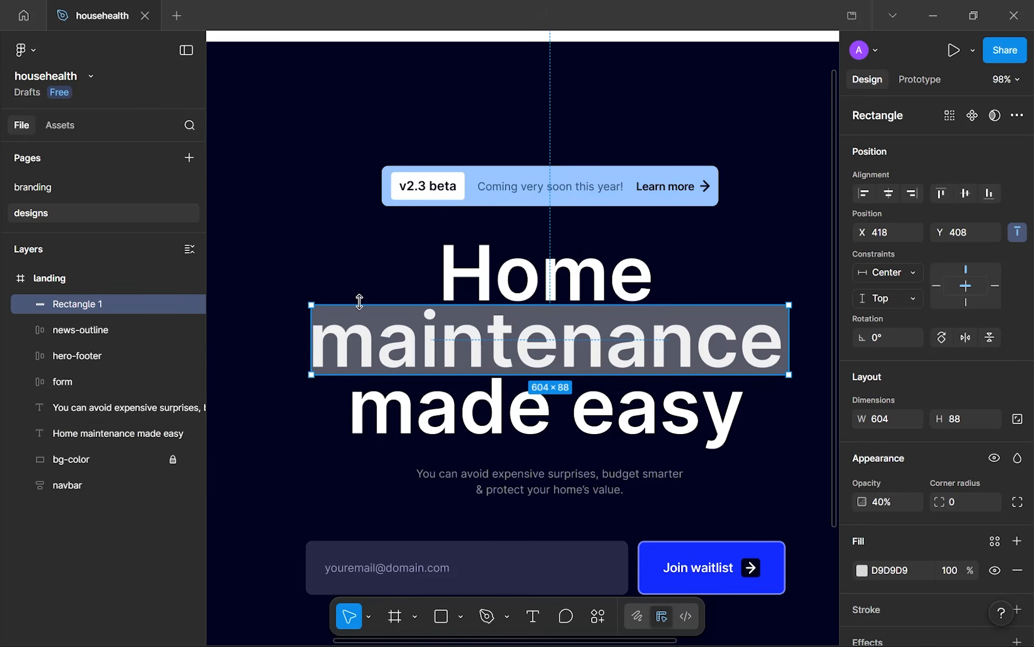
left_click_drag(307, 322, 302, 322)
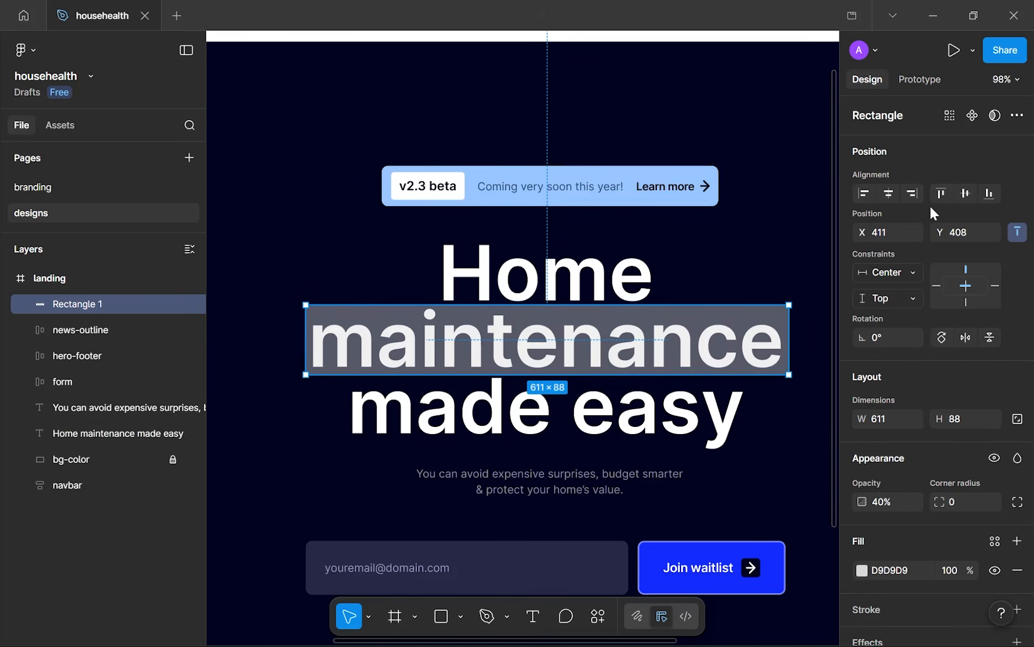
left_click(885, 190)
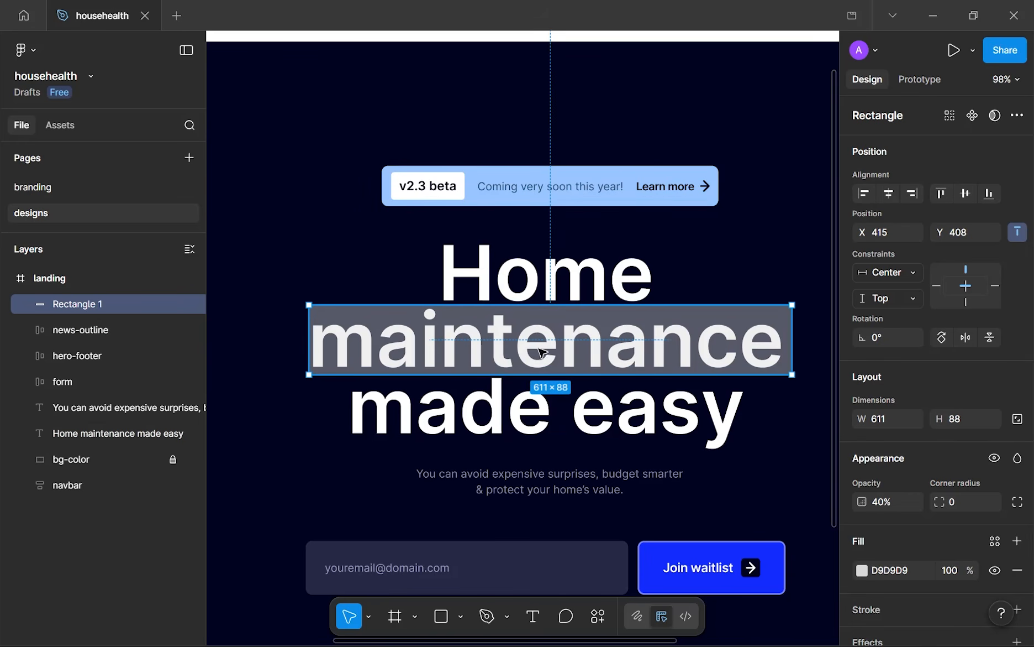
- Nudge the highlight rectangle left to X 409 so it surrounds the word "maintenance" evenly
scroll(655, 326, "down", 2)
key("Left")
key("Left")
key("Left")
key("Left")
key("Left")
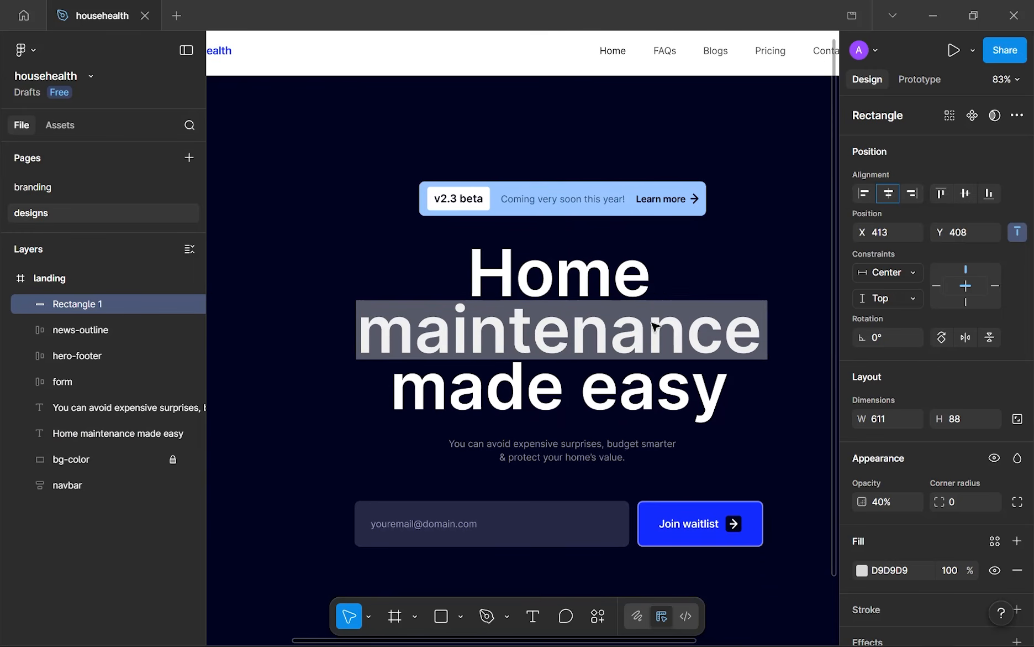
key("Left")
scroll(655, 326, "down", 3)
scroll(635, 301, "up", 5)
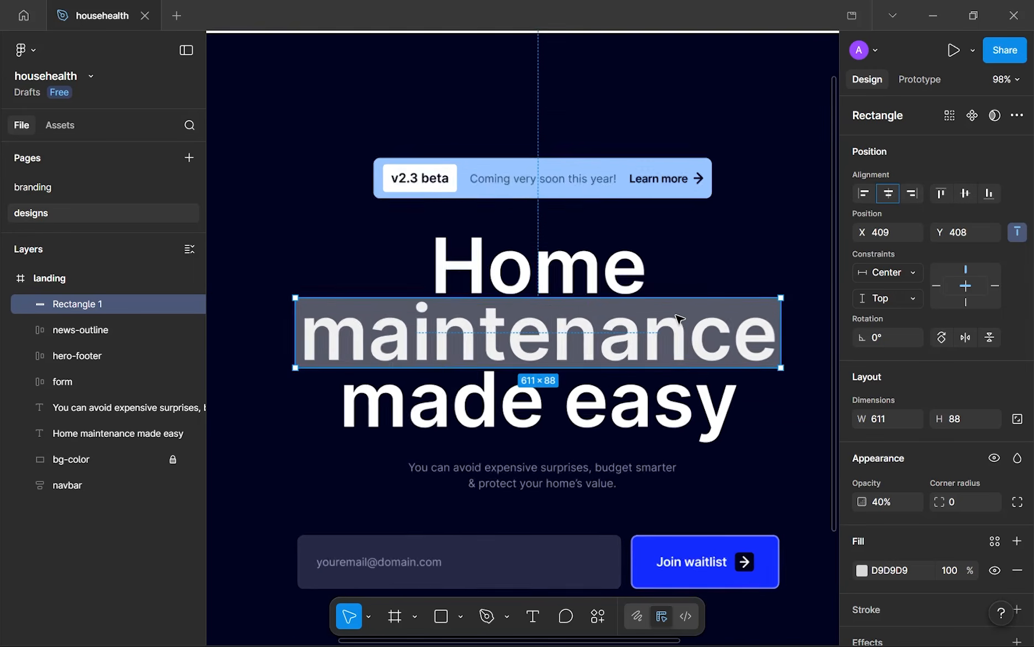
- Set the highlight rectangle's corner radius to 8
left_click(958, 508)
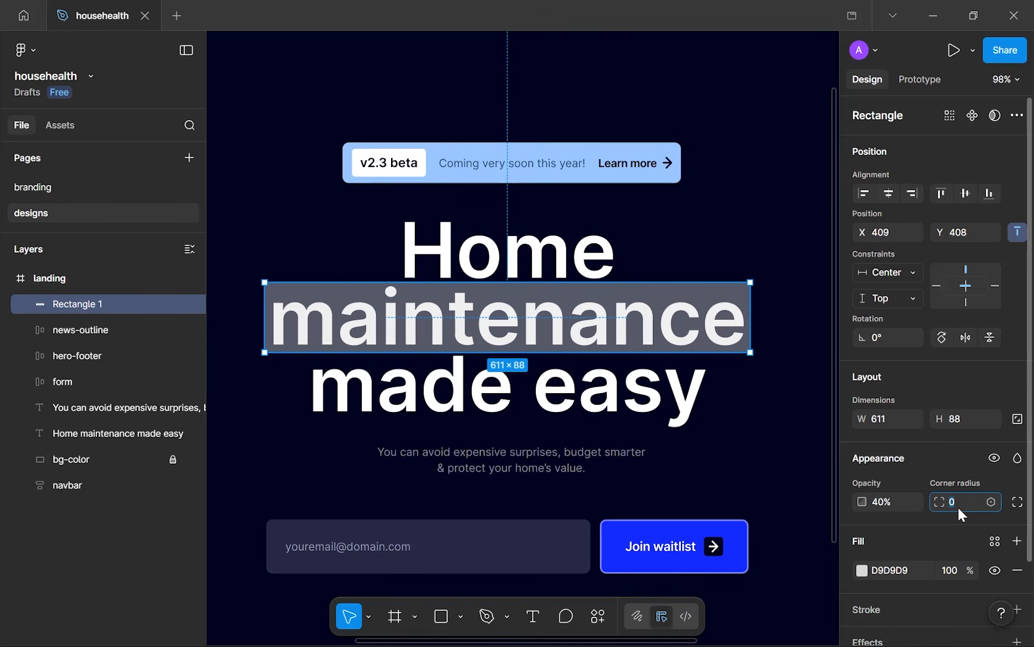
type("8")
key("Return")
- Send the highlight rectangle to the back of the landing frame and place bg-color behind it
key("ctrl+shift+bracketleft")
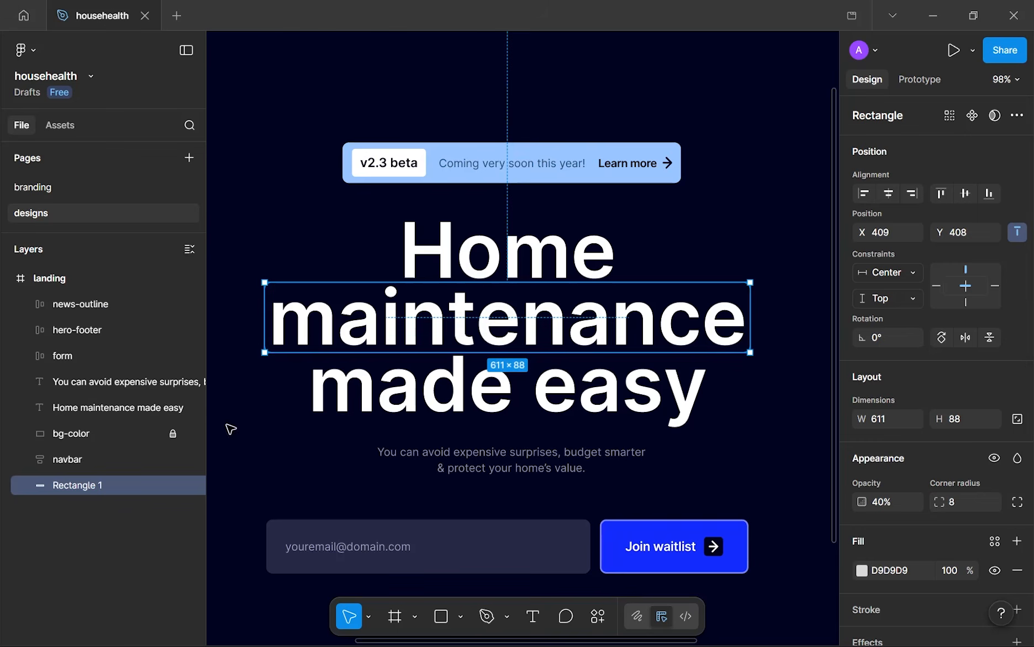
left_click(130, 441)
key("ctrl+shift+bracketleft")
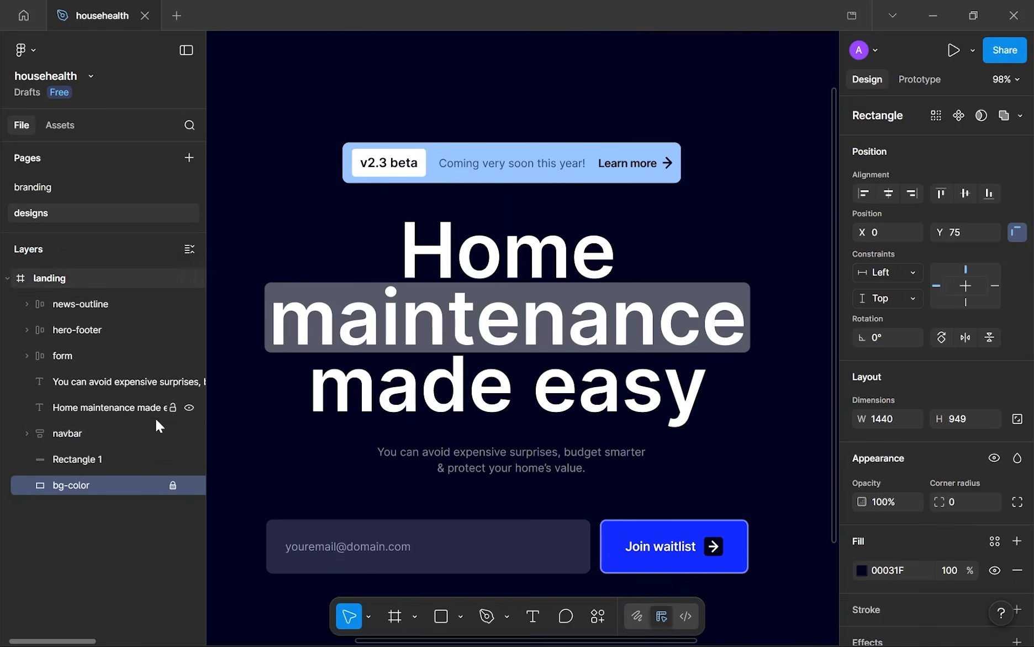
- Rename the Rectangle 1 layer as text-bg-accent
scroll(591, 269, "down", 5)
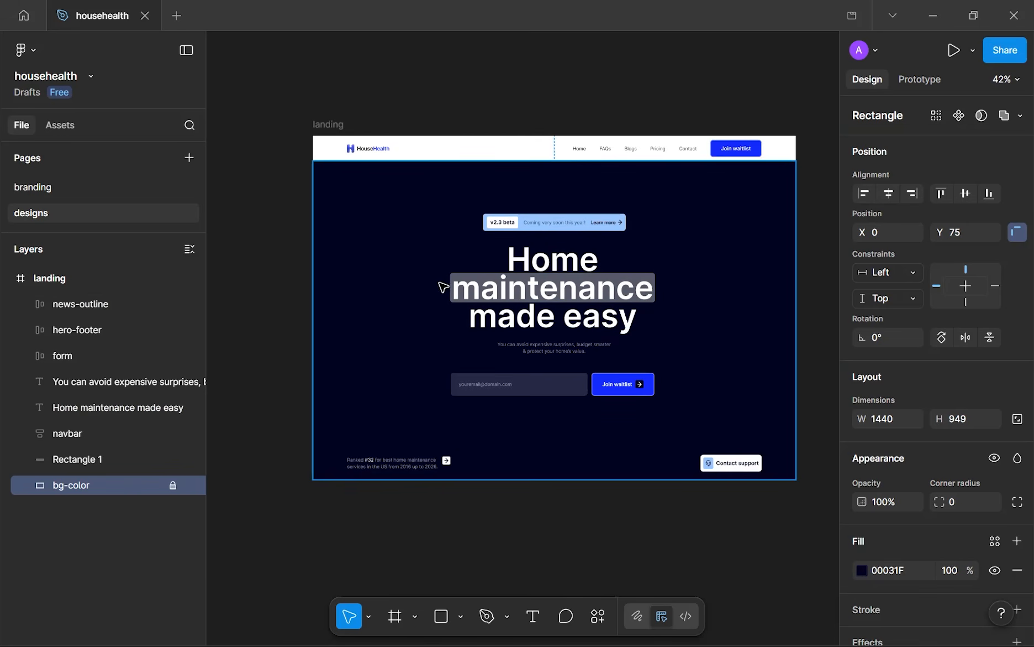
left_click(146, 459)
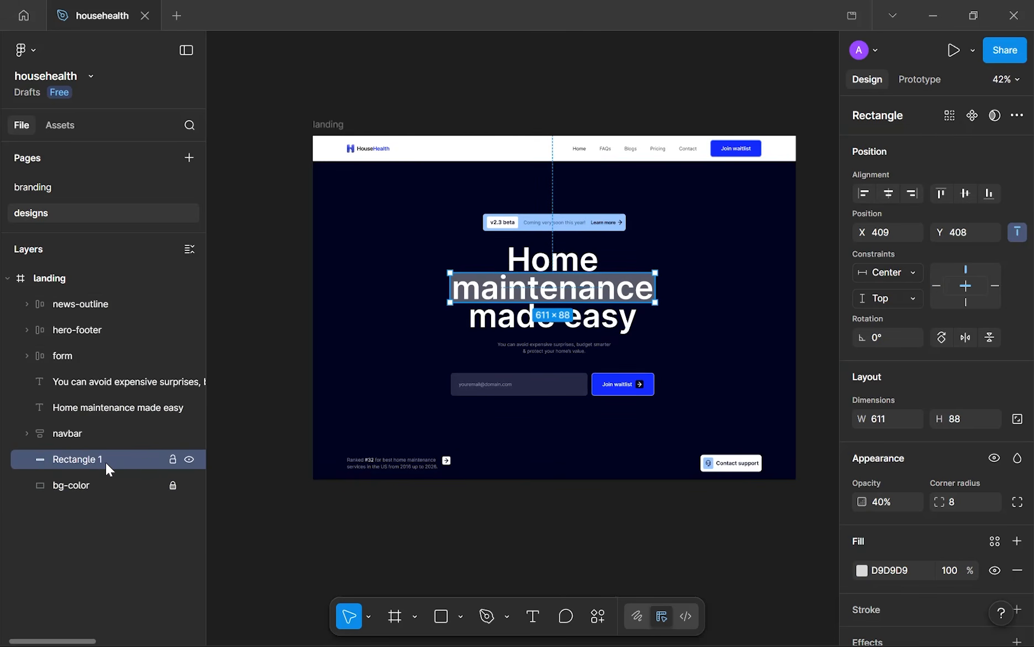
double_click(94, 461)
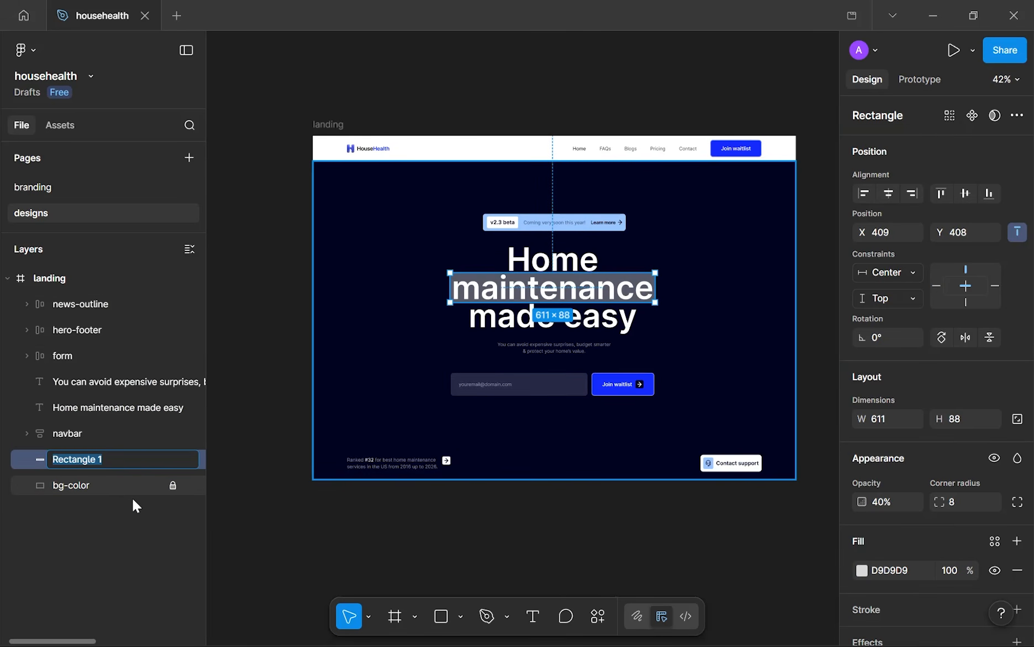
type("text-bg-accent")
key("Return")
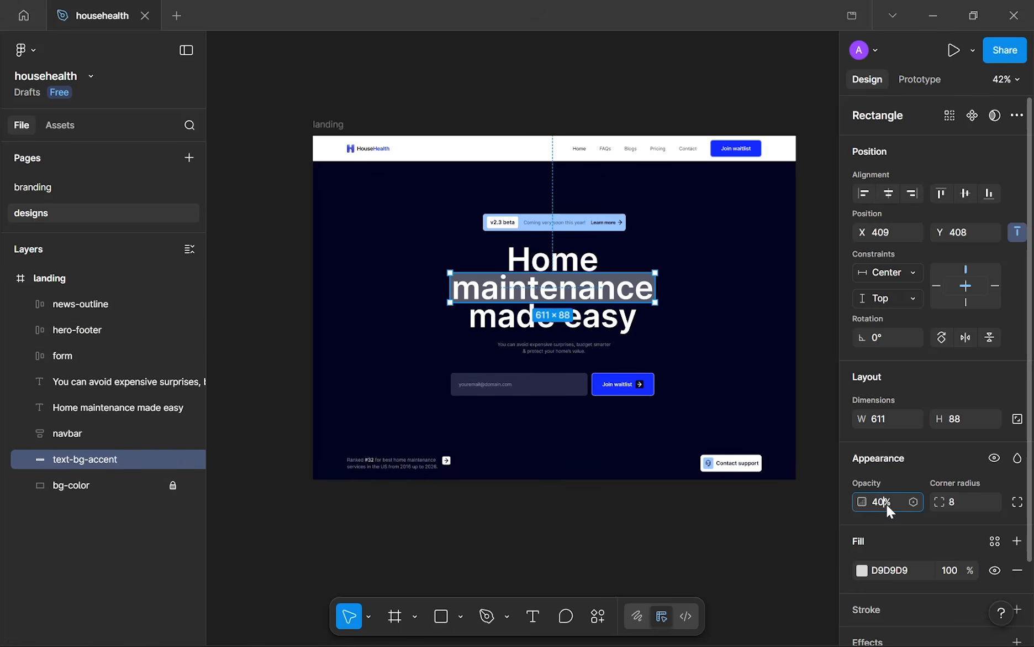
- Set the opacity of text-bg-accent to 100% and clear the selection
type("100")
key("Return")
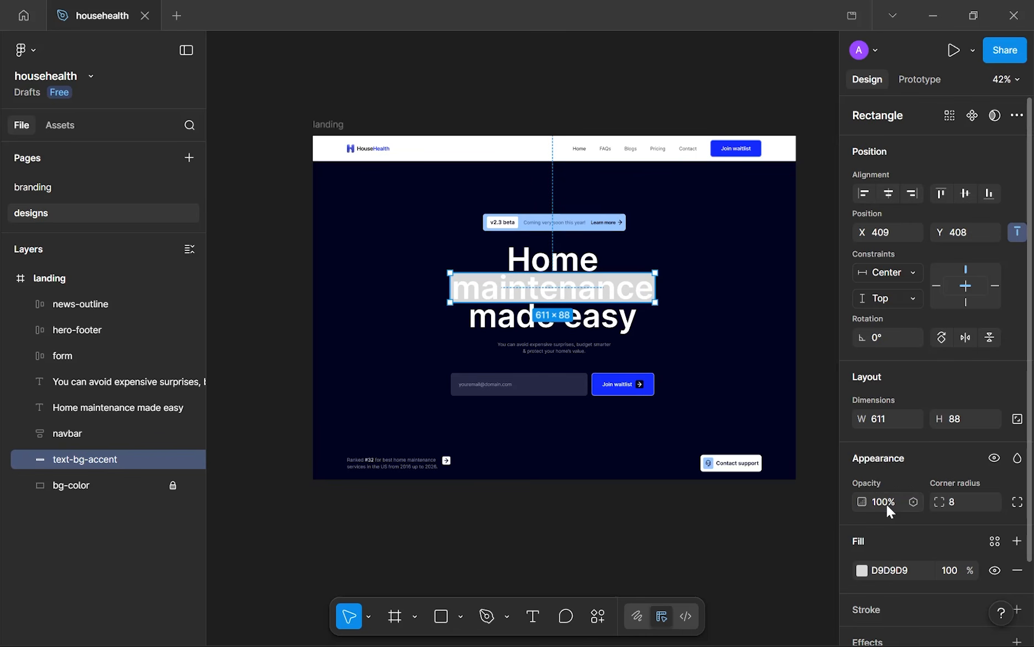
scroll(940, 458, "down", 3)
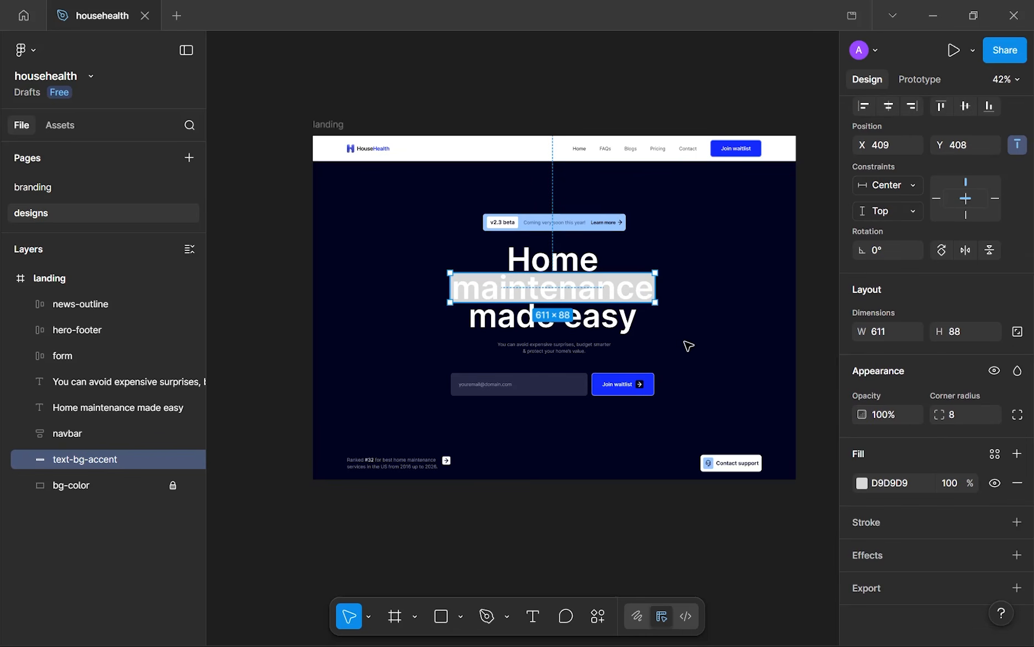
left_click(719, 328)
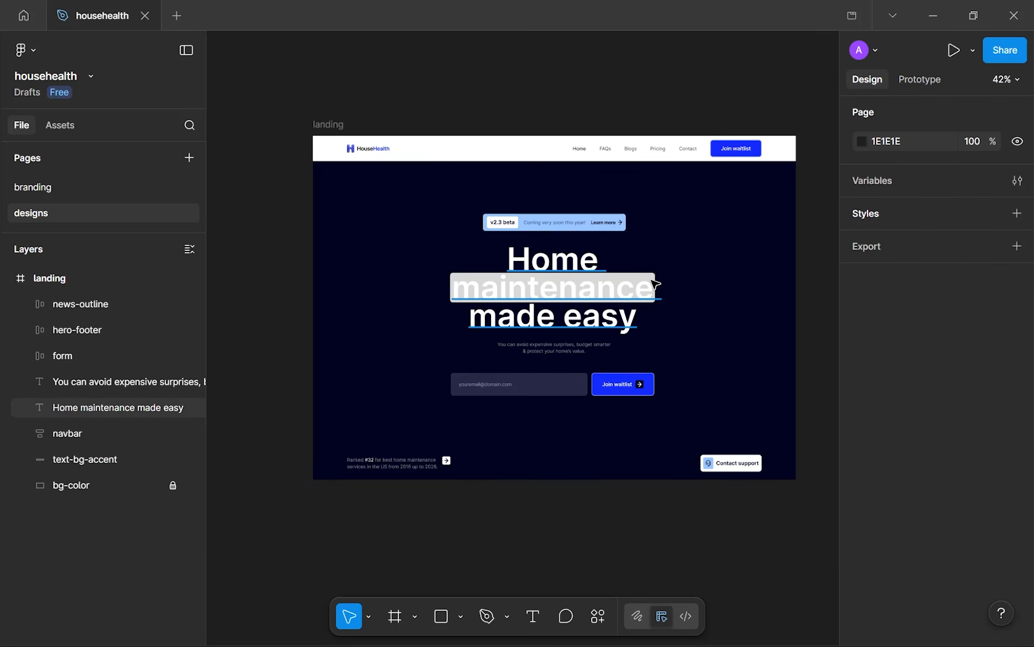
- Change the fill of text-bg-accent to the page's light blue, 98C5FF
scroll(653, 284, "up", 3)
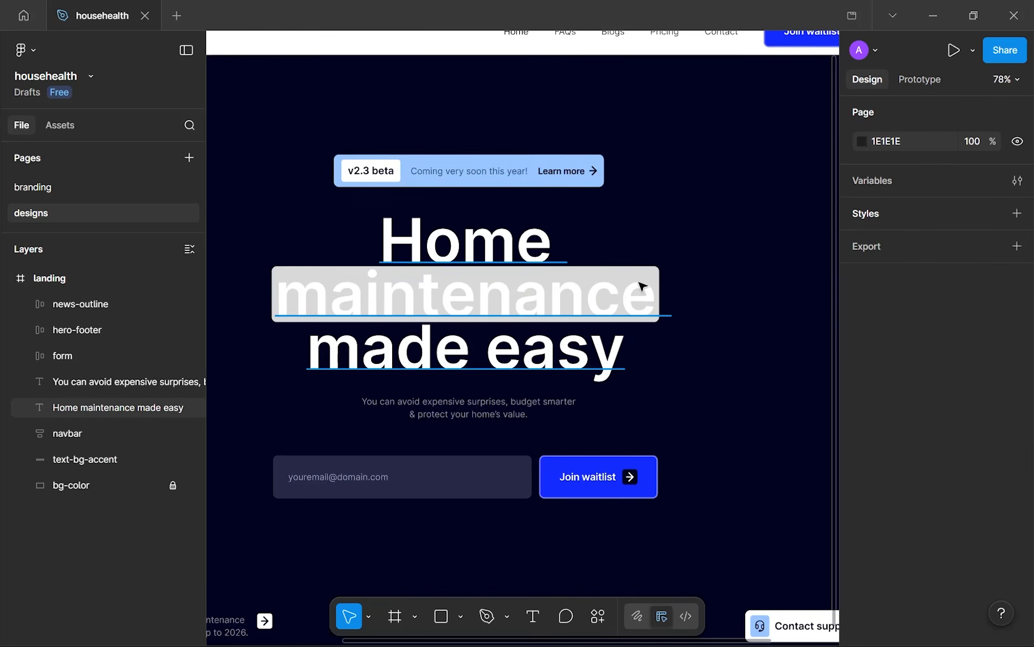
left_click(112, 463)
left_click_drag(354, 421, 438, 396)
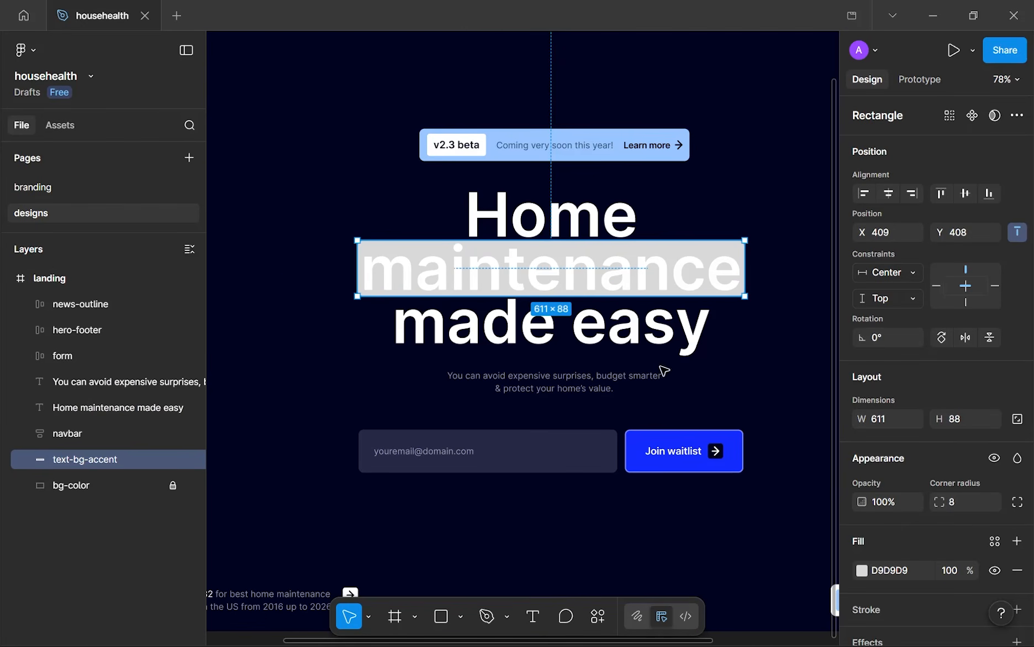
scroll(867, 386, "down", 3)
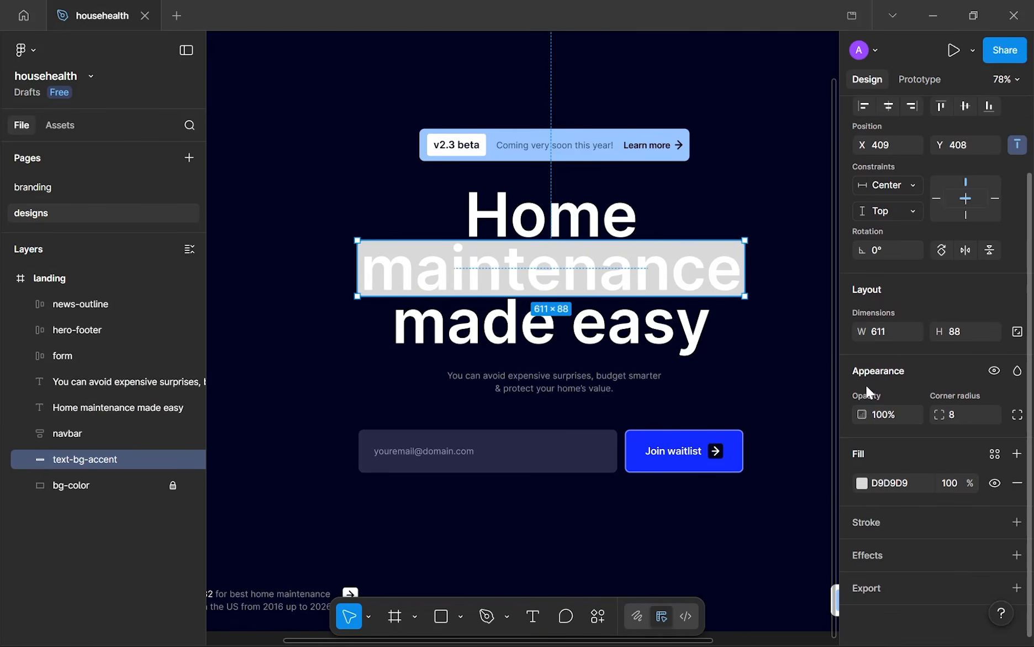
left_click(861, 484)
left_click_drag(748, 238, 937, 169)
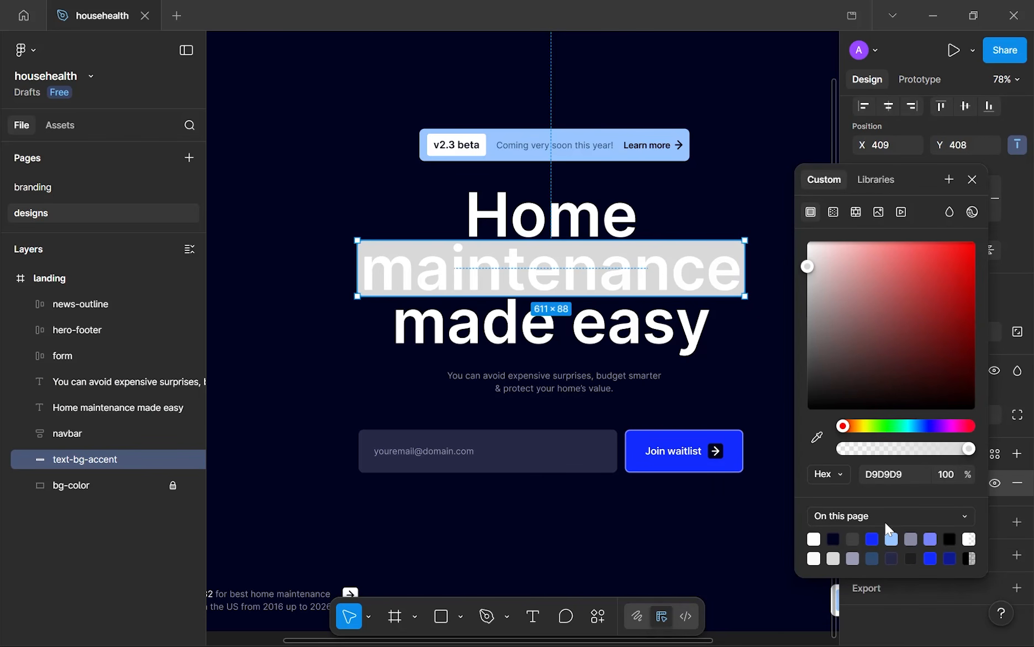
left_click(892, 538)
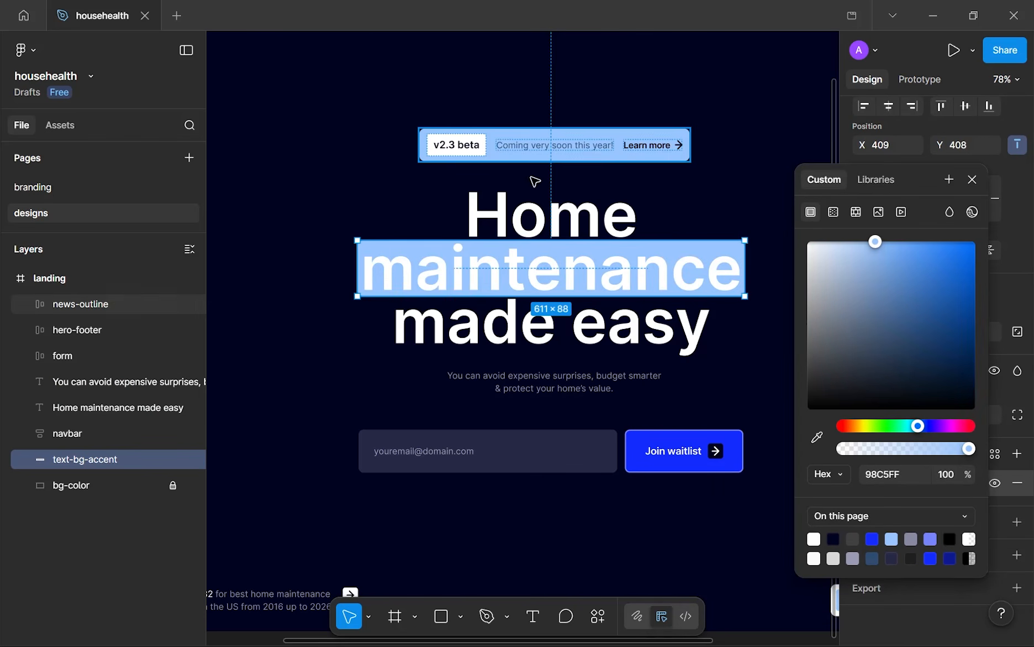
- Change the fill of the word "maintenance" in the heading to the page's dark navy, 00031F
left_click(516, 281)
scroll(462, 266, "up", 3)
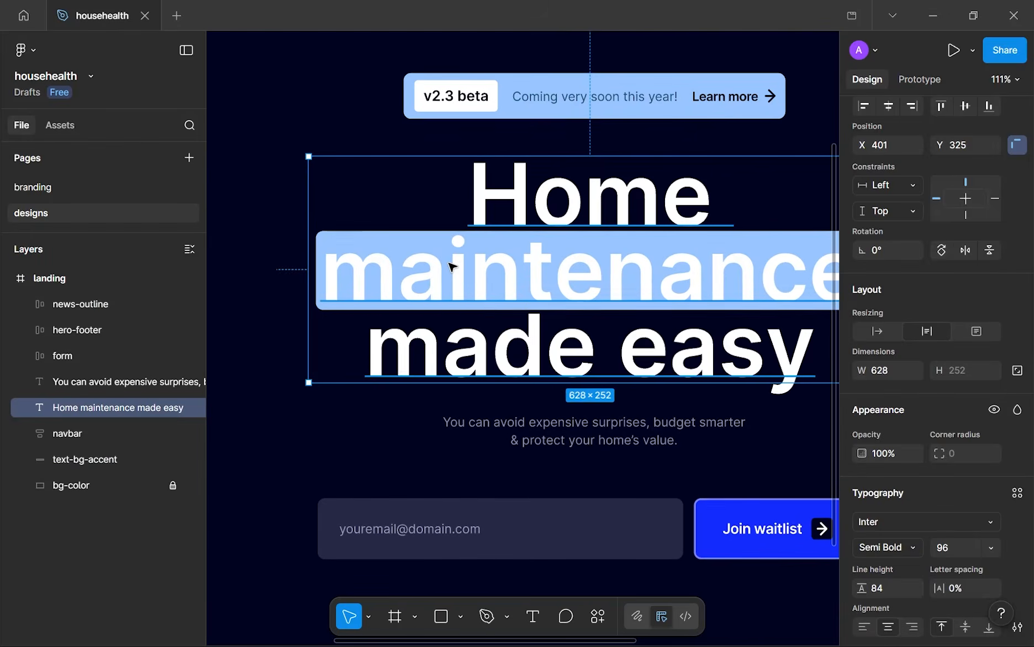
double_click(469, 270)
double_click(470, 270)
scroll(826, 431, "down", 1)
scroll(893, 485, "down", 3)
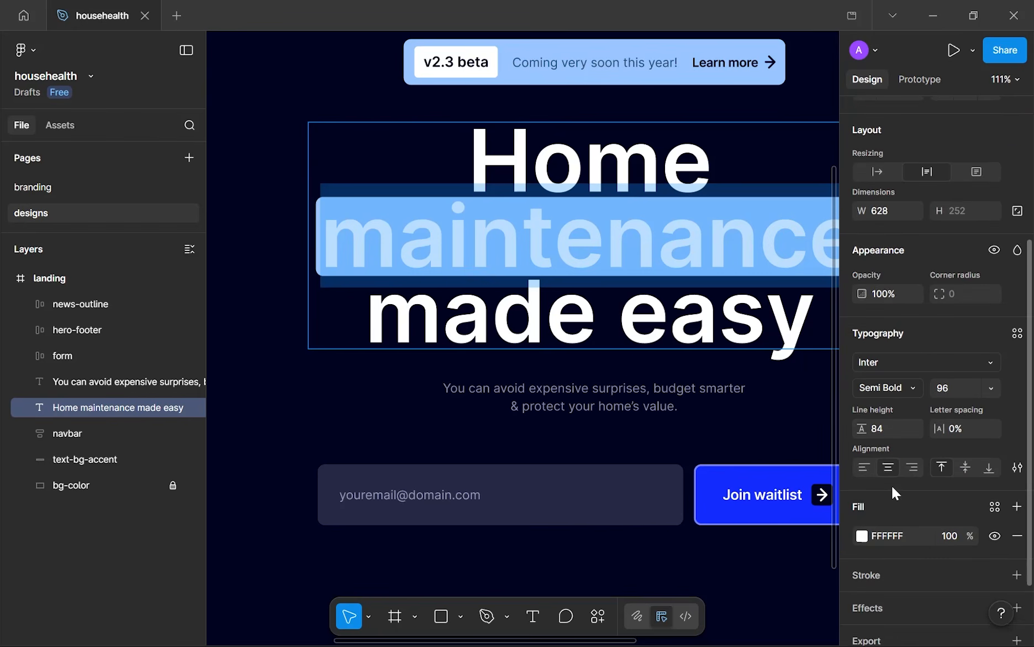
left_click(867, 533)
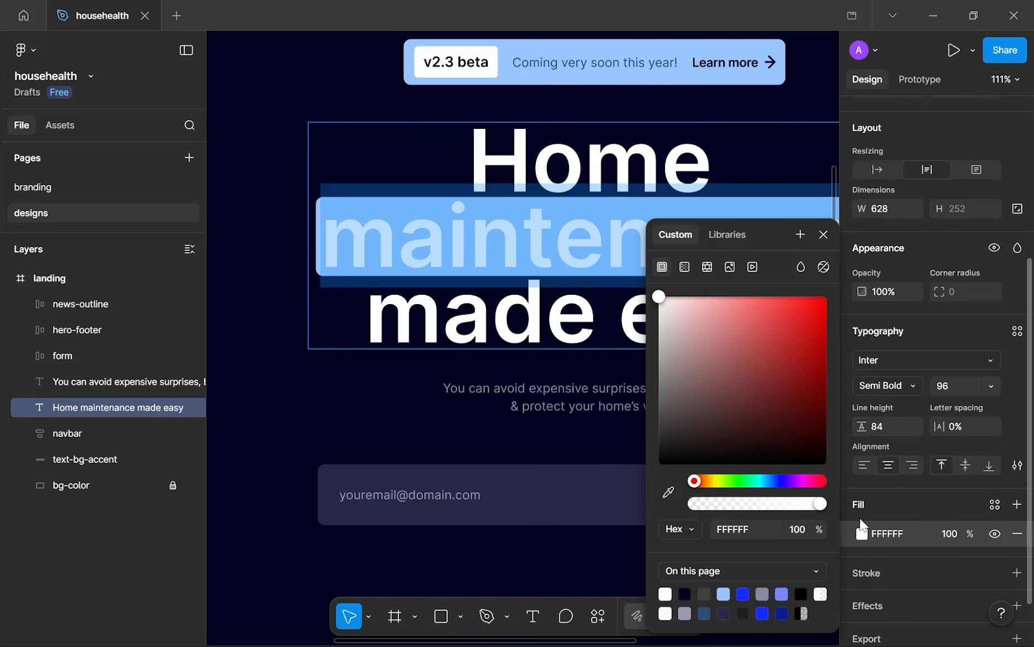
left_click(823, 268)
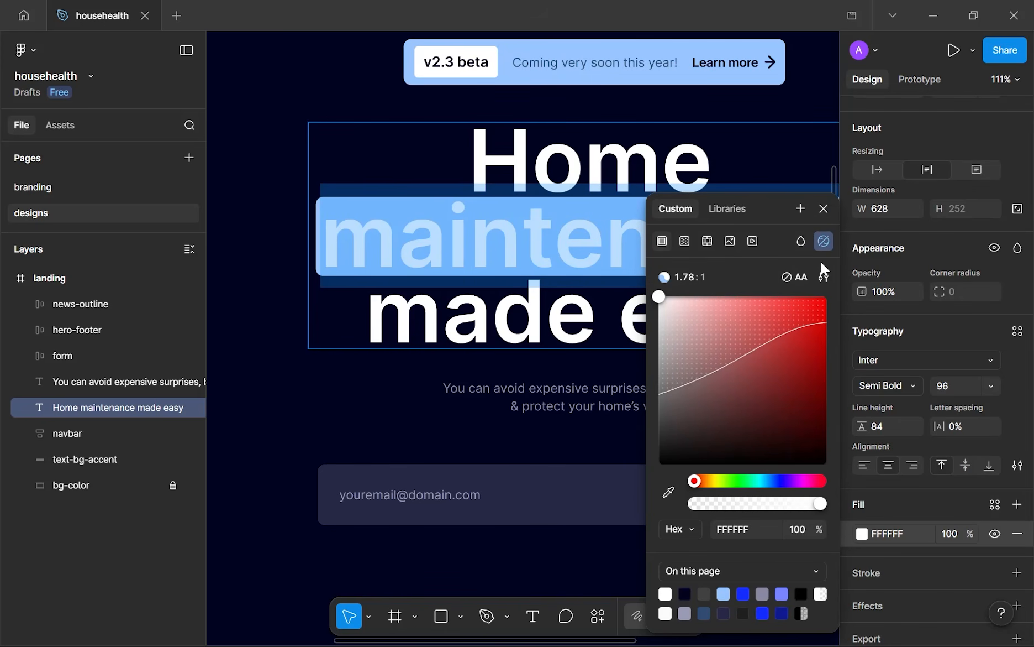
left_click(824, 243)
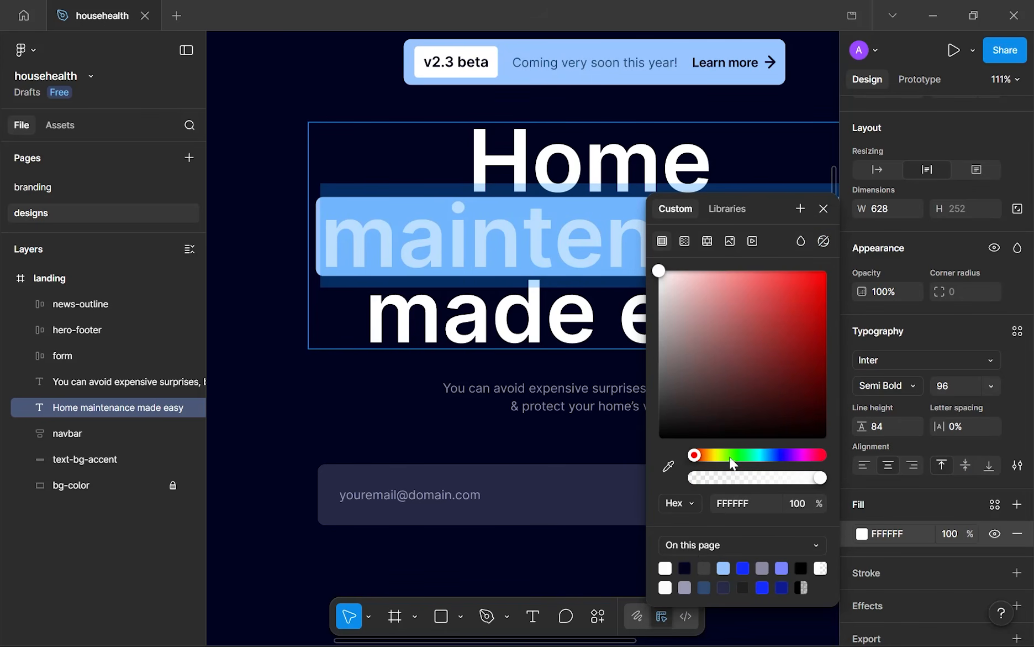
left_click(686, 567)
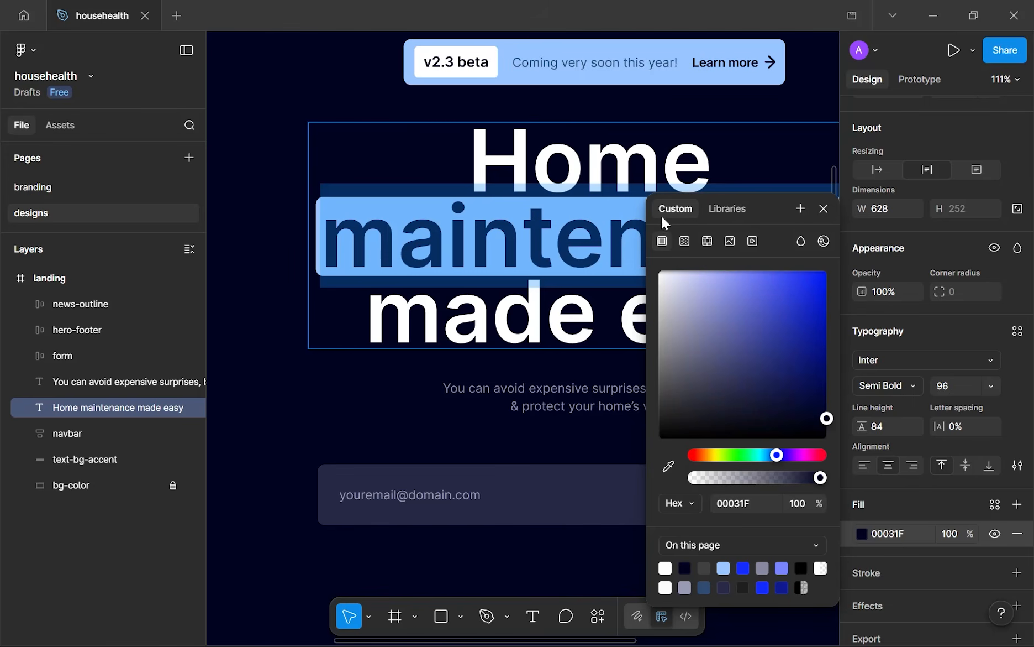
left_click(823, 209)
scroll(561, 233, "up", 5)
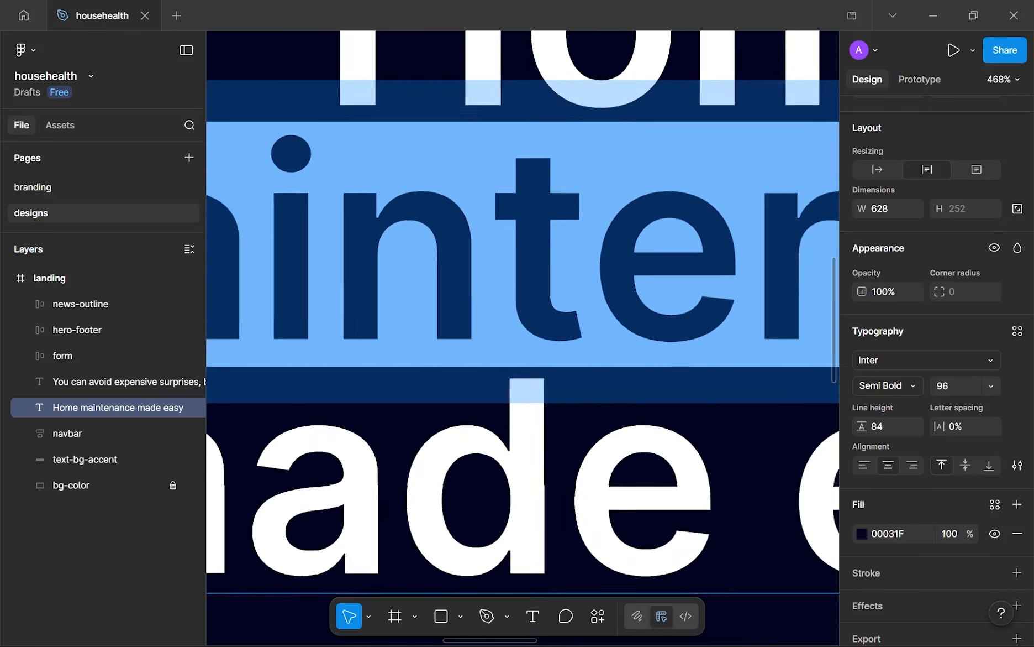
scroll(578, 299, "down", 7)
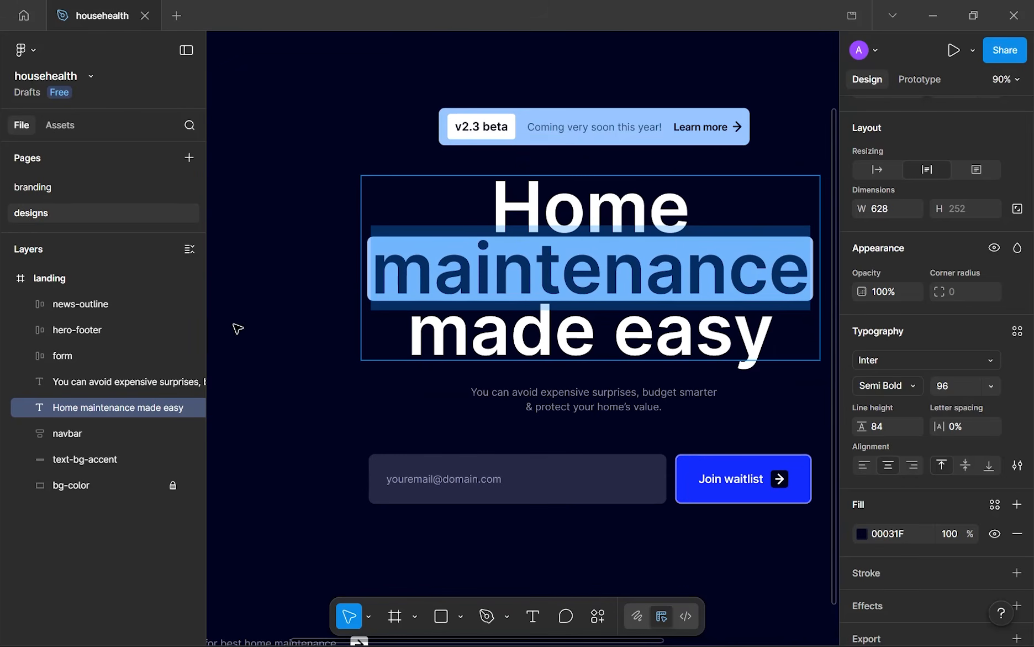
- Move the text-bg-accent layer directly beneath the heading text layer and group the two layers
left_click(114, 459)
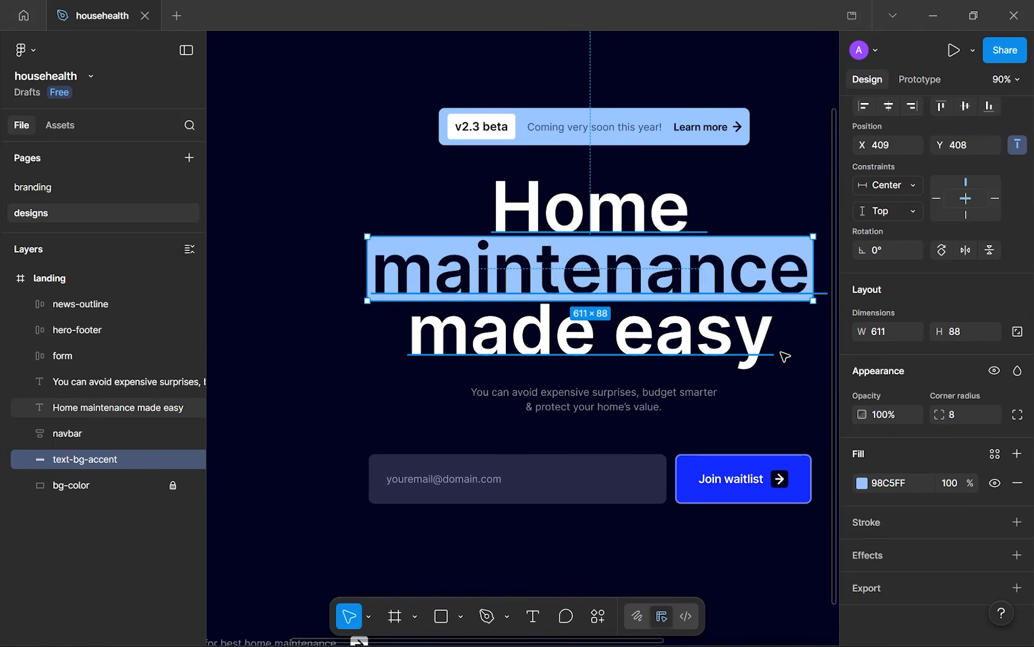
left_click_drag(52, 457, 118, 408)
left_click(117, 406, "shift")
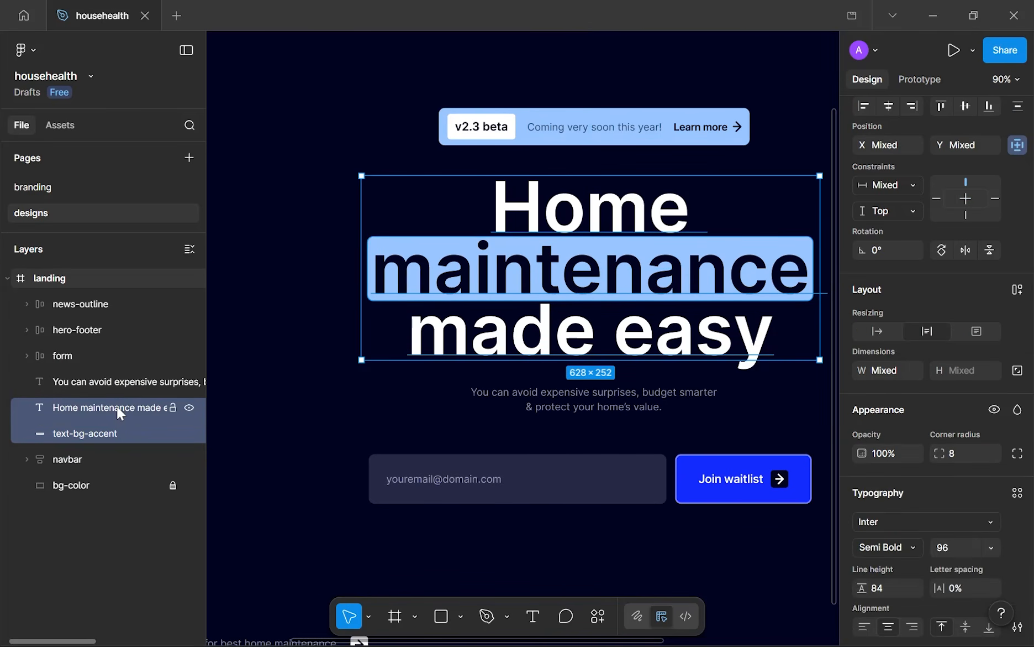
key("ctrl+g")
scroll(626, 257, "down", 3)
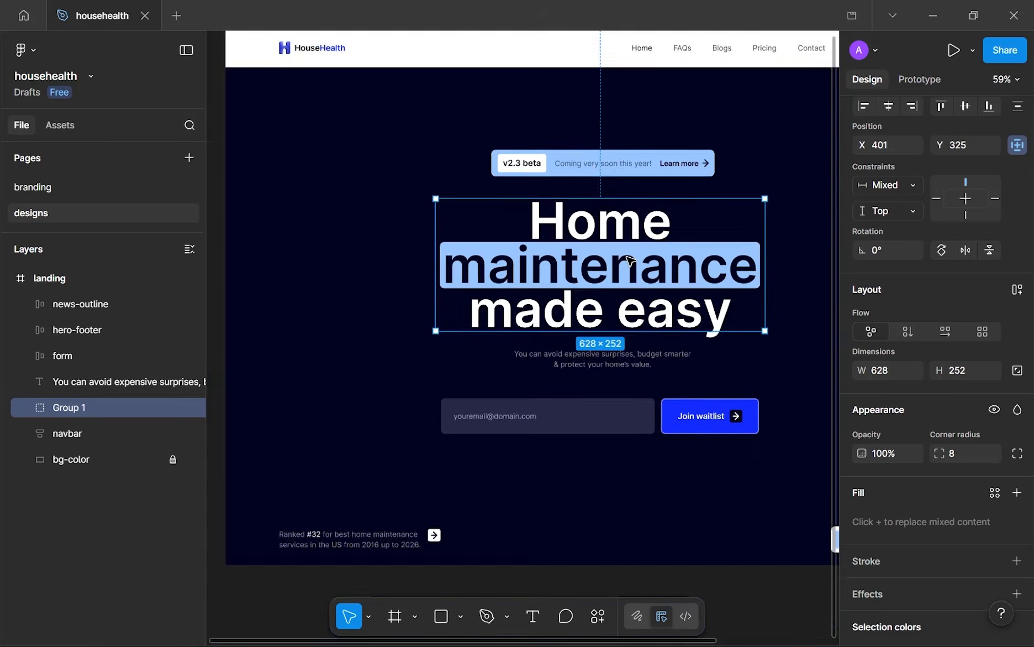
scroll(624, 257, "up", 2)
left_click_drag(622, 259, 612, 260)
left_click_drag(552, 310, 575, 298)
key("ctrl+z")
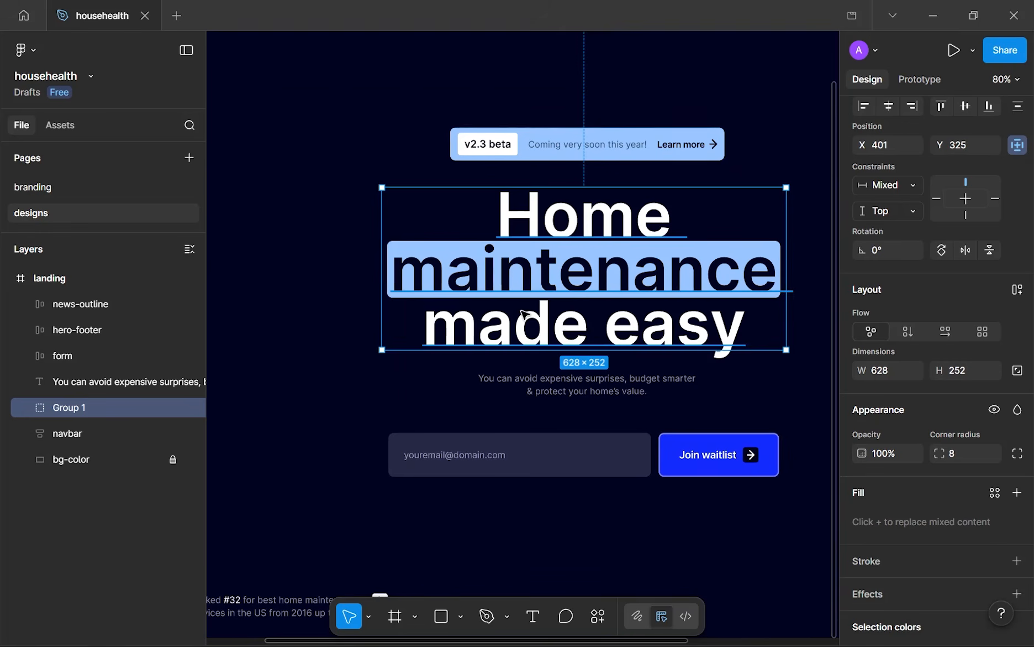
- Rename the group containing the heading and its highlight as headline-accented
double_click(65, 408)
type("headline-accented")
key("Return")
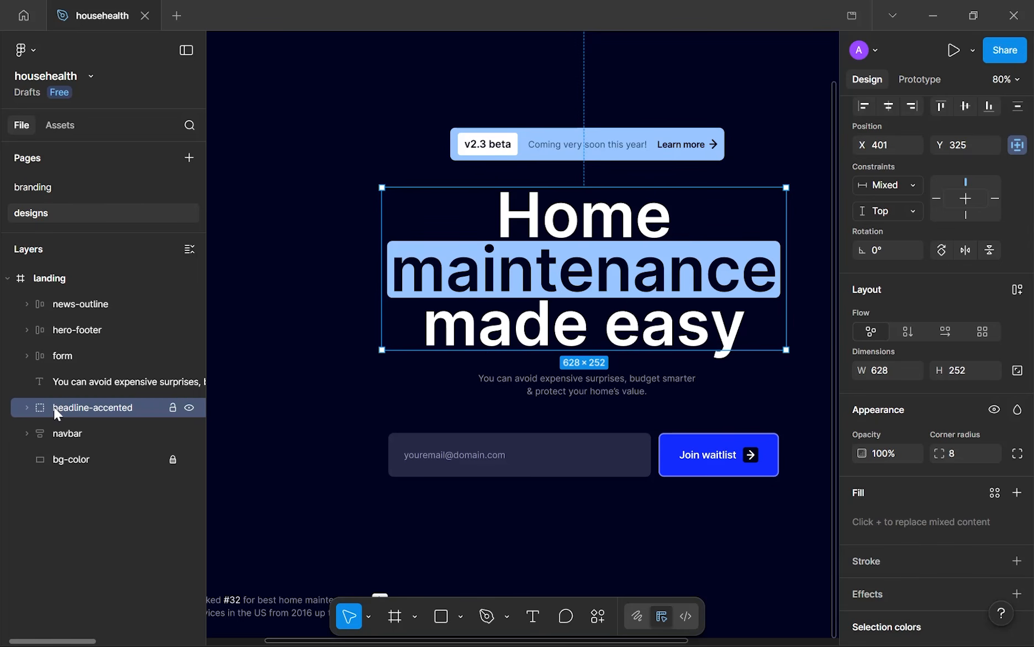
- Change the fill of text-bg-accent inside the headline-accented group from a solid colour to an angular gradient
left_click(26, 408)
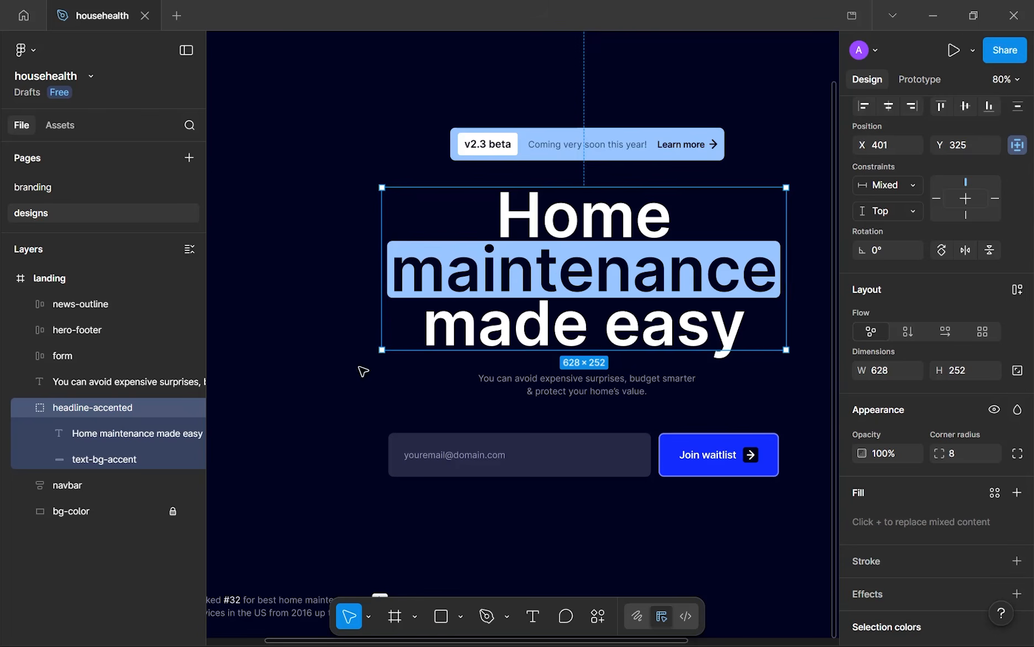
left_click(116, 454)
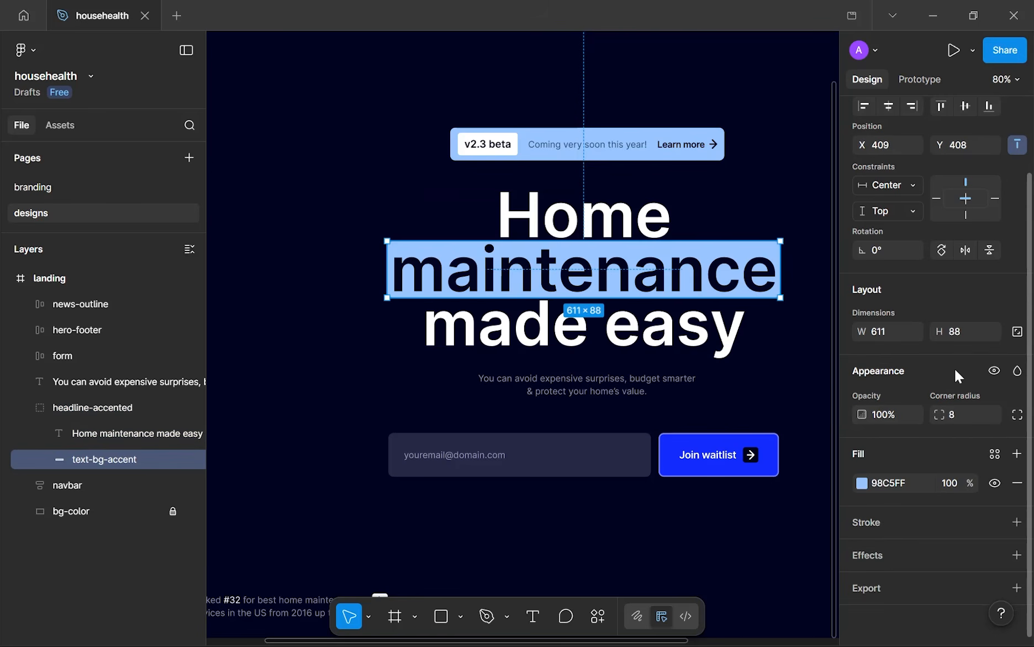
left_click(862, 483)
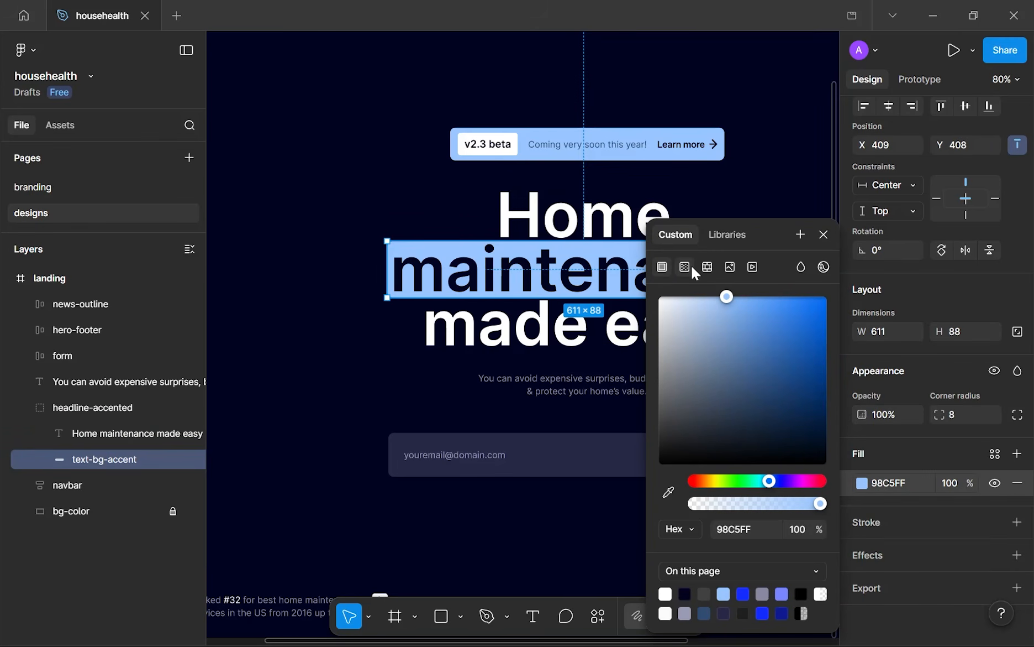
left_click(688, 266)
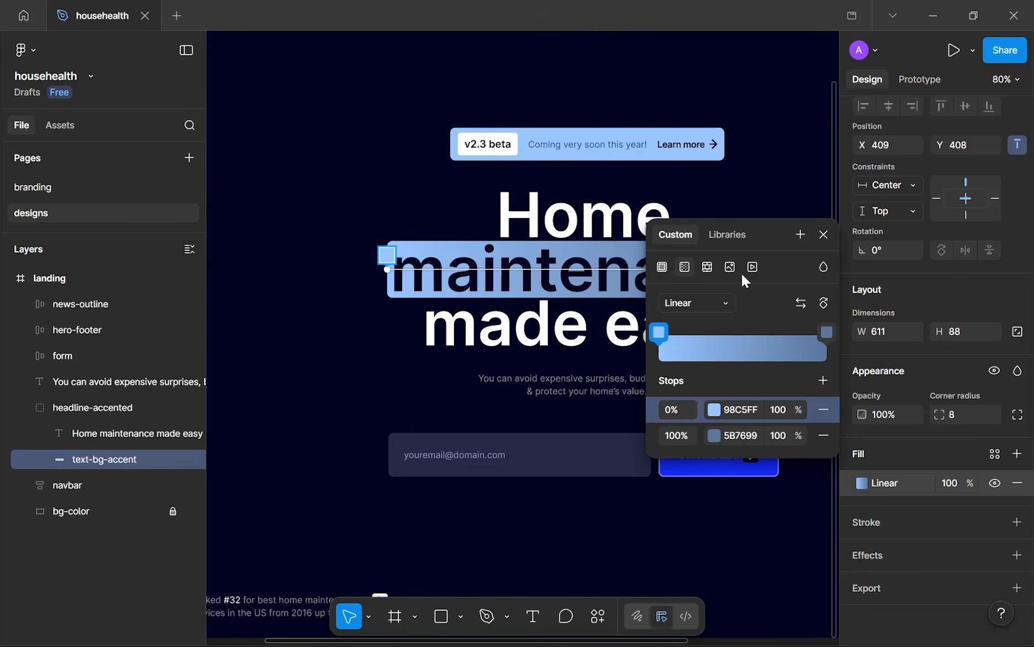
left_click_drag(782, 227, 933, 133)
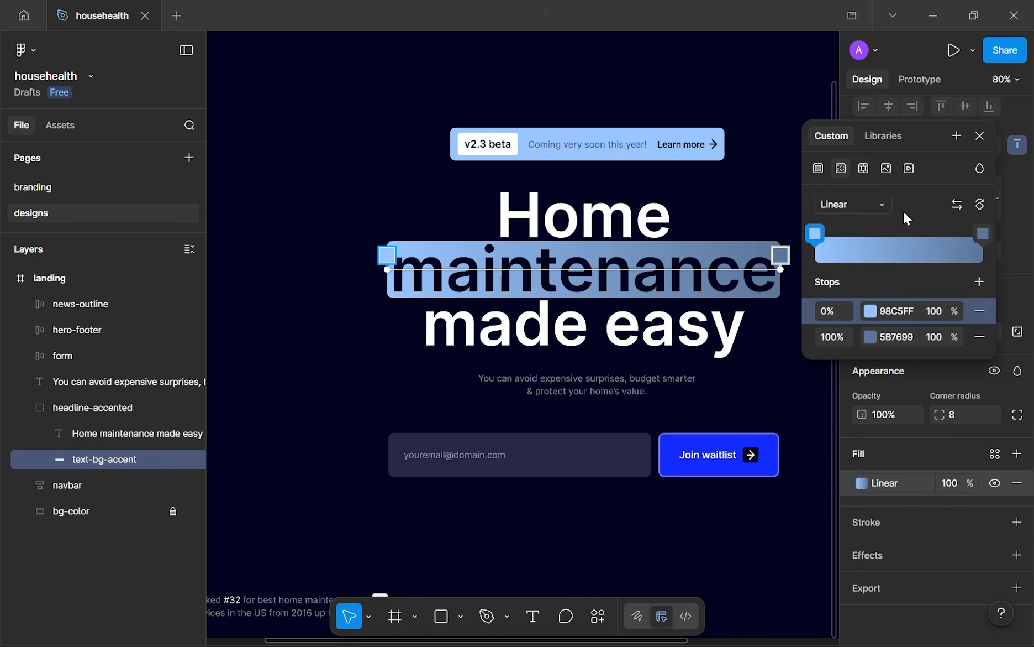
left_click(886, 204)
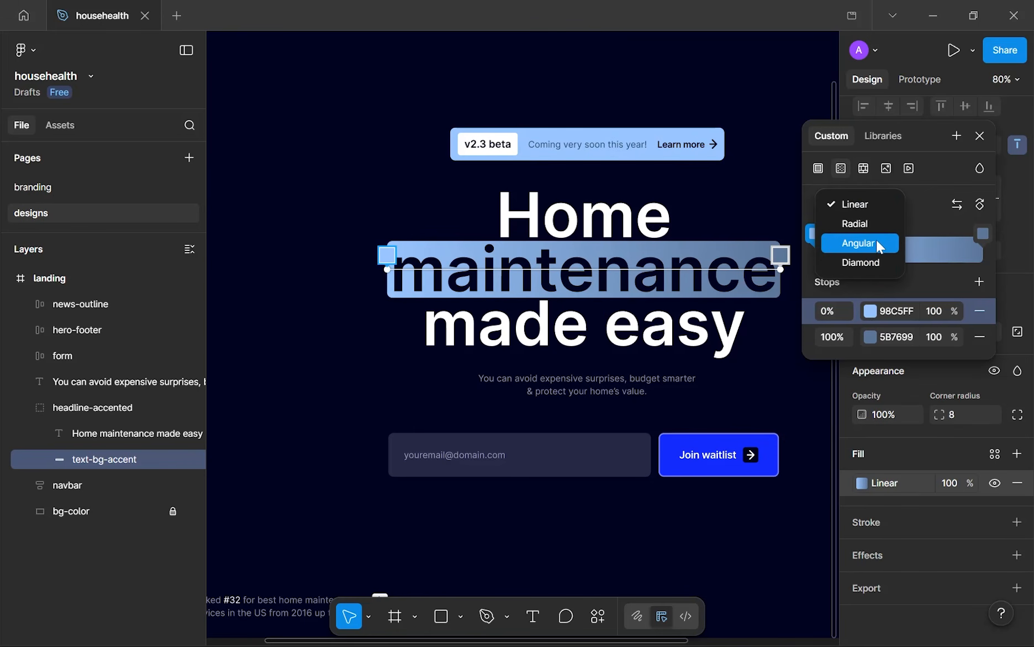
left_click(876, 239)
left_click(845, 207)
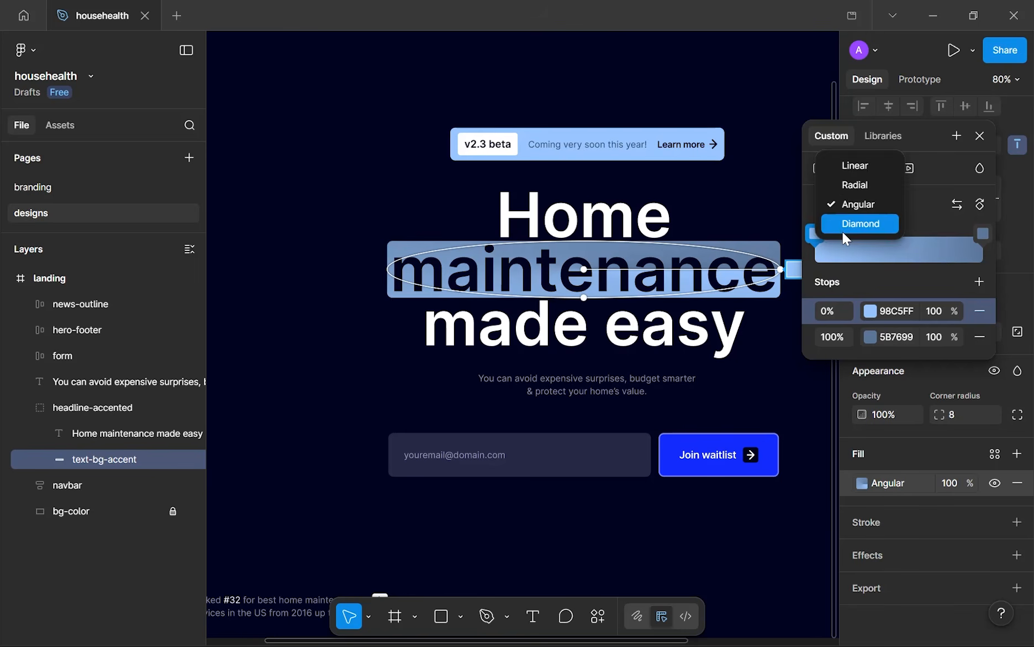
left_click(843, 231)
left_click(855, 203)
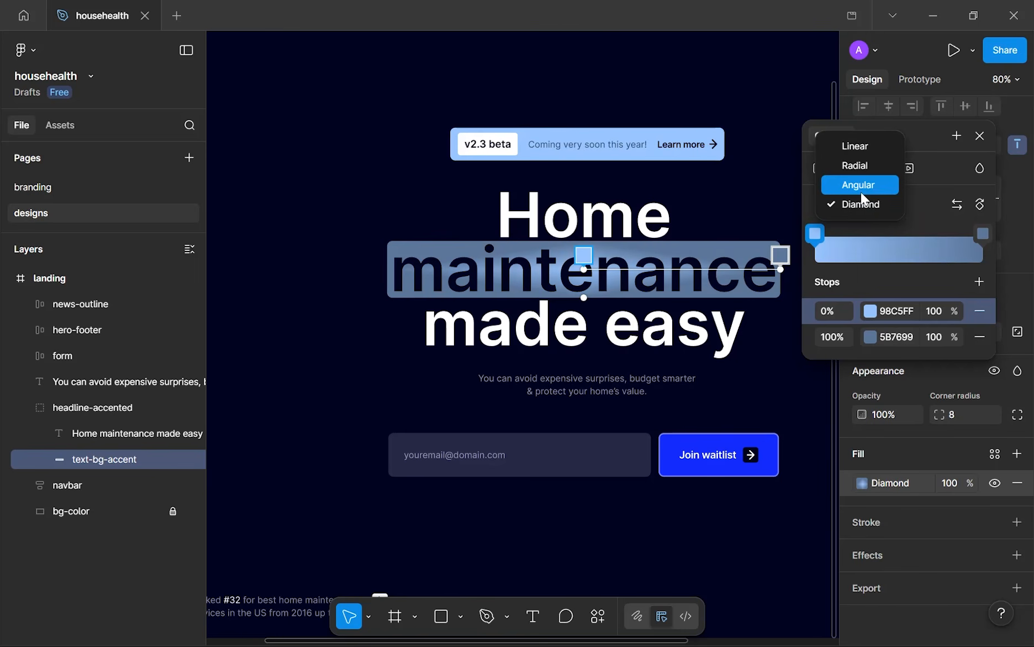
left_click(859, 184)
- Set the 100% stop of the text-bg-accent gradient to a pale blue, E4F0FF
scroll(635, 243, "right", 4)
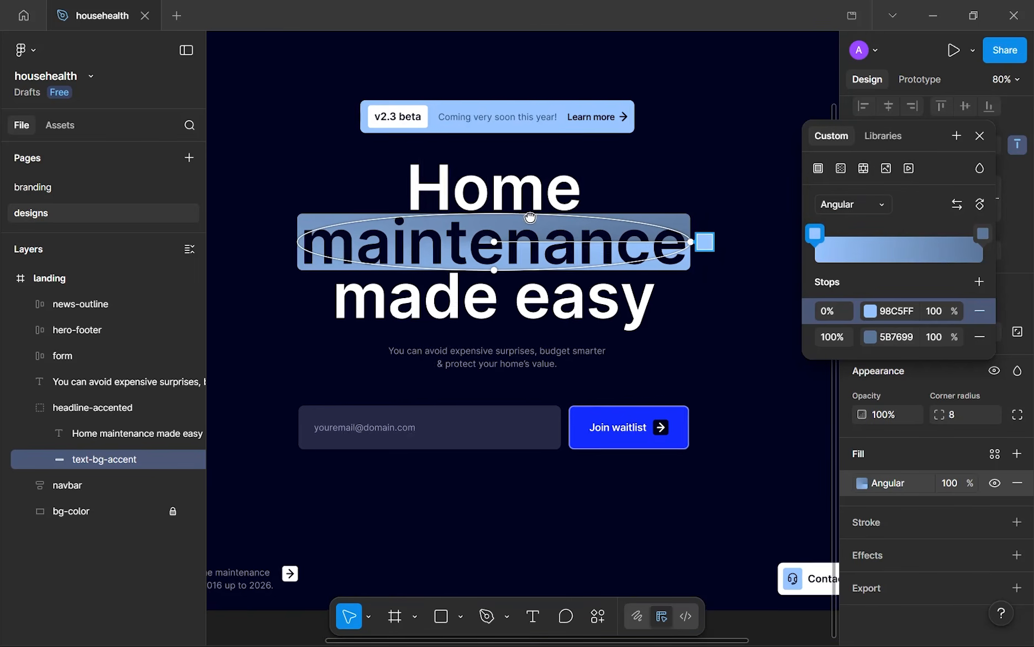
left_click(870, 335)
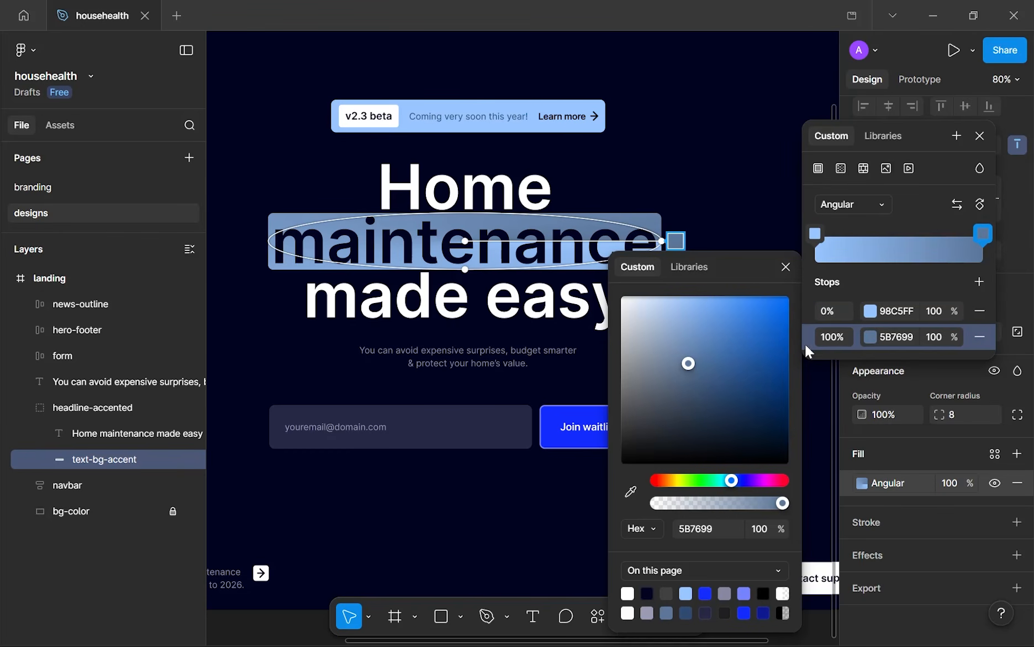
left_click_drag(711, 352, 639, 302)
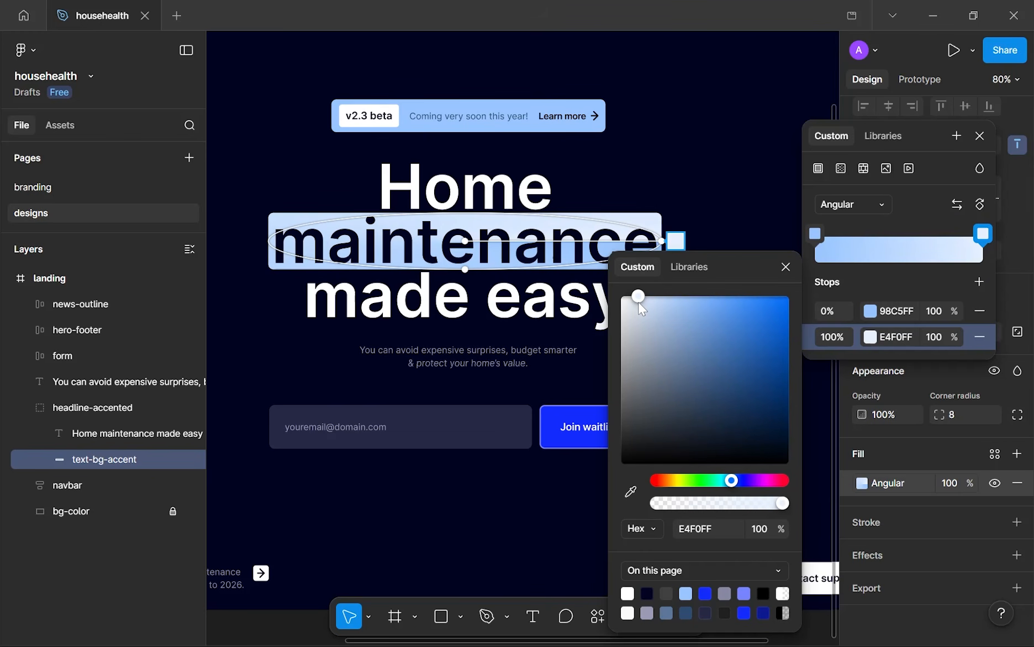
left_click(788, 267)
left_click(982, 137)
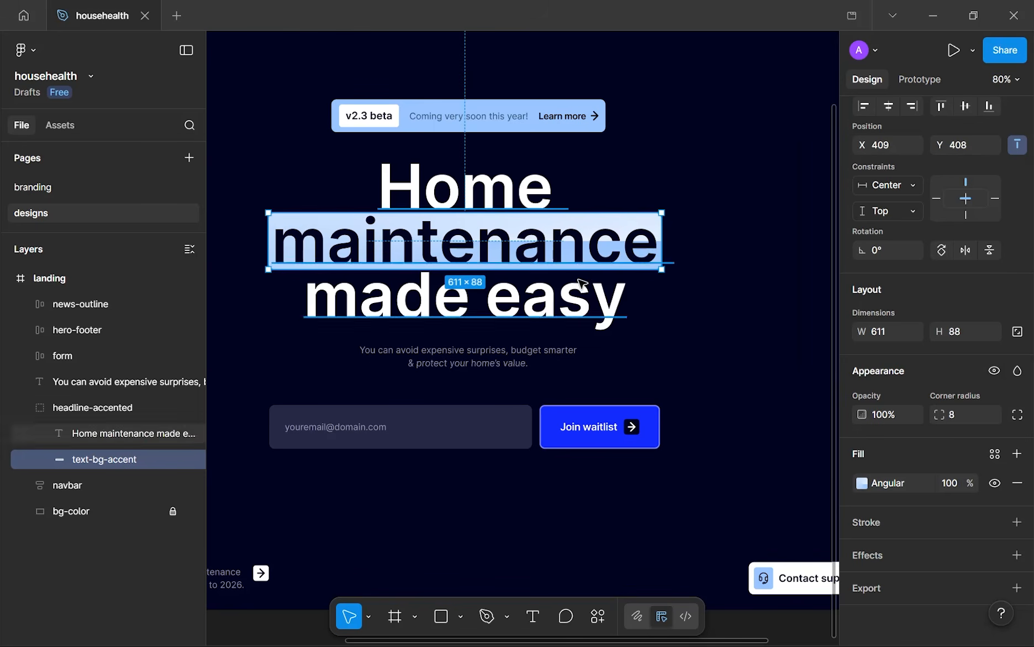
- Shift the angular gradient's centre down and left and tilt its axis upward for a diagonal colour split, and clear the selection
scroll(502, 254, "up", 1)
left_click_drag(501, 255, 550, 222)
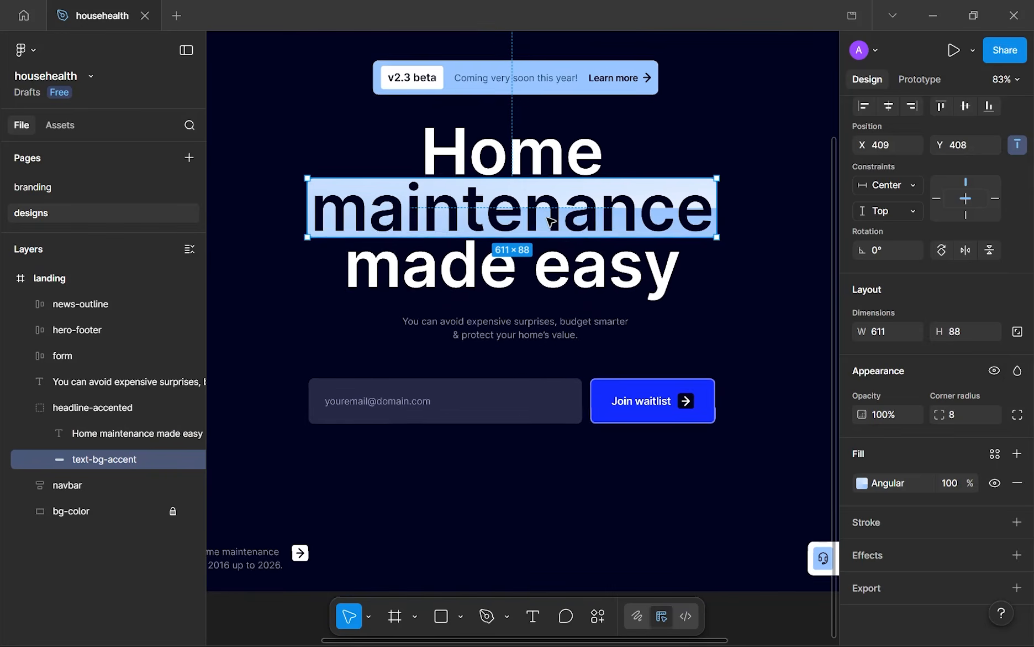
left_click(862, 482)
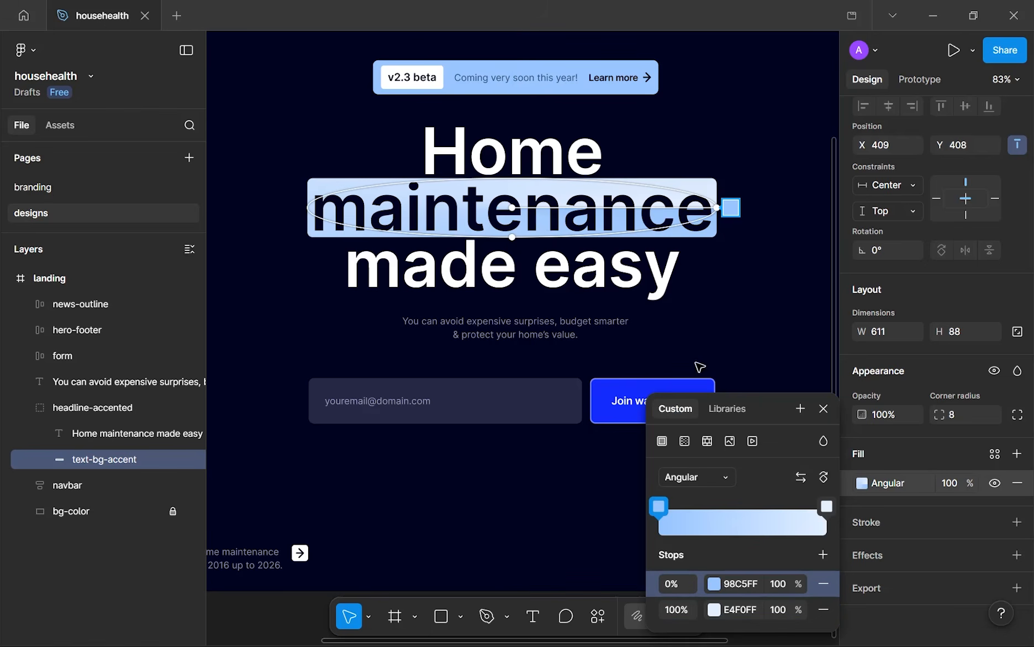
left_click_drag(517, 209, 471, 229)
left_click_drag(717, 208, 641, 174)
left_click_drag(471, 229, 448, 226)
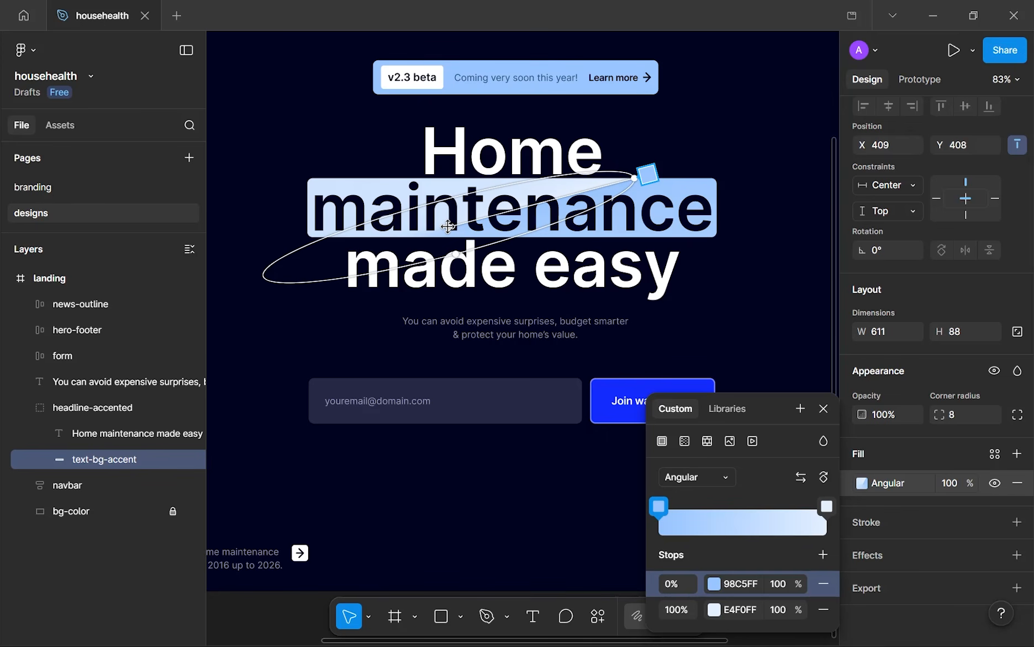
key("Escape")
key("Escape")
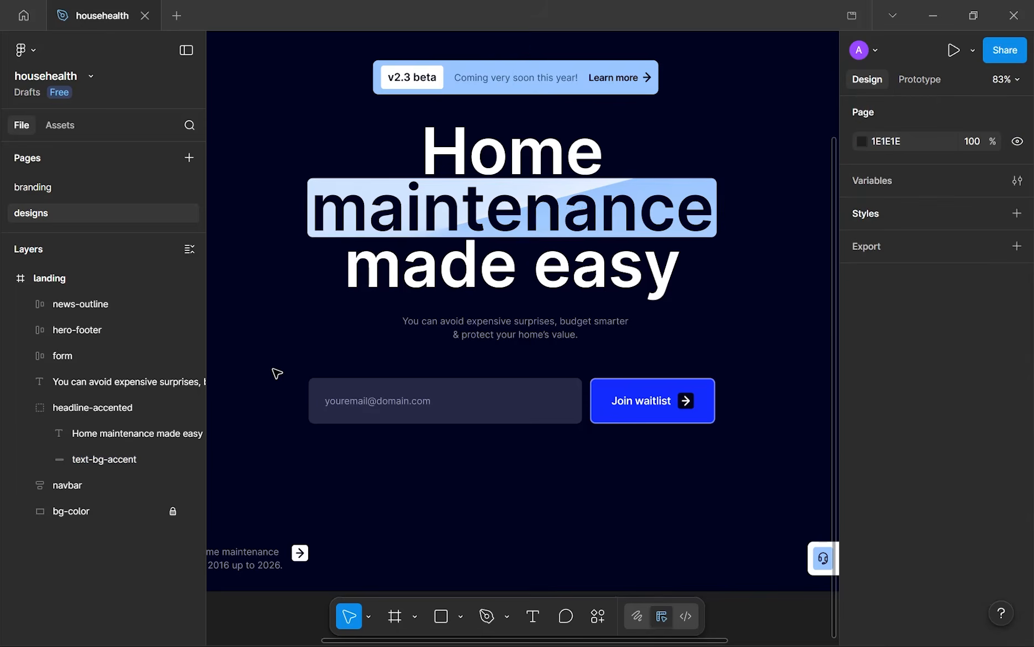
- Examine how the gradient highlight behind "maintenance" looks up close and within the whole landing frame
key("minus")
scroll(287, 369, "down", 1)
left_click_drag(315, 363, 434, 347)
scroll(456, 338, "up", 5)
left_click_drag(688, 258, 663, 244)
scroll(674, 244, "down", 3)
scroll(673, 243, "up", 2)
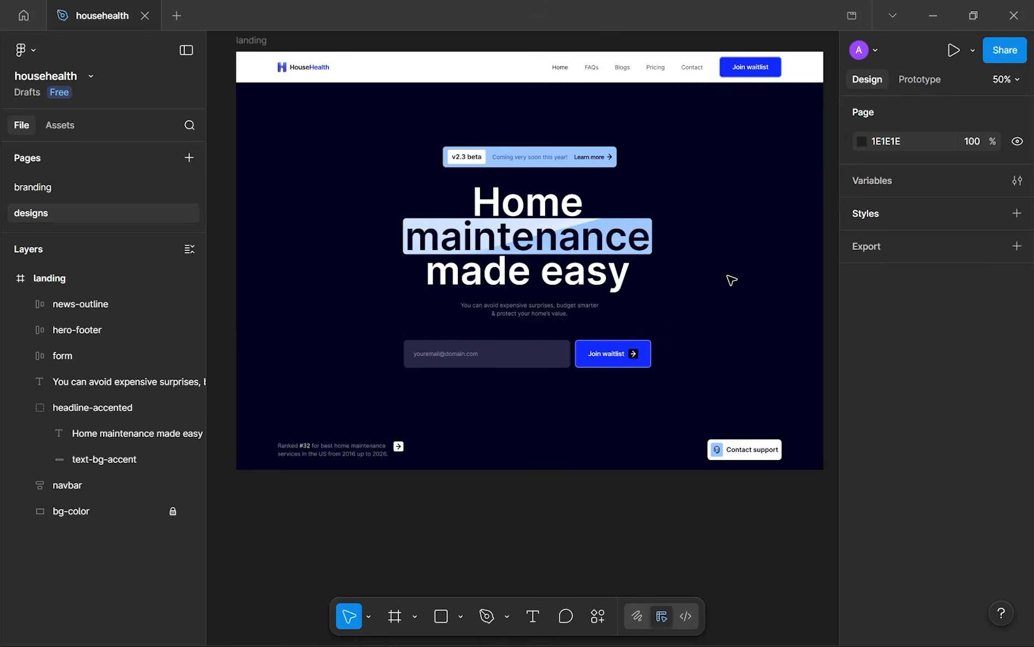
scroll(735, 273, "down", 4)
scroll(735, 274, "up", 6)
scroll(774, 260, "down", 3)
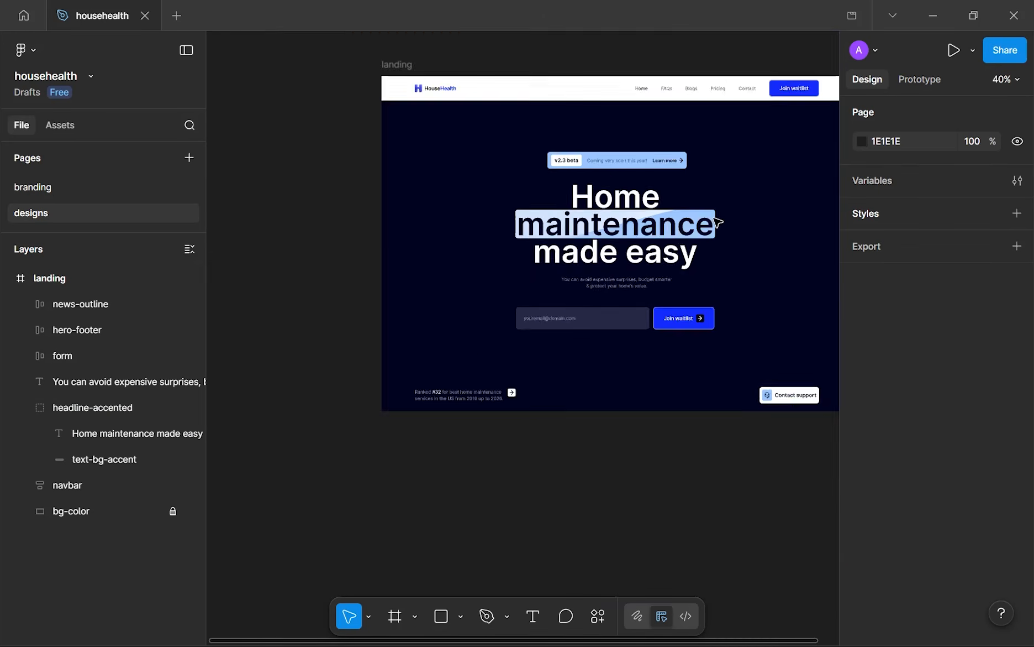
scroll(718, 222, "up", 5)
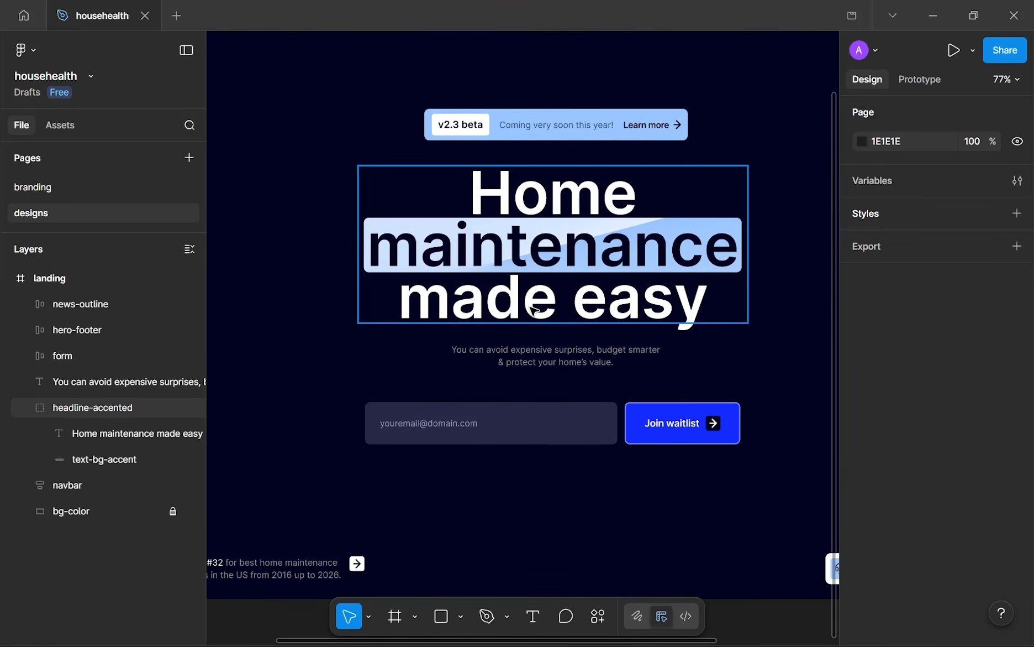
scroll(703, 306, "down", 3)
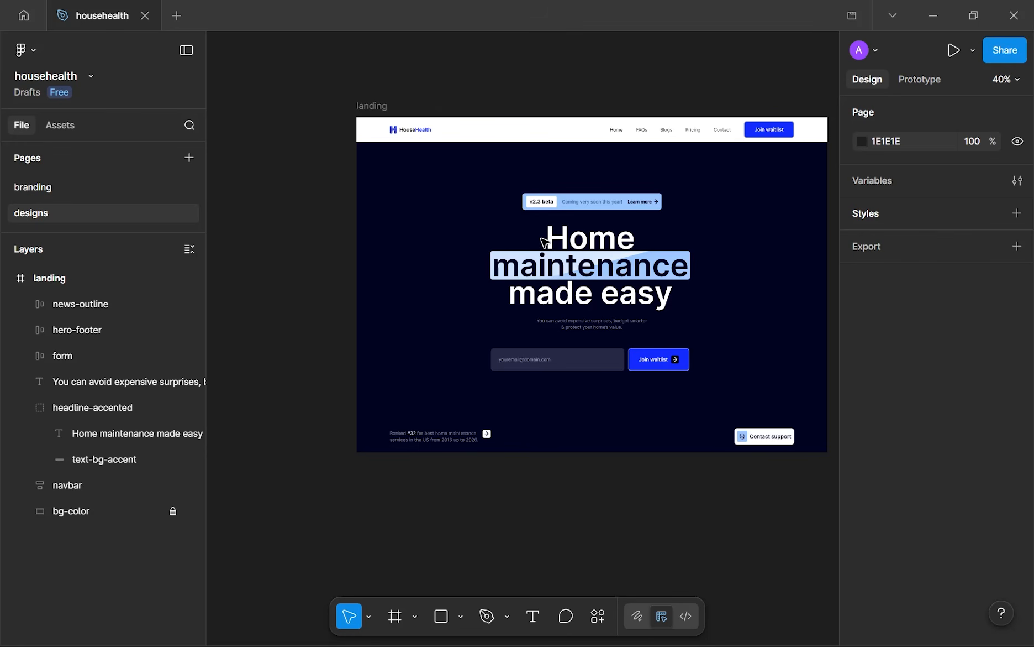
left_click_drag(546, 241, 517, 250)
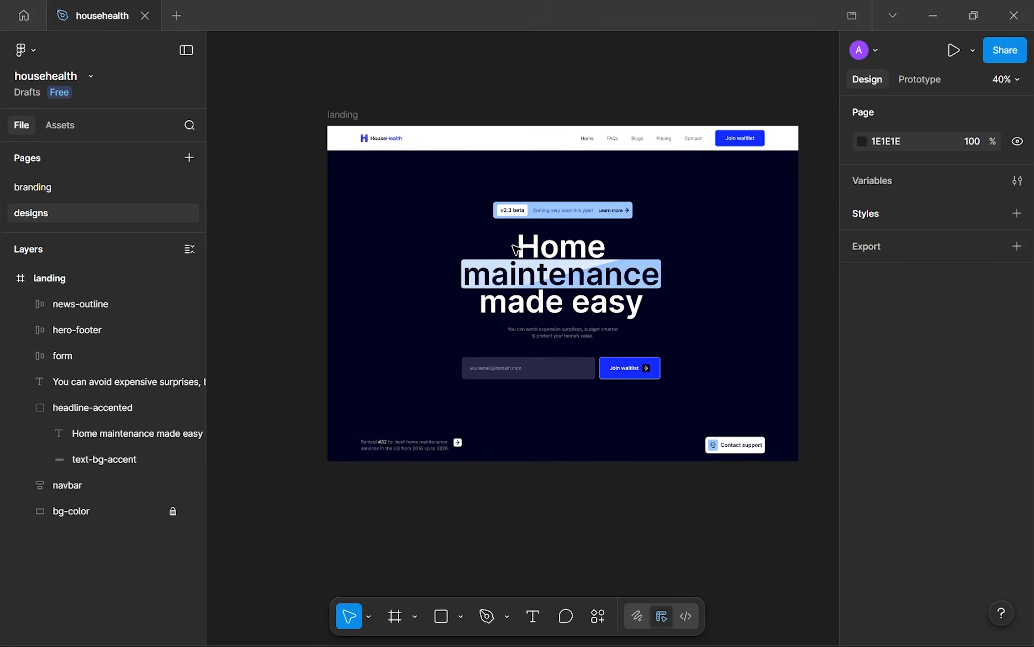
key("p")
scroll(376, 176, "up", 5)
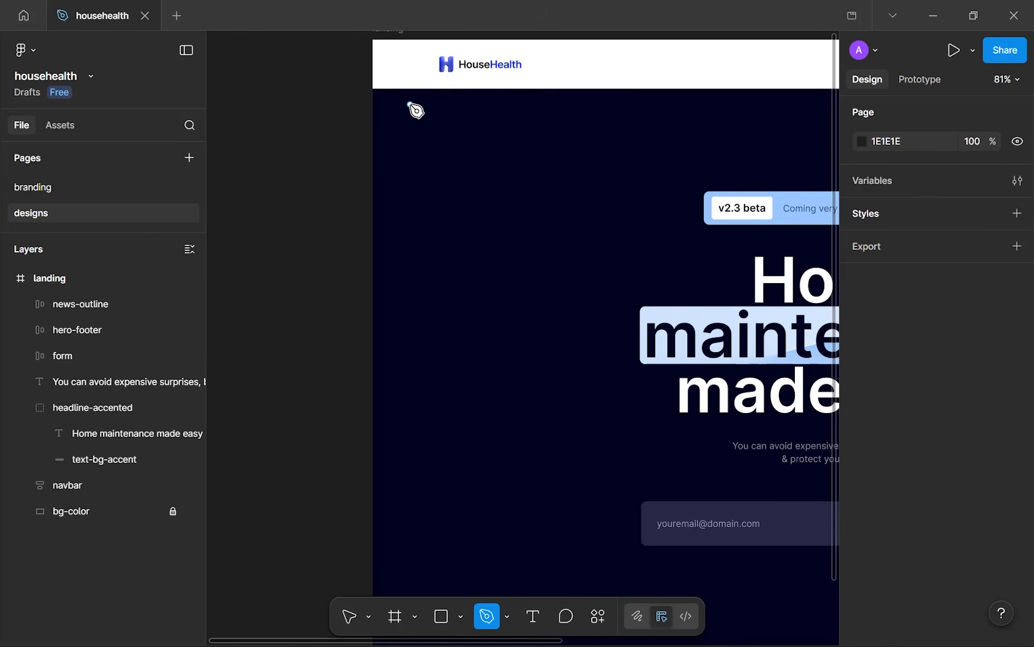
key("v")
scroll(438, 175, "right", 2)
scroll(438, 174, "down", 1)
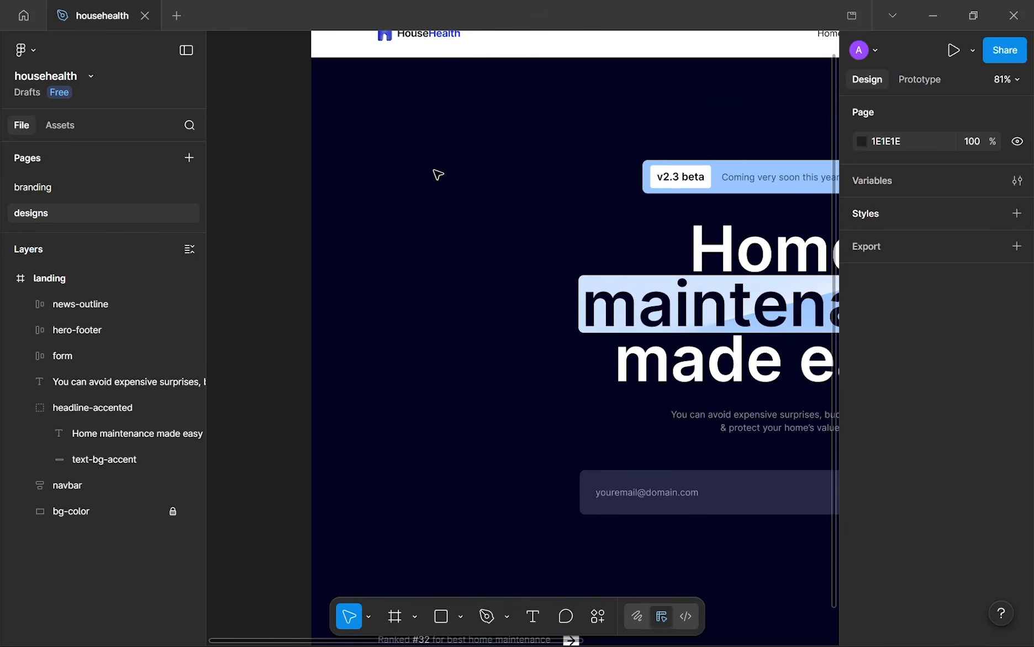
scroll(438, 174, "down", 5)
- Wrap the news bar, headline group and supporting text in a vertical auto layout frame with a gap of 32
left_click(607, 239)
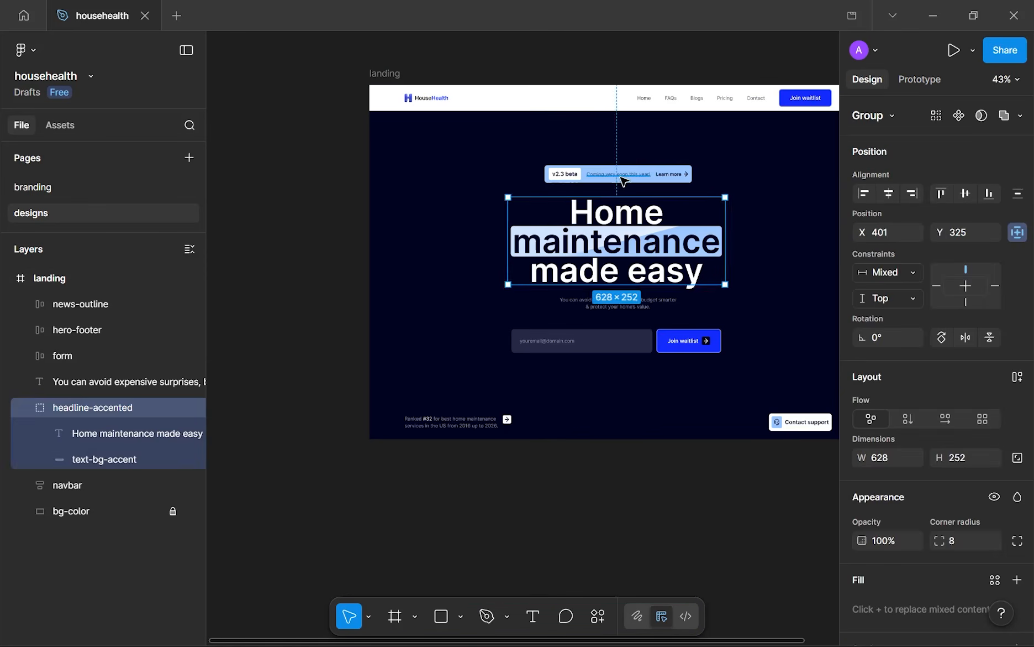
scroll(623, 181, "up", 2)
left_click(601, 175)
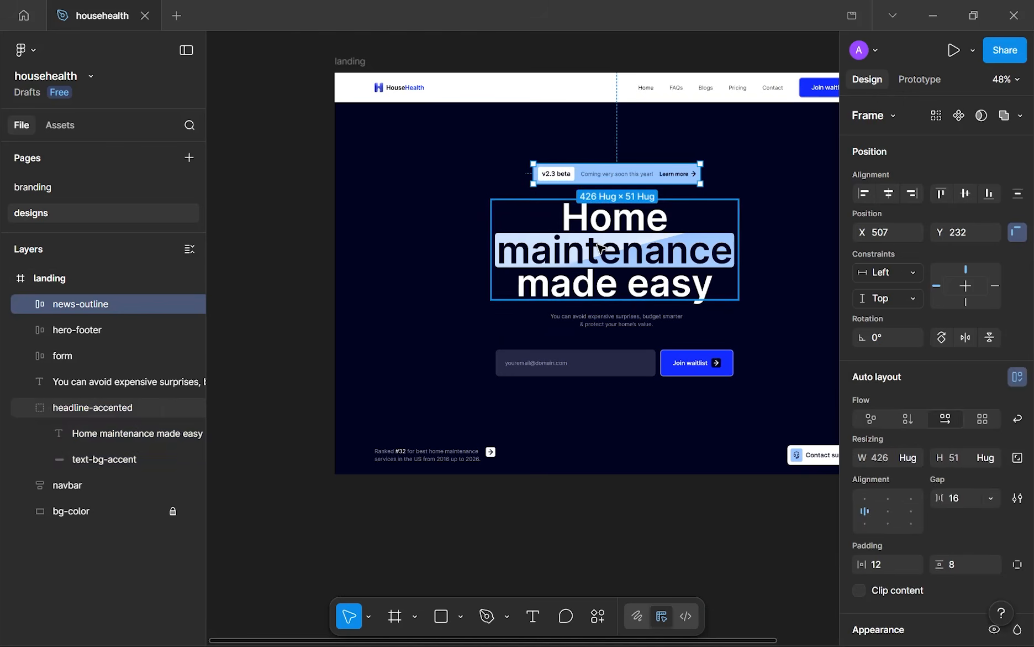
left_click(598, 244, "shift")
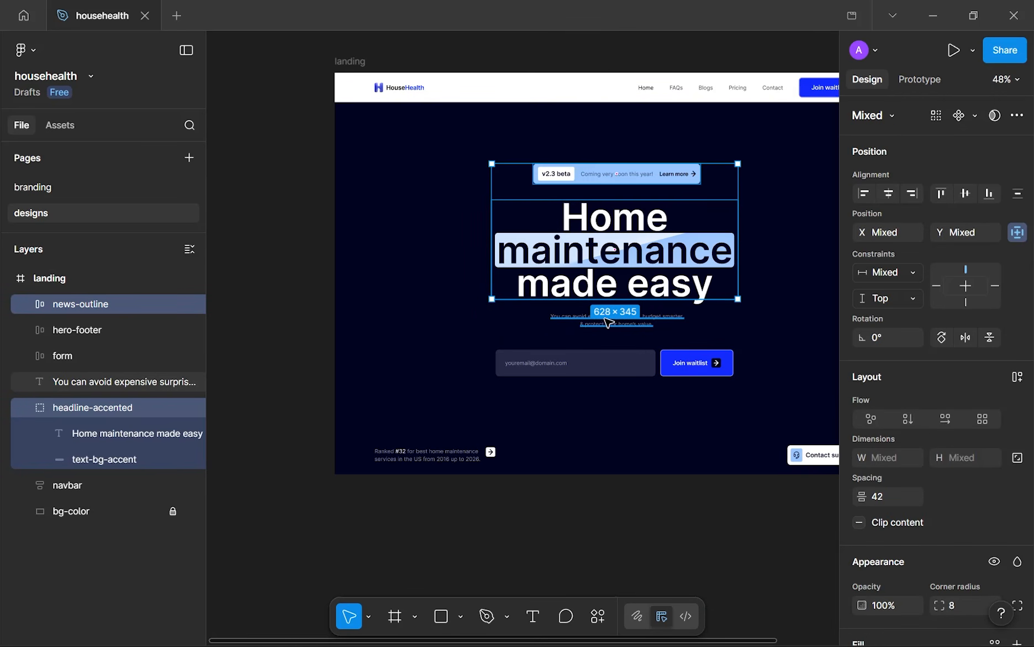
left_click(612, 322, "shift")
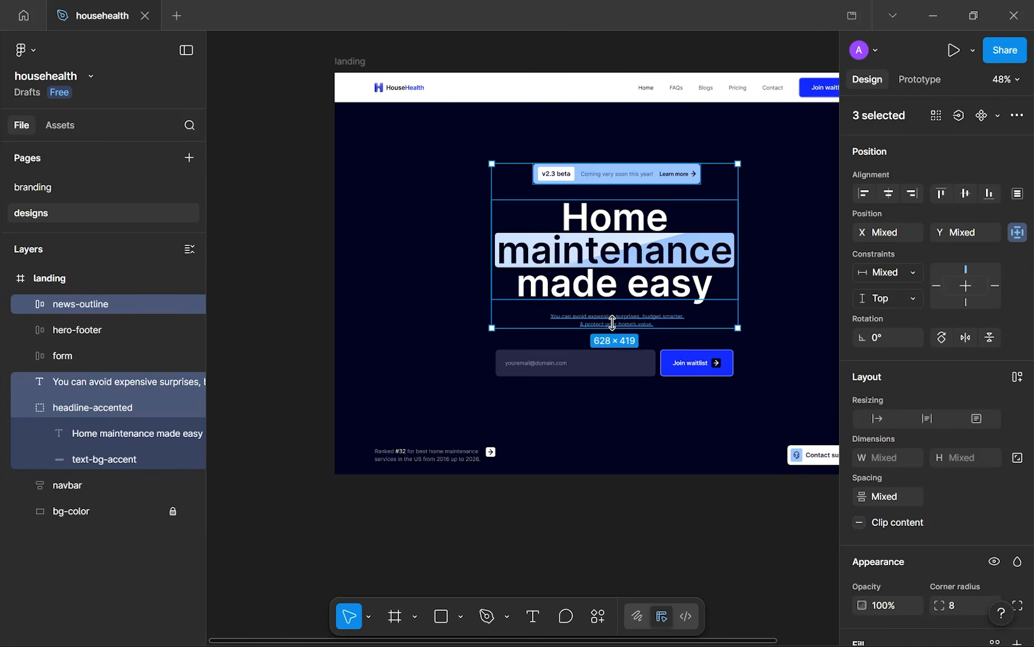
key("shift+a")
left_click(891, 499)
left_click(961, 500)
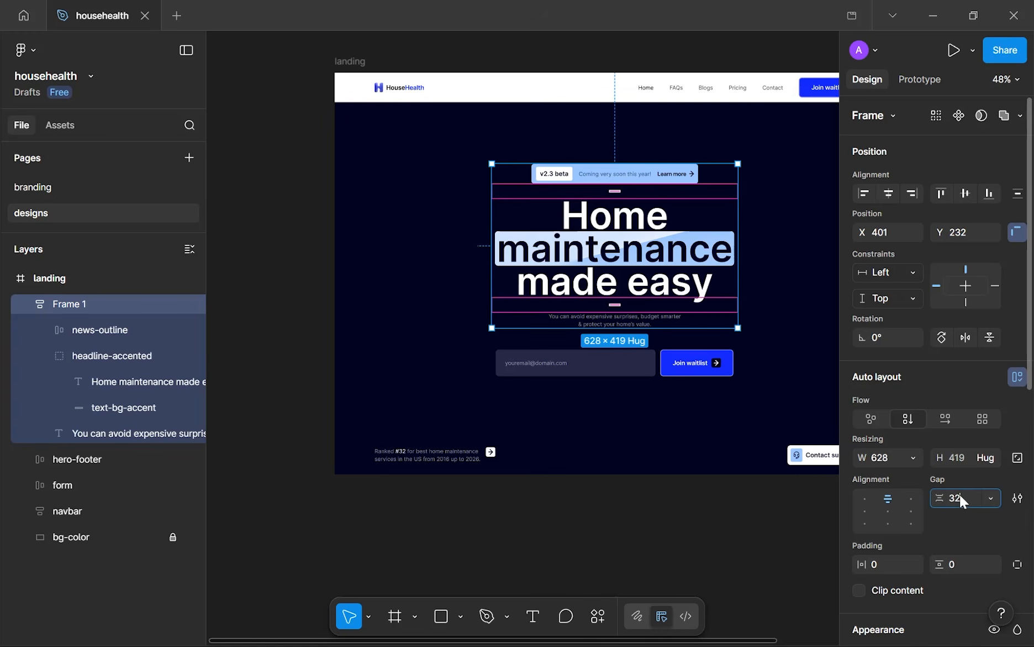
left_click(804, 355)
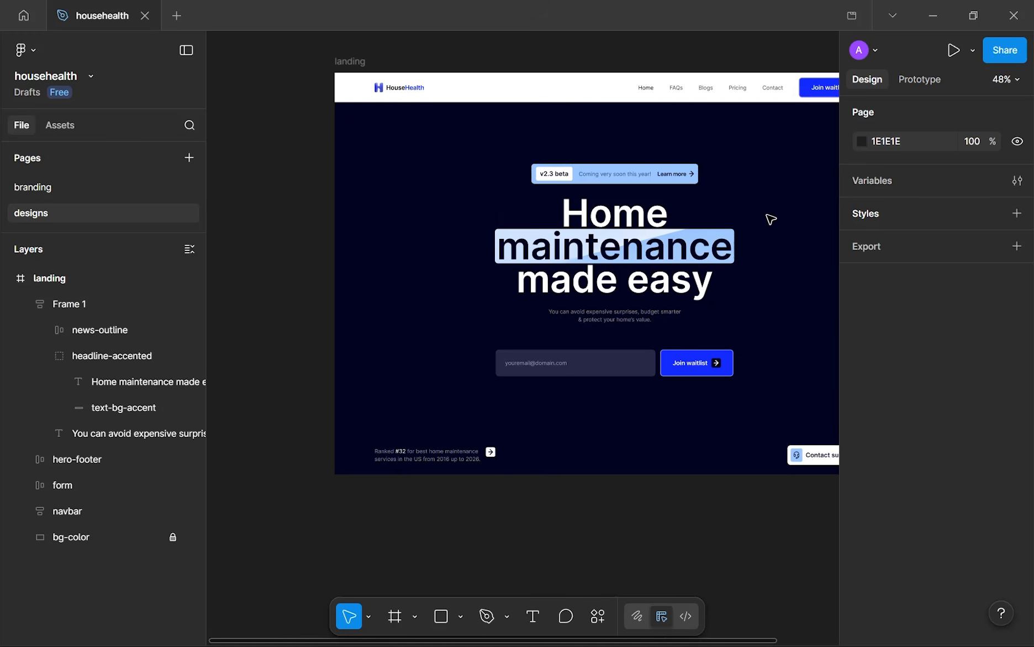
- Reduce the gap of the new auto layout frame around the news bar, headline and supporting text to 24
left_click(734, 228)
left_click(953, 500)
type("24")
key("Return")
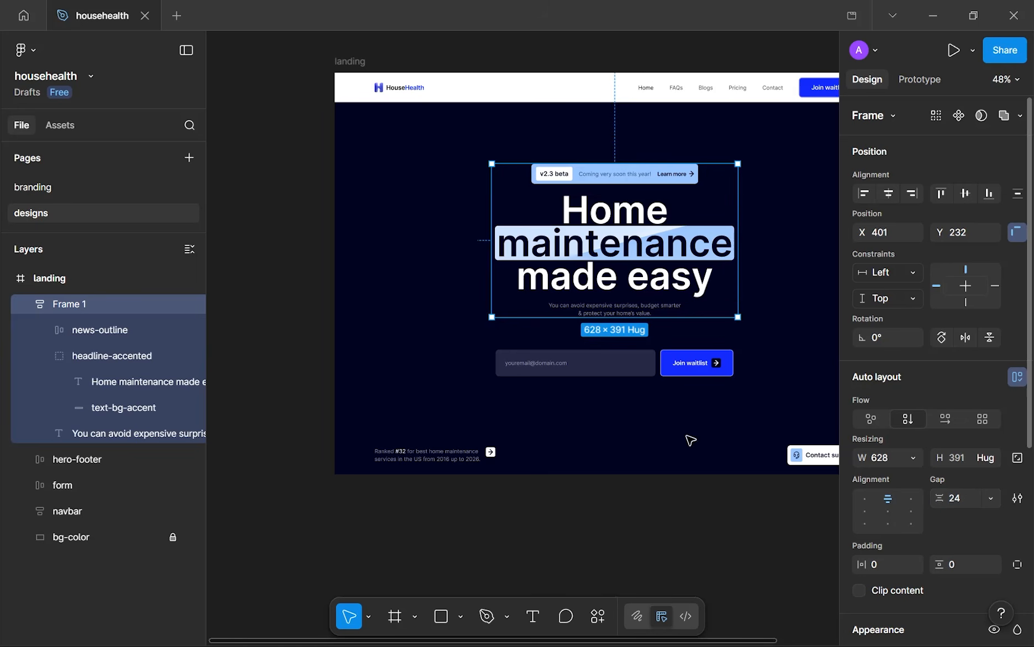
left_click(661, 440)
- Combine that content frame and the email form in an outer vertical auto layout frame with a gap of 48
left_click(688, 281)
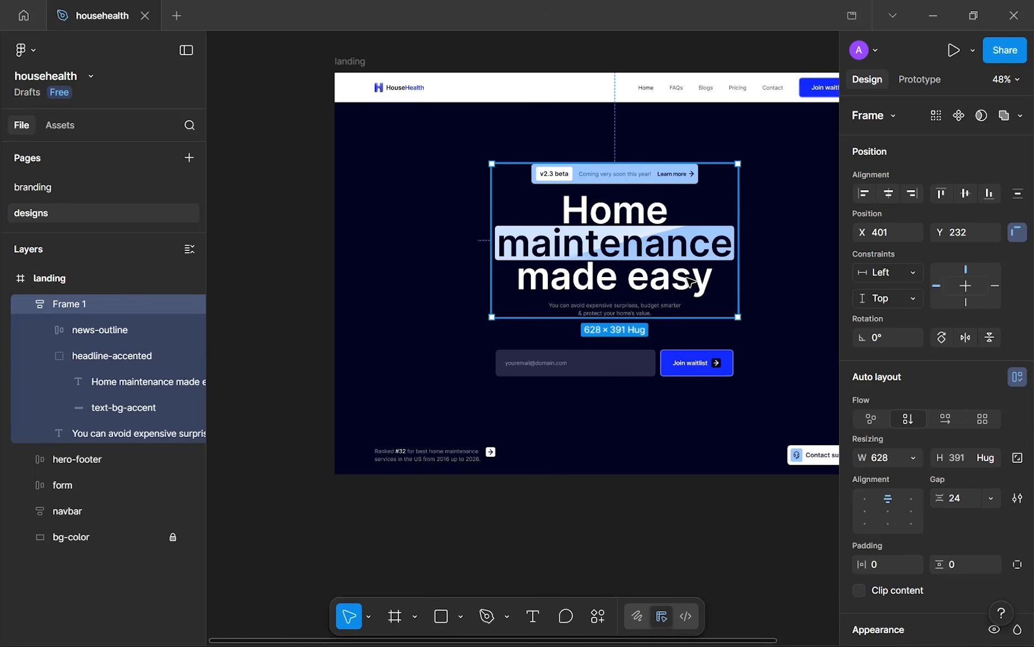
left_click(608, 363, "shift")
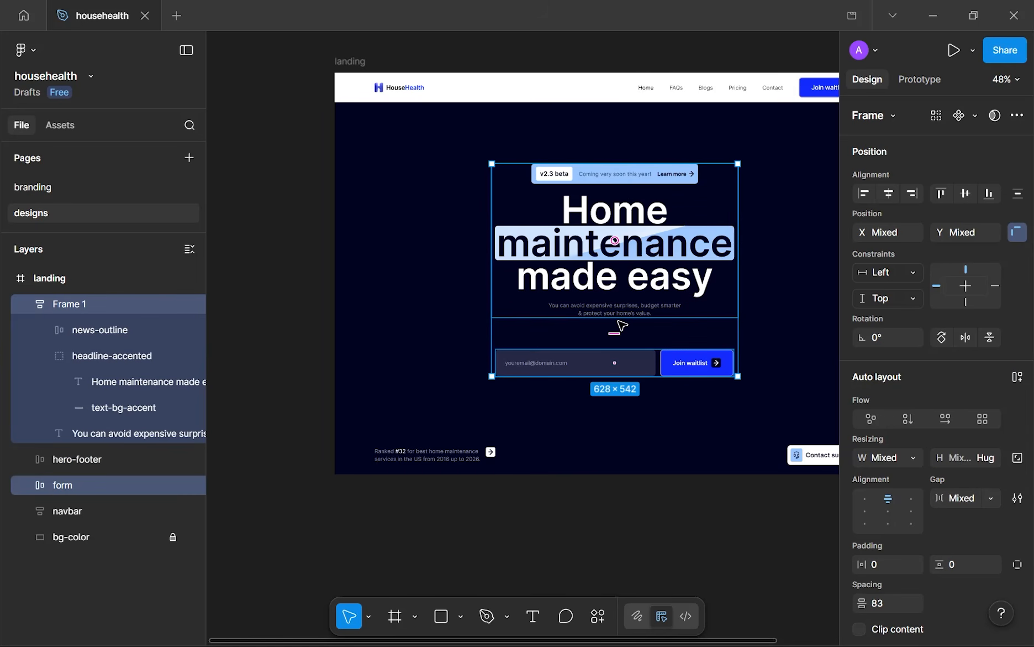
key("shift+a")
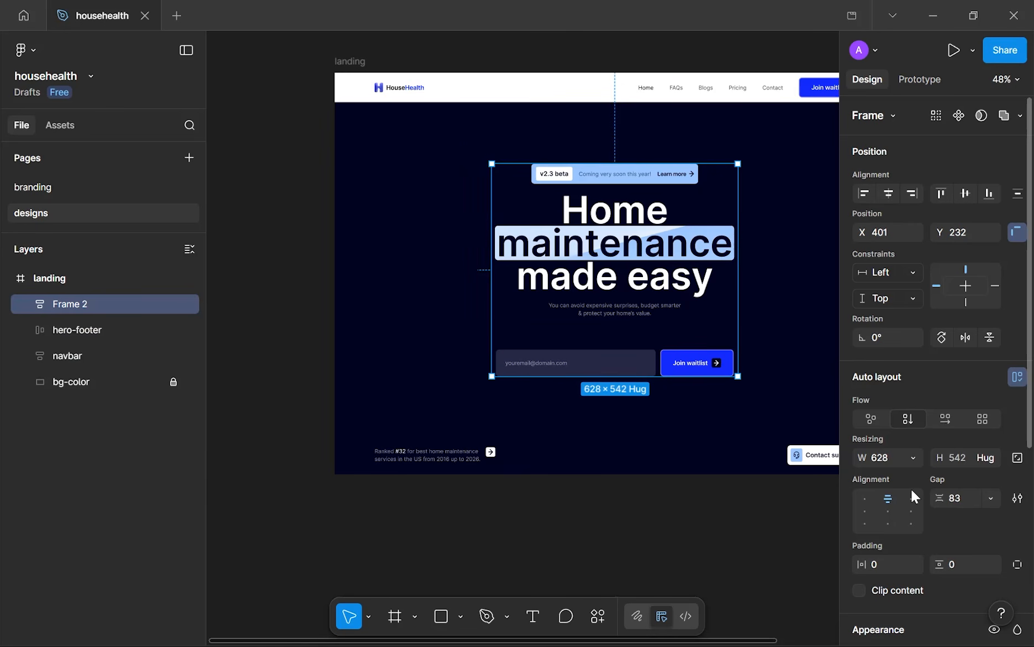
left_click(958, 501)
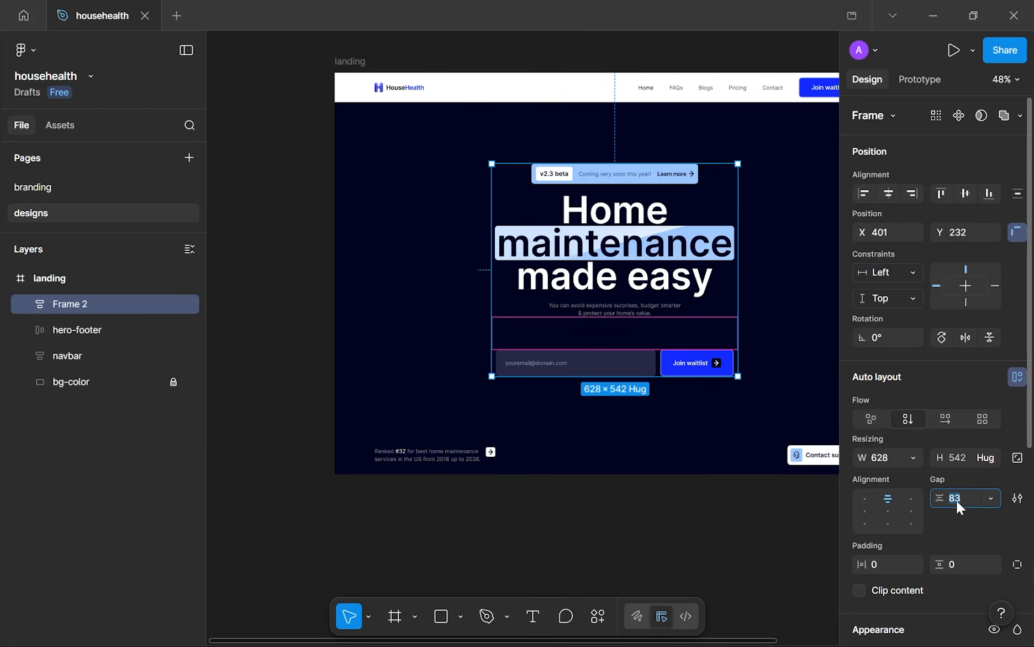
type("48")
key("Return")
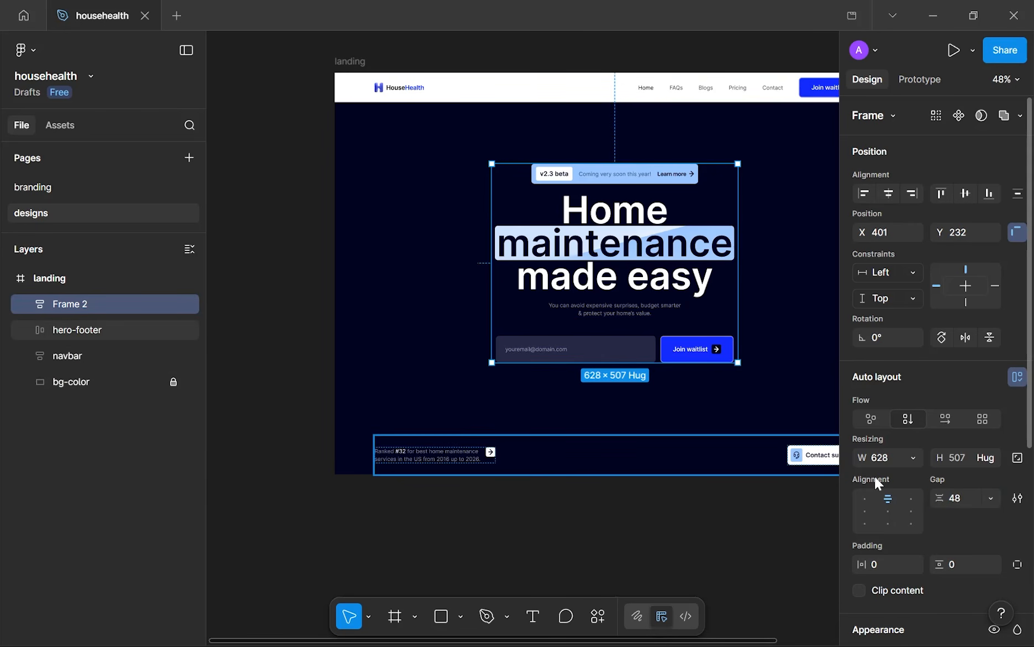
- Set the outer frame's gap to 40 and centre the frame horizontally within the landing frame
left_click(957, 501)
type("40")
key("Return")
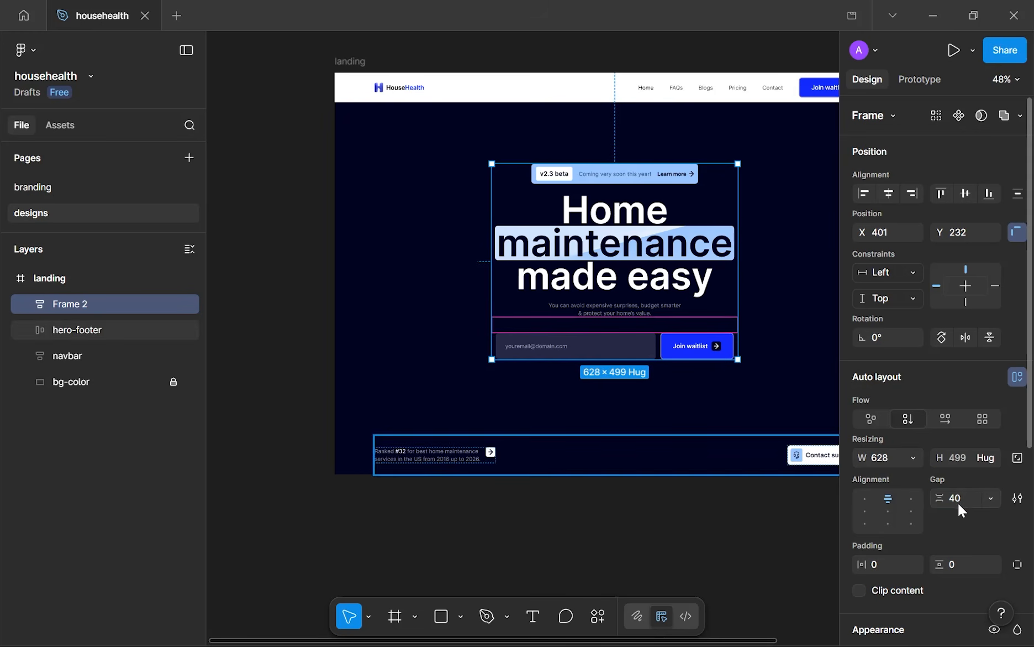
left_click(706, 409)
left_click(61, 304)
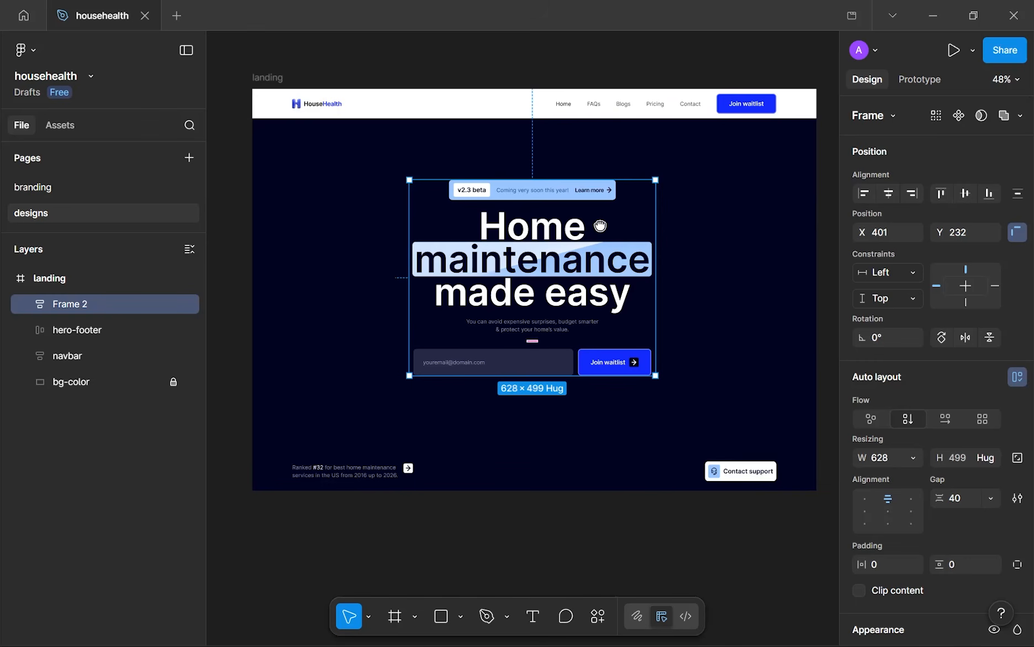
- Rename the inner frame holding the news bar, headline and supporting text as content
left_click(27, 304)
left_click(73, 332)
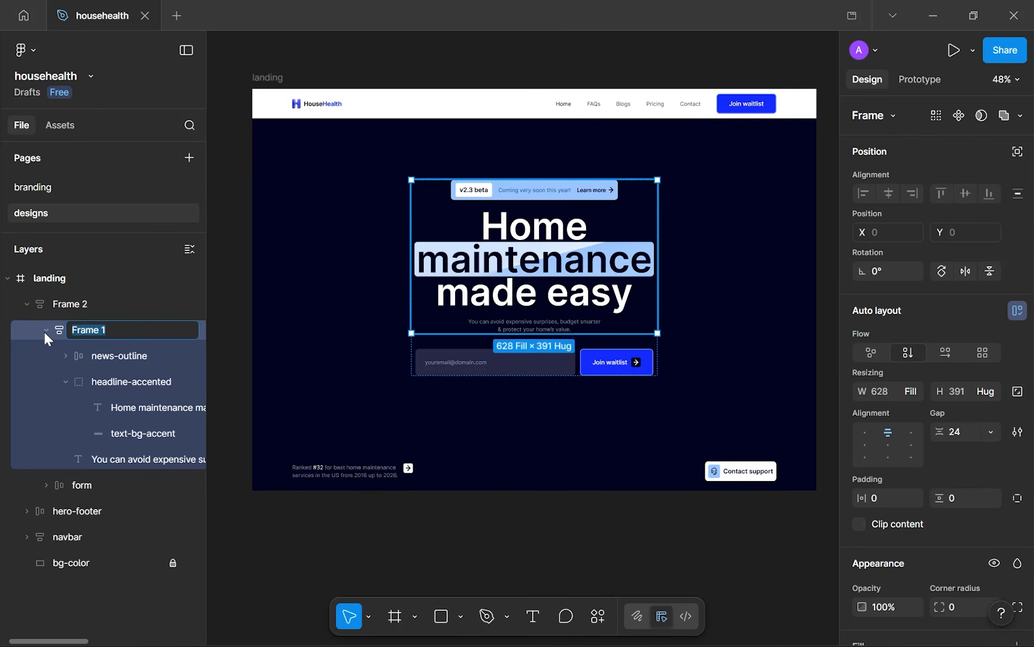
left_click(46, 330)
double_click(92, 331)
type("content")
key("Return")
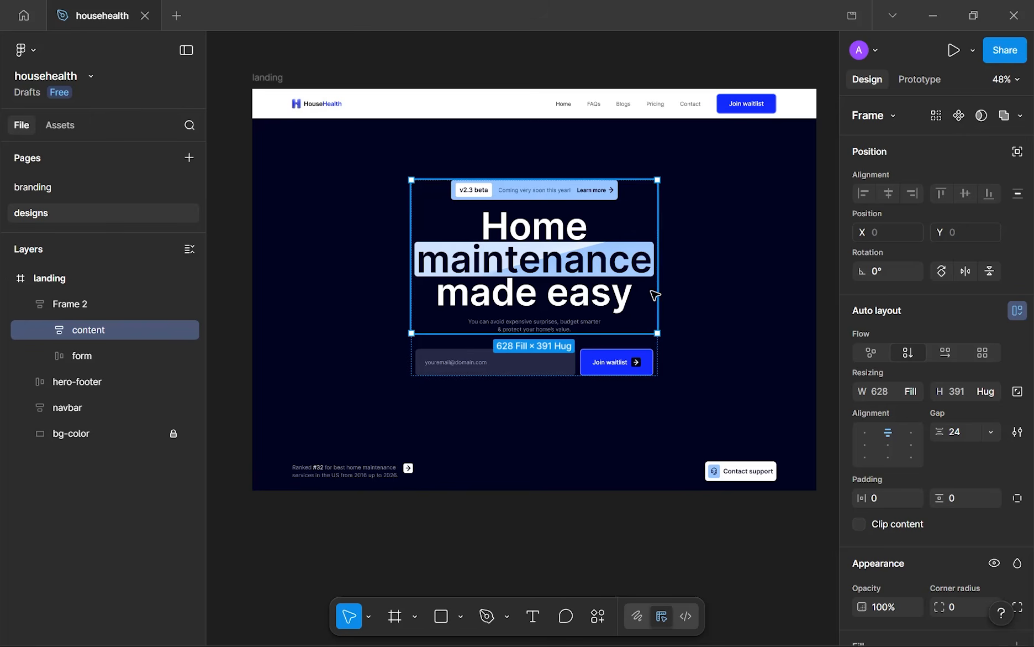
- Rename the outer frame holding the content and form layers as main and collapse it in the layer list
double_click(64, 304)
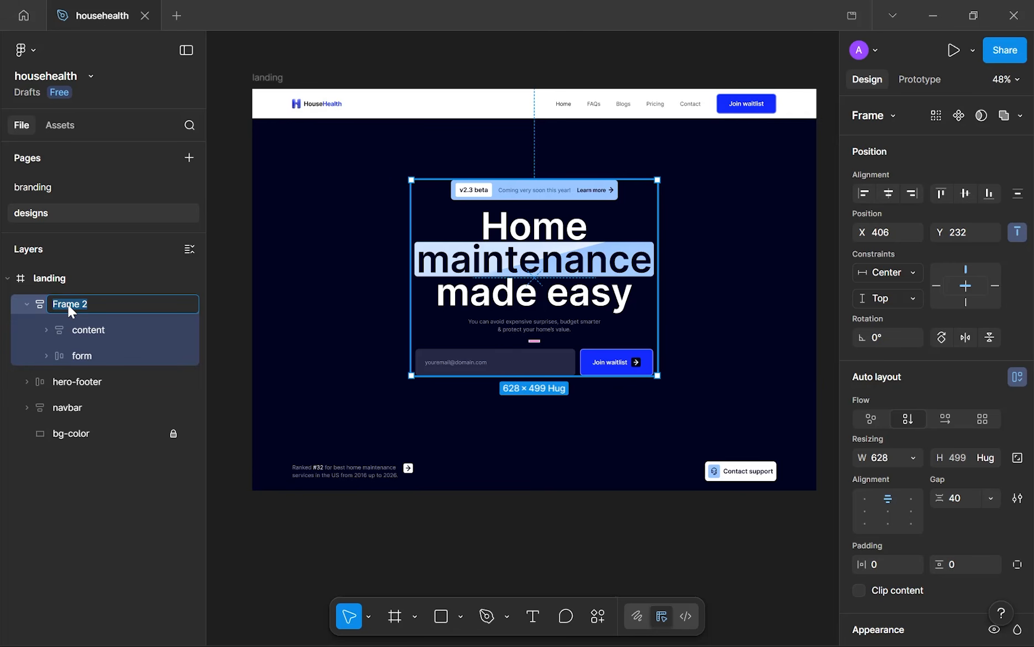
type("main")
key("Return")
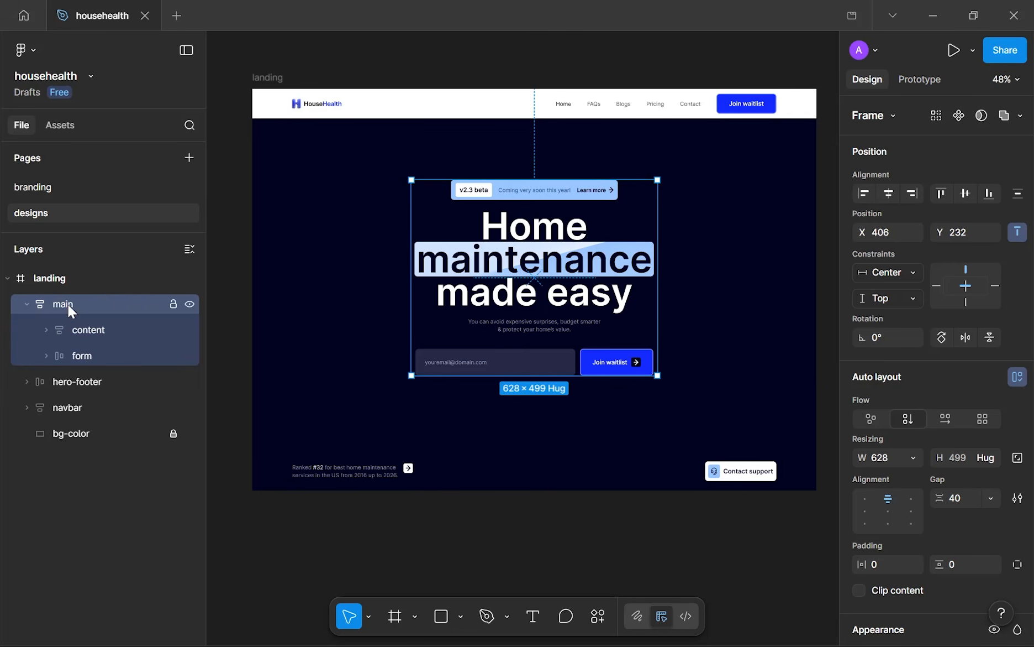
left_click(29, 302)
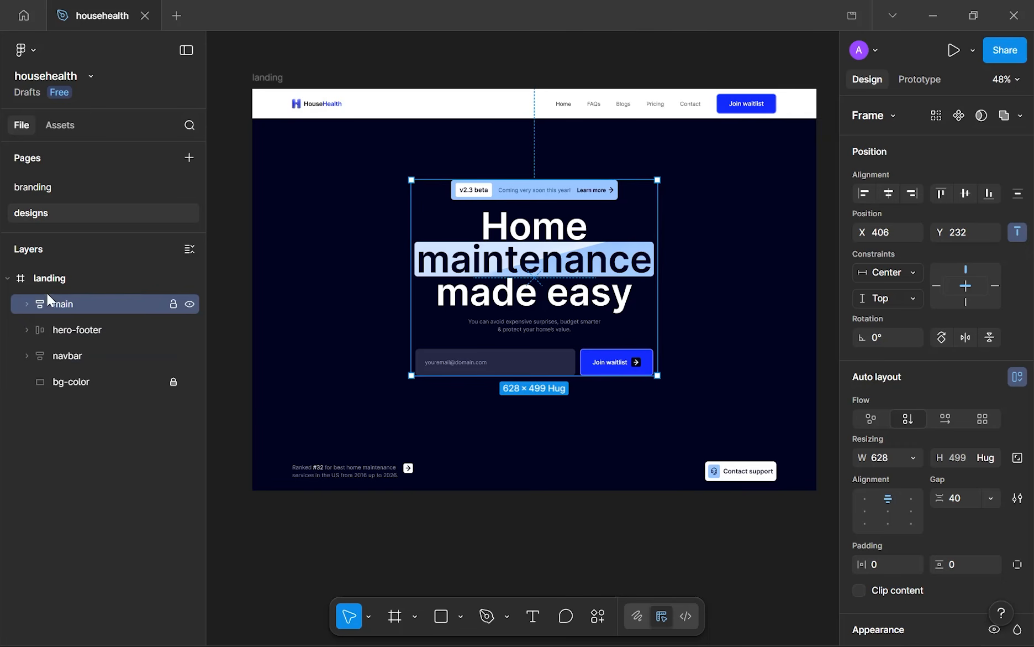
- Prefix the main layer's name so it reads hero-main, matching the hero-footer naming
left_click(715, 469)
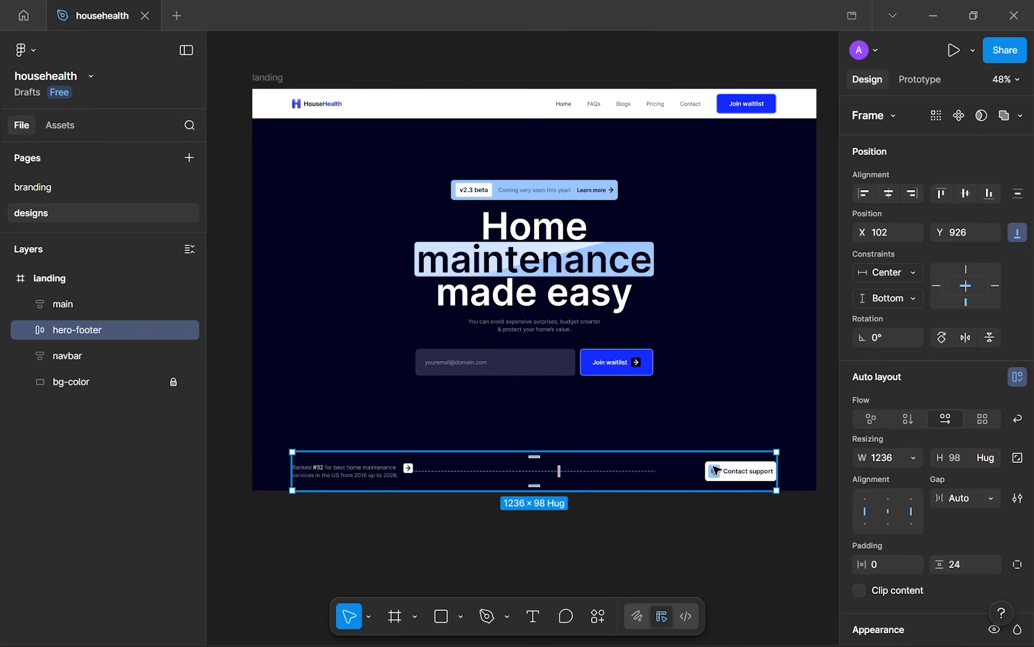
double_click(57, 305)
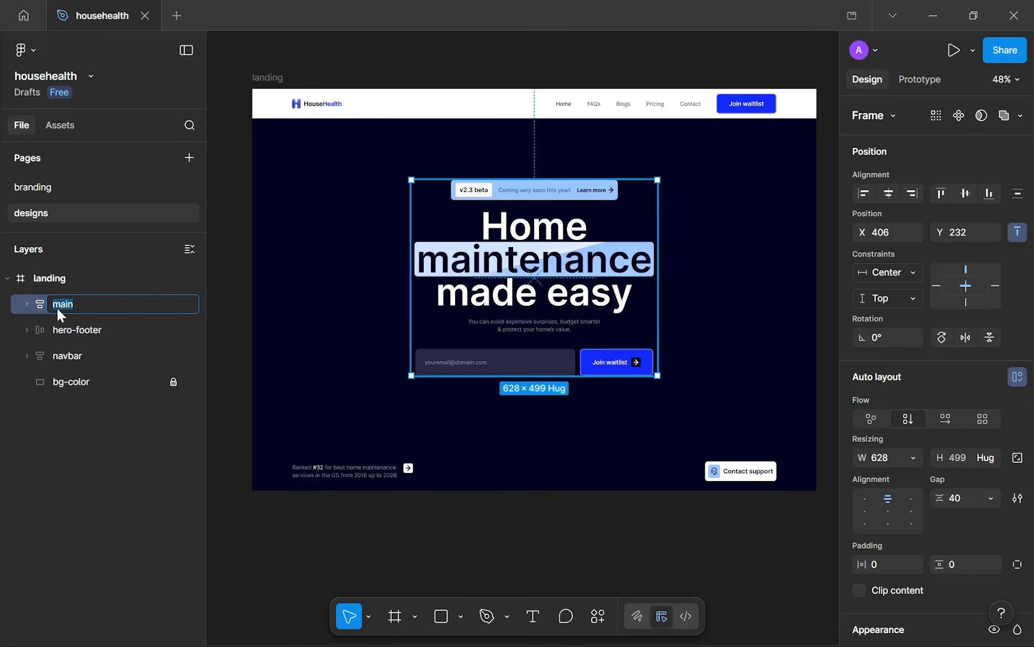
type("heo")
key("Left")
type("r")
key("Right")
type("-")
key("Return")
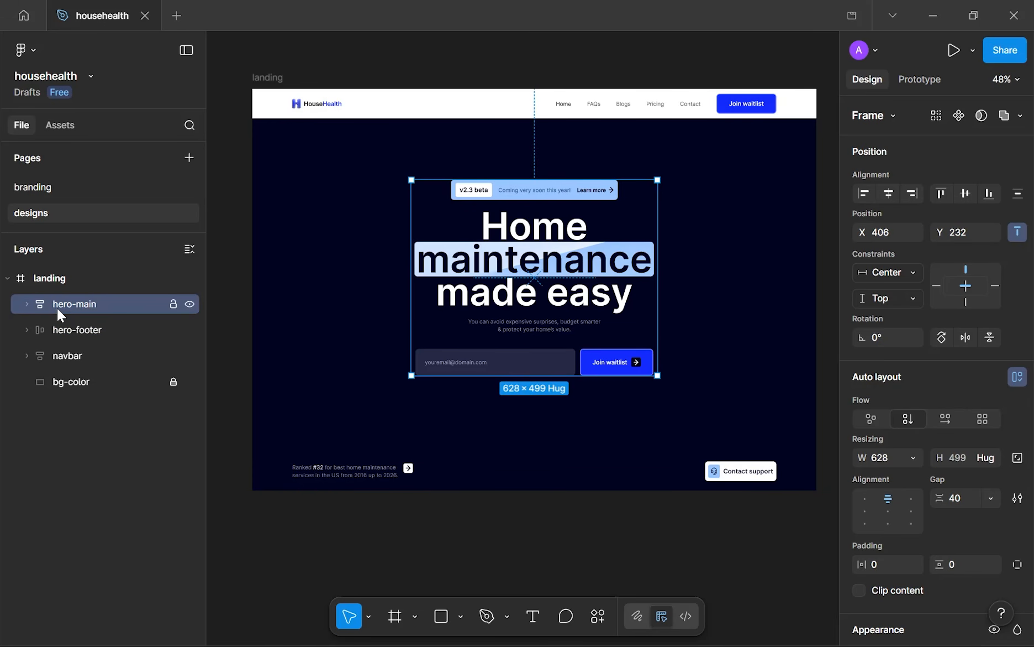
- Try wrapping the navbar, hero-main and hero-footer in one auto layout frame, and undo it
left_click(694, 279)
left_click_drag(342, 175, 500, 316)
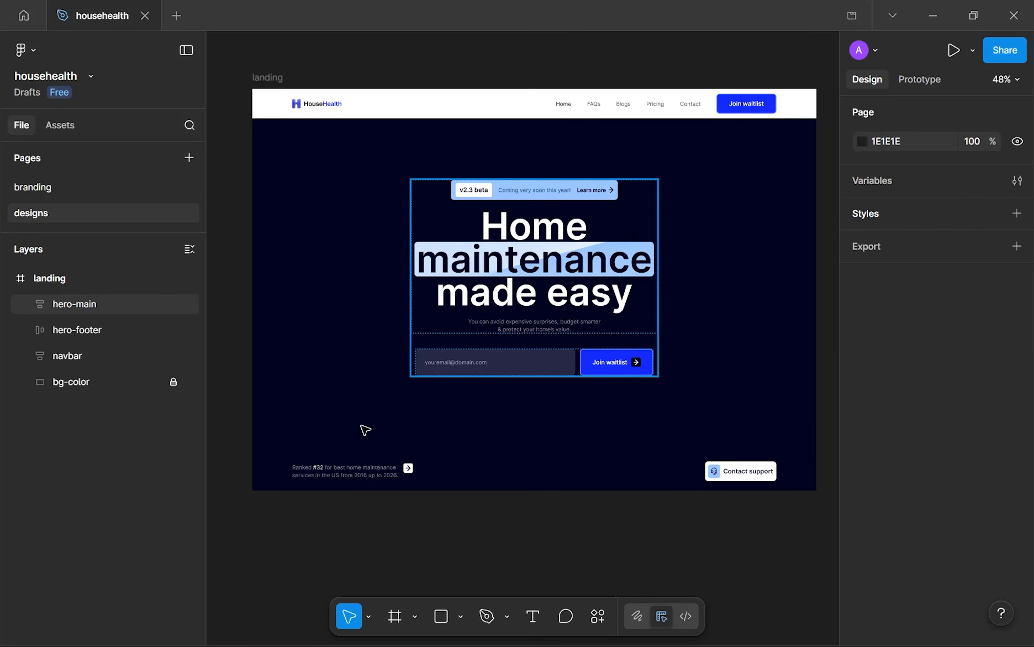
left_click(350, 467)
left_click(393, 106)
left_click(472, 261, "shift")
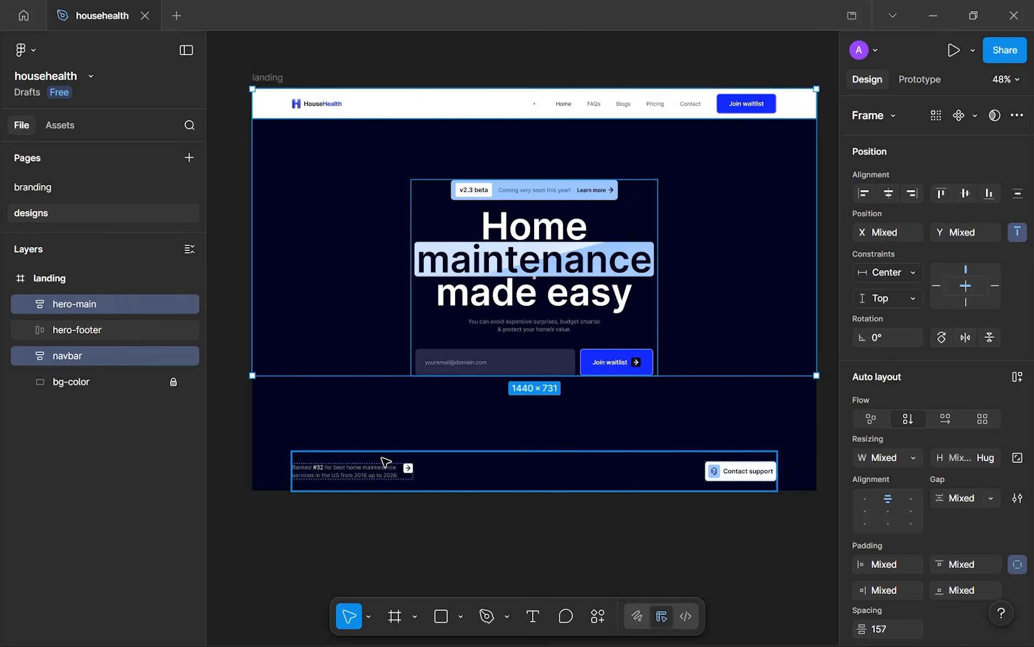
left_click(384, 461, "shift")
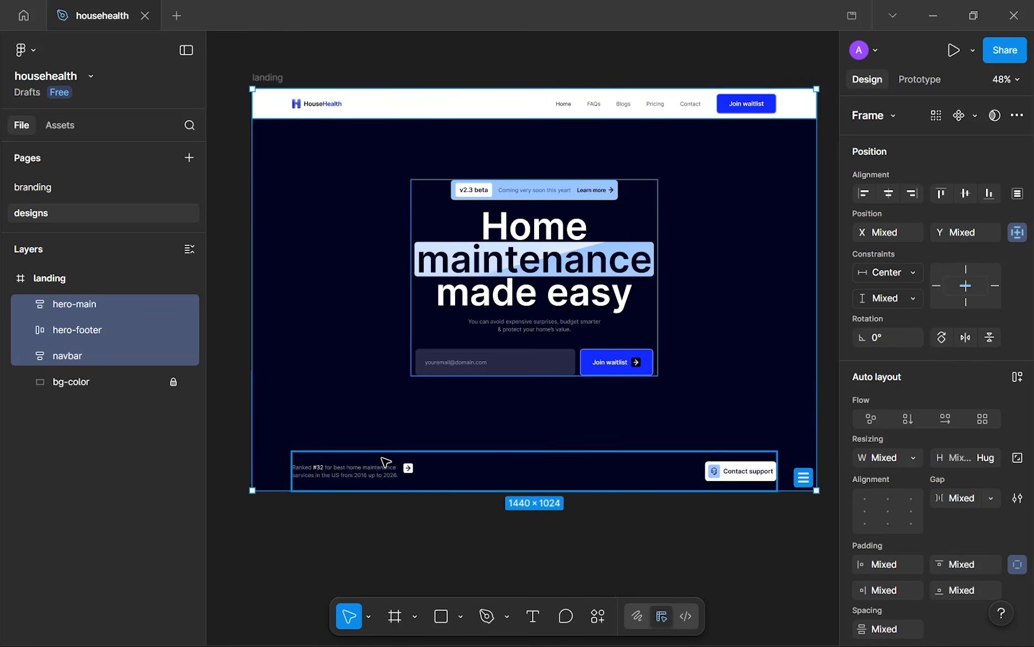
key("shift+a")
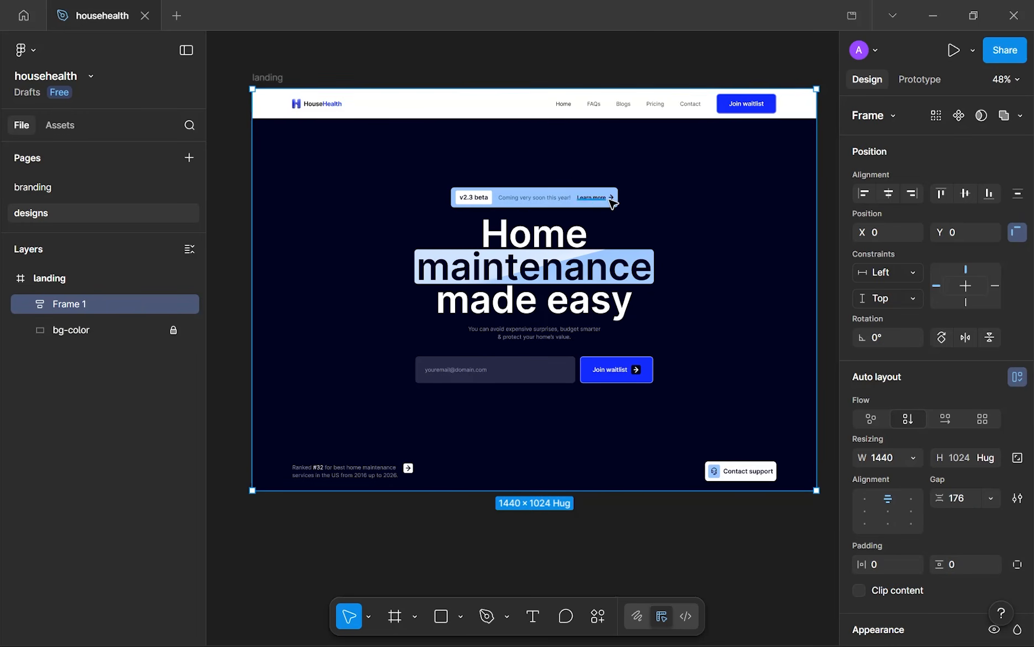
key("ctrl+z")
- Centre the hero-main frame both ways within the landing frame, with a nudge up to Y 240
left_click(567, 352)
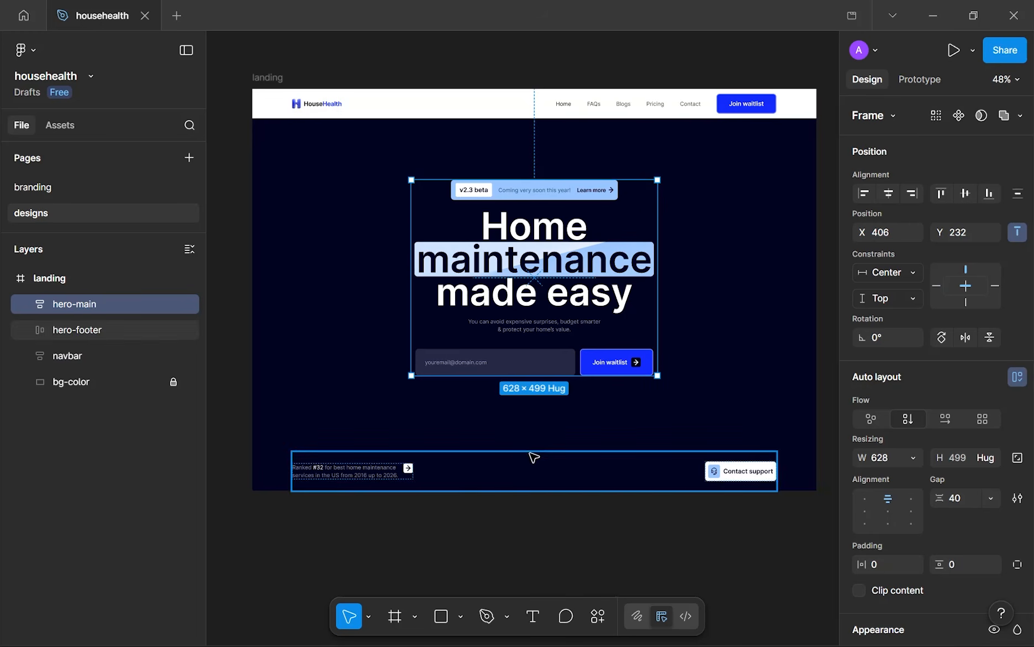
left_click(974, 201)
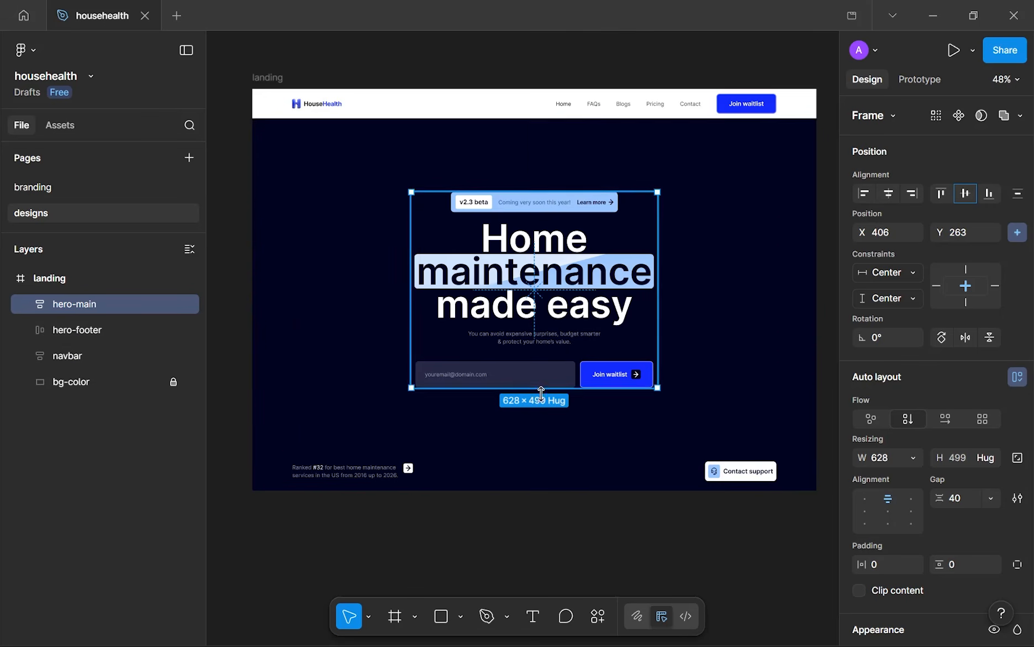
key("alt+Up")
key("alt+Up")
key("alt+Up")
key("alt+Up")
key("alt+Up")
key("alt+Up")
key("alt+Up")
key("alt+Up")
key("alt+Up")
key("alt+Up")
key("alt+Up")
key("alt+Up")
key("alt+Up")
key("alt+Up")
key("alt+Up")
key("alt+Up")
key("alt+Up")
key("alt+Up")
key("alt+Up")
key("alt+Up")
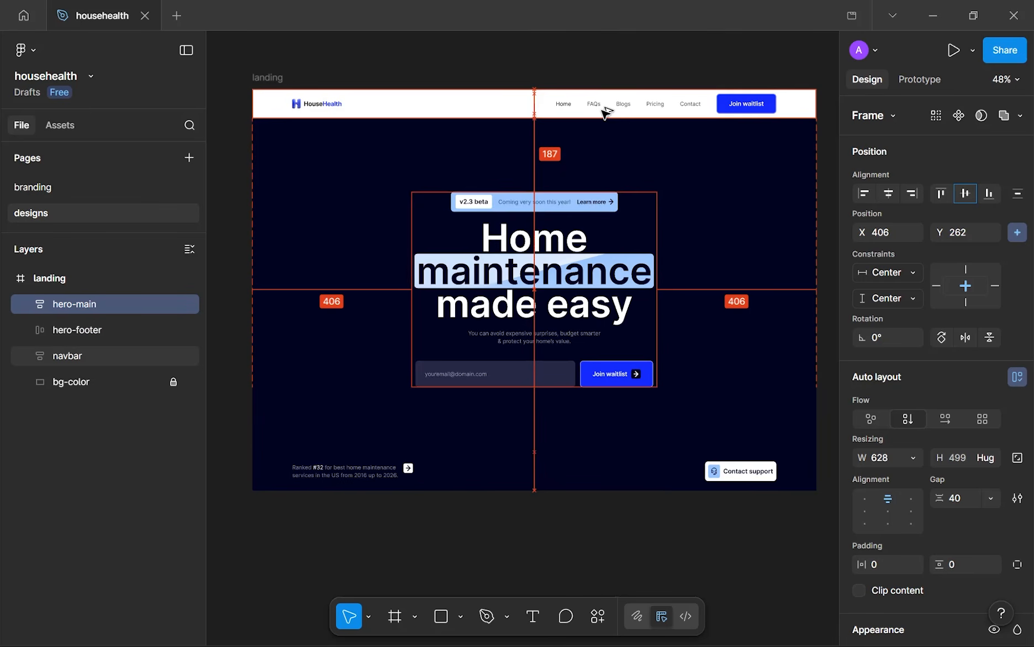
key("alt+Left")
key("alt+Left")
key("alt+Left")
key("alt+Left")
key("alt+Left")
key("alt+Left")
key("alt+Left")
key("alt+Left")
key("alt+Left")
key("alt+Left")
key("alt+Left")
key("alt+Left")
key("alt+Left")
key("alt+Left")
key("alt+Left")
key("alt+Left")
key("alt+Left")
key("alt+Left")
key("alt+Left")
key("alt+Left")
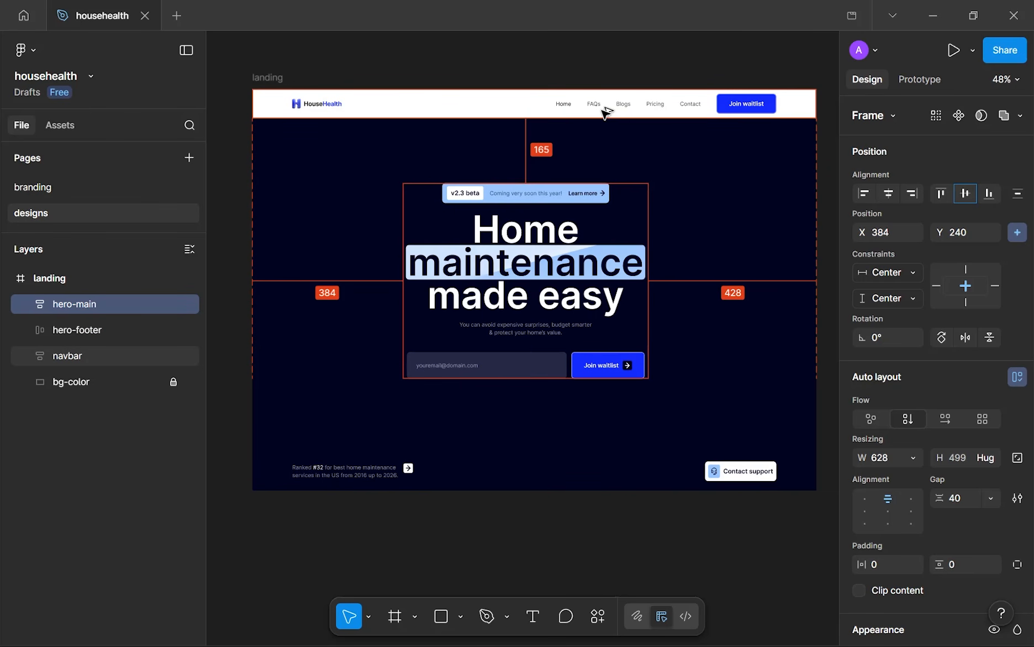
left_click(888, 193)
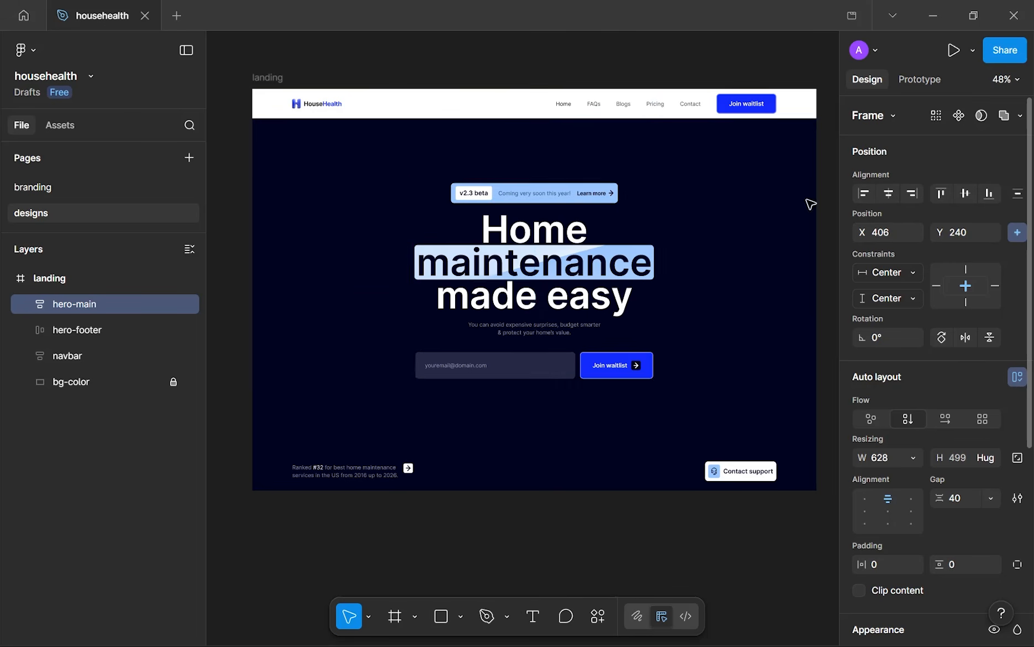
- Nudge the hero-main frame down to Y 251 to even out its gaps to the navbar and hero-footer
key("alt")
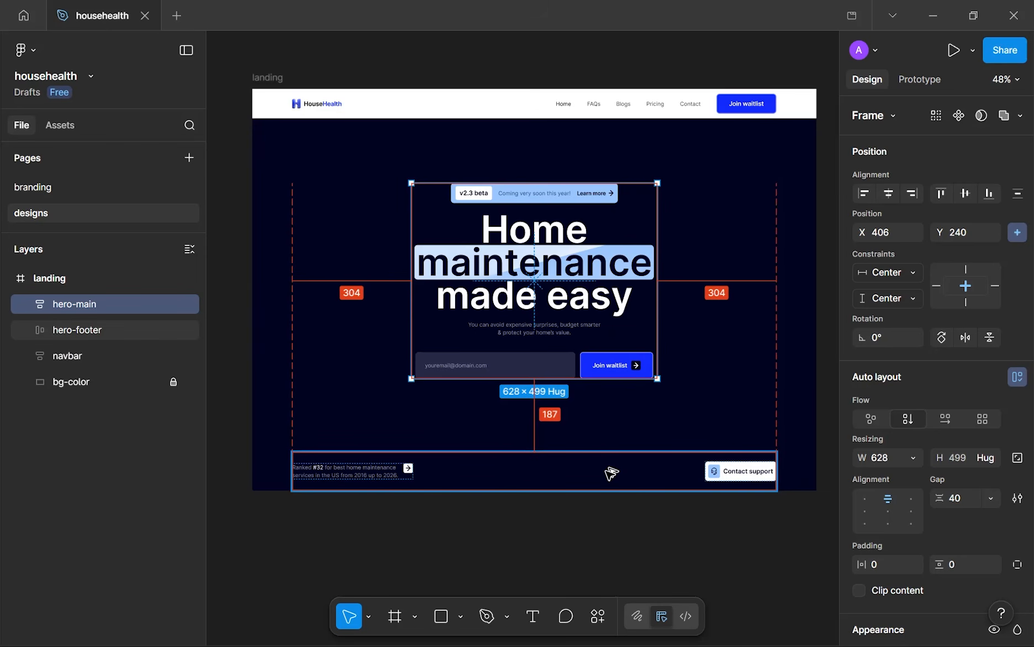
key("Down")
key("Down")
key("Down")
key("Down")
key("Down")
key("Down")
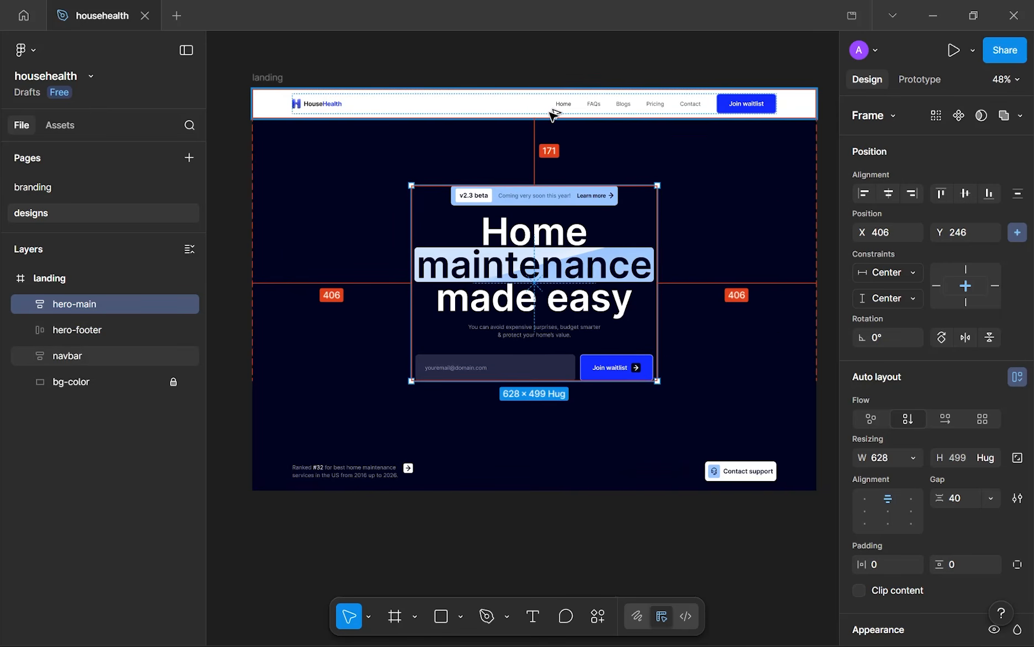
key("Down")
key("Down")
key("Down")
key("Down")
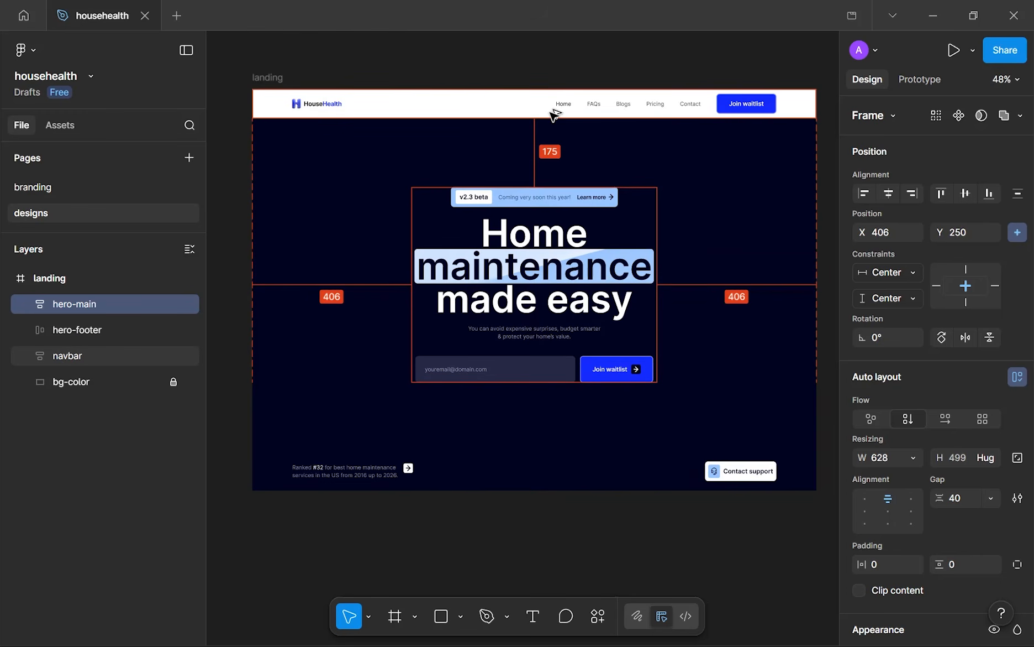
key("Down")
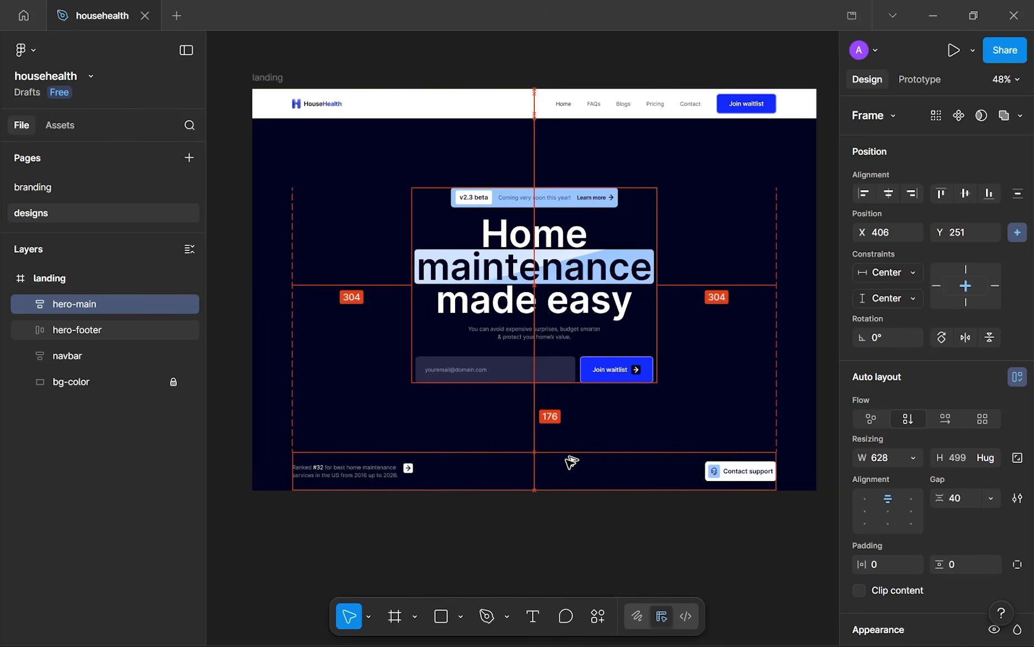
left_click(381, 162)
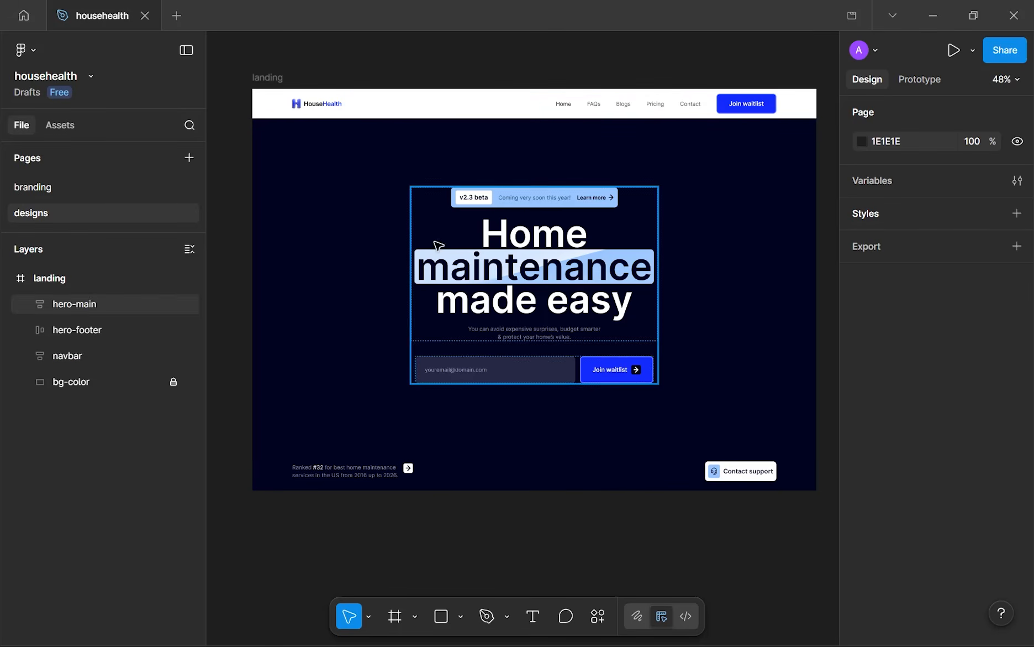
left_click(461, 320)
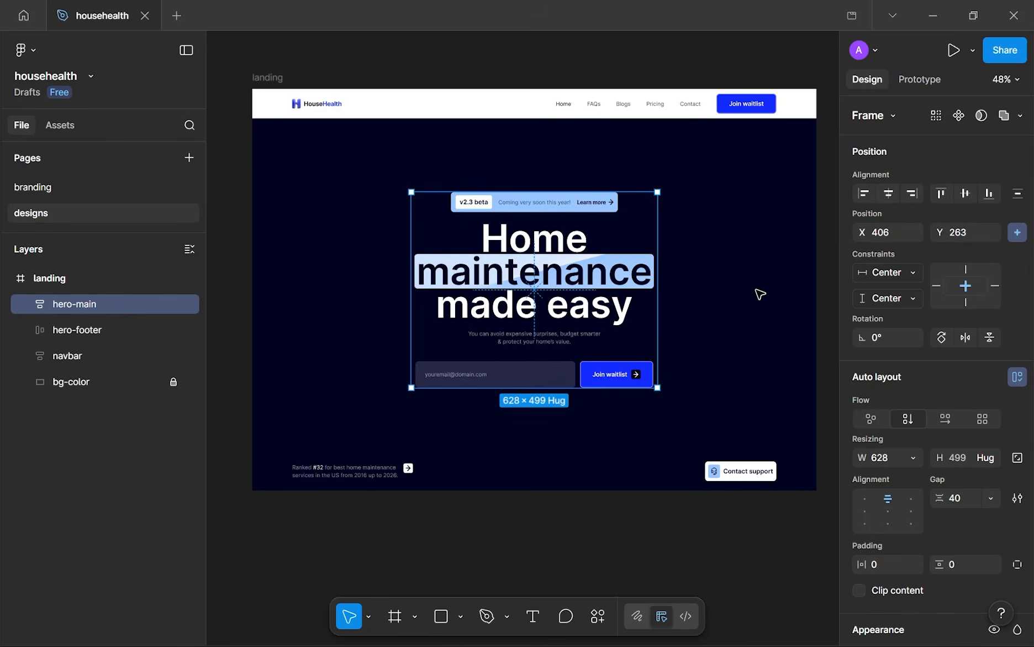
left_click(754, 256)
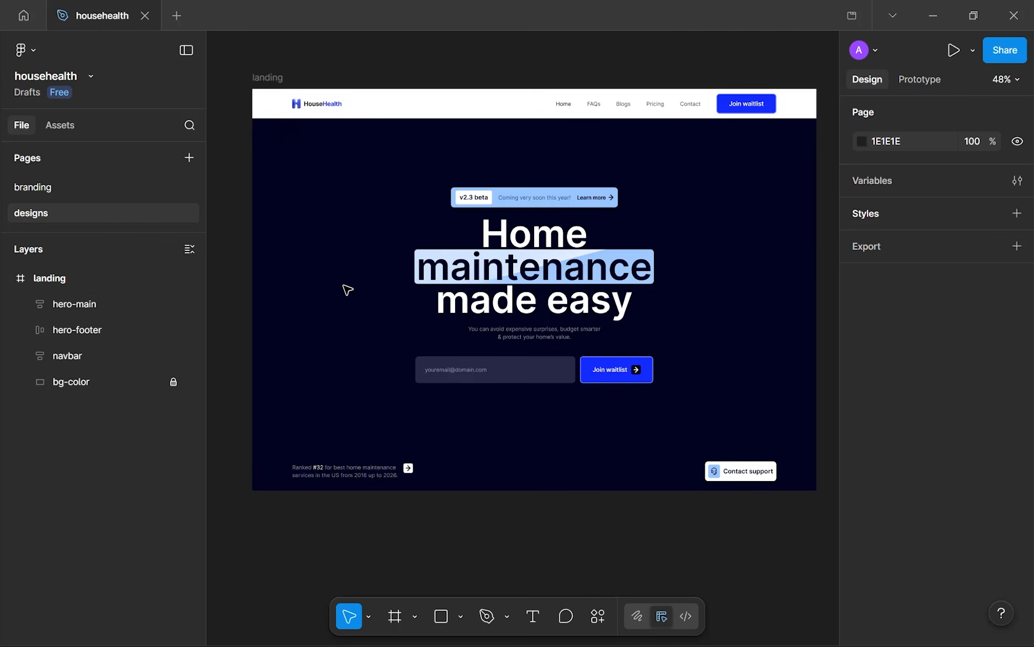
left_click_drag(305, 129, 321, 428)
left_click_drag(337, 151, 321, 399)
- Wrap hero-main and hero-footer in one vertical auto layout frame and set its gap to Auto
left_click(545, 247)
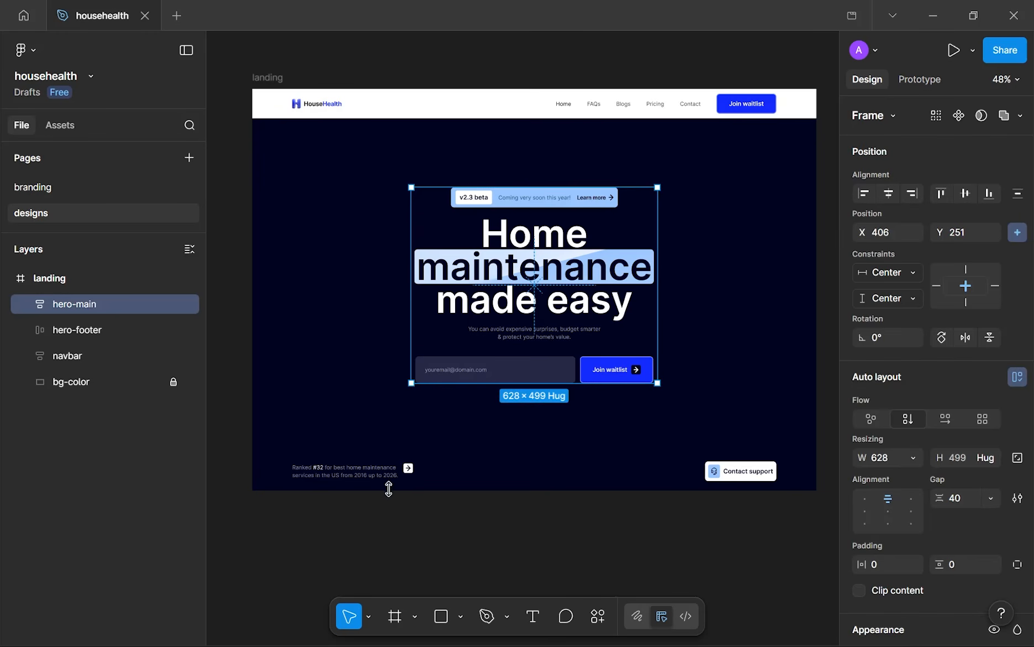
left_click(395, 470, "shift")
key("shift+a")
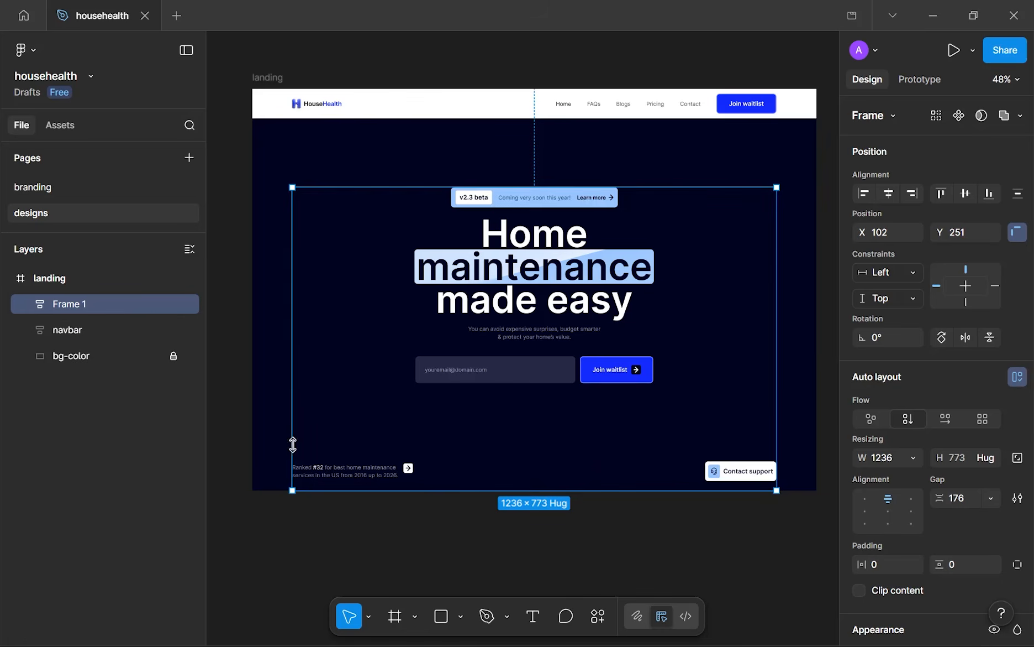
left_click(991, 500)
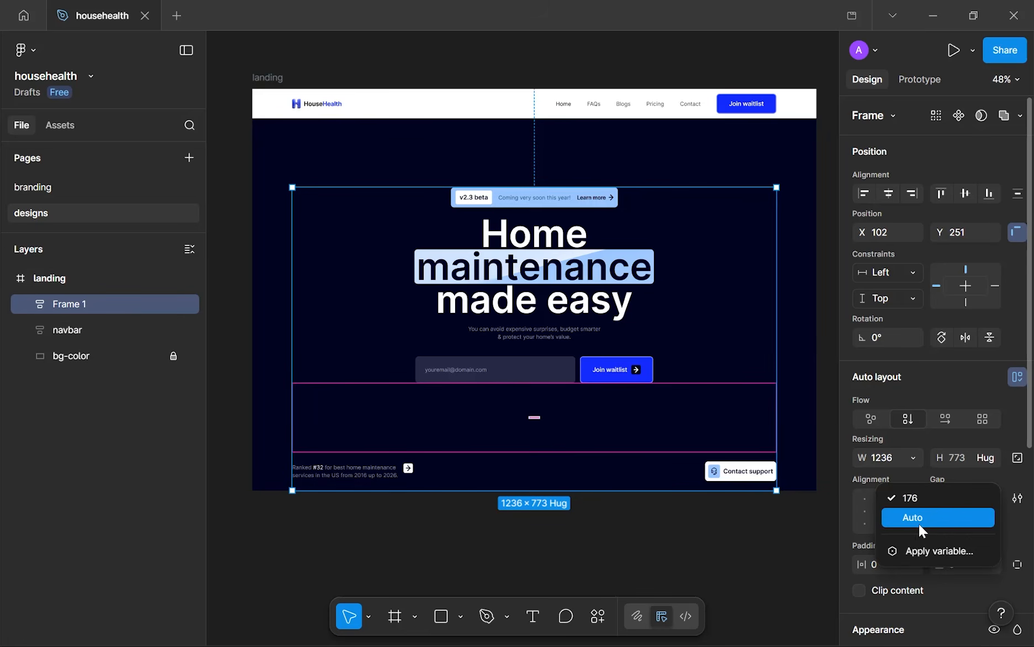
left_click(918, 522)
- Rename the frame wrapping hero-main and hero-footer as hero and place the navbar layer above it
double_click(101, 301)
type("hero")
key("Return")
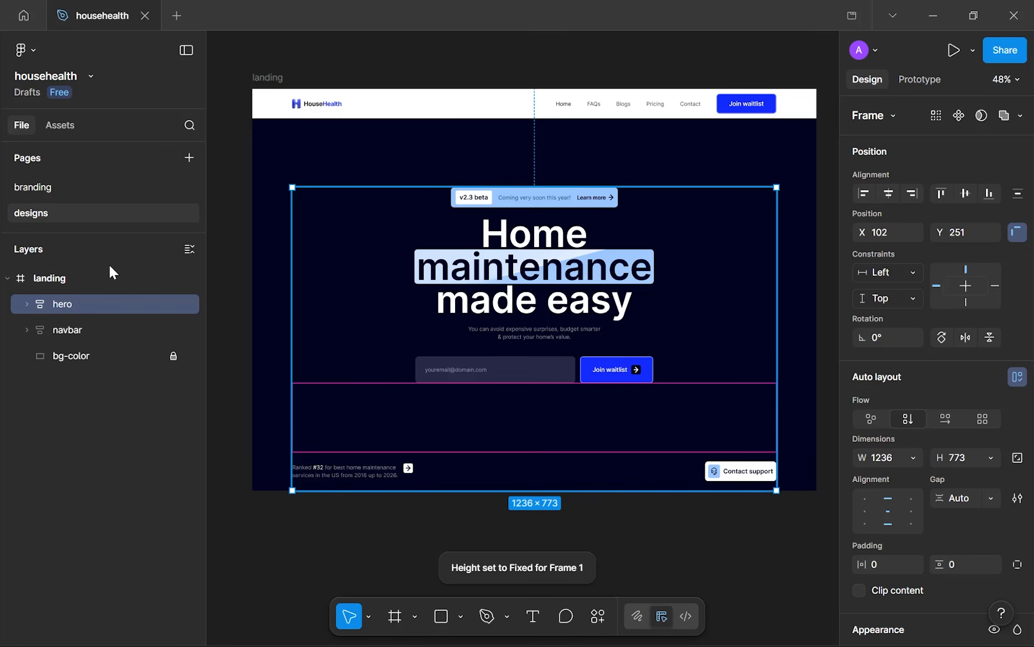
left_click_drag(71, 333, 84, 295)
- Rename the bg-color rectangle as hero-bg-color and deselect it
left_click(138, 357)
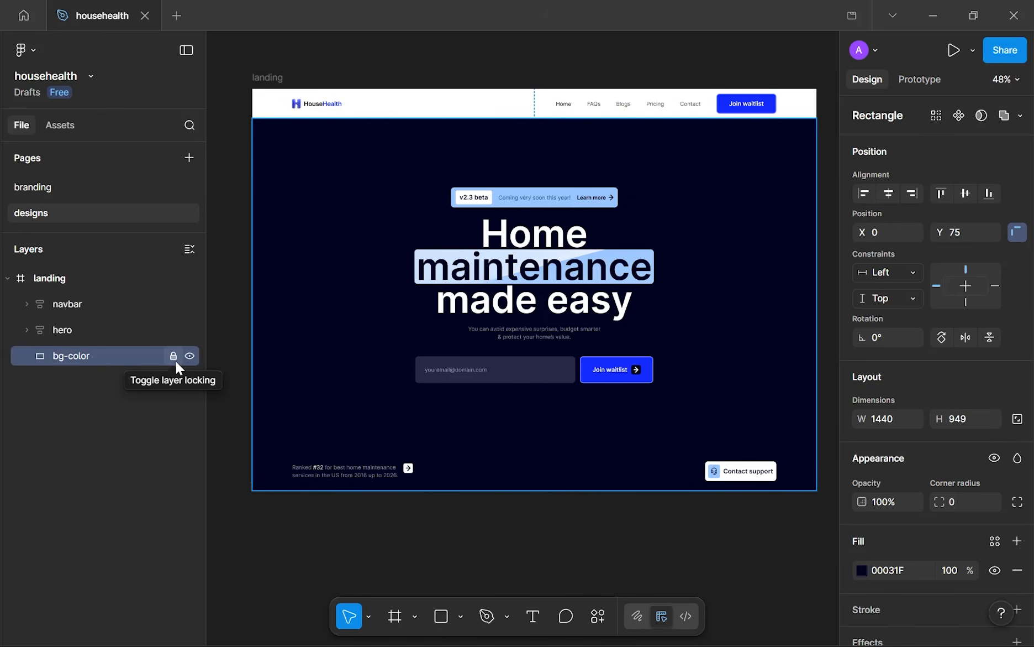
double_click(144, 360)
key("Left")
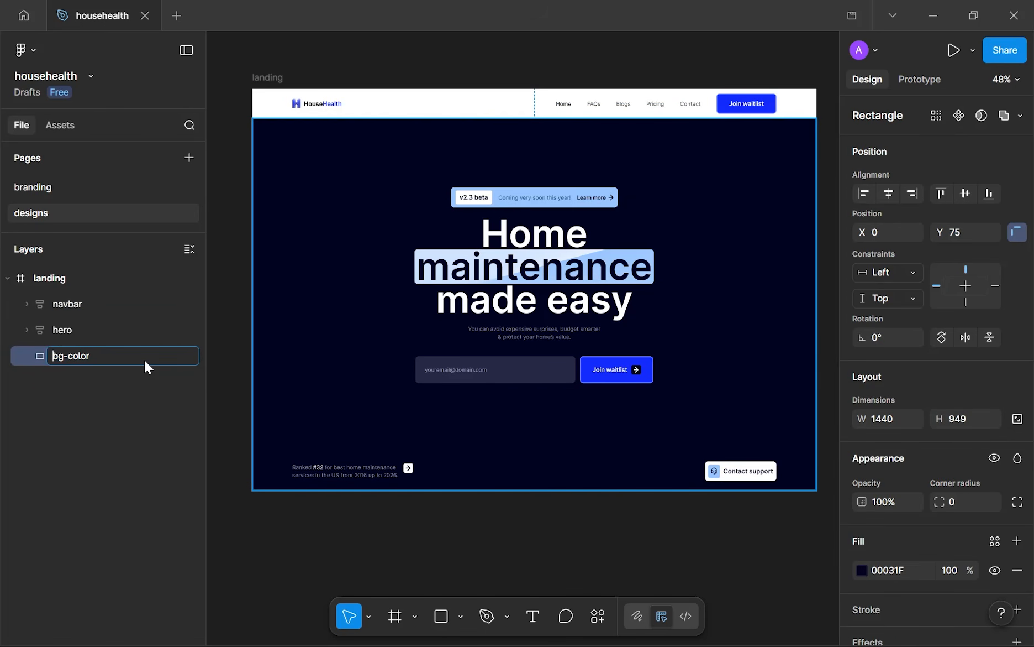
type("hero-")
key("Return")
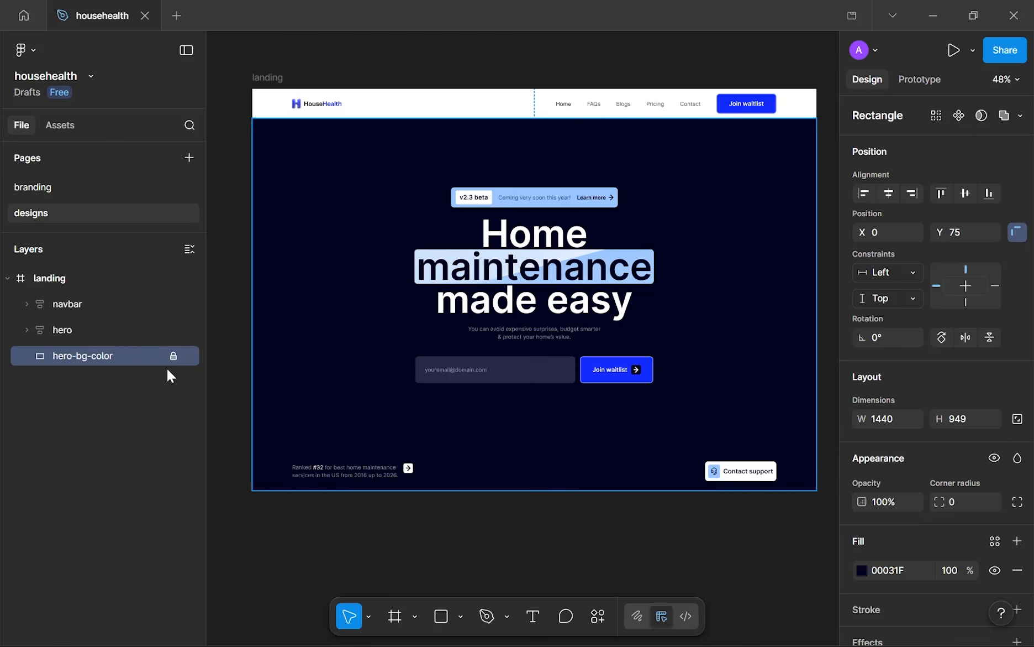
left_click(422, 172)
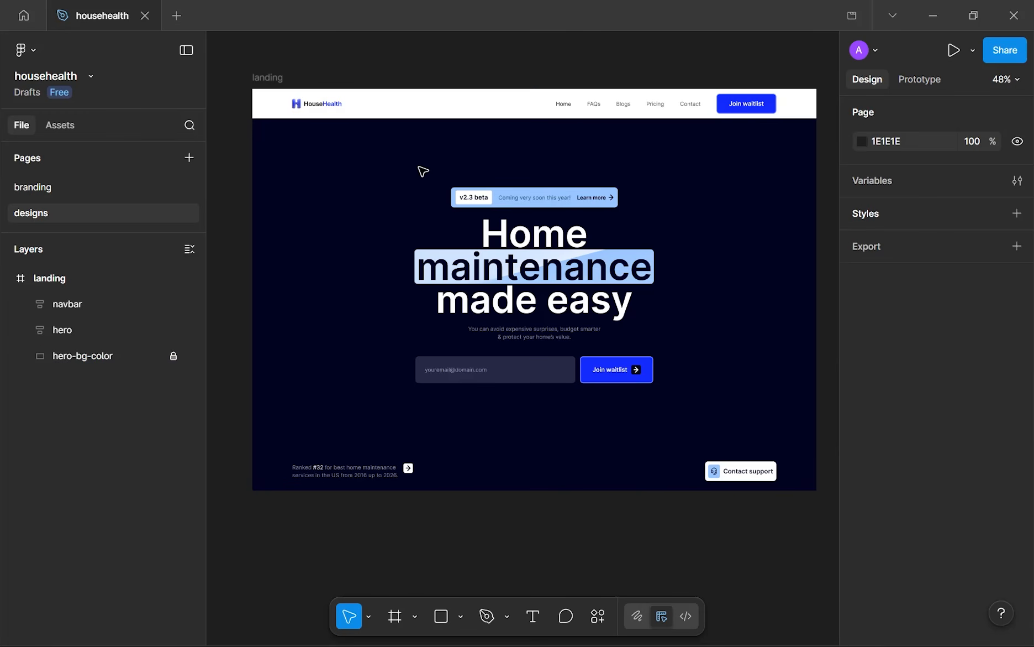
- Draw a vertical line about 1026 px tall with the Pen tool, from the navbar's lower left area to below the landing frame
scroll(584, 182, "down", 1)
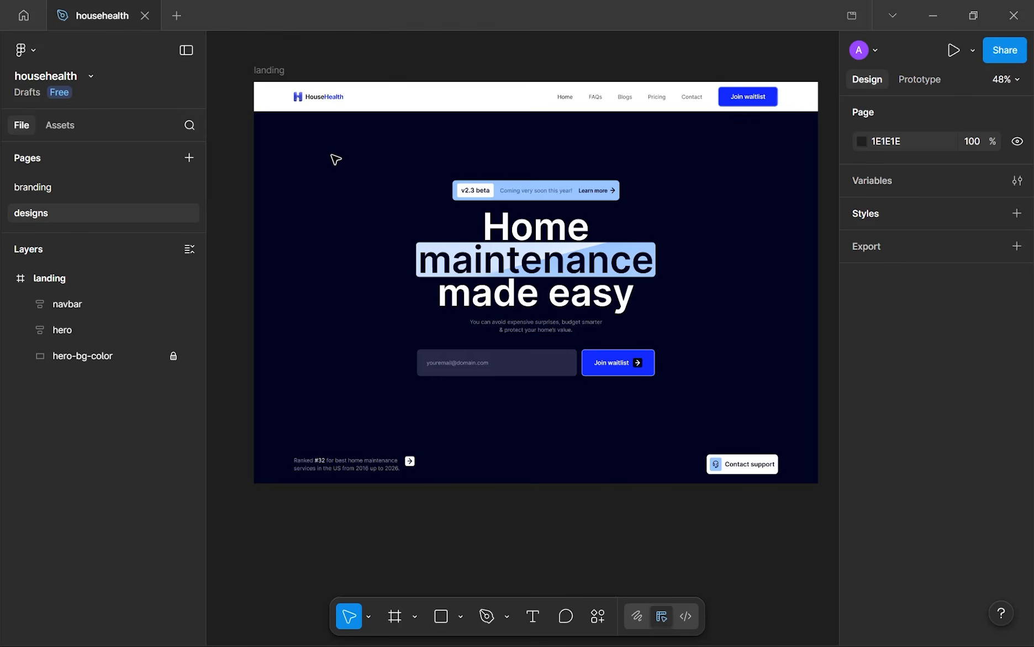
key("p")
scroll(278, 101, "up", 5)
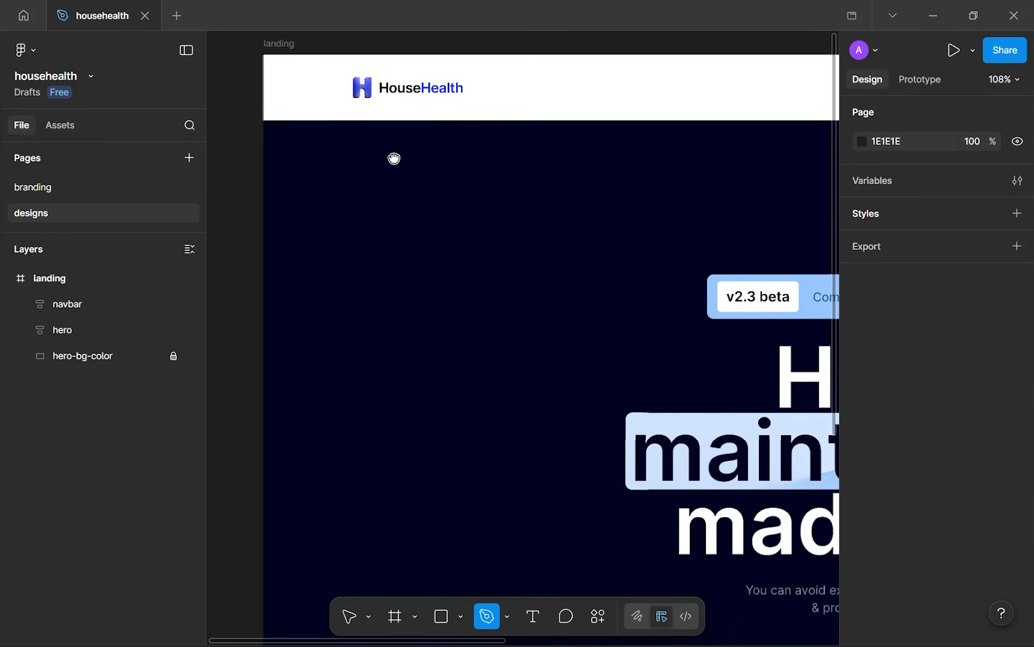
scroll(478, 220, "down", 2)
scroll(478, 220, "right", 1)
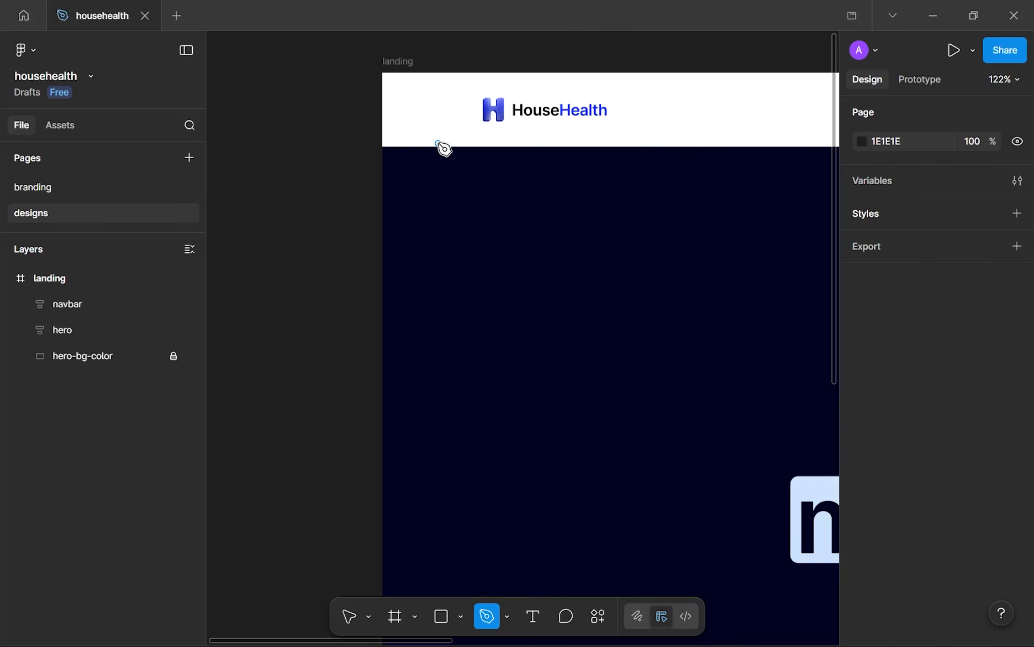
left_click(438, 143)
scroll(450, 232, "down", 10)
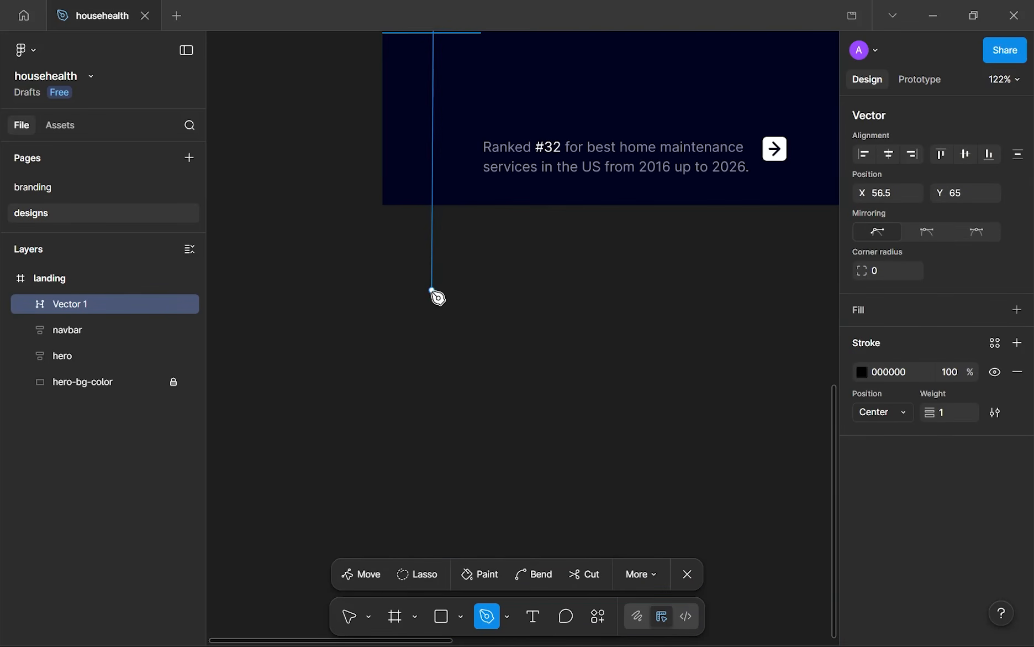
left_click(434, 277)
scroll(439, 205, "down", 5)
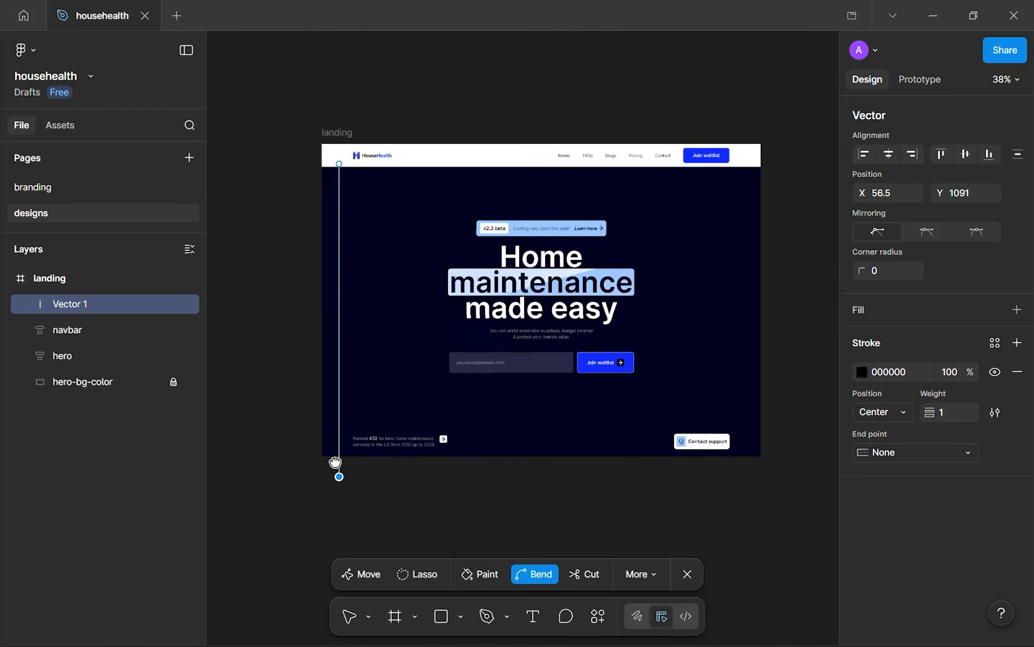
scroll(336, 462, "down", 1)
key("p")
key("Escape")
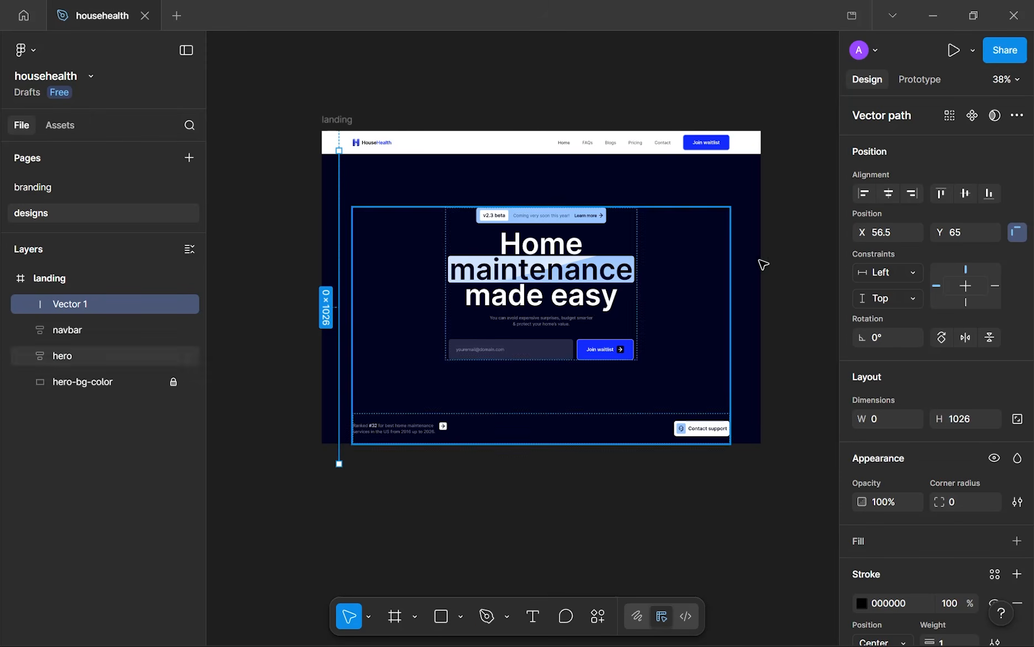
- Rename the drawn vector path as line
double_click(108, 303)
type("line")
key("Return")
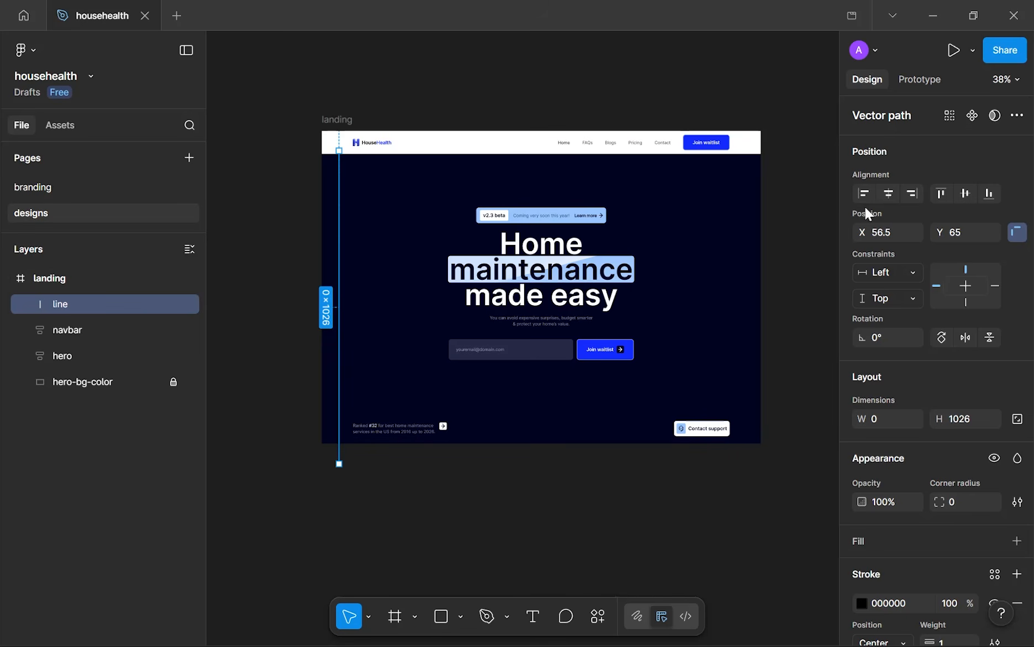
- Centre the line both ways within the landing frame and set its height to 1024
left_click(888, 193)
left_click(952, 195)
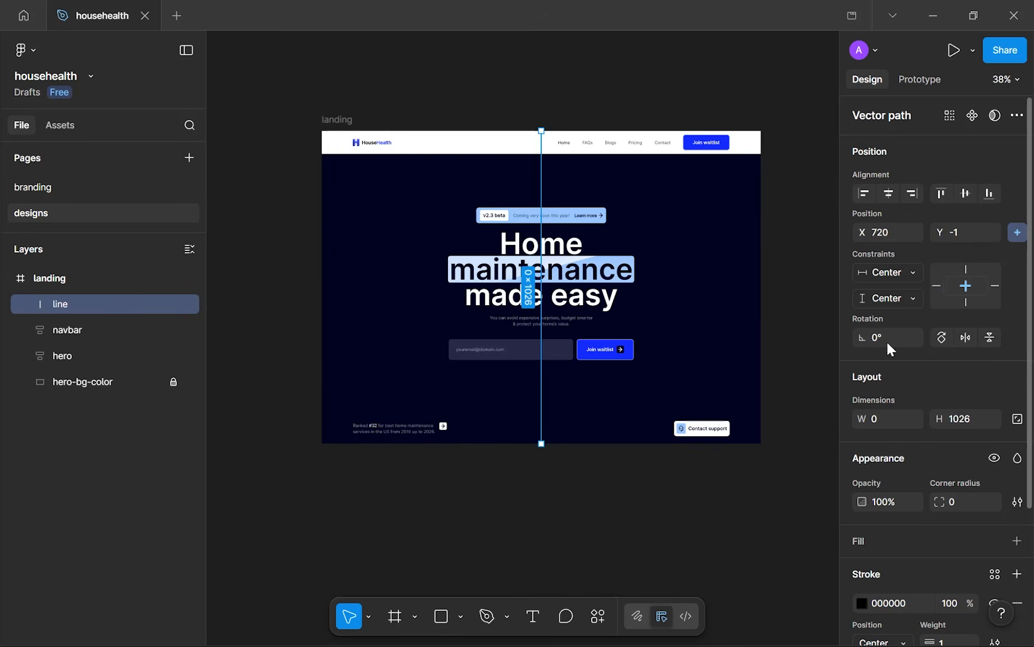
type("1024")
key("Return")
left_click(965, 193)
- Move the line left to about X 131 and set its stroke colour to FFFFFF
left_click_drag(547, 167, 367, 182)
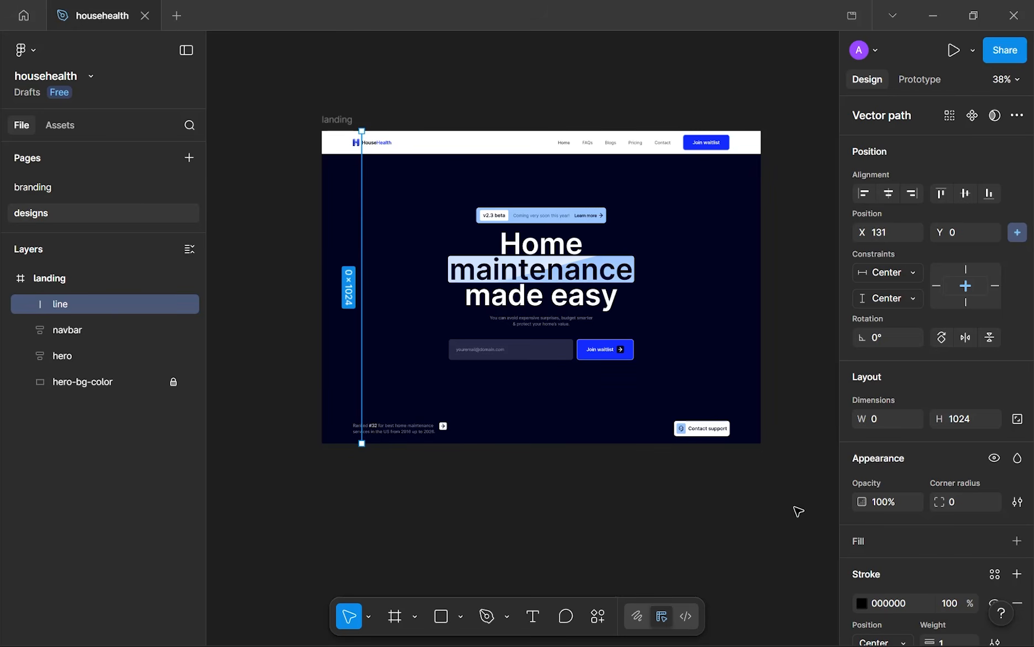
left_click(861, 602)
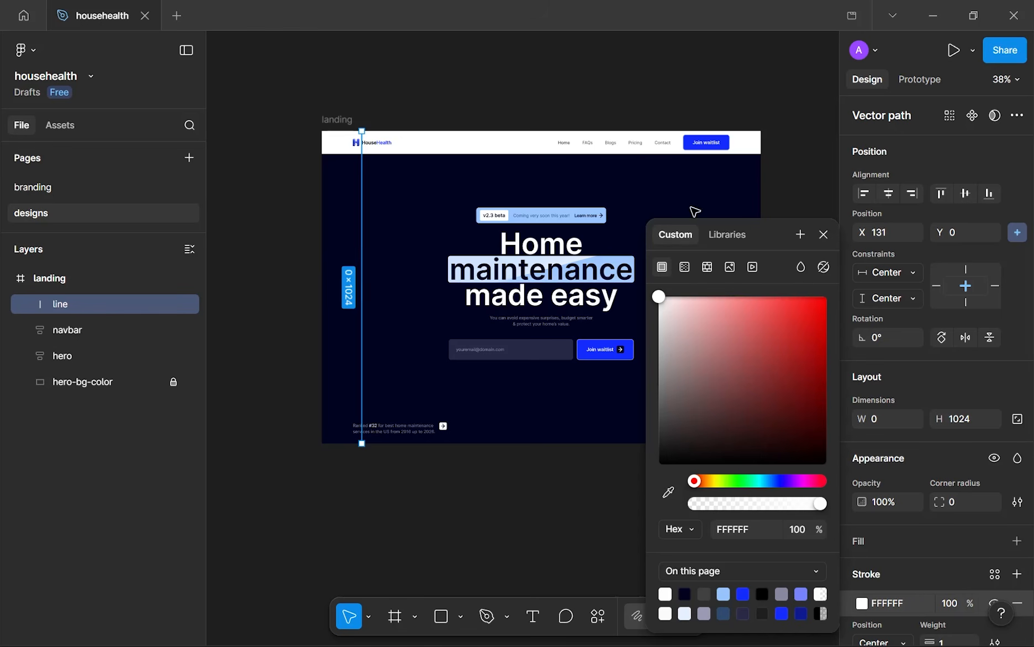
left_click(824, 235)
- Duplicate the line about 98 px to the right and repeat the copy at equal spacing until there are twelve lines
key("ctrl+d")
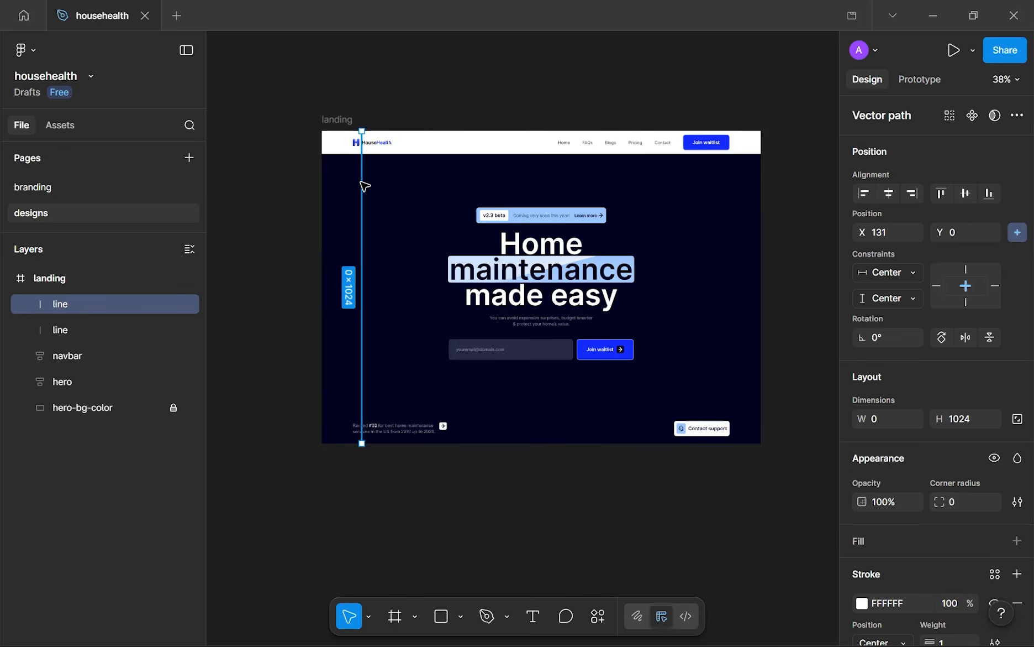
left_click_drag(362, 188, 393, 184)
key("ctrl+d")
key("ctrl+d")
key("ctrl+d")
key("ctrl+d")
key("ctrl+d")
key("ctrl+d")
key("ctrl+d")
key("ctrl+d")
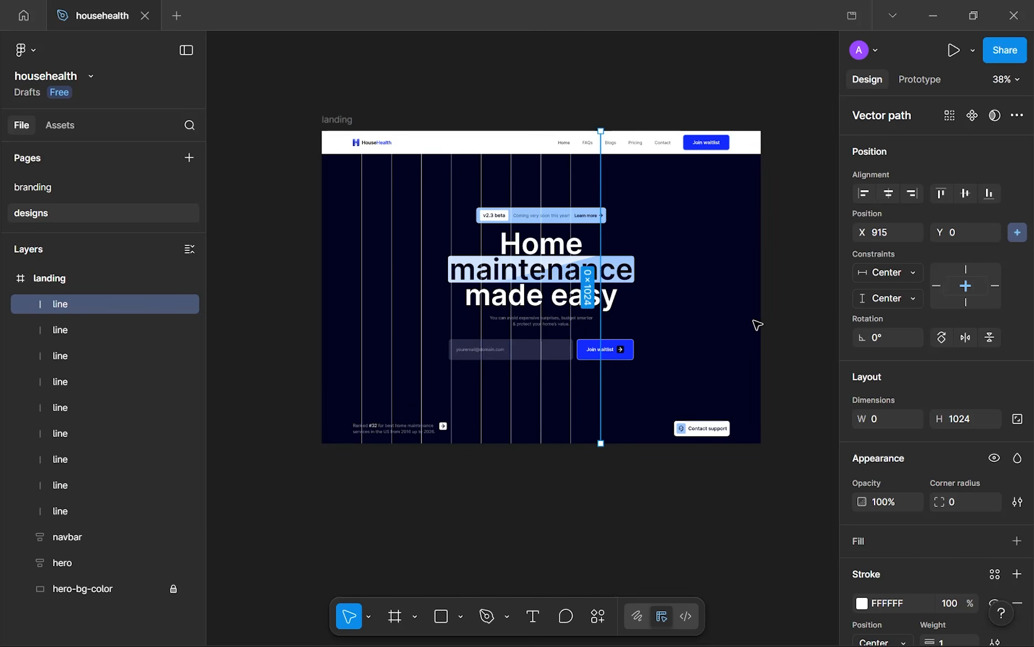
key("ctrl+d")
key("ctrl+d")
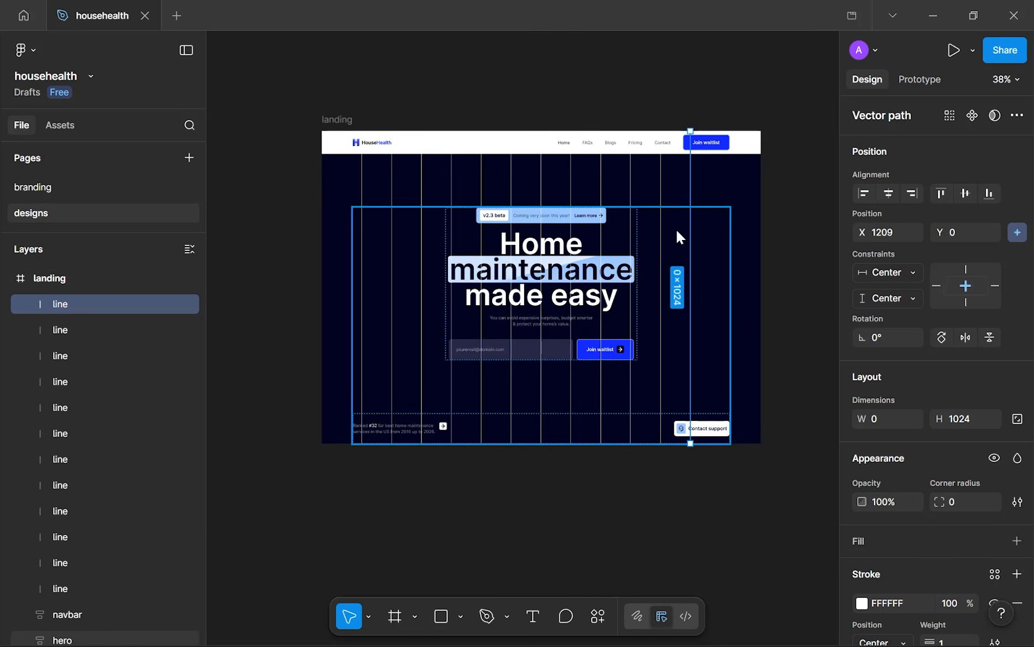
- Wrap the twelve lines in a horizontal auto layout frame and name it lines-bg-pattern-accent
left_click_drag(715, 190, 348, 174)
key("shift+a")
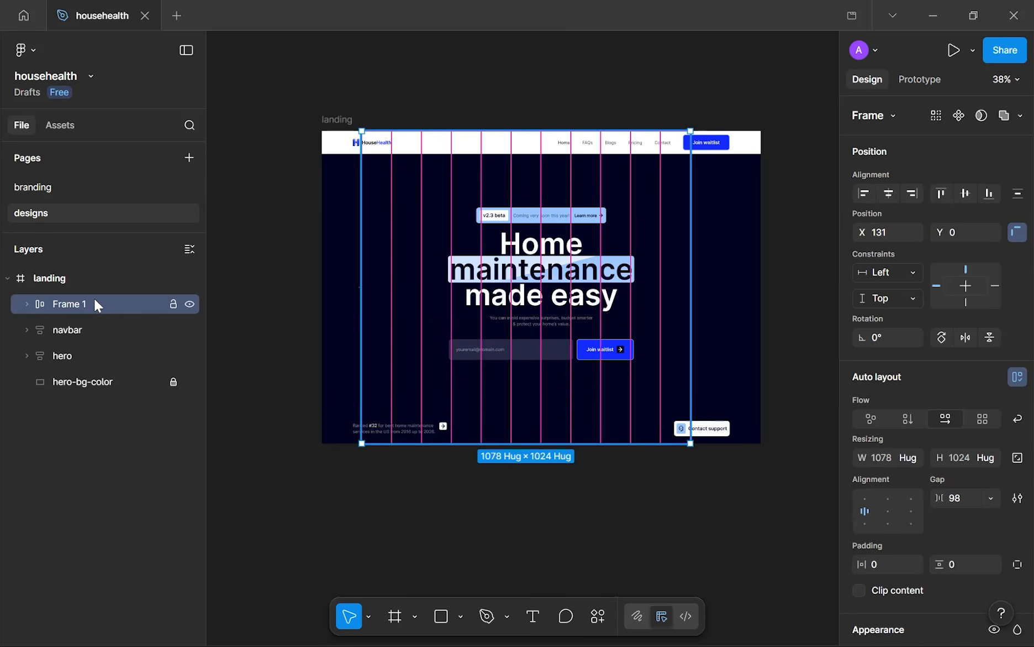
double_click(97, 305)
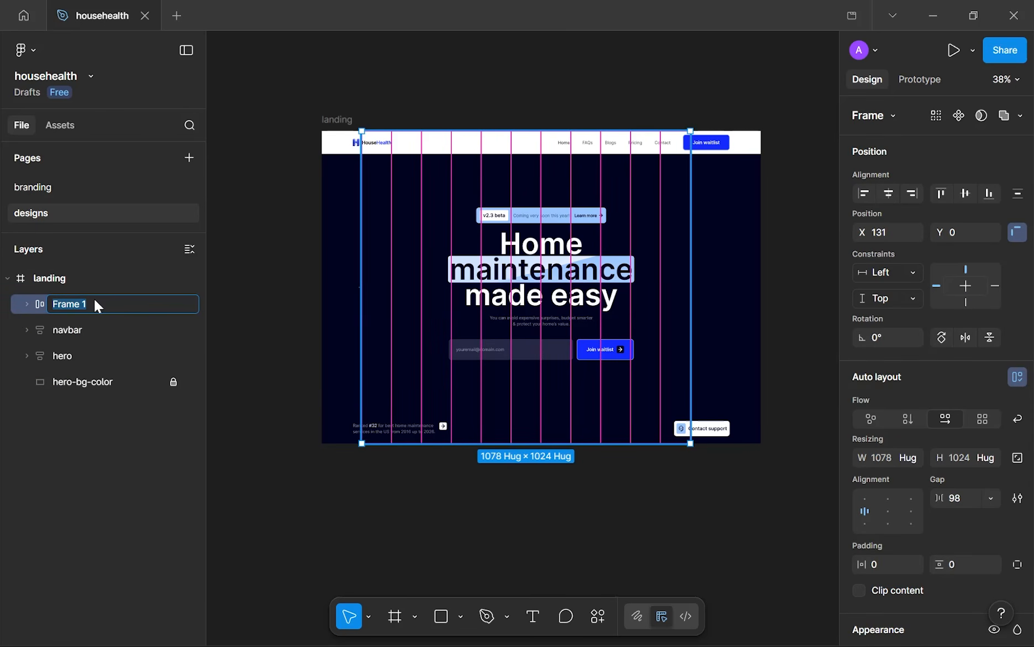
type("lines-bg-accent")
key("Return")
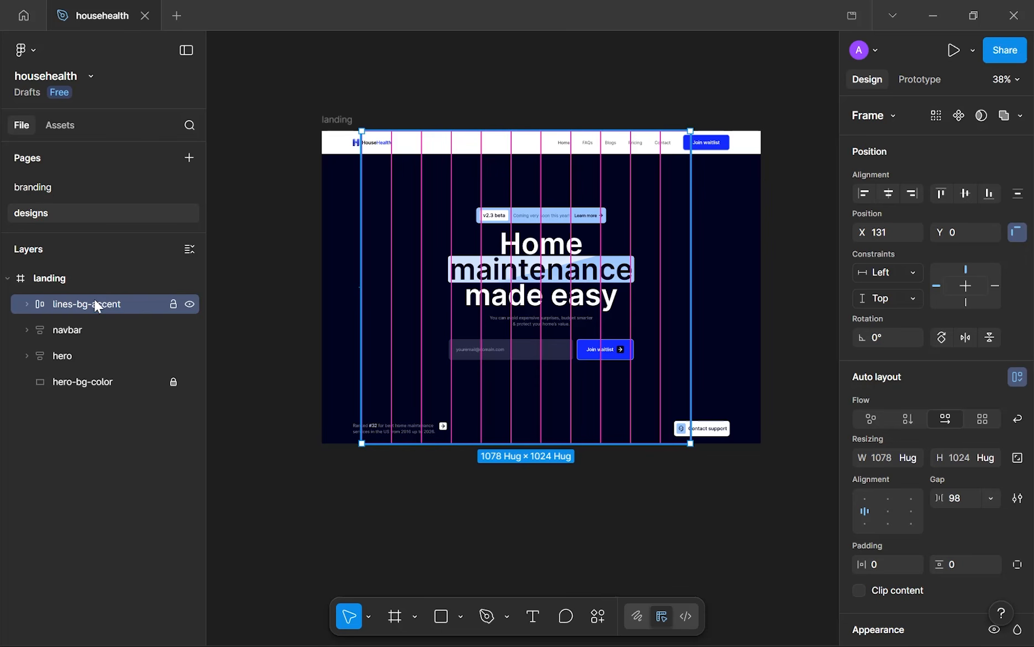
double_click(97, 304)
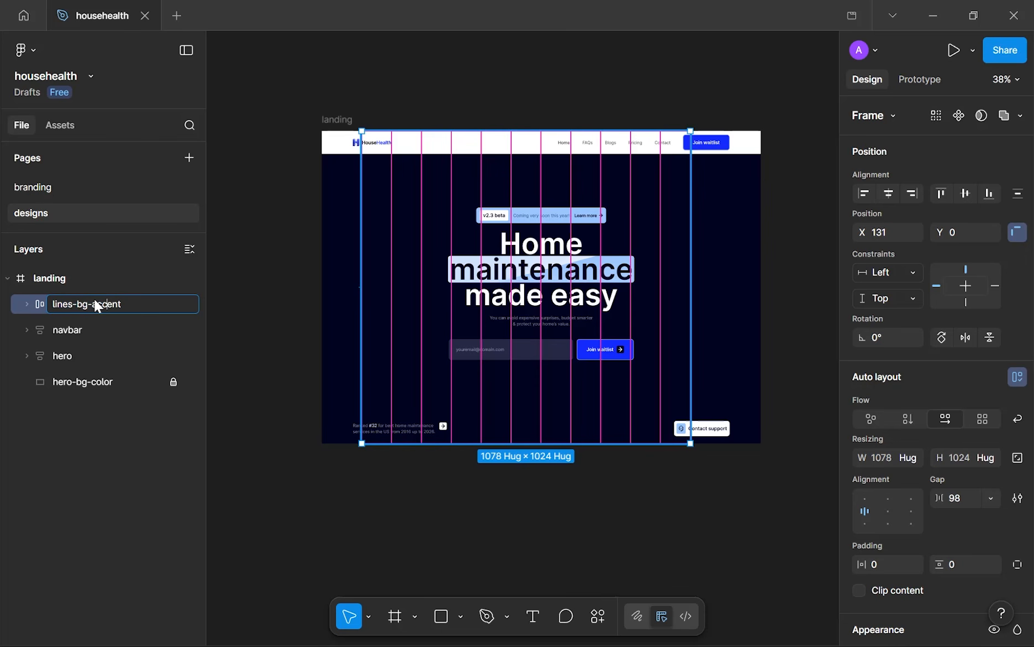
type("pattern-")
key("Return")
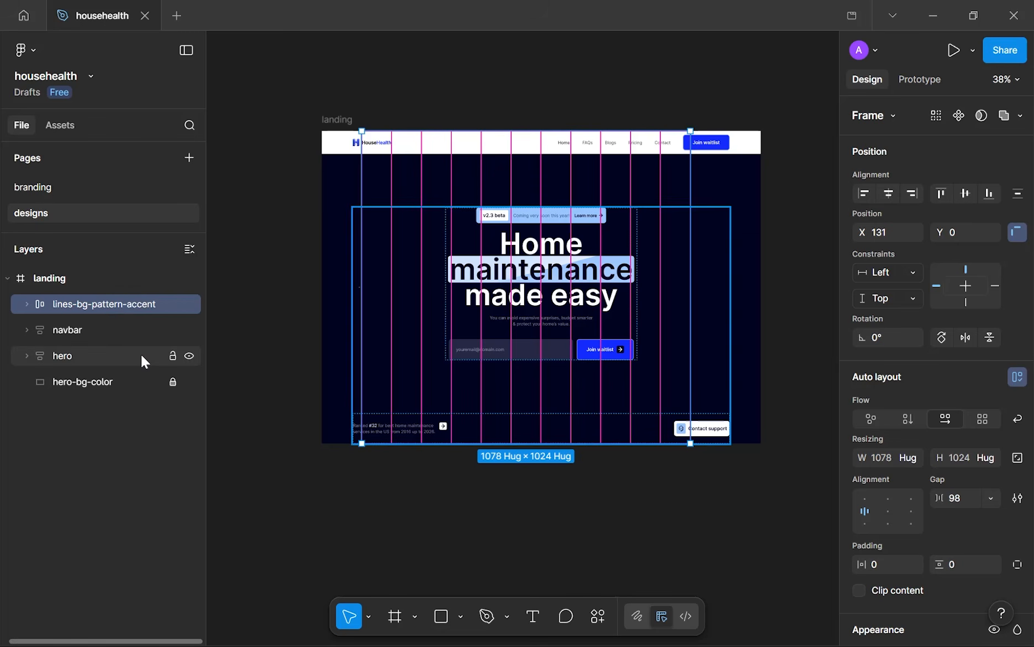
- Set the gap of the lines-bg-pattern-accent frame to 200
left_click(961, 502)
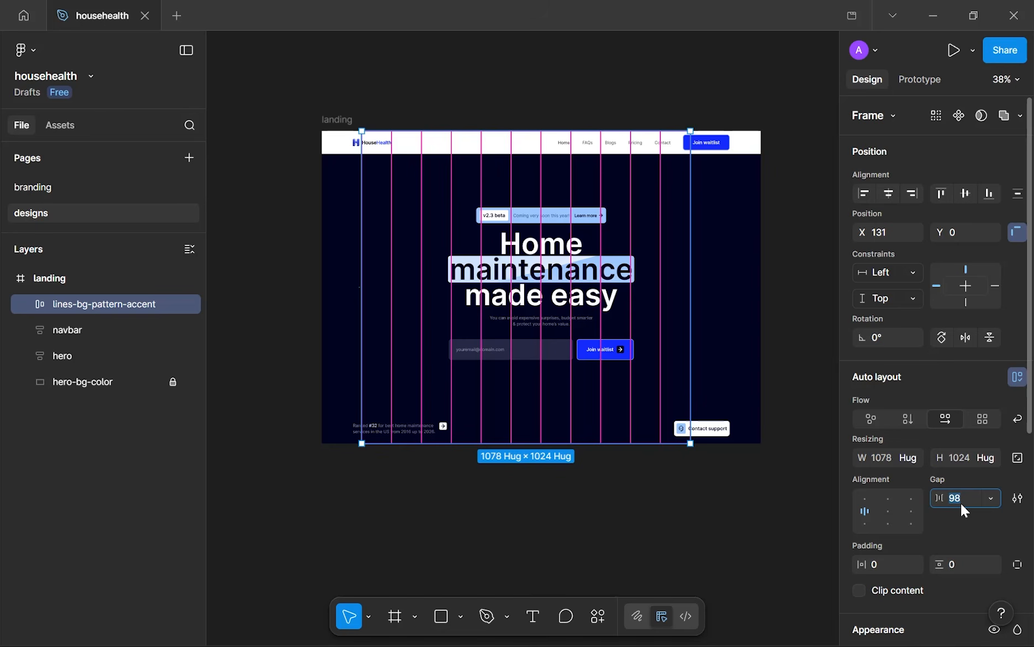
type("200")
key("Return")
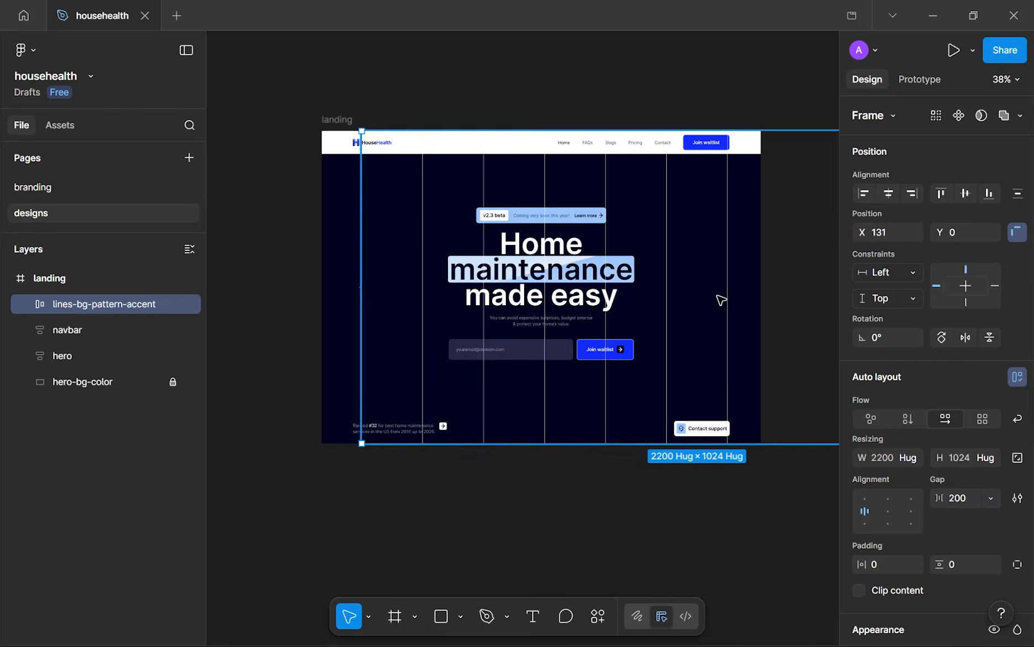
- Centre the lines-bg-pattern-accent frame horizontally and vertically on the landing frame and set its gap to 128
left_click(891, 192)
left_click(968, 191)
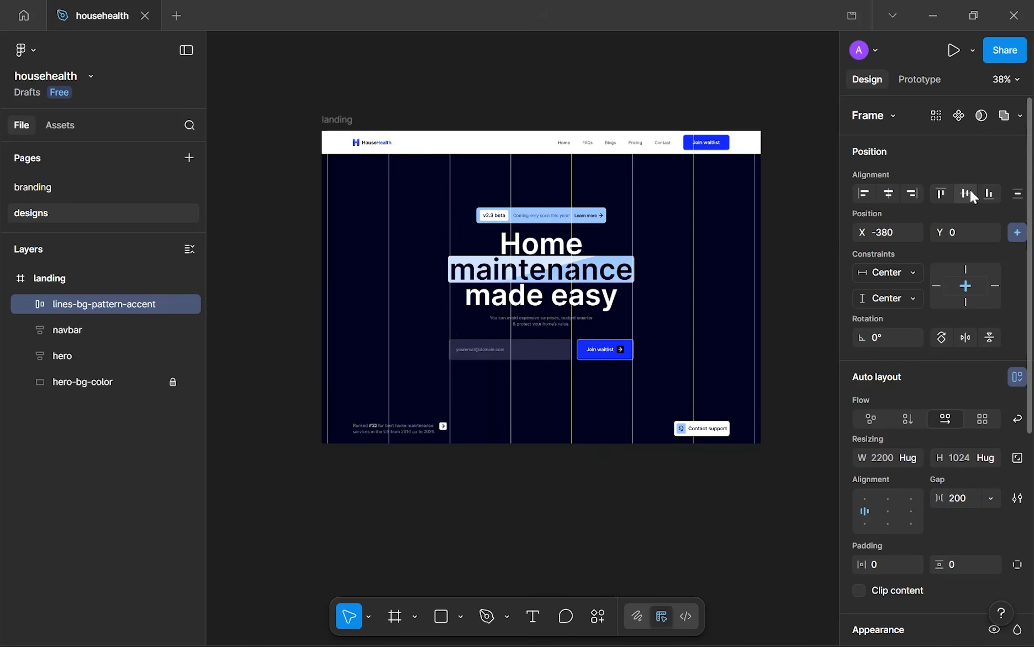
left_click(954, 503)
type("128")
key("Return")
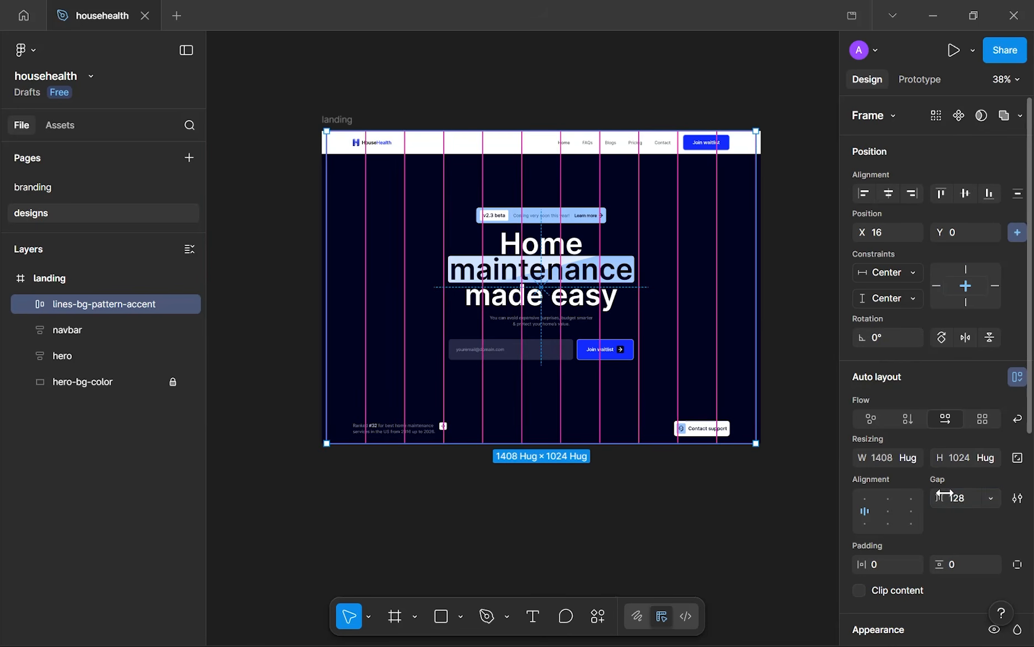
left_click(797, 92)
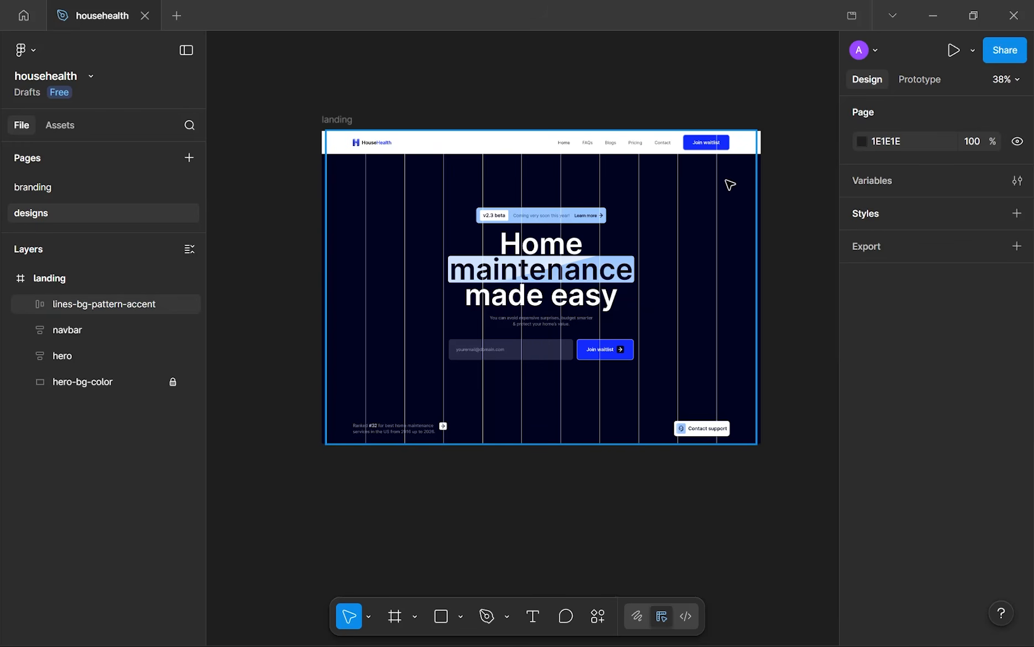
- Set the gap of the lines-bg-pattern-accent frame to Auto, widen the frame to 1508 and centre it horizontally on the landing frame
left_click(719, 202)
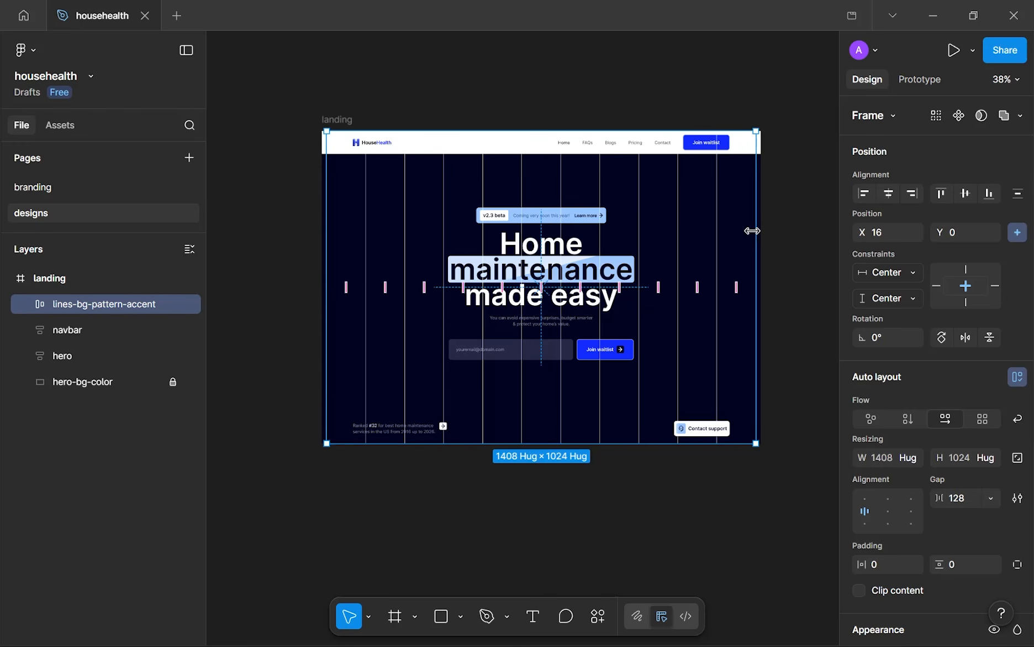
left_click(992, 498)
left_click(977, 512)
mouse_move(755, 227)
left_mouse_down()
mouse_move(780, 226)
mouse_move(771, 237)
left_mouse_up()
left_click(887, 194)
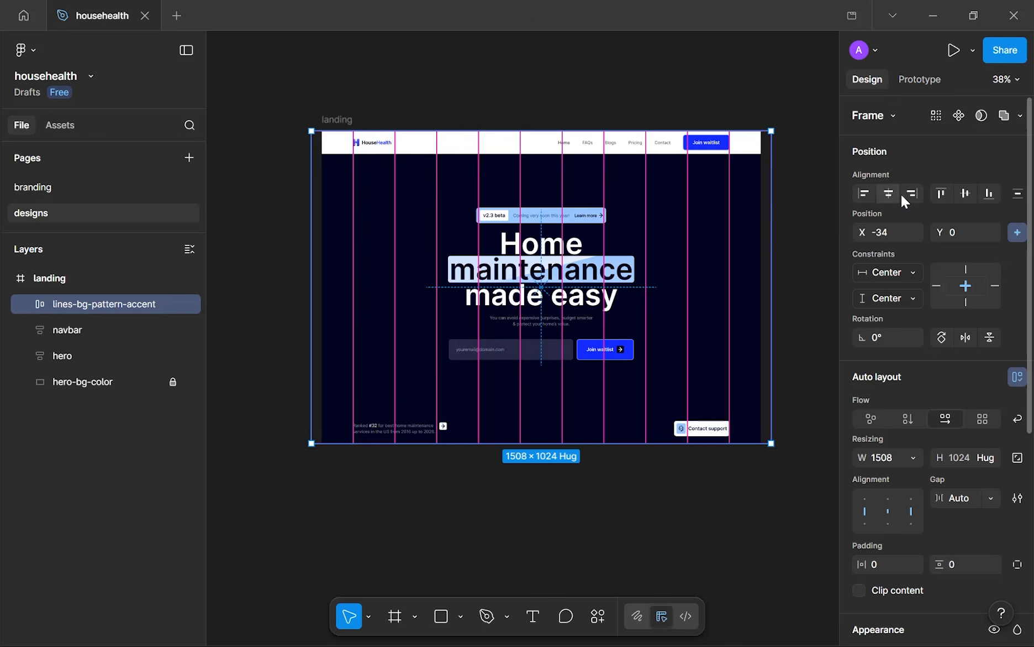
left_click(654, 73)
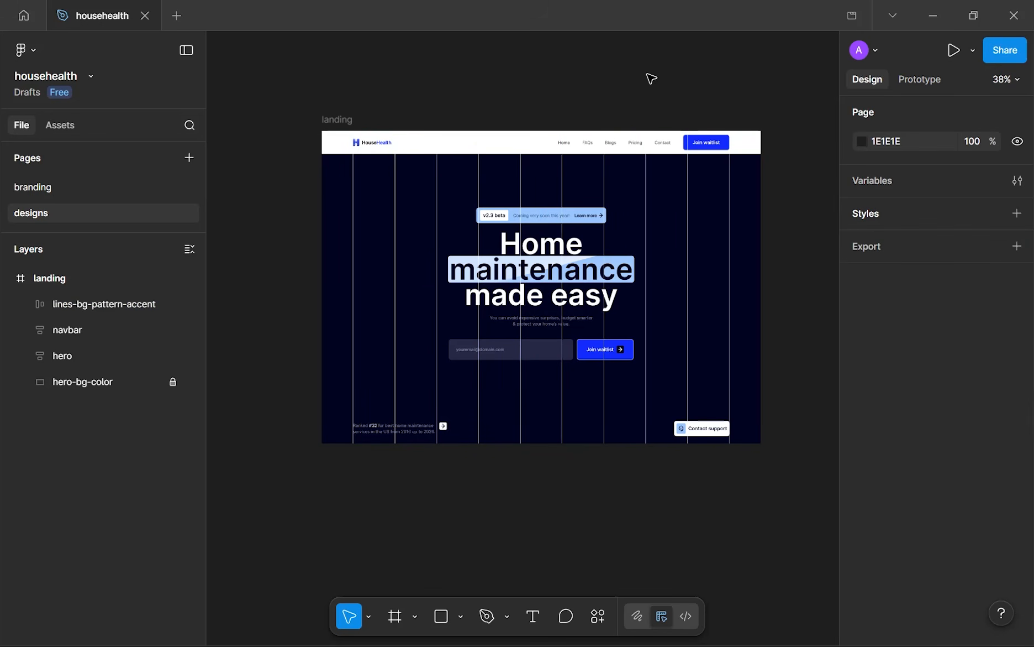
- Group the lines-bg-pattern-accent, hero and hero-bg-color layers and name the group hero-accented
left_click(101, 376)
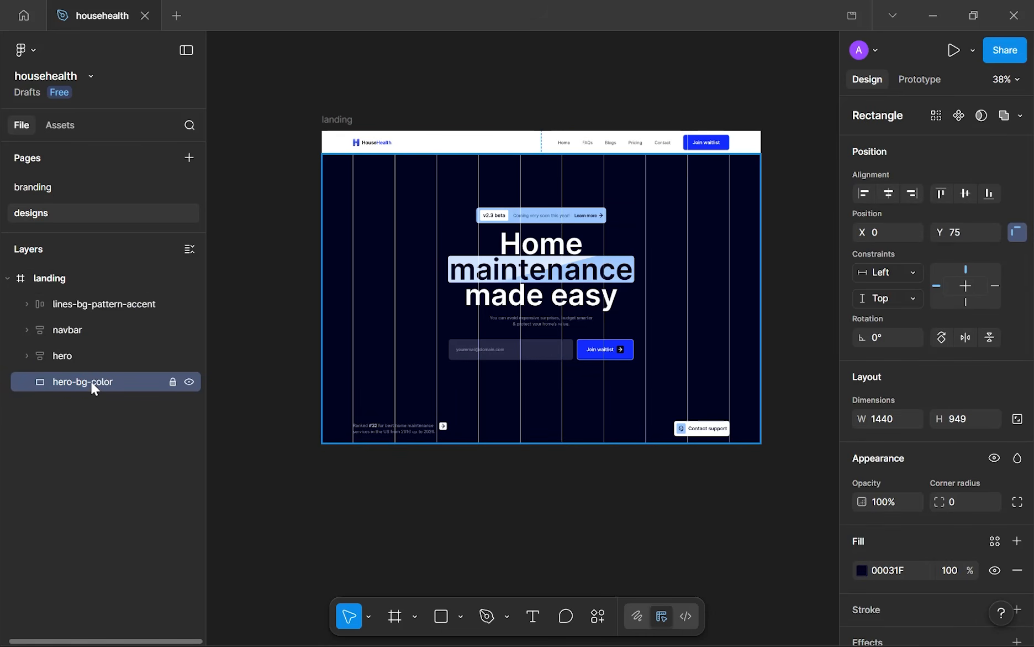
left_click(88, 355)
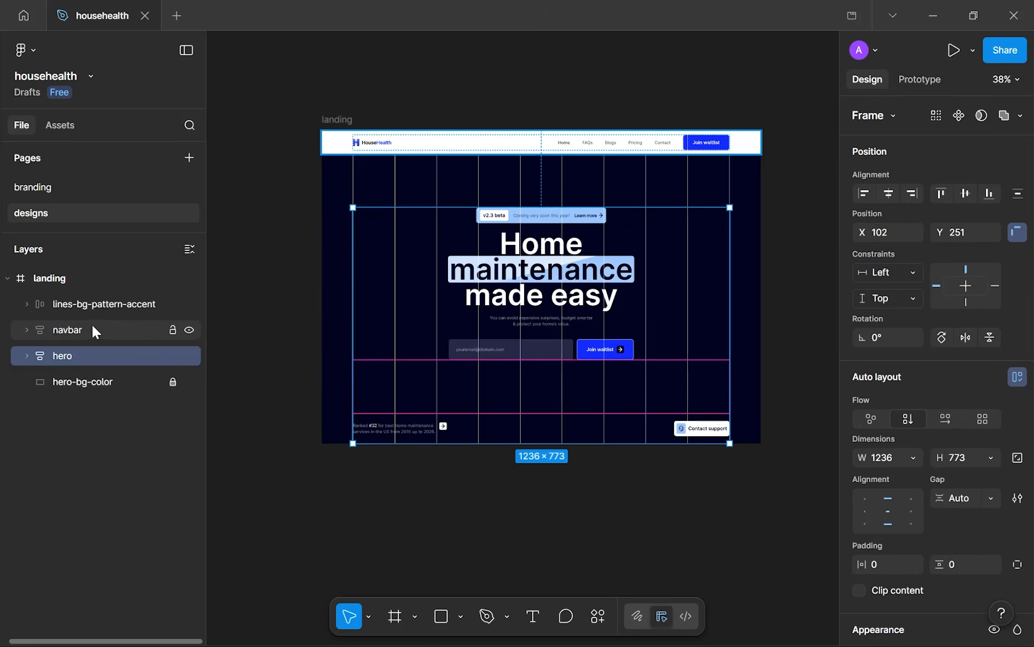
left_click(100, 302)
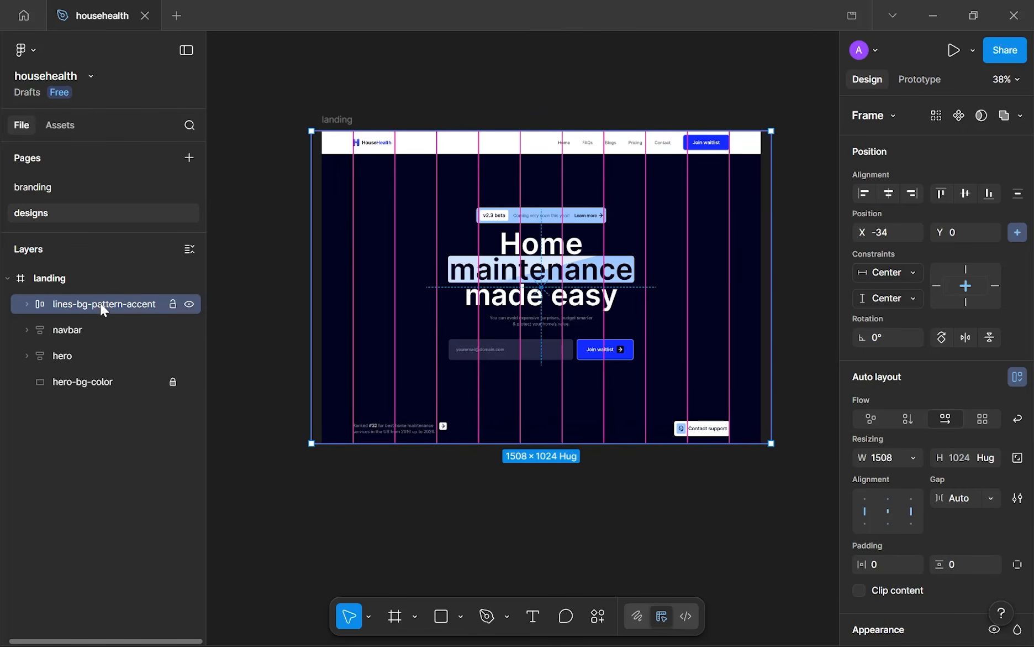
left_click(61, 357, "ctrl")
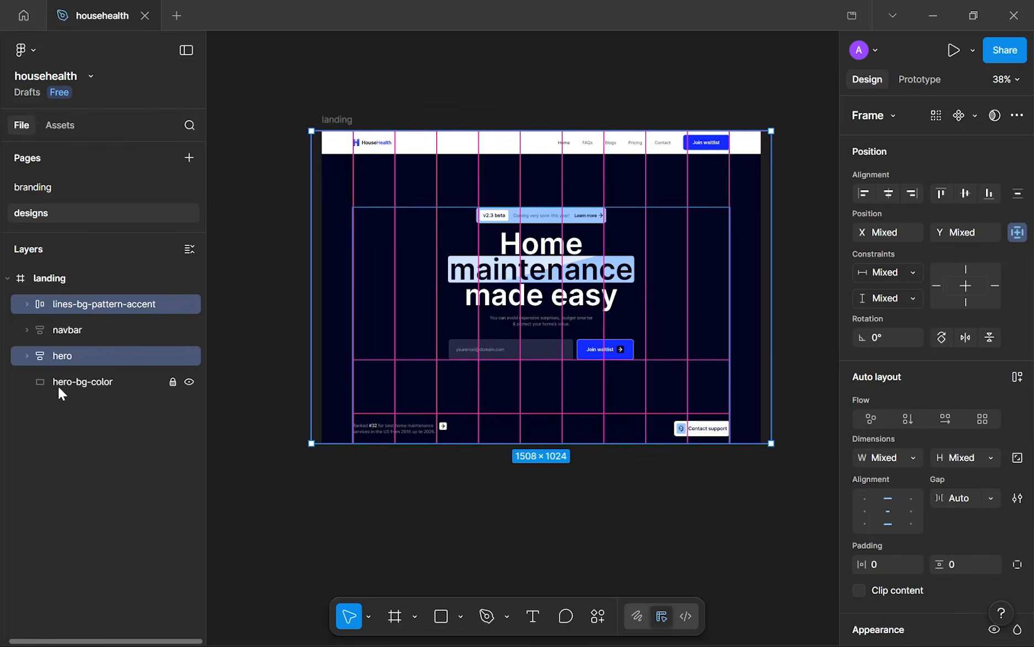
left_click(70, 383, "ctrl")
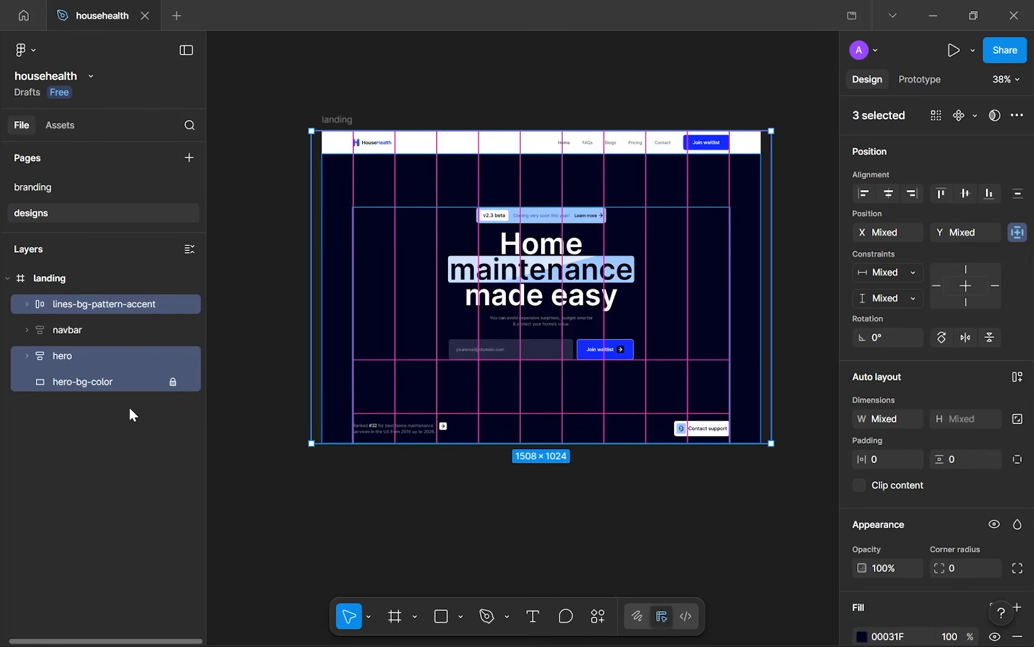
key("ctrl+g")
double_click(86, 305)
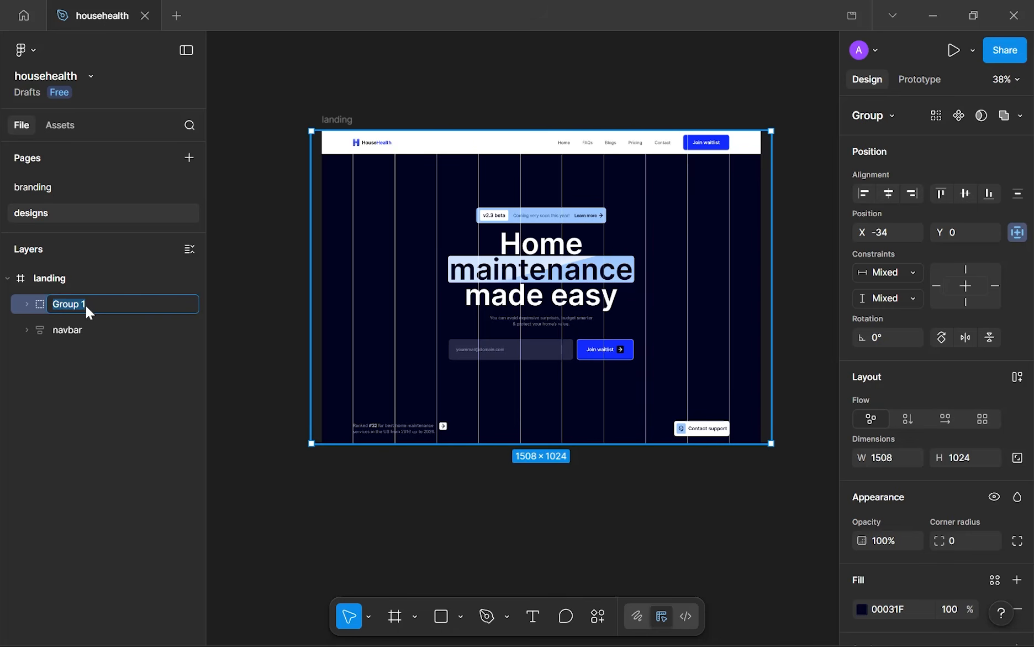
type("hero-accented")
key("Return")
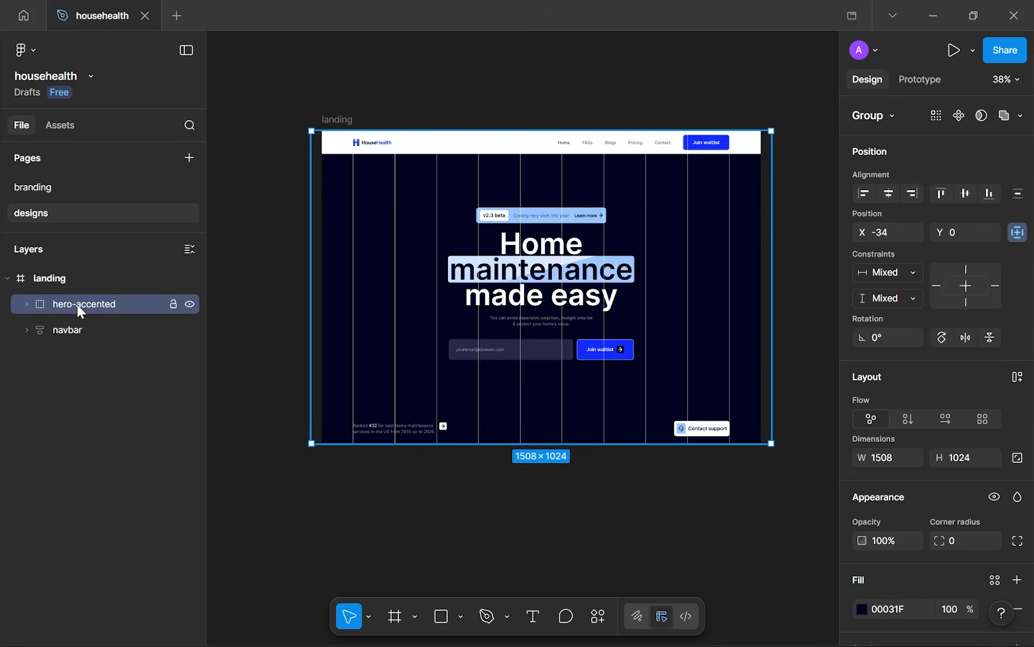
- Move the hero-accented group below navbar in the layer order and expand it to show its layers
left_click_drag(77, 304, 76, 340)
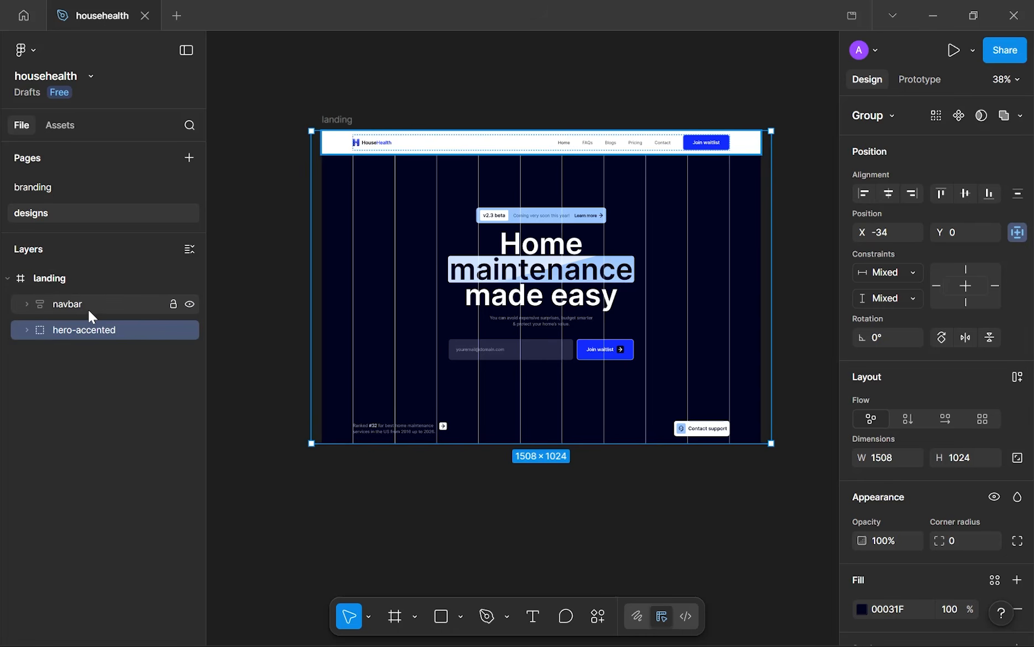
left_click(25, 330)
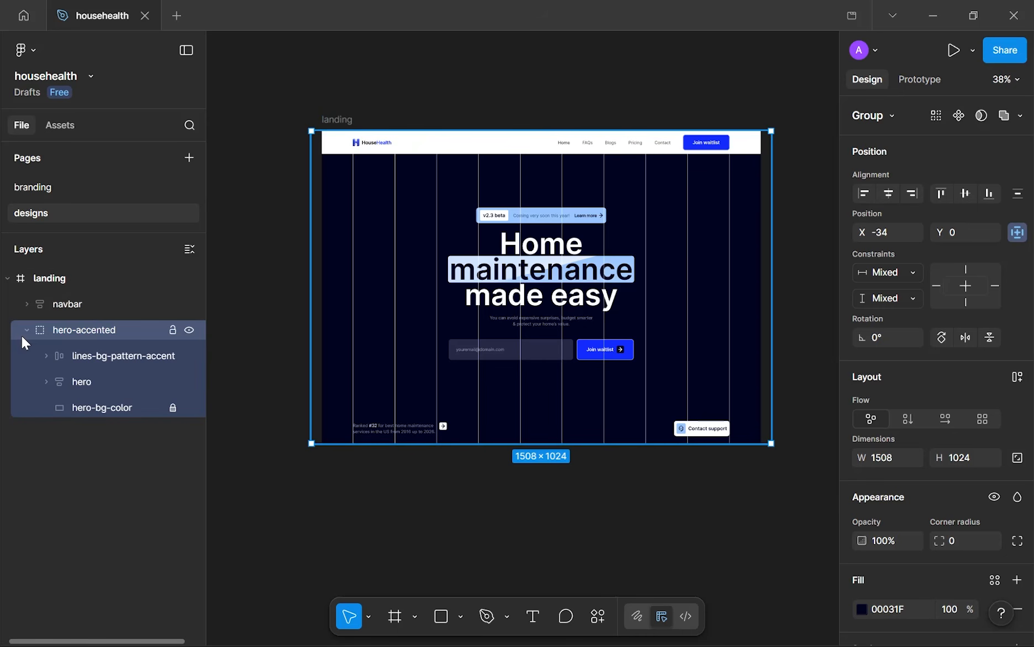
left_click(164, 353)
left_click(402, 474)
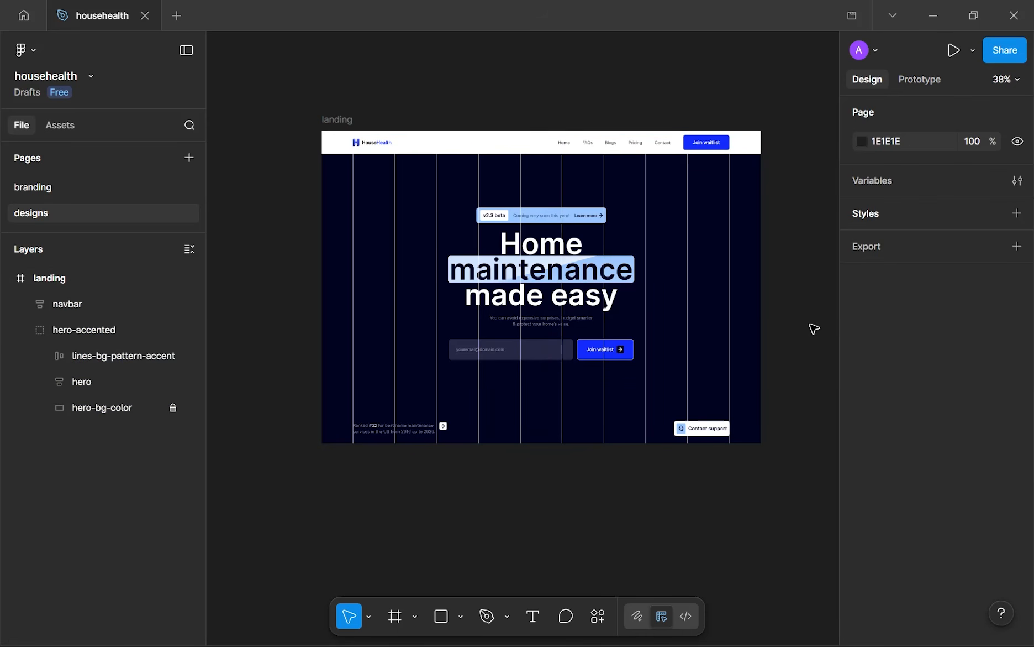
- Move lines-bg-pattern-accent beneath the hero layer within the hero-accented group
scroll(634, 258, "up", 5)
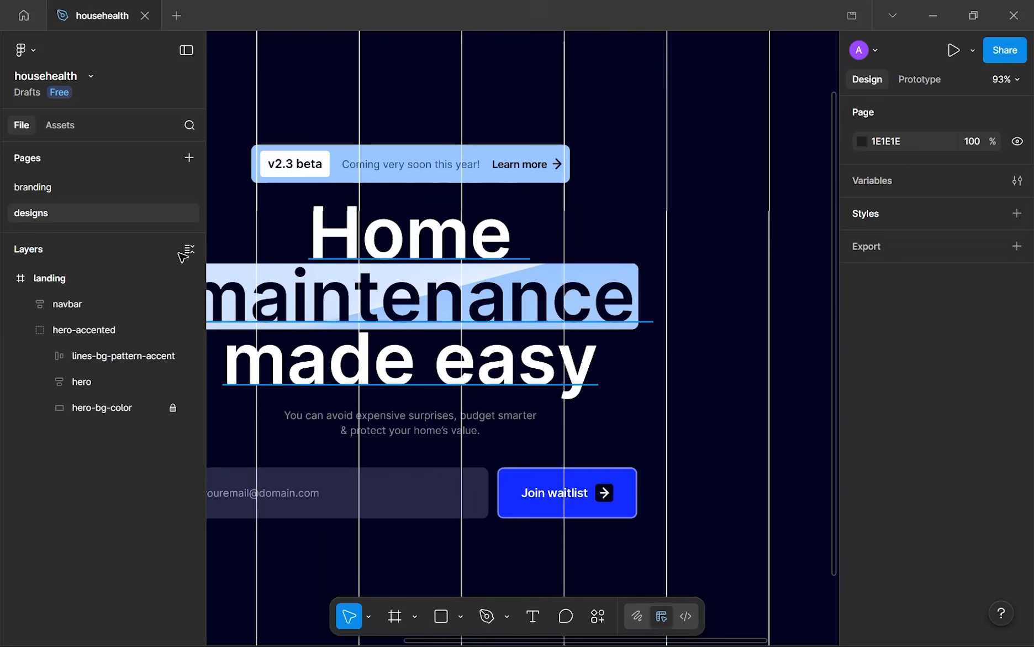
left_click_drag(113, 360, 98, 389)
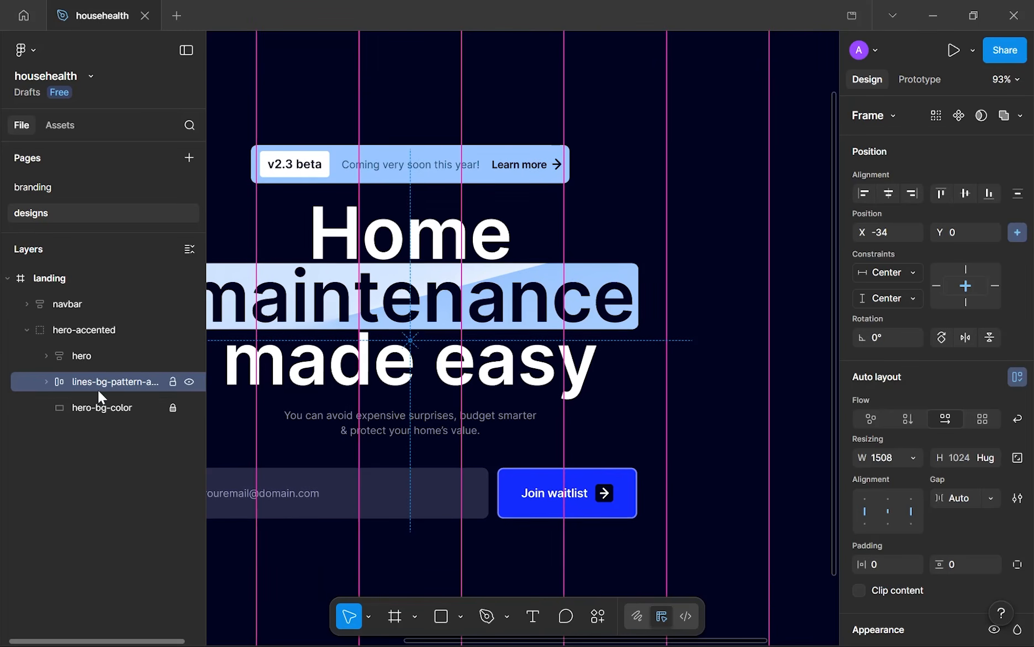
left_click(238, 405)
- Examine how the vertical lines sit against the hero's text, email field and Join waitlist button
scroll(237, 405, "down", 4)
left_click(347, 127)
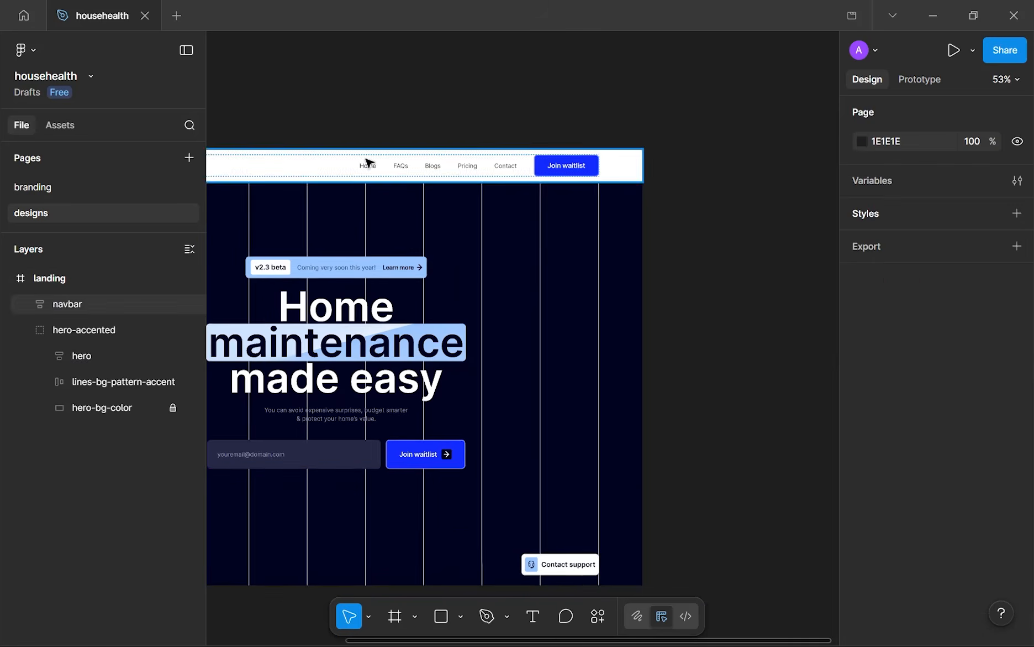
left_click_drag(367, 160, 569, 126)
scroll(599, 404, "up", 10)
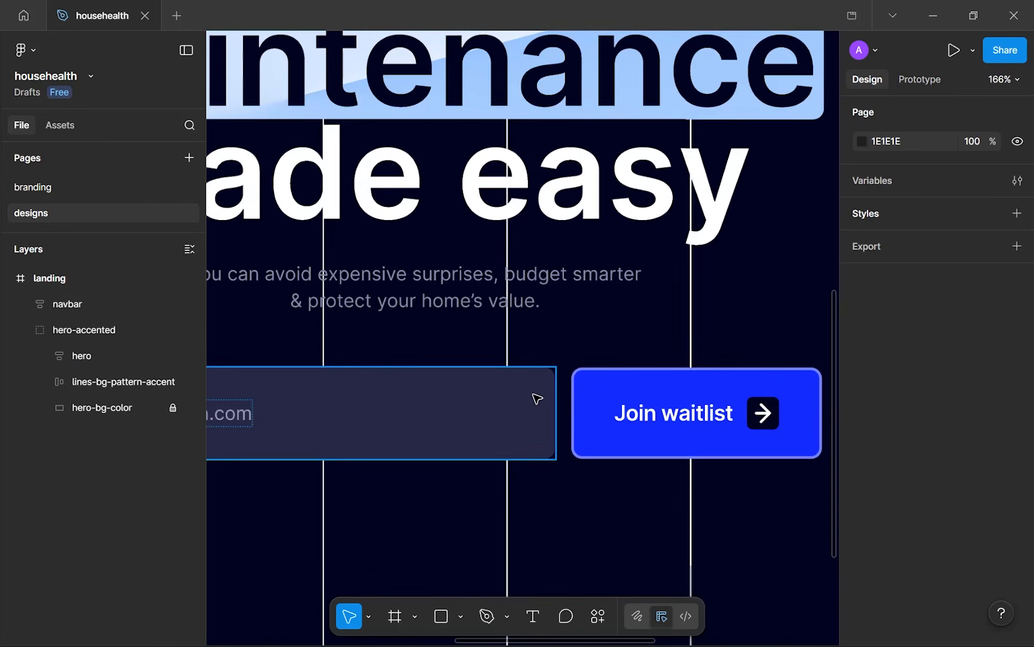
scroll(475, 326, "up", 3)
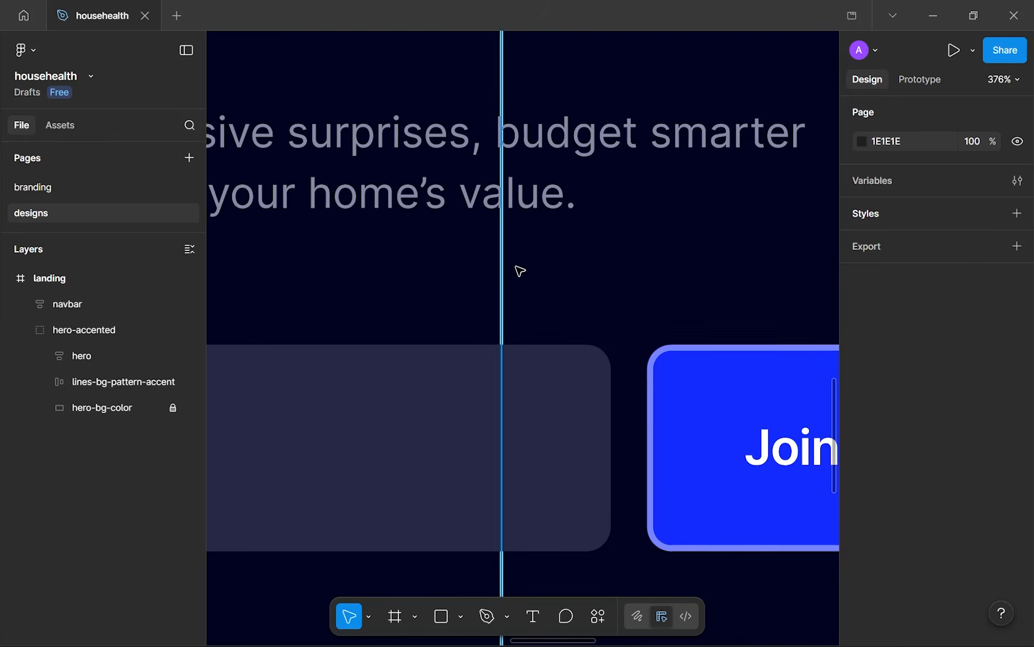
scroll(494, 205, "down", 10)
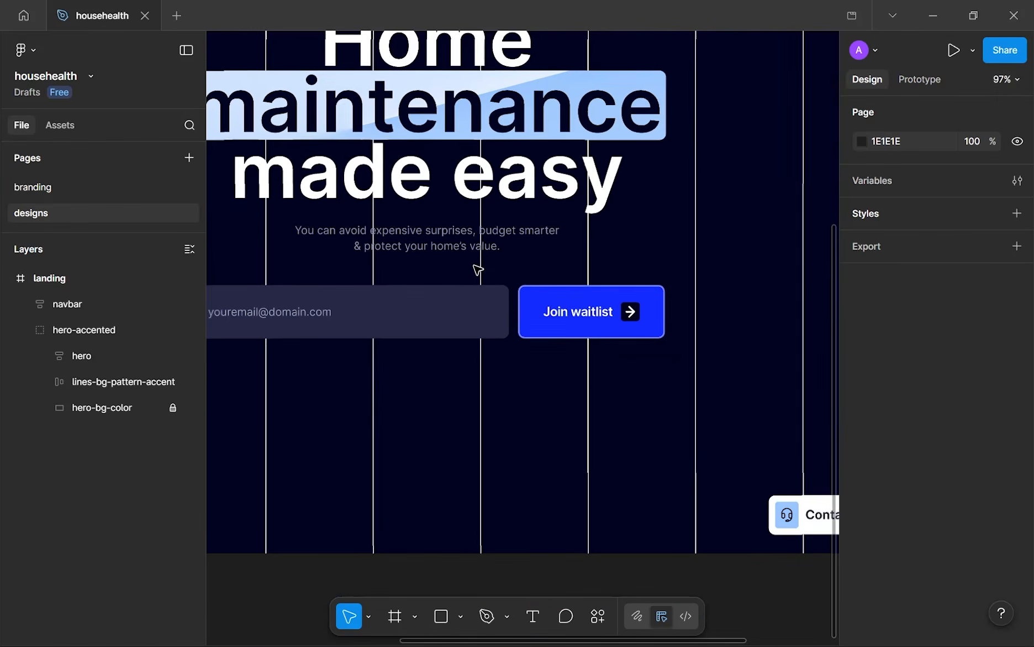
scroll(478, 269, "up", 5)
scroll(511, 276, "down", 6)
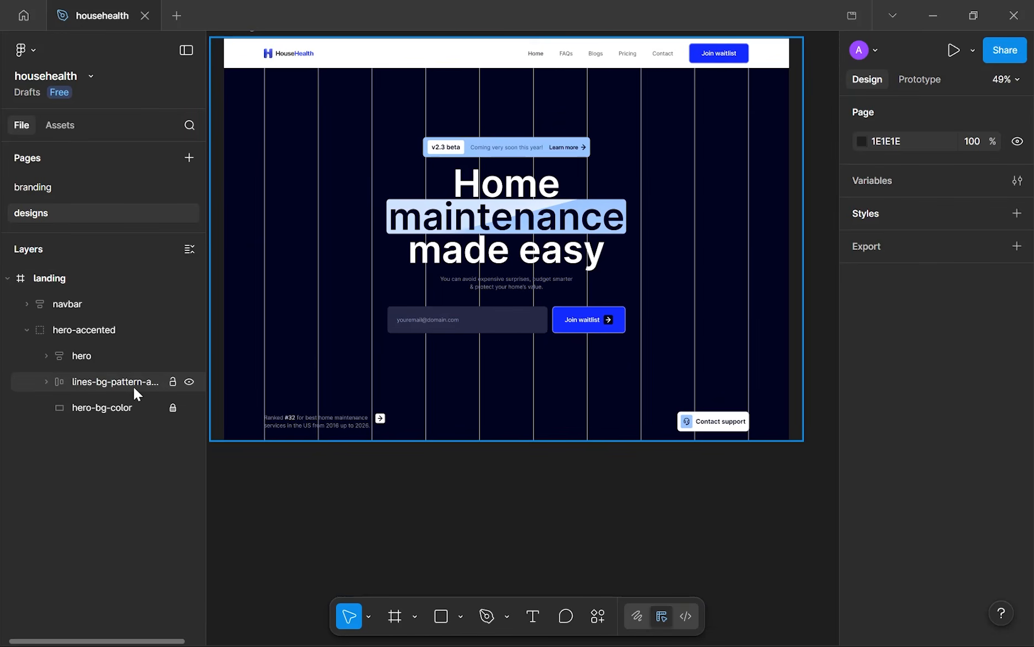
- Select all the lines inside the lines-bg-pattern-accent frame and open their detailed stroke settings
left_click(133, 387)
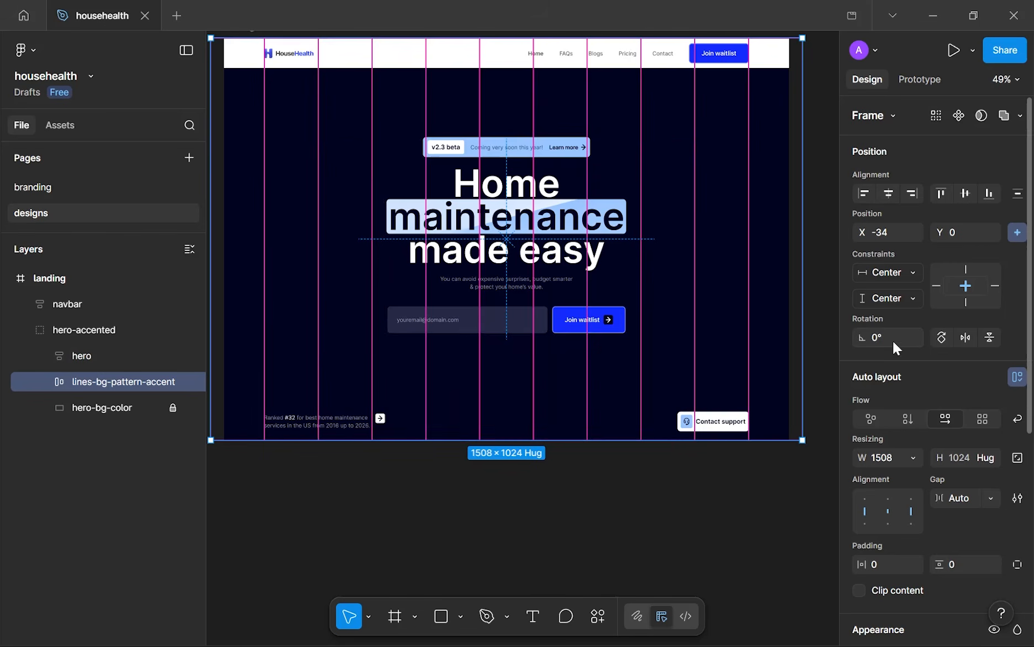
scroll(893, 341, "down", 6)
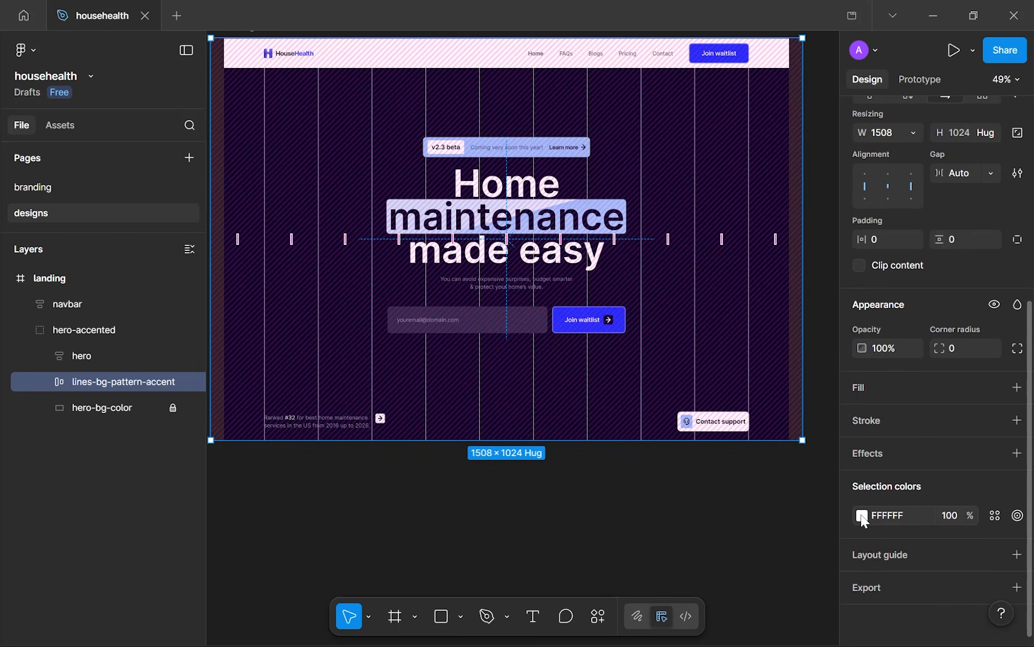
left_click(861, 515)
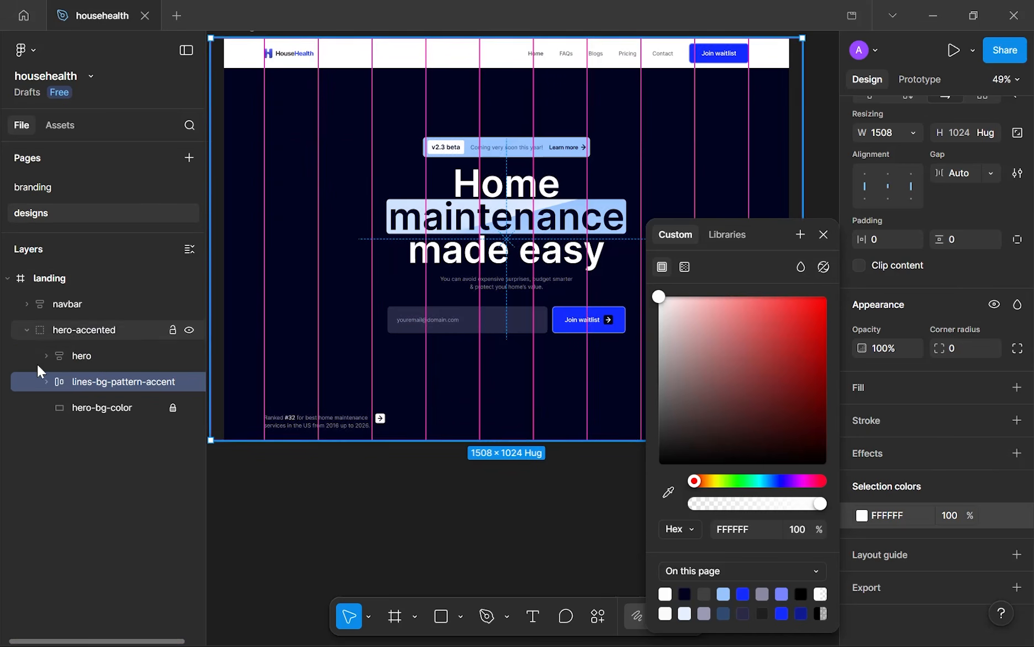
left_click(45, 382)
left_click(85, 397)
scroll(85, 397, "down", 3)
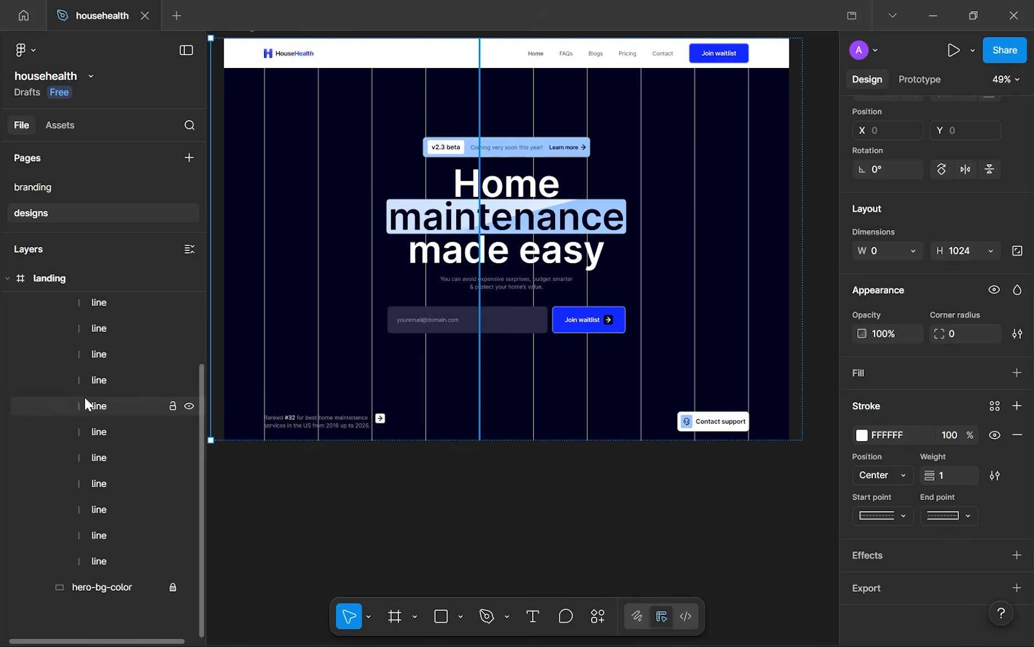
left_click(108, 560, "shift")
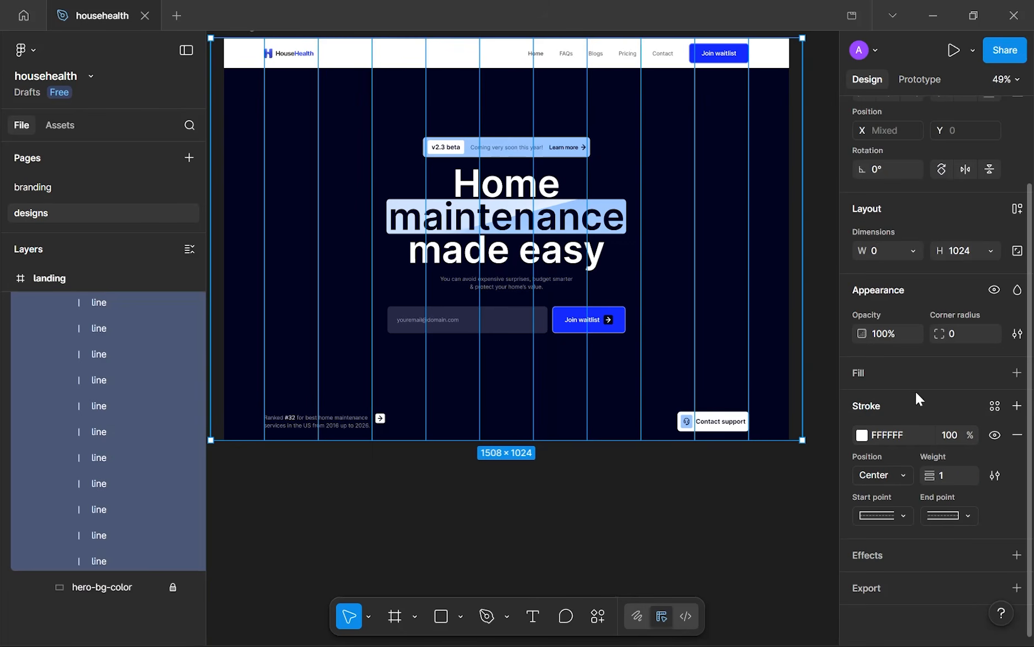
left_click(950, 515)
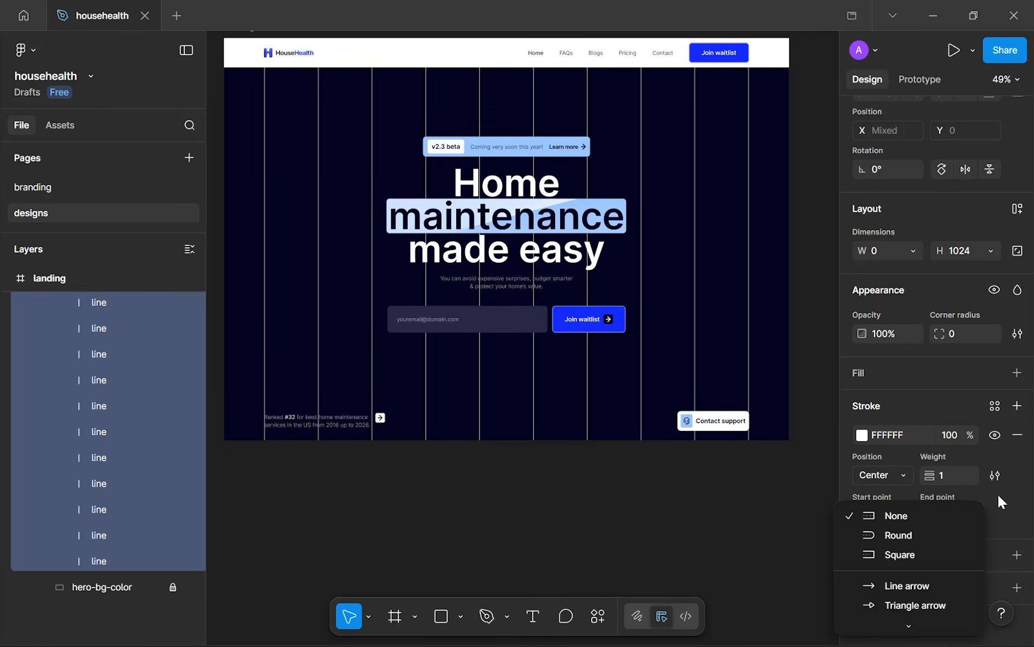
left_click(952, 513)
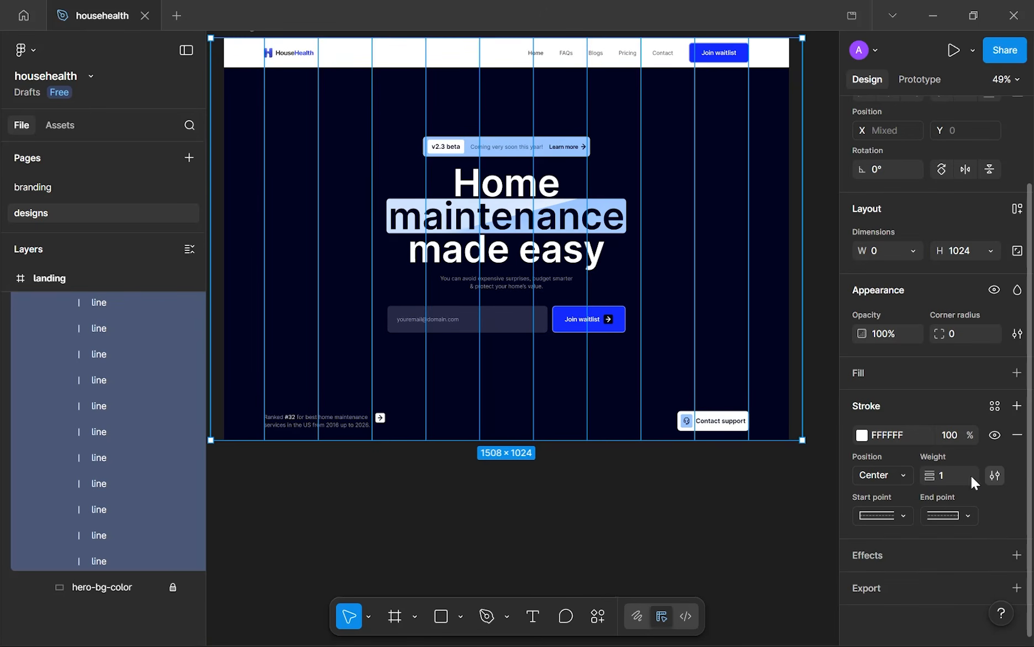
left_click_drag(720, 415, 842, 378)
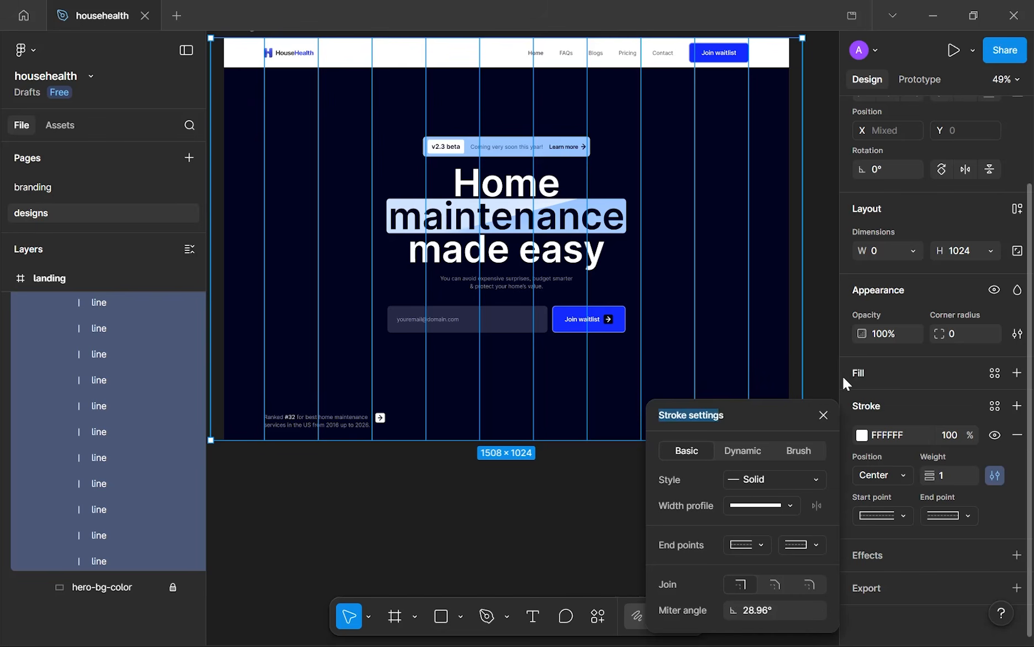
mouse_move(745, 413)
left_mouse_down()
mouse_move(888, 334)
mouse_move(913, 262)
left_mouse_up()
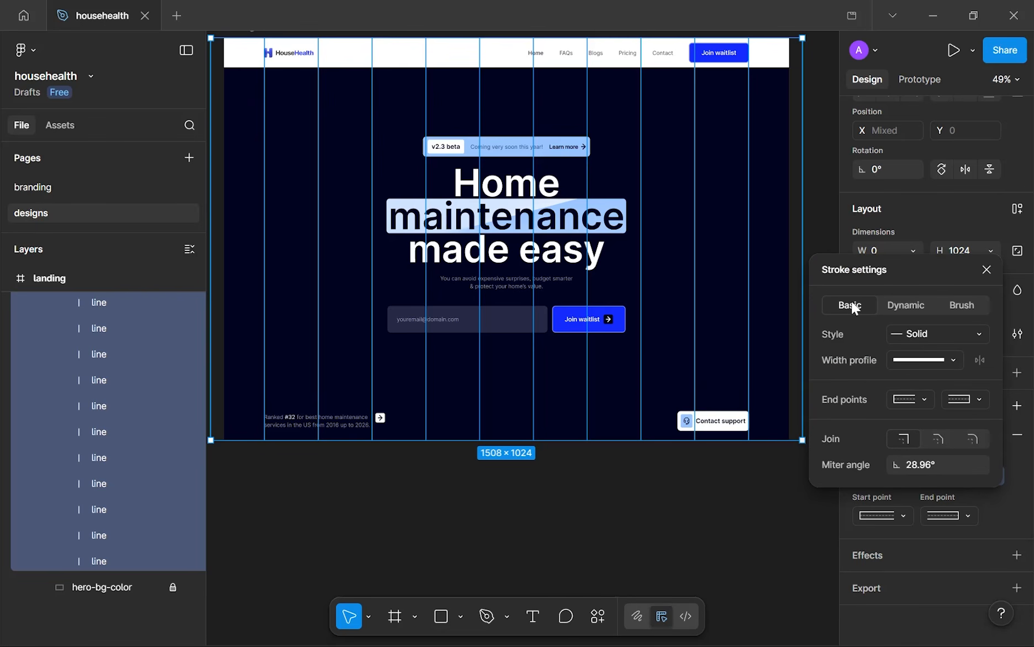
- Change the stroke style of the selected lines to Dashed with a dash length of 16
left_click(907, 336)
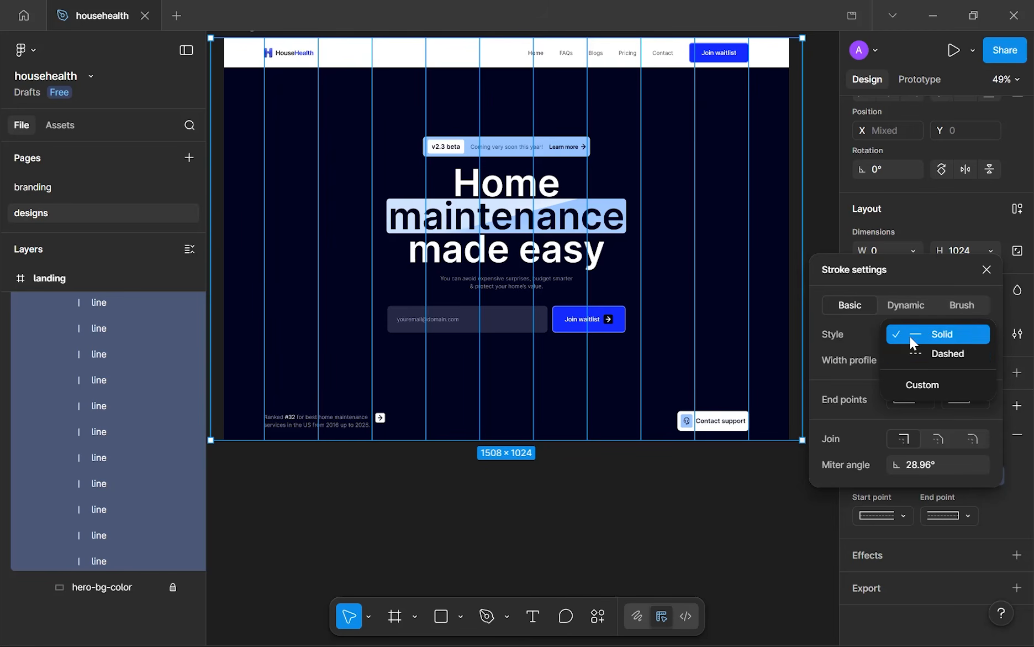
left_click(921, 357)
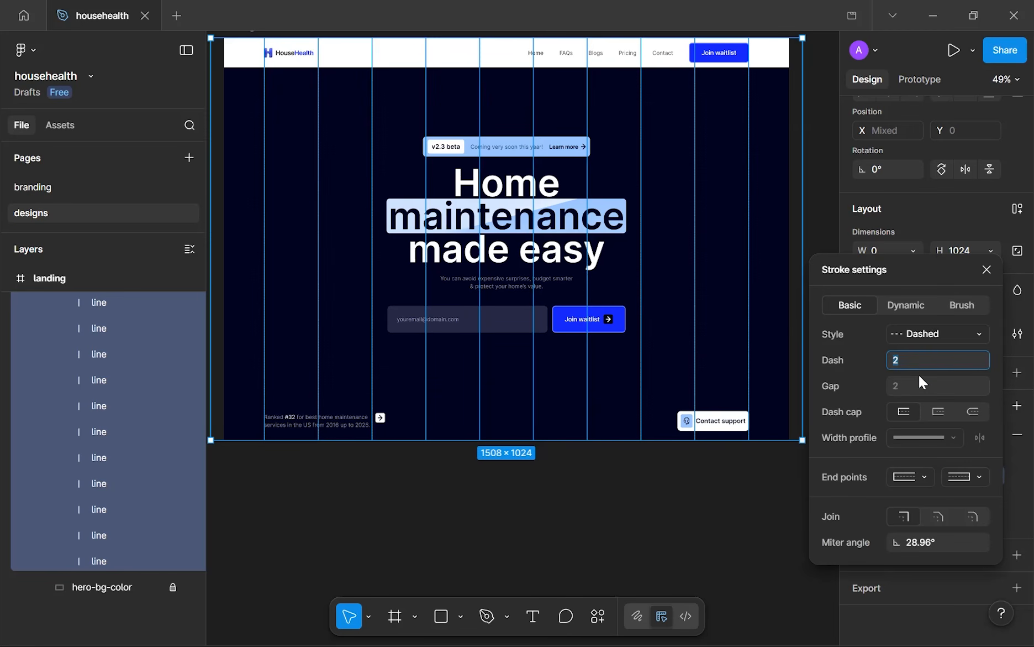
type("11")
key("Return")
key("Up")
key("Up")
key("Up")
key("Up")
key("Up")
key("Up")
key("Up")
key("Up")
key("Up")
key("Up")
key("Up")
key("Up")
key("Up")
key("Up")
key("Up")
key("Up")
key("Up")
key("Up")
key("Up")
key("Up")
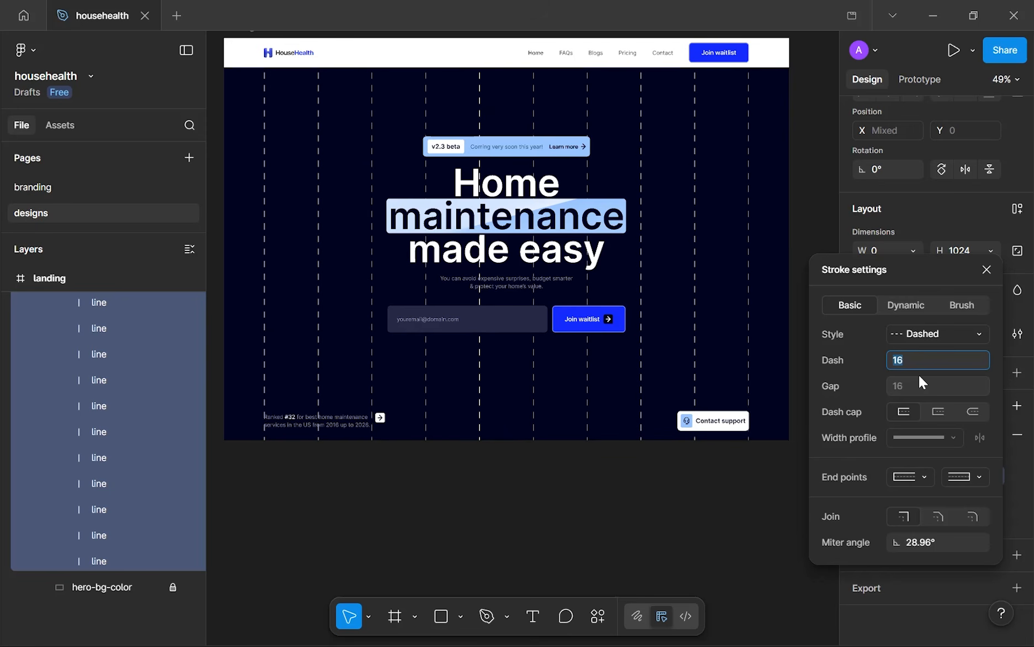
- Set the dash length of the selected background lines to 40
key("Up")
key("Up")
key("Up")
key("Up")
key("Up")
key("Up")
key("Up")
key("Up")
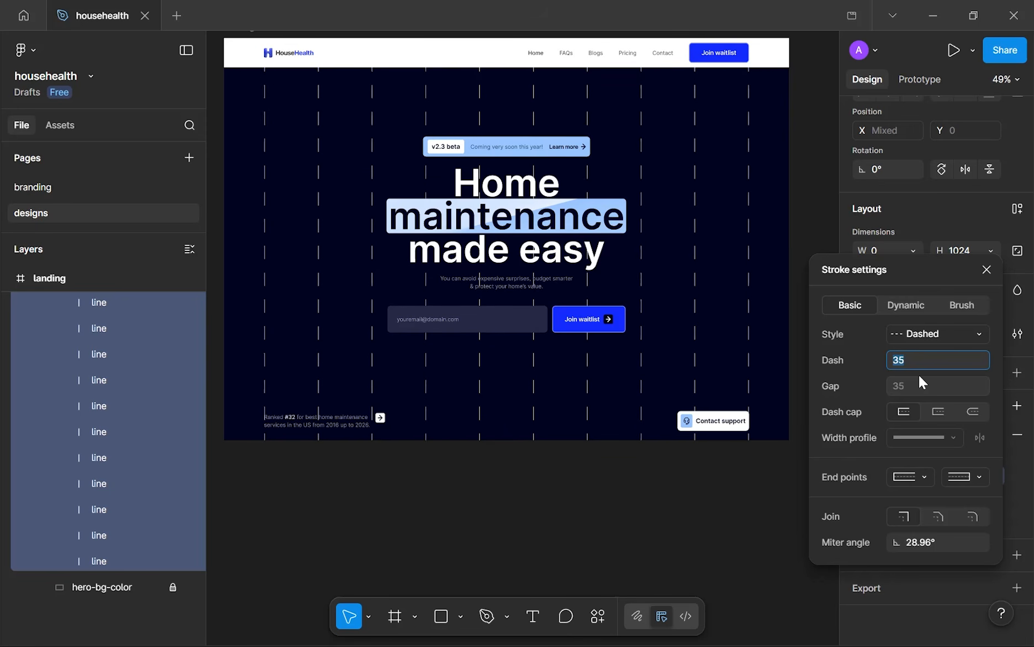
key("Up")
key("Up")
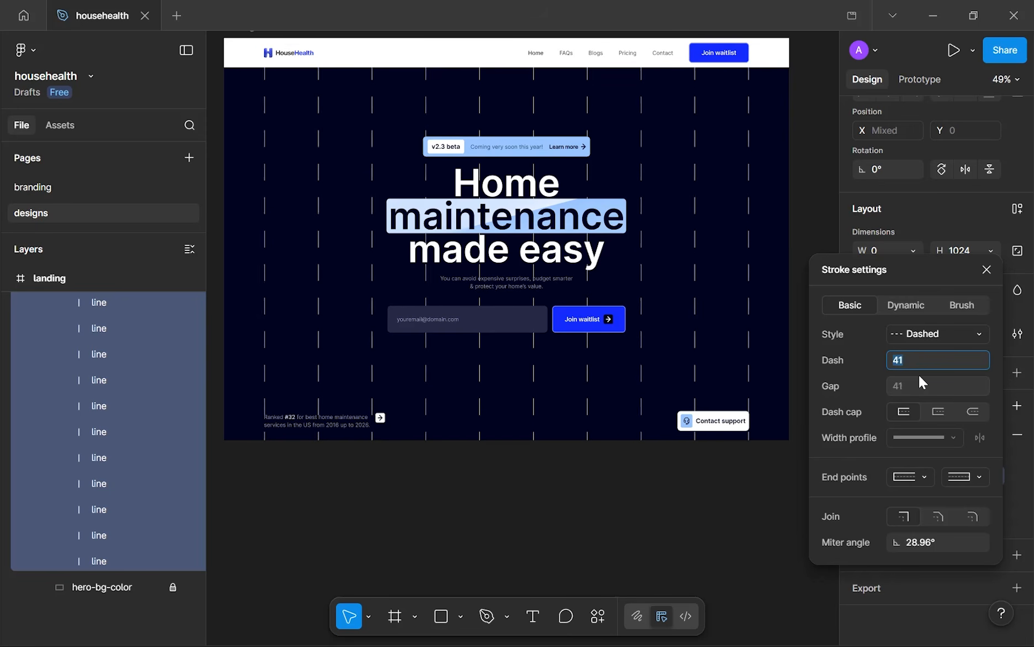
key("Up")
key("Up")
key("Up")
key("Up")
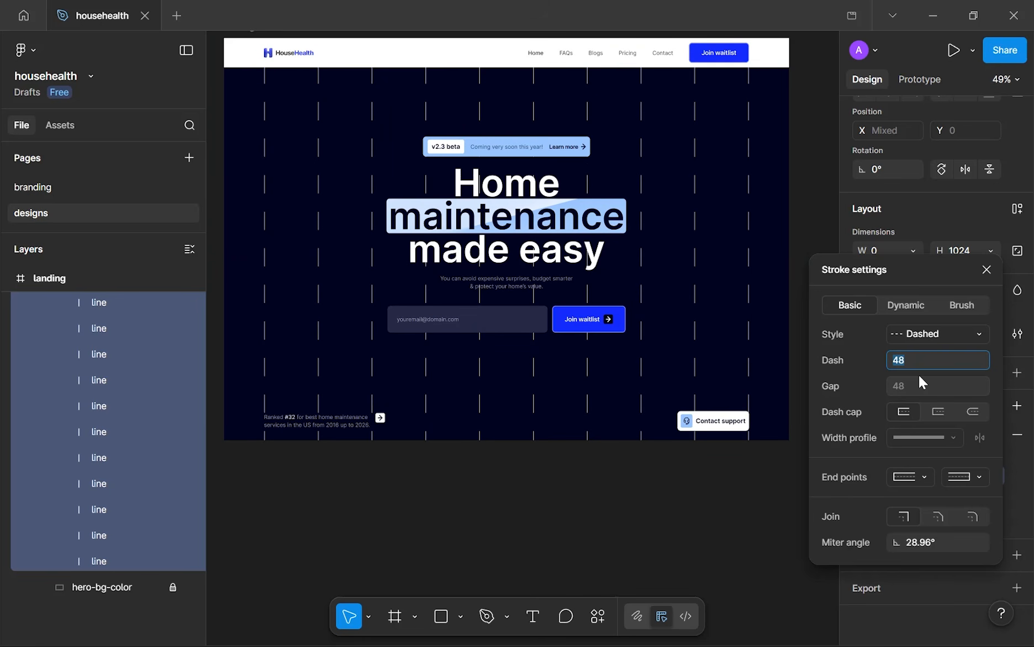
key("Down")
key("Down")
key("Down")
key("Down")
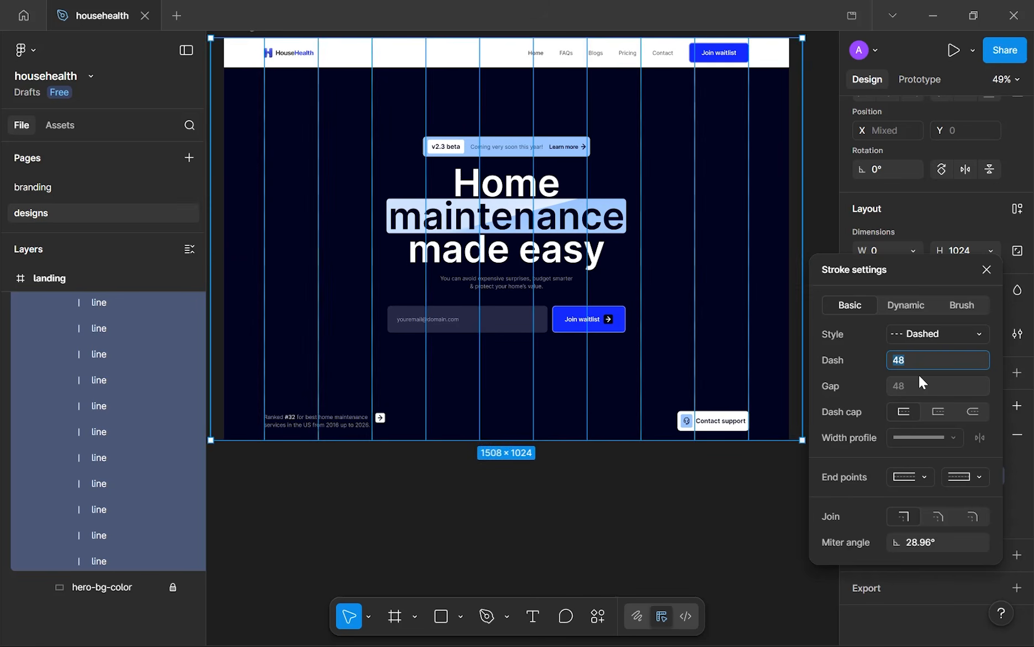
key("Down")
- Give the dashed lines a round start point, round dash caps and round joins, and deselect them
left_click(921, 473)
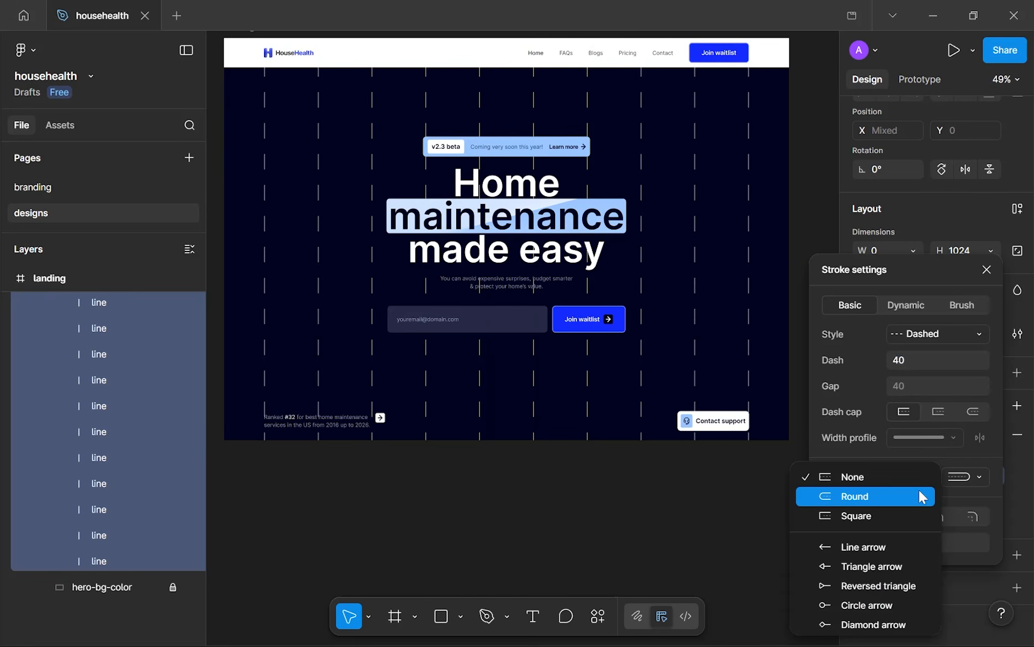
left_click(919, 490)
left_click(974, 411)
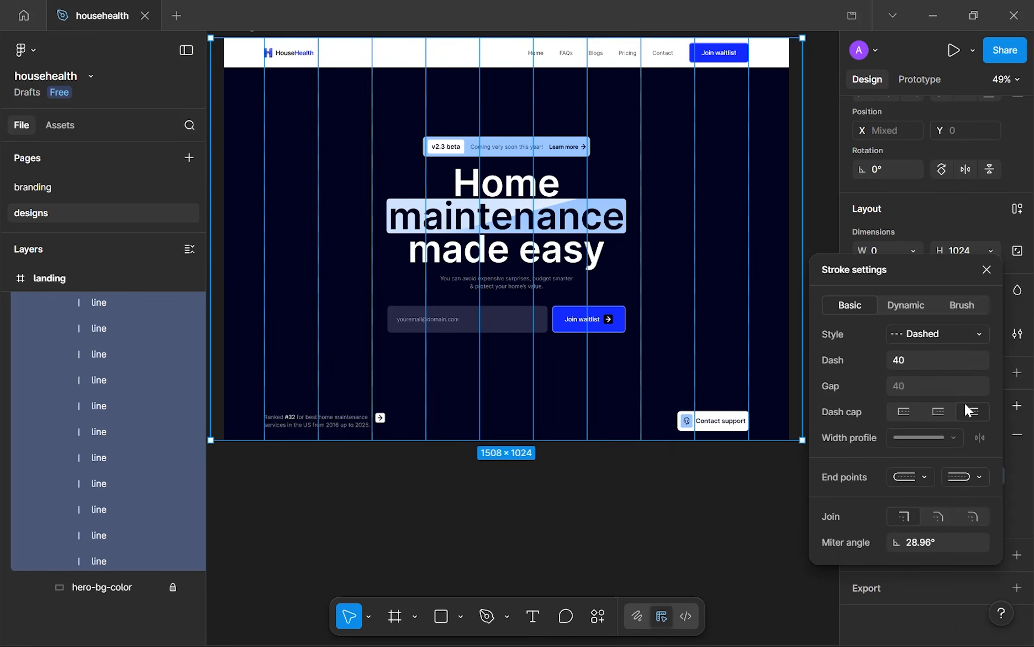
left_click(971, 518)
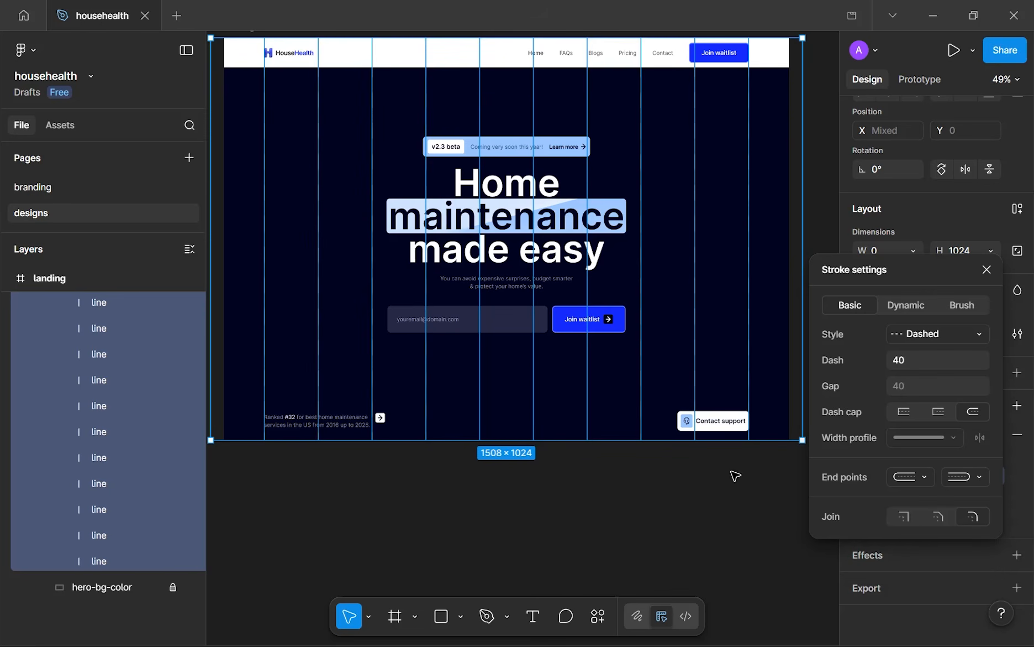
left_click(985, 270)
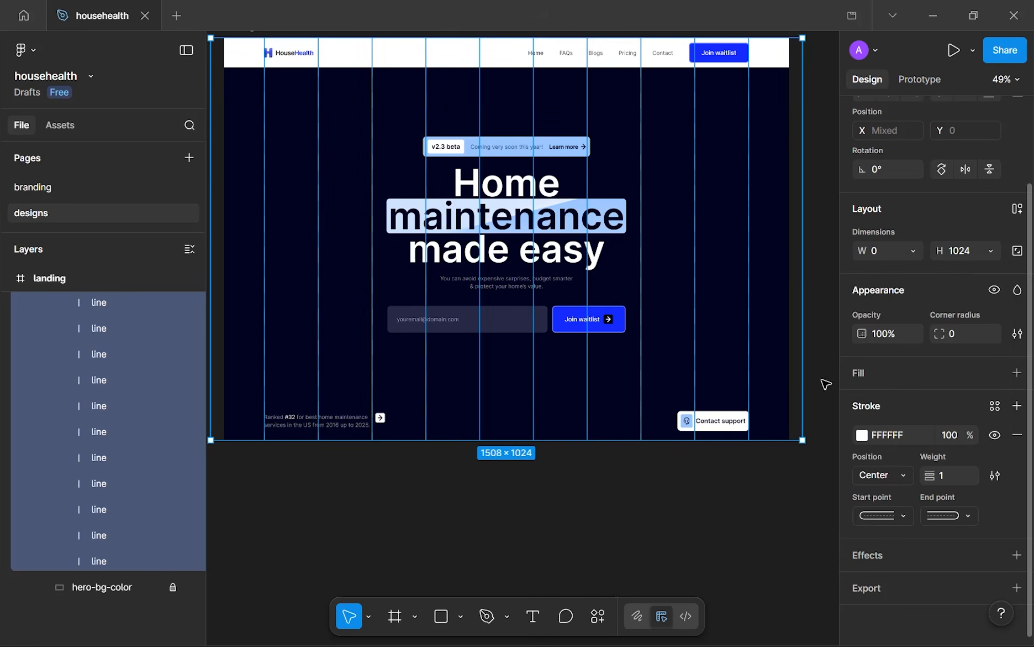
left_click(742, 487)
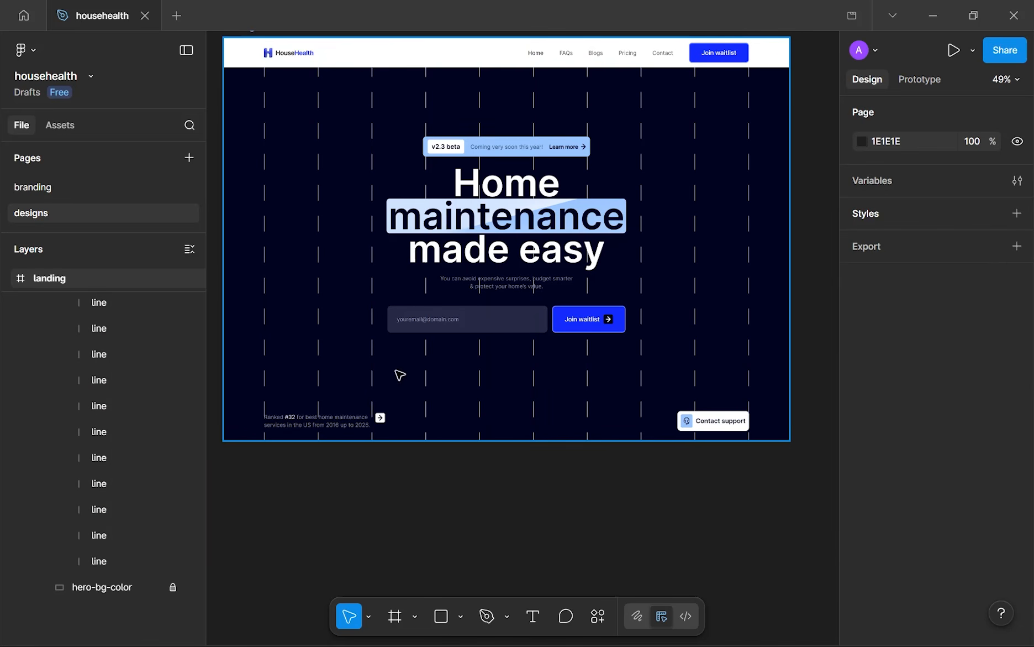
- Recolour the stroke of all lines in the lines-bg-pattern-accent frame to 00031F, sampled from the hero's dark background
left_click(115, 559)
scroll(127, 525, "up", 3)
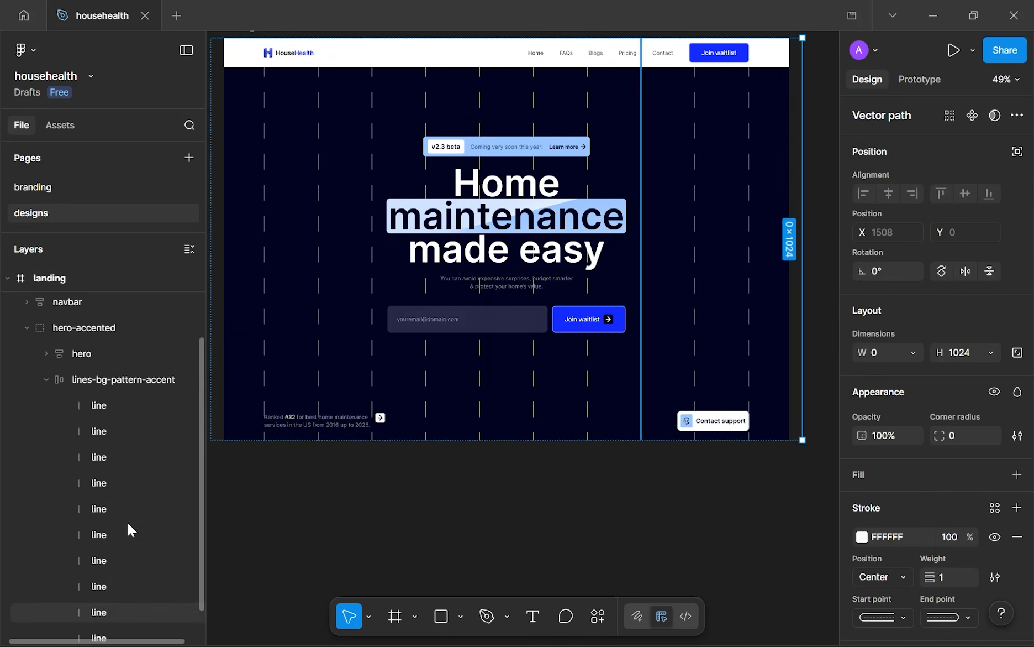
left_click(126, 409, "shift")
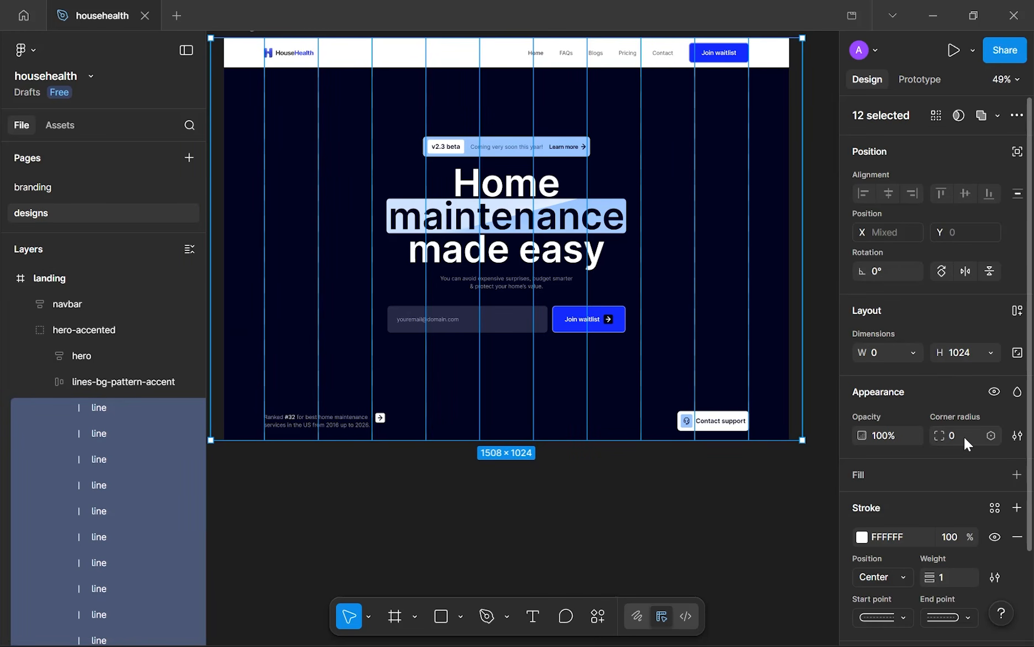
scroll(964, 437, "down", 3)
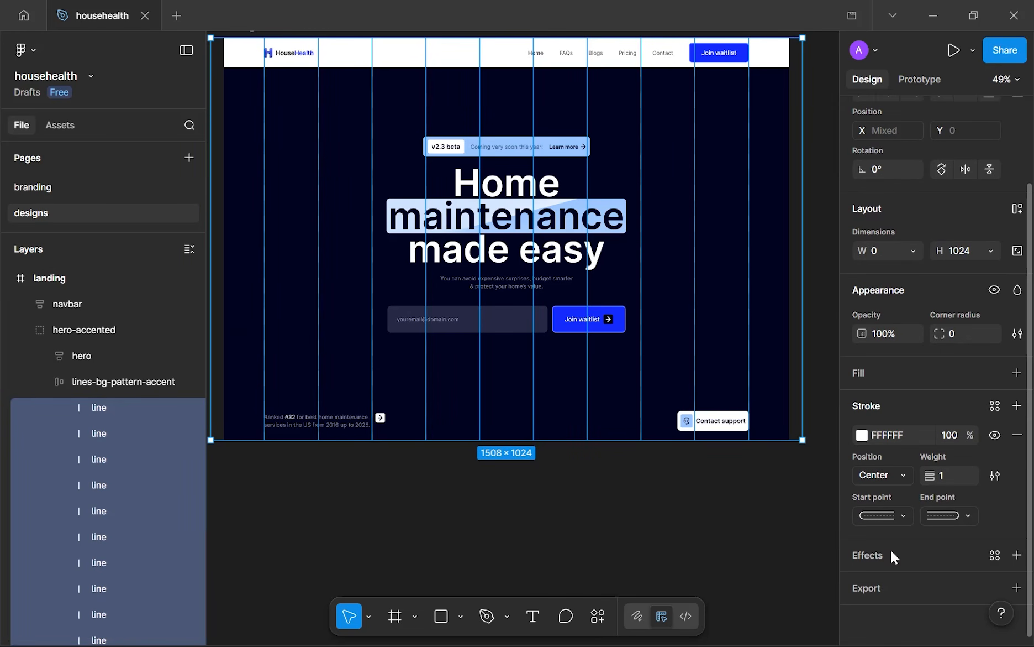
left_click(862, 434)
left_click(669, 497)
left_click(361, 275)
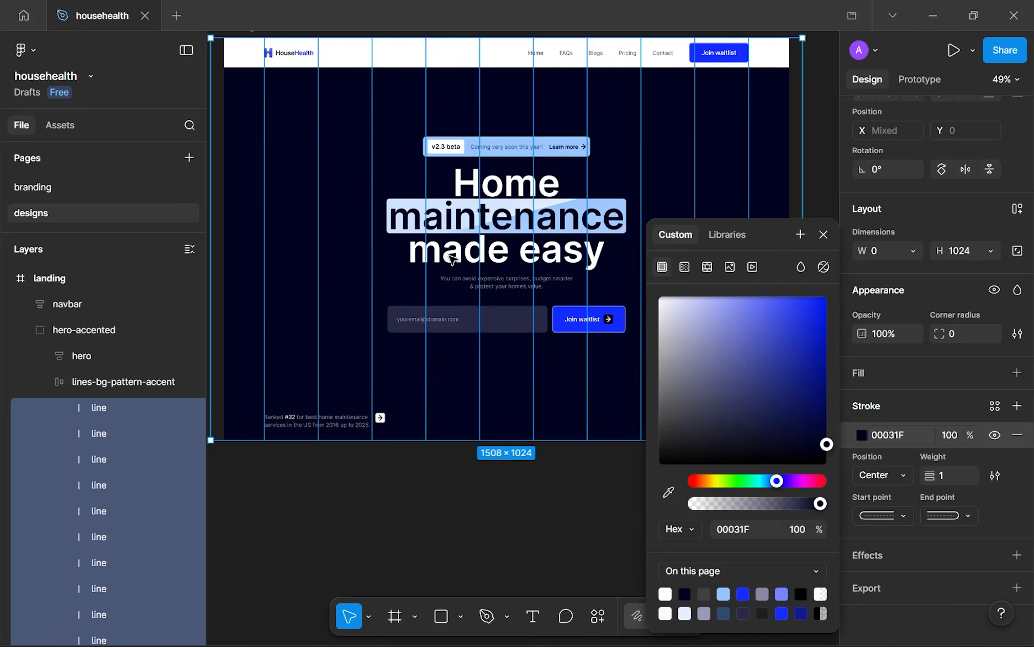
- Change the stroke colour of the selected background pattern lines to 2D304F
left_click_drag(836, 220, 968, 192)
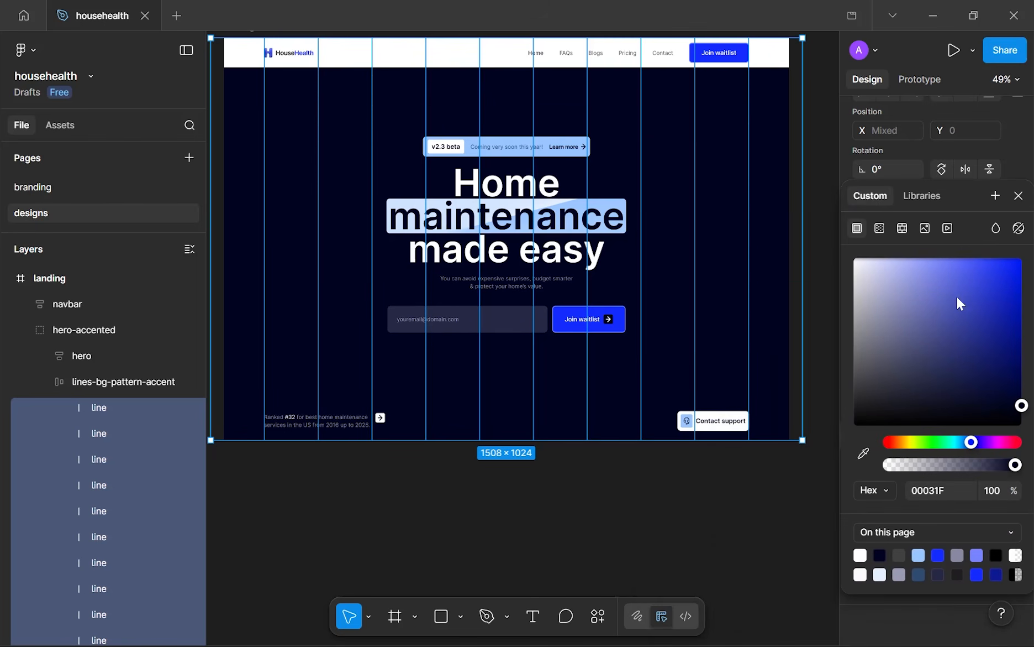
left_click_drag(1021, 406, 927, 379)
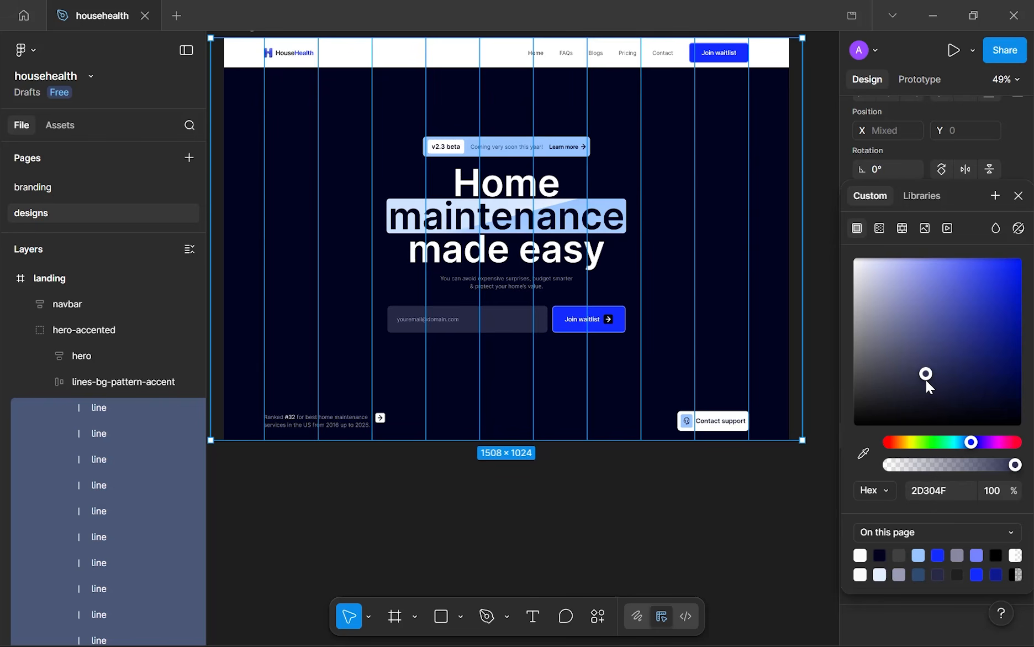
left_click(728, 499)
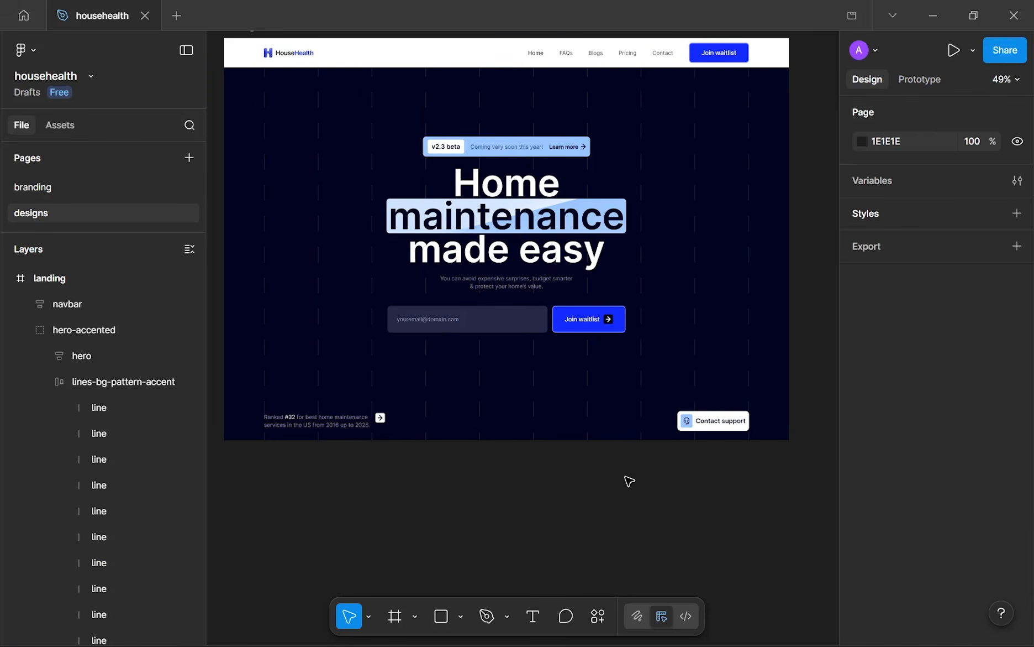
- Examine how the dashed background lines look behind the hero content, both close up and across the whole landing frame
scroll(311, 420, "up", 5)
scroll(330, 311, "down", 3)
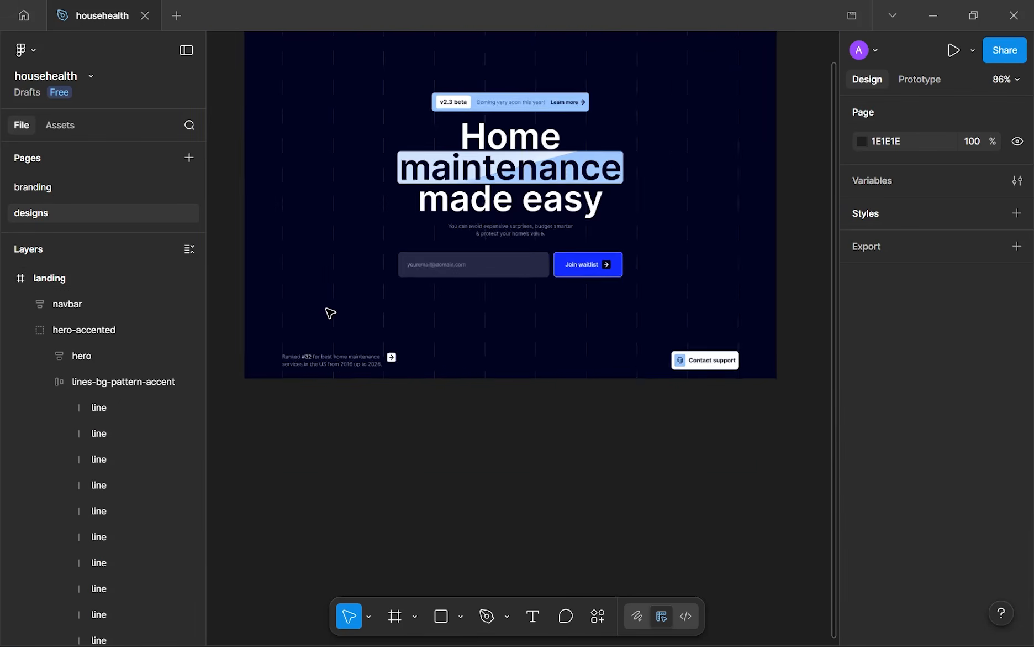
scroll(543, 398, "up", 2)
scroll(547, 436, "up", 2)
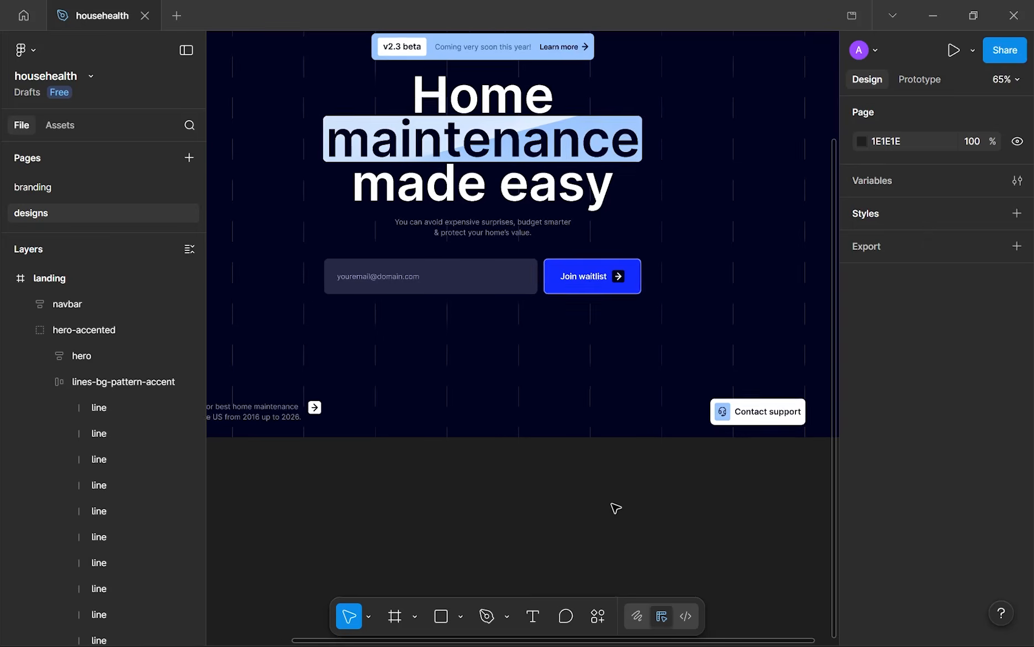
scroll(616, 507, "up", 2)
scroll(635, 550, "down", 3)
scroll(634, 550, "up", 1)
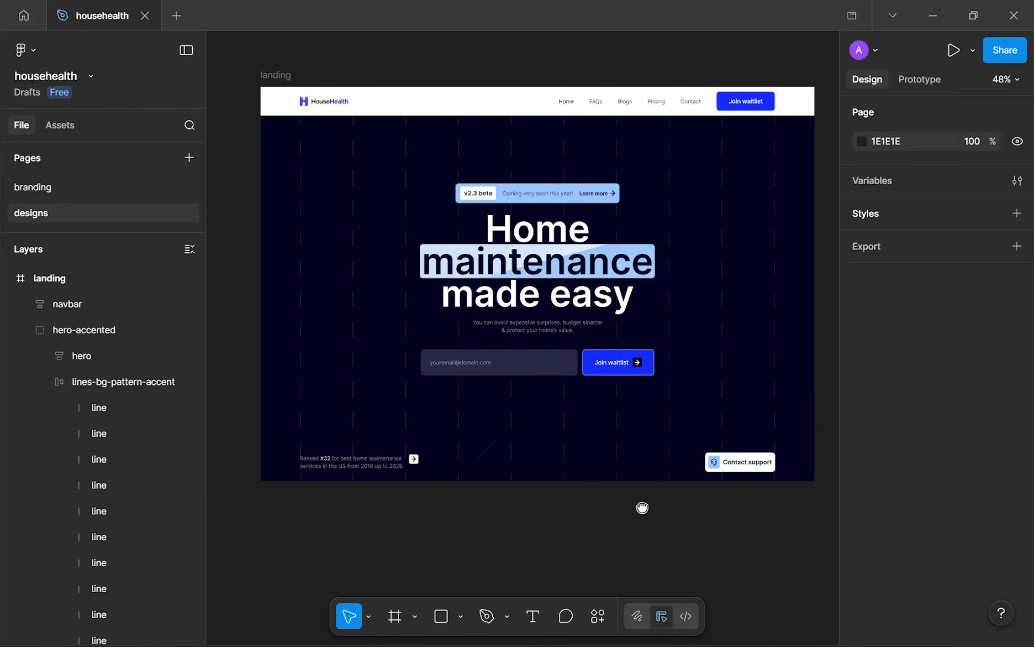
scroll(642, 507, "up", 2)
scroll(636, 491, "down", 1)
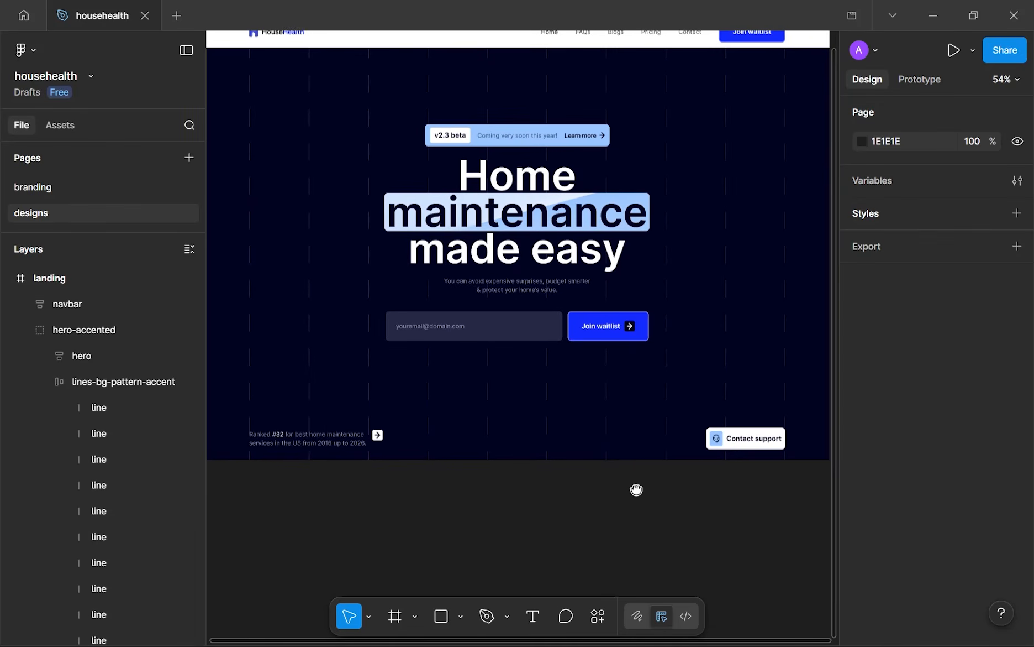
scroll(637, 490, "down", 1)
scroll(640, 490, "up", 2)
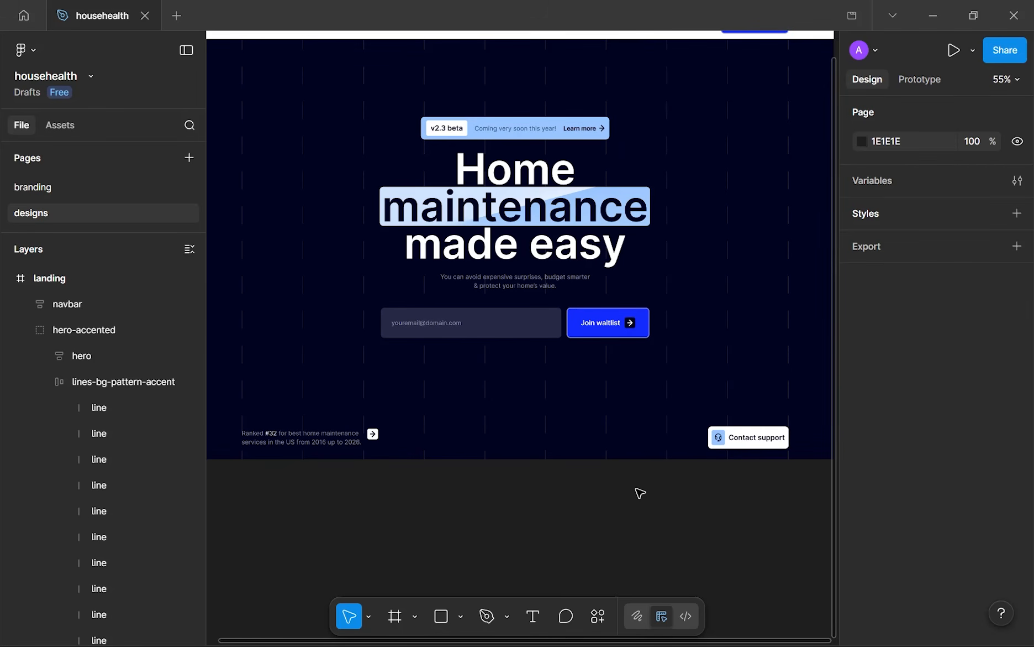
- Set the dash gap to 24 for all the lines in the lines-bg-pattern-accent layer
left_click(130, 401)
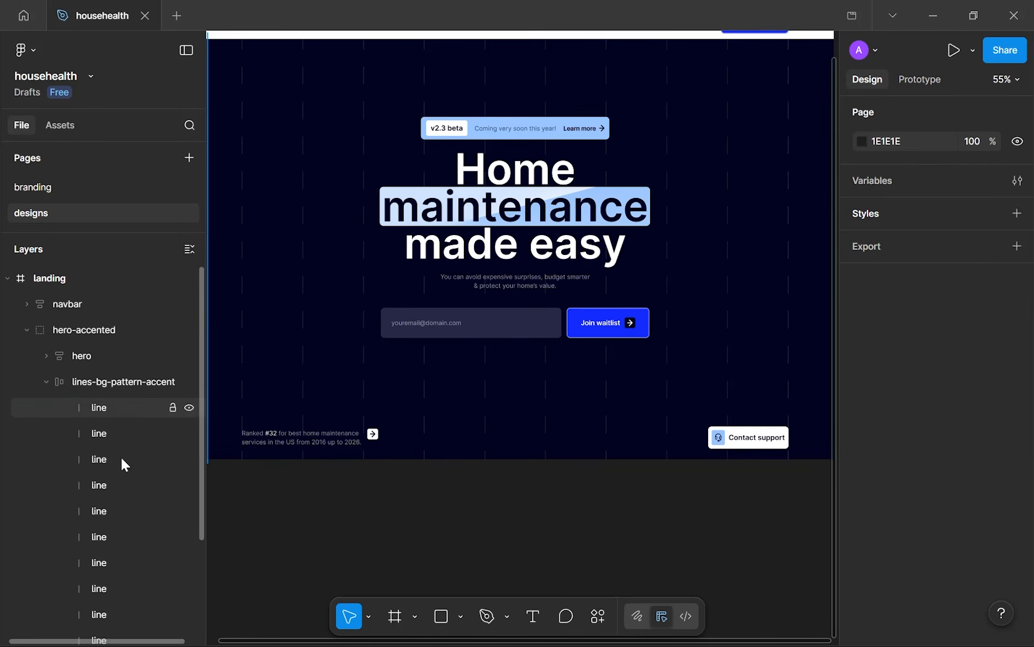
scroll(123, 483, "down", 3)
left_click(129, 560, "shift")
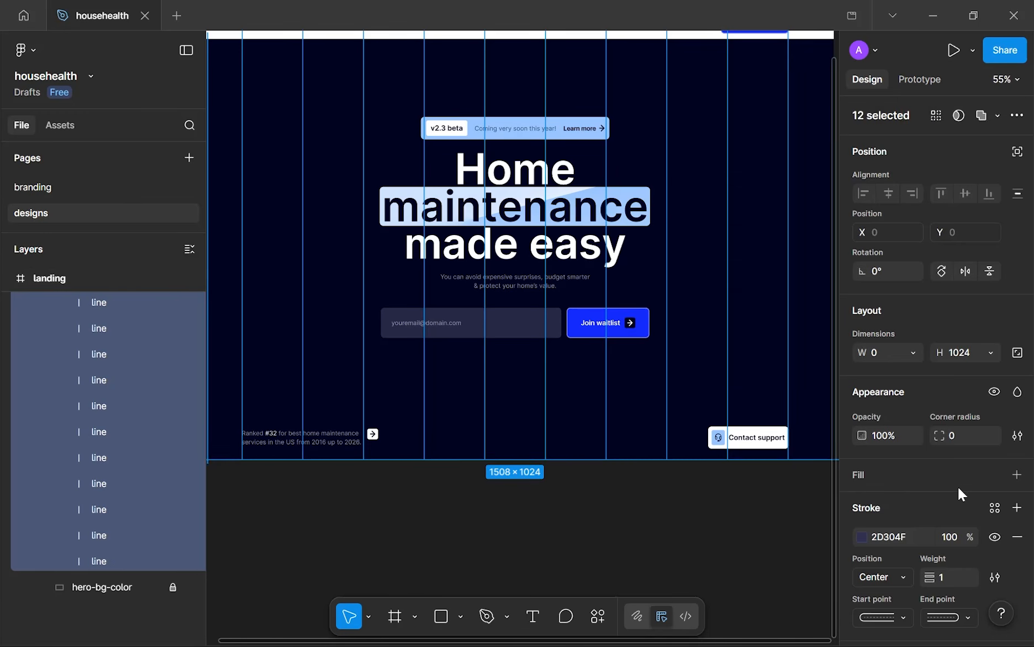
scroll(953, 486, "down", 2)
left_click(994, 474)
left_click(766, 453)
left_click(758, 473)
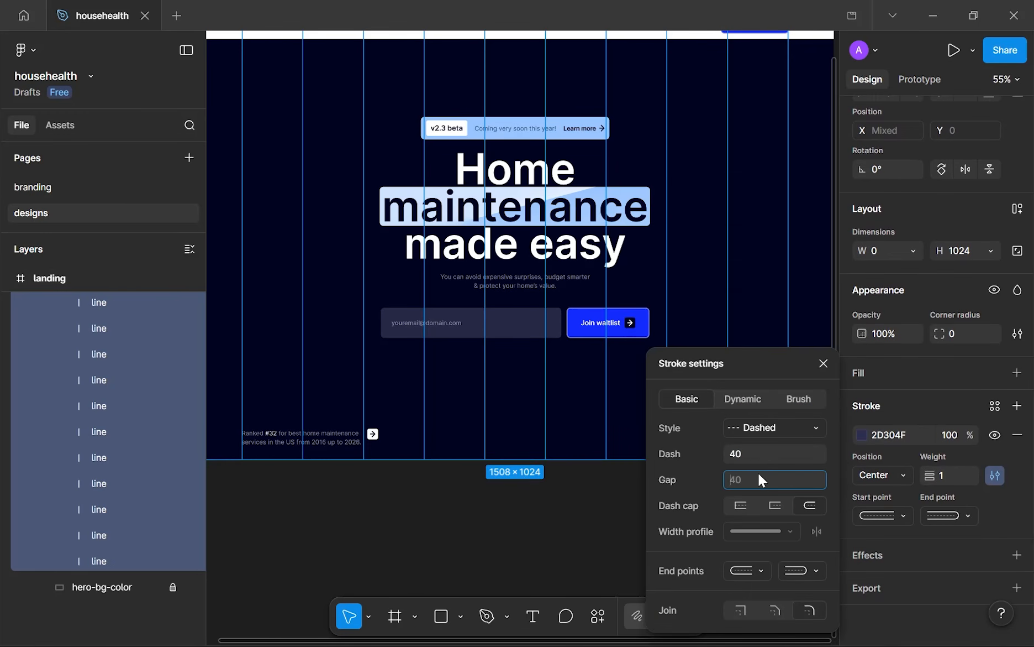
type("34")
key("Return")
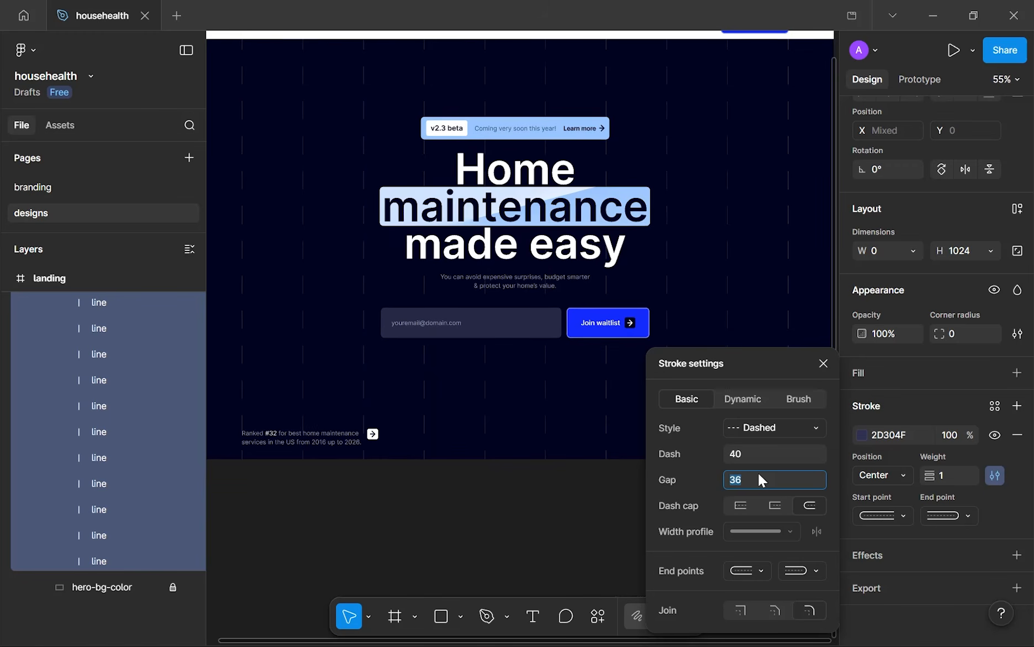
key("Down")
key("Down")
key("Down")
key("Down")
key("Down")
key("Down")
key("Down")
key("Down")
key("Down")
key("Down")
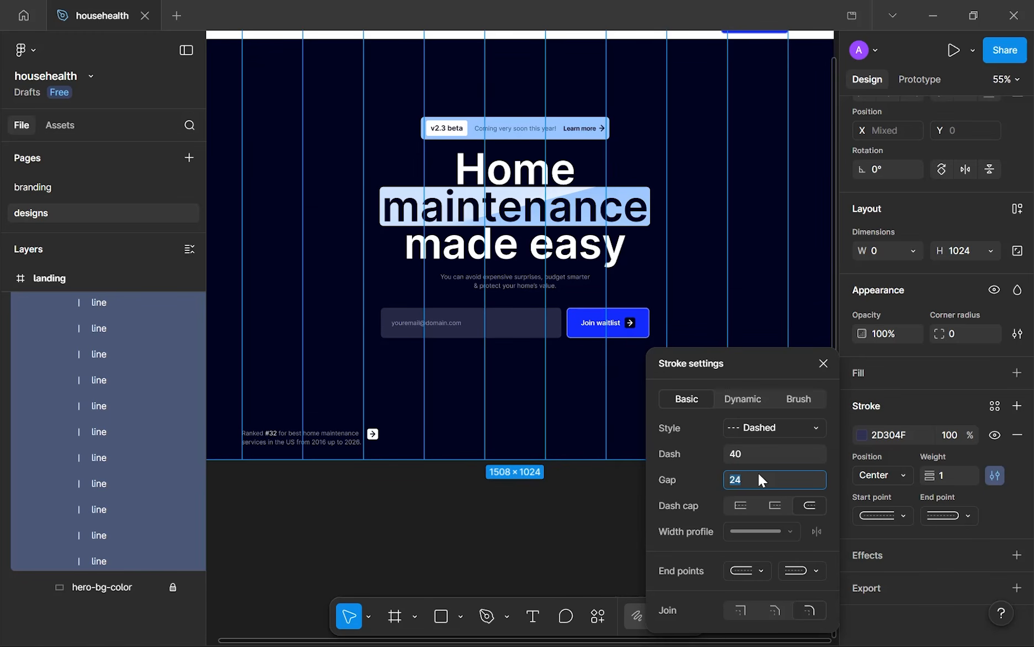
left_click(710, 453)
left_click(564, 496)
- Darken the stroke colour of all the background pattern lines to 212441
scroll(563, 496, "down", 2)
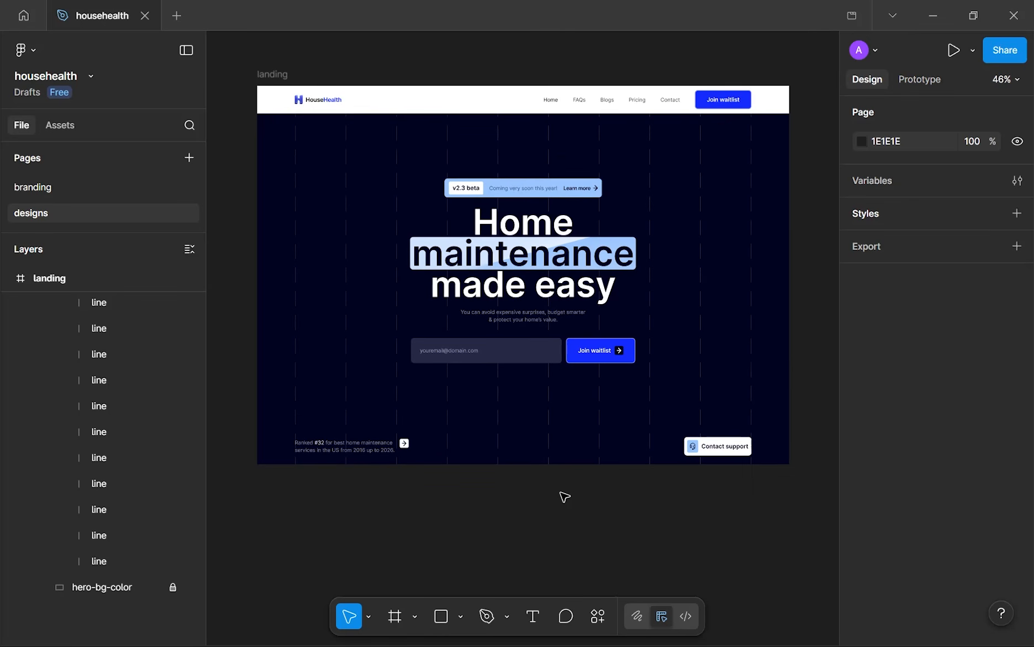
scroll(564, 496, "up", 3)
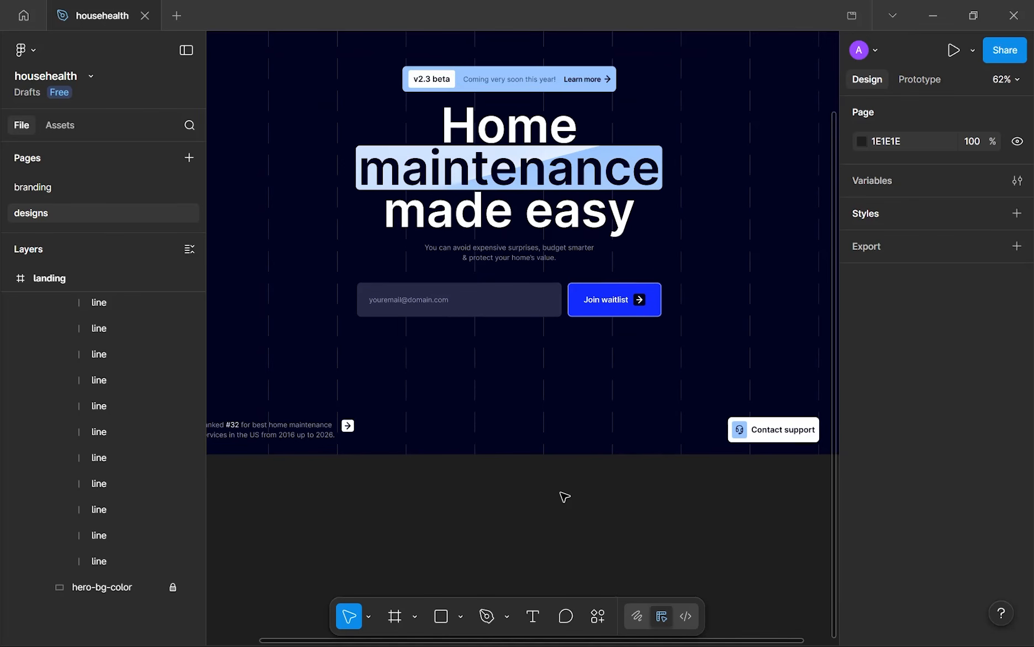
scroll(565, 497, "down", 1)
scroll(562, 494, "up", 2)
scroll(555, 492, "down", 5)
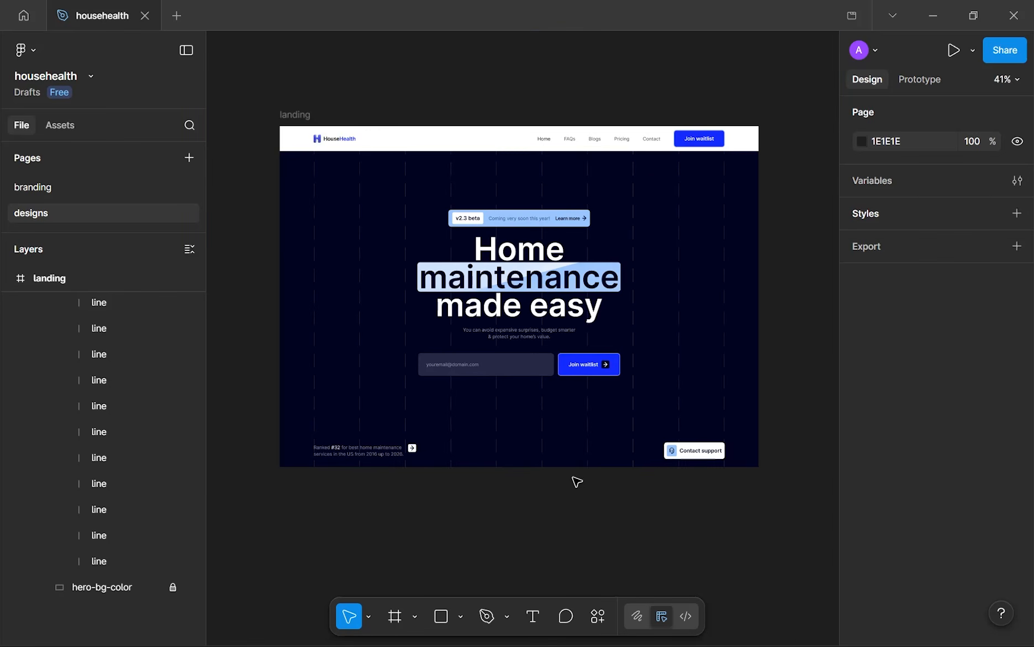
left_click(97, 568)
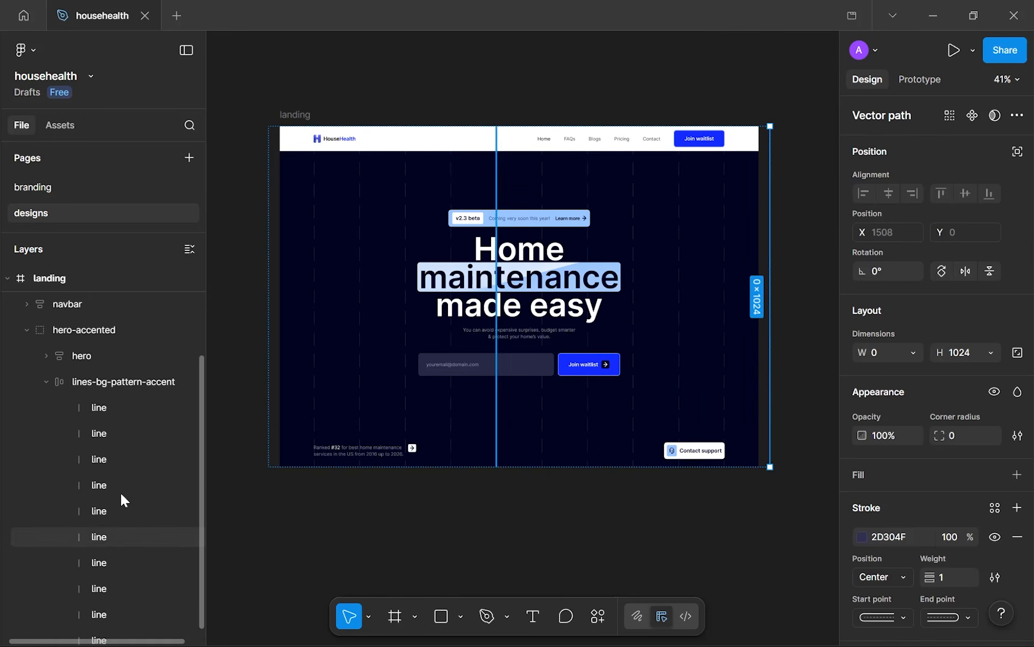
left_click(105, 407, "shift")
scroll(897, 452, "down", 3)
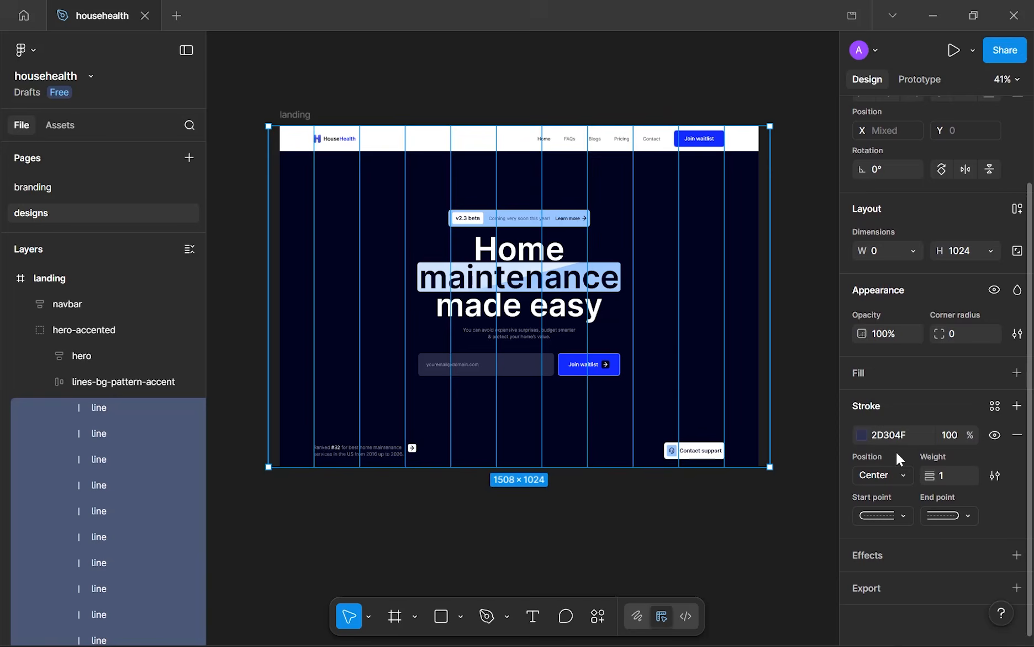
left_click(862, 435)
mouse_move(742, 404)
left_mouse_down()
mouse_move(745, 395)
mouse_move(741, 408)
left_mouse_up()
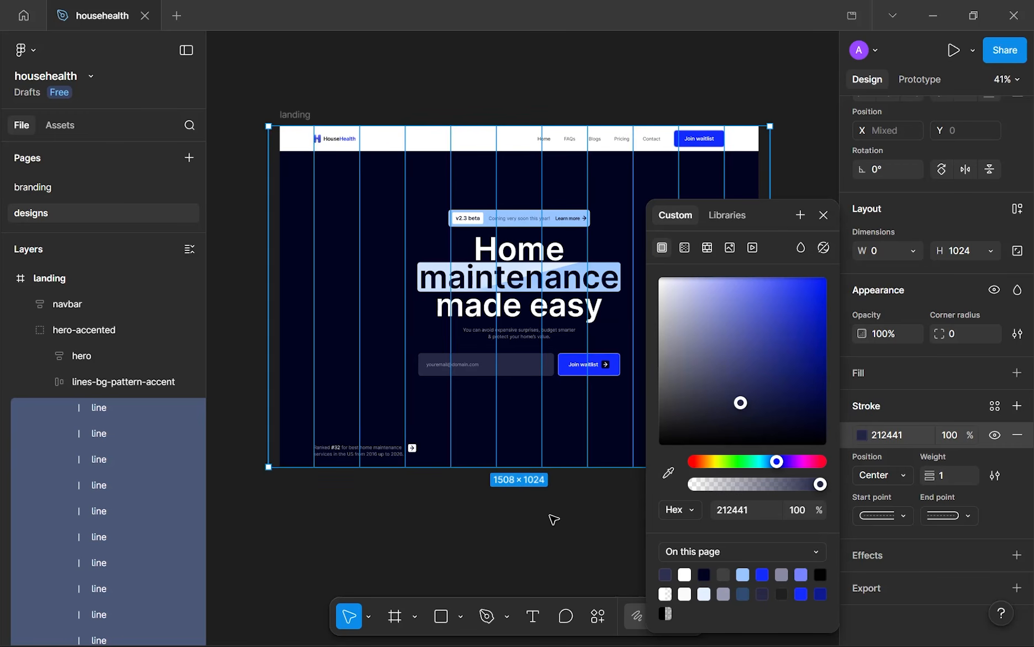
left_click(534, 532)
- Collapse the lines-bg-pattern-accent and hero-accented groups in the layer list
left_click(46, 382)
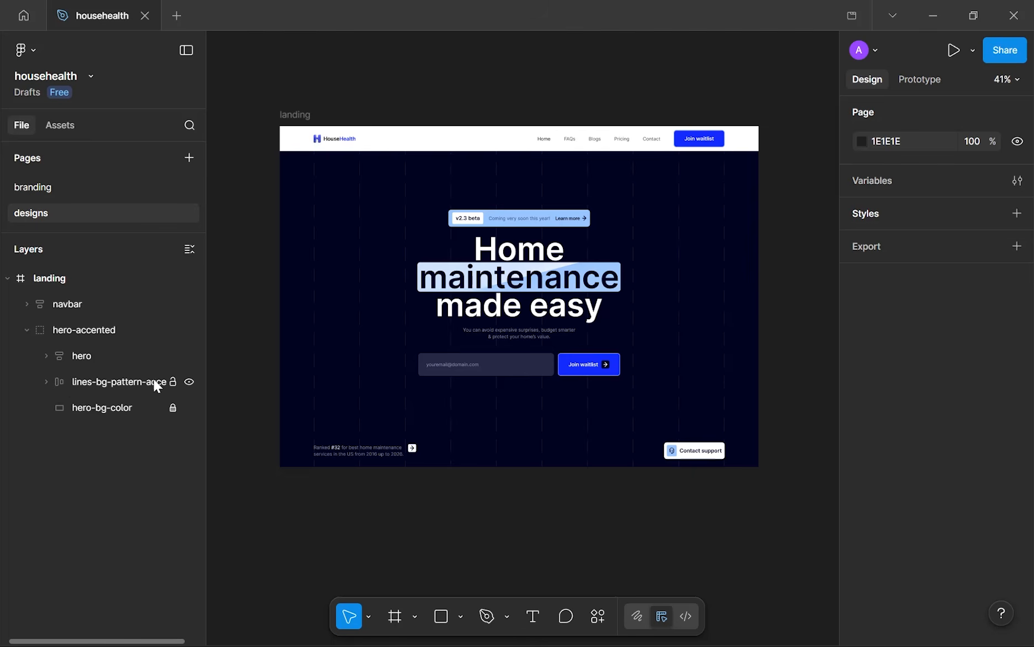
left_click(96, 380)
left_click(102, 426)
left_click(27, 331)
- Review the landing frame's navbar and hero section with the subtle line pattern, close up and as a whole
scroll(332, 442, "down", 1)
left_click_drag(359, 406, 272, 542)
scroll(387, 359, "up", 1)
scroll(339, 502, "up", 1)
scroll(338, 501, "up", 2)
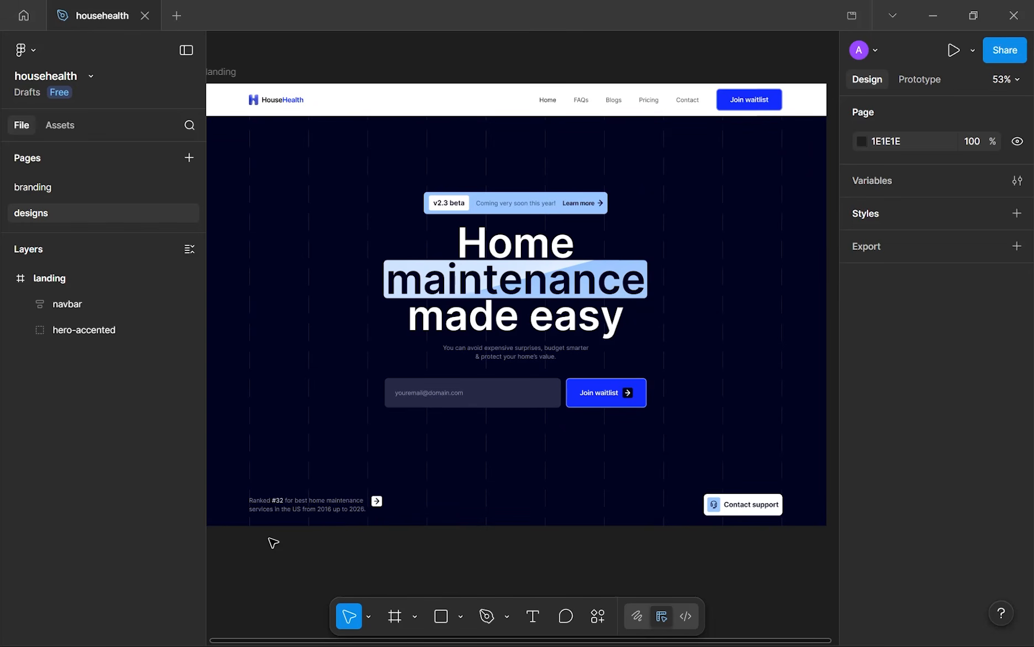
left_click_drag(390, 369, 416, 390)
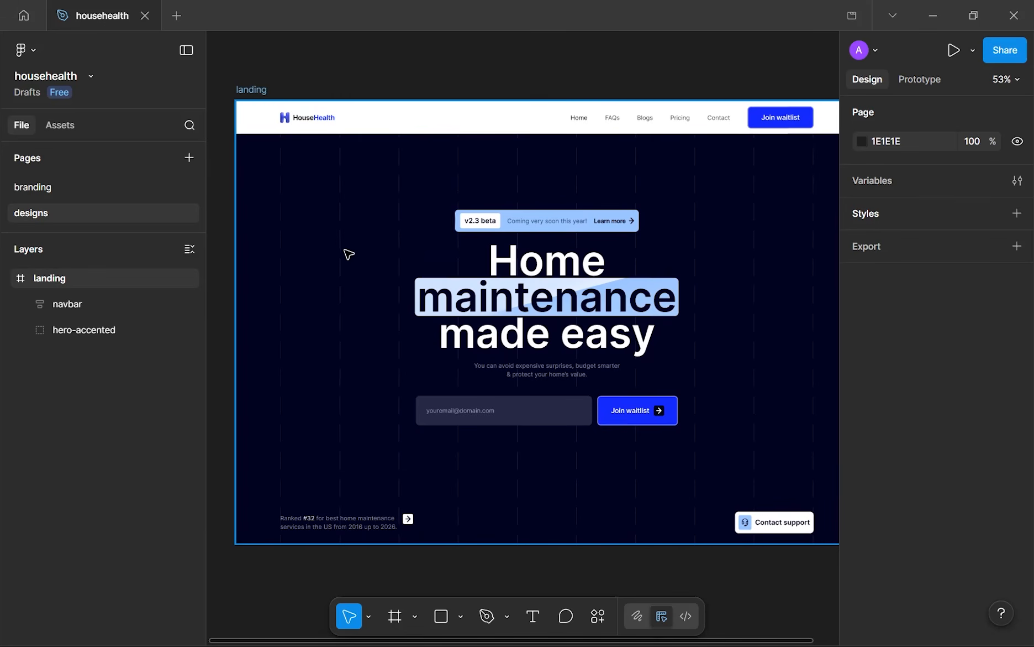
left_click_drag(347, 255, 343, 244)
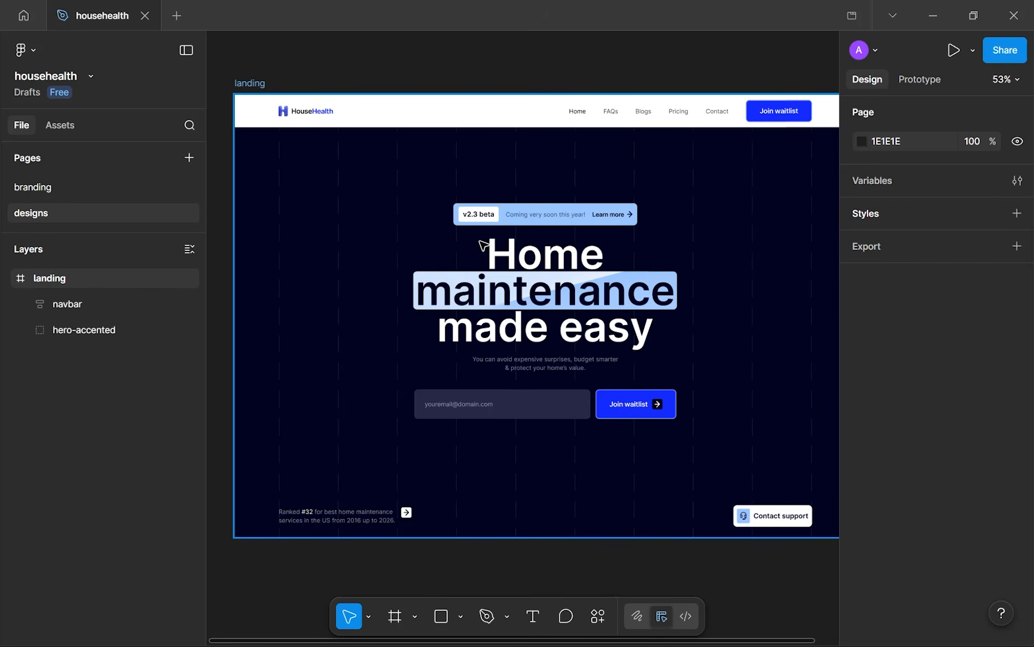
scroll(482, 243, "down", 2)
left_click_drag(463, 252, 439, 268)
scroll(458, 266, "up", 1)
scroll(451, 278, "down", 1)
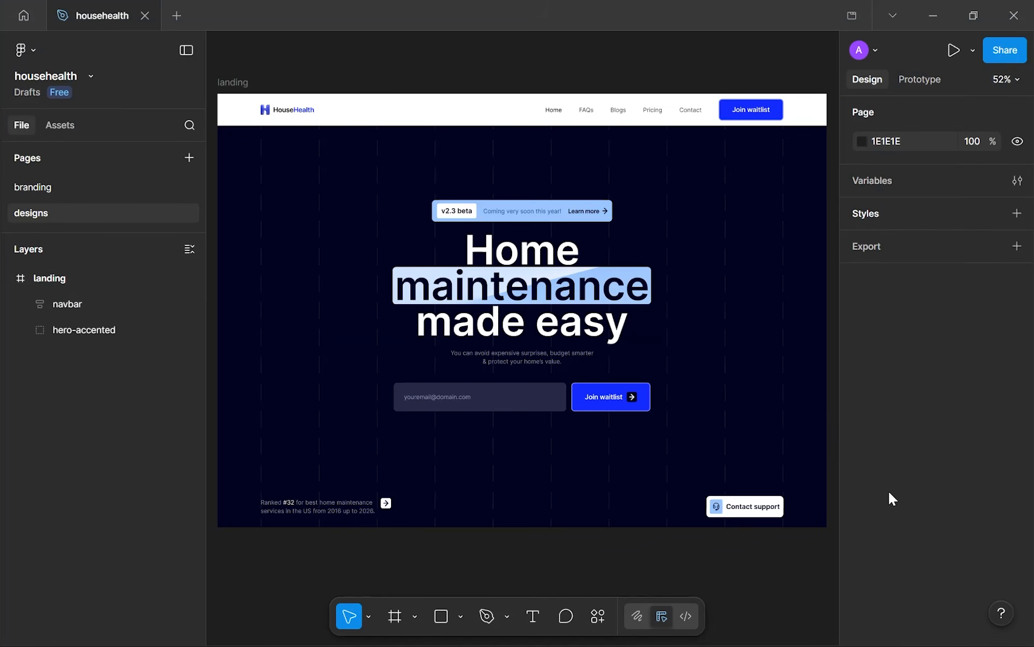
- Change the page background to light grey B7B7B7
key("super")
key("super")
left_click(862, 142)
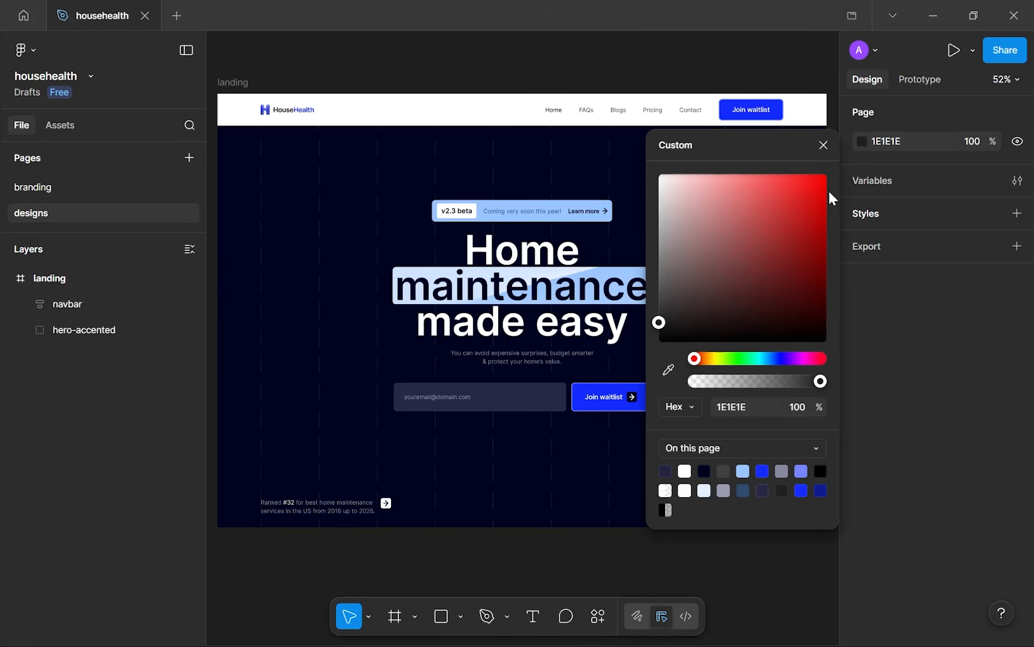
left_click_drag(685, 261, 638, 267)
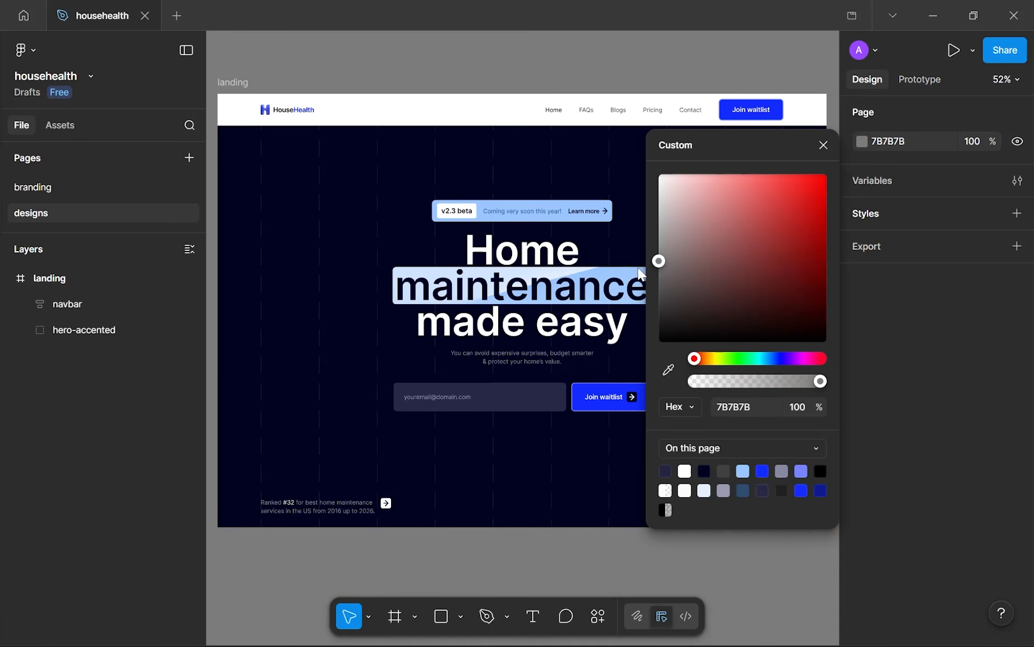
left_click_drag(674, 215, 640, 222)
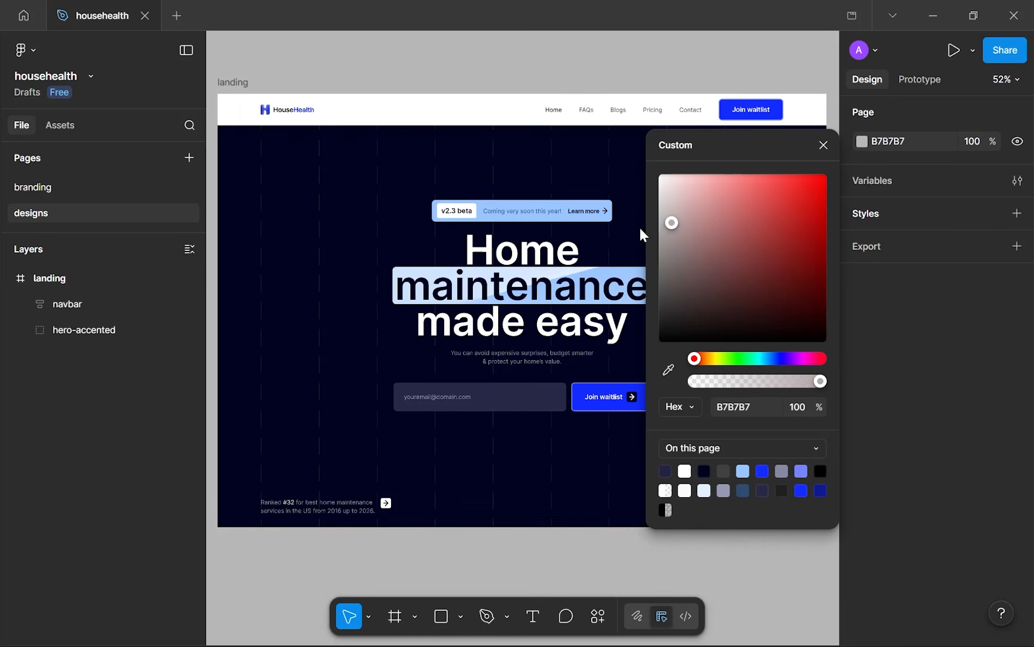
left_click(828, 147)
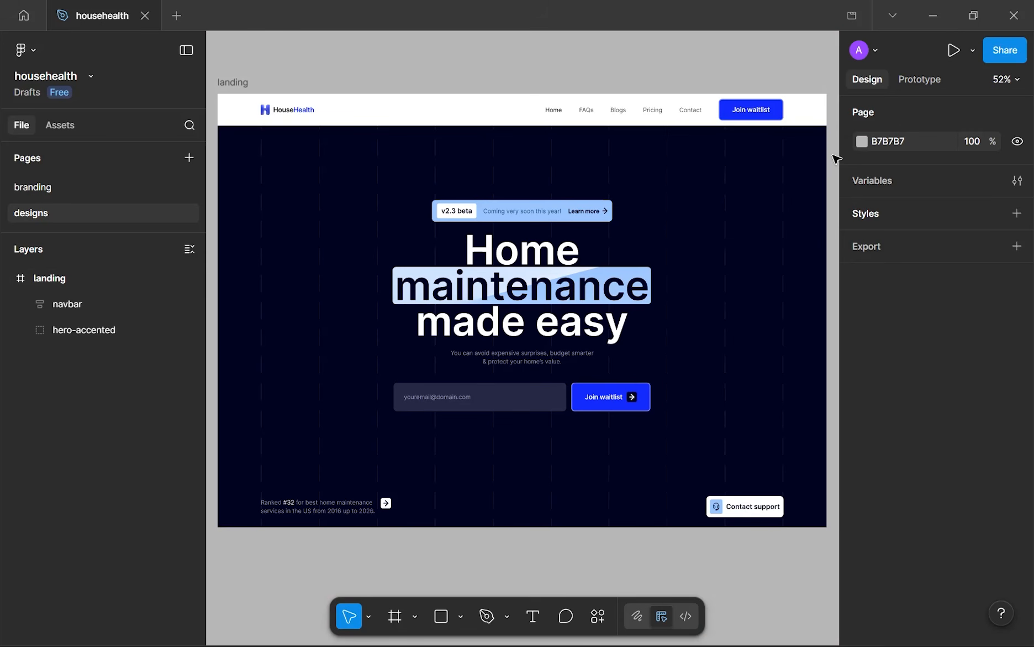
- Switch between the browser and Figma to compare househealth.app's hero text and phone mockup with the redesigned landing frame
key("alt+Tab")
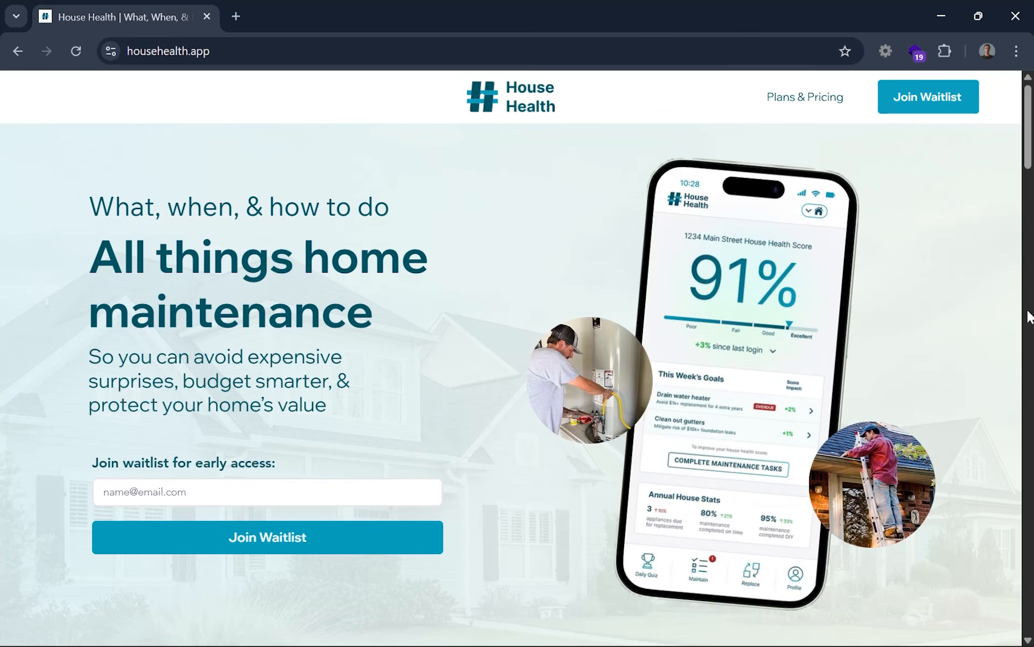
key("alt+Tab")
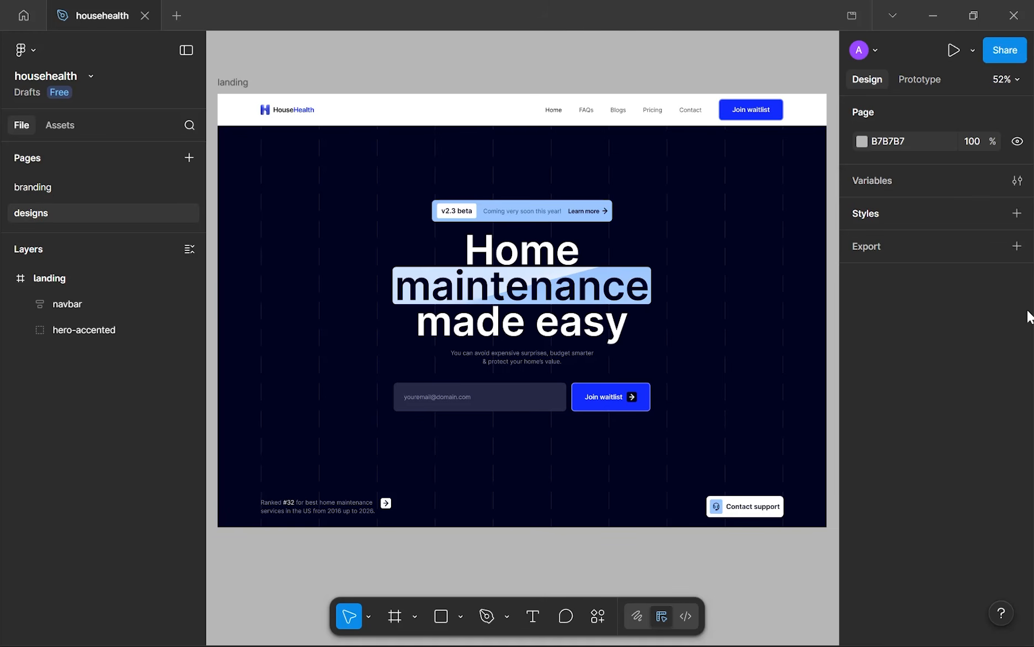
key("alt+Tab")
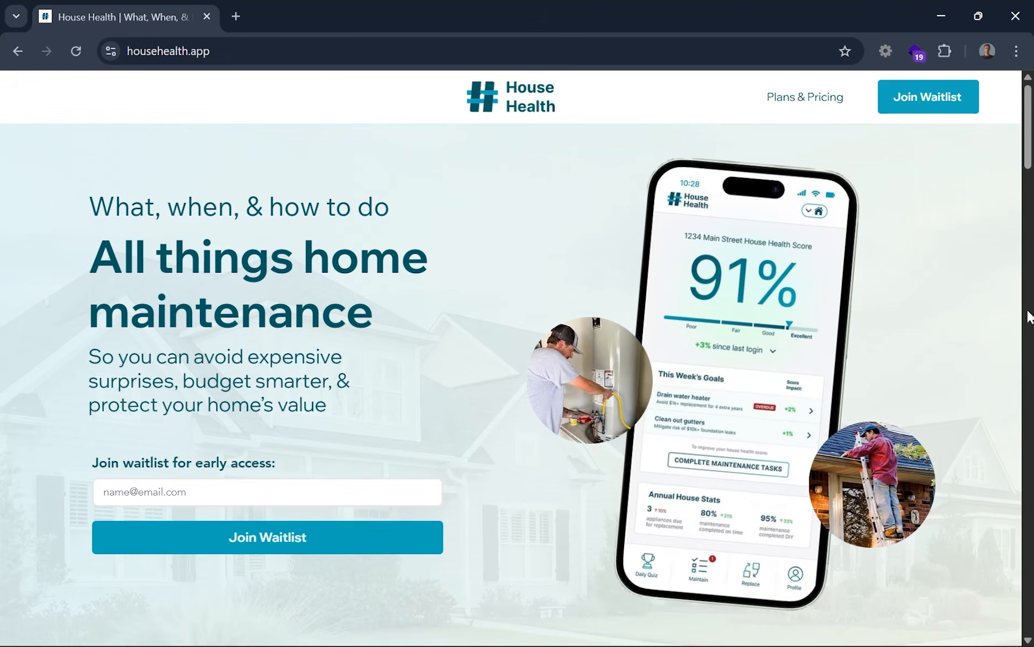
left_click_drag(88, 205, 347, 410)
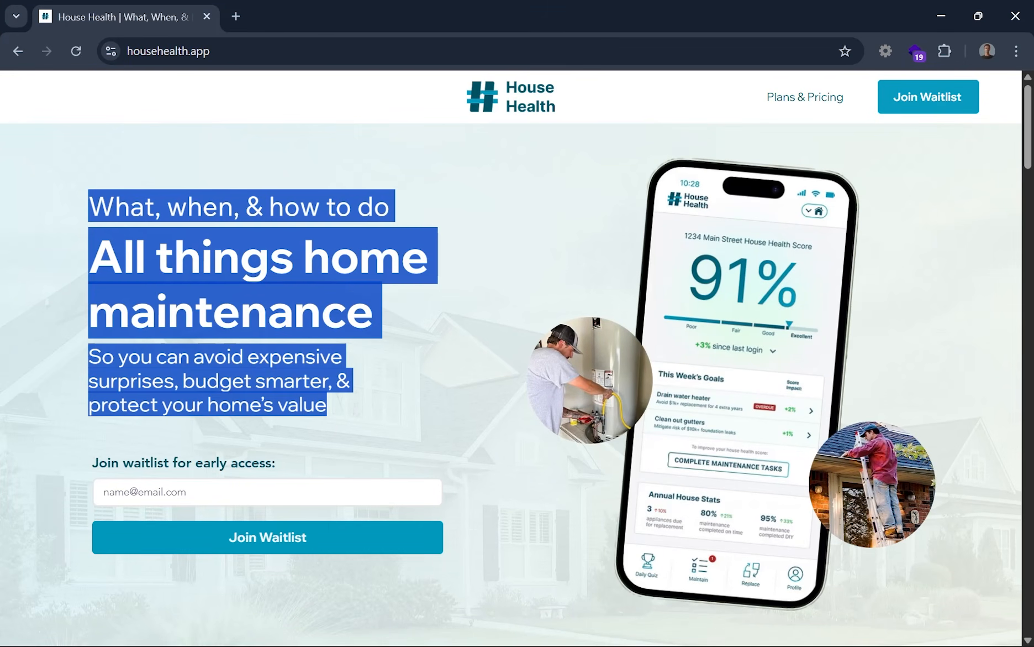
left_click(346, 409)
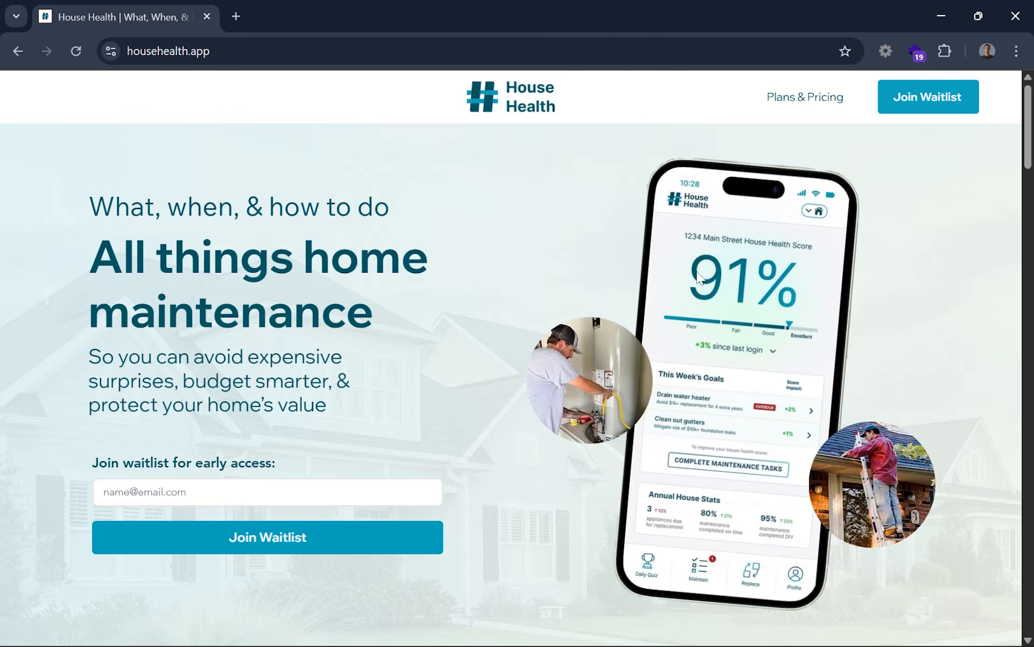
left_click_drag(731, 188, 747, 232)
key("alt+Tab")
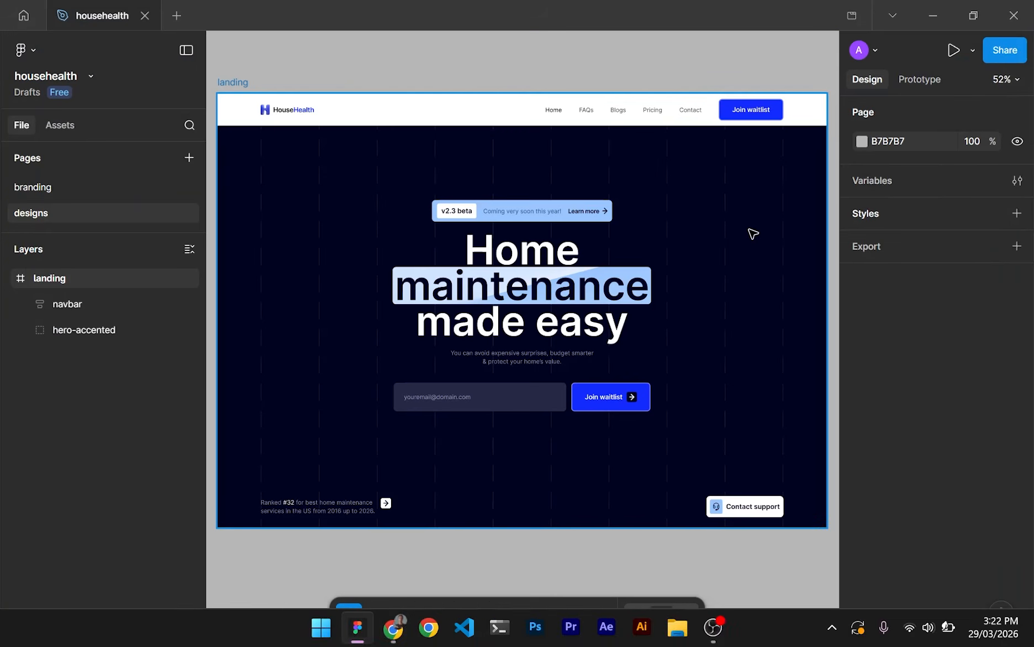
left_click(624, 568)
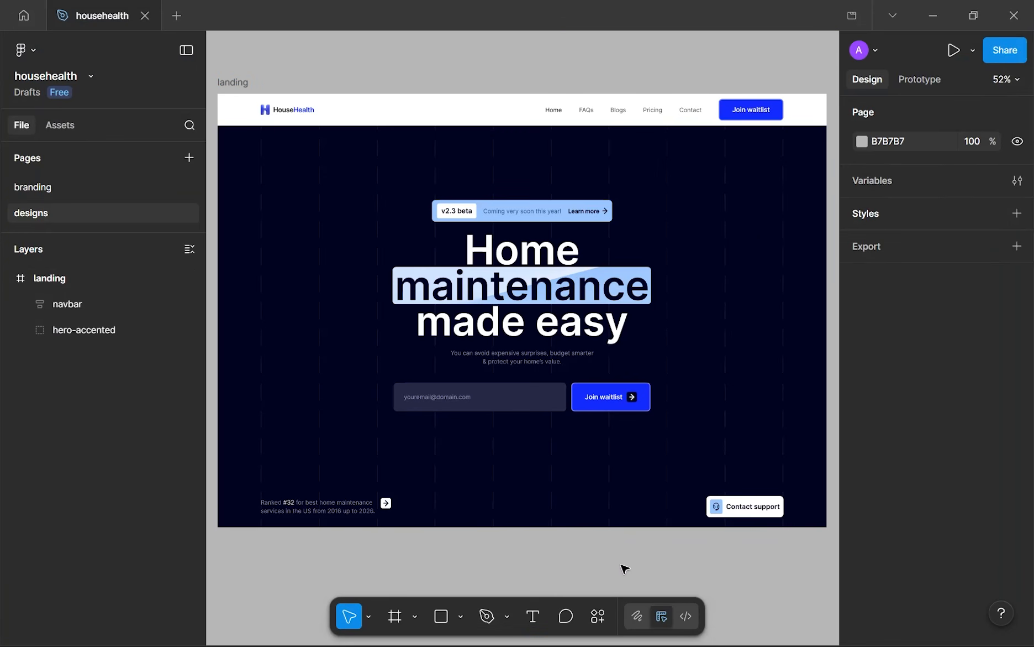
- Switch to the browser and review househealth.app's waitlist form, appliance section and How House Health Works feature blocks
key("alt+Tab")
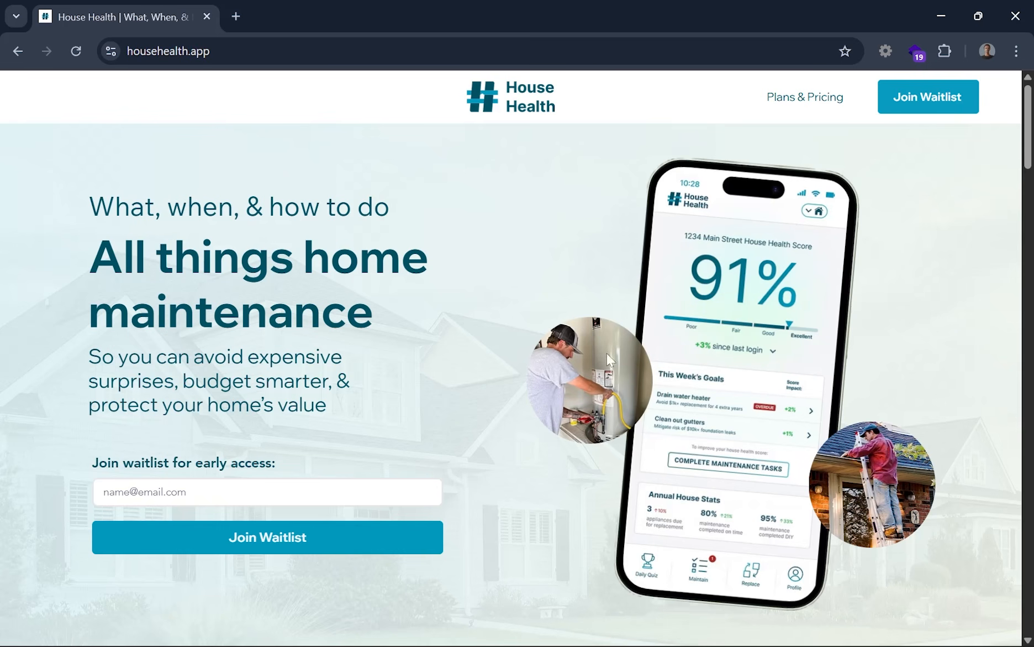
left_click_drag(94, 467, 330, 453)
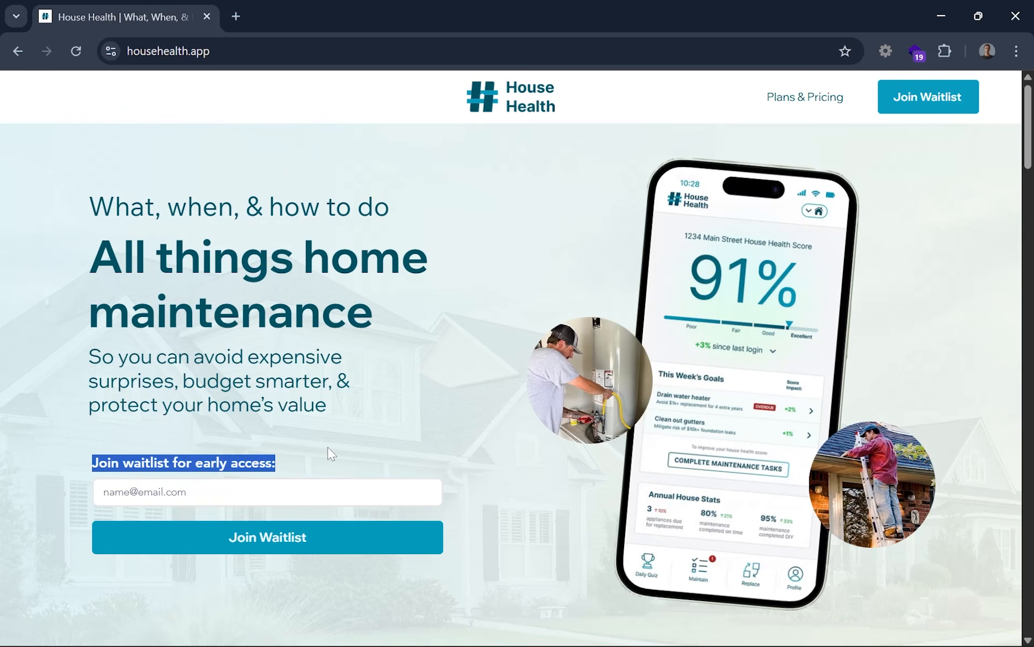
left_click(328, 448)
scroll(327, 447, "down", 12)
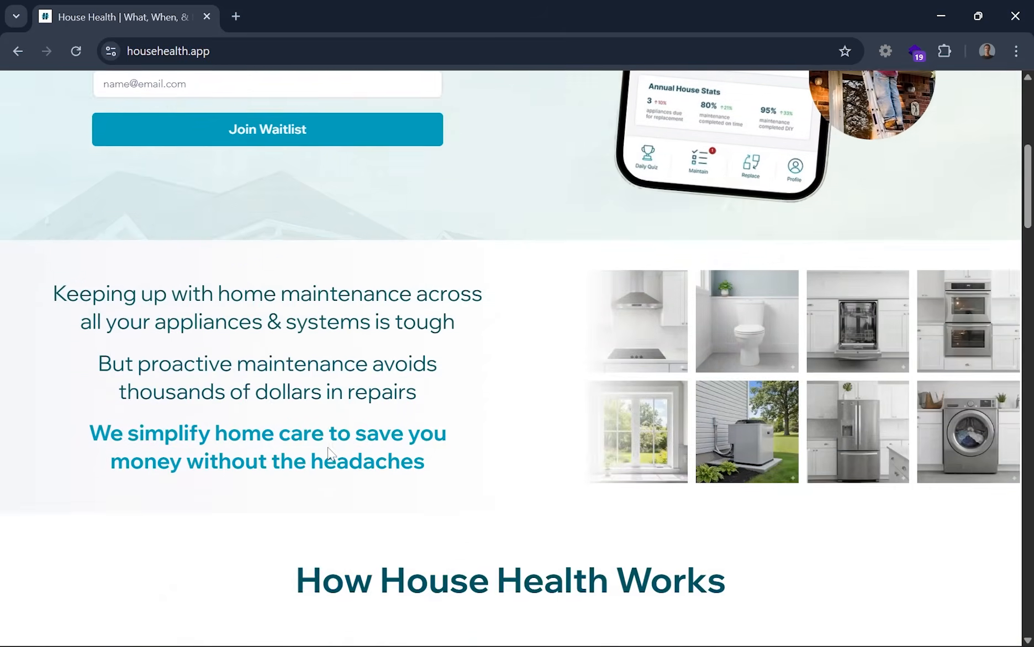
scroll(330, 453, "down", 4)
scroll(192, 335, "up", 4)
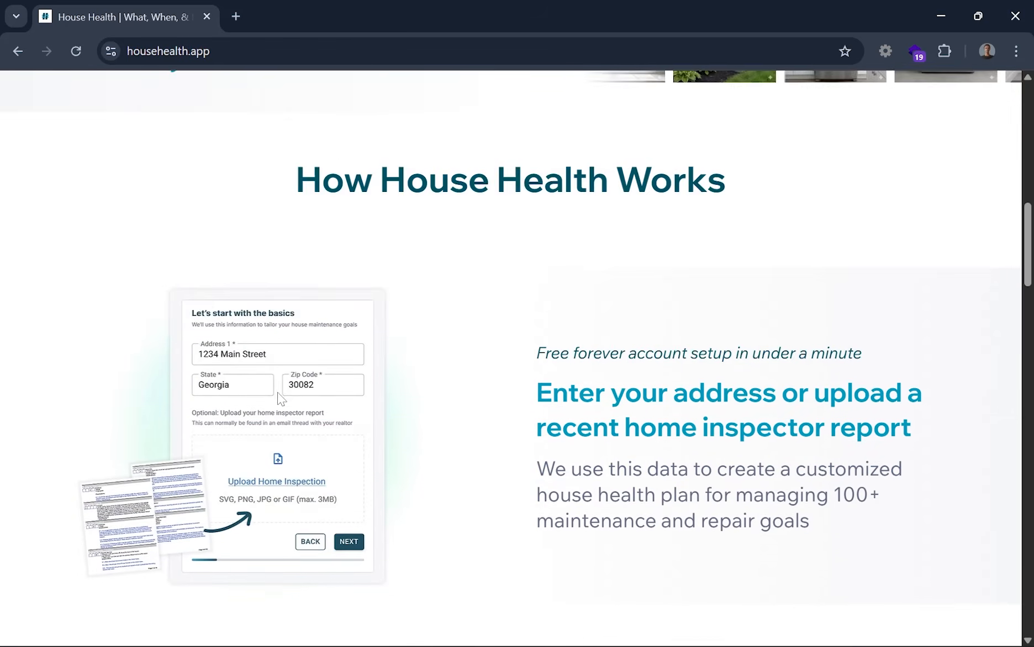
scroll(279, 395, "down", 3)
scroll(300, 330, "down", 8)
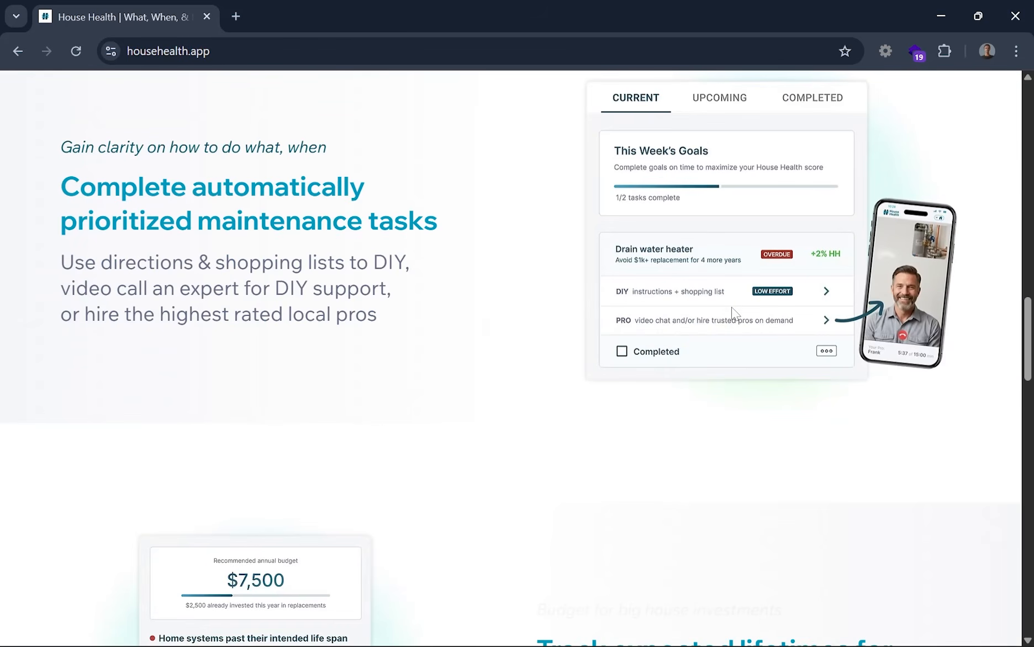
left_click_drag(674, 285, 674, 287)
scroll(674, 294, "up", 1)
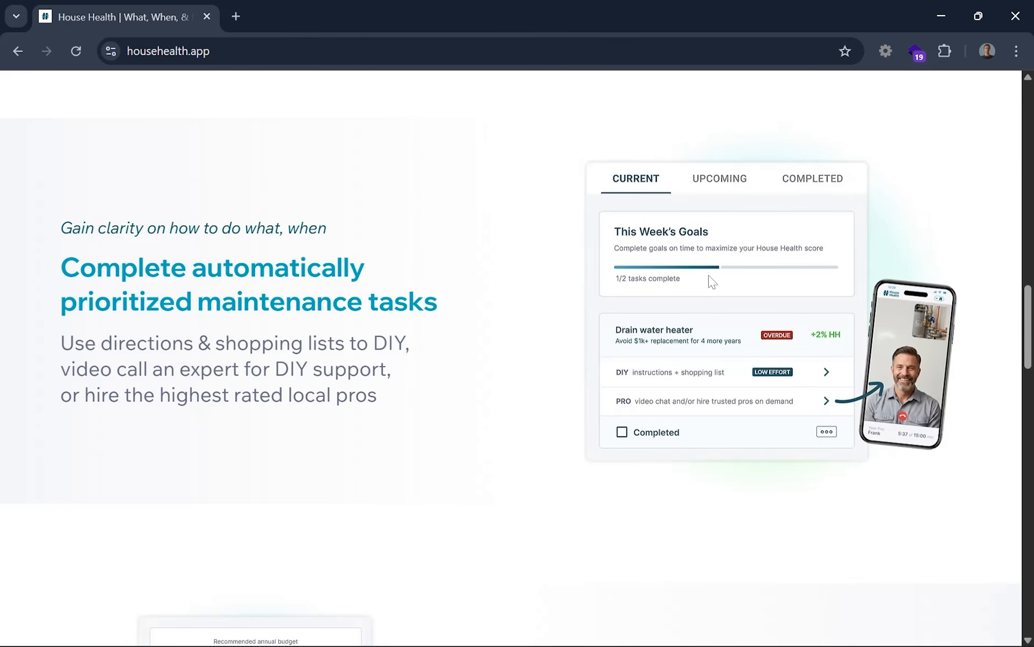
scroll(709, 275, "up", 1)
scroll(710, 276, "up", 10)
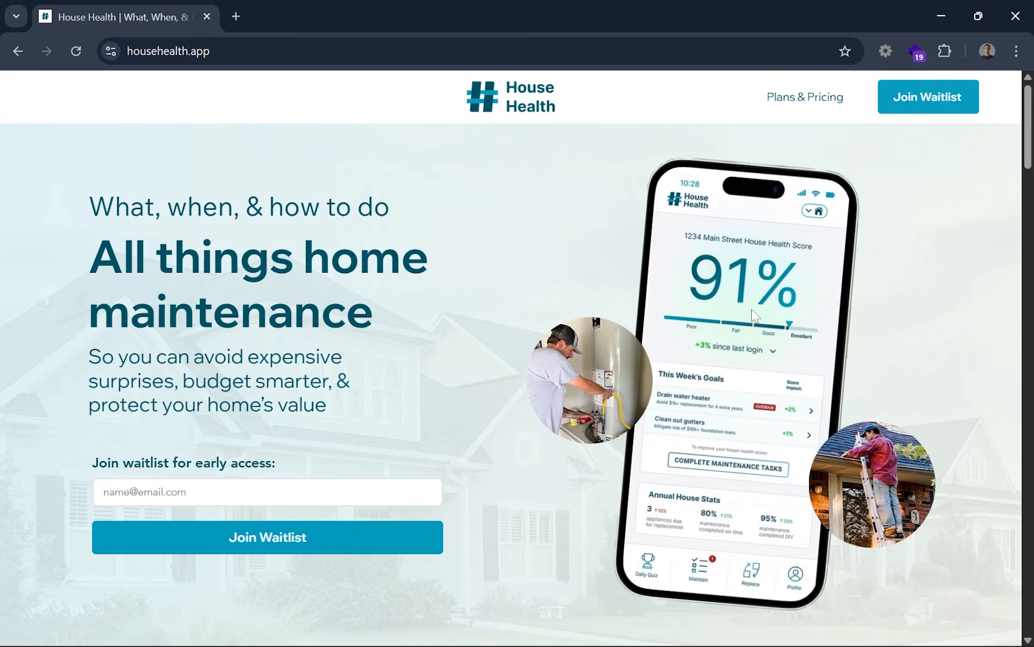
- Examine the website's hero phone mockup alongside the address setup form in How House Health Works
left_click_drag(738, 317, 724, 332)
scroll(354, 321, "down", 10)
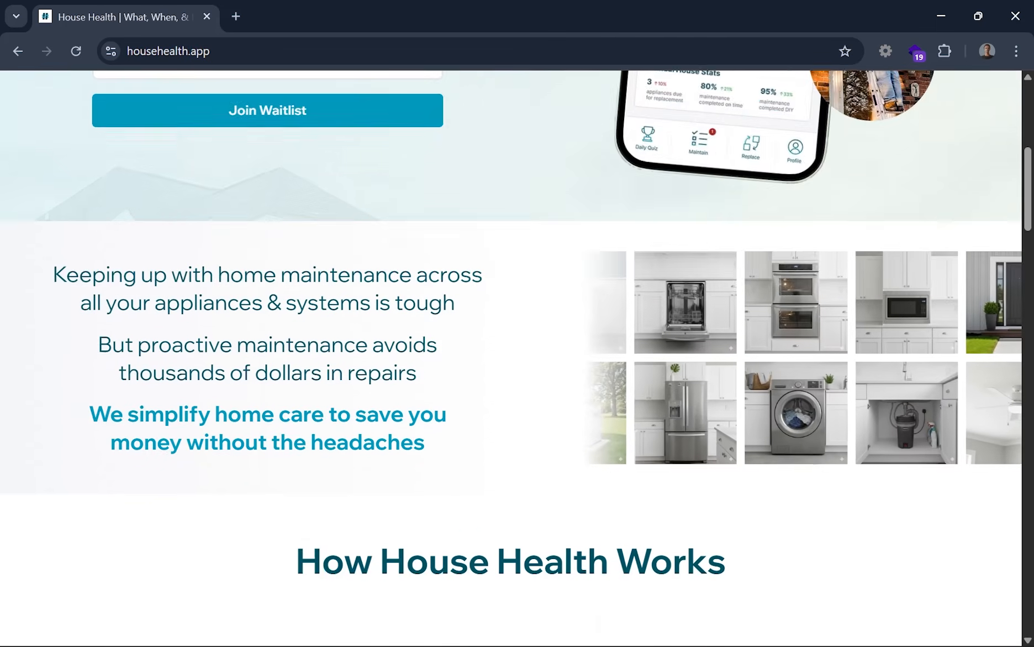
scroll(394, 362, "up", 2)
scroll(395, 362, "down", 5)
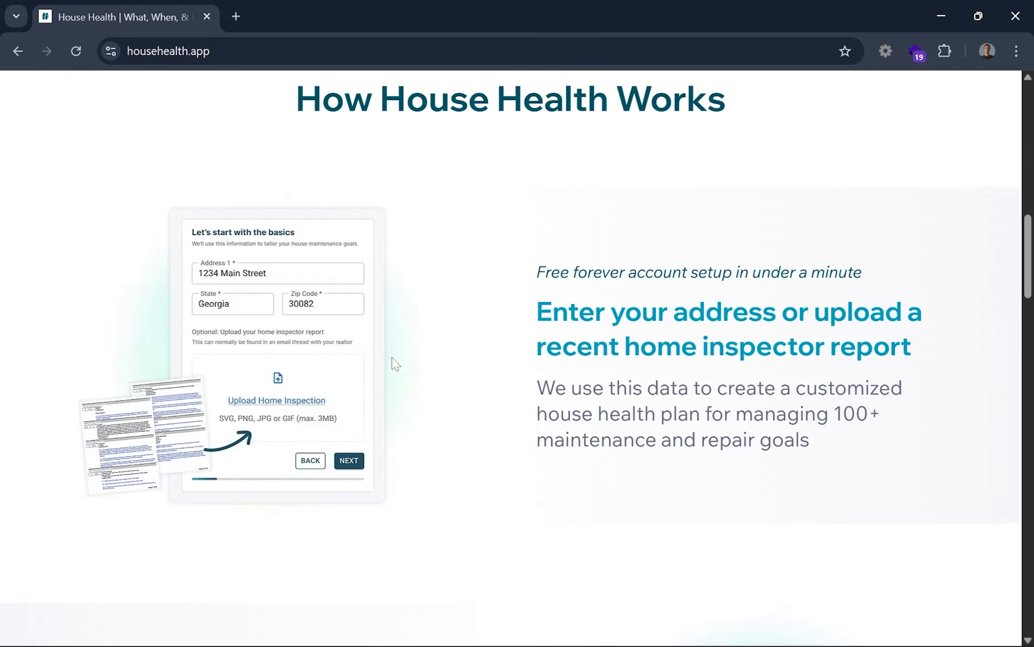
scroll(291, 400, "down", 5)
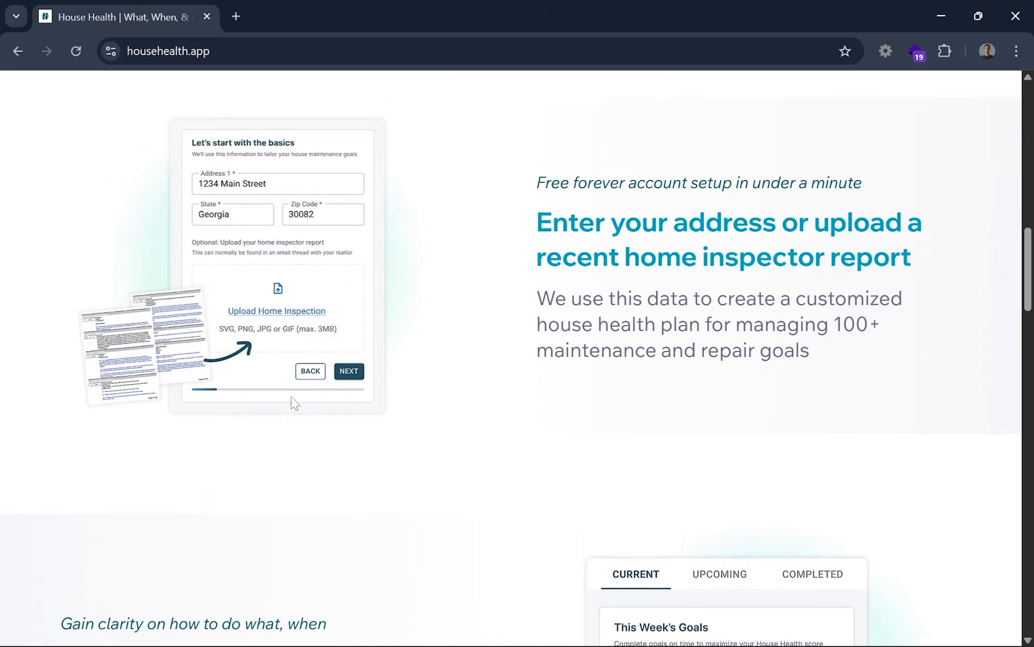
scroll(371, 420, "up", 6)
scroll(607, 412, "up", 15)
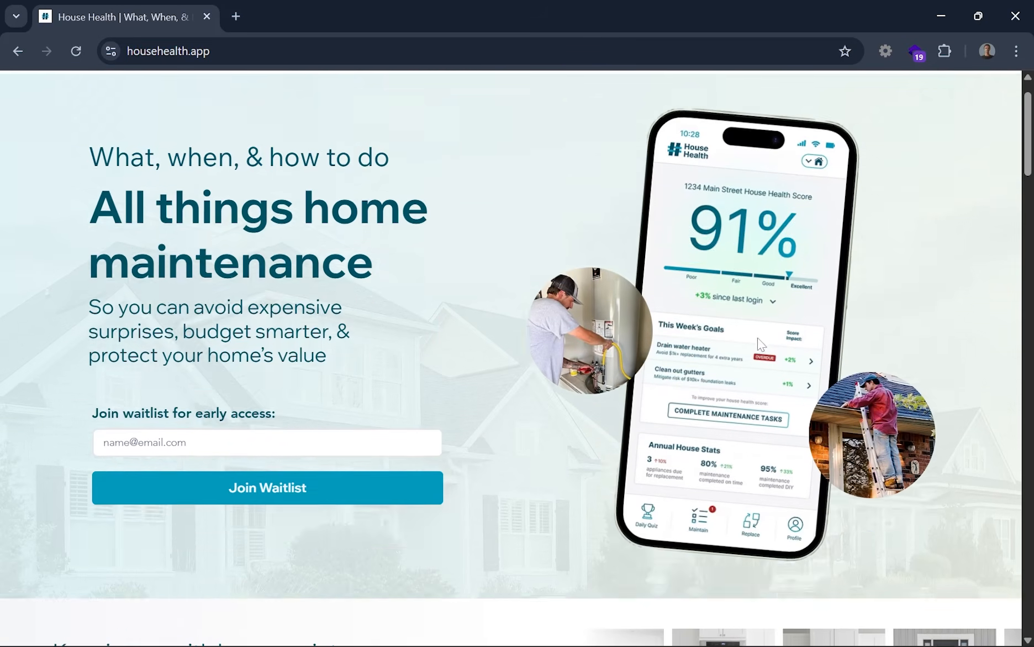
left_click_drag(716, 348, 627, 231)
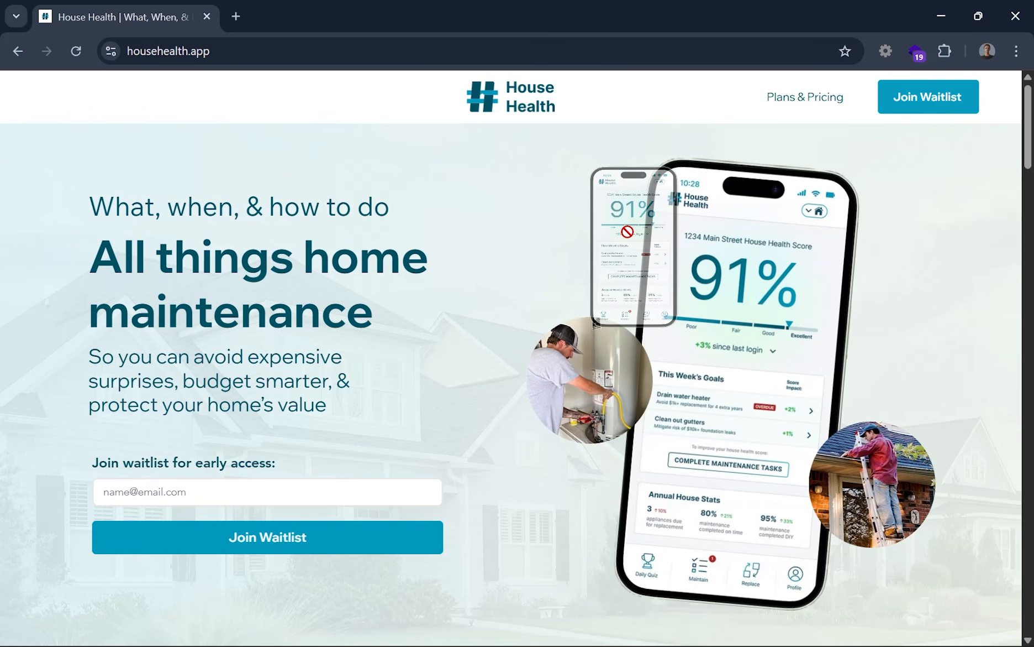
left_click_drag(628, 231, 627, 232)
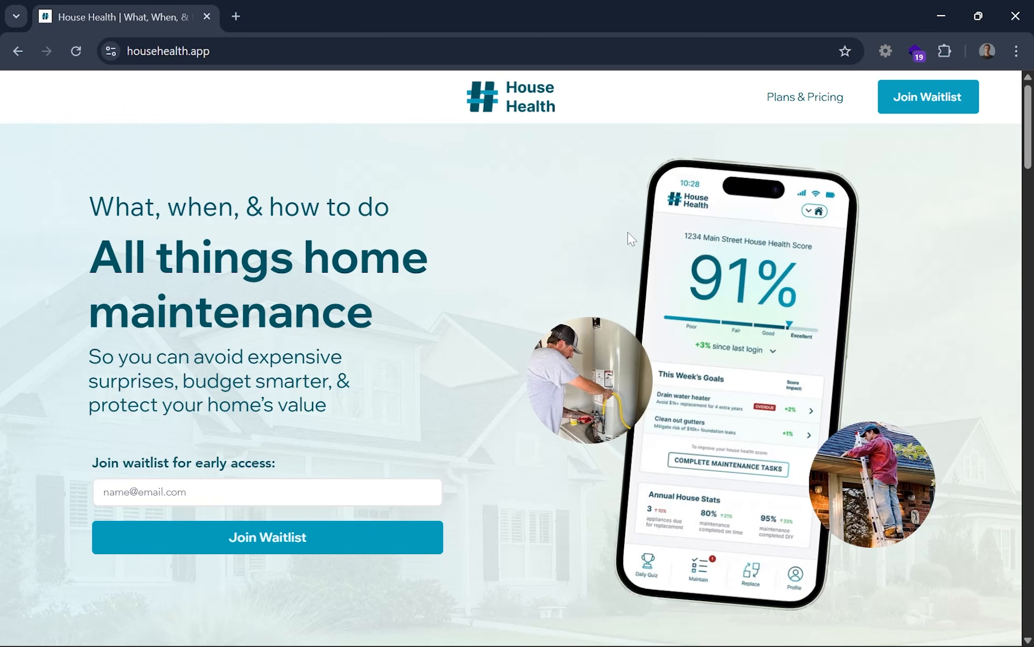
- Compare the Figma landing frame with the live site, then review the site's address setup and maintenance task sections
key("alt+Tab")
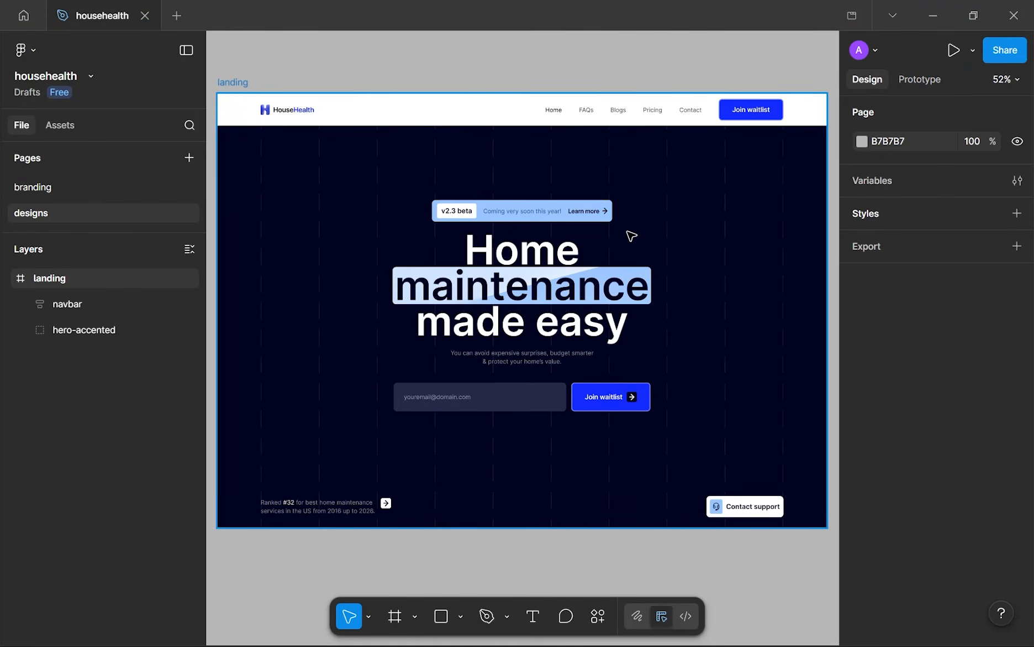
key("alt+Tab")
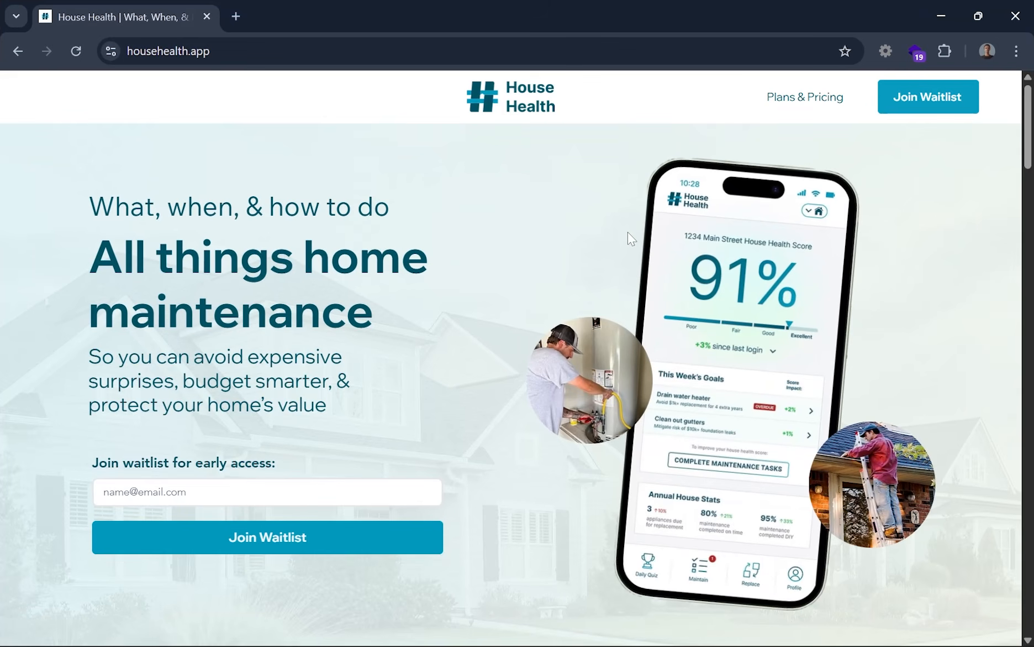
scroll(627, 232, "down", 15)
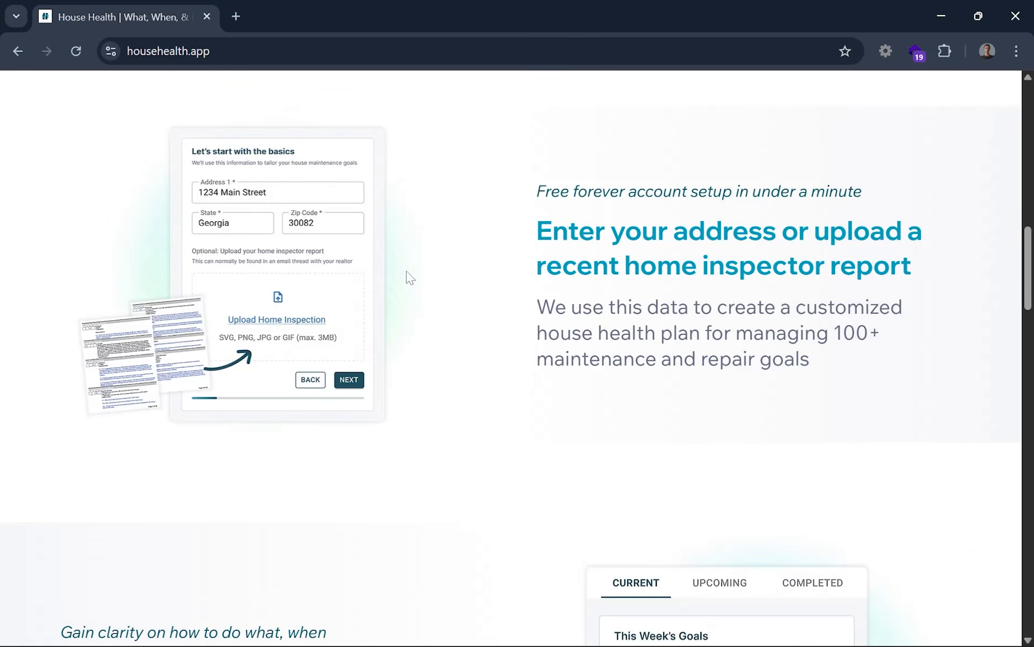
scroll(332, 337, "down", 5)
scroll(337, 328, "up", 3)
scroll(339, 328, "down", 4)
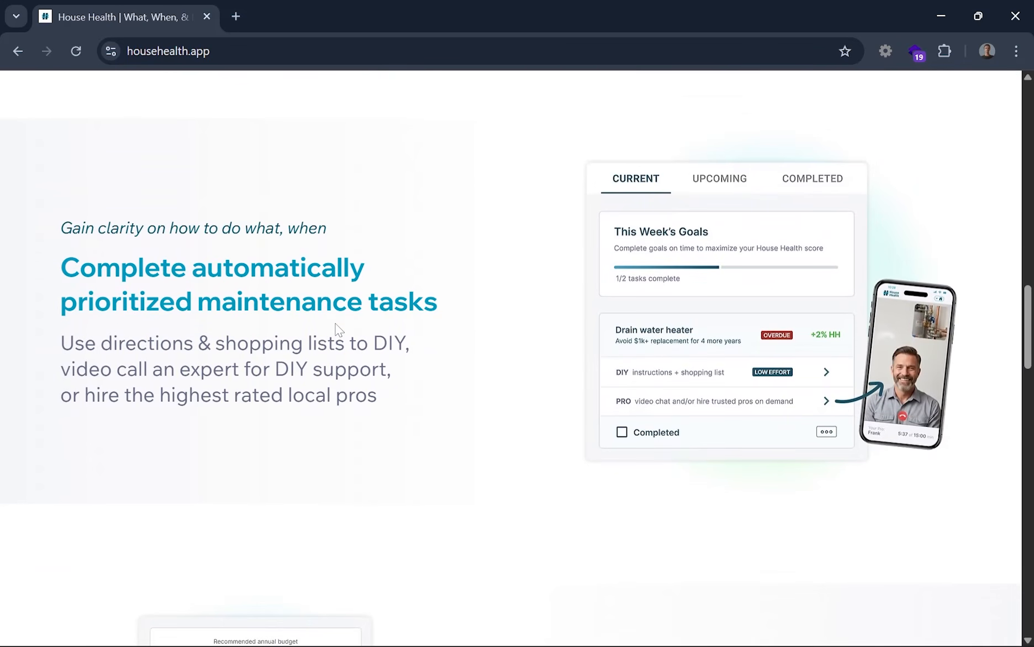
scroll(338, 328, "down", 2)
scroll(338, 329, "up", 6)
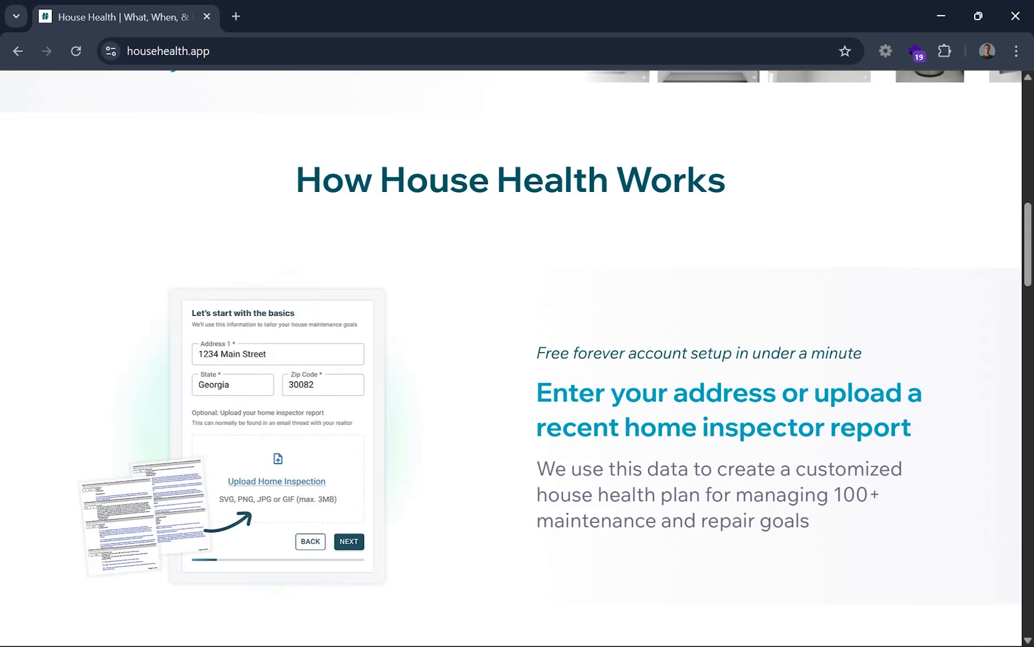
scroll(339, 328, "up", 10)
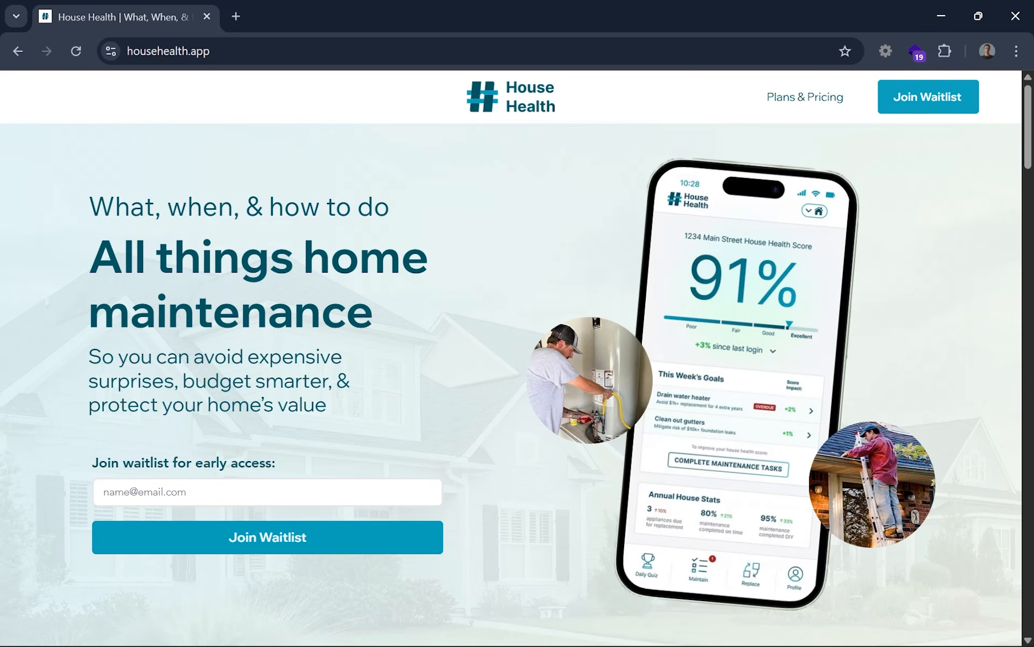
- Check the Figma hero again, then read the website's home care pitch and its home inspector report section
key("super+1")
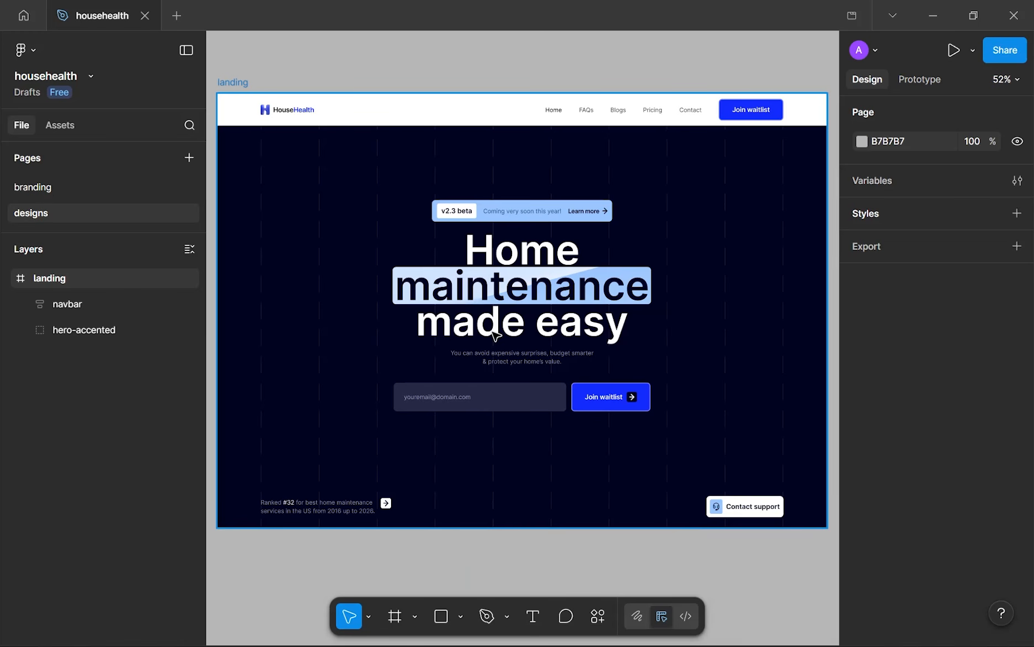
key("super+2")
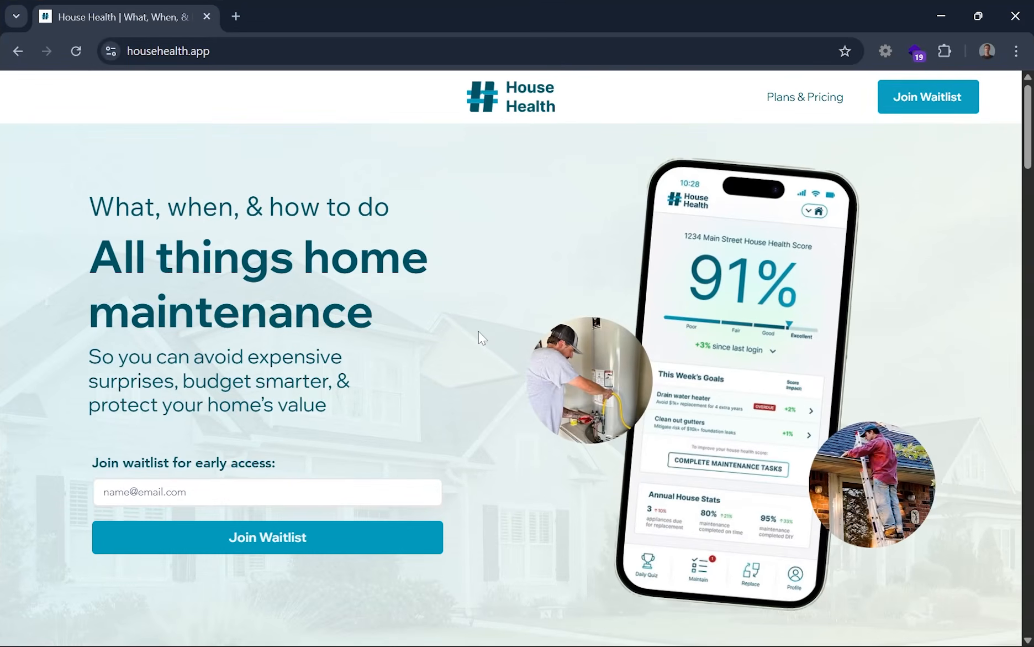
left_click_drag(560, 385, 473, 400)
scroll(472, 400, "down", 4)
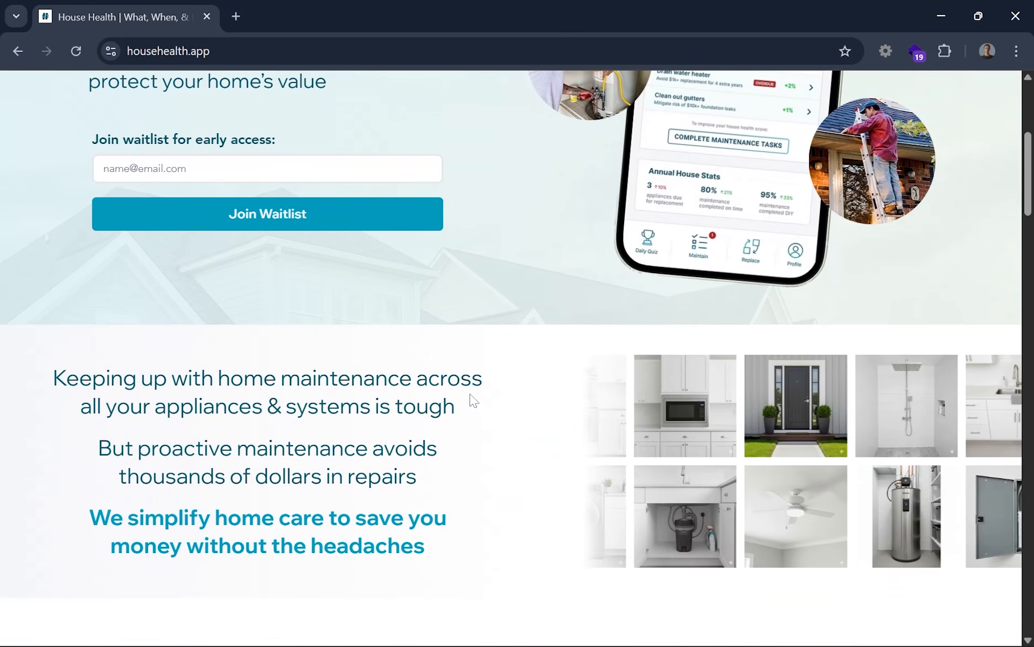
scroll(472, 400, "down", 1)
scroll(508, 398, "down", 1)
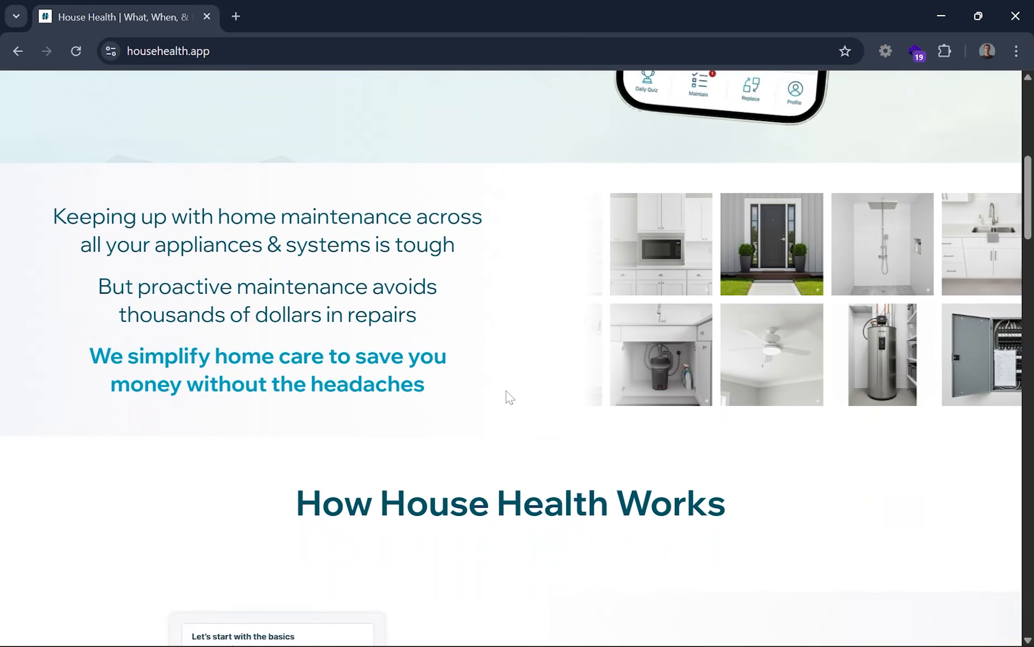
scroll(508, 398, "down", 4)
scroll(509, 397, "down", 2)
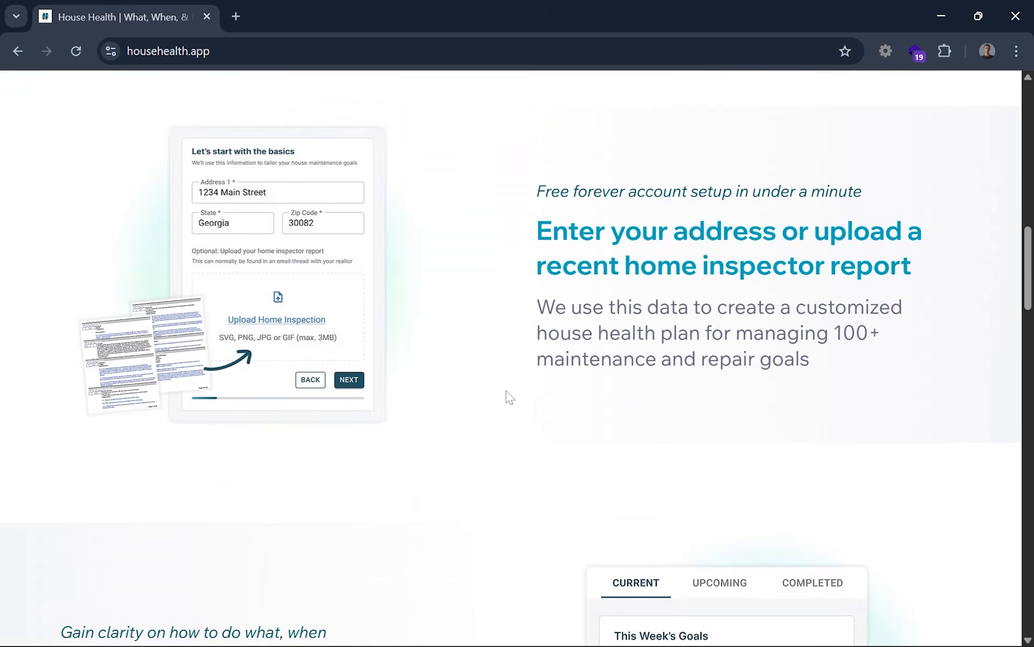
scroll(509, 396, "up", 15)
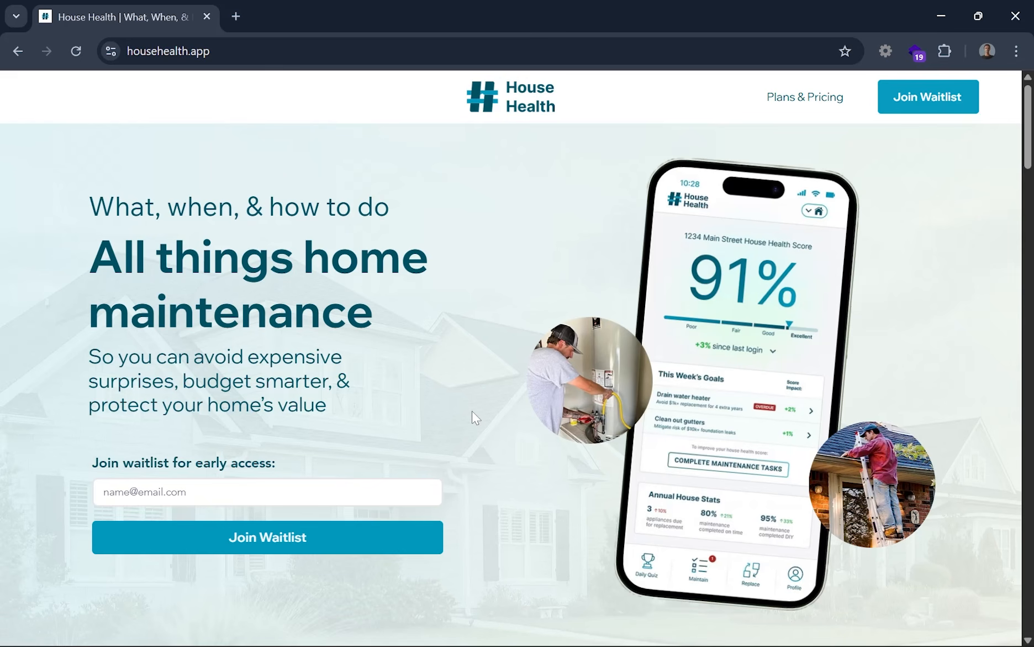
- Switch to Figma and undo the light grey page background colour
key("alt+Tab")
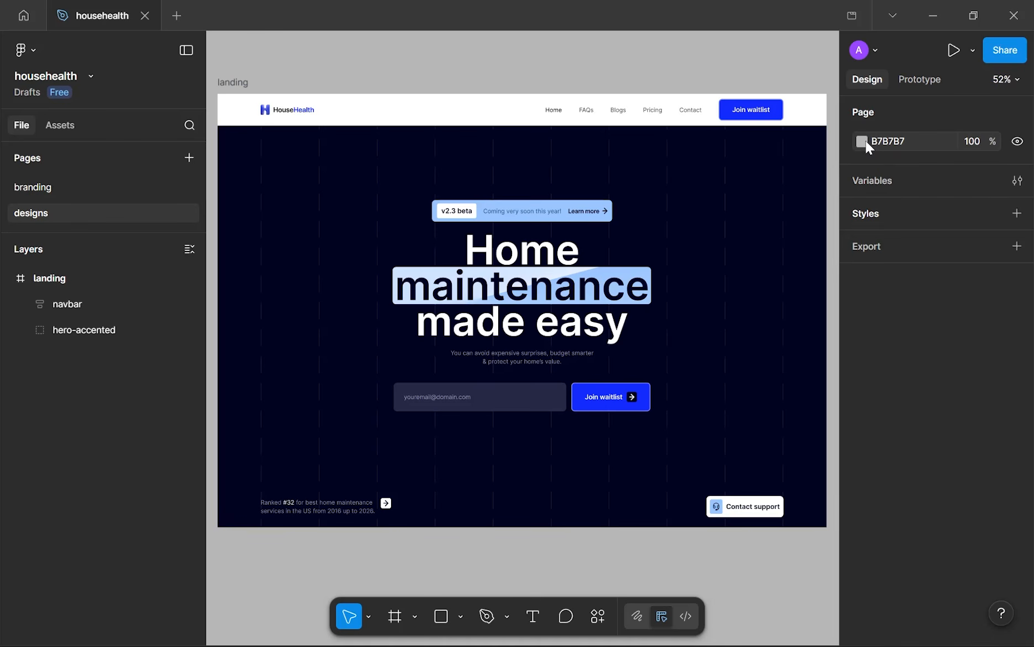
key("ctrl+z")
key("ctrl+z")
left_click_drag(580, 539, 578, 513)
scroll(589, 532, "down", 2)
scroll(600, 451, "up", 1)
scroll(584, 517, "up", 1)
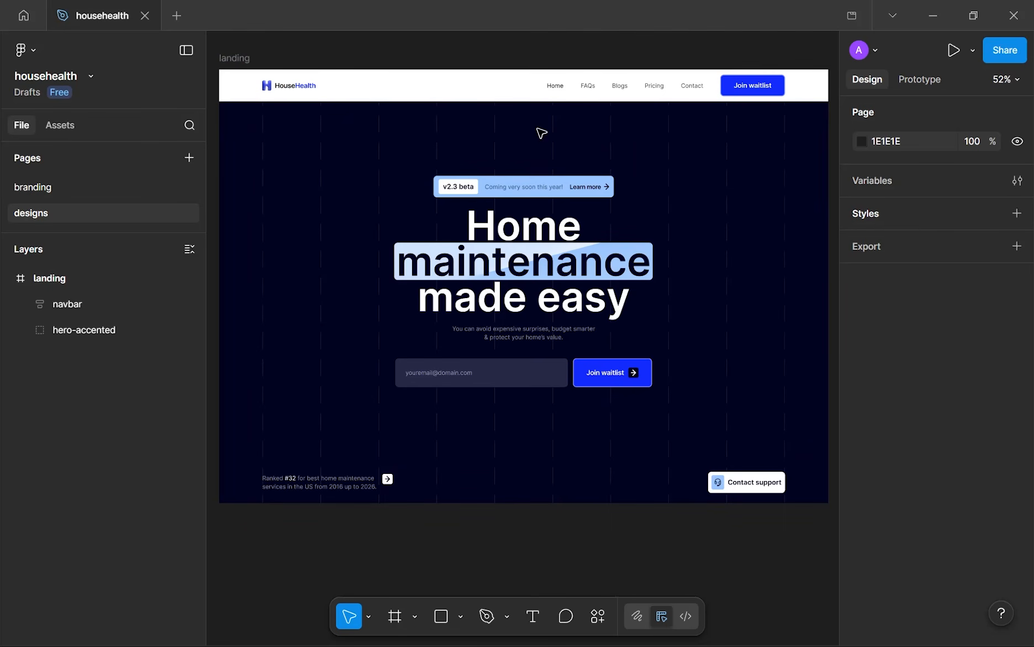
- Try to extend the landing frame downward below the hero to a height of 1347, then undo the resize
left_click(289, 174)
scroll(359, 309, "down", 1)
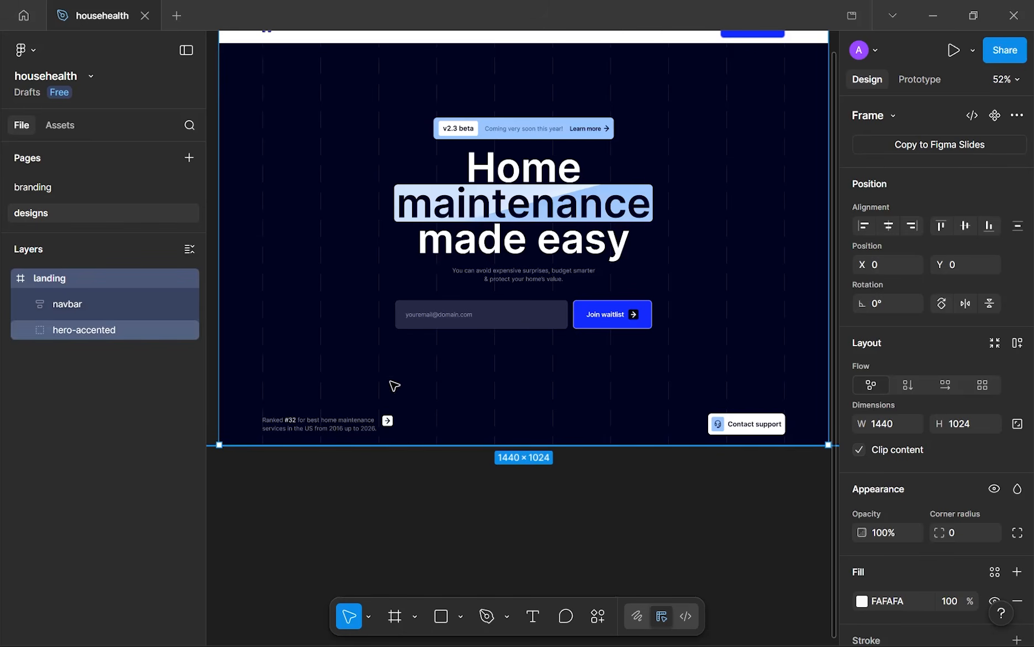
left_click_drag(409, 444, 409, 581)
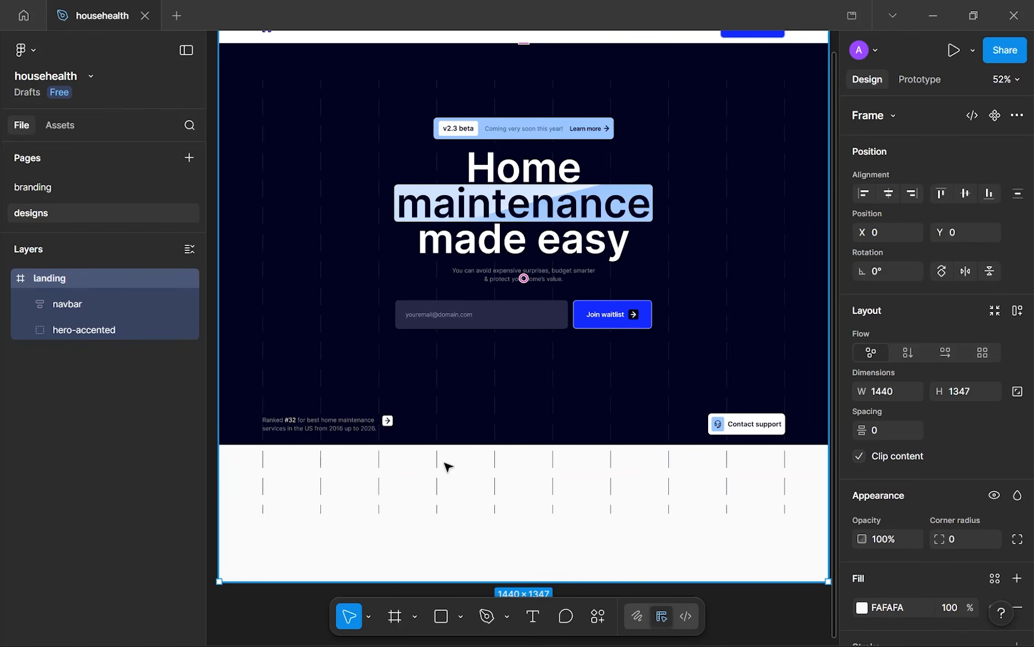
key("ctrl+z")
scroll(448, 466, "down", 3)
left_click(448, 467)
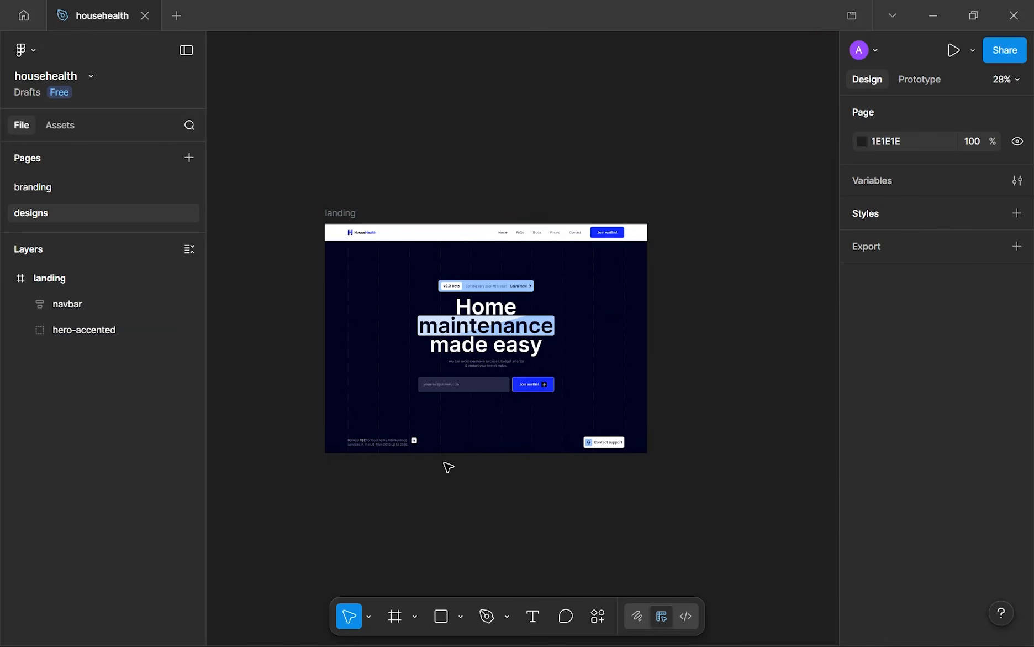
scroll(471, 456, "up", 3)
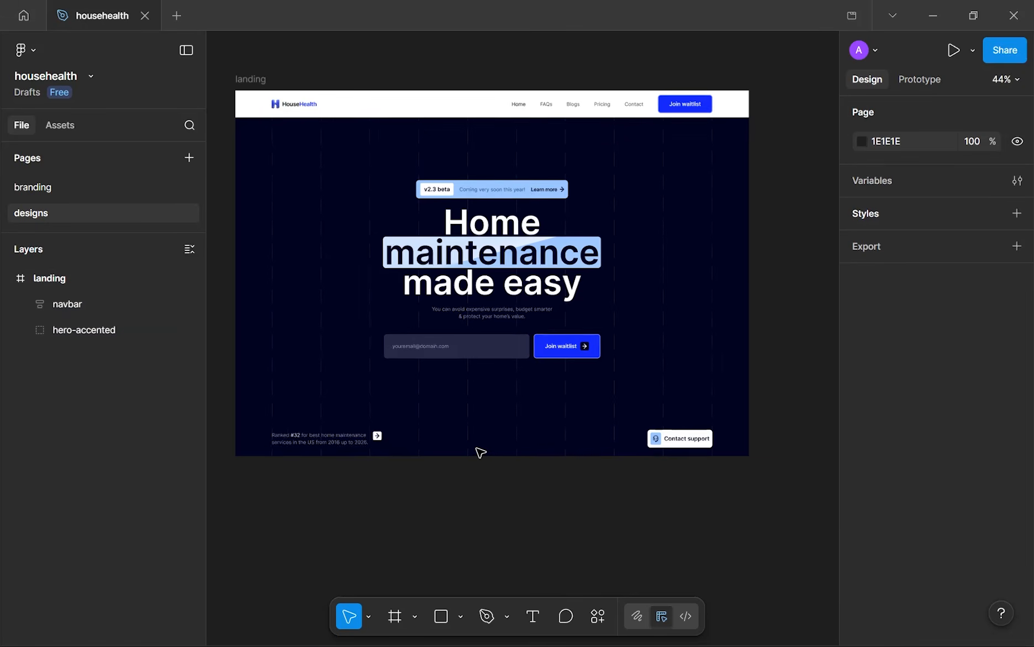
- Switch to the browser and examine the section directly below househealth.app's hero and the start of How House Health Works
mouse_move(477, 640)
left_click(393, 627)
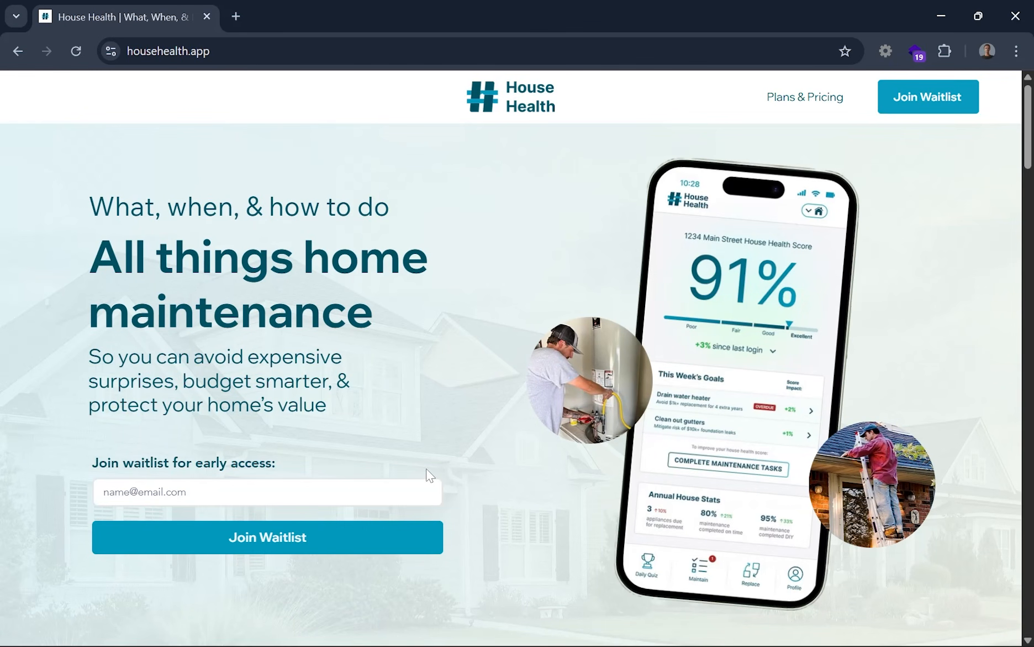
scroll(427, 470, "down", 9)
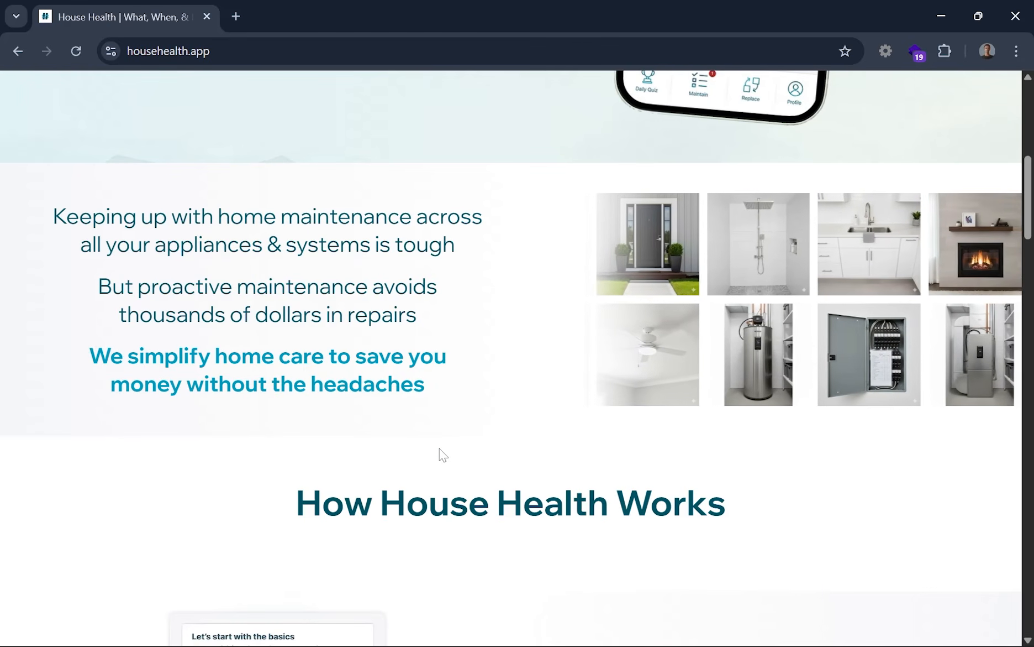
scroll(440, 449, "down", 7)
scroll(439, 448, "up", 3)
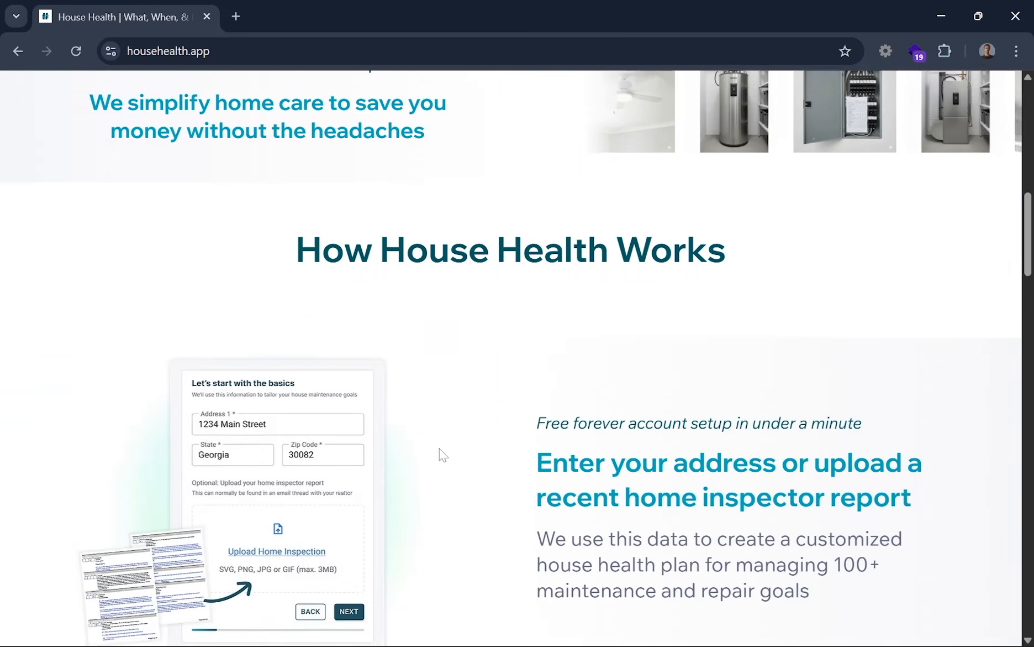
scroll(440, 449, "up", 8)
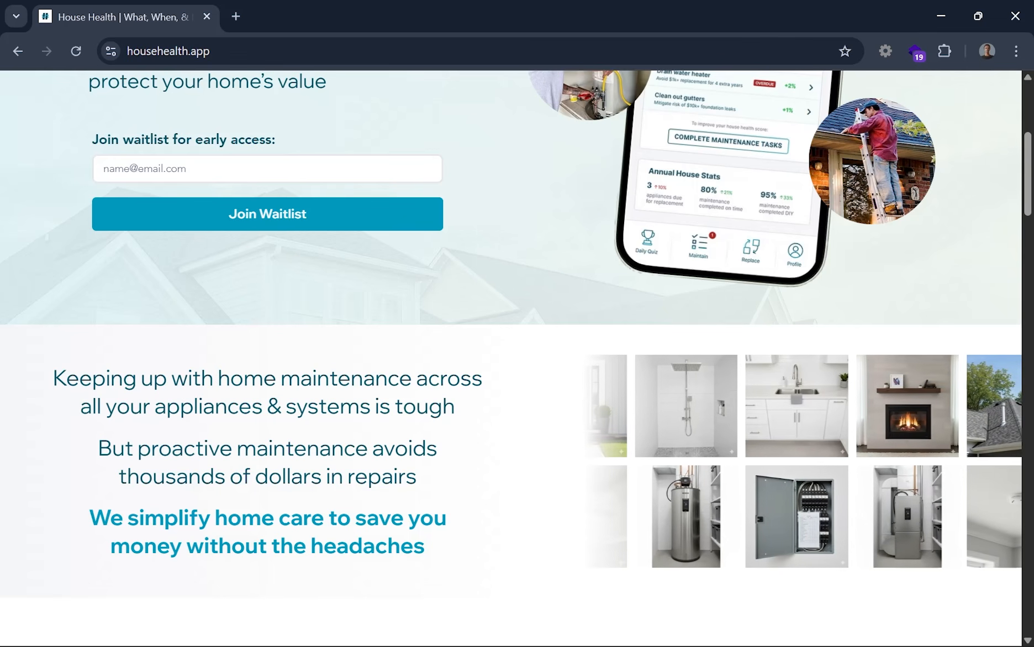
- Switch to the browser and read househealth.app's section below the hero about keeping up with home maintenance
scroll(440, 449, "down", 1)
left_click_drag(209, 466, 258, 465)
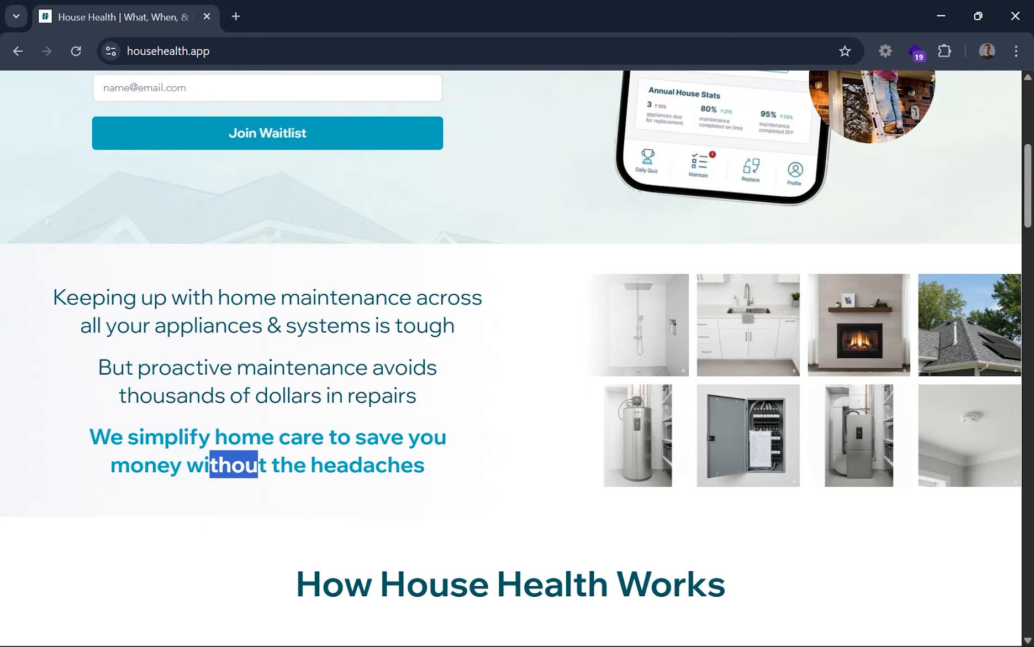
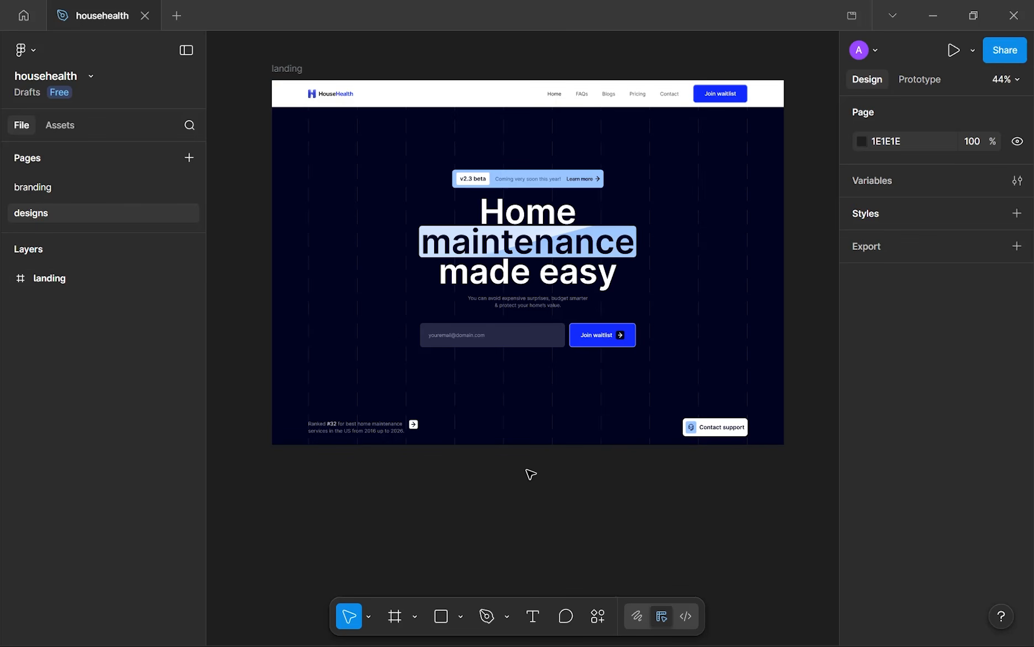
left_click(400, 626)
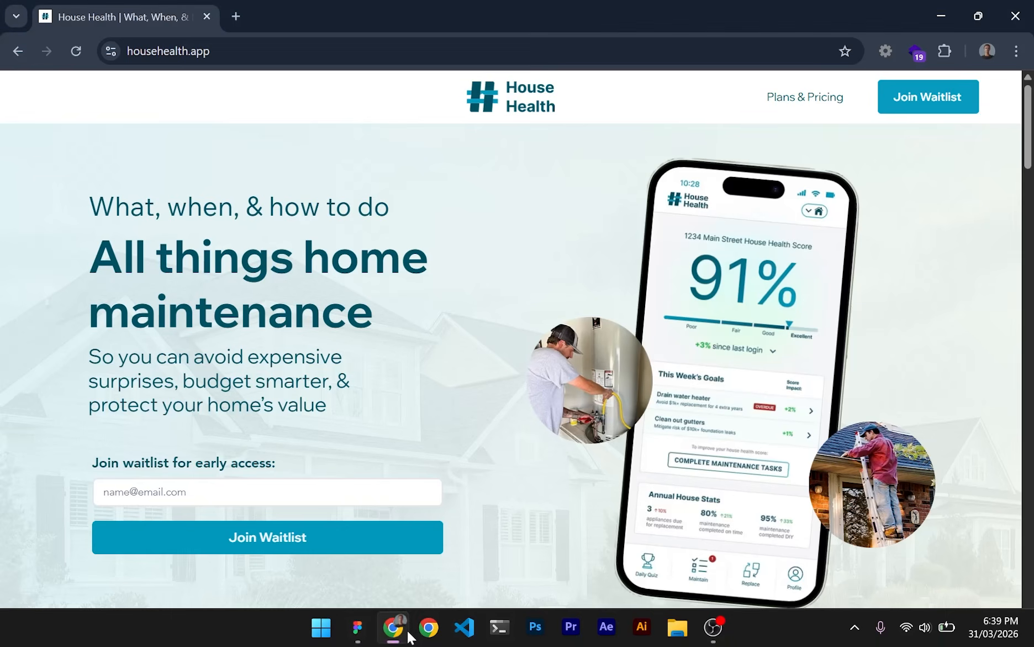
scroll(580, 338, "down", 8)
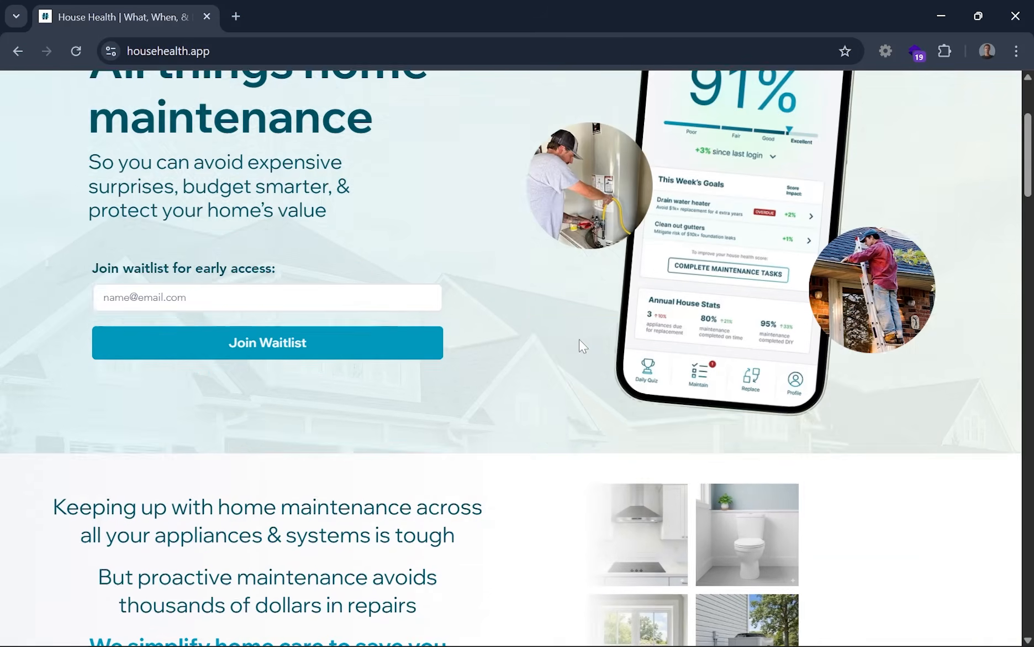
left_click_drag(65, 217, 166, 245)
left_click_drag(307, 286, 408, 287)
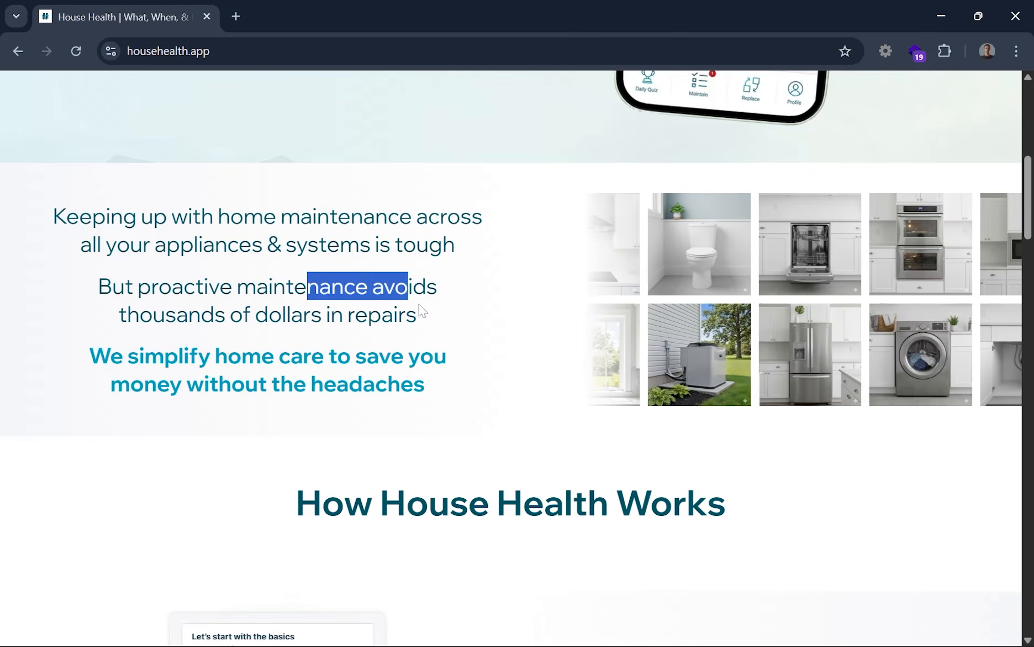
left_click(423, 312)
left_click_drag(92, 245, 52, 215)
left_click(324, 276)
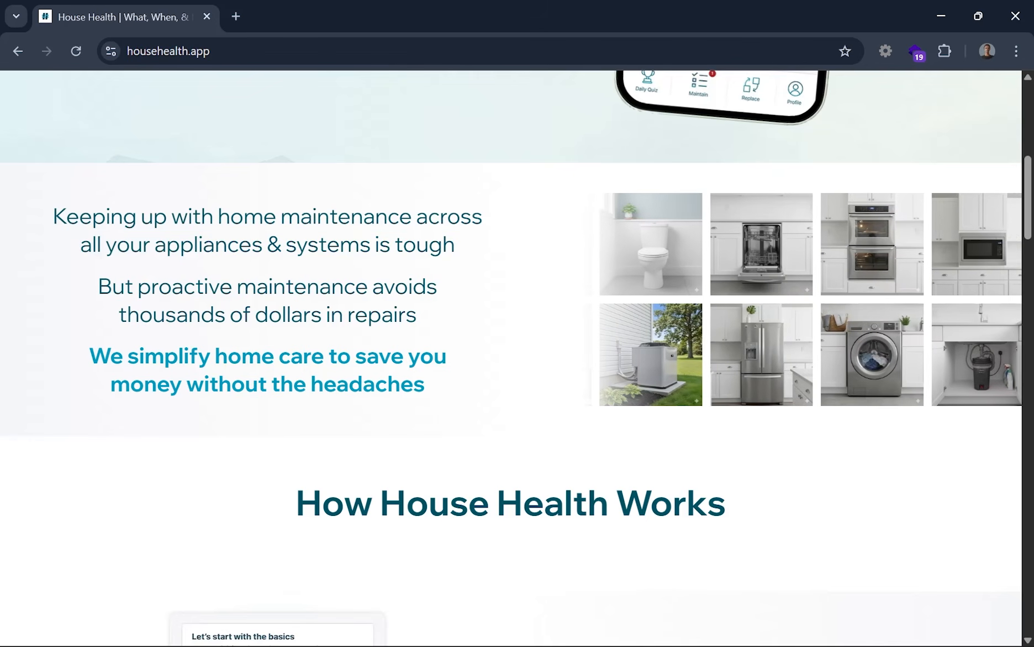
- Examine the section's three maintenance messages together with the moving grid of appliance and home system photos
left_click_drag(356, 428, 52, 214)
left_click_drag(310, 384, 280, 384)
left_click_drag(258, 187, 256, 276)
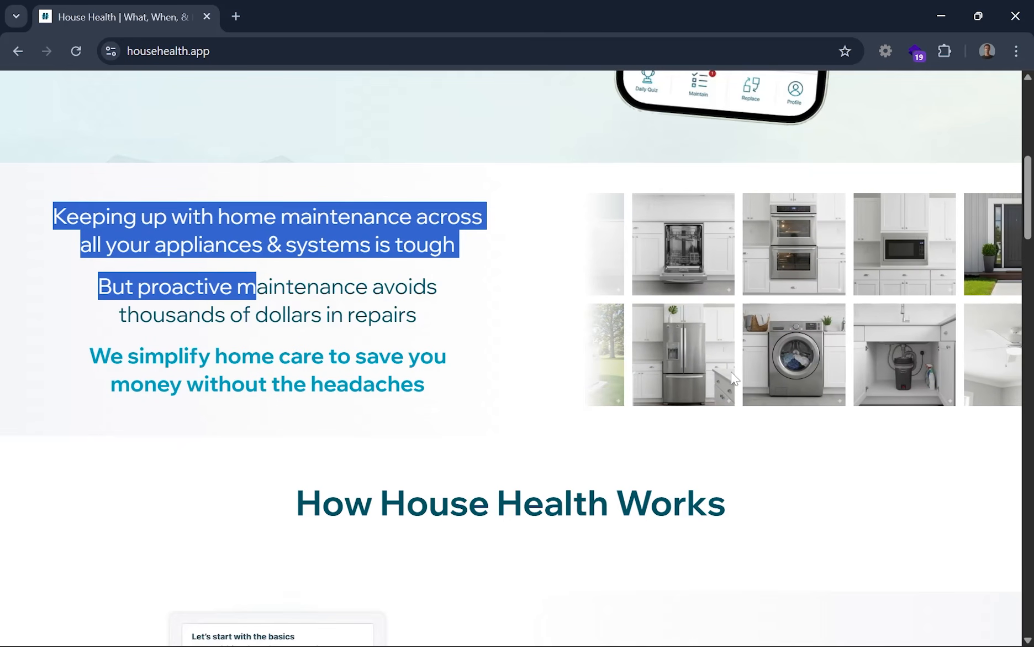
left_click(742, 424)
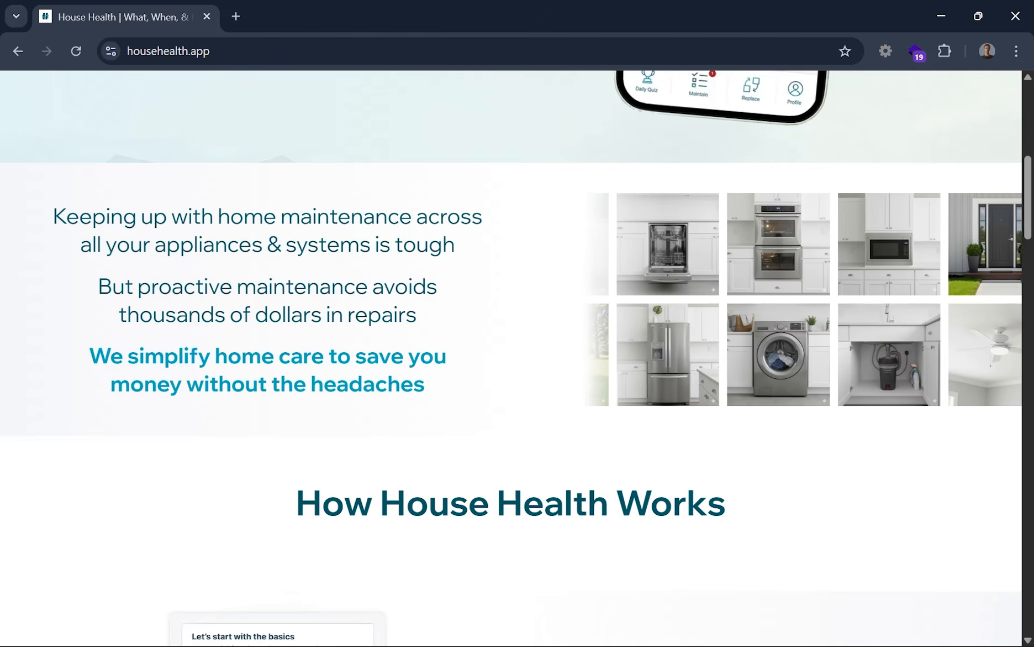
left_click_drag(123, 217, 140, 216)
left_click_drag(388, 217, 53, 217)
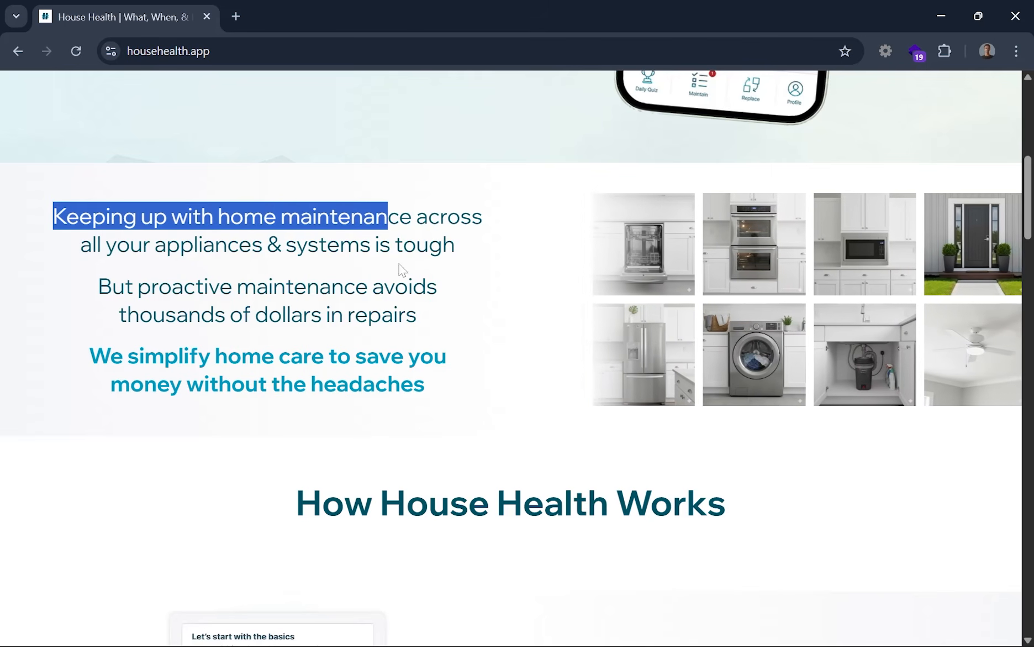
left_click(53, 216)
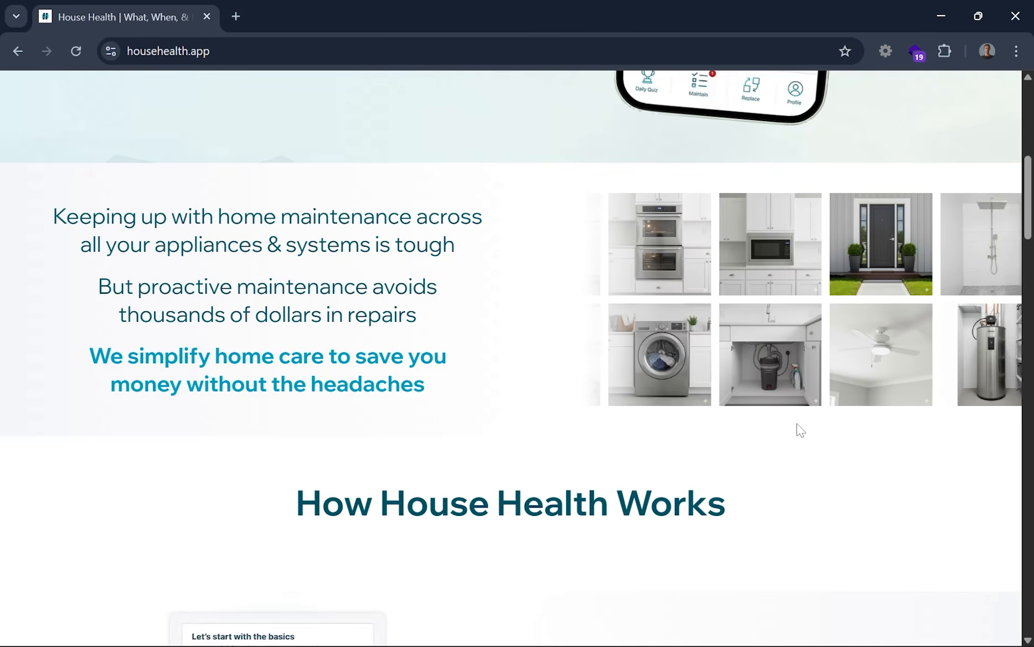
left_click_drag(167, 245, 242, 357)
left_click(241, 356)
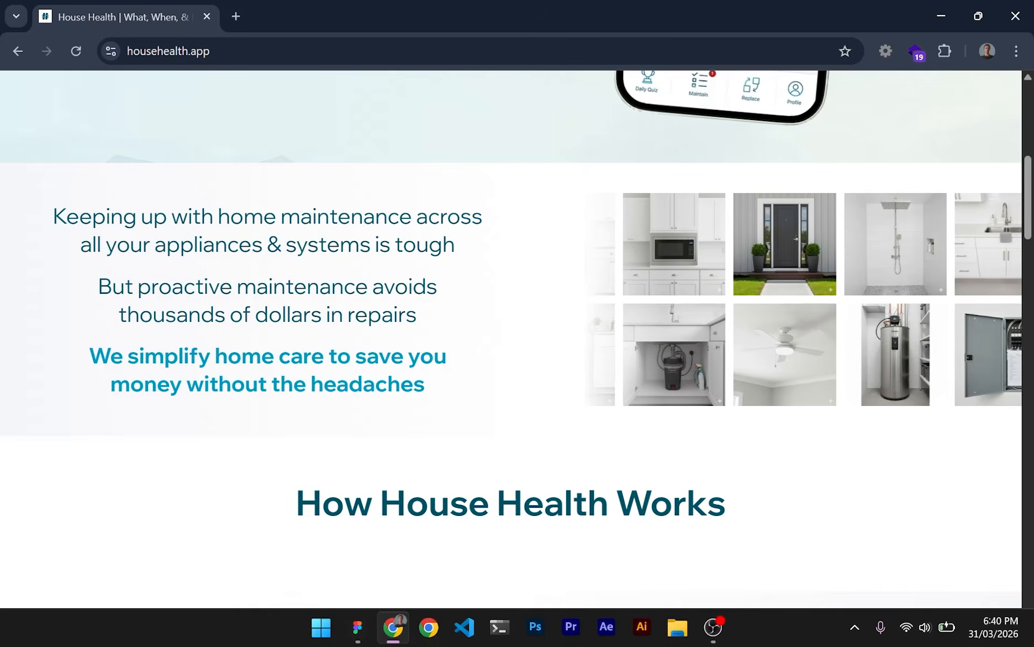
- Switch to Figma and extend the landing frame's height by 1024 to 2048
left_click(358, 626)
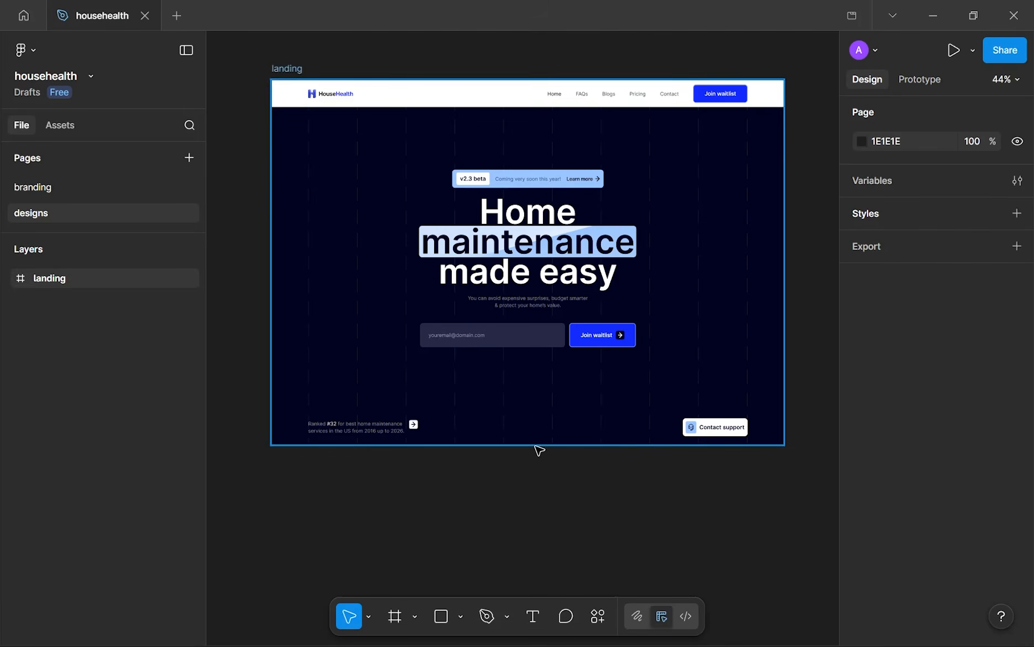
scroll(529, 443, "down", 5)
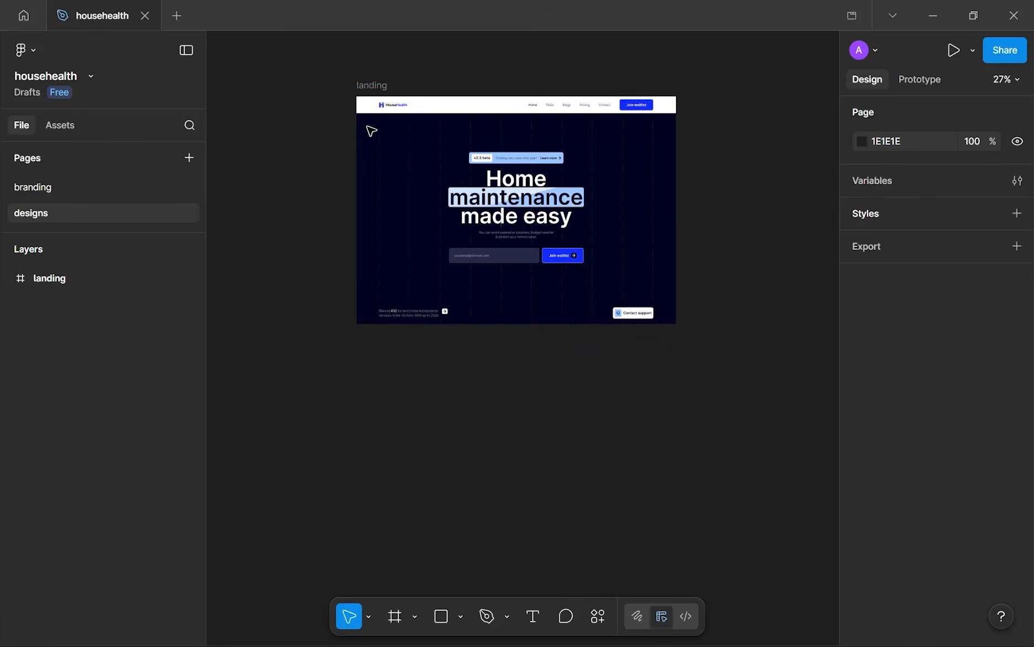
left_click(385, 97)
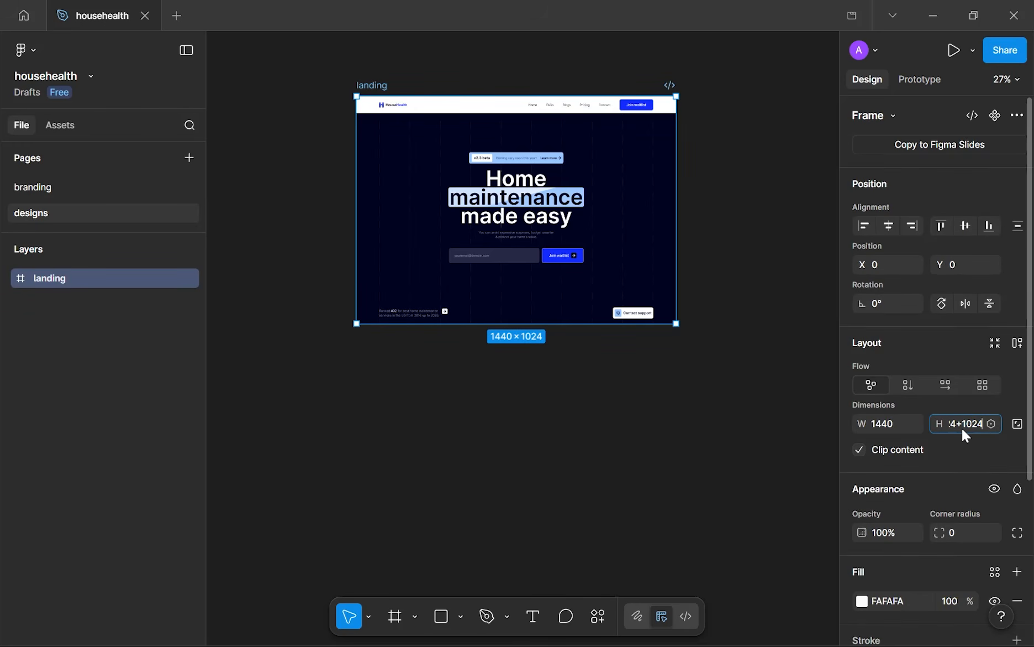
key("Return")
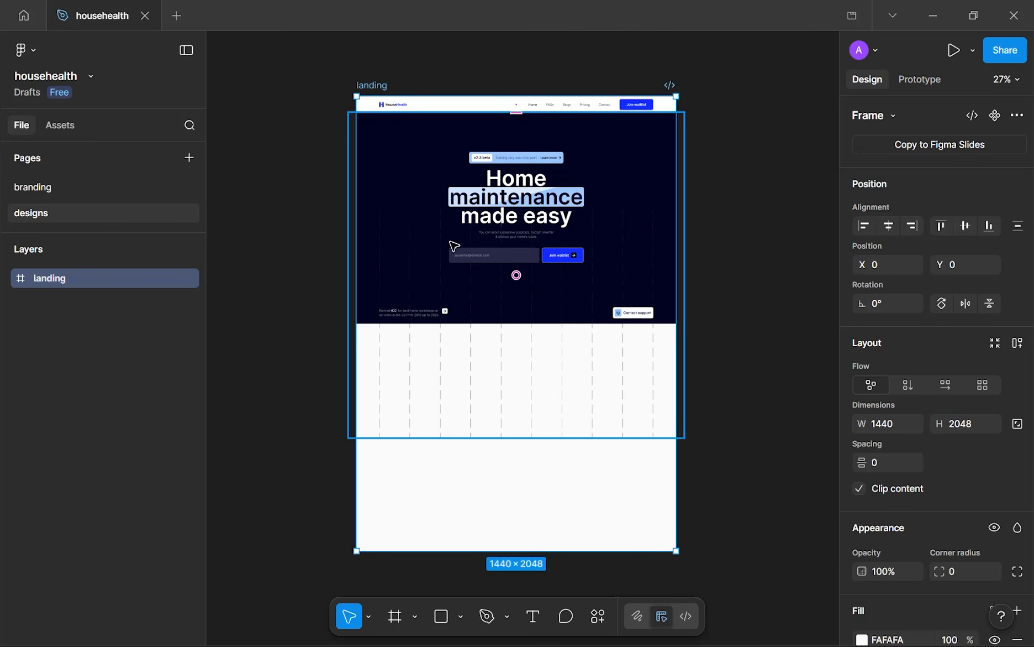
- Unlock the lines-bg-pattern-accent layer in the hero-accented group and move it to Y 0 with a Top vertical constraint
left_click(403, 190)
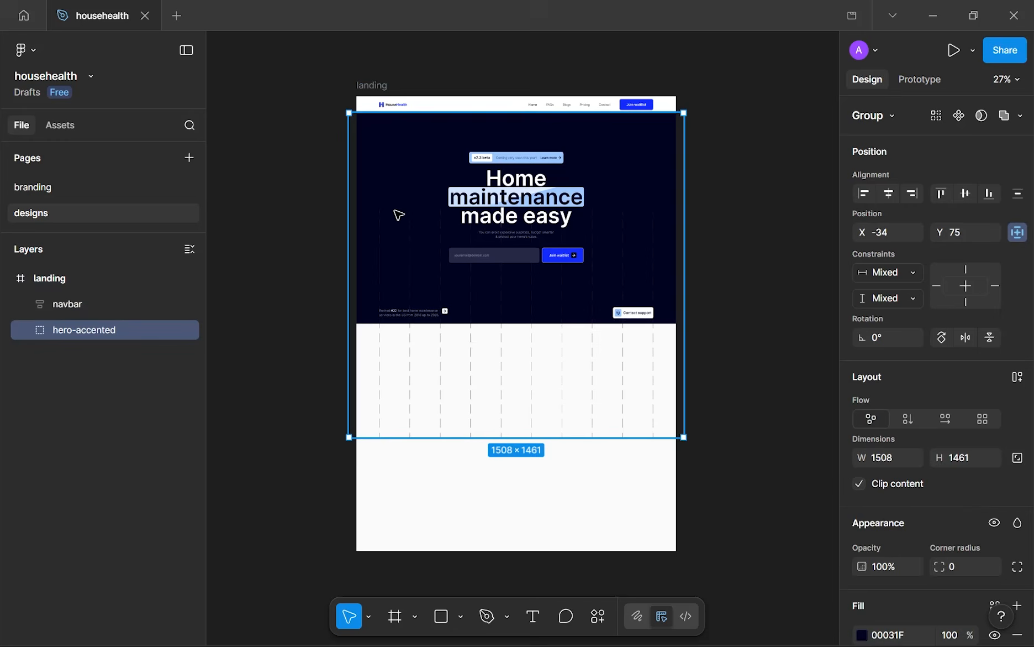
left_click(26, 330)
left_click(165, 387)
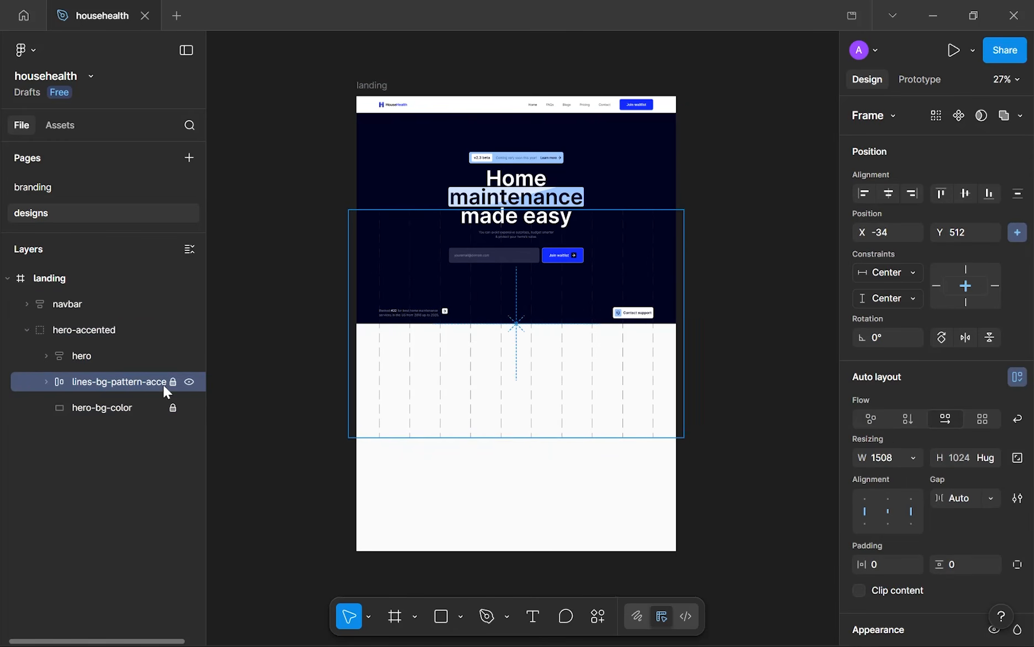
left_click_drag(469, 395, 477, 327)
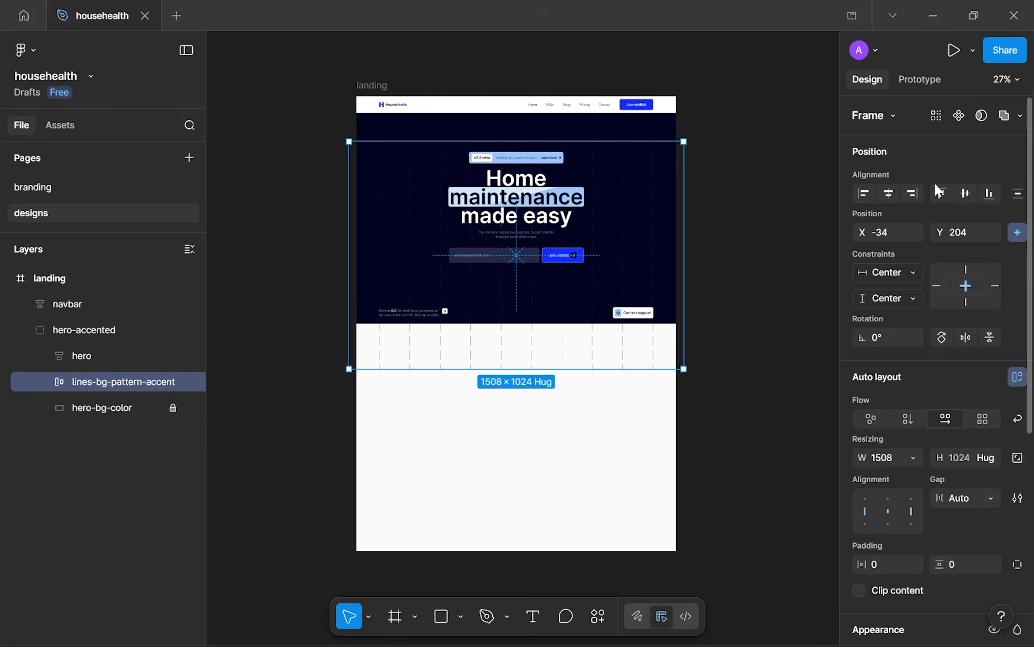
left_click(941, 193)
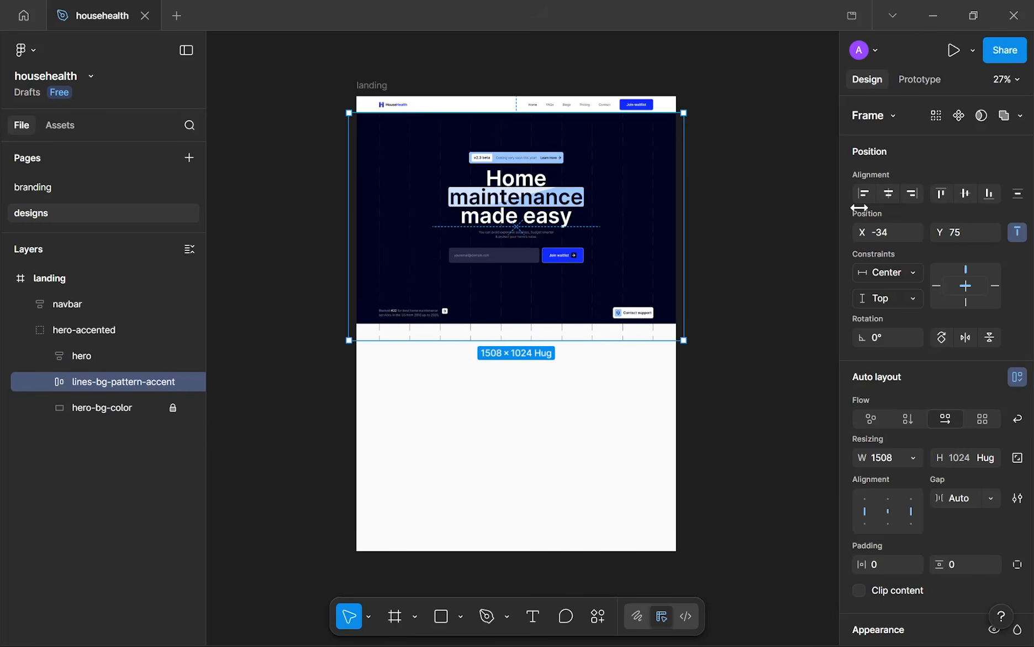
left_click_drag(624, 132, 627, 127)
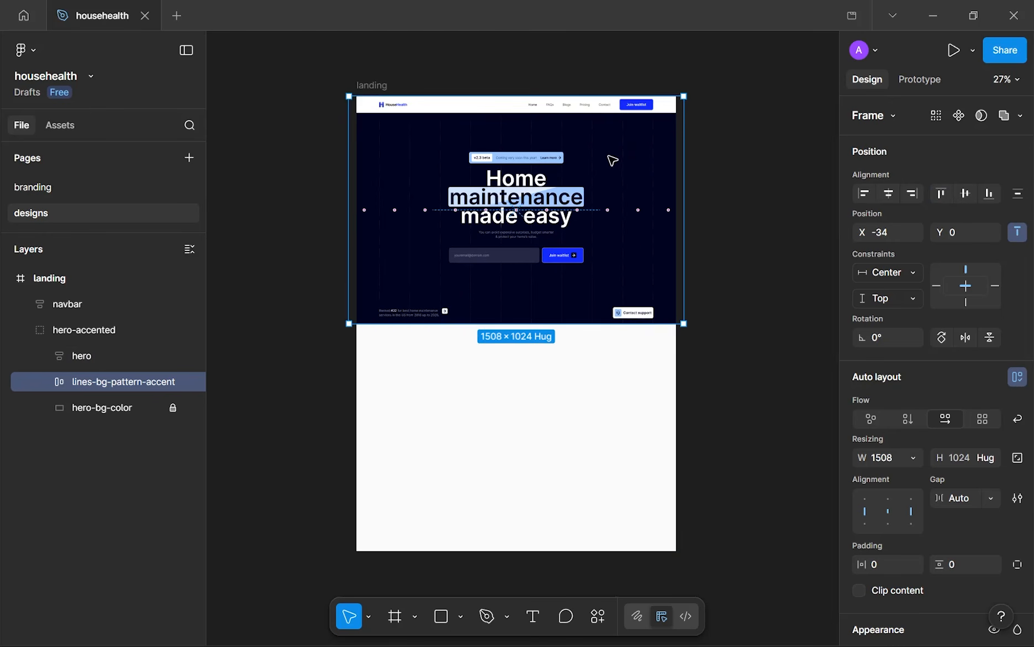
scroll(555, 331, "up", 5)
scroll(560, 343, "down", 6)
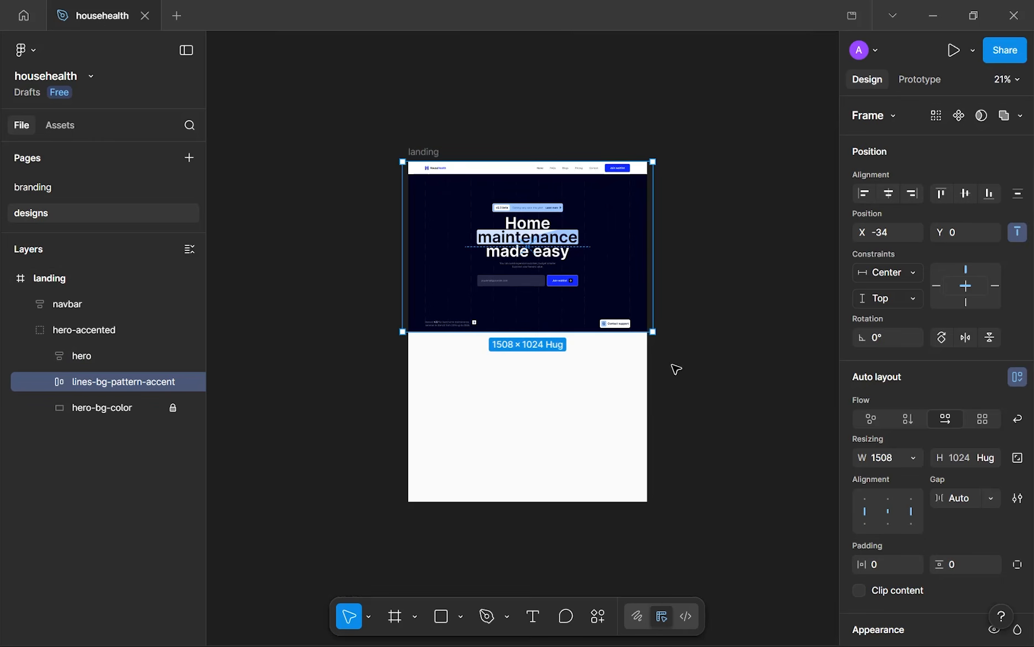
- Set the line pattern's horizontal constraint to Left, lock the layer again and collapse the hero-accented group
left_click(875, 274)
left_click(888, 272)
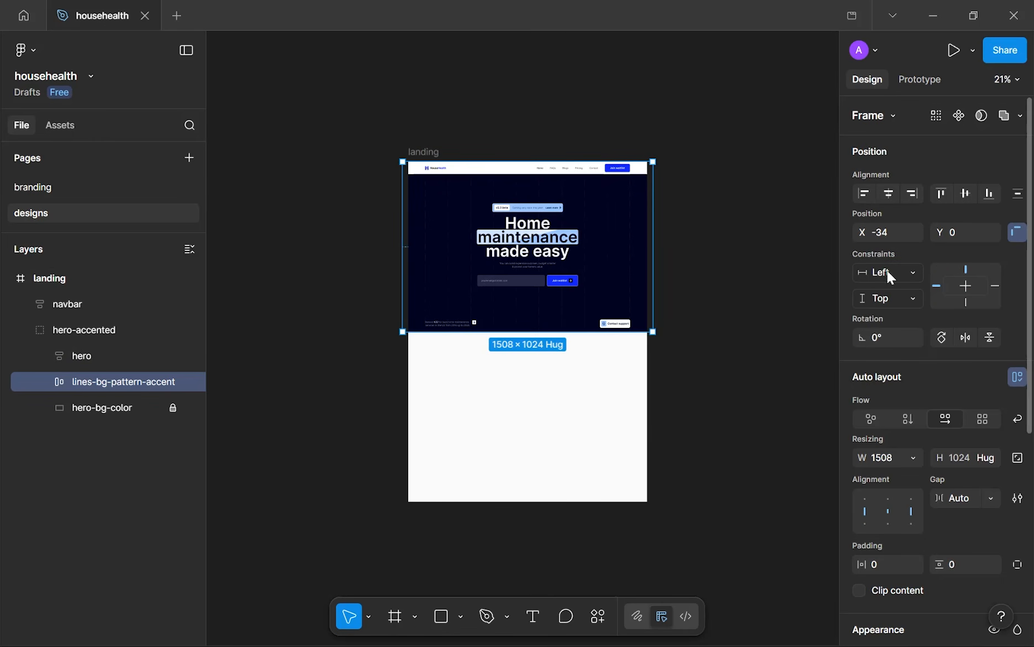
left_click(892, 193)
left_click(901, 271)
left_click(874, 274)
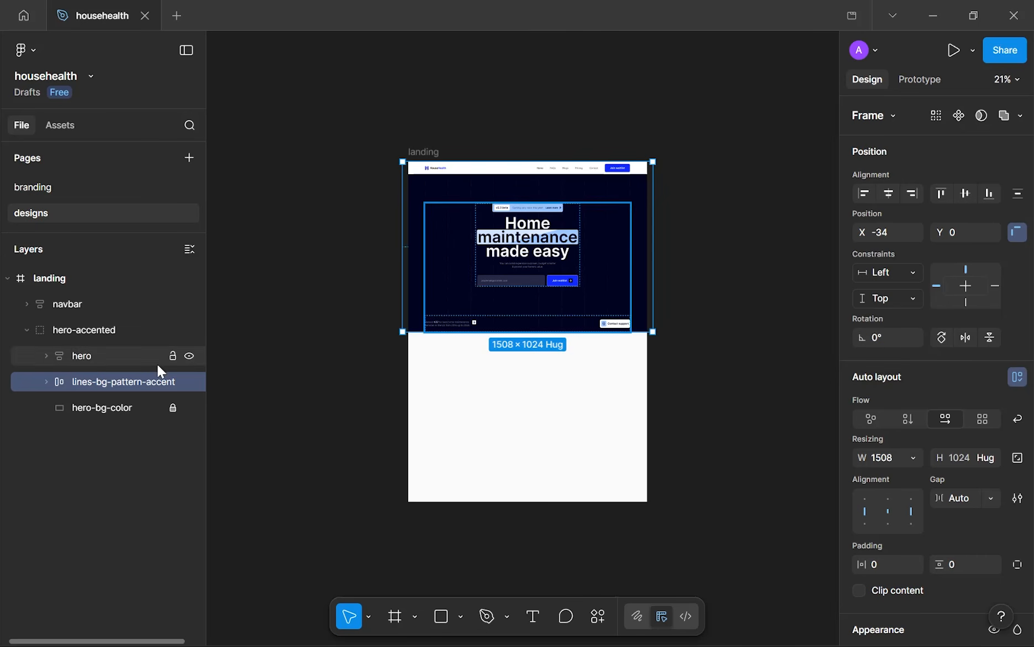
left_click(172, 381)
left_click(27, 330)
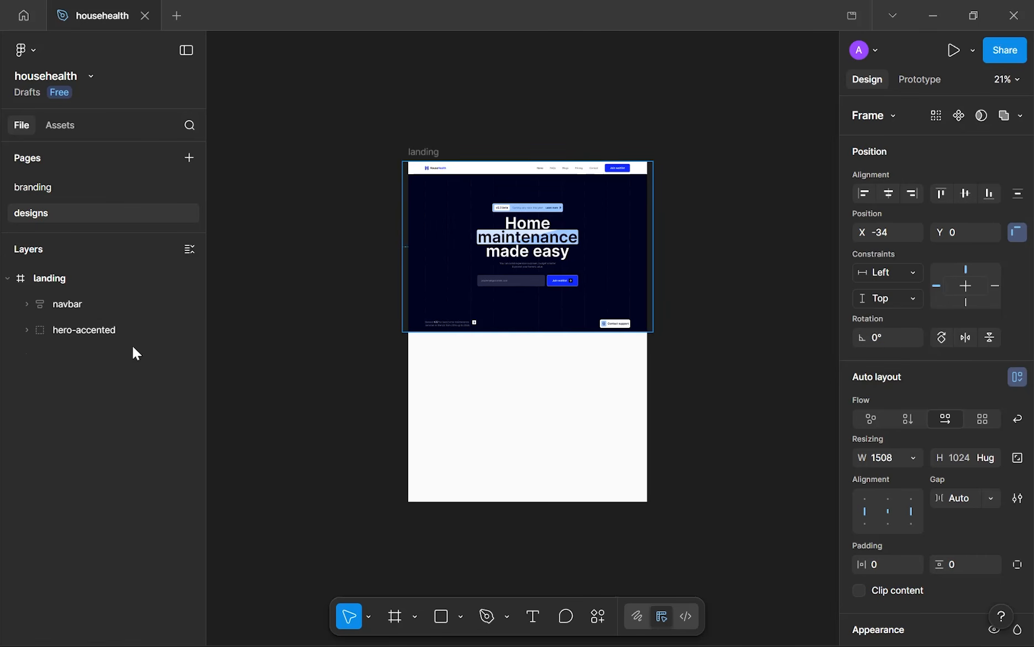
left_click(435, 370)
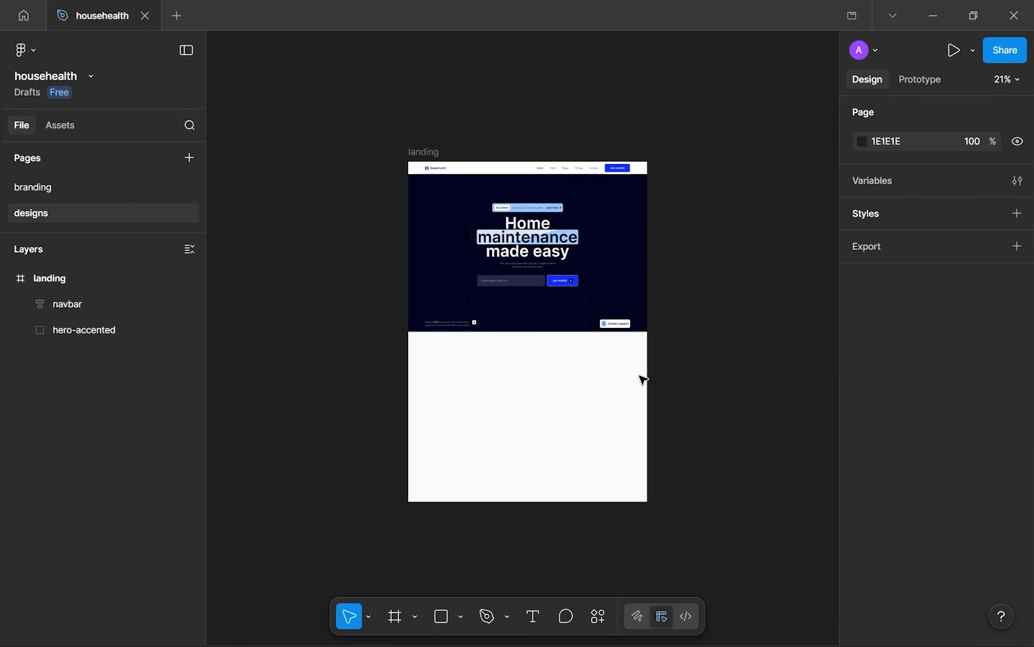
scroll(642, 377, "up", 5)
scroll(619, 381, "down", 5)
scroll(660, 324, "up", 2)
scroll(734, 272, "up", 3)
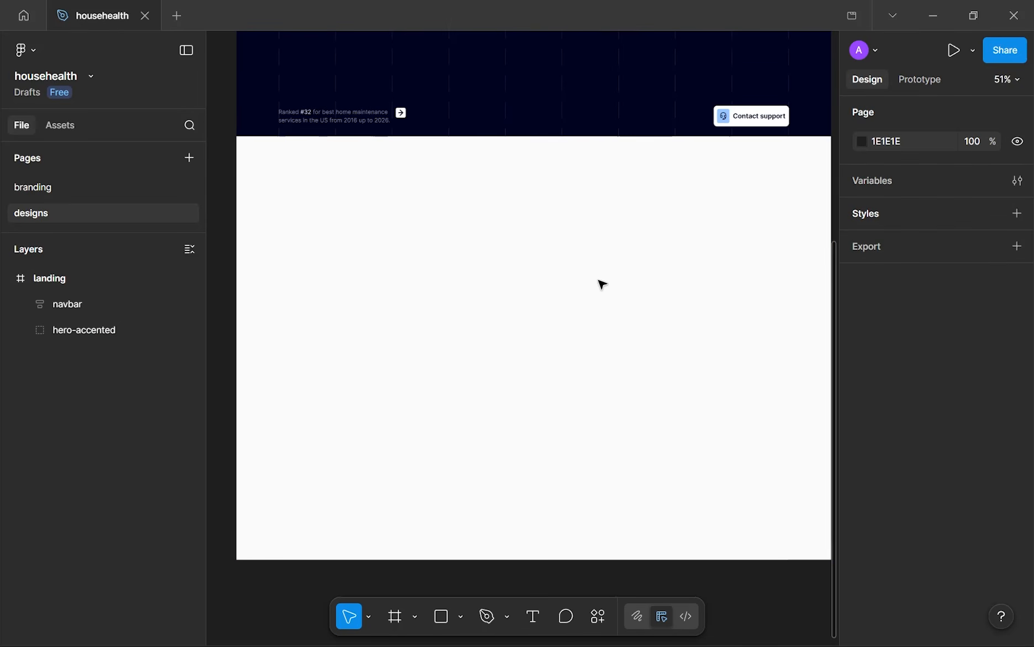
key("i")
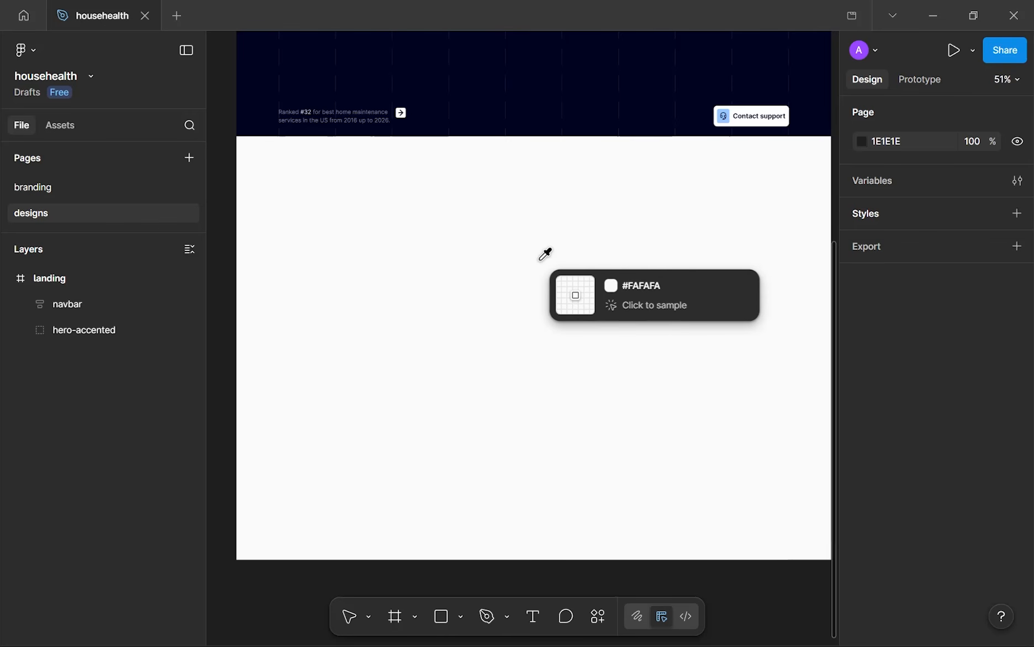
key("Escape")
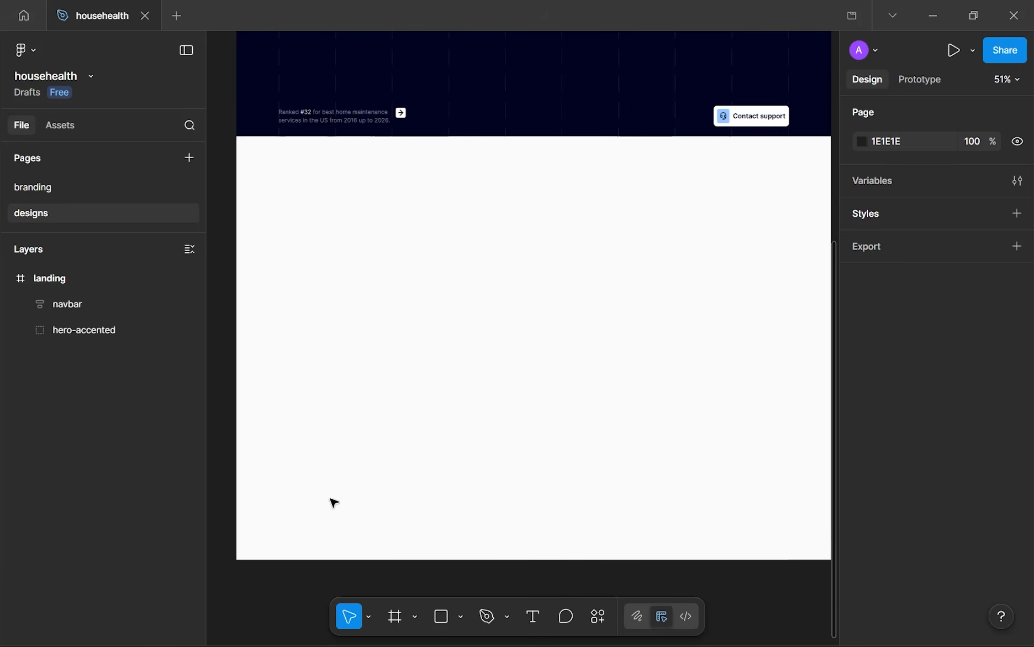
- Switch to the browser and reread the highlighted line about simplifying home care to save money
left_click(392, 627)
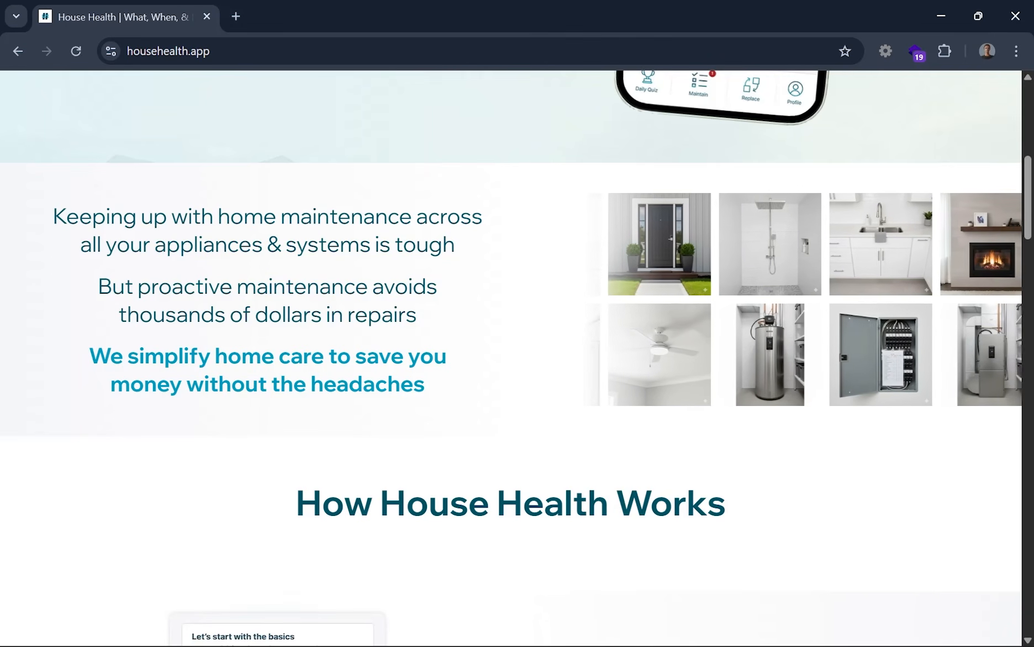
left_click_drag(91, 356, 425, 389)
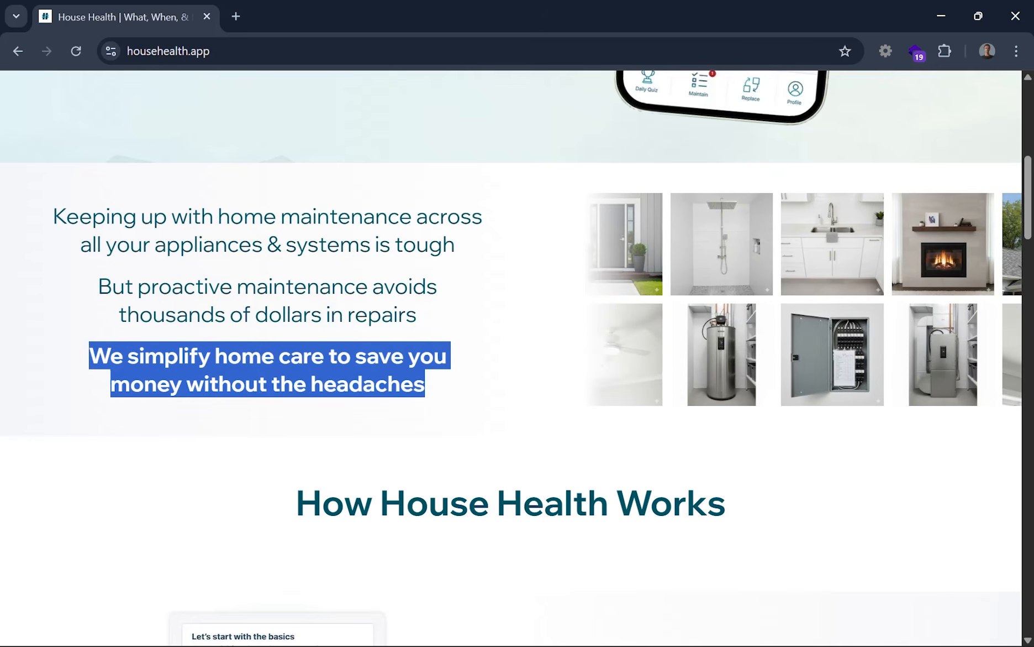
left_click(428, 390)
mouse_move(326, 639)
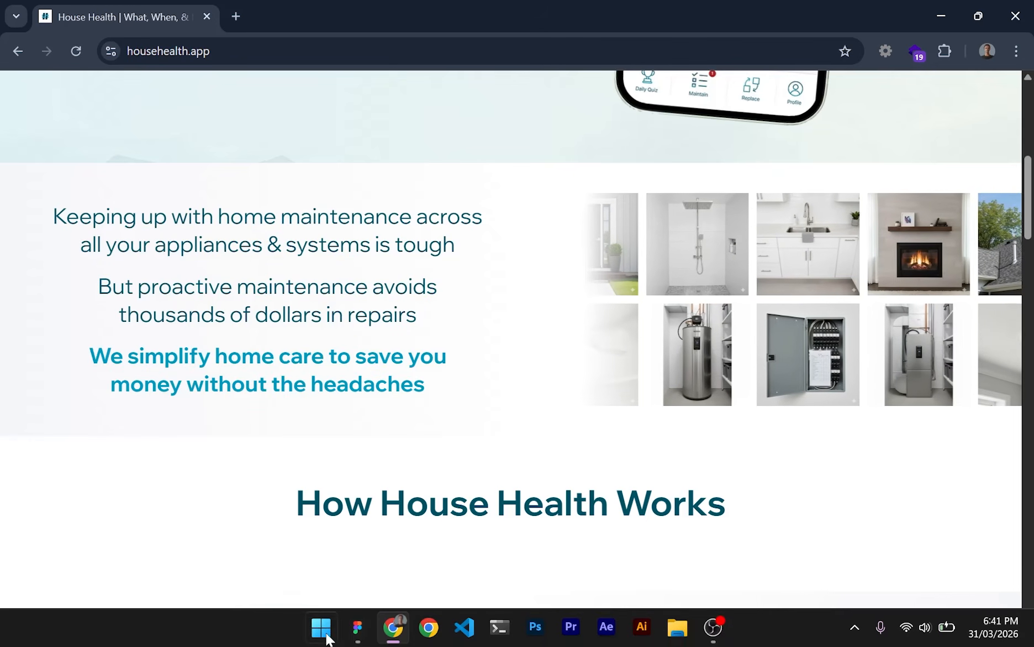
- Switch to Figma and add the text "Simplify home care and save money without headaches" in the blank area below the hero
left_click(358, 626)
left_click_drag(404, 238, 487, 285)
key("t")
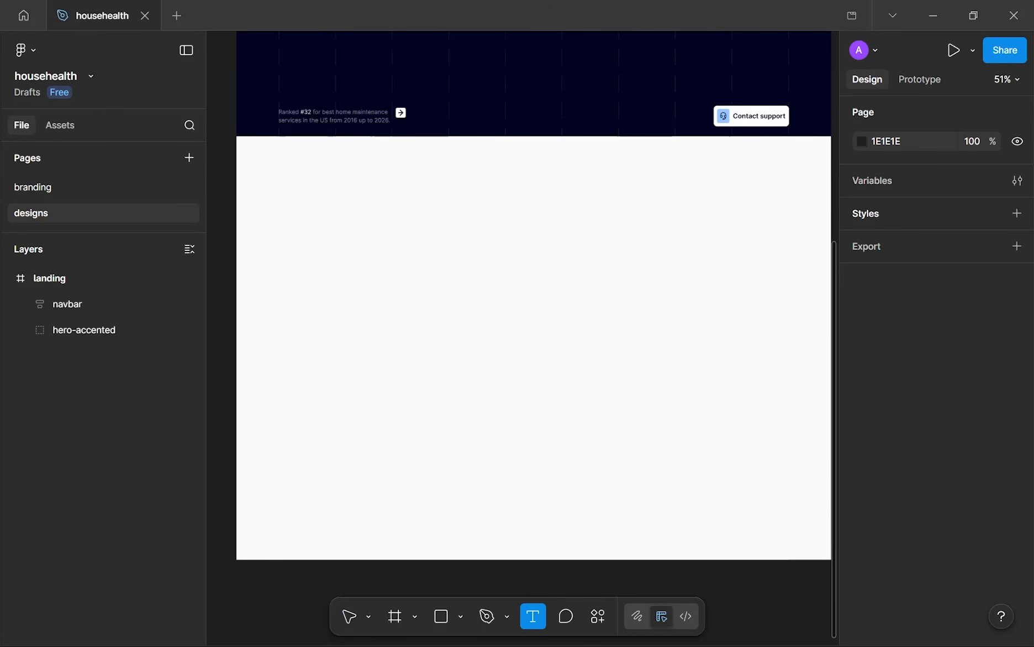
left_click(483, 283)
scroll(555, 308, "up", 5)
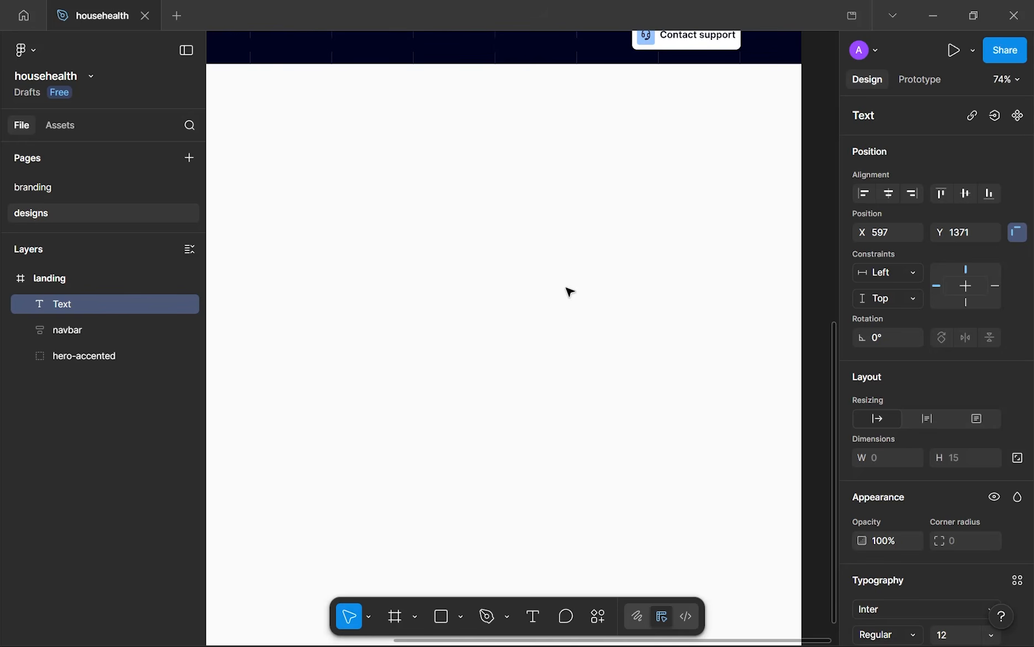
type("Simplify")
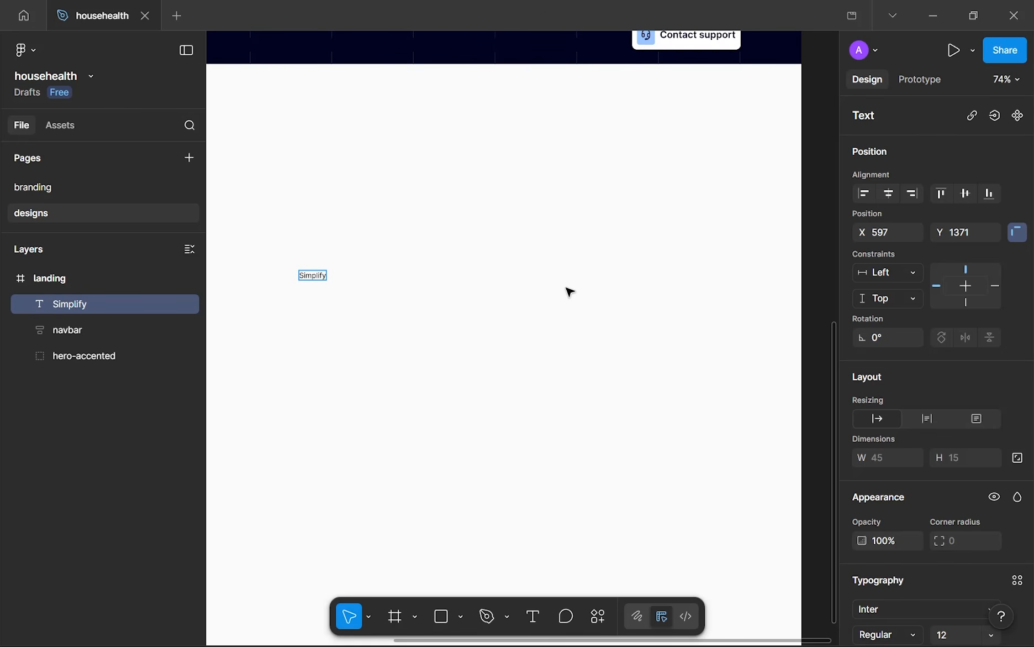
type(" home care an")
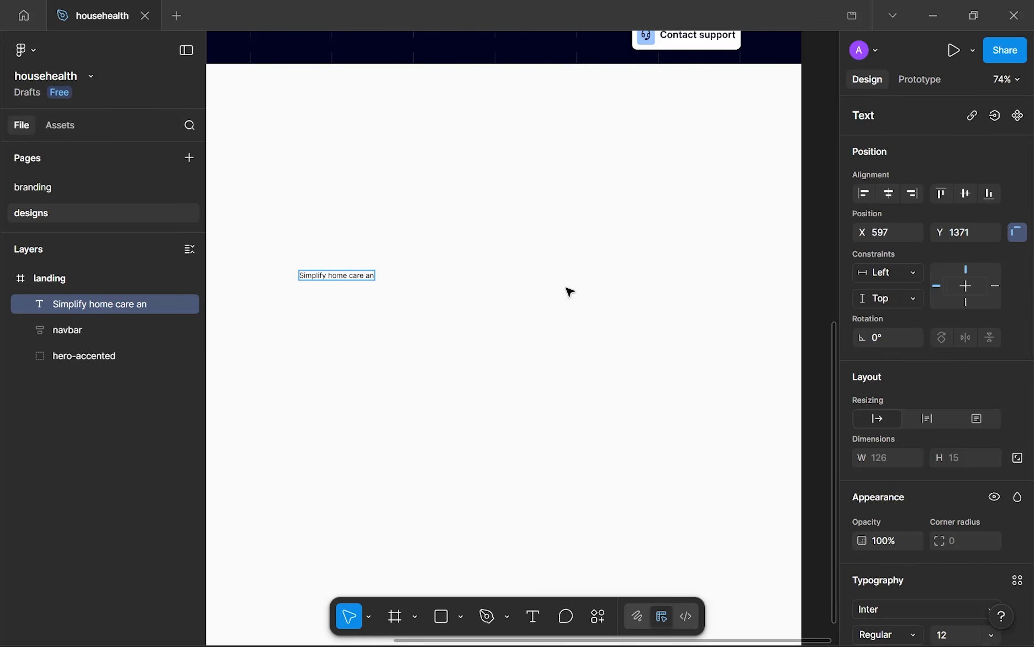
type("d save money without headaches")
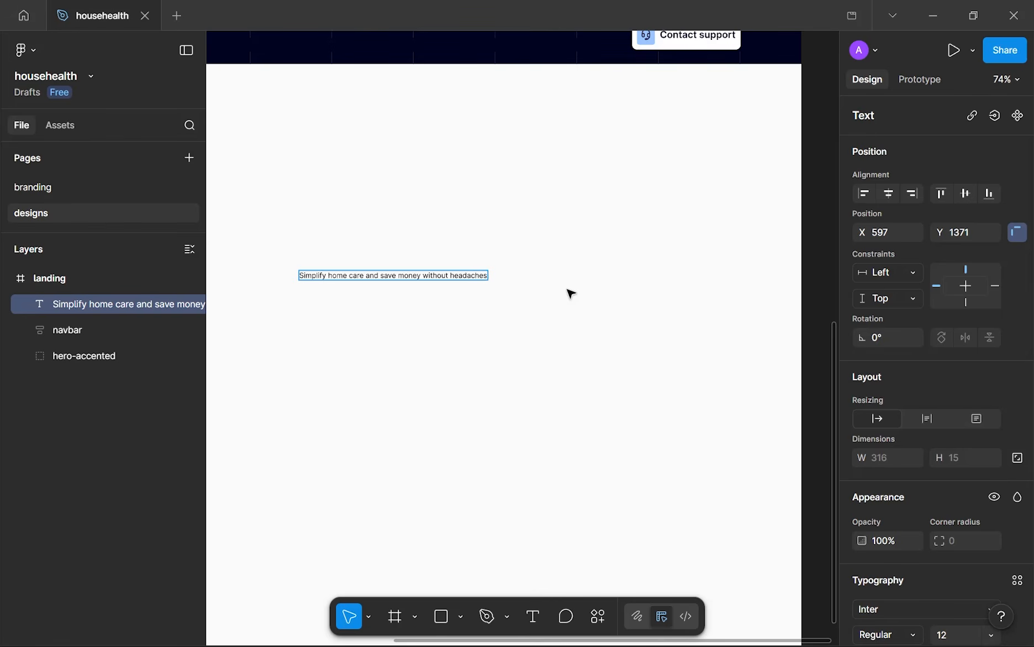
- Switch to the browser and compare the heading's wording with the site's highlighted line about simplifying home care
mouse_move(466, 642)
left_click(393, 627)
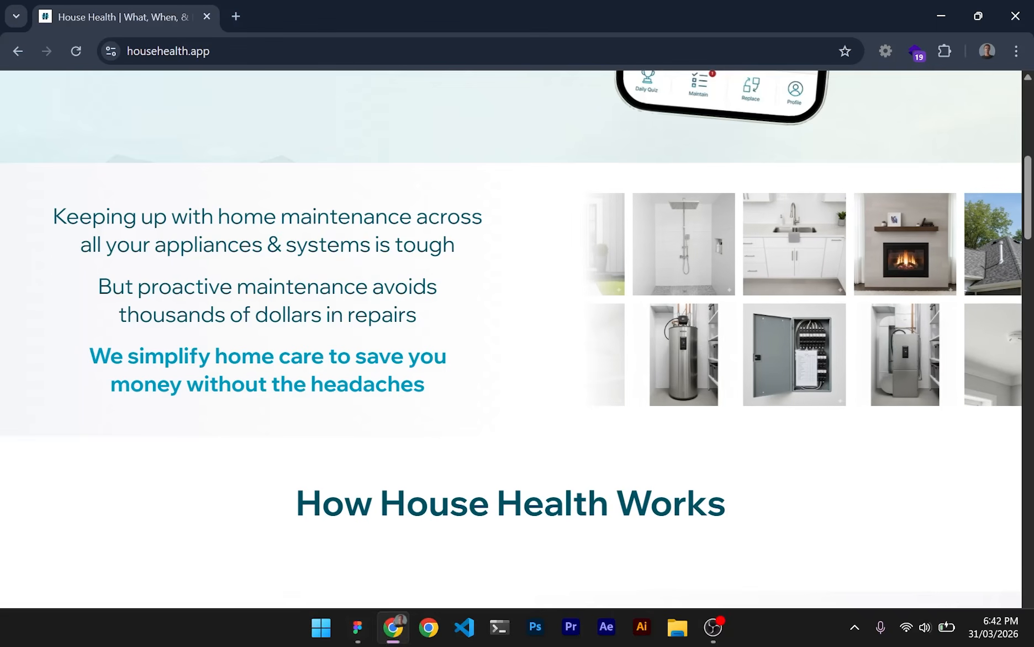
left_click_drag(189, 356, 367, 357)
left_click(367, 356)
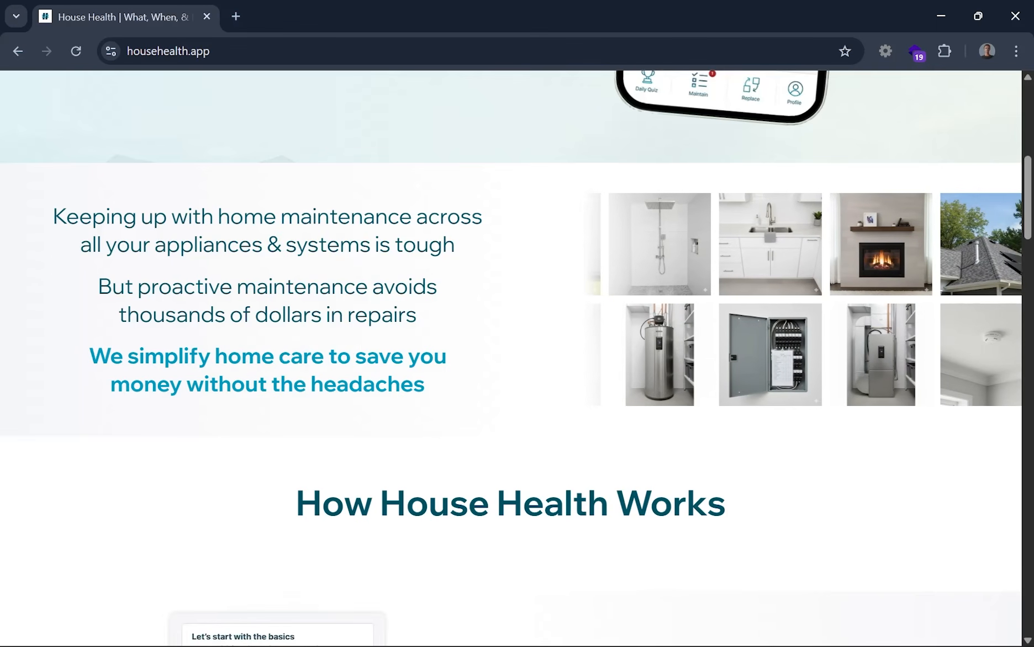
left_click_drag(228, 357, 355, 356)
left_click_drag(426, 384, 266, 385)
left_click_drag(89, 357, 110, 357)
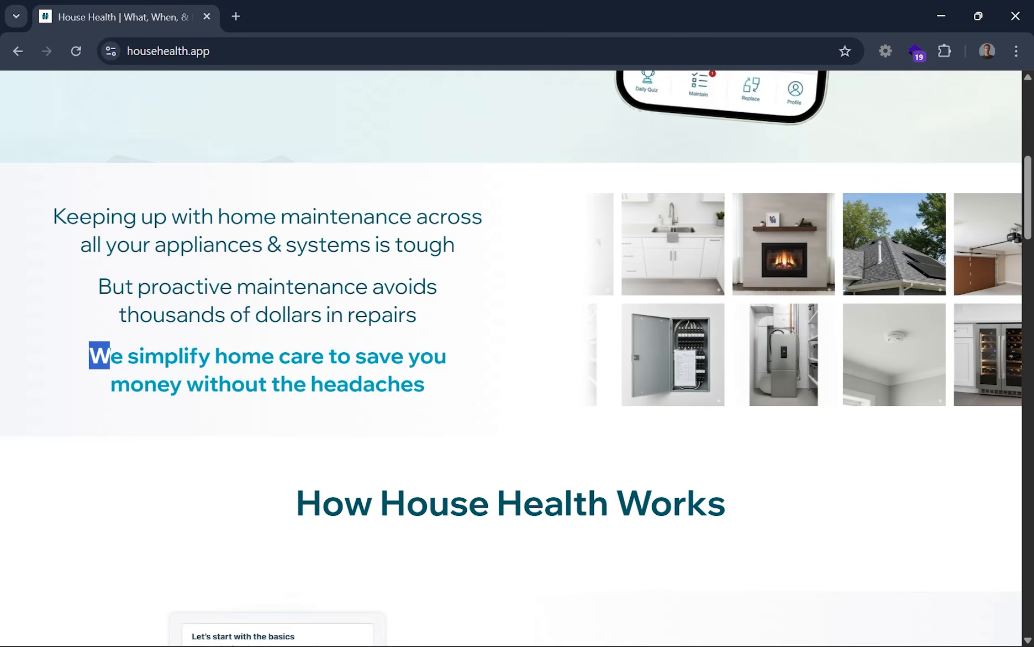
- Switch to Figma and move the new heading text to about X 640, Y 1370 in the landing frame
left_click(359, 628)
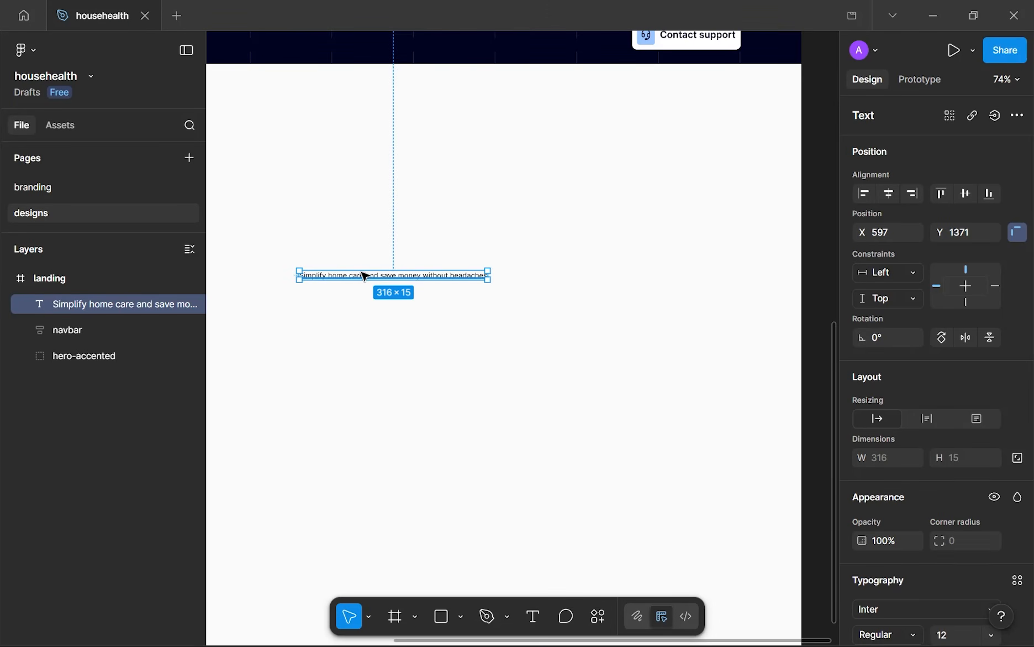
left_click_drag(365, 276, 394, 278)
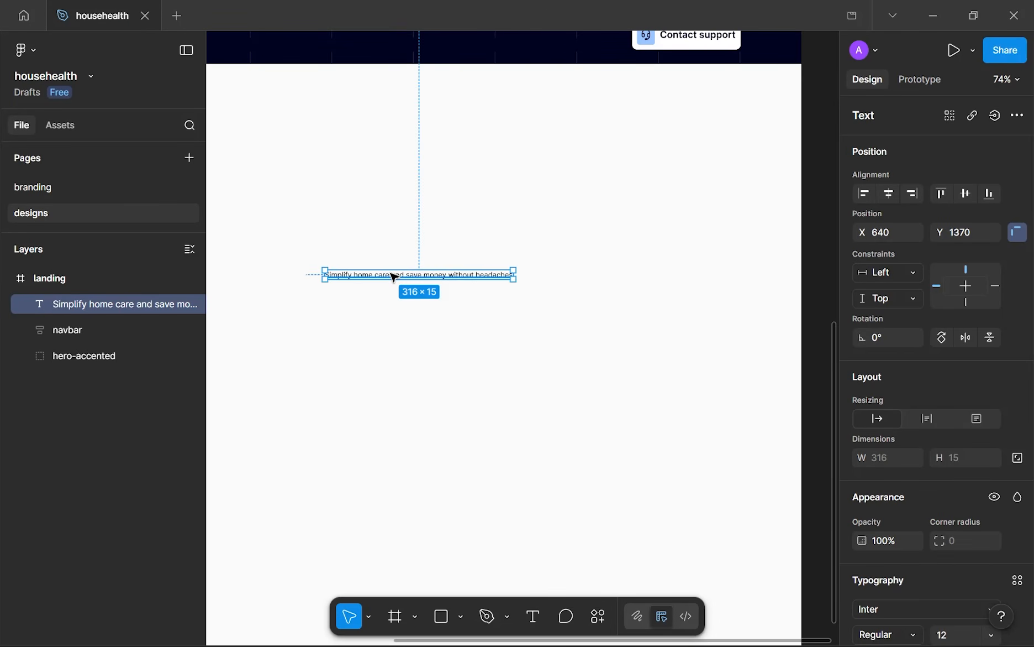
scroll(370, 340, "down", 3)
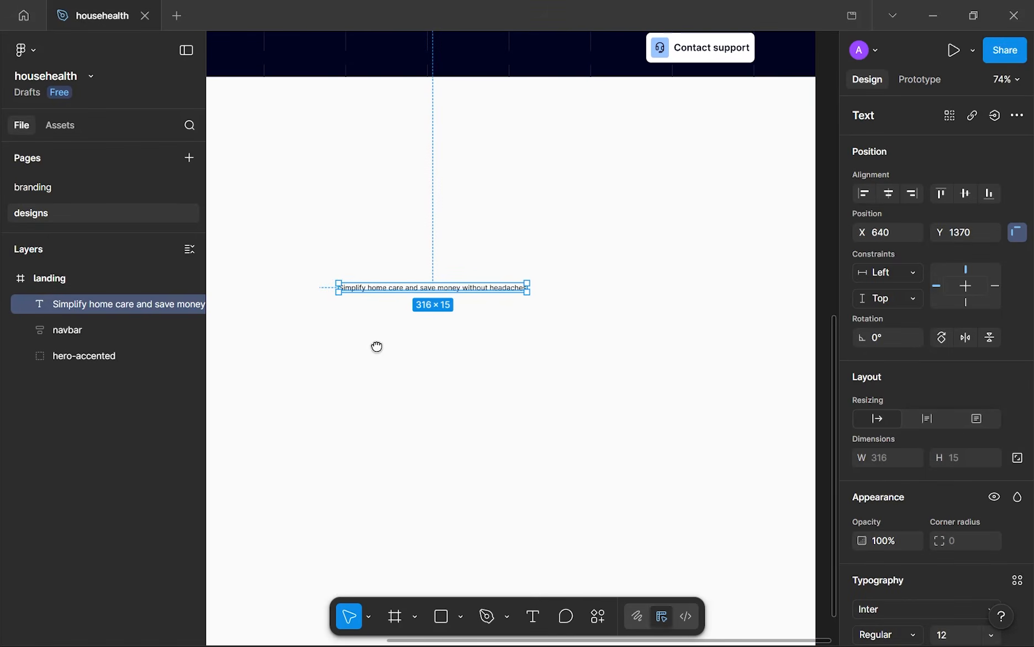
scroll(401, 319, "up", 2)
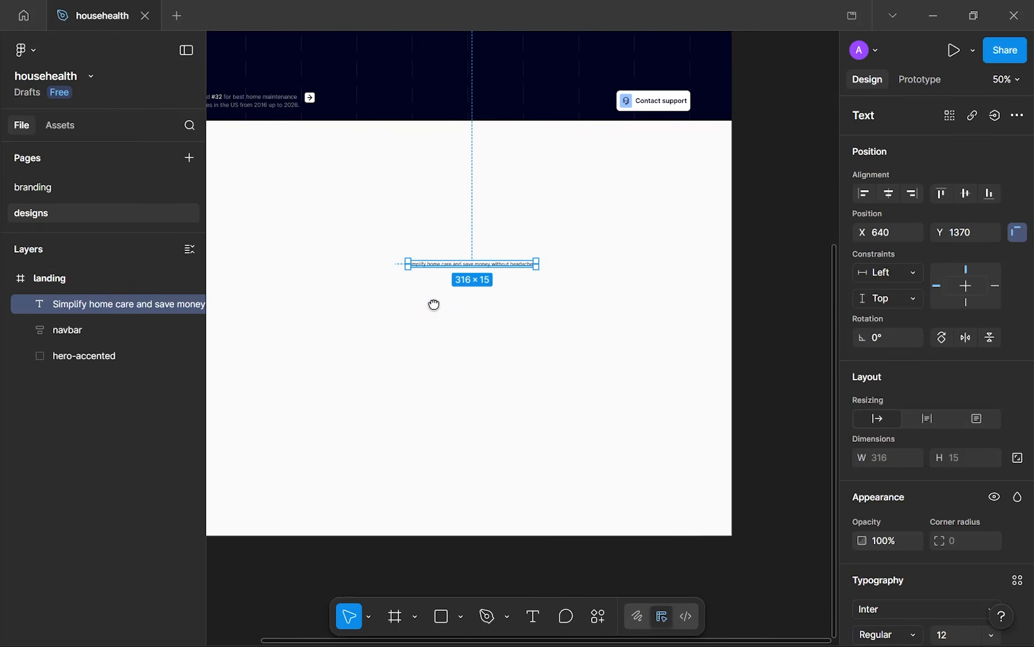
scroll(434, 303, "up", 1)
left_click_drag(434, 302, 484, 288)
scroll(485, 286, "down", 3)
scroll(485, 284, "up", 3)
scroll(447, 256, "down", 4)
scroll(446, 256, "down", 1)
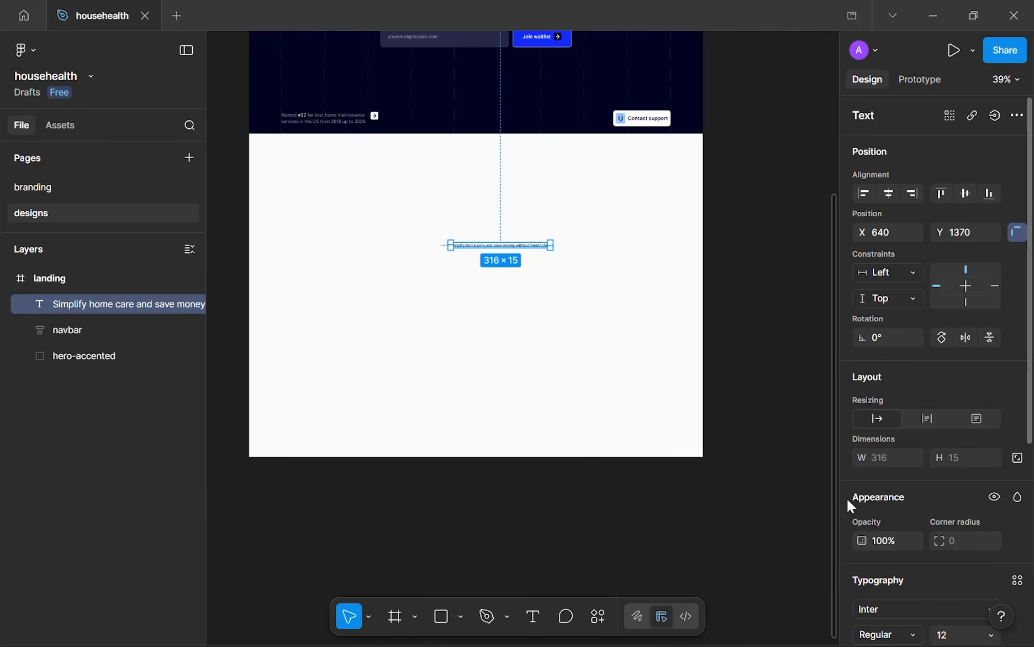
- Set the heading's font size to 96 and move it to about X 178, Y 1334
scroll(872, 506, "down", 3)
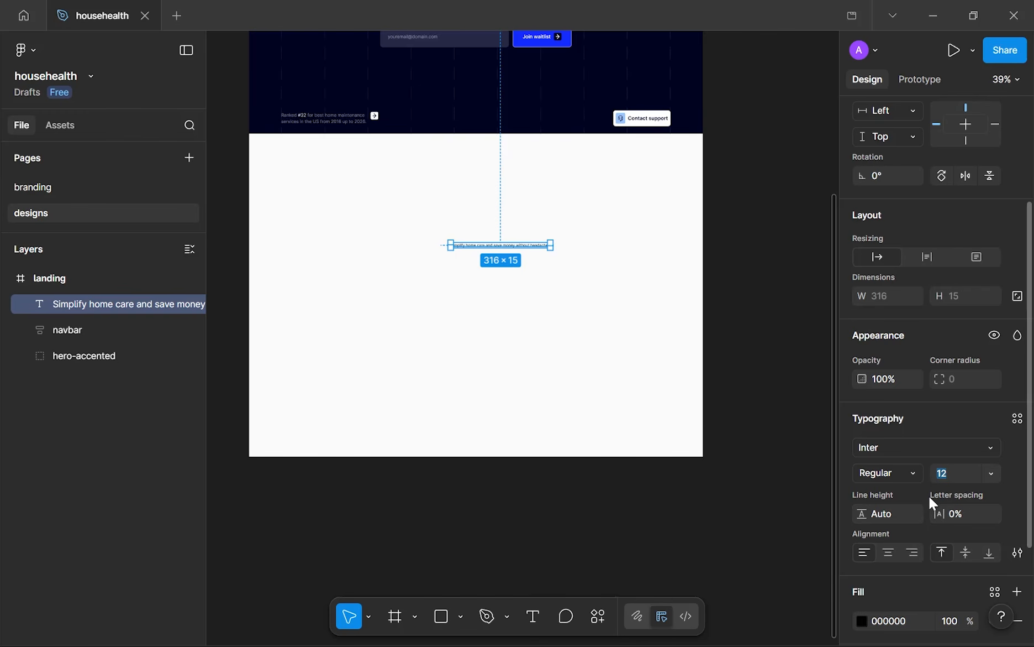
type("96")
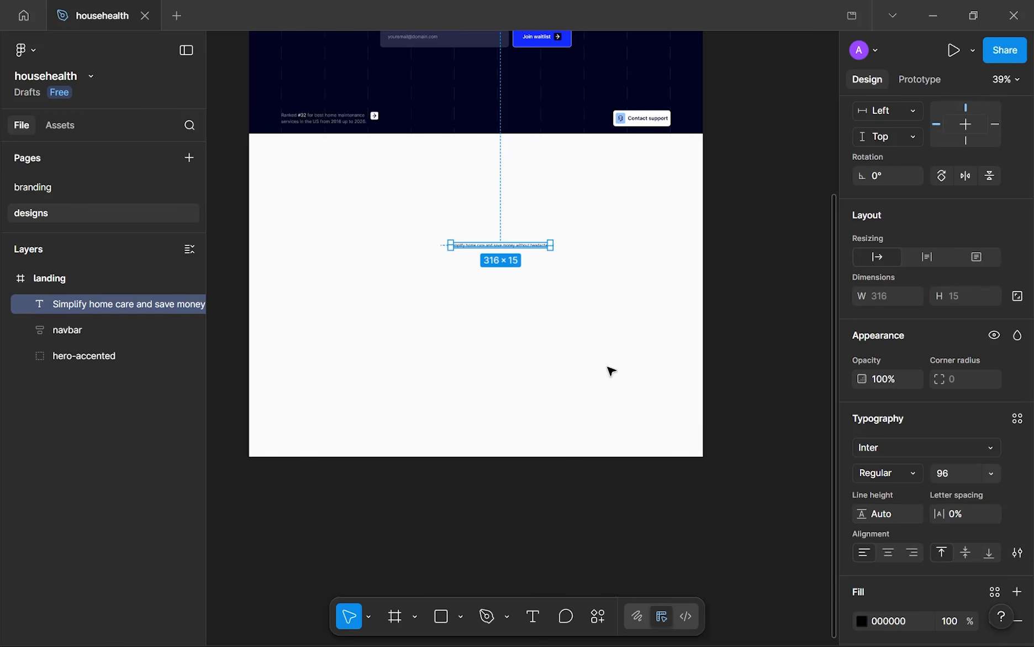
left_click(611, 370)
left_click(550, 272)
left_click_drag(550, 273, 469, 259)
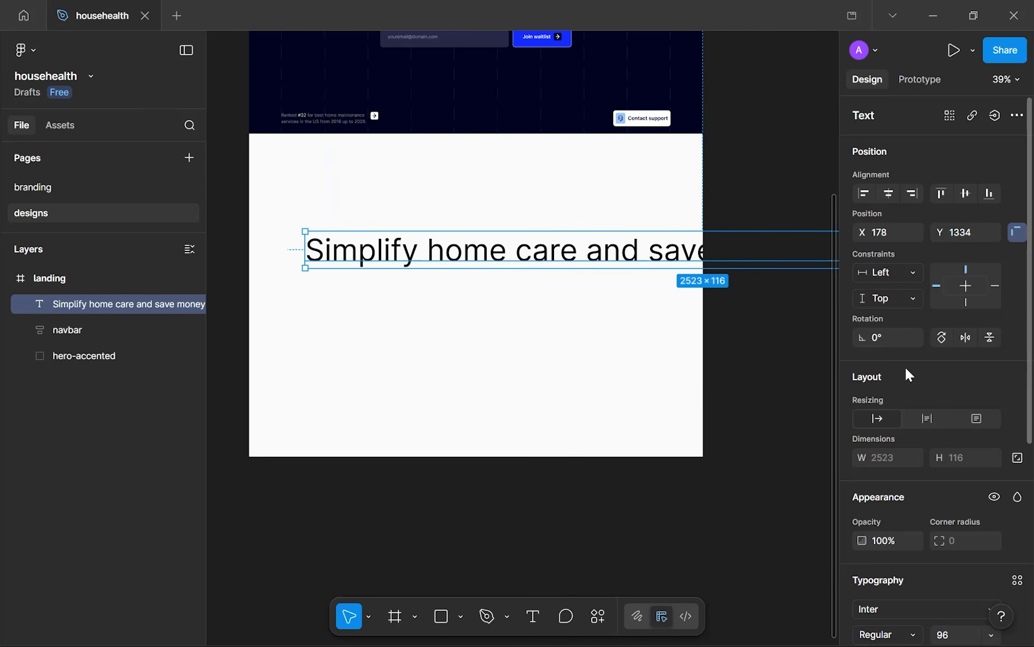
- Set the heading's font weight to Semi Bold and its line height to 80%
scroll(932, 393, "down", 5)
left_click(905, 337)
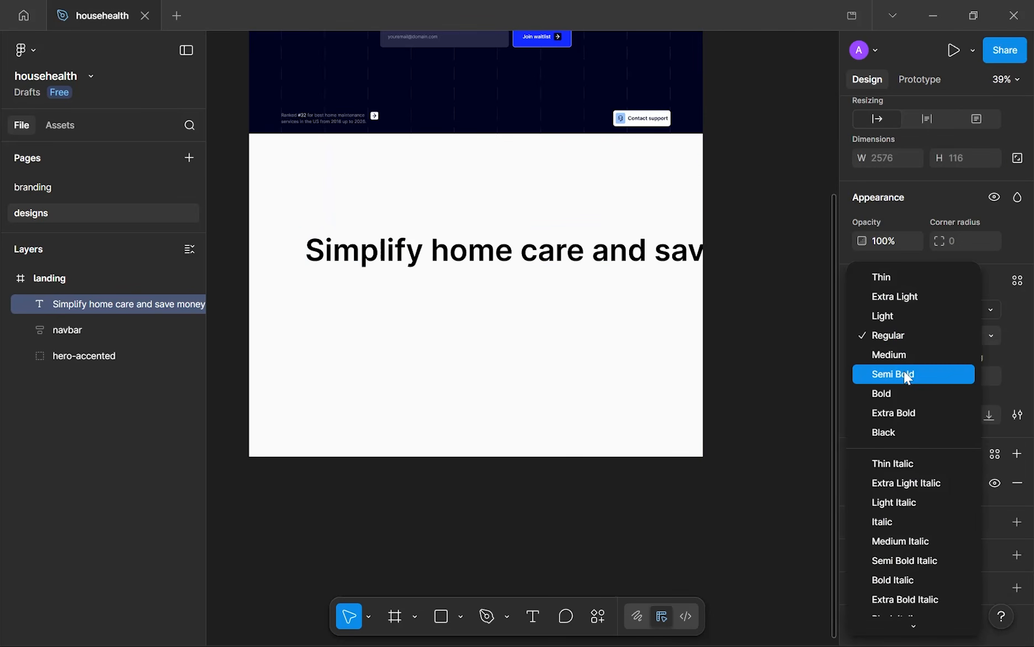
left_click(904, 370)
left_click(879, 382)
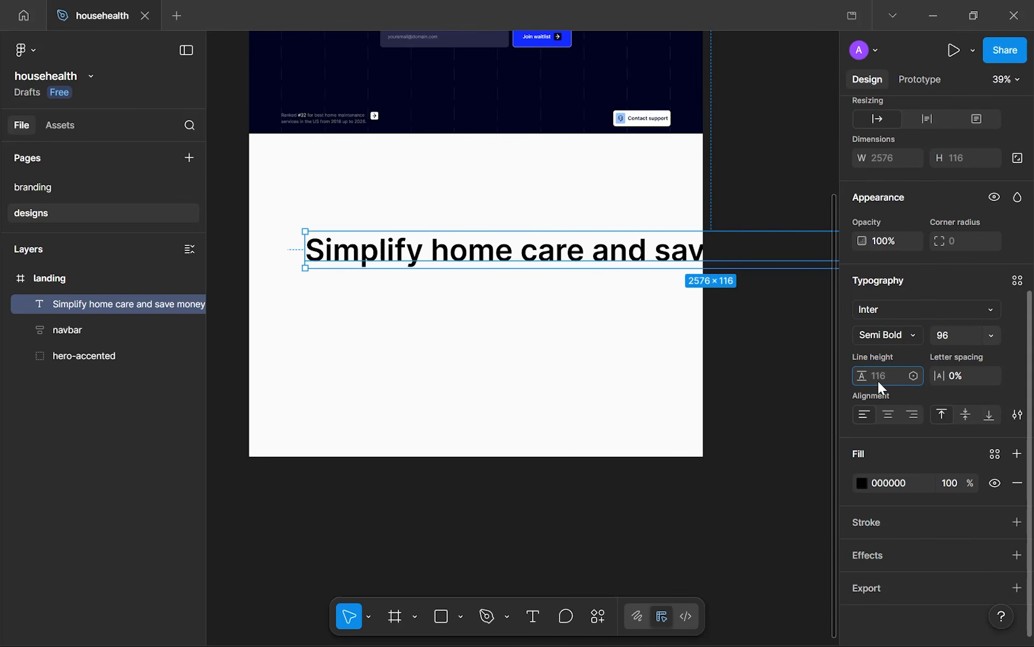
type("80%")
key("Return")
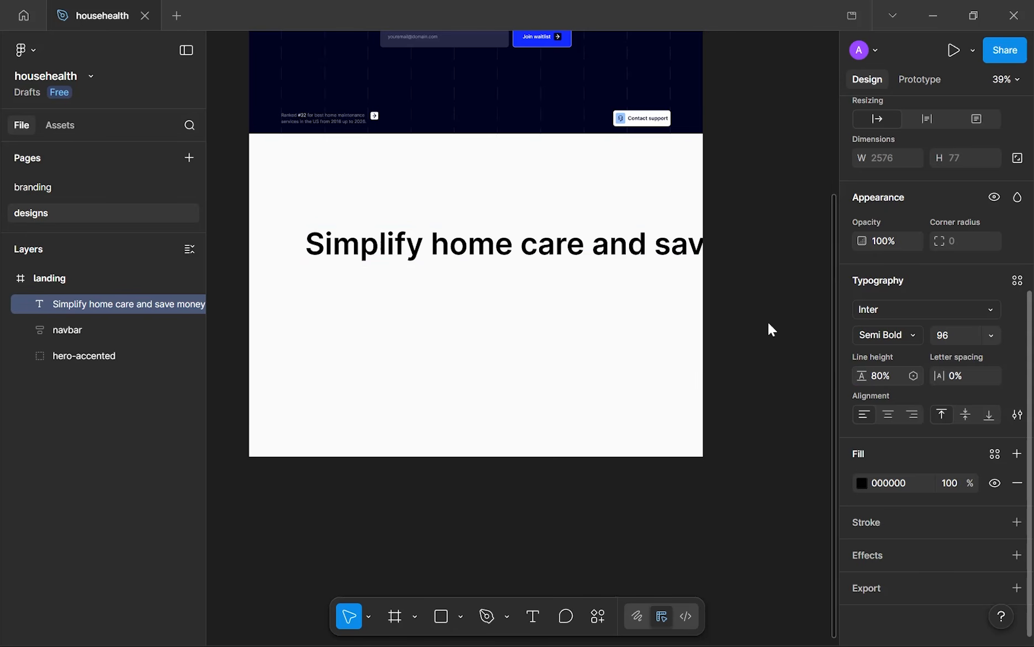
- Raise the heading's line height to 84% and resize its text box to about 1929 wide, wrapping it onto two lines
left_click(887, 380)
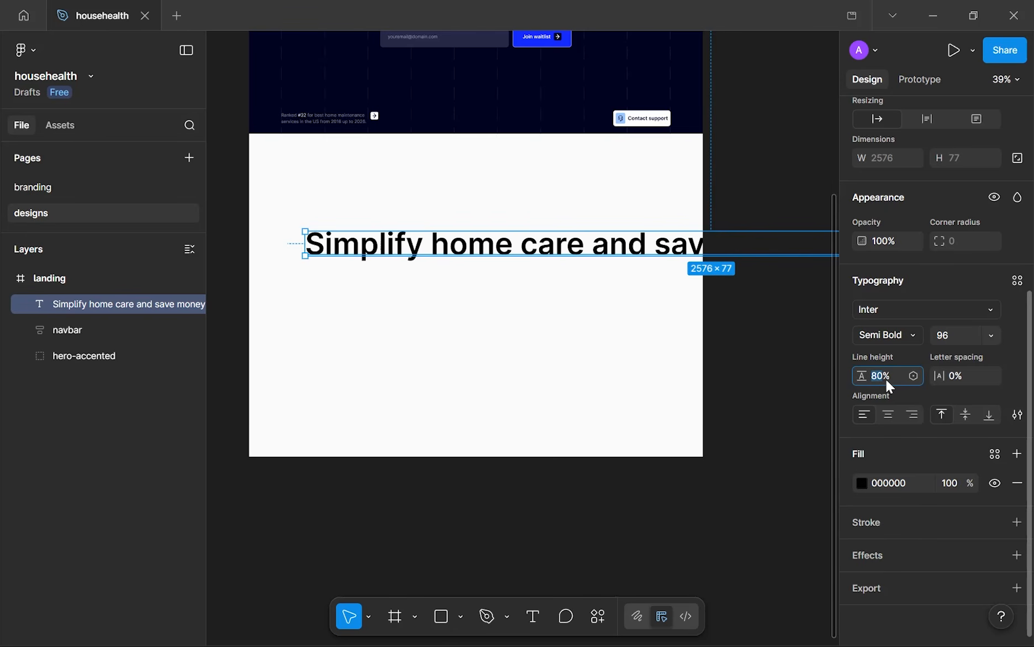
key("Up")
key("Up")
key("Up")
key("Up")
left_click_drag(309, 244, 387, 265)
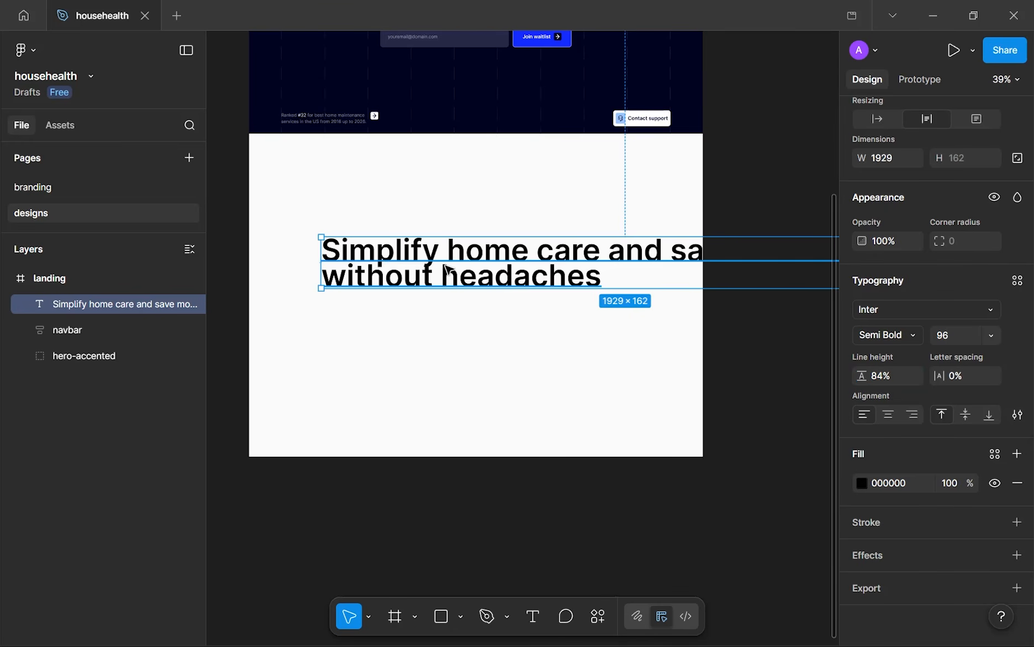
- Fine-tune the two-line heading's line height to 87%
left_click(891, 376)
key("Down")
key("Up")
key("Up")
key("Up")
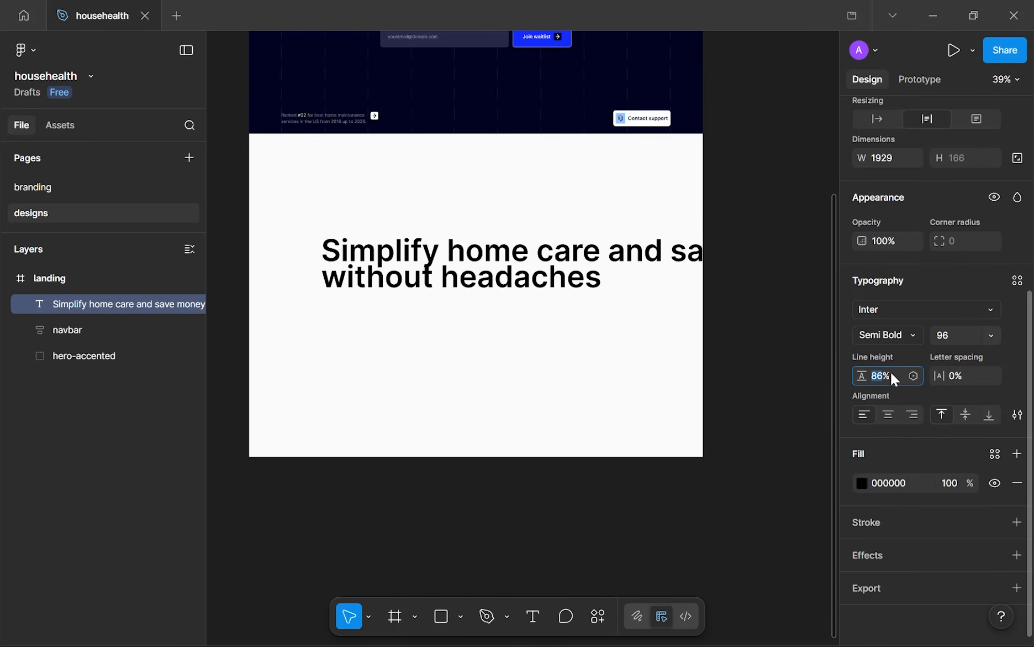
key("Up")
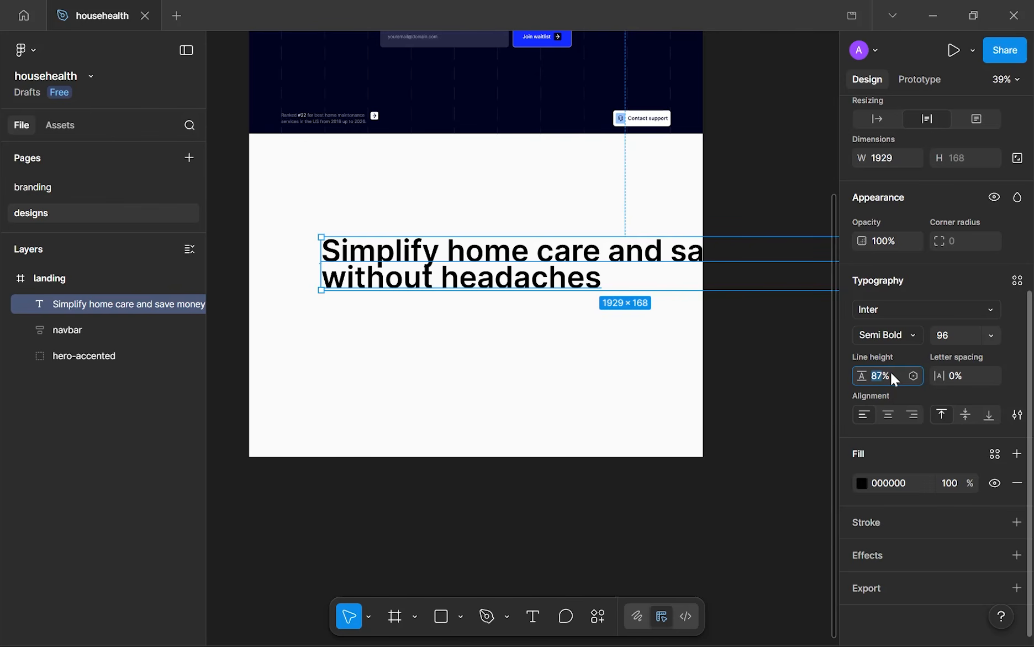
- Narrow the heading's text box to about 699 wide and place it at about X 386, Y 1314
left_click(490, 323)
left_click(354, 271)
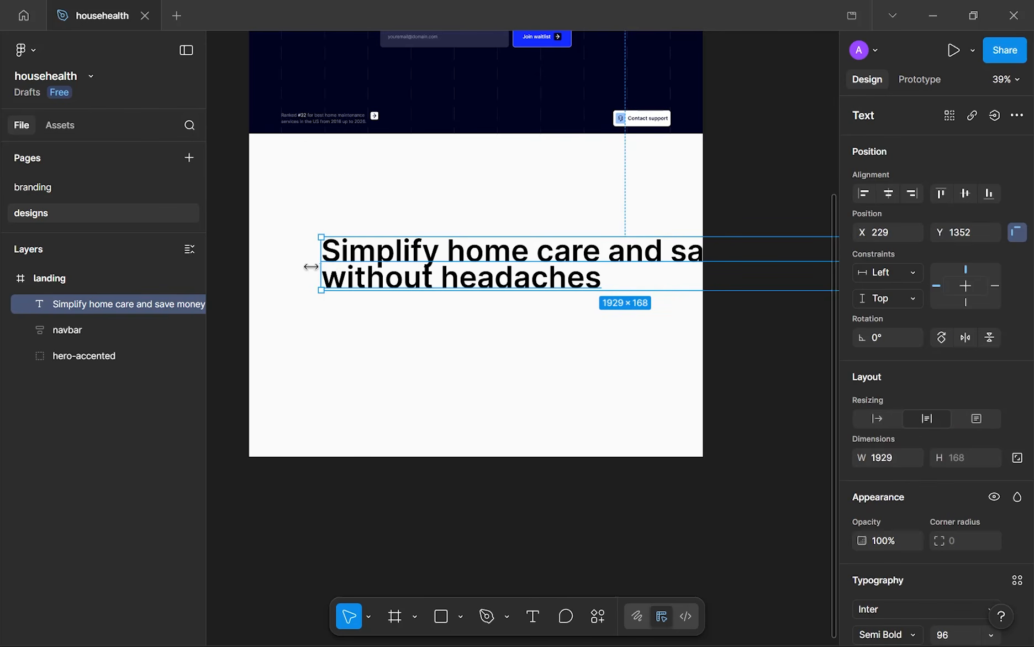
left_click_drag(320, 271, 425, 259)
left_click_drag(494, 246, 433, 253)
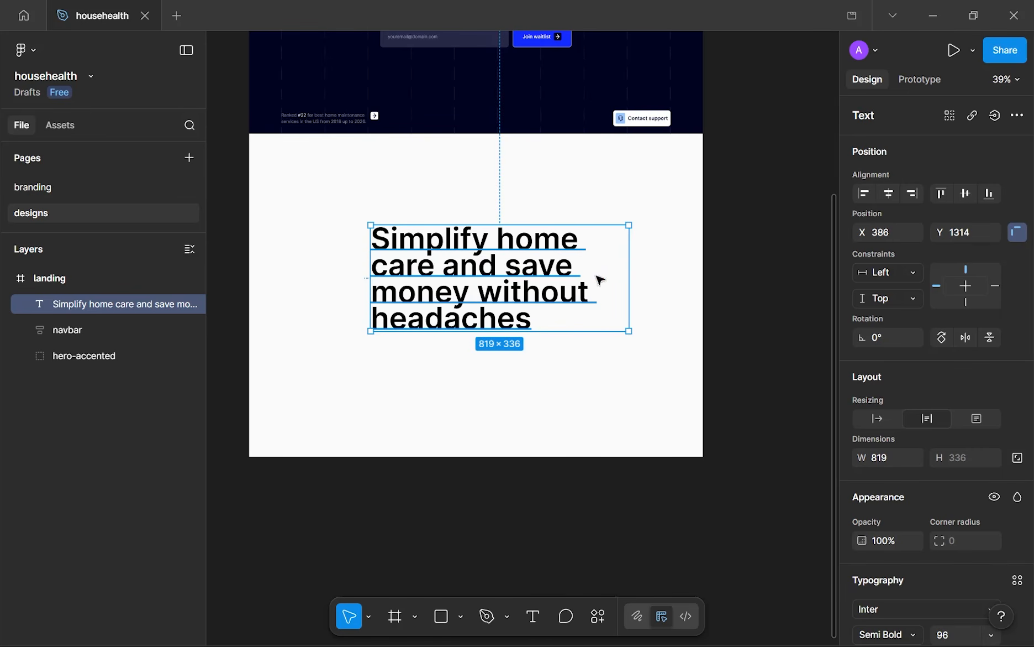
left_click_drag(627, 284, 592, 292)
- Center-align the heading's text and center its box horizontally in the landing frame at about Y 1363
scroll(937, 552, "down", 2)
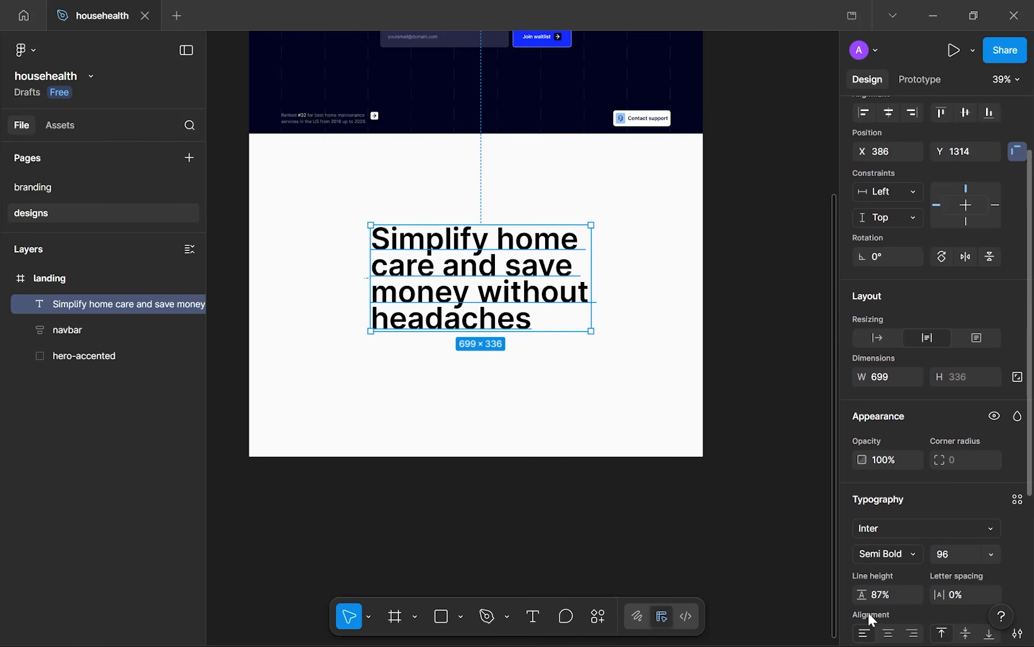
scroll(878, 596, "down", 2)
left_click(888, 554)
mouse_move(458, 301)
left_mouse_down()
mouse_move(473, 310)
mouse_move(450, 312)
mouse_move(449, 302)
mouse_move(469, 301)
mouse_move(473, 315)
left_mouse_up()
scroll(884, 196, "up", 3)
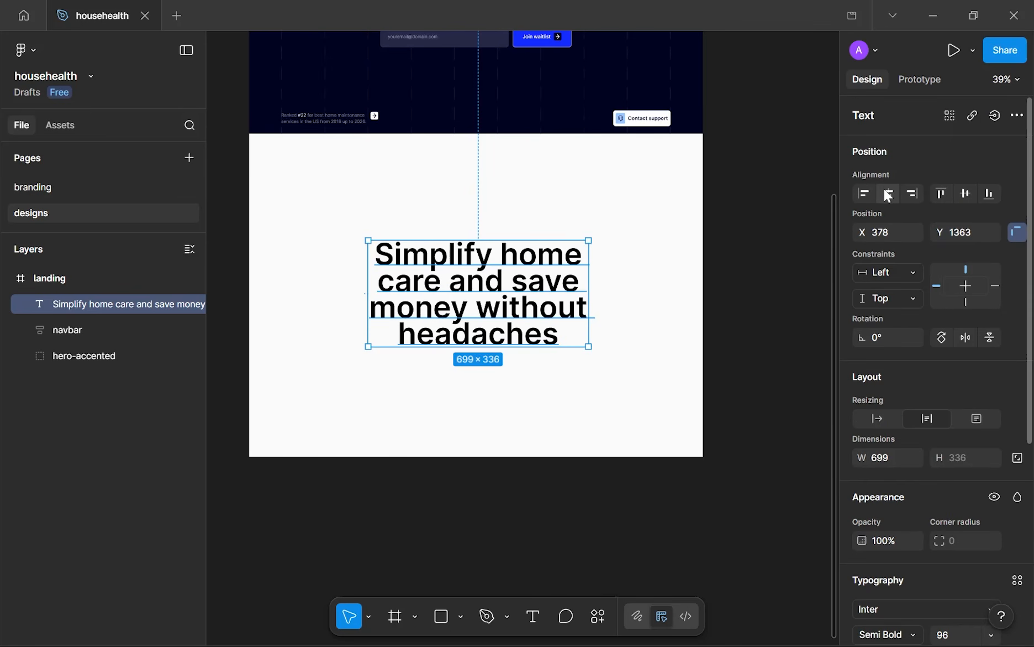
left_click(887, 193)
left_click(645, 347)
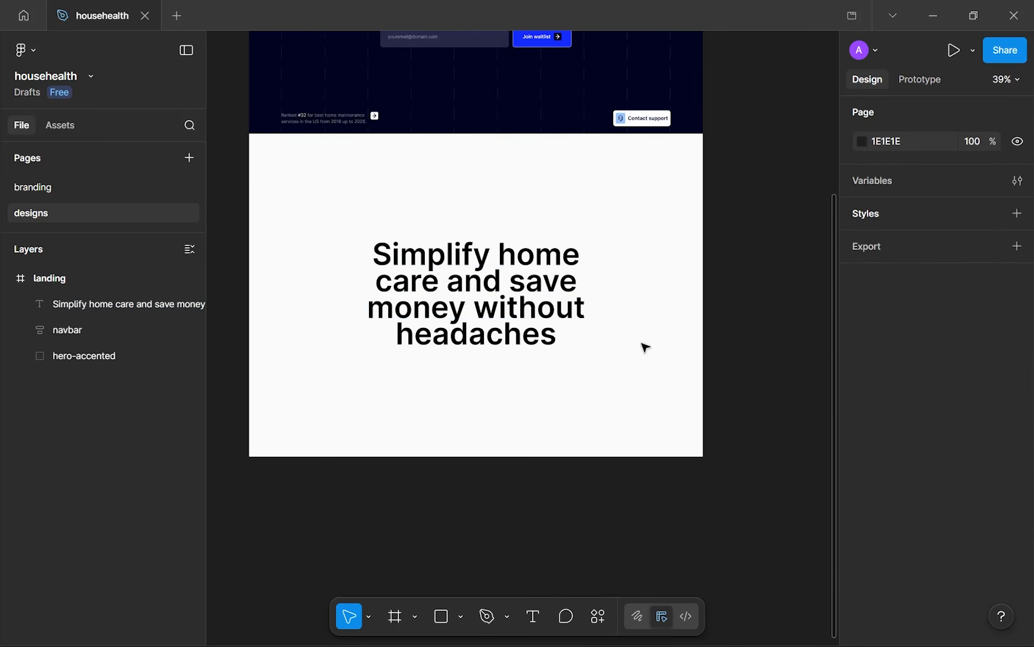
- Set the heading's font size to 81 and narrow its text box to about 586 wide
left_click(591, 347)
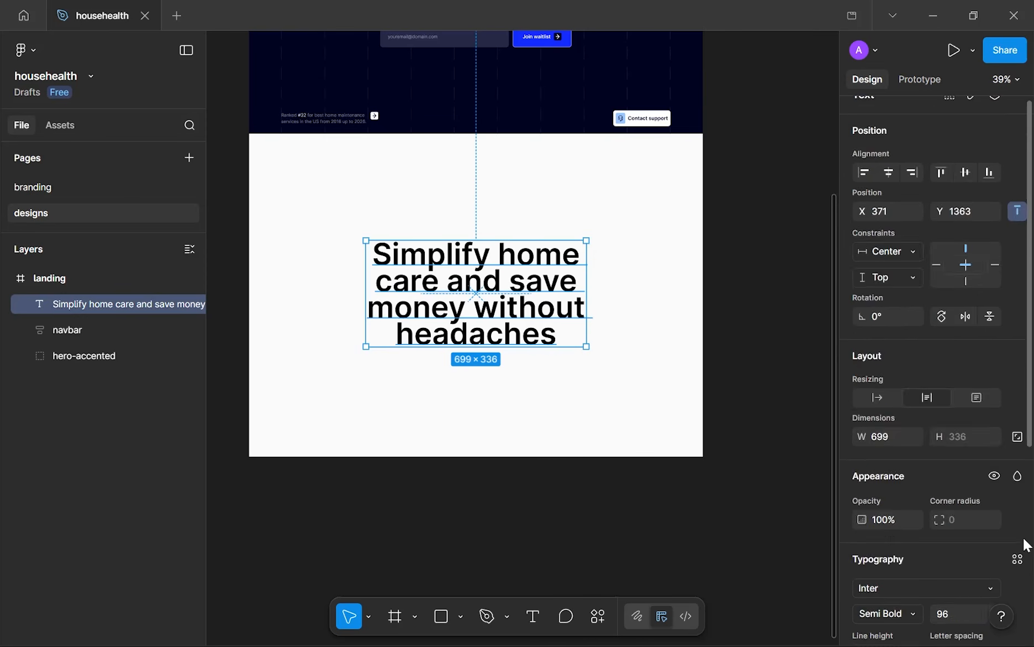
scroll(989, 508, "down", 3)
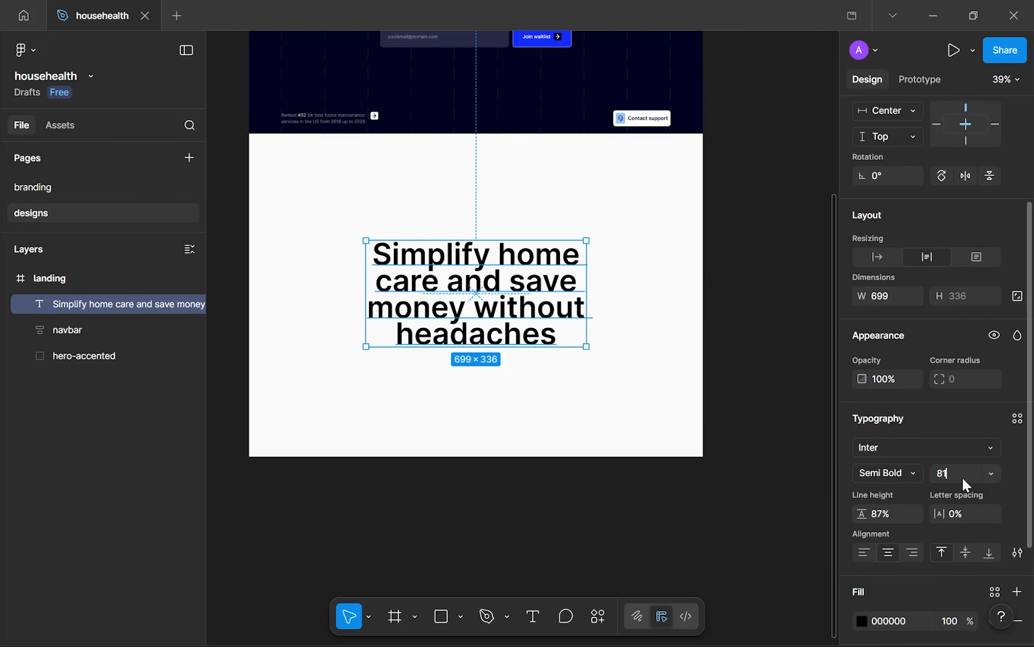
key("Return")
left_click_drag(581, 284, 549, 288)
- Center the narrowed heading horizontally in the landing frame again and deselect it
scroll(478, 180, "up", 5)
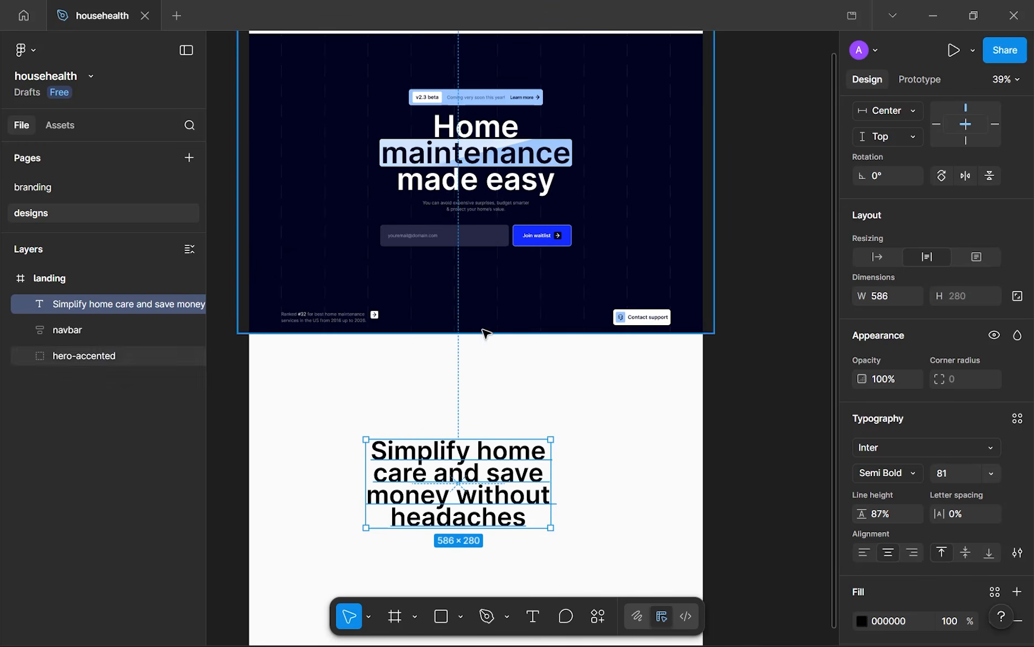
scroll(487, 334, "down", 3)
scroll(872, 177, "up", 2)
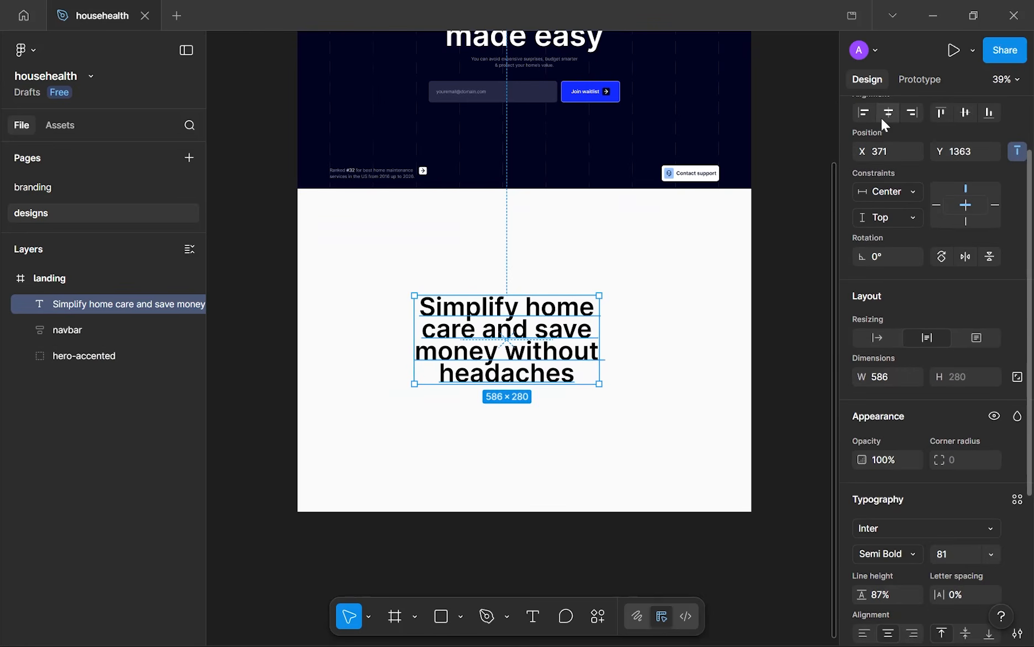
left_click(886, 113)
left_click(685, 362)
scroll(671, 306, "down", 3)
scroll(672, 306, "up", 1)
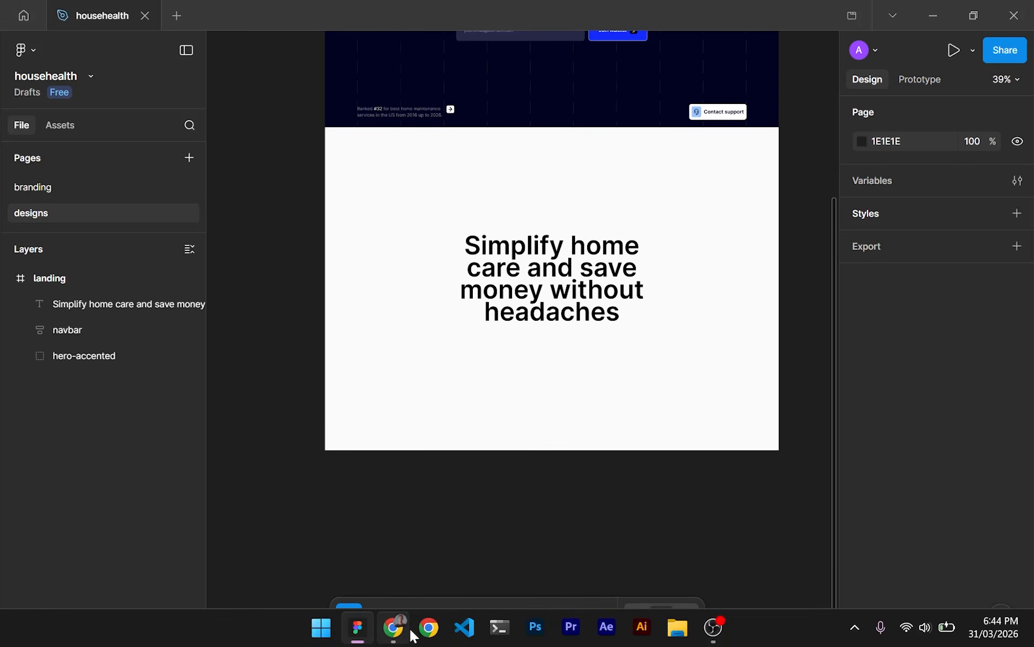
- Switch to the browser and copy the two paragraphs from "Keeping up with home maintenance" to "thousands of dollars in repairs"
left_click(403, 627)
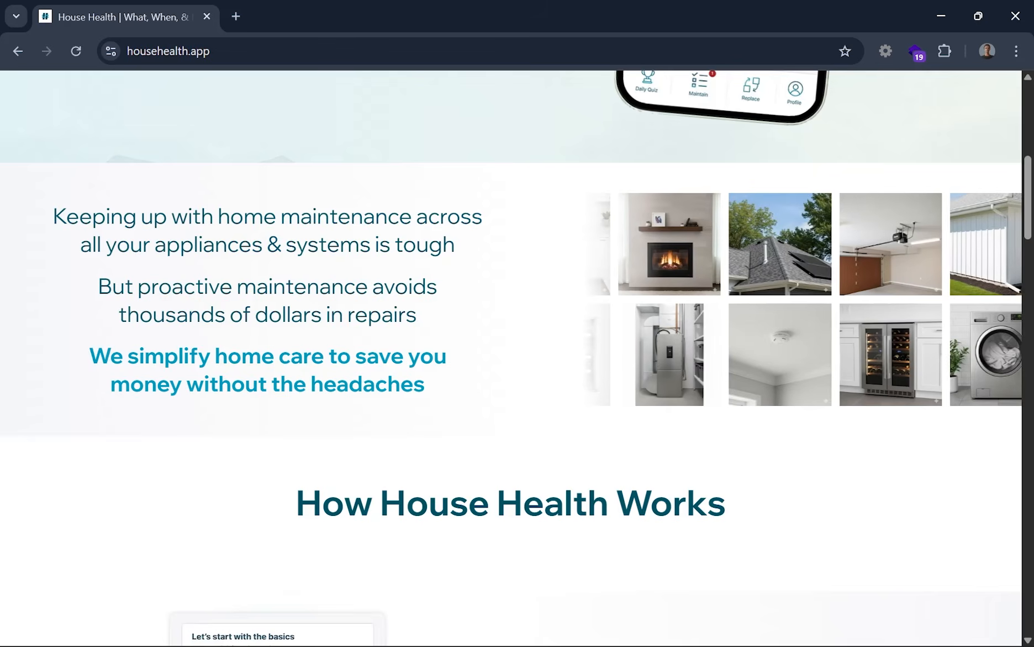
left_click_drag(457, 327, 51, 213)
key("ctrl+c")
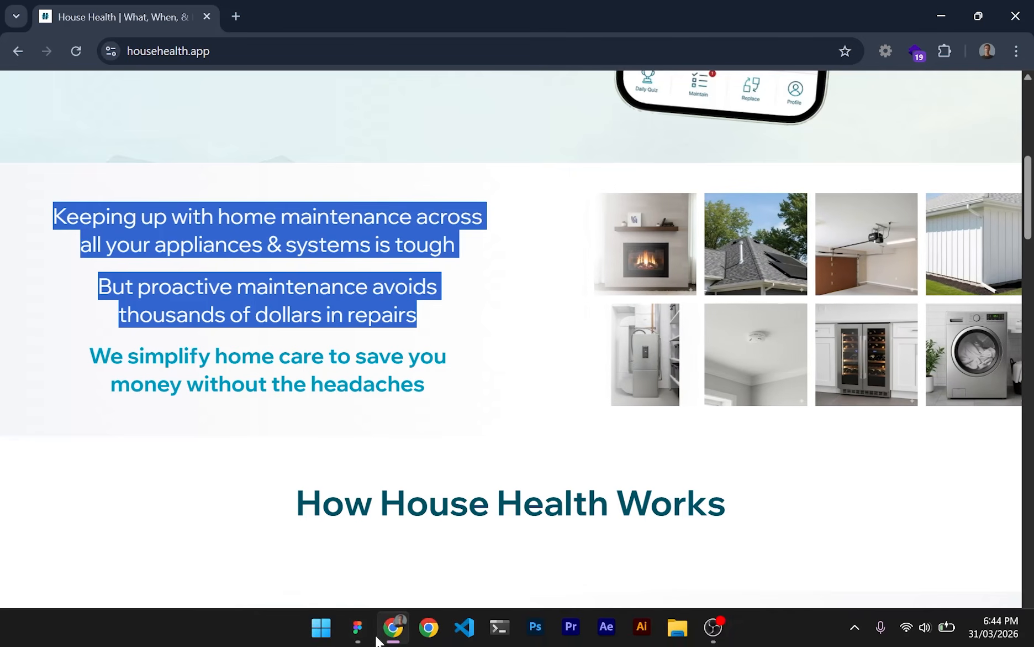
- Switch back to Figma and paste the copied home maintenance copy as a new text layer below the section heading
left_click(367, 629)
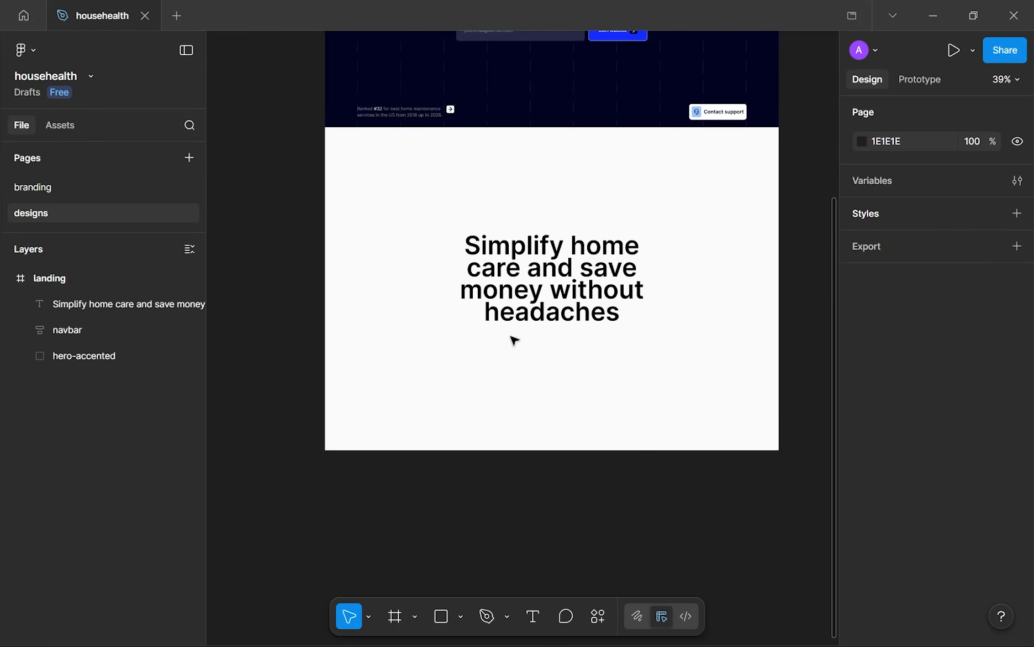
key("t")
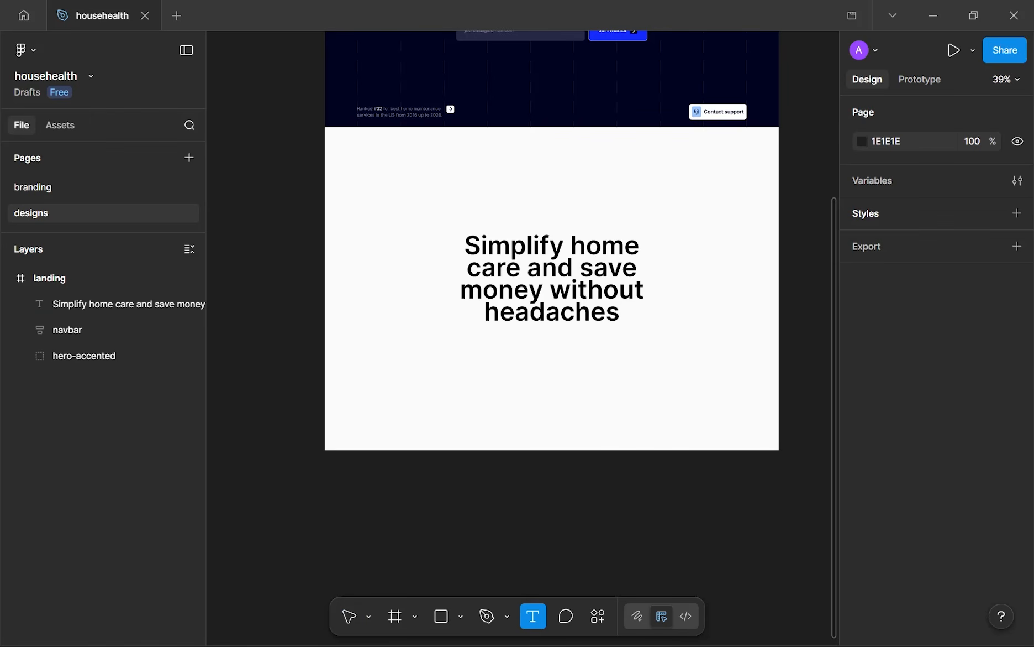
key("ctrl+v")
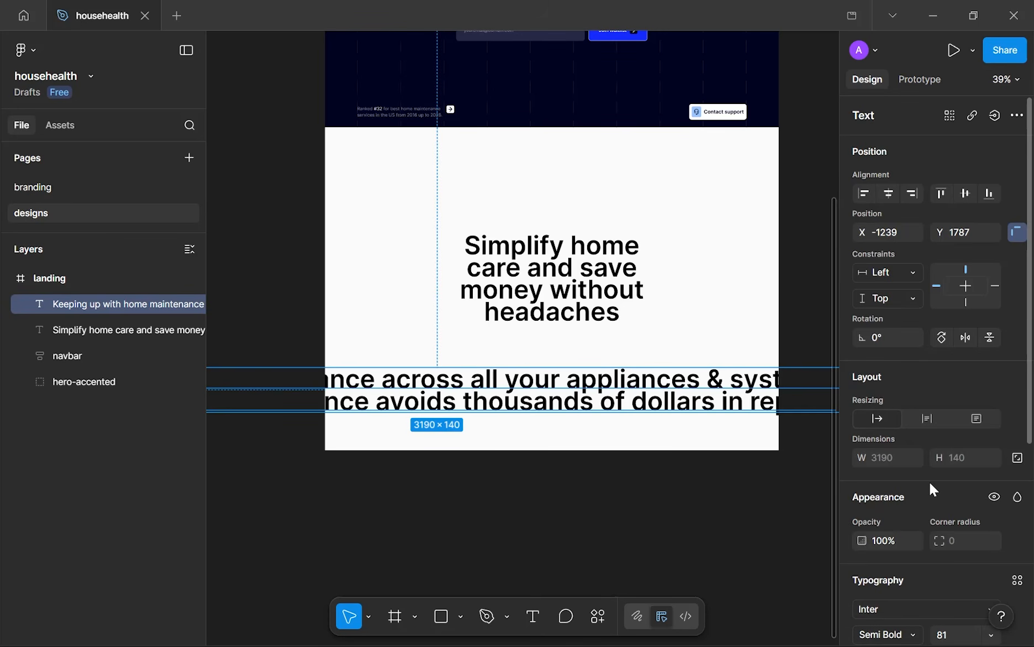
- Set the pasted paragraph's line height to Auto and its font size to 16
scroll(933, 489, "down", 3)
left_click(881, 518)
type("au")
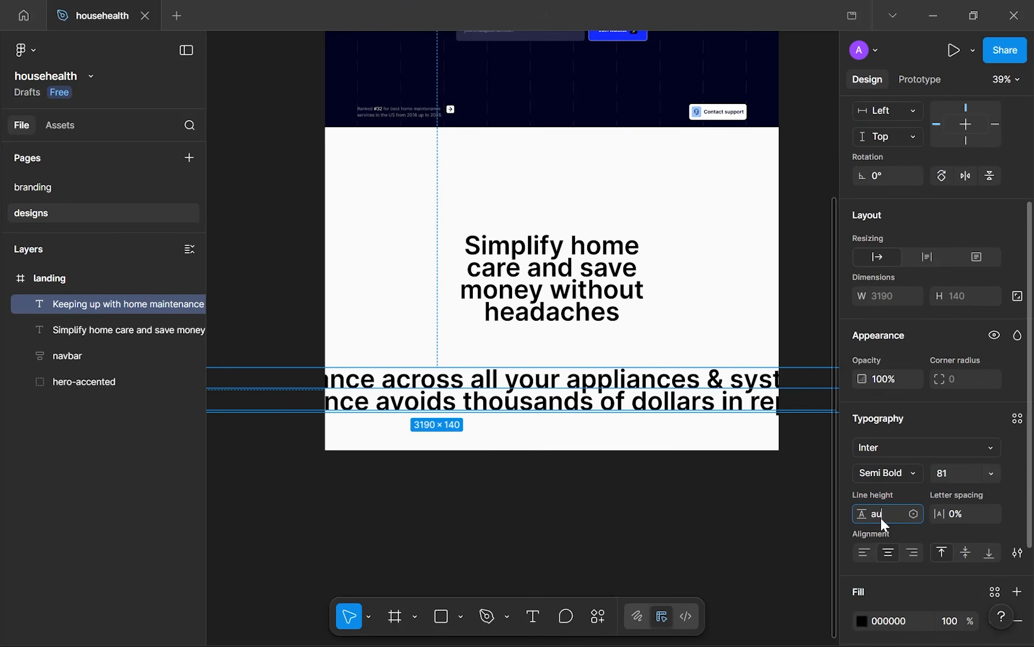
type("to")
key("Return")
left_click(963, 475)
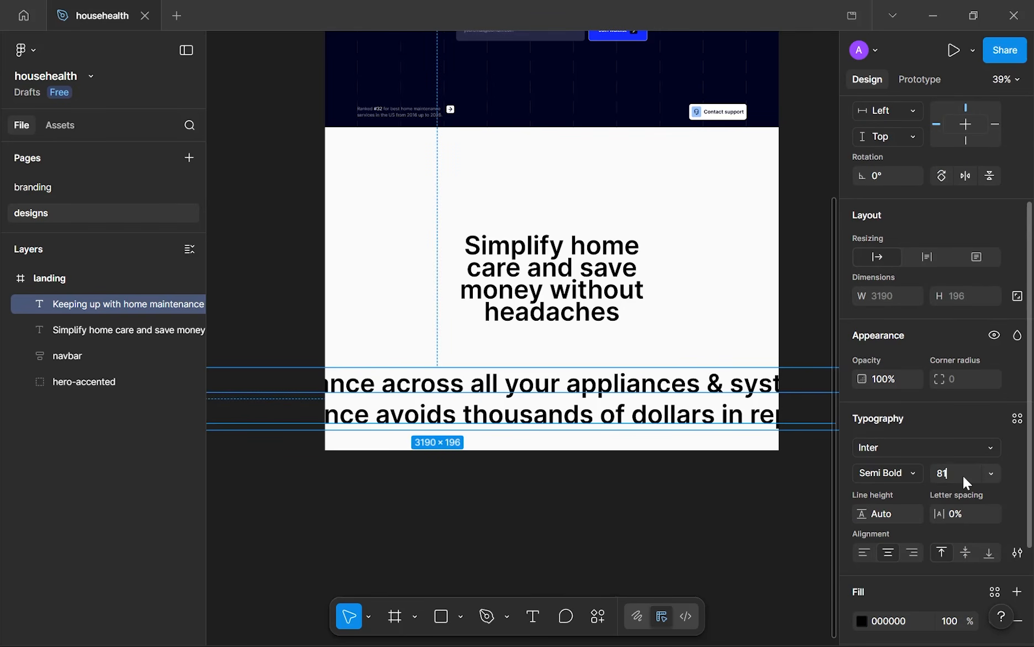
type("16")
key("Return")
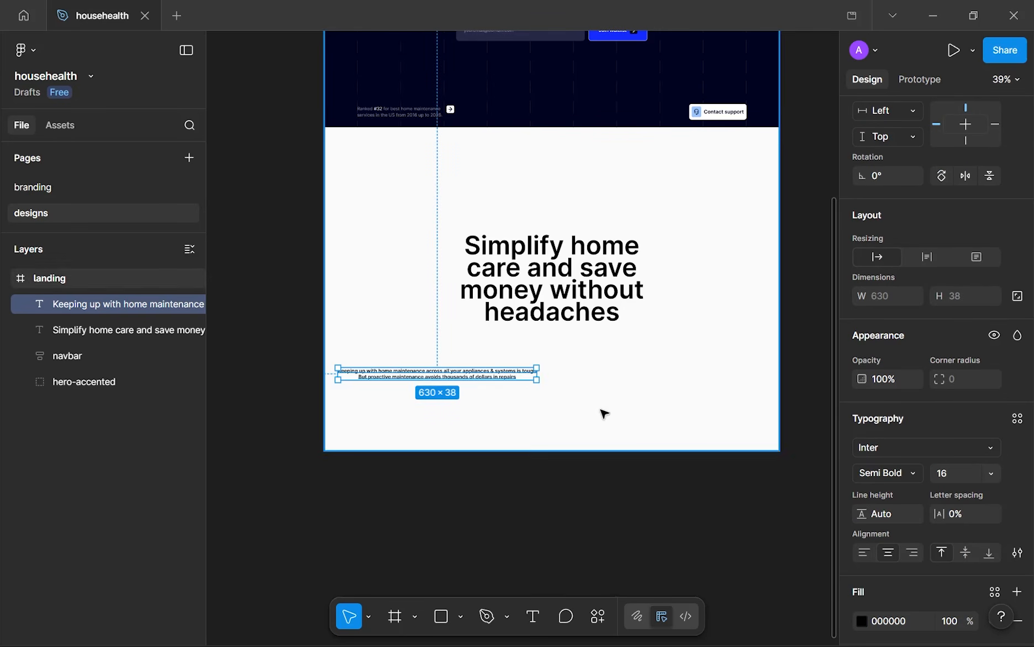
- Change the pasted paragraph's font weight to Regular
scroll(335, 375, "up", 5, "ctrl")
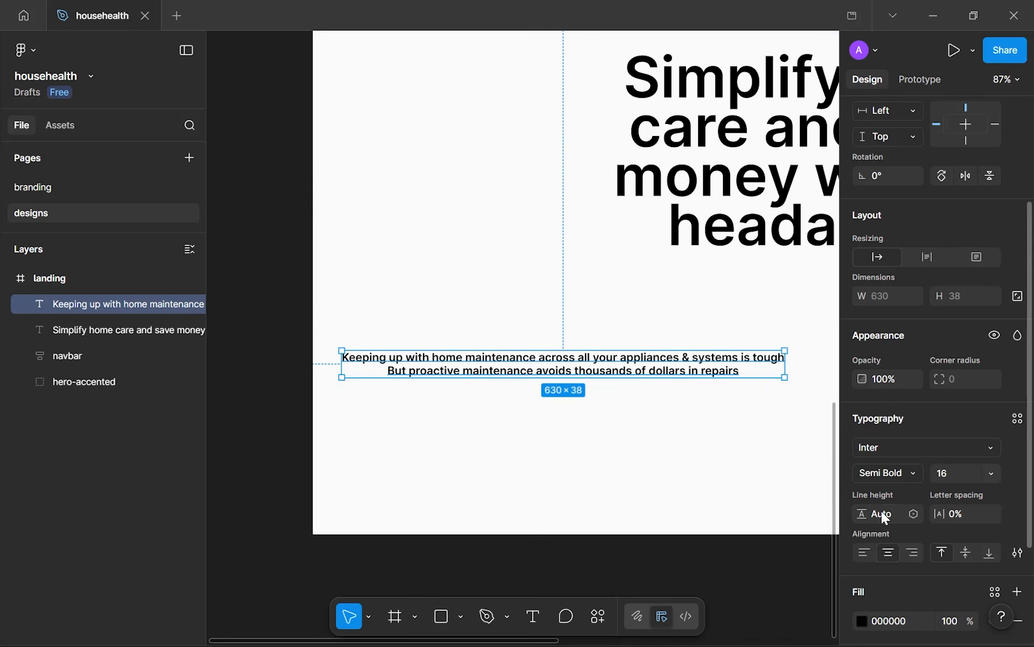
left_click(915, 474)
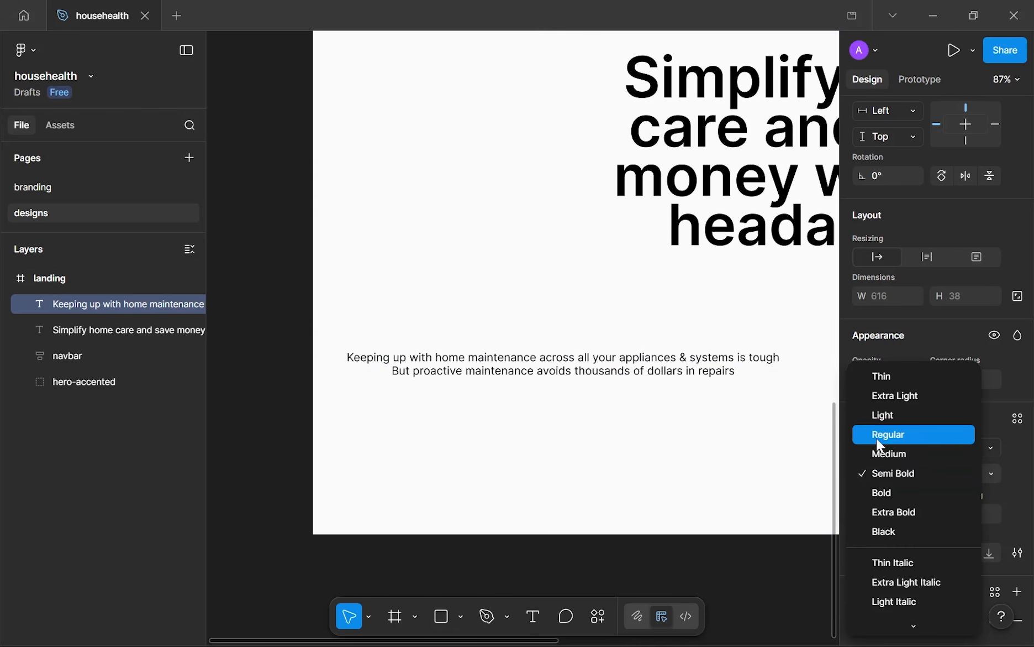
left_click(884, 434)
- Look up the FAQs navbar link's fill colour and apply the same 404040 fill to the home maintenance paragraph
scroll(564, 442, "down", 8, "ctrl")
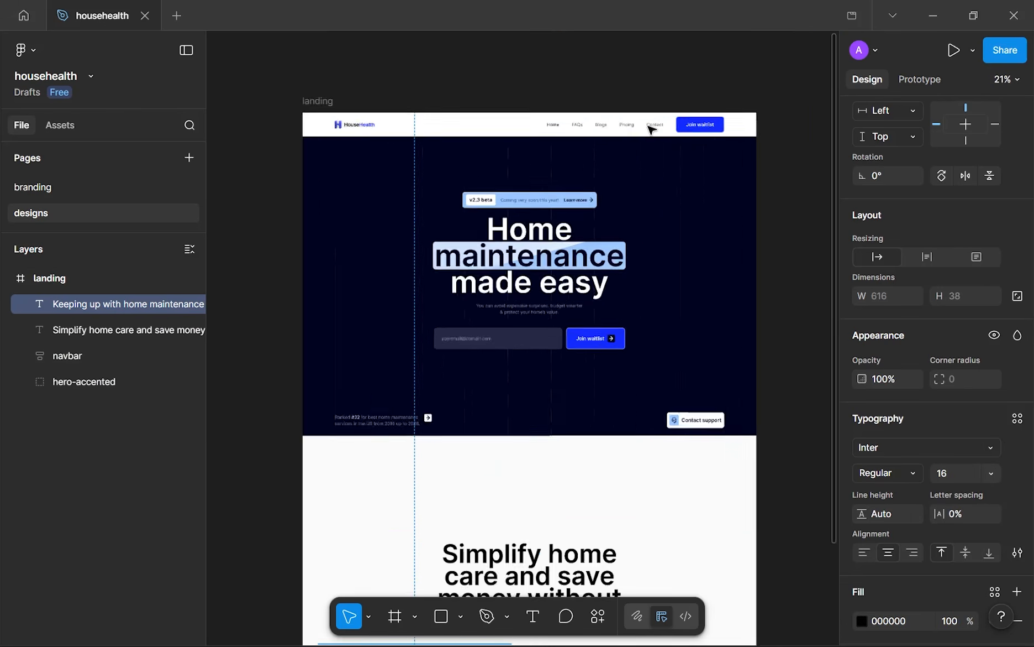
scroll(652, 130, "up", 8, "ctrl")
left_click(536, 116, "ctrl")
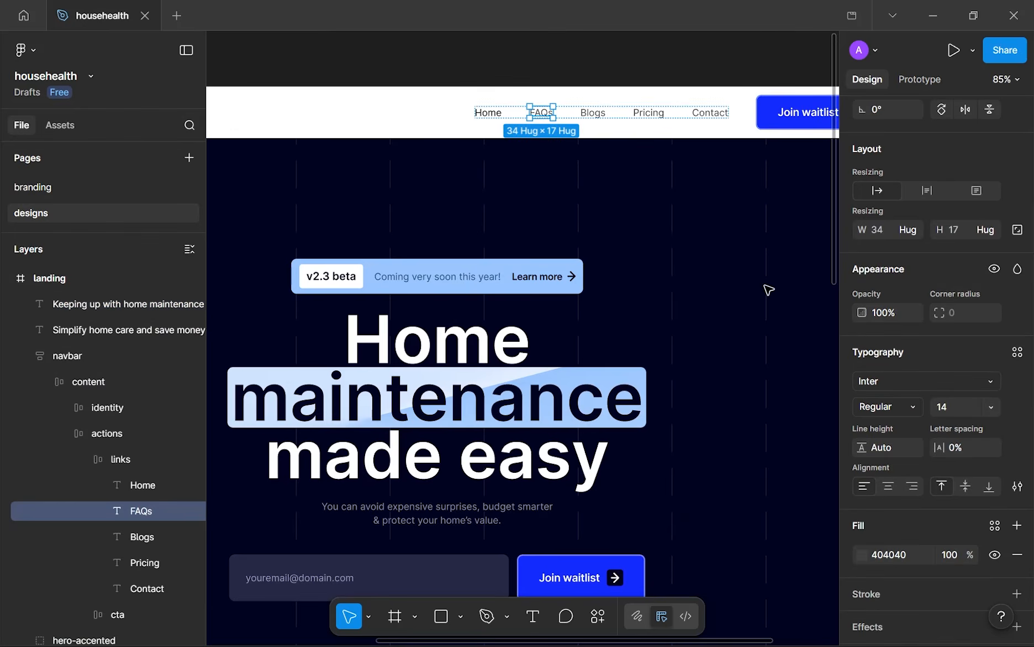
scroll(768, 289, "down", 1)
left_click(906, 553)
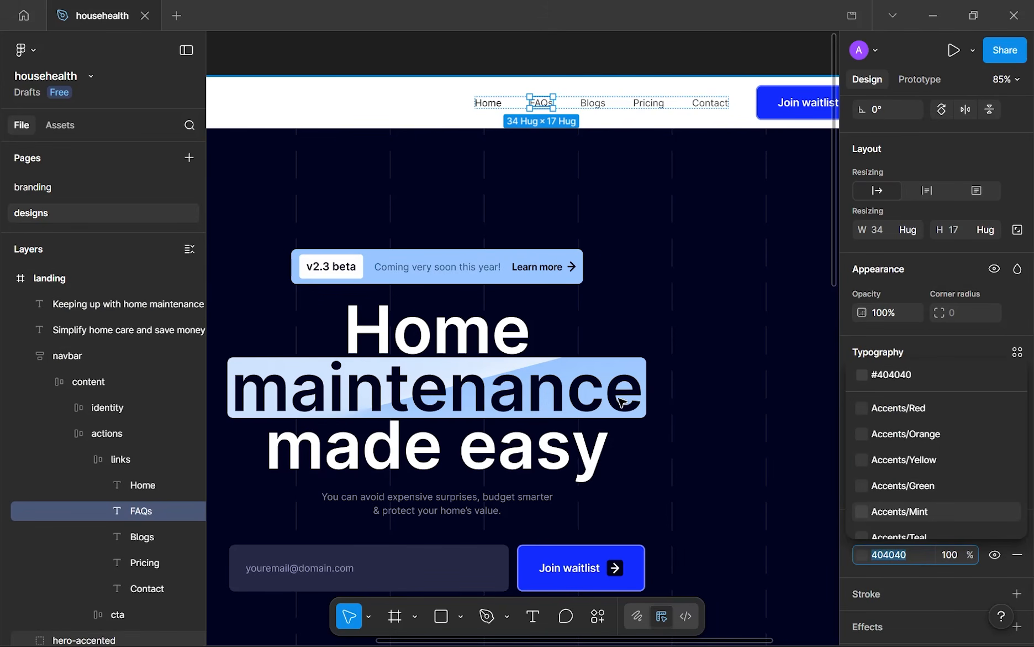
scroll(569, 397, "down", 15)
scroll(537, 397, "down", 1)
left_click(309, 490)
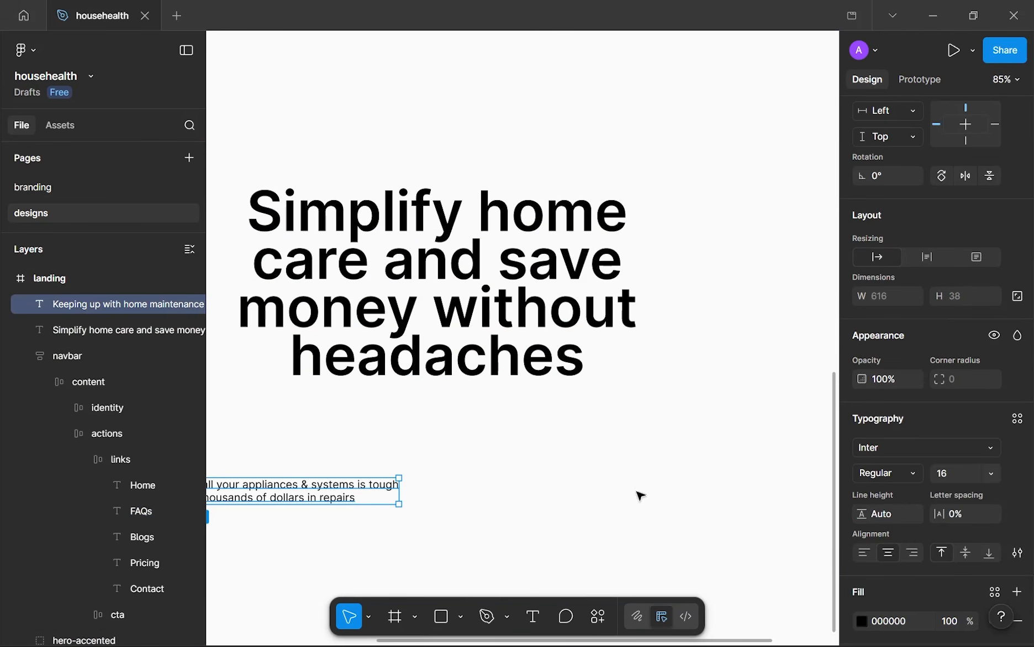
left_click(875, 485)
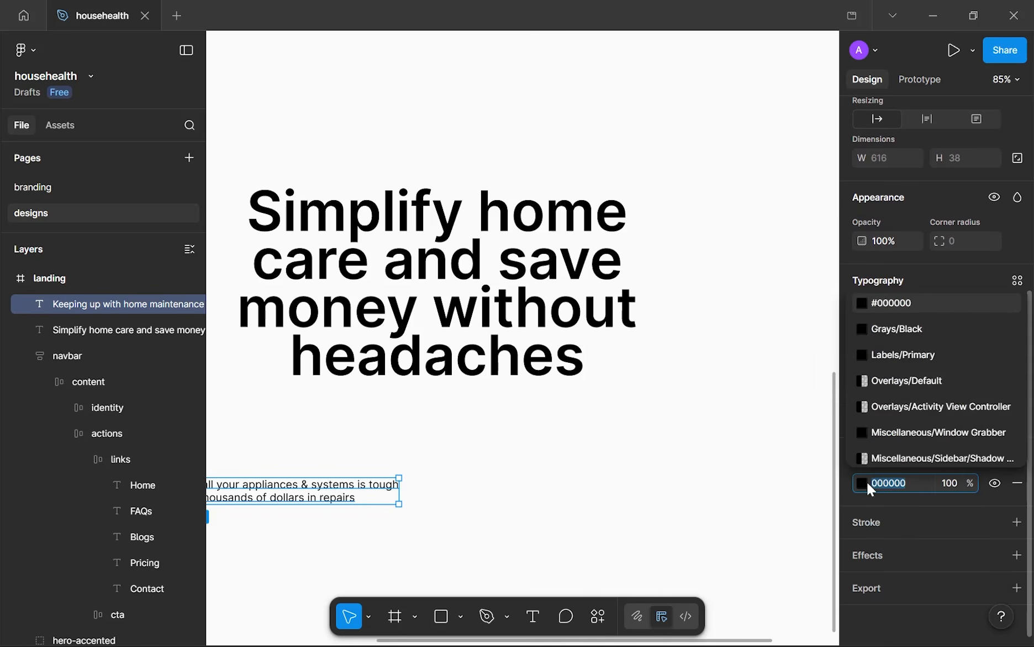
type("404040")
left_click(591, 507)
- Join the paragraph's two lines into one sentence, changing "But" to lowercase "but" after "tough"
scroll(499, 503, "down", 4)
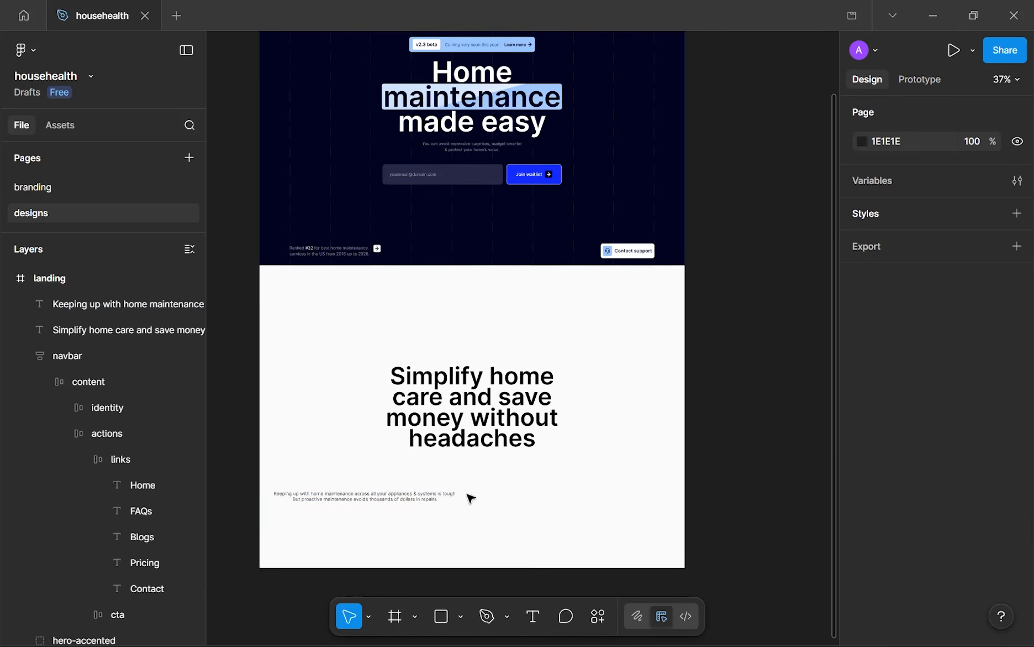
left_click(409, 503)
scroll(406, 500, "up", 8)
scroll(405, 490, "down", 6)
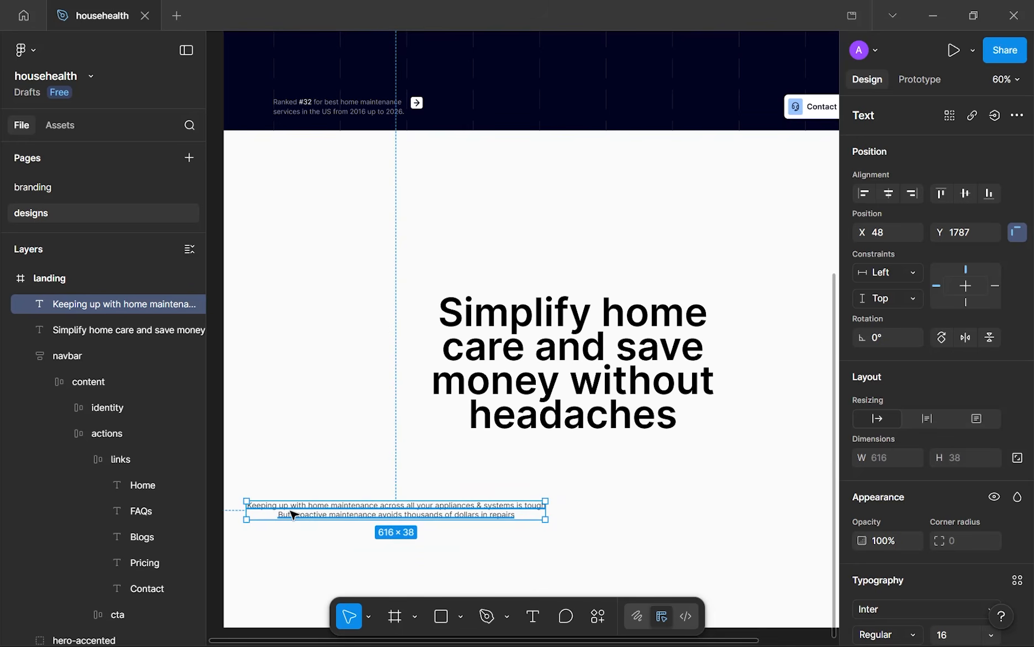
double_click(293, 514)
left_click(282, 514)
key("BackSpace")
key("BackSpace")
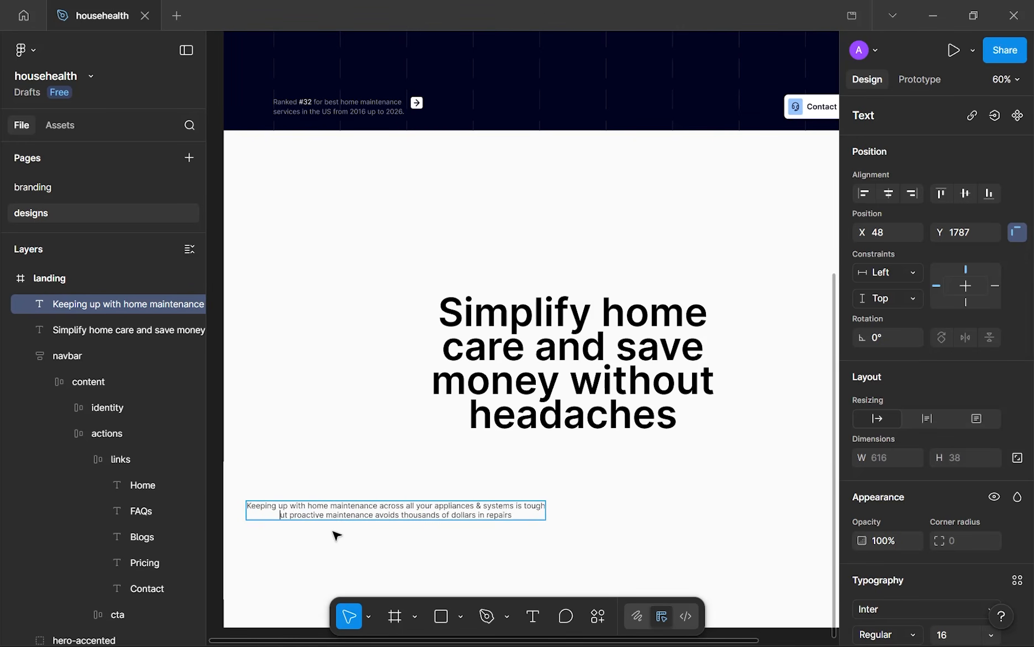
type("b")
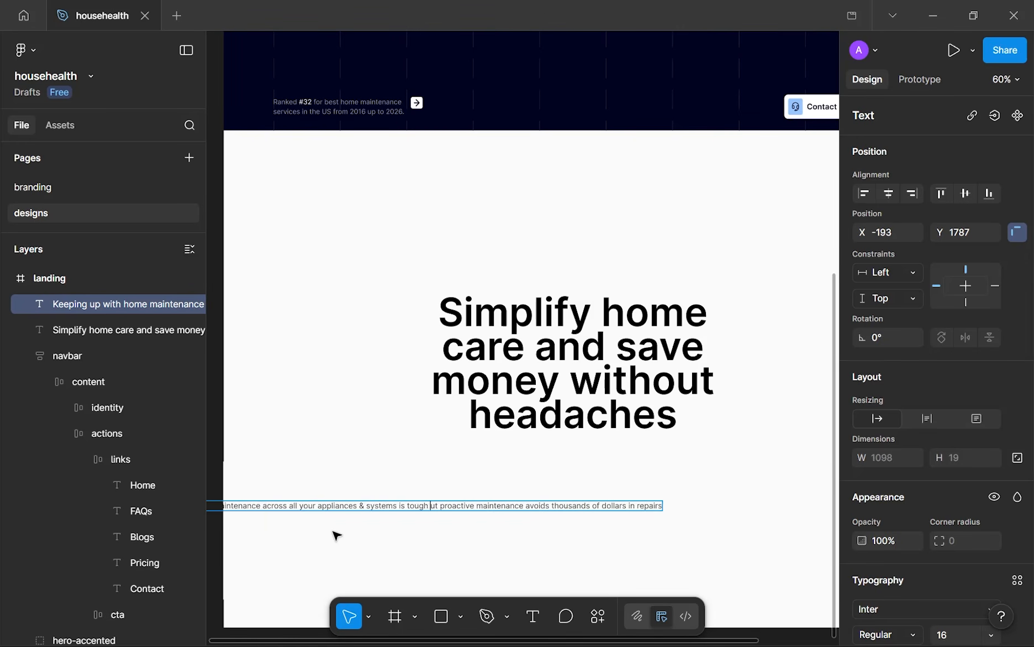
key("Escape")
- Narrow the paragraph's box to about 449 wide and move it above the heading, horizontally centered at about X 495, Y 1067
scroll(497, 558, "down", 3)
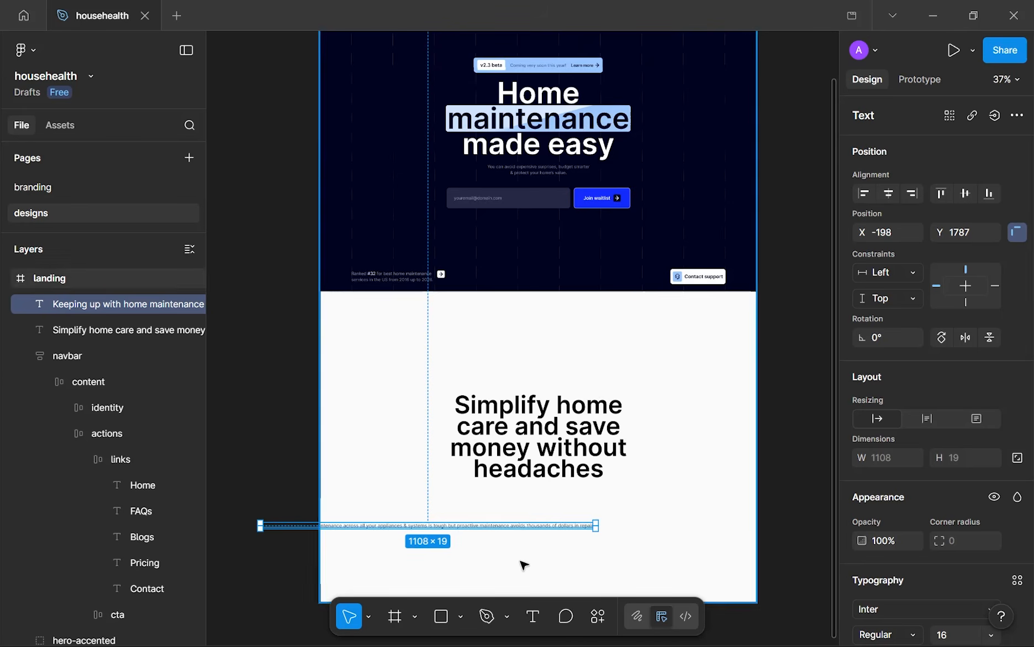
left_click_drag(592, 528, 519, 337)
scroll(516, 414, "up", 5)
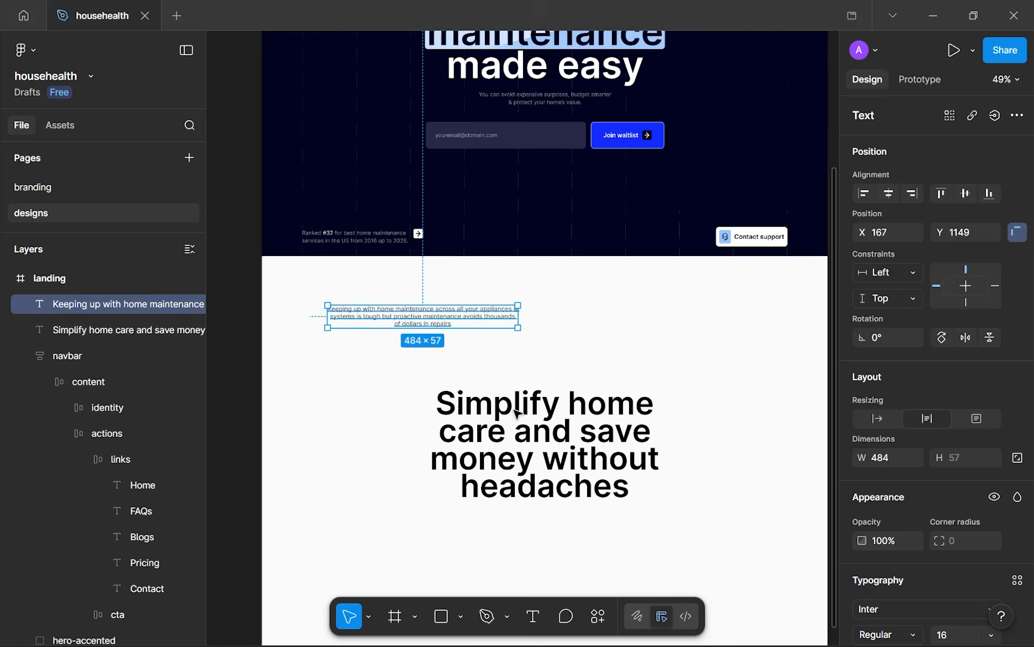
scroll(516, 414, "up", 2)
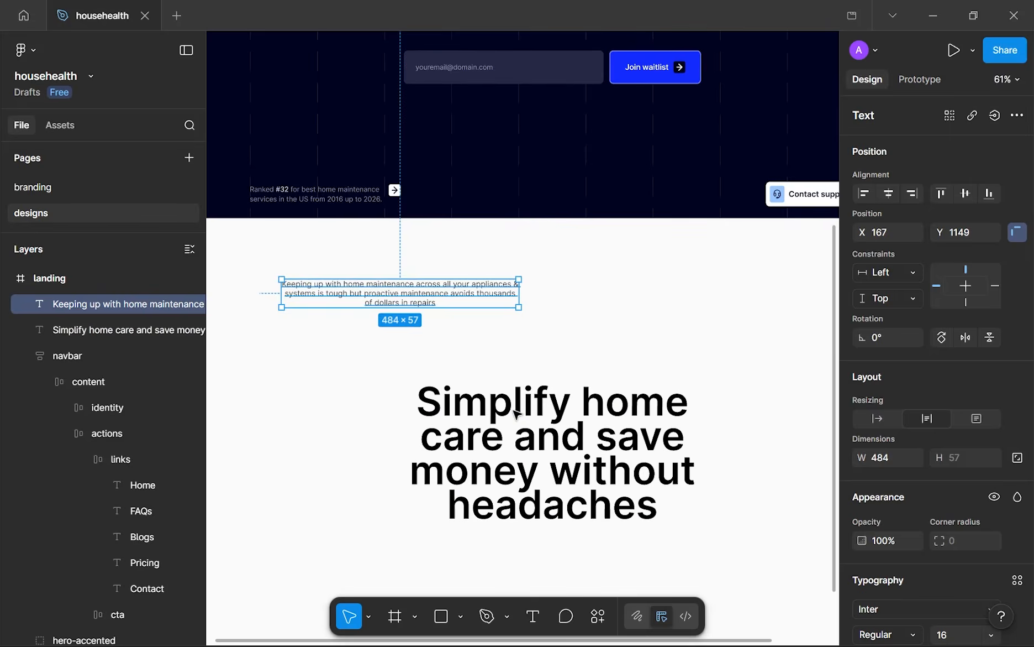
left_click_drag(519, 286, 633, 249)
scroll(633, 250, "down", 1)
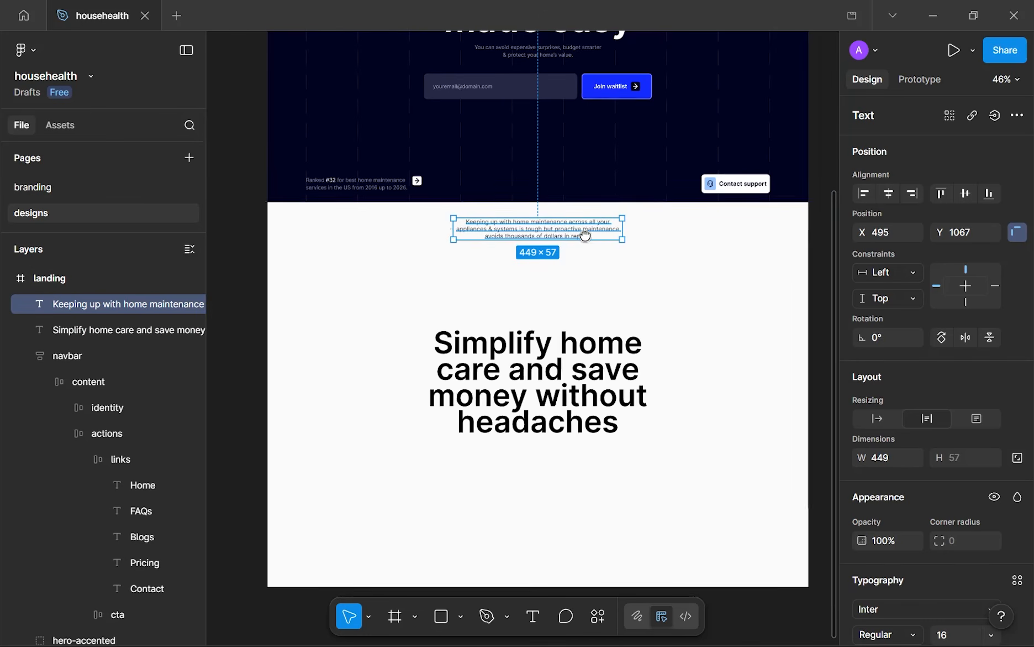
left_click(623, 280)
- Examine the spacing and alignment of the paragraph and heading in the section below the hero
scroll(625, 281, "down", 5)
scroll(625, 280, "up", 5)
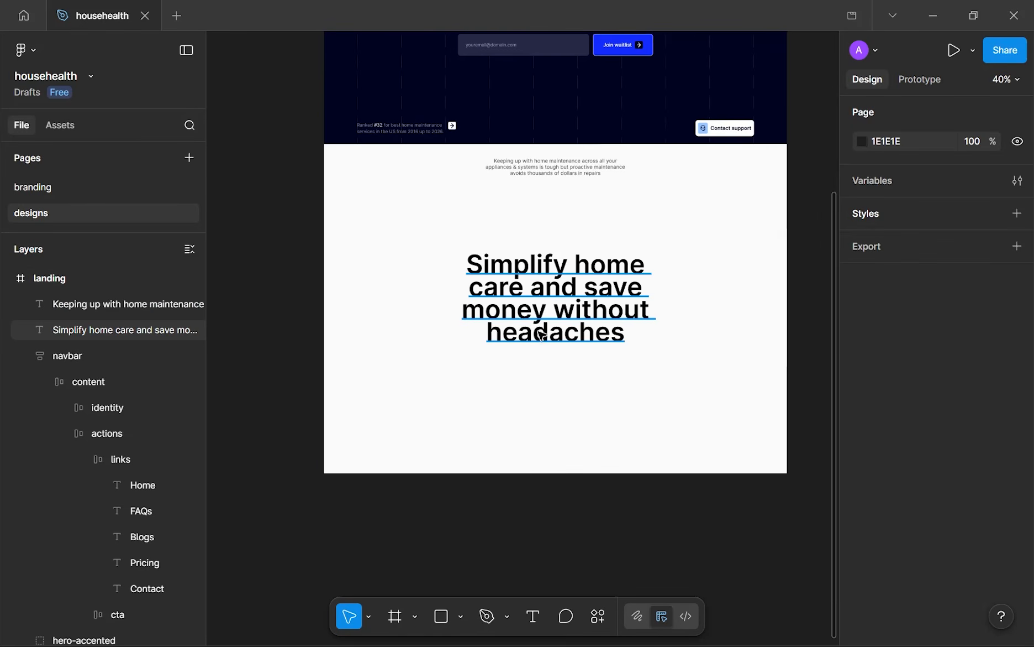
left_click(519, 320)
left_click(433, 248)
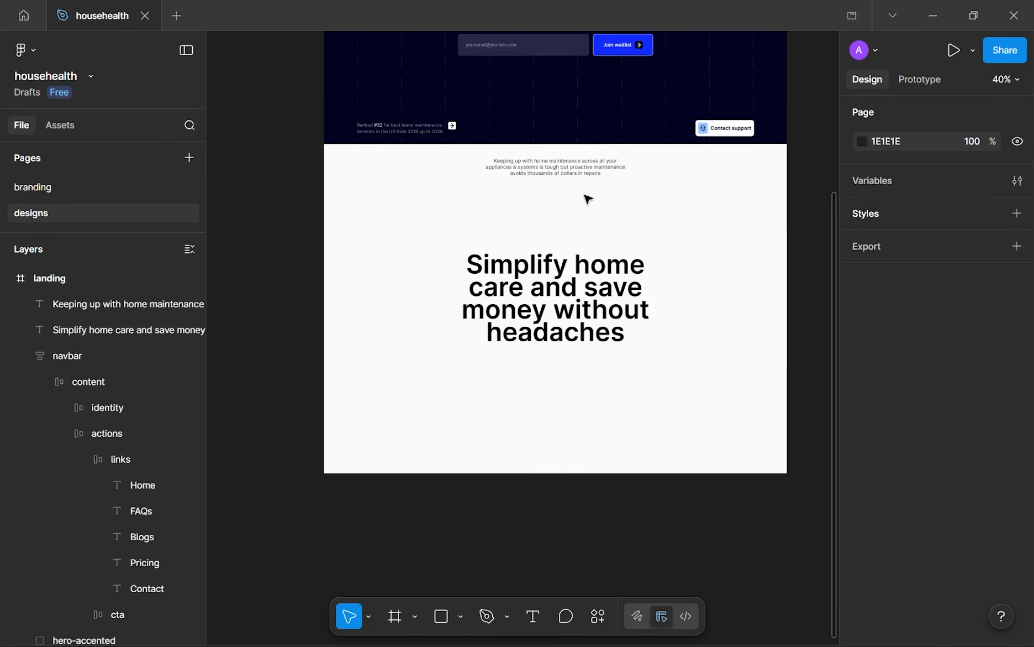
left_click(620, 175)
left_click(601, 260)
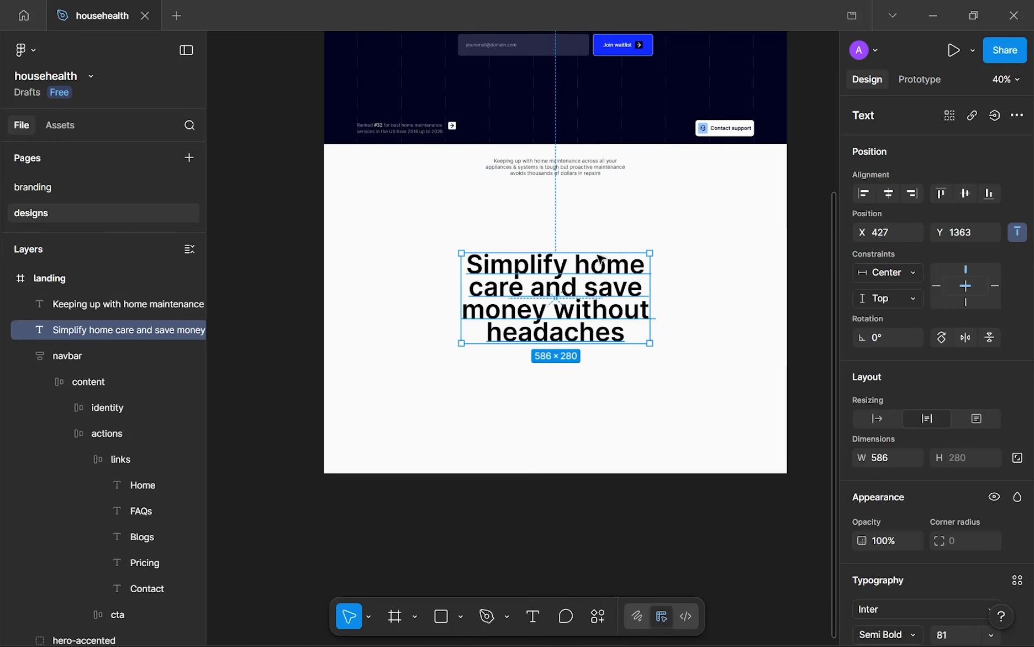
left_click_drag(499, 225, 625, 222)
scroll(619, 200, "up", 3)
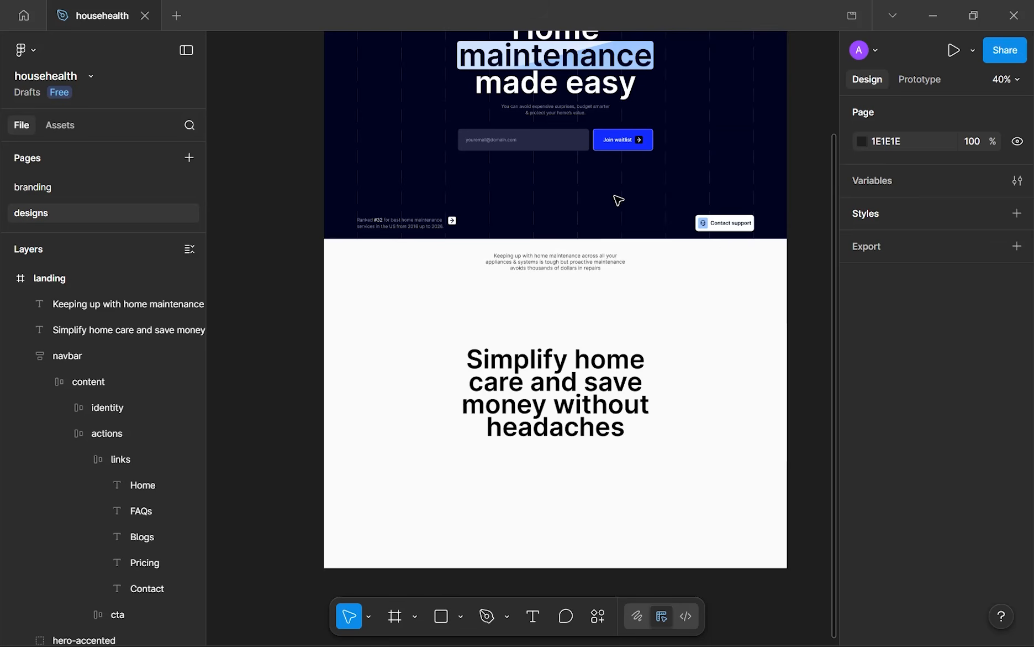
scroll(623, 151, "up", 2)
scroll(621, 147, "down", 4)
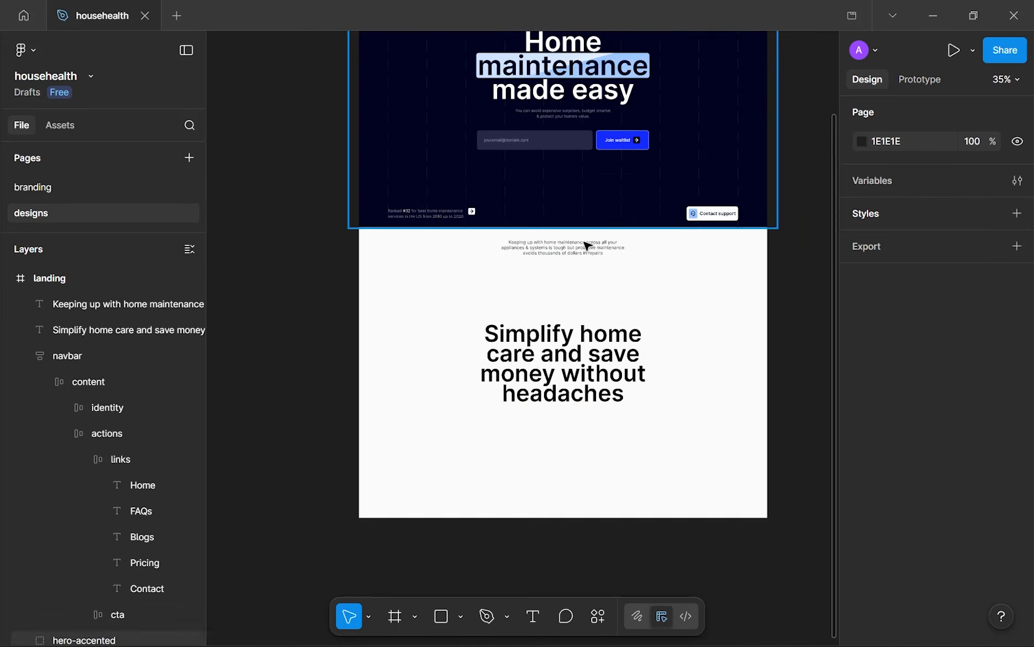
left_click(582, 255)
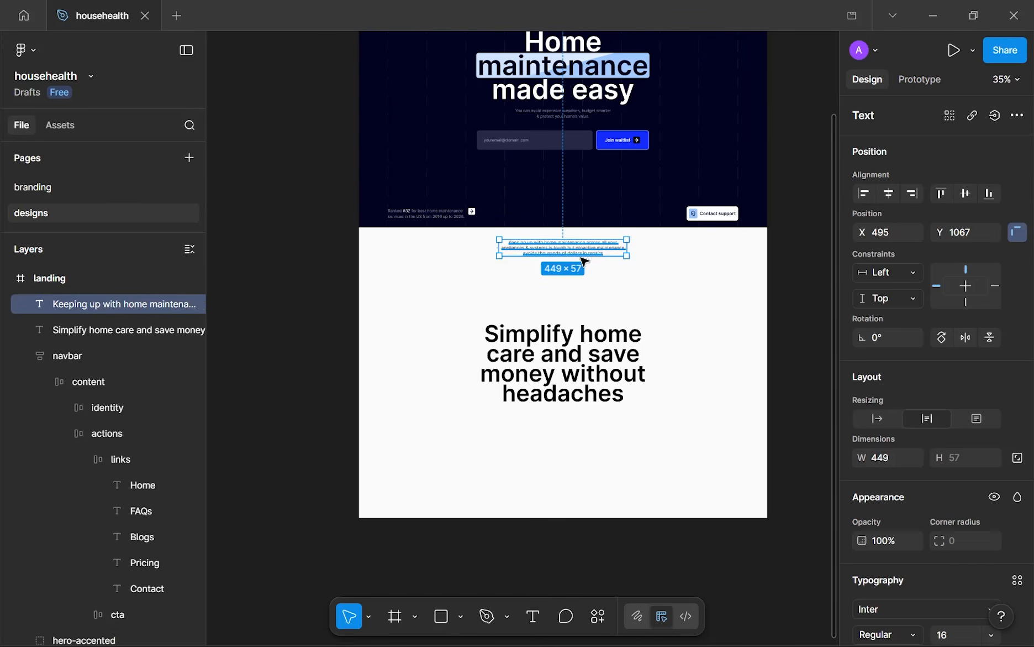
left_click(611, 286)
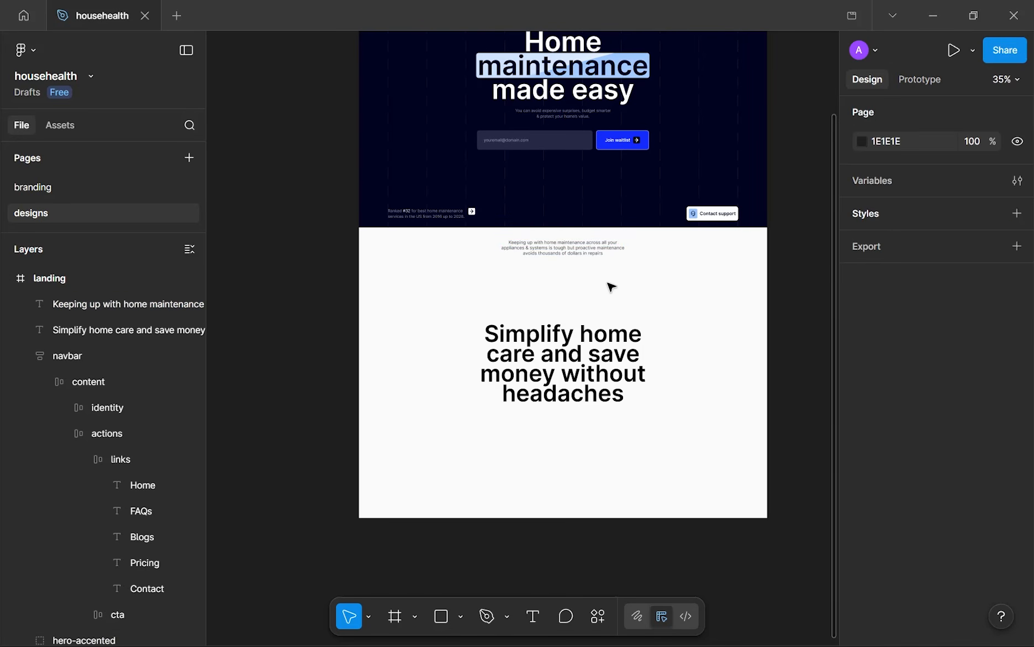
- Duplicate the hero form's "Join waitlist" button and place the copy below the heading near the frame's bottom edge, at about X 644, Y 1953
left_click(624, 145)
left_click(623, 145)
left_click(621, 143)
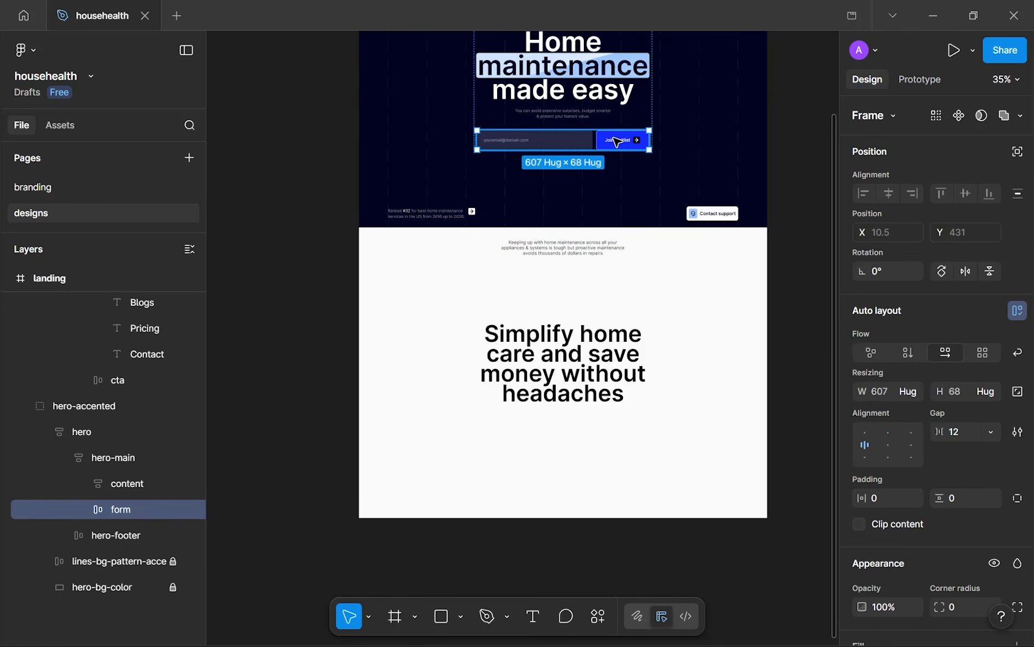
double_click(614, 138)
key("ctrl+d")
left_click_drag(647, 142, 566, 505)
left_click(647, 483)
left_click(587, 497)
left_click(595, 427)
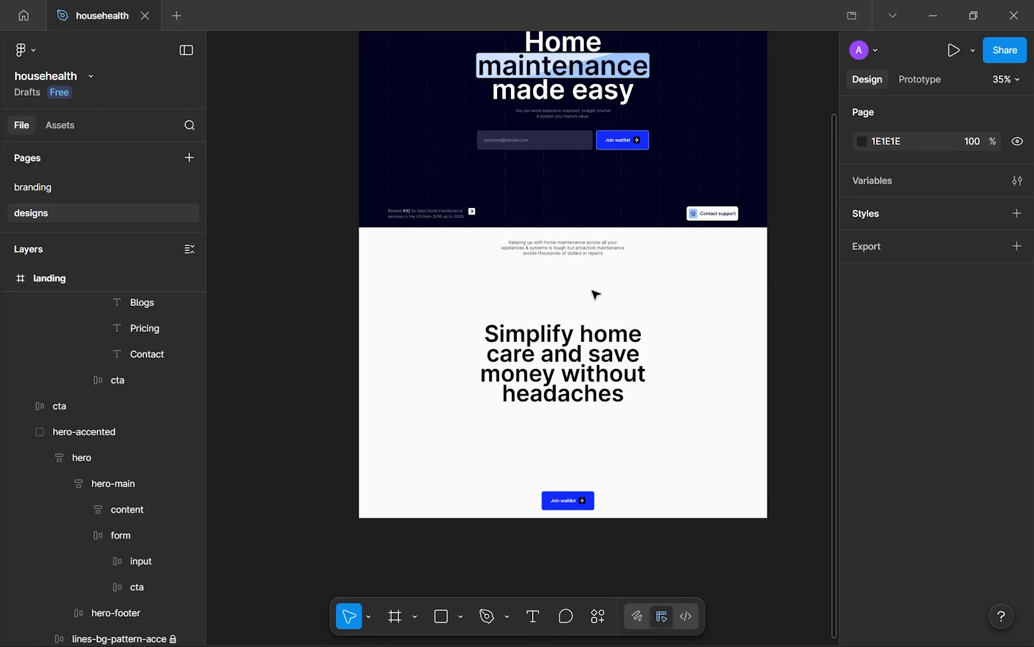
- Review the copied button's placement against the hero and the rest of the landing page
left_click(576, 495)
scroll(599, 324, "up", 4)
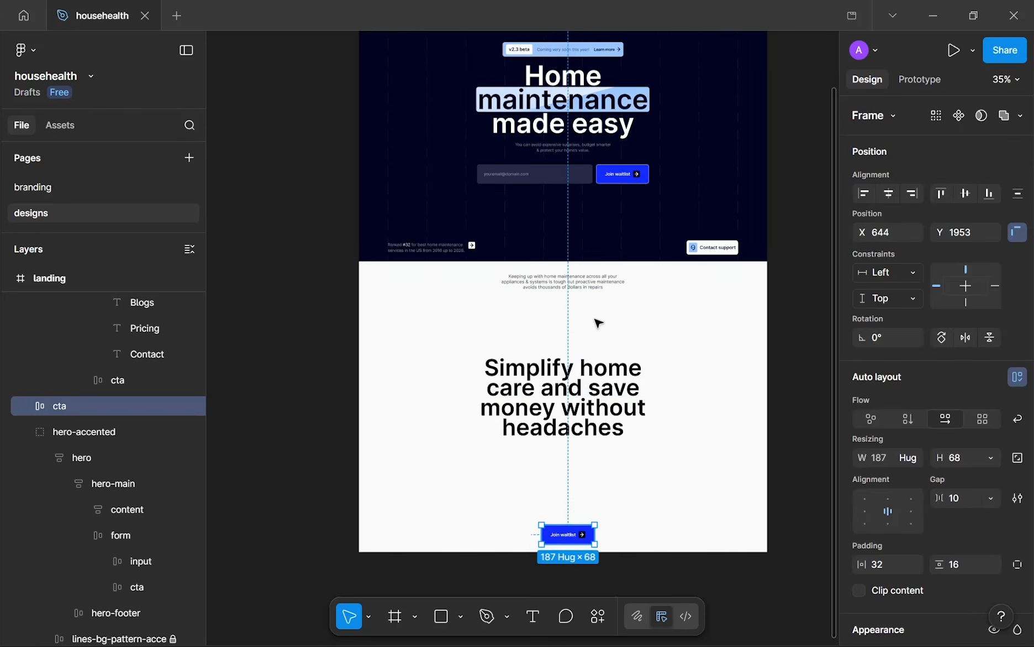
scroll(650, 388, "down", 4)
scroll(648, 402, "up", 4)
left_click(684, 425)
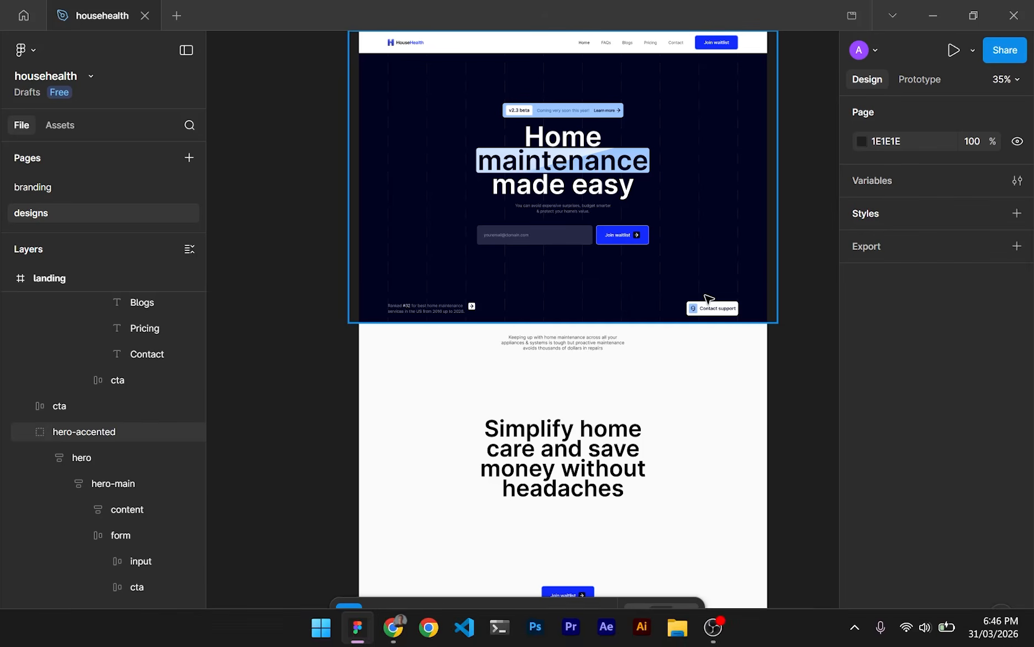
scroll(707, 298, "up", 2)
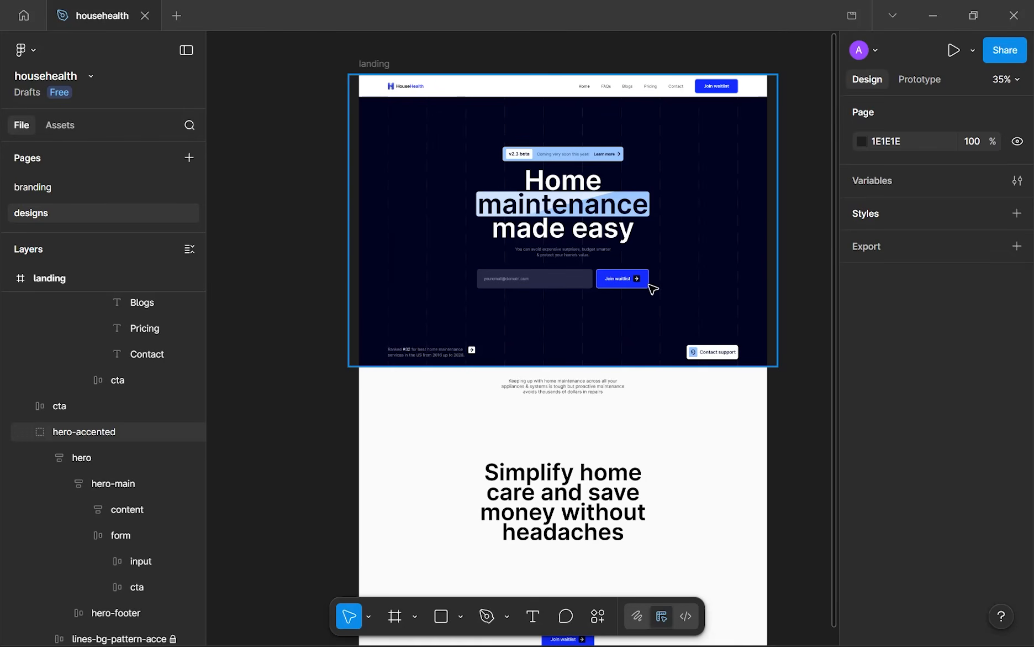
scroll(654, 289, "down", 3)
left_click_drag(670, 386, 684, 317)
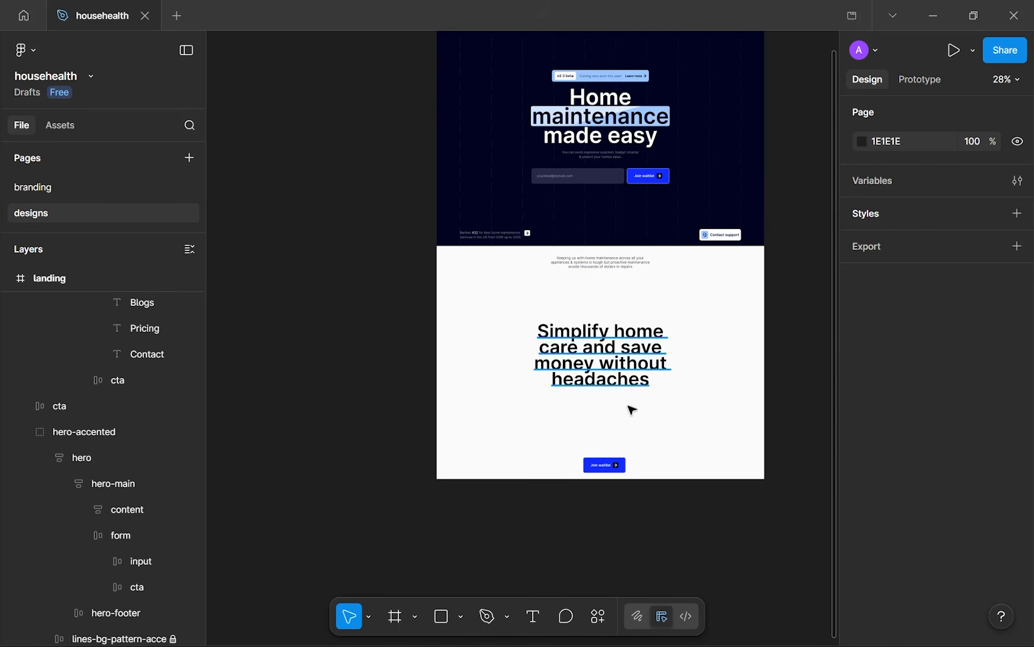
scroll(610, 469, "up", 5)
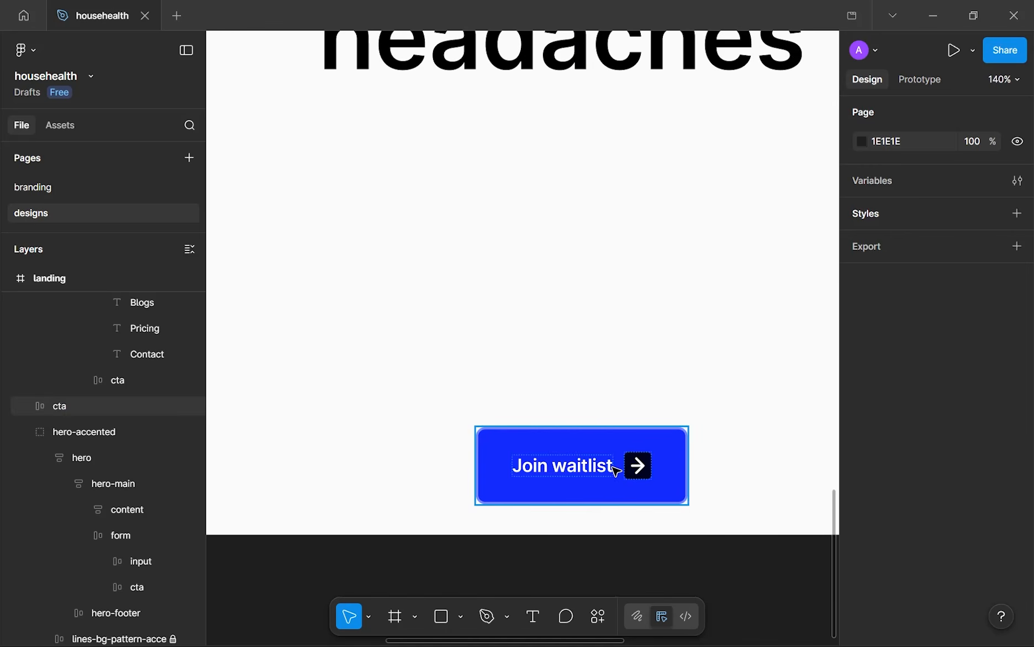
- Set the copied "Join waitlist" button's height to hug its contents and shift the button slightly down and to the left
left_click(613, 477)
scroll(857, 500, "down", 6)
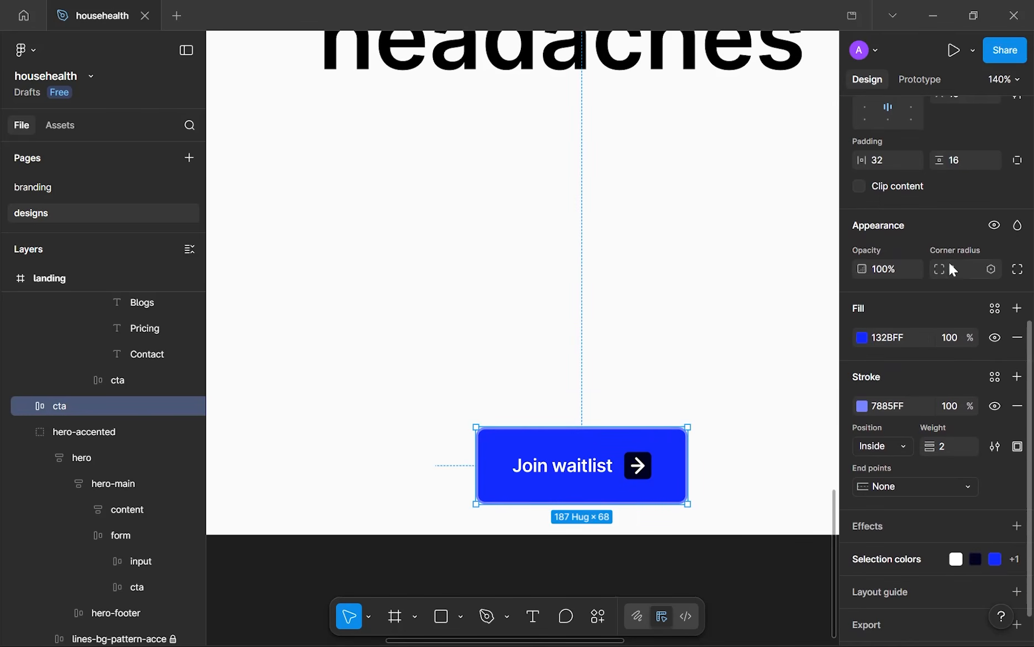
scroll(950, 262, "up", 3)
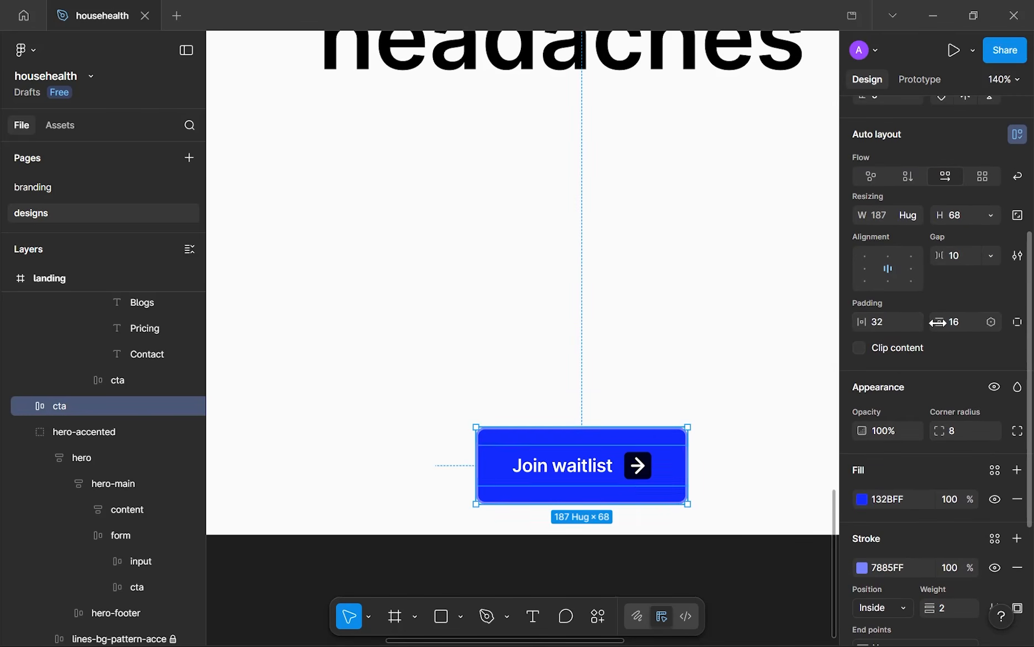
left_click(988, 217)
left_click(964, 237)
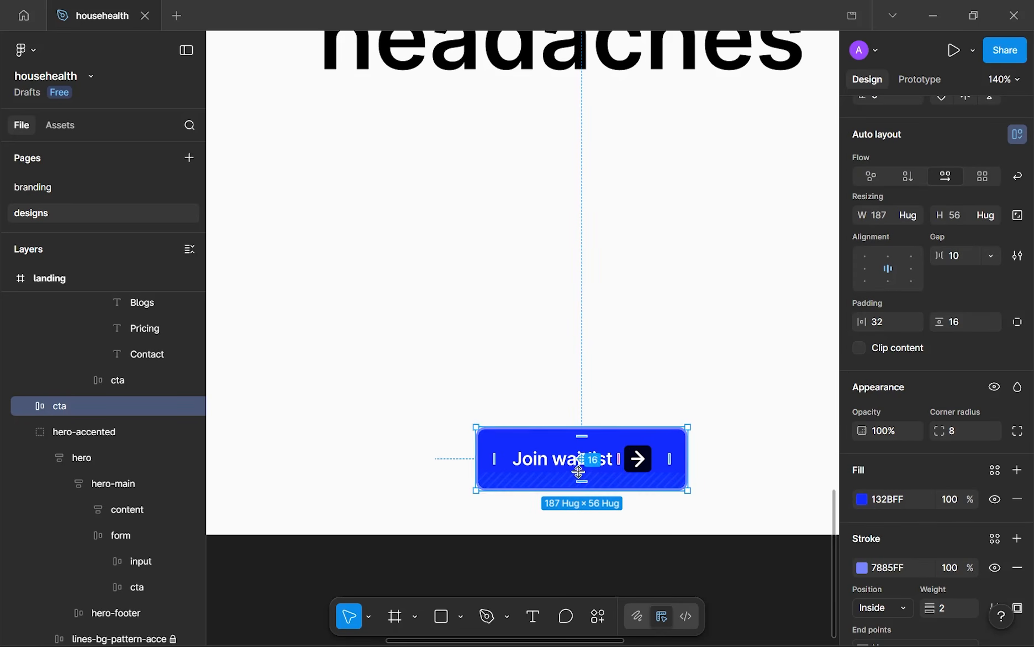
left_click_drag(560, 462, 555, 470)
left_click(619, 353)
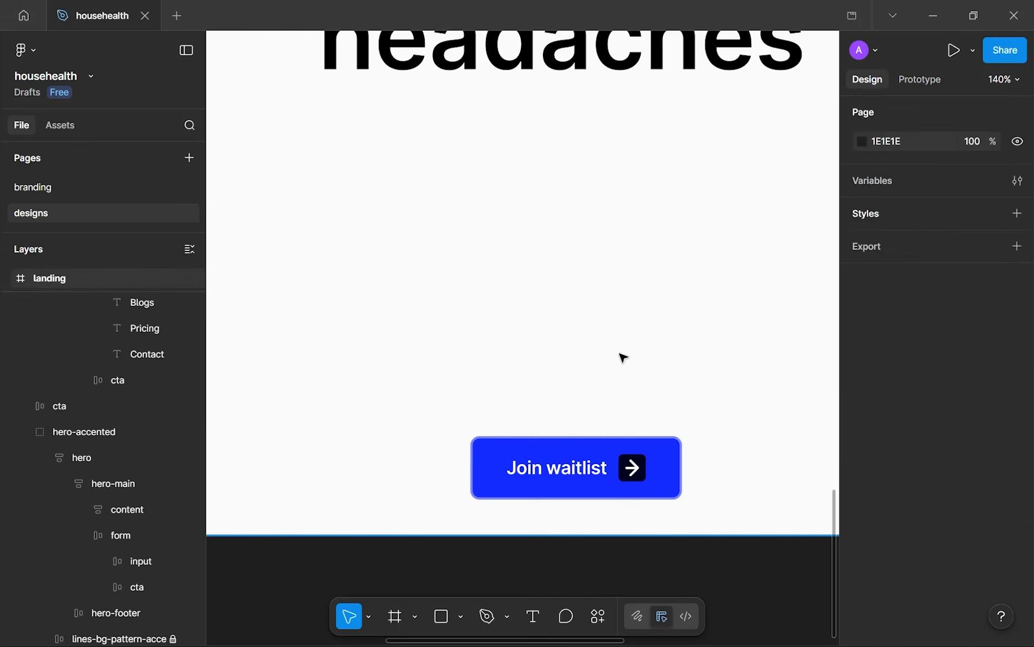
scroll(624, 358, "down", 10)
scroll(639, 351, "up", 3)
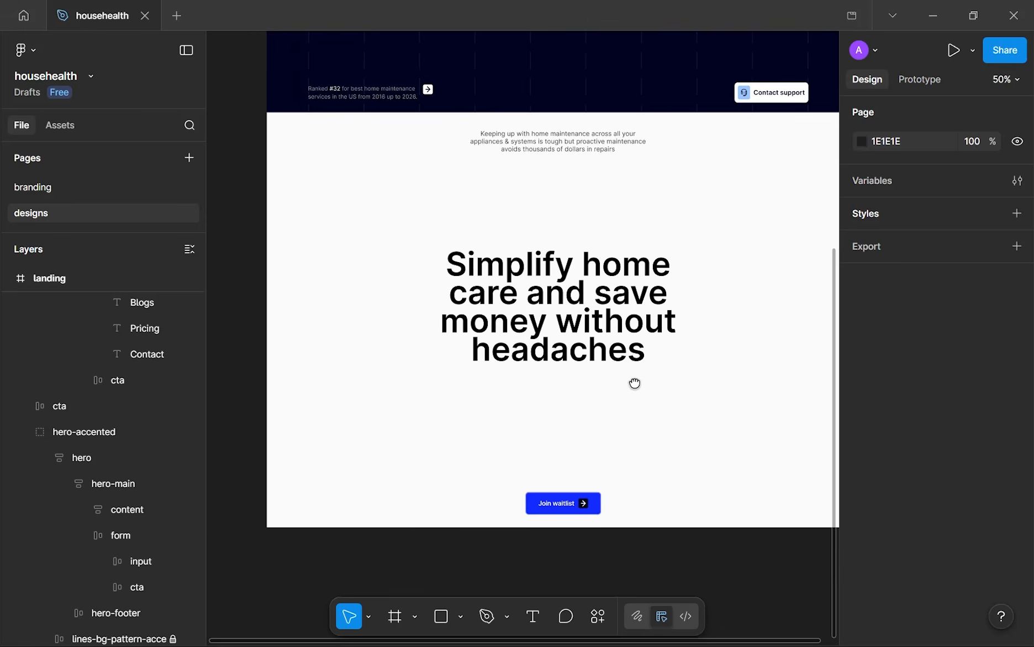
- Switch to the House Health website in Chrome and examine the home maintenance section's text and scrolling image grid
left_click(400, 627)
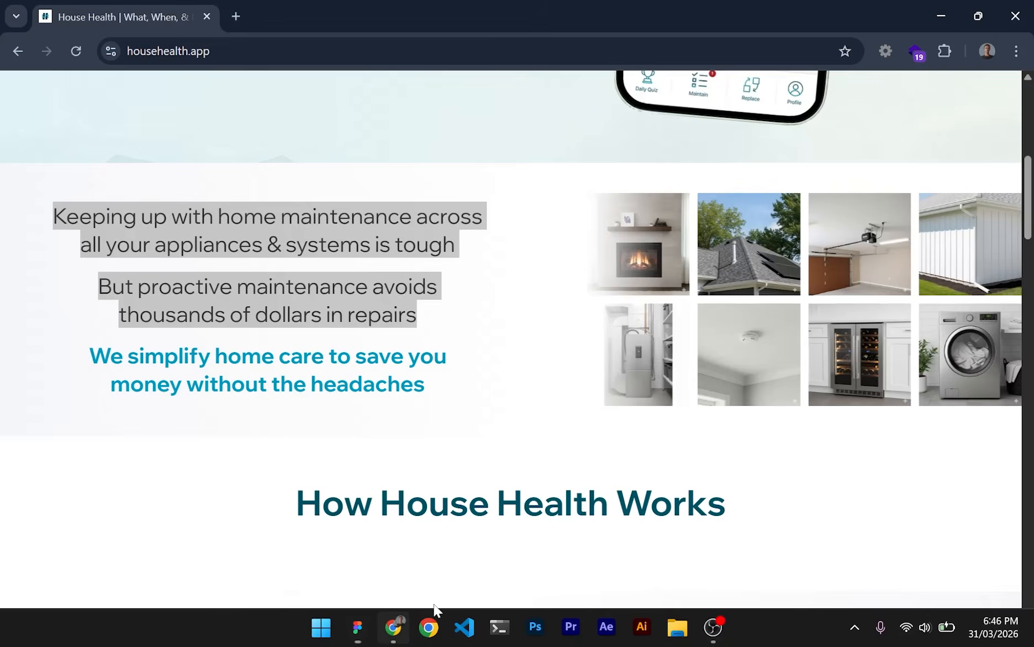
left_click(918, 439)
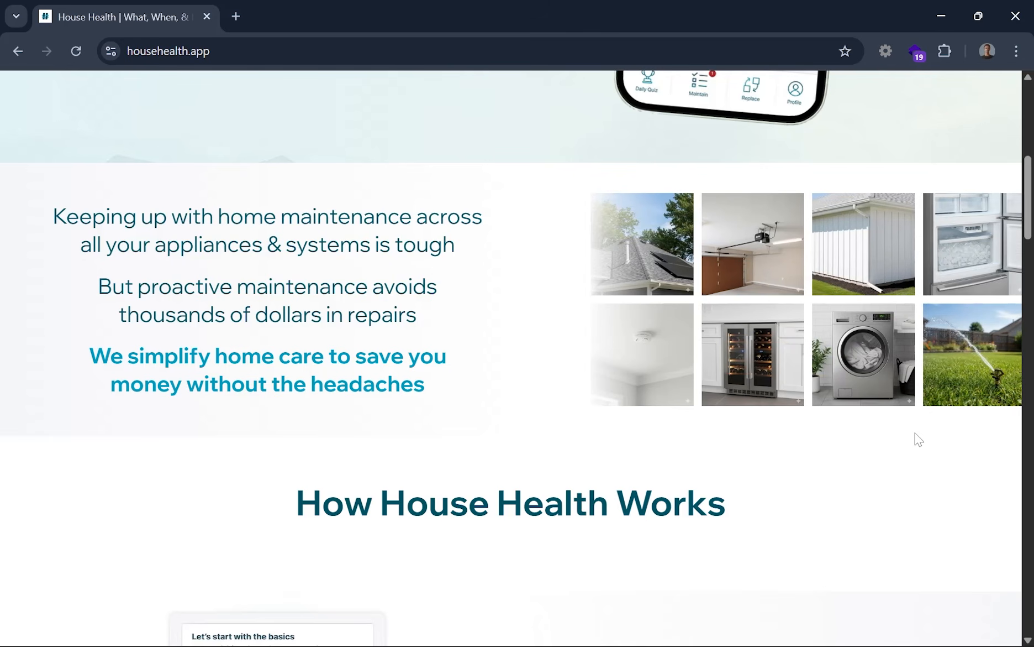
scroll(918, 440, "up", 3)
scroll(918, 439, "down", 3)
scroll(773, 412, "up", 2)
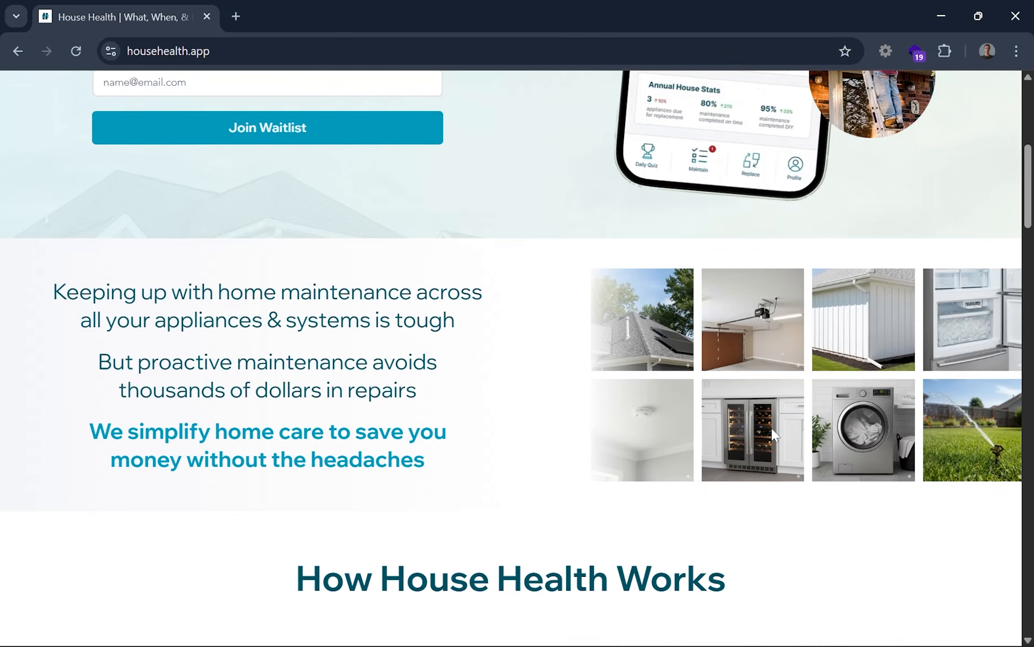
scroll(772, 428, "down", 2)
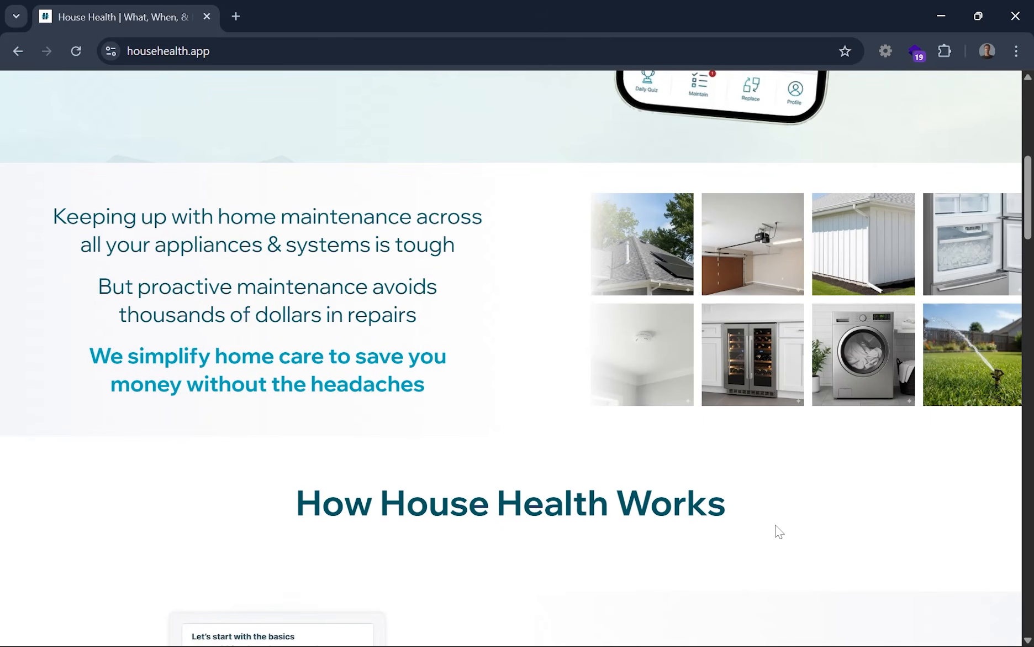
scroll(603, 301, "up", 8)
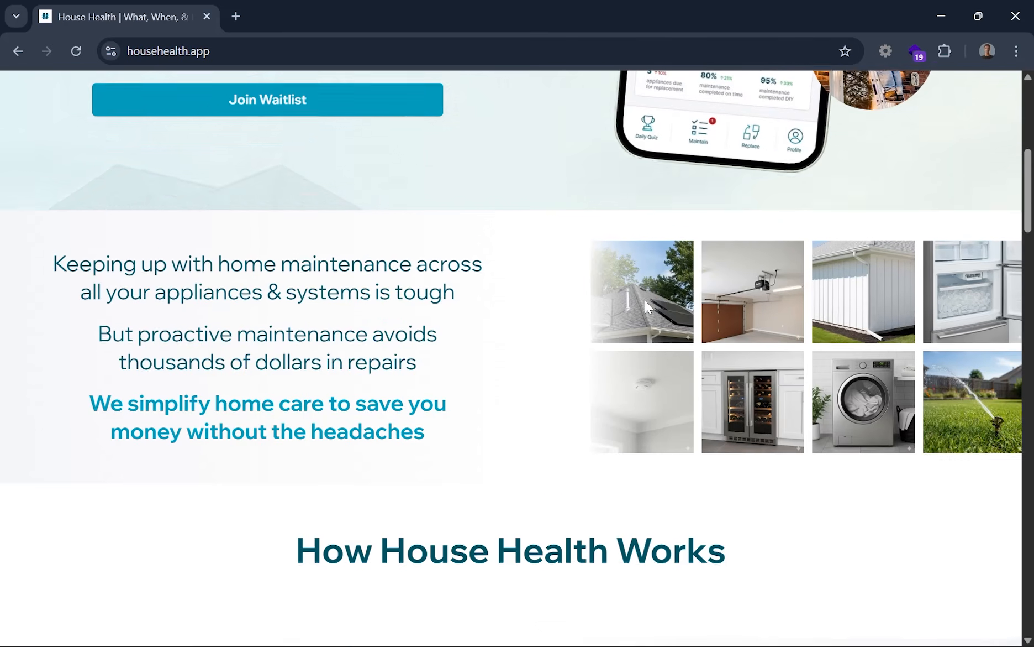
scroll(545, 370, "down", 6)
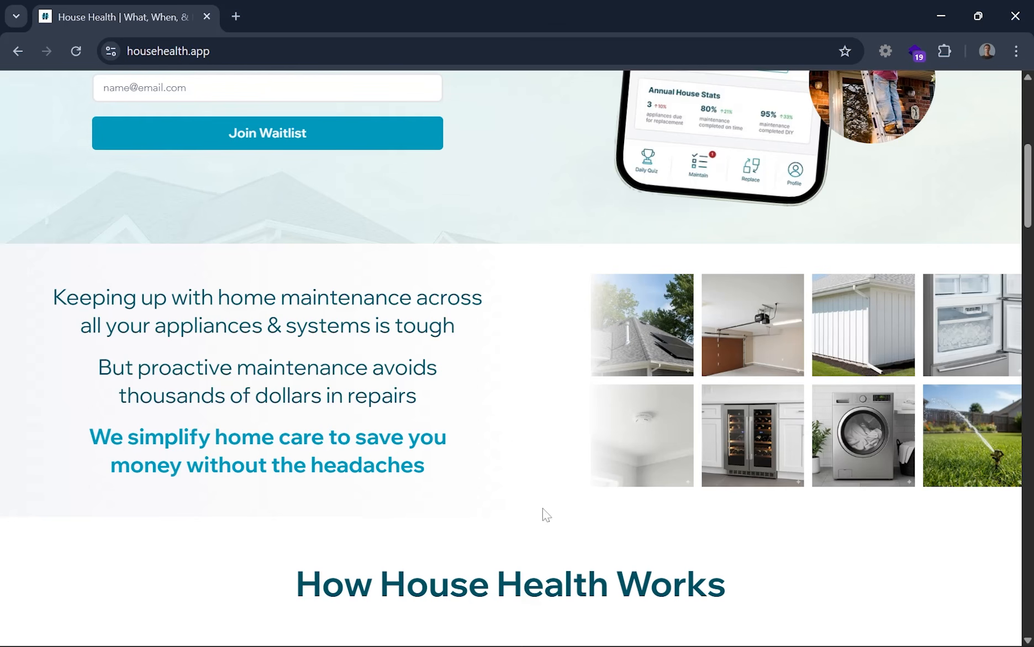
mouse_move(393, 644)
- Switch back to Figma and collapse the navbar and hero-accented layers inside the landing frame
left_click(358, 627)
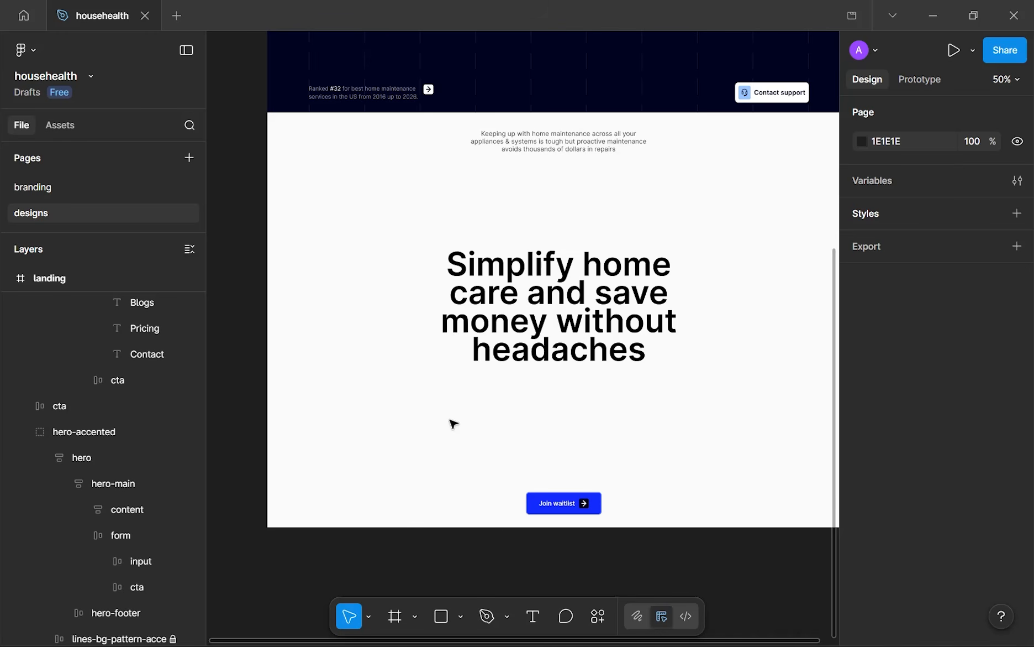
scroll(59, 418, "up", 5)
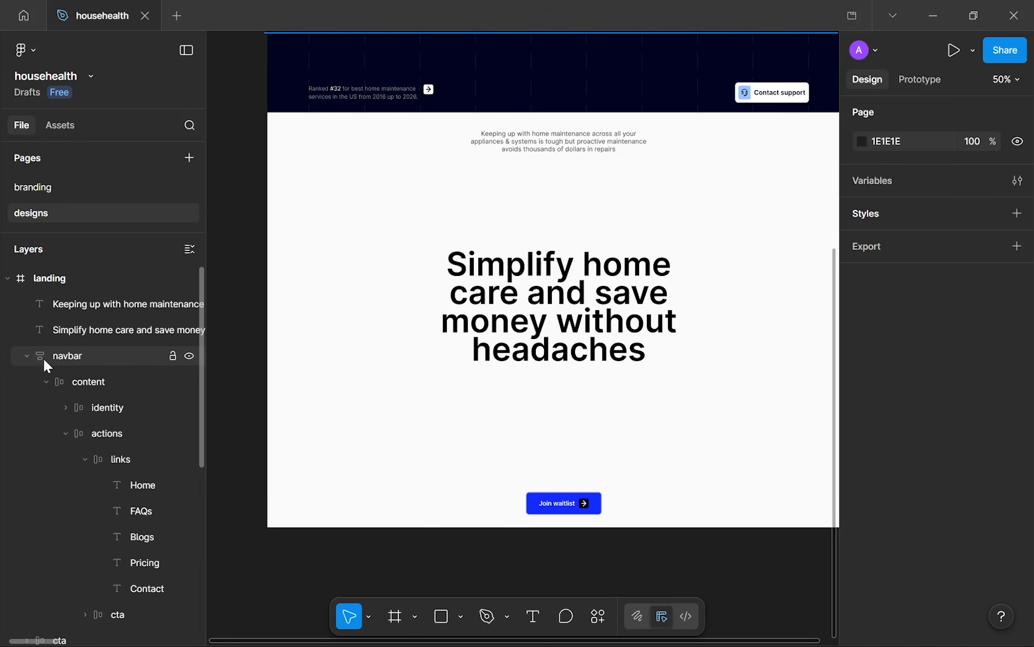
left_click(27, 358)
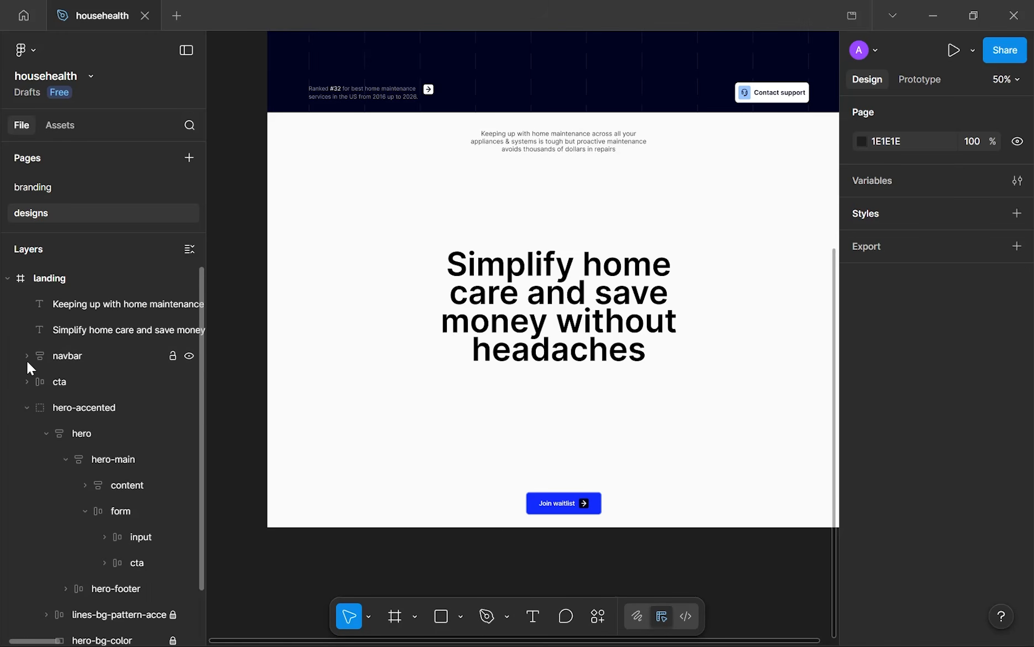
left_click(27, 409)
left_click_drag(227, 440, 284, 520)
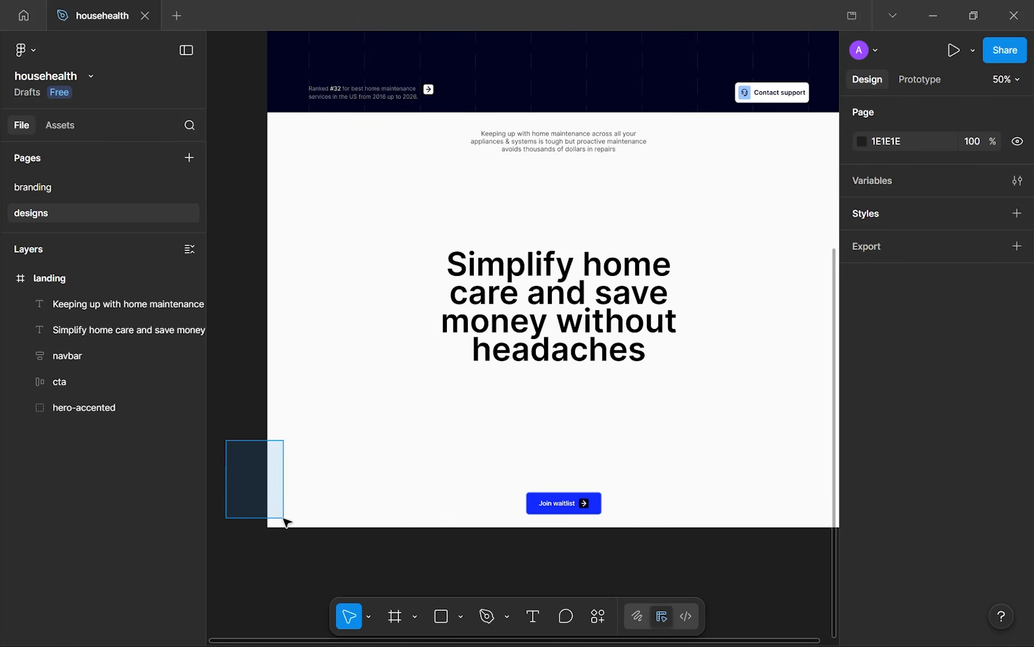
left_click_drag(284, 520, 284, 520)
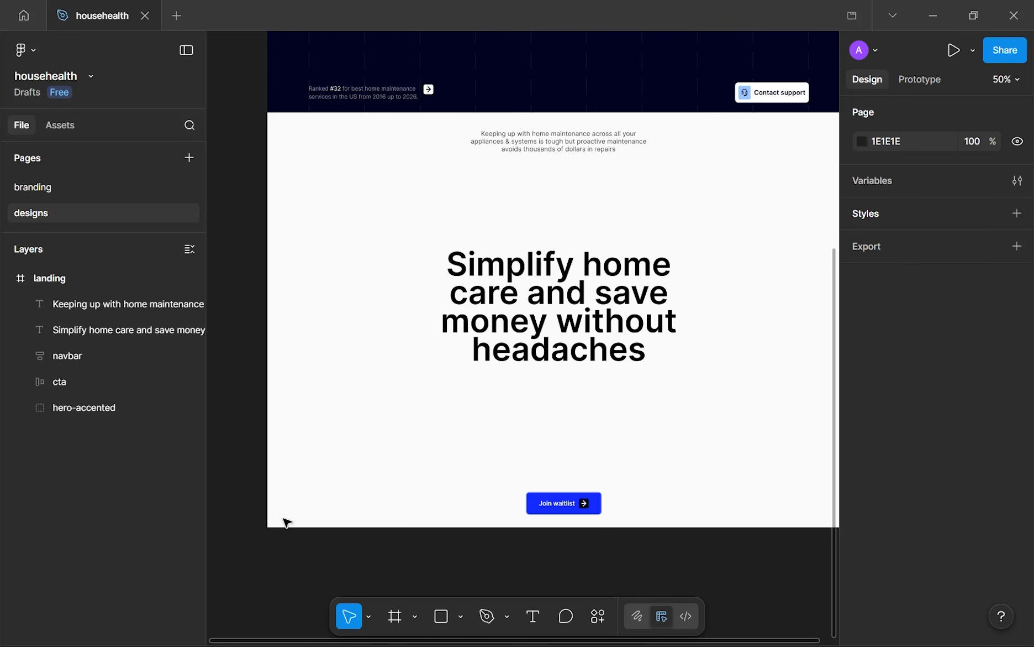
- Draw a tall rectangle about 348 × 547 on the left side of the white section, overlapping the start of the heading
scroll(366, 475, "down", 4)
left_click_drag(368, 464, 408, 366)
scroll(437, 358, "up", 2)
scroll(408, 367, "up", 1)
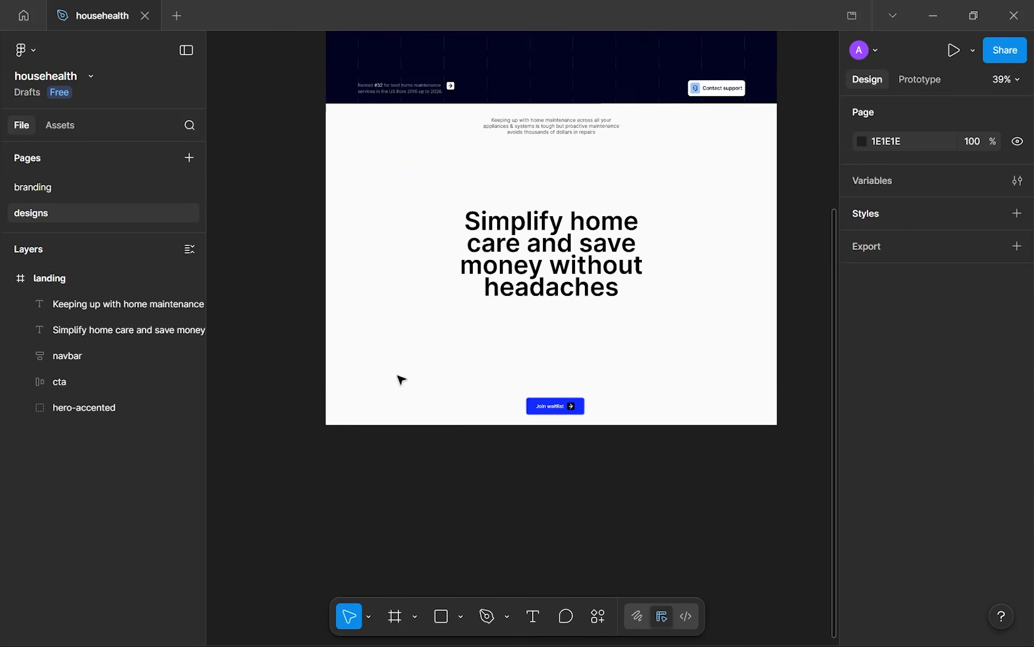
key("r")
left_click_drag(371, 176, 470, 348)
scroll(411, 275, "up", 3)
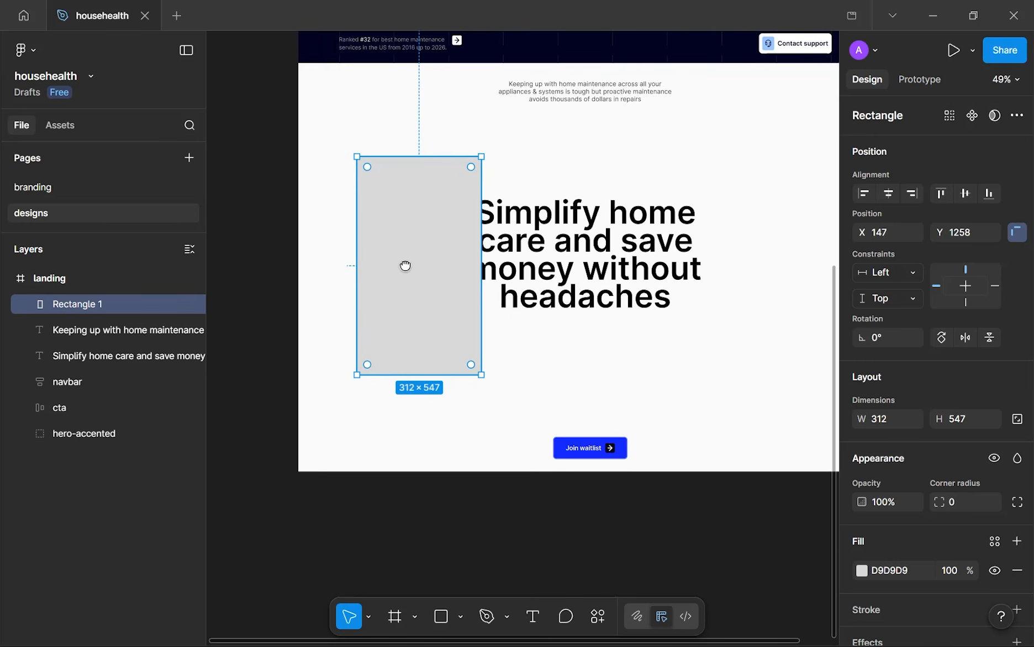
left_click_drag(476, 267, 491, 266)
- Rename the new rectangle's layer to "cutout"
double_click(113, 313)
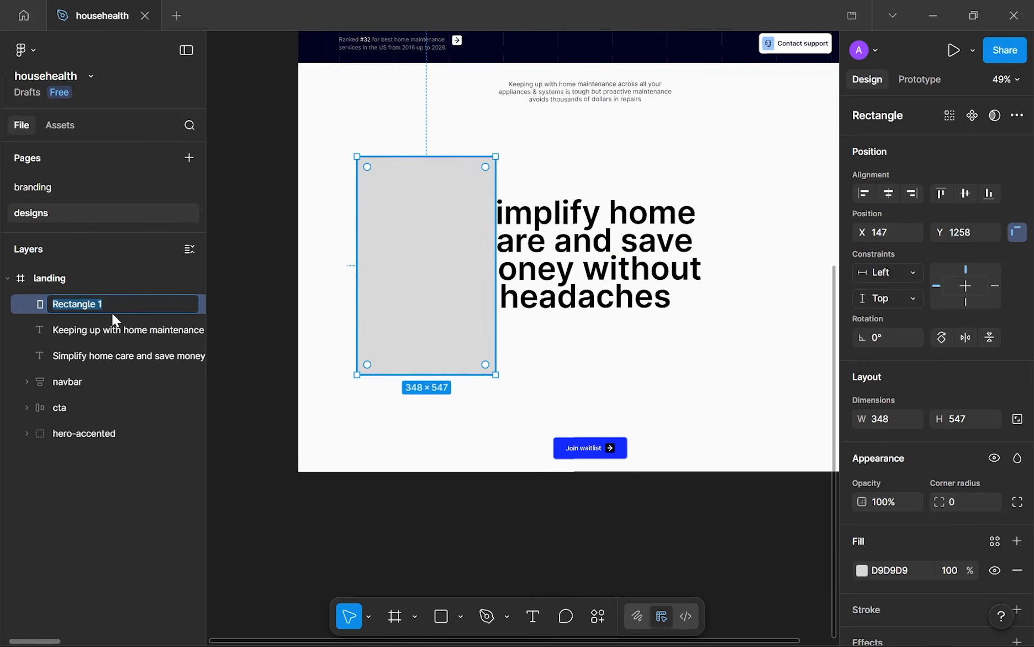
type("cutout")
key("Return")
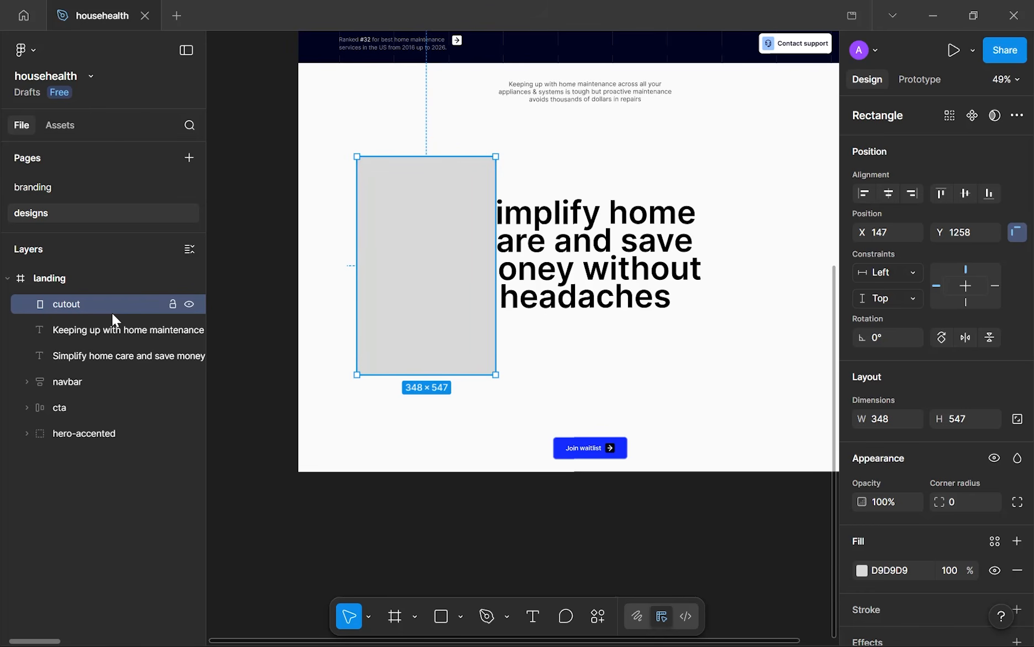
- Resize the cutout rectangle to about 343 × 536 and move it out of the landing frame to about X -1094, Y 1200
mouse_move(426, 265)
left_mouse_down()
mouse_move(394, 254)
mouse_move(418, 257)
left_mouse_up()
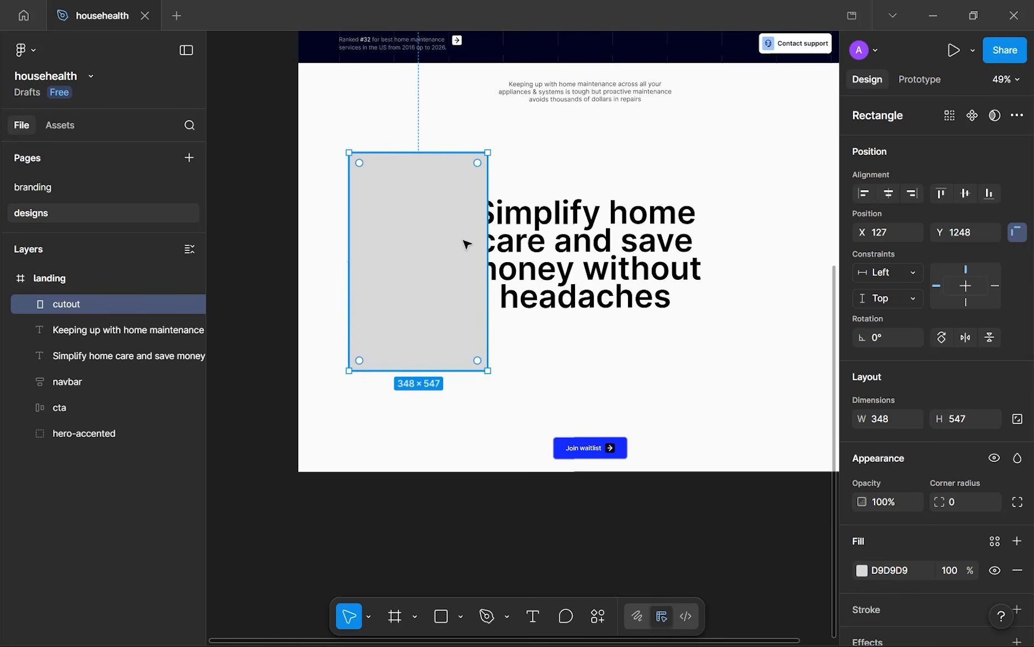
left_click_drag(488, 153, 485, 157)
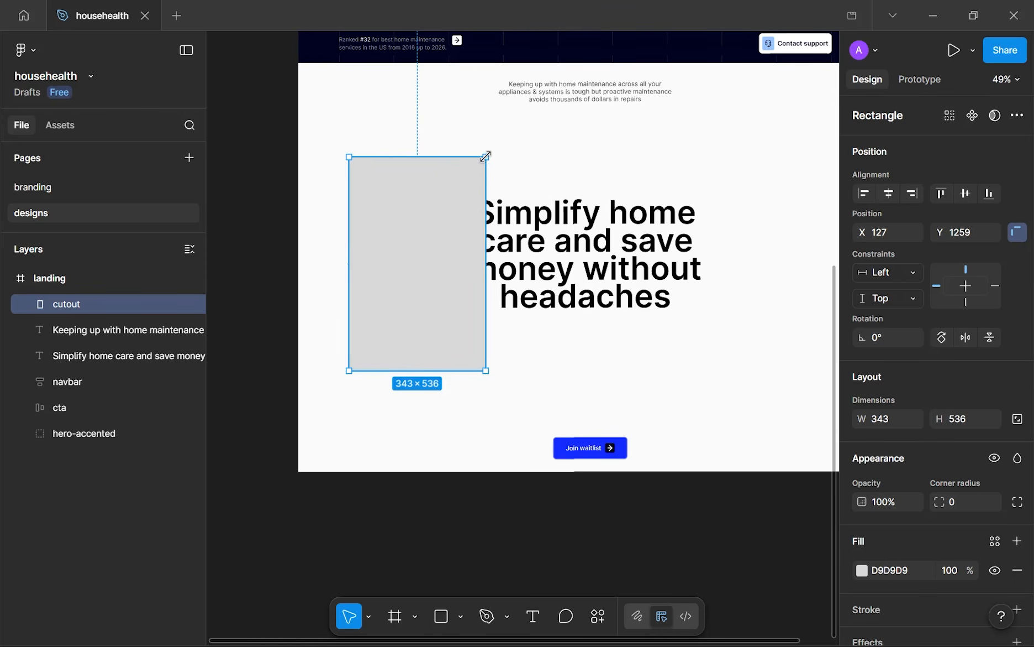
scroll(573, 376, "down", 3)
left_click_drag(517, 341, 451, 321)
scroll(442, 323, "up", 5)
left_click_drag(403, 269, 468, 306)
scroll(471, 307, "up", 1)
scroll(473, 309, "down", 1)
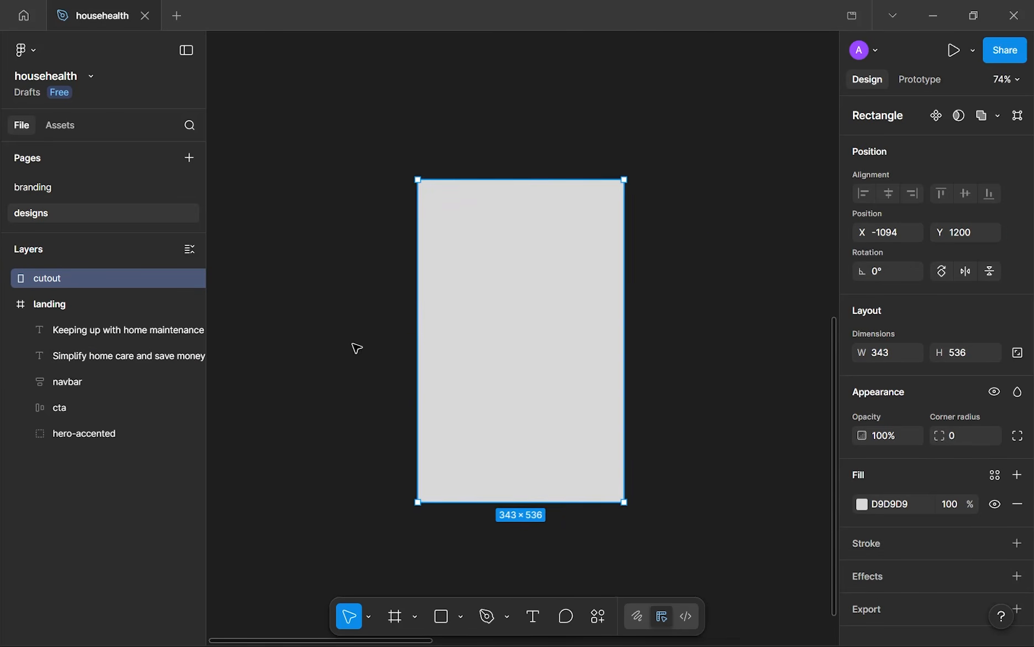
- Draw a 56 × 56 circle left of the cutout rectangle, cut its arc to -50%, and flatten it into a half-circle
left_click_drag(356, 348, 381, 341)
key("r")
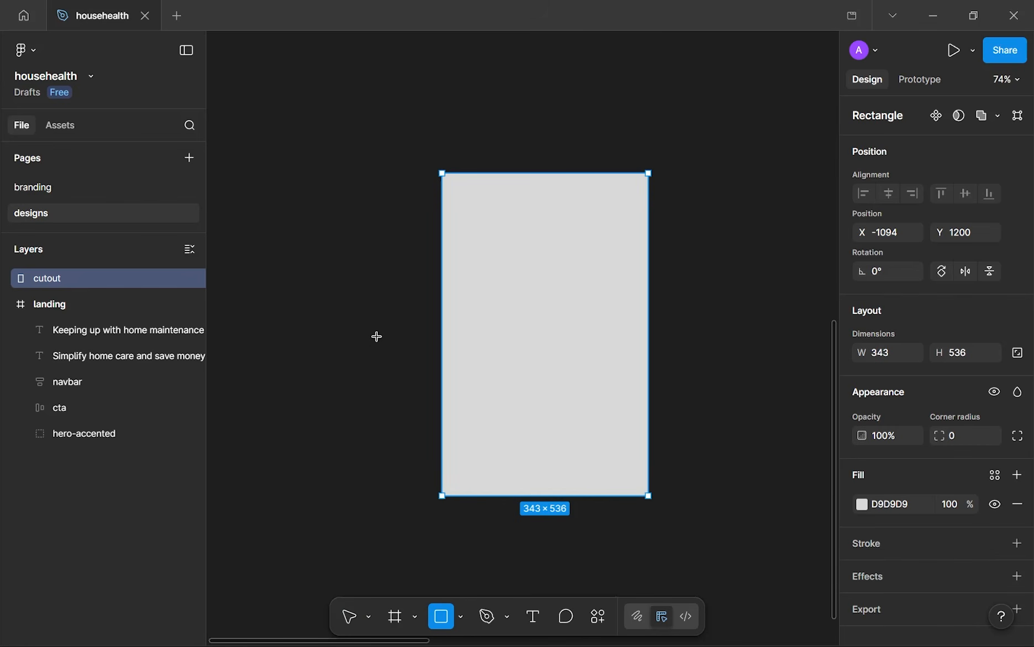
left_click(461, 616)
left_click(488, 527)
mouse_move(291, 319)
left_mouse_down()
mouse_move(347, 357)
mouse_move(308, 365)
mouse_move(301, 348)
left_mouse_up()
scroll(287, 335, "up", 5)
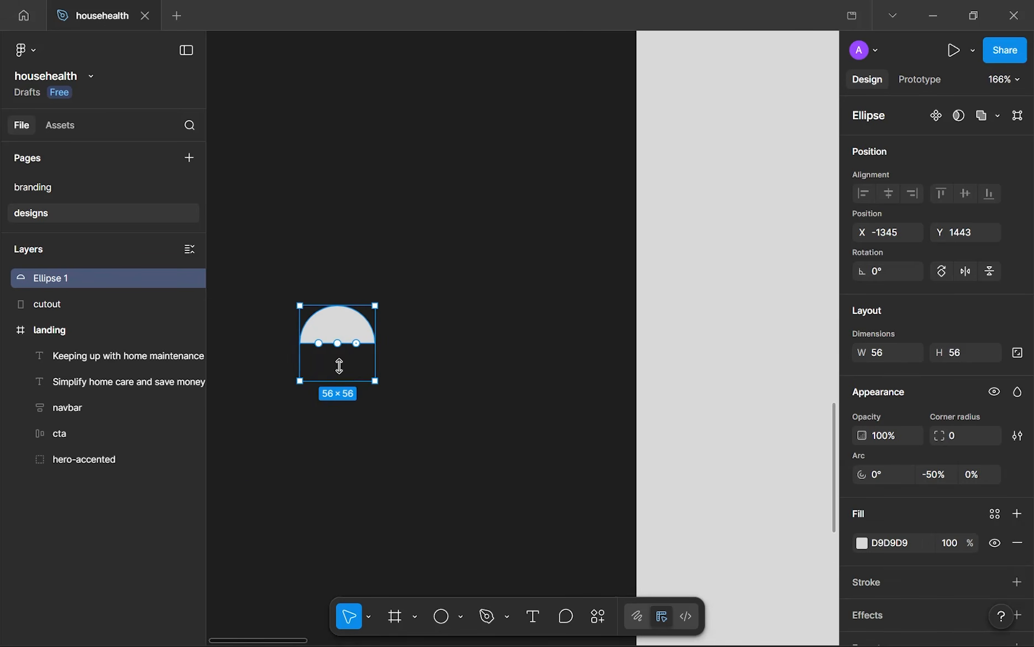
scroll(335, 329, "up", 6)
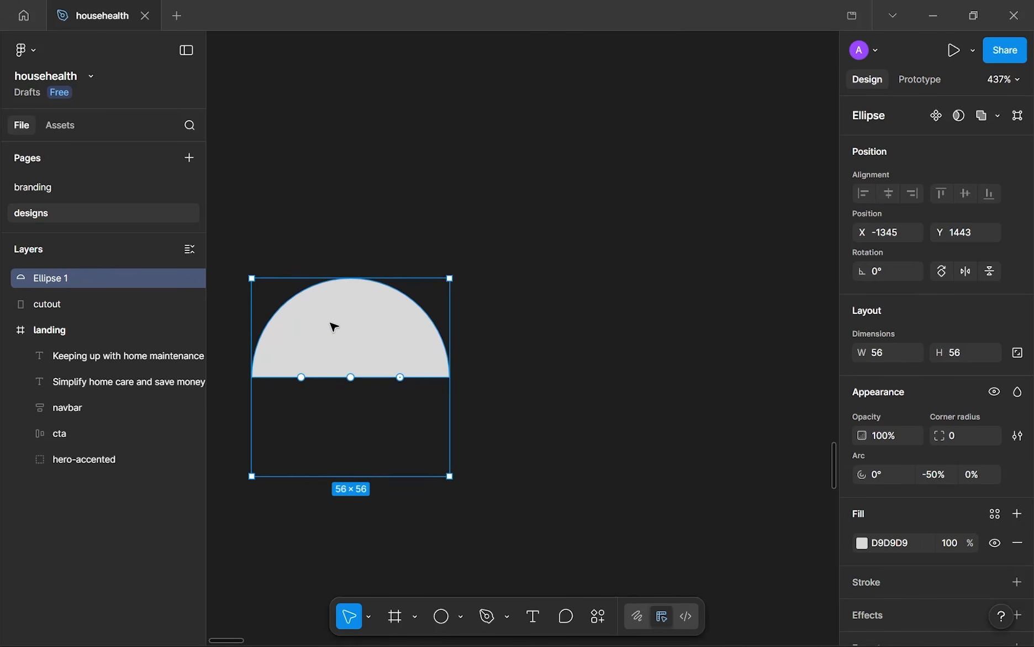
right_click(337, 326)
left_click(408, 335)
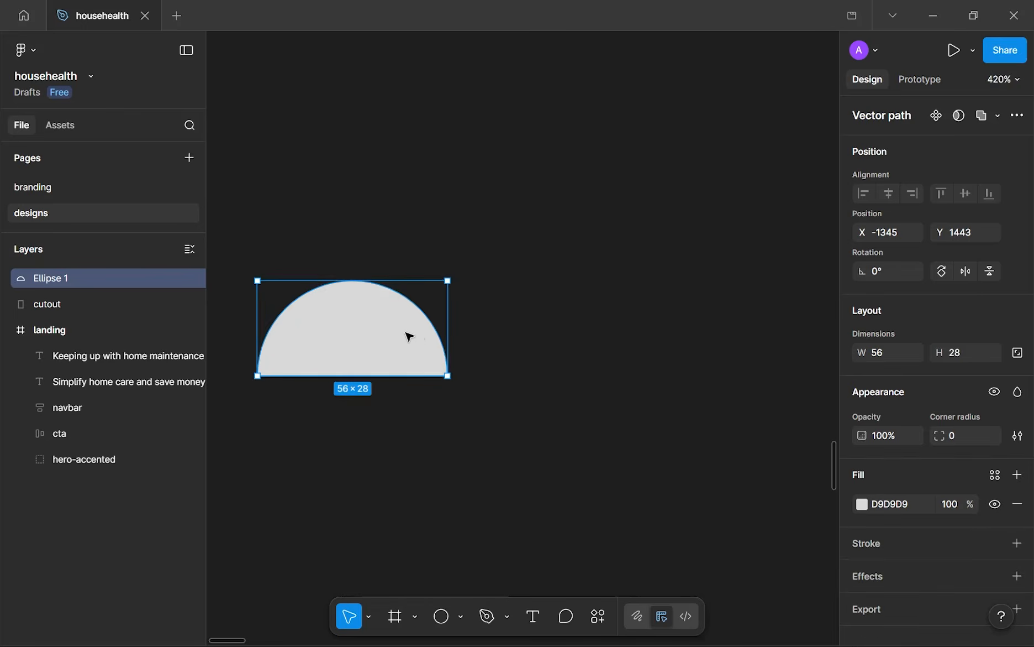
- Flip the half-circle vertically and place it flush with the cutout's top edge near its upper-left corner, at X -1070, Y 1200
scroll(409, 336, "down", 10)
left_click_drag(407, 334, 517, 188)
key("shift+v")
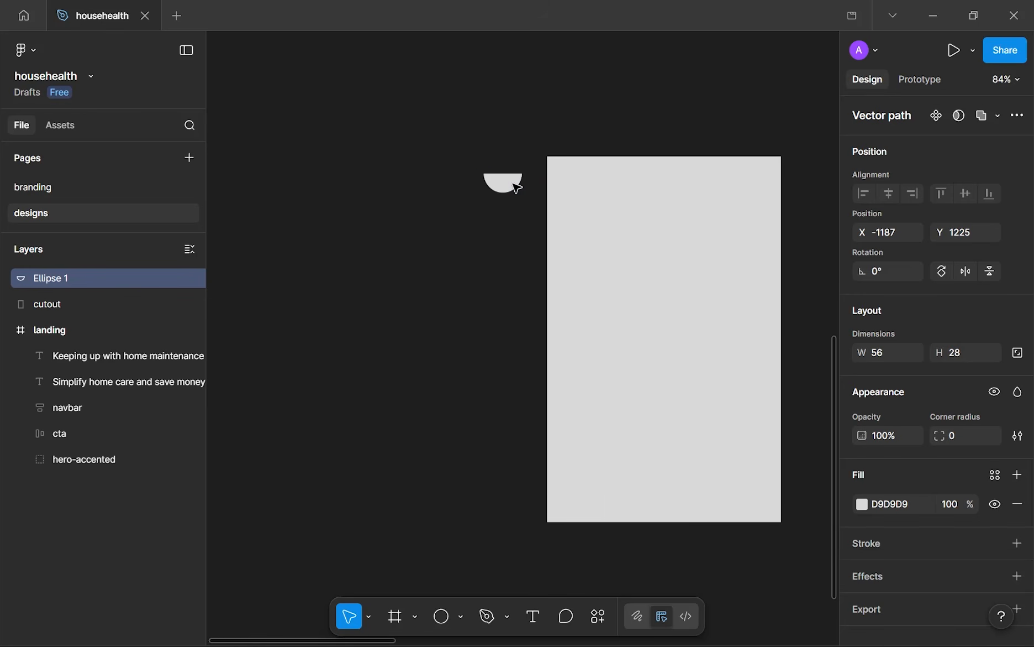
scroll(517, 188, "up", 5)
left_click_drag(335, 260, 482, 231)
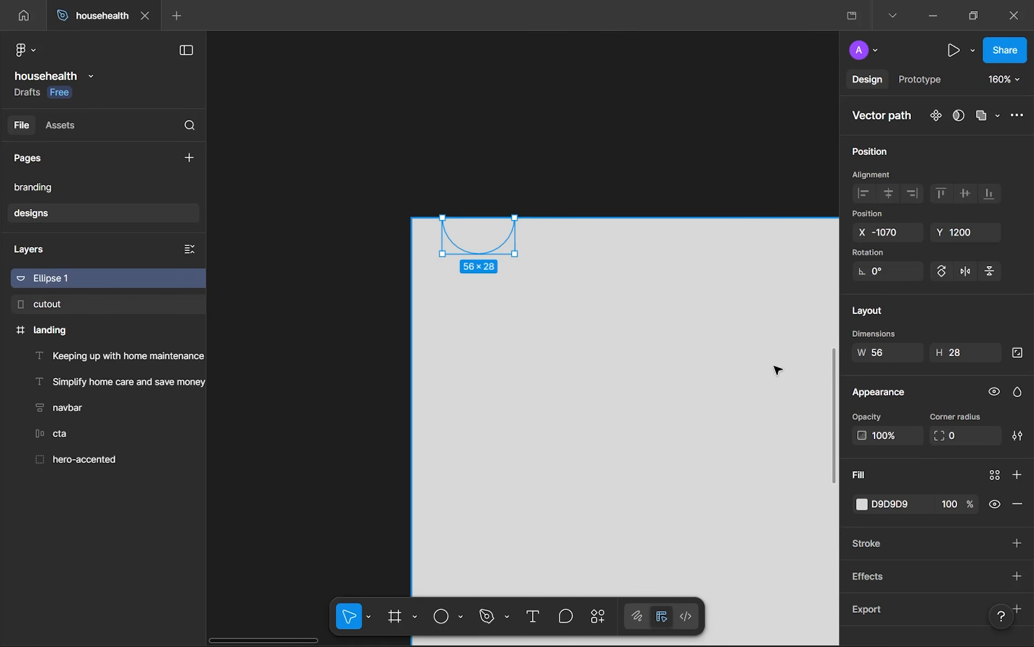
- Fill the half-circle with red FF0000 and inspect its alignment with the cutout rectangle's top edge
left_click(861, 504)
left_click_drag(793, 423, 881, 158)
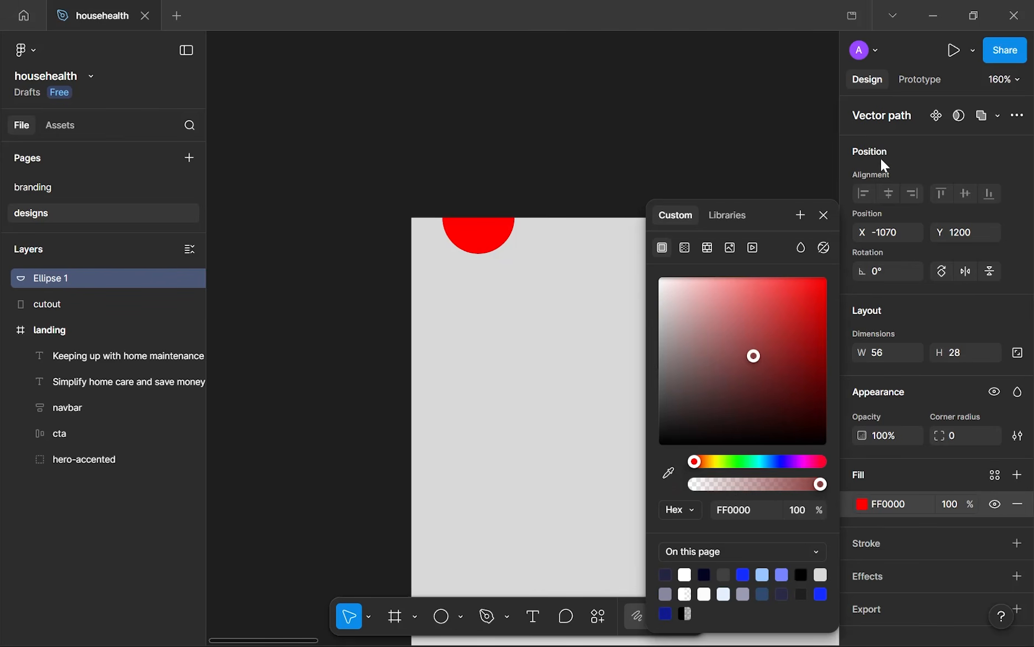
left_click(827, 214)
scroll(480, 231, "up", 5)
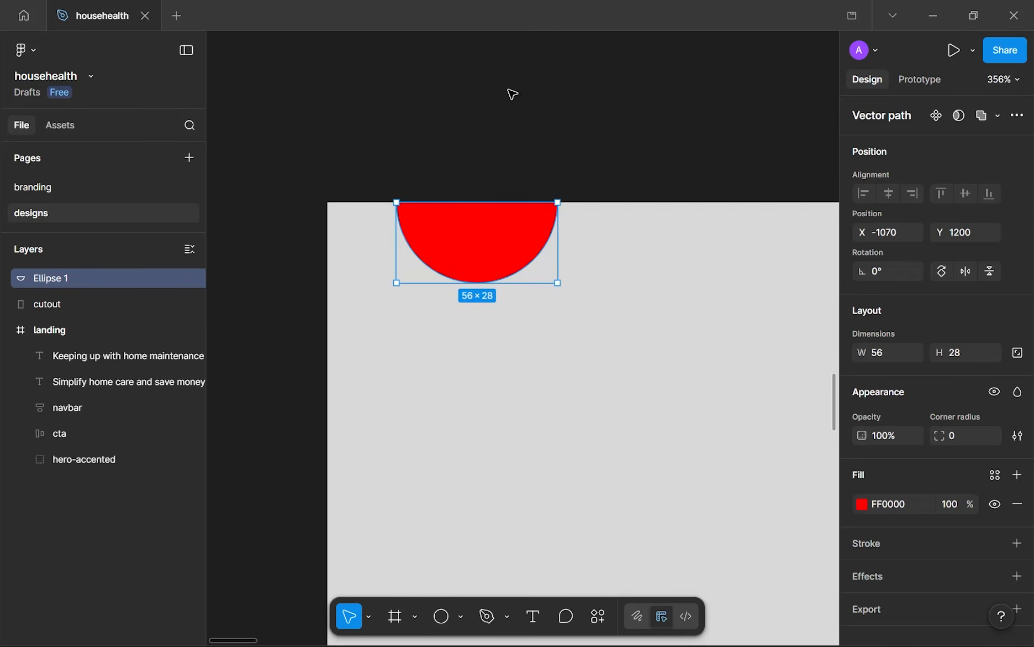
left_click(487, 163)
scroll(444, 195, "up", 3)
scroll(446, 206, "down", 5)
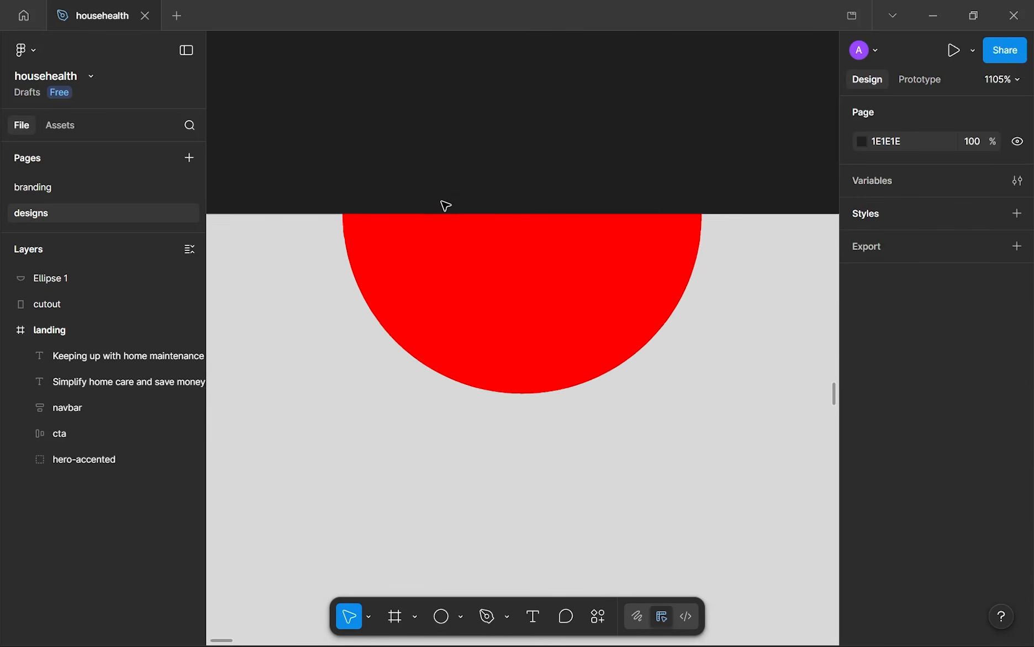
- Fill the half-circle with the canvas background color 1E1E1E, sampled from the canvas, and check it as a notch in the cutout rectangle
left_click(457, 272)
key("i")
left_click(456, 131)
scroll(460, 178, "down", 1)
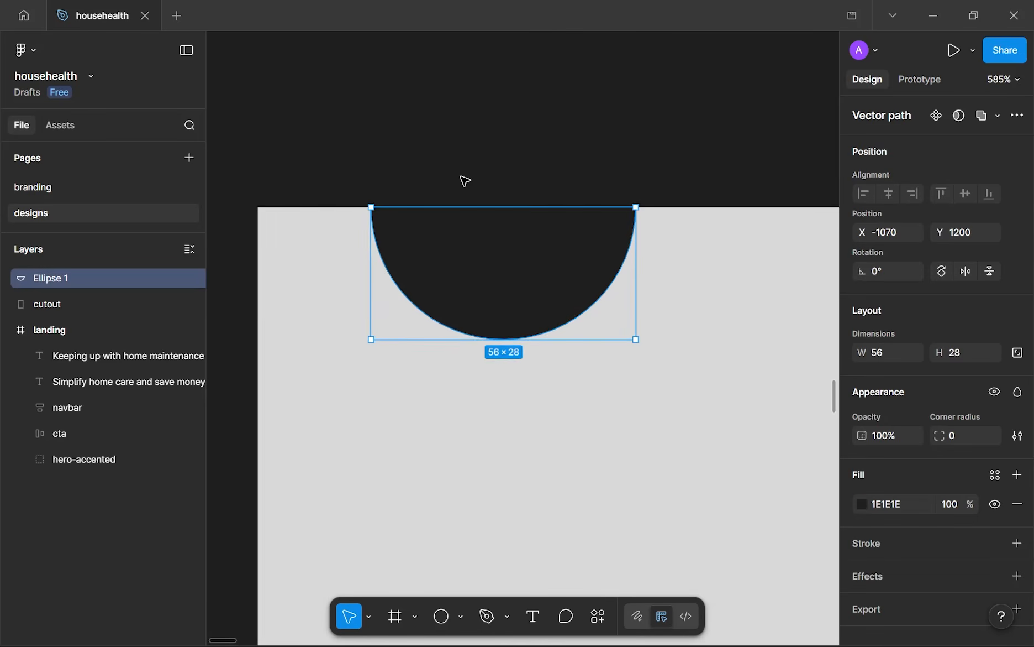
left_click(461, 123)
scroll(461, 122, "down", 6)
left_click_drag(485, 268, 362, 282)
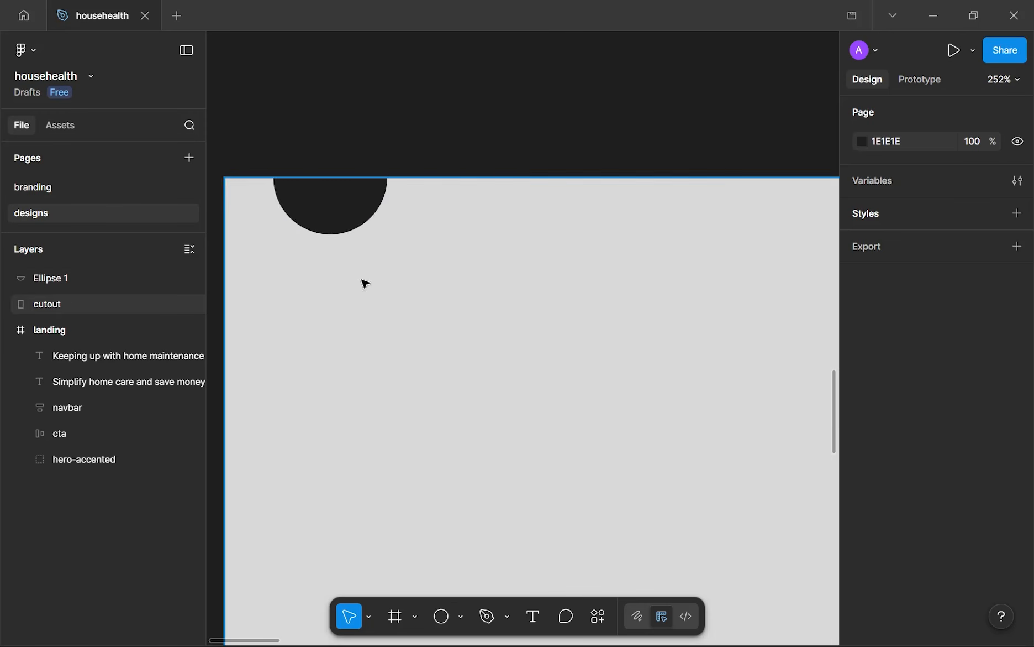
left_click(349, 217)
scroll(353, 219, "down", 3)
left_click(395, 163)
scroll(413, 137, "down", 4)
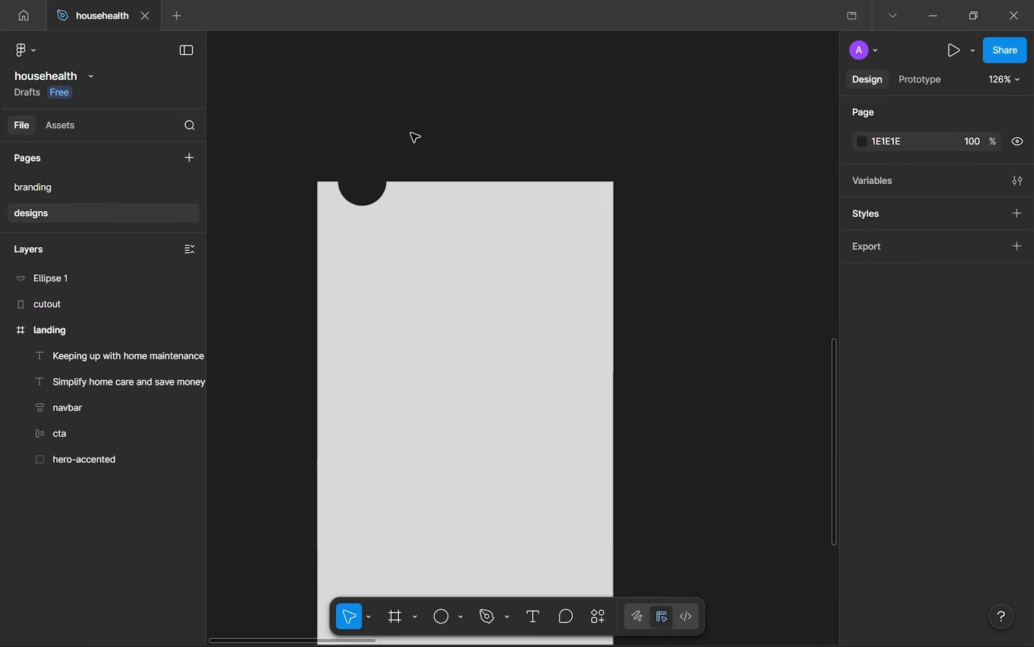
- Duplicate the half-circle four times along the cutout's top edge, with 21 spacing between the copies
scroll(376, 219, "up", 5)
left_click(375, 224)
left_click_drag(369, 233, 410, 233)
left_click(407, 249)
left_click(338, 217)
key("ctrl+d")
key("ctrl+d")
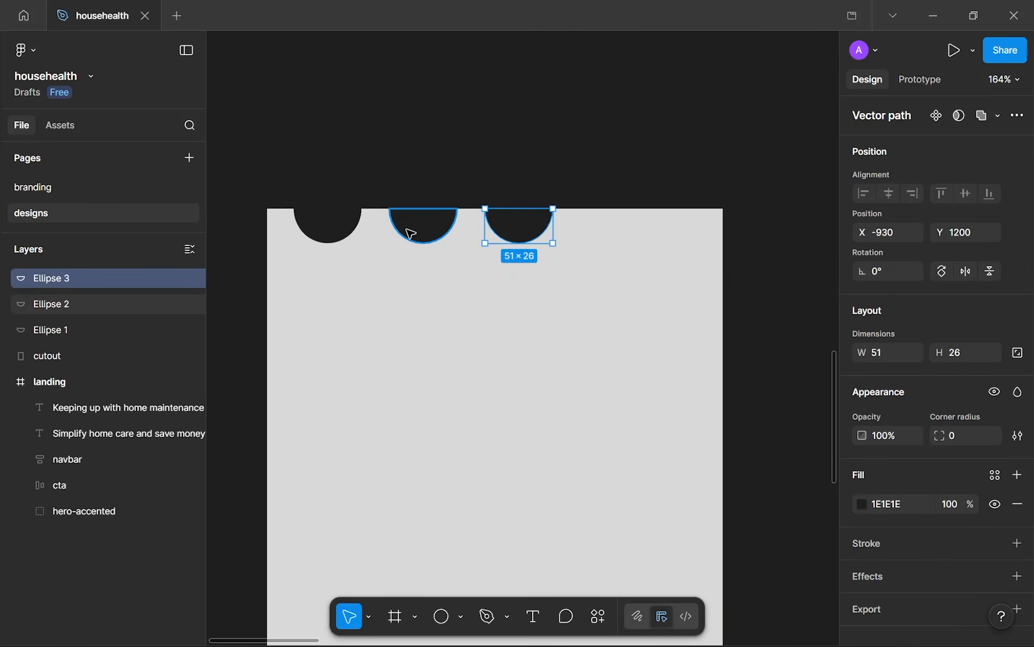
key("ctrl+d")
key("ctrl+d")
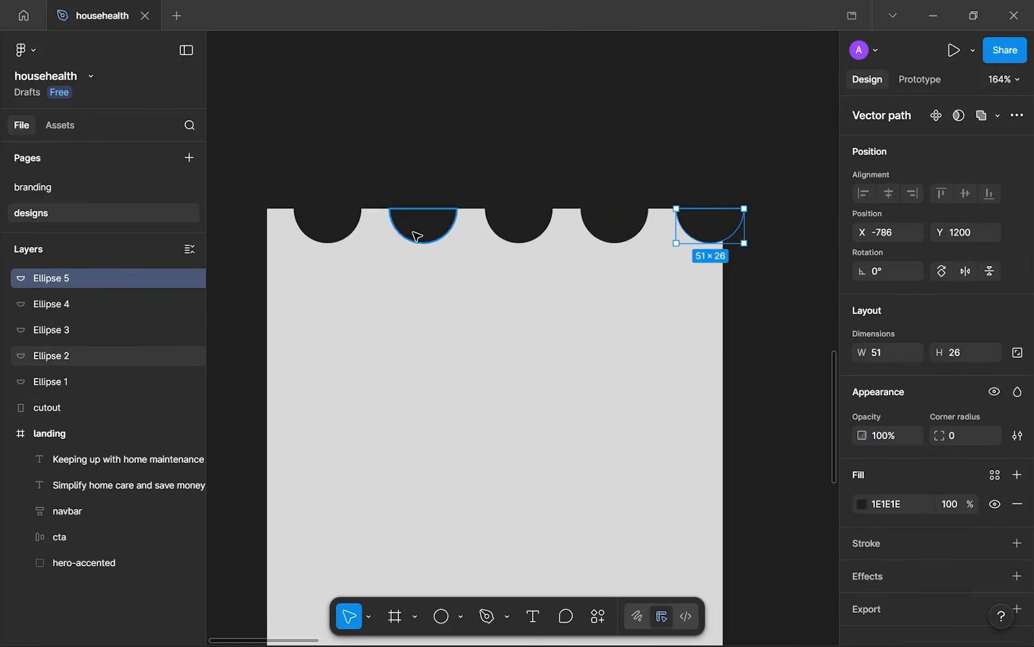
- Scale all five half-circles down together to about 45 × 24 each, and duplicate the last one as a sixth
left_click(603, 226, "shift")
left_click(520, 227, "shift")
left_click(424, 227, "shift")
left_click(329, 227, "shift")
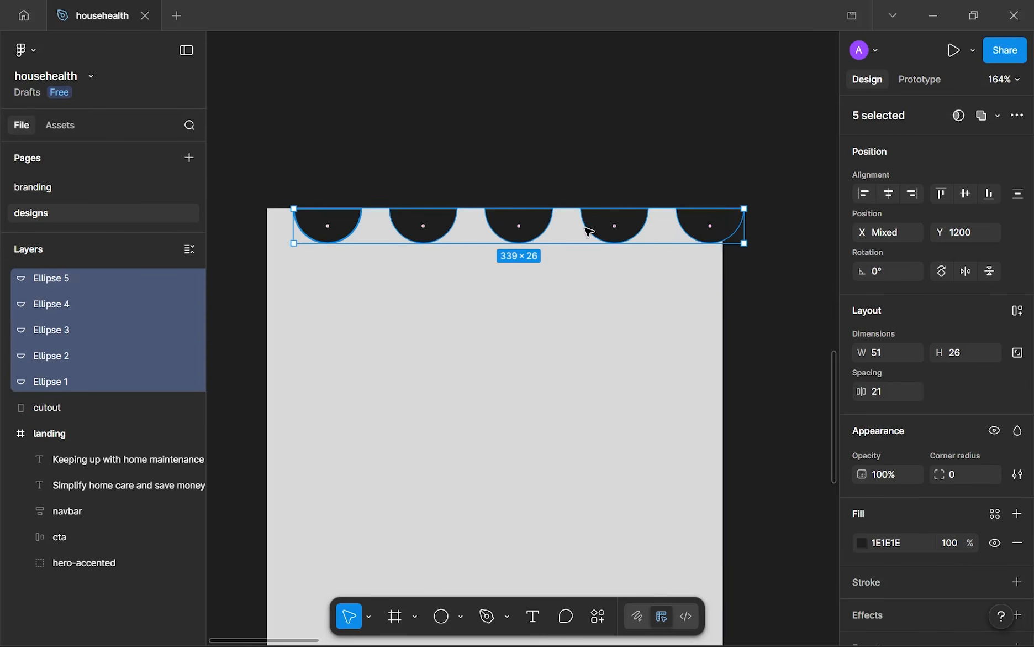
mouse_move(749, 229)
left_mouse_down()
mouse_move(693, 235)
mouse_move(714, 225)
mouse_move(753, 231)
left_mouse_up()
left_click(690, 182)
left_click(668, 226)
key("ctrl+d")
- Wrap all six half-circles in a horizontal auto layout frame and shift it toward the cutout's left edge, to X -1098
left_click(662, 221, "shift")
left_click(578, 221, "shift")
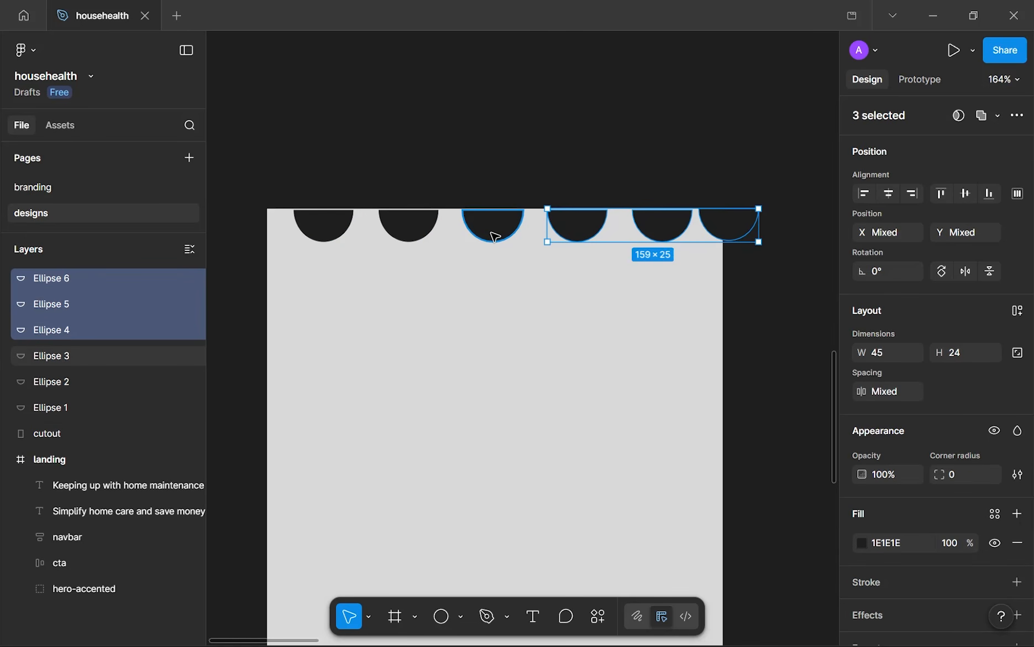
left_click(493, 235, "shift")
left_click(405, 237, "shift")
left_click(325, 239, "shift")
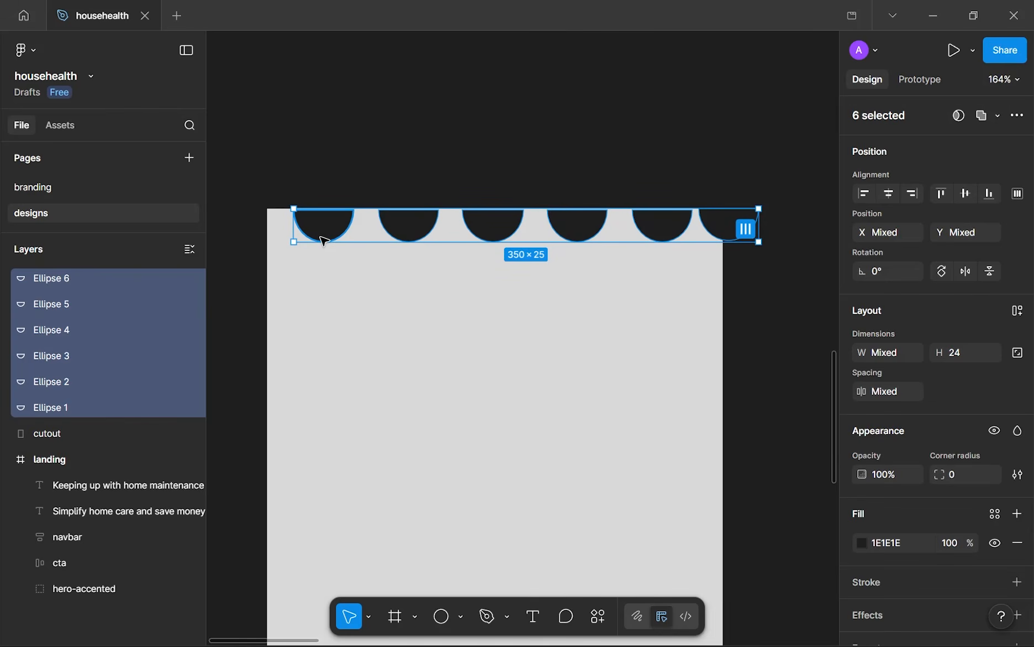
key("shift+a")
left_click_drag(327, 203, 296, 199)
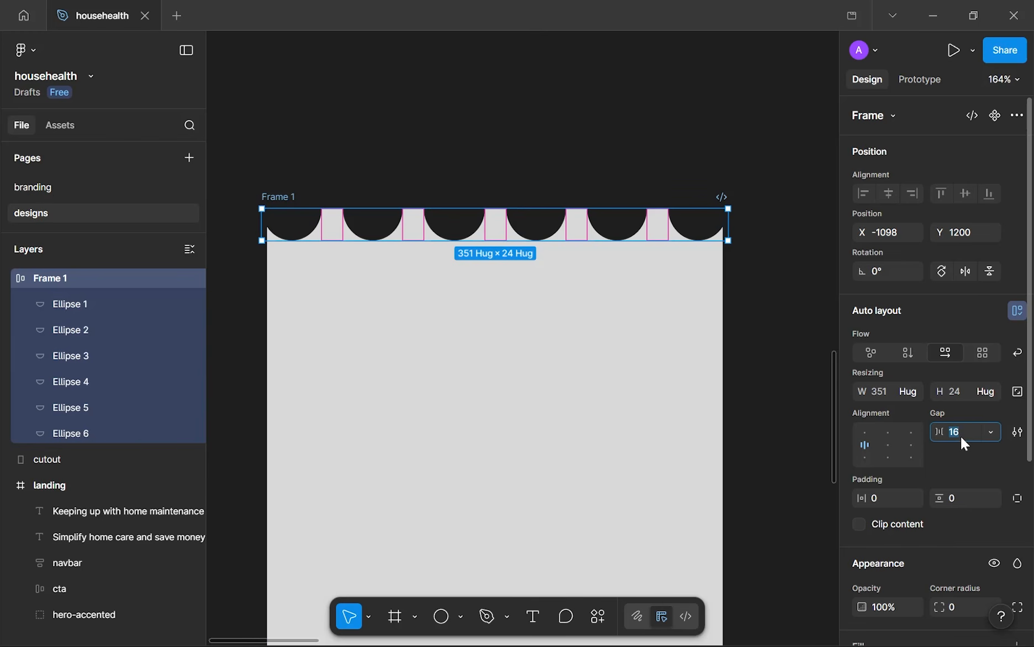
- Set the half-circle row's gap to Auto, narrow the frame to 335 wide, and center it on the cutout's top edge
left_click(991, 432)
left_click(901, 451)
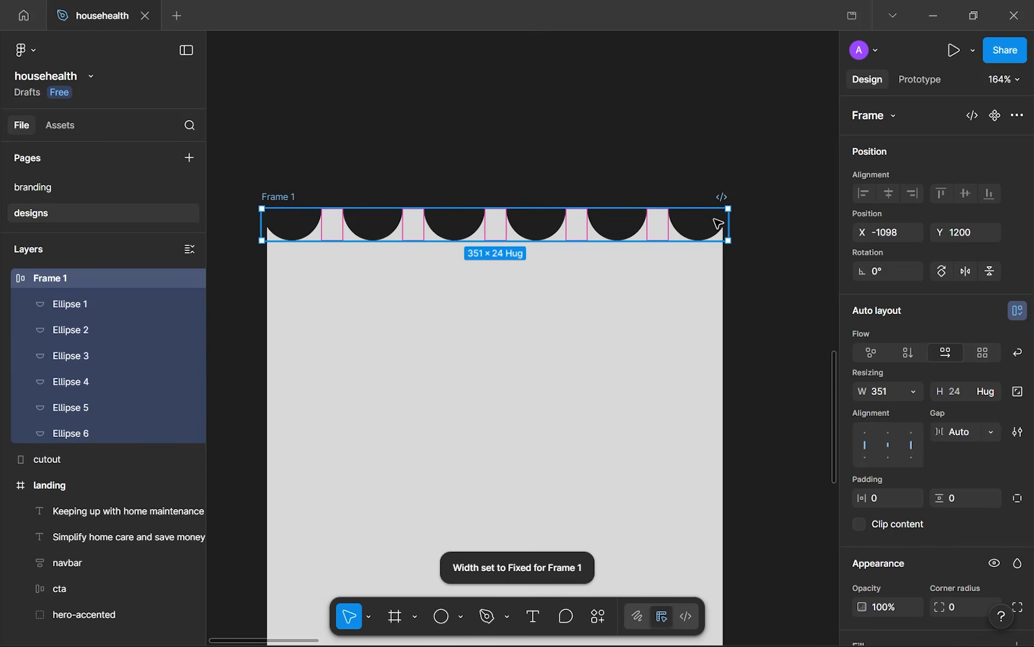
left_click_drag(731, 224, 707, 226)
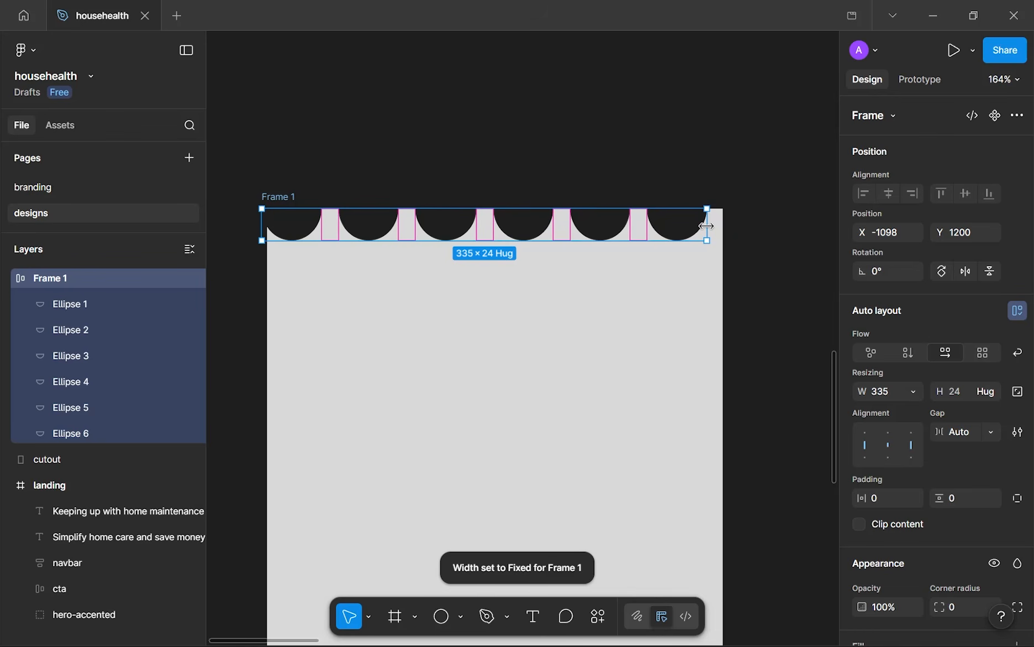
left_click_drag(589, 233, 600, 237)
left_click(602, 153)
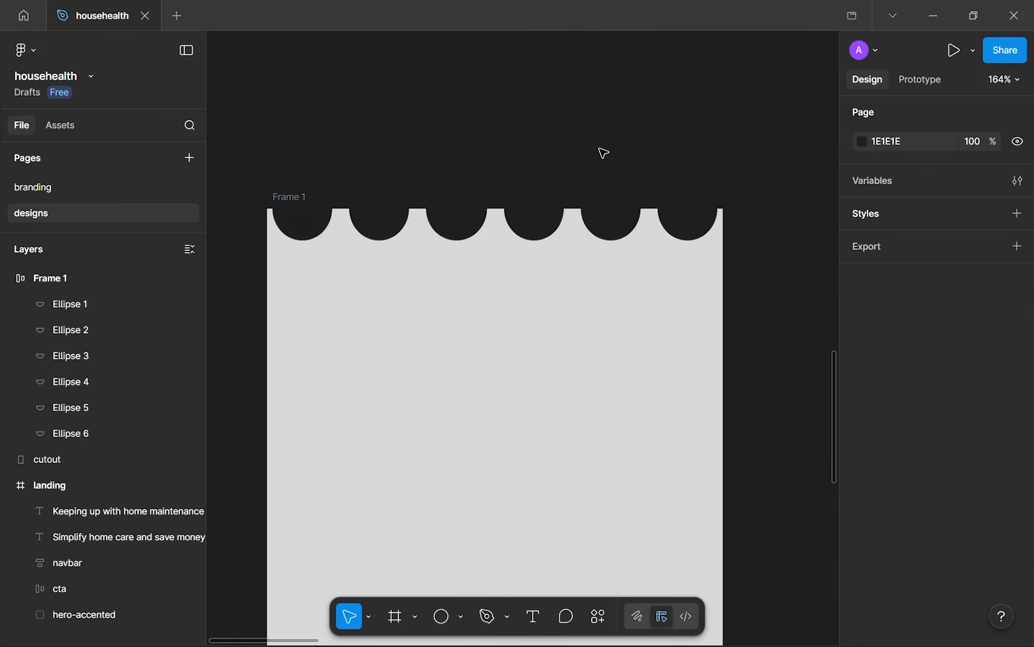
scroll(603, 153, "down", 5)
scroll(603, 153, "up", 8)
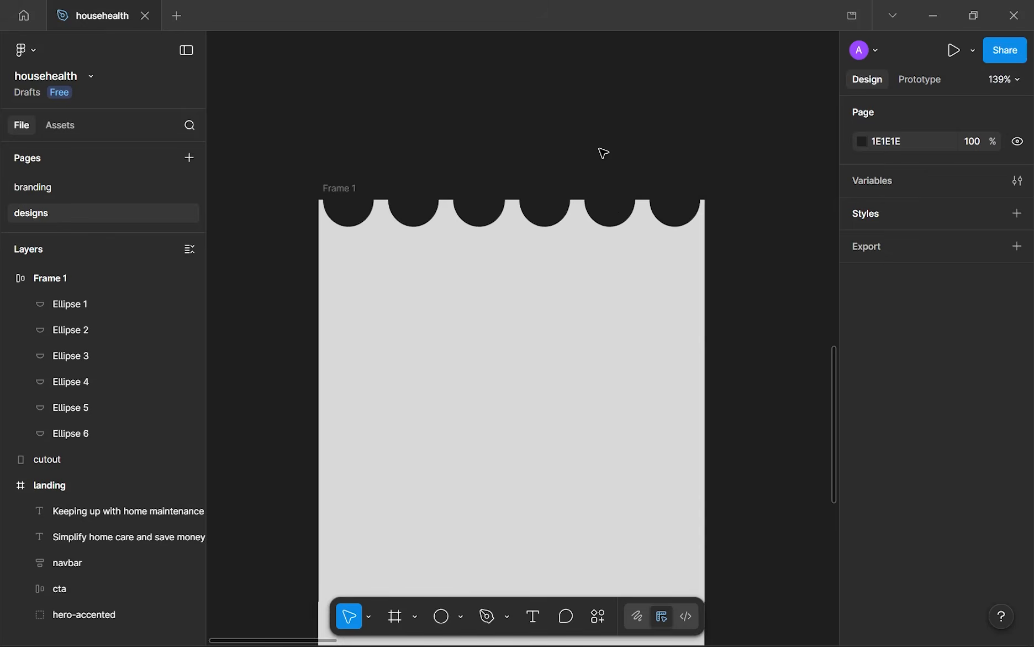
- Scale the six half-circles inside the frame down together to a height of 22
double_click(706, 229)
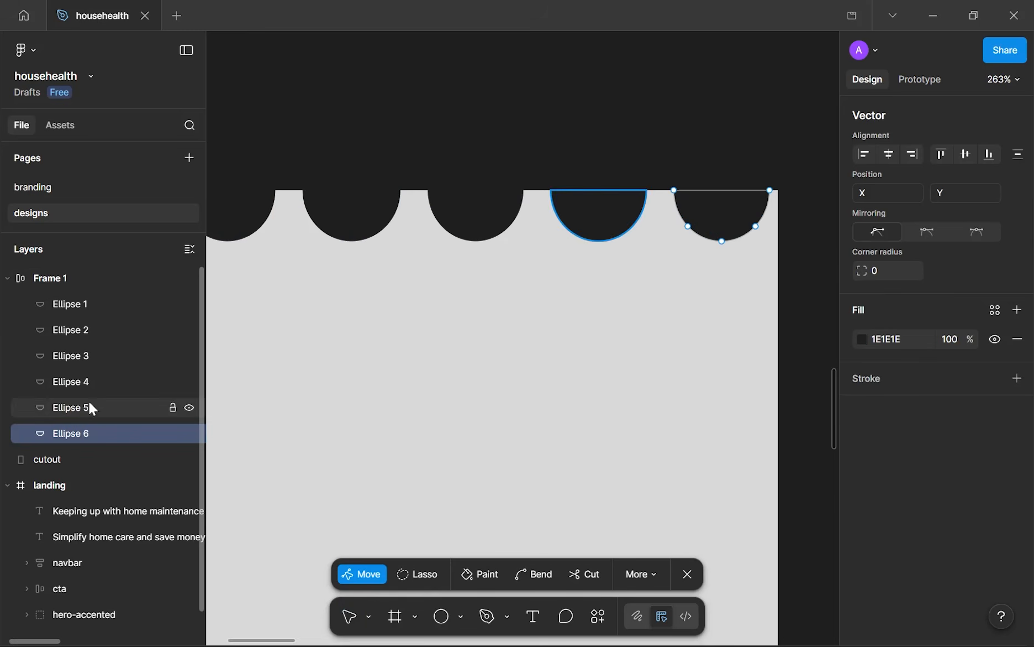
left_click(107, 303)
left_click(88, 437, "shift")
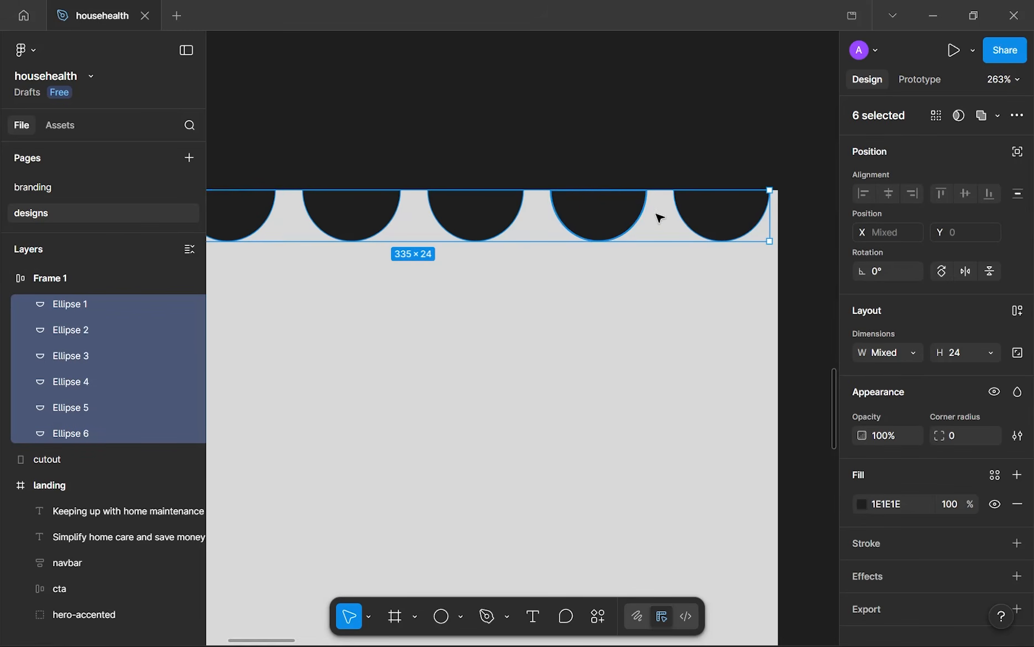
left_click_drag(768, 221, 727, 223)
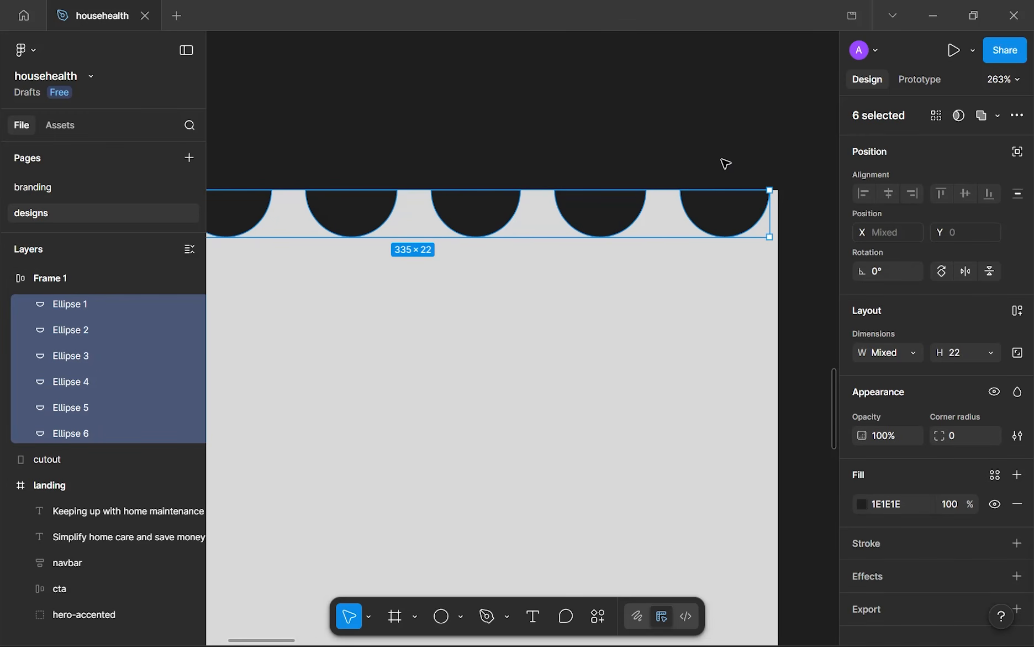
left_click(725, 163)
- Narrow the half-circle frame to 326 wide and re-center it on the cutout's top edge at X -1086
left_click(690, 207)
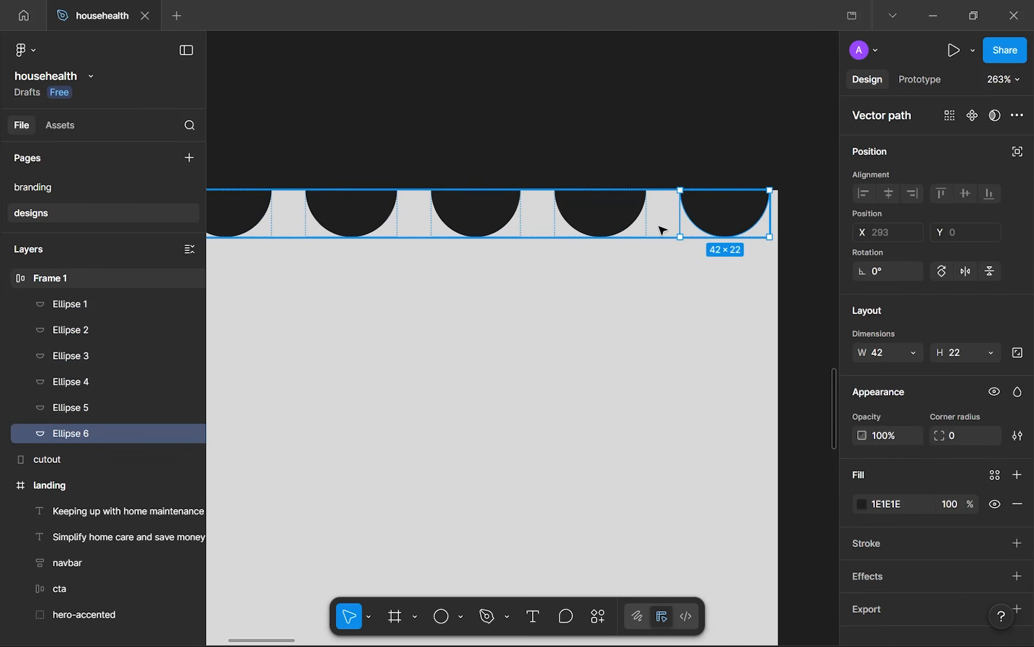
left_click(663, 230)
left_click_drag(765, 216, 752, 219)
scroll(752, 219, "down", 4)
left_click_drag(552, 219, 566, 211)
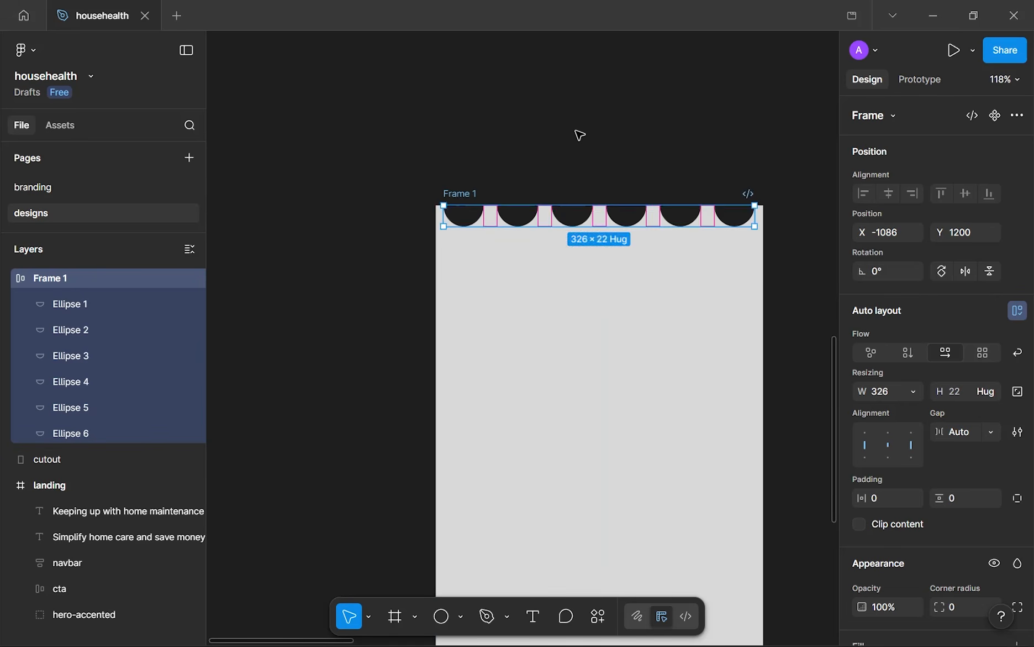
- Examine the size and spacing of the notches along the cutout's top edge
left_click(577, 134)
scroll(679, 251, "down", 2)
scroll(680, 253, "down", 3)
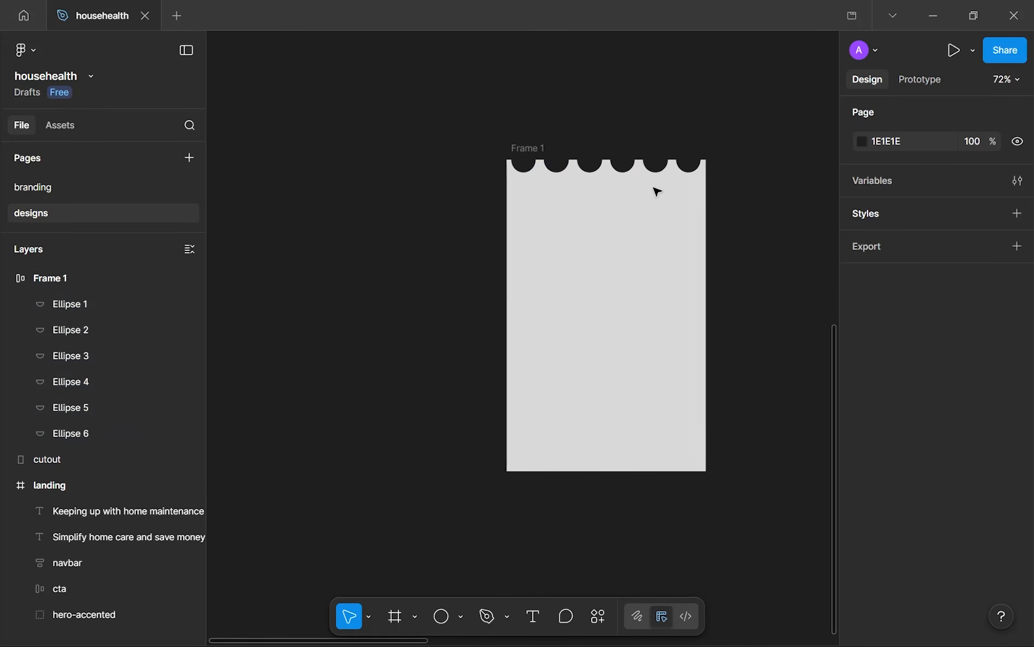
left_click(643, 173)
scroll(635, 181, "up", 4)
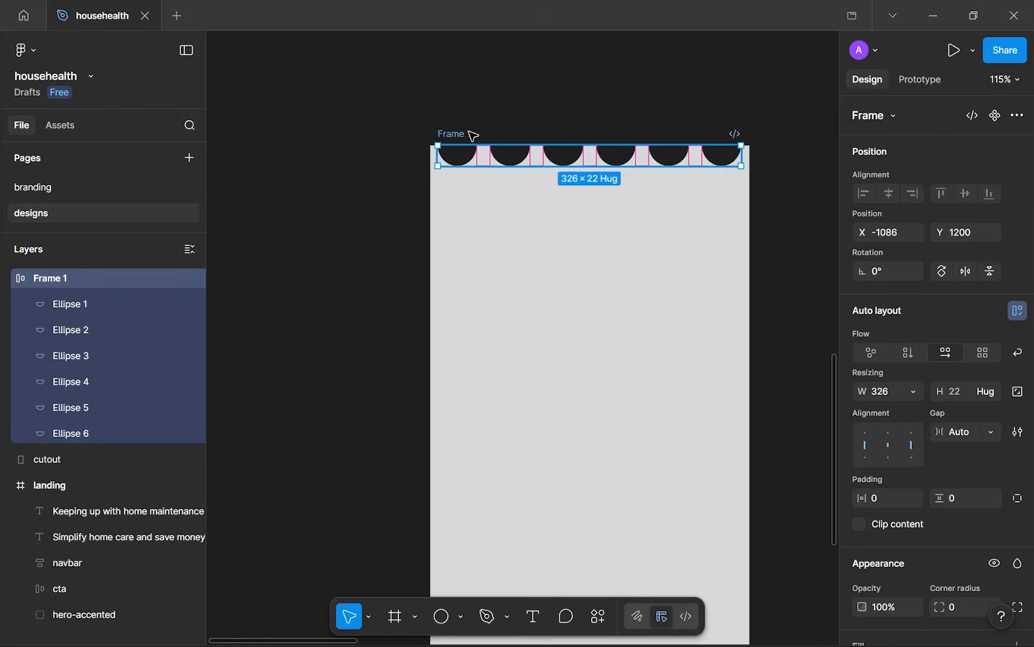
key("Escape")
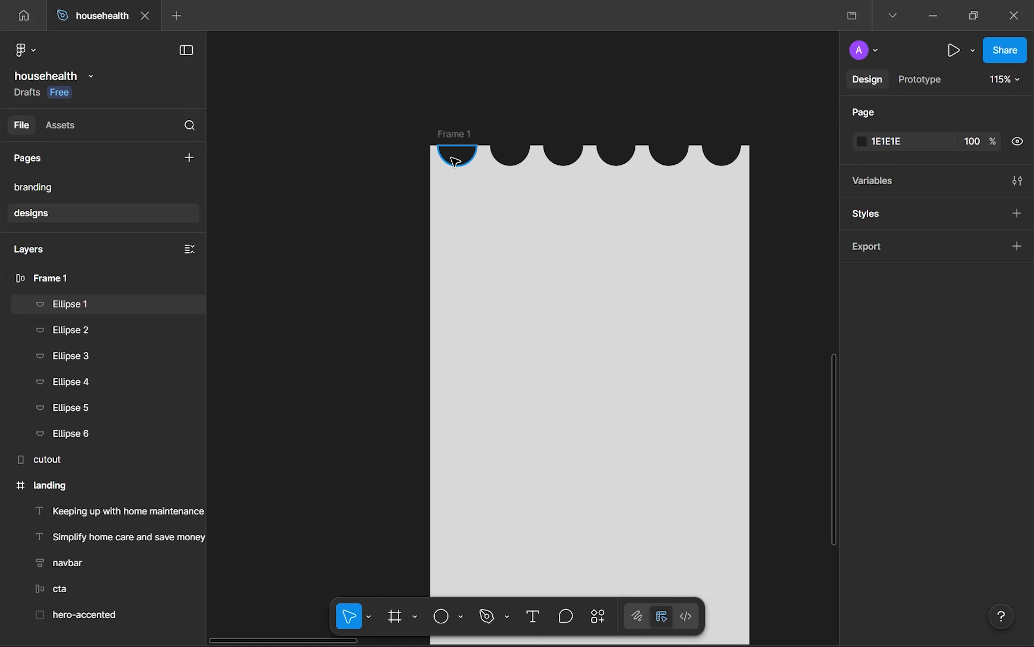
left_click(486, 166)
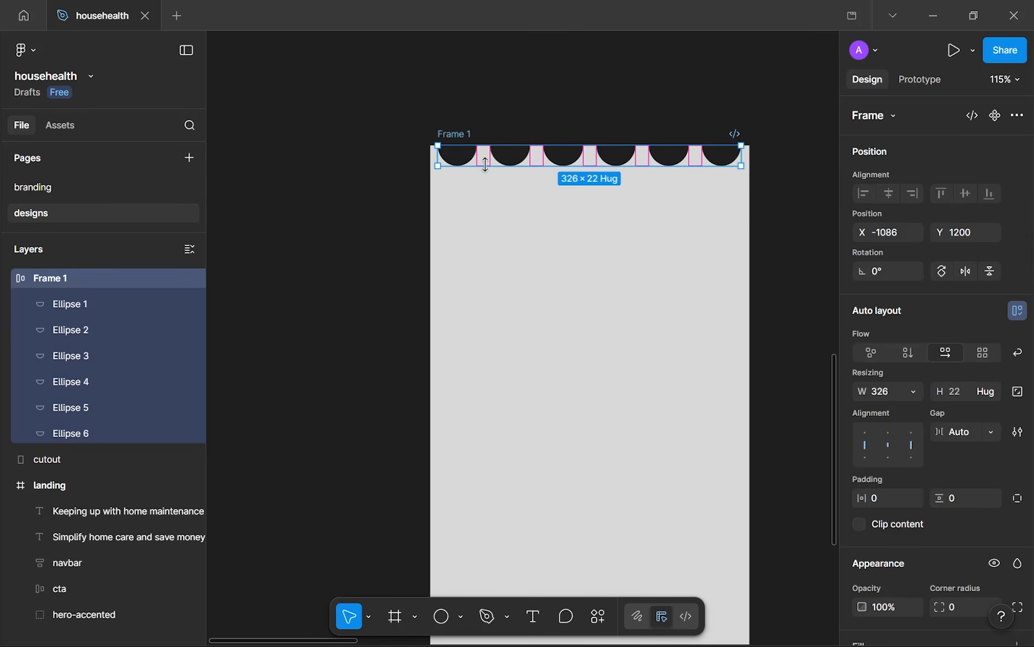
key("Escape")
scroll(499, 135, "up", 5)
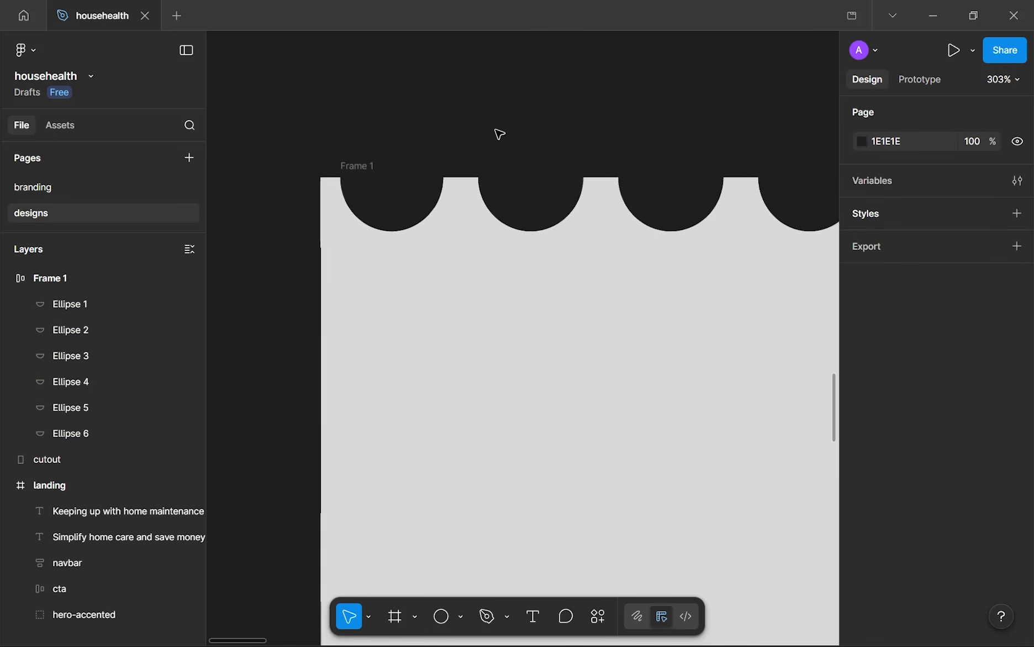
scroll(472, 159, "down", 3)
- Duplicate the half-circle row, flip the copy vertically, and place it flush with the cutout's bottom edge, aligned with the top row
left_click(458, 202)
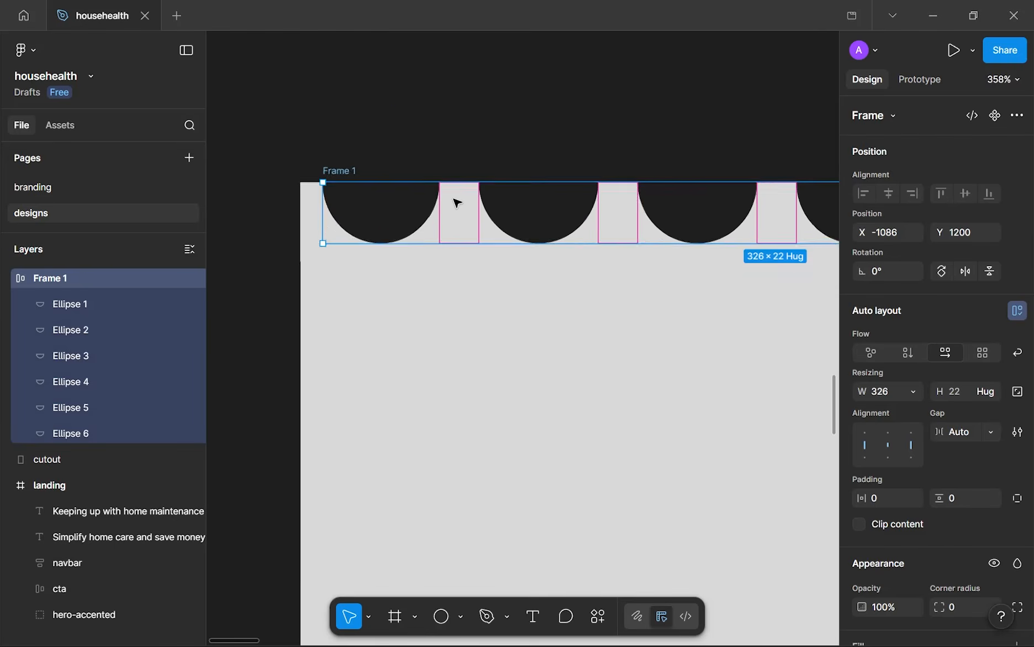
scroll(458, 203, "down", 5)
scroll(427, 173, "down", 2)
key("ctrl+d")
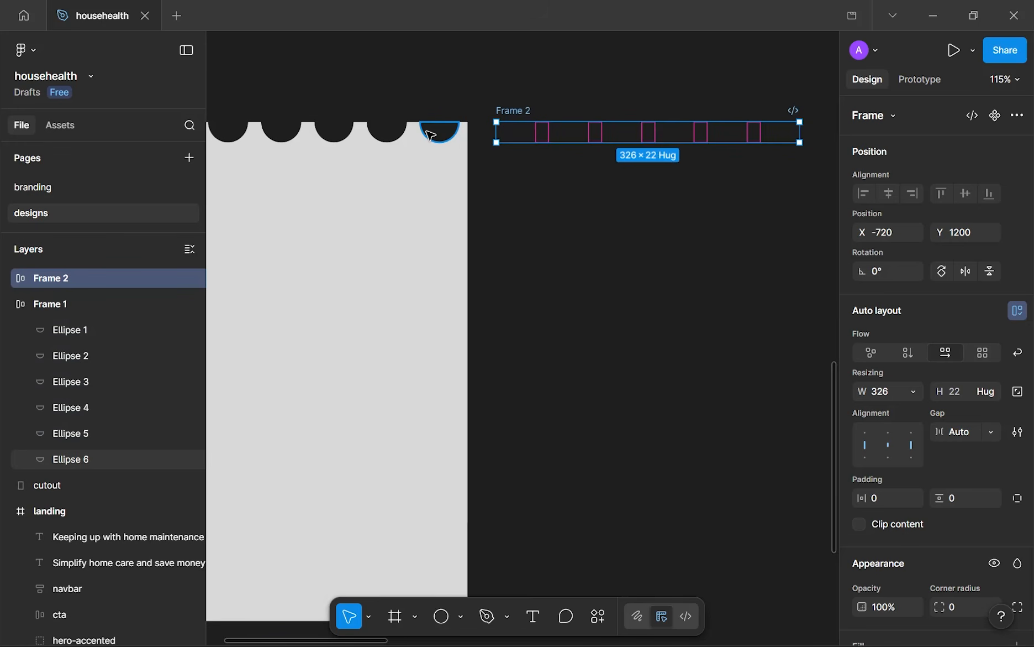
scroll(499, 132, "down", 3)
left_click_drag(503, 122, 307, 396)
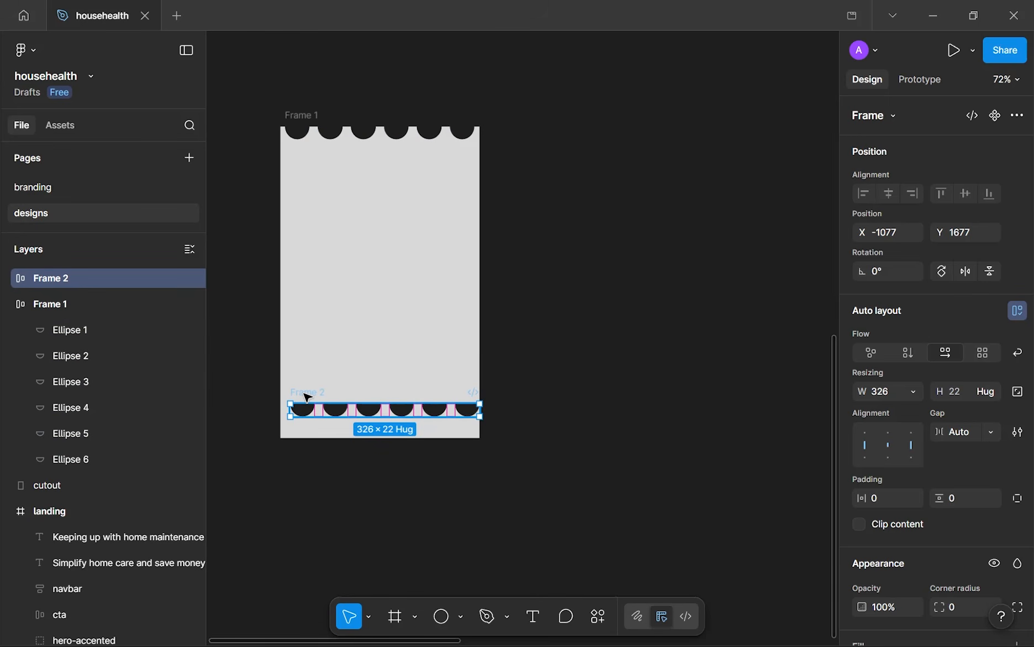
scroll(308, 397, "up", 3)
scroll(478, 369, "left", 3)
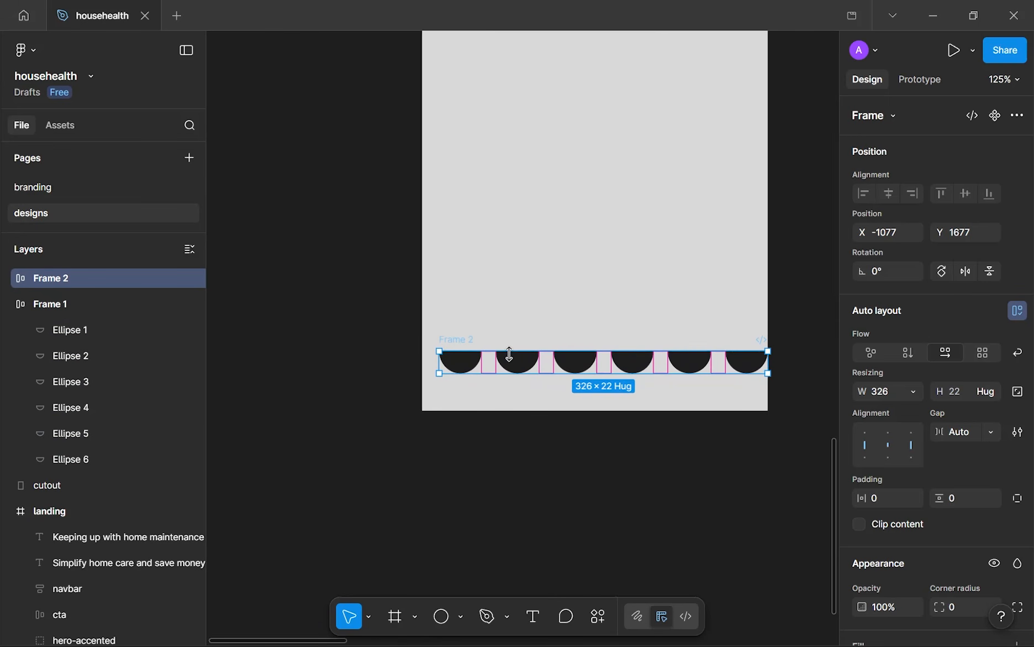
left_click_drag(445, 340, 442, 377)
left_click(469, 451)
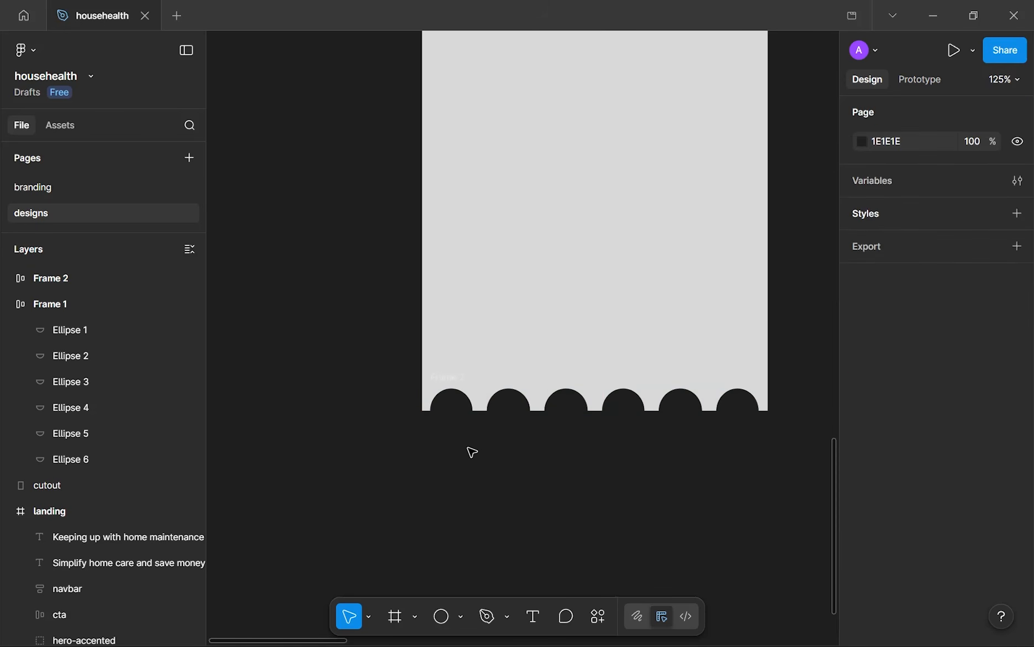
- Ungroup the top and bottom half-circle frames into separate half-circles
scroll(469, 450, "down", 5)
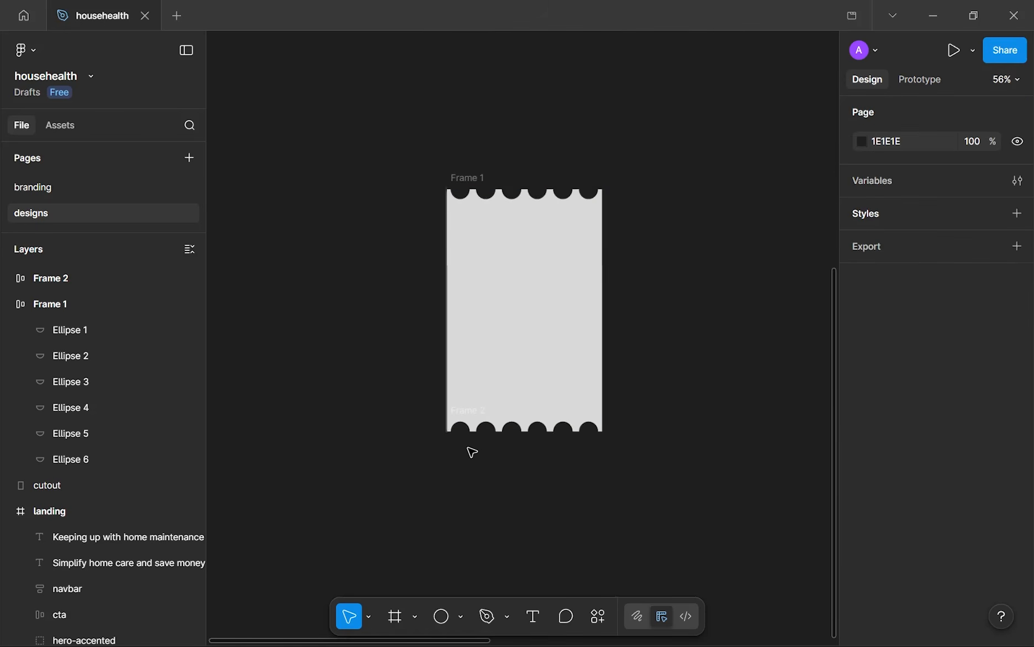
left_click(469, 178)
left_click(469, 415, "shift")
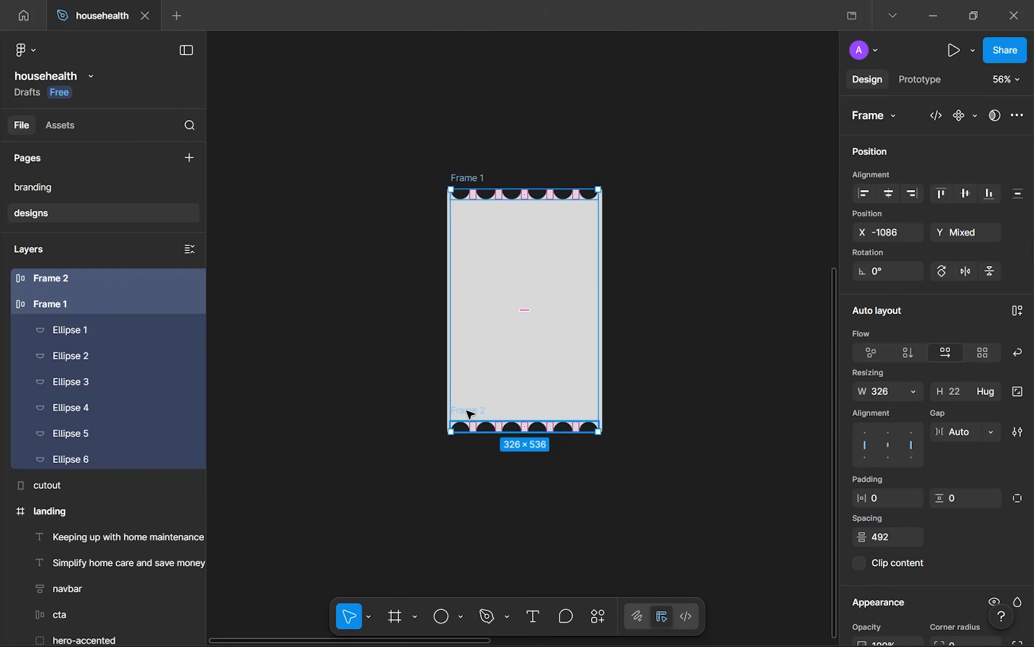
right_click(467, 411)
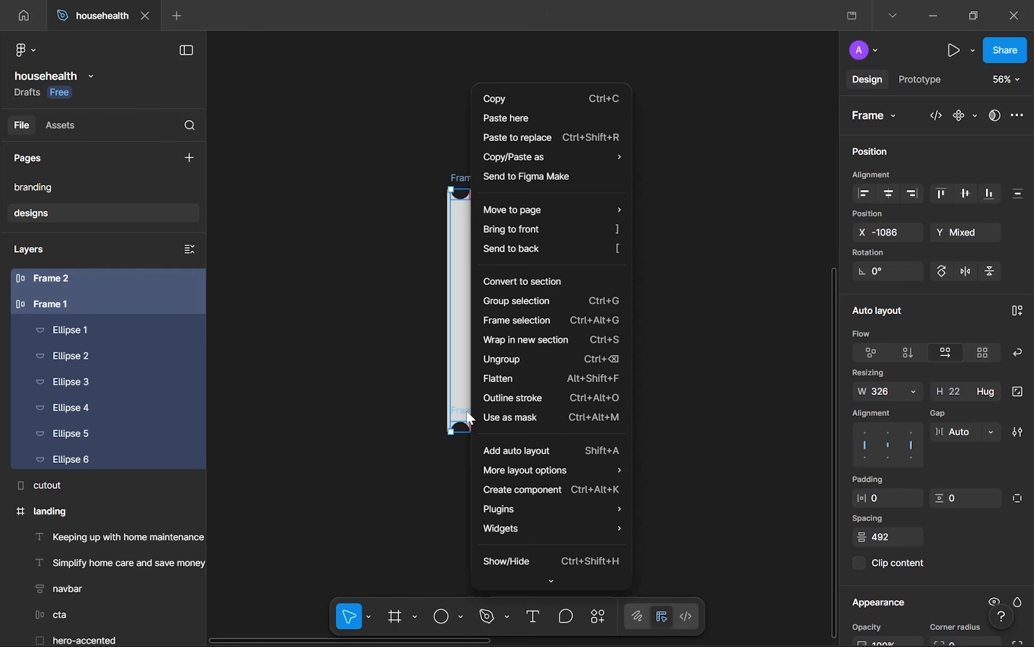
left_click(521, 357)
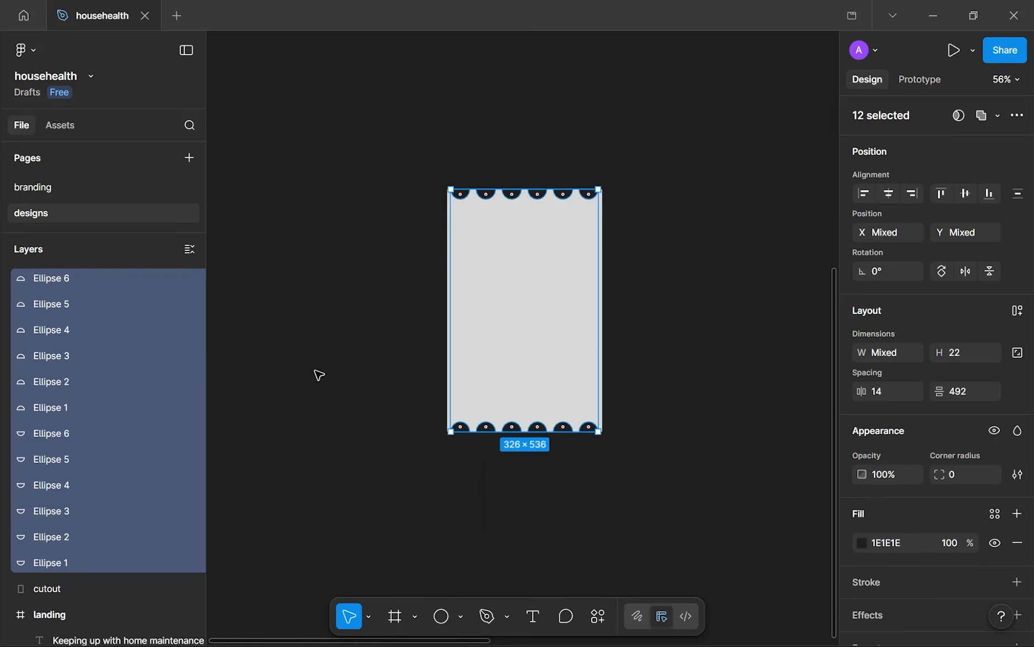
left_click(352, 219)
mouse_move(417, 150)
left_mouse_down()
mouse_move(439, 191)
mouse_move(415, 190)
mouse_move(424, 155)
left_mouse_up()
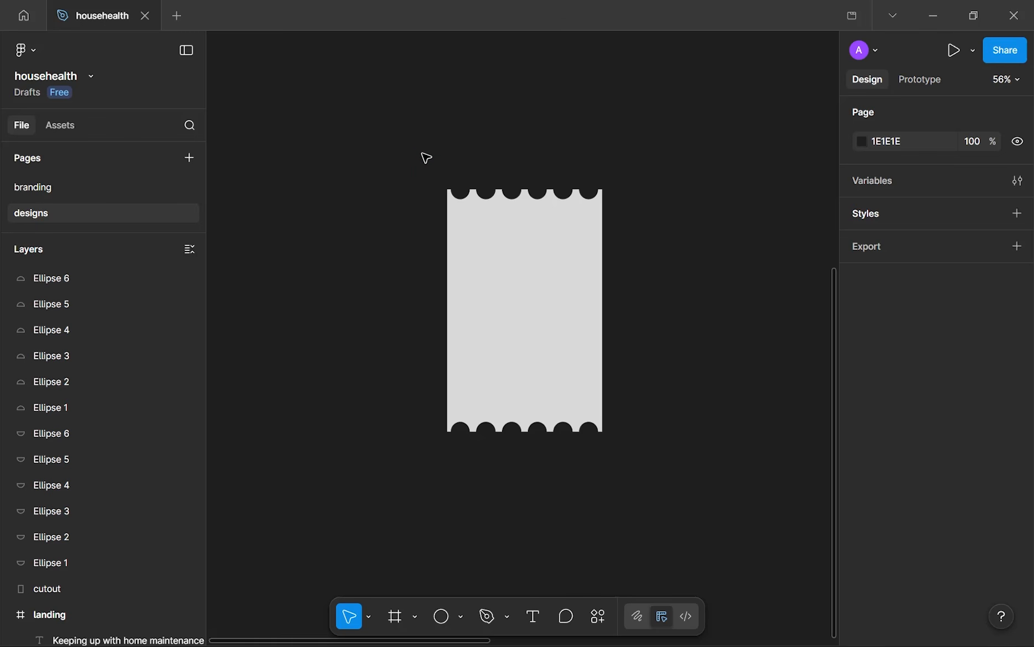
- Subtract all twelve half-circles from the cutout rectangle to form a single notched shape
left_click_drag(425, 174, 633, 479)
left_click(998, 116)
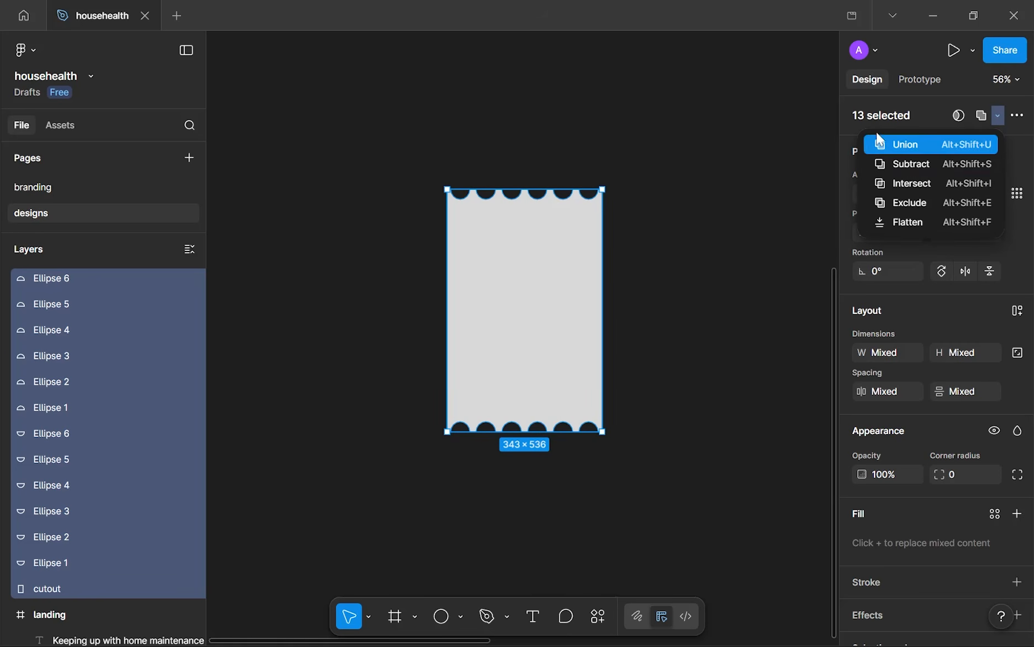
left_click(596, 166)
left_click_drag(377, 111, 654, 479)
left_click(999, 116)
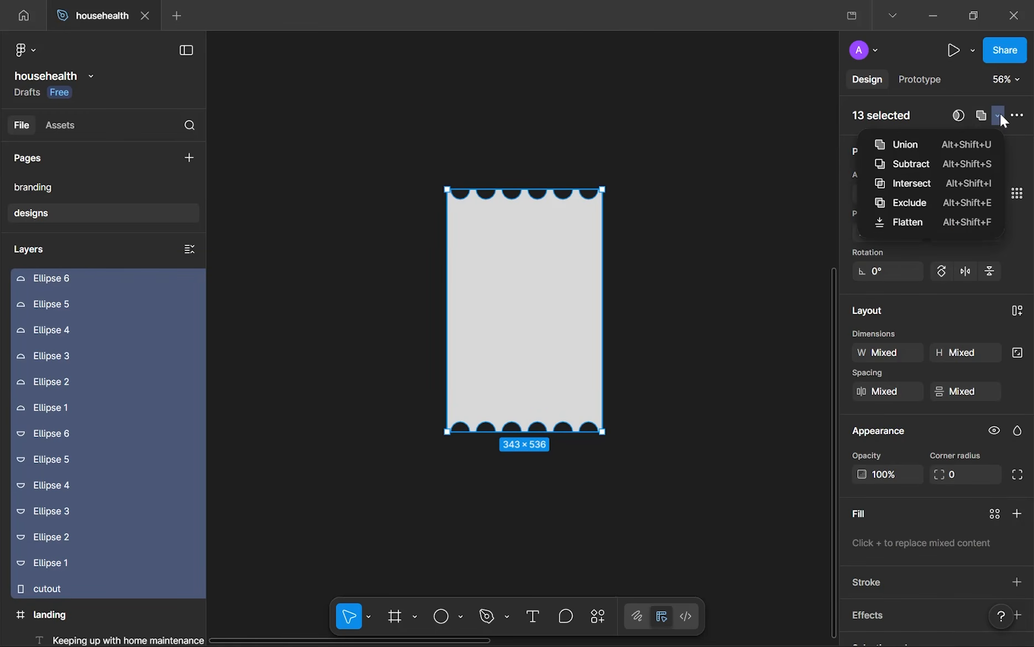
left_click(967, 165)
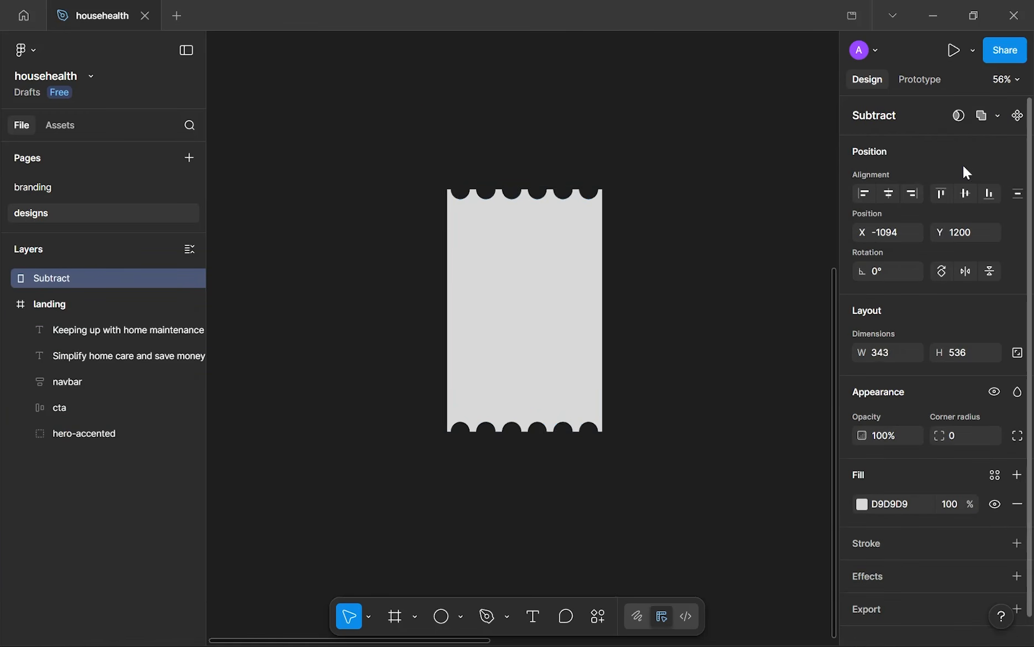
- Move the subtracted cutout shape around the canvas to check its notches, leaving it at X -1019, Y 1189
left_click(623, 273)
left_click(525, 287)
left_click_drag(476, 254, 396, 280)
left_click_drag(452, 232, 570, 204)
- Fill the notched cutout shape with white FFFFFF
left_click(860, 505)
left_click_drag(741, 339, 452, 184)
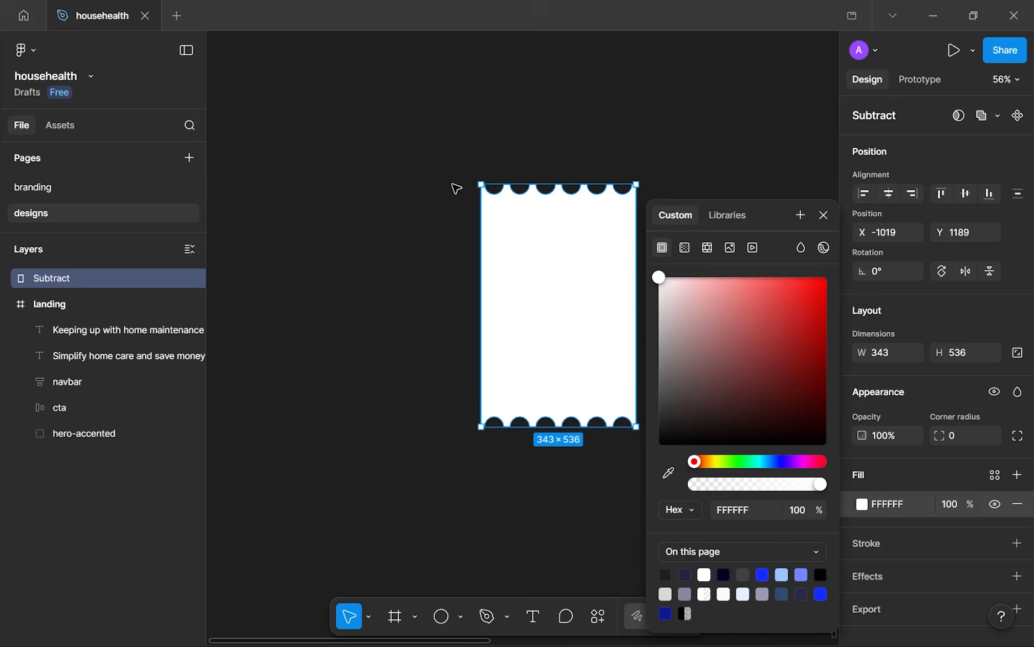
left_click(821, 215)
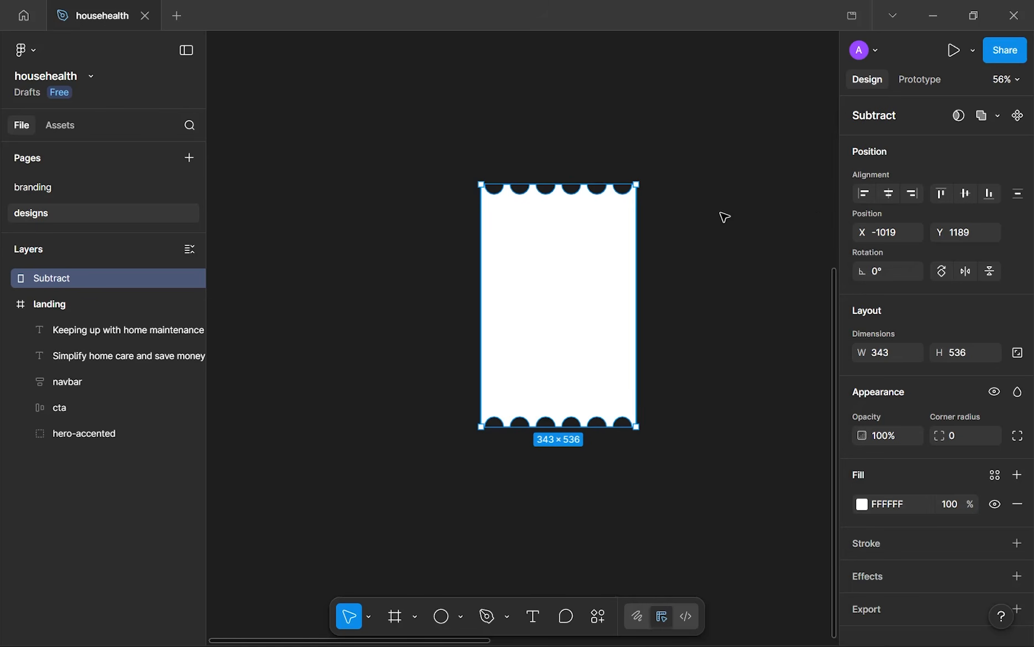
- Flatten the subtracted shape into a vector path, move it to X -1293, Y 1346, and rename its layer cutout
right_click(65, 275)
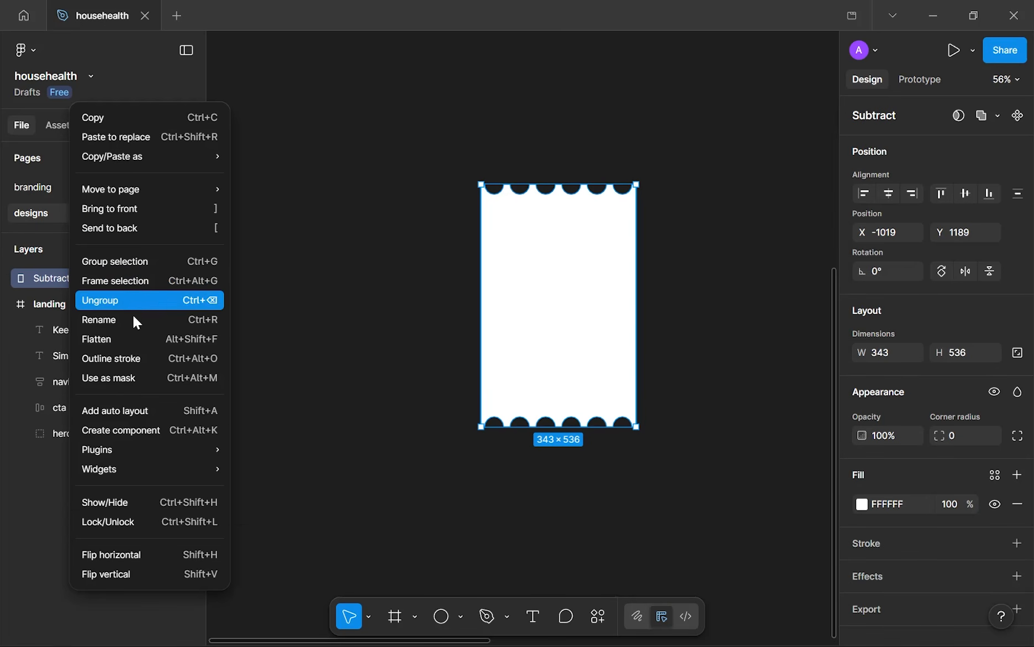
left_click(140, 341)
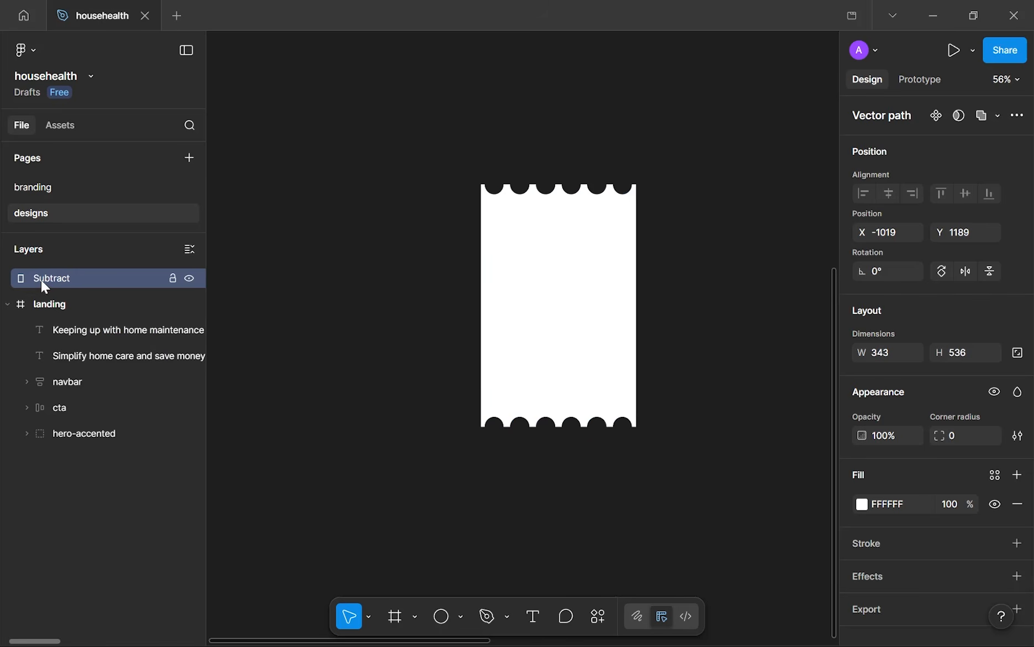
left_click_drag(560, 242, 437, 313)
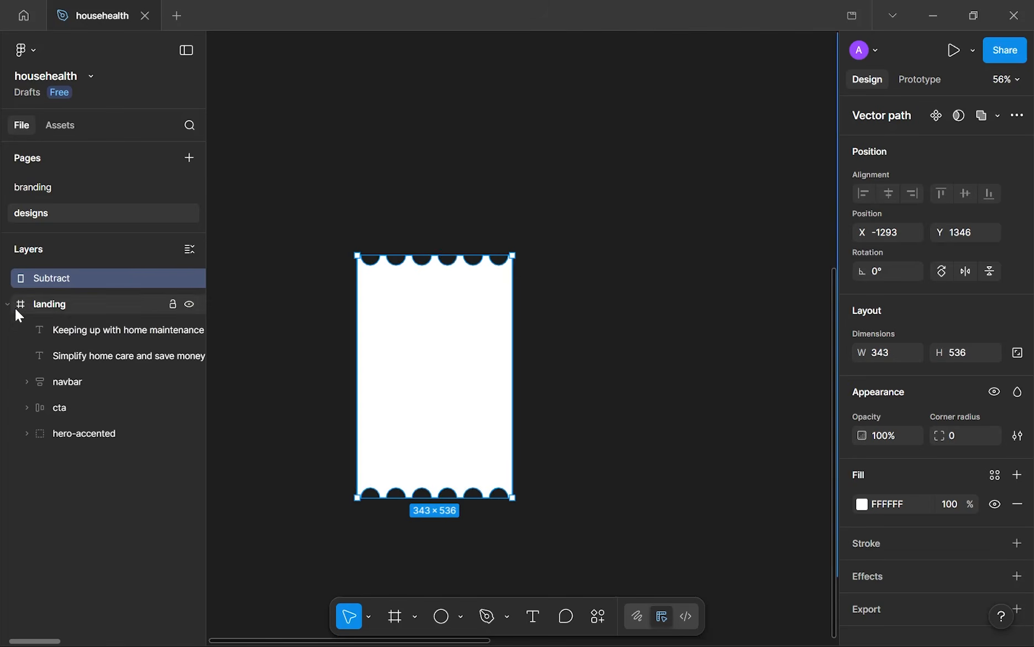
double_click(71, 277)
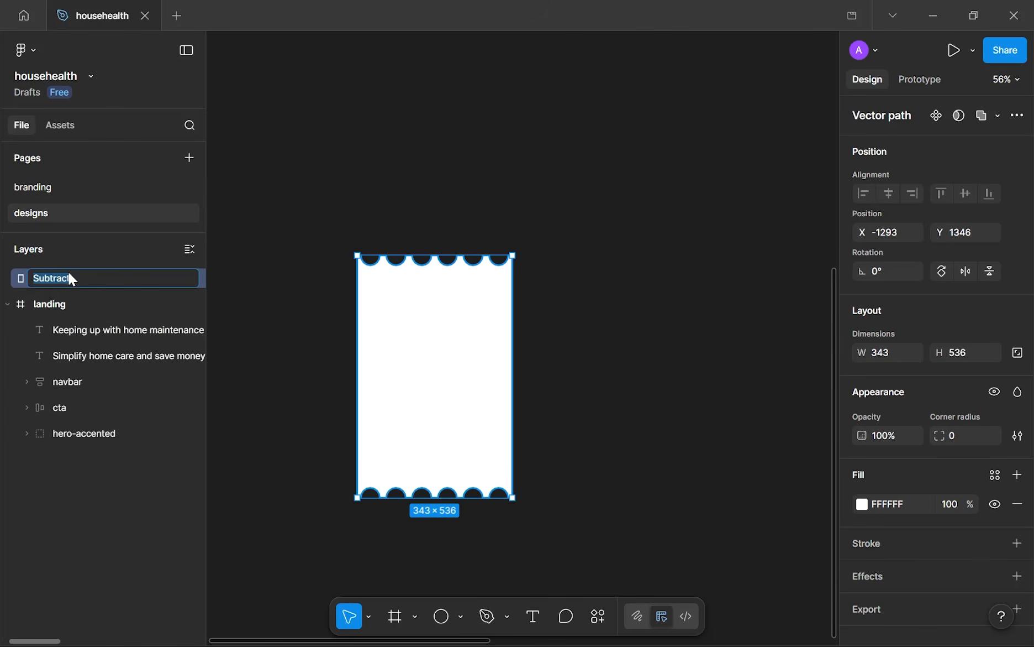
type("cutout")
key("Return")
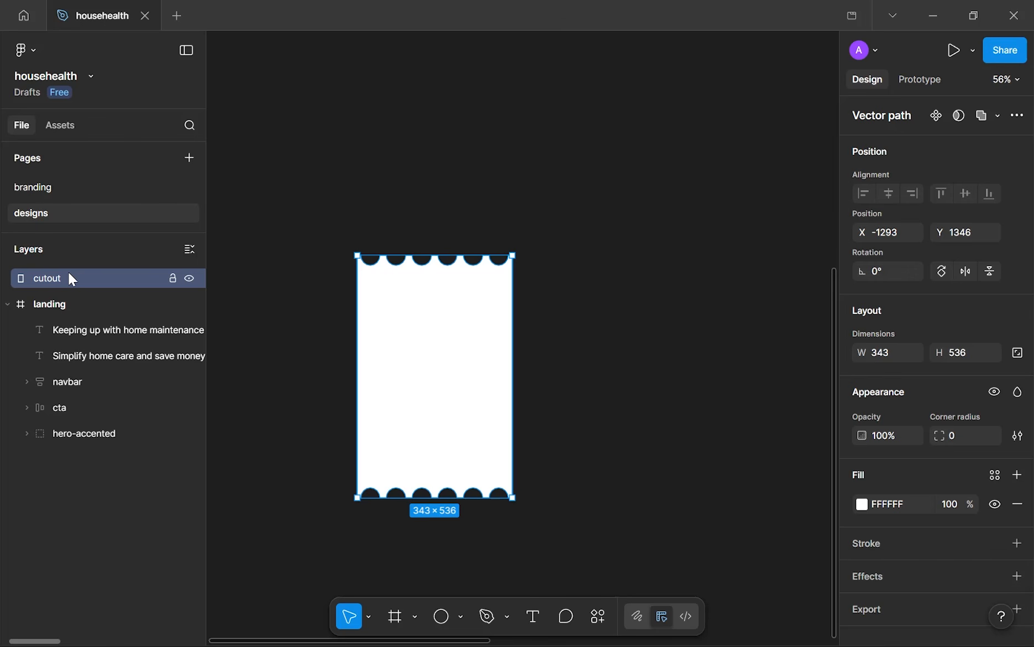
- Move the cutout closer to the landing frame, at X -841, Y 1228, and fill it with light blue 98C5FF
scroll(393, 372, "down", 5)
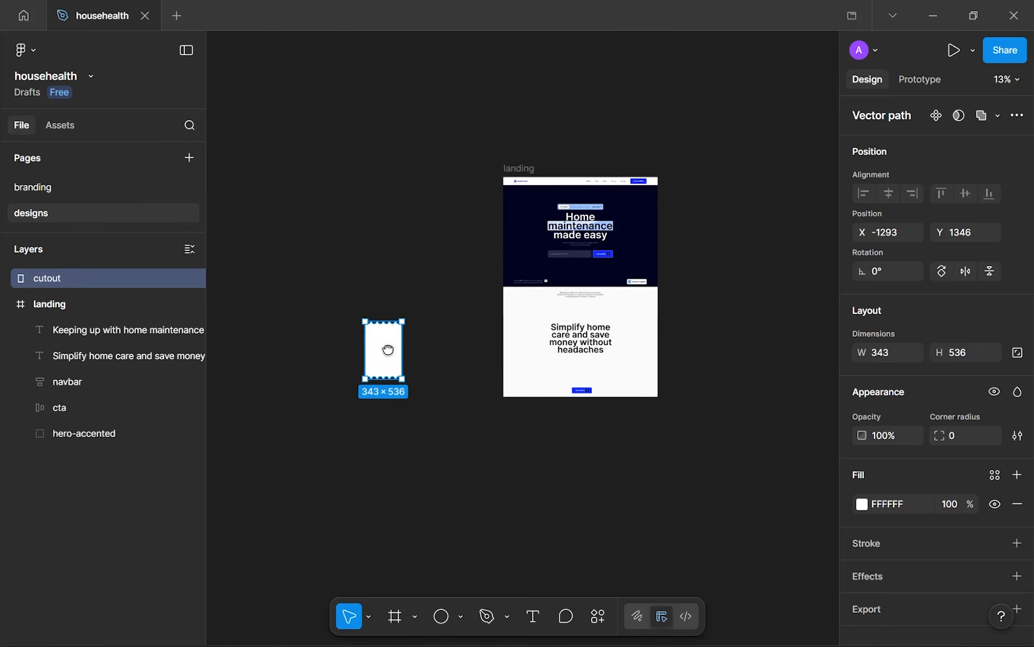
scroll(388, 350, "up", 3)
left_click_drag(374, 338, 457, 322)
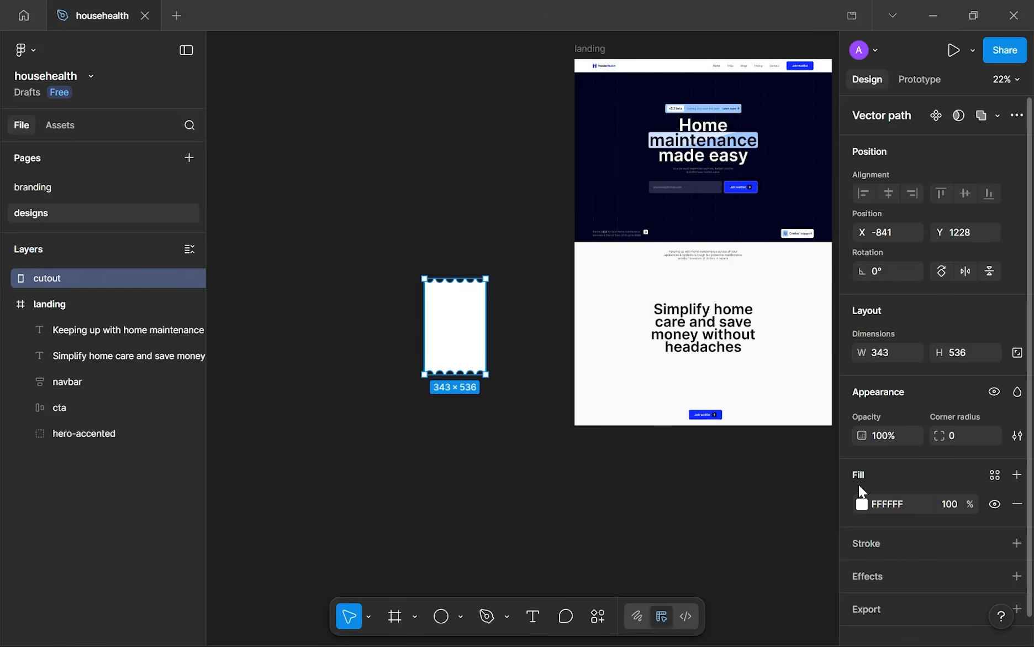
left_click(862, 504)
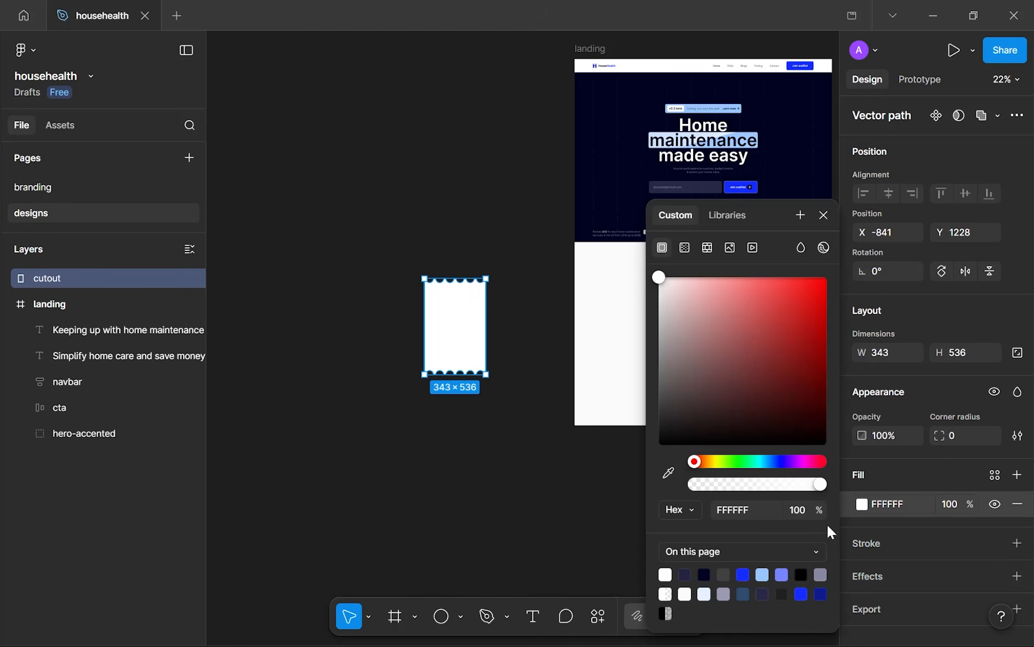
left_click(763, 575)
left_click(823, 216)
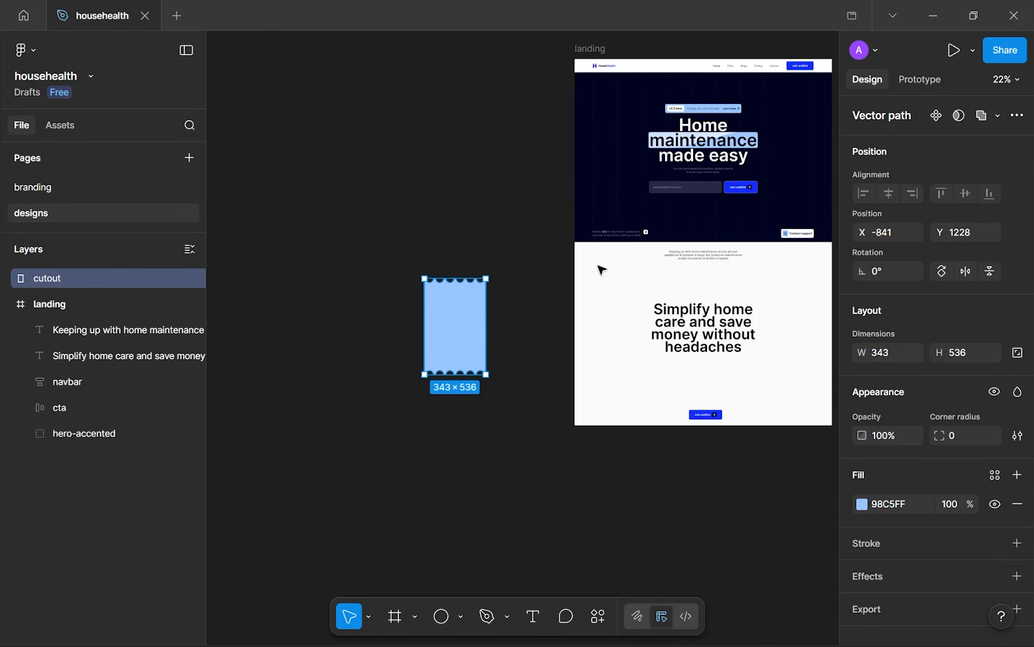
- Place the light blue cutout inside the landing frame beside the Simplify home care heading, at X 74, Y 1235
scroll(691, 111, "up", 10)
left_click_drag(689, 59, 662, 176)
scroll(661, 176, "down", 10)
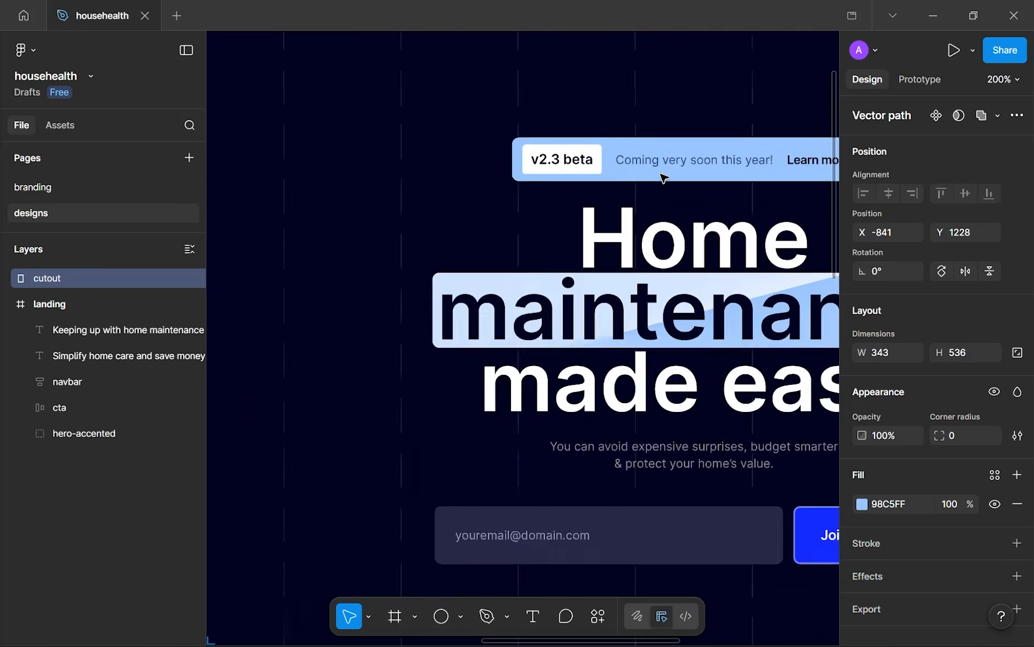
left_click_drag(443, 320, 482, 232)
left_click_drag(454, 350, 619, 342)
scroll(615, 339, "up", 5)
scroll(538, 299, "up", 3)
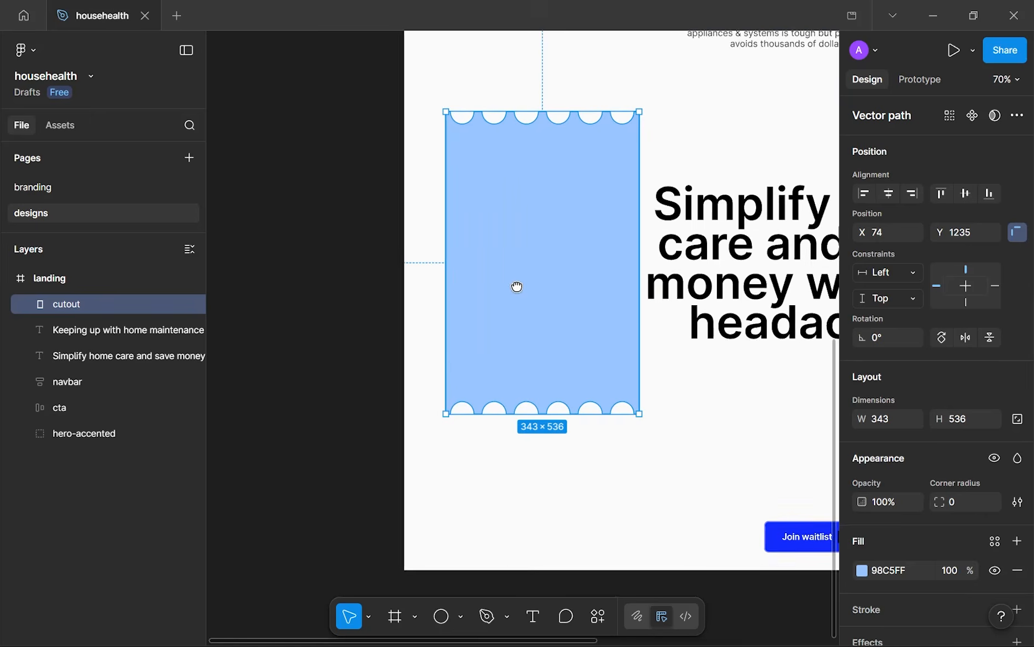
left_click_drag(517, 286, 466, 291)
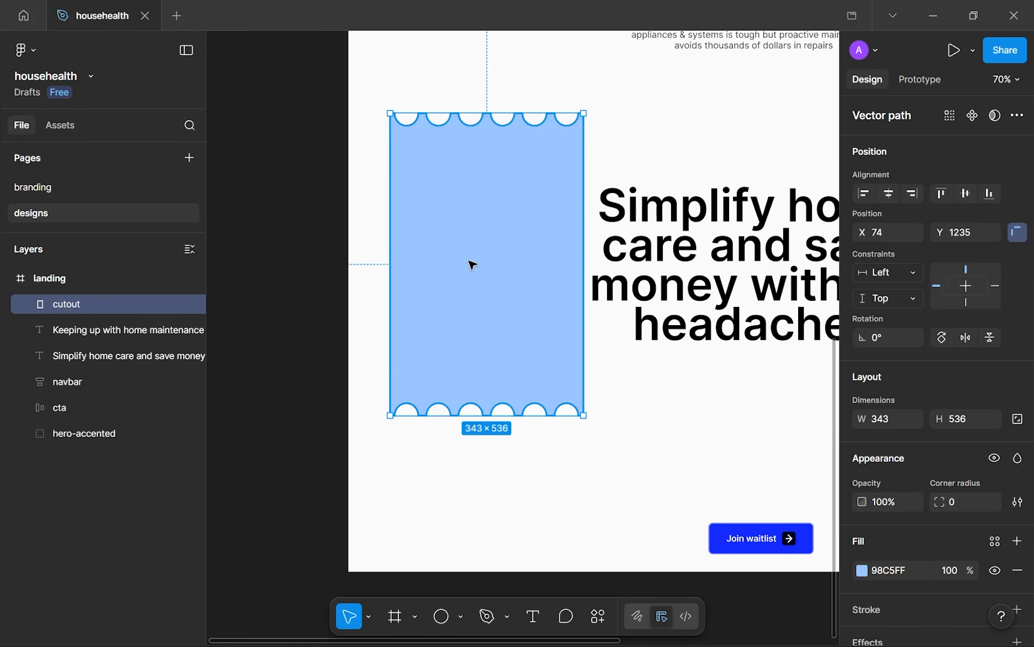
scroll(469, 260, "down", 2)
scroll(468, 261, "up", 1)
left_click_drag(468, 260, 489, 238)
scroll(496, 231, "up", 1)
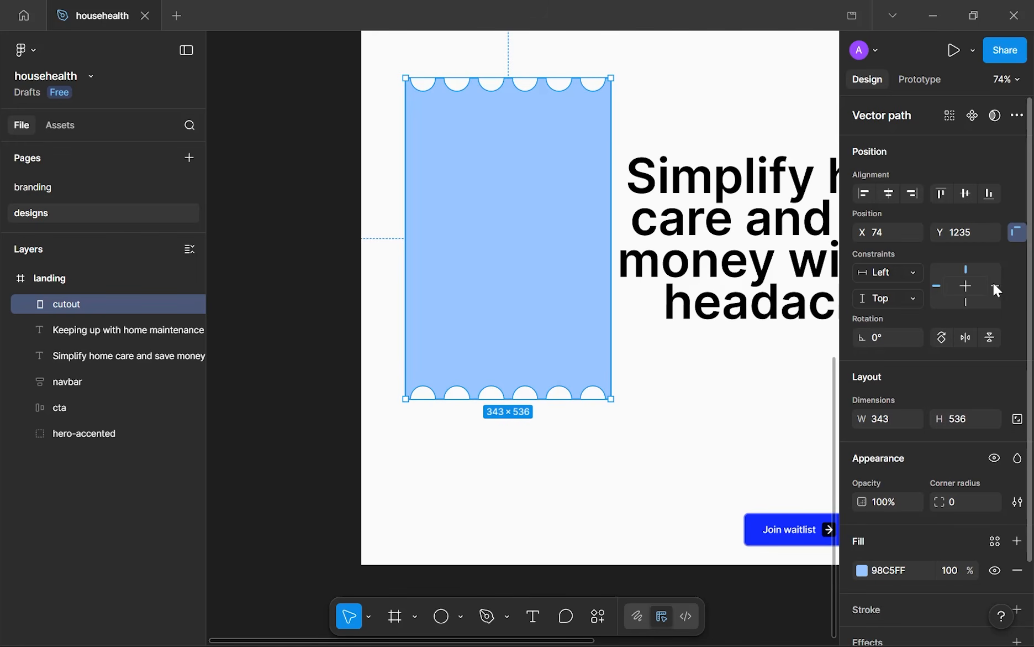
- Add a Mono noise effect to the cutout with the 000000 noise color at 12% opacity
scroll(976, 533, "down", 2)
left_click(1017, 556)
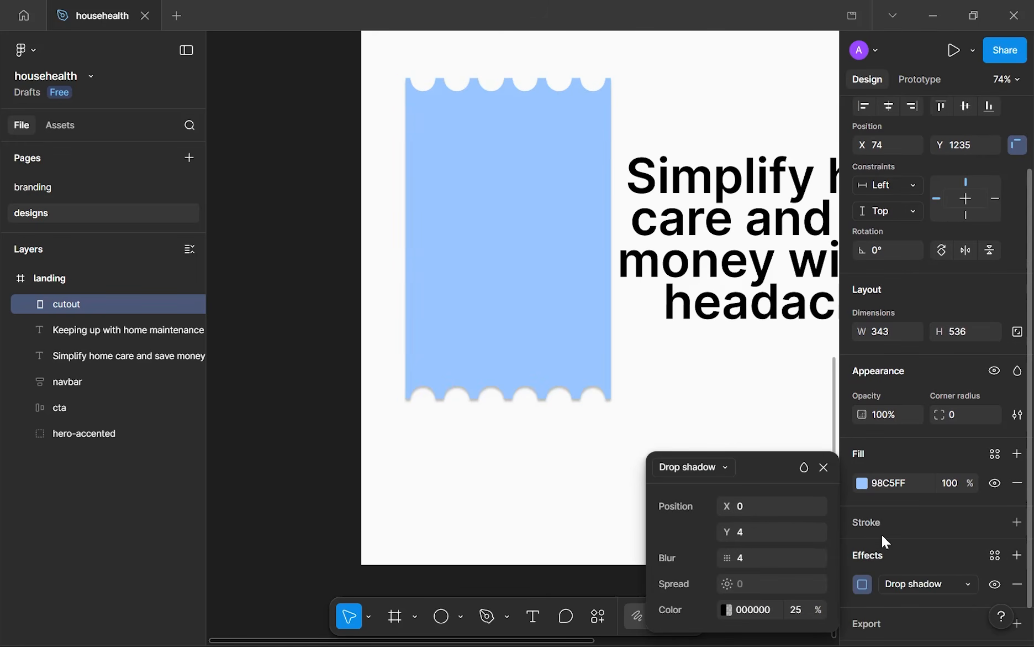
left_click(713, 472)
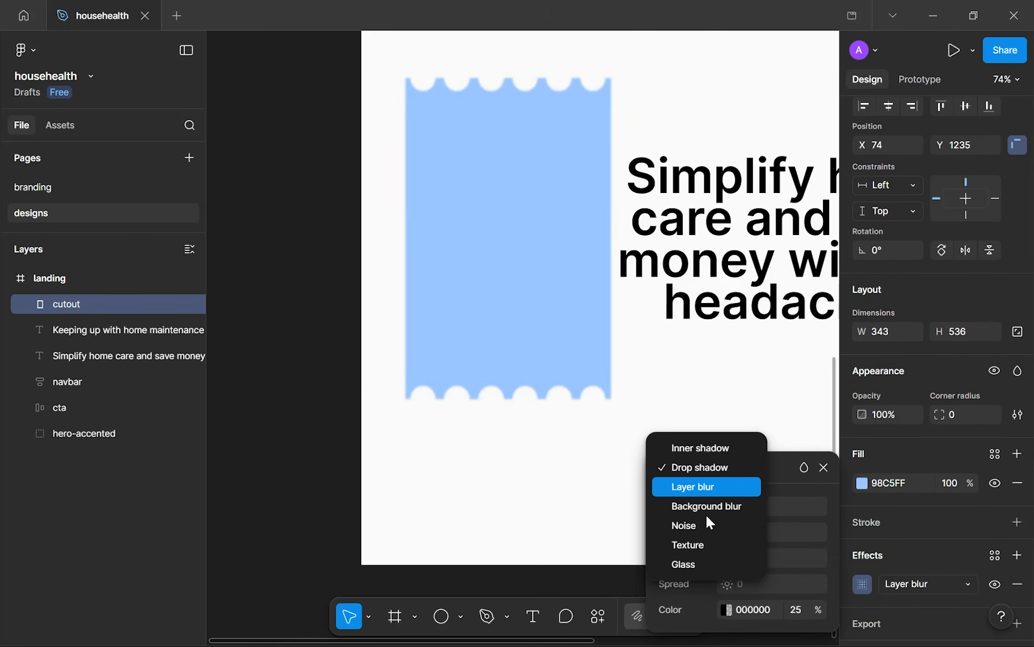
left_click(703, 526)
left_click(795, 589)
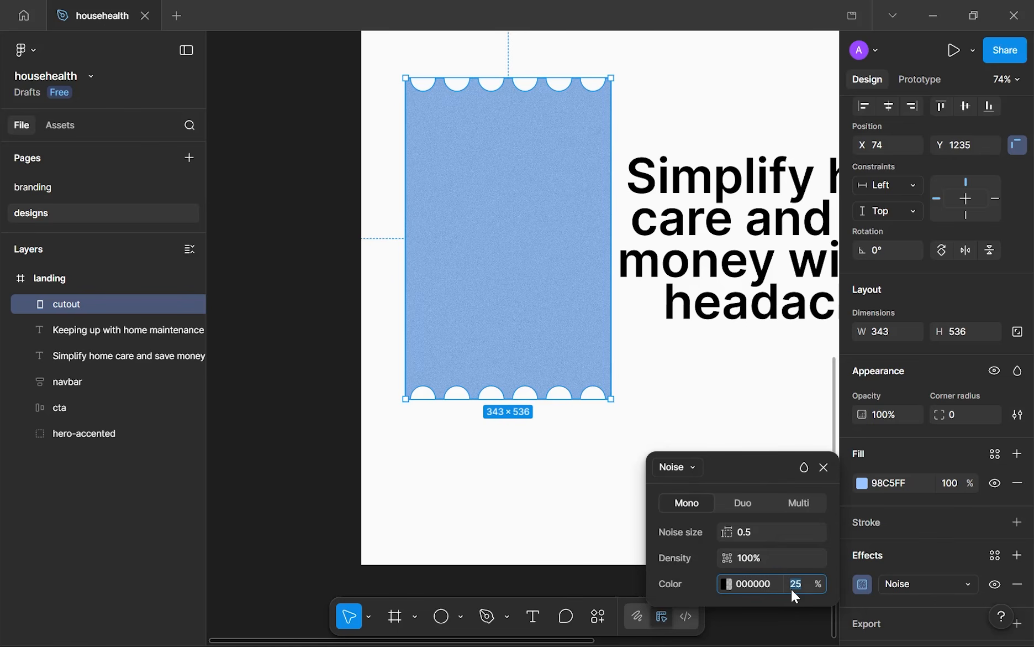
key("Return")
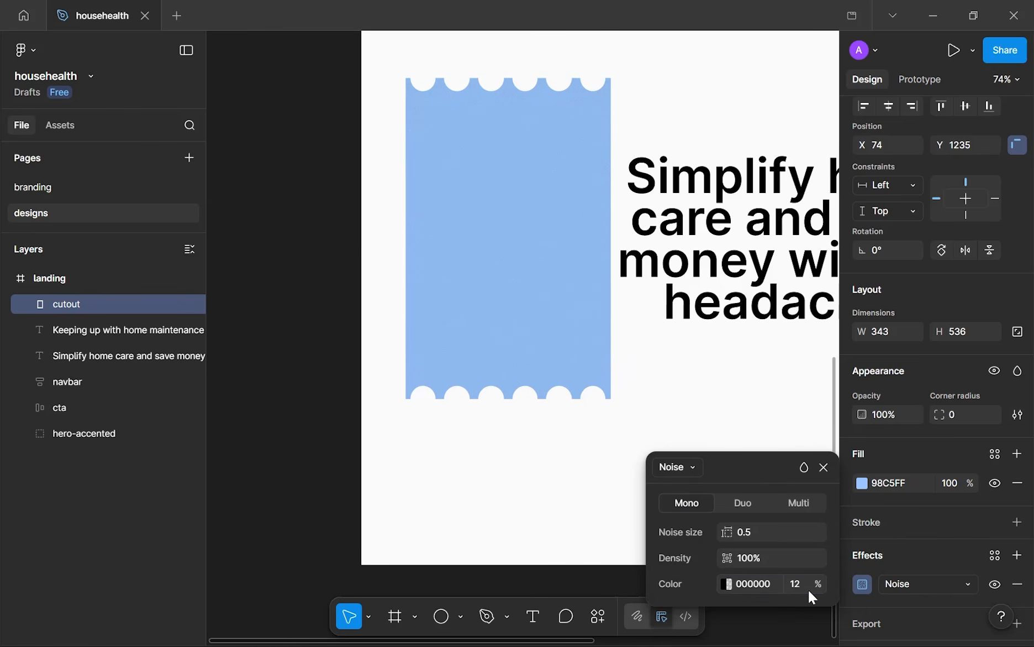
left_click(820, 468)
- Examine the cutout's noise texture up close and how the shape sits within the home care section
scroll(483, 323, "up", 5)
scroll(531, 339, "down", 3)
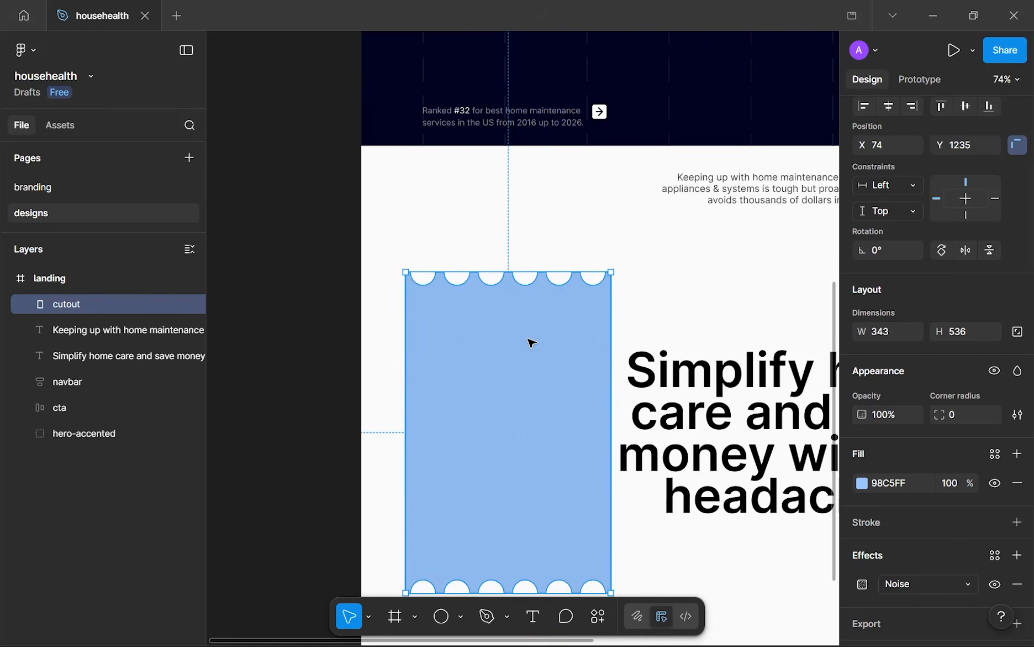
scroll(514, 330, "up", 10)
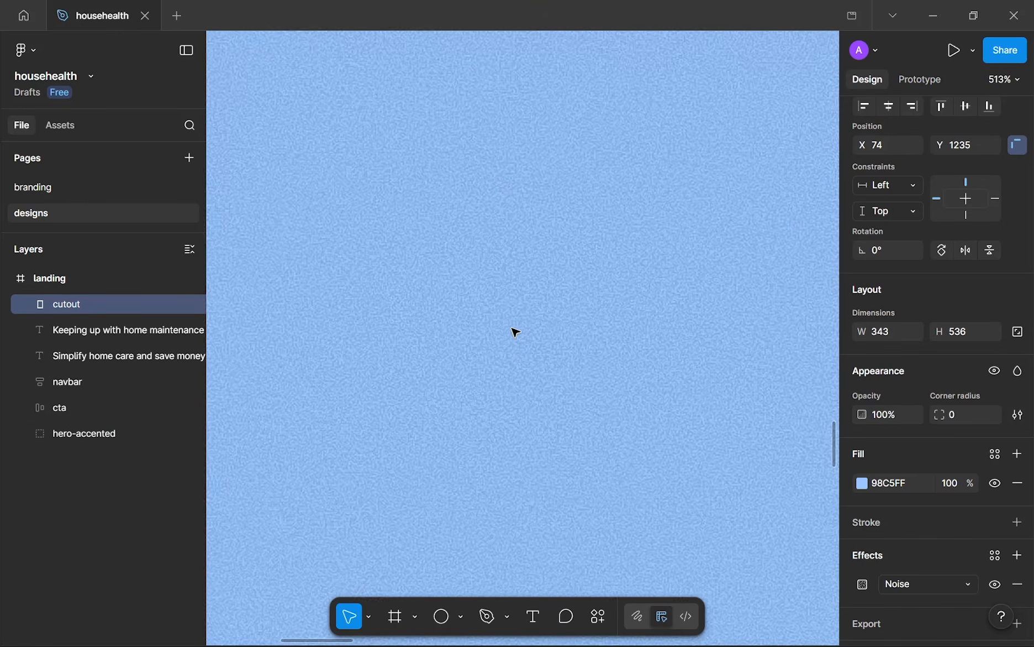
scroll(514, 331, "down", 10)
left_click(527, 475)
scroll(494, 442, "up", 2)
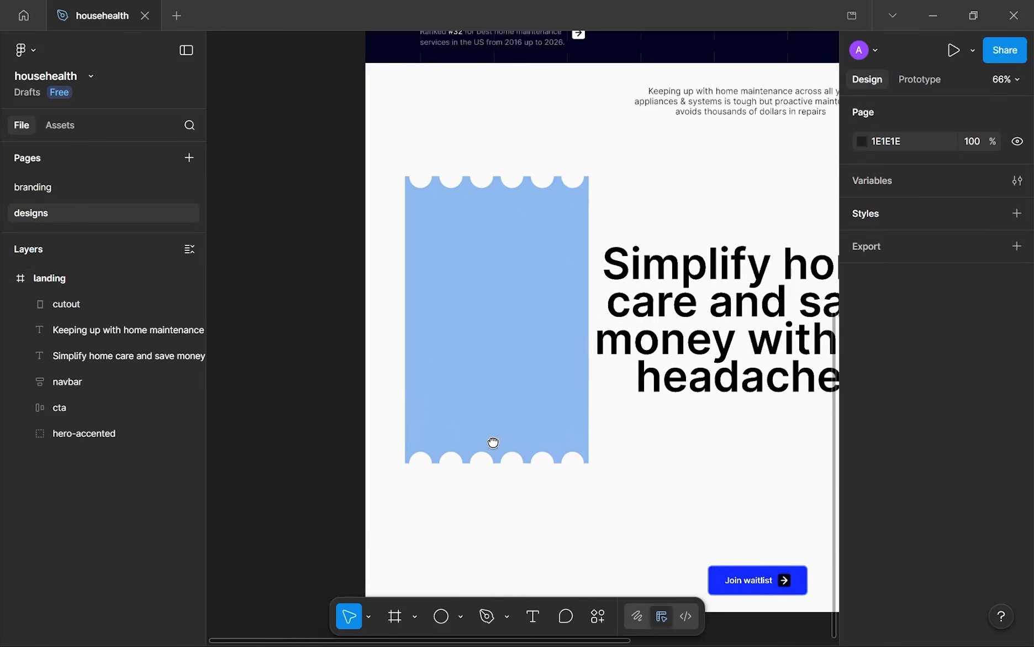
scroll(494, 442, "down", 3)
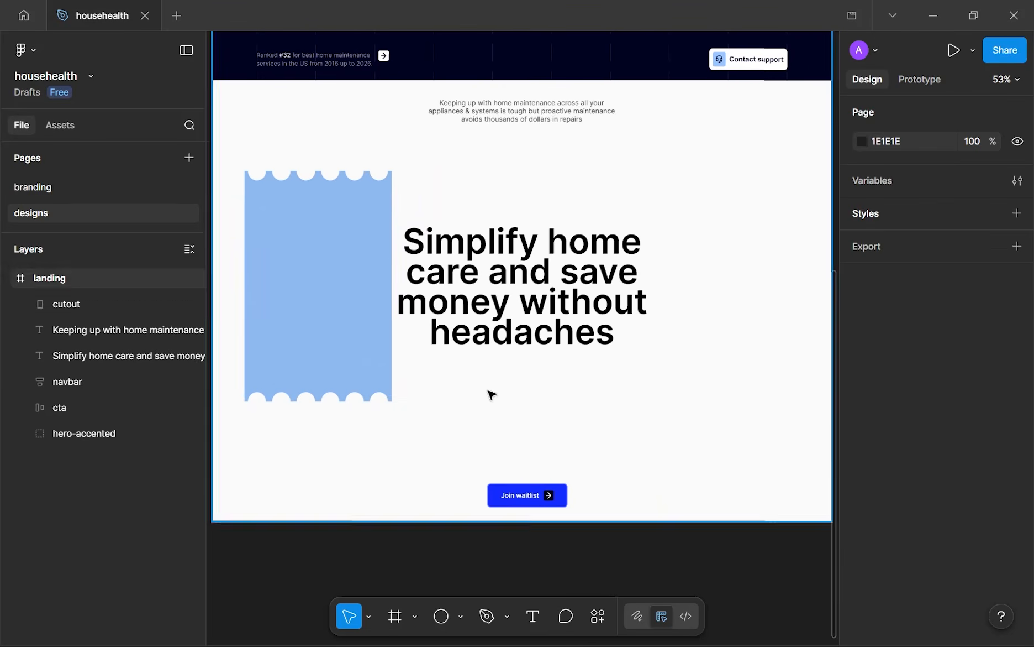
- Move the cutout to X 136, Y 1218, and place a duplicate across the heading at X 965, Y 1218
left_click(314, 300)
left_click_drag(314, 300, 328, 296)
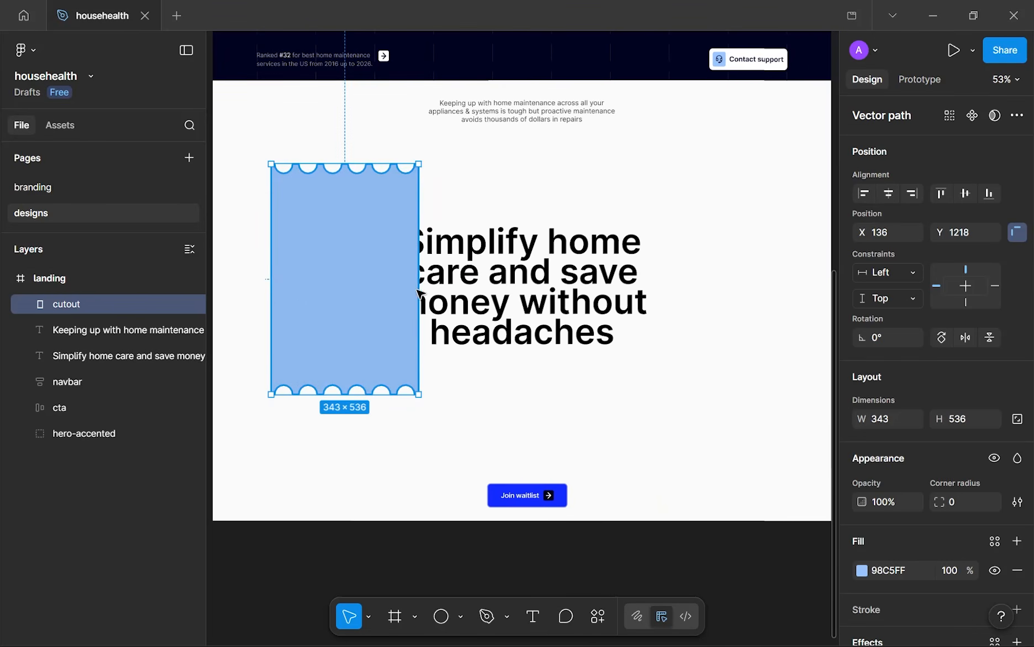
key("ctrl+d")
left_click_drag(390, 290, 714, 298)
left_click_drag(723, 281, 702, 284)
left_click_drag(727, 482, 610, 485)
scroll(695, 492, "up", 1)
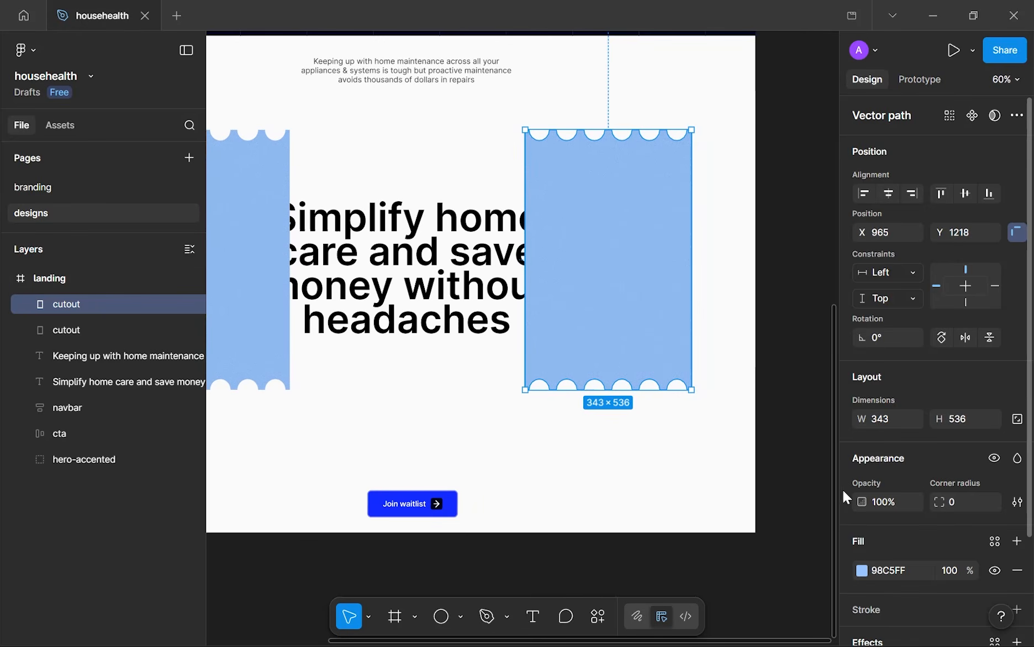
- Fill the duplicated cutout with the strong blue 132BFF
left_click(865, 569)
left_click(767, 574)
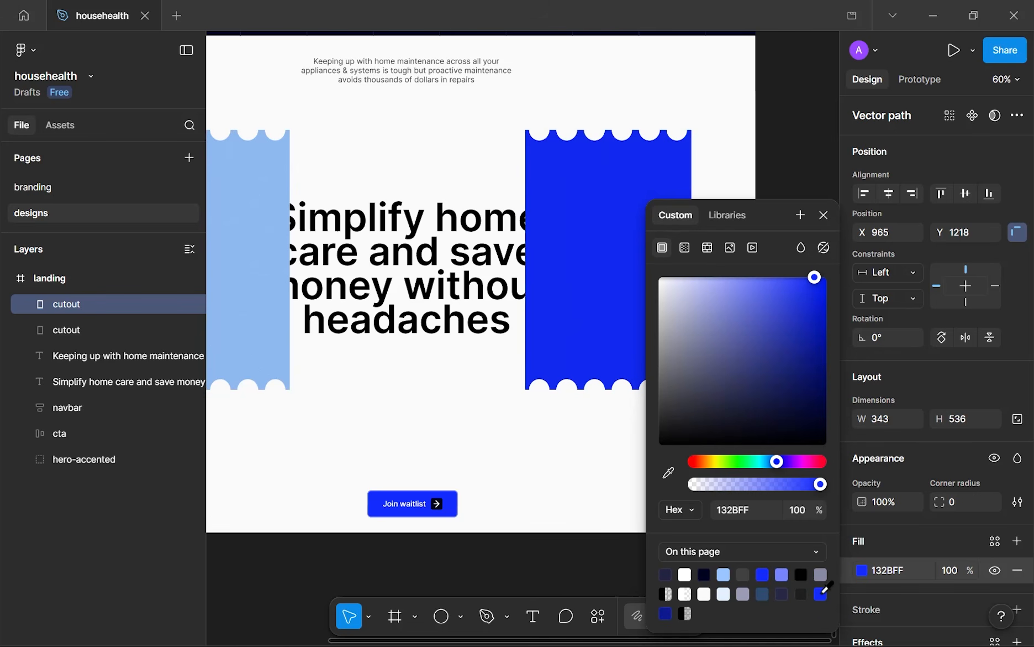
left_click(822, 215)
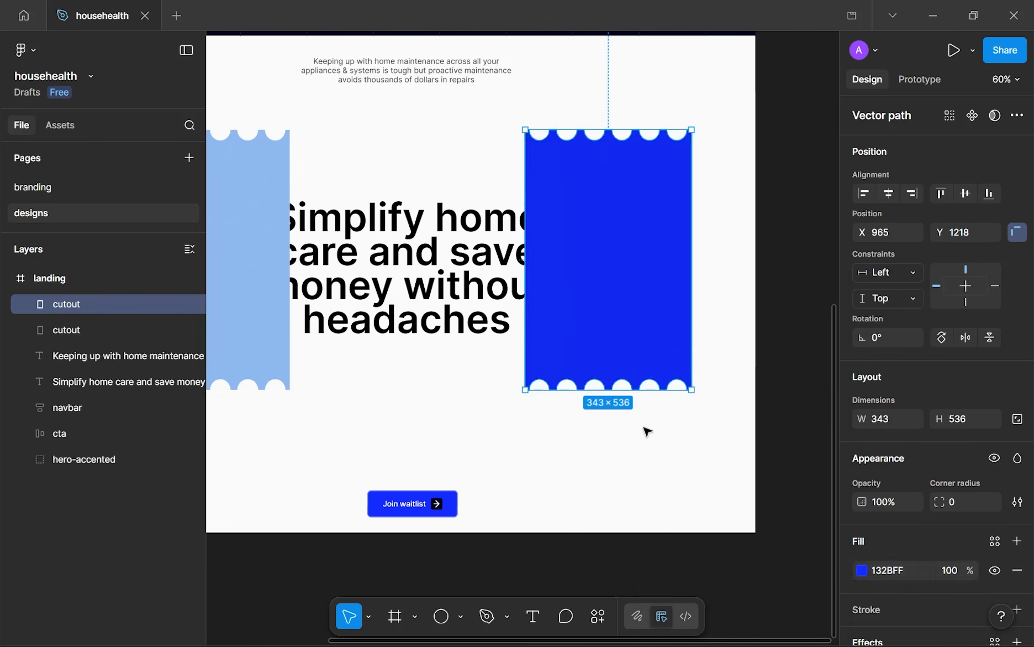
key("Escape")
scroll(647, 430, "down", 5)
scroll(642, 423, "up", 4)
scroll(642, 424, "up", 1)
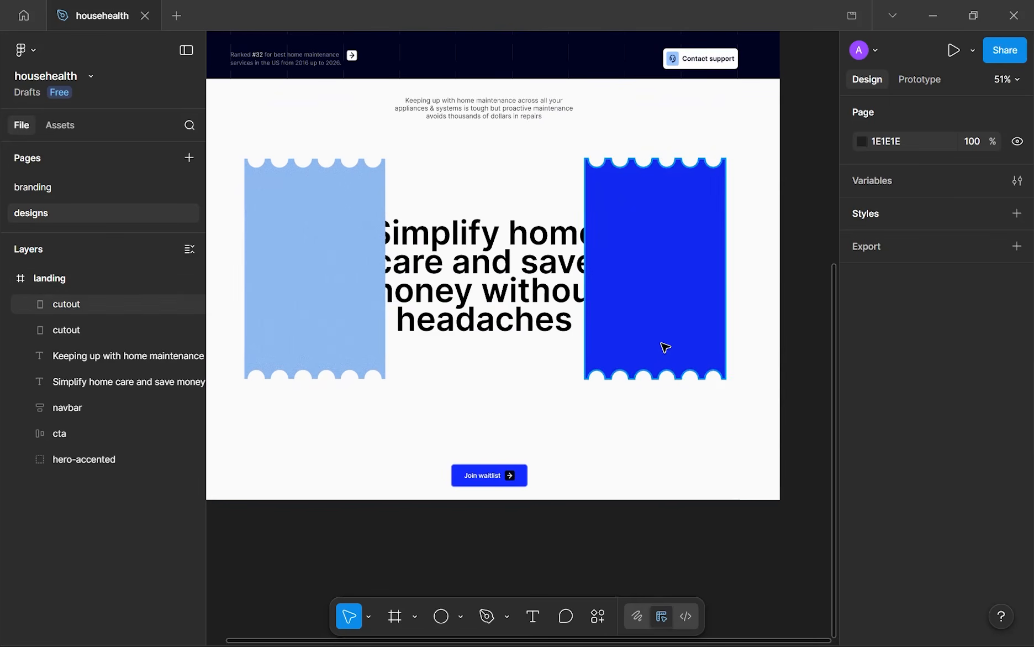
- Try making the light blue cutout slightly narrower, and undo the resize
left_click(327, 362)
left_click(749, 451)
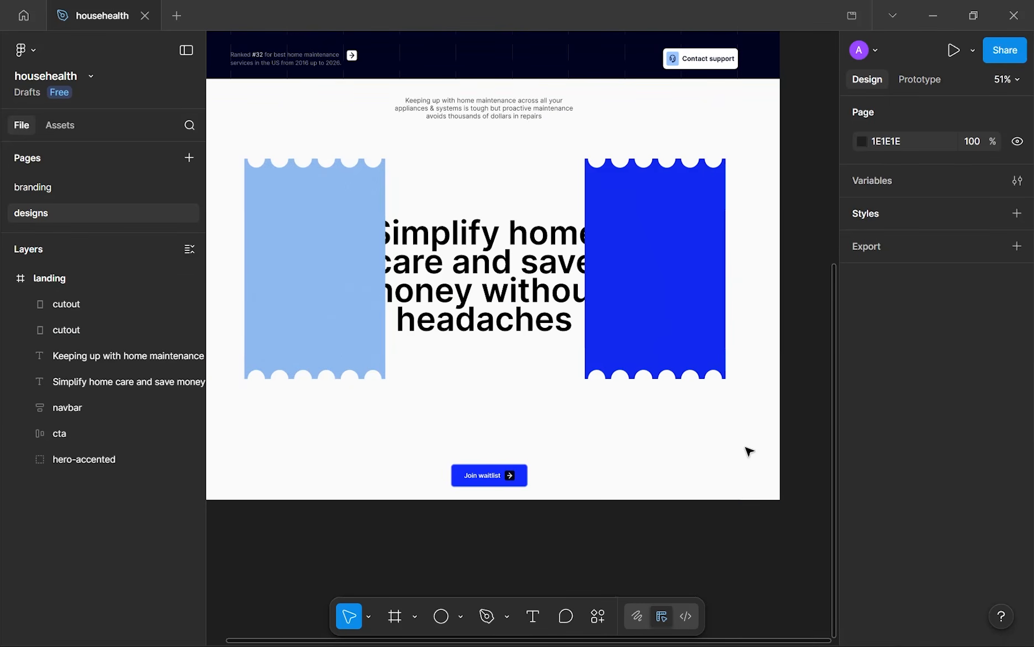
left_click(354, 250)
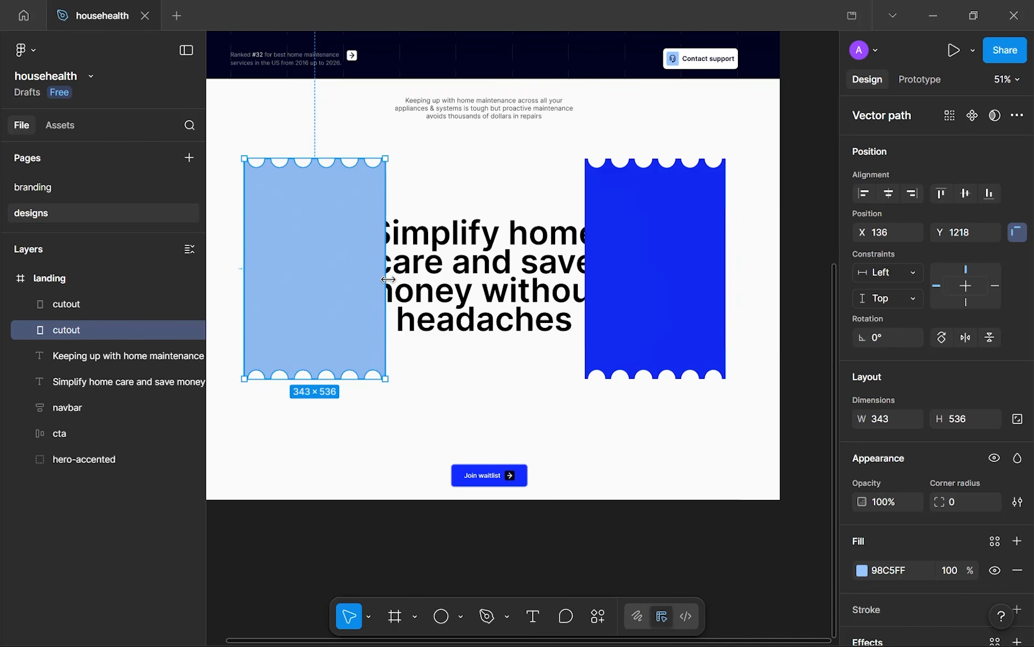
left_click_drag(385, 280, 374, 279)
key("ctrl+z")
- Duplicate the dark blue cutout, scale the copy to 259 × 404, and place it inside the original at X 1013, Y 1272
left_click(450, 384)
scroll(450, 385, "down", 4)
left_click_drag(449, 384, 514, 345)
scroll(610, 344, "up", 2)
left_click(699, 270)
scroll(699, 271, "up", 5)
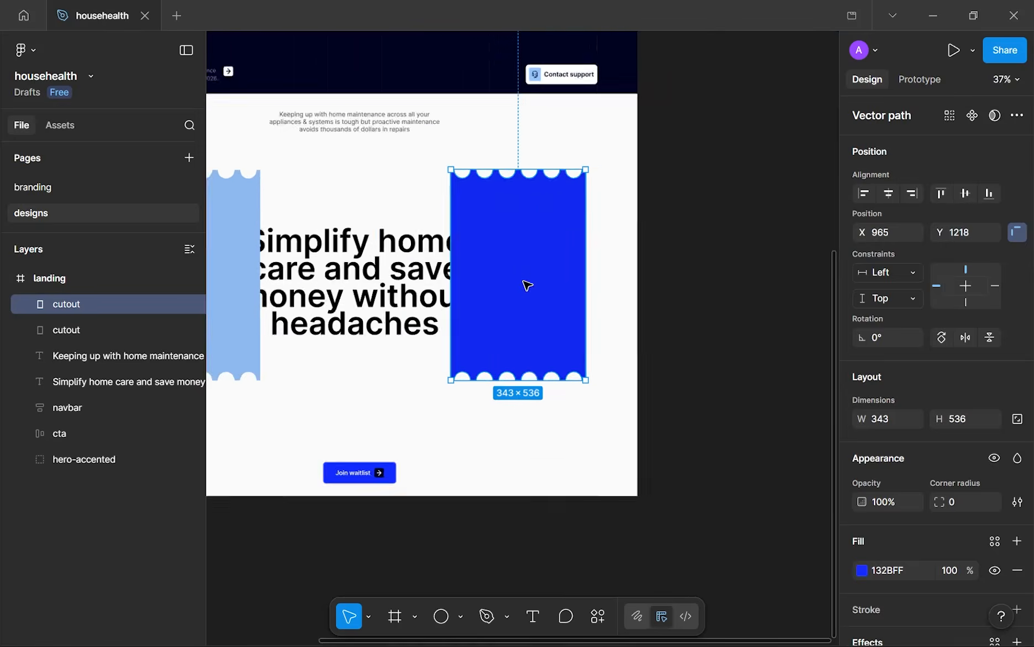
left_click_drag(629, 261, 571, 261)
left_click_drag(507, 267, 524, 261)
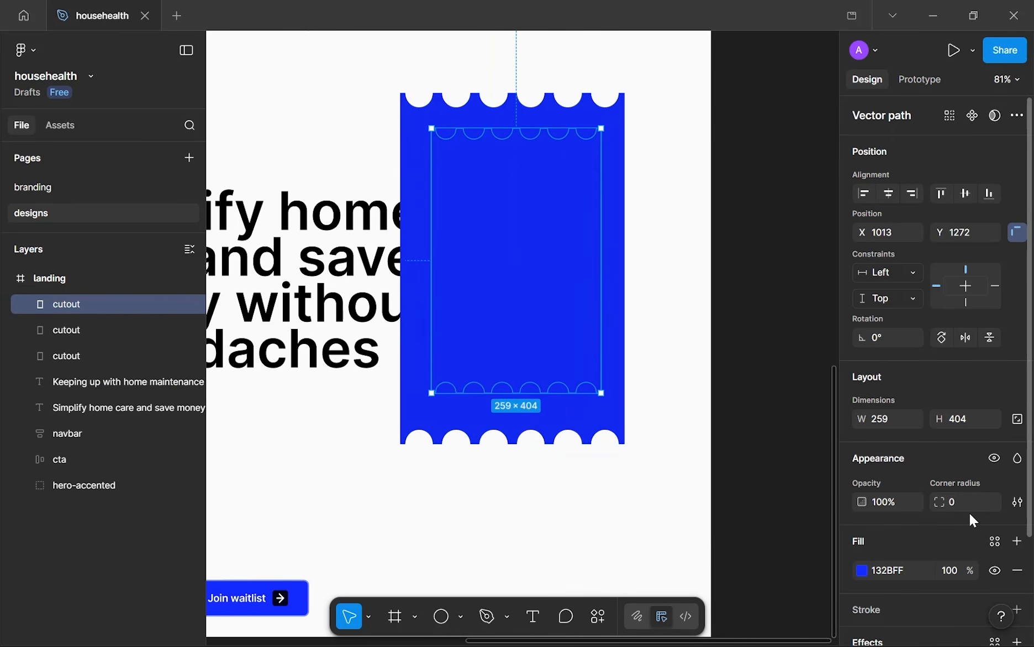
- Try removing the noise effect from the smaller inner cutout, and undo the removal
scroll(910, 509, "down", 2)
left_click(1016, 549)
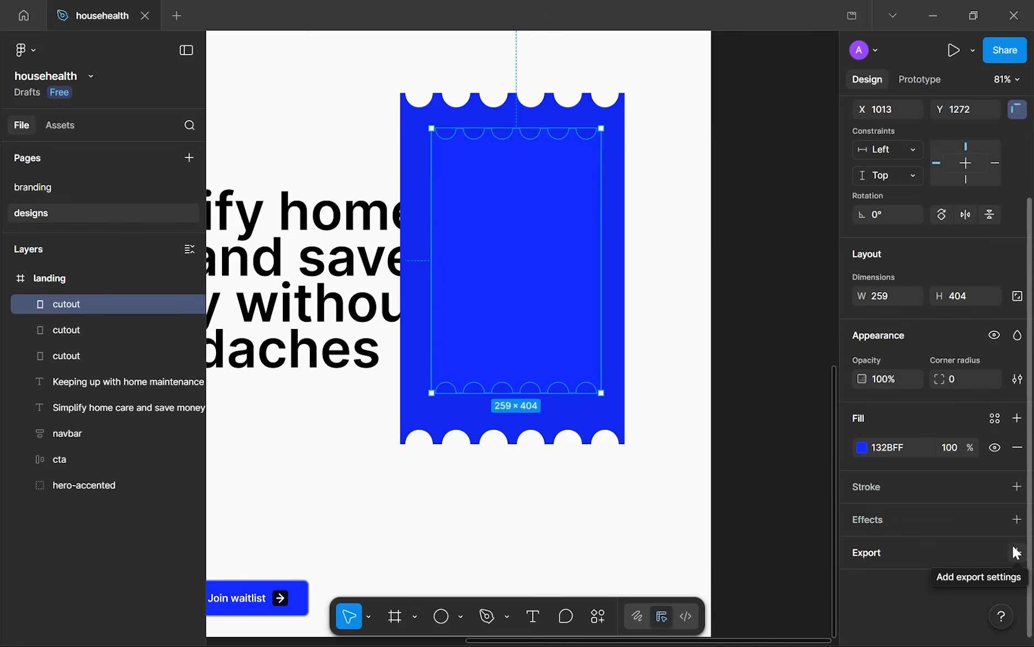
key("ctrl+z")
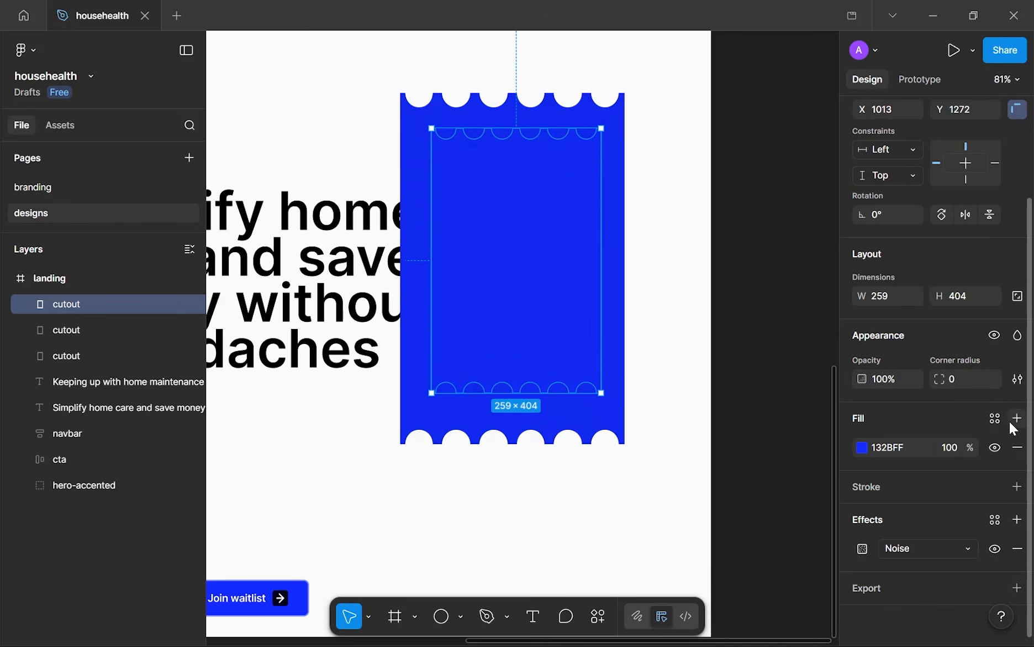
- Open the Unsplash plugin for the smaller inner cutout and search its photos for "home"
right_click(509, 286)
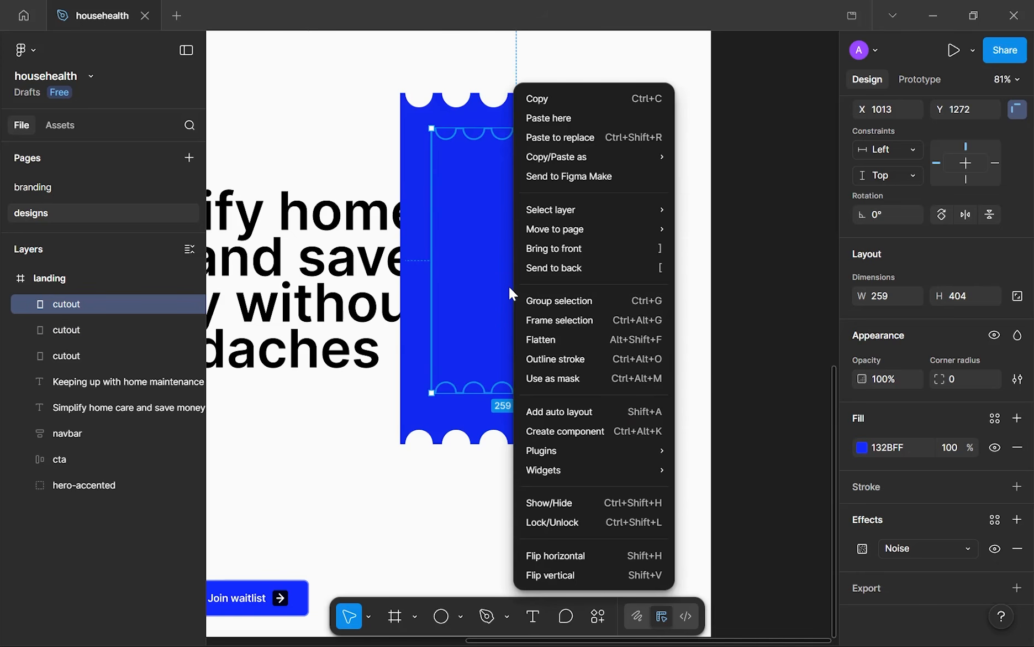
mouse_move(636, 457)
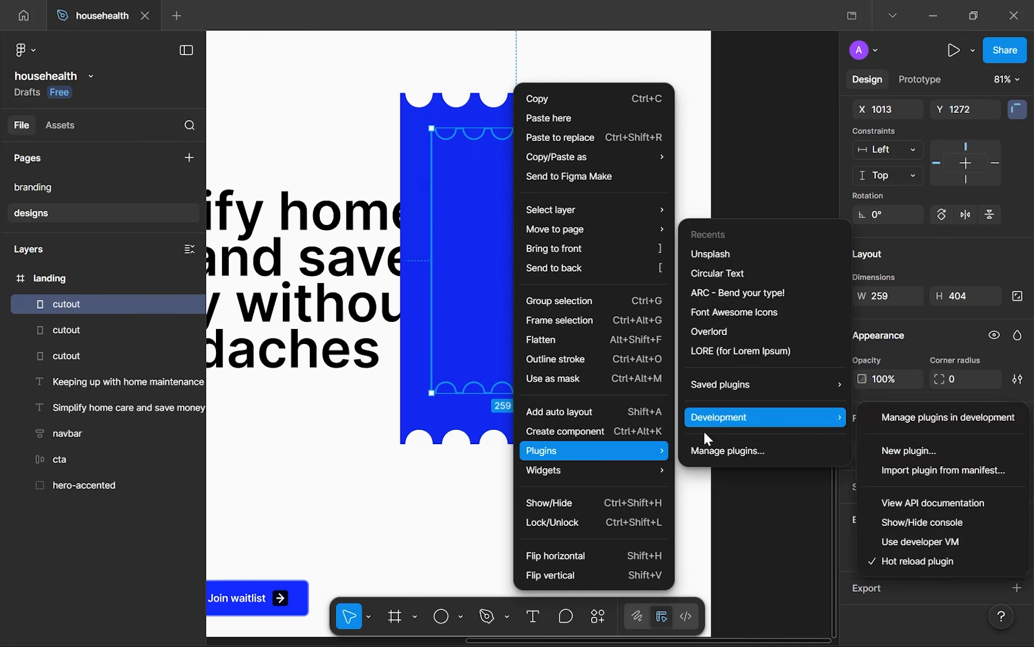
left_click(707, 260)
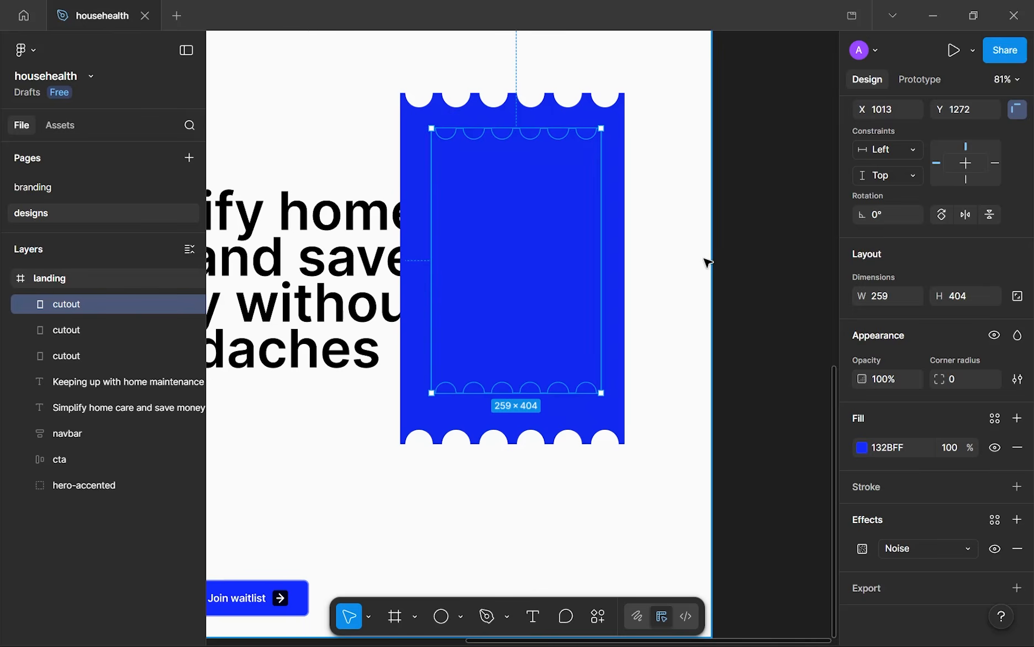
scroll(704, 259, "down", 4)
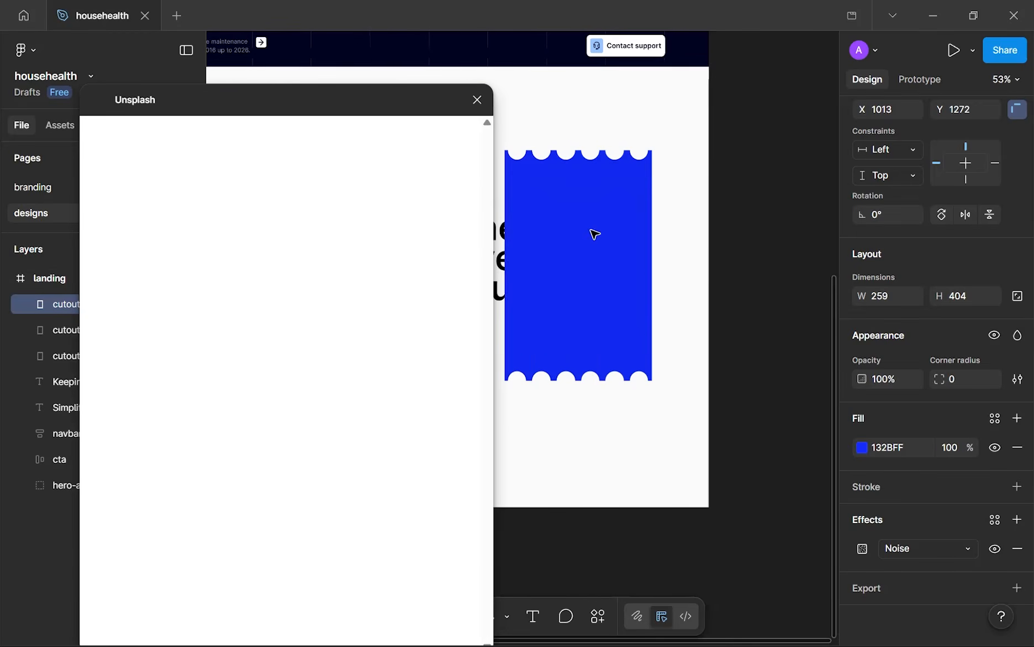
left_click_drag(248, 100, 248, 82)
left_click(245, 158)
type("homes")
key("Return")
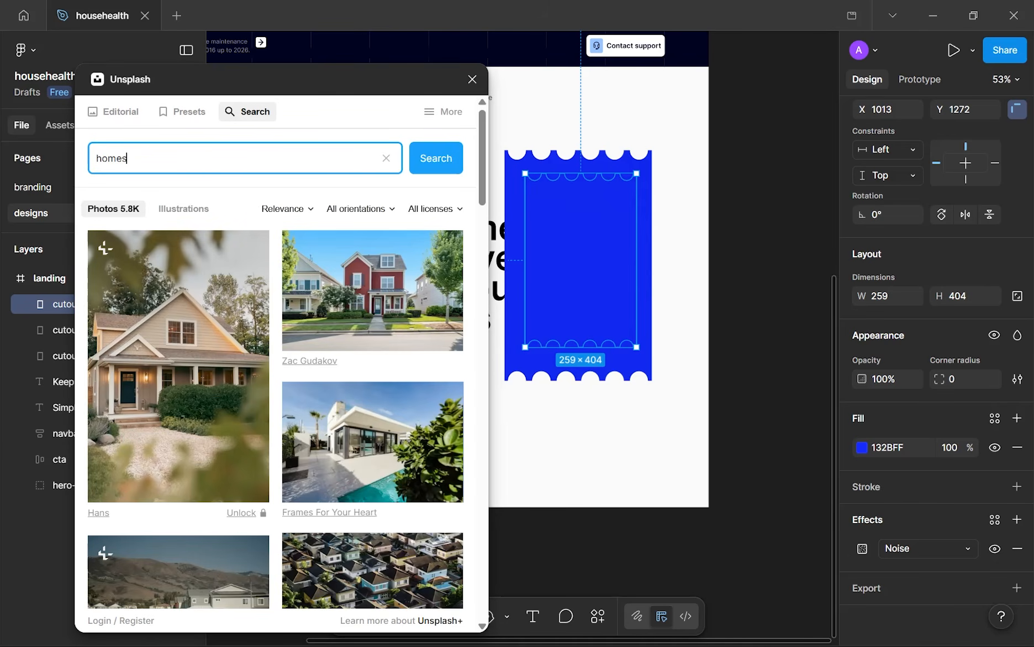
key("BackSpace")
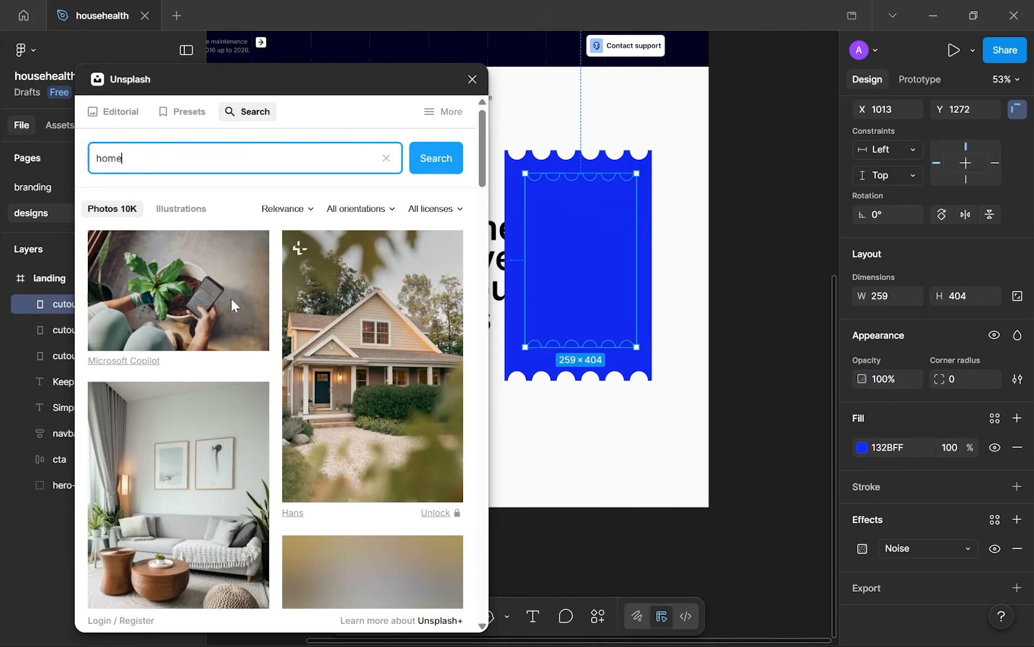
- Browse the home photo results for an interior image that suits the tall, narrow cutout
scroll(235, 307, "down", 3)
scroll(238, 314, "down", 10)
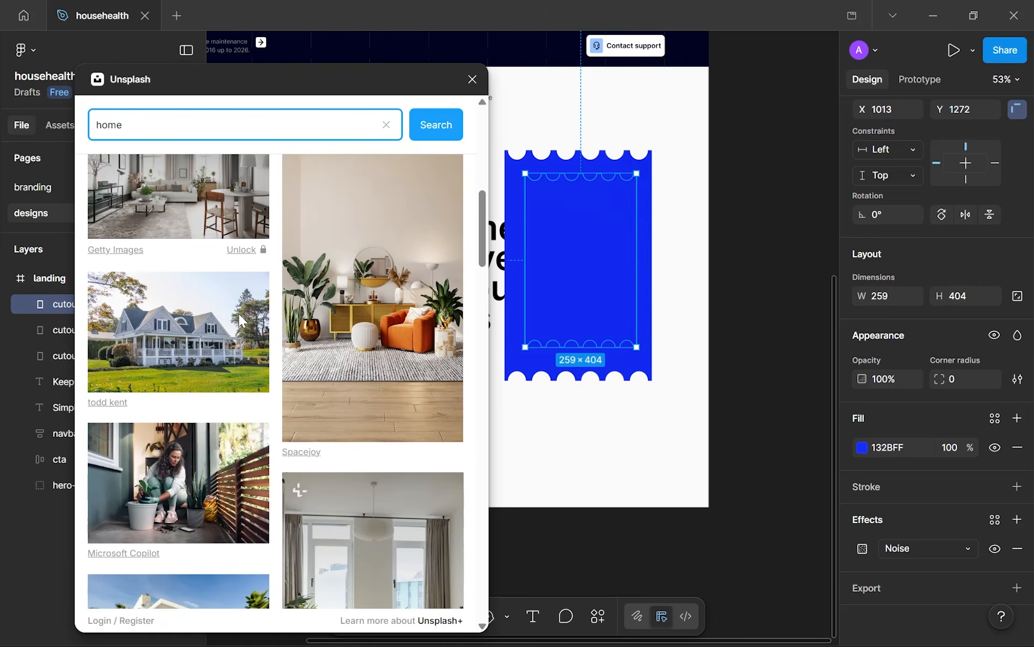
scroll(239, 314, "down", 3)
scroll(239, 314, "down", 3)
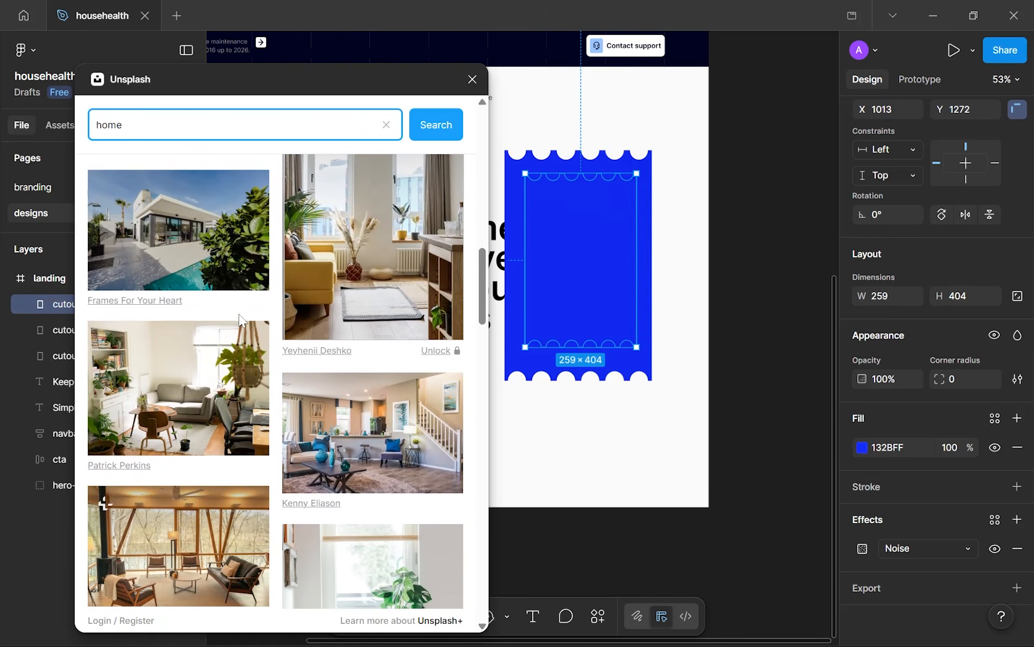
scroll(238, 313, "down", 3)
scroll(238, 314, "up", 2)
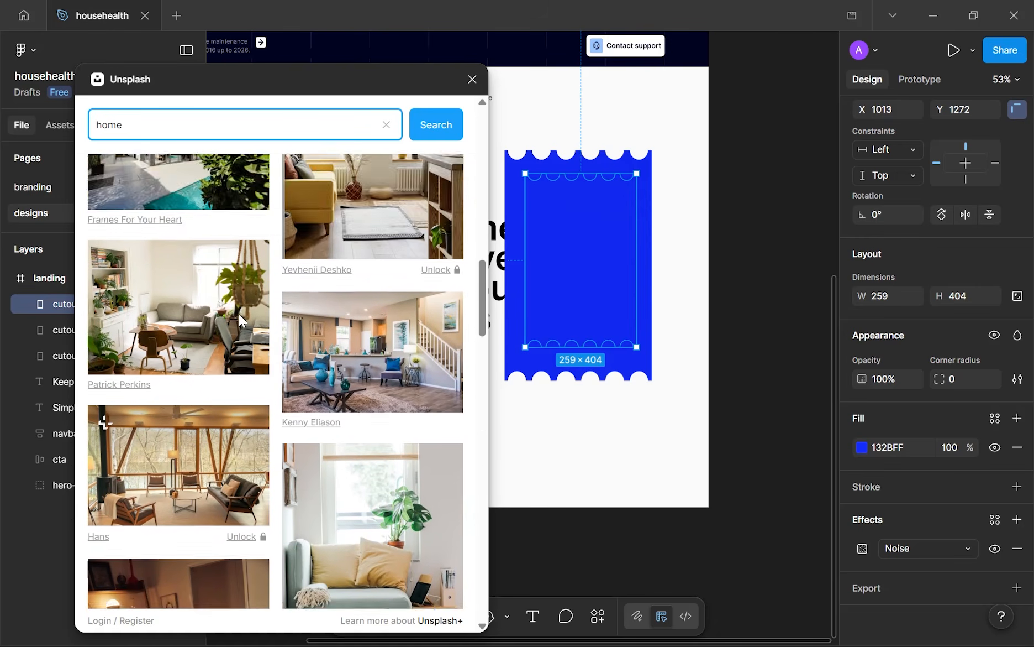
scroll(238, 314, "down", 4)
scroll(238, 314, "up", 10)
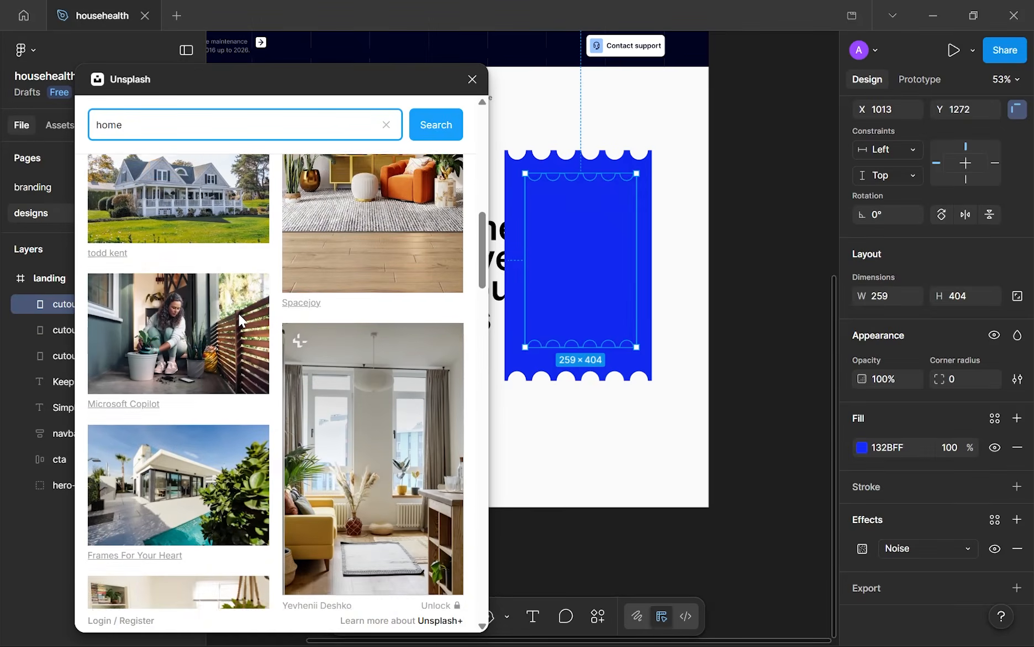
scroll(416, 317, "up", 2)
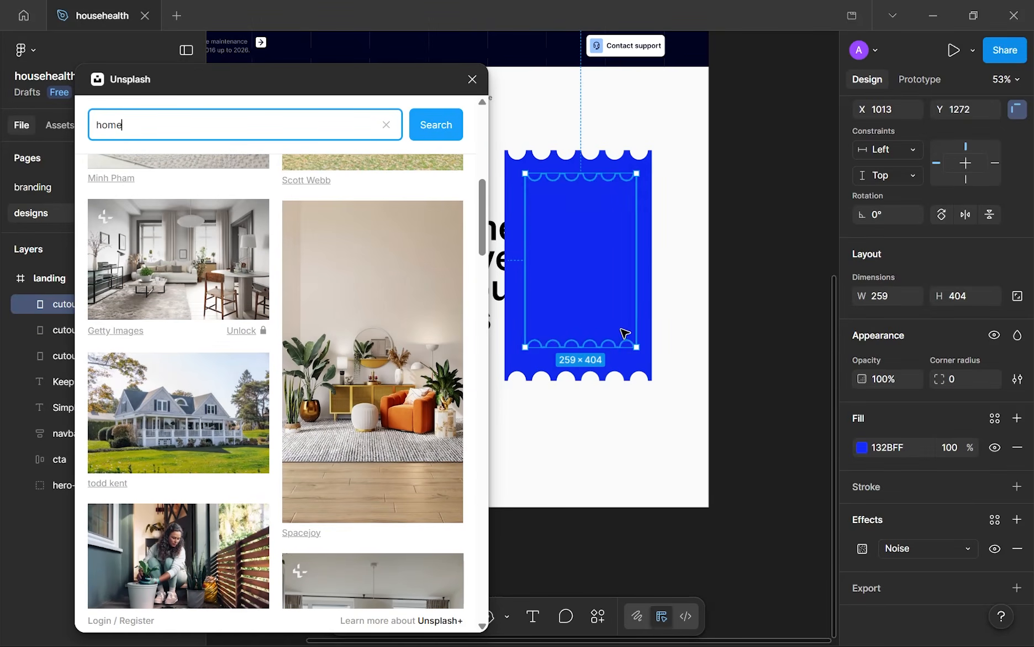
scroll(414, 373, "down", 12)
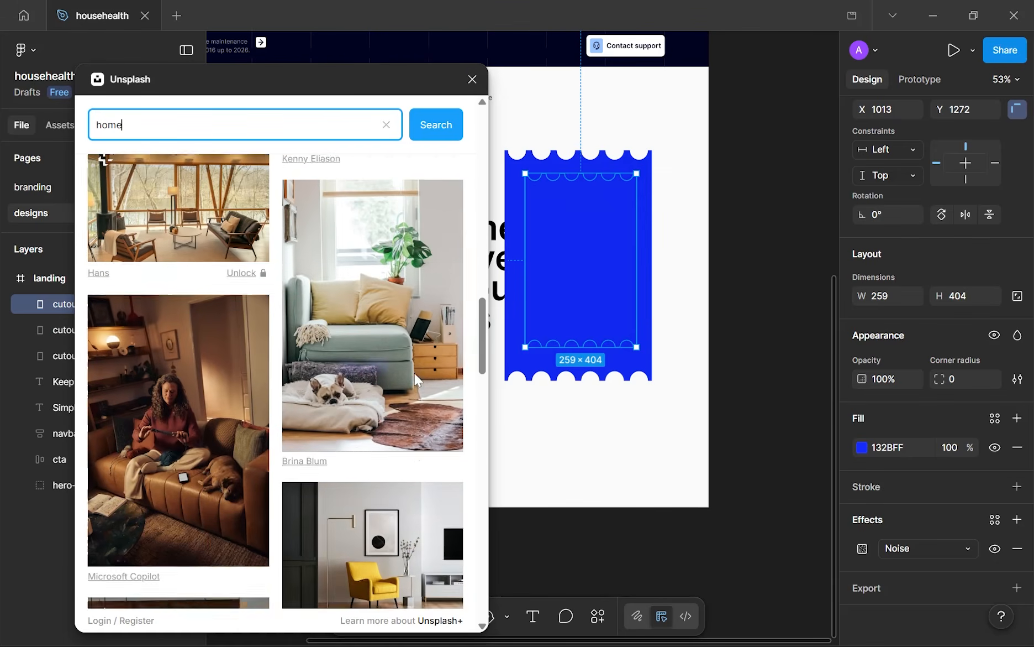
scroll(415, 374, "down", 5)
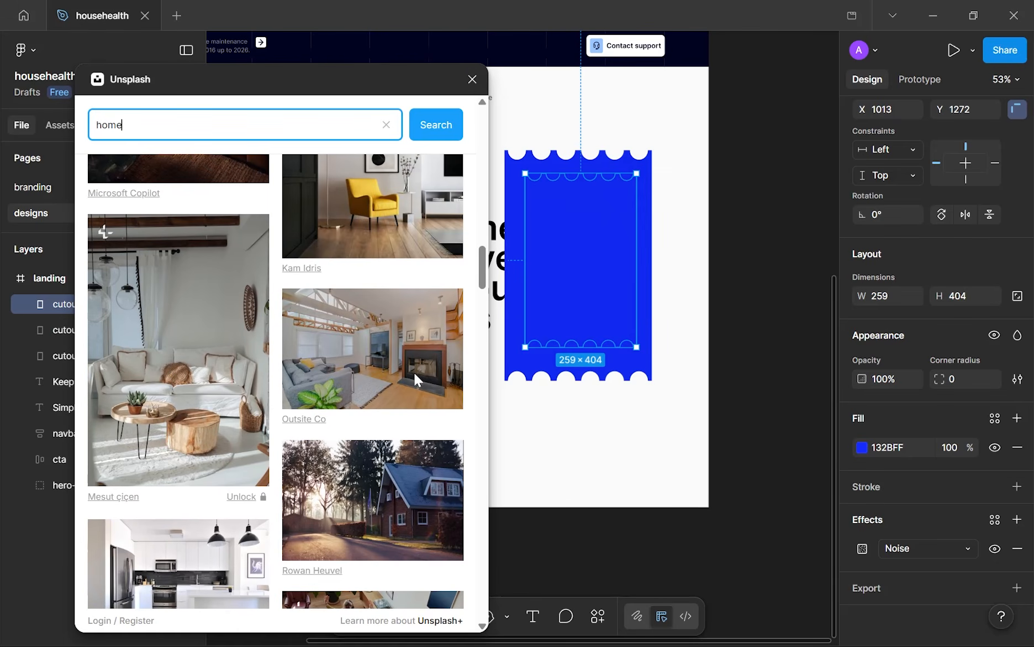
scroll(414, 371, "down", 5)
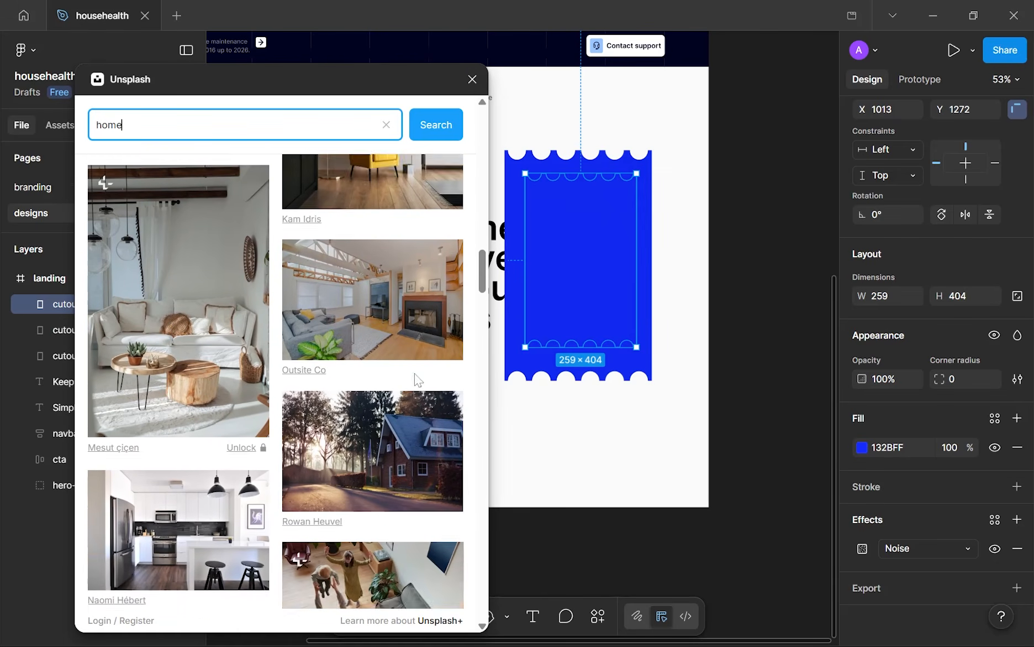
scroll(415, 374, "down", 7)
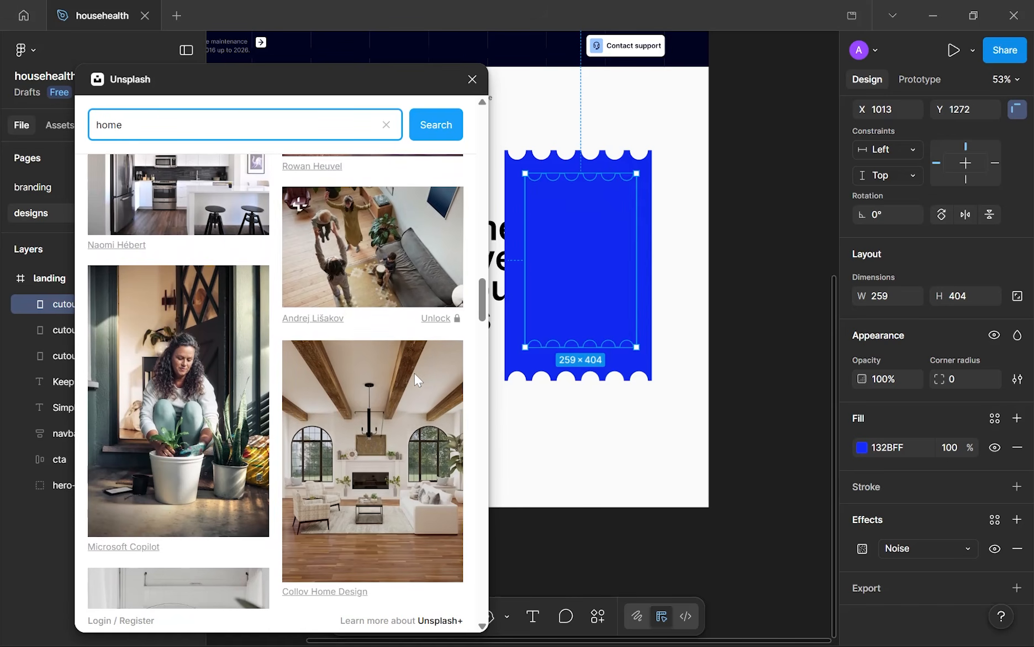
scroll(415, 373, "up", 20)
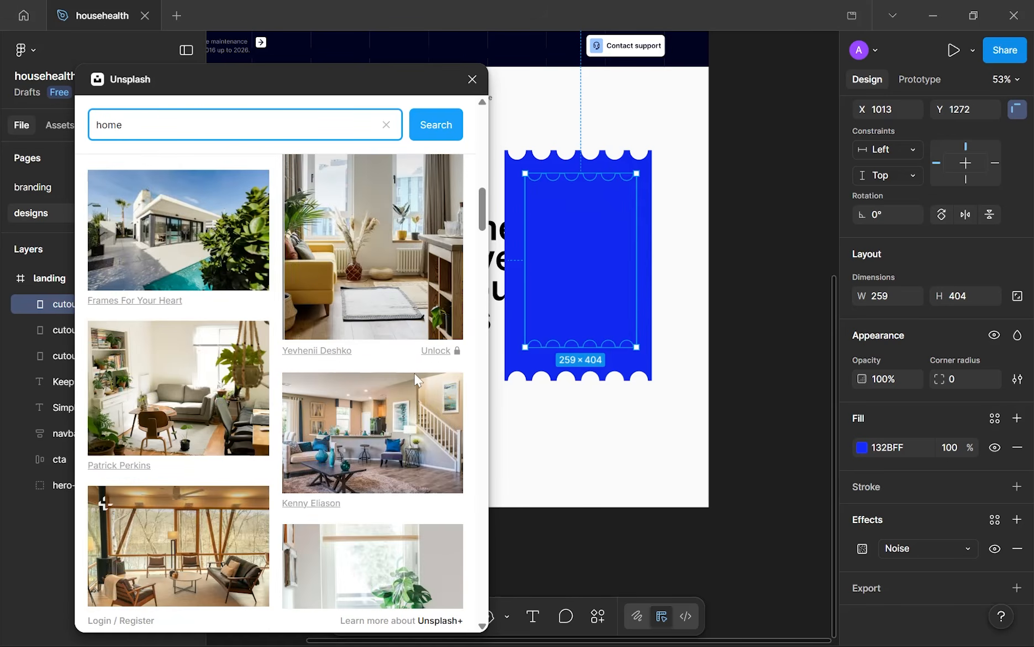
scroll(414, 373, "up", 3)
scroll(415, 372, "down", 10)
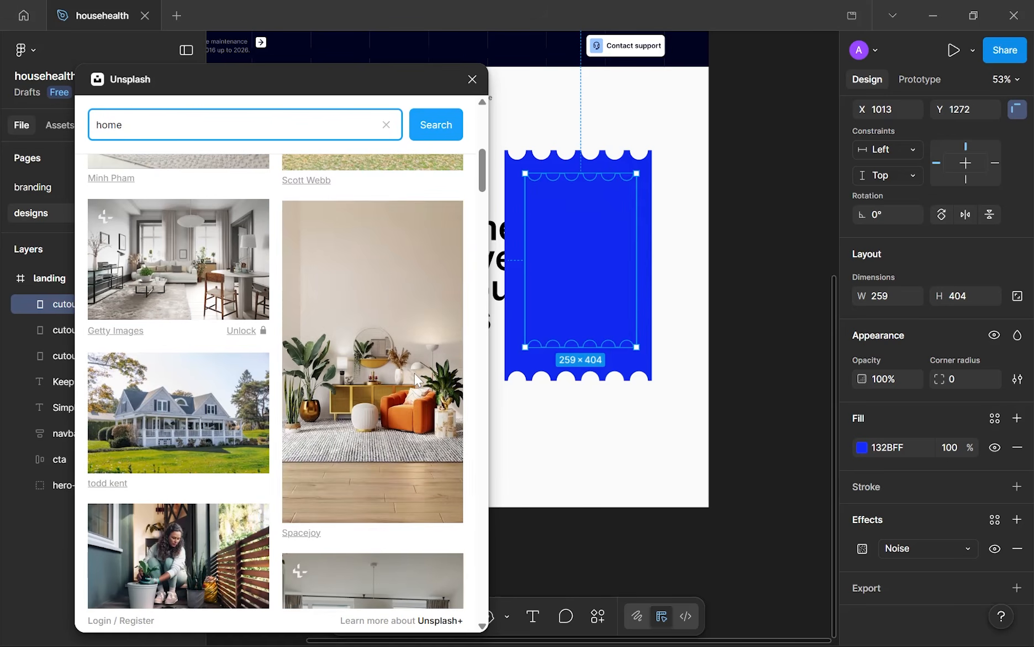
- Fill the inner cutout with the Spacejoy living room photo showing the orange armchair, and close the Unsplash plugin
left_click(395, 353)
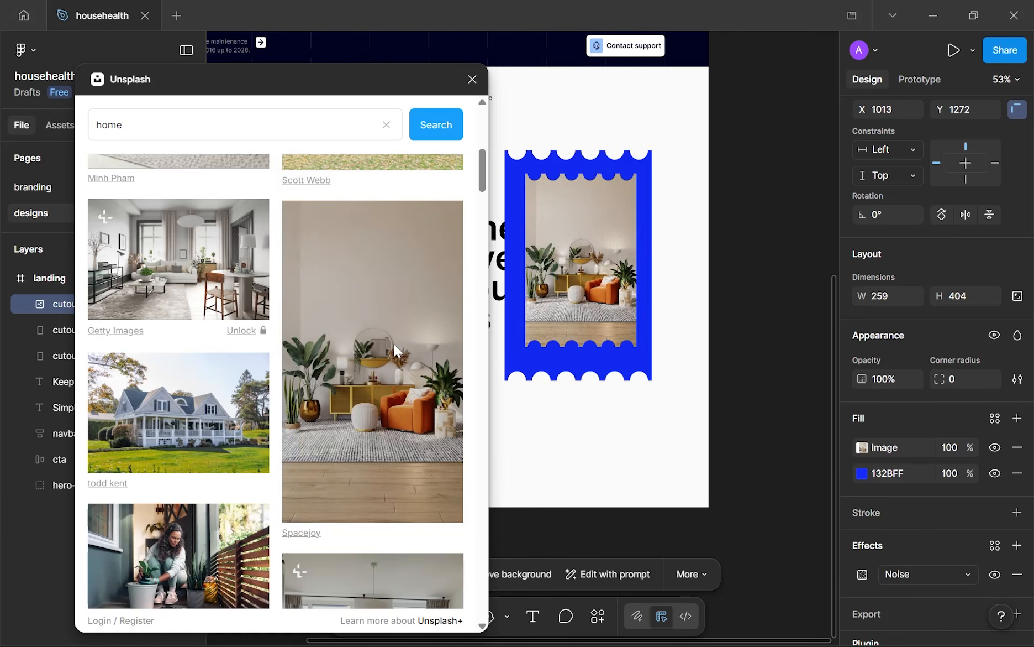
left_click(473, 79)
scroll(571, 190, "up", 5)
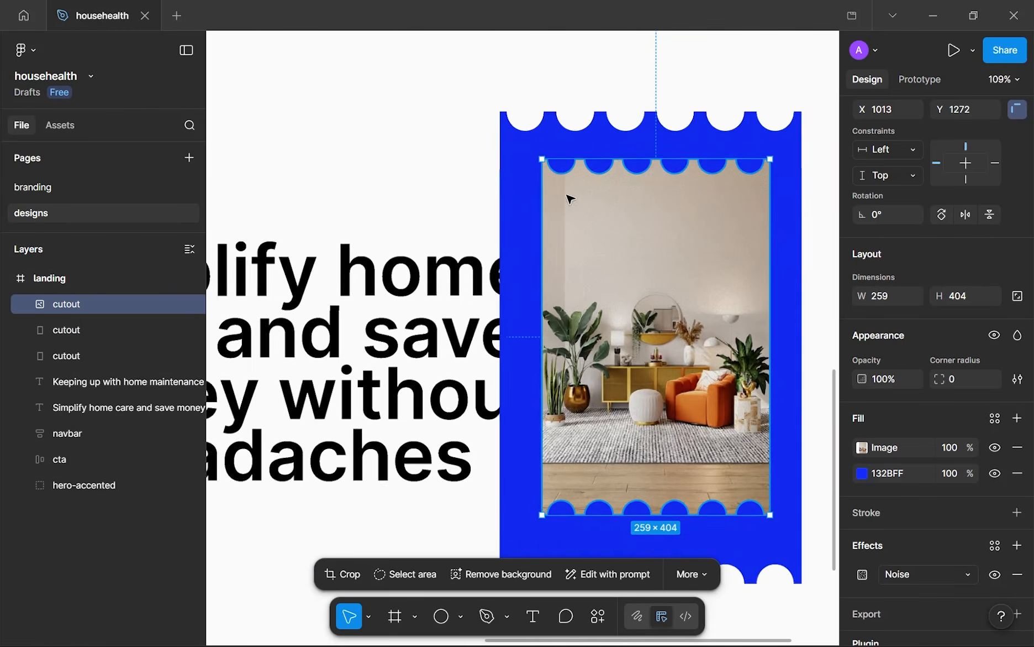
- Enlarge the image cutout to 301 × 470 and place it at X 986, Y 1251 inside the dark blue cutout
scroll(572, 188, "up", 2)
scroll(642, 224, "down", 6)
left_click_drag(642, 224, 621, 237)
left_click_drag(627, 171, 620, 145)
left_click_drag(623, 195, 623, 201)
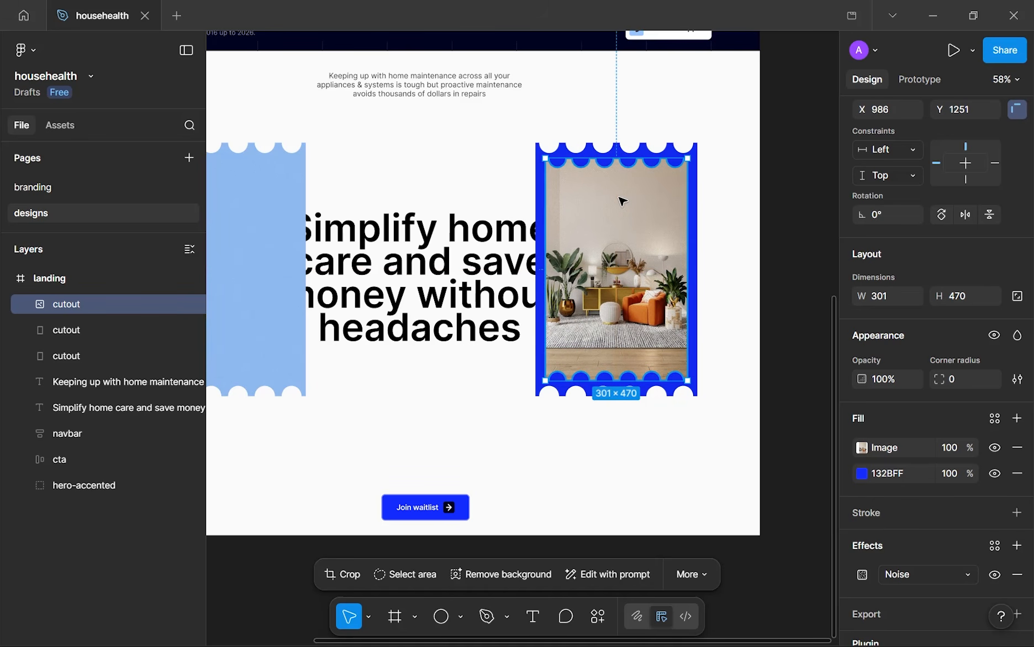
- Raise the saturation of the cutout's image fill to nearly the maximum and inspect the photo up close
left_click(863, 451)
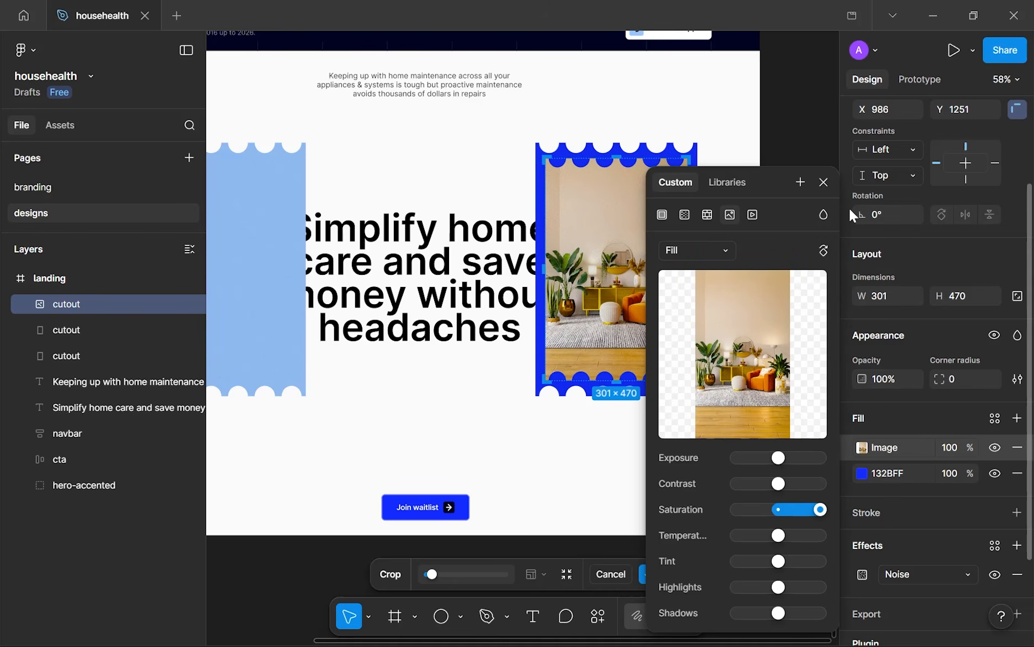
left_click(824, 183)
key("Escape")
scroll(730, 177, "up", 10)
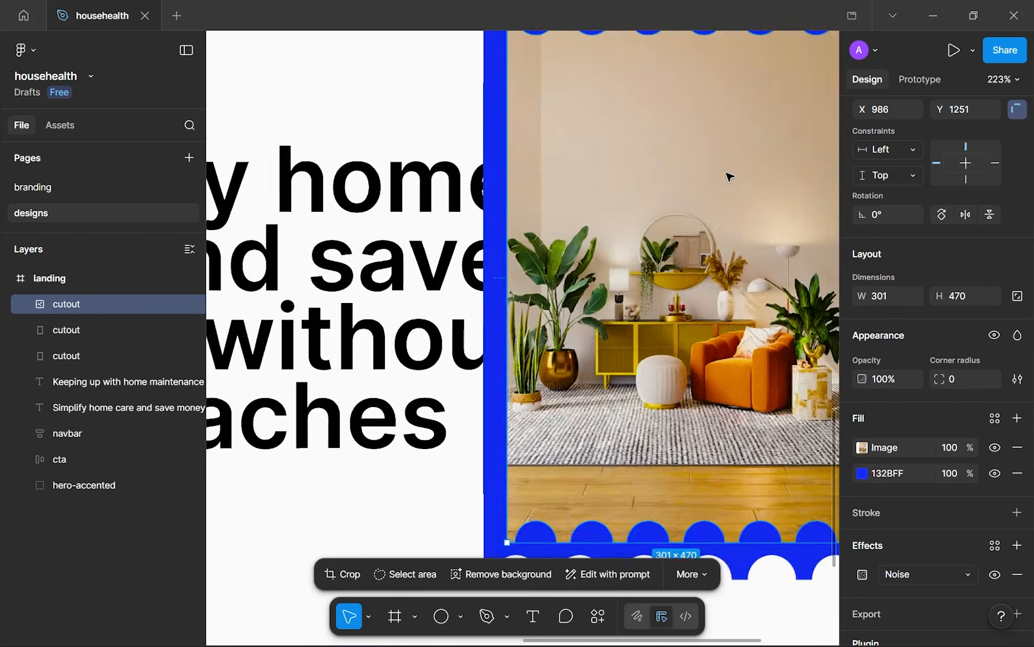
scroll(730, 177, "down", 3)
left_click_drag(729, 177, 544, 162)
scroll(559, 169, "up", 5)
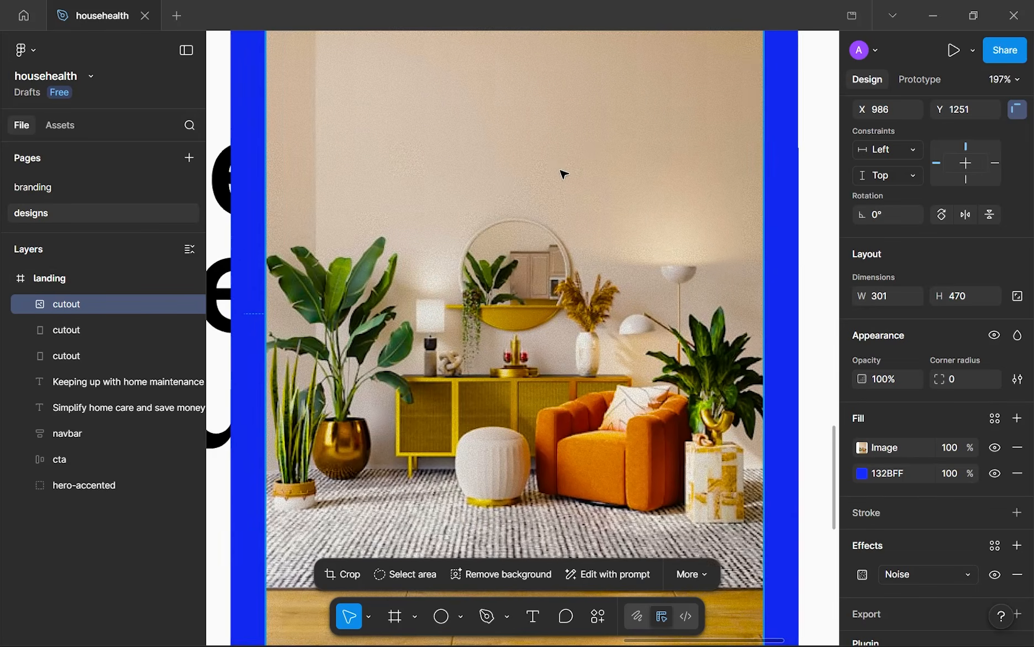
scroll(680, 230, "down", 5)
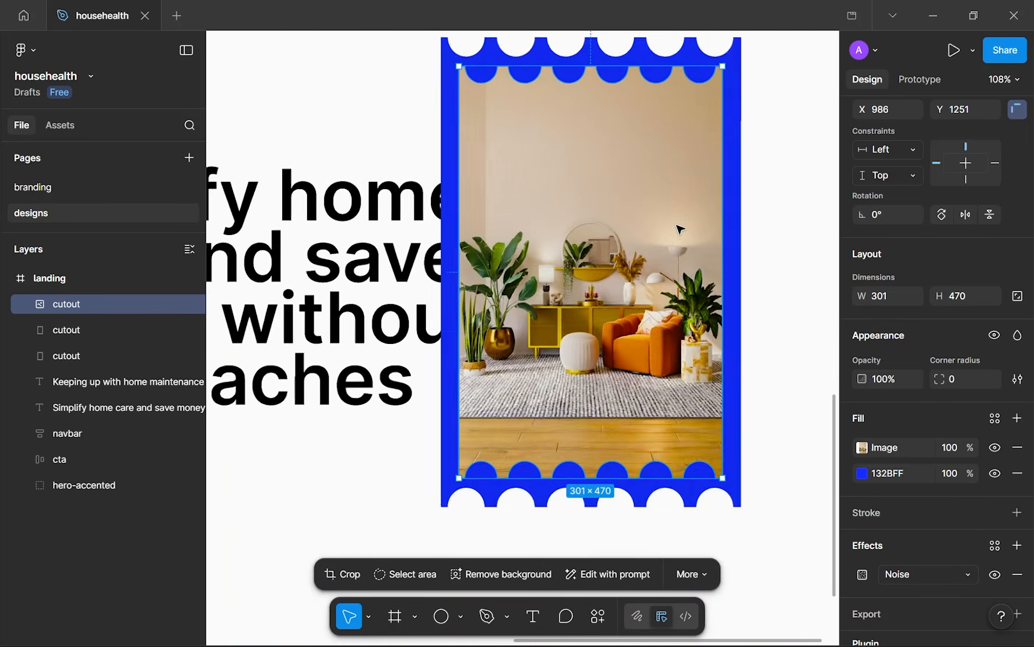
scroll(713, 193, "down", 4)
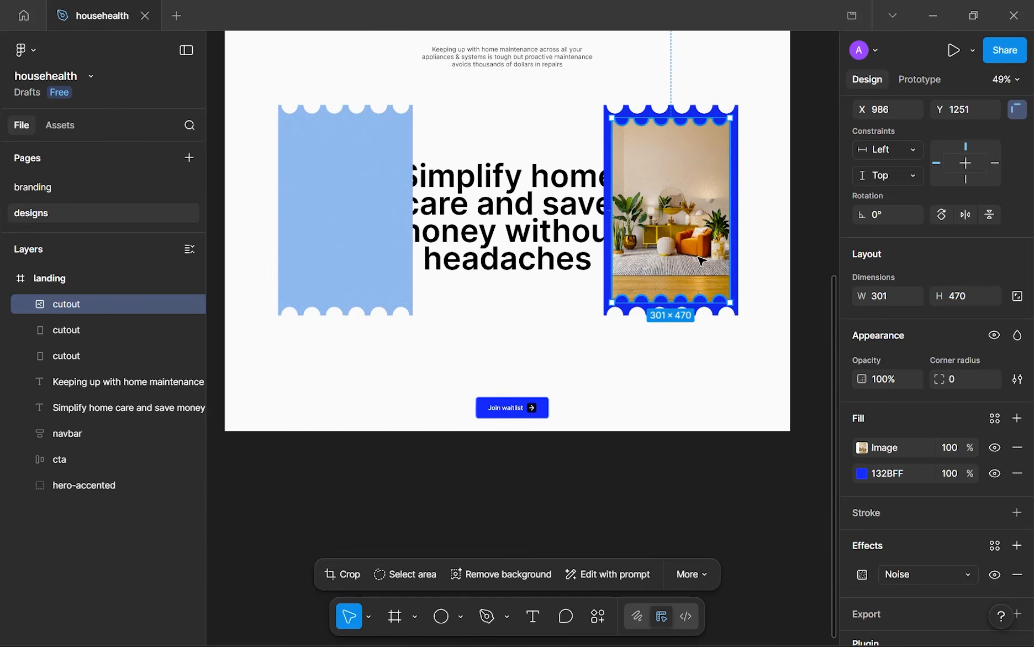
- Enlarge the image cutout to 309 × 481 and centre it in the dark blue cutout at X 982, Y 1245
left_click(702, 344)
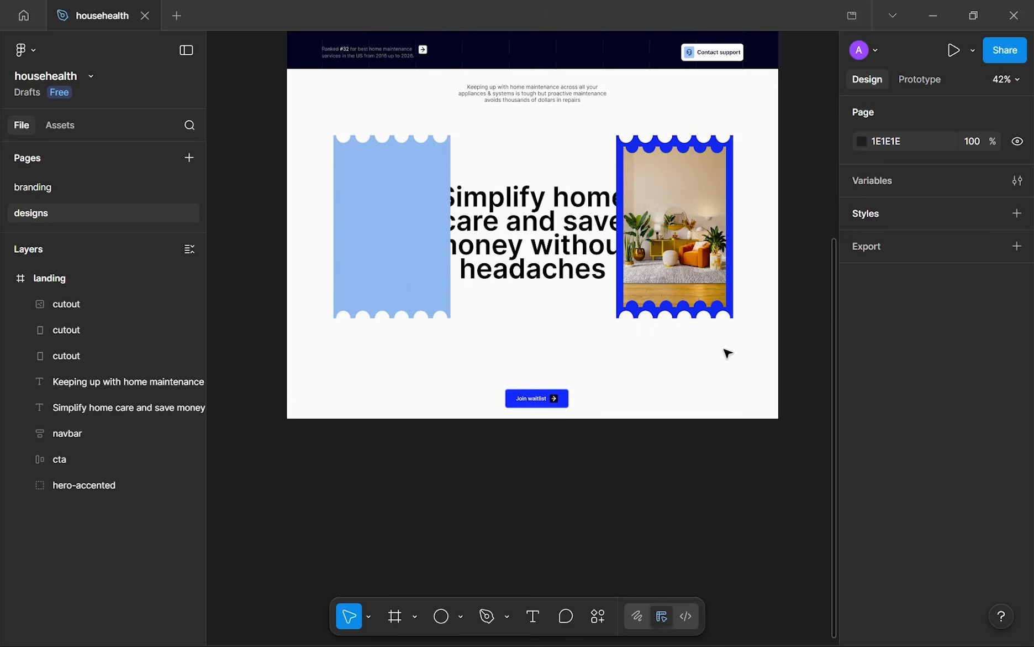
left_click(711, 242)
left_click_drag(658, 145, 560, 120)
scroll(546, 130, "up", 1)
scroll(543, 126, "up", 5)
left_click_drag(557, 216, 559, 224)
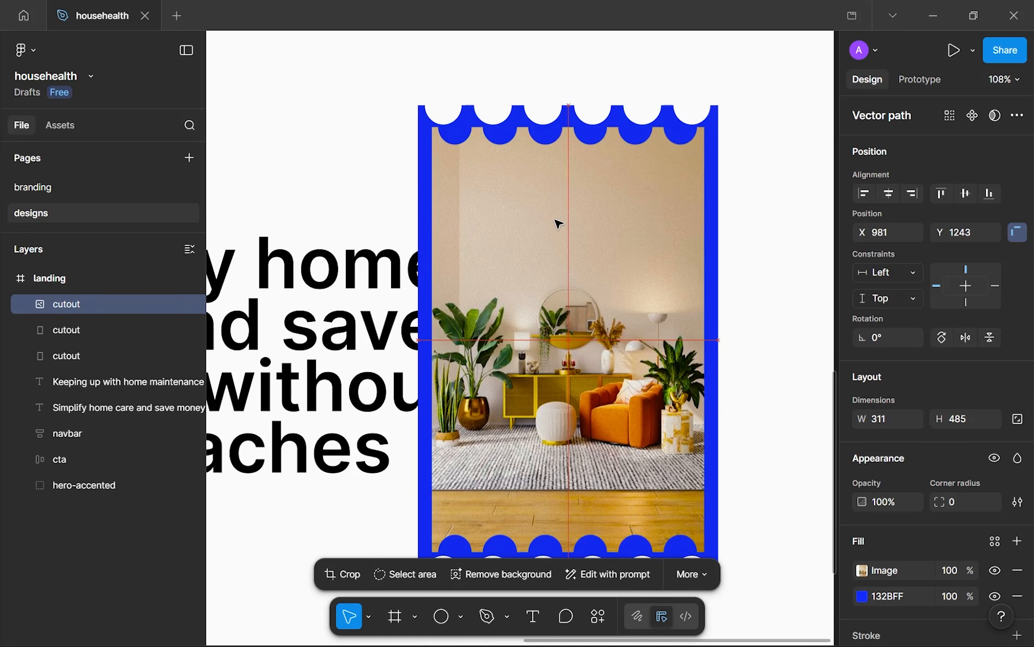
scroll(554, 224, "down", 5)
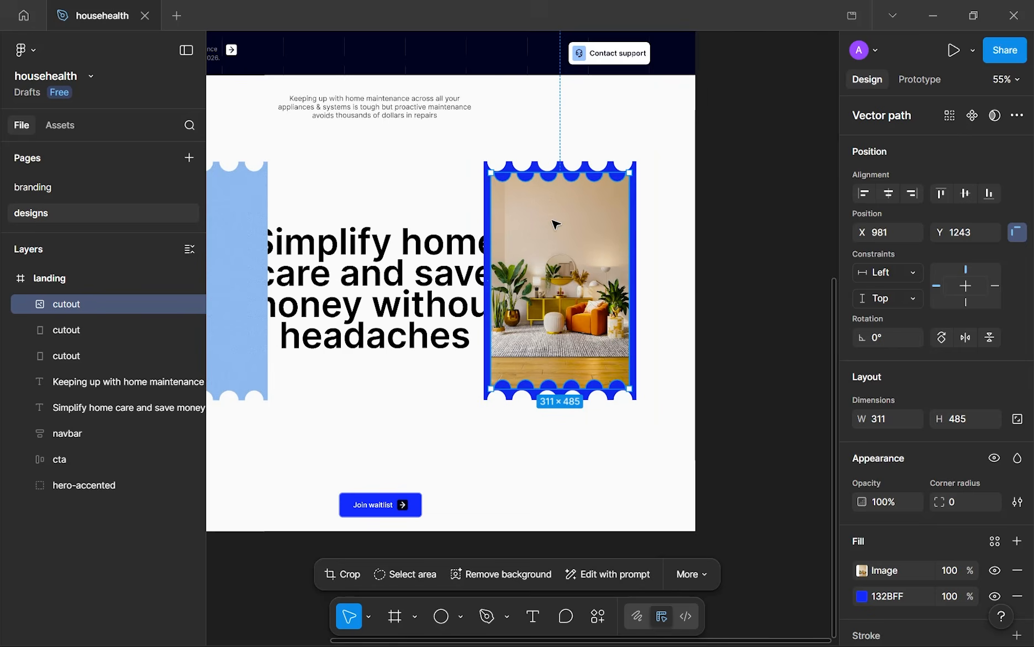
left_click(670, 295)
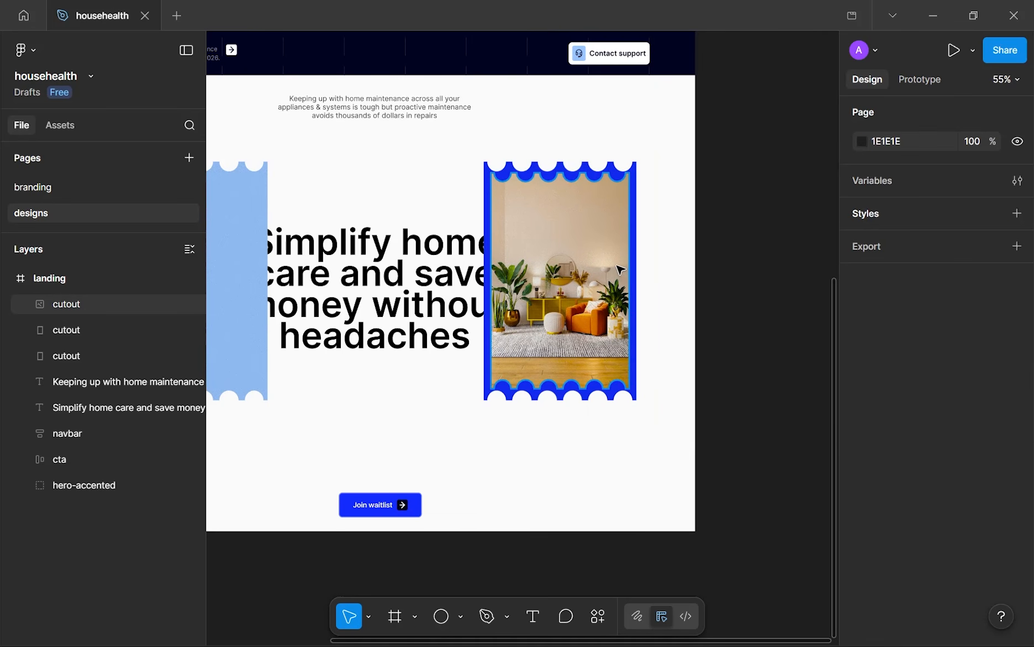
left_click(605, 215)
scroll(602, 204, "up", 3)
left_click_drag(558, 156, 559, 158)
left_click_drag(581, 248, 586, 255)
left_click(673, 163)
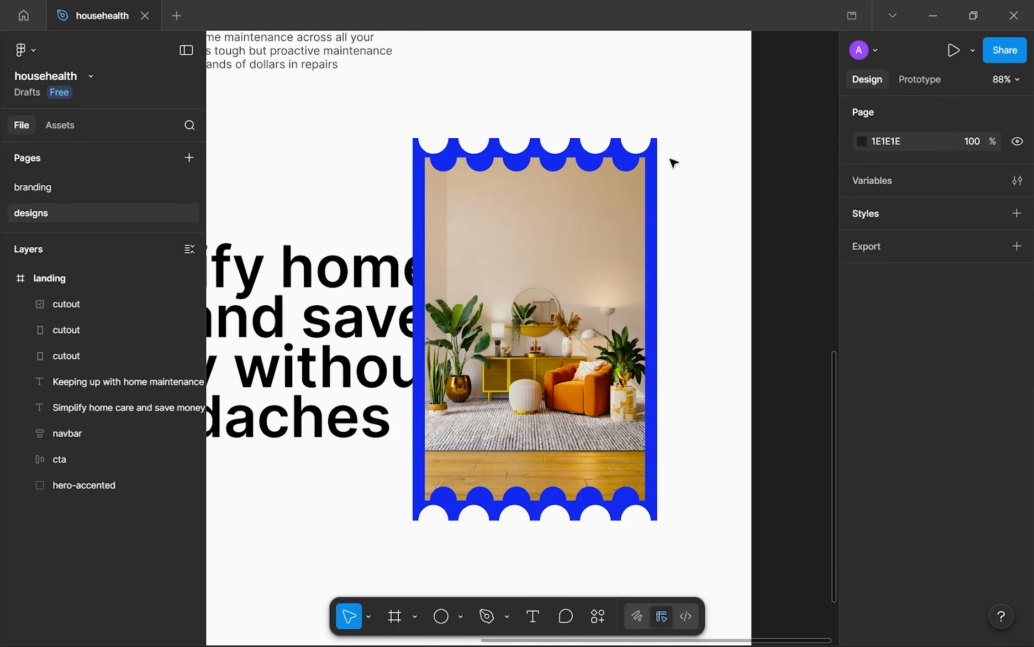
- Add a drop shadow with Y 4, blur 4 and 25% black to both the image cutout and the dark blue cutout
left_click_drag(594, 113, 664, 177)
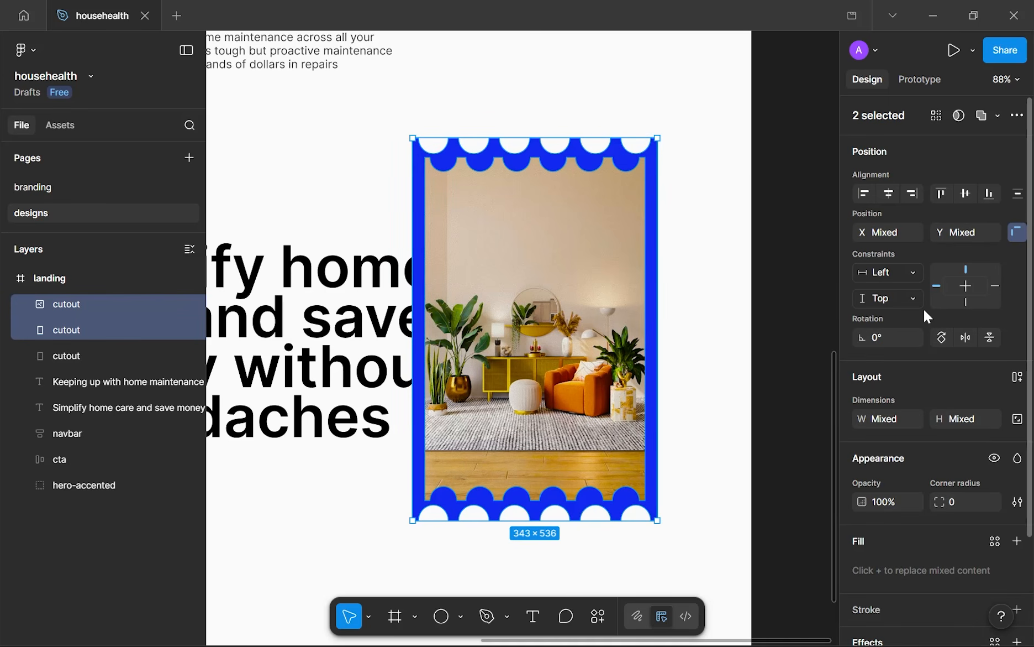
scroll(939, 360, "down", 3)
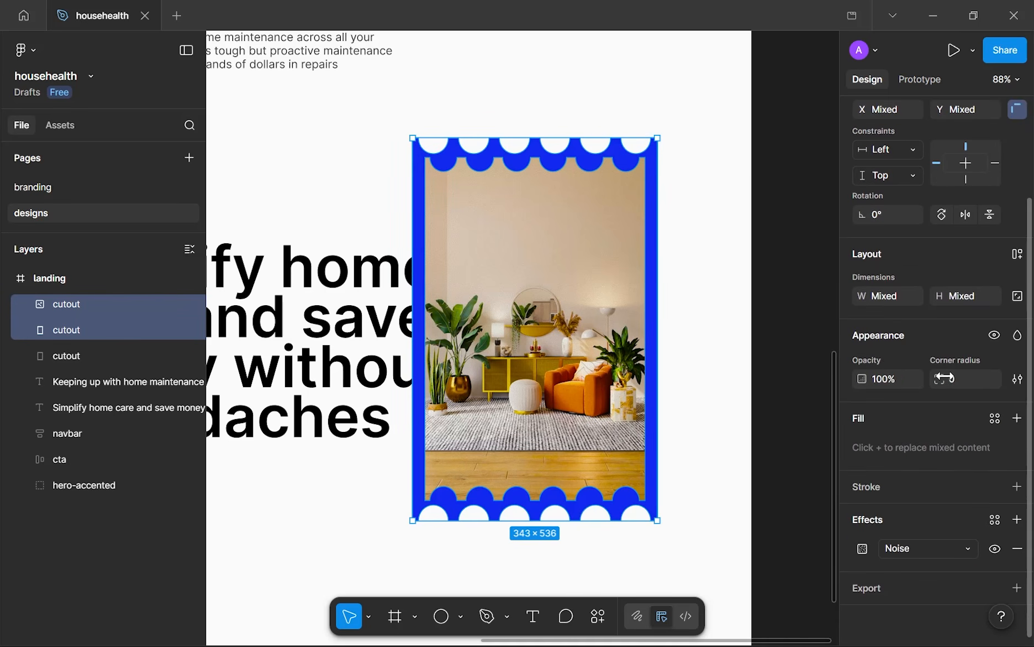
left_click(1016, 519)
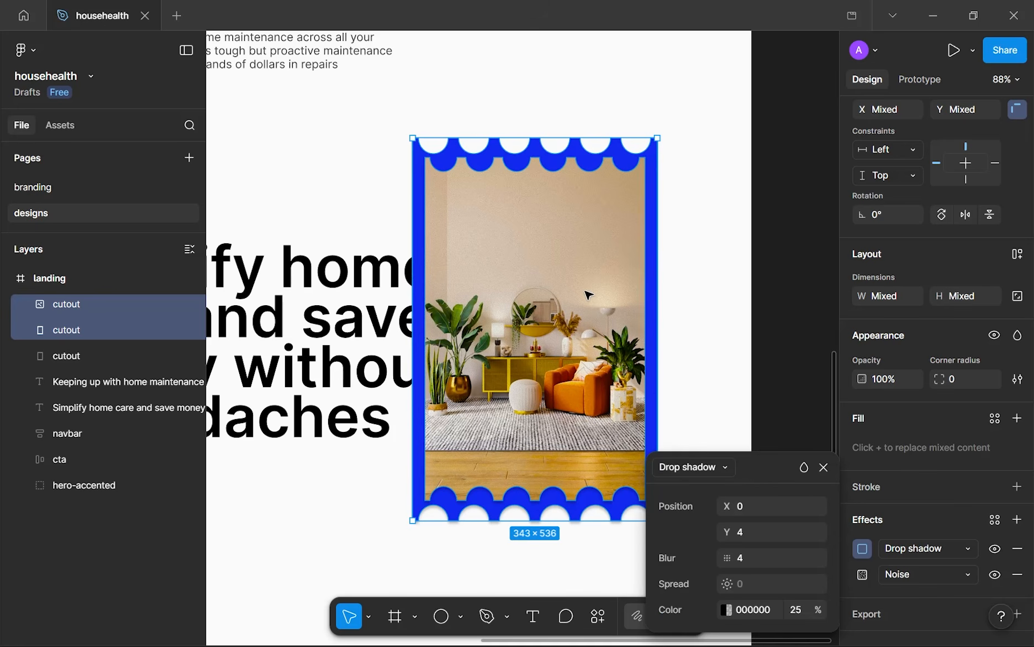
- Group the image cutout with the dark blue cutout behind it
left_click(614, 249)
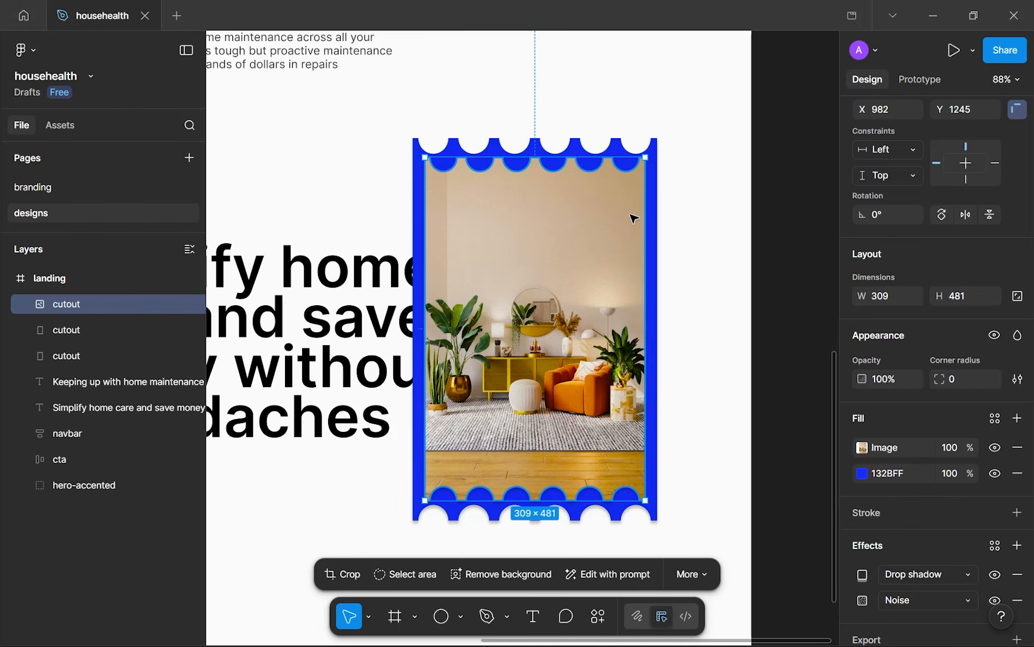
left_click(657, 198, "shift")
key("ctrl+g")
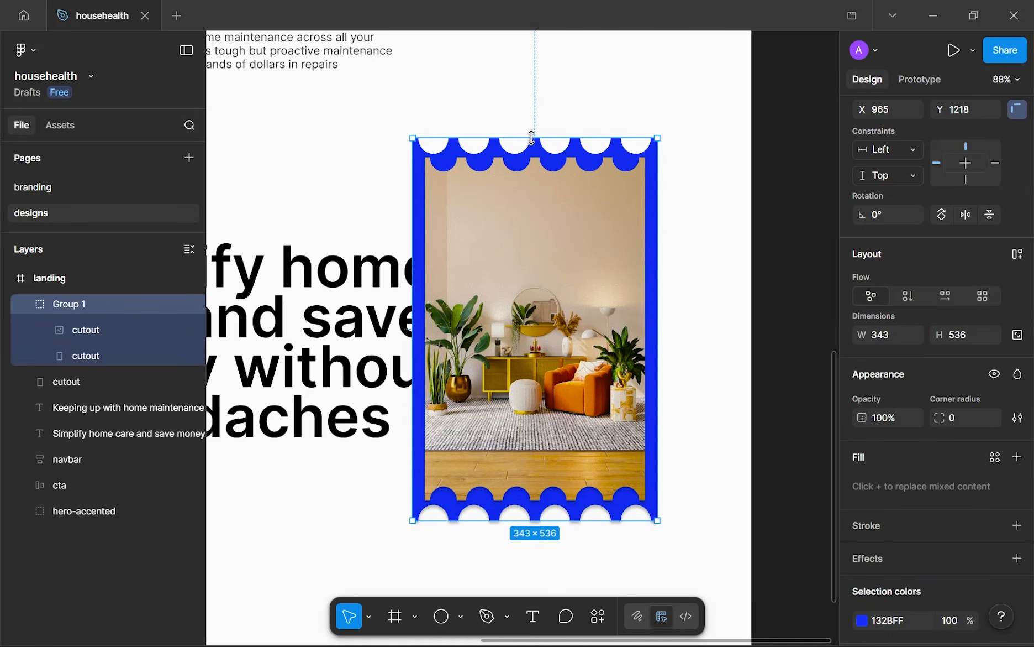
- Rename the group holding the two dark blue cutouts as home-img
double_click(101, 298)
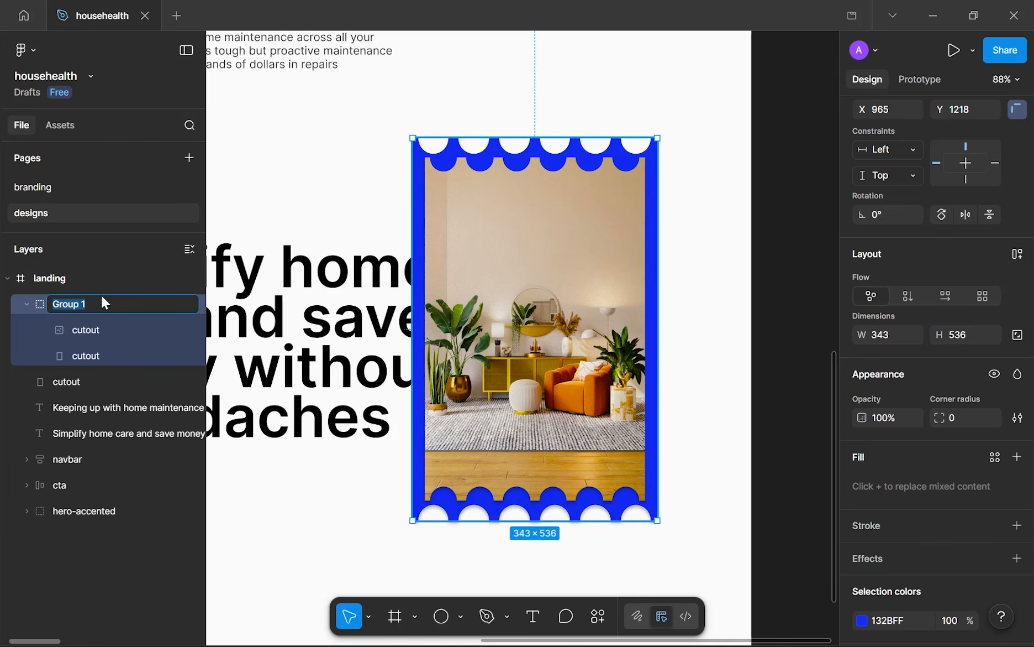
type("home-img")
key("Return")
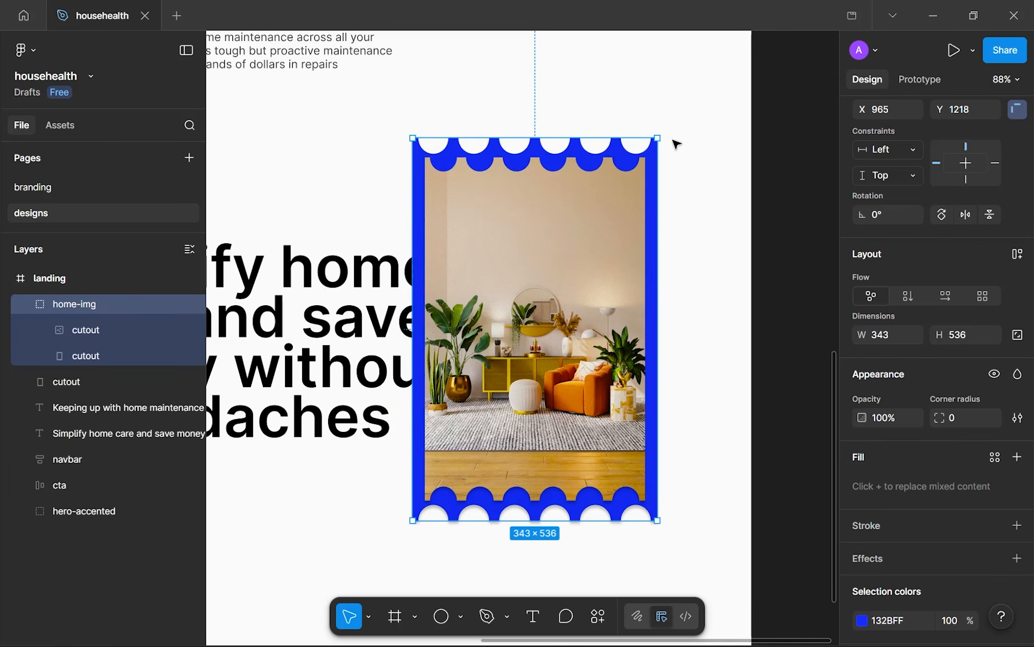
- Tilt the home-img group clockwise to a rotation of about -8.67° and shift it slightly to about X 926, Y 1196
left_click_drag(665, 135, 691, 150)
scroll(691, 150, "down", 3)
left_click_drag(617, 199, 619, 203)
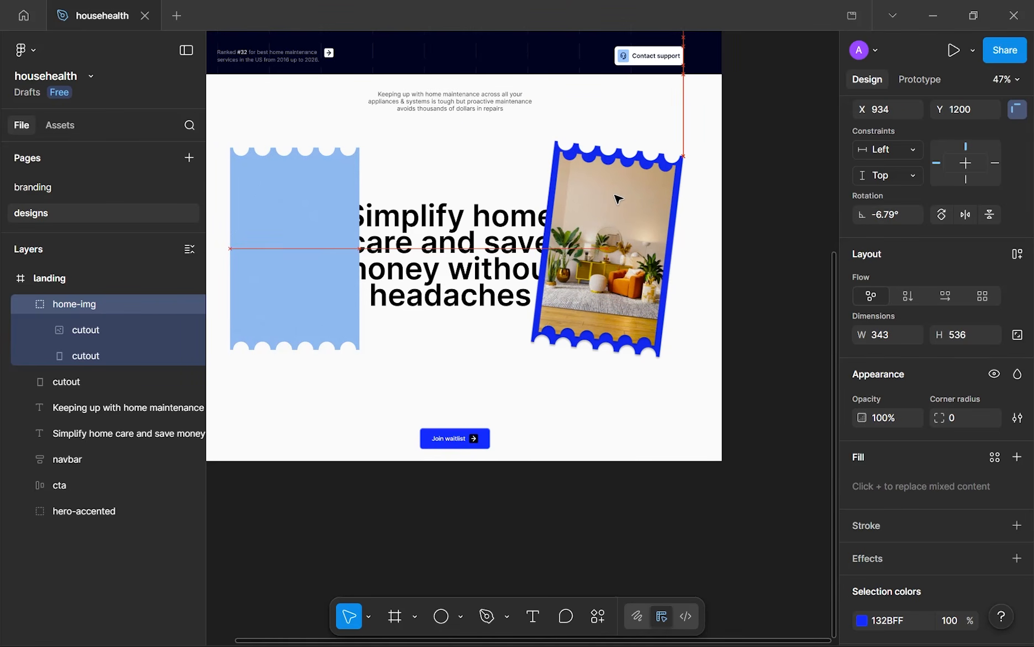
left_click_drag(688, 151, 691, 151)
scroll(619, 204, "up", 5)
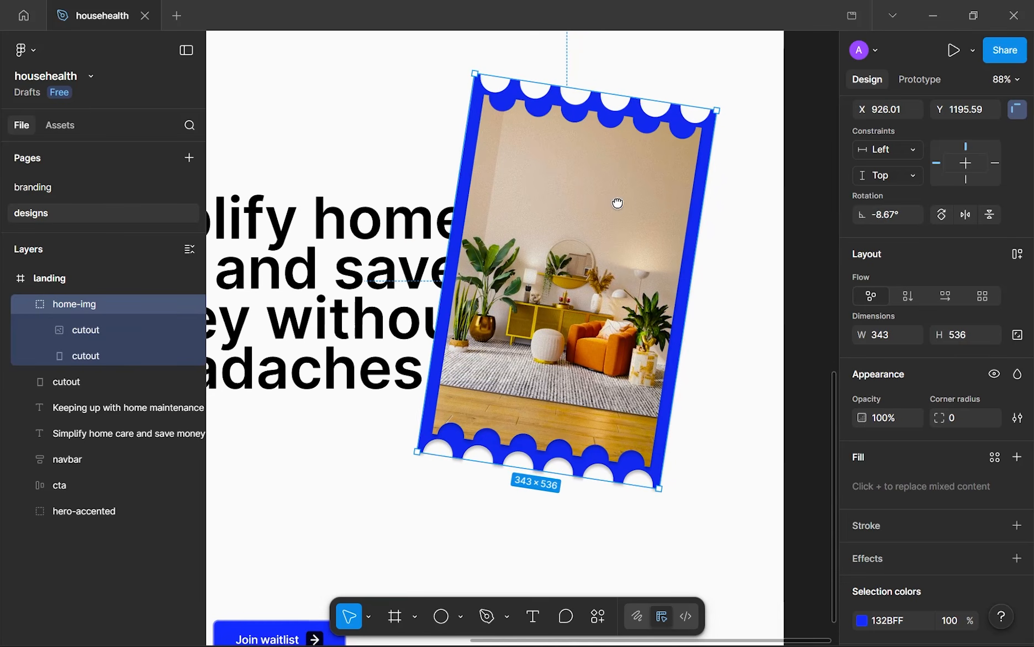
left_click(711, 484)
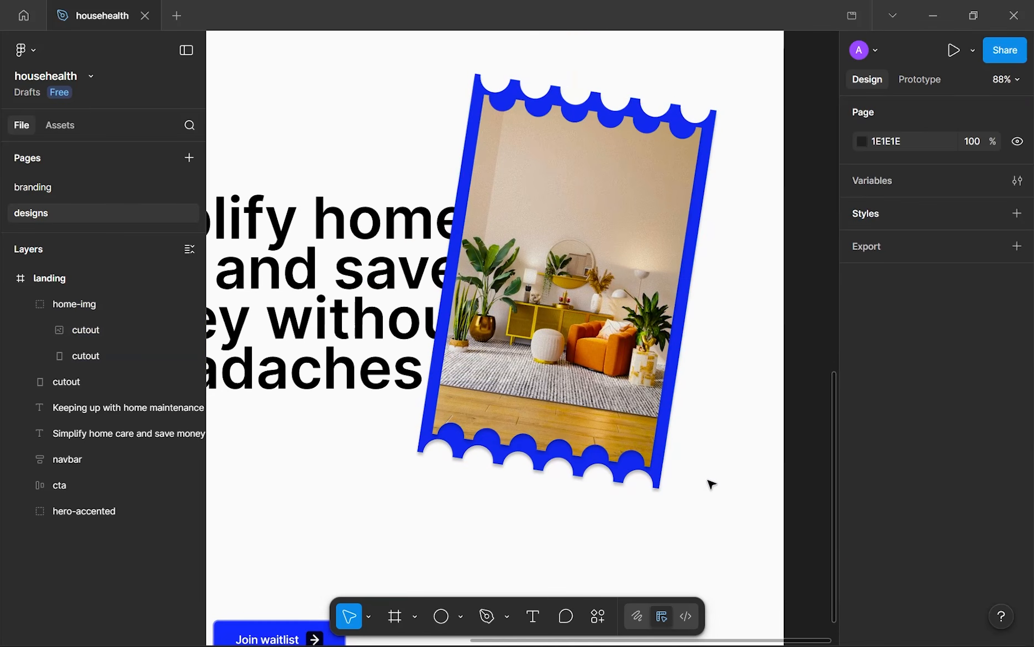
- Set the drop shadow of the dark blue cutout inside home-img to X offset 4 and blur 11
left_click(654, 462)
scroll(939, 486, "down", 3)
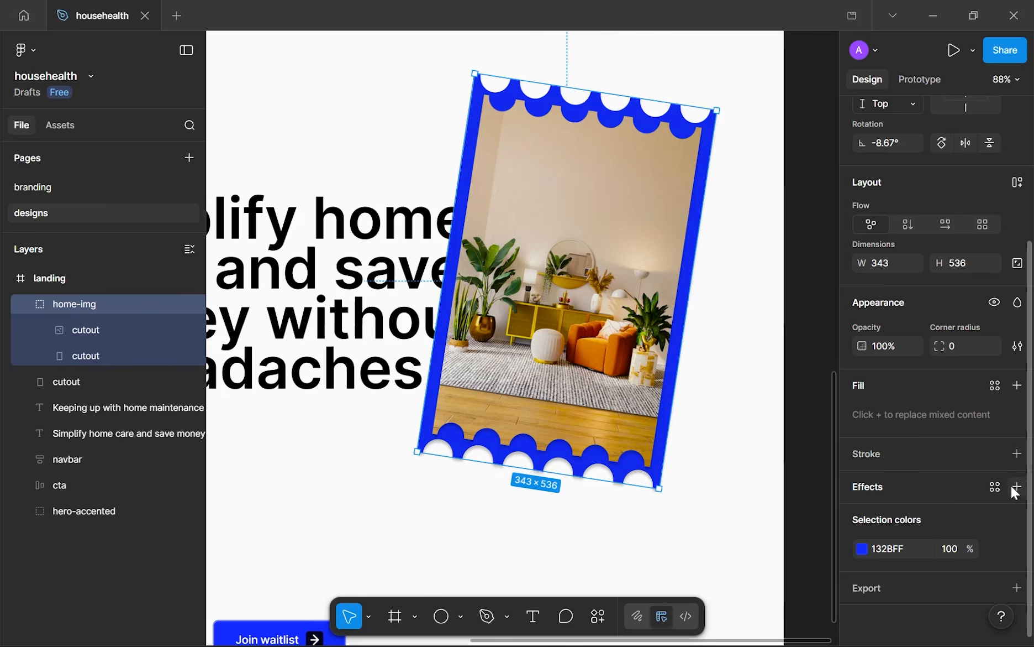
left_click(102, 332)
left_click(113, 354)
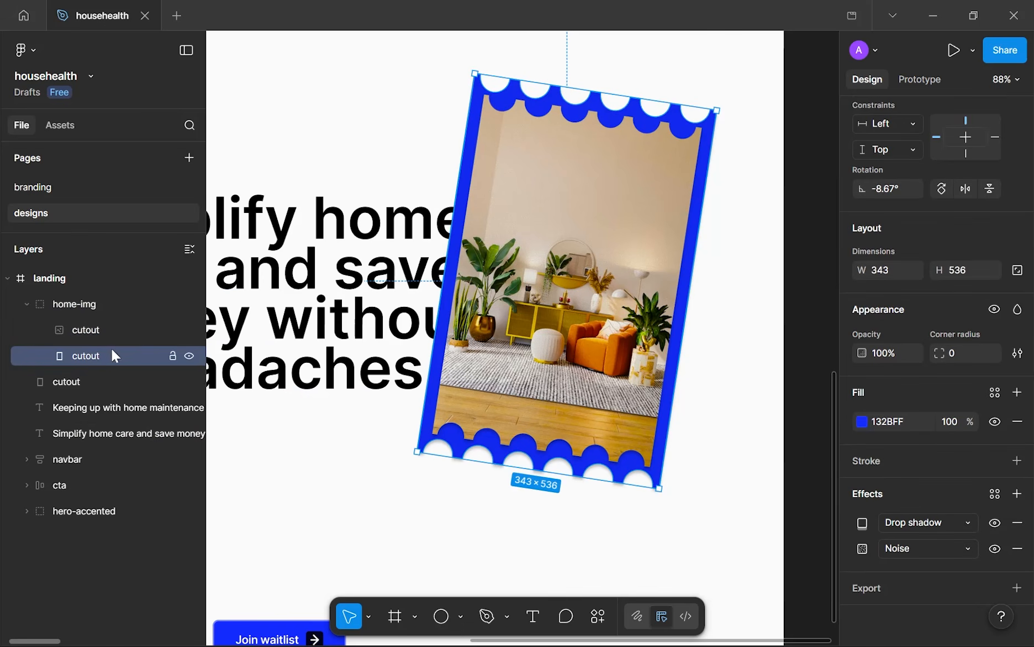
left_click(862, 523)
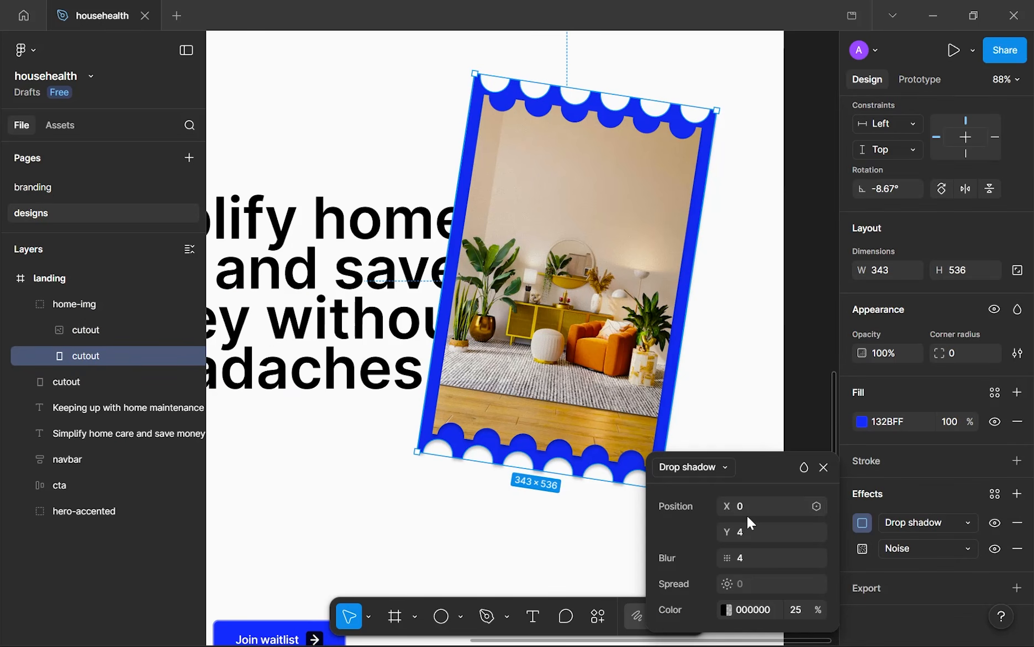
left_click_drag(728, 509, 734, 507)
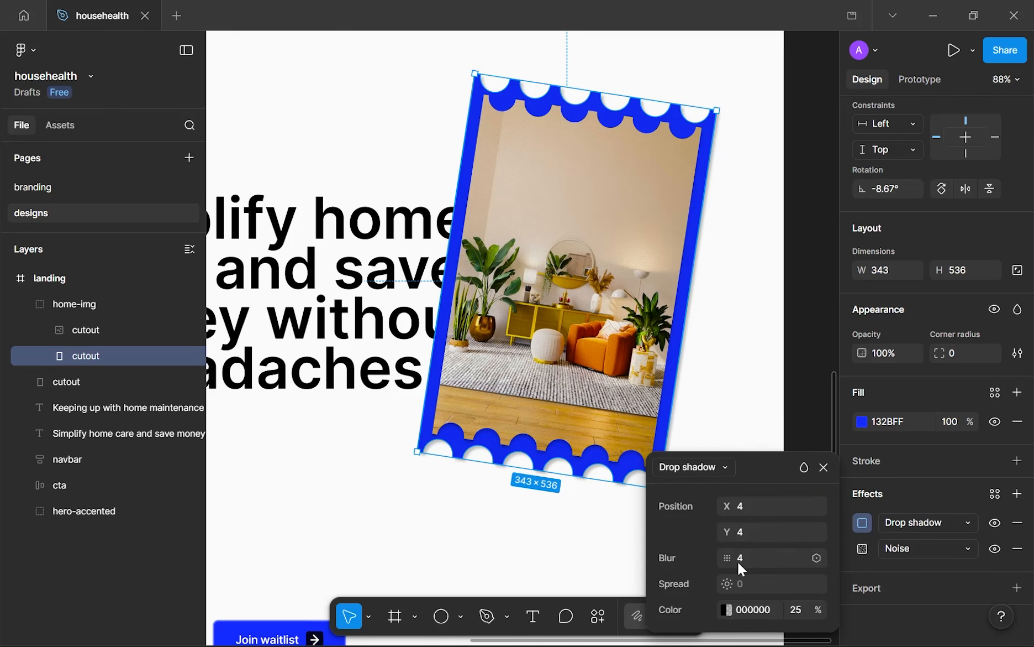
left_click_drag(719, 557, 829, 557)
key("Up")
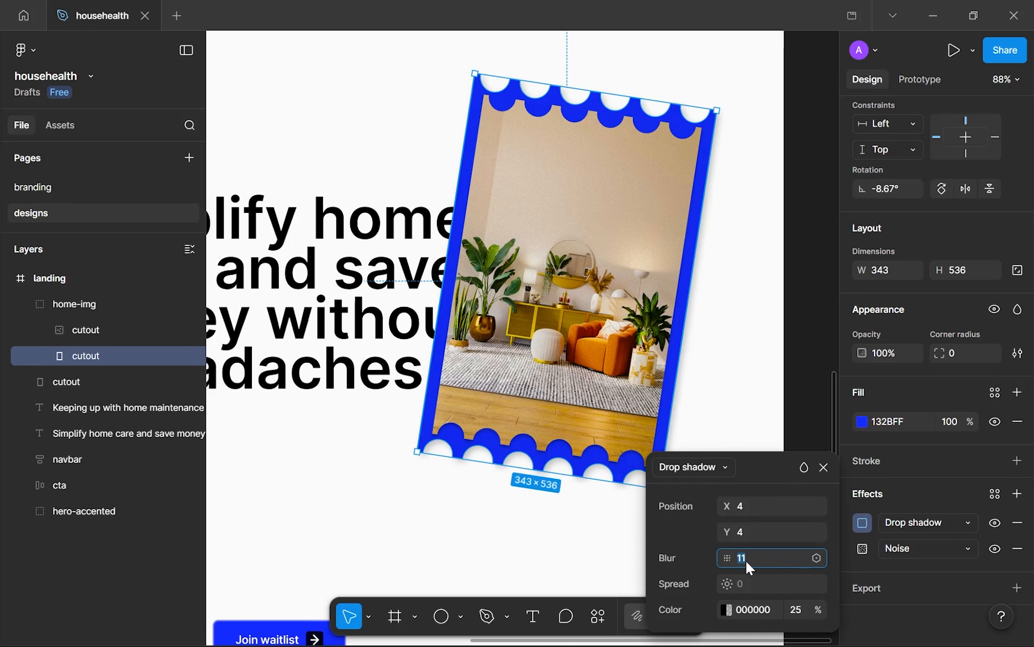
left_click(566, 524)
- Change the photo cutout's drop shadow colour to 212441 at 12% opacity
scroll(566, 524, "down", 10)
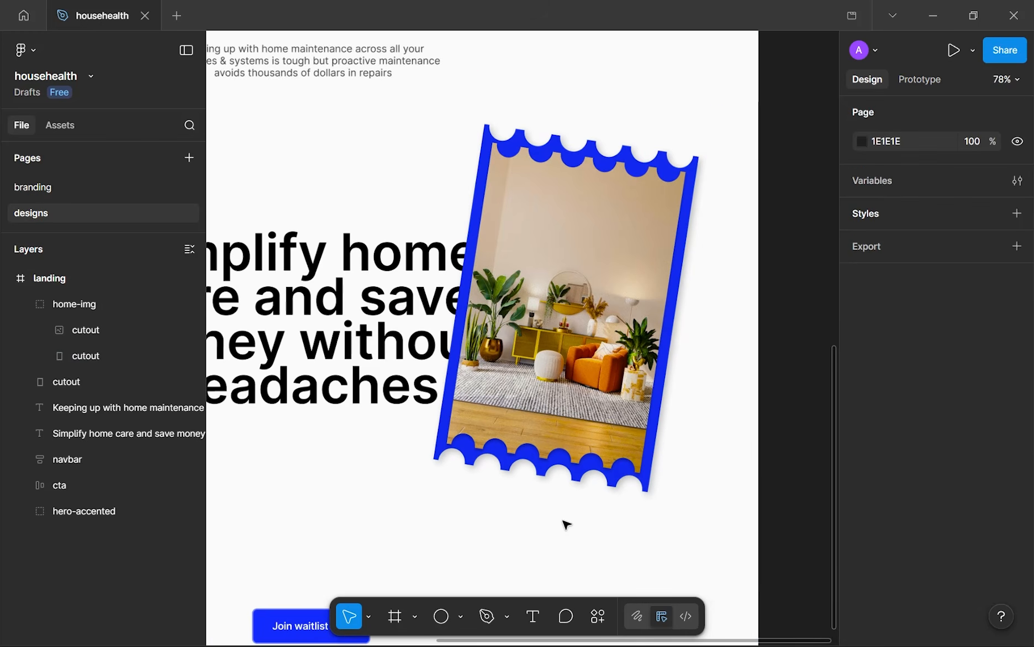
scroll(653, 378, "up", 15)
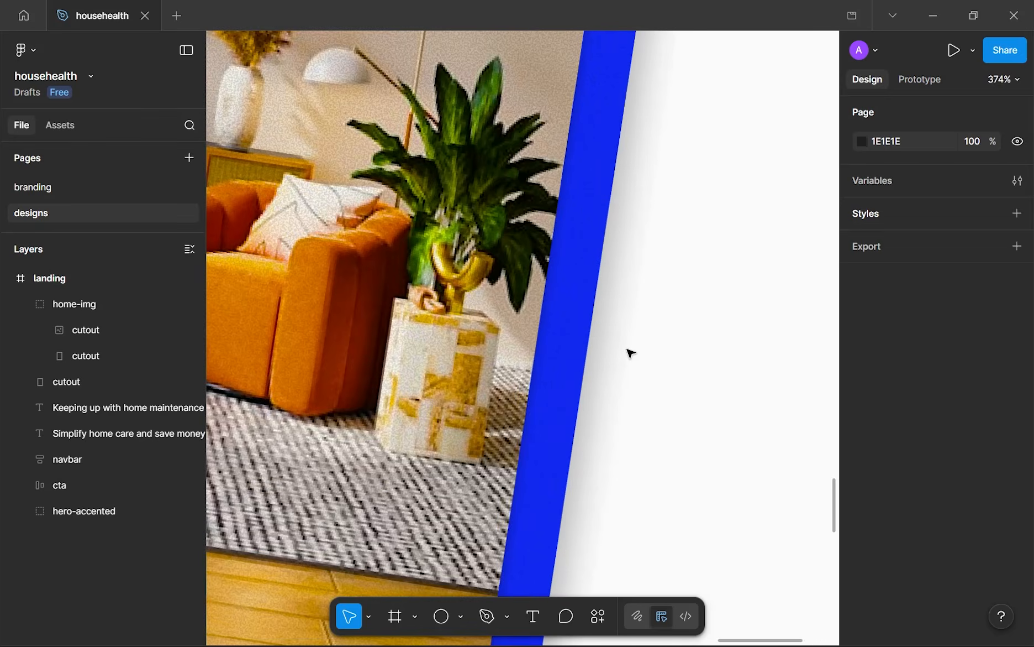
scroll(629, 354, "down", 8)
scroll(630, 352, "down", 6)
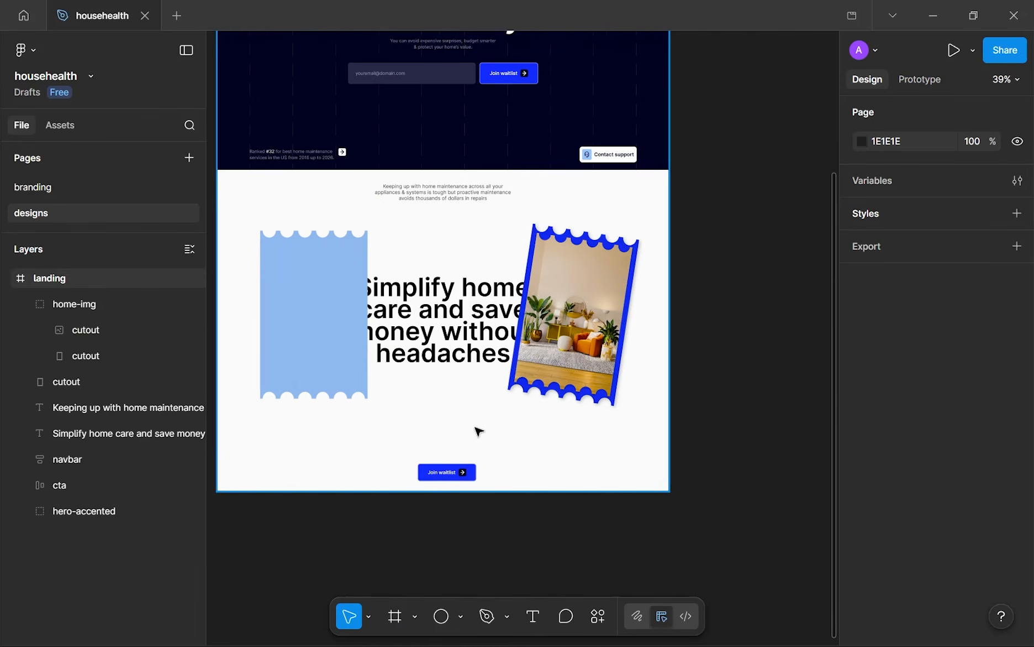
scroll(478, 429, "up", 3)
scroll(683, 340, "up", 3)
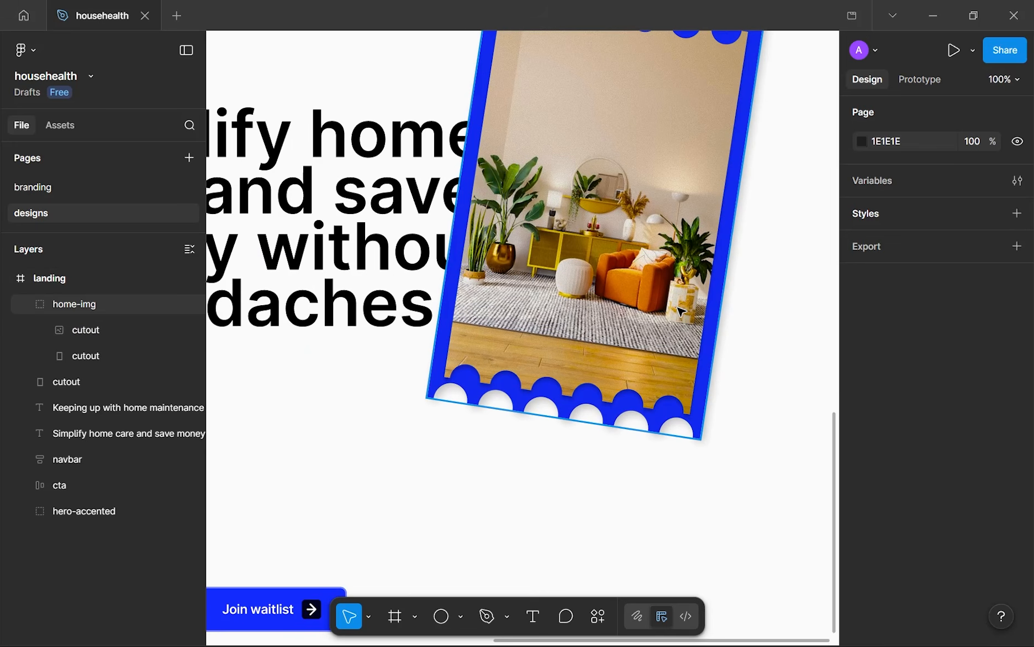
left_click(666, 284)
scroll(685, 320, "down", 3)
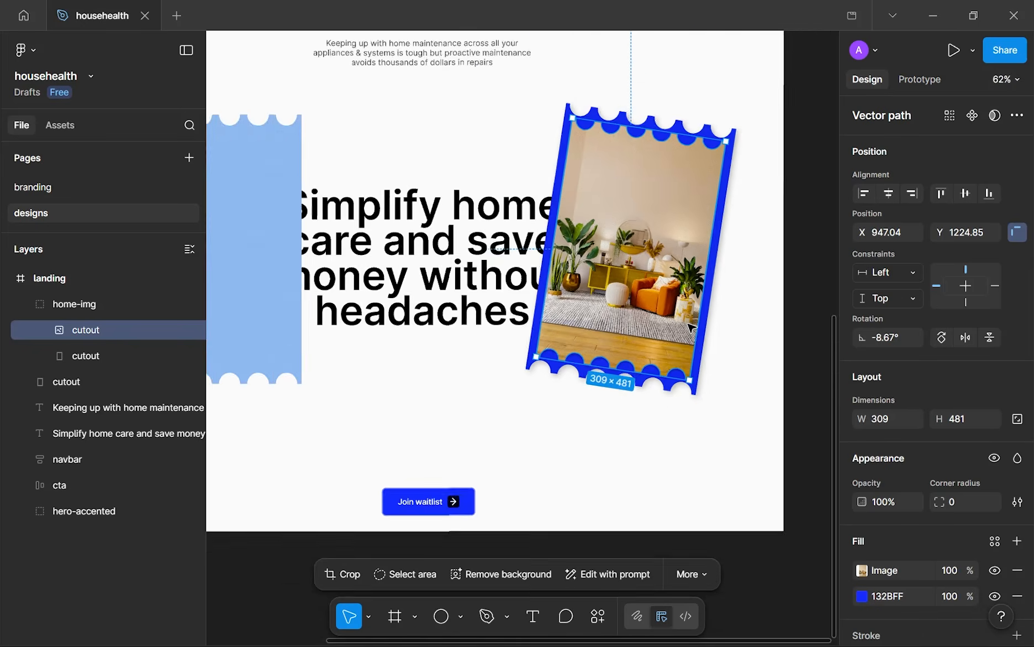
scroll(997, 552, "down", 2)
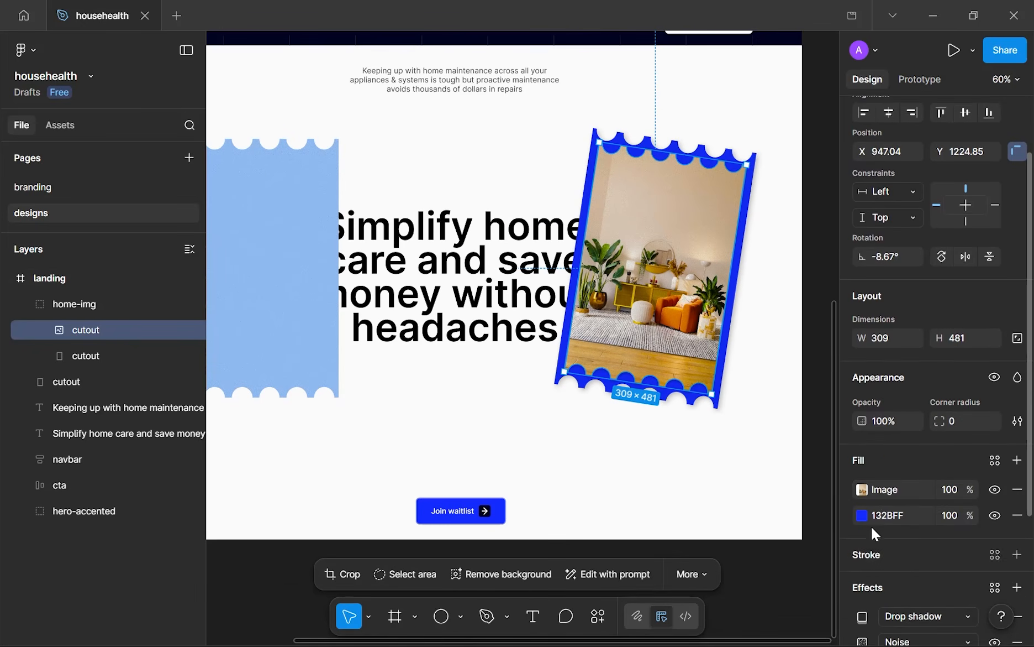
scroll(881, 500, "down", 3)
left_click(864, 455)
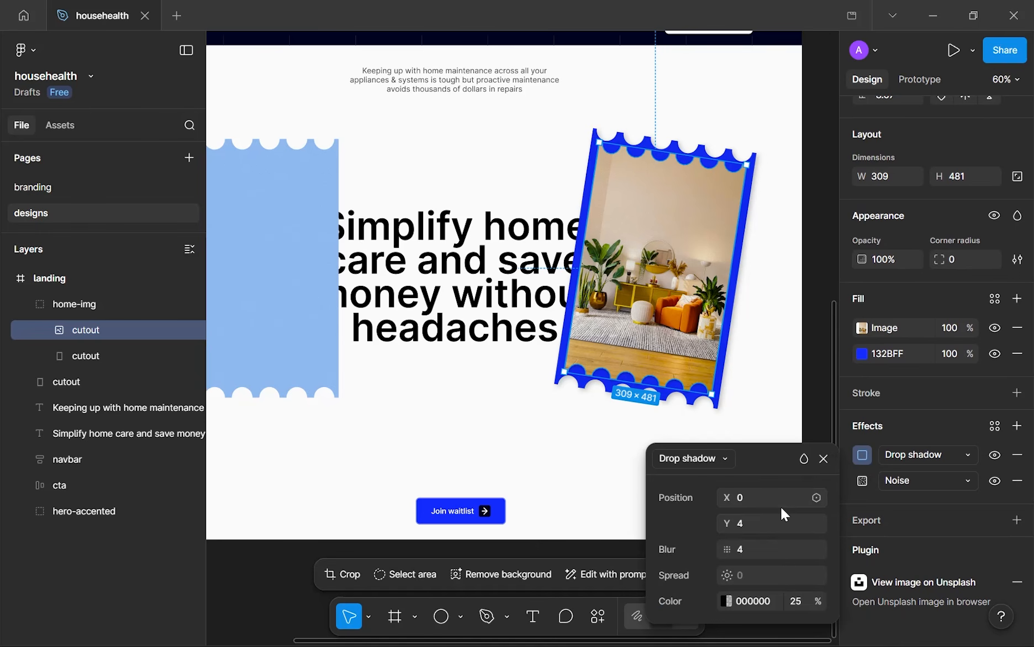
left_click(729, 596)
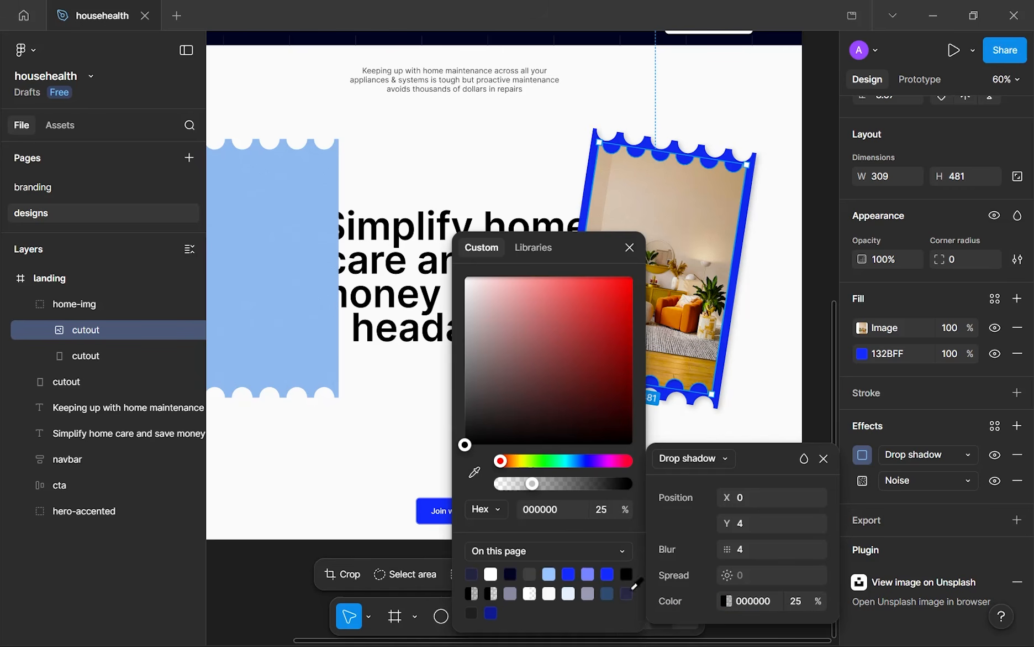
left_click(472, 574)
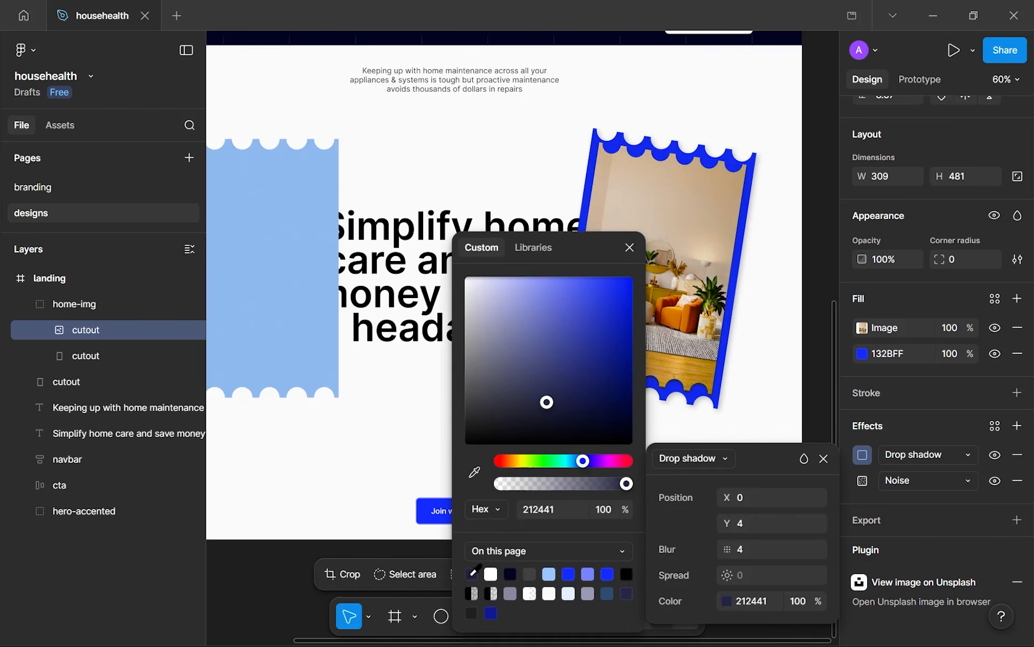
left_click(801, 597)
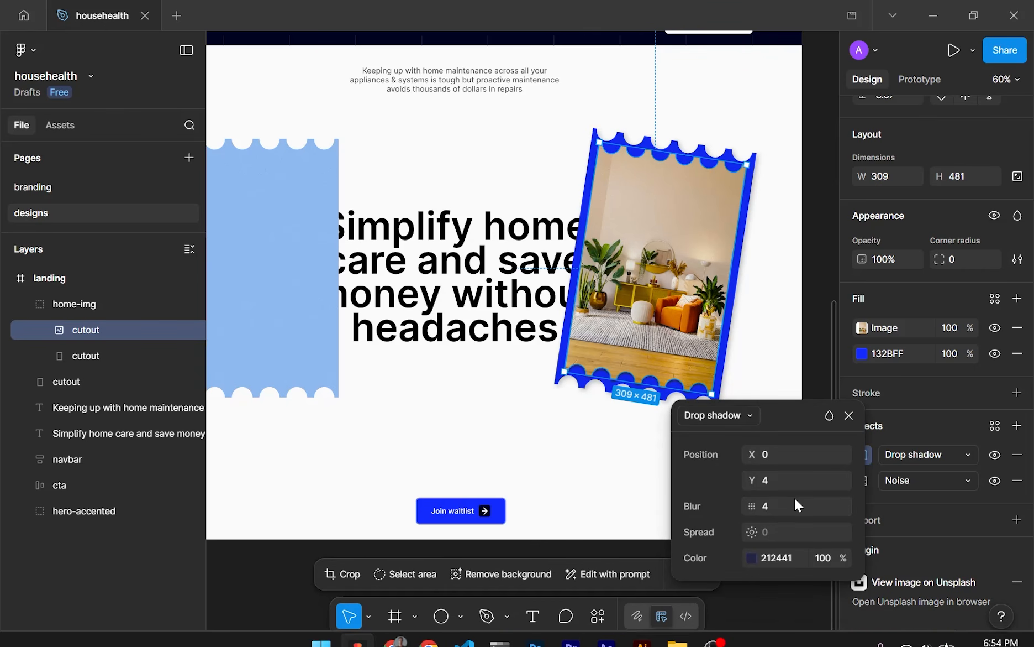
type("12")
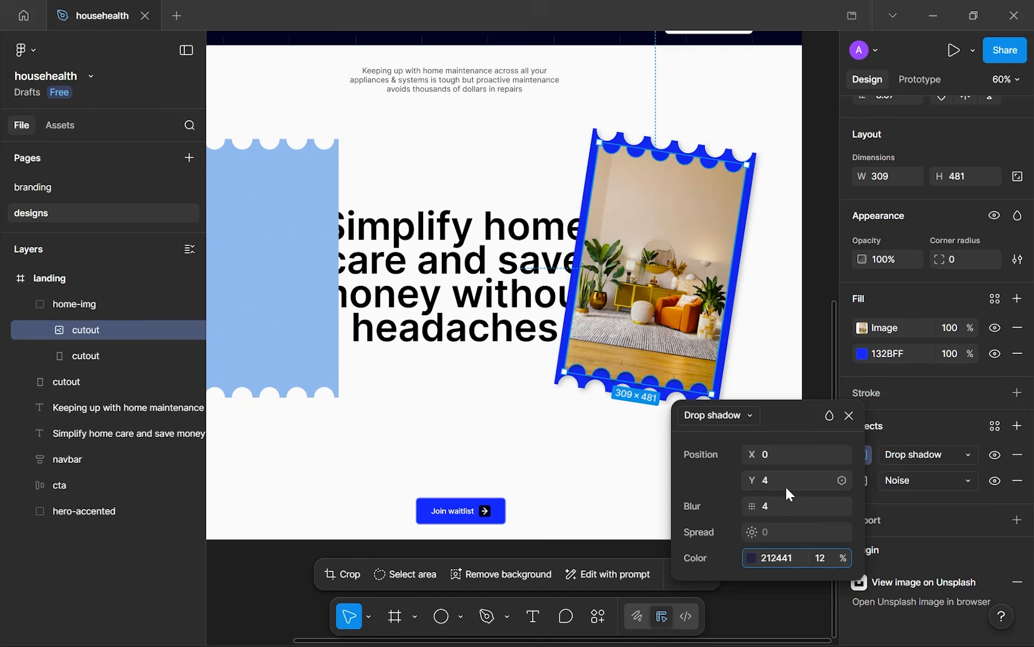
- Set the photo cutout's drop shadow to X offset 4 and blur 12
left_click(768, 454)
type("4")
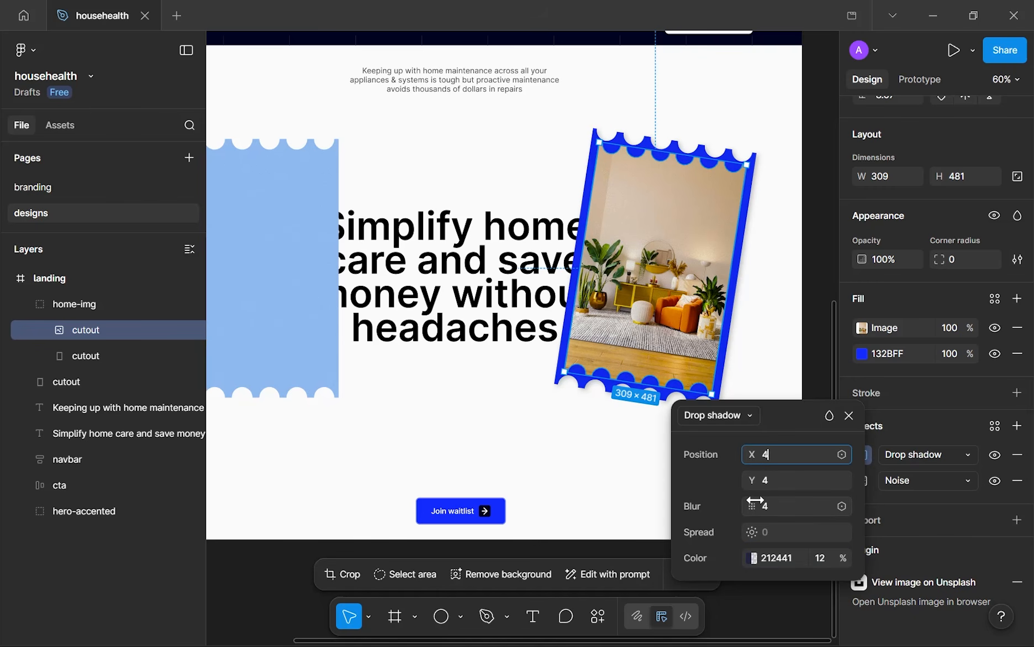
left_click(769, 506)
type("12")
key("Return")
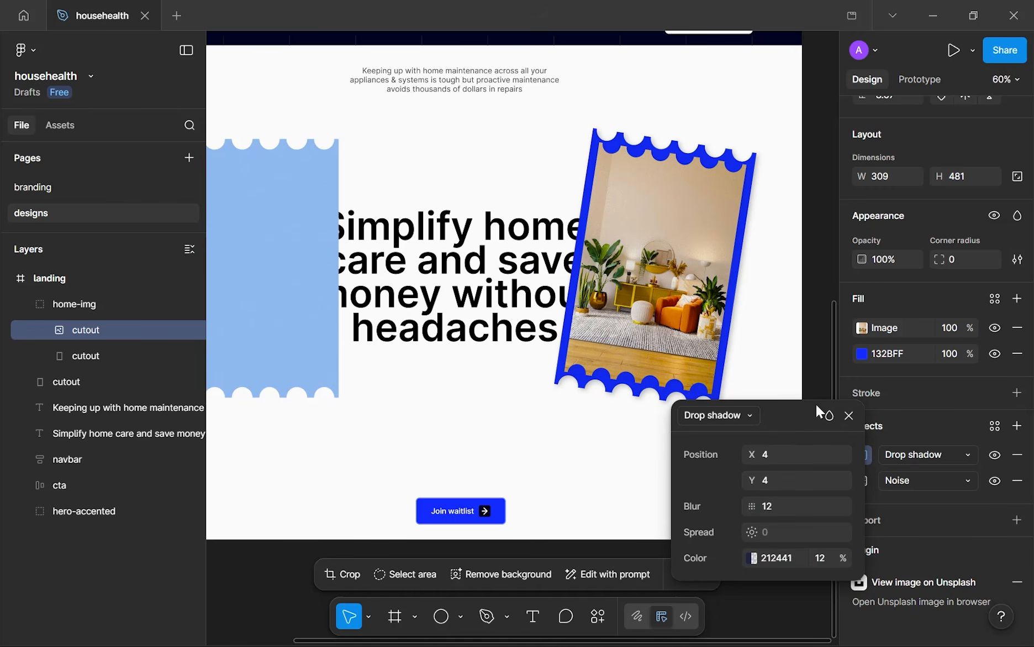
left_click(846, 415)
key("Escape")
- Move the light blue cutout horizontally away from the heading to X 116, keeping Y at 1218
scroll(755, 330, "up", 10)
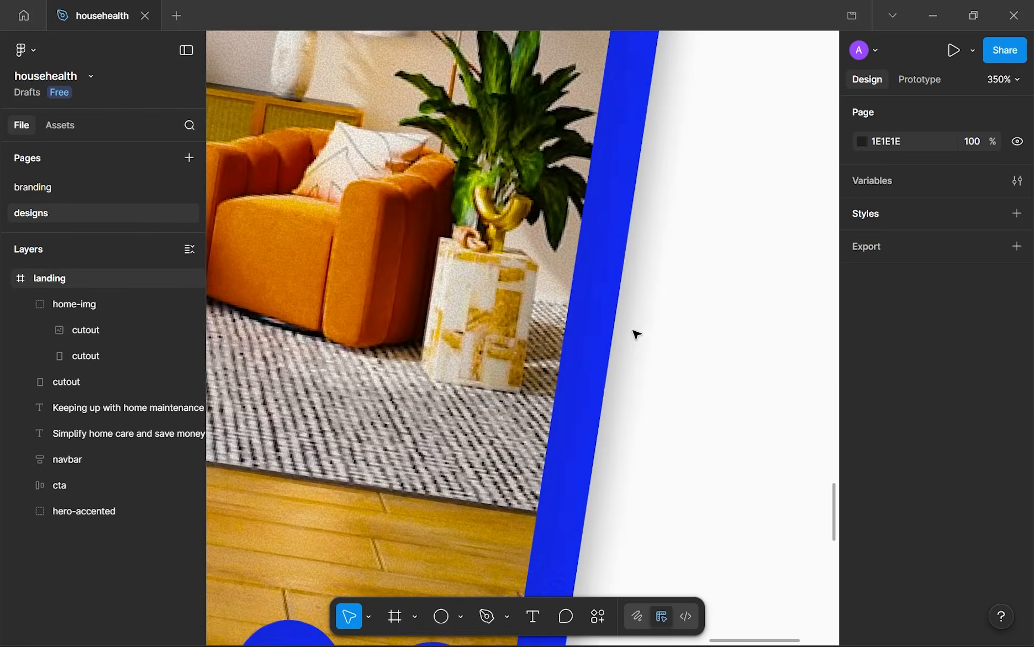
scroll(543, 359, "down", 10)
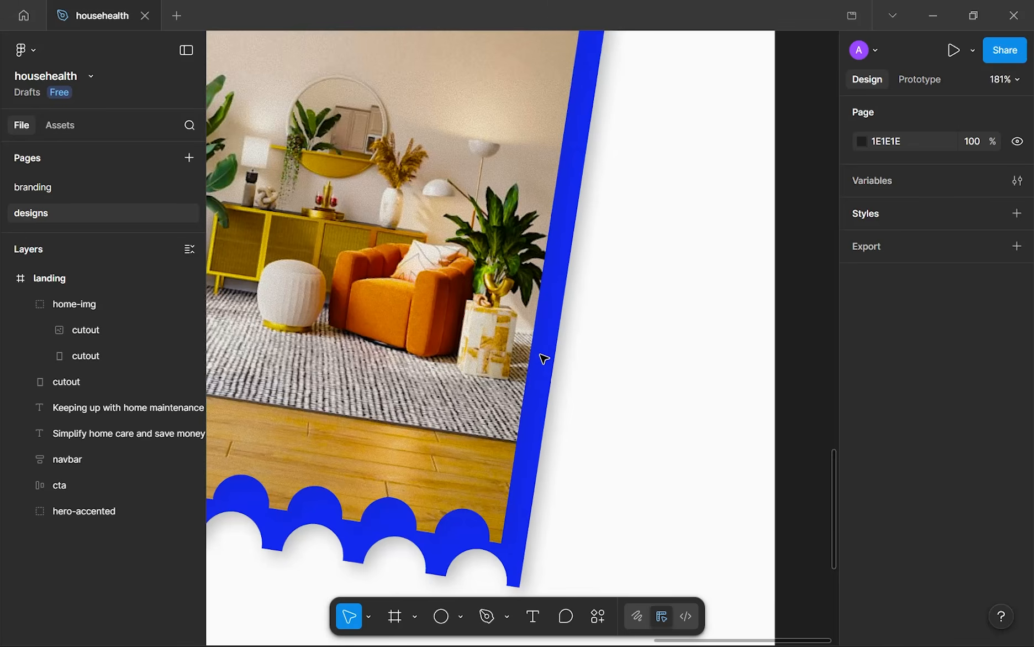
scroll(543, 358, "up", 3)
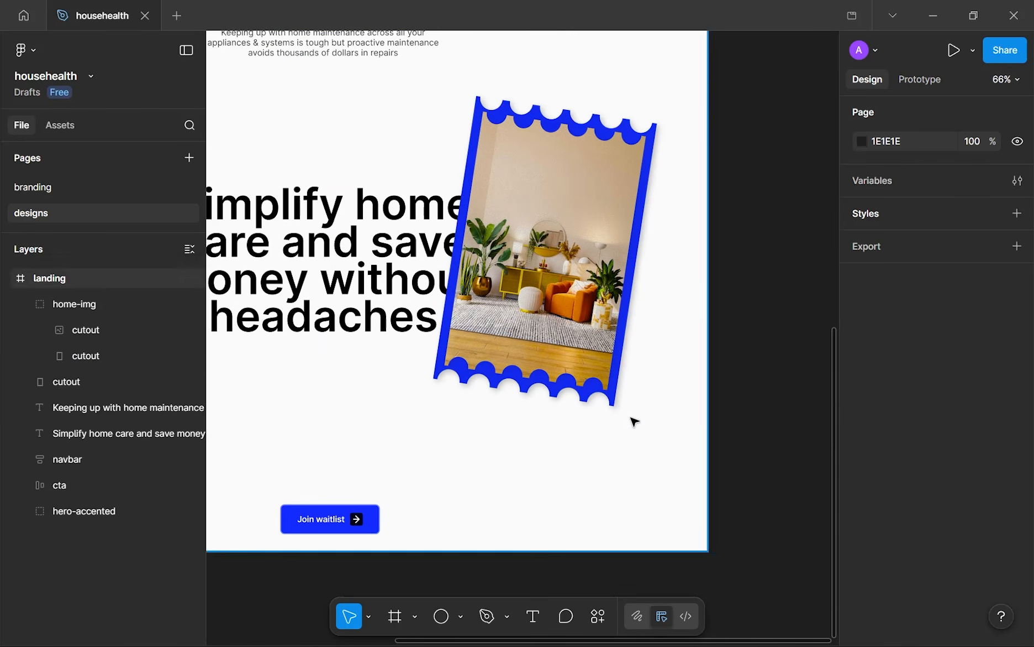
scroll(575, 498, "down", 5)
scroll(578, 525, "up", 4)
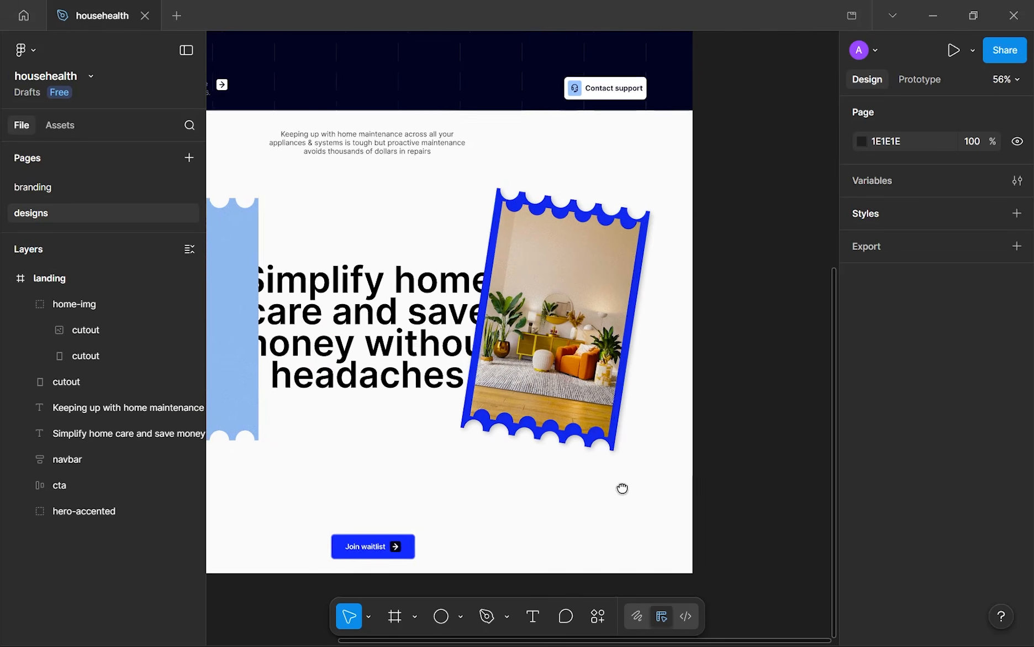
left_click_drag(558, 439, 723, 427)
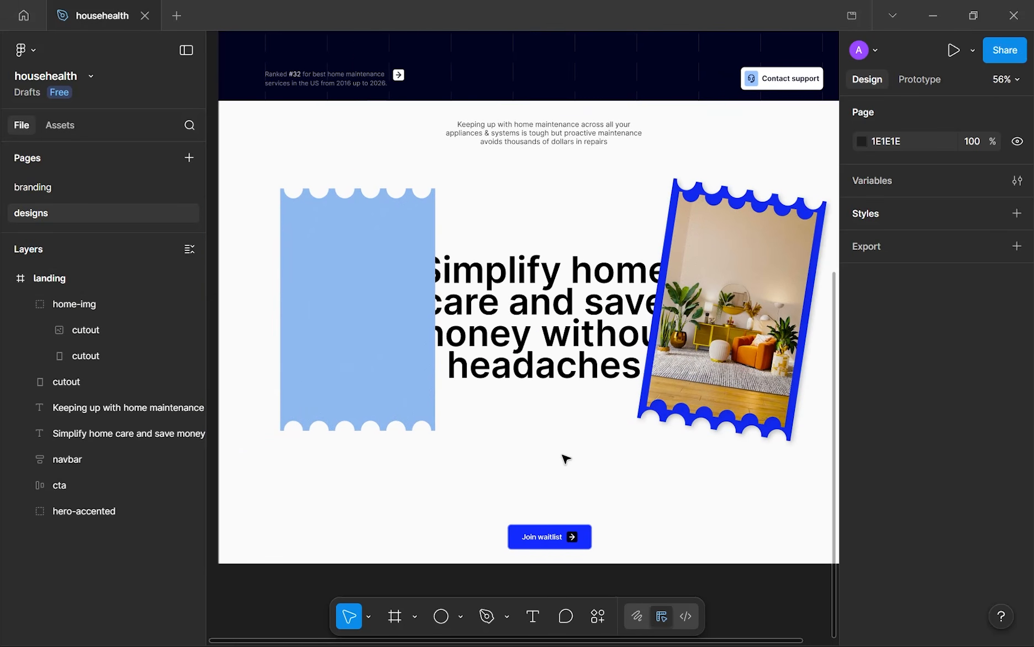
left_click(373, 341)
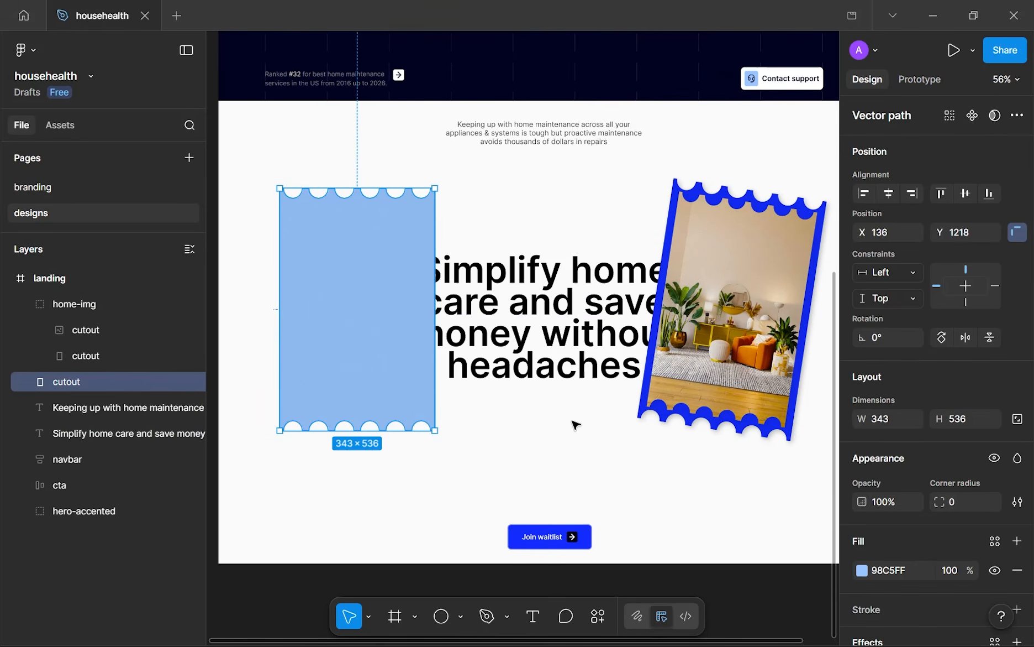
left_click(558, 452)
left_click_drag(423, 364, 390, 368)
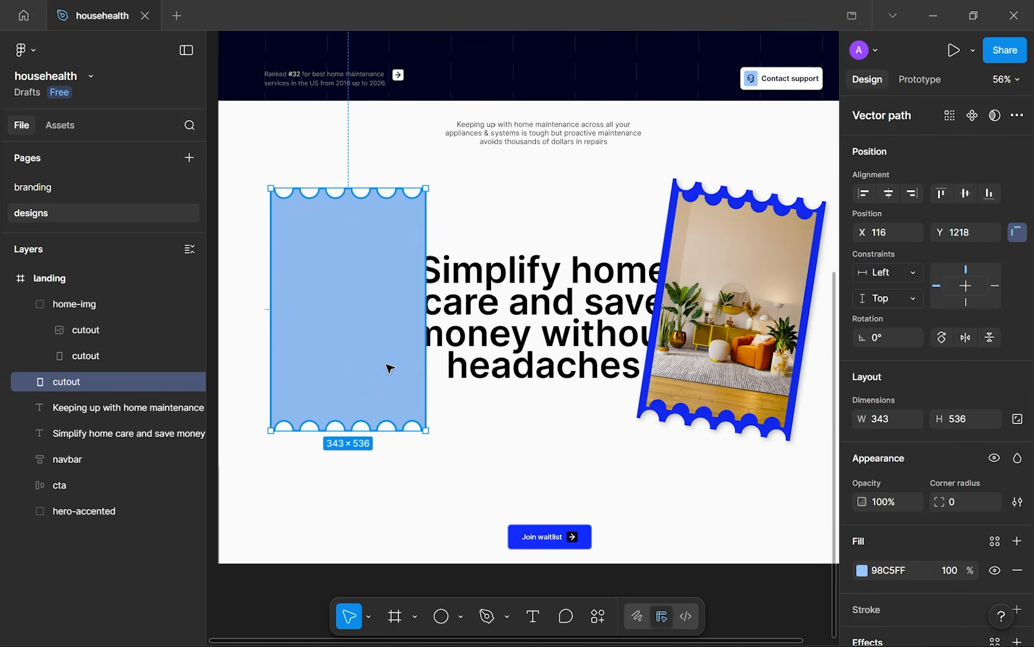
- Add the text "Make home" on the upper part of the light blue cutout and place it at X 304, Y 1363
key("t")
left_click(359, 250)
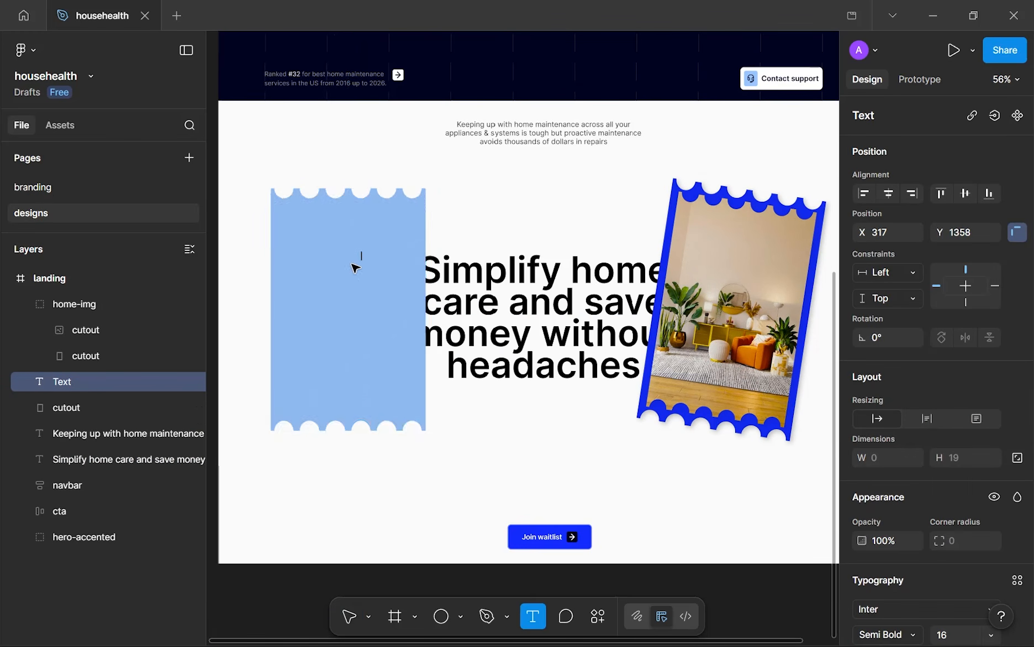
scroll(355, 266, "up", 5)
type("Make")
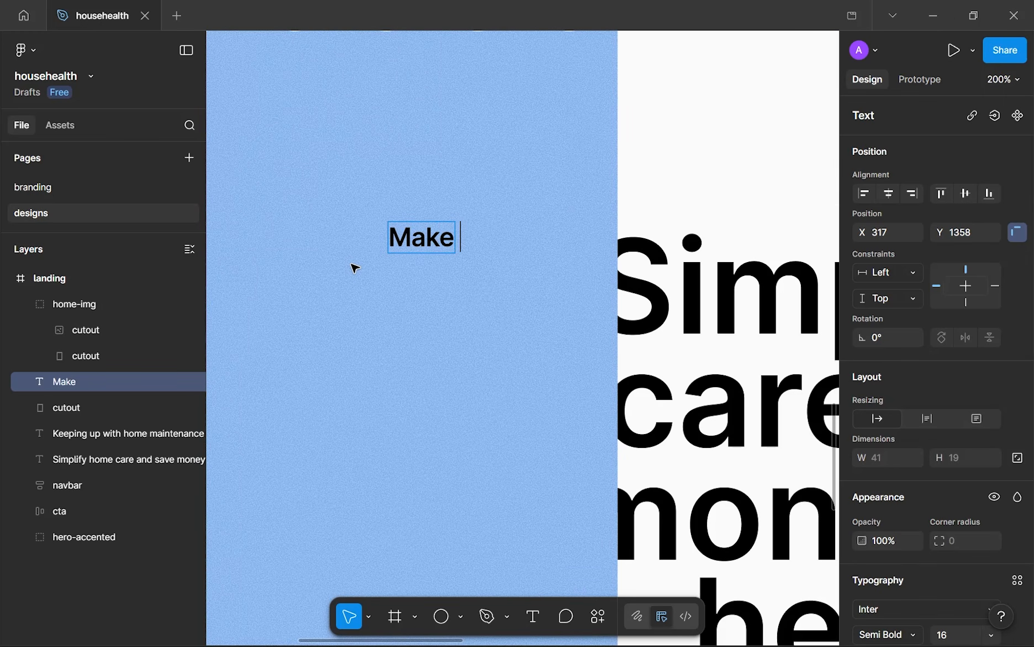
type(" home")
key("Escape")
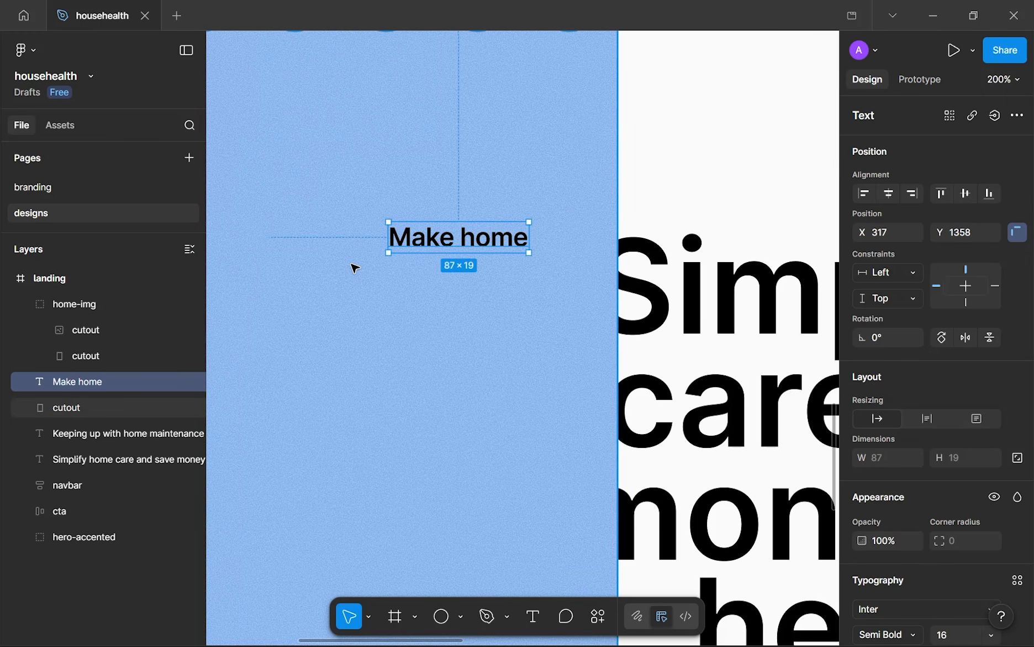
scroll(353, 264, "down", 4)
scroll(352, 264, "up", 2)
left_click_drag(352, 265, 481, 239)
scroll(474, 238, "down", 3)
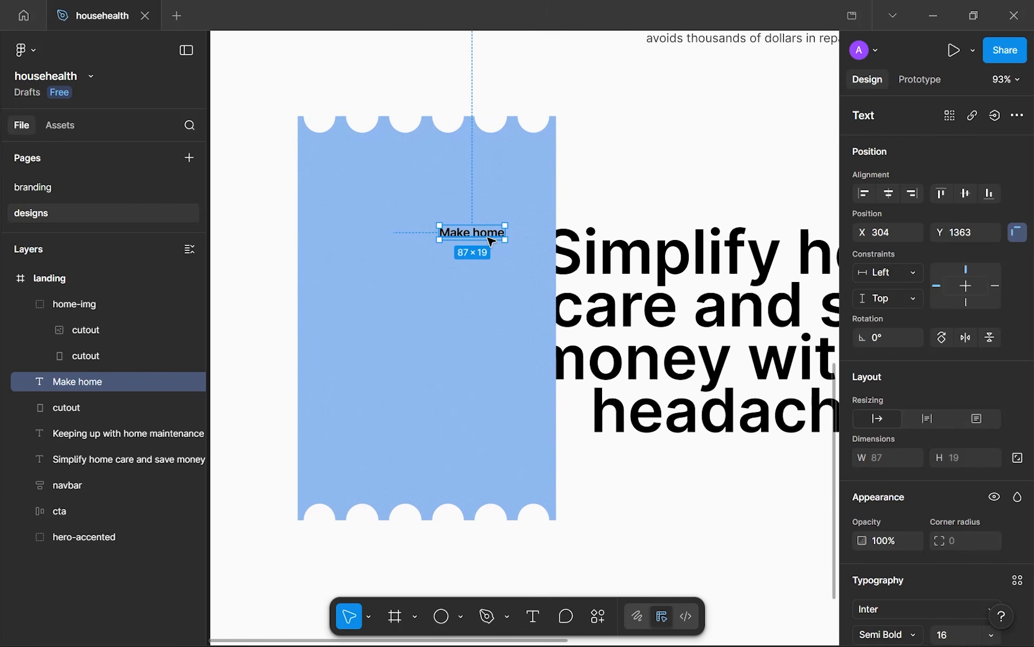
scroll(491, 242, "down", 5)
scroll(614, 226, "down", 1)
left_click_drag(649, 166, 640, 228)
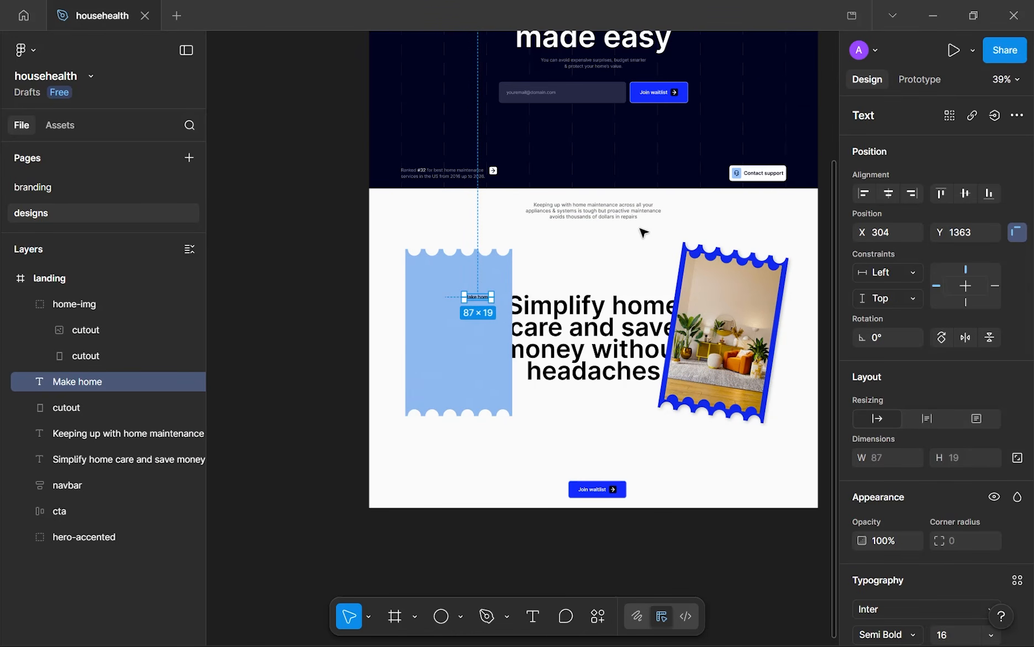
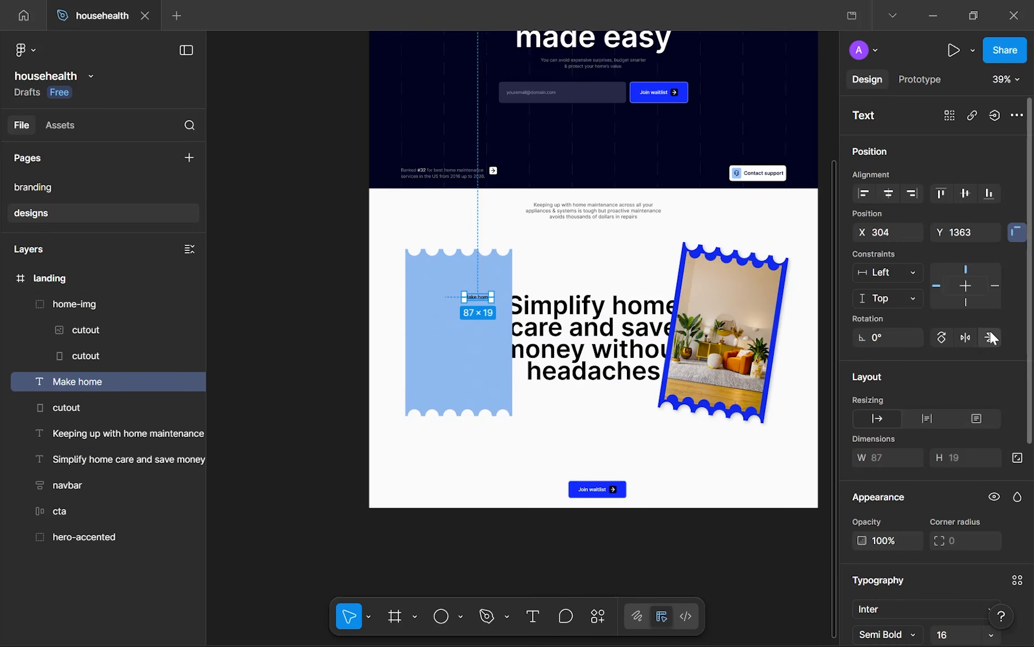
- Change the "Make home" text's typeface to Danfo from the variable fonts list
scroll(980, 344, "down", 5)
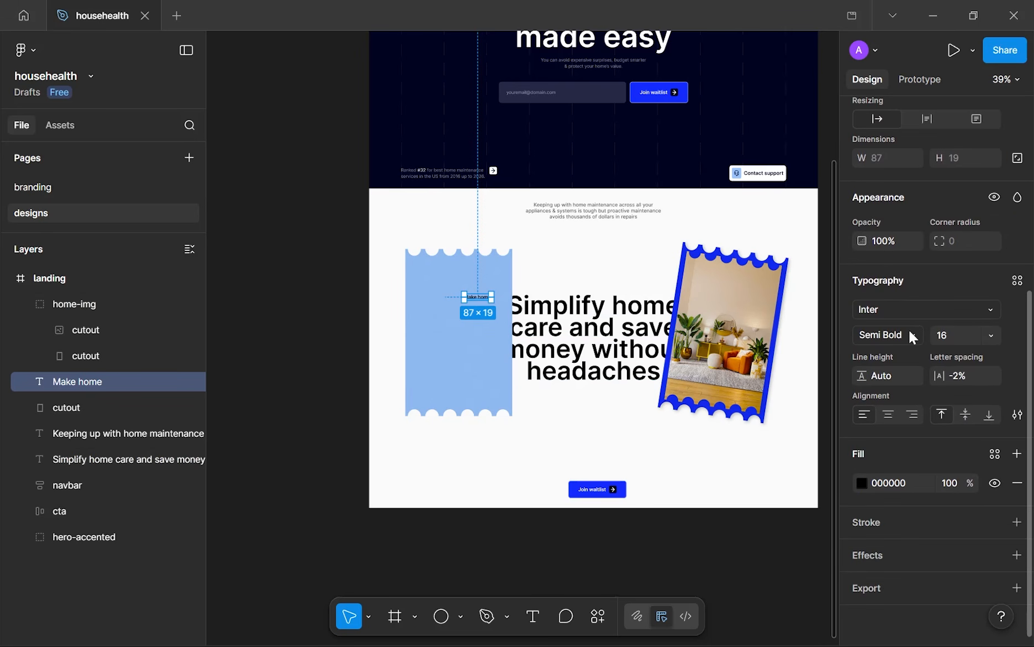
left_click(903, 310)
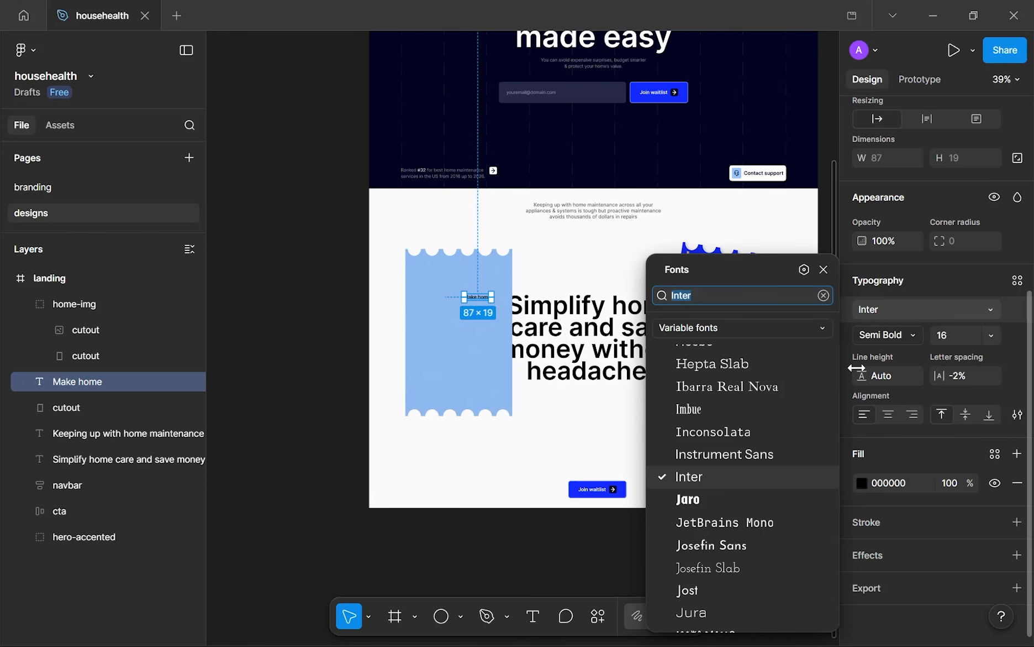
scroll(793, 386, "up", 3)
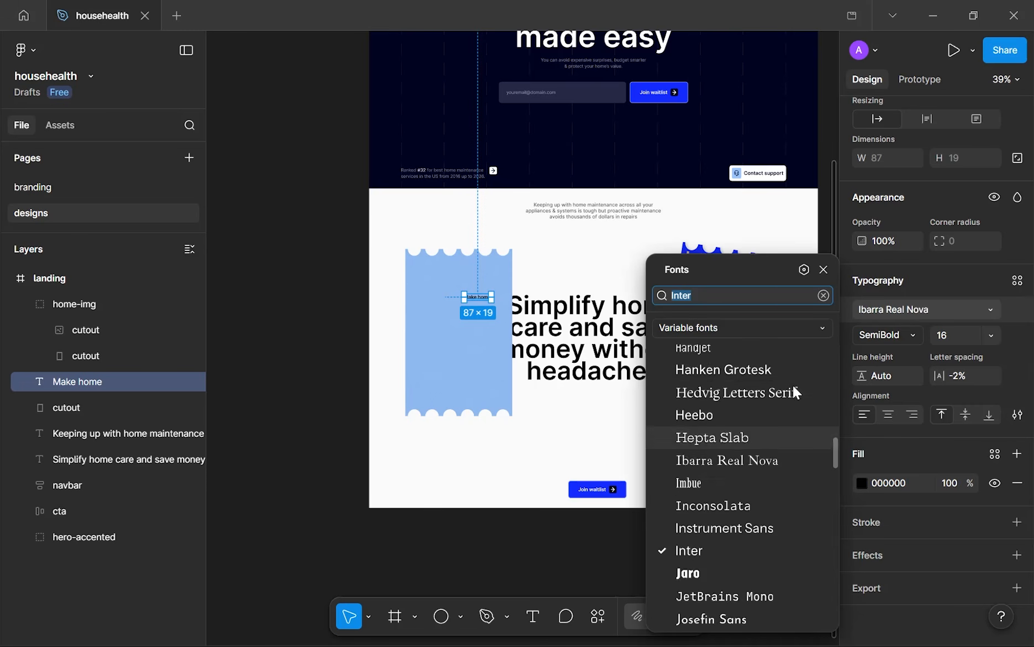
left_click(772, 326)
left_click(761, 289)
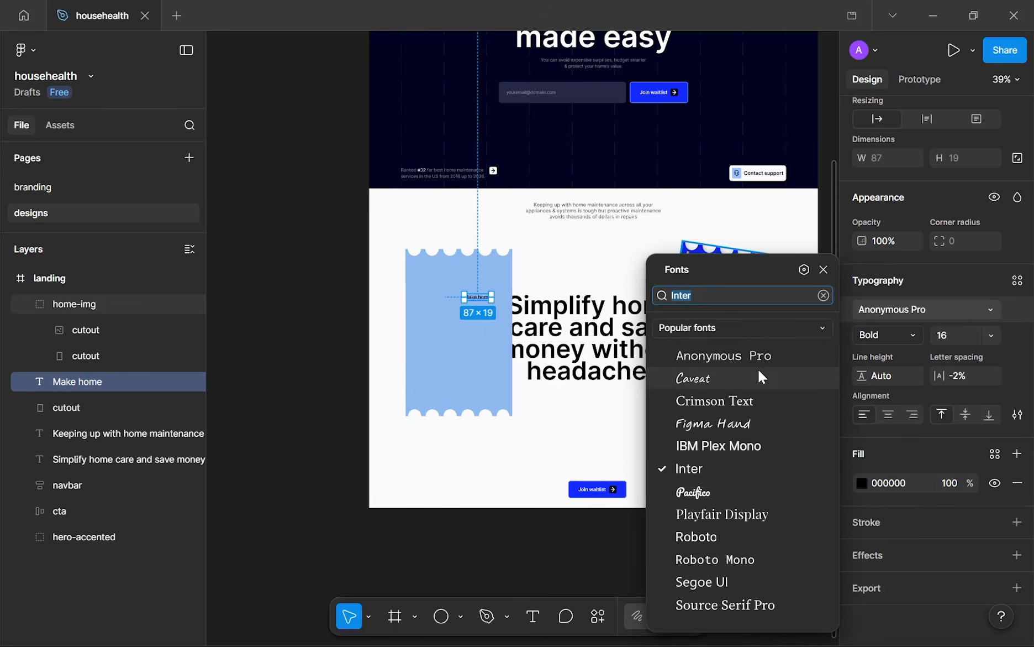
left_click(758, 326)
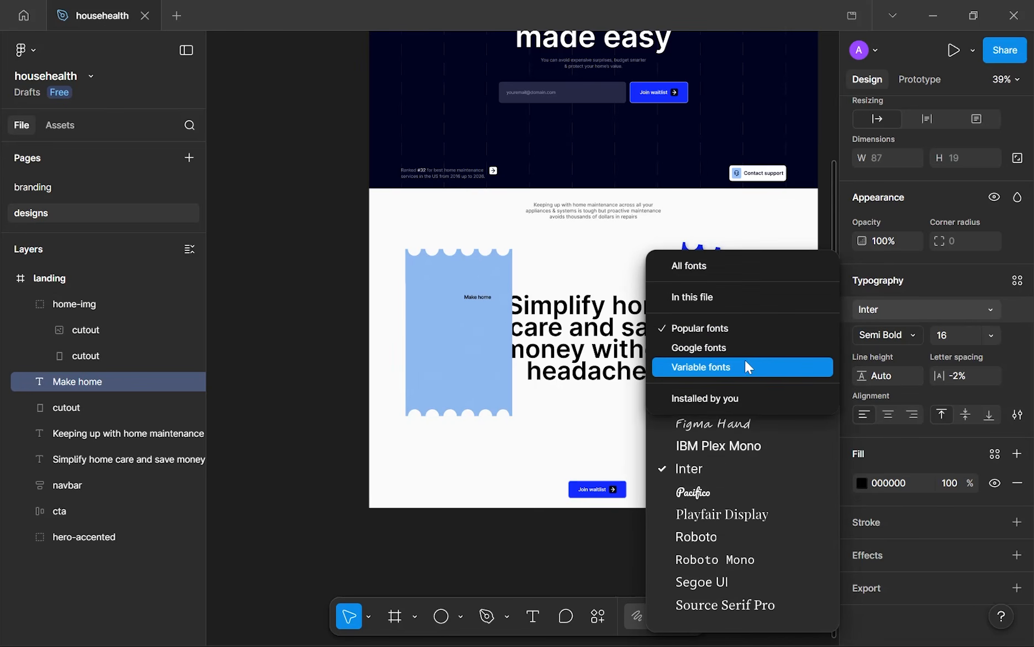
left_click(745, 362)
scroll(745, 381, "up", 10)
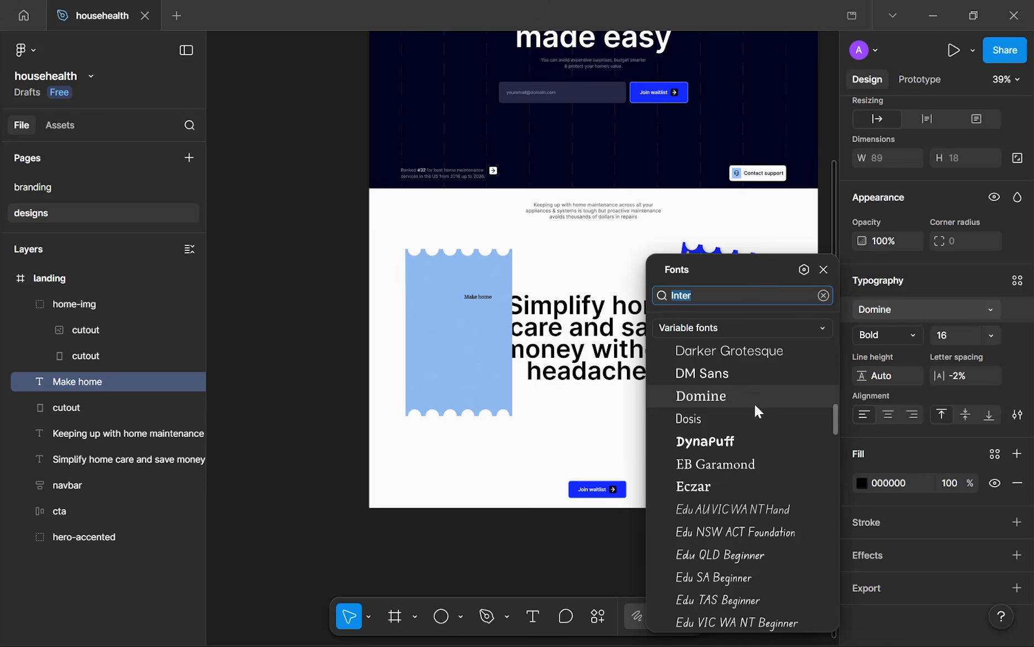
scroll(755, 404, "up", 3)
scroll(755, 404, "down", 4)
scroll(755, 404, "up", 6)
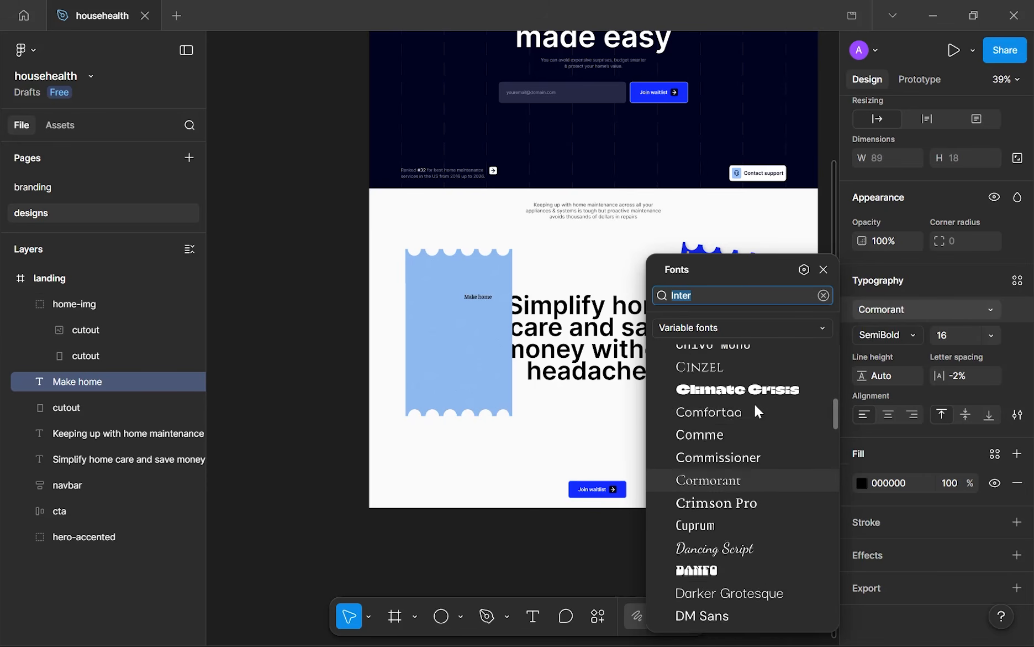
left_click(755, 404)
scroll(755, 404, "down", 3)
left_click(726, 410)
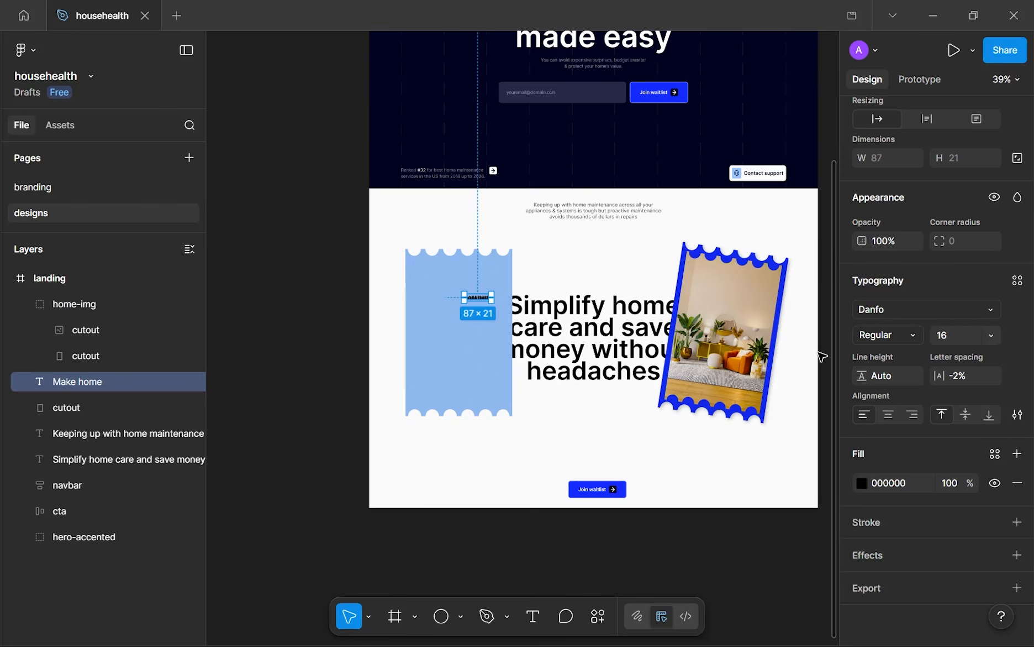
- Set the "Make home" text's line height to 80% and its letter spacing to 0%
scroll(445, 293, "up", 10)
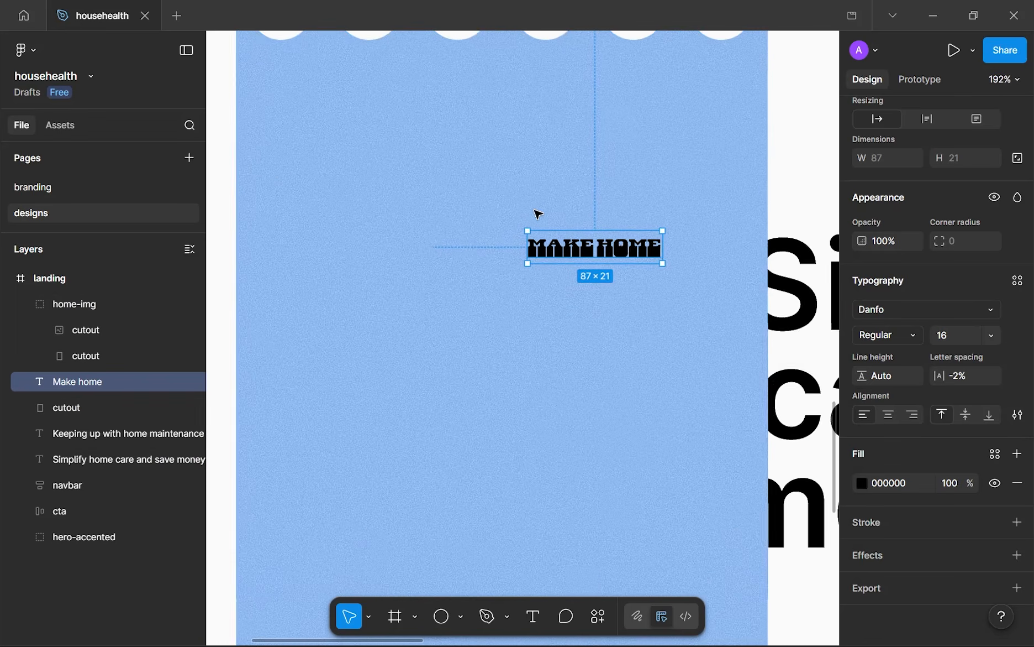
left_click(881, 375)
type("80")
key("Return")
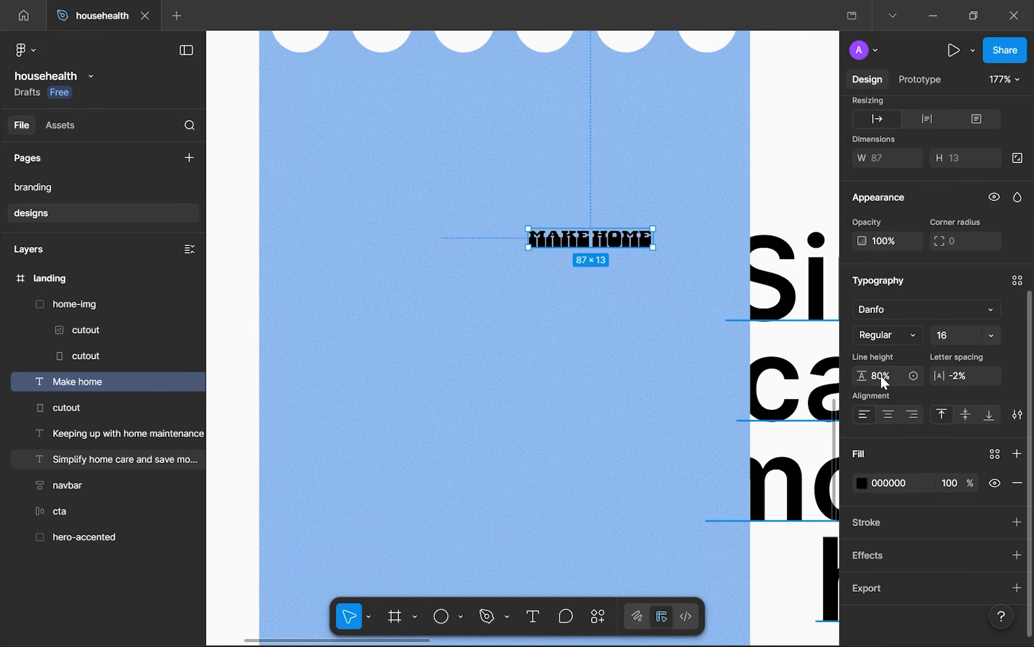
left_click(963, 375)
type("0")
key("Return")
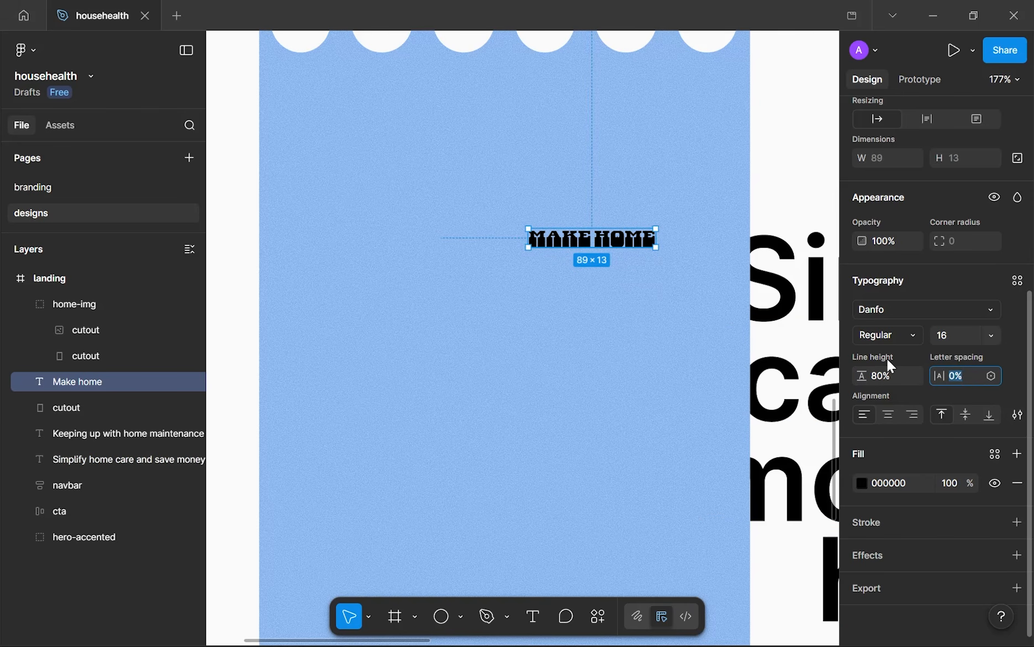
- Set the "Make home" text's font size to 200
scroll(639, 288, "down", 3)
left_click_drag(646, 291, 486, 284)
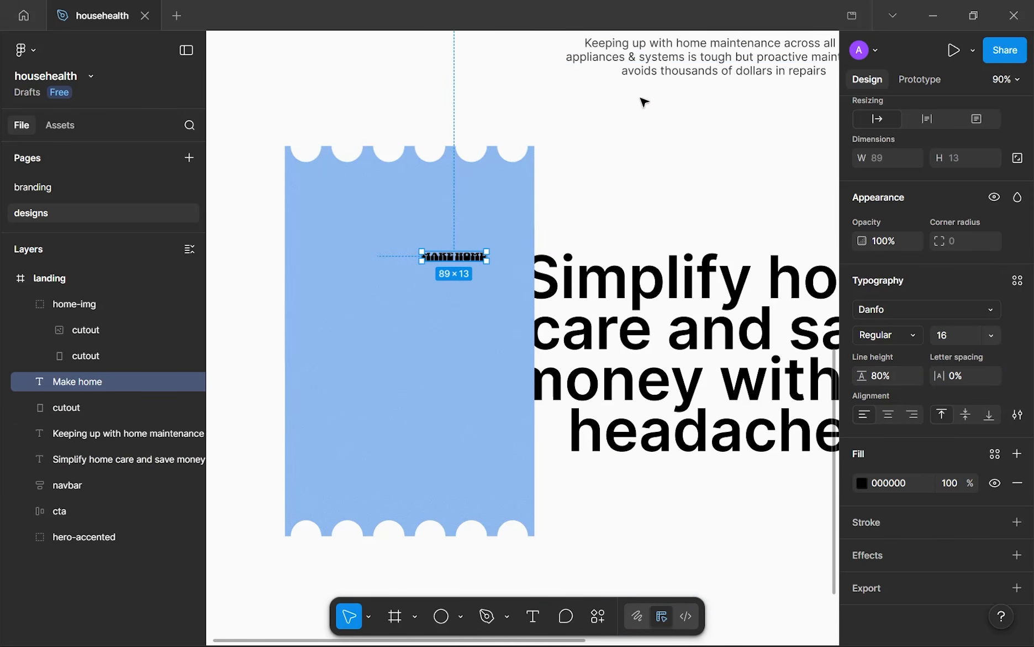
left_click(658, 68)
left_click(469, 256)
left_click(945, 339)
type("200")
key("Return")
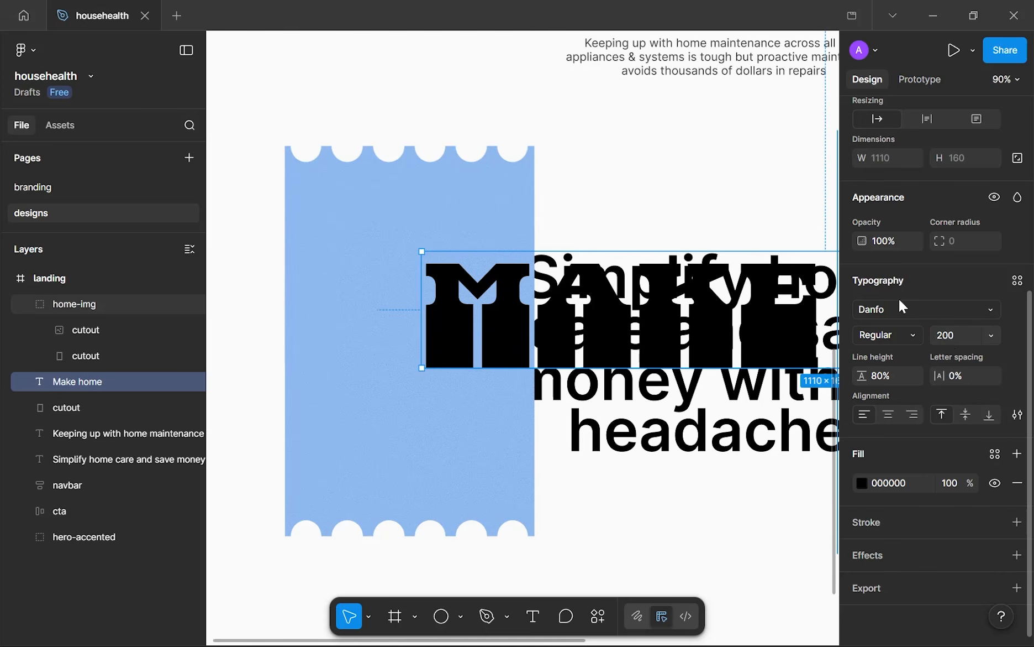
- Move the enlarged text over the light blue cutout and split it into two lines, "Make" above "home"
scroll(723, 258, "down", 3)
left_click_drag(567, 281, 424, 270)
key("Return")
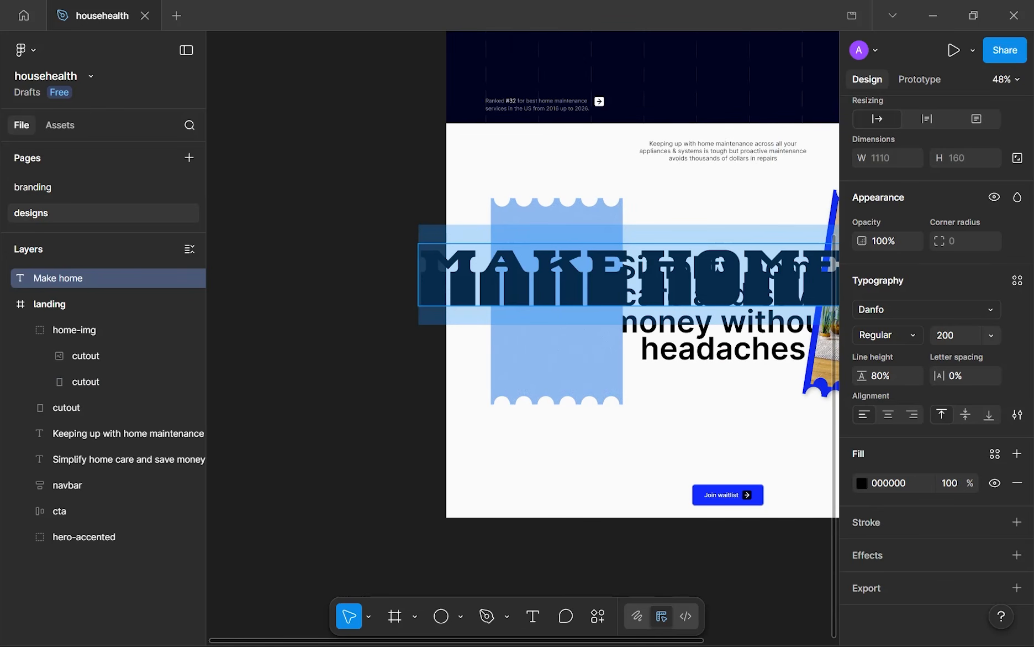
left_click(630, 276)
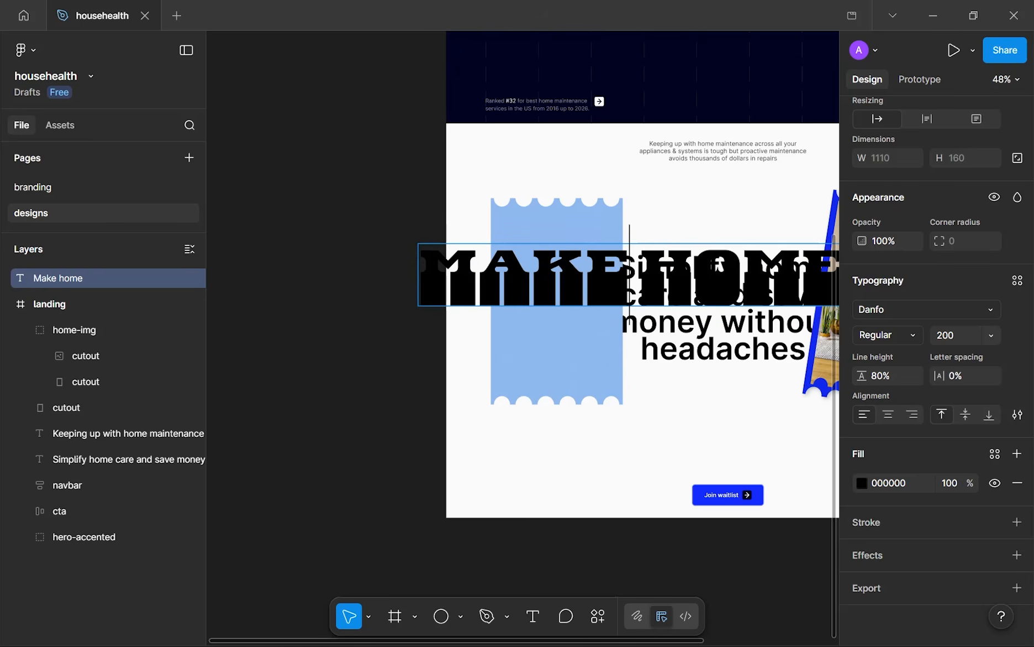
key("Delete")
key("Return")
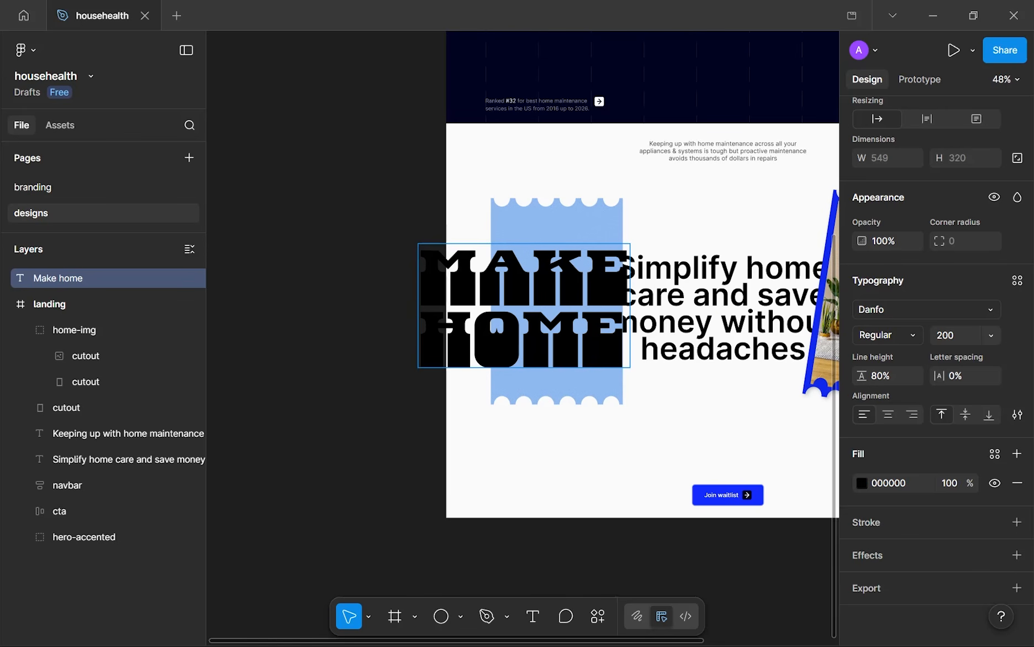
key("Escape")
- Rotate the two-line text to -90° and position it over the light blue cutout
scroll(652, 380, "down", 2)
scroll(647, 233, "up", 4)
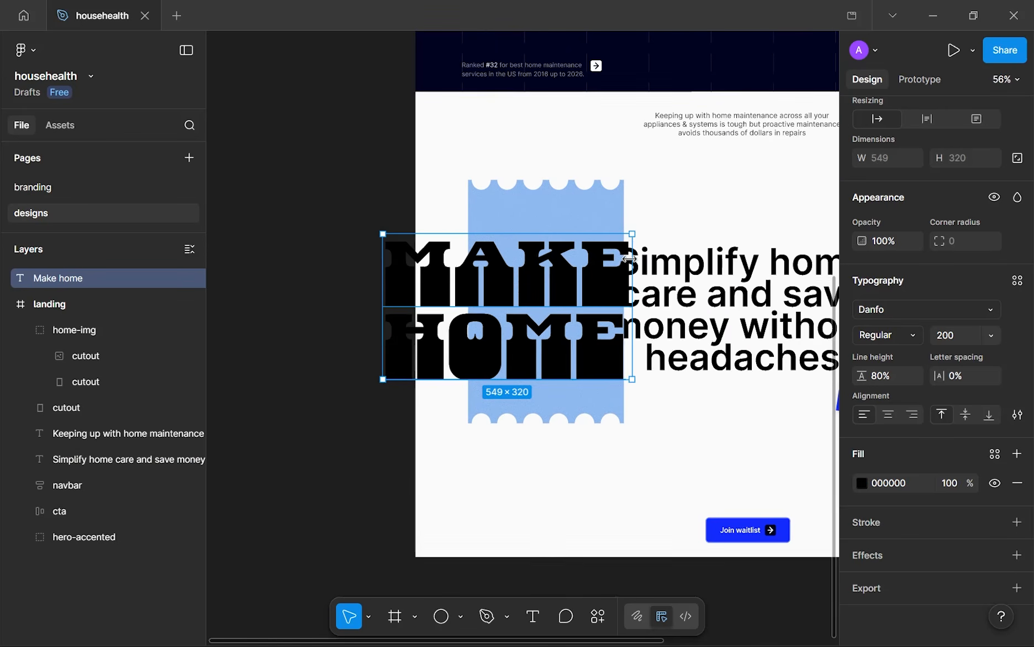
left_click_drag(637, 227, 523, 340)
scroll(617, 297, "up", 3)
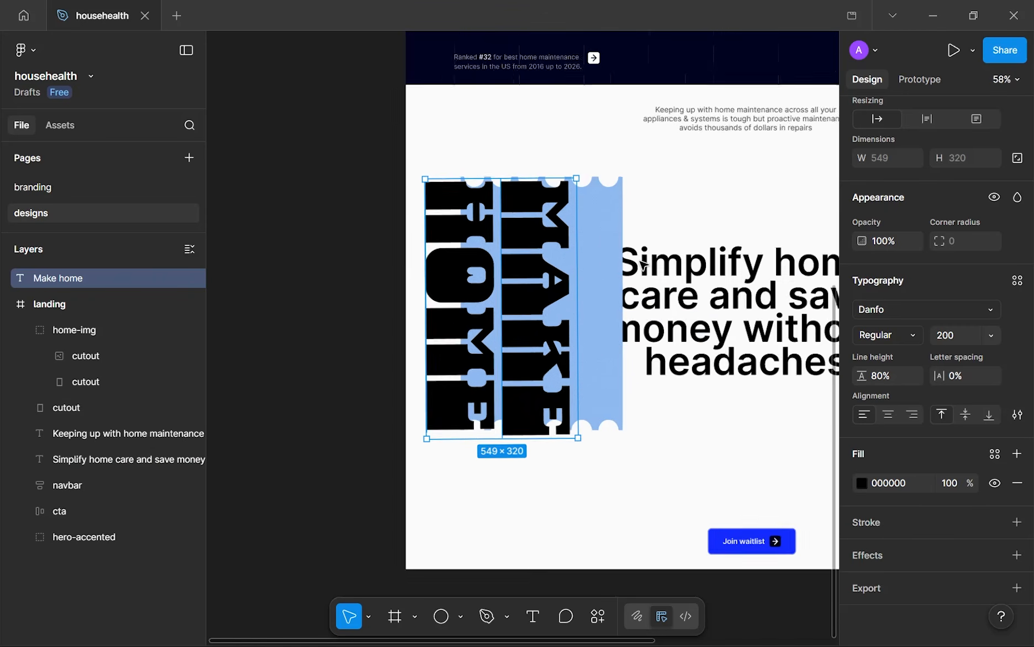
scroll(914, 229, "up", 5)
left_click(895, 272)
type("-90")
key("Return")
left_click_drag(522, 316, 581, 311)
- Reduce the rotated text's font size, trying 128 and 165 before setting it to 168
scroll(968, 475, "down", 3)
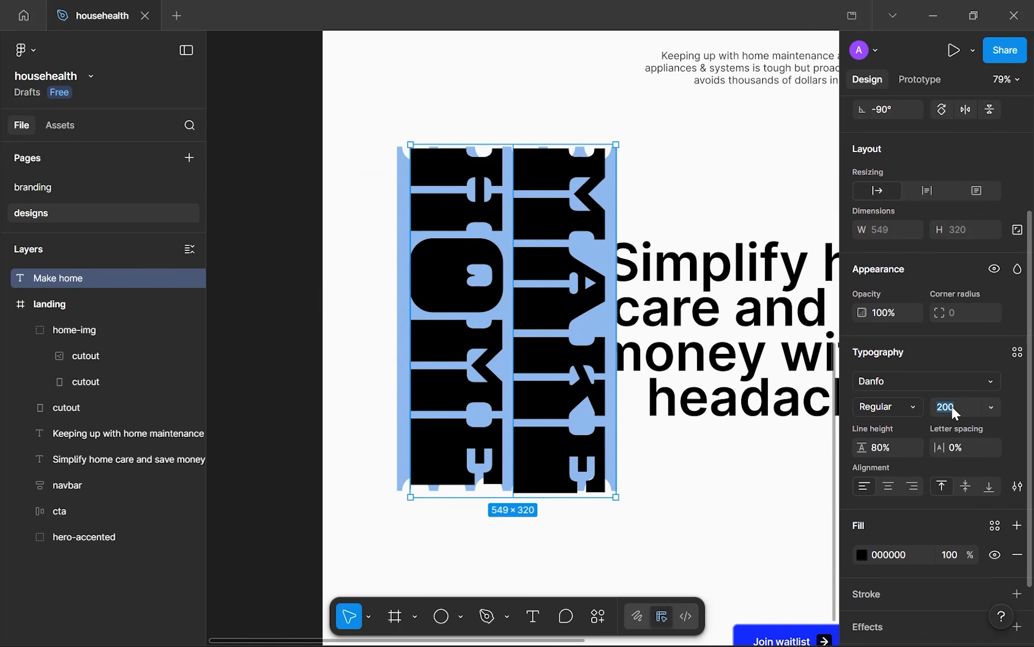
left_click(953, 406)
type("128")
key("Return")
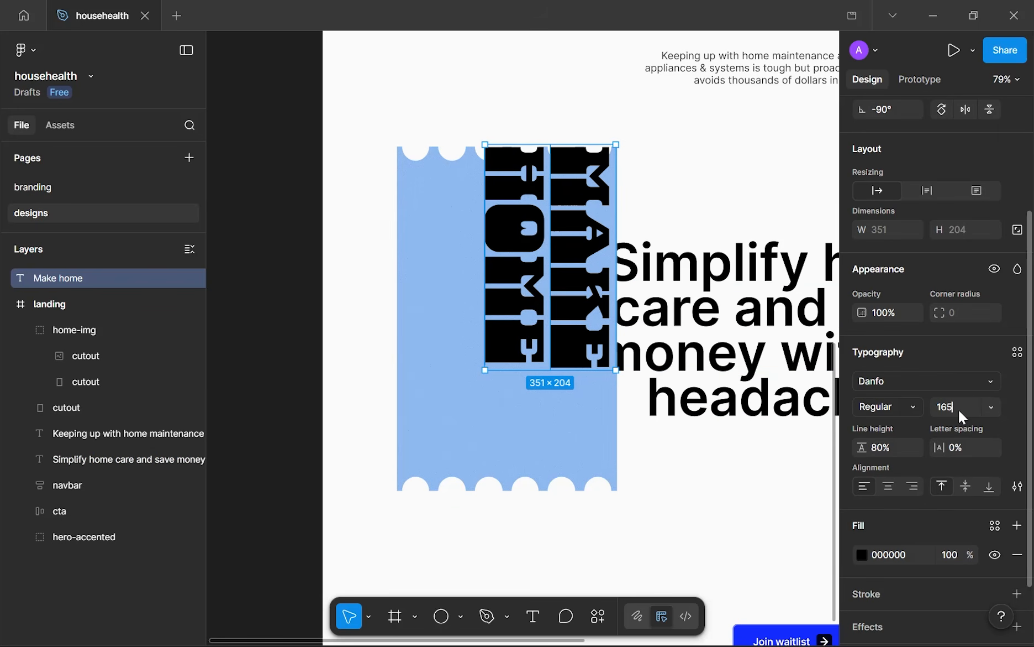
type("165")
key("Return")
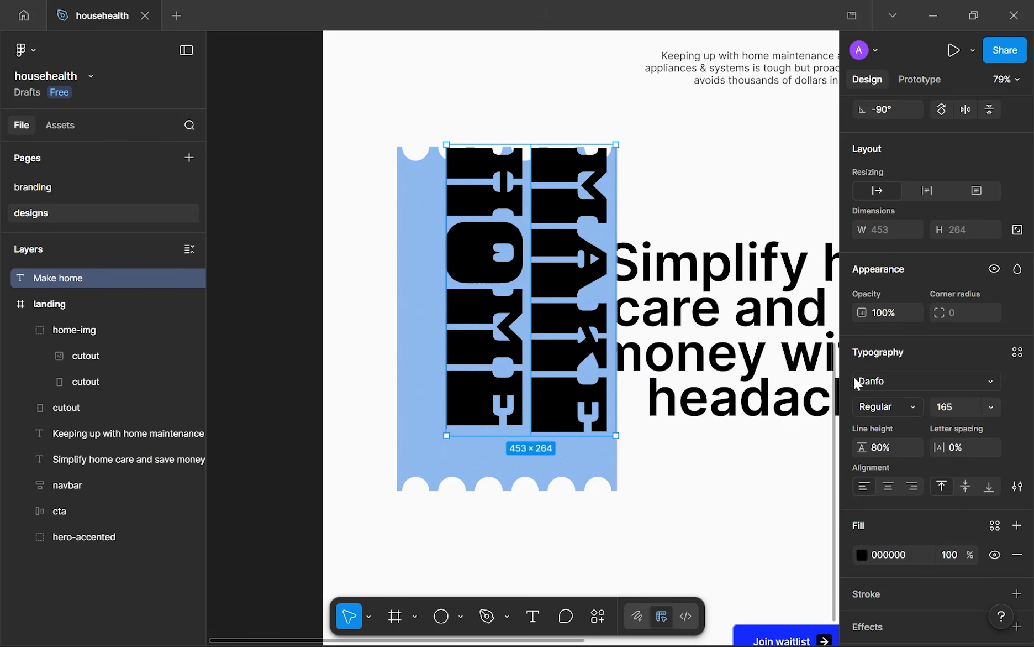
left_click(947, 409)
key("Up")
key("Up")
key("Up")
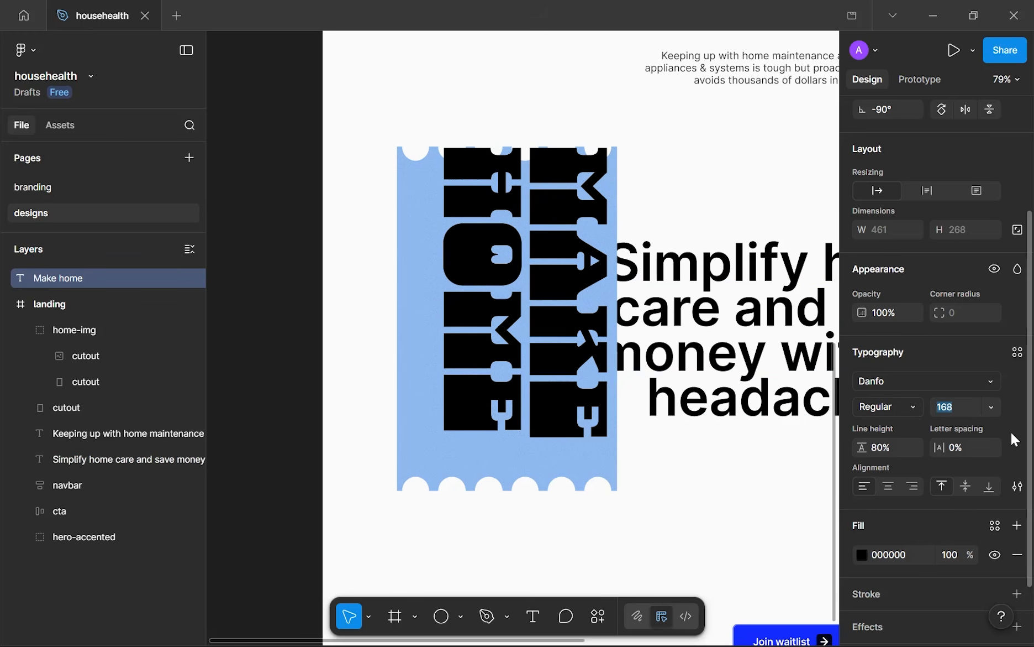
- Position the rotated text within the light blue cutout's edges and increase its font size to 174
left_click_drag(550, 289, 535, 315)
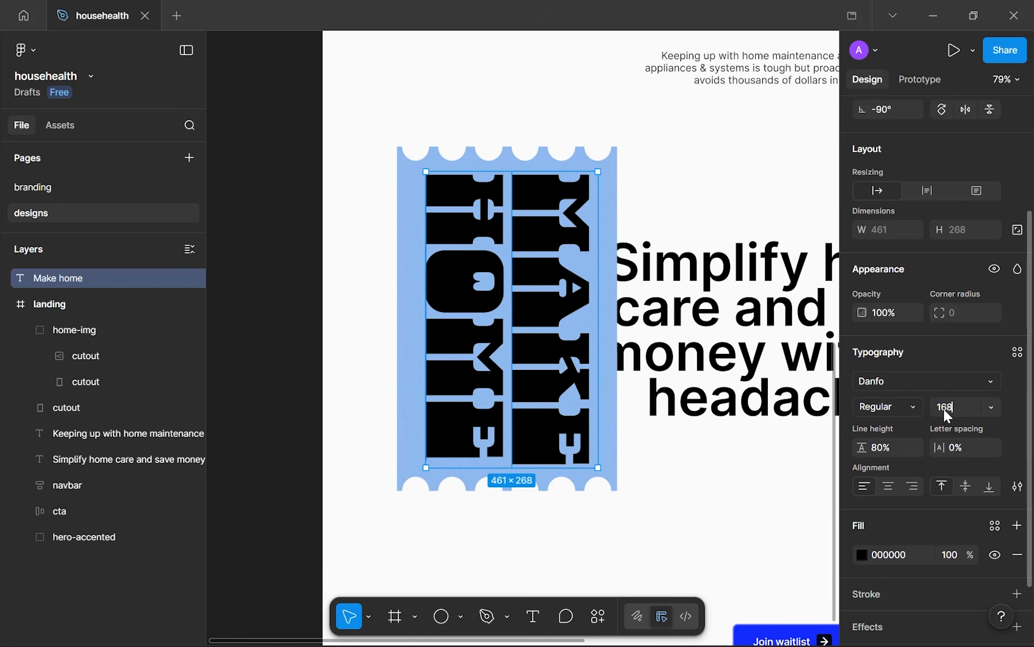
key("Escape")
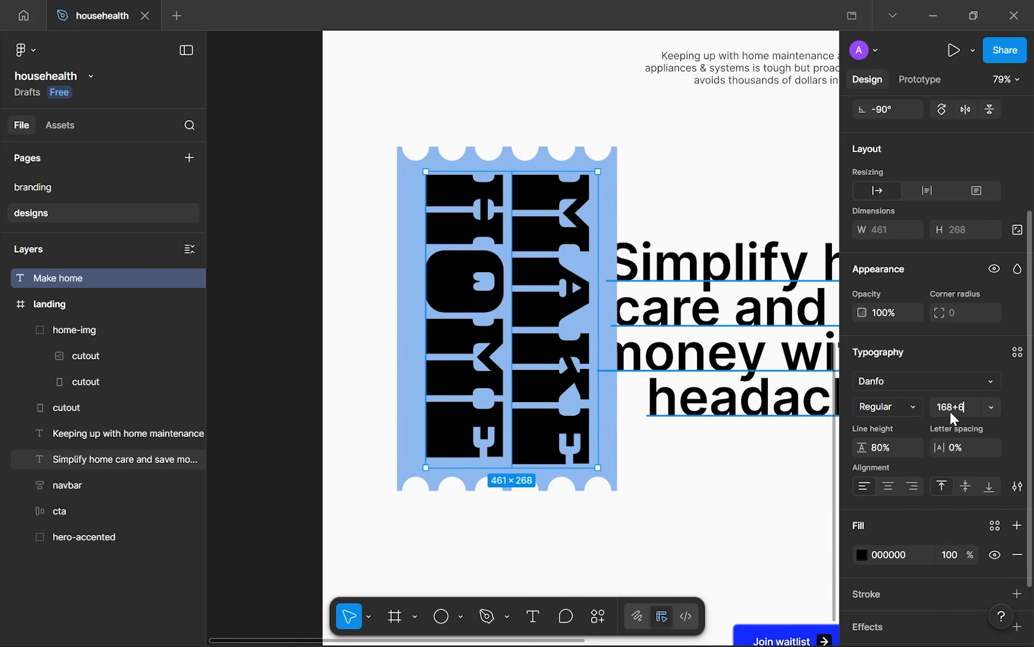
key("Return")
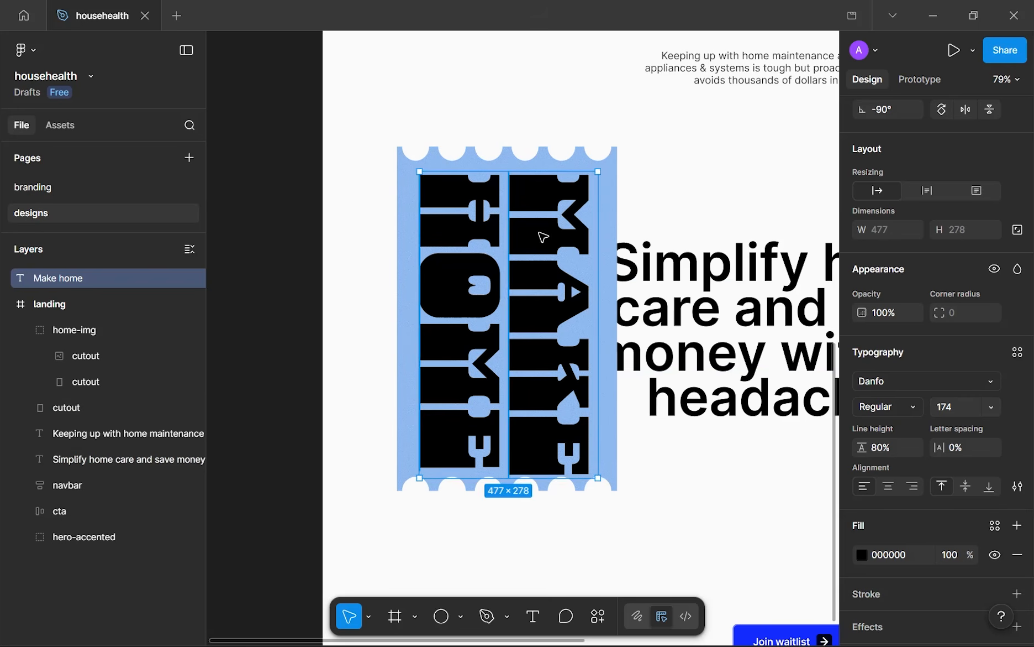
left_click_drag(532, 277, 539, 280)
scroll(564, 289, "up", 3)
scroll(564, 289, "down", 3)
scroll(564, 288, "up", 3)
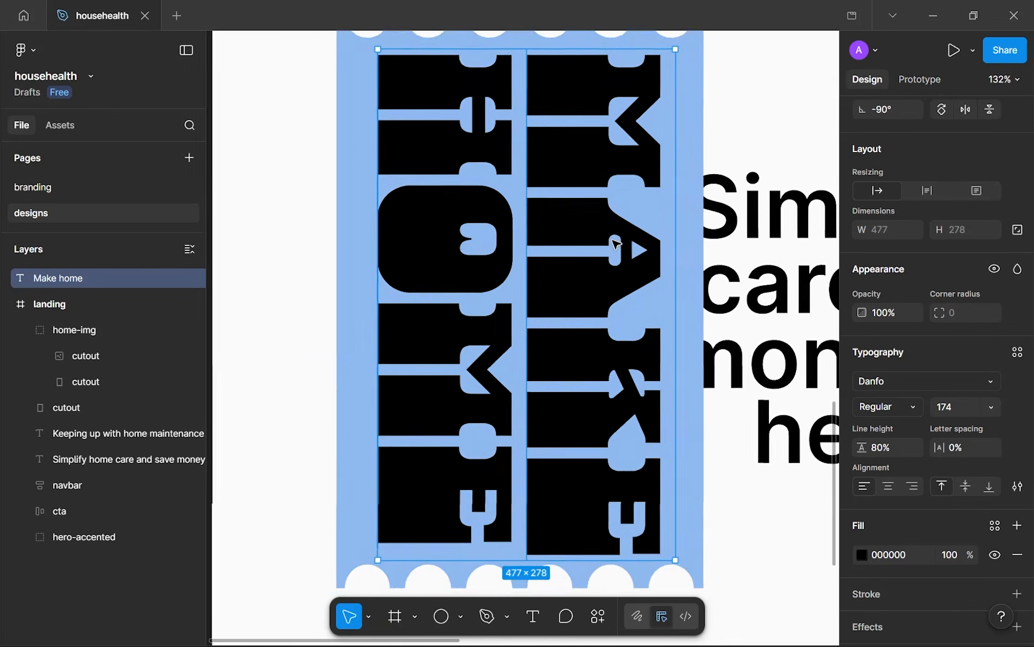
- Change the rotated "Make home" text's fill to the page's bright blue, 132BFF
scroll(774, 116, "down", 5)
scroll(706, 159, "down", 2)
scroll(638, 180, "right", 3)
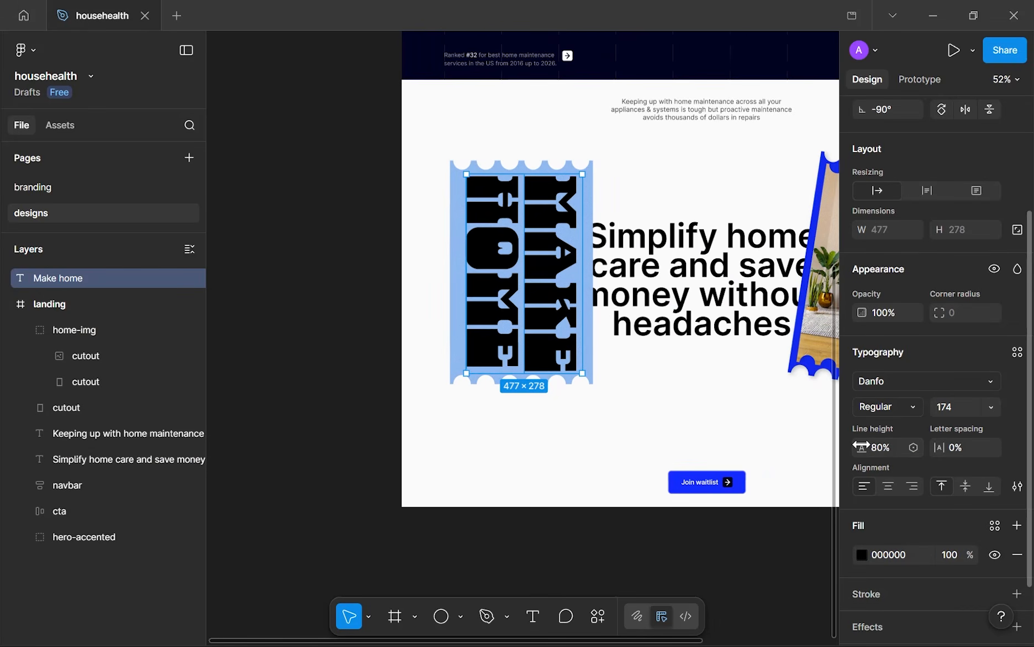
left_click(861, 555)
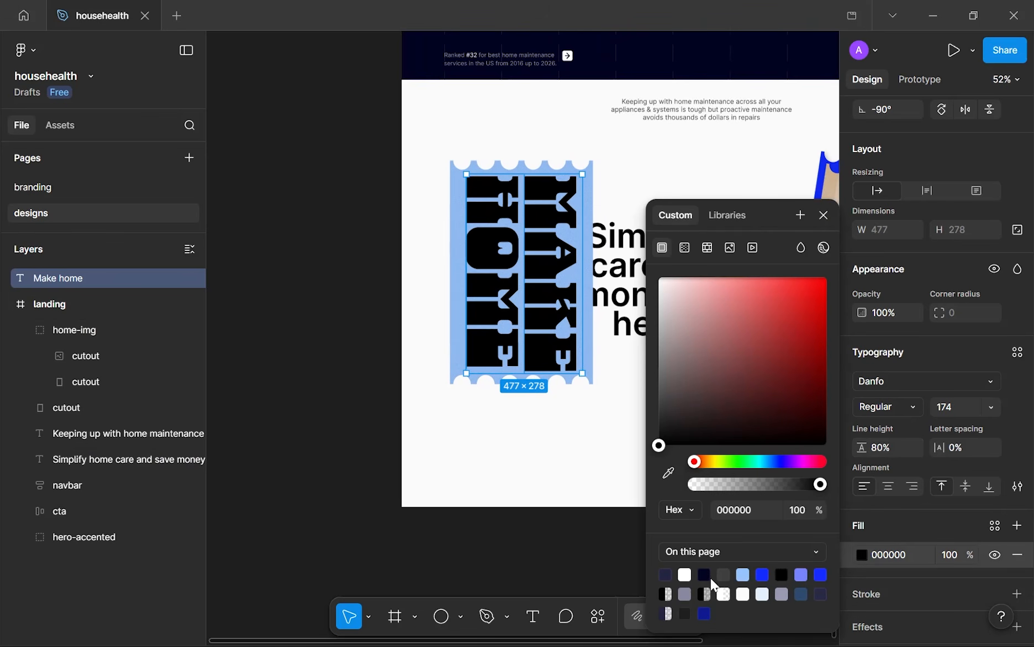
left_click(763, 575)
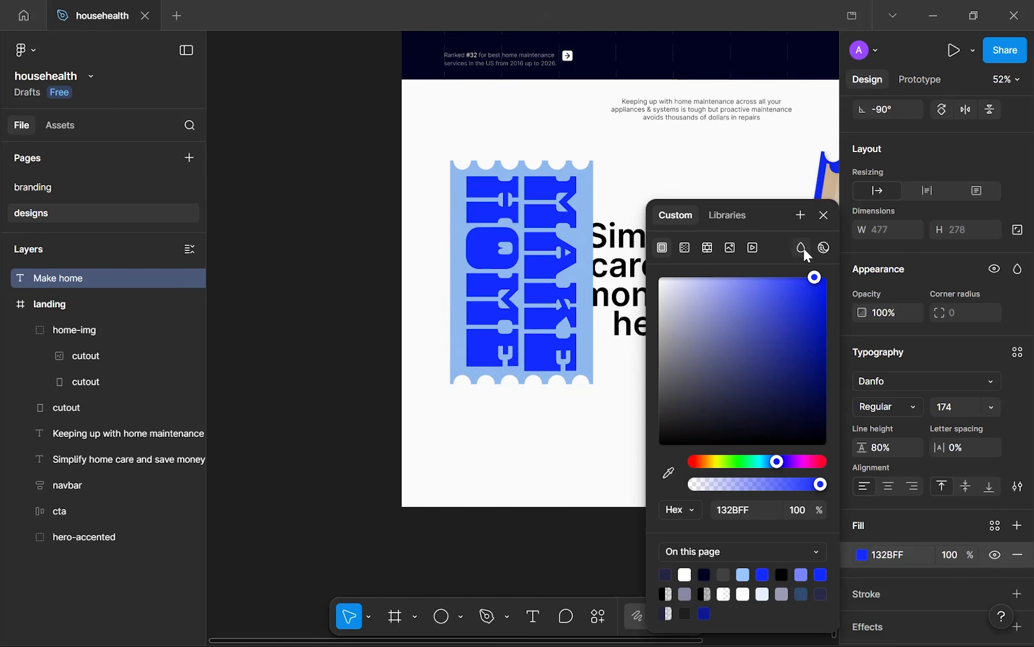
left_click(823, 215)
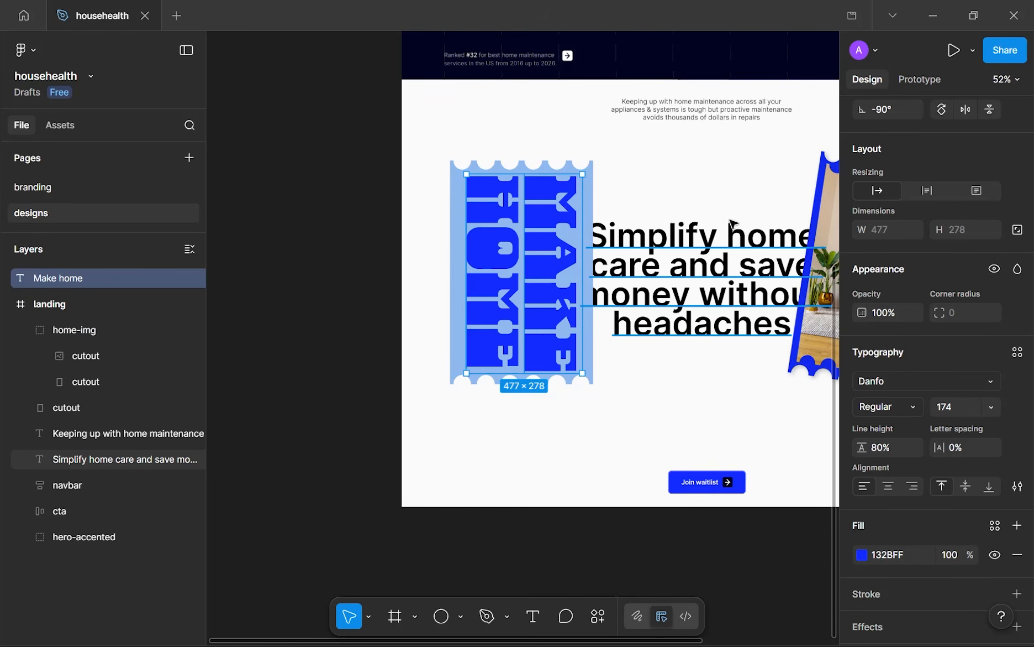
left_click(629, 213)
key("shift+0")
scroll(627, 118, "down", 5)
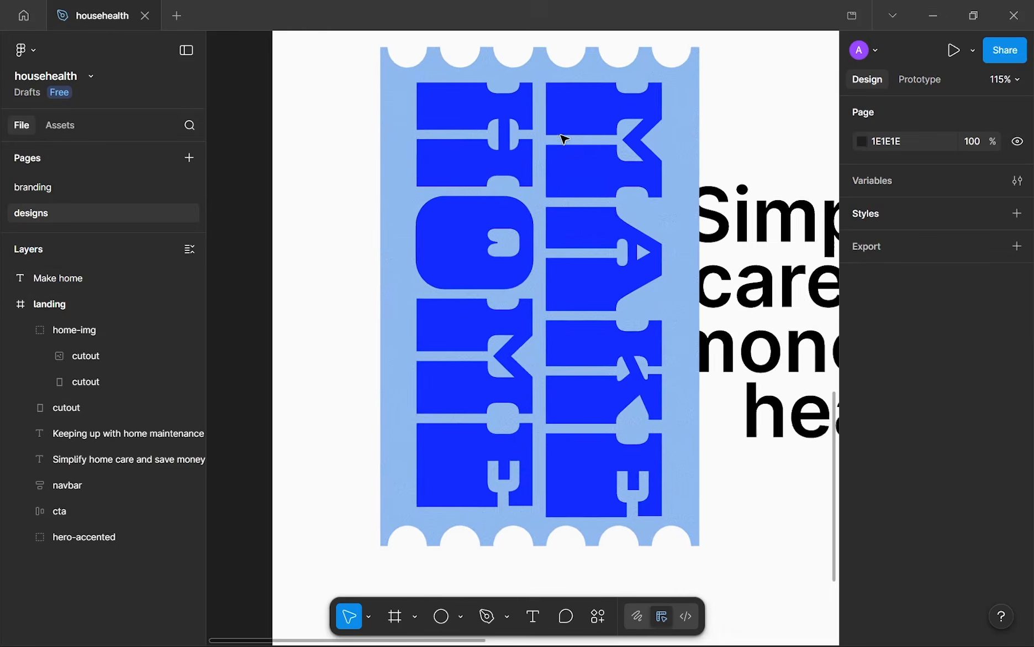
scroll(464, 193, "up", 2)
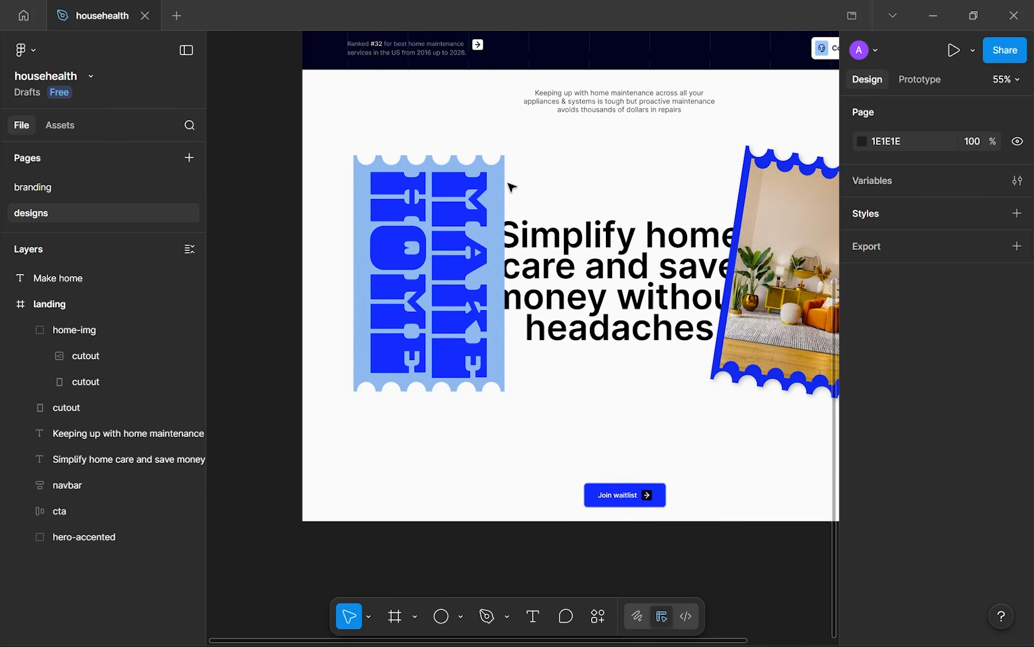
- Move the "Make home" text layer into the landing frame above the home-img group, and collapse that group
left_click(415, 245)
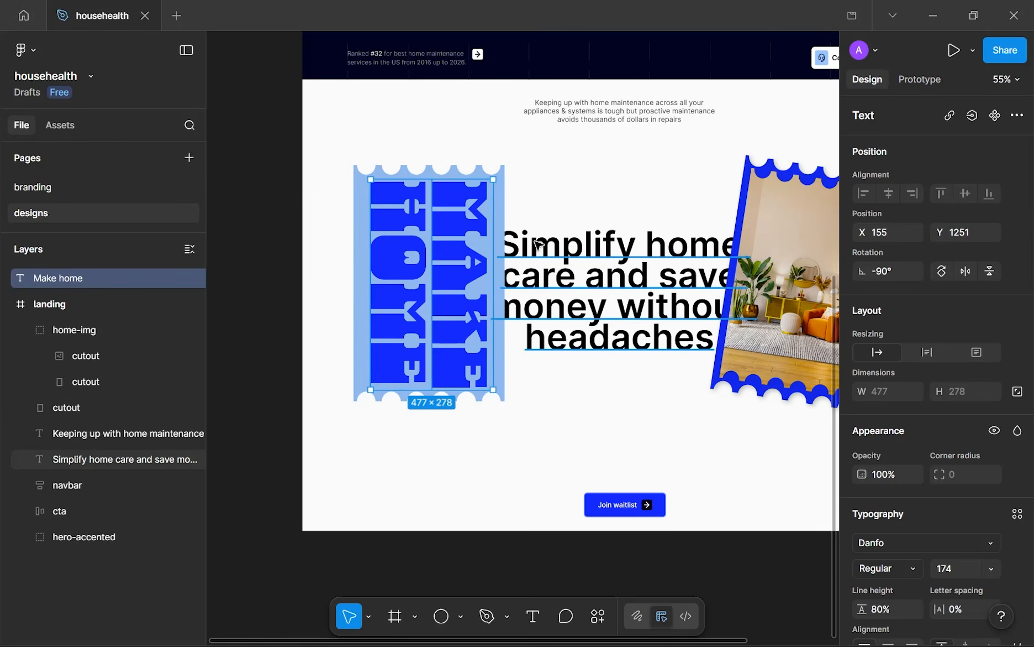
scroll(584, 244, "up", 8)
scroll(585, 244, "down", 3)
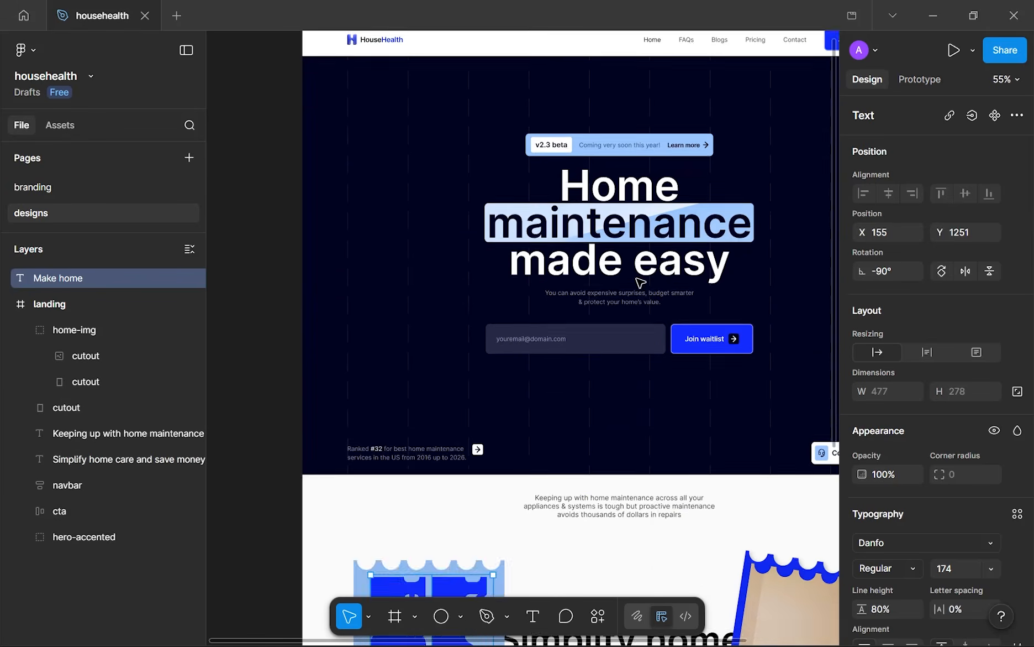
key("i")
key("Escape")
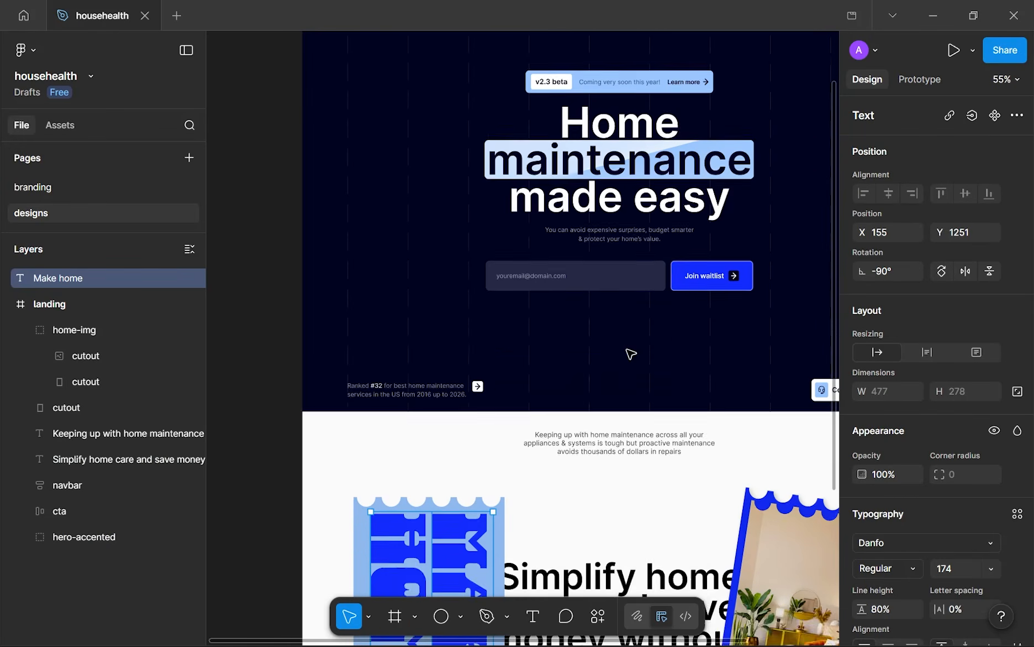
scroll(473, 189, "down", 10)
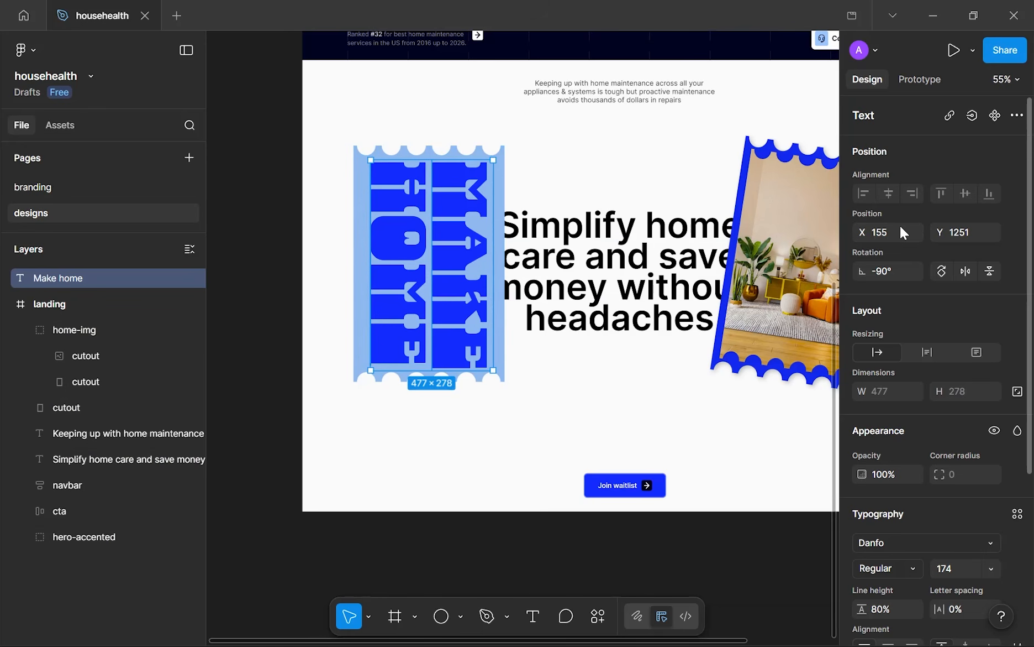
left_click_drag(71, 285, 76, 311)
left_click(25, 331)
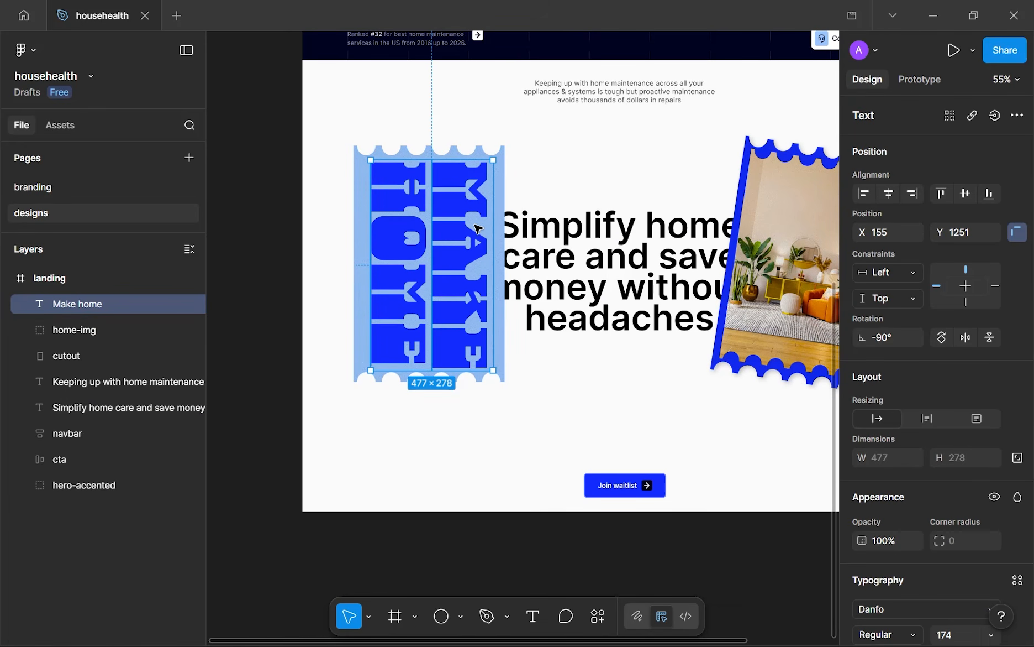
- Nudge the rotated text to X 149, Y 1247 and try to centre it horizontally and vertically with the alignment commands
mouse_move(412, 225)
left_mouse_down()
mouse_move(400, 232)
mouse_move(412, 225)
left_mouse_up()
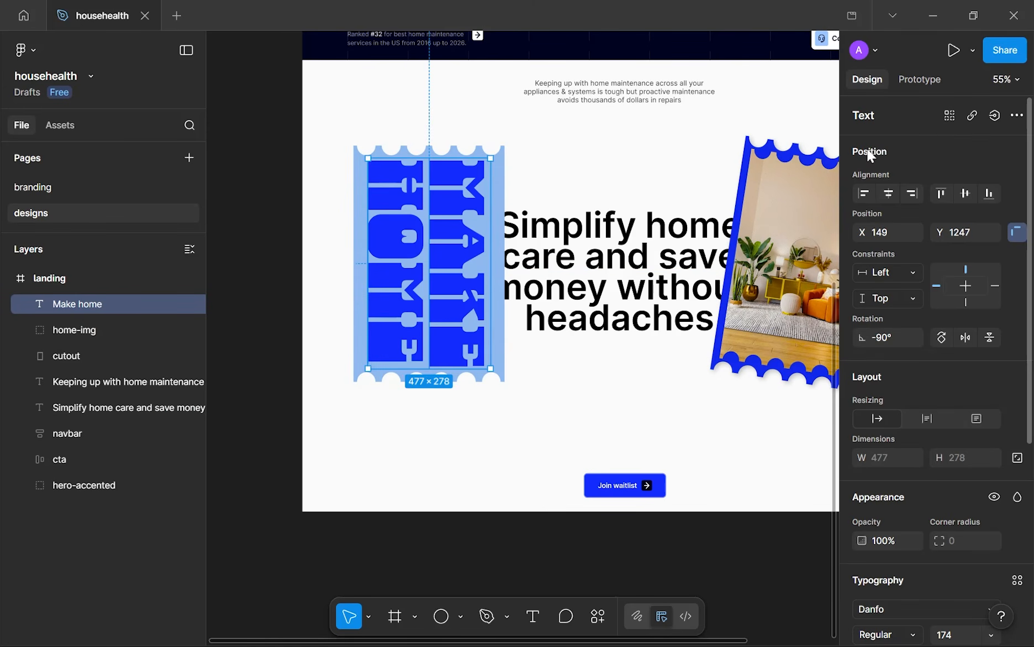
left_click(889, 193)
left_click(960, 195)
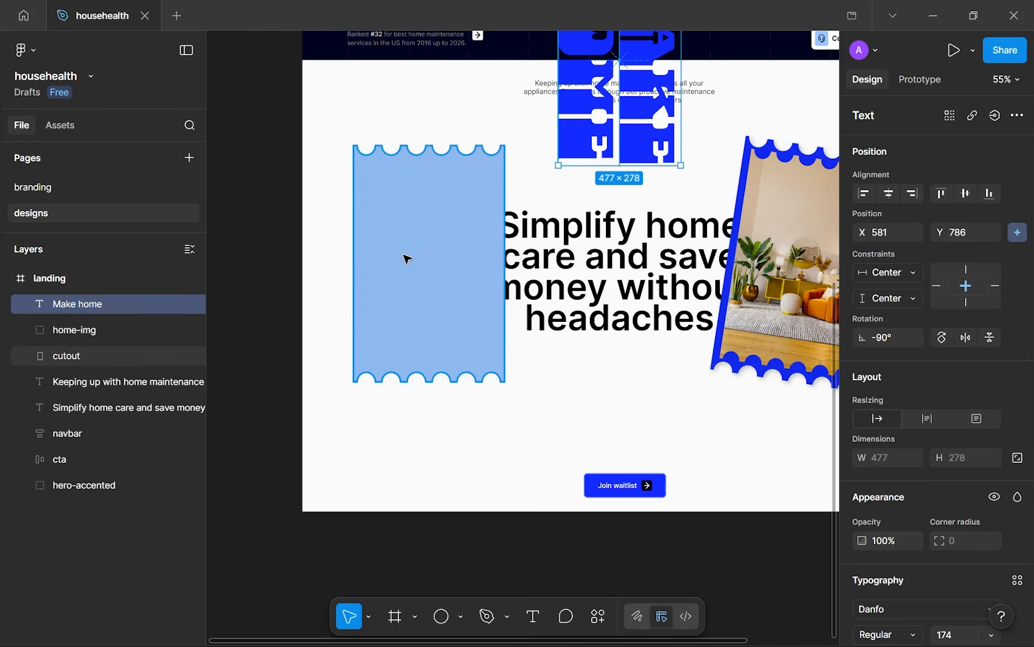
- Centre the light-blue cutout shape horizontally and vertically within the landing frame
left_click(459, 281)
left_click(890, 193)
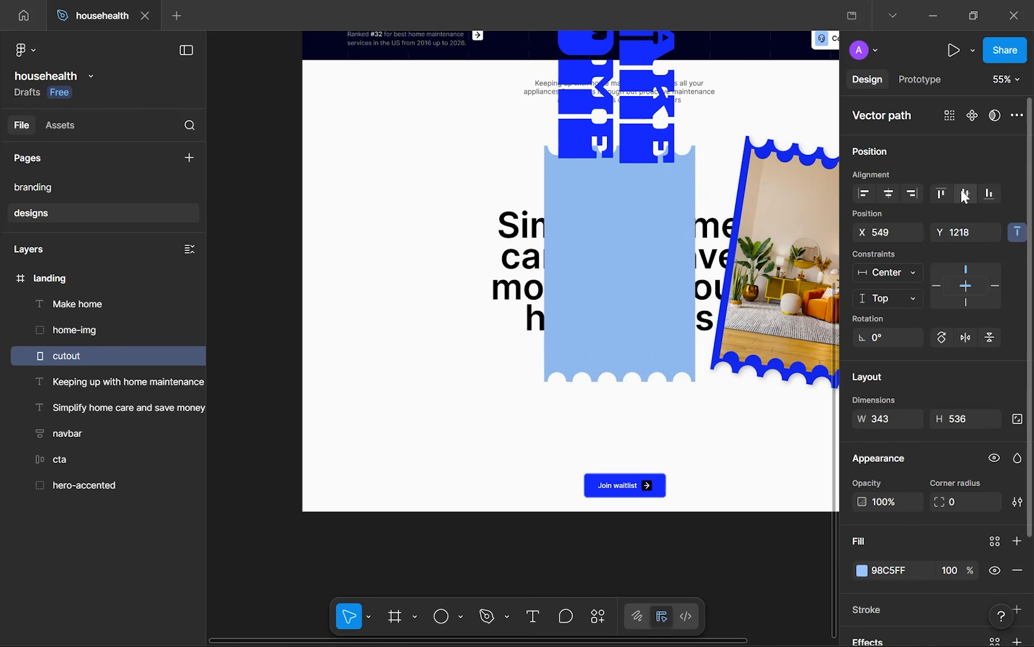
left_click(961, 190)
scroll(551, 297, "up", 5)
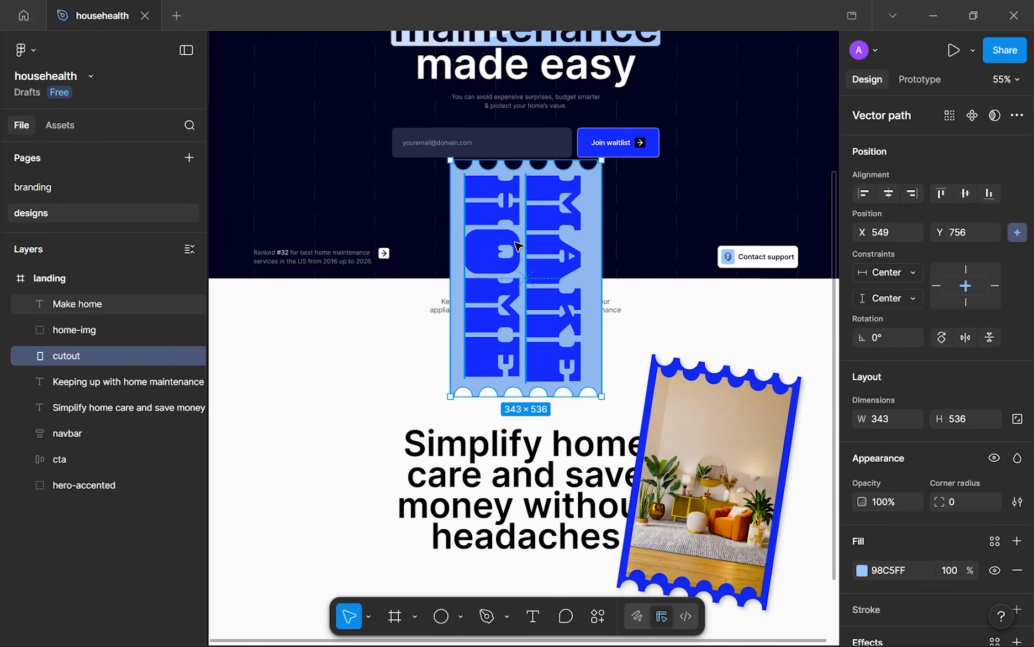
- Group the cutout with the Make home text and move the group beside the "Simplify home care" heading, opposite the photo
left_click(518, 246, "shift")
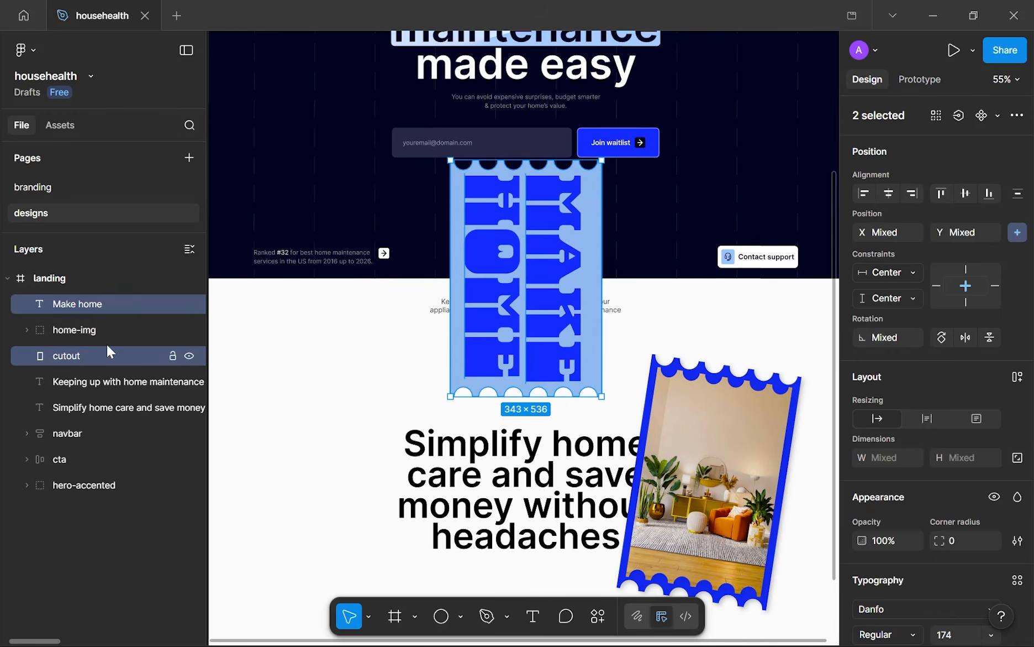
key("ctrl+g")
left_click_drag(533, 260, 455, 298)
scroll(455, 298, "up", 1)
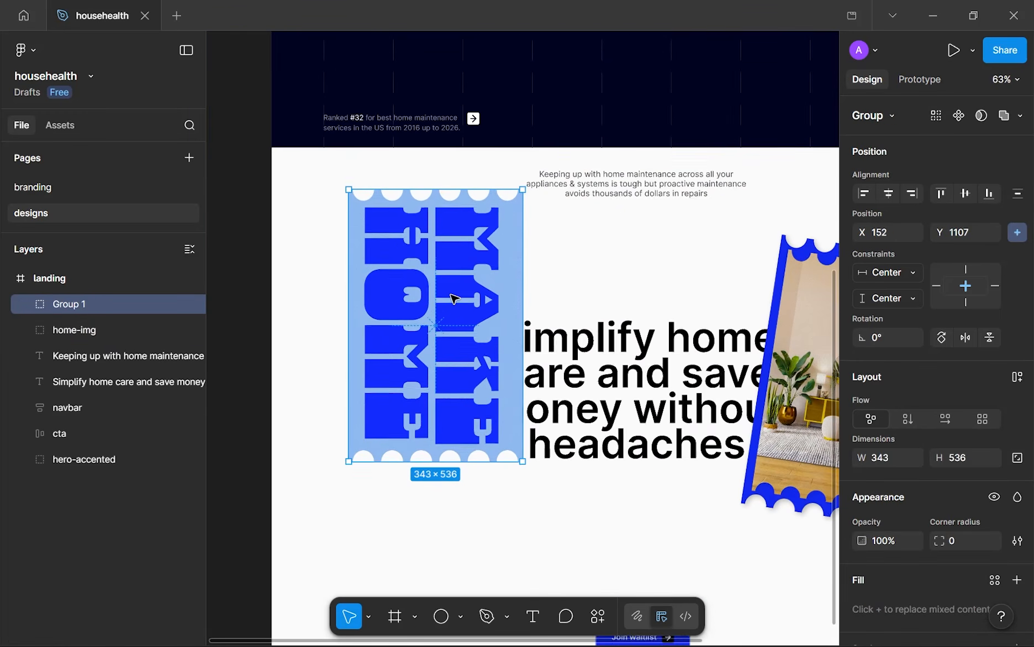
scroll(455, 297, "up", 2)
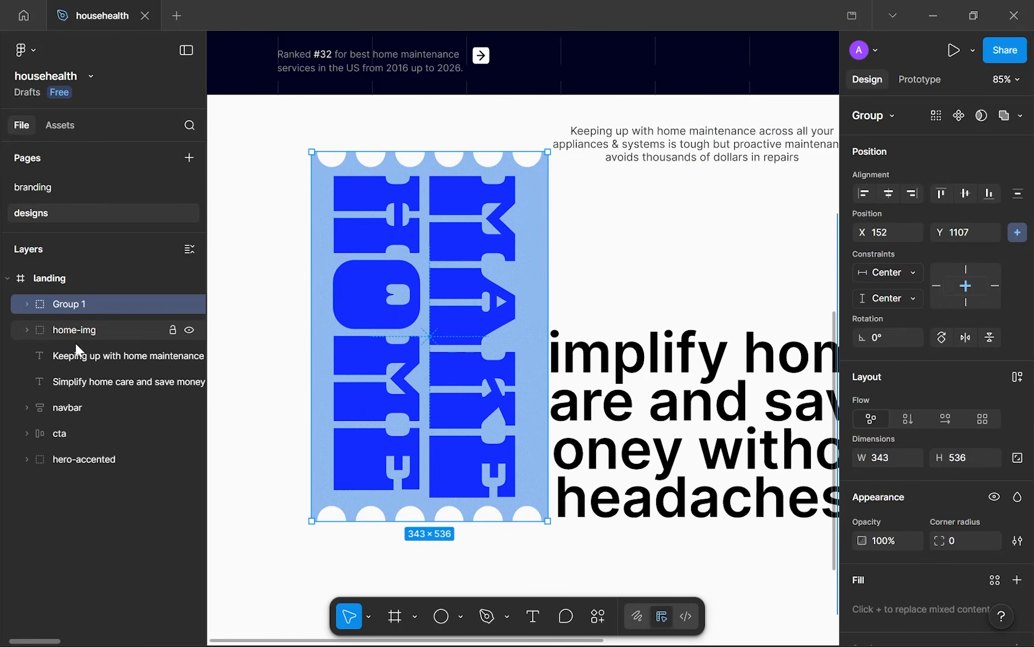
- Add a drop shadow to the cutout inside the group, with its X offset set to -4
double_click(537, 320)
scroll(963, 446, "down", 3)
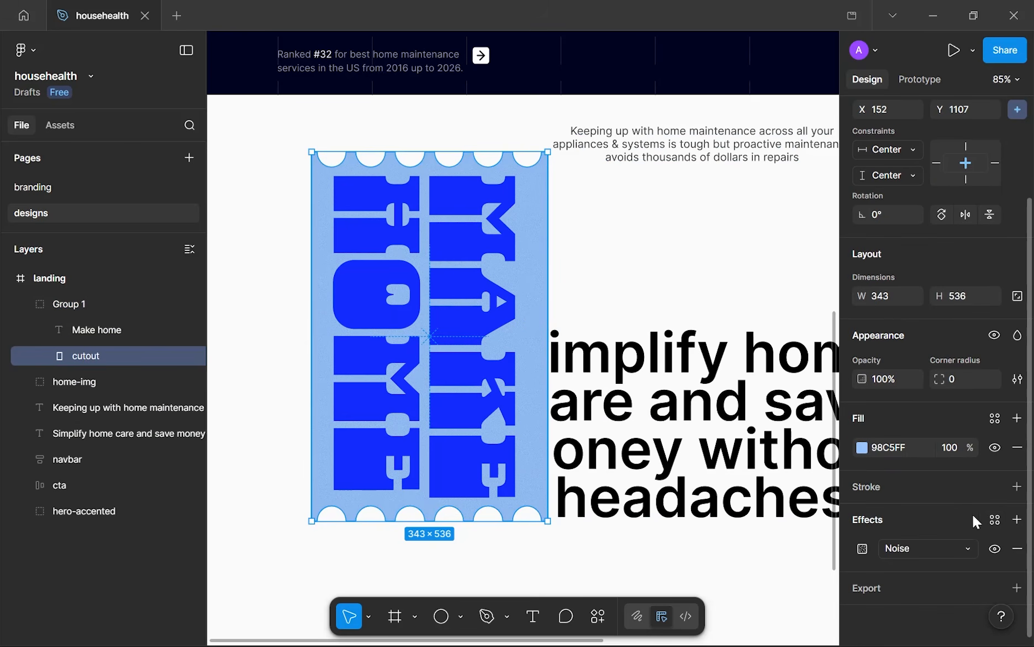
left_click(1017, 520)
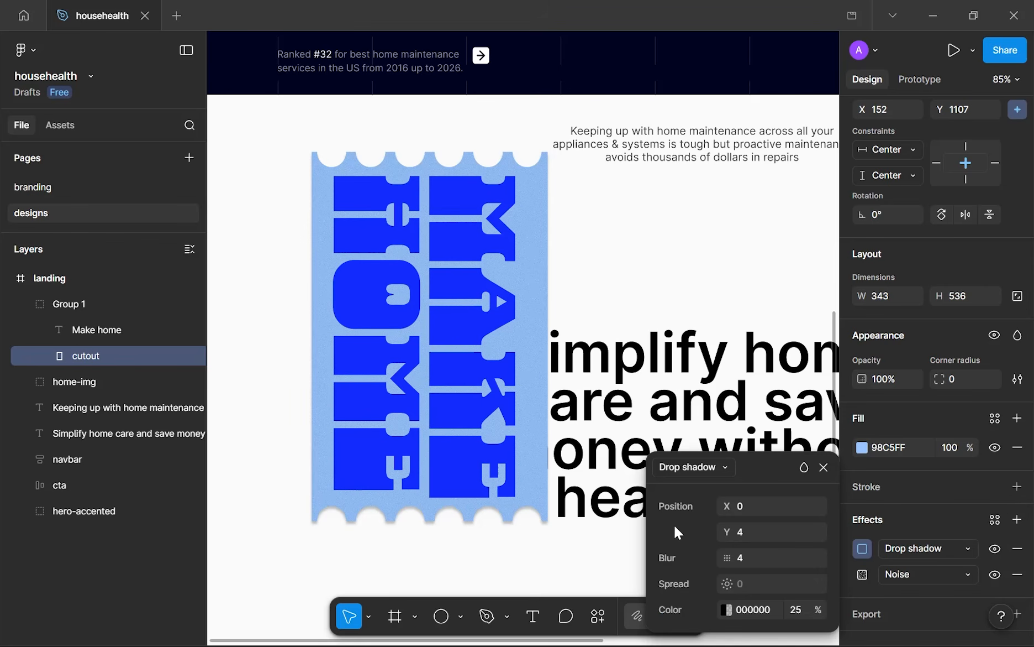
left_click(749, 509)
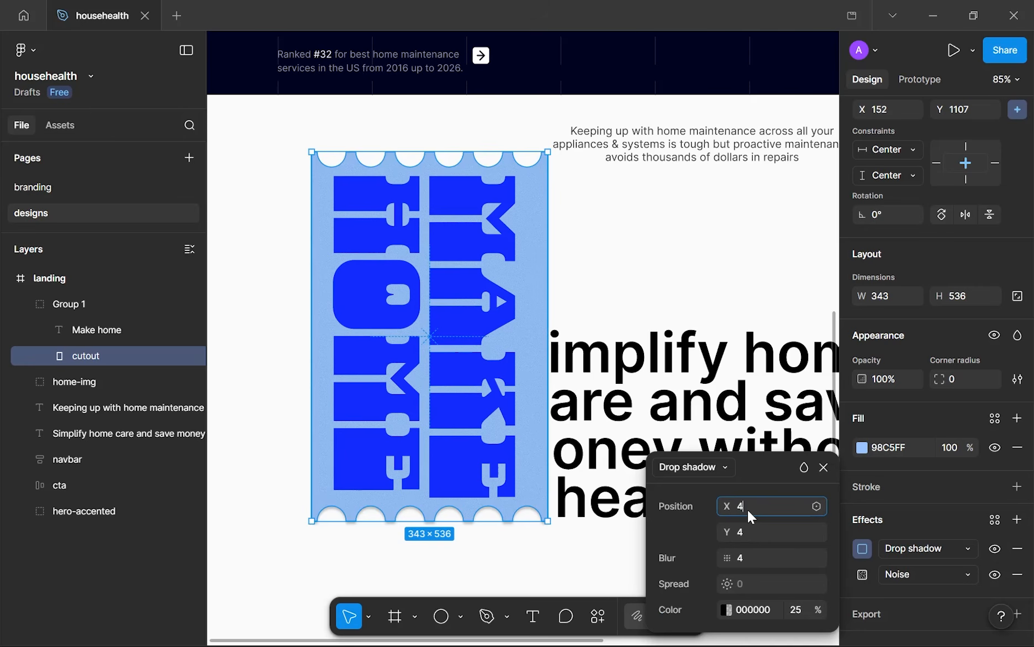
type("-")
key("Return")
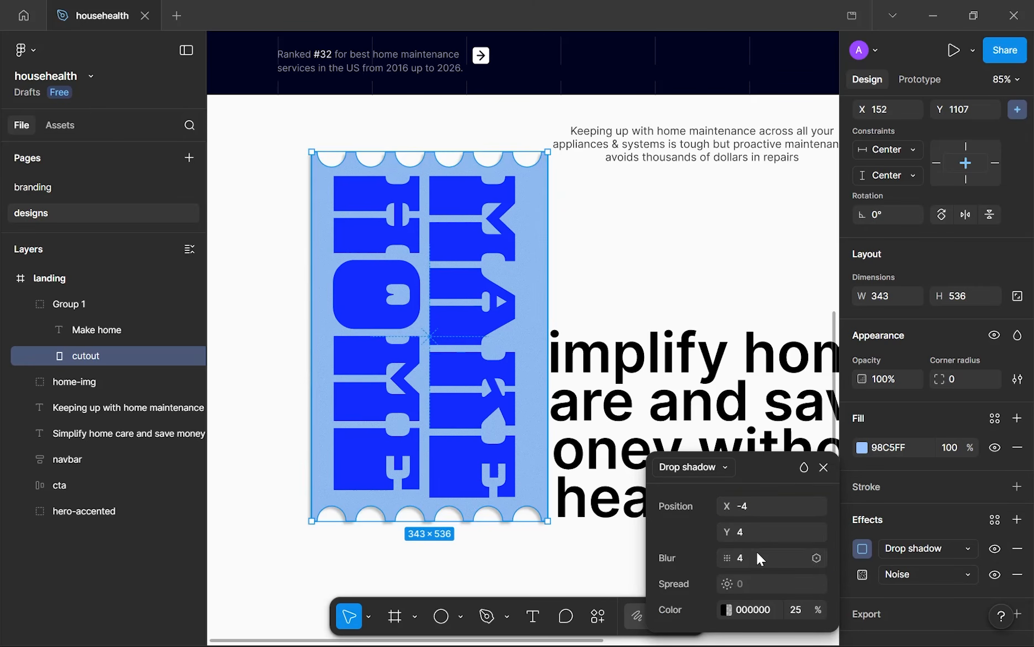
- Set the X offset of the cutout's drop shadow to 4
left_click(754, 508)
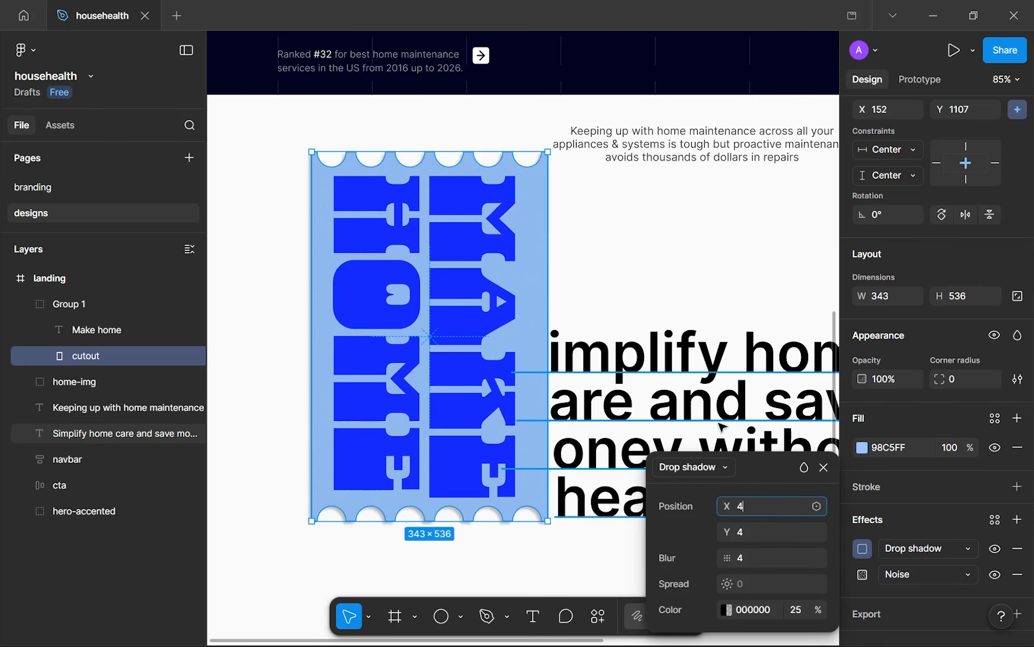
type("4")
key("Return")
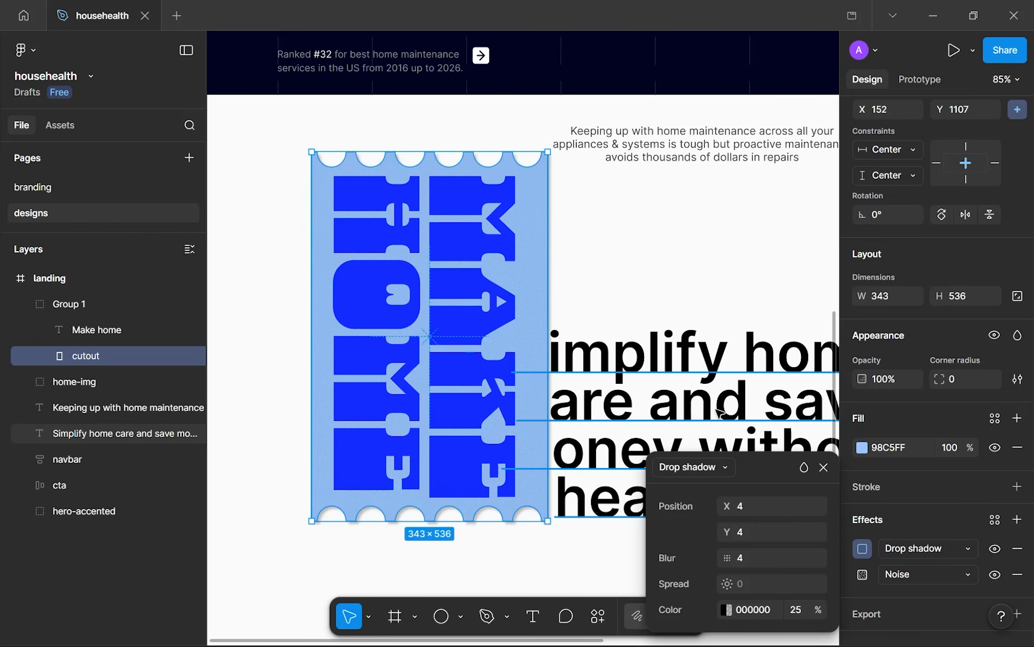
scroll(429, 362, "down", 2, "ctrl")
scroll(375, 166, "down", 3)
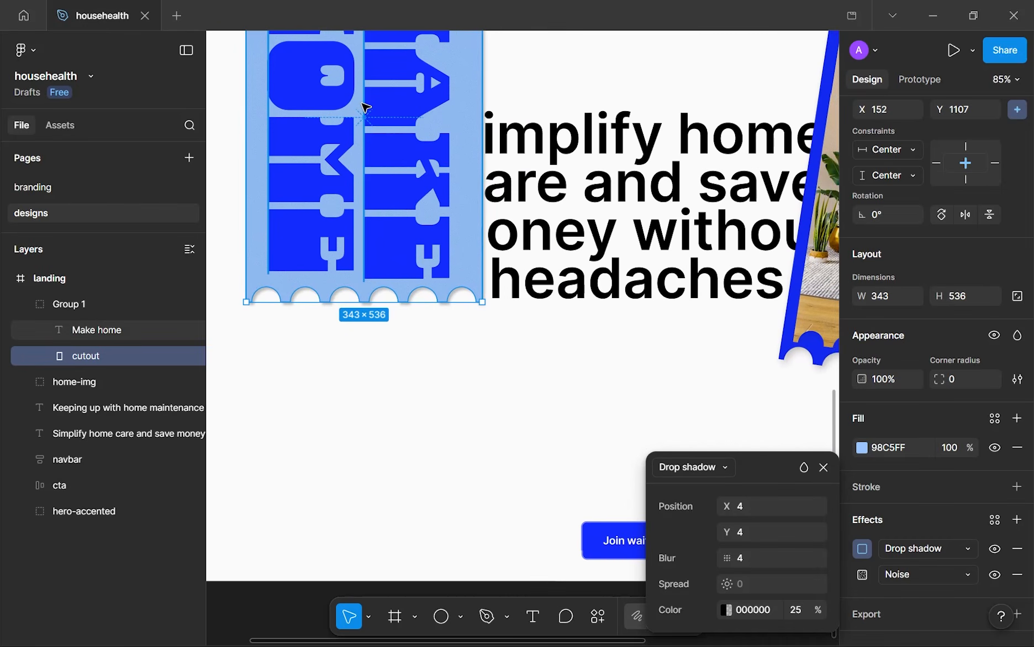
scroll(365, 106, "up", 2)
scroll(392, 197, "down", 5, "ctrl")
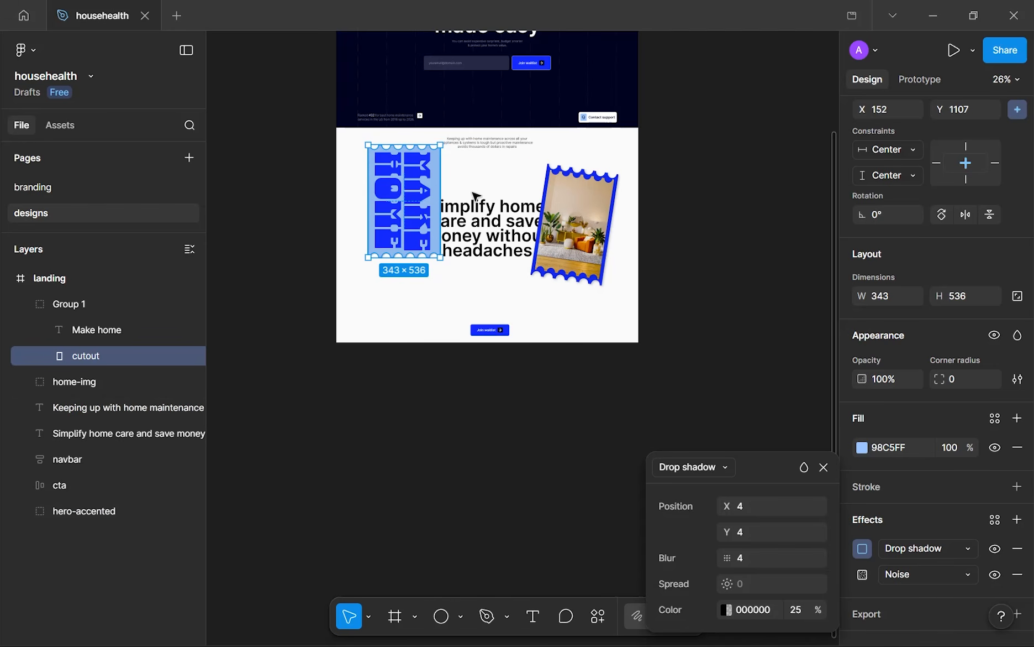
key("r")
left_click_drag(473, 161, 499, 188)
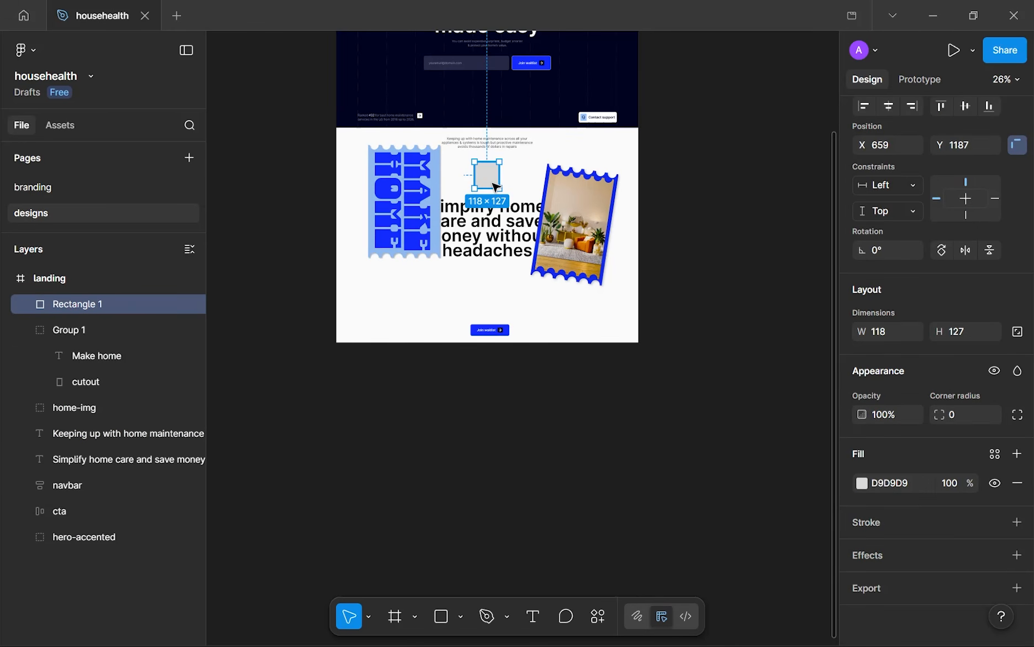
key("Delete")
- Set the X offset of the cutout's existing drop shadow to -4
scroll(458, 176, "up", 5)
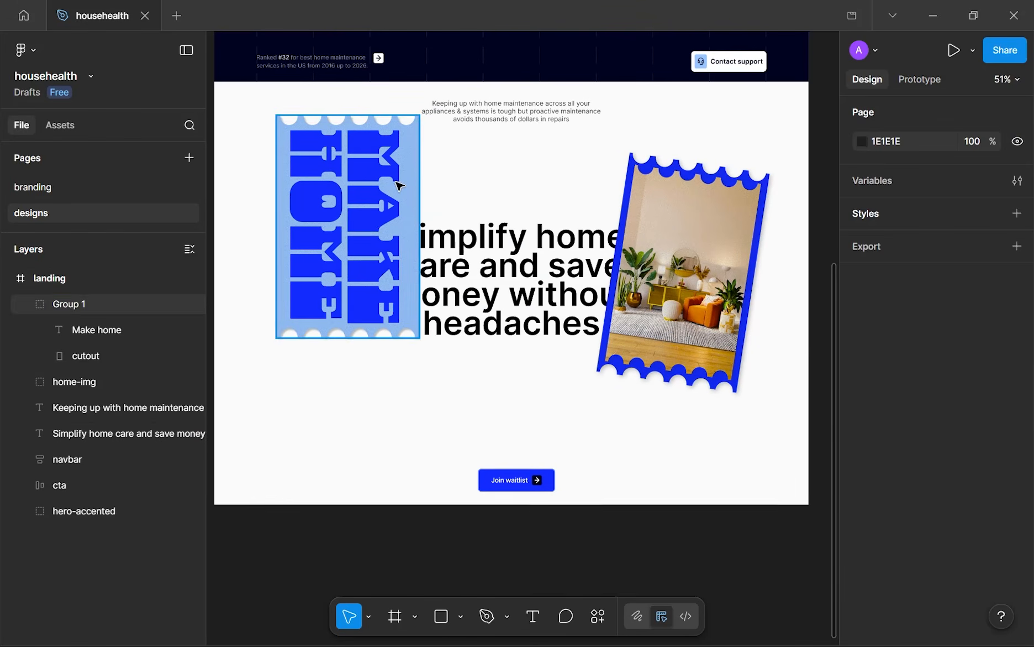
left_click(398, 184)
scroll(856, 446, "down", 5)
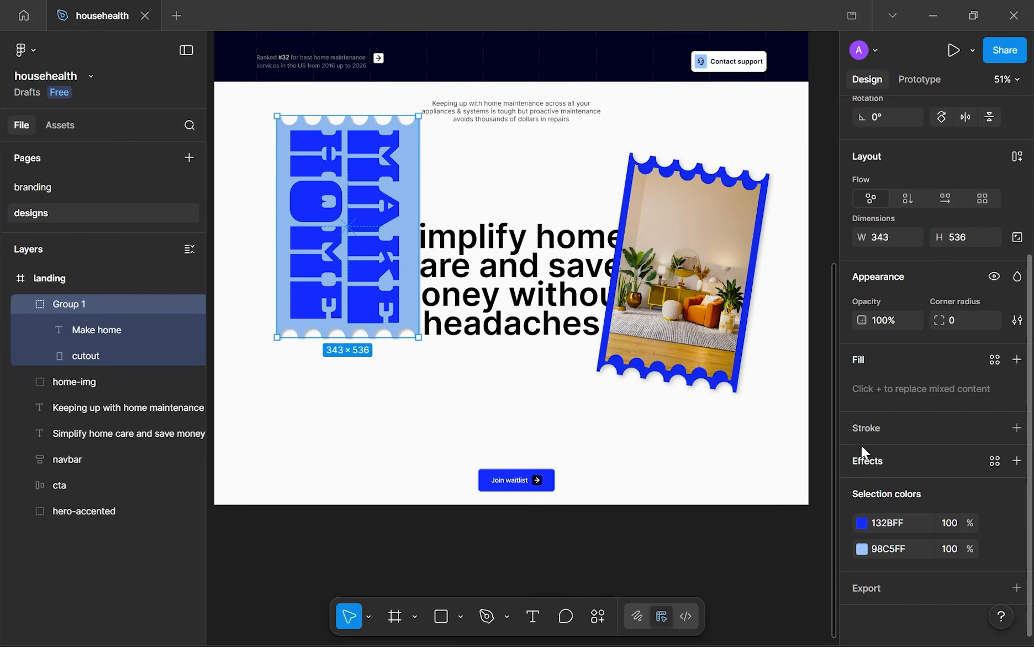
left_click(119, 357)
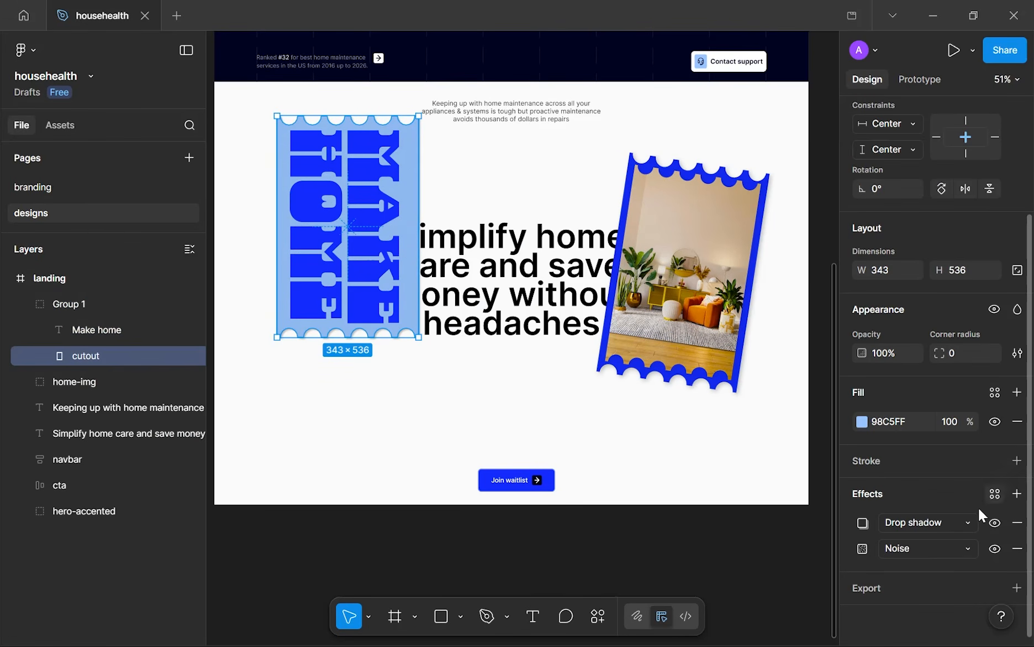
left_click(863, 523)
left_click(748, 511)
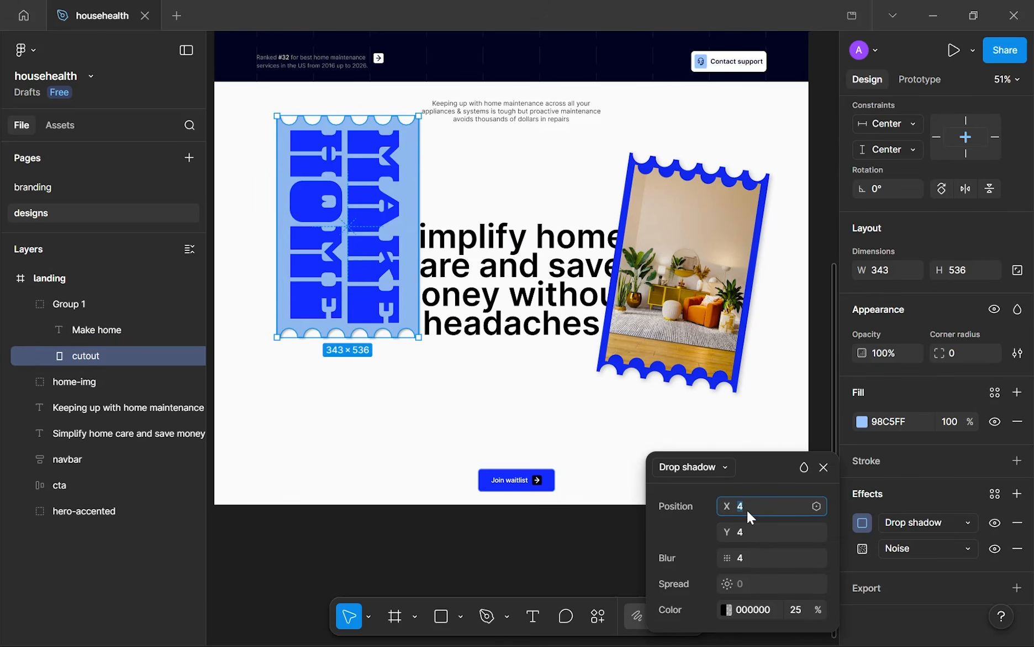
type("-4")
key("Return")
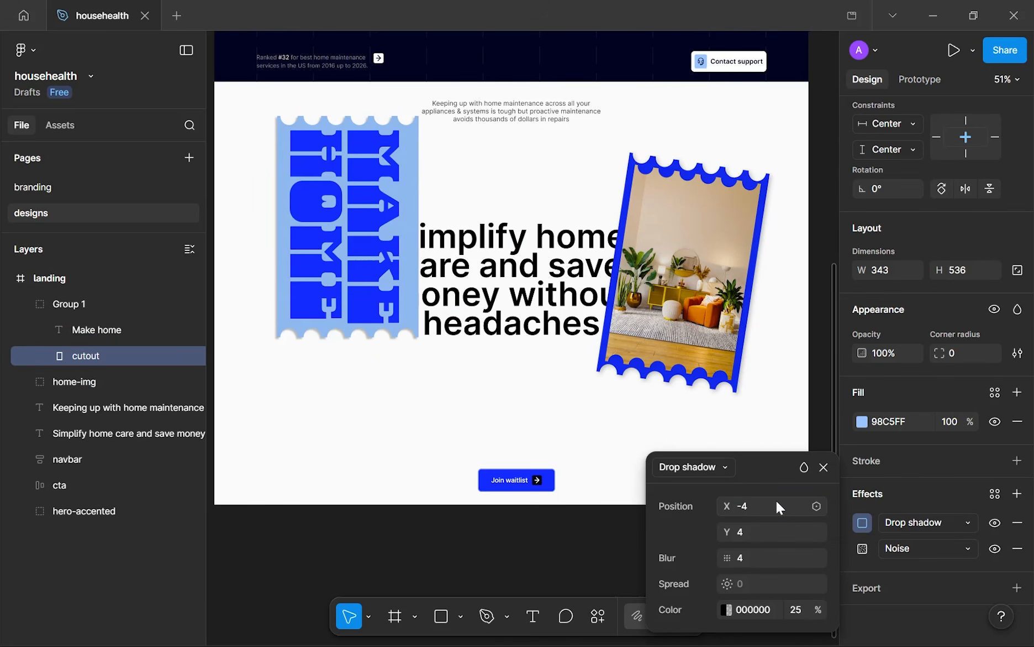
- Set the cutout's drop shadow blur to 12 and its colour opacity to 12%
left_click(748, 568)
type("12")
left_click(794, 614)
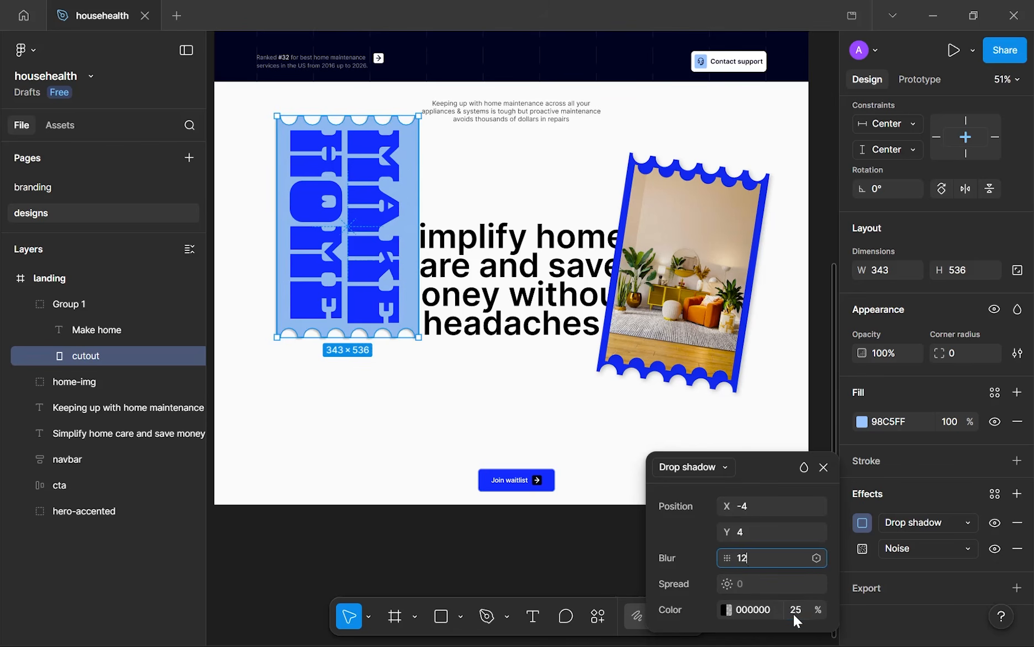
type("12")
key("Return")
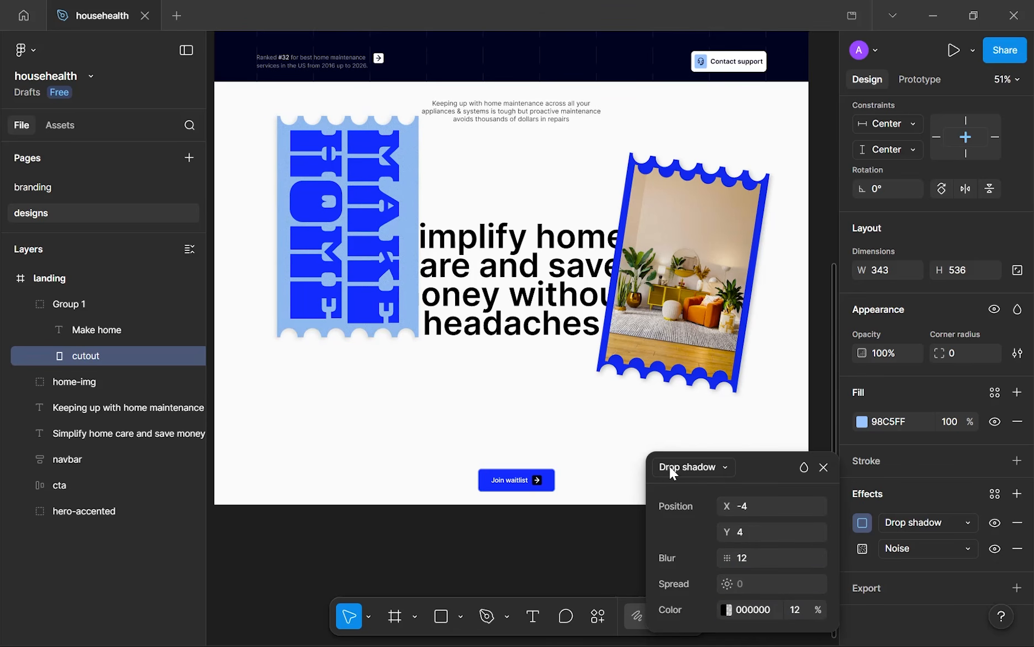
- Move the Make home ticket group straight down to Y 1264, alongside the heading
left_click(323, 369)
scroll(323, 370, "up", 2)
scroll(323, 369, "down", 2)
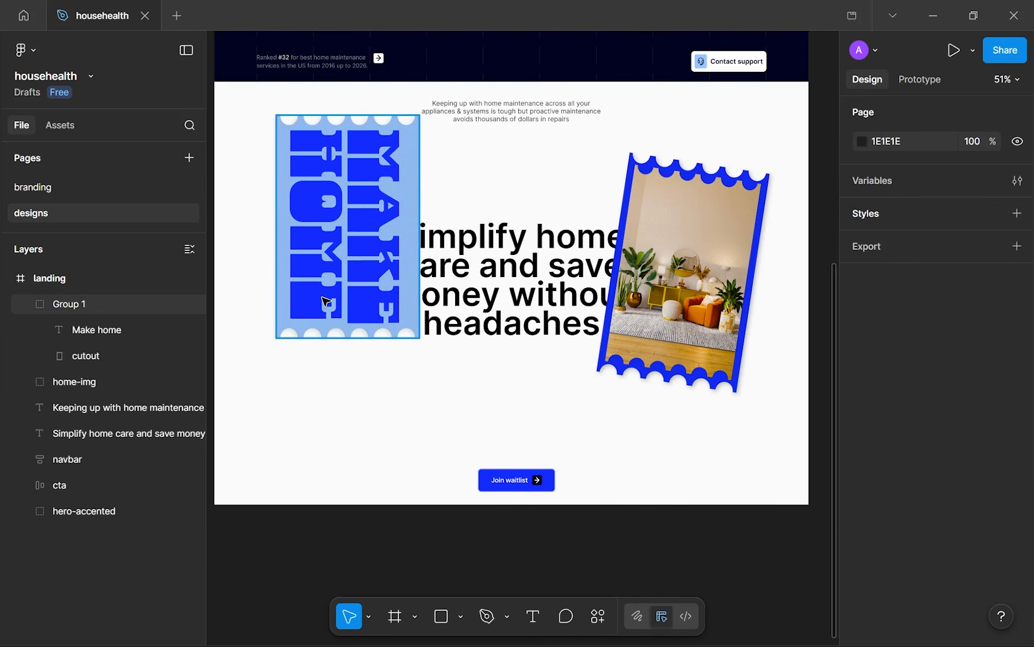
left_click(326, 301)
left_click_drag(364, 248, 363, 312)
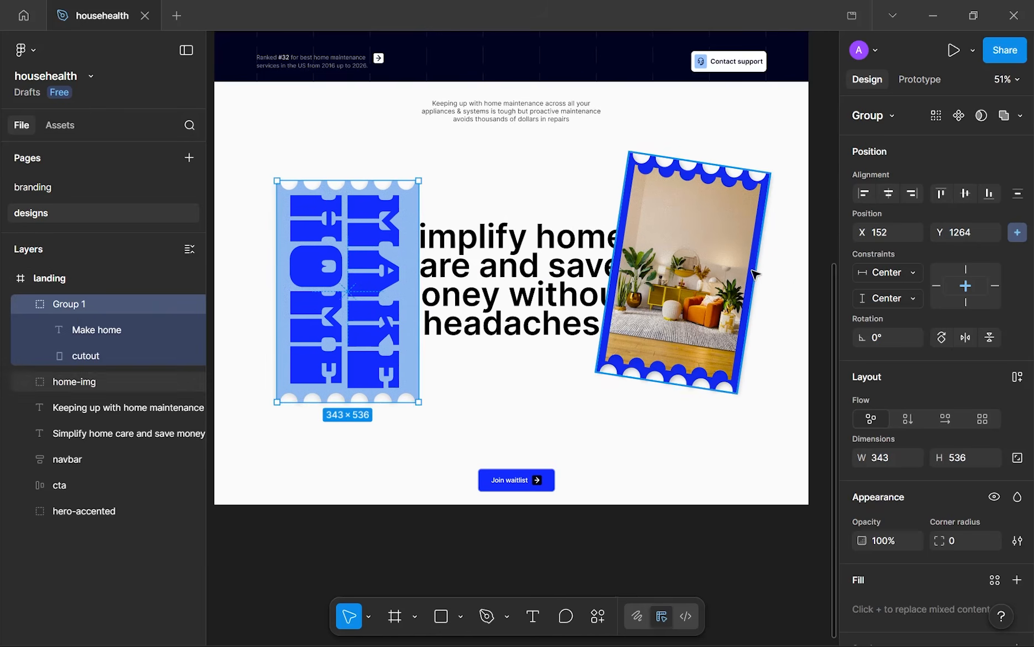
- Set the rotation of the home-img photo group to -9°
left_click(754, 274)
left_click(880, 342)
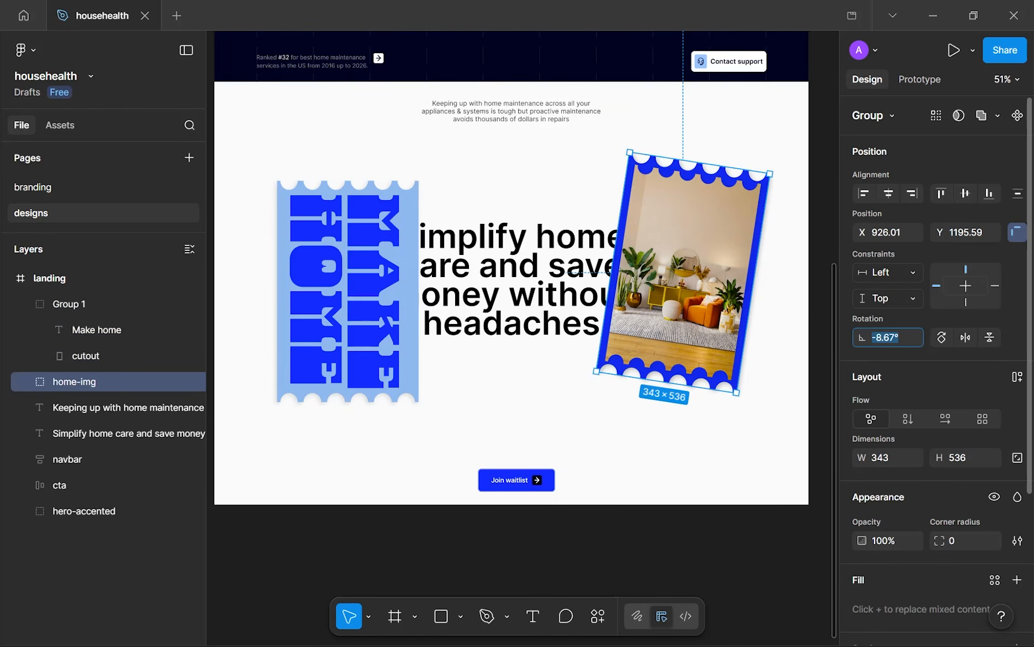
type("-9")
key("Return")
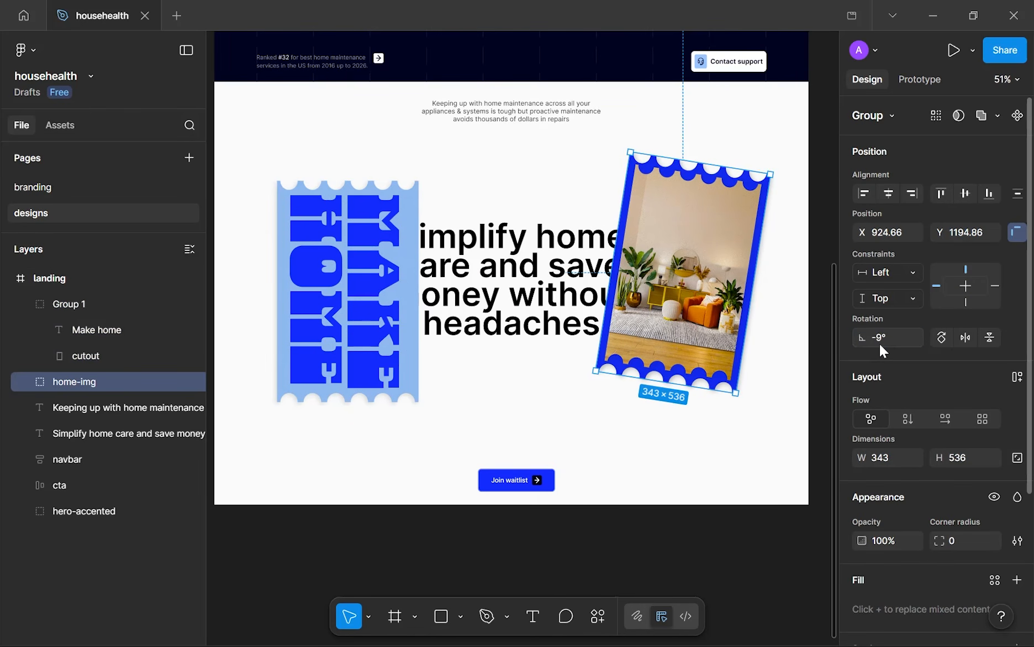
- Set the rotation of the home-img photo group to -8°
left_click(312, 327)
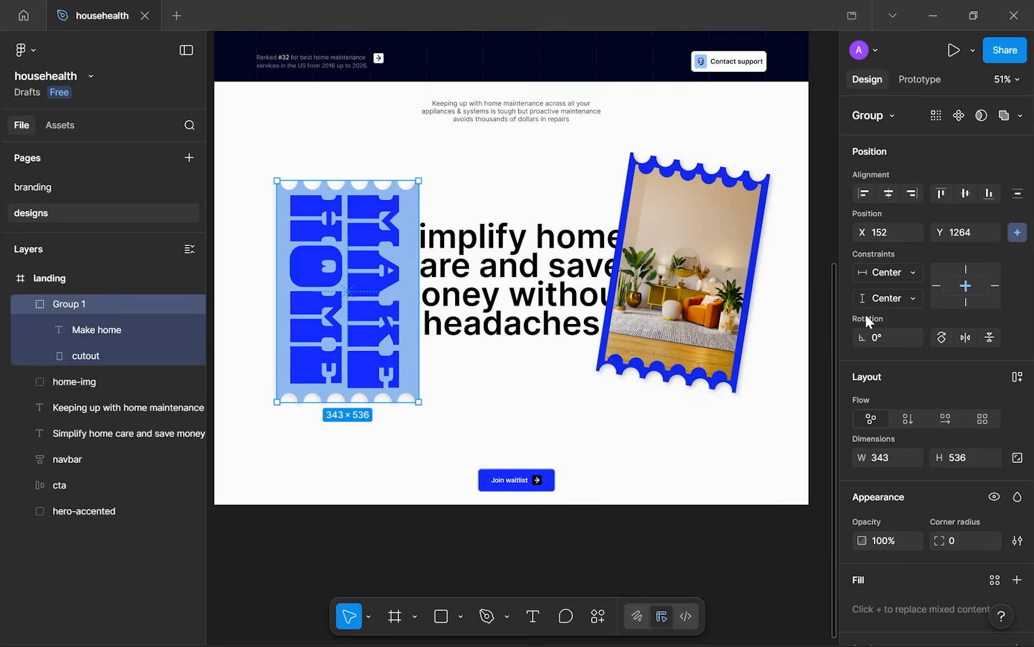
left_click(756, 296)
left_click(749, 301)
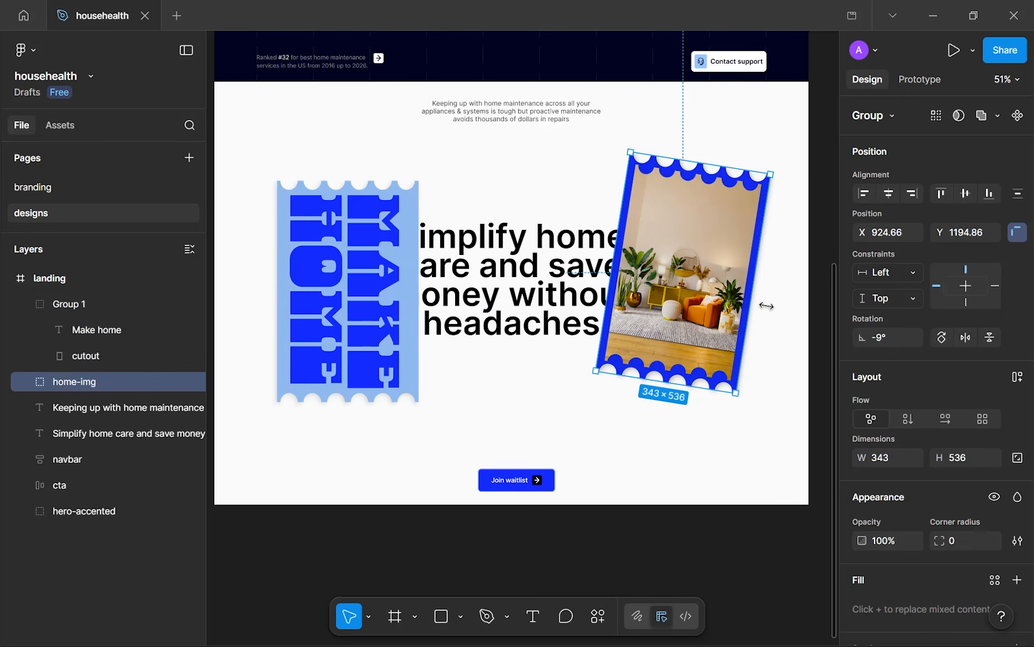
left_click(889, 337)
key("Up")
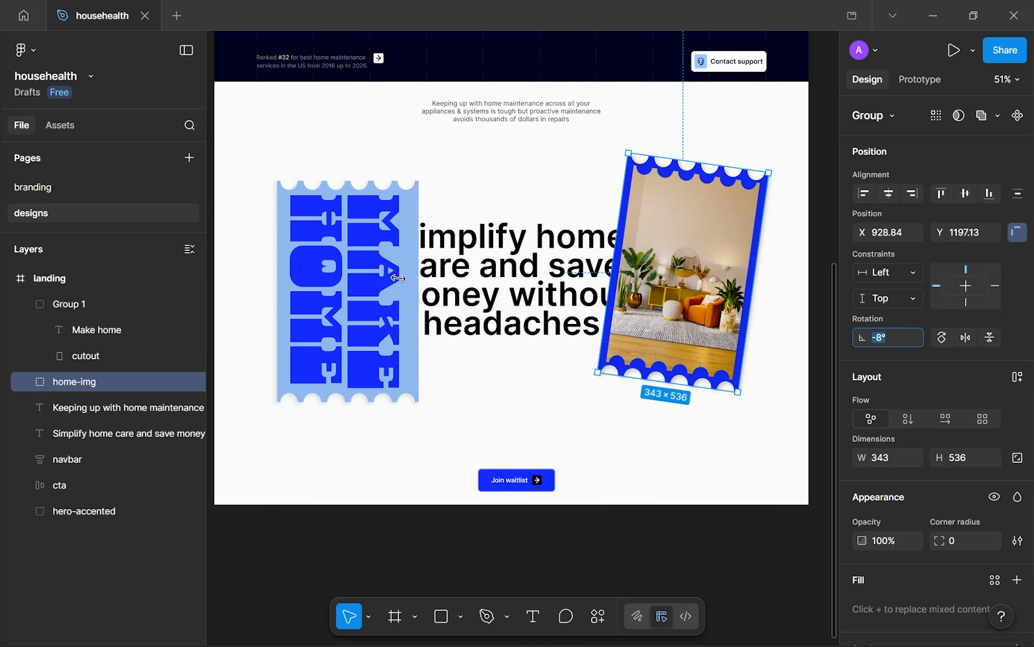
- Rotate the Make home ticket group to 8° so that it mirrors the photo's tilt
left_click(318, 263)
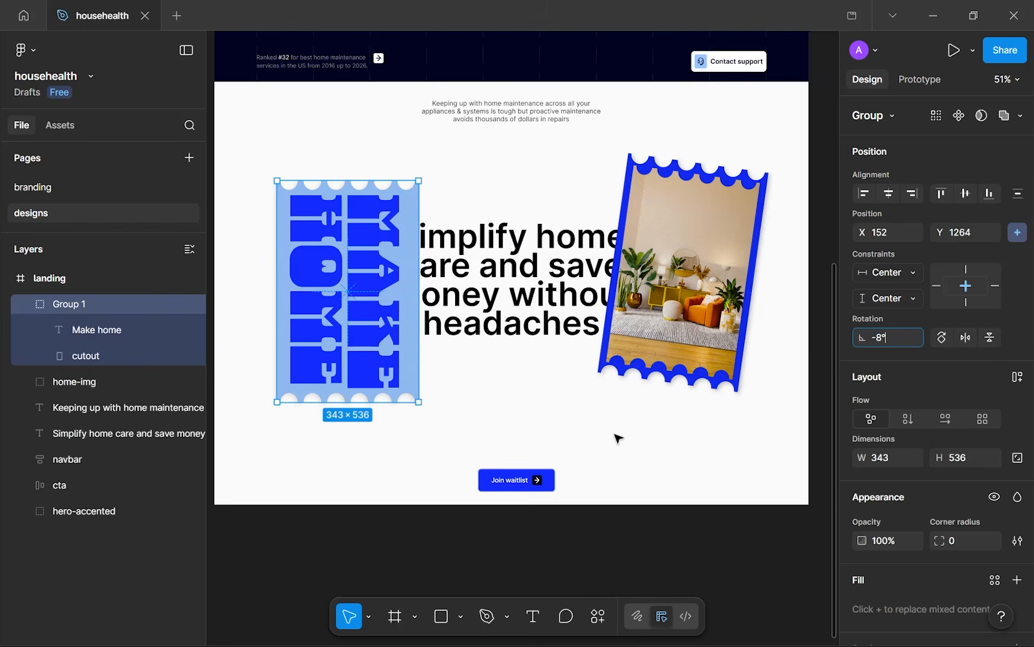
left_click(618, 438)
left_click(66, 304)
left_click(882, 337)
left_click(873, 337)
key("Return")
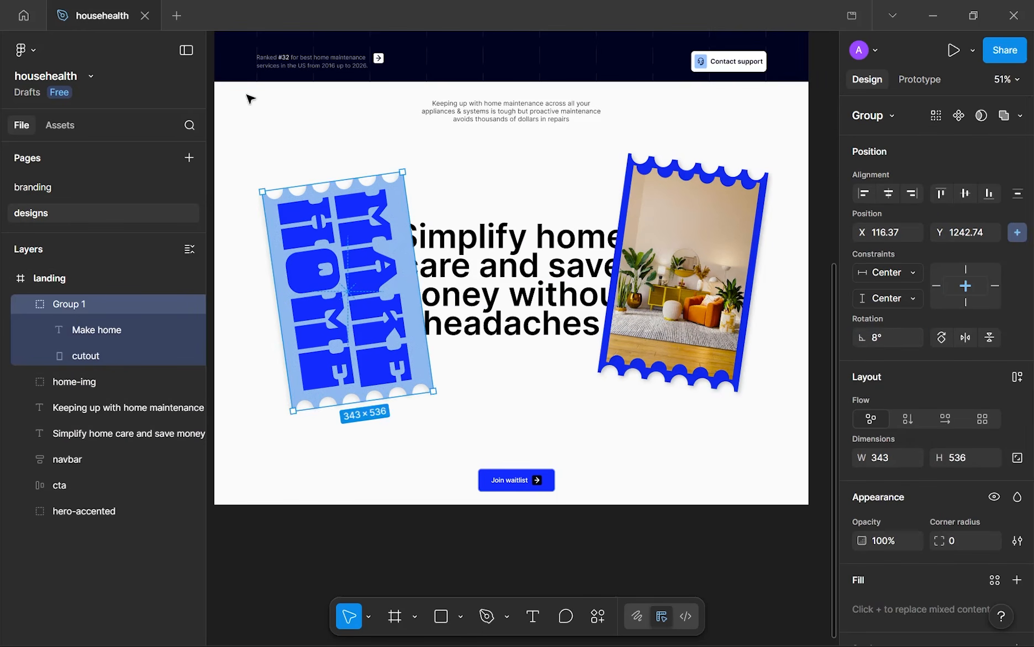
- Move the tilted Make home group to X 81, Y 1197, level with the photo group
scroll(257, 248, "up", 1)
left_click_drag(311, 267, 296, 250)
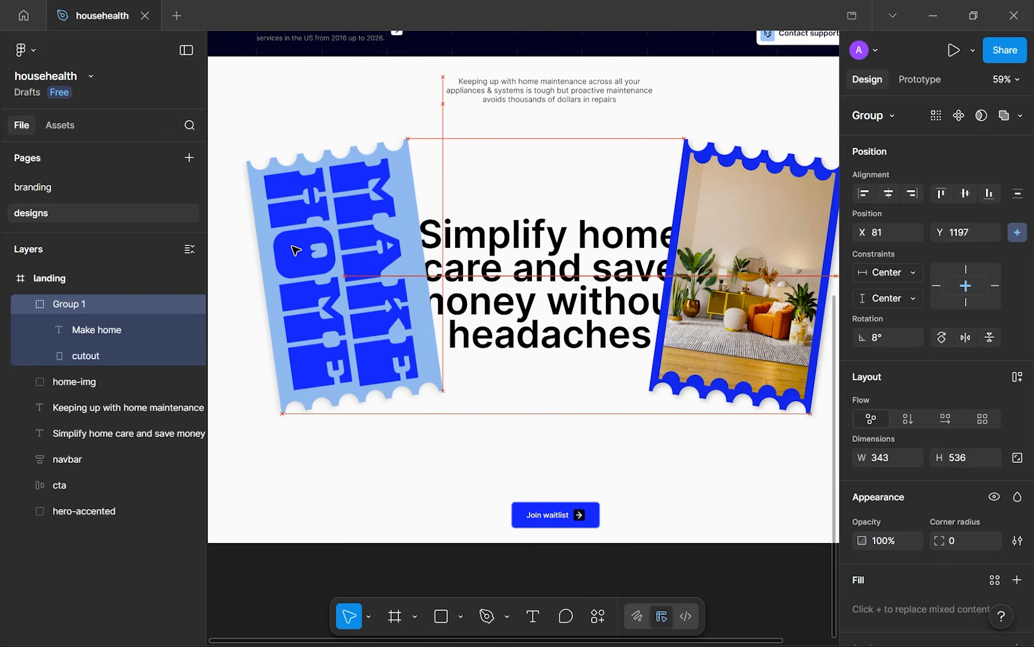
left_click(339, 439)
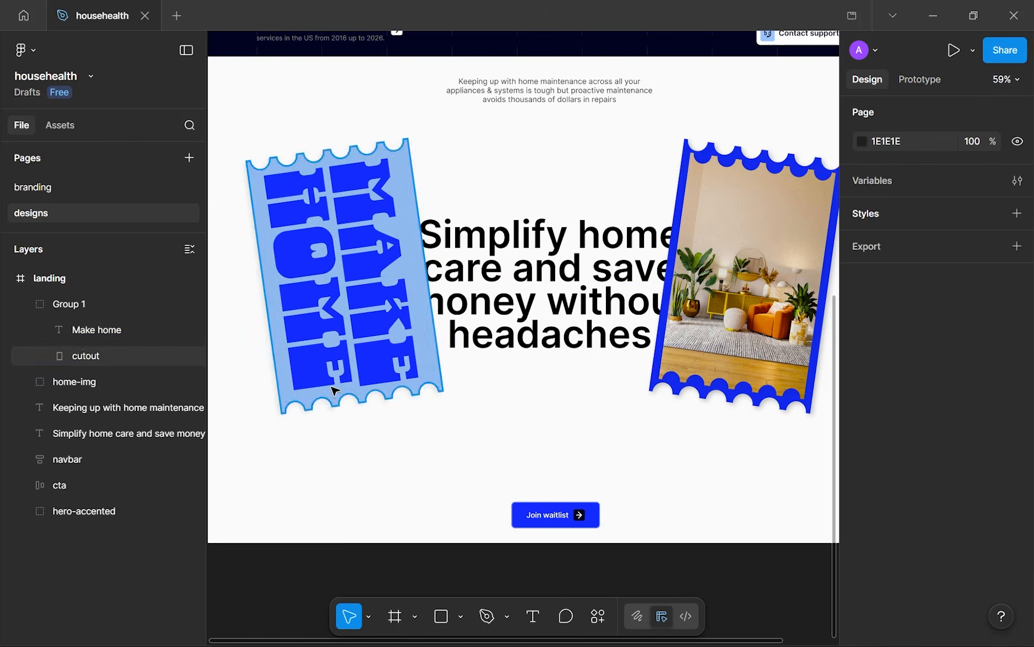
- Rename the group holding the Make home text and cutout as slag
scroll(335, 395, "up", 5)
left_click(54, 335)
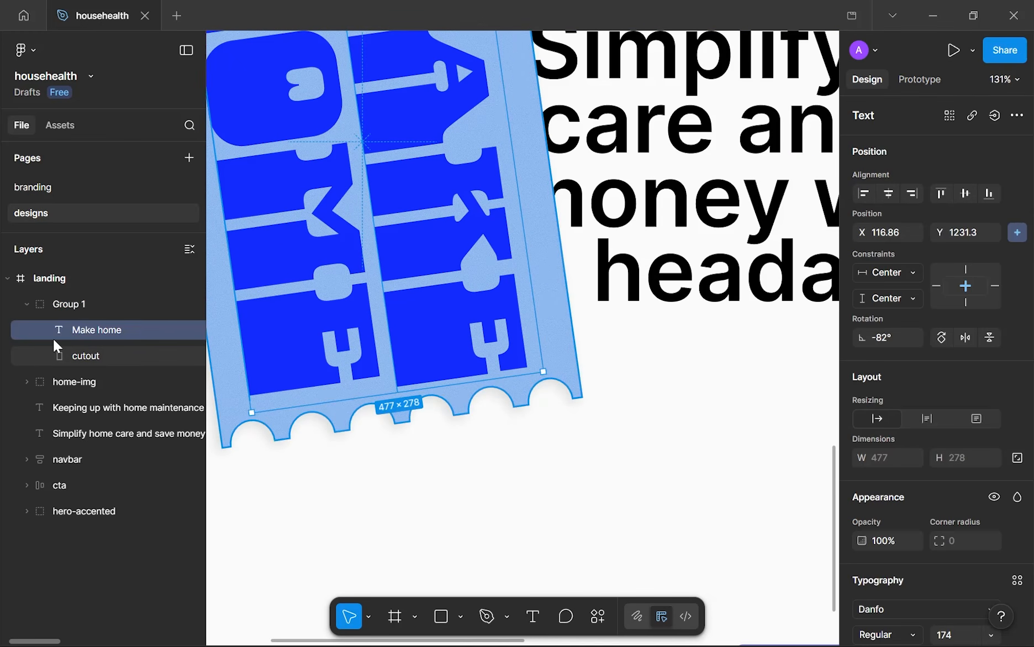
double_click(68, 310)
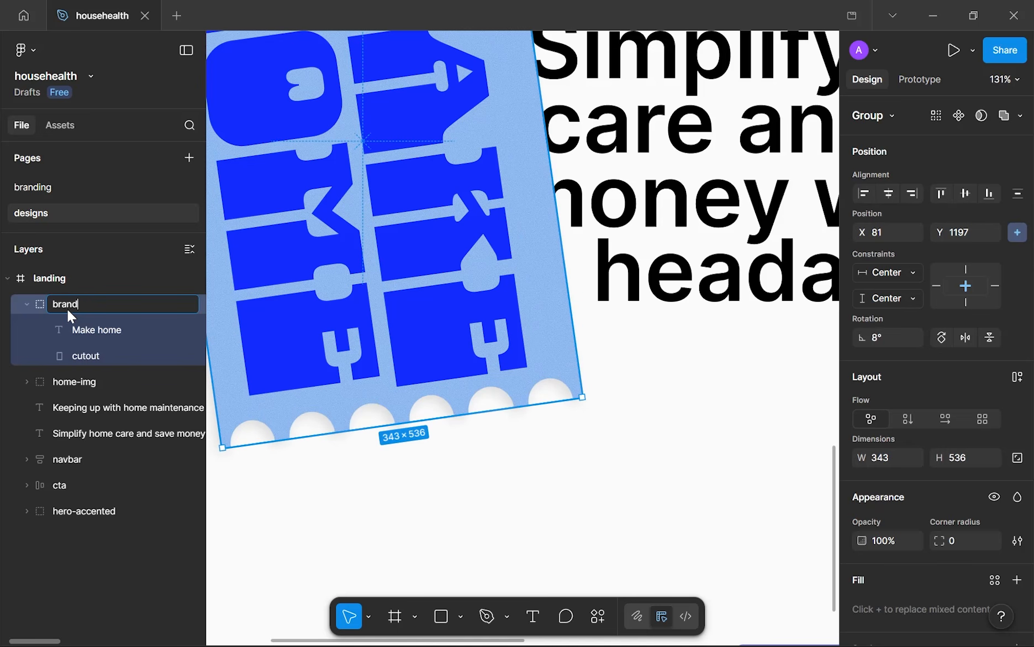
type("slag")
key("Return")
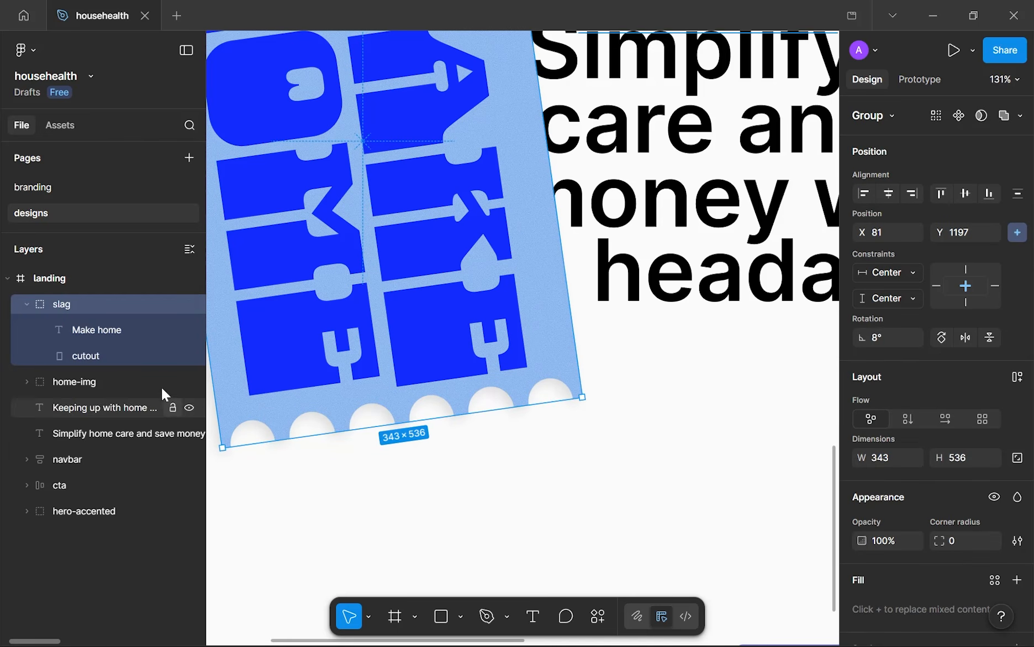
- Add a drop shadow to the Make home text with X -4, blur 12 and 12% opacity
left_click(127, 341)
scroll(475, 342, "down", 1)
scroll(994, 387, "down", 5)
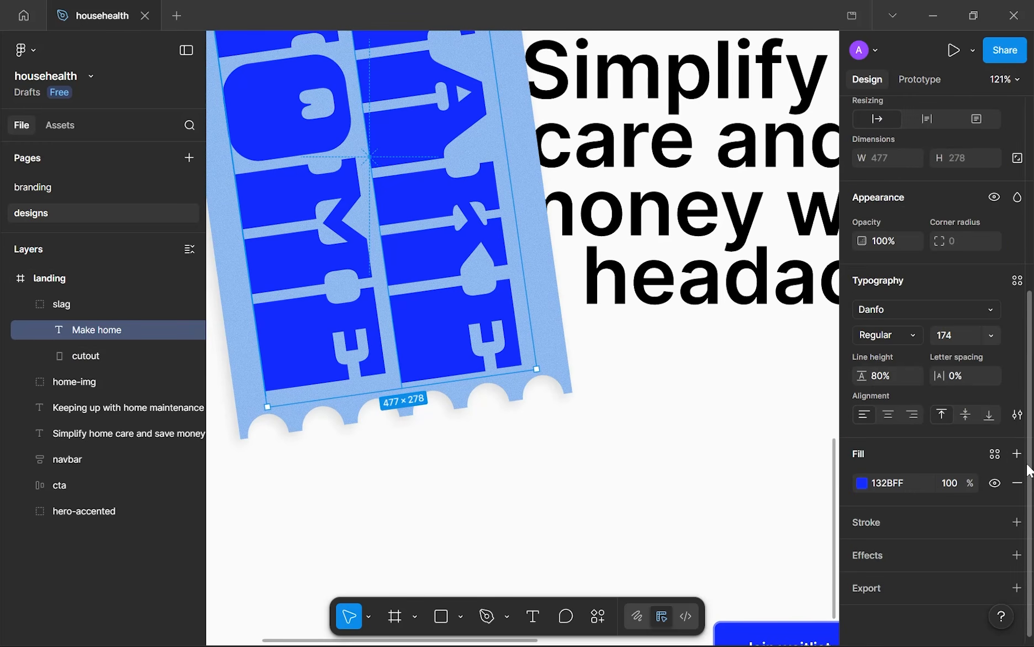
left_click(1017, 555)
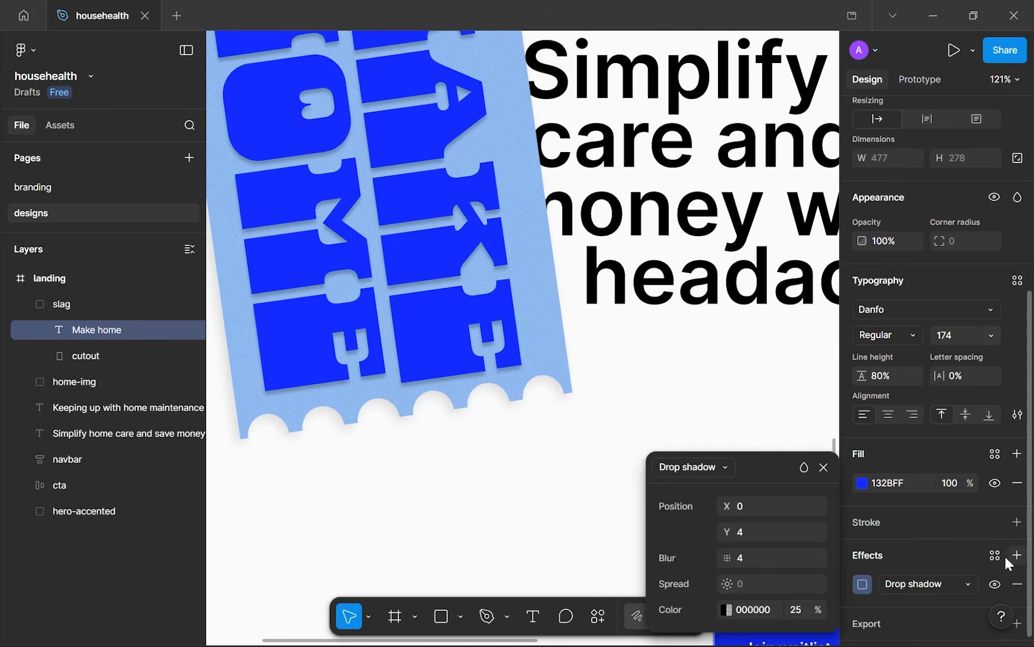
left_click(795, 609)
type("12")
left_click(750, 506)
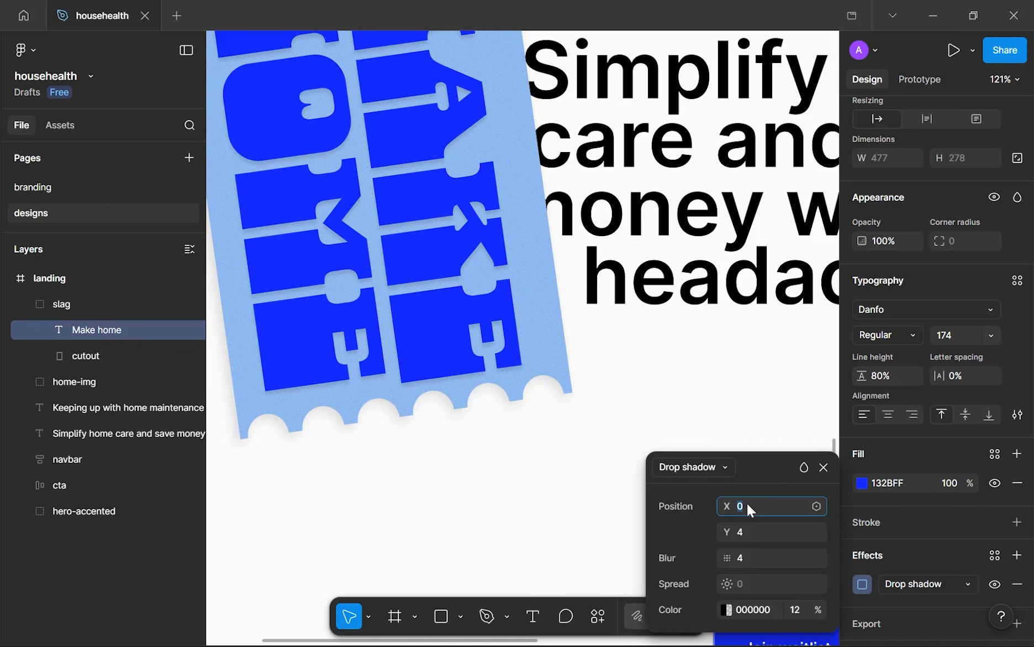
type("-41")
left_click(759, 568)
type("12")
left_click(762, 504)
key("BackSpace")
key("Return")
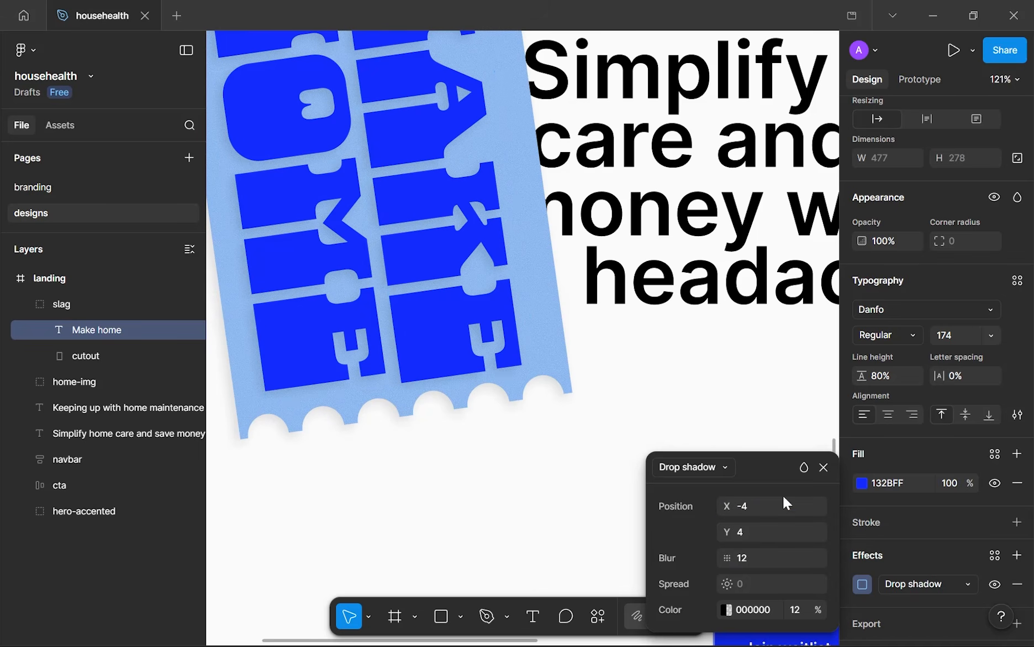
- Remove the drop shadow from the Make home text
left_click(489, 483)
scroll(488, 482, "down", 3)
scroll(488, 483, "down", 1)
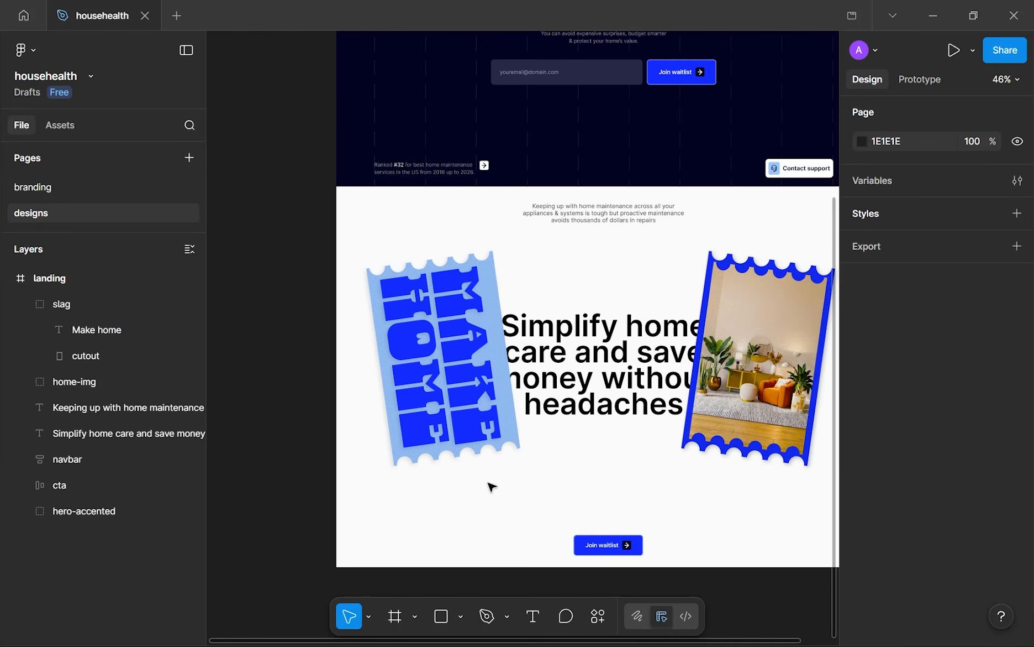
scroll(444, 469, "up", 5)
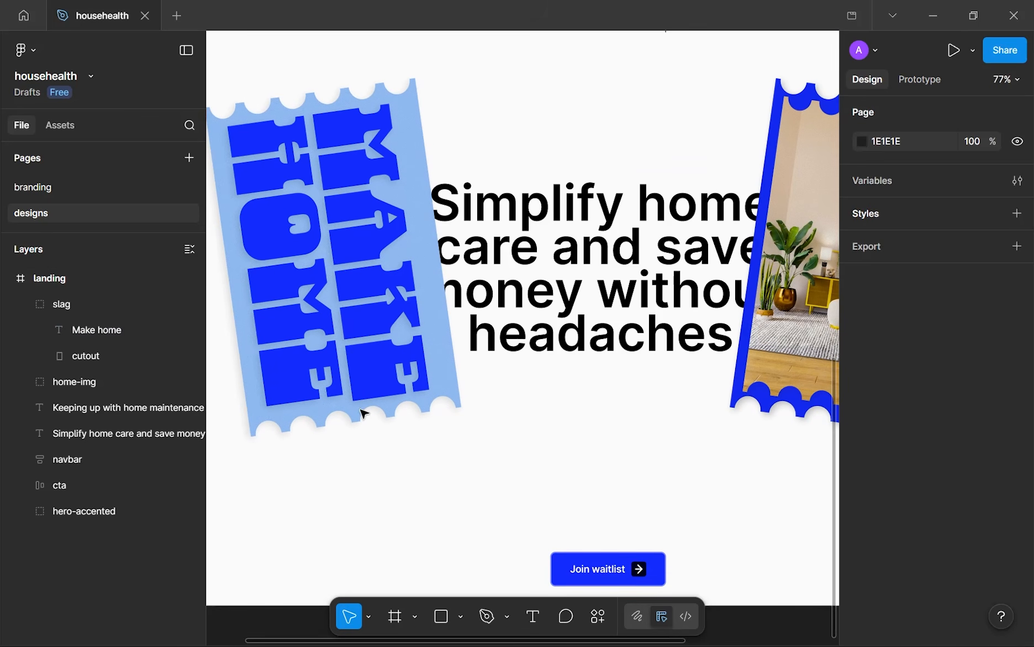
left_click(359, 380)
scroll(939, 480, "down", 5)
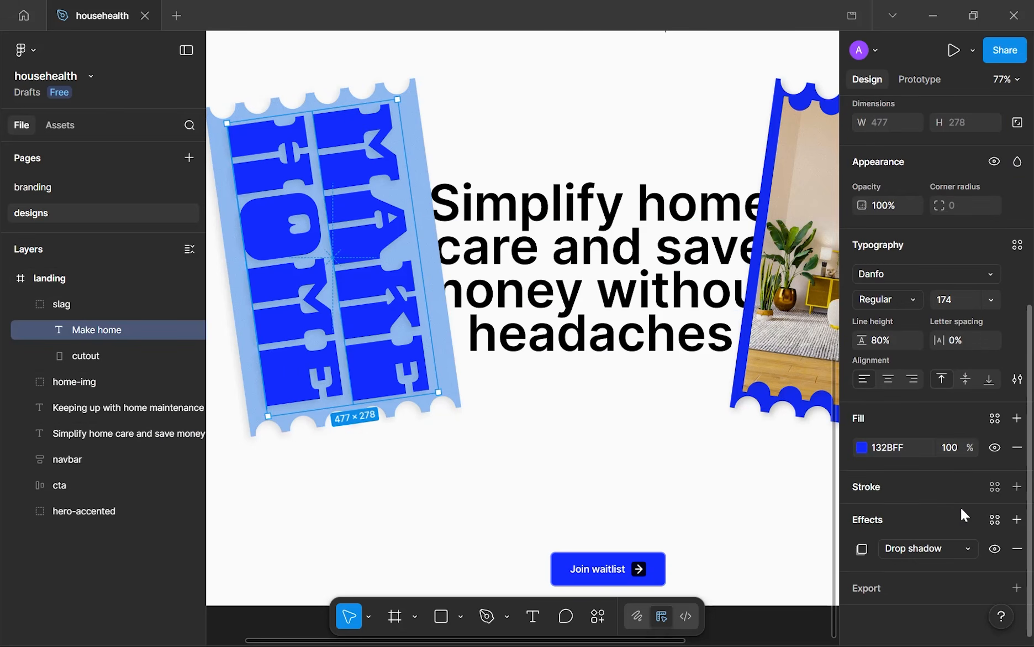
left_click(1017, 548)
left_click(365, 446)
scroll(358, 327, "up", 5)
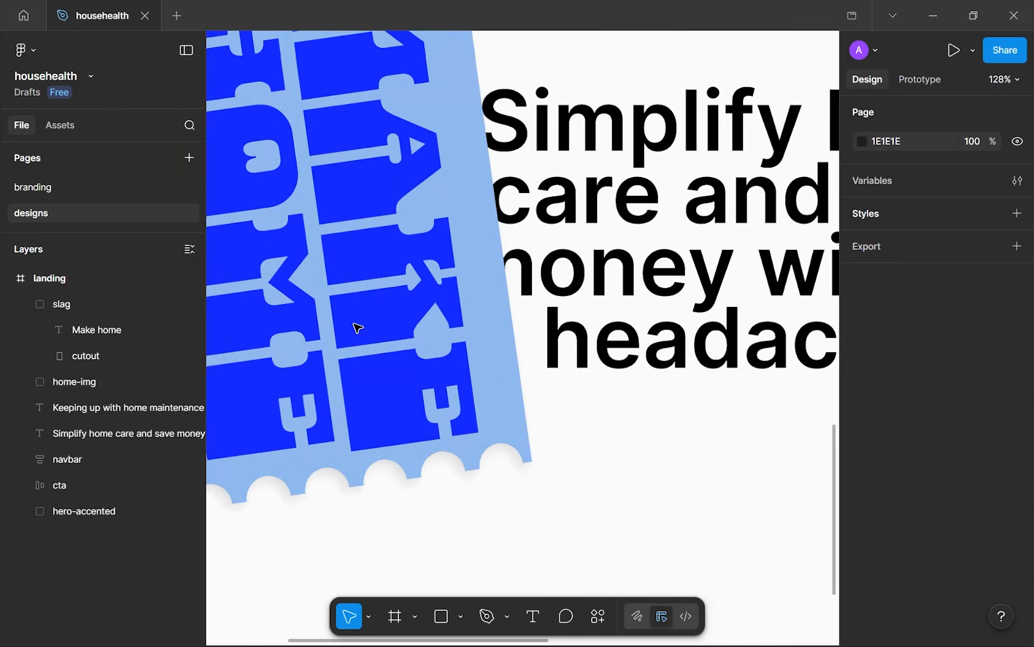
- Try resizing the Make home text box to a height of about 255, and undo the resize
scroll(358, 327, "down", 5)
scroll(464, 265, "up", 4)
left_click(475, 264)
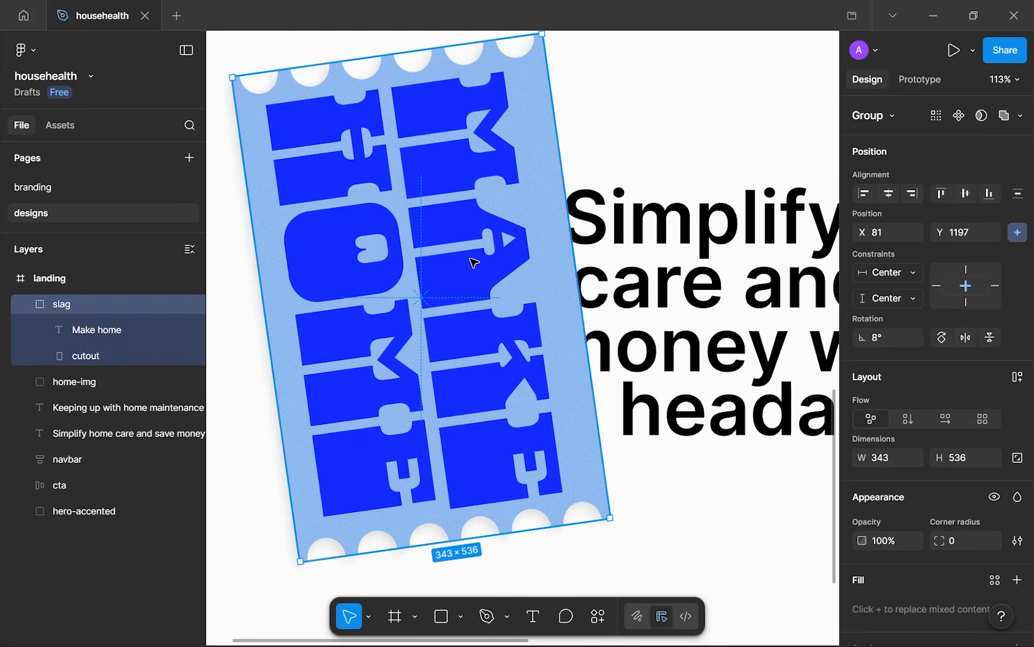
double_click(474, 263)
left_click_drag(532, 242, 520, 242)
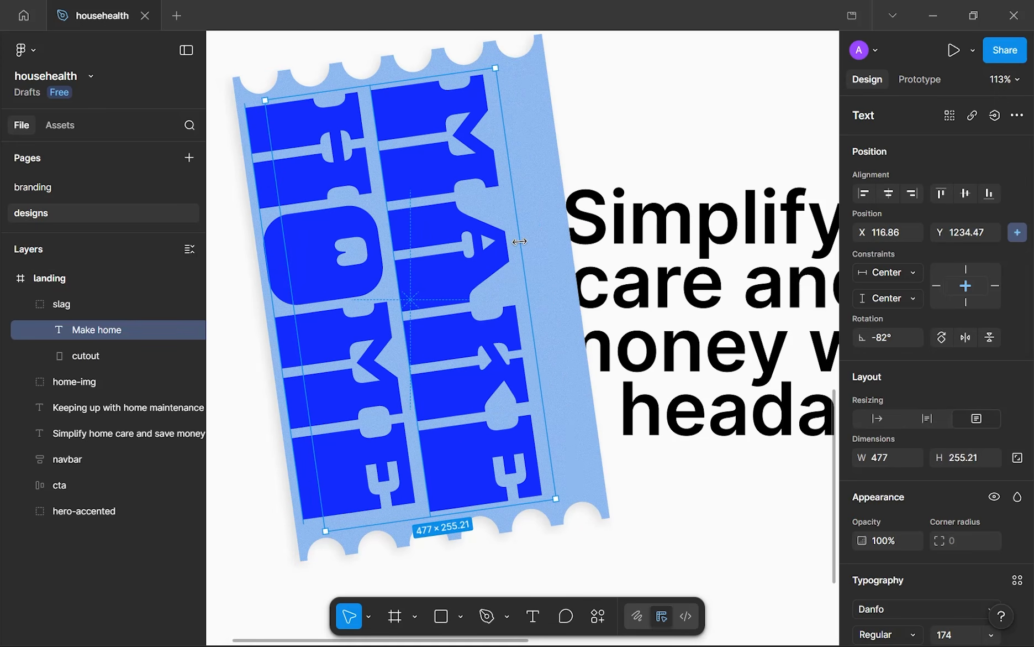
key("ctrl+z")
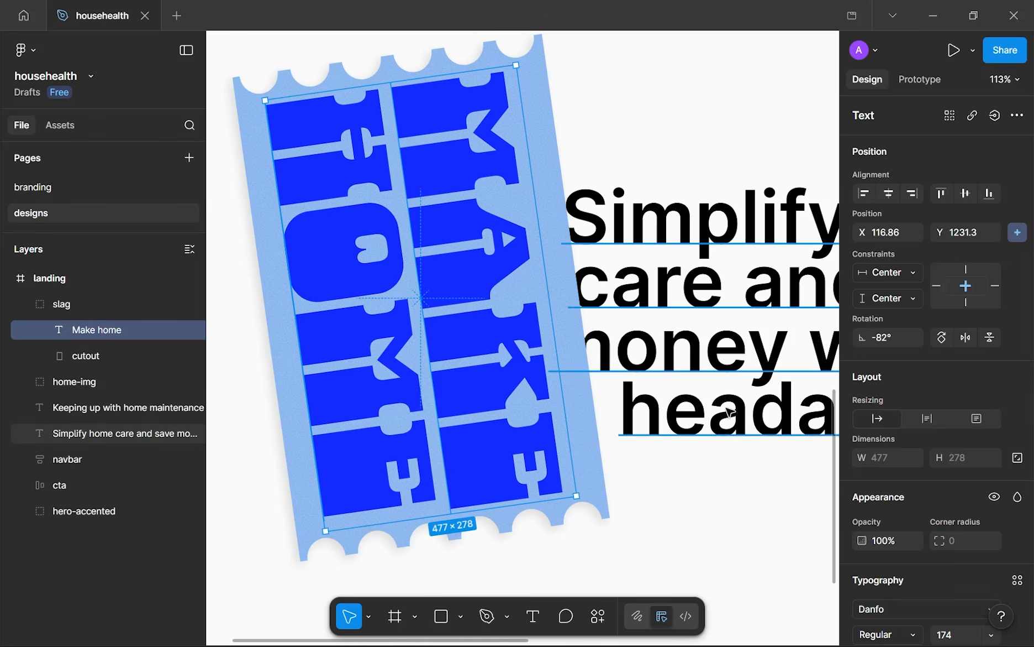
- Set the line height of the Make home text to 77%
scroll(893, 513, "down", 5)
key("Down")
key("Down")
key("Down")
key("Down")
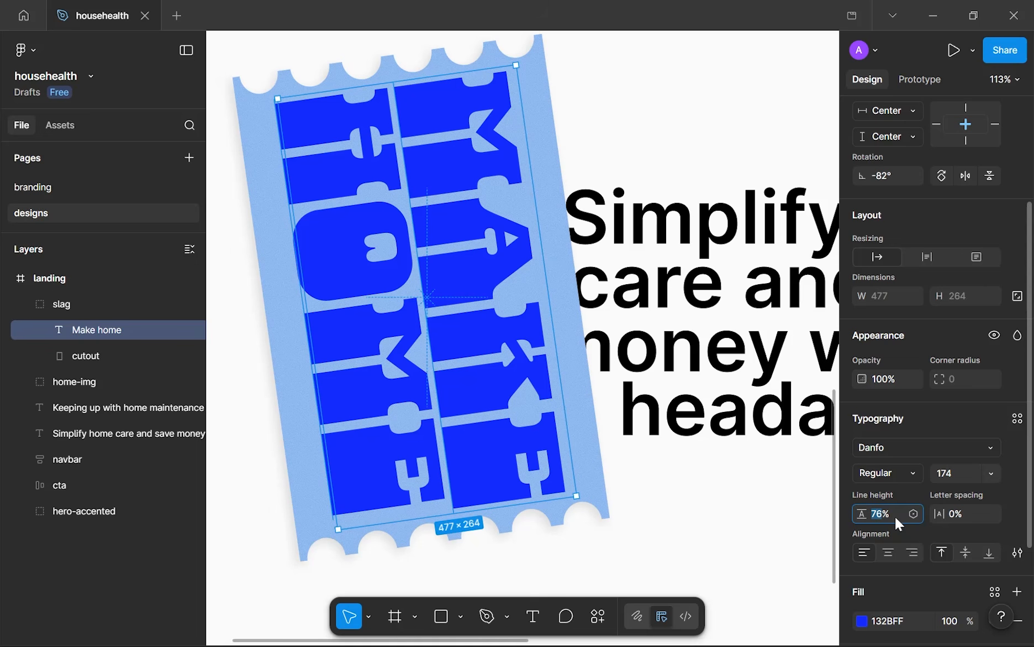
key("Up")
key("Up")
key("Down")
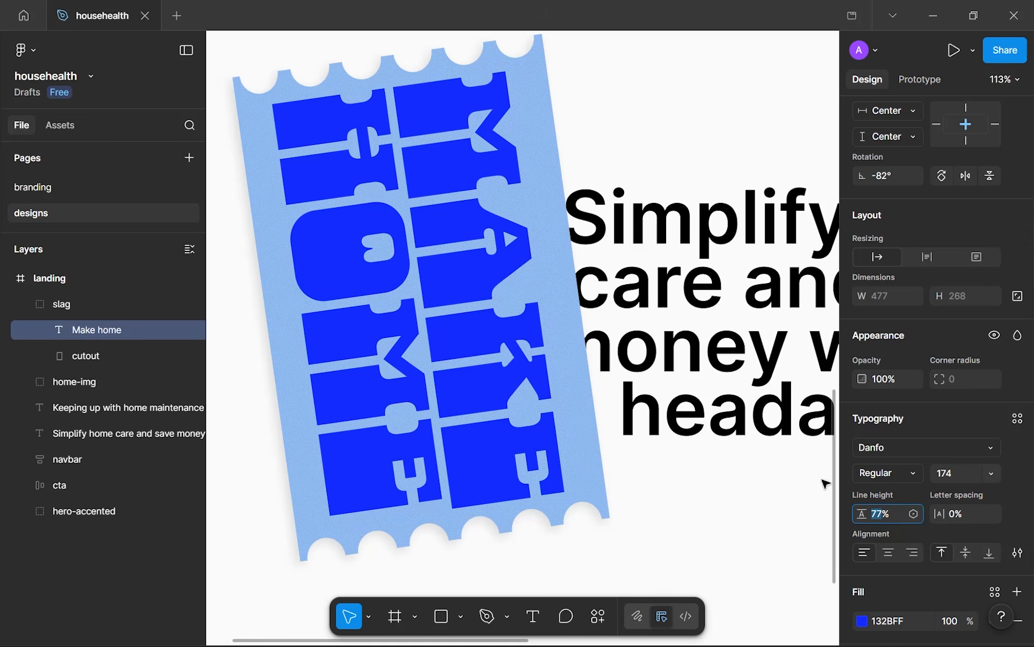
- Shift the Make home text slightly so that it sits centred on the light blue cutout
mouse_move(488, 347)
left_mouse_down()
mouse_move(499, 340)
mouse_move(497, 349)
left_mouse_up()
key("Right")
key("Right")
key("Up")
key("Up")
key("Right")
key("Left")
key("Left")
key("Left")
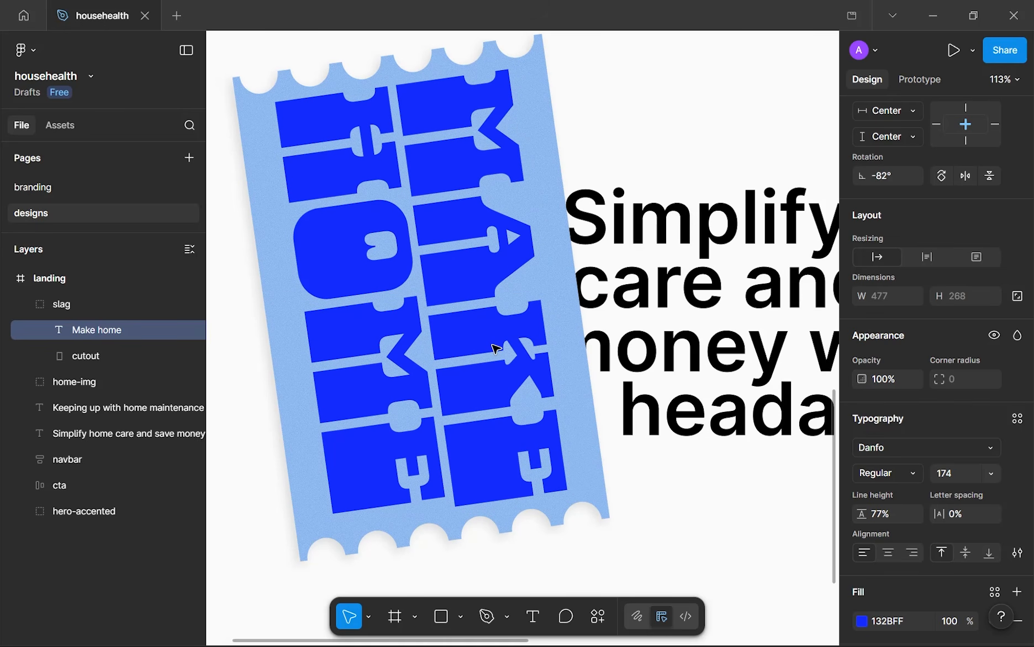
key("Left")
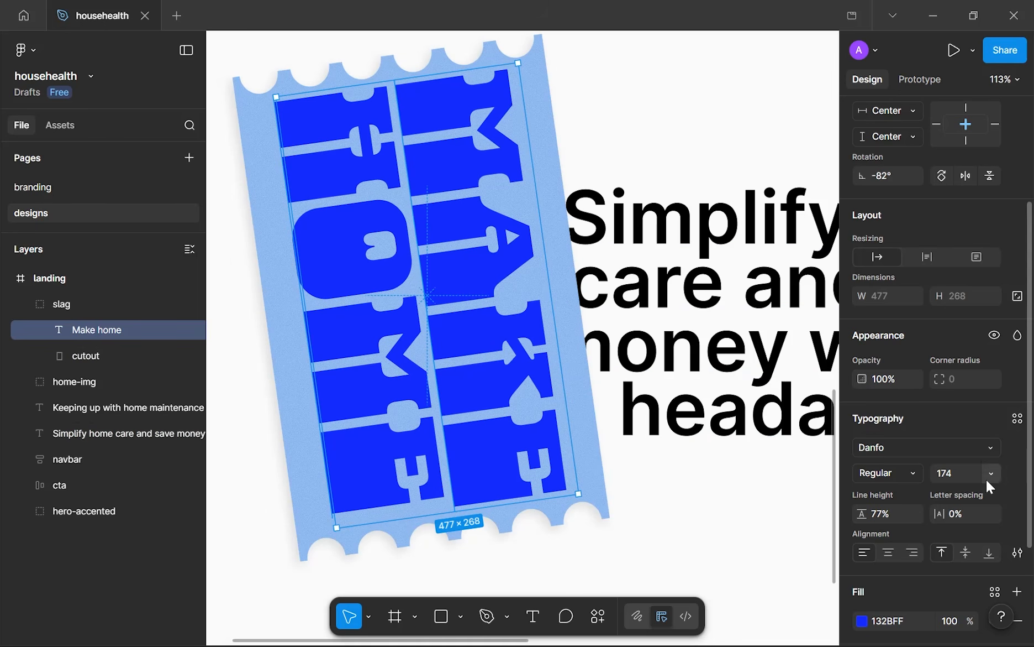
- Enlarge the Make home text to font size 180 and recentre it on the cutout
left_click(974, 480)
type("180")
key("Return")
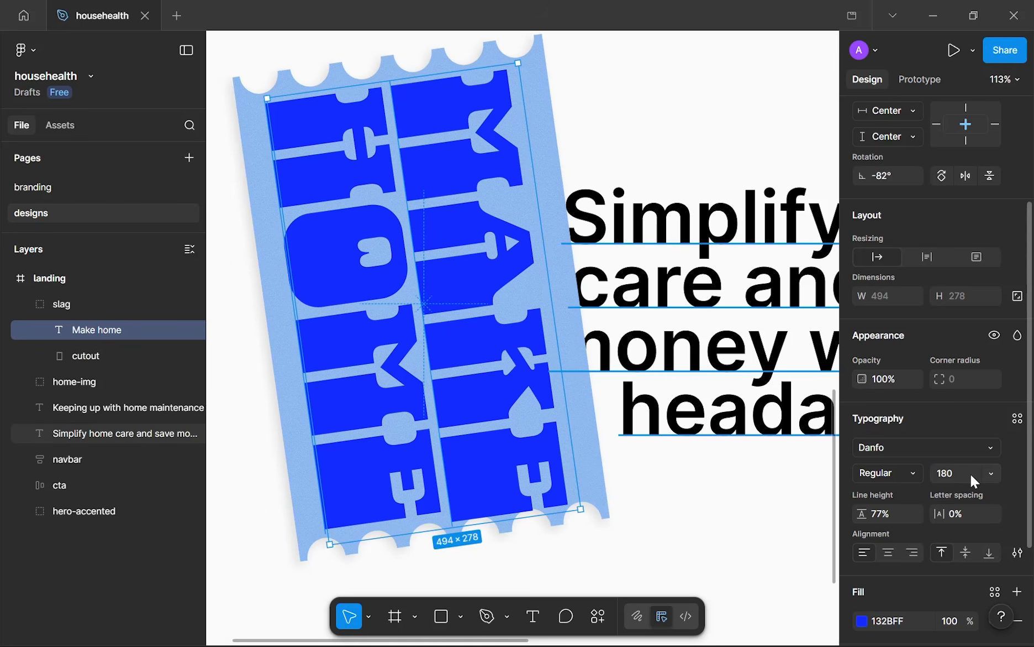
key("Right")
key("Up")
key("Right")
key("Right")
key("Up")
key("Up")
key("Left")
key("Up")
key("Up")
key("Up")
key("Up")
key("Up")
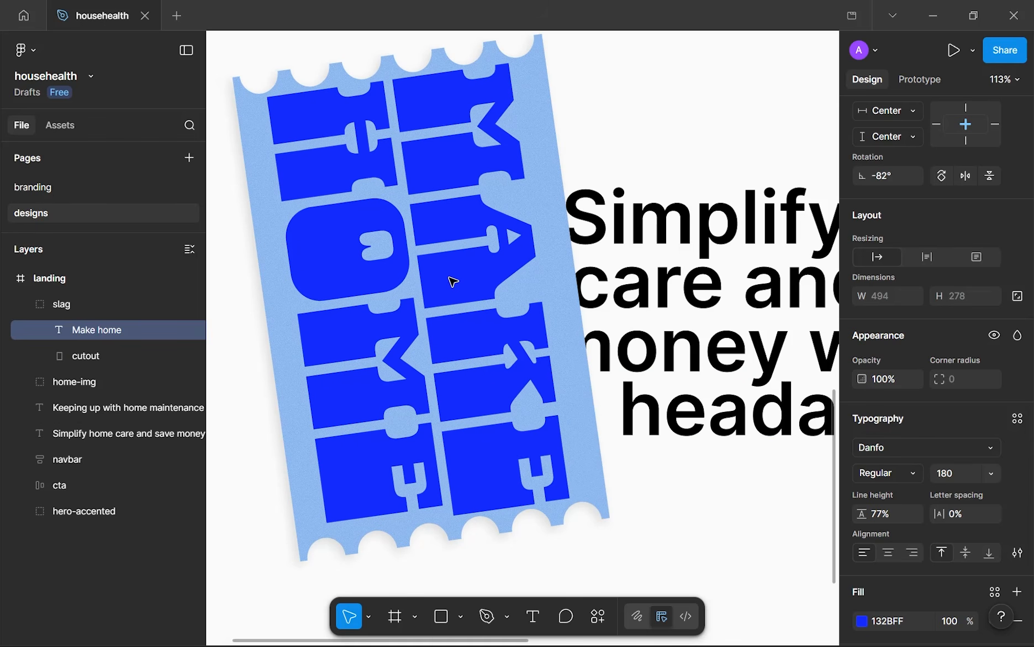
key("Down")
key("Down")
key("Down")
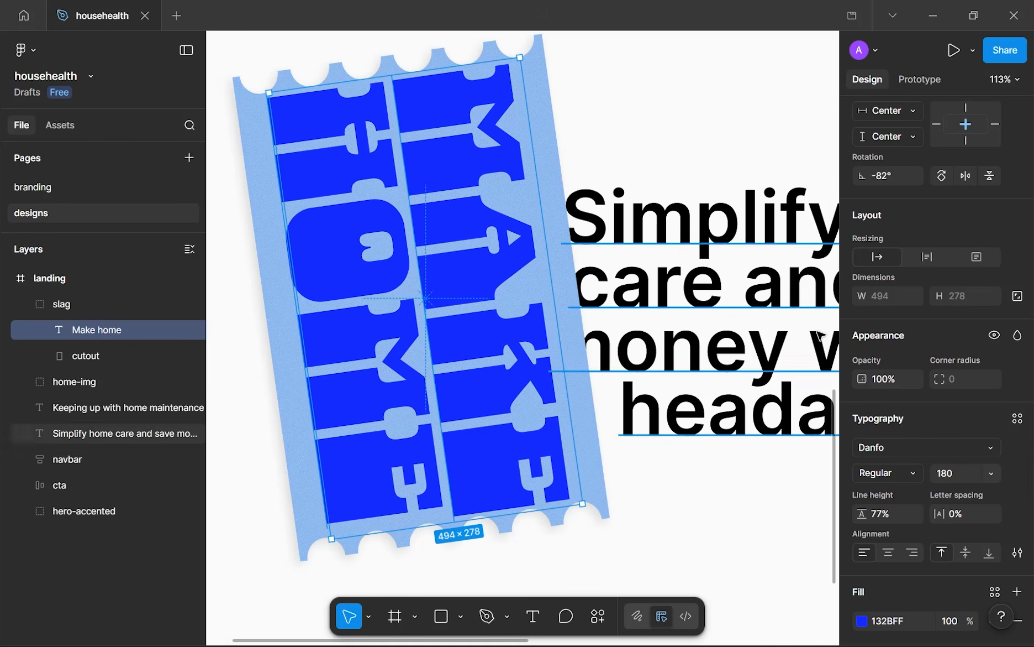
- Set the Make home text's font size to 174 and its text alignment to center
left_click(958, 472)
type("17")
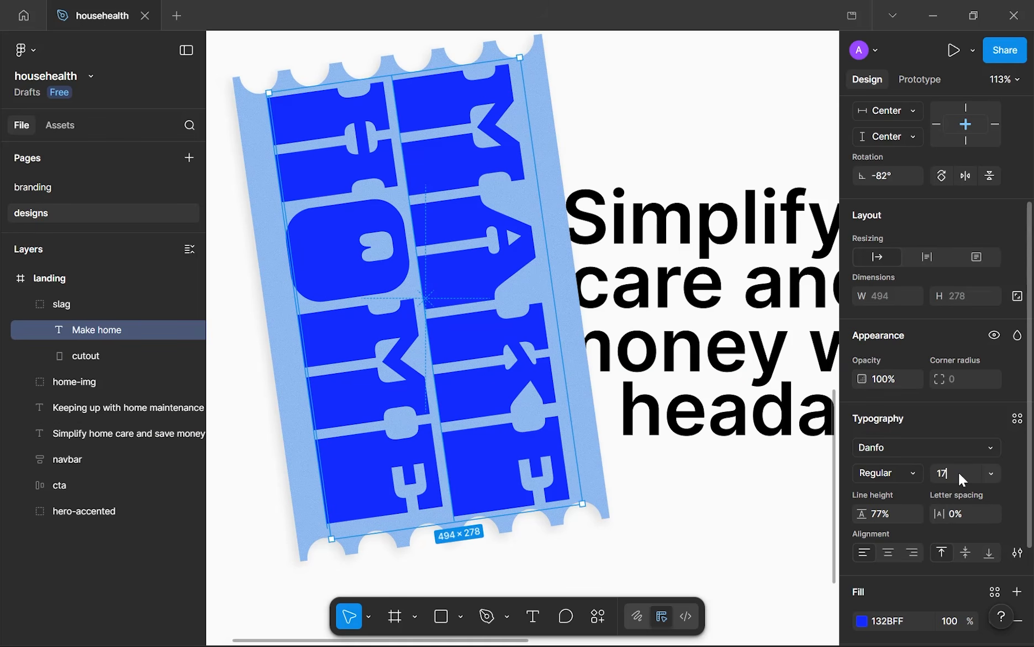
type("4")
key("Return")
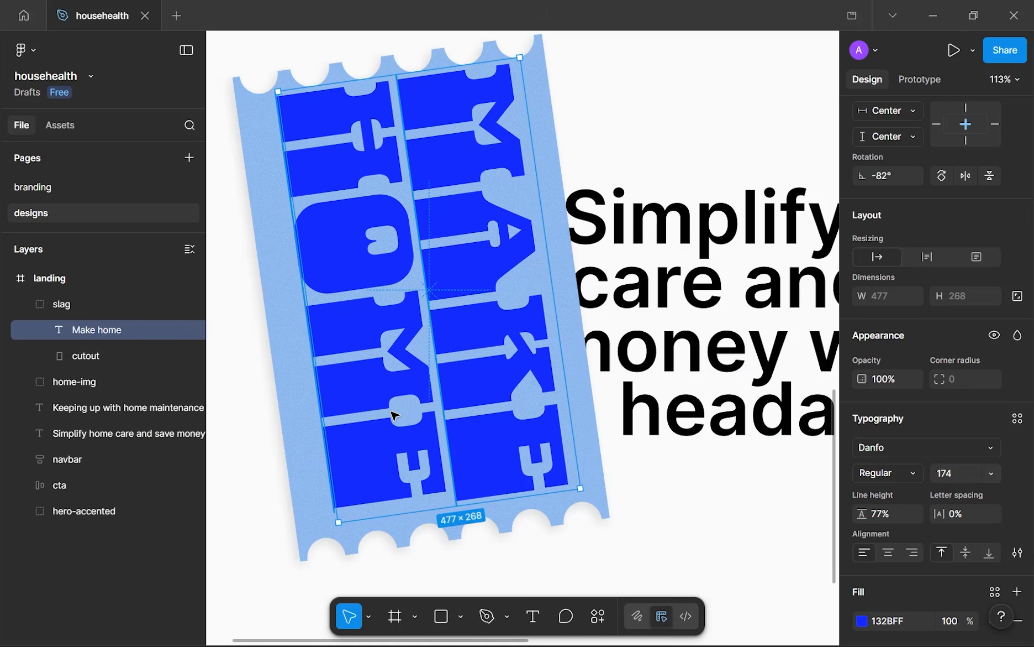
left_click(888, 552)
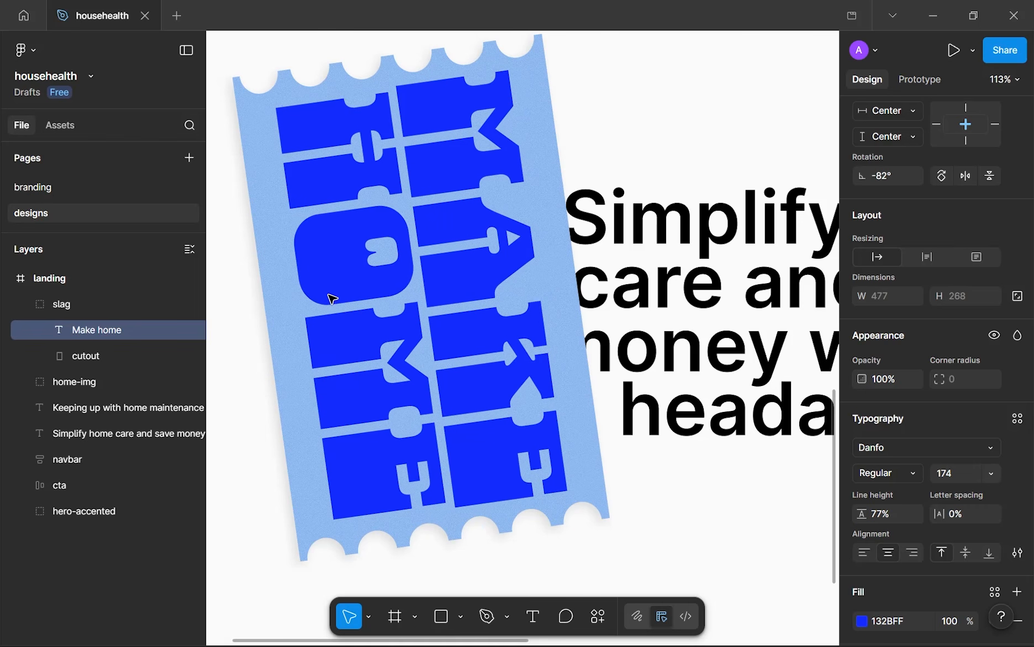
left_click(654, 497)
scroll(653, 496, "down", 4)
scroll(575, 437, "down", 3)
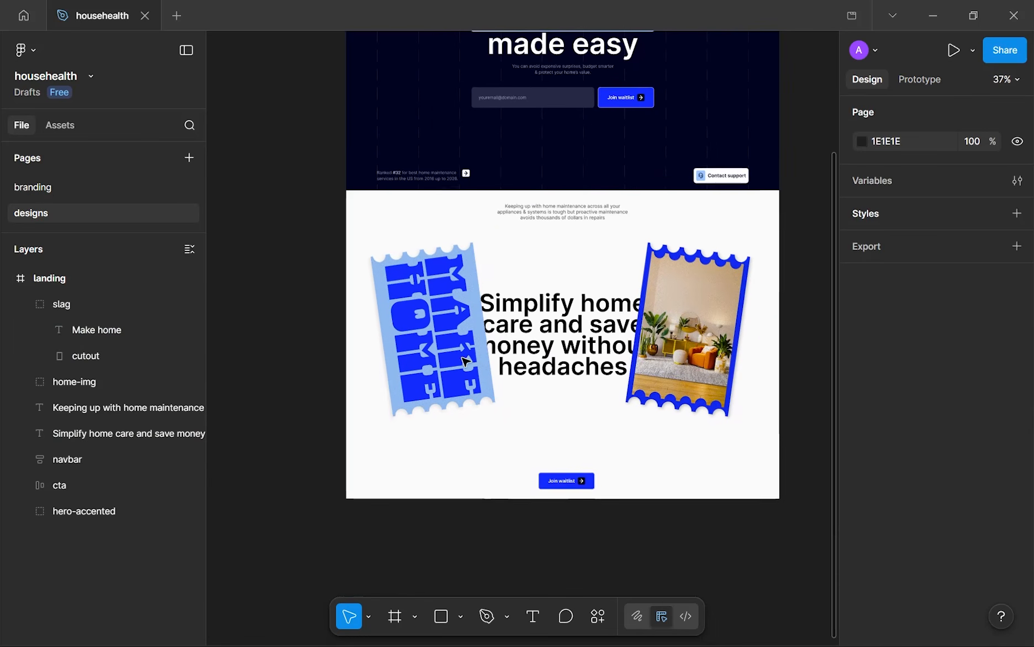
- Wrap the slag group, the Simplify home care heading and the home-img group in a horizontal auto layout frame
left_click(26, 304)
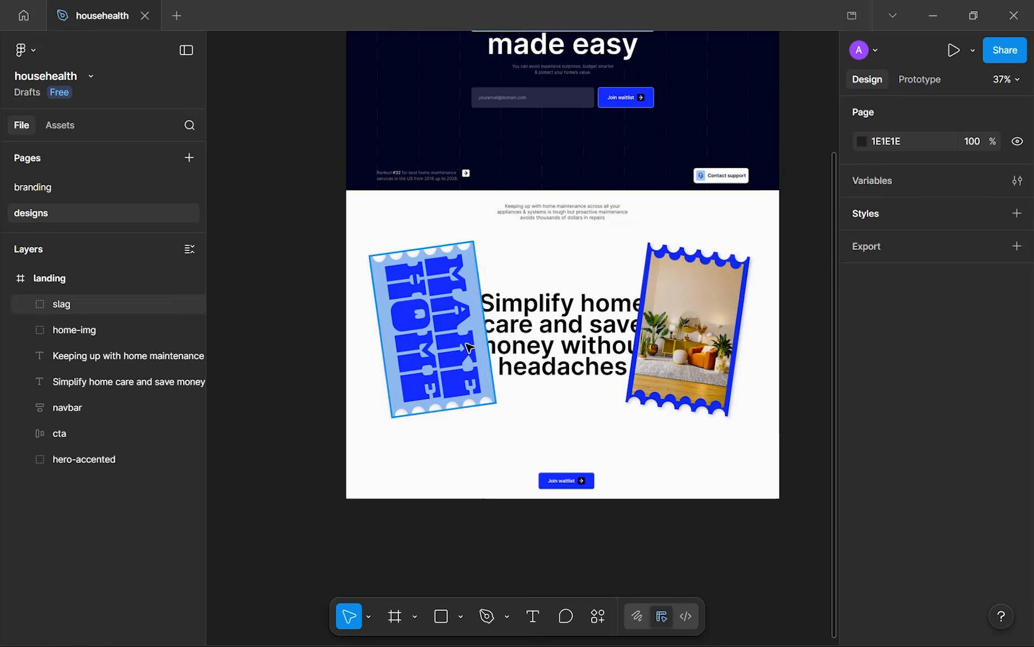
scroll(500, 341, "up", 2)
scroll(501, 341, "right", 2)
left_click(387, 273)
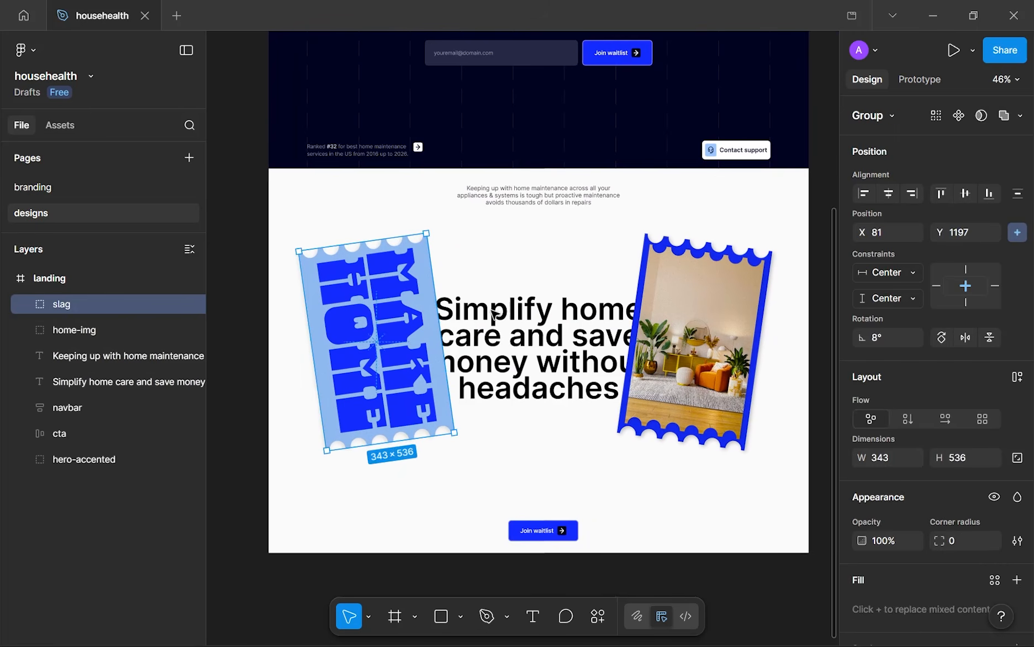
left_click(579, 339, "shift")
left_click(700, 311, "shift")
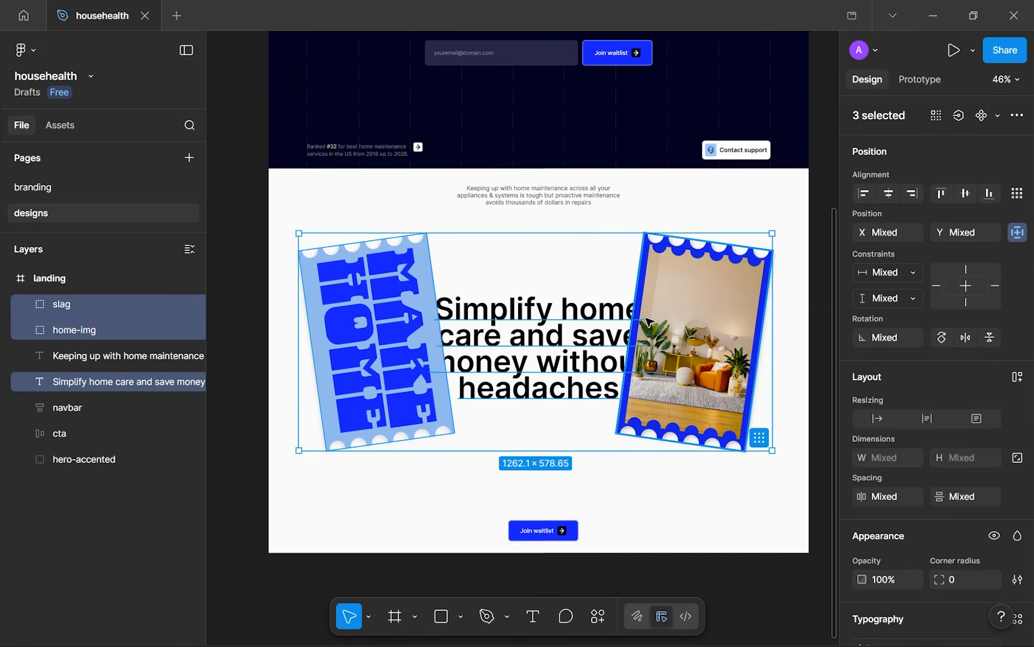
key("shift+a")
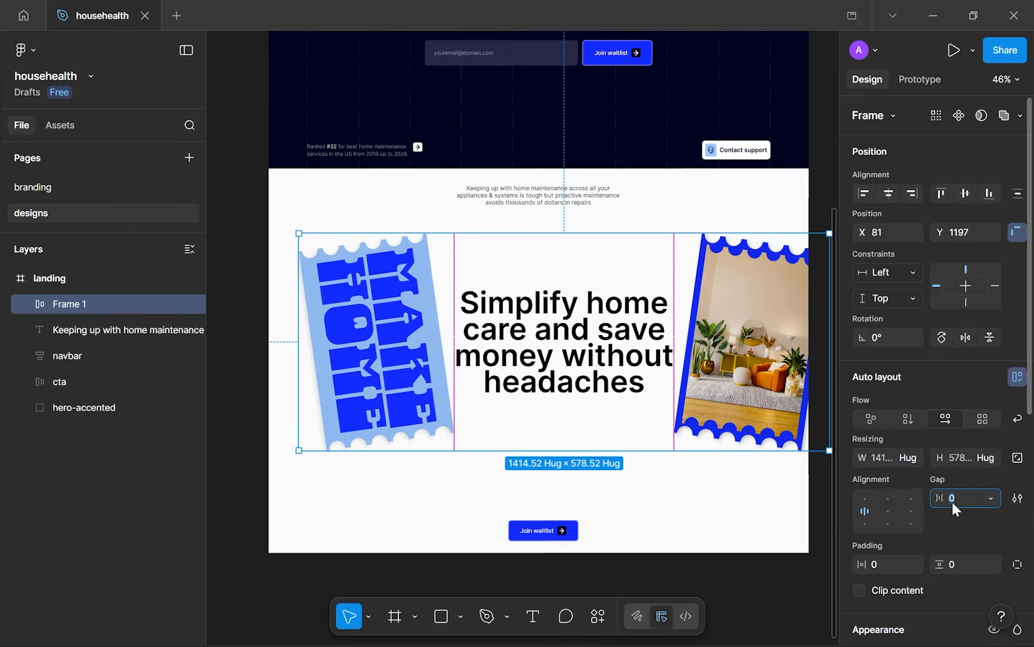
- Set the gap of the new auto layout frame to -64 so the tickets overlap the heading
key("Down")
key("Down")
key("Down")
key("Down")
key("Down")
key("Down")
key("Down")
key("Down")
key("Down")
key("Down")
key("Down")
key("Down")
key("Down")
key("Down")
key("Down")
key("Down")
key("Down")
key("Down")
key("Down")
key("Down")
key("Down")
key("Down")
key("Down")
key("Down")
key("Down")
key("Down")
key("Down")
key("Down")
key("Down")
key("Down")
key("Down")
key("Down")
key("Down")
key("Down")
key("Down")
key("Down")
key("Down")
key("Down")
key("Down")
key("Down")
key("Down")
key("Down")
key("Down")
key("Down")
key("Down")
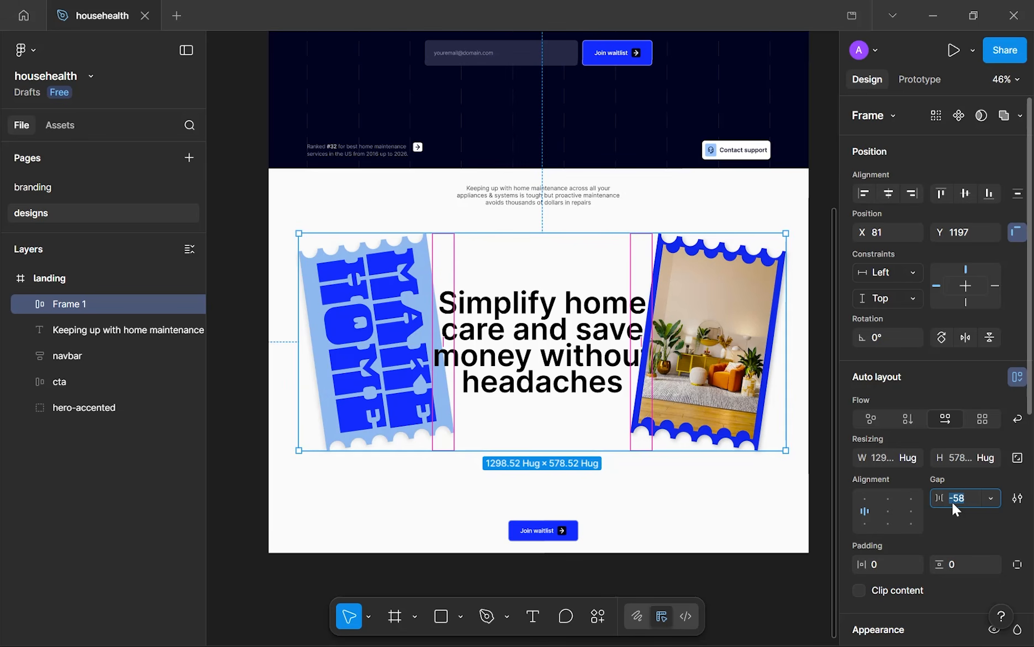
type("64")
key("Return")
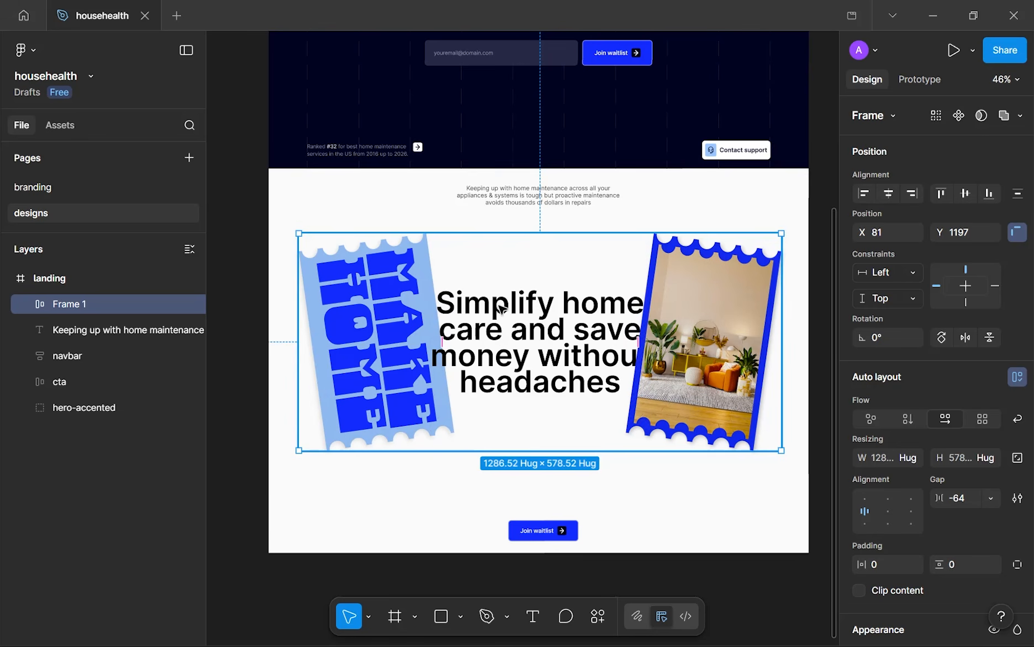
- Examine how both ticket cutouts overlap the Simplify home care heading inside the auto layout frame
scroll(591, 316, "up", 3)
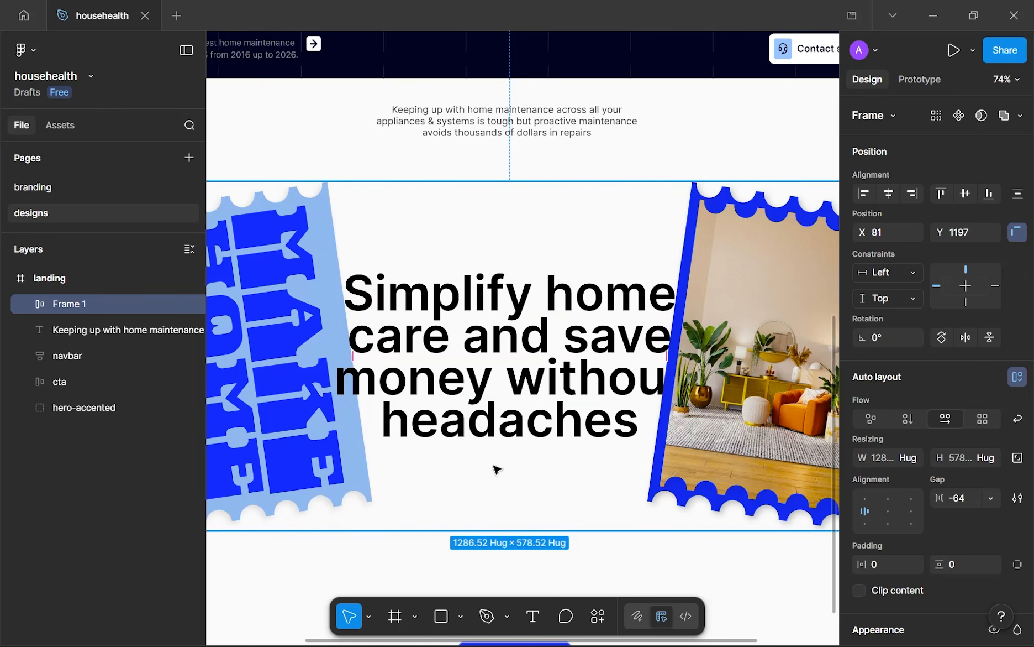
scroll(531, 442, "left", 3)
scroll(530, 442, "down", 2)
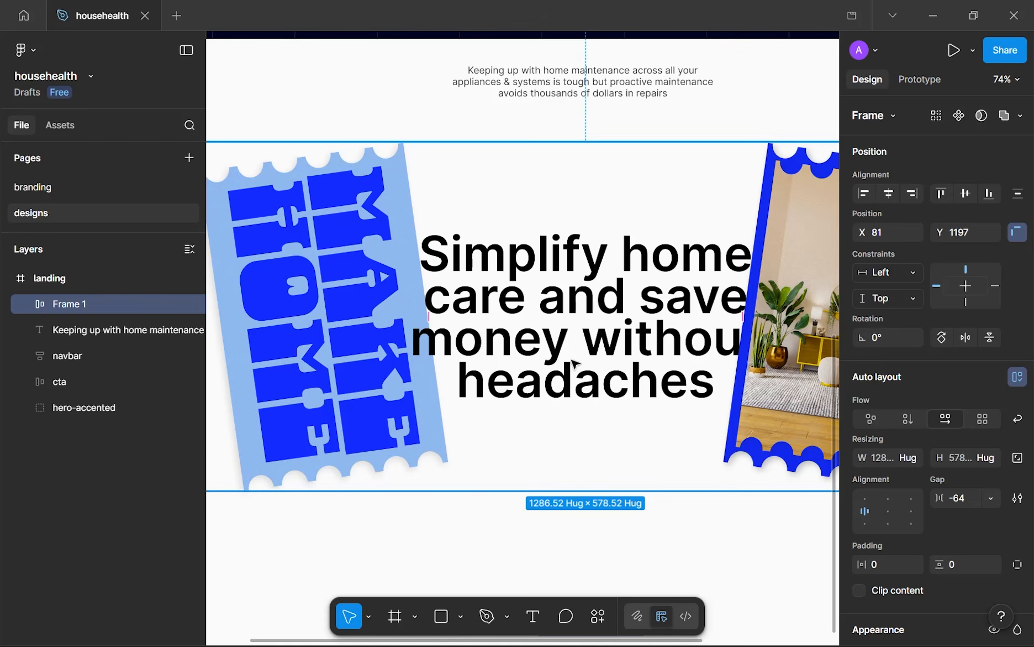
left_click_drag(575, 363, 542, 347)
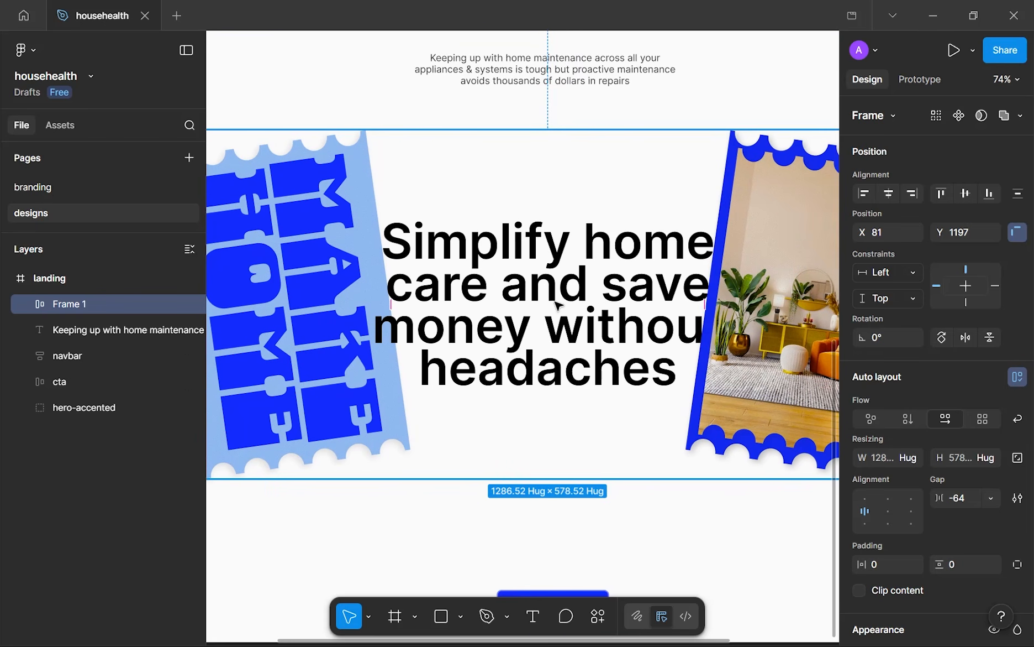
scroll(591, 287, "right", 2)
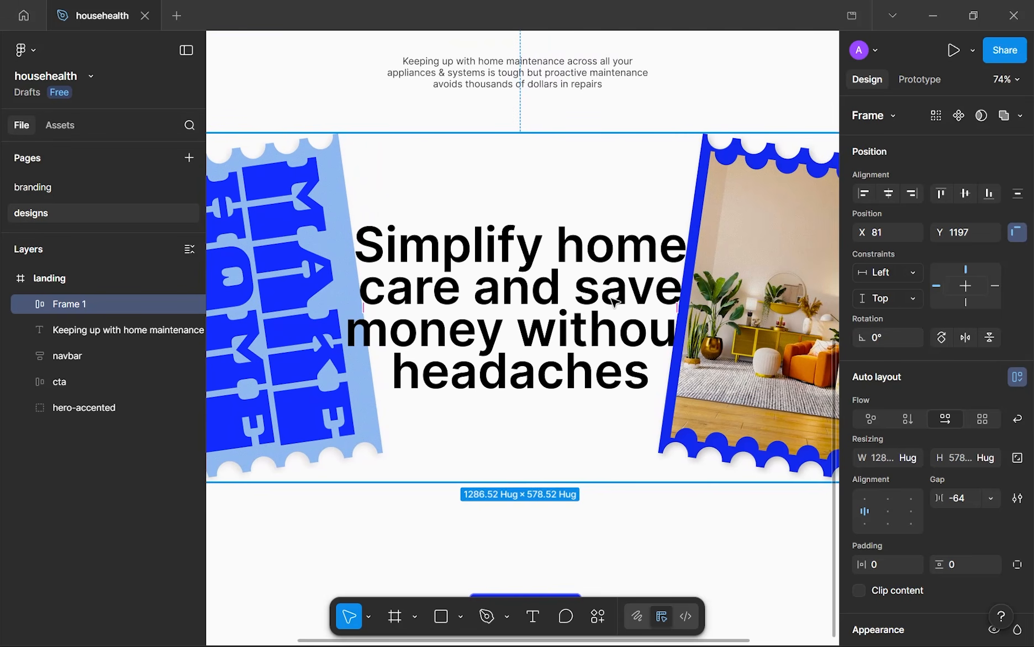
scroll(635, 299, "right", 2)
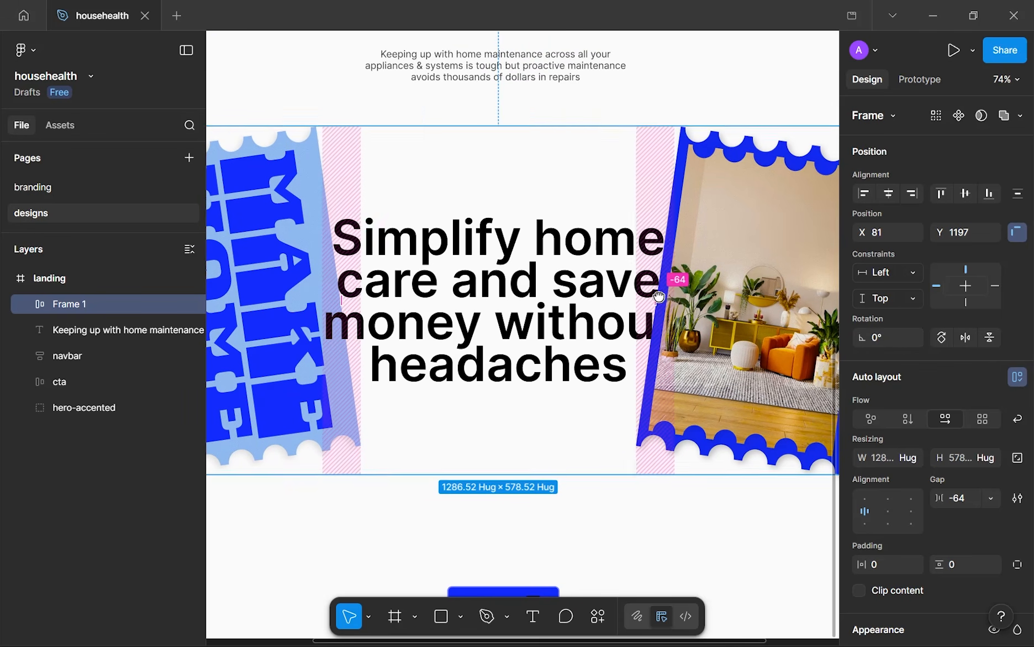
scroll(659, 296, "right", 3)
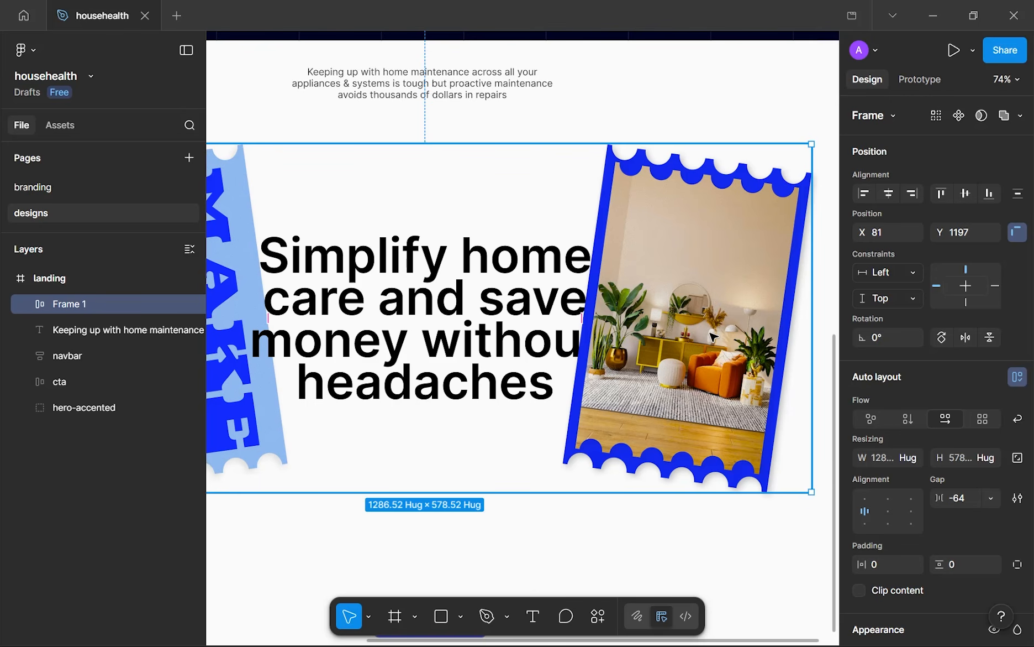
left_click_drag(713, 337, 732, 328)
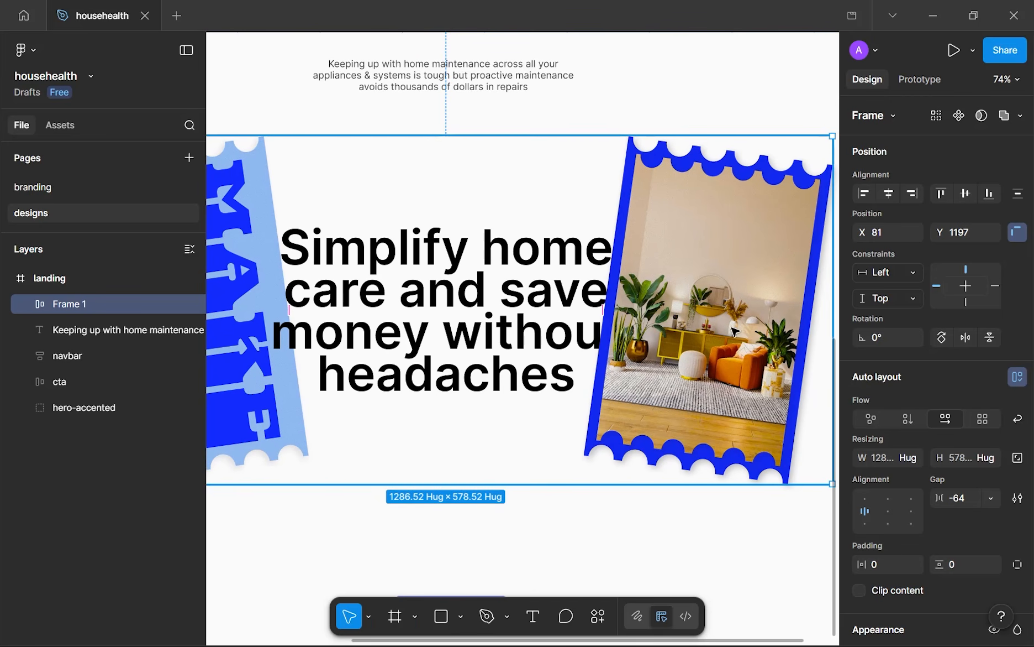
- Add a mono noise effect to the Make home text with color 000000 at 12% opacity
scroll(616, 321, "left", 3)
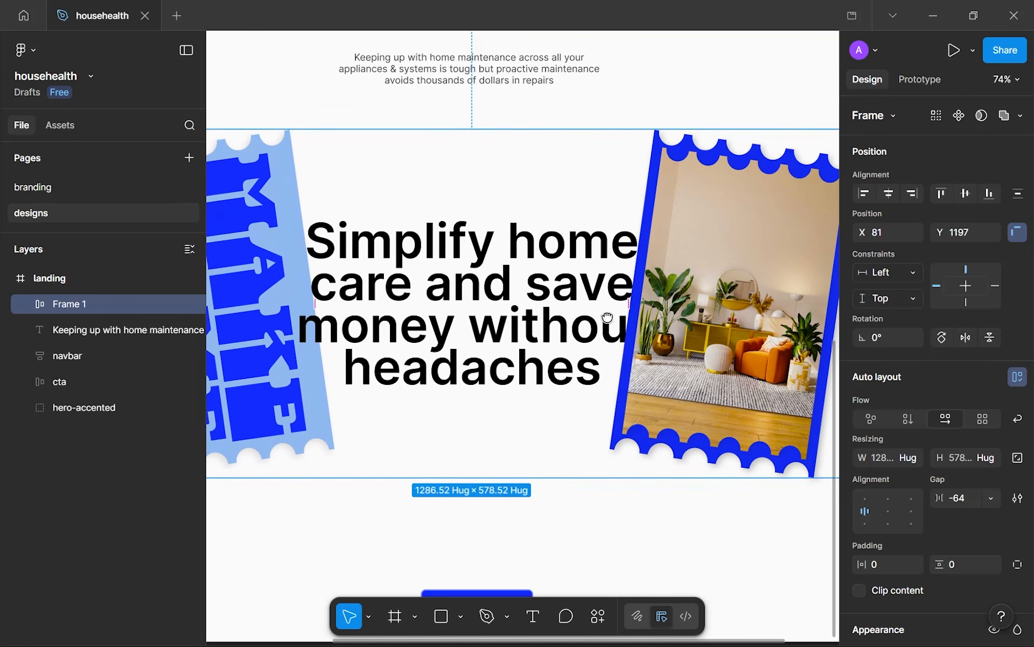
scroll(239, 294, "left", 5)
scroll(411, 258, "up", 4)
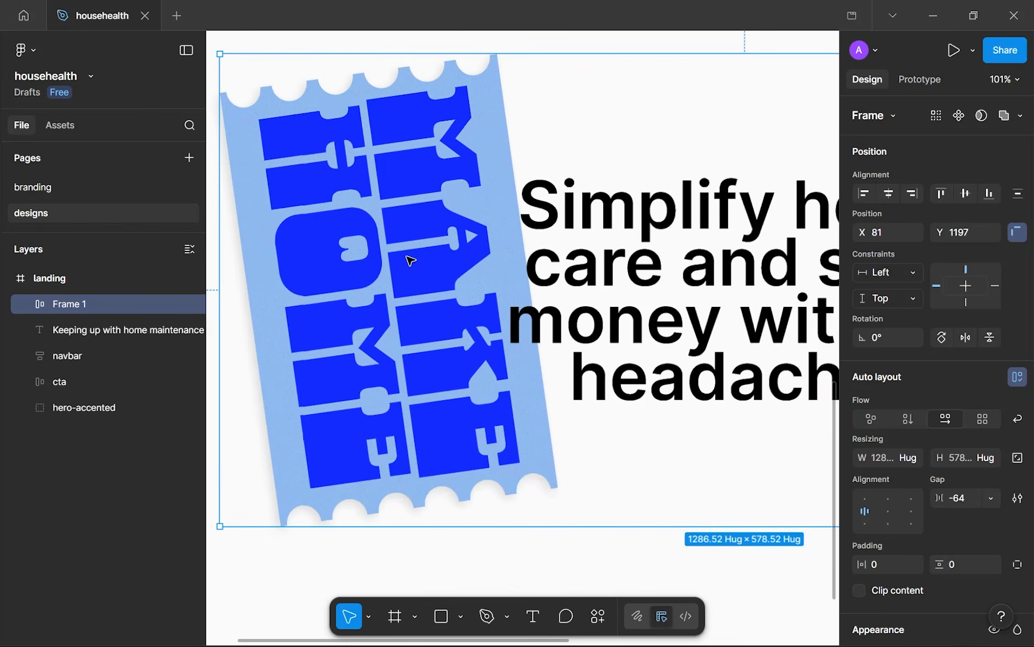
double_click(321, 219)
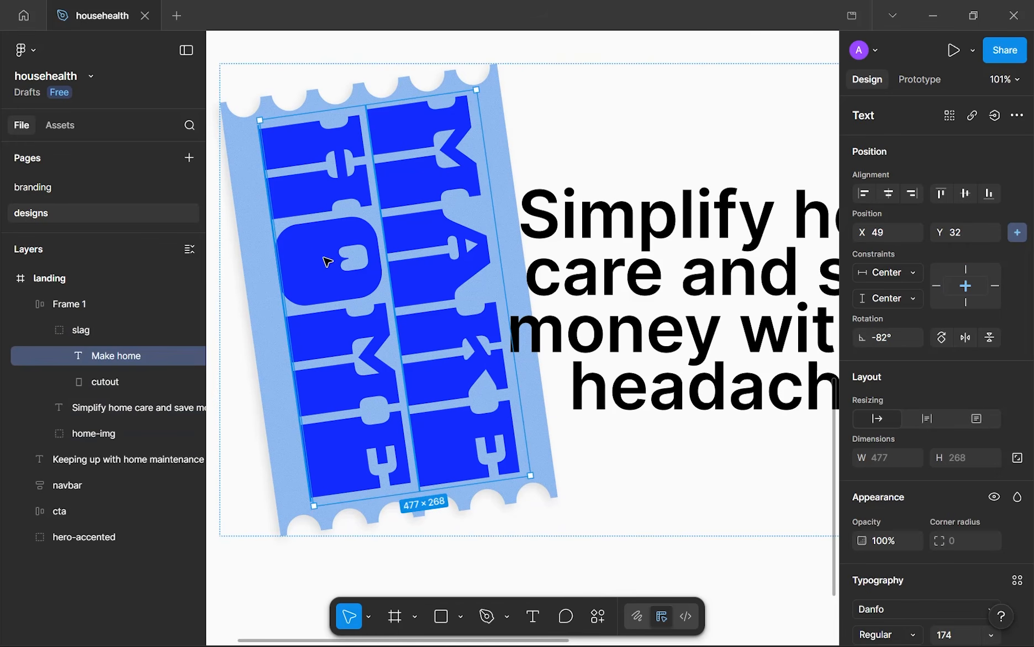
scroll(937, 476, "down", 5)
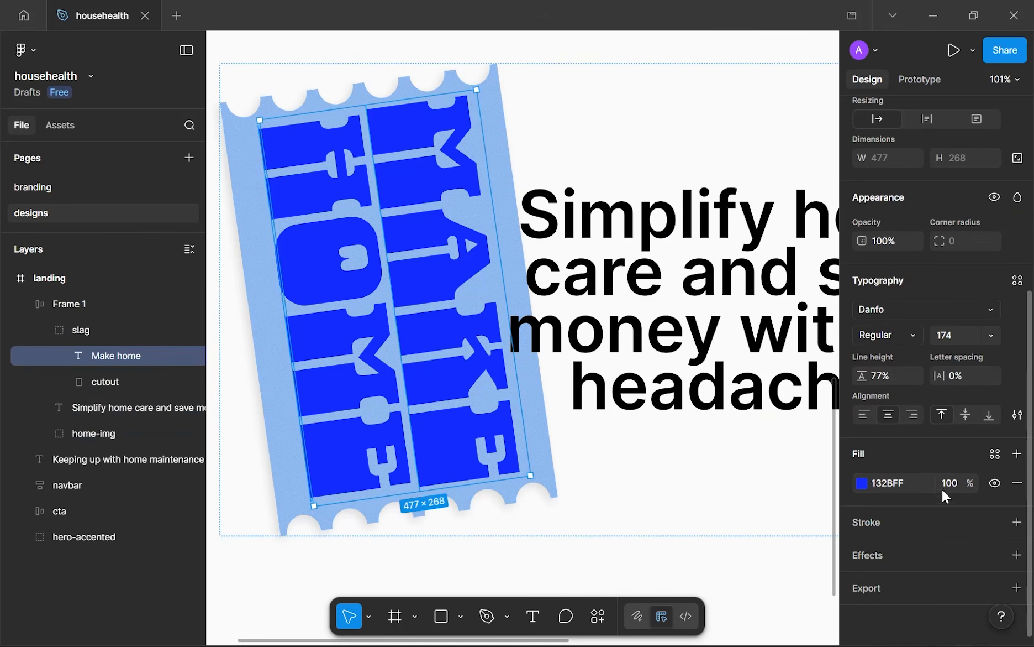
left_click(1016, 556)
left_click(710, 471)
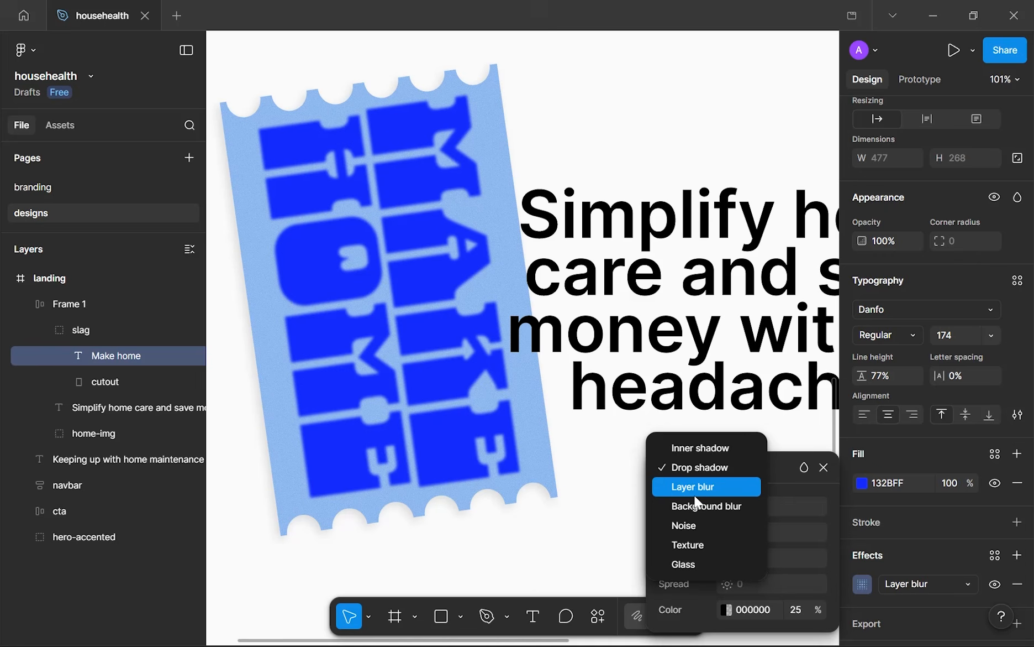
left_click(690, 526)
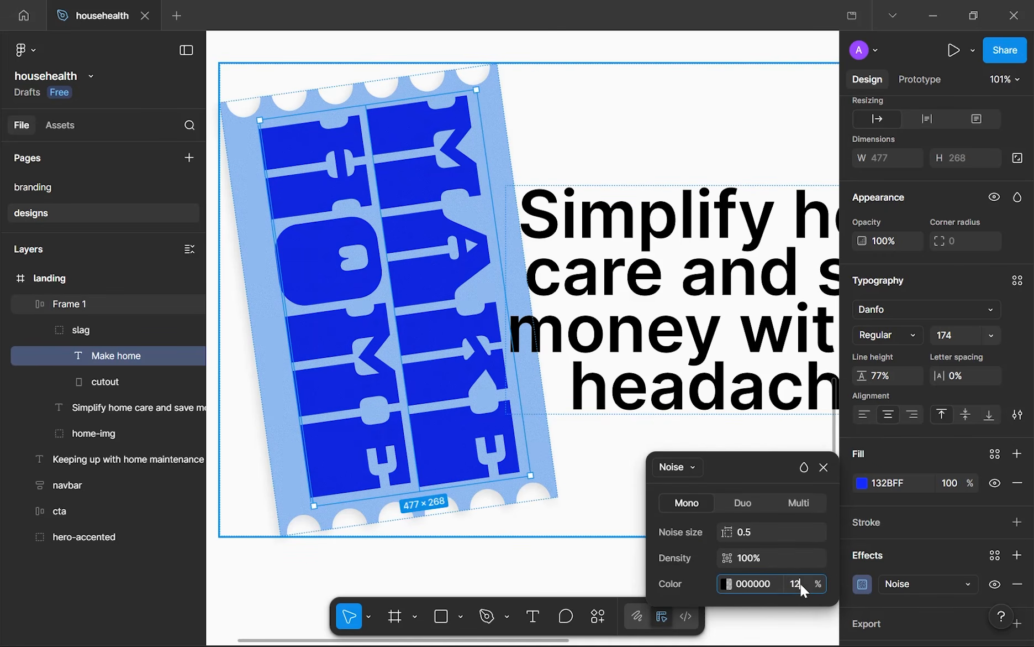
key("Return")
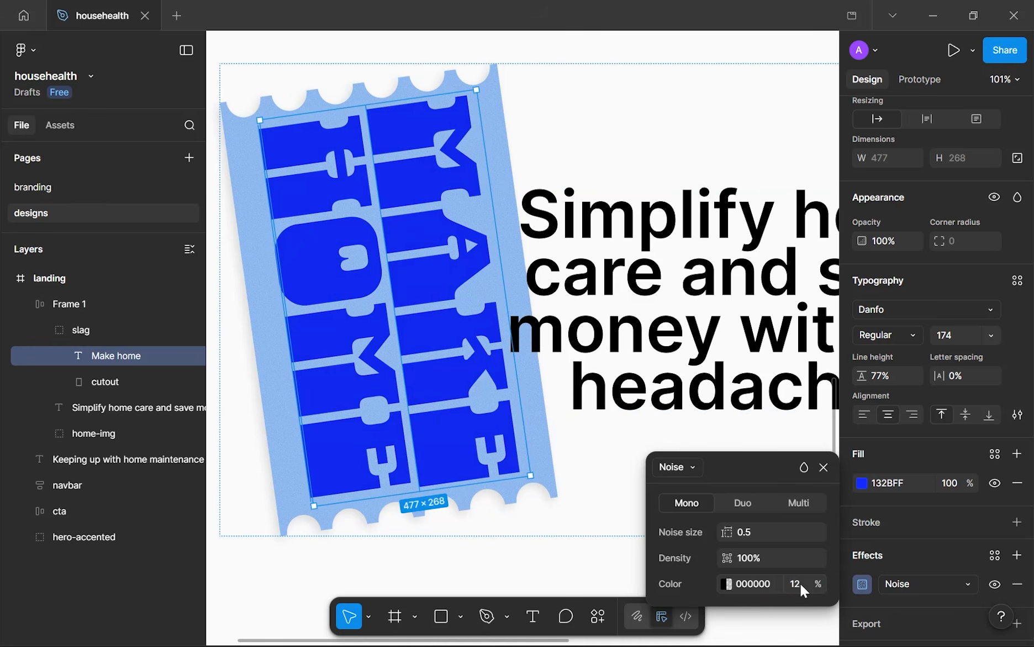
- Examine the noise texture on the Make home ticket up close and beside the heading
left_click(476, 561)
scroll(475, 560, "up", 3)
scroll(458, 523, "down", 4)
scroll(404, 410, "up", 4)
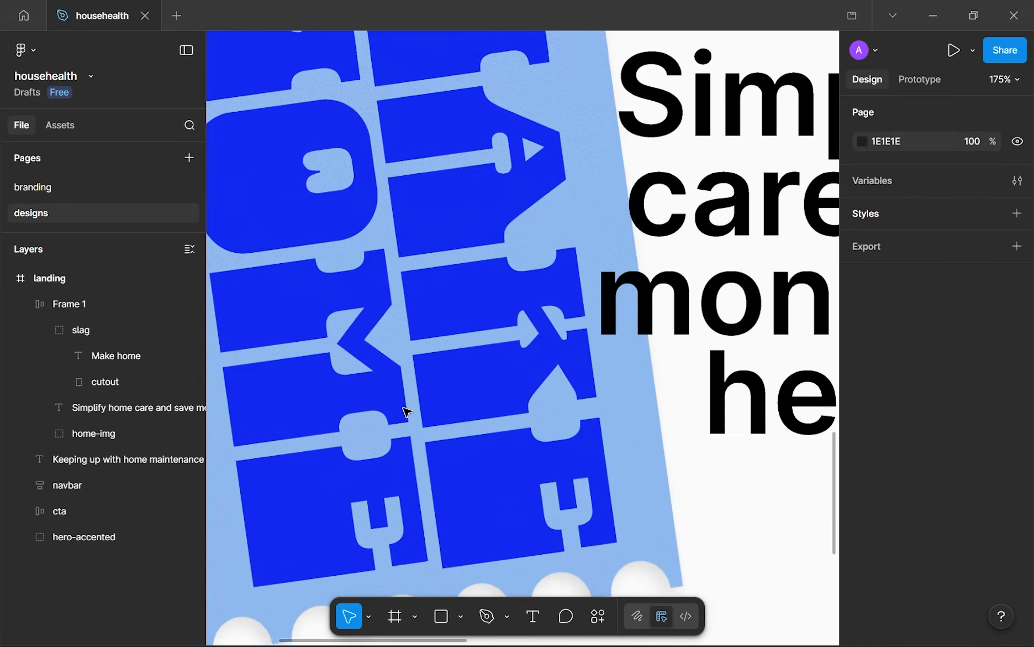
scroll(405, 409, "down", 4)
scroll(408, 412, "down", 2)
left_click_drag(387, 394, 330, 337)
scroll(464, 398, "up", 1)
mouse_move(481, 390)
left_mouse_down()
mouse_move(454, 388)
mouse_move(488, 404)
left_mouse_up()
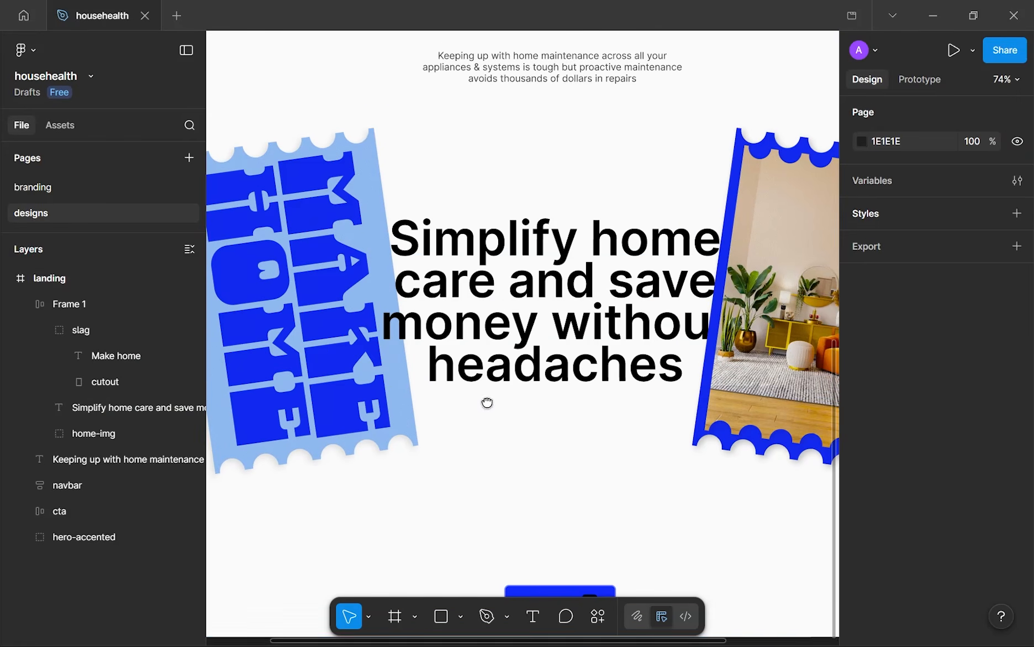
- Align the tickets-and-heading frame to the horizontal center of the landing frame
scroll(547, 387, "down", 3)
scroll(547, 387, "down", 3)
left_click(532, 370)
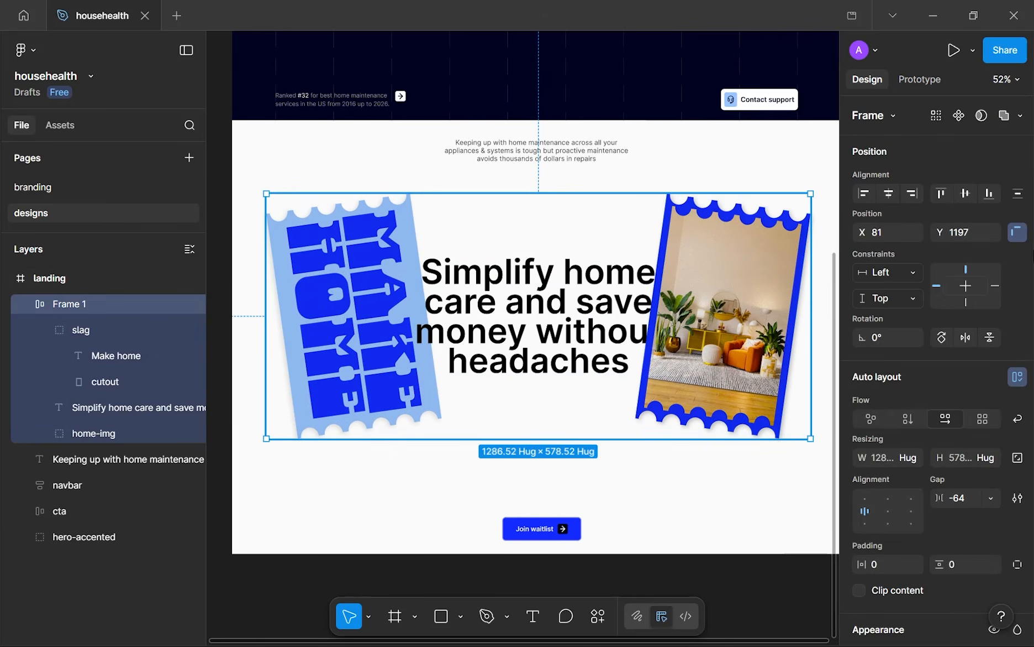
left_click(895, 197)
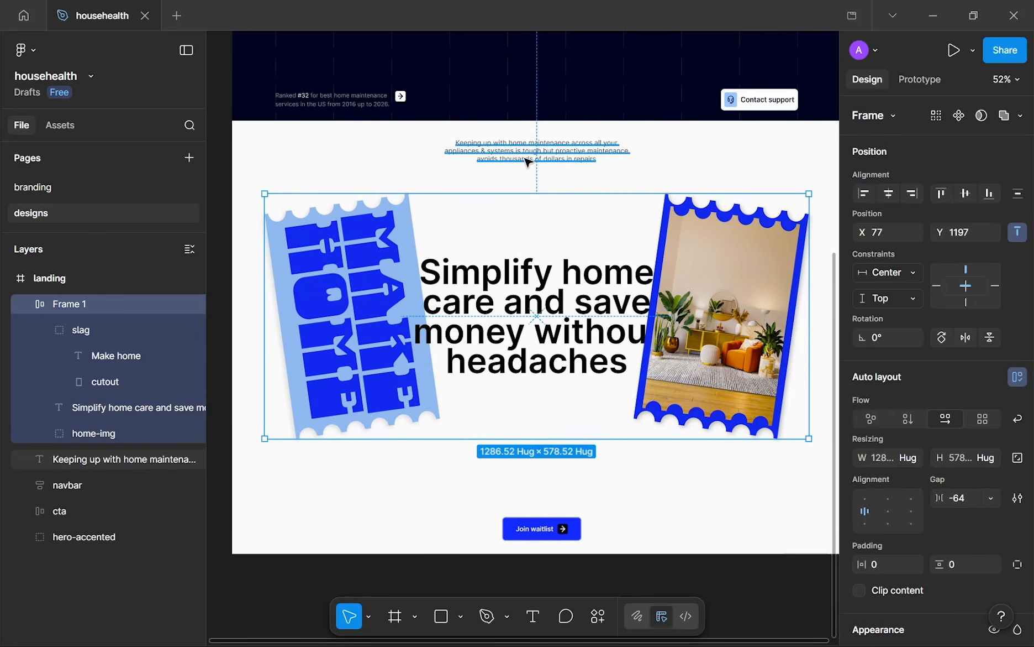
- Wrap the description text, the tickets frame and the Join waitlist button in a vertical auto layout frame with the gap set to Auto
left_click(530, 157)
left_click(533, 401, "shift")
left_click(533, 532, "shift")
key("shift+a")
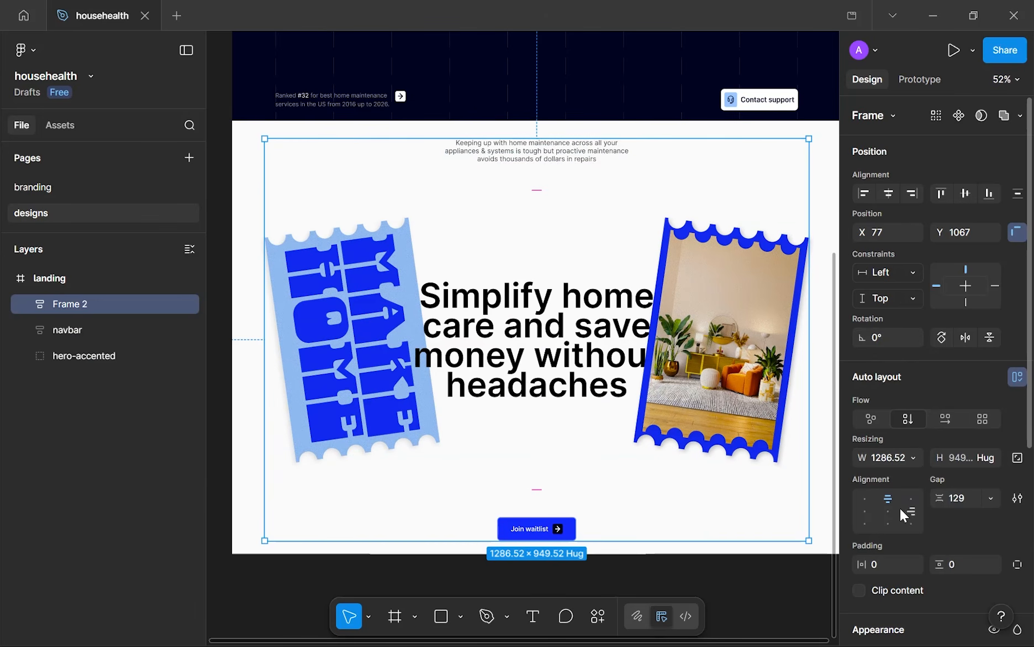
left_click(987, 497)
left_click(974, 511)
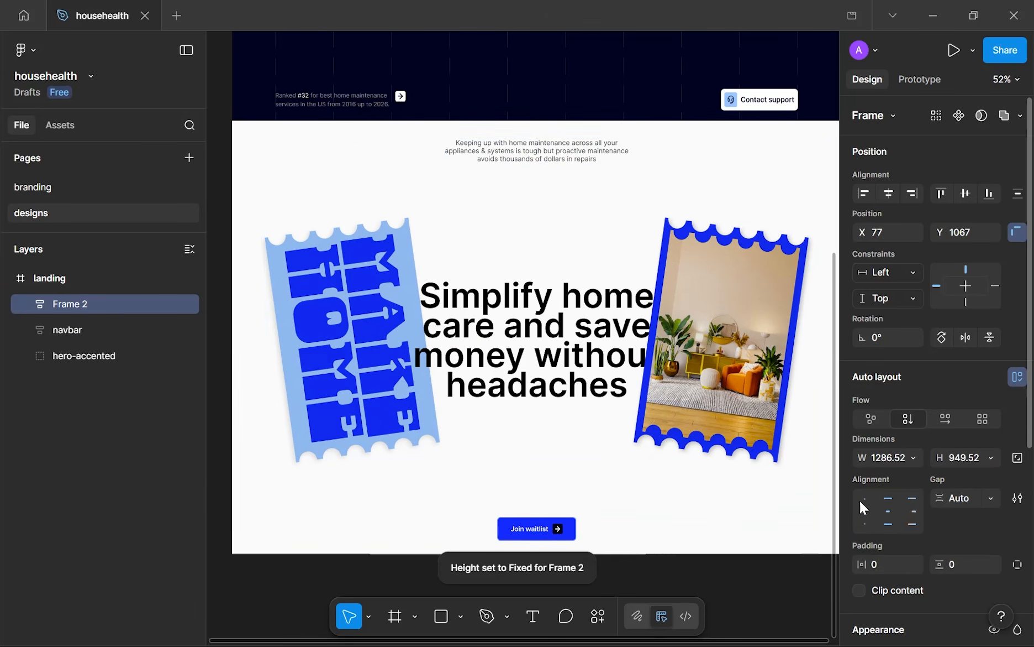
- Extend the new frame's upper edge to Y 1056 and set the frame's height to 960
scroll(563, 119, "up", 5)
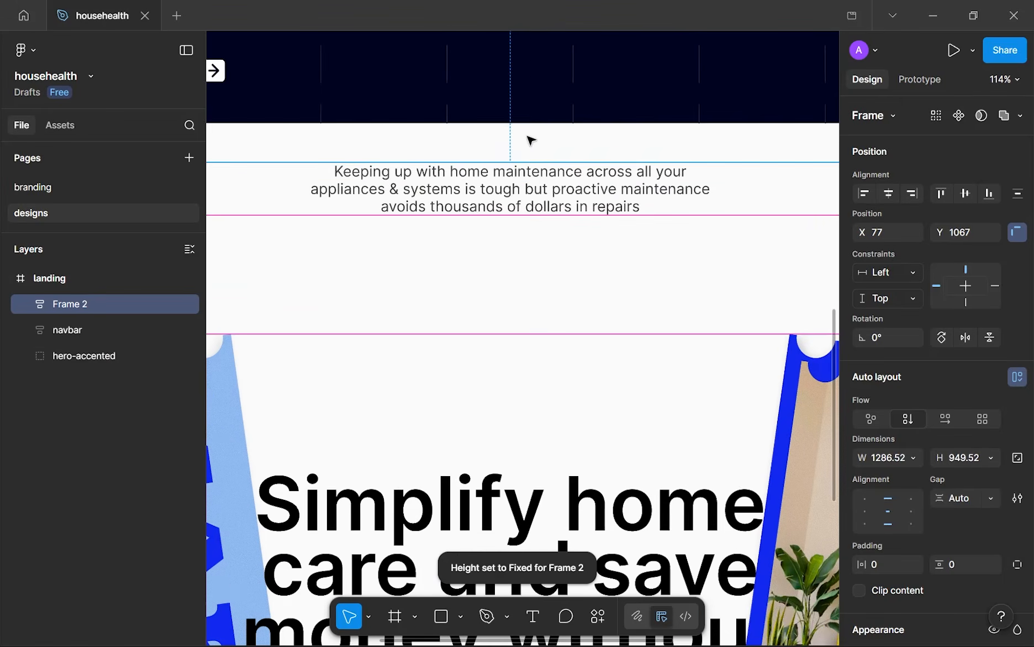
left_click_drag(527, 164, 528, 153)
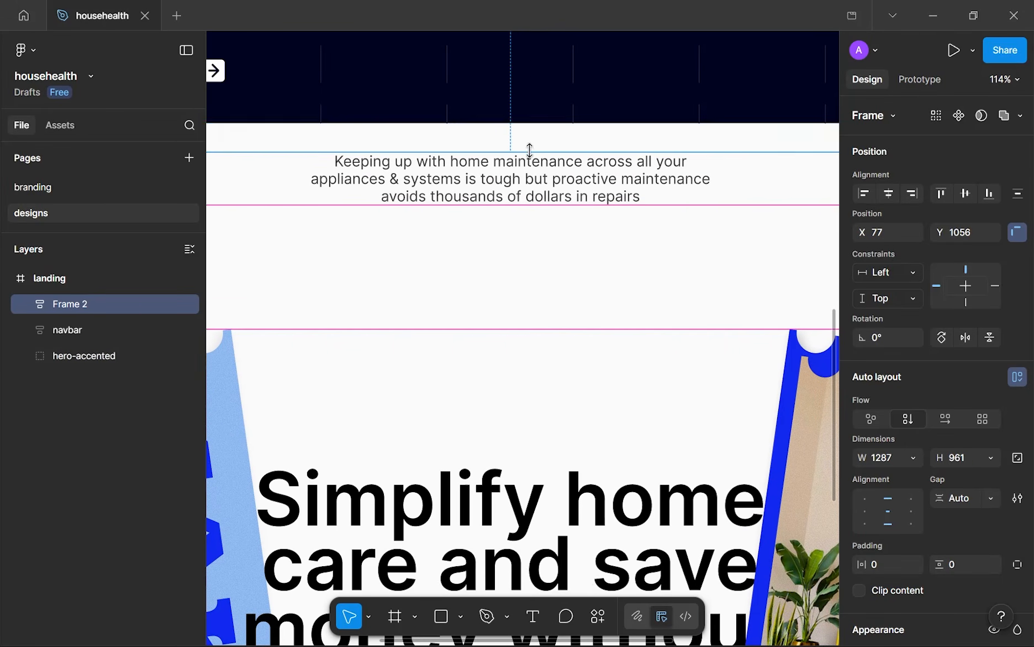
scroll(533, 148, "down", 8)
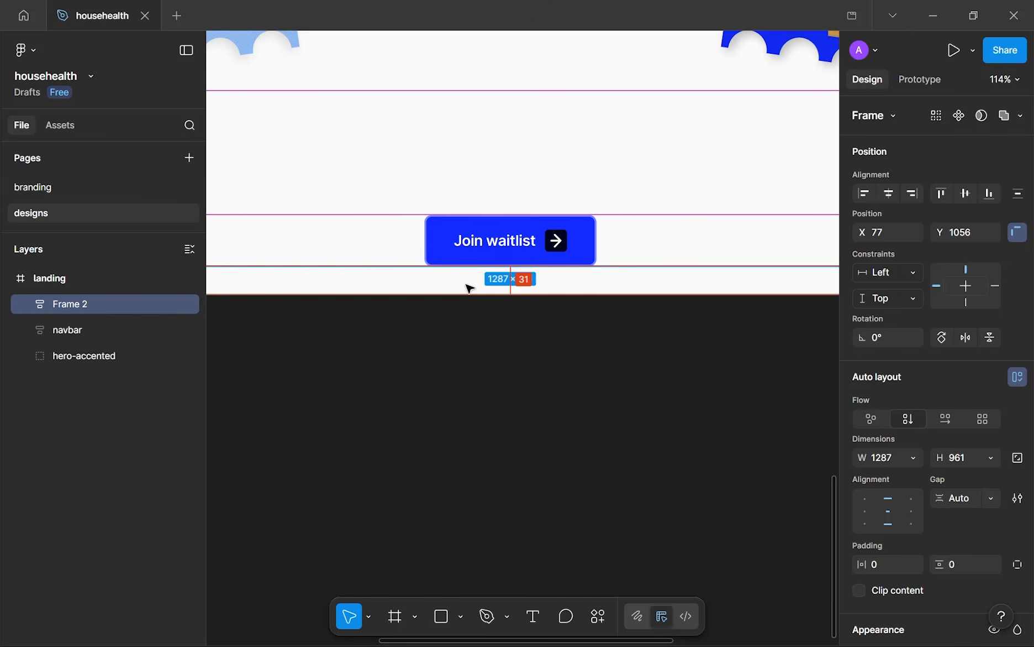
left_click(966, 456)
key("Down")
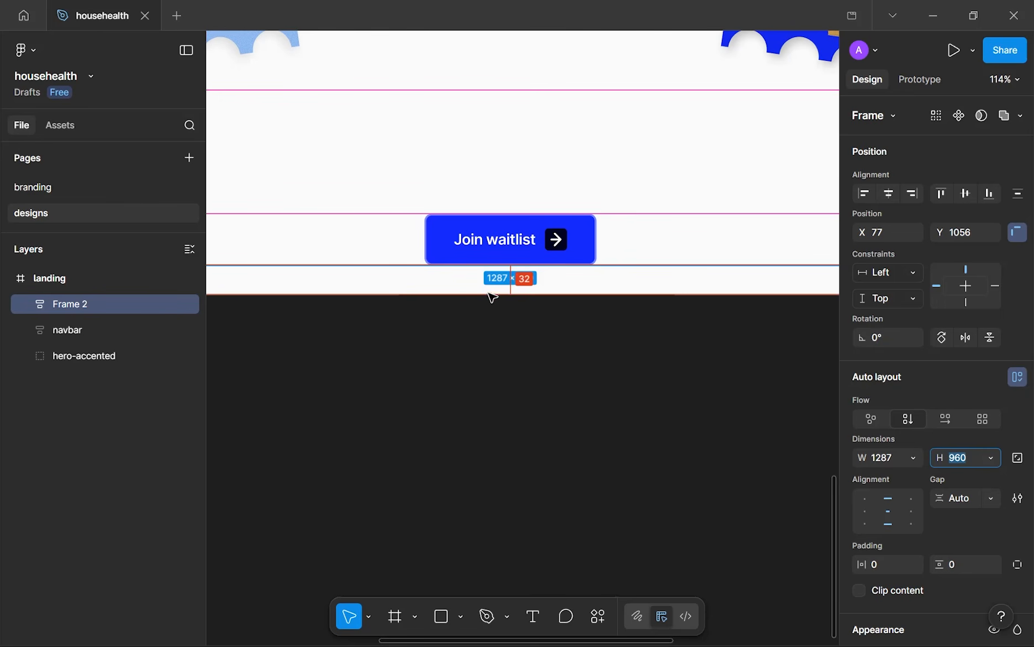
- Align the vertical auto layout frame to the horizontal center of the landing frame
scroll(492, 297, "up", 10)
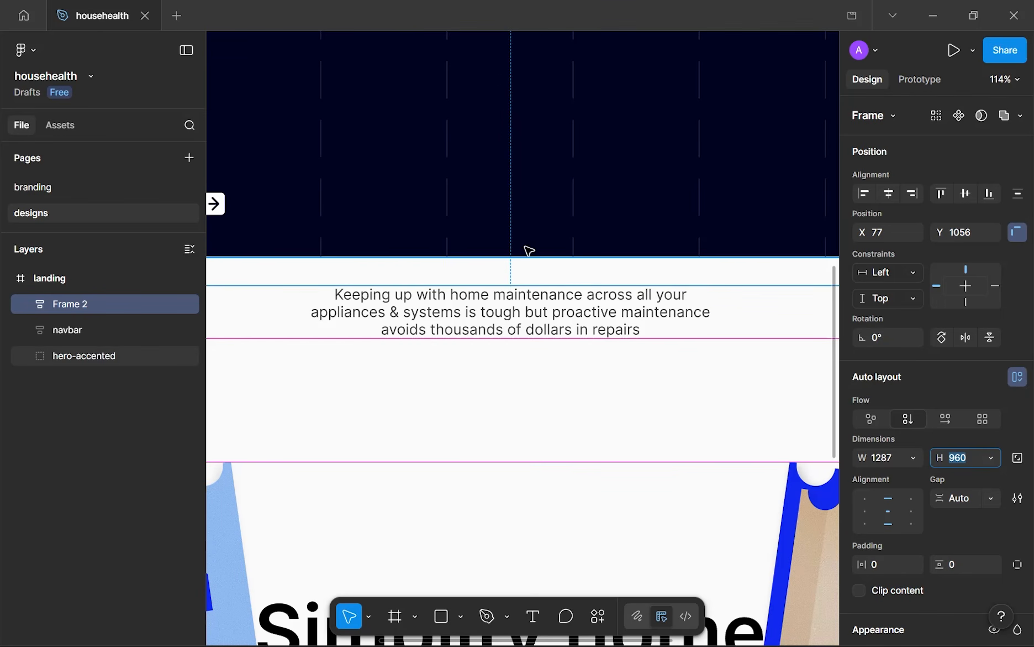
scroll(525, 247, "down", 10)
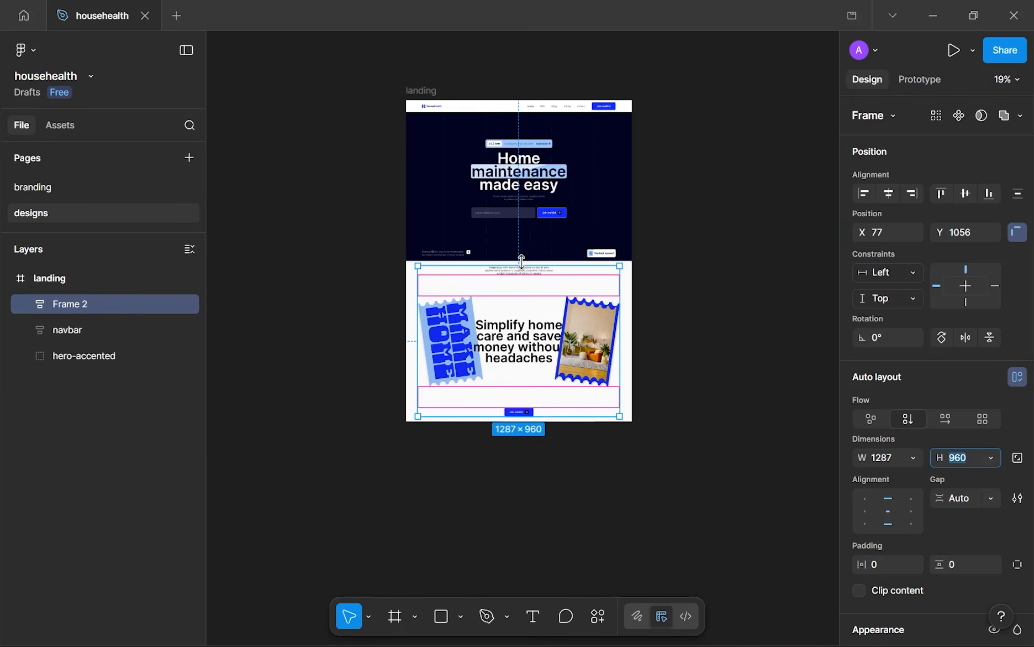
left_click(883, 191)
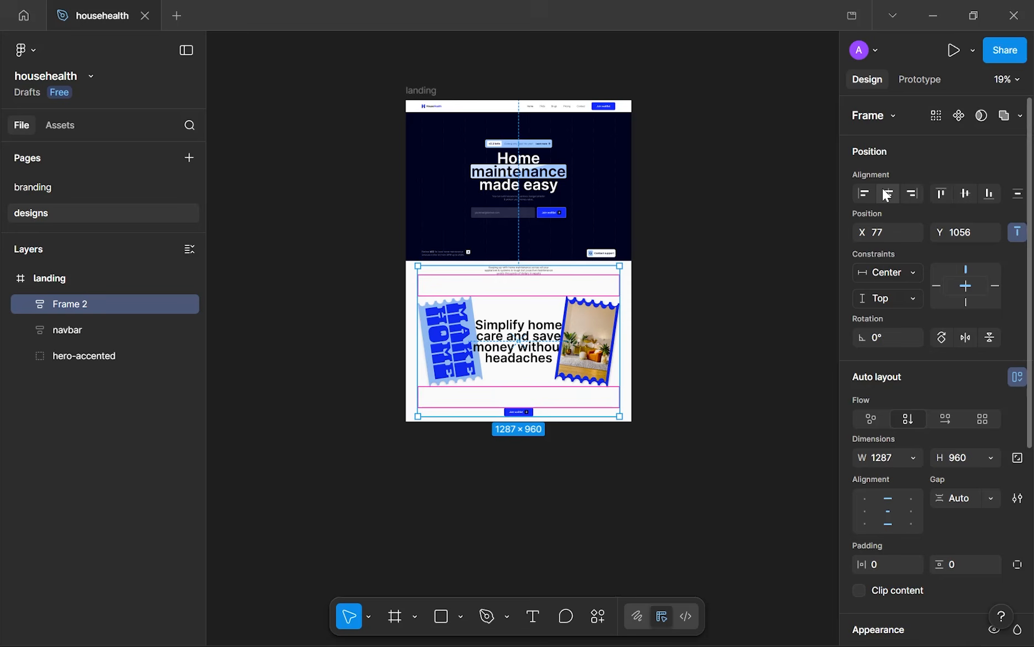
left_click(555, 449)
scroll(555, 427, "up", 3)
left_click_drag(561, 430, 577, 445)
scroll(585, 452, "up", 1)
left_click(393, 393)
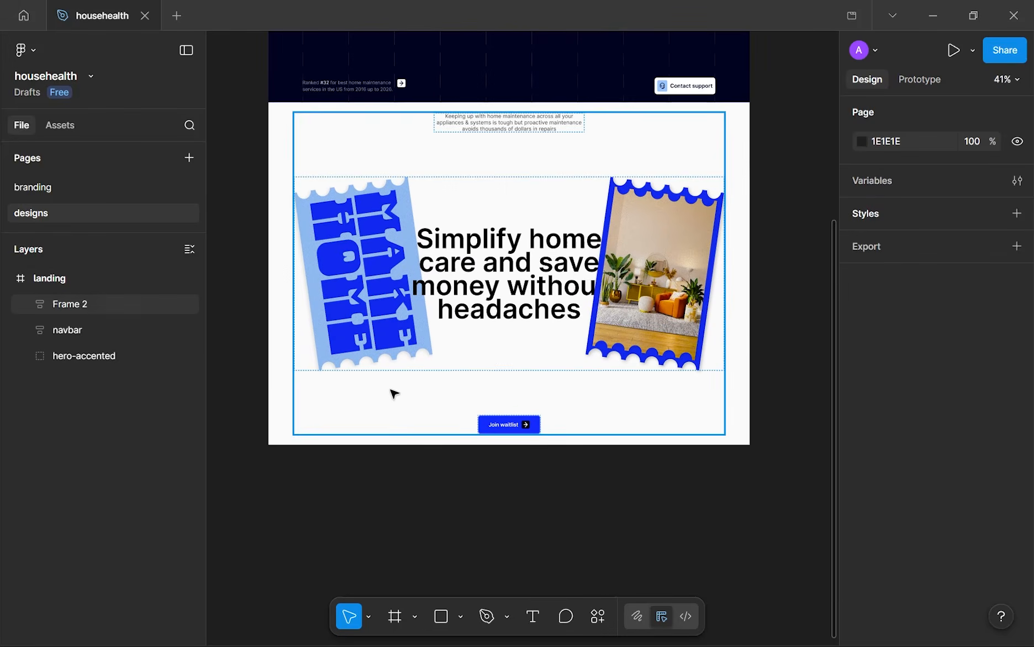
- Rename the inner tickets frame as main and the outer auto layout frame as content
left_click(26, 304)
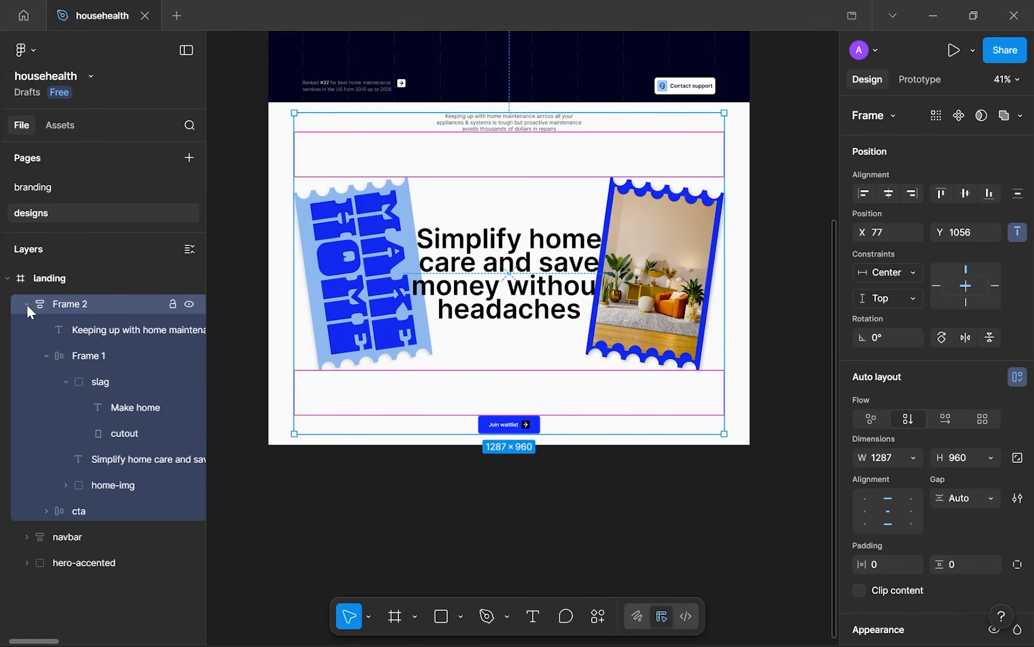
left_click(89, 354)
double_click(89, 354)
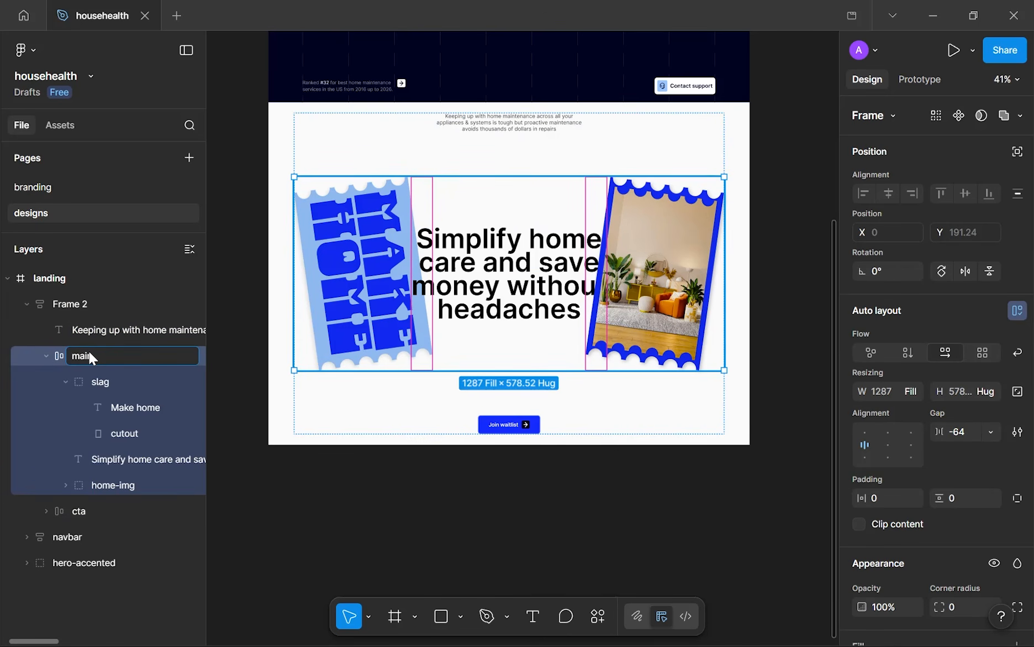
key("Return")
double_click(76, 312)
type("content")
key("Return")
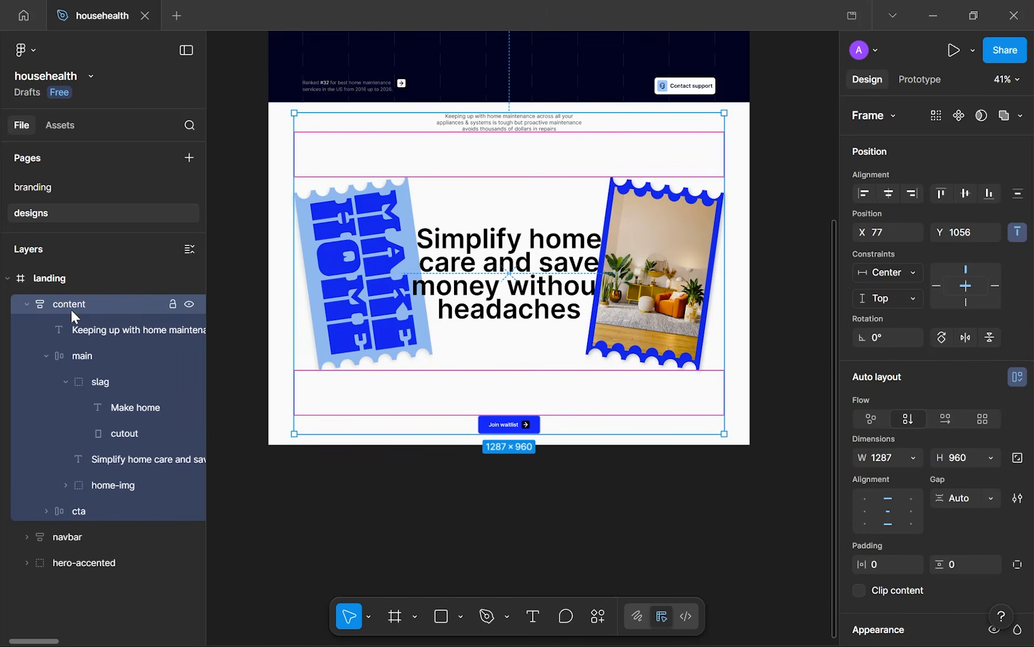
left_click(26, 303)
- Examine the second section's layout and compare it with the dark hero section above
left_click(480, 496)
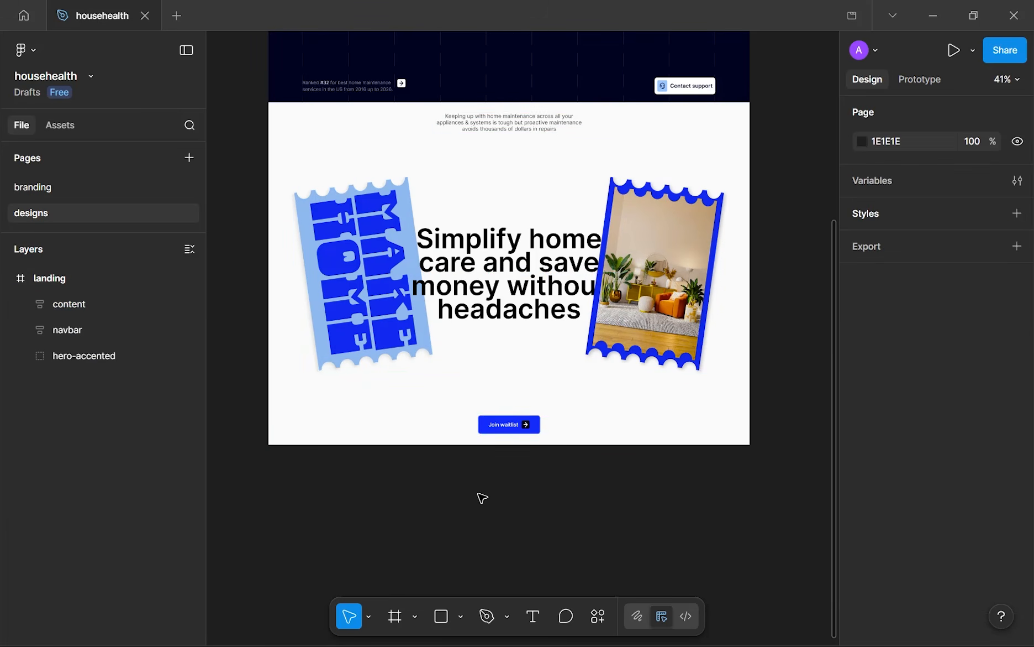
scroll(478, 167, "up", 1)
scroll(478, 168, "up", 2)
scroll(478, 167, "down", 2)
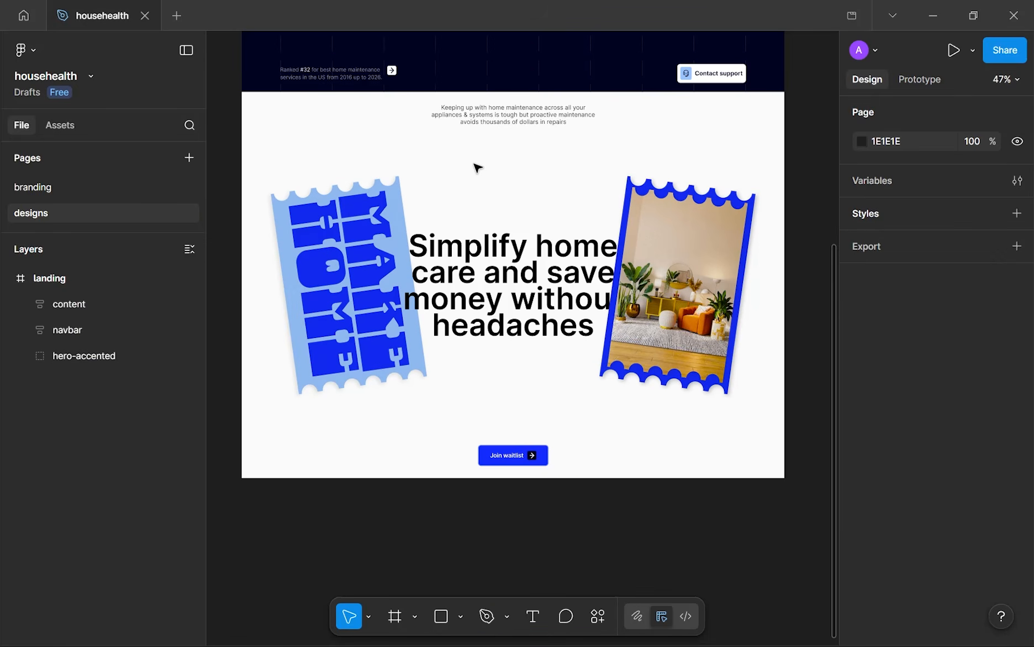
scroll(478, 167, "down", 1)
scroll(474, 163, "up", 1)
left_click_drag(474, 164, 484, 214)
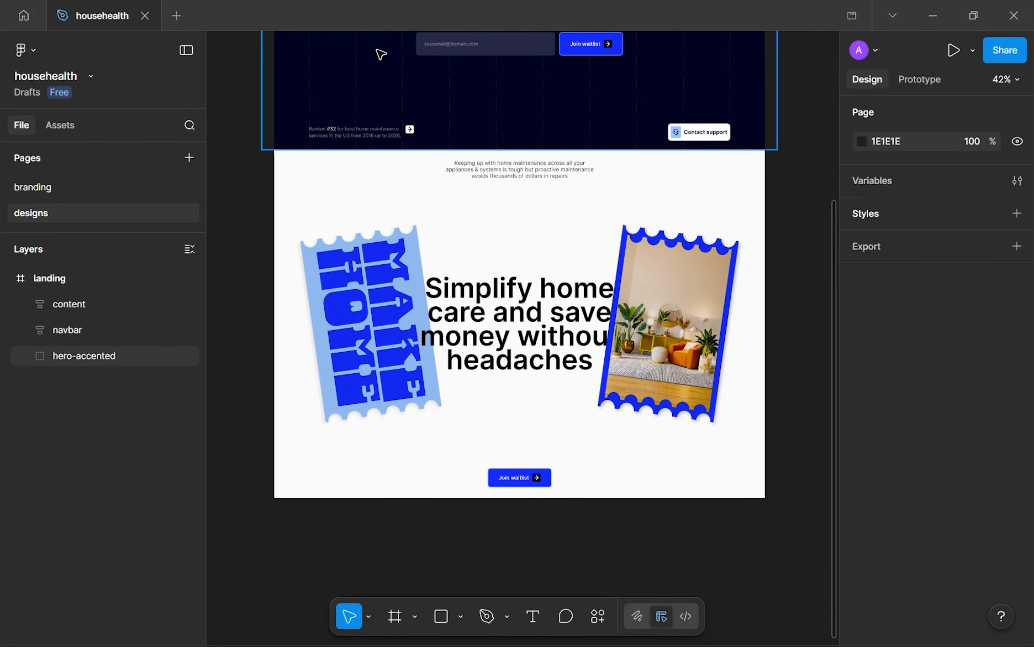
left_click_drag(381, 50, 388, 235)
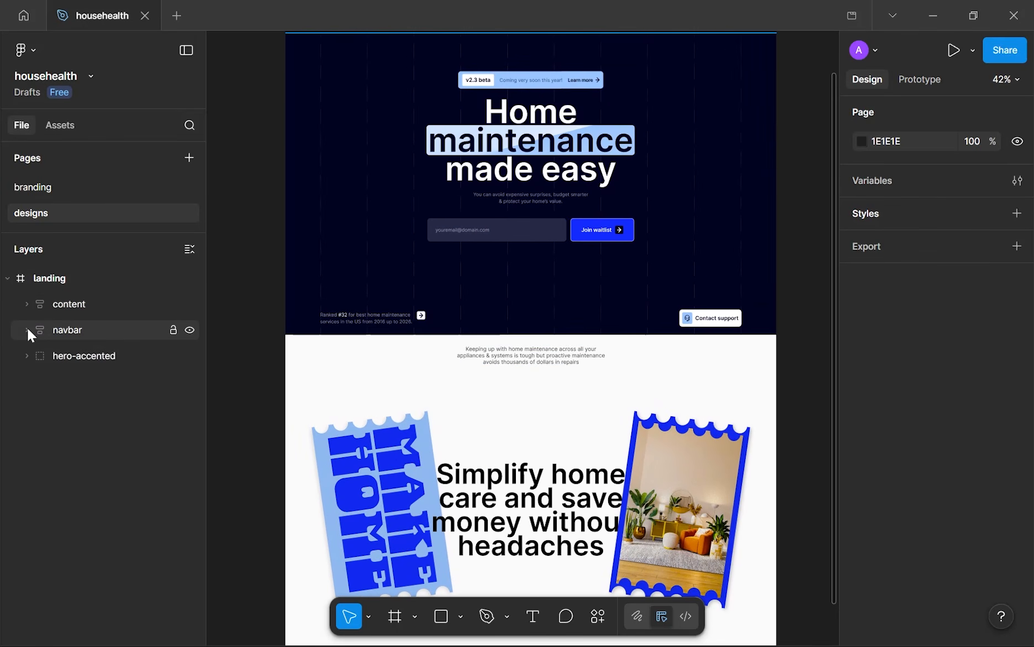
- Duplicate the hero's lines-bg-pattern-accent frame and move the copy down to Y 901 over the second section
left_click(28, 359)
left_click(152, 414)
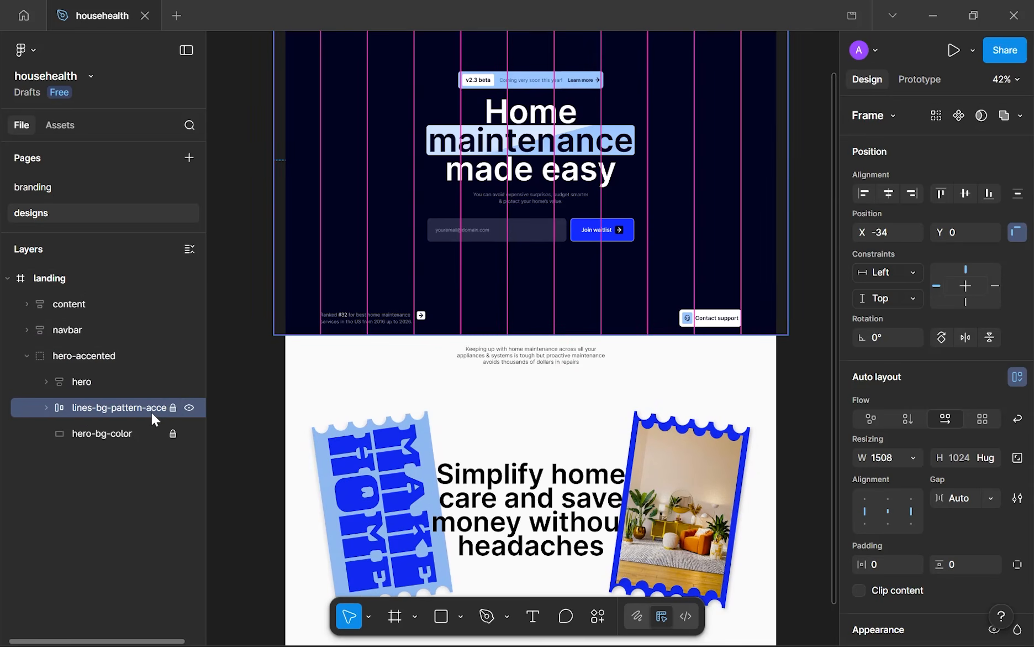
key("ctrl+d")
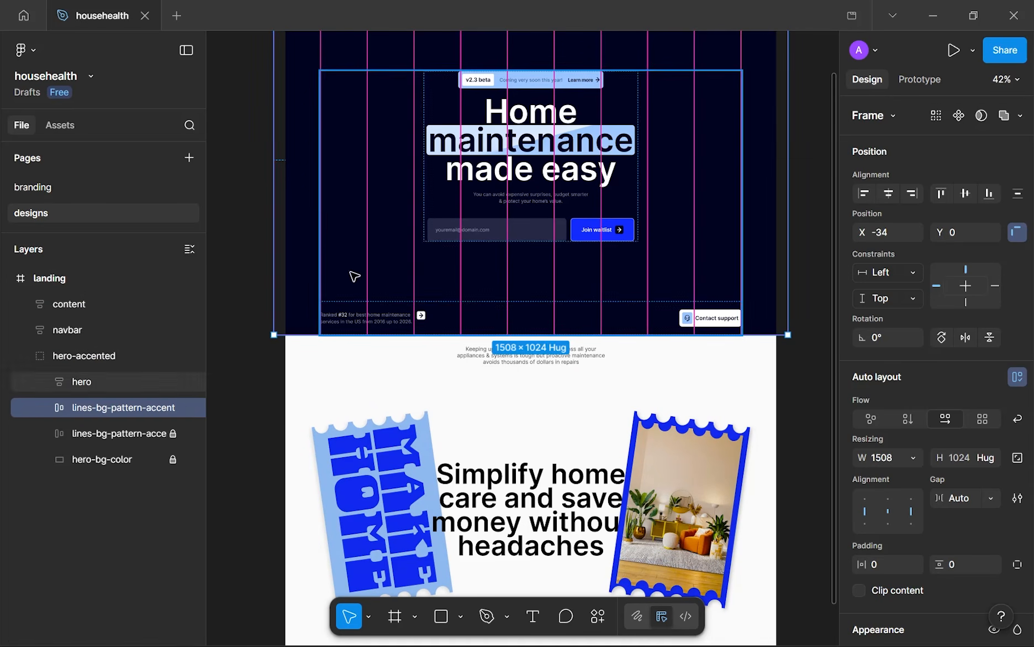
left_click_drag(304, 190, 301, 497)
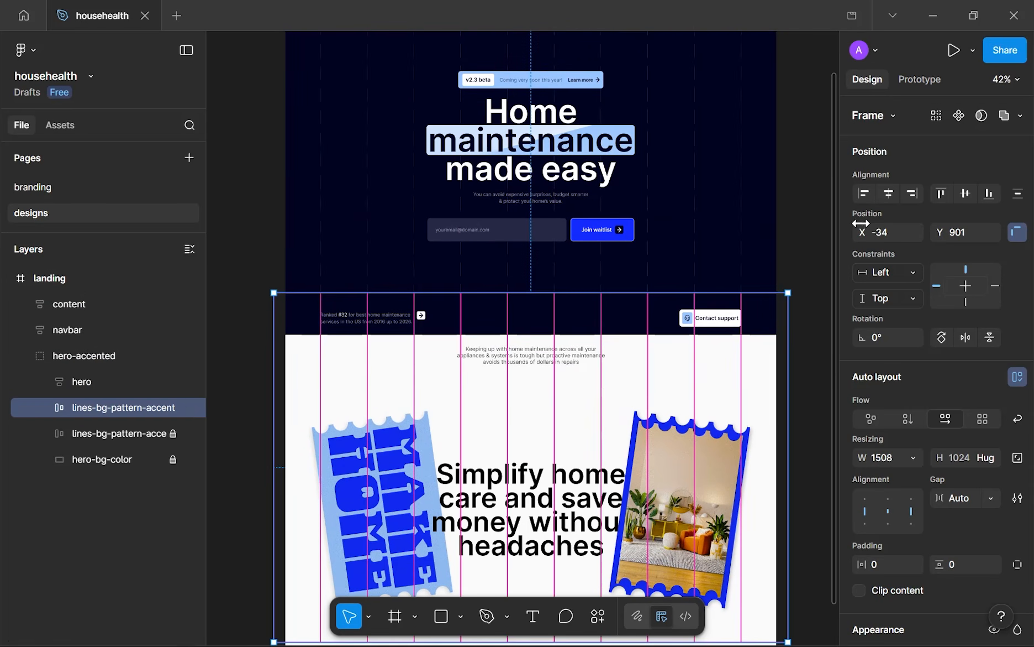
- Anchor the copied lines pattern to horizontal center and bottom, and move it down to Y 1038
left_click(890, 195)
left_click(990, 194)
scroll(575, 213, "down", 5)
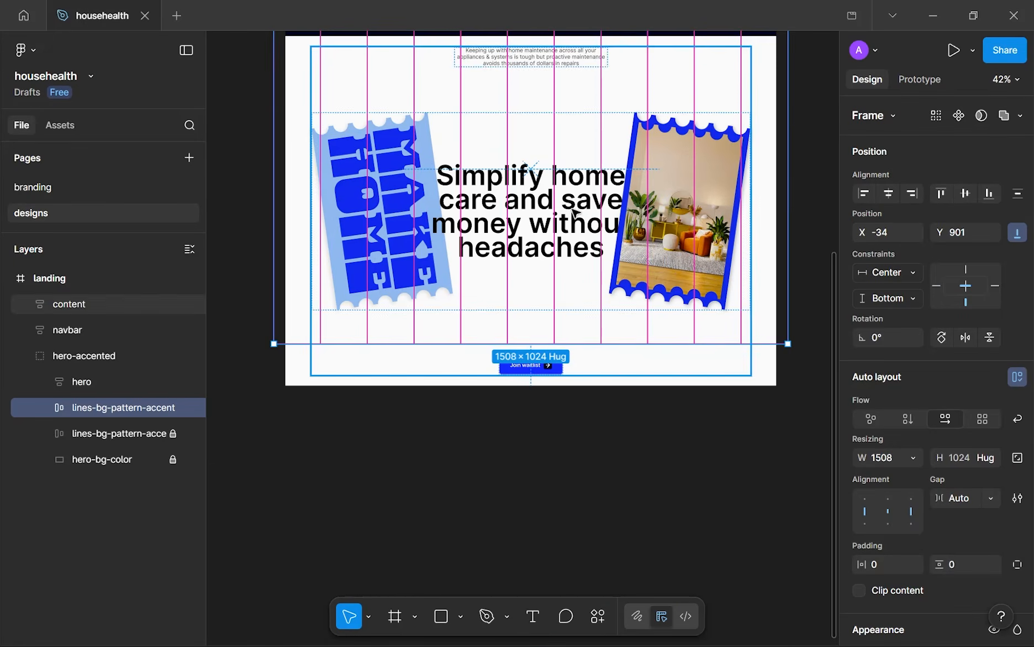
left_click_drag(304, 90, 293, 148)
- Move the copied lines pattern out of hero-accented to the top of the landing frame's layers and align it to the frame's bottom edge
left_click_drag(101, 405, 89, 290)
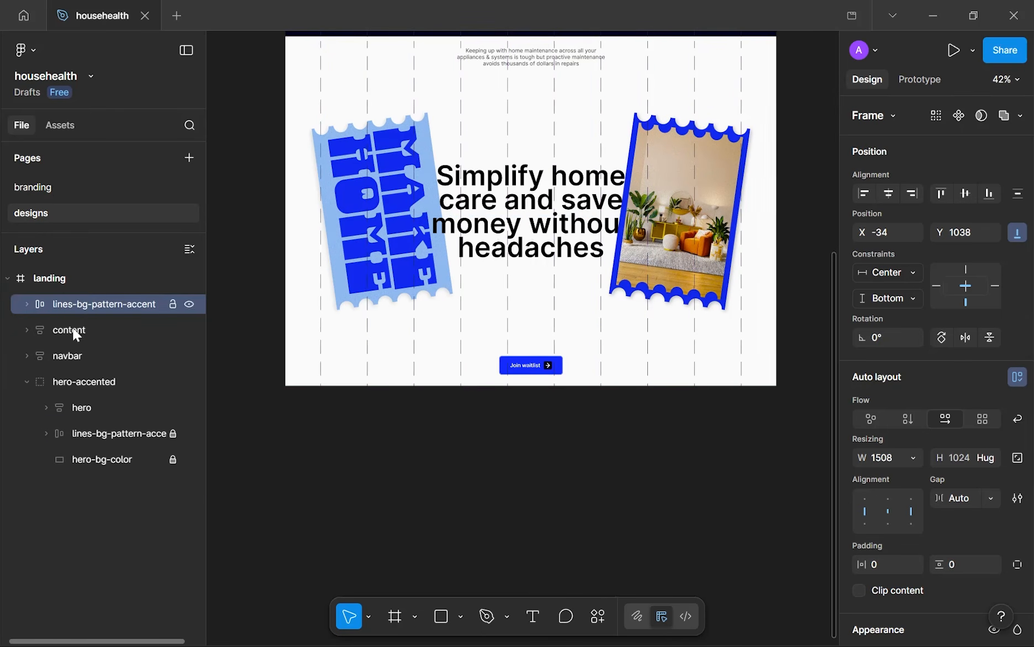
left_click(27, 381)
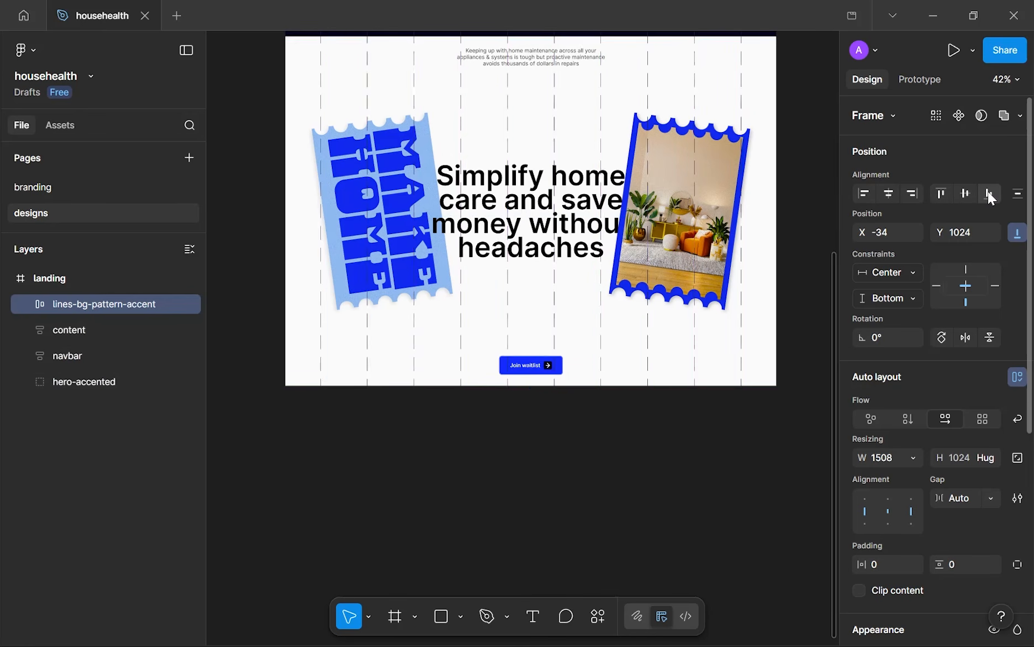
left_click(572, 423)
scroll(569, 332, "down", 3)
scroll(550, 138, "up", 10)
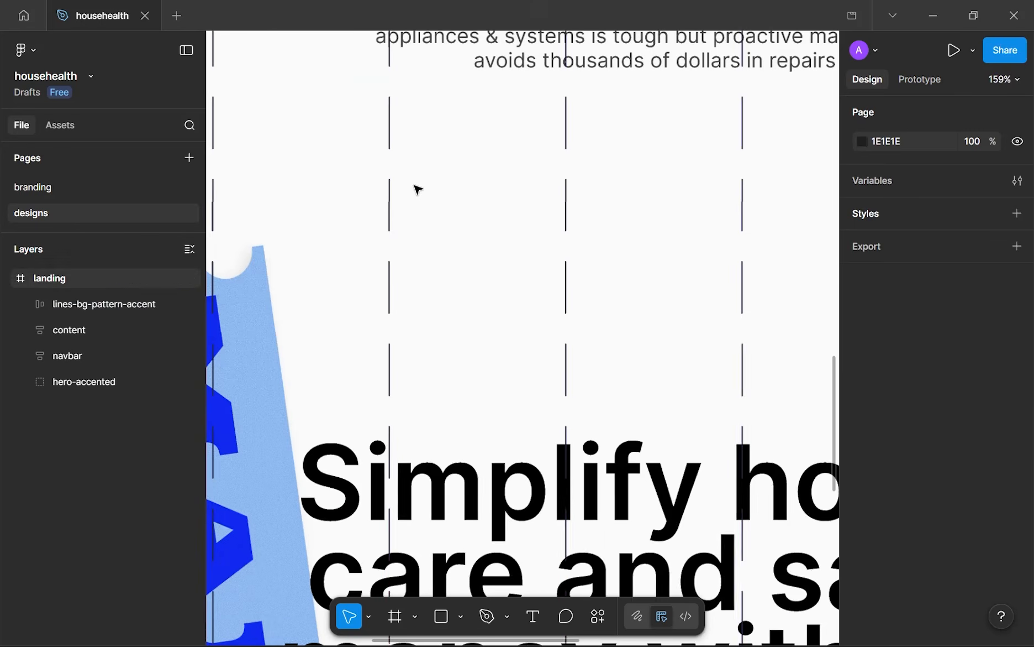
- Send the copied lines-bg-pattern-accent frame behind all other layers of the landing frame
left_click(84, 306)
key("ctrl+shift+bracketleft")
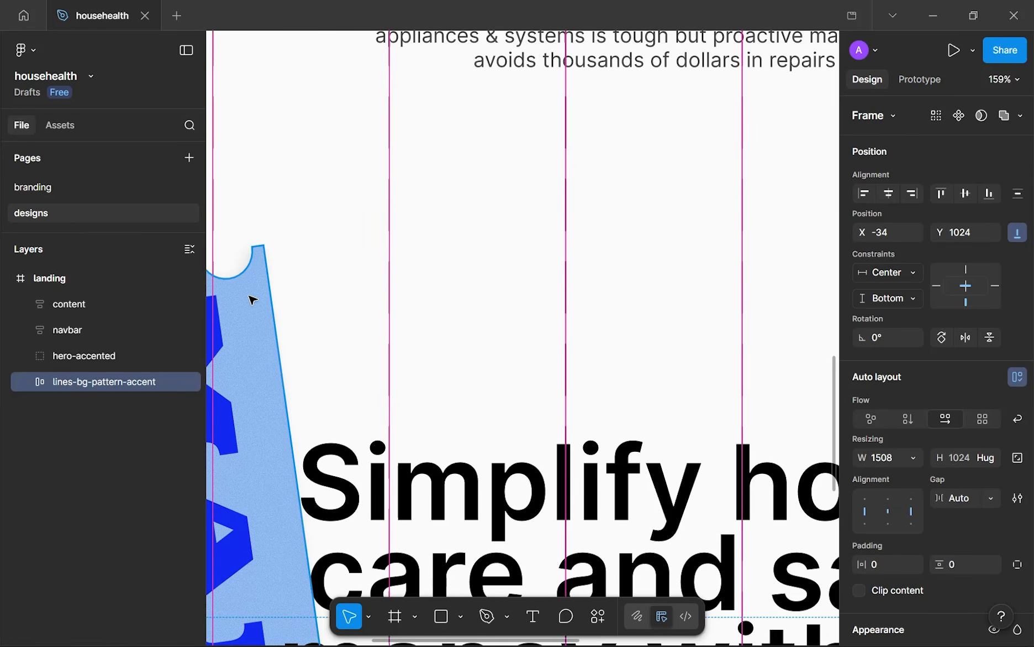
scroll(393, 342, "down", 5)
left_click(266, 319)
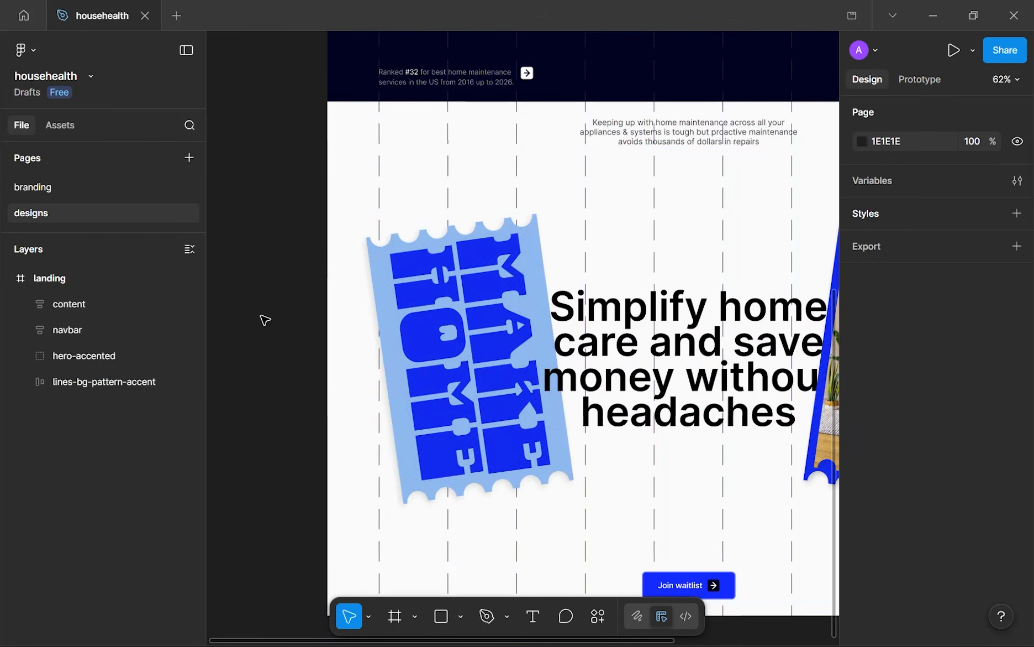
scroll(347, 428, "down", 5)
scroll(346, 427, "up", 4)
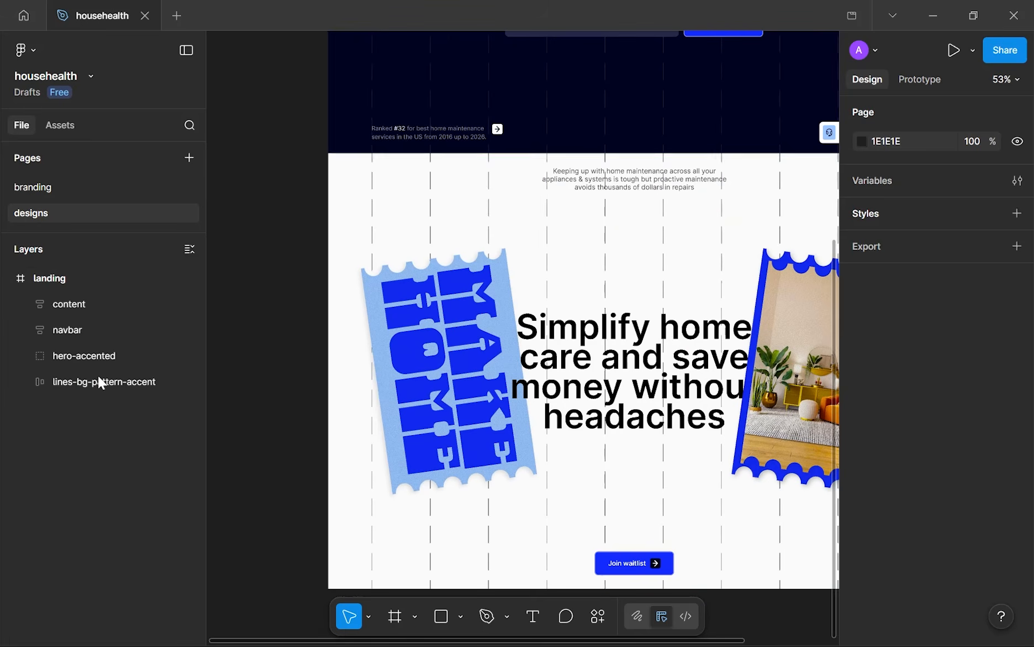
- Recolour the second section's dashed lines pattern to light grey E5E5E5
left_click(88, 381)
scroll(979, 502, "down", 5)
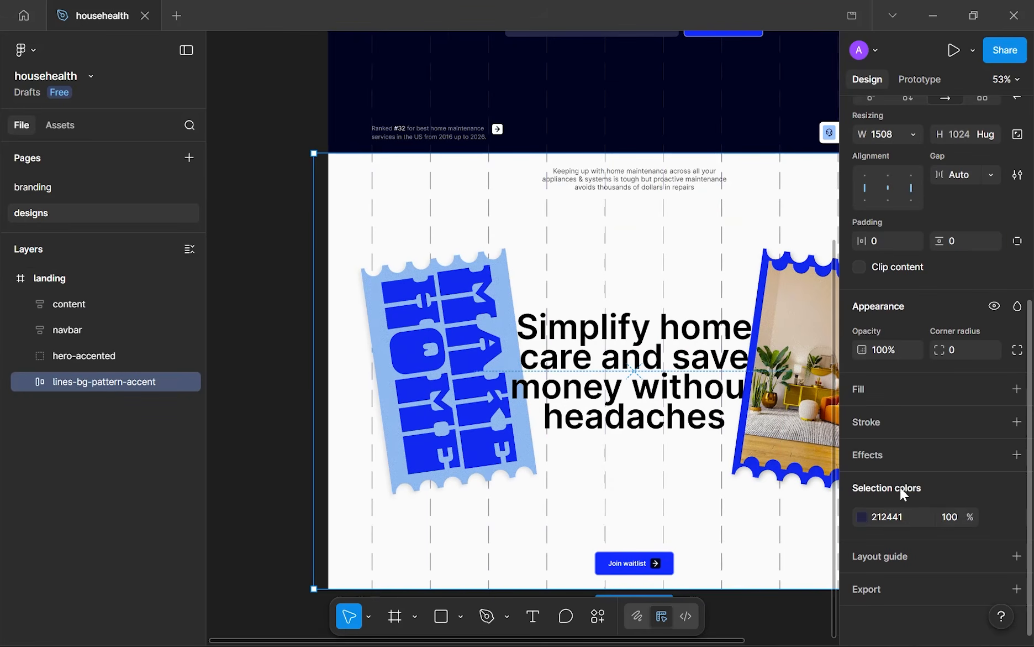
scroll(667, 222, "up", 6)
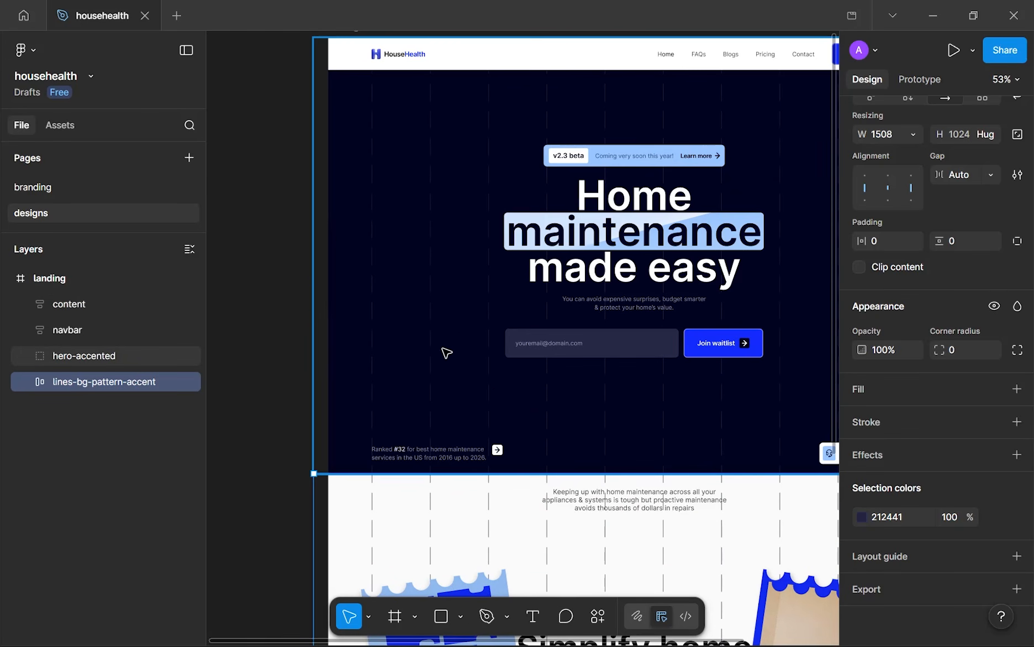
scroll(442, 351, "down", 4)
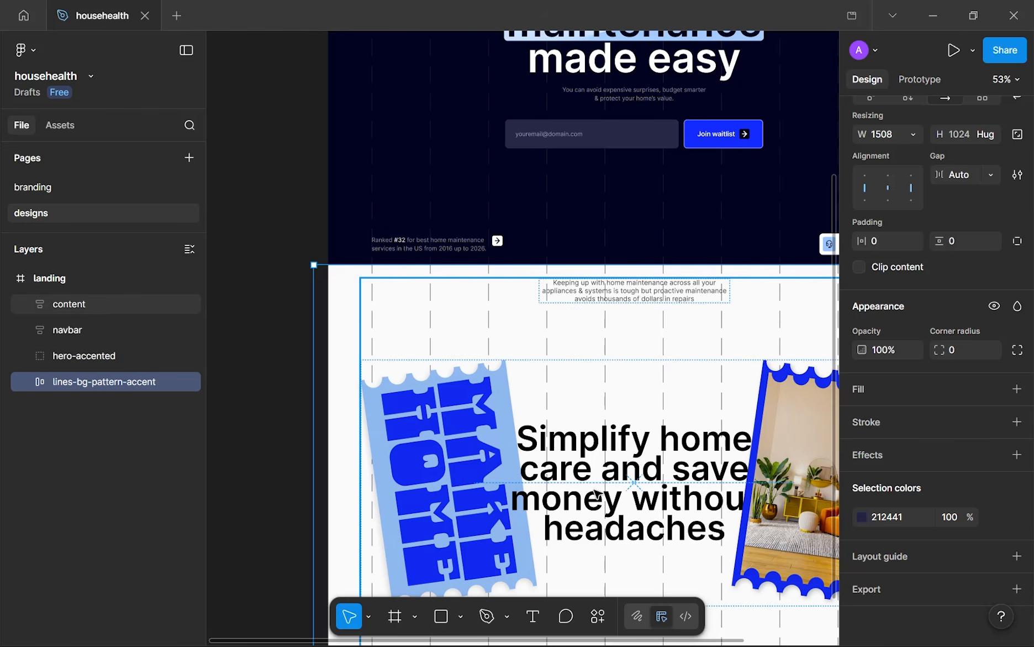
left_click(861, 517)
left_click_drag(708, 325, 647, 268)
left_click(735, 508)
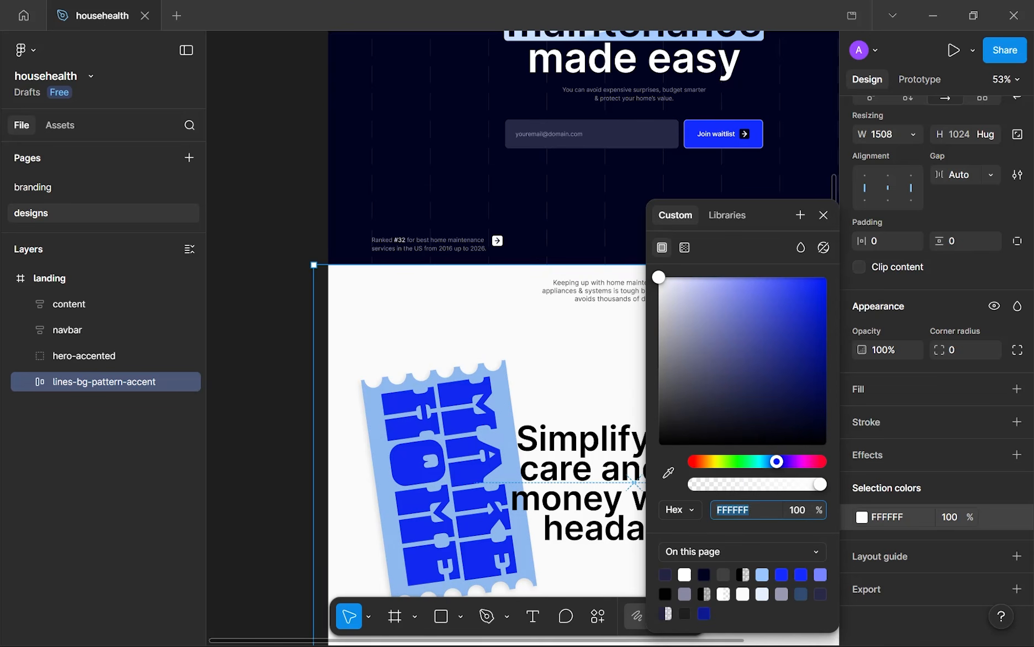
type("fafafa")
key("Return")
type("f8")
key("Return")
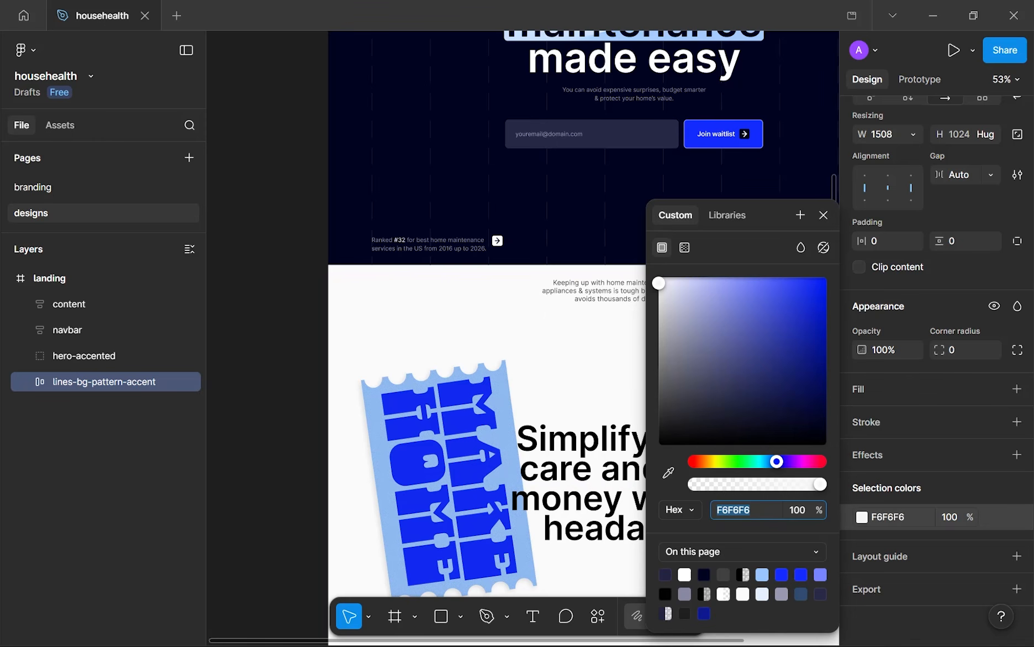
type("ef")
key("Return")
type("e7")
key("Return")
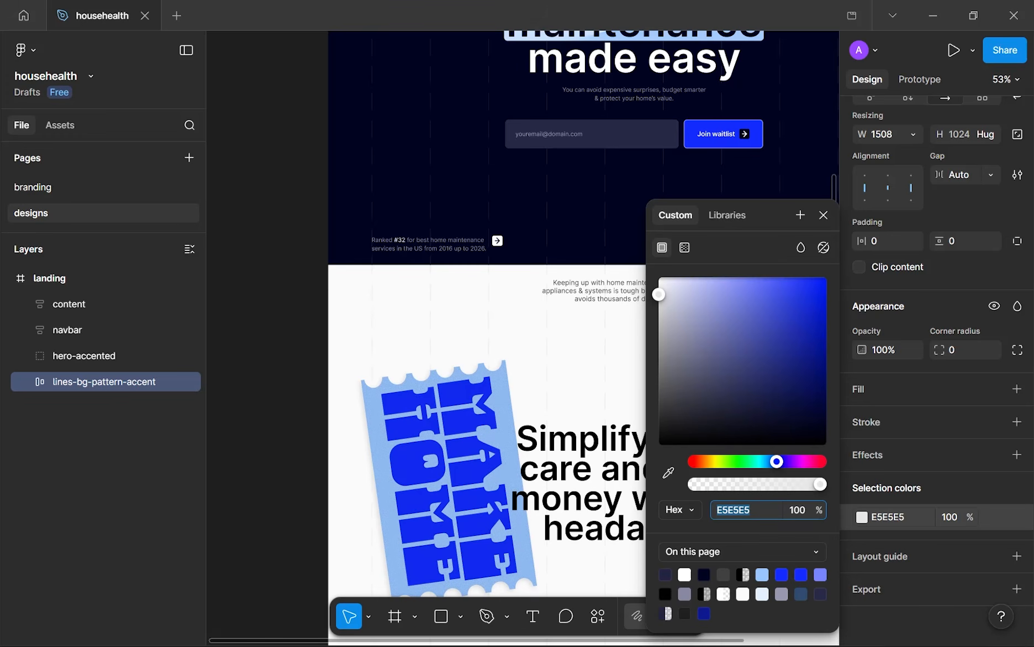
- Darken the lines pattern's colour slightly to E2E2E2
scroll(536, 390, "down", 5)
left_click_drag(535, 390, 358, 178)
scroll(381, 197, "up", 5)
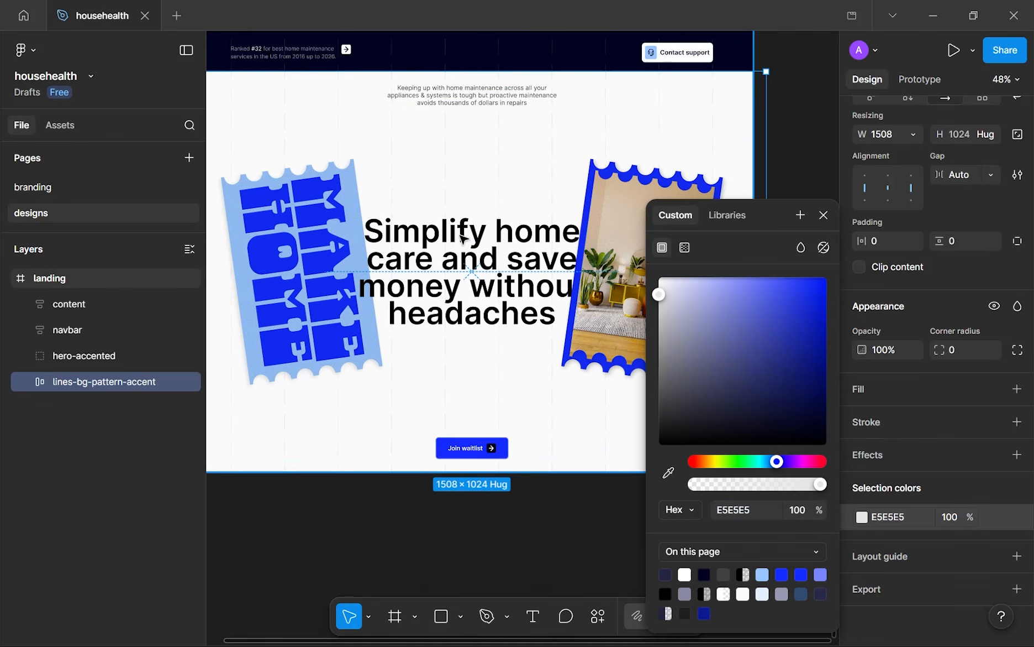
left_click(737, 510)
type("e3")
key("Return")
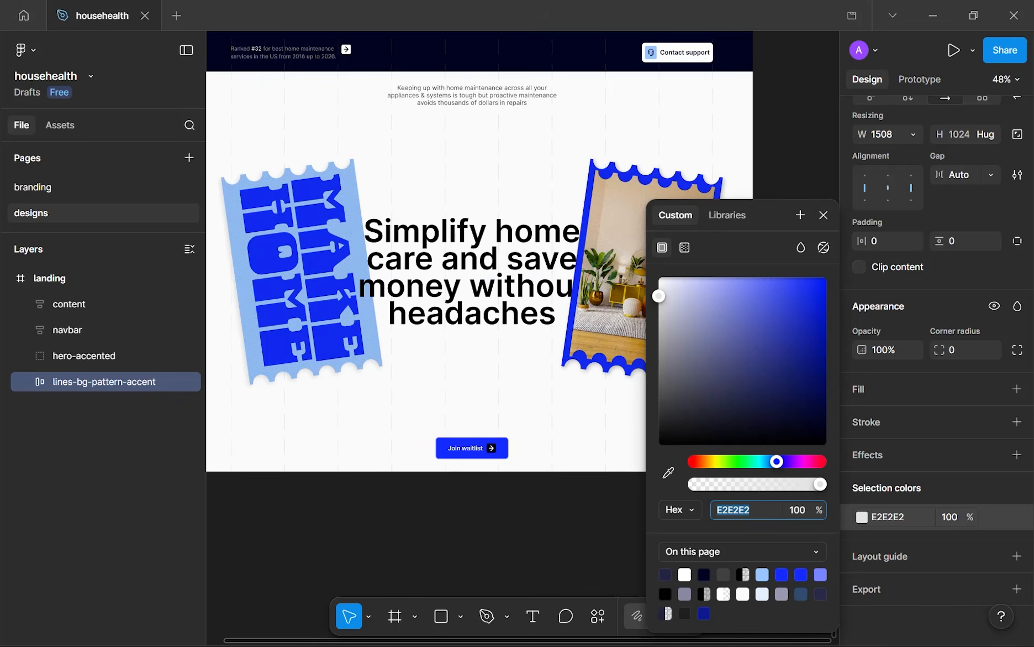
left_click(502, 540)
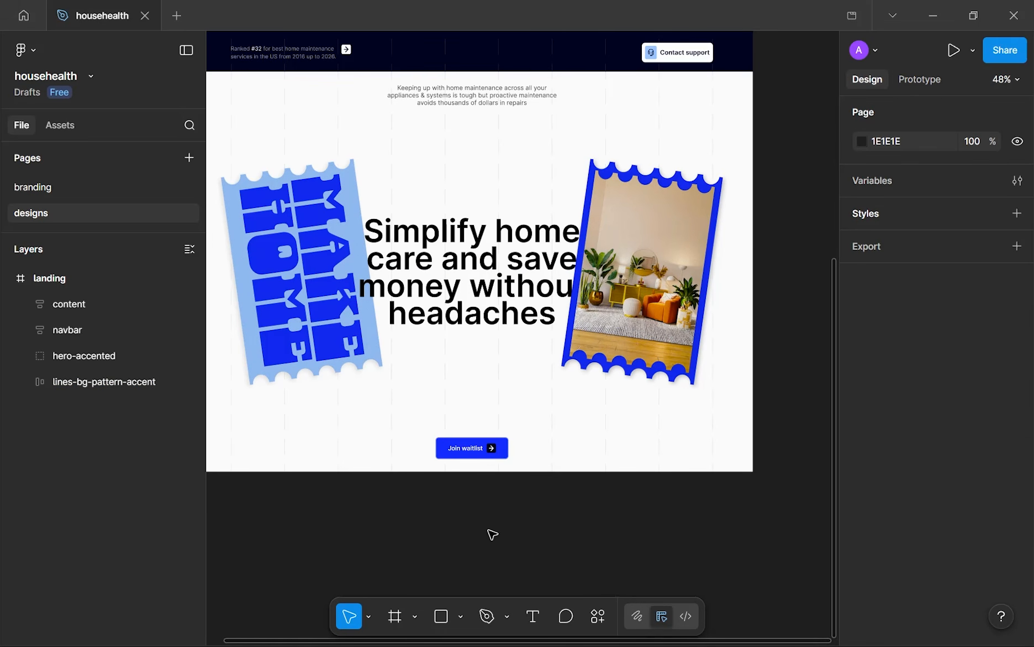
- Check the dashed lines behind the second section and adjust the lines pattern's colour to E4E4E4
scroll(480, 262, "up", 4)
mouse_move(492, 270)
left_mouse_down()
mouse_move(566, 305)
mouse_move(714, 440)
mouse_move(616, 292)
mouse_move(501, 248)
mouse_move(501, 258)
left_mouse_up()
scroll(717, 443, "down", 5)
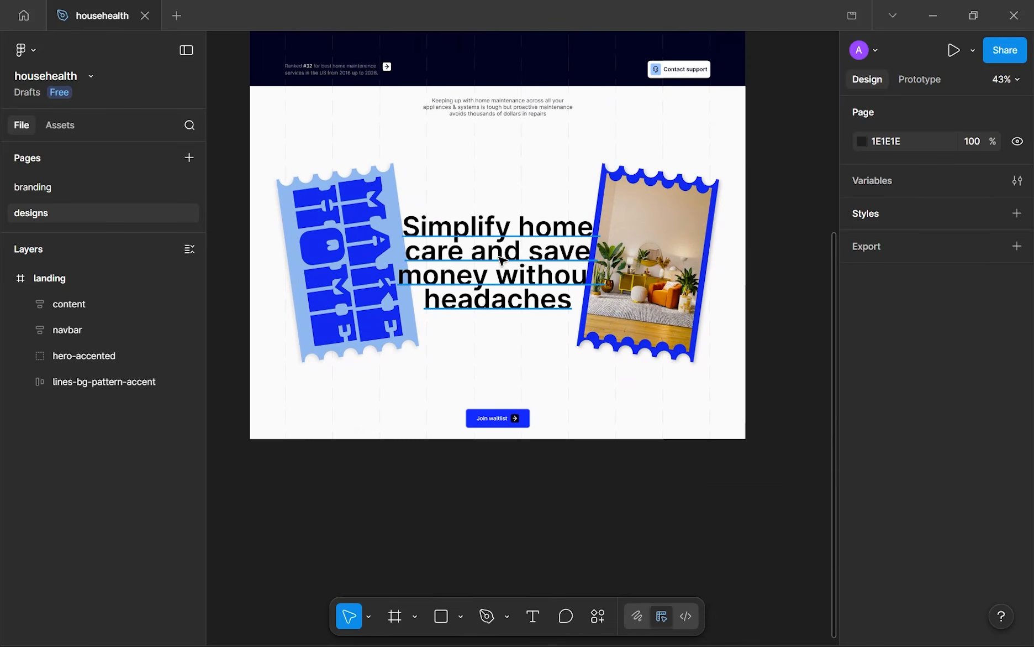
scroll(501, 258, "up", 1)
scroll(503, 261, "down", 1)
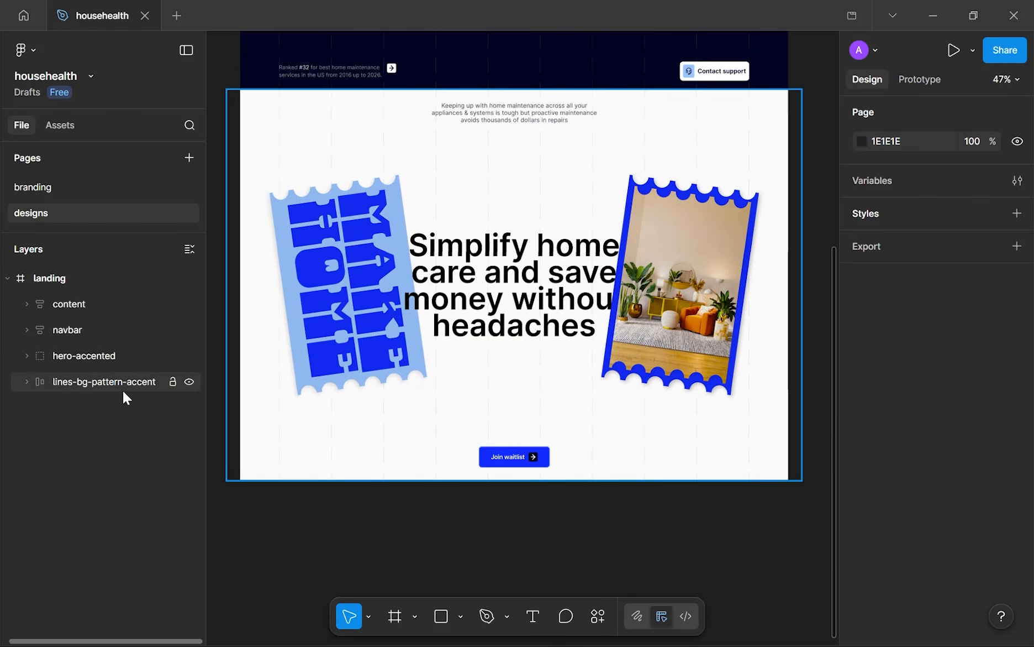
left_click(122, 387)
scroll(921, 525, "down", 6)
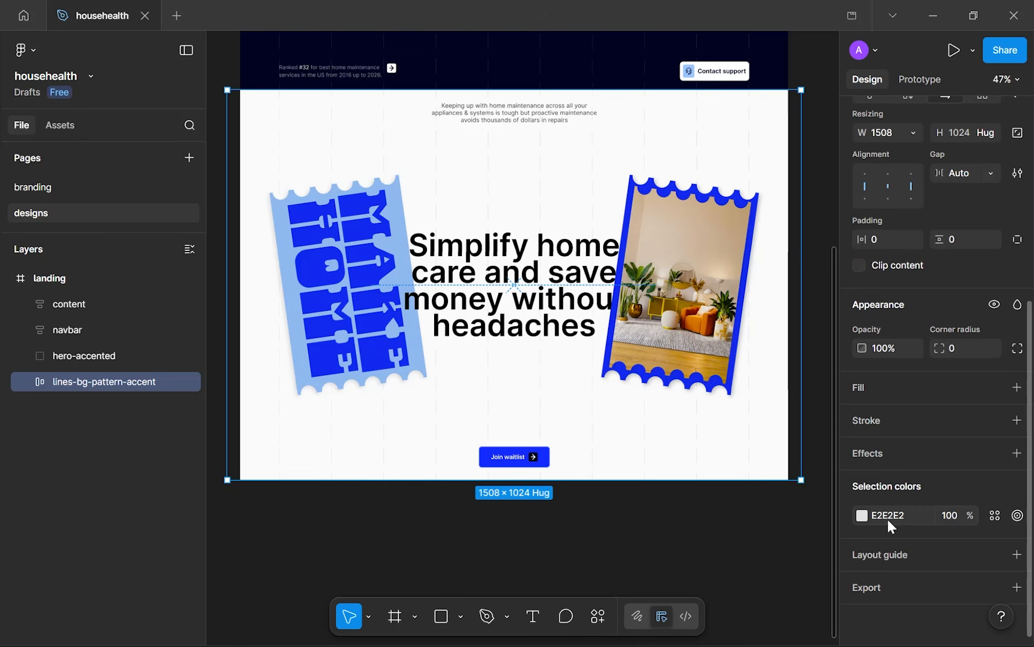
left_click(888, 518)
left_click(862, 515)
left_click(762, 511)
key("Down")
key("Down")
key("Down")
key("Down")
key("Down")
key("Up")
key("Up")
key("Up")
key("Up")
key("Up")
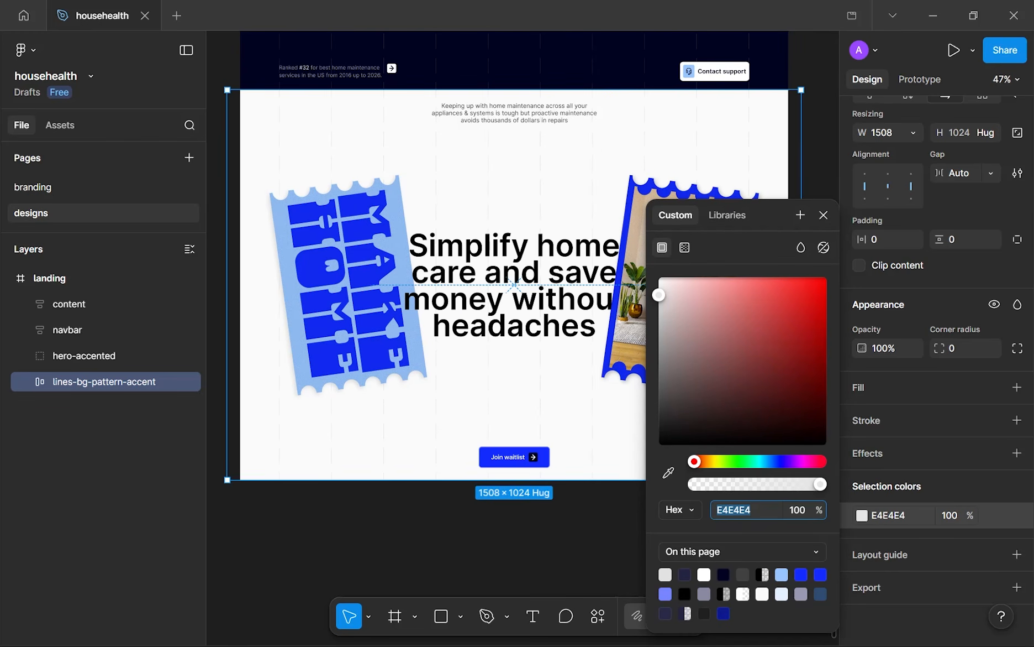
- Examine how the light dashed lines read behind the second section's tickets, headline and button
left_click(602, 532)
scroll(602, 531, "down", 3)
scroll(604, 525, "up", 1)
left_click_drag(604, 527, 640, 546)
scroll(641, 547, "up", 1)
scroll(644, 551, "up", 3)
scroll(640, 547, "down", 3)
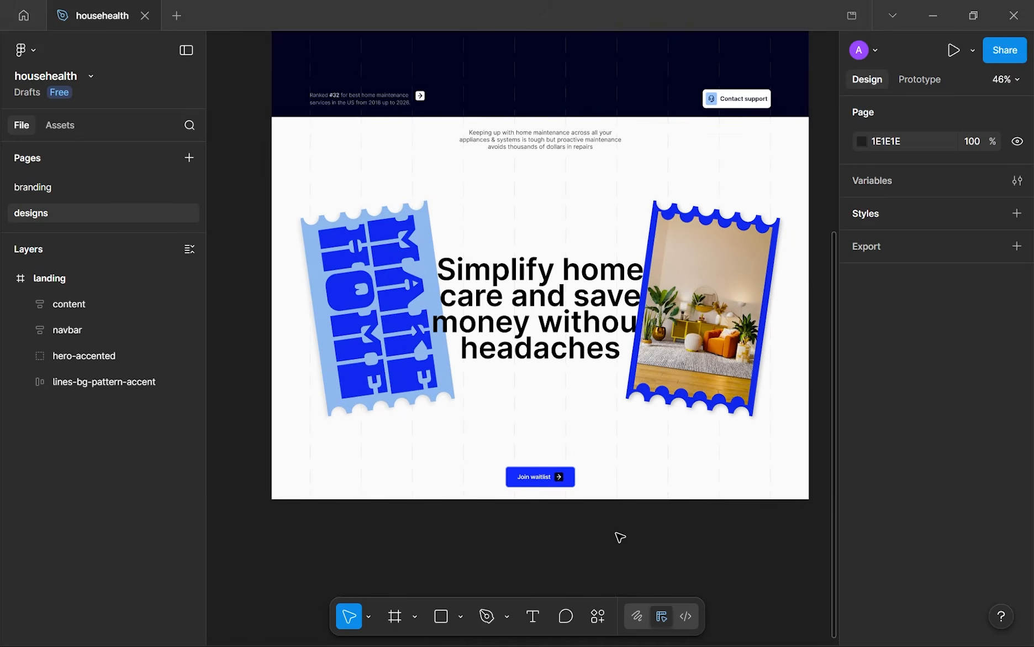
scroll(638, 397, "up", 2)
left_click_drag(658, 316, 670, 326)
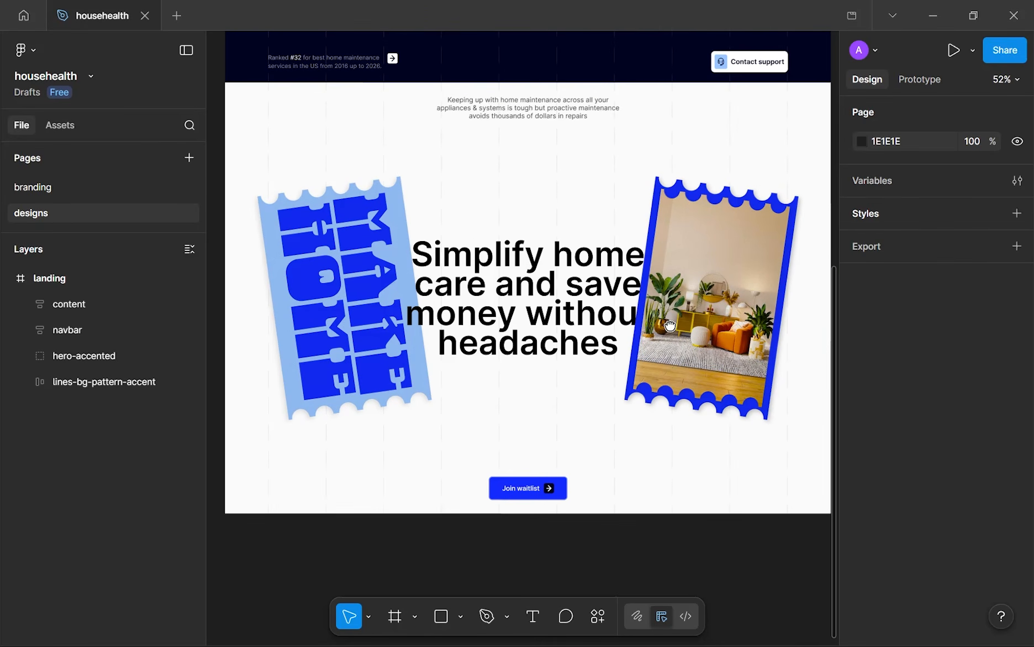
left_click(340, 134)
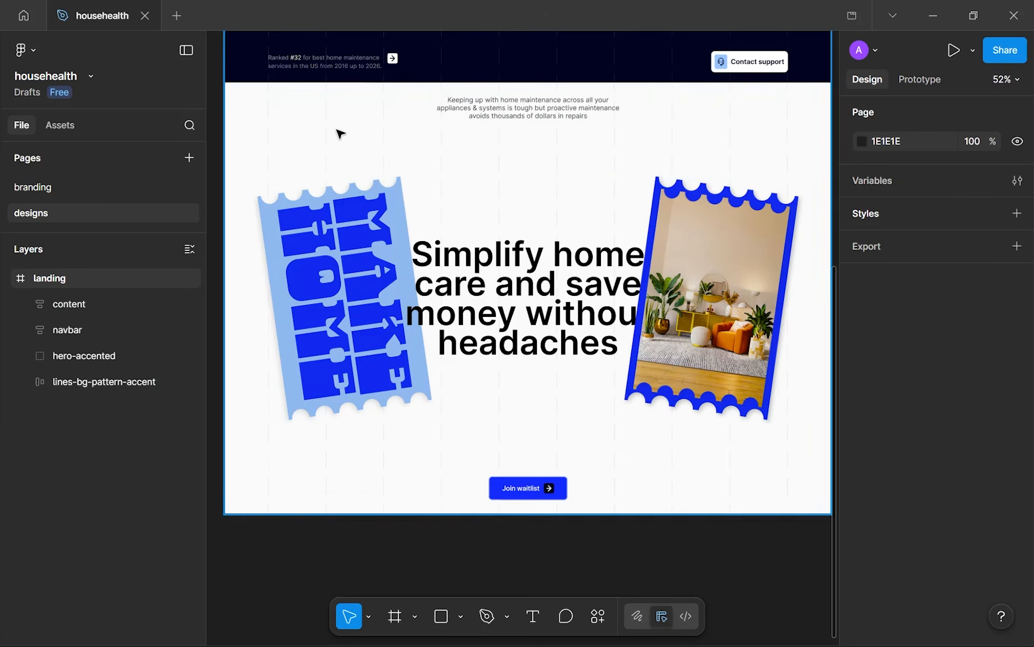
scroll(340, 134, "up", 5)
scroll(325, 137, "down", 6)
left_click_drag(362, 205, 389, 207)
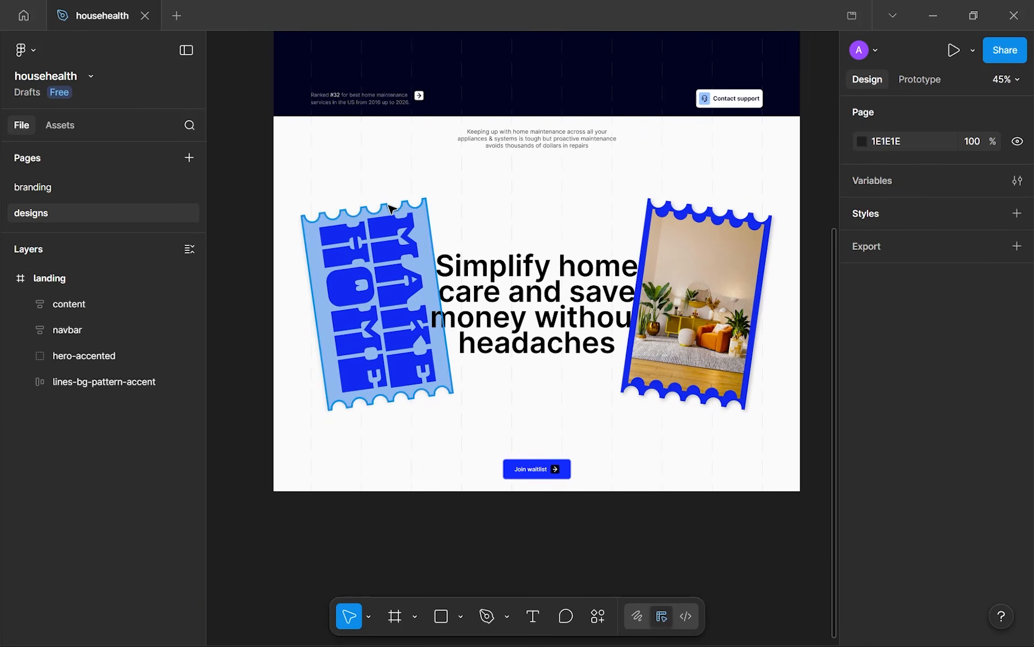
- Group the content frame with the second section's lines-bg-pattern-accent frame and collapse the group in the layers
left_click(119, 301)
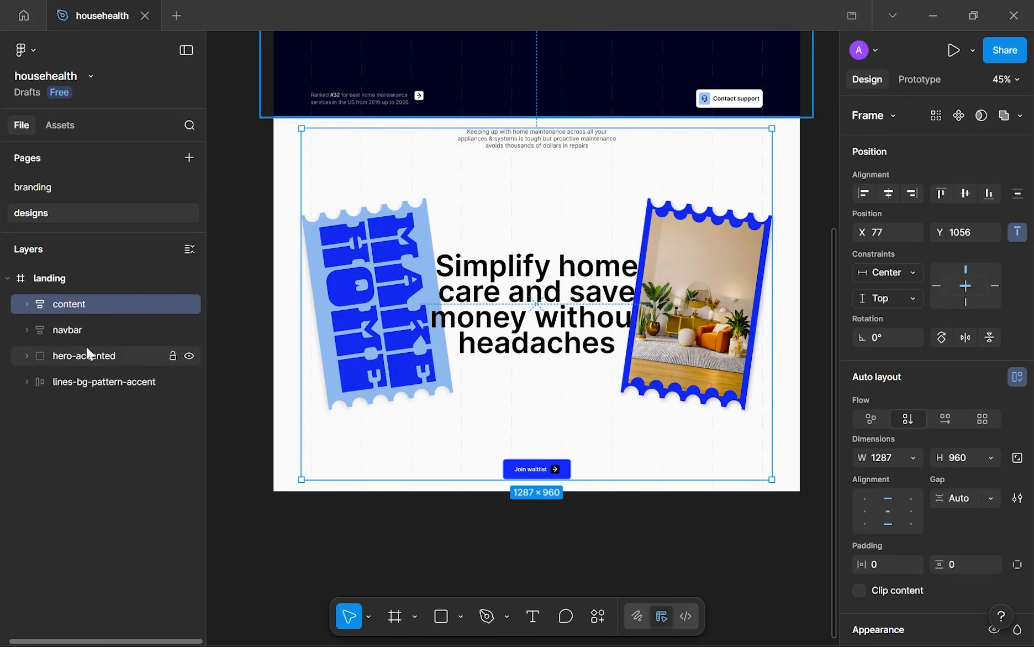
left_click(130, 397)
left_click(128, 382)
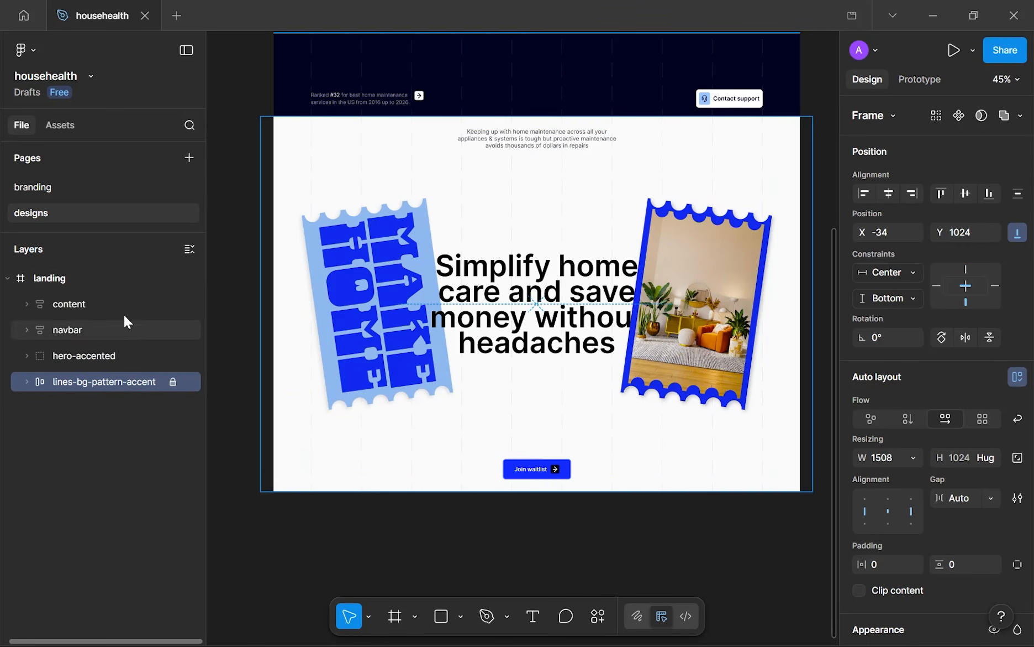
left_click(121, 303, "shift")
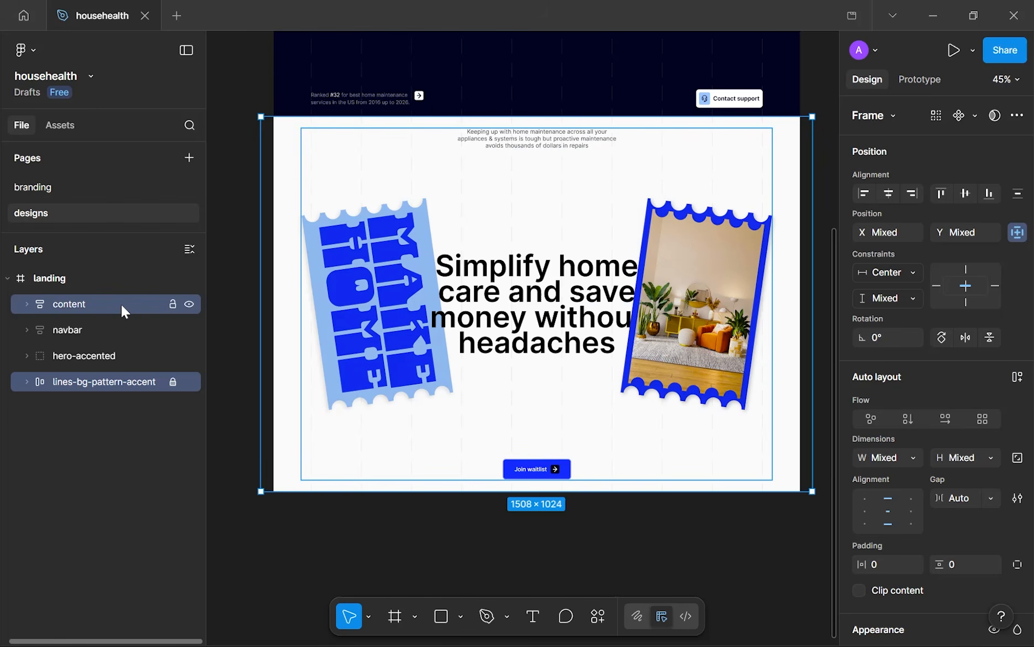
key("ctrl+g")
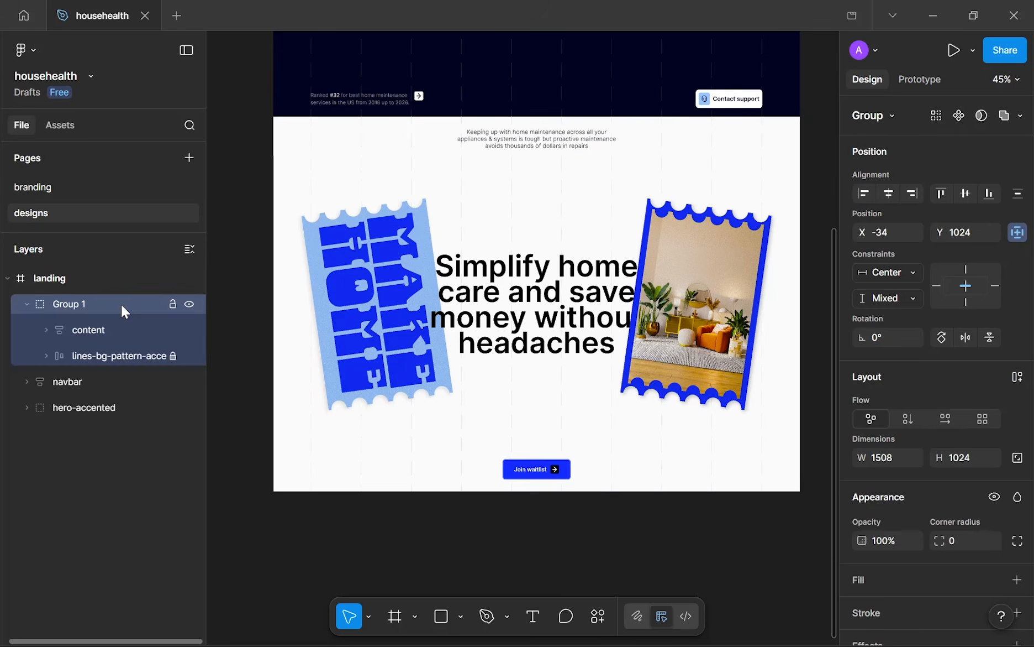
left_click(33, 300)
- Check the section on the househealth.app site in Chrome, return to Figma and rename the group transition-section-accented
double_click(79, 304)
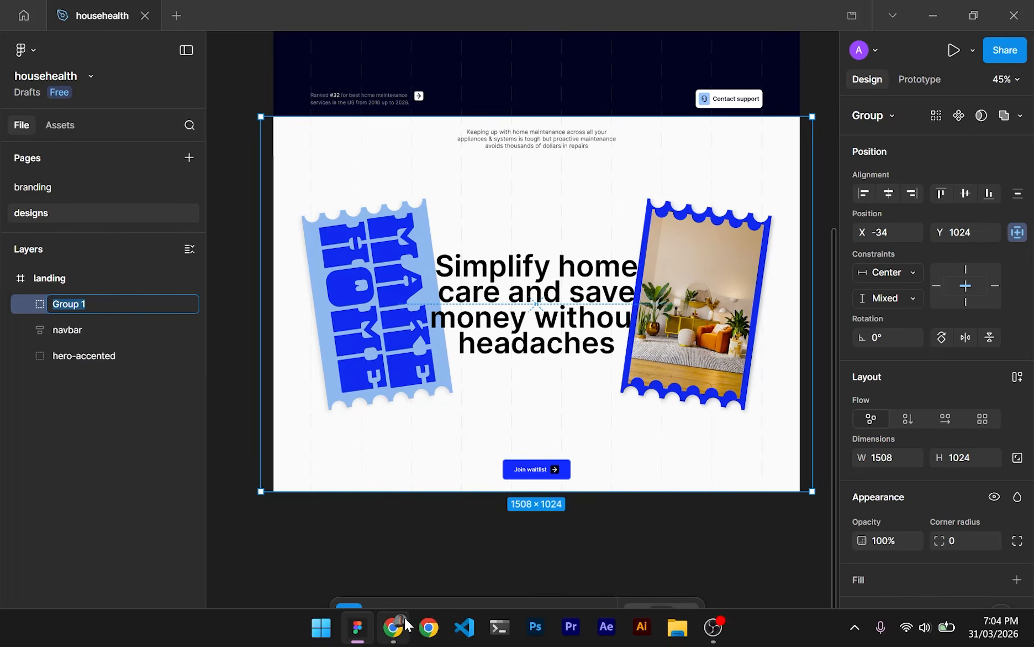
left_click(405, 617)
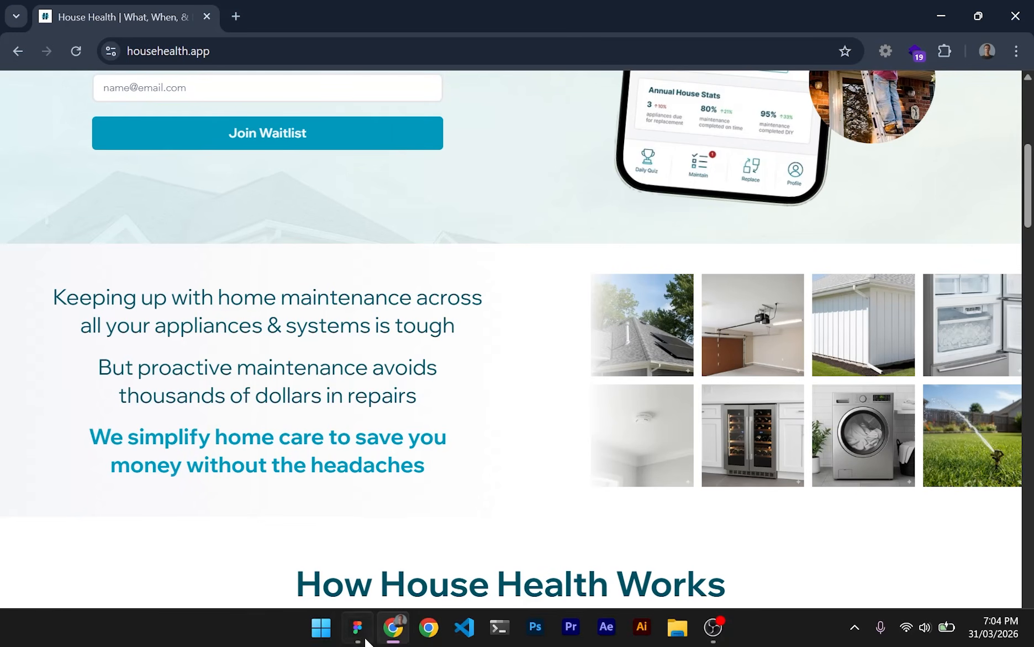
left_click(359, 630)
type("trani")
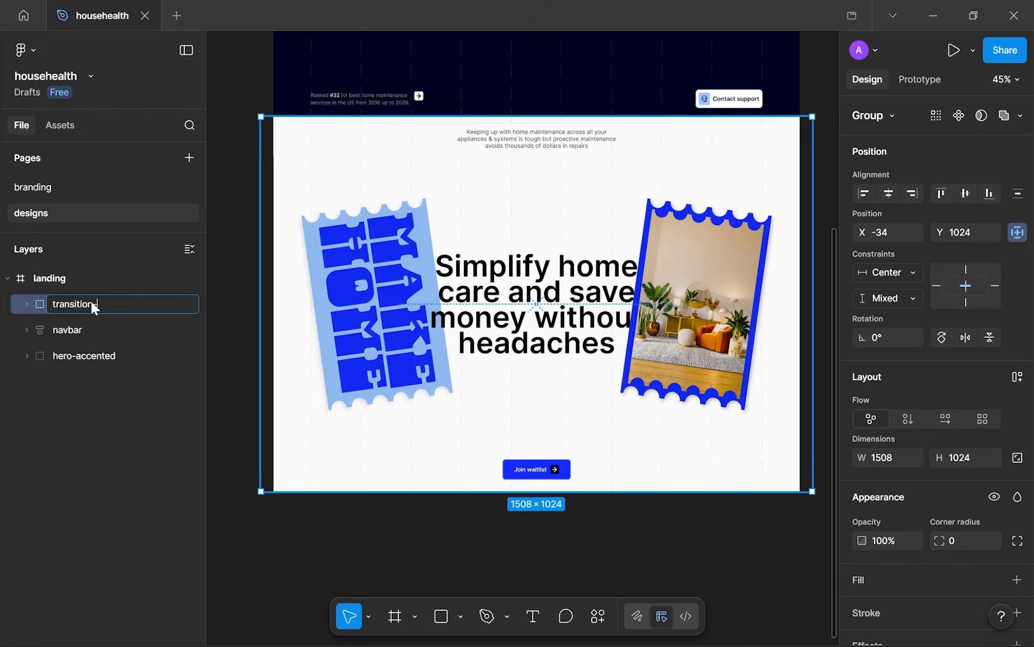
type("tion-accented")
key("Return")
- Move the transition-section-accented group below hero-accented in the landing frame's layer order and review the whole page
left_click_drag(91, 300, 89, 385)
scroll(594, 243, "down", 3)
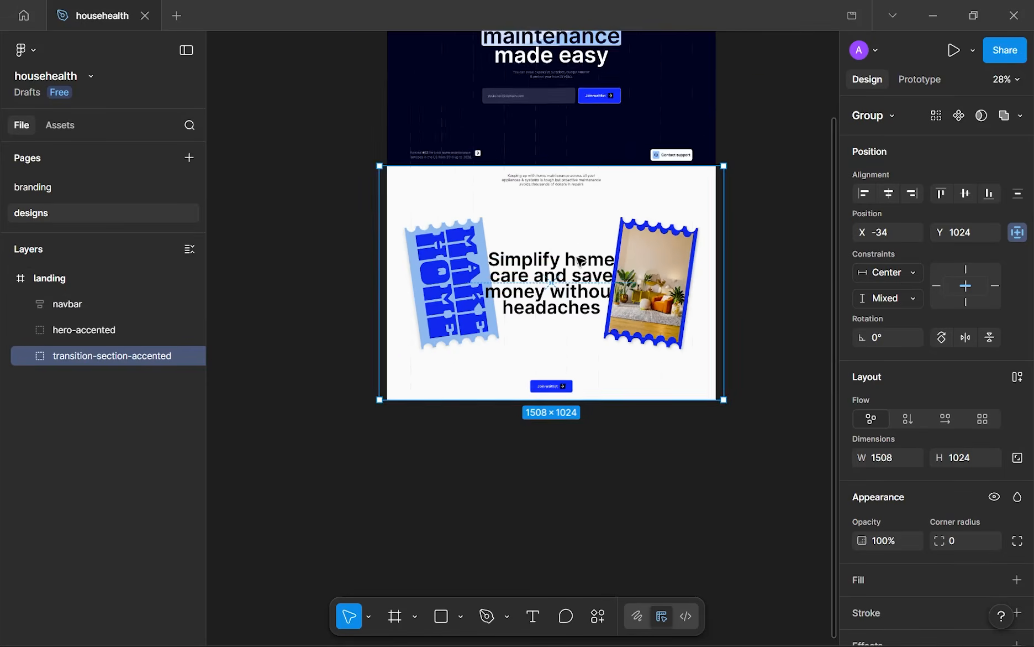
scroll(525, 353, "up", 6)
scroll(498, 420, "down", 3)
left_click(482, 486)
scroll(489, 470, "down", 5)
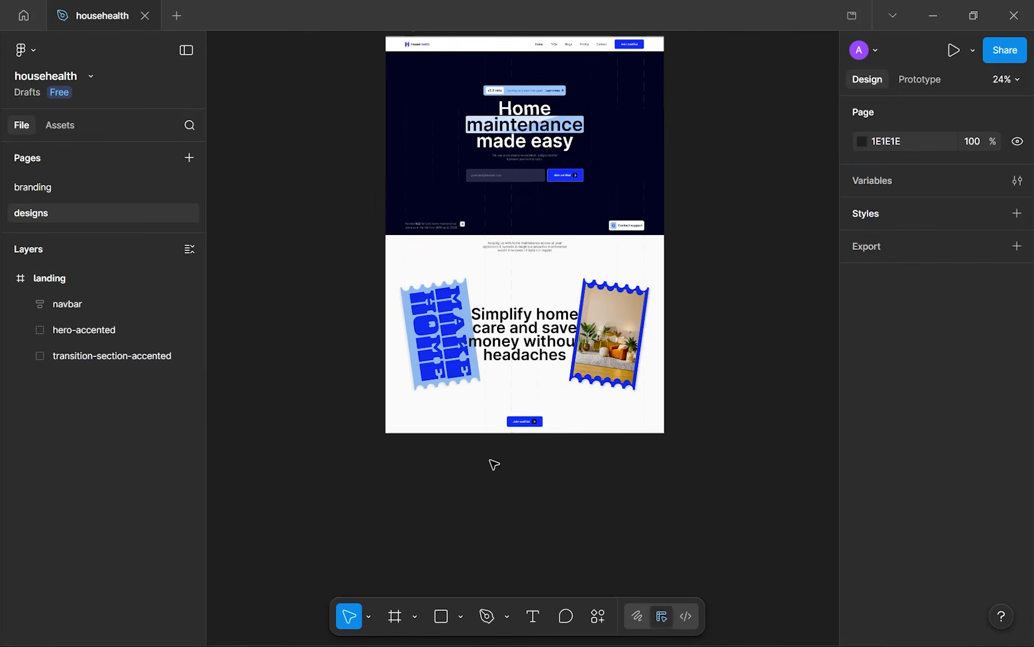
scroll(492, 462, "up", 5)
scroll(467, 541, "down", 4)
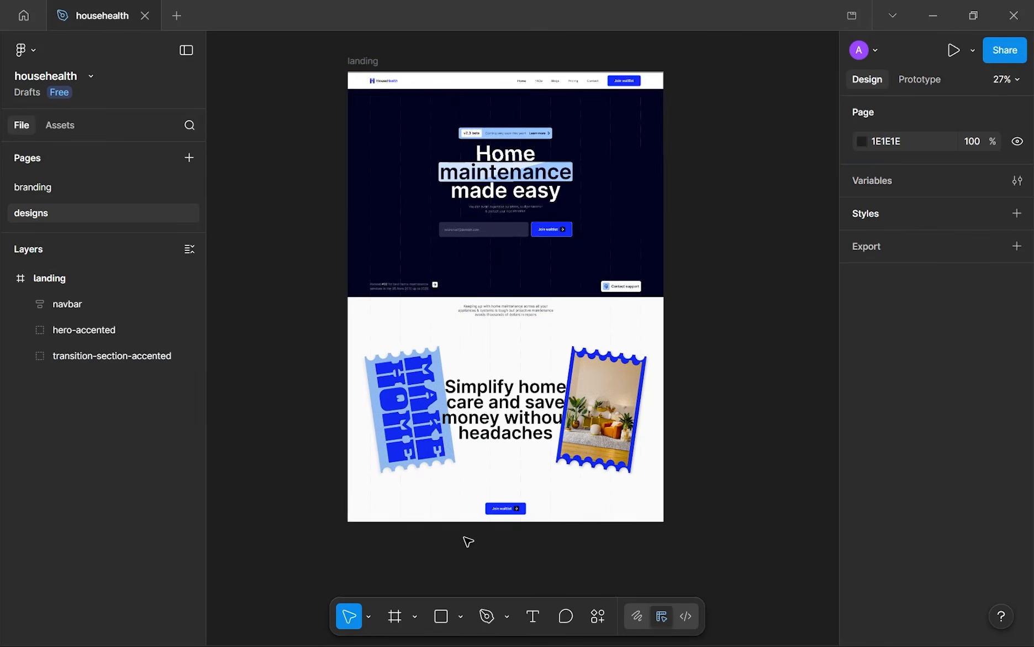
scroll(497, 387, "up", 4)
- Change the E4E4E4 line colour within the transition-section-accented group to E0E0E0
left_click(99, 358)
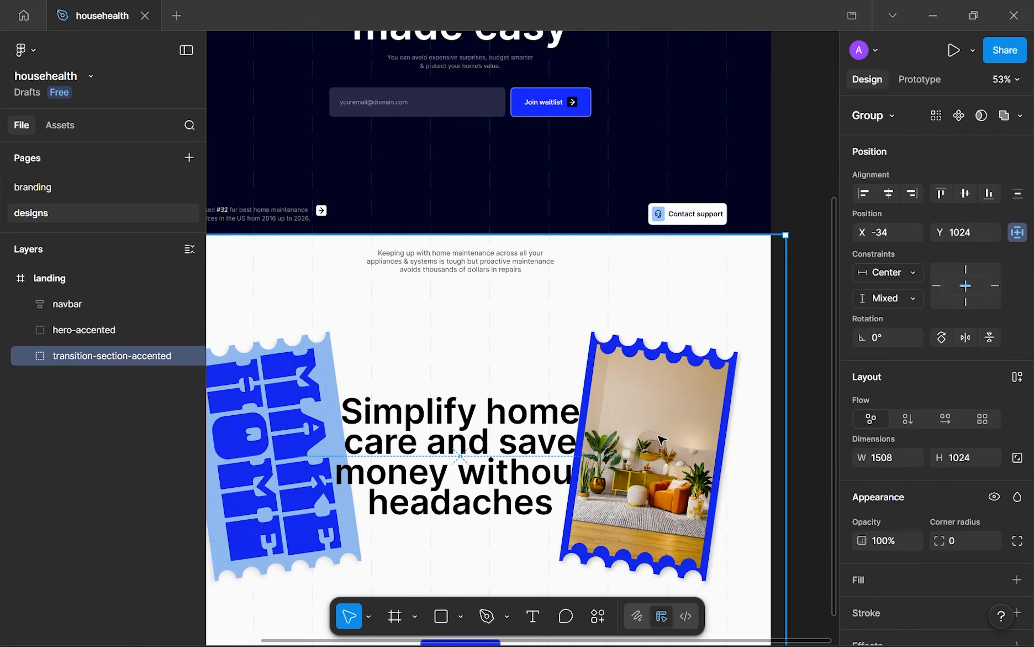
scroll(885, 494, "down", 2)
scroll(871, 554, "down", 4)
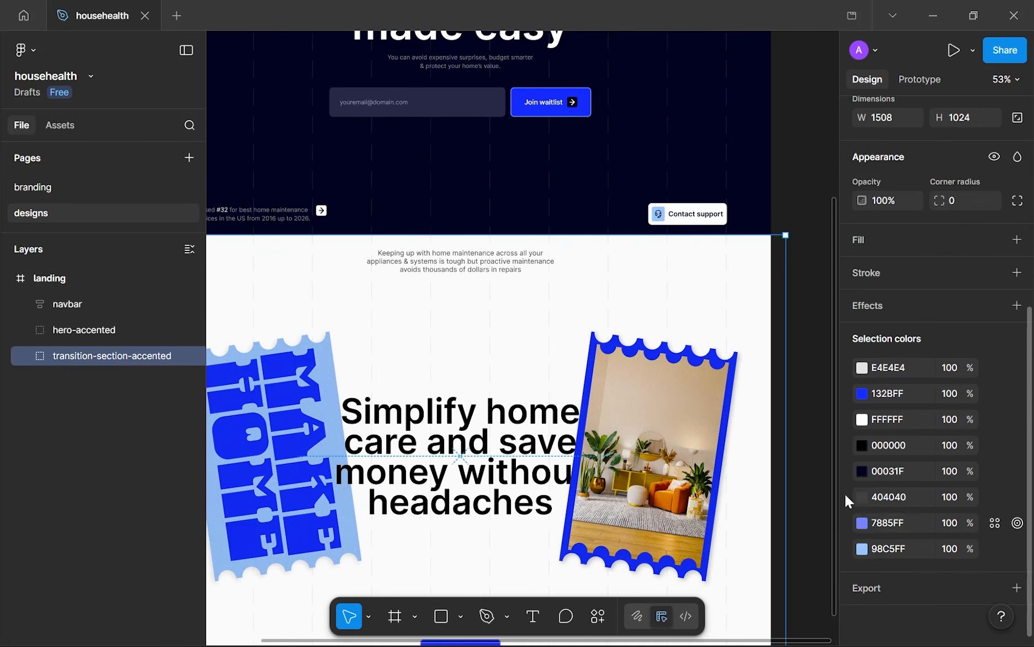
left_click(877, 366)
left_click(859, 367)
left_click_drag(764, 218, 838, 187)
left_click(810, 482)
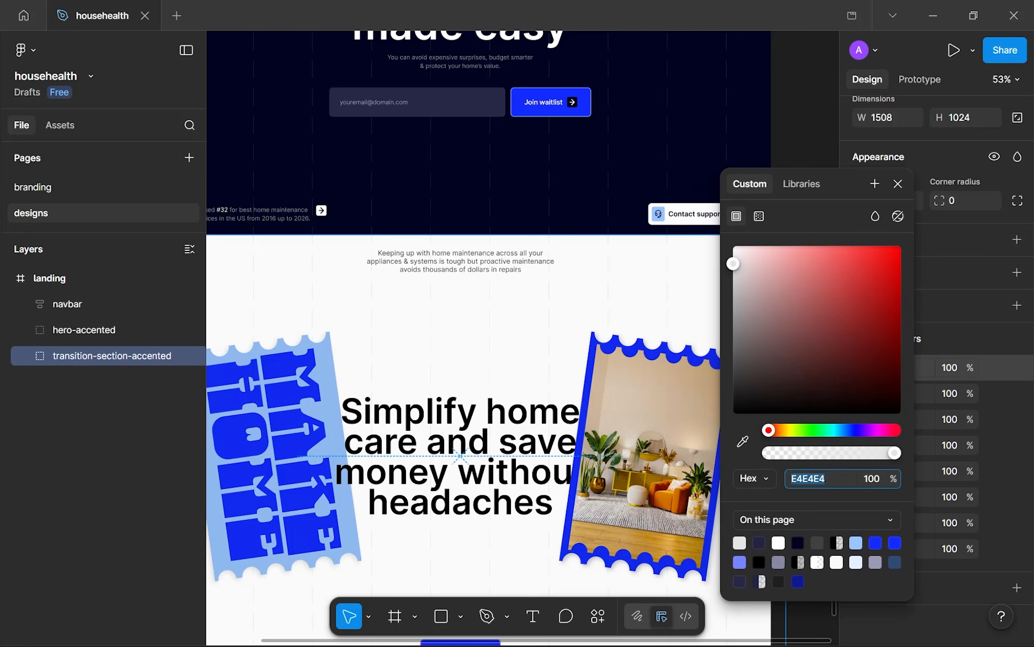
key("Down")
key("Down")
key("Up")
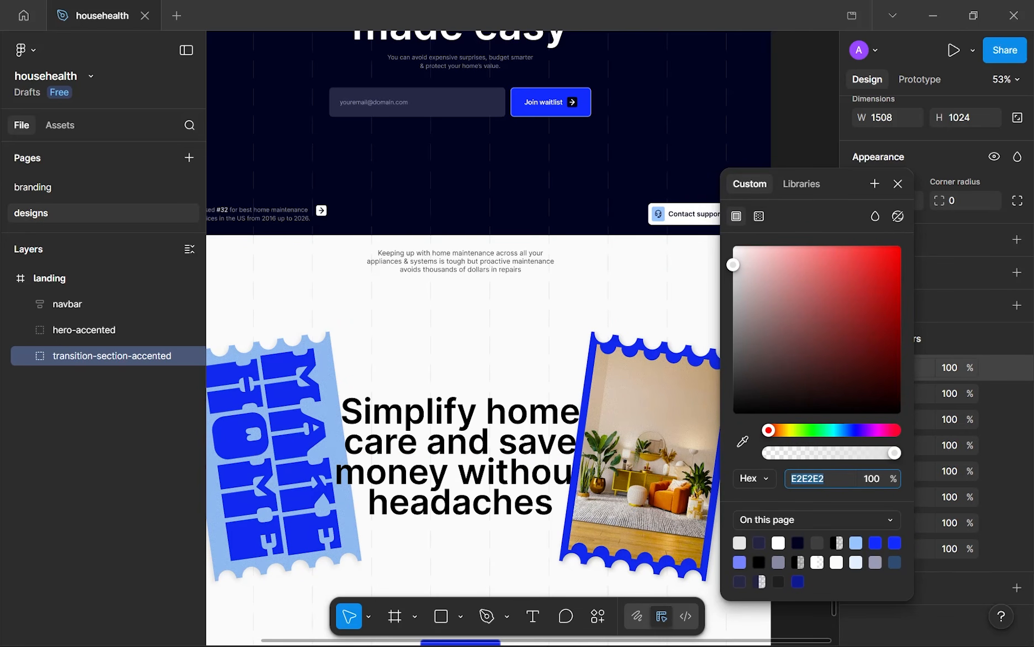
key("Up")
key("Down")
scroll(592, 323, "down", 3)
key("Down")
key("Down")
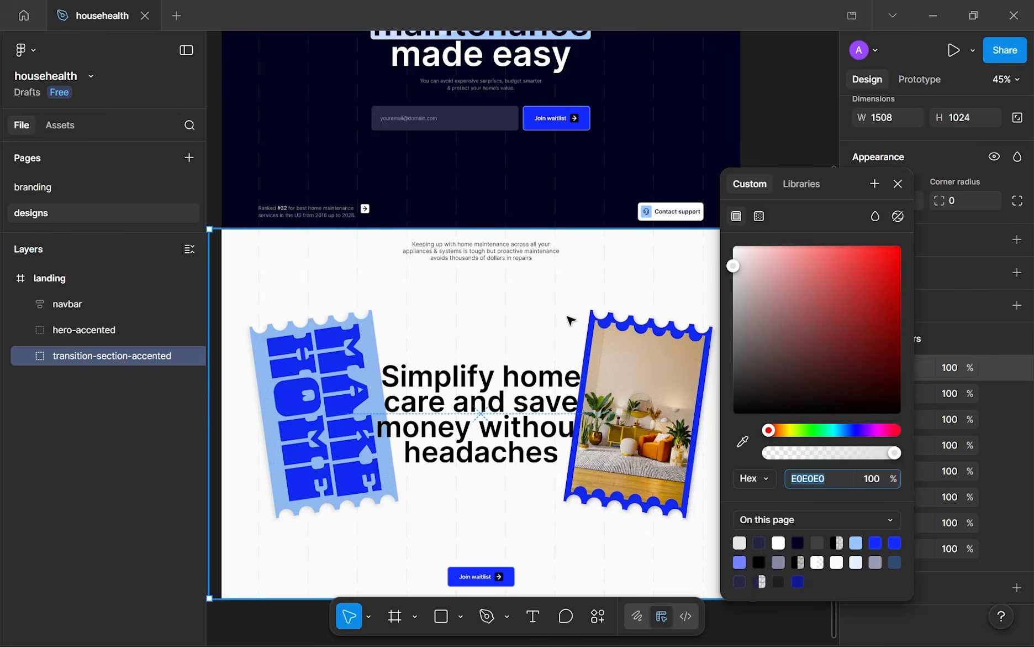
- Try darker greys for the dashed lines in the transition-section-accented group, then restore the colour to E0E0E0
scroll(571, 320, "down", 1)
key("Down")
key("Down")
key("Down")
key("Down")
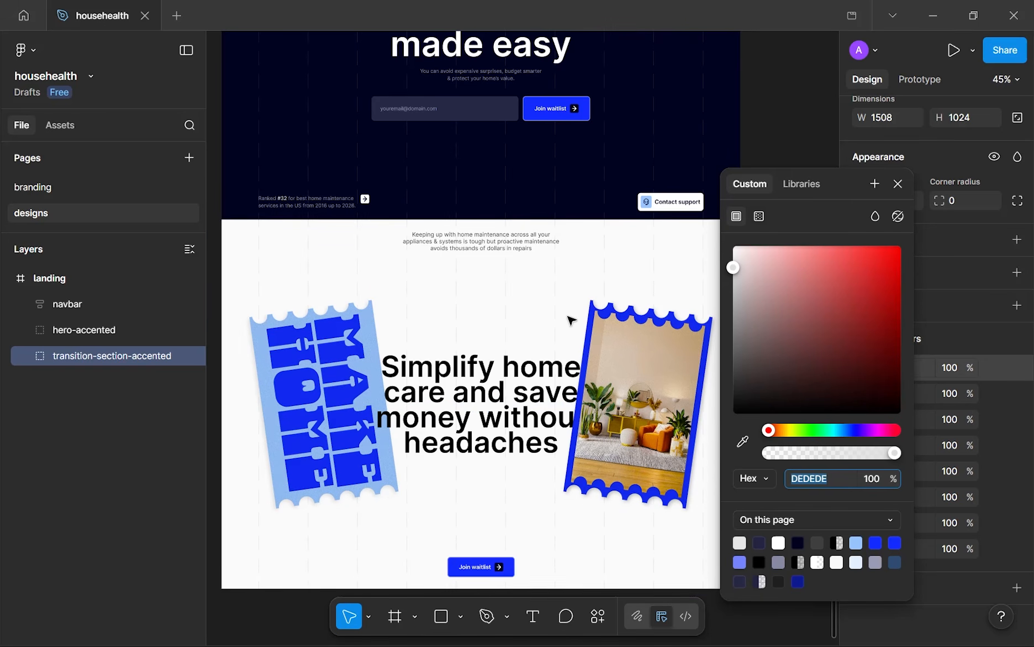
key("Down")
key("Down")
key("Down")
key("Down")
key("Down")
key("Down")
key("Down")
key("Down")
key("Up")
key("Up")
key("Up")
key("Up")
key("Up")
key("Up")
key("Up")
key("Up")
key("Down")
key("Up")
key("Up")
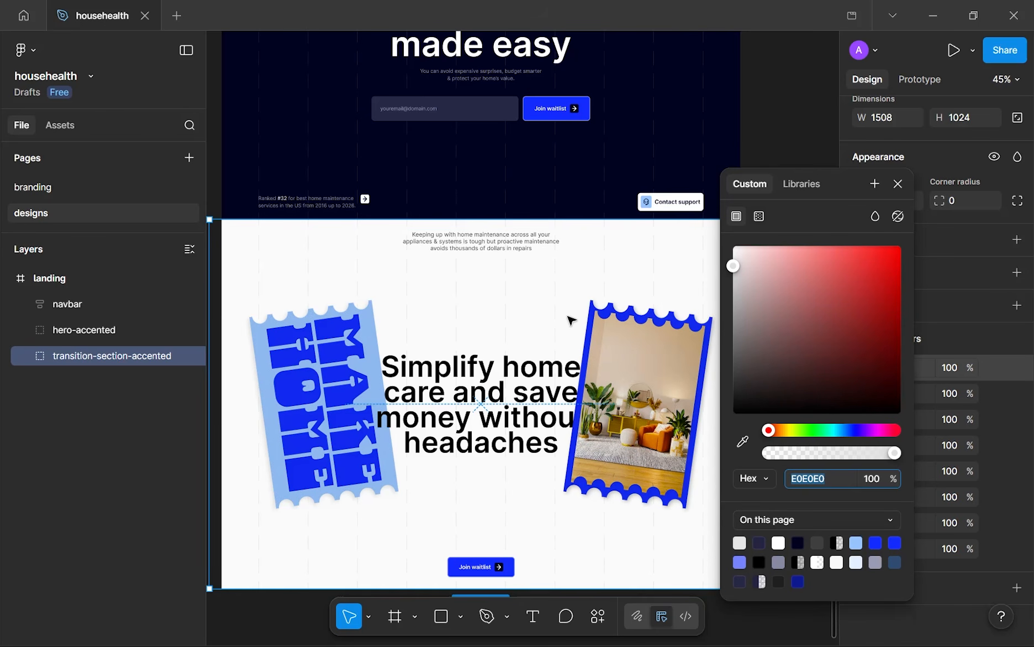
- Examine the dashed line pattern up close where the hero meets the second section and around the stamps
scroll(479, 335, "up", 10)
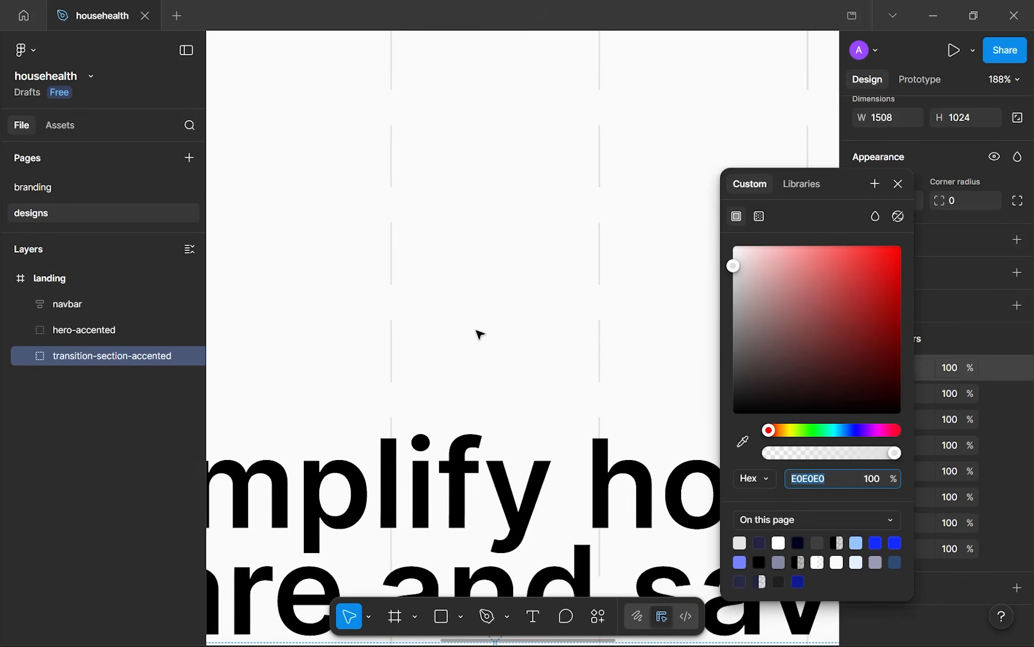
scroll(479, 335, "down", 10)
left_click(243, 319)
scroll(434, 252, "up", 3)
scroll(431, 248, "down", 1)
left_click_drag(431, 249, 402, 312)
scroll(441, 108, "down", 1)
scroll(374, 220, "down", 1)
scroll(446, 189, "up", 7)
left_click_drag(446, 190, 488, 542)
scroll(327, 324, "up", 5)
scroll(362, 313, "down", 4)
scroll(362, 314, "down", 6)
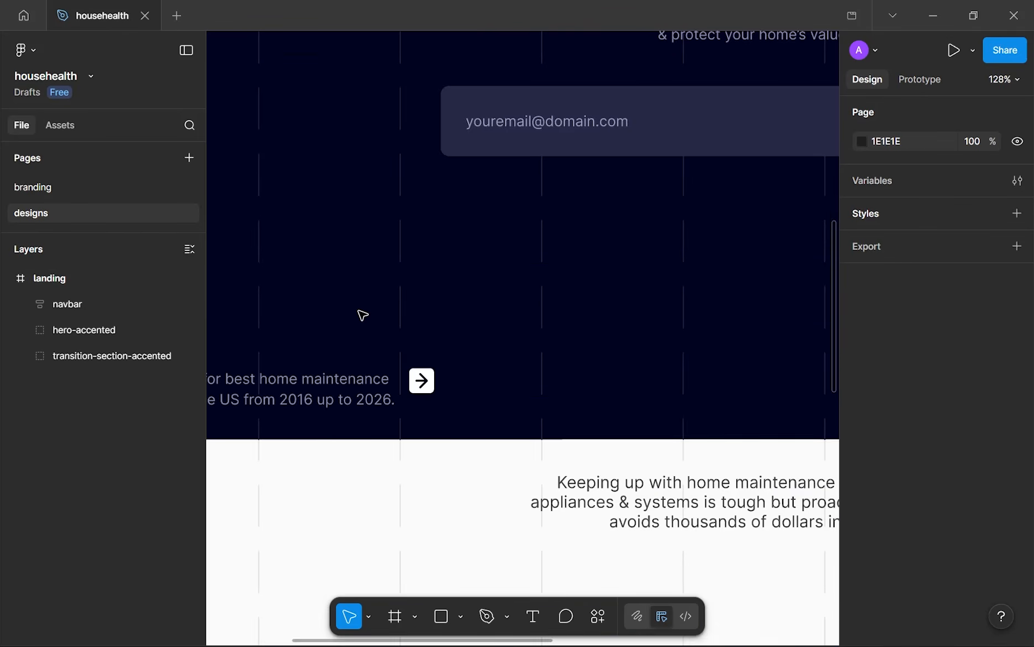
scroll(359, 299, "down", 5)
scroll(358, 280, "up", 4)
scroll(360, 268, "down", 3)
scroll(362, 268, "up", 1)
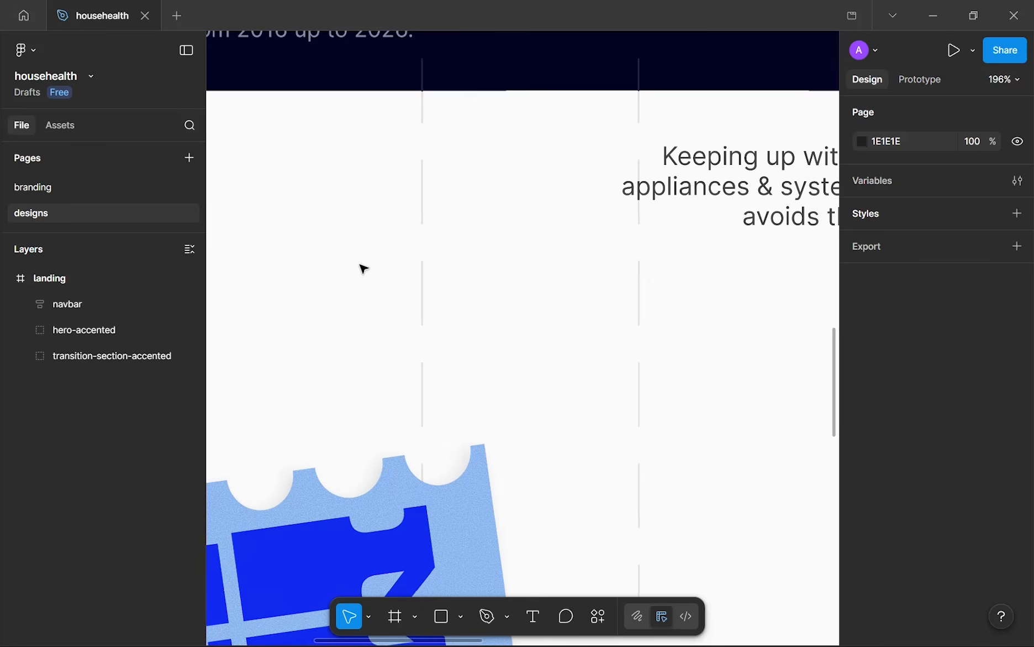
scroll(418, 250, "up", 2)
scroll(418, 250, "down", 6)
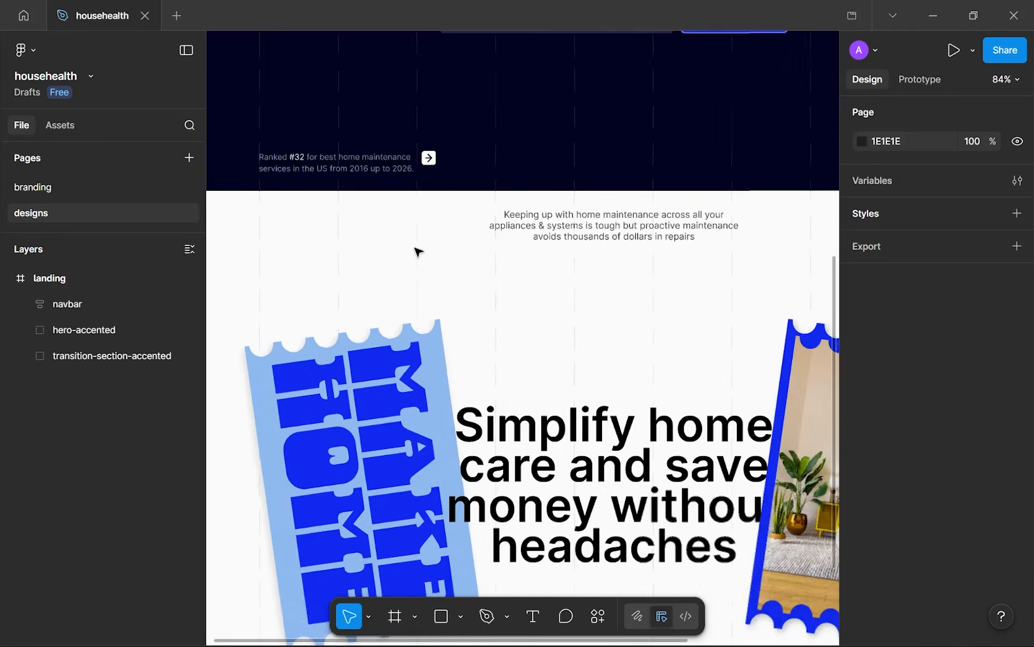
scroll(419, 250, "down", 6)
scroll(416, 100, "up", 5)
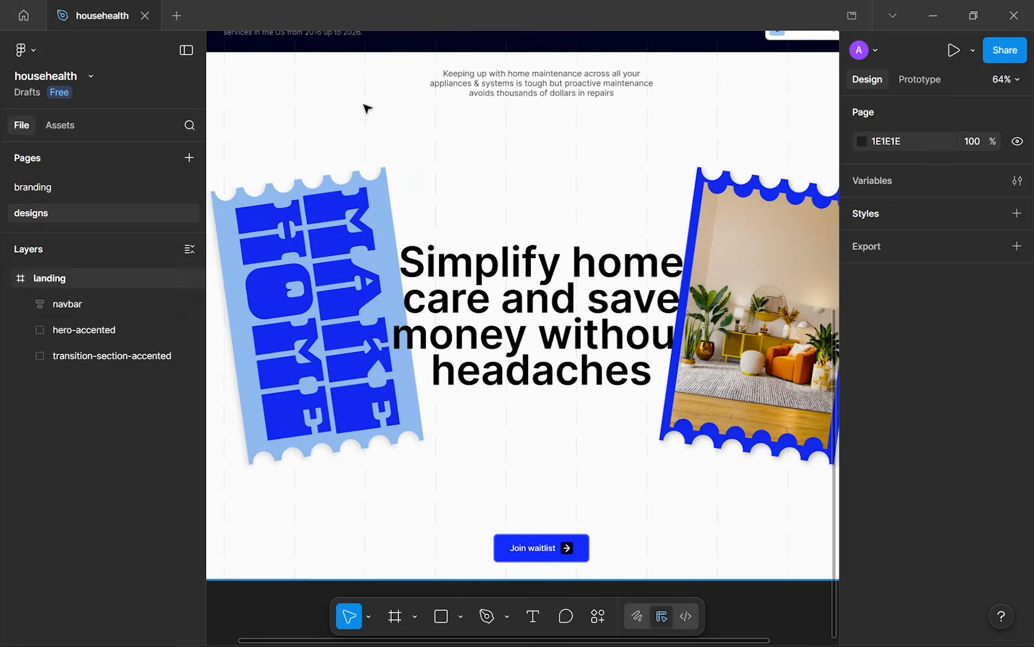
scroll(366, 108, "down", 2)
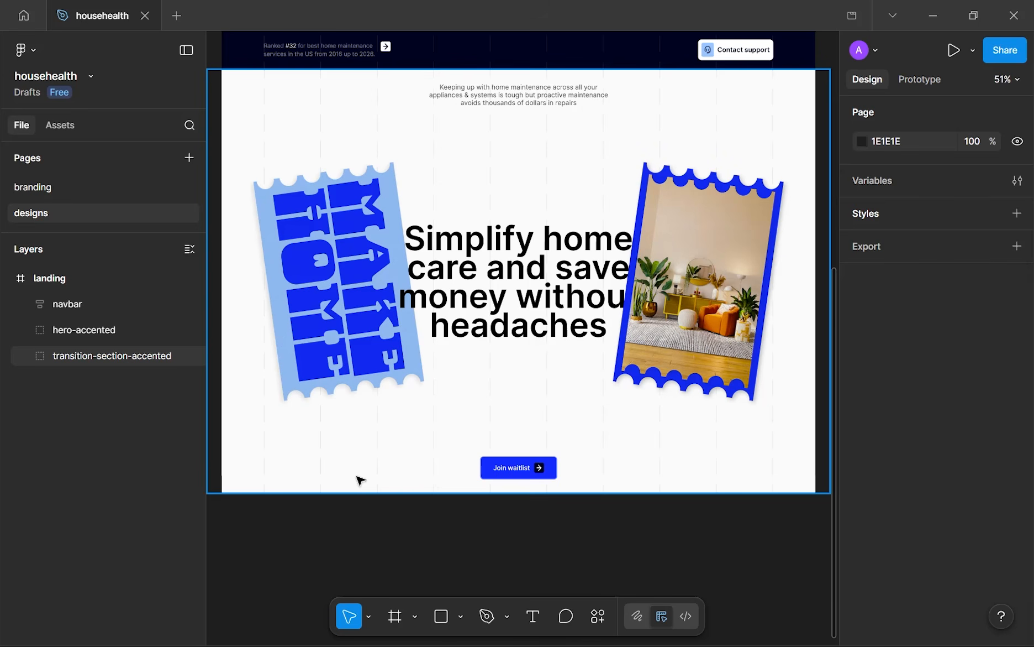
- Darken the E0E0E0 line colour within the transition-section-accented group to BFBFBF
left_click(82, 356)
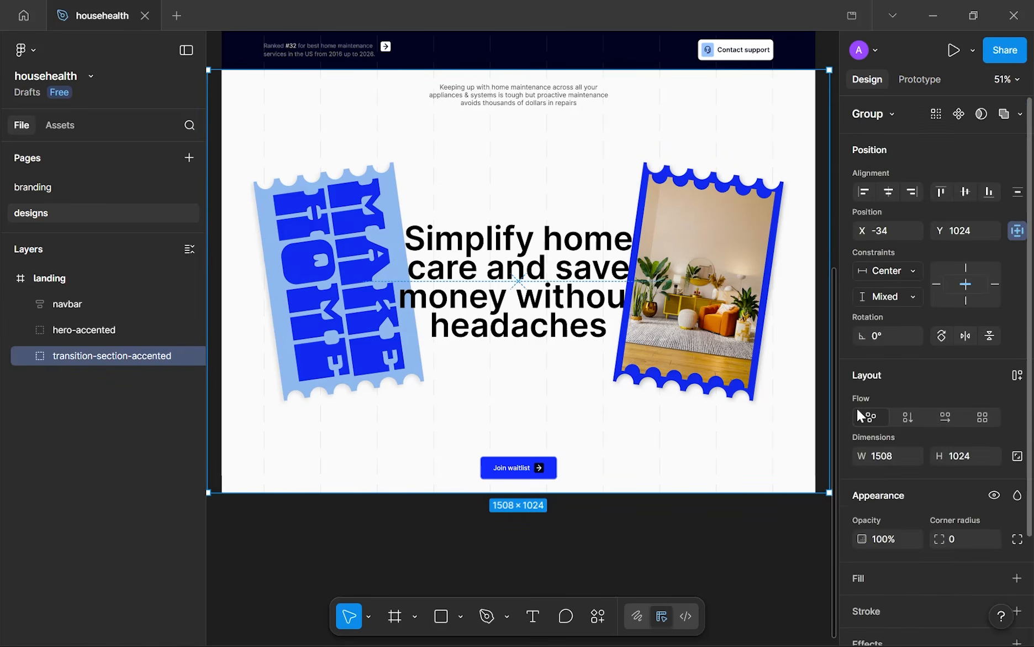
scroll(862, 442, "down", 2)
left_click(856, 556)
scroll(856, 555, "down", 4)
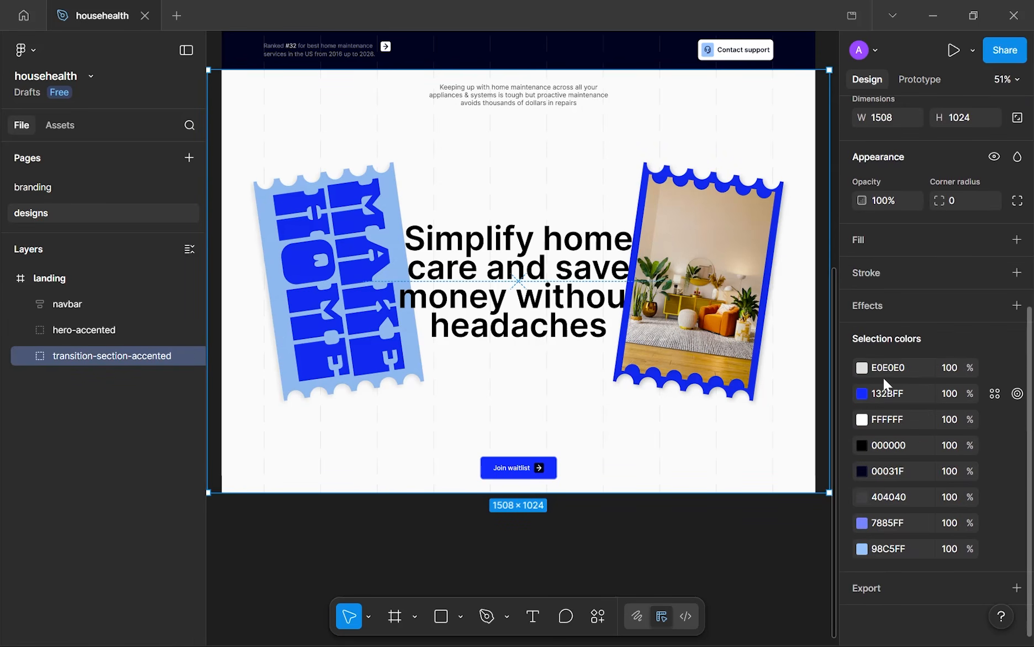
left_click(862, 368)
left_click(728, 509)
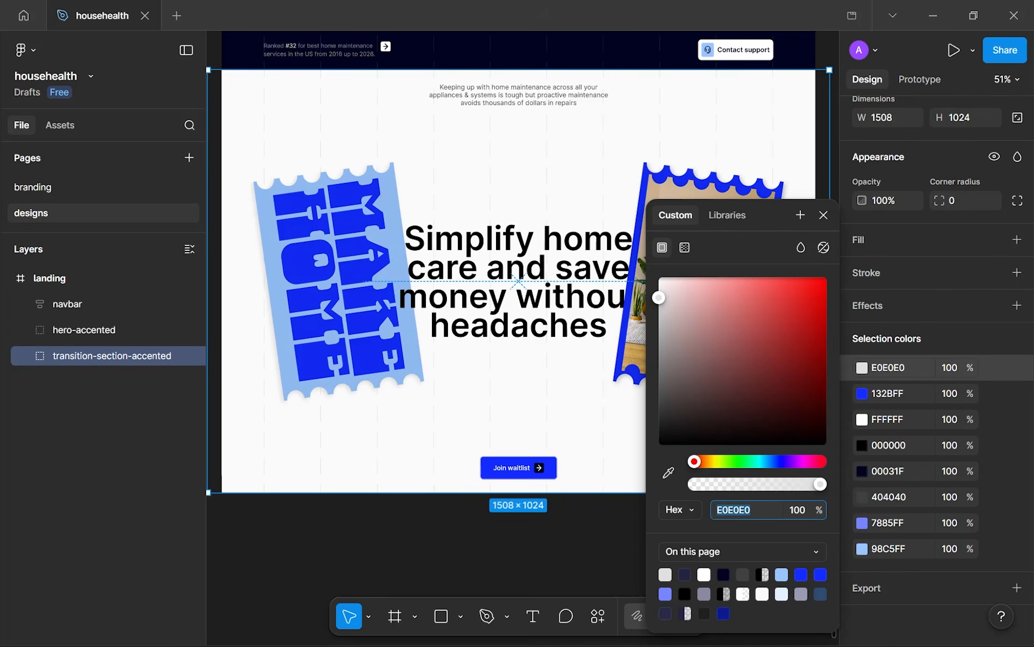
key("Down")
key("Down")
key("Down")
key("Down")
key("Down")
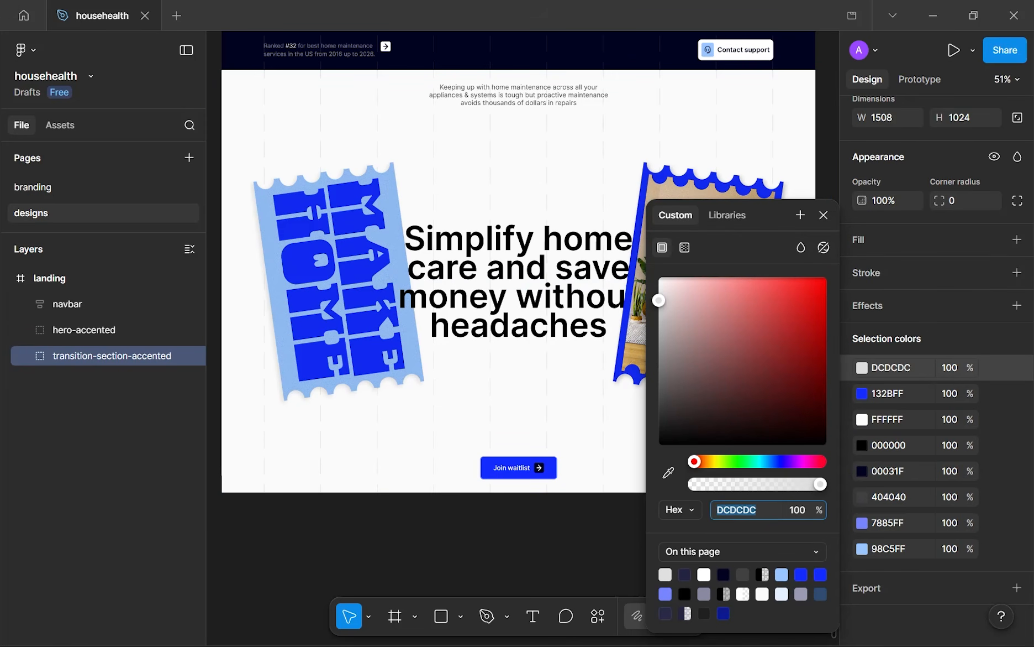
key("Down")
key("Down")
key("Down")
key("Down")
key("Down")
key("Down")
key("Down")
key("Down")
key("Down")
key("Down")
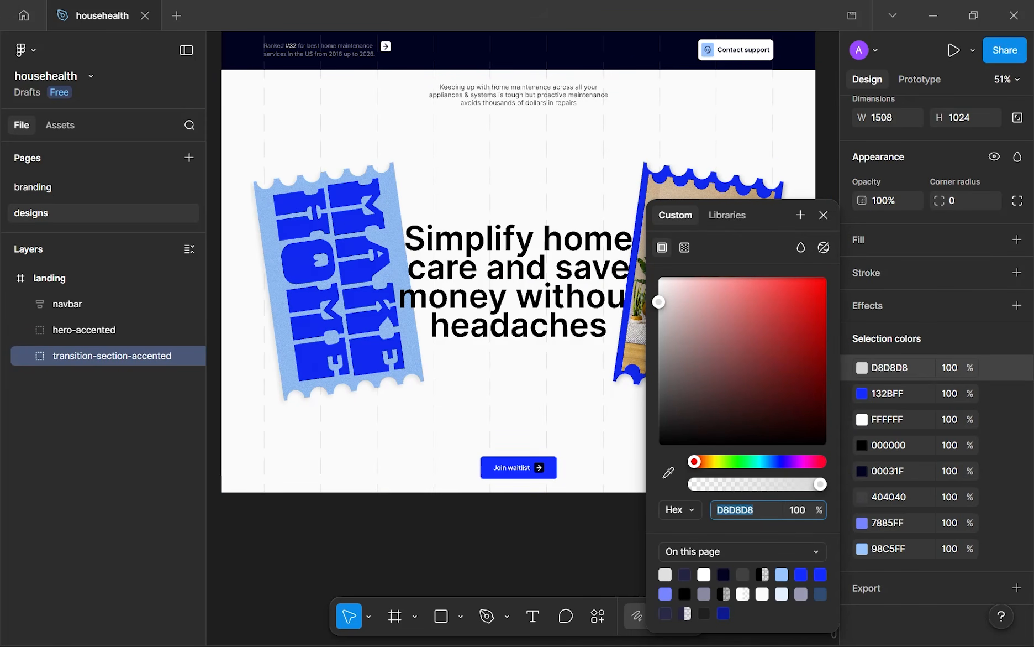
key("Down")
key("Down")
key("Down")
key("Down")
key("Down")
key("Down")
key("Down")
key("Down")
key("Down")
key("Down")
key("Down")
key("Down")
key("Down")
key("Down")
key("Down")
key("Down")
key("Down")
key("Down")
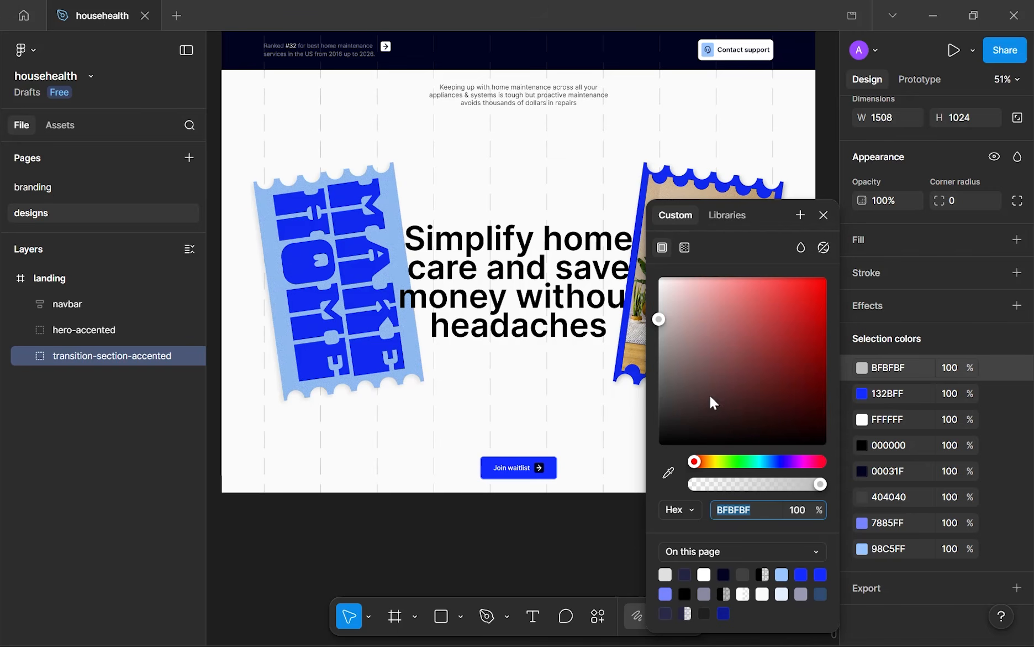
- Lighten the dashed line colour of the transition-section-accented group to DFDFDF and deselect the group
left_click_drag(658, 321, 634, 304)
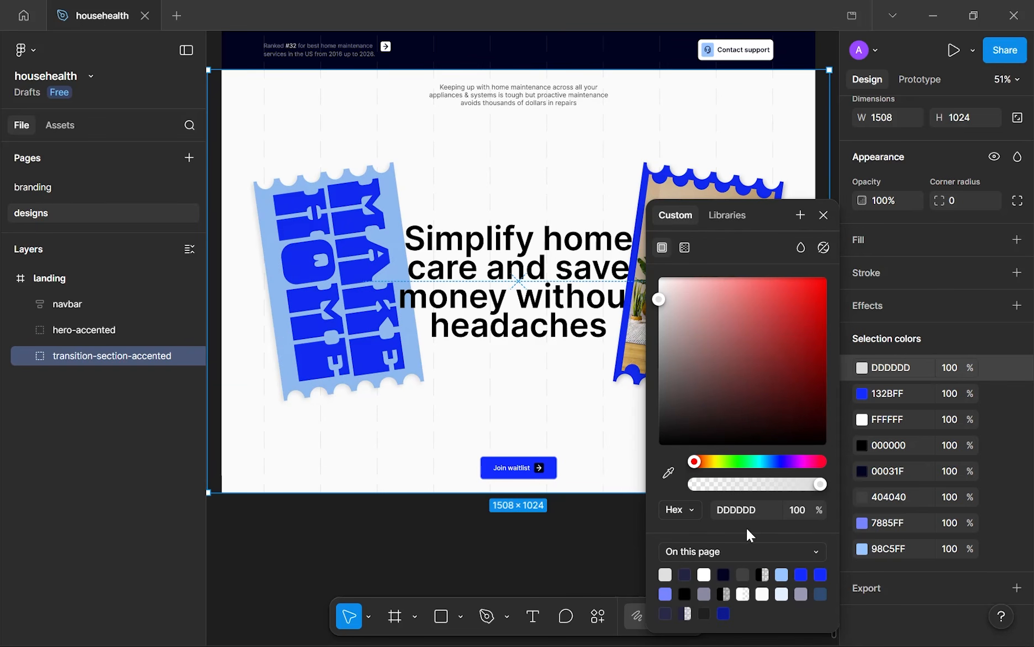
left_click(739, 509)
type("DEDEDE")
key("Return")
type("DFDFDF")
key("Return")
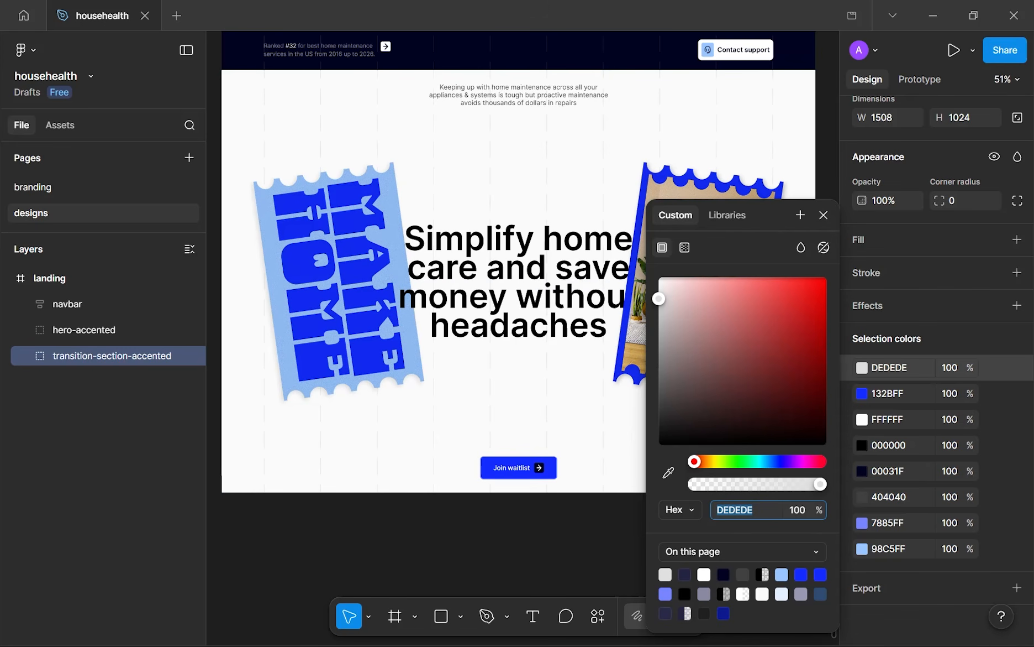
type("DFDFDF")
key("Return")
left_click(541, 528)
- Review the second section, browse the sections further down the househealth.app site in Chrome, and return to Figma
scroll(538, 527, "down", 2)
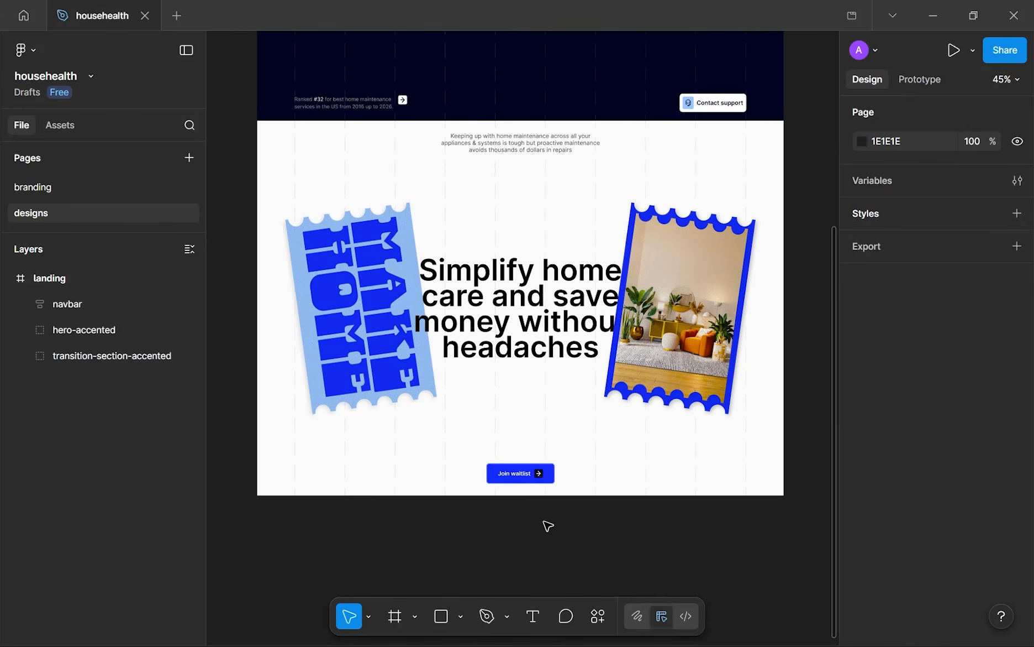
scroll(466, 437, "up", 2)
scroll(447, 487, "down", 2)
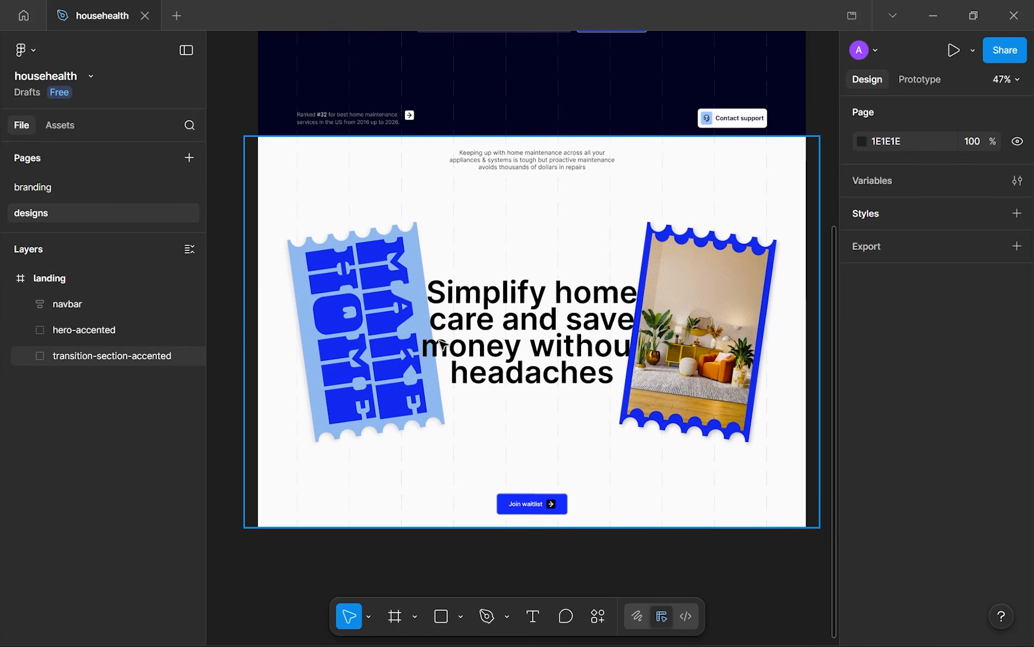
scroll(442, 345, "up", 3)
scroll(437, 359, "down", 2)
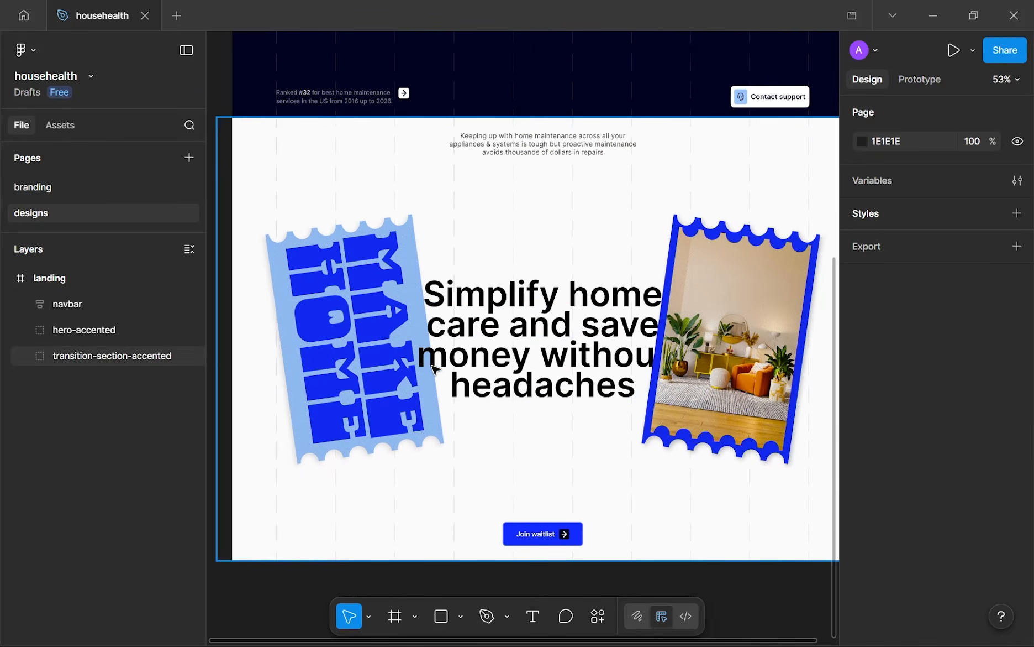
scroll(435, 369, "down", 1)
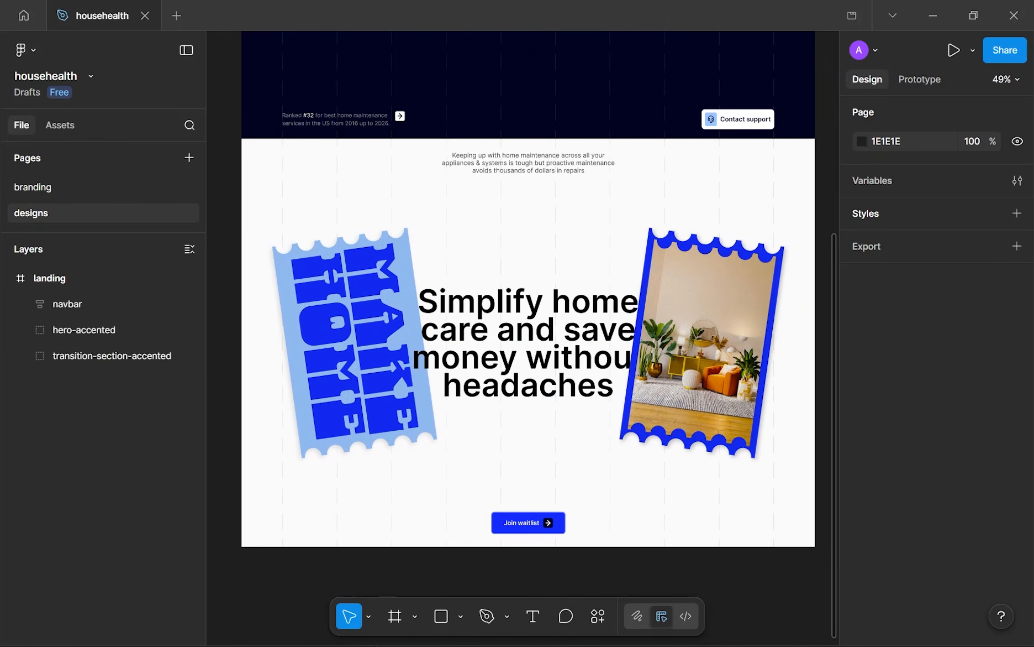
mouse_move(370, 641)
left_click(392, 627)
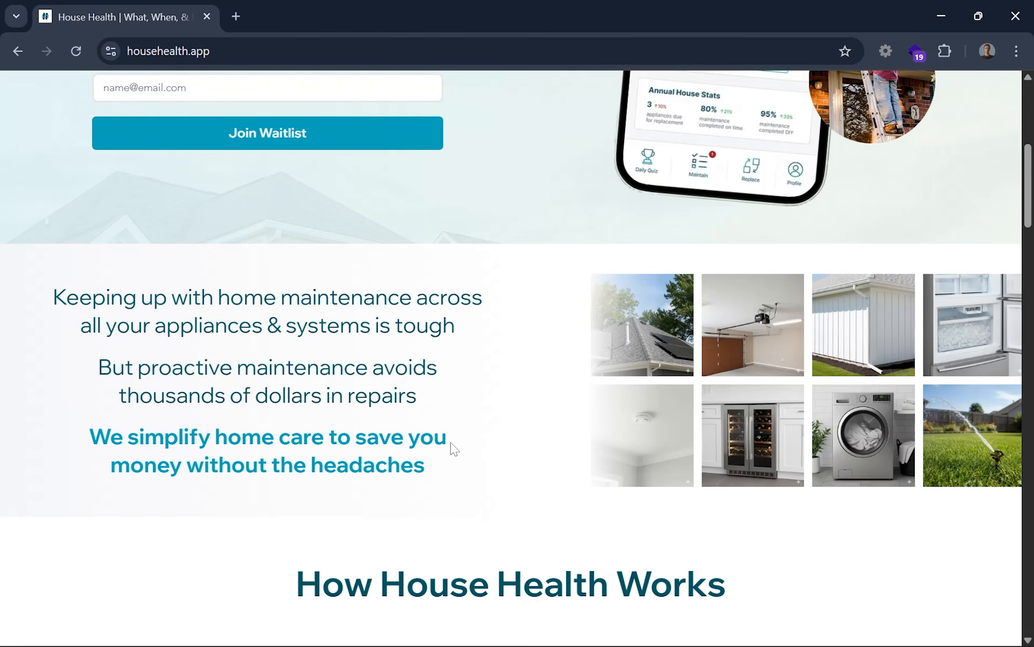
scroll(453, 448, "down", 15)
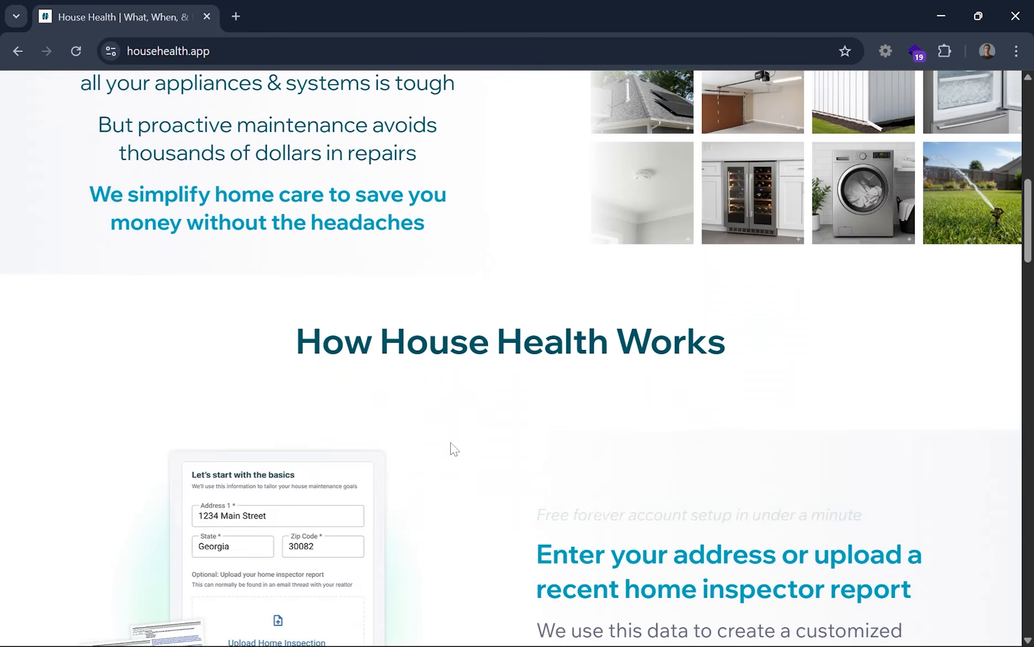
scroll(459, 444, "down", 20)
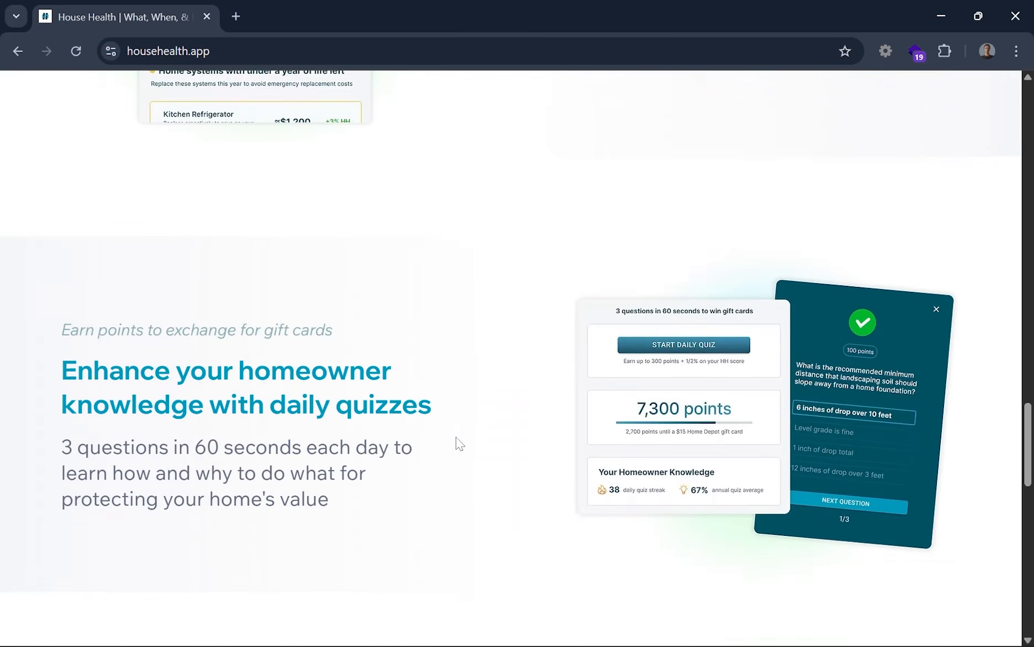
scroll(458, 443, "up", 5)
scroll(458, 443, "up", 15)
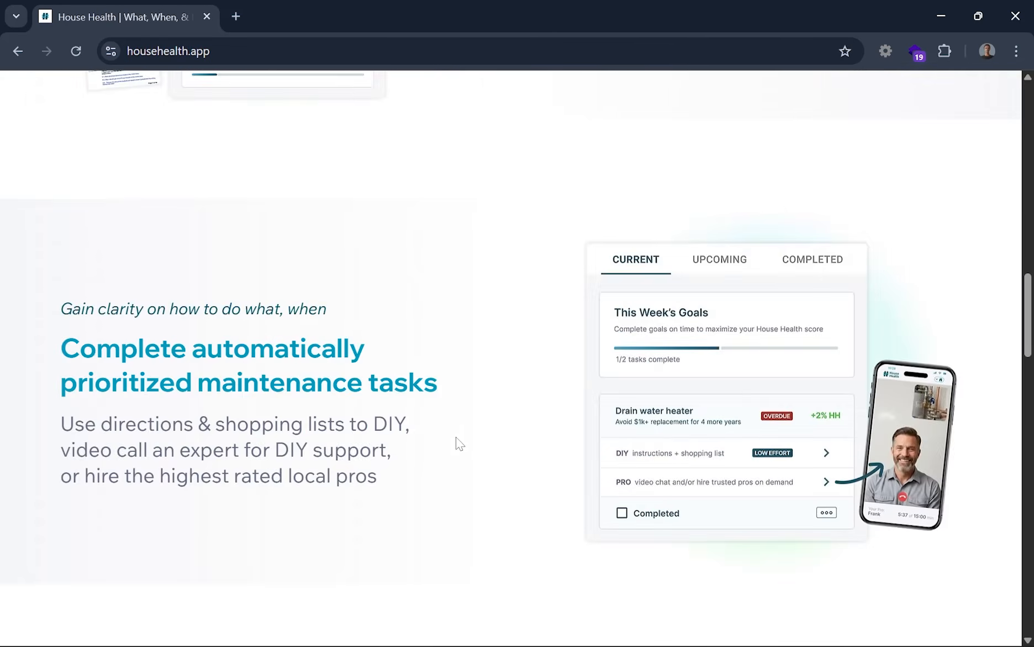
scroll(425, 497, "up", 5)
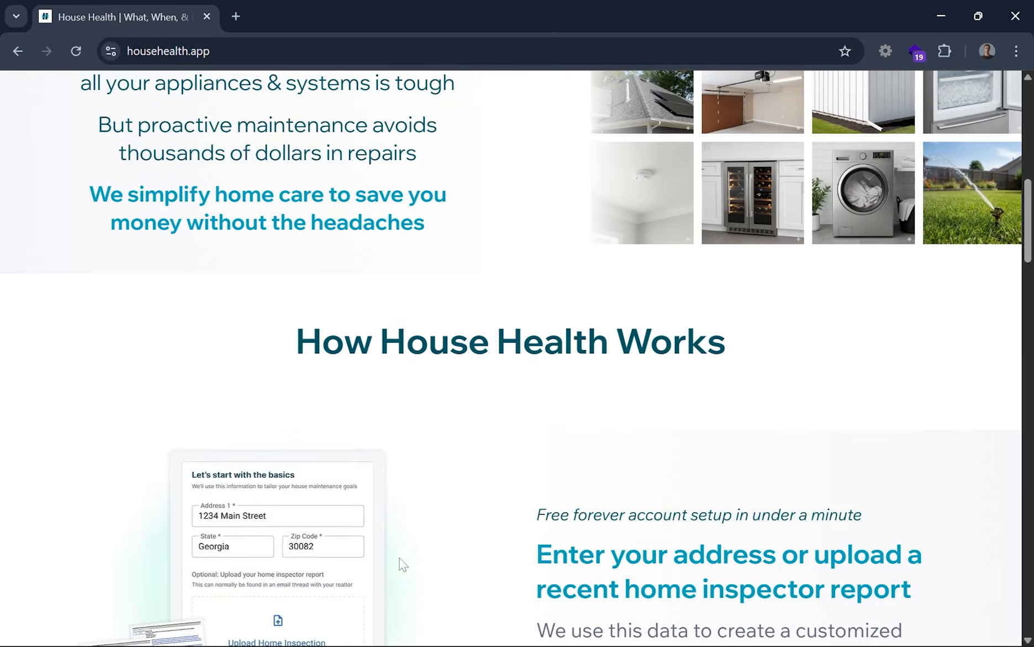
left_click(375, 630)
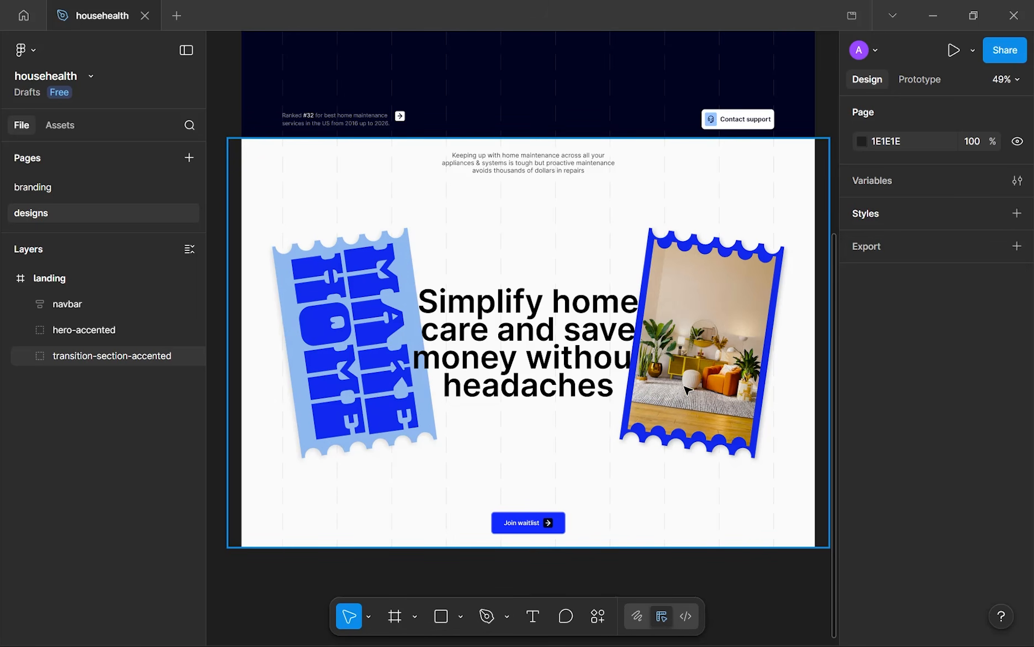
- Compare the househealth.app maintenance section in Chrome with the Figma design and inspect the living-room photo stamp up close
left_click(359, 635)
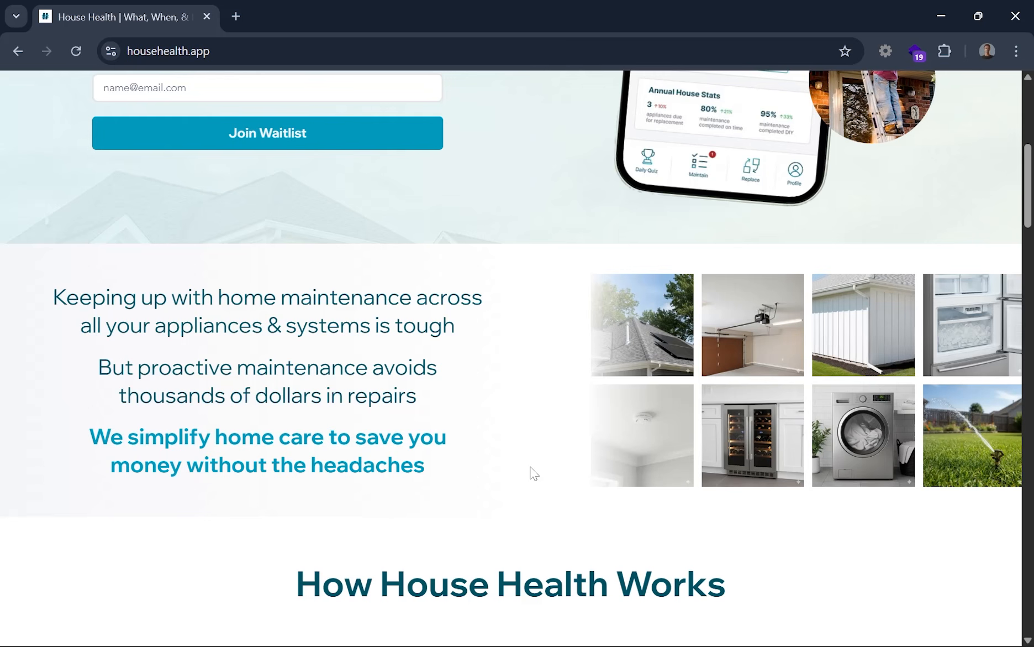
left_click(370, 618)
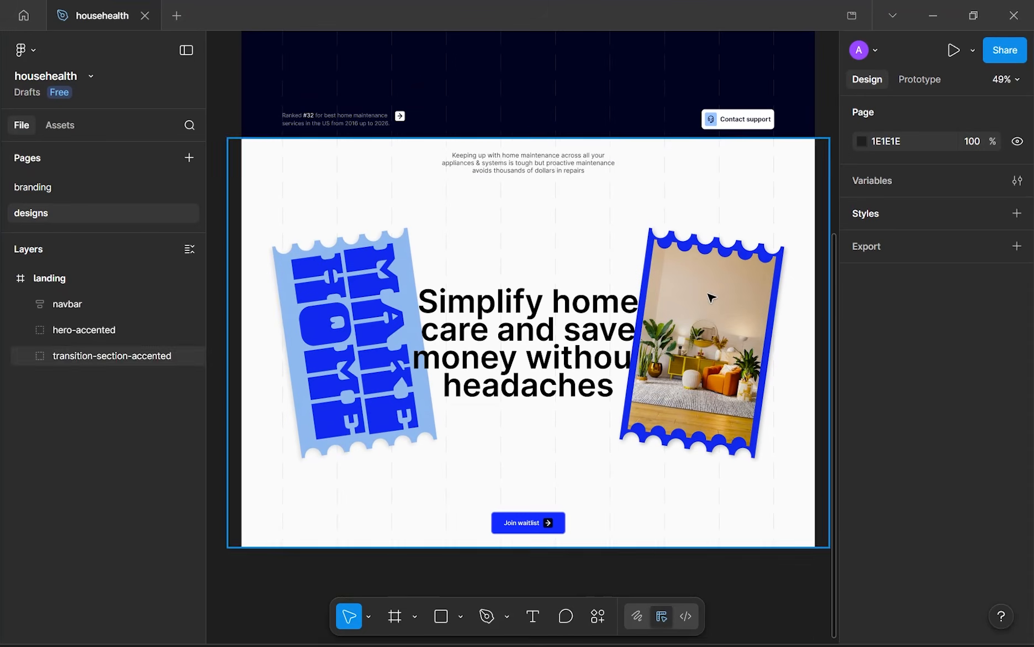
scroll(722, 290, "up", 5, "ctrl")
scroll(725, 291, "up", 6, "ctrl")
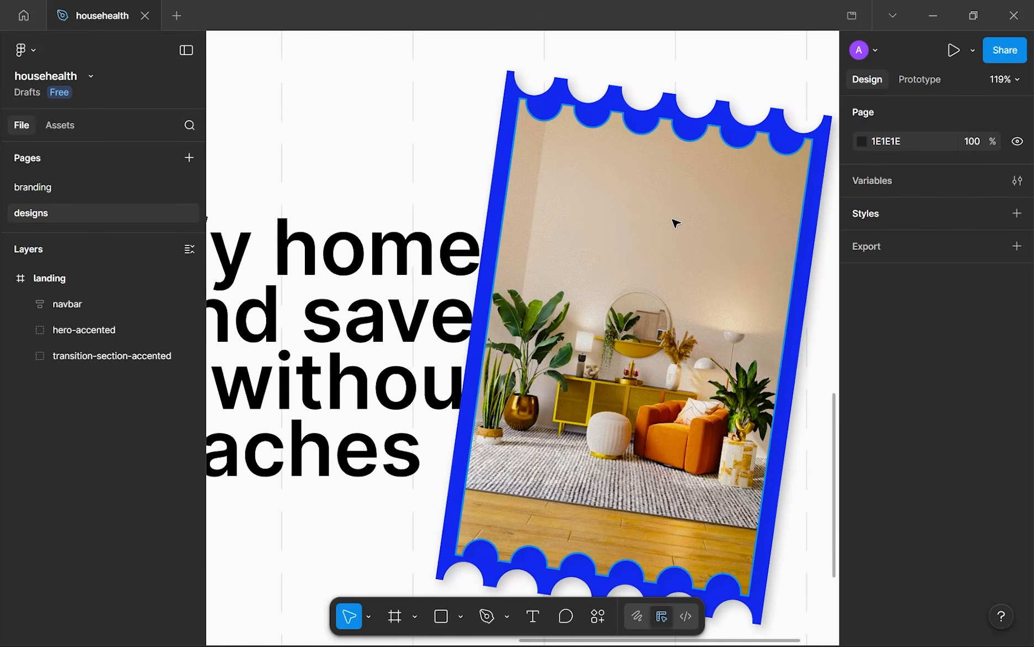
scroll(672, 232, "down", 3, "ctrl")
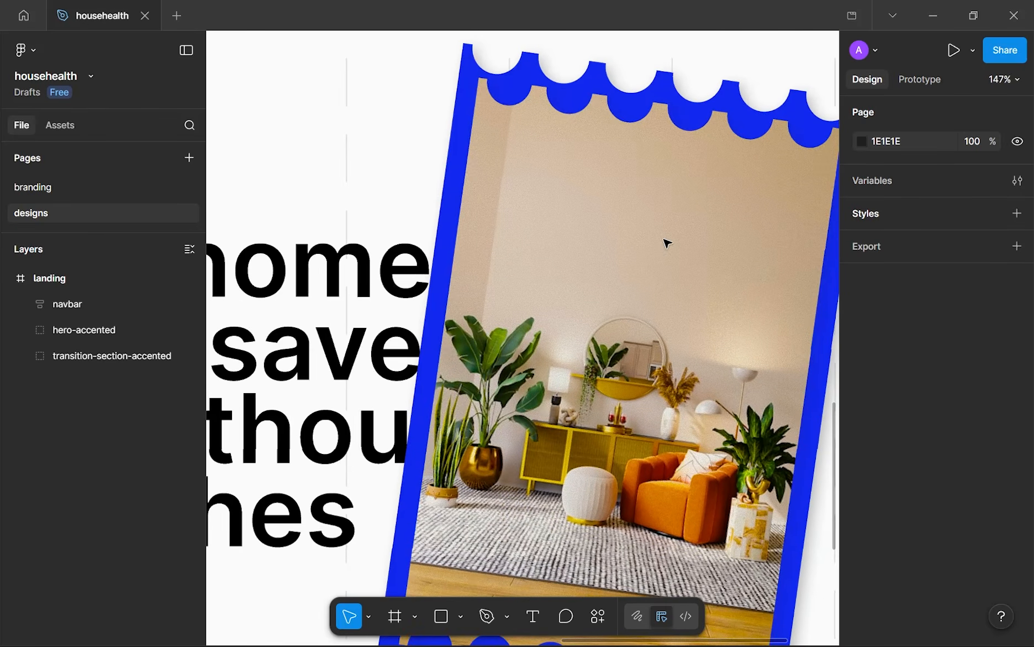
scroll(634, 286, "down", 1, "ctrl")
scroll(635, 286, "down", 2)
scroll(635, 286, "down", 5, "ctrl")
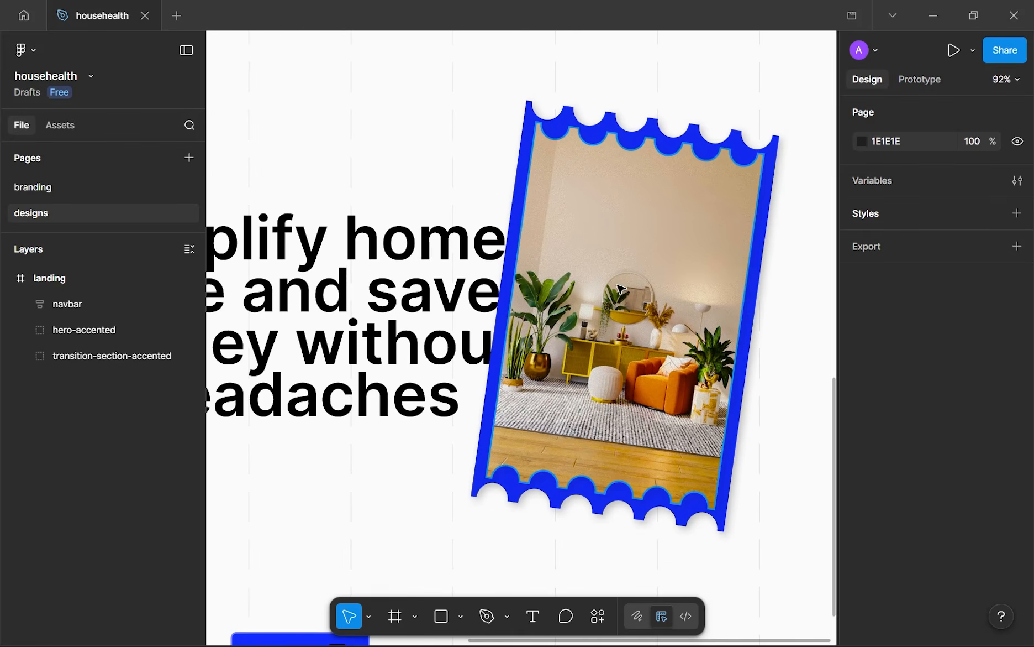
scroll(458, 305, "left", 1)
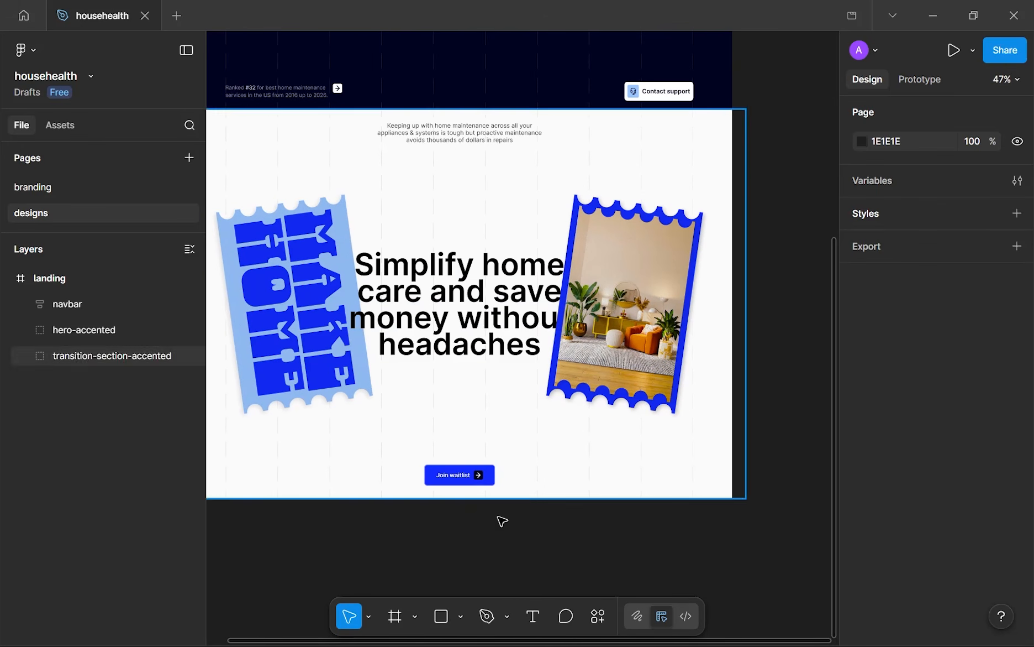
- Check the site's maintenance section in Chrome once more, return to Figma and review the whole second section
mouse_move(369, 642)
left_click(393, 627)
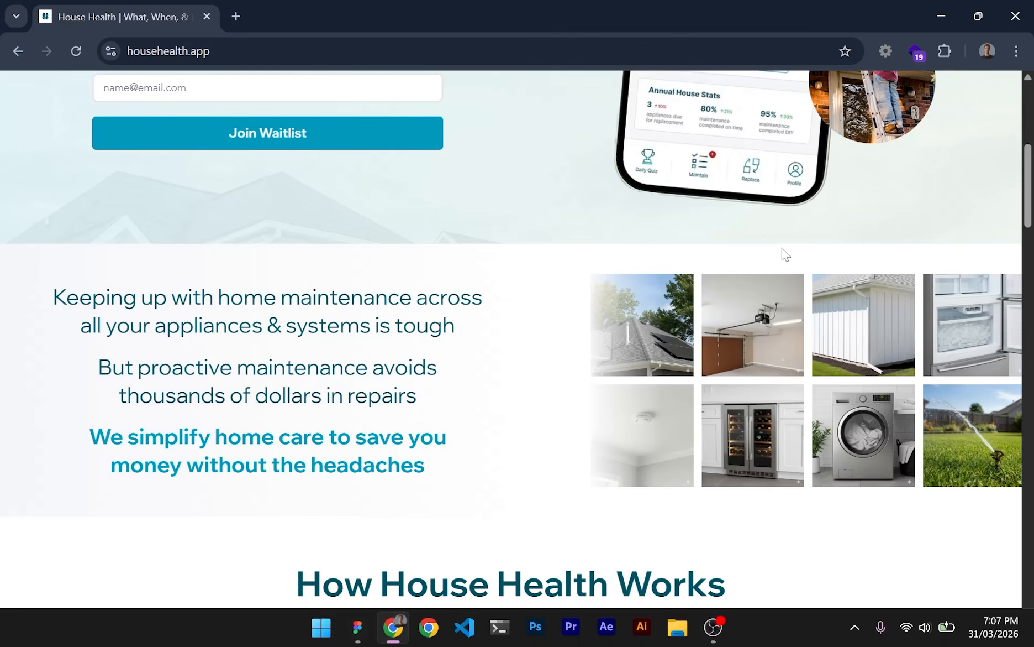
left_click(366, 635)
left_click_drag(490, 427, 566, 441)
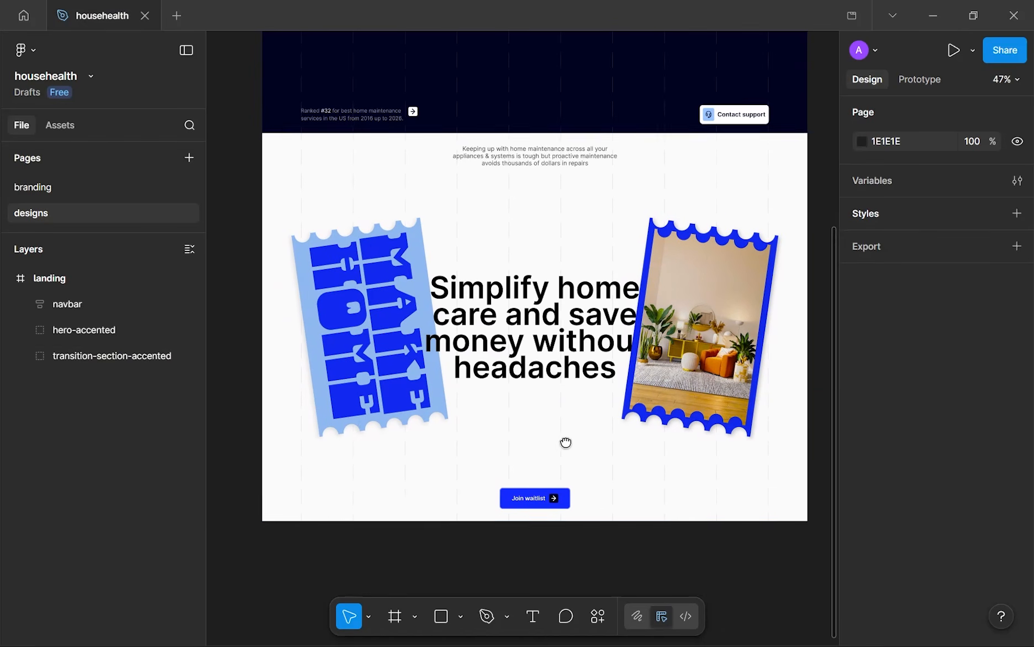
scroll(569, 445, "down", 3)
scroll(568, 444, "up", 3)
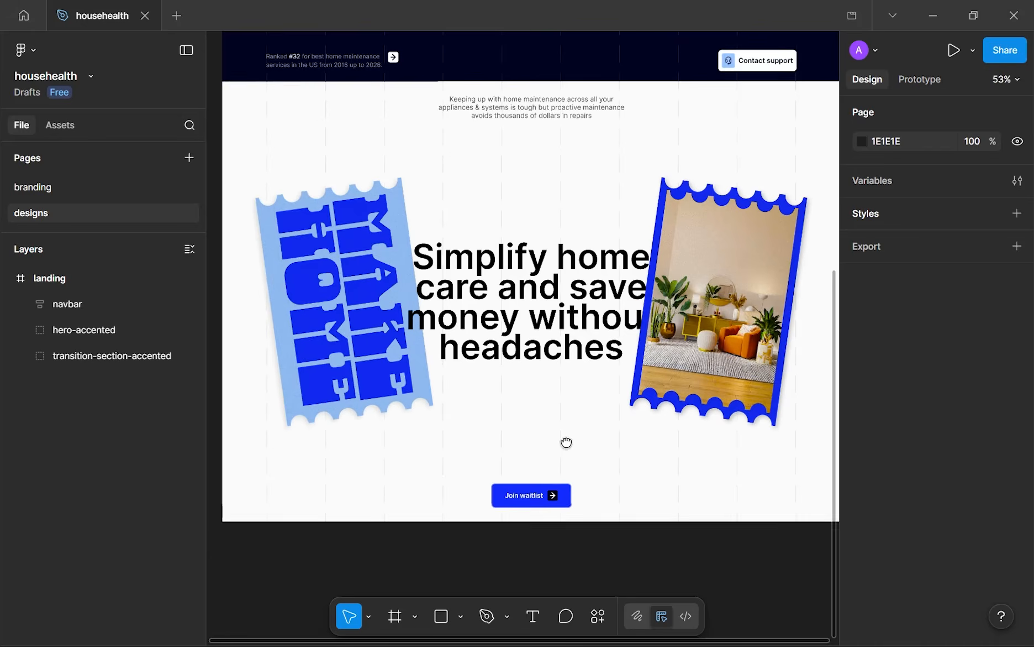
- Review the whole landing page design from navbar to waitlist button, and the second section up close
scroll(565, 441, "down", 2)
scroll(608, 304, "down", 2)
left_click_drag(608, 273, 600, 359)
scroll(595, 318, "up", 1)
left_click_drag(594, 320, 584, 302)
scroll(584, 302, "down", 1)
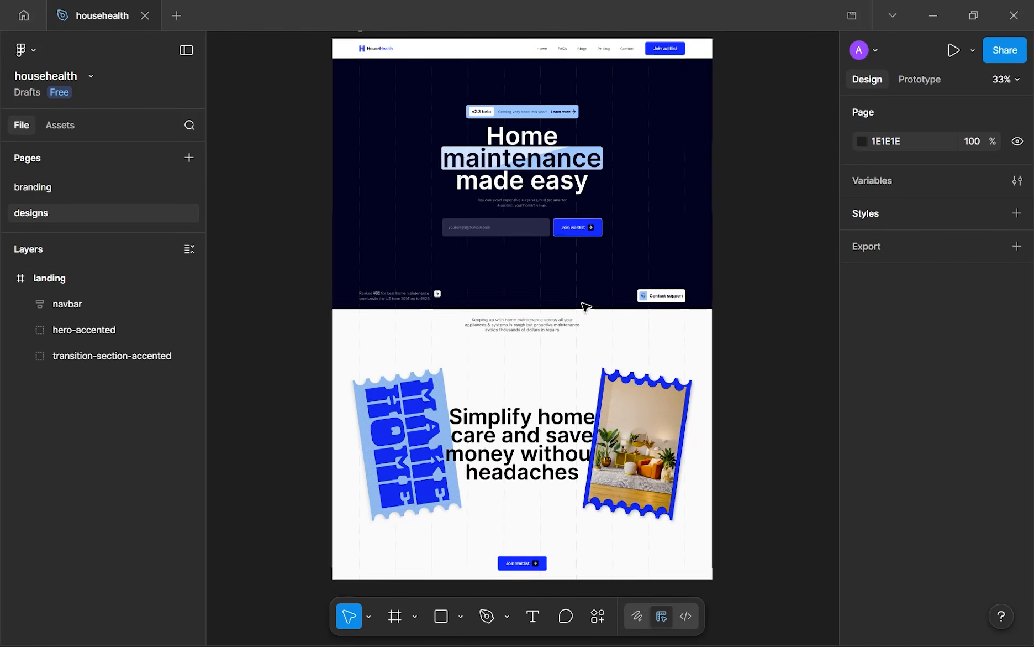
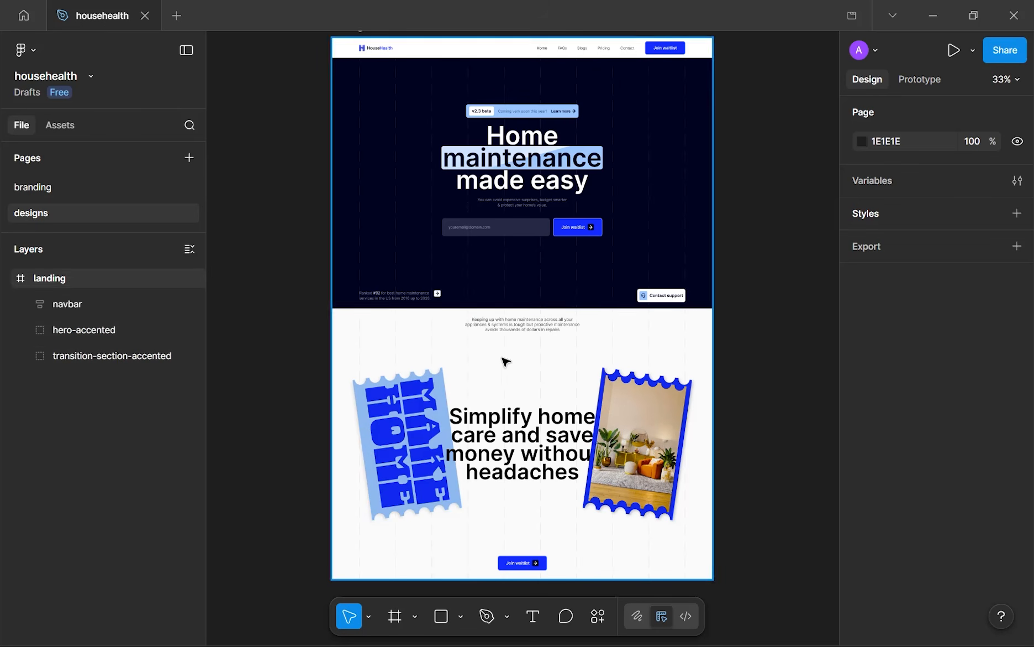
scroll(504, 361, "up", 5)
left_click_drag(513, 252, 490, 228)
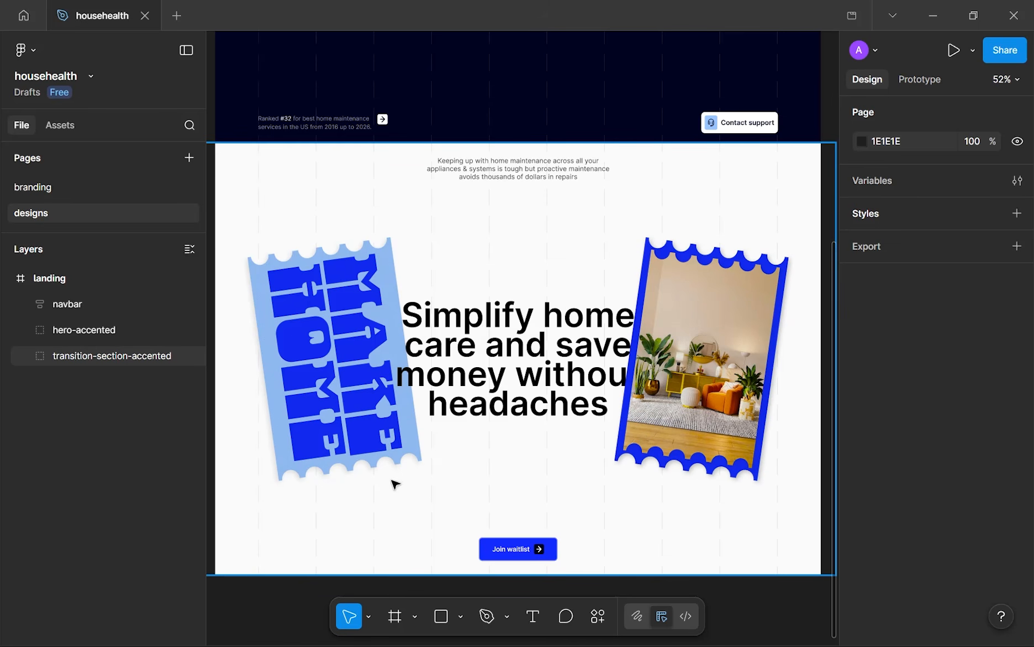
- Switch to Chrome and survey the How House Health Works features on househealth.app down to the House Health score section
mouse_move(360, 635)
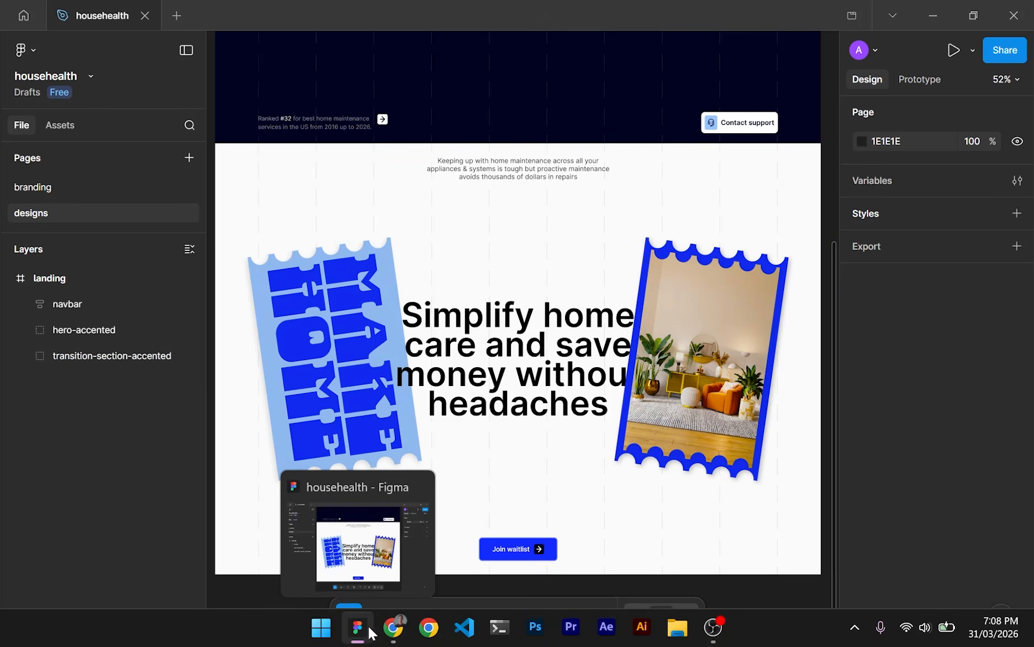
left_click(394, 627)
scroll(404, 557, "down", 7)
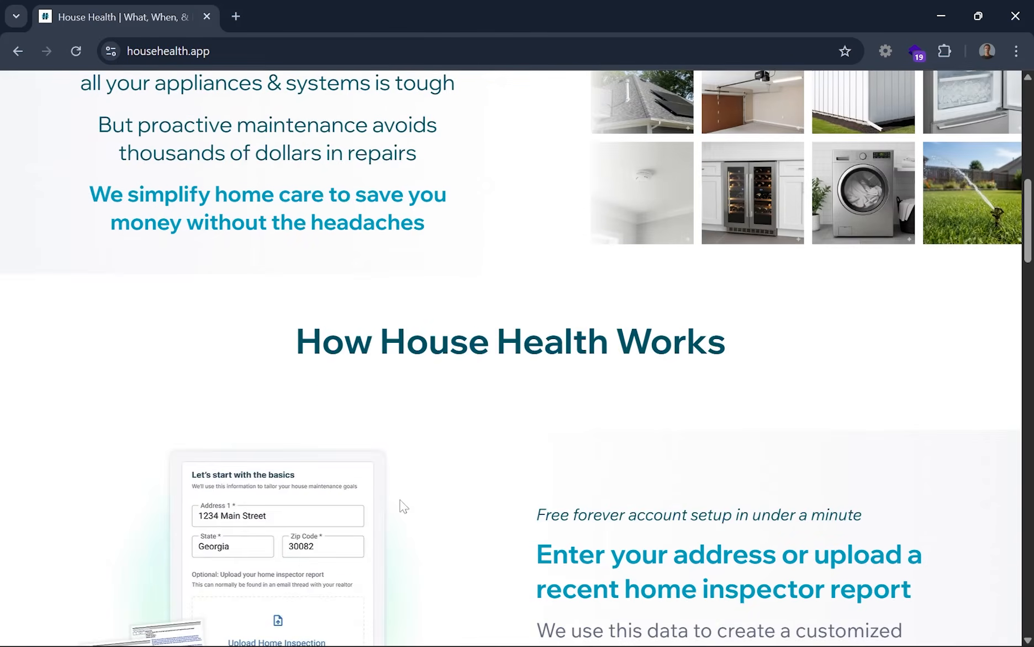
scroll(404, 346, "down", 1)
scroll(333, 262, "down", 12)
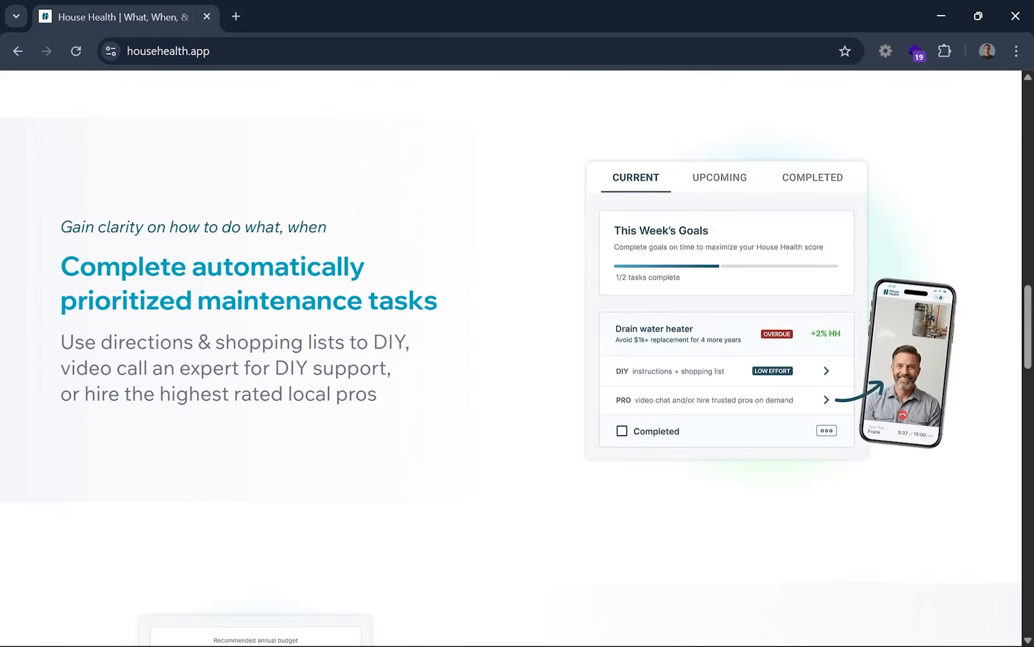
scroll(334, 263, "up", 5)
scroll(333, 263, "down", 12)
scroll(342, 266, "down", 11)
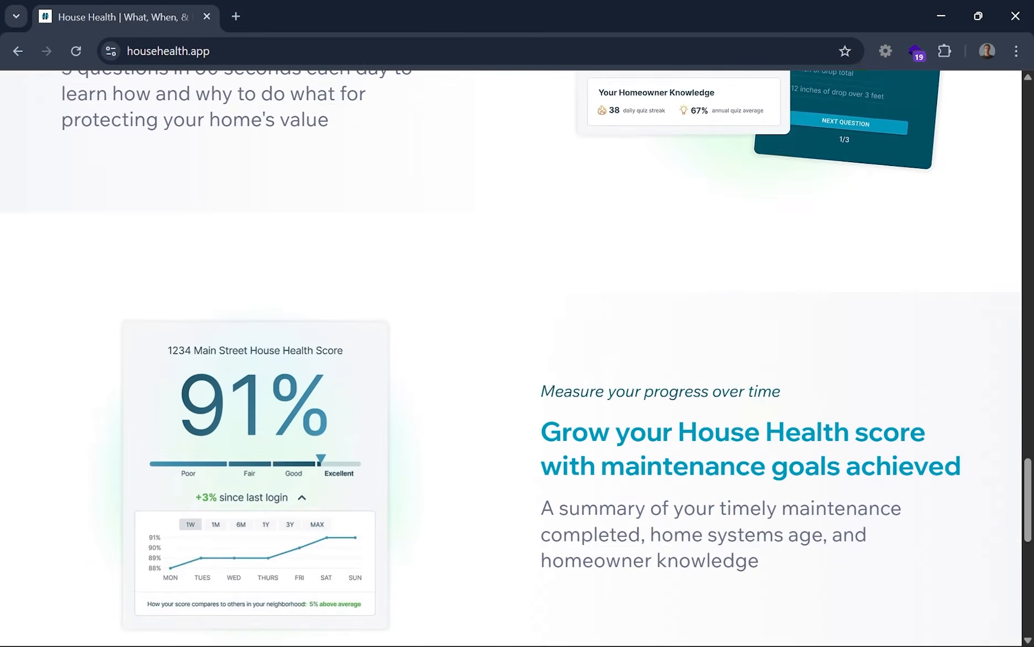
- Go back to the first feature sections on househealth.app and examine the address setup and prioritized maintenance tasks blocks
scroll(462, 244, "up", 7)
scroll(463, 245, "up", 12)
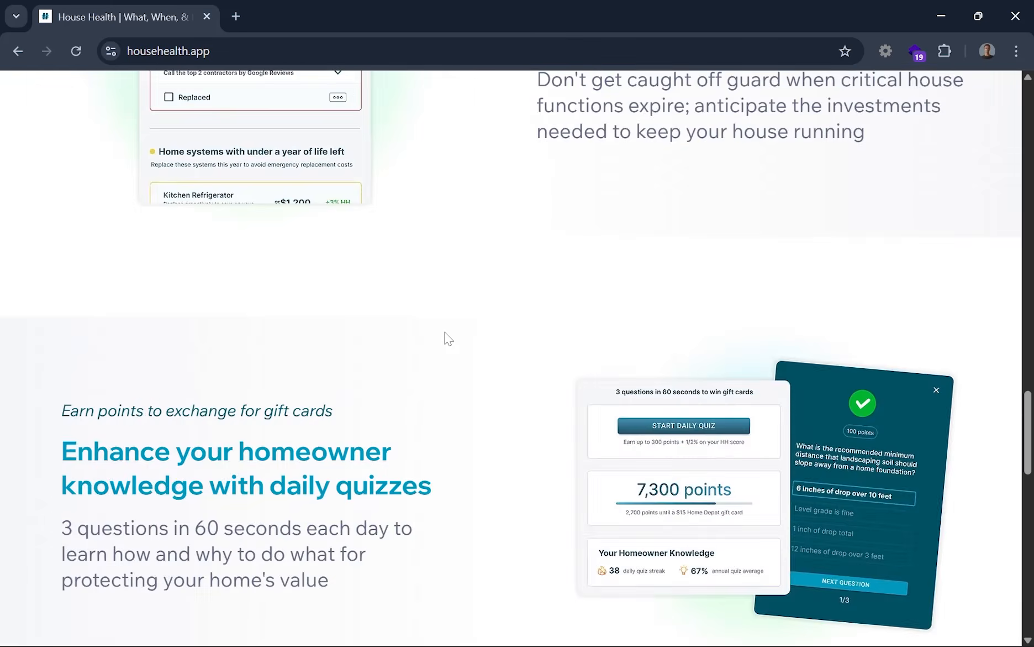
scroll(549, 334, "up", 5)
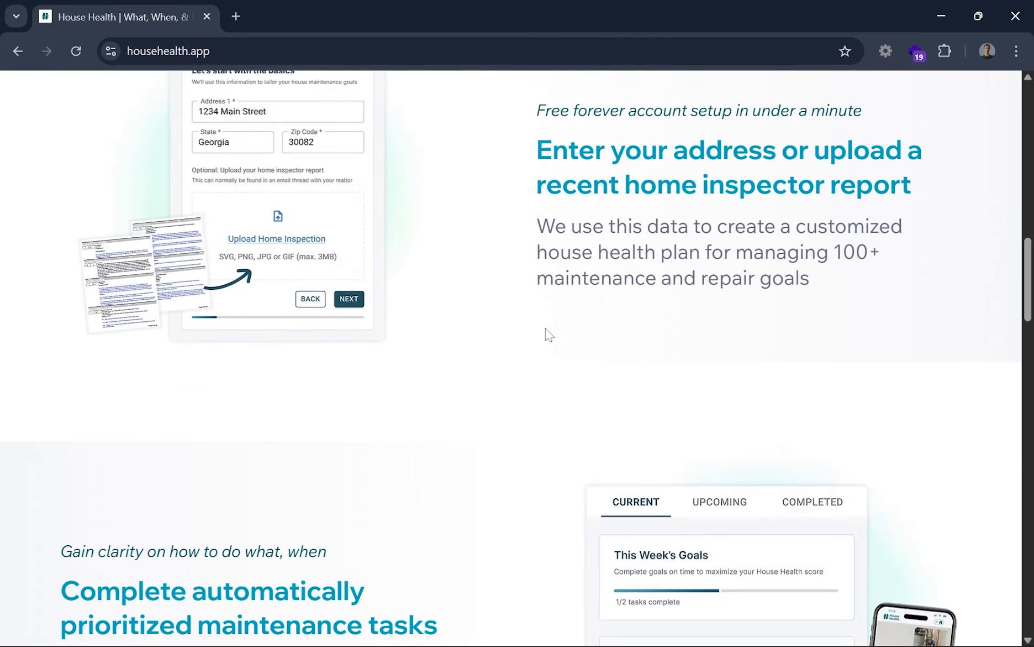
scroll(308, 268, "down", 3)
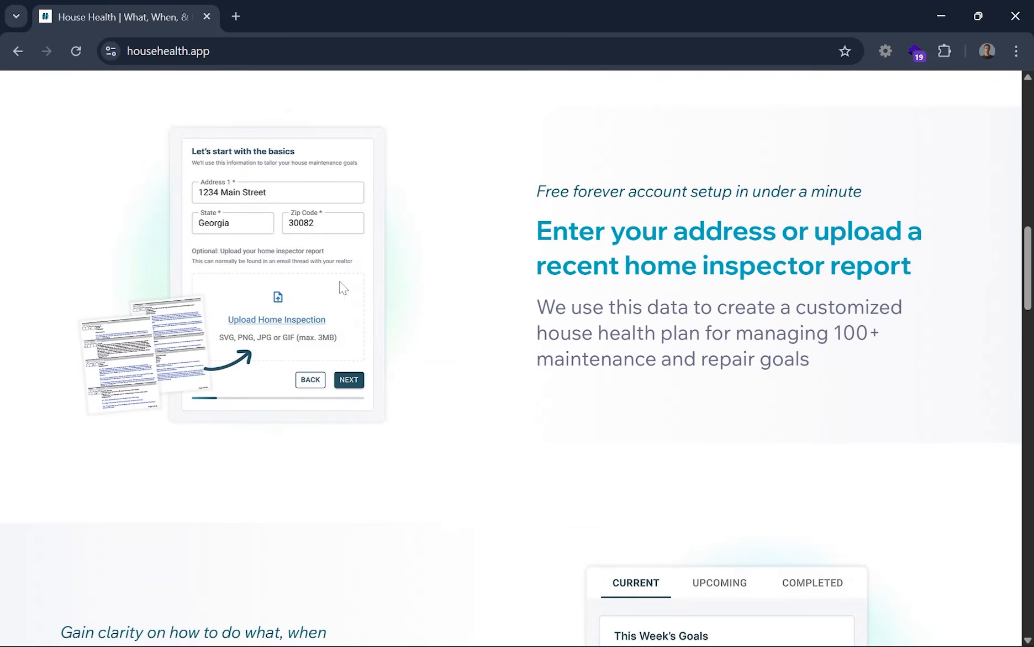
scroll(383, 300, "down", 7)
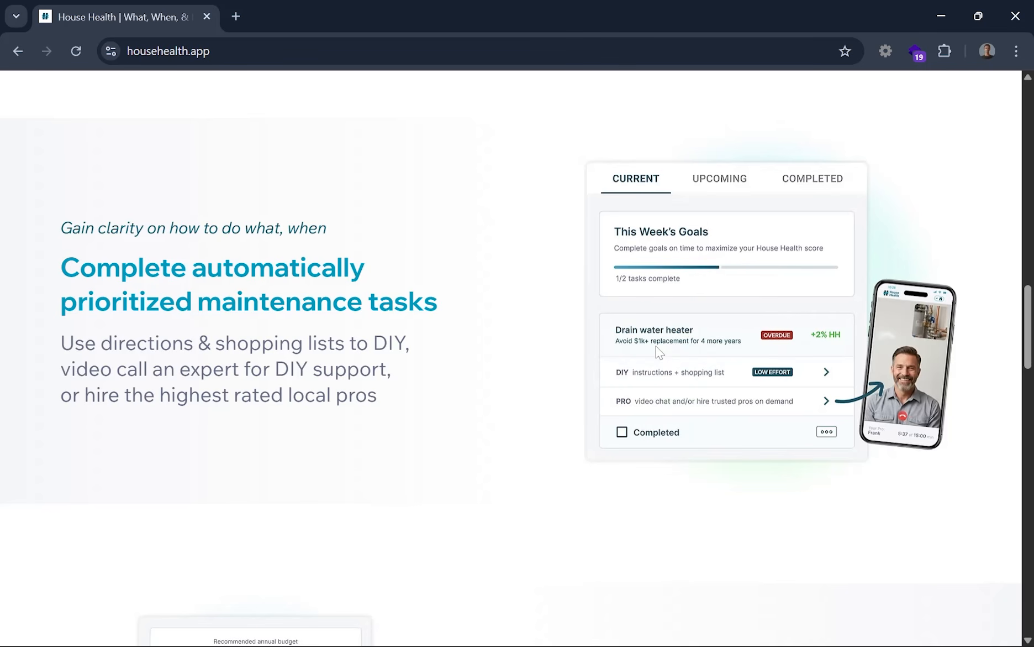
scroll(659, 350, "down", 6)
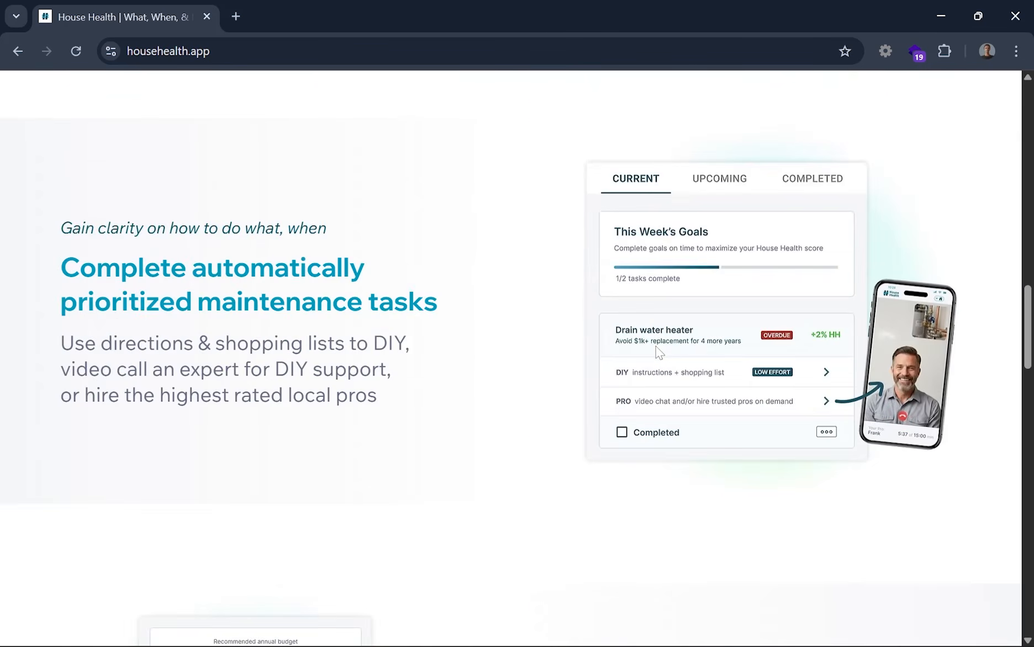
- Go over the househealth.app page again from the hero section to the daily quizzes section
scroll(659, 351, "up", 15)
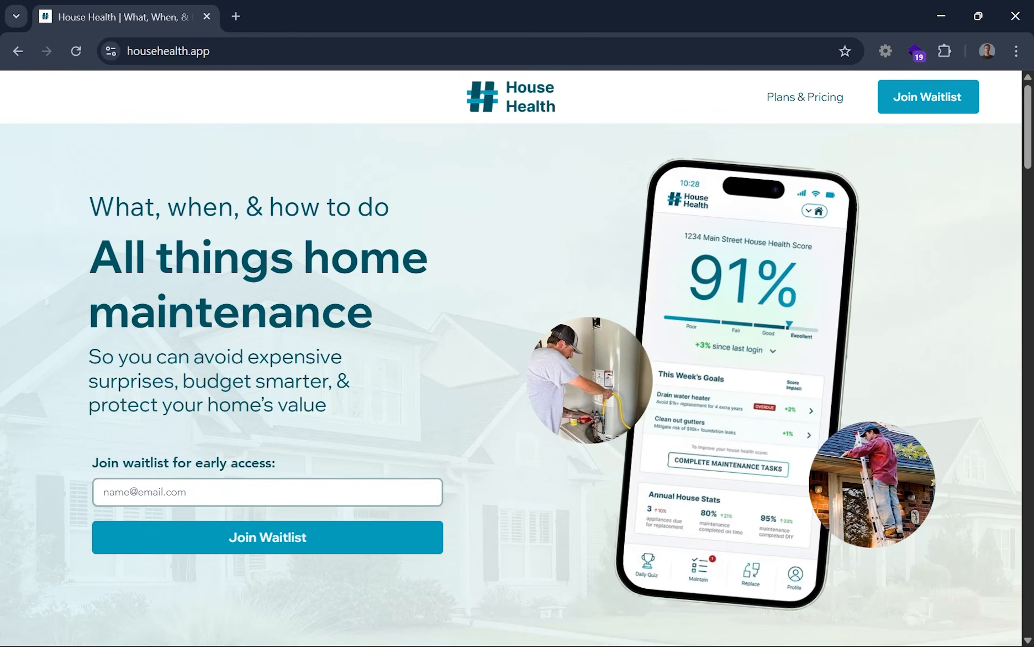
scroll(210, 483, "down", 5)
scroll(512, 358, "down", 20)
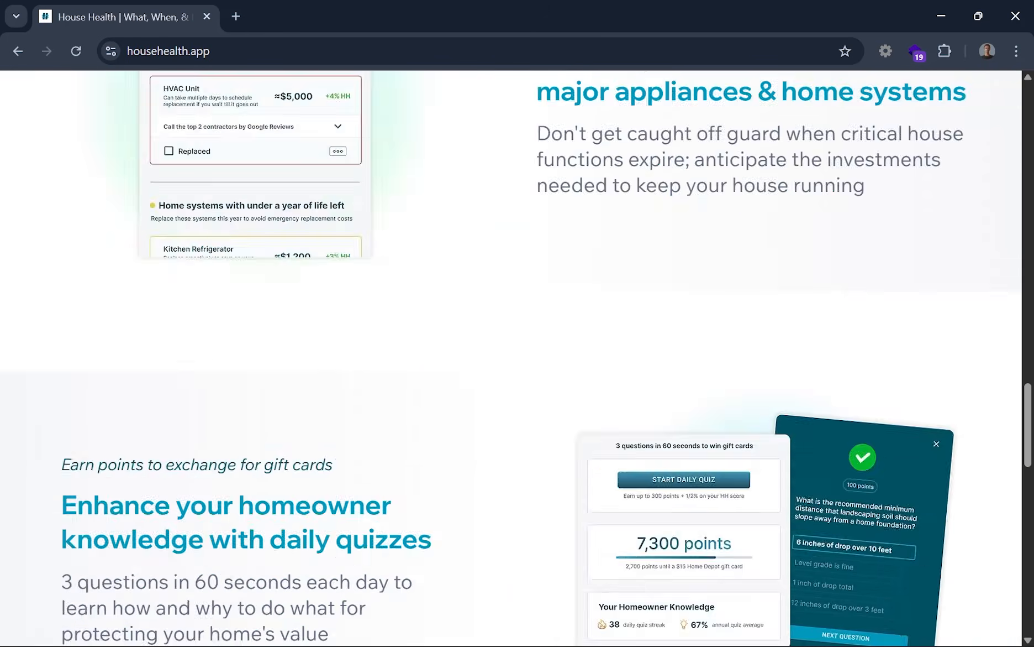
scroll(661, 303, "down", 1)
scroll(661, 303, "up", 1)
scroll(661, 303, "down", 1)
scroll(661, 303, "up", 4)
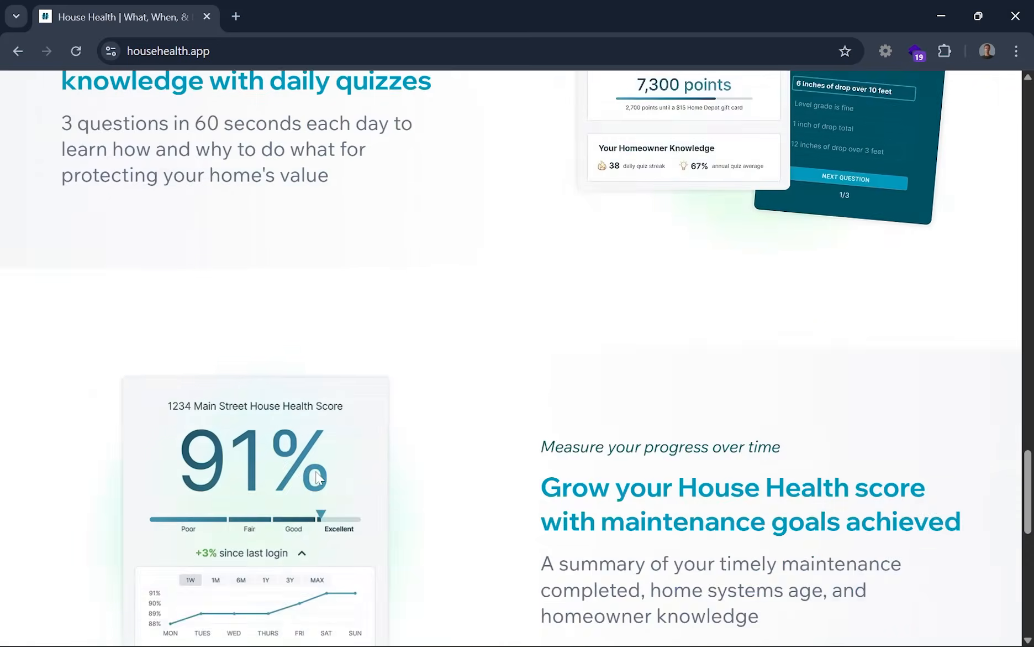
- Examine the House Health score section, the waitlist and FAQ block, and the footer of househealth.app
scroll(661, 303, "down", 3)
left_click_drag(572, 246, 743, 248)
left_click(640, 279)
scroll(640, 279, "down", 6)
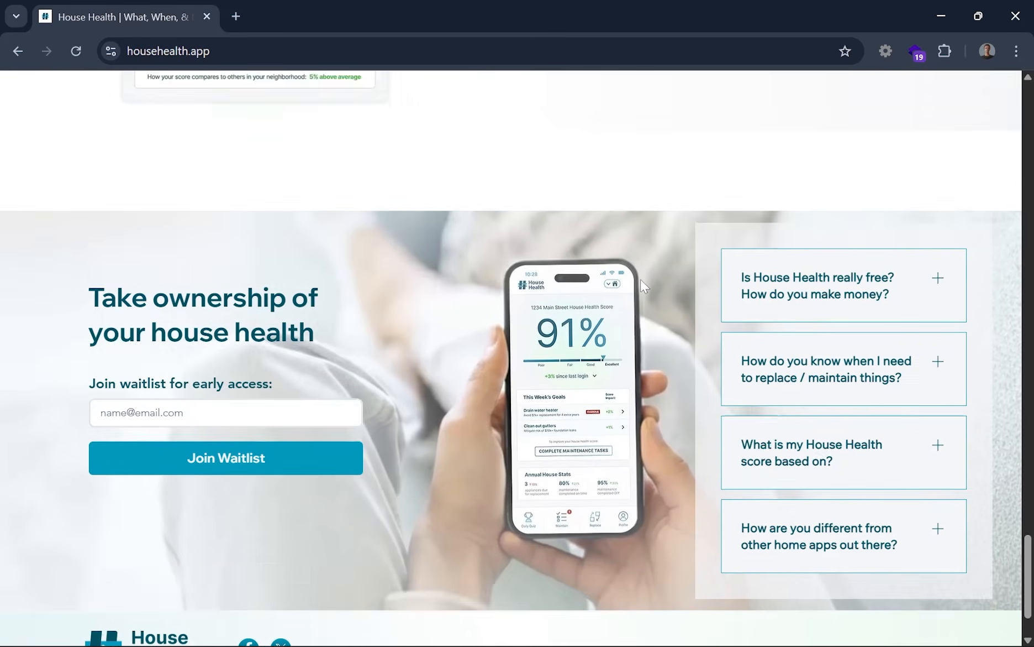
scroll(605, 220, "up", 7)
scroll(945, 429, "down", 6)
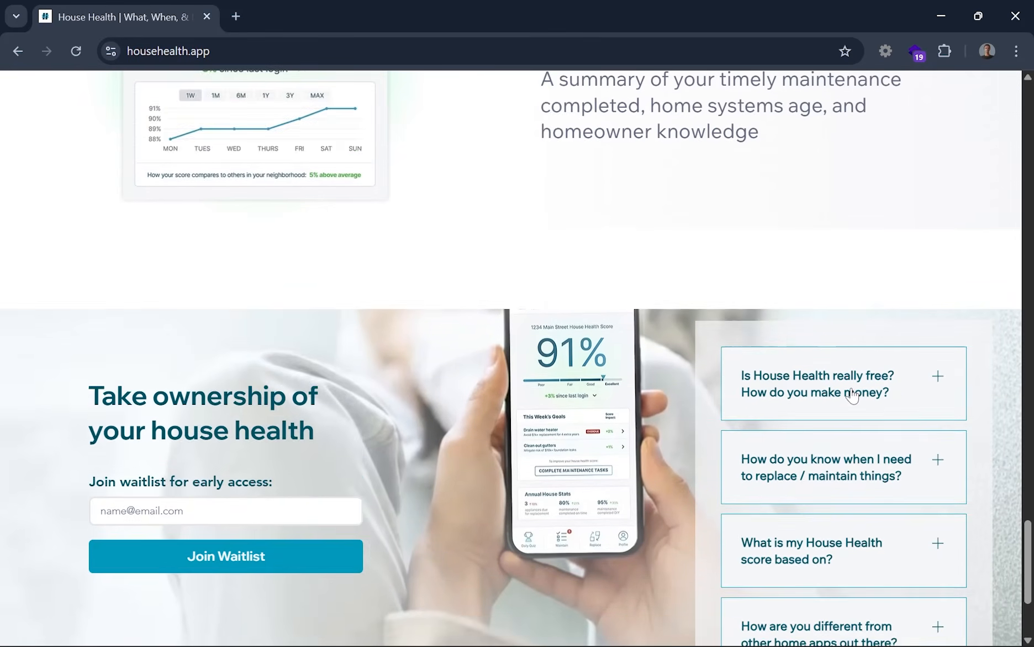
scroll(797, 448, "down", 2)
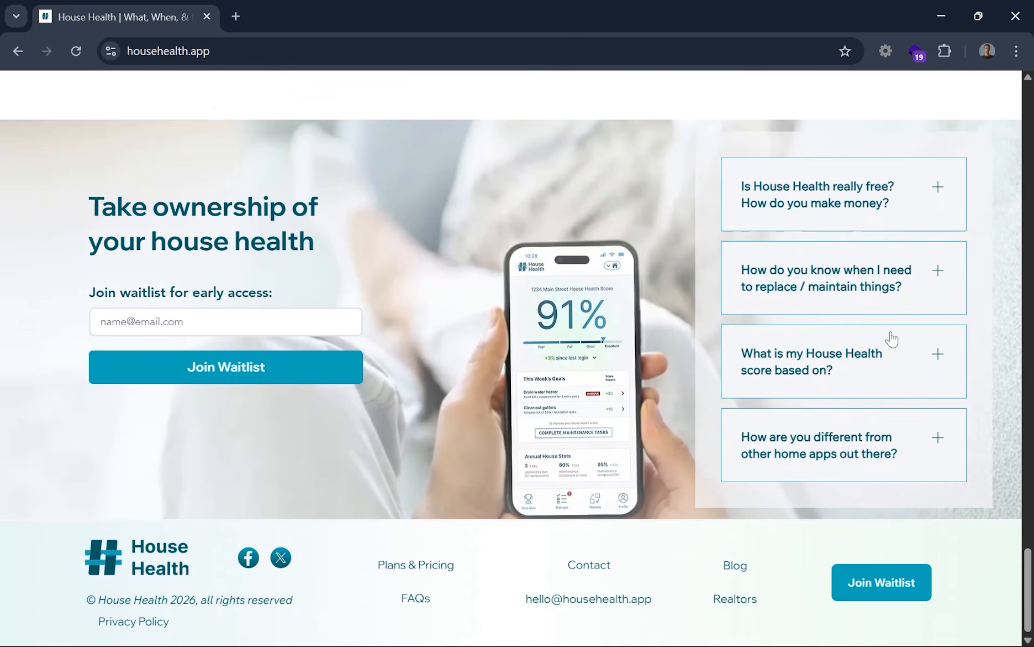
- Return to Figma and look over the finished second section of the landing page
scroll(486, 480, "up", 20)
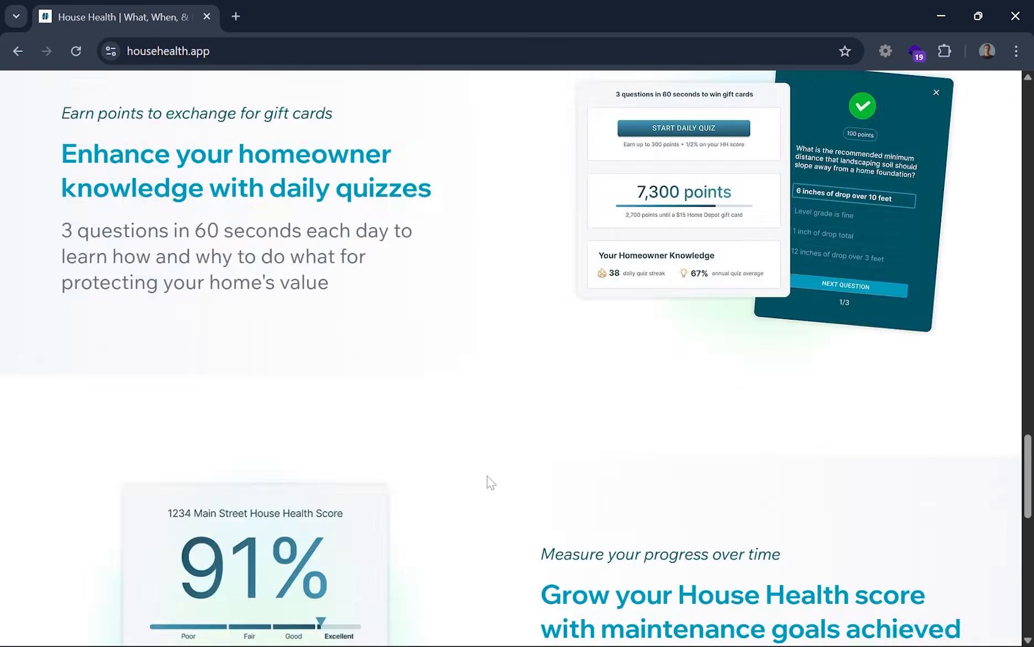
scroll(489, 482, "up", 2)
left_click(371, 619)
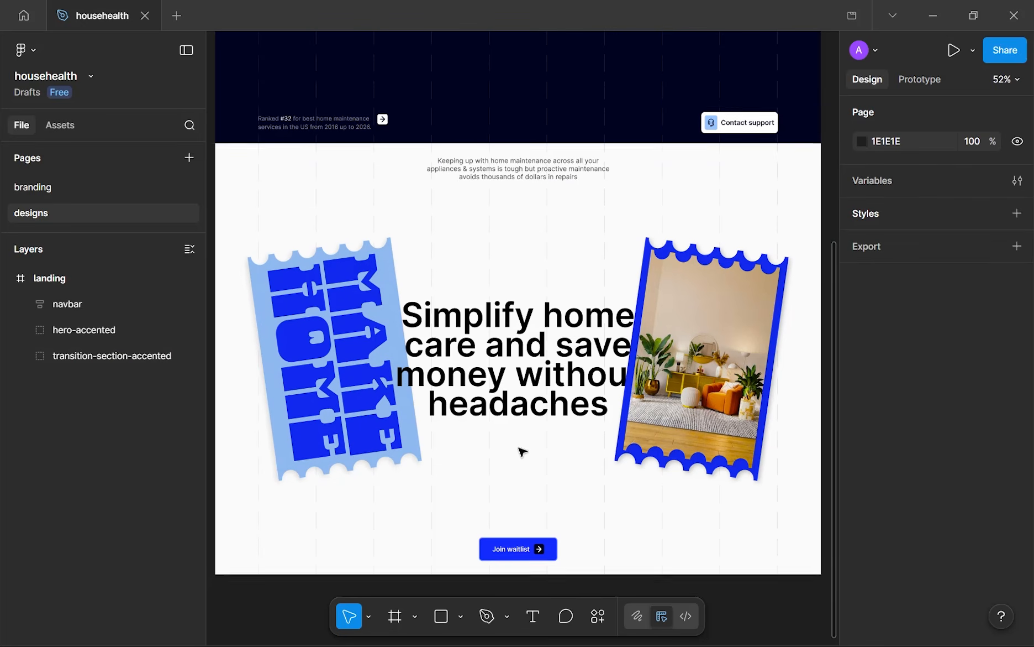
scroll(522, 452, "down", 1)
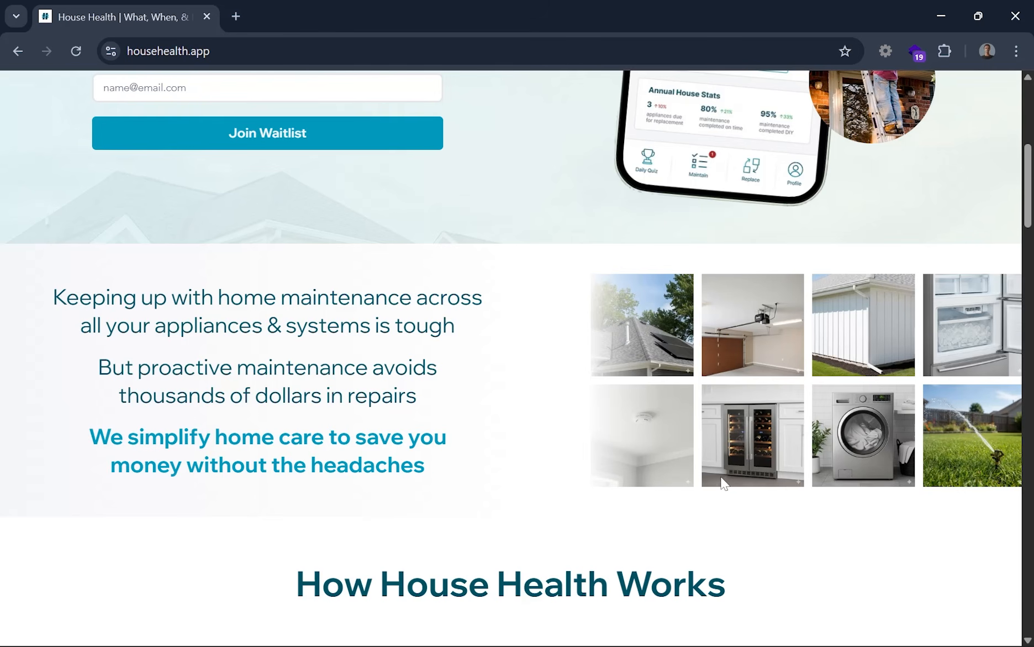
- Compare the hero and maintenance sections of househealth.app in Chrome down to How House Health Works, and return to Figma
scroll(724, 481, "up", 5)
scroll(447, 254, "up", 2)
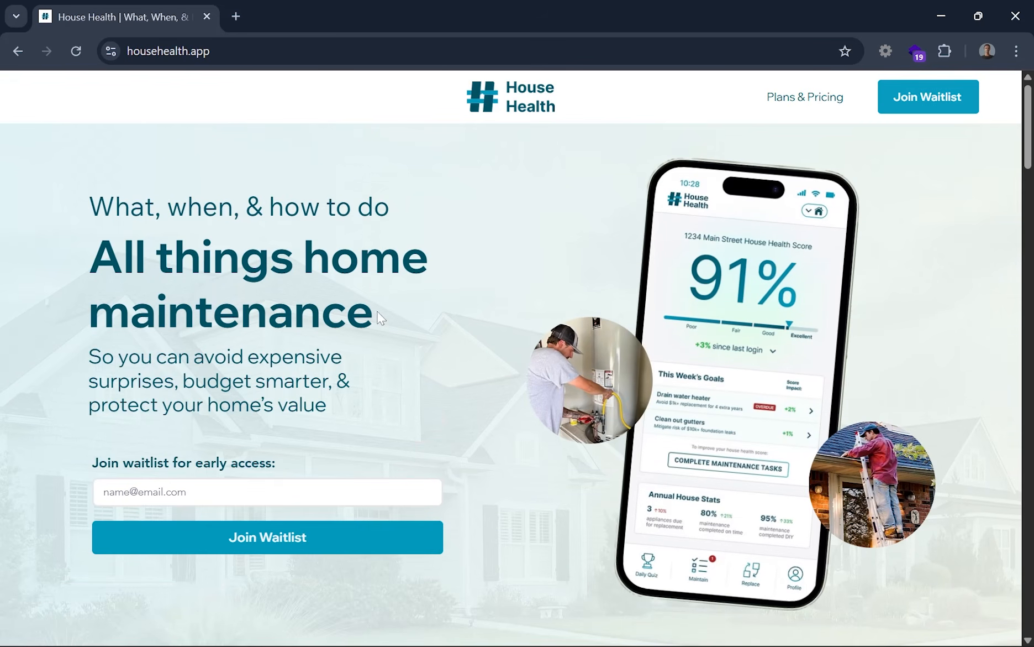
scroll(447, 255, "down", 7)
scroll(517, 354, "down", 3)
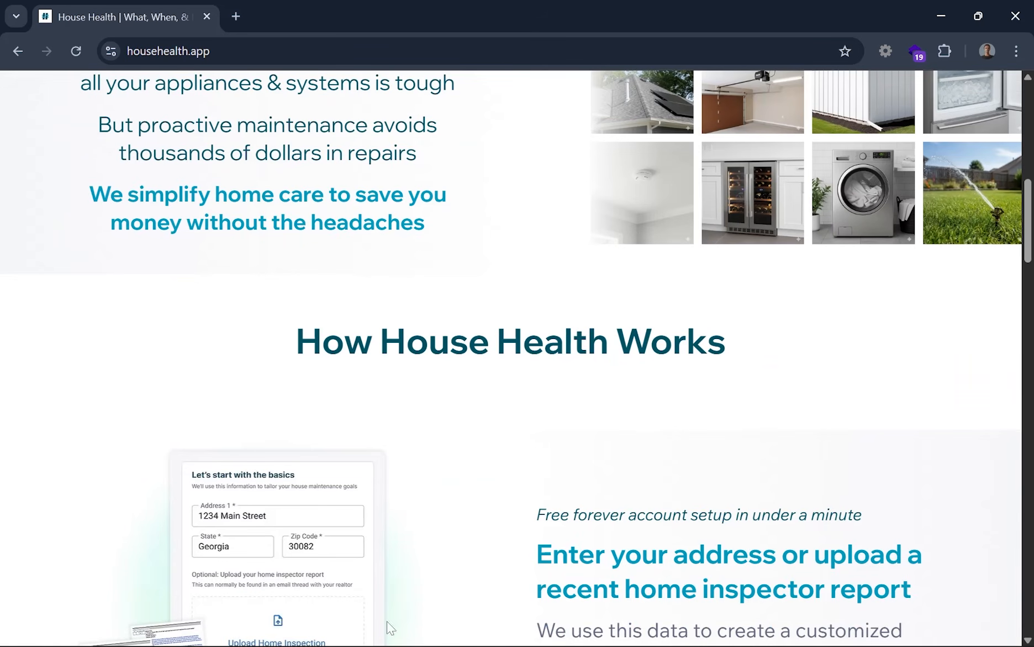
left_click(359, 630)
- Set the transition-section-accented group's constraints to Left and Top, lock the group, and collapse the landing frame's layers
scroll(502, 480, "down", 3)
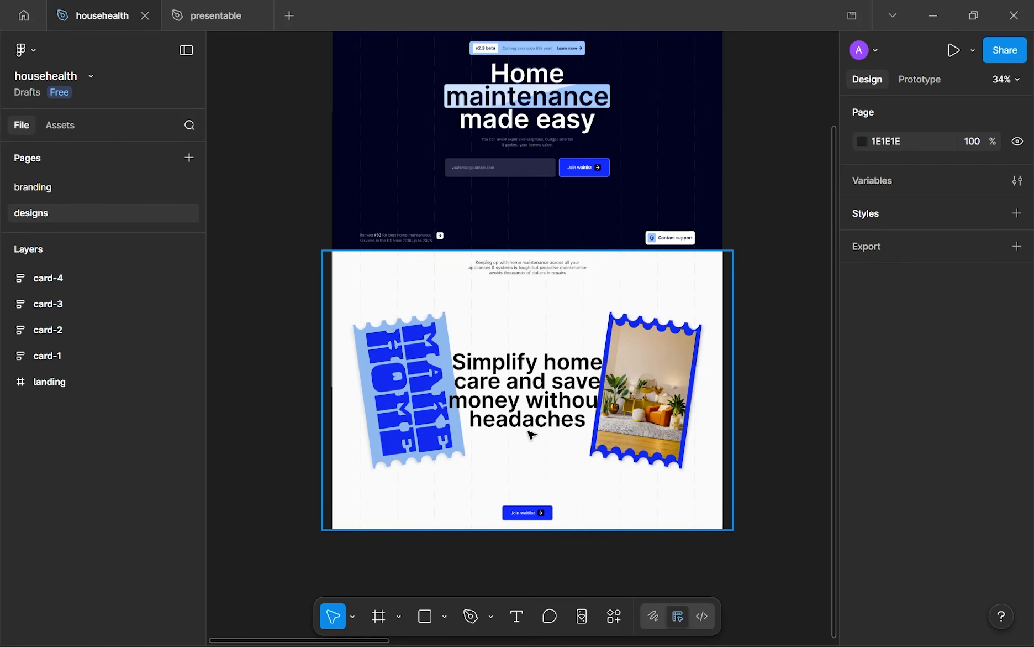
scroll(500, 376, "up", 5)
scroll(481, 319, "down", 1)
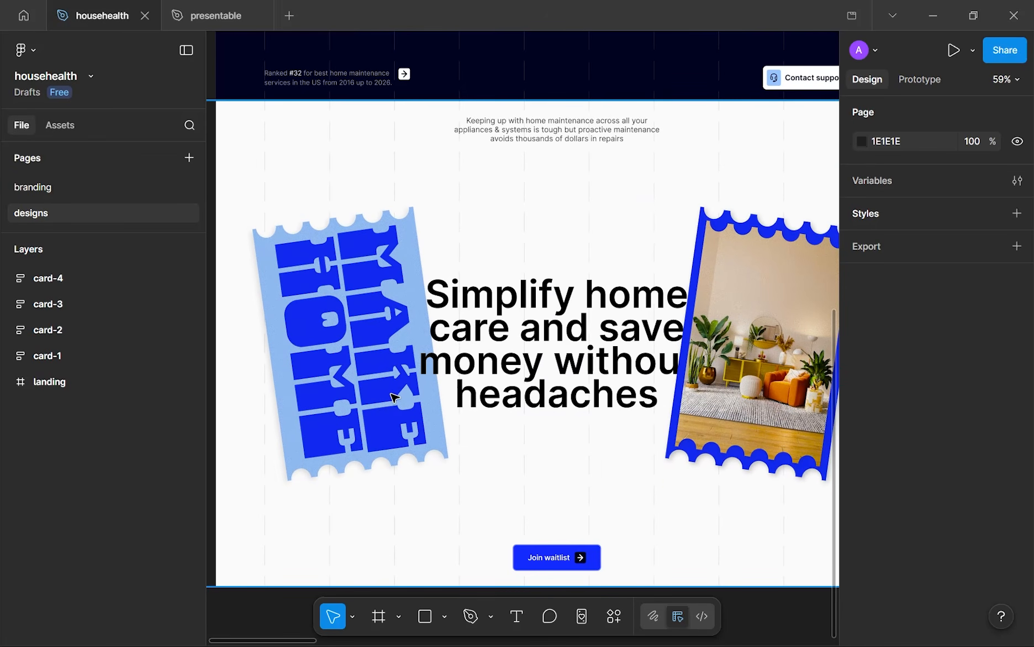
left_click(420, 453)
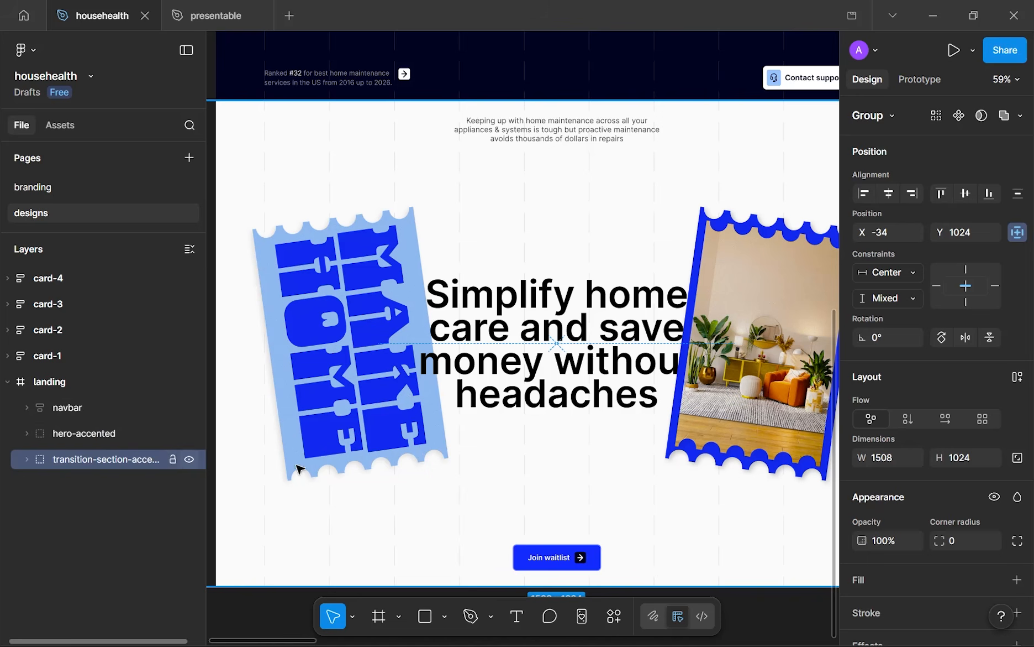
left_click(938, 285)
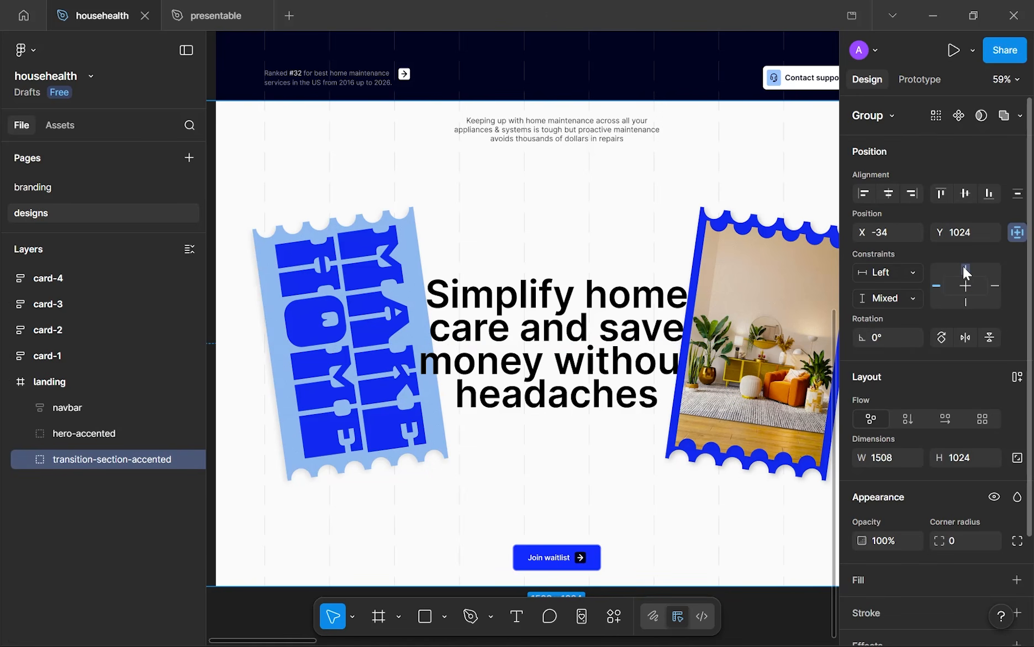
left_click(966, 269)
left_click(172, 459)
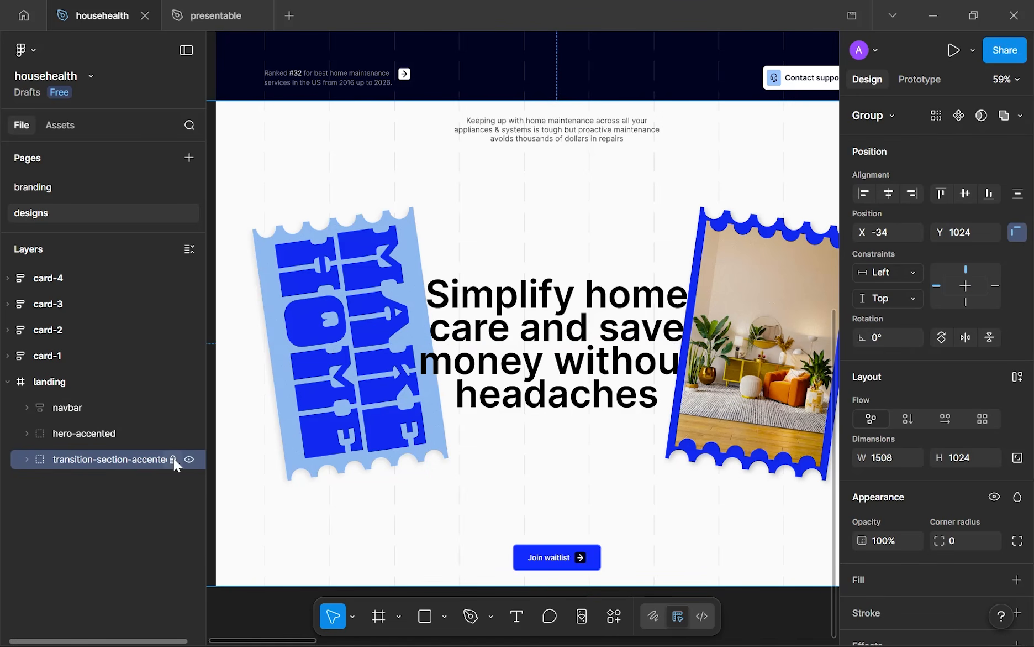
left_click(7, 381)
scroll(350, 354, "down", 5)
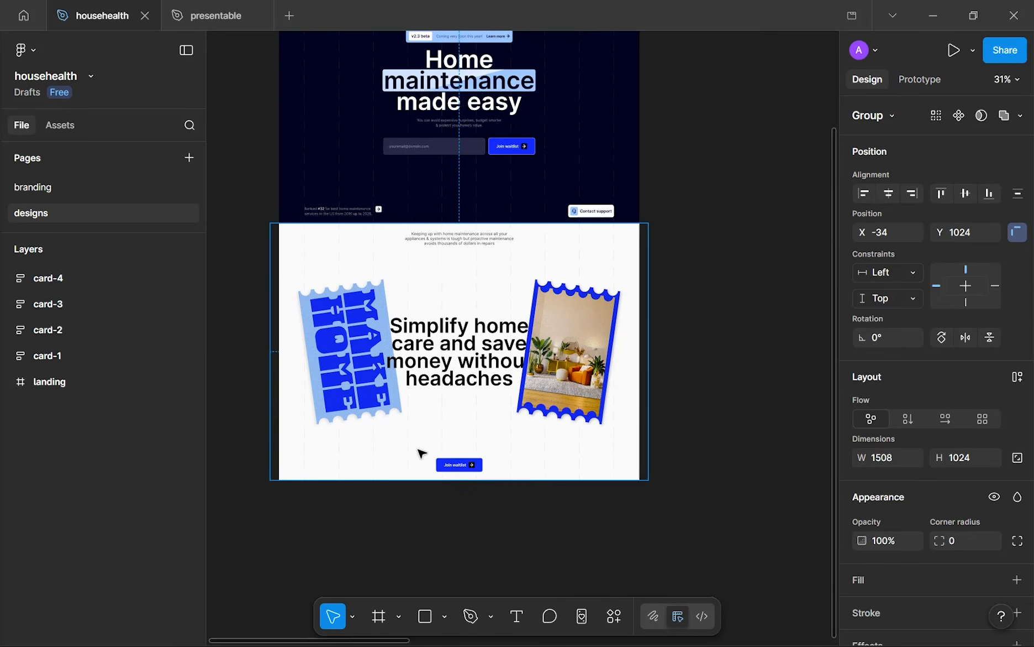
scroll(420, 454, "down", 2)
- Switch to Chrome and skim the feature sections of househealth.app, from the daily quizzes back up to the How House Health Works heading
left_click(397, 630)
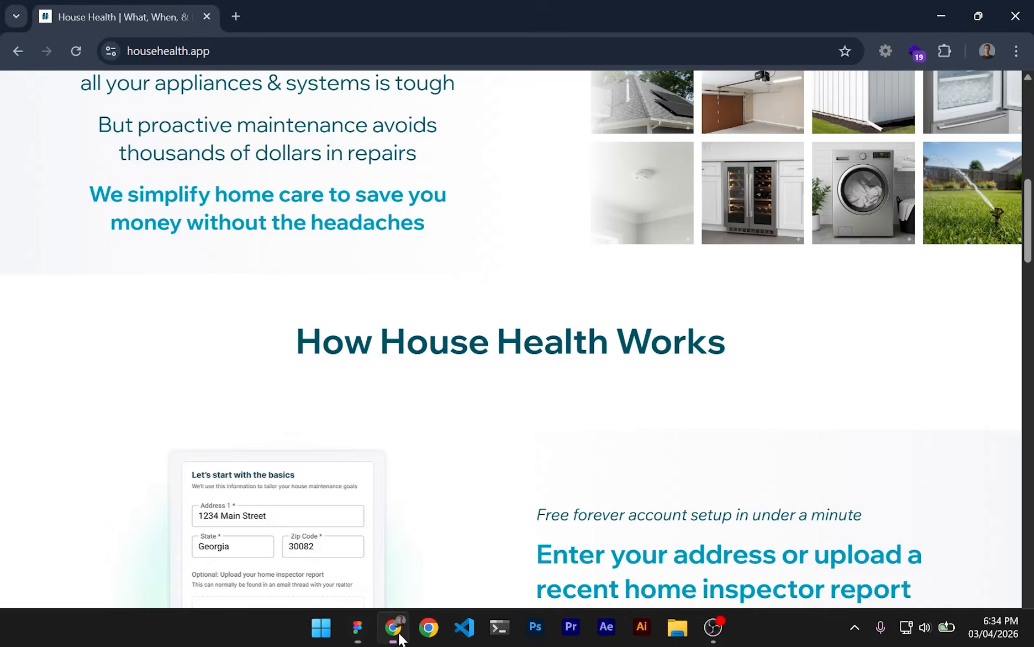
scroll(545, 419, "down", 10)
scroll(545, 419, "down", 20)
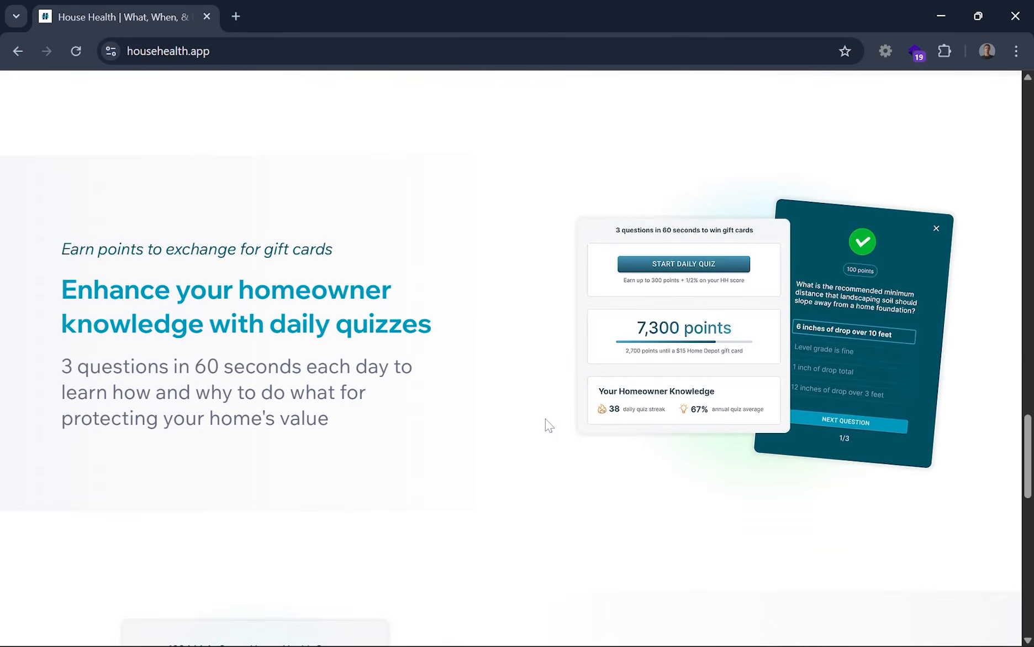
scroll(546, 419, "up", 20)
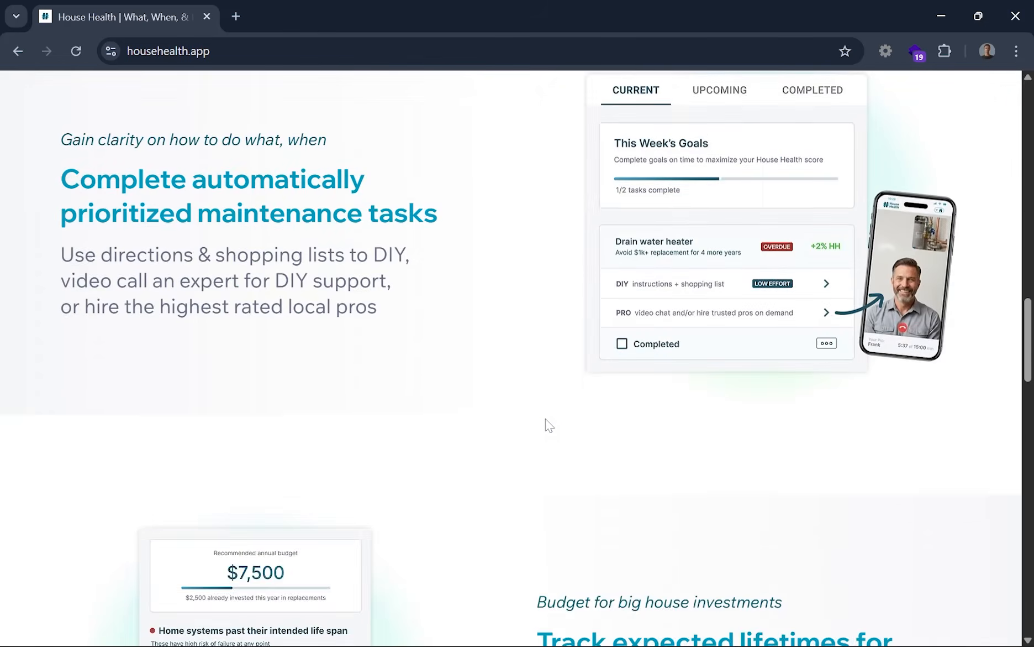
scroll(546, 419, "up", 4)
- Highlight the How House Health Works heading and examine the feature sections beneath it down to the appliance lifetime tracking section
left_click_drag(323, 259, 707, 259)
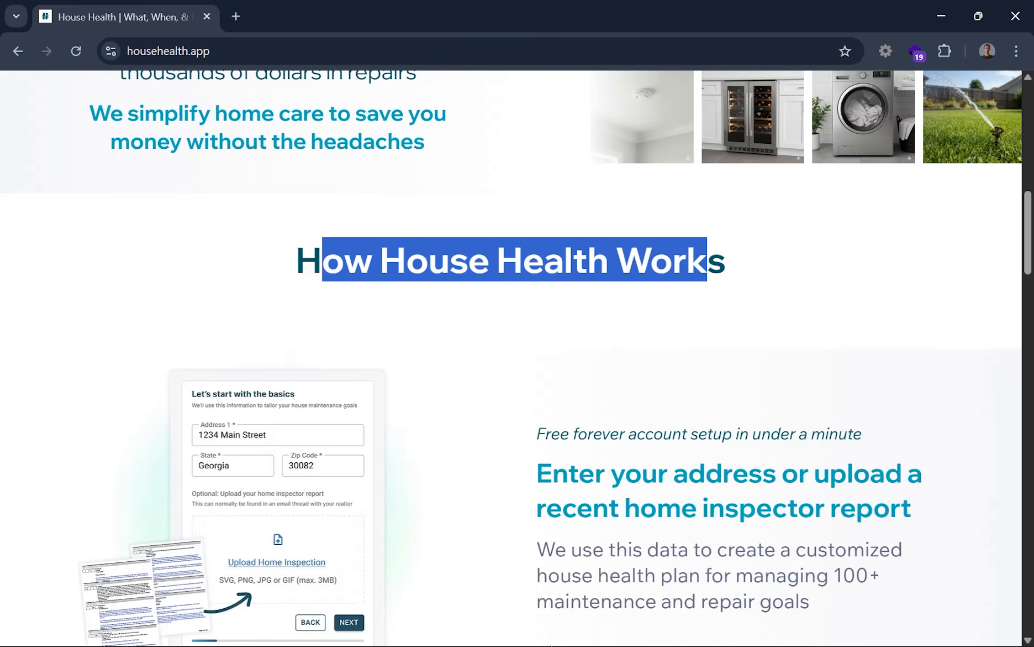
scroll(536, 456, "down", 2)
scroll(536, 456, "down", 1)
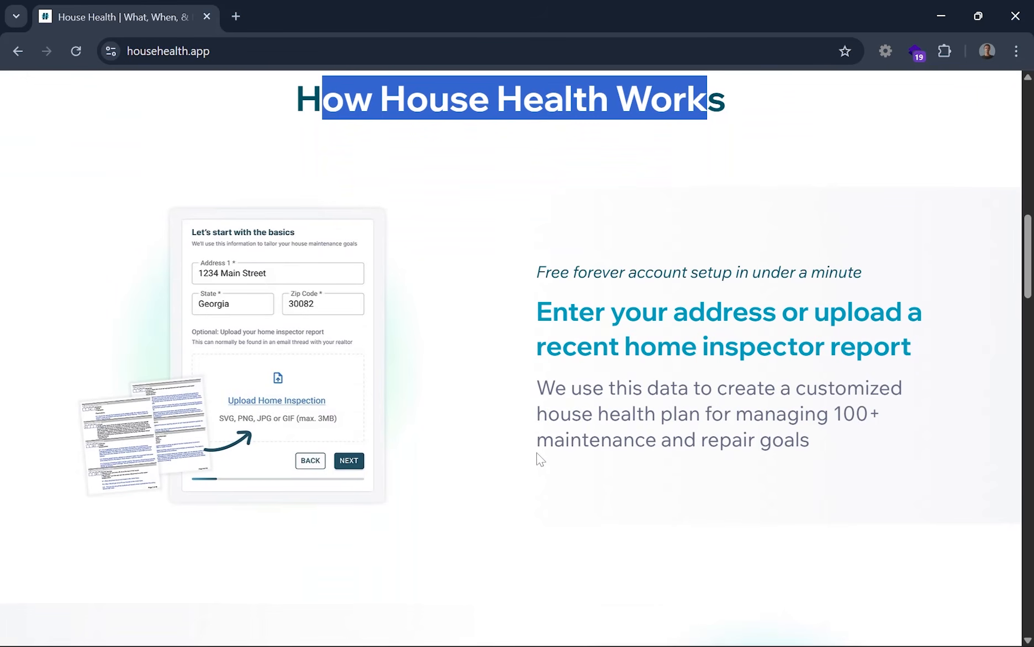
scroll(560, 407, "down", 2)
scroll(574, 404, "down", 20)
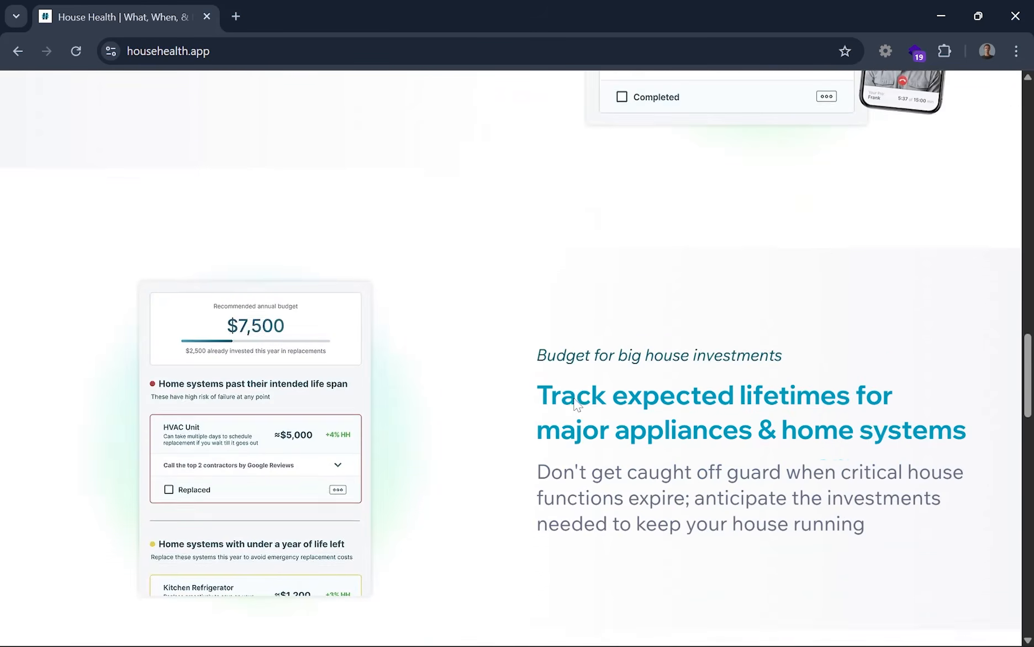
- Review the House Health score and daily quizzes sections of househealth.app, and return to the hero at the page top
scroll(577, 405, "up", 4)
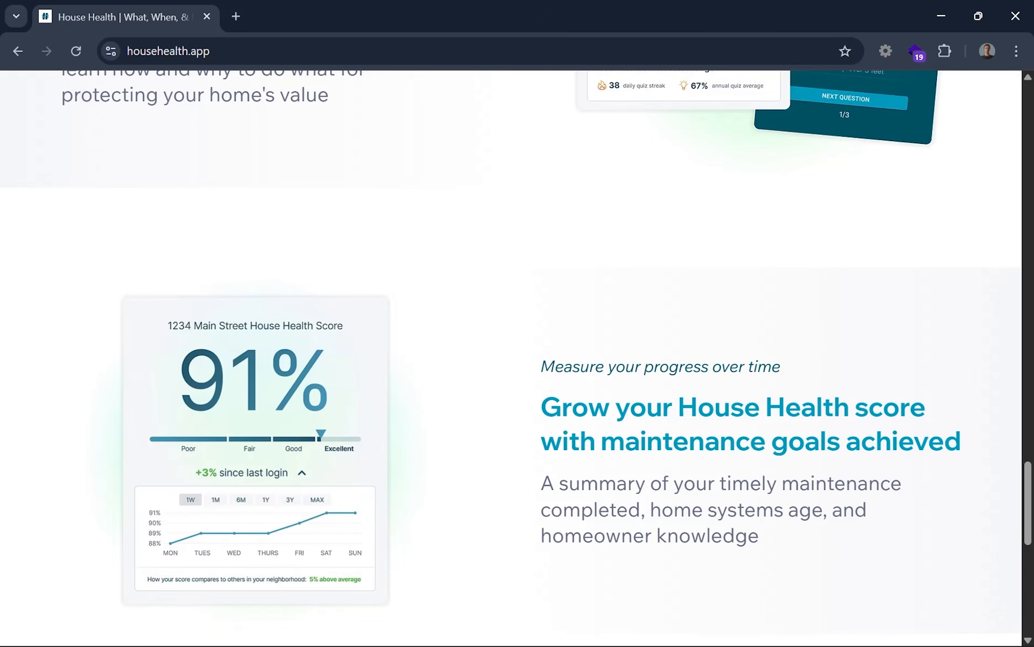
scroll(576, 422, "up", 3)
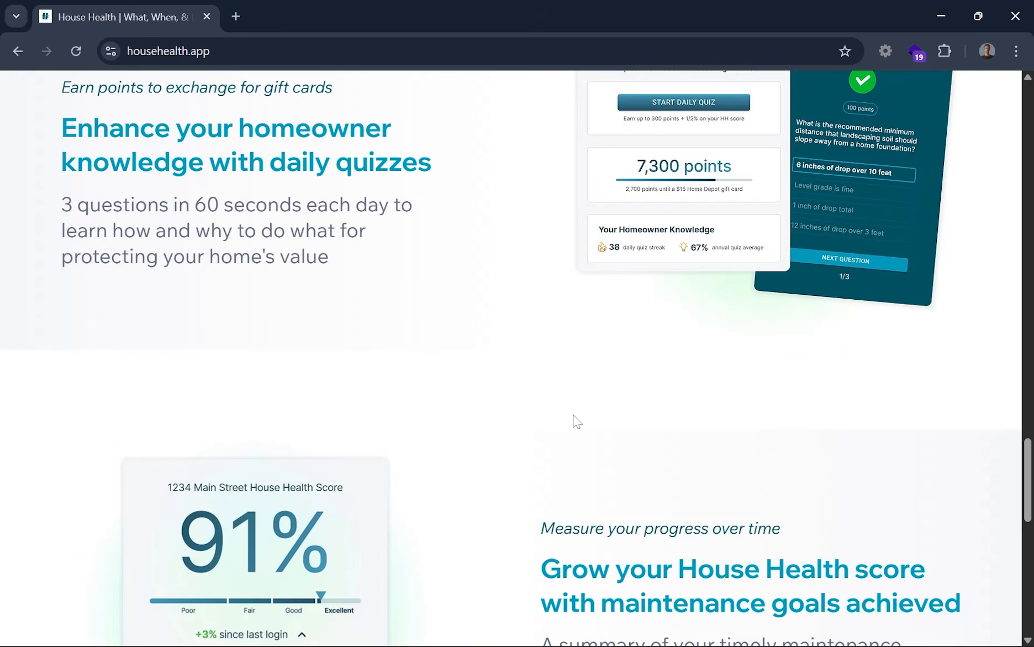
scroll(576, 422, "down", 6)
scroll(576, 421, "up", 6)
scroll(576, 422, "up", 14)
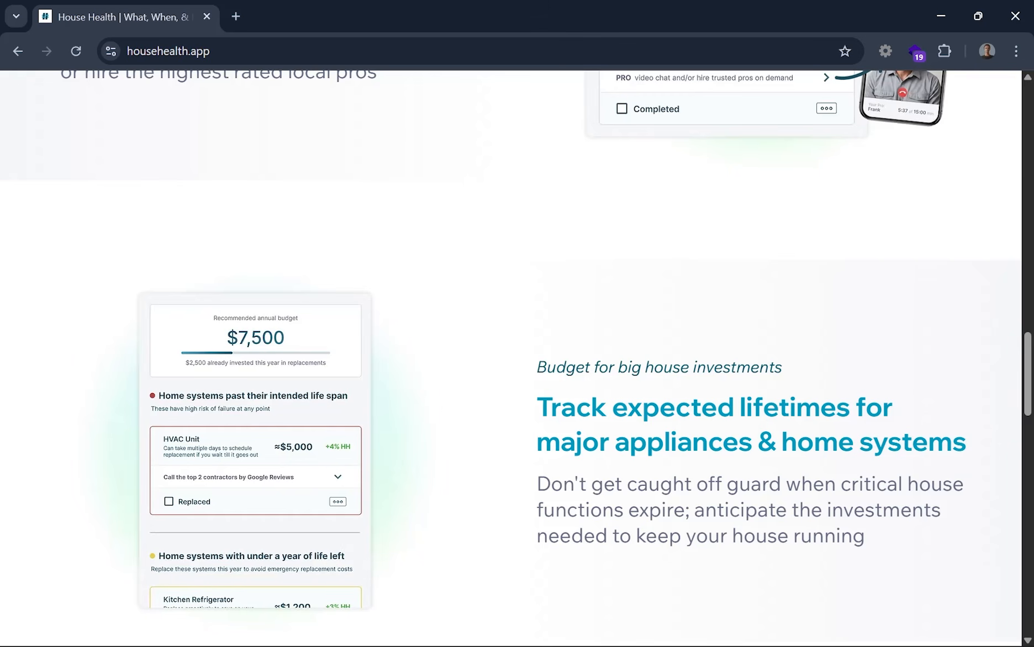
scroll(511, 358, "up", 16)
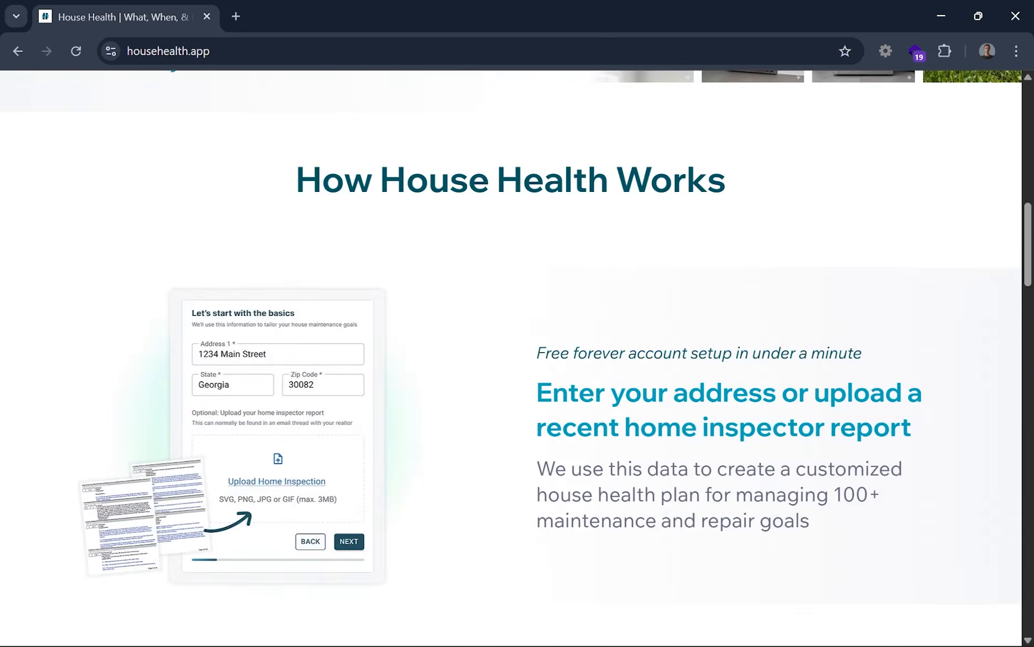
scroll(573, 414, "up", 12)
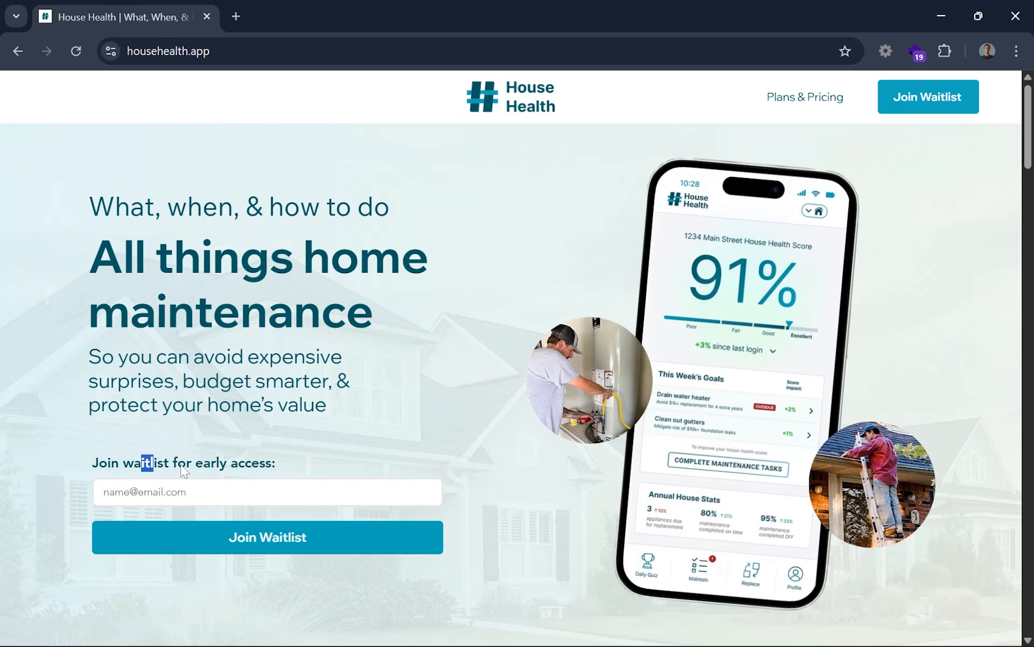
- Examine the hero's early-access waitlist form and compare it with the address entry card under How House Health Works
scroll(198, 467, "down", 1)
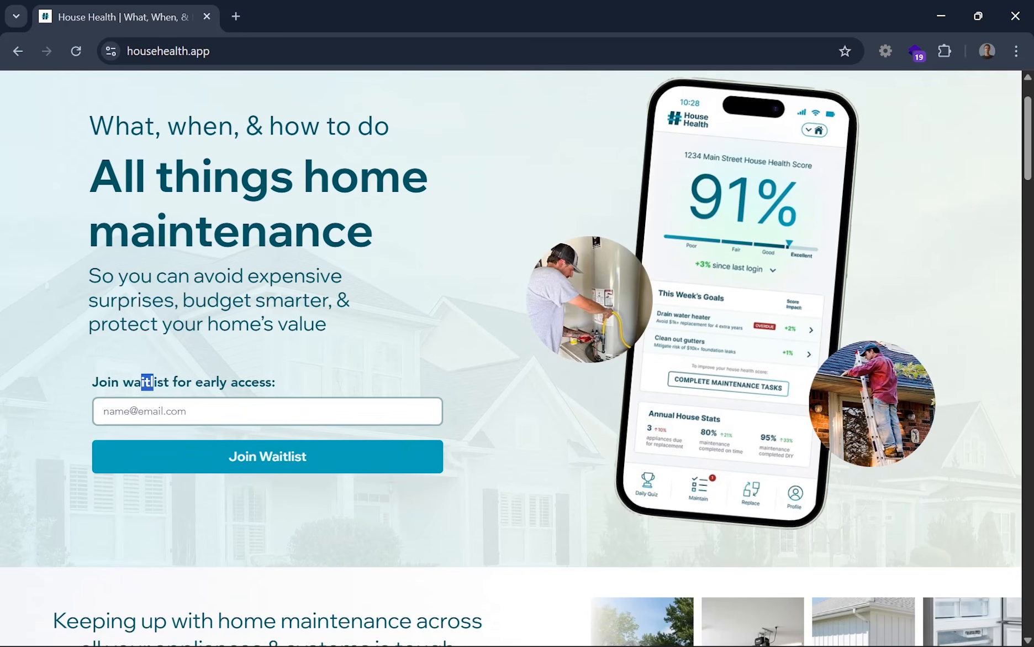
left_click(214, 386)
left_click(232, 411)
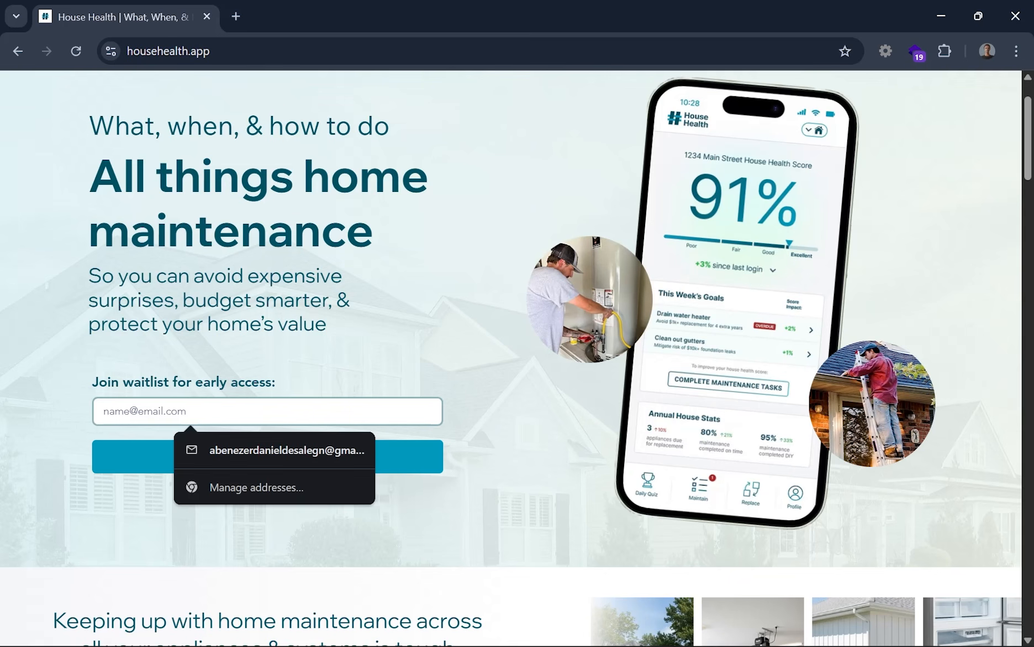
left_click(121, 371)
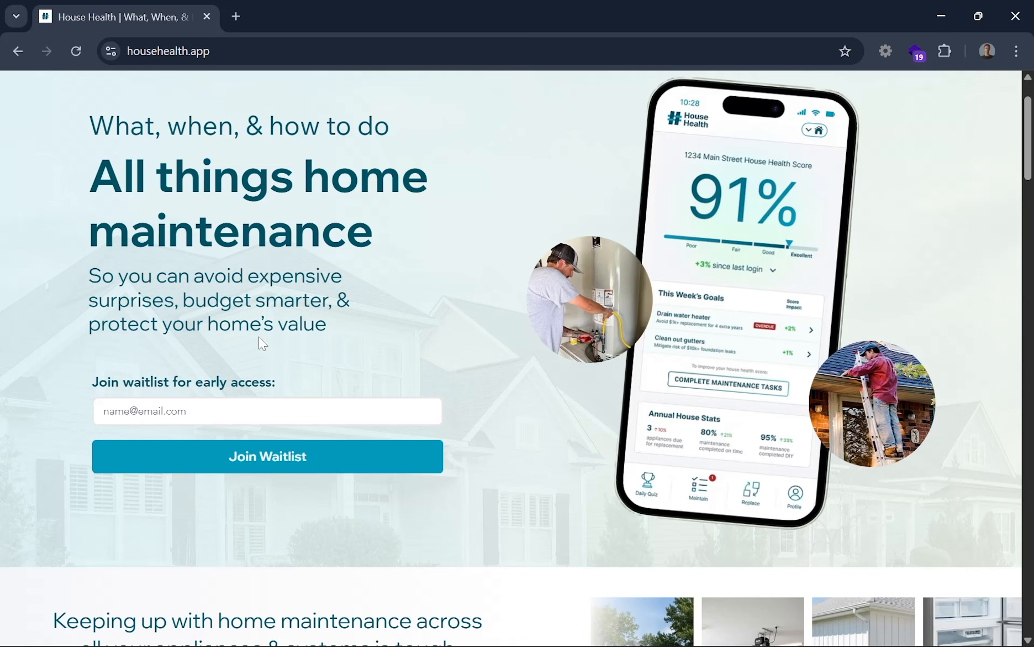
scroll(262, 342, "down", 3)
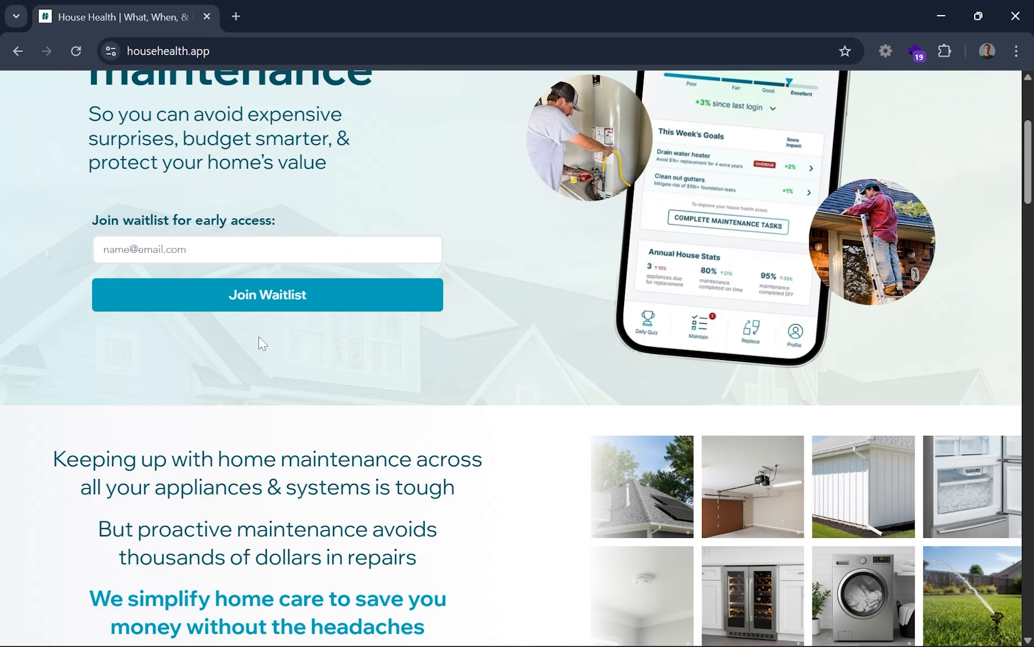
scroll(262, 343, "down", 3)
scroll(370, 309, "down", 6)
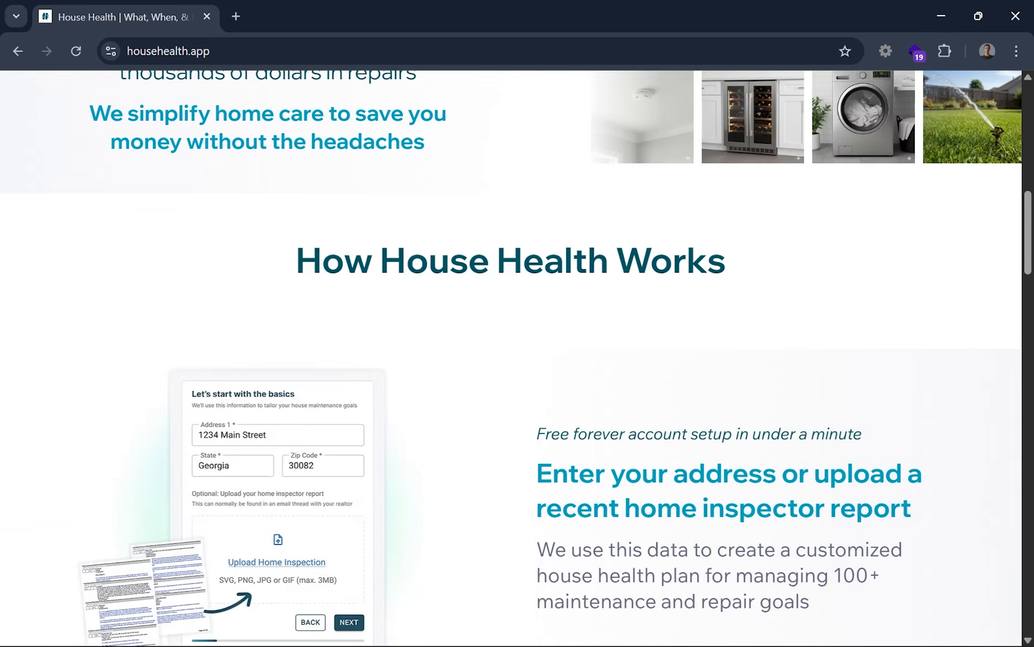
scroll(369, 311, "up", 9)
left_click(126, 249)
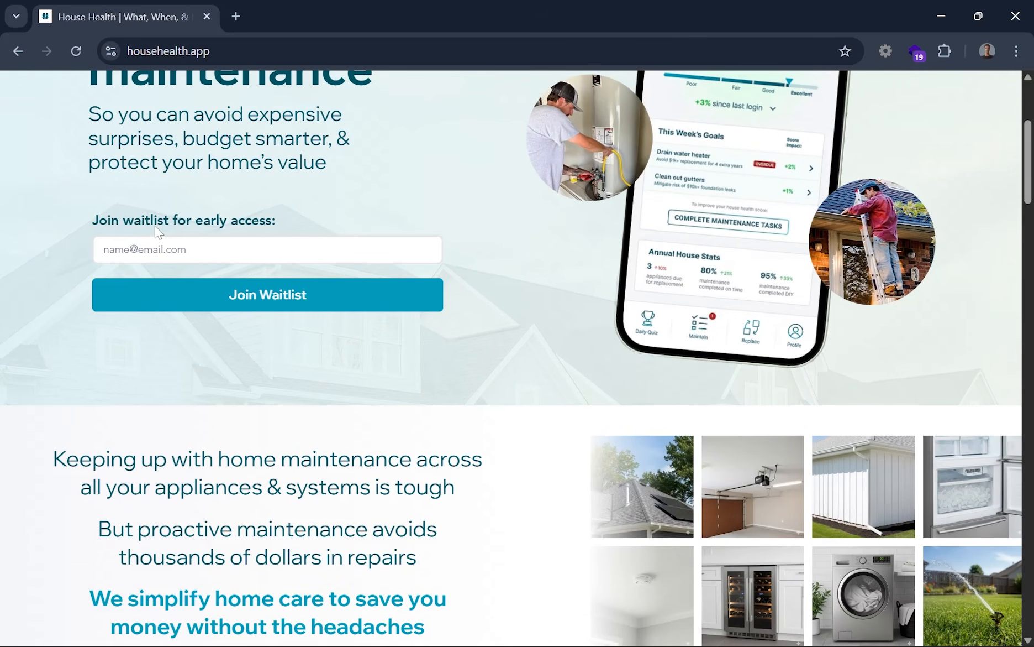
scroll(154, 226, "down", 10)
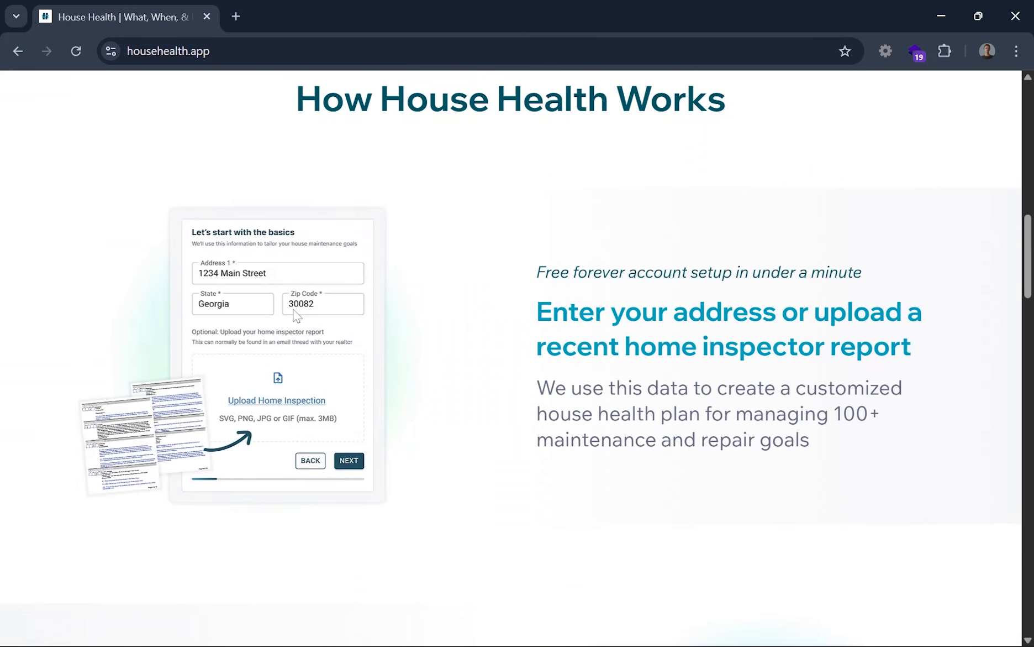
scroll(194, 171, "up", 10)
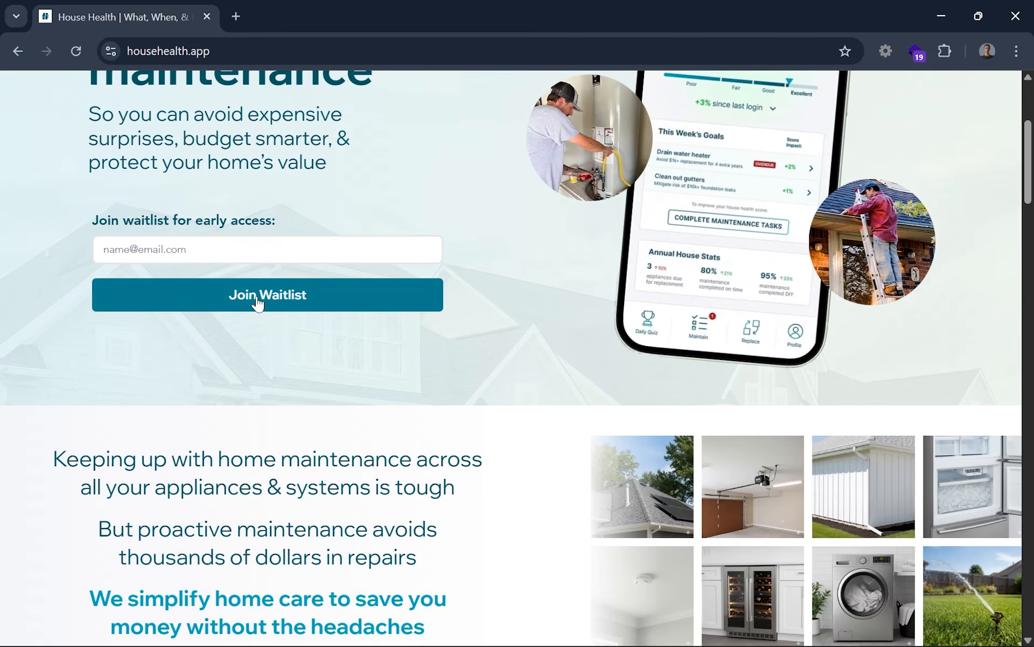
- Review the feature sections from How House Health Works through maintenance tasks, appliance lifetimes and daily quizzes to the House Health score
scroll(274, 358, "down", 8)
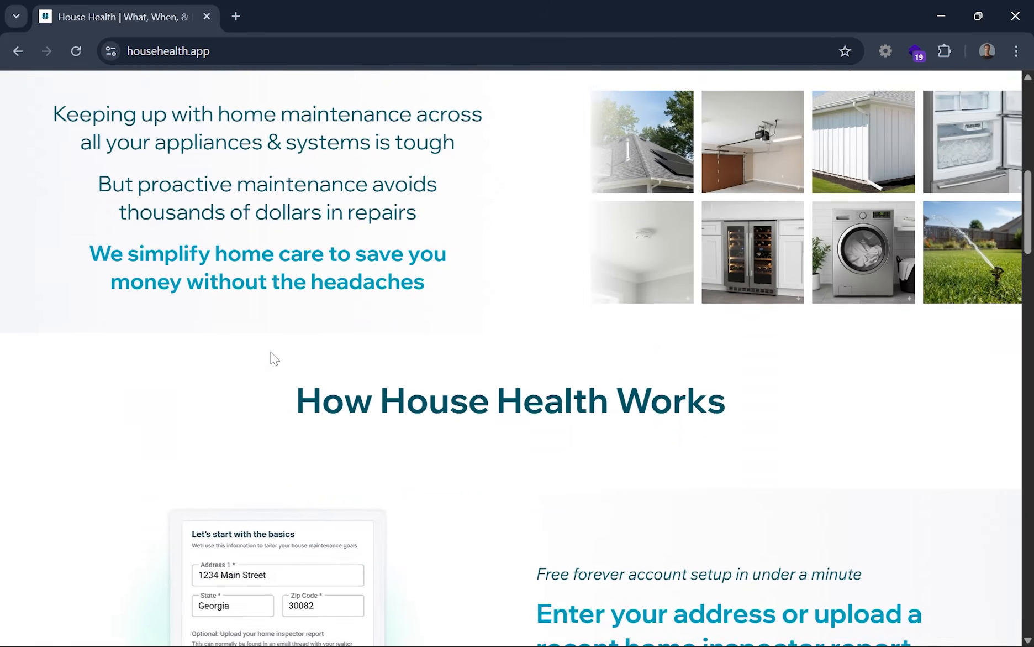
scroll(274, 358, "down", 10)
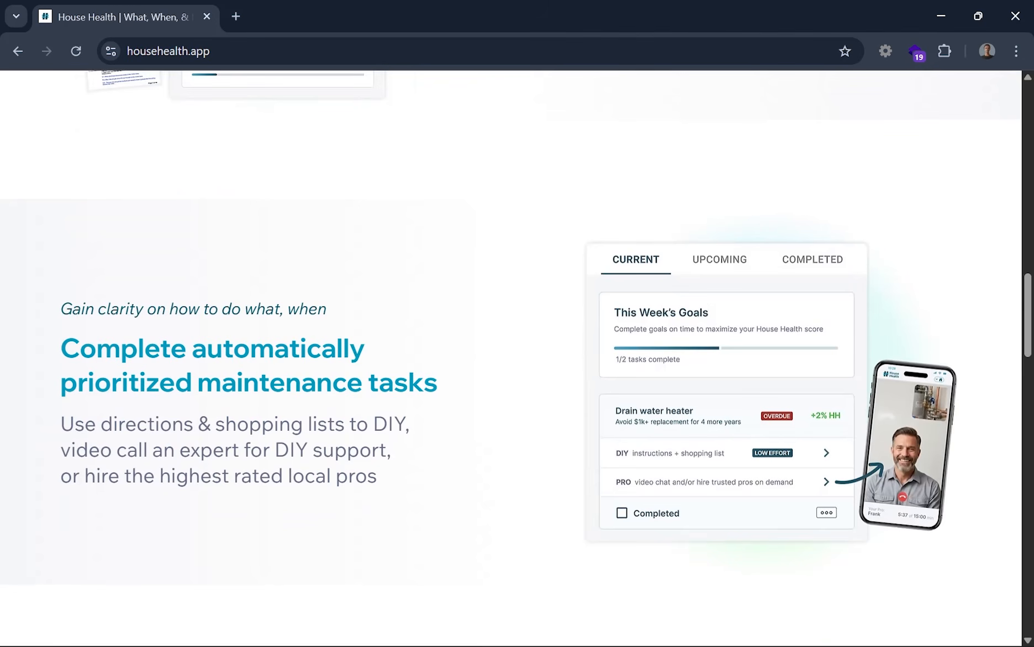
scroll(680, 293, "down", 7)
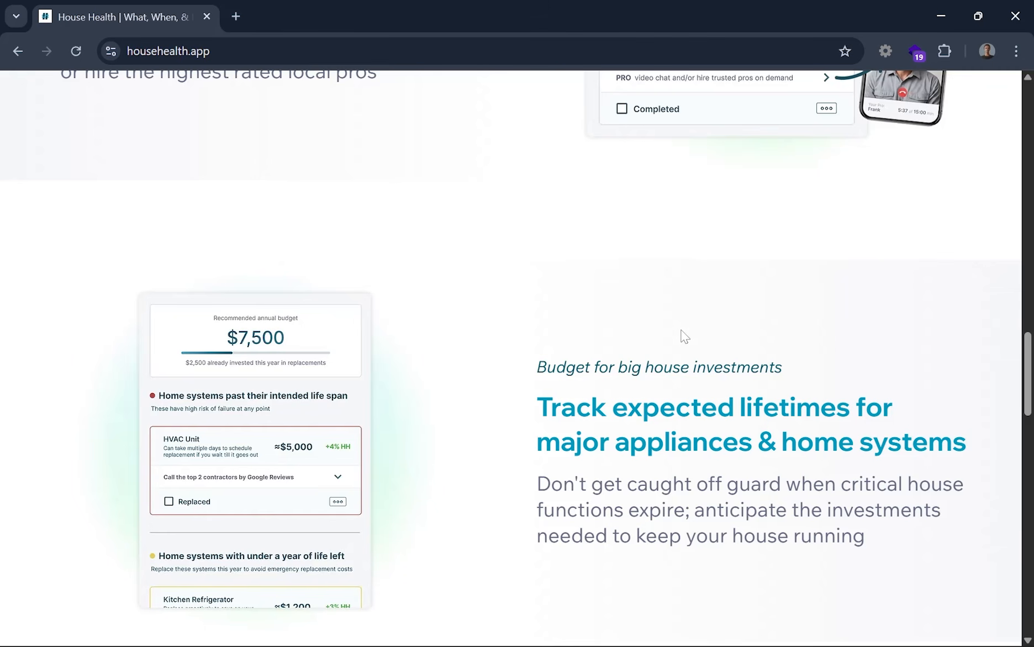
scroll(685, 336, "up", 20)
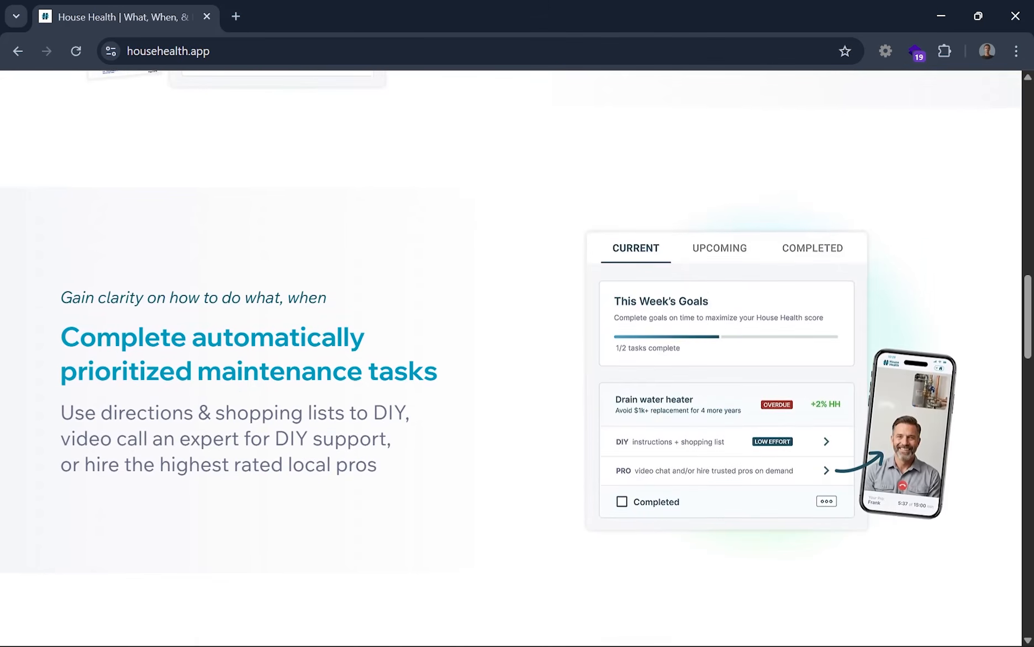
scroll(423, 267, "down", 8)
scroll(419, 268, "up", 6)
scroll(420, 269, "down", 8)
scroll(318, 338, "down", 15)
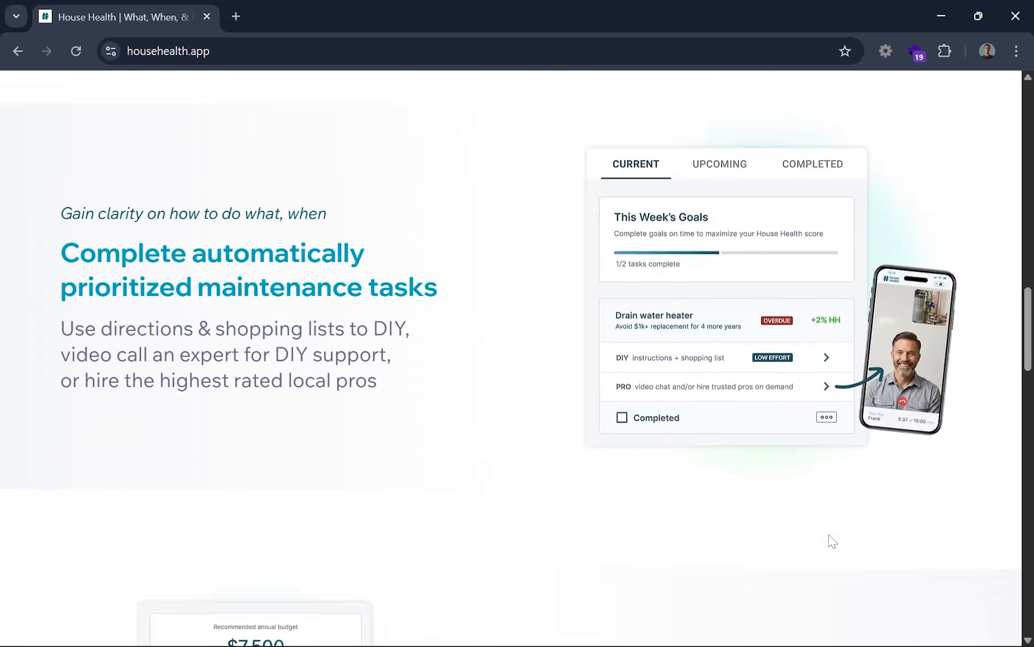
scroll(332, 425, "down", 12)
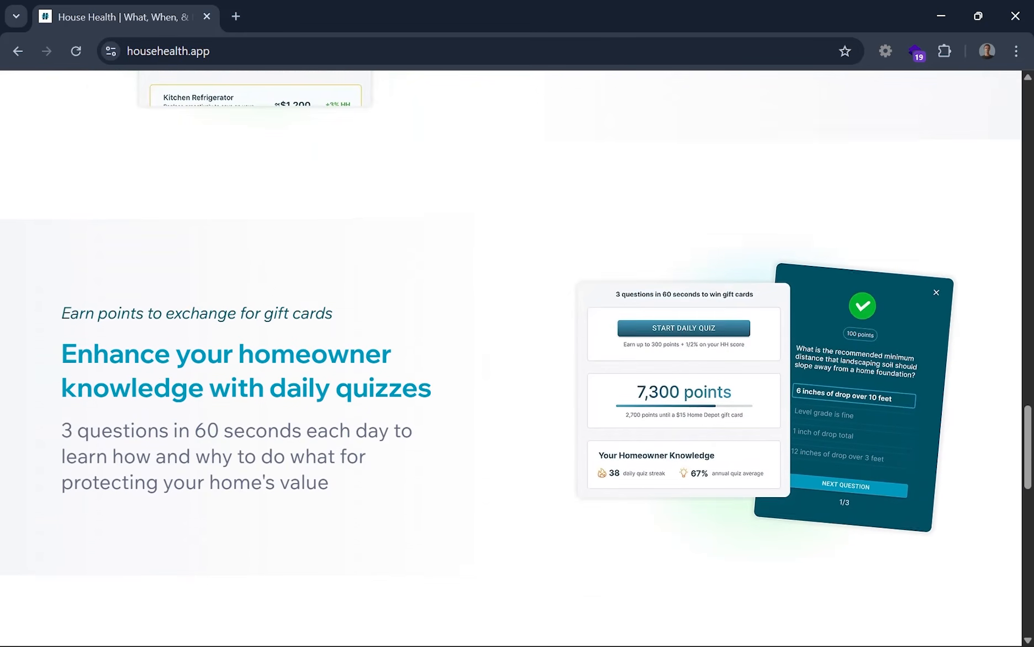
scroll(220, 286, "down", 3)
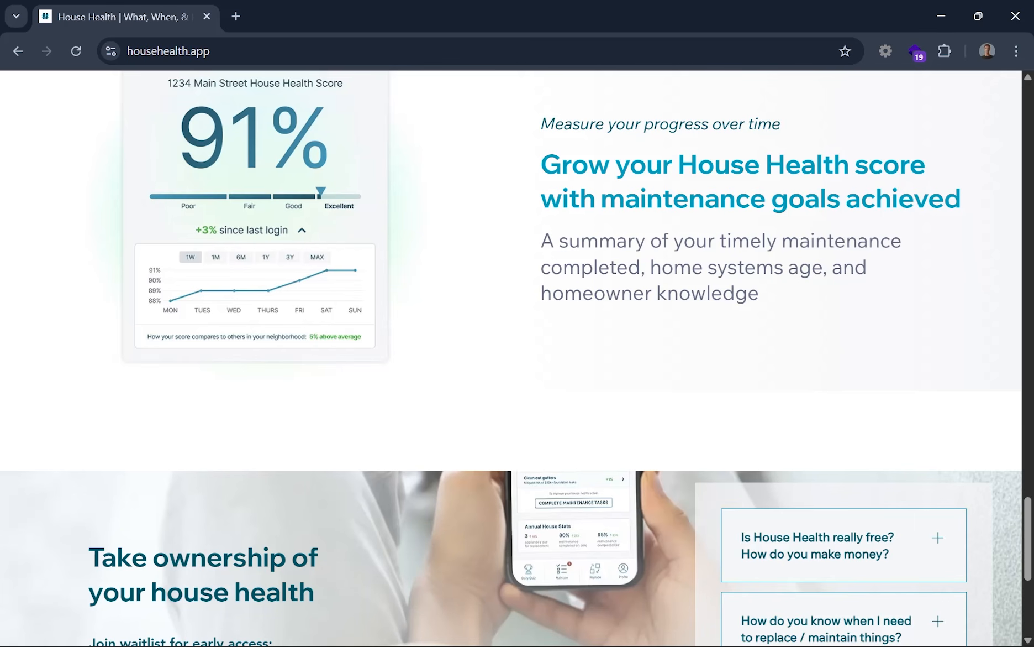
- Examine the House Health score section and the Take ownership of your house health section with its FAQ beneath
scroll(511, 359, "up", 2)
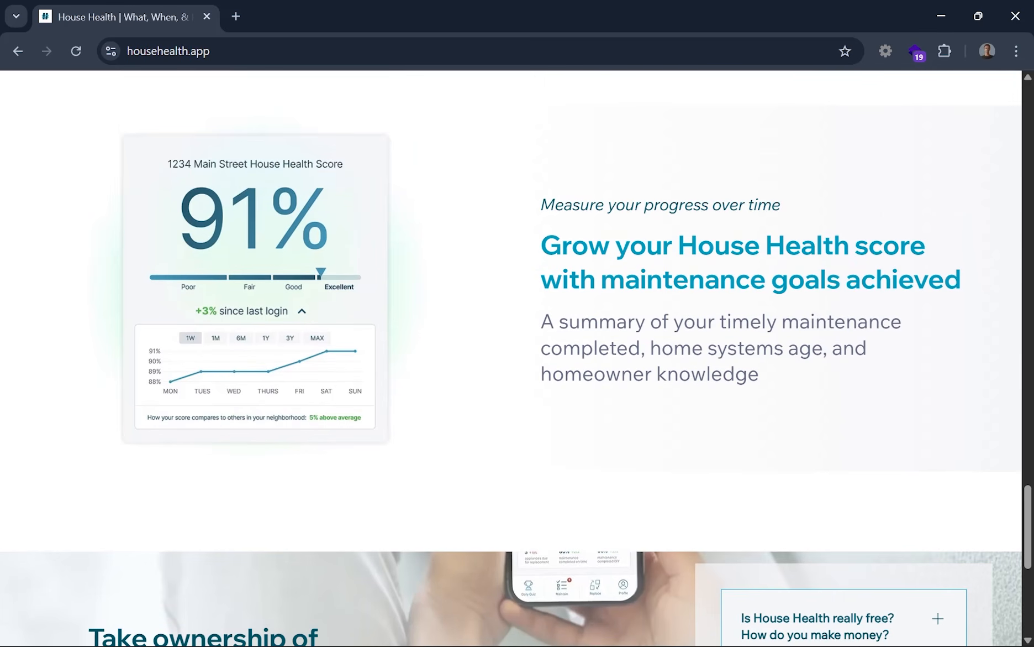
scroll(511, 359, "up", 2)
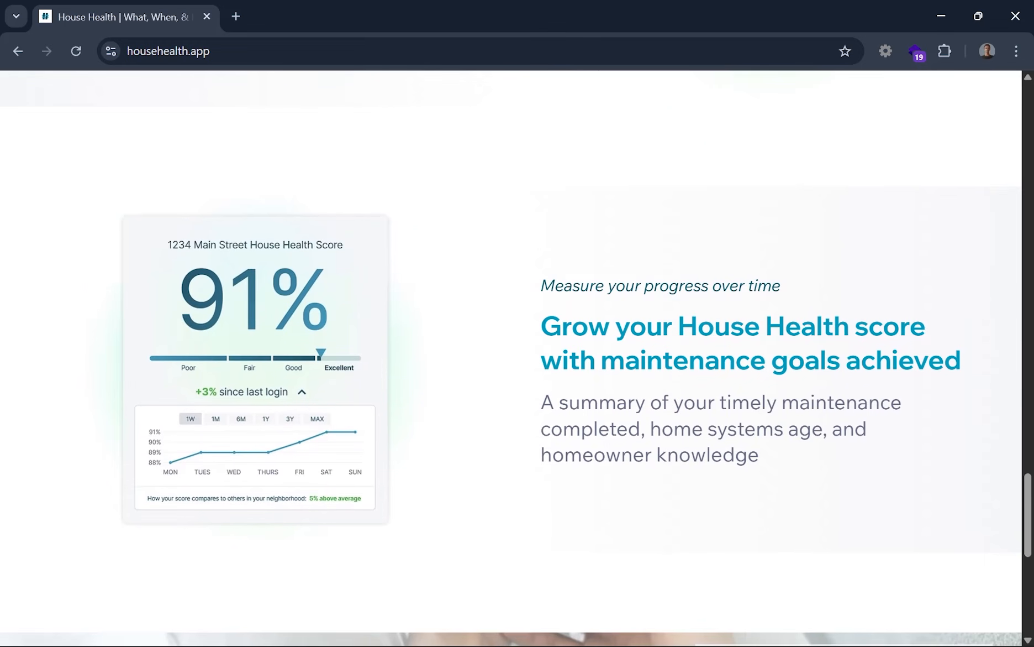
scroll(598, 279, "up", 2)
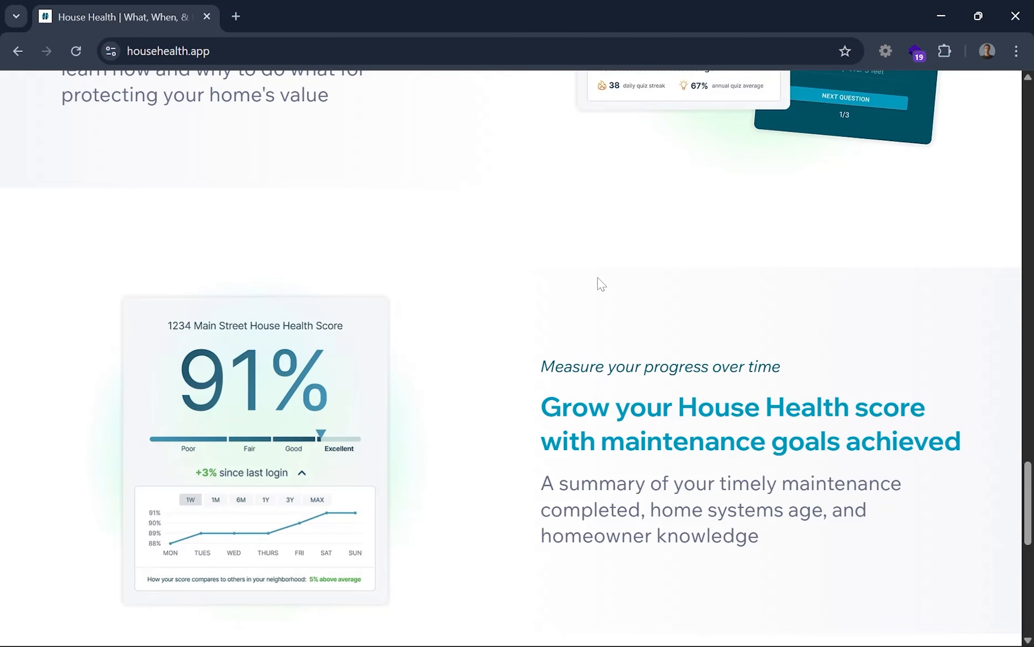
scroll(601, 283, "down", 5)
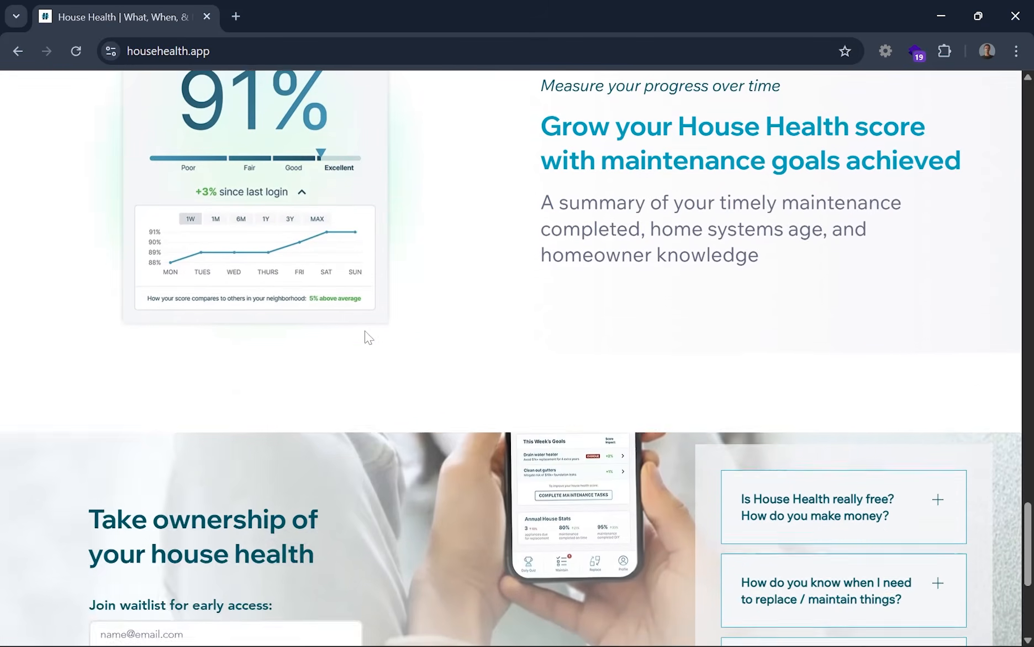
scroll(369, 337, "down", 4)
- Compare the mockups in the address entry, maintenance tasks and appliance lifetimes sections, and go back to the hero's waitlist form
scroll(368, 337, "up", 20)
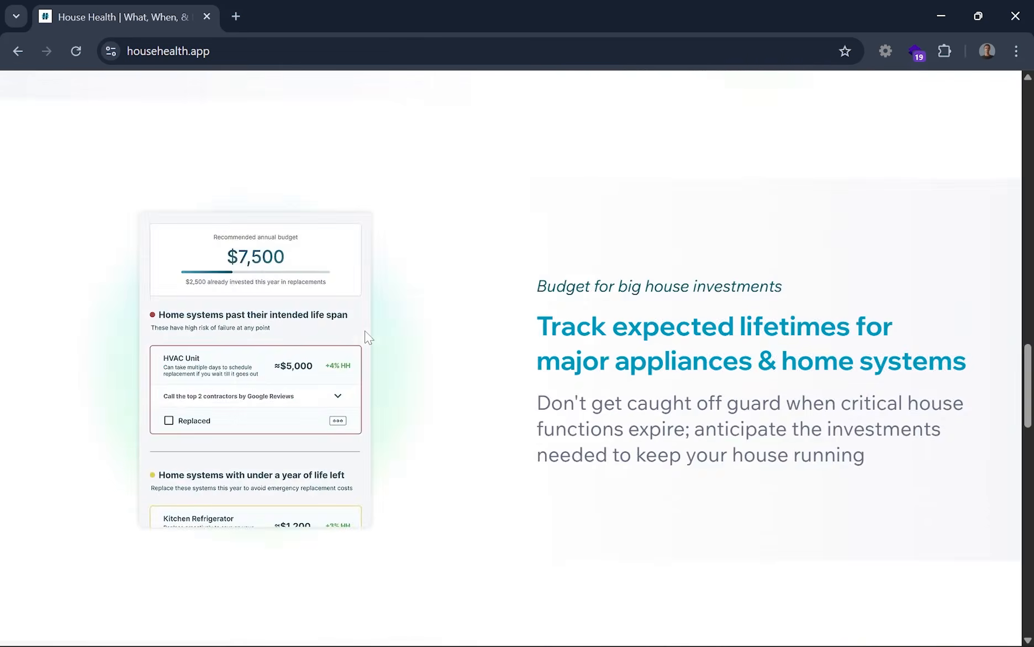
scroll(341, 291, "up", 2)
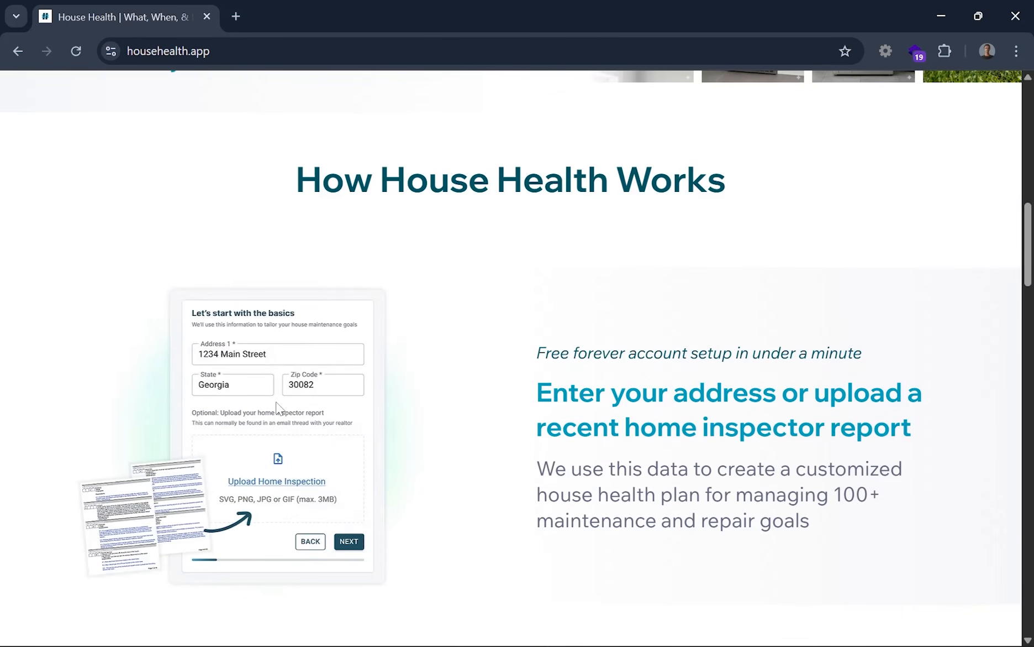
scroll(278, 409, "down", 8)
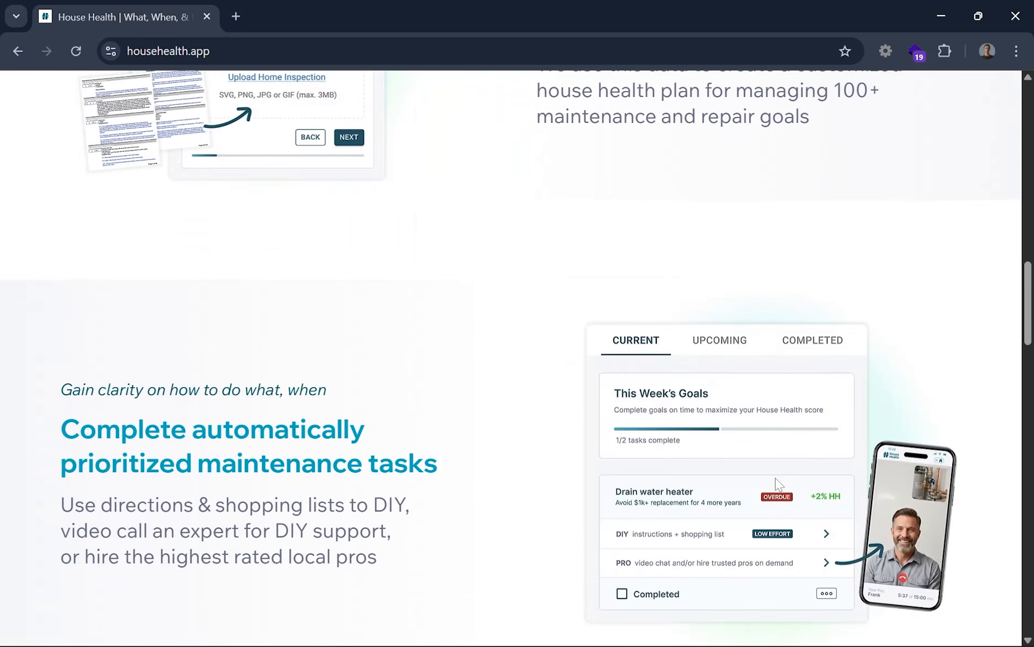
scroll(777, 481, "down", 2)
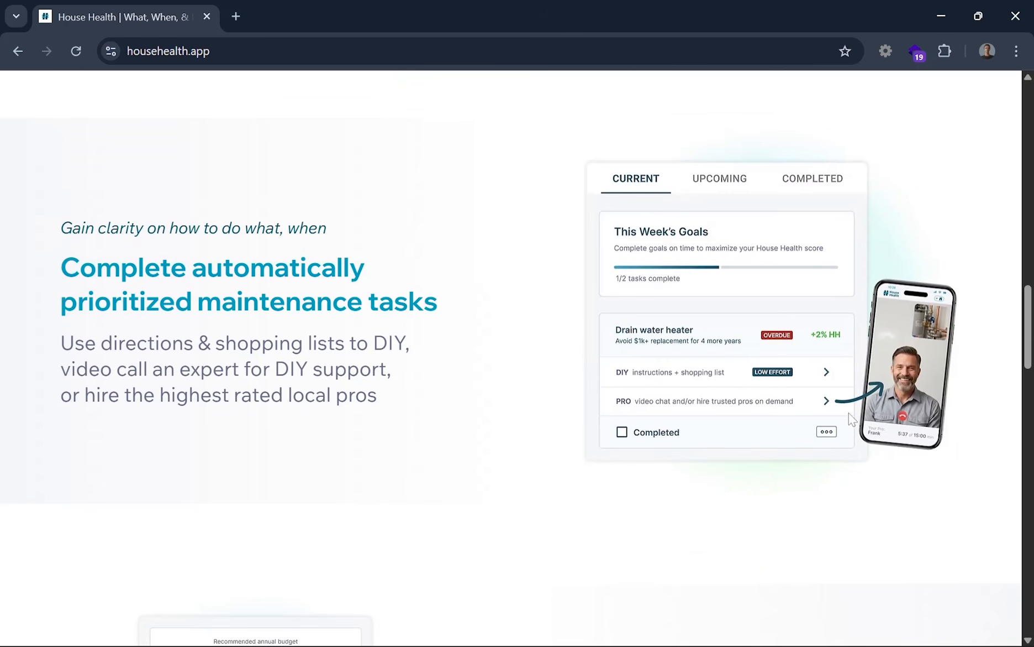
scroll(719, 412, "down", 4)
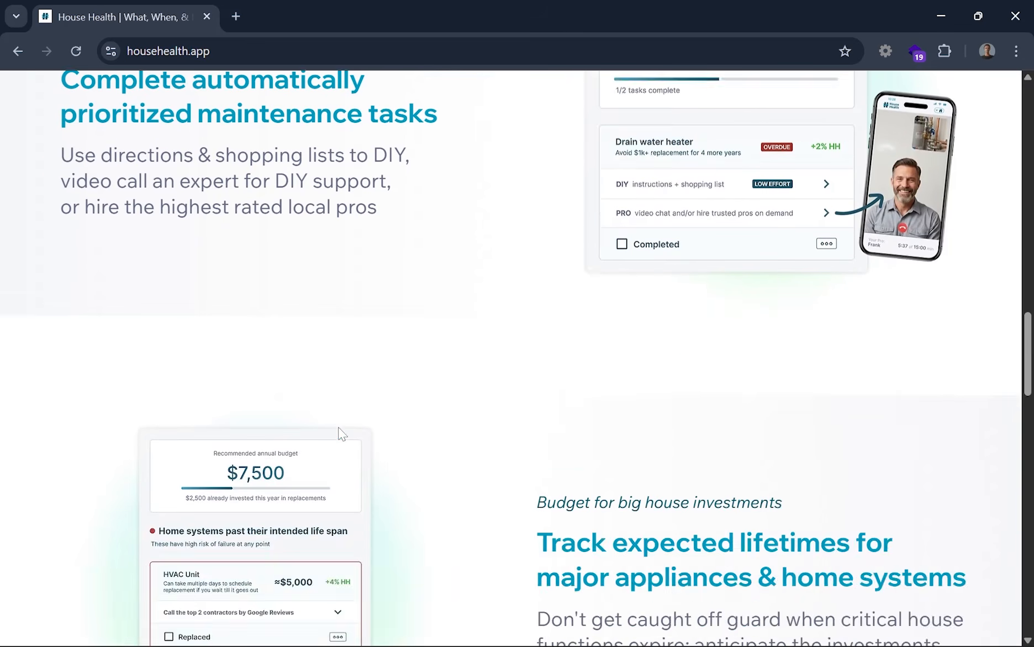
scroll(335, 429, "up", 16)
scroll(308, 398, "up", 9)
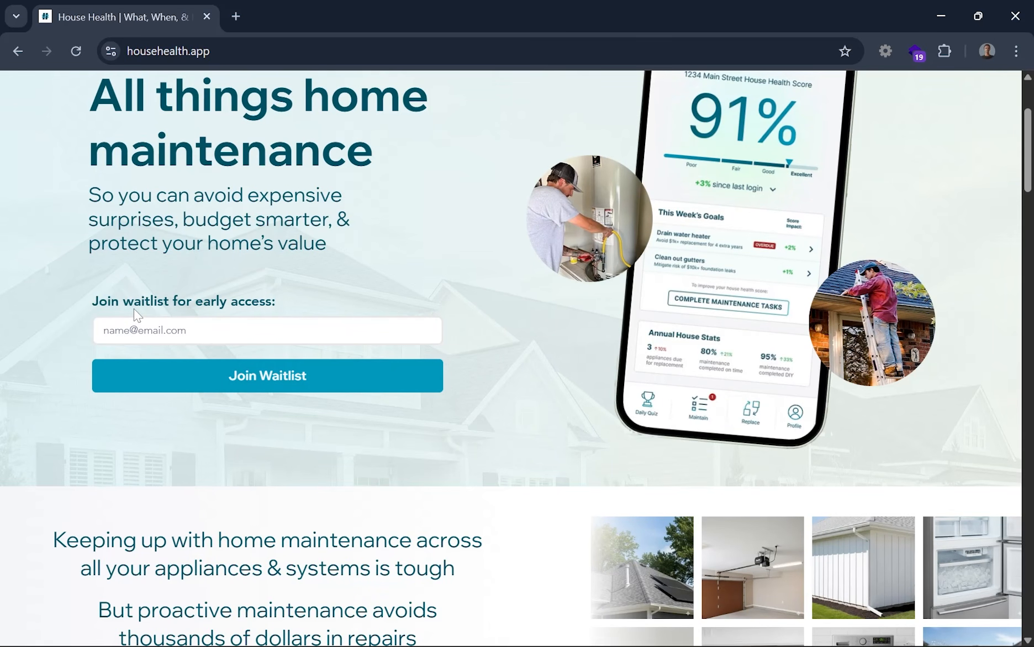
- Go through the page from the hero past the address entry and maintenance tasks sections to the appliance lifetimes section, examining each layout
scroll(133, 308, "down", 2)
scroll(208, 358, "down", 5)
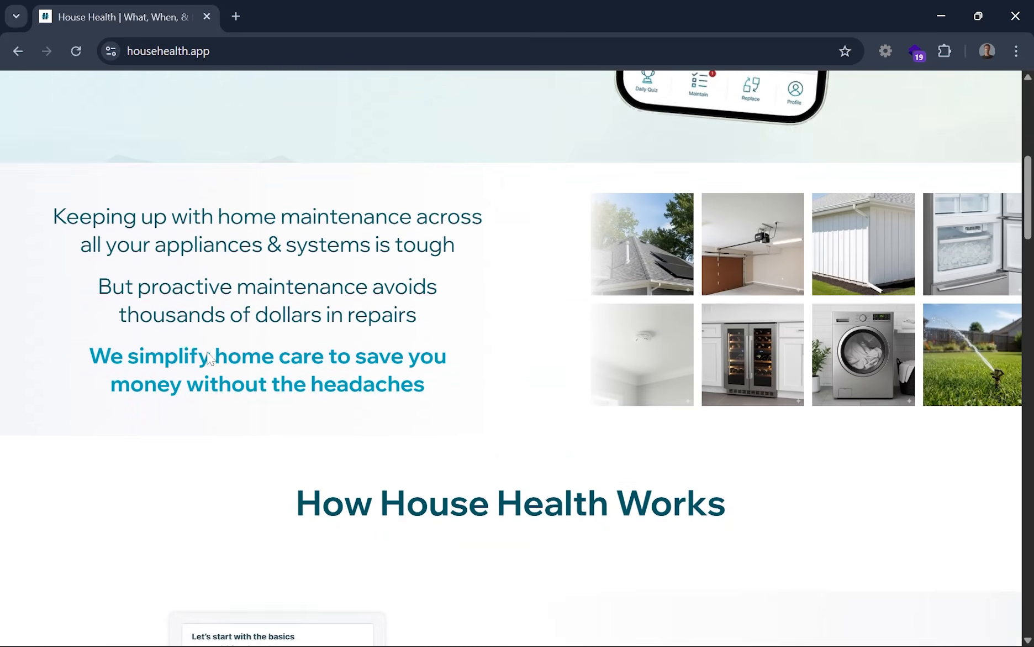
scroll(209, 358, "down", 6)
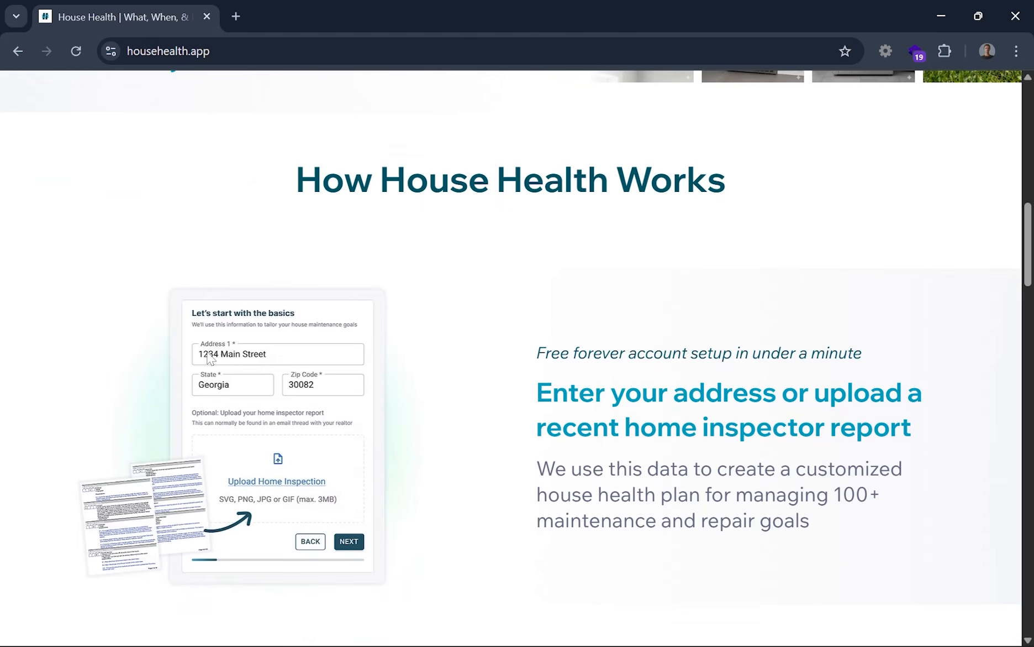
scroll(321, 381, "down", 3)
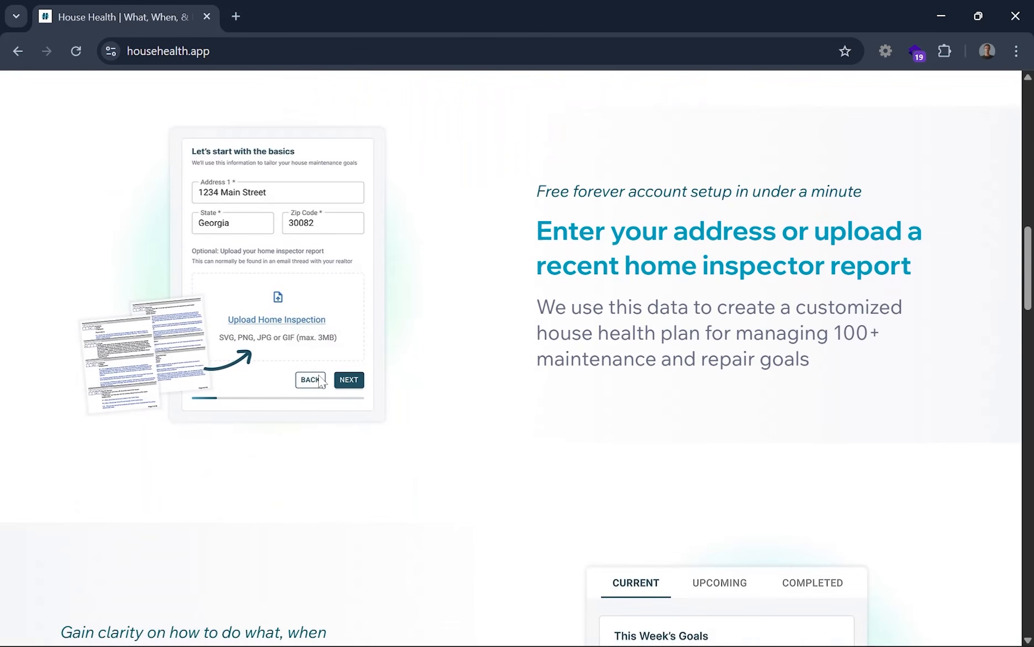
scroll(321, 381, "down", 3)
scroll(457, 417, "down", 3)
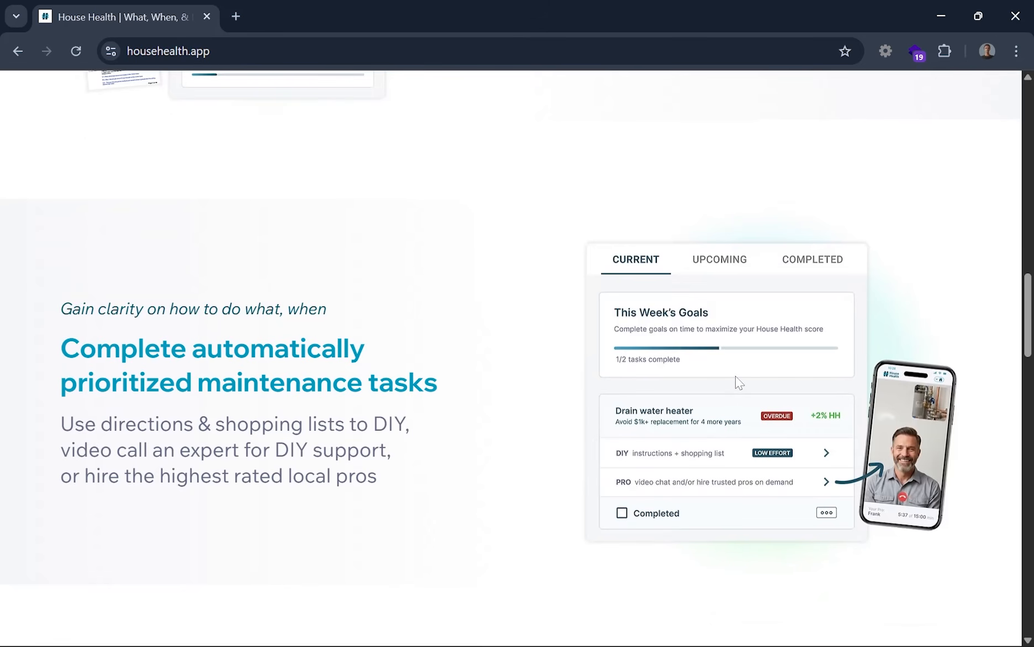
scroll(738, 382, "down", 6)
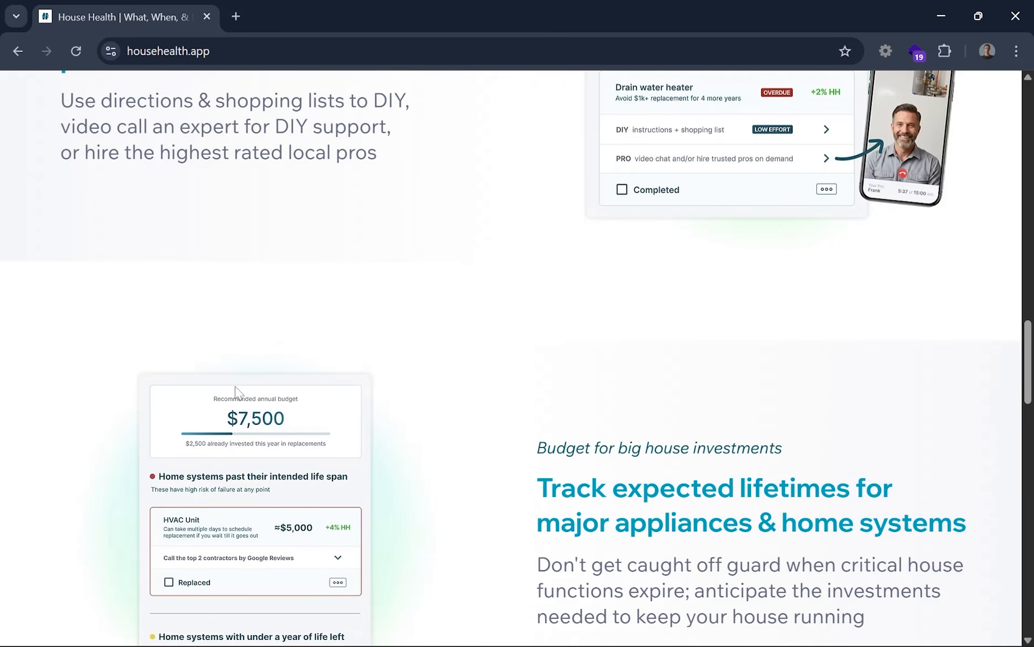
- Examine the appliance lifetimes section and the address entry section under How House Health Works, and return to the hero
scroll(237, 391, "down", 2)
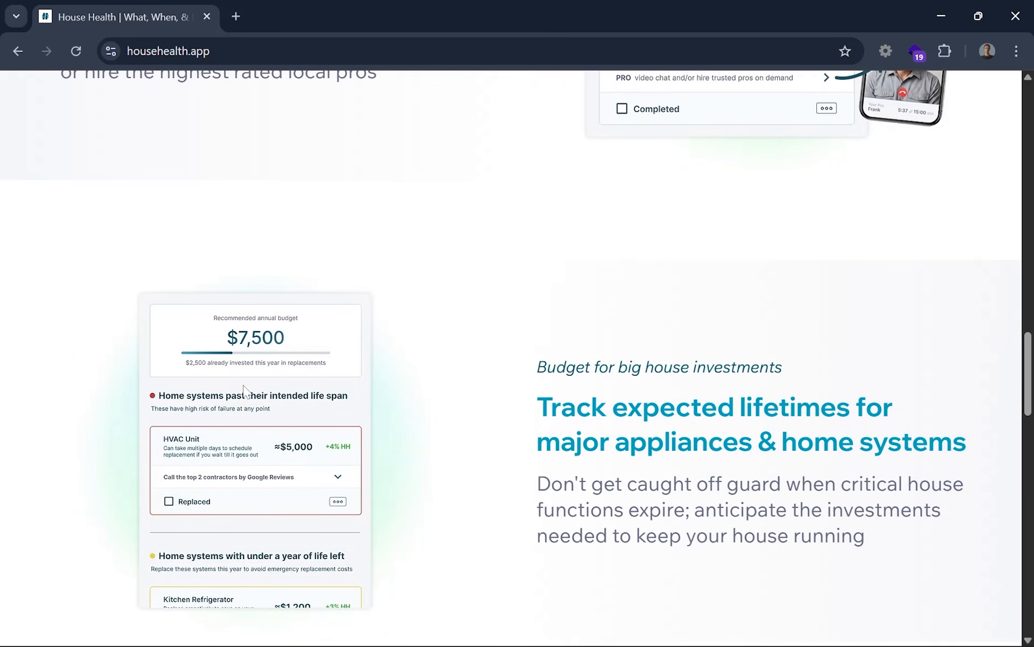
scroll(257, 384, "up", 11)
scroll(261, 385, "up", 10)
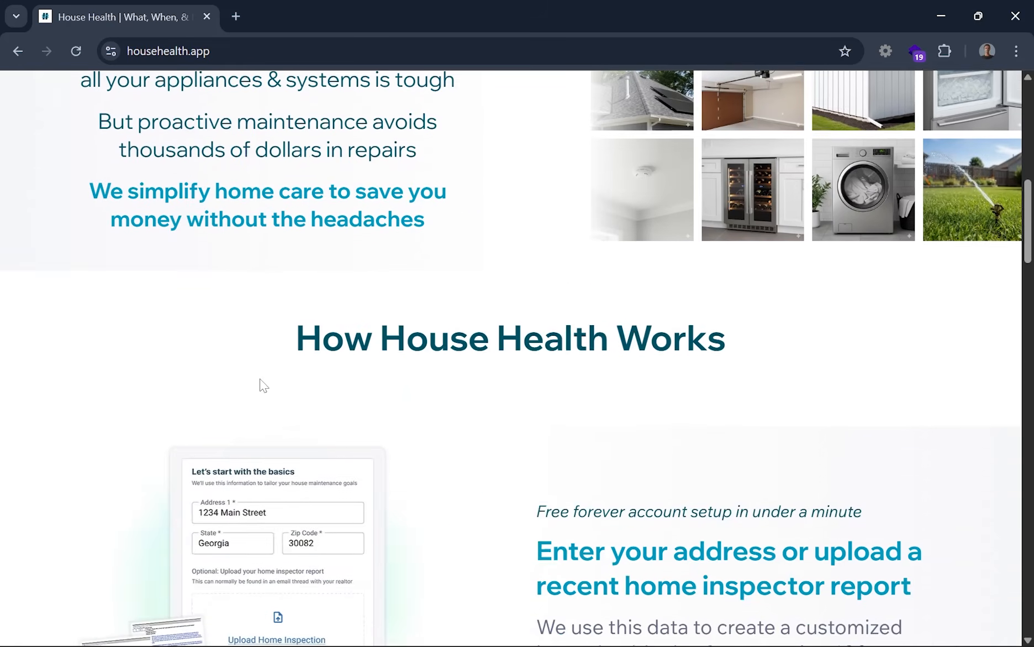
scroll(265, 384, "down", 4)
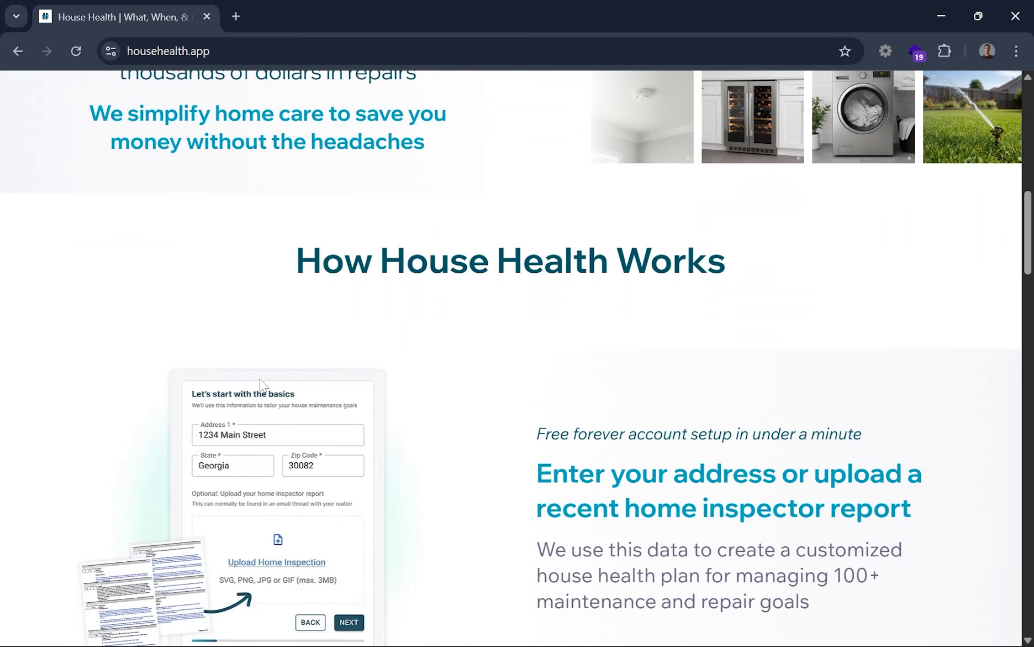
scroll(262, 383, "down", 1)
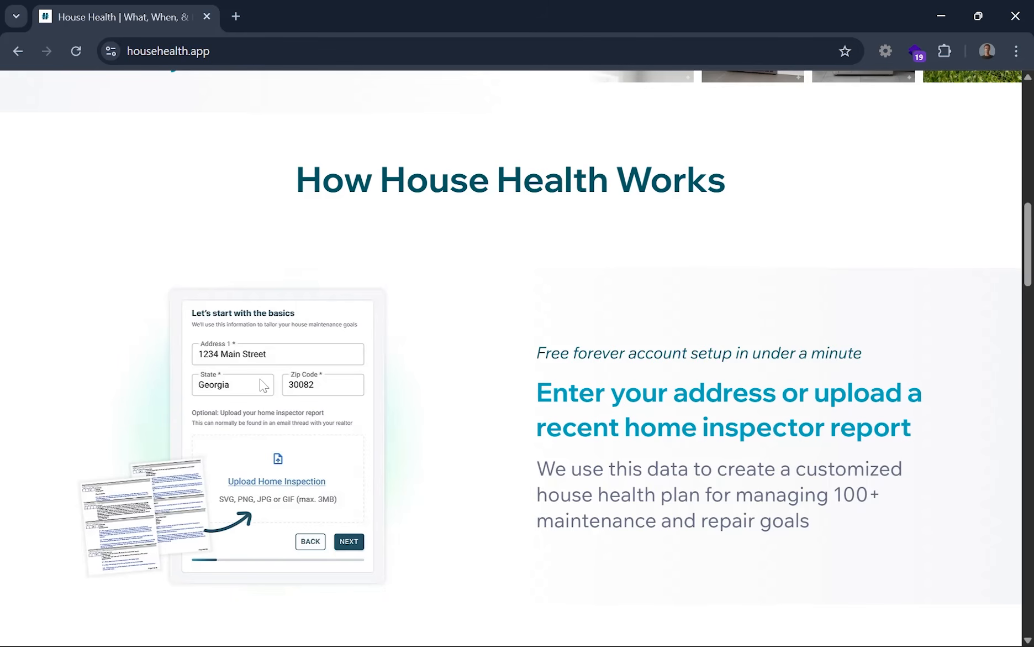
scroll(263, 385, "down", 2)
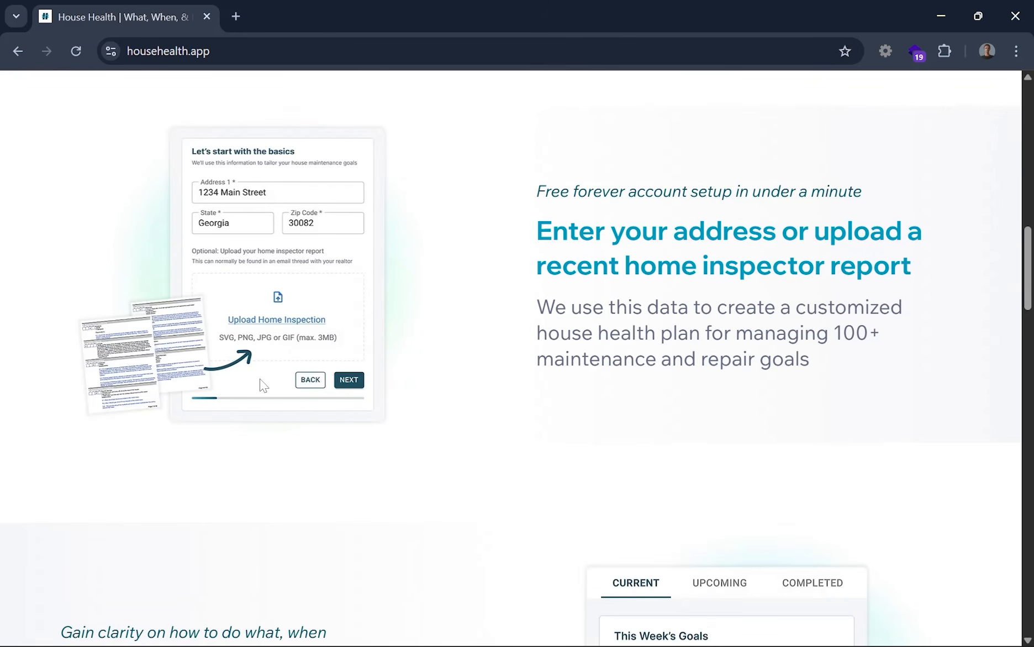
scroll(262, 385, "down", 1)
scroll(263, 385, "up", 13)
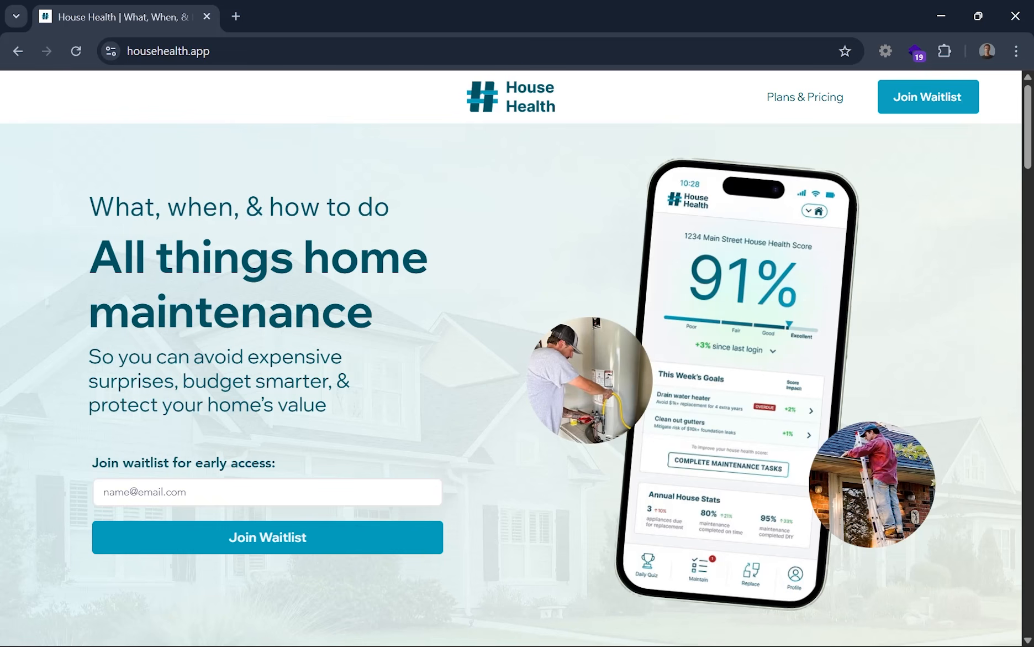
- Review the whole page from the hero through the feature sections to the closing Take ownership of your house health section
scroll(805, 320, "down", 15)
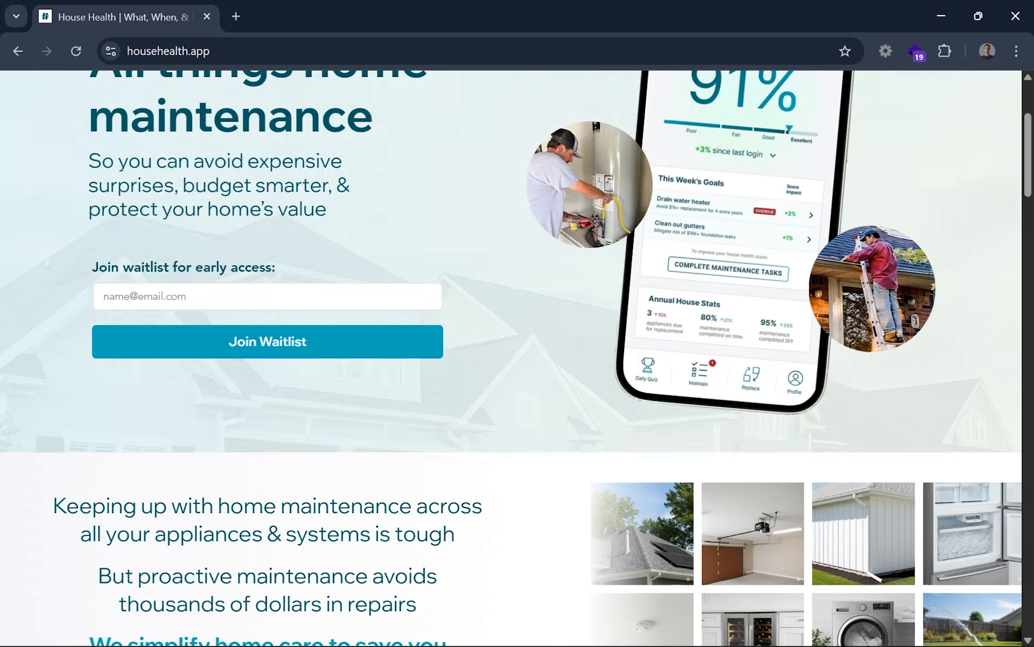
scroll(805, 320, "down", 12)
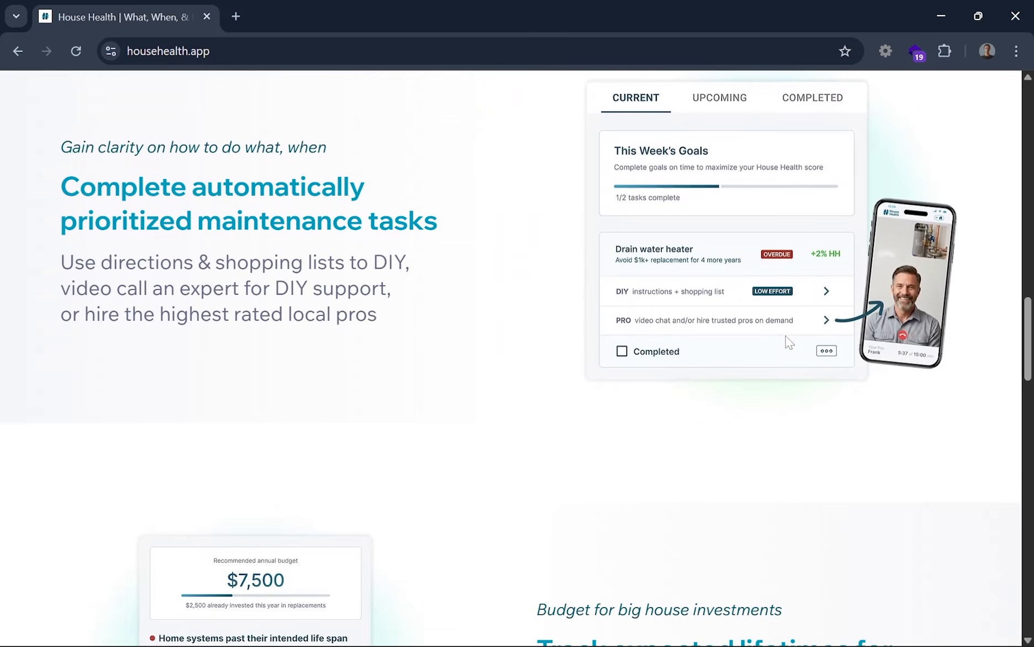
scroll(789, 341, "down", 5)
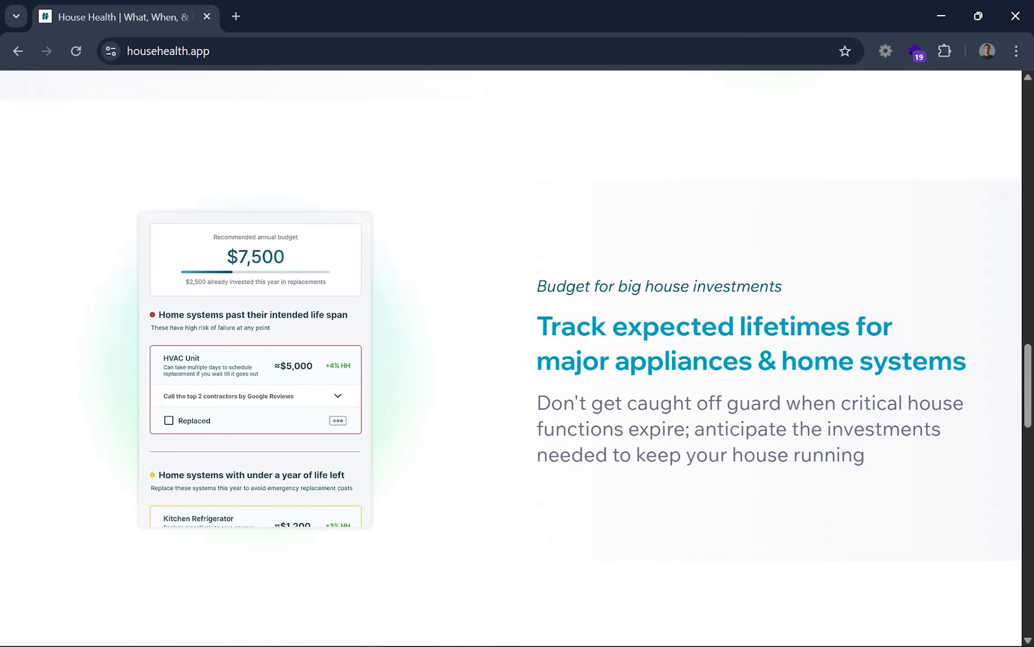
scroll(586, 367, "down", 9)
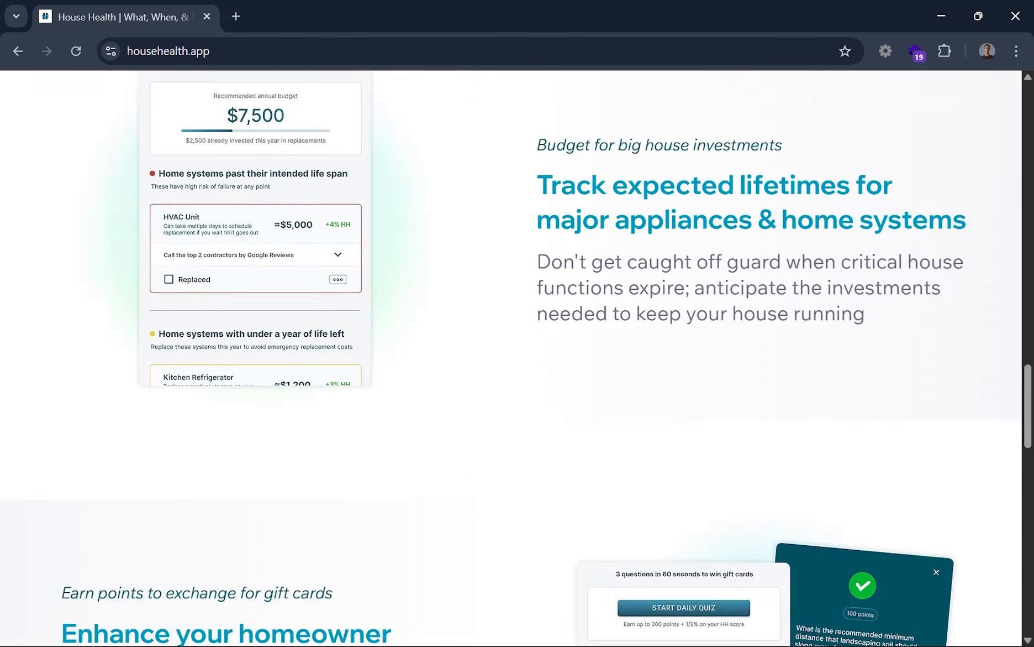
scroll(586, 367, "down", 11)
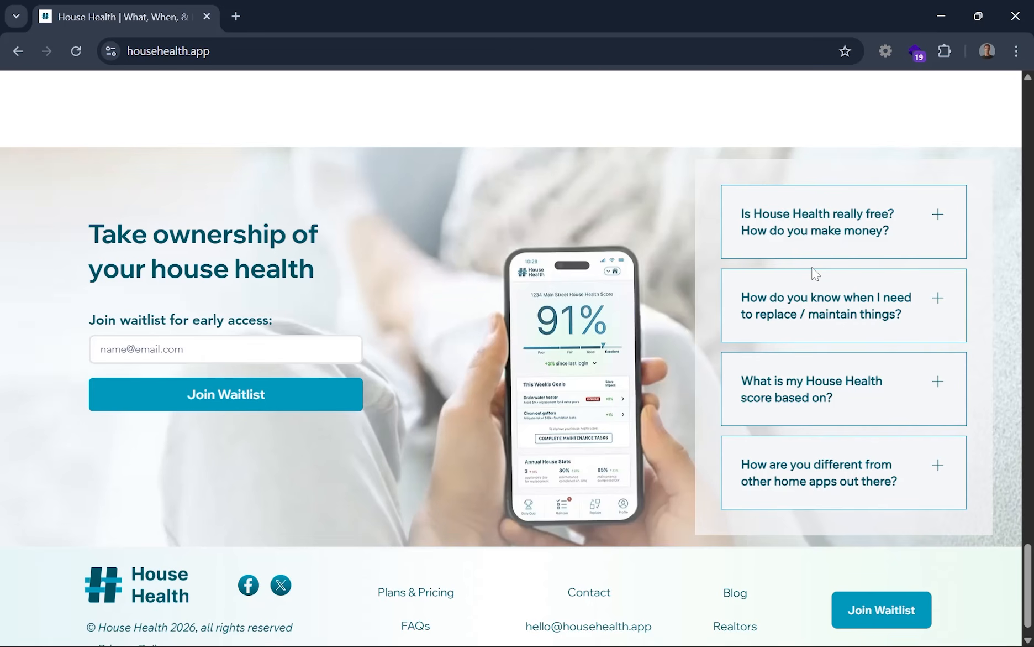
- Compare the daily quizzes and House Health score sections with the closing waitlist form and its FAQ questions
scroll(881, 240, "up", 5)
scroll(882, 240, "down", 5)
scroll(881, 240, "up", 7)
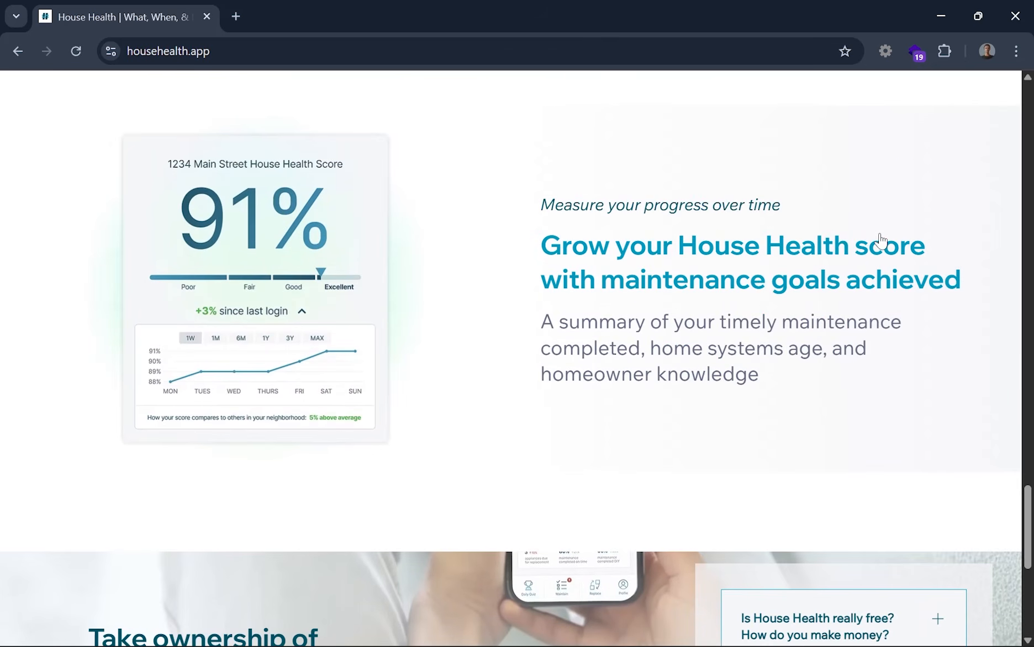
scroll(882, 240, "up", 3)
scroll(882, 240, "up", 6)
scroll(881, 240, "down", 4)
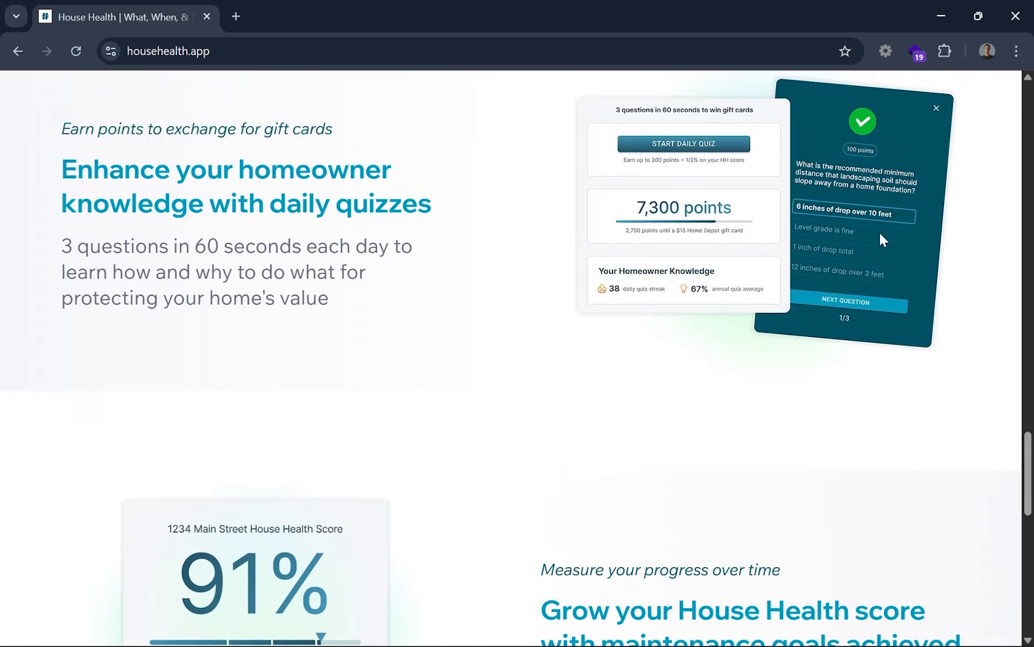
scroll(880, 240, "down", 10)
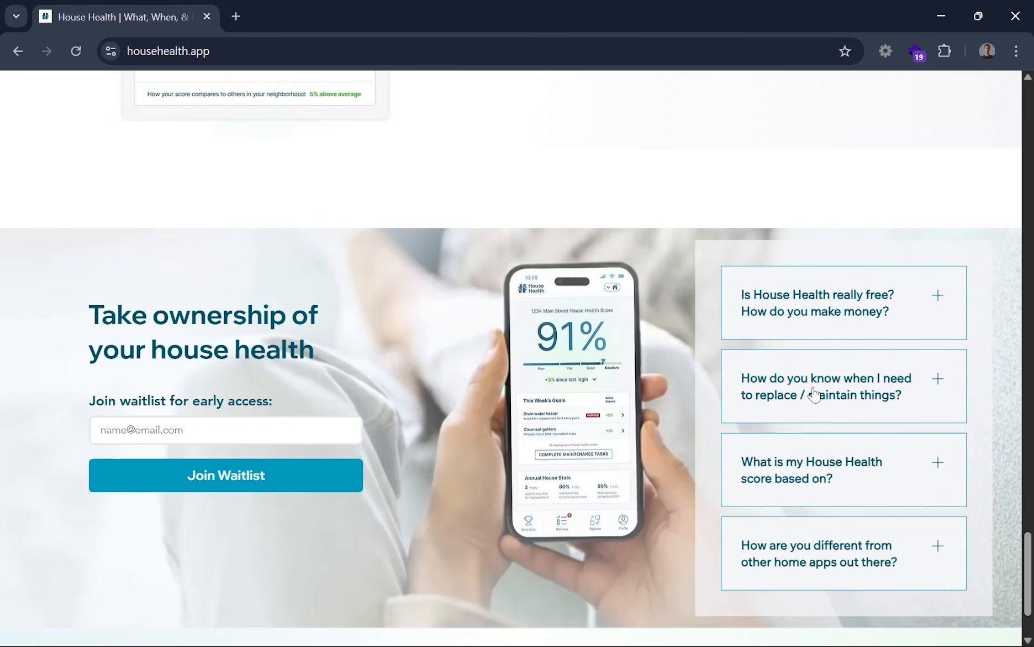
scroll(814, 393, "down", 1)
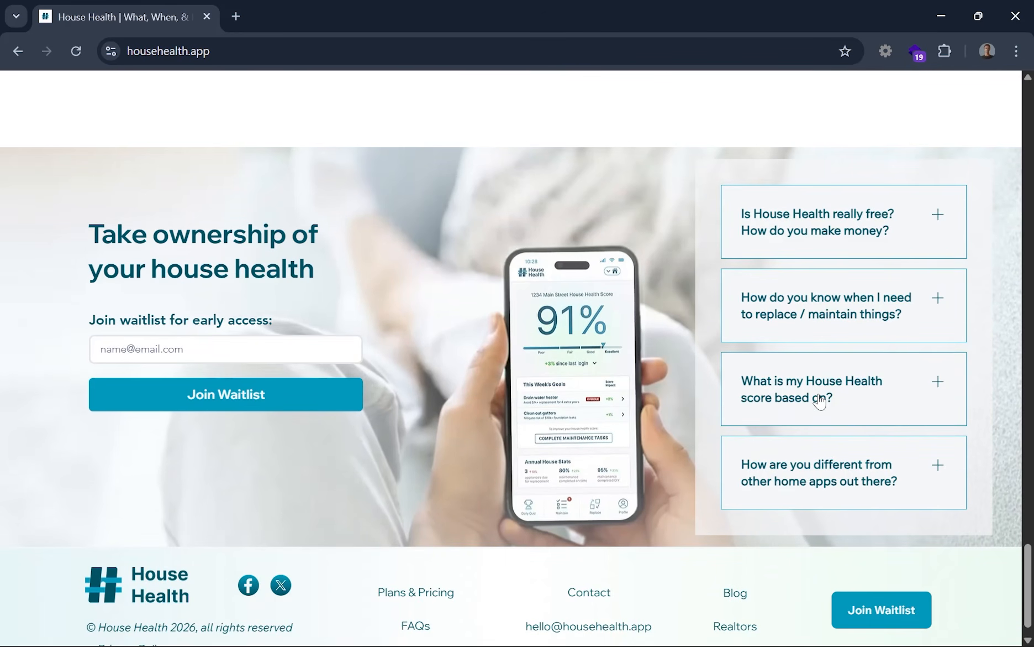
- Inspect the hero's waitlist email field, and examine the sections below it as far as the appliance lifetimes section
scroll(820, 401, "up", 15)
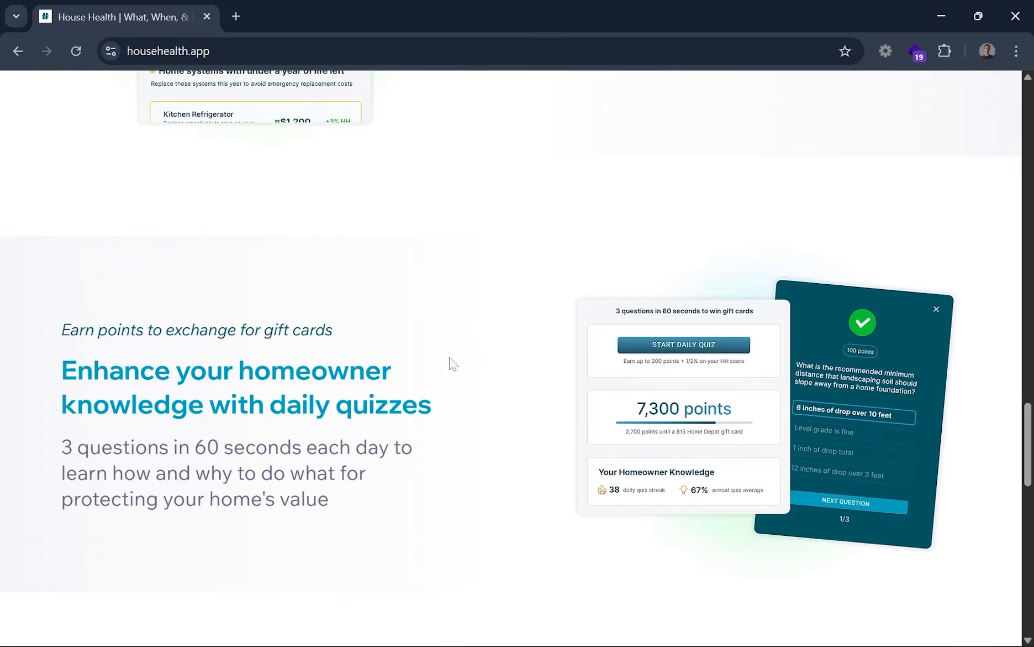
scroll(450, 363, "up", 15)
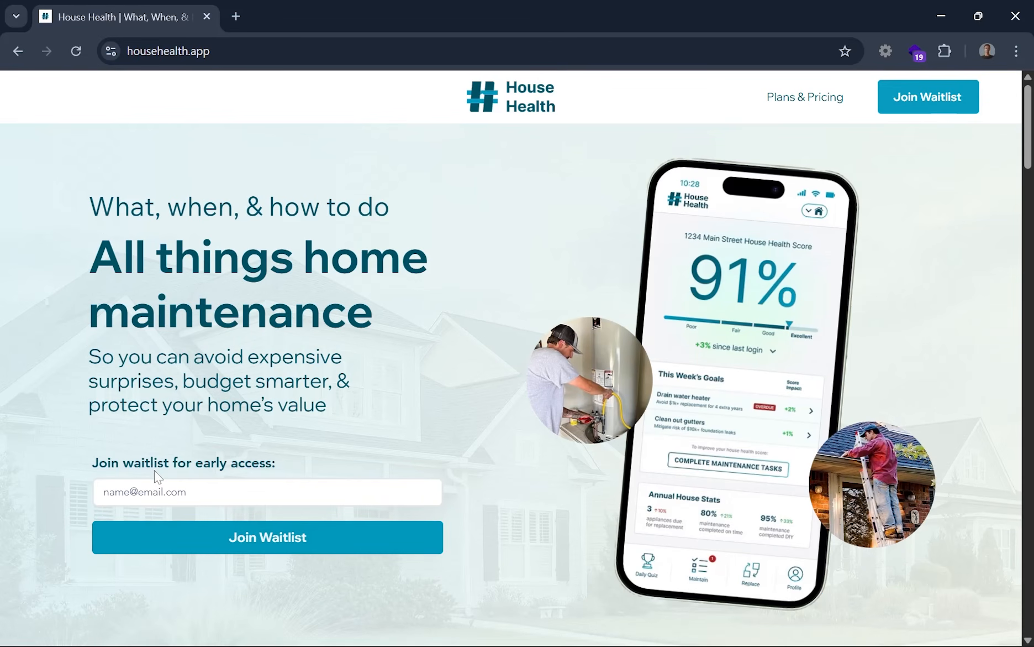
left_click(155, 491)
scroll(162, 282, "down", 8)
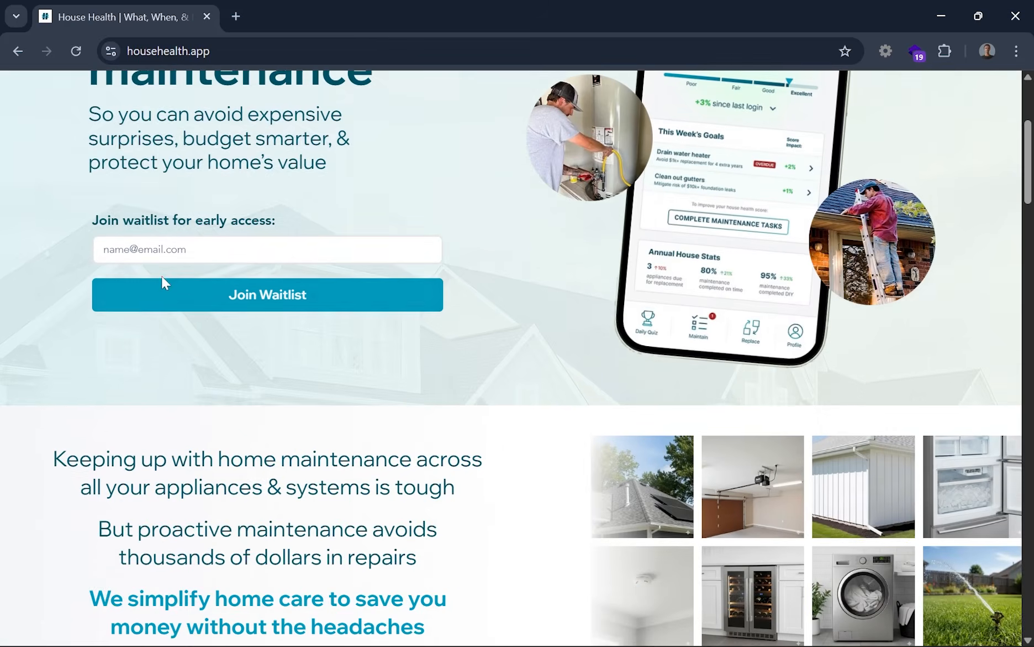
scroll(511, 354, "down", 1)
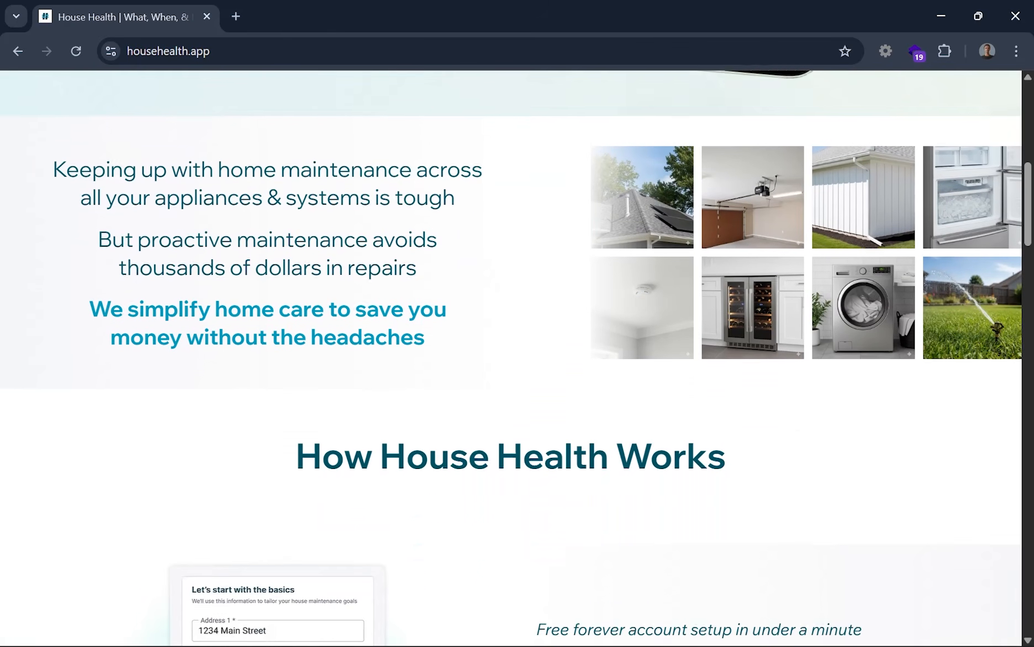
scroll(162, 276, "down", 5)
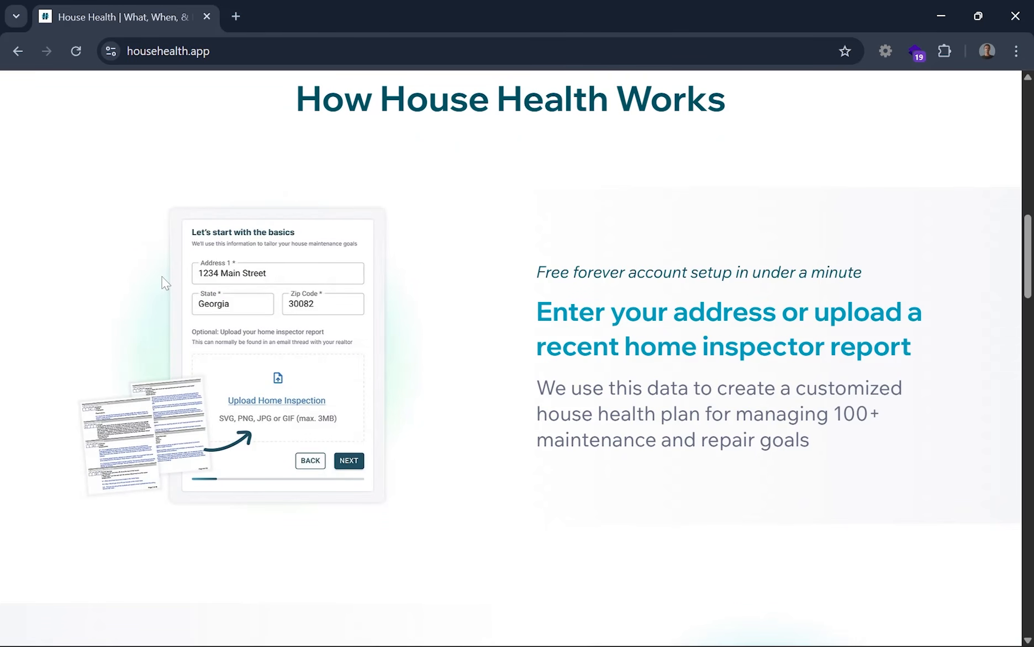
scroll(162, 276, "down", 7)
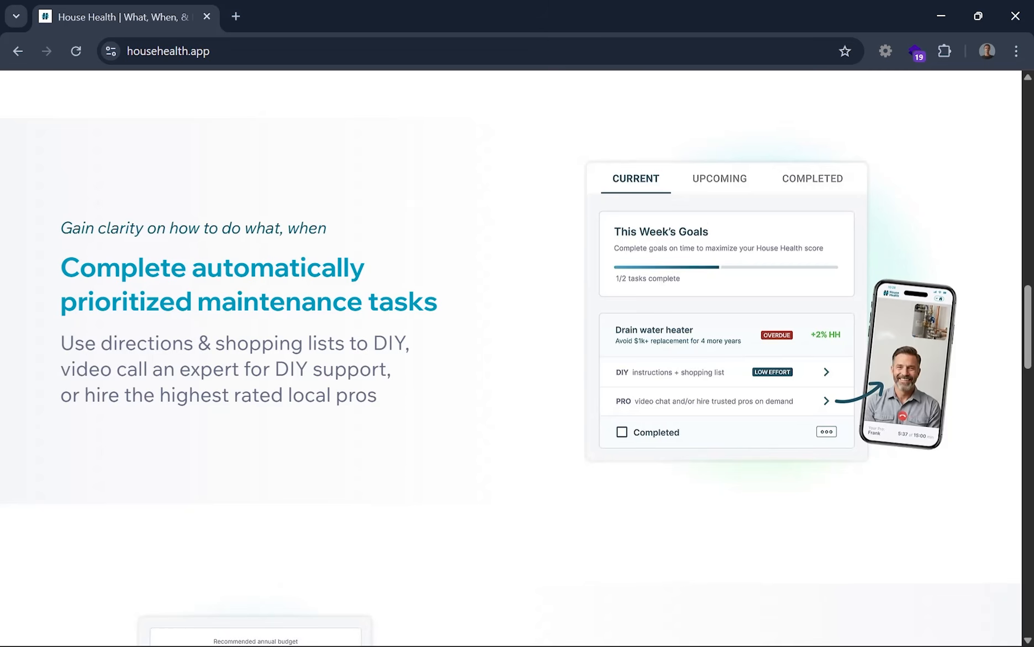
scroll(164, 281, "down", 7)
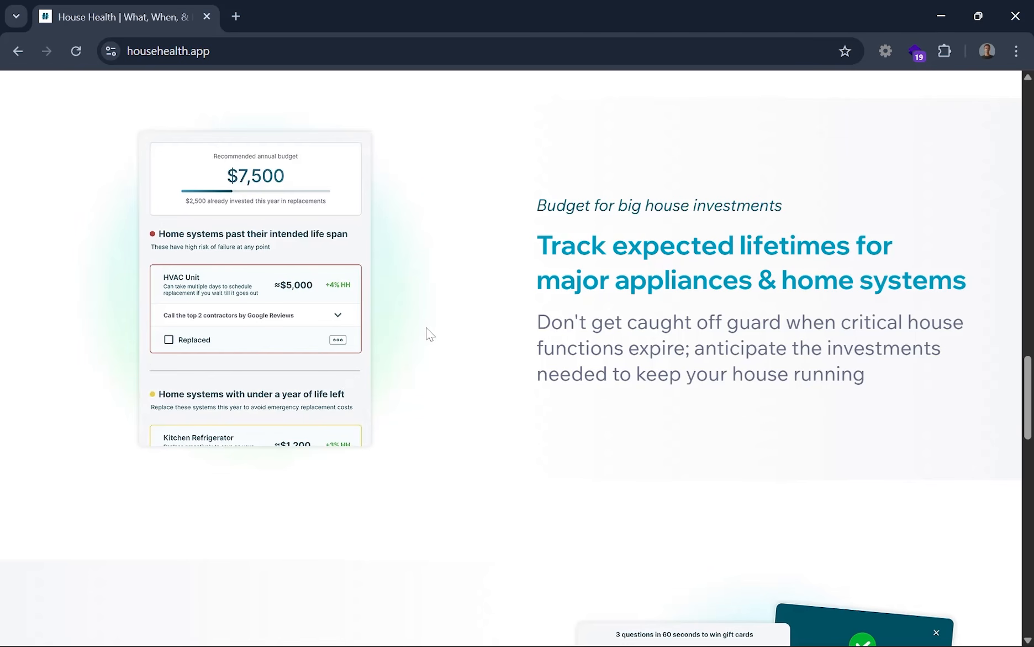
scroll(430, 334, "down", 1)
scroll(430, 334, "up", 2)
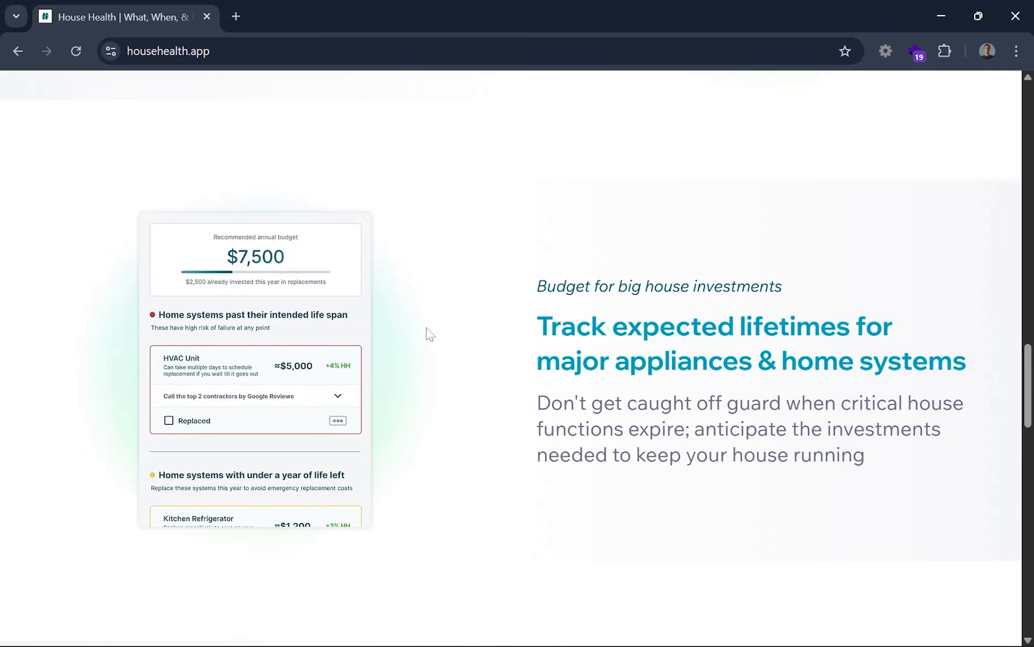
- Study how the appliance lifetimes, daily quizzes and House Health score sections alternate text and mockup, and go back to address entry
scroll(430, 333, "down", 10)
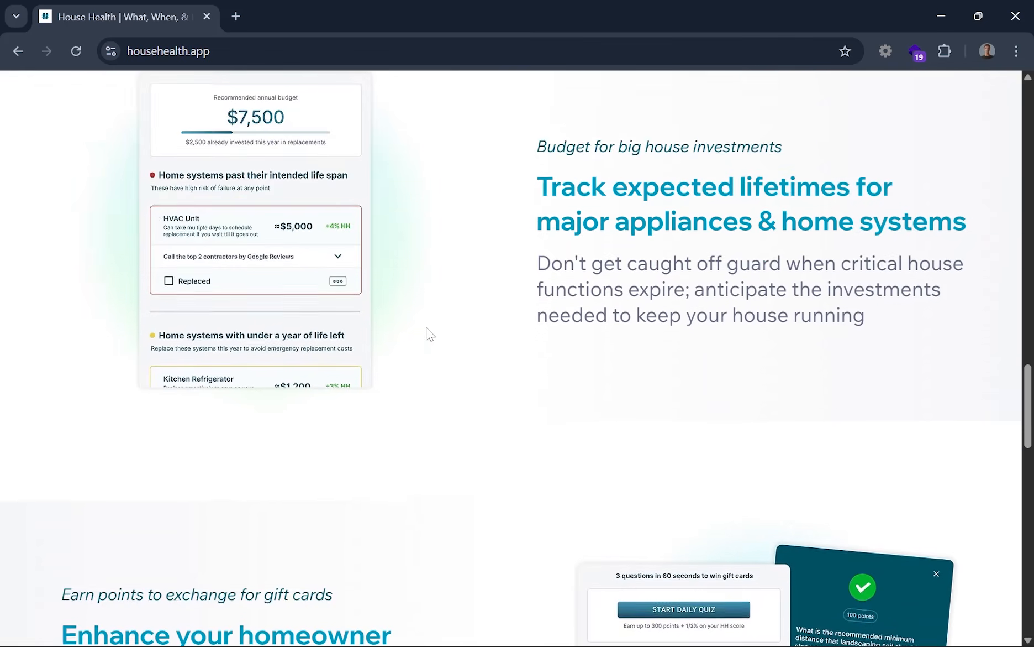
scroll(627, 321, "down", 4)
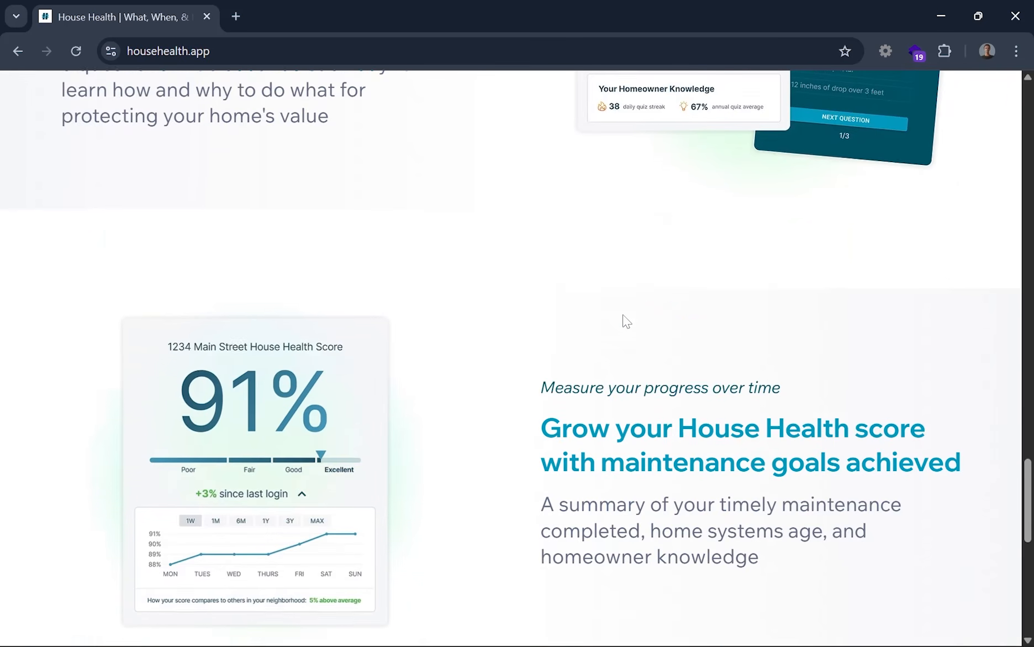
scroll(275, 353, "up", 5)
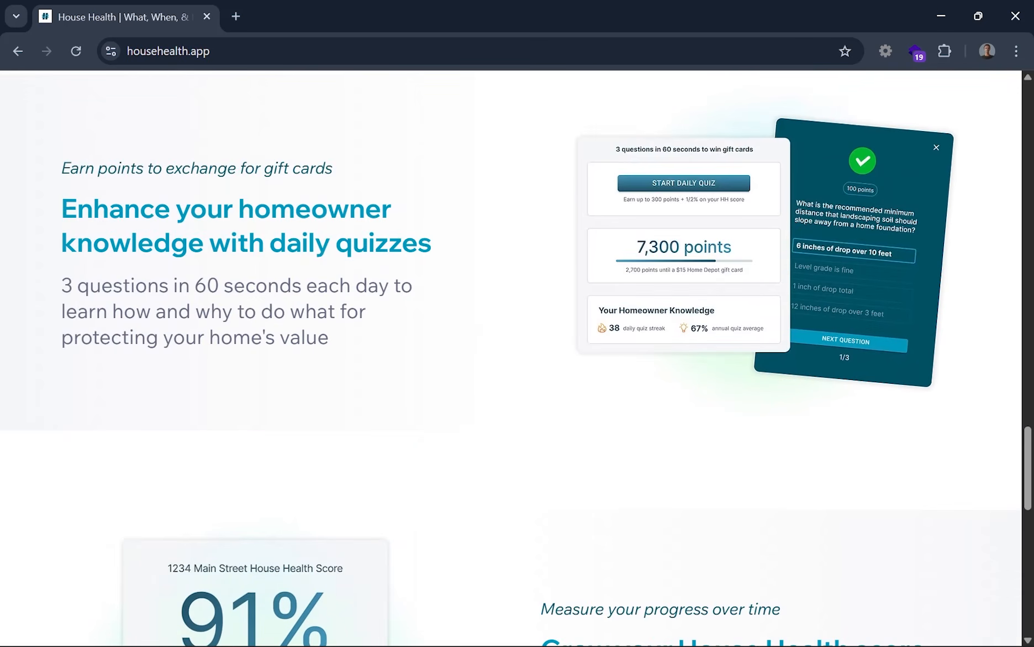
scroll(203, 212, "down", 5)
scroll(422, 341, "up", 7)
scroll(418, 348, "up", 12)
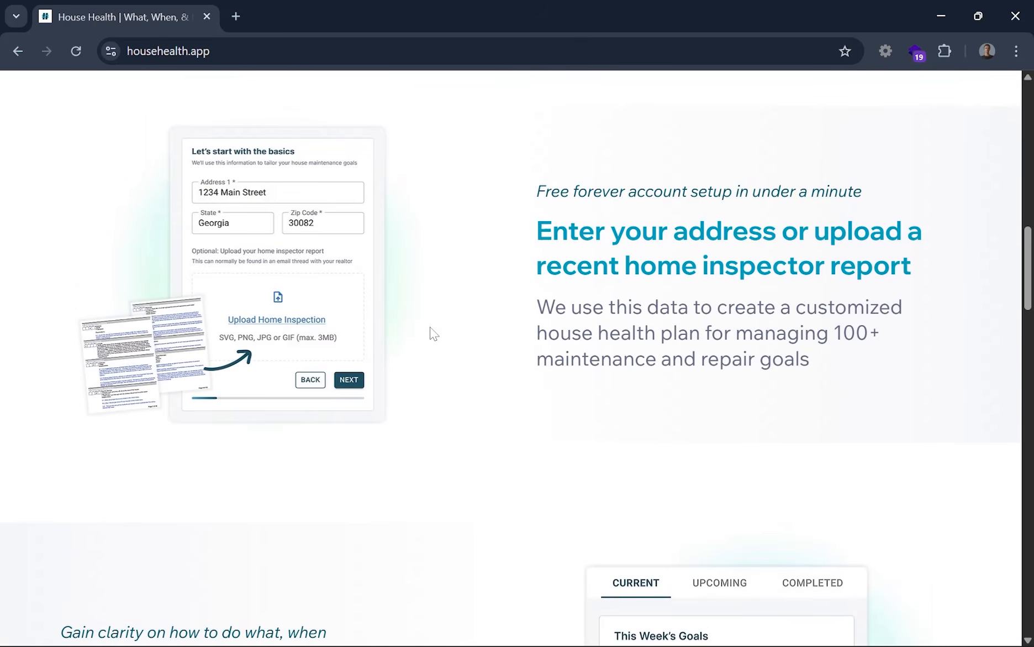
- Compare the layouts of the address entry and prioritized maintenance tasks sections beneath the How House Health Works heading
scroll(430, 330, "up", 4)
scroll(430, 330, "down", 4)
scroll(692, 303, "down", 5)
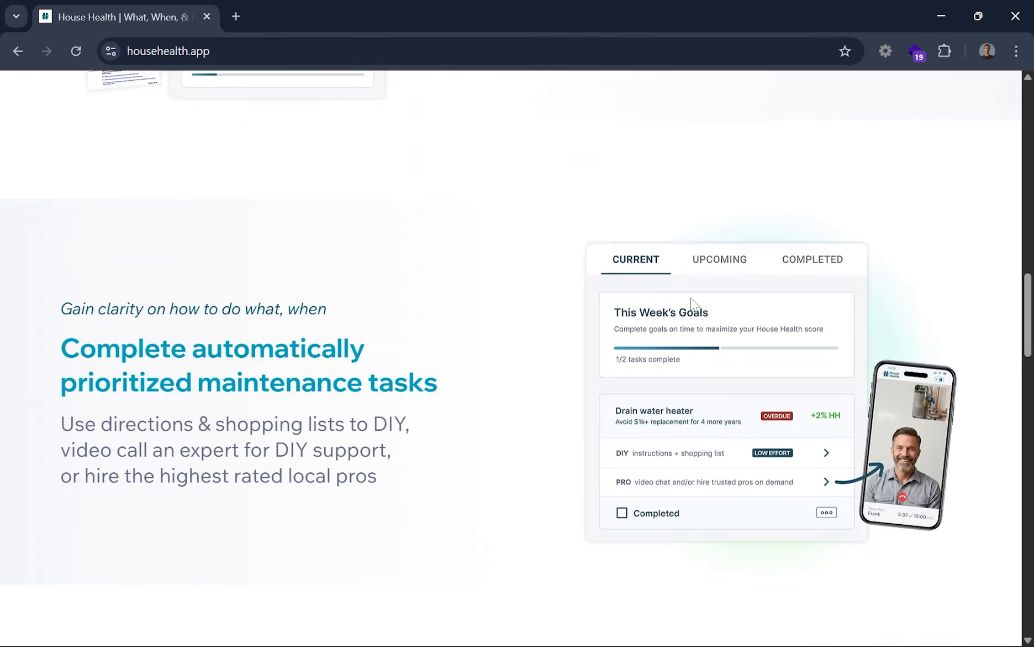
scroll(692, 303, "down", 1)
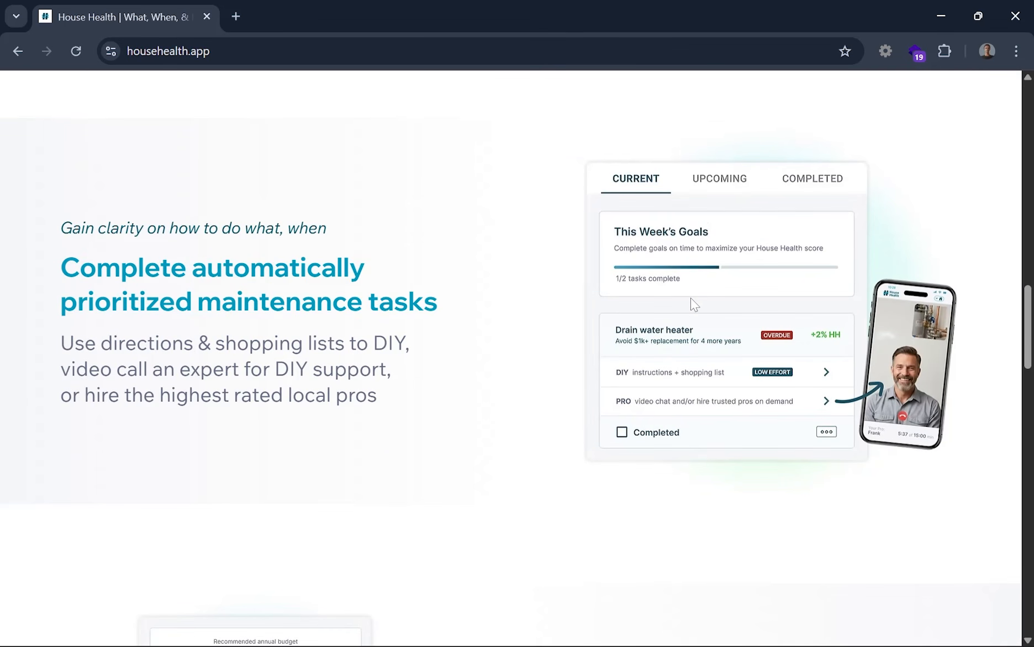
scroll(692, 337, "down", 2)
scroll(692, 337, "up", 12)
scroll(694, 338, "down", 5)
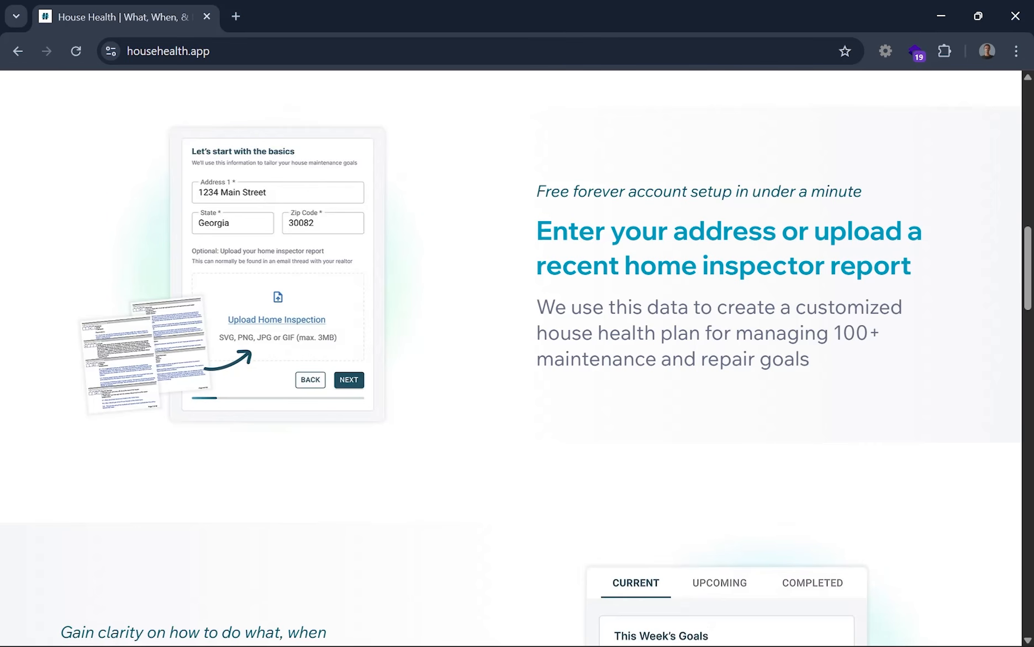
scroll(692, 338, "up", 2)
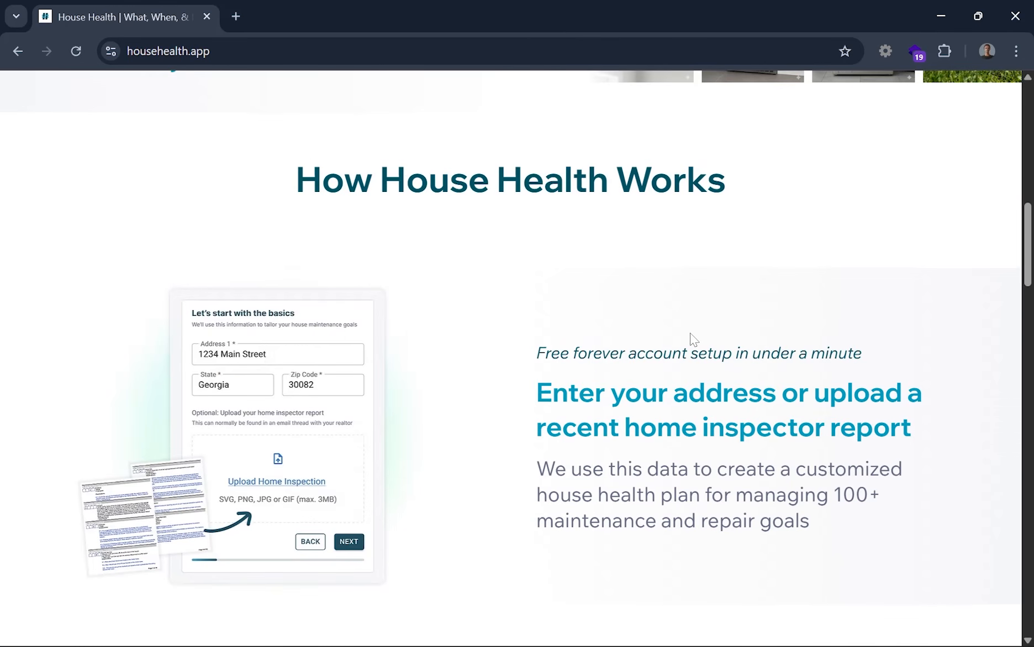
scroll(692, 339, "down", 1)
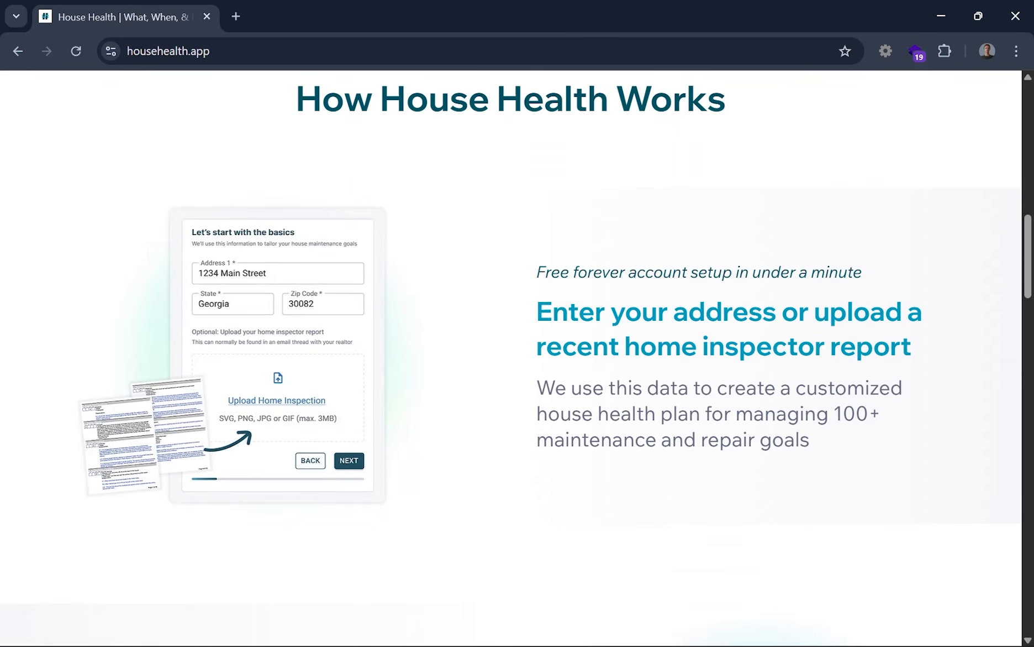
- Highlight the address entry section's heading and description while reading, clear the selection, and view the transition to the maintenance tasks section
mouse_move(569, 311)
left_mouse_down()
mouse_move(701, 387)
mouse_move(711, 413)
left_mouse_up()
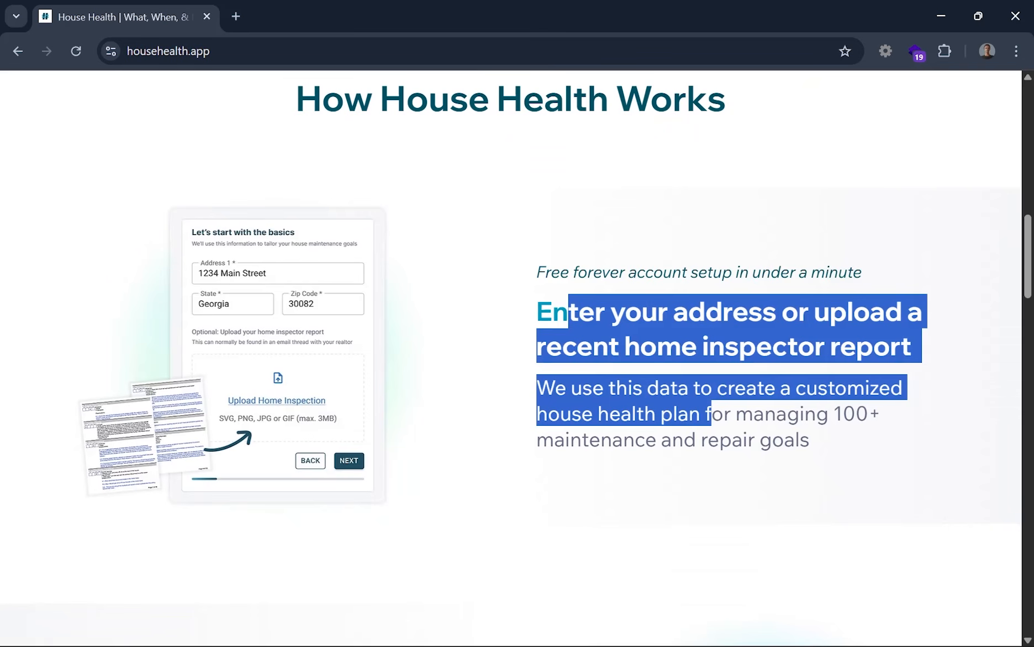
scroll(791, 397, "down", 1)
left_click(807, 379)
scroll(807, 380, "down", 1)
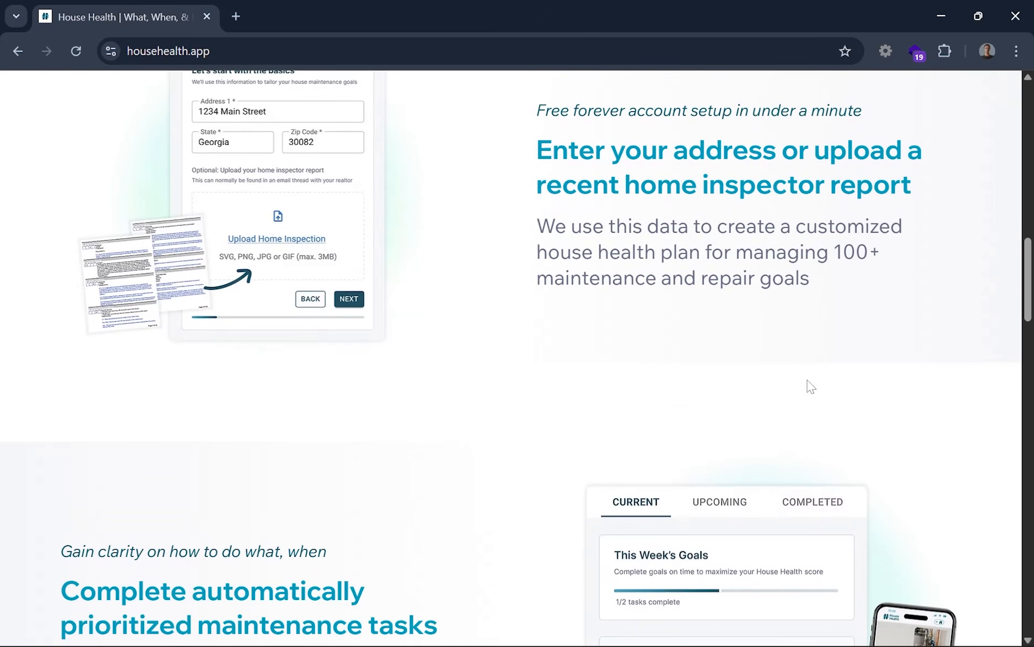
scroll(811, 386, "down", 2)
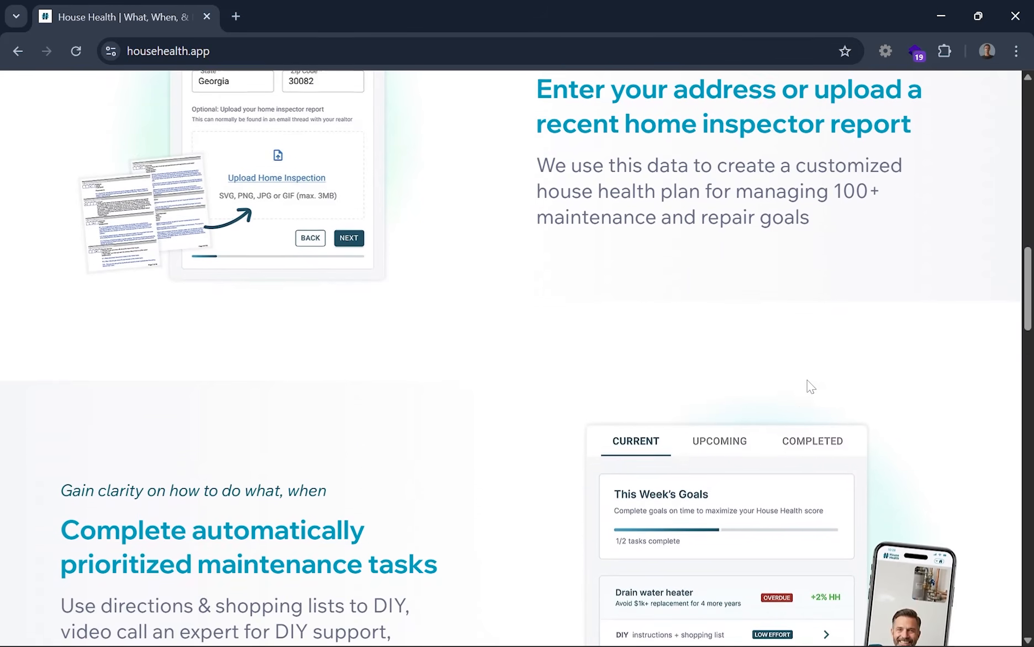
- Check the How House Health Works heading area once more, switch to the househealth file in Figma and clear the selection
scroll(808, 379, "up", 4)
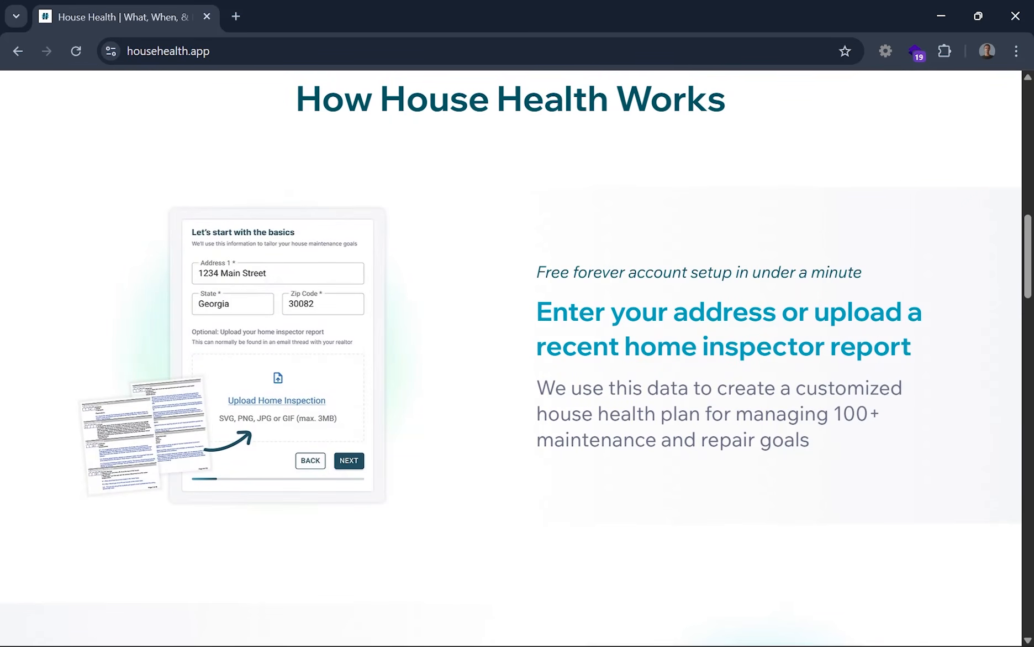
scroll(518, 359, "up", 1)
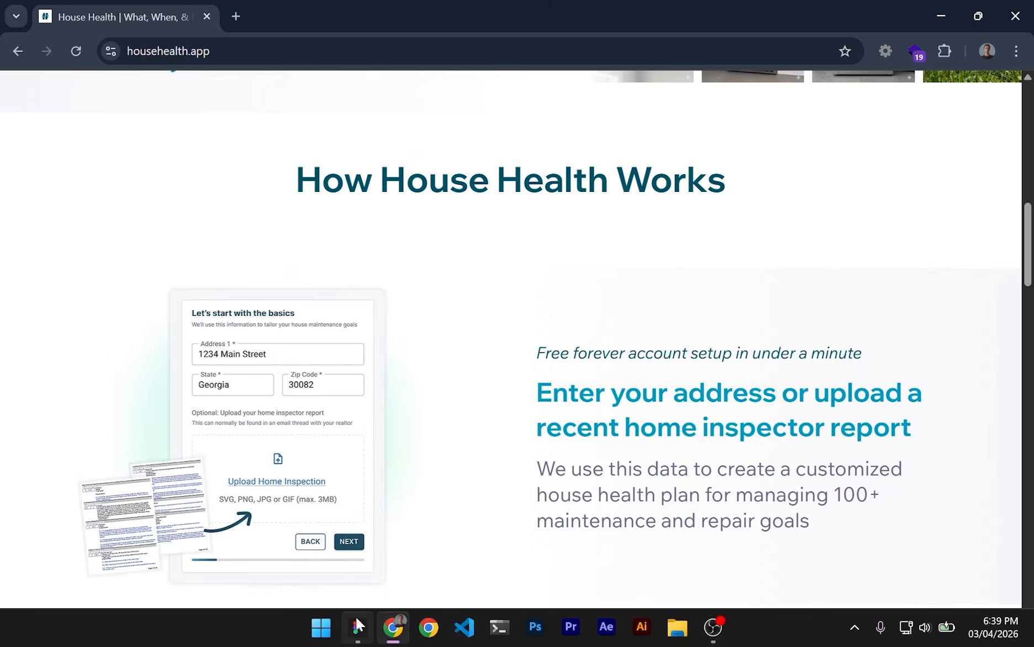
left_click(358, 626)
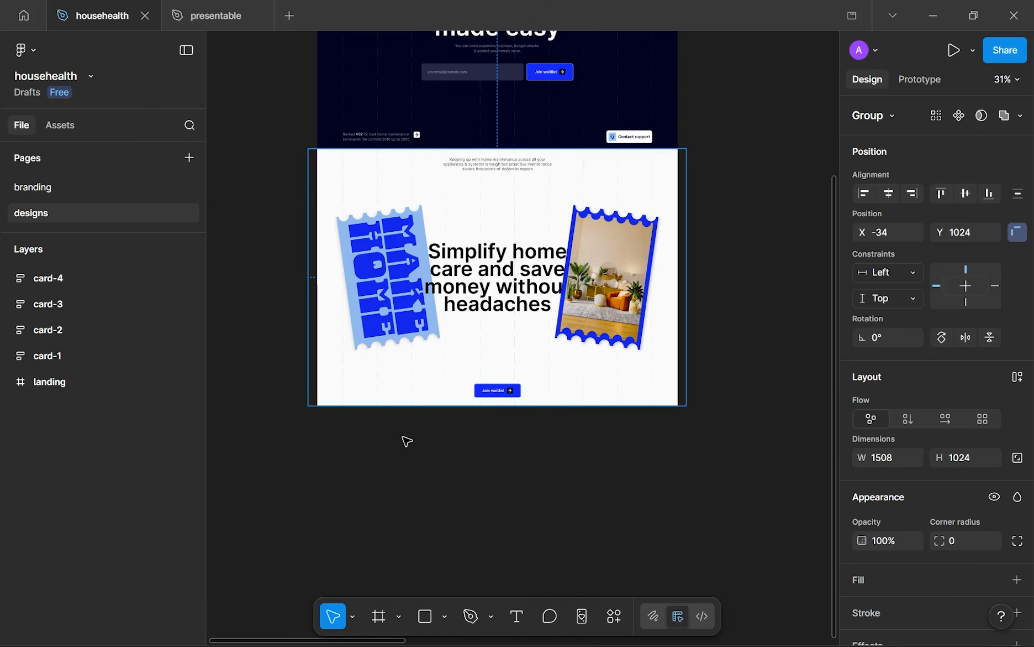
left_click(452, 423)
scroll(452, 422, "down", 5)
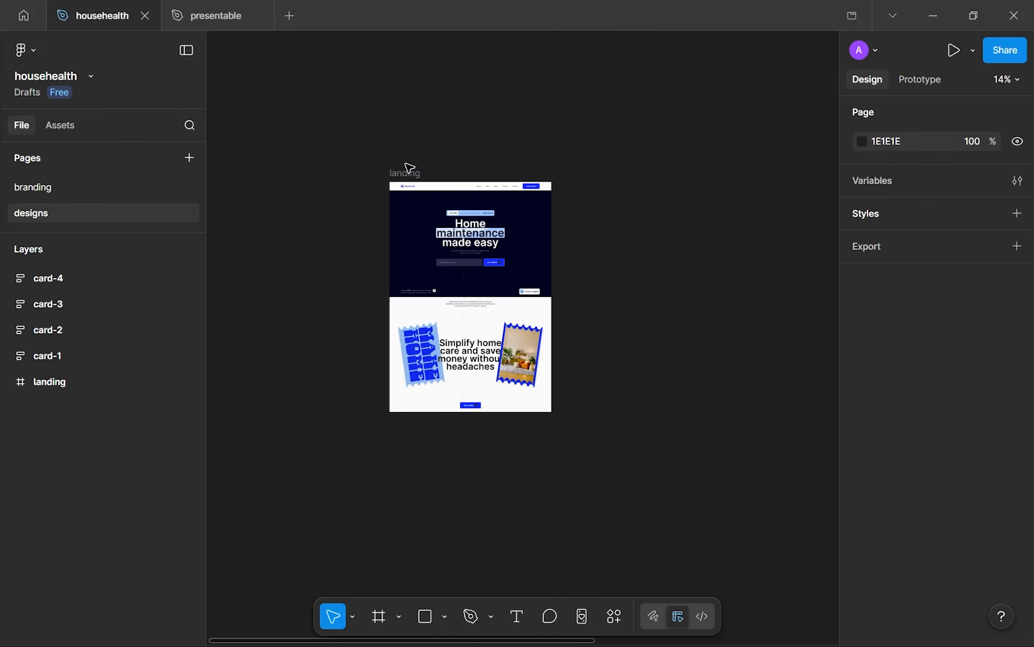
- Rename the landing frame as coming-soon and extend its height by 1024 to 3072
left_click(423, 175)
double_click(422, 175)
type("coming-soon")
key("Return")
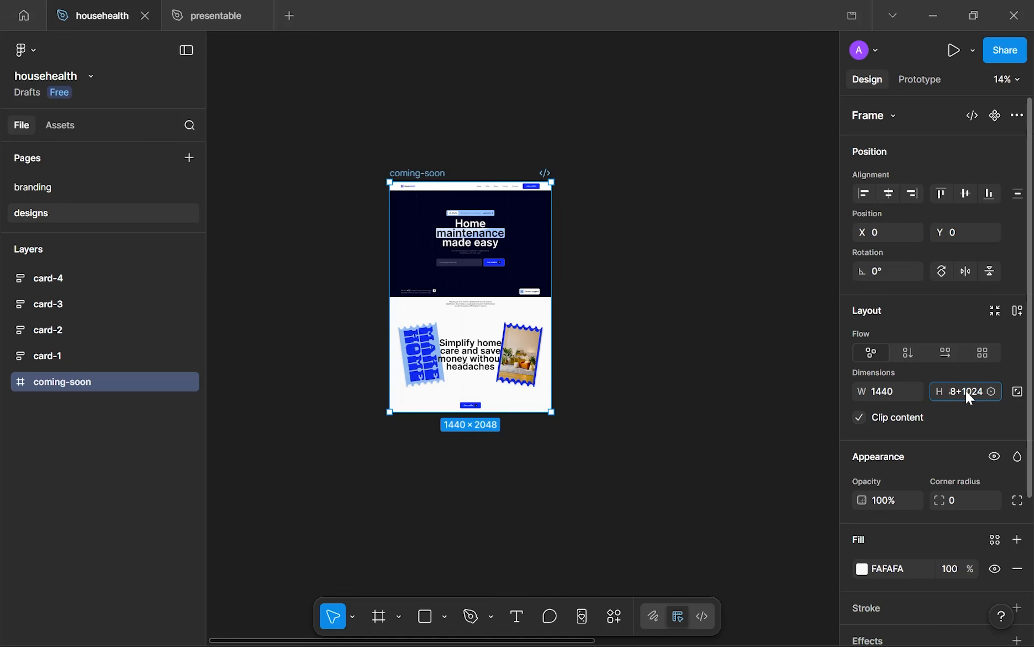
key("Return")
scroll(472, 406, "up", 1)
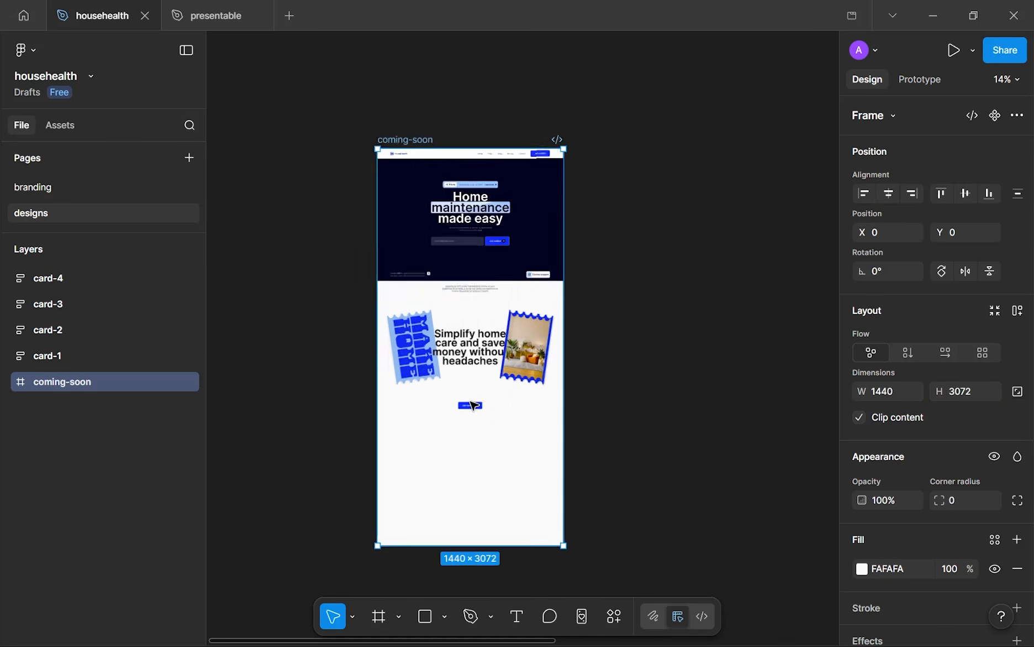
- Draw a rectangle about 1282 × 295 in the empty area below the Simplify home care section
scroll(474, 406, "up", 8)
left_click_drag(474, 406, 532, 264)
scroll(508, 286, "down", 1)
left_click_drag(438, 365, 432, 311)
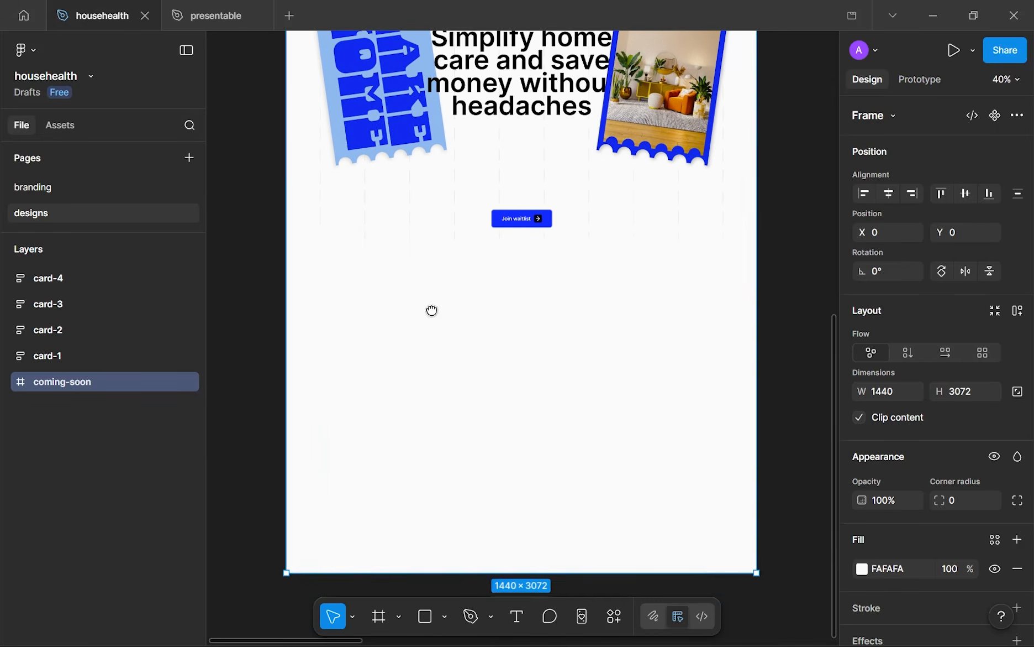
scroll(435, 313, "down", 1)
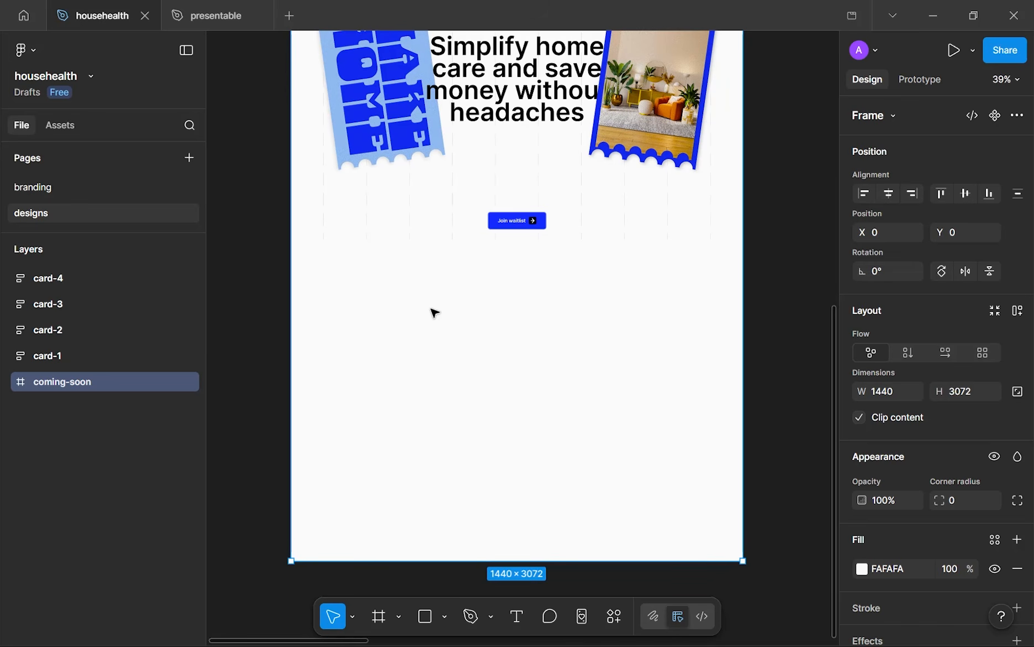
scroll(398, 220, "up", 4)
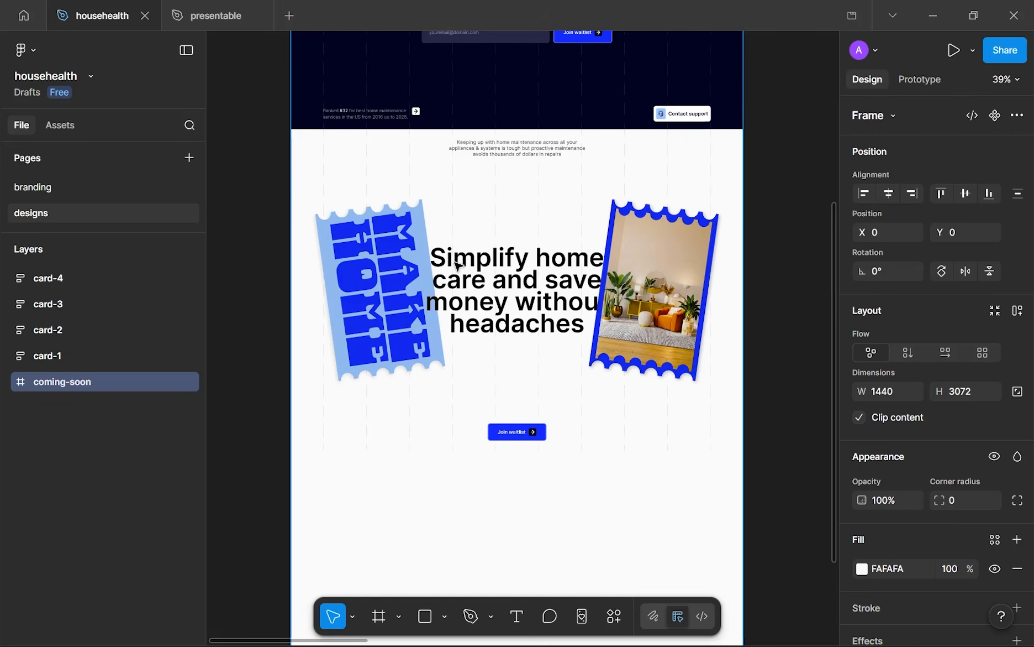
scroll(457, 265, "down", 3)
scroll(355, 375, "down", 2)
key("r")
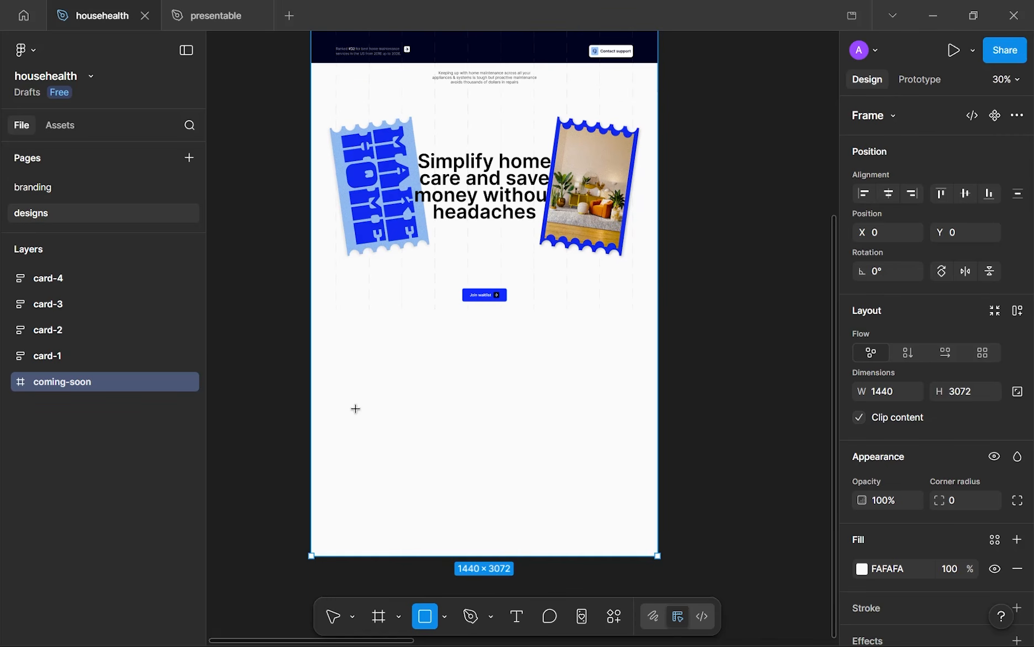
left_click_drag(349, 377, 659, 448)
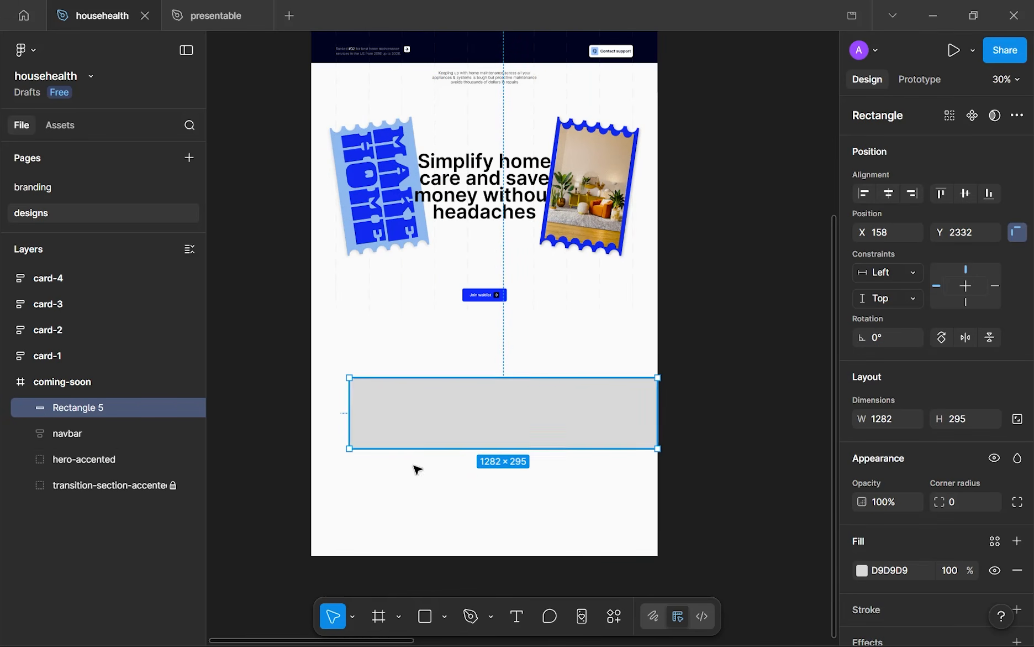
- Stretch the rectangle to 1440 × 1024 at X 0, Y 2048 so it fills the empty area of the coming-soon frame
left_click_drag(391, 522, 383, 555)
left_click_drag(347, 489, 313, 492)
left_click_drag(377, 377, 395, 312)
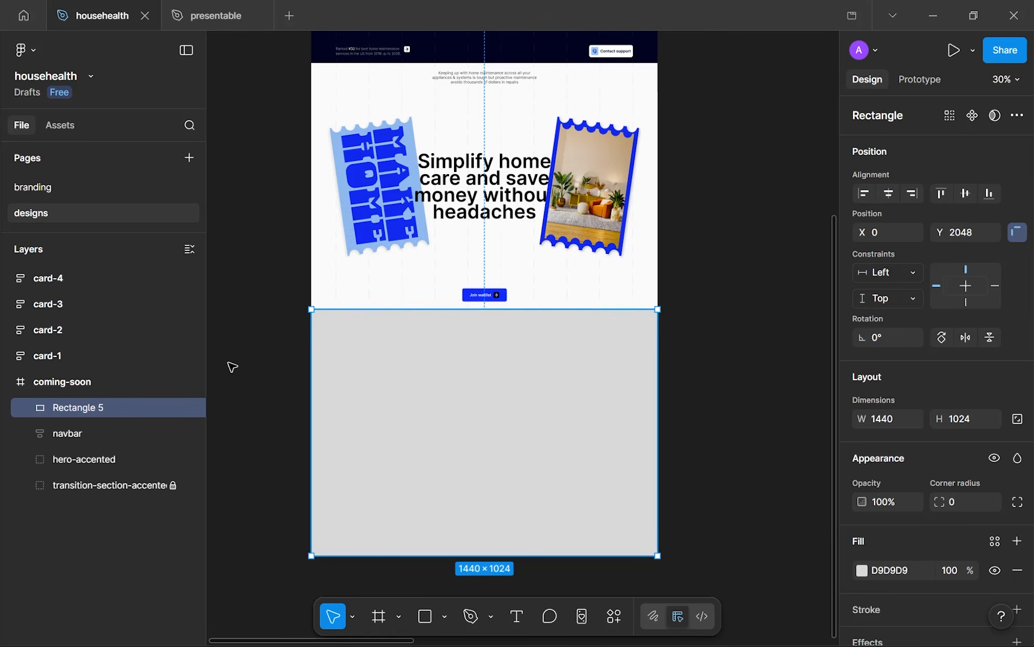
- Rename the new rectangle's layer as bg
double_click(109, 406)
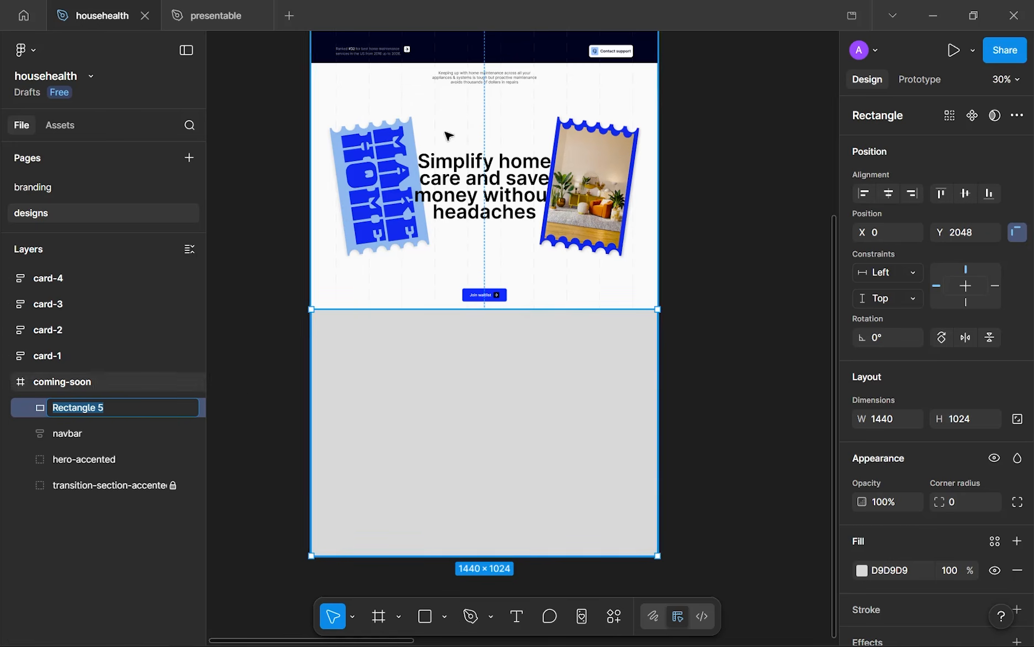
type("bg")
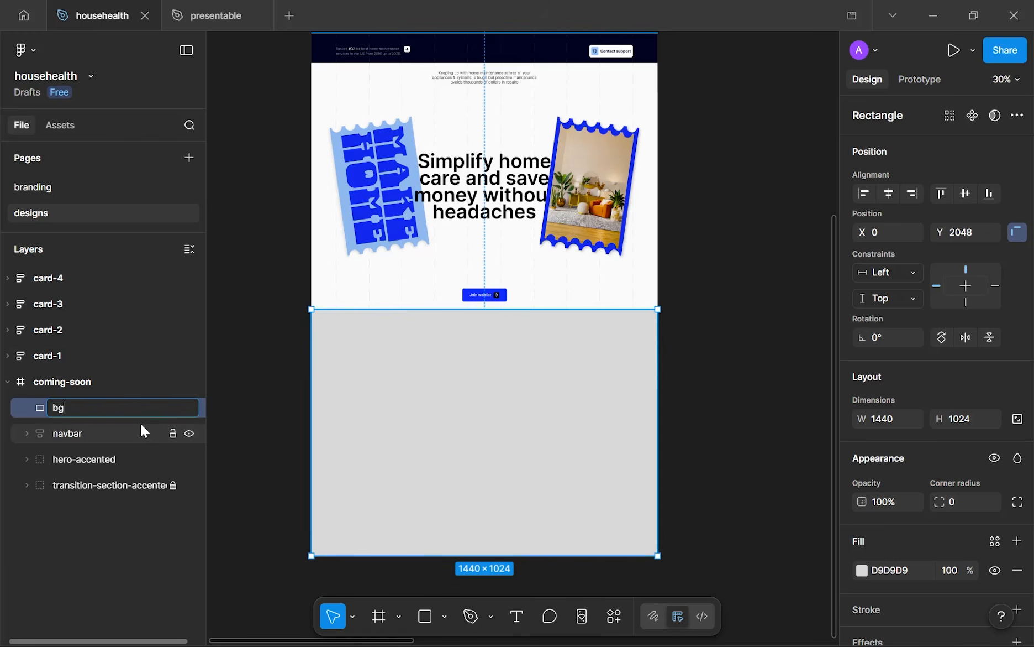
key("Return")
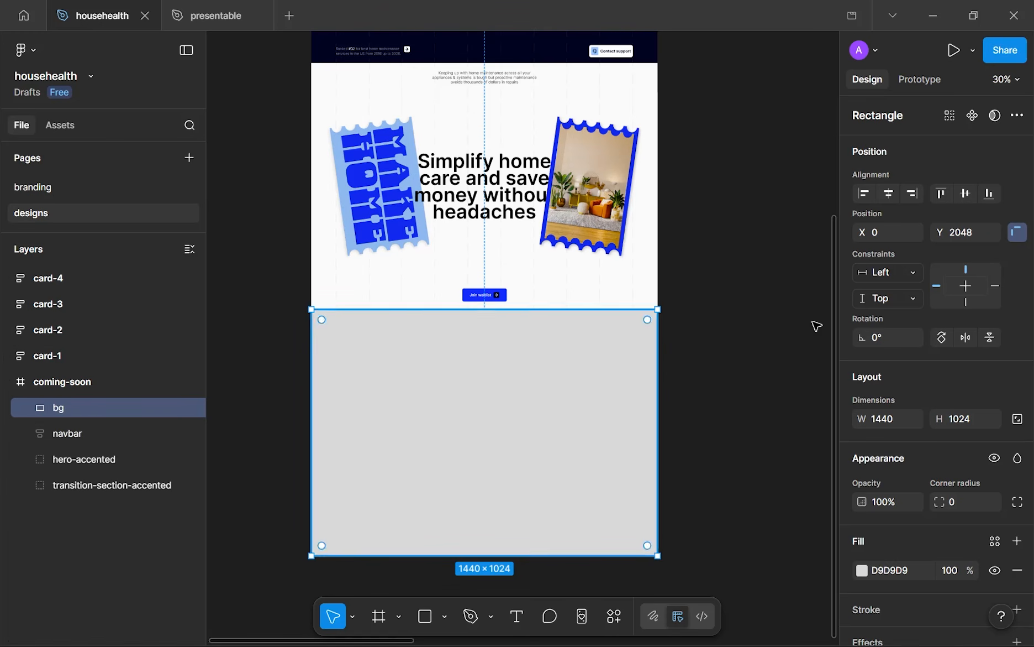
- Fill the bg rectangle with the page's light blue 98C5FF
left_click(759, 342)
scroll(526, 359, "down", 3)
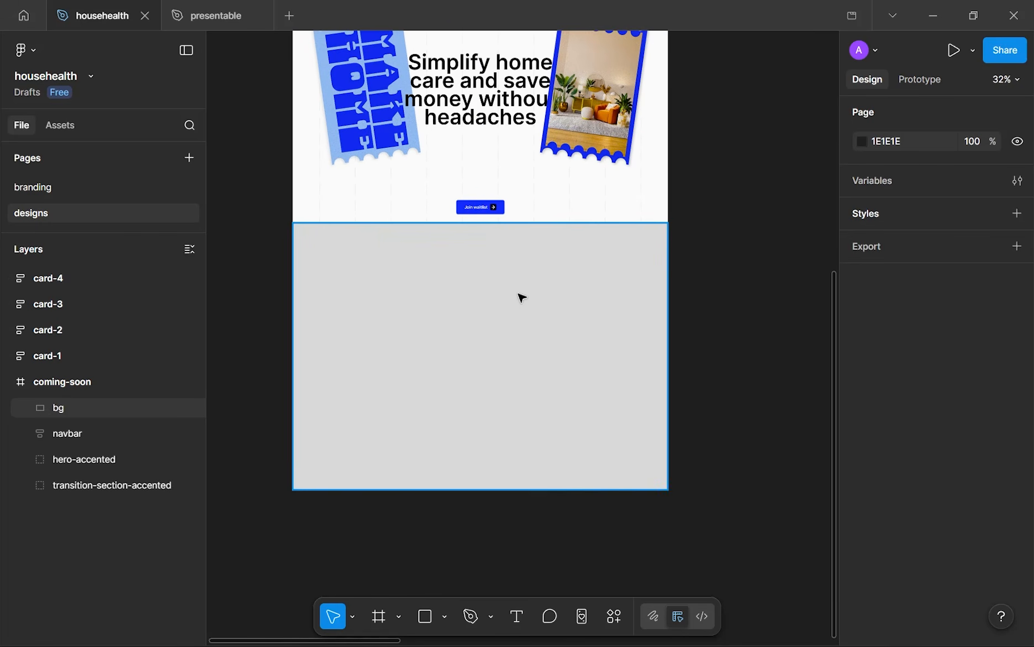
left_click(520, 296)
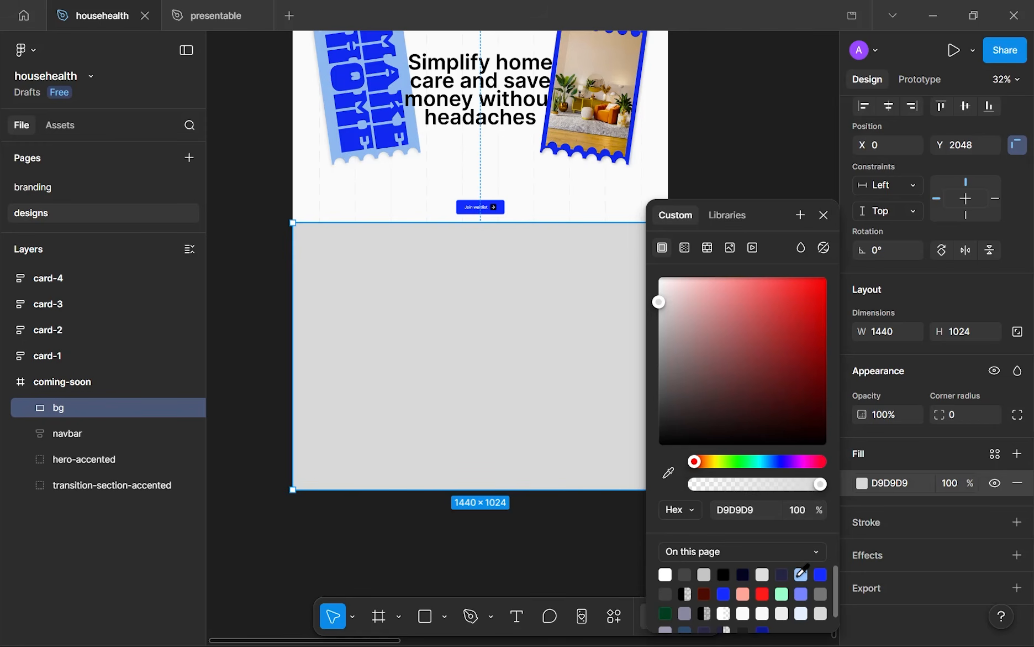
left_click(801, 574)
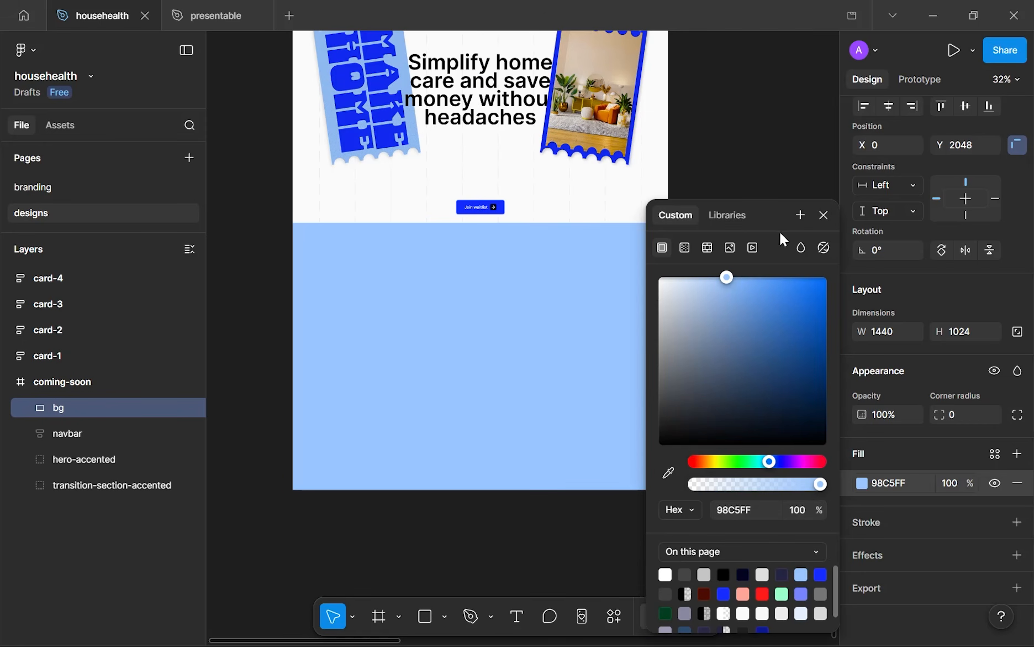
left_click(824, 215)
- Close the presentable file and lock the bg layer
left_click(256, 17)
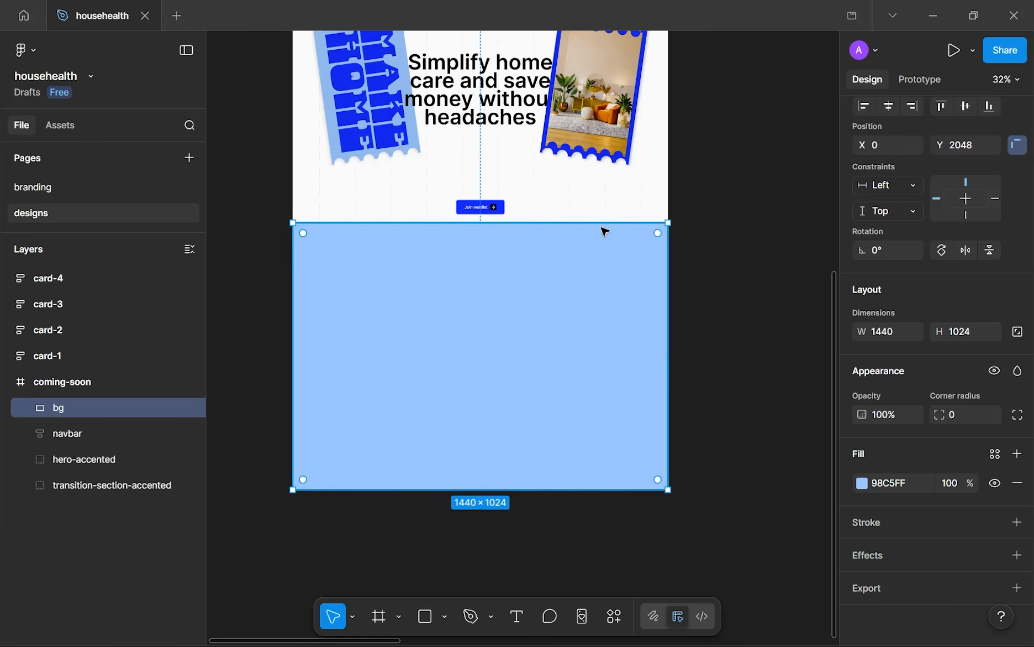
left_click(709, 380)
scroll(710, 381, "down", 2)
scroll(710, 380, "up", 2)
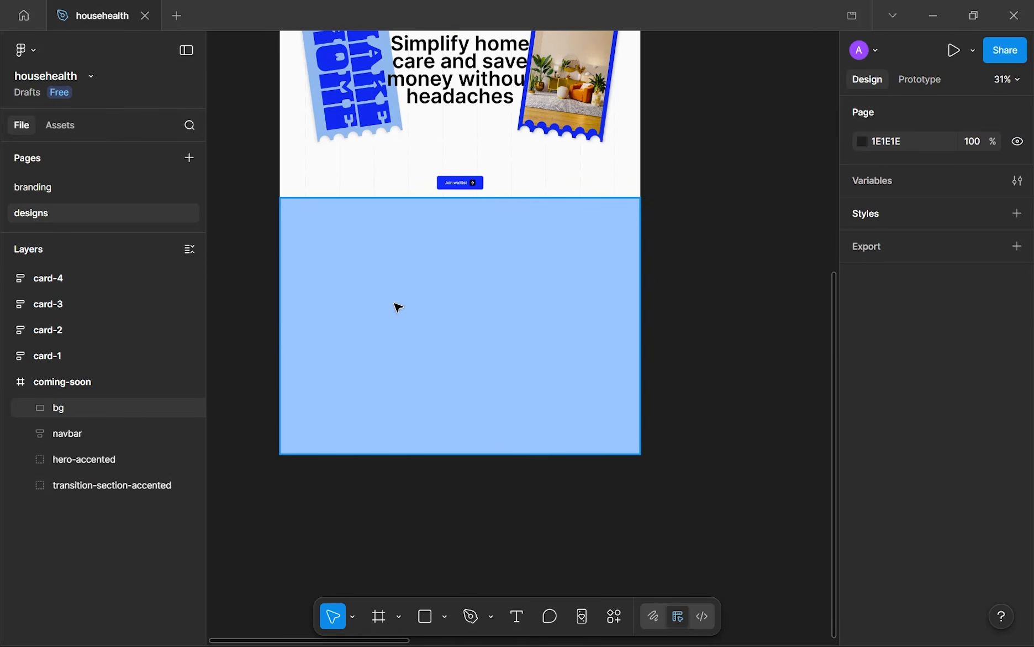
left_click(172, 408)
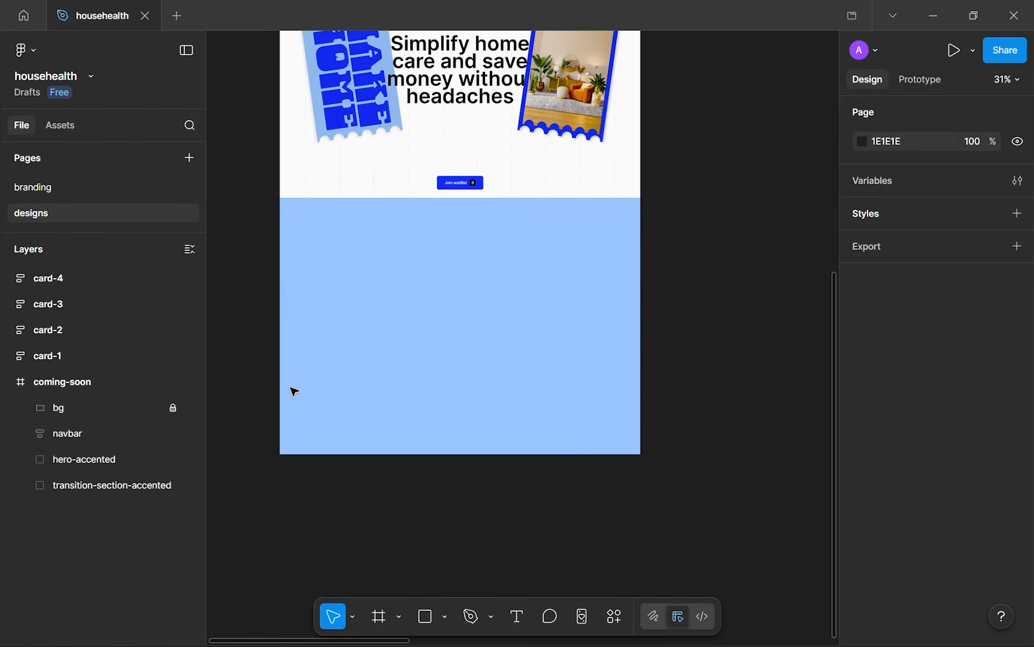
- Duplicate the "Simplify home care and save money without headaches" heading into the upper part of the light blue section
scroll(400, 261, "up", 2)
left_click_drag(401, 260, 456, 97)
scroll(456, 97, "up", 2)
scroll(430, 230, "up", 1)
left_click_drag(430, 230, 429, 421)
scroll(429, 420, "down", 3)
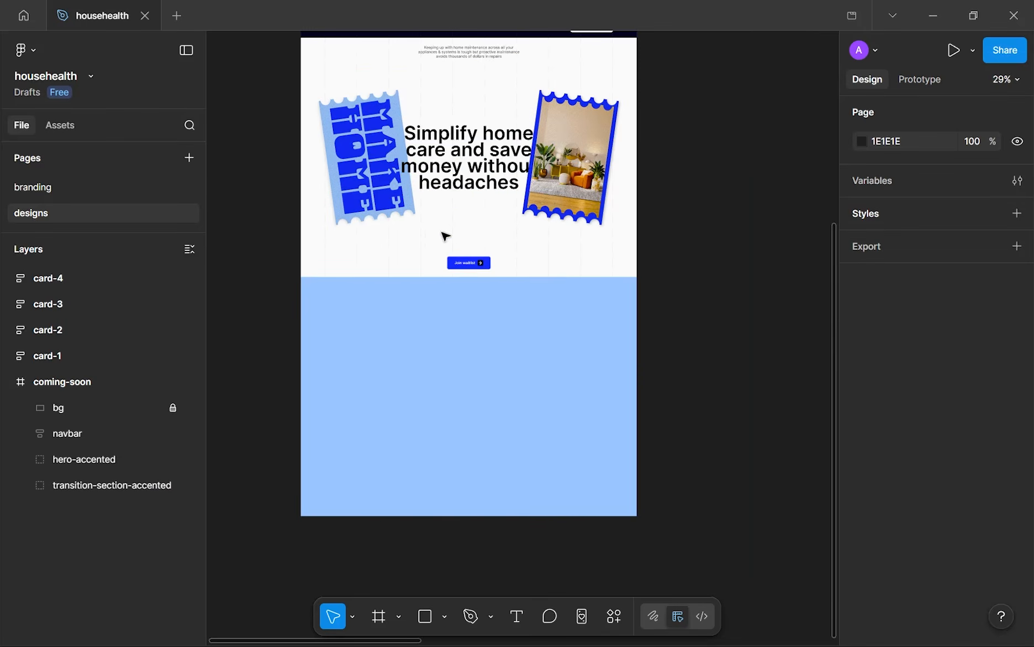
scroll(434, 165, "up", 1)
scroll(442, 160, "up", 1)
left_click(473, 159)
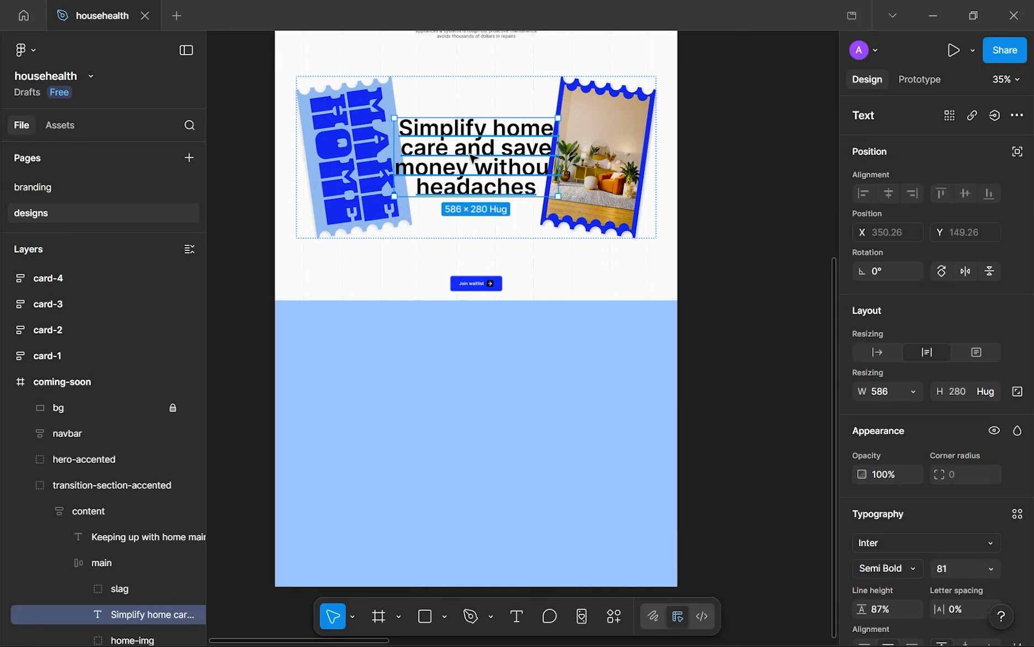
left_click_drag(473, 158, 476, 391)
scroll(475, 392, "up", 3)
- Replace the duplicated heading's text with "Only the most detailed care for your home"
key("Return")
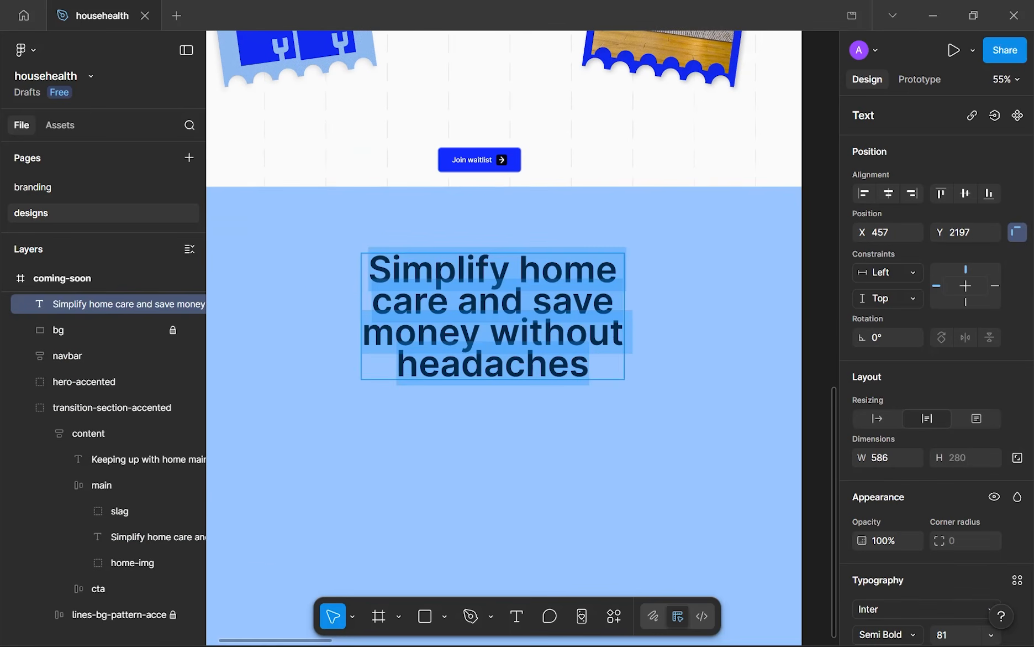
type("O")
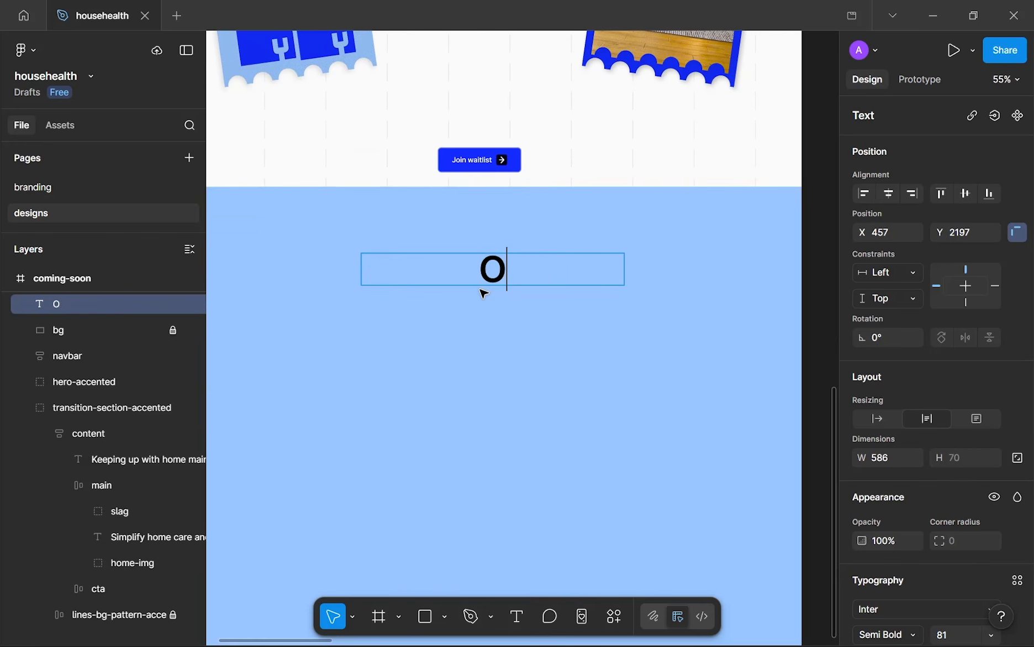
type("nly th")
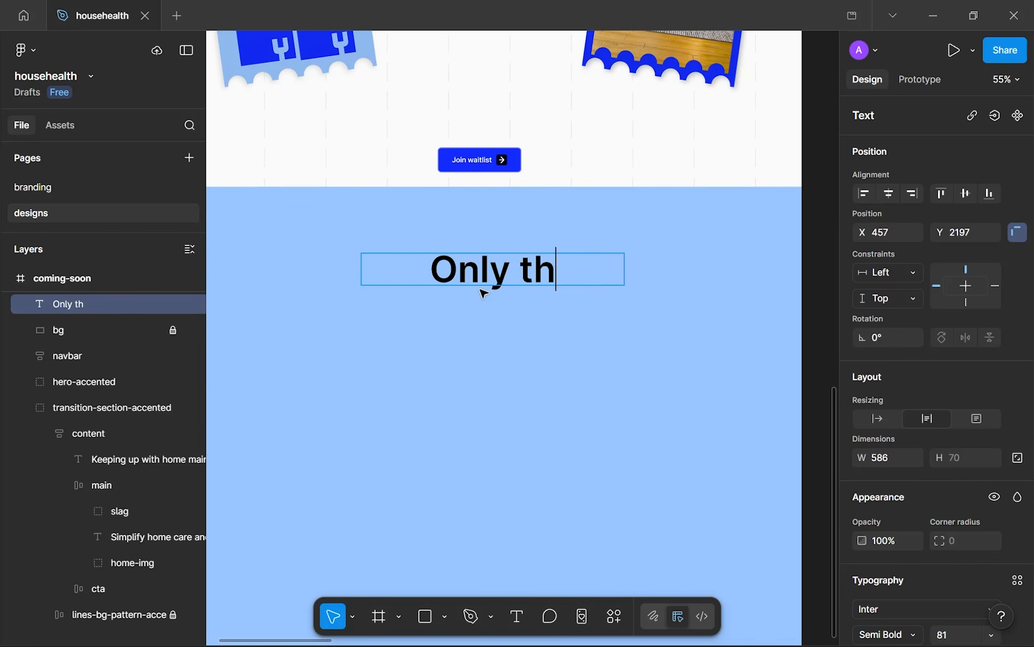
type("e most detaile")
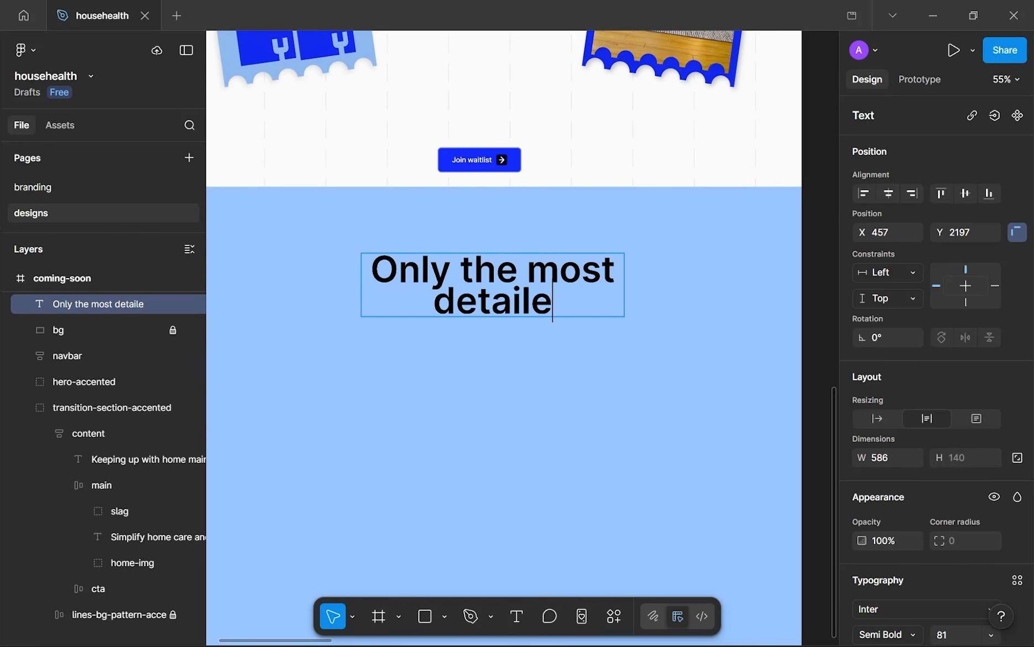
type("d case for your h")
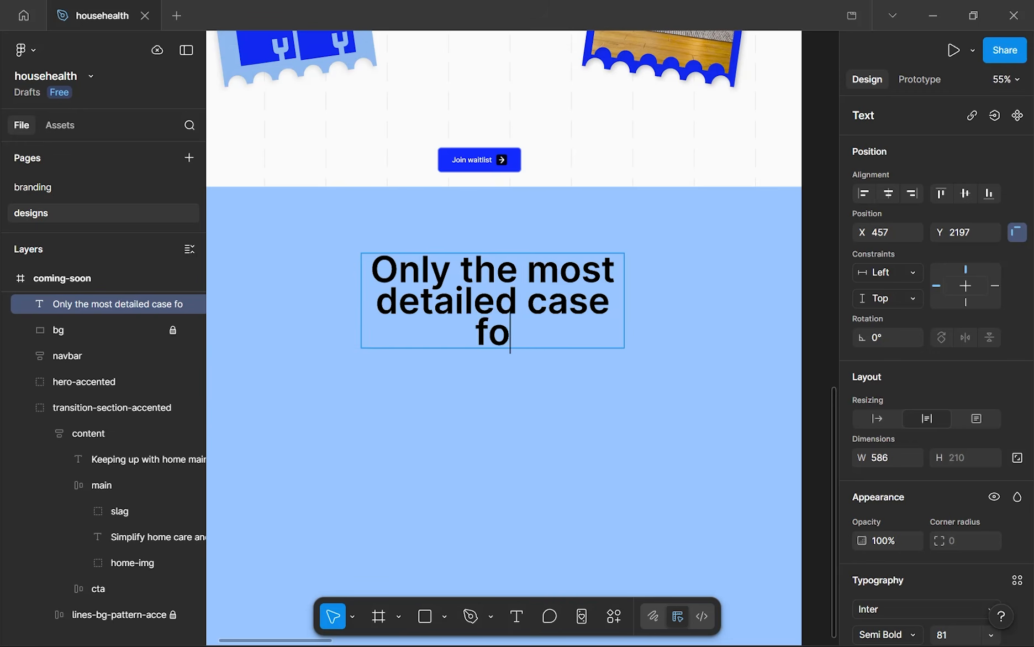
type("ome")
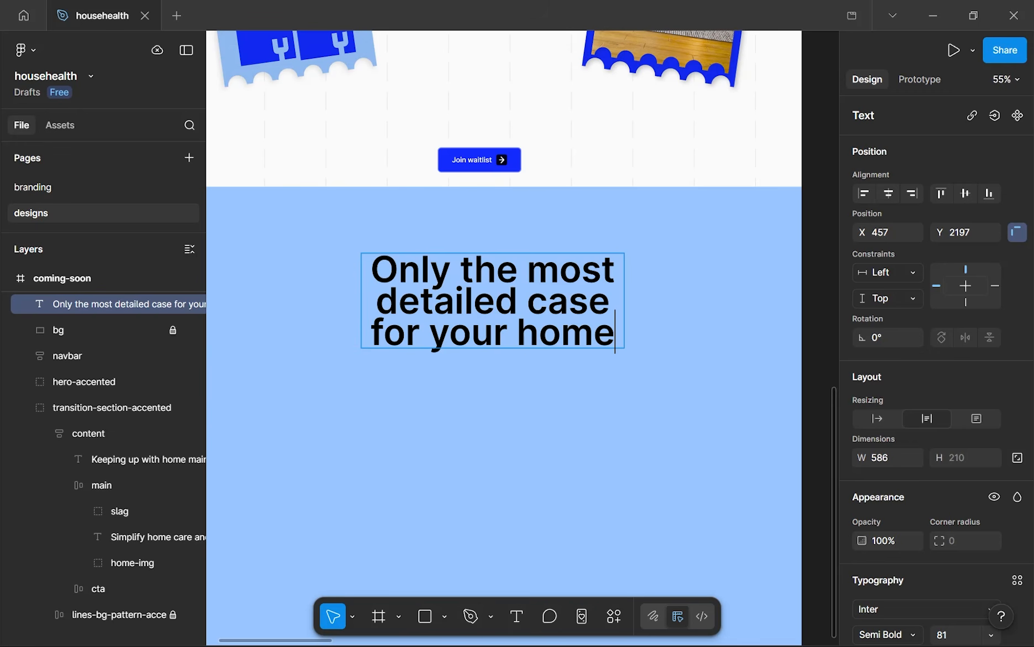
left_click_drag(570, 301, 588, 302)
type("r")
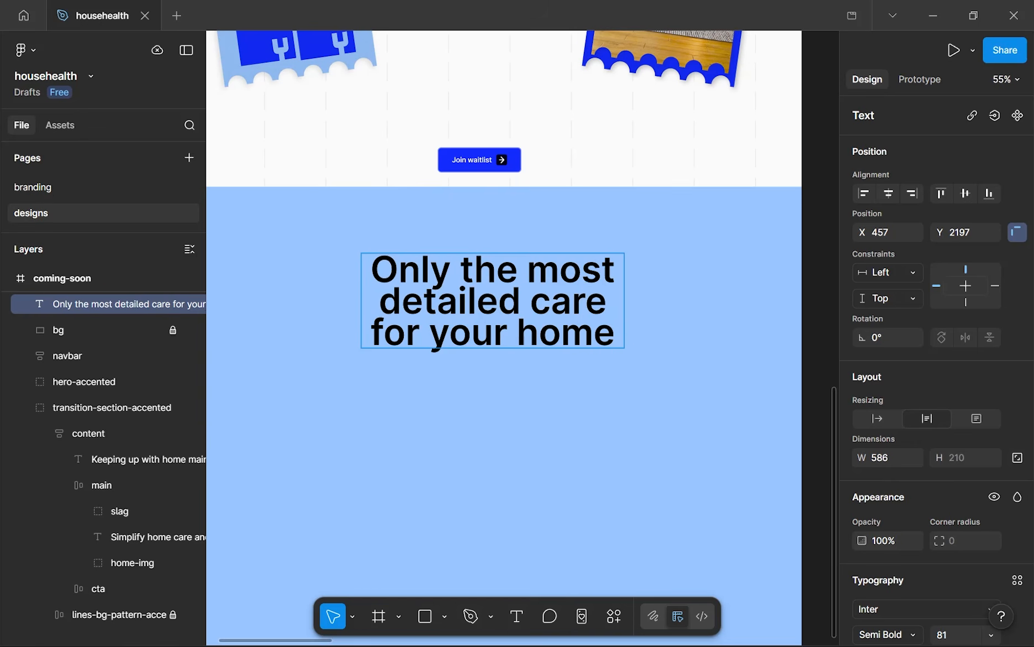
key("Escape")
- Move the new heading to about X 392, Y 2178 in the blue section, and dismiss the Cloudflare WARP notification
left_click_drag(467, 306, 442, 298)
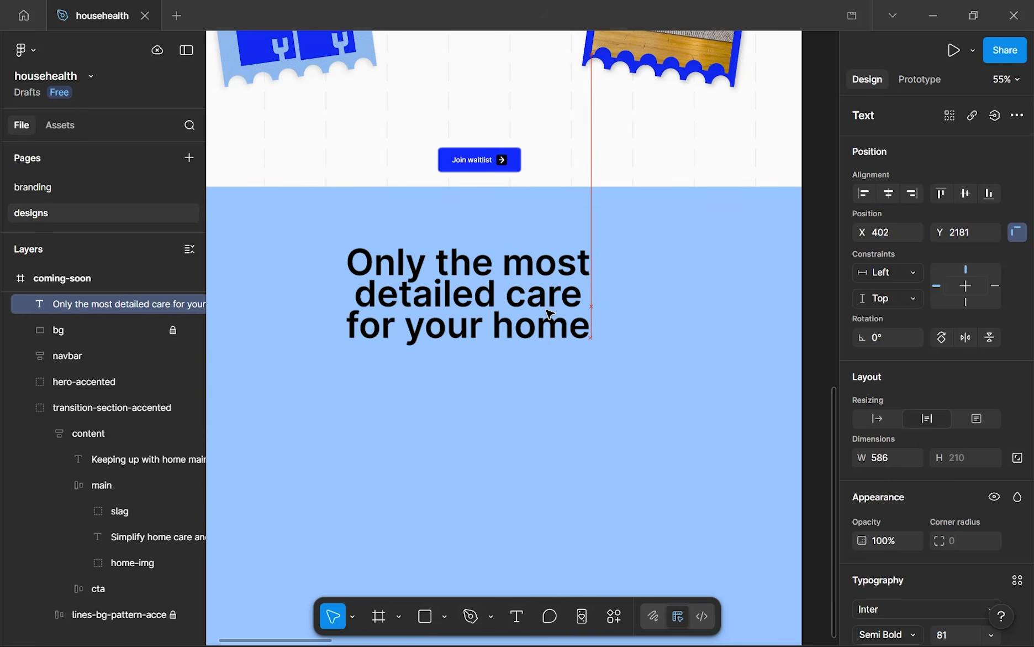
scroll(442, 298, "up", 3)
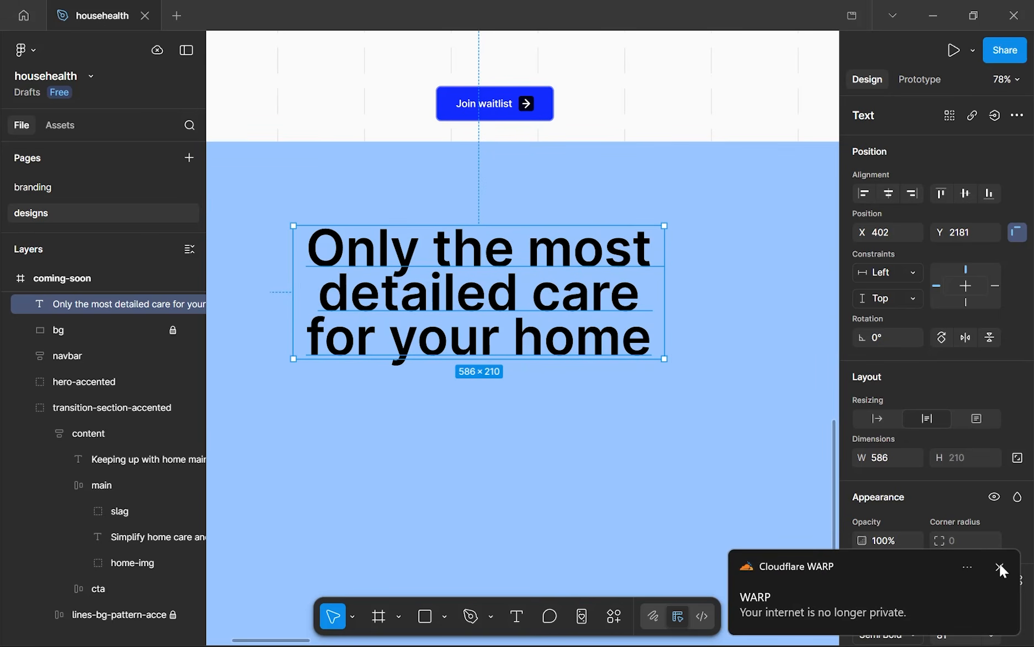
left_click(1001, 568)
left_click_drag(580, 294, 573, 294)
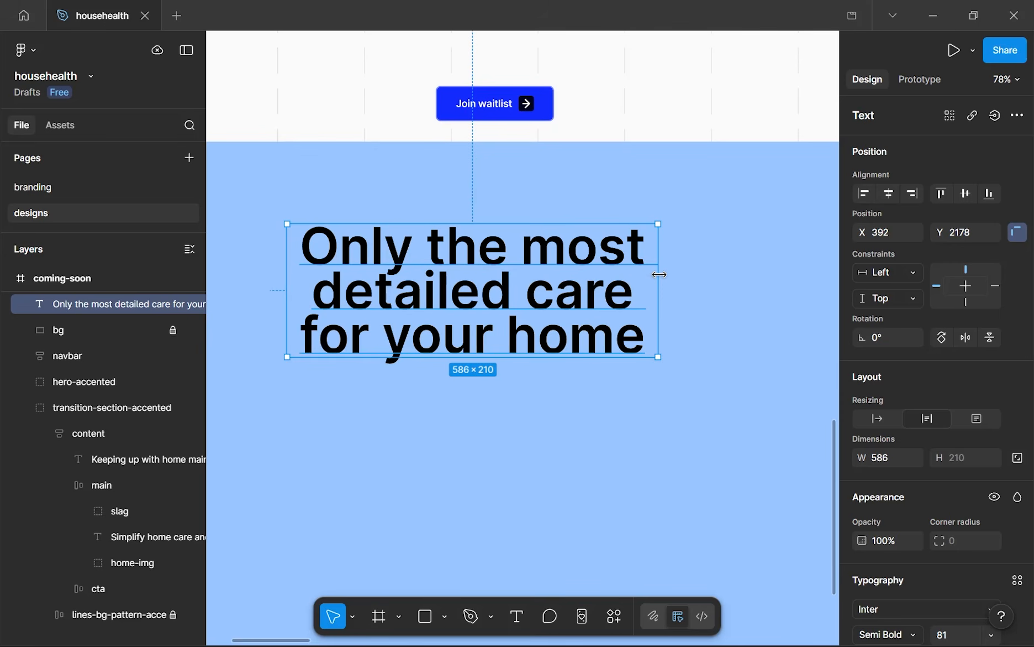
scroll(657, 276, "down", 5)
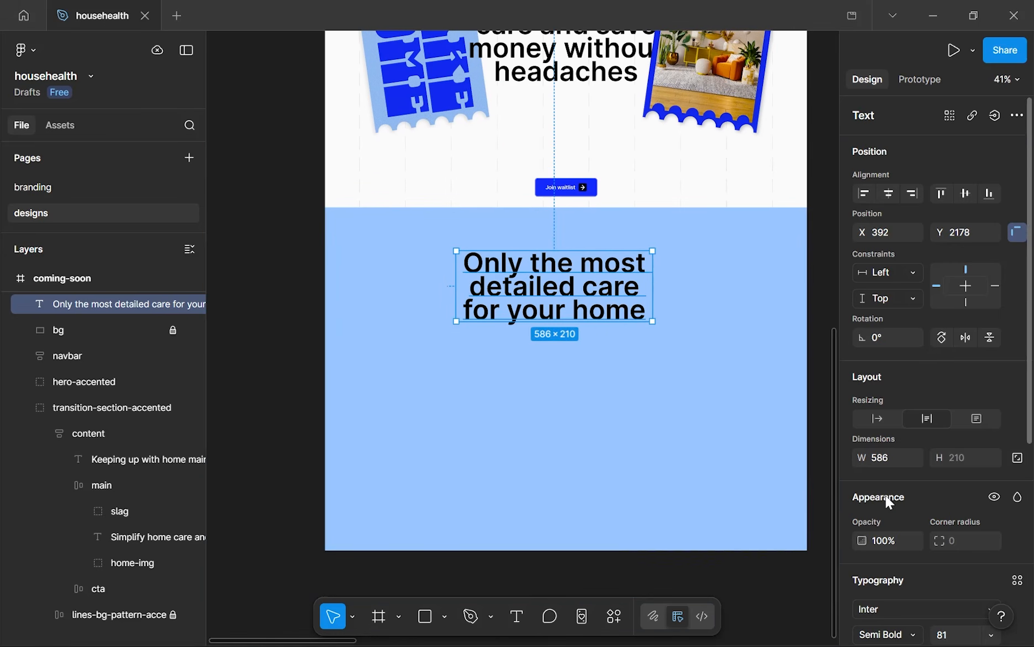
scroll(934, 536, "down", 3)
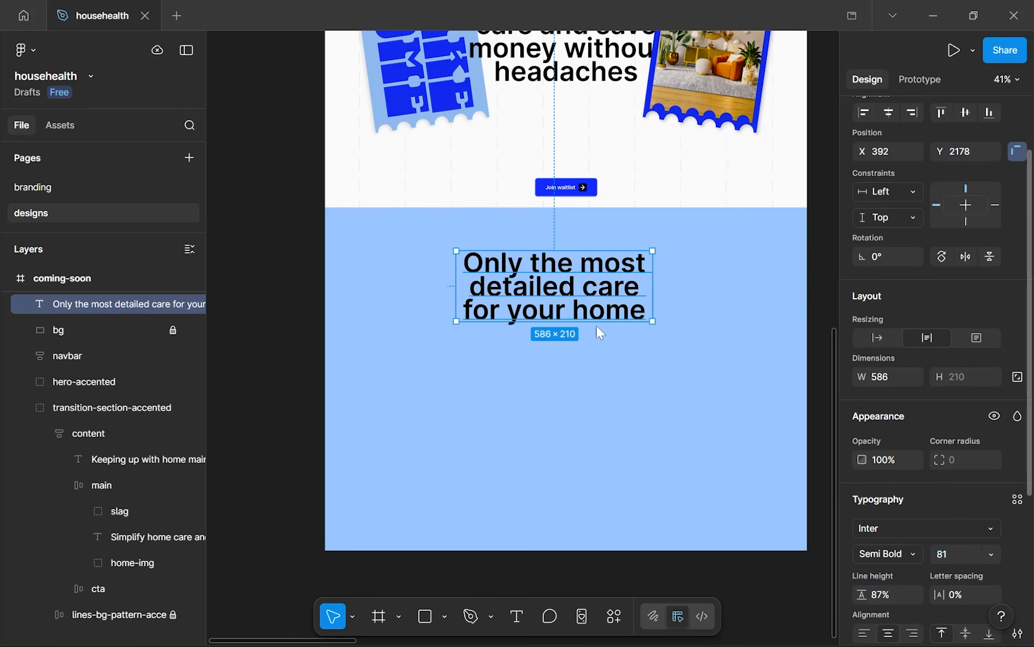
- Move the "Only the most detailed care for your home" heading to about X 272, Y 2231 and widen its text box to about 928
left_click_drag(483, 305, 471, 332)
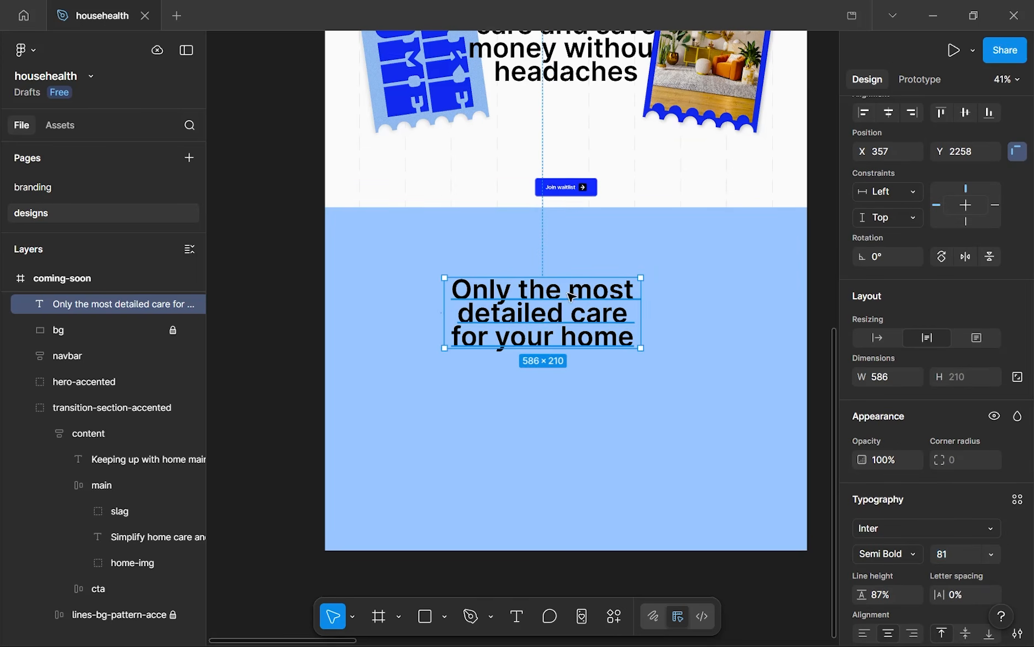
scroll(527, 256, "up", 2)
scroll(526, 256, "down", 3)
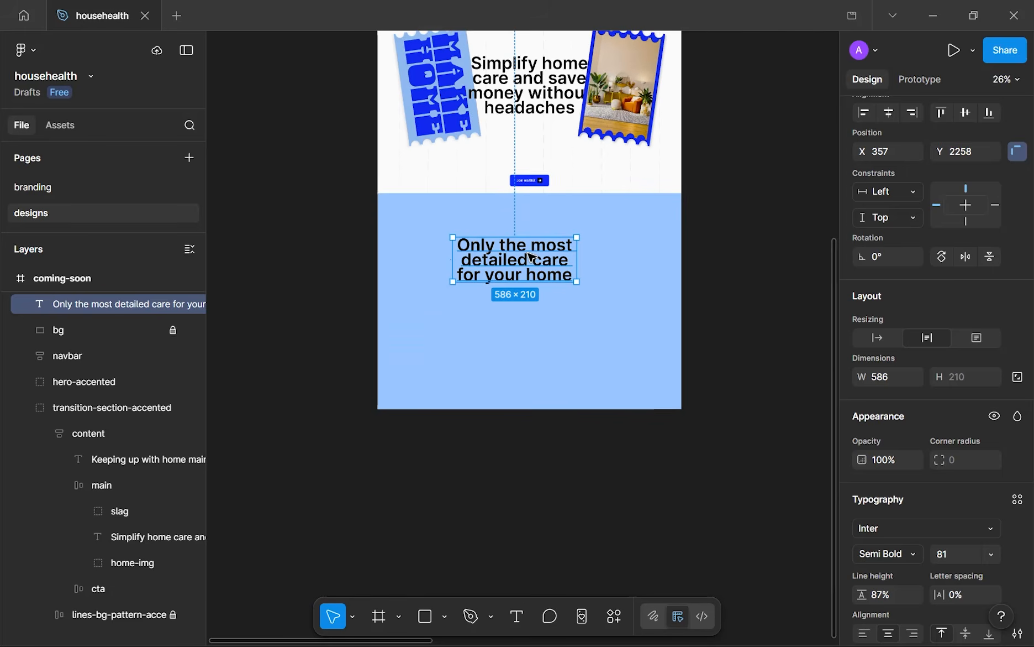
scroll(518, 89, "up", 1)
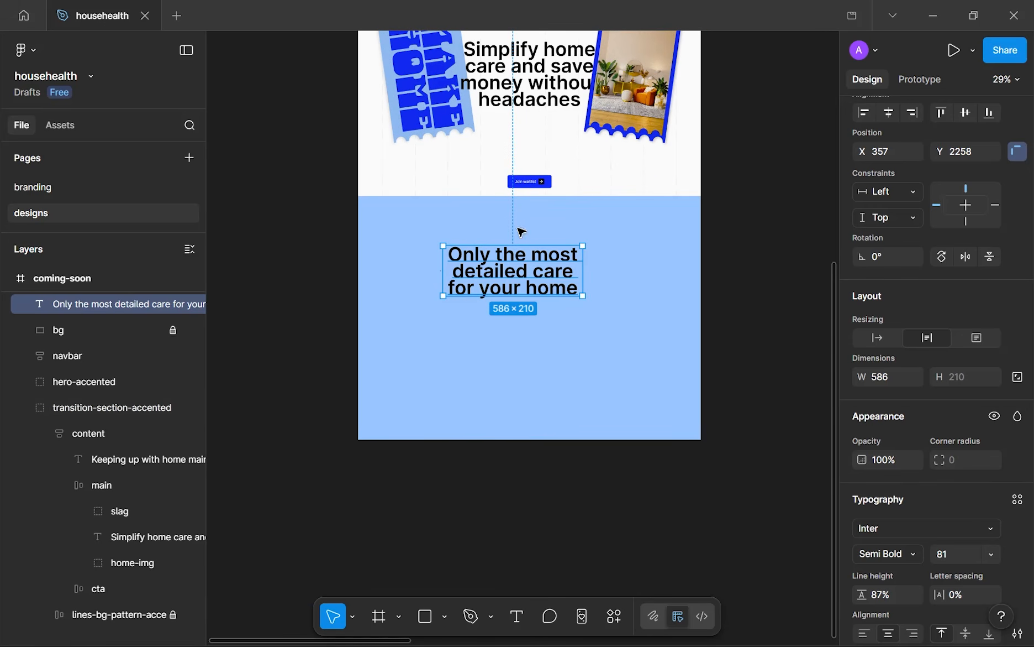
left_click_drag(500, 269, 480, 263)
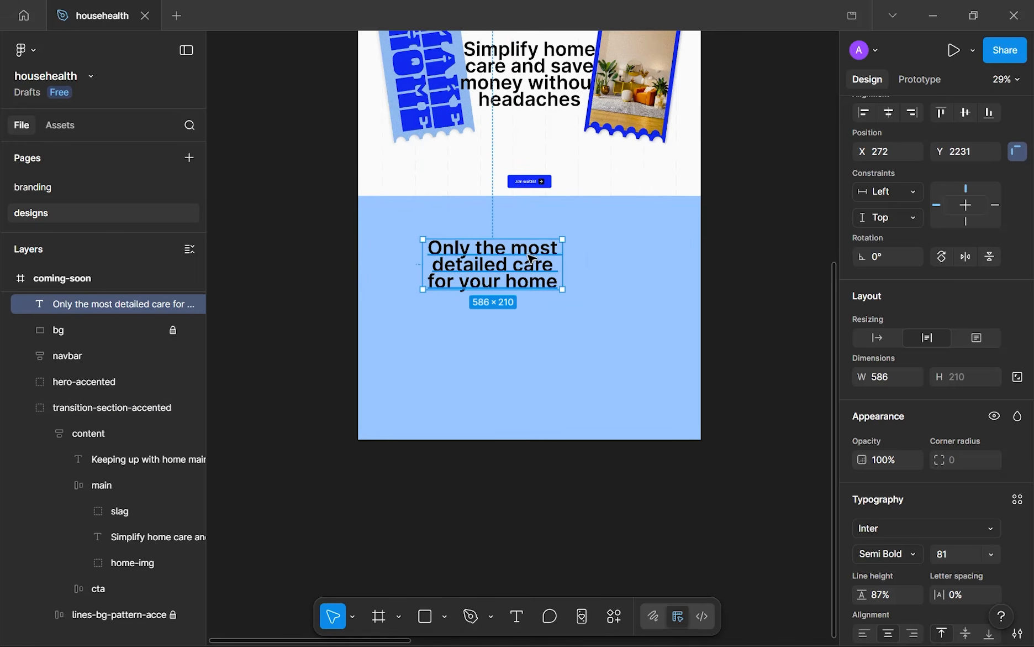
left_click_drag(562, 275, 645, 258)
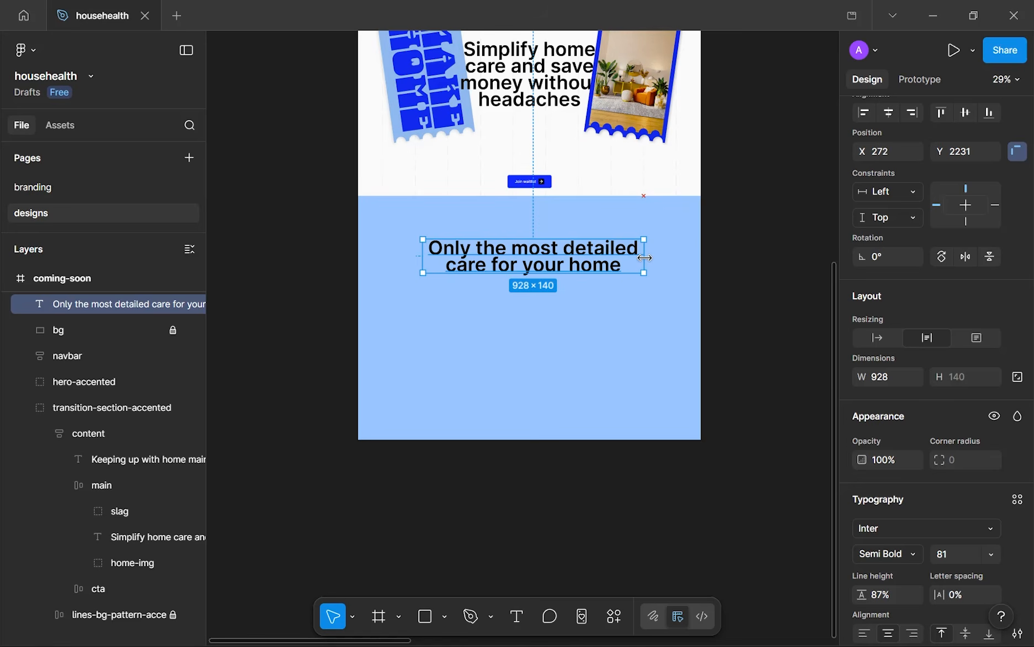
left_click(594, 296)
- Raise the blue section's heading to about Y 2123 and narrow its text box to about 890
scroll(595, 297, "up", 3)
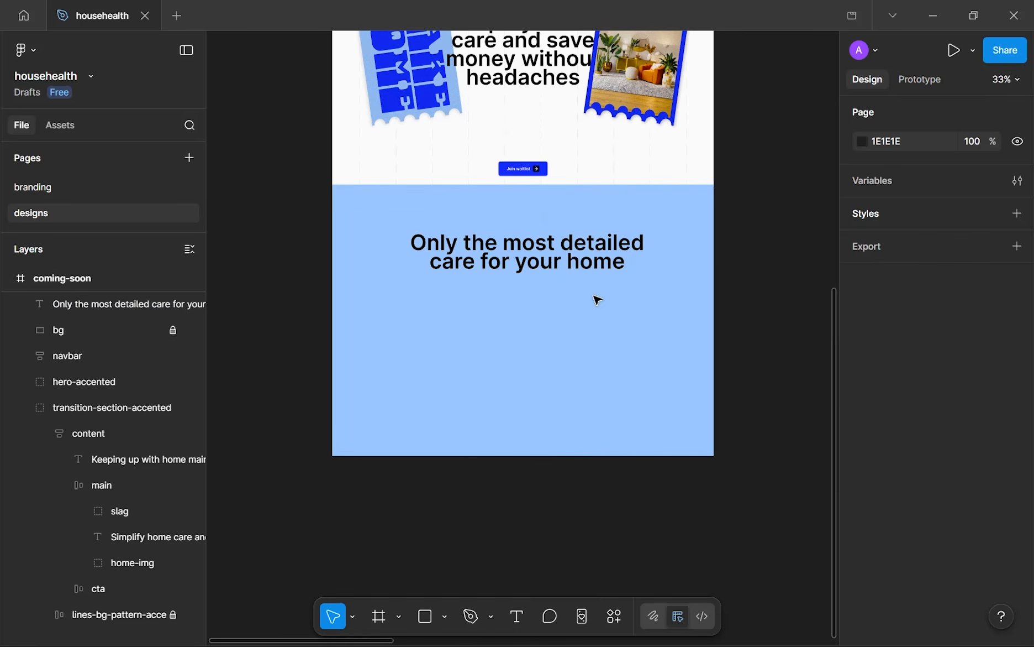
scroll(598, 300, "up", 4)
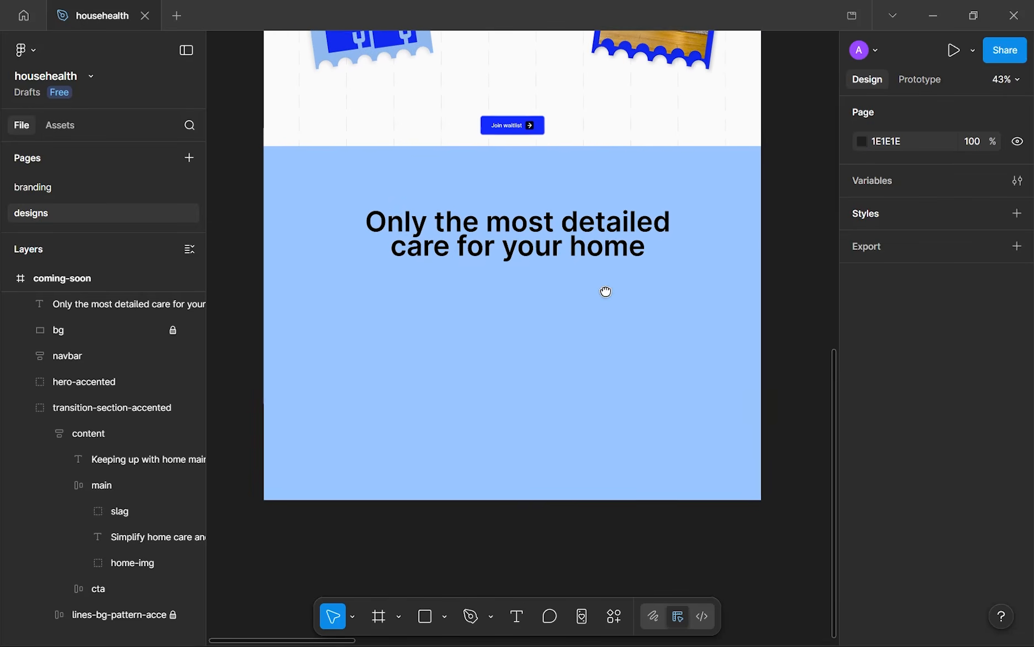
left_click_drag(555, 243, 554, 207)
left_click_drag(681, 184, 666, 184)
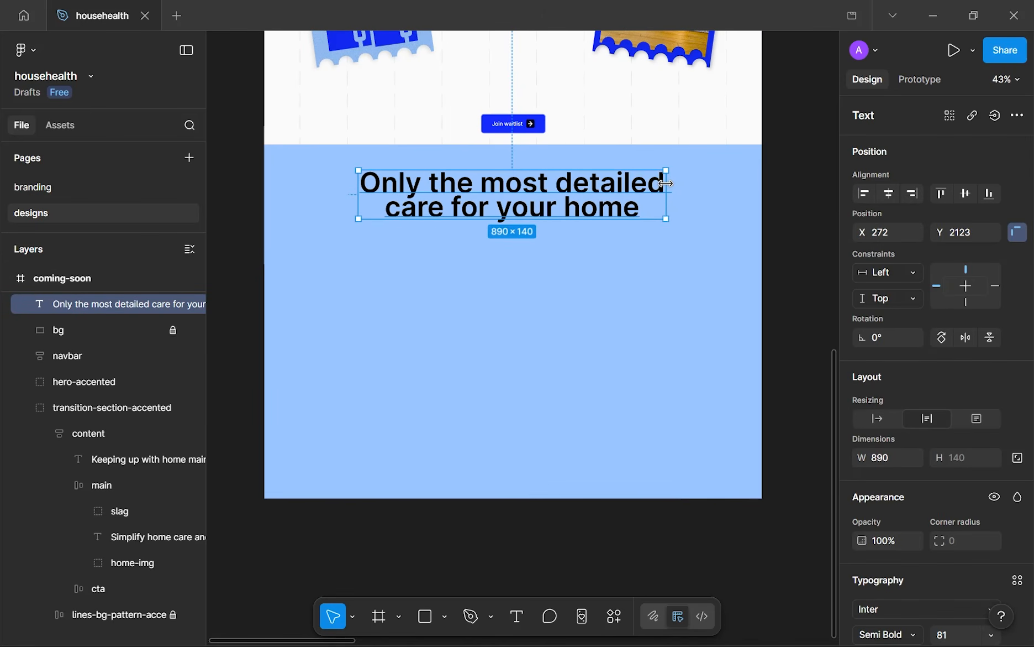
scroll(665, 184, "up", 5)
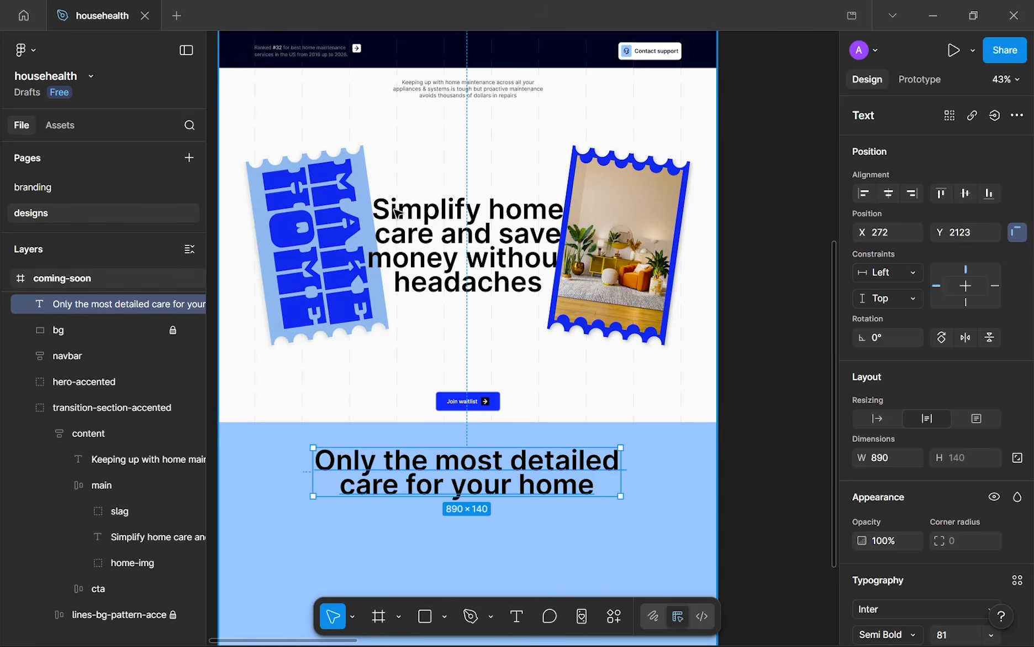
scroll(411, 252, "down", 3)
scroll(486, 307, "left", 2)
mouse_move(486, 307)
left_mouse_down()
mouse_move(501, 306)
mouse_move(482, 307)
left_mouse_up()
- Try 212441 and a color sampled from the "Join waitlist" button's arrow as the blue section heading's fill
scroll(949, 491, "down", 5)
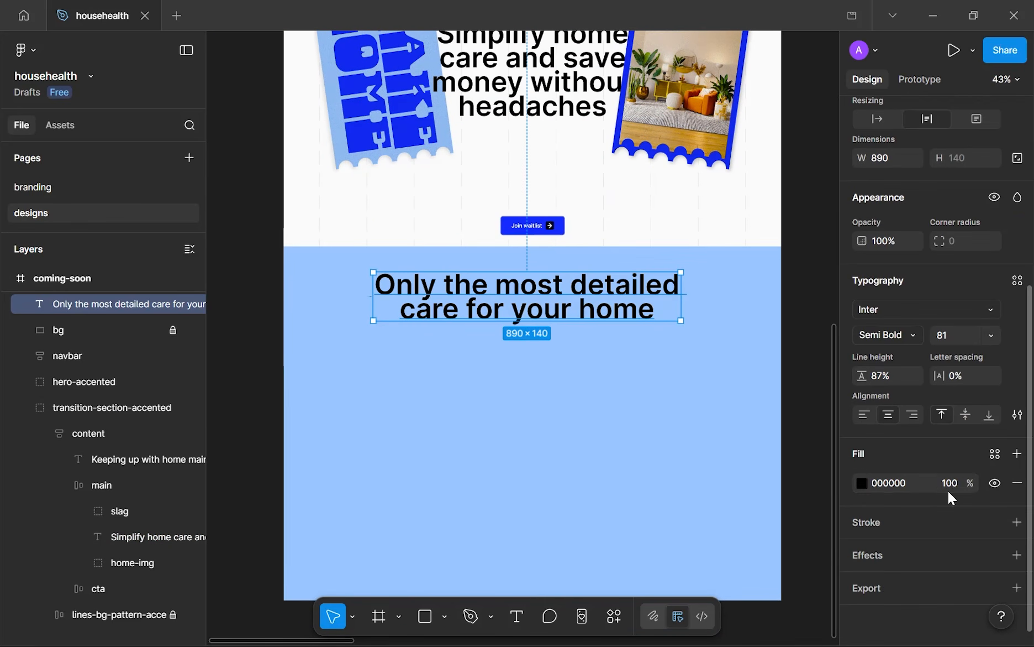
left_click(862, 483)
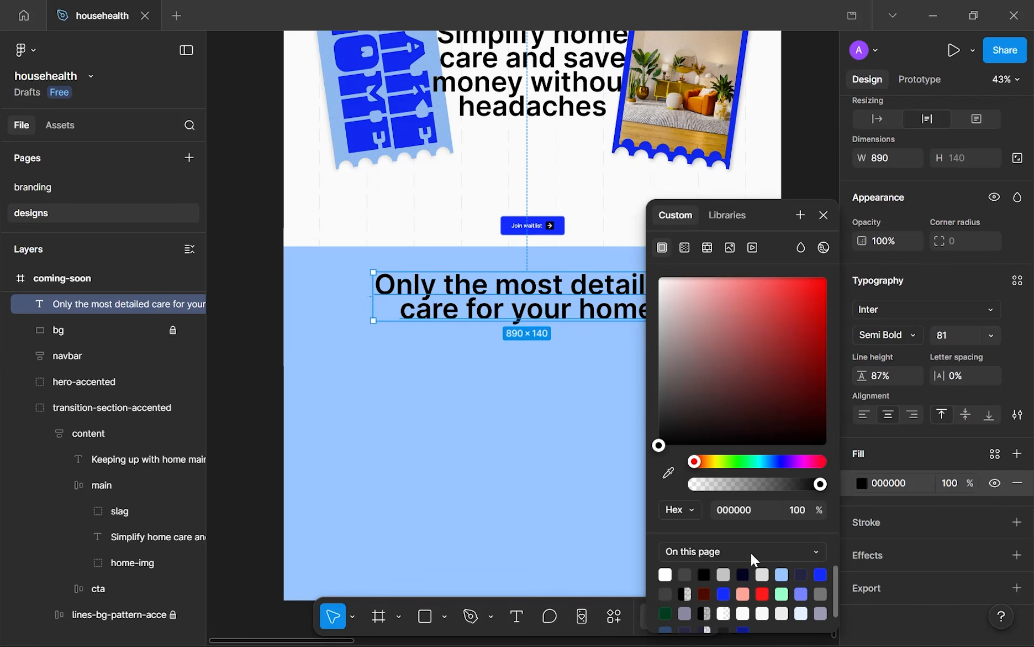
left_click(801, 576)
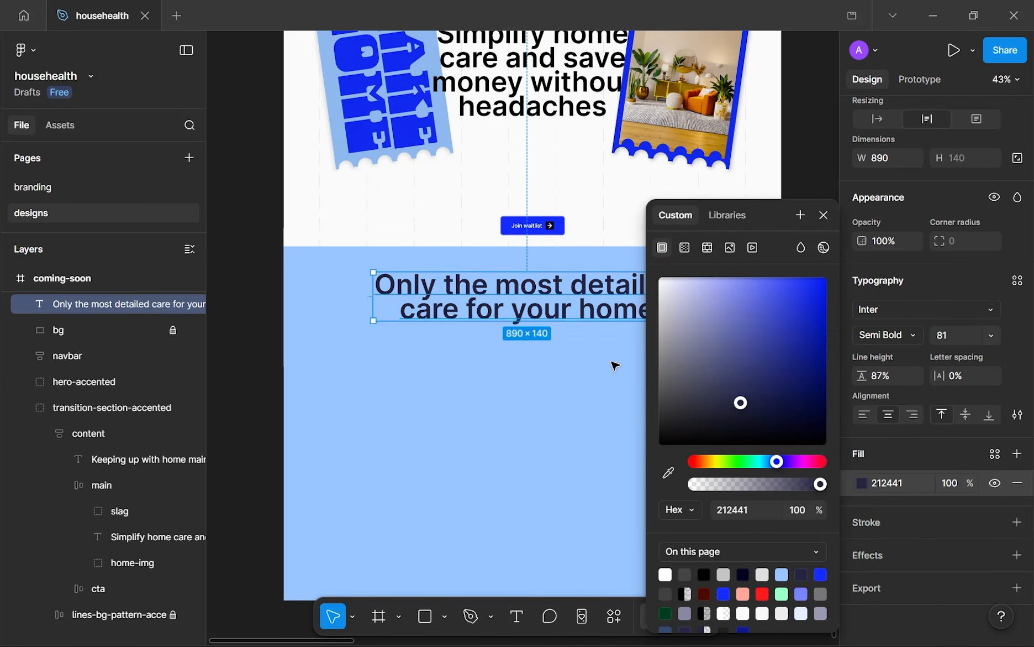
scroll(615, 366, "up", 2)
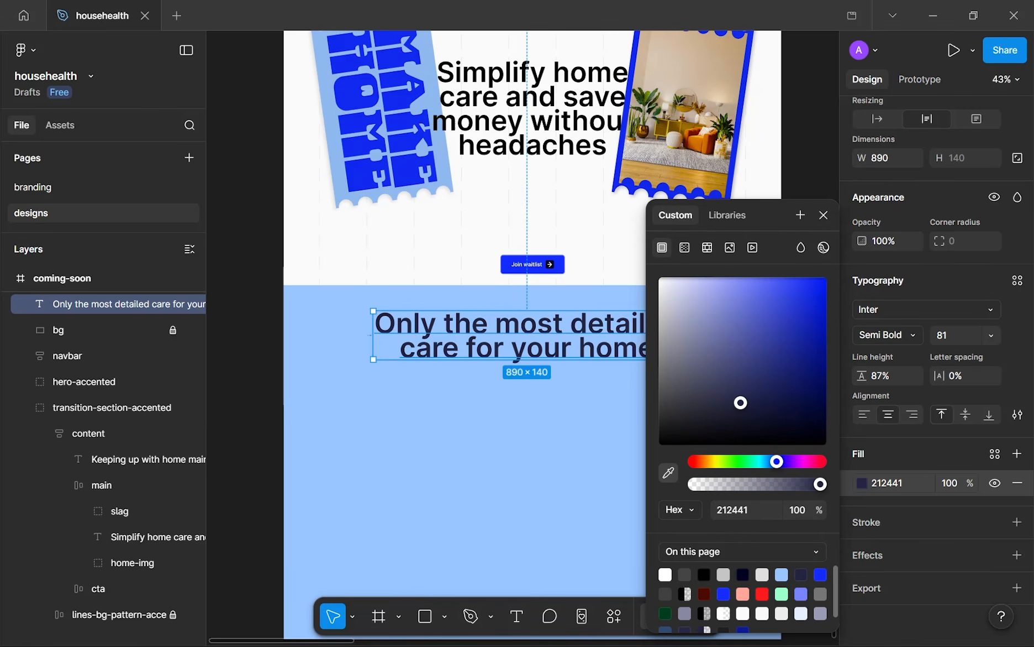
left_click(669, 472)
scroll(554, 266, "up", 3)
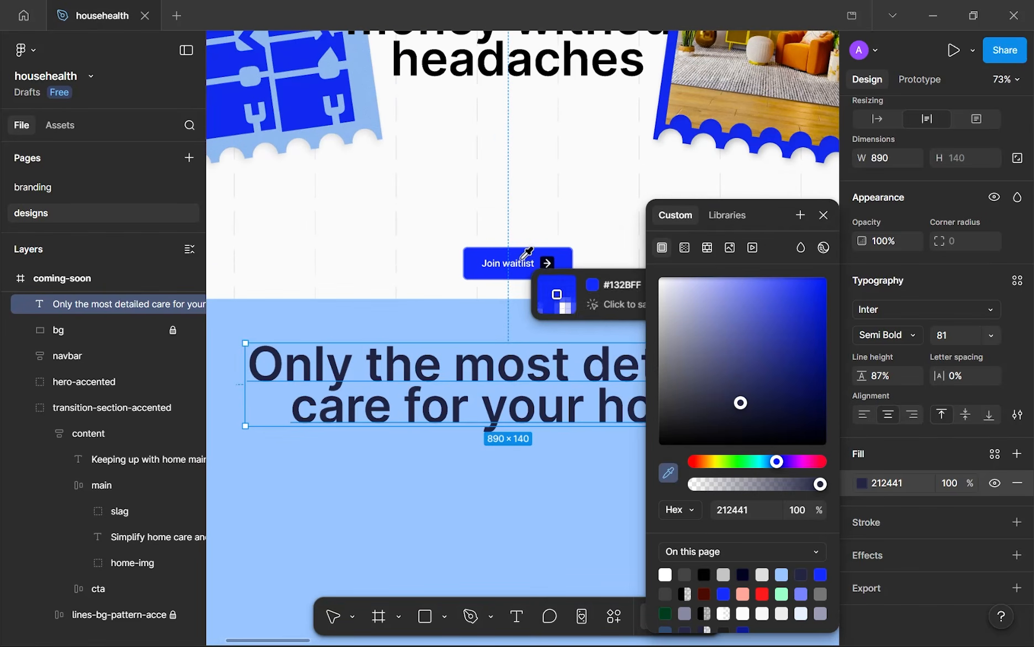
left_click(545, 260)
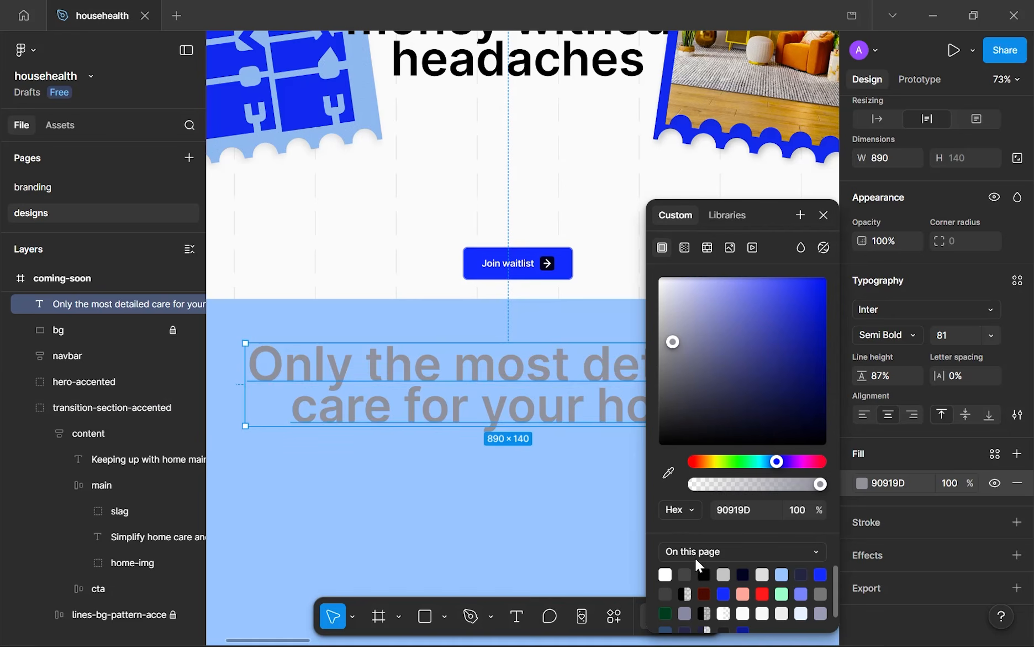
- Set the blue section heading's fill to the page's dark navy color 00031F
left_click(705, 575)
left_click(743, 572)
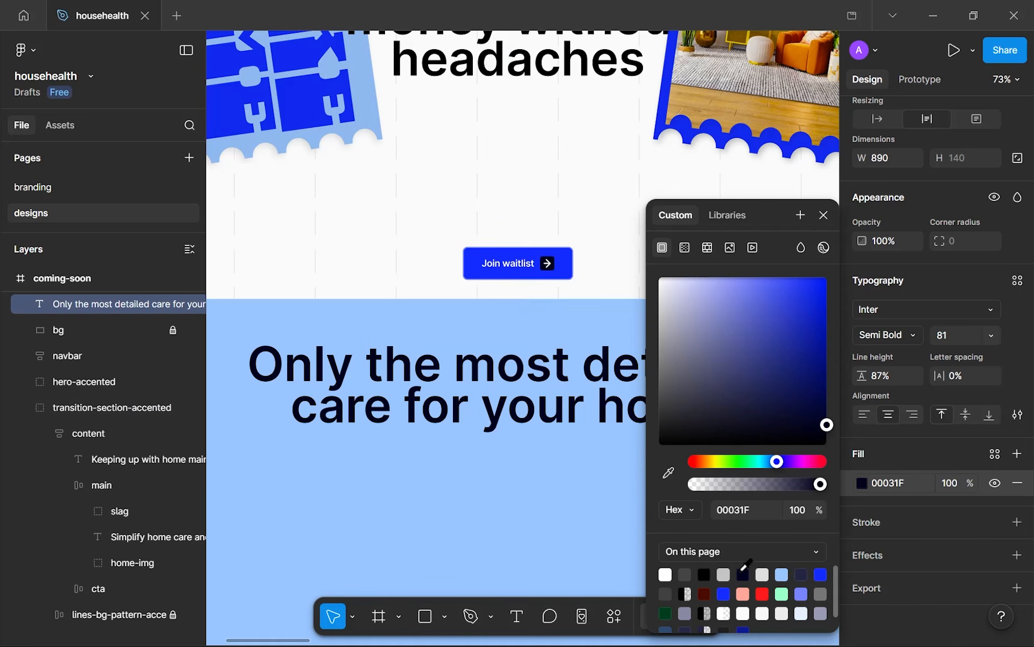
left_click(823, 215)
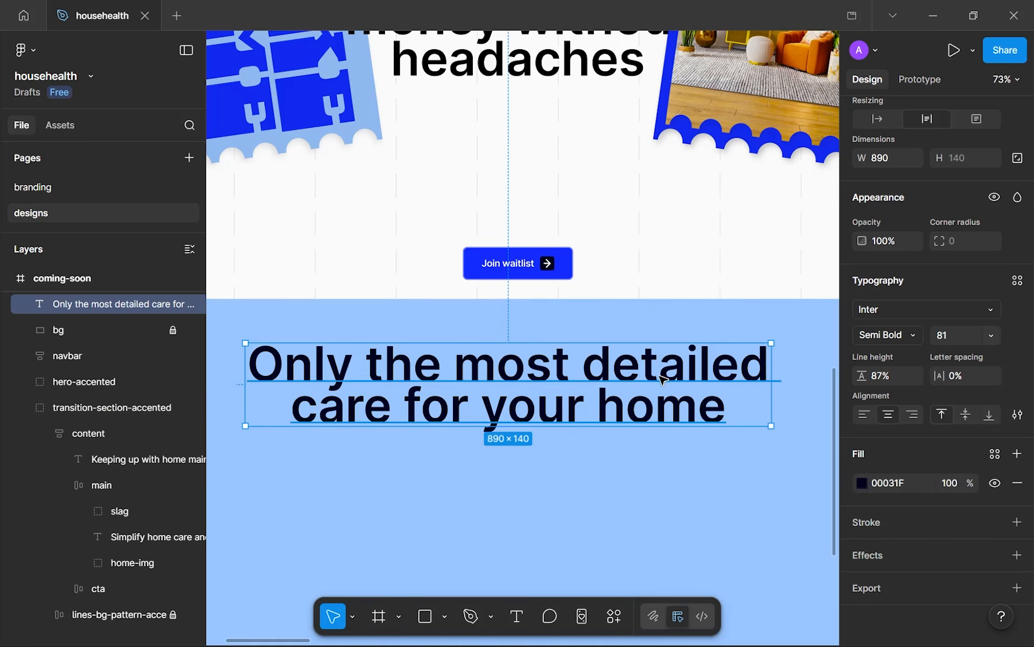
- Deselect the heading and collapse the contents of the transition-section-accented layer
scroll(663, 379, "up", 5)
scroll(554, 281, "up", 4)
scroll(624, 318, "down", 4)
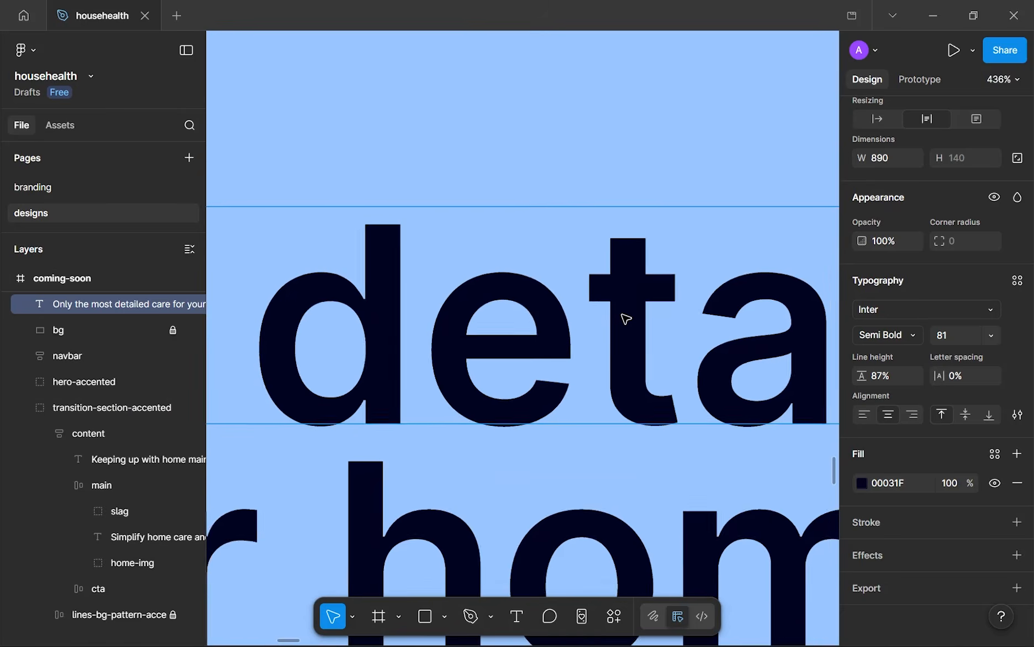
scroll(625, 319, "down", 4)
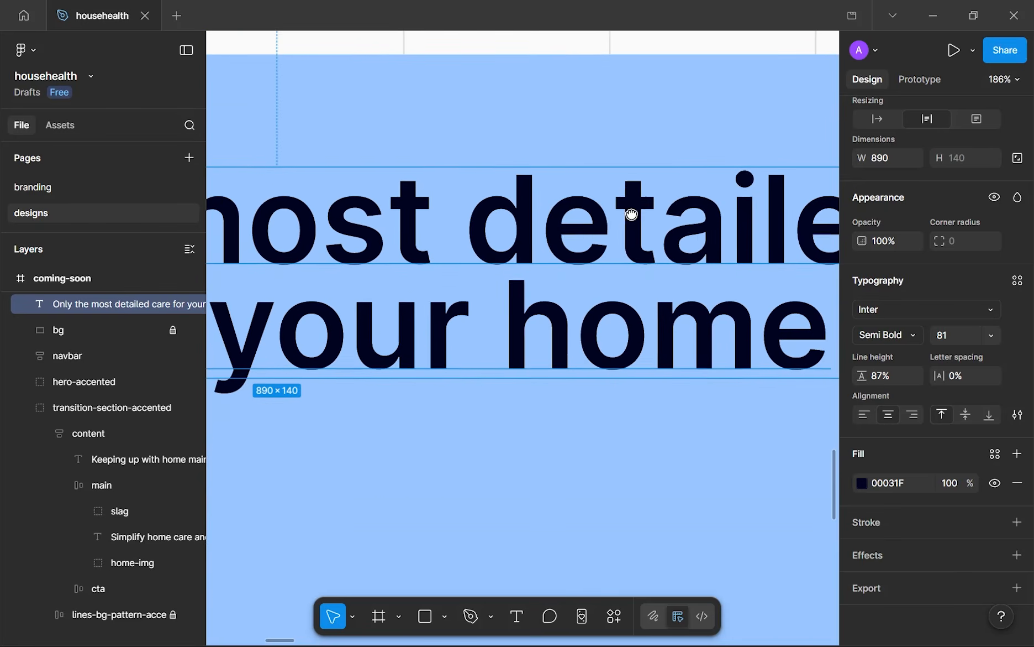
scroll(636, 216, "down", 6)
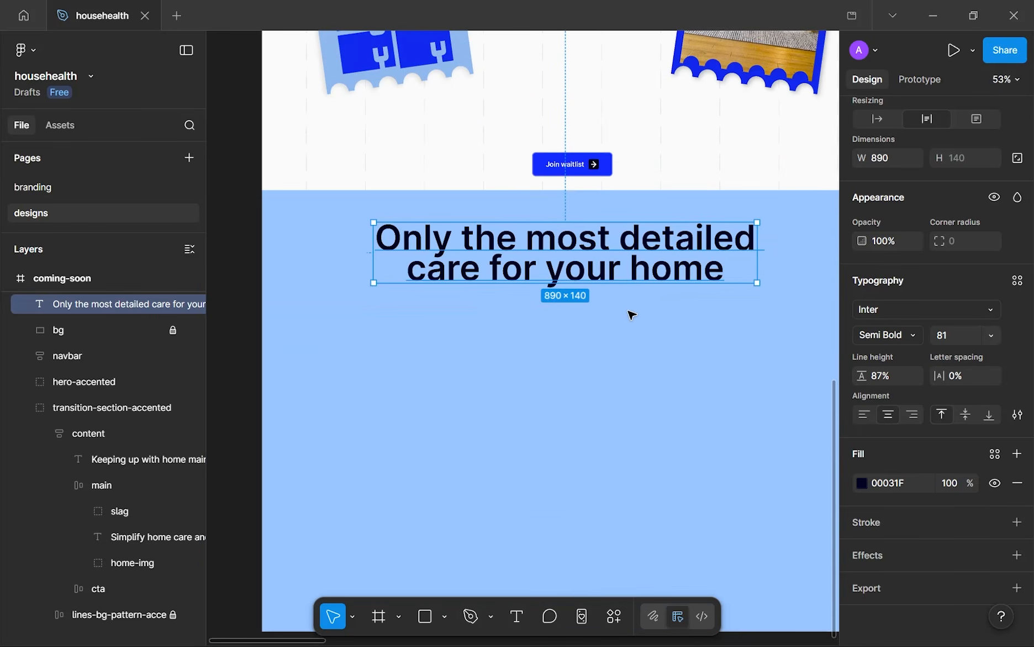
left_click(631, 315)
scroll(632, 315, "down", 2)
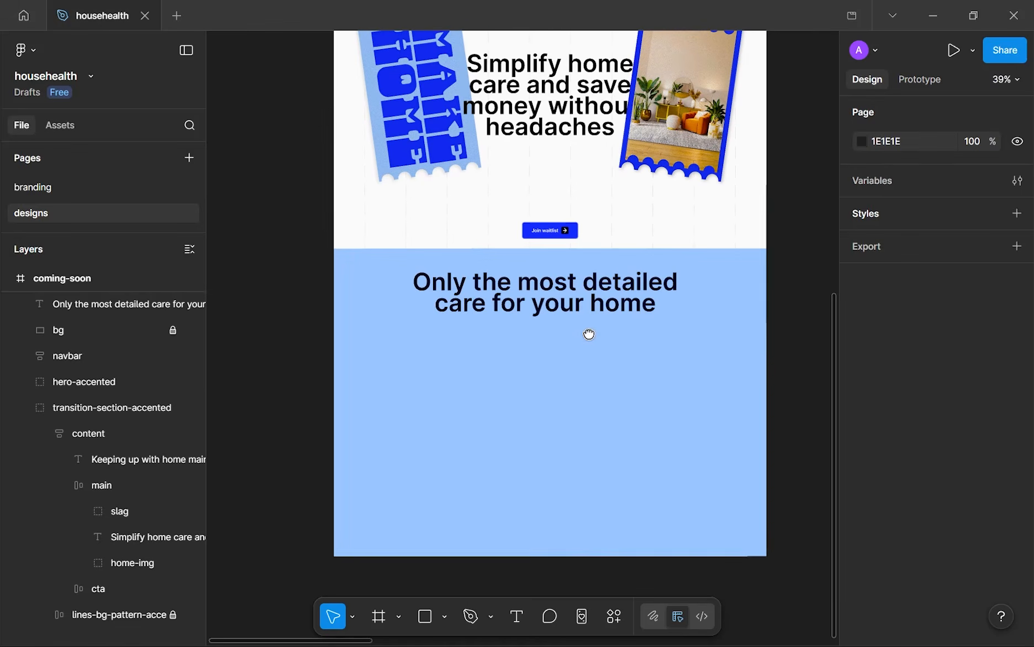
left_click(27, 406)
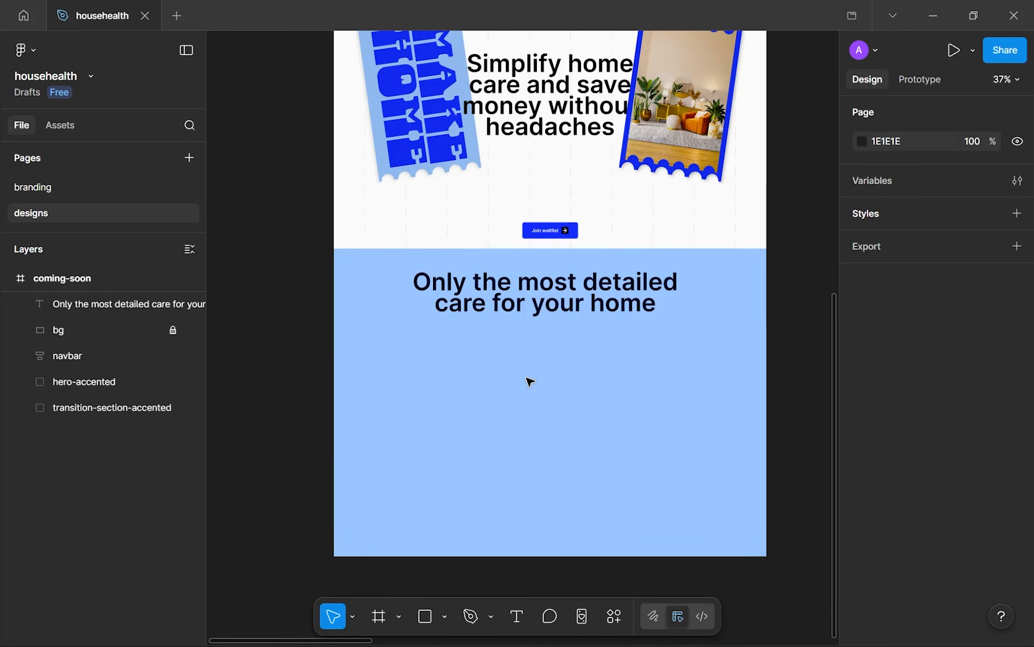
- Duplicate the "Keeping up with home maintenance" paragraph of the white transition section
scroll(529, 381, "up", 5)
scroll(511, 273, "up", 5)
left_click_drag(523, 275, 483, 403)
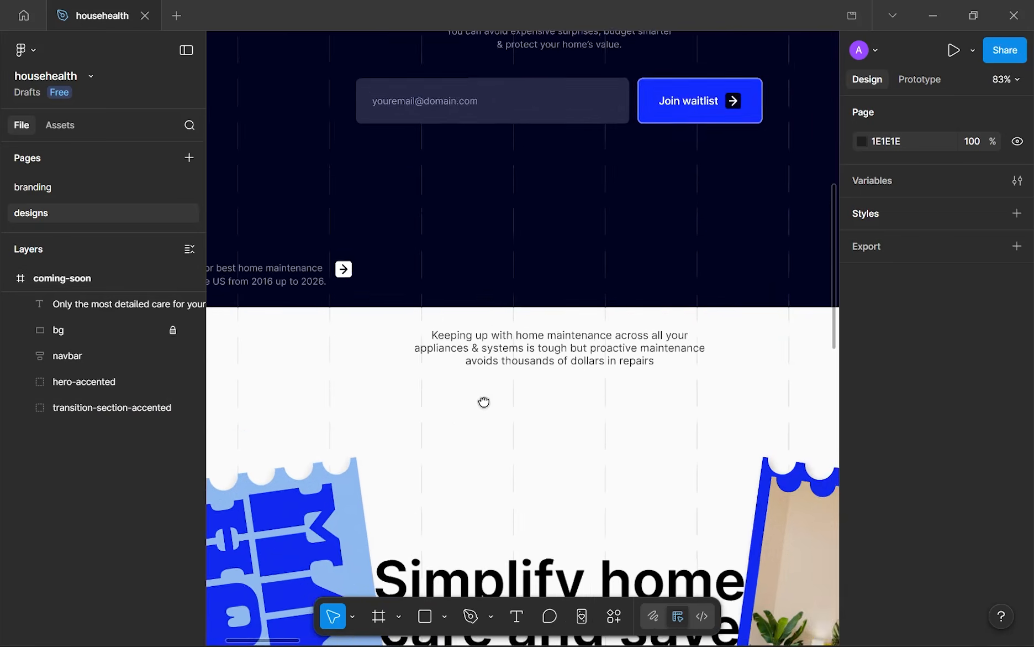
scroll(484, 403, "down", 2)
scroll(488, 406, "down", 1)
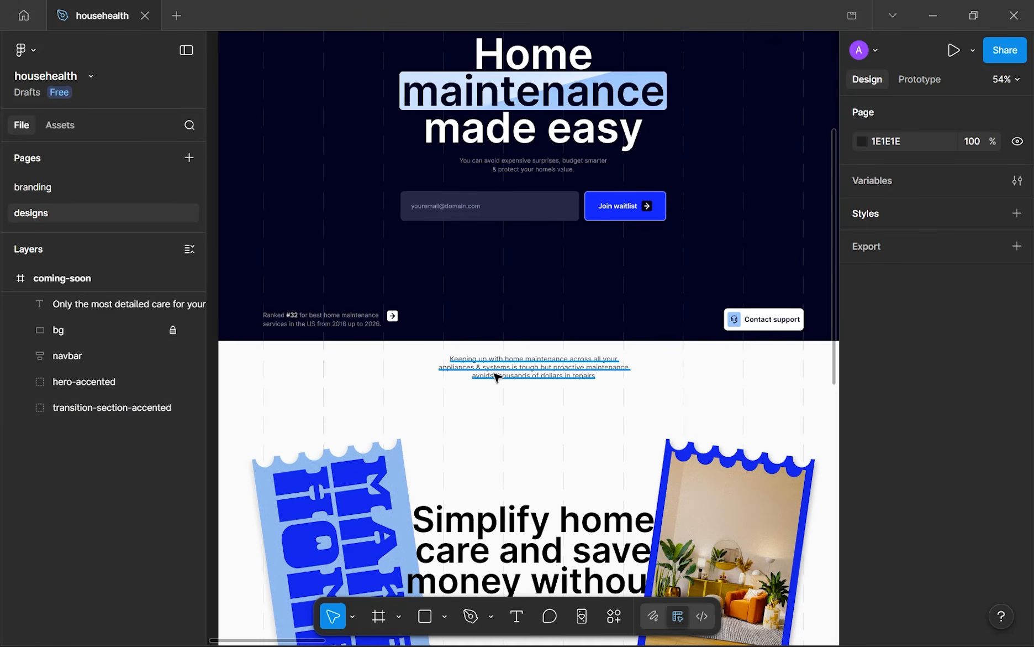
left_click(497, 378)
scroll(500, 370, "down", 3)
scroll(520, 276, "down", 3)
key("ctrl+d")
- Move the duplicated paragraph into the lower part of the light blue section at about X 458, Y 2854
left_click_drag(554, 226, 535, 559)
scroll(537, 509, "down", 8)
scroll(537, 509, "up", 4)
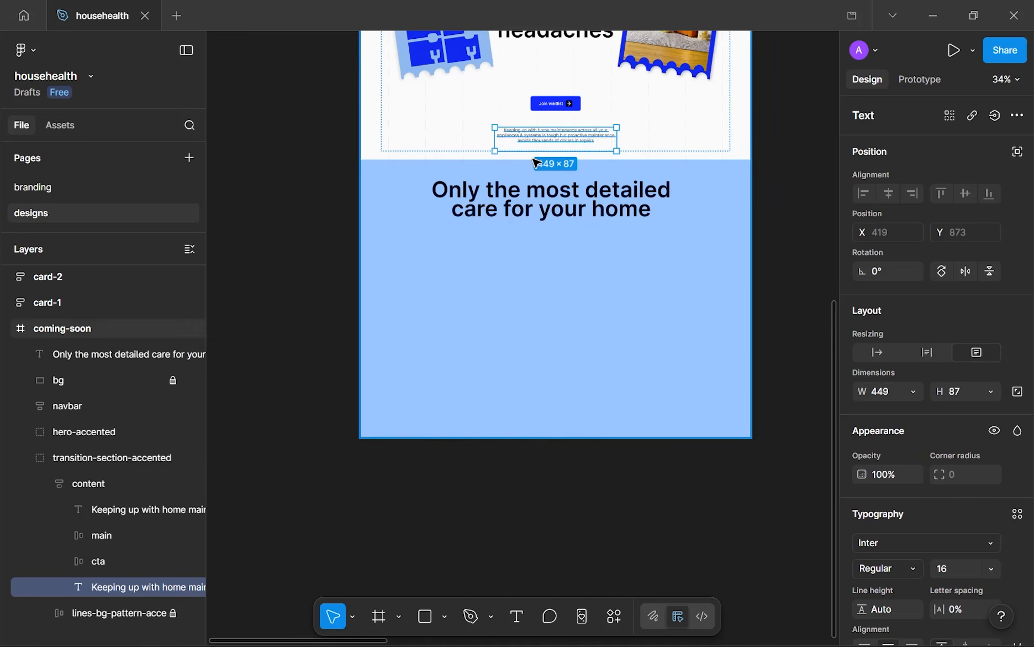
left_click_drag(544, 144, 535, 390)
scroll(535, 390, "up", 6, "ctrl")
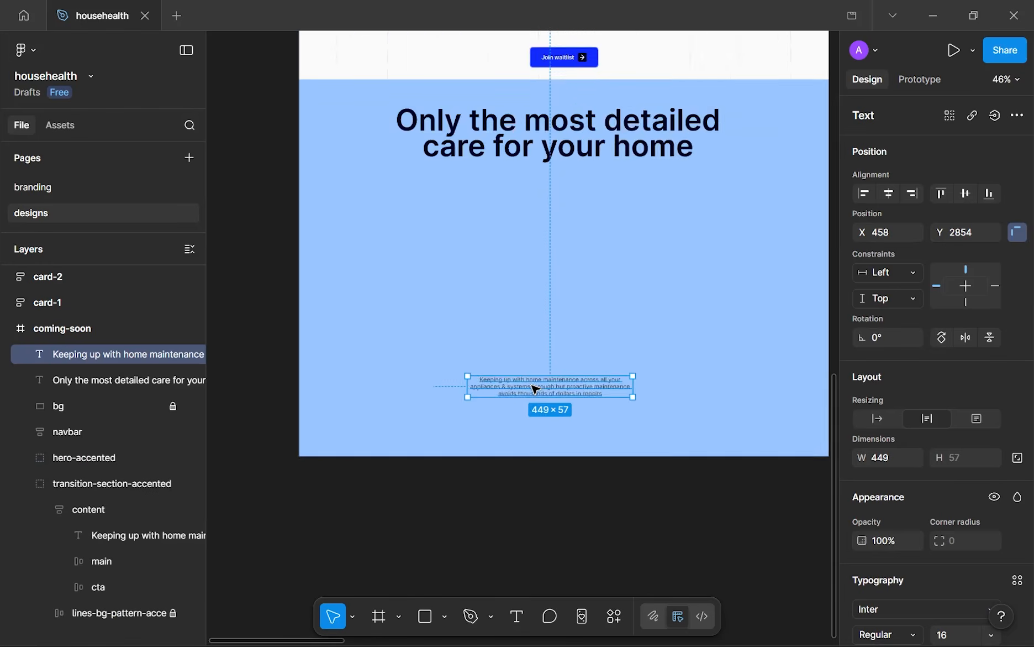
- Set the duplicated paragraph's fill to the page's dark color 212441
scroll(948, 479, "down", 5)
scroll(948, 479, "down", 1)
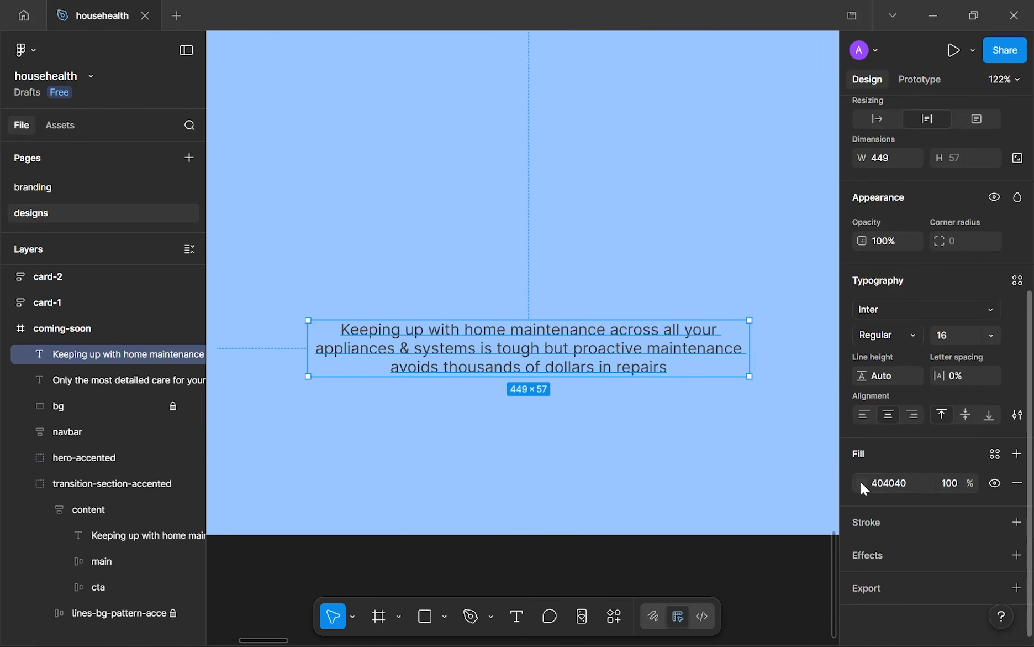
left_click(861, 481)
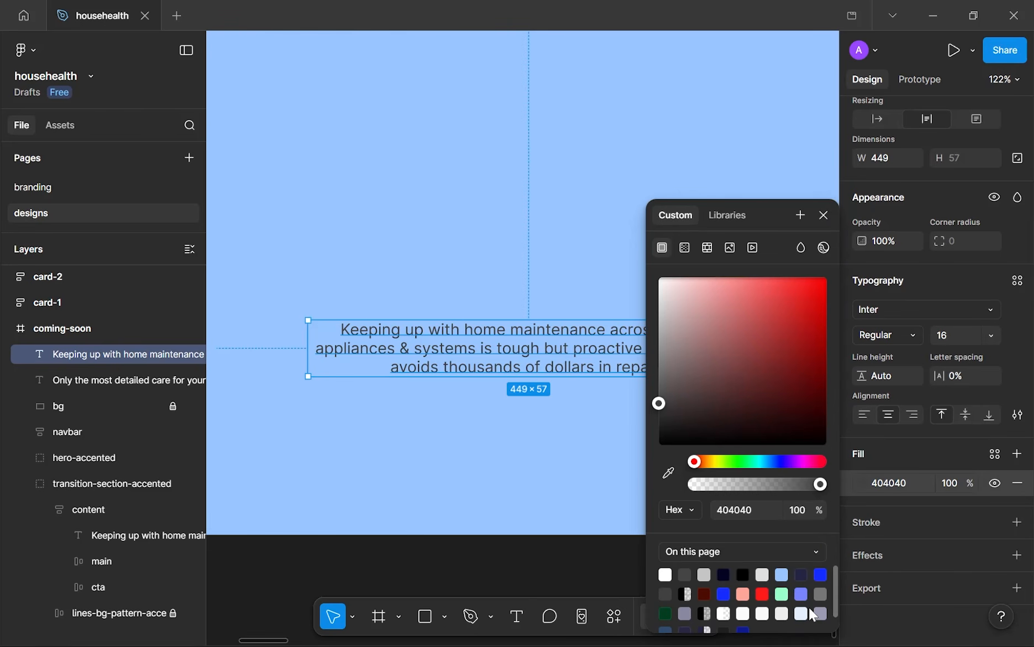
left_click(801, 575)
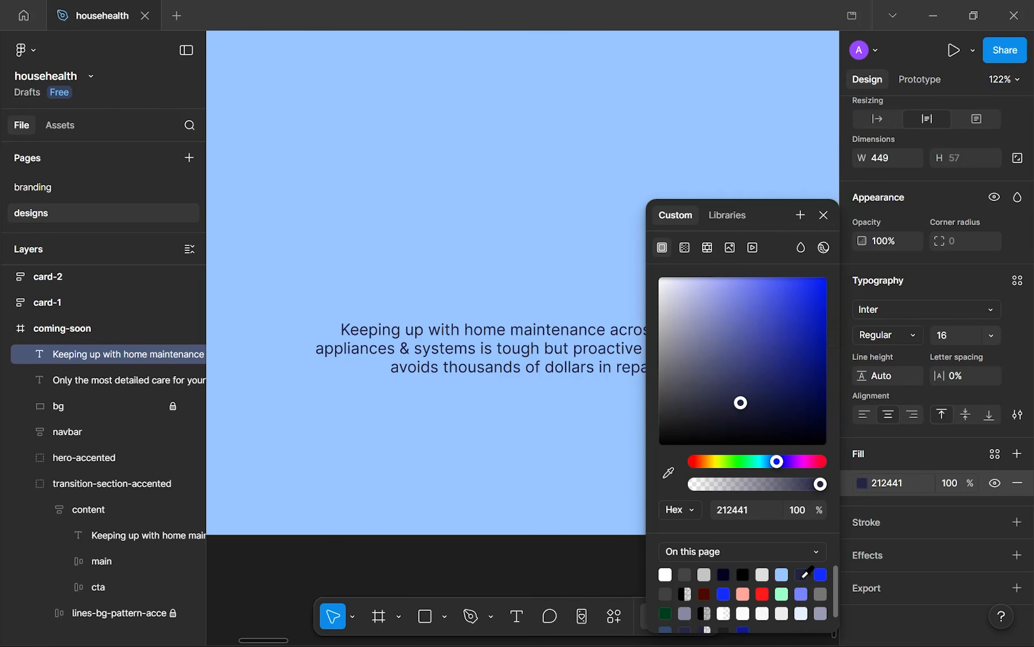
left_click(824, 215)
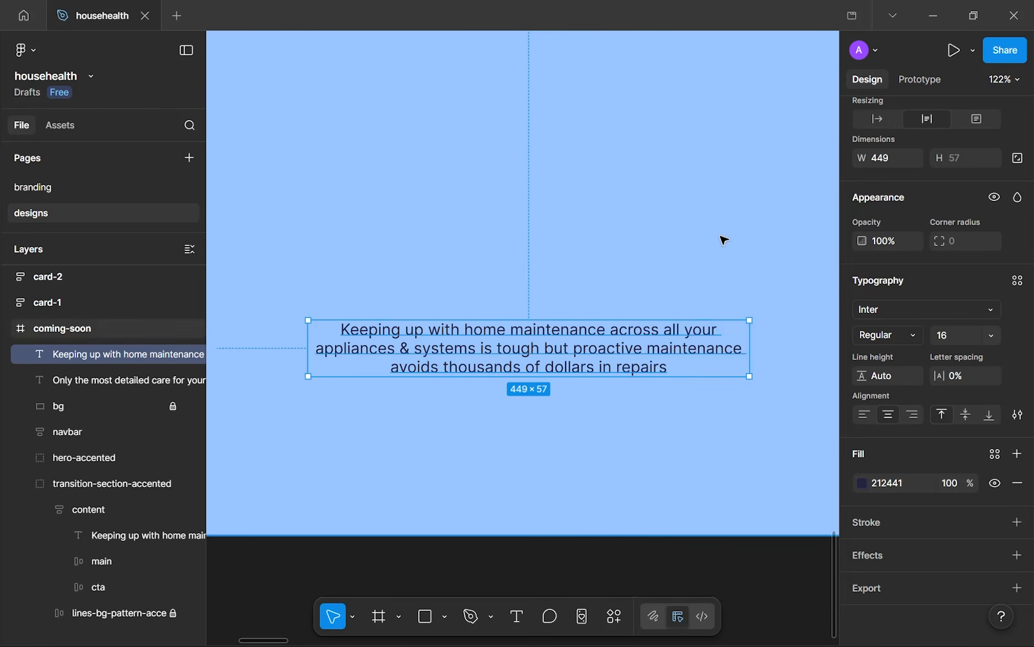
- Review the page's hero and transition sections and return to the paragraph in the blue section
scroll(721, 239, "down", 3)
scroll(682, 265, "up", 11)
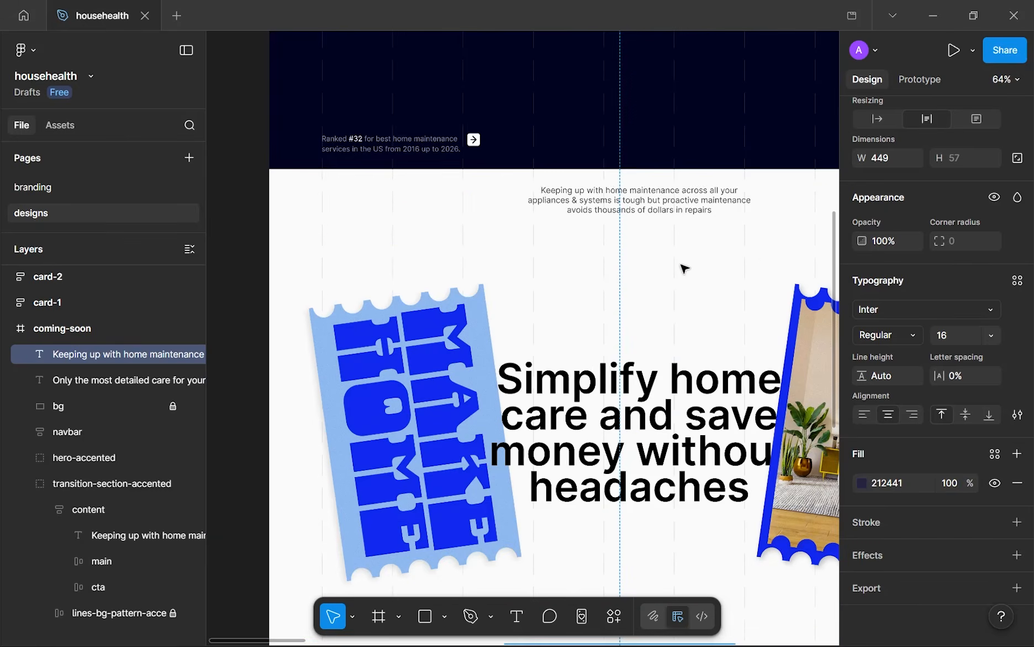
scroll(684, 269, "up", 5)
scroll(471, 264, "up", 3)
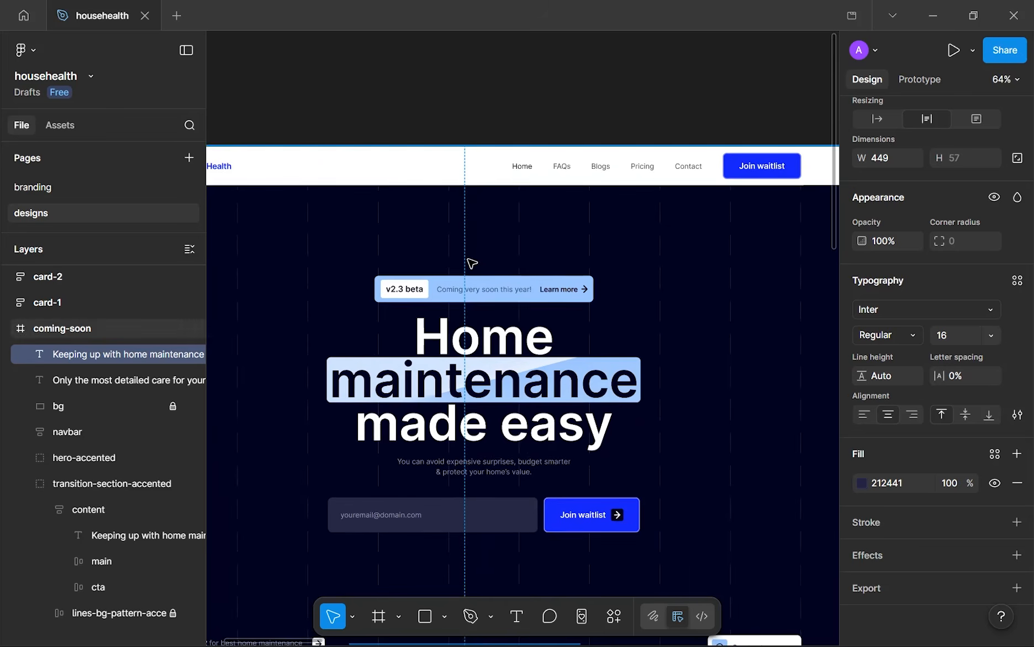
scroll(474, 287, "up", 2)
scroll(475, 310, "down", 3)
key("shift+2")
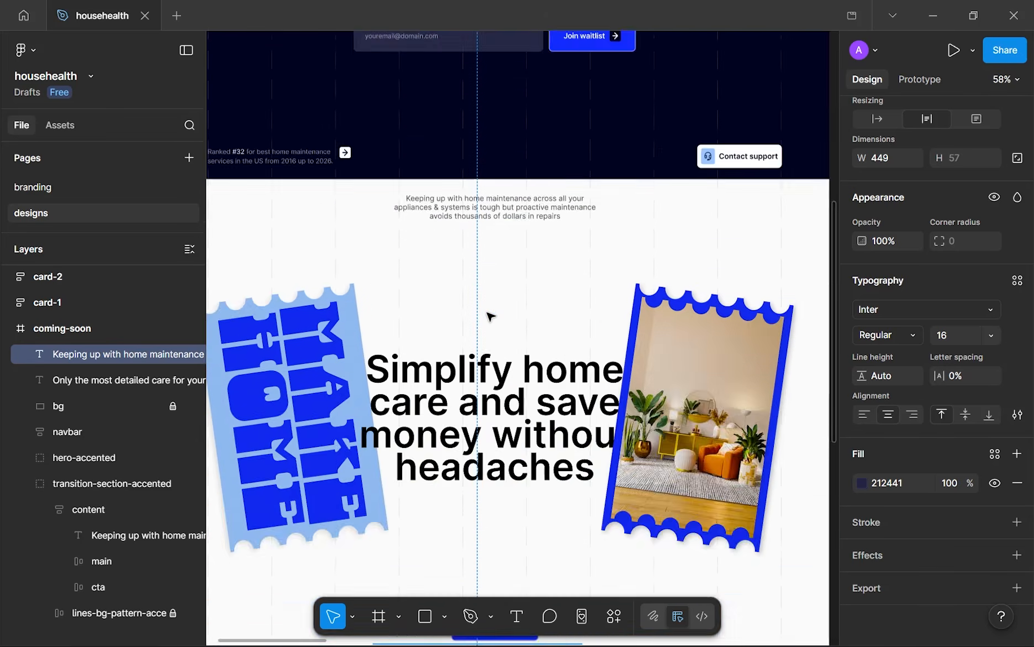
scroll(478, 336, "up", 3)
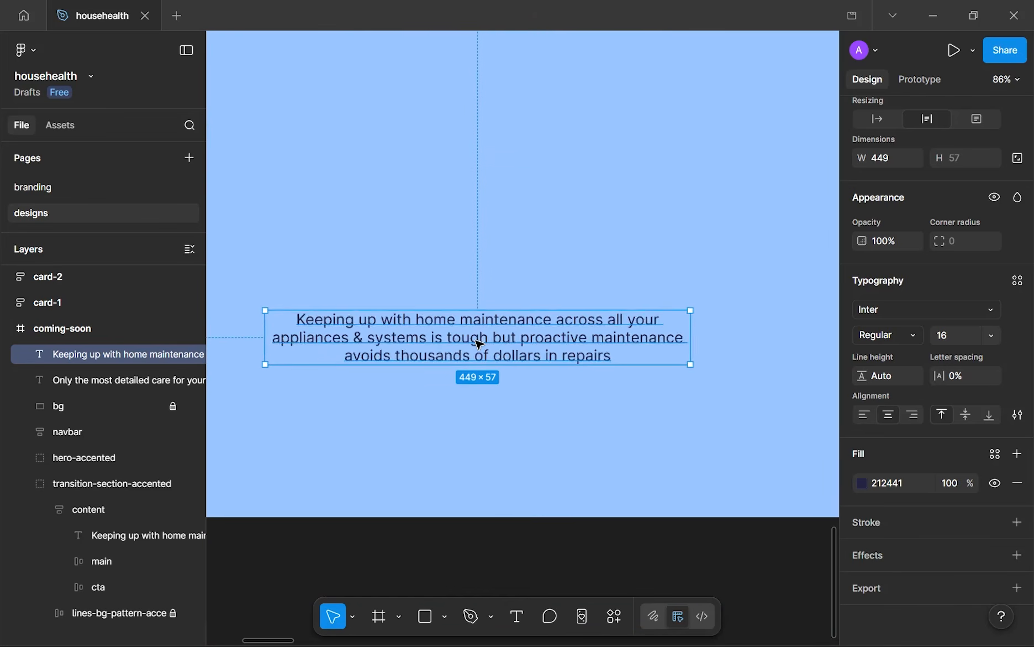
- Replace the blue section's paragraph text with "Fill out your details, be aware of your home's safety goals,"
left_click_drag(478, 342, 495, 324)
double_click(495, 325)
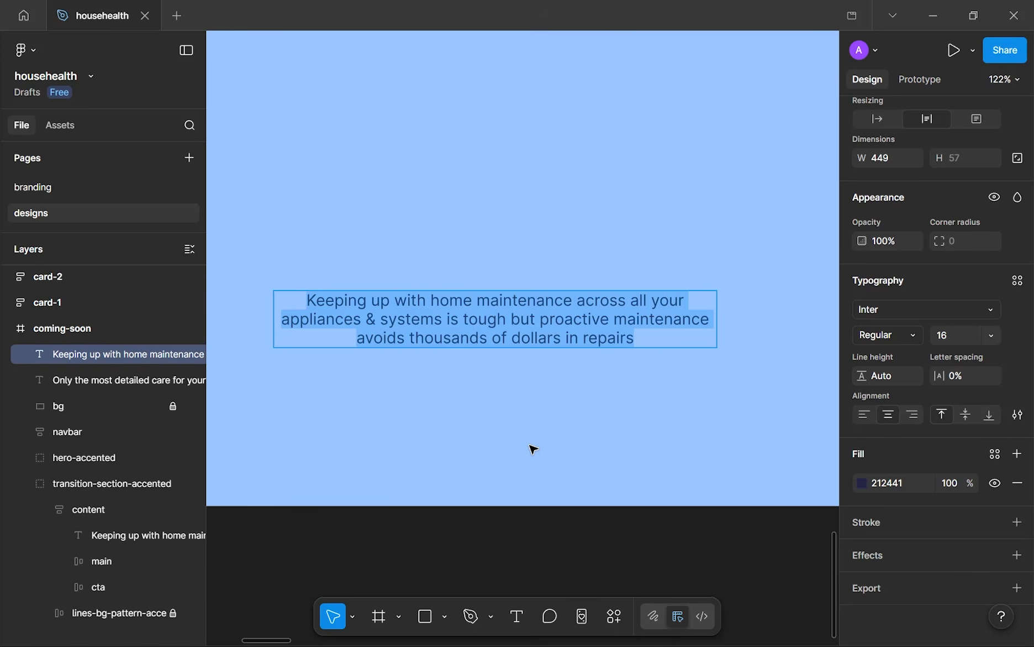
type("Fill ")
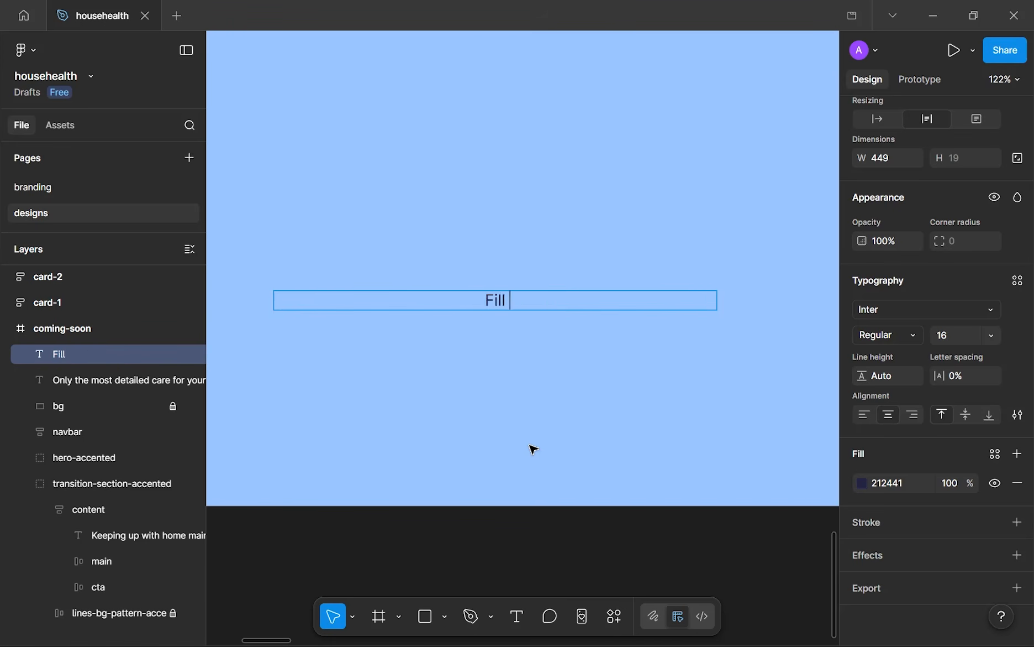
type("out your de")
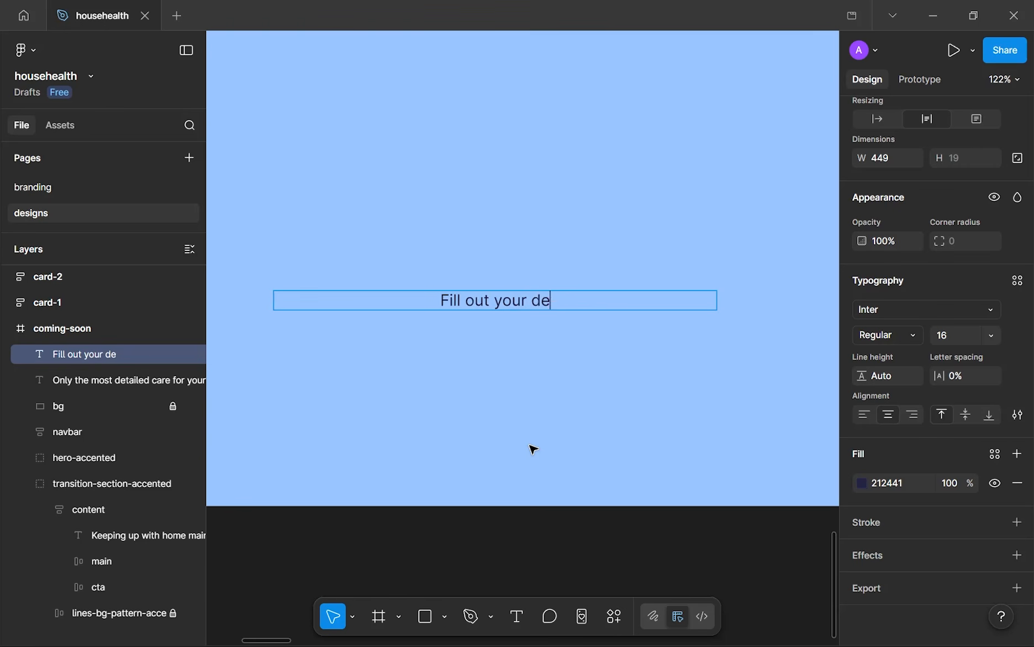
type("tails,")
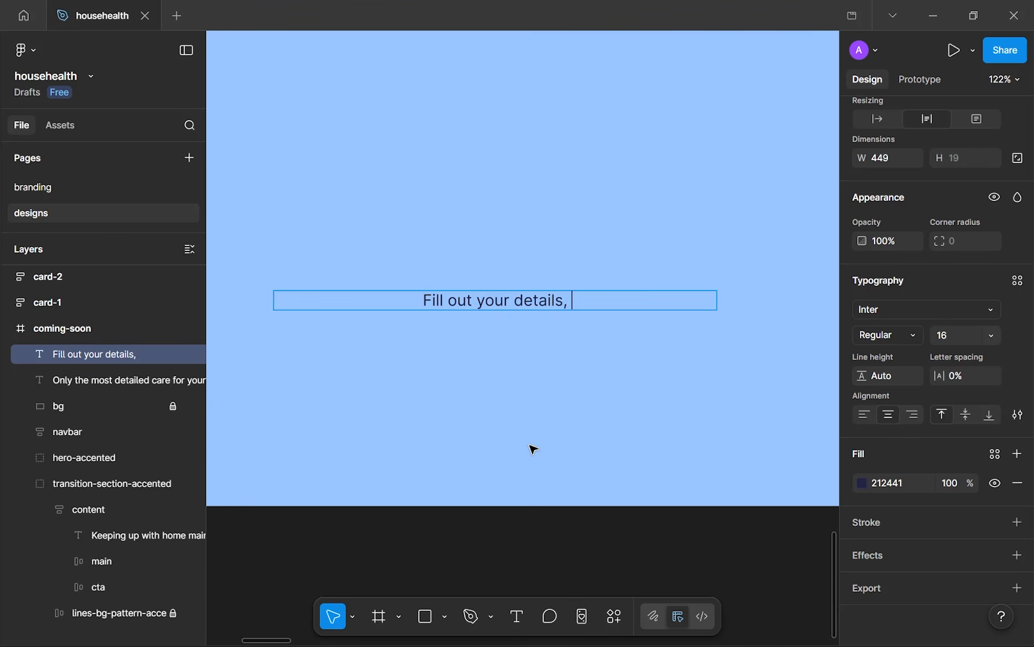
type(" be a")
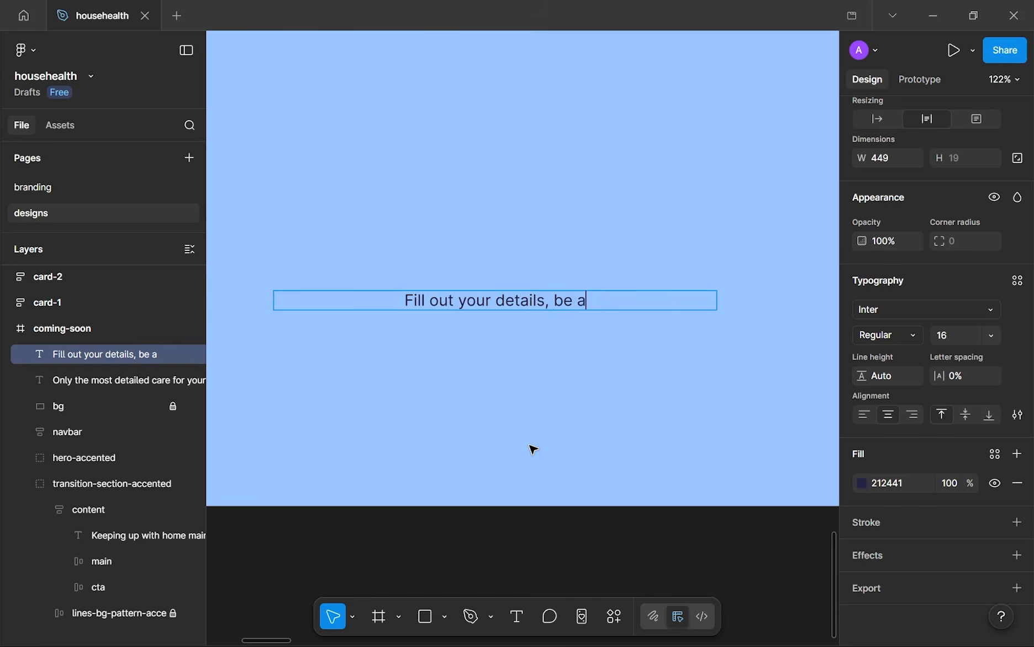
type("ware of your ")
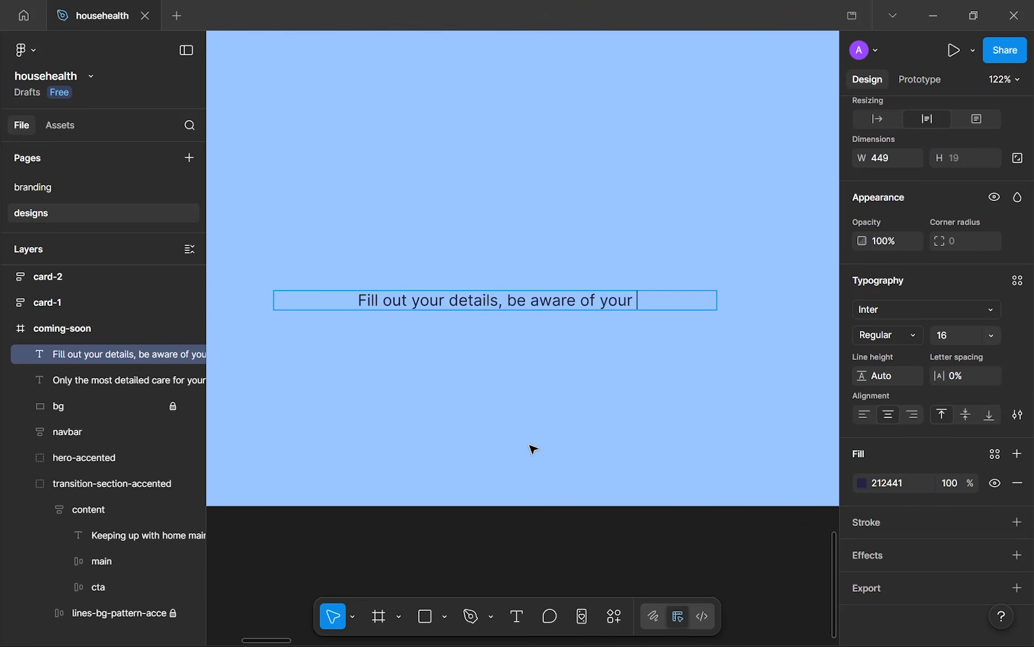
type("home ")
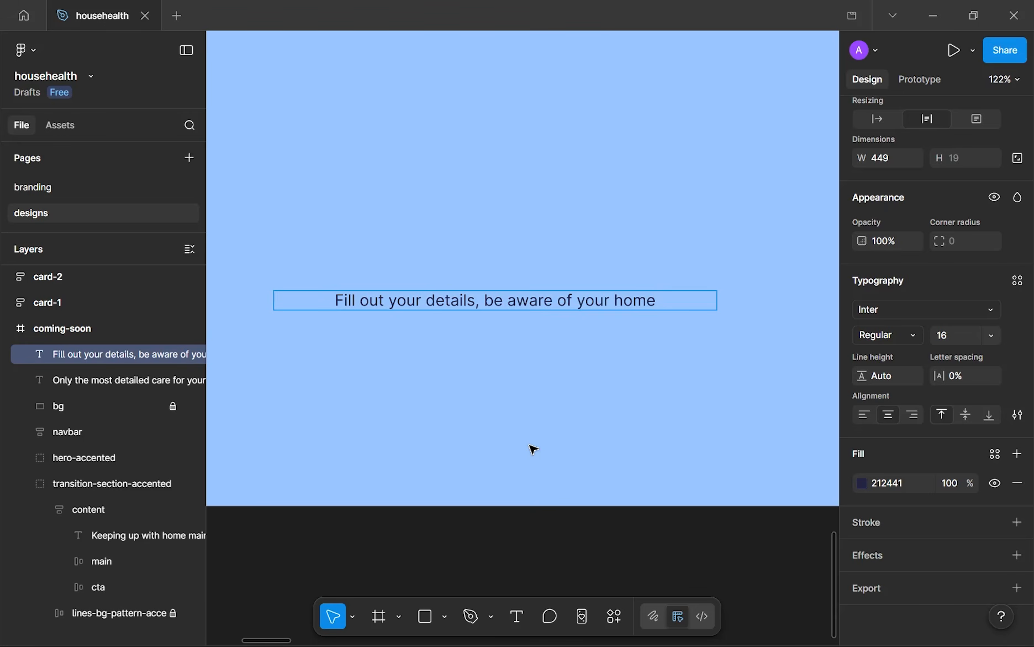
type("'s sa")
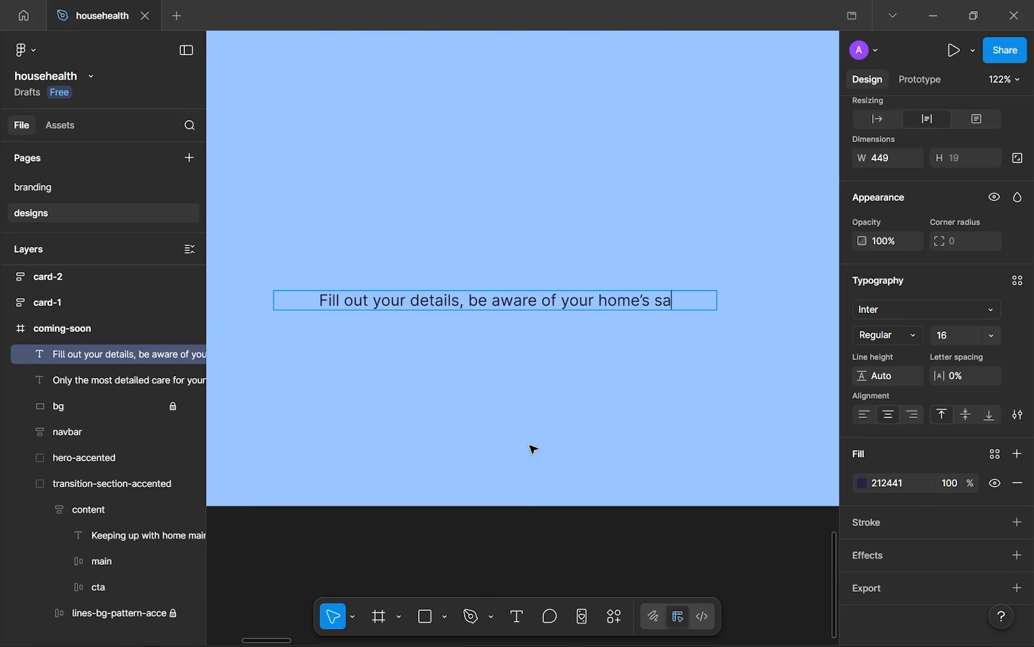
type("ftely.")
key("BackSpace")
key("BackSpace")
key("BackSpace")
key("BackSpace")
key("BackSpace")
key("BackSpace")
key("BackSpace")
type("afty ")
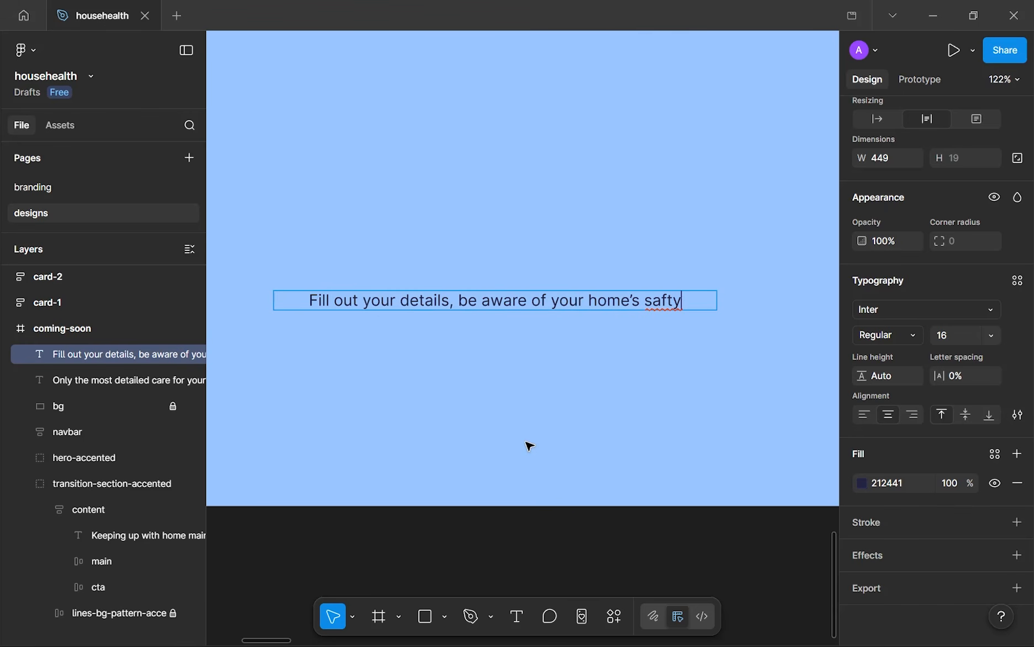
type("e")
key("End")
type("goals")
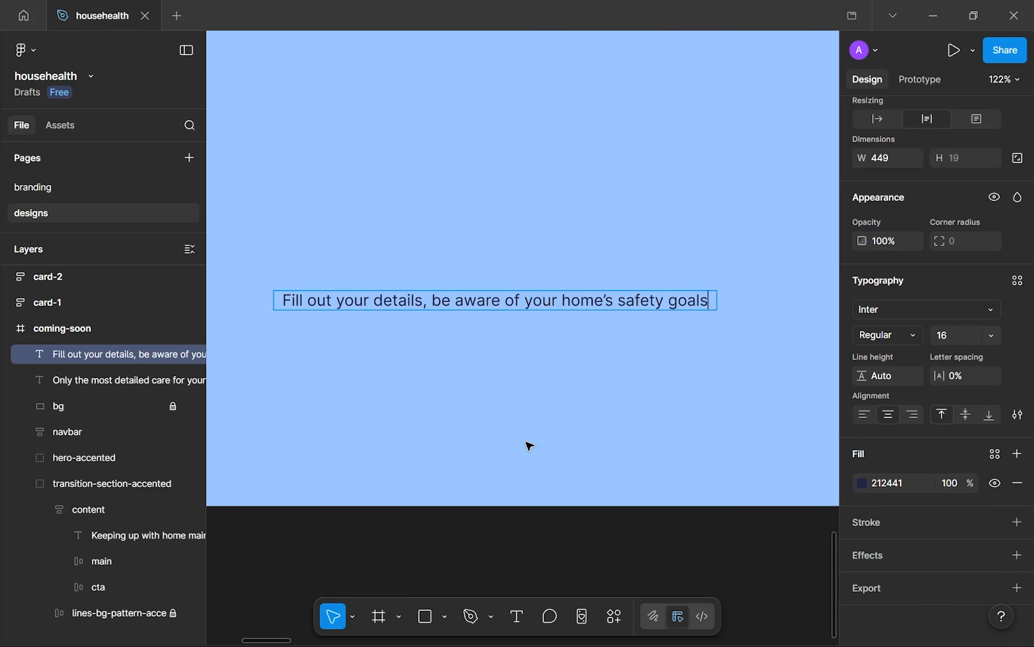
type(",")
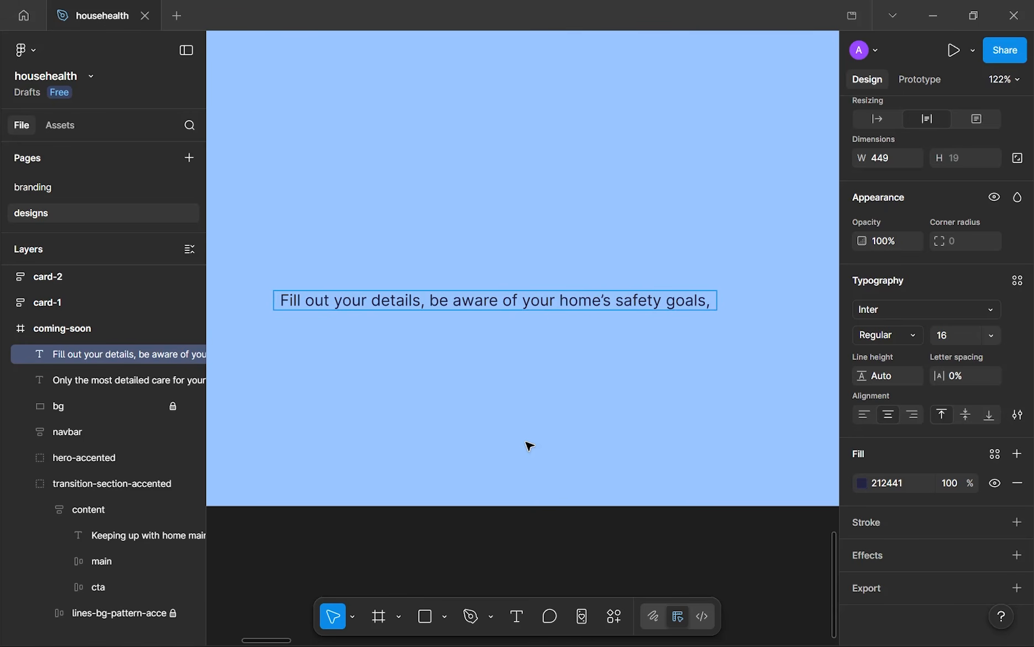
- Switch to Chrome and examine the househealth.app feature sections on address entry, maintenance tasks and budgeting for ideas for the paragraph
scroll(529, 446, "down", 5, "ctrl")
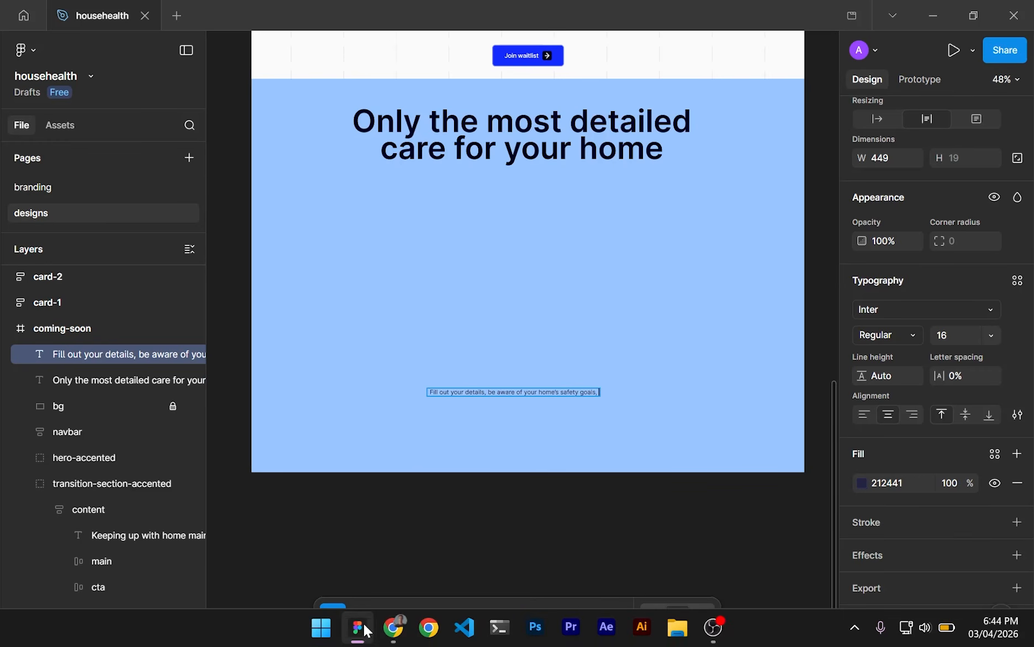
left_click(393, 627)
scroll(402, 478, "down", 4)
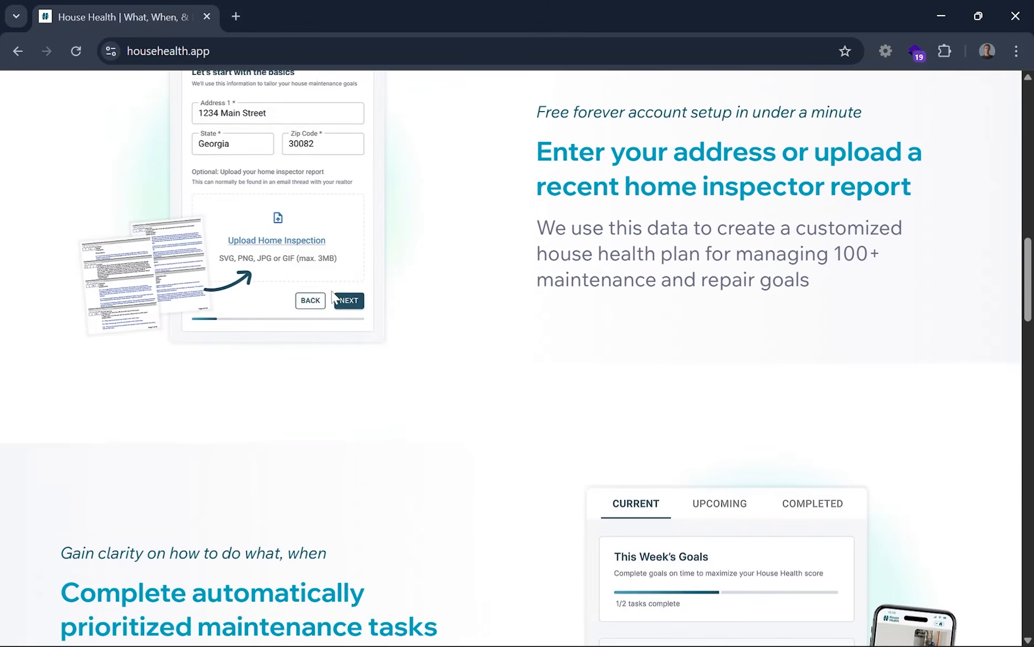
scroll(331, 387, "up", 4)
scroll(276, 334, "down", 3)
scroll(299, 332, "down", 8)
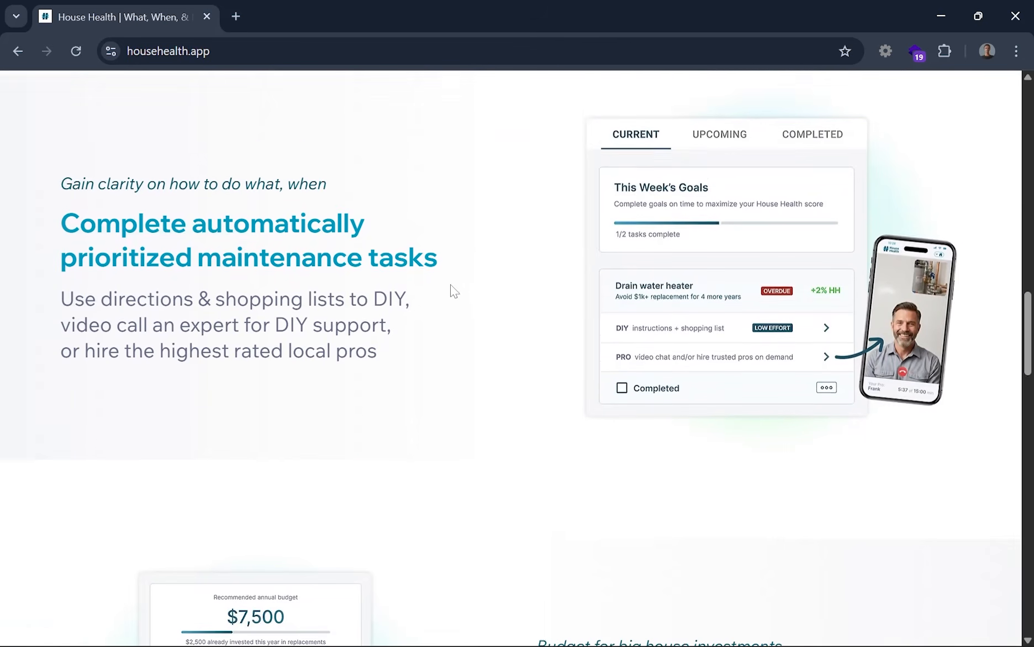
scroll(713, 265, "down", 8)
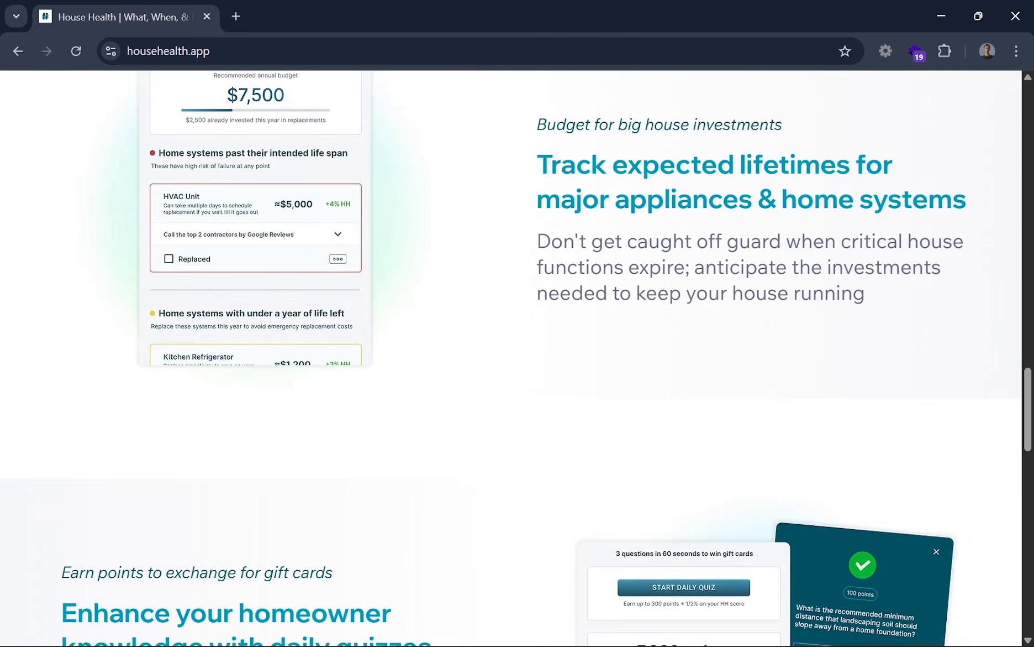
scroll(448, 296, "up", 1)
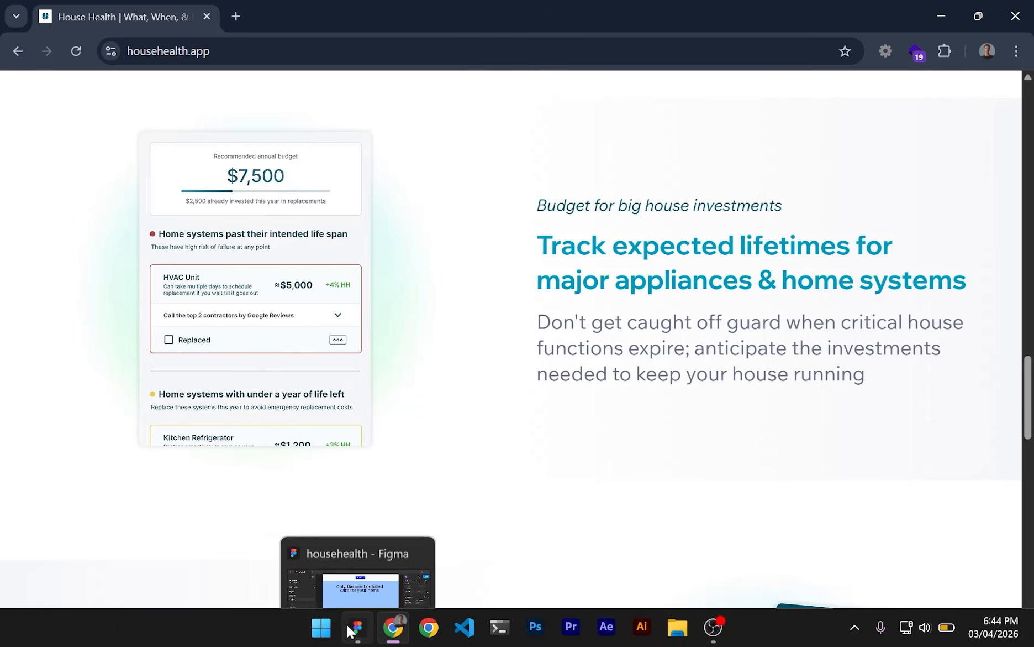
- Switch back to Figma and finish the paragraph with "track your budget and maintain a healthy home."
left_click(348, 627)
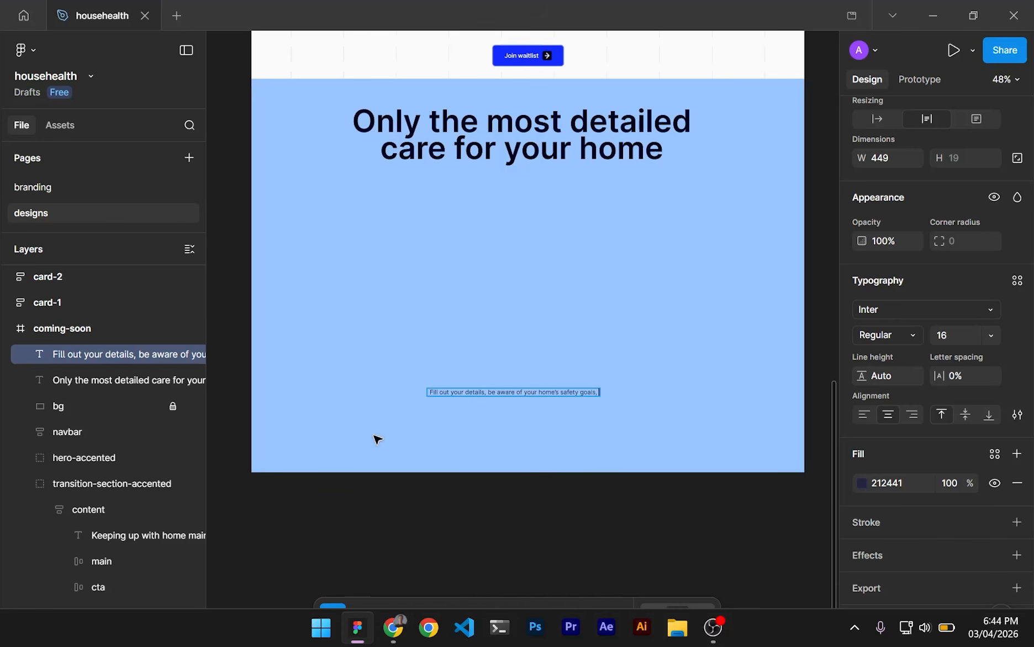
type("track your")
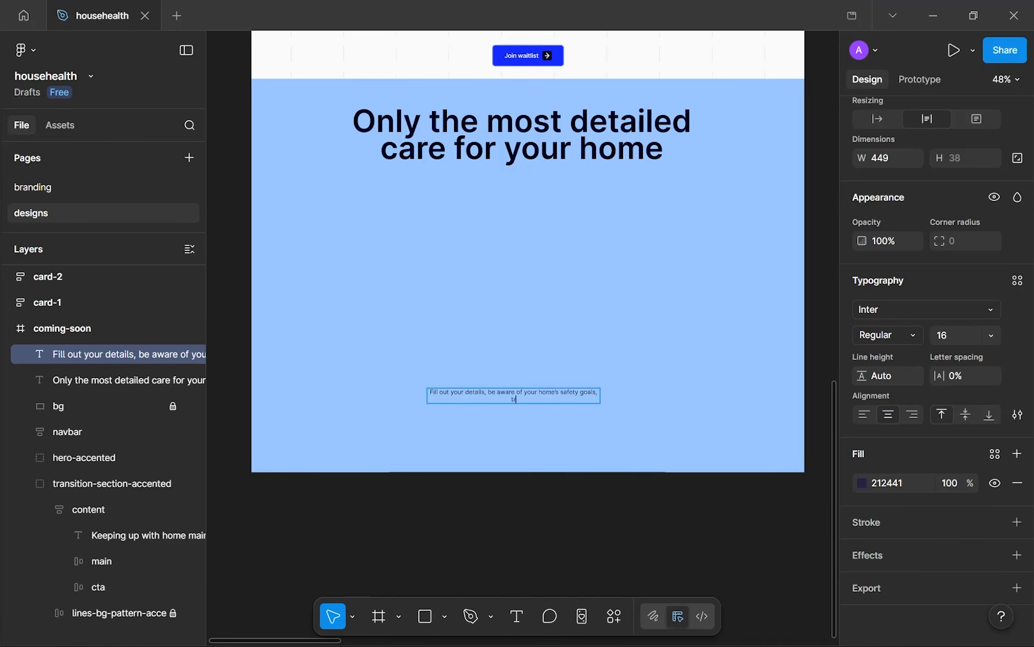
type(" budhe")
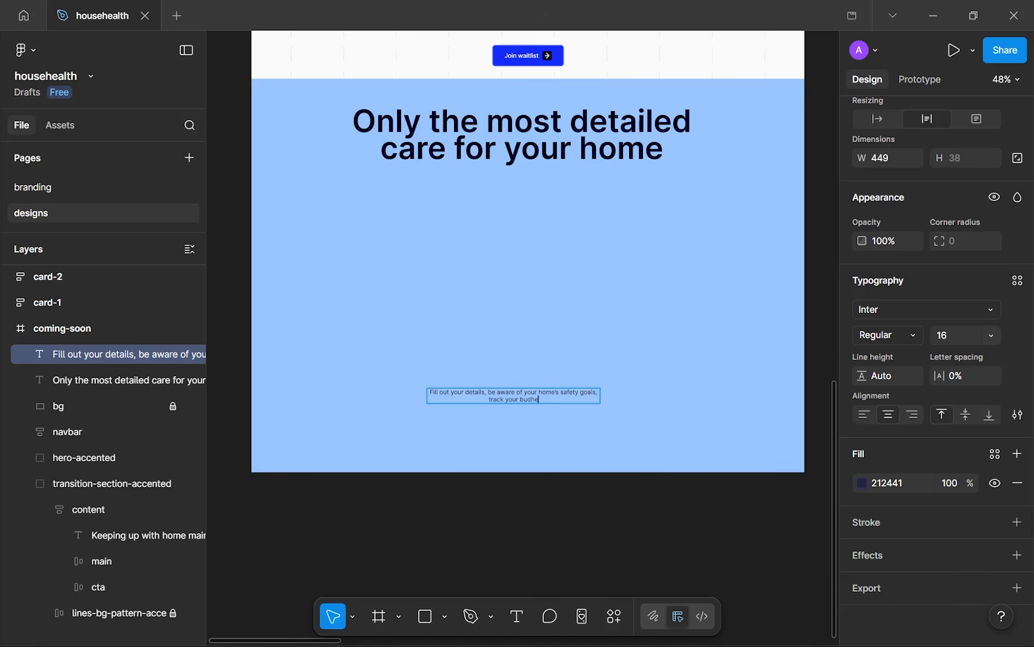
key("BackSpace")
key("BackSpace")
type("gey sn")
key("BackSpace")
type("t and maintain a healty")
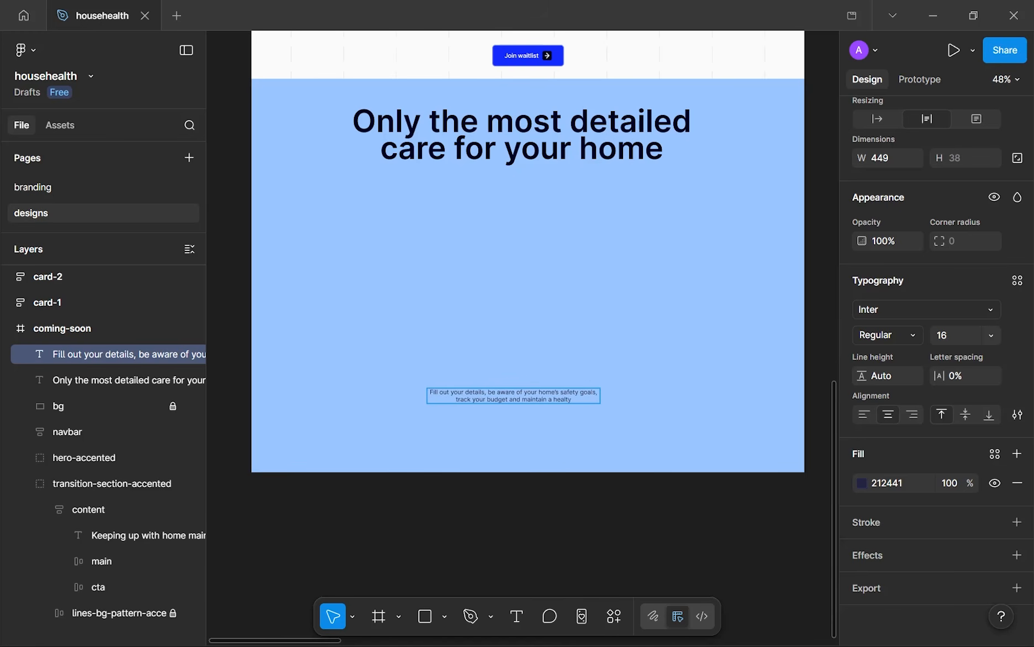
key("BackSpace")
type("hy home.")
key("Escape")
- Move the "Fill out your details" paragraph down near the blue section's lower edge, at about X 495, Y 2958
scroll(568, 412, "up", 5)
scroll(566, 409, "down", 4)
left_click_drag(530, 397, 548, 445)
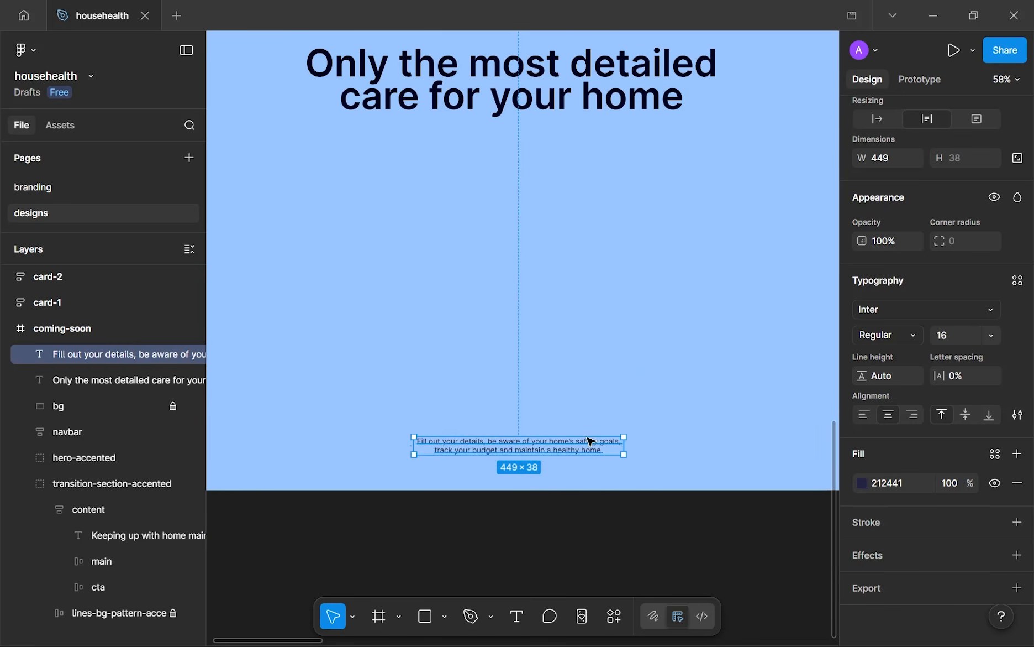
- Center the "Only the most detailed care for your home" heading horizontally in the coming-soon frame
scroll(518, 217, "up", 1)
scroll(517, 218, "down", 3)
left_click_drag(385, 200, 673, 330)
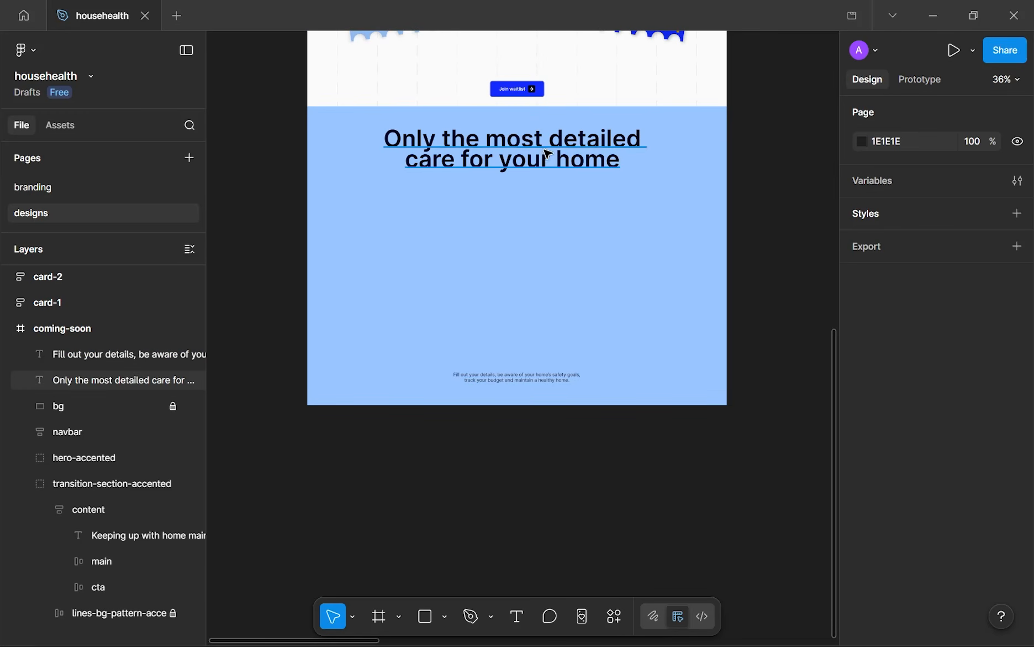
left_click(547, 154)
left_click(517, 374)
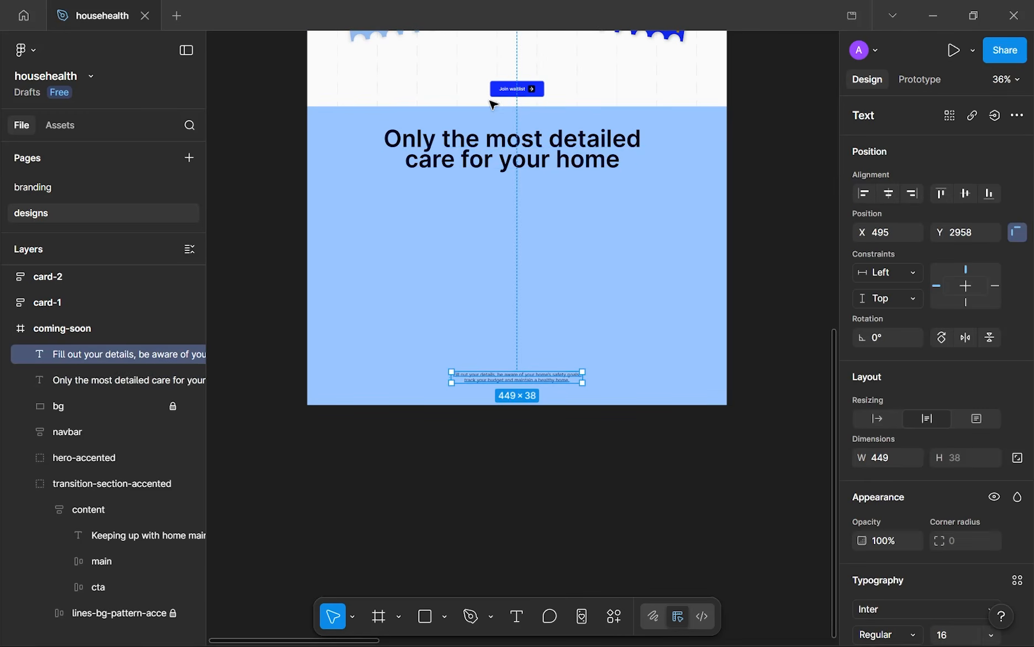
left_click(510, 149)
left_click(885, 199)
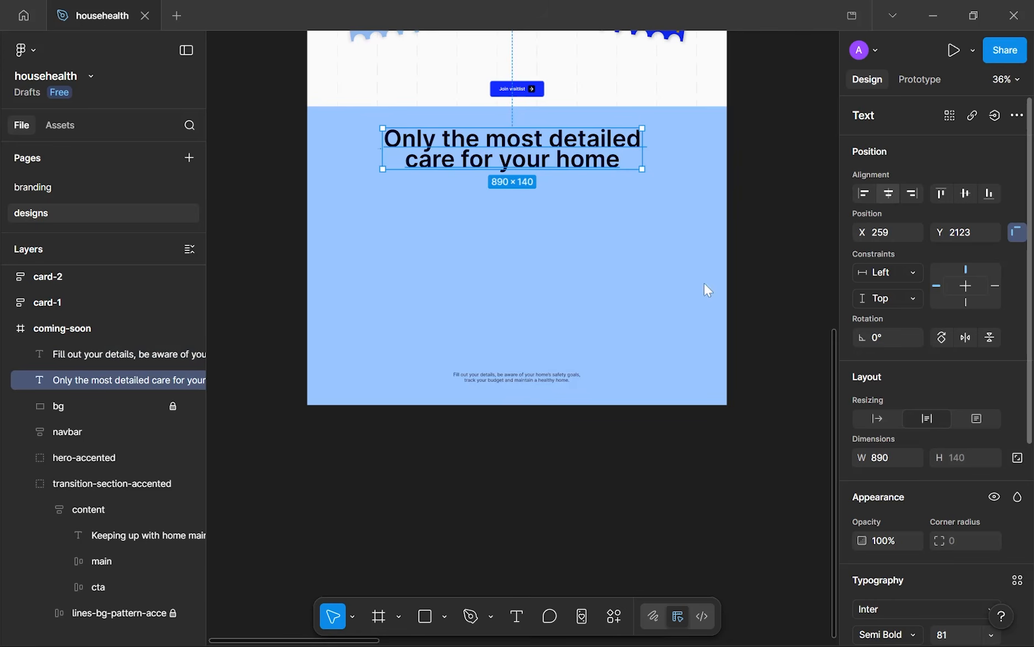
- Review the hero, transition and blue sections, examining the empty space between the blue section's heading and paragraph
left_click(560, 381)
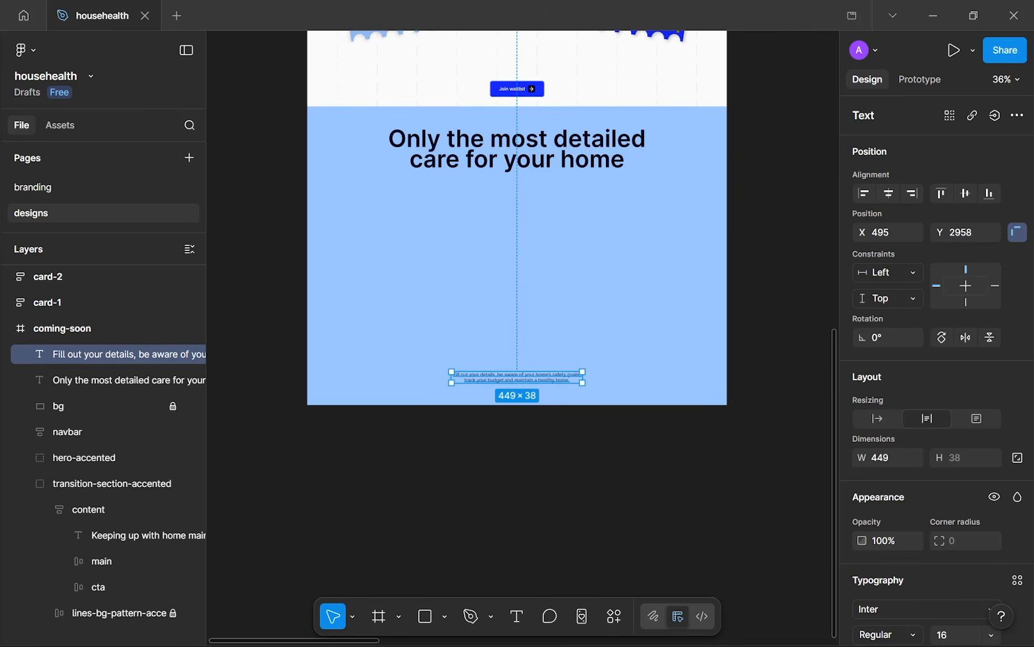
scroll(437, 348, "up", 7)
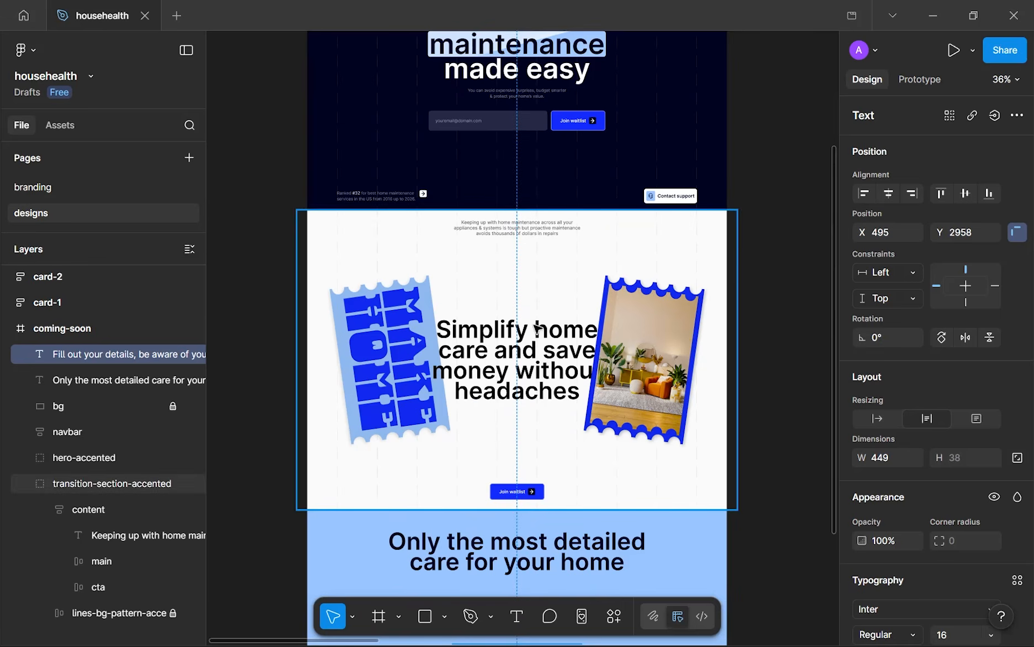
scroll(536, 327, "up", 3)
scroll(511, 220, "down", 5)
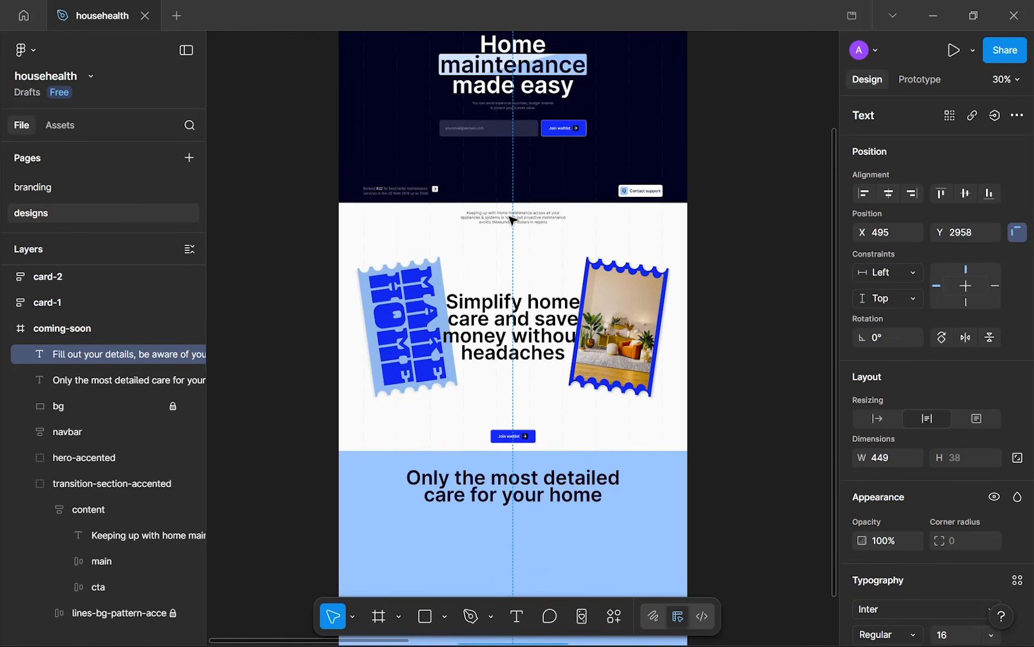
scroll(511, 220, "down", 1)
scroll(512, 220, "down", 4)
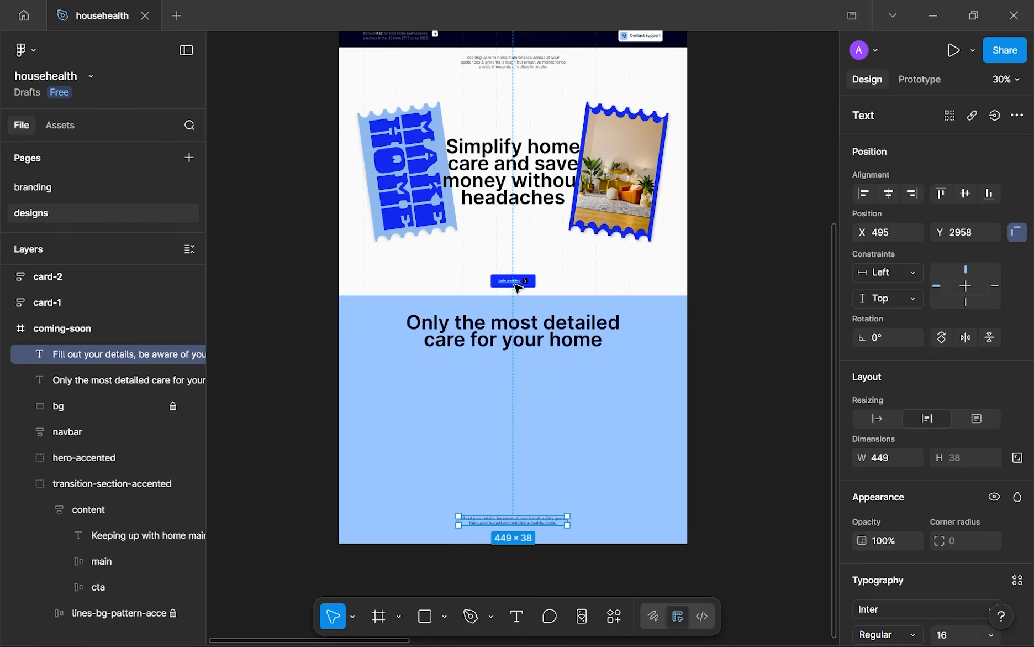
scroll(522, 309, "up", 6)
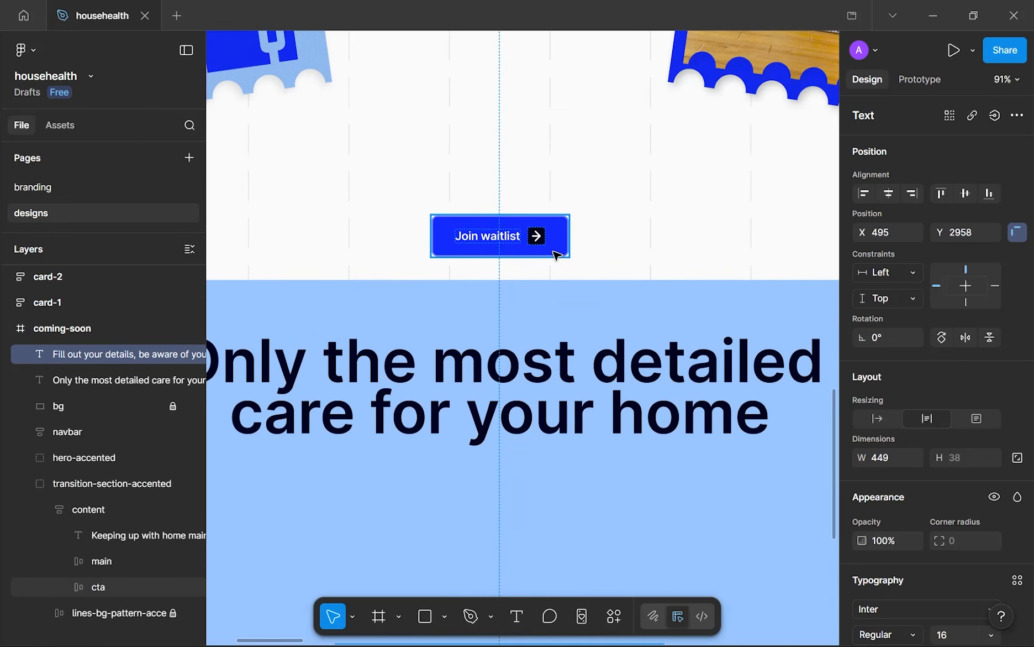
scroll(554, 252, "down", 5)
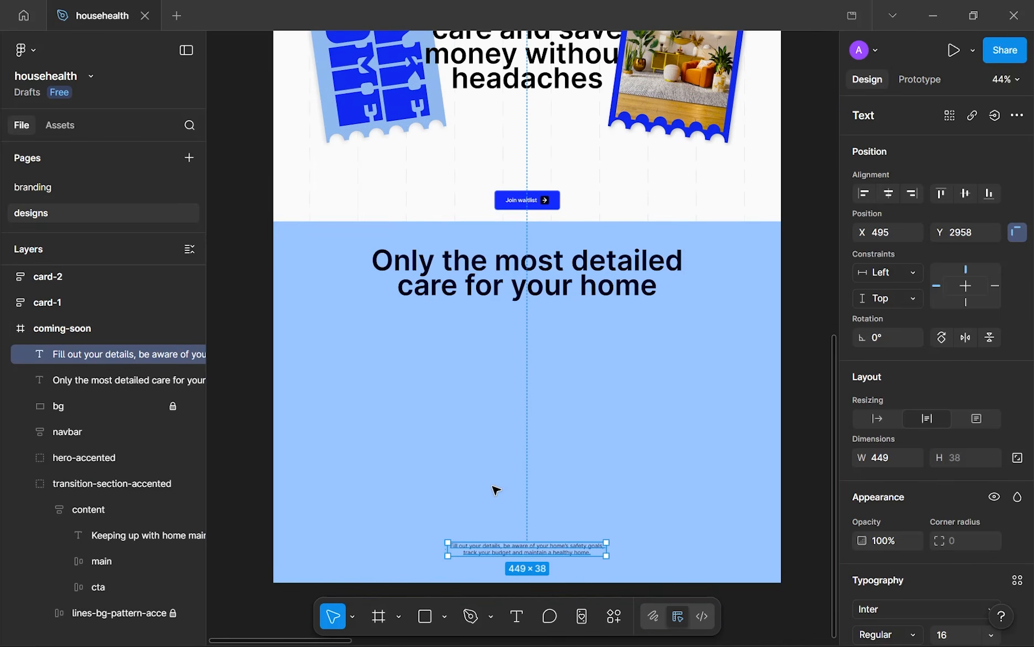
scroll(496, 487, "down", 3)
scroll(494, 486, "up", 3)
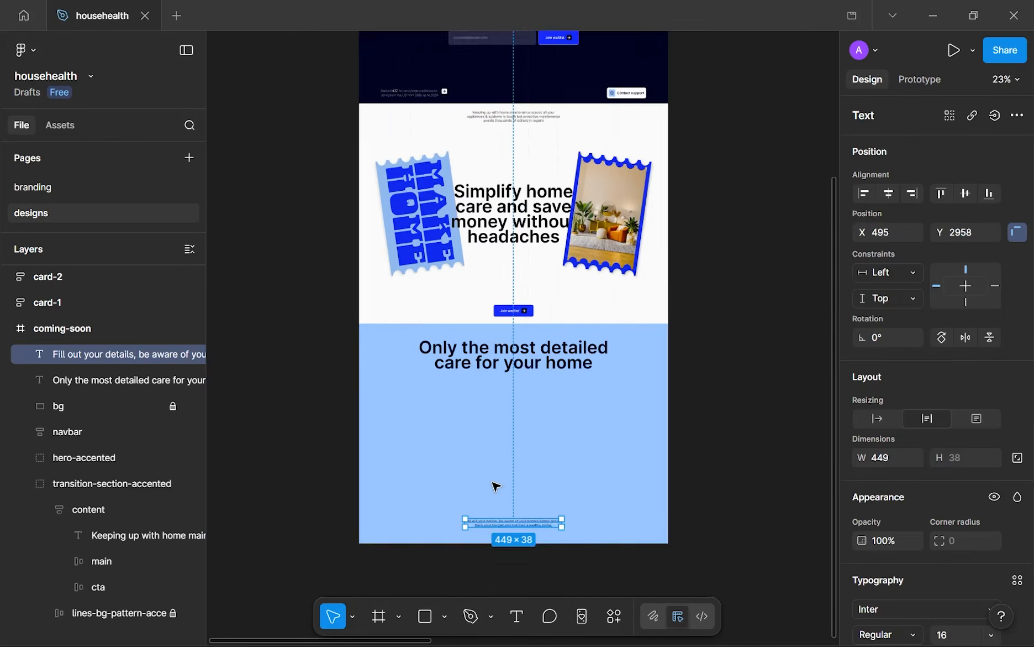
scroll(499, 467, "up", 2)
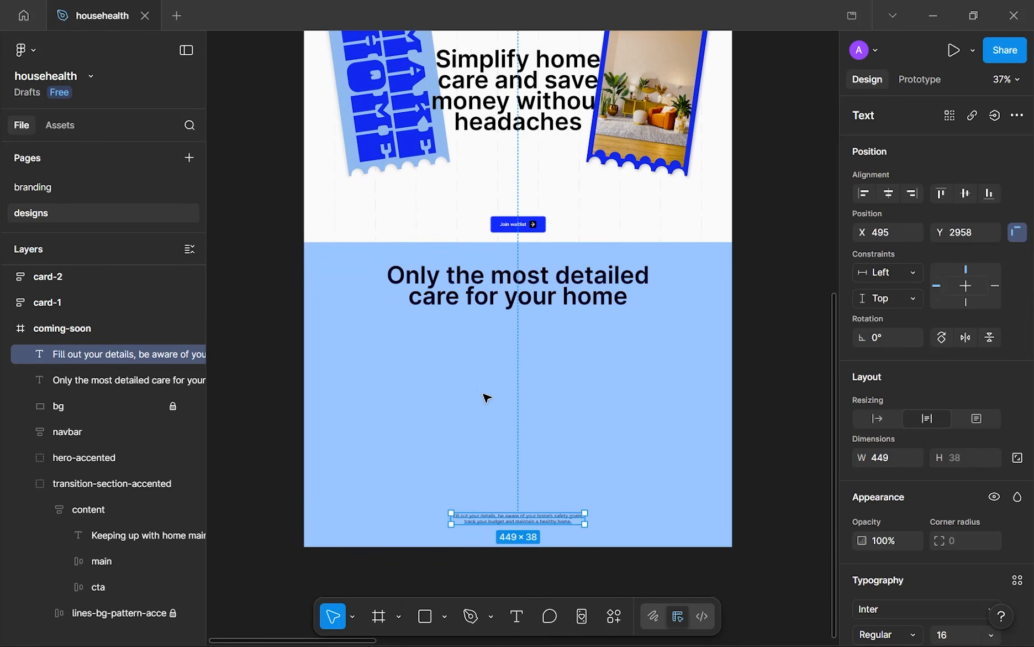
left_click_drag(422, 336, 482, 450)
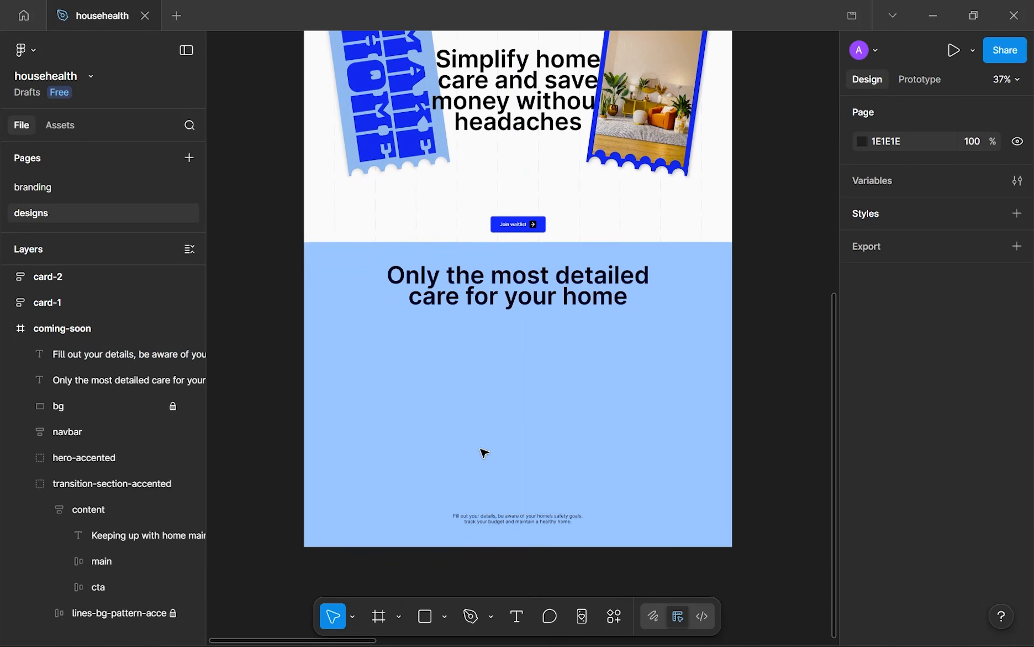
scroll(483, 453, "down", 5)
left_click_drag(313, 192, 729, 452)
scroll(661, 342, "up", 5)
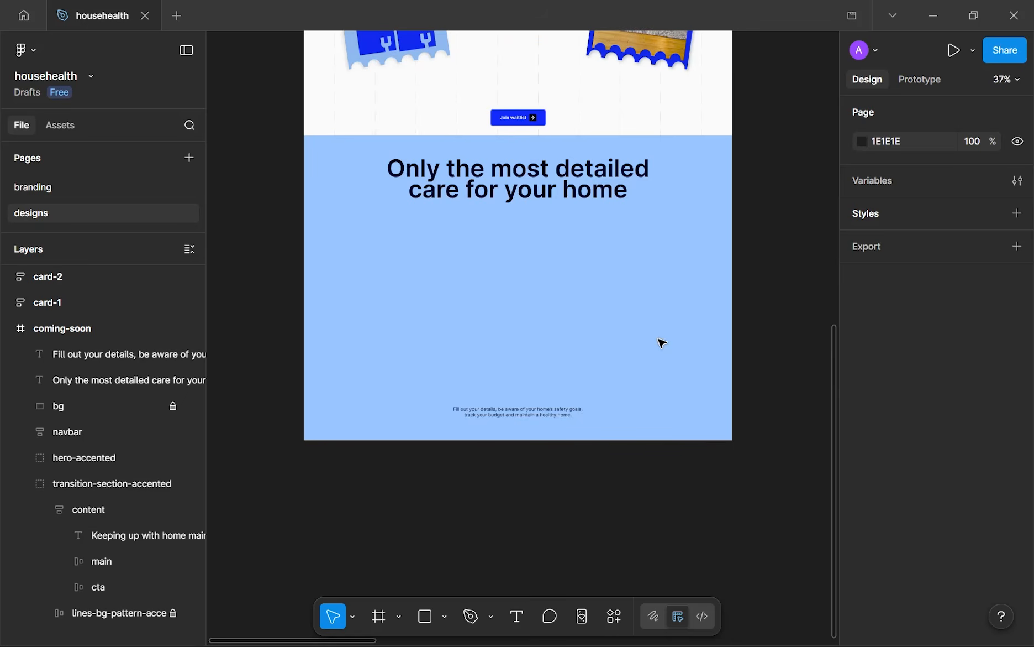
- Examine the coming-soon page layout, from the ticket section down to the empty area of the blue "Only the most detailed care for your home" section
scroll(593, 256, "down", 3)
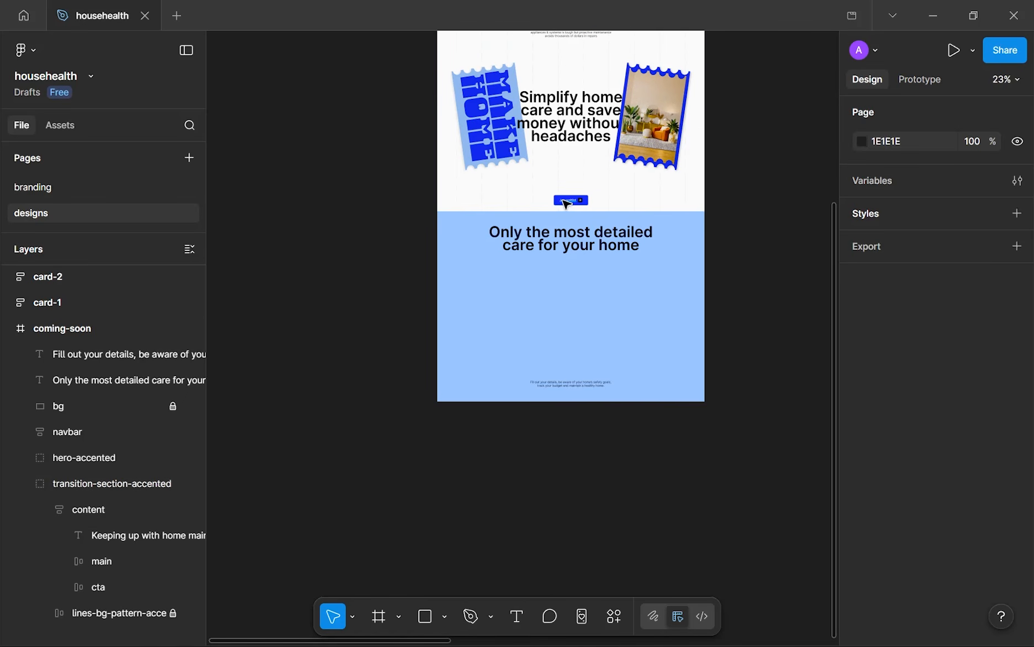
scroll(595, 171, "up", 3)
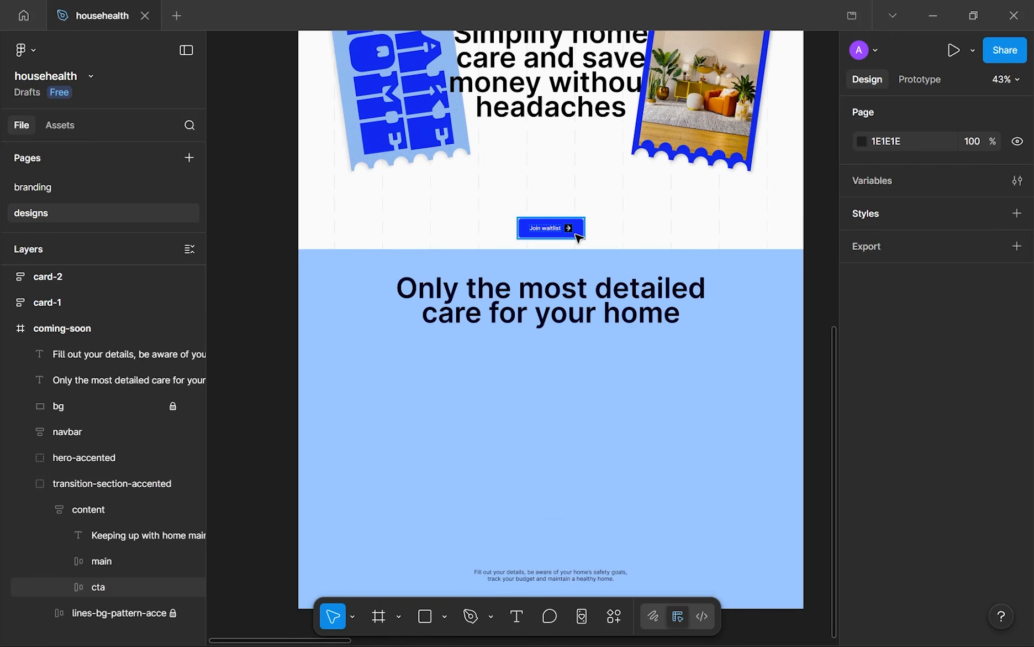
scroll(587, 235, "down", 3)
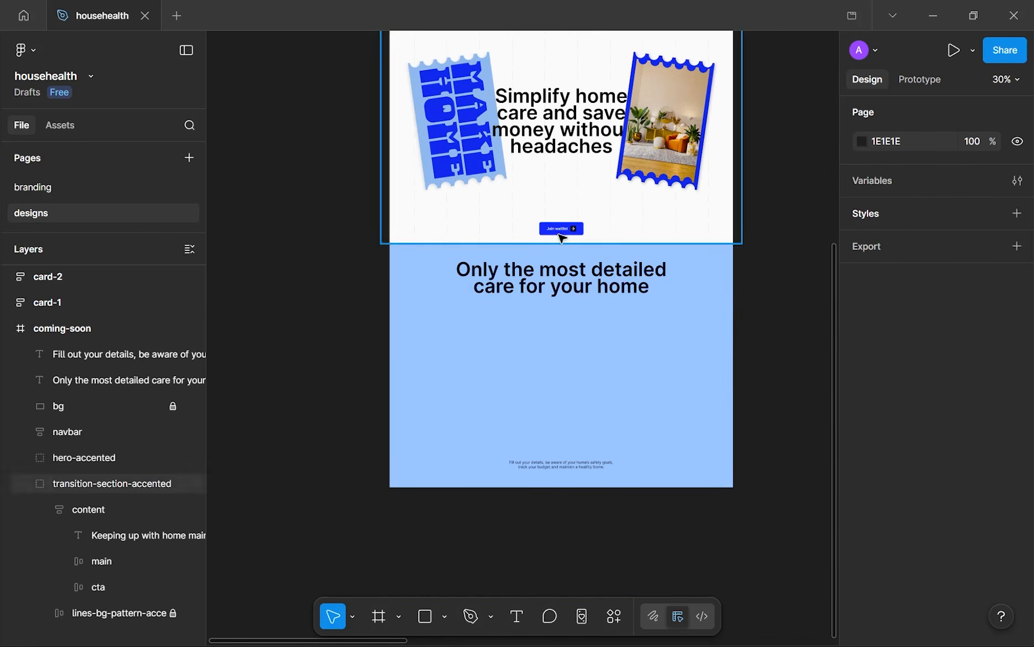
scroll(437, 302, "down", 4)
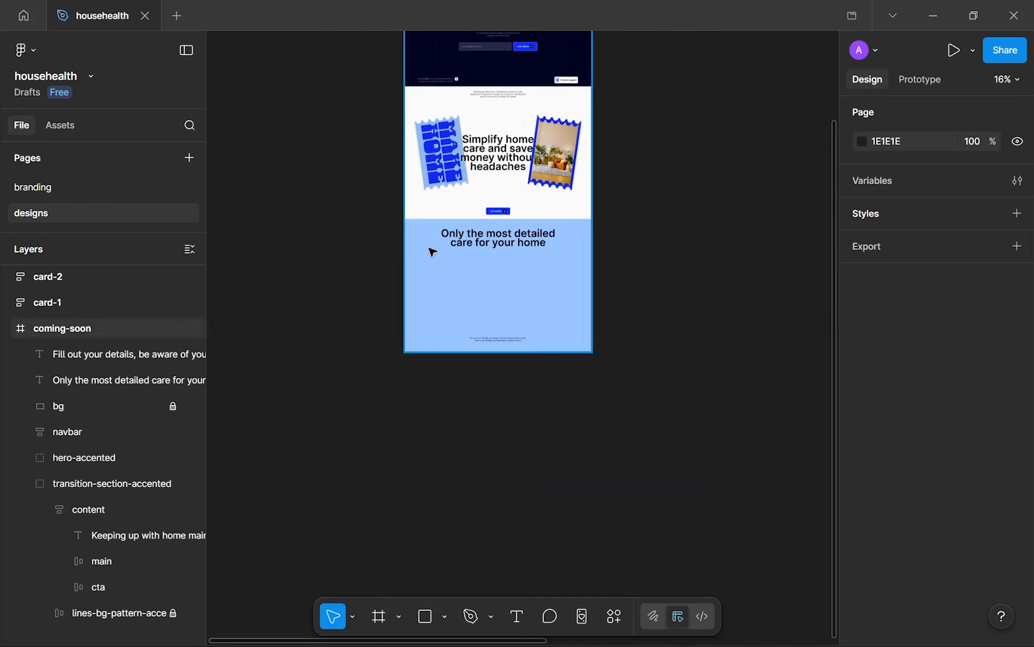
left_click_drag(331, 87, 386, 228)
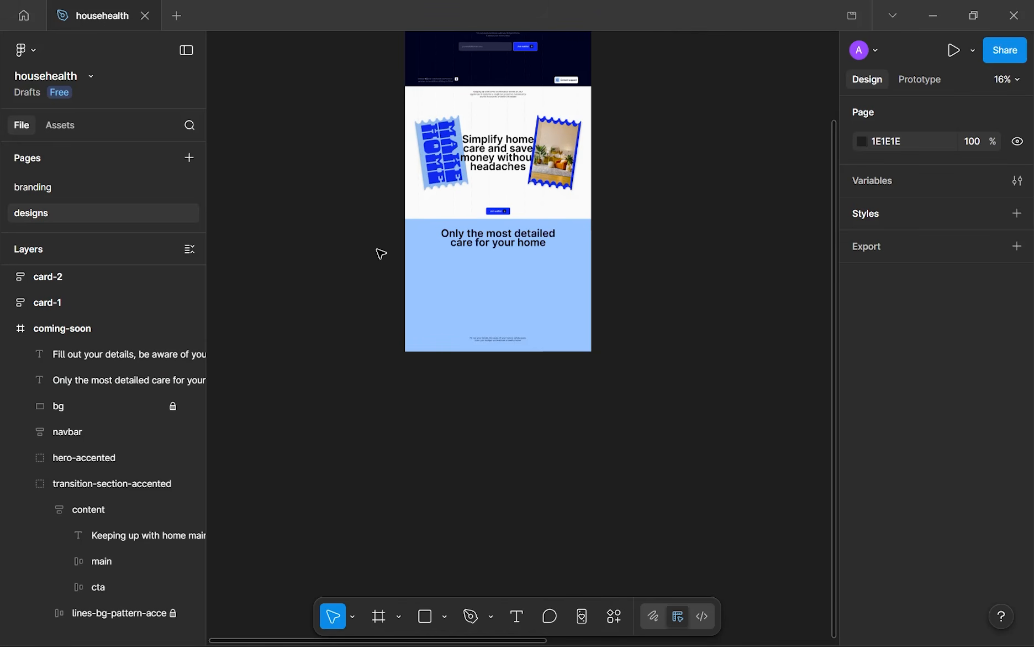
left_click_drag(362, 379, 396, 571)
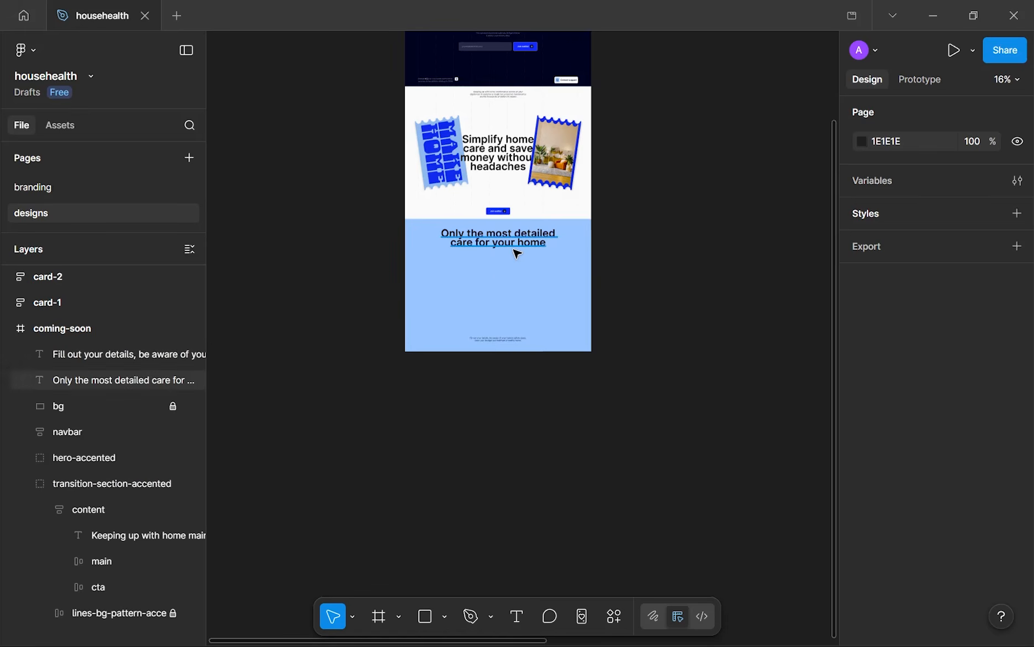
scroll(499, 286, "up", 4)
scroll(496, 284, "up", 5)
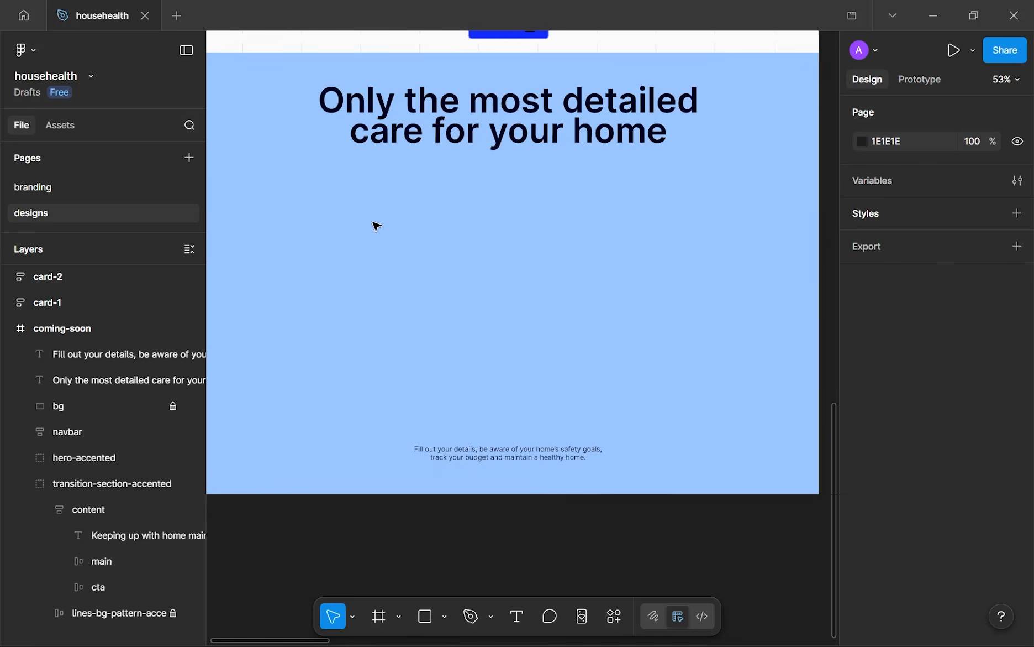
left_click_drag(321, 168, 735, 393)
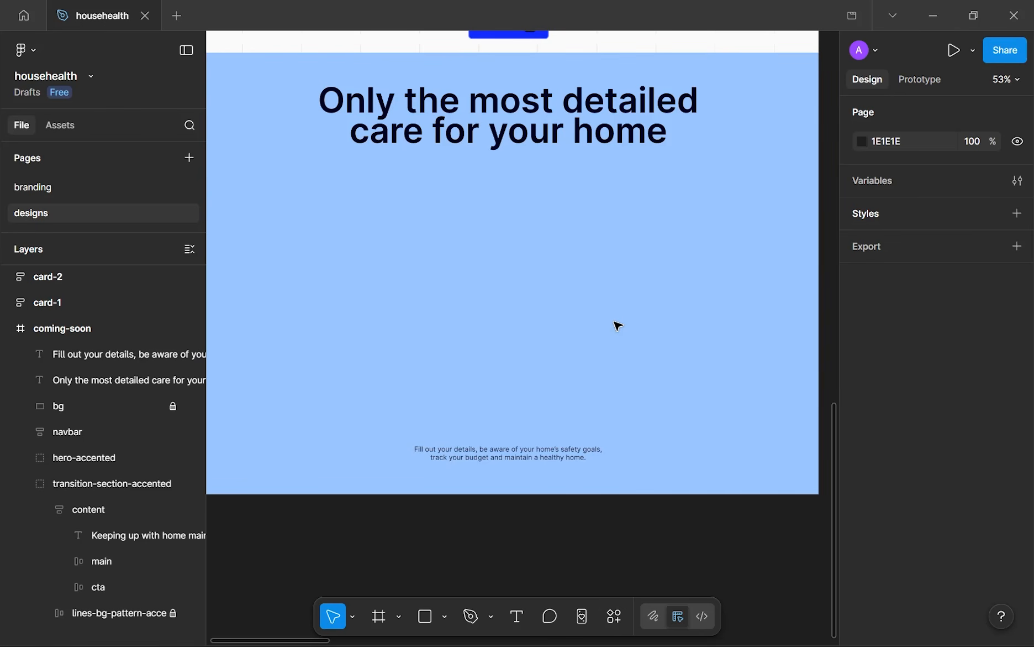
- Switch to the House Health website in Chrome and review its feature sections on maintenance tasks, appliance lifetimes and daily quizzes
left_click(521, 608)
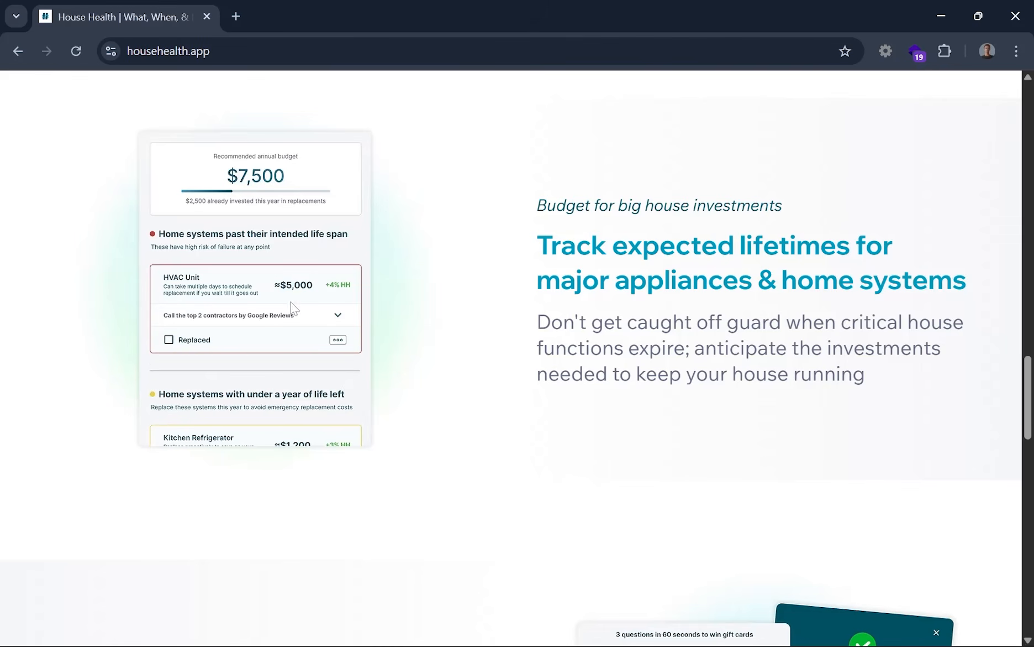
scroll(656, 298, "up", 2)
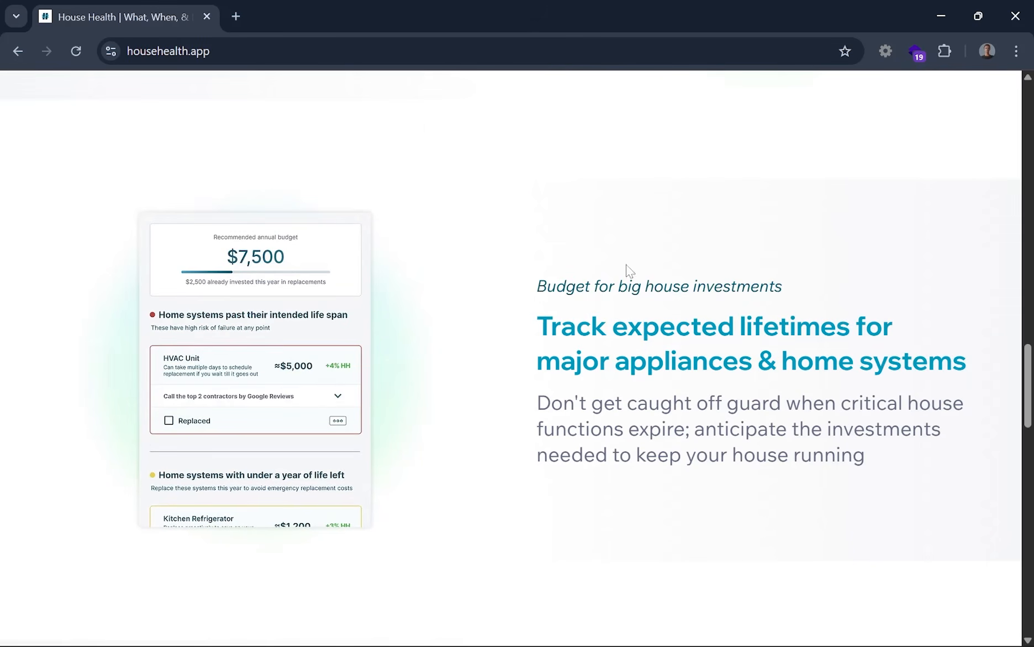
scroll(407, 154, "down", 20)
scroll(408, 155, "up", 10)
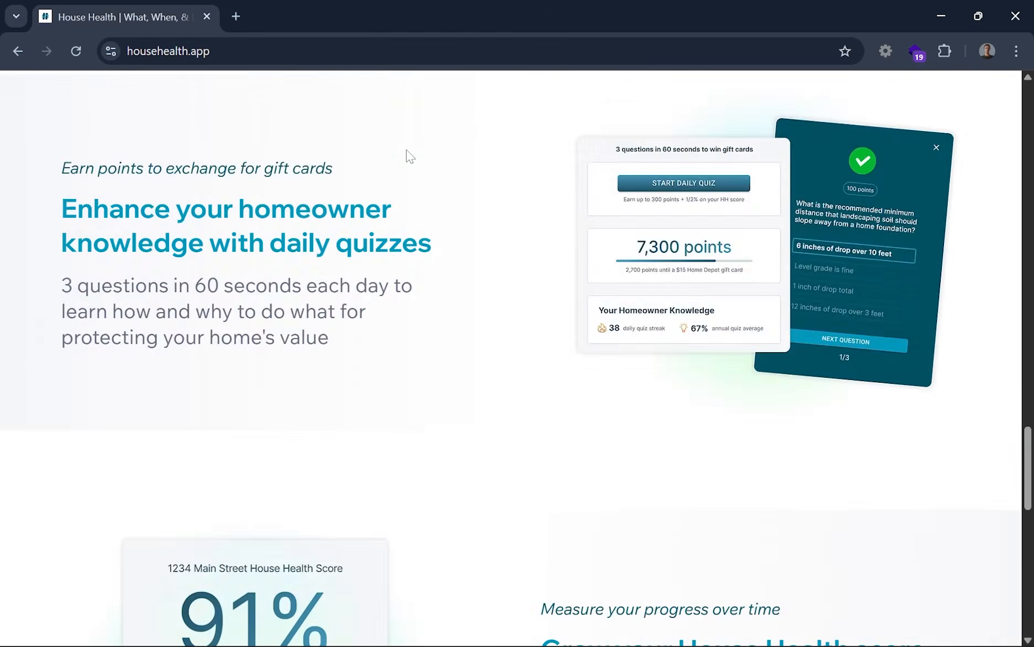
scroll(409, 155, "up", 12)
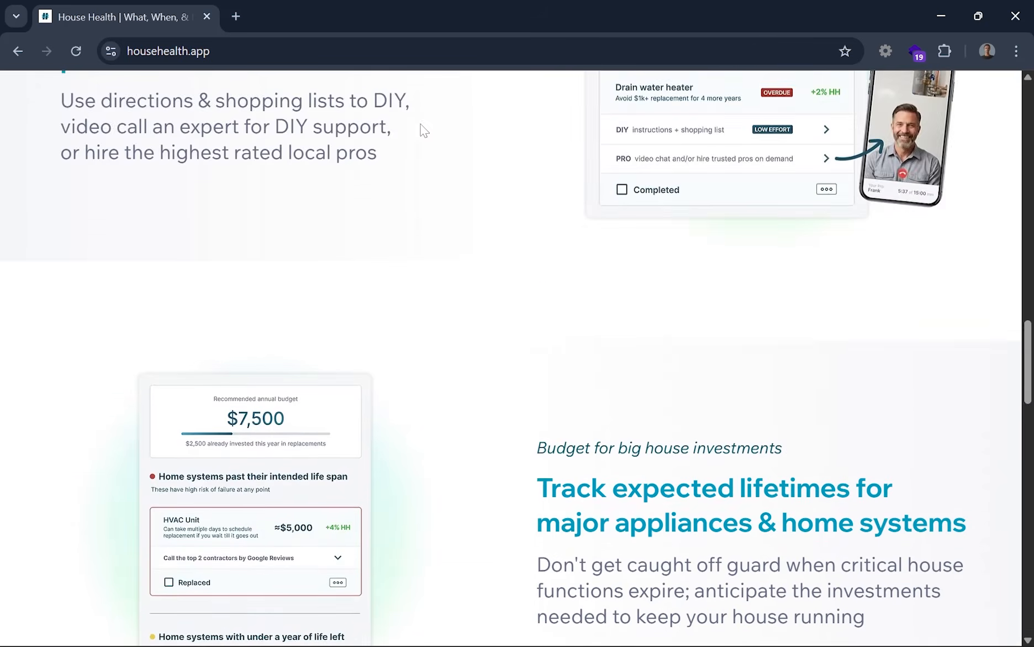
scroll(423, 131, "down", 5)
left_click_drag(557, 205, 660, 322)
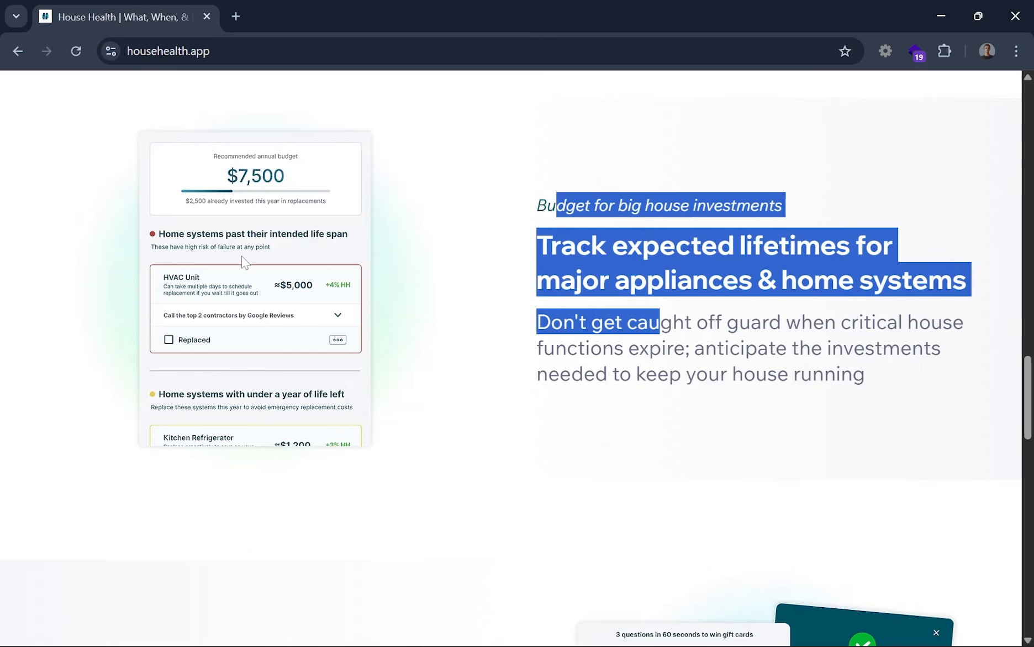
left_click(580, 307)
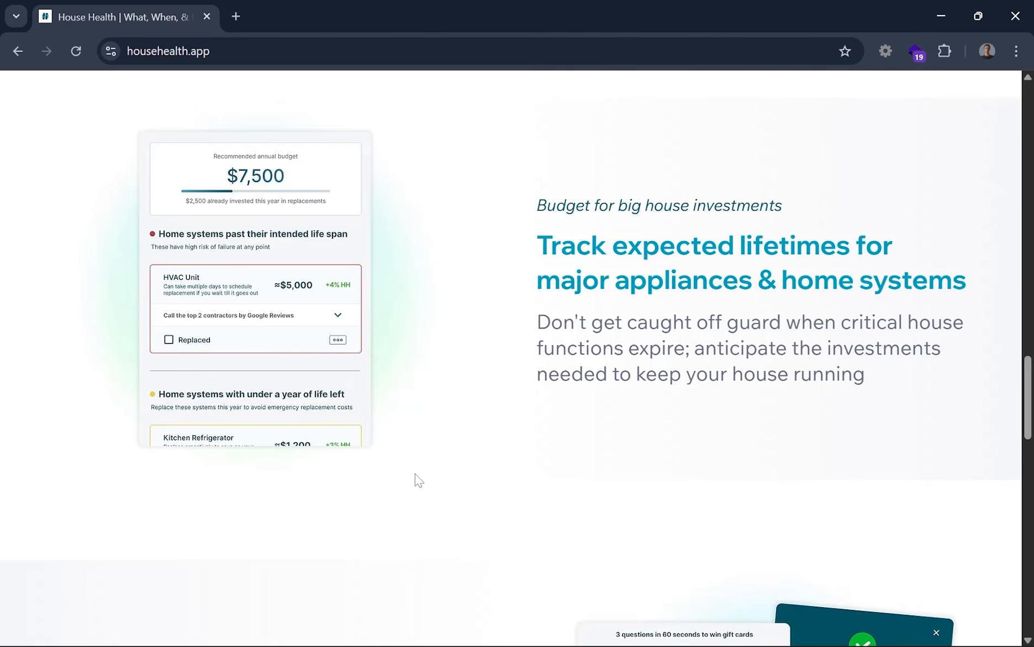
scroll(415, 477, "up", 6)
- Switch back to Figma and compare the "Simplify home care" ticket section with the empty space in the blue section below it
left_click(357, 634)
scroll(439, 321, "up", 5)
scroll(369, 272, "up", 3, "ctrl")
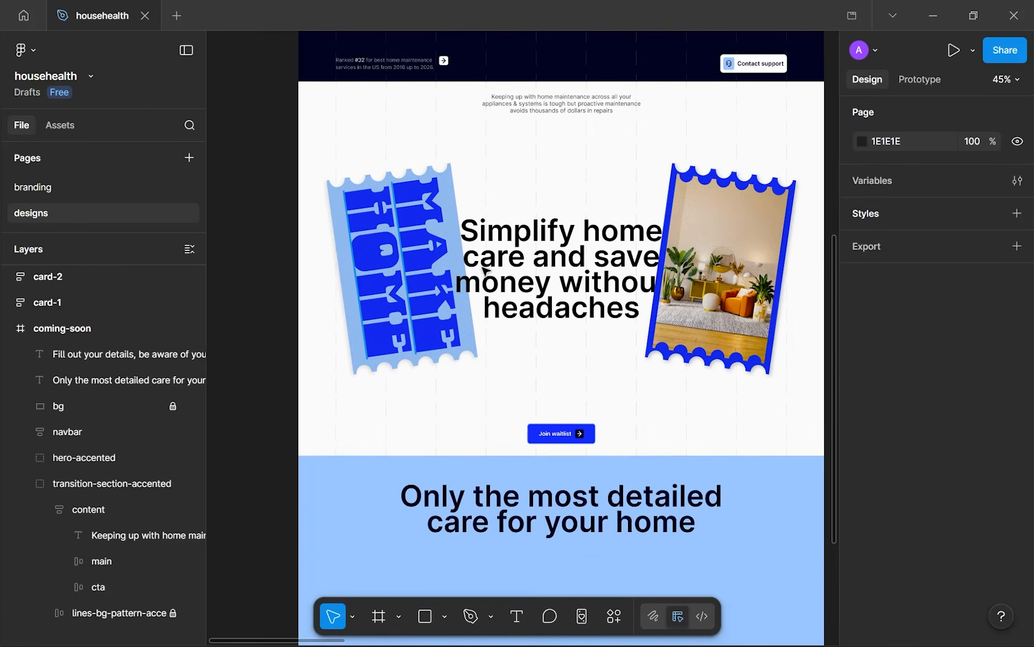
scroll(723, 291, "up", 3, "ctrl")
scroll(722, 288, "down", 3)
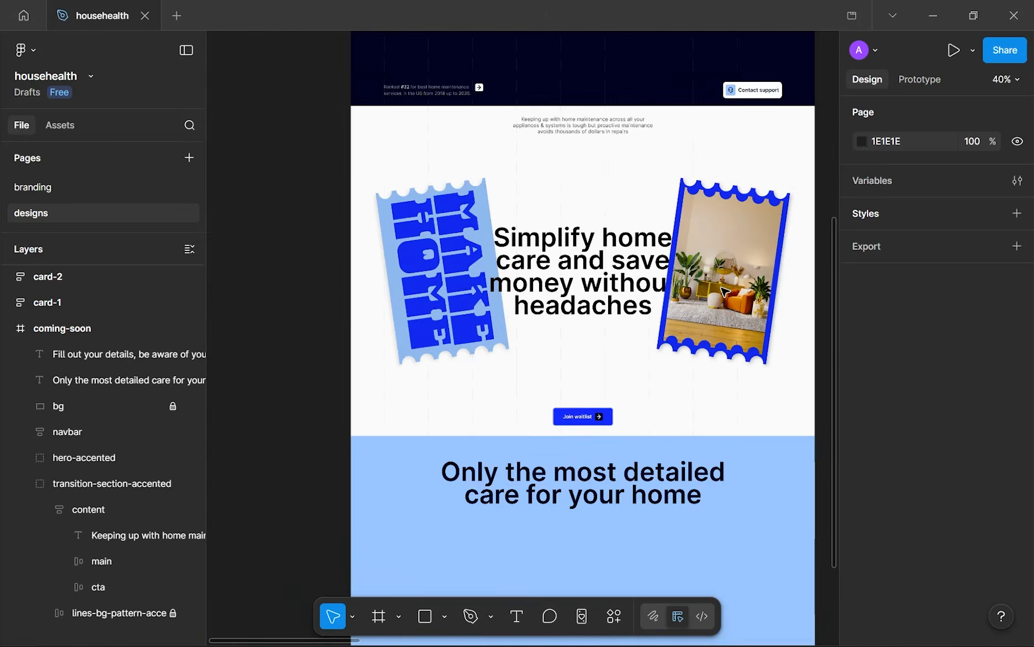
scroll(722, 288, "up", 3)
left_click_drag(722, 288, 659, 317)
scroll(659, 317, "down", 2)
scroll(661, 319, "down", 3, "ctrl")
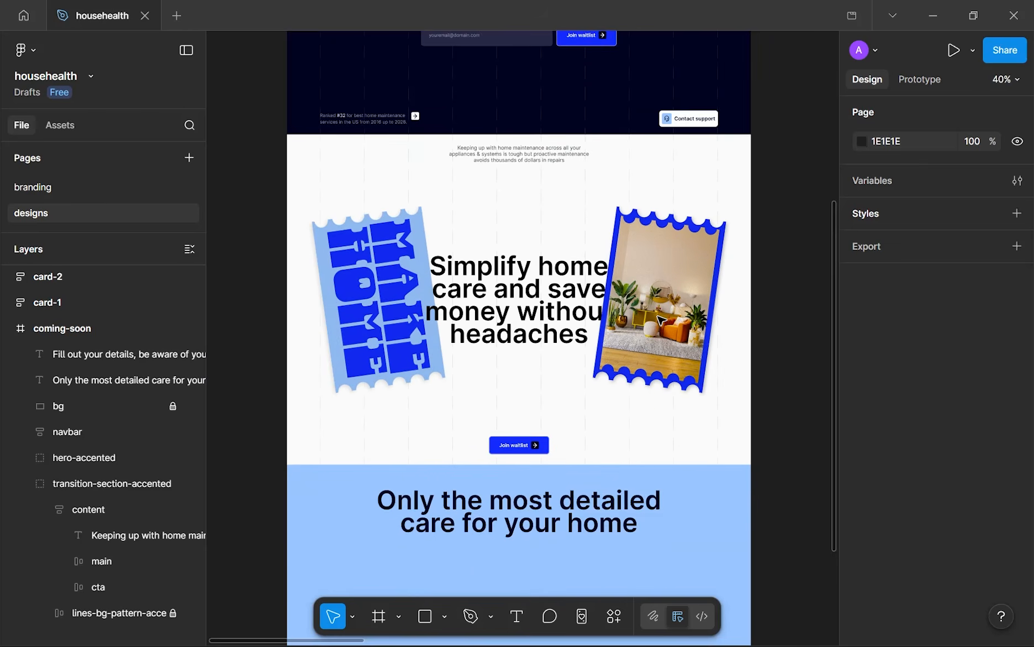
scroll(661, 320, "up", 3)
scroll(661, 320, "down", 1)
scroll(660, 319, "down", 7)
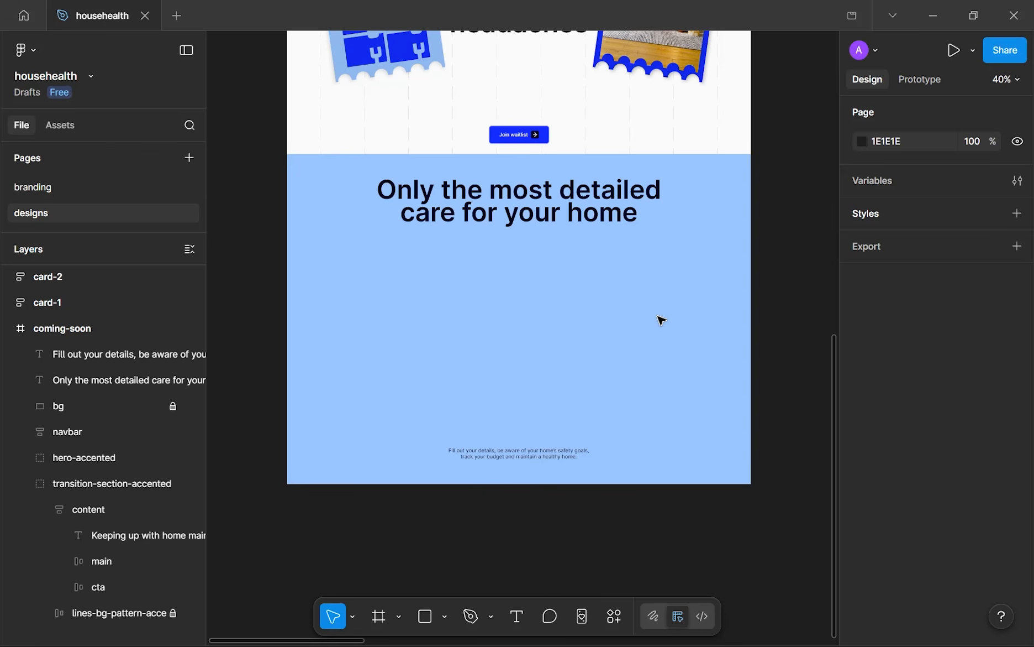
left_click_drag(367, 270, 440, 368)
left_click_drag(440, 288, 408, 287)
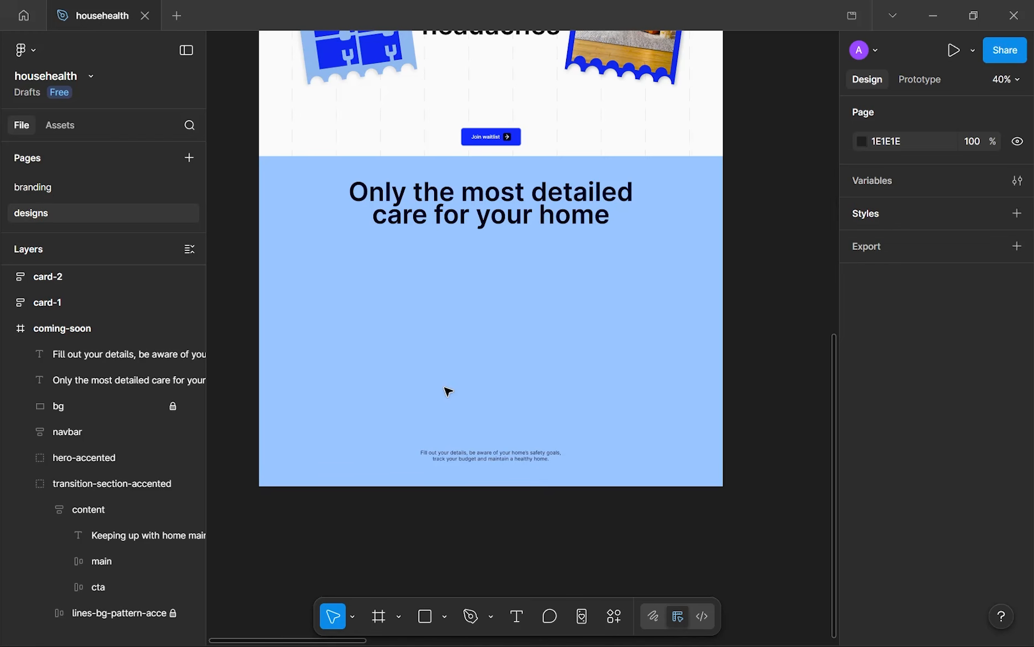
- Find the card-1 to card-4 frames outside the coming-soon frame, inspect their designs and select card-1
scroll(467, 402, "down", 10)
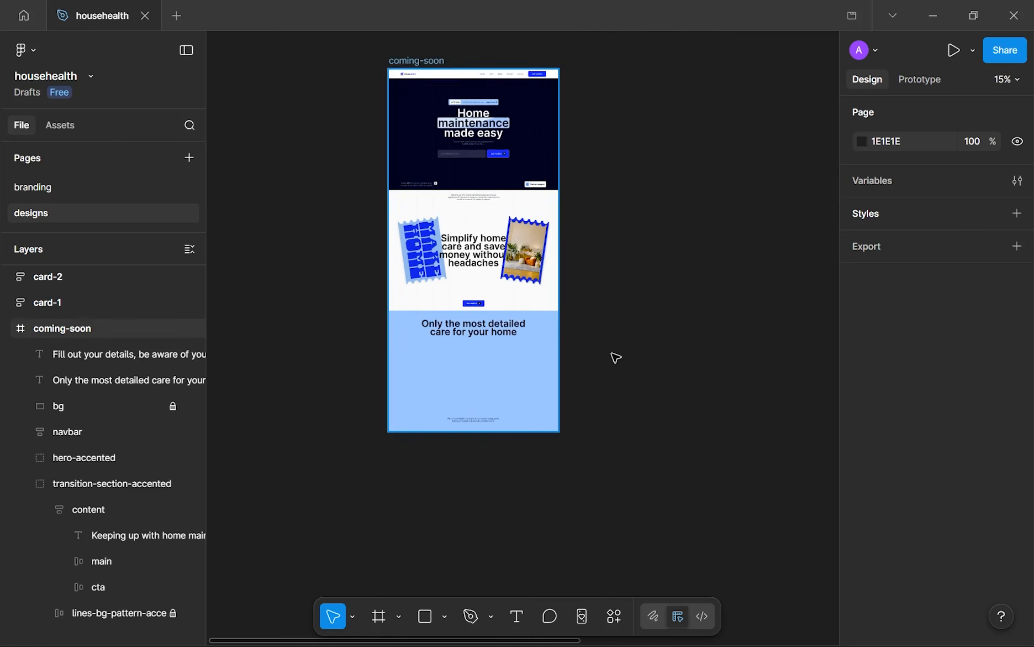
scroll(718, 268, "up", 8)
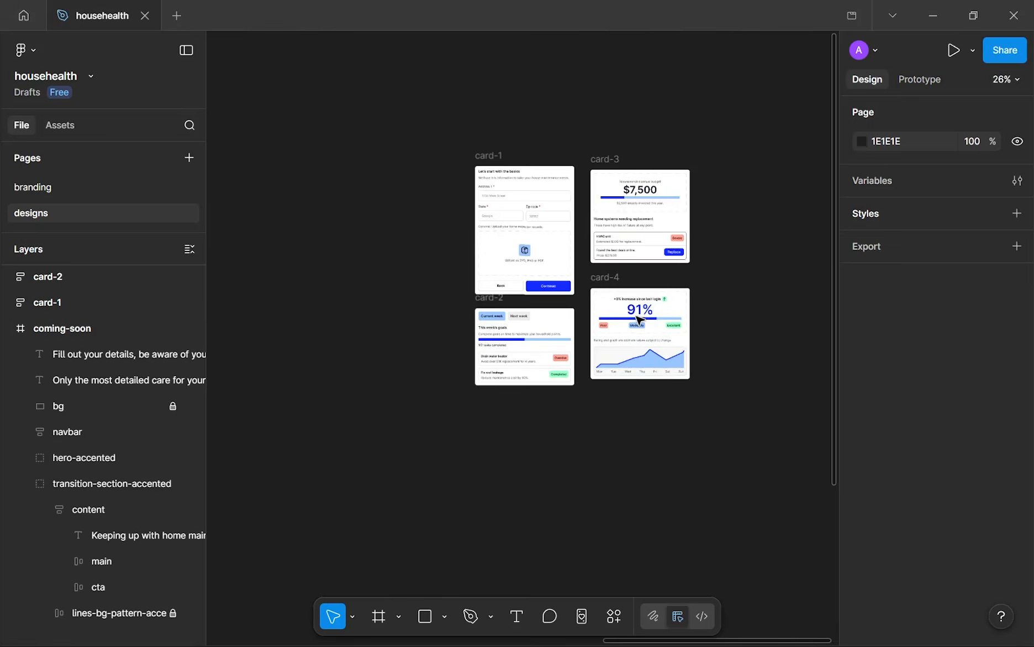
left_click_drag(650, 380, 652, 411)
scroll(654, 420, "up", 5)
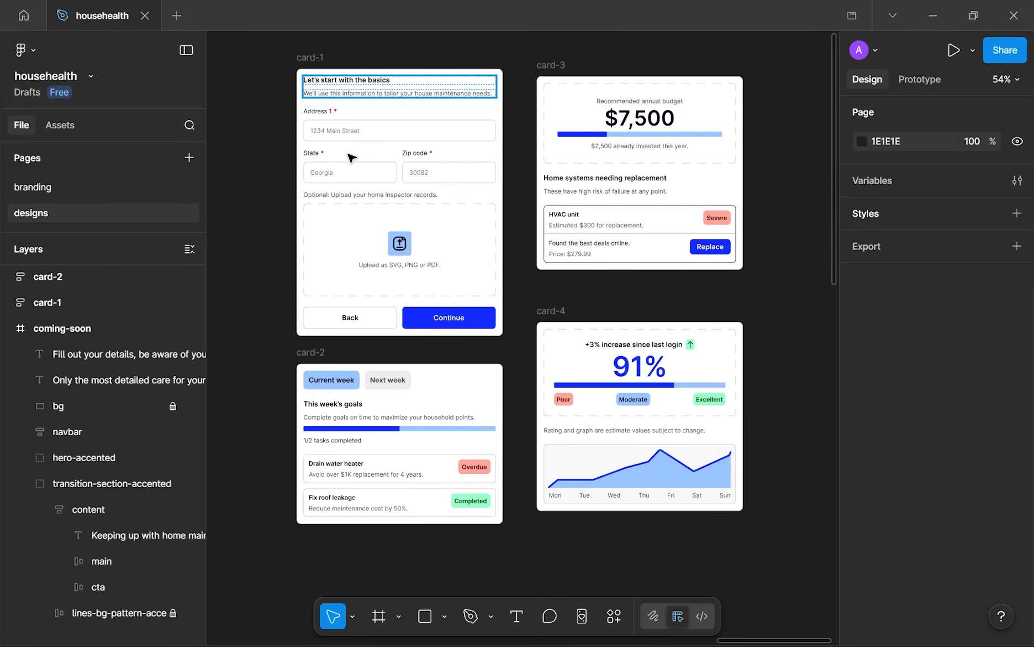
scroll(385, 409, "down", 3)
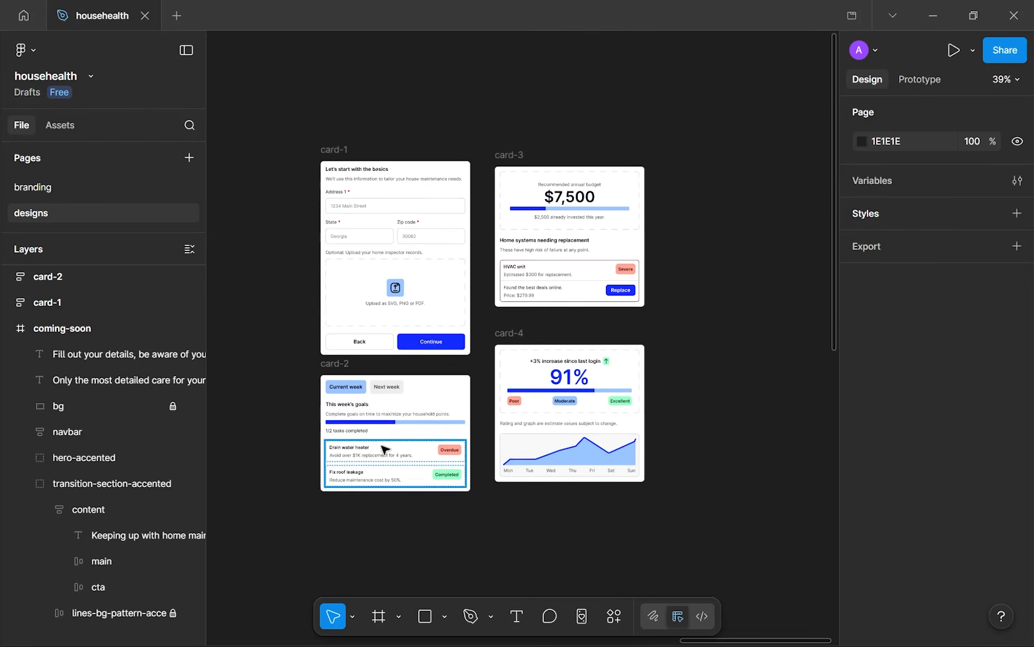
right_click(334, 156)
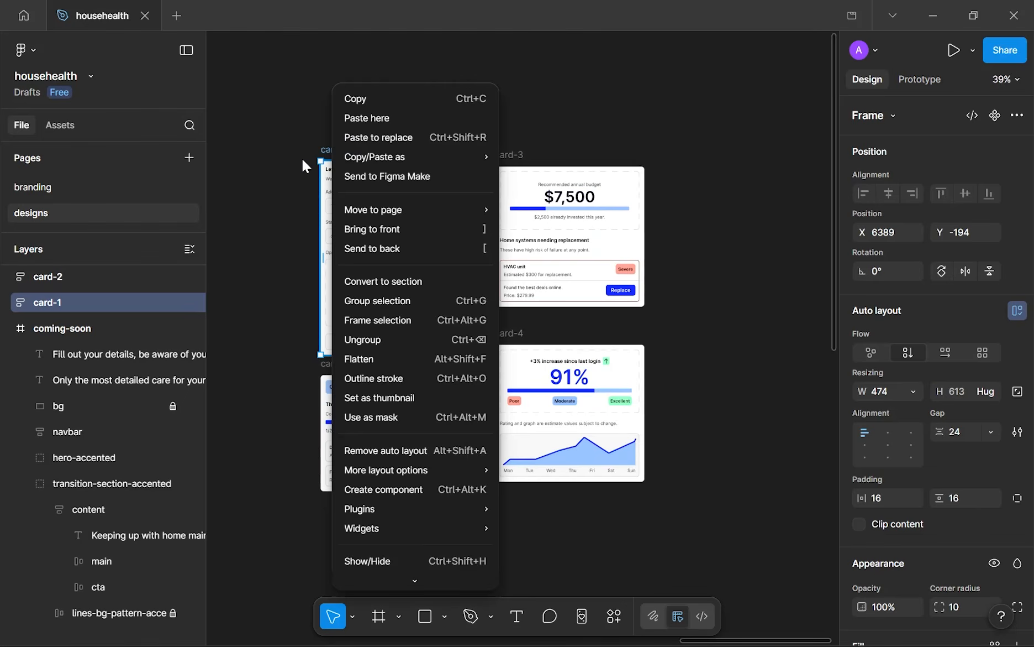
key("Escape")
- Switch to the House Health website, find its How House Health Works section and place the browser as a smaller window beside the Figma cards
mouse_move(326, 644)
left_click(392, 627)
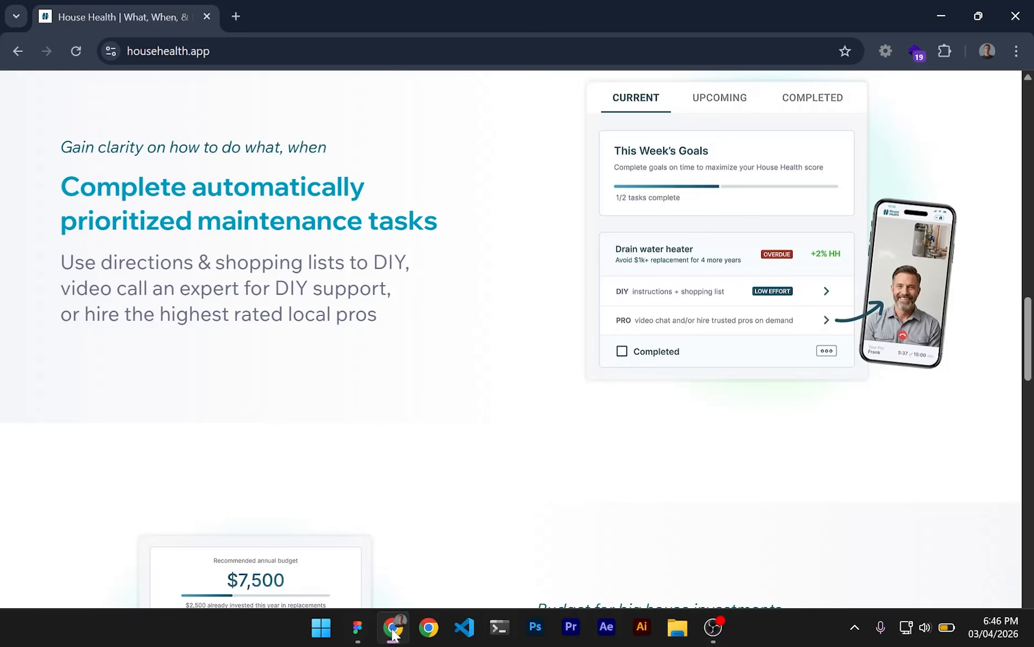
scroll(491, 330, "up", 12)
scroll(493, 331, "down", 5)
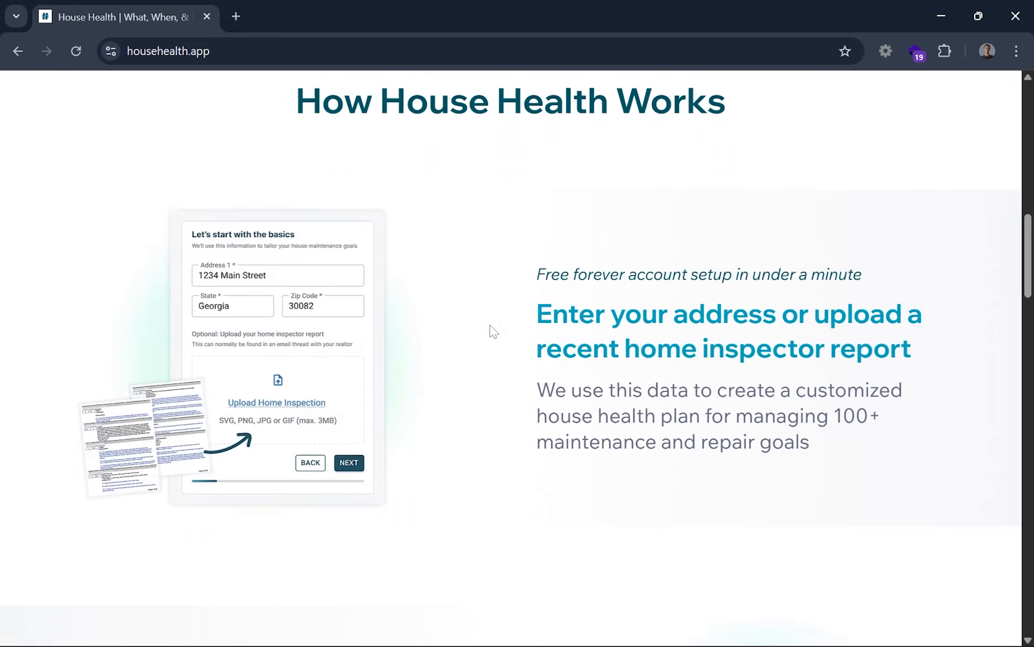
left_click_drag(338, 15, 775, 44)
scroll(804, 291, "down", 5)
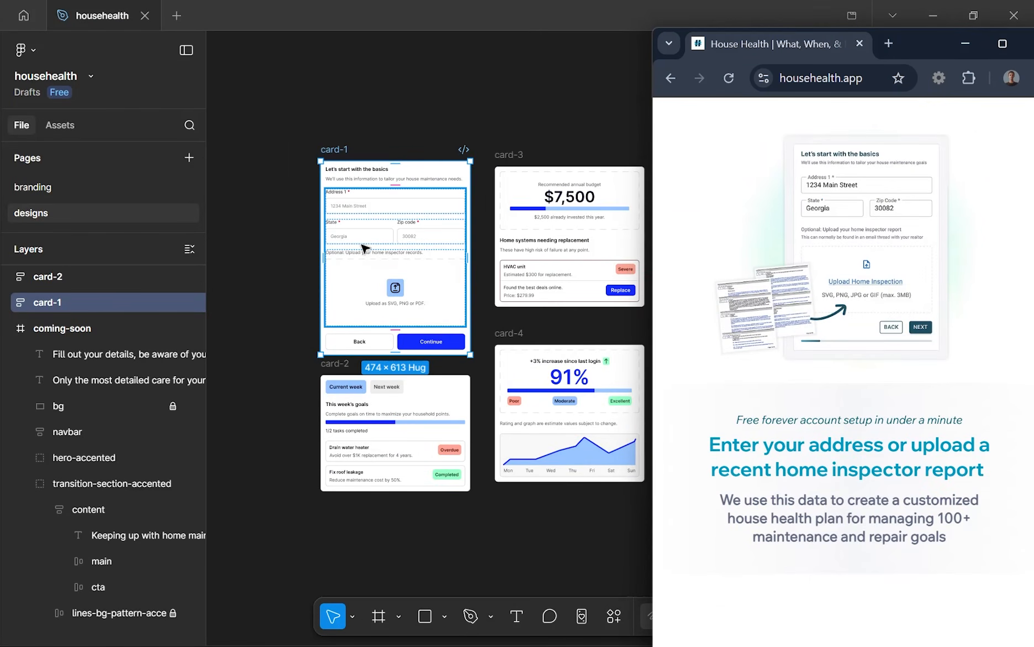
- Compare the card-1 form and card-2 weekly goals designs with the matching mockups on the House Health website
scroll(364, 249, "up", 5)
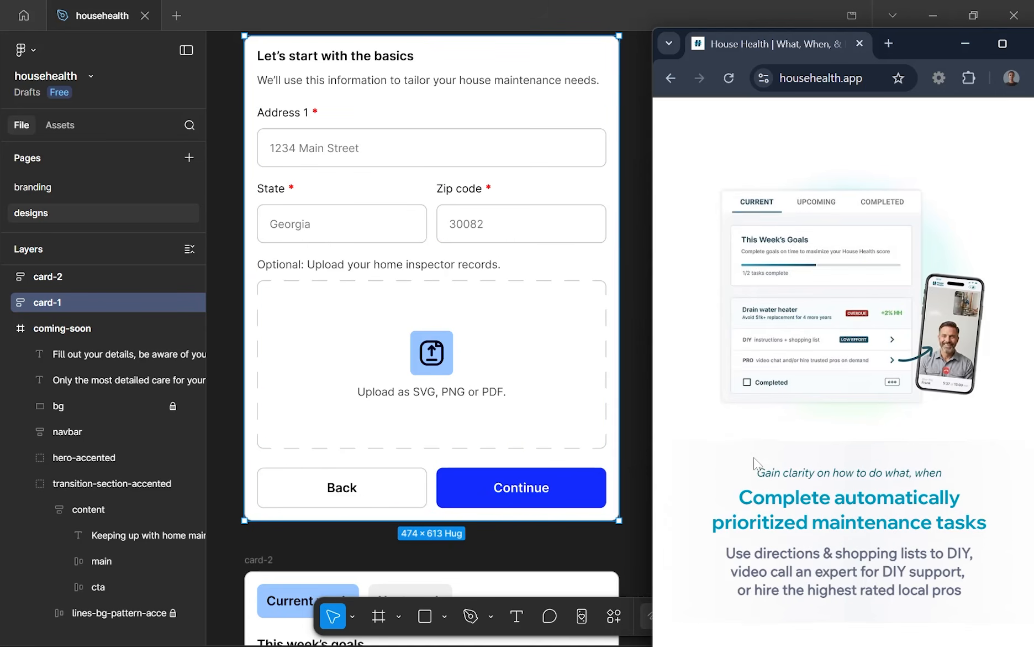
scroll(420, 381, "down", 5)
scroll(421, 381, "down", 3)
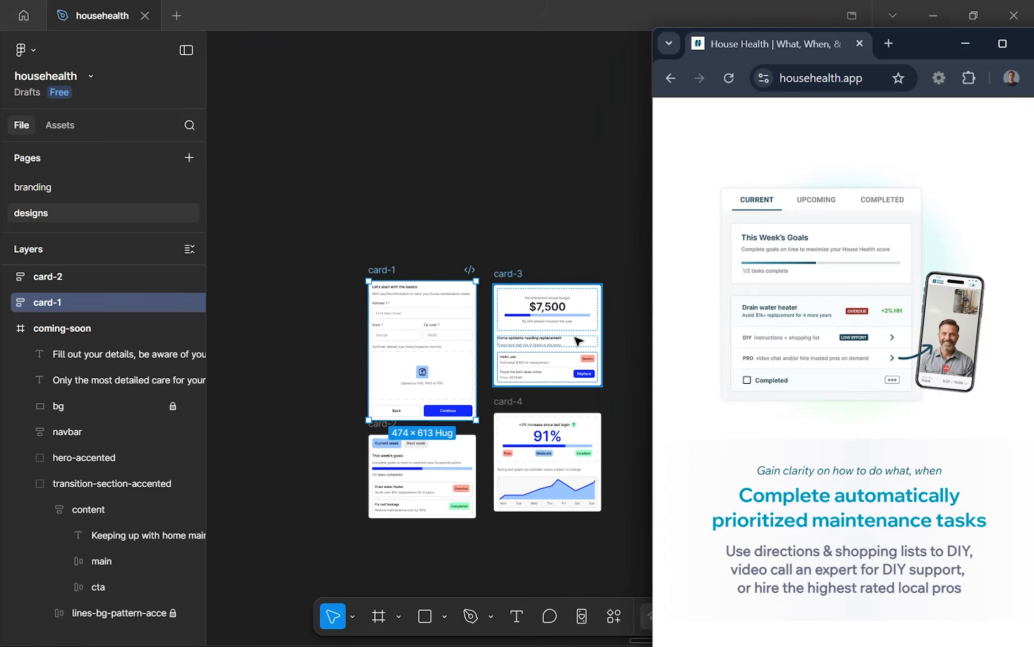
scroll(423, 497, "up", 5)
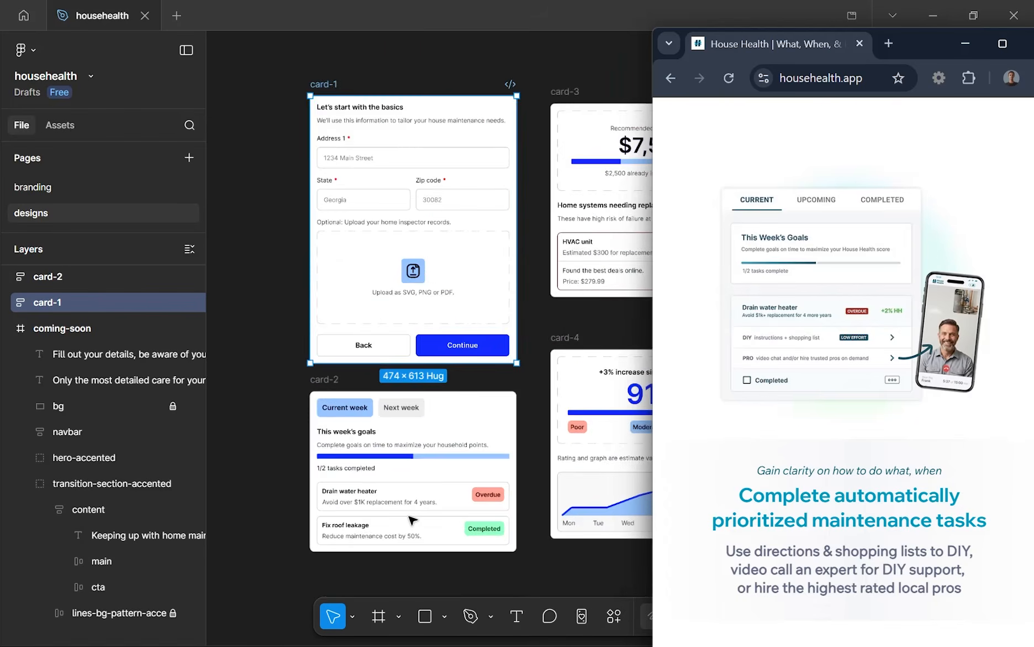
scroll(411, 519, "up", 5)
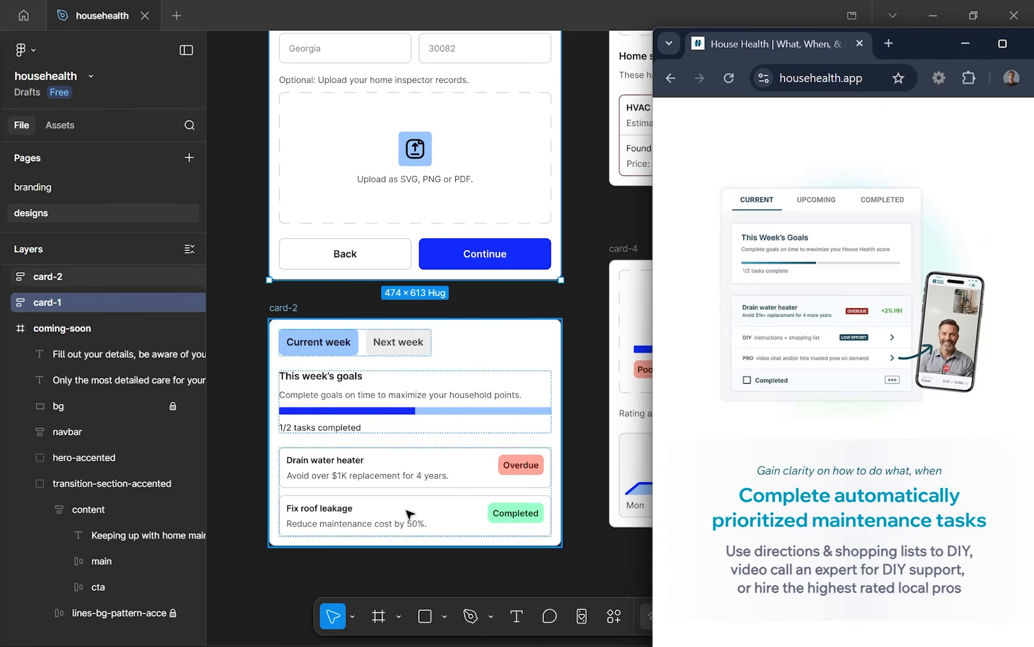
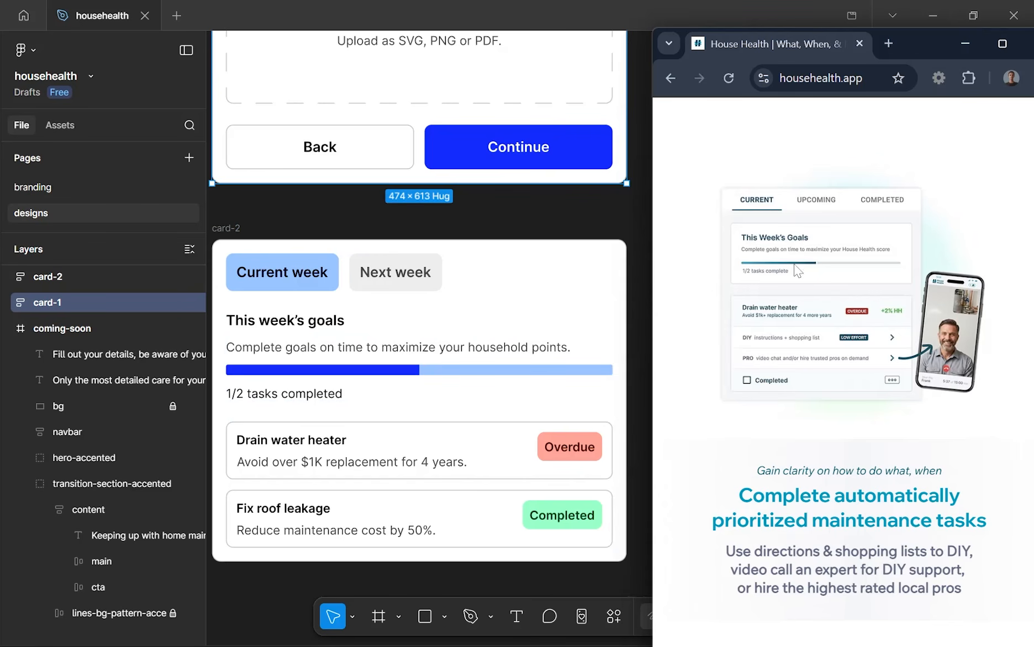
scroll(624, 308, "down", 3)
scroll(623, 307, "down", 2)
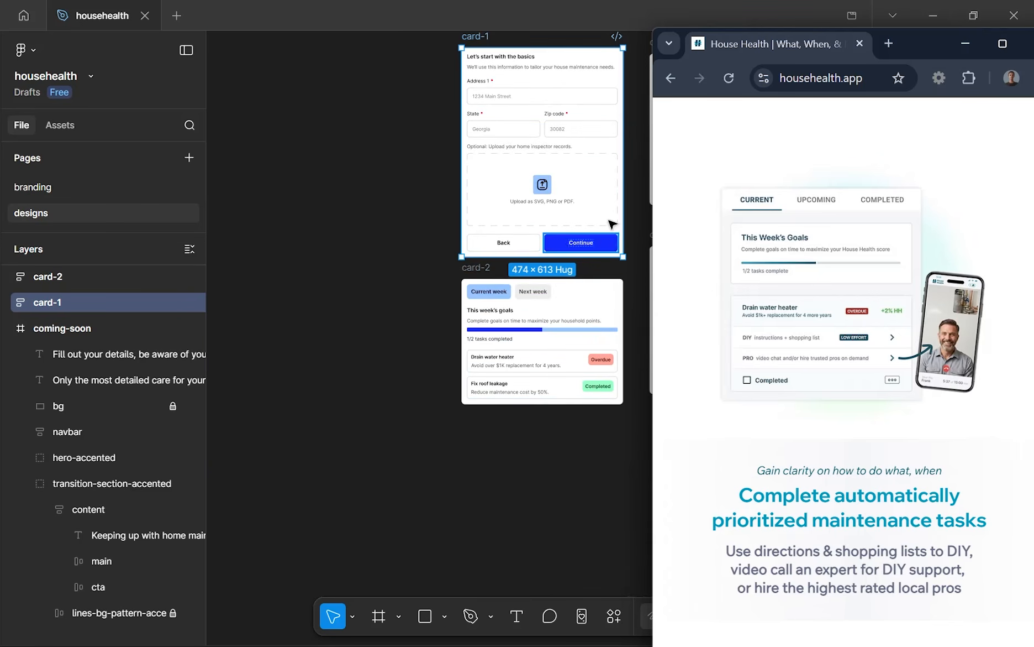
scroll(628, 171, "up", 1)
scroll(595, 183, "up", 1)
scroll(594, 184, "down", 4)
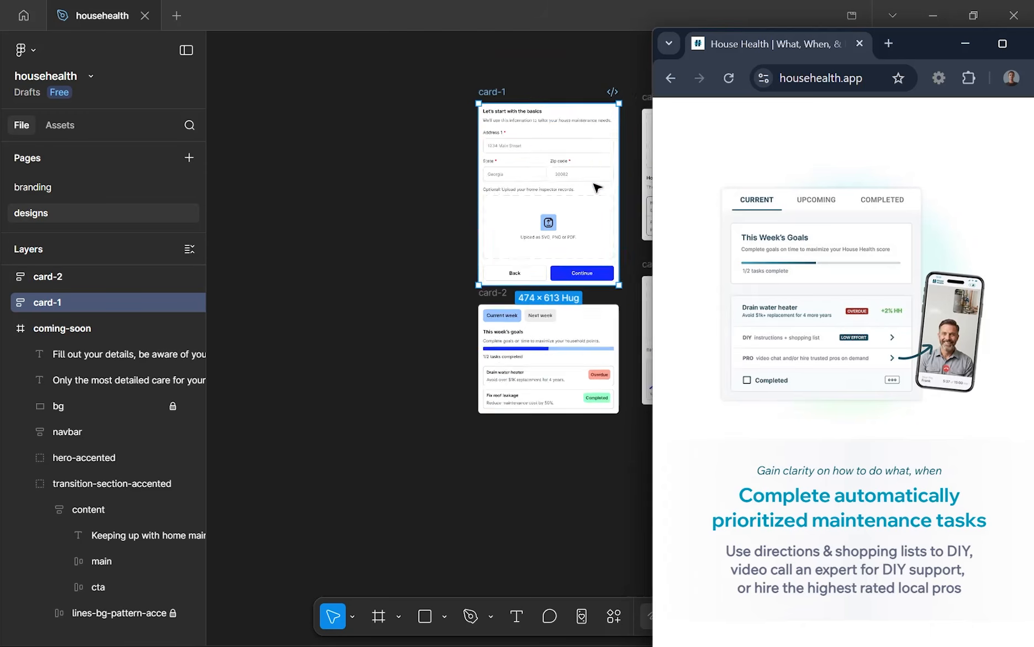
scroll(593, 183, "up", 3)
scroll(596, 189, "left", 1)
scroll(591, 189, "right", 8)
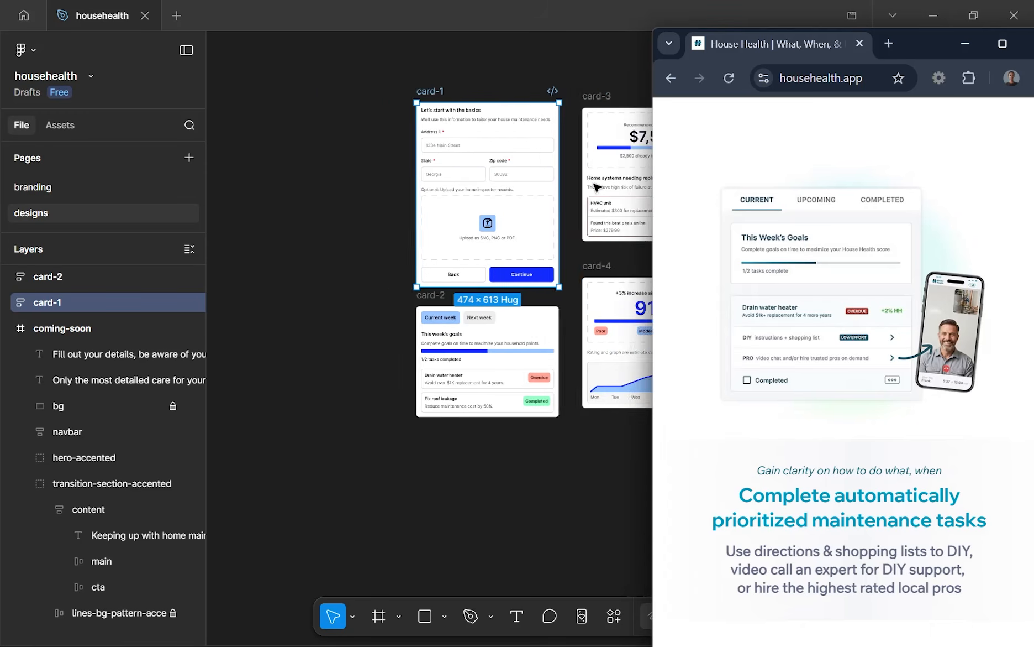
- Compare the card-3 annual budget design with the matching home systems mockup on the House Health website
scroll(586, 189, "left", 2)
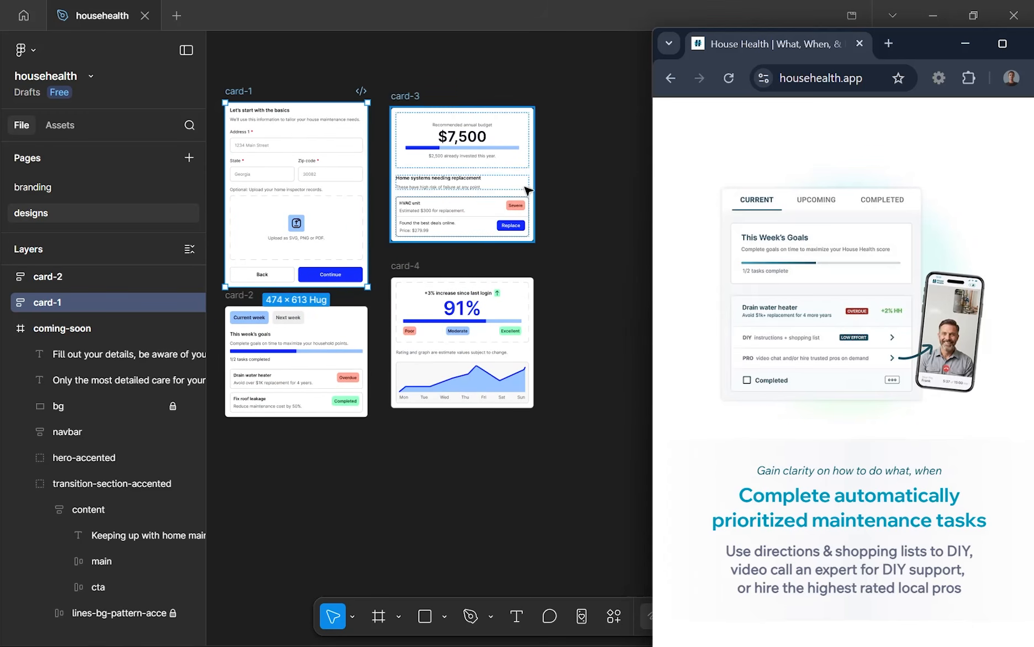
scroll(526, 192, "up", 3)
scroll(707, 320, "down", 7)
scroll(706, 320, "down", 3)
scroll(707, 321, "up", 1)
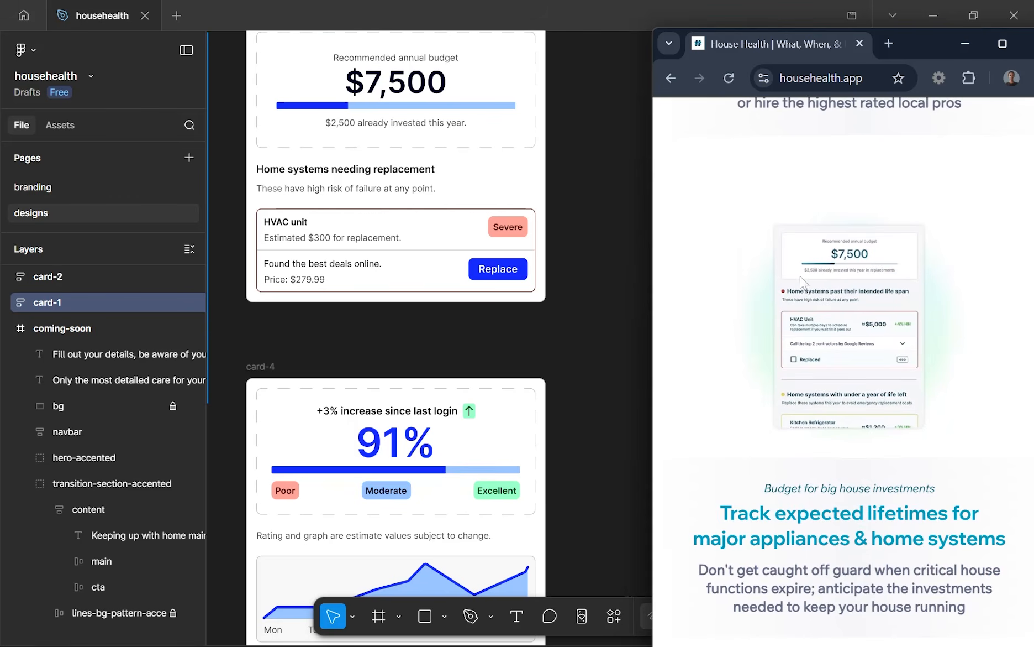
scroll(431, 207, "up", 2)
scroll(431, 208, "up", 2)
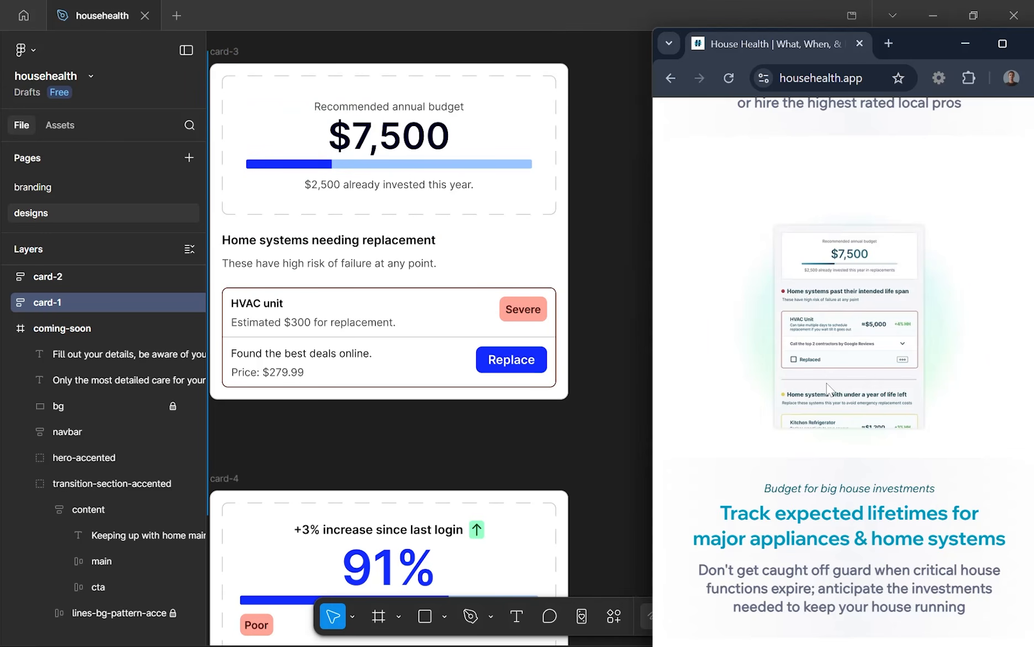
- Compare the card-4 score and graph design with the House Health Score mockup further down the website
scroll(827, 386, "down", 15)
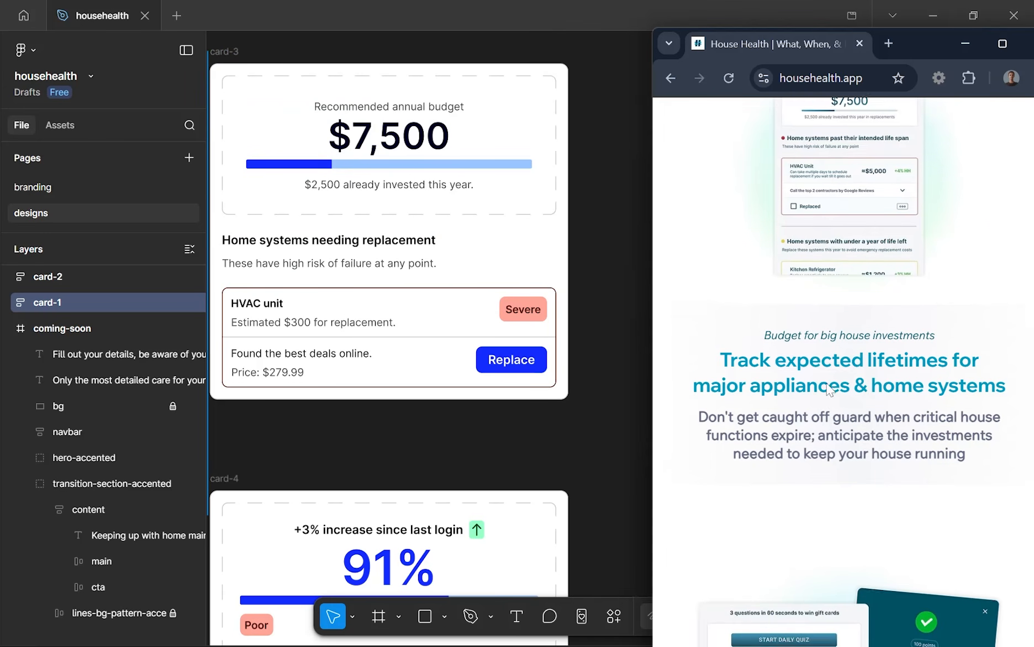
scroll(826, 383, "down", 6)
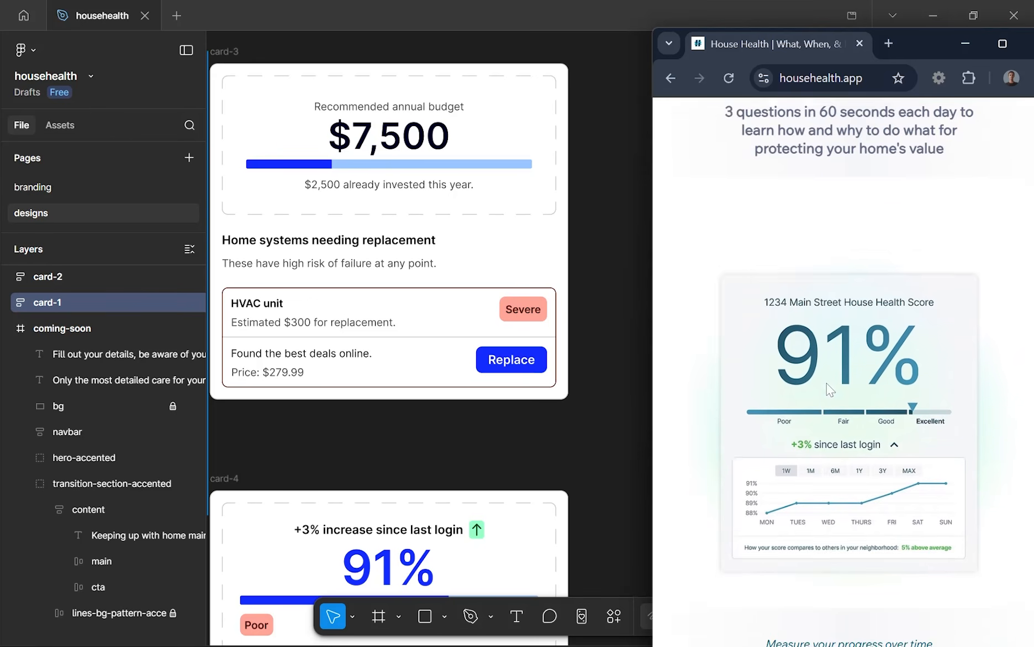
scroll(827, 383, "up", 3)
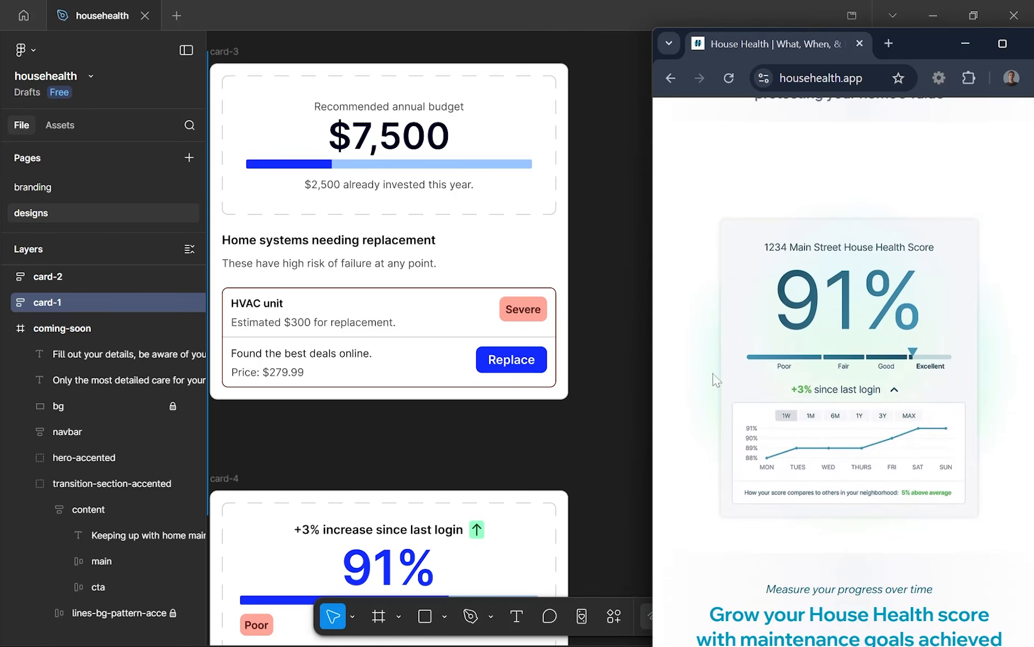
scroll(501, 354, "down", 5)
scroll(299, 361, "down", 3)
scroll(288, 381, "up", 4)
scroll(279, 394, "down", 1)
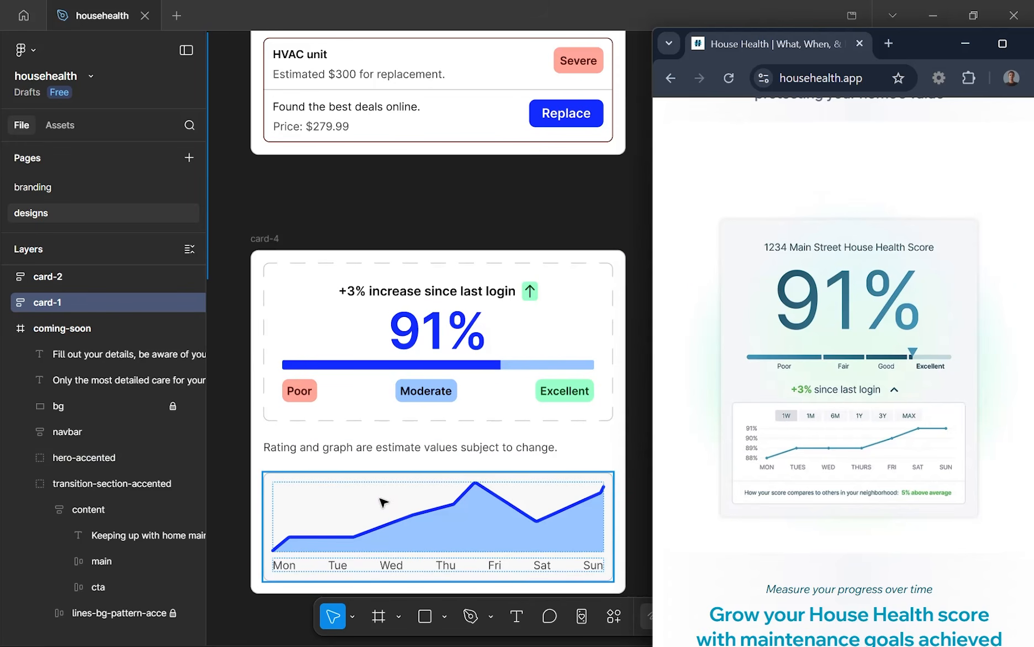
scroll(381, 506, "down", 5)
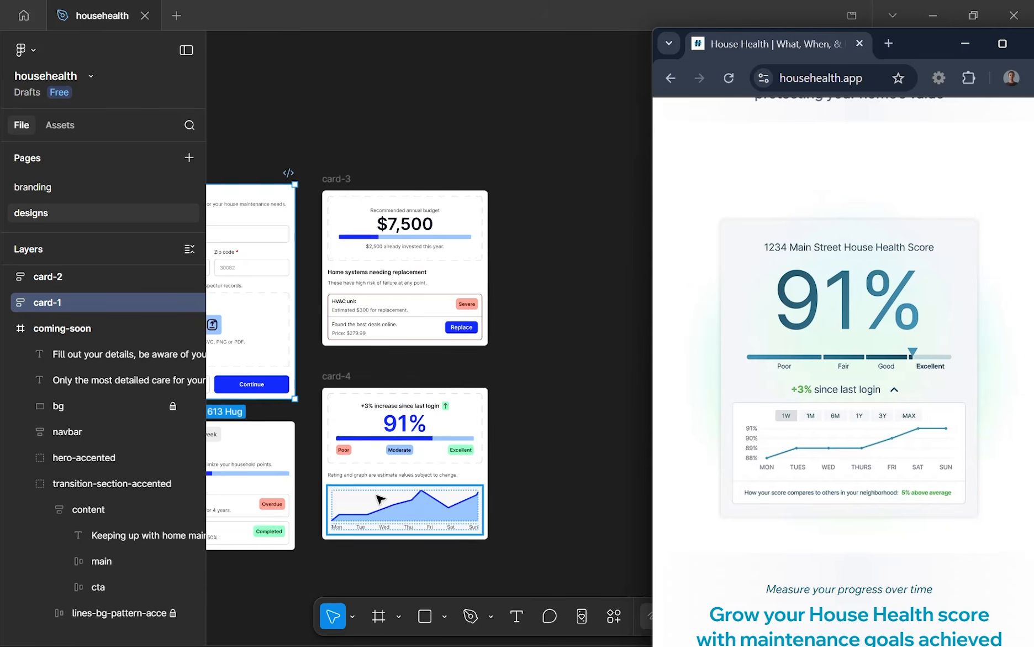
scroll(365, 498, "down", 1)
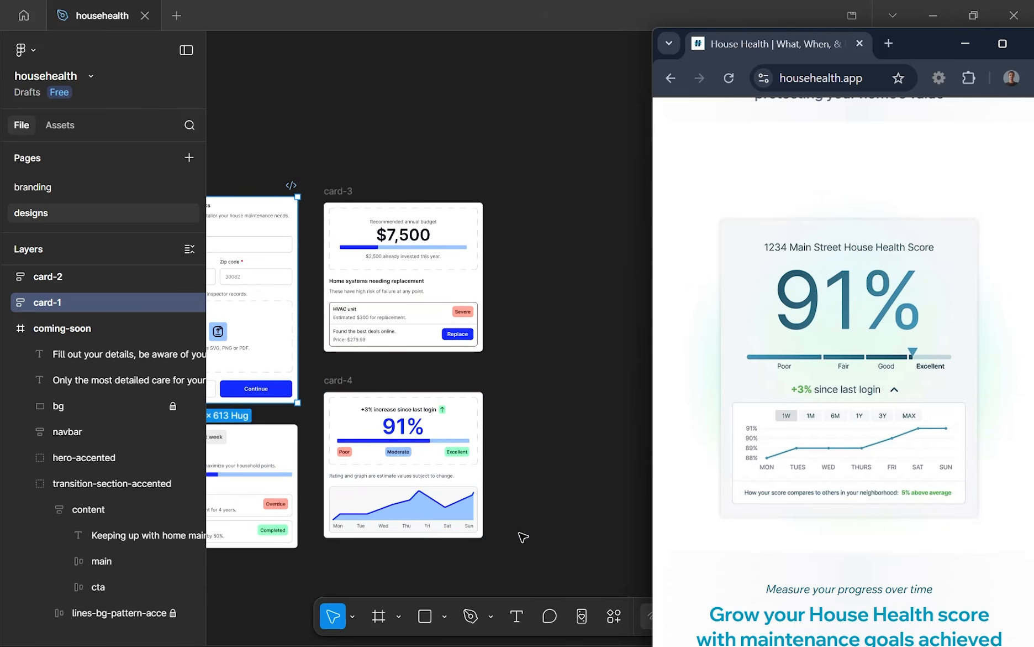
- Put the browser away, return to the full Figma window and copy the card-1 frame as SVG
scroll(428, 529, "down", 3)
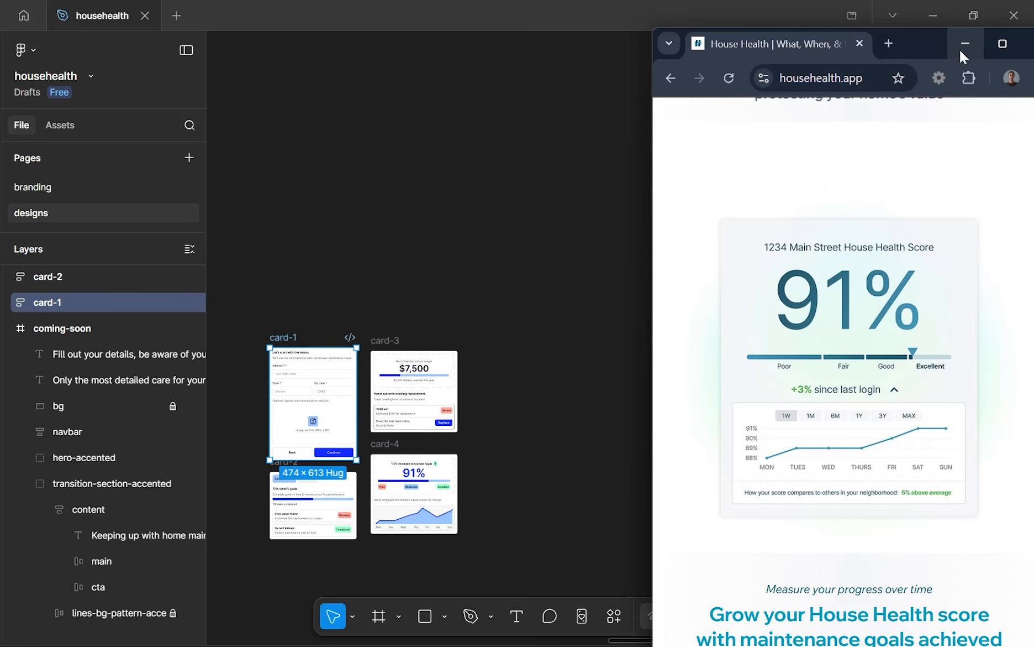
left_click(987, 51)
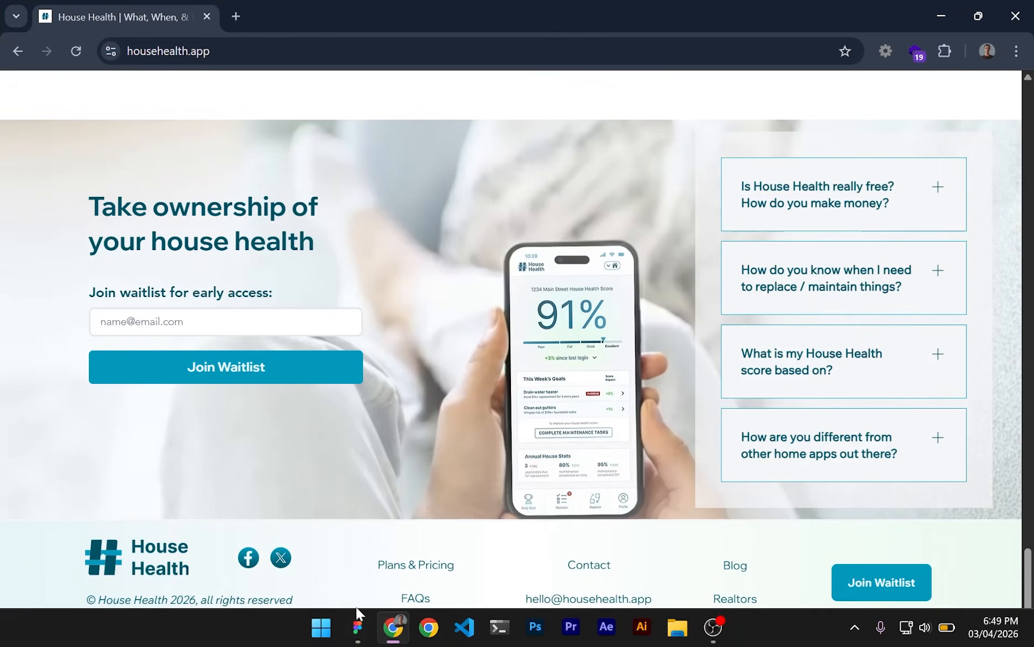
left_click(365, 630)
scroll(286, 491, "up", 1)
left_click_drag(290, 491, 519, 391)
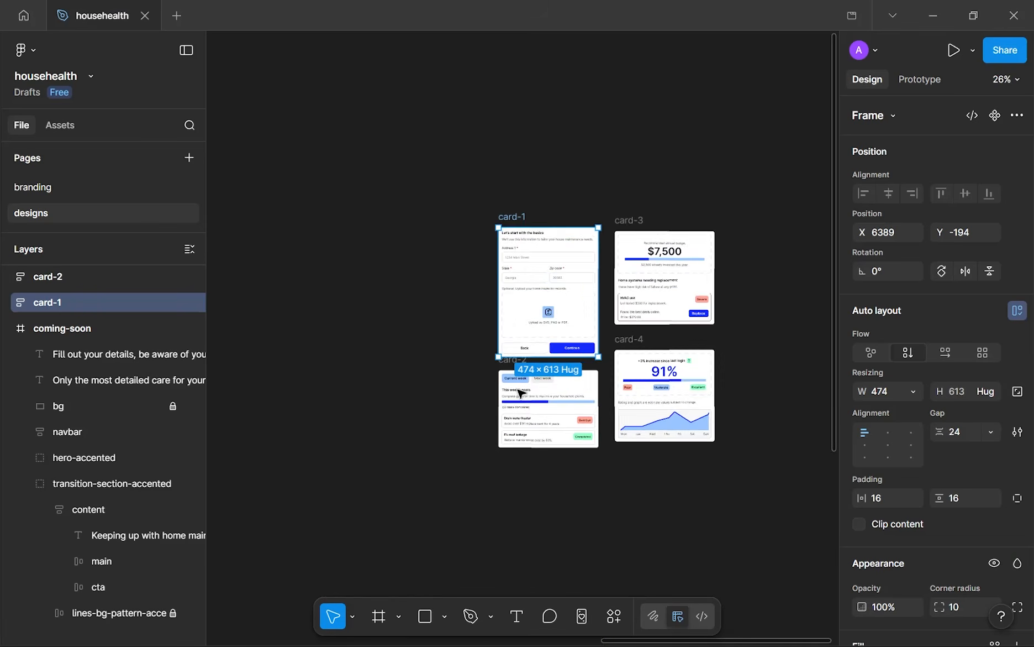
scroll(511, 351, "down", 3)
right_click(529, 261)
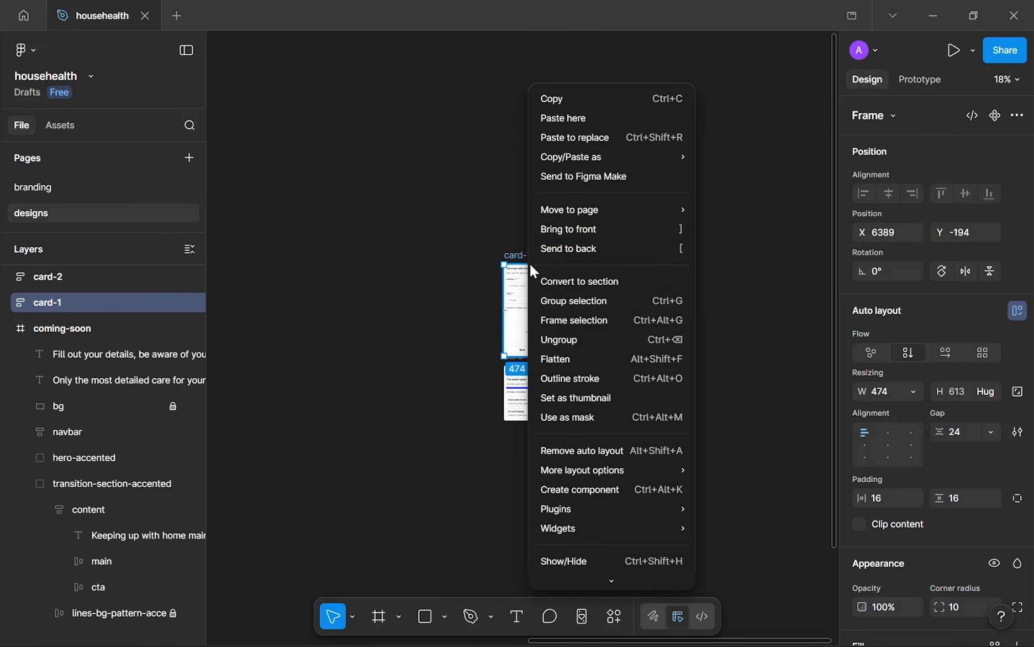
mouse_move(645, 155)
left_click(769, 176)
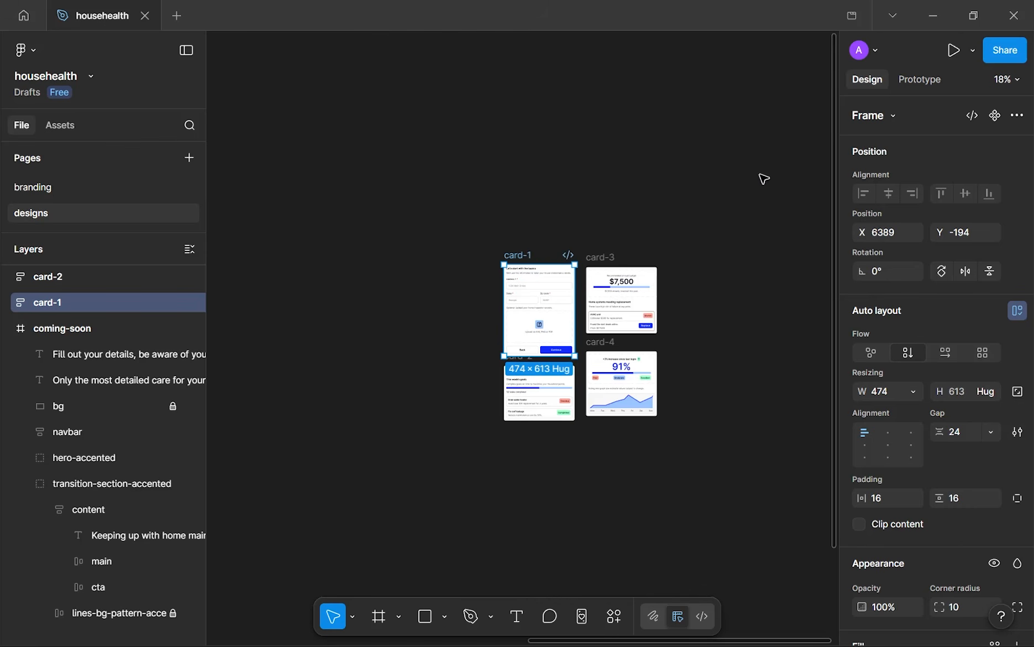
left_click(352, 344)
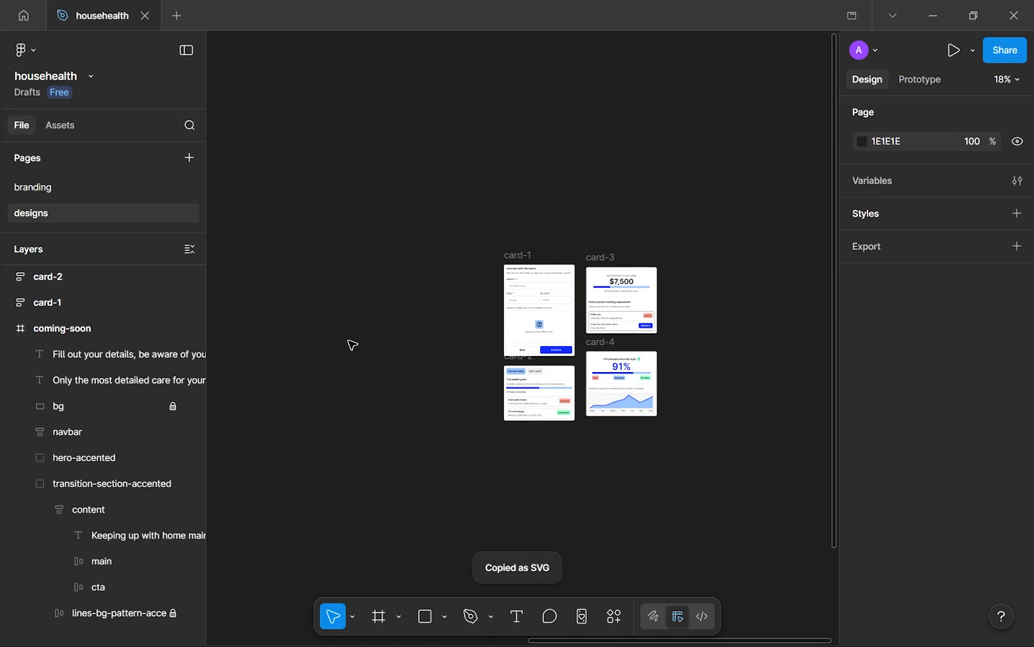
- Paste the card-1 SVG into the coming-soon frame and move it onto the blue section, at about X 277, Y 2123
scroll(360, 360, "down", 3)
left_click_drag(383, 400, 635, 381)
scroll(357, 515, "up", 2)
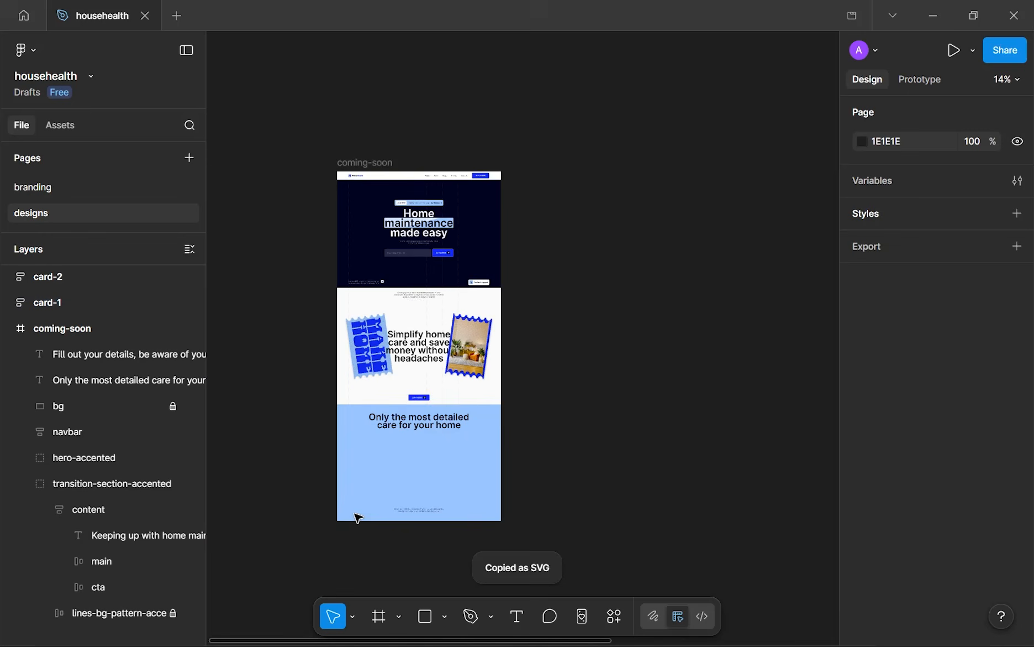
left_click(374, 160)
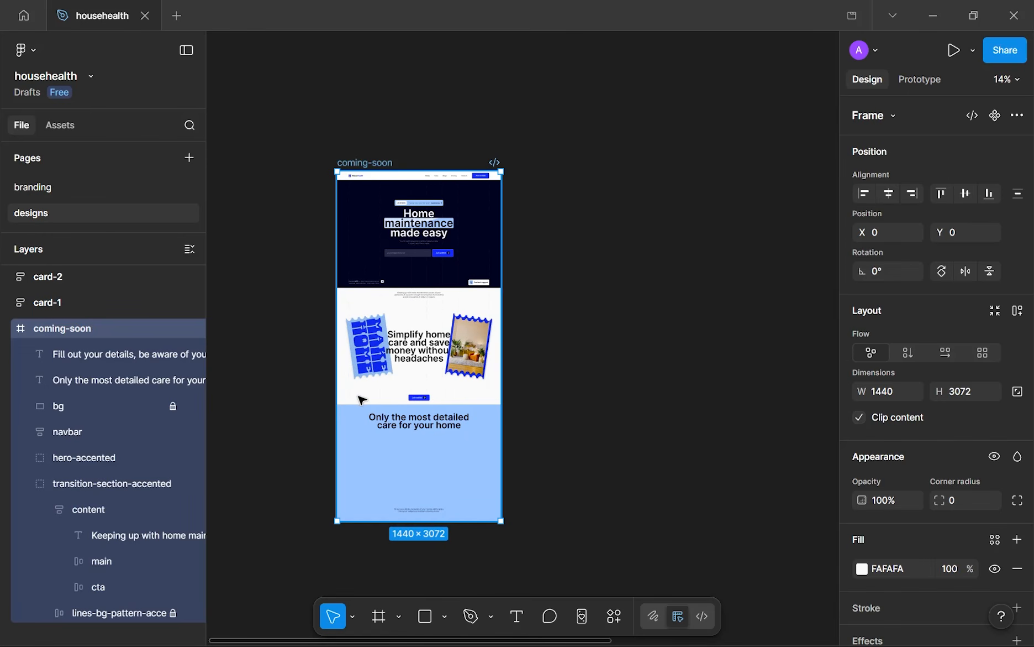
key("ctrl+v")
left_click_drag(417, 331, 401, 400)
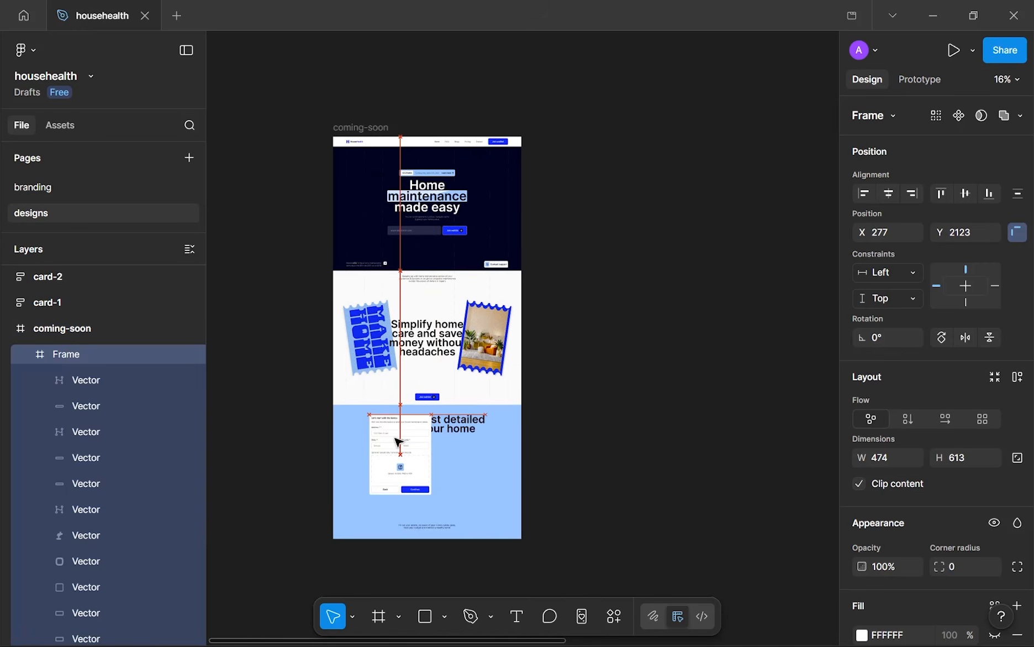
- Scale the pasted card-1 form to about 330 × 427 and place it below the blue section's heading at about X 161, Y 2319
scroll(389, 433, "up", 3)
scroll(397, 440, "up", 3)
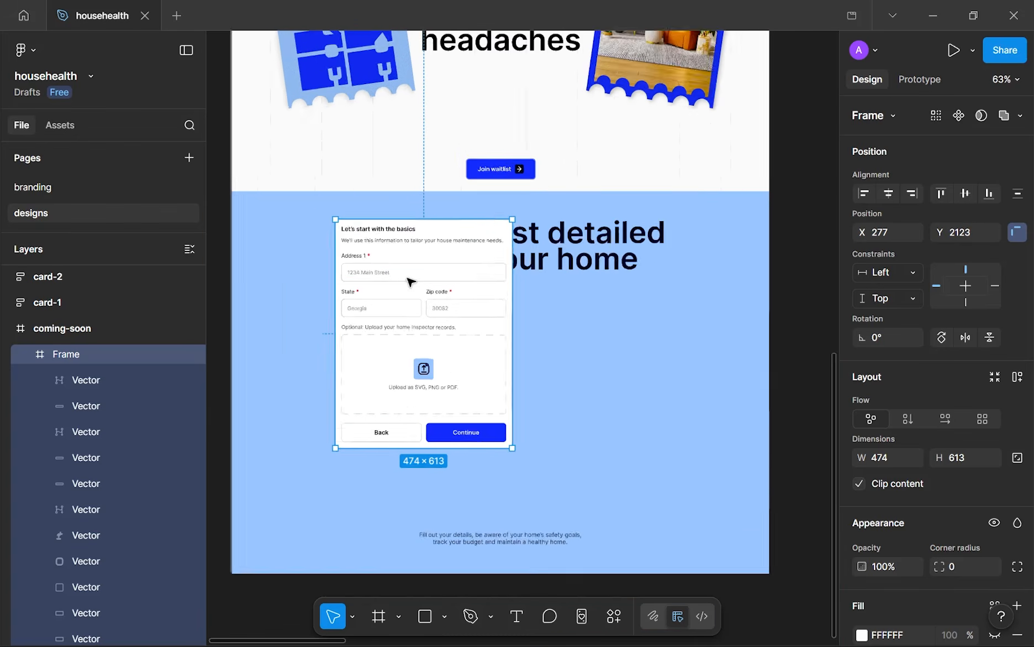
left_click_drag(475, 330, 445, 330)
left_click_drag(412, 289, 382, 342)
- Go back to the original card frames and copy card-2 as SVG
scroll(579, 284, "down", 3)
left_click_drag(594, 272, 285, 409)
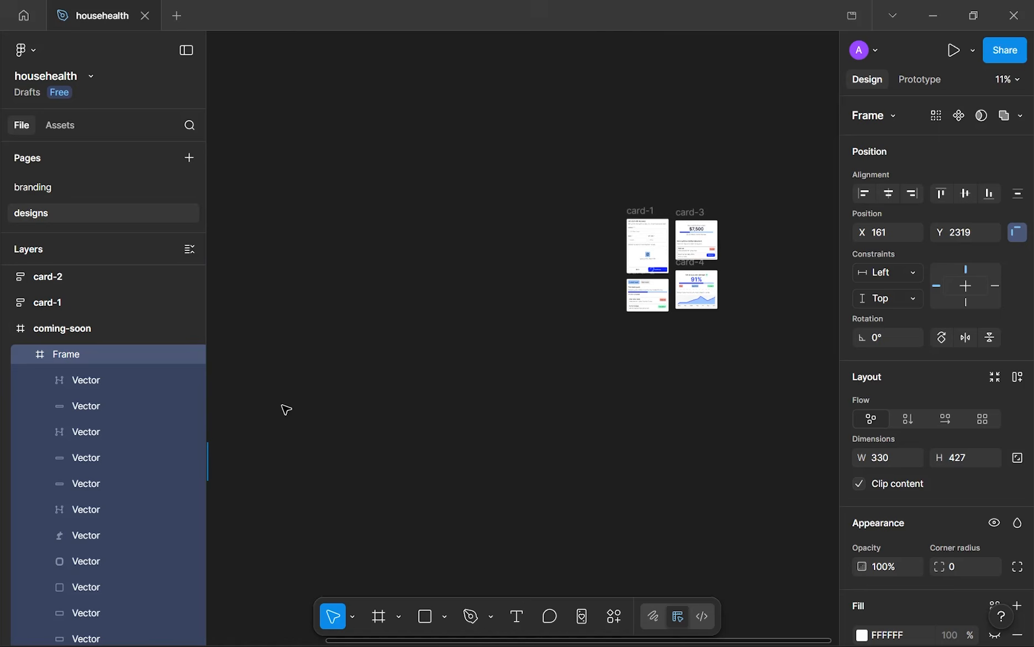
left_click(675, 212)
scroll(618, 289, "up", 2)
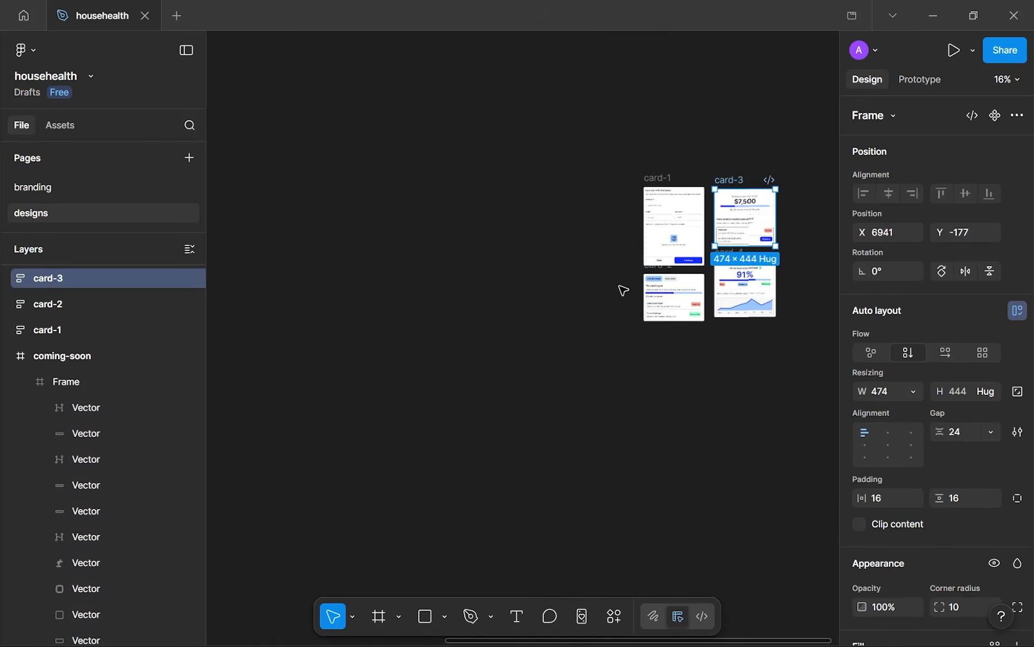
left_click(661, 277)
right_click(661, 277)
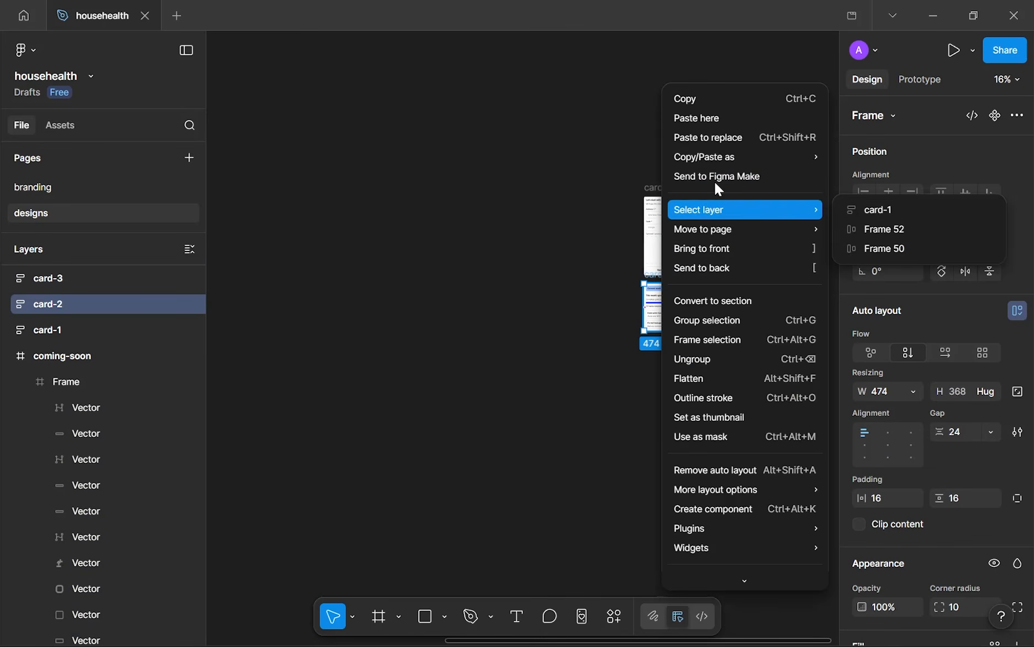
mouse_move(820, 162)
left_click(855, 176)
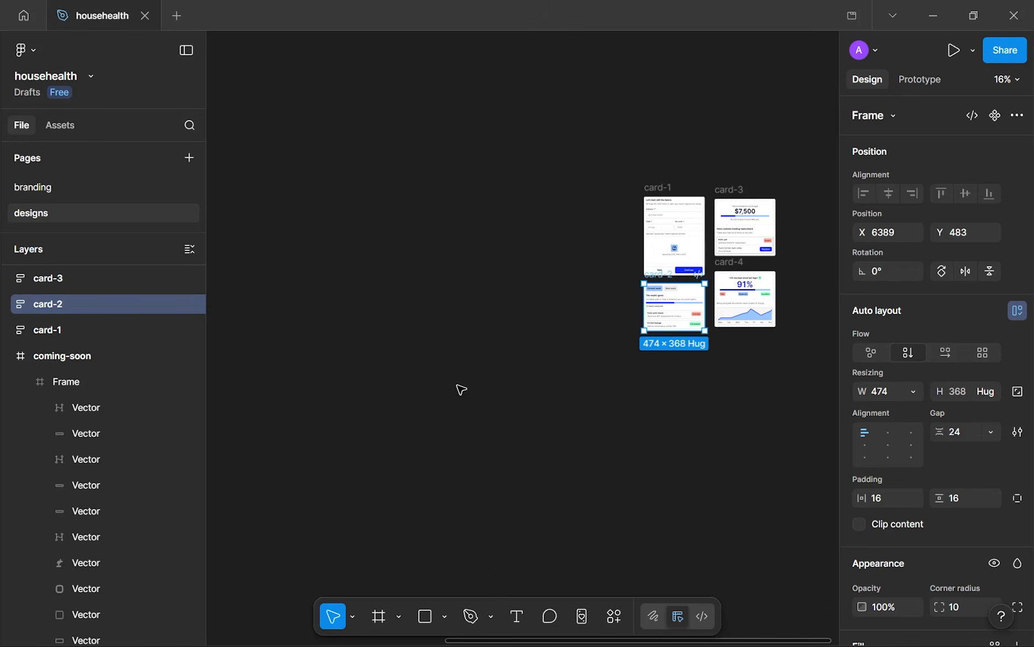
- Paste the card-2 SVG into the coming-soon frame, scale it to about 330 × 256 and place it beside the card-1 copy
scroll(382, 420, "down", 3)
scroll(401, 404, "left", 5)
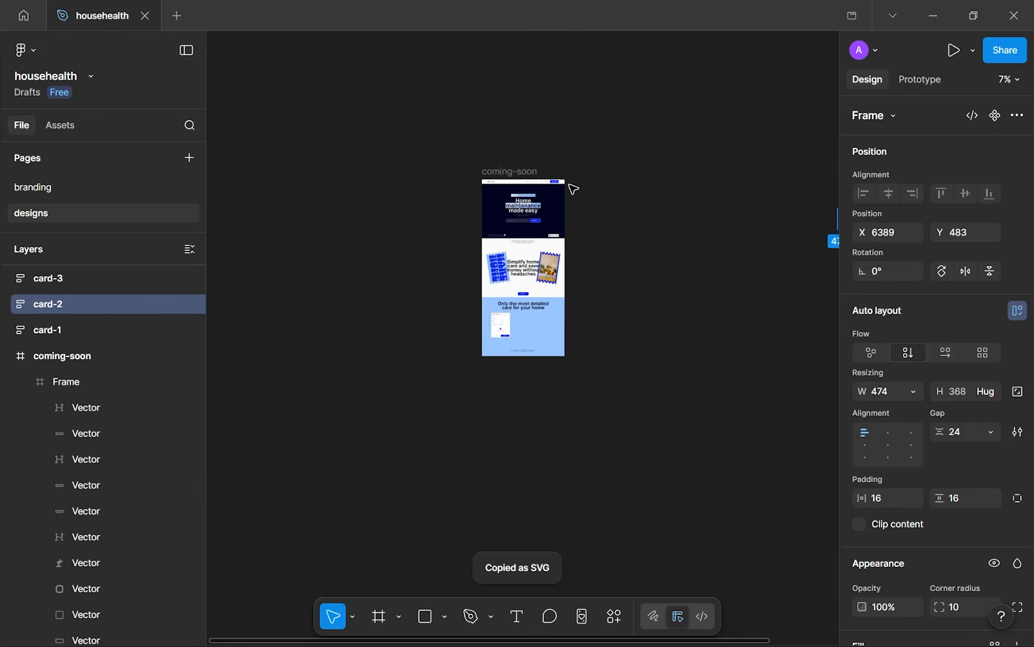
left_click(516, 170)
left_click(523, 267)
scroll(525, 270, "up", 5)
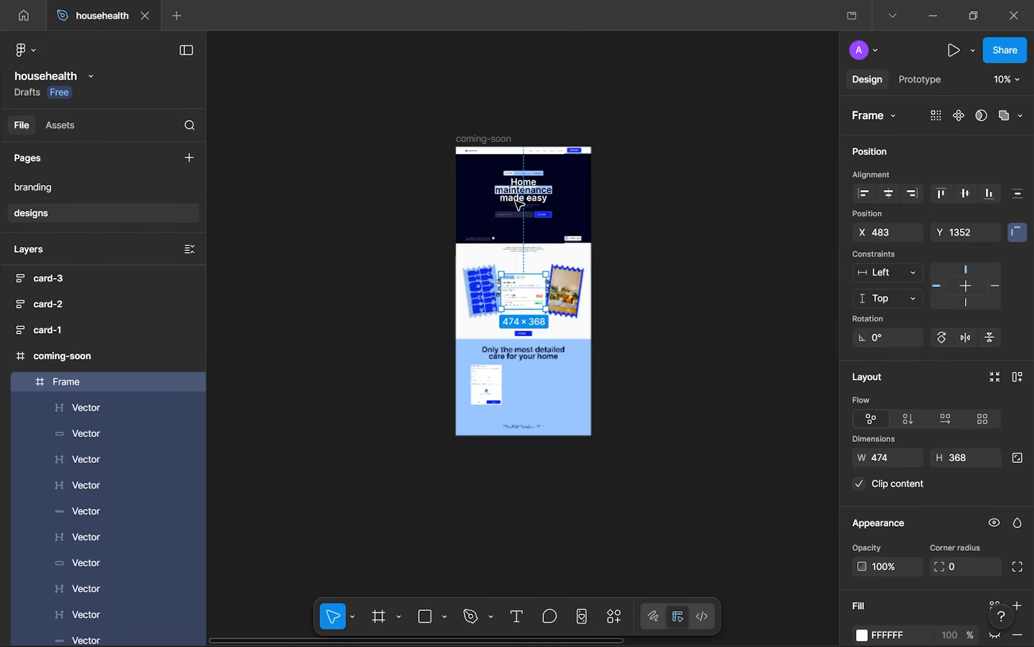
left_click_drag(552, 296, 536, 407)
- Return to the original card frames and copy the card-3 budget frame as SVG
scroll(614, 353, "down", 5)
left_click_drag(591, 359, 389, 393)
scroll(681, 223, "up", 6)
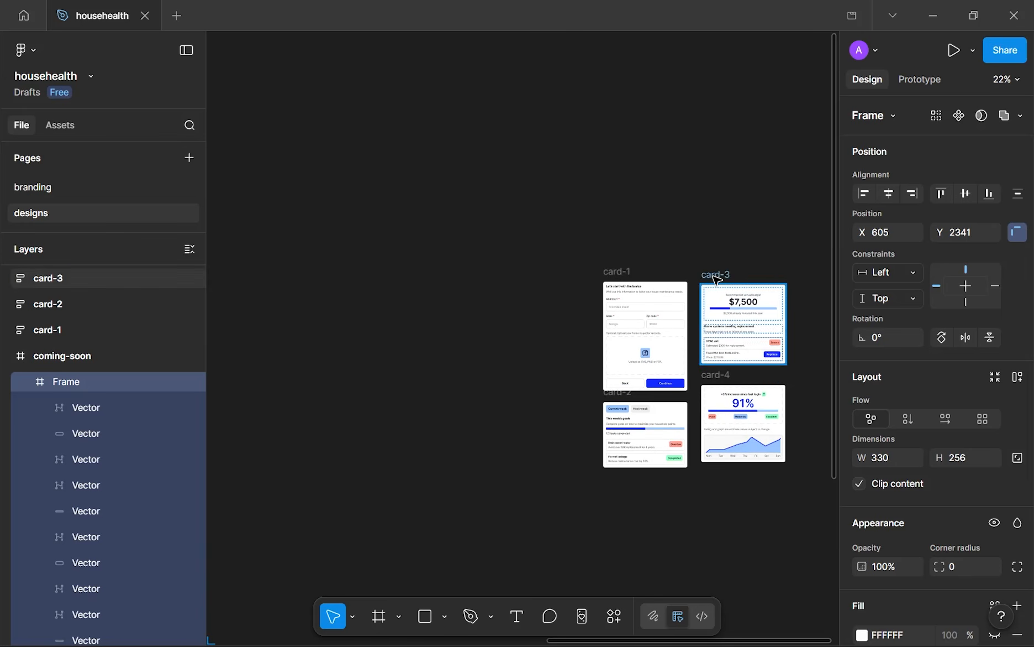
right_click(717, 281)
mouse_move(773, 157)
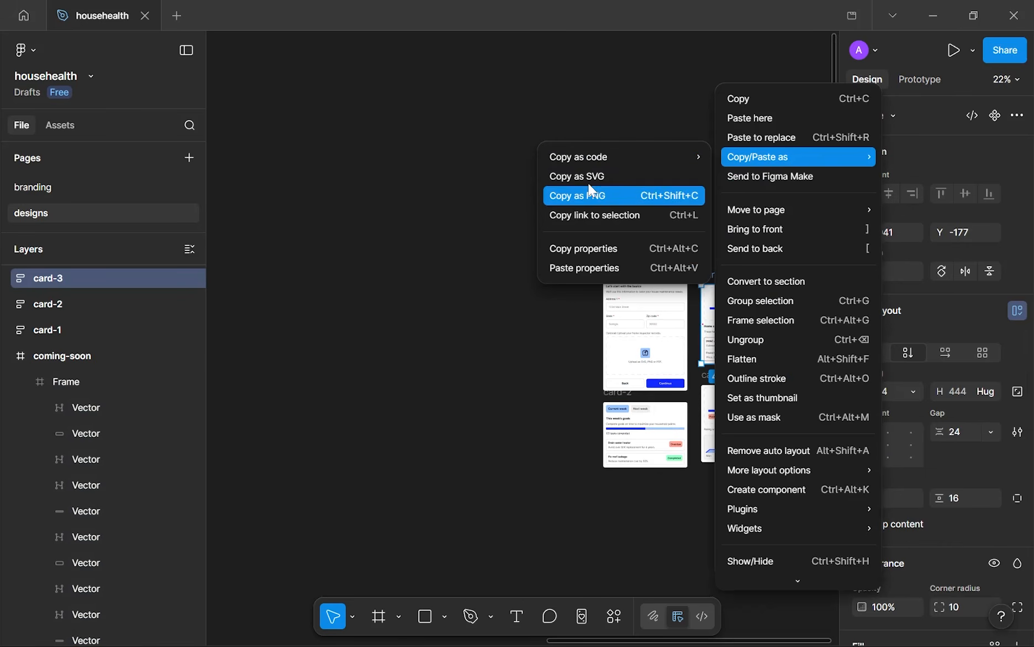
left_click(586, 176)
- Paste the card-3 SVG into the coming-soon frame, scale it to about 348 × 326 and place it right of the card-2 copy
scroll(469, 400, "down", 8)
scroll(577, 358, "left", 3)
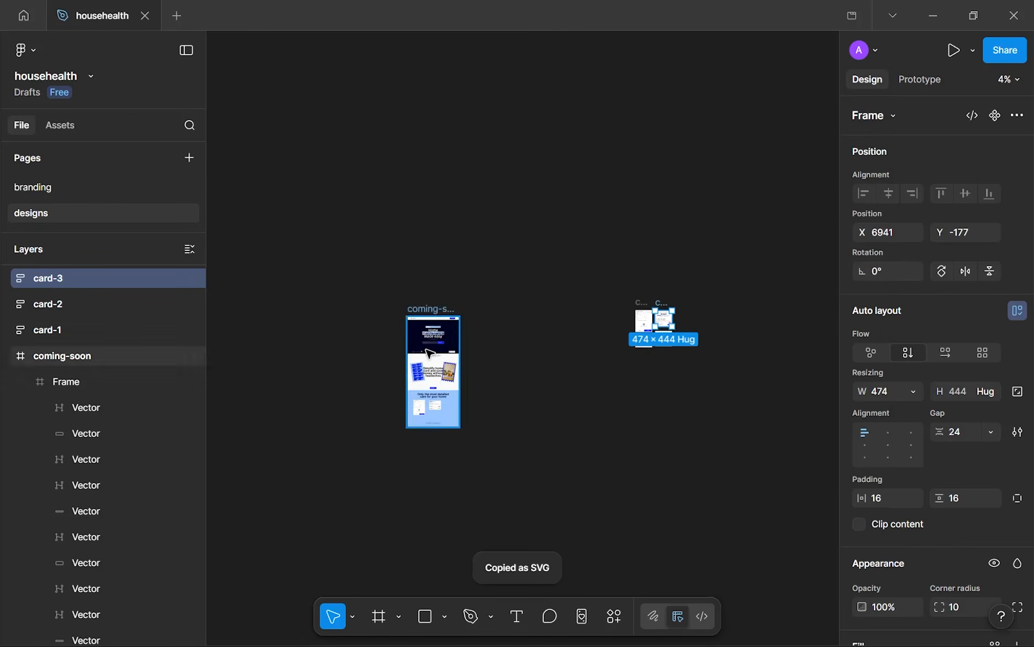
scroll(430, 353, "up", 2)
left_click(431, 347)
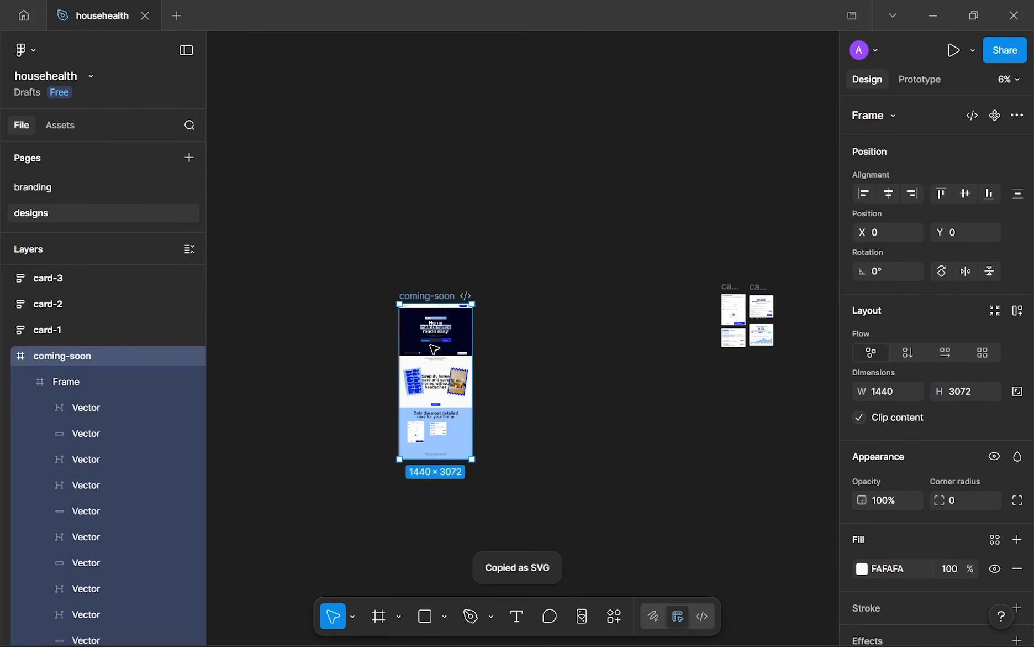
key("ctrl+v")
scroll(434, 348, "up", 3)
left_click_drag(470, 424, 501, 528)
- Find the original card-4 score frame and copy it as SVG
scroll(502, 528, "down", 3)
scroll(475, 409, "right", 5)
scroll(677, 319, "up", 5)
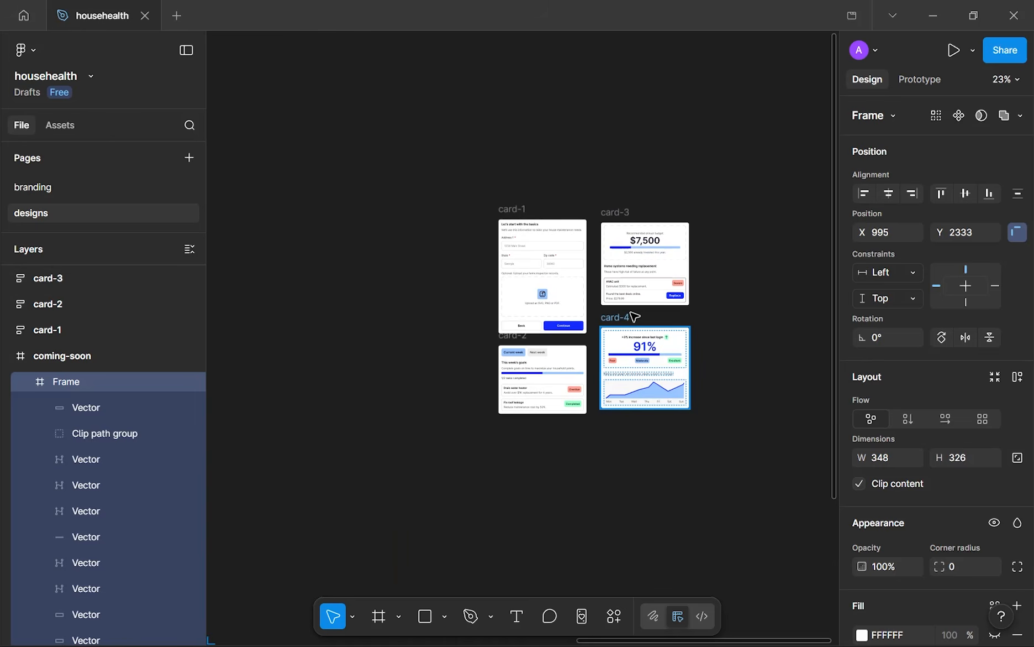
left_click(615, 317)
right_click(623, 318)
mouse_move(702, 157)
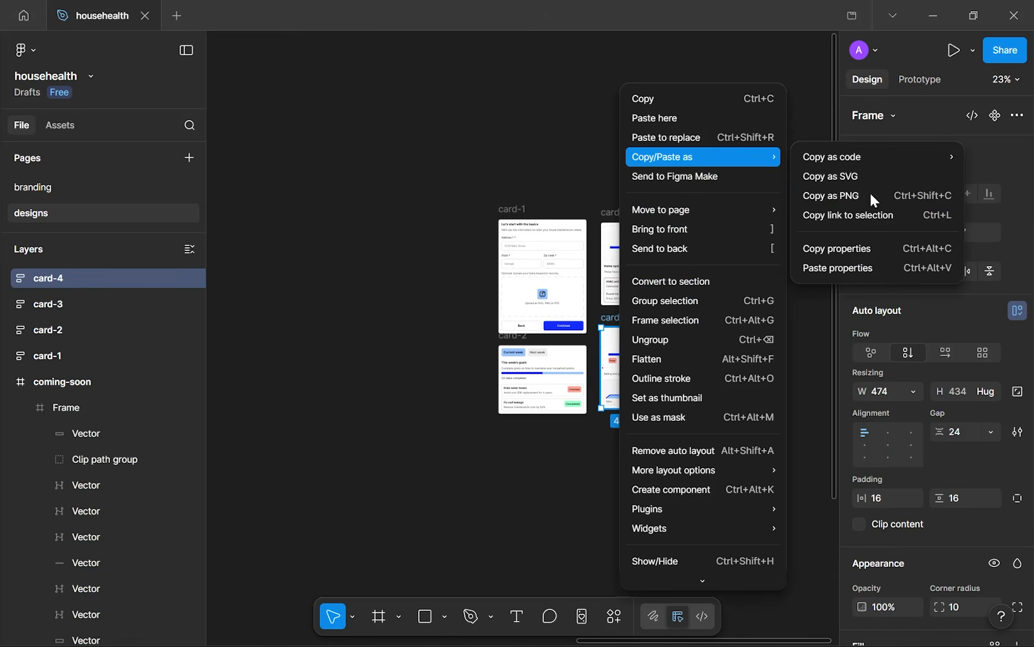
left_click(882, 176)
- Paste the card-4 SVG into the coming-soon frame, scale it to about 386 × 354 and place it in the blue section below the card-2 copy
scroll(388, 406, "down", 5)
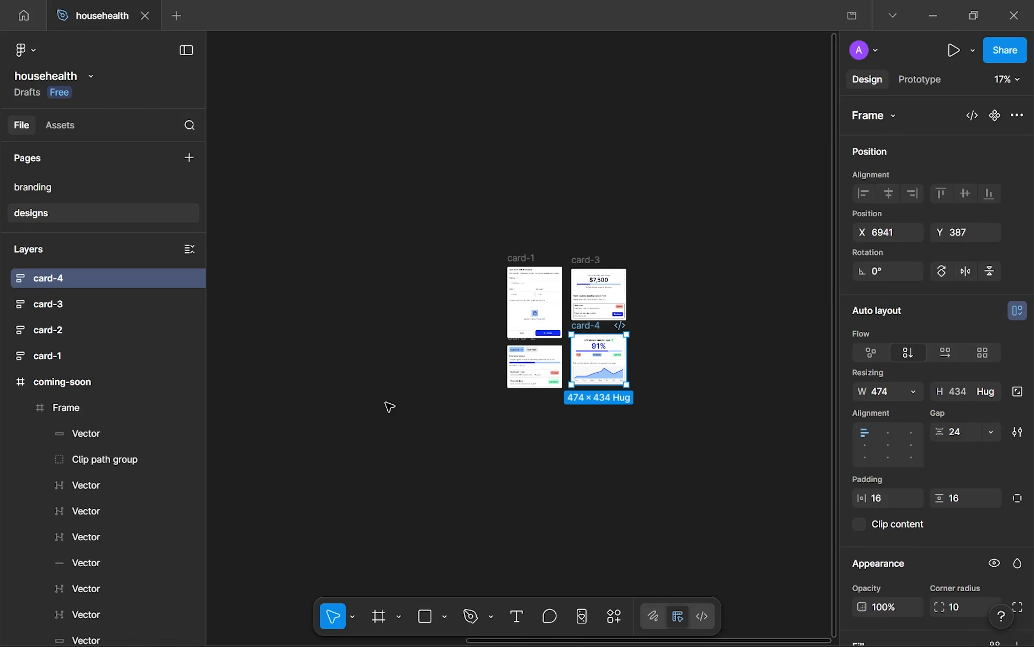
left_click_drag(488, 363, 635, 311)
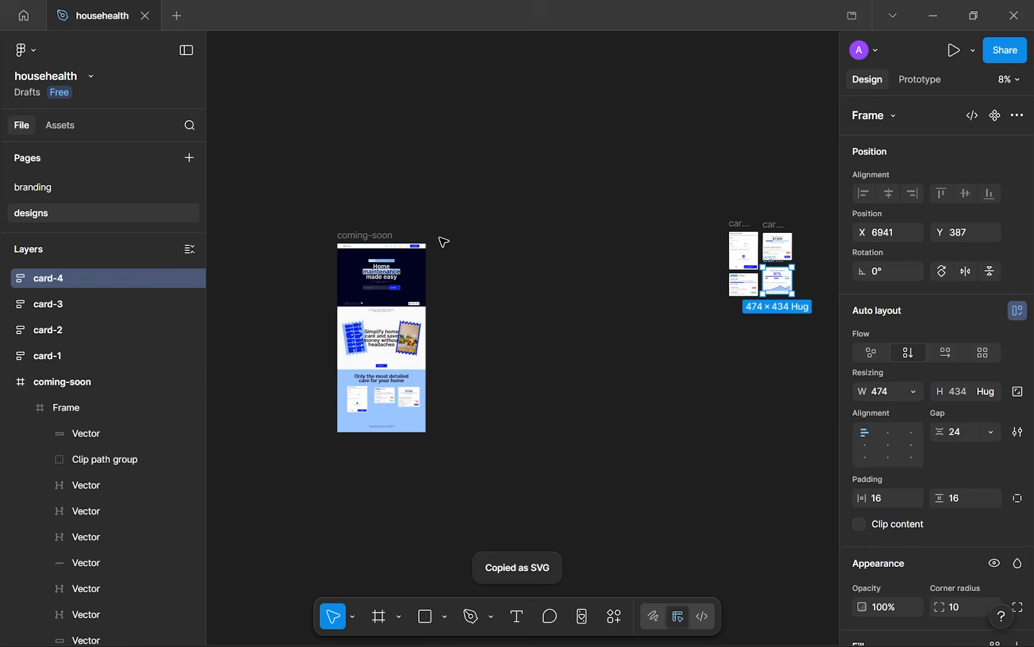
left_click(373, 237)
left_click(381, 337)
scroll(466, 270, "up", 5)
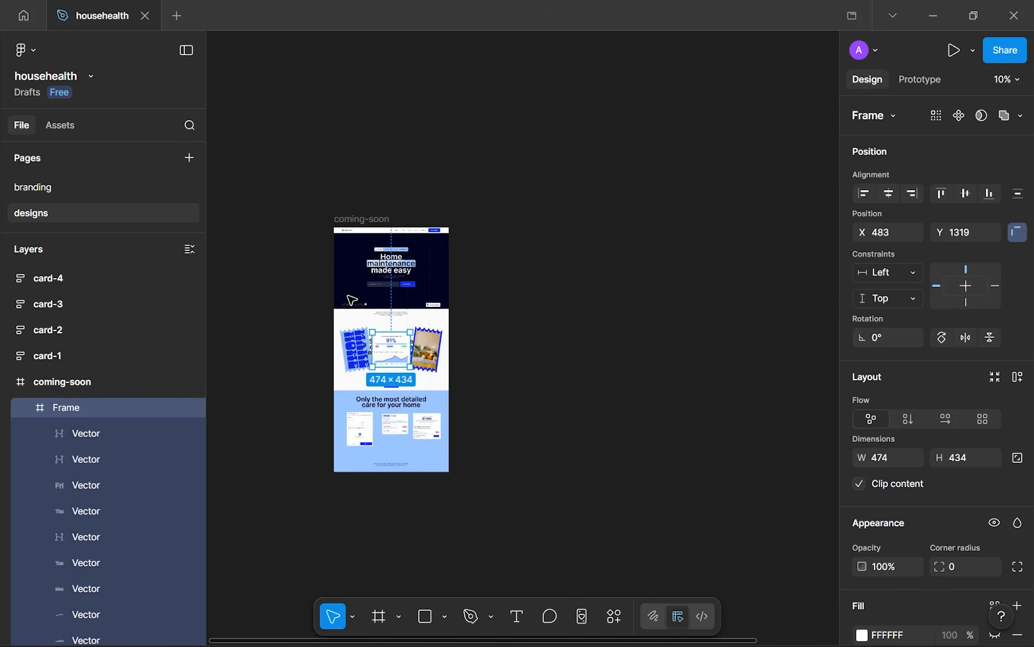
scroll(466, 270, "up", 2)
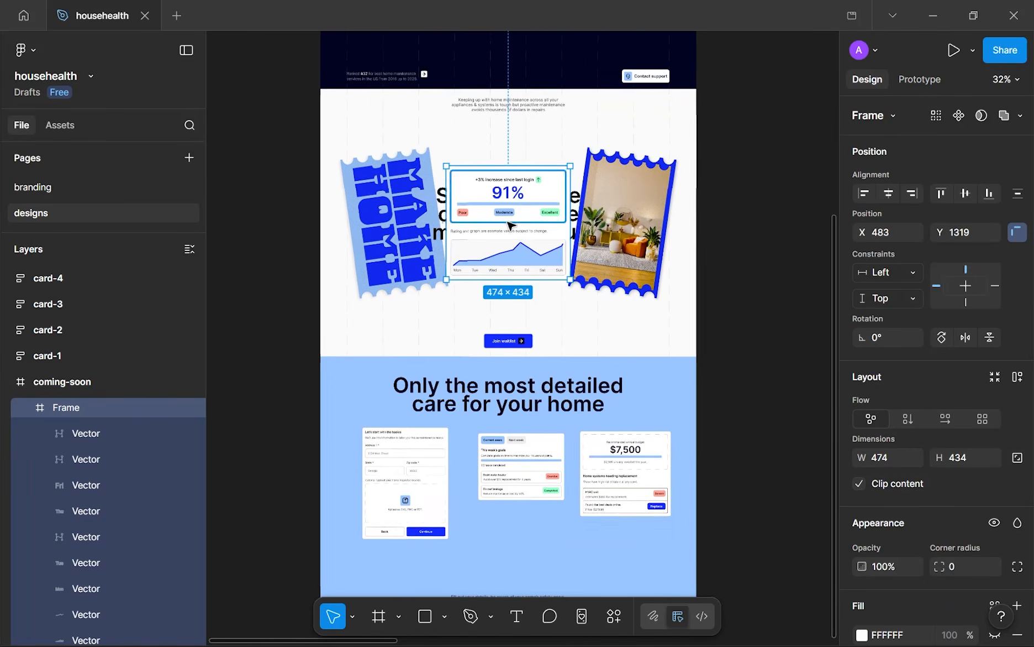
left_click_drag(541, 252, 557, 449)
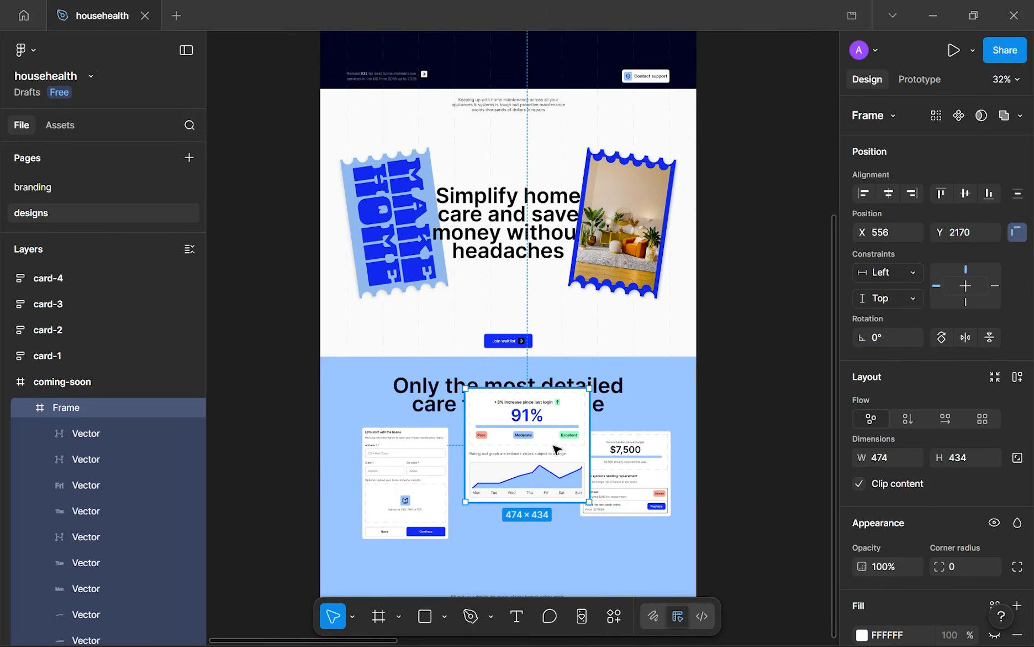
scroll(557, 449, "up", 3)
left_click_drag(643, 250, 625, 431)
- Collapse the four pasted card frames in the coming-soon layer hierarchy
left_click(27, 407)
left_click(25, 408)
left_click(26, 408)
left_click(29, 425)
scroll(83, 442, "down", 3)
scroll(91, 575, "up", 5)
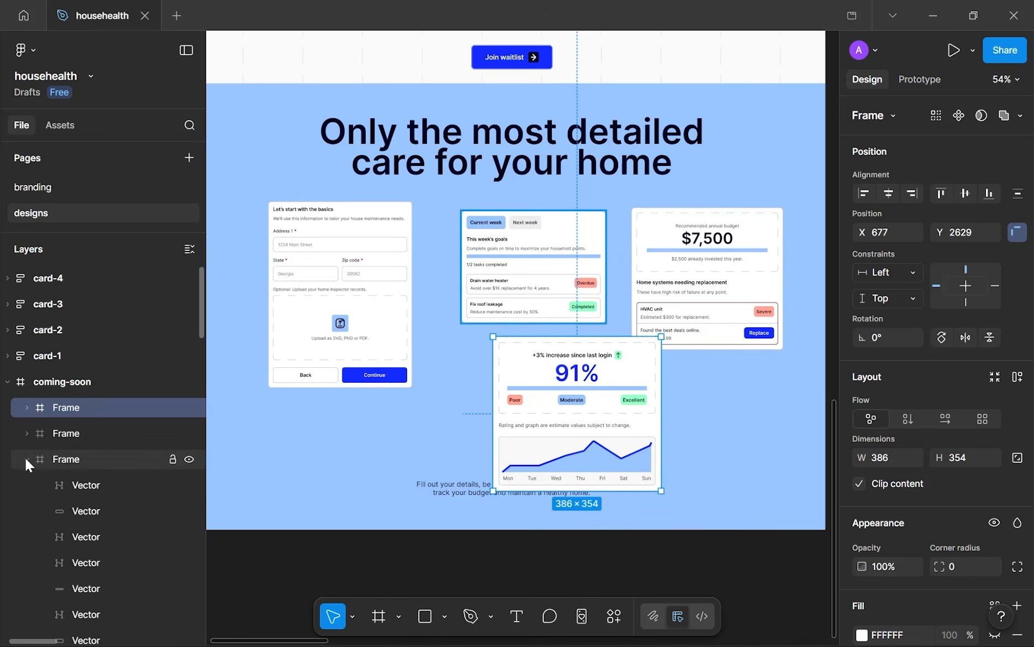
left_click(25, 458)
left_click(28, 483)
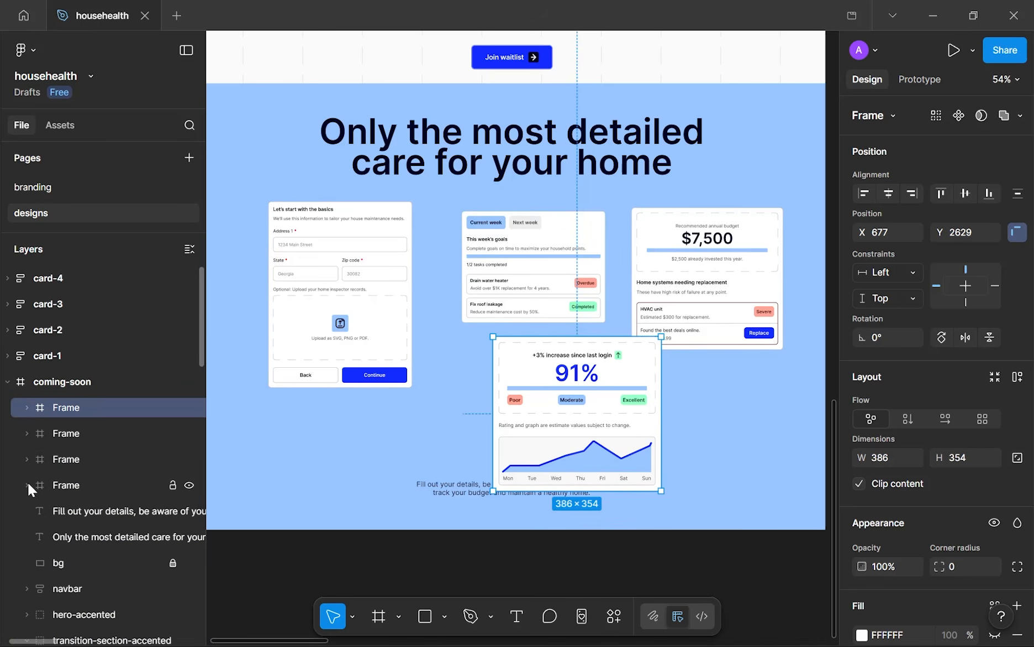
- Rename the pasted score frame as card-4 and the pasted budget frame as card-3
double_click(66, 409)
type("c")
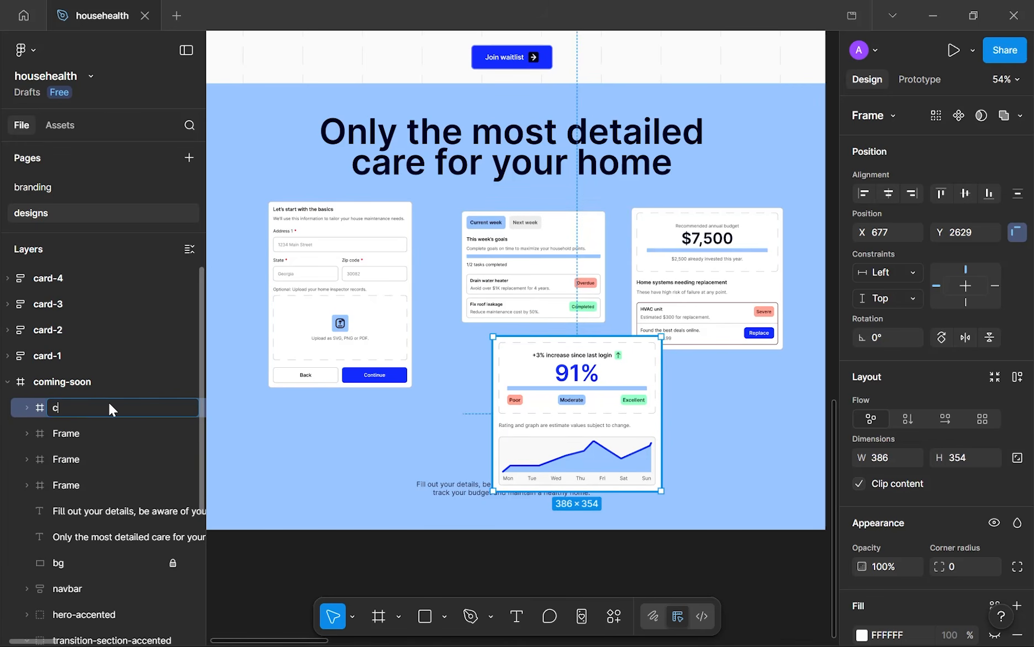
type("ard-3")
key("BackSpace")
type("4")
double_click(82, 436)
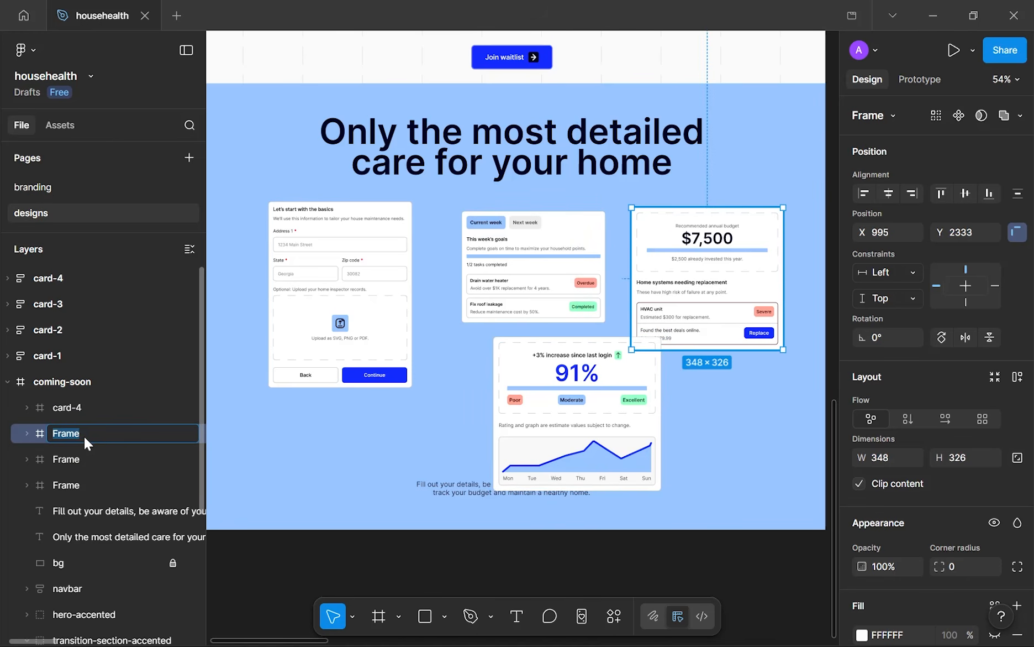
type("card-3")
- Rename the pasted weekly-goals frame as card-2 and the pasted address-form frame as card-1
double_click(102, 459)
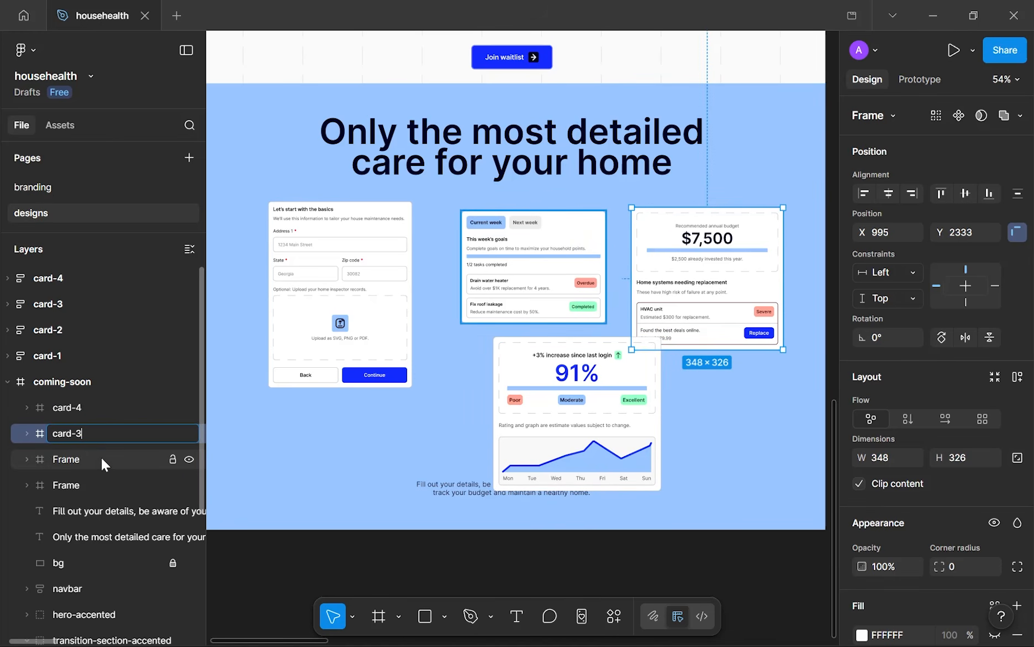
type("card-2")
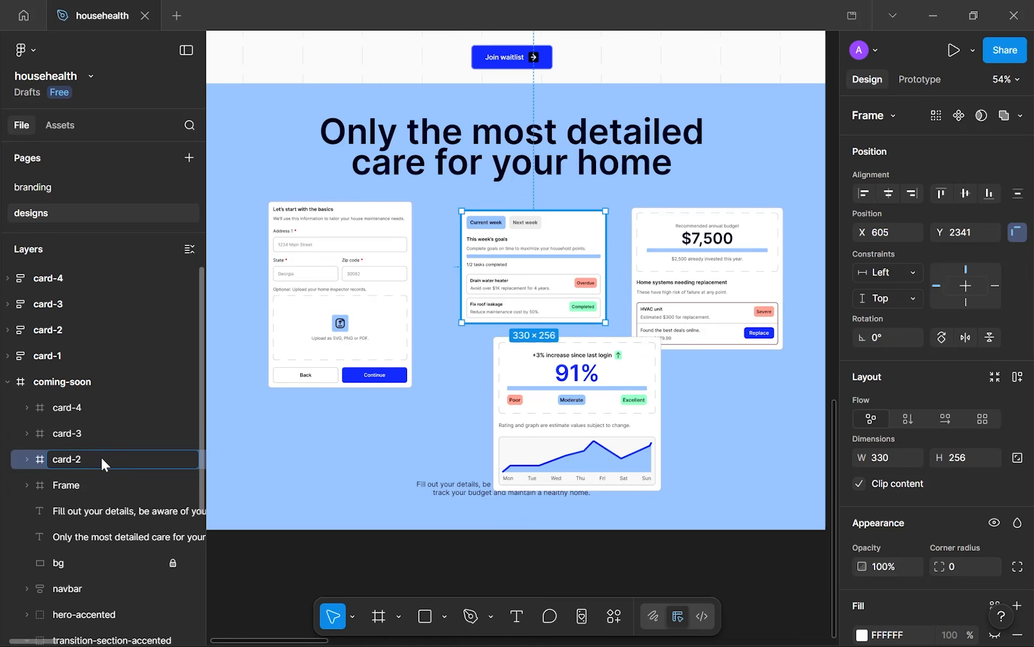
double_click(105, 482)
type("card")
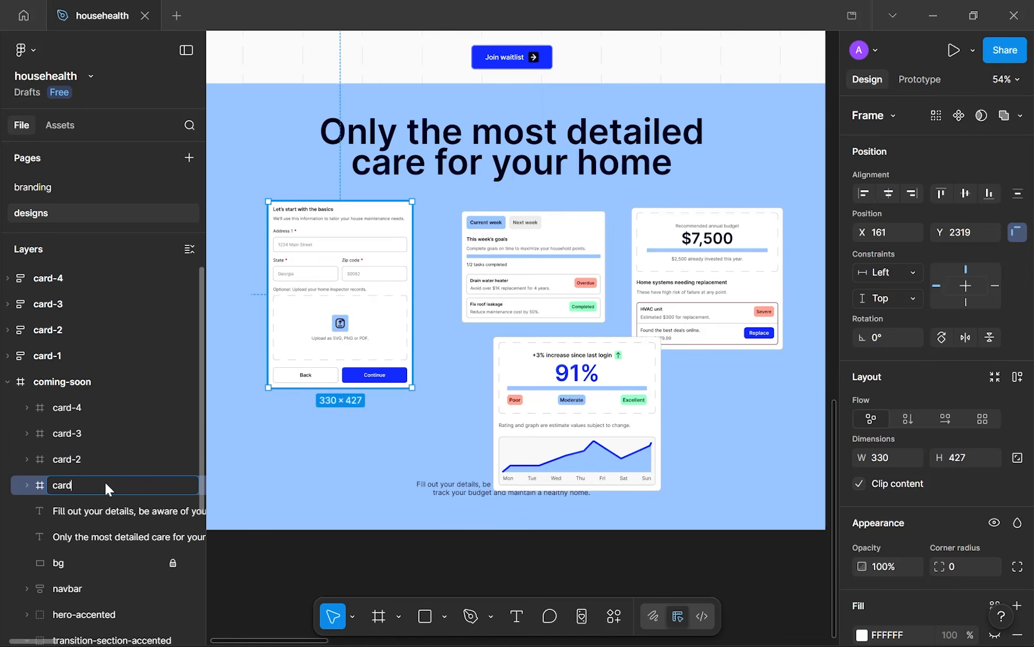
type("-1")
key("Return")
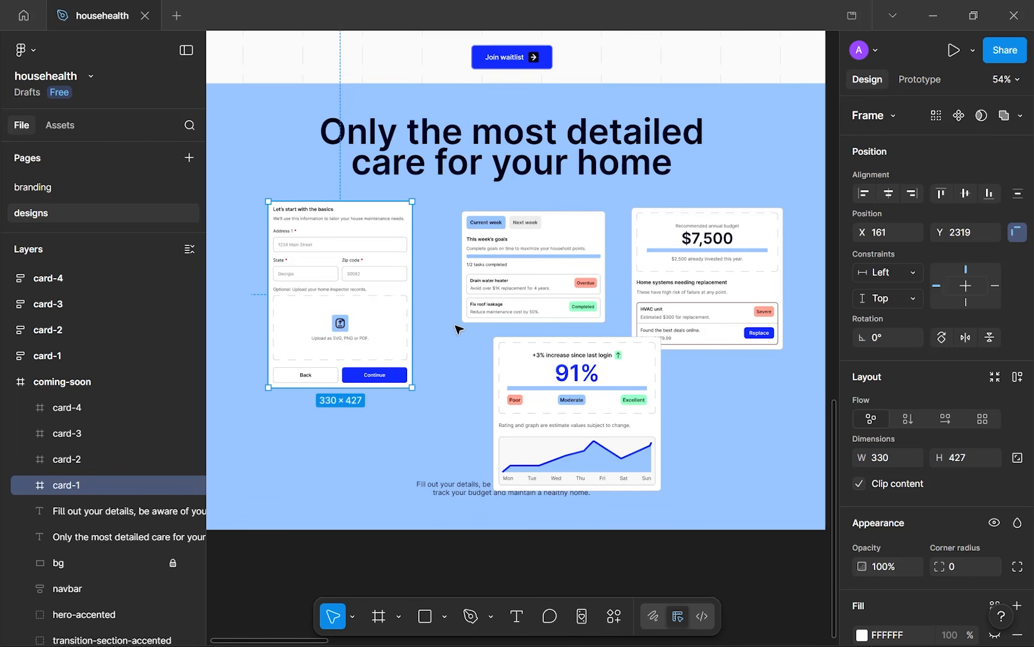
- Scale the card-4 copy to about 362 × 332, raise it to overlap its neighbours, and shift the card-2 copy to about X 562, Y 2345
left_click(502, 415)
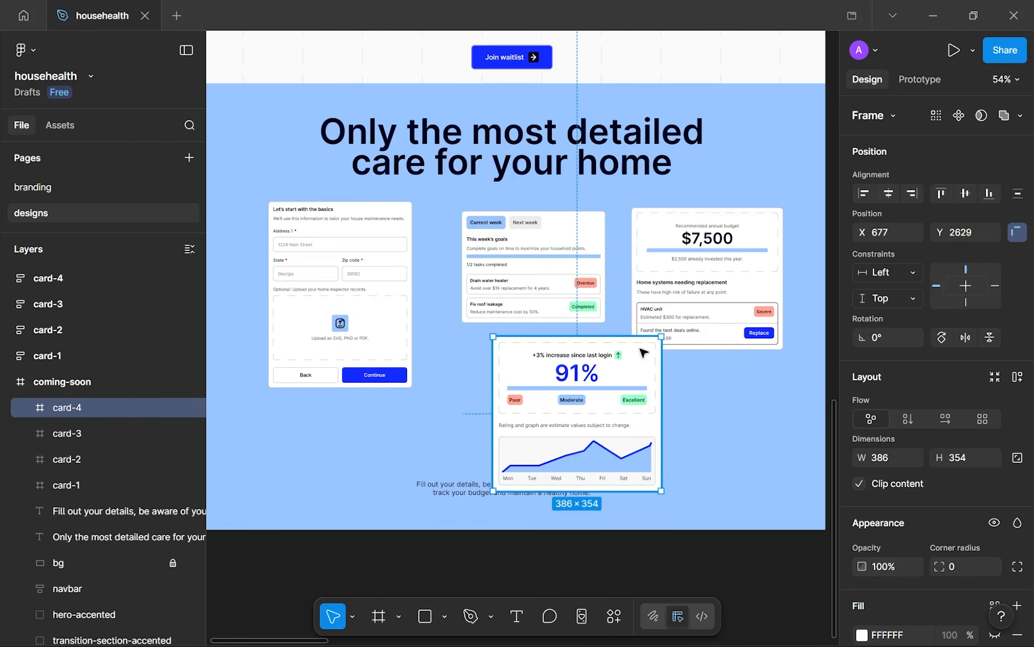
scroll(641, 353, "up", 3)
left_click_drag(637, 343, 599, 263)
scroll(391, 144, "down", 3)
left_click_drag(391, 144, 485, 205)
scroll(502, 203, "up", 2)
left_click(498, 200)
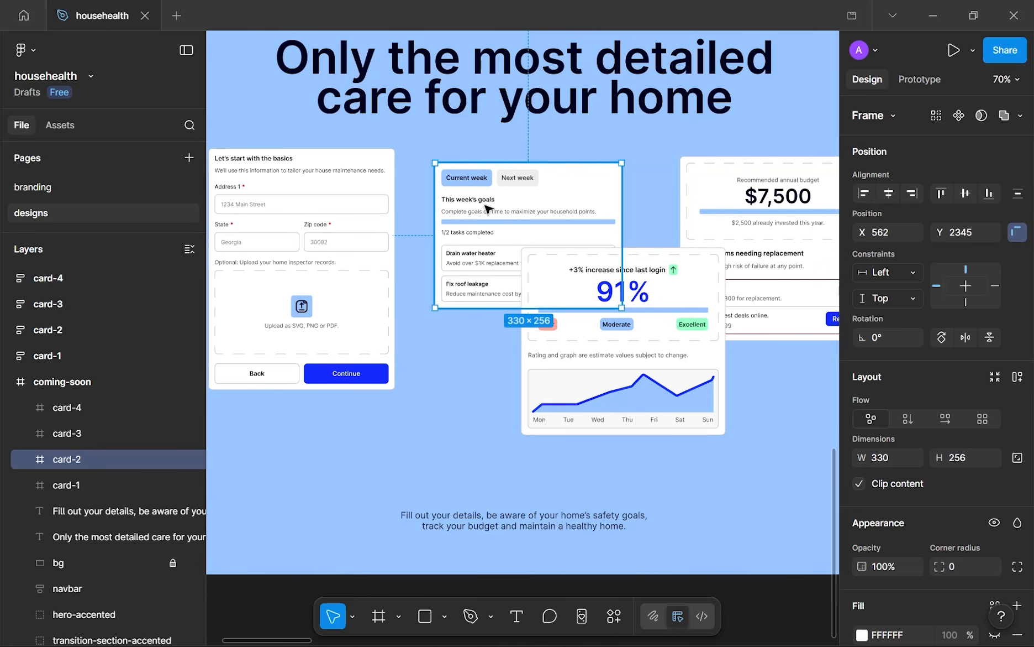
- Scale the card-1 copy down proportionally to about 312 × 403 and keep it near the blue section's left side
left_click(365, 275)
scroll(387, 274, "left", 5)
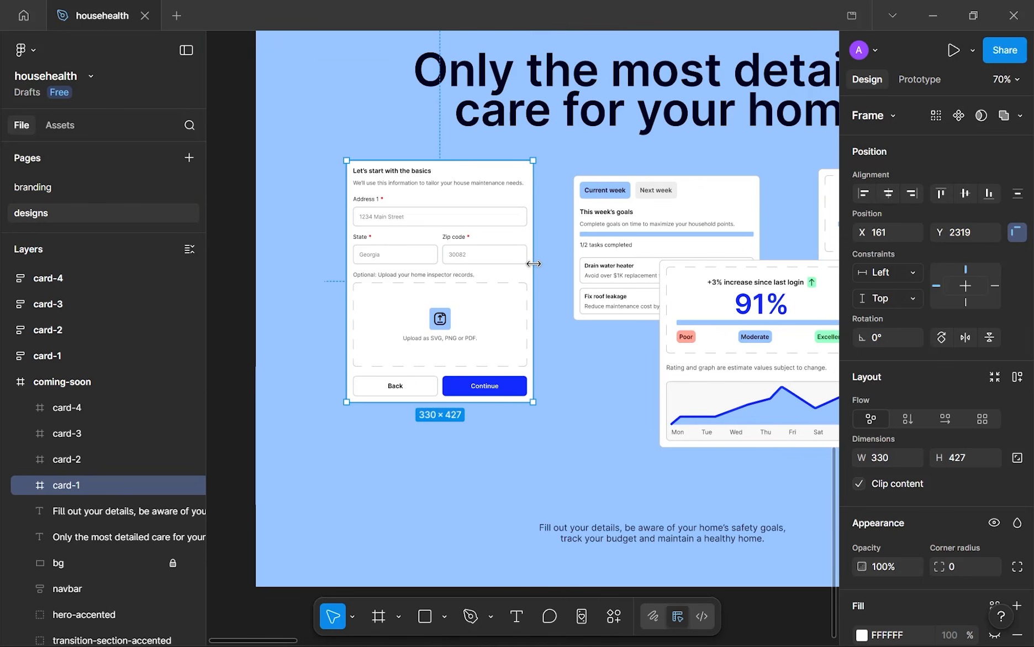
left_click_drag(525, 258, 513, 255)
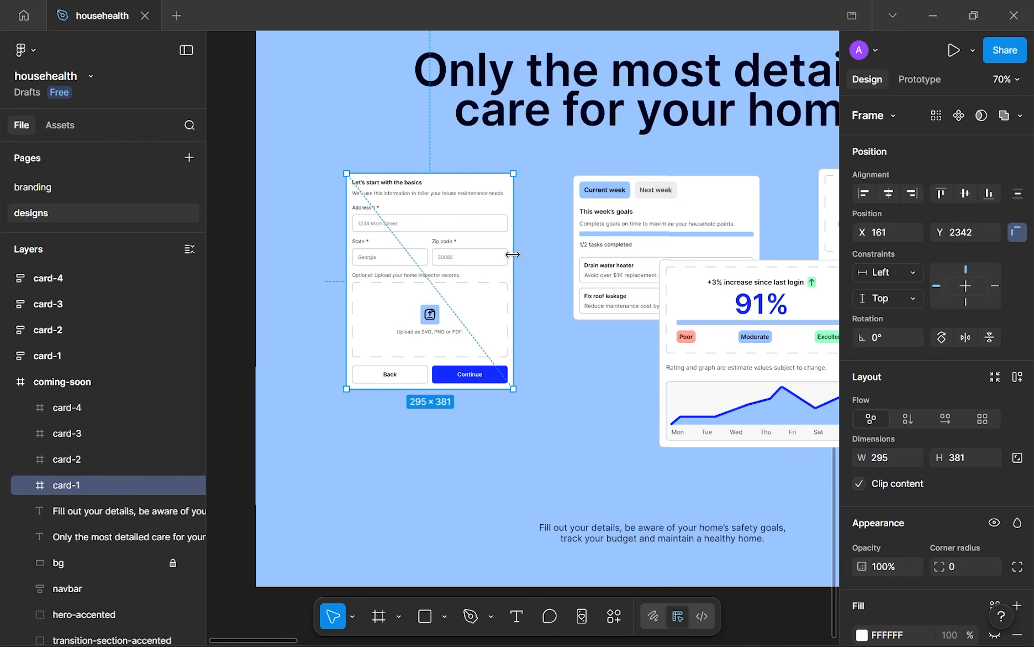
left_click(597, 232)
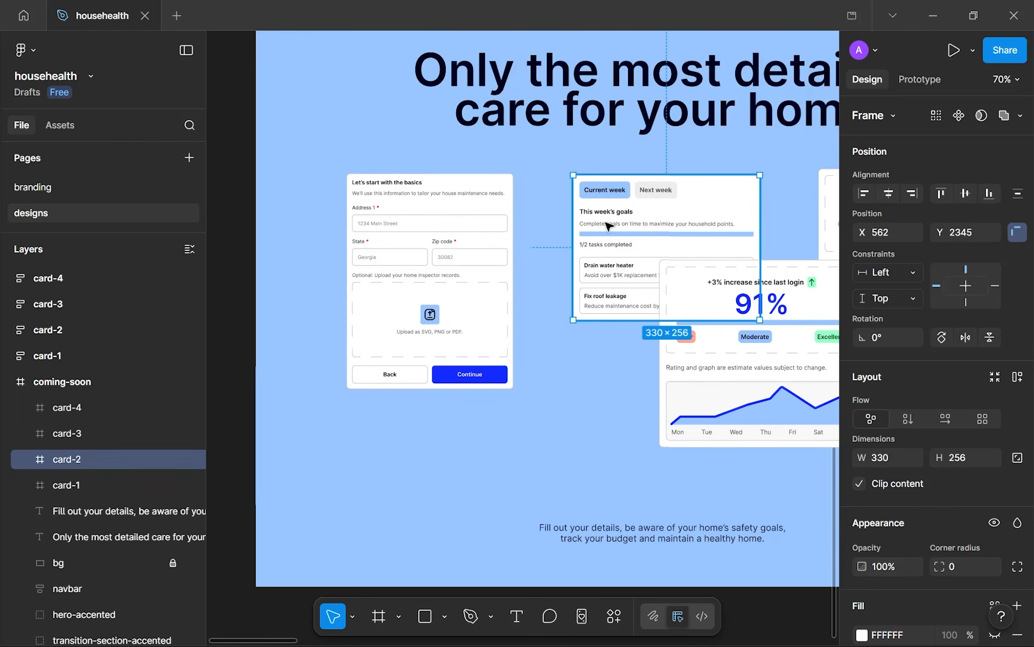
left_click_drag(605, 224, 600, 220)
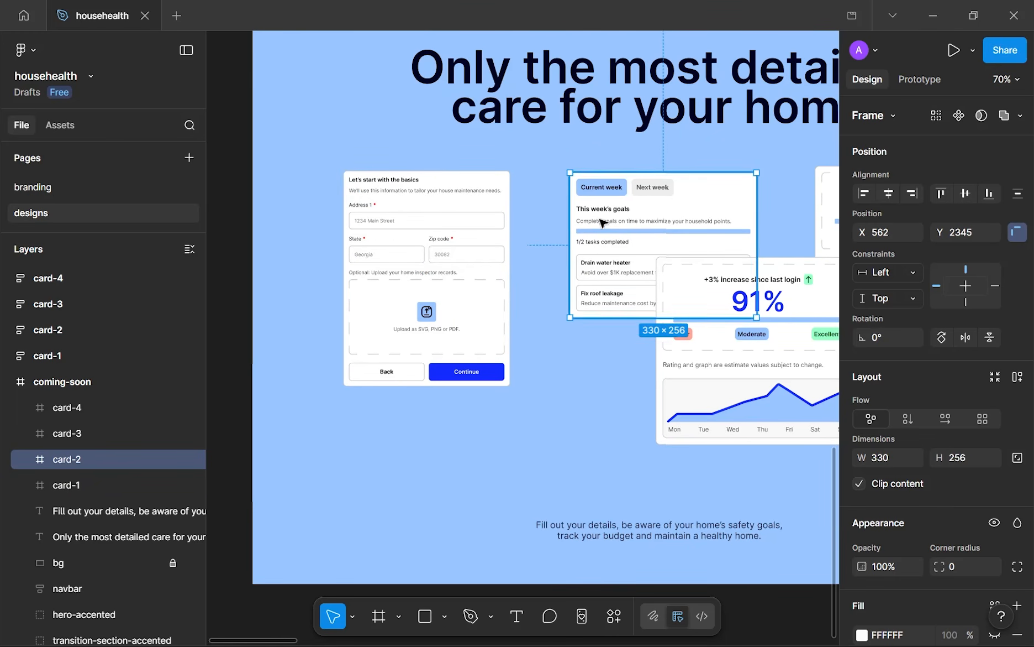
left_click(507, 221)
left_click_drag(555, 215, 519, 232)
- Scale the card-2 copy to about 311 × 242 and move it to about X 409, Y 2373, overlapping card-1's right edge
left_click(603, 223)
scroll(603, 223, "right", 5)
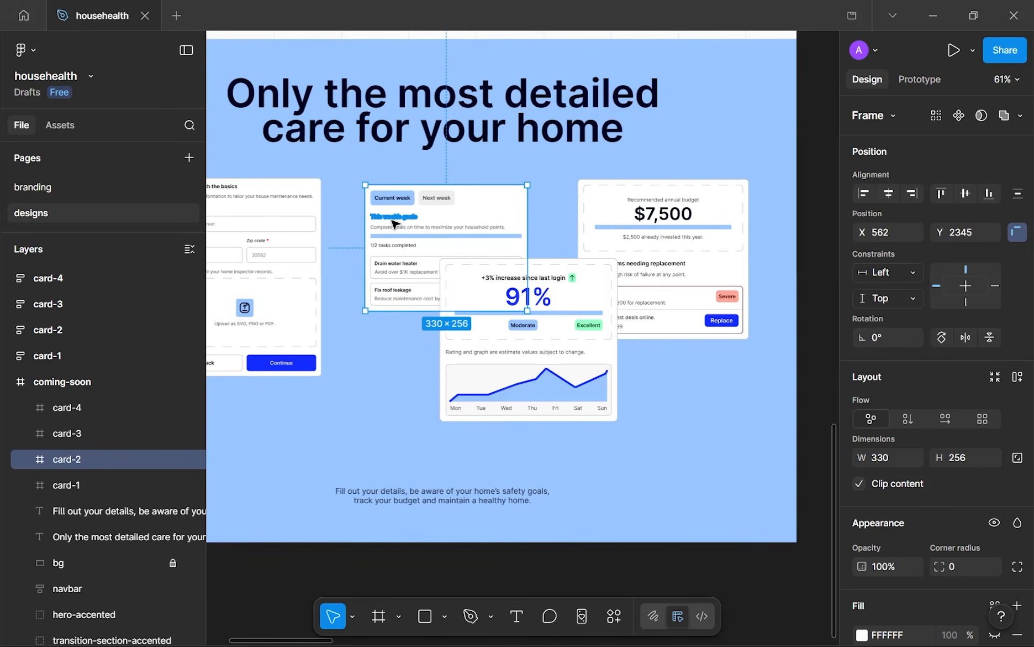
scroll(450, 233, "right", 2)
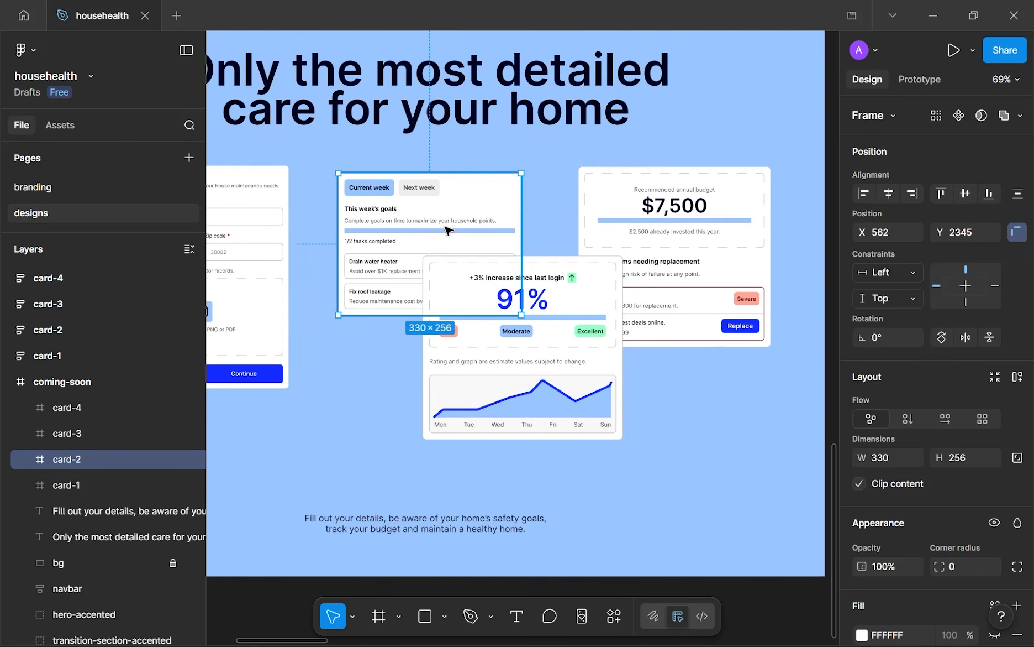
left_click_drag(491, 215, 412, 227)
left_click_drag(328, 199, 474, 195)
- Scale the card-3 copy to about 315 × 296 and move it left so it sits partly behind the card-4 copy
scroll(474, 194, "right", 4)
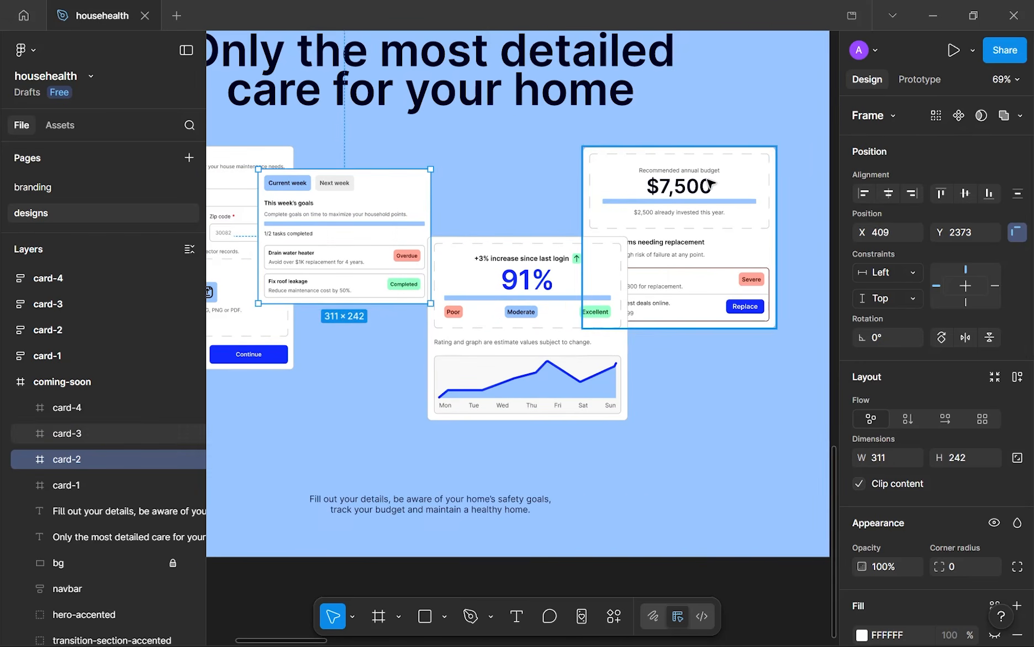
left_click(773, 202)
left_click_drag(782, 201, 758, 198)
left_click_drag(662, 204, 542, 189)
- Enlarge the card-4 copy slightly to about 368 × 338 and check the overlapping card arrangement
left_click(601, 337)
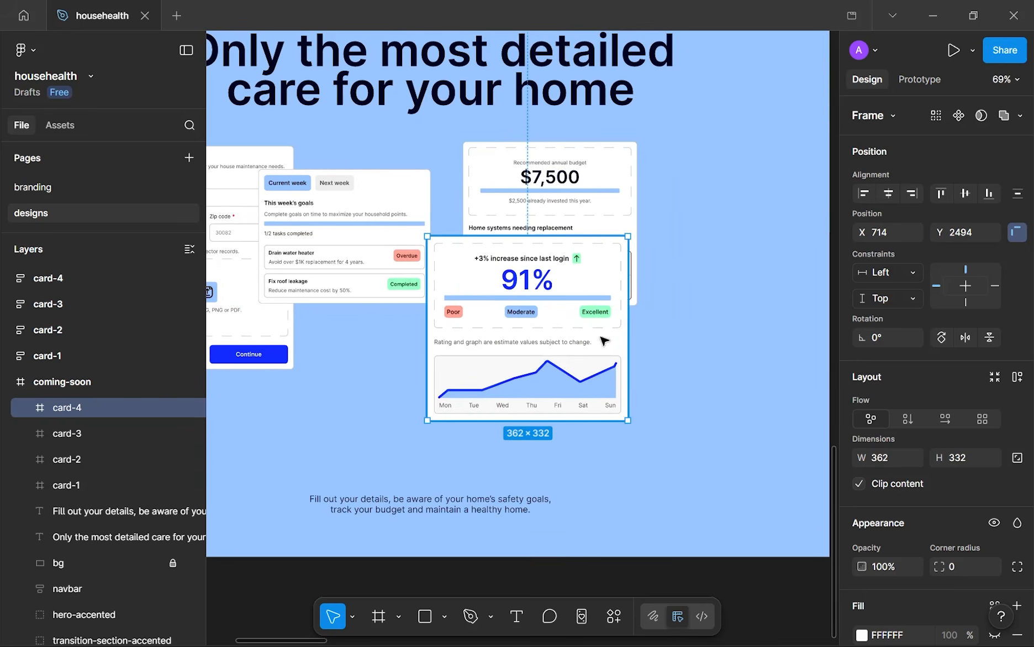
left_click_drag(628, 326, 630, 324)
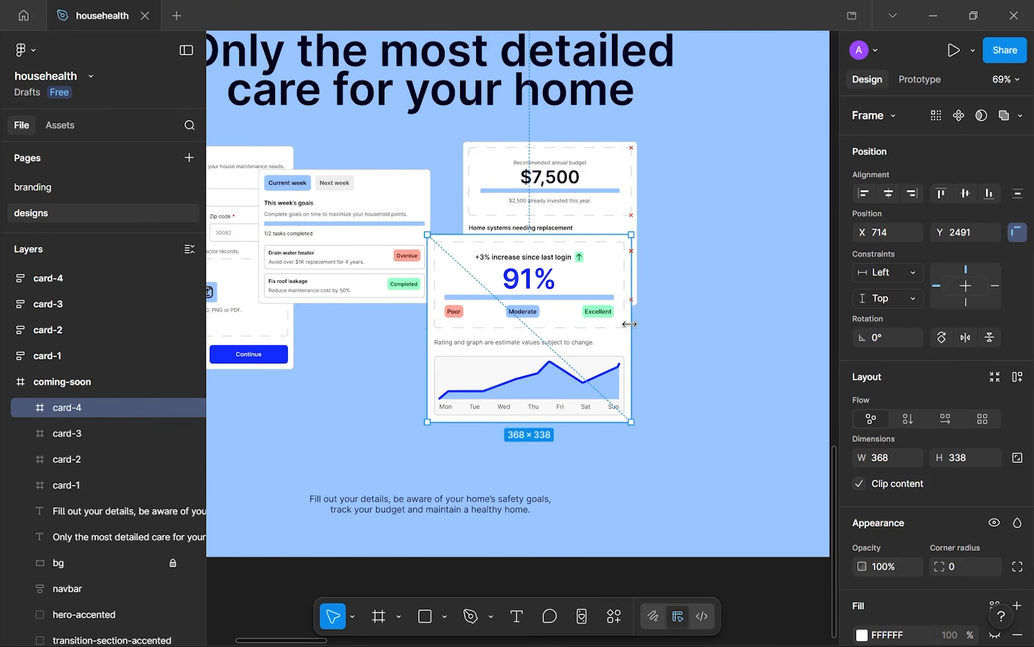
left_click(660, 360)
scroll(589, 331, "up", 2)
scroll(589, 331, "down", 2)
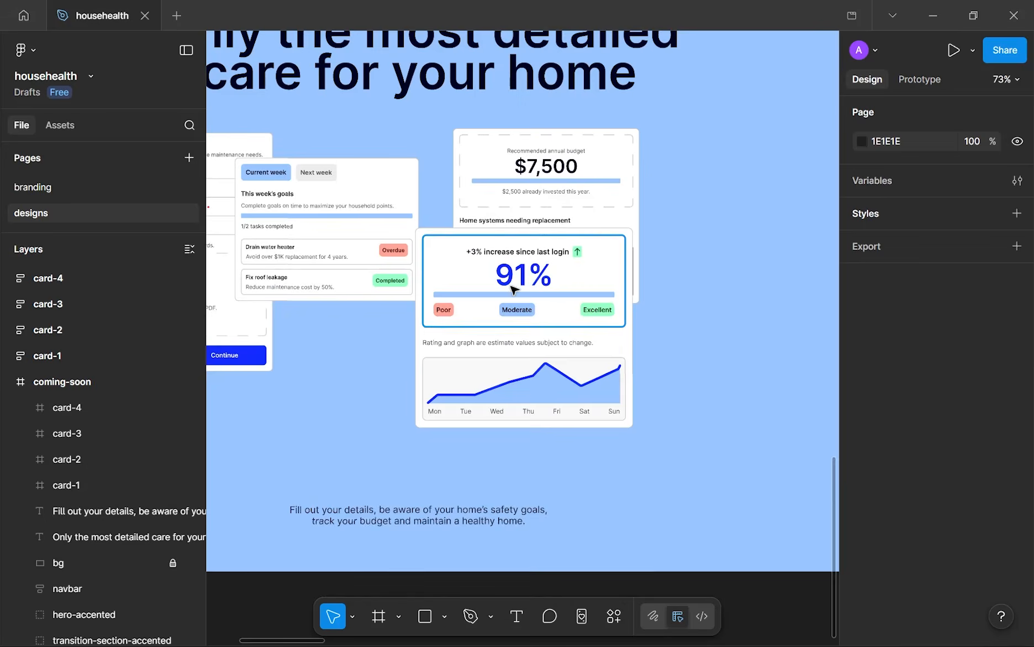
left_click_drag(513, 288, 670, 308)
scroll(671, 308, "down", 3)
scroll(536, 272, "up", 3)
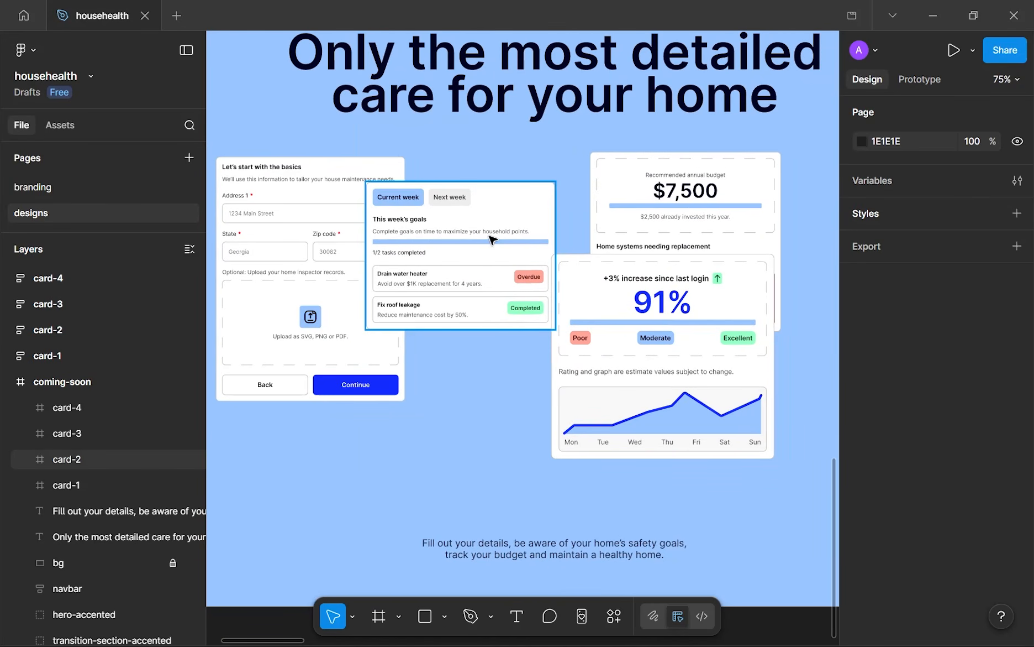
- Move the card-4 copy up to overlap card-2's right edge and place the card-3 copy beside it at about X 1049, Y 2362
left_click(497, 276)
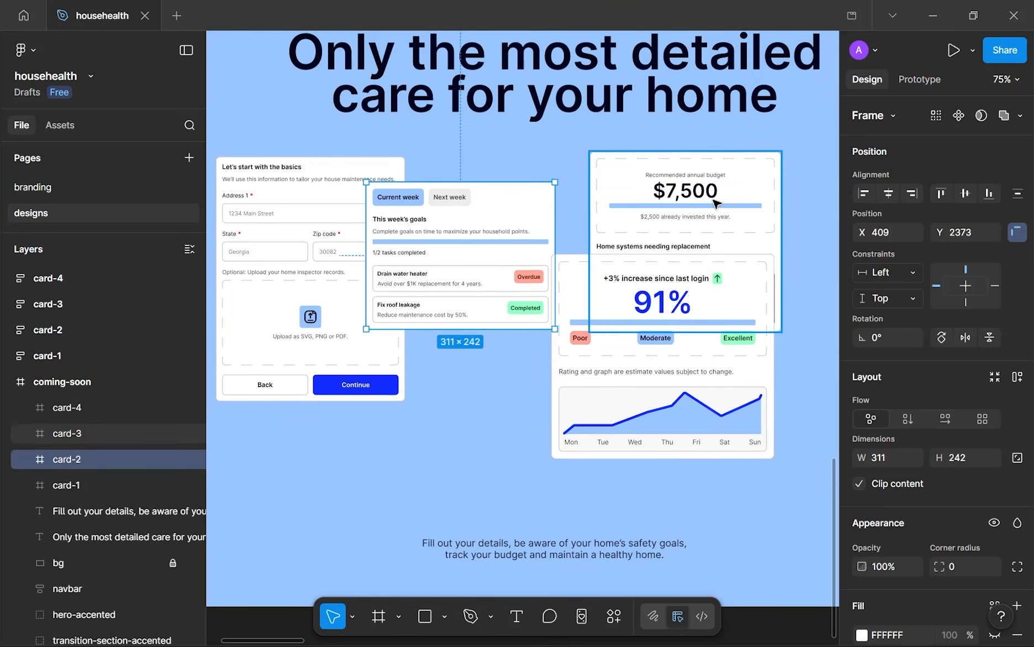
left_click_drag(716, 203, 806, 204)
scroll(575, 296, "down", 4)
left_click_drag(575, 297, 562, 259)
left_click(693, 243)
left_click_drag(695, 236, 742, 255)
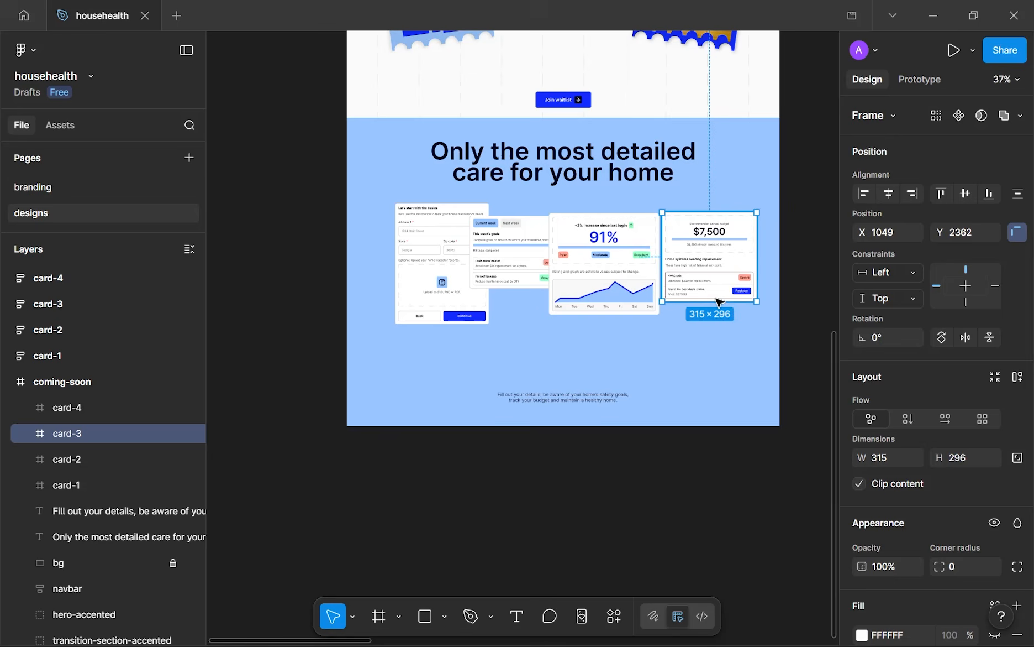
left_click(699, 335)
scroll(699, 335, "up", 3)
scroll(699, 336, "down", 2)
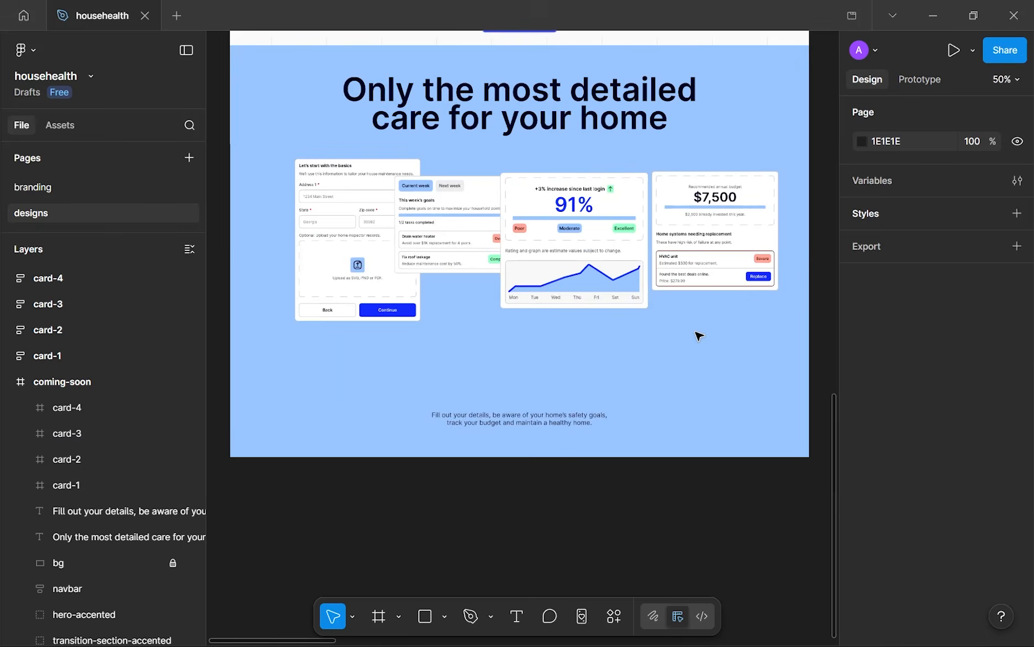
scroll(699, 335, "down", 1)
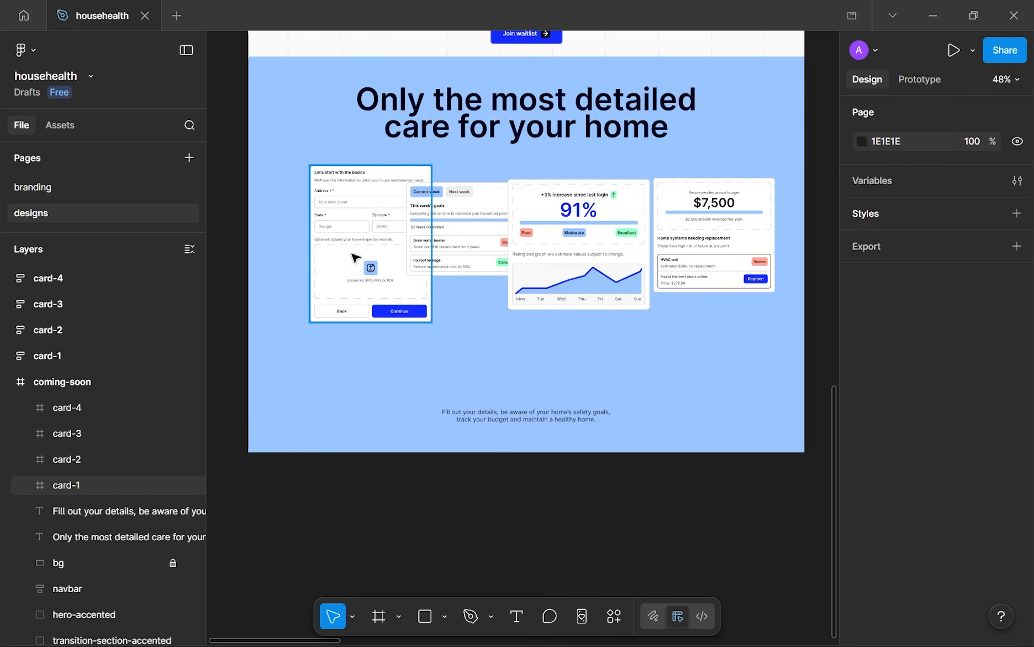
- Move the card-1 copy slightly down and right, and rotate it counter-clockwise so it tilts behind the card-2 copy
scroll(355, 258, "up", 2)
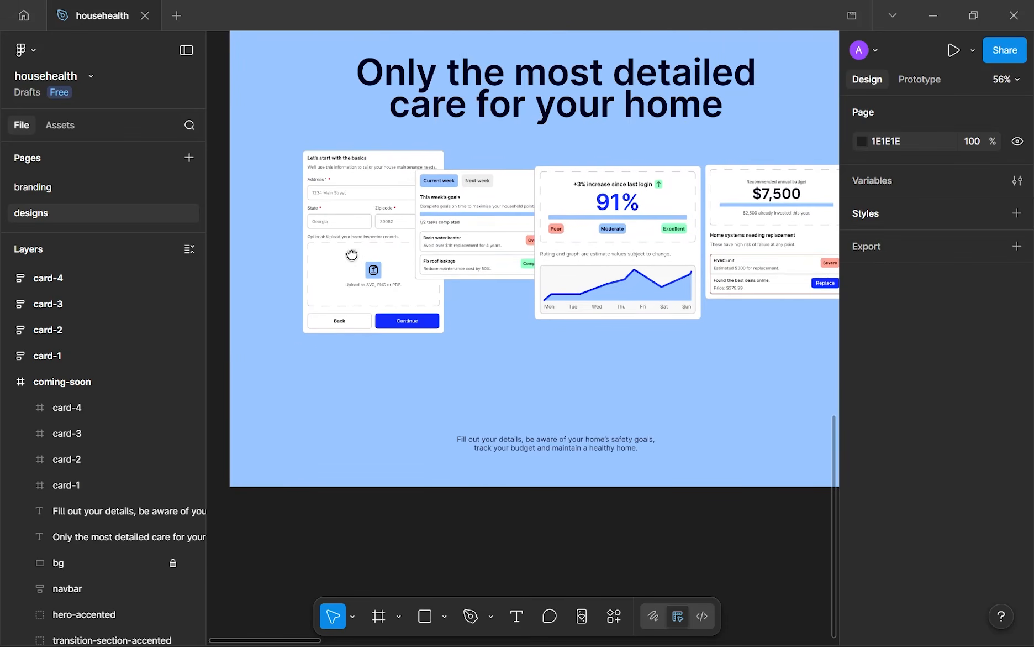
left_click_drag(353, 255, 407, 190)
scroll(418, 248, "down", 1)
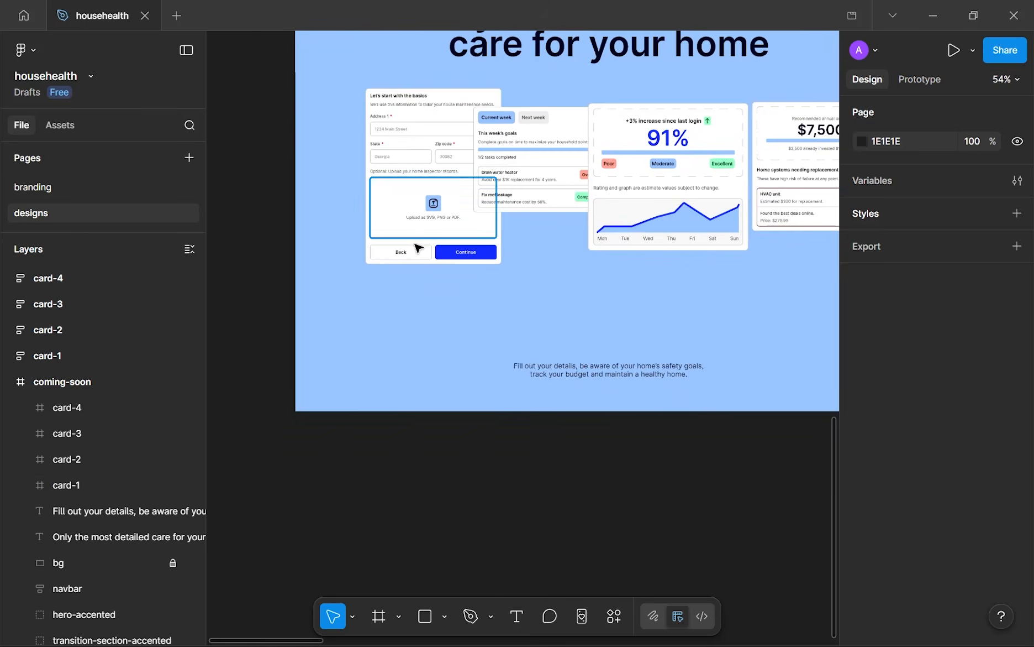
scroll(442, 224, "up", 3)
scroll(445, 223, "down", 2)
left_click(446, 224)
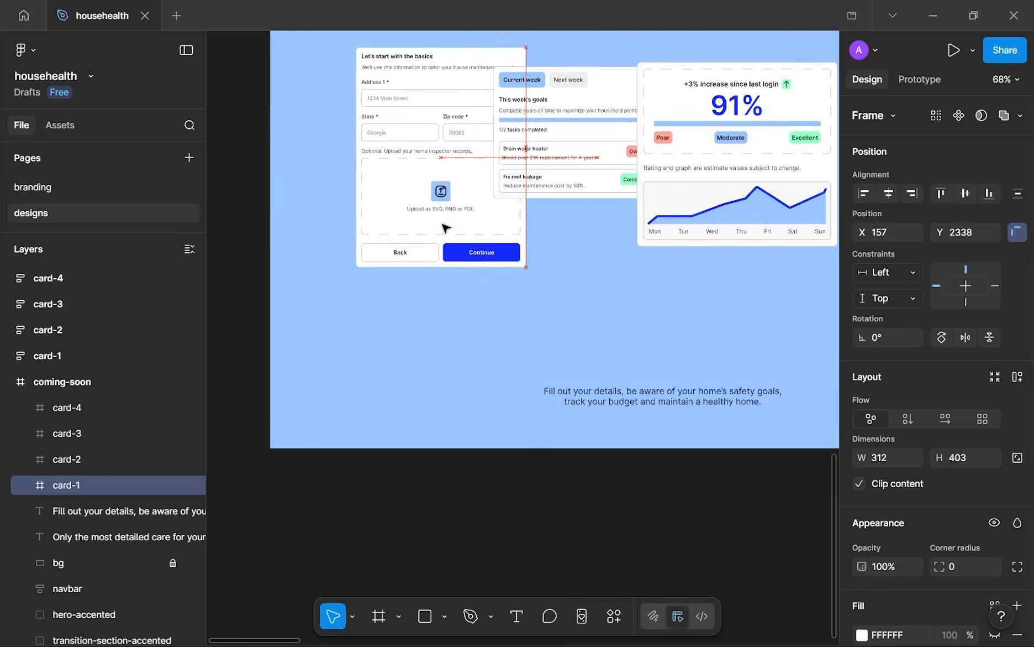
left_click_drag(445, 227, 464, 259)
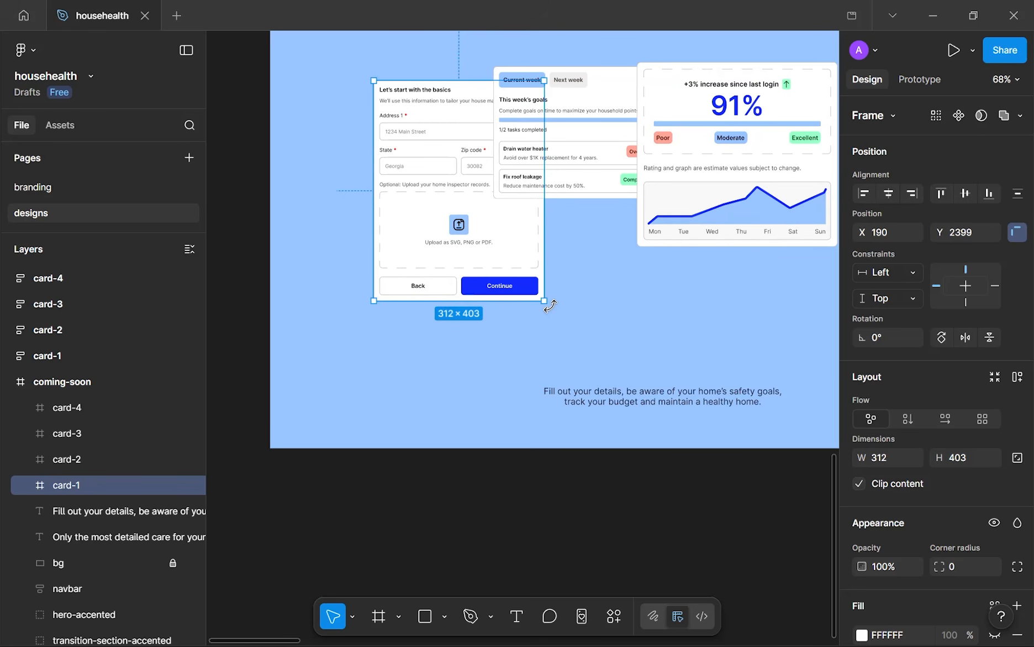
left_click_drag(551, 304, 584, 292)
left_click_drag(510, 262, 516, 269)
- Move the card-2 copy down to about X 411, Y 2447 and place it in front of the card-1 and card-4 copies
left_click(571, 186)
scroll(555, 215, "down", 1)
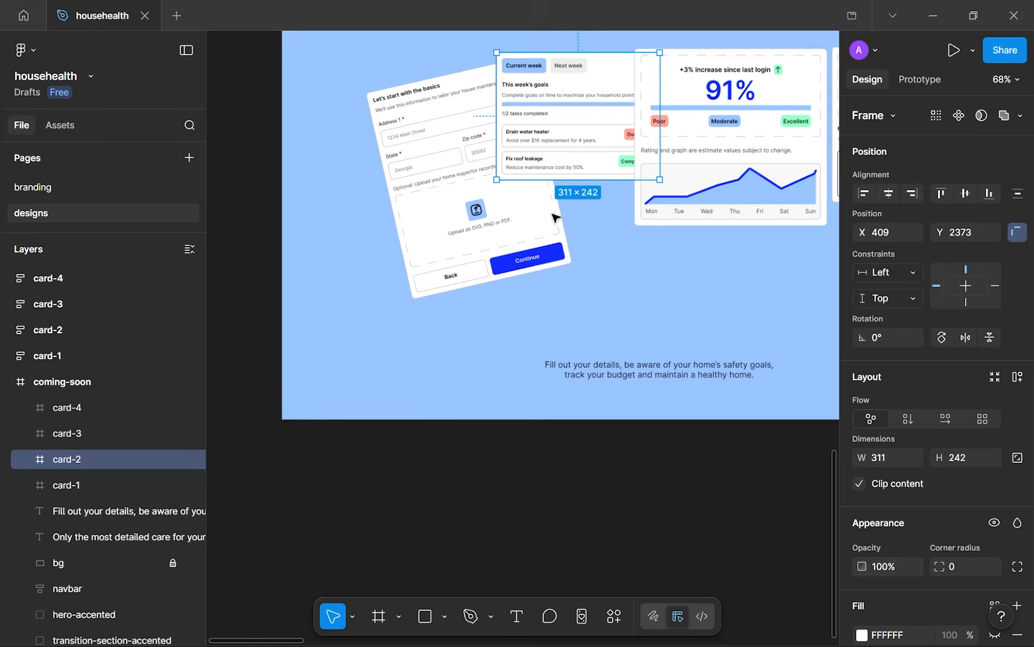
scroll(525, 232, "up", 3)
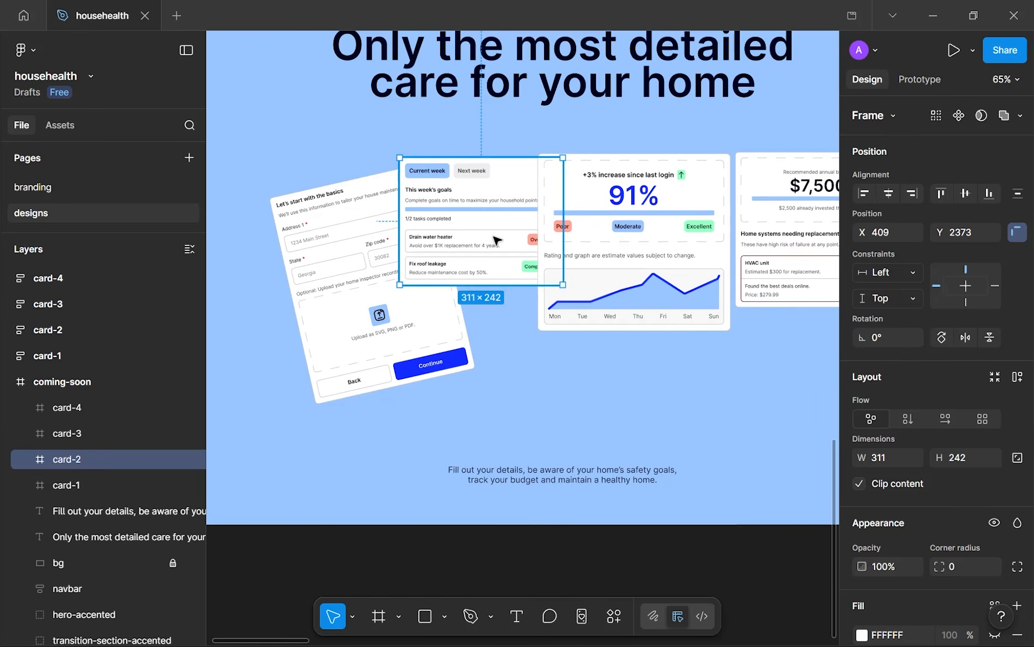
mouse_move(499, 244)
left_mouse_down()
mouse_move(488, 259)
mouse_move(499, 259)
left_mouse_up()
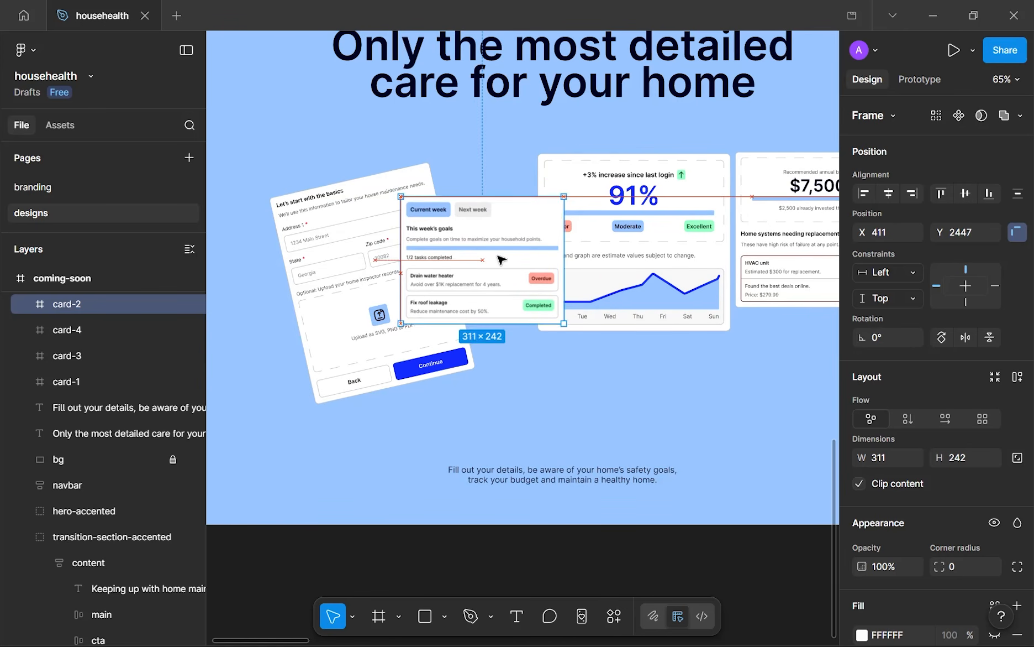
- Adjust the card-1 copy's tilt to about 10.66°, and rotate the card-2 copy clockwise to about -12.15° over its right side
left_click(464, 351)
left_click_drag(480, 373, 478, 378)
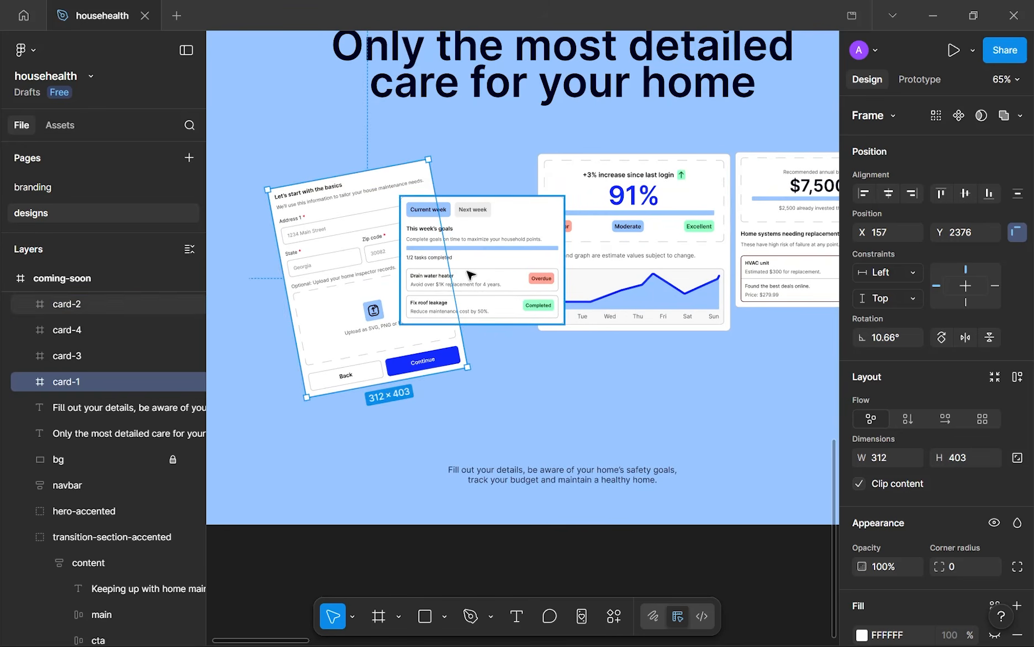
left_click(469, 275)
left_click_drag(568, 189, 573, 214)
left_click_drag(480, 226, 476, 229)
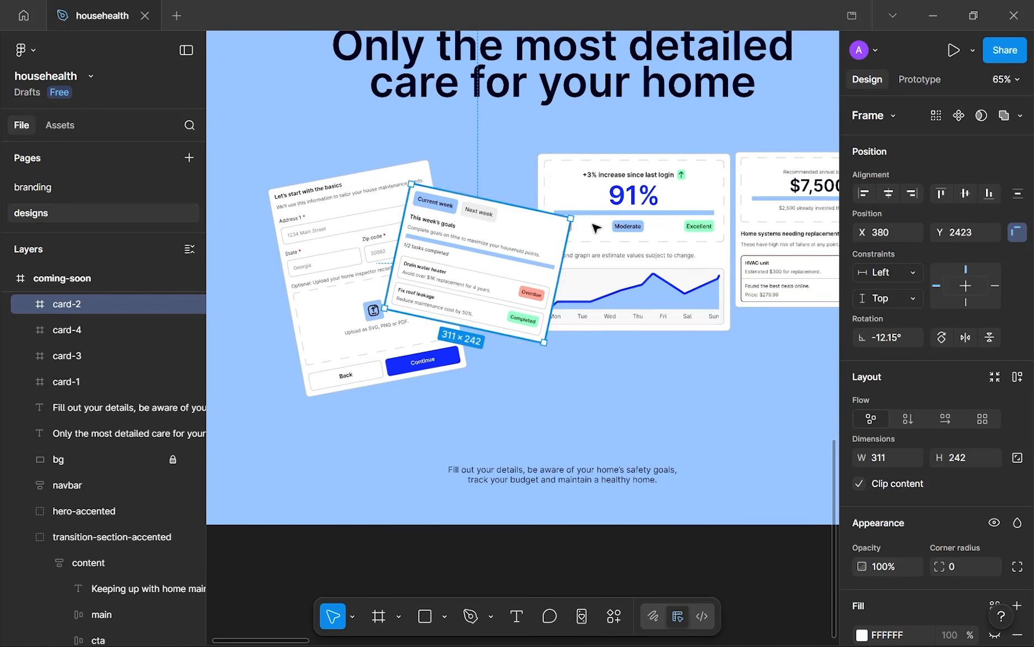
- Rotate the card-4 copy to about -12.66°, scale it to about 384 × 353, and move it to about X 526, Y 2405
left_click(665, 225)
left_click_drag(663, 229, 649, 239)
scroll(635, 221, "right", 2)
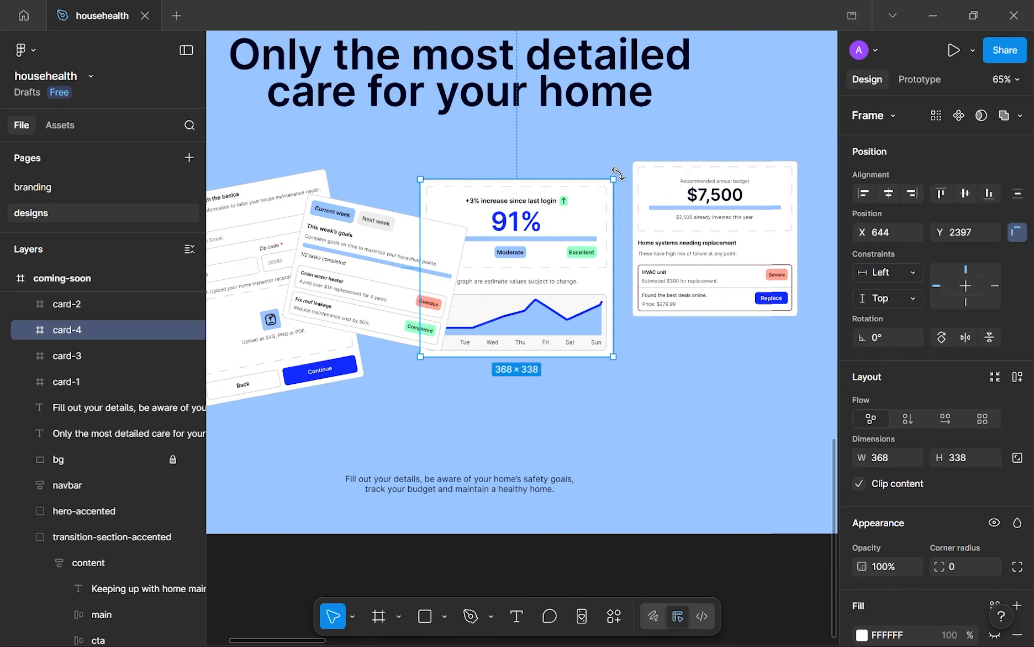
left_click_drag(617, 174, 624, 205)
left_click_drag(486, 354, 486, 360)
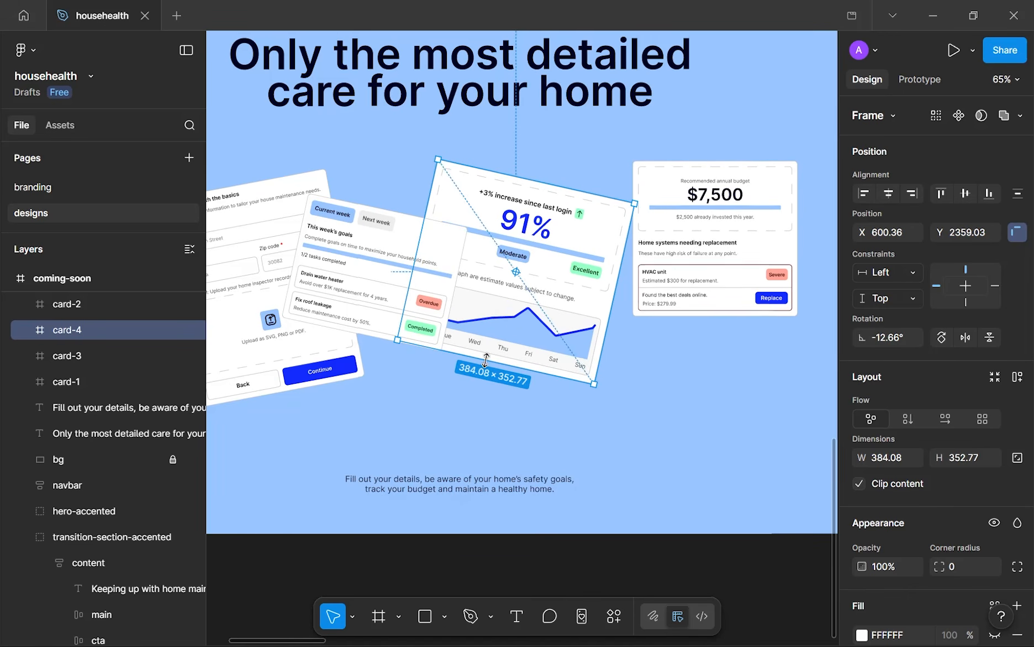
left_click_drag(496, 298, 397, 332)
scroll(401, 354, "down", 2)
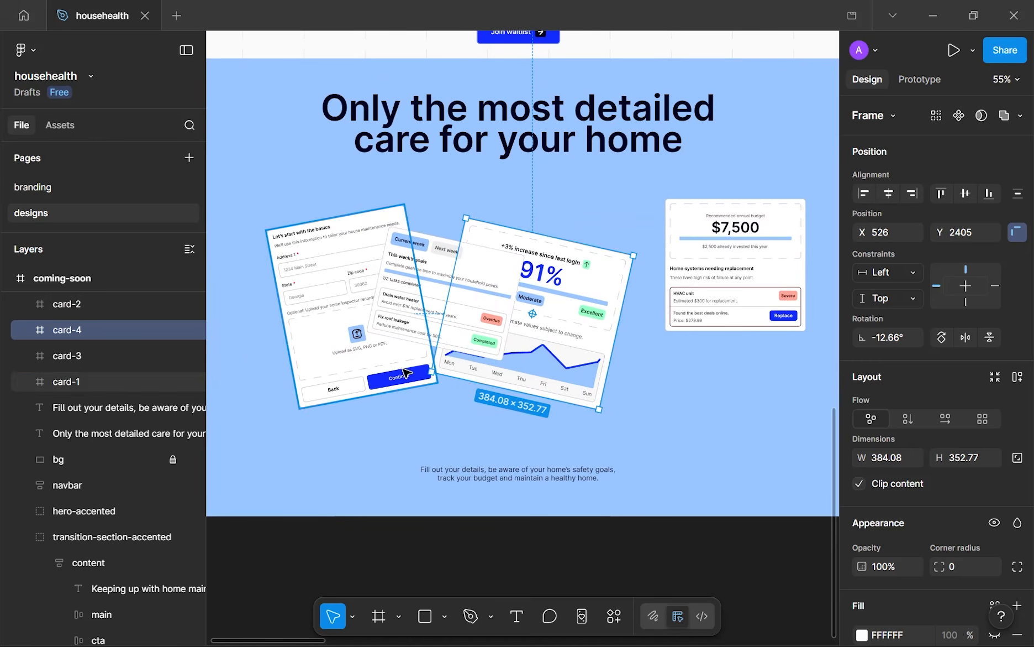
- Enlarge the card-1 copy slightly and shift the card-4 copy to about X 514, Y 2419
left_click(406, 373)
left_click_drag(439, 393, 436, 390)
left_click_drag(545, 369, 544, 380)
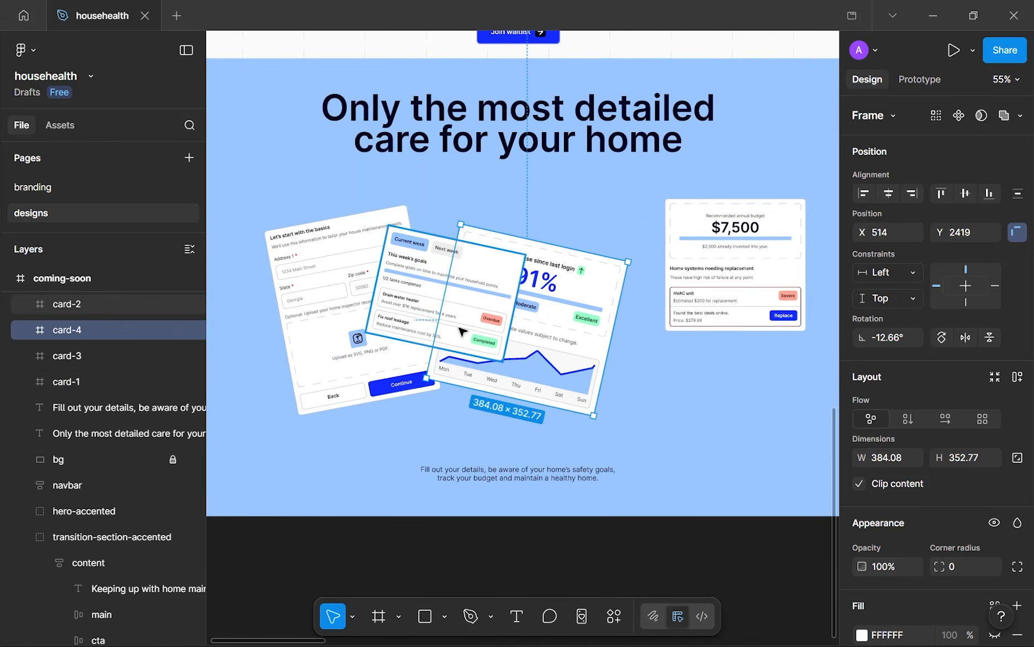
- Scale the card-2 copy to about 321 × 250 and move it slightly down and left over the card-1 copy
left_click(438, 348)
left_click_drag(442, 351, 443, 350)
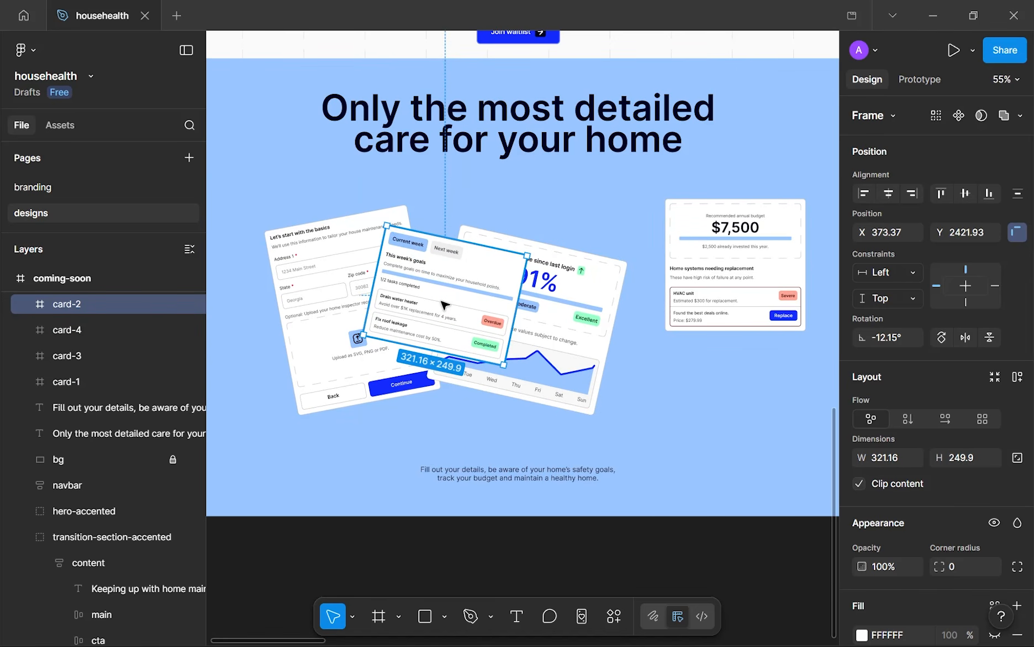
left_click_drag(440, 306, 432, 320)
- Move the card-3 copy to overlap the card-4 copy, rotate it to about -17.21°, and bring it in front of the other cards
left_click(739, 269)
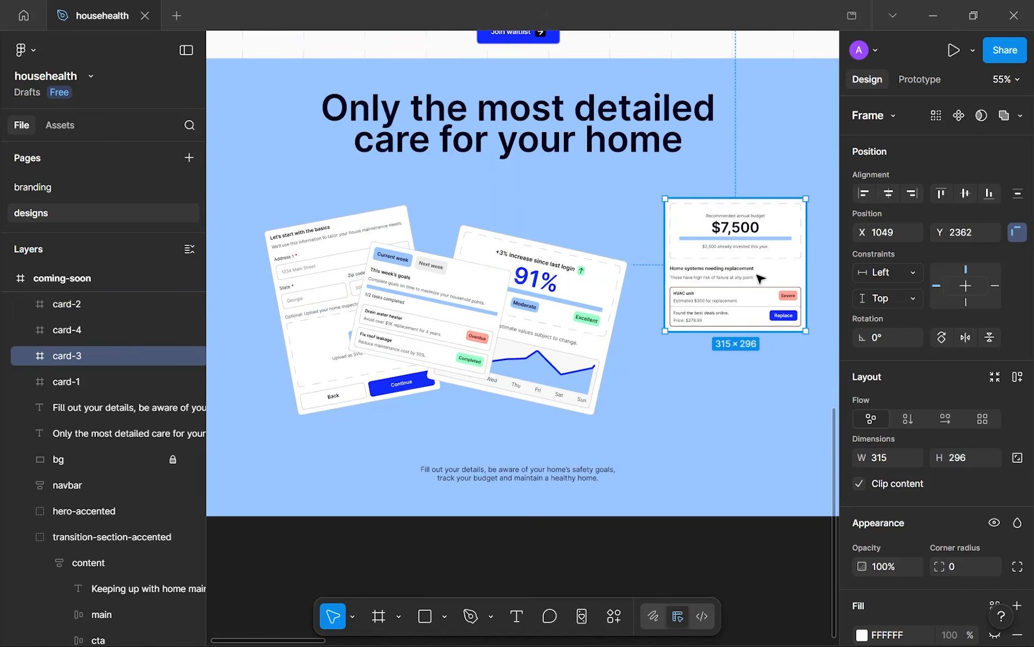
left_click_drag(738, 271, 688, 295)
left_click_drag(723, 225, 733, 257)
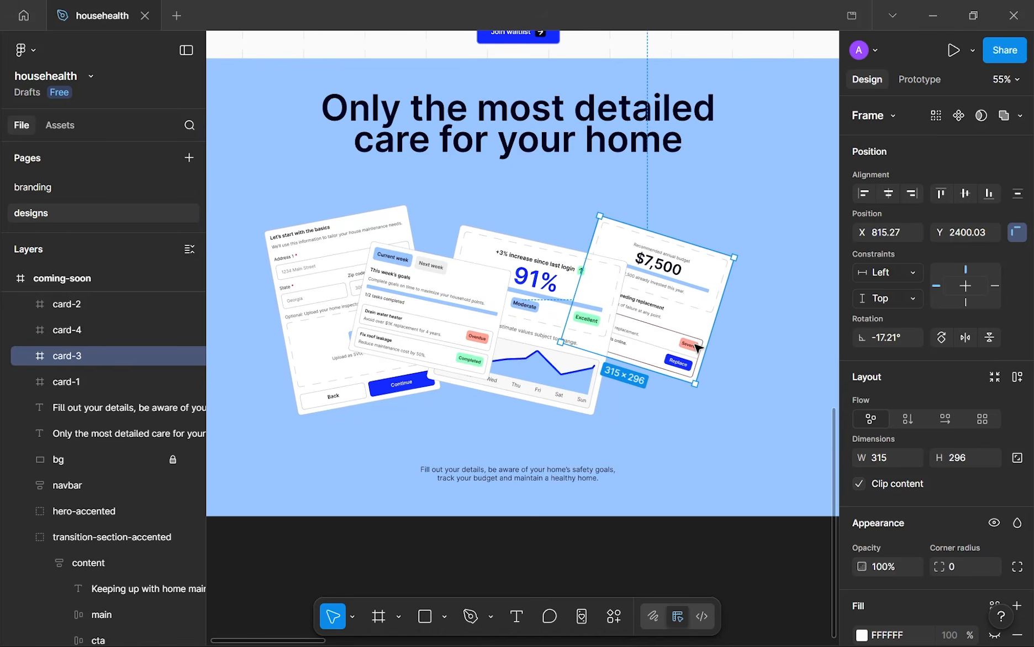
scroll(680, 407, "down", 2)
left_click_drag(679, 407, 652, 350)
scroll(652, 349, "up", 1)
key("[")
key("]")
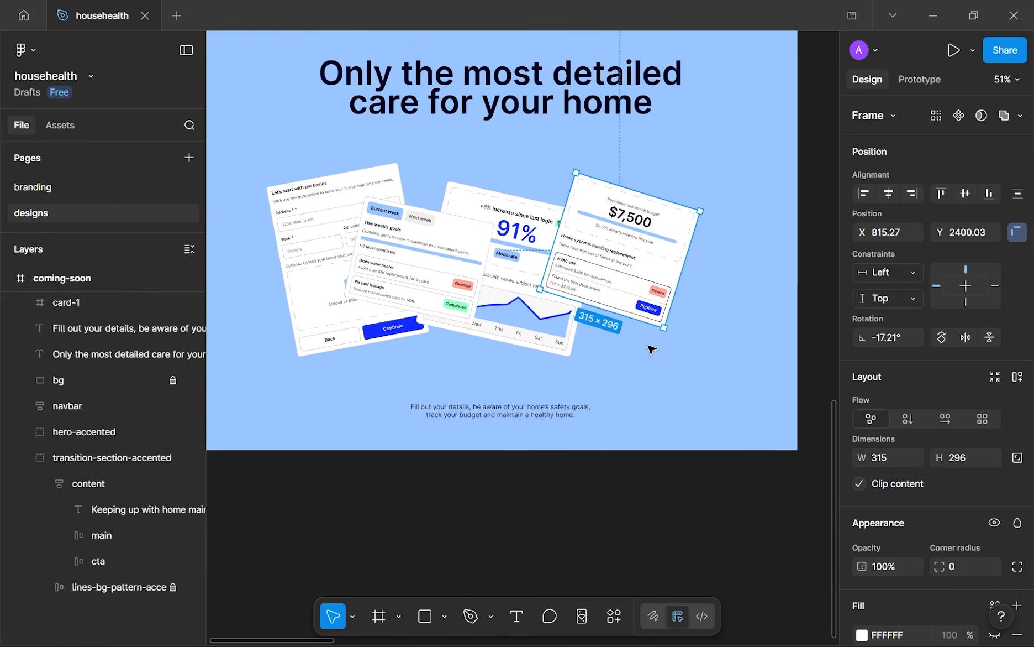
- Examine up close how the card-2, card-4 and card-3 copies overlap
scroll(599, 327, "up", 5)
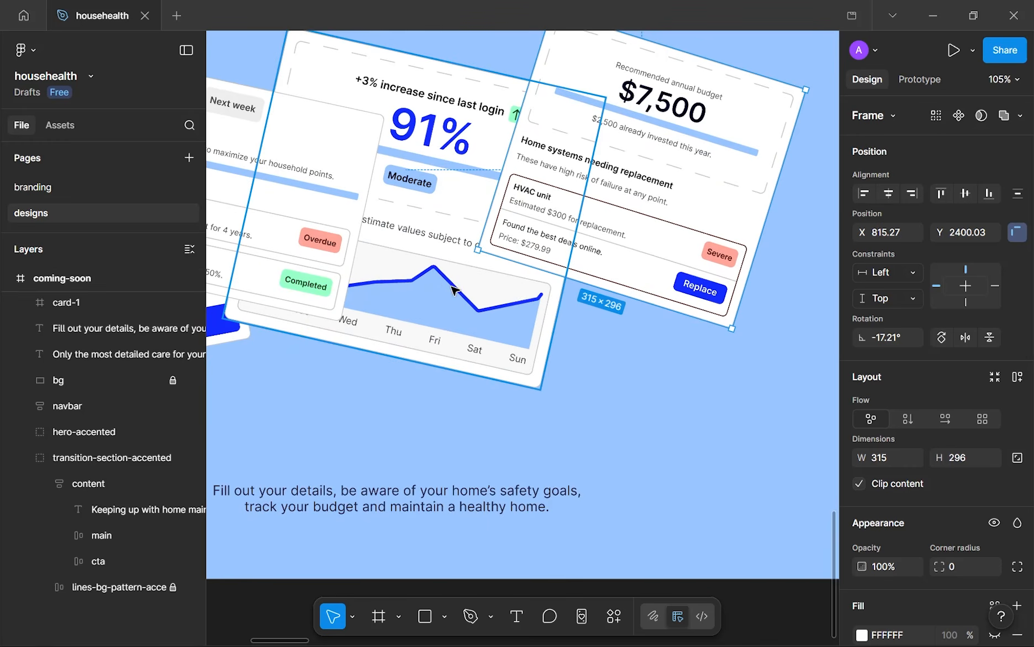
left_click(522, 329)
left_click(612, 235)
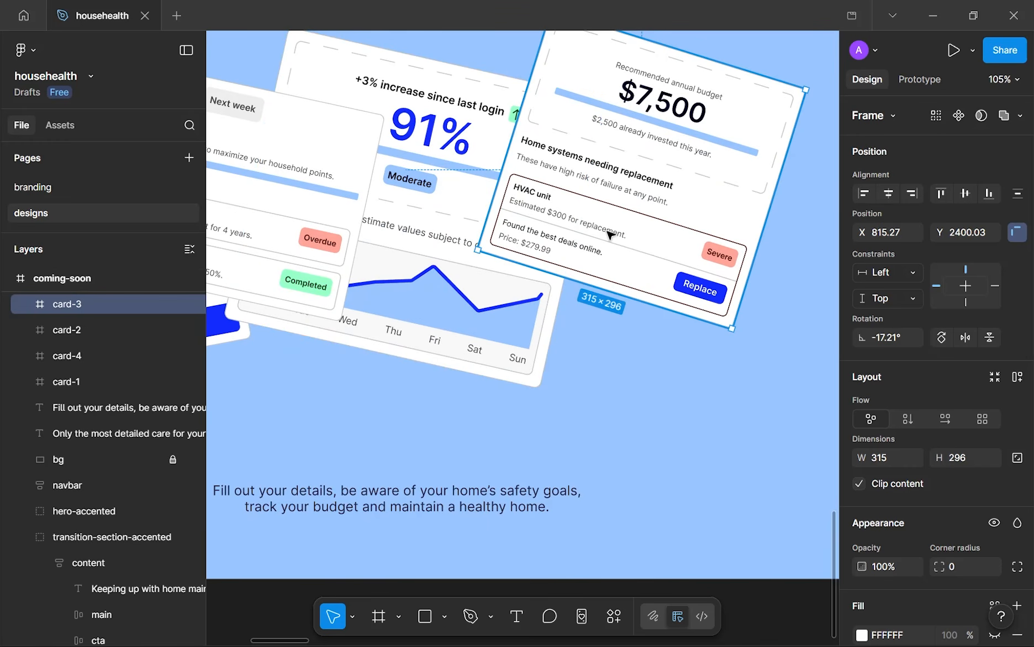
scroll(602, 239, "down", 3)
scroll(510, 261, "up", 1)
scroll(509, 261, "down", 3)
scroll(510, 261, "up", 4)
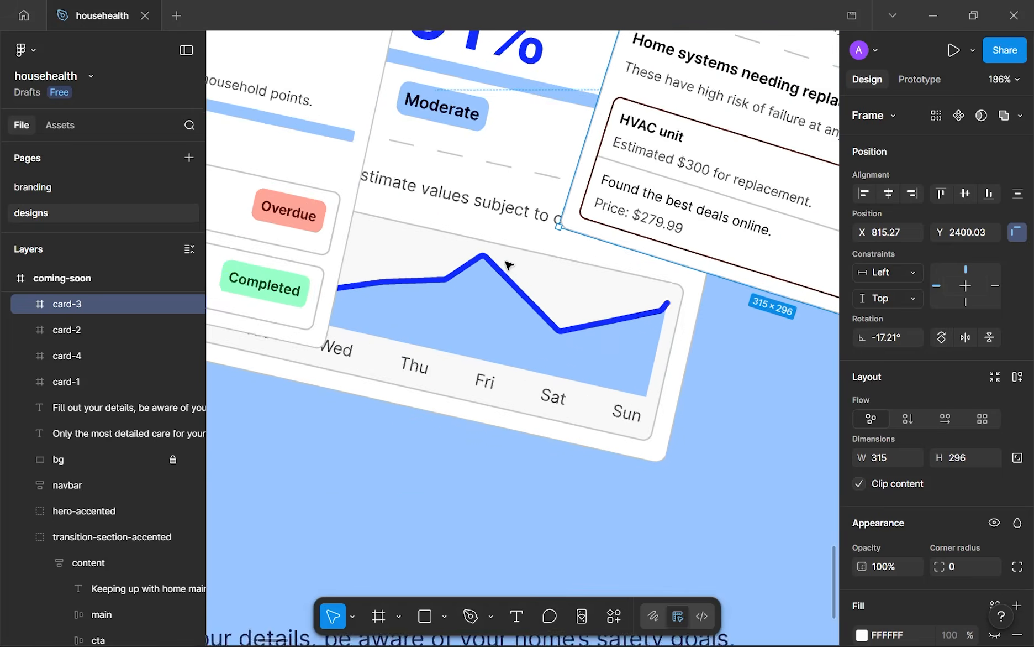
scroll(525, 276, "down", 1)
left_click(541, 292)
key("Delete")
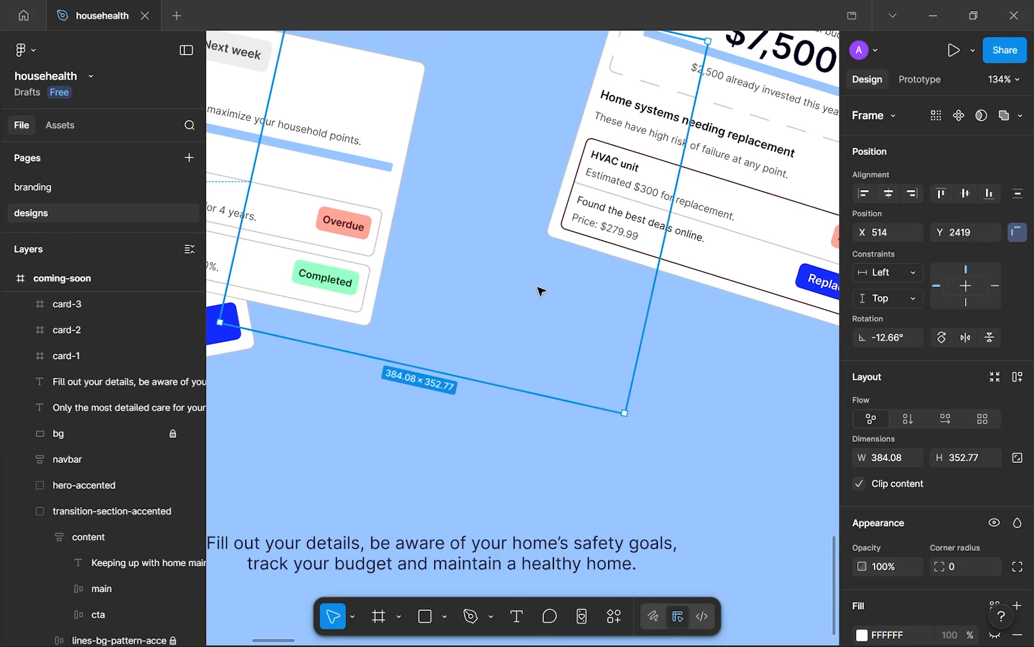
key("ctrl+z")
- Try the card-4 copy in front of the other cards, and return it behind card-2 and card-3 but above card-1
scroll(541, 292, "down", 2)
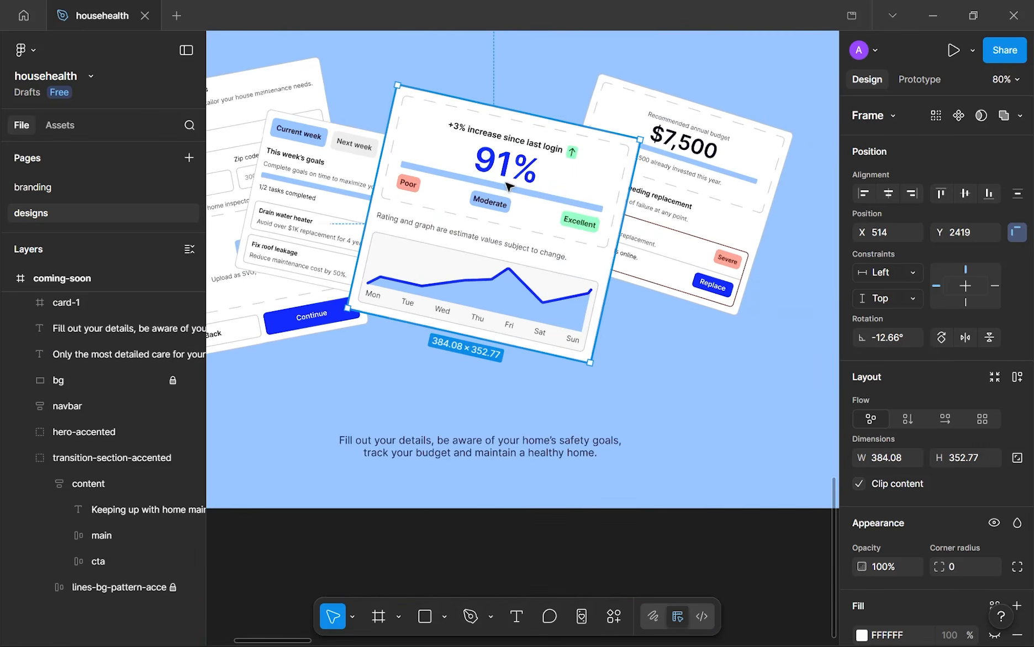
scroll(435, 151, "down", 1)
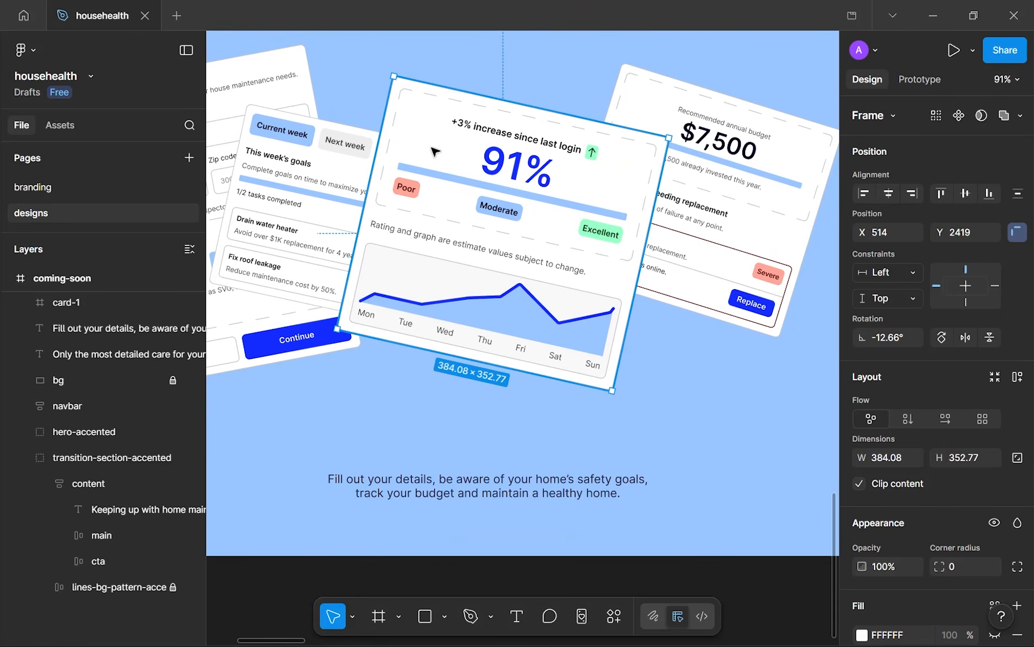
key("[")
key("ctrl+]")
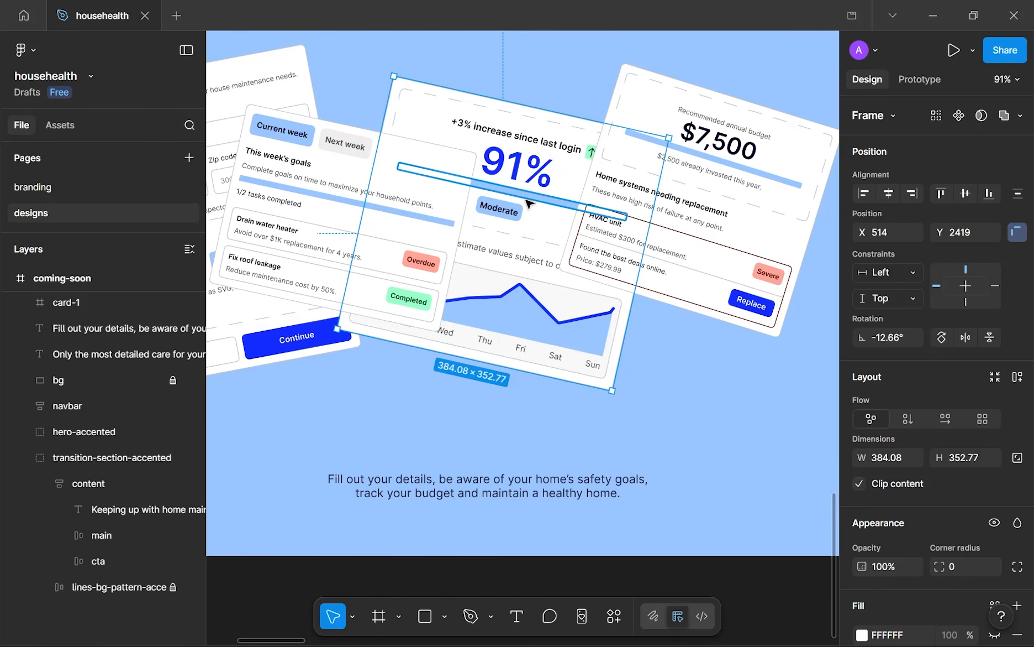
- Move the card-3 copy down to about X 822, Y 2435 and check the overall card arrangement
scroll(592, 204, "right", 5)
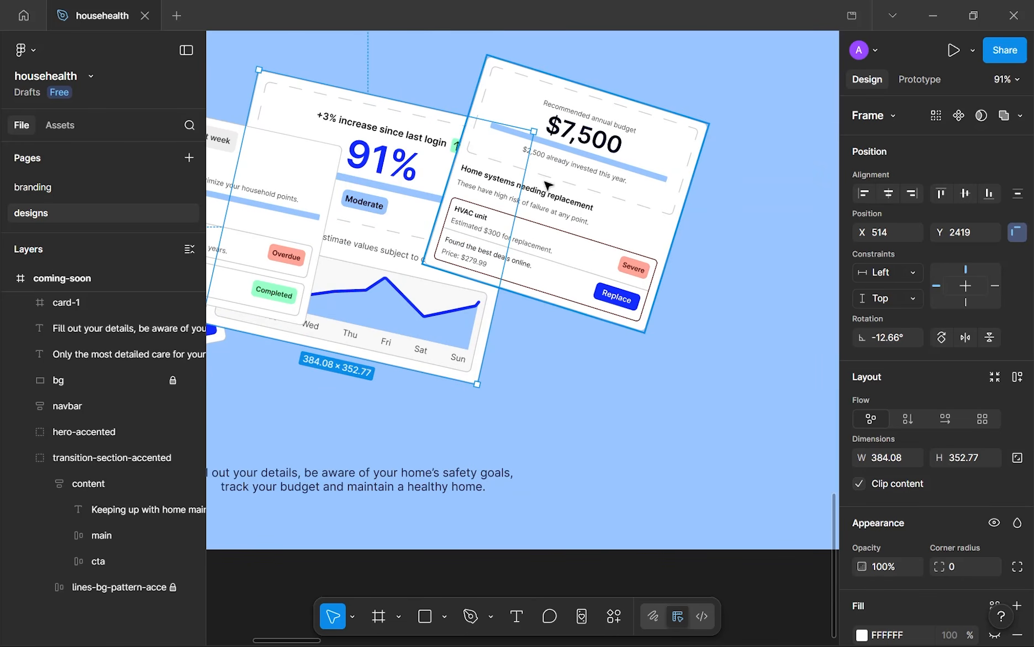
left_click(637, 236)
scroll(637, 235, "down", 5)
left_click_drag(598, 218, 606, 236)
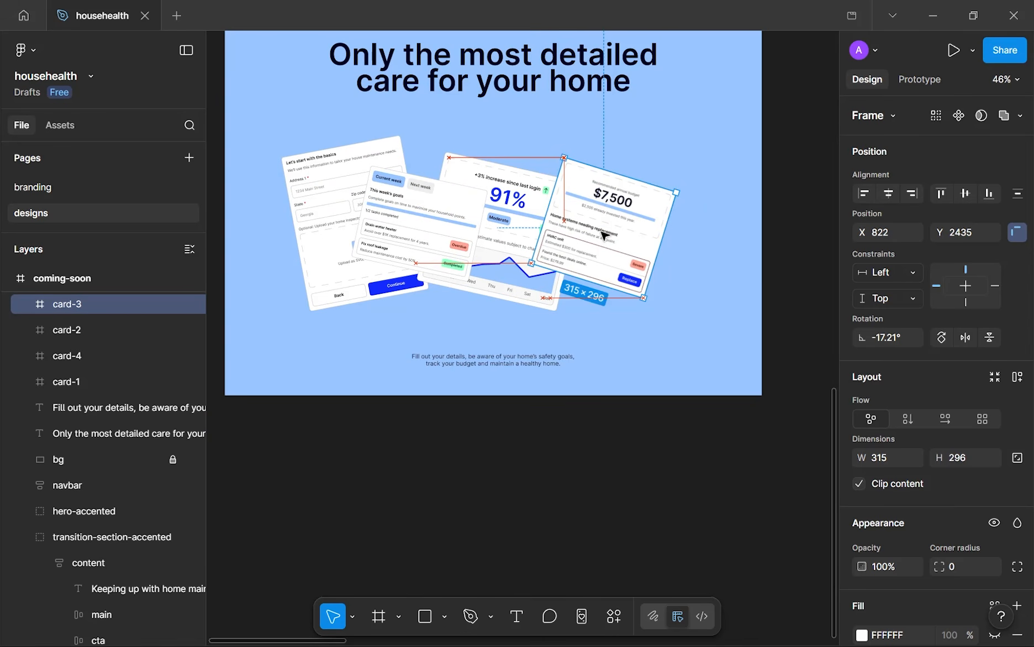
left_click(628, 332)
left_click_drag(628, 333, 687, 360)
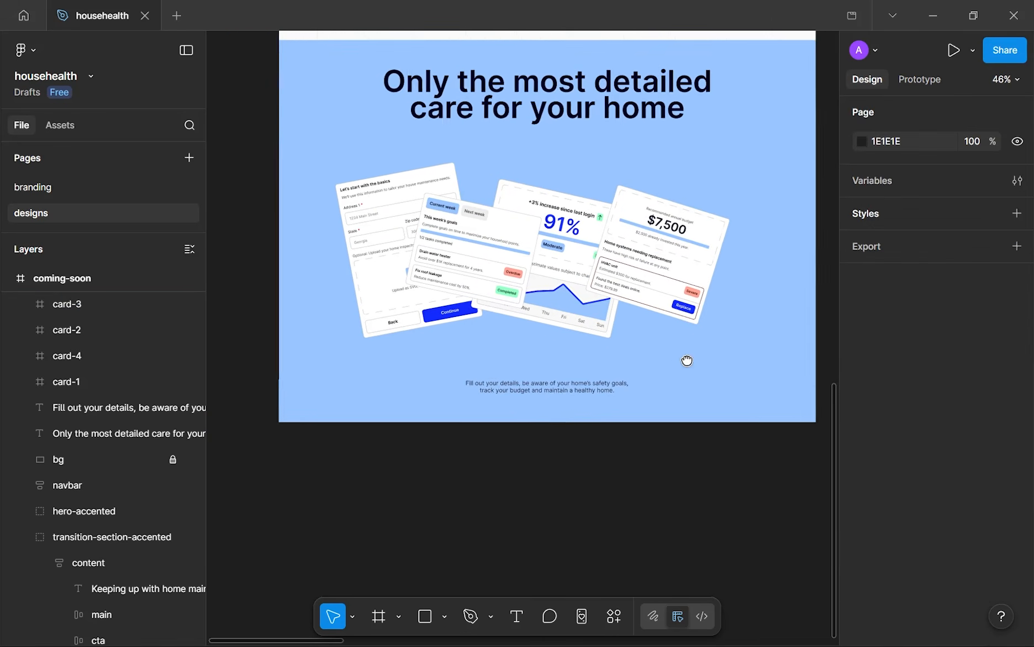
scroll(687, 361, "up", 3)
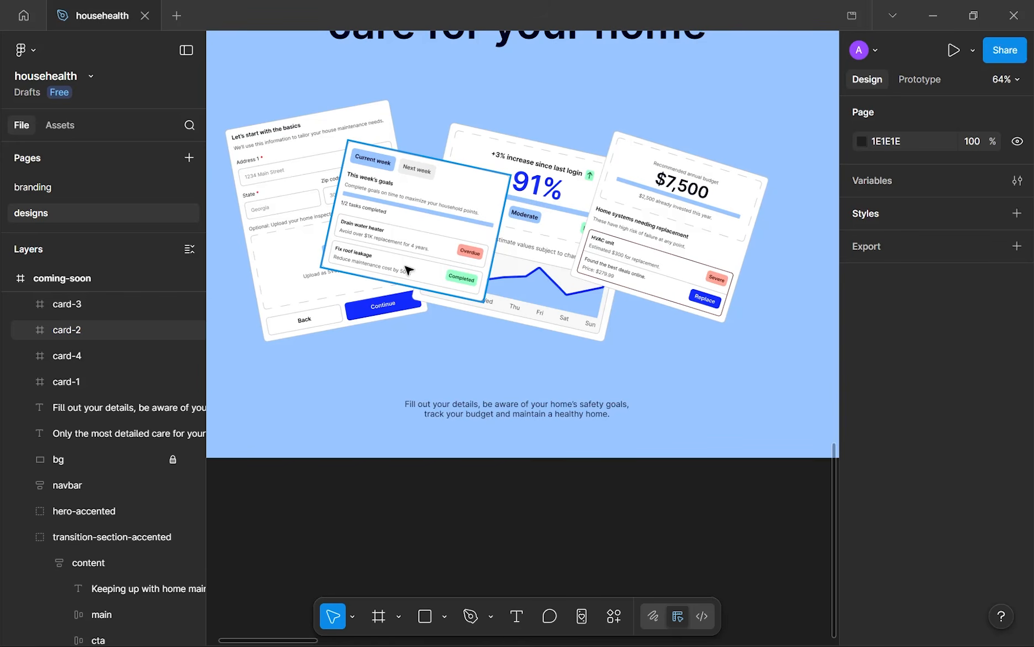
scroll(408, 270, "down", 3)
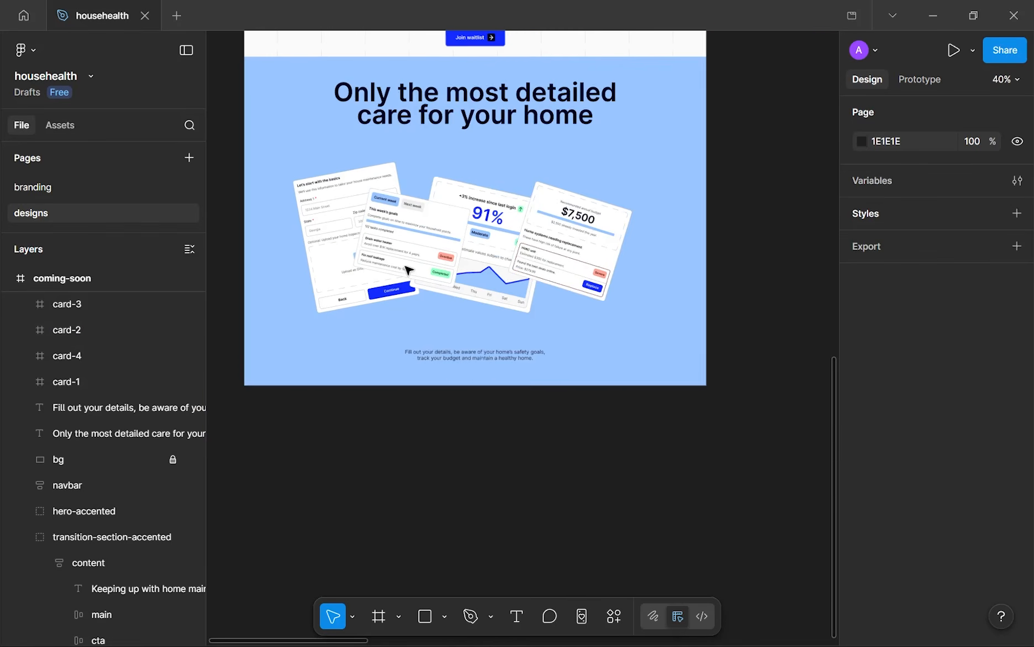
- Apply a Mono noise effect with size 0.5, 100% density and color 000000 at 4% opacity to all four card copies
left_click(519, 262)
left_click(474, 262, "shift")
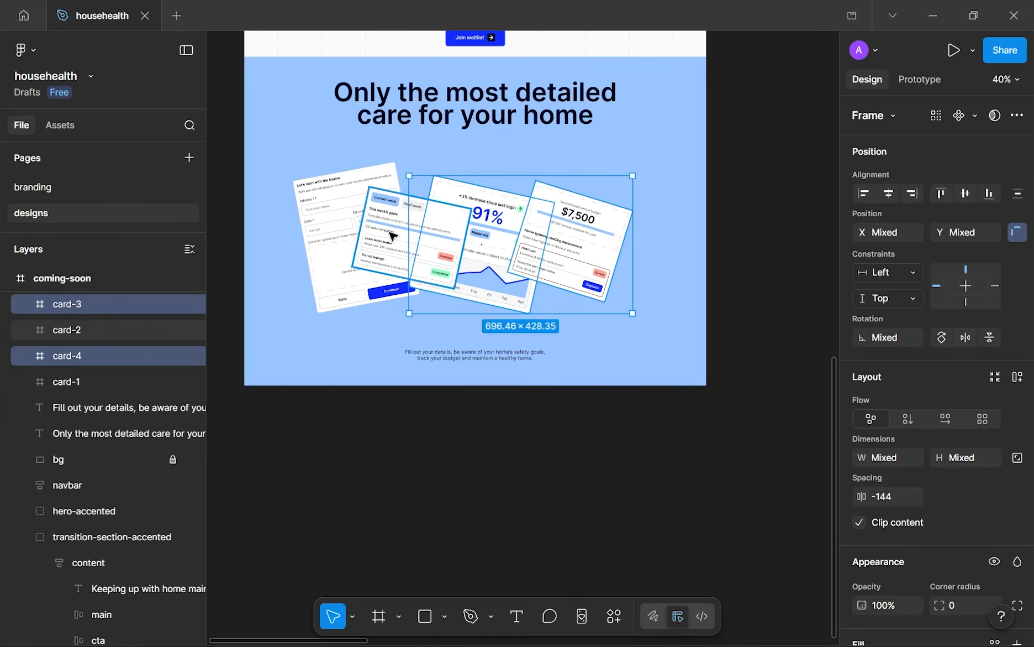
left_click(390, 232, "shift")
left_click(330, 226, "shift")
scroll(450, 231, "up", 4)
scroll(884, 353, "down", 5)
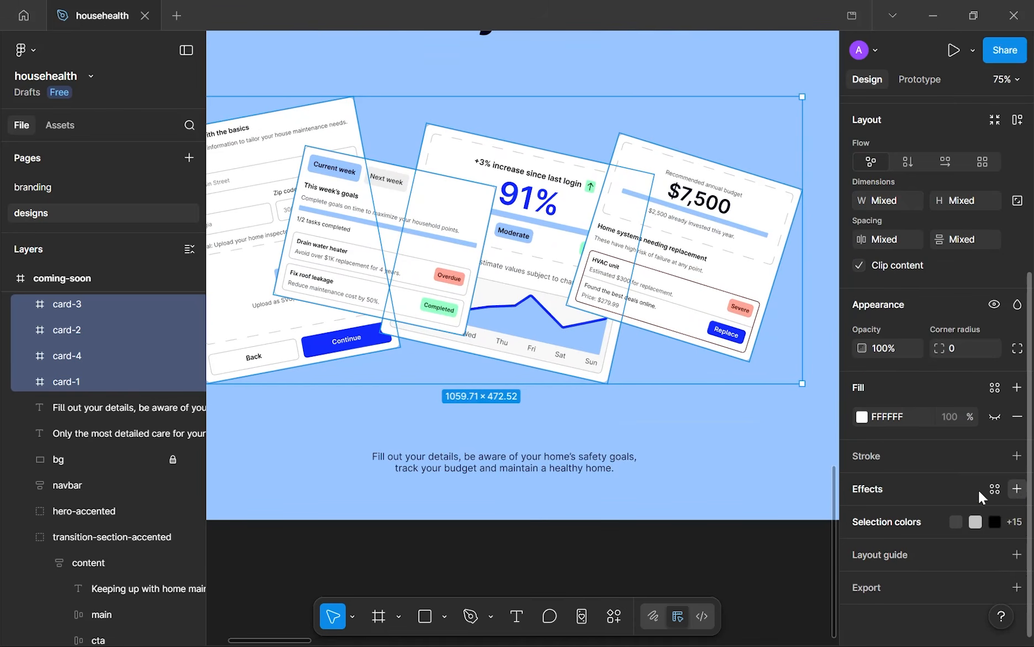
left_click(1017, 489)
left_click(690, 428)
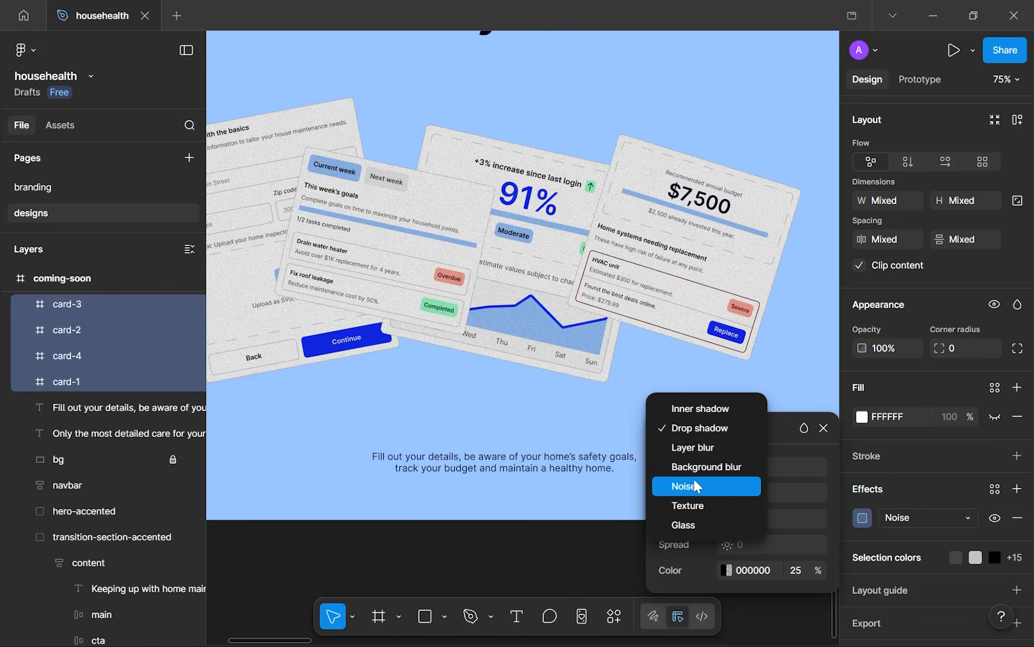
left_click(694, 478)
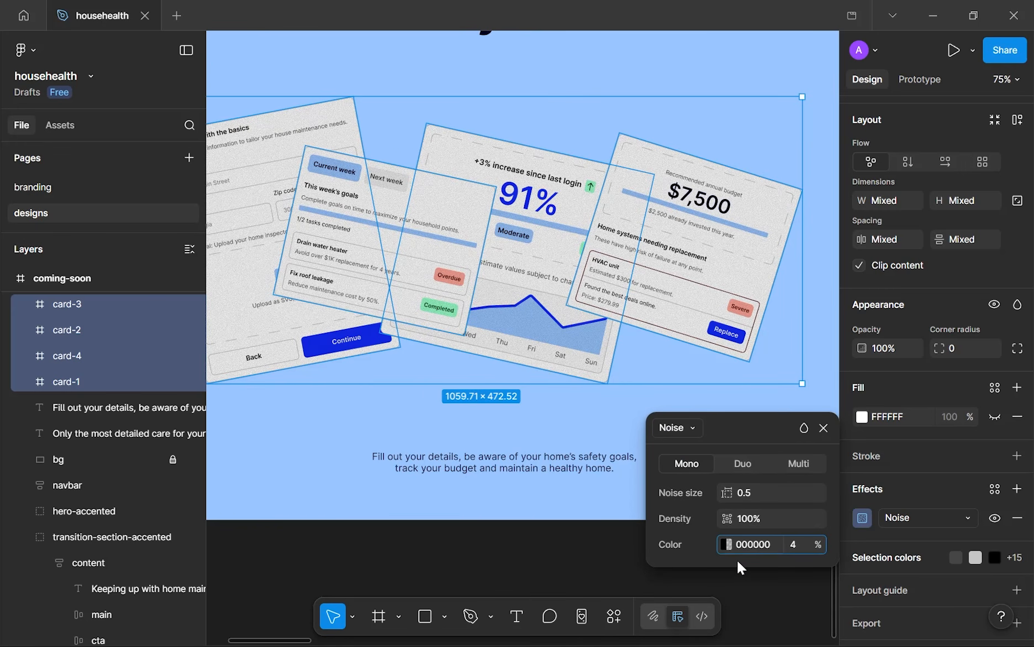
key("Return")
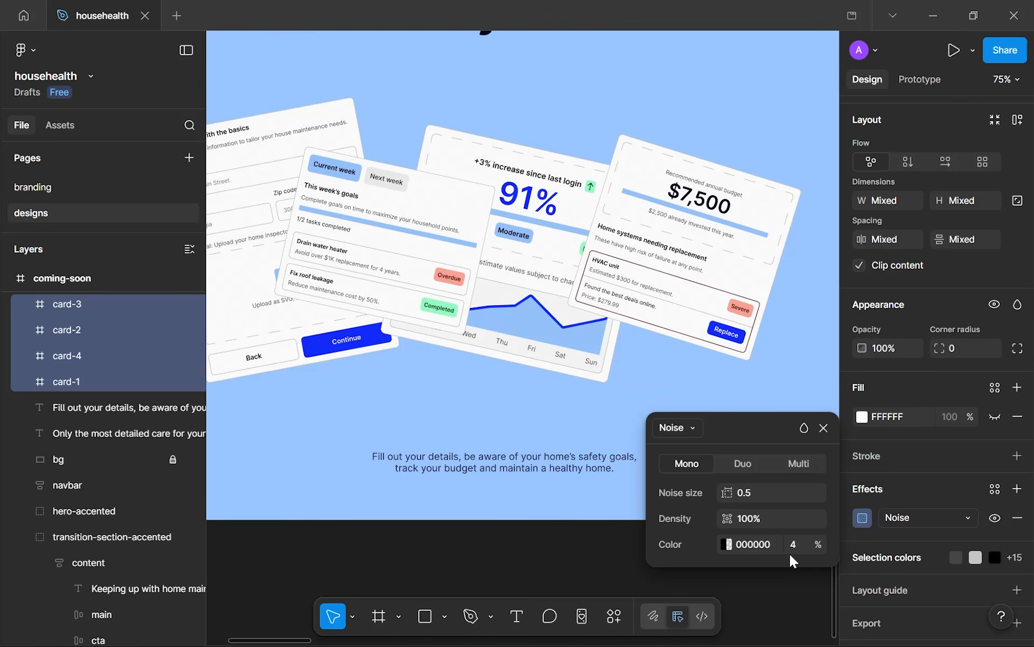
left_click(824, 429)
- Inspect the noise texture on the cards up close and review the whole section with its overlapping cards
scroll(511, 273, "up", 10)
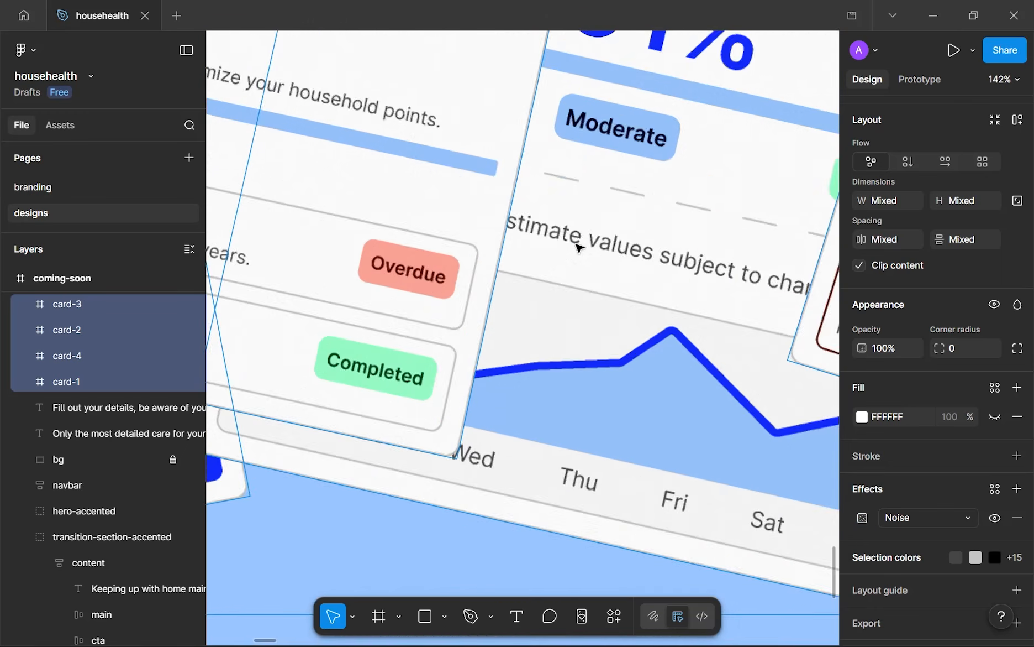
scroll(577, 253, "down", 10)
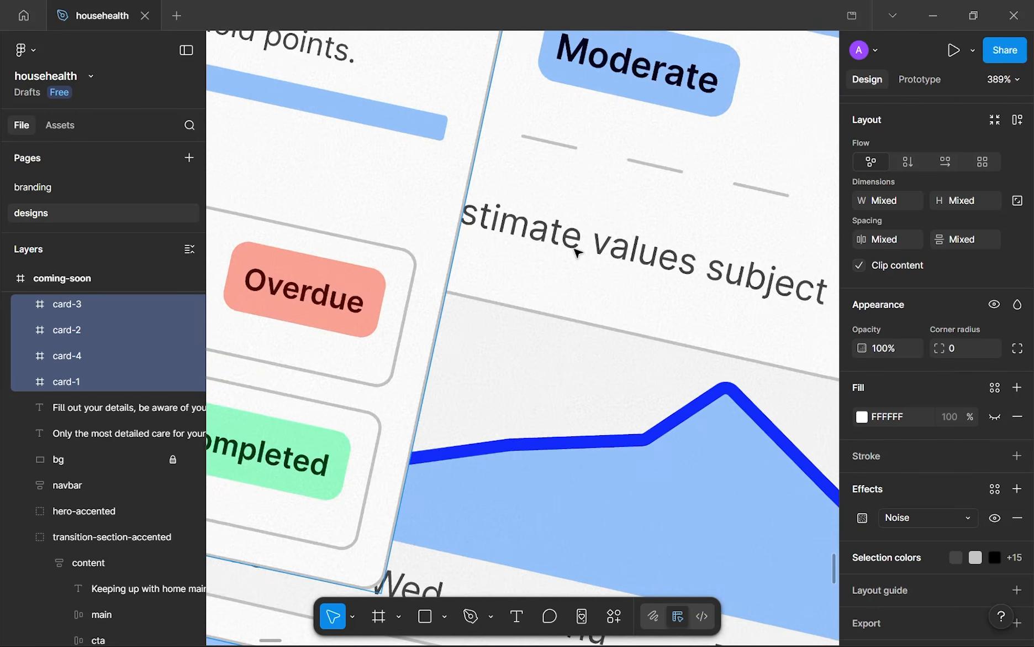
scroll(582, 313, "down", 5)
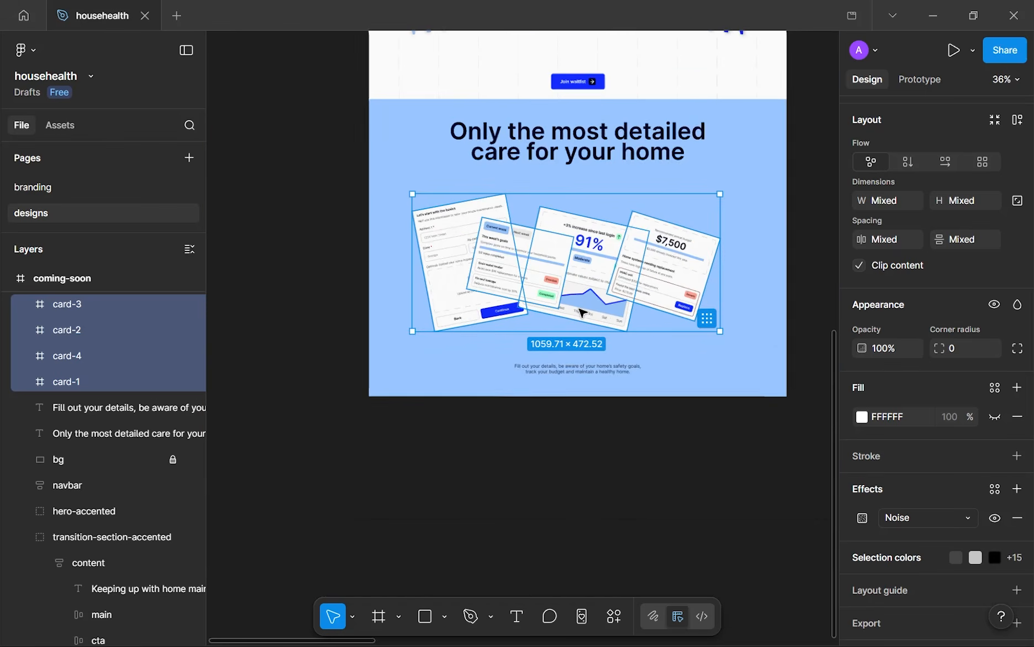
scroll(586, 315, "up", 1)
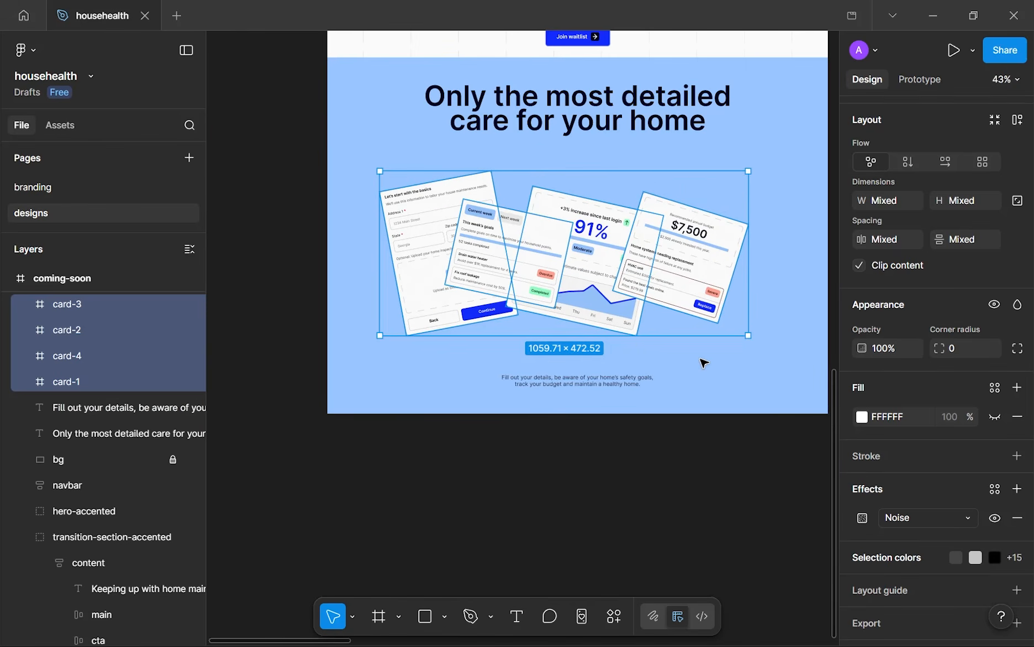
left_click(713, 362)
scroll(713, 362, "up", 1)
scroll(705, 464, "up", 2)
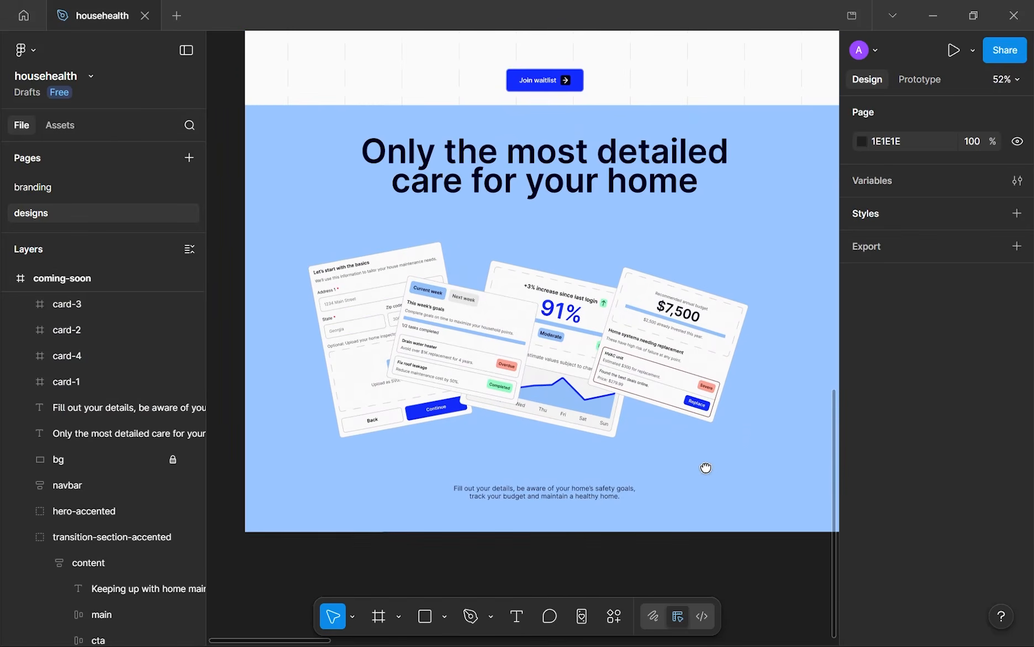
- Compare the blue card section with the ticket-shaped graphics in the section above, examining the blue ticket's noise texture up close
scroll(709, 469, "down", 2)
scroll(709, 470, "up", 1)
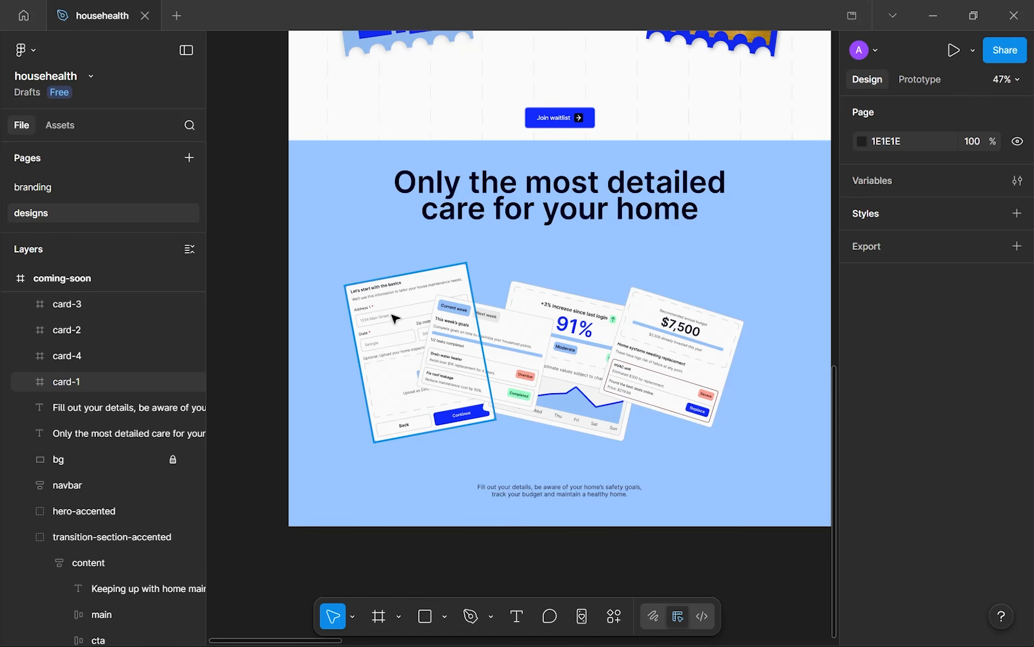
scroll(536, 330, "up", 5)
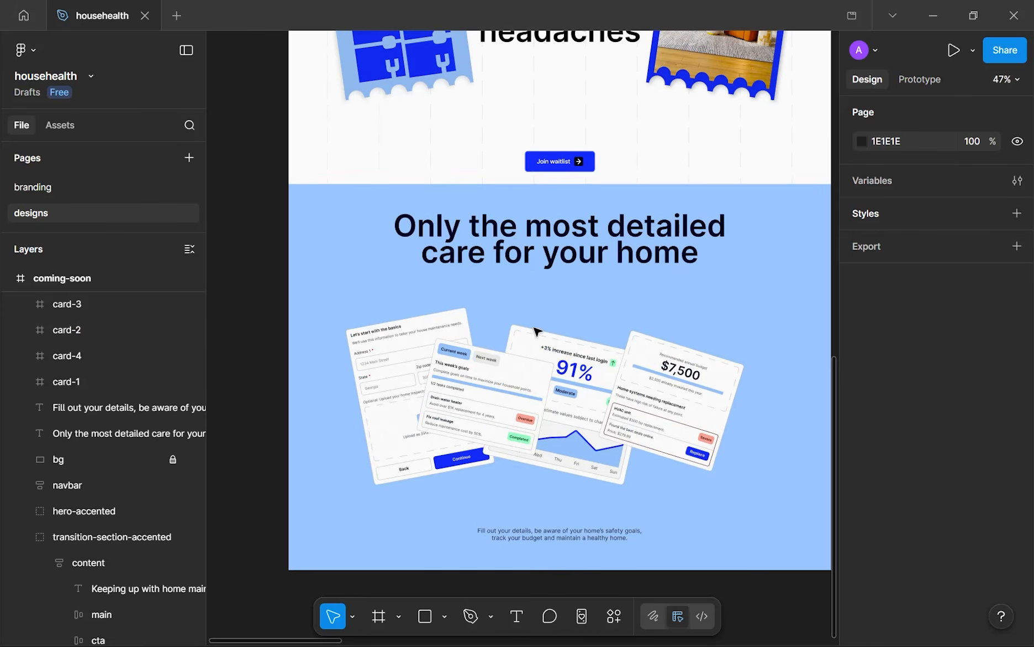
scroll(677, 292, "up", 3)
scroll(677, 292, "right", 2)
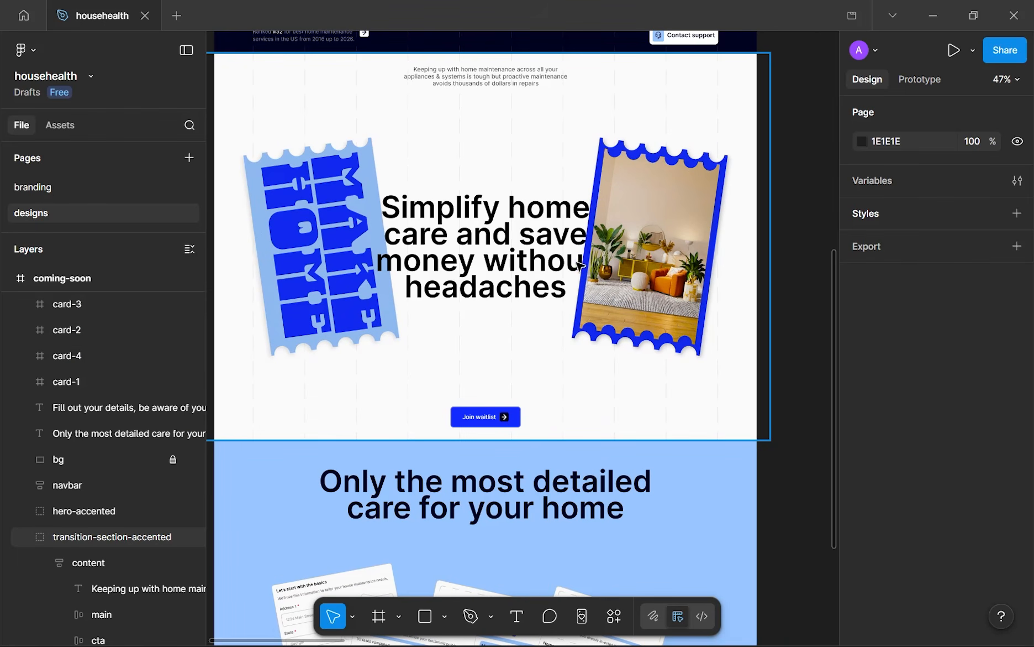
scroll(283, 287, "up", 10)
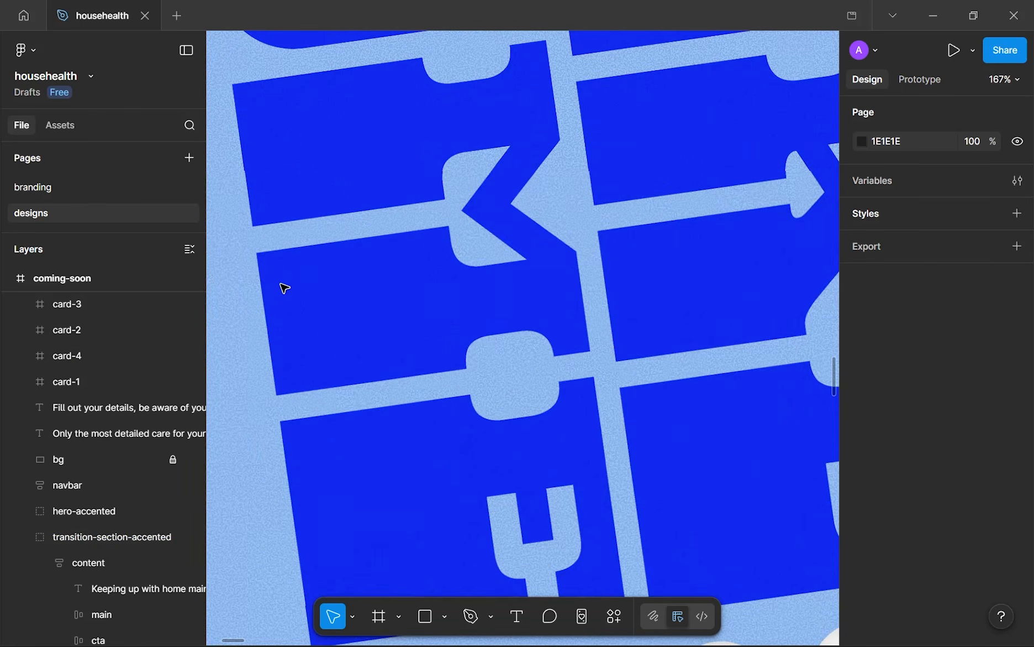
scroll(283, 288, "down", 10)
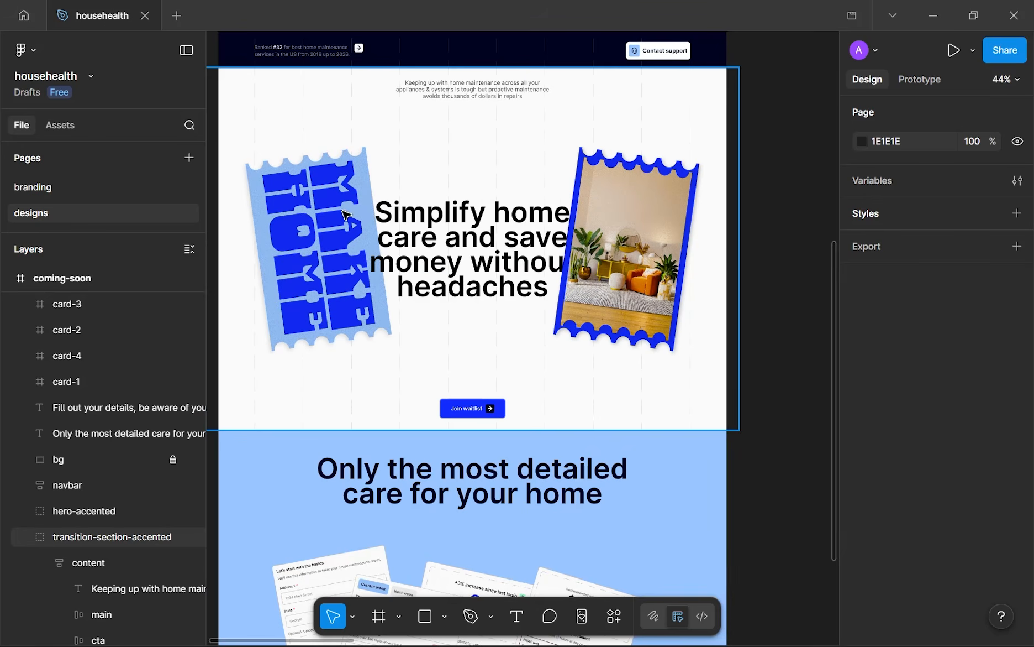
scroll(621, 216, "up", 1)
scroll(625, 218, "down", 5)
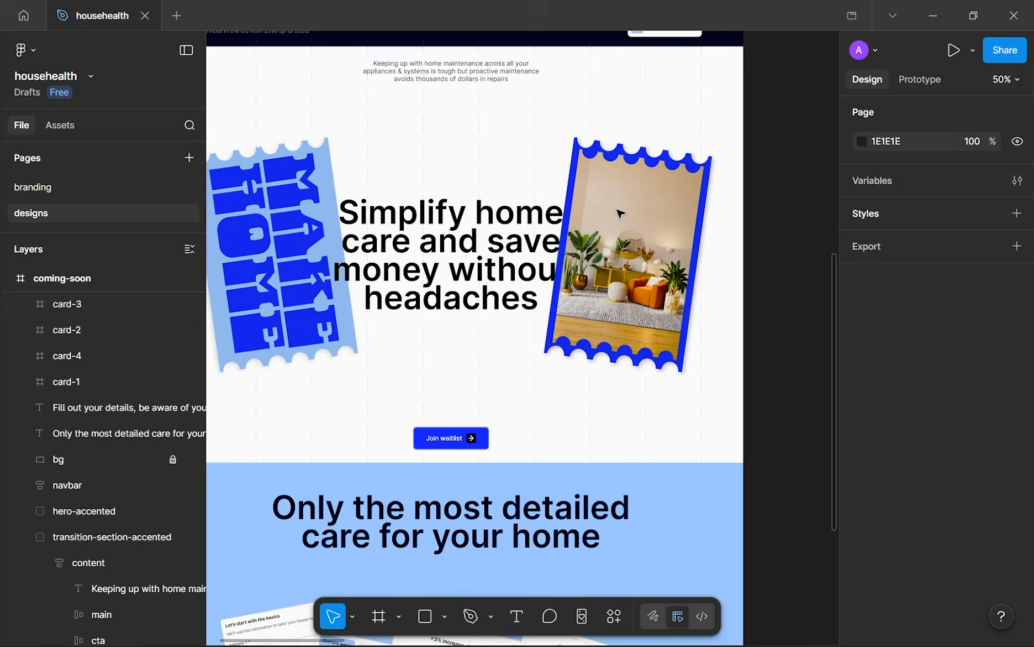
scroll(614, 260, "up", 2)
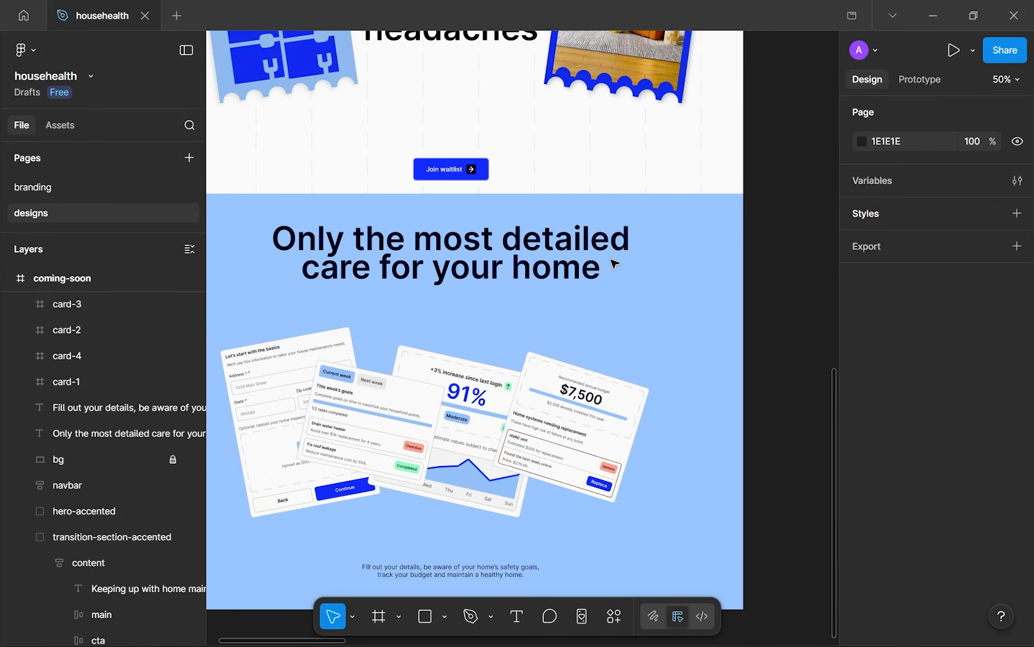
- Select the four tilted card copies card-1, card-2, card-3 and card-4 in the blue section and group them
left_click_drag(532, 364, 665, 266)
double_click(682, 306)
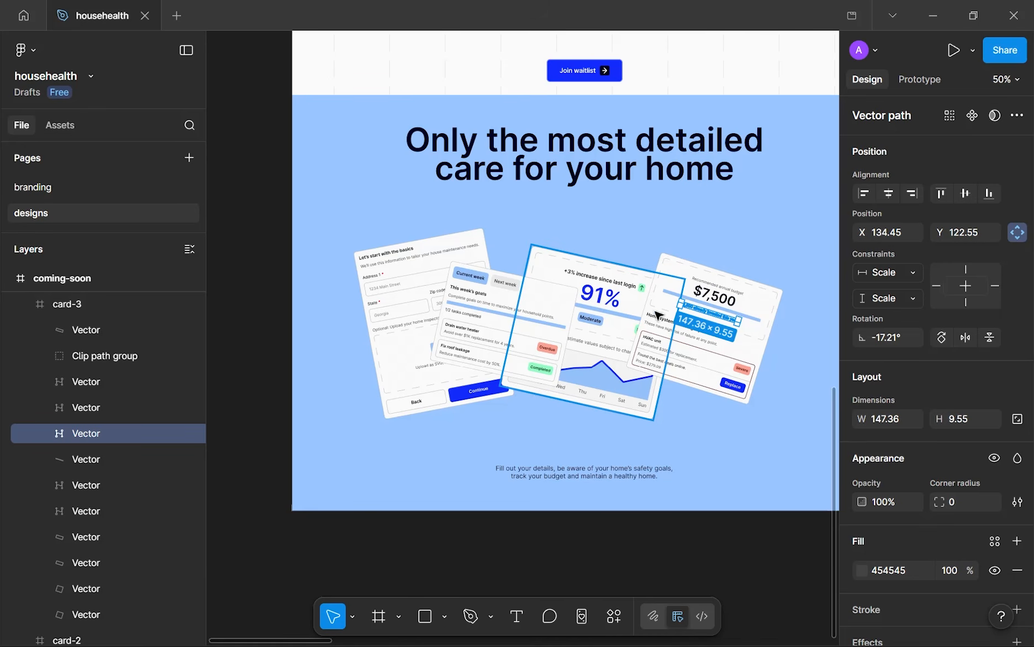
left_click(705, 413)
left_click(683, 344)
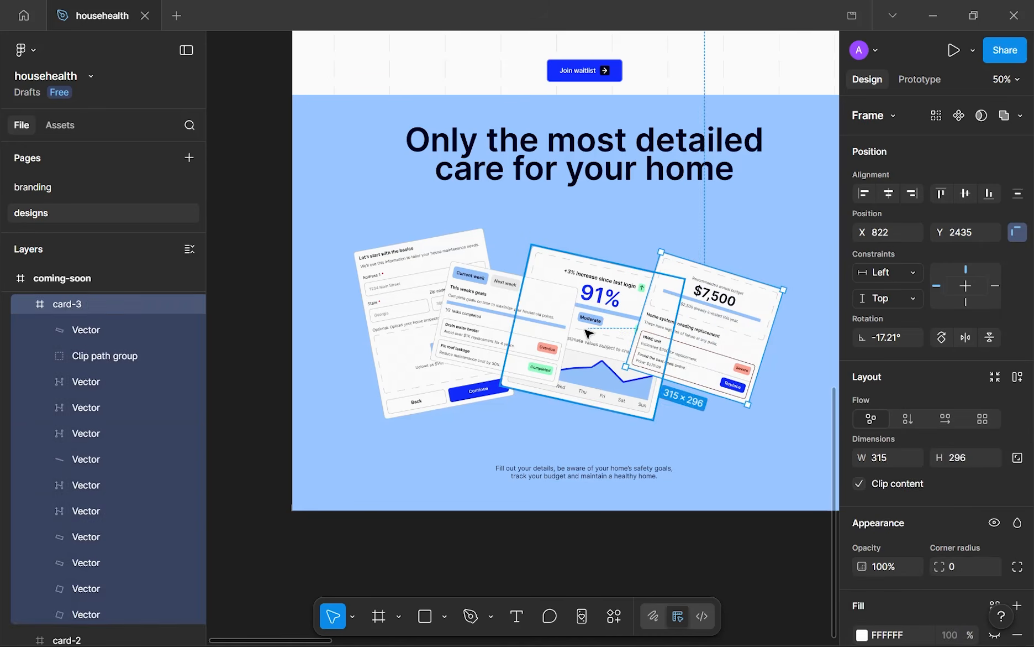
left_click(589, 333, "shift")
left_click(496, 316, "shift")
left_click(423, 312, "shift")
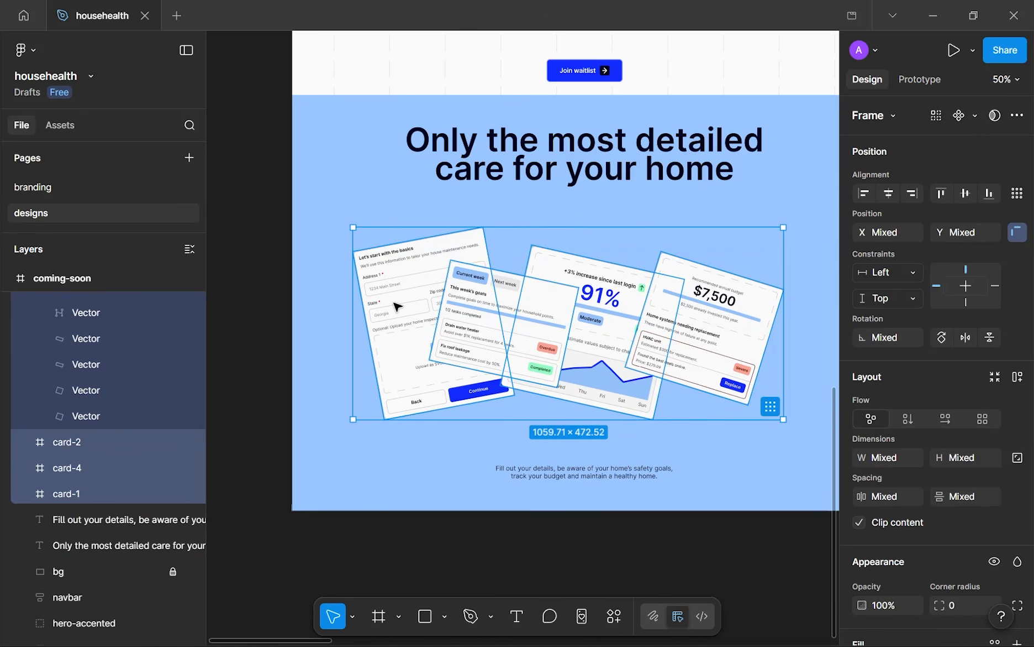
key("ctrl+g")
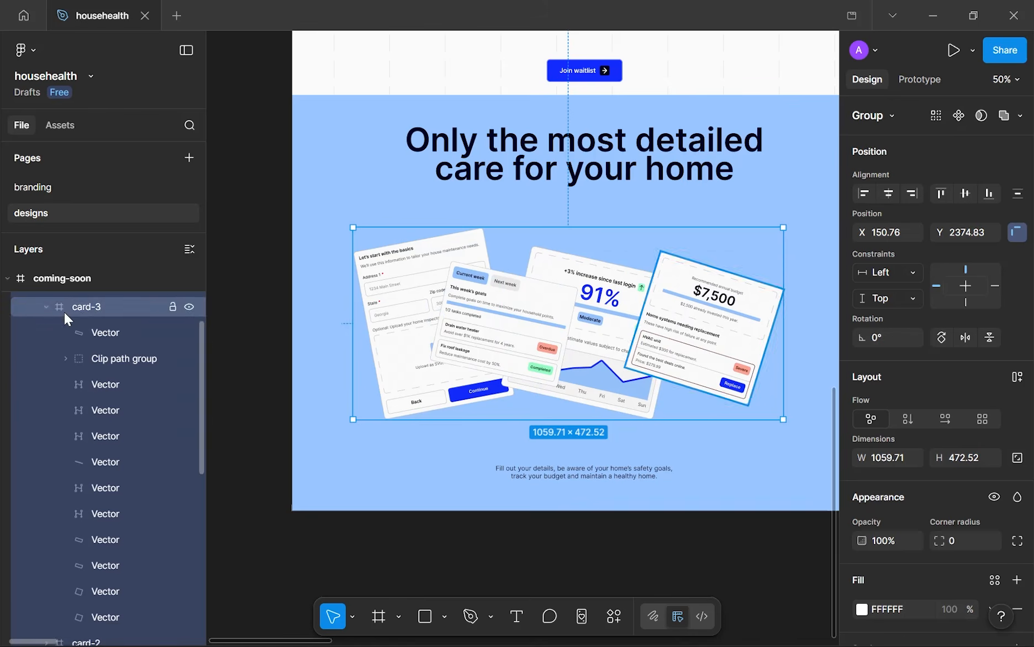
- Collapse the new group of card copies, rename it "cards", and deselect it
scroll(64, 312, "up", 2)
left_click(25, 408)
double_click(69, 412)
type("cards")
key("Return")
left_click(308, 369)
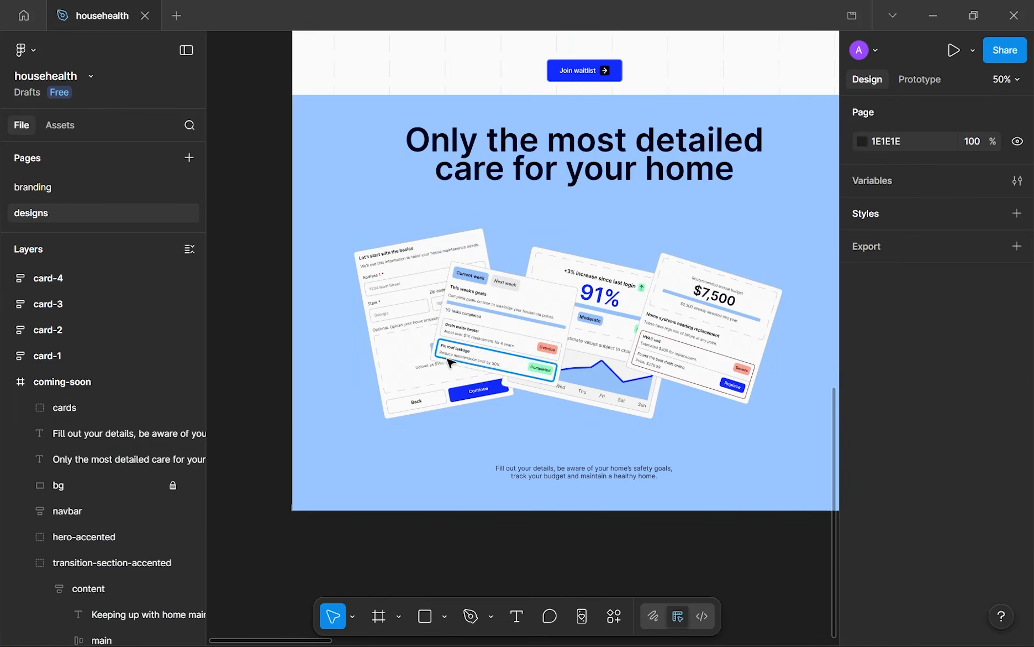
scroll(450, 362, "down", 3)
key("p")
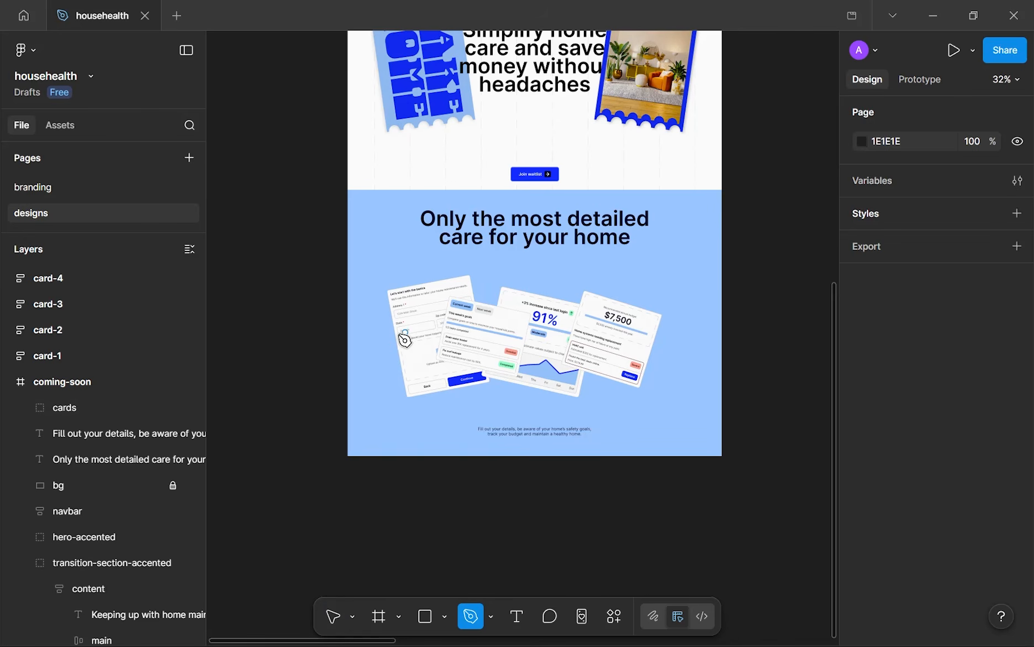
scroll(402, 408, "up", 5)
scroll(406, 410, "up", 10)
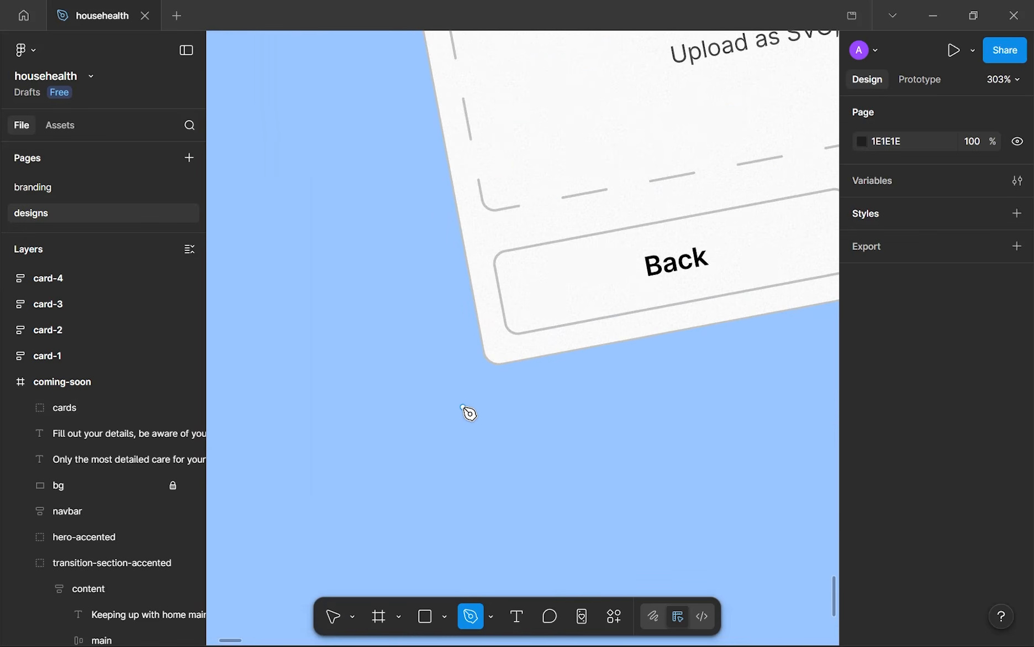
left_click(467, 409)
scroll(468, 411, "down", 5)
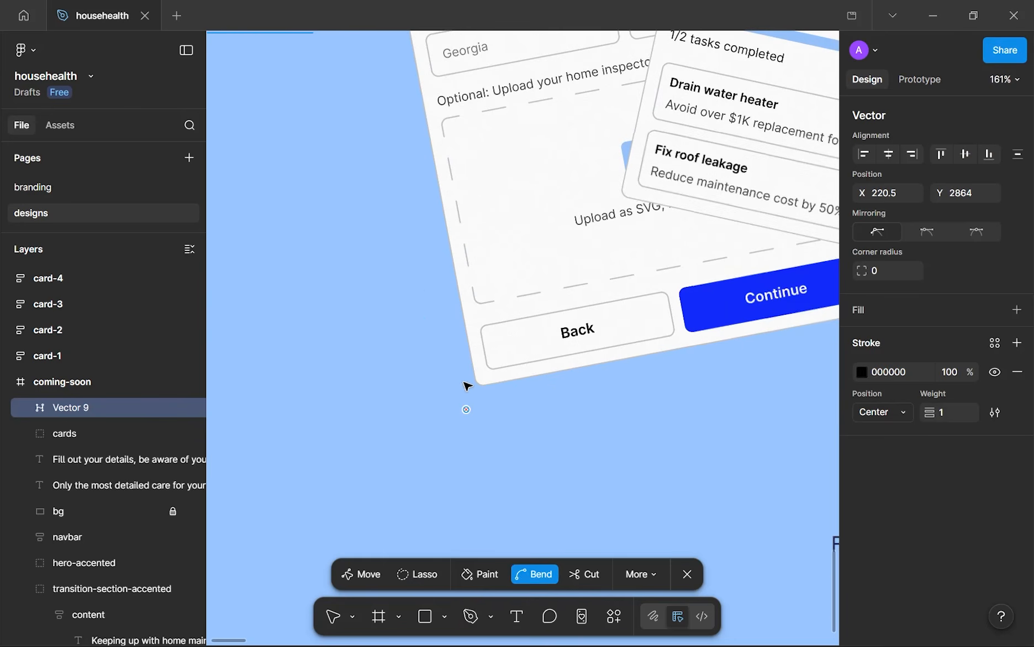
scroll(420, 228, "up", 3)
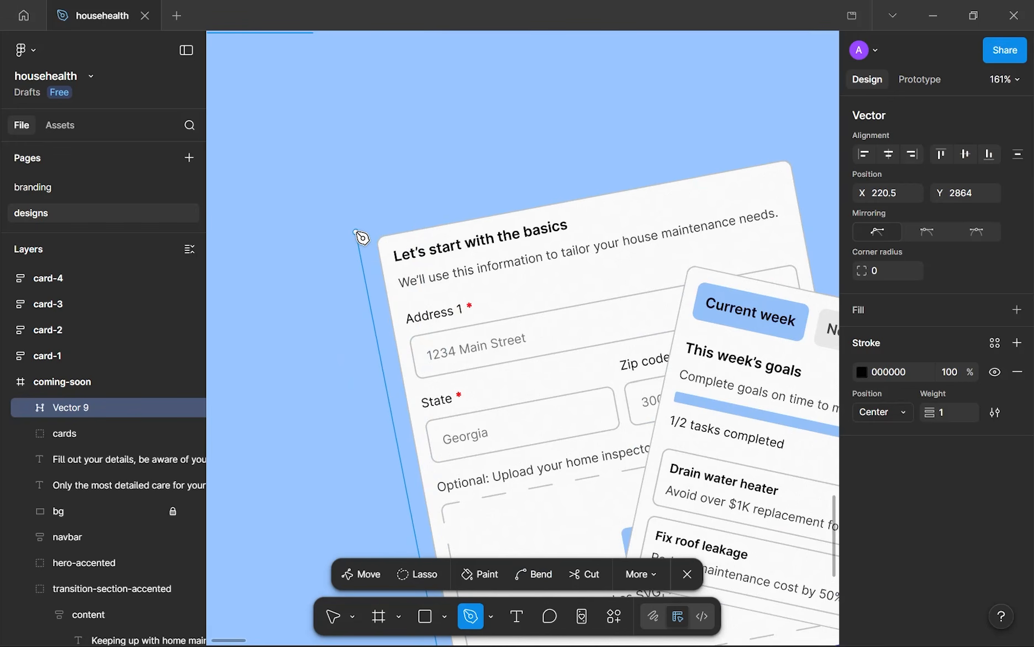
scroll(360, 225, "down", 4)
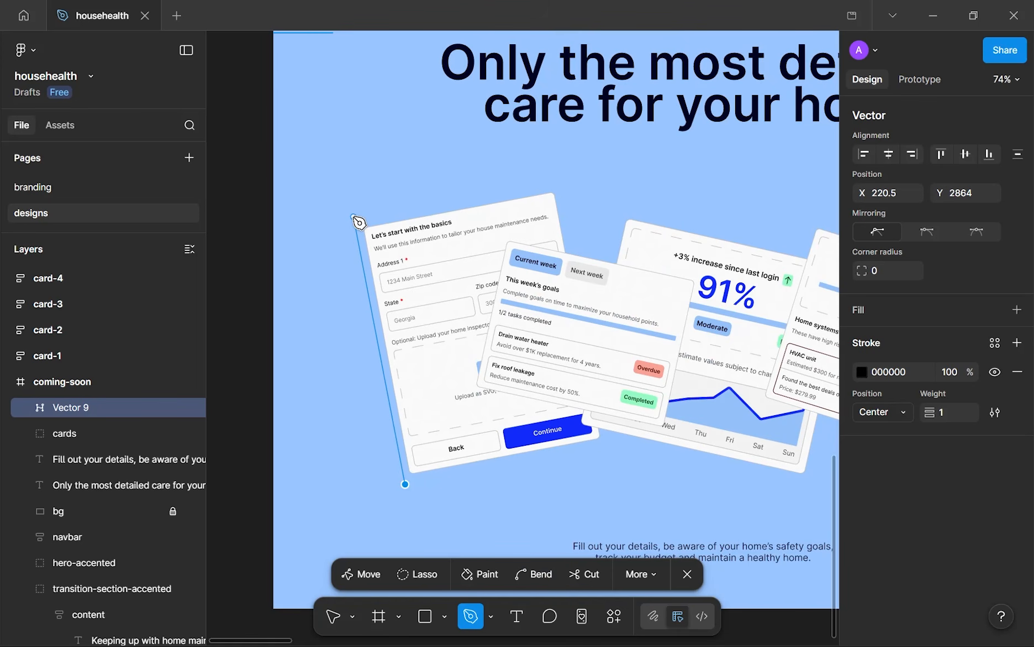
left_click(353, 216)
key("ctrl+z")
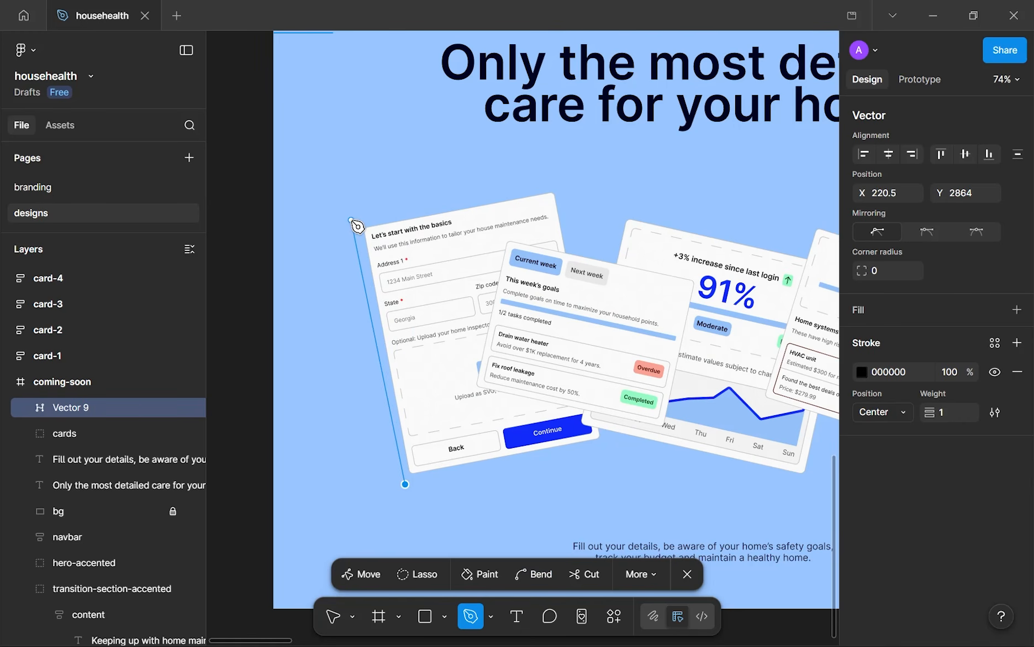
key("ctrl+z")
key("ctrl+z")
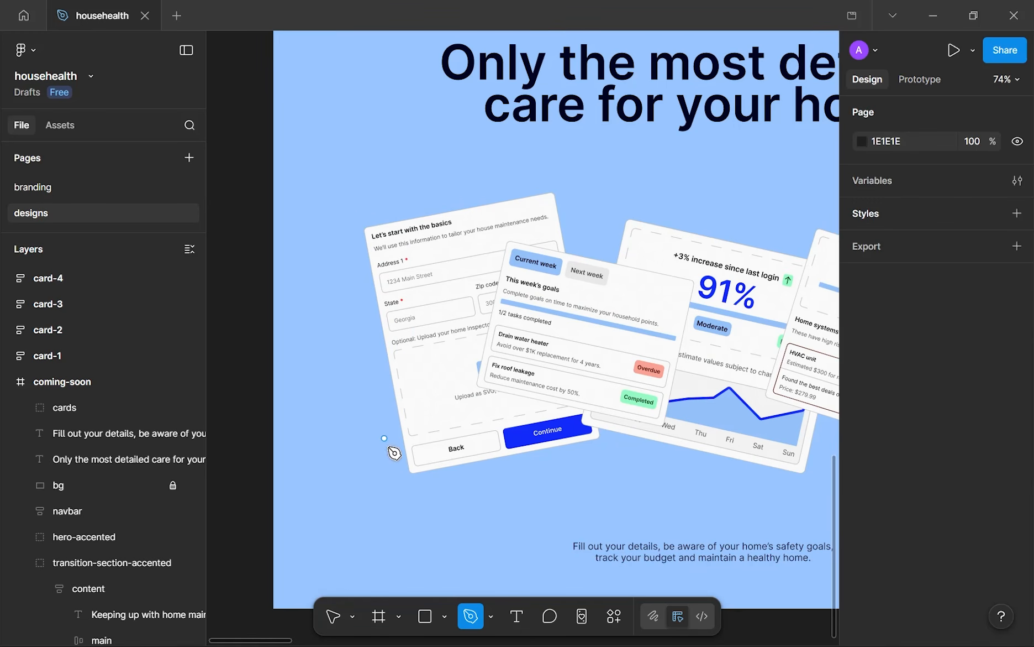
left_click(398, 492)
key("ctrl+z")
key("ctrl+z")
- Start a Pen outline below card-1's lower-left corner, with points at about X 121.5, Y 2415; X 485.5, Y 2347.5; and X 507, Y 2457
left_click(403, 485)
left_click(349, 212)
left_click(350, 213)
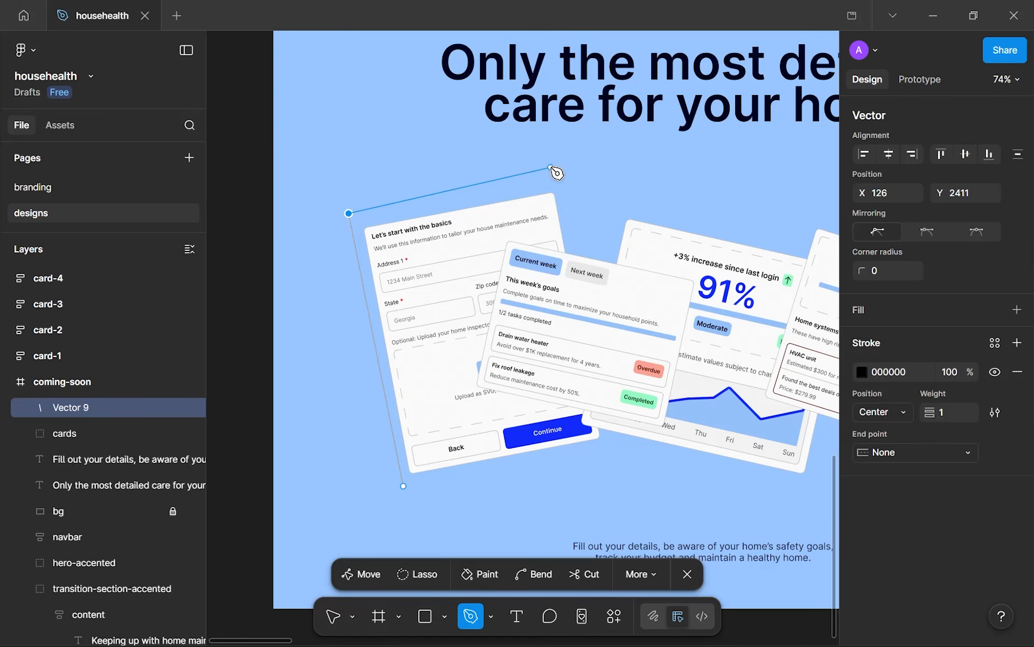
key("ctrl+z")
left_click(346, 215)
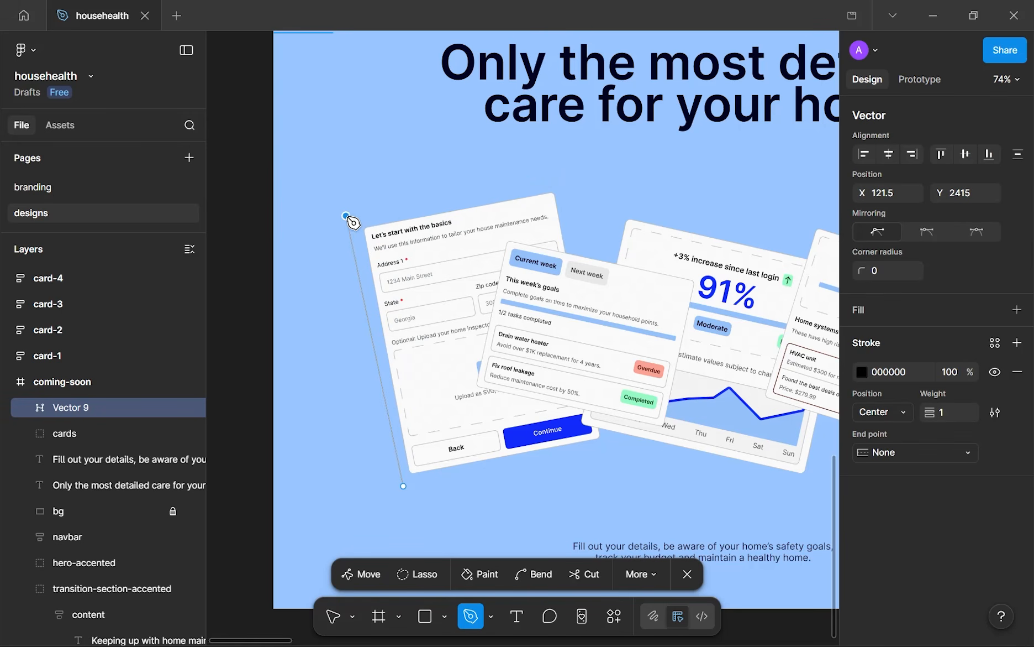
left_click(564, 175)
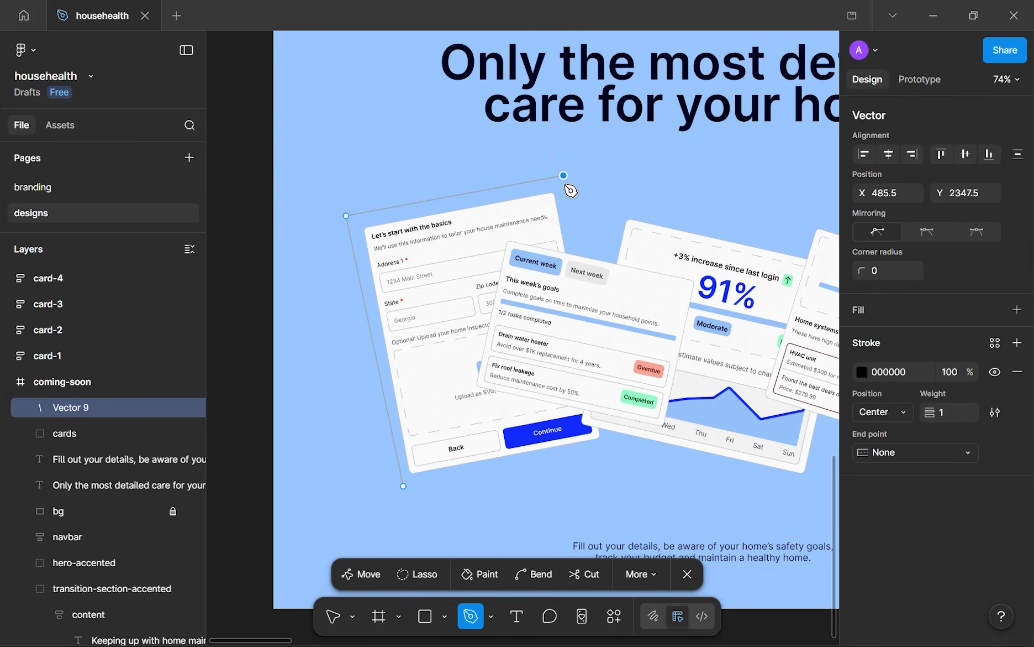
left_click(576, 241)
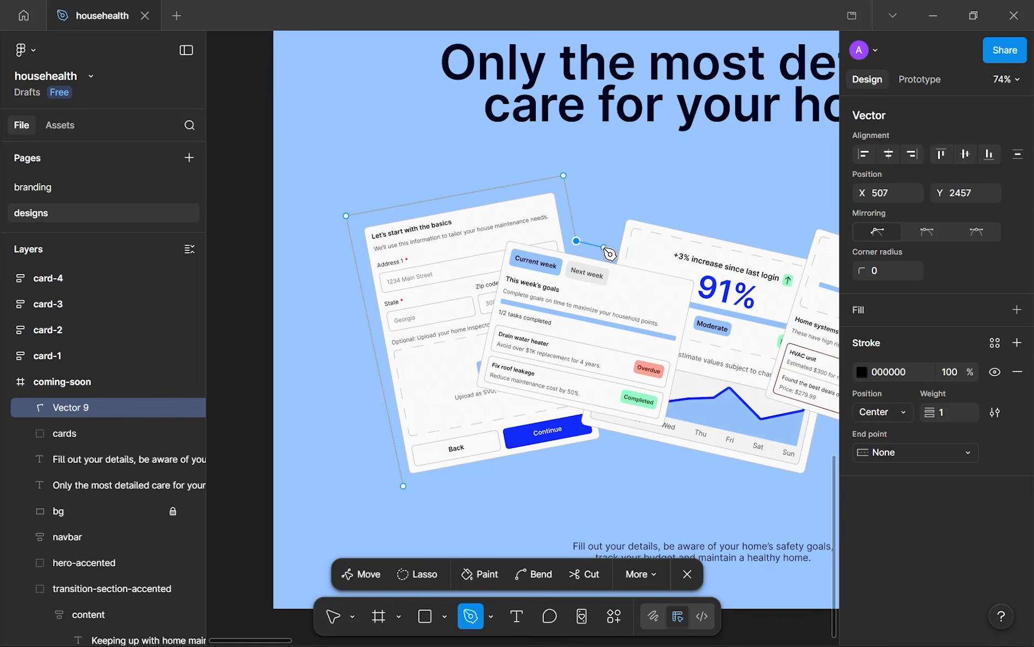
- Continue the outline above card-4 with points at about X 553, Y 2469; X 574.5, Y 2393.5; and X 884.5, Y 2457
left_click(604, 248)
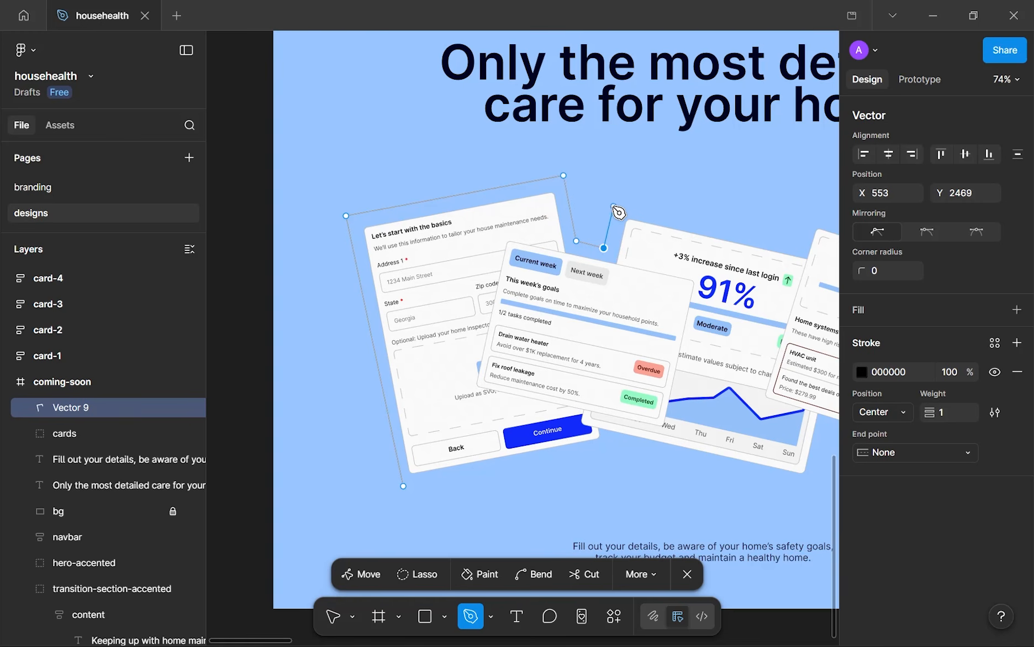
left_click(617, 203)
scroll(691, 212, "right", 5)
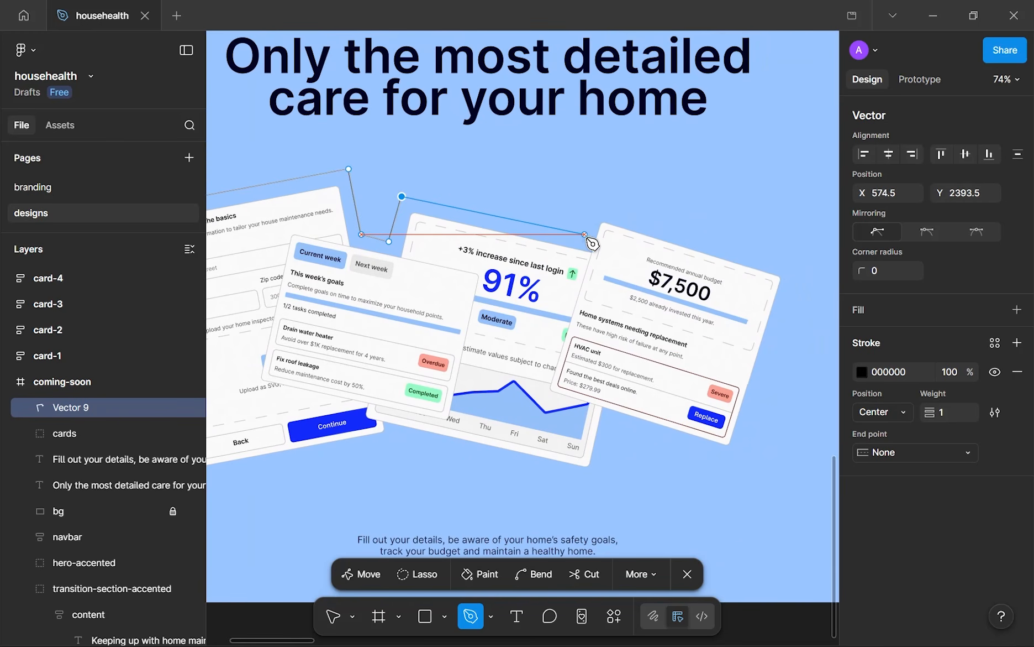
left_click(587, 234)
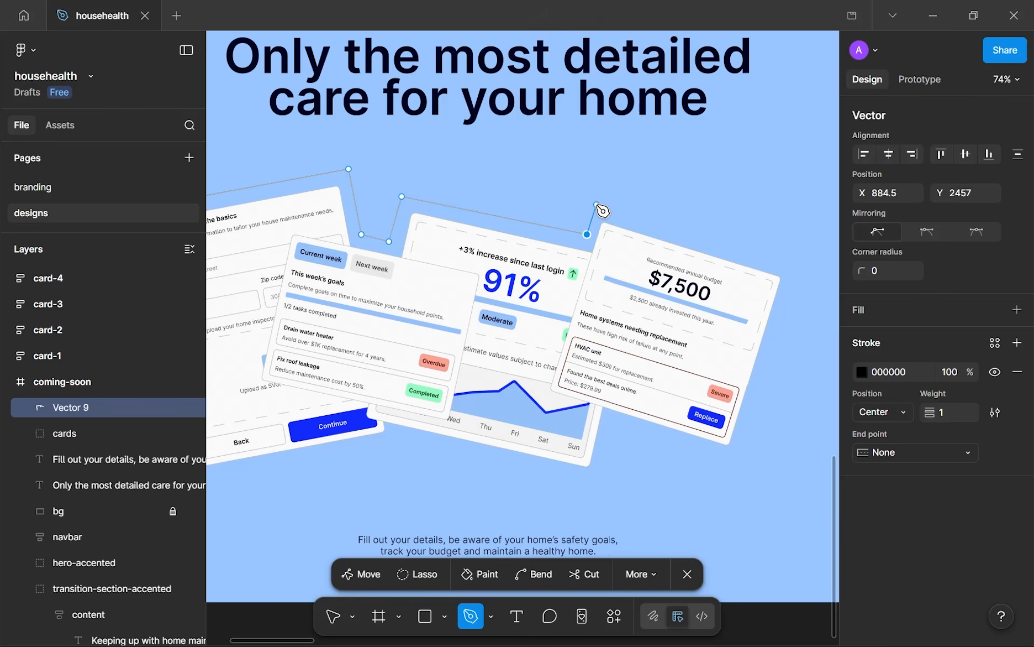
- Carry the outline around card-3 from about X 899.5, Y 2407 through X 1244, Y 2516.5, then below the card and back to card-4's edge
left_click(595, 205)
scroll(710, 224, "right", 4)
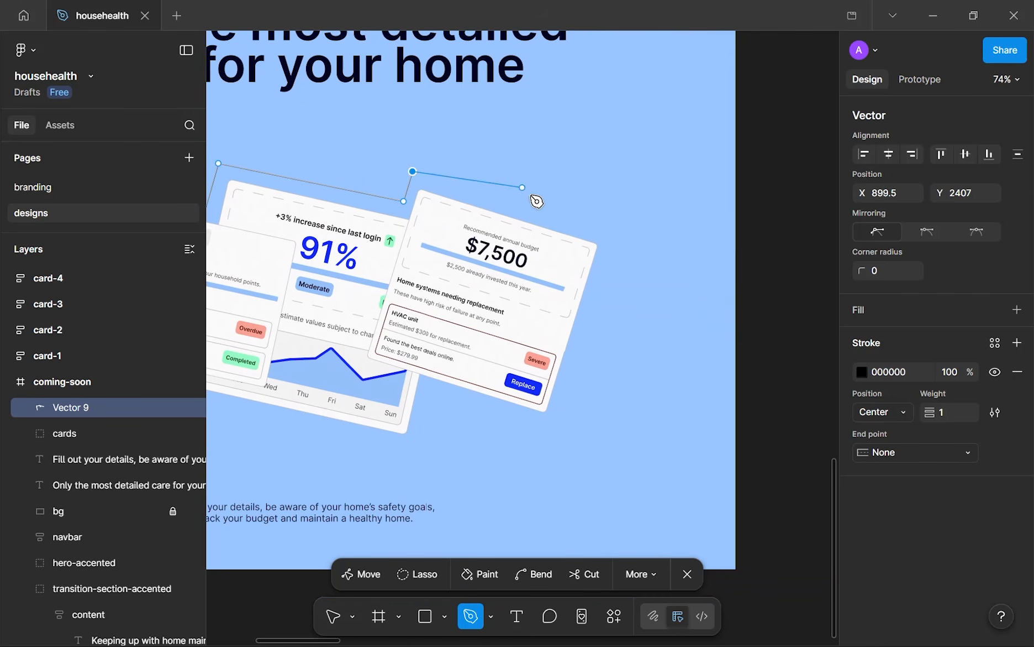
left_click(618, 237)
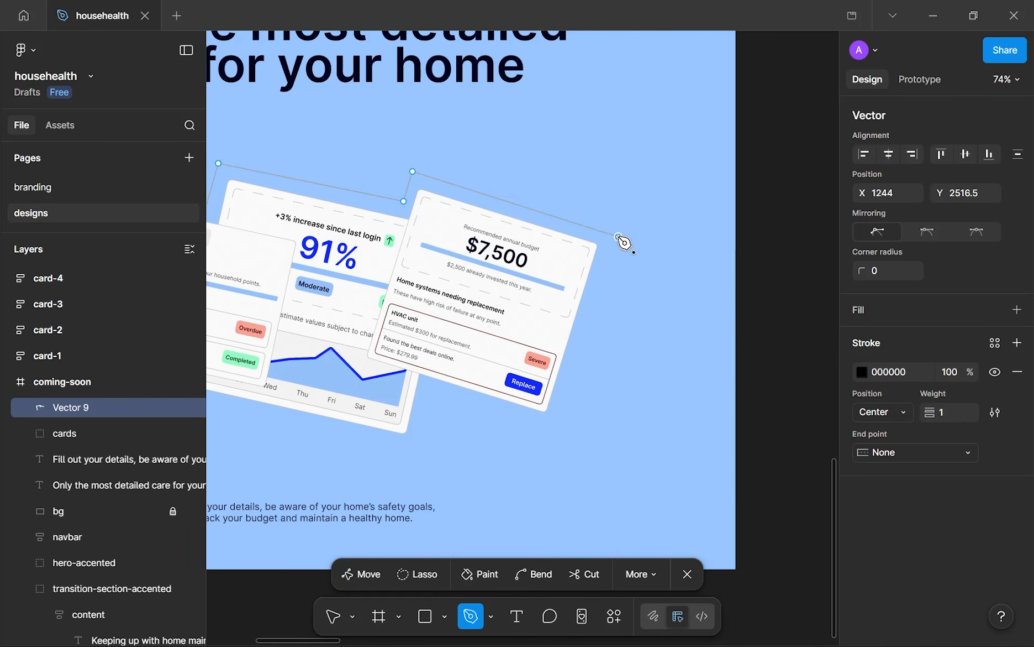
left_click(558, 440)
left_click(429, 395)
- Finish the outline beneath card-4 and card-1 through about X 899.5, Y 2876 and X 574.5, Y 2800.5, ending at X 226.5, Y 2864.5
left_click(416, 453)
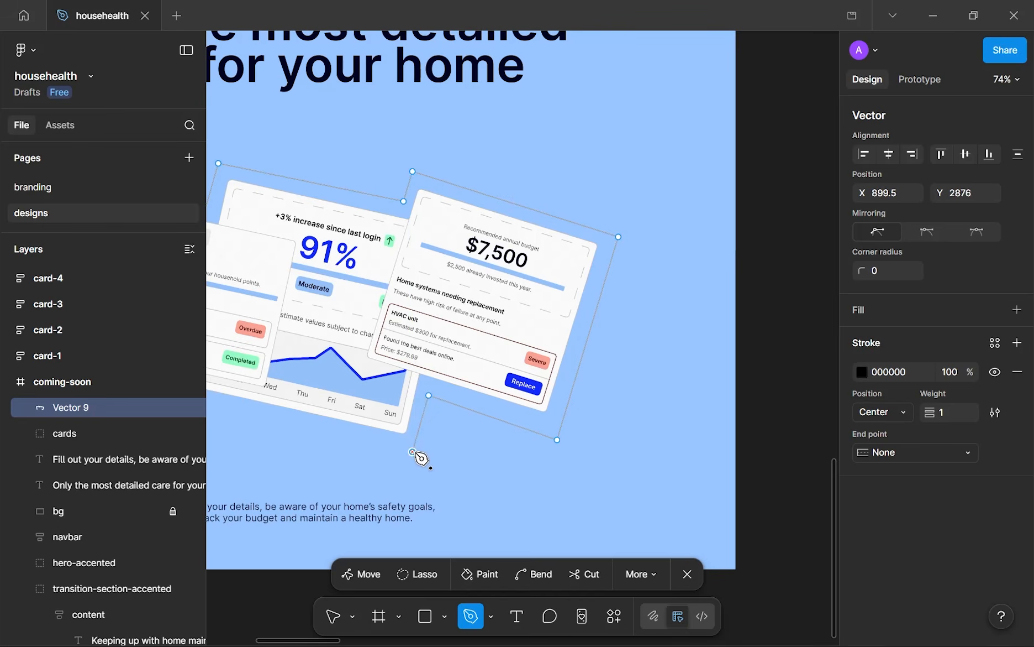
scroll(569, 429, "down", 4)
key("p")
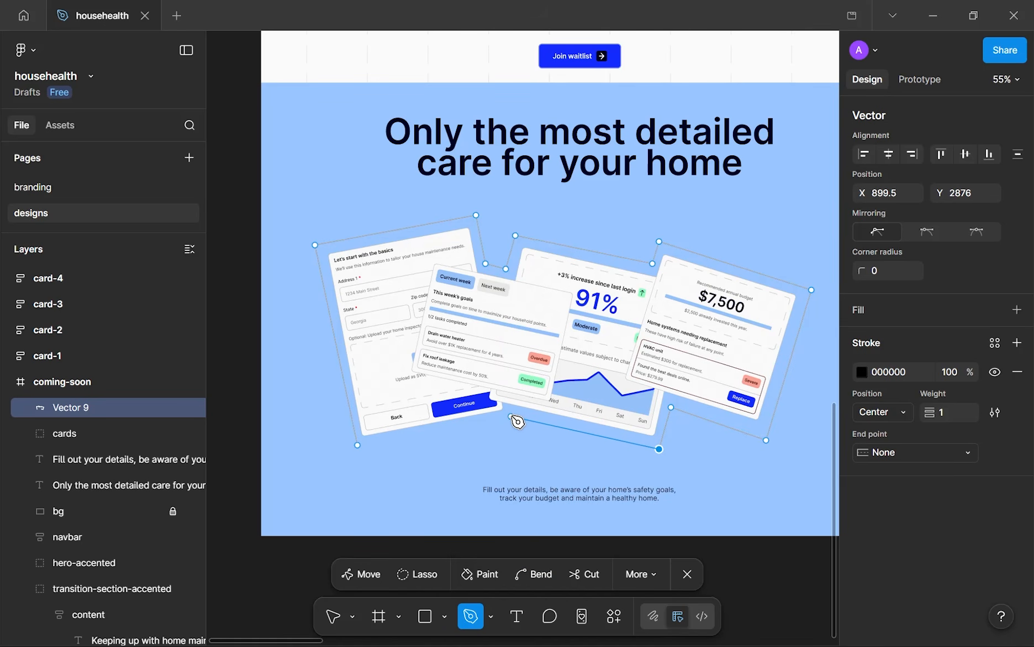
left_click(515, 416)
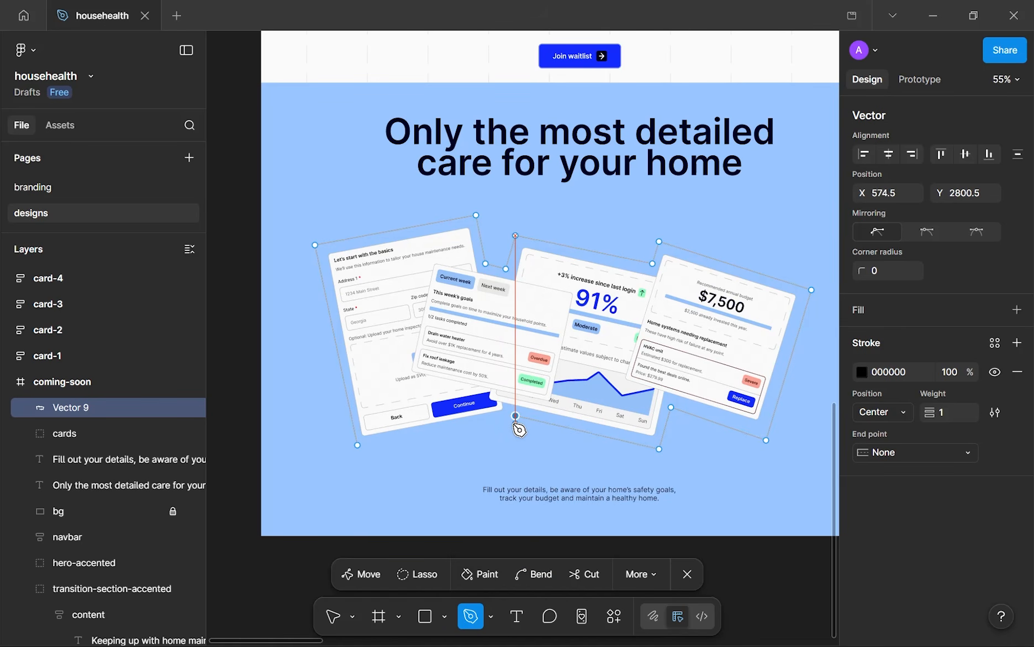
left_click(515, 424)
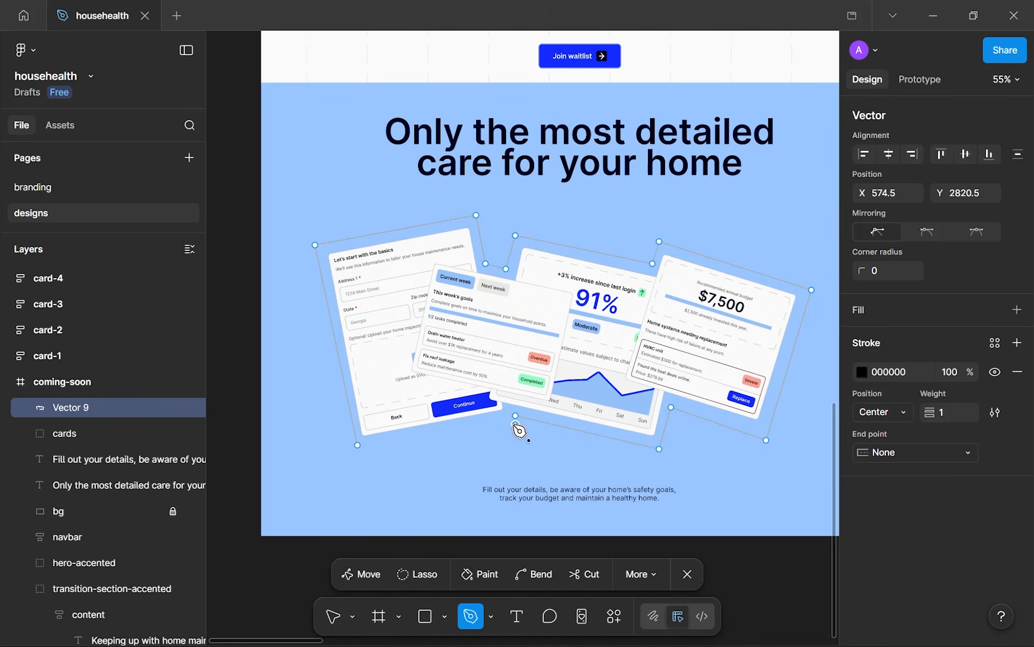
key("ctrl")
key("ctrl+z")
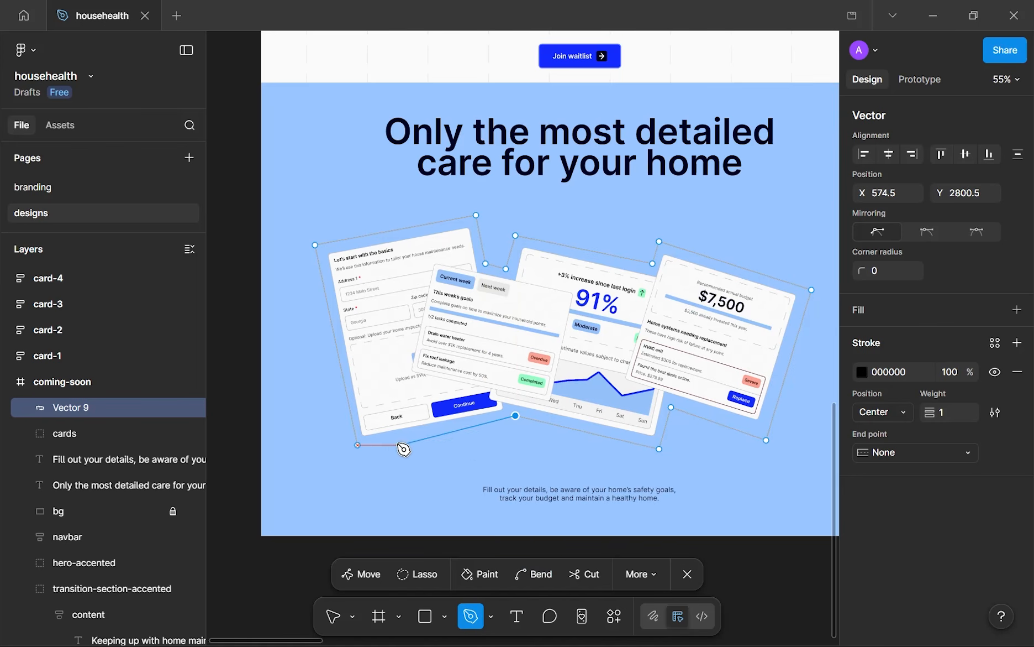
left_click(361, 444)
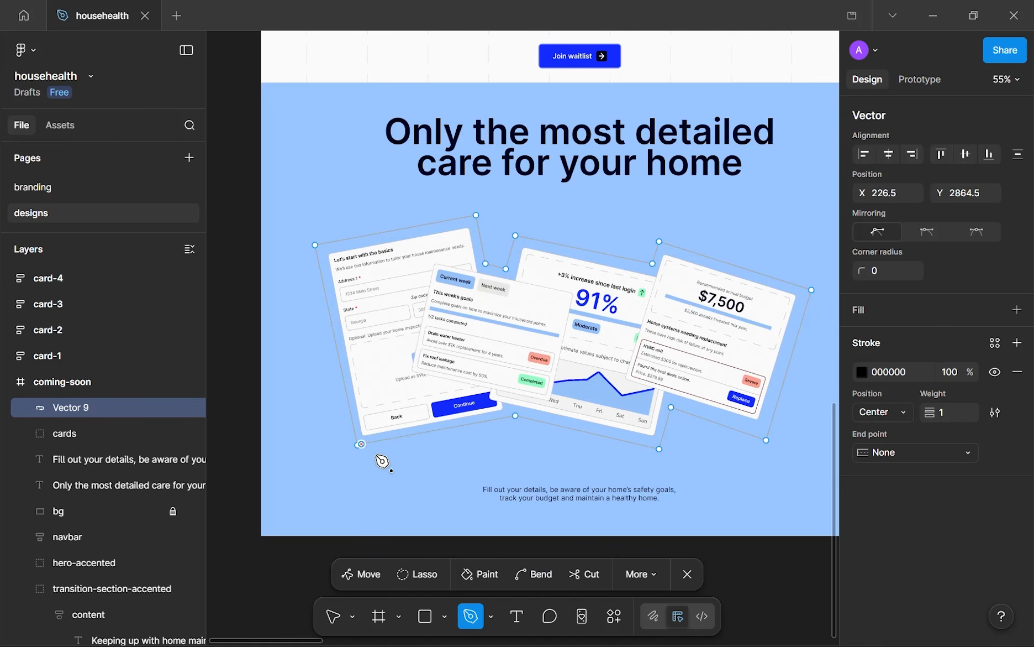
key("Escape")
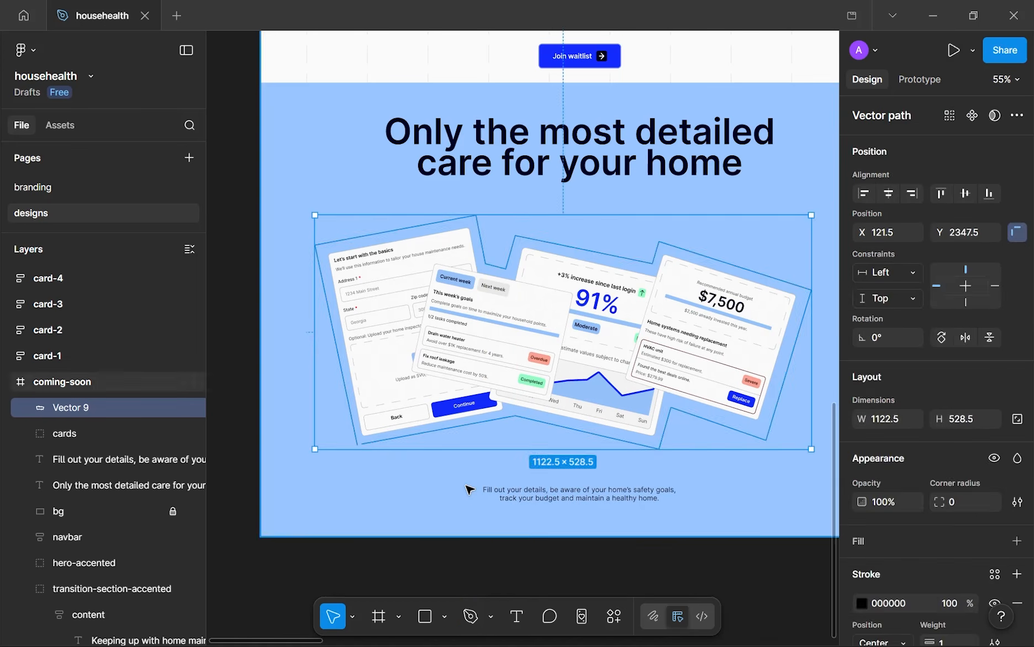
- Undo the last outline points and close the path from about X 574.5, Y 2800.5 to the corner below card-1
key("ctrl+z")
key("ctrl+z")
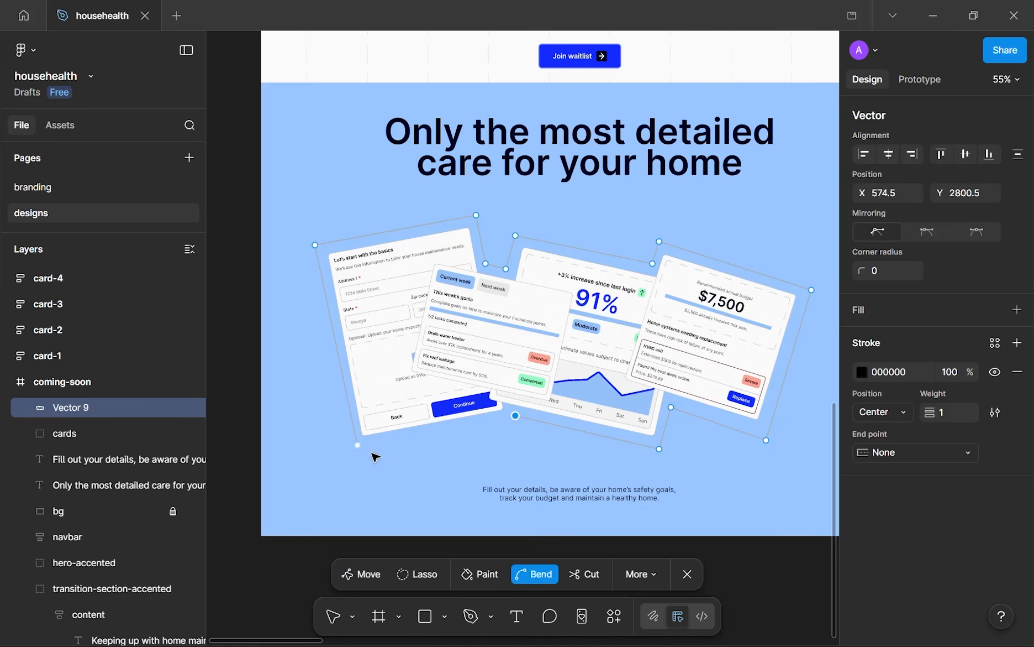
key("p")
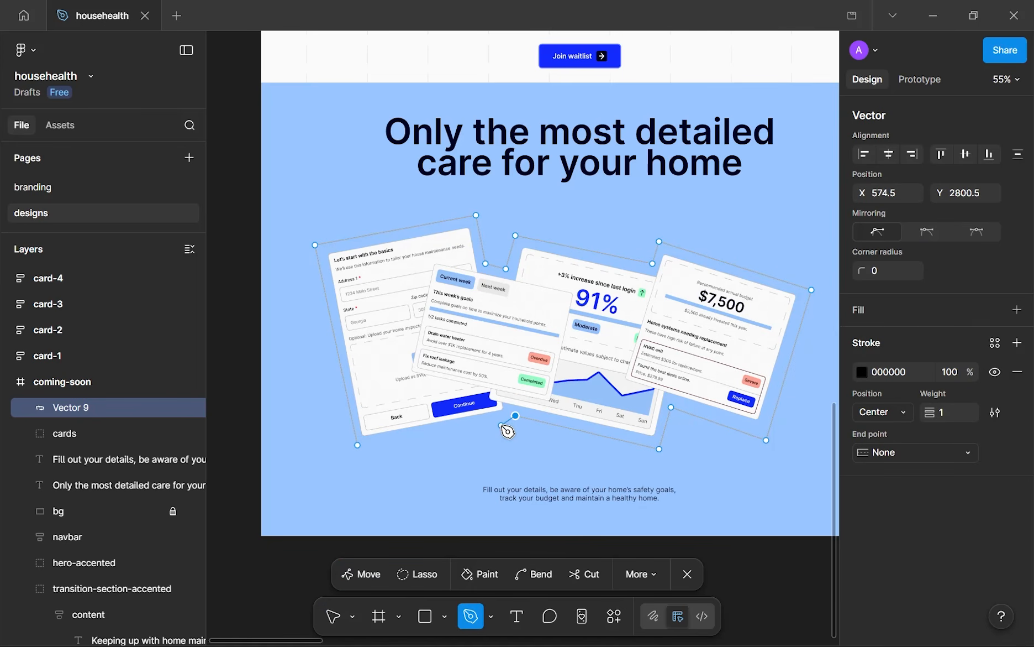
key("Escape")
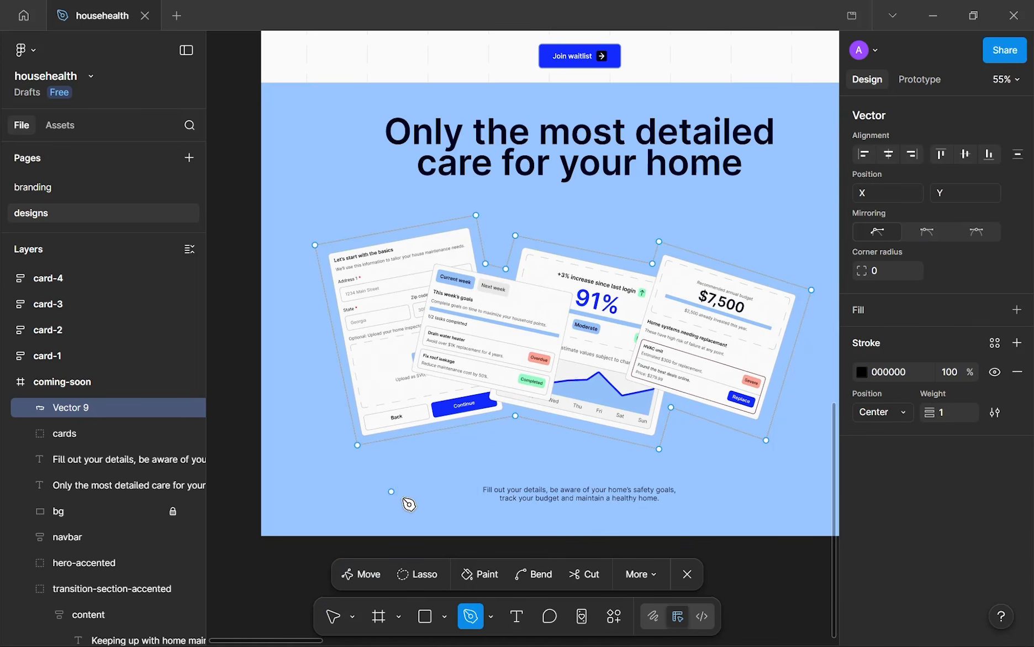
key("Escape")
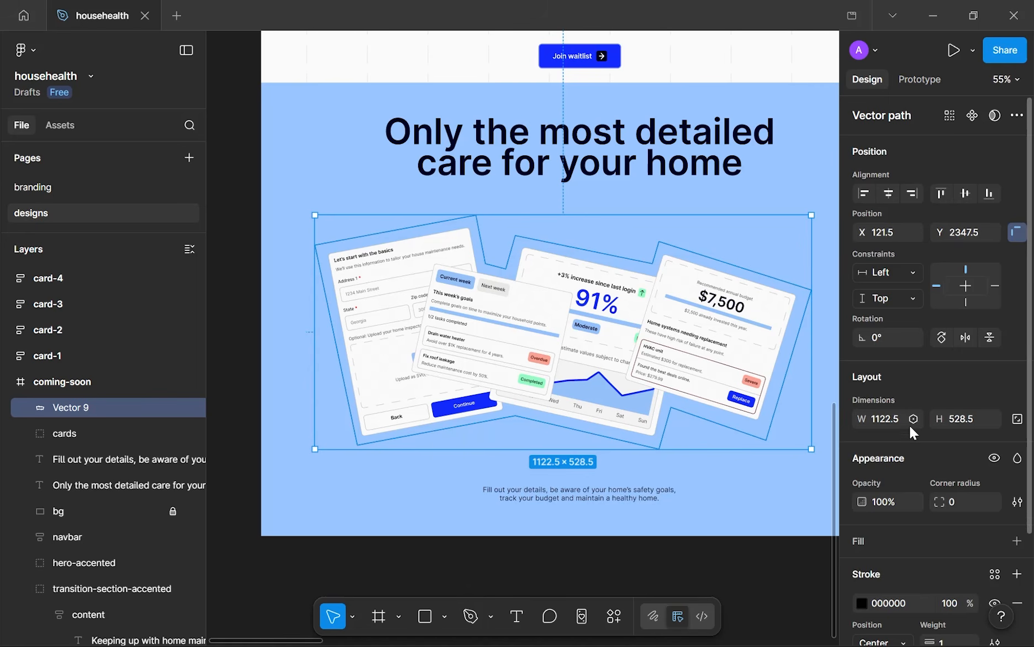
- Remove the outline's stroke and fill the shape with solid white (FFFFFF)
scroll(976, 474, "down", 3)
left_click(1017, 475)
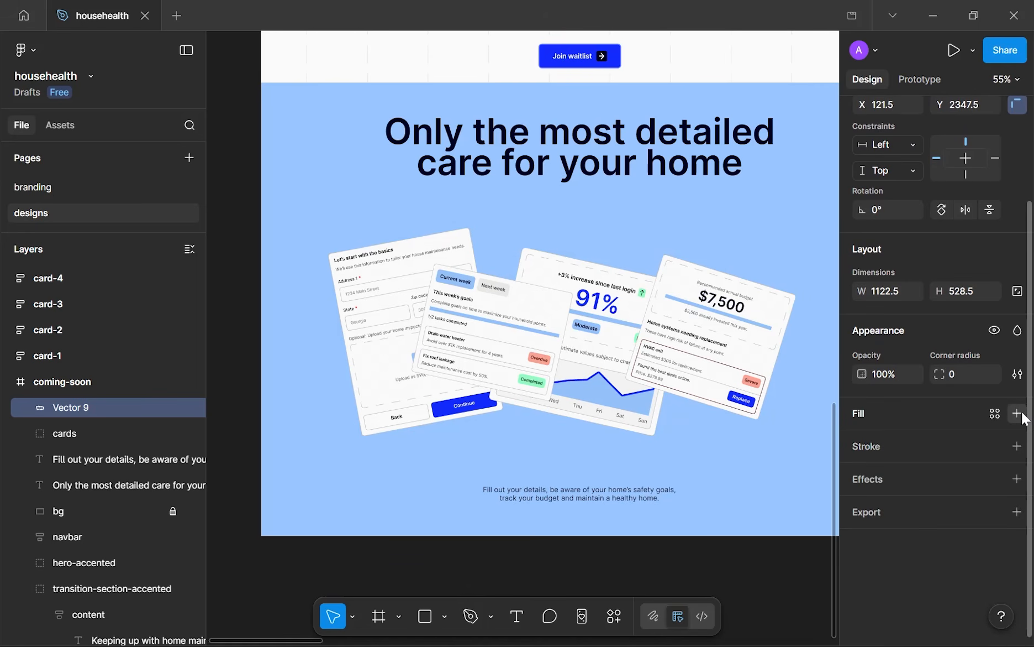
left_click(1017, 413)
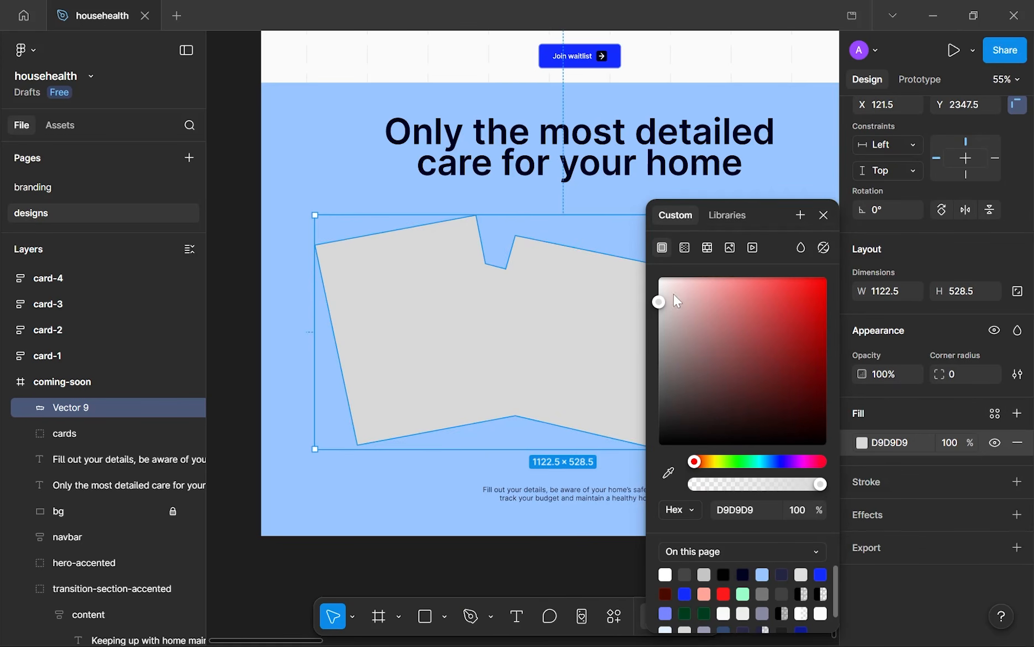
left_click_drag(677, 301, 660, 279)
left_click(547, 233)
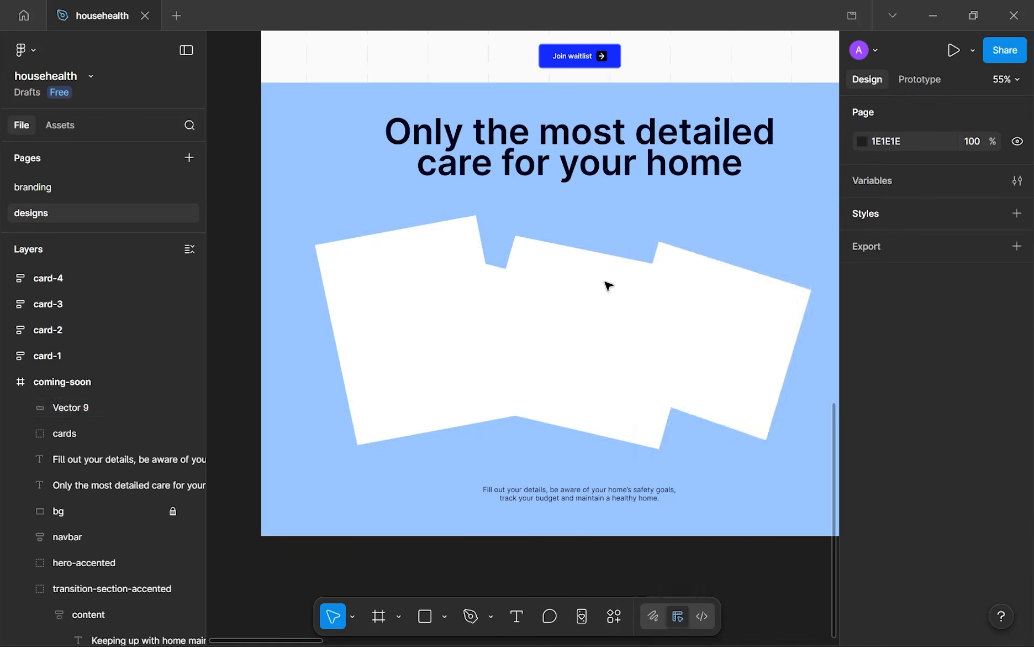
- Set the white shape's corner radius to 8 and rename its layer cards-bg
left_click(687, 315)
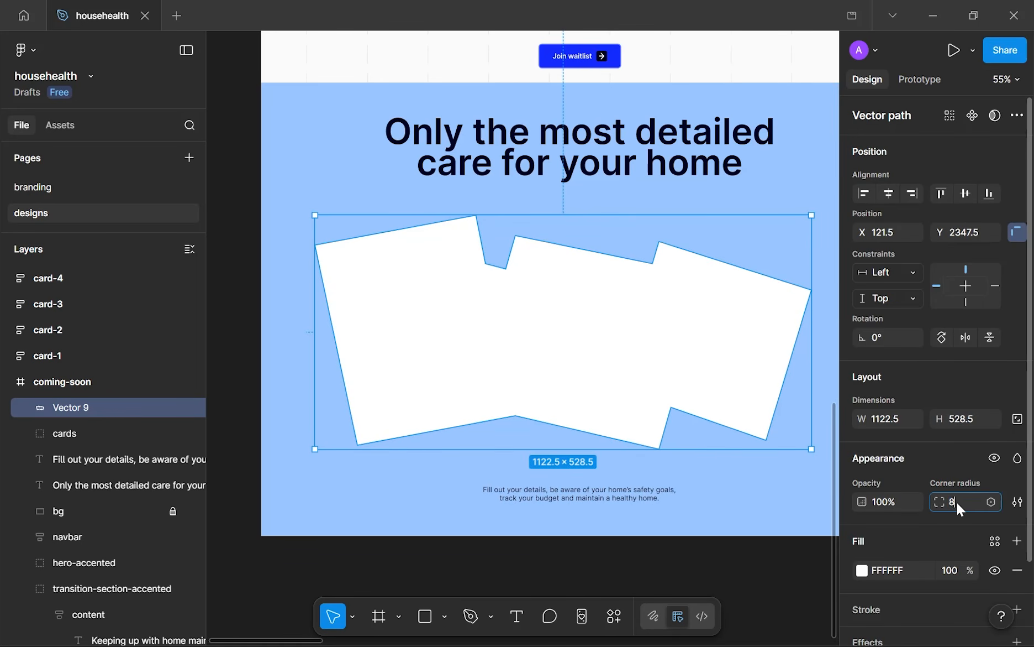
key("Return")
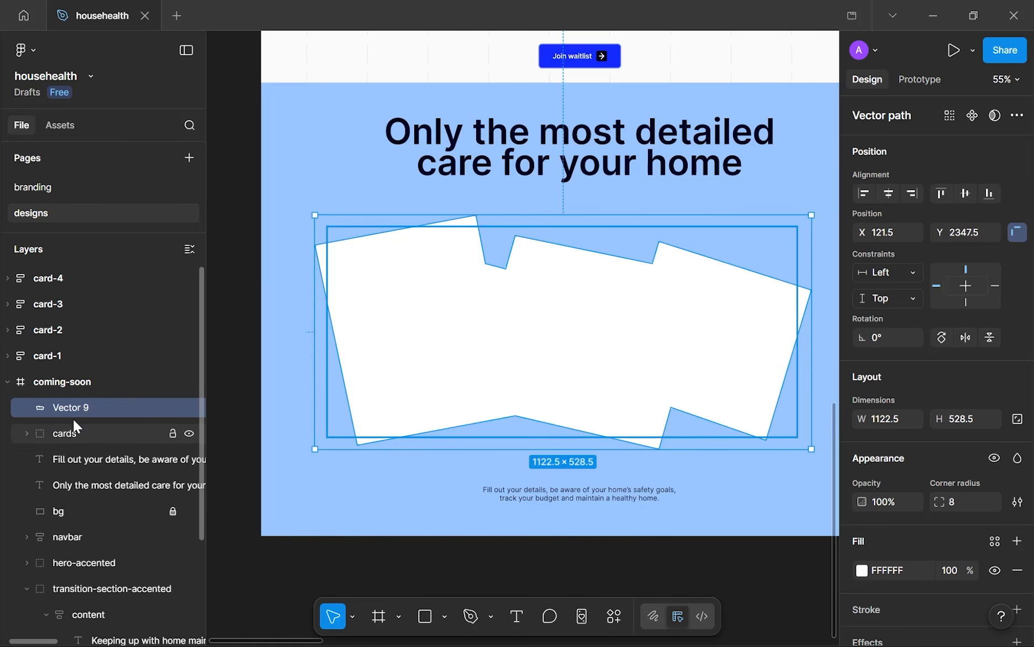
key("ctrl+r")
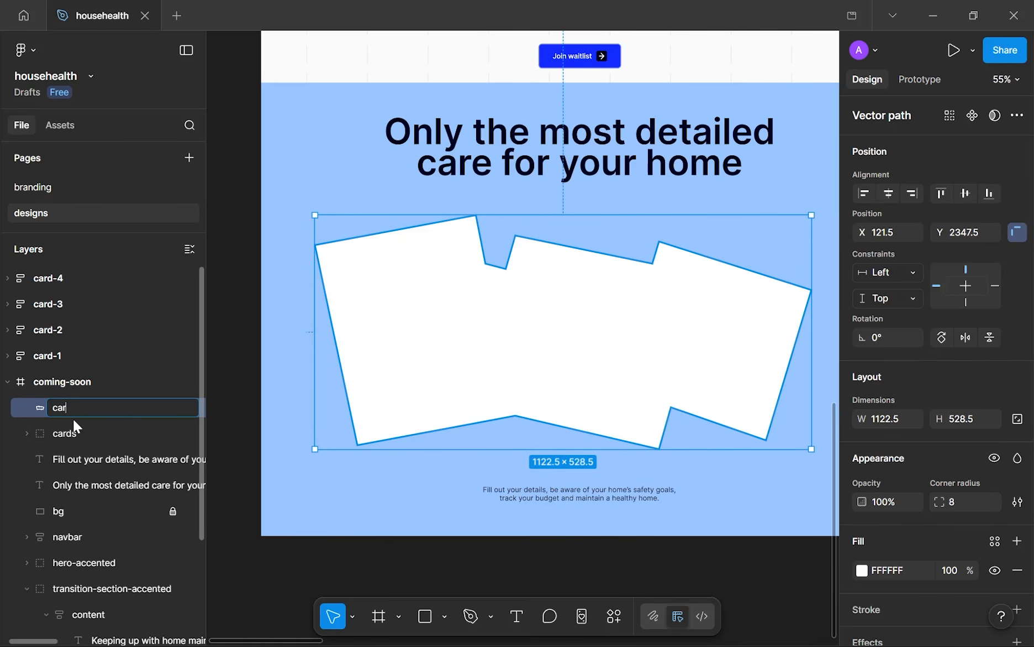
type("cards-bg")
key("Return")
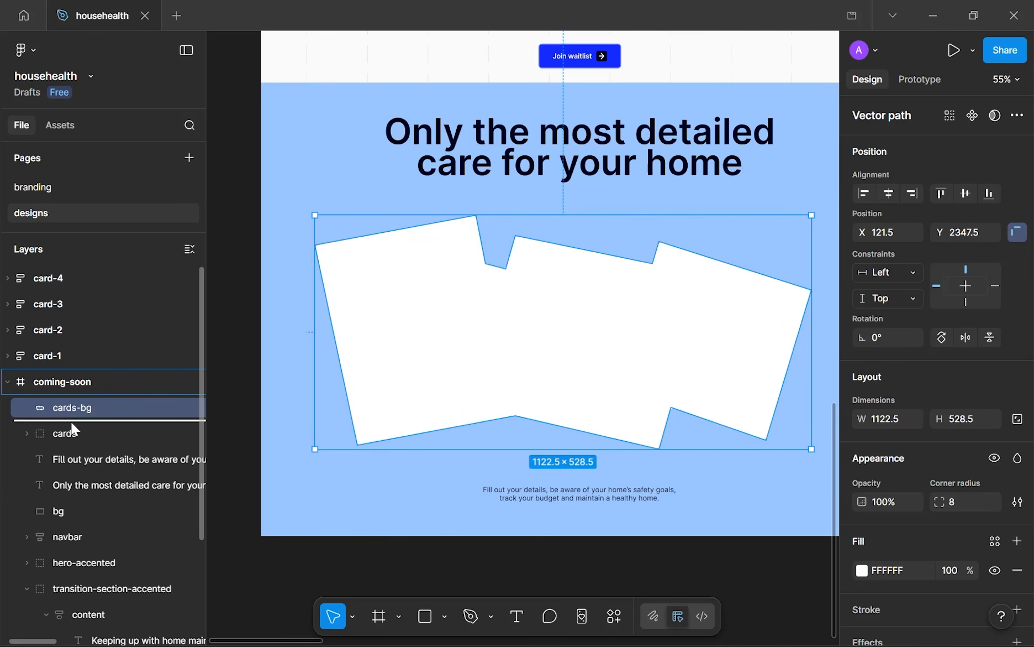
- Place cards-bg inside the cards group and send it to the back, behind all four cards
left_click_drag(77, 432, 83, 432)
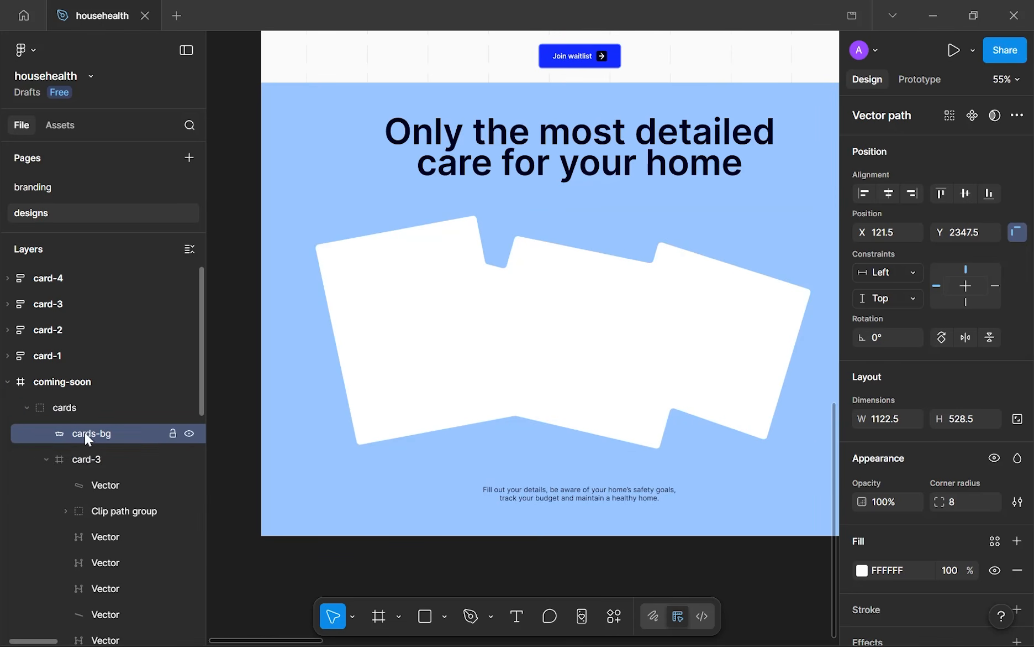
left_click(46, 457)
key("ctrl+shift+bracketleft")
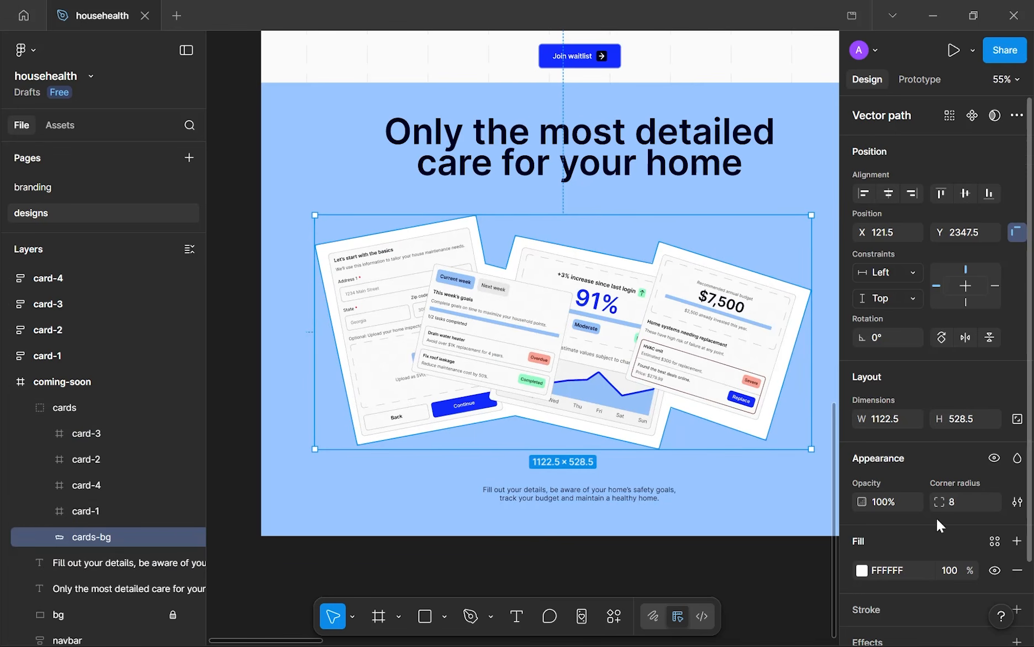
left_click(780, 486)
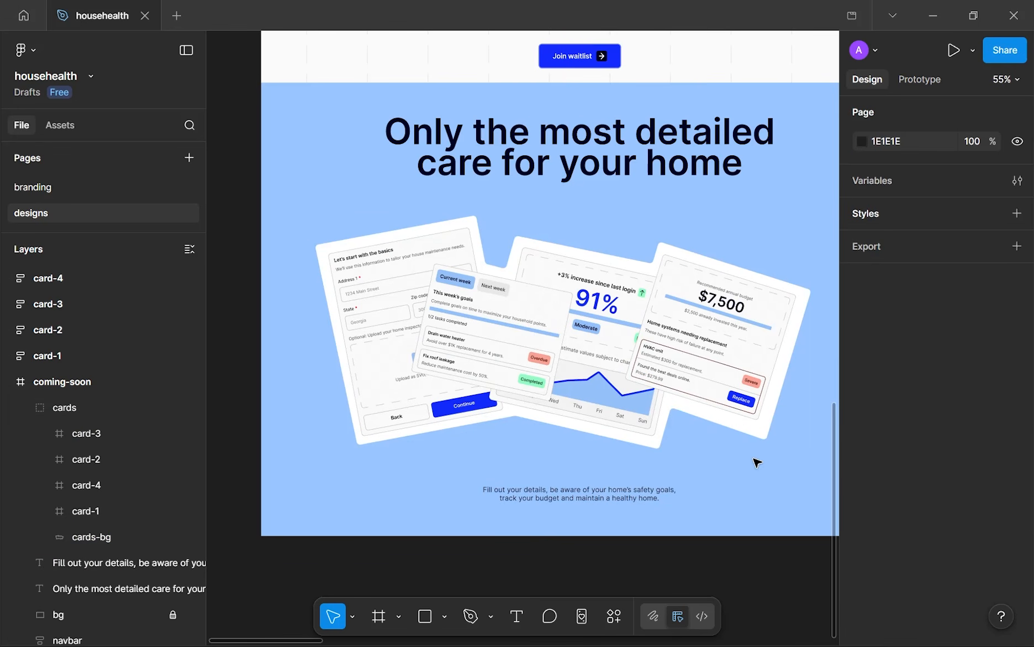
- Fine-tune the two cards-bg corner points beside card-1, bringing the shape's leftmost edge to X 122
scroll(390, 418, "up", 5)
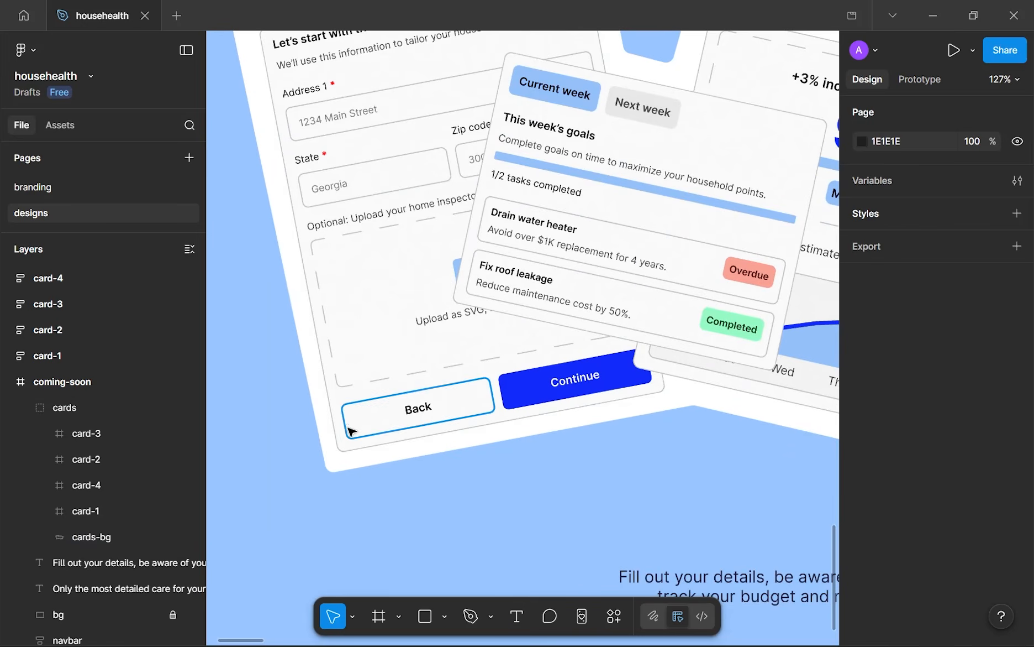
scroll(348, 431, "down", 5)
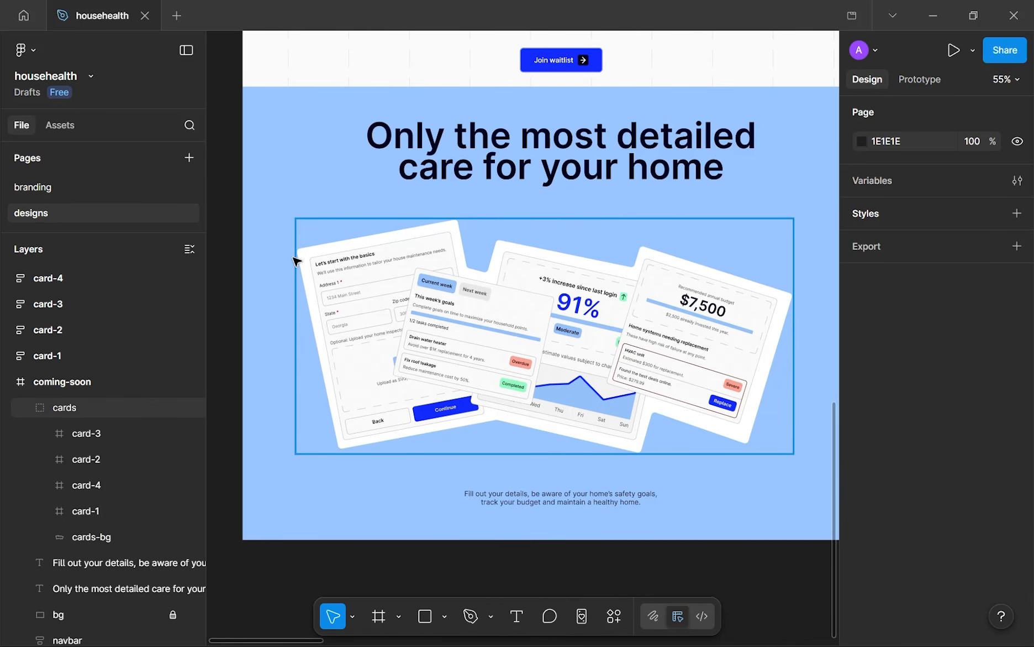
scroll(303, 271, "up", 5)
scroll(304, 277, "down", 3)
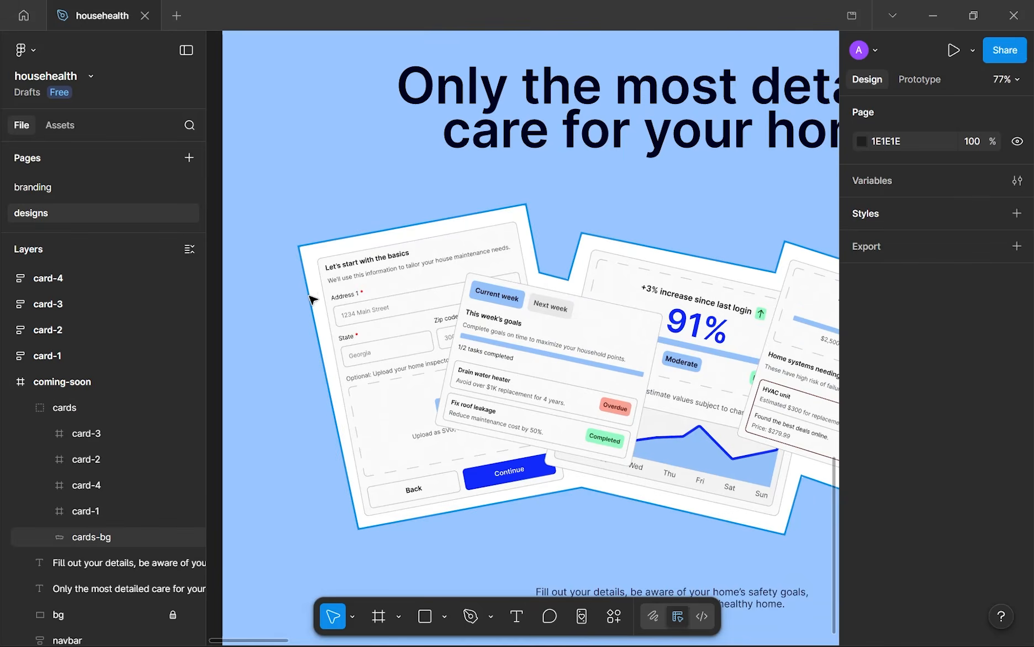
scroll(308, 294, "down", 2)
scroll(340, 435, "down", 1)
scroll(310, 298, "up", 3)
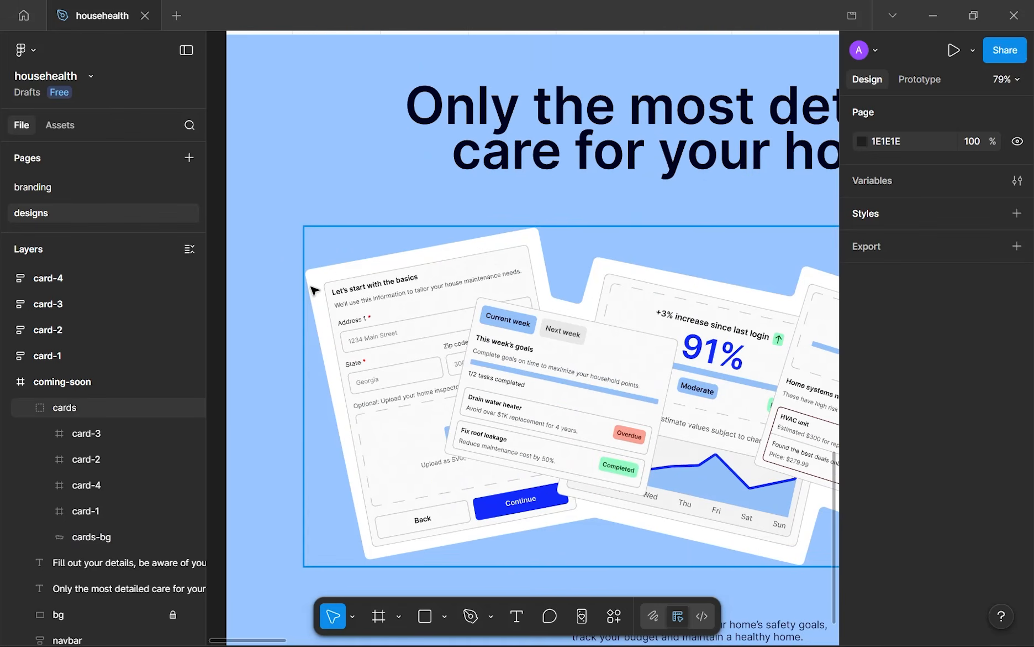
left_click(312, 299)
double_click(313, 296)
double_click(316, 288)
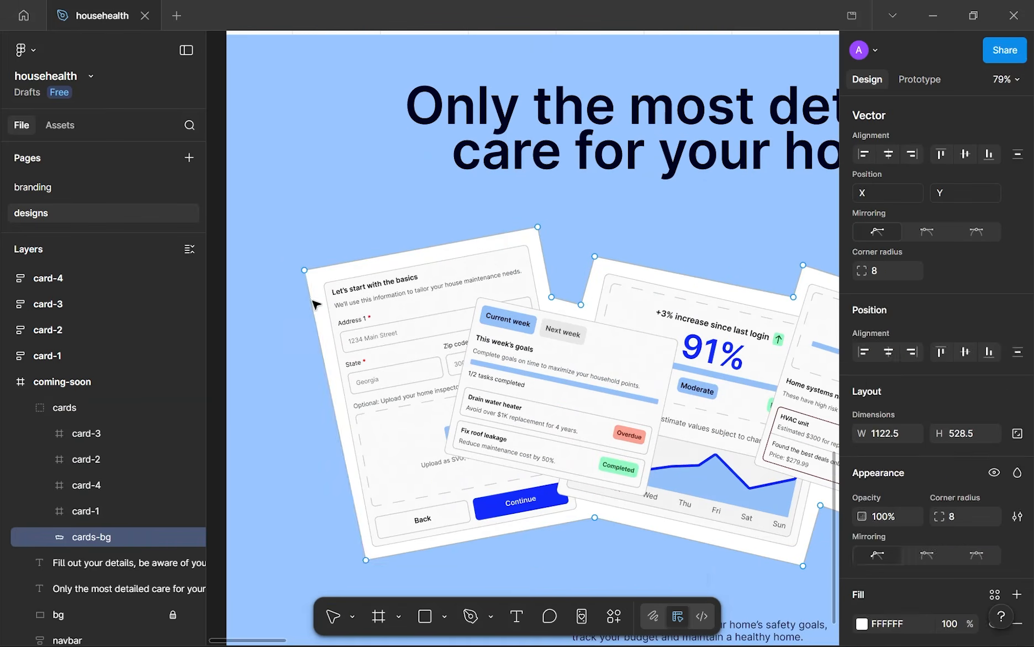
scroll(381, 480, "down", 2)
left_click(367, 454)
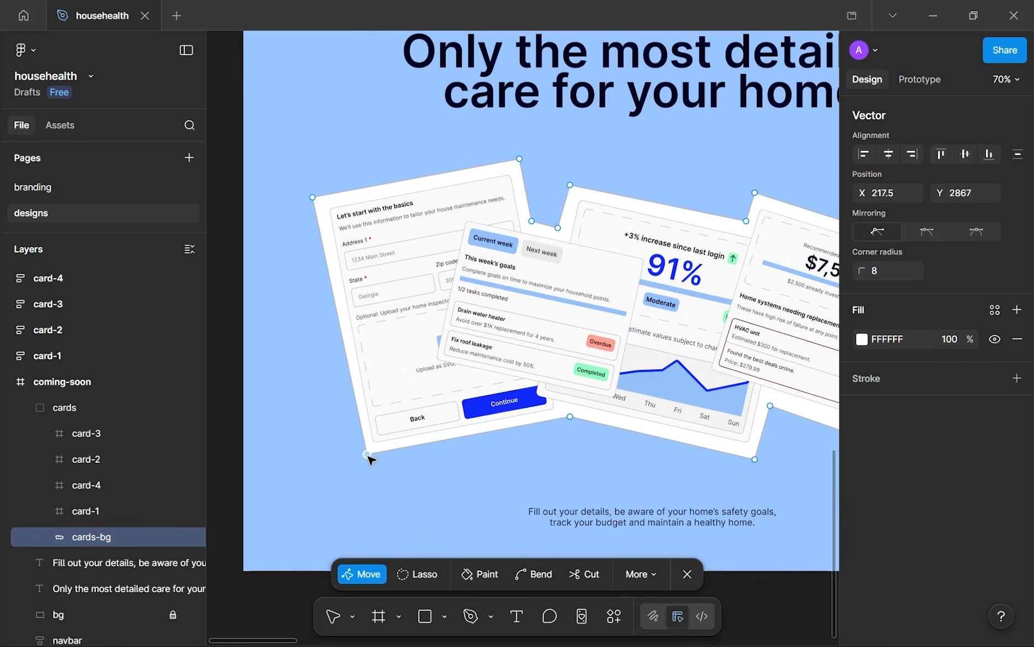
left_click_drag(364, 456, 360, 456)
mouse_move(313, 198)
left_mouse_down()
mouse_move(316, 205)
mouse_move(312, 198)
left_mouse_up()
left_click(380, 501)
key("Escape")
key("Escape")
- Examine the card collage and its white border, both within the whole page and up close
scroll(384, 504, "down", 5)
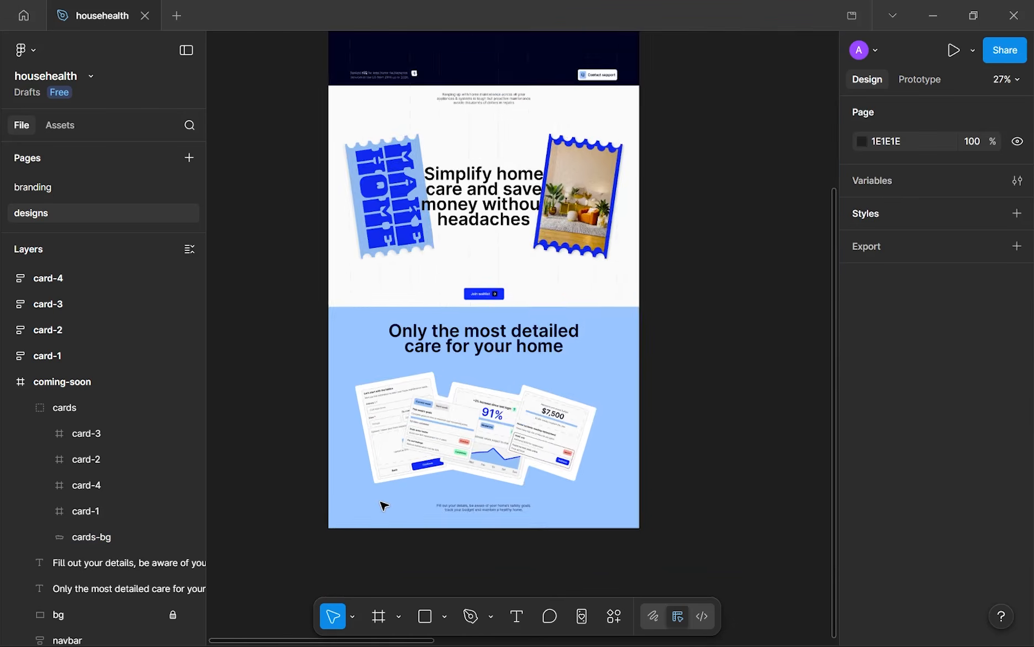
scroll(384, 505, "up", 5)
left_click_drag(384, 504, 271, 467)
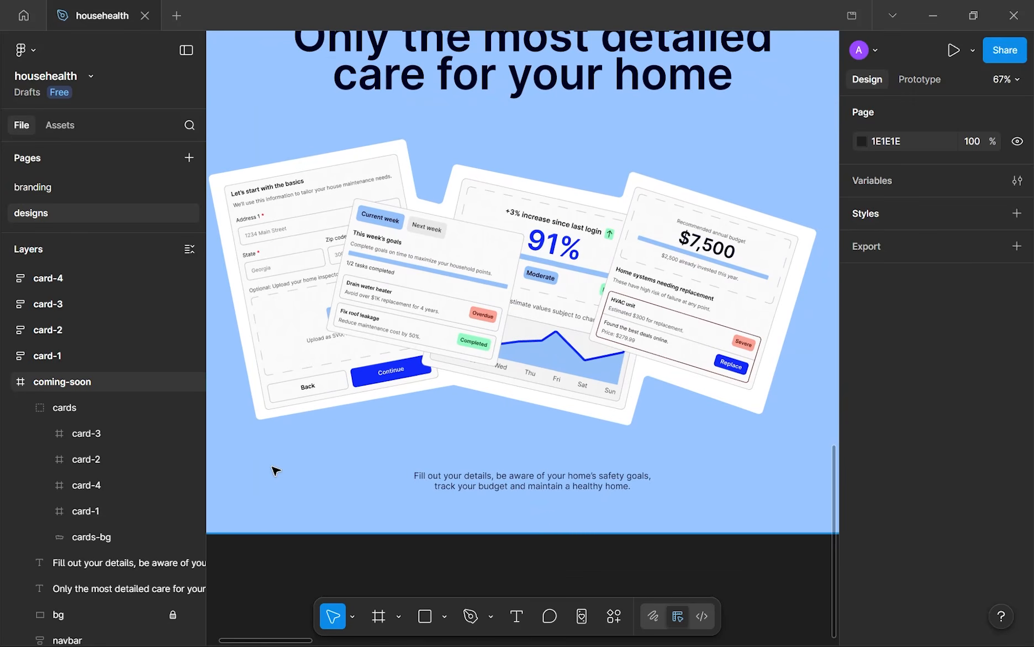
scroll(275, 470, "down", 5)
scroll(275, 471, "up", 3)
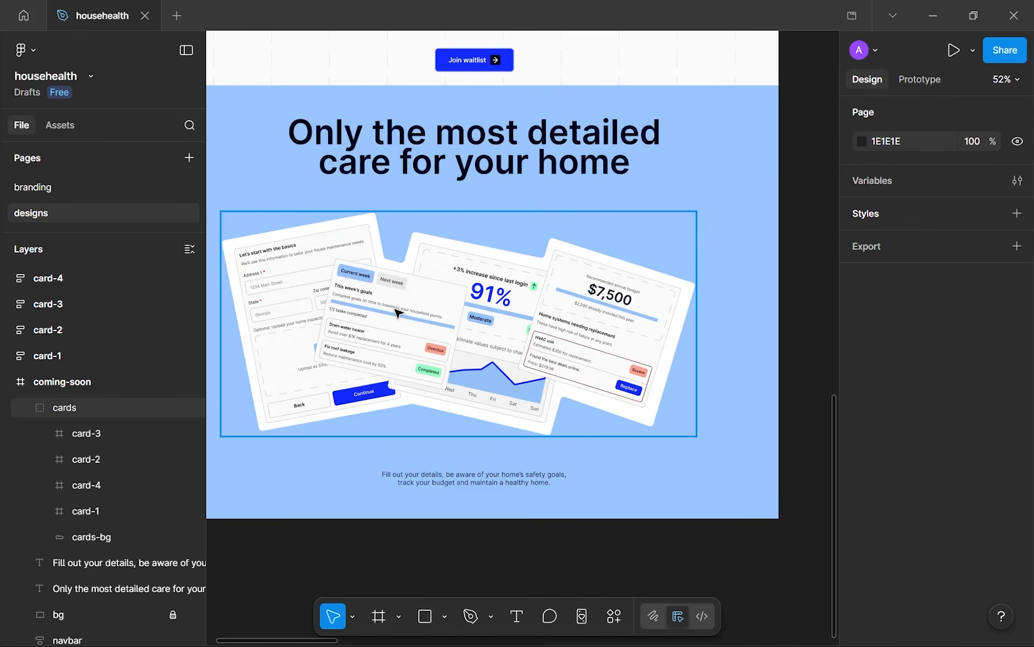
left_click_drag(396, 301, 446, 312)
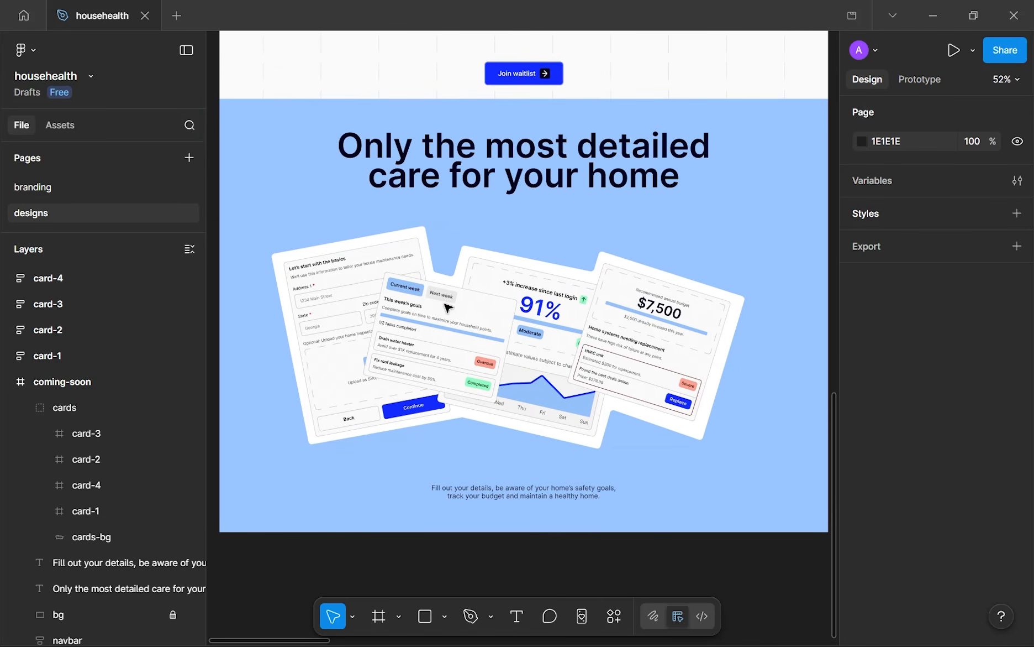
scroll(448, 307, "down", 2)
scroll(448, 308, "up", 1)
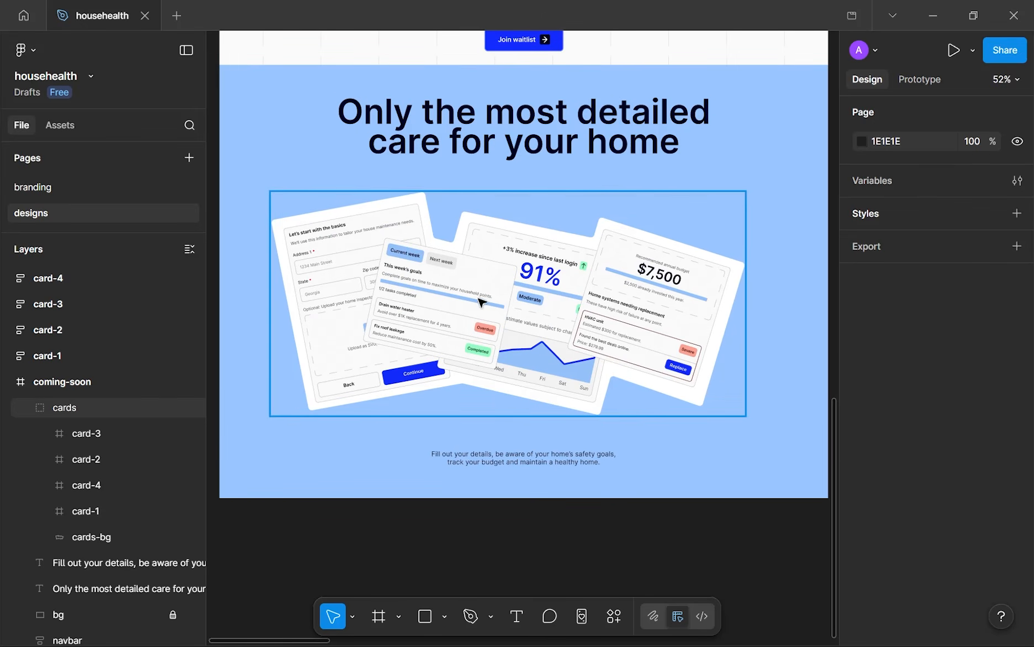
- Nudge card-2 inside the cards group up to Y 2449
double_click(484, 277)
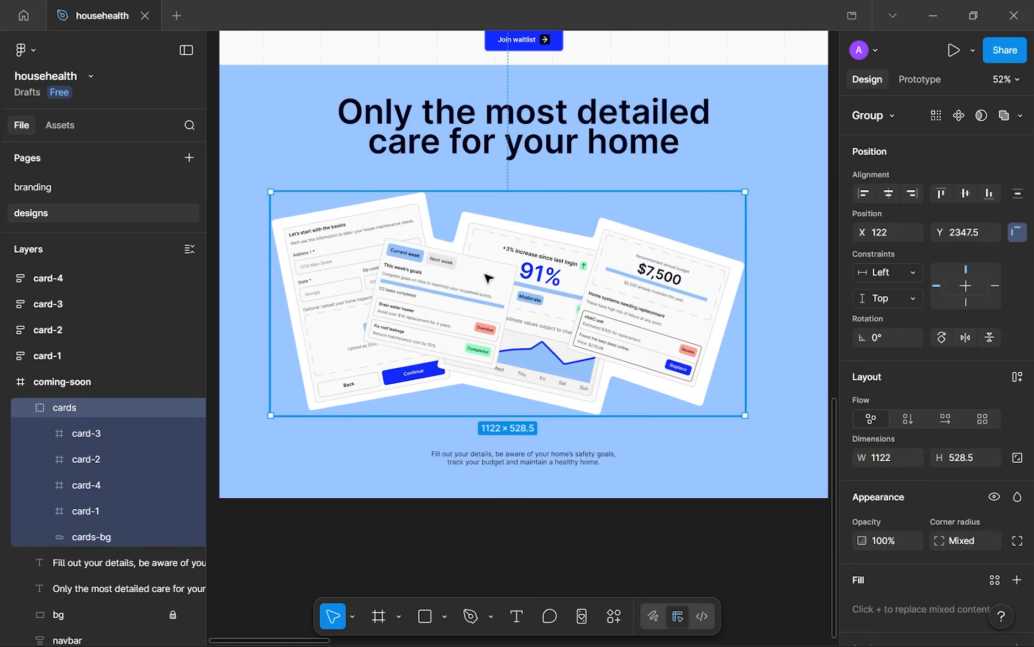
key("Up")
key("Up")
key("Up")
key("Up")
key("Up")
key("Up")
key("Up")
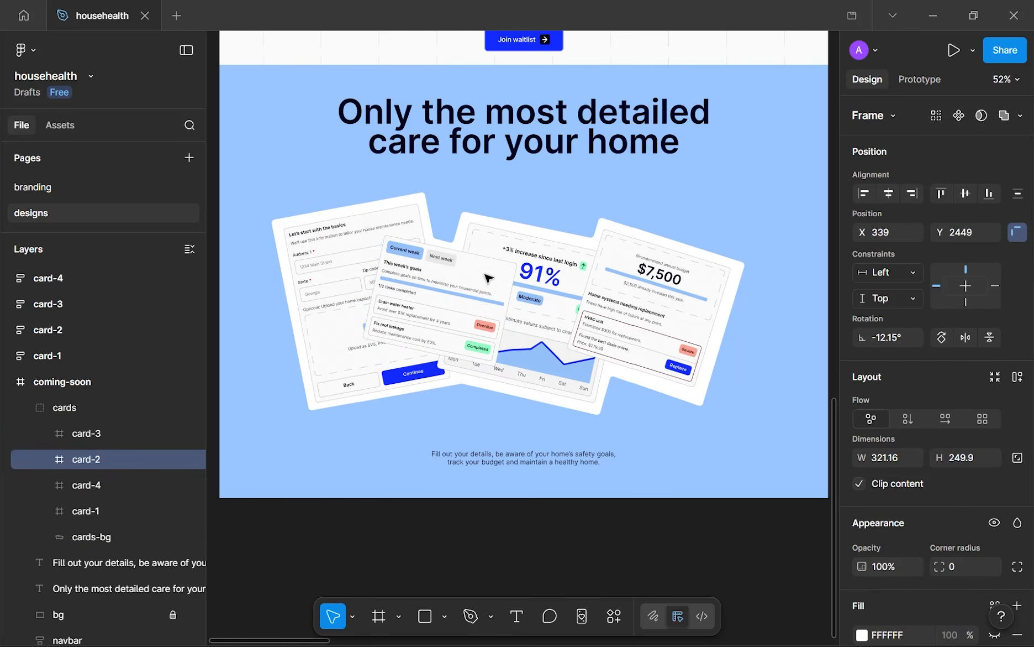
- Rotate card-1 to 11.7° and nudge it slightly left and up within its white border
left_click(319, 287)
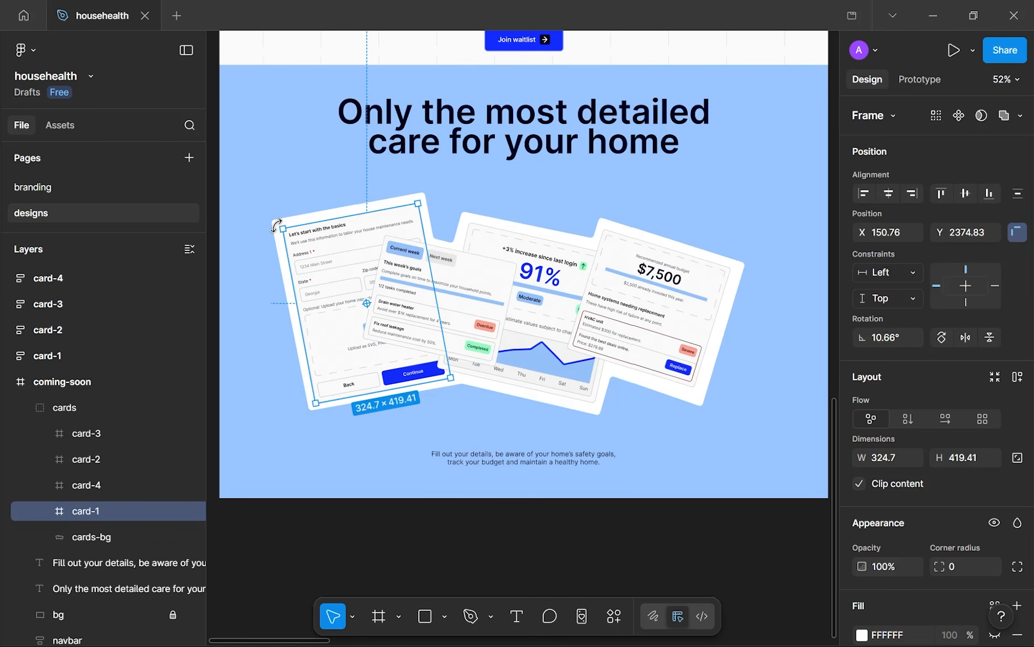
left_click_drag(273, 226, 274, 227)
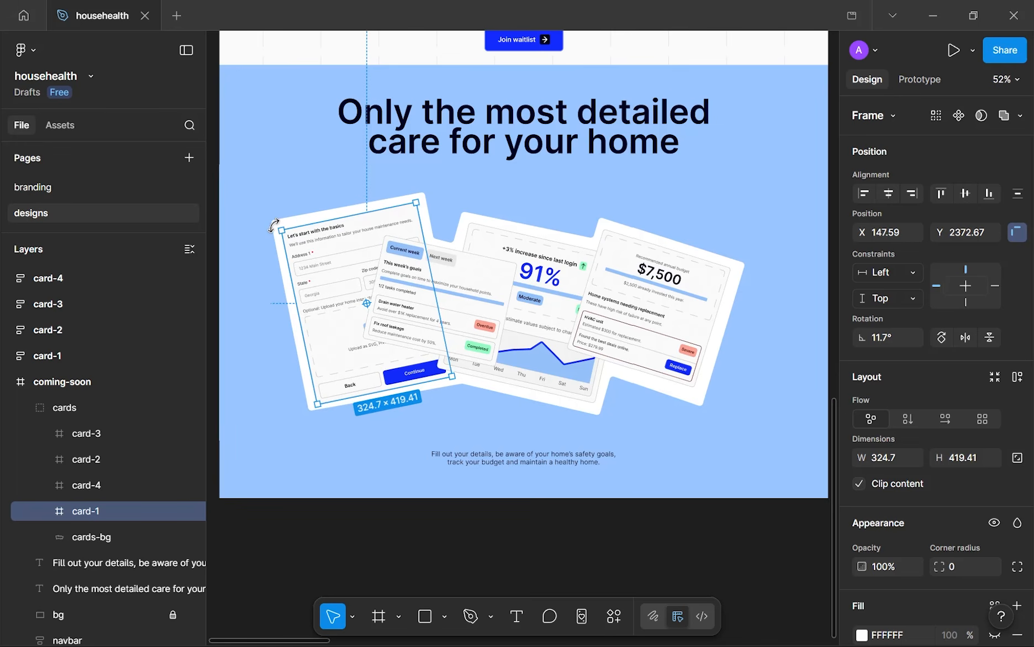
key("Right")
key("Up")
key("Left")
key("Left")
key("Left")
key("Left")
left_click(437, 427)
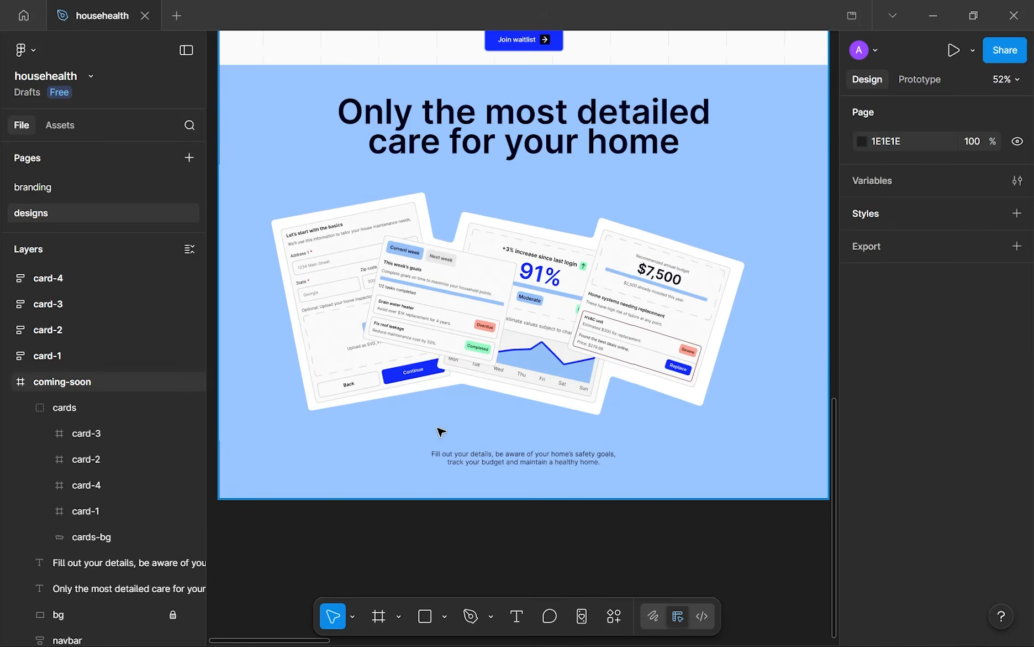
- Add a Drop shadow effect to the cards-bg shape behind the cards
scroll(436, 427, "down", 3)
scroll(455, 425, "up", 3)
left_click_drag(437, 427, 478, 445)
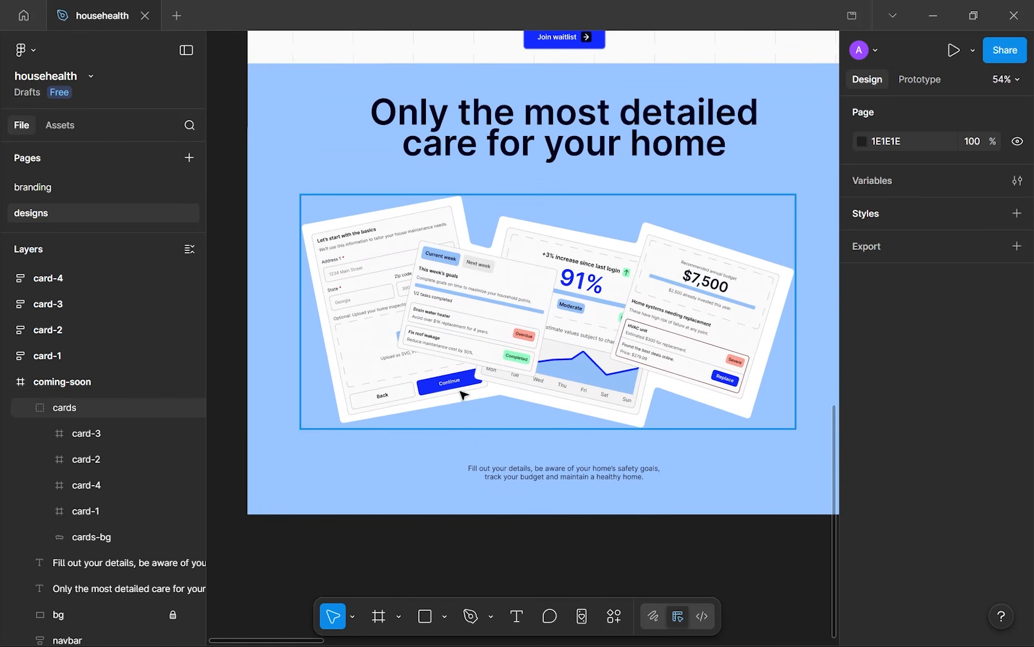
left_click(367, 400)
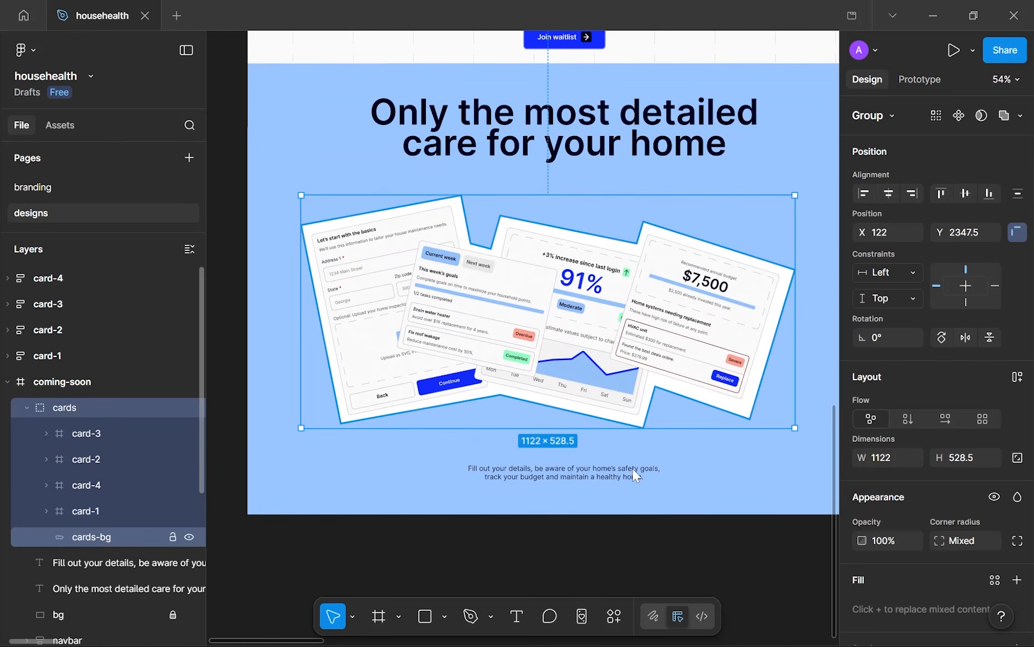
left_click(116, 537)
scroll(871, 476, "down", 3)
left_click(1017, 555)
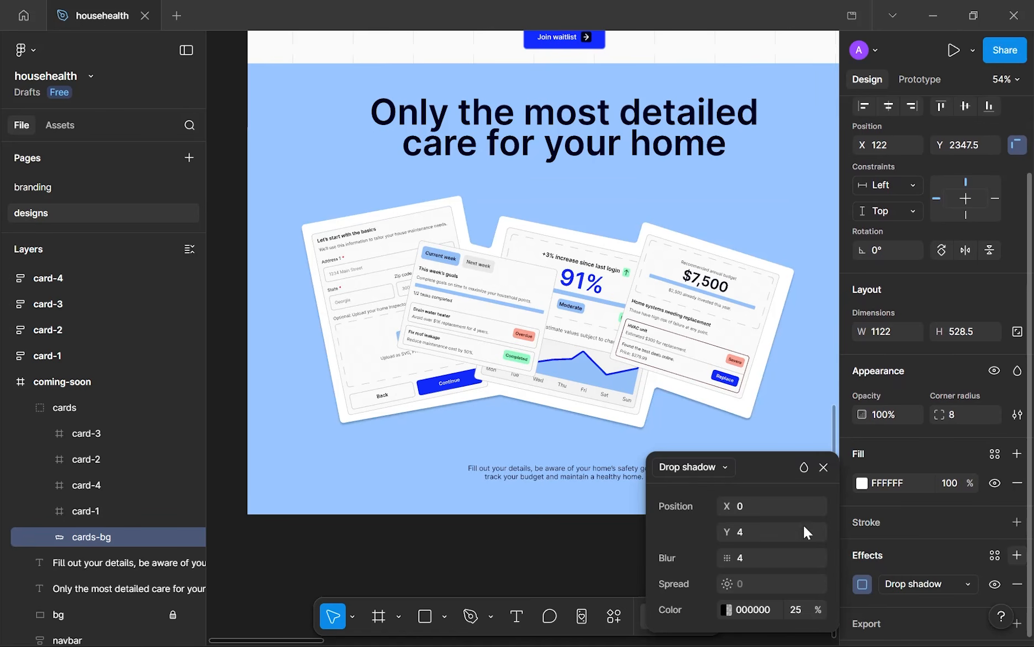
left_click(700, 469)
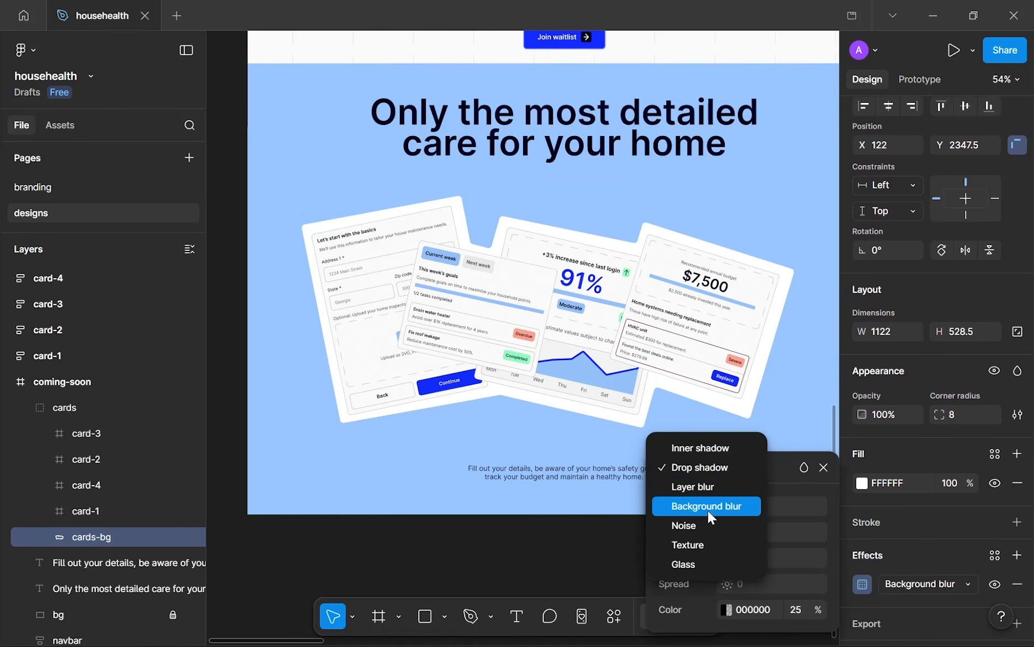
left_click(699, 468)
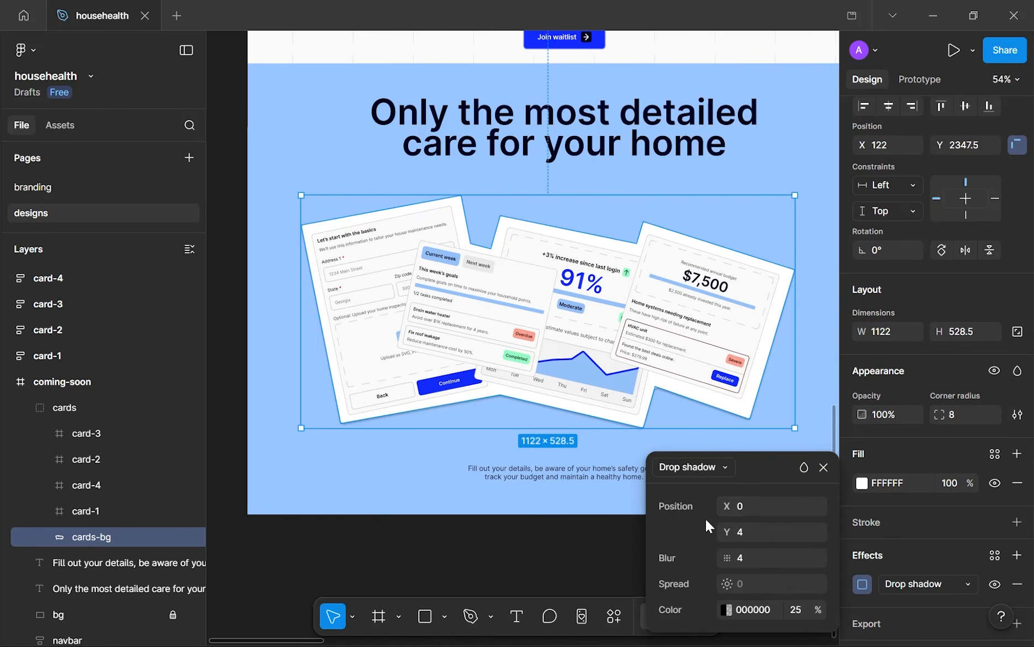
- Set the cards-bg drop shadow to X -4, blur 12 and 12% opacity
left_click(749, 513)
type("-4")
key("Return")
left_click(748, 550)
type("12")
left_click(795, 609)
type("12")
key("Return")
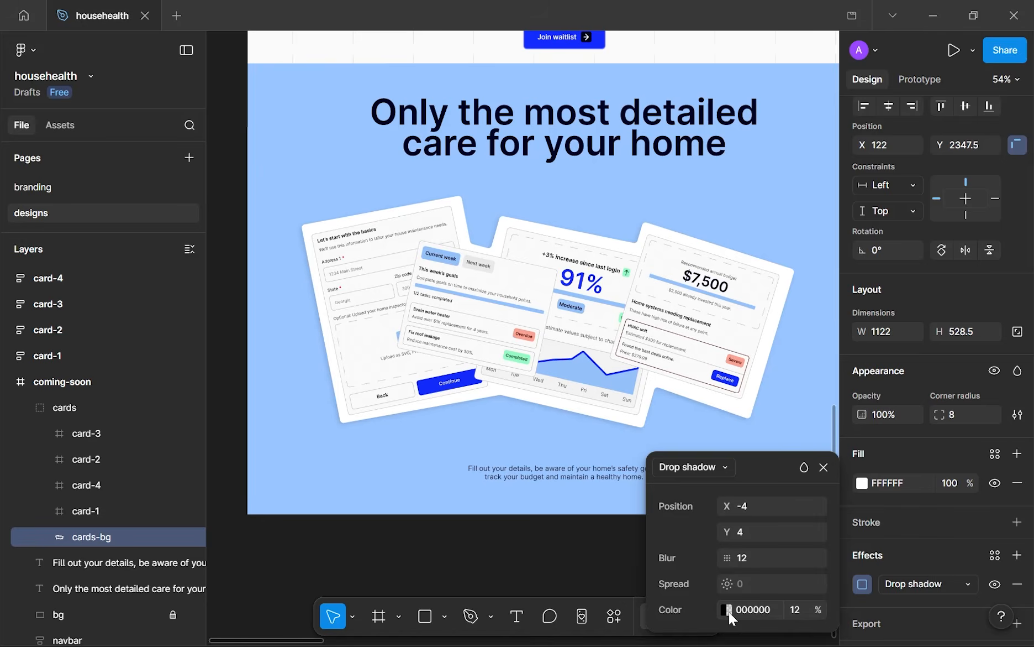
- Recolour the cards-bg drop shadow to the page's dark navy 00031F at 12% opacity and check it on the collage
left_click(726, 609)
left_click(549, 573)
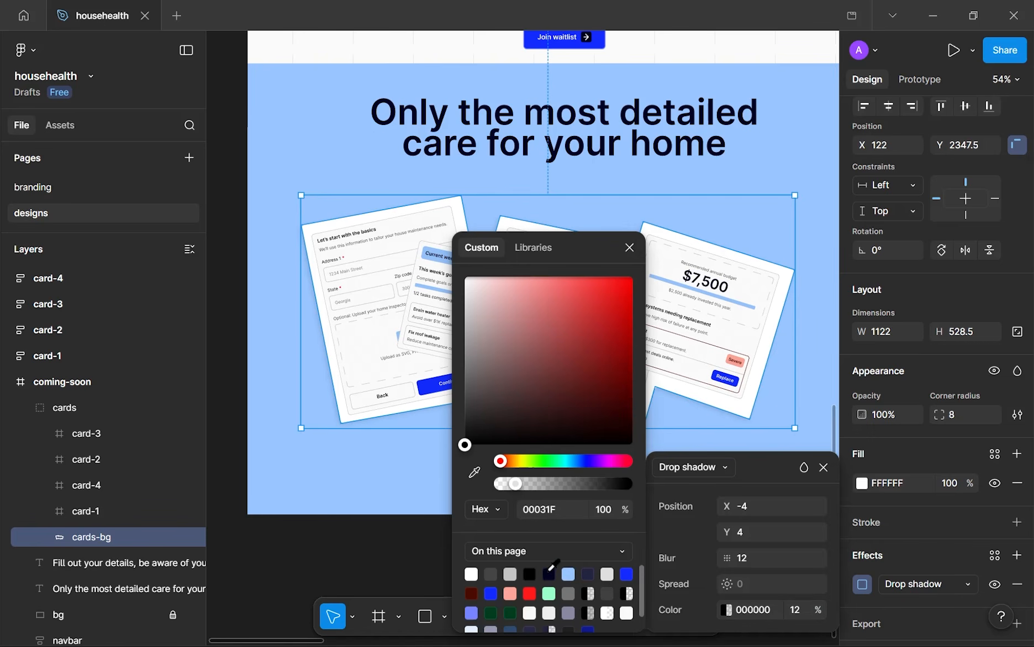
left_click(629, 247)
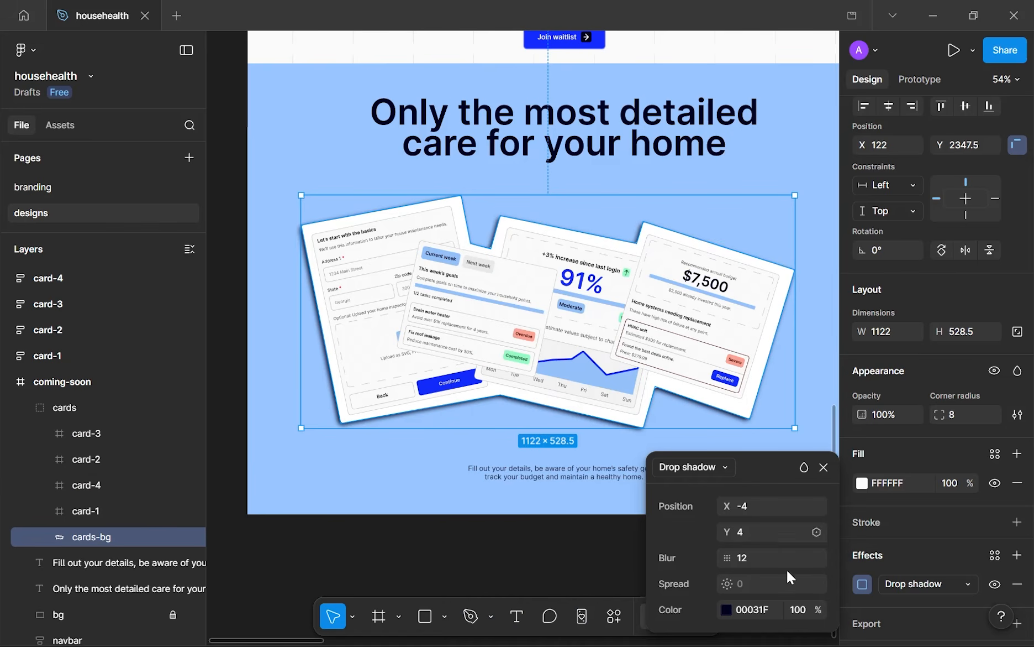
left_click(797, 610)
type("12")
key("Return")
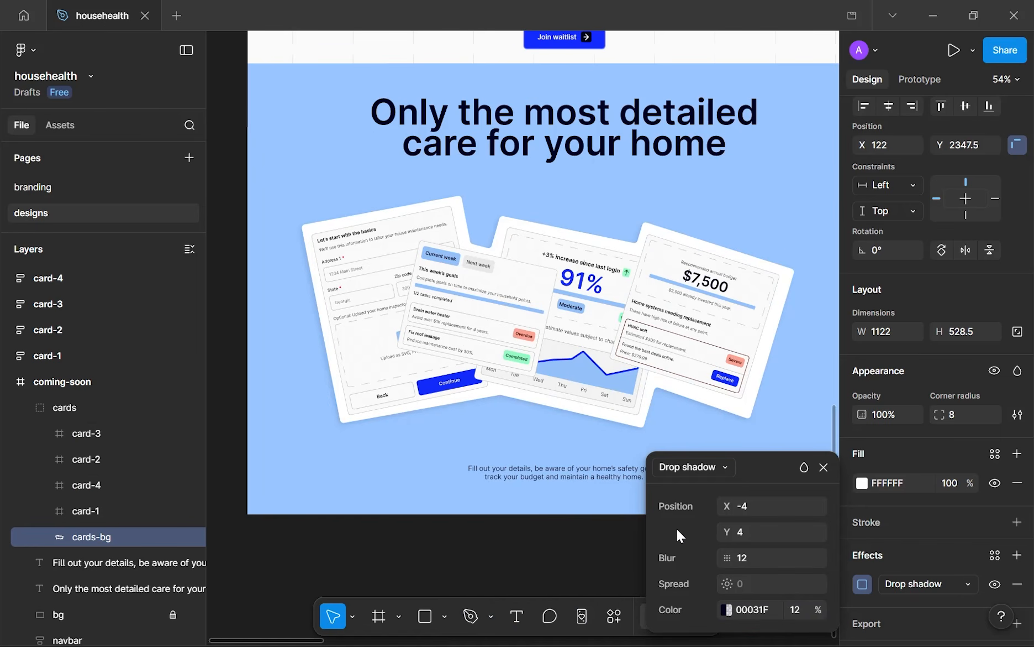
left_click(478, 555)
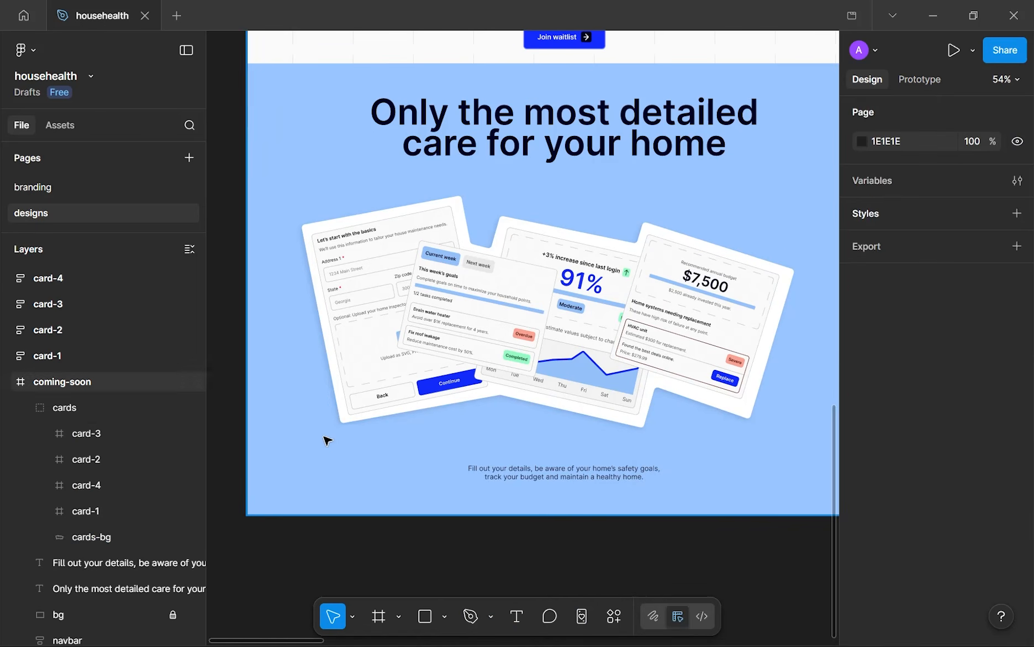
scroll(326, 436, "up", 5)
scroll(326, 395, "down", 6)
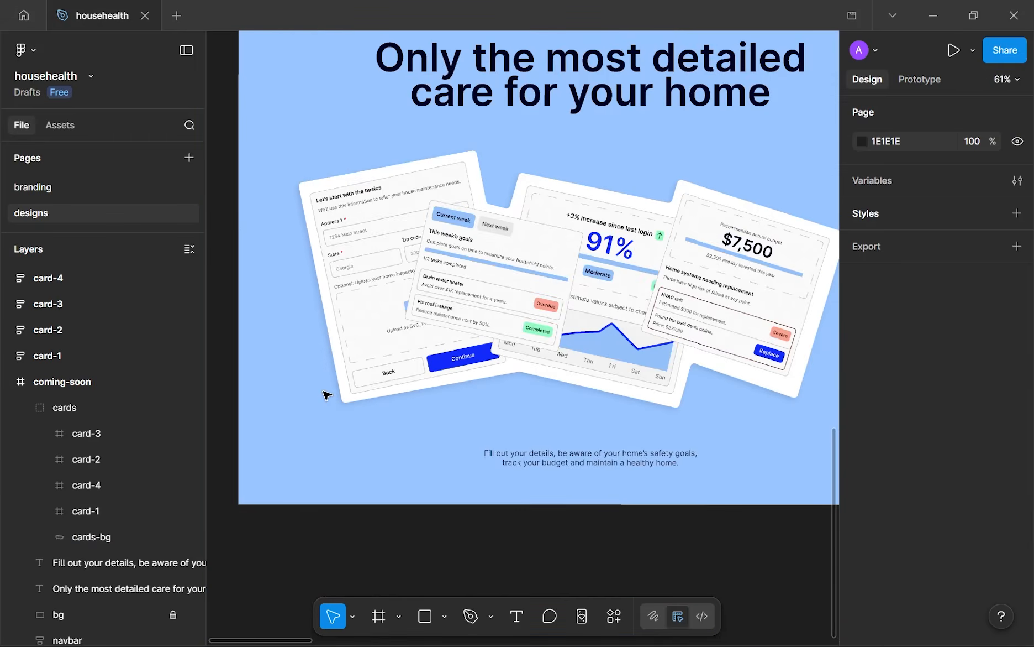
scroll(326, 395, "down", 1)
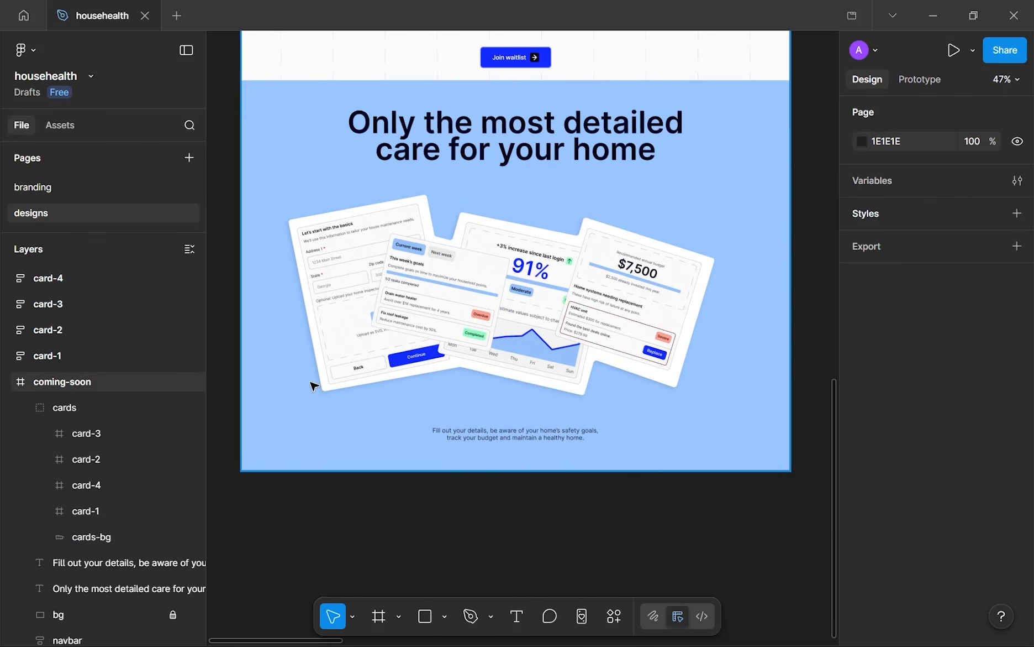
- Centre the cards group horizontally on the page and wrap it with the heading and caption in a vertical auto layout frame
left_click(714, 323)
left_click(889, 191)
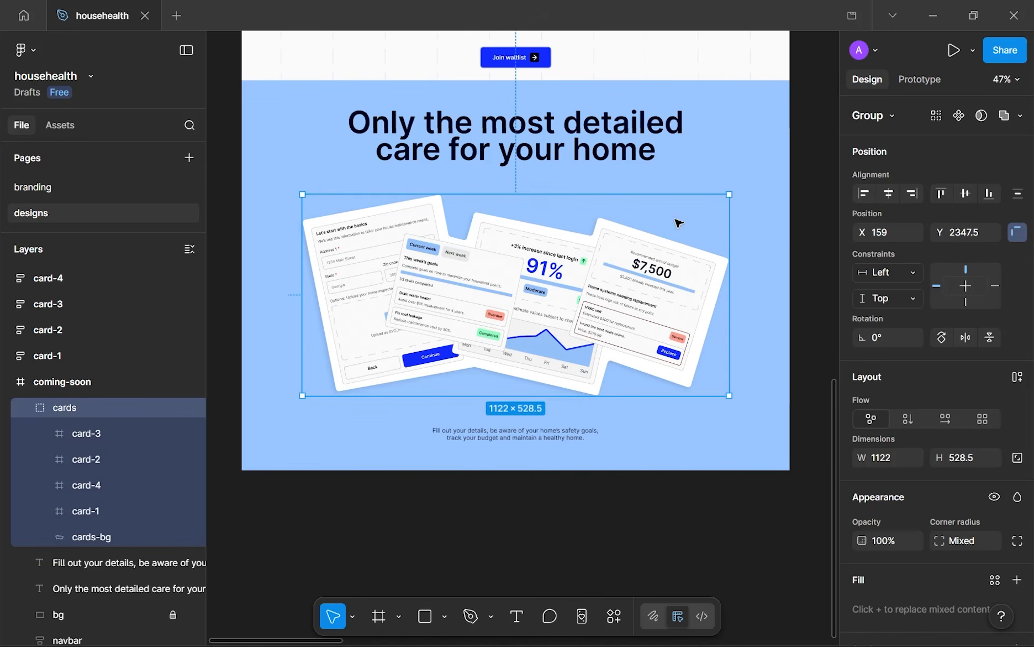
left_click(606, 155)
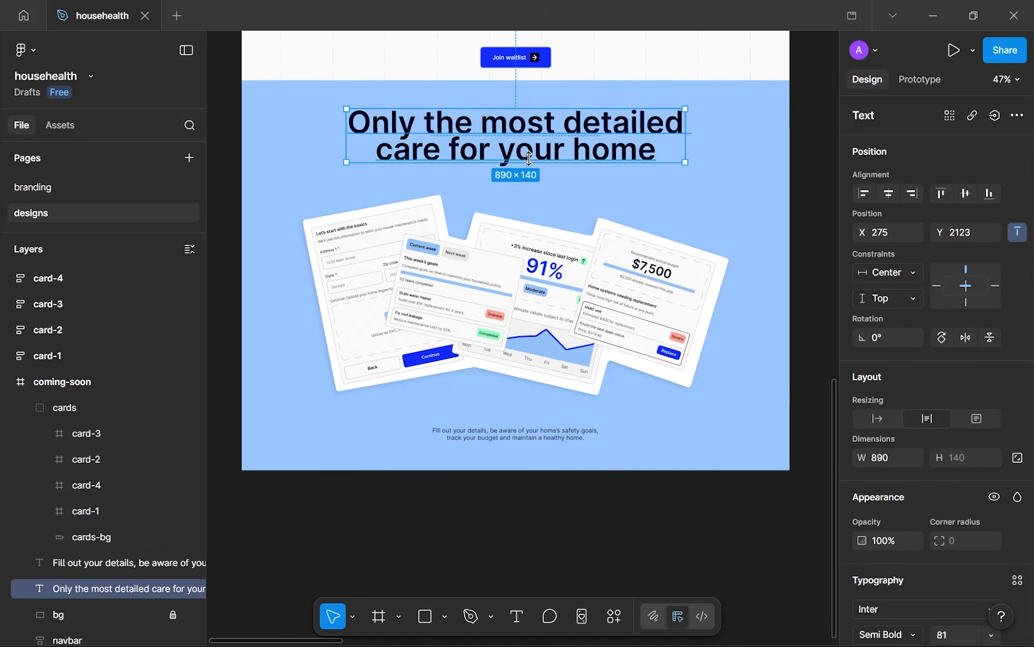
left_click(501, 316, "shift")
left_click(496, 434, "shift")
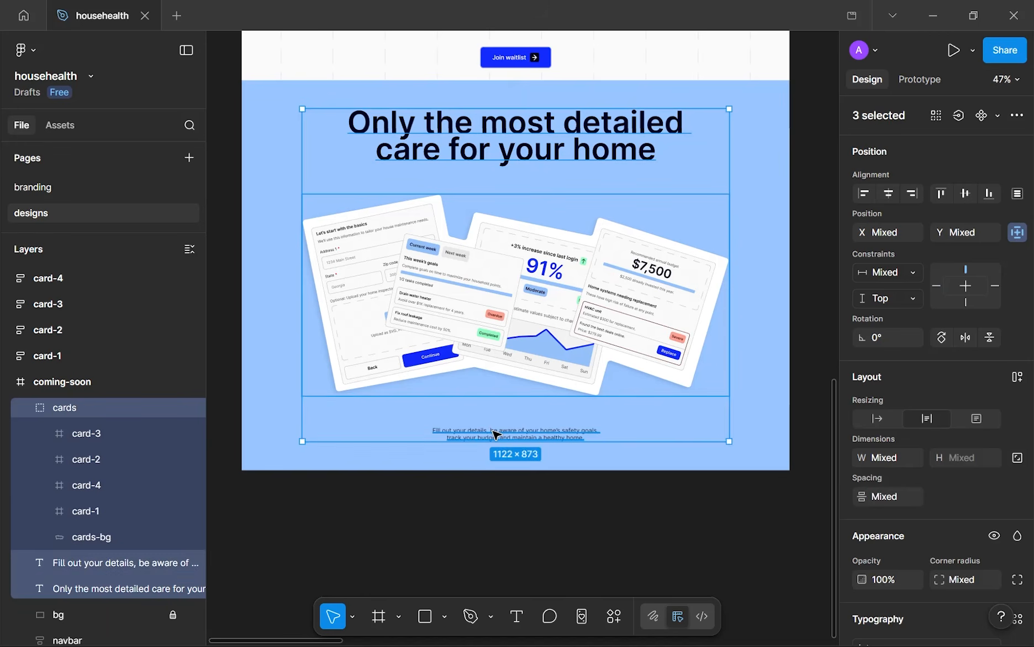
key("shift+a")
scroll(550, 164, "down", 3)
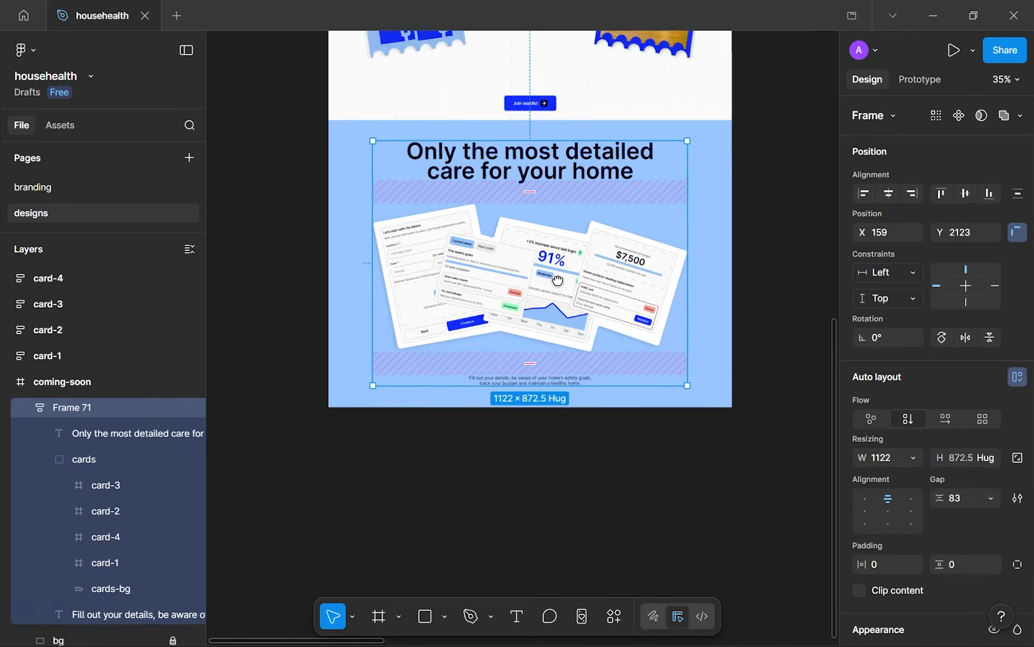
scroll(559, 344, "up", 1)
- Try gaps of 96, 81 and 72 between the heading, cards and caption in the auto layout frame
left_click(951, 500)
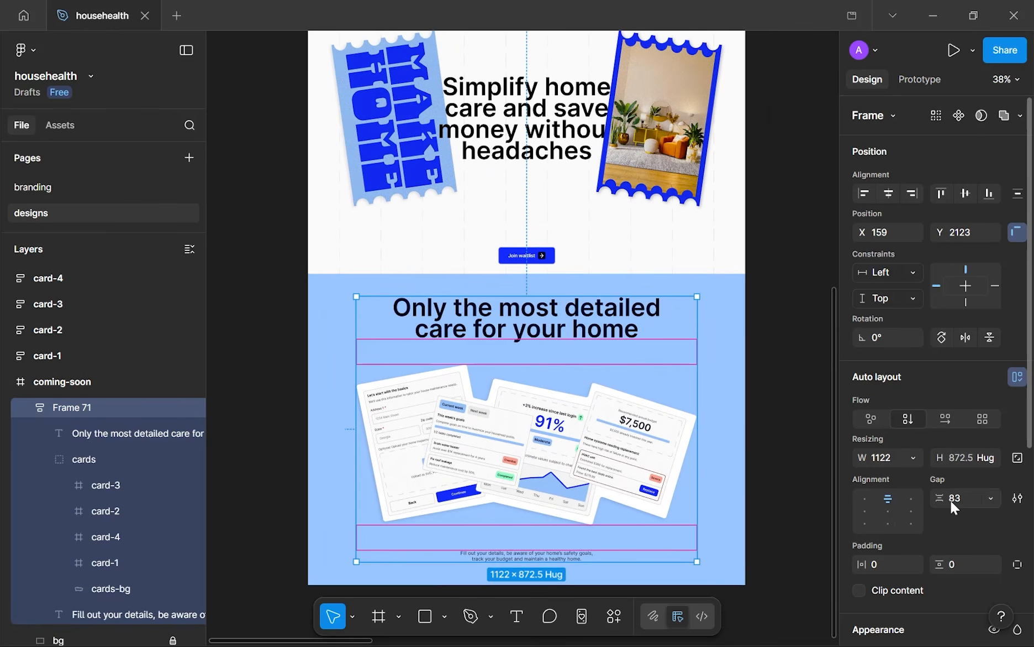
type("9")
key("Return")
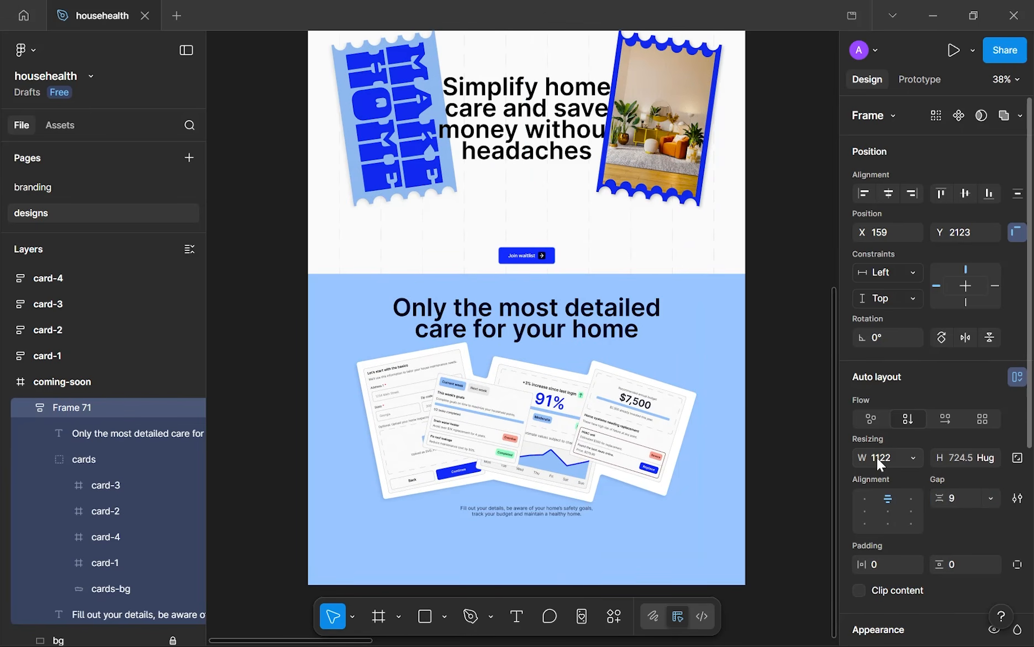
left_click(960, 499)
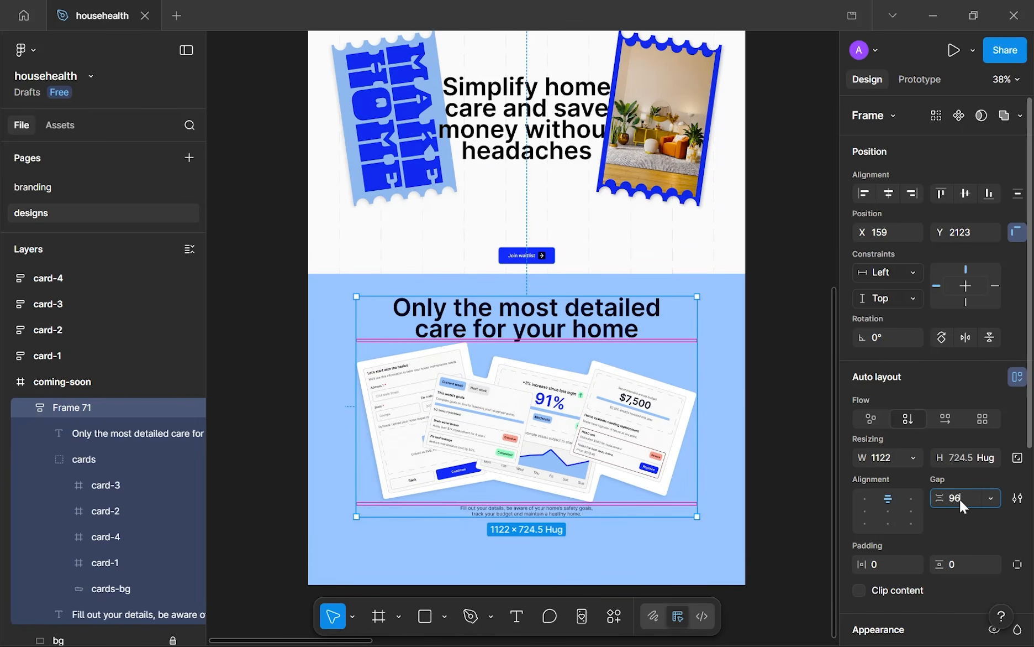
key("Return")
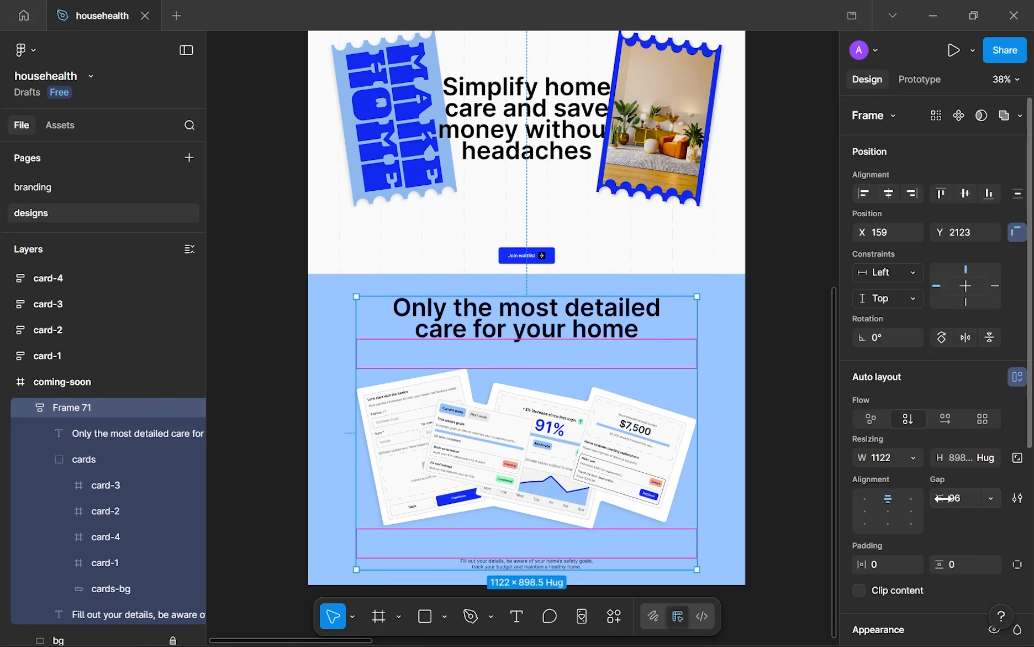
left_click(956, 505)
type("81")
key("Return")
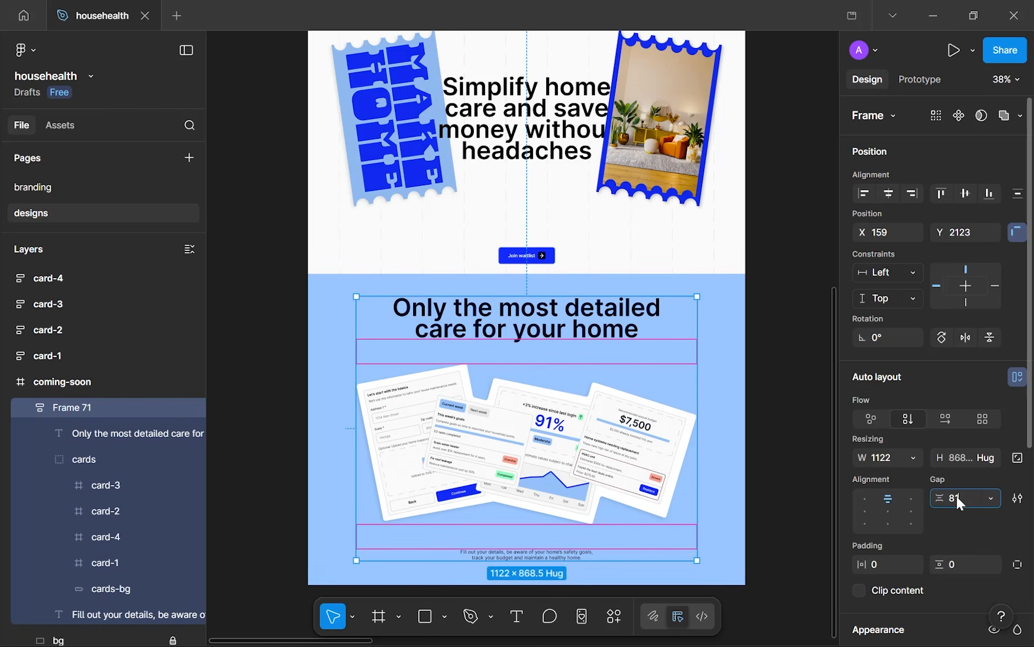
type("72")
key("Return")
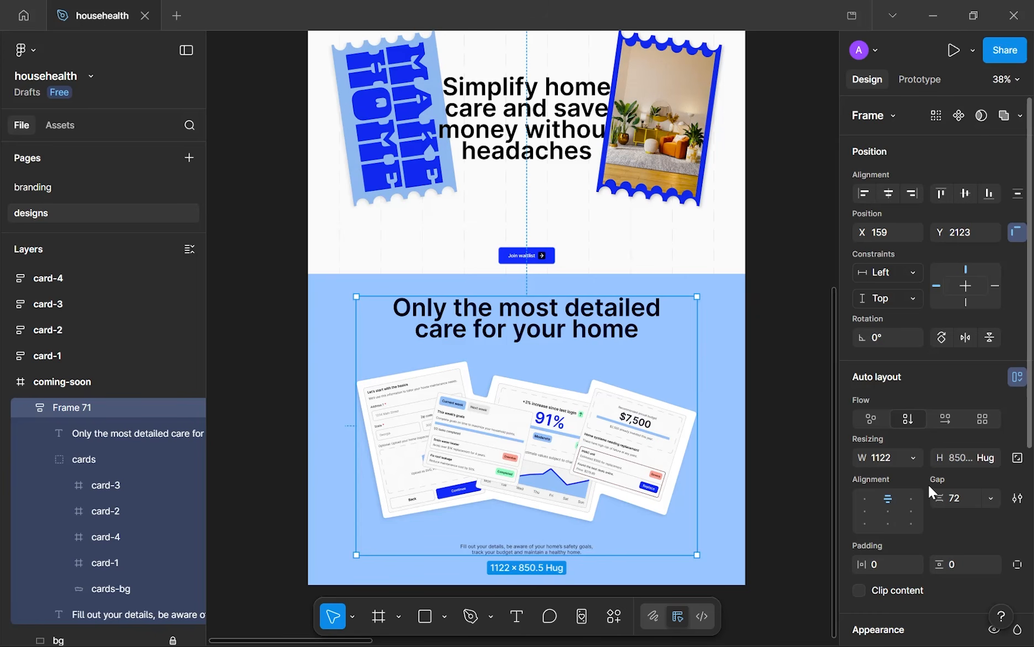
left_click(951, 496)
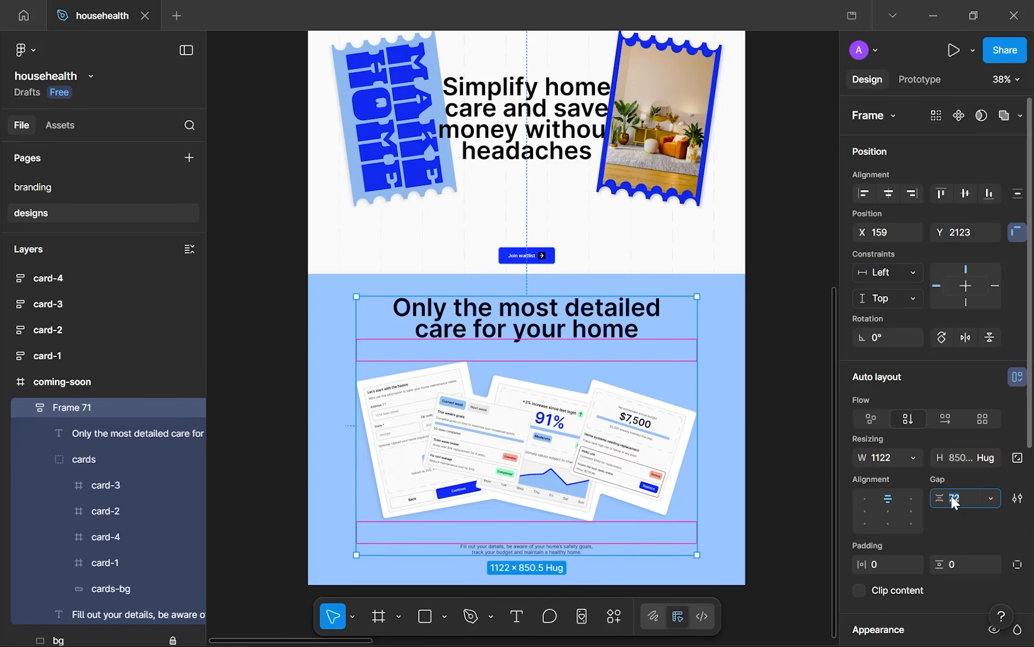
- Try stretching the cards group vertically by its upper edge and undo the resizing
left_click(556, 410)
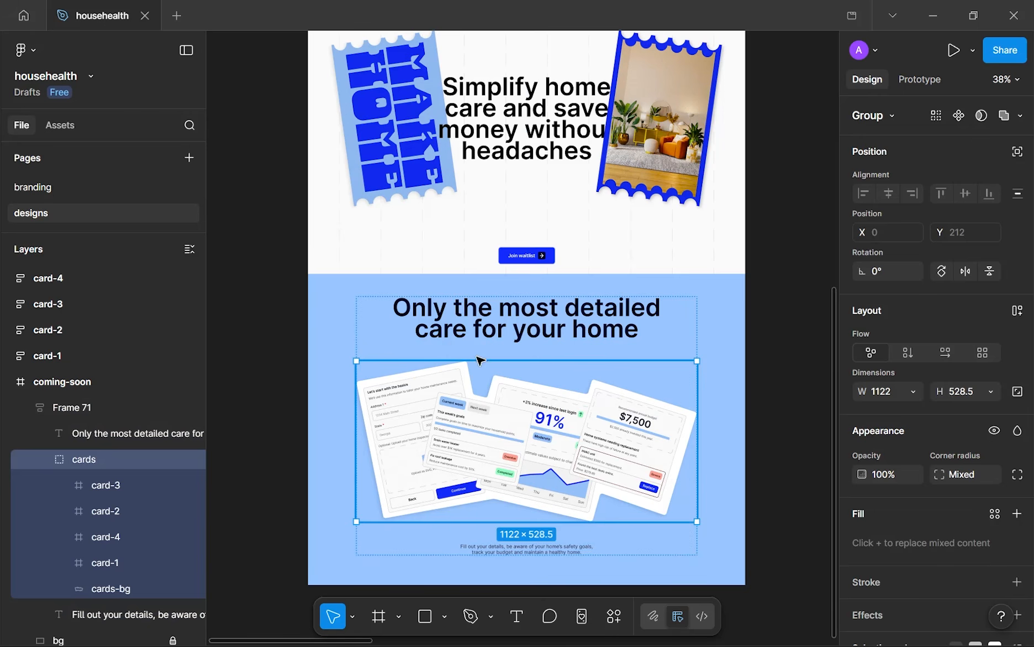
left_click_drag(486, 360, 484, 353)
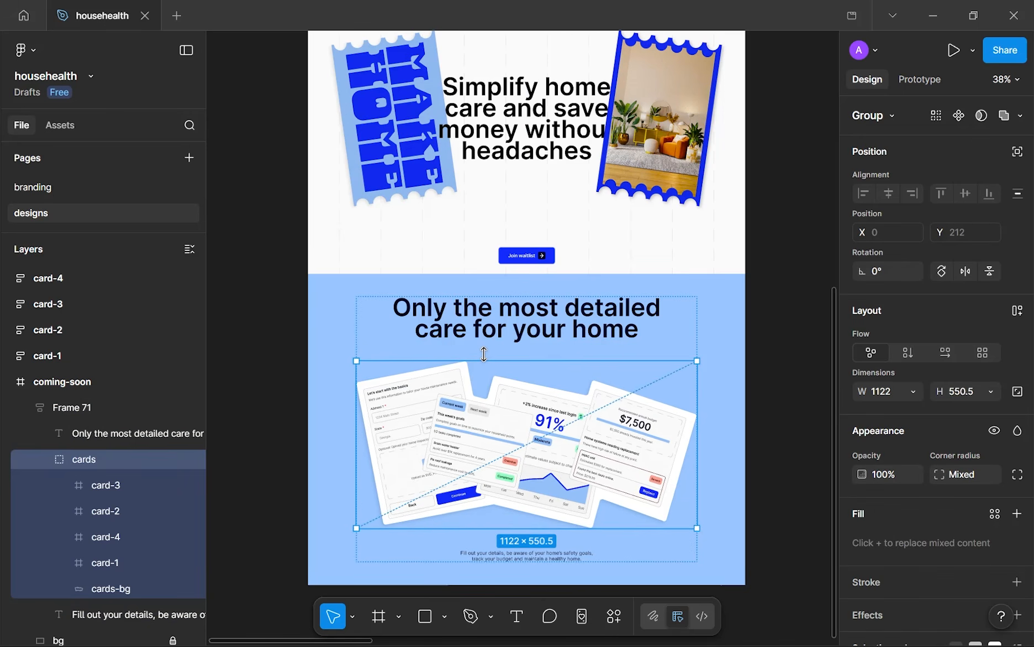
key("ctrl+z")
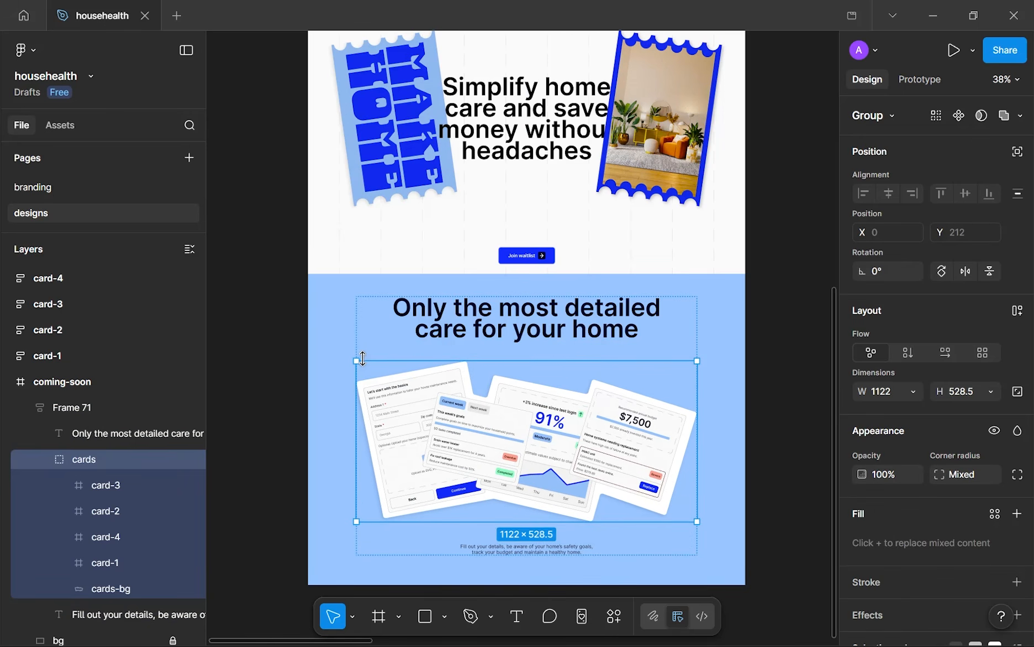
left_click_drag(350, 354, 348, 355)
key("ctrl+z")
- Set the auto layout frame's gap to 48 and align the frame to the horizontal centre of the page
left_click(693, 333)
left_click(966, 492)
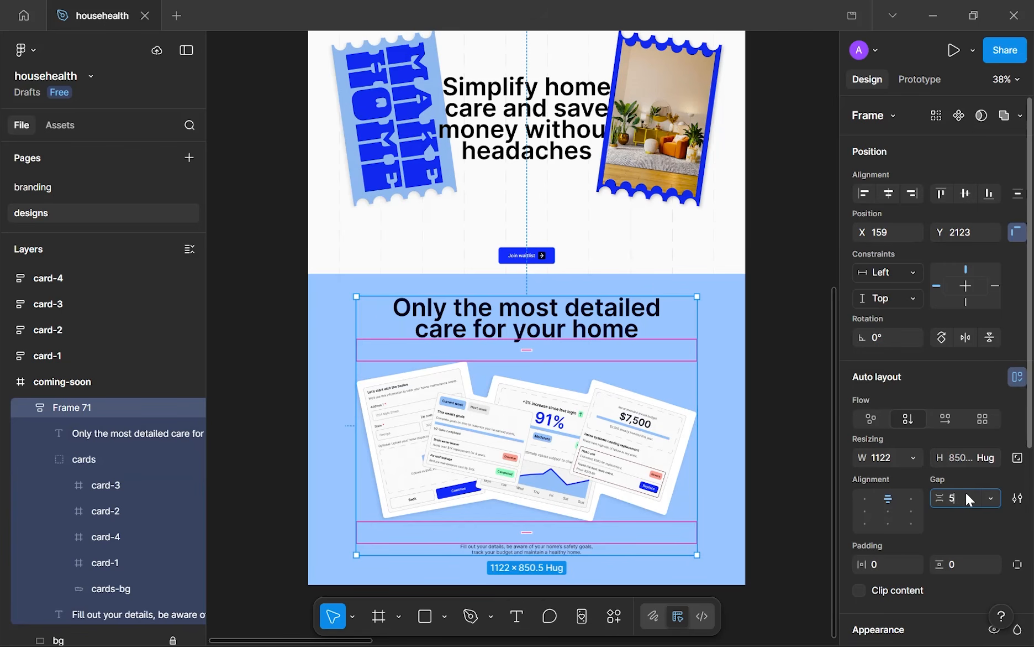
type("48")
key("Return")
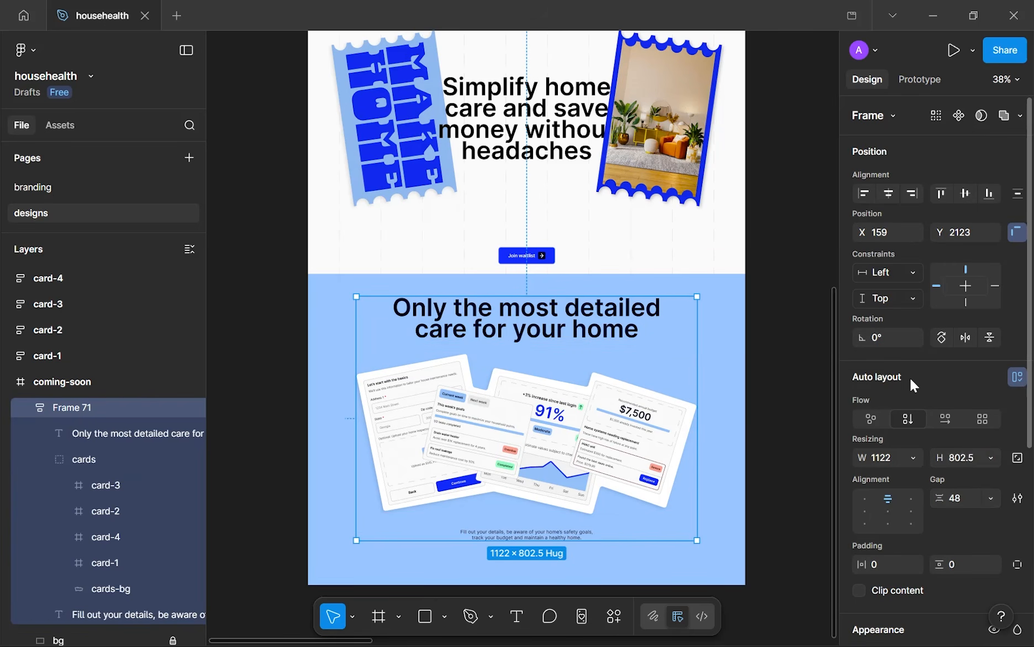
left_click(889, 197)
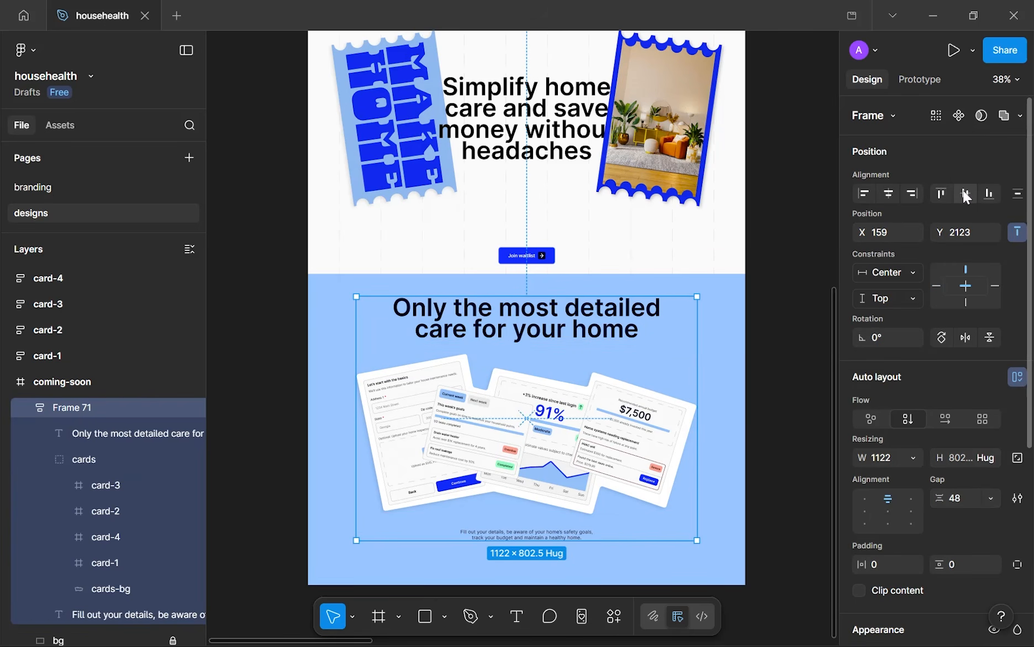
- Move the frame with the heading, cards and caption down to Y 2159 within the blue section
left_click(737, 453)
scroll(737, 453, "down", 1)
scroll(729, 420, "down", 3)
scroll(727, 397, "up", 4)
left_click(630, 496)
left_click(573, 299)
left_click_drag(573, 298, 573, 314)
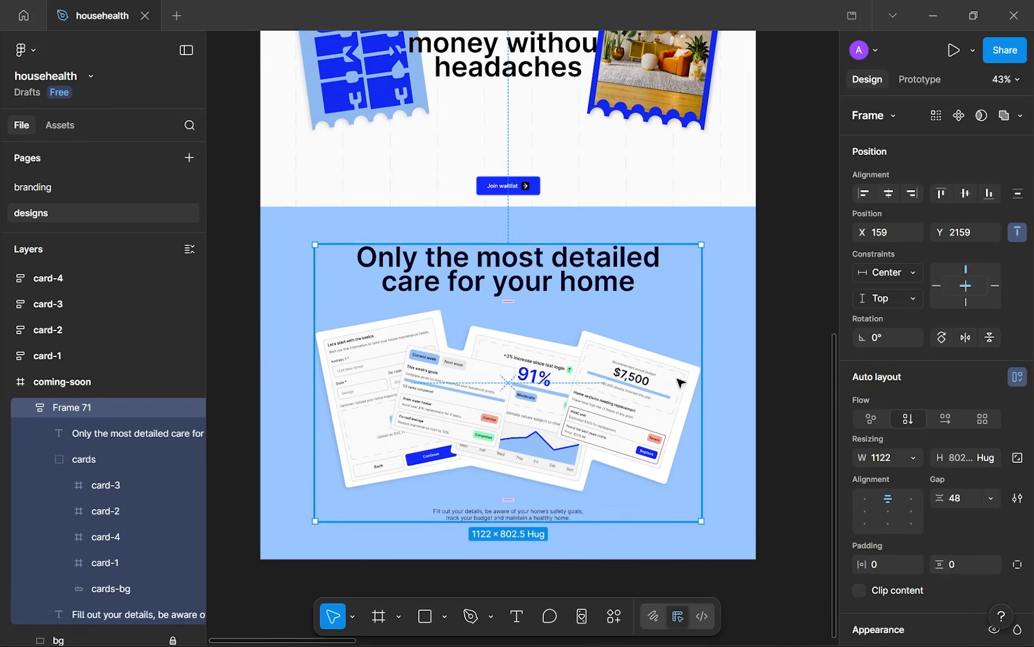
left_click(744, 400)
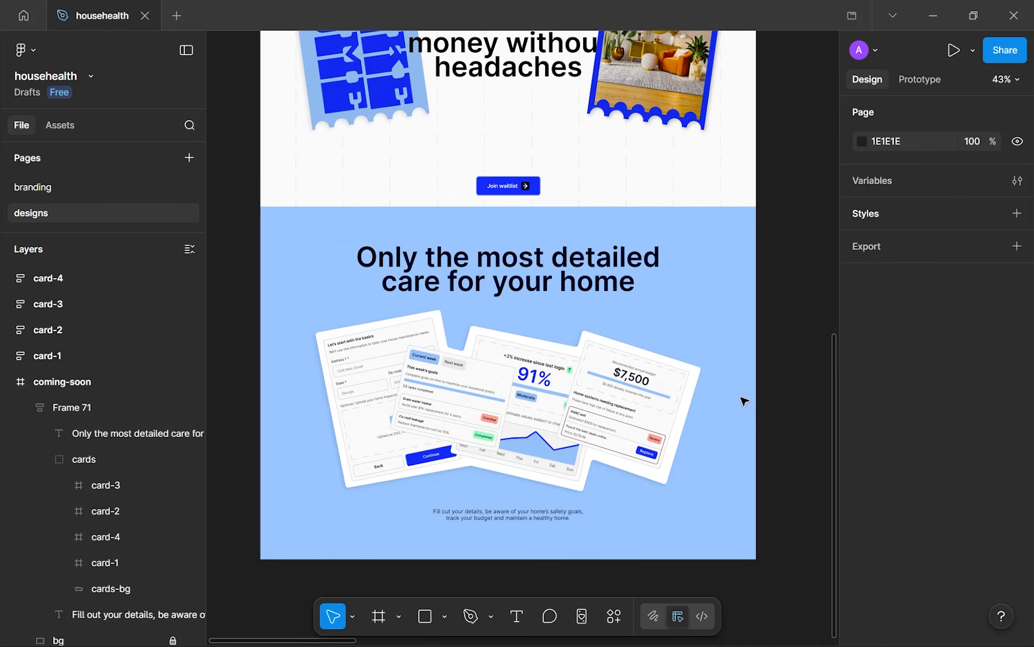
- Rename the auto layout frame holding the heading, cards and caption as glimpse-section and collapse its layers
scroll(744, 400, "down", 10, "ctrl")
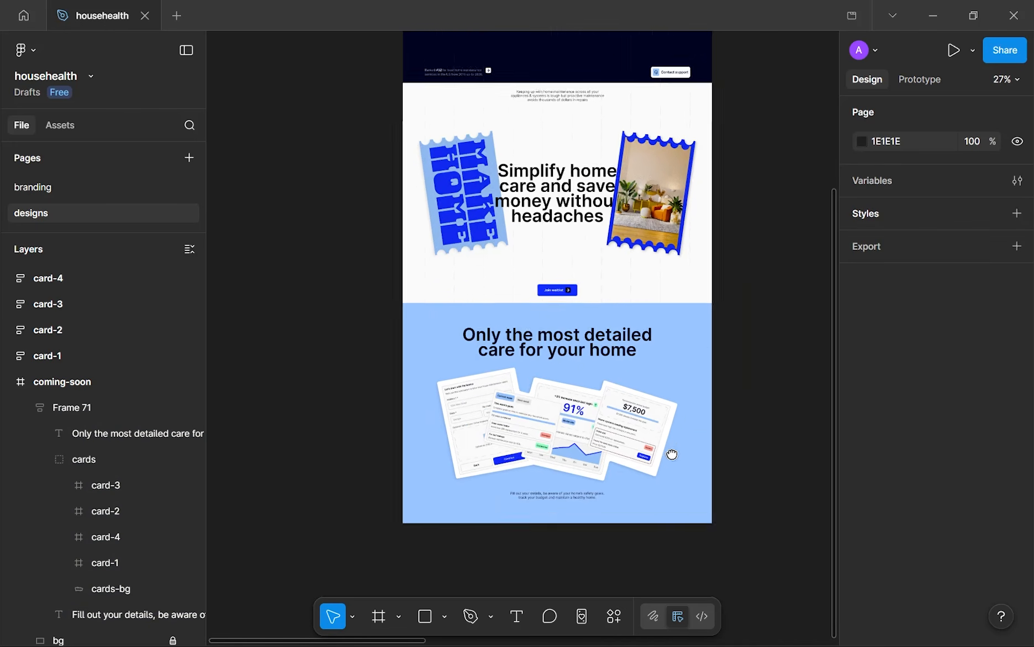
scroll(650, 472, "down", 1)
scroll(658, 432, "up", 6, "ctrl")
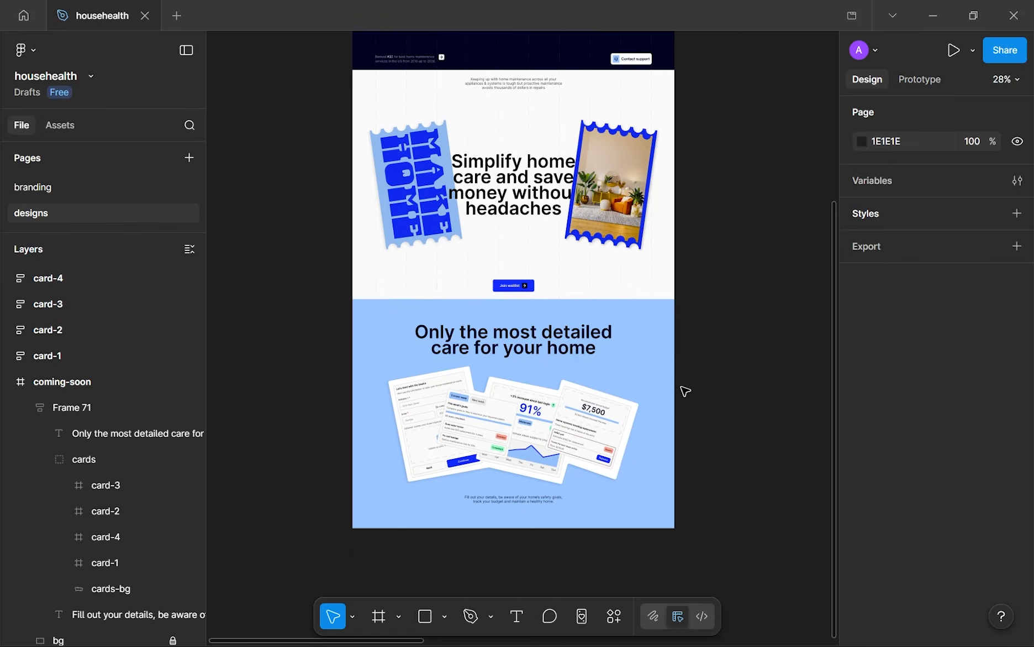
scroll(684, 391, "up", 1)
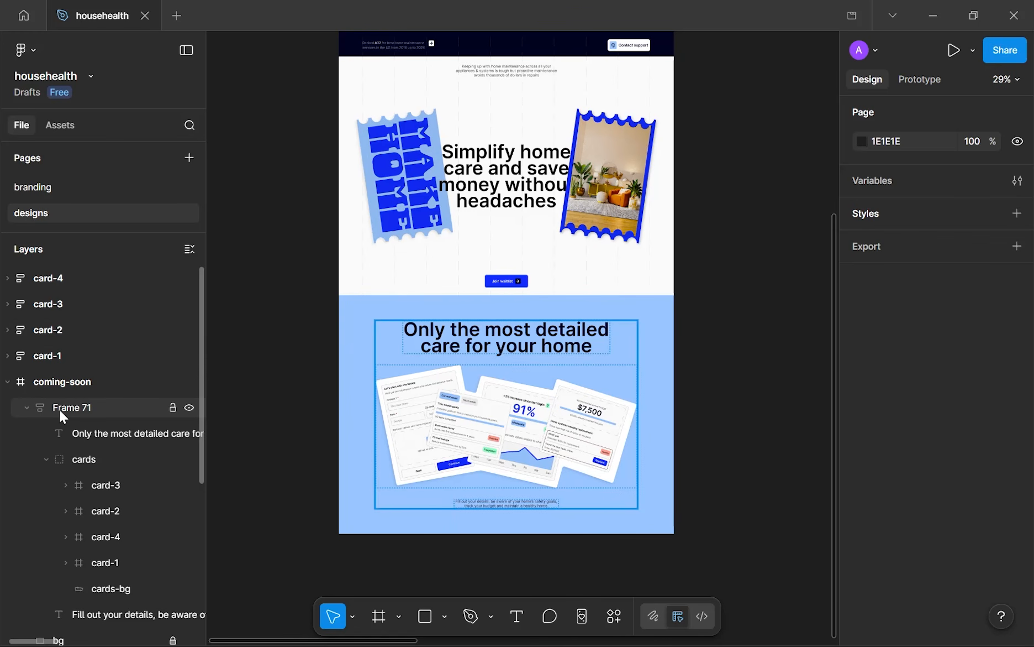
double_click(25, 411)
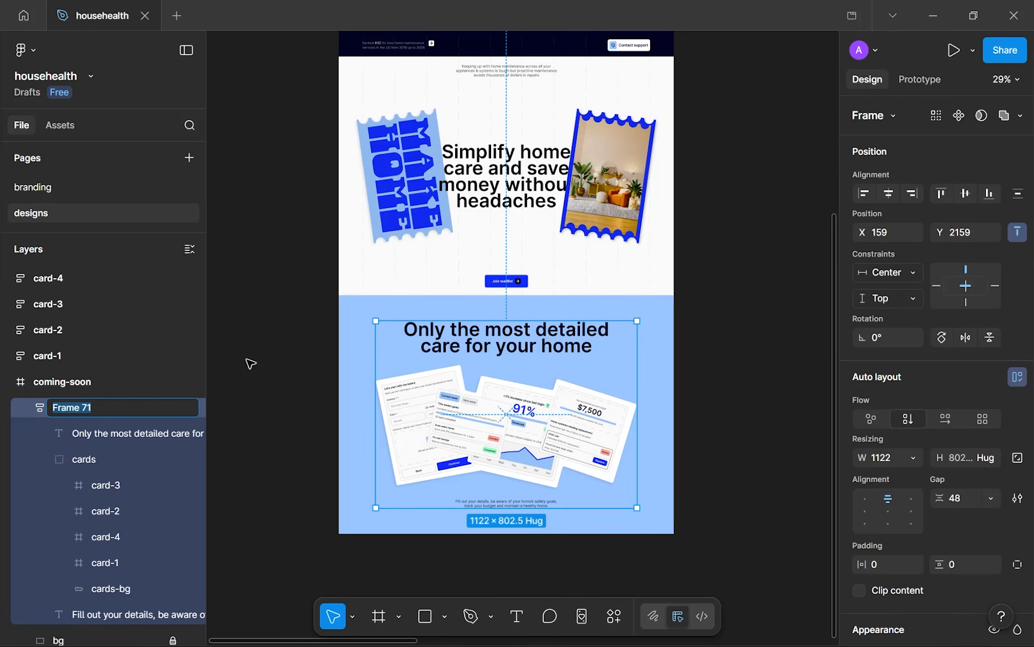
type("glimpse")
key("Return")
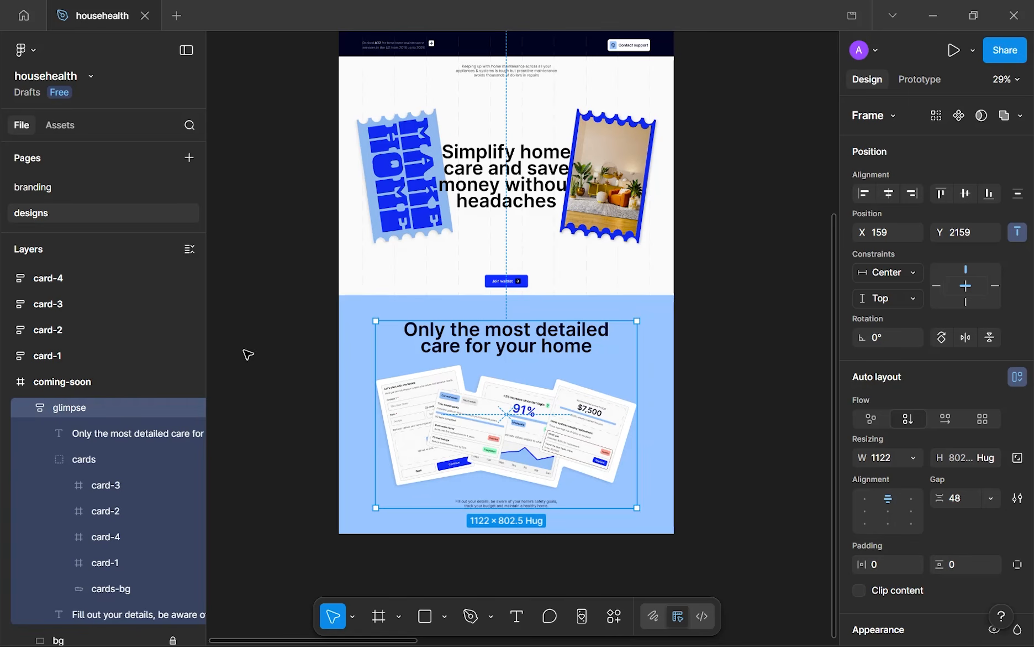
left_click(26, 408)
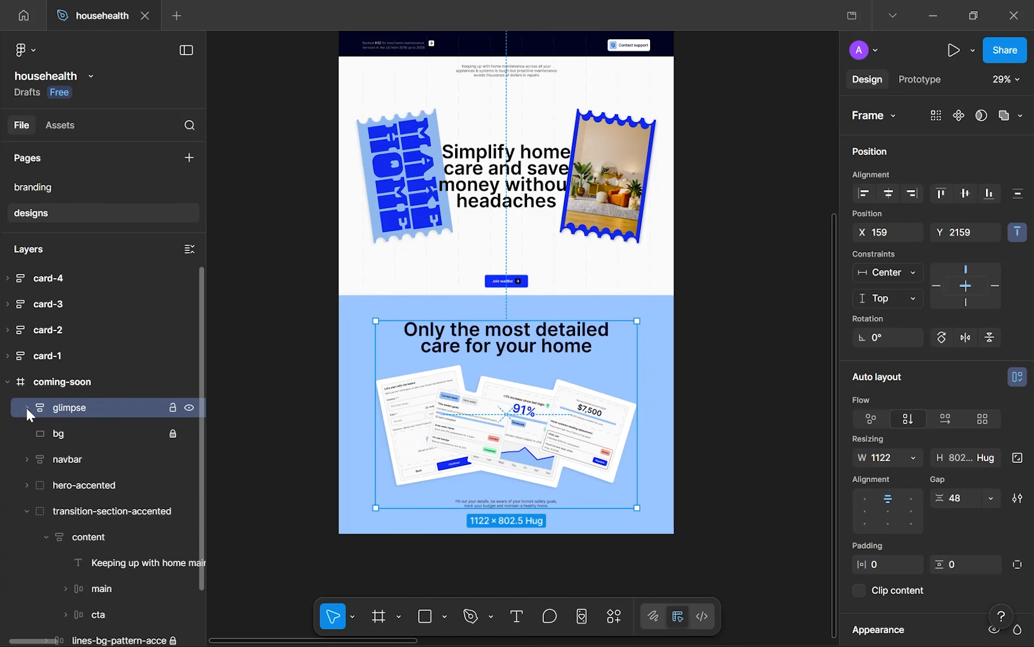
double_click(75, 412)
type("-section")
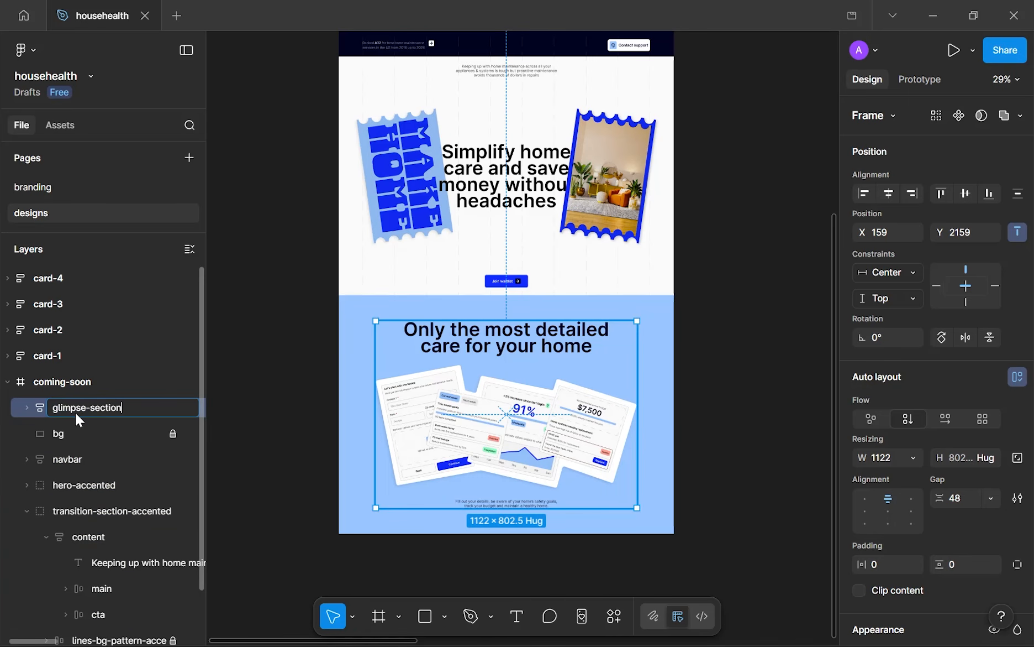
key("Return")
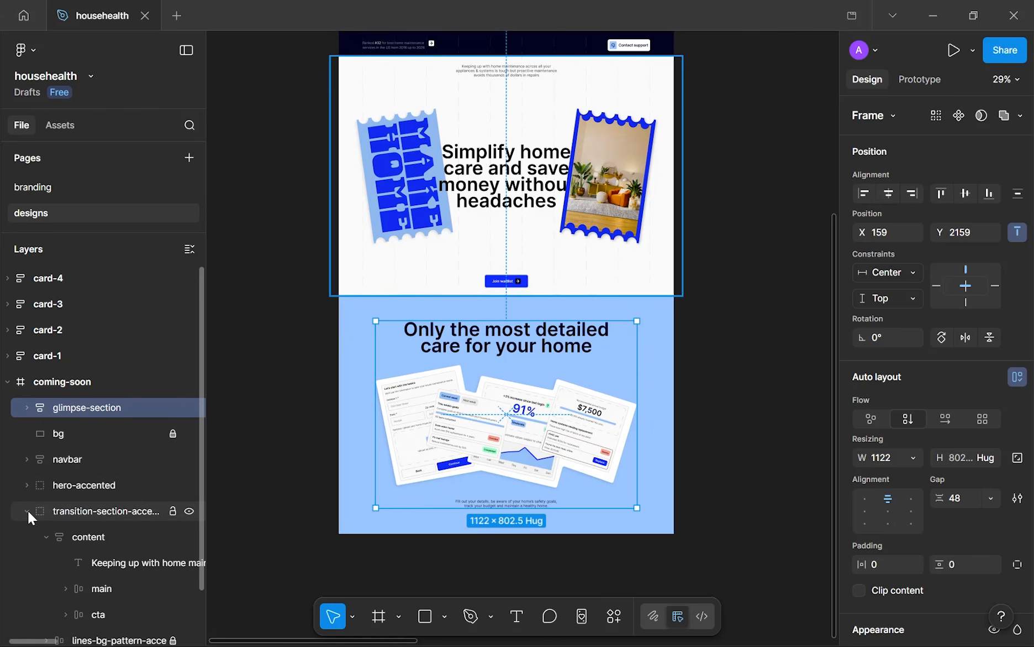
scroll(72, 508, "down", 1)
left_click(101, 585)
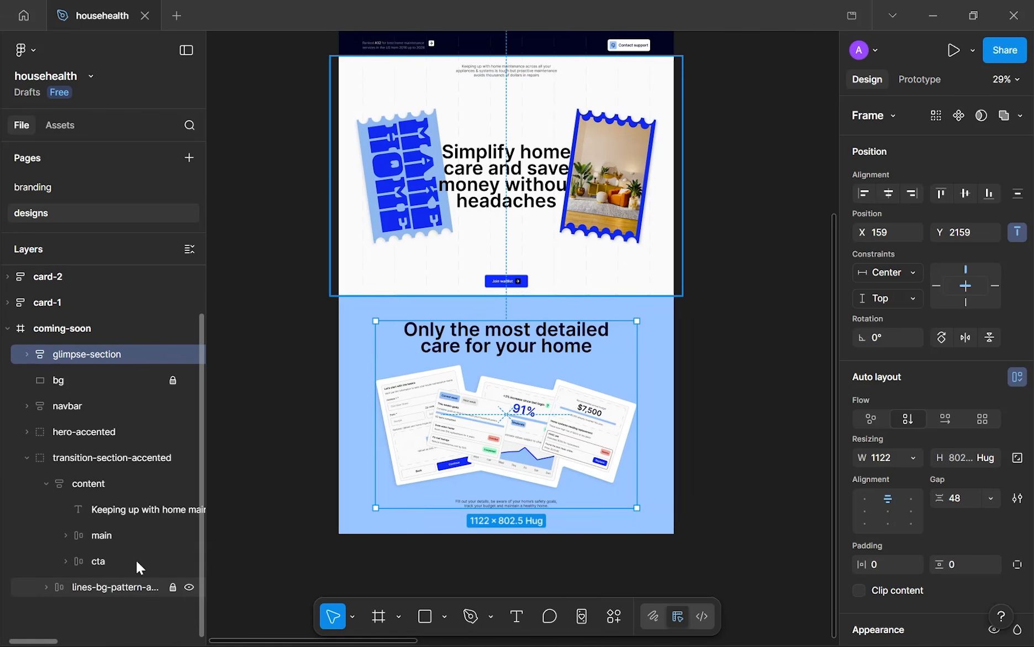
- Duplicate and unlock the lines-bg-pattern-accent layer, move the copy directly into the coming-soon frame, and align it to the frame's bottom centre
key("ctrl+d")
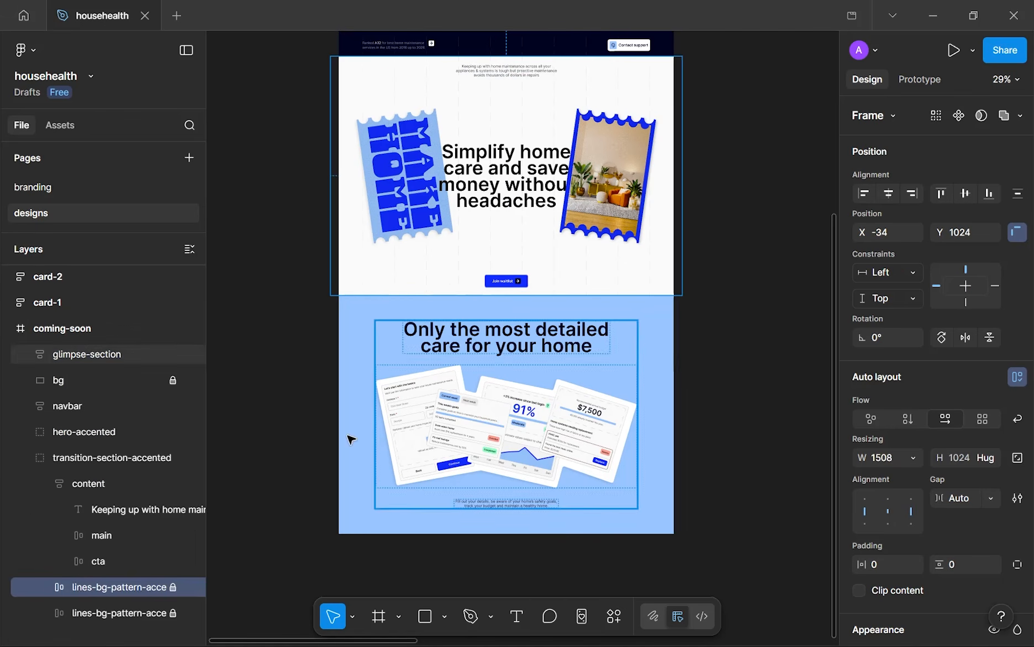
left_click(172, 586)
left_click_drag(353, 253, 352, 519)
left_click(889, 193)
left_click(988, 194)
key("ctrl+]")
key("[")
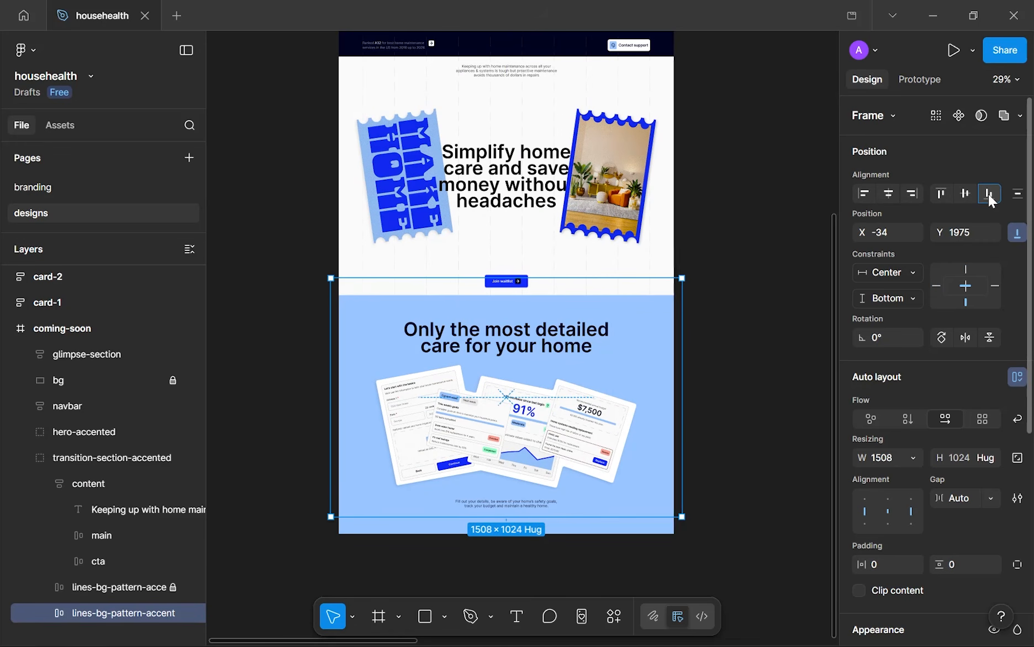
left_click_drag(62, 612, 108, 337)
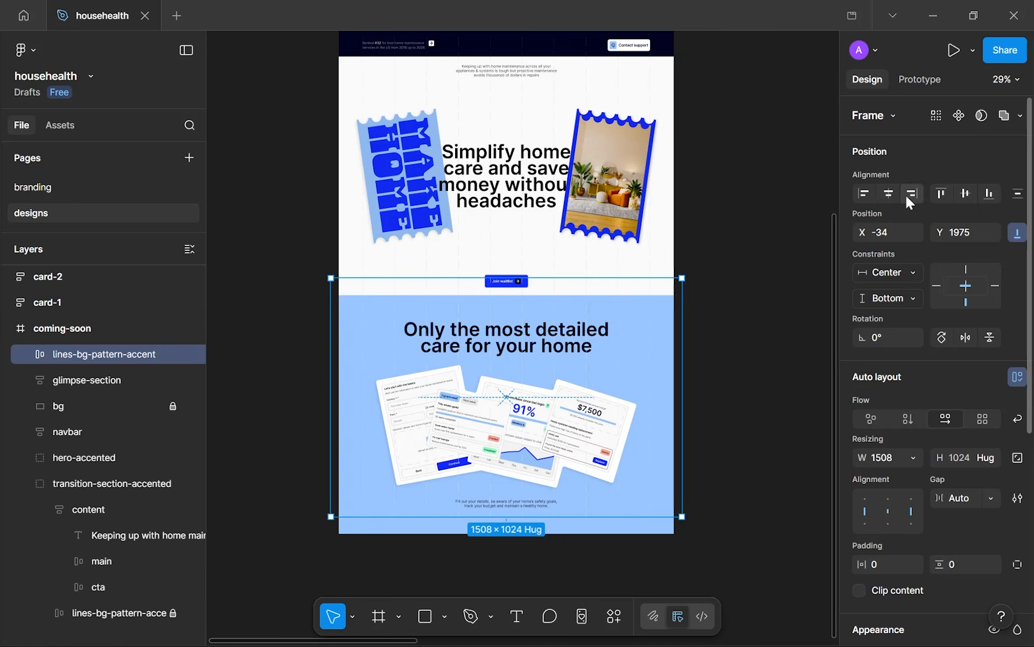
left_click(989, 193)
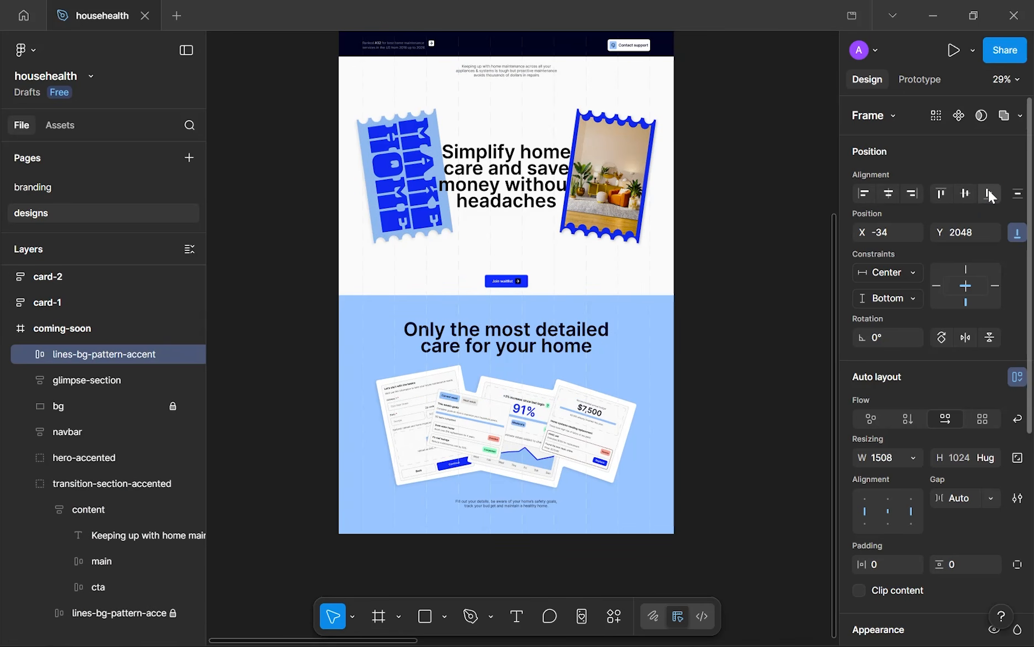
- Recolour the copied line pattern to 77A6E3, a darker shade derived from the section's sampled blue background
scroll(380, 334, "up", 10)
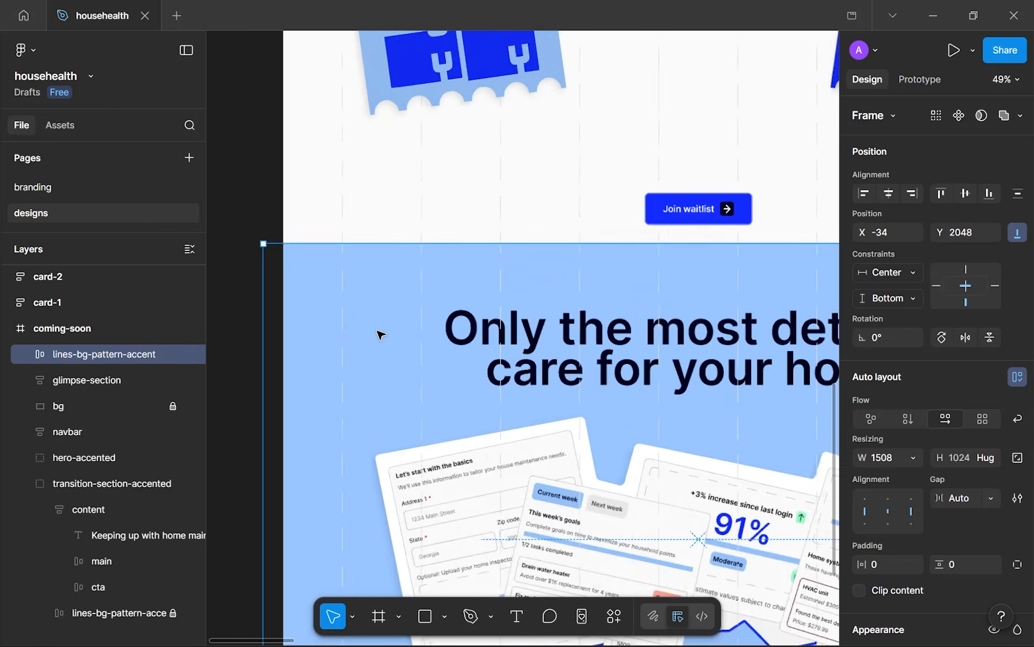
scroll(921, 448, "down", 5)
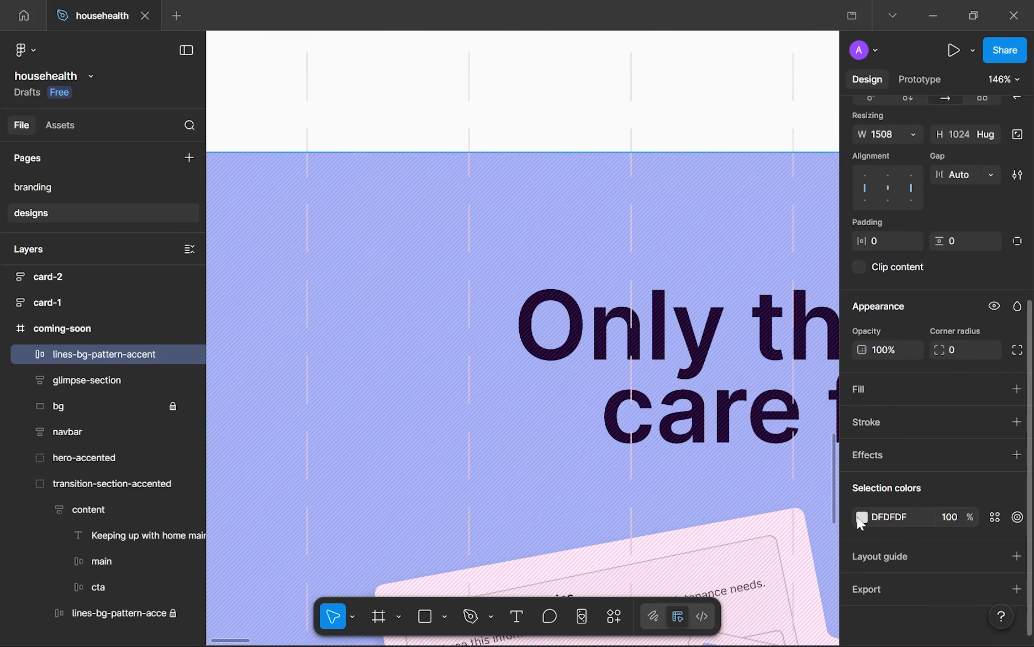
left_click(861, 516)
left_click(663, 472)
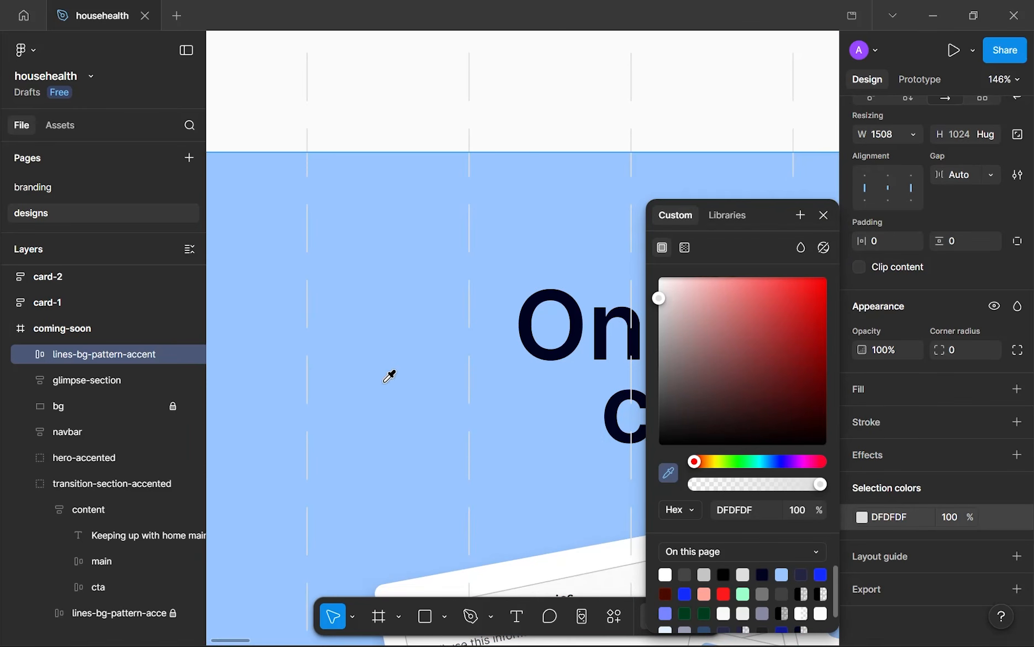
left_click(385, 380)
left_click_drag(730, 289, 733, 294)
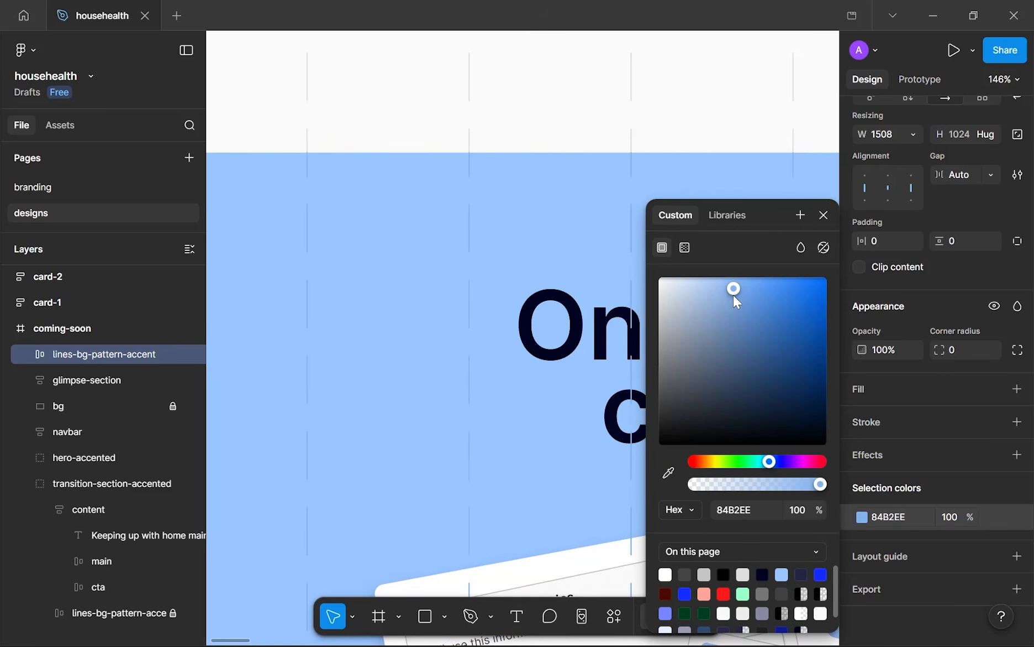
scroll(544, 324, "down", 8)
left_click_drag(500, 306, 368, 248)
scroll(374, 249, "up", 3)
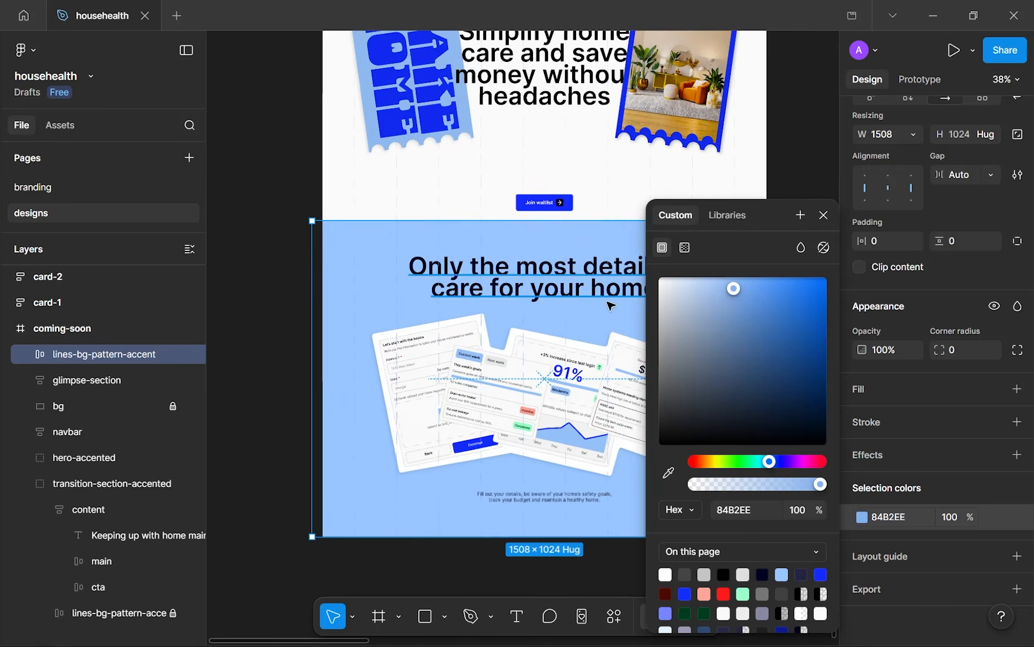
left_click_drag(743, 302, 738, 301)
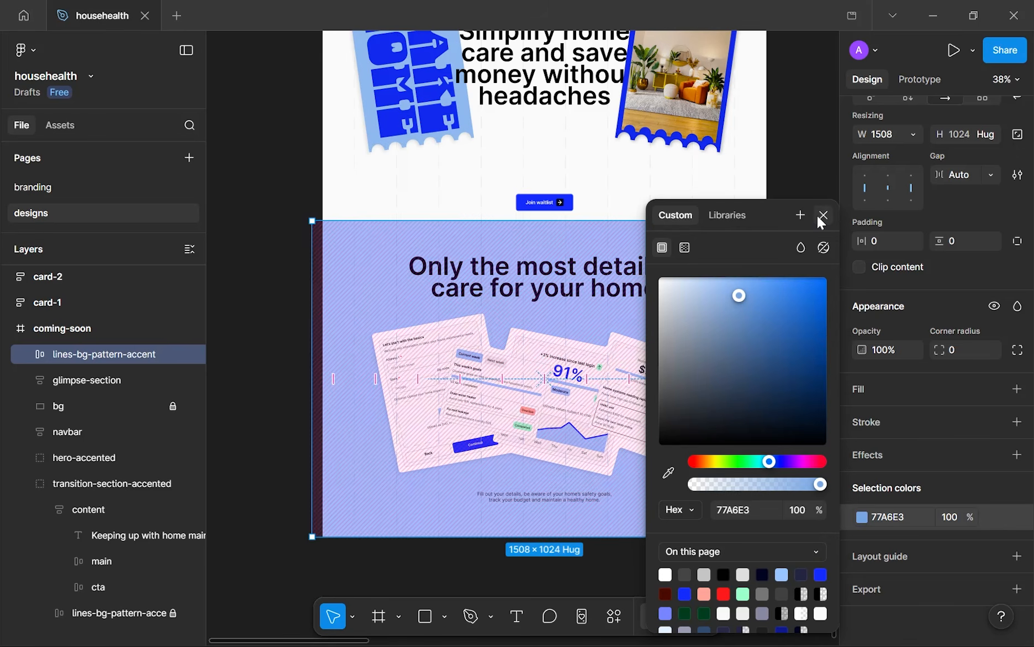
left_click(823, 215)
- Place the copied lines-bg-pattern-accent layer beneath glimpse-section so the lines run behind the heading and cards
left_click_drag(92, 353, 91, 388)
left_click(632, 521)
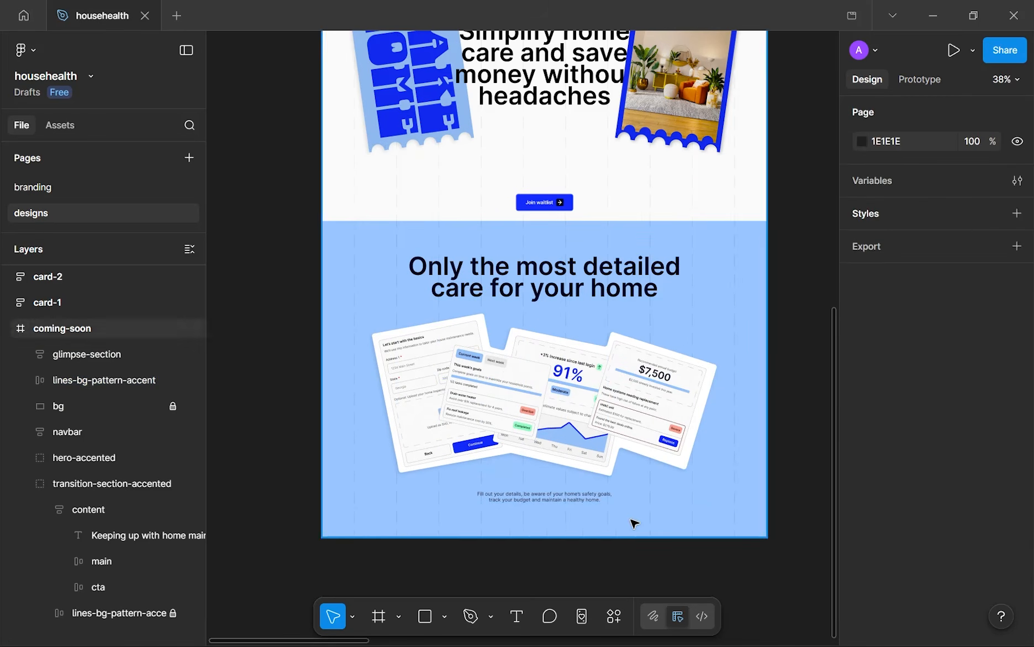
- Examine how the dashed lines continue from the white section into the blue one, up close and across the whole page
scroll(633, 521, "up", 5)
scroll(617, 502, "down", 5)
scroll(504, 326, "up", 3)
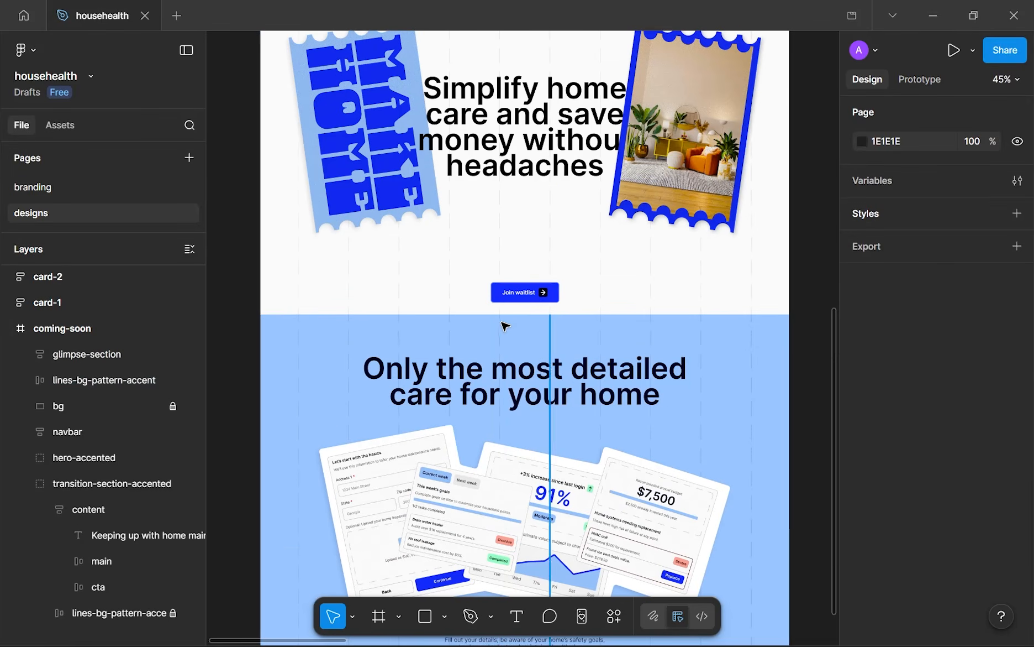
scroll(503, 325, "up", 6)
scroll(497, 321, "down", 6)
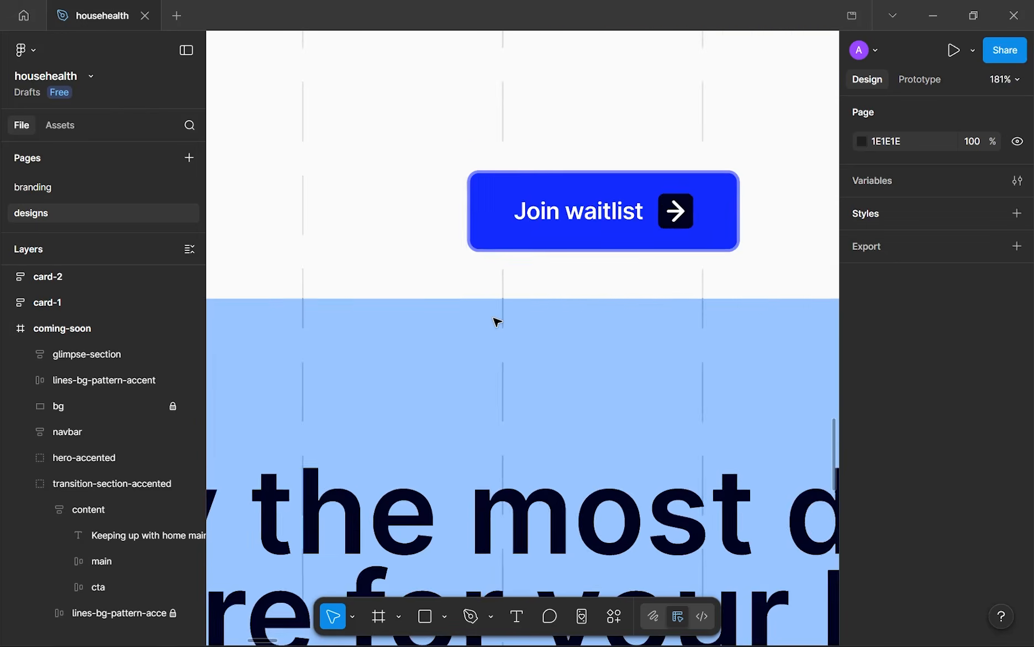
scroll(496, 322, "down", 3)
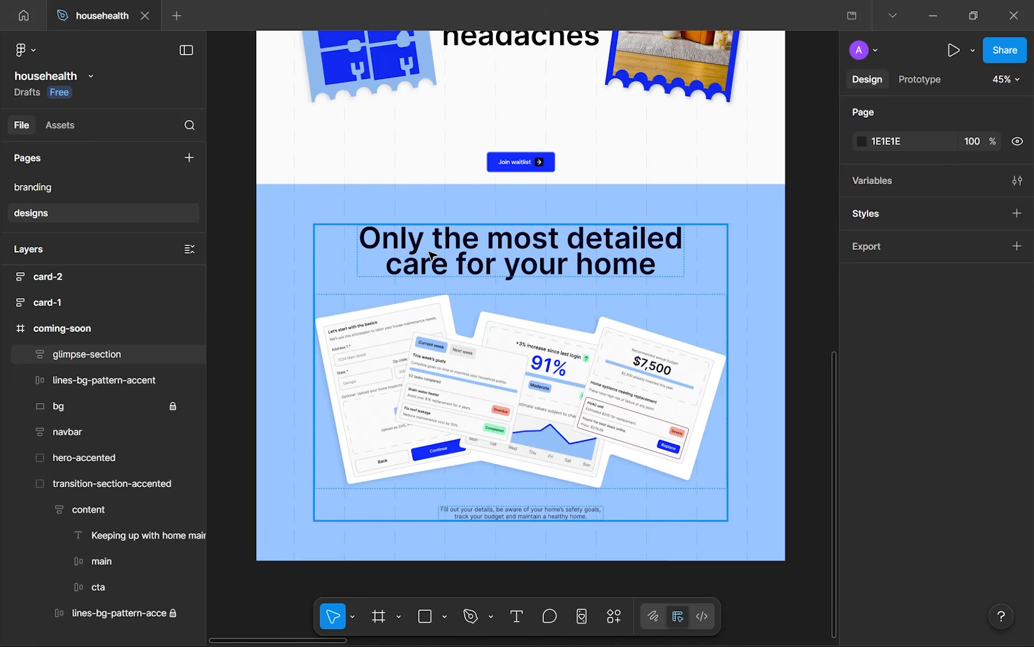
scroll(433, 256, "down", 1)
left_click_drag(250, 349, 259, 349)
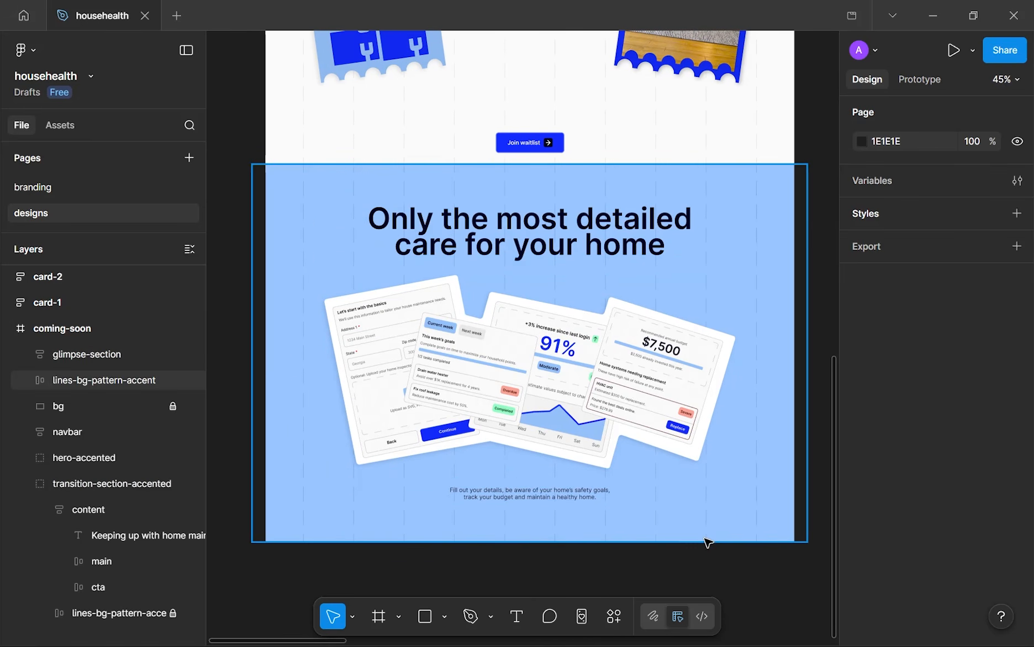
scroll(701, 557, "down", 3, "ctrl")
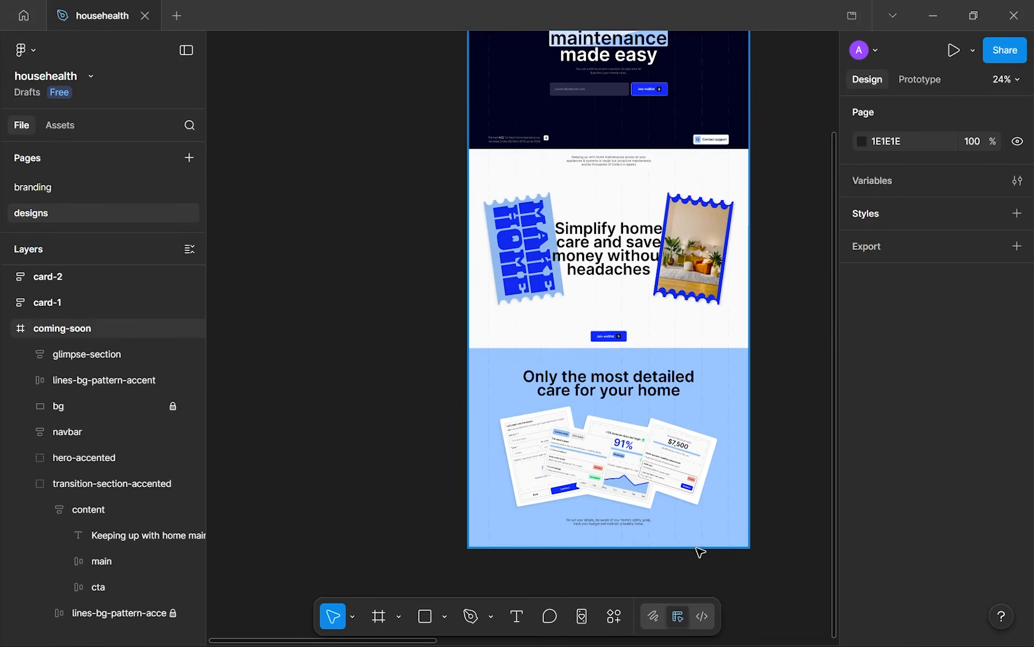
scroll(700, 551, "up", 3, "ctrl")
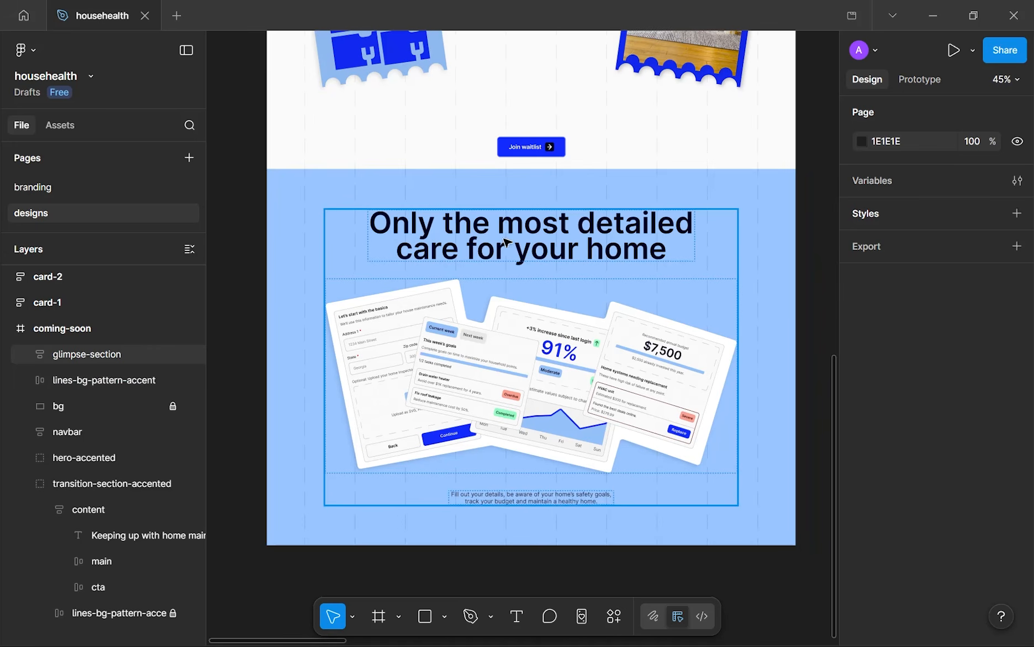
- Collapse the transition-section-accented group and set the blue section's line pattern constraints to Left and Top
left_click(27, 484)
left_click(105, 379)
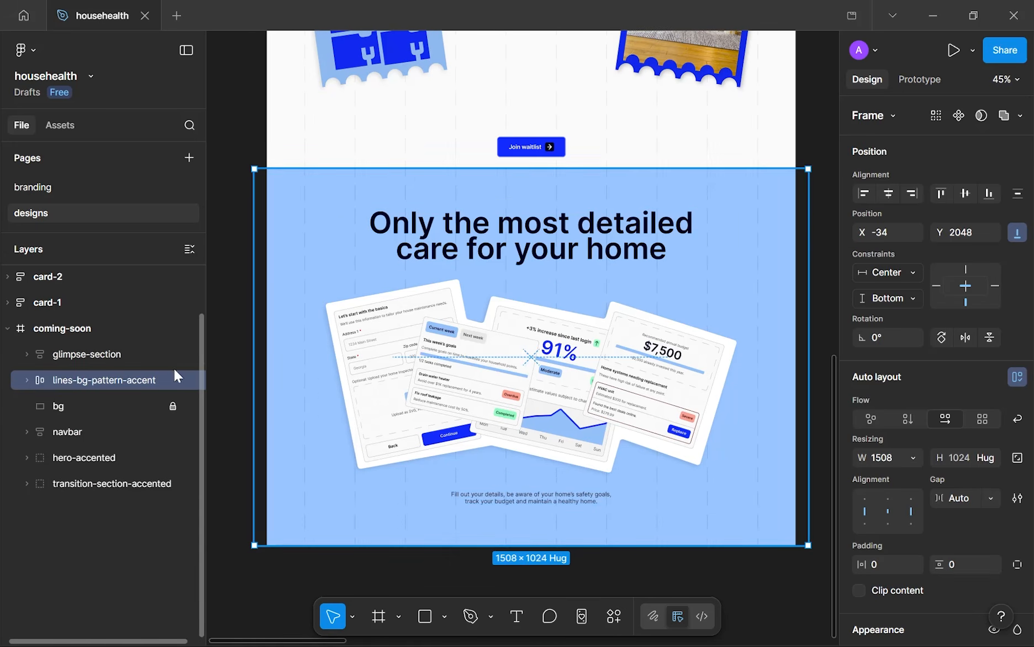
left_click(964, 269)
left_click(937, 285)
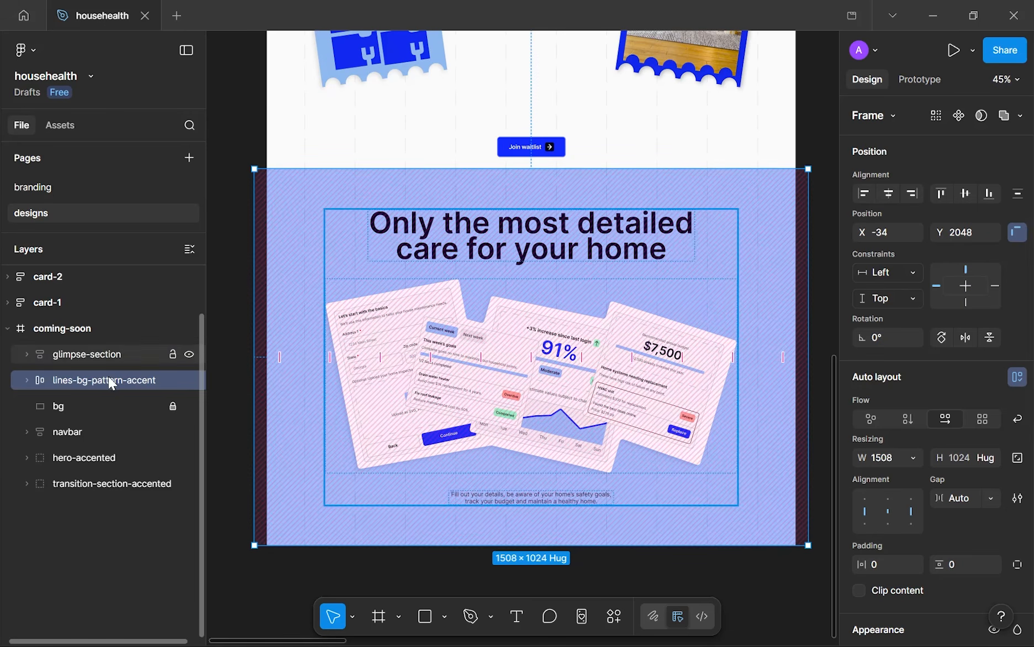
- Group glimpse-section with its line pattern and rename the group glimpse-section-accented
left_click(106, 358)
left_click(109, 377, "shift")
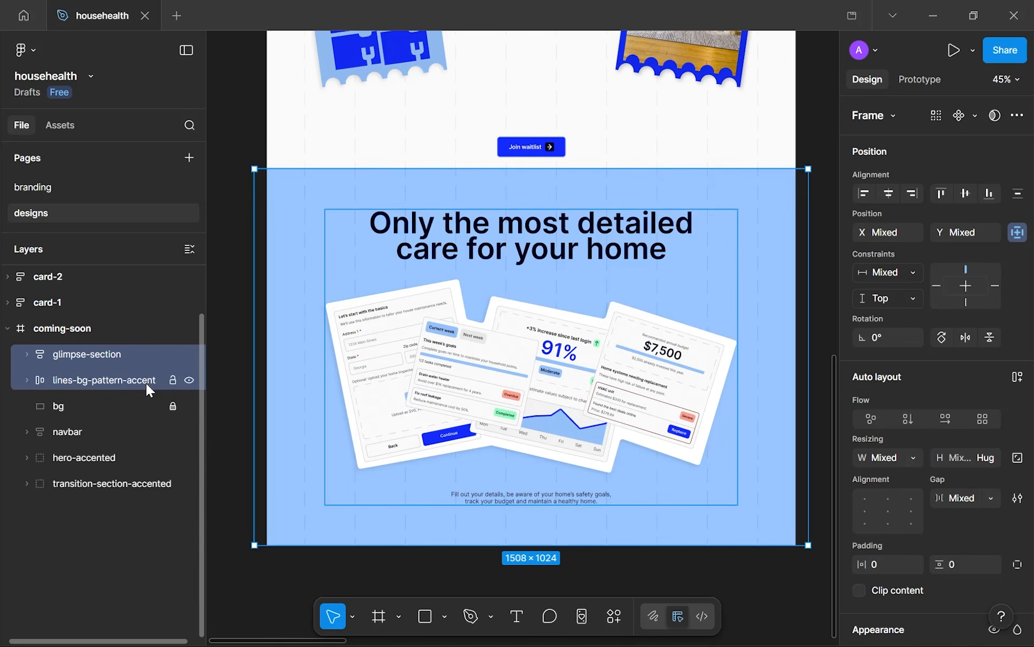
key("ctrl+g")
double_click(94, 356)
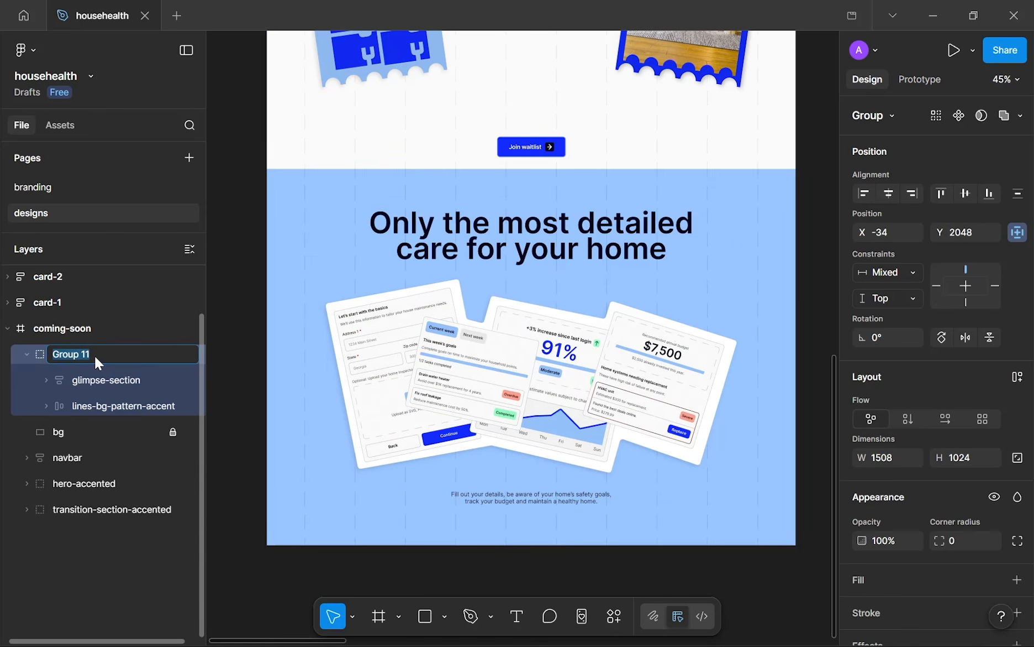
type("glimp")
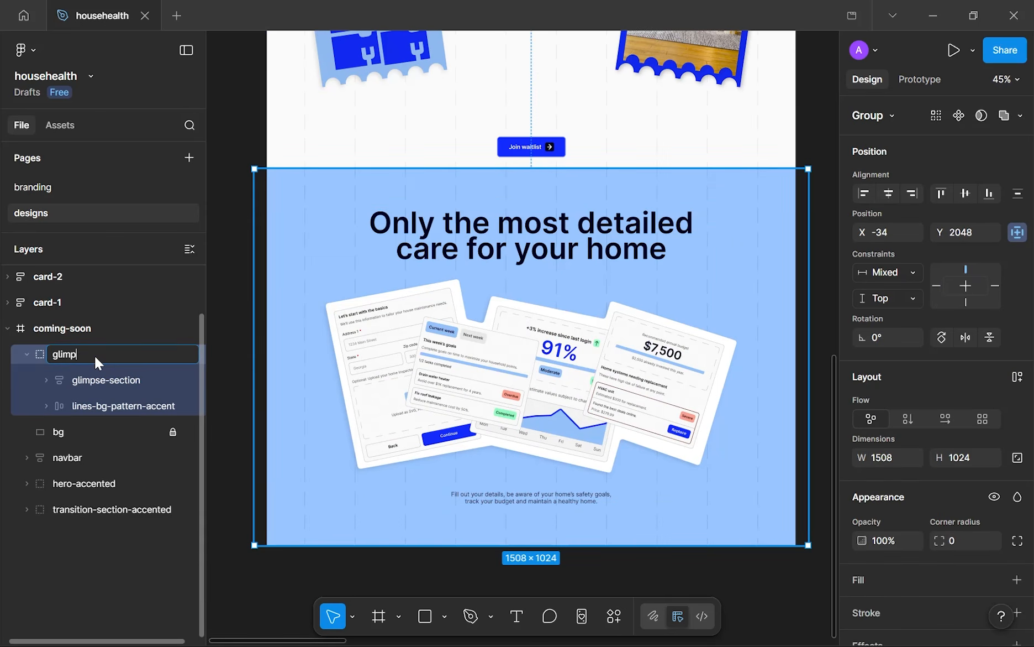
type("se-section-accented")
key("Return")
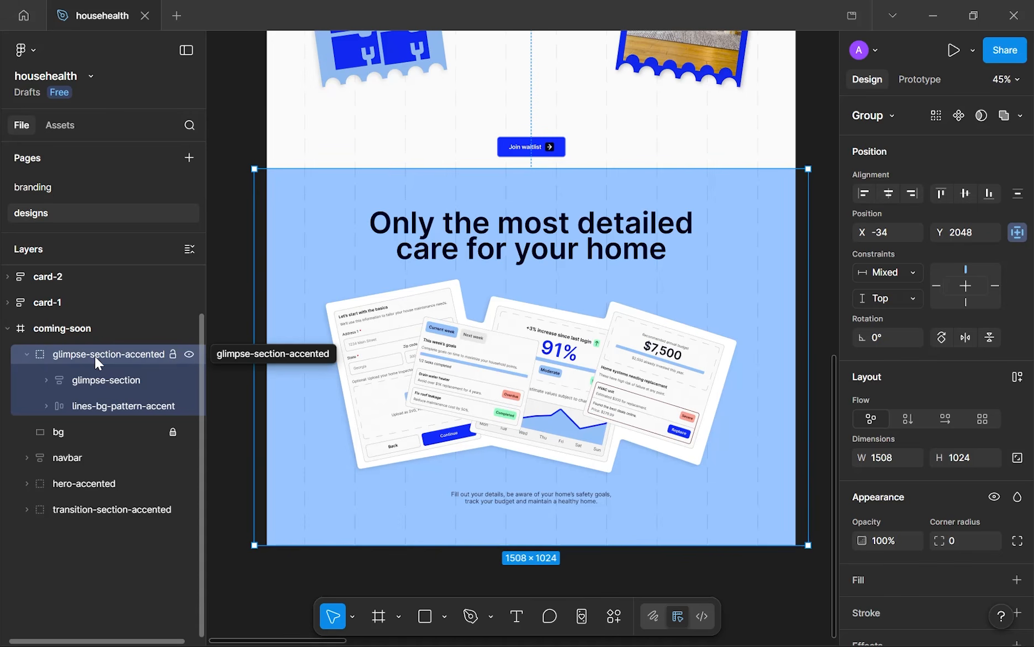
- Try moving the collapsed glimpse-section-accented group below transition-section-accented in the layer order, and bring it back to the front
left_click(28, 354)
left_click_drag(111, 357, 108, 467)
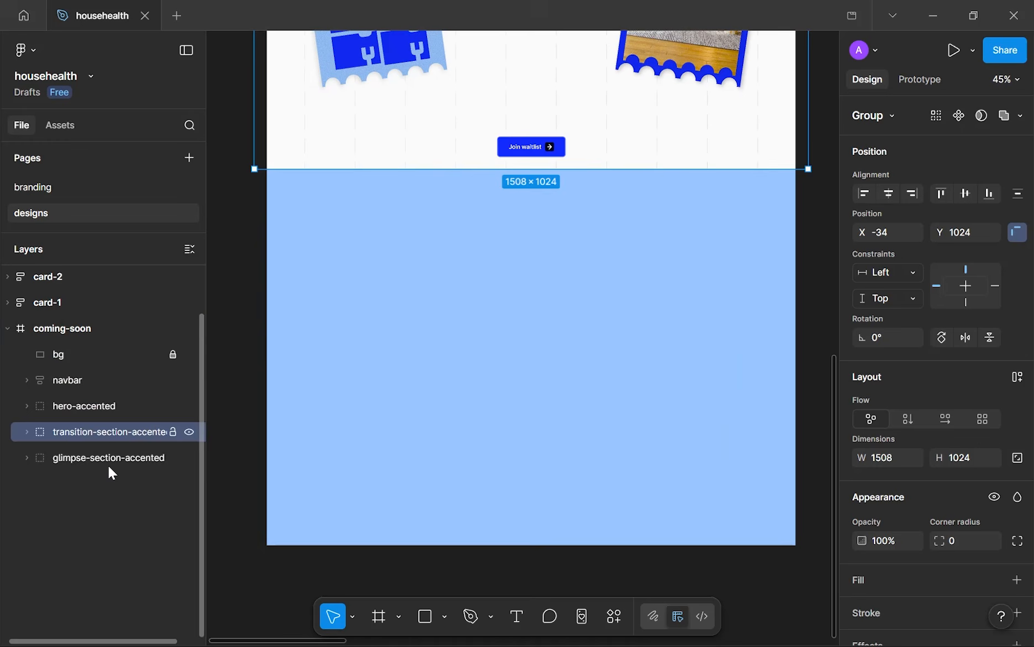
left_click(112, 435)
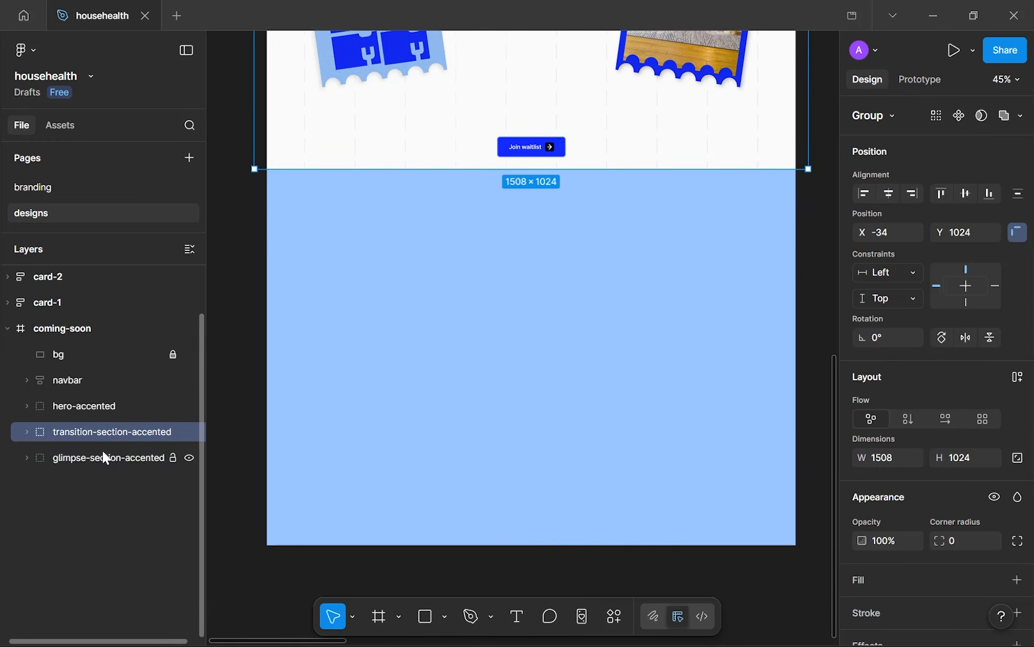
scroll(379, 422, "down", 5)
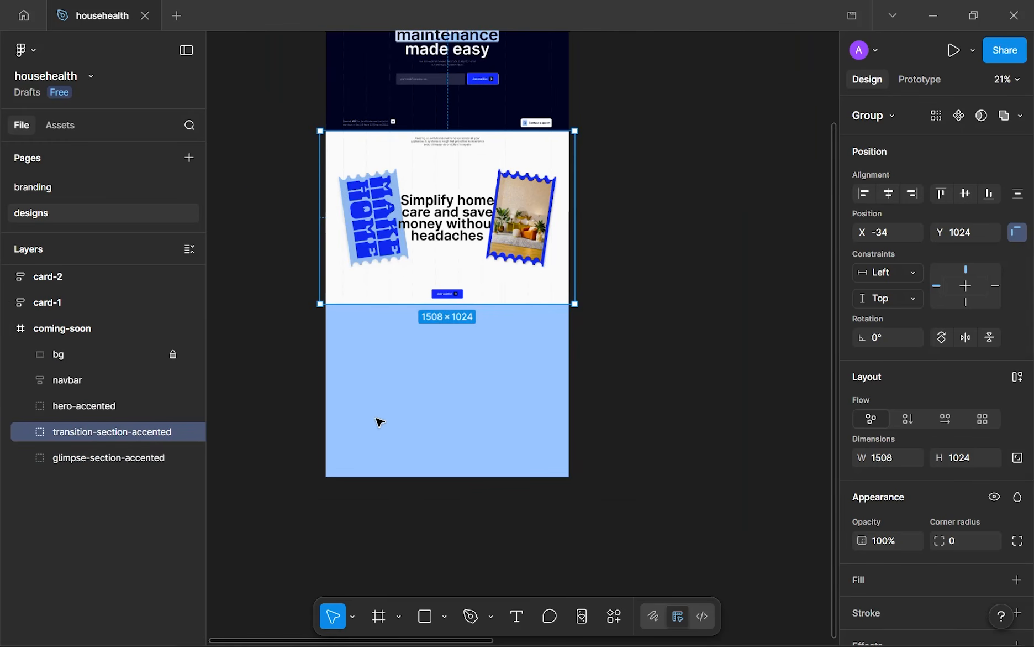
left_click(379, 422)
key("bracketright")
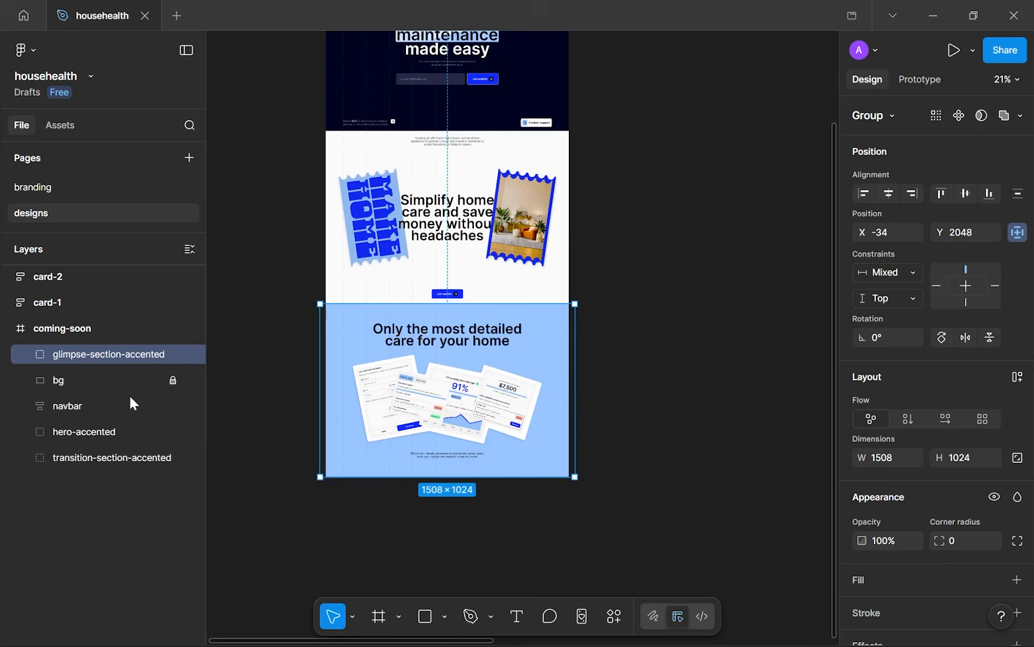
- Move the bg rectangle into the glimpse-section-accented group as its bottommost layer
left_click(80, 382)
left_click_drag(122, 378, 107, 439)
left_click(27, 355)
scroll(404, 380, "up", 5)
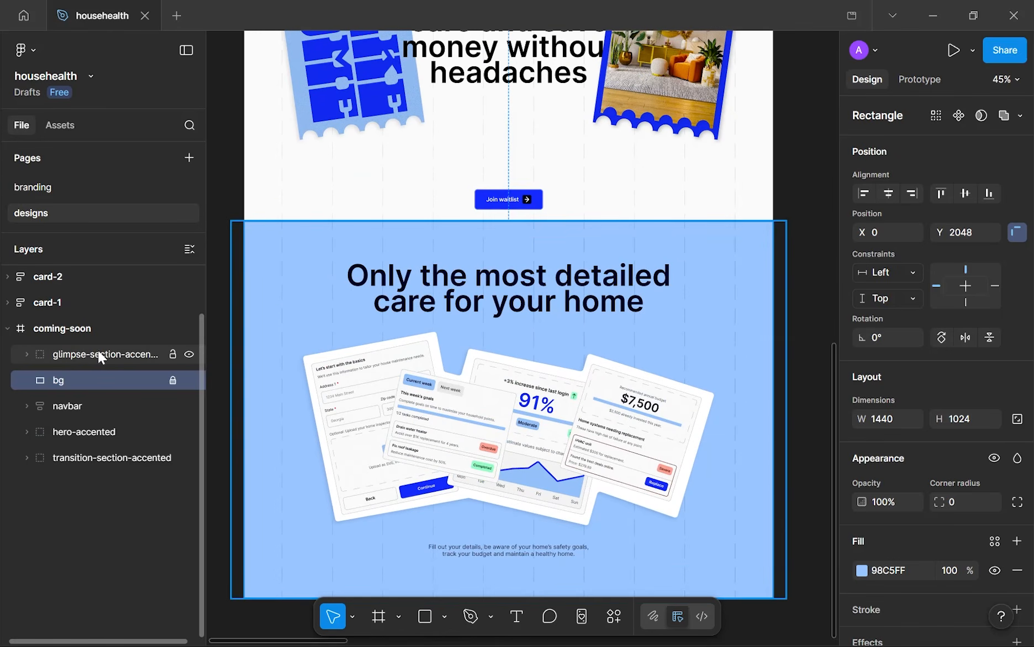
left_click(74, 357)
left_click_drag(63, 381, 79, 358)
key("[")
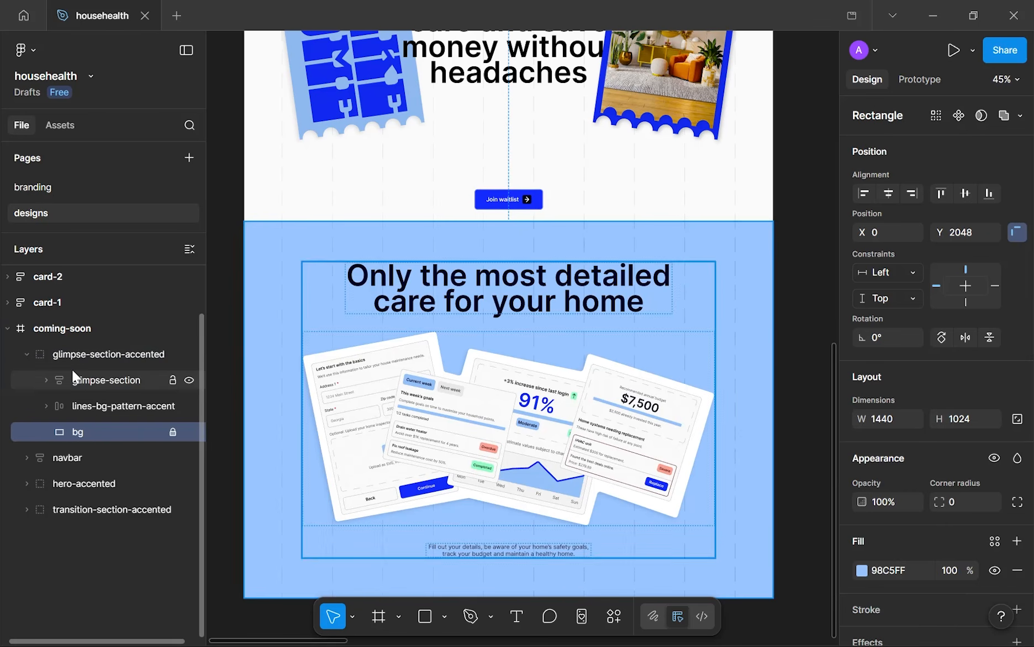
- Collapse the glimpse-section-accented group and place it below transition-section-accented in the coming-soon frame's layer order
left_click(25, 353)
left_click_drag(74, 358, 77, 449)
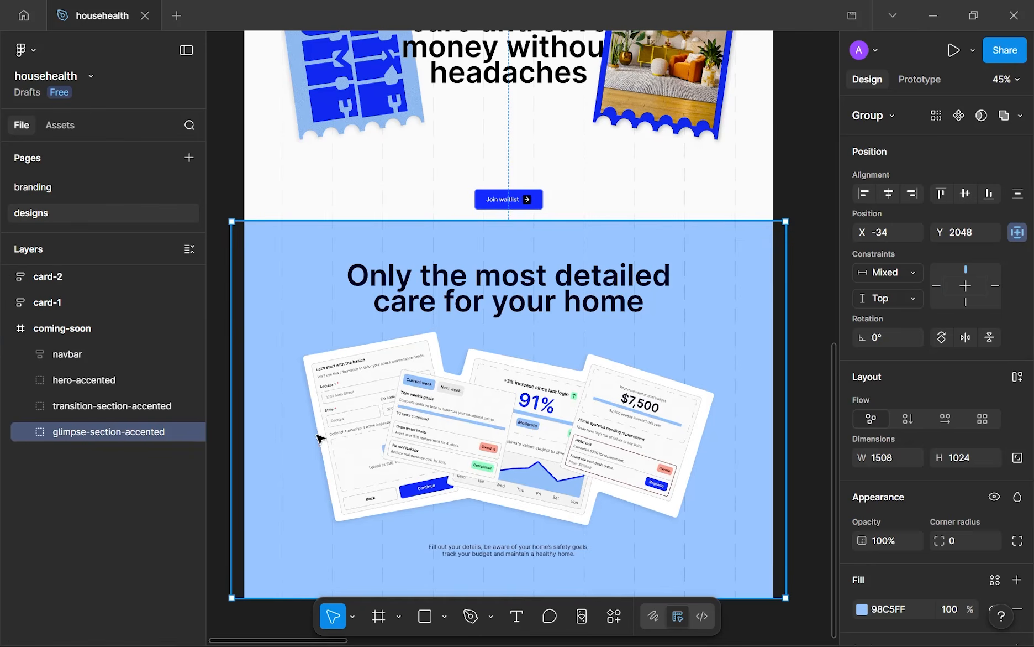
scroll(343, 430, "down", 5)
left_click(573, 398)
scroll(380, 295, "up", 3)
left_click_drag(380, 295, 431, 324)
scroll(431, 325, "down", 4)
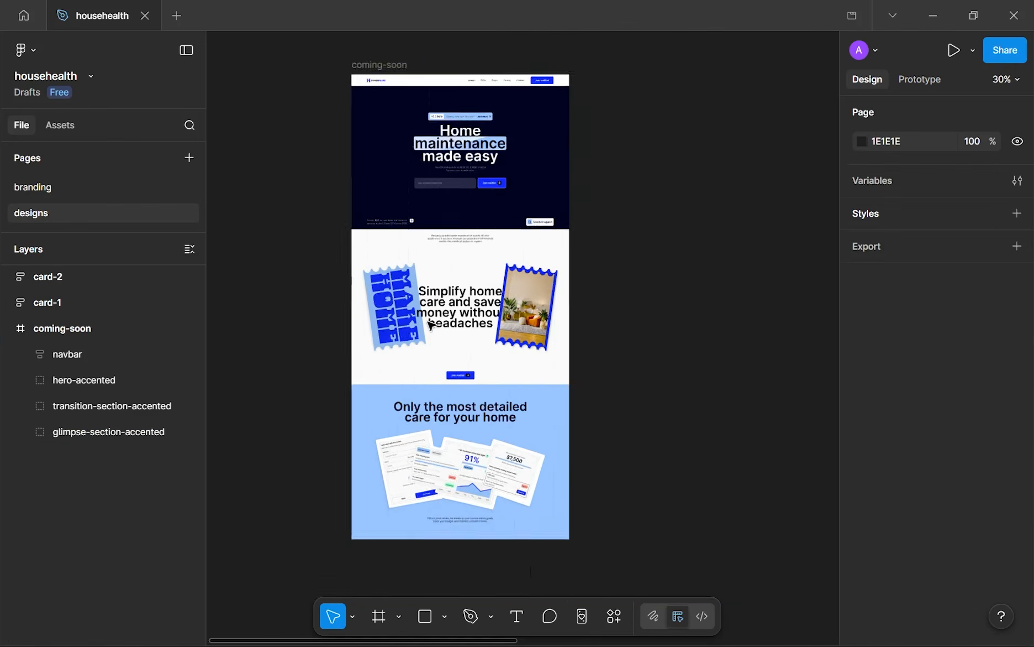
- Switch to Chrome to review the House Health site from the hero through the feature sections to the footer, and return to Figma
left_click(388, 636)
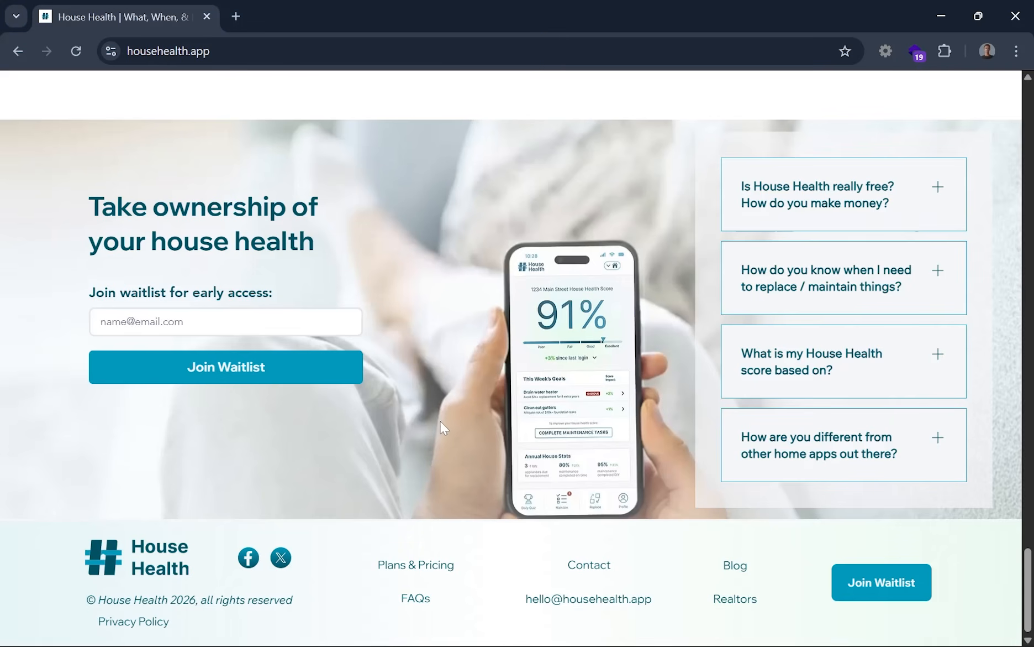
scroll(441, 323, "up", 10)
scroll(440, 322, "up", 10)
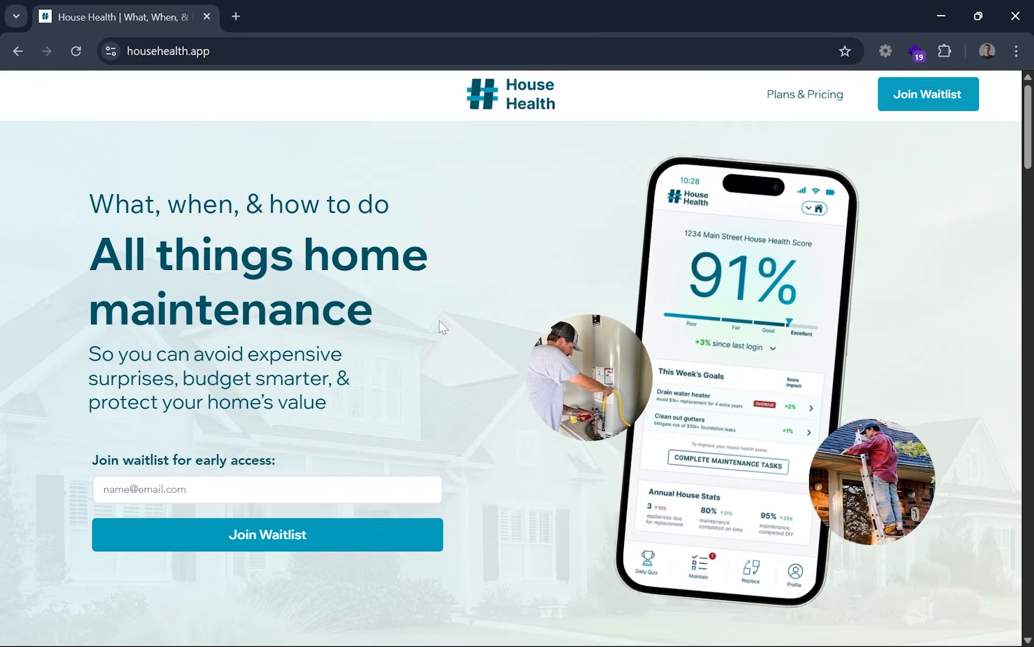
scroll(440, 322, "down", 10)
scroll(440, 321, "up", 10)
scroll(440, 321, "down", 8)
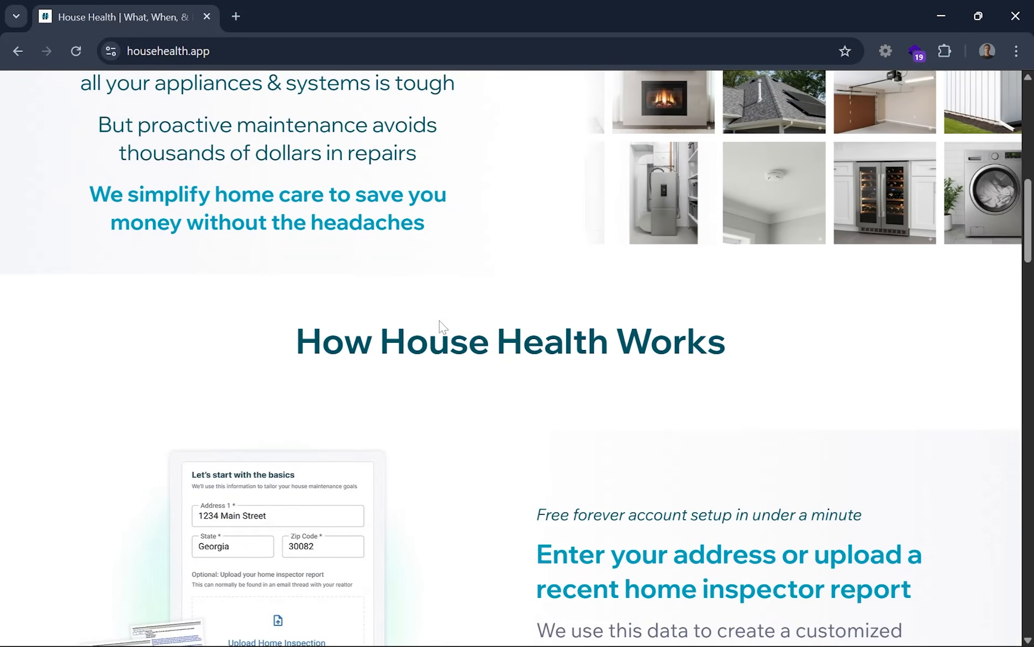
scroll(441, 322, "down", 10)
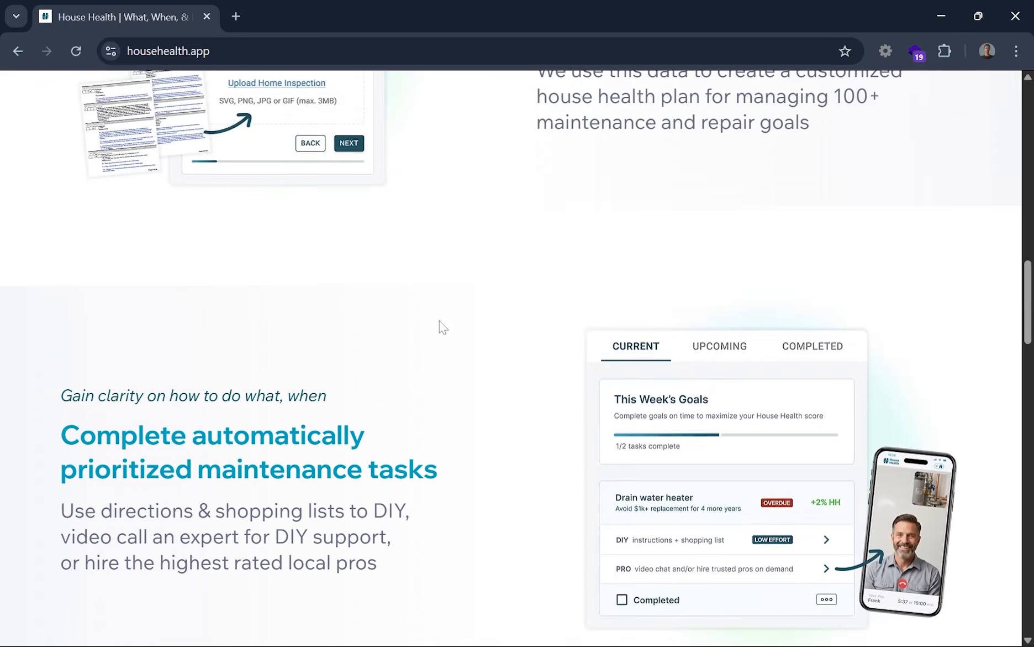
scroll(440, 321, "down", 10)
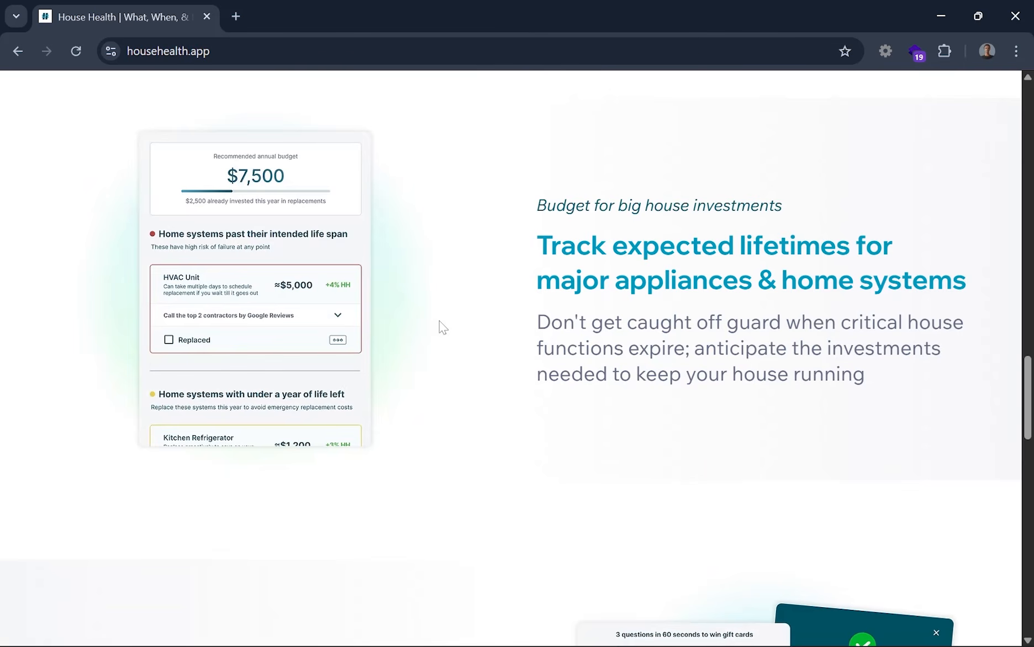
scroll(442, 381, "down", 10)
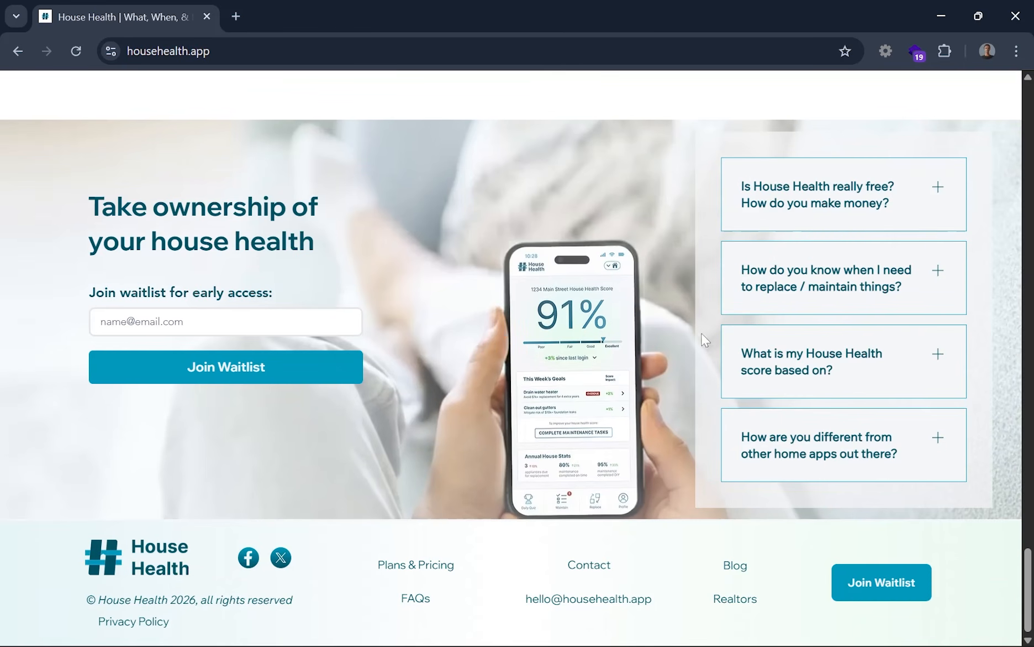
scroll(489, 339, "up", 8)
scroll(489, 338, "down", 8)
left_click(367, 624)
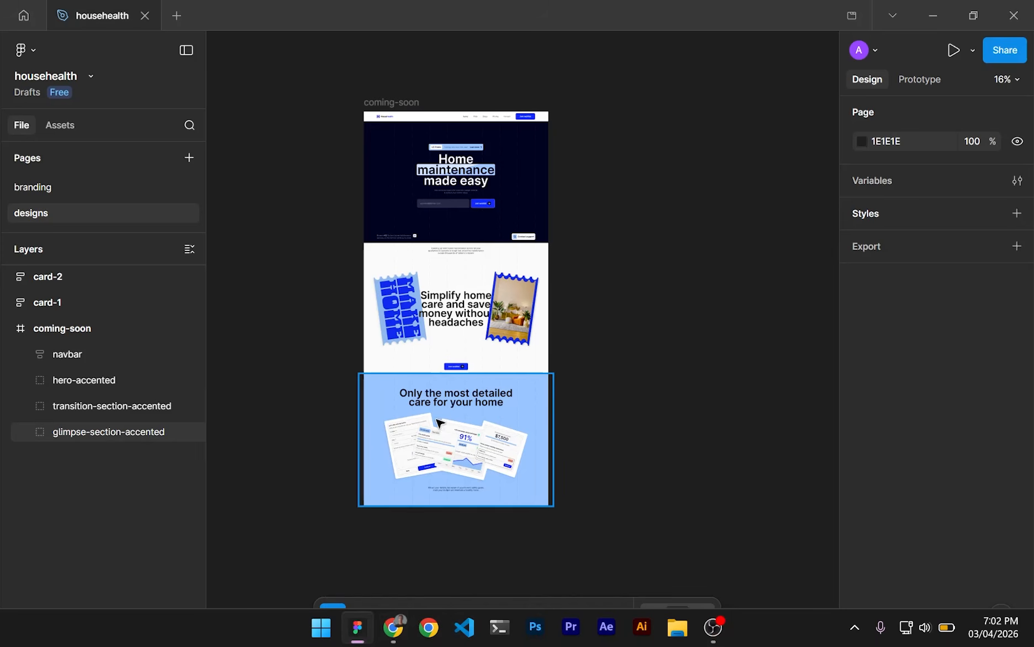
scroll(453, 334, "up", 5)
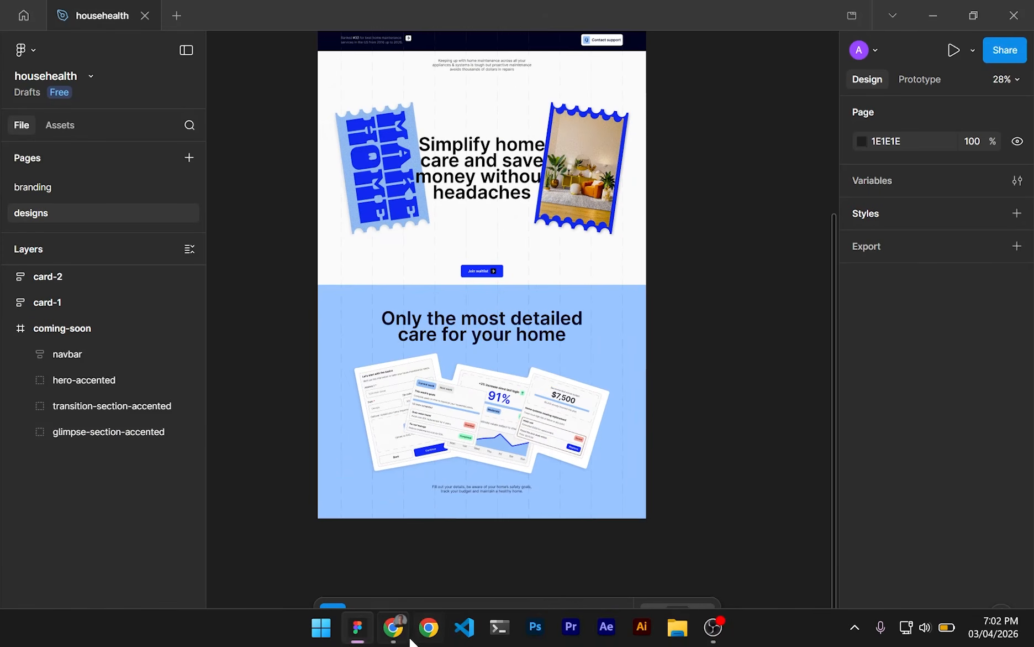
- Compare the live site's How House Health Works feature sections in Chrome with the glimpse section in Figma
left_click(393, 624)
scroll(742, 362, "up", 10)
scroll(742, 362, "up", 15)
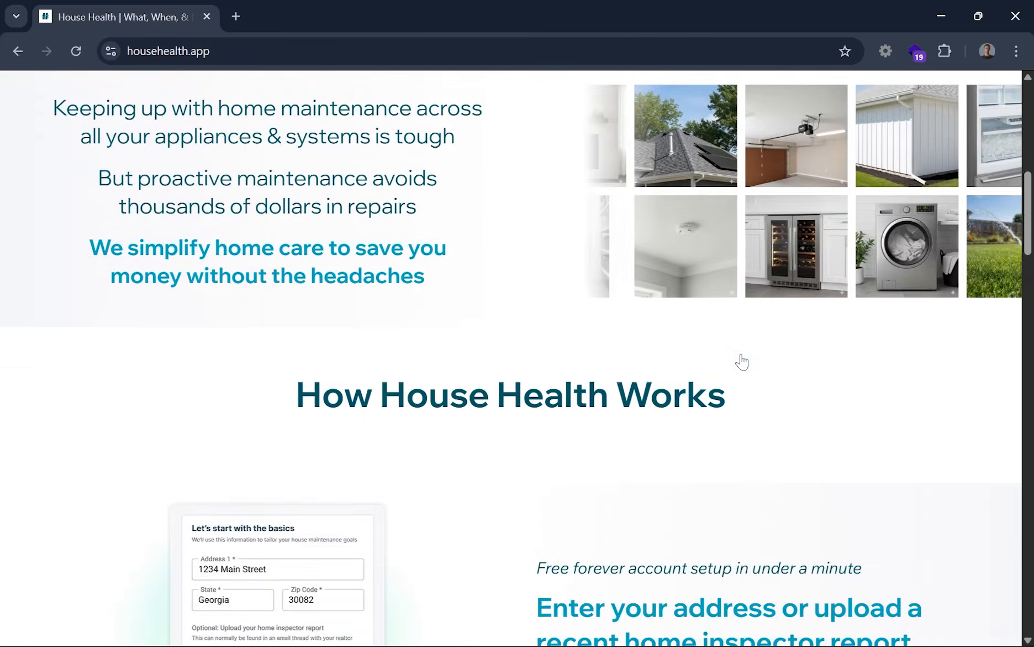
scroll(742, 362, "down", 5)
scroll(743, 362, "up", 2)
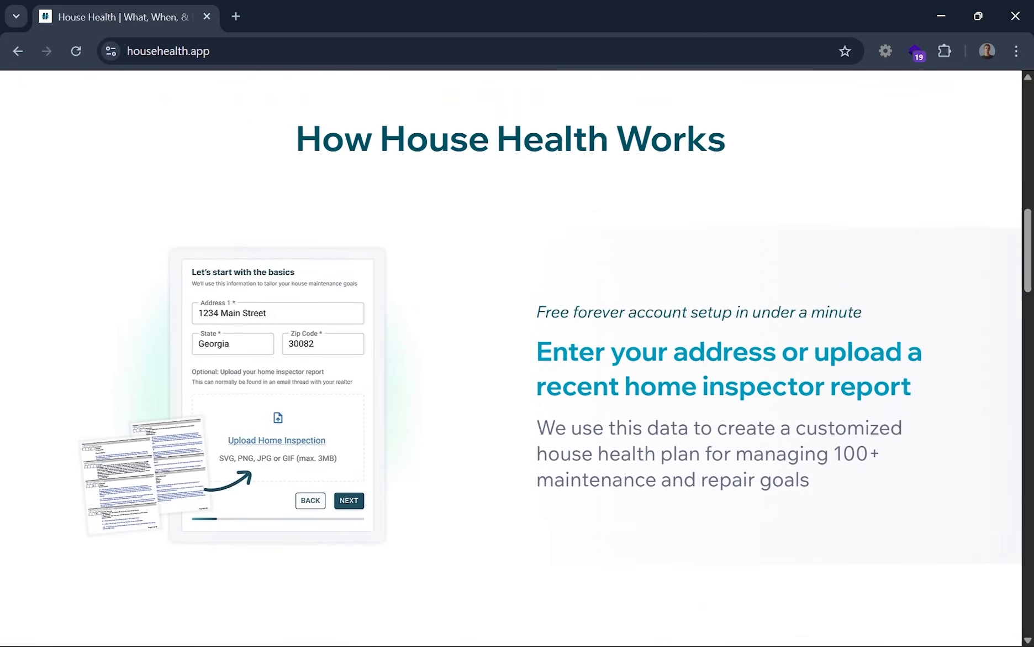
scroll(742, 362, "down", 8)
scroll(742, 355, "down", 8)
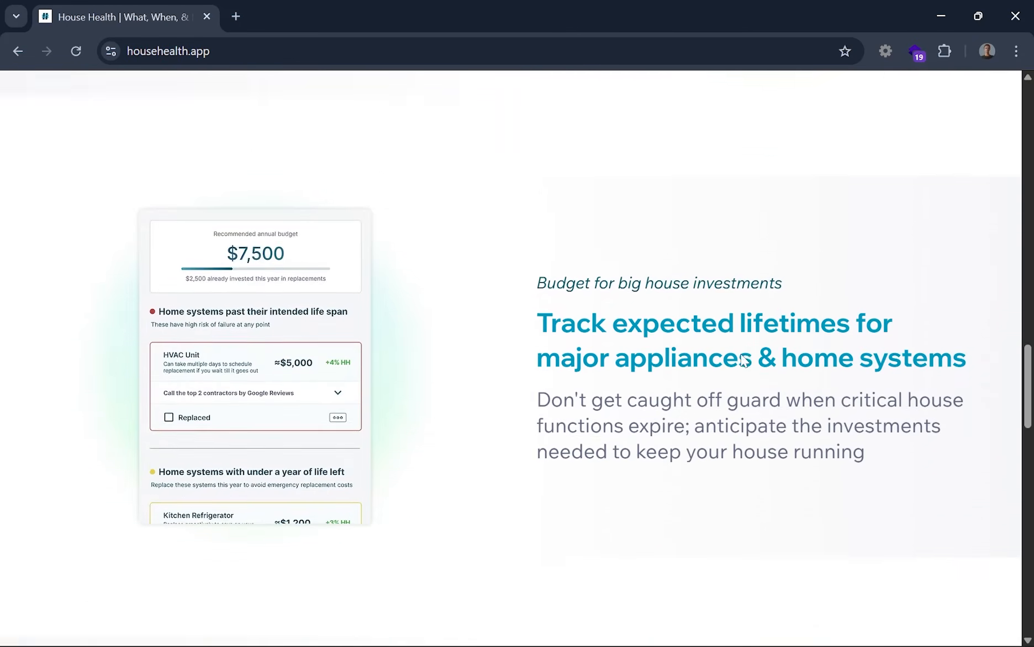
scroll(741, 357, "down", 10)
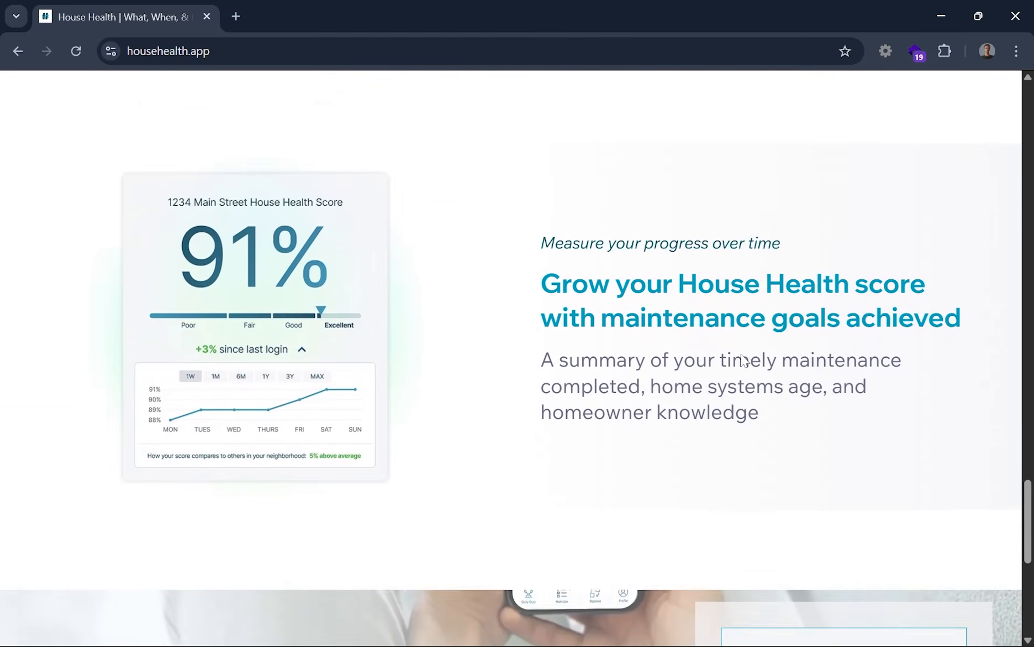
mouse_move(426, 626)
left_click(357, 626)
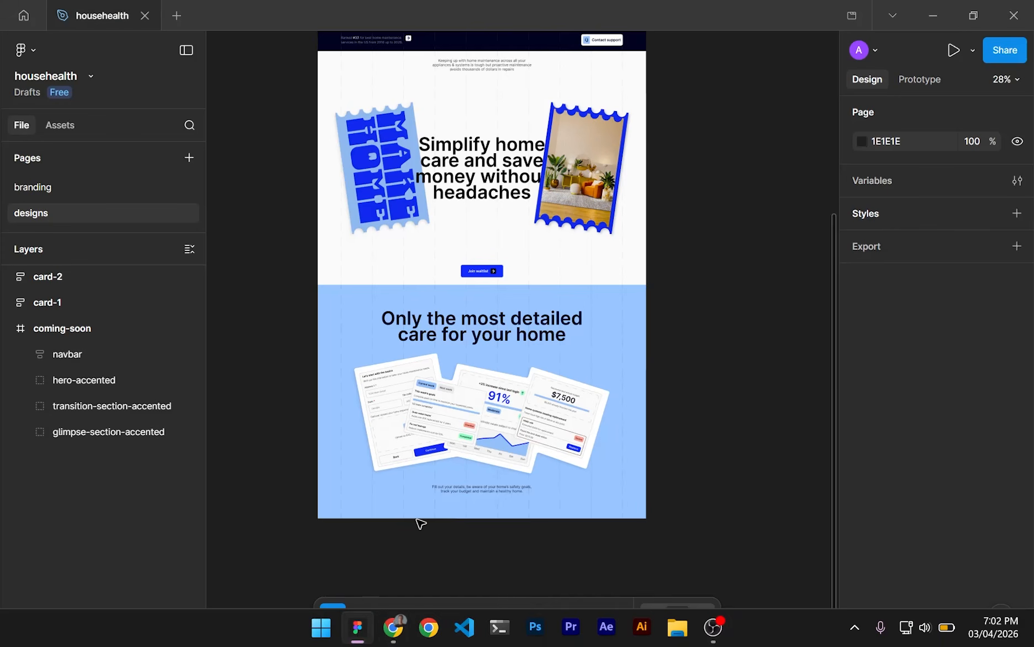
scroll(418, 522, "up", 5)
scroll(530, 335, "down", 2)
scroll(530, 335, "down", 3)
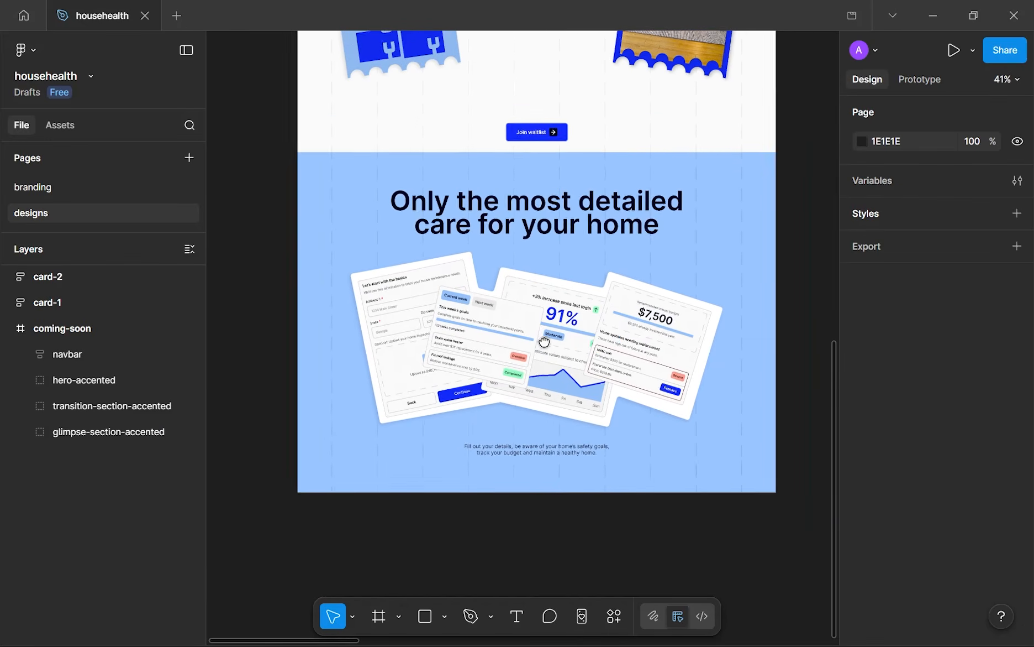
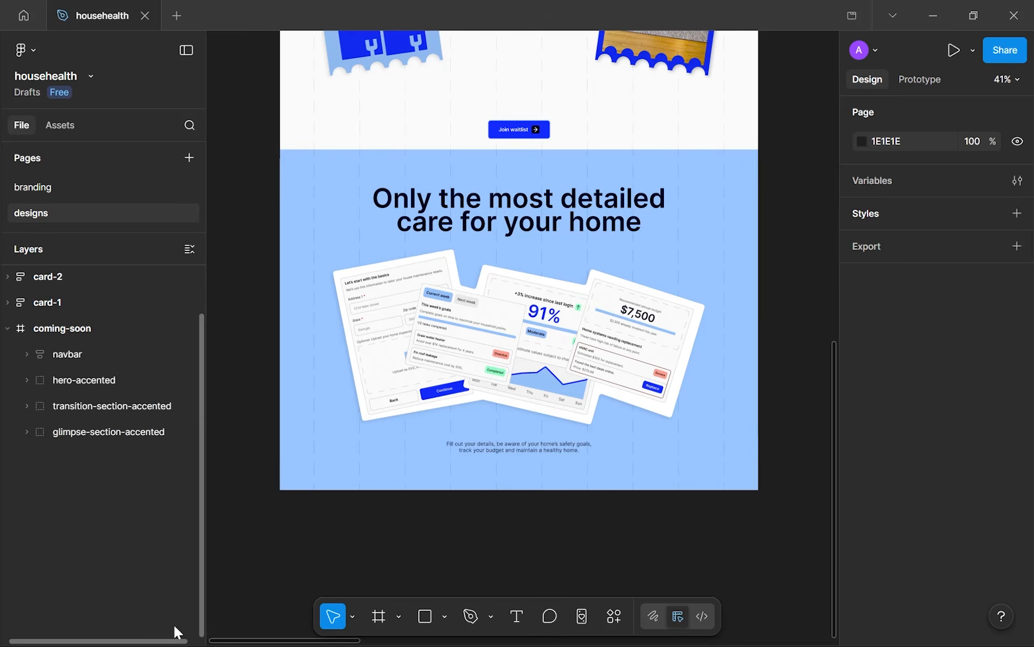
- Examine the live site's daily-quiz, score-progress, waitlist and FAQ sections in Chrome for the next section's content, and return to Figma
mouse_move(176, 630)
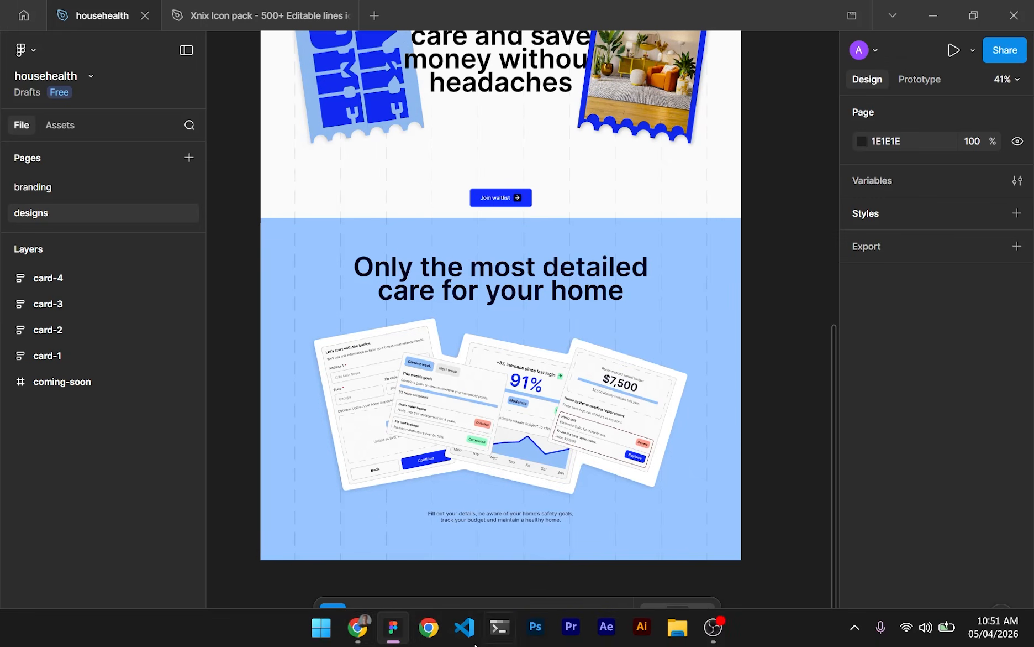
left_click(358, 626)
scroll(635, 215, "down", 15)
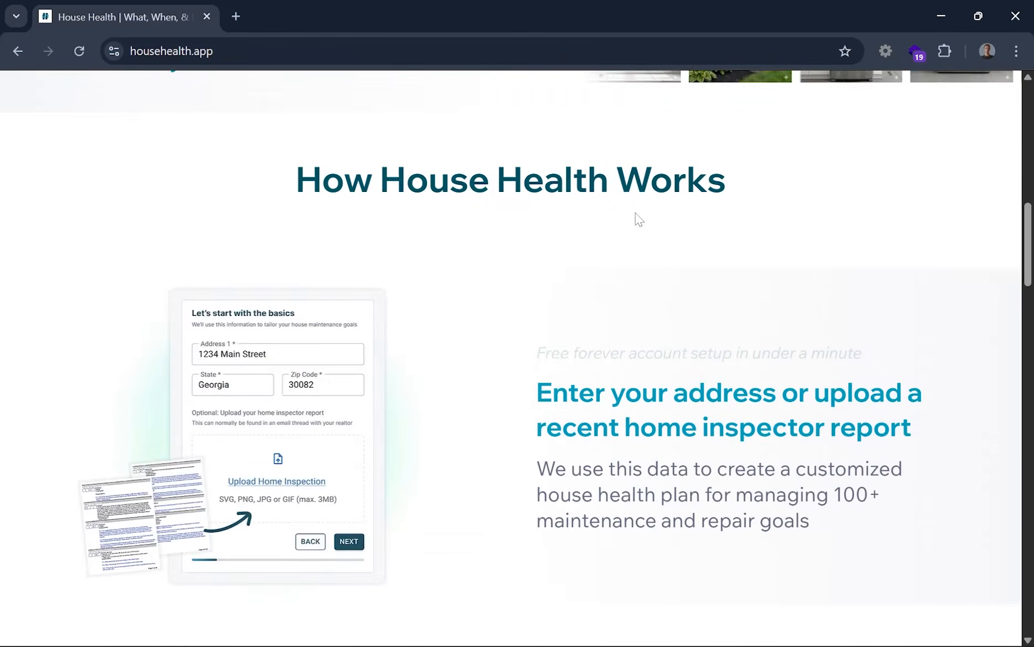
scroll(922, 218, "down", 15)
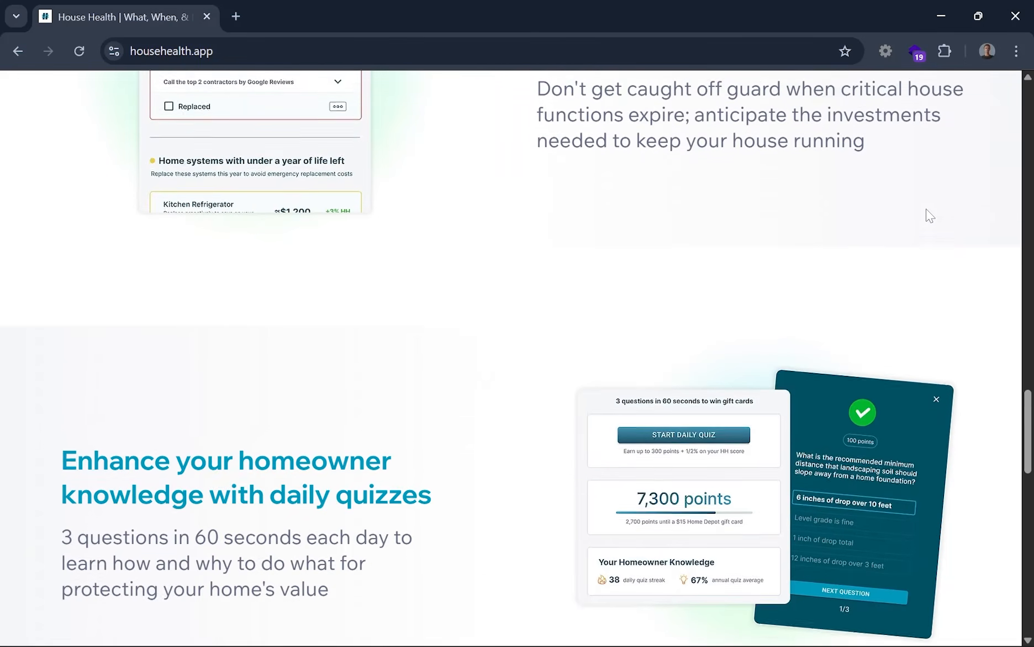
scroll(930, 215, "down", 6)
scroll(928, 215, "up", 1)
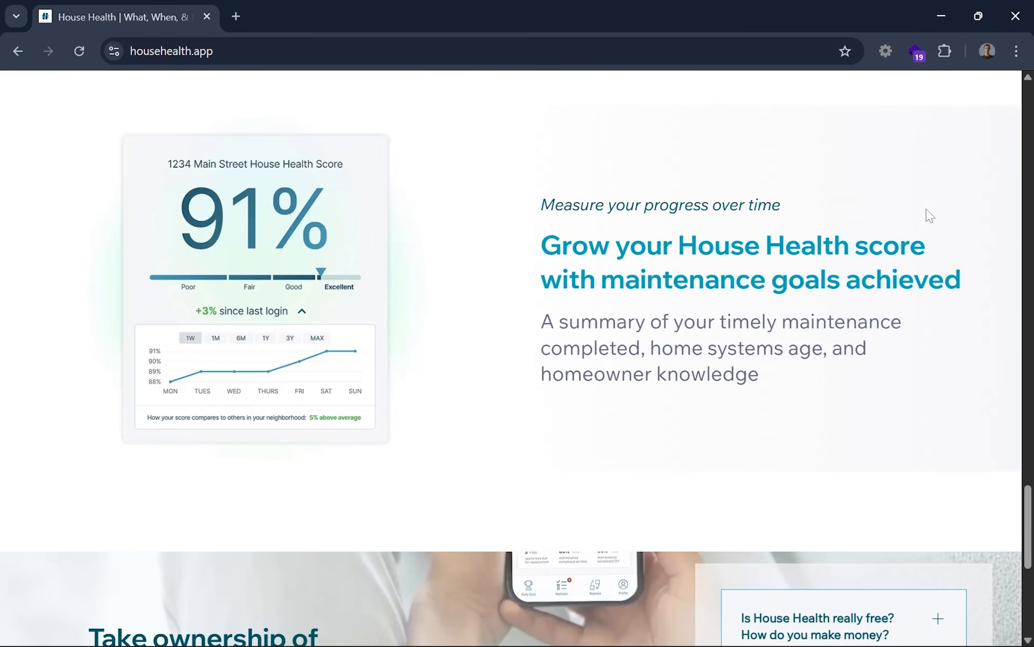
scroll(929, 215, "down", 3)
scroll(867, 235, "down", 3)
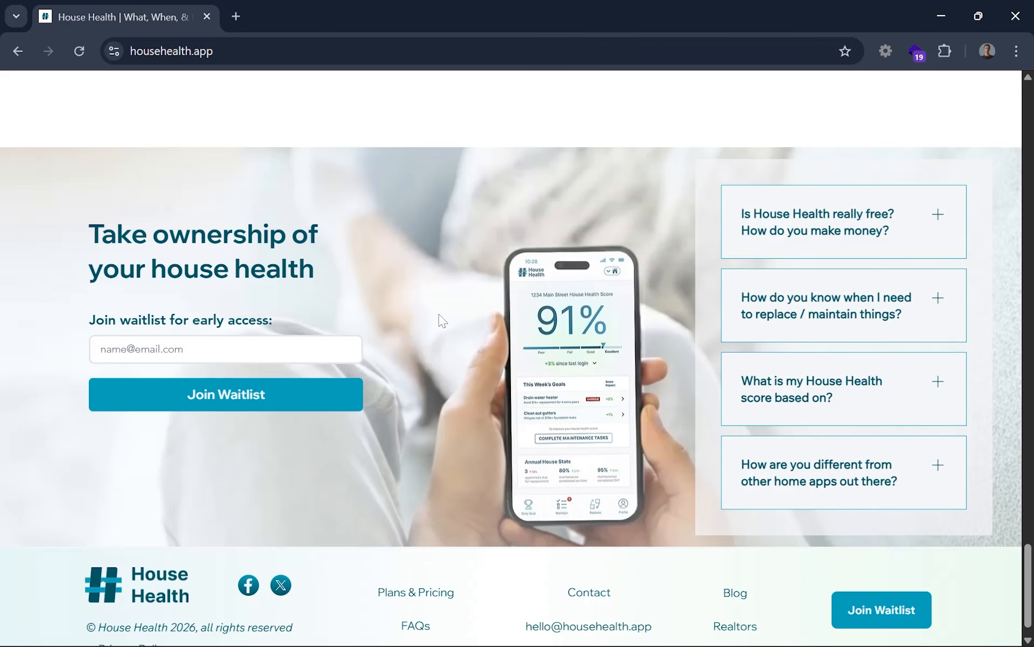
scroll(459, 320, "up", 8)
scroll(463, 320, "up", 8)
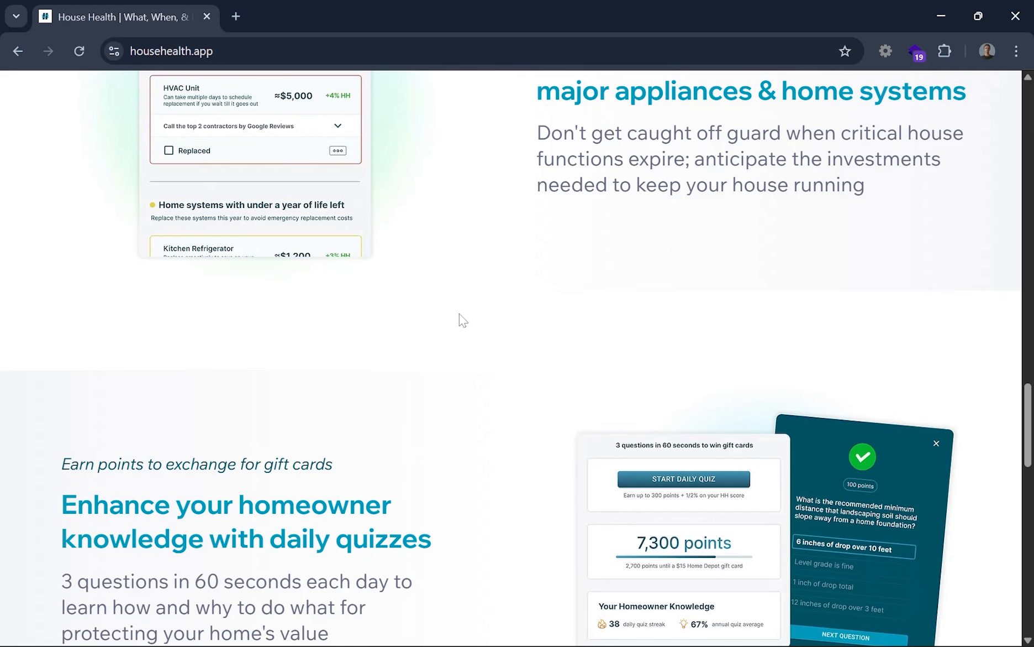
scroll(459, 314, "down", 6)
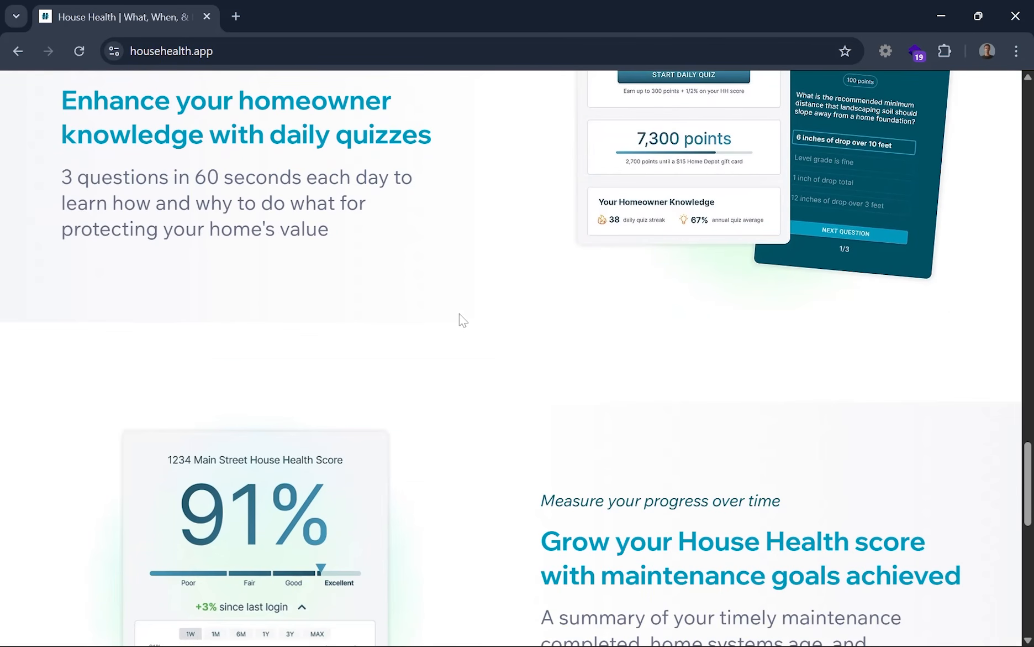
scroll(459, 313, "down", 5)
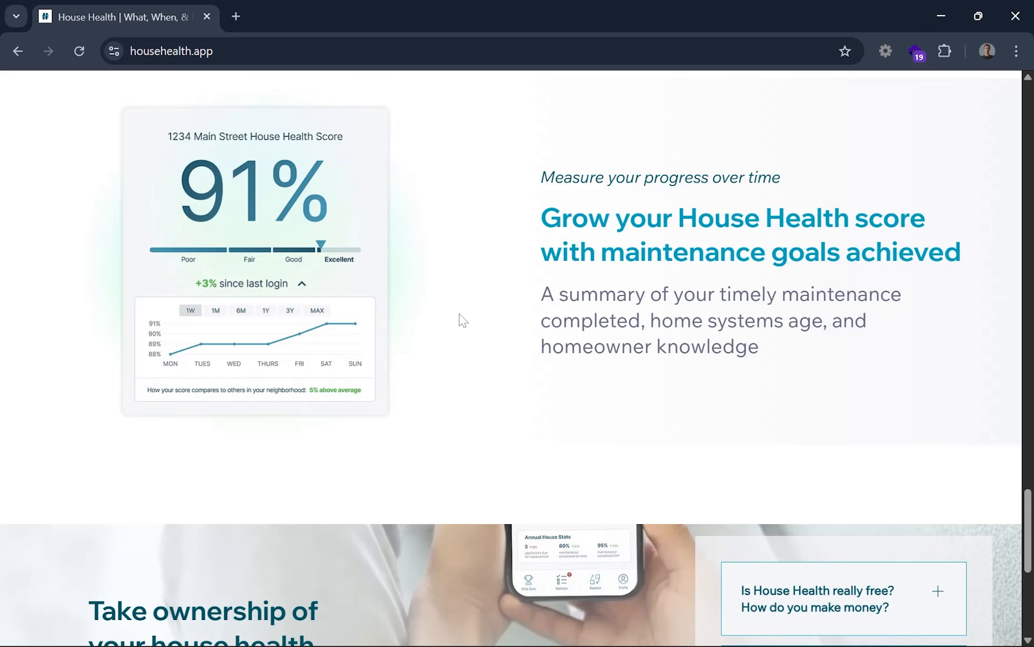
scroll(455, 332, "down", 6)
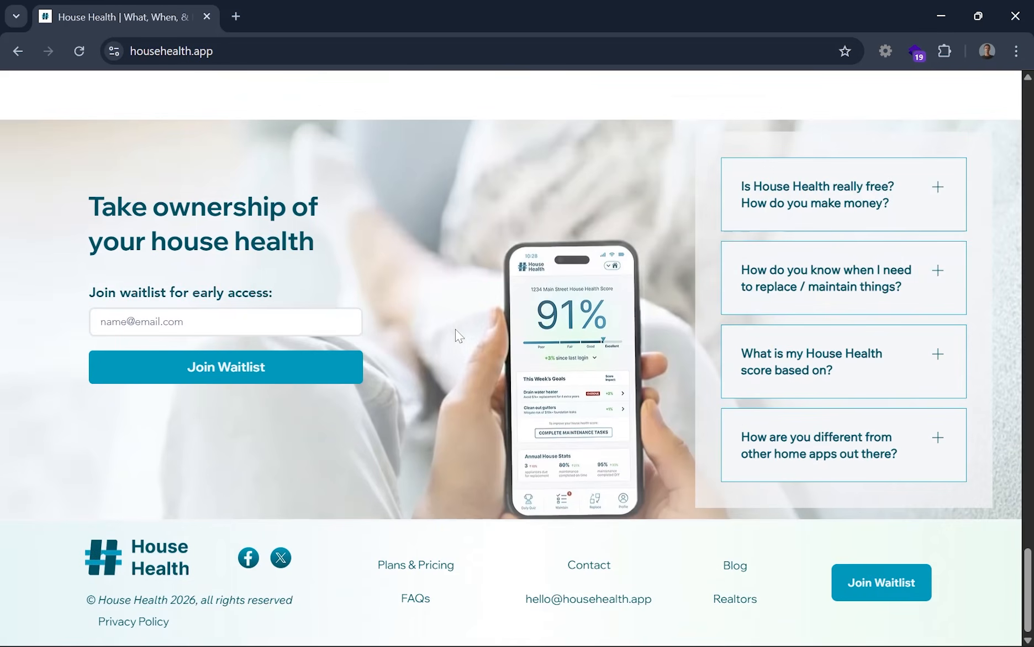
left_click(393, 626)
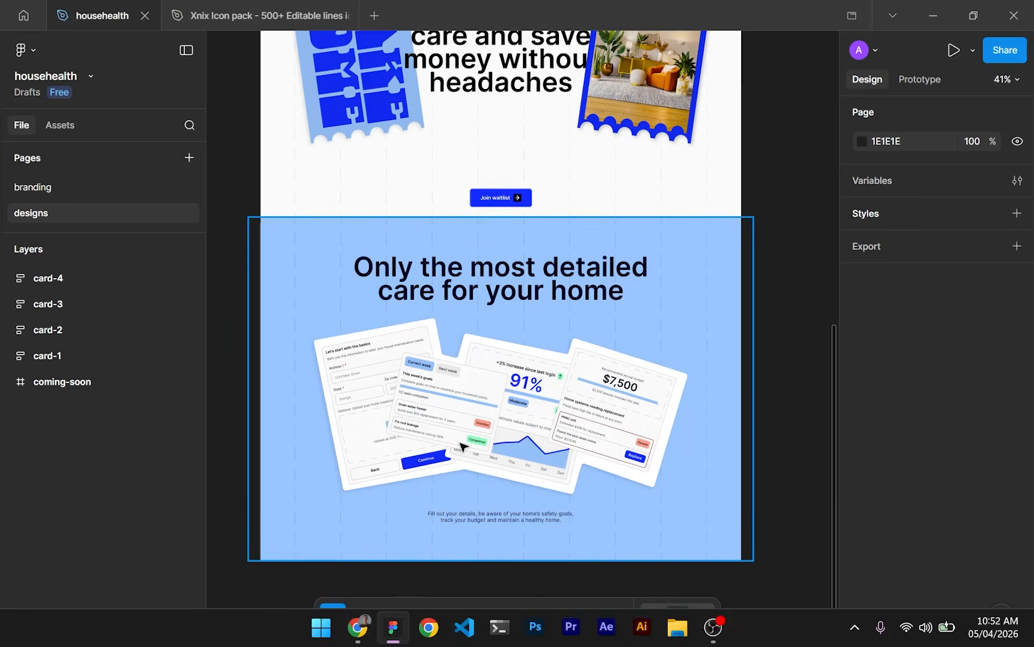
- Extend the coming-soon frame's height by 1024 to 4096, making room below the glimpse section
scroll(487, 337, "down", 3)
left_click_drag(491, 295, 492, 295)
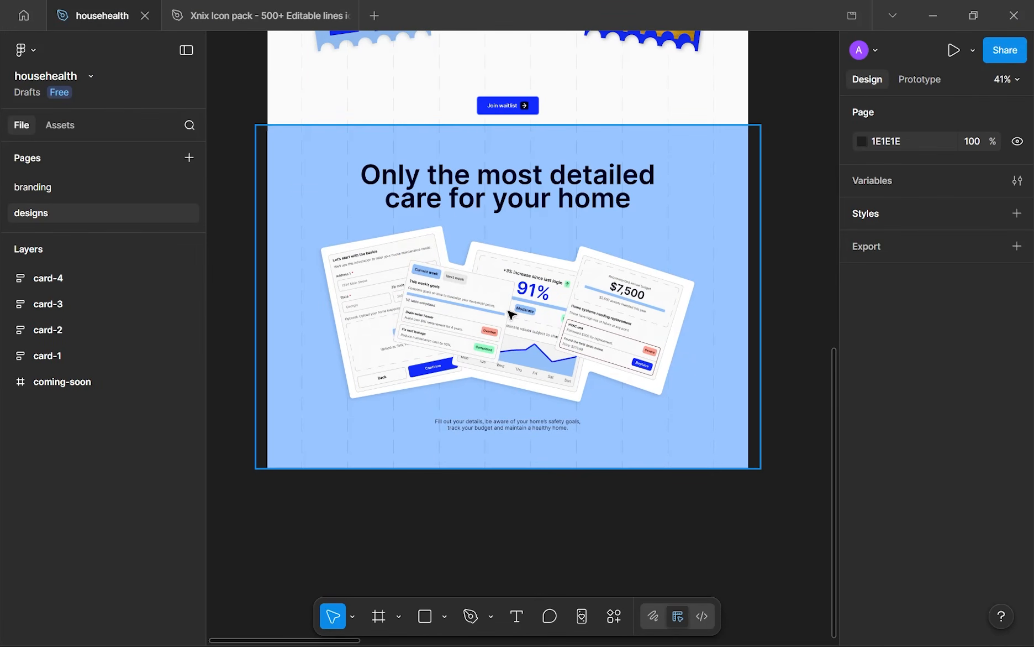
scroll(512, 315, "down", 4)
scroll(512, 315, "up", 2)
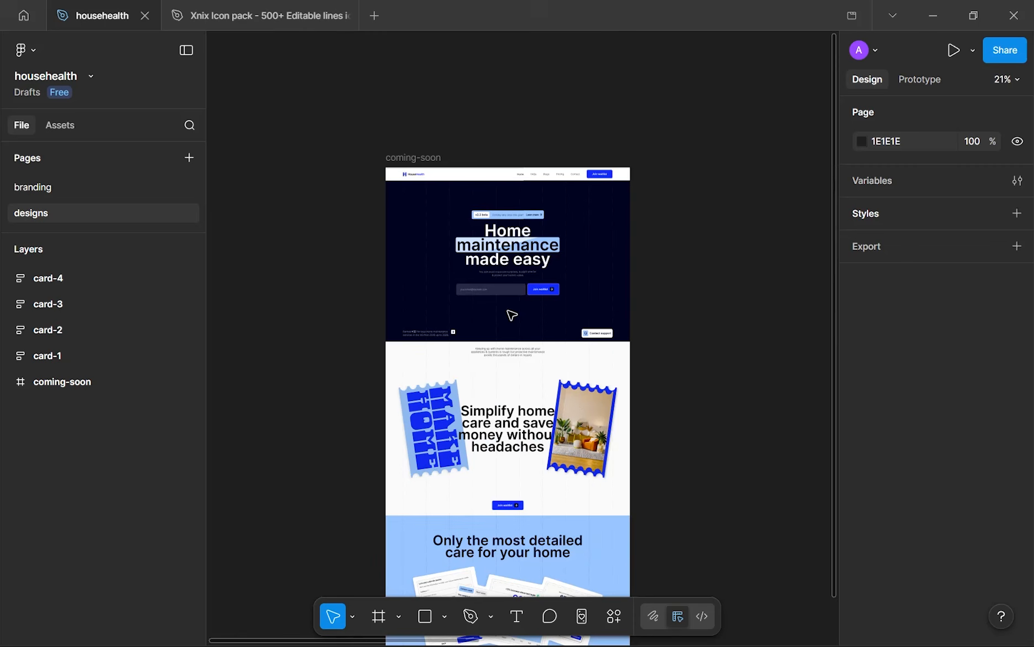
left_click(432, 157)
scroll(906, 331, "down", 3)
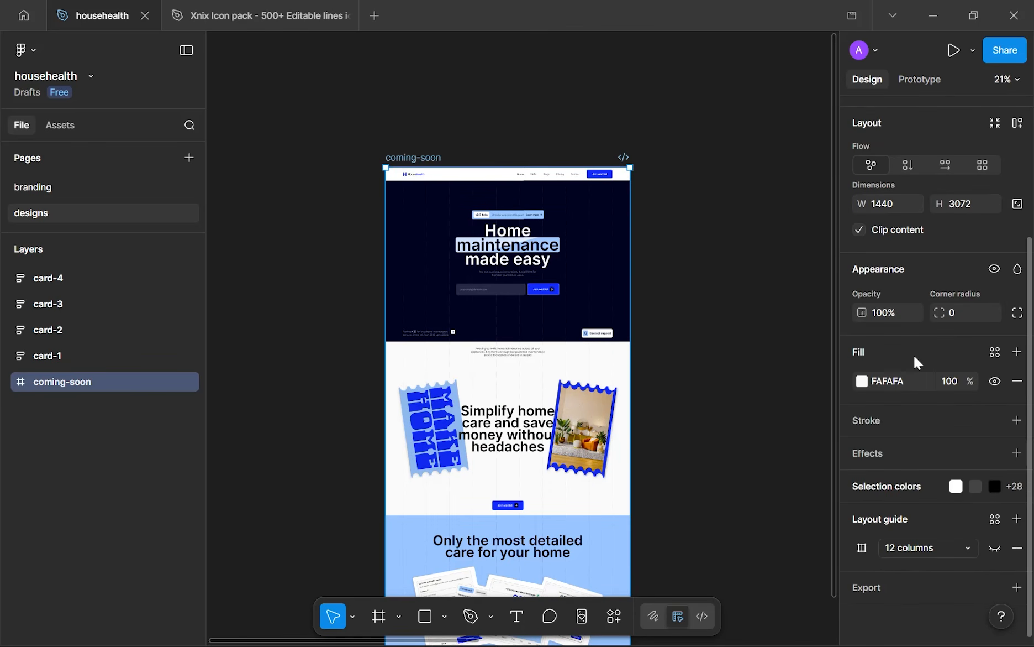
left_click(956, 209)
type("+1024")
key("Return")
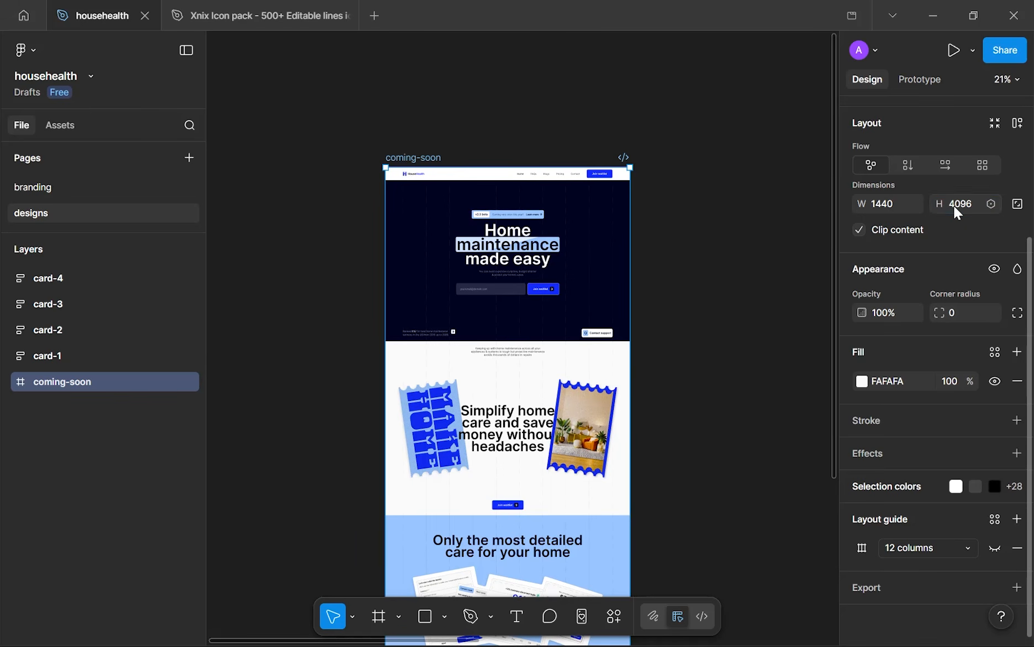
scroll(592, 289, "down", 5)
scroll(555, 282, "up", 2)
left_click_drag(558, 268, 578, 215)
scroll(611, 158, "up", 1)
scroll(578, 215, "up", 1)
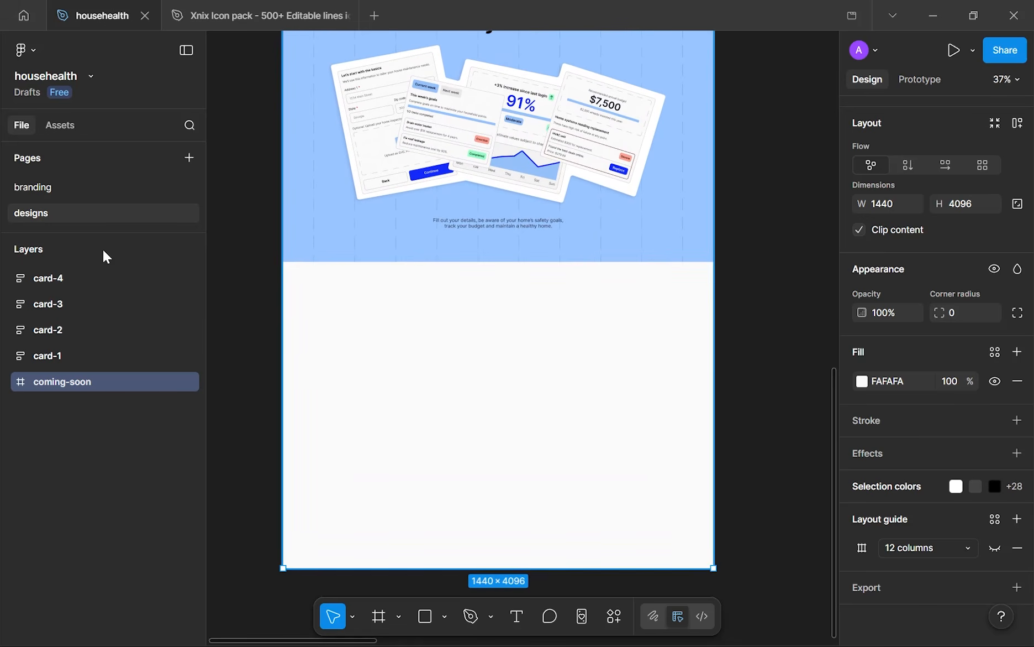
- Delete the four loose layers card-1 to card-4 outside the coming-soon frame
left_click(112, 278)
scroll(459, 277, "down", 5)
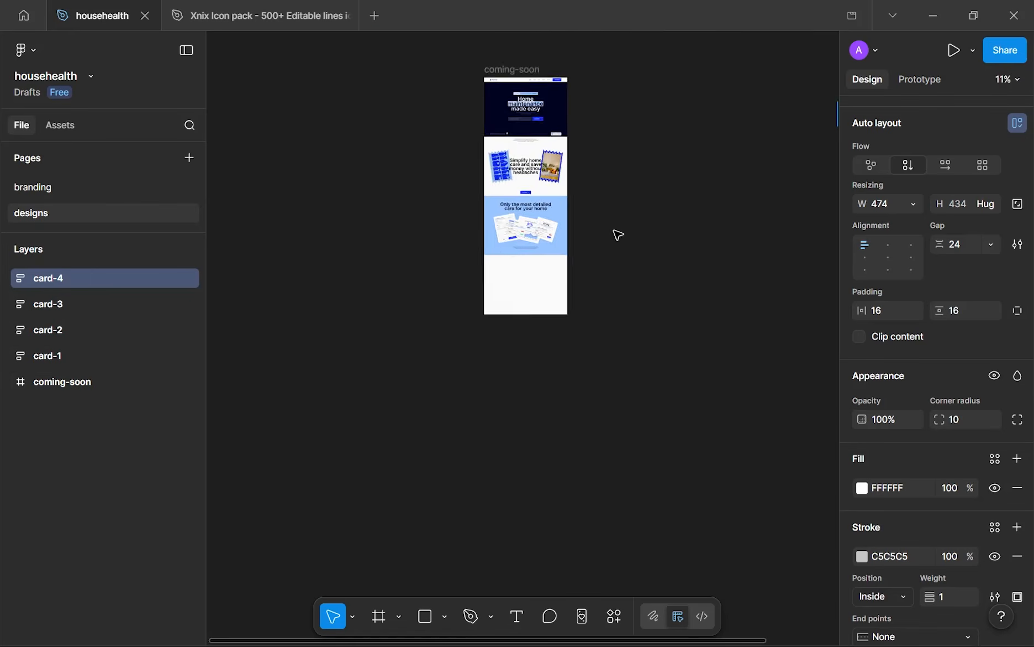
left_click_drag(616, 234, 346, 443)
left_click(38, 364, "shift")
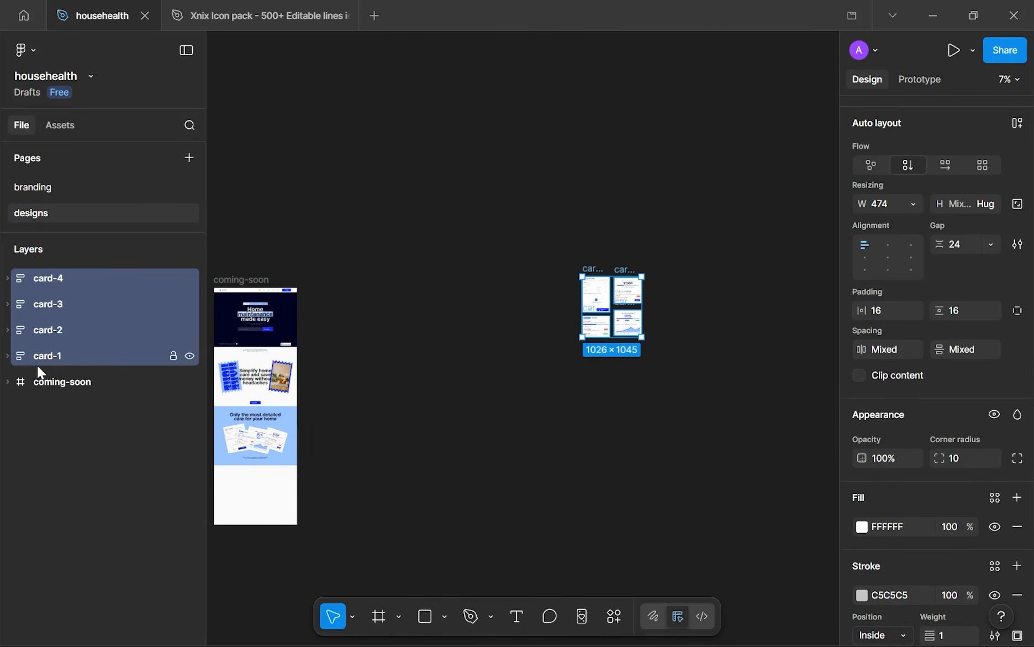
key("Delete")
left_click_drag(303, 301, 501, 139)
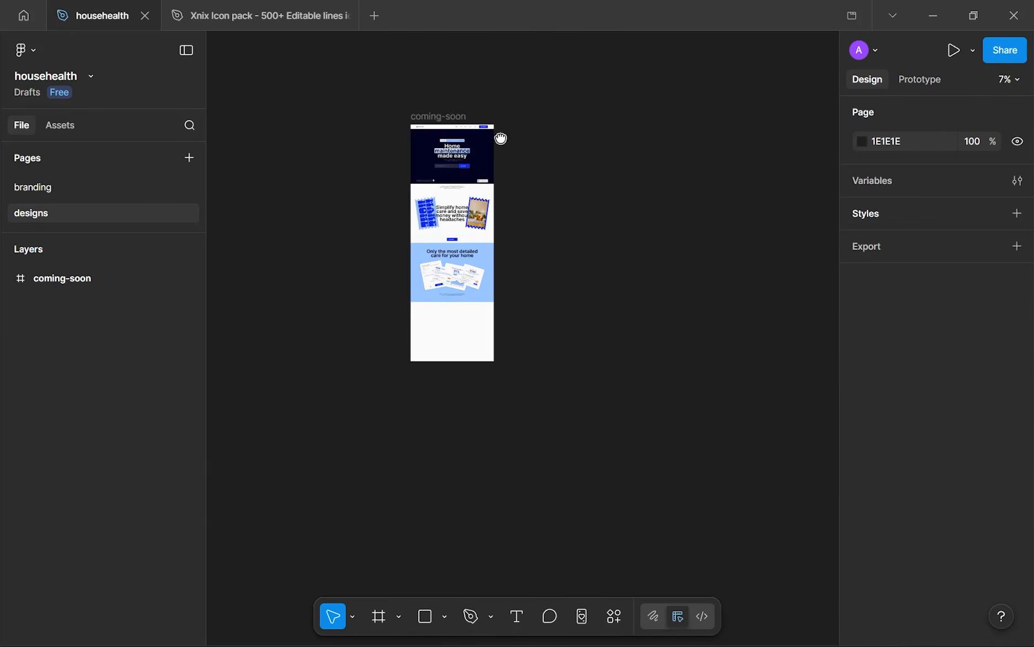
scroll(455, 325, "up", 3)
left_click_drag(455, 325, 454, 395)
scroll(457, 399, "up", 1)
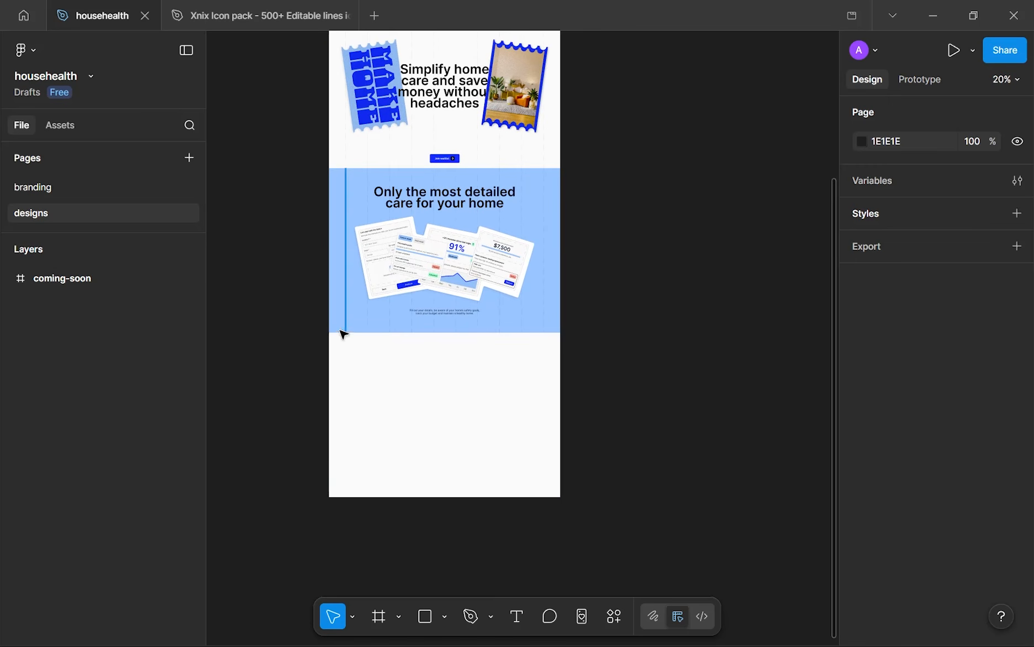
left_click_drag(297, 354, 634, 513)
scroll(589, 434, "down", 2)
scroll(597, 431, "left", 2)
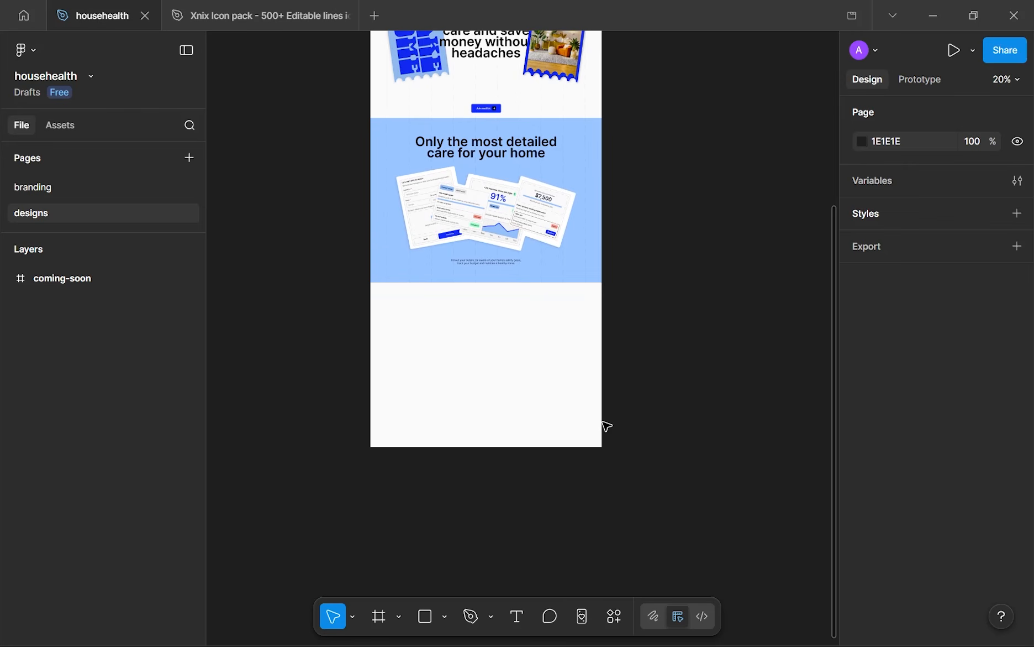
- Duplicate the glimpse section's heading and place the copy in the blank area below the blue section
scroll(608, 414, "down", 1)
scroll(608, 414, "left", 1)
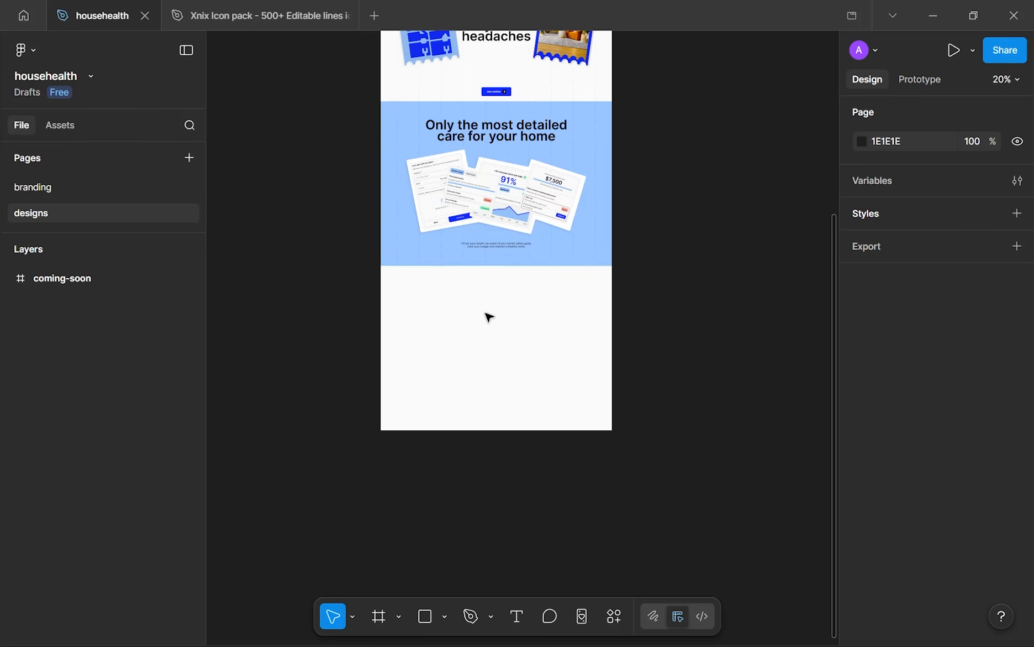
scroll(489, 317, "up", 5)
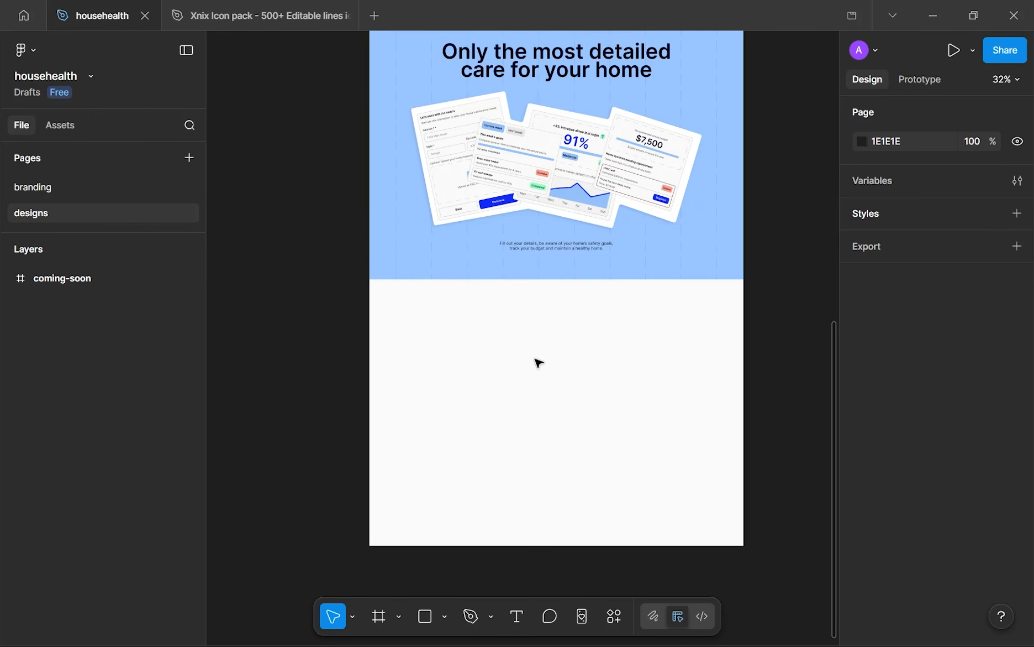
scroll(526, 356, "up", 3)
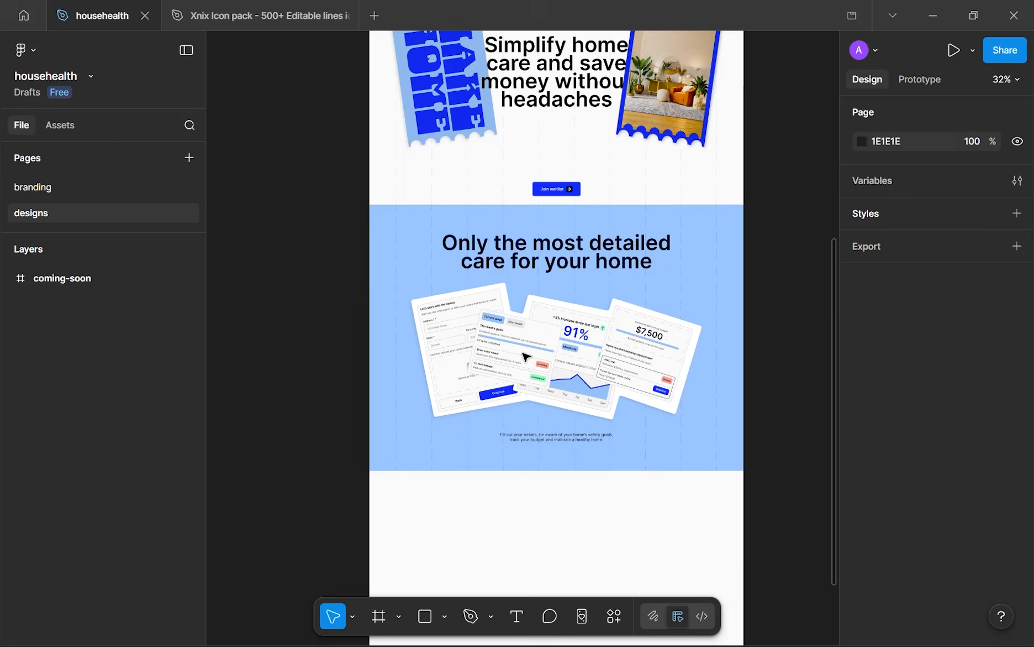
left_click(553, 254, "ctrl")
scroll(889, 386, "down", 3)
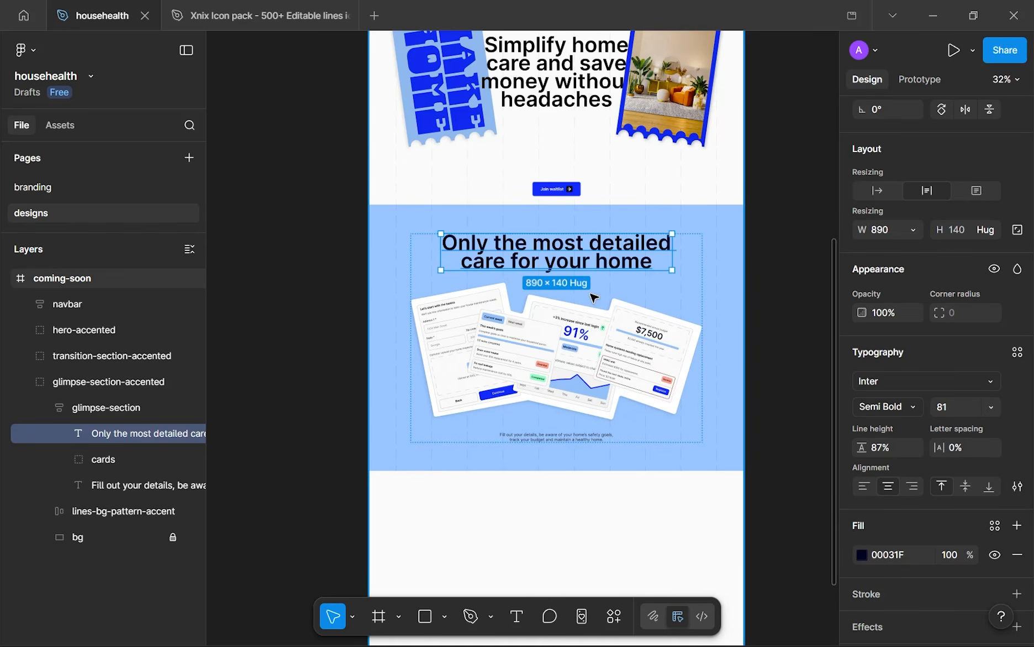
key("ctrl+d")
left_click_drag(560, 309, 579, 241)
scroll(565, 329, "up", 3)
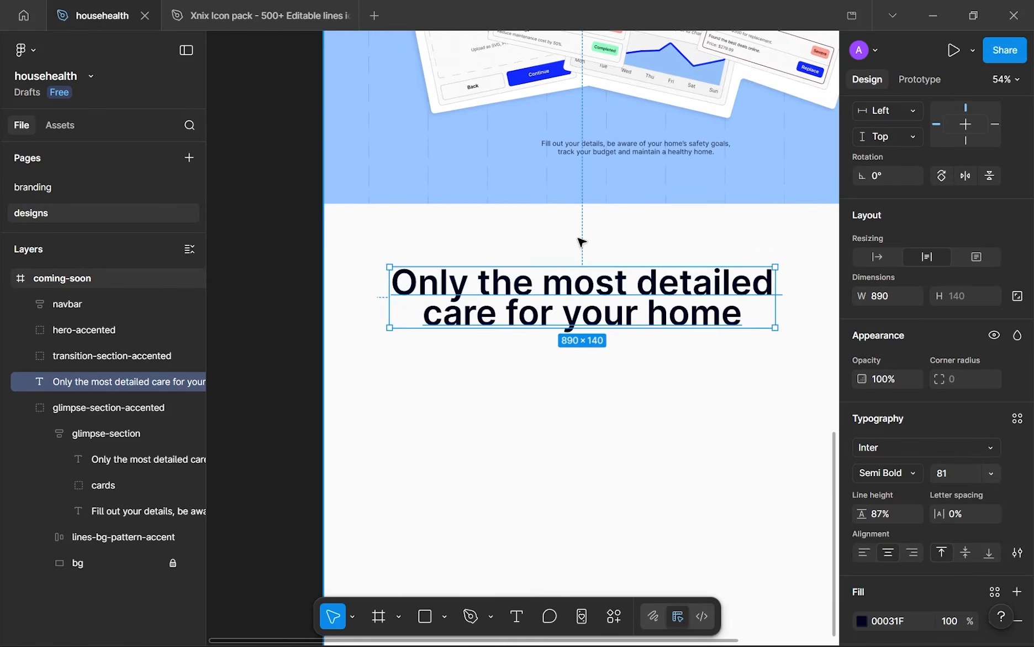
- Replace the duplicated heading's text with "Frequently asked questions"
scroll(579, 240, "down", 2)
double_click(668, 303)
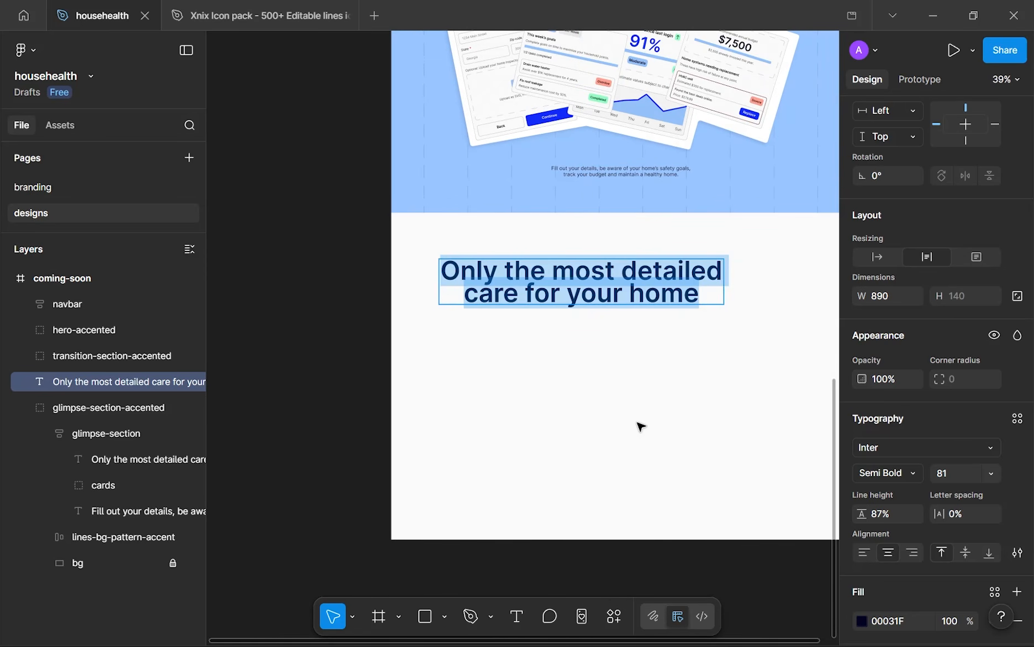
type("Frequ")
type("ent;")
key("BackSpace")
type("ly asked questions")
key("Escape")
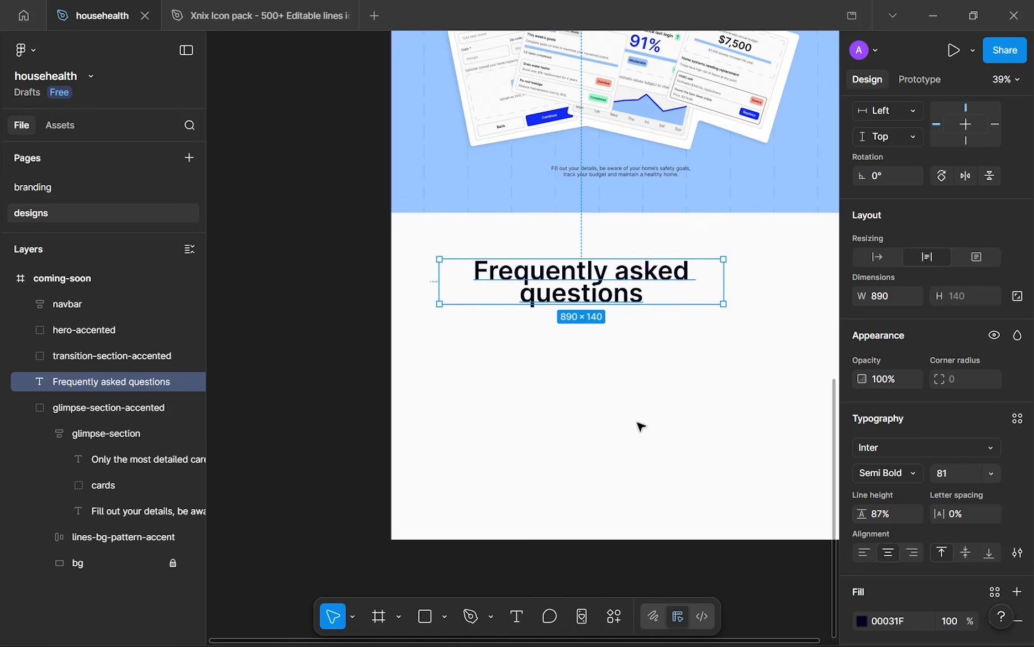
- Left-align the Frequently asked questions heading and narrow its text box to about 657 wide
left_click(864, 552)
left_click_drag(727, 269, 650, 270)
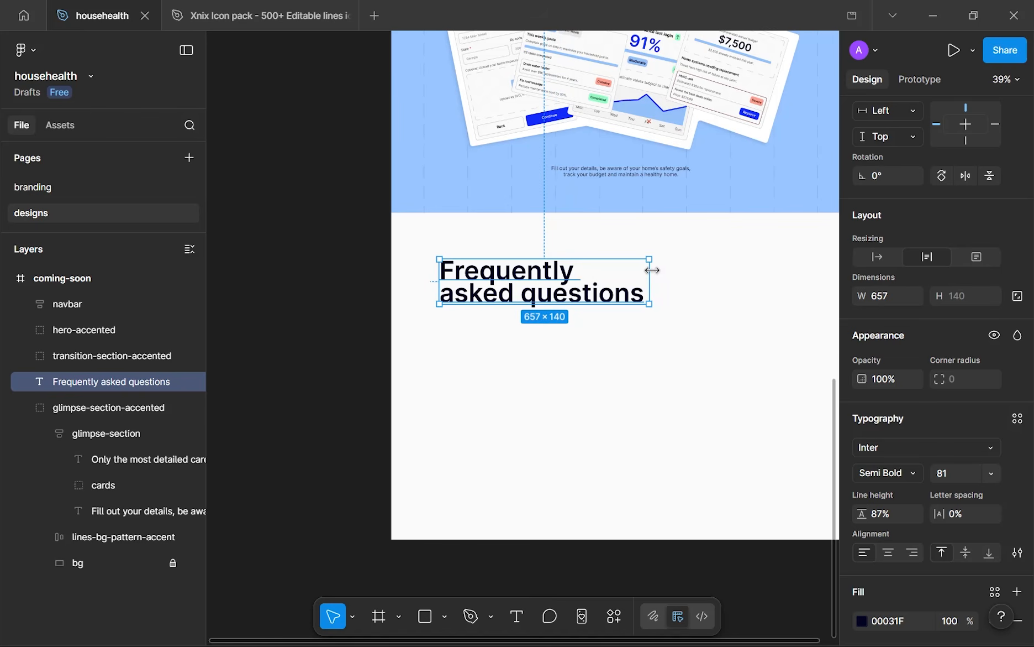
left_click(628, 388)
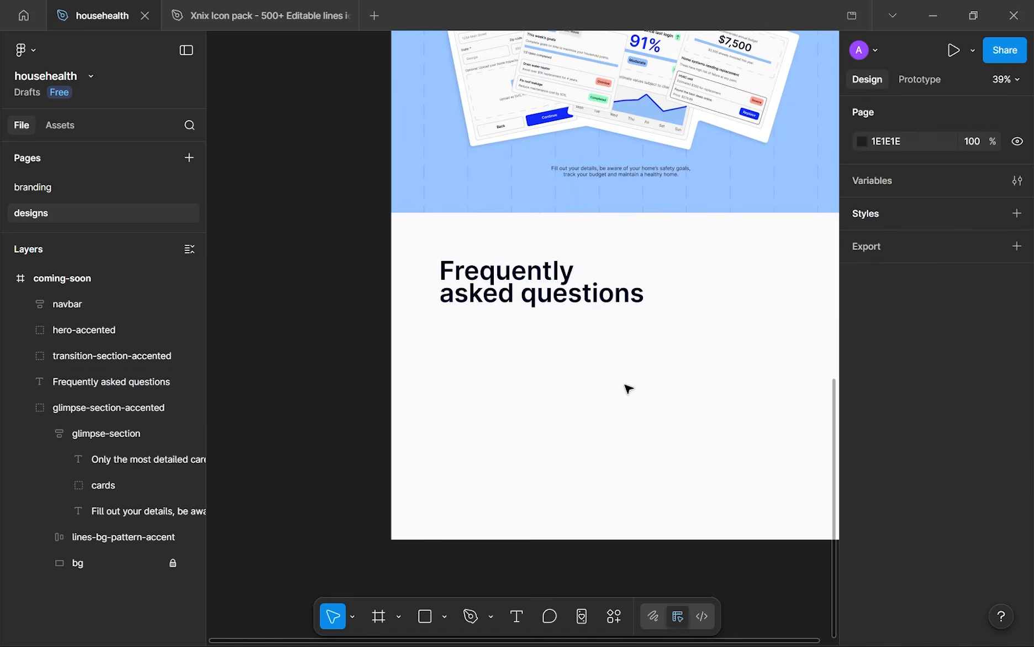
- Move the Frequently asked questions heading slightly up, closer to the blue glimpse section
scroll(628, 388, "down", 5)
scroll(604, 379, "up", 3)
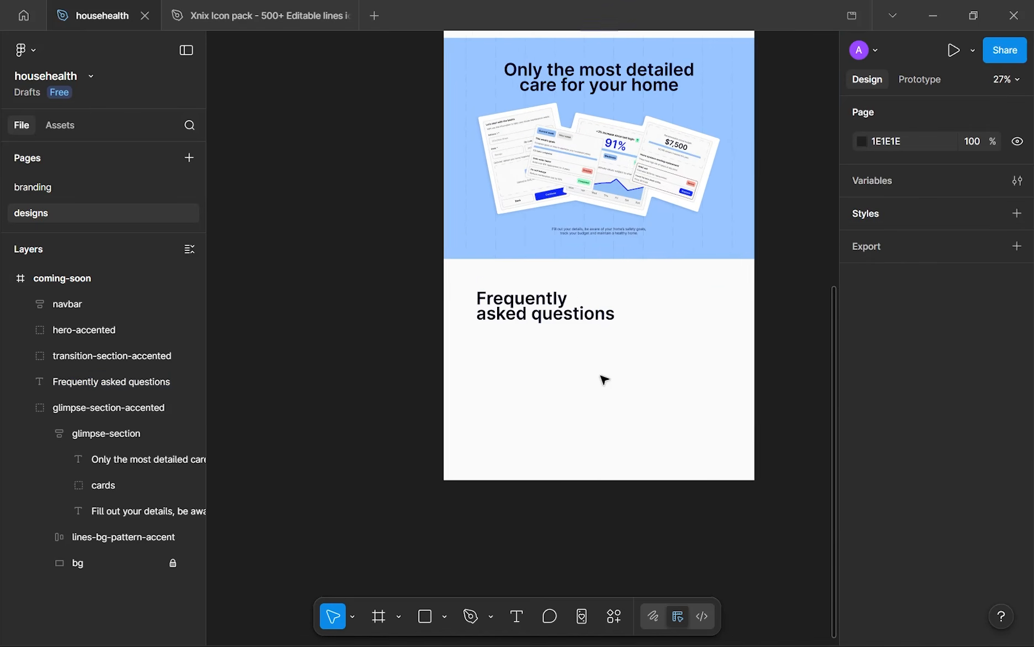
left_click_drag(559, 342, 559, 333)
left_click(559, 430)
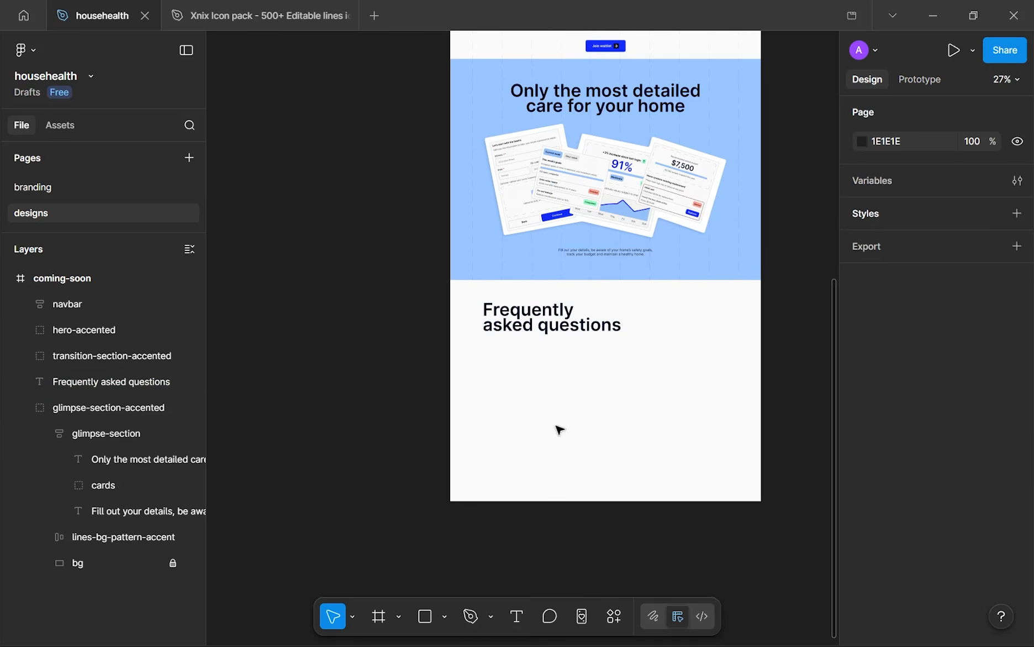
- Copy the glimpse section's caption and place it beside the Frequently asked questions heading, at about X 658, Y 3192
scroll(616, 263, "up", 5)
left_click(615, 267)
left_click_drag(615, 268, 542, 288)
scroll(580, 321, "up", 3)
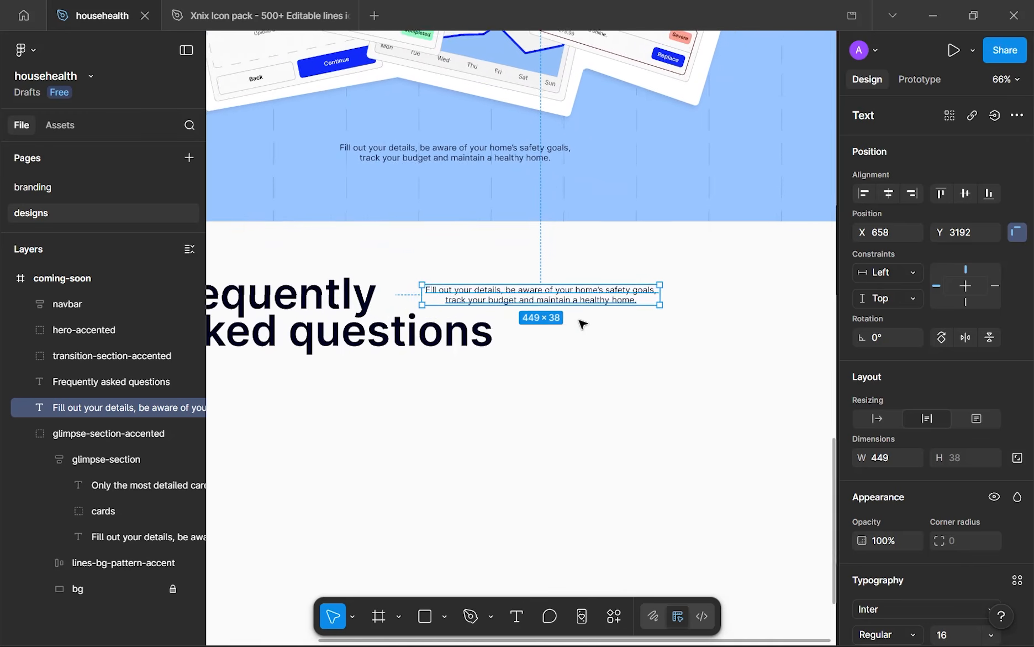
left_click_drag(582, 323, 558, 317)
- Replace the copied caption's text with "If you have any additional questions, feel free to contact us using the button on the bottom right."
double_click(476, 290)
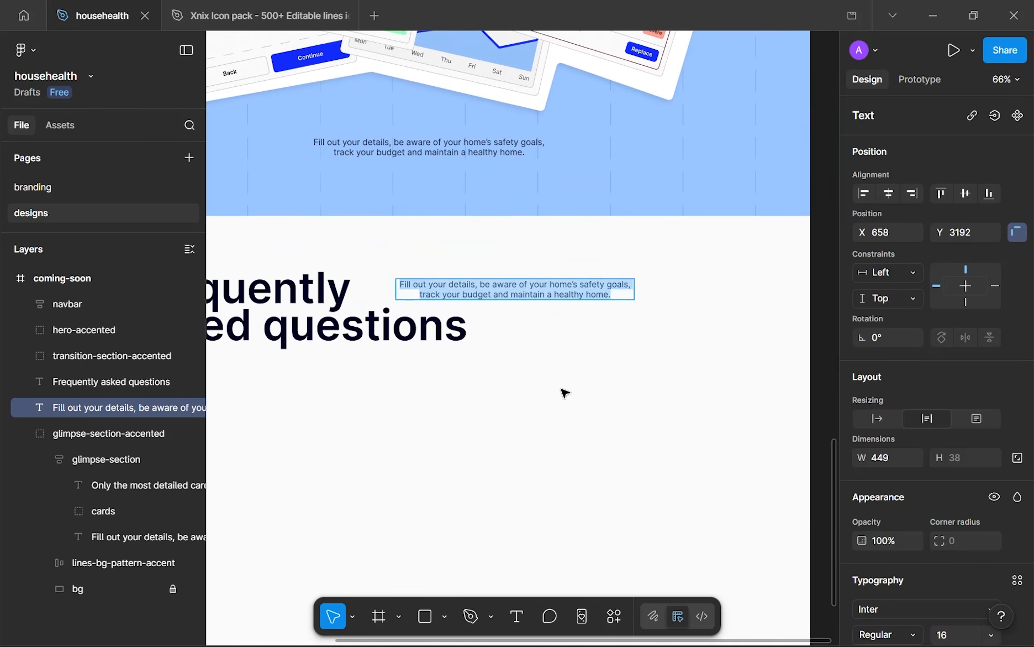
scroll(563, 393, "up", 3)
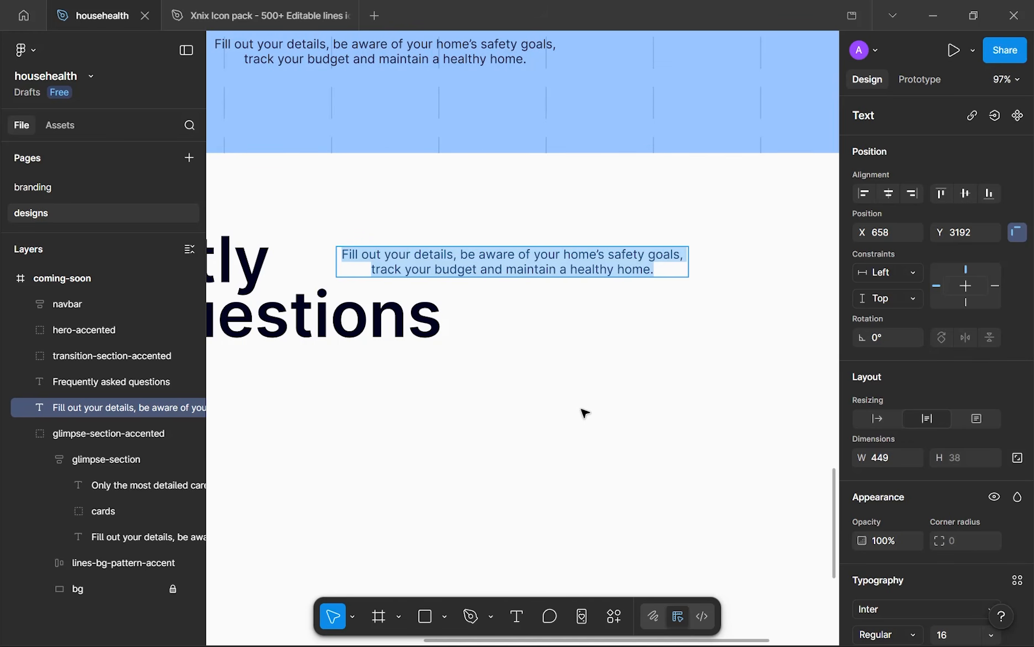
scroll(583, 412, "down", 5)
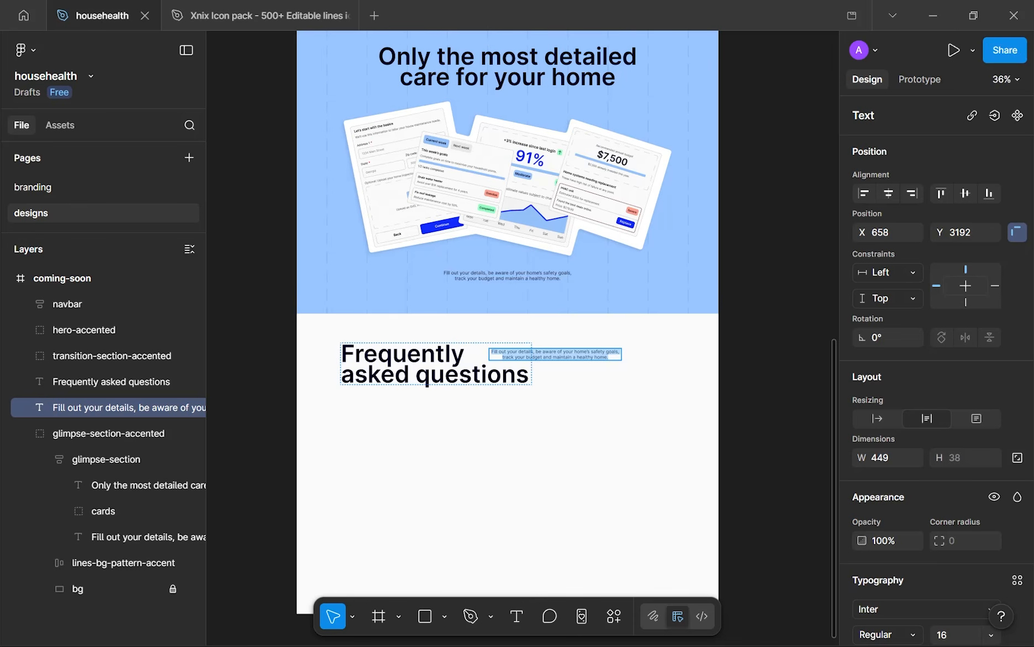
scroll(688, 365, "up", 5)
scroll(464, 361, "up", 2)
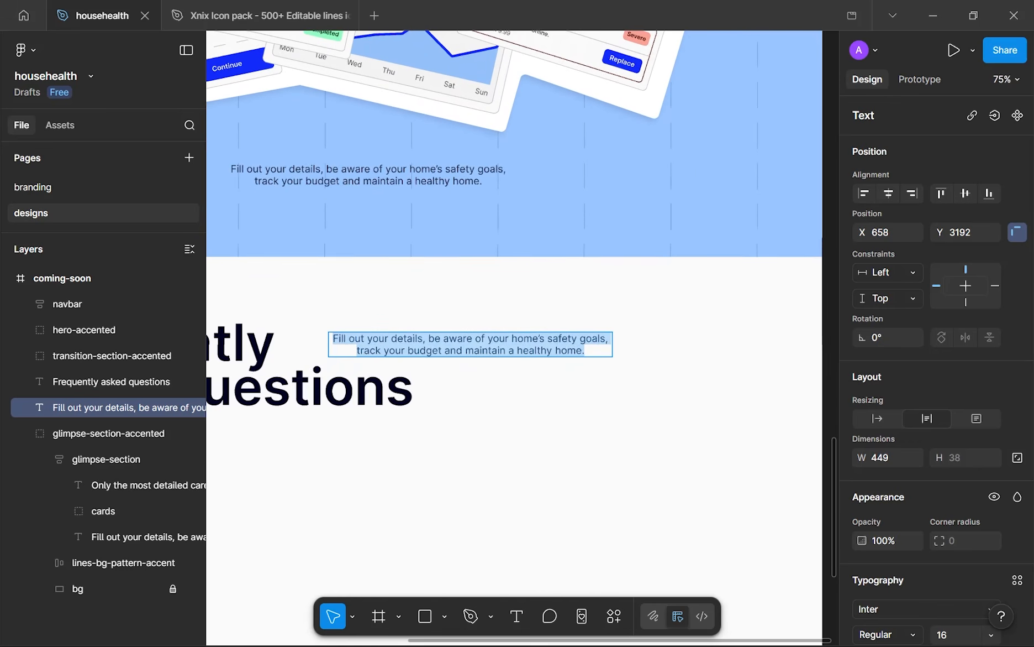
type("I")
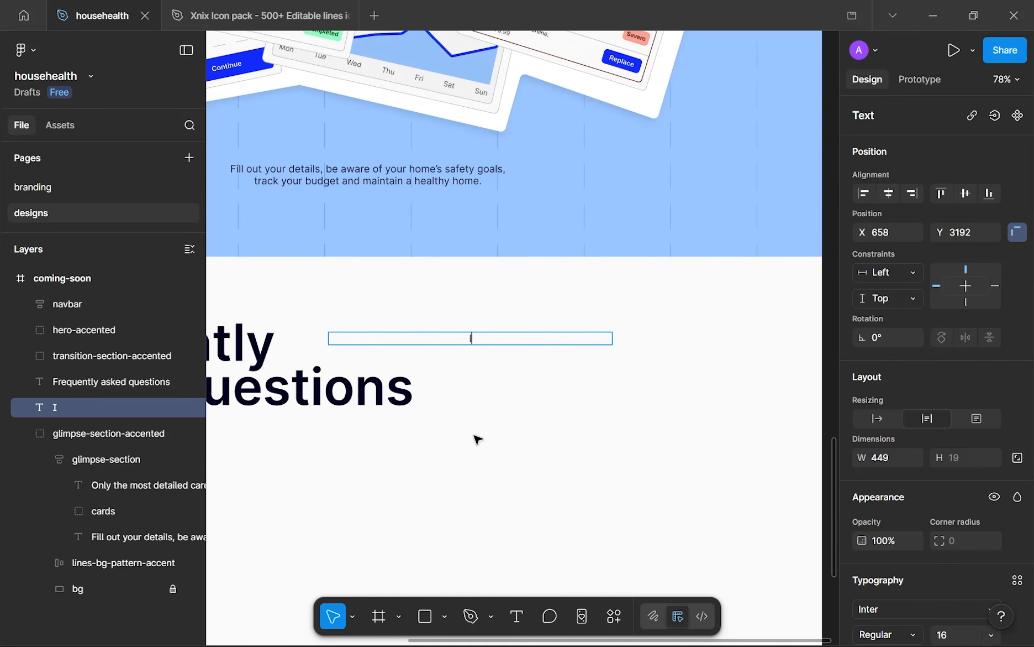
type("f you have any quest")
key("BackSpace")
key("BackSpace")
key("BackSpace")
key("BackSpace")
key("BackSpace")
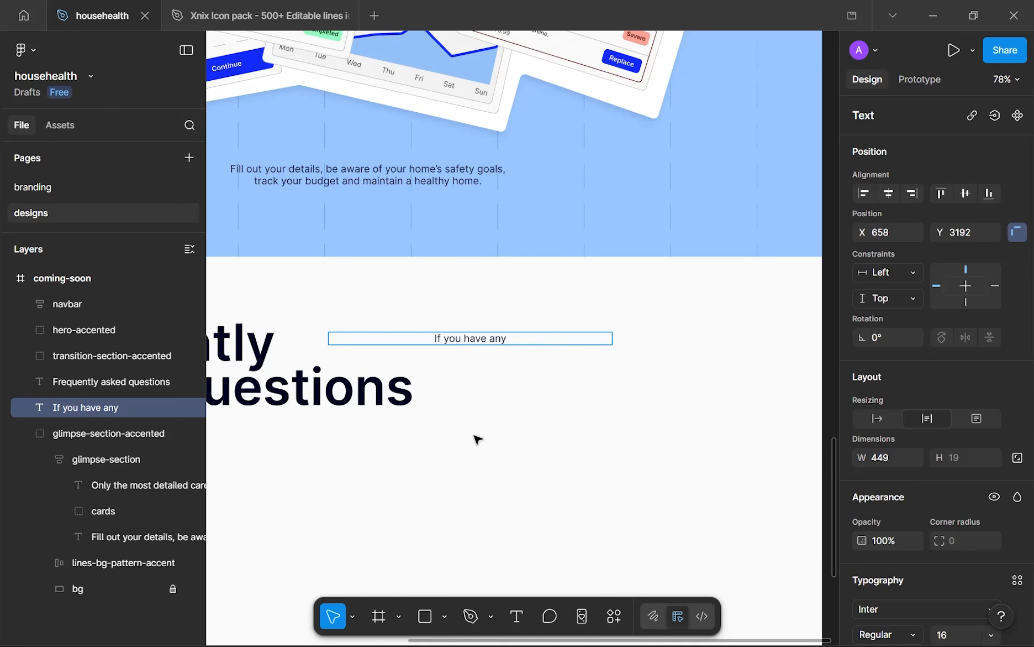
type("addition")
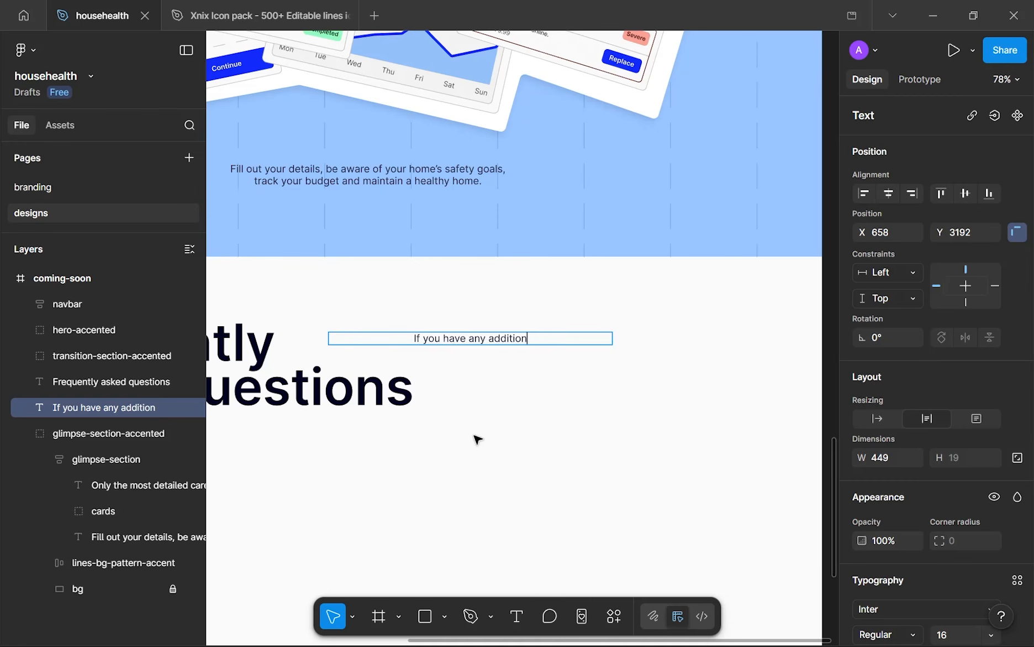
type("al questions")
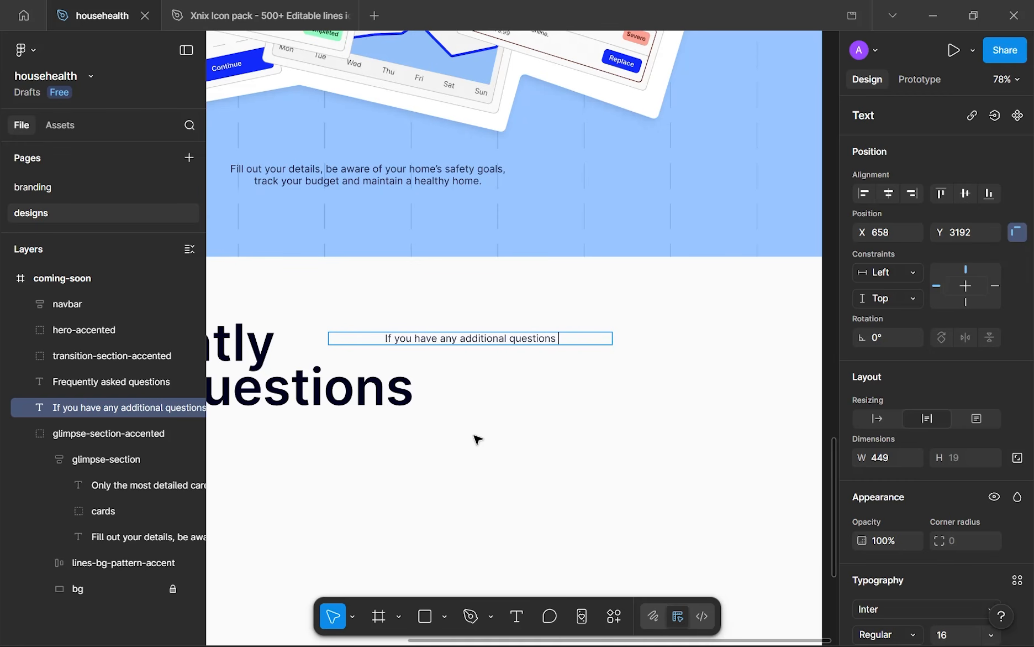
type(", feel fre")
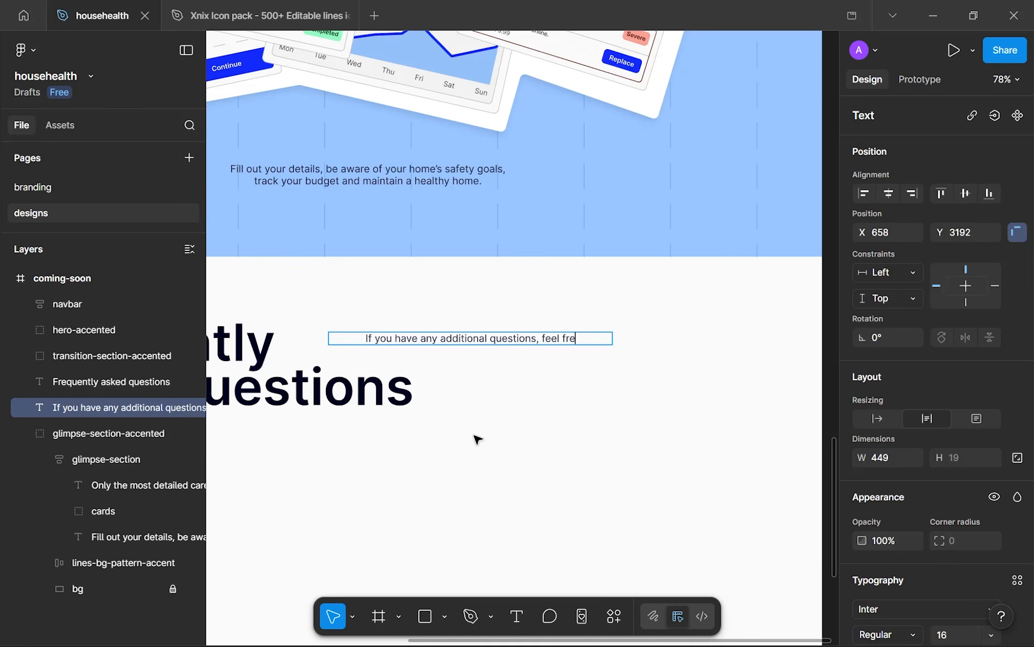
type("e to contact us")
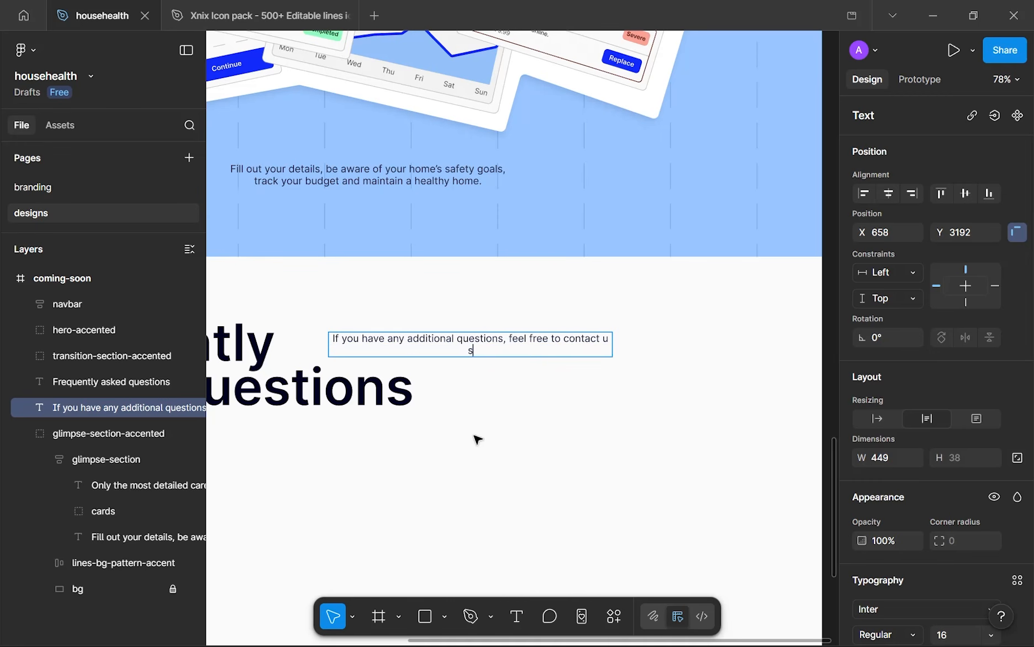
key("BackSpace")
type("s")
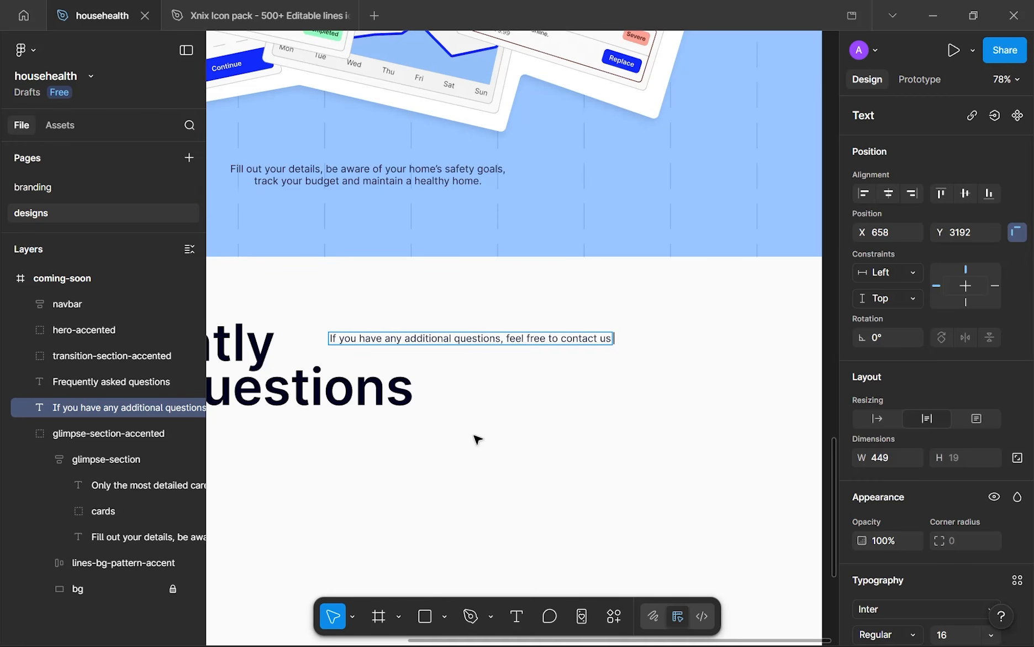
type(" usi")
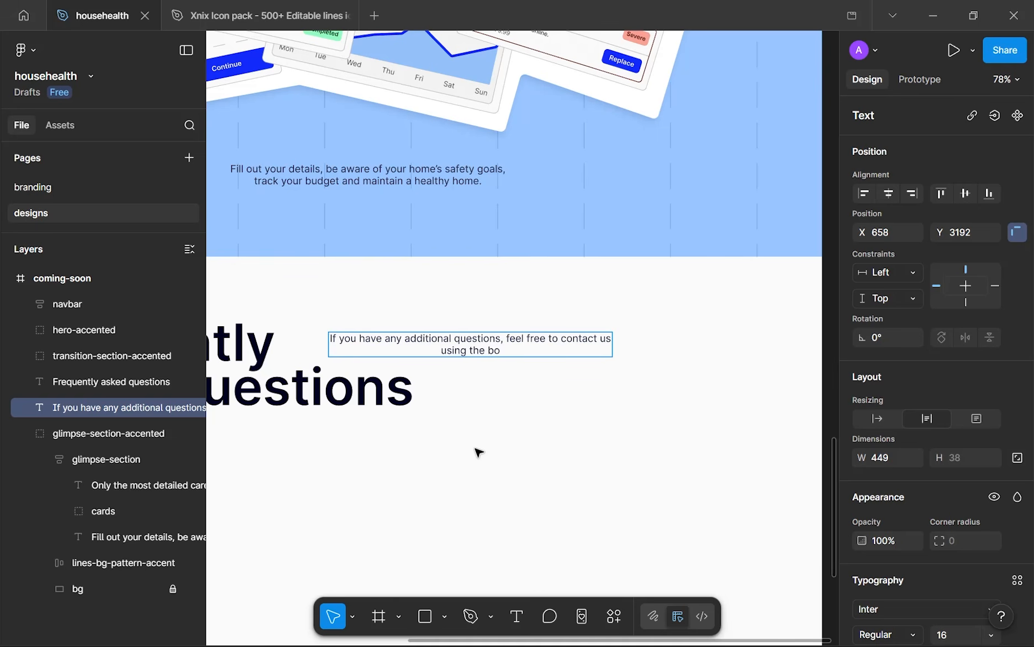
type("ng the button on the bottom ")
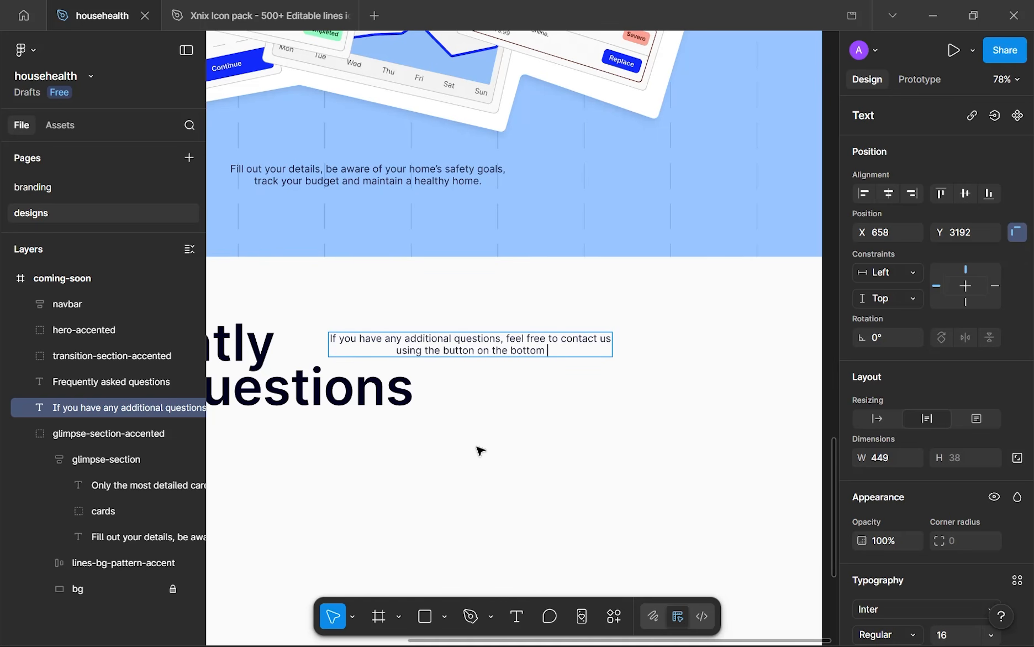
type("right.")
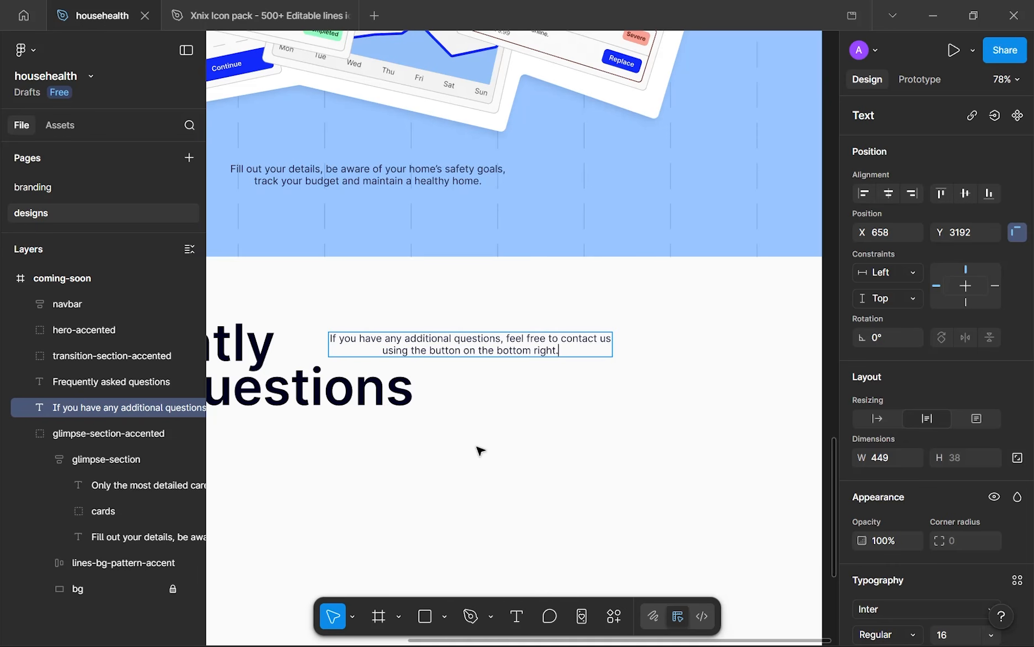
key("Escape")
scroll(480, 451, "down", 5, "ctrl")
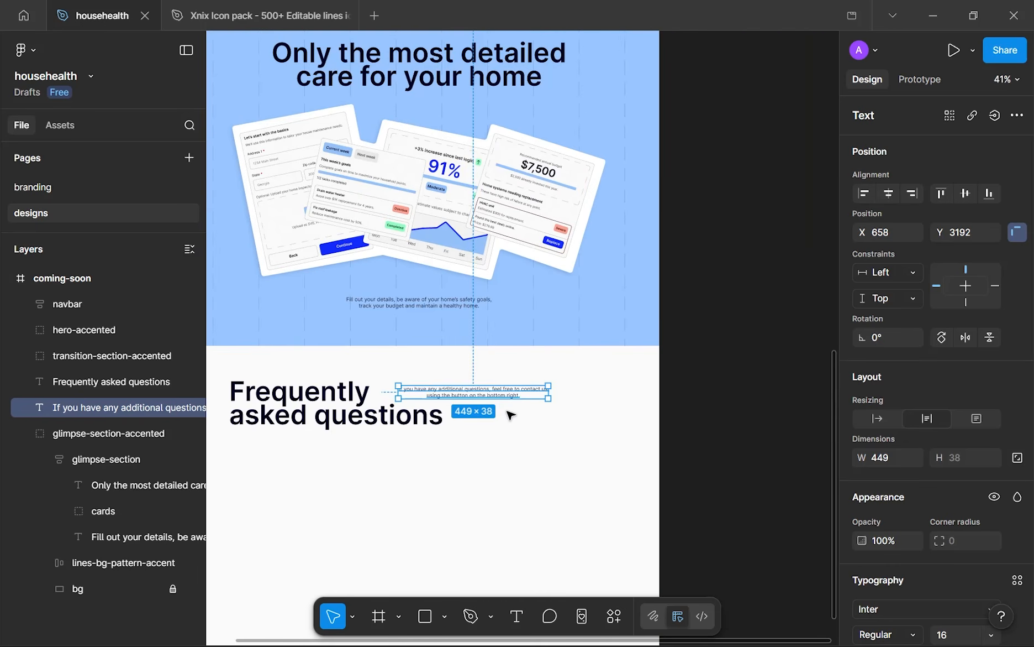
left_click(506, 411)
- Examine the hero's Contact support button that the new caption refers to, and review the page's sections down to the FAQ area
scroll(506, 411, "up", 2)
scroll(514, 376, "down", 6, "ctrl")
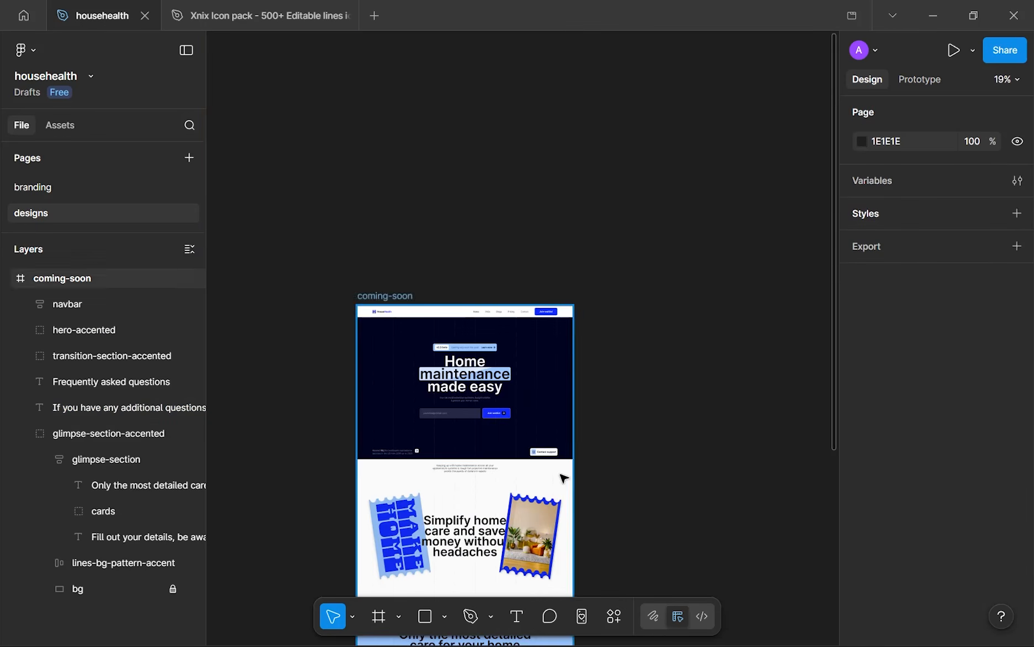
scroll(547, 447, "up", 8, "ctrl")
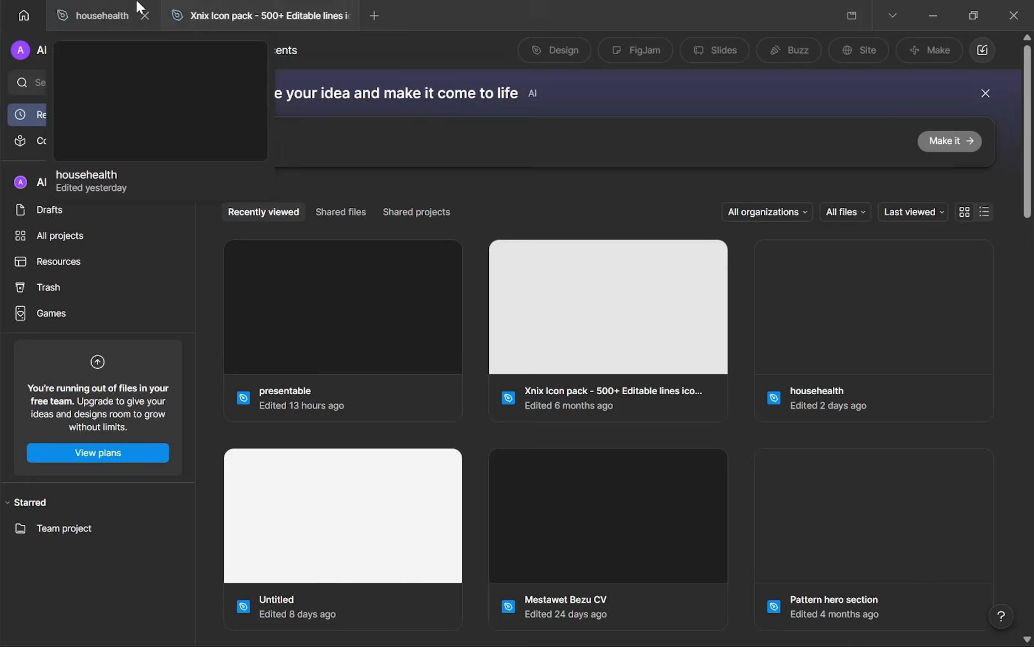
left_click(134, 6)
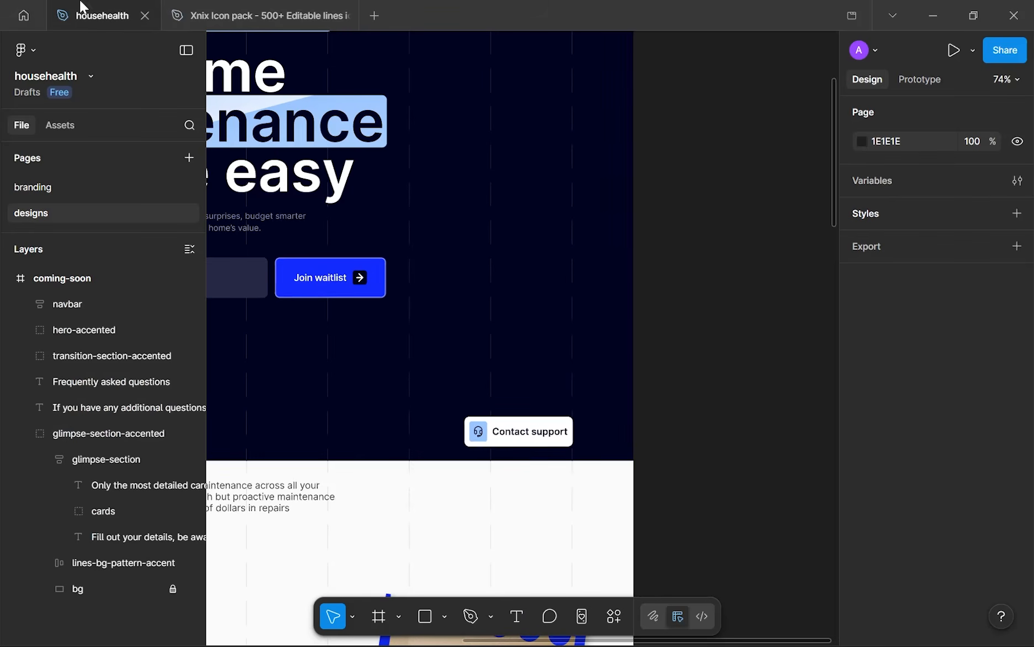
scroll(494, 437, "up", 4, "ctrl")
scroll(494, 416, "down", 5, "ctrl")
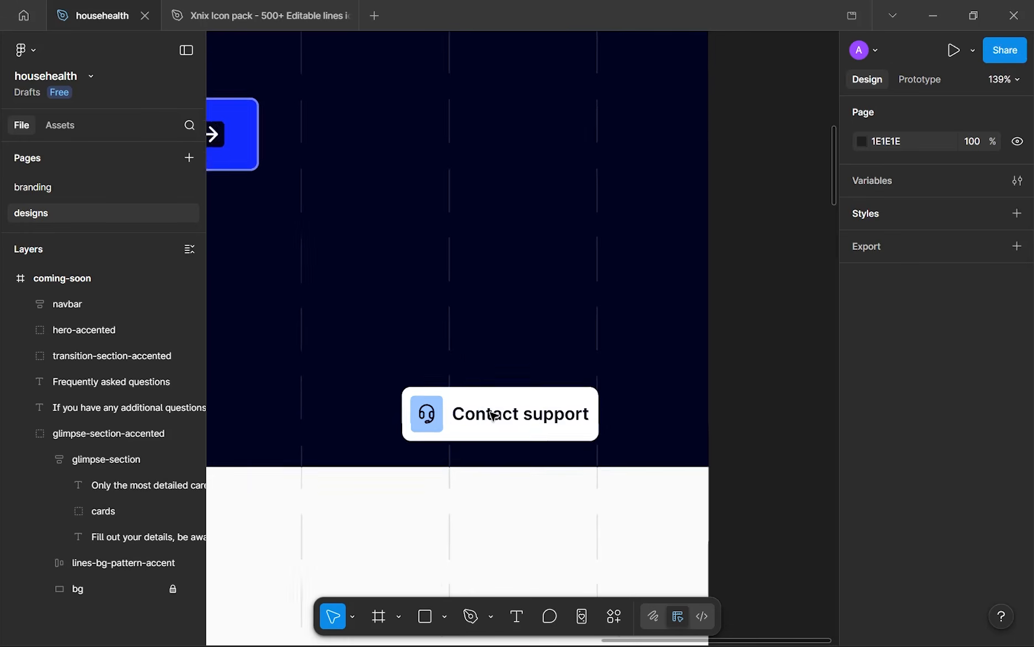
scroll(500, 473, "down", 20)
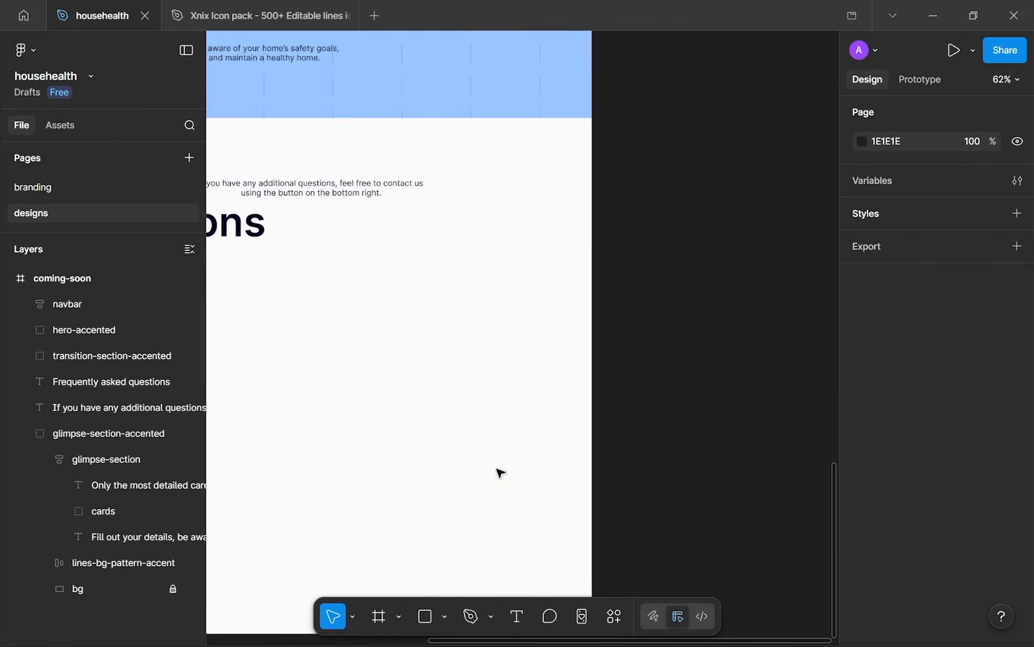
scroll(469, 284, "down", 5, "ctrl")
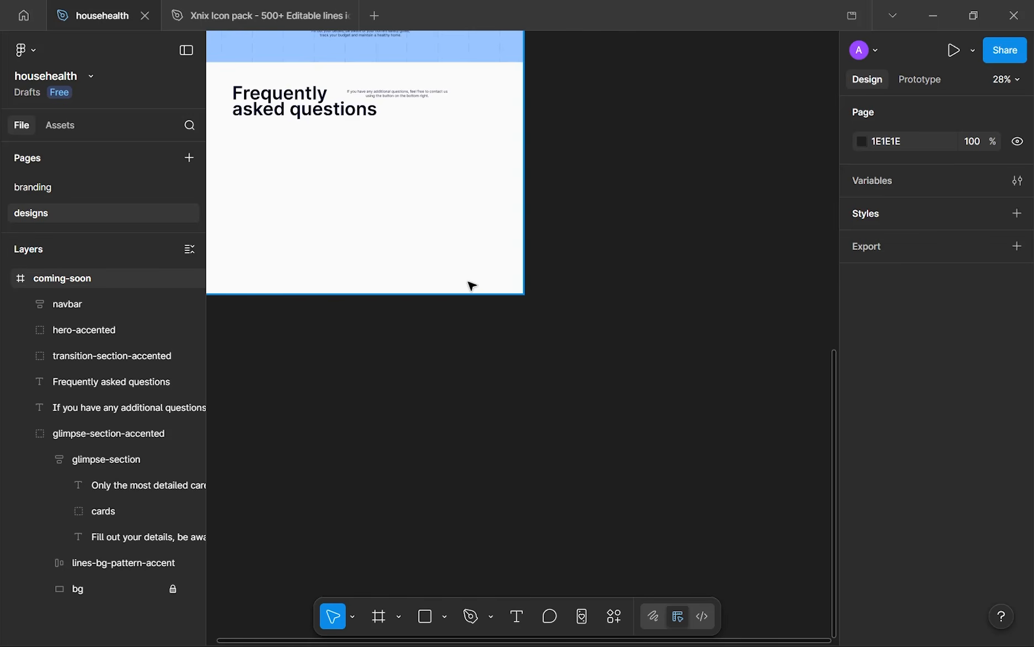
scroll(464, 432, "up", 5)
scroll(455, 335, "down", 4, "ctrl")
scroll(455, 276, "up", 5)
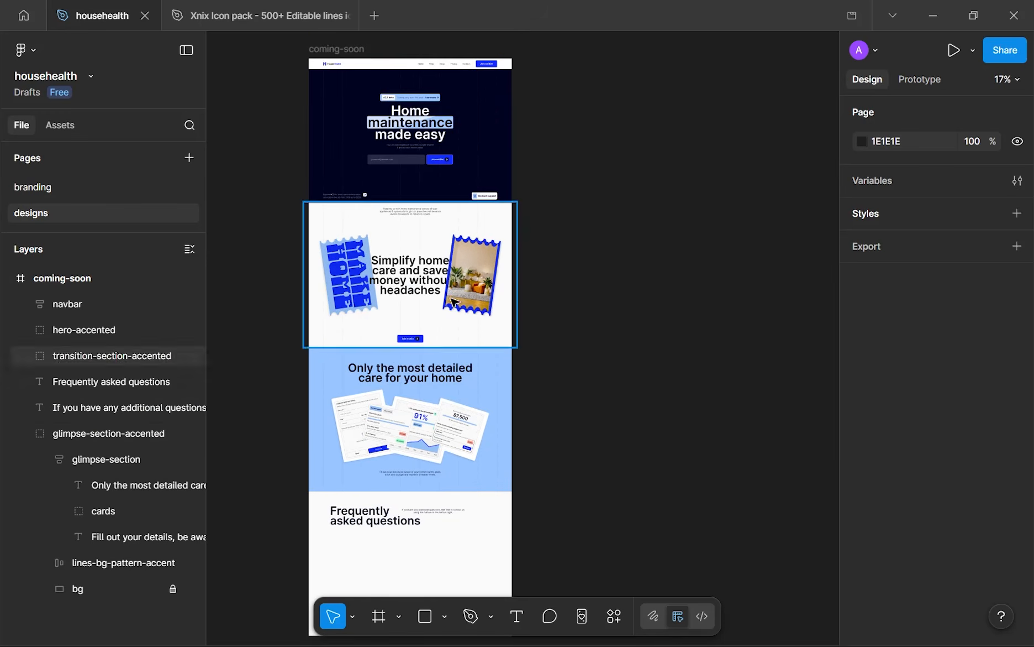
scroll(477, 226, "up", 4, "ctrl")
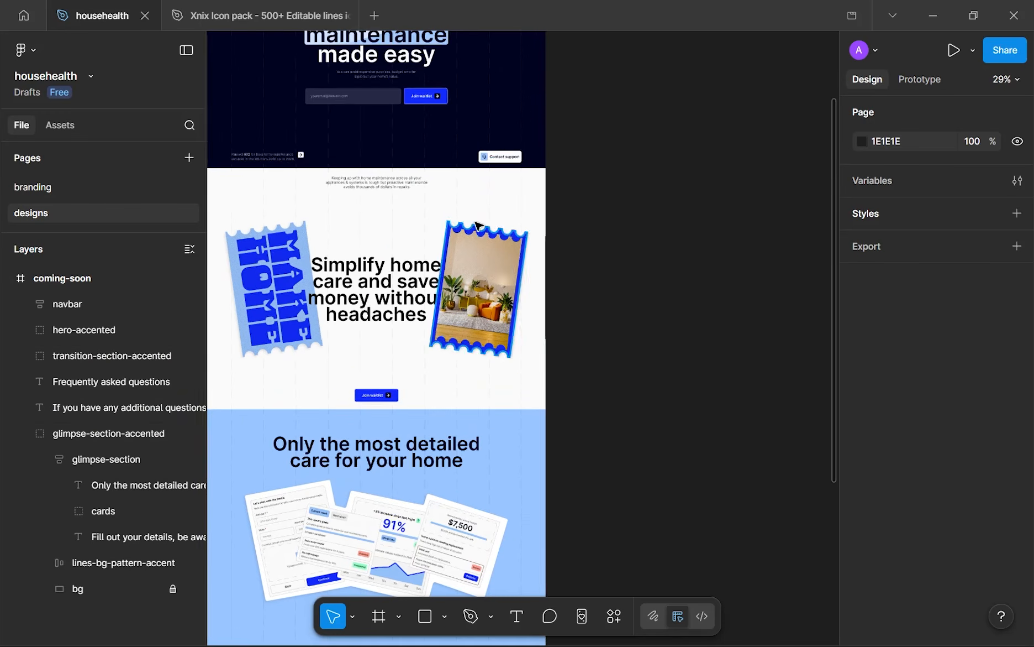
- Duplicate the hero's Contact support button and place the copy in the page's bottom-right corner, at about X 1180, Y 4000
left_click(513, 169)
key("ctrl+d")
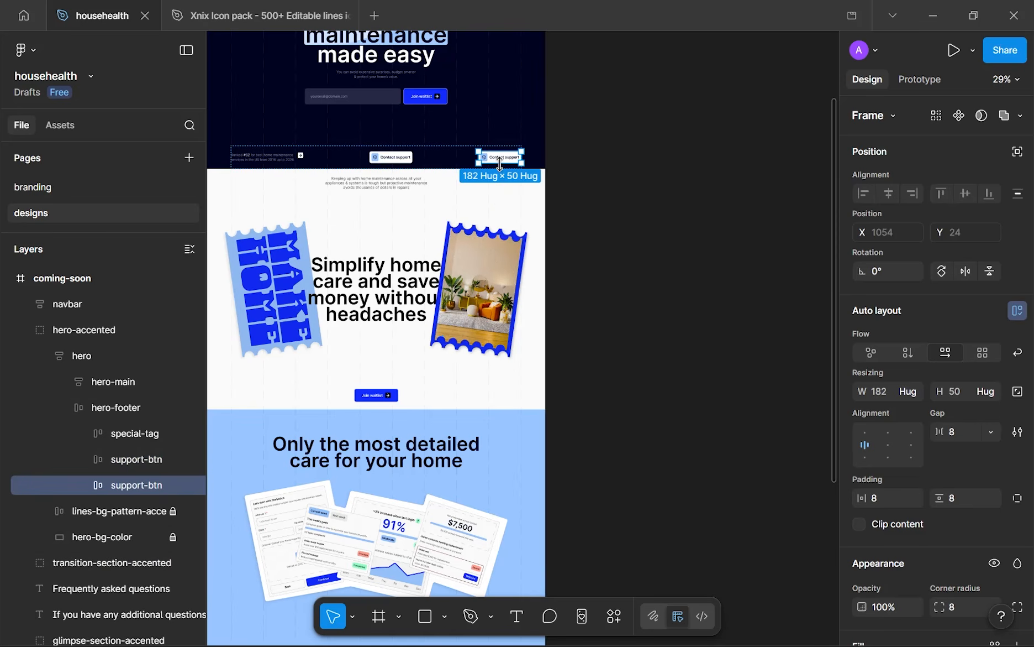
left_click_drag(500, 158, 501, 488)
scroll(502, 418, "down", 4)
scroll(499, 486, "down", 3)
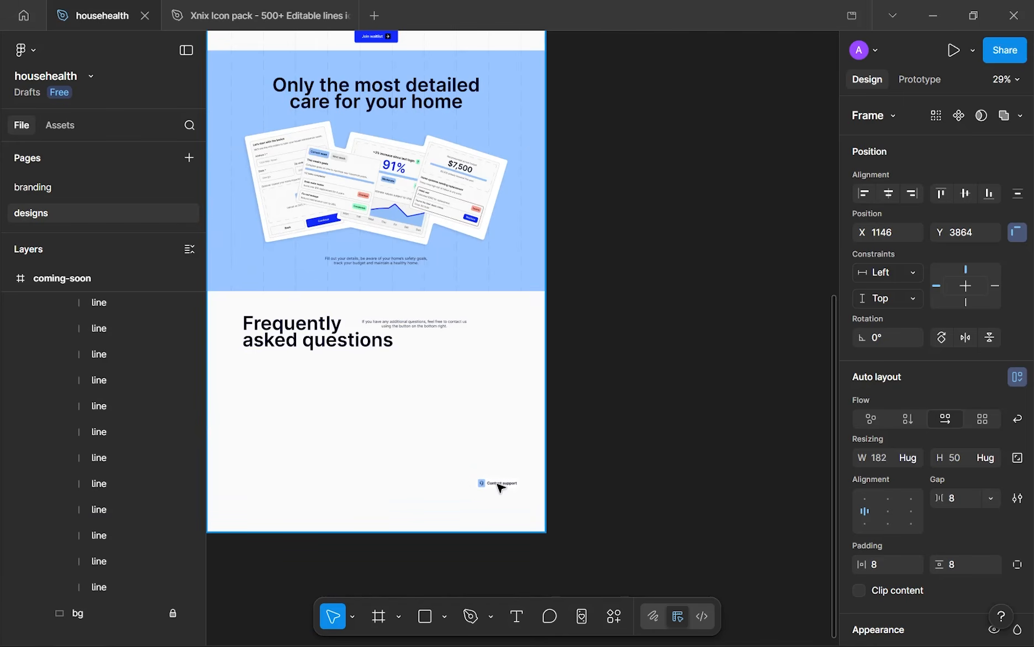
left_click_drag(502, 489, 567, 446)
scroll(503, 496, "up", 4)
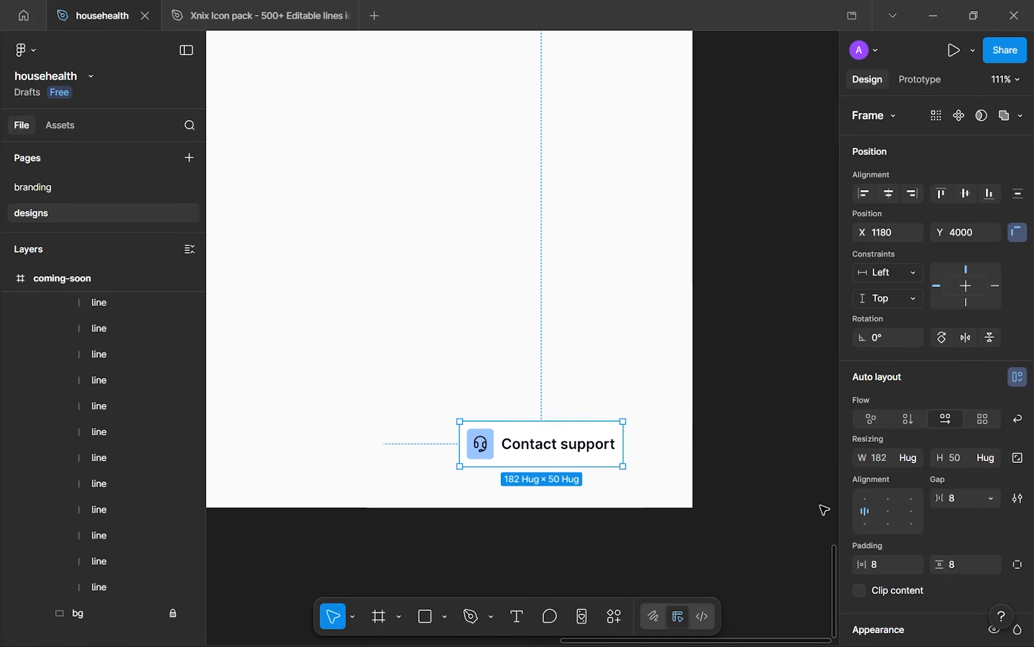
- Try a C5C5C5 inside stroke of weight 1 on the copied Contact support button, and remove it again
scroll(956, 490, "down", 5)
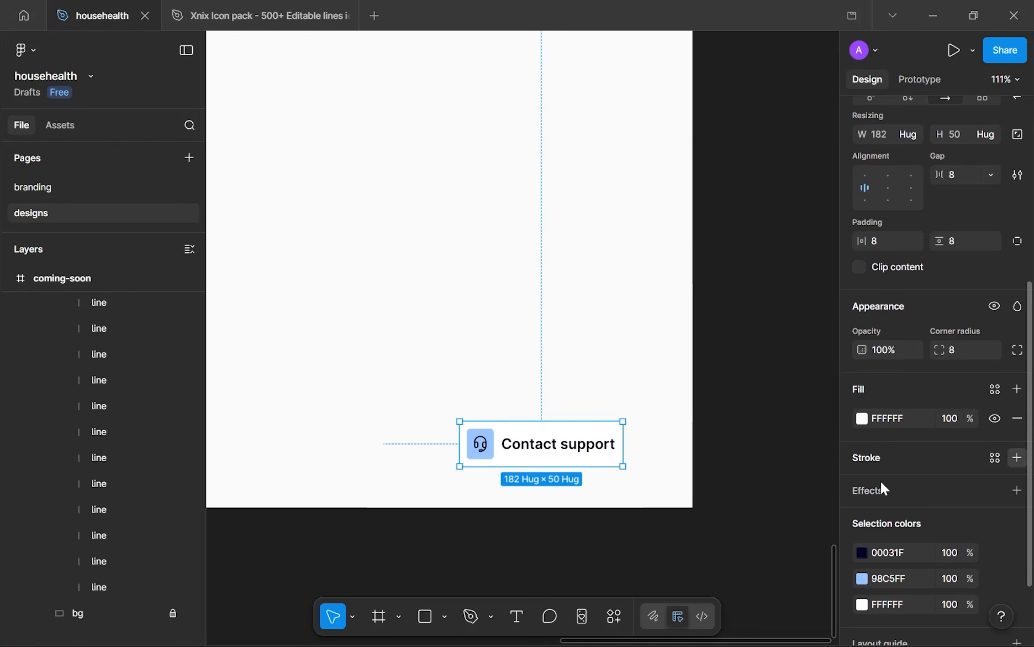
left_click(1017, 457)
left_click(862, 487)
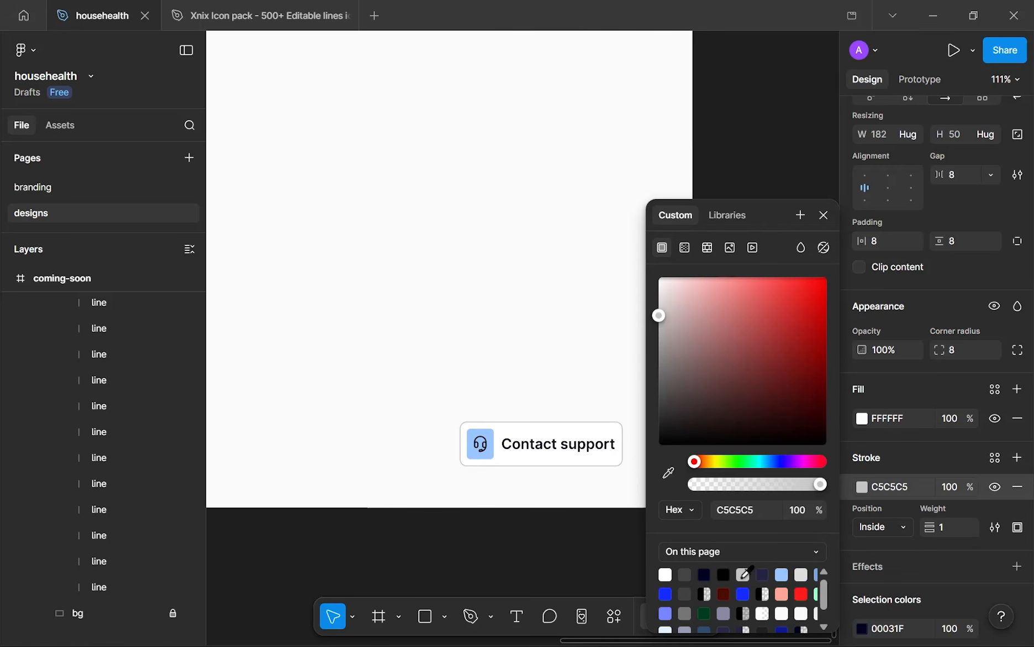
left_click(488, 554)
scroll(550, 568, "down", 5)
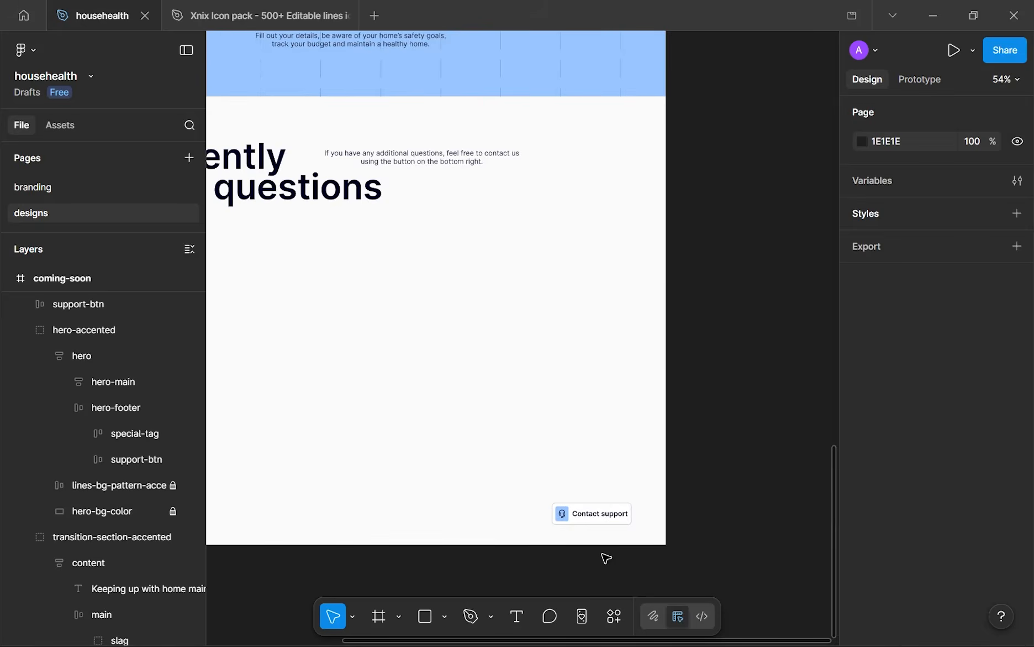
scroll(606, 559, "down", 4)
scroll(652, 501, "up", 5)
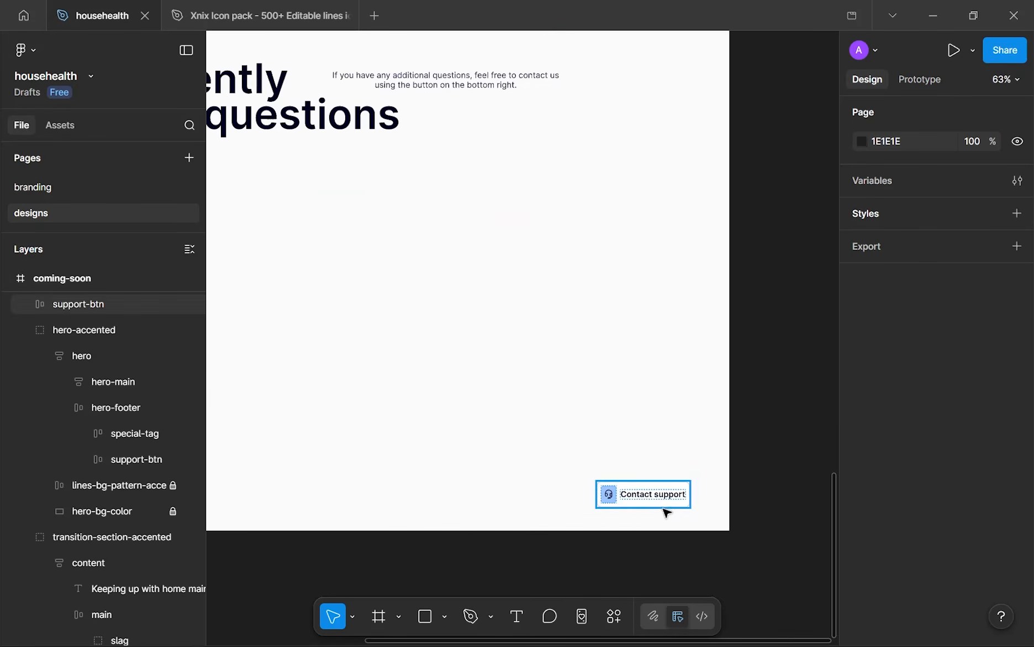
left_click(671, 506)
scroll(928, 438, "down", 2)
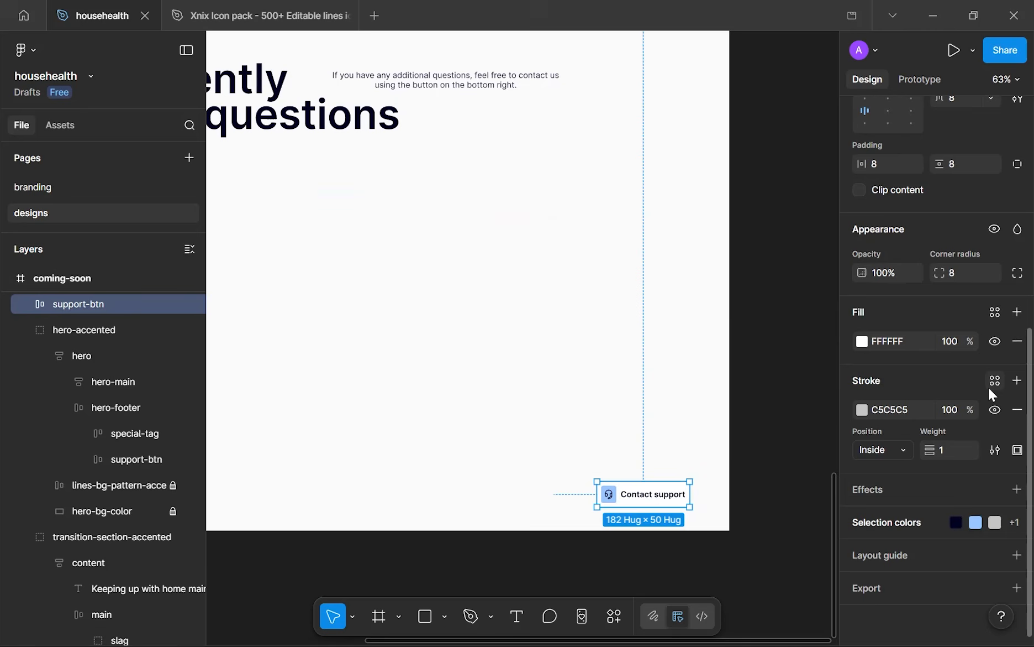
left_click(1017, 409)
- Recolor the copied Contact support button with a 98C5FF fill and an FFFFFF background behind its headset icon
left_click(904, 454)
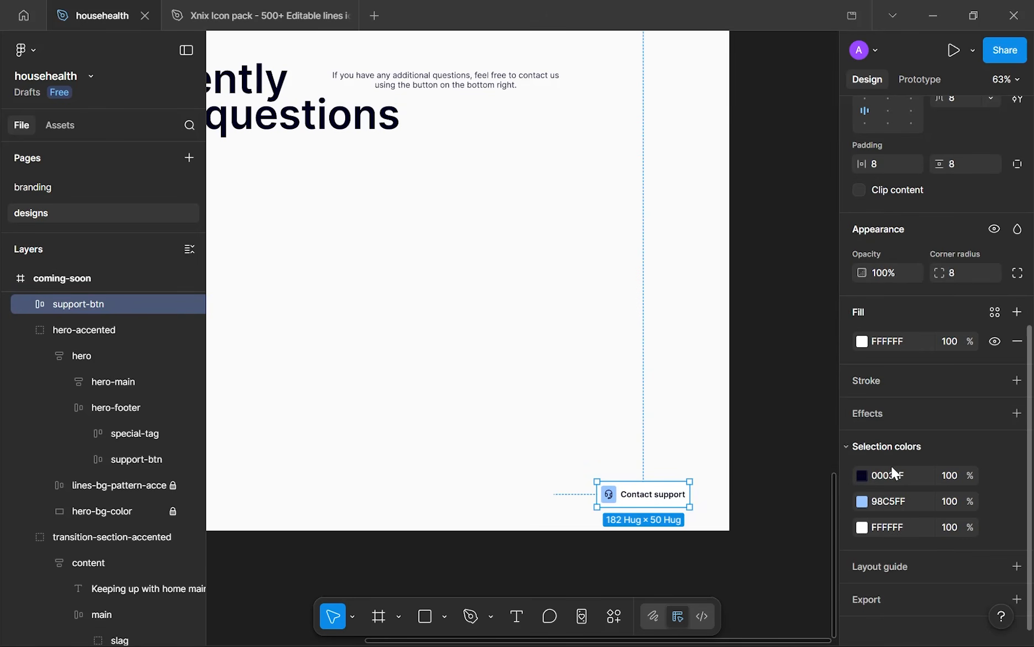
left_click(880, 502)
type("f")
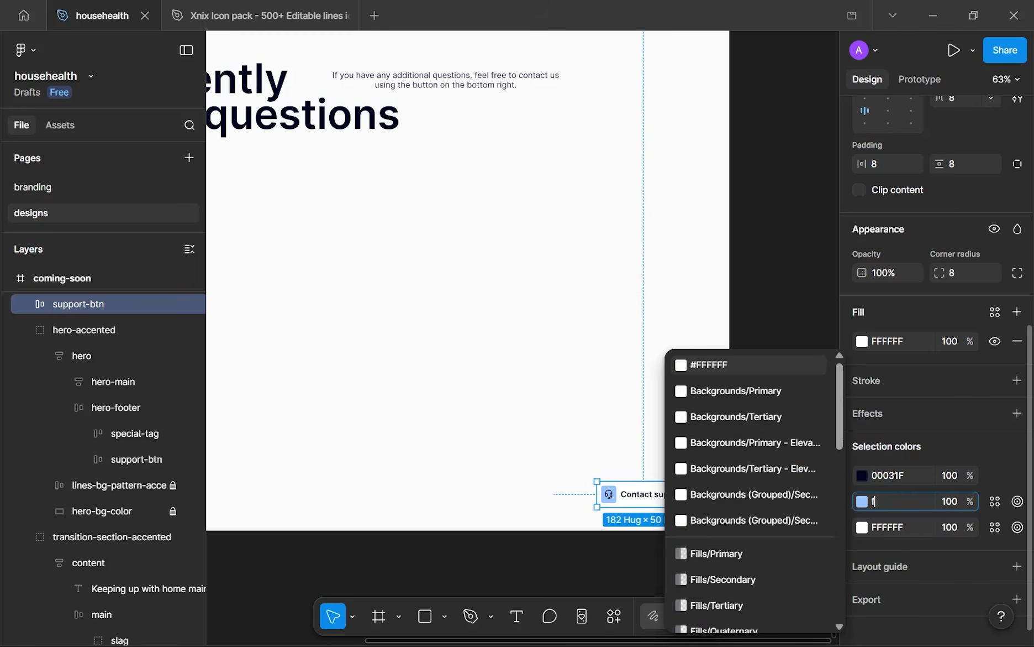
key("Return")
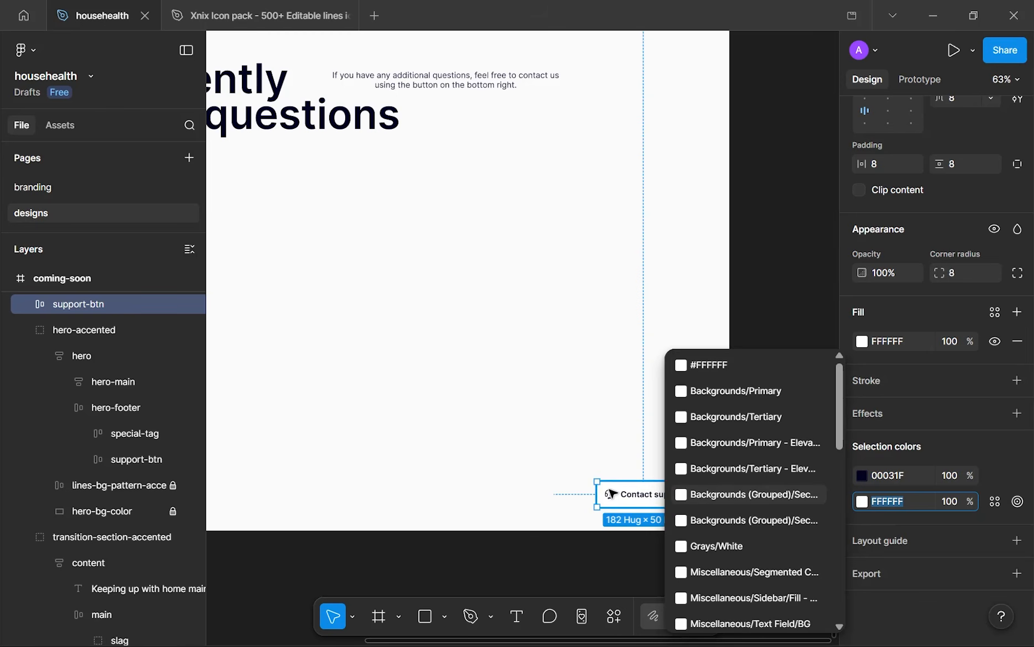
scroll(610, 492, "up", 5)
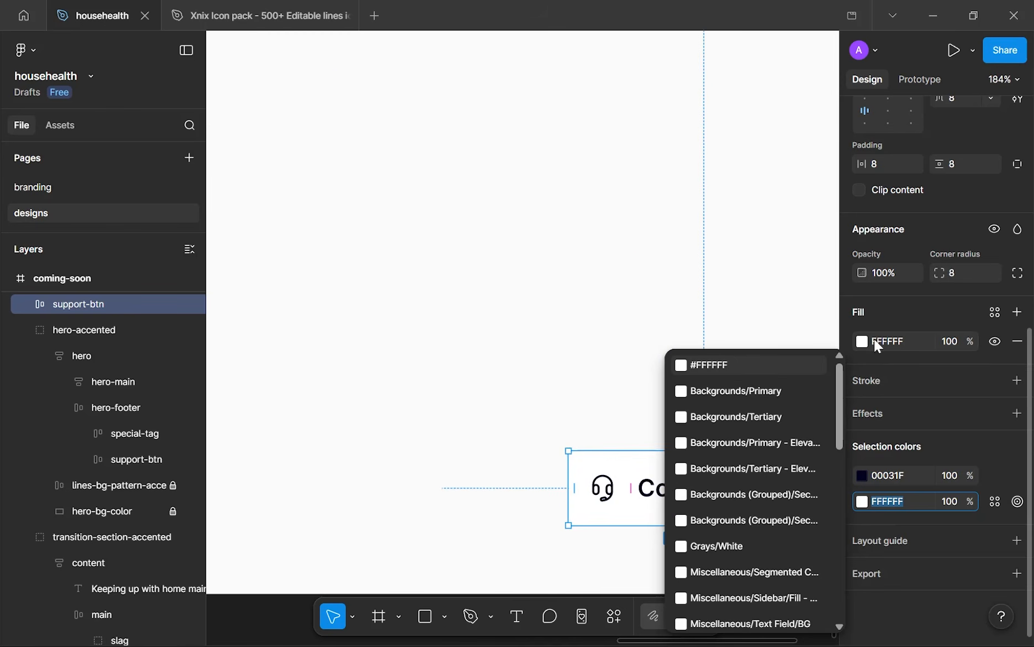
left_click(866, 342)
left_click(895, 342)
type("98C5FF")
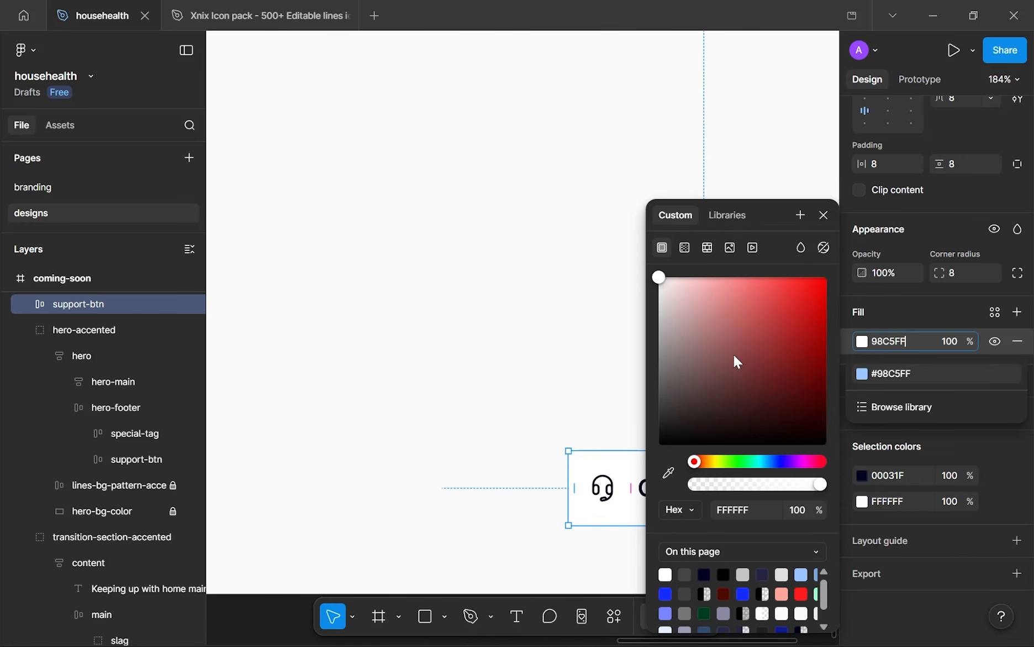
left_click(544, 352)
- Examine the recolored Contact support button up close and compare it with the hero's version and the page's other sections
scroll(597, 398, "down", 5)
scroll(594, 397, "up", 4)
scroll(586, 390, "up", 3)
scroll(585, 388, "down", 8)
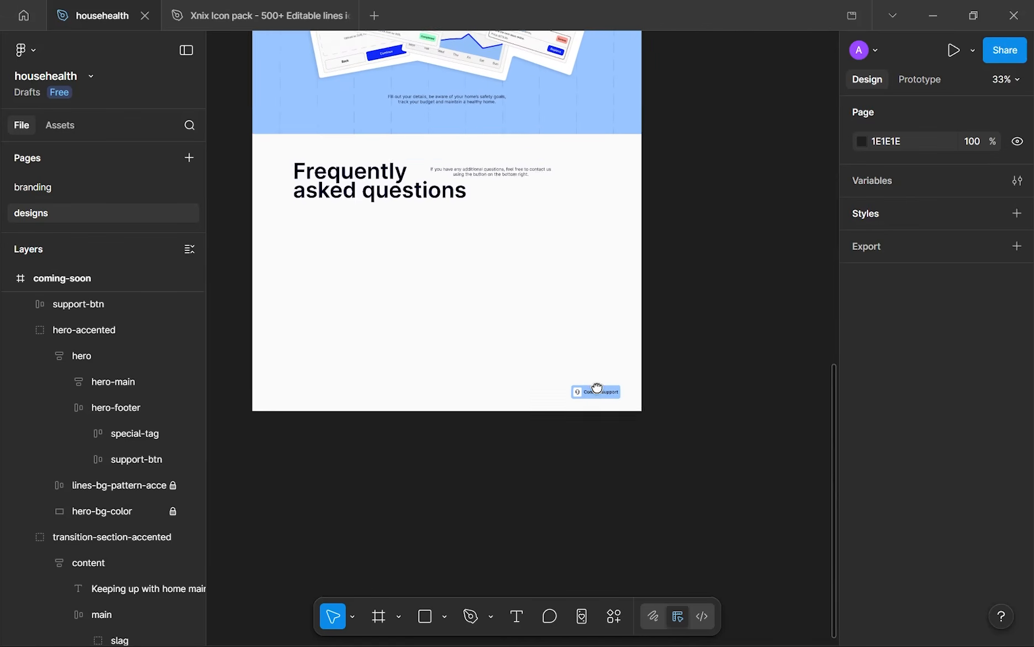
scroll(596, 390, "up", 10)
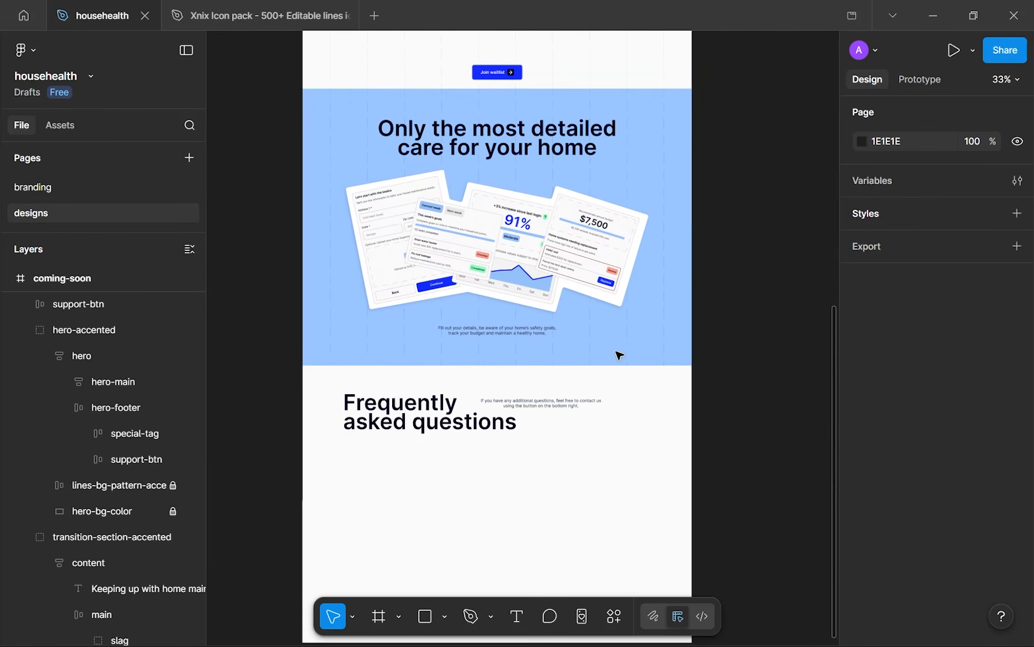
scroll(622, 345, "up", 3)
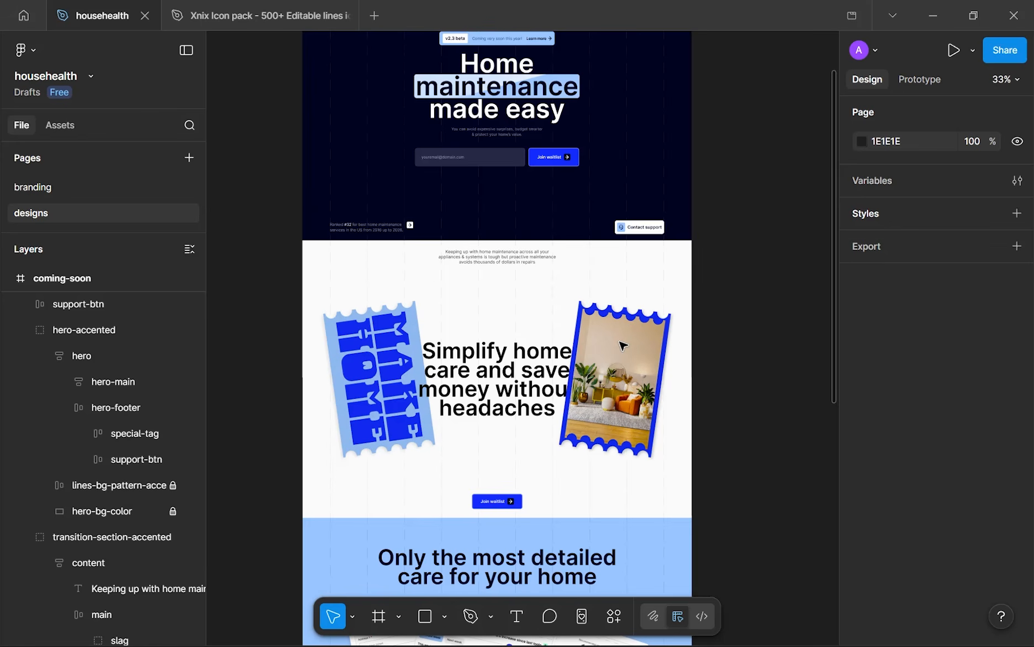
scroll(621, 345, "down", 15)
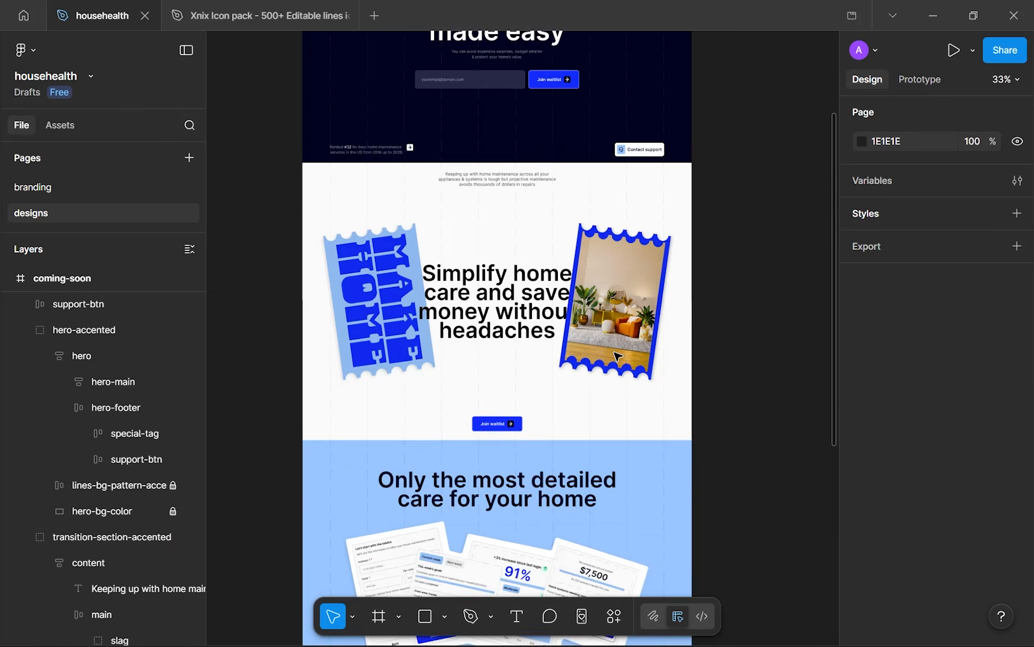
scroll(618, 357, "down", 1)
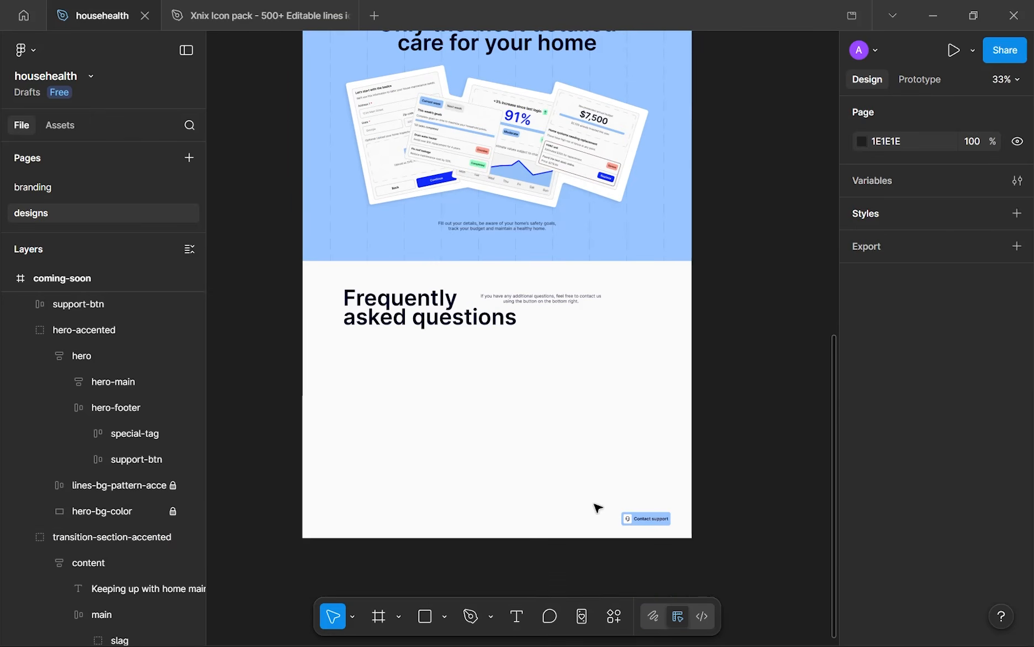
- Right-align the FAQ caption's text and move it so its right edge lines up with the Contact support button's
left_click(581, 307)
scroll(690, 524, "up", 5)
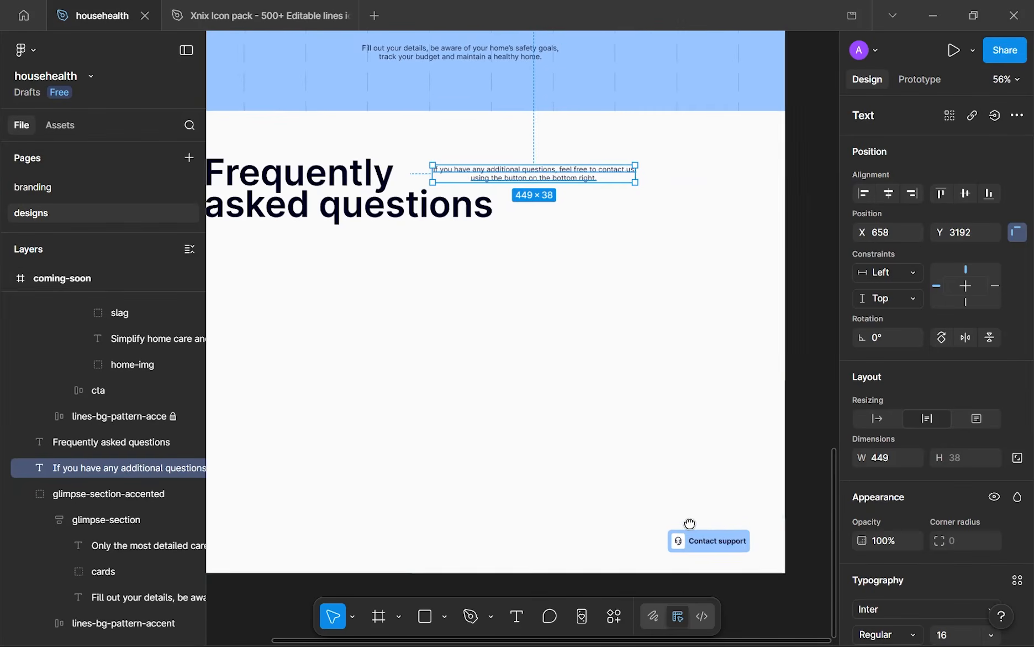
scroll(678, 456, "down", 4)
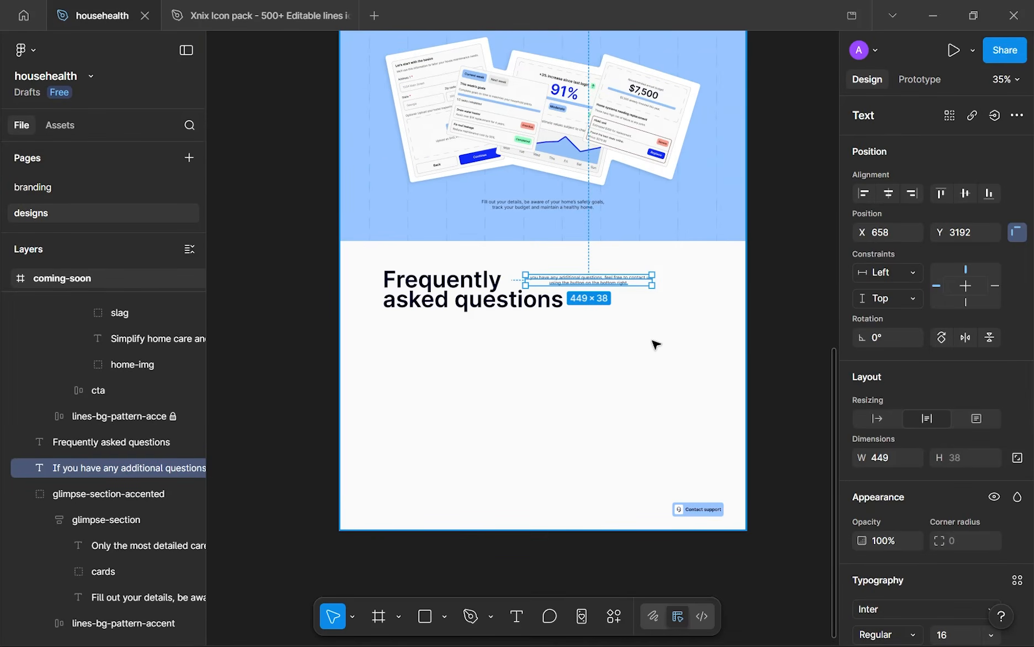
scroll(656, 342, "up", 3)
scroll(655, 341, "down", 3)
scroll(674, 495, "up", 2)
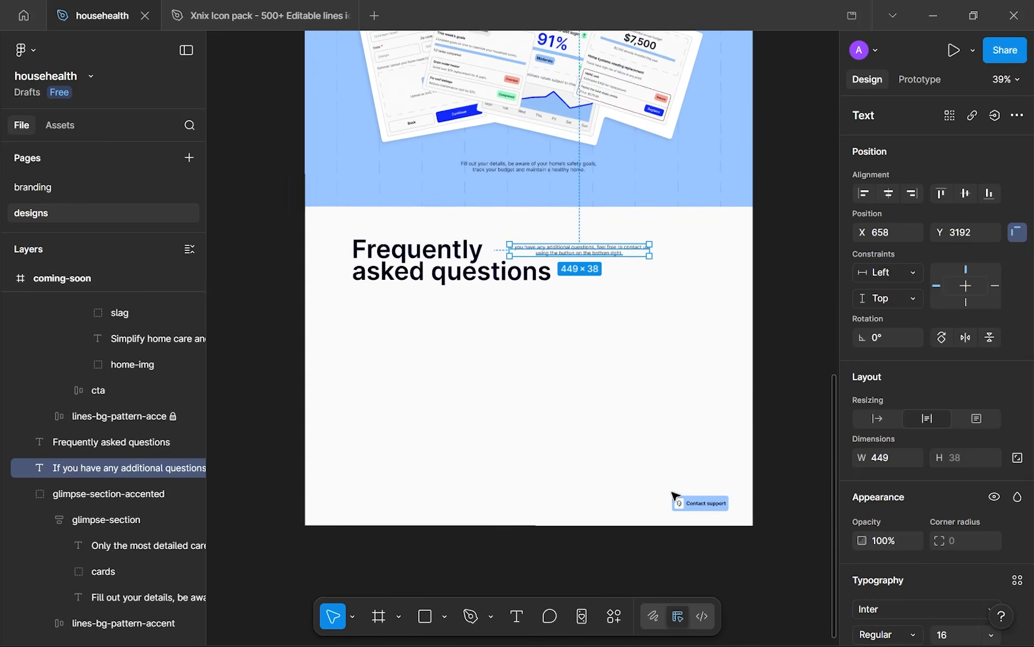
scroll(912, 506, "down", 3)
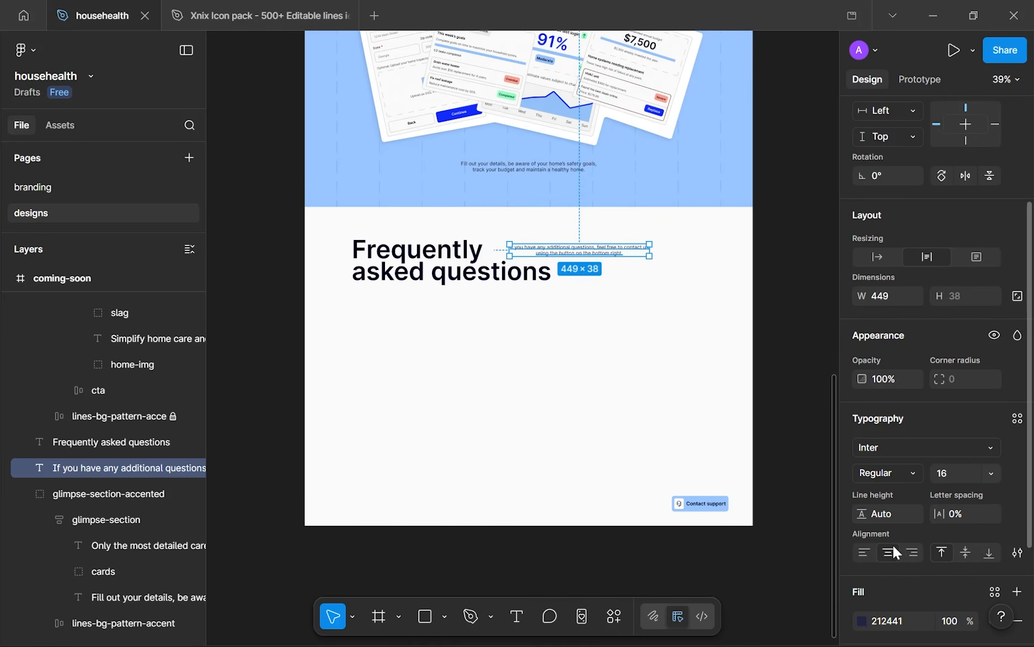
left_click(907, 551)
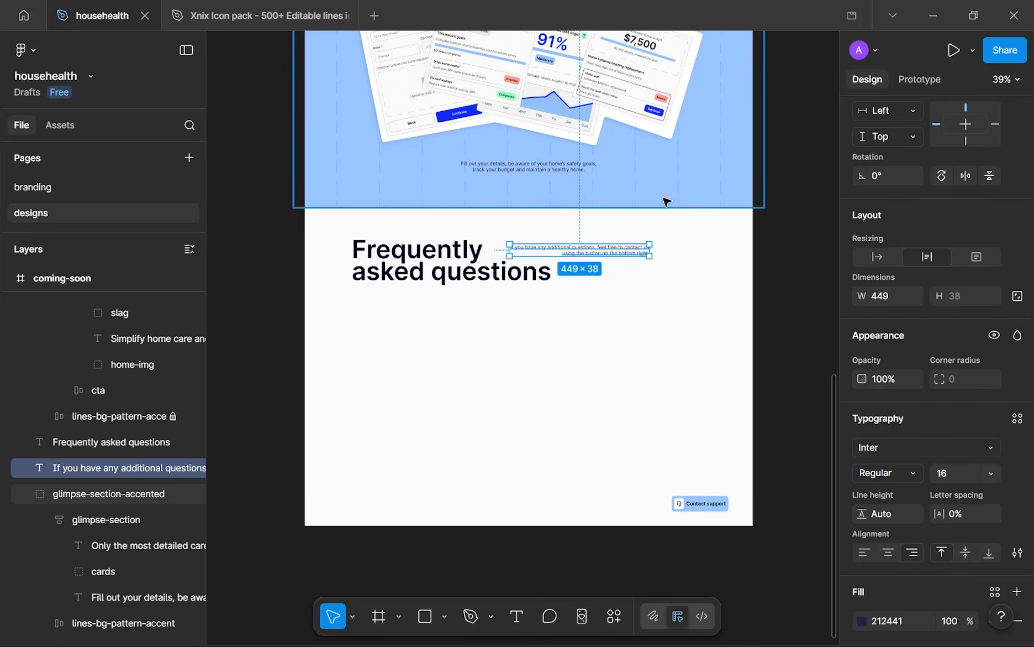
left_click_drag(592, 250, 671, 252)
scroll(669, 342, "down", 1)
left_click(664, 487)
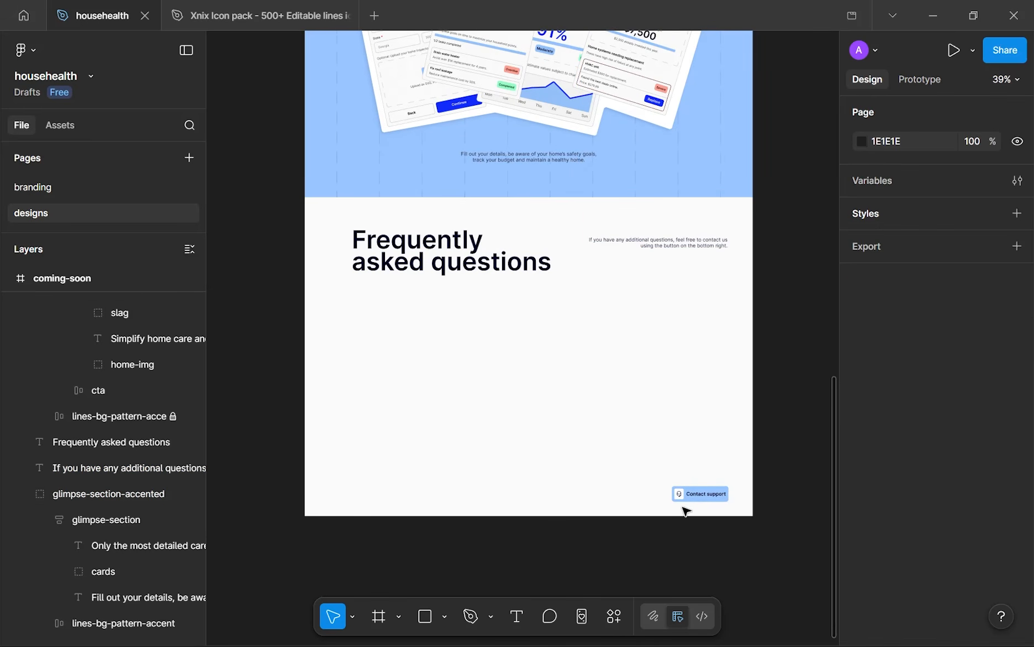
- Duplicate the headset icon tile out of the blue Contact support button and place it in the empty FAQ area, at about X 1041, Y 3739
scroll(685, 511, "up", 10)
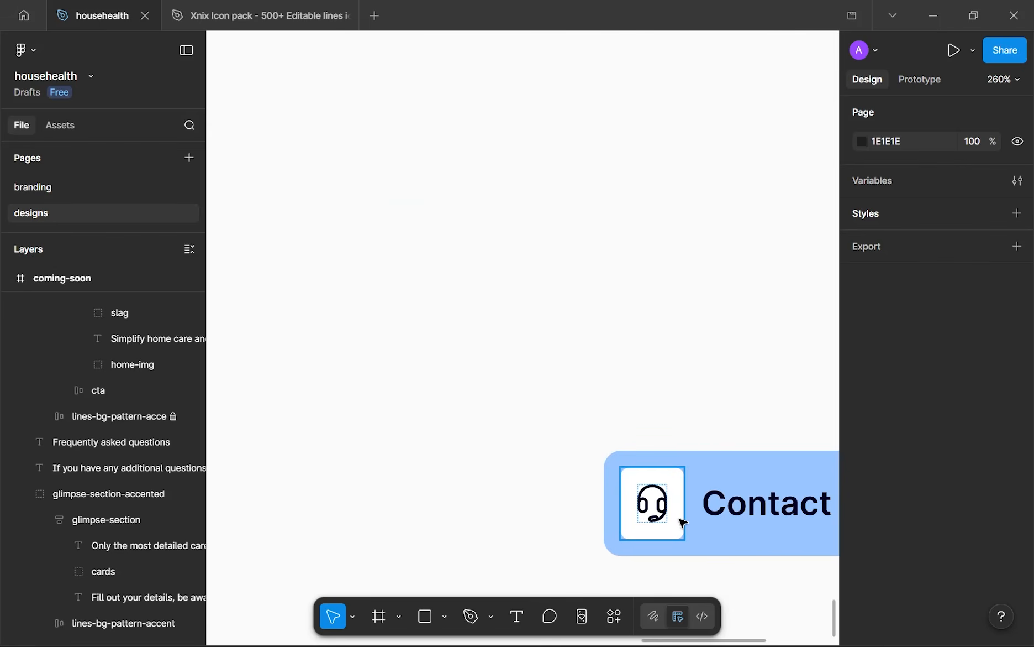
left_click(684, 522)
scroll(684, 522, "down", 4)
key("ctrl+d")
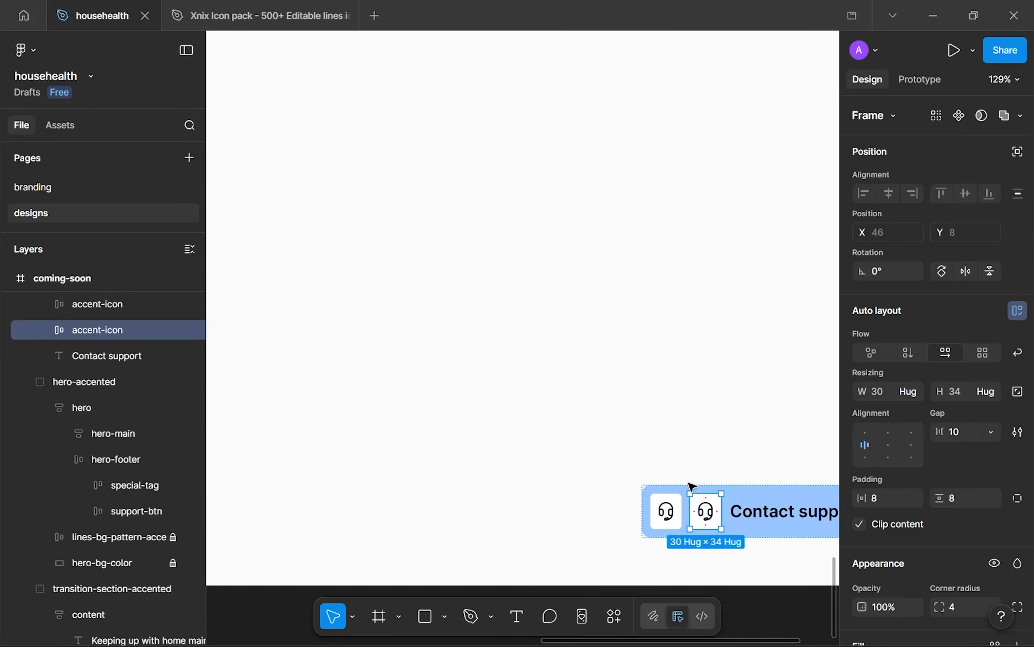
left_click_drag(702, 507, 509, 228)
scroll(893, 543, "down", 5)
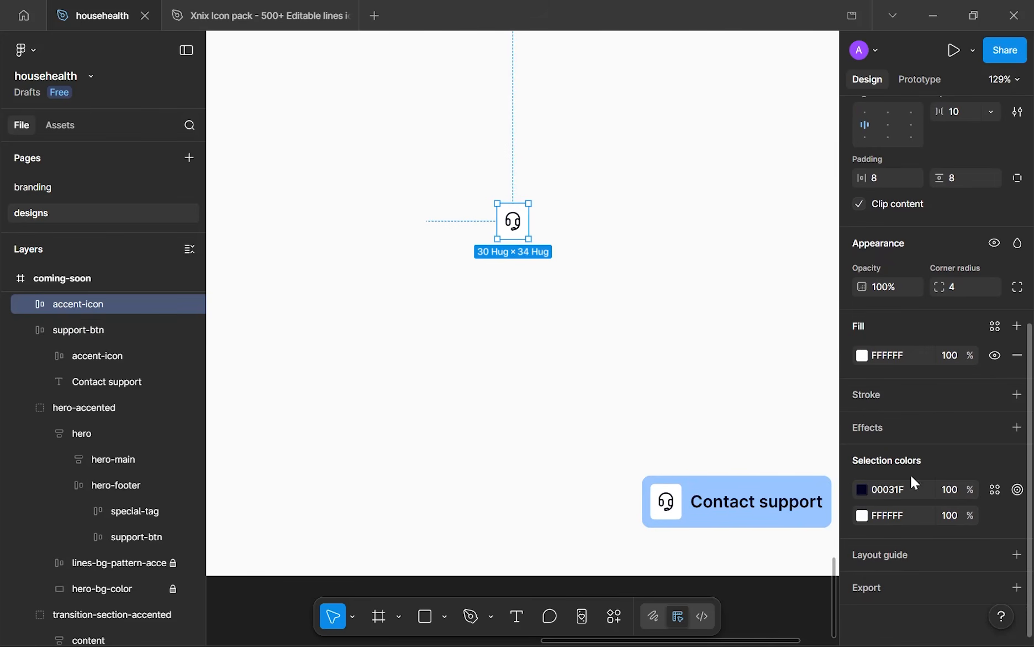
- Change the separate headset icon tile's background color to 98C5FF
left_click(862, 517)
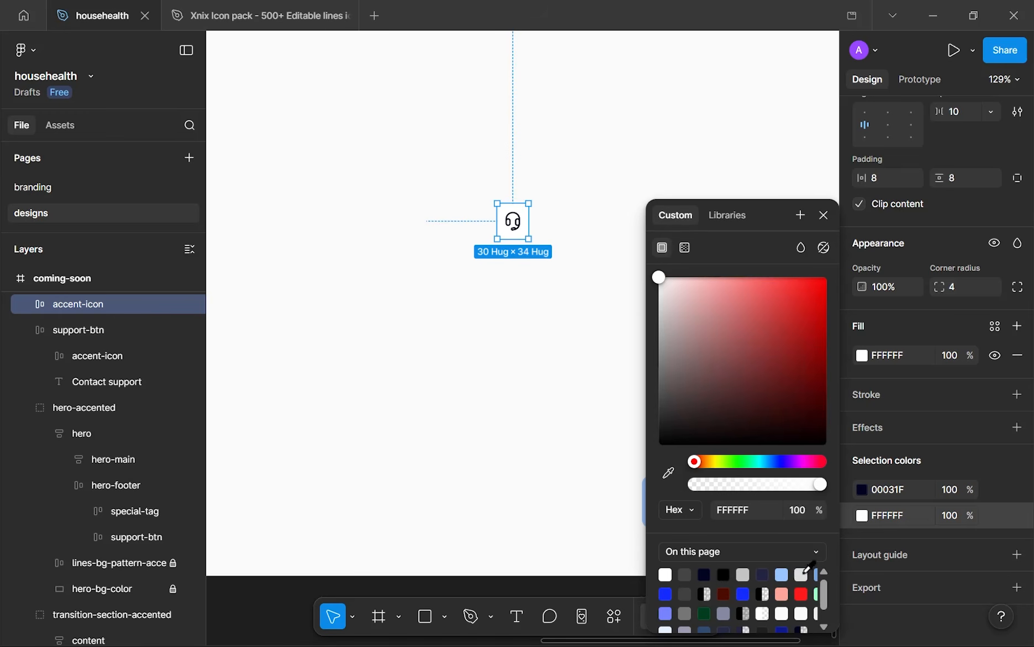
left_click(786, 575)
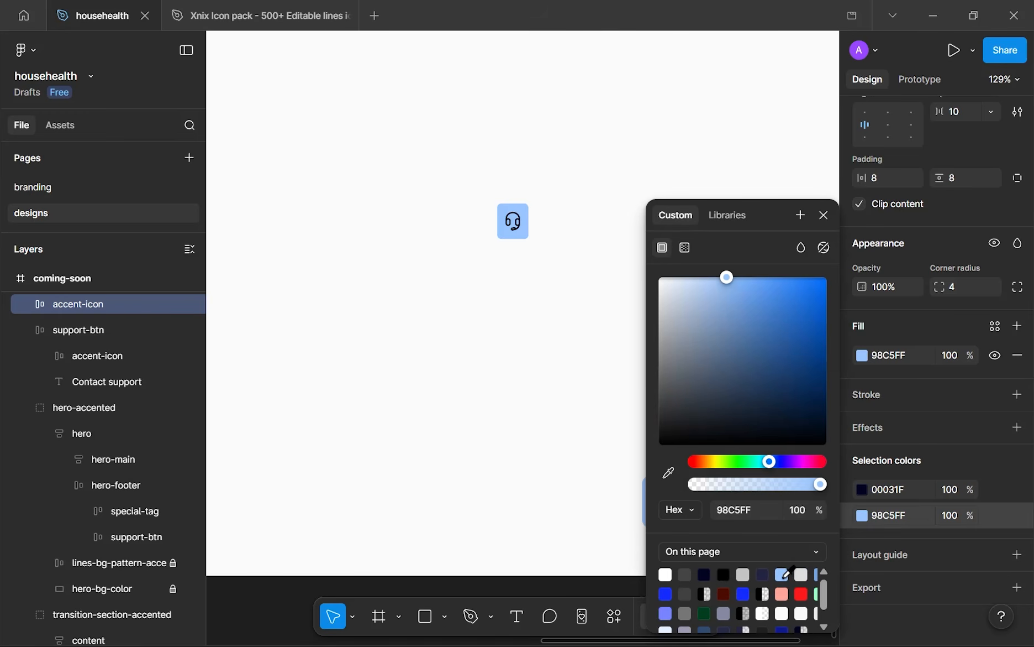
left_click(824, 215)
- Set the separate icon tile's vertical and horizontal padding to 16
type("16")
left_click(888, 174)
type("16")
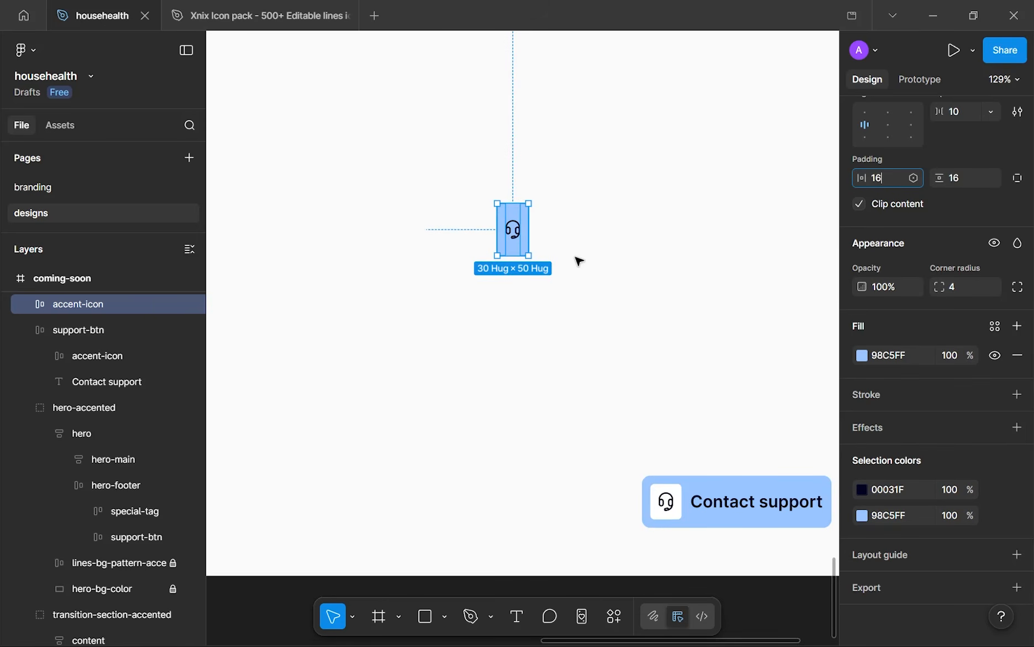
- Resize the headset icon inside the separate tile to a height of 24 with its proportions kept
left_click(520, 227)
double_click(519, 228)
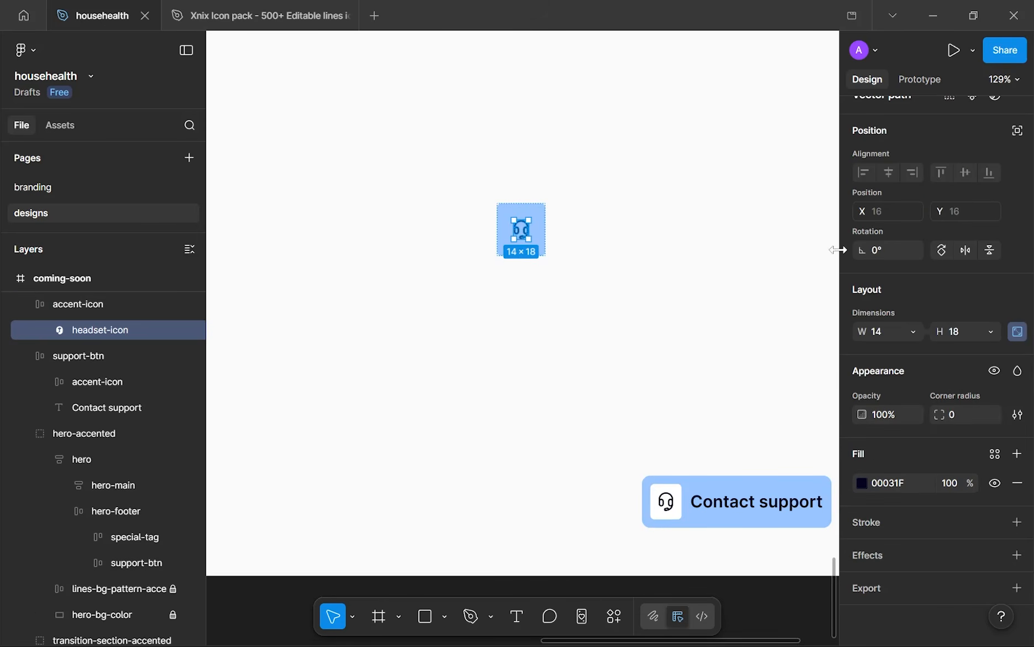
left_click(959, 332)
type("24")
left_click(568, 295)
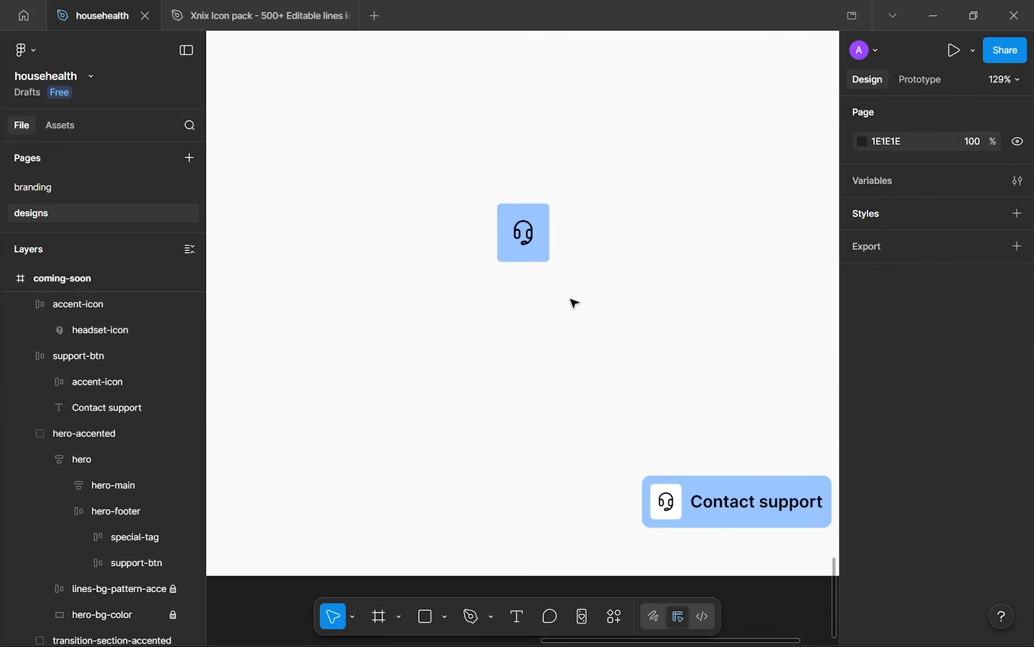
- Set the separate icon tile's vertical and horizontal padding to 12
scroll(572, 299, "down", 5)
scroll(567, 289, "down", 5)
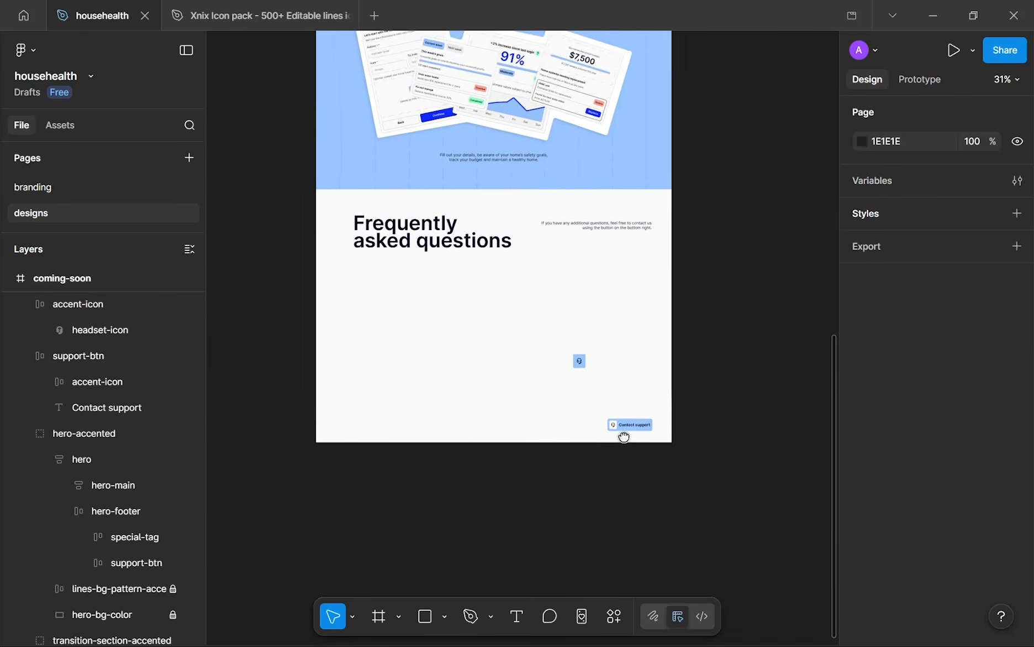
scroll(623, 434, "up", 5)
left_click(561, 338)
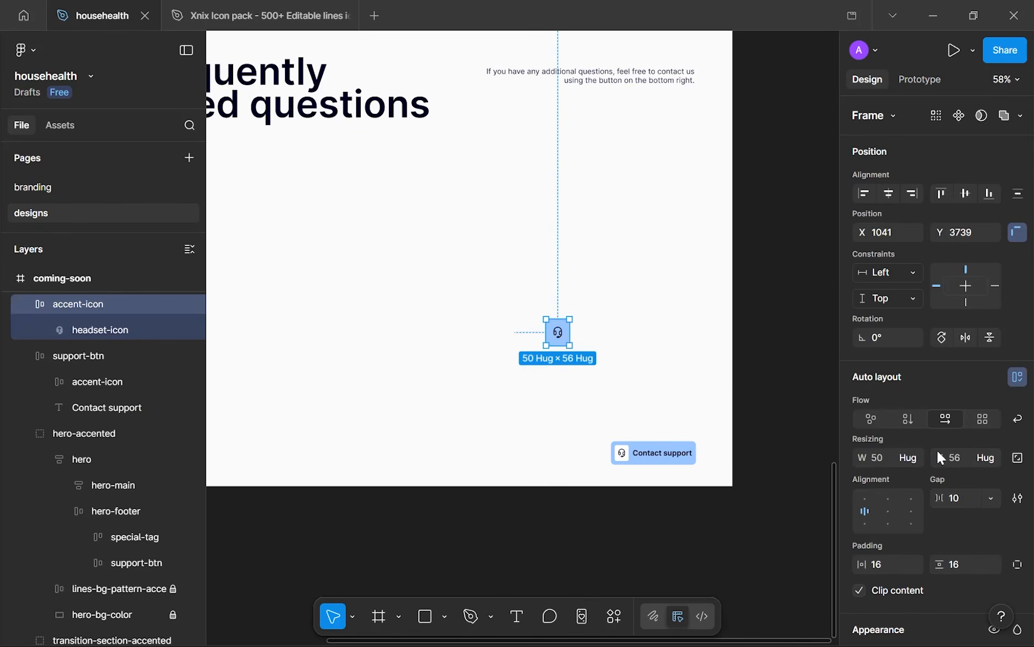
left_click(960, 565)
type("12")
key("Return")
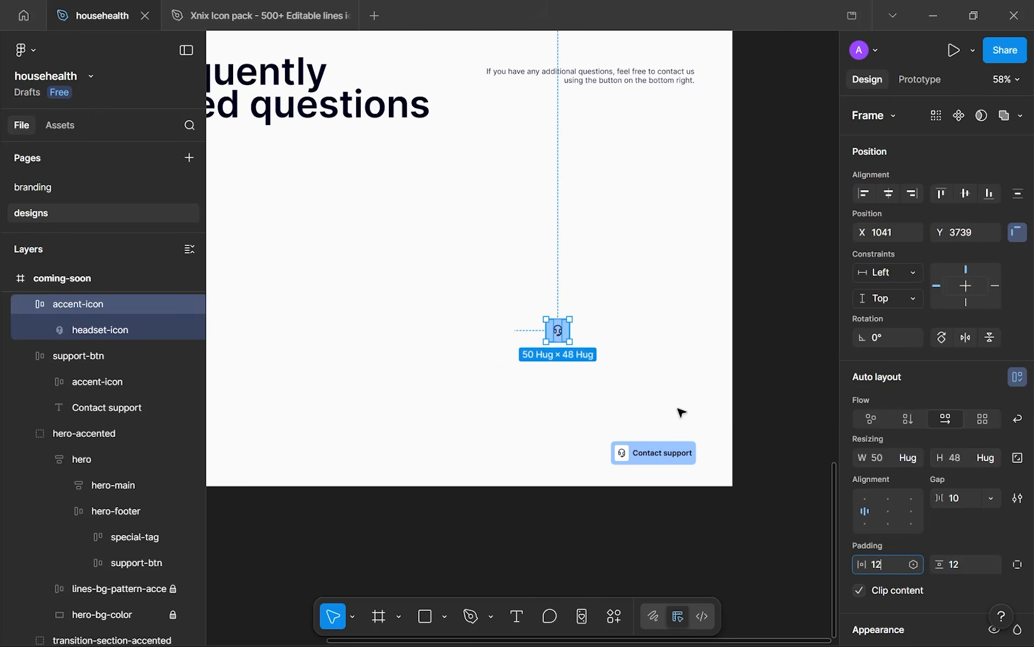
- Enlarge the headset icon inside the separate tile, keeping its proportions, until the tile measures 48 × 56
left_click(580, 331)
scroll(578, 332, "up", 3)
left_click(553, 345, "ctrl")
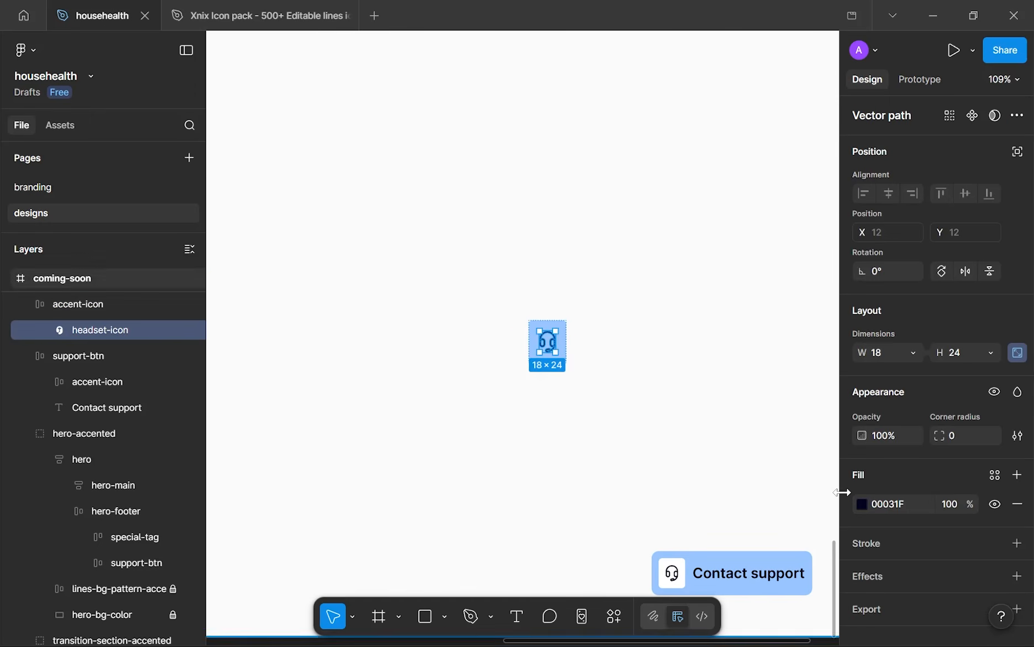
left_click(639, 386)
scroll(640, 386, "down", 5)
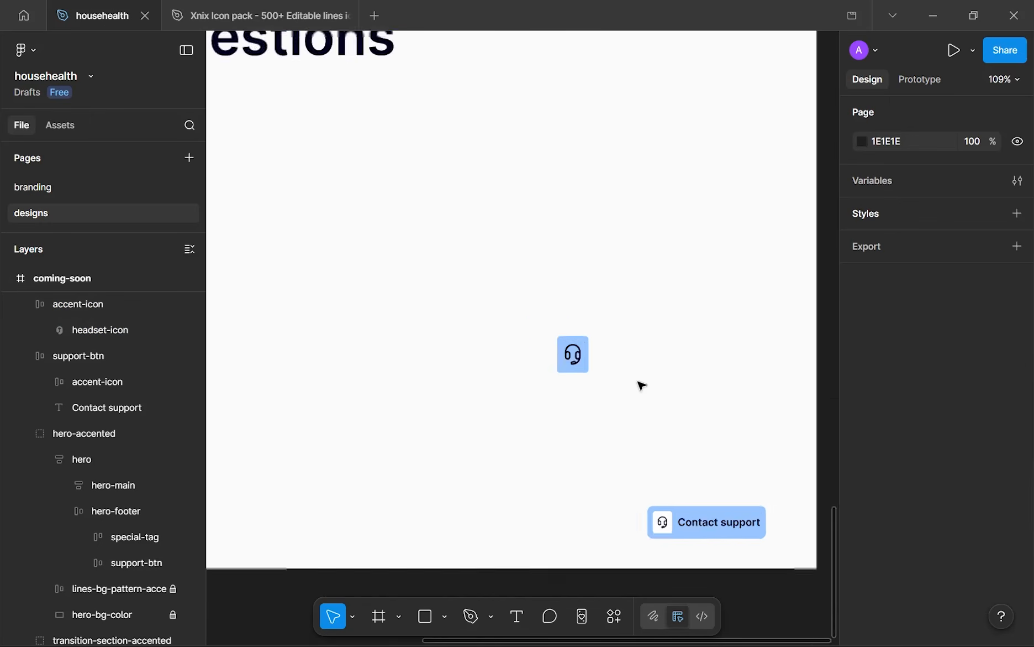
- Move the separate headset icon tile to the end of the word "Frequently" in the FAQ heading and tilt it counterclockwise
left_click_drag(600, 359, 460, 160)
scroll(467, 169, "up", 3)
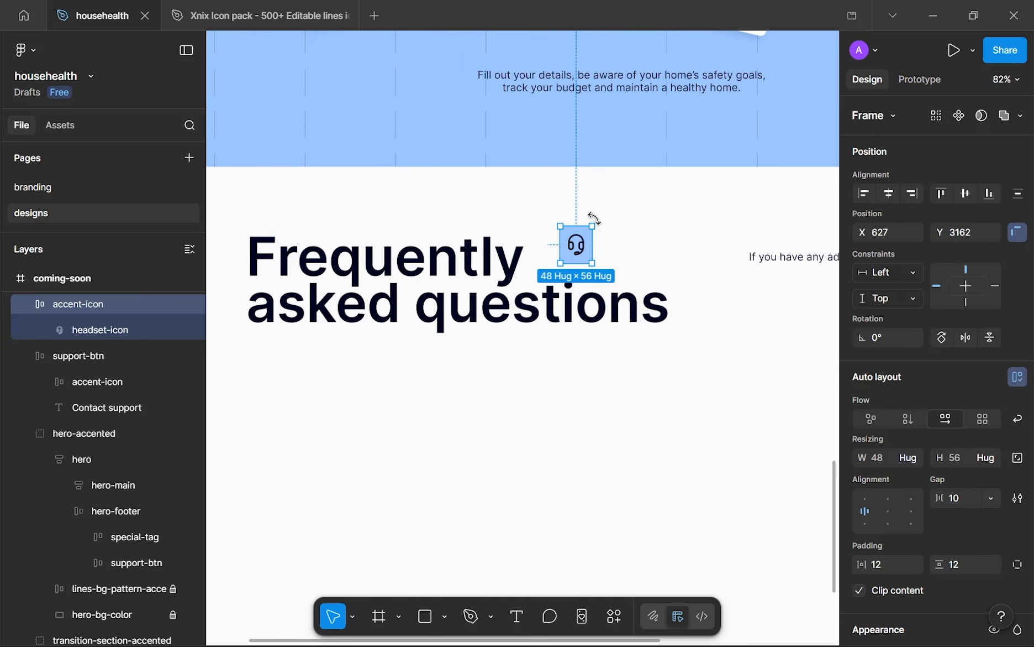
left_click_drag(594, 219, 587, 214)
left_click_drag(562, 254, 534, 249)
- Add a drop shadow to the tilted icon tile with X offset -4, blur 12 and 12% color opacity
scroll(991, 470, "down", 5)
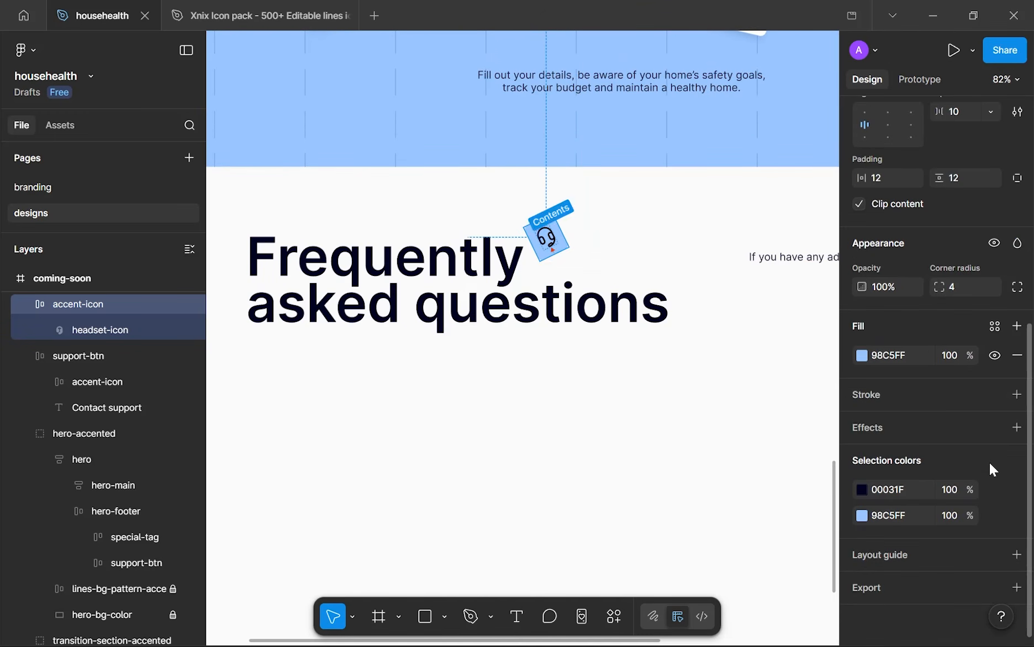
left_click(1017, 428)
left_click(762, 499)
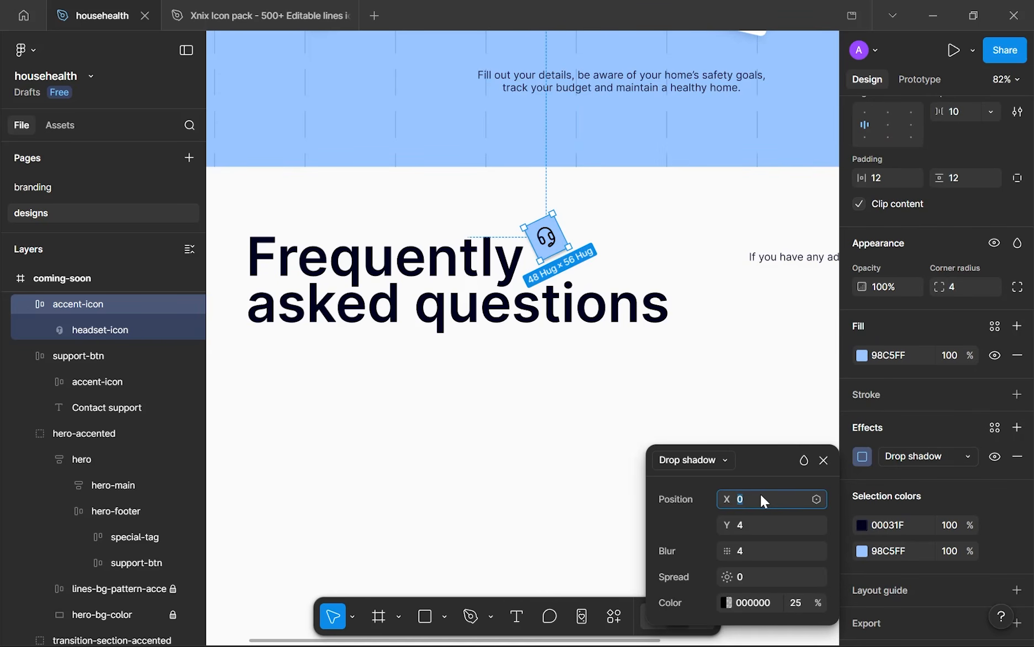
type("-4")
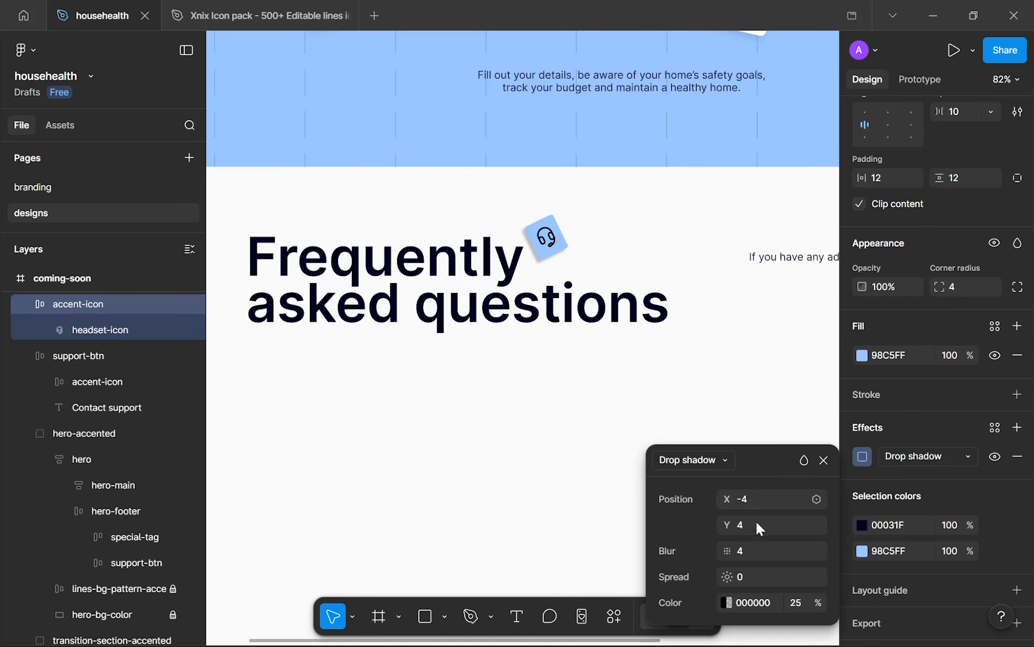
left_click(774, 553)
type("12")
left_click(796, 603)
type("12")
key("Return")
left_click(650, 331)
scroll(602, 362, "down", 1)
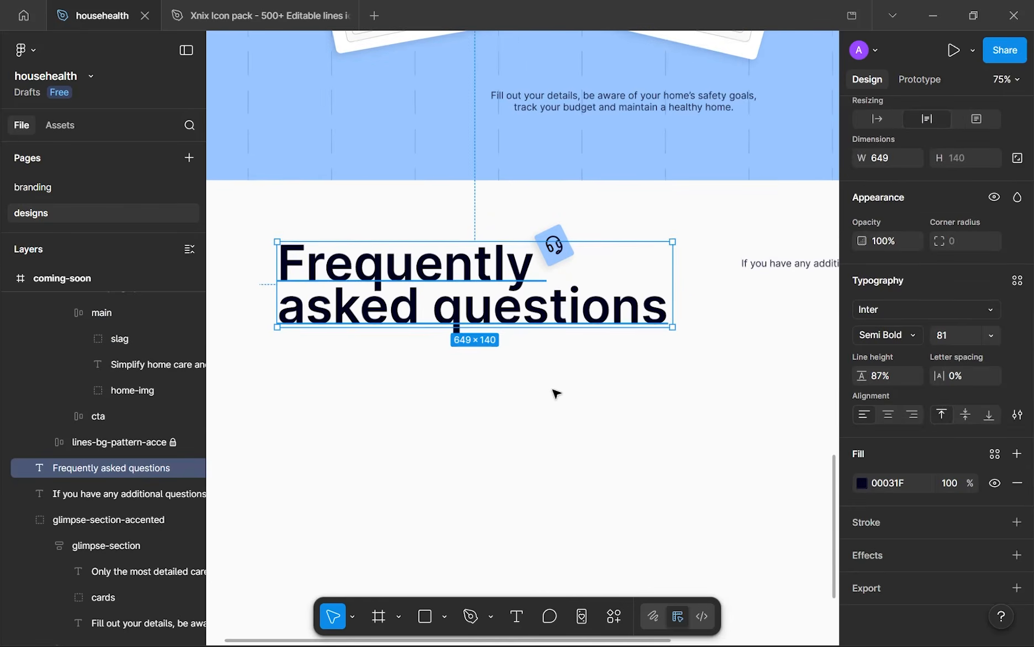
- Duplicate the Join waitlist button and place the copy beneath the additional-questions text in the FAQ section
left_click(518, 406)
scroll(516, 406, "down", 5)
left_click_drag(528, 443, 503, 346)
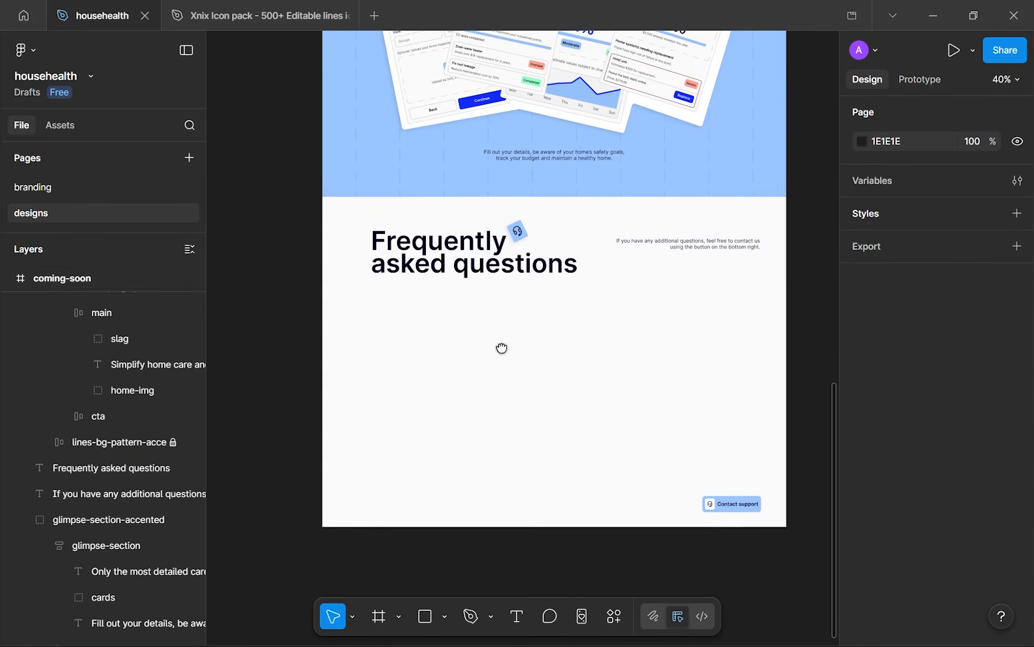
scroll(503, 349, "up", 6)
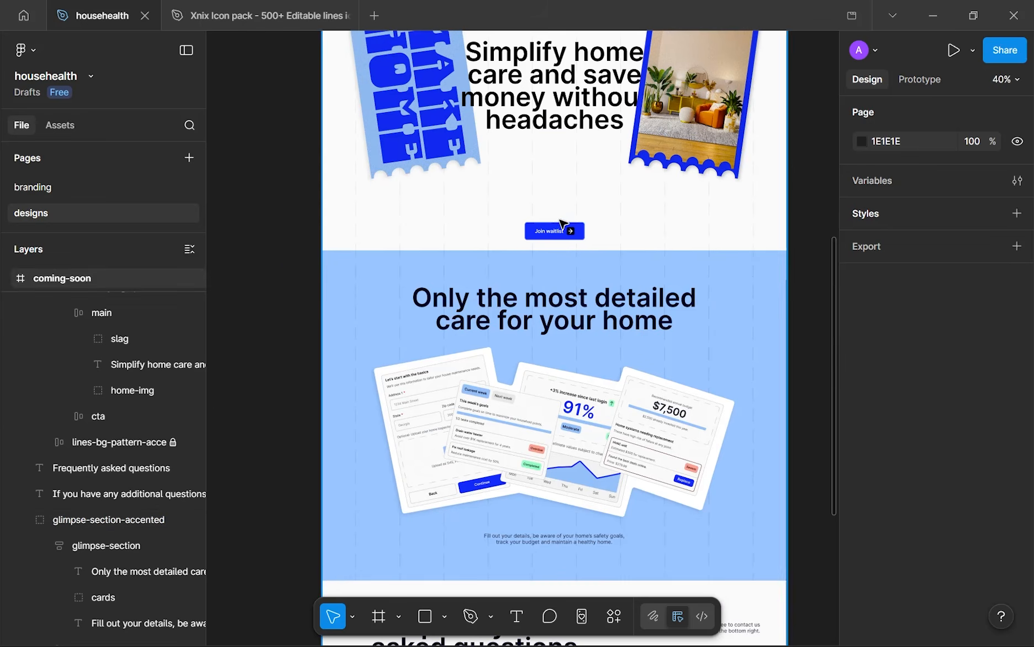
scroll(567, 228, "up", 3)
left_click(581, 235)
scroll(584, 245, "down", 5)
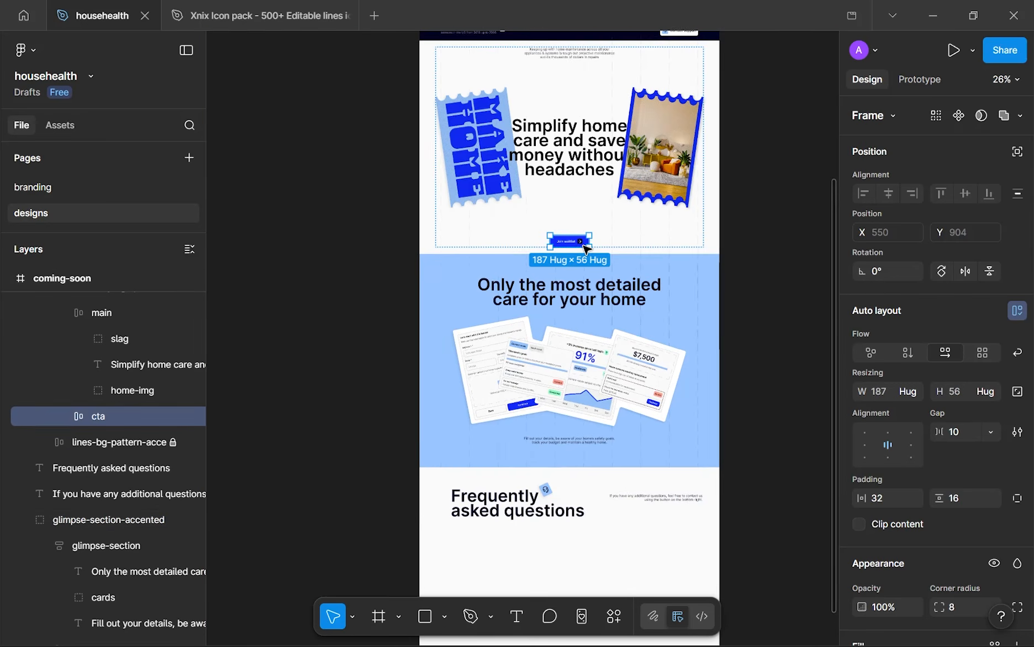
key("ctrl+d")
left_click_drag(580, 244, 691, 515)
left_click(636, 540)
left_click_drag(636, 537, 667, 371)
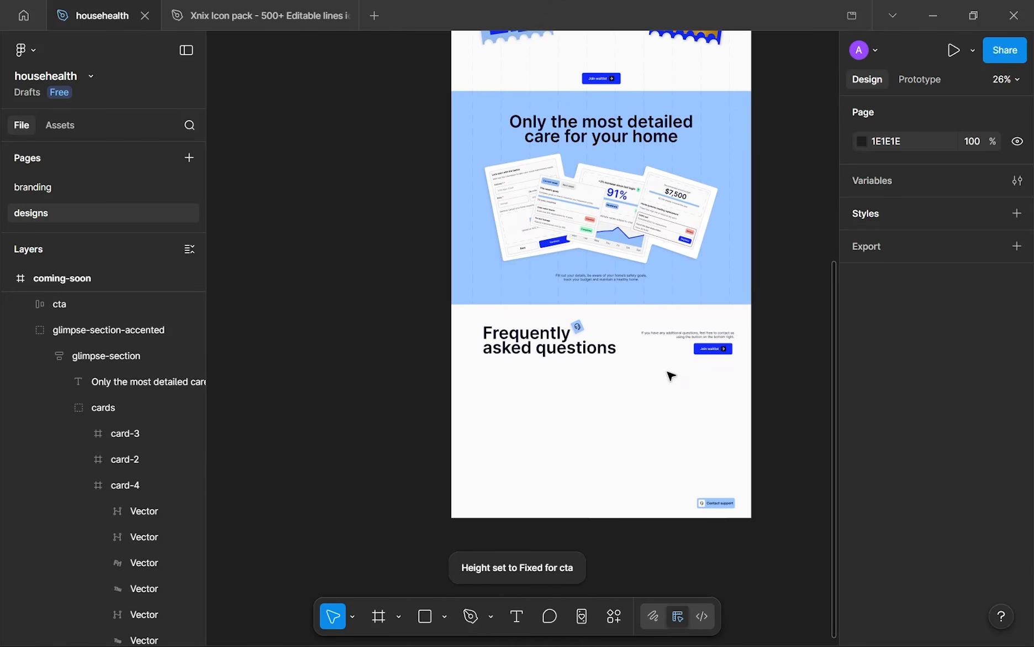
- Combine the additional-questions text and the copied Join waitlist button in a vertical auto layout
scroll(641, 342, "up", 5)
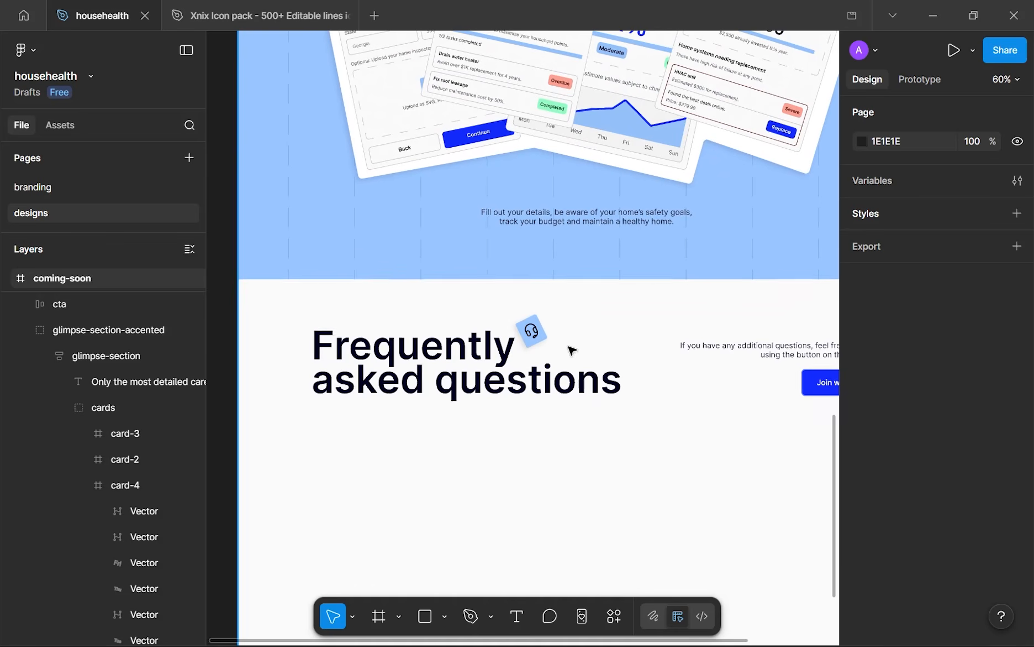
scroll(560, 358, "right", 3)
scroll(560, 358, "down", 1)
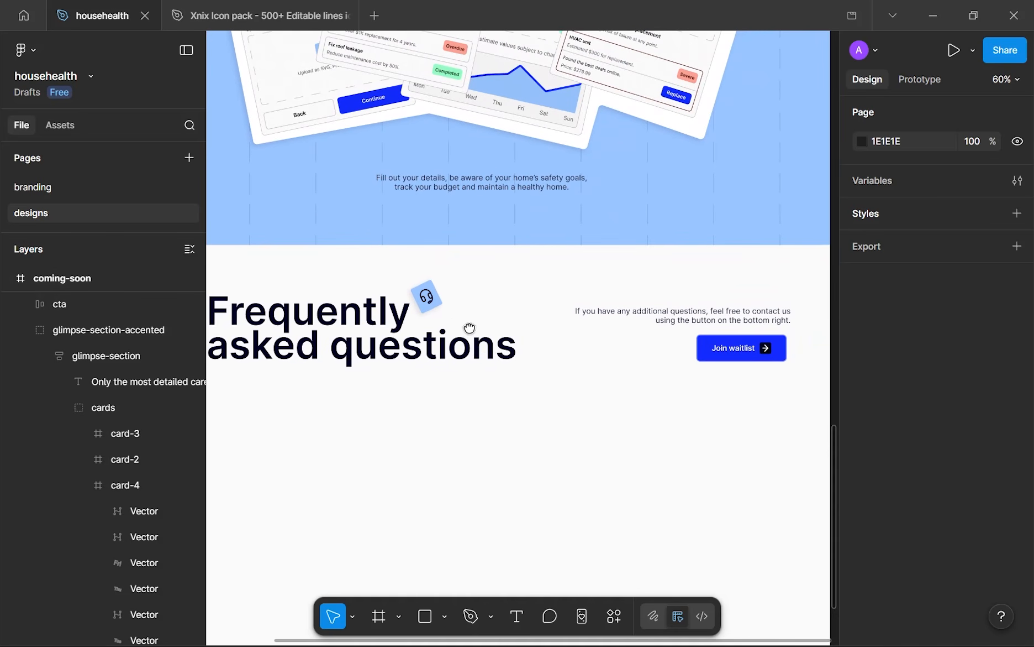
left_click(486, 353)
left_click(646, 324)
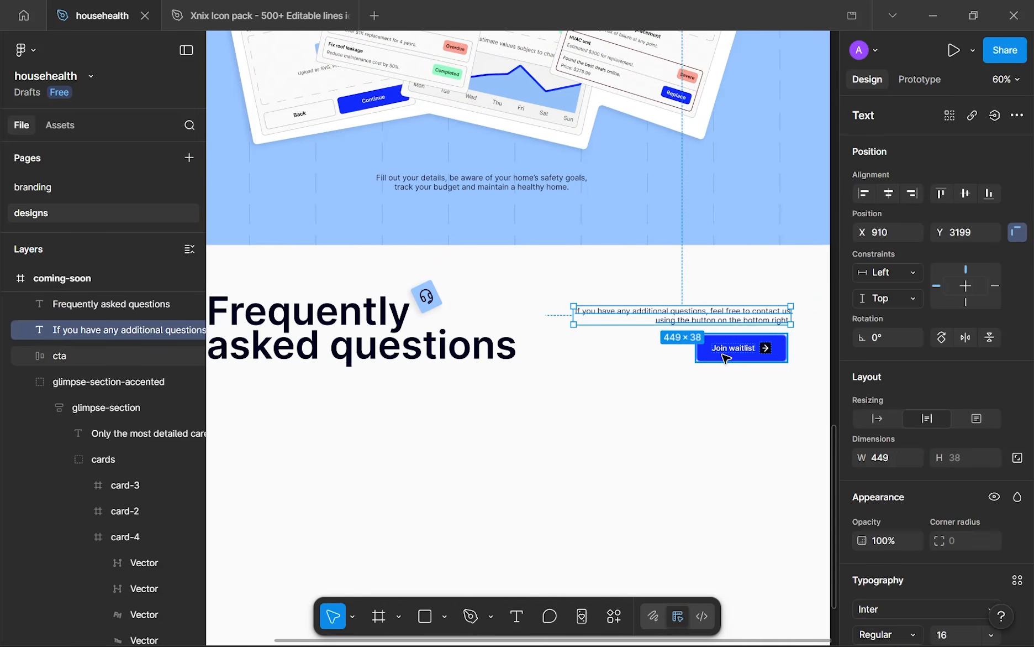
left_click(725, 358, "shift")
key("shift+a")
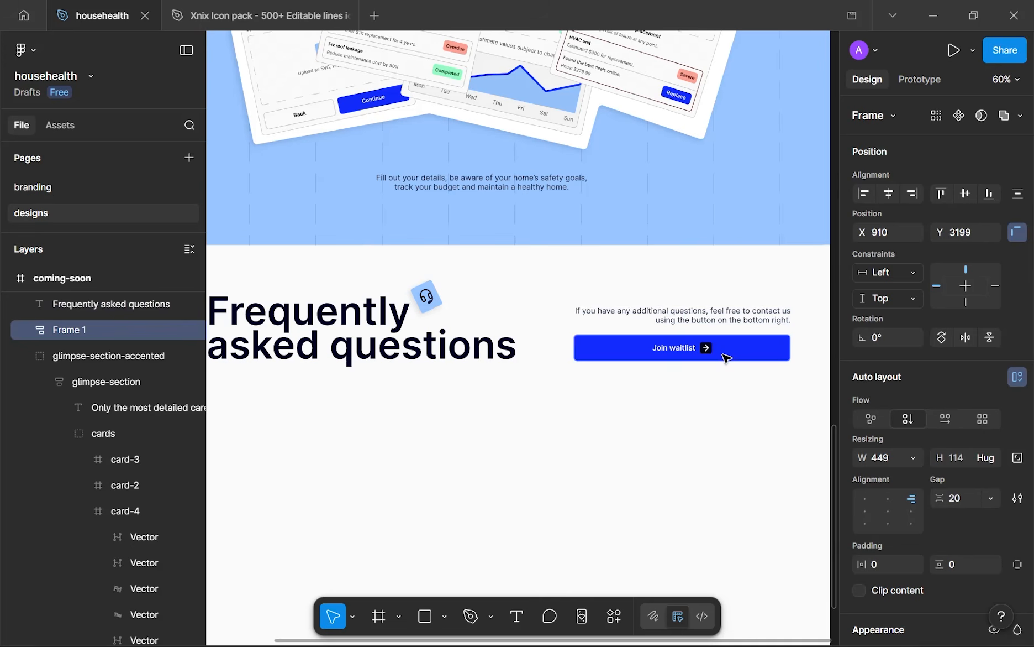
- Try to shrink the copied Join waitlist button from full container width, and undo the attempt
left_click(726, 354)
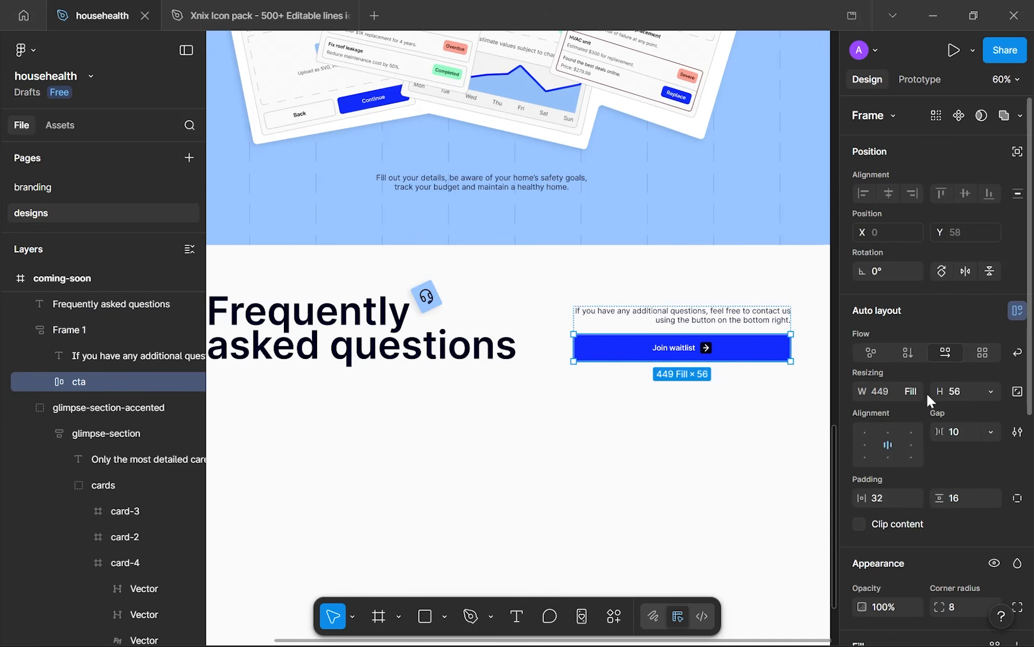
left_click(912, 392)
left_click(878, 377)
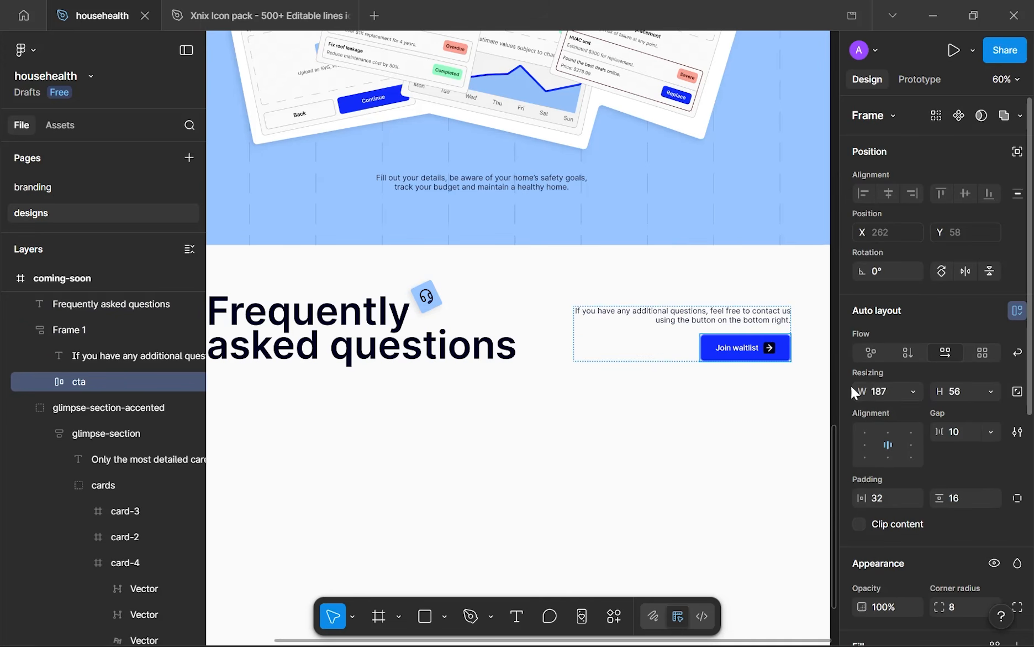
left_click(730, 464)
scroll(730, 464, "down", 10)
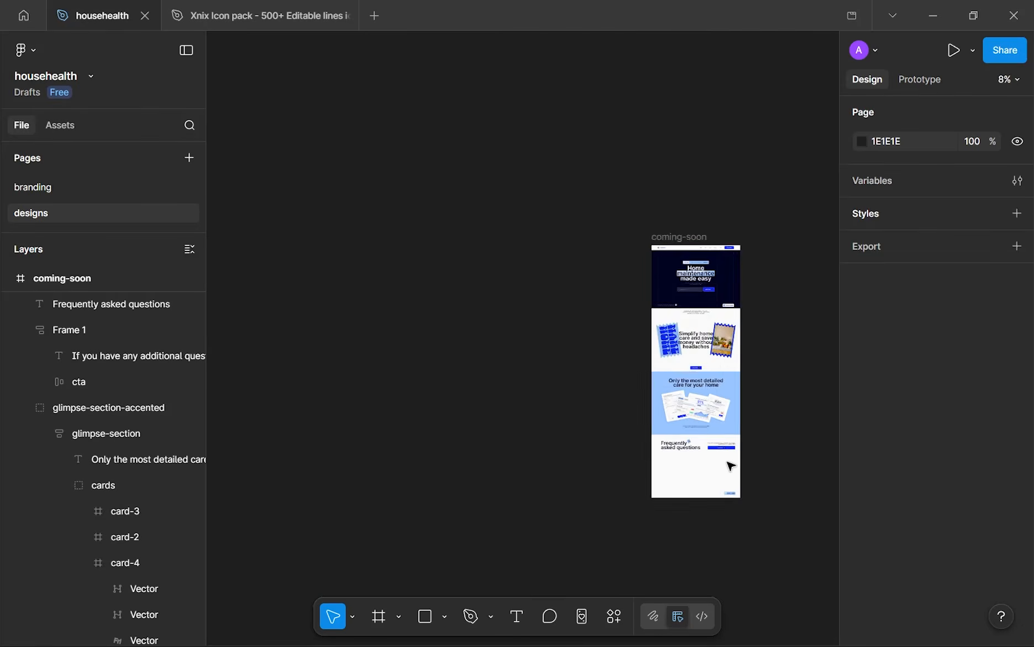
scroll(728, 462, "up", 9)
key("ctrl+z")
left_click_drag(727, 462, 665, 425)
key("ctrl+z")
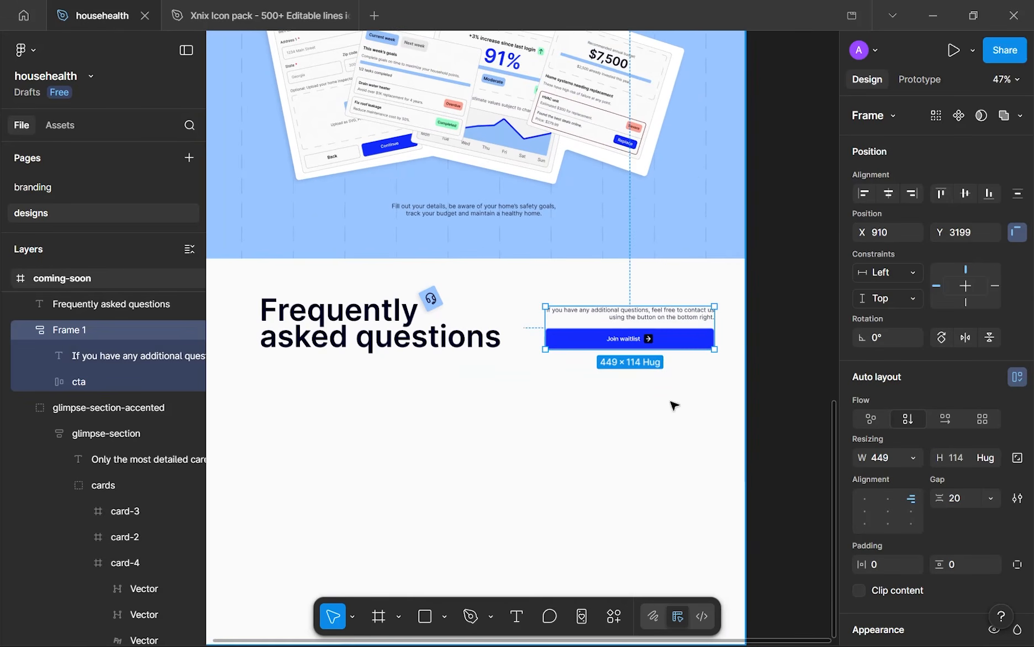
- Set the width of the Join waitlist button in the FAQ section to Hug contents
double_click(685, 344)
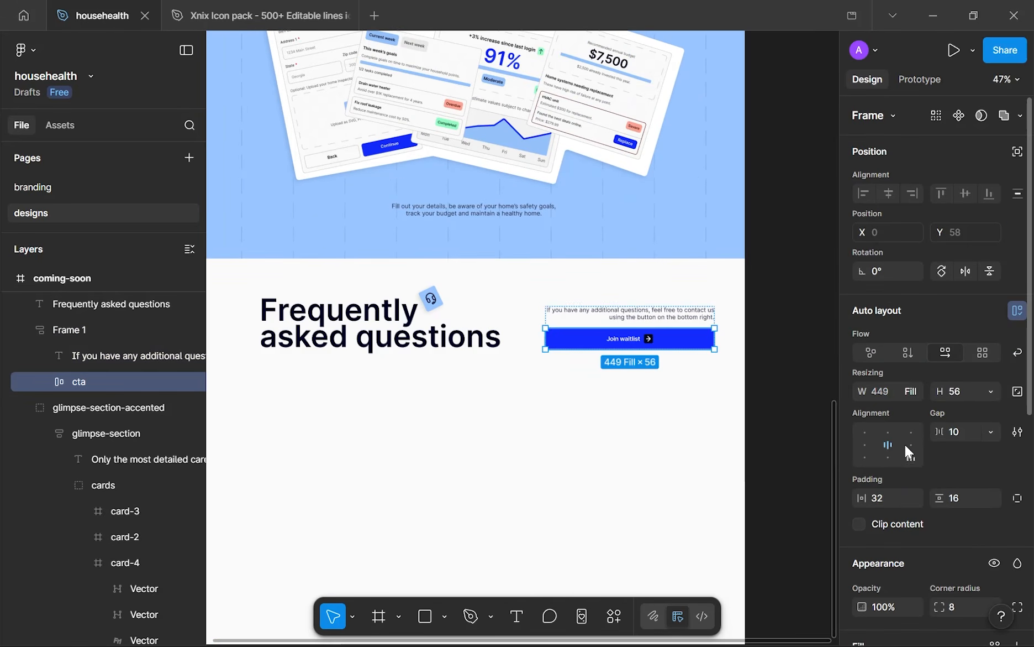
left_click(910, 392)
left_click(913, 393)
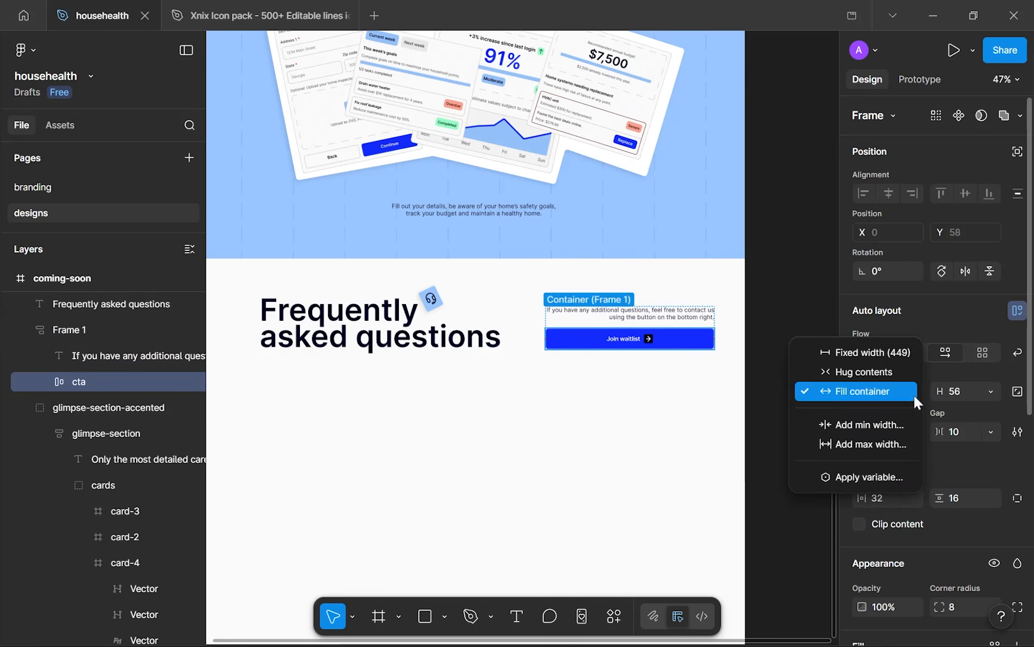
left_click(864, 370)
left_click(675, 381)
scroll(673, 379, "up", 1)
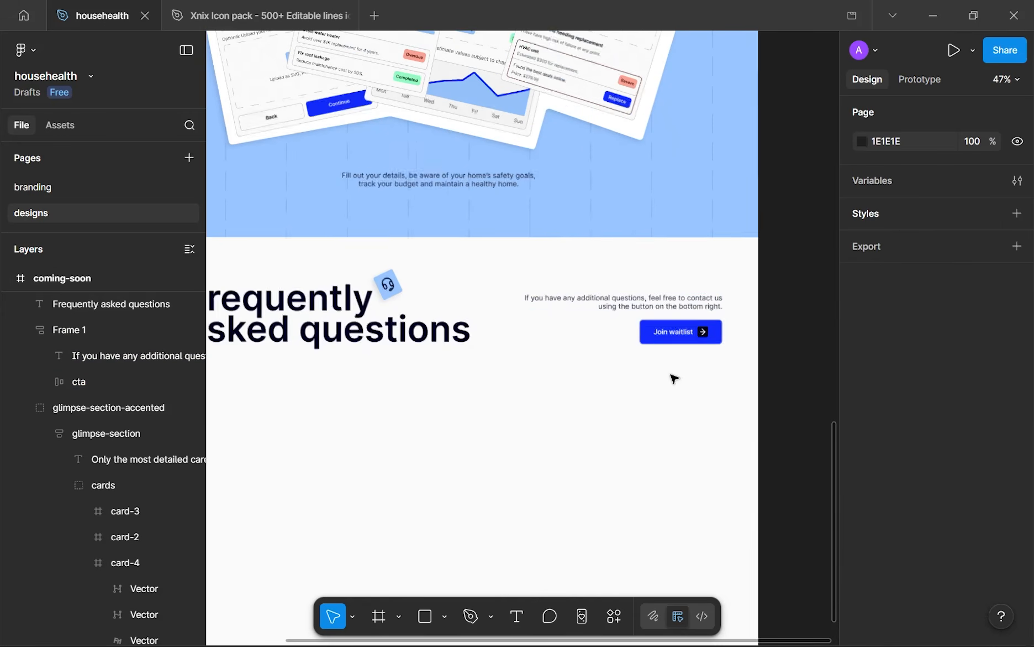
- Nudge the contact text and button group to X 904, Y 3193, and recolour its text with the dark grey page swatch
left_click(664, 317)
left_click_drag(567, 305, 565, 303)
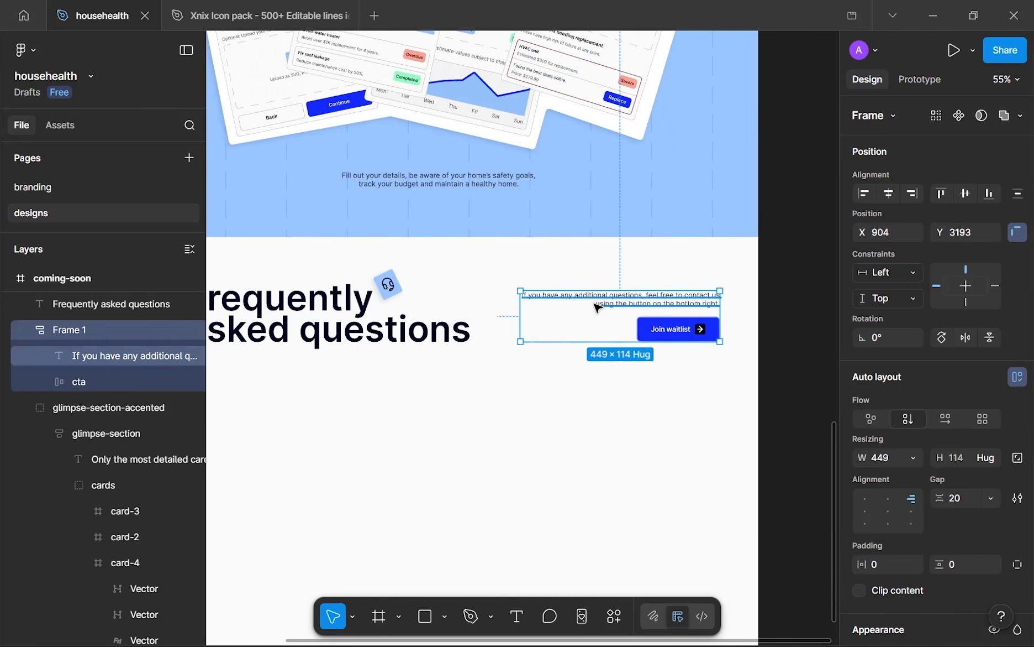
scroll(965, 461, "down", 5)
left_click(862, 484)
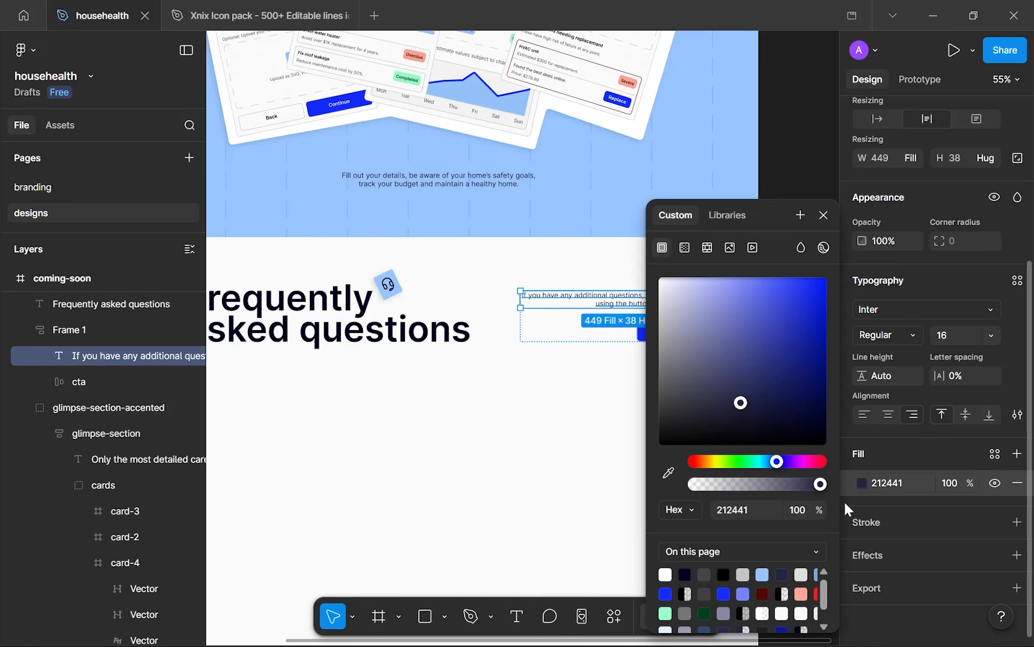
left_click(705, 575)
left_click(544, 492)
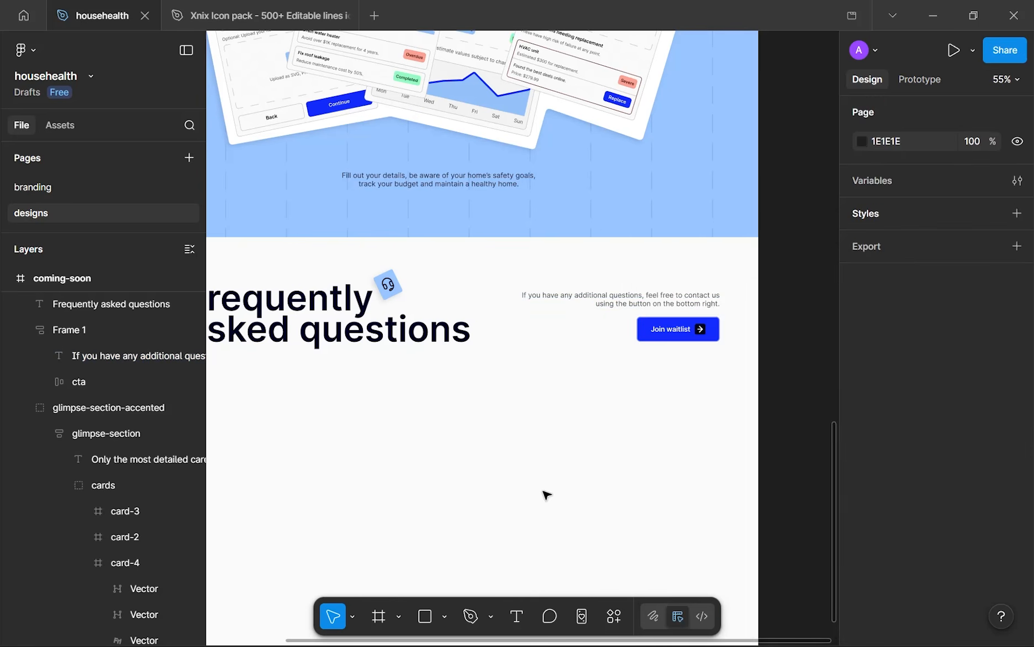
- Show the rulers and margin guides to check the FAQ heading's alignment with the page
scroll(584, 280, "down", 3)
scroll(584, 274, "up", 5)
scroll(584, 273, "up", 2)
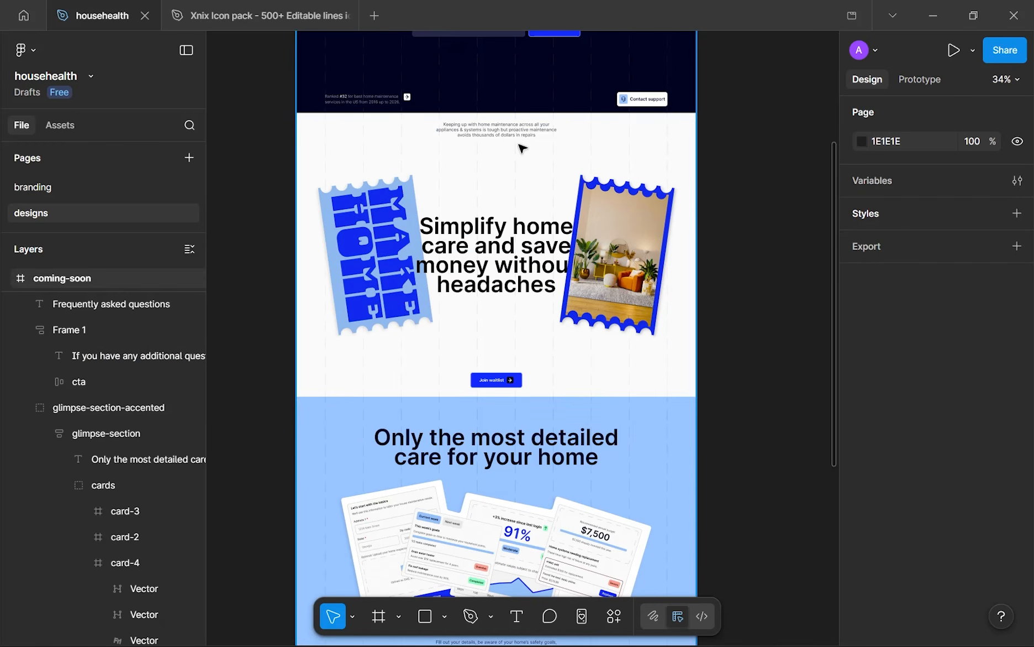
scroll(584, 399, "down", 6)
scroll(603, 385, "up", 3)
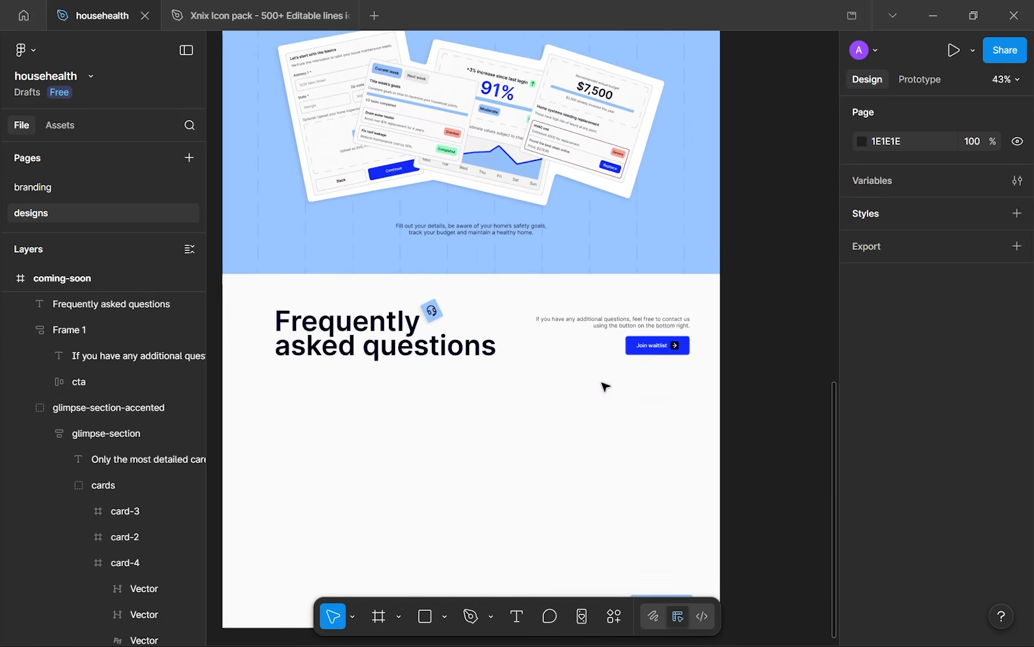
left_click(643, 332)
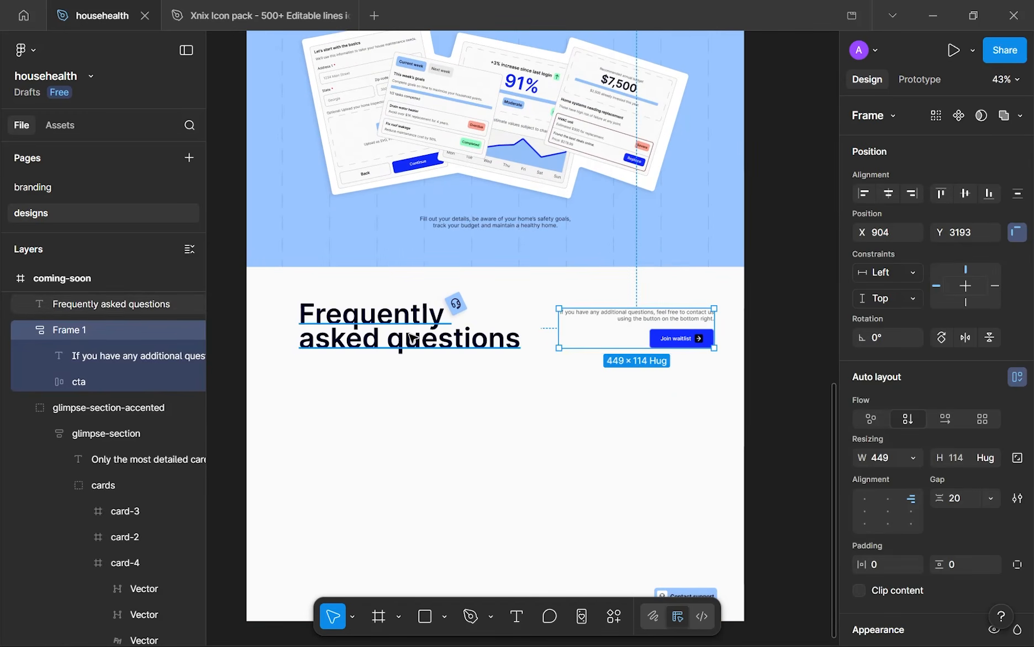
left_click(412, 337)
key("shift+r")
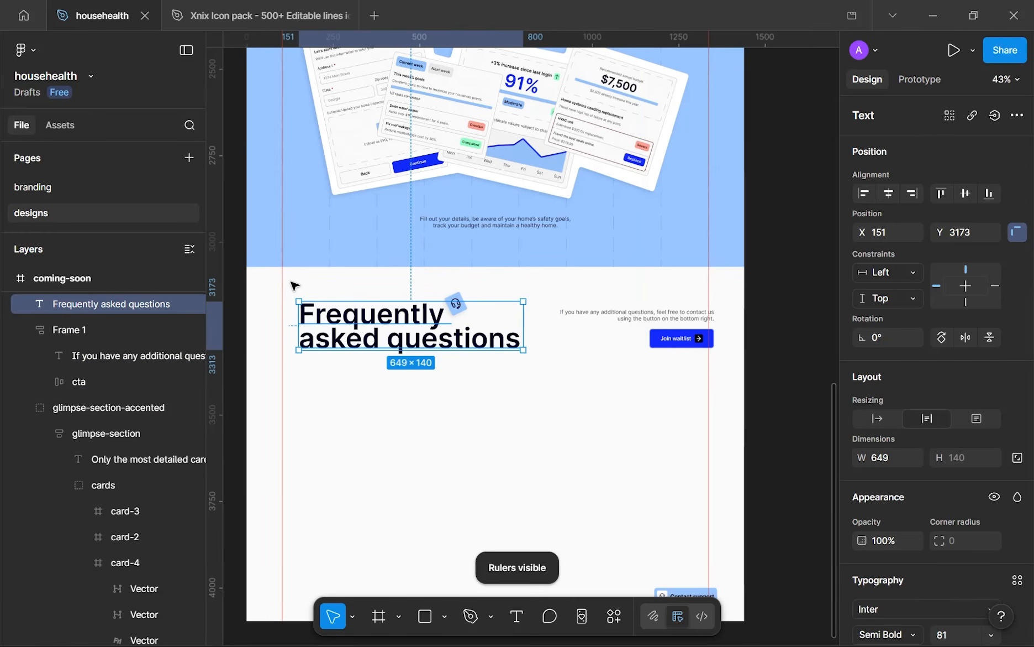
- Align the contact text and button group with the page's right margin guide, at X 888, Y 3186, vertically centred on the FAQ heading
scroll(365, 356, "up", 10)
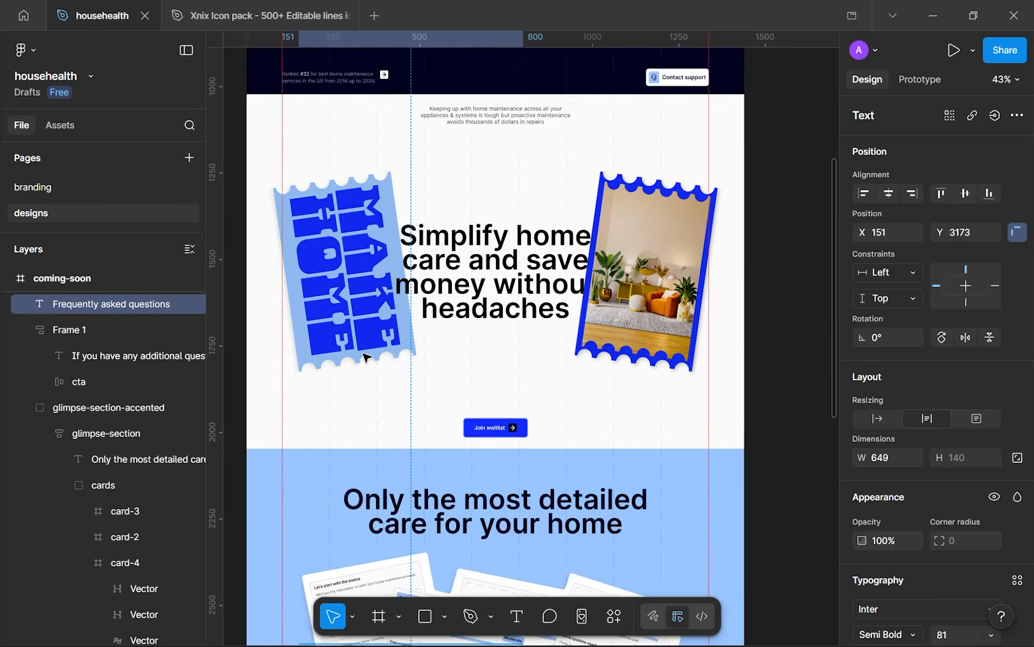
scroll(364, 357, "down", 5)
scroll(365, 356, "down", 5)
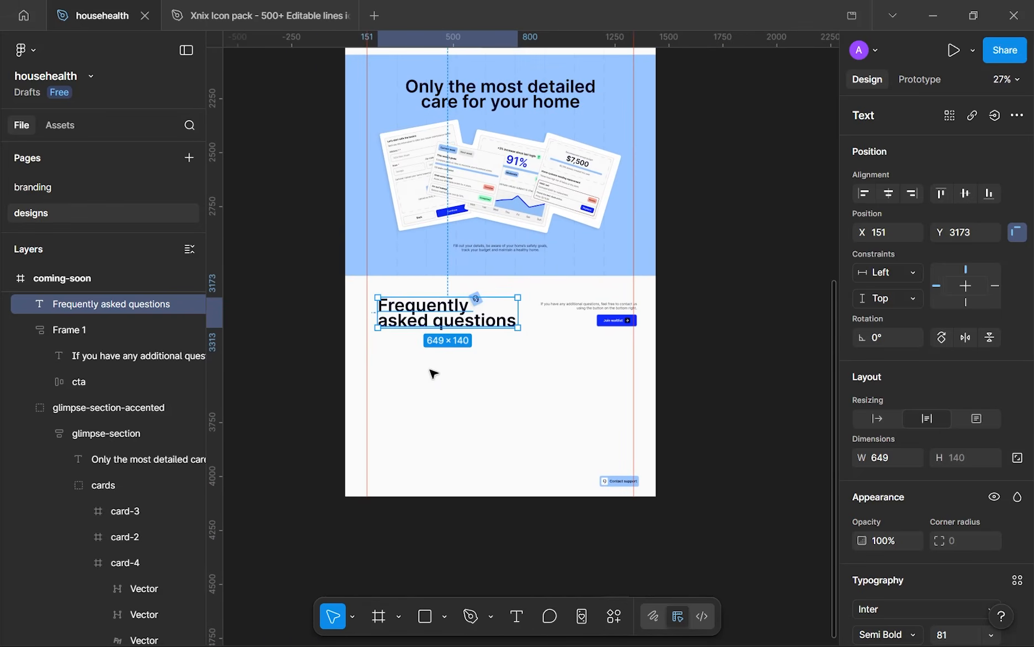
scroll(430, 342, "up", 4)
left_click(697, 266)
left_click_drag(697, 269, 692, 267)
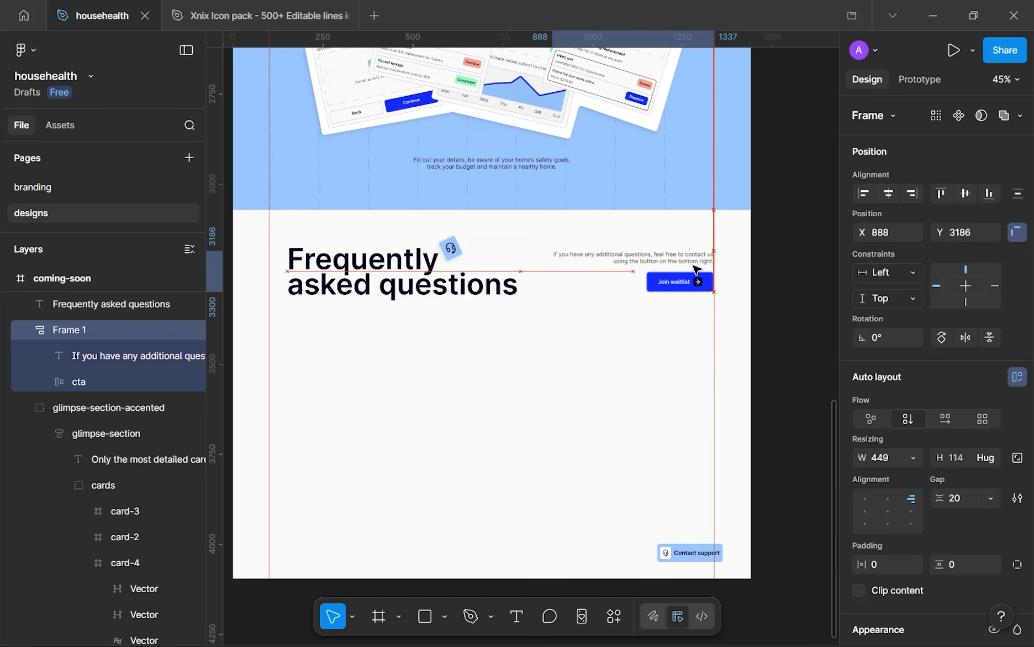
- Wrap the FAQ heading and contact group in a horizontal auto layout with Auto gap, and stretch it between the margin guides to 1236 wide
left_click(417, 293, "shift")
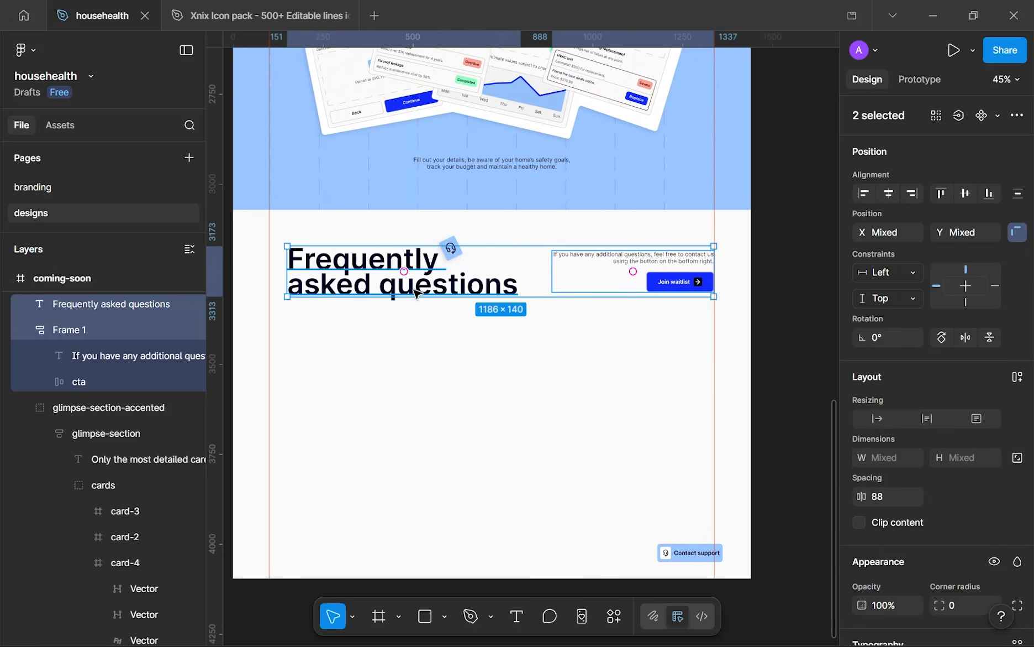
key("shift+a")
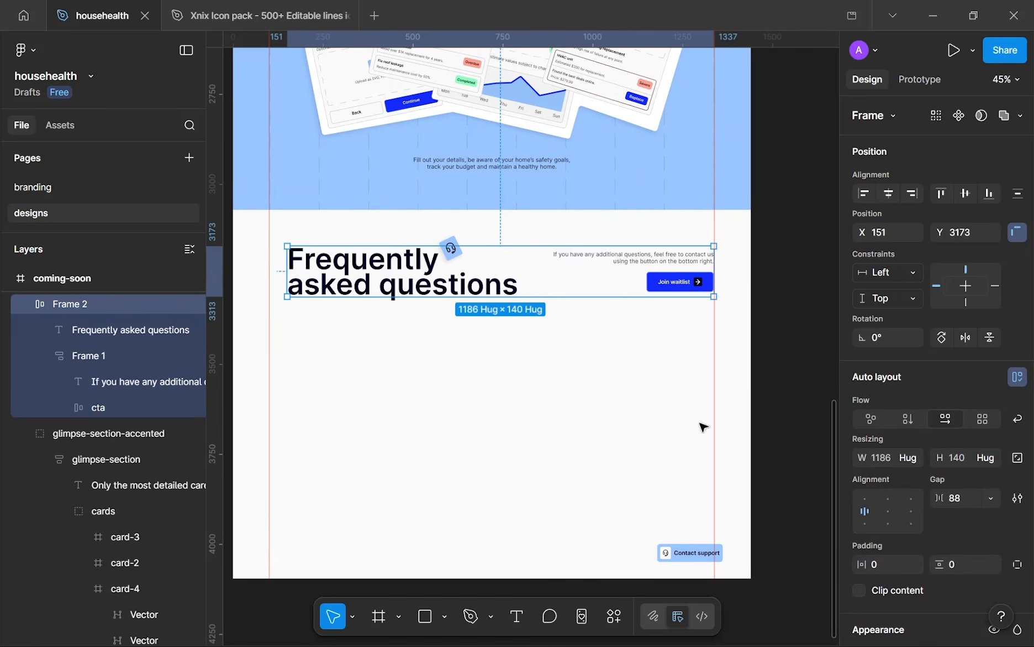
left_click(988, 500)
left_click(959, 517)
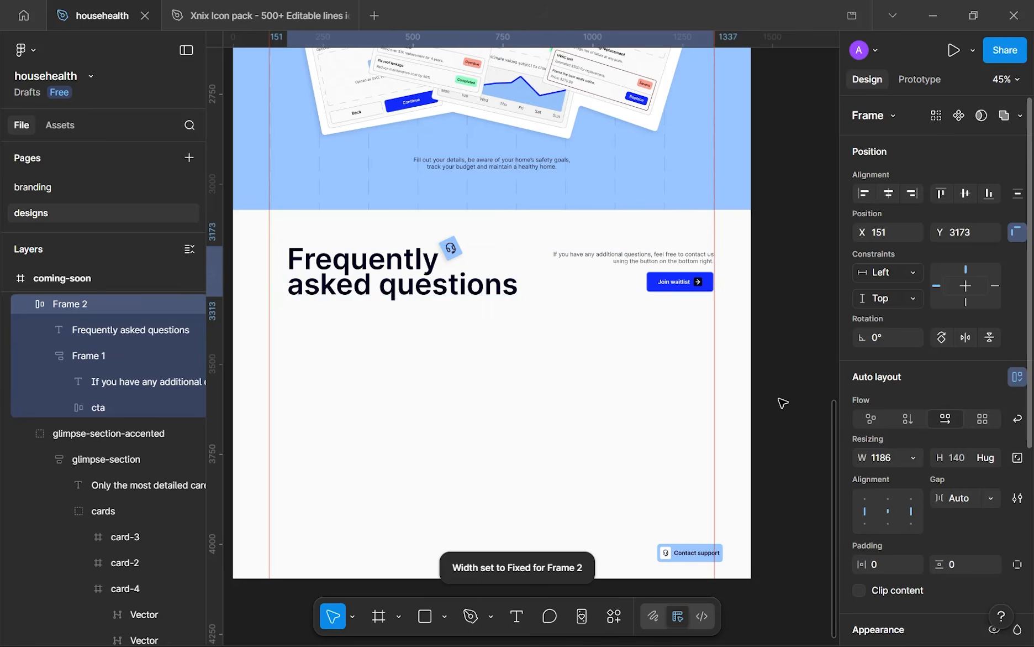
left_click_drag(692, 265, 714, 268)
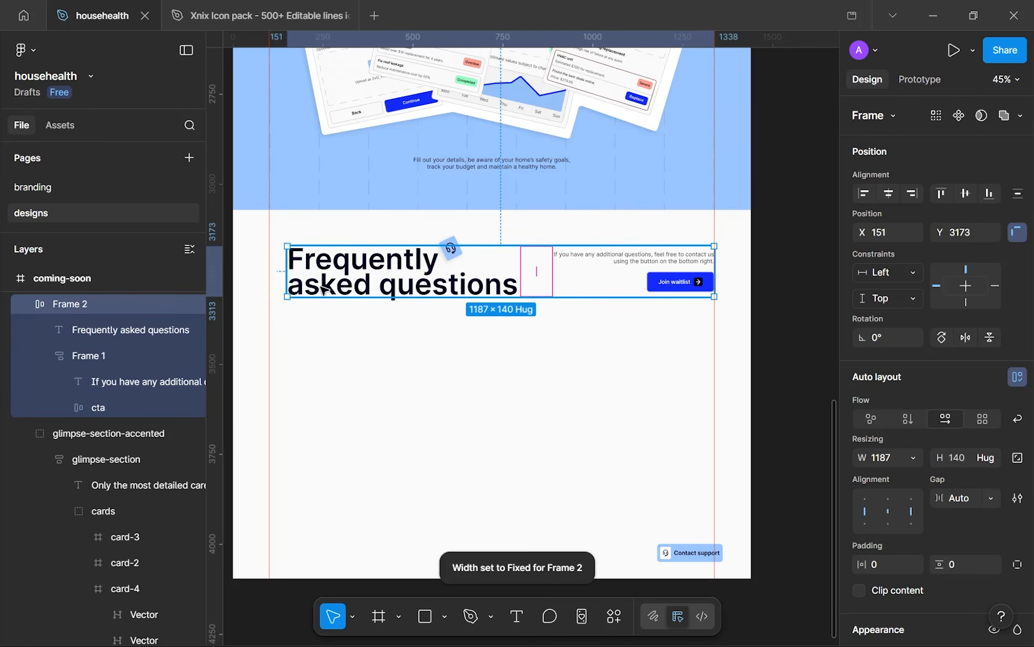
left_click_drag(286, 264, 268, 261)
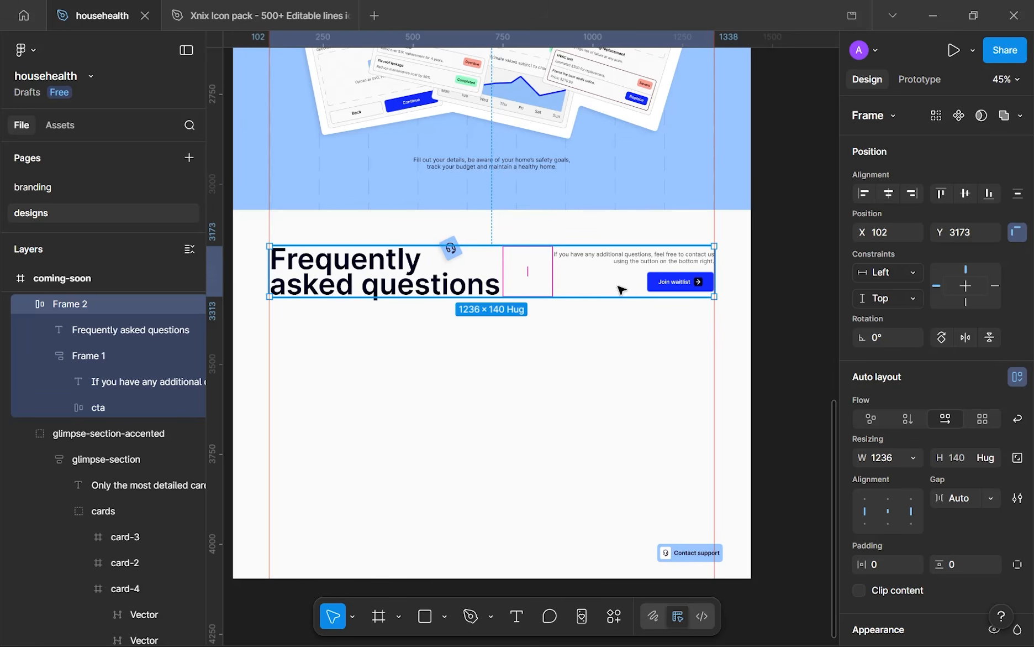
- Cut the tilted headset icon and paste it into the frame holding the FAQ heading and contact group
left_click(452, 239)
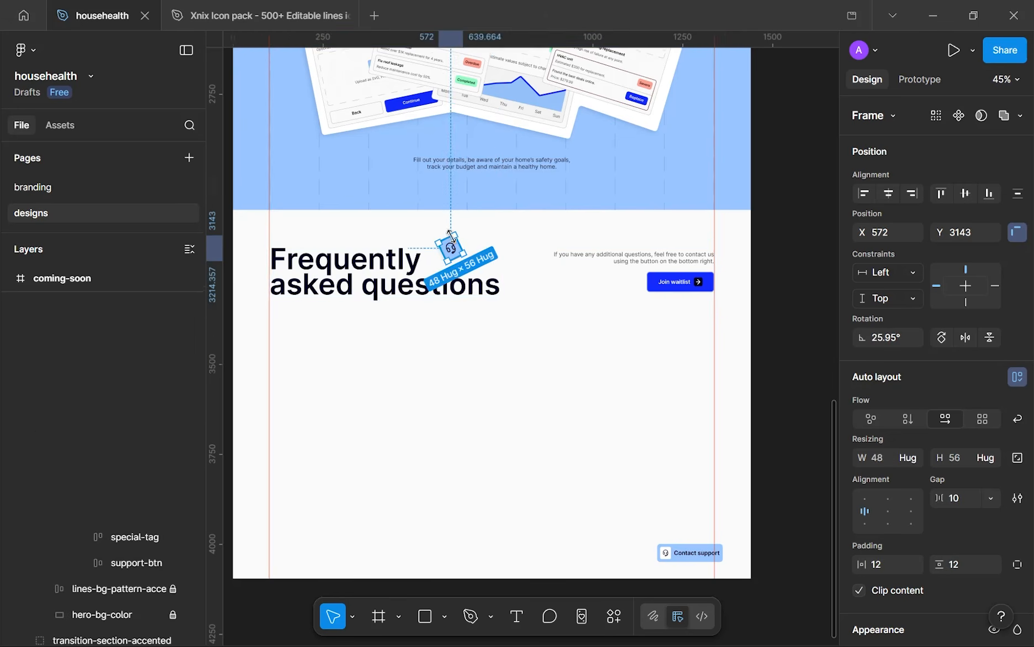
scroll(449, 238, "up", 5)
left_click_drag(450, 259, 513, 309)
key("Delete")
scroll(493, 301, "down", 3)
left_click(469, 293)
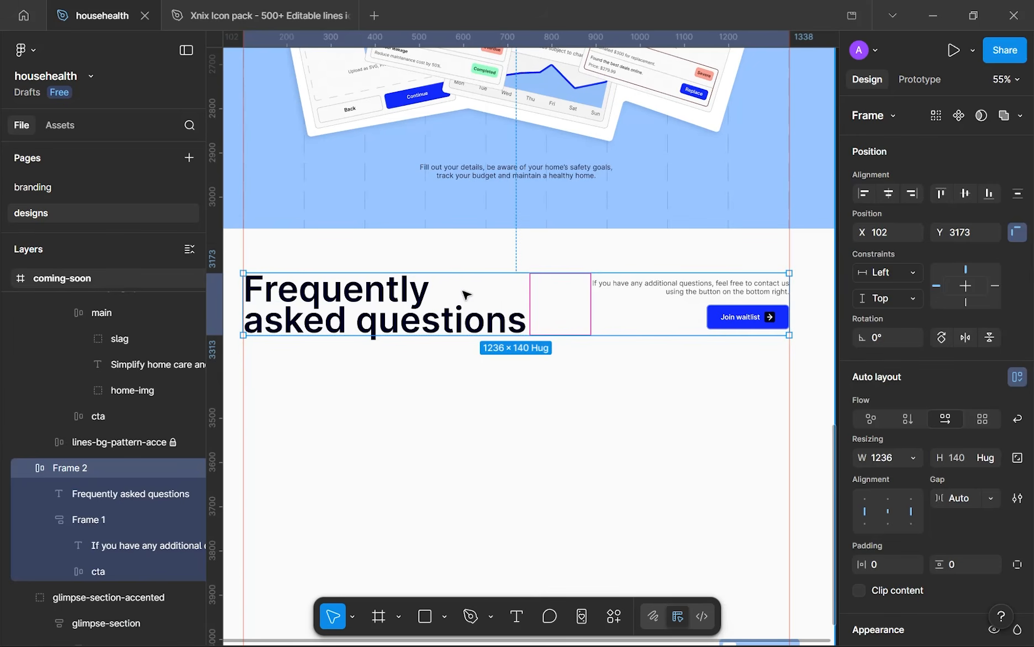
key("ctrl+v")
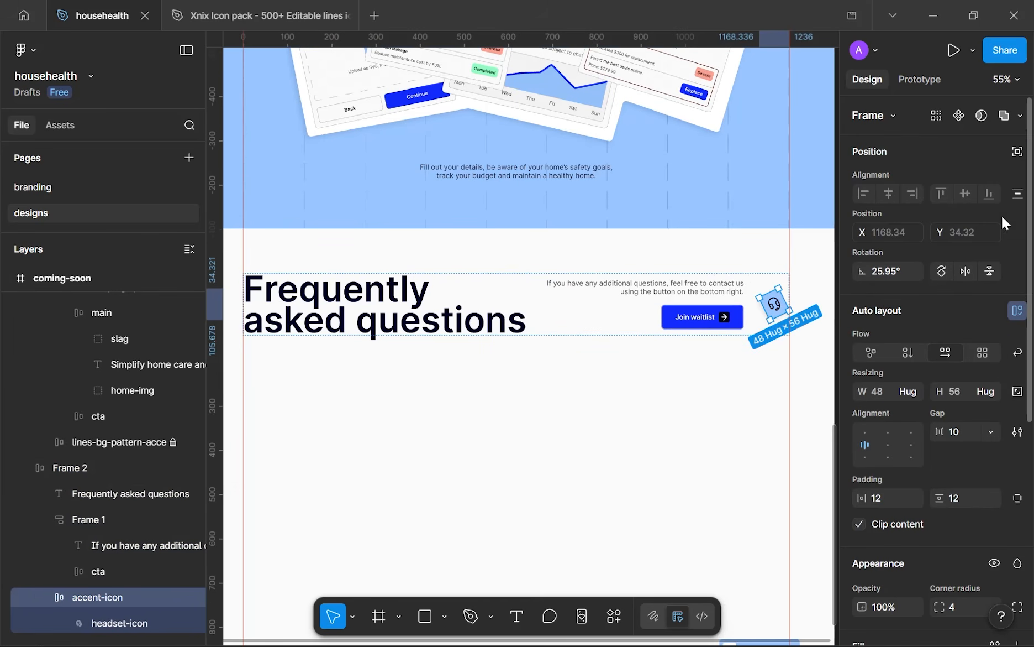
- Exclude the headset icon from the auto layout flow and place it at the end of "Frequently", at X 400, Y -24
left_click(1015, 153)
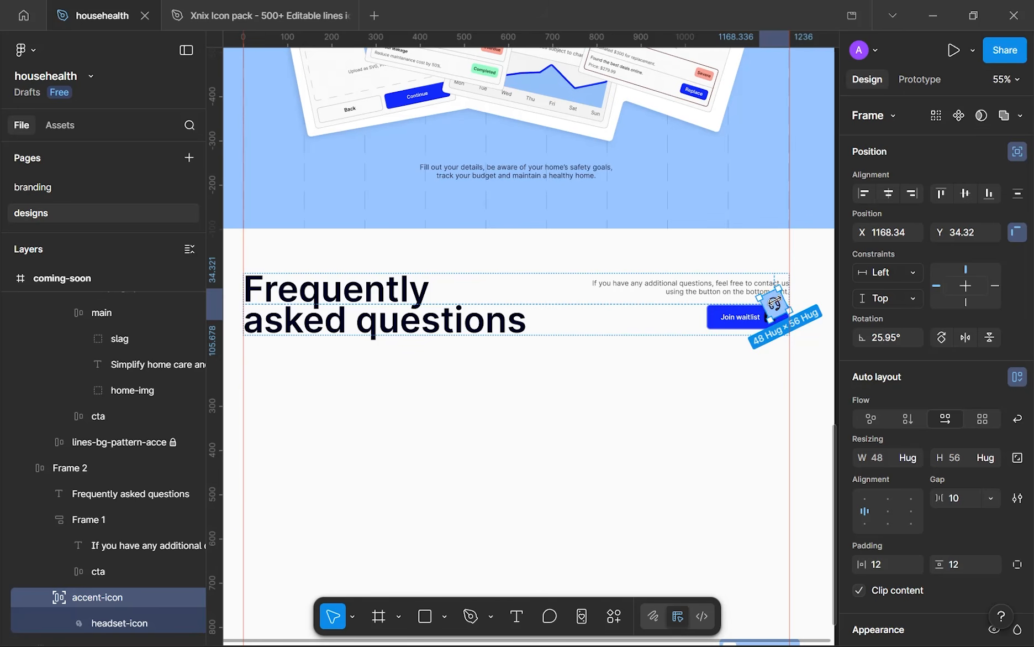
left_click_drag(777, 305, 438, 281)
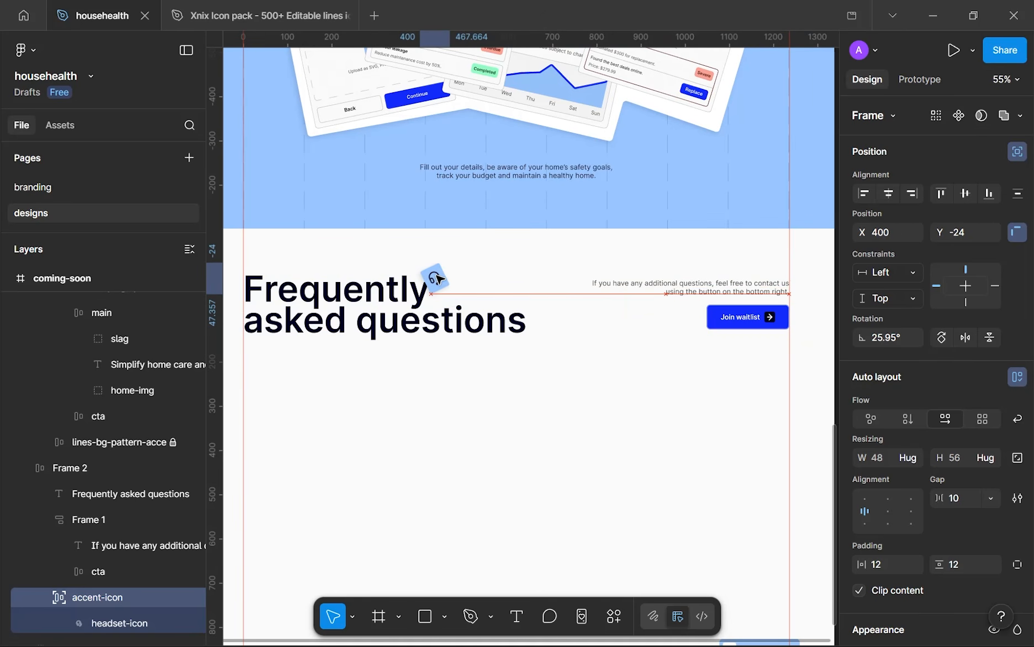
- Move the FAQ header frame up closer to the blue section, keeping it between the margins, and hide the rulers
left_click(490, 388)
scroll(490, 388, "down", 5)
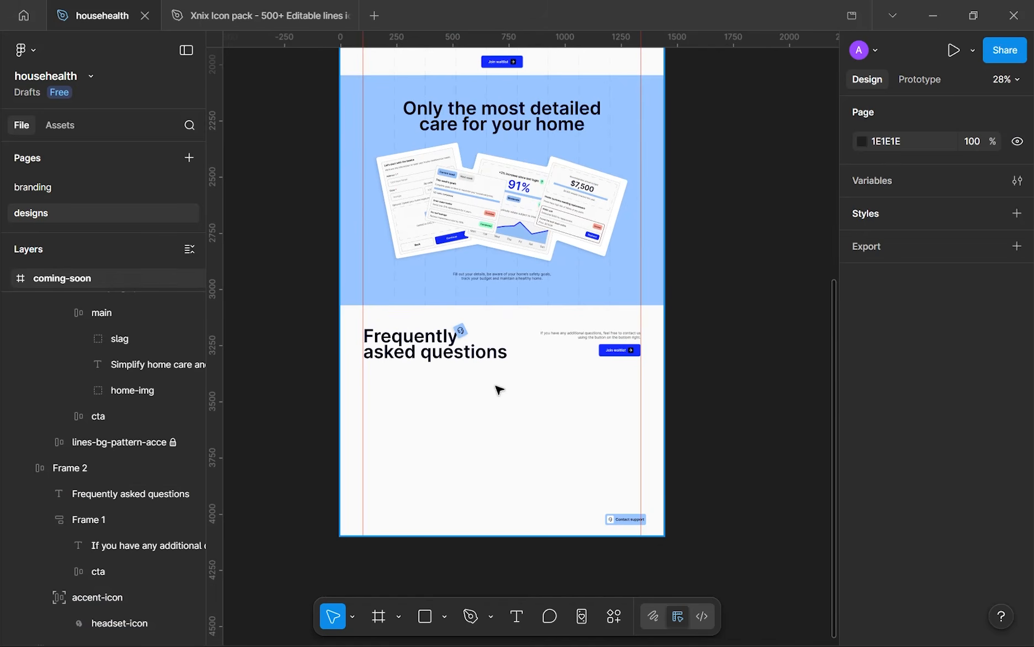
scroll(499, 390, "up", 3)
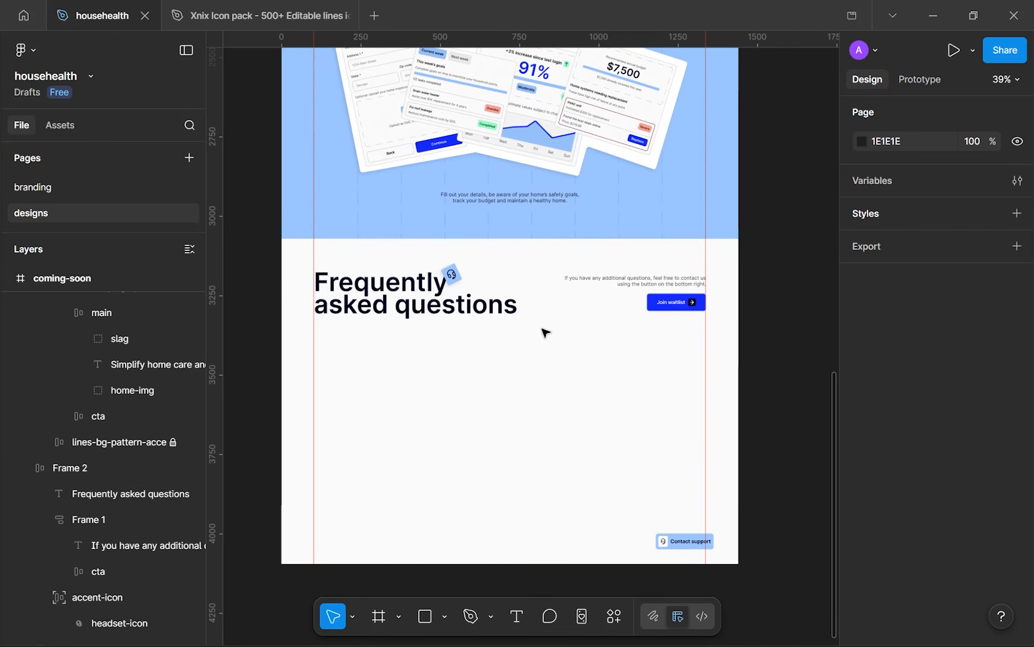
left_click(605, 297)
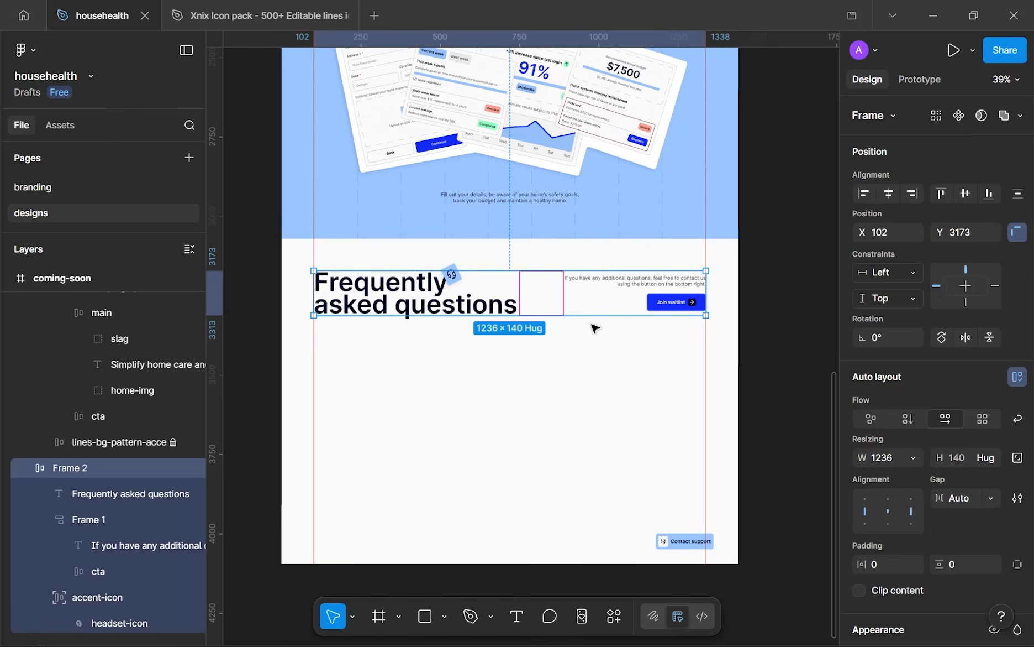
left_click_drag(590, 304, 583, 238)
key("Escape")
key("shift+r")
scroll(533, 439, "down", 5)
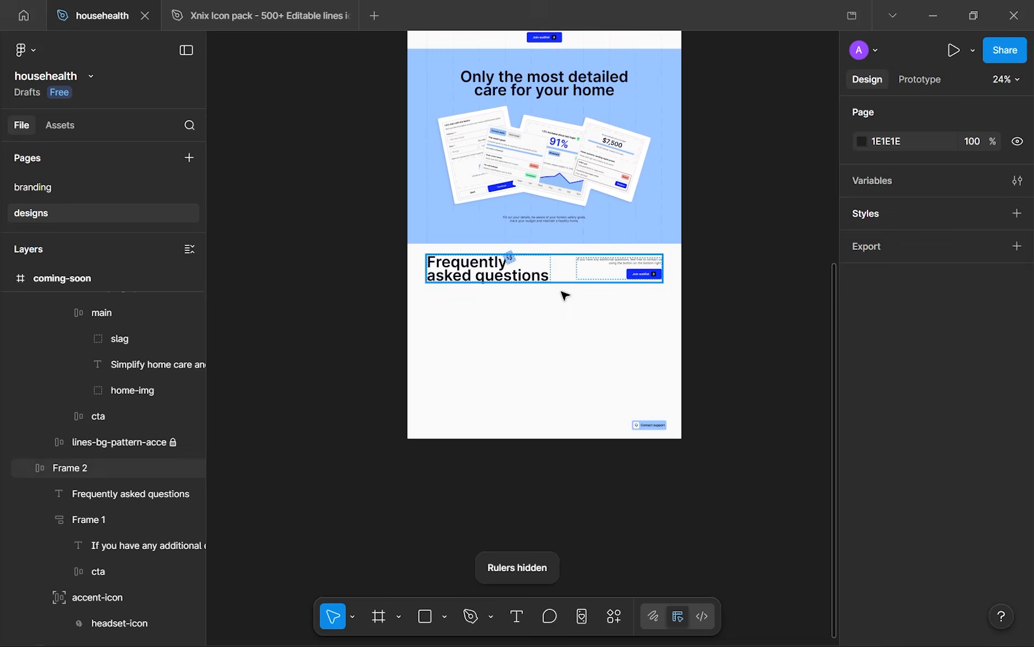
- Show the rulers and align the lower Contact support button's right edge with the right margin guide, at X 1156, Y 4000
left_click(650, 425)
scroll(653, 425, "up", 2)
key("shift+r")
scroll(655, 425, "up", 4)
left_click_drag(669, 434, 649, 440)
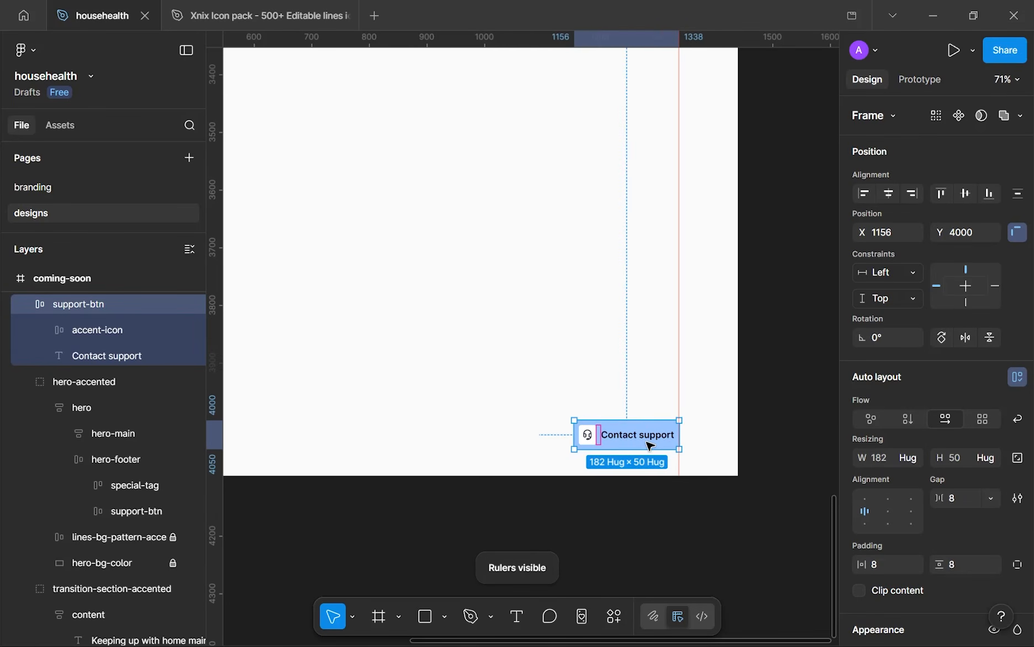
- Nudge the Contact support button down to Y 4014, closer to the page's lower edge, and hide the rulers
key("alt")
key("Down")
key("Down")
key("Down")
key("Down")
key("Down")
key("Down")
key("Down")
key("Down")
key("Down")
key("Down")
key("Down")
key("Down")
key("Down")
key("Down")
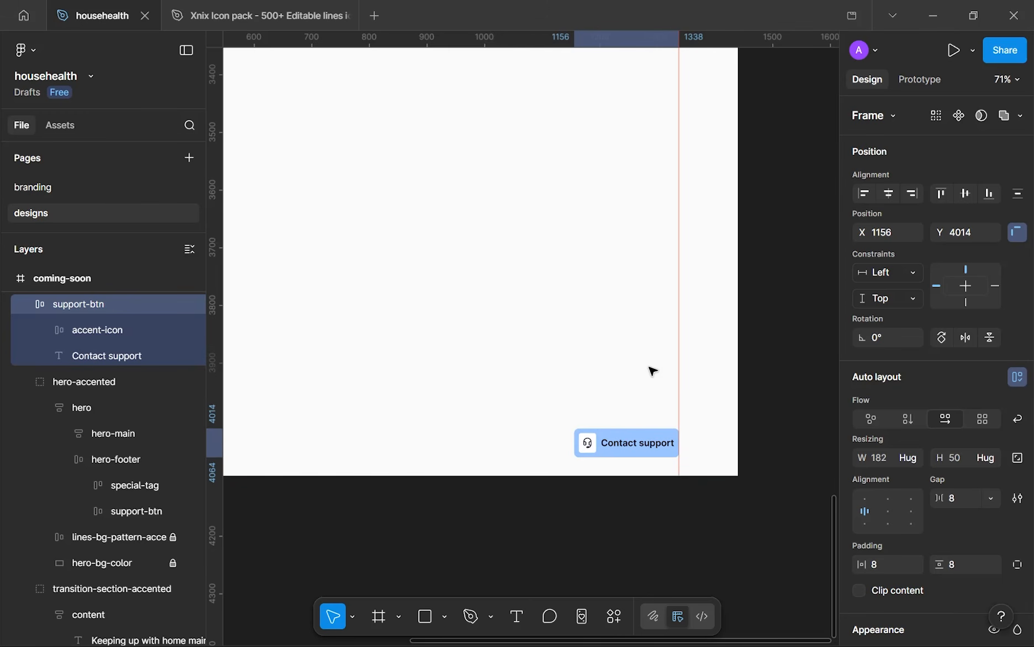
left_click(654, 371)
scroll(654, 371, "down", 5)
key("shift+r")
scroll(454, 358, "down", 3)
left_click_drag(455, 360, 513, 356)
scroll(494, 391, "up", 1)
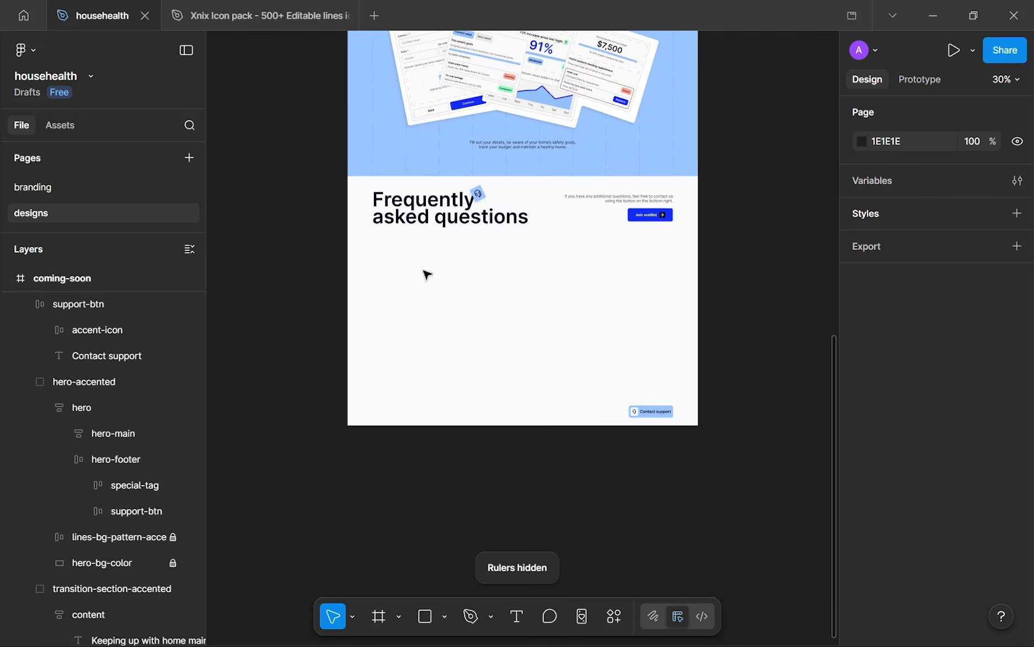
- Switch to the House Health website in Chrome and expand and collapse its first FAQ question
left_click_drag(408, 253, 677, 357)
left_click(358, 629)
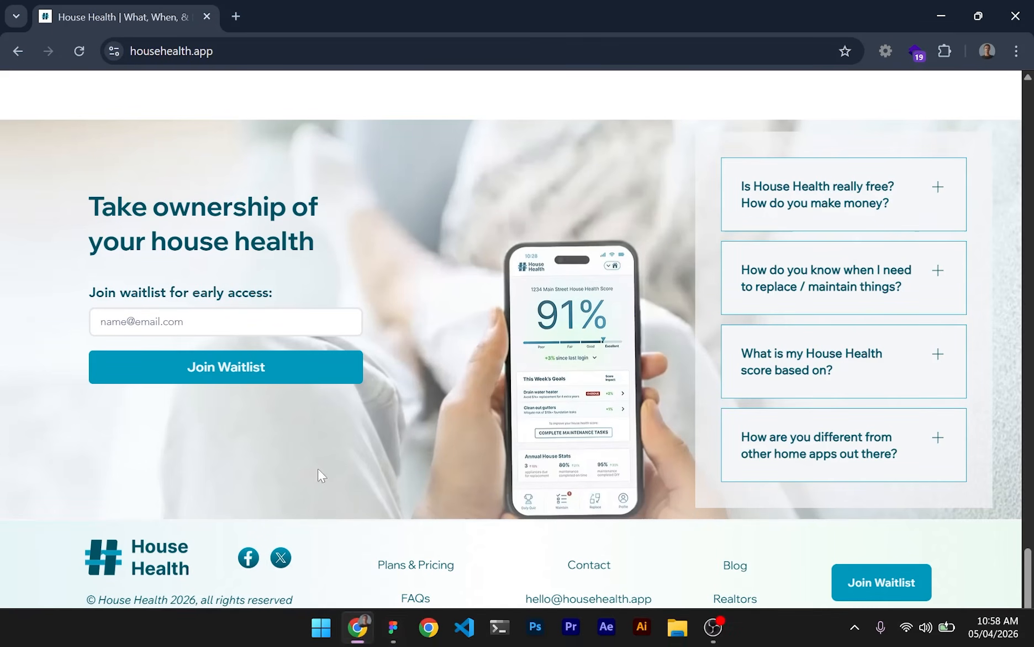
left_click(390, 627)
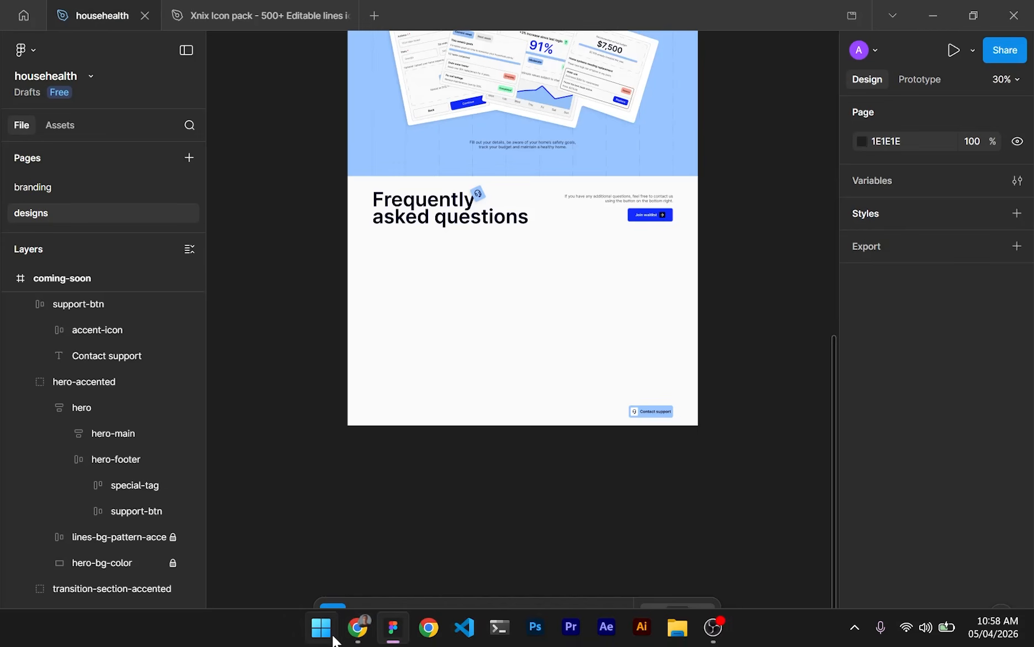
left_click(353, 632)
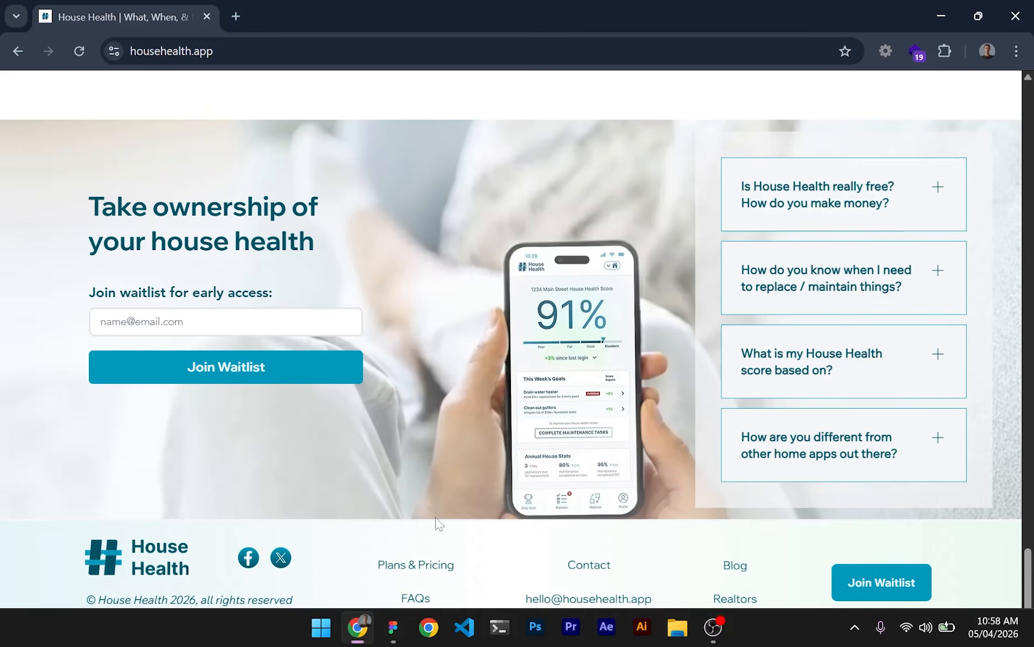
left_click(796, 205)
left_click(799, 209)
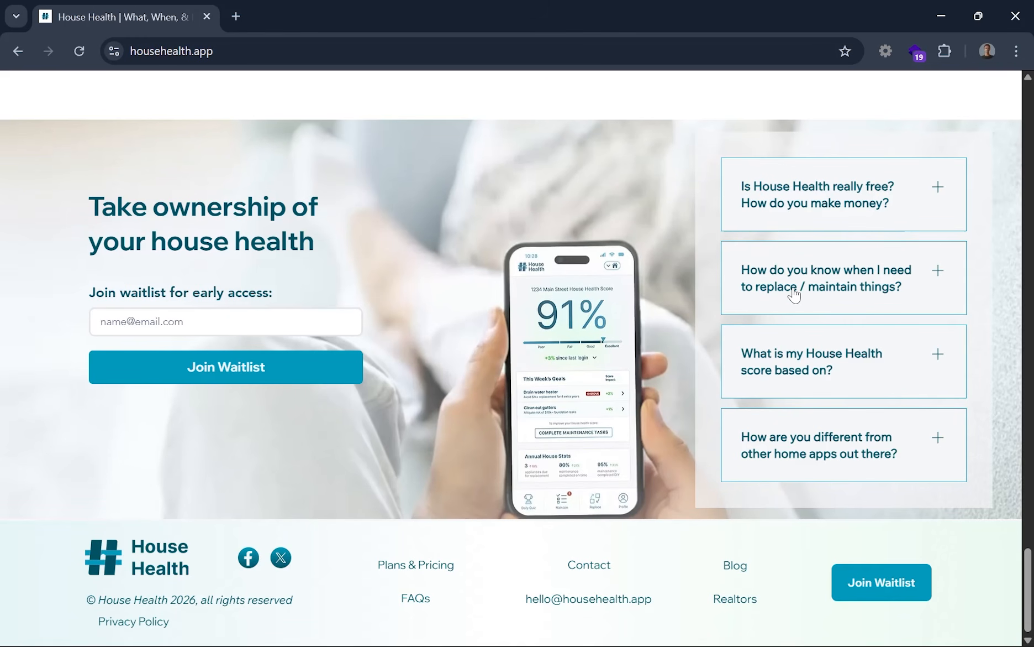
- Review the website's feature sections down to the FAQ and read the answer to "Is House Health really free? How do you make money?"
scroll(787, 318, "up", 15)
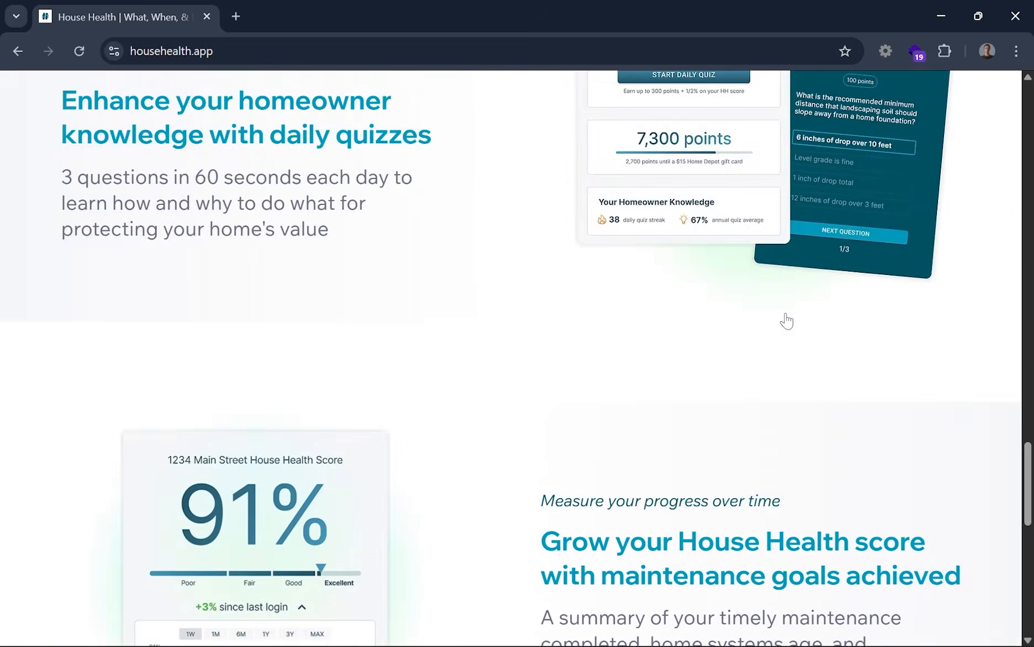
scroll(787, 319, "up", 4)
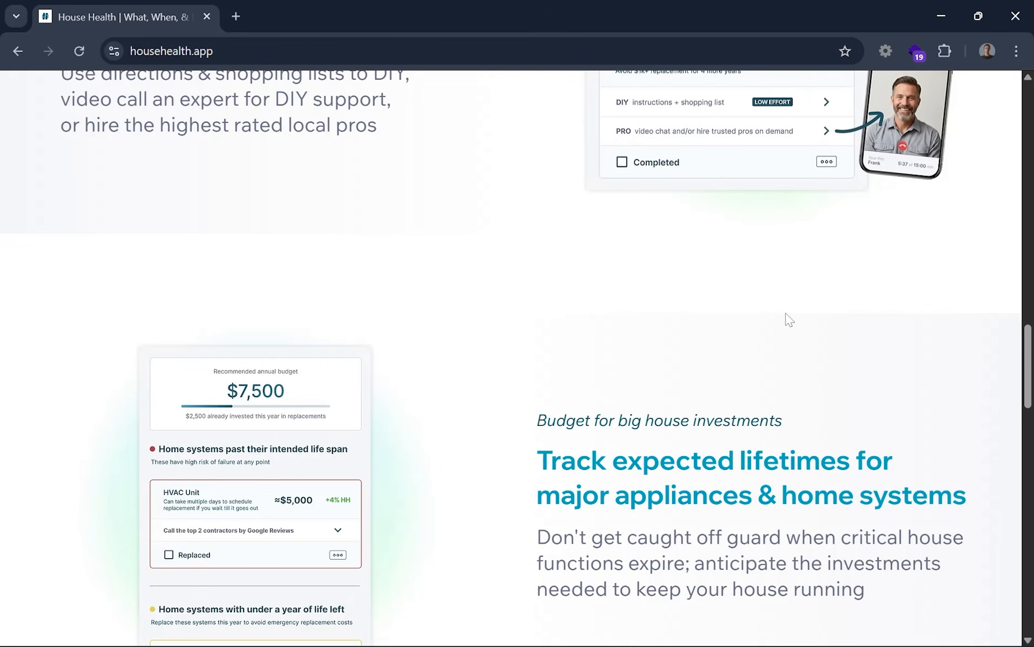
scroll(790, 319, "up", 1)
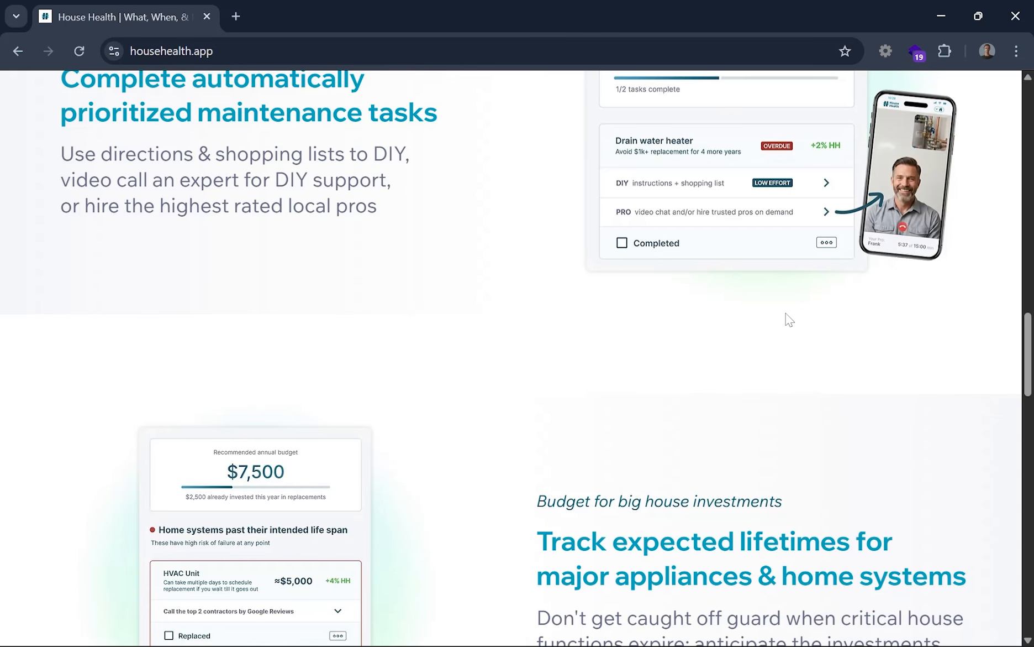
scroll(789, 319, "down", 4)
scroll(789, 319, "up", 4)
scroll(789, 319, "down", 10)
scroll(790, 319, "down", 6)
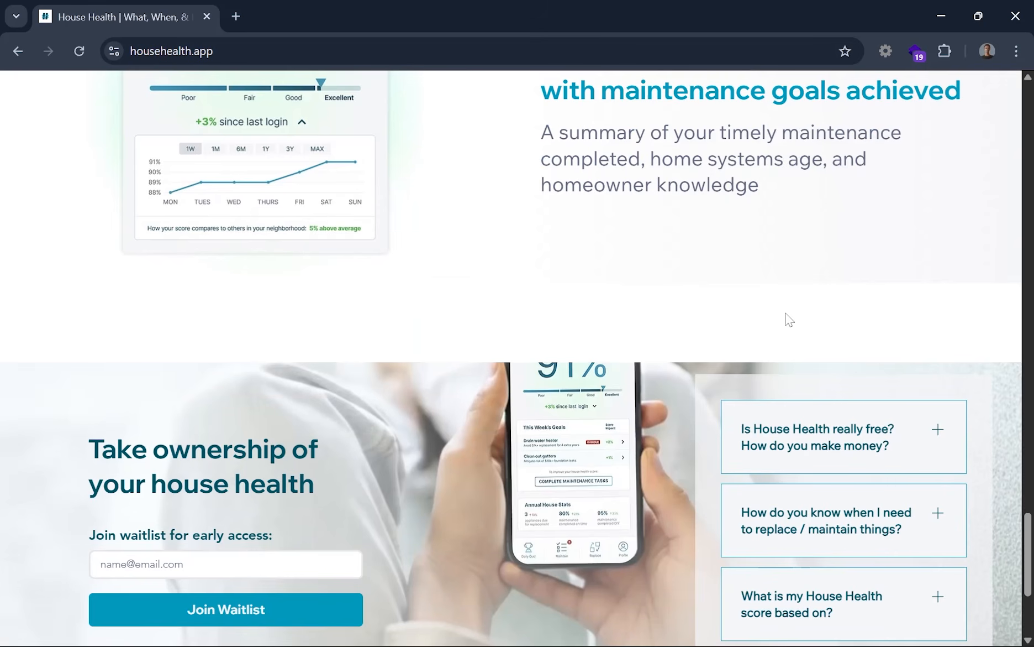
scroll(789, 320, "up", 12)
scroll(790, 319, "down", 11)
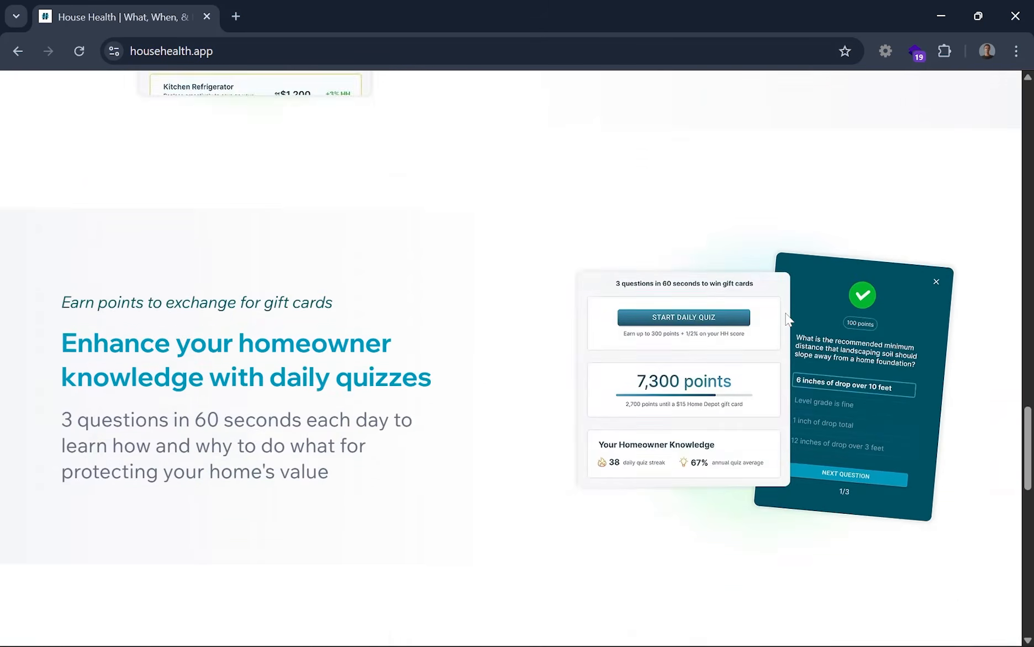
scroll(789, 320, "down", 5)
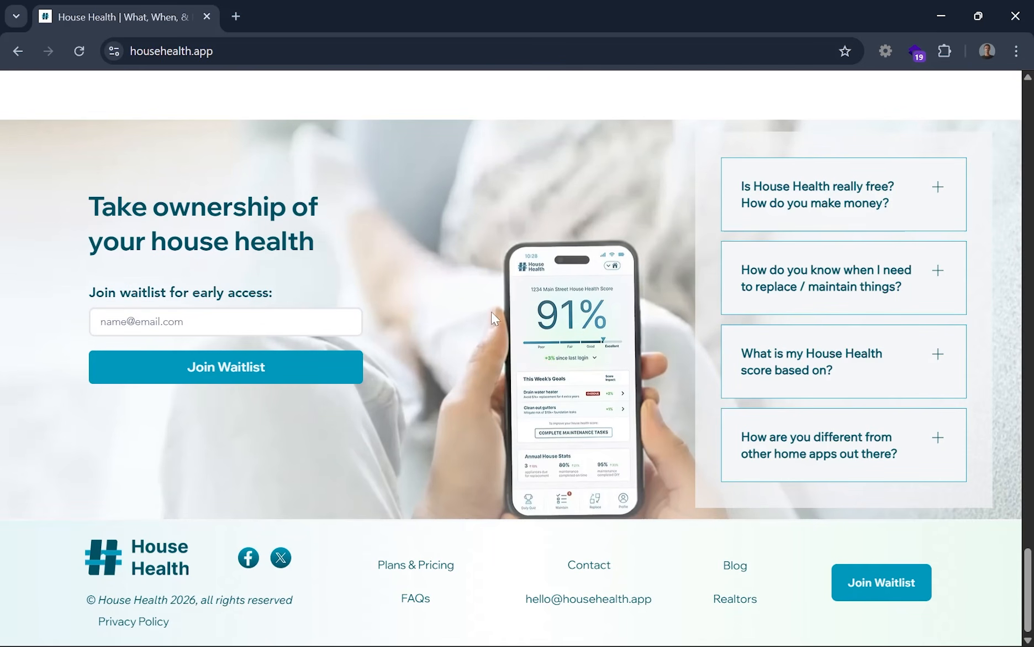
left_click(791, 171)
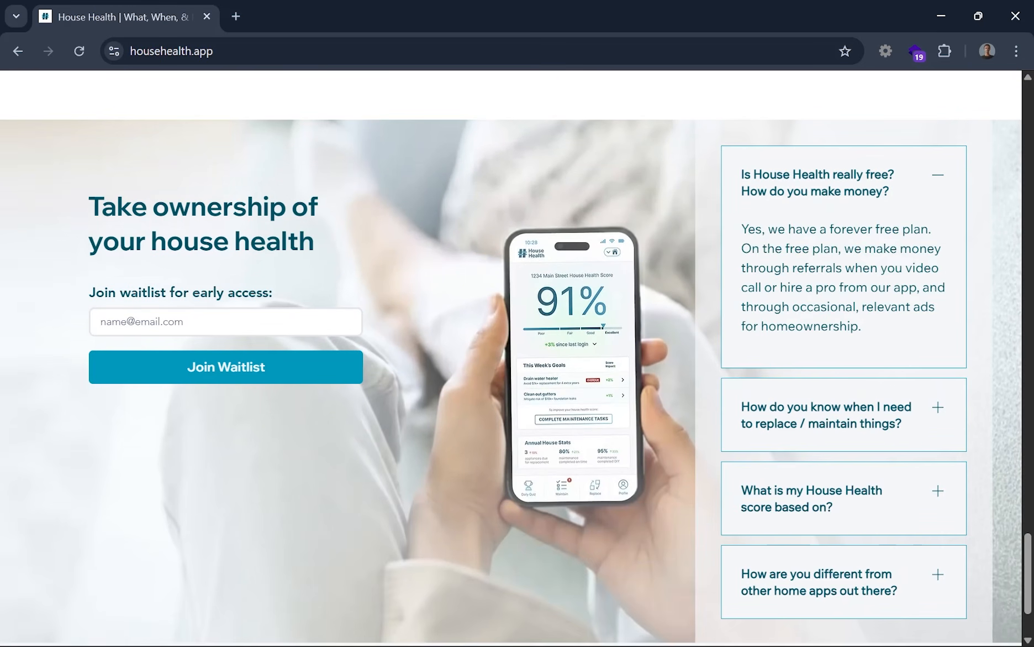
left_click(784, 211)
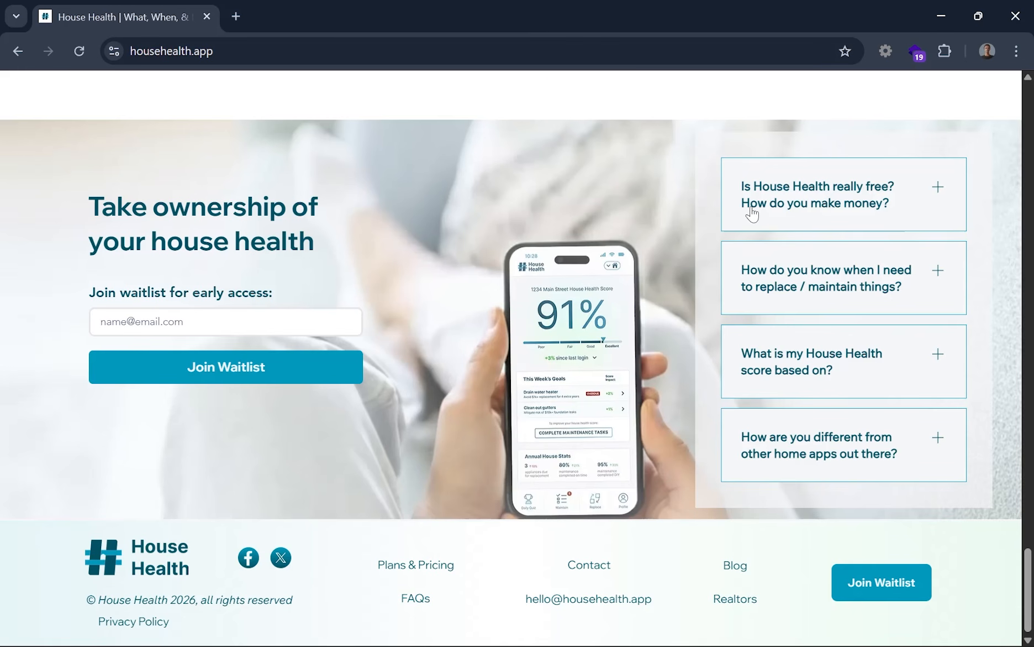
- Look back through the website's sections from the home inspector report upload down to the FAQ list, and recheck the first question's accordion
scroll(756, 247, "up", 5)
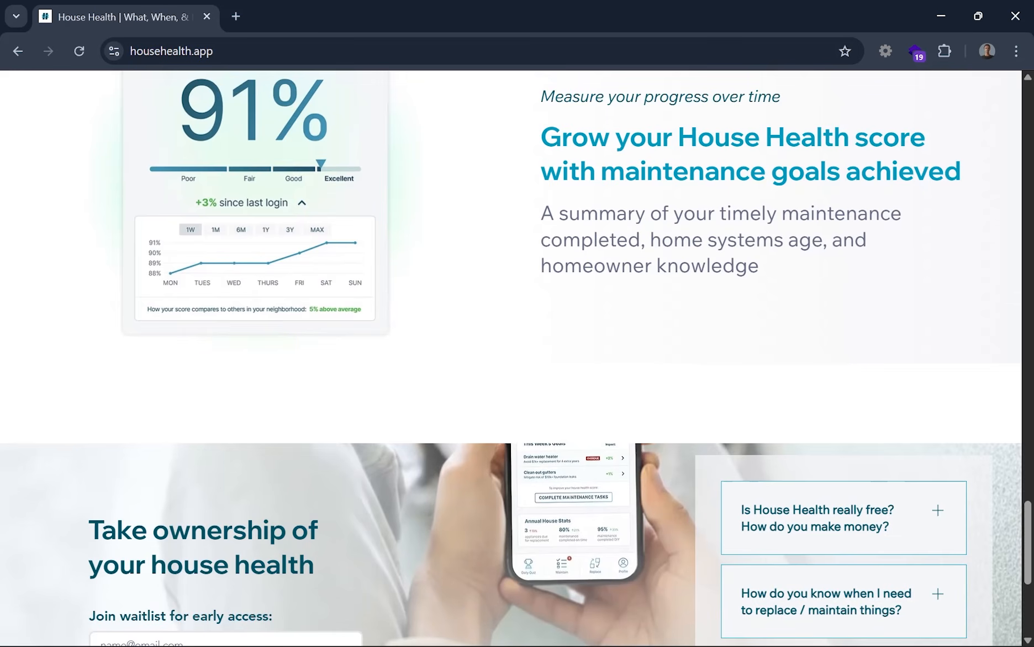
scroll(756, 279, "up", 1)
scroll(756, 279, "down", 4)
scroll(756, 279, "up", 5)
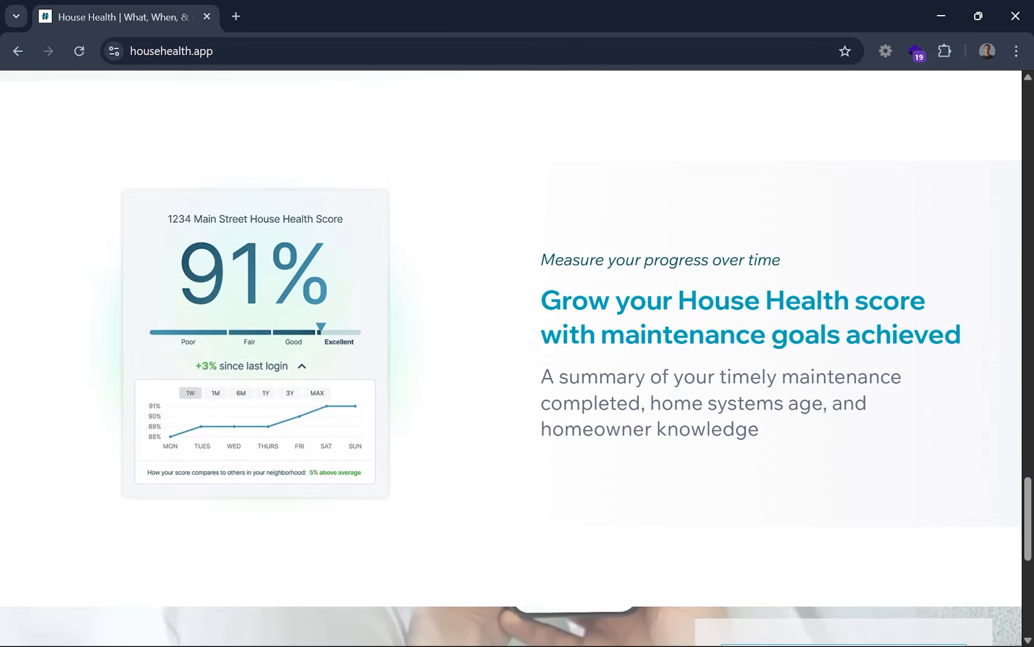
scroll(415, 247, "up", 14)
scroll(327, 306, "up", 7)
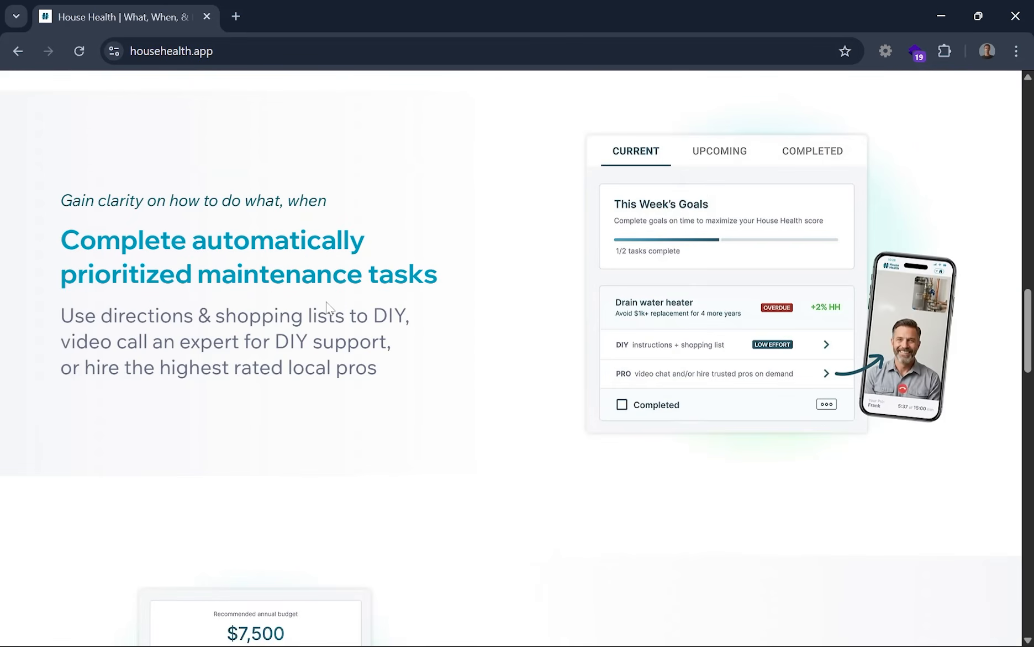
scroll(327, 306, "up", 7)
scroll(327, 306, "down", 1)
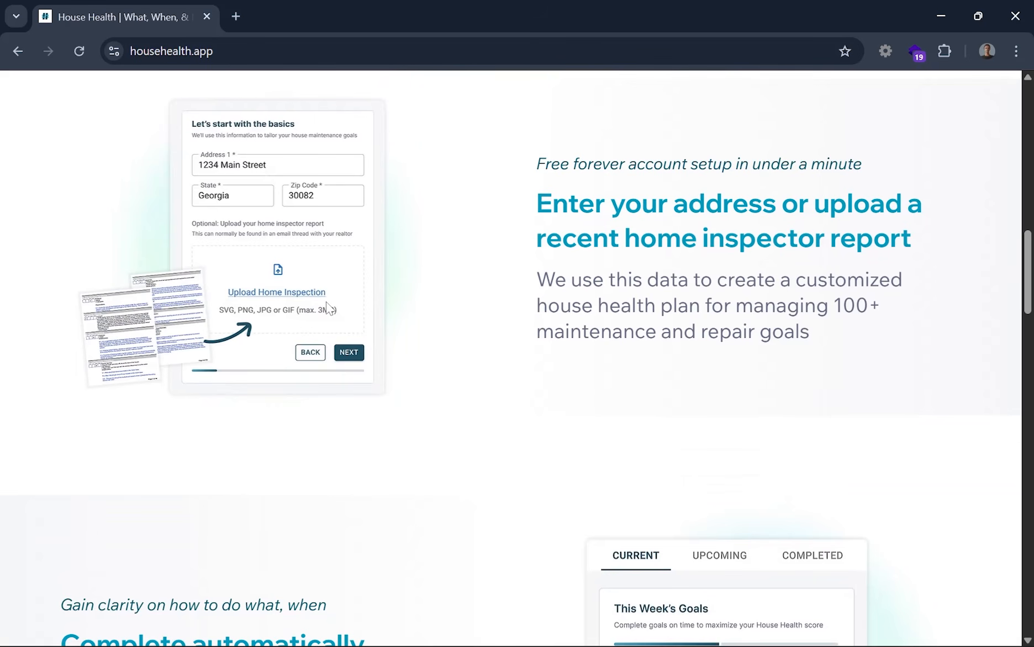
scroll(326, 302, "down", 8)
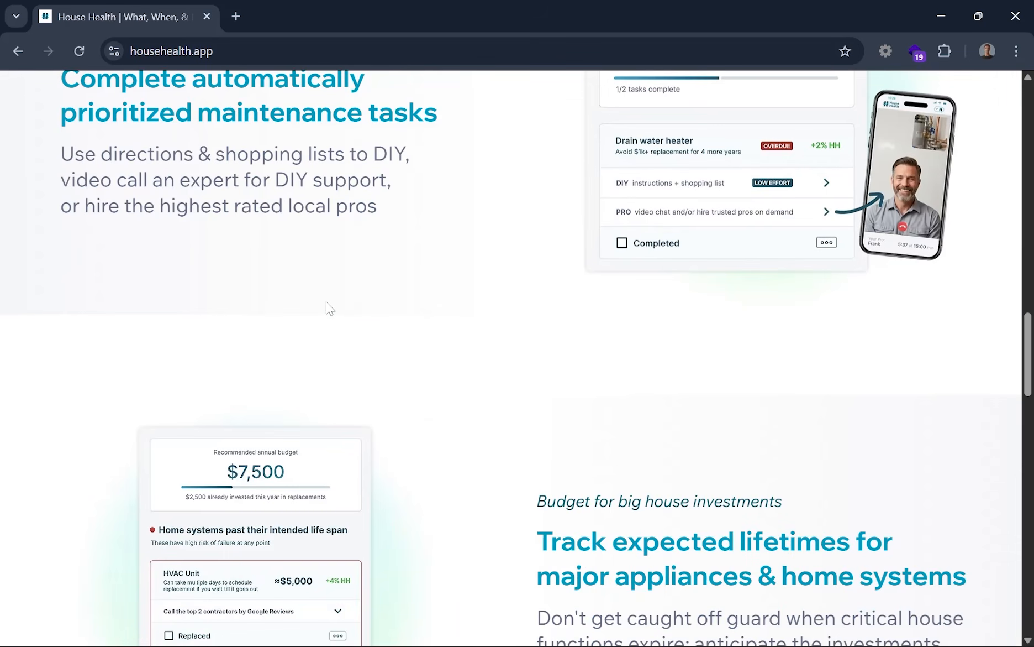
scroll(326, 302, "up", 4)
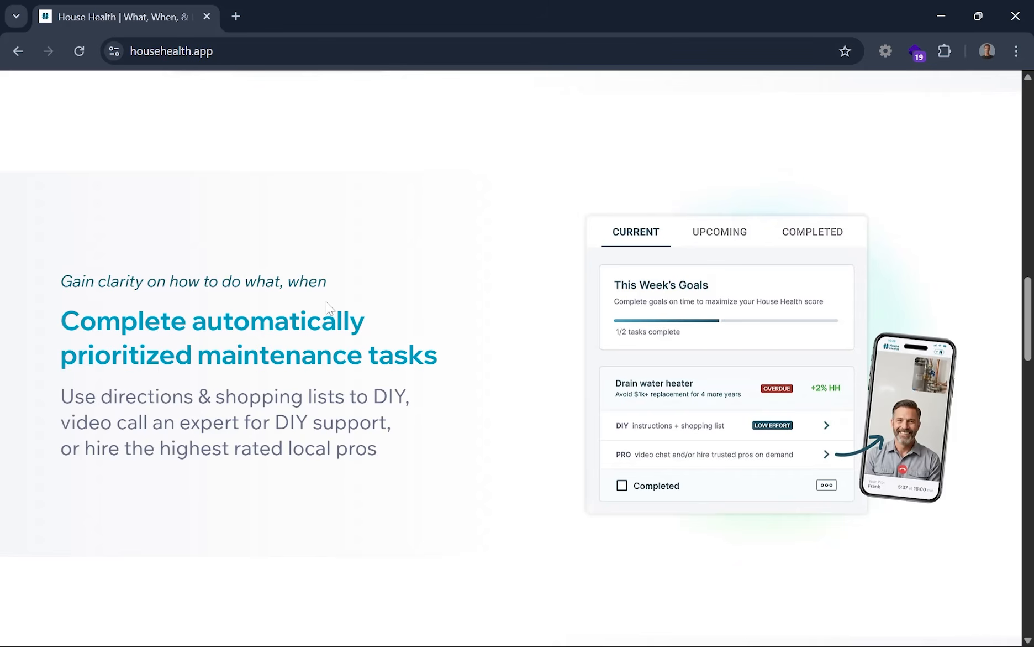
scroll(325, 302, "down", 20)
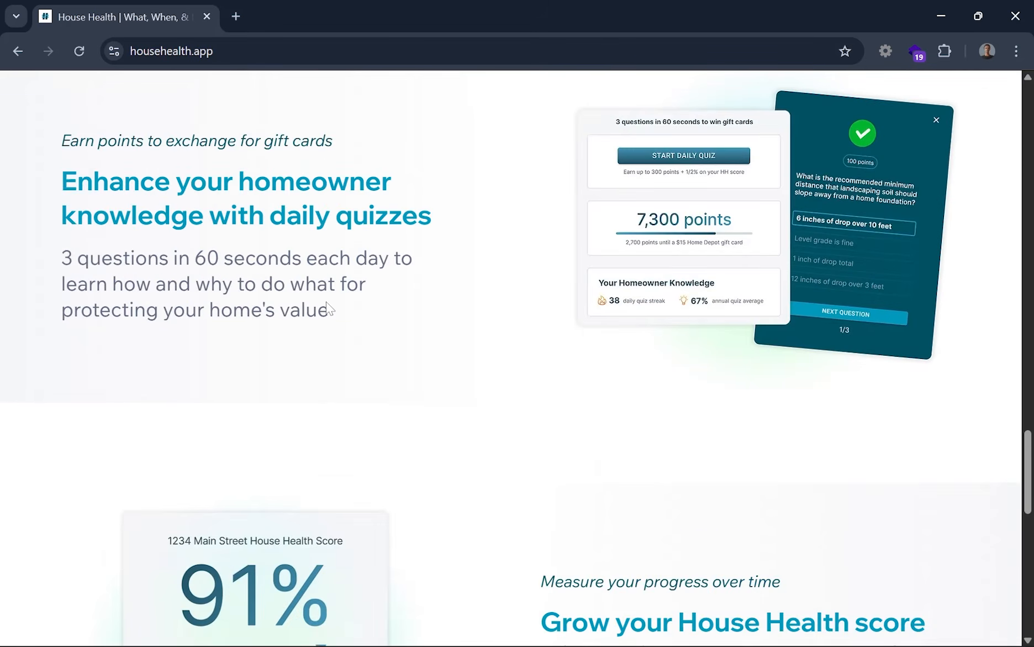
scroll(326, 301, "down", 7)
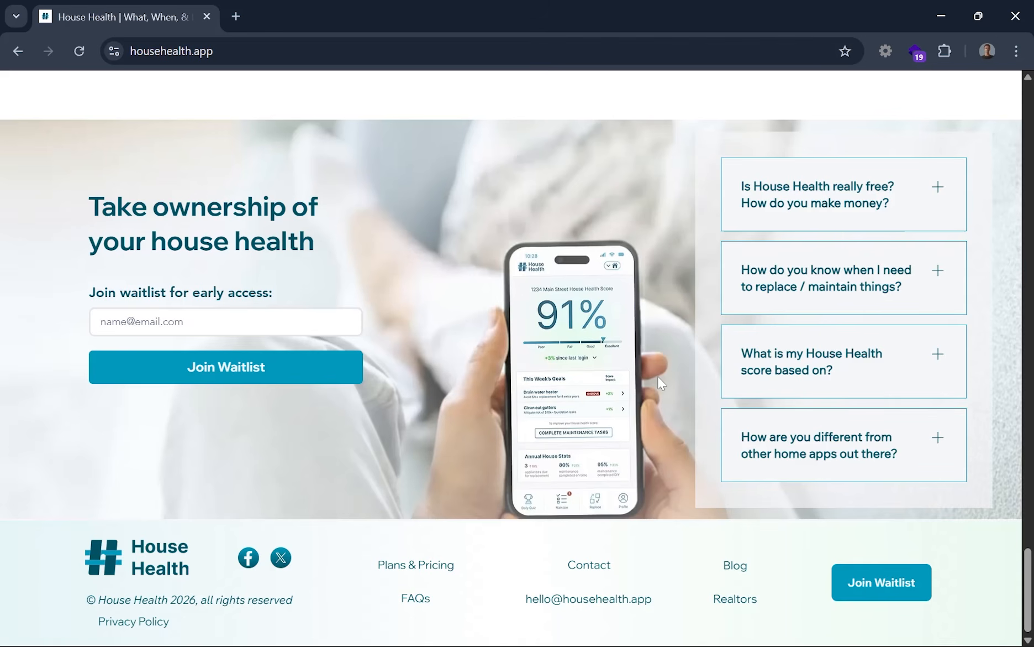
left_click(848, 202)
left_click(851, 170)
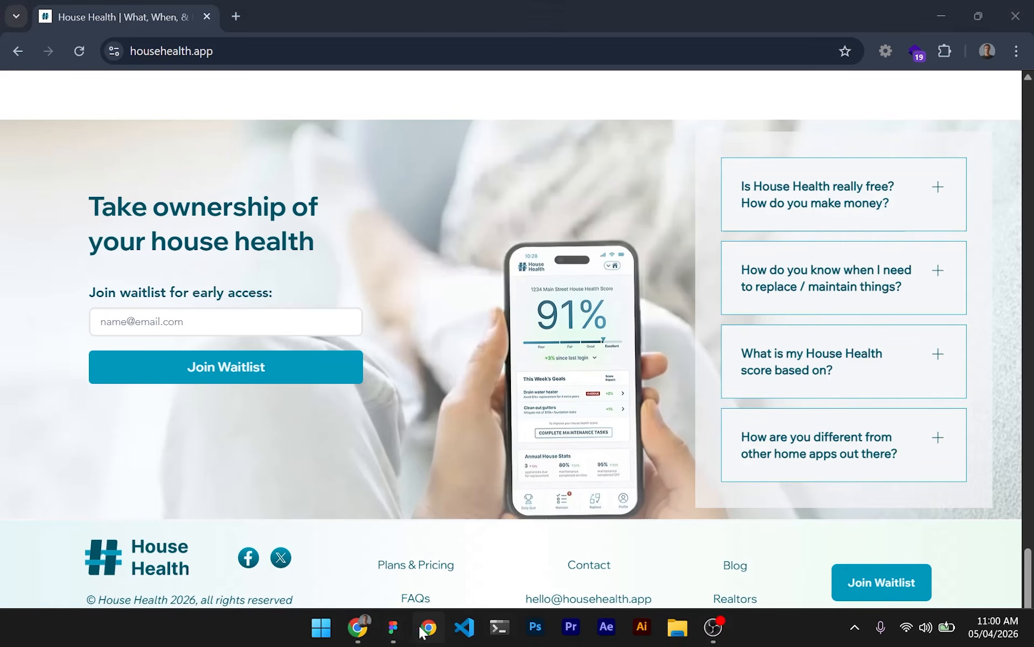
left_click(420, 626)
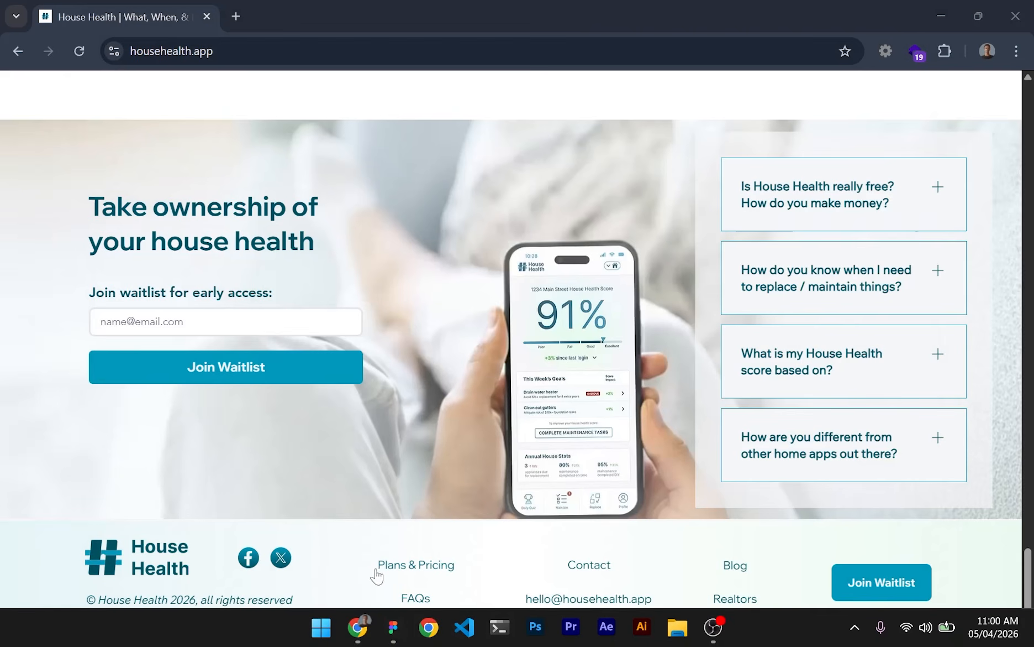
left_click(394, 627)
left_click_drag(396, 246, 514, 362)
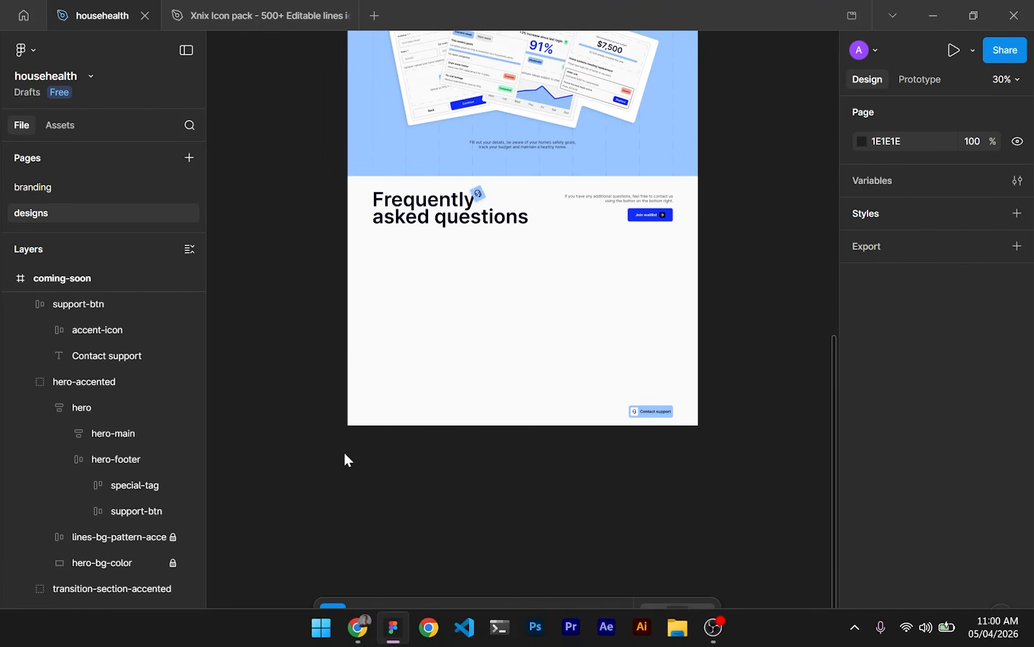
left_click(363, 627)
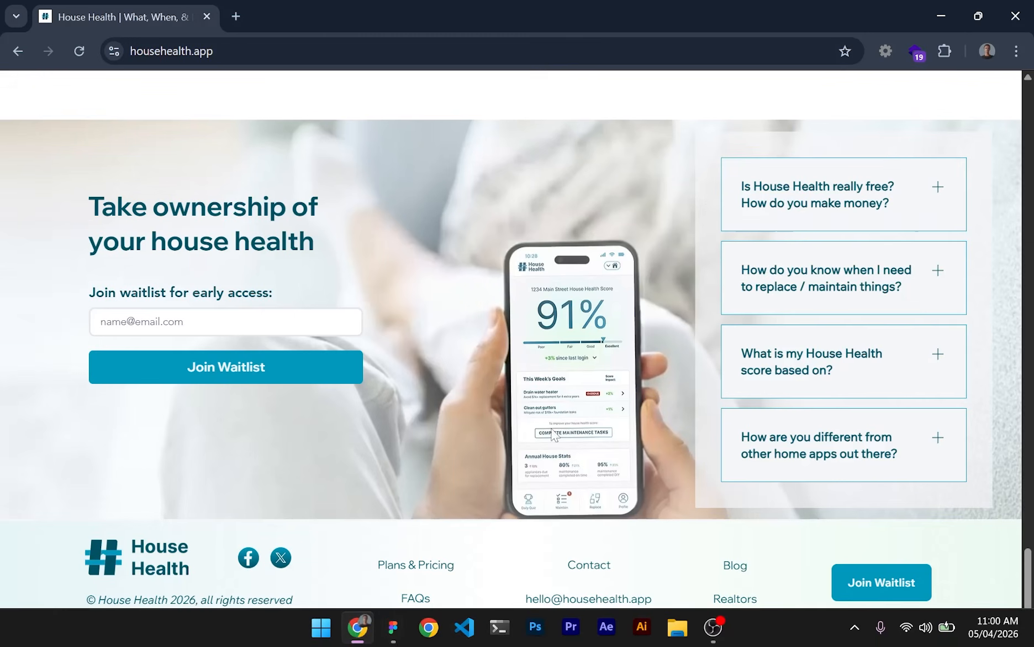
- Expand the first FAQ question and inspect the website in the developer tools, examining the narrower layout around the waitlist section
left_click(778, 204)
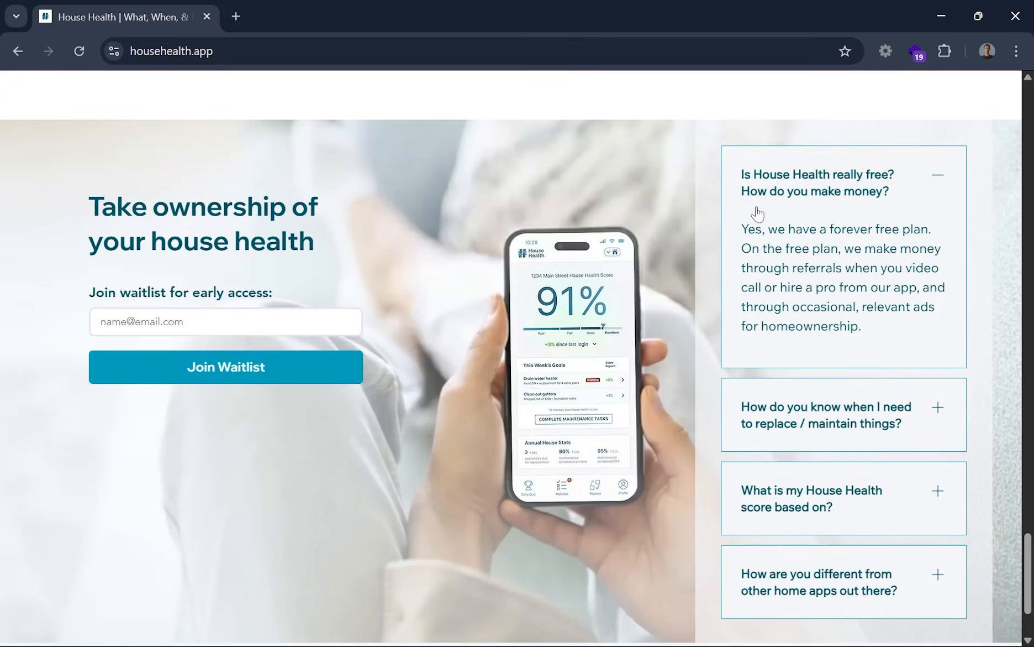
right_click(643, 227)
left_click(675, 400)
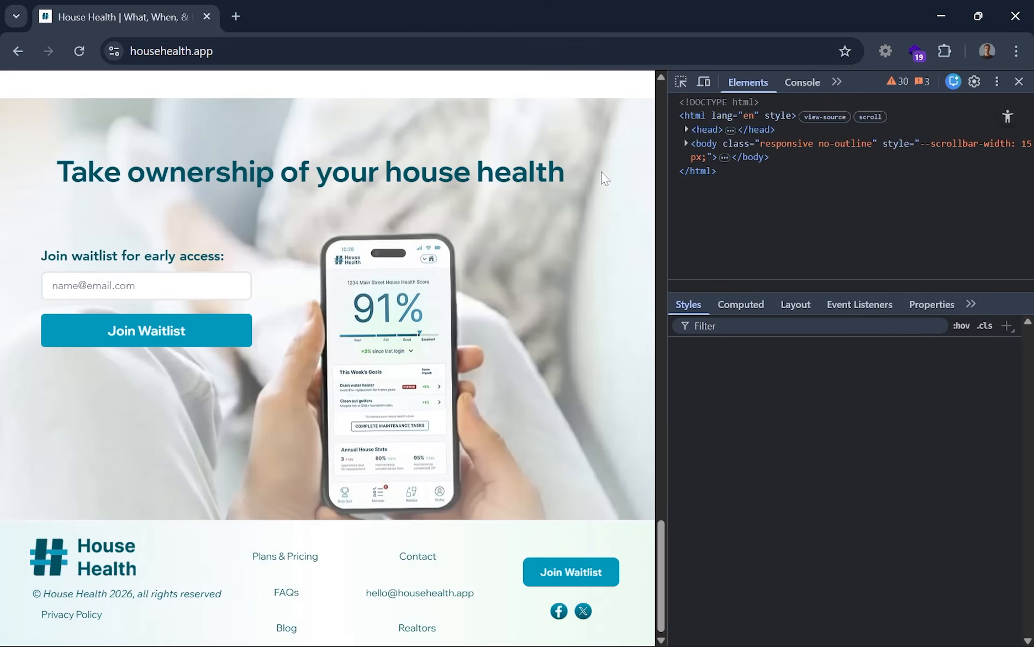
scroll(569, 247, "up", 12)
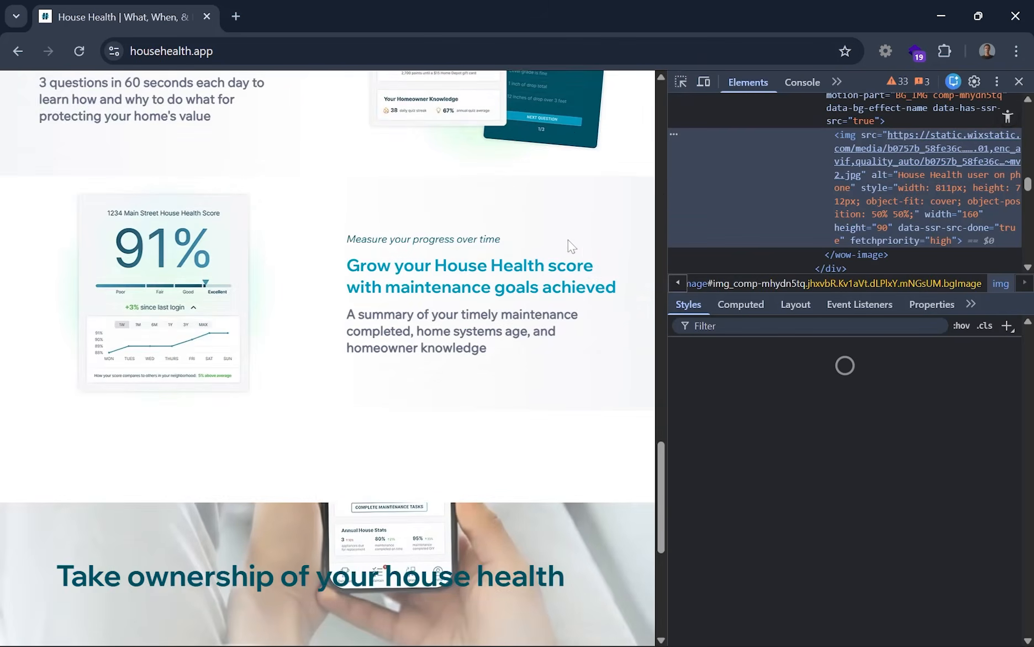
scroll(569, 246, "down", 8)
scroll(569, 245, "down", 5)
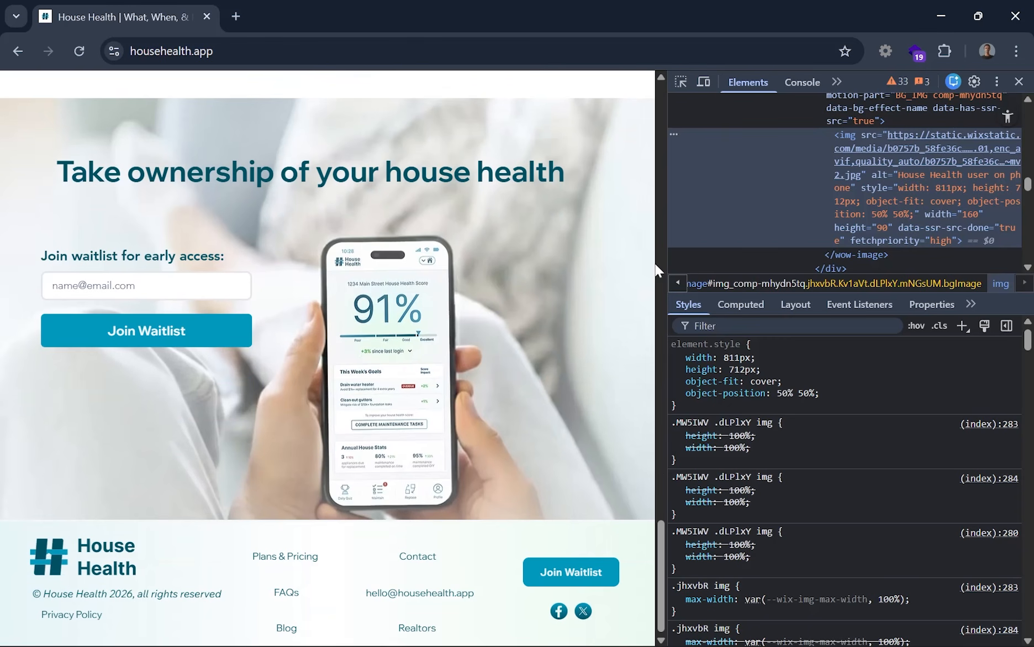
- Narrow the developer tools pane, inspect the first FAQ question's heading, and copy its text from the markup
left_click_drag(663, 239, 837, 239)
scroll(641, 250, "down", 7)
scroll(641, 251, "up", 2)
scroll(716, 215, "up", 3)
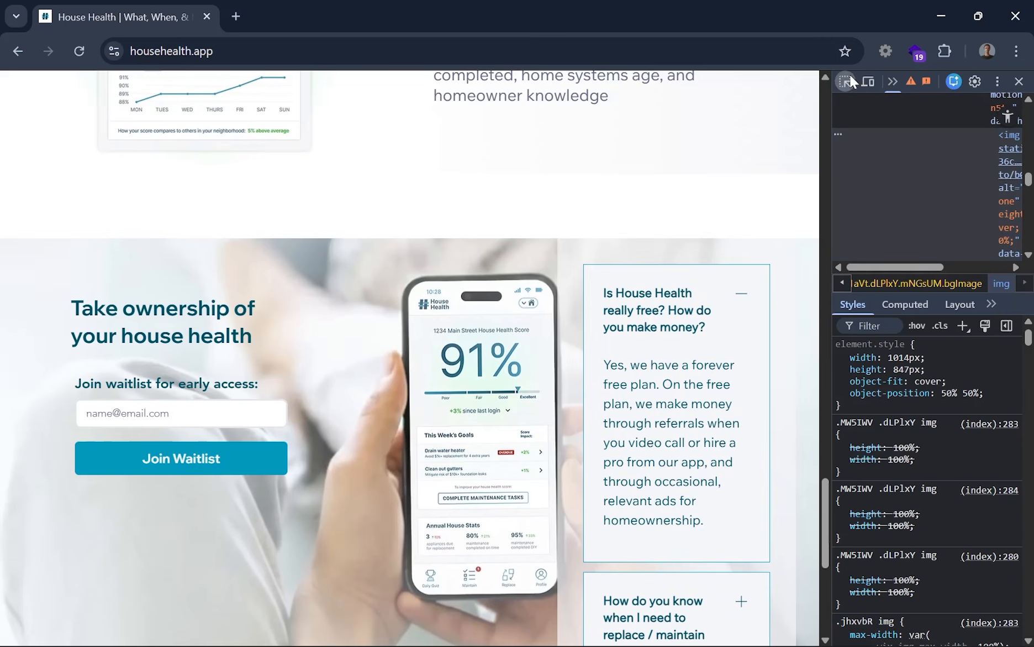
left_click(646, 301)
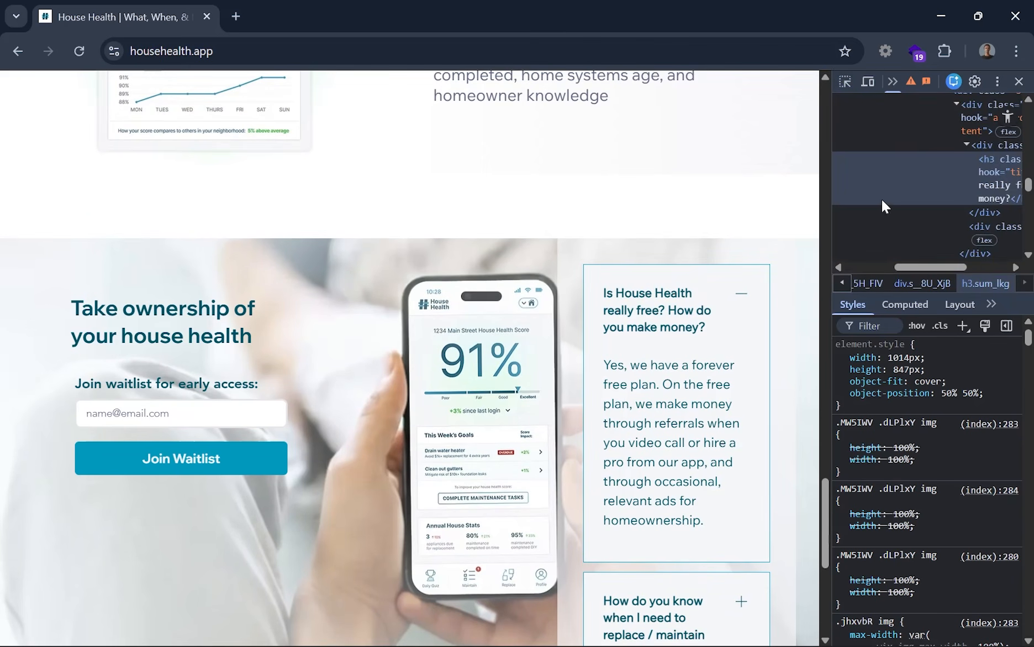
double_click(981, 182)
key("ctrl+c")
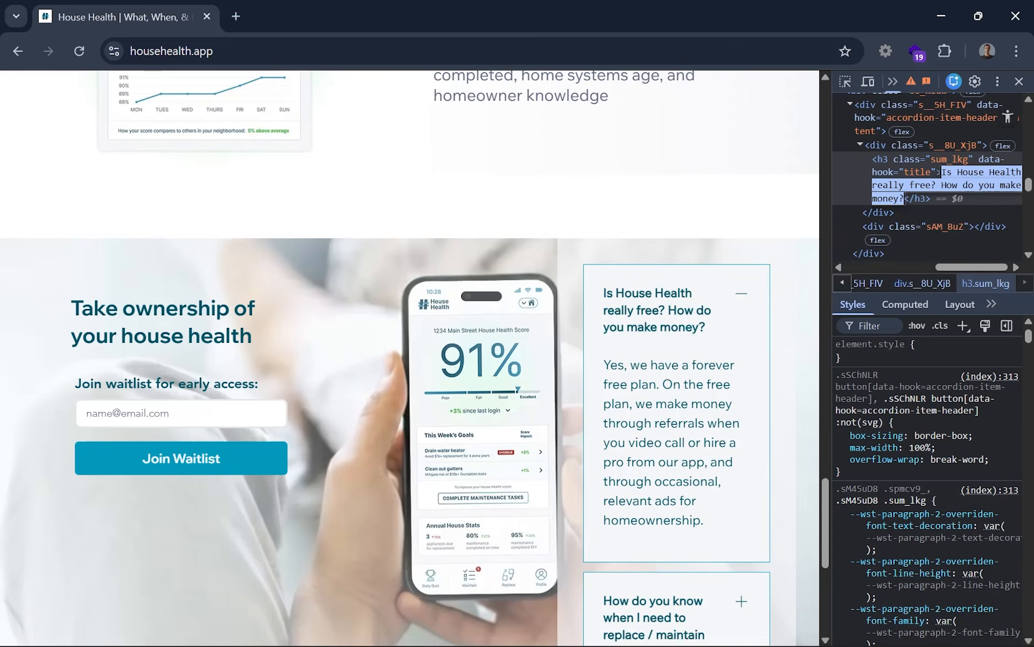
- Switch to Figma and paste "Is House Health really free? How do you make money?" as a text layer below the FAQ heading
left_click(393, 627)
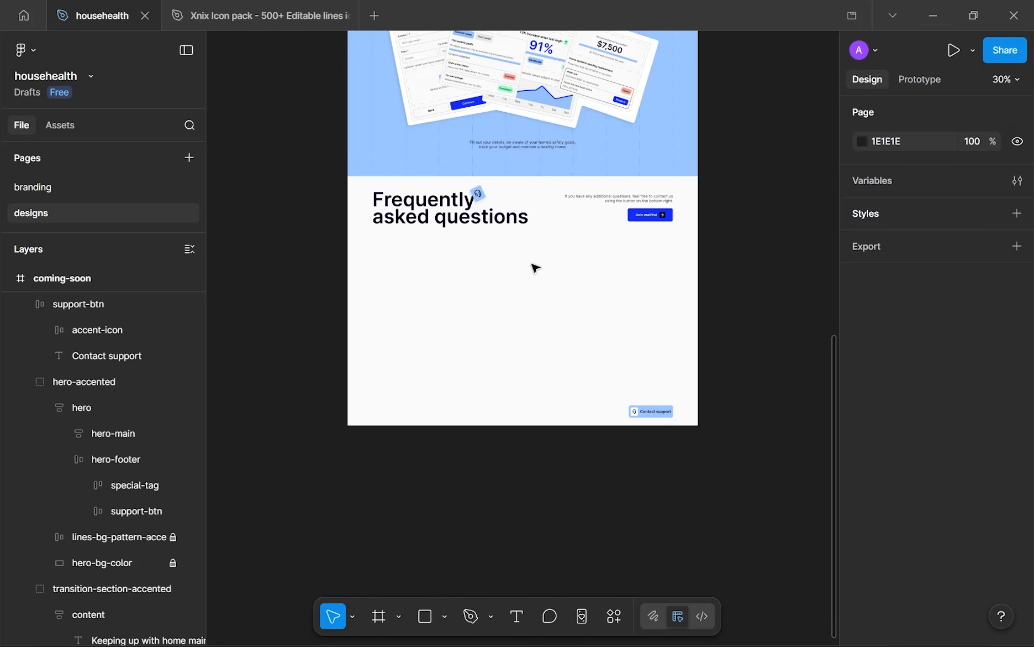
key("t")
scroll(452, 264, "up", 3)
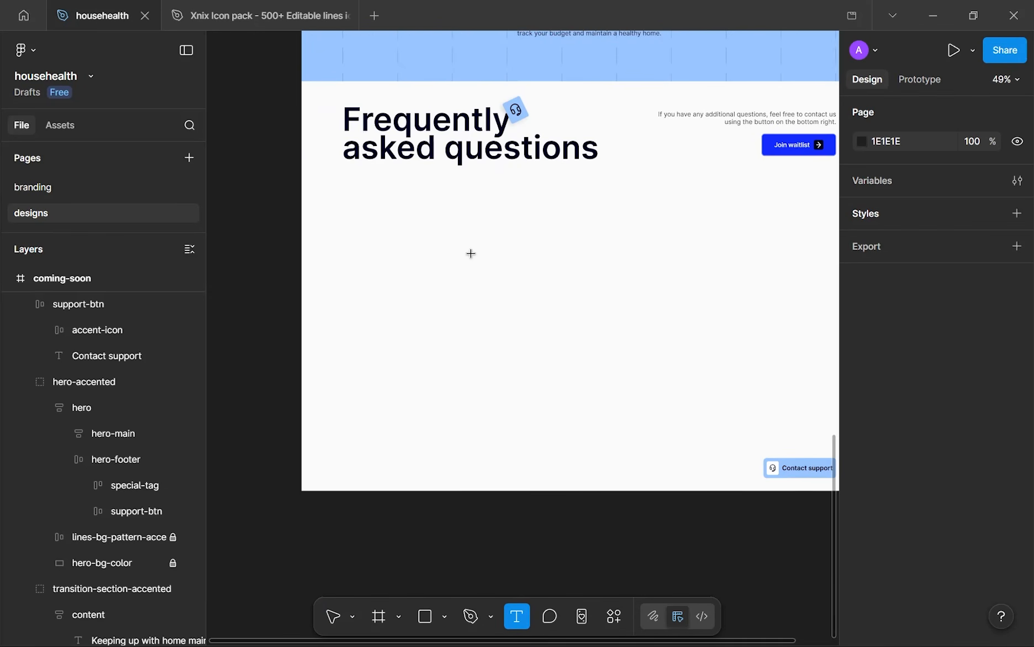
left_click(385, 279)
key("ctrl+v")
key("Escape")
scroll(453, 265, "up", 3)
left_click_drag(474, 295, 494, 311)
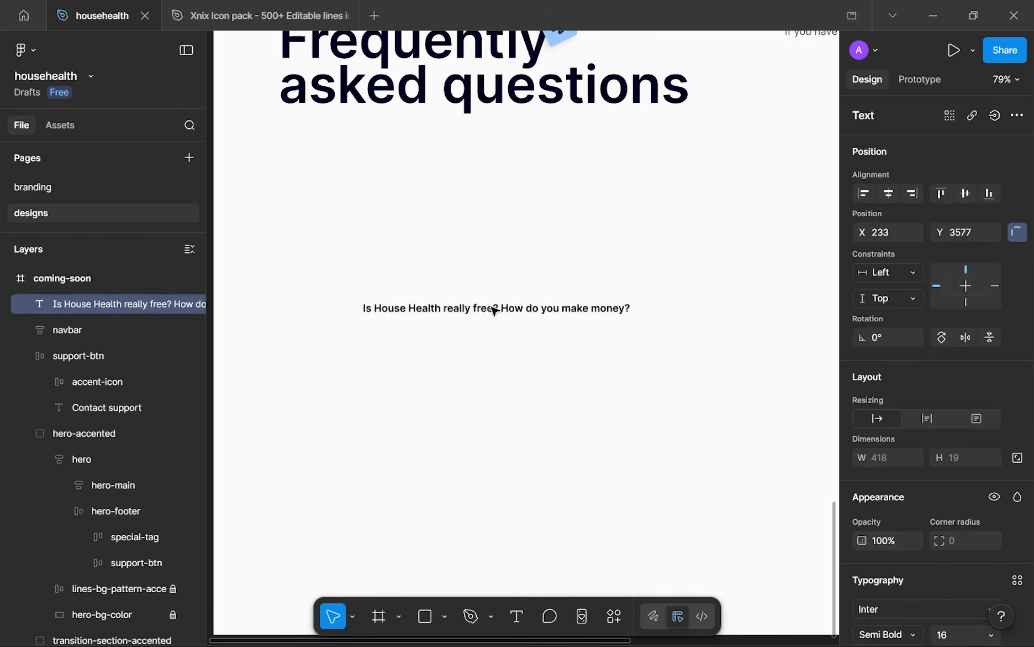
- Try the pasted question text at font size 48 and reposition it under the FAQ heading
scroll(801, 362, "down", 1)
scroll(873, 417, "down", 5)
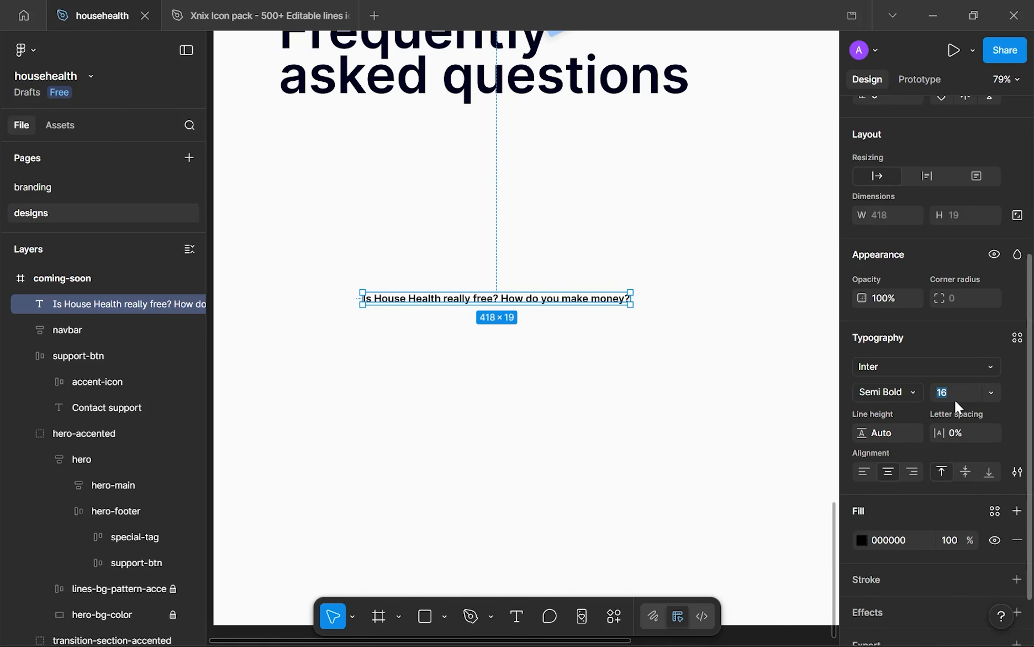
key("Return")
scroll(549, 398, "down", 3)
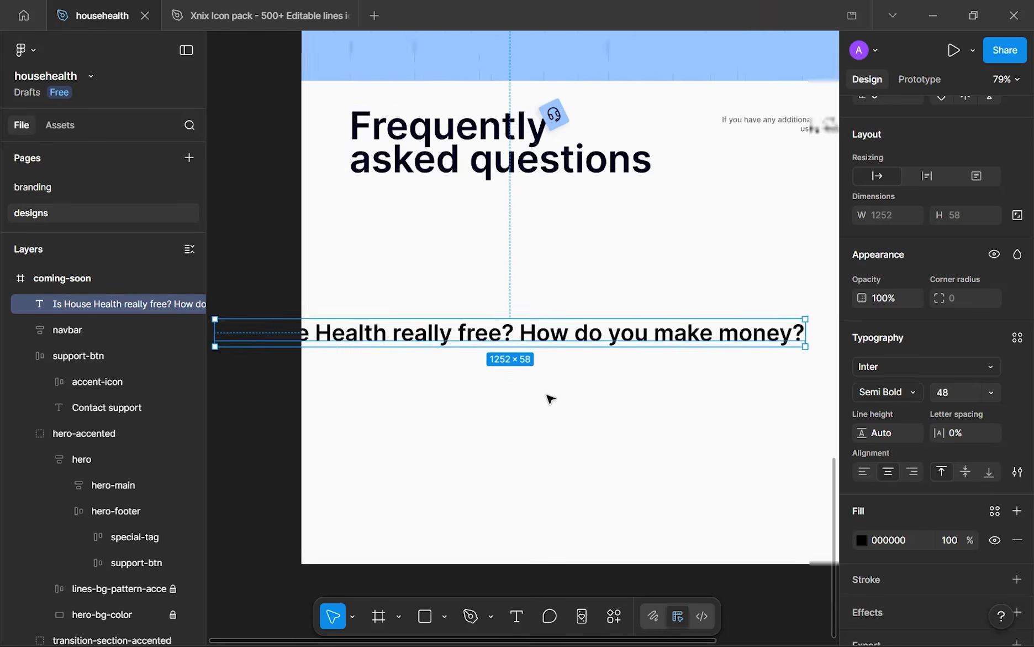
left_click_drag(567, 352, 596, 349)
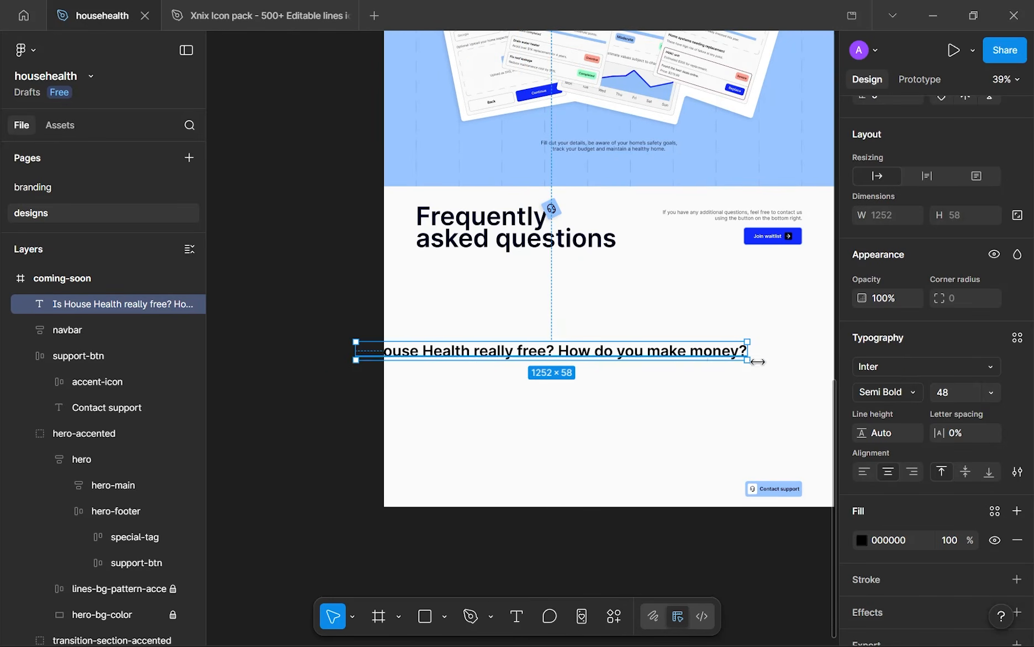
left_click(911, 392)
left_click(912, 391)
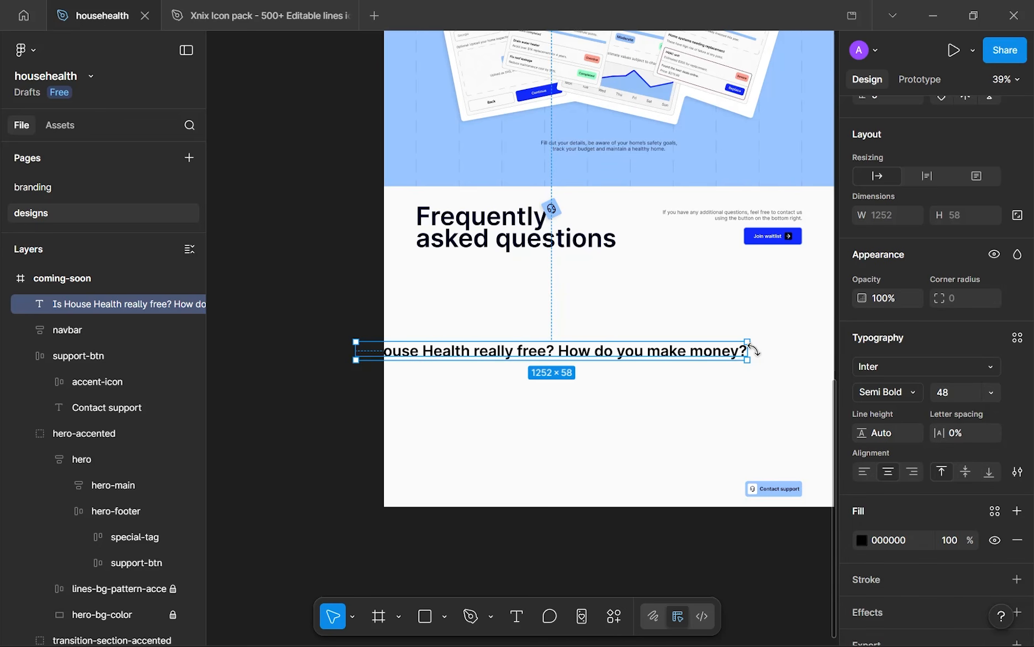
- Left-align the question text, move it inside the page, and narrow its box to 446 wide so it wraps
left_click_drag(750, 349, 563, 334)
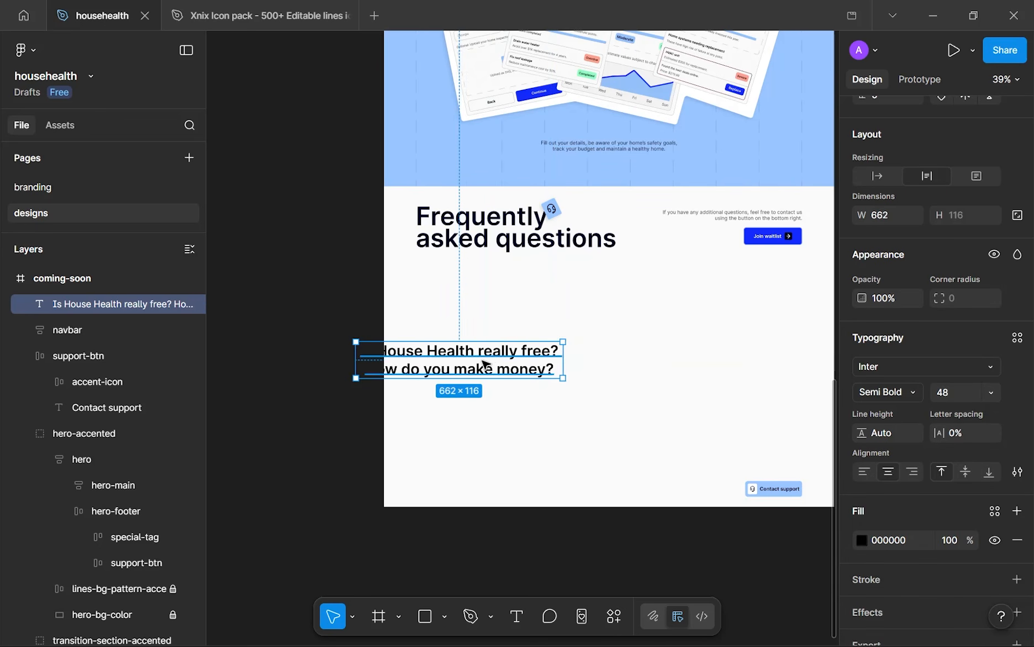
left_click_drag(484, 364, 575, 364)
left_click(865, 471)
scroll(621, 332, "up", 3)
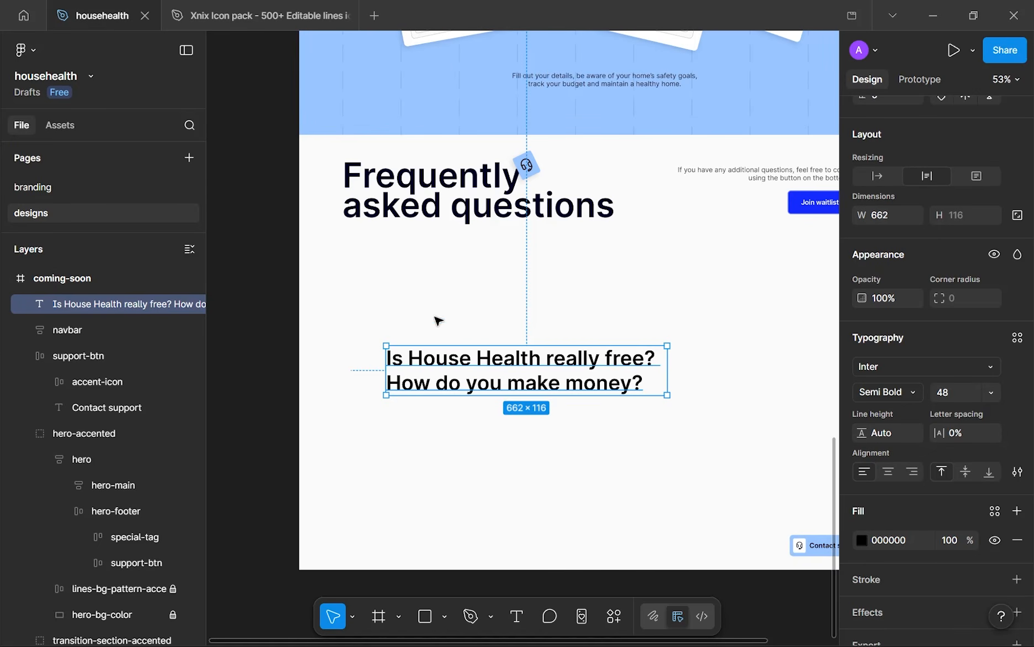
double_click(474, 370)
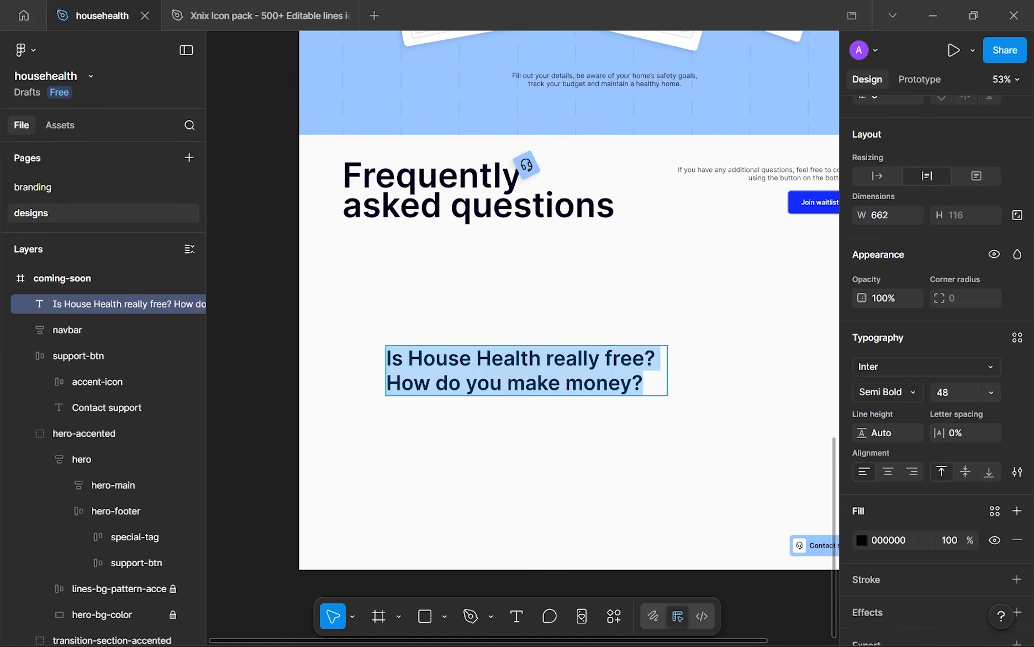
left_click(620, 383)
key("shift+Left")
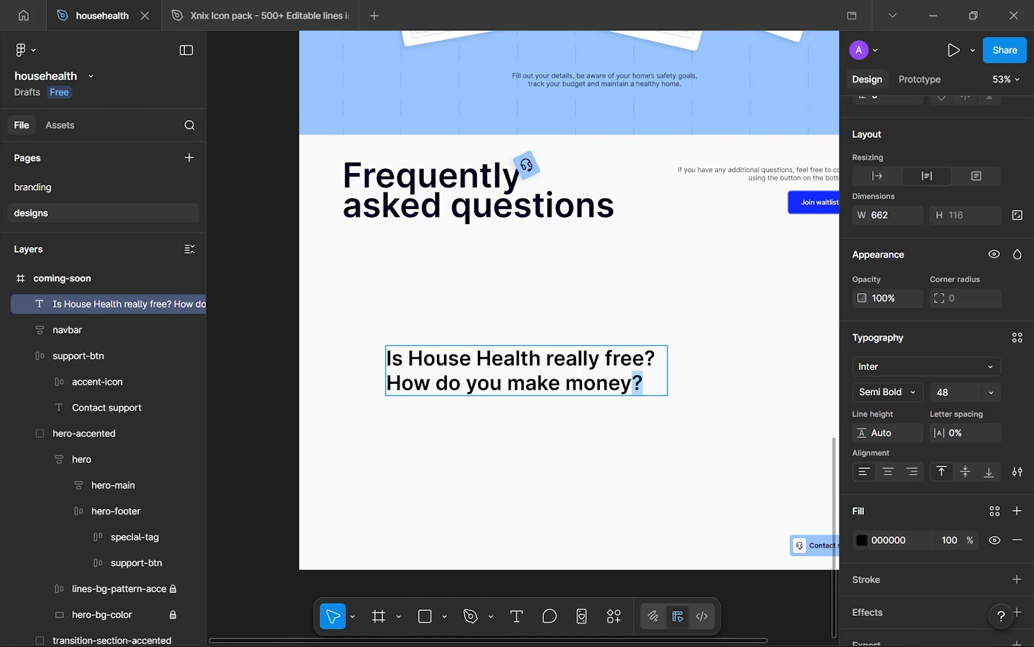
key("Escape")
left_click_drag(667, 371, 575, 366)
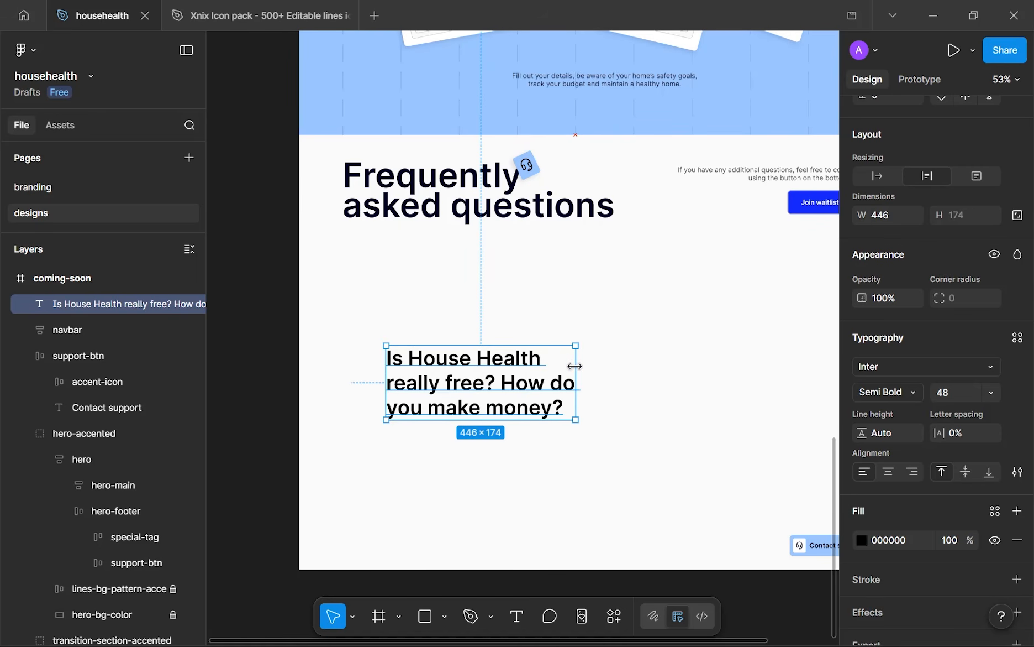
- Try the question text at font size 32, aligned near the FAQ heading's left edge
scroll(420, 432, "down", 5)
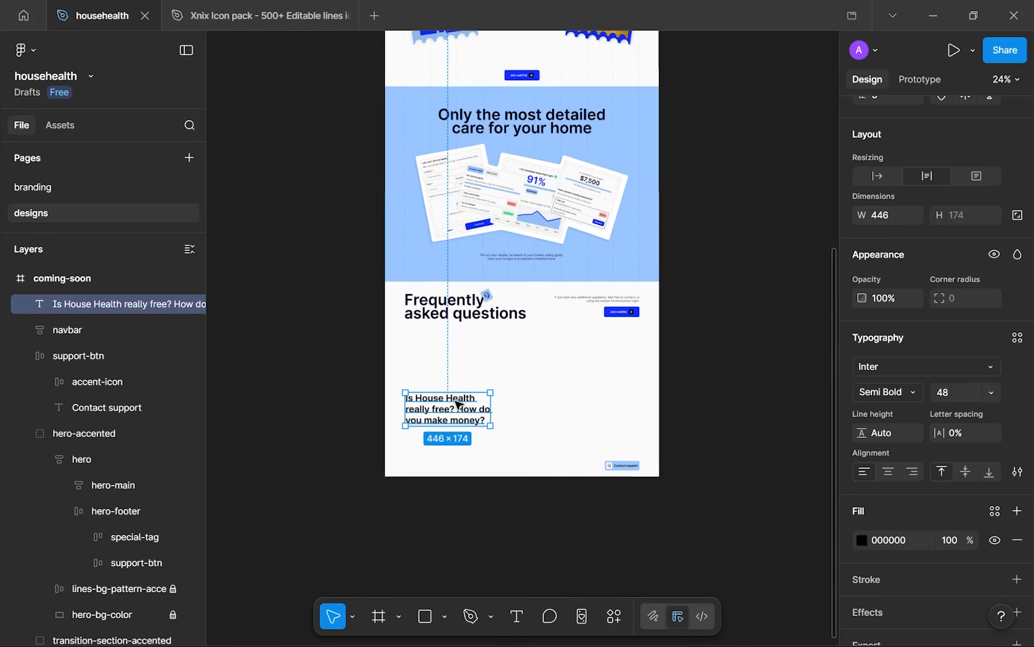
type("32")
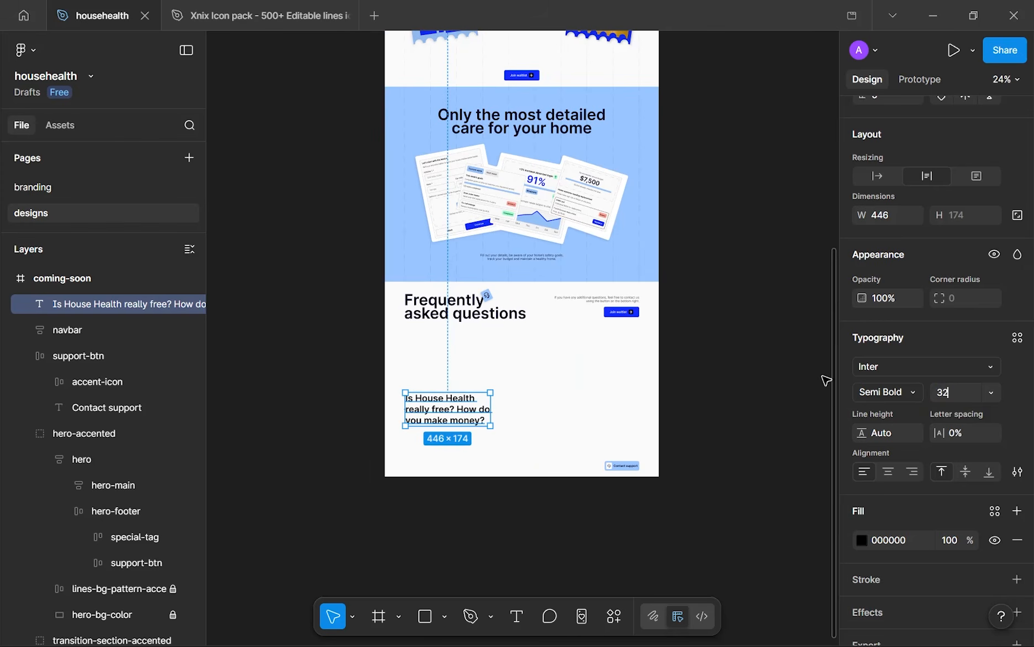
left_click(644, 386)
scroll(467, 370, "up", 3)
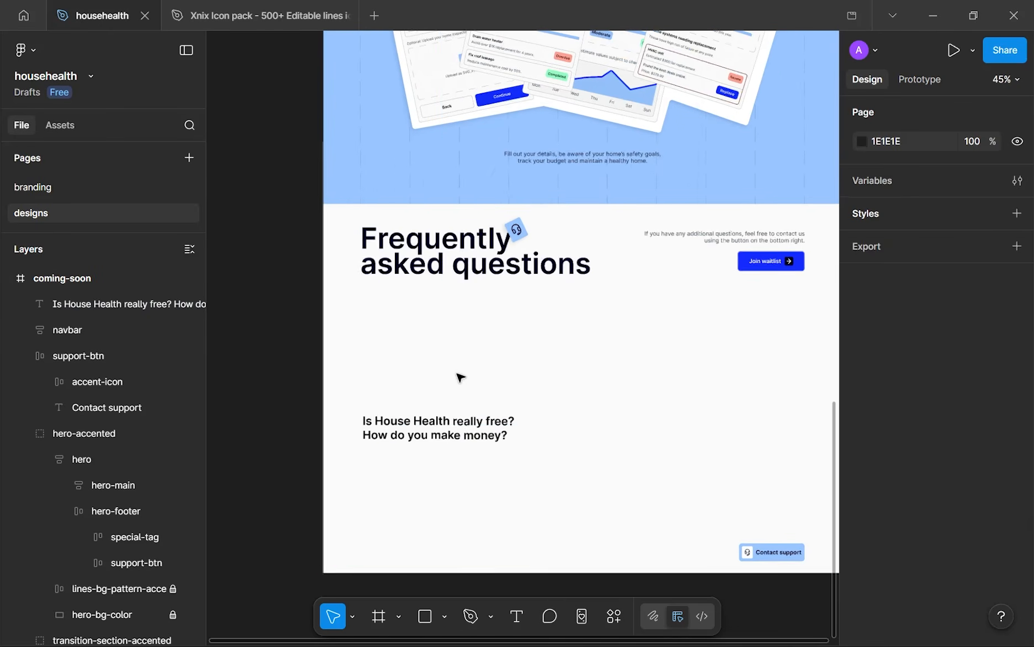
- Set the question's font size to 40, narrow its box to 388 wide, and move it to X 208, Y 3683
left_click(488, 437)
scroll(956, 538, "down", 2)
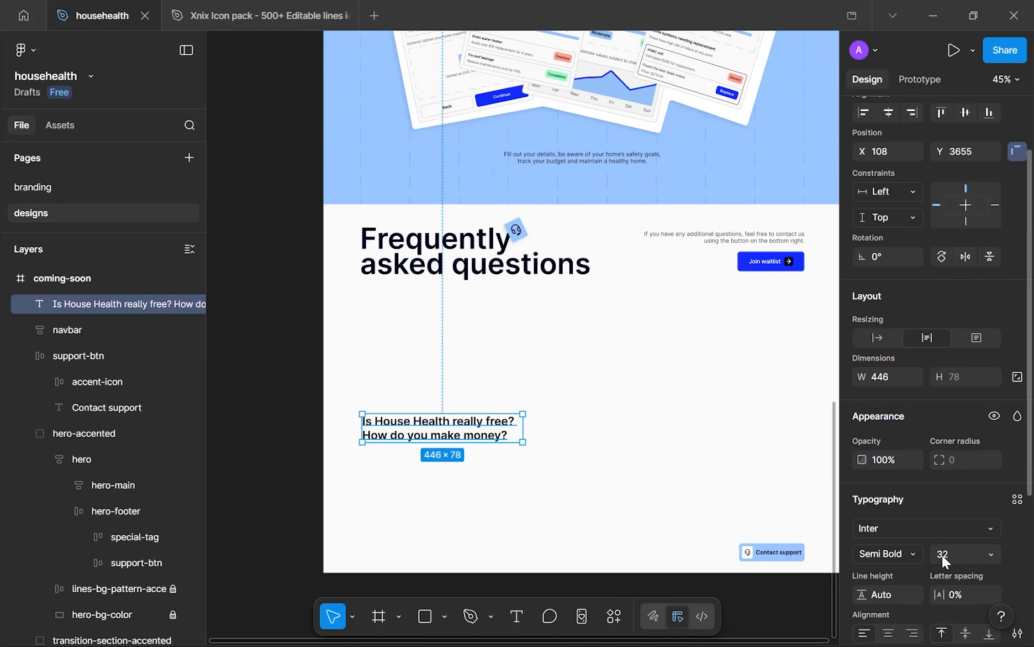
key("Return")
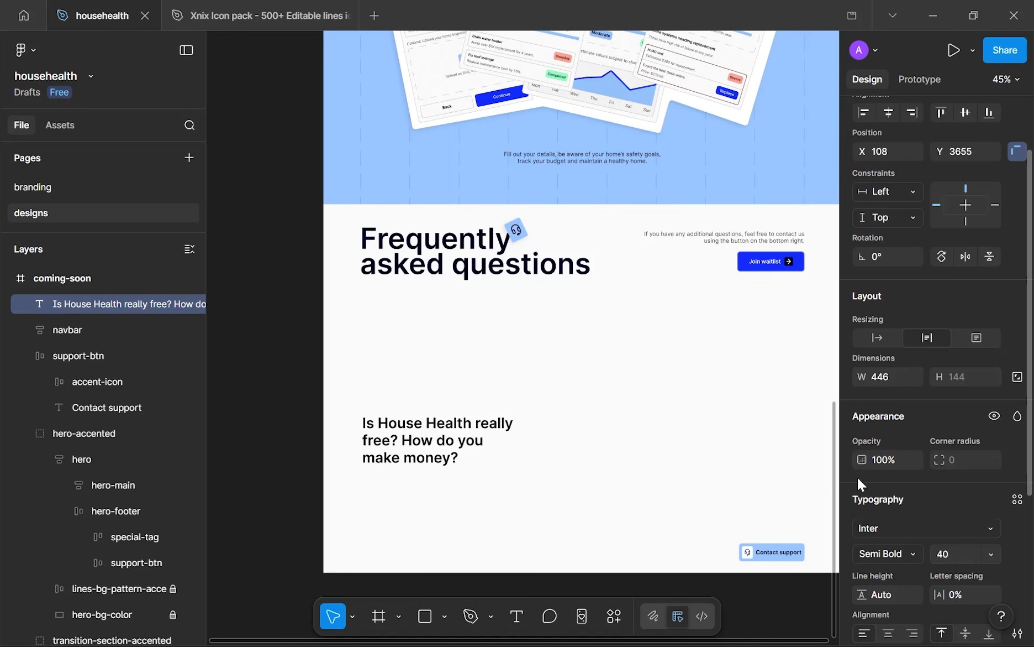
left_click_drag(523, 434, 486, 415)
left_click(465, 498)
scroll(465, 497, "down", 3)
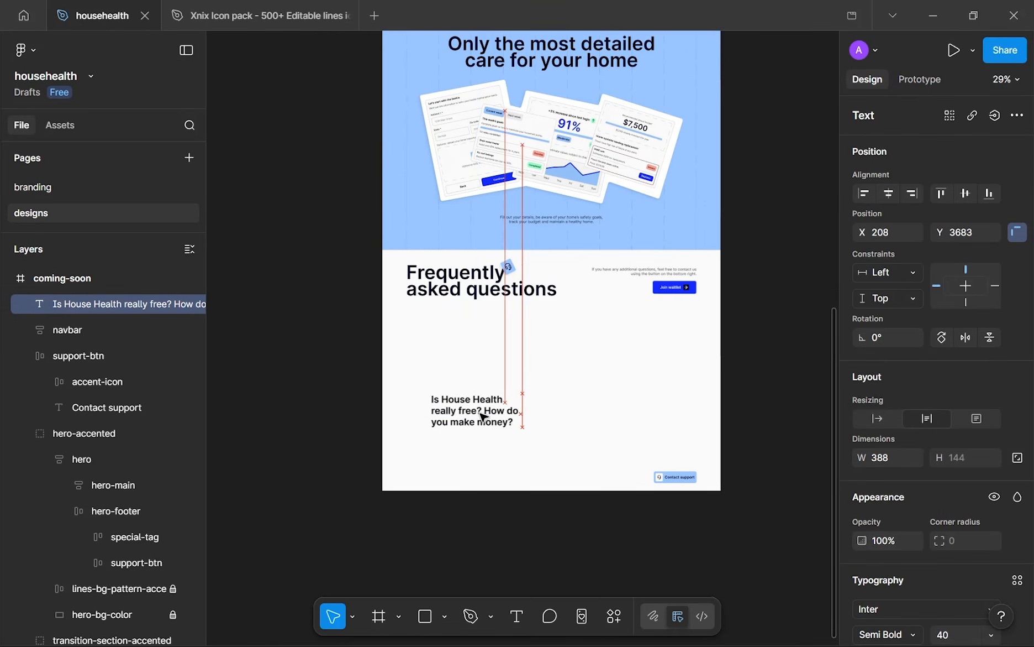
- Switch to the House Health website in Chrome and compare its expanded and collapsed FAQ question boxes with the design
left_click(544, 374)
scroll(544, 374, "up", 1)
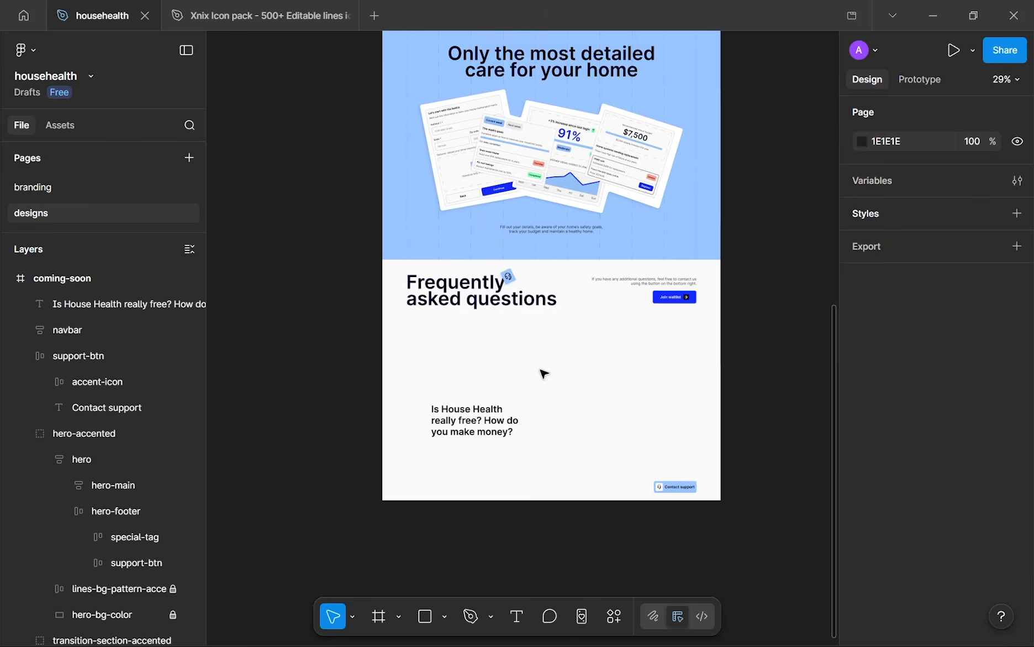
left_click(505, 419)
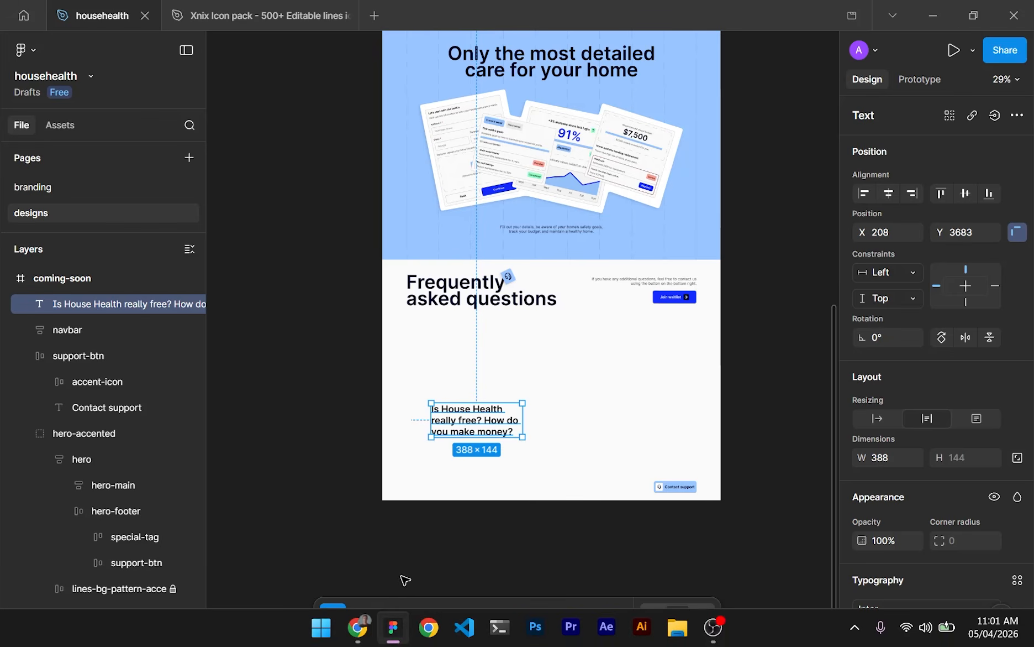
left_click(358, 627)
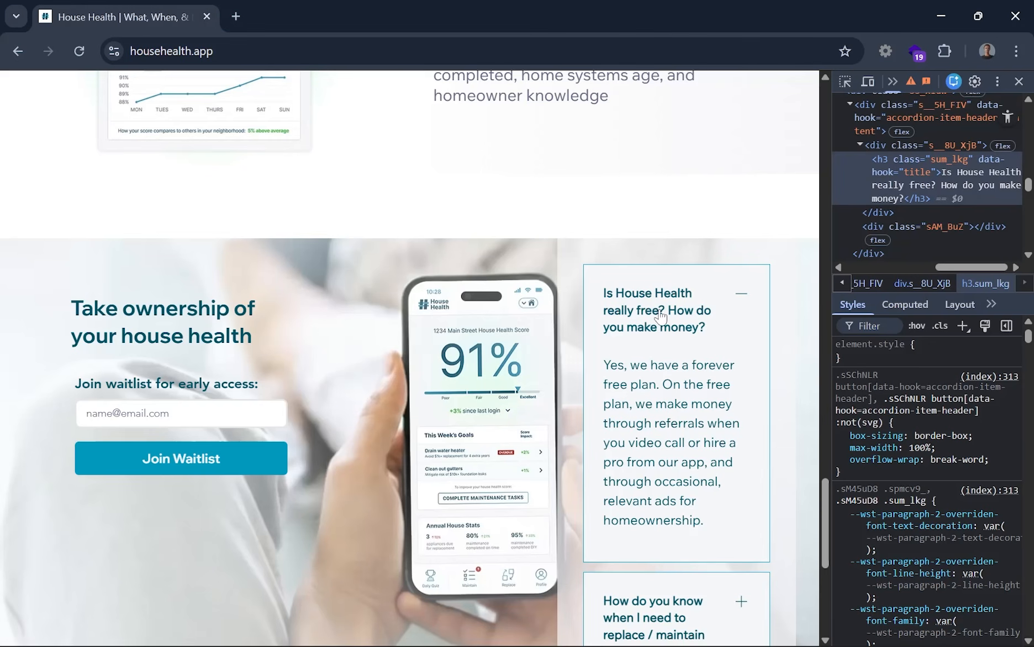
scroll(735, 292, "down", 5)
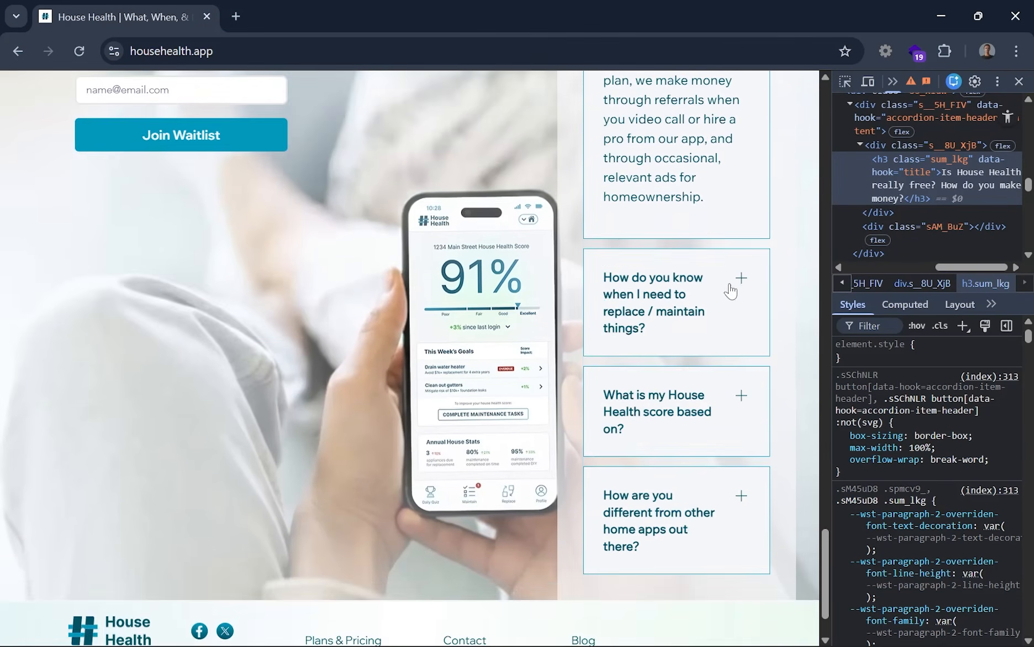
scroll(731, 291, "up", 3)
- Switch to Figma, browse the Actions line icons in the Xnix icon pack file, and return to the househealth file
left_click(379, 628)
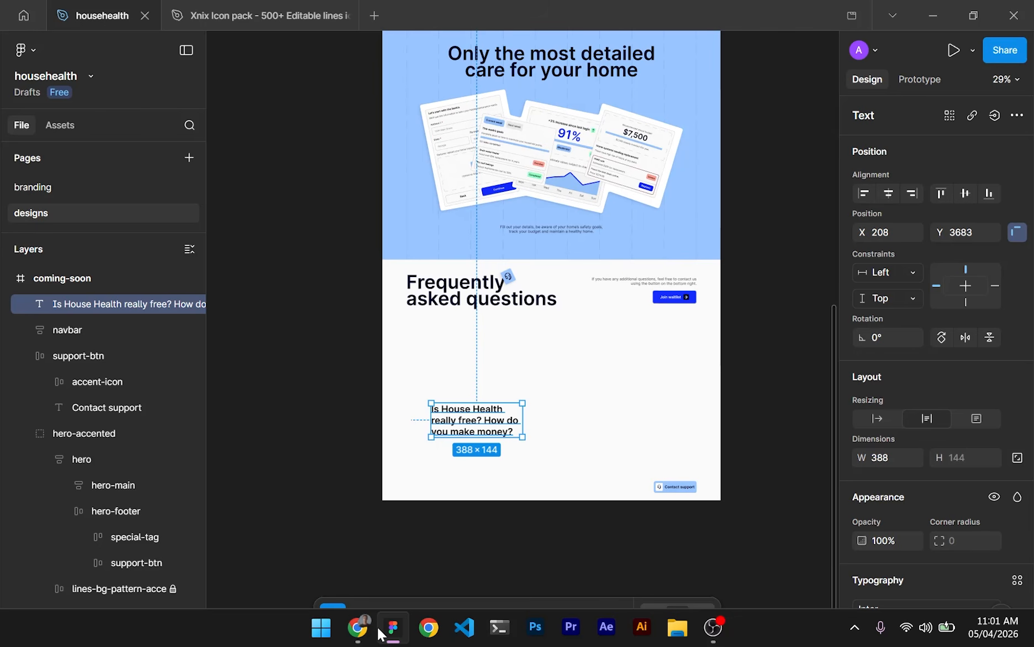
left_click(304, 8)
scroll(511, 224, "down", 1)
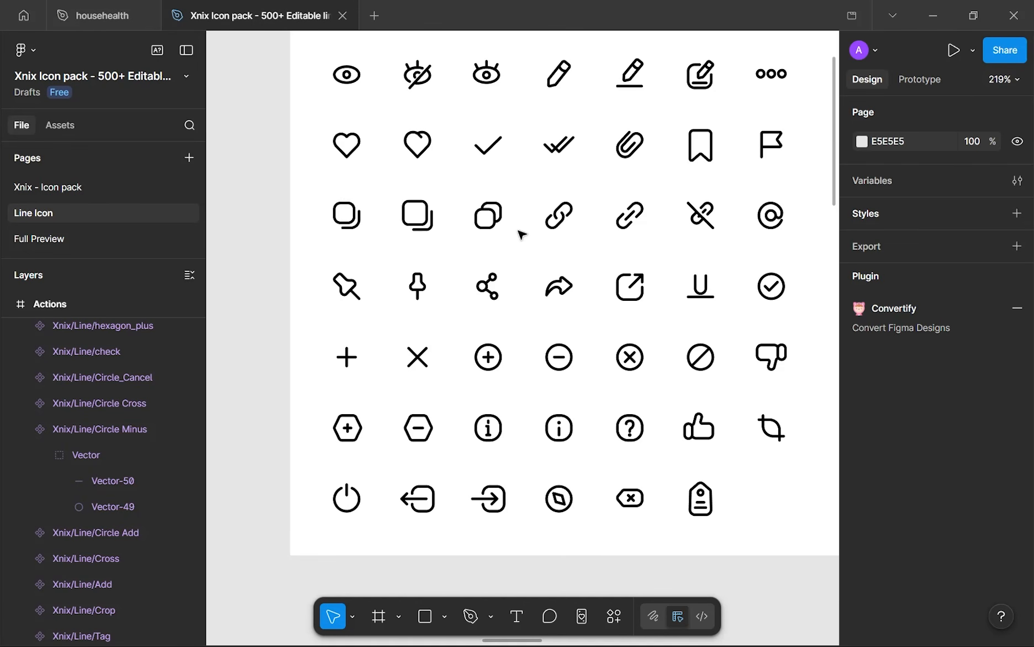
scroll(518, 231, "down", 1)
scroll(518, 230, "down", 1)
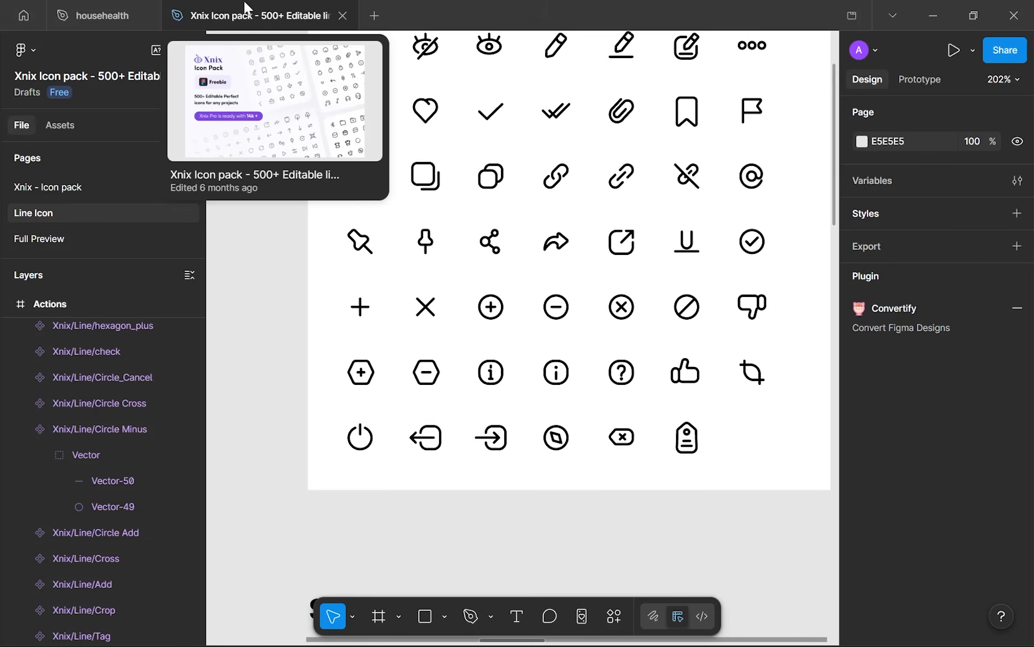
left_click(87, 8)
left_click(312, 63)
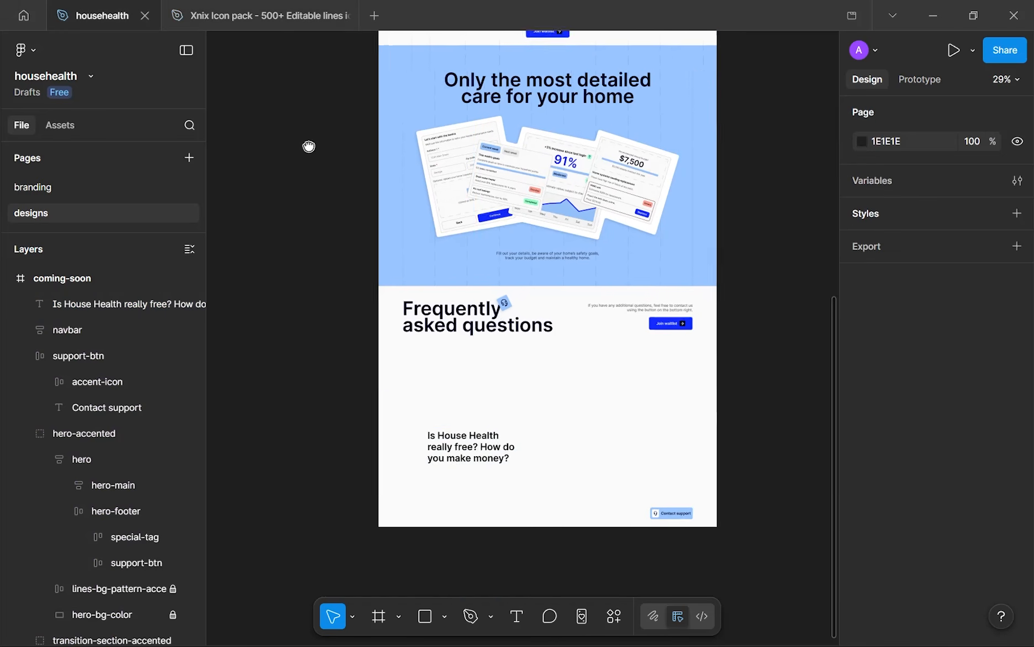
- Collapse the support-btn, hero-accented, transition-section-accented and glimpse-section-accented layers, then select and expand Frame 2, the FAQ header frame
scroll(344, 257, "up", 5)
scroll(359, 309, "down", 2)
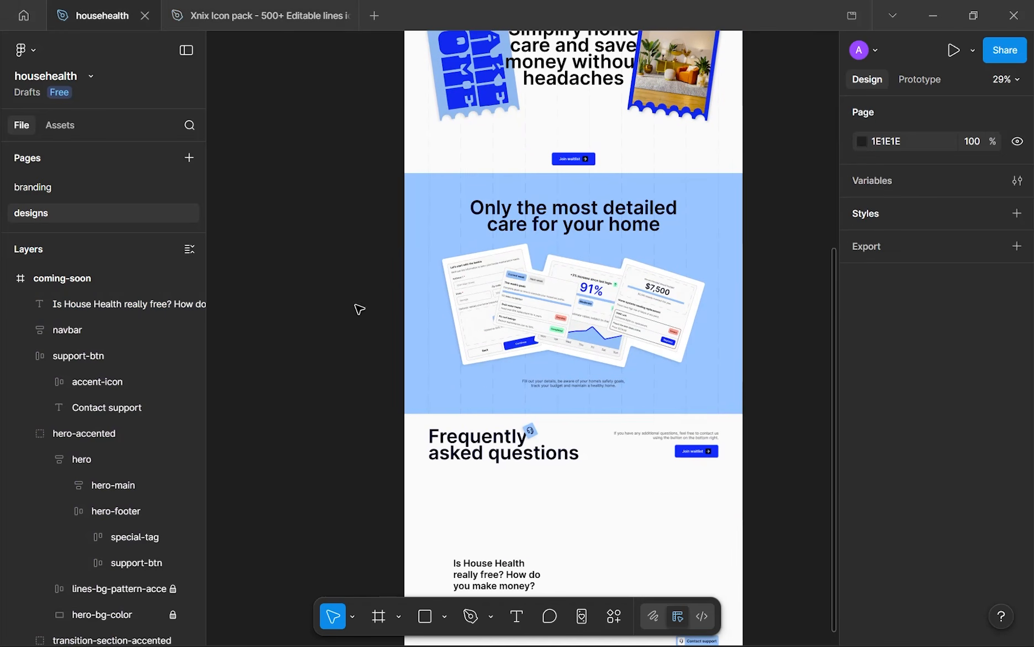
scroll(319, 326, "down", 1)
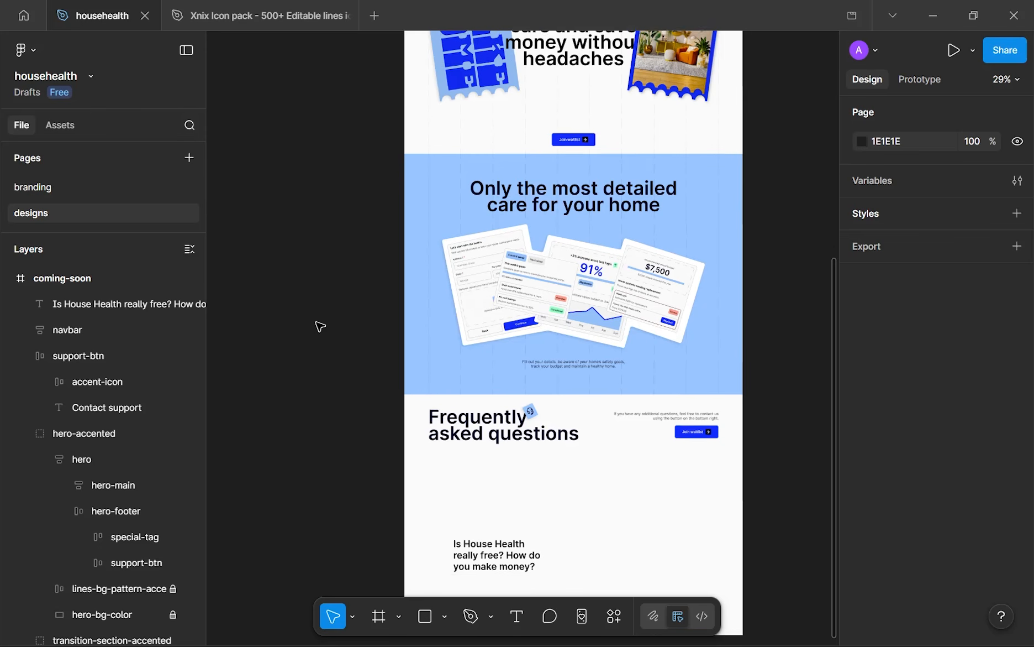
left_click(28, 356)
left_click(25, 383)
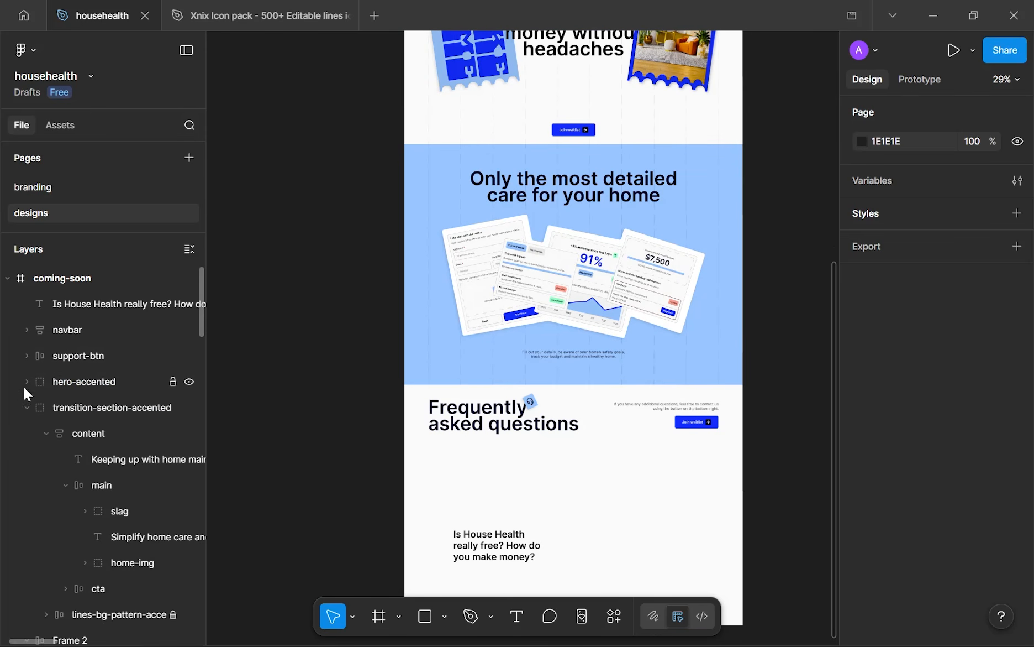
left_click(25, 407)
left_click(24, 426)
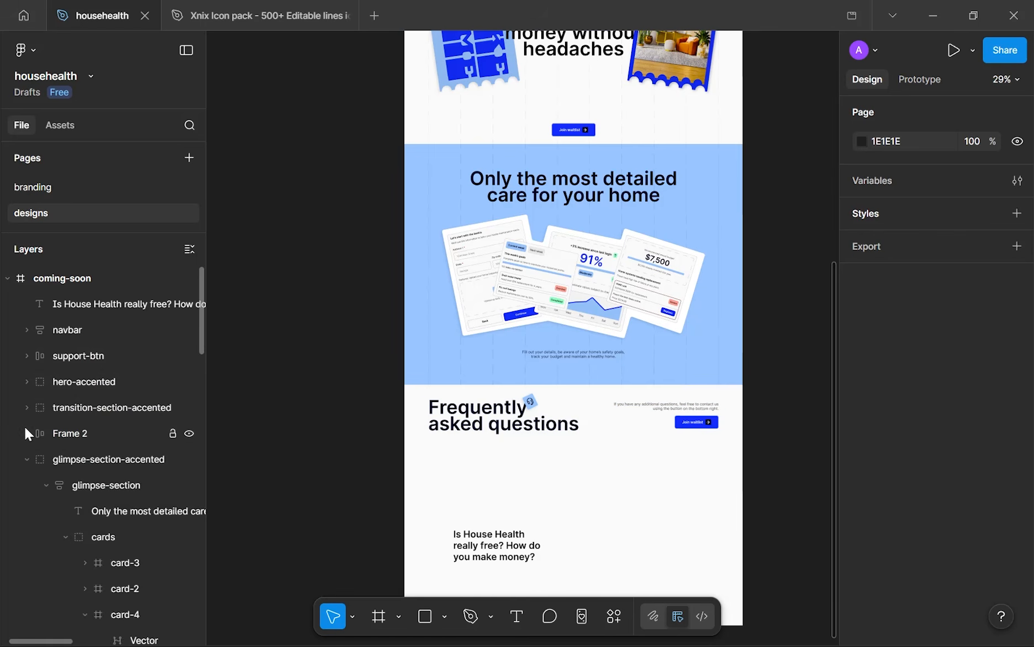
left_click(25, 453)
left_click(72, 432)
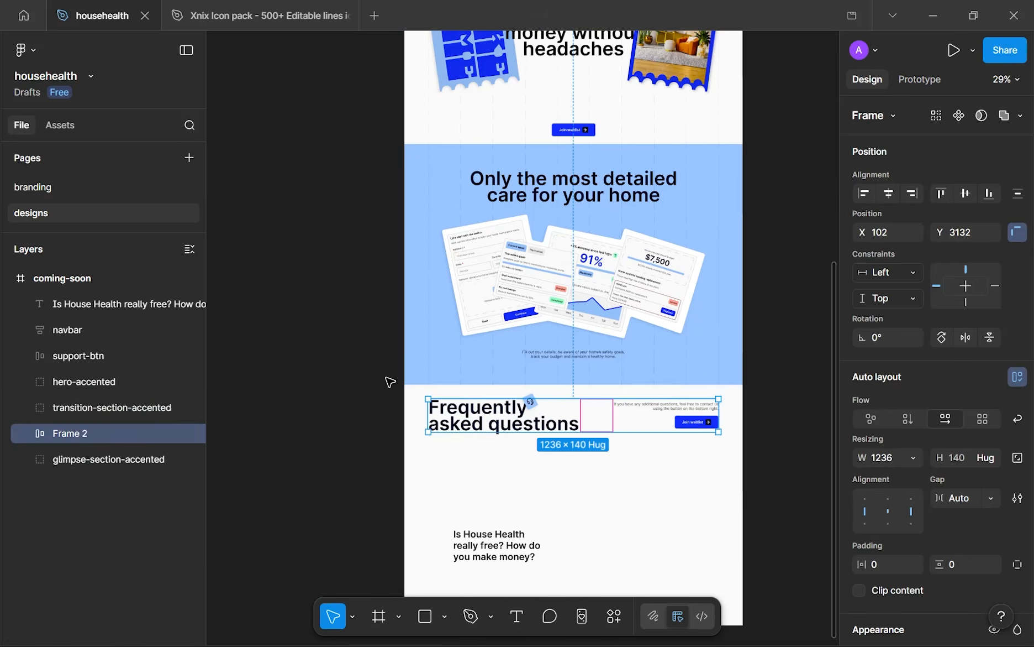
left_click(25, 435)
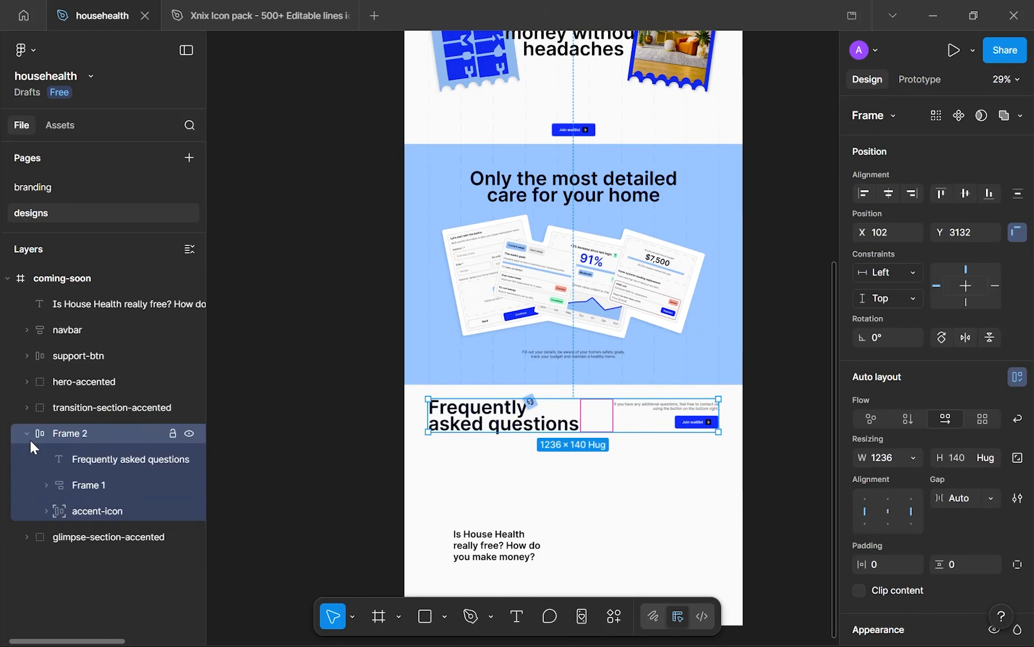
- Rename Frame 1 inside the FAQ header as additional-info and its parent Frame 2 as header
double_click(103, 482)
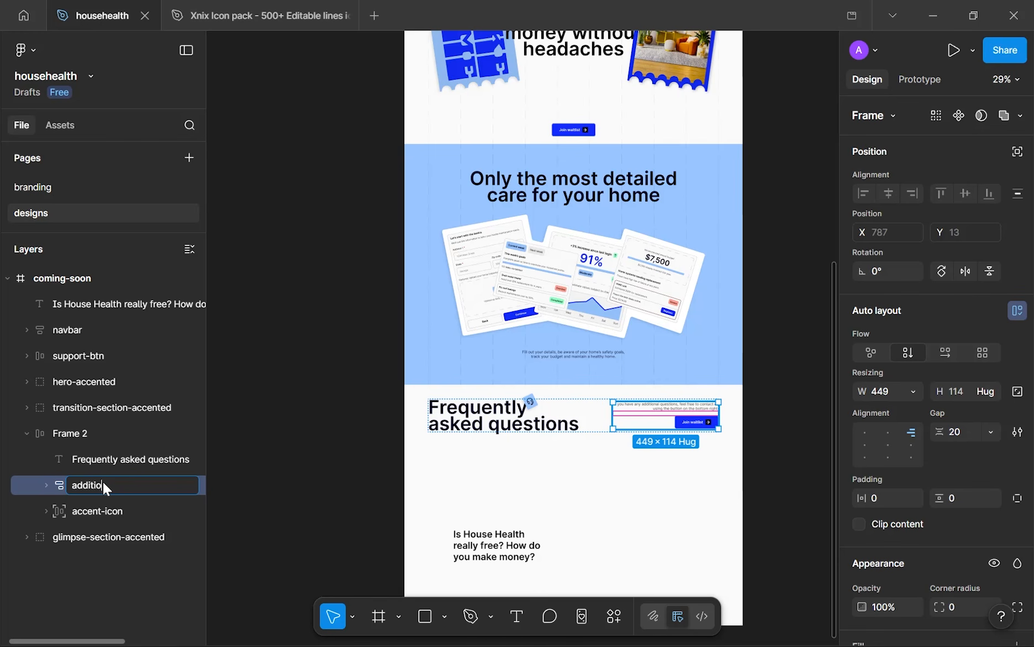
type("additional-info")
double_click(94, 434)
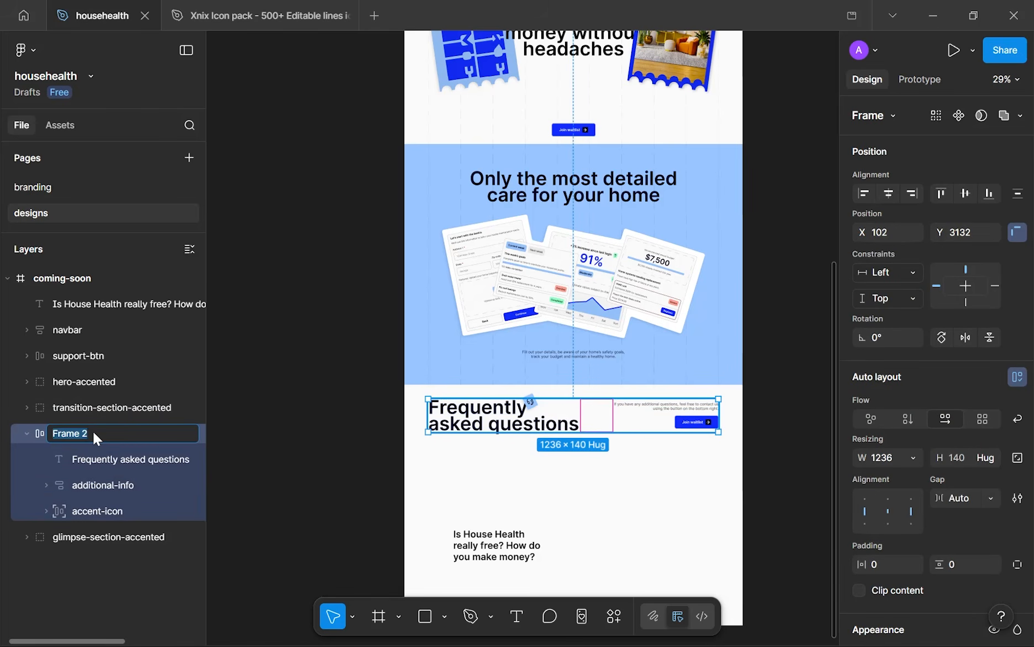
type("header")
key("Return")
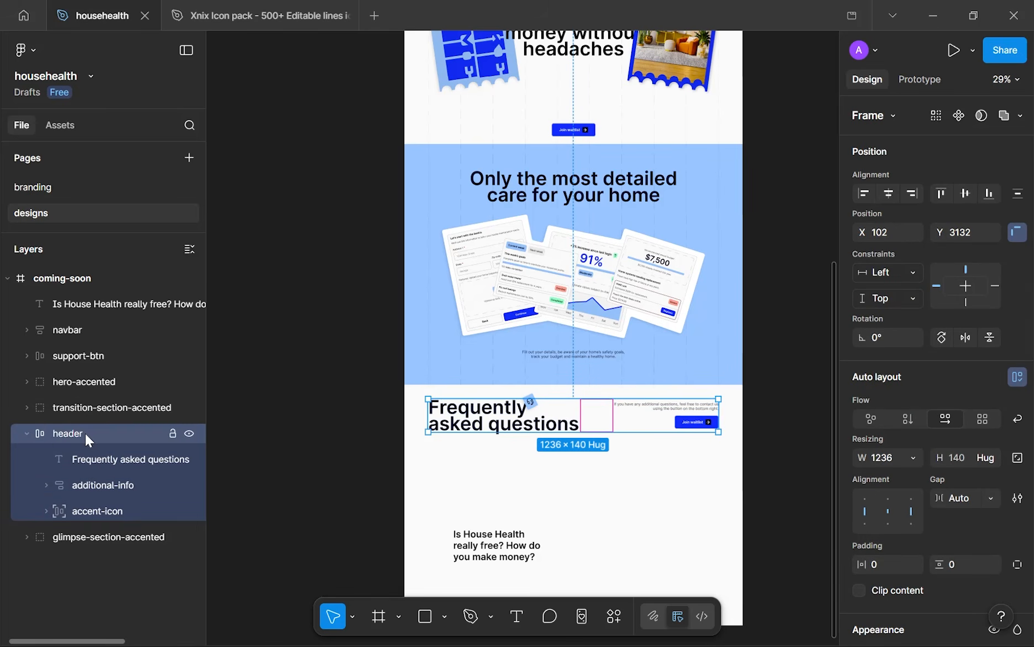
- Copy the plus vector from the Xnix icon pack file and paste it into coming-soon, placing it below the FAQ heading
left_click(250, 8)
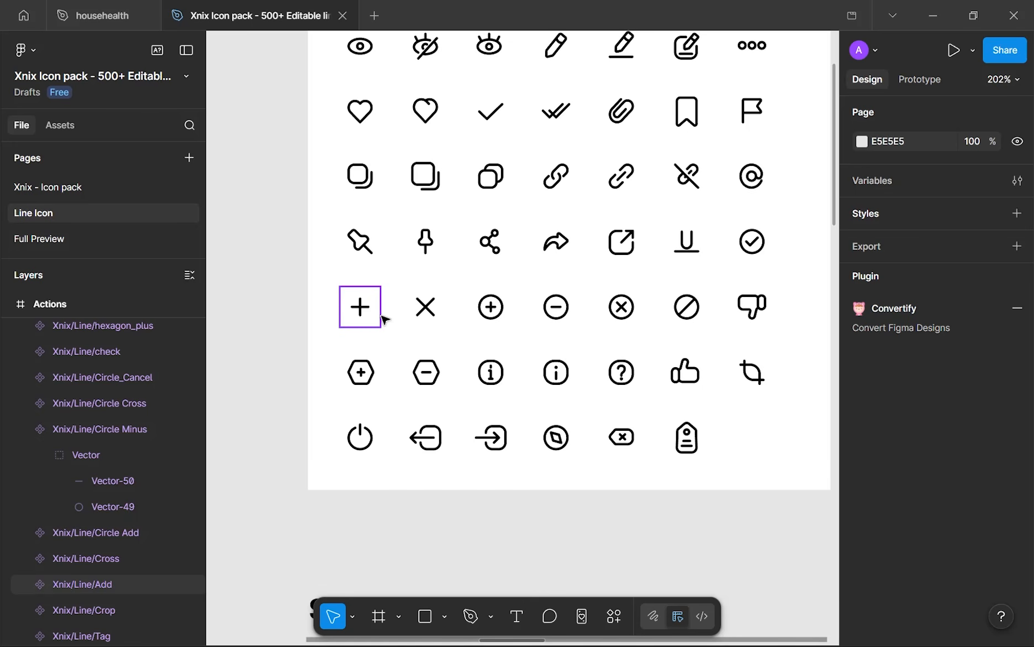
scroll(386, 319, "up", 5)
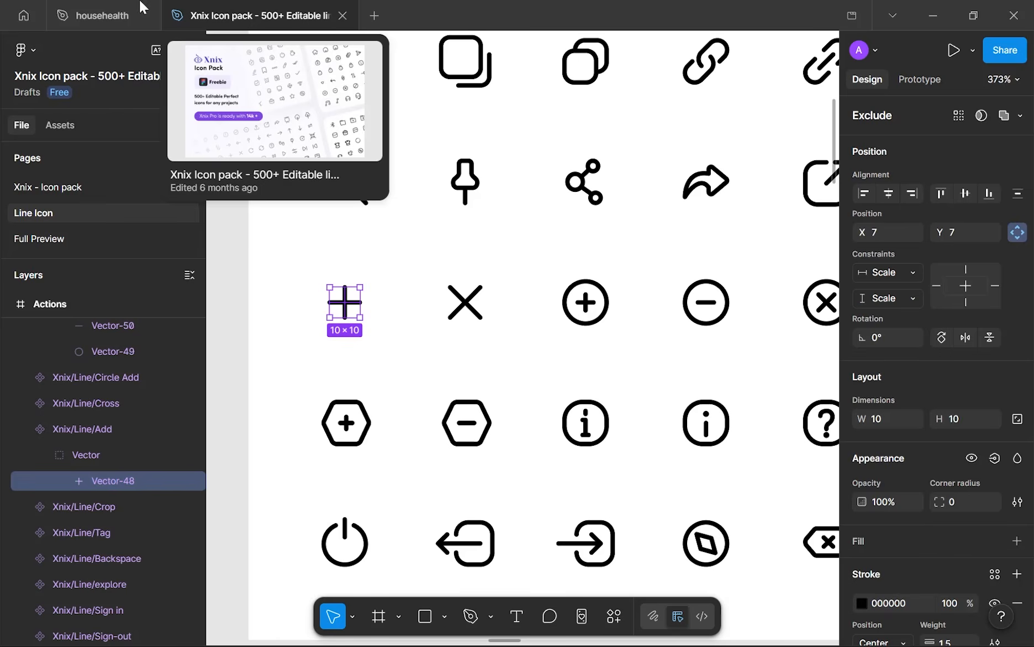
left_click(122, 6)
left_click(553, 478)
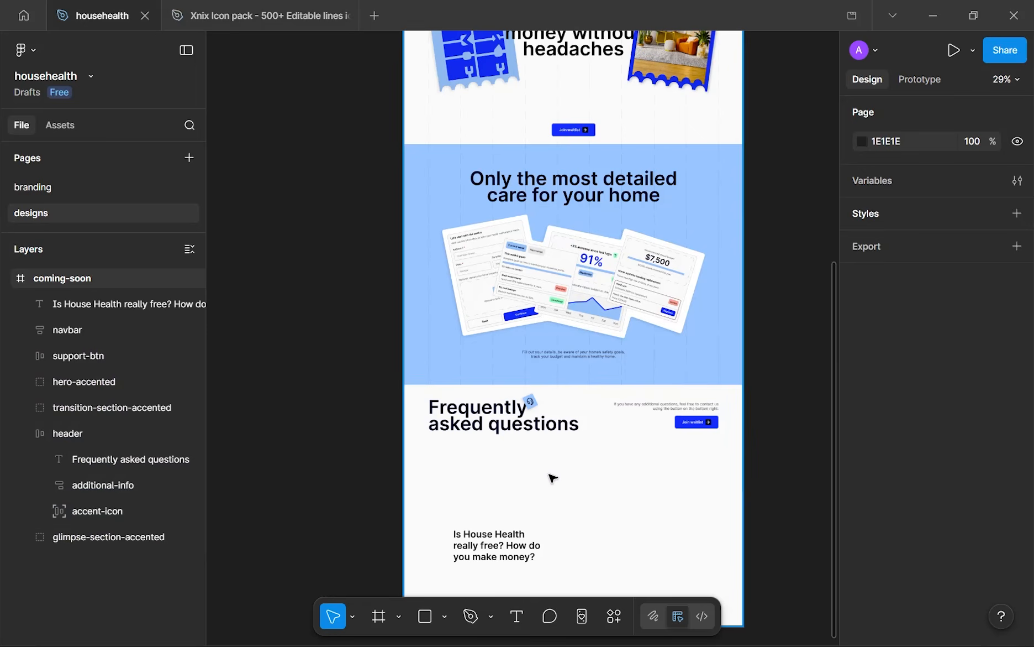
key("ctrl+v")
scroll(514, 325, "up", 5)
left_click_drag(514, 326, 594, 547)
scroll(587, 358, "down", 5)
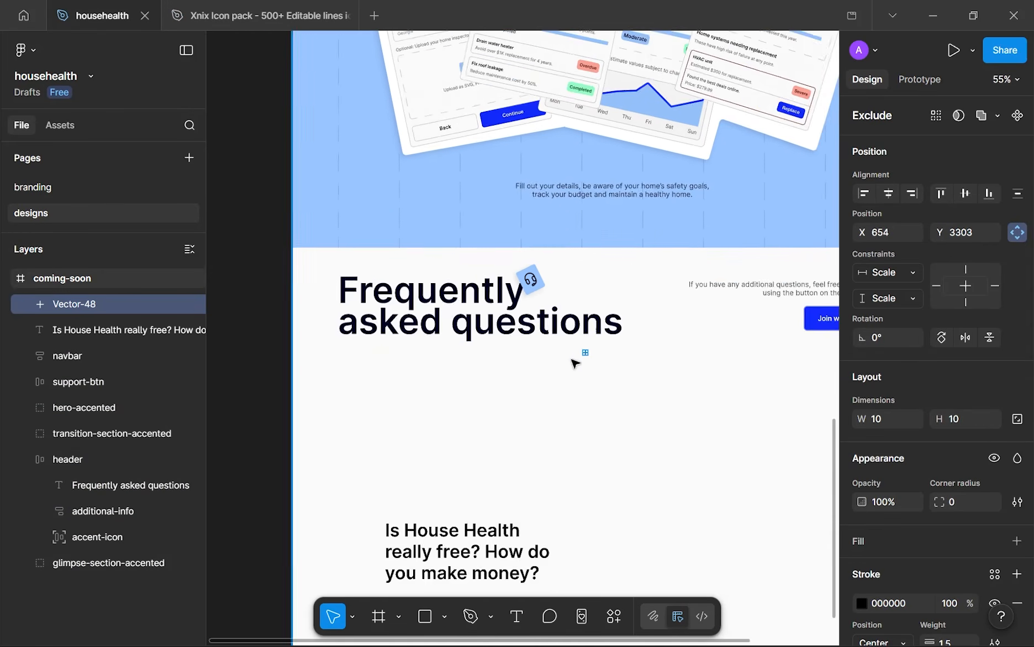
scroll(575, 363, "up", 5)
left_click_drag(601, 199, 586, 284)
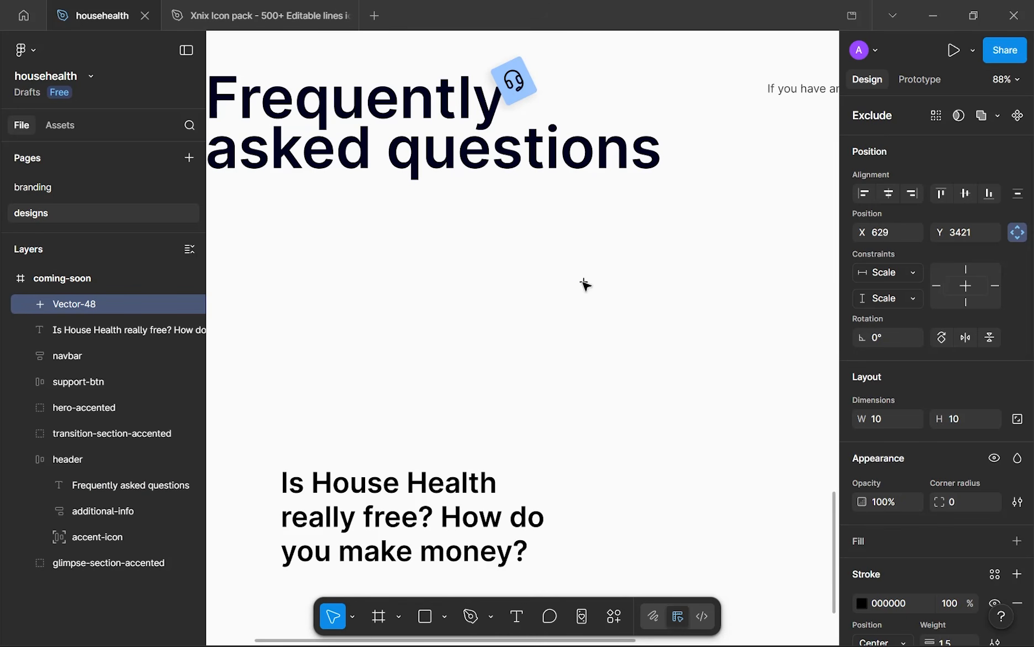
- Outline the plus vector's stroke, lock its aspect ratio and resize it to 24 × 24
key("ctrl+alt+o")
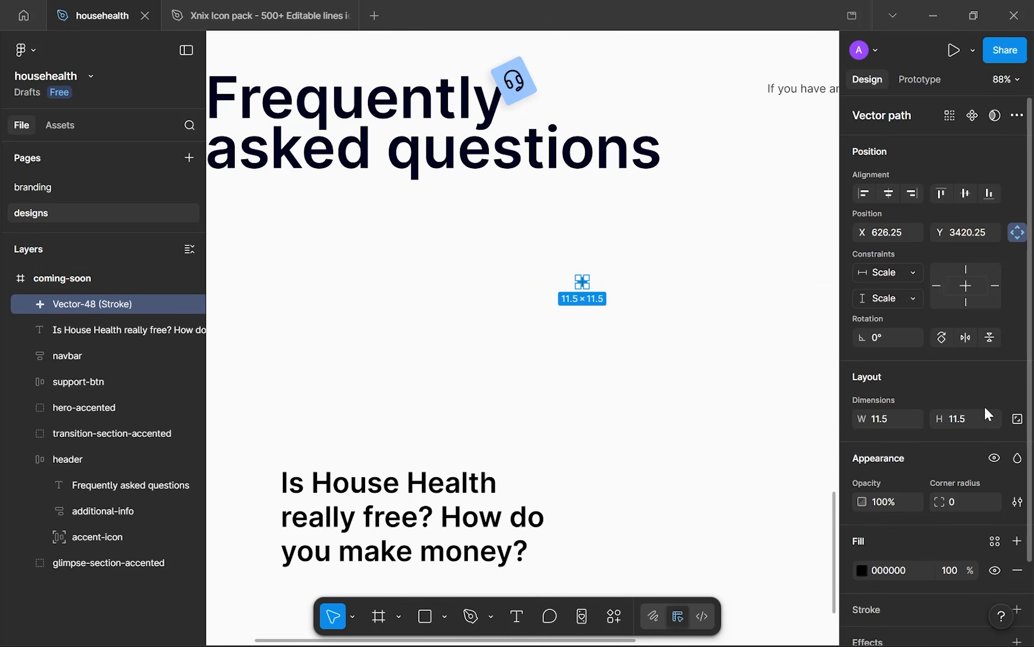
scroll(347, 162, "up", 6)
mouse_move(541, 213)
left_mouse_down()
mouse_move(605, 256)
mouse_move(538, 259)
mouse_move(534, 219)
left_mouse_up()
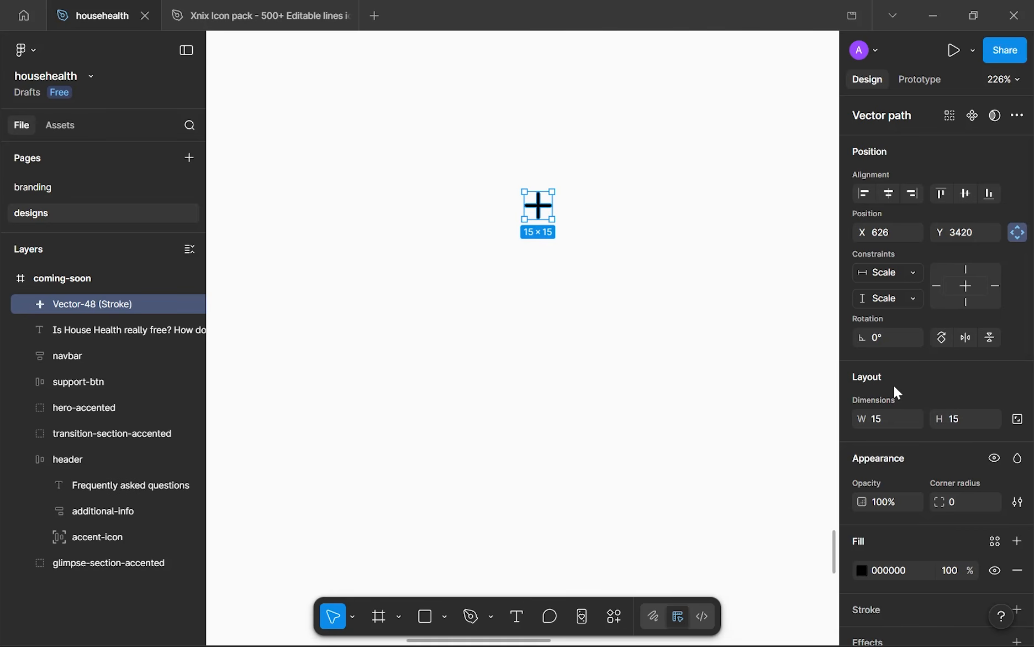
left_click(1014, 417)
type("12")
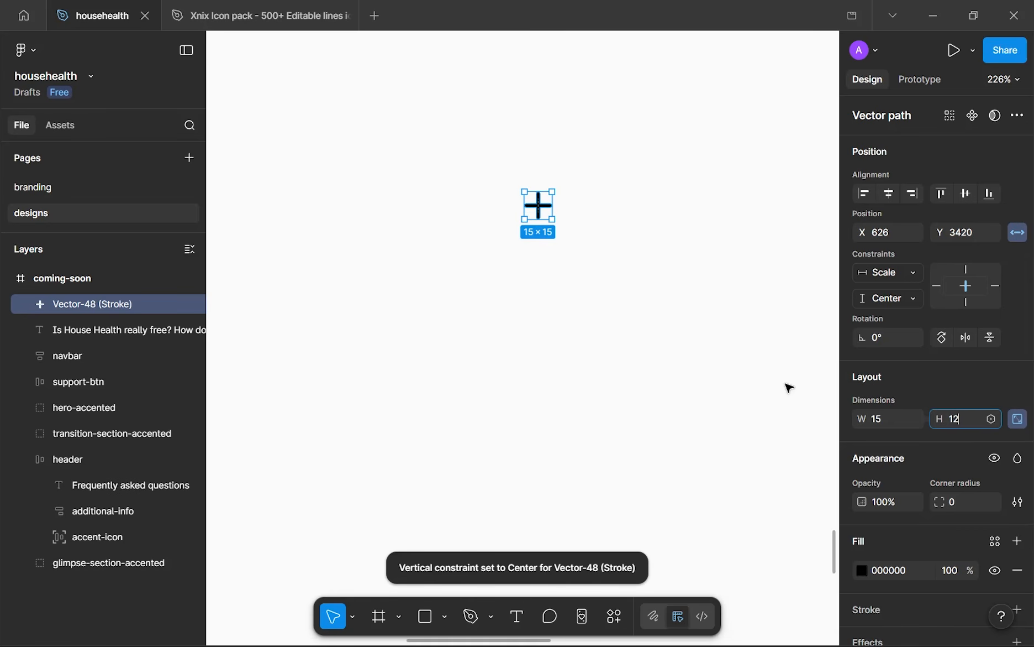
left_click(663, 331)
scroll(663, 331, "down", 6)
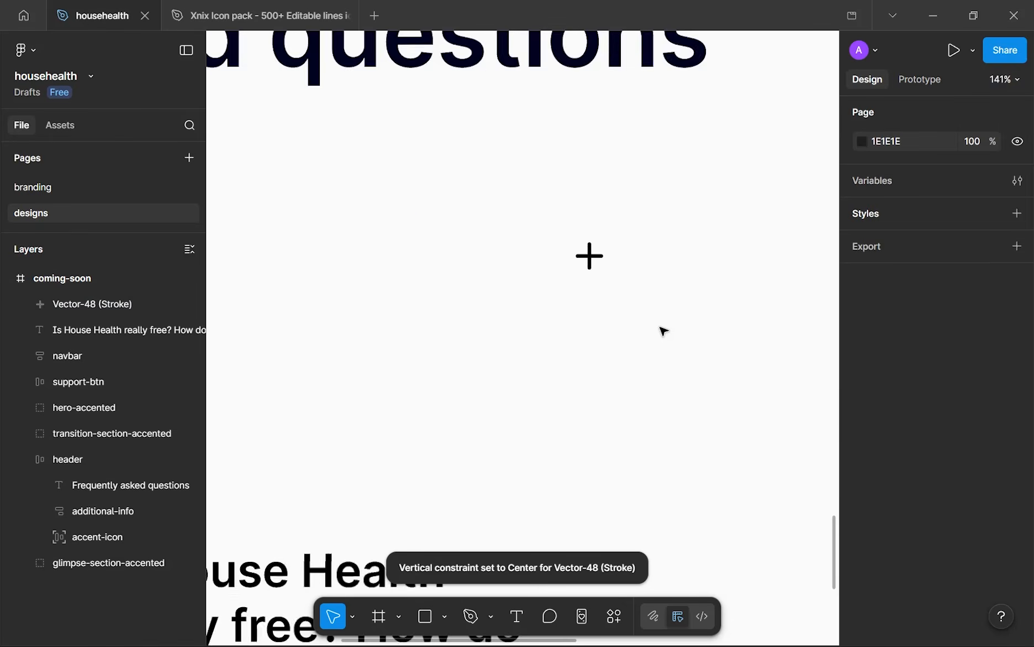
left_click(629, 296)
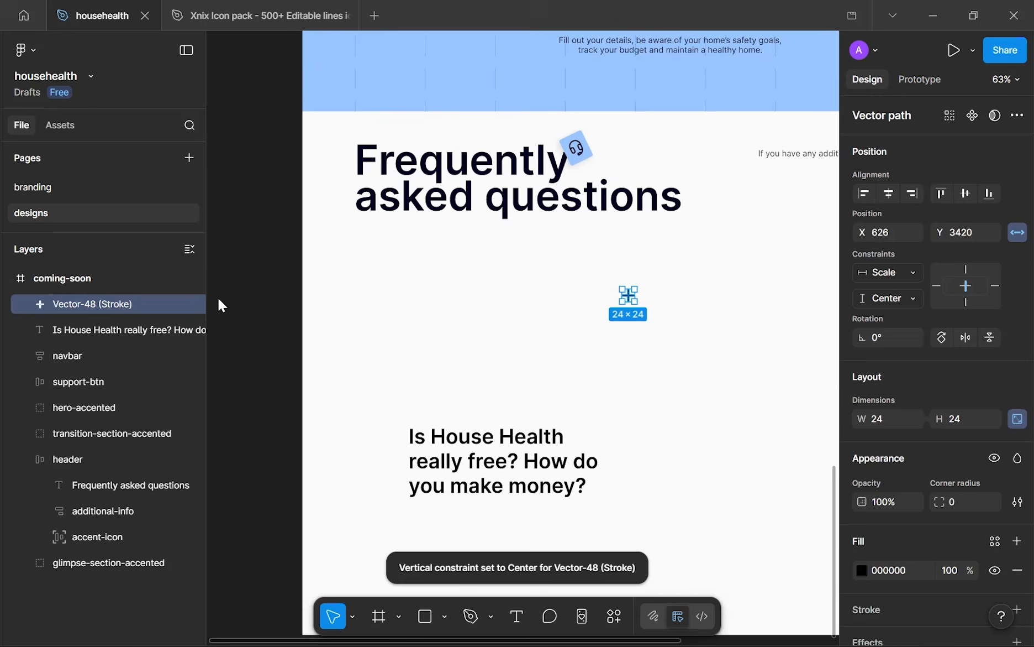
- Rename the plus vector layer as add-icon
double_click(82, 298)
type("add-icon")
key("Return")
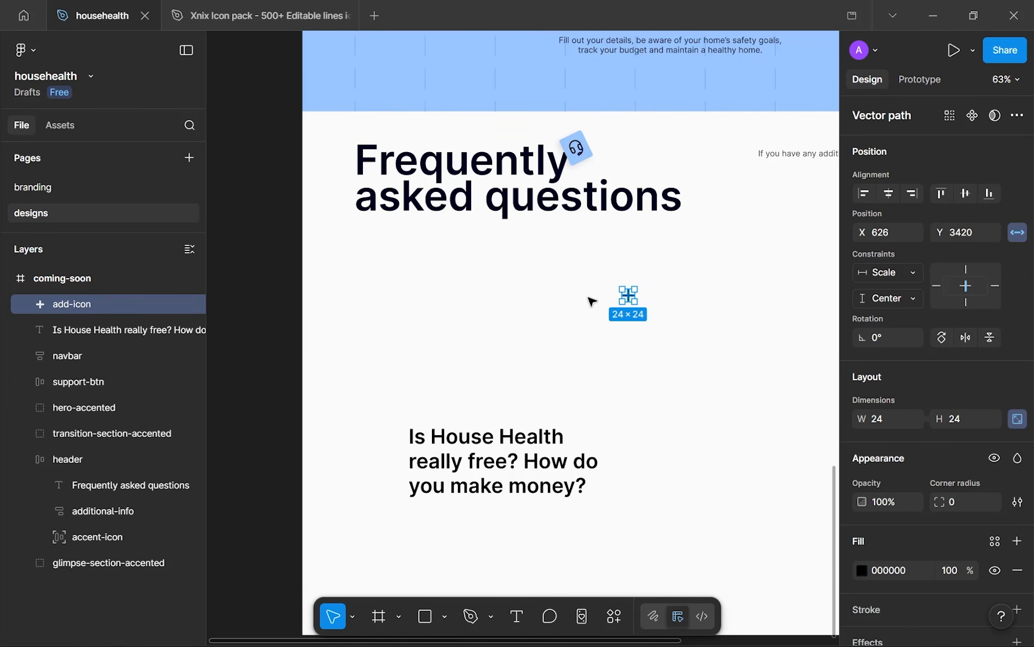
- Wrap add-icon in an auto layout frame named open-btn and move it to X 596, Y 3413
scroll(886, 354, "down", 3)
key("shift+a")
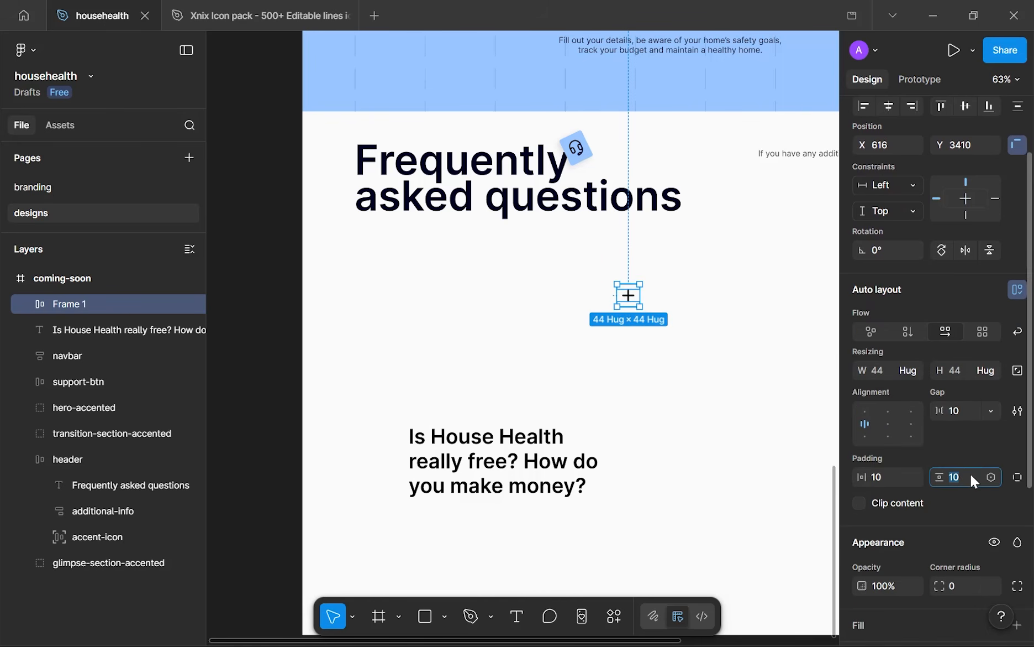
double_click(77, 305)
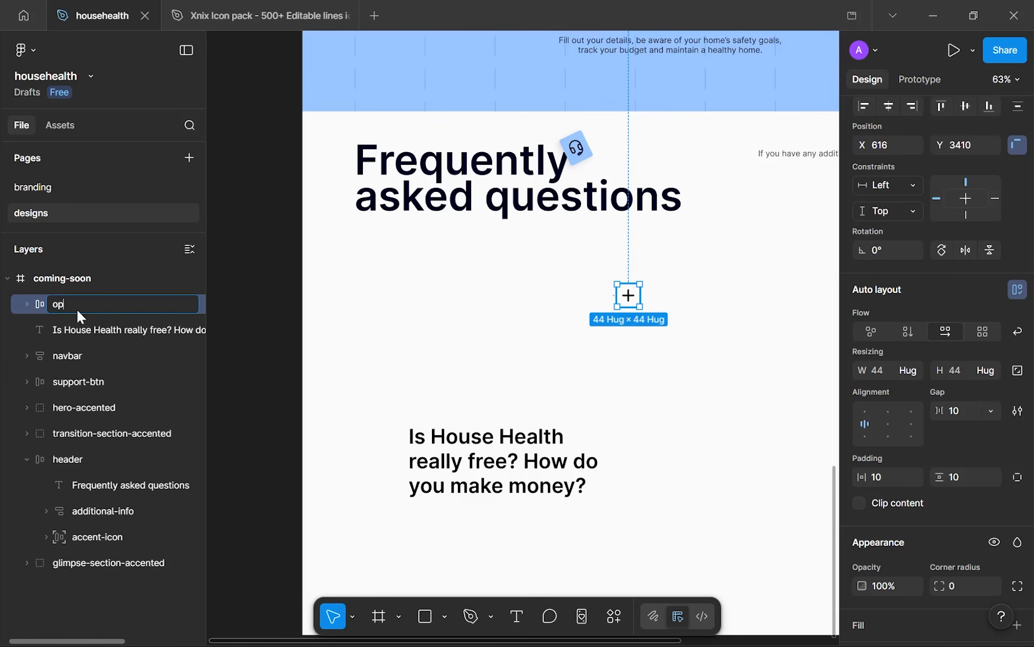
type("open-btn")
key("Return")
left_click_drag(630, 296, 617, 296)
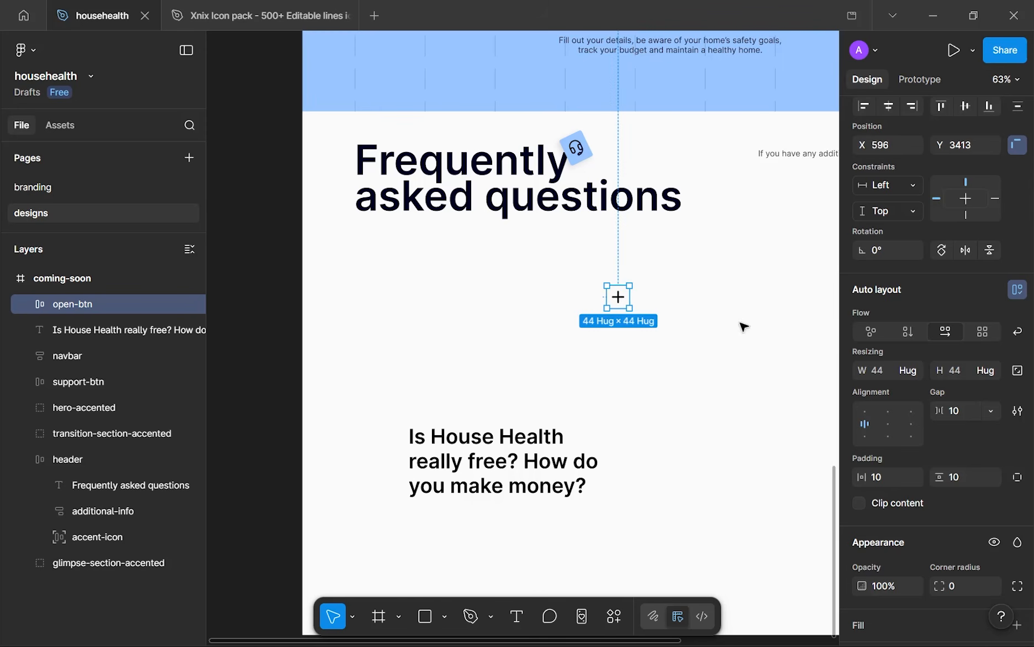
- Set open-btn's horizontal and vertical padding to 16 and its corner radius to 6
scroll(917, 423, "down", 3)
left_click(893, 322)
type("16")
key("Return")
left_click(969, 318)
type("16")
left_click(961, 420)
type("6")
key("Return")
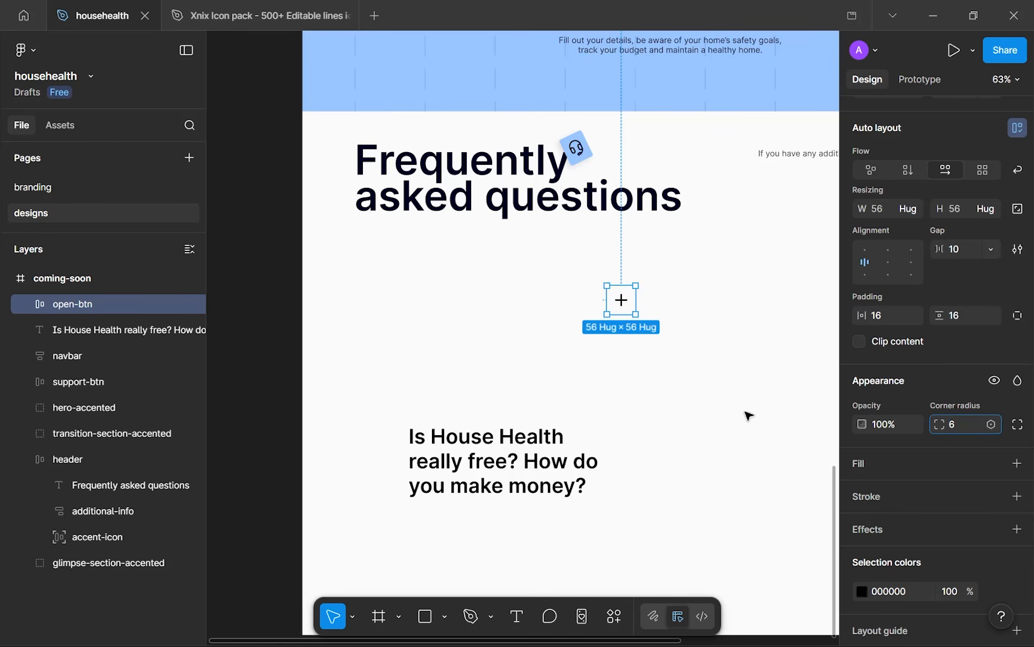
- Give open-btn an FFFFFF fill and a C5C5C5 inside stroke of weight 1
left_click_drag(548, 253, 695, 365)
left_click(556, 266)
left_click(633, 299)
scroll(909, 430, "down", 4)
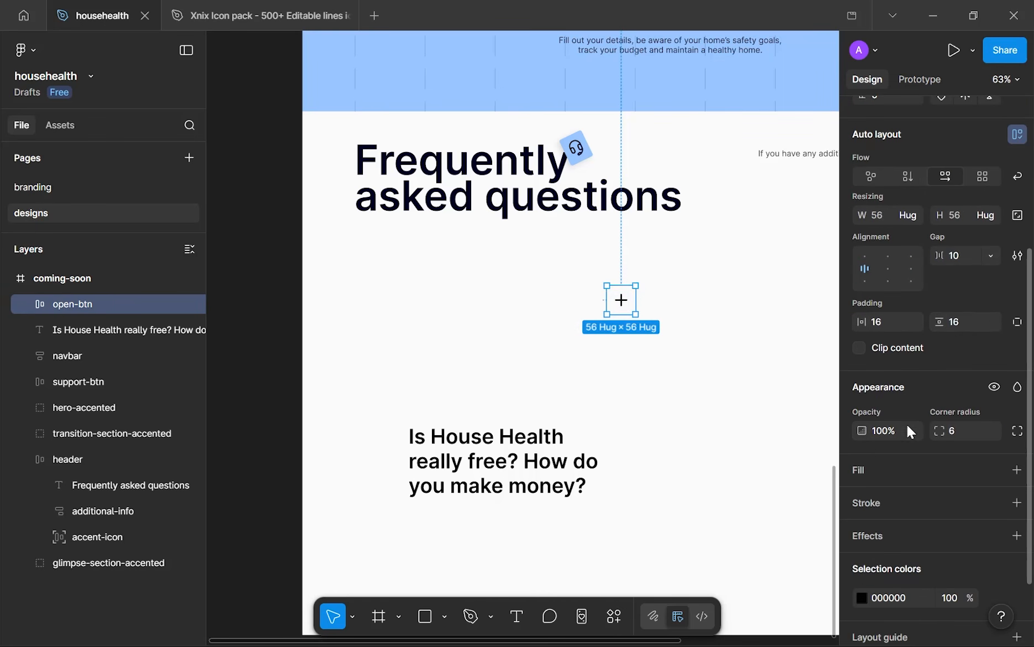
scroll(960, 382, "down", 2)
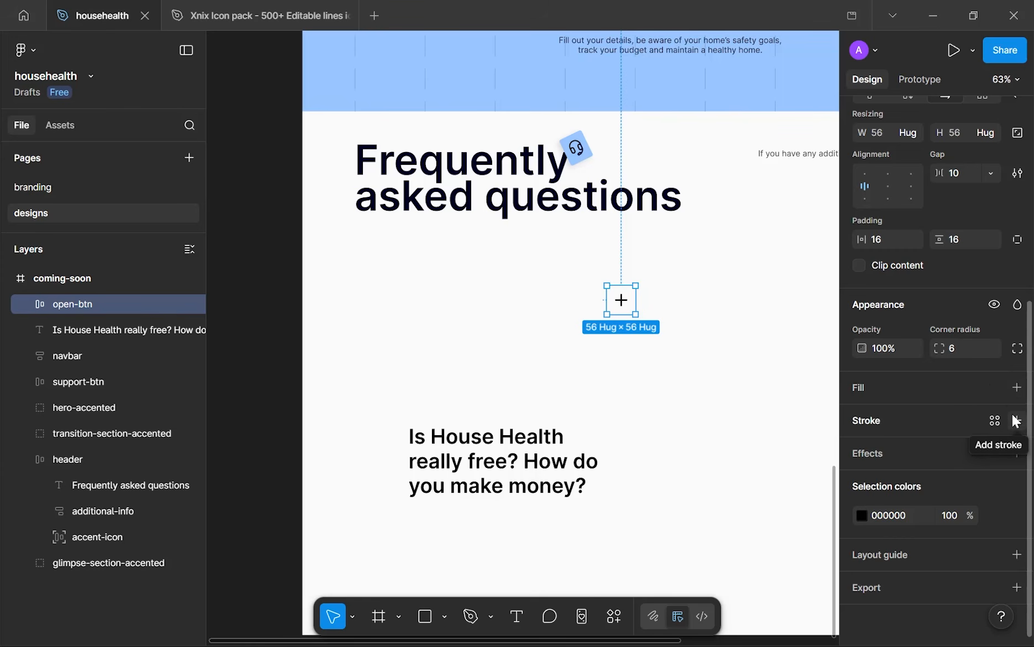
left_click(1016, 388)
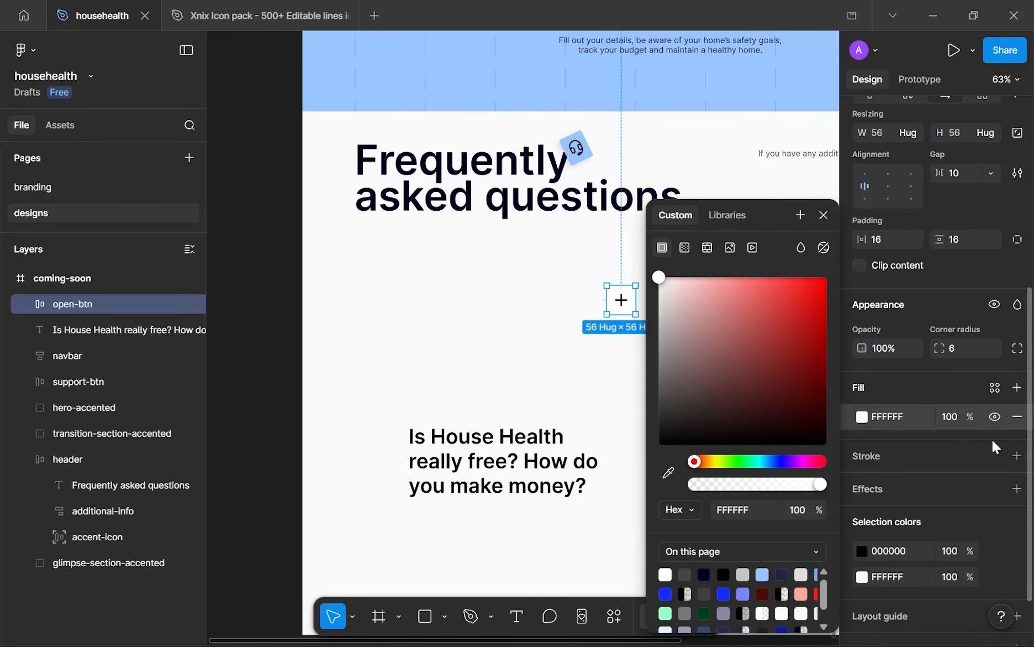
left_click(1018, 456)
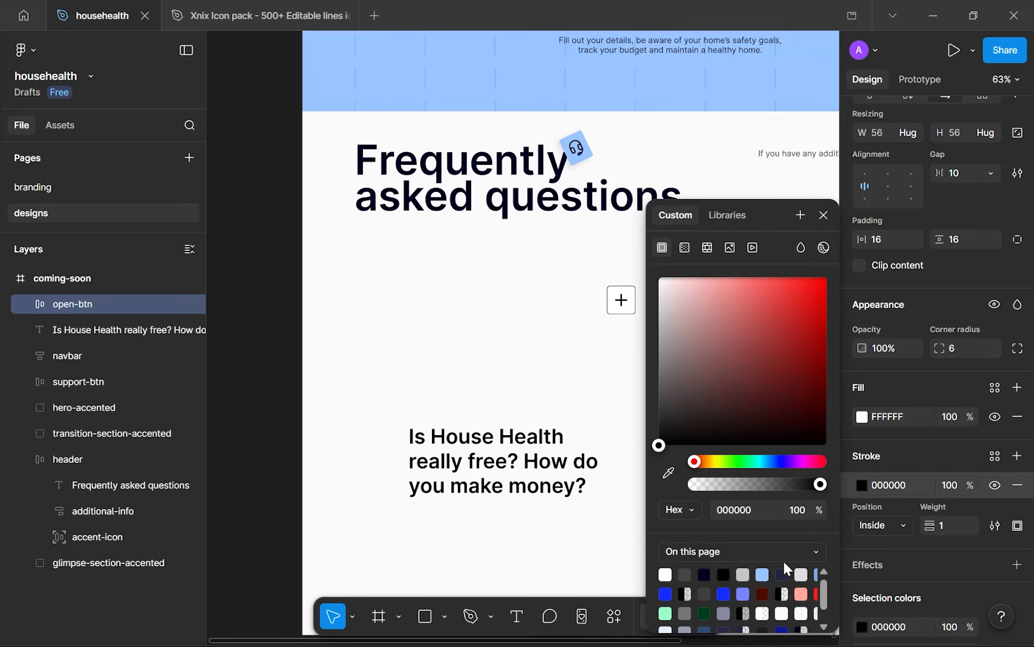
left_click(747, 567)
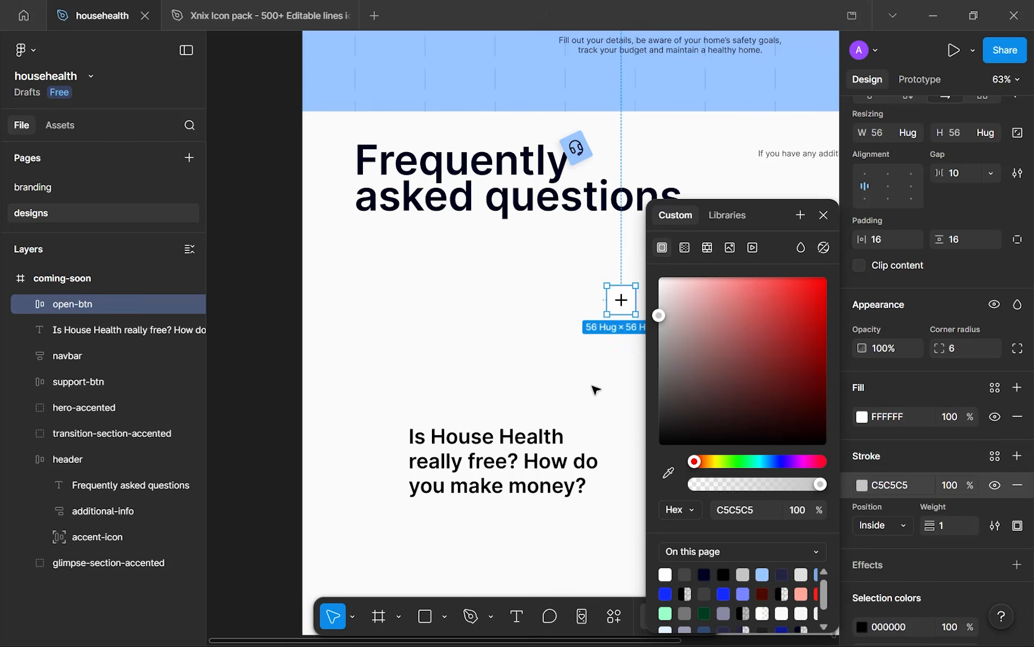
left_click(623, 363)
- Wrap open-btn and the question text in a vertical auto layout frame with Auto gap, and extend it upward to 479 high
scroll(624, 363, "down", 3)
scroll(623, 362, "up", 3)
left_click_drag(666, 311, 588, 304)
left_click(526, 466, "shift")
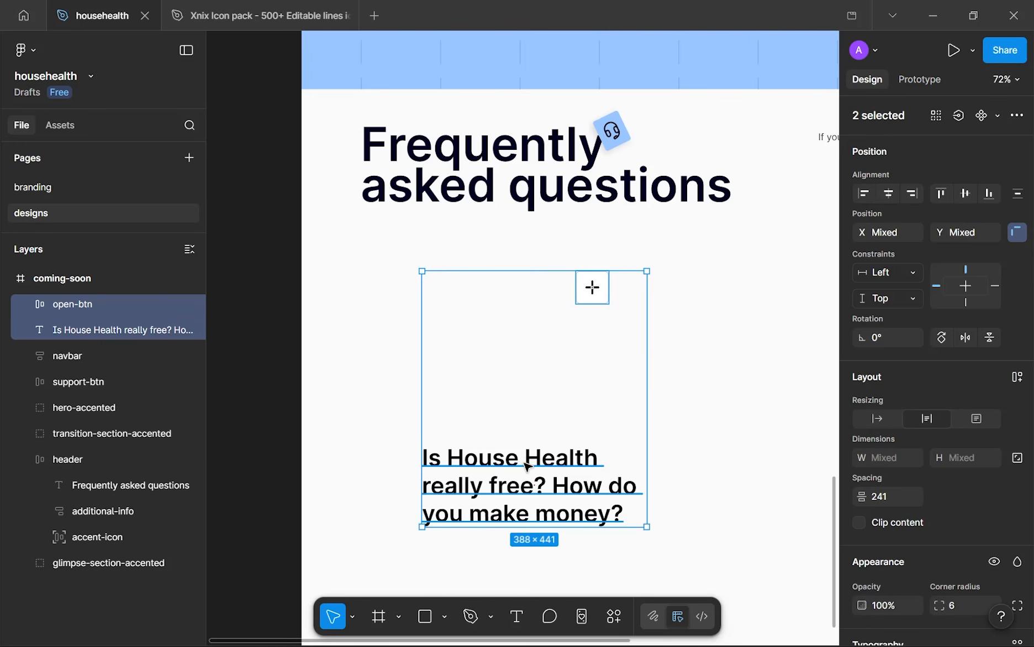
key("shift+a")
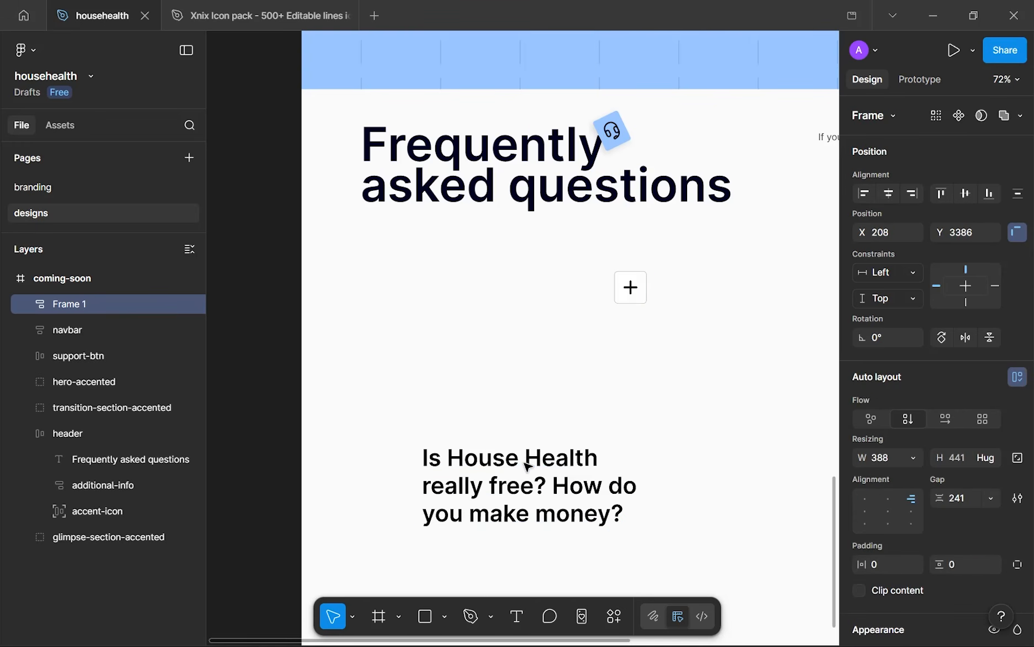
left_click(991, 498)
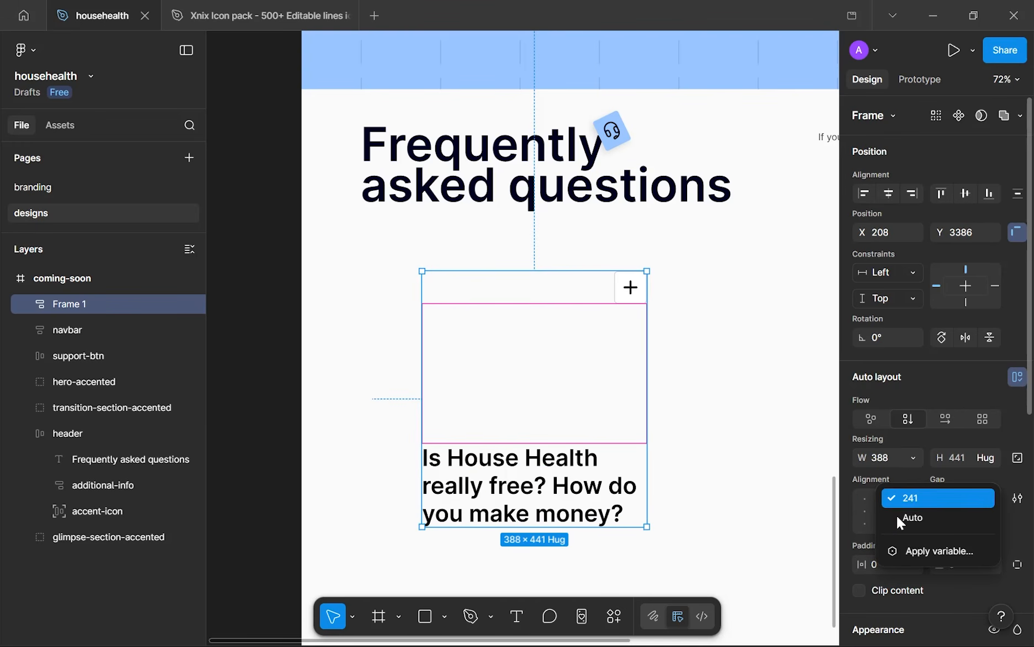
left_click(895, 518)
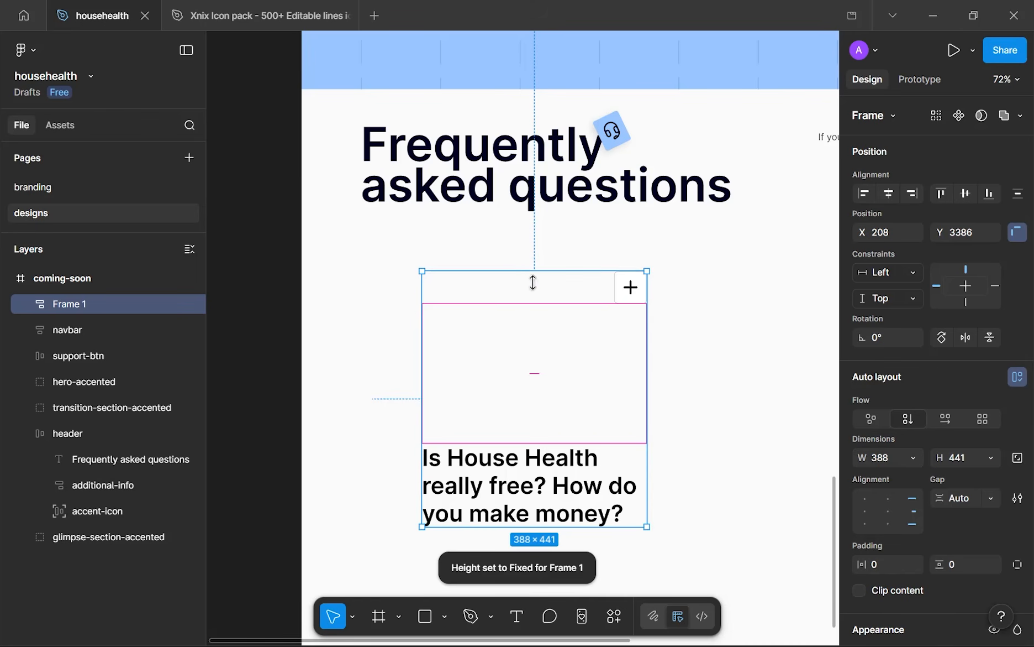
left_click_drag(531, 271, 567, 249)
- Rename the new auto layout frame as question and set its horizontal and vertical padding to 16
double_click(92, 293)
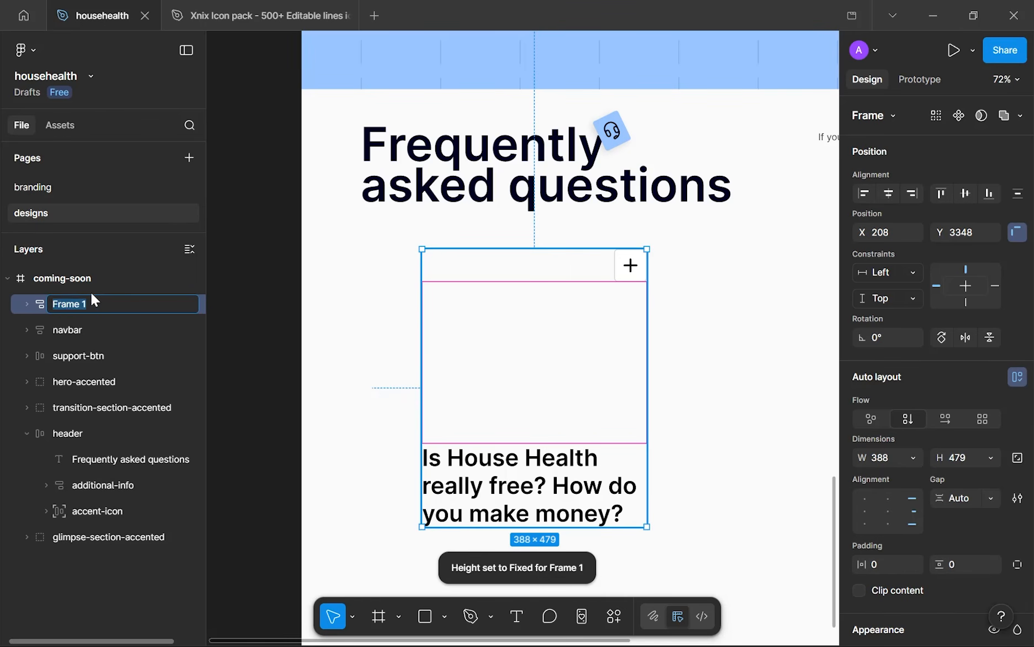
type("question")
key("Return")
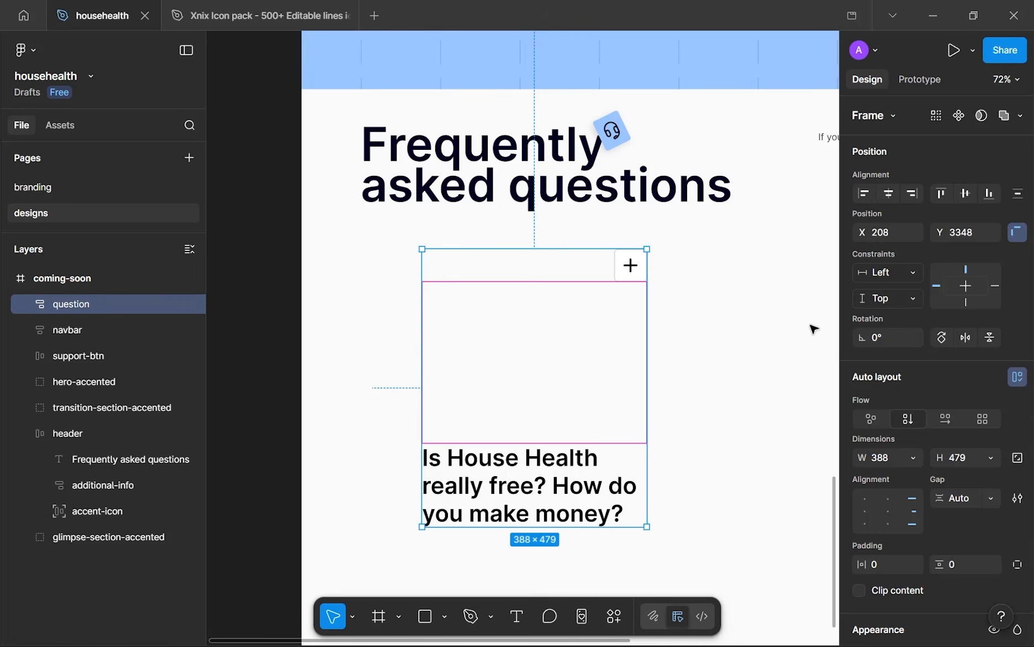
left_click(876, 569)
type("16")
left_click(957, 561)
type("16")
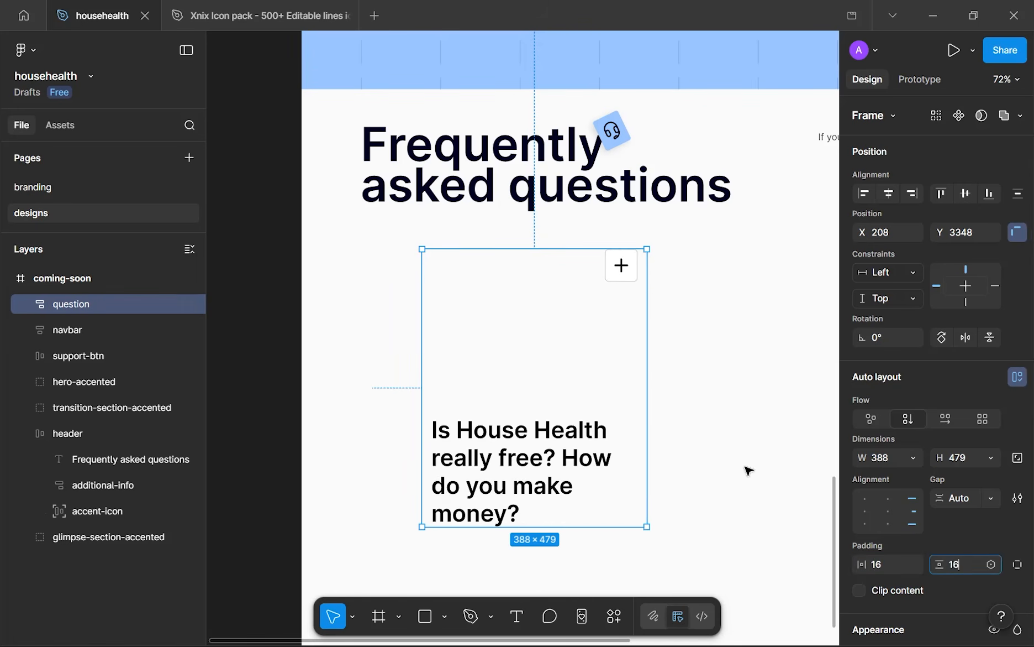
left_click(749, 470)
left_click(628, 390)
- Style the question card with corner radius 8, an FFFFFF fill and a light grey C5C5C5 inside stroke of weight 1
scroll(909, 494, "down", 5)
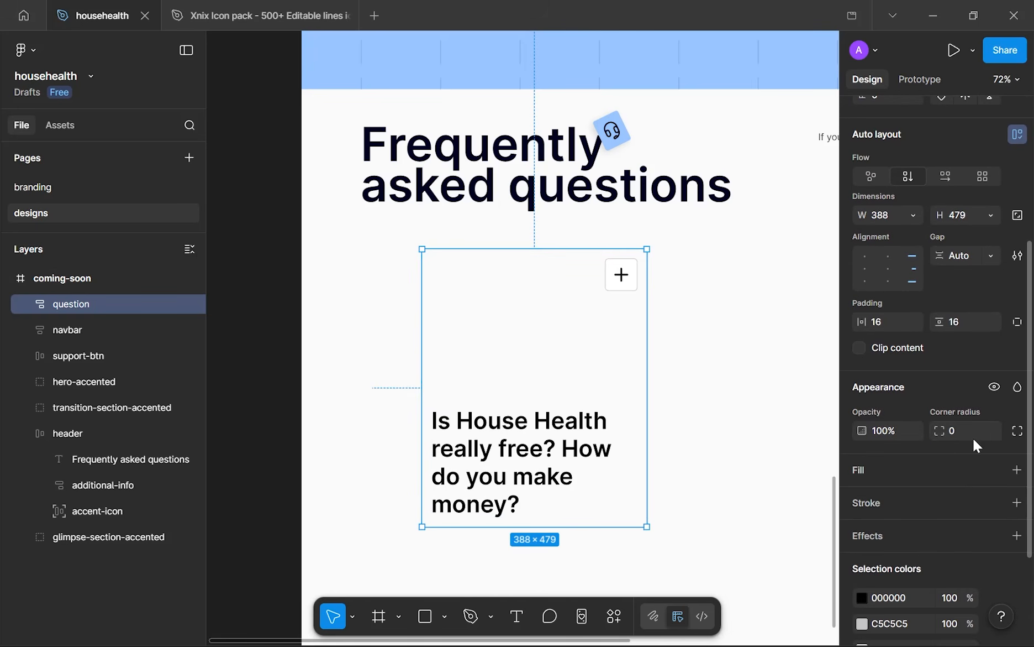
key("Return")
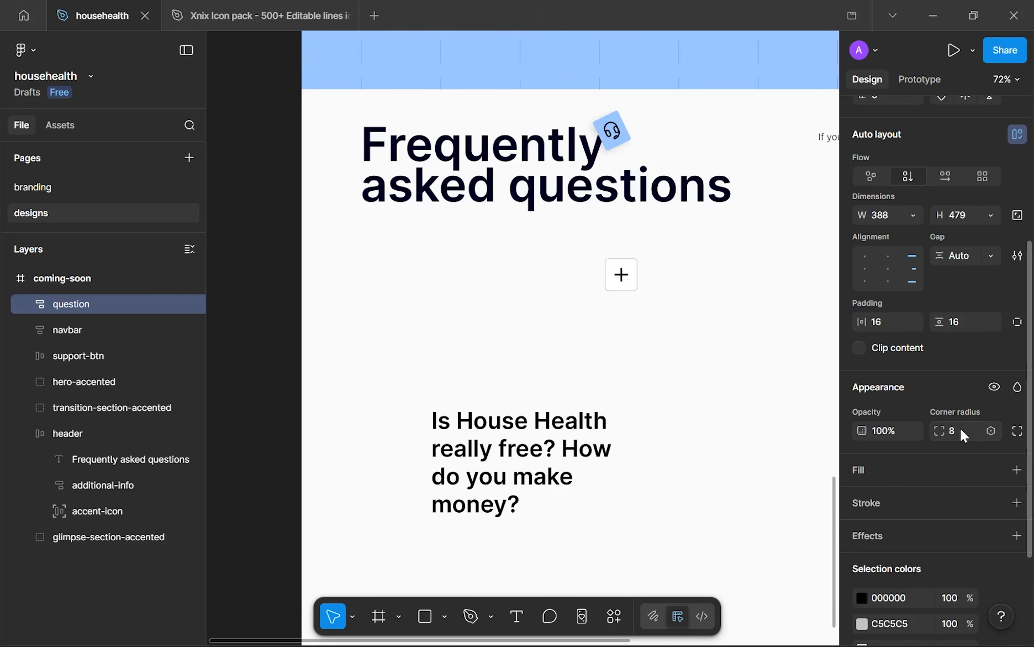
left_click(1017, 470)
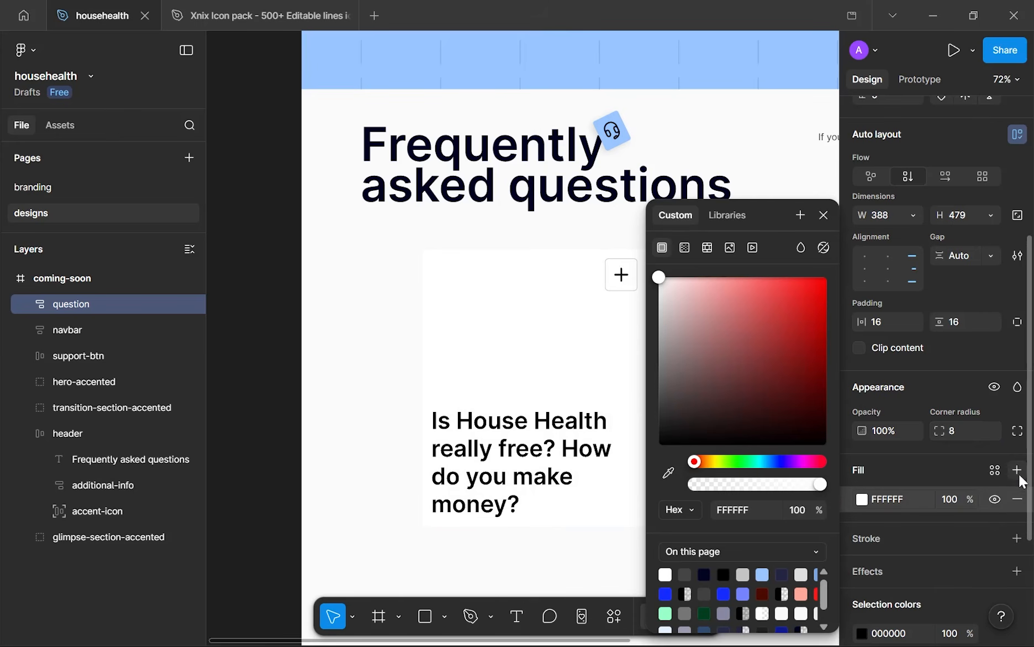
left_click(1017, 537)
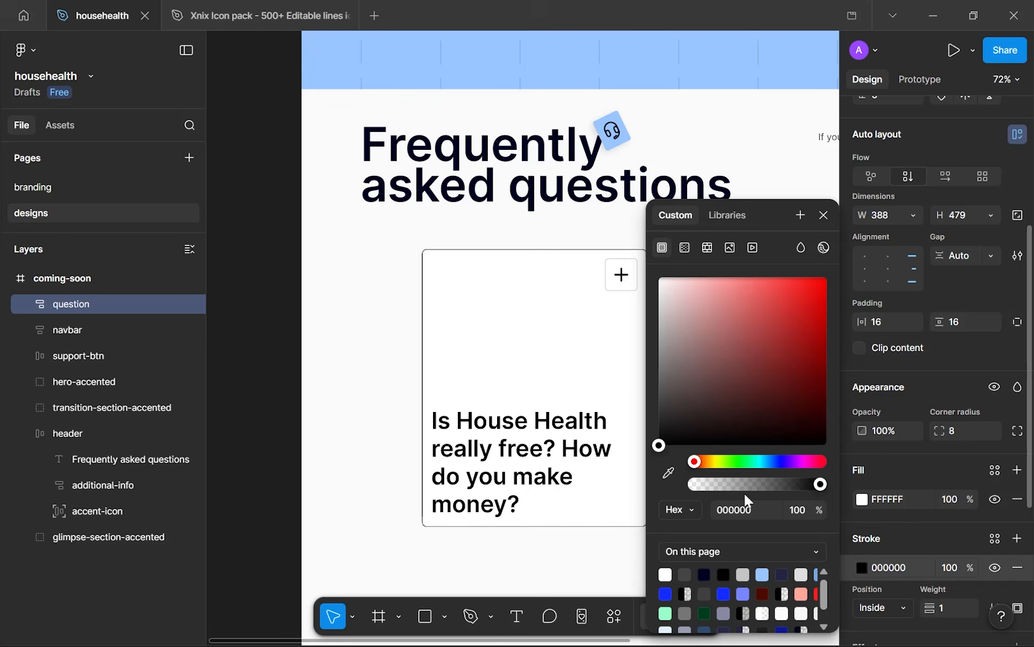
left_click(743, 574)
left_click(390, 344)
scroll(526, 314, "down", 4)
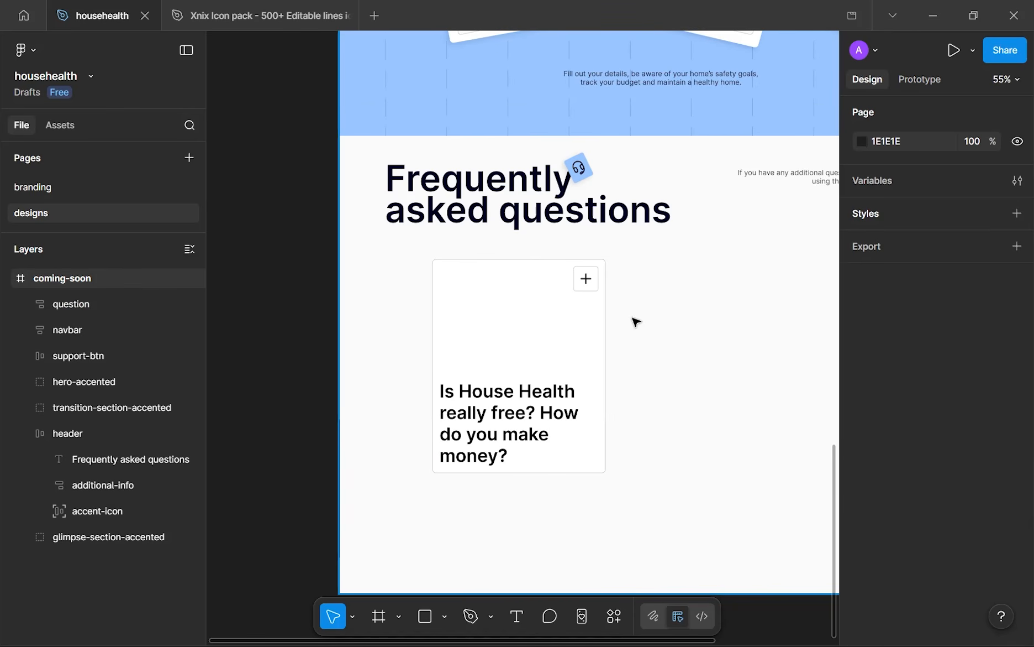
- Change the plus icon's colour inside the question card's open-btn to FFFFFF
scroll(589, 270, "up", 6)
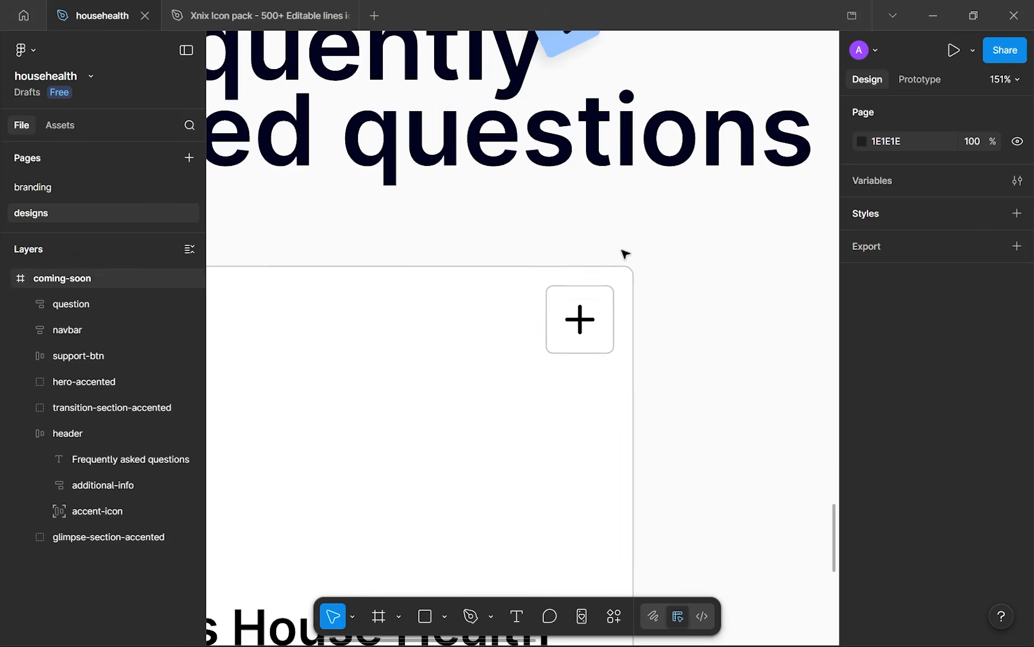
scroll(625, 254, "up", 5)
left_click_drag(524, 240, 698, 258)
scroll(697, 258, "down", 8)
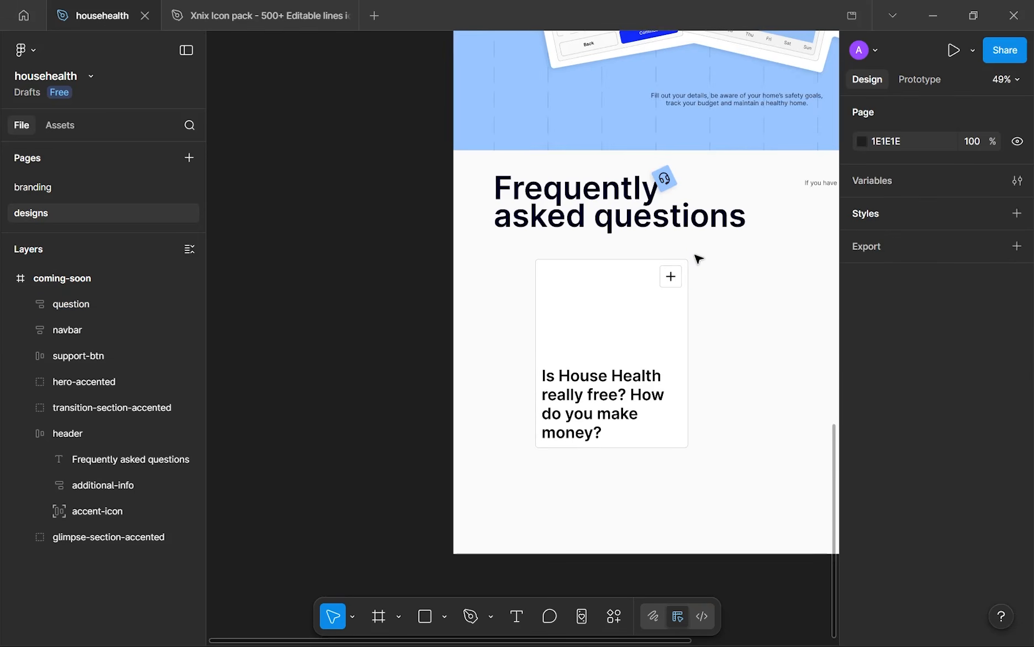
scroll(697, 259, "up", 6)
left_click(654, 335)
scroll(912, 334, "down", 3)
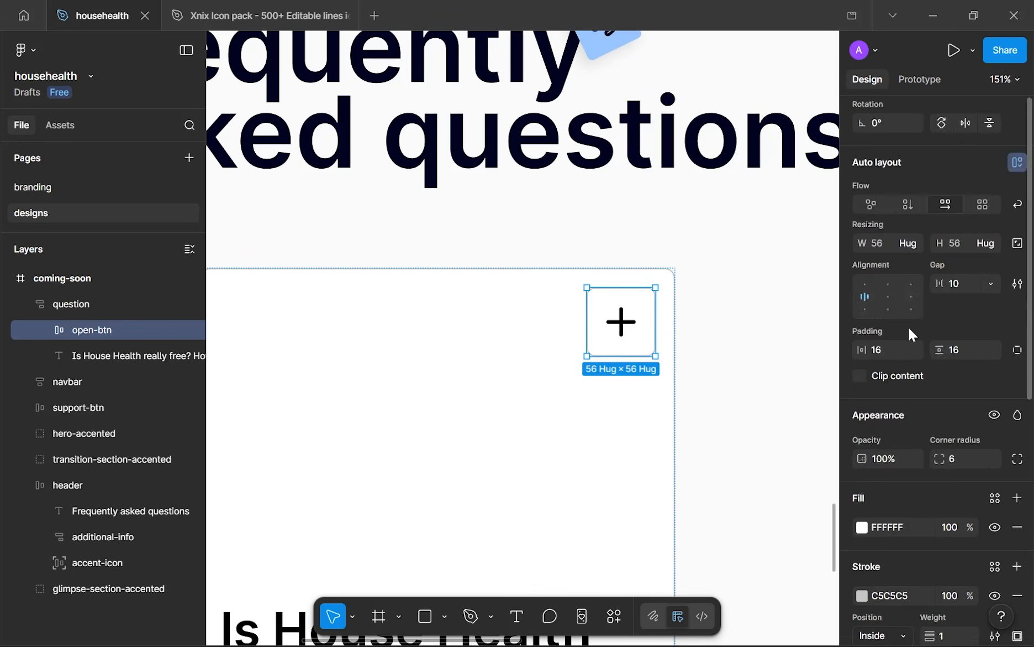
scroll(912, 334, "down", 3)
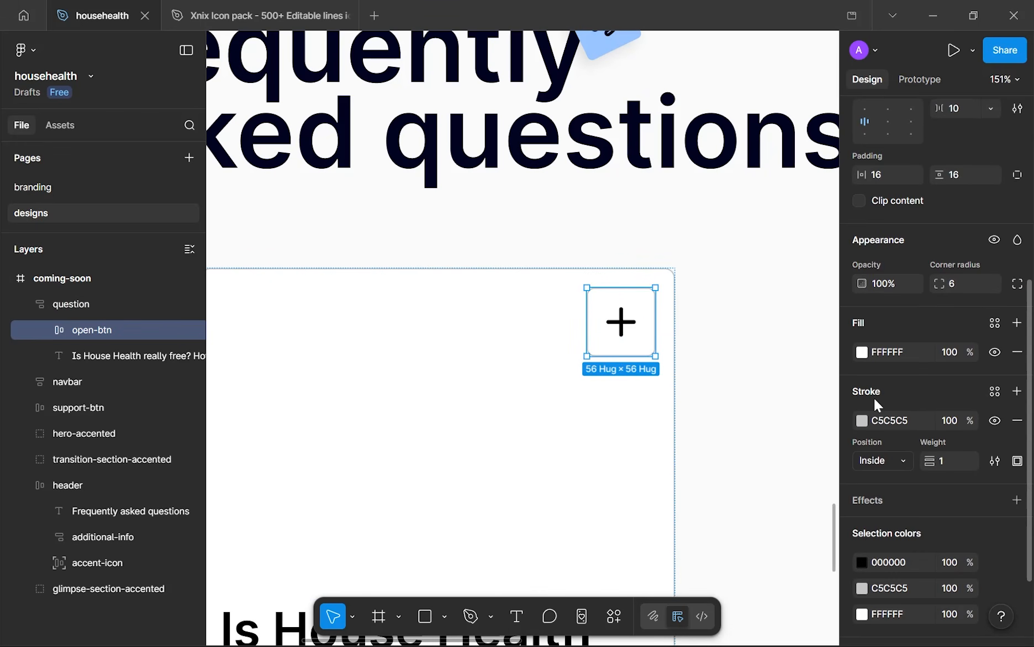
scroll(878, 561, "down", 2)
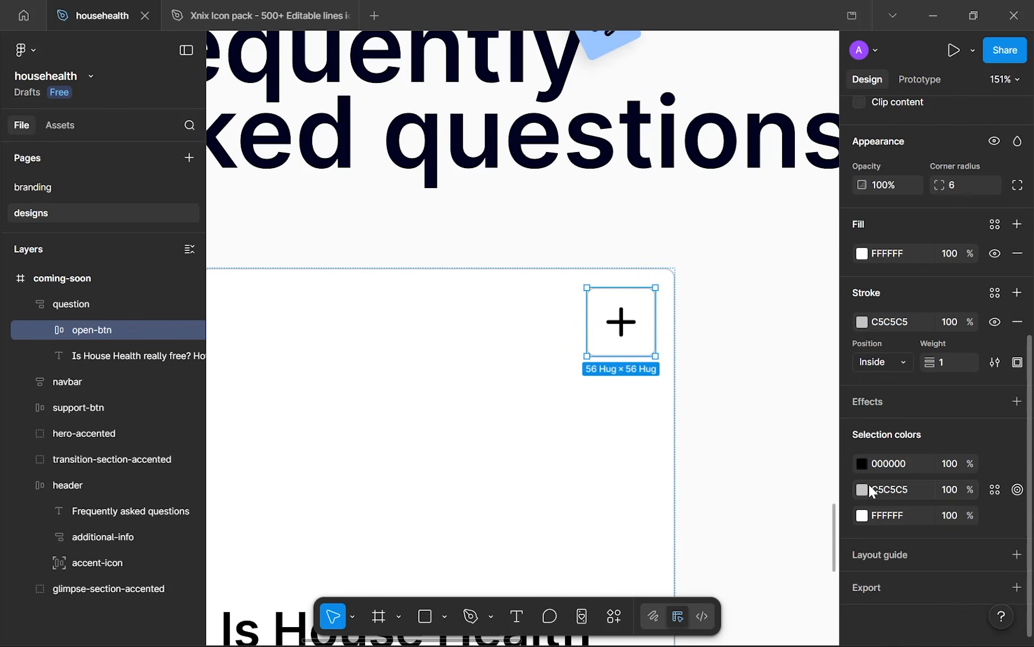
left_click(863, 466)
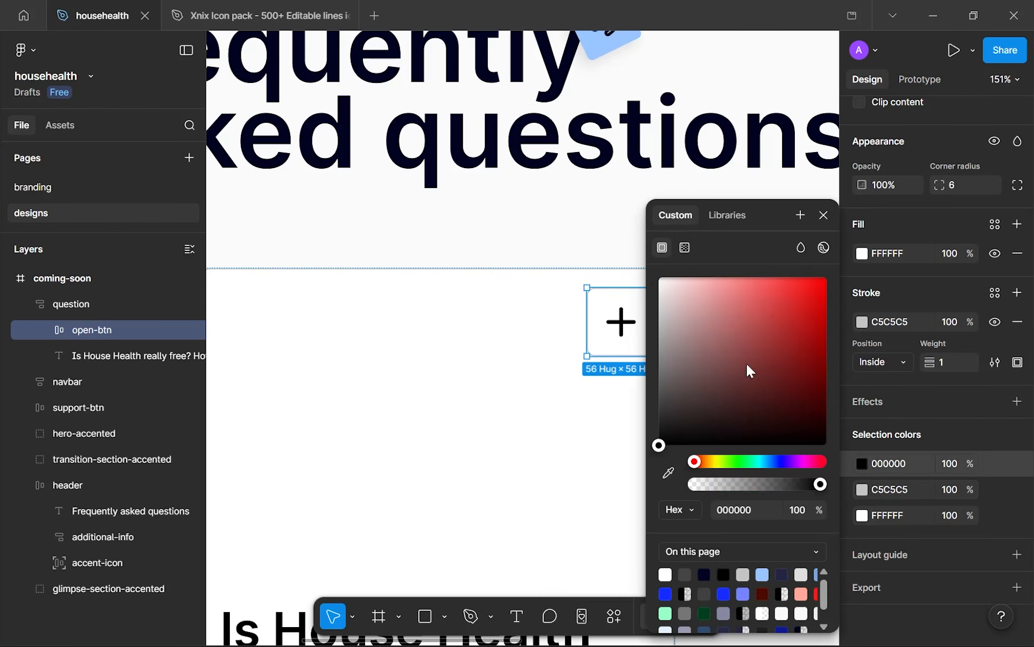
left_click_drag(746, 363, 522, 236)
- Set the open-btn background fill to the dark navy 00031F used on this page
left_click(861, 516)
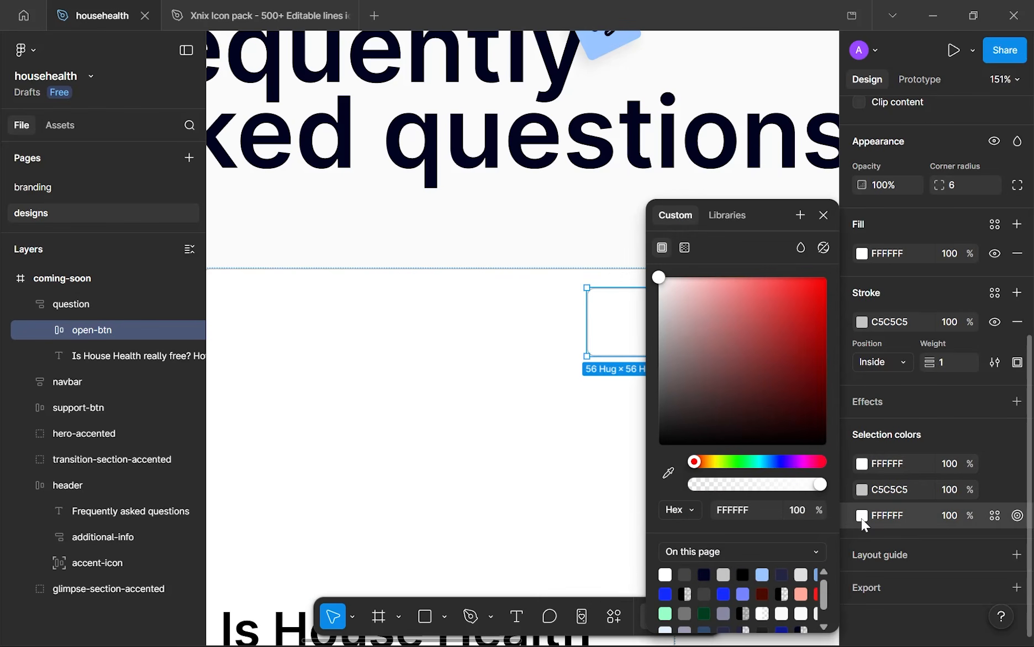
left_click(743, 575)
left_click(704, 574)
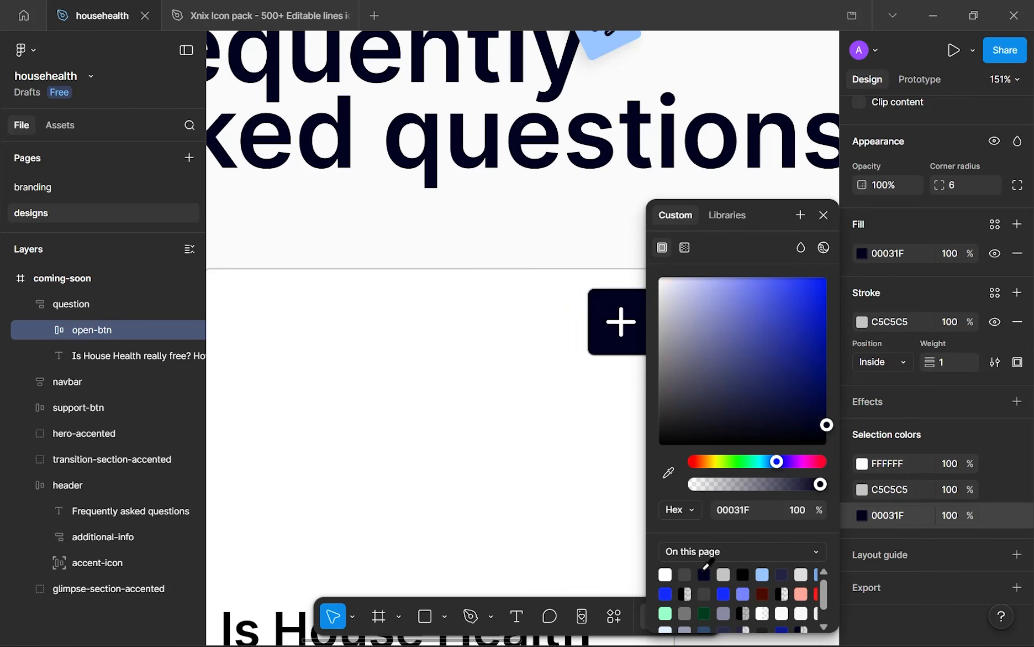
left_click(824, 215)
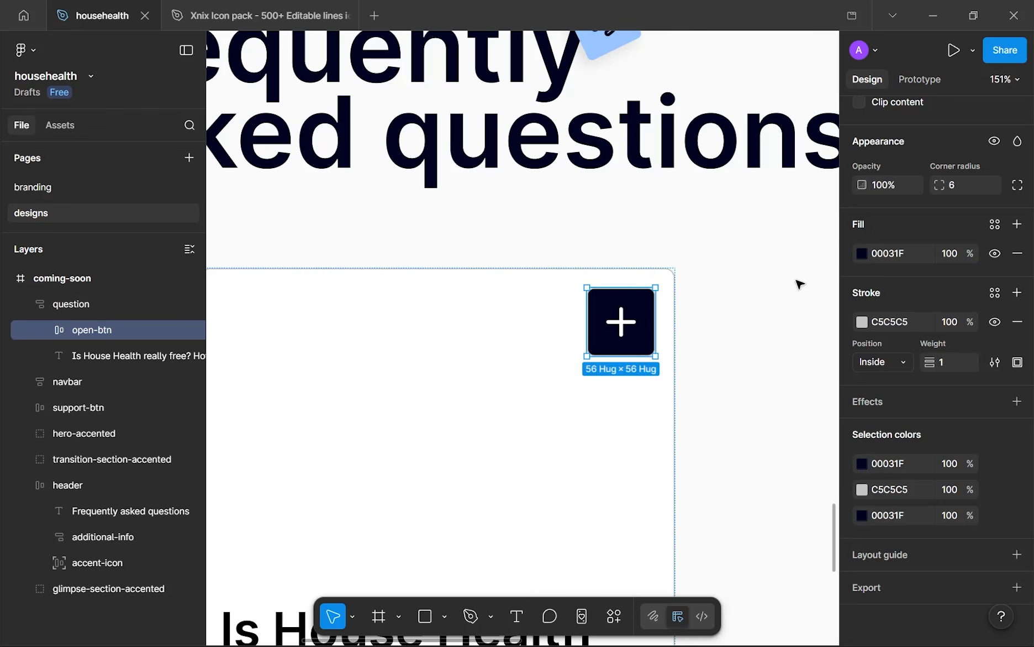
- Remove the stroke from open-btn on the question card
left_click(778, 312)
scroll(635, 337, "up", 5)
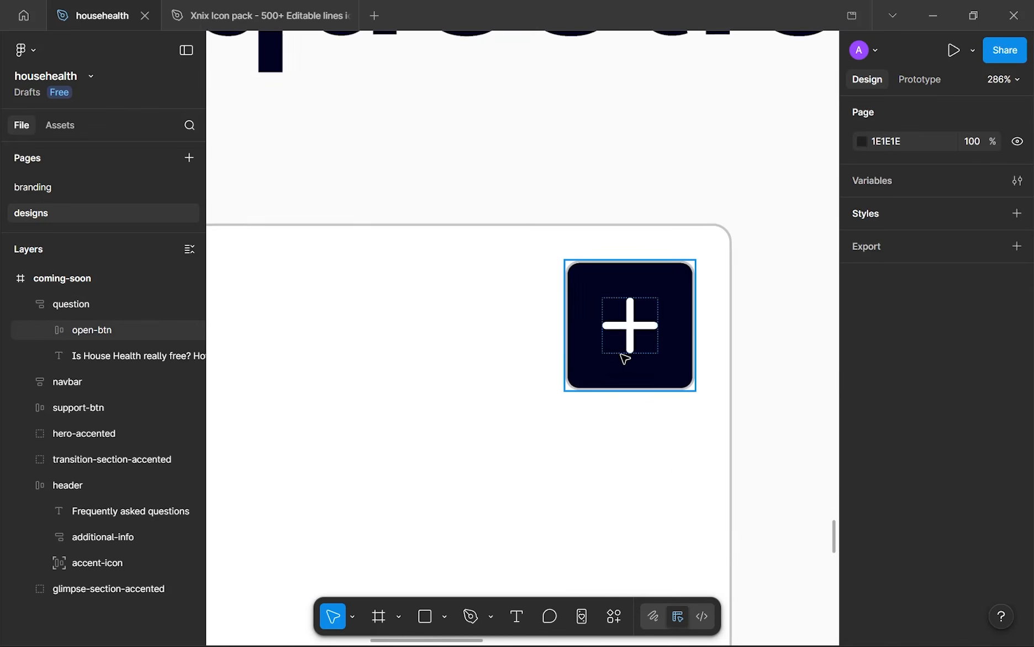
left_click(658, 376)
scroll(975, 437, "down", 2)
left_click(1015, 339)
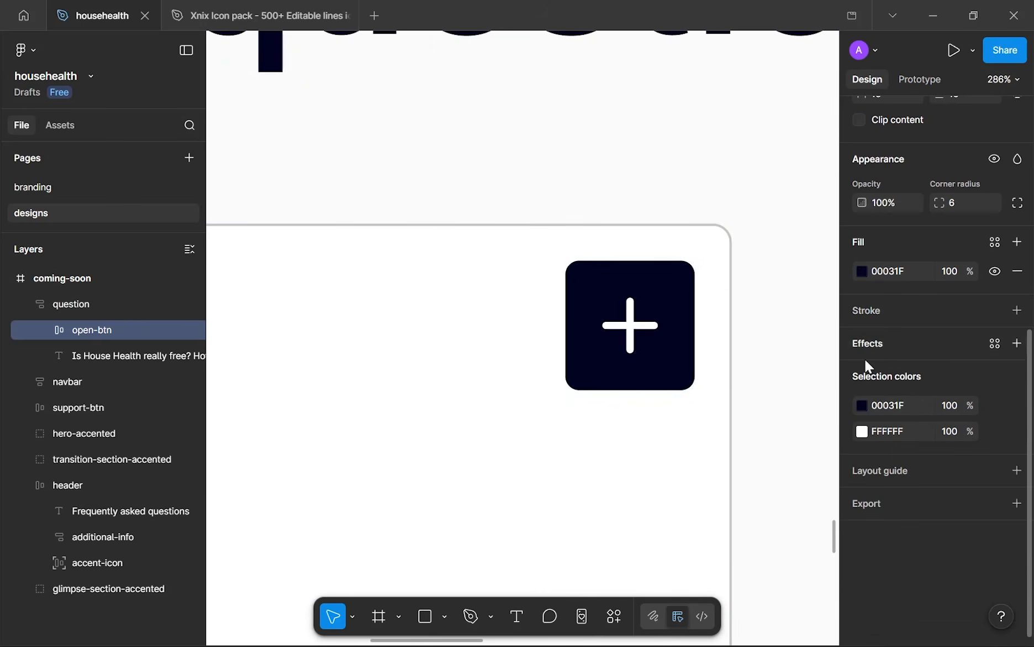
left_click(778, 409)
- Try duplicating the question card horizontally into a row of four cards spaced 24 apart
scroll(780, 409, "down", 10)
left_click_drag(778, 407, 566, 312)
scroll(550, 278, "up", 1)
key("ctrl+d")
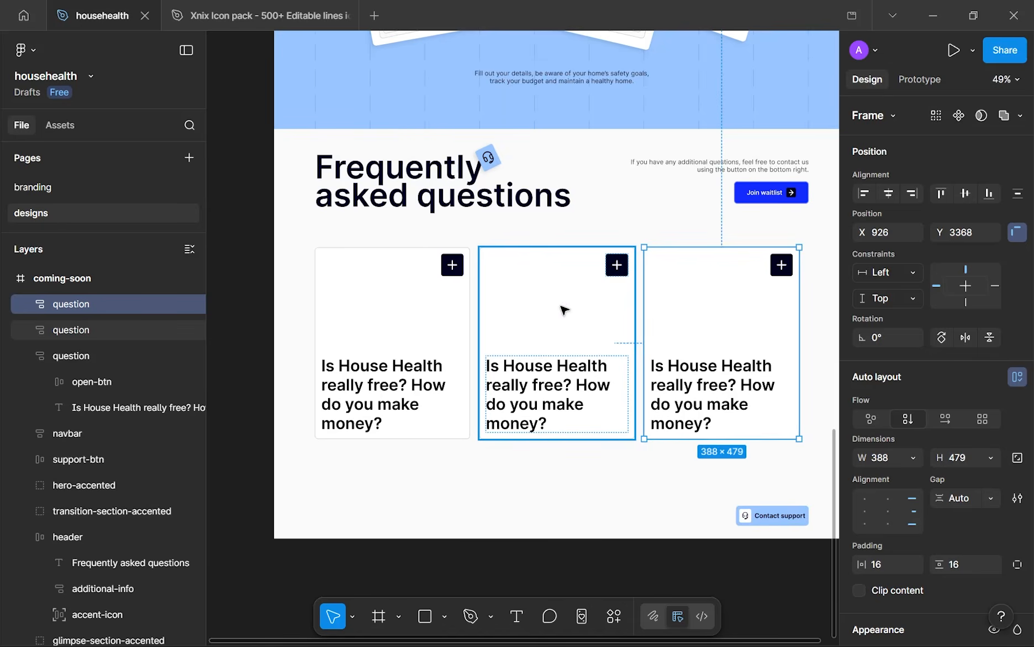
key("ctrl+d")
scroll(563, 310, "down", 4)
scroll(512, 331, "up", 1)
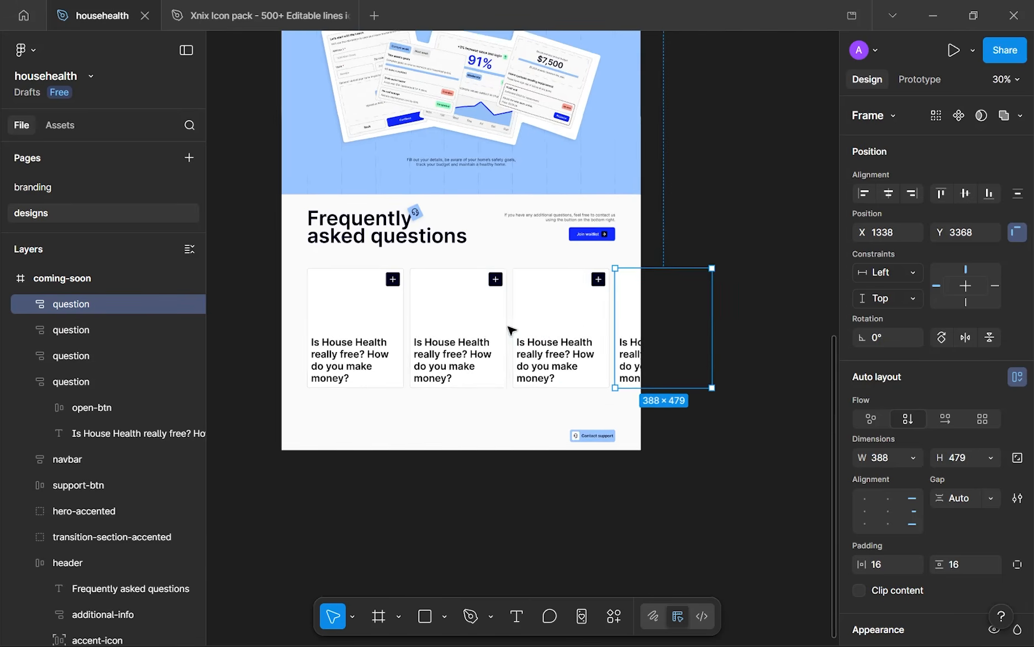
scroll(584, 299, "up", 4)
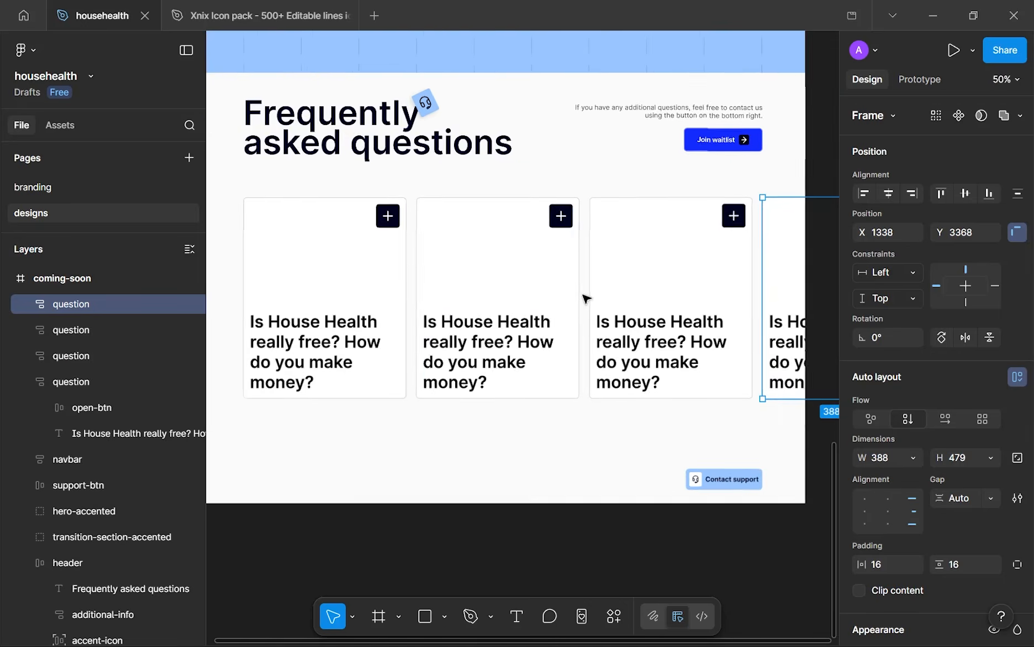
scroll(575, 282, "down", 3)
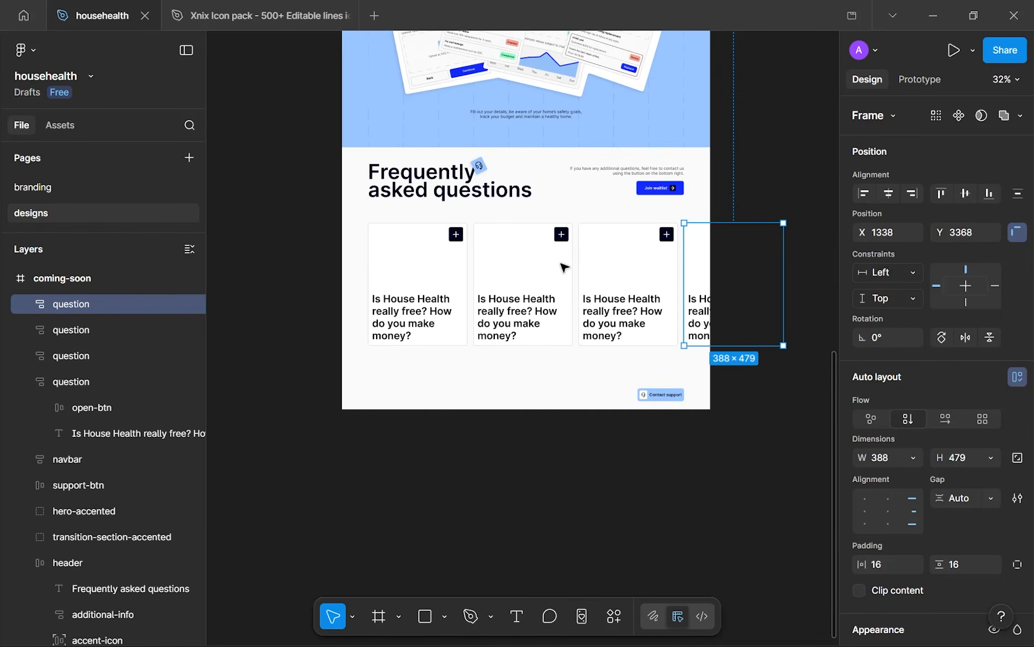
- Undo the row of question card duplicates
scroll(563, 268, "up", 5)
key("Left")
key("Left")
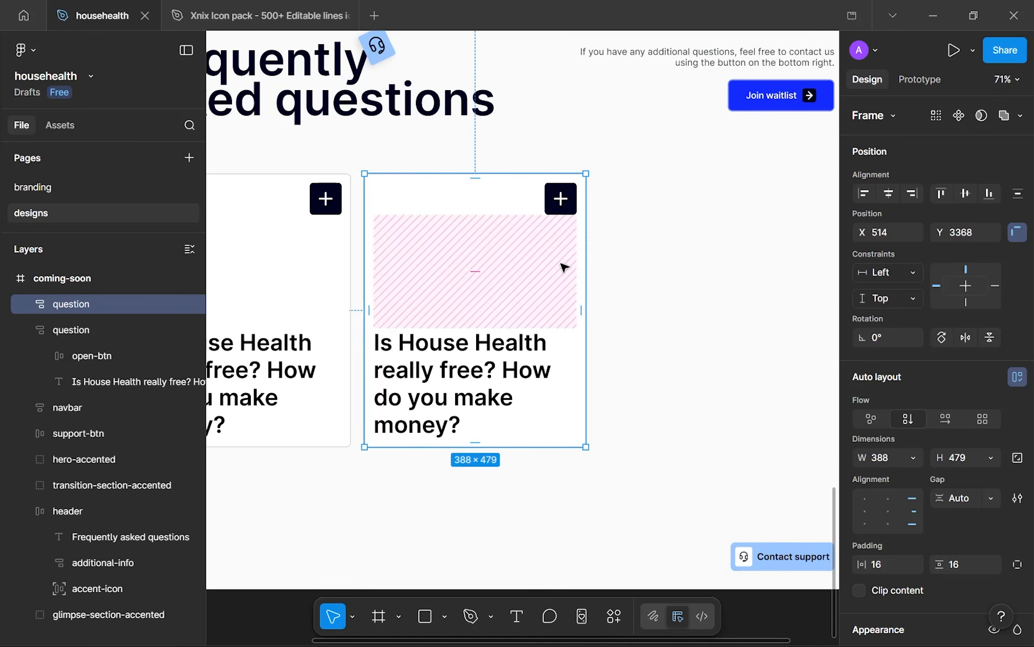
key("Left")
scroll(411, 228, "down", 3)
- Set the horizontal and vertical padding of open-btn on the question card to 12
scroll(402, 245, "up", 4)
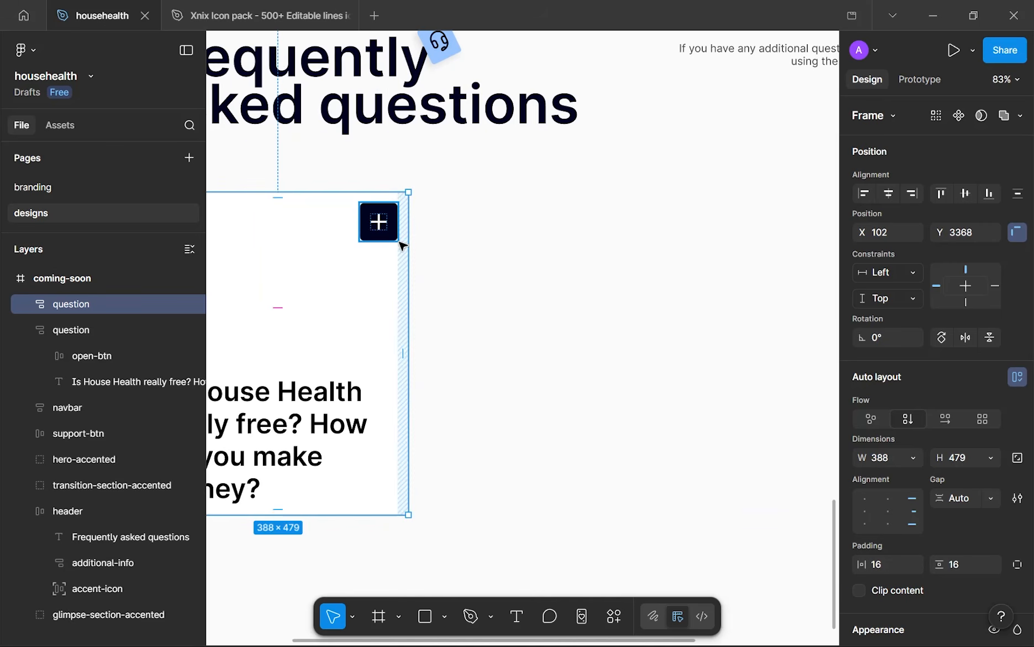
left_click(398, 241)
left_click(959, 501)
type("12")
left_click(885, 492)
type("12")
key("Return")
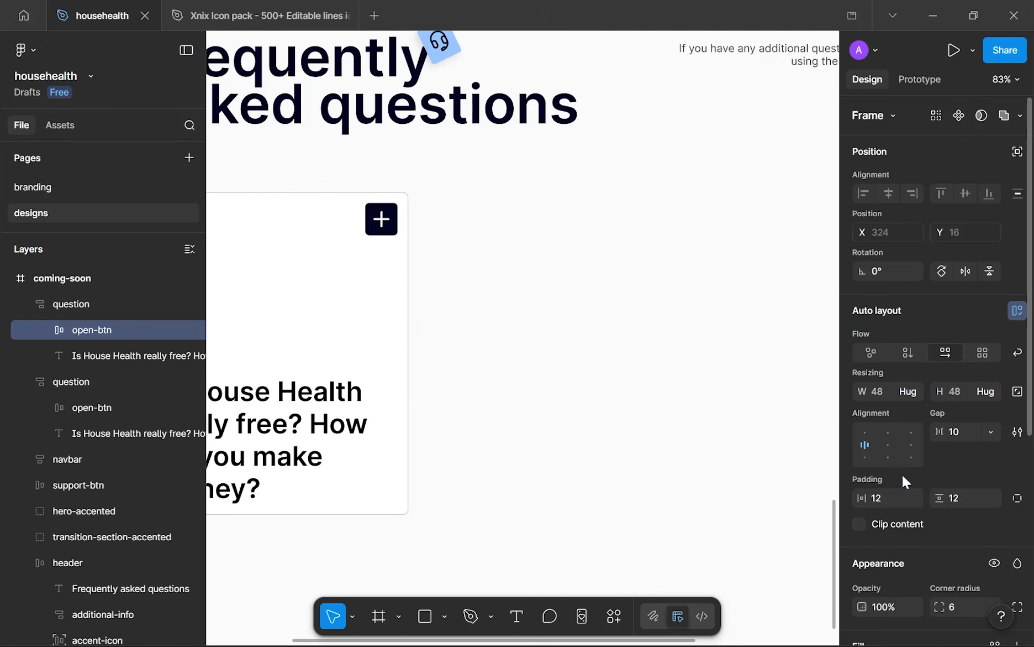
- Set the height of add-icon inside open-btn to 18
double_click(381, 219)
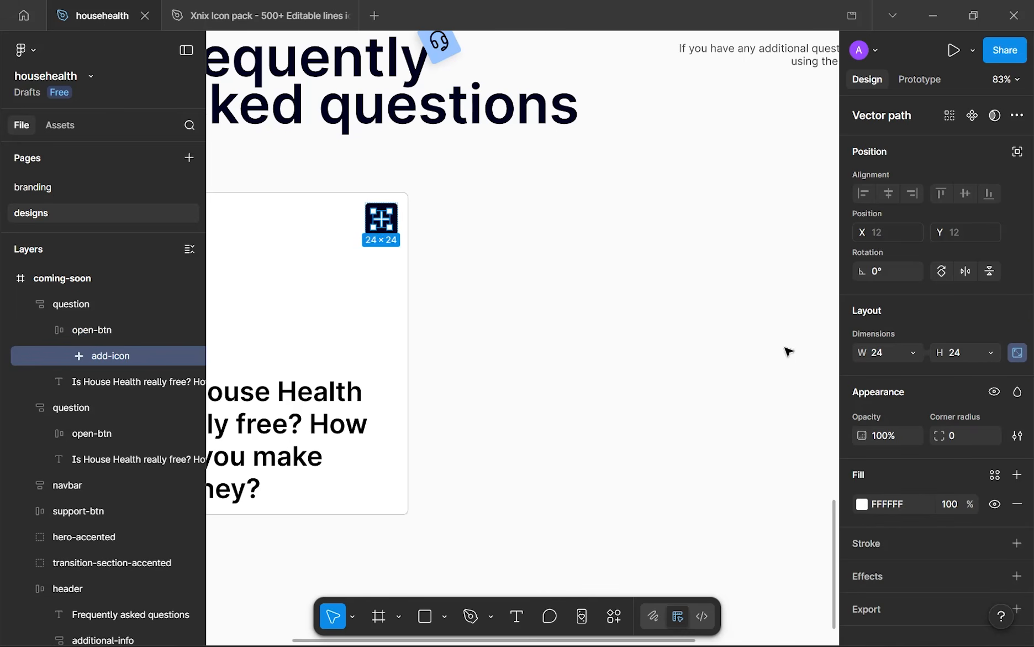
left_click(976, 353)
type("16")
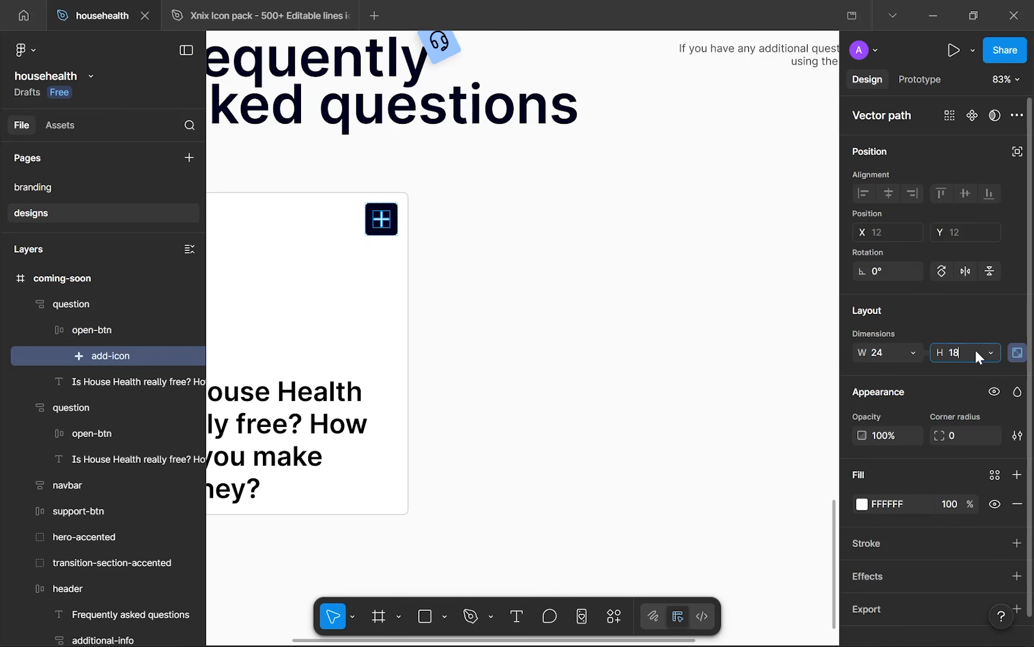
key("Return")
left_click(645, 408)
- Duplicate the question card with the smaller open-btn three times to its right, spacing the cards 24 apart
scroll(644, 406, "down", 5)
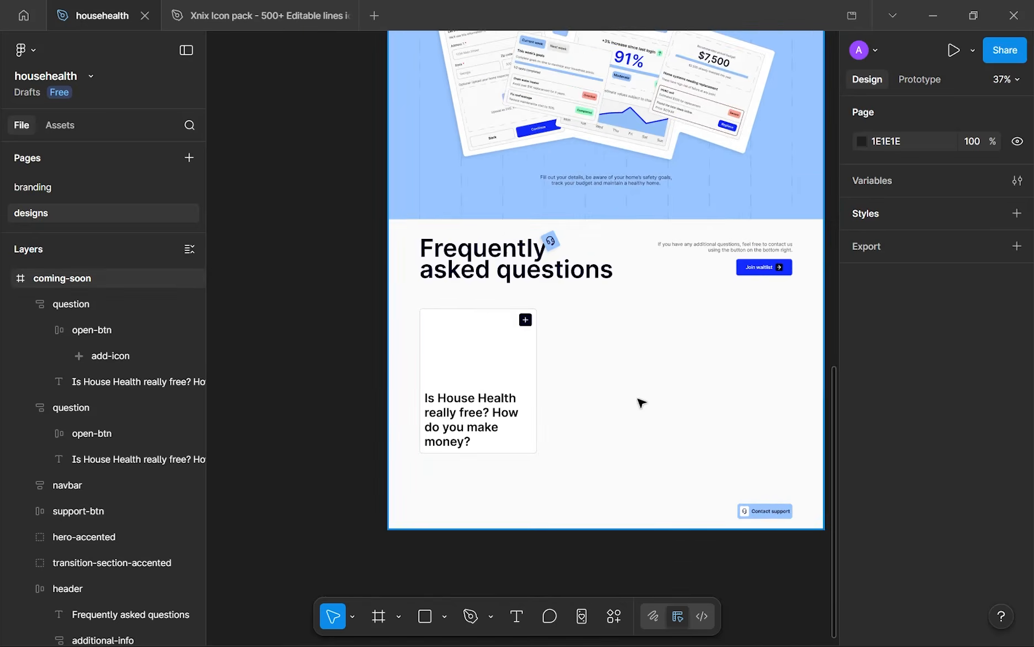
scroll(616, 384, "up", 5)
scroll(509, 369, "down", 4)
left_click_drag(511, 369, 552, 346)
scroll(552, 346, "up", 3)
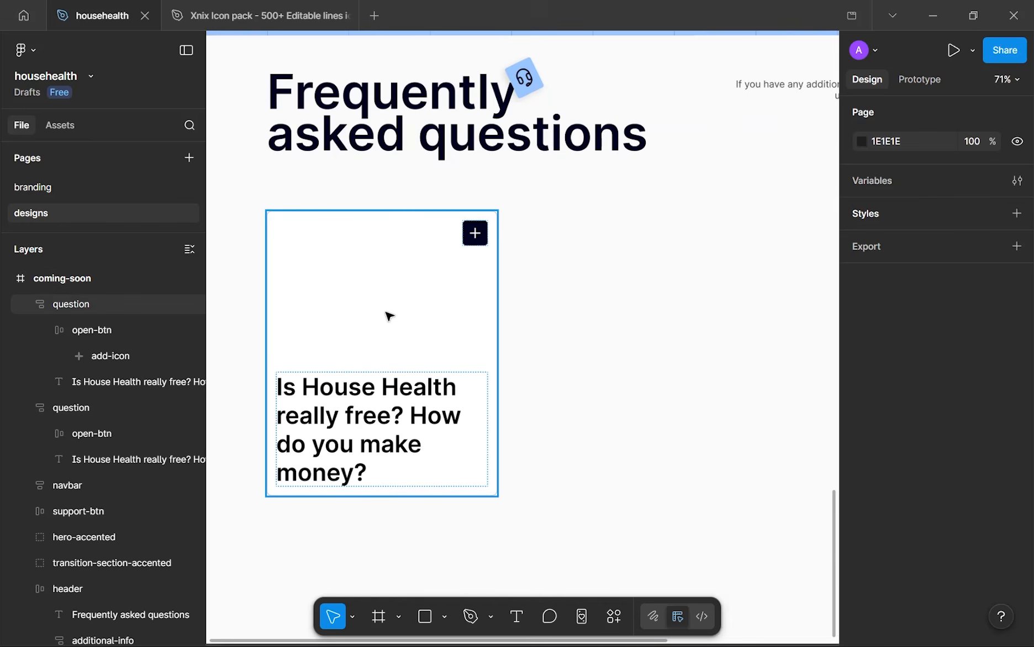
scroll(465, 296, "down", 2)
scroll(459, 259, "up", 3)
scroll(455, 256, "down", 3)
left_click_drag(449, 311, 568, 296)
key("ctrl+d")
key("ctrl+d")
scroll(567, 294, "down", 2)
scroll(568, 294, "up", 3)
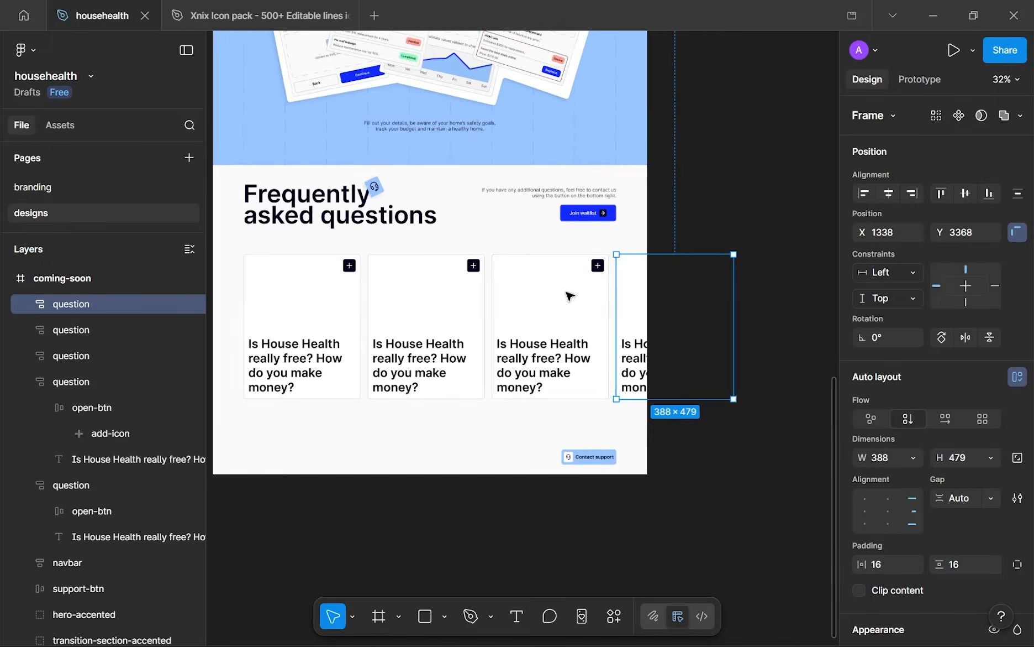
scroll(568, 294, "down", 3)
scroll(568, 294, "up", 4)
left_click_drag(640, 274, 679, 257)
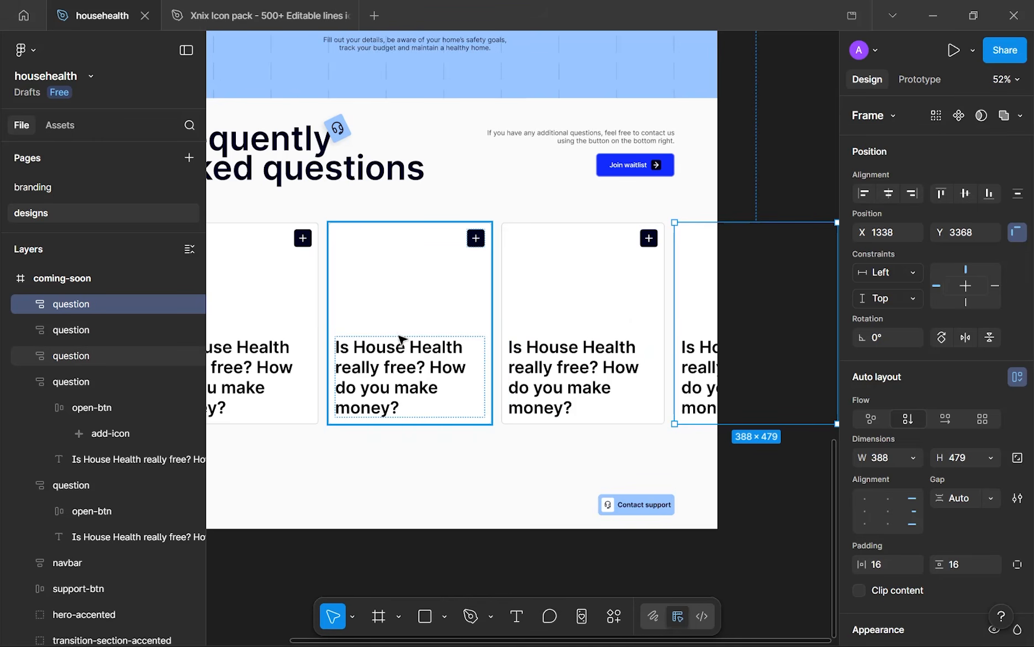
left_click(397, 488)
scroll(397, 488, "down", 4)
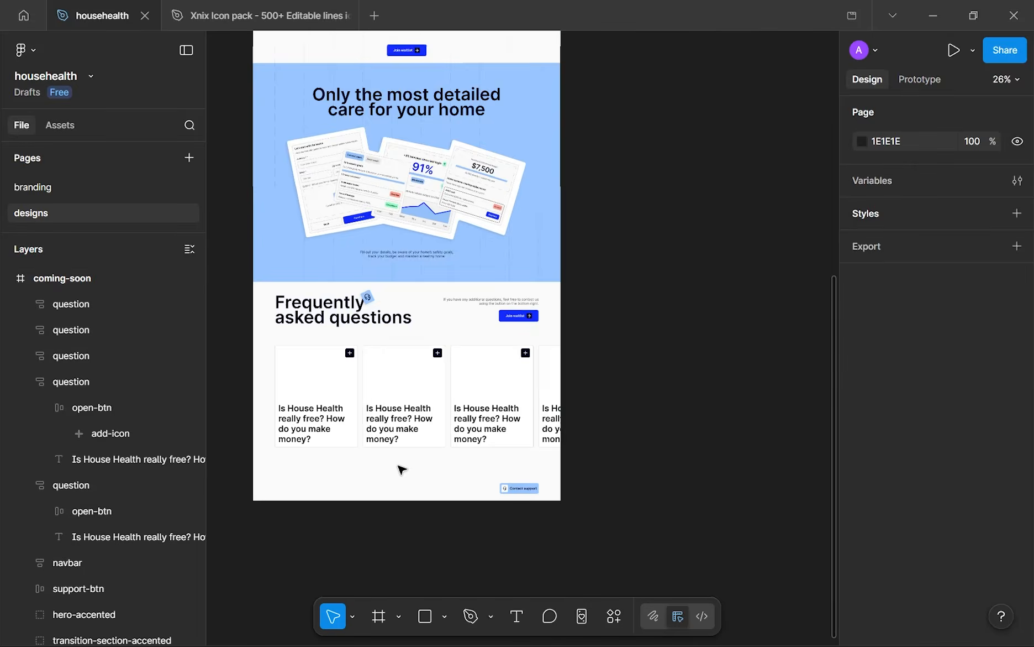
scroll(402, 469, "up", 2)
scroll(401, 466, "up", 1)
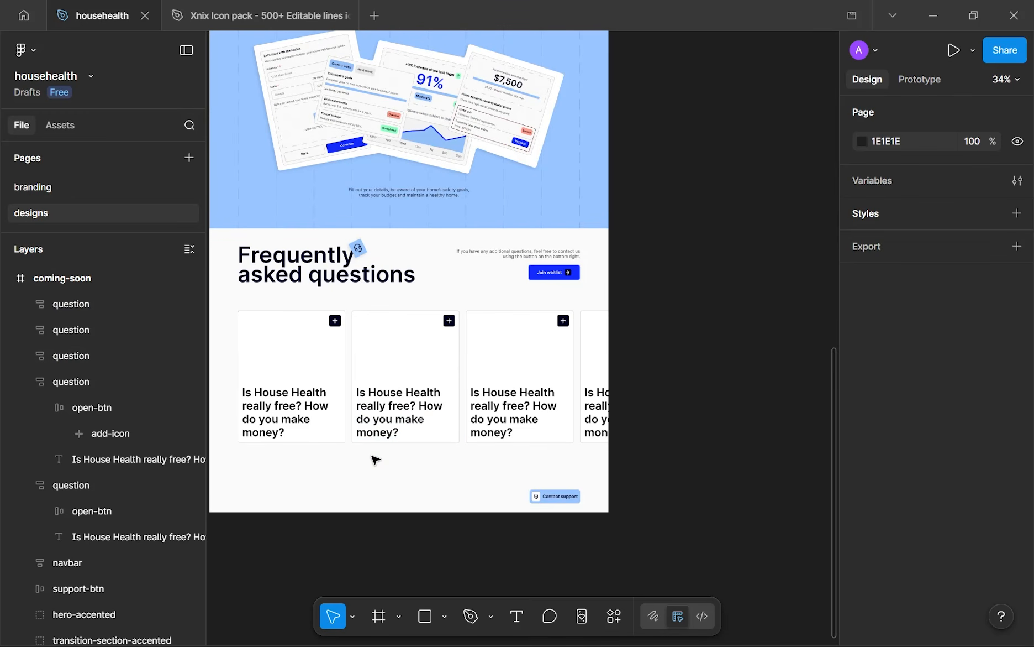
- Try widening all four question cards together to 408, and undo the change
left_click(306, 401)
left_click(409, 371, "shift")
left_click(496, 369, "shift")
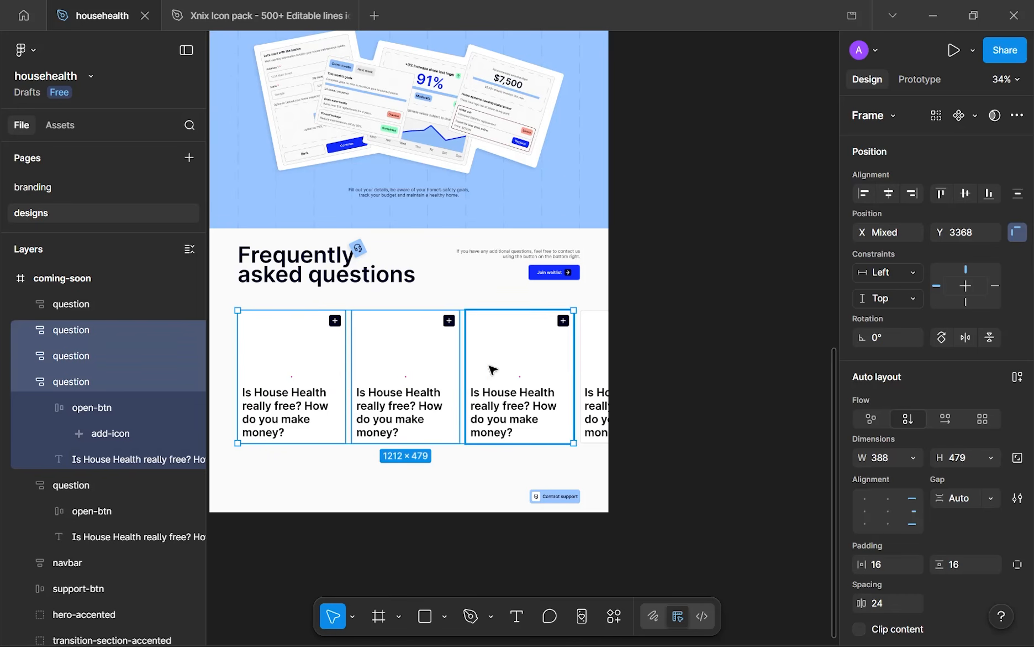
left_click(609, 379, "shift")
left_click_drag(238, 366, 318, 365)
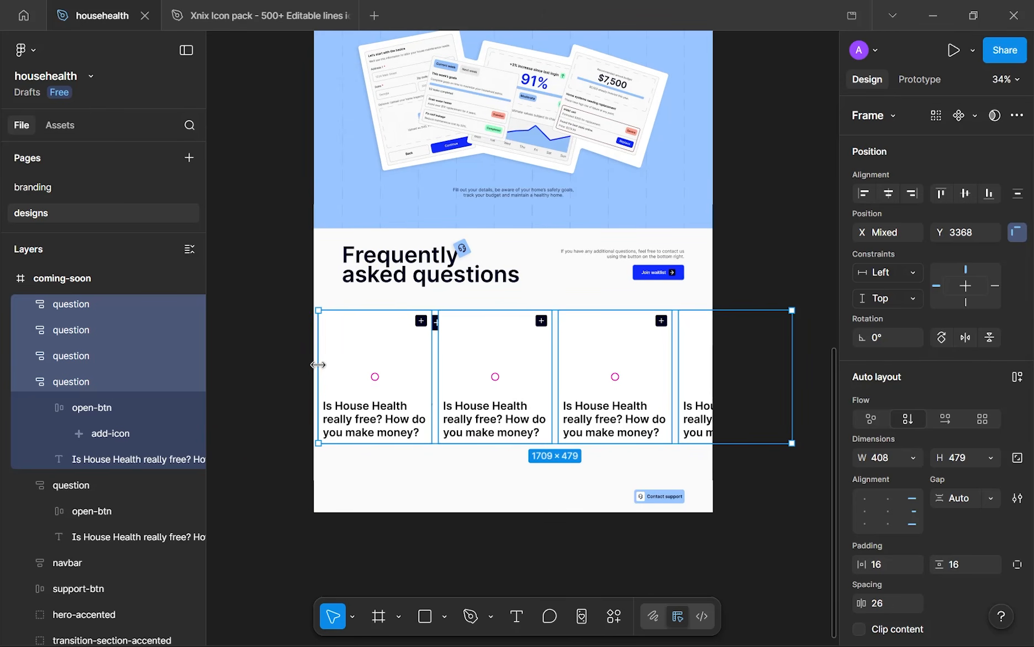
left_click_drag(398, 376, 450, 373)
key("ctrl+z")
key("ctrl+z")
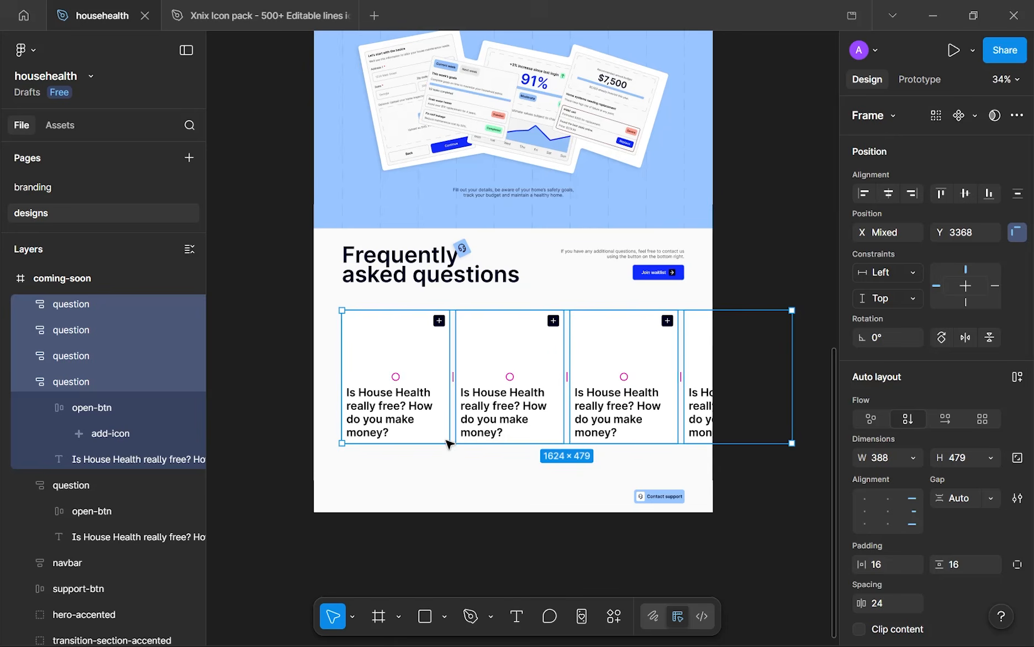
- Move the first question card down off the copy beneath it and delete the moved card
left_click(447, 472)
scroll(447, 472, "down", 2)
left_click(423, 375)
left_click_drag(422, 366, 422, 453)
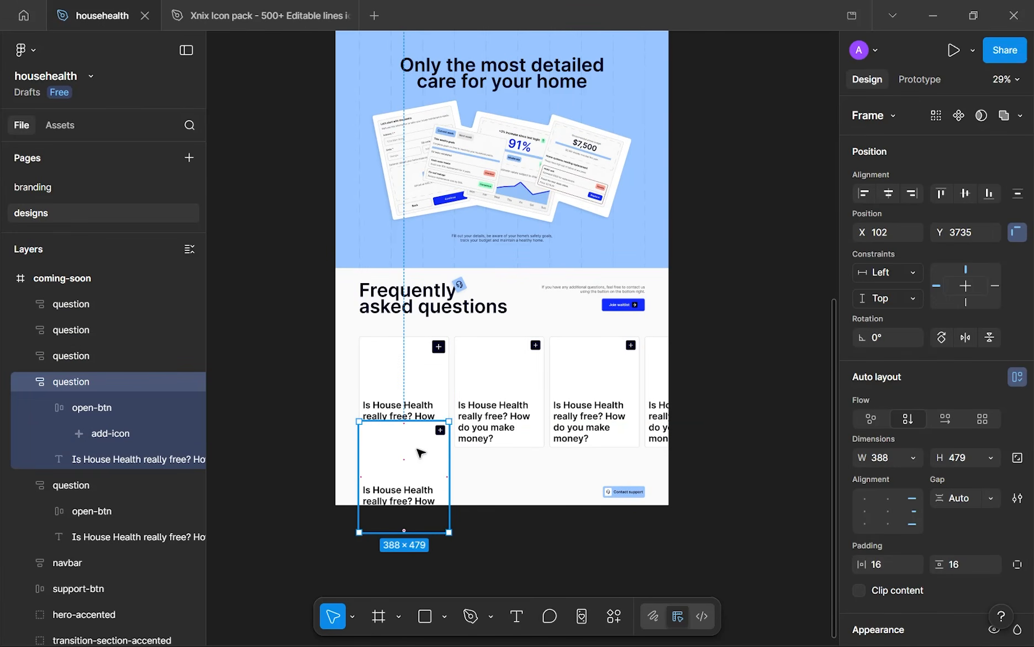
key("Delete")
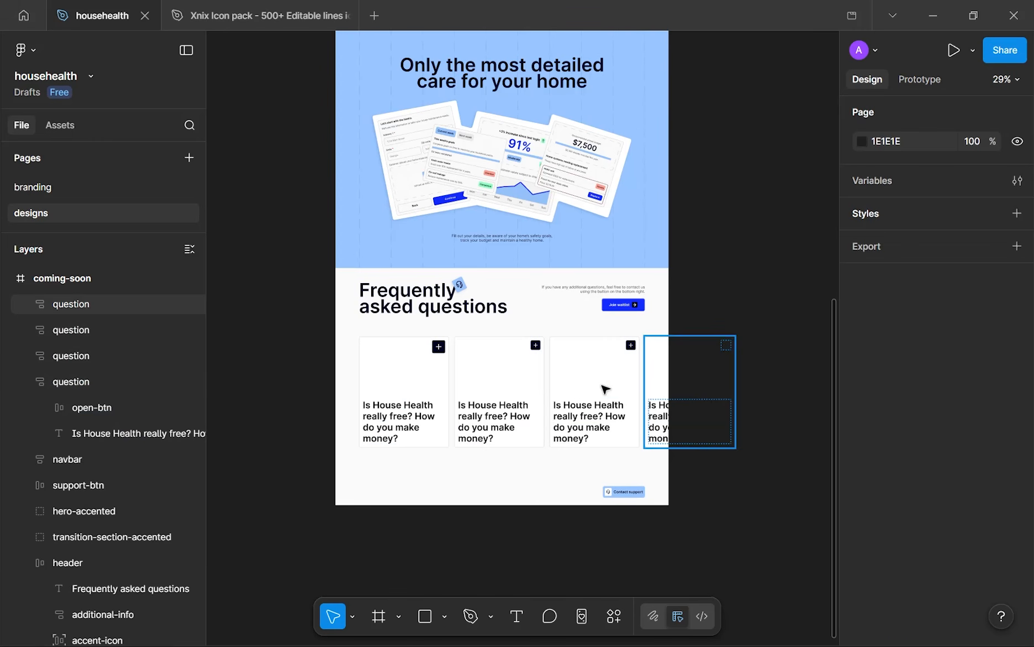
- Select all four question cards and shift the row slightly up to Y 3351
left_click(657, 387)
left_click(599, 385, "shift")
left_click(523, 391, "shift")
left_click(421, 395, "shift")
mouse_move(538, 391)
left_mouse_down()
mouse_move(539, 432)
mouse_move(539, 392)
left_mouse_up()
scroll(538, 393, "up", 3)
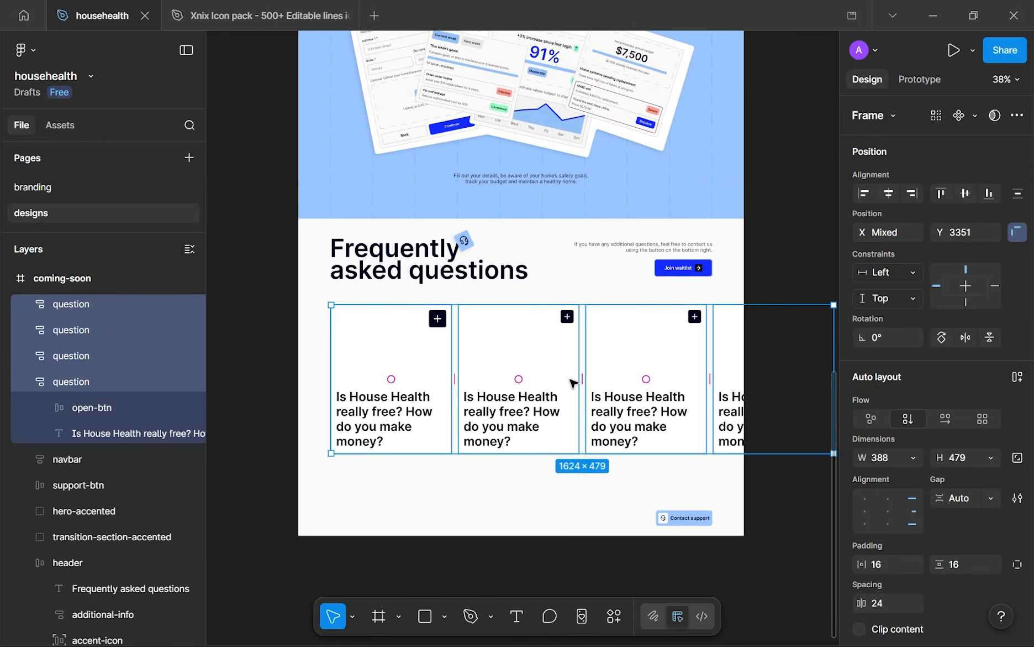
left_click(483, 490)
left_click(427, 398)
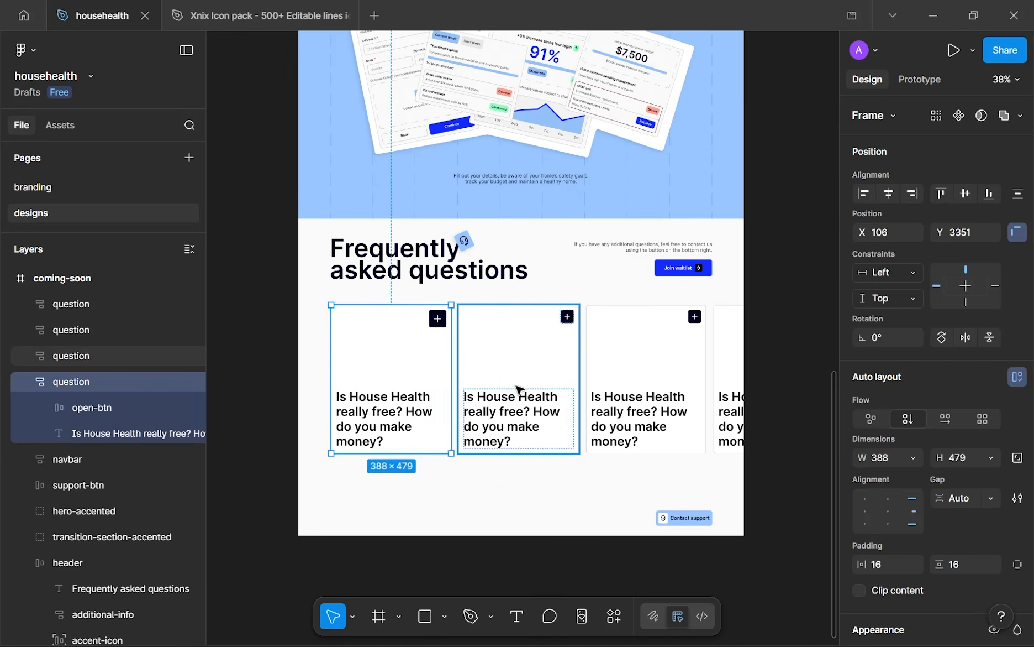
left_click(518, 389, "shift")
left_click(406, 388)
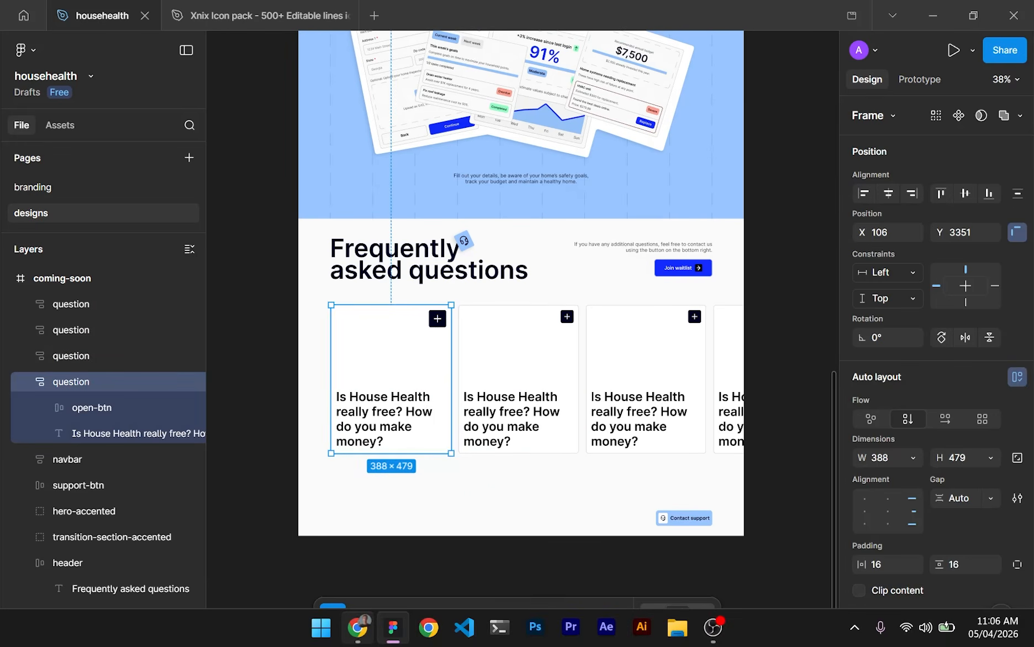
- Switch to the House Health website in Chrome and copy the question "How do you know when I need to replace / maintain things?" from the inspected page code
left_click(358, 627)
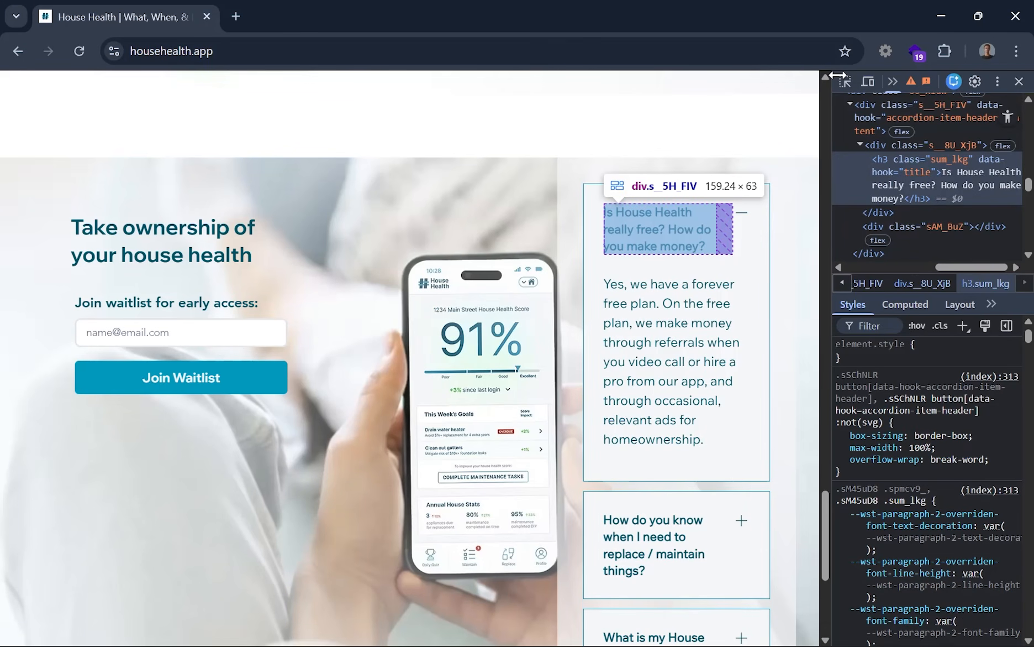
scroll(804, 179, "down", 3)
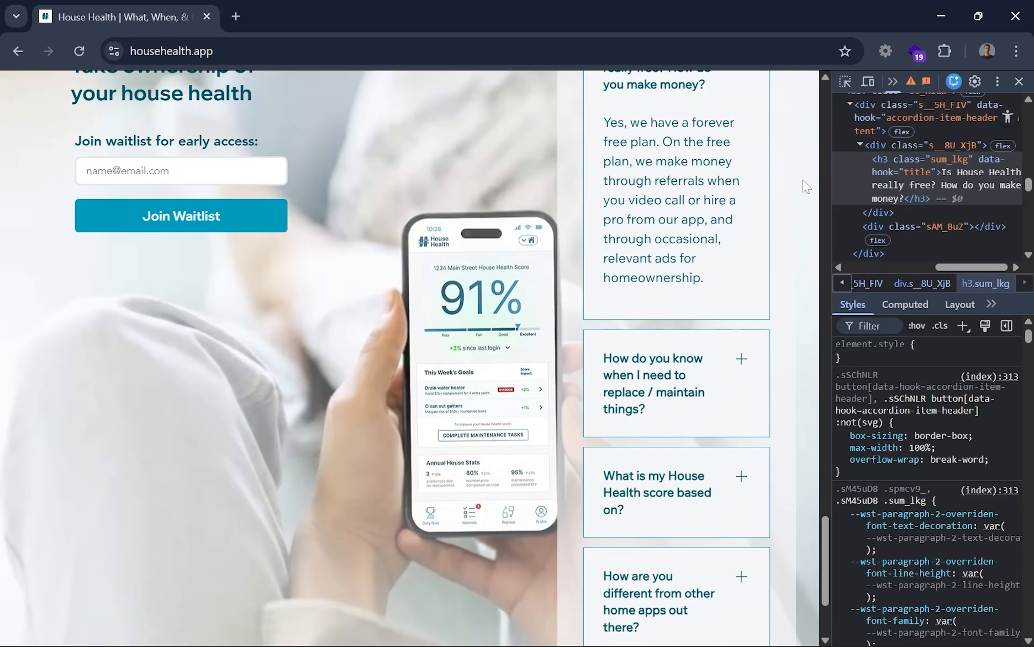
left_click(845, 81)
left_click(646, 373)
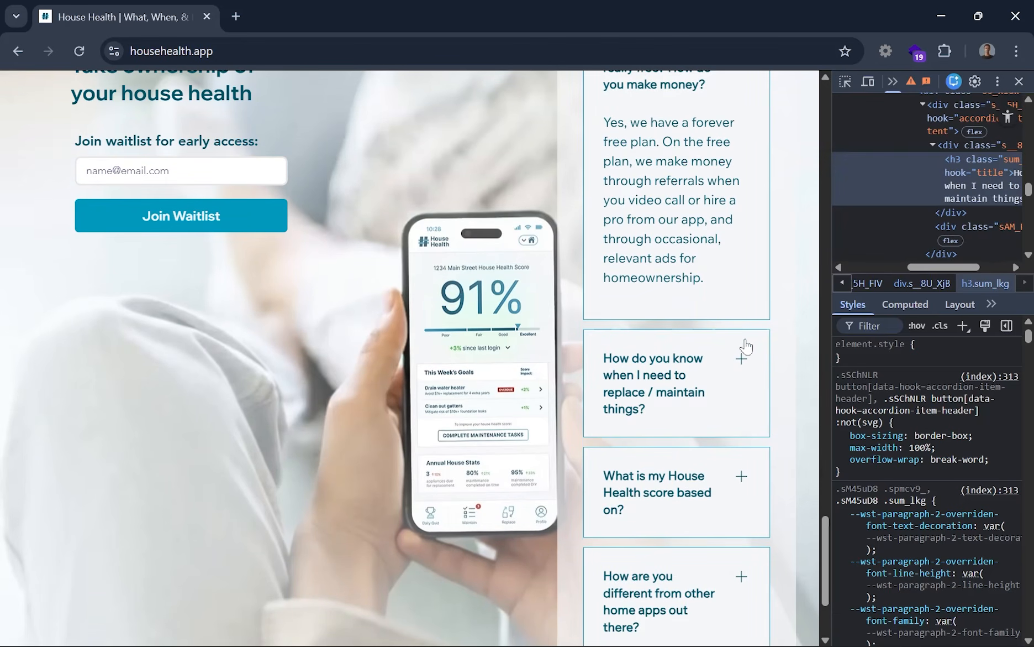
double_click(960, 187)
key("ctrl+c")
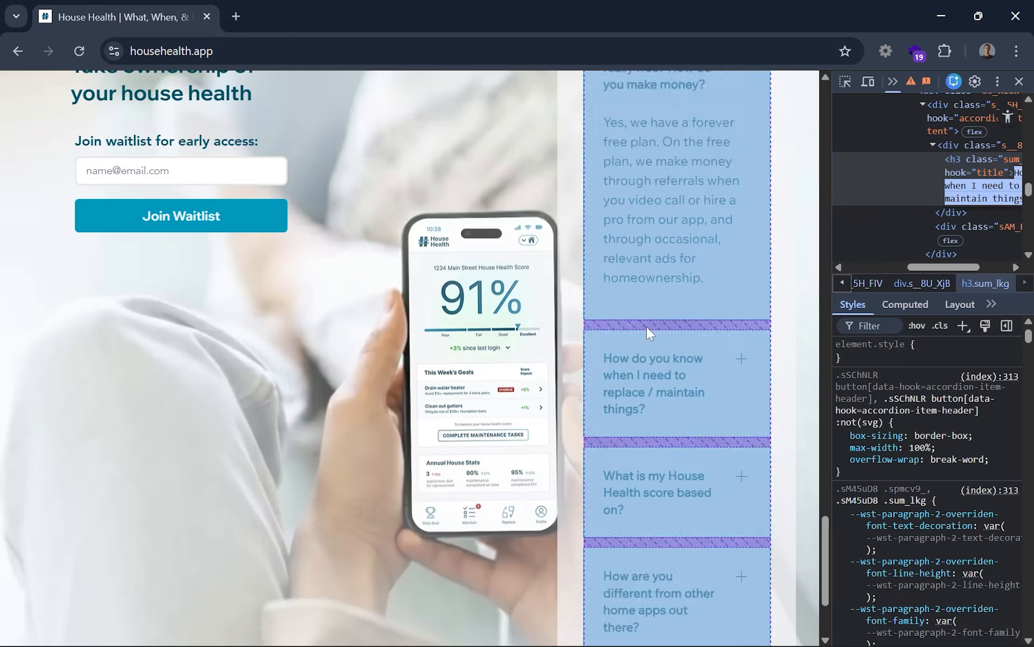
- Back in Figma, replace the second card's text with the copied question "How do you know when I need to replace / maintain things?"
left_click(392, 629)
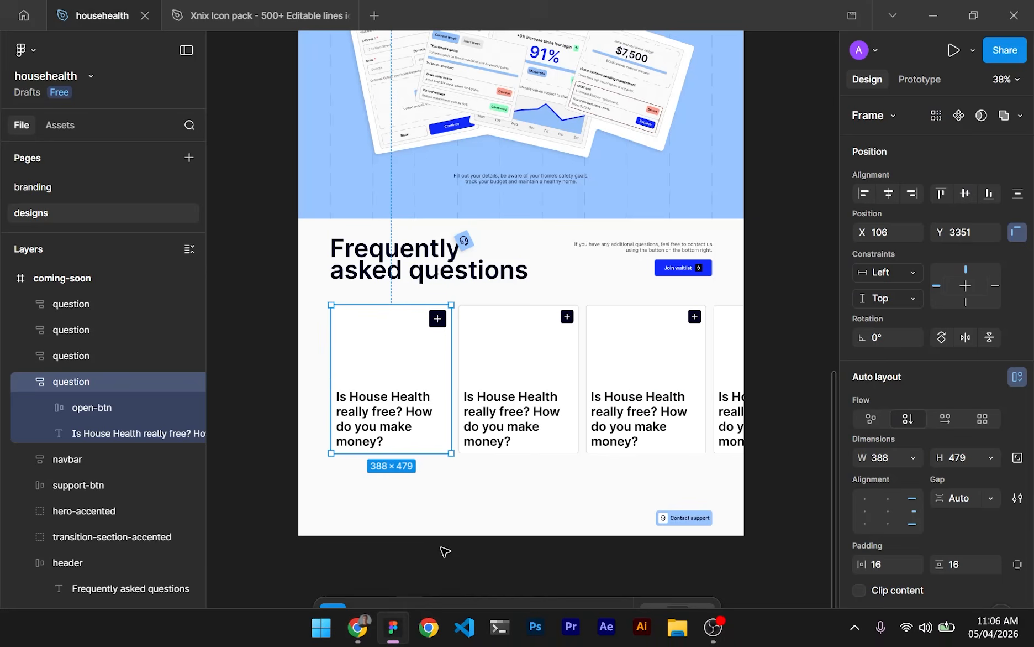
left_click(499, 418)
key("Return")
key("ctrl+v")
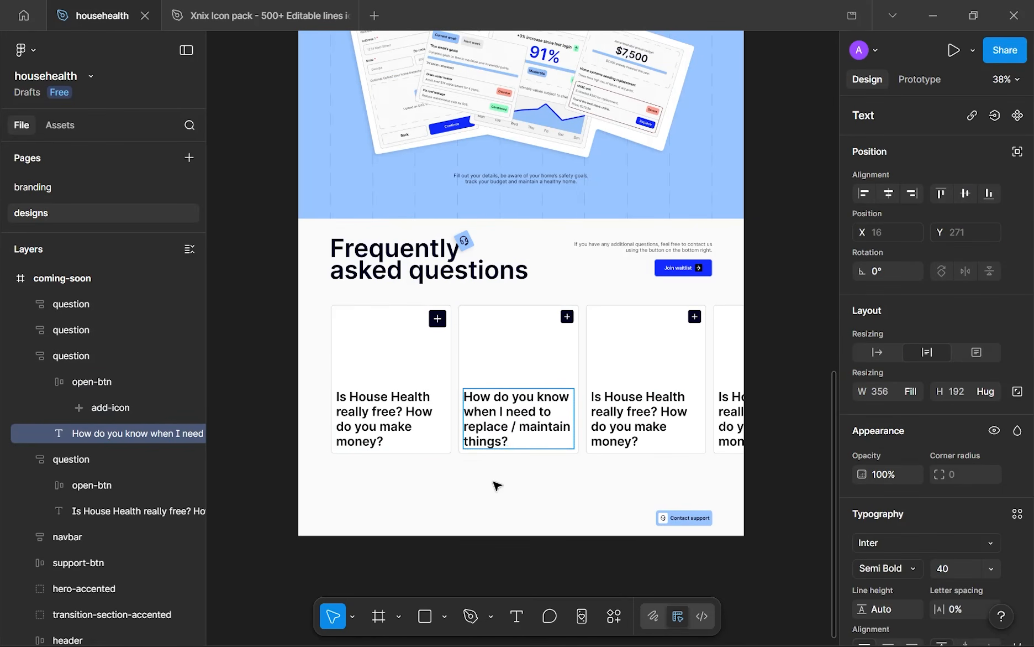
key("Escape")
- Return to the website in Chrome and copy the FAQ question "What is my House Health score based on?" from the inspected code
left_click(358, 627)
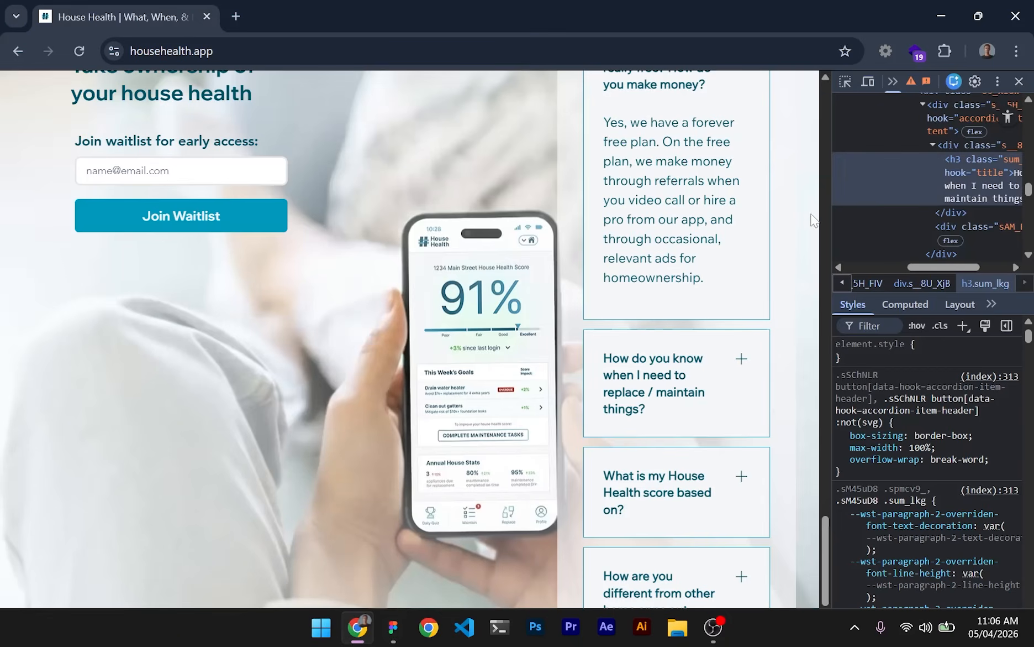
key("ctrl+shift+c")
scroll(622, 384, "down", 3)
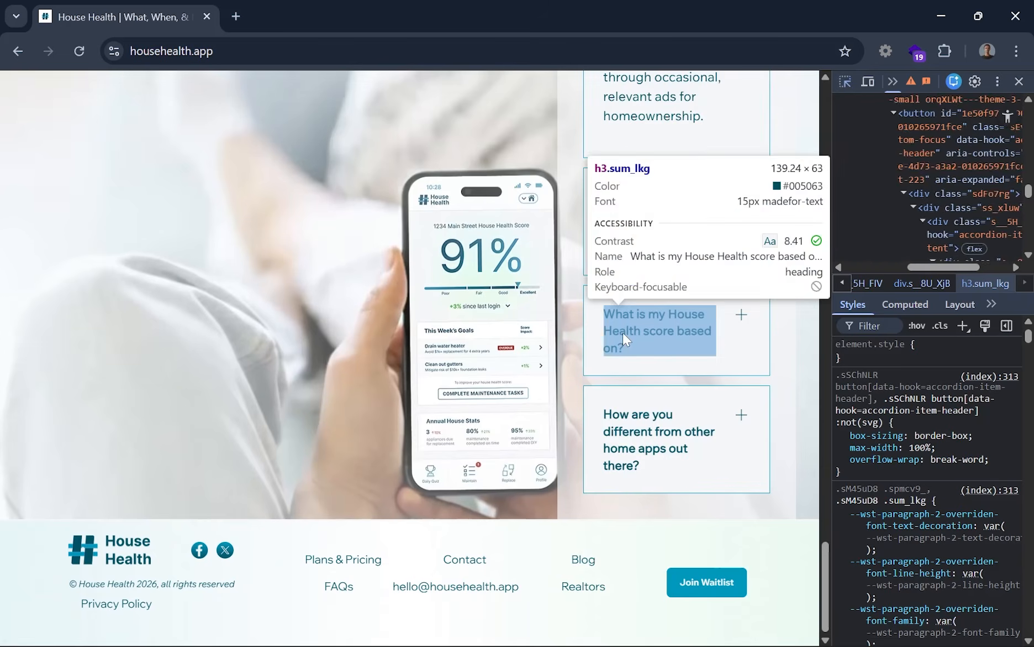
left_click(623, 332)
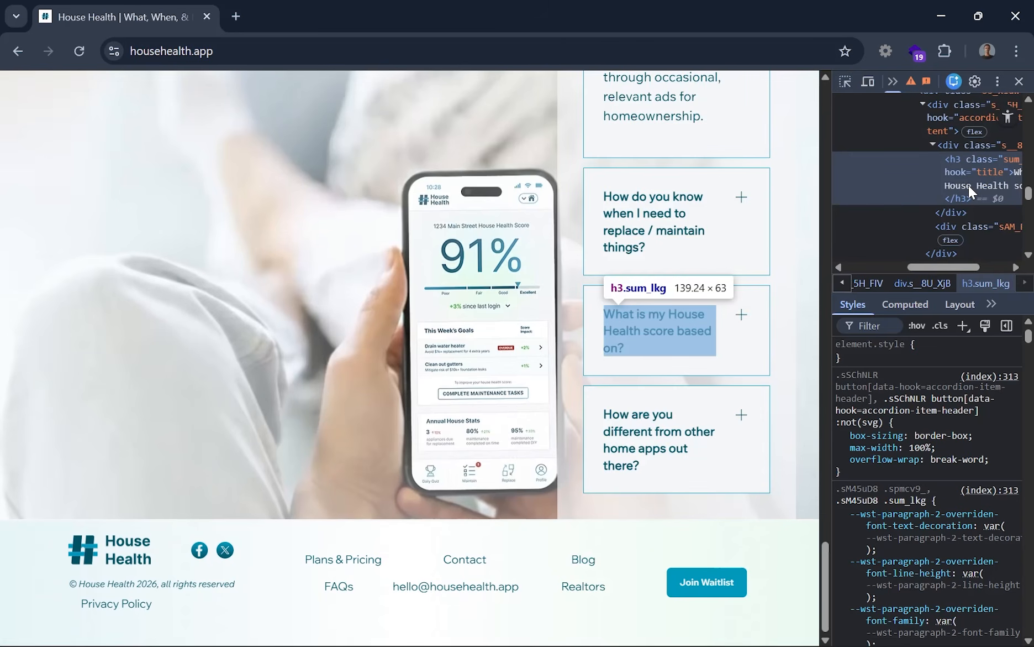
double_click(969, 185)
- Back in Figma, replace the third card's text with "What is my House Health score based on?" and deselect it
left_click(391, 630)
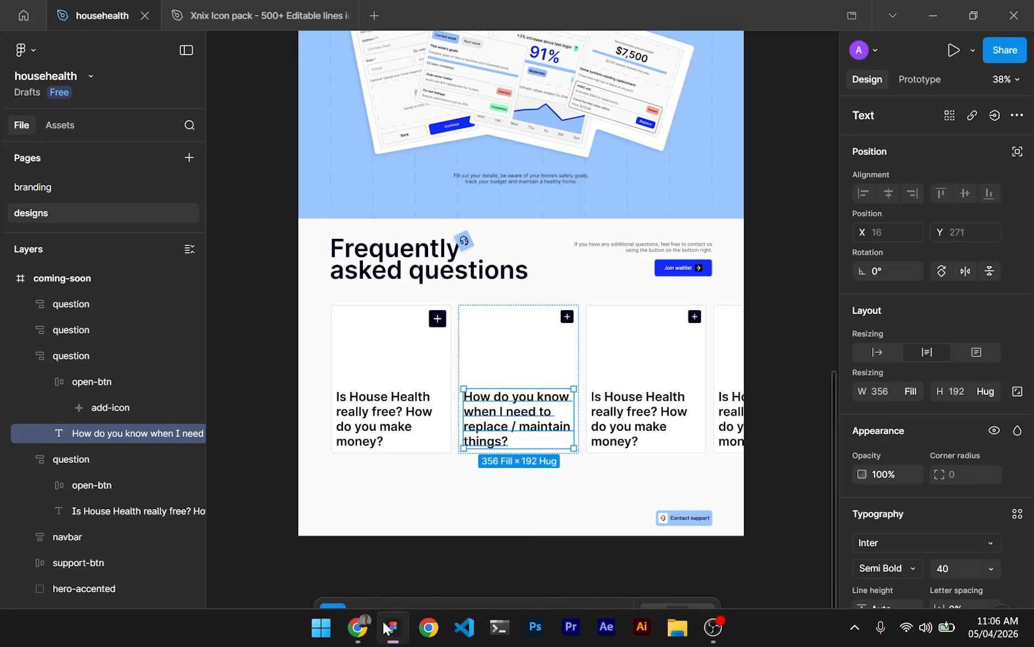
left_click(632, 416)
key("Return")
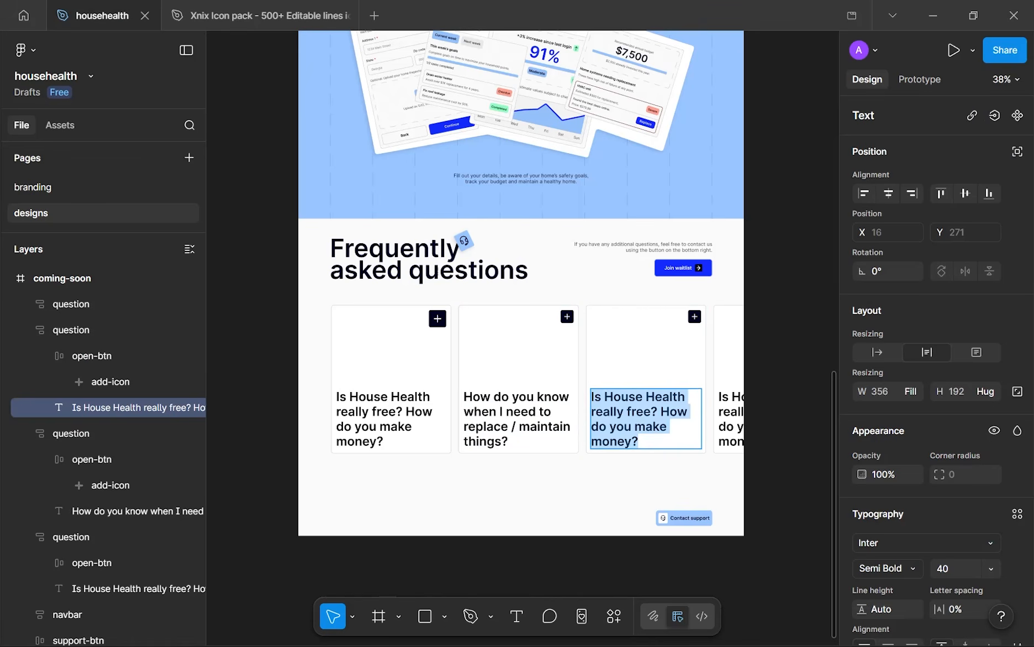
key("ctrl+v")
key("Escape")
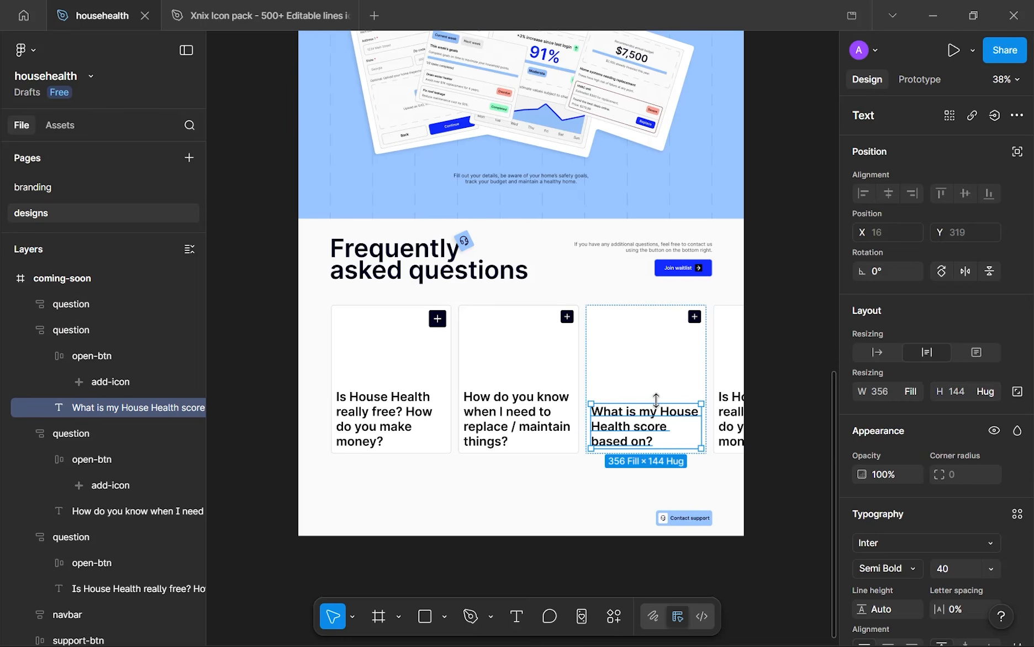
left_click(529, 529)
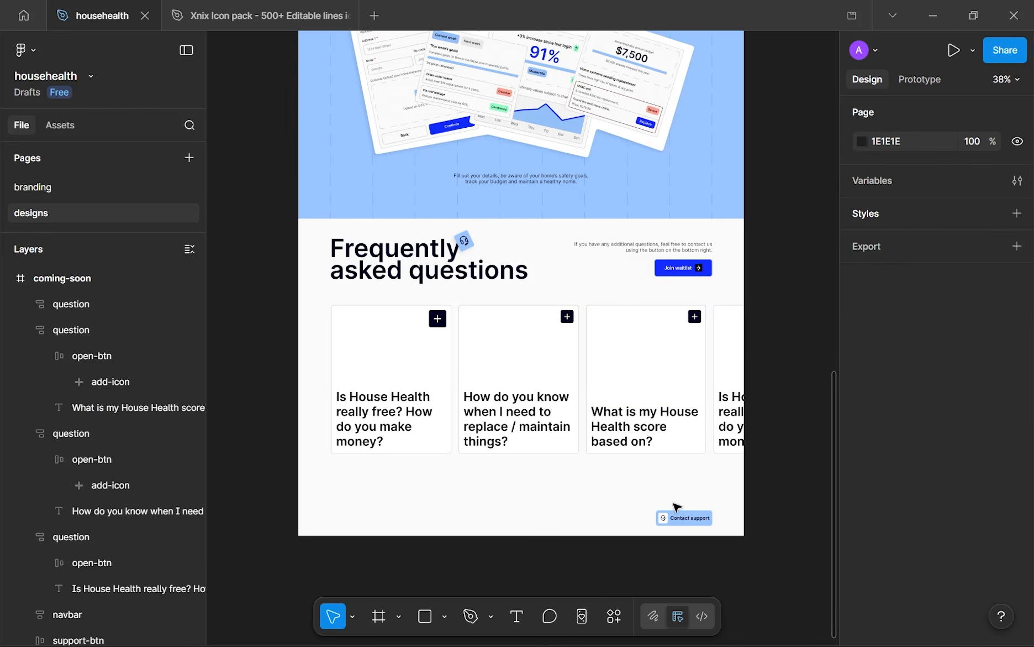
- Review the FAQ section's layout, checking the question card row, the fourth card at the page edge and the space around the support button
scroll(683, 450, "up", 5)
scroll(683, 450, "down", 2)
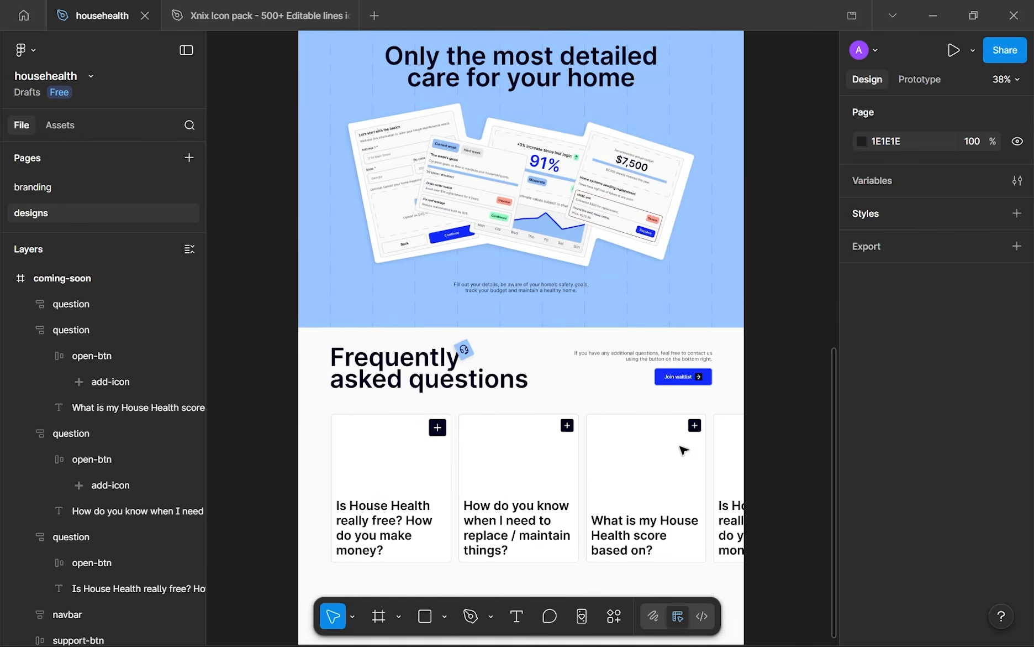
scroll(683, 450, "down", 3)
scroll(684, 452, "up", 2)
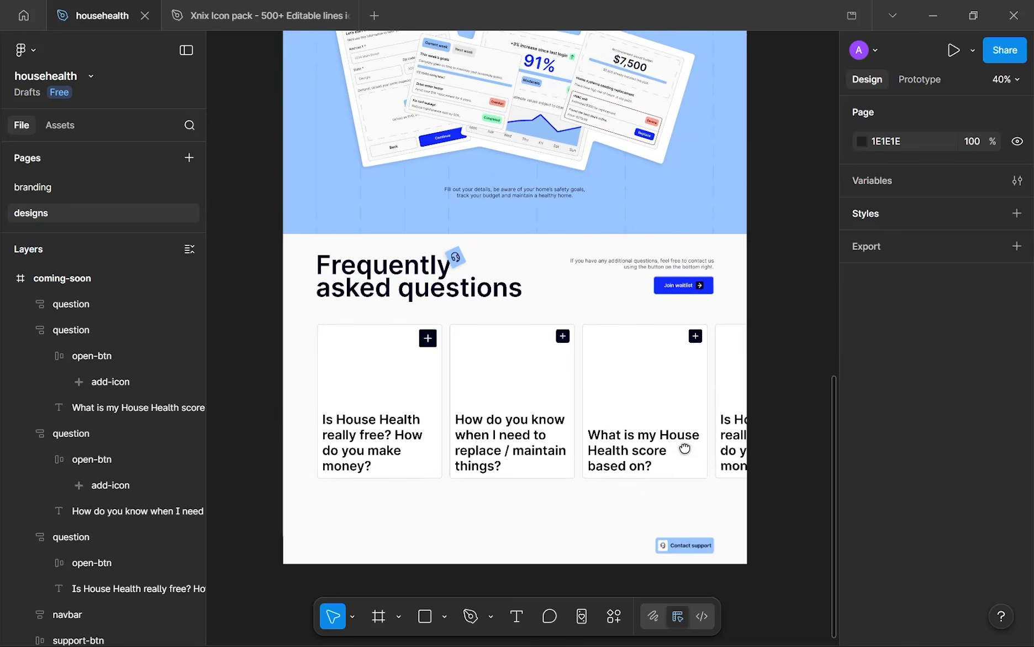
left_click(691, 454)
left_click(726, 421)
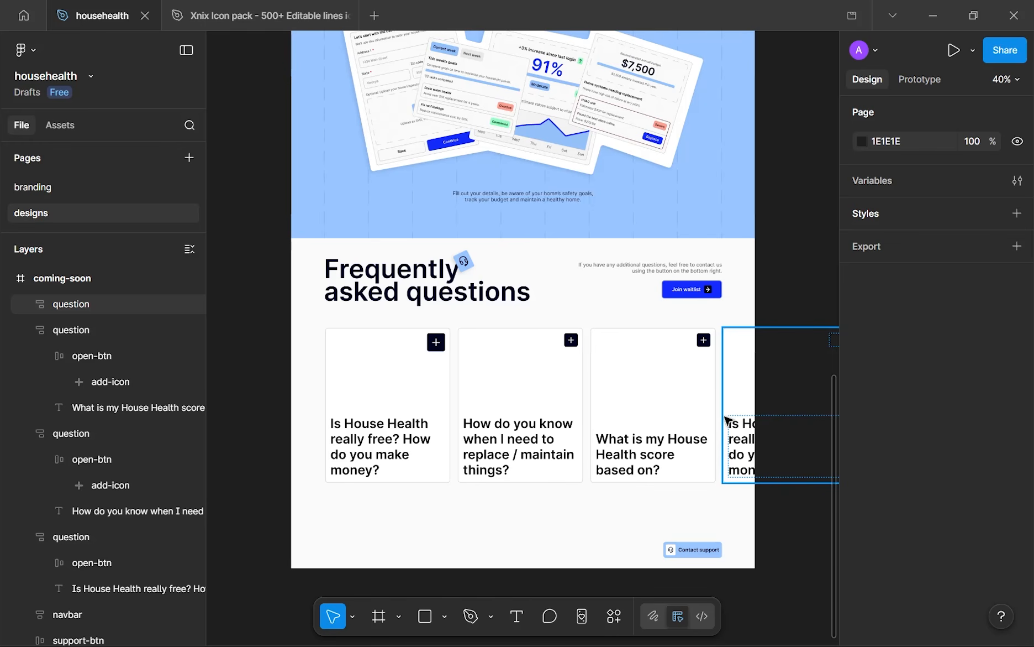
left_click_drag(725, 418, 720, 422)
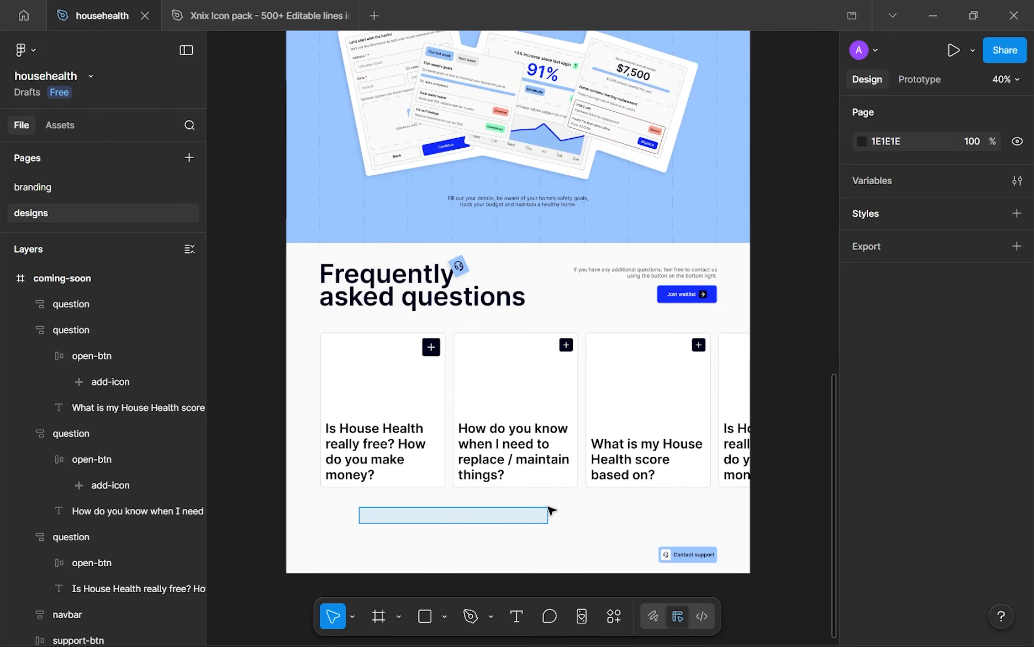
scroll(402, 498, "down", 1)
scroll(402, 498, "down", 1)
left_click_drag(272, 540, 762, 563)
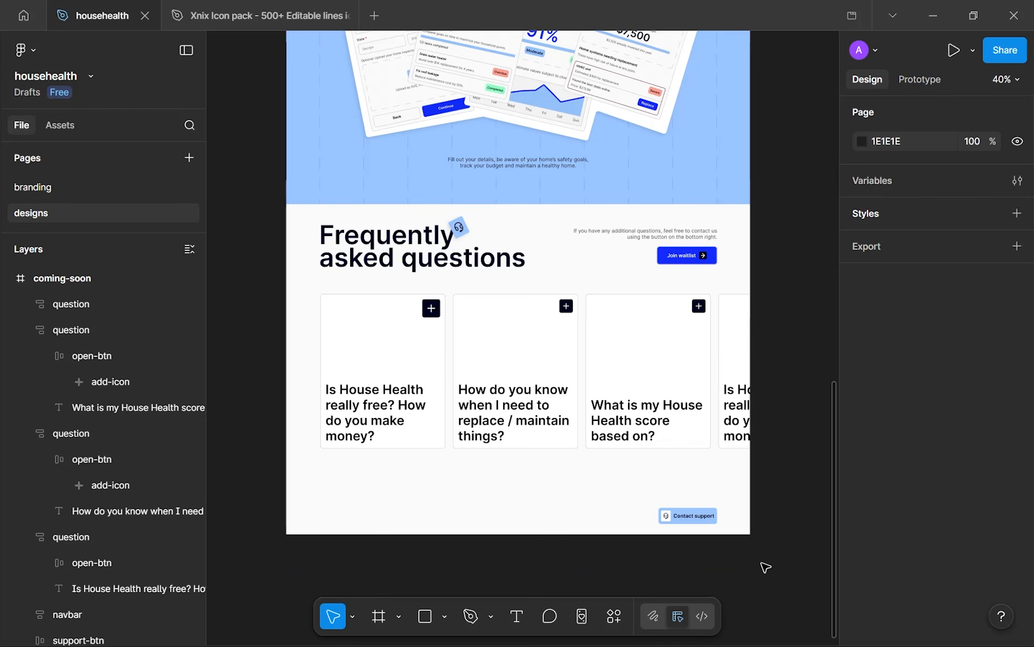
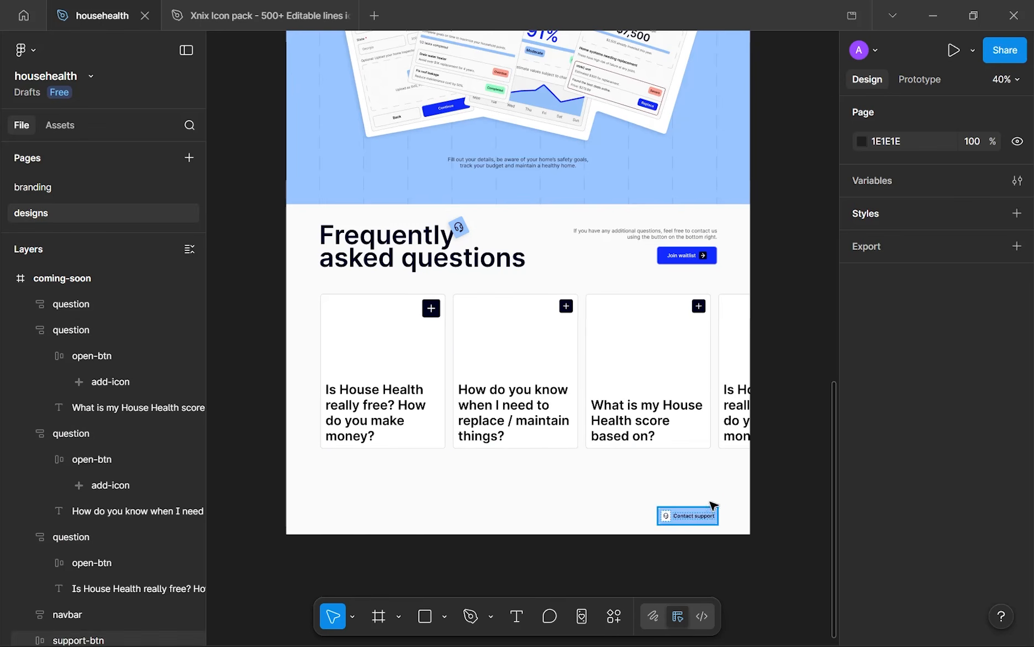
left_click_drag(698, 477, 592, 489)
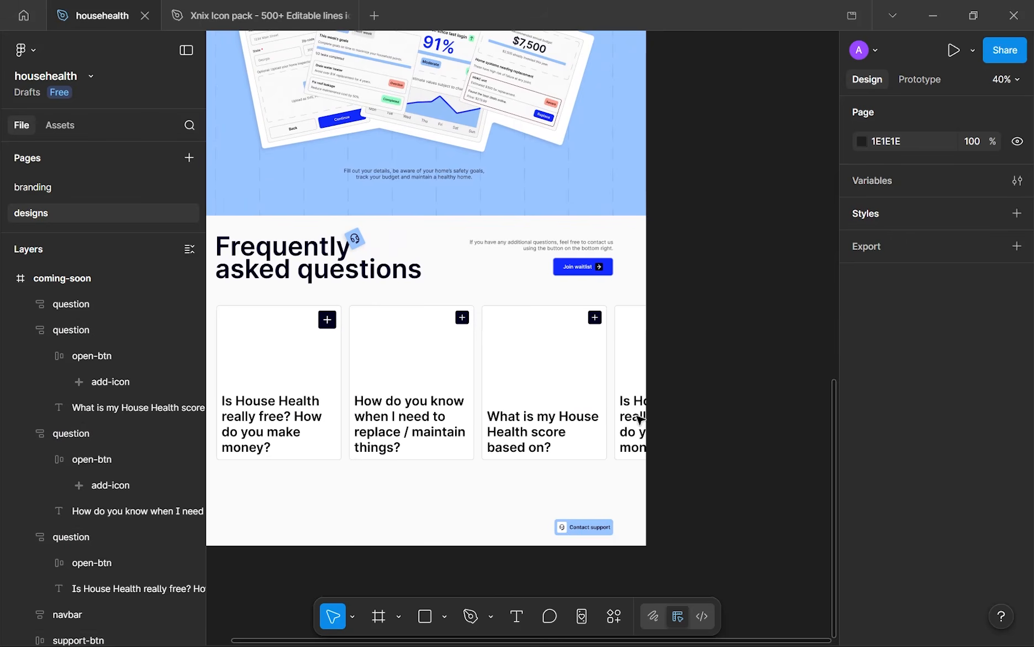
scroll(730, 390, "right", 10)
left_click_drag(326, 391, 720, 379)
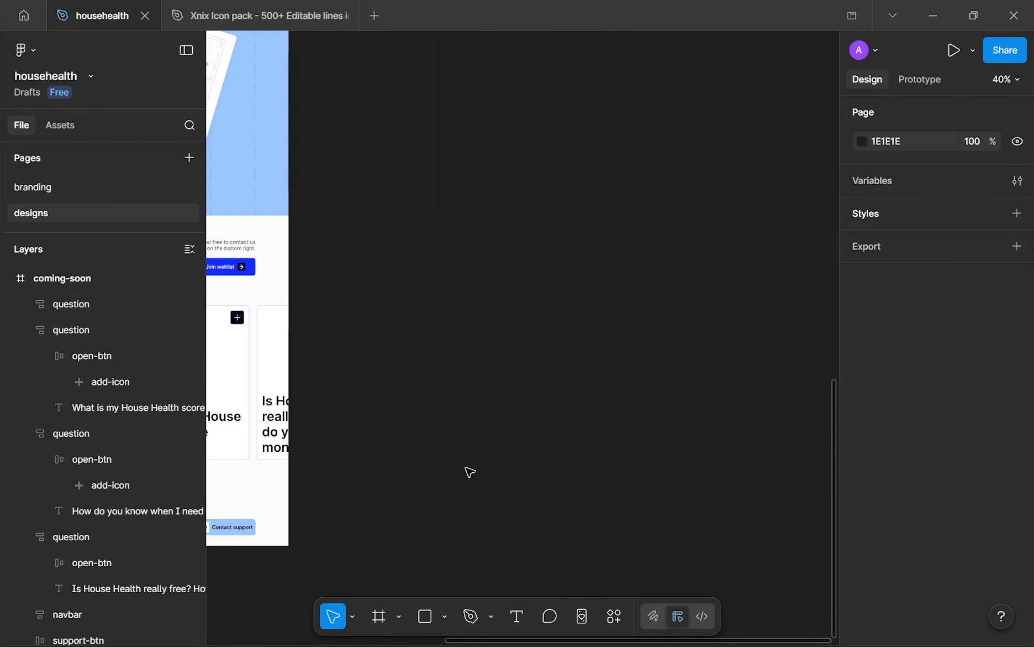
scroll(575, 460, "left", 2)
left_click_drag(502, 466, 680, 432)
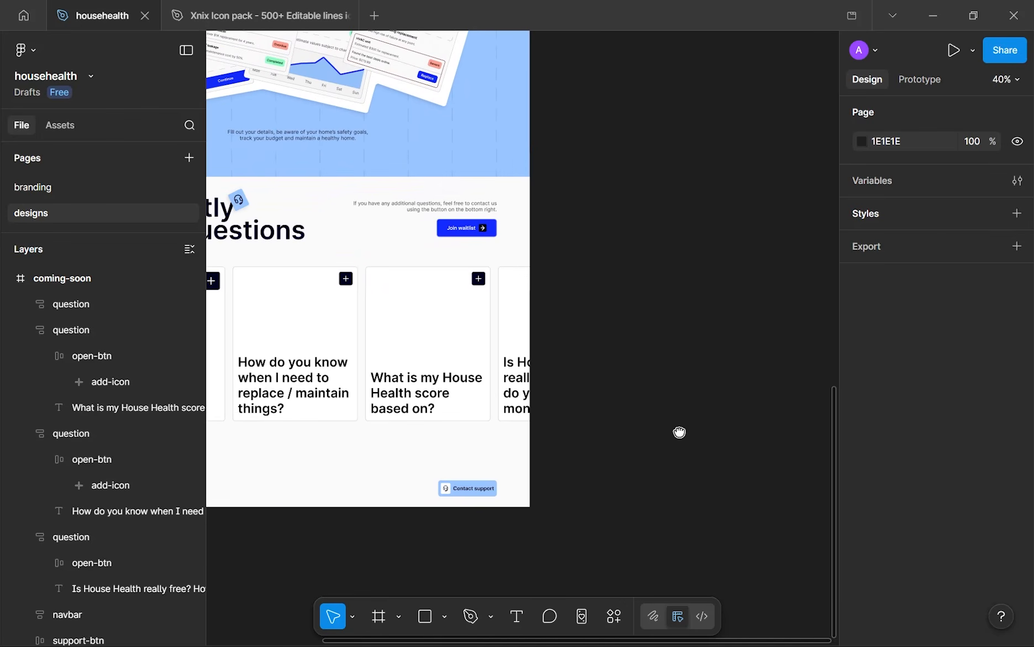
scroll(677, 442, "down", 5)
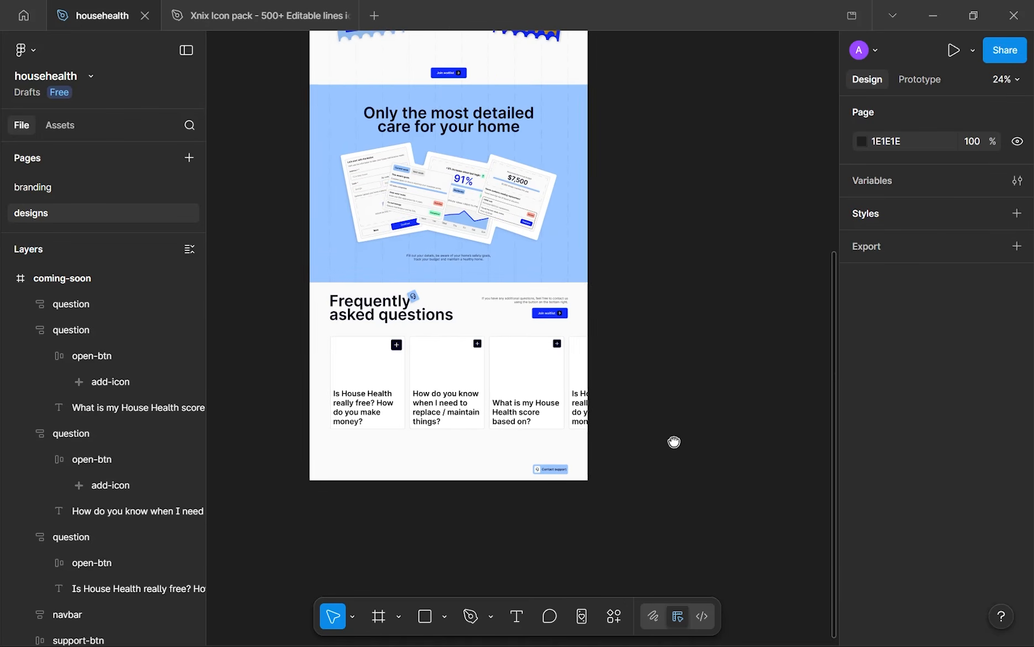
scroll(702, 446, "left", 1)
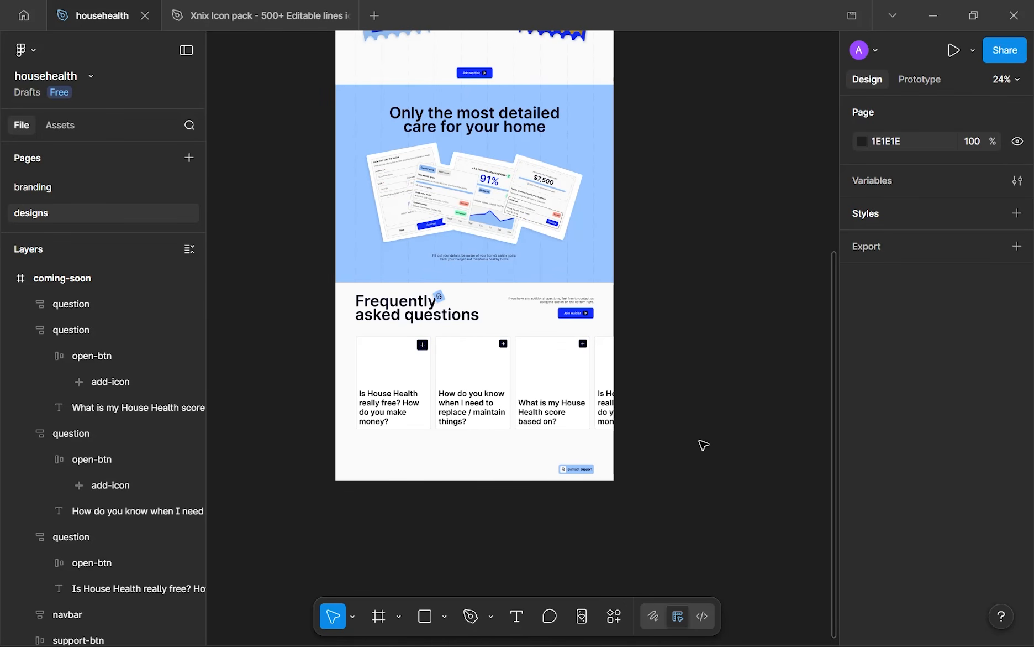
left_click_drag(533, 456, 572, 455)
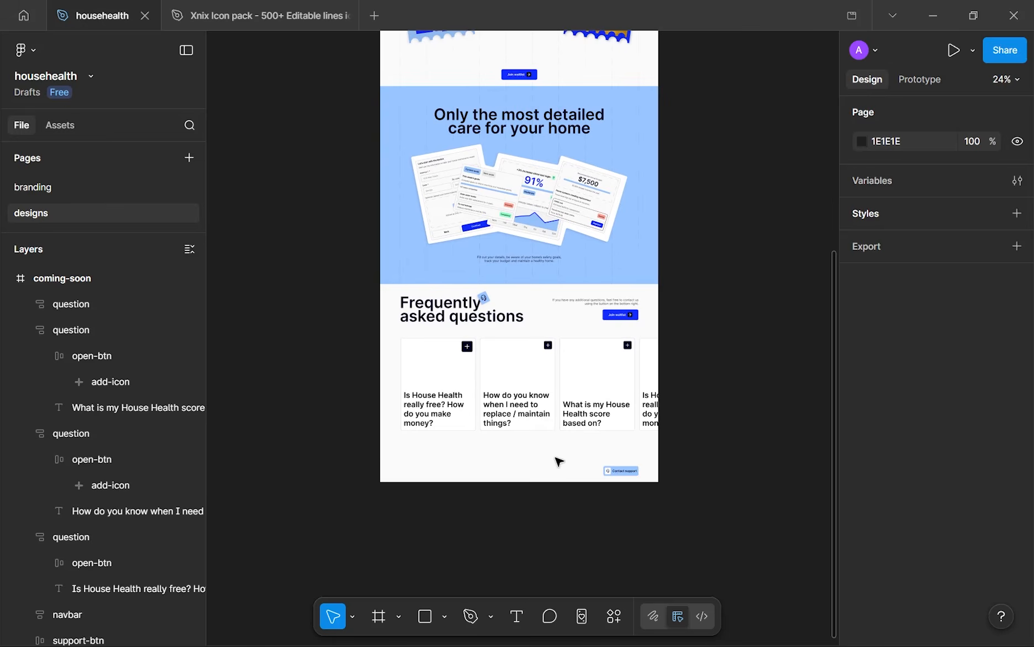
scroll(558, 461, "up", 3)
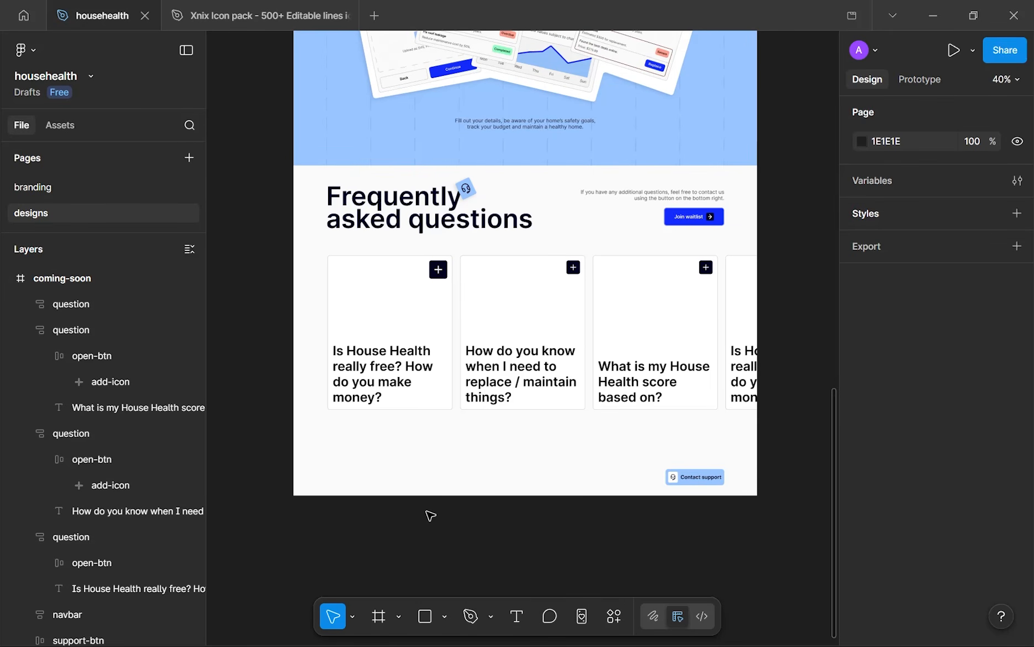
- Switch to the website in Chrome and copy the last FAQ question, "How are you different from other home apps out there?"
left_click(360, 630)
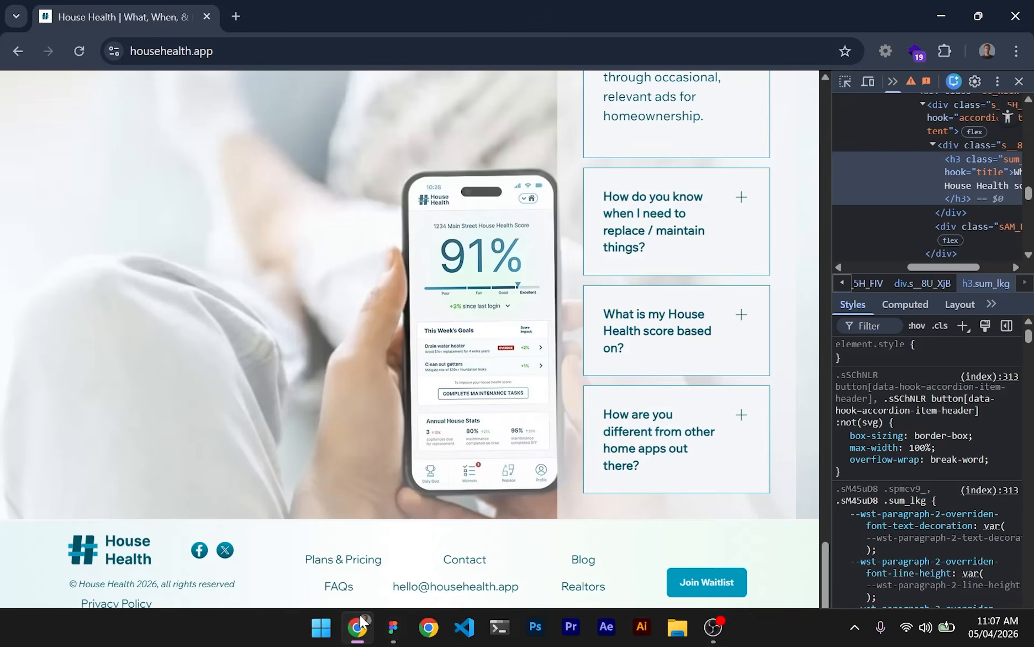
left_click(845, 82)
left_click(647, 405)
double_click(953, 187)
key("ctrl+c")
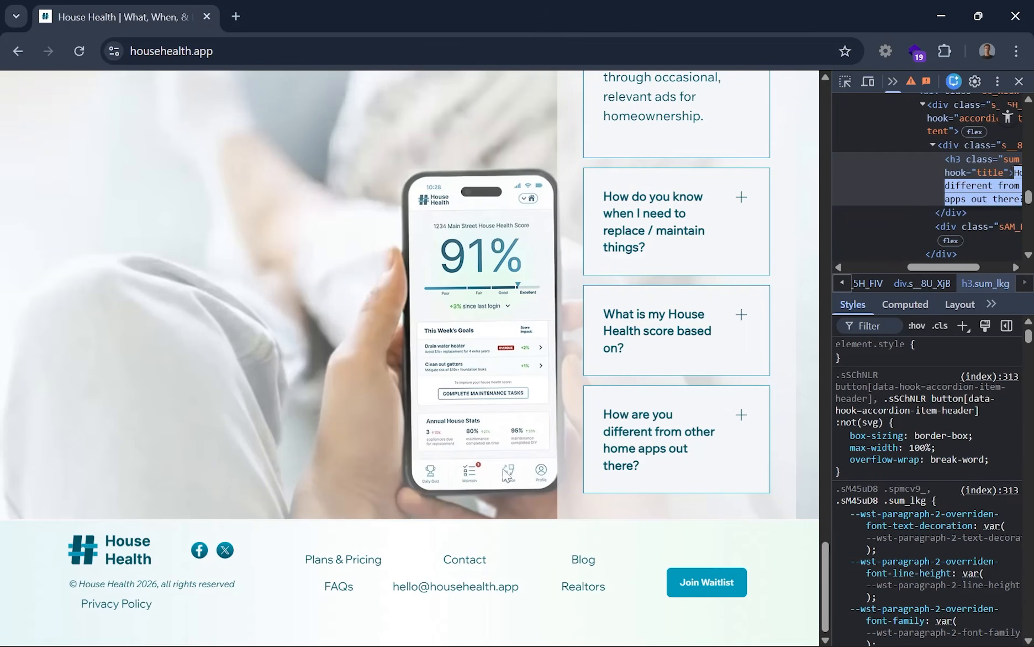
- Back in Figma, replace the fourth card's text with "How are you different from other home apps out there?"
left_click(396, 632)
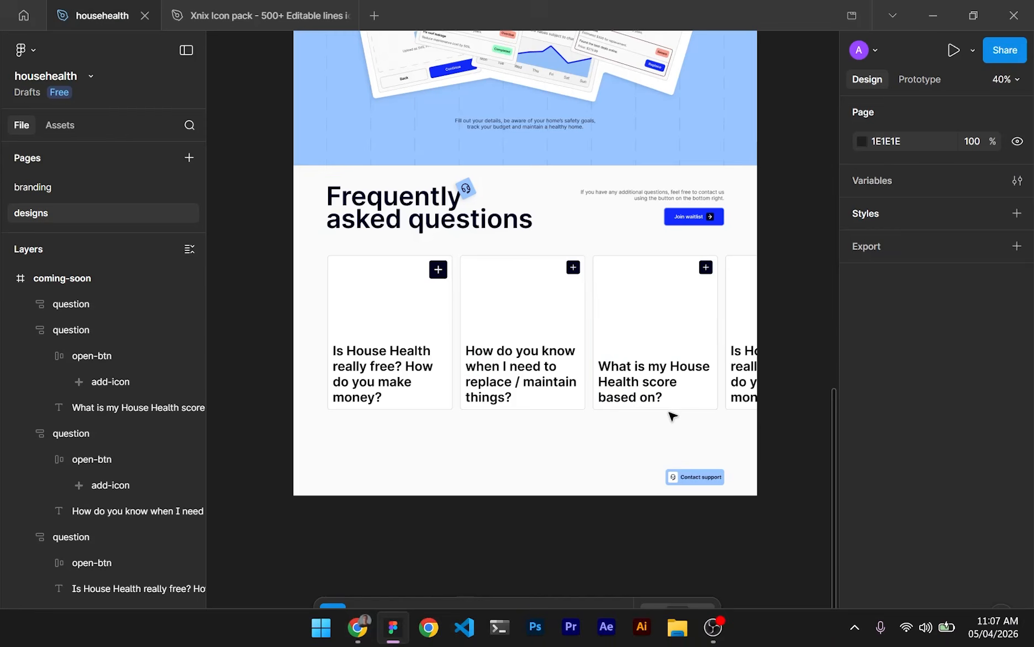
left_click(734, 388)
key("Return")
key("ctrl+v")
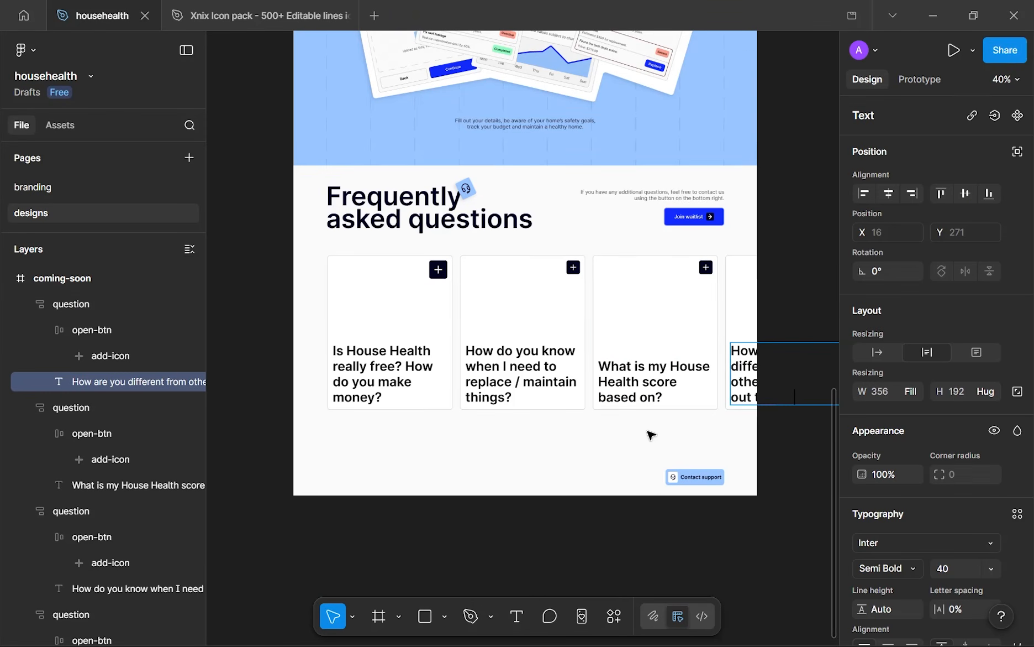
key("Escape")
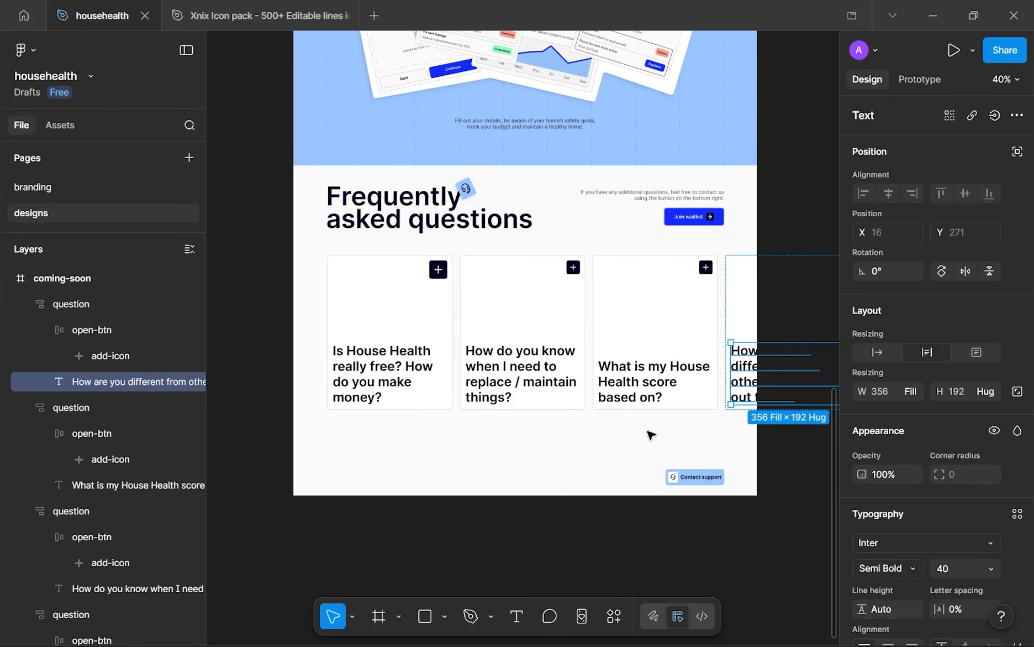
- Set the fill of all four question texts to dark gray 454545 and deselect them
left_click(658, 388, "shift")
left_click(522, 381, "shift")
left_click(387, 381, "shift")
scroll(874, 427, "down", 4)
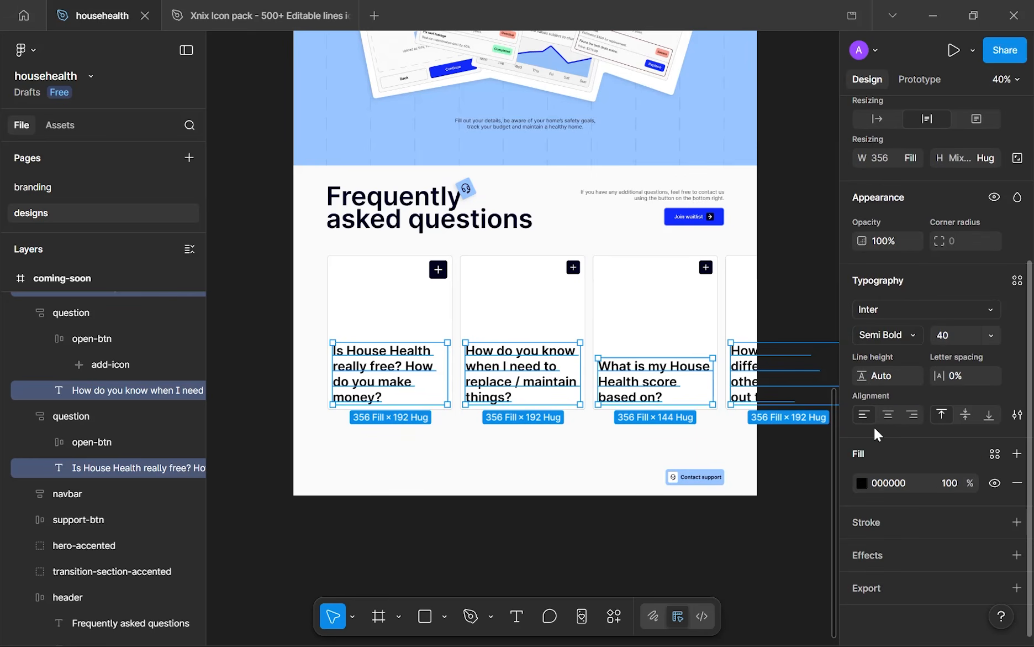
left_click(862, 483)
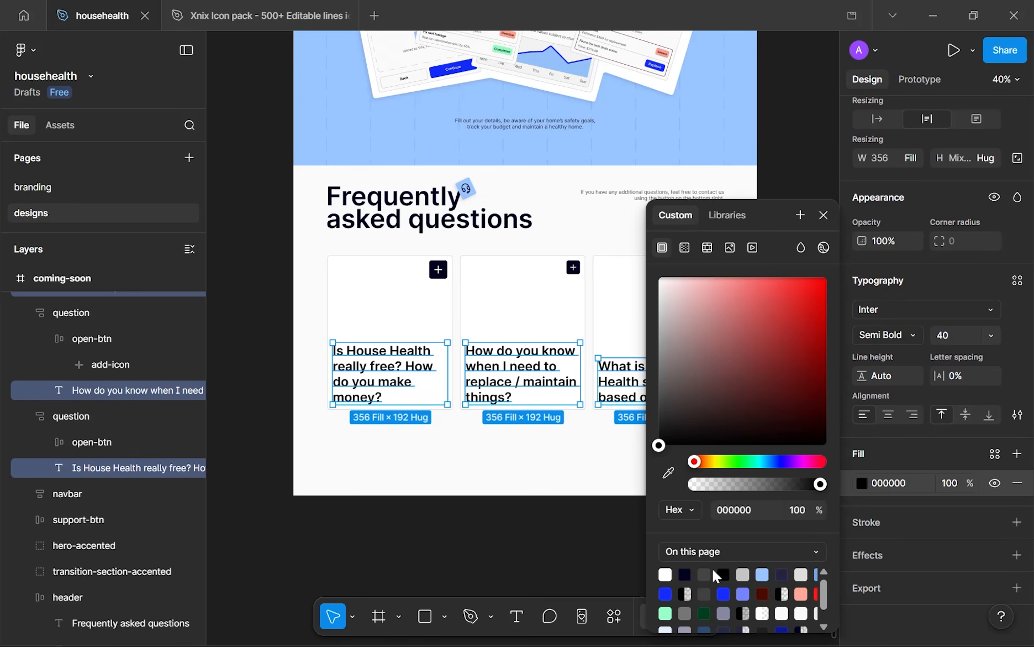
left_click(698, 572)
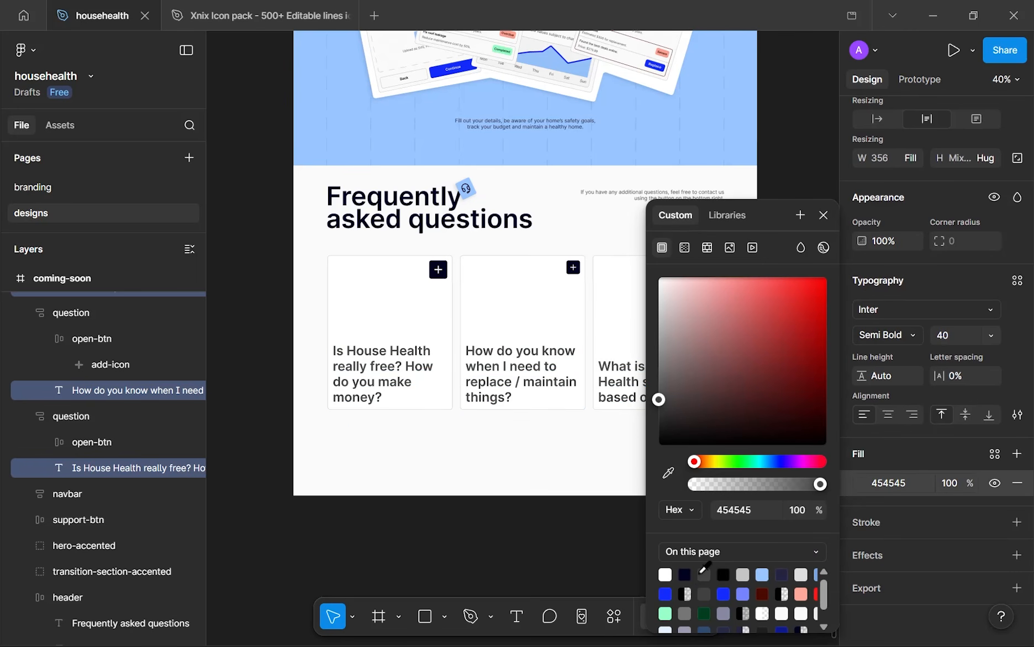
left_click(554, 503)
- Wrap the four question cards in a single horizontal auto layout frame
scroll(553, 497, "up", 2)
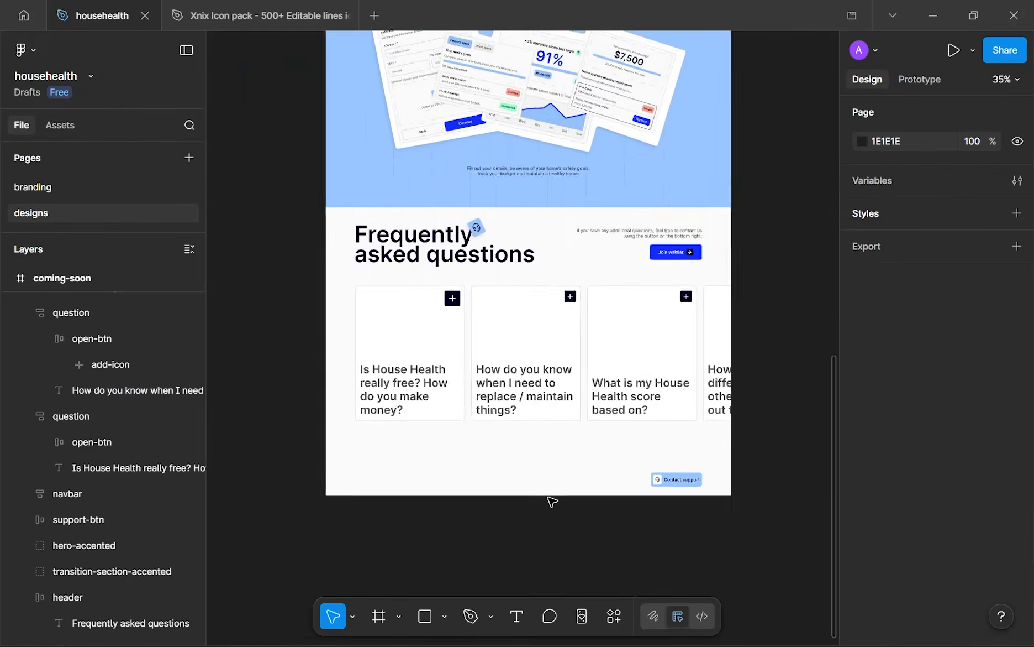
scroll(560, 481, "down", 2)
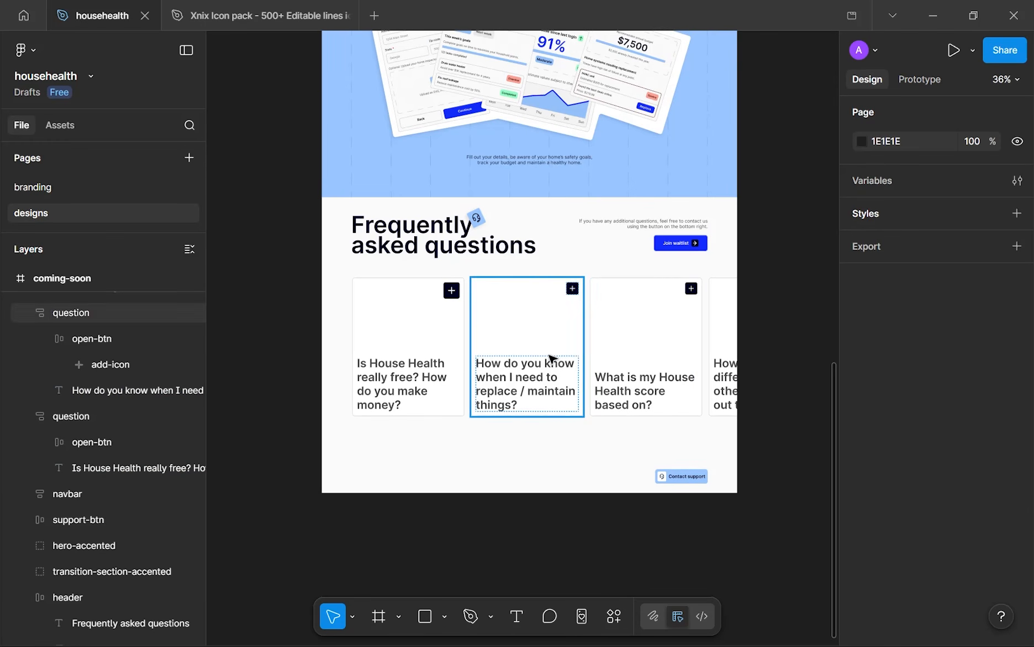
left_click_drag(485, 270, 549, 410)
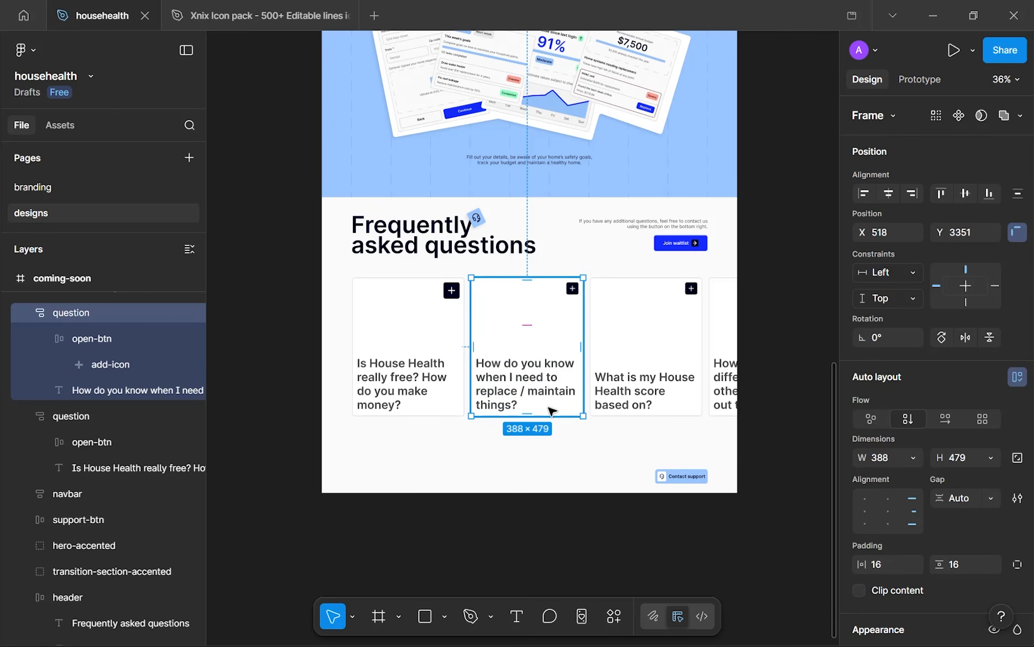
left_click(568, 441)
left_click(729, 362, "shift")
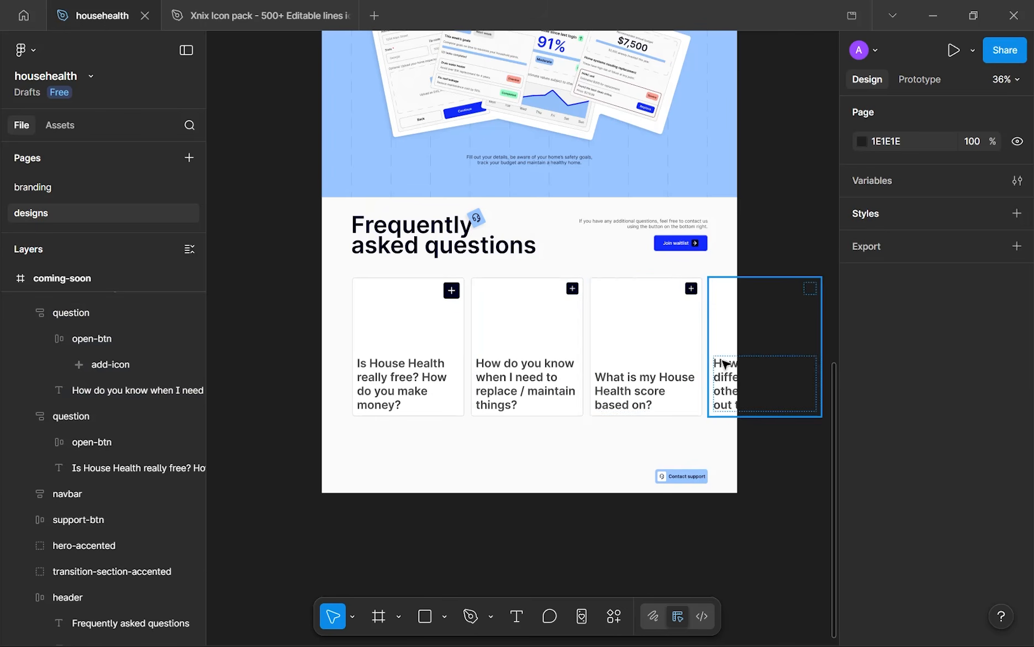
left_click(684, 341, "shift")
left_click(536, 330, "shift")
left_click(405, 348, "shift")
left_click(407, 349, "shift")
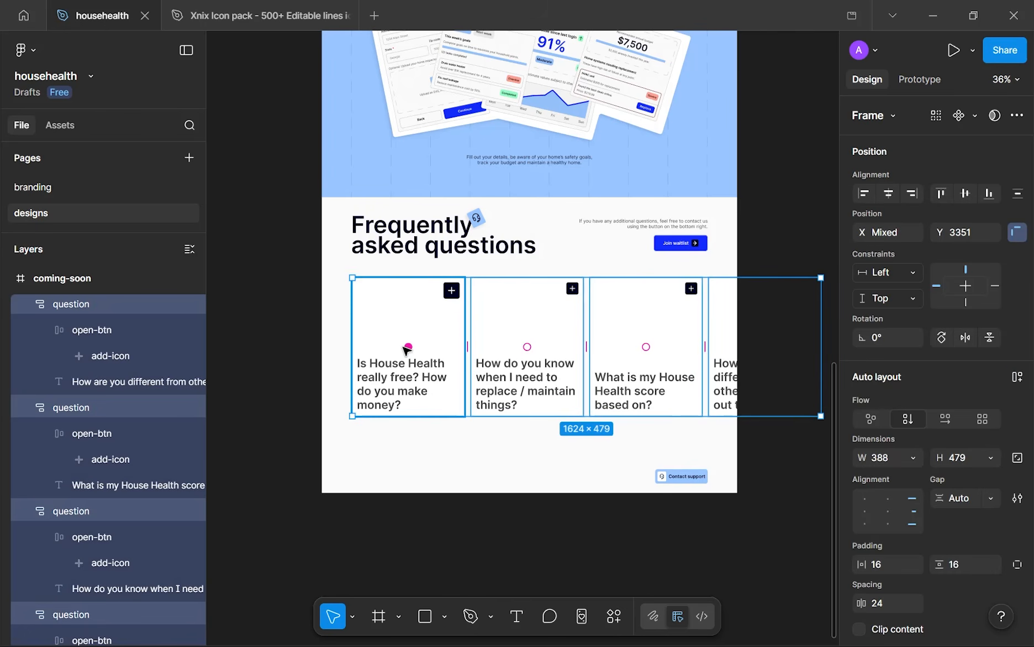
key("shift+a")
scroll(556, 351, "down", 2)
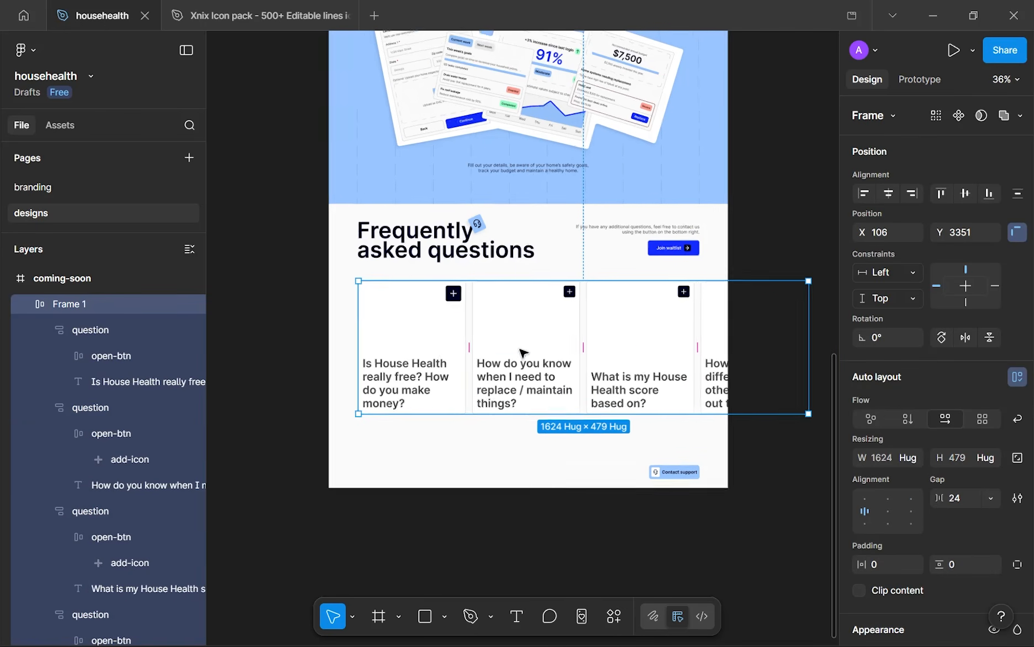
- Rename the new auto layout frame to "questions" and collapse it in the layer list
double_click(84, 309)
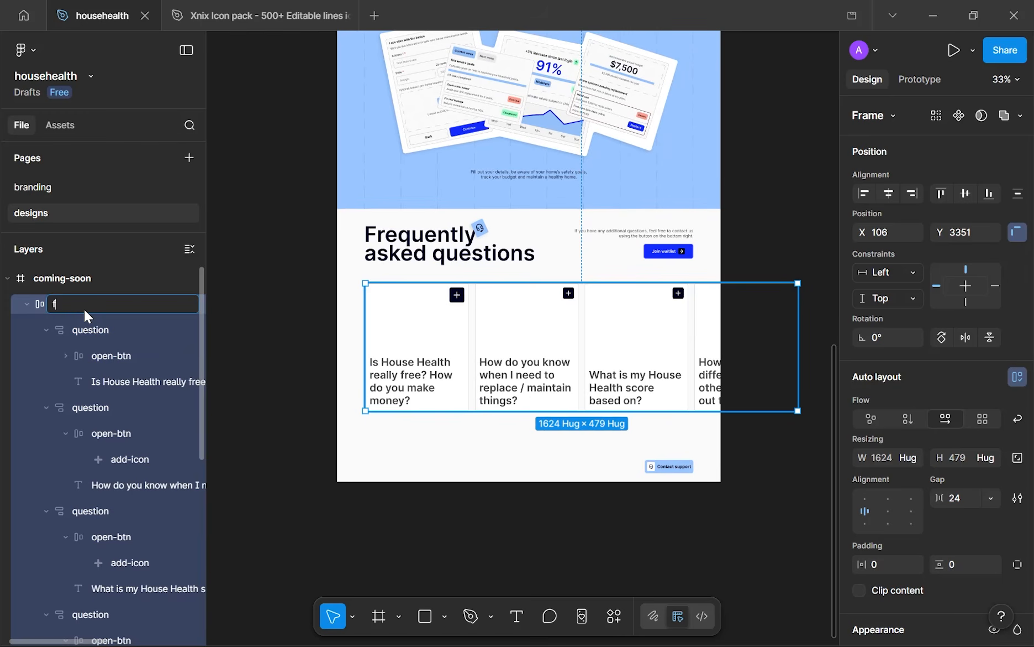
type("faqs")
key("BackSpace")
key("BackSpace")
key("BackSpace")
key("BackSpace")
type("q")
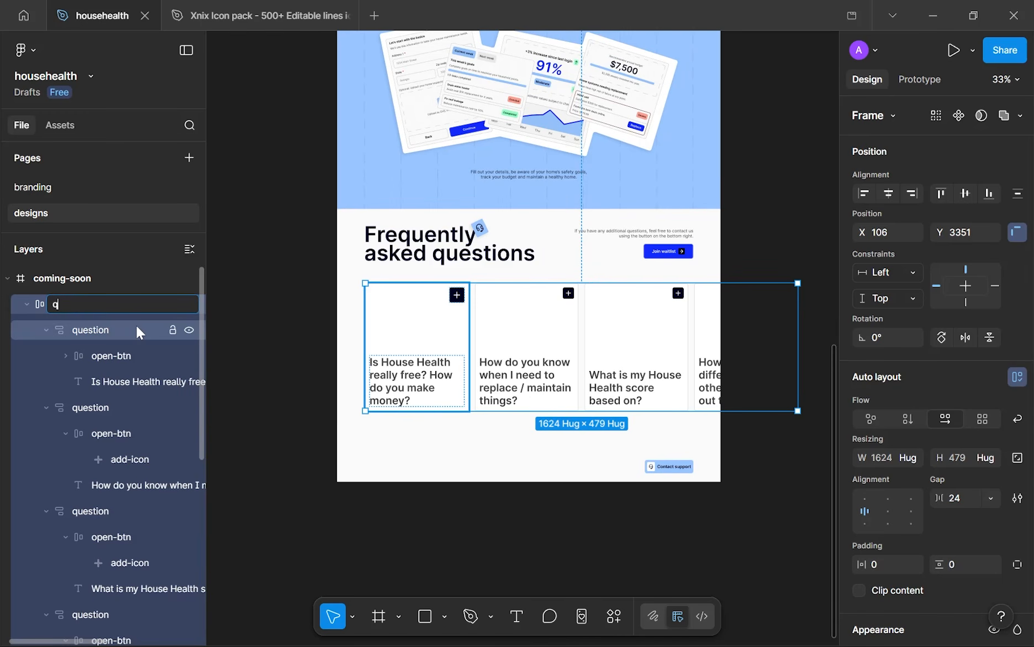
type("uestions")
key("Return")
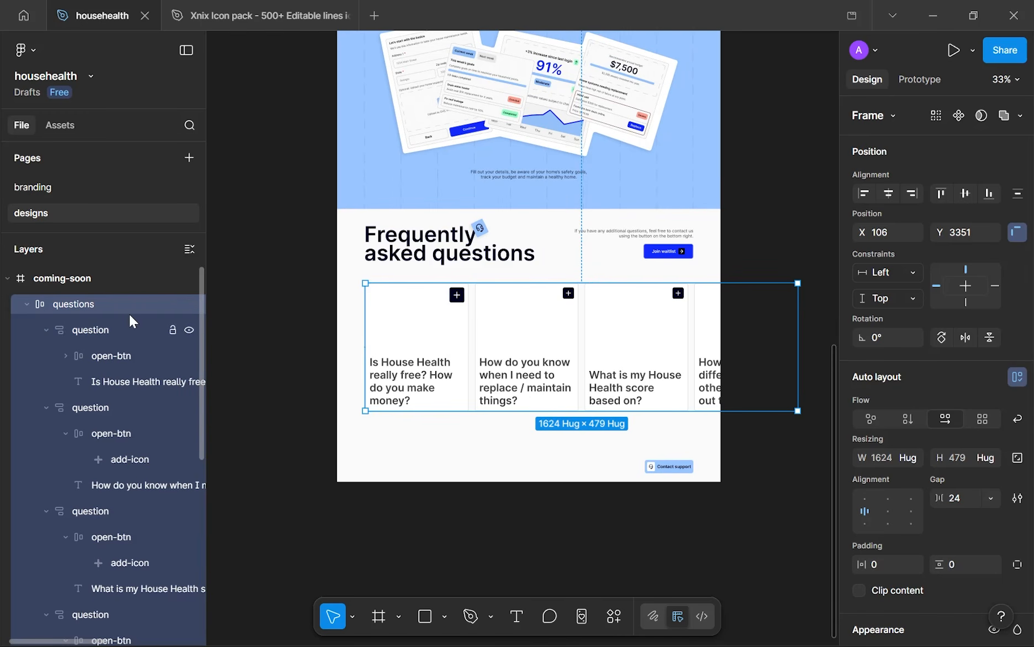
left_click(27, 306)
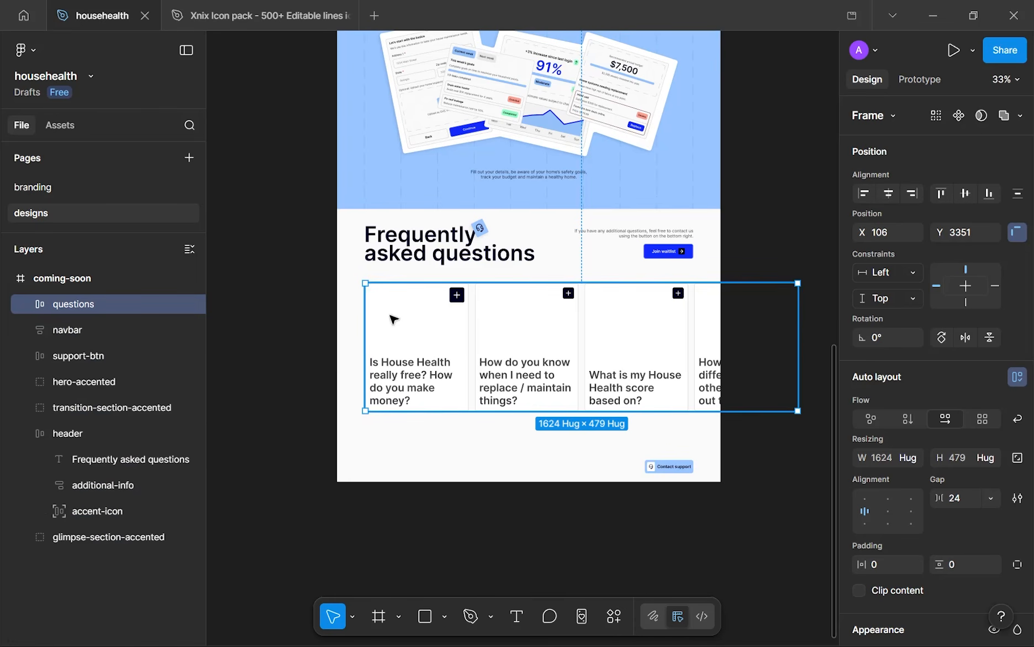
- Show the rulers and move the questions frame to X 103, Y 3346, in line with the page's left margin guide
left_click(965, 506)
key("Escape")
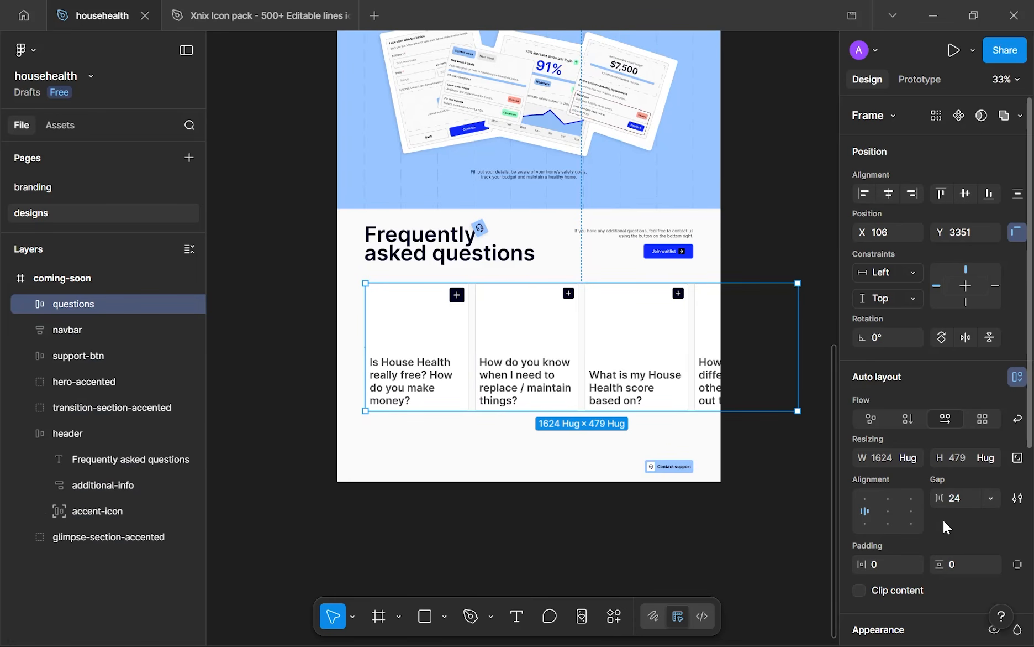
scroll(608, 374, "up", 3)
key("shift+r")
left_click_drag(416, 315, 415, 313)
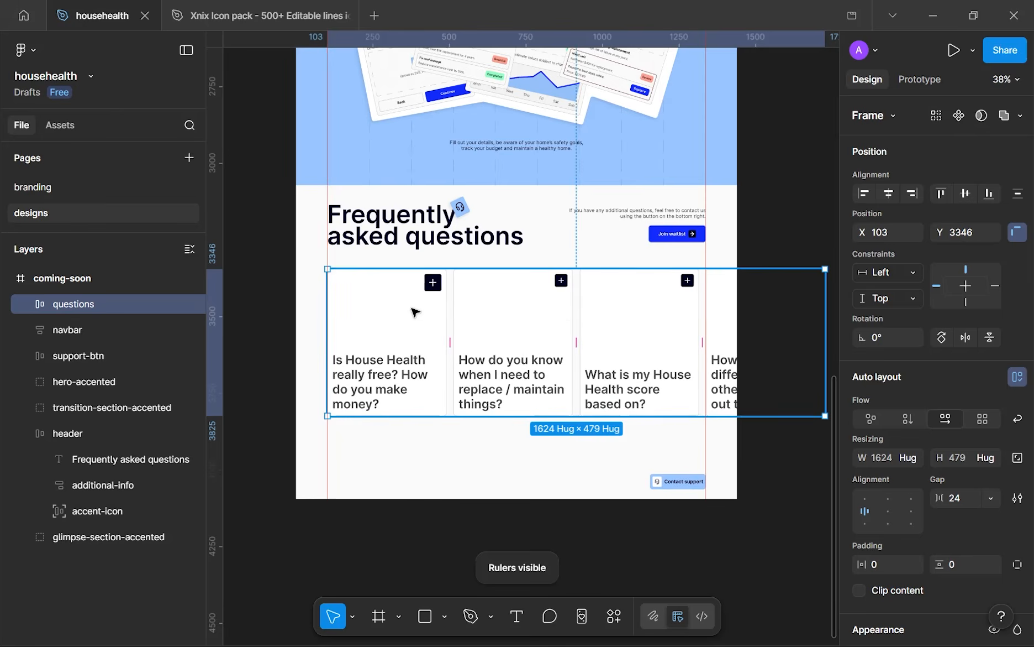
- Narrow the questions frame to a width of 1235 so that it ends at the page's right margin guide, and deselect it
scroll(478, 310, "right", 4)
left_click_drag(713, 303, 611, 326)
scroll(596, 305, "up", 3)
scroll(677, 343, "down", 5)
left_click(521, 429)
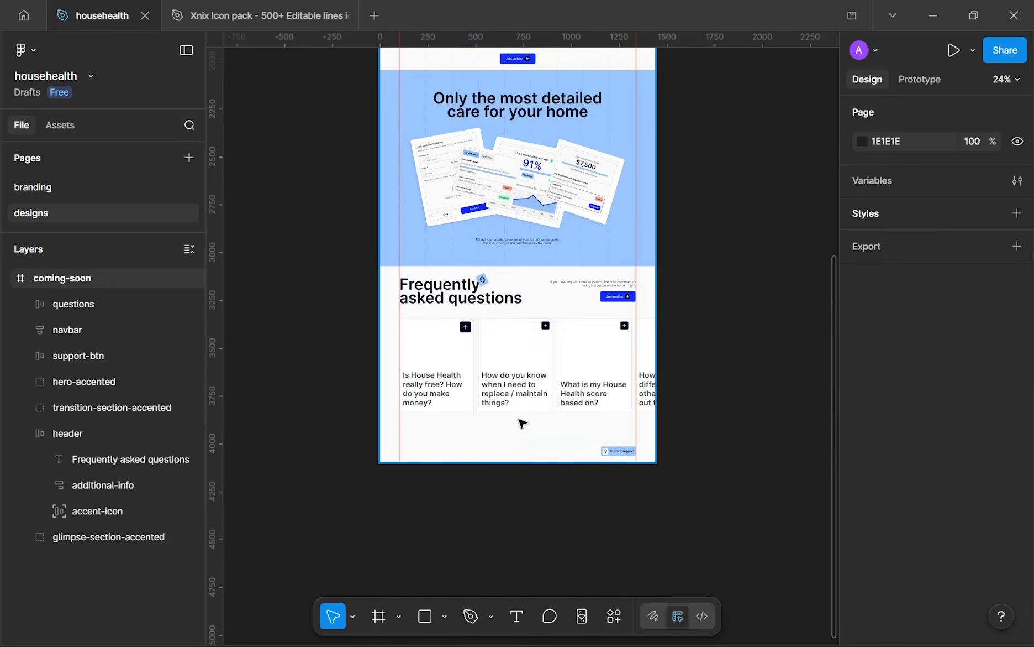
- Check how the FAQ header, questions frame and support button line up with the margin guides and the section above
scroll(521, 421, "up", 2)
left_click(600, 324)
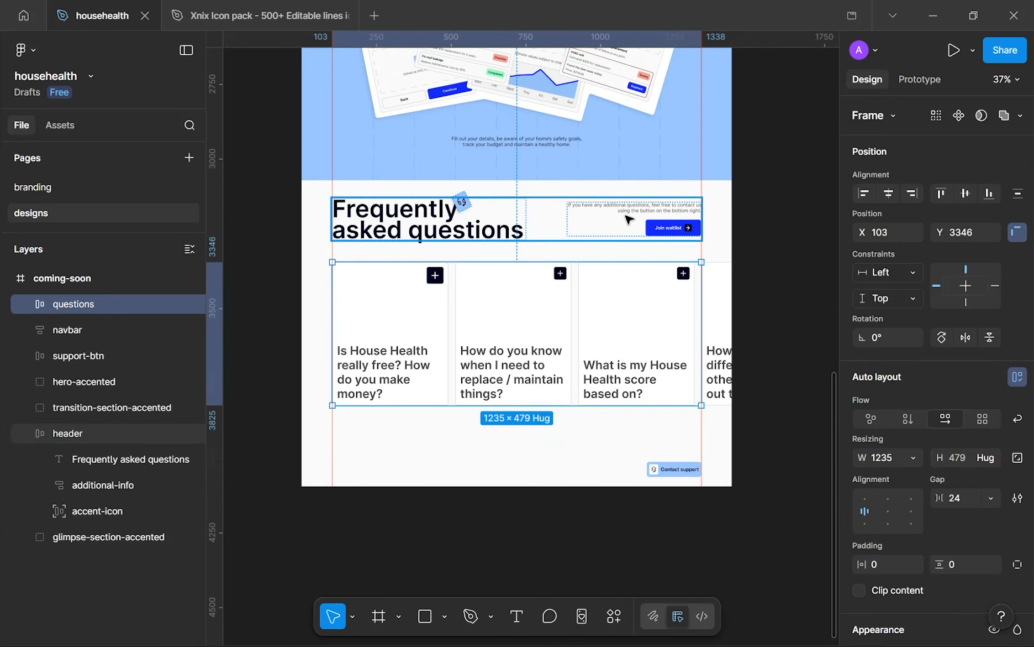
left_click(628, 219, "shift")
left_click(672, 469, "shift")
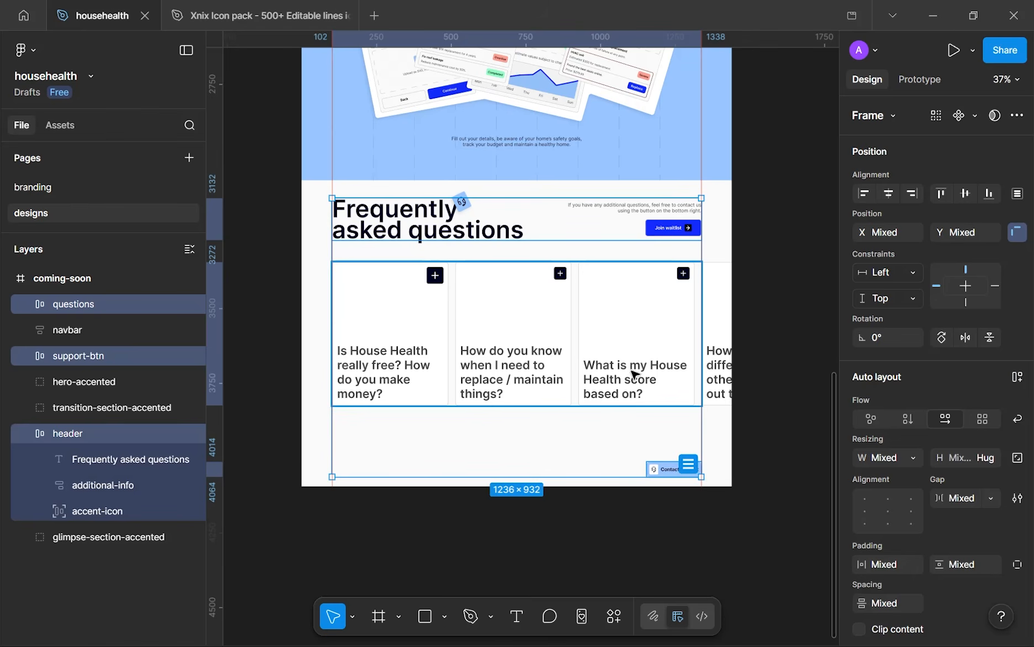
key("Escape")
left_click(665, 463)
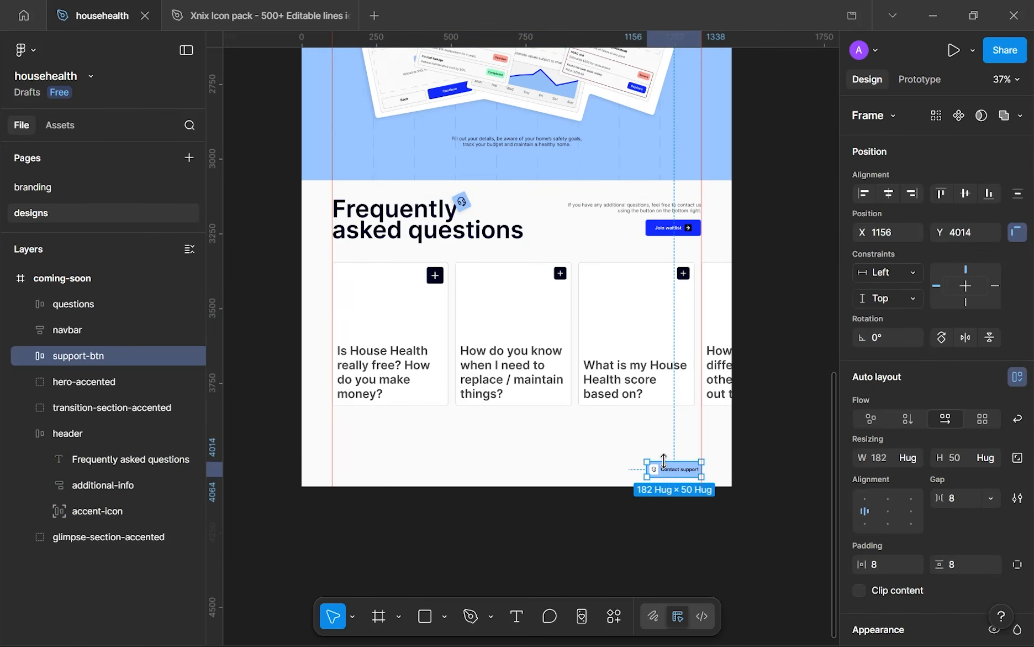
key("Escape")
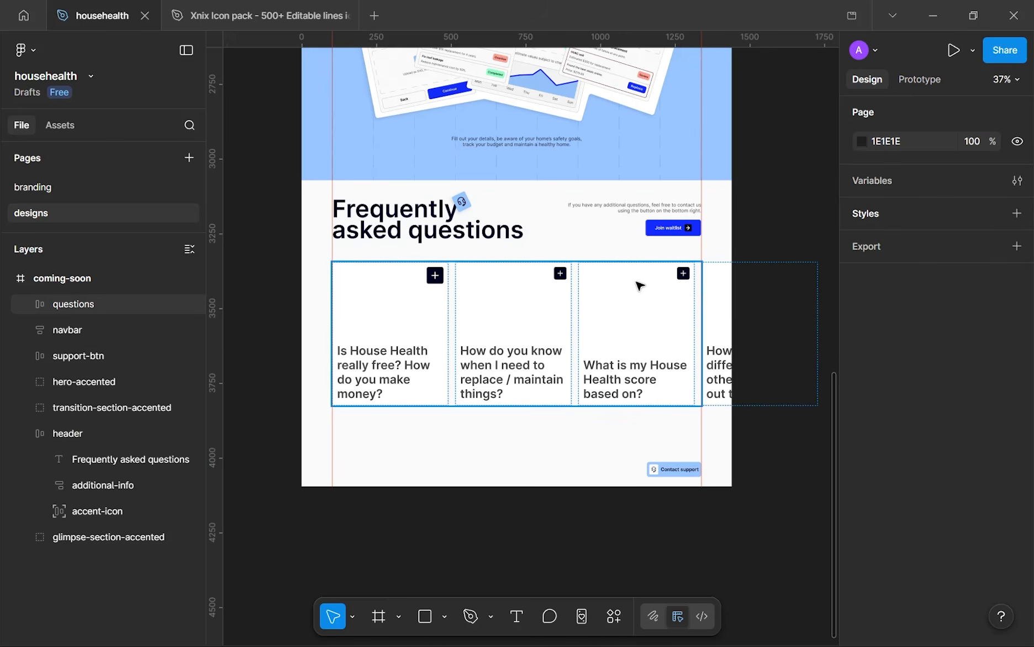
scroll(639, 285, "up", 2)
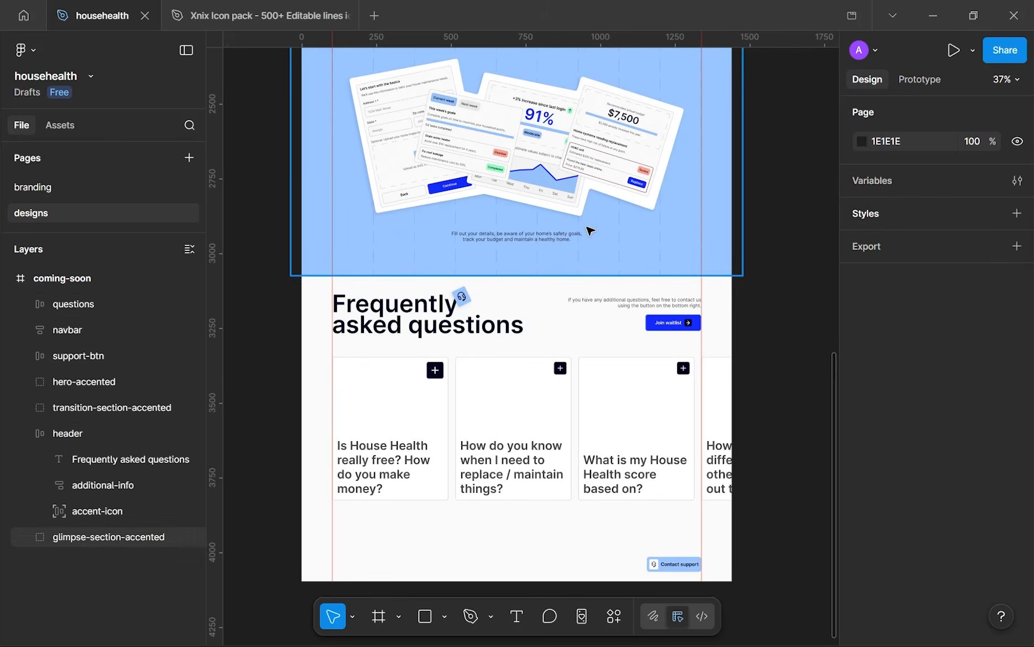
left_click_drag(478, 148, 539, 148)
left_click_drag(537, 303, 219, 308)
left_click(490, 373)
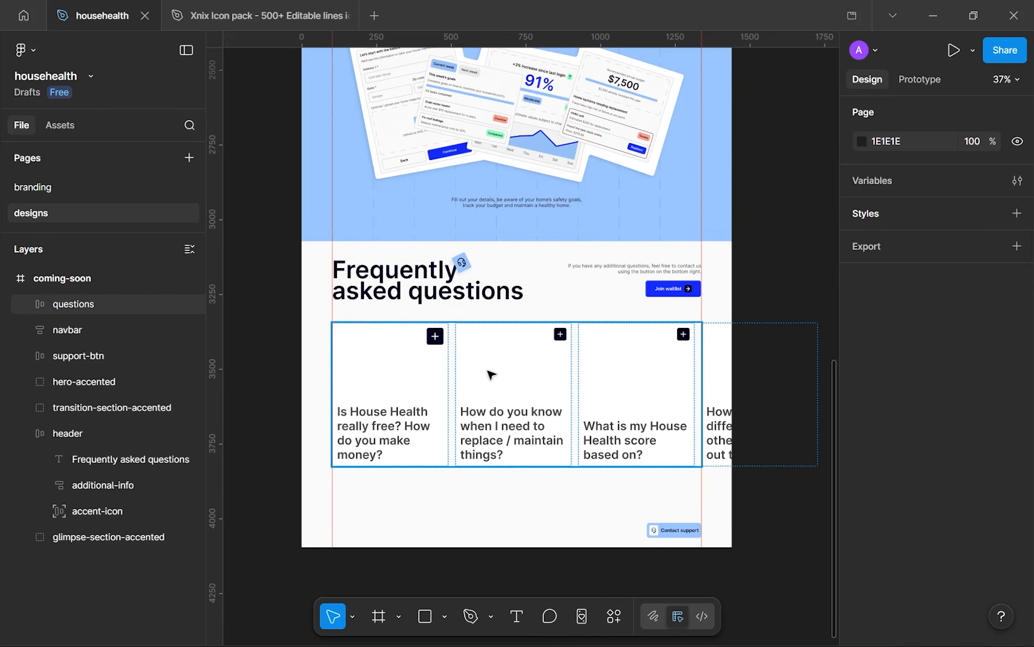
left_click(492, 376)
scroll(522, 400, "down", 2)
left_click_drag(532, 374, 540, 323)
scroll(544, 328, "up", 1)
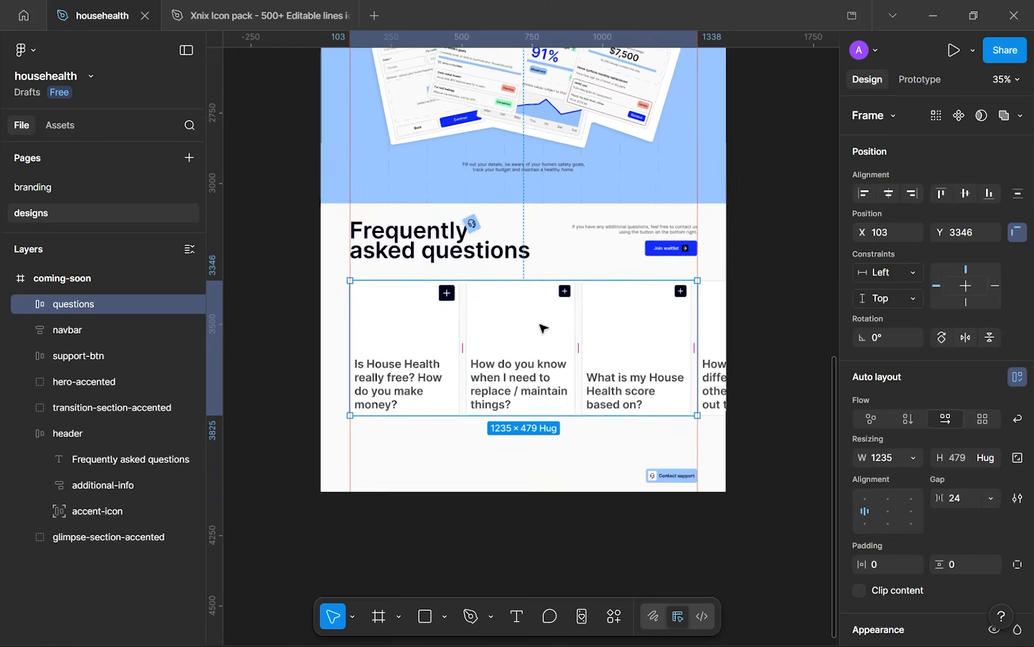
scroll(544, 328, "up", 1)
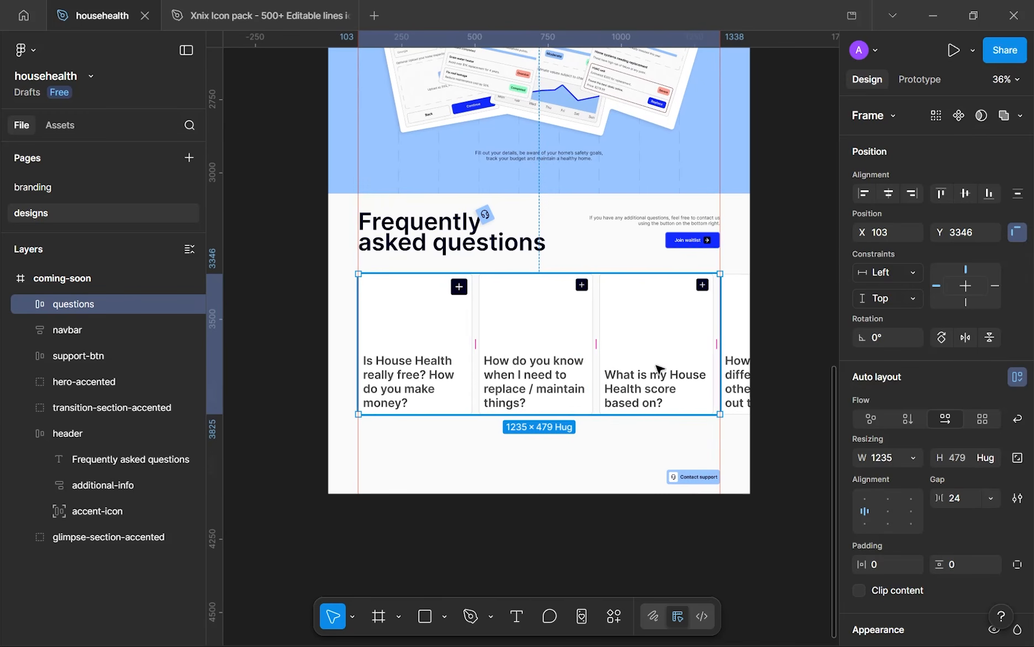
- Change the second question card's fill to light gray EFEFEF
left_click(538, 326)
scroll(537, 324, "up", 4)
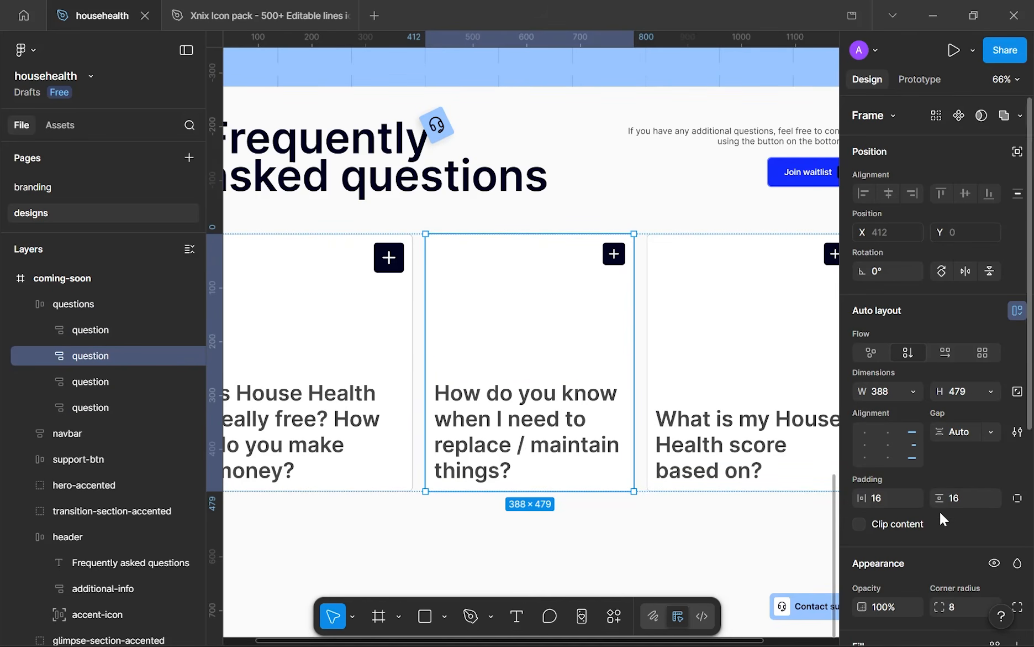
scroll(940, 512, "down", 4)
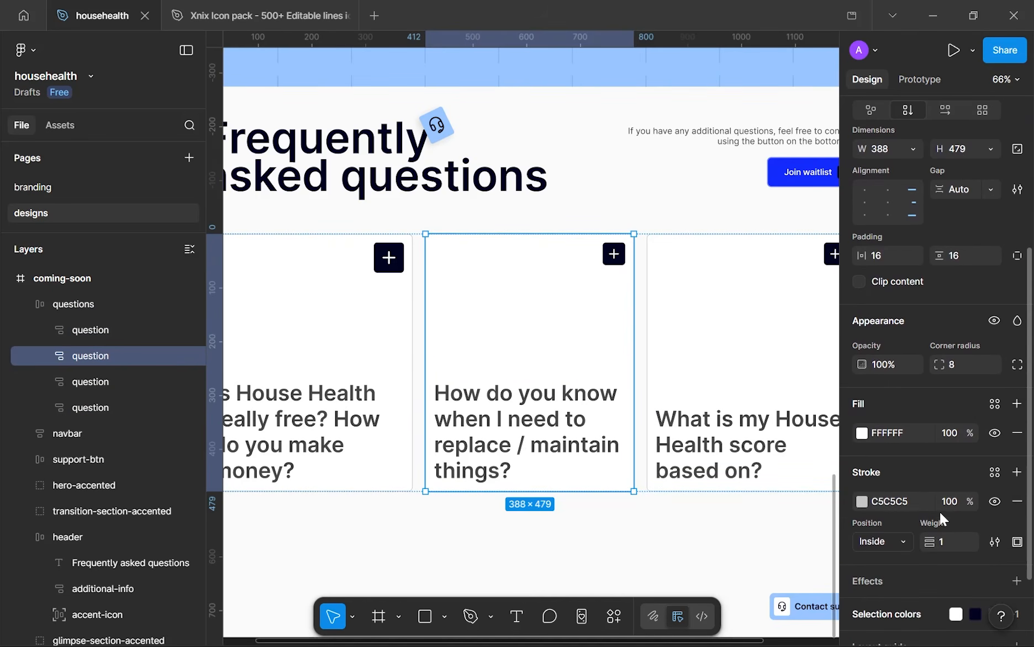
left_click(861, 433)
left_click_drag(665, 287, 647, 294)
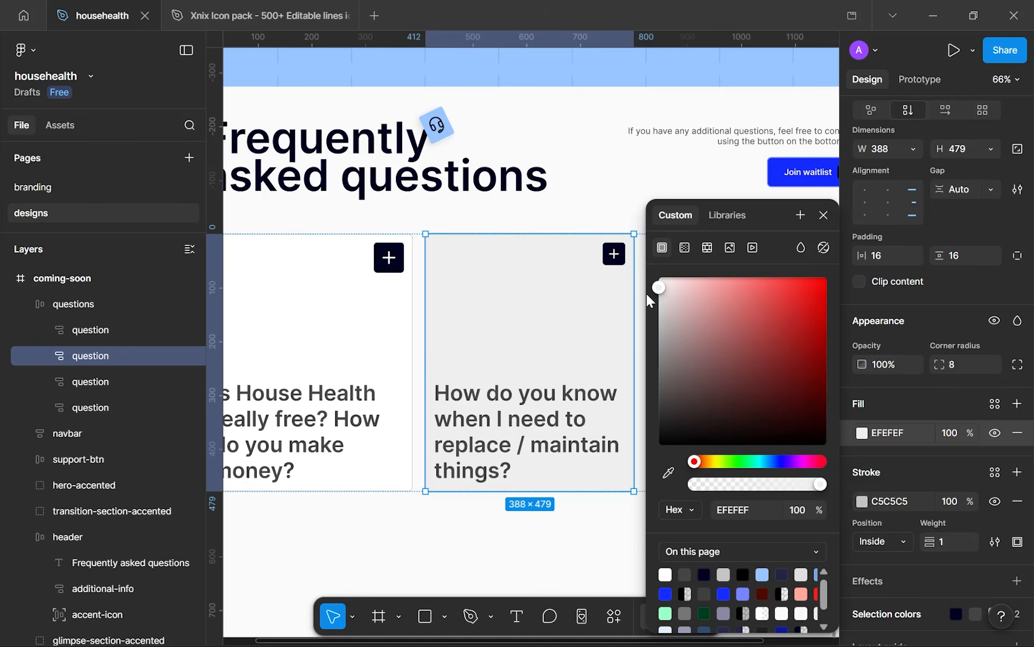
left_click(824, 215)
scroll(912, 389, "down", 1)
scroll(912, 389, "down", 1)
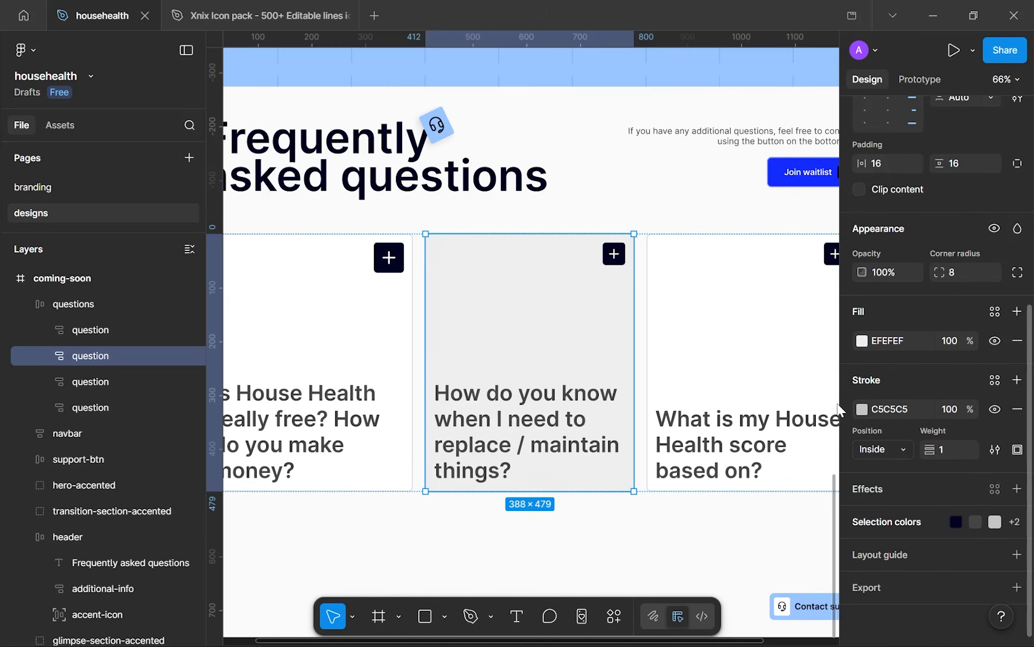
- Set the font size of all four question texts to 32 and deselect them
double_click(581, 446)
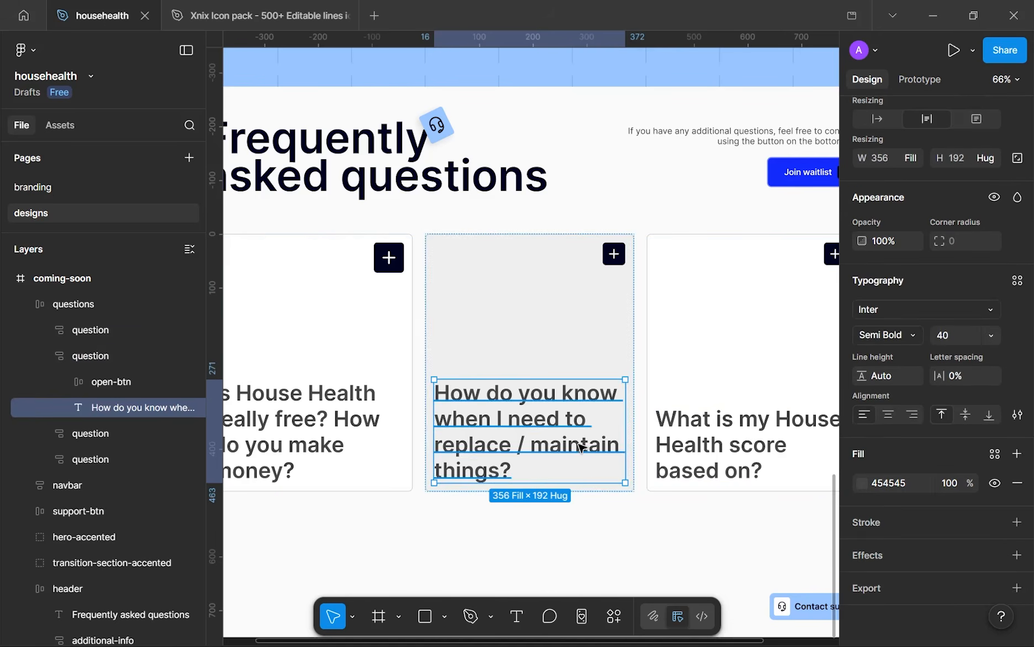
scroll(581, 446, "down", 5)
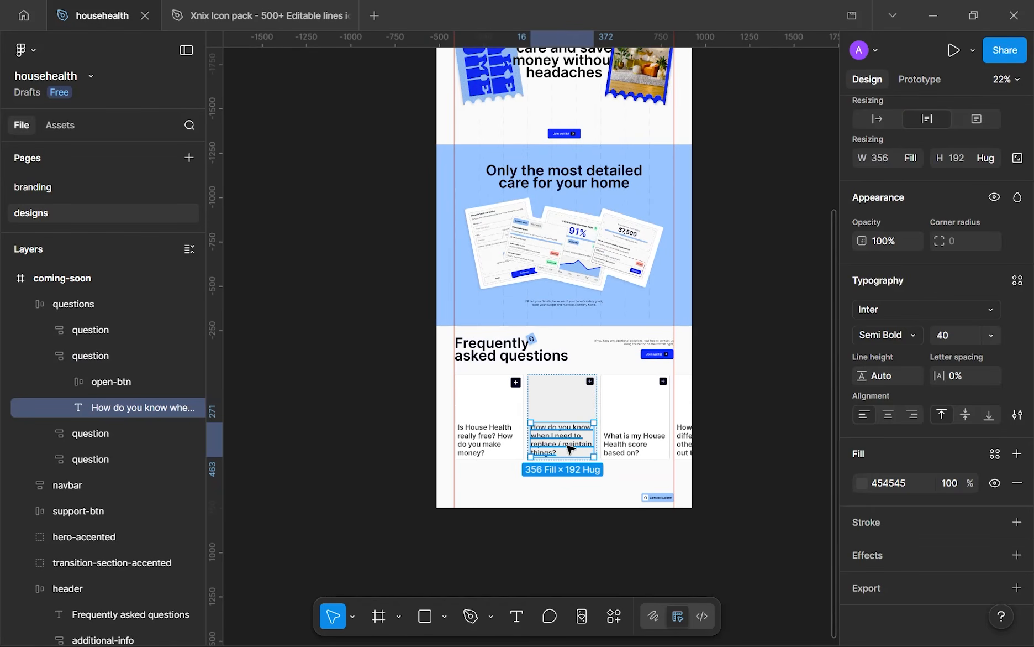
scroll(448, 402, "up", 3)
left_click(386, 399, "shift")
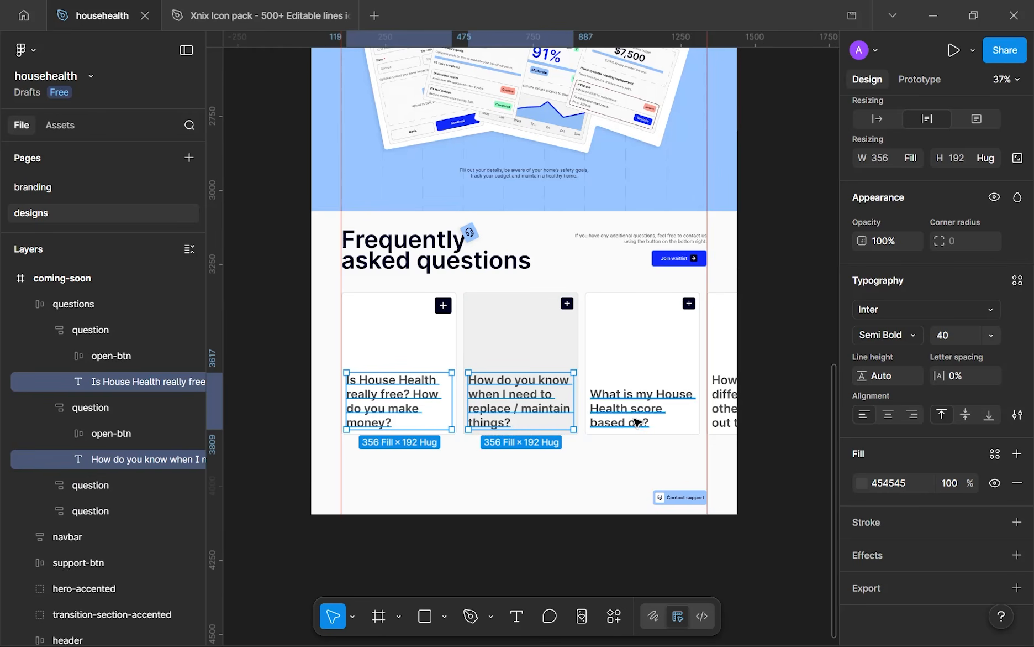
left_click(635, 423, "shift")
left_click(730, 396, "shift")
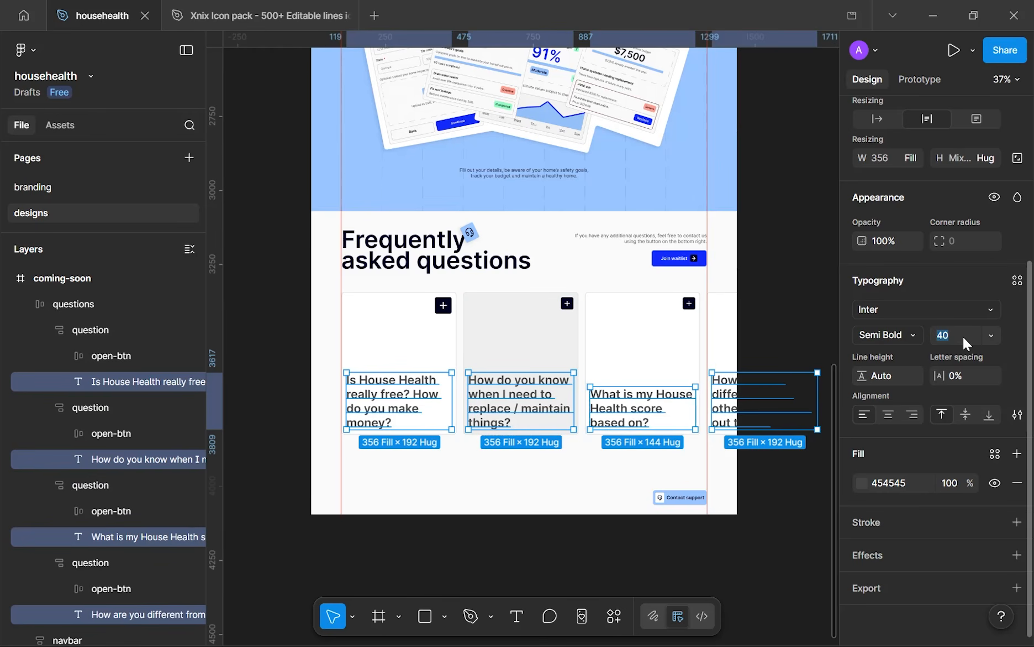
left_click(966, 338)
type("36")
key("Return")
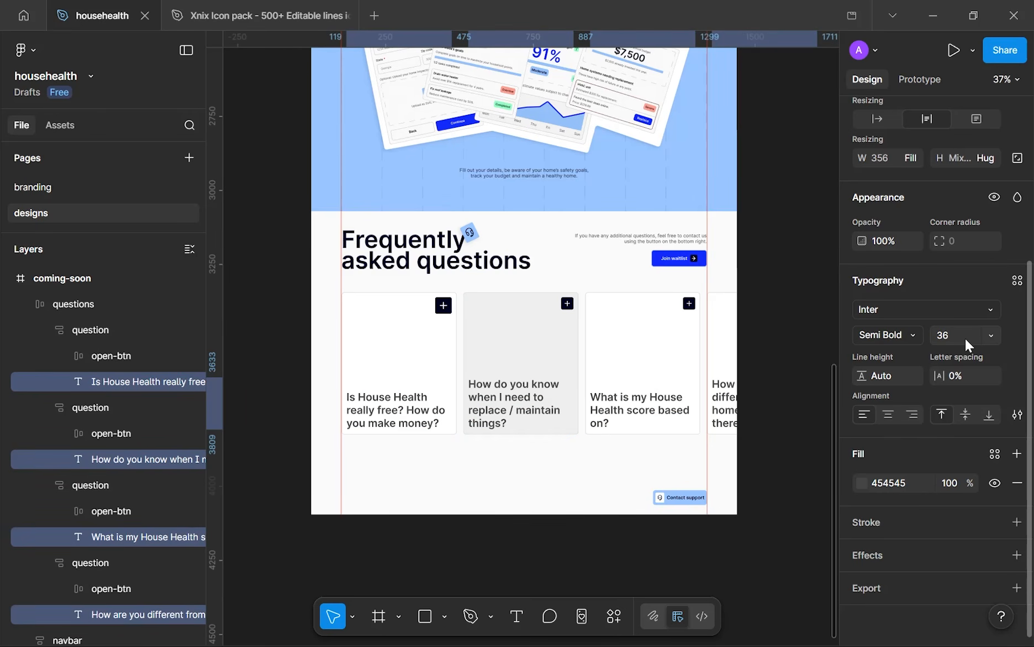
left_click(966, 337)
type("32")
key("Return")
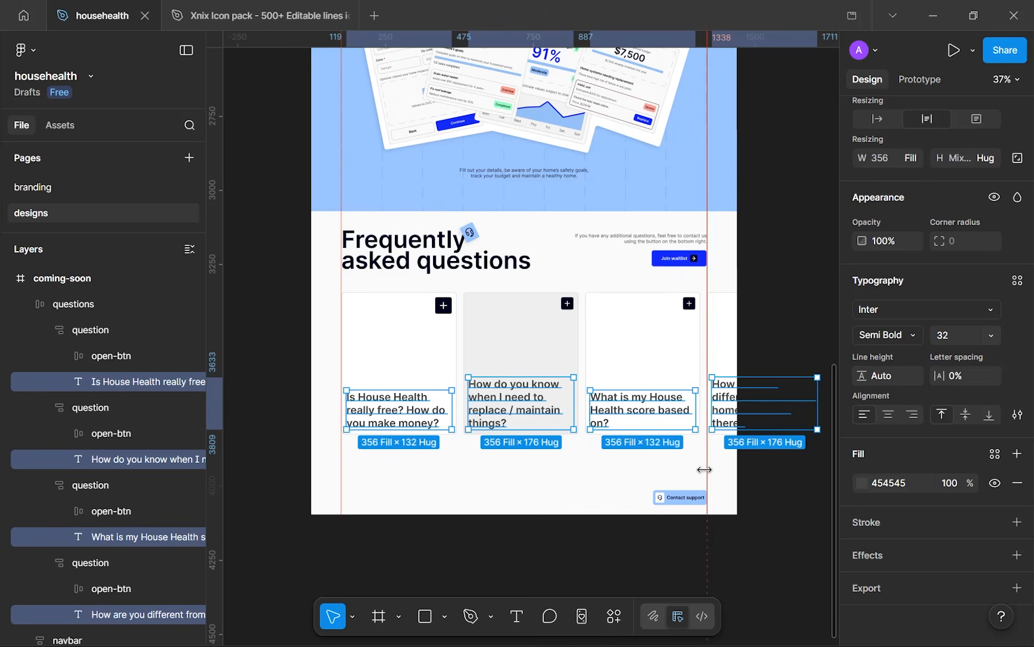
left_click(639, 472)
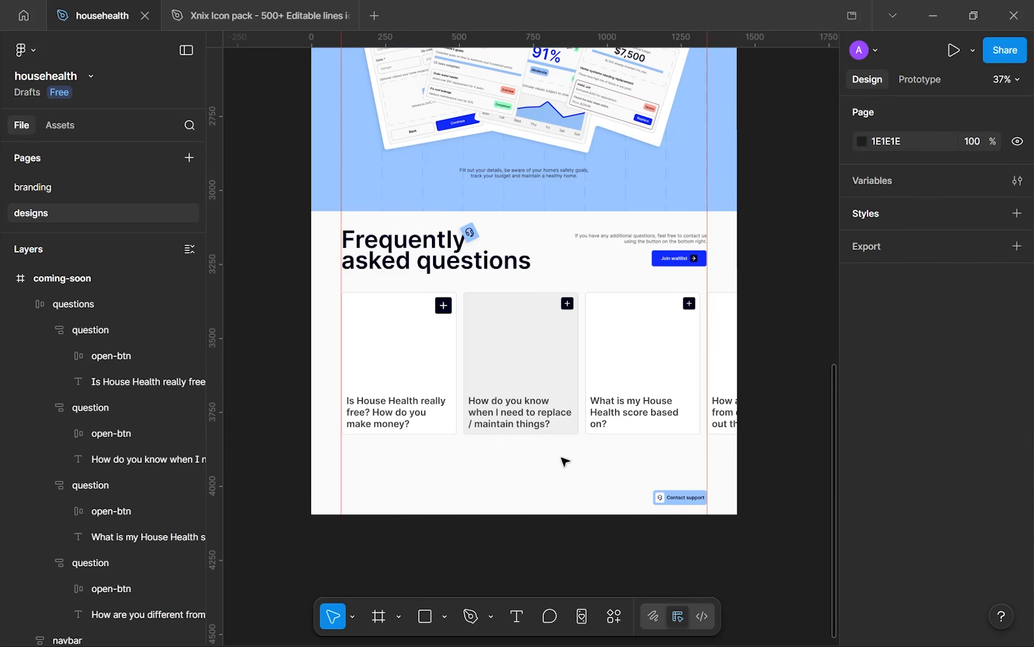
- Switch to Chrome and copy the first answer paragraph under "How do you know when I need to replace / maintain things?" on househealth.app
scroll(539, 458, "up", 3, "ctrl")
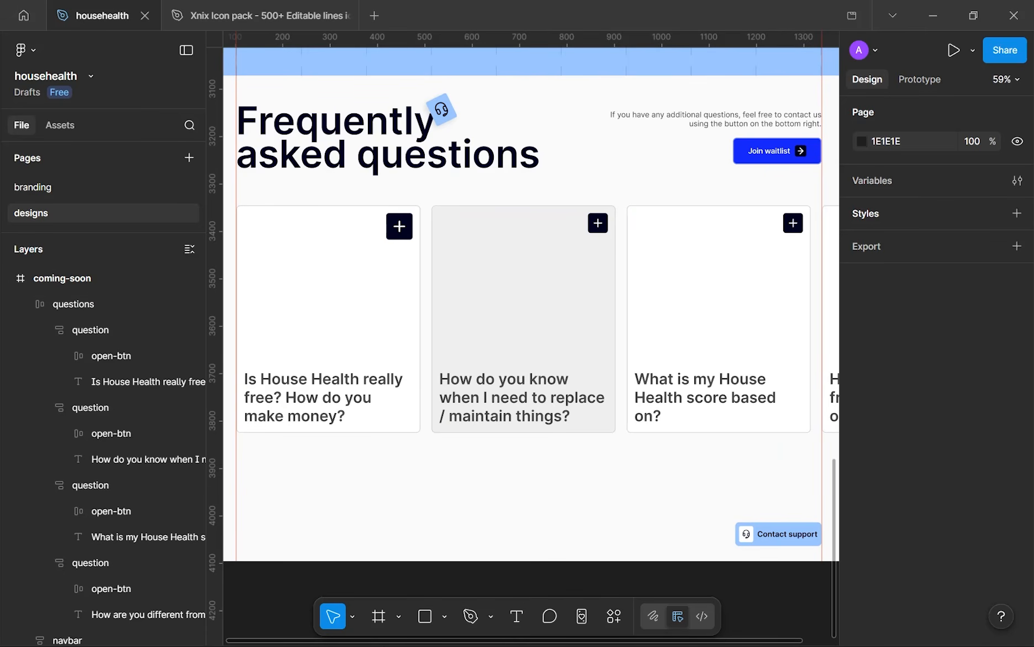
left_click(362, 615)
scroll(702, 418, "up", 4)
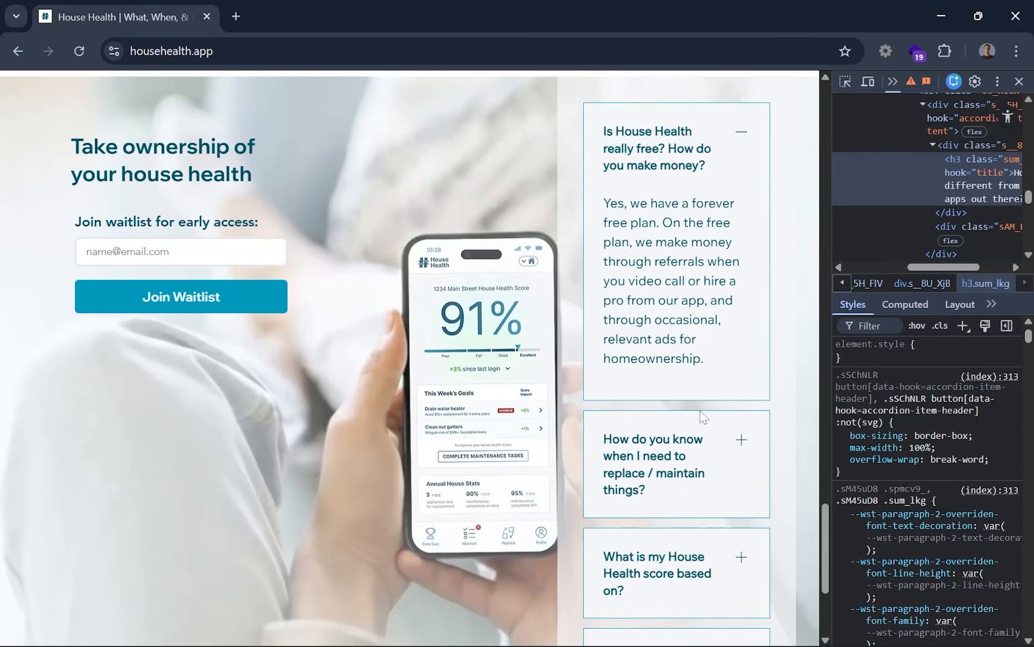
left_click(703, 417)
left_click(845, 81)
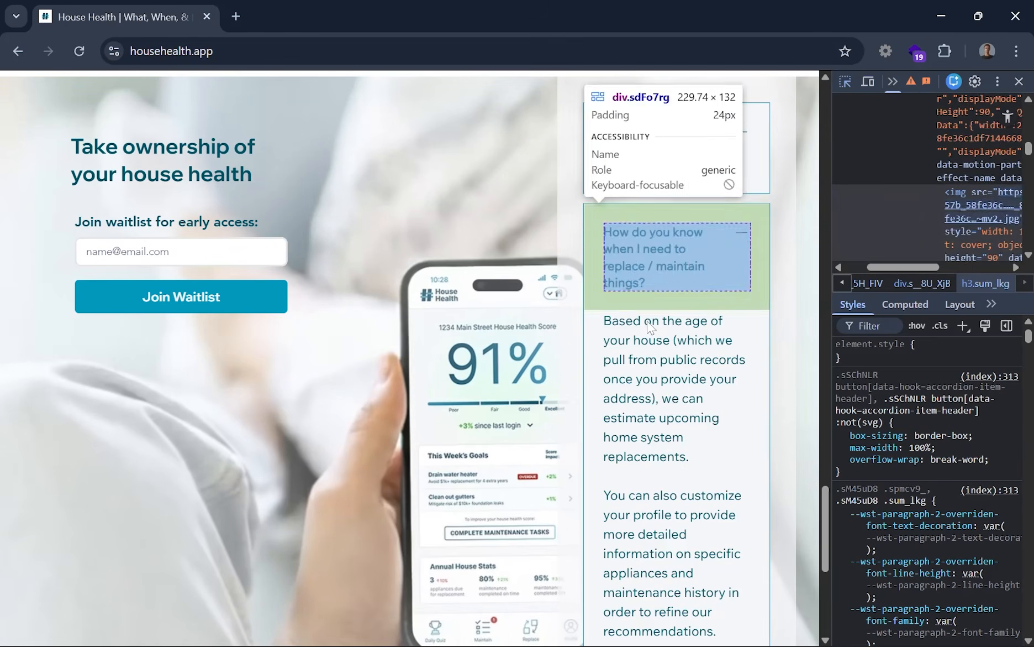
left_click(640, 351)
scroll(725, 399, "down", 1)
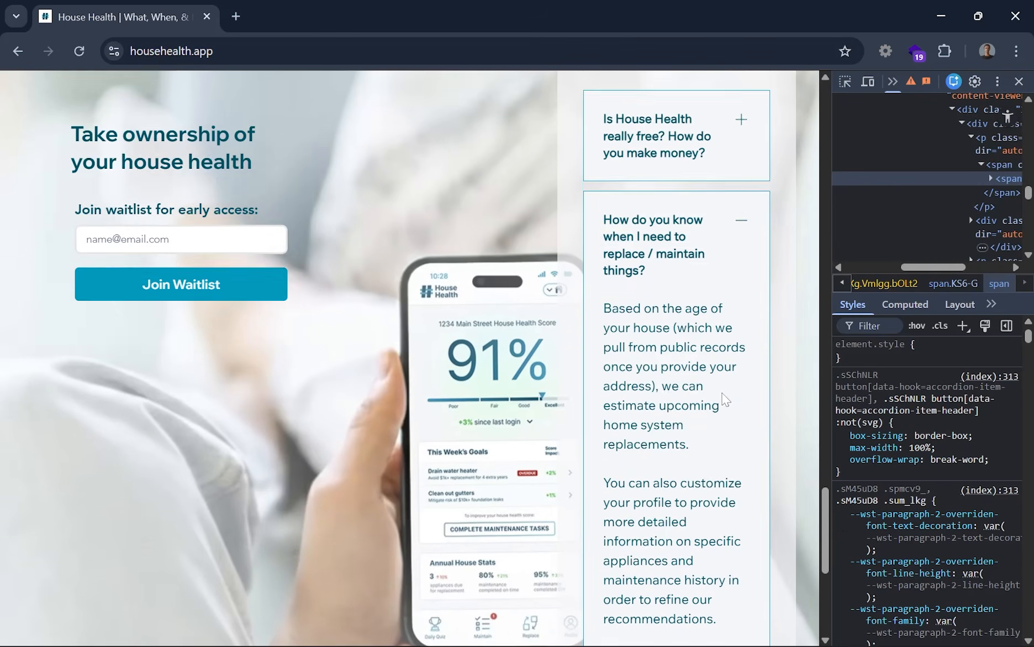
scroll(725, 399, "down", 3)
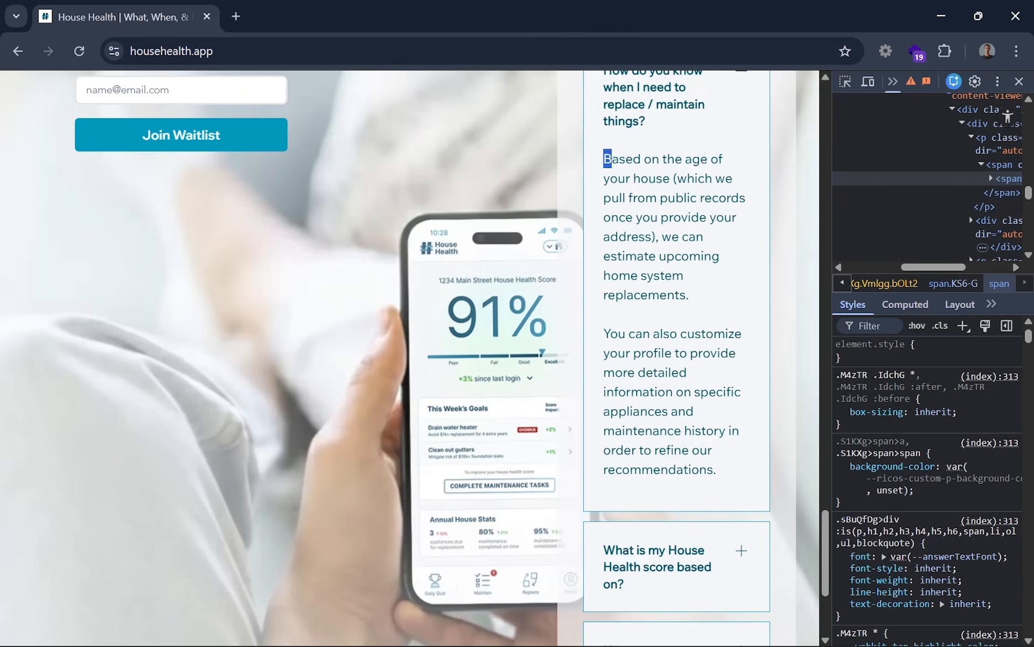
left_click_drag(604, 159, 712, 297)
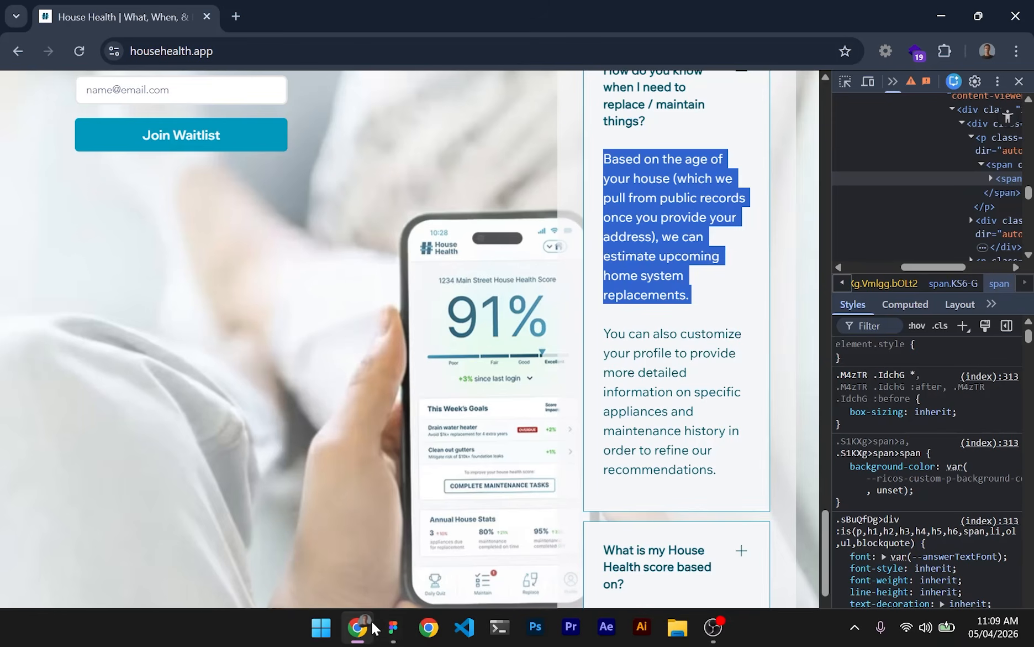
- Switch to Figma, paste the copied answer as text, and style it as Regular at font size 14
left_click(393, 626)
left_click(484, 385)
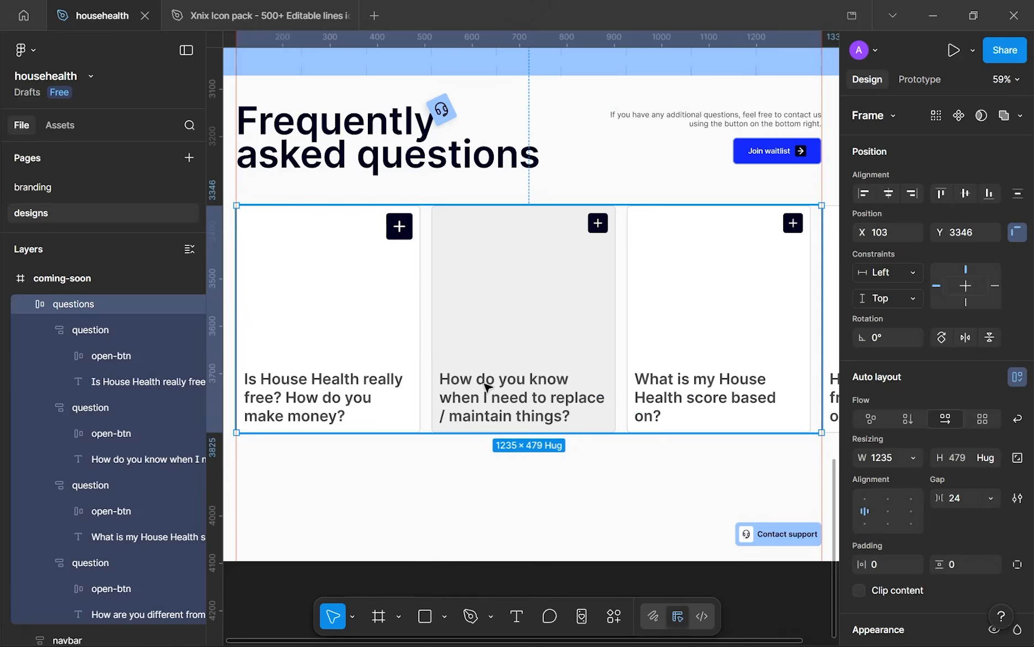
key("ctrl+v")
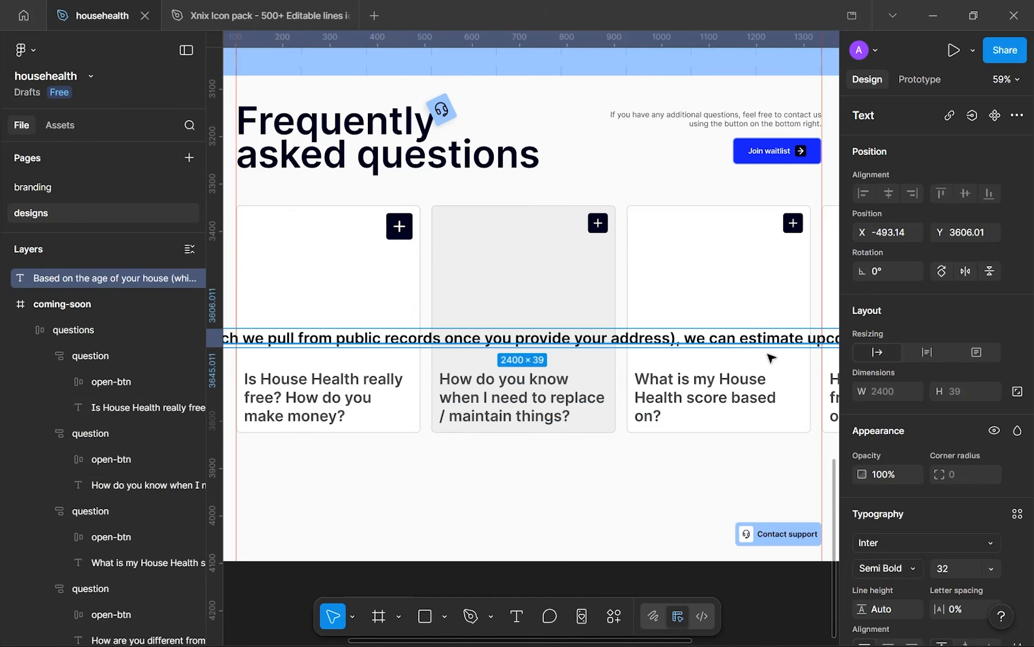
scroll(869, 428, "down", 5)
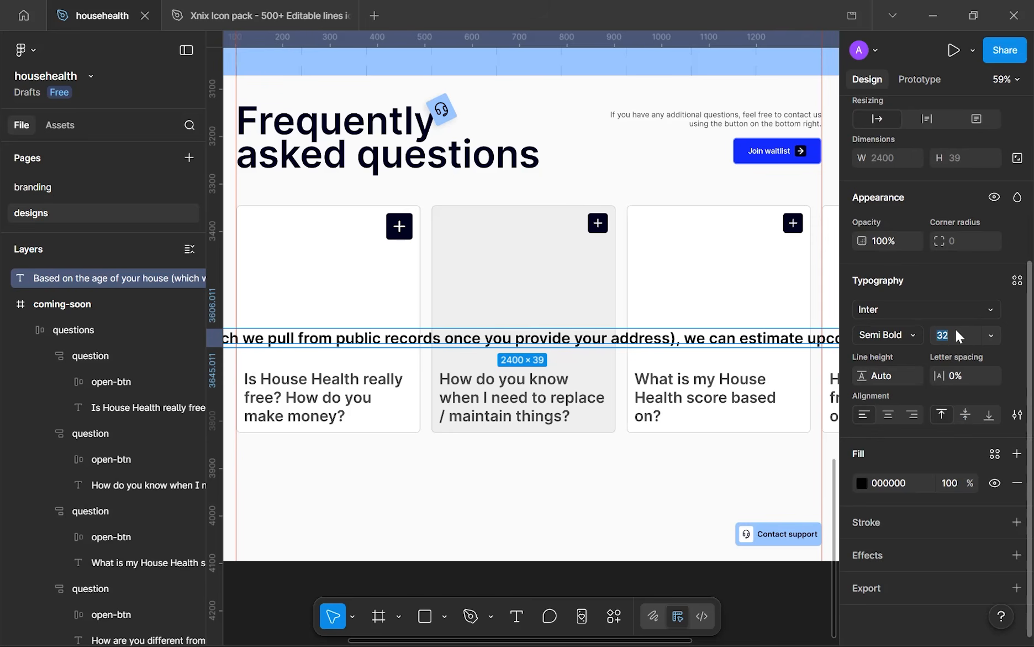
type("14")
key("Return")
left_click(910, 336)
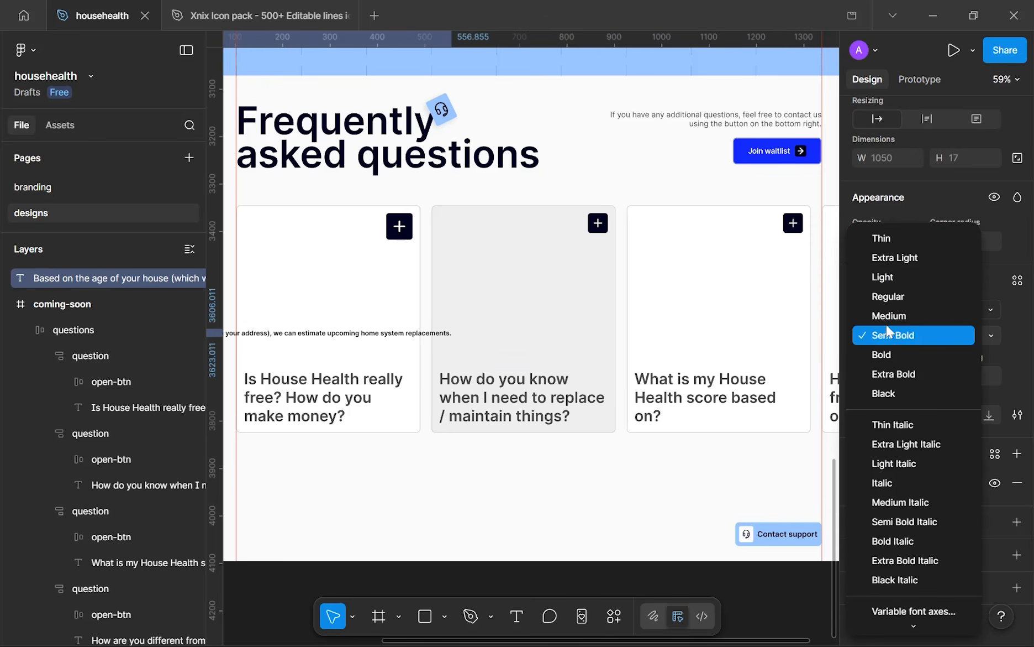
left_click(885, 293)
- Move the pasted answer text into the second question card, below its question text
left_click_drag(380, 335, 534, 338)
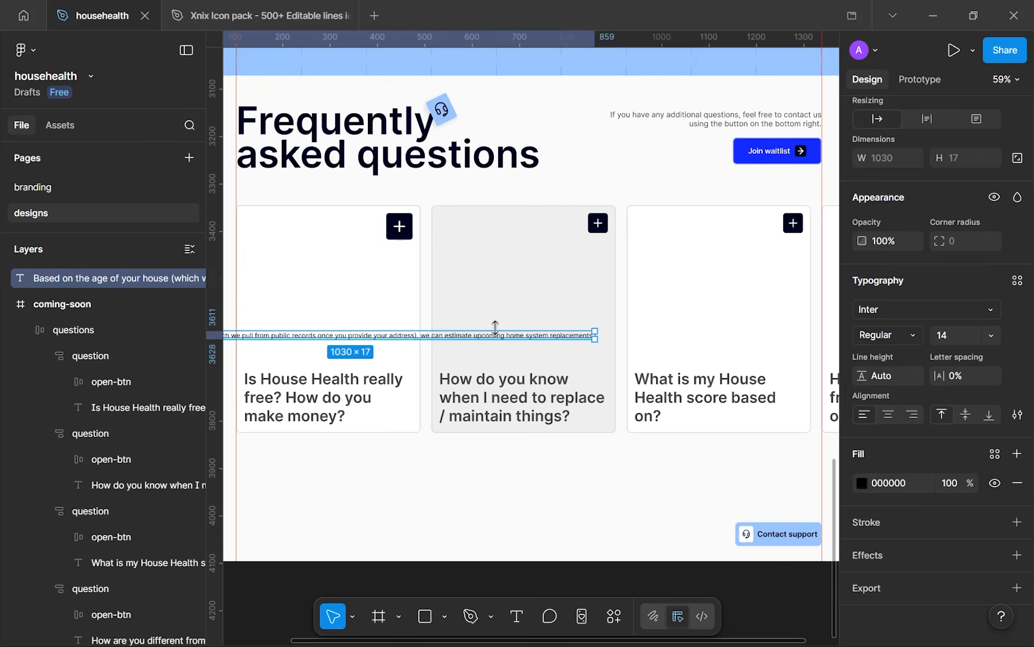
key("Delete")
left_click(512, 301)
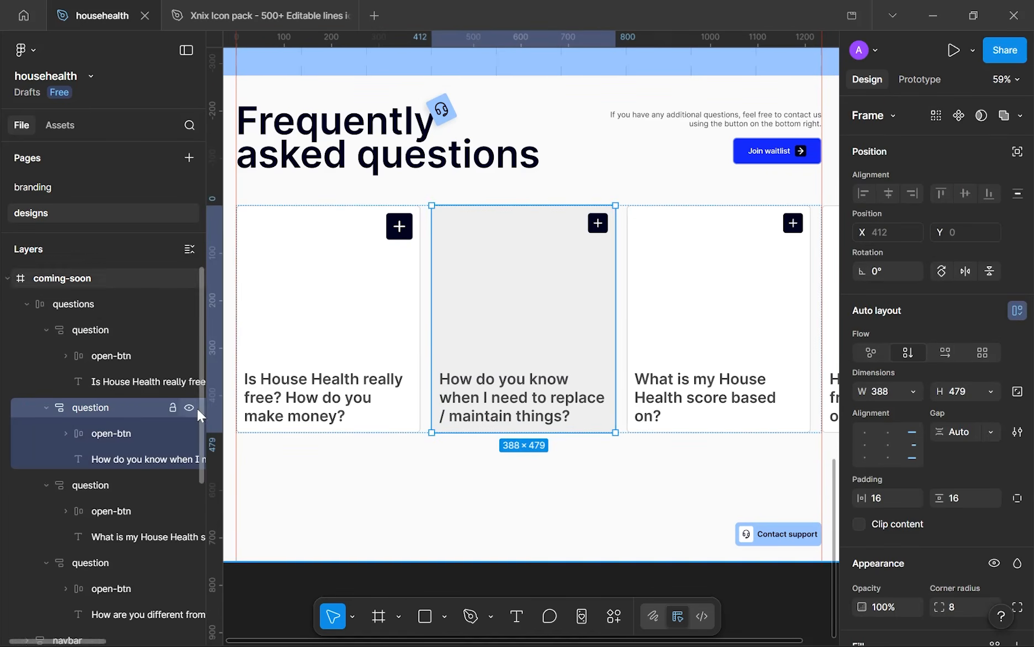
key("ctrl+v")
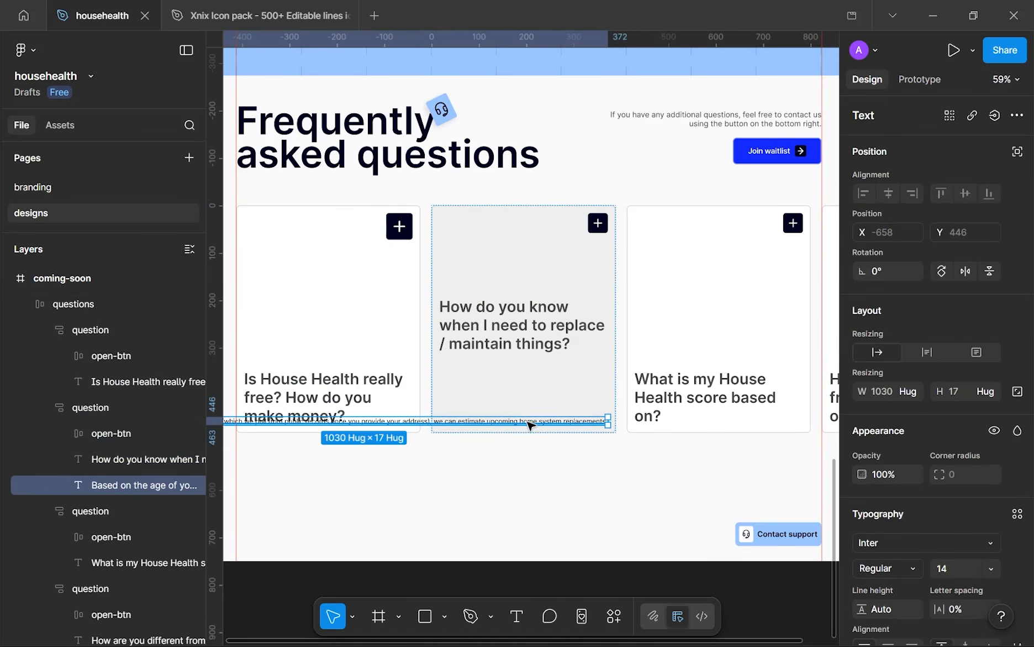
- Change the question text's fill in the second card to black 000000 and deselect it
scroll(905, 373, "down", 3)
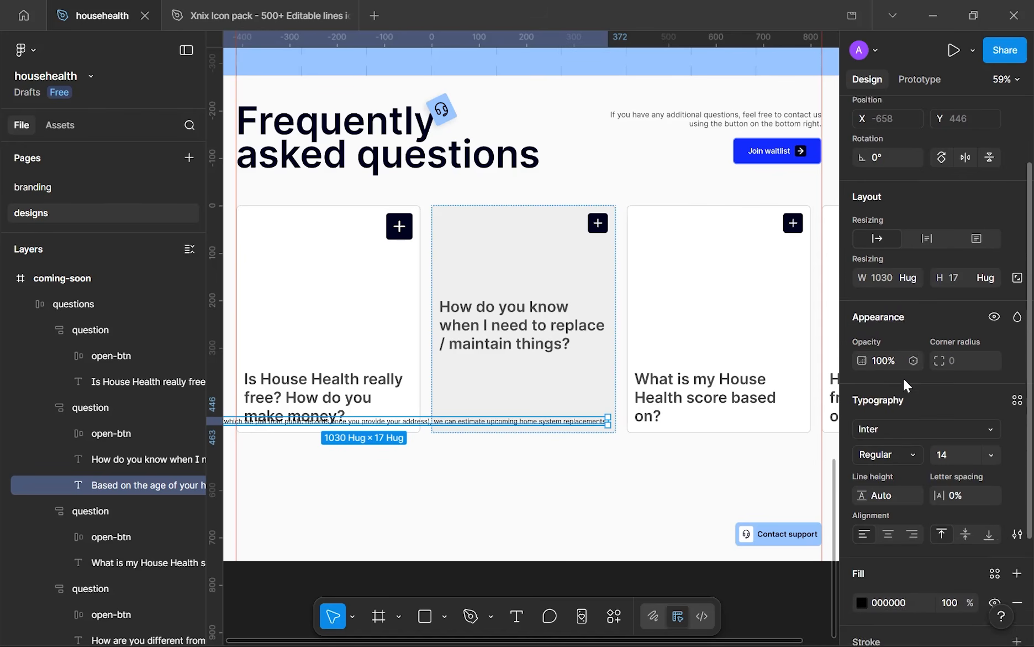
scroll(904, 387, "down", 1)
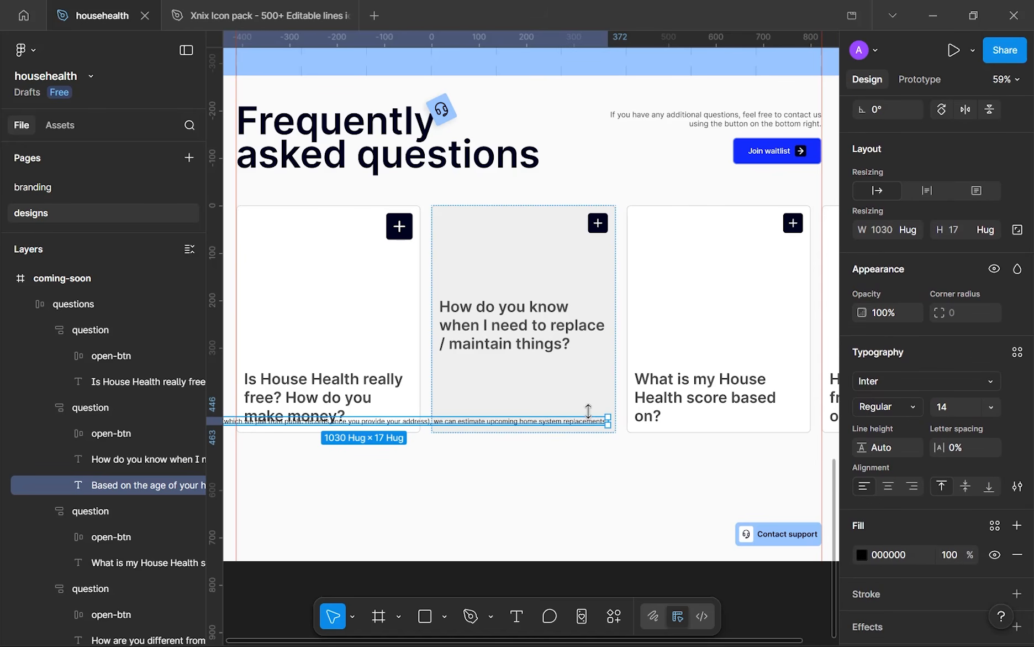
scroll(589, 412, "up", 5)
scroll(592, 415, "down", 4)
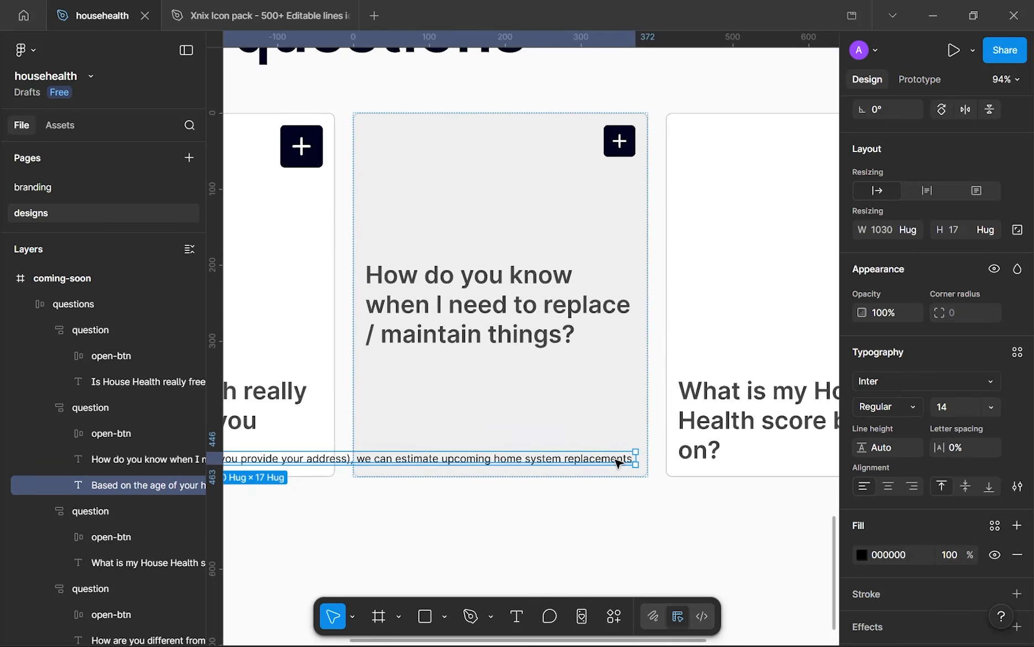
left_click_drag(616, 459, 622, 455)
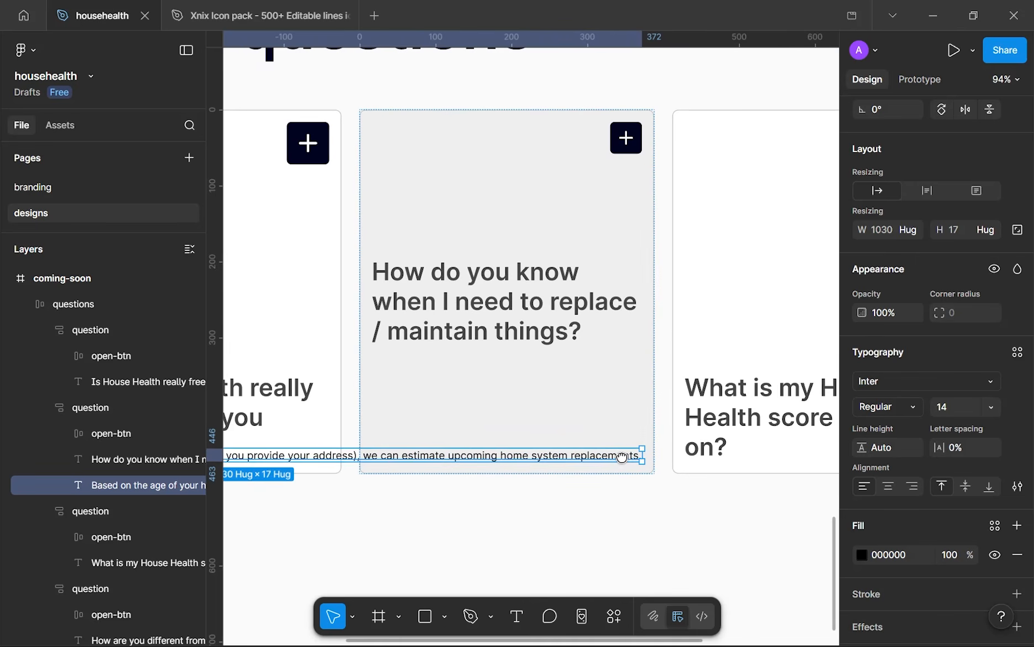
left_click(524, 342)
left_click(863, 555)
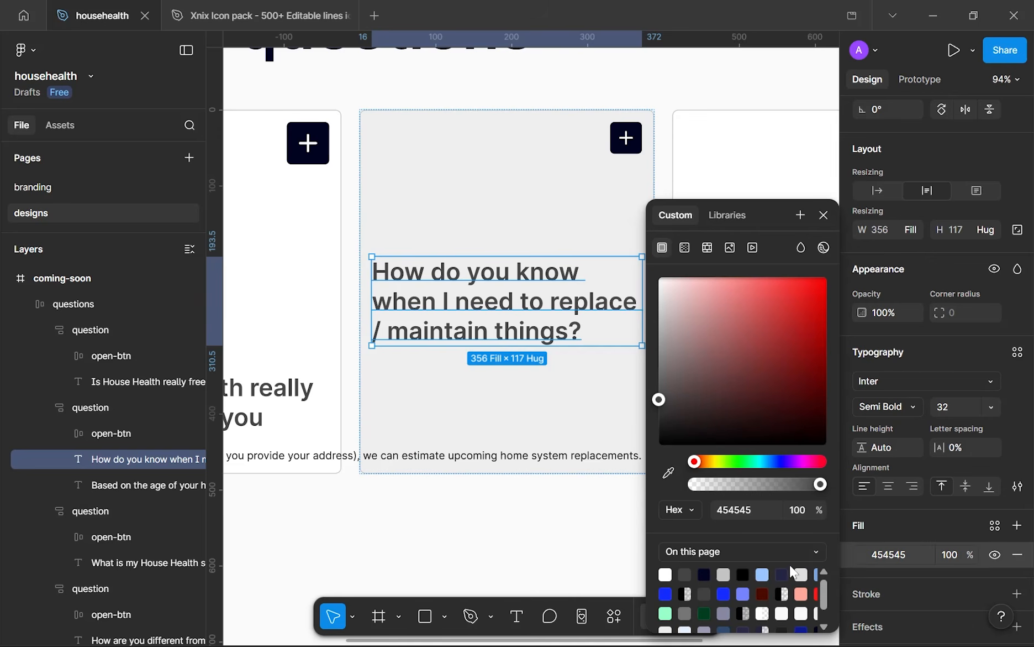
left_click(705, 572)
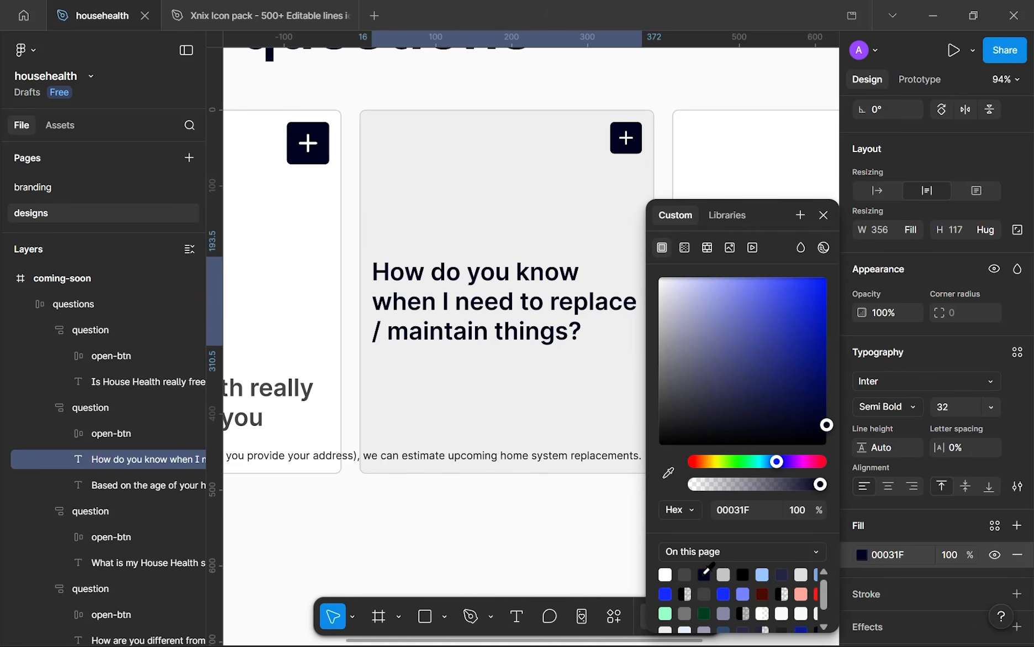
mouse_move(718, 393)
left_mouse_down()
mouse_move(715, 381)
mouse_move(501, 552)
left_mouse_up()
left_click(510, 522)
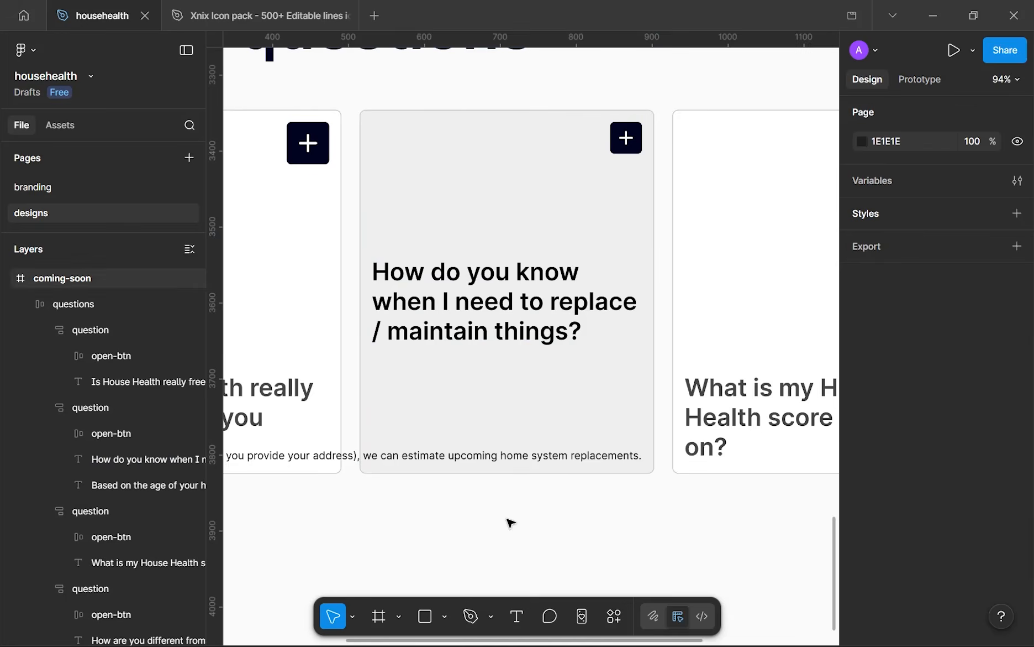
- Set the answer text's width to fill the second question card so that it wraps, and deselect it
scroll(509, 522, "down", 5)
scroll(515, 499, "up", 4)
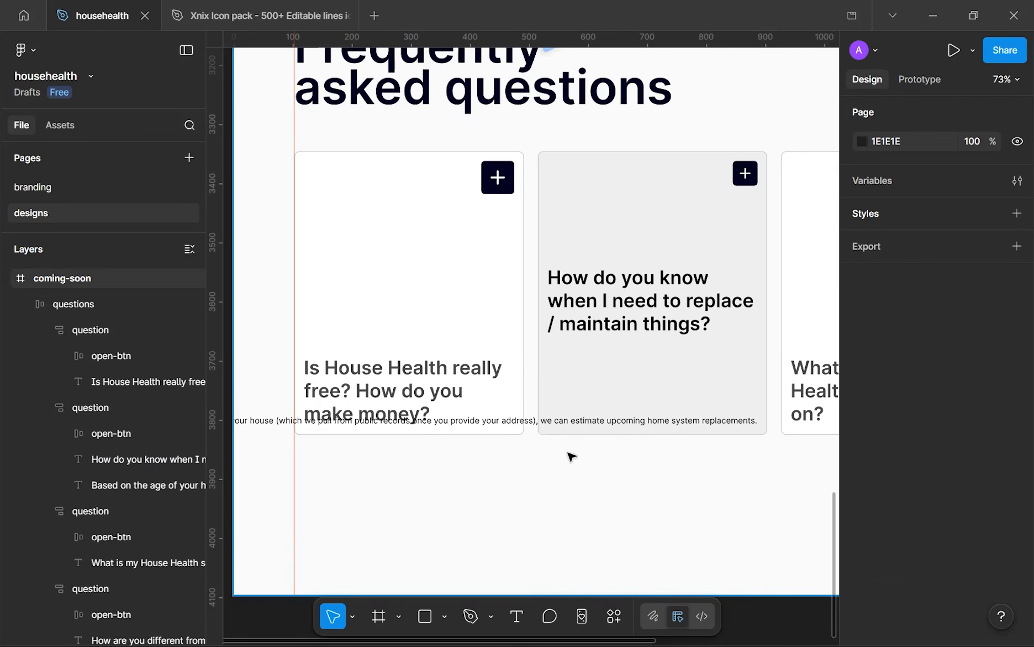
left_click(532, 426)
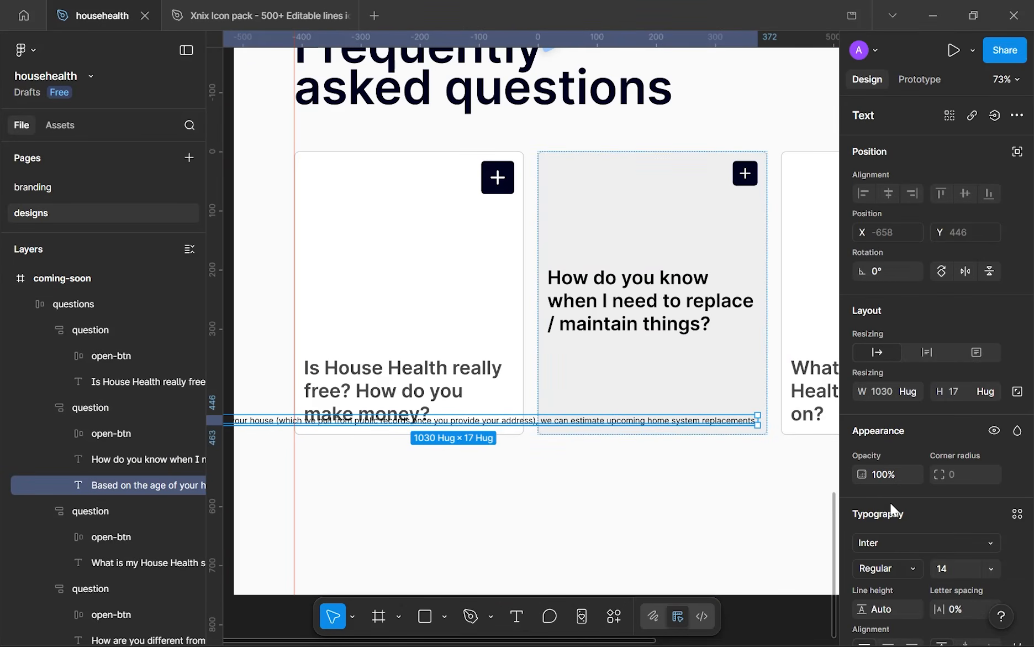
left_click(914, 391)
left_click(891, 473)
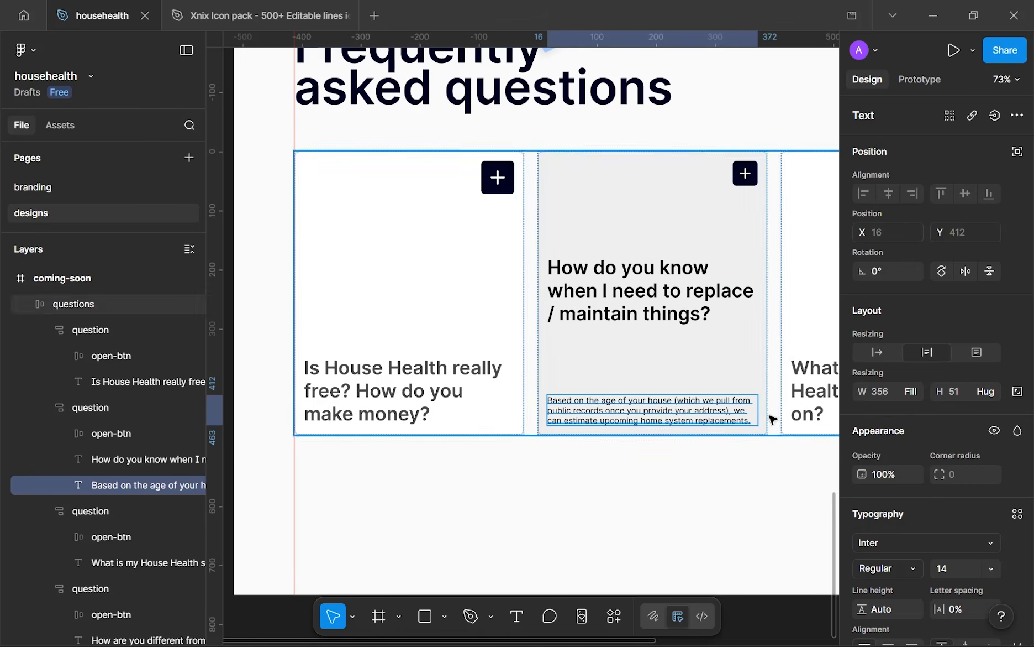
left_click(643, 464)
scroll(643, 465, "down", 3)
scroll(596, 443, "up", 3)
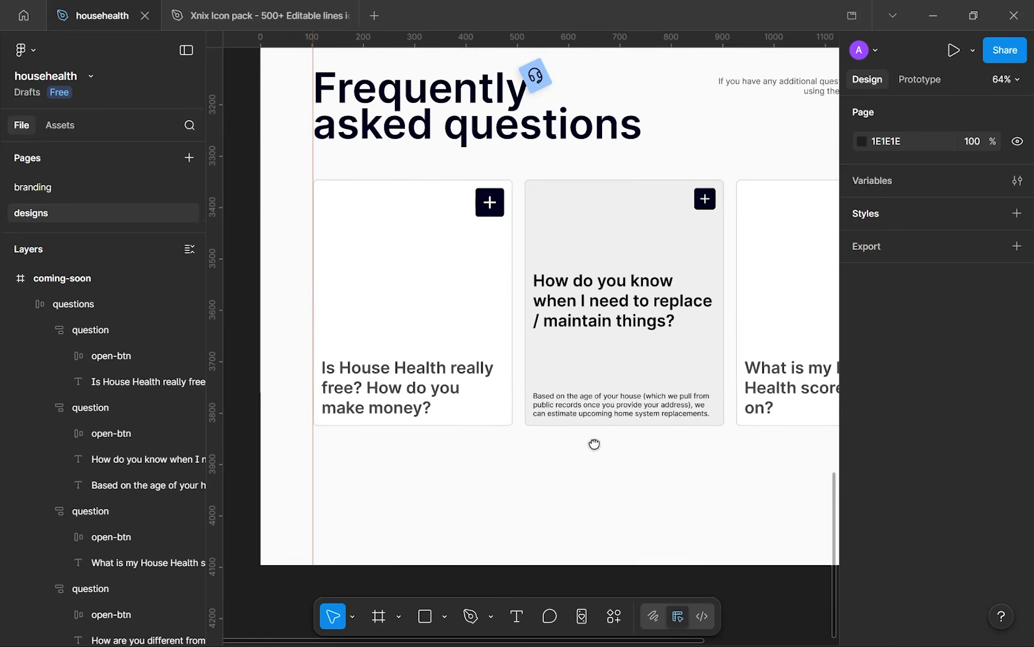
scroll(596, 342, "up", 1)
scroll(592, 359, "down", 2)
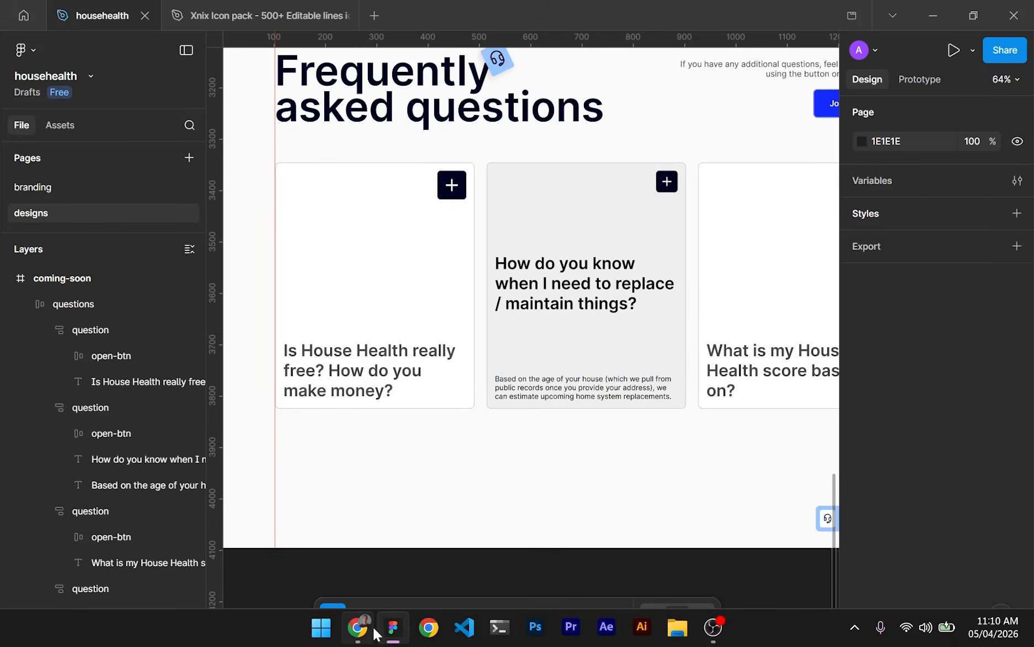
- Examine the expanded answer to the second FAQ question on househealth.app in Chrome and compare it with the card
left_click(367, 619)
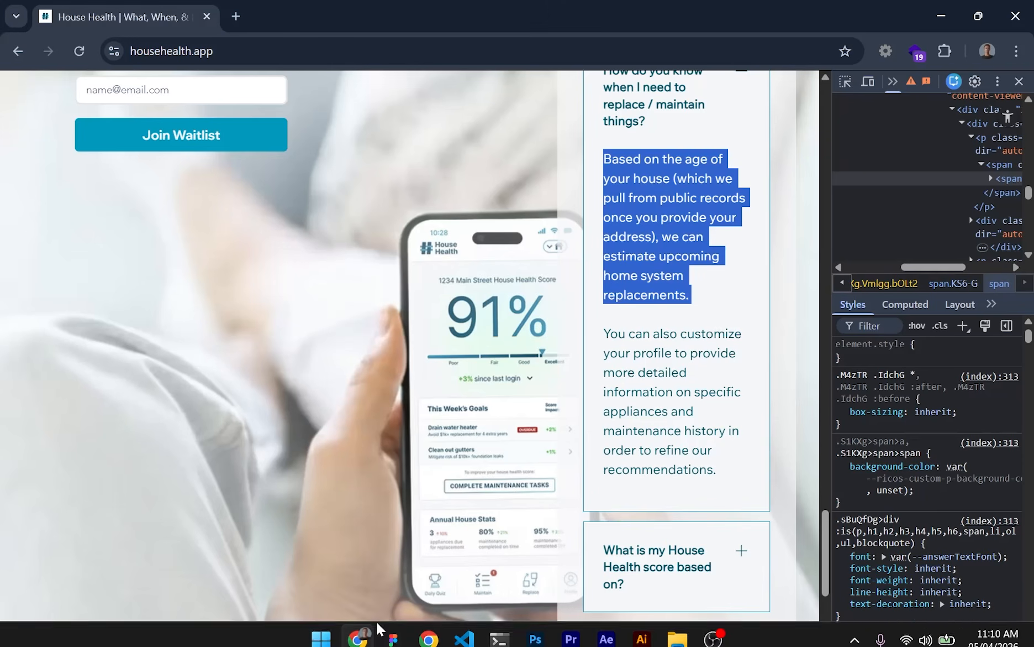
left_click(382, 628)
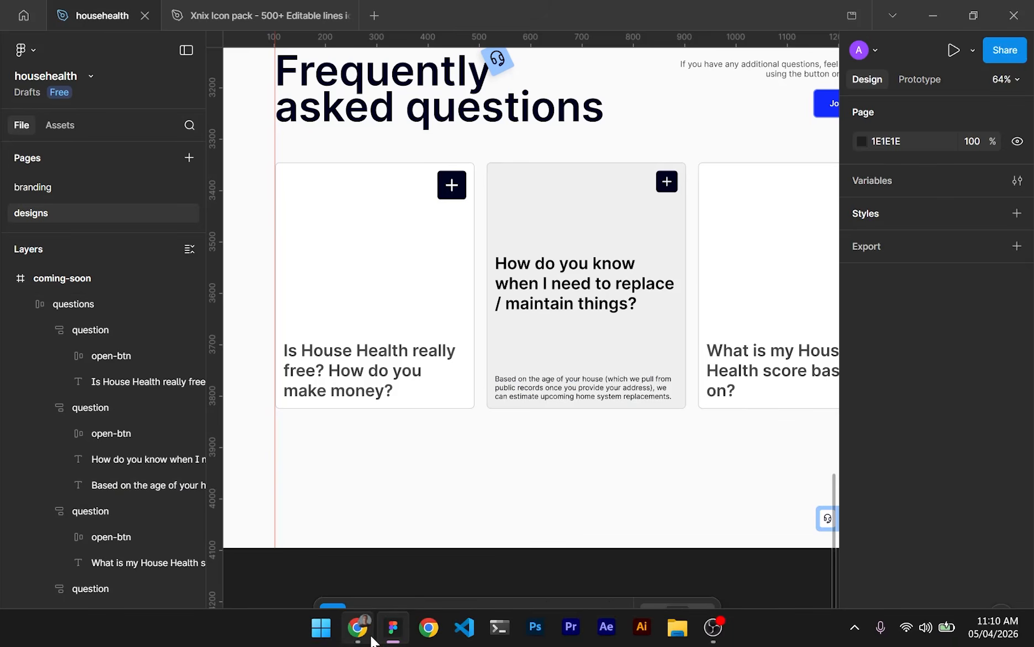
left_click(370, 630)
scroll(487, 518, "up", 3)
left_click_drag(611, 321, 674, 391)
scroll(698, 487, "down", 3)
left_click(623, 271)
scroll(623, 271, "up", 3)
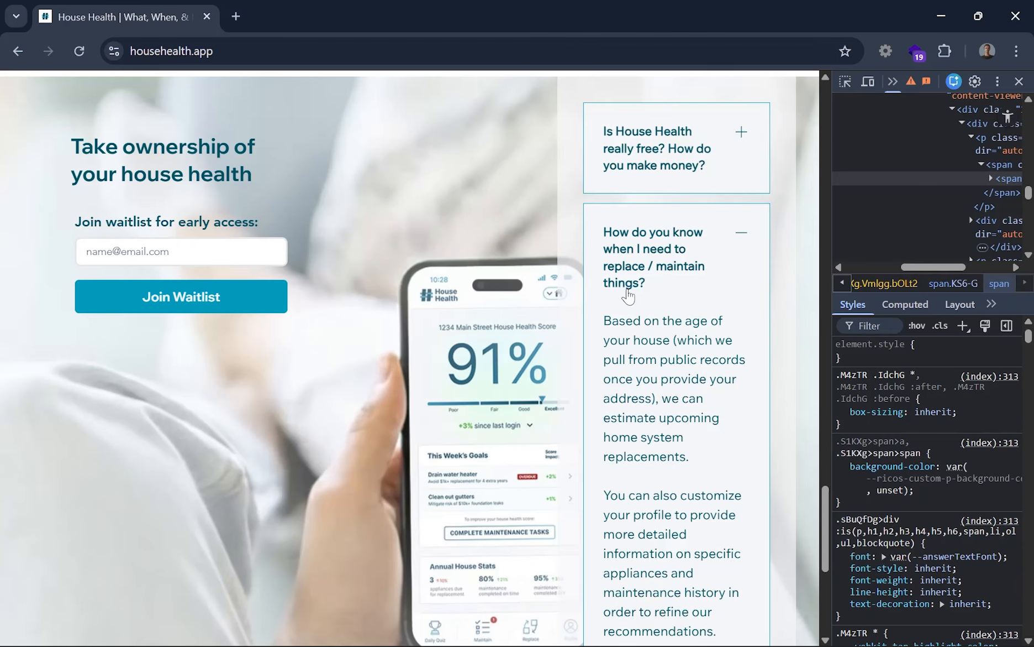
scroll(629, 296, "down", 3)
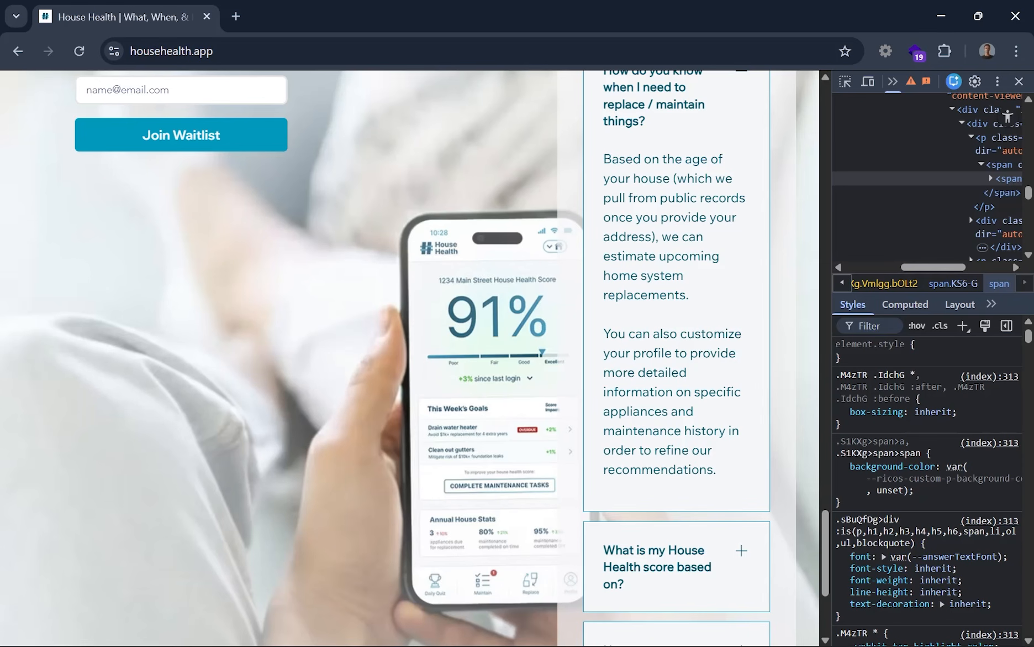
- Switch back to Figma and set the line height of the second card's answer text to 19
left_click(393, 624)
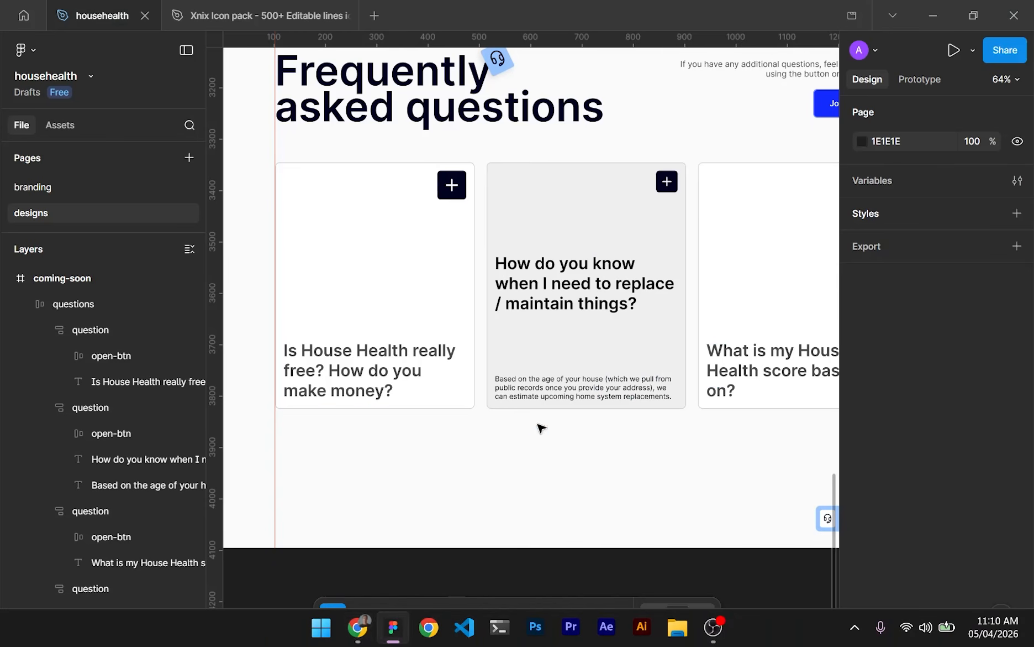
left_click(550, 399)
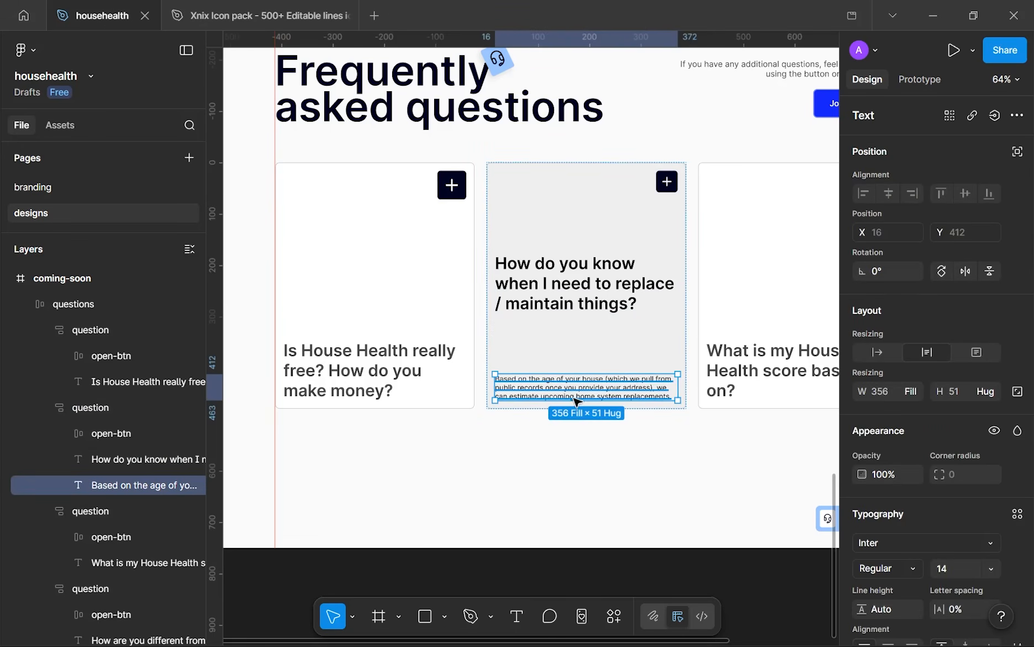
scroll(897, 374, "down", 3)
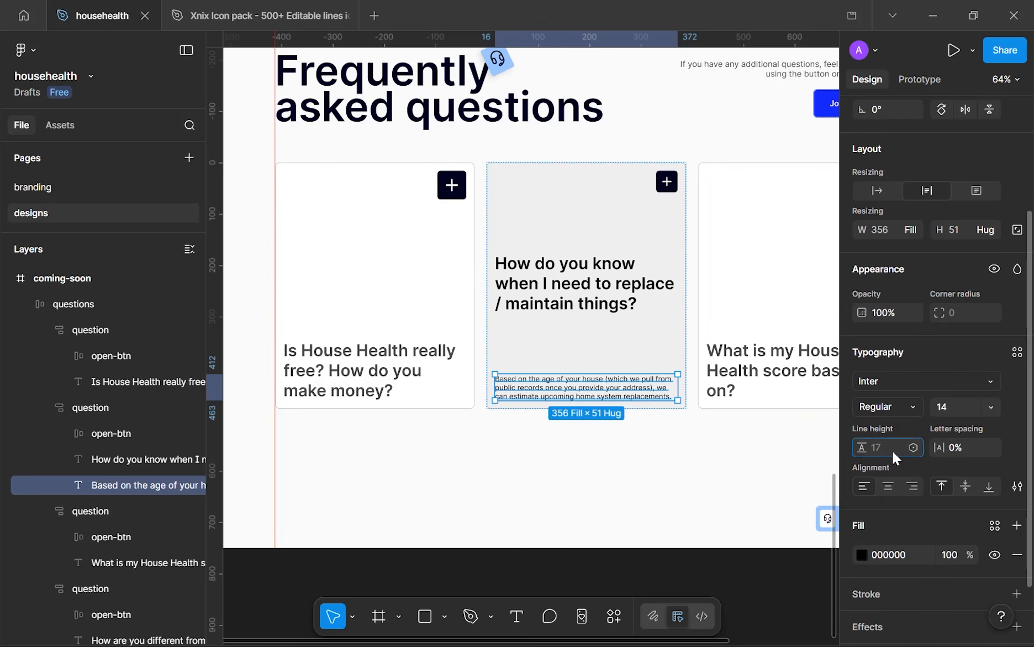
type("19")
key("Return")
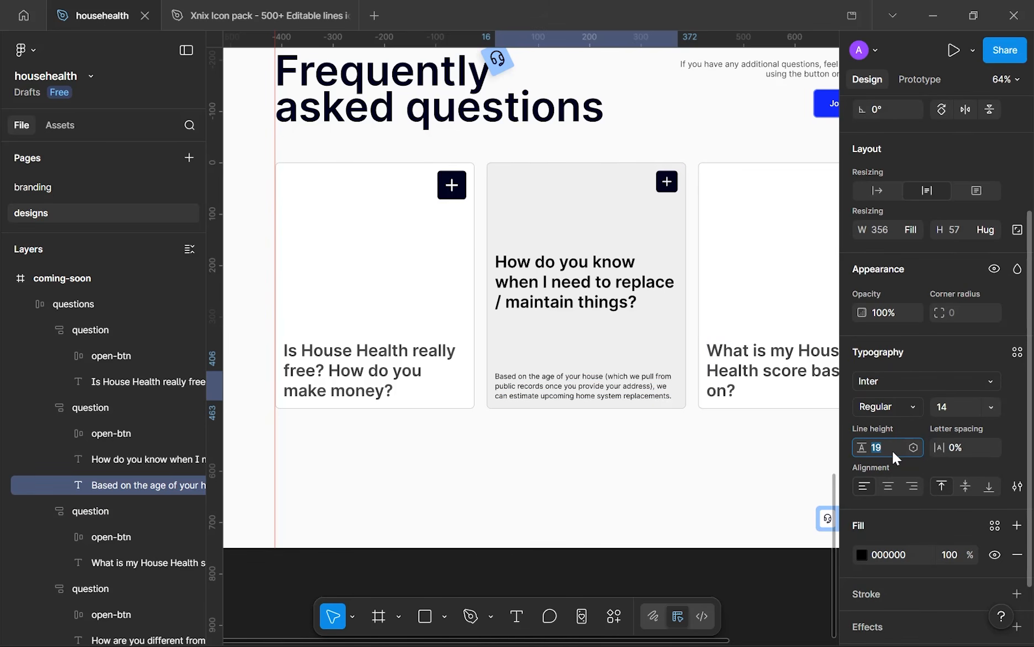
- Change the fill of the answer text in the second question card to 454545 and deselect it
left_click(641, 393)
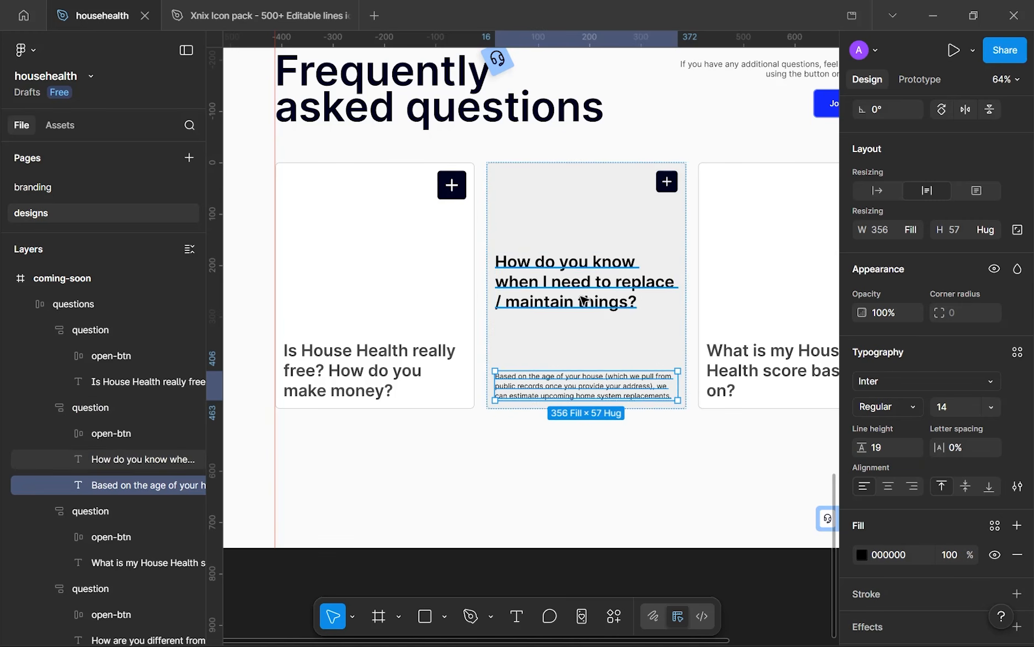
left_click(553, 298)
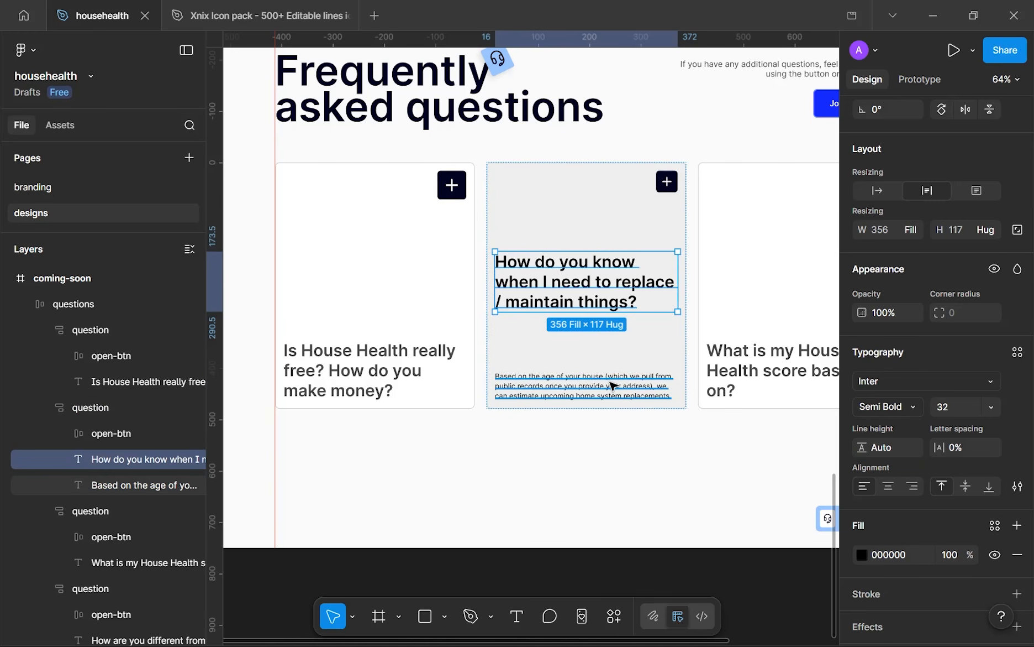
left_click(606, 485)
scroll(612, 457, "down", 5)
scroll(570, 408, "up", 4)
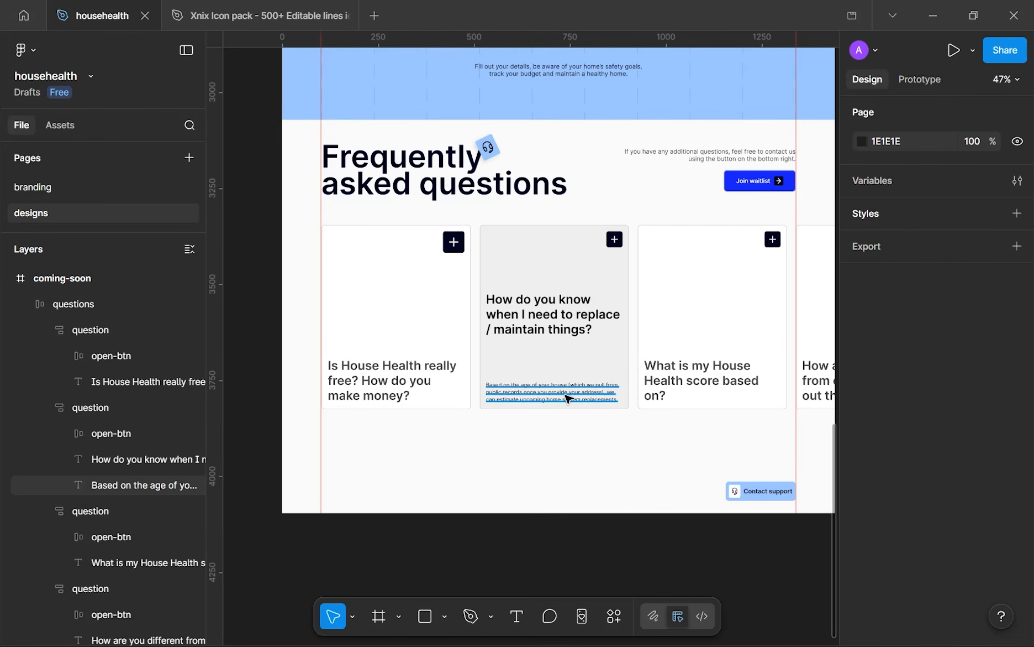
left_click(568, 398)
scroll(884, 533, "down", 3)
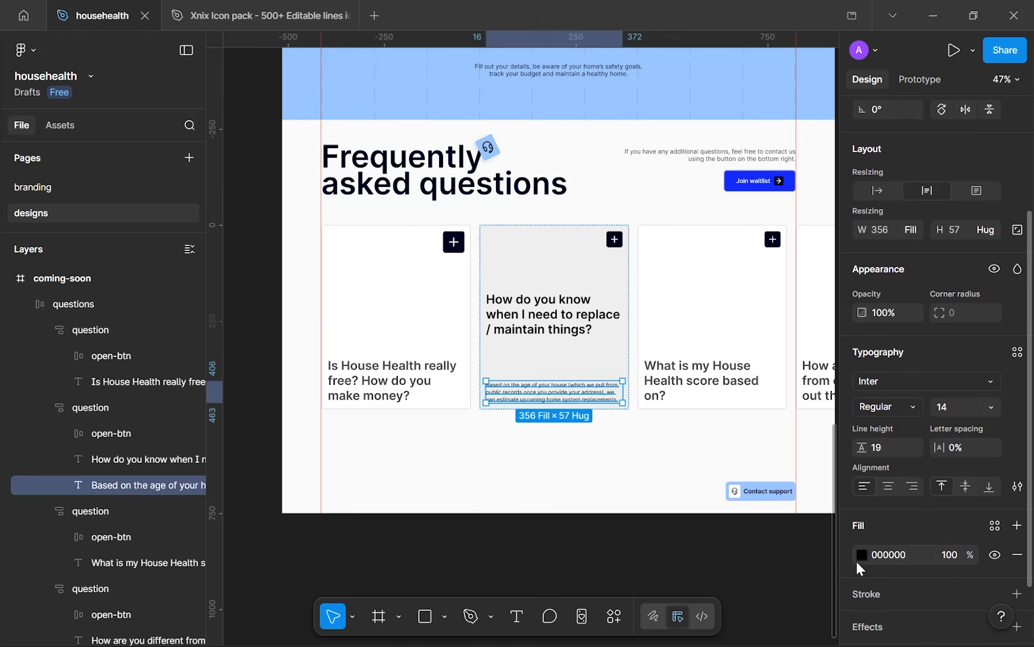
left_click(861, 558)
left_click(709, 574)
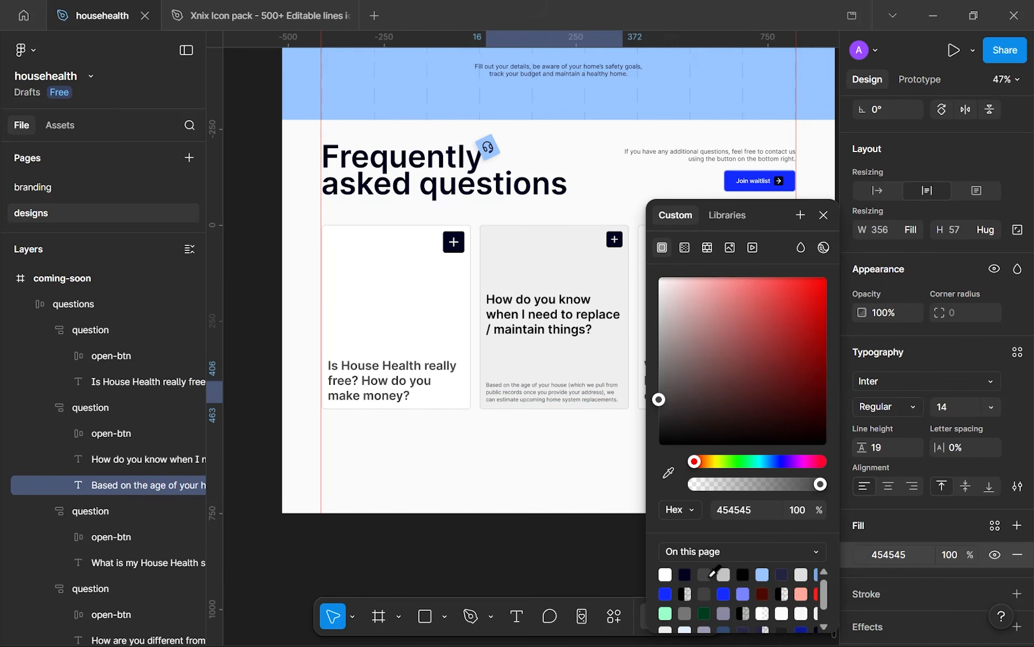
scroll(608, 385, "up", 6)
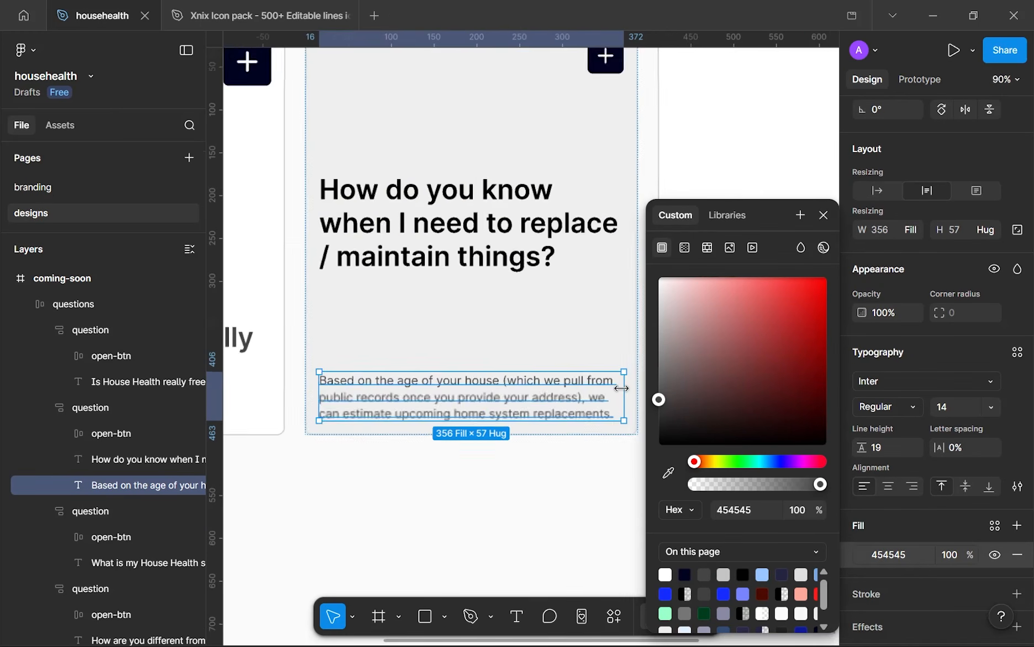
left_click(550, 451)
scroll(552, 442, "down", 8)
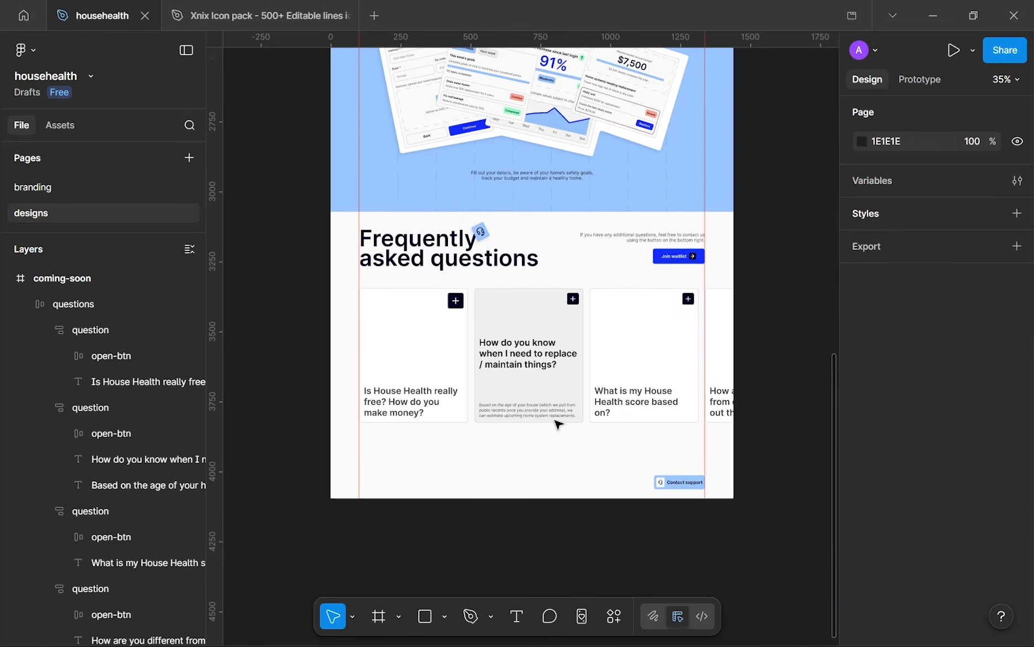
- Wrap the second card's question and answer texts together in an auto layout frame and rename the frame content
scroll(567, 436, "up", 1)
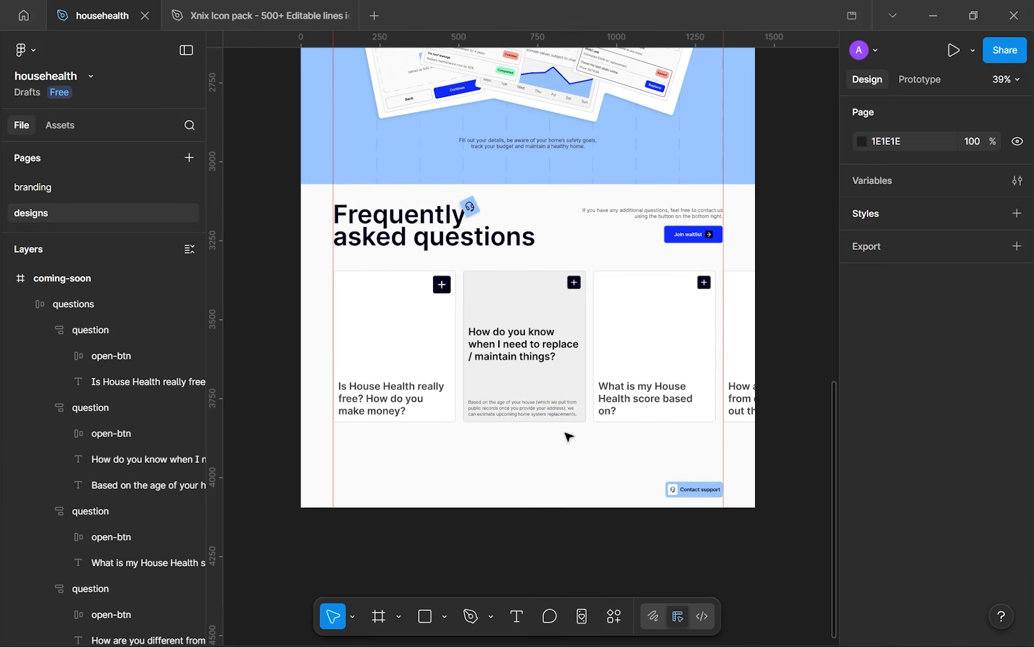
left_click(526, 390)
left_click(532, 402)
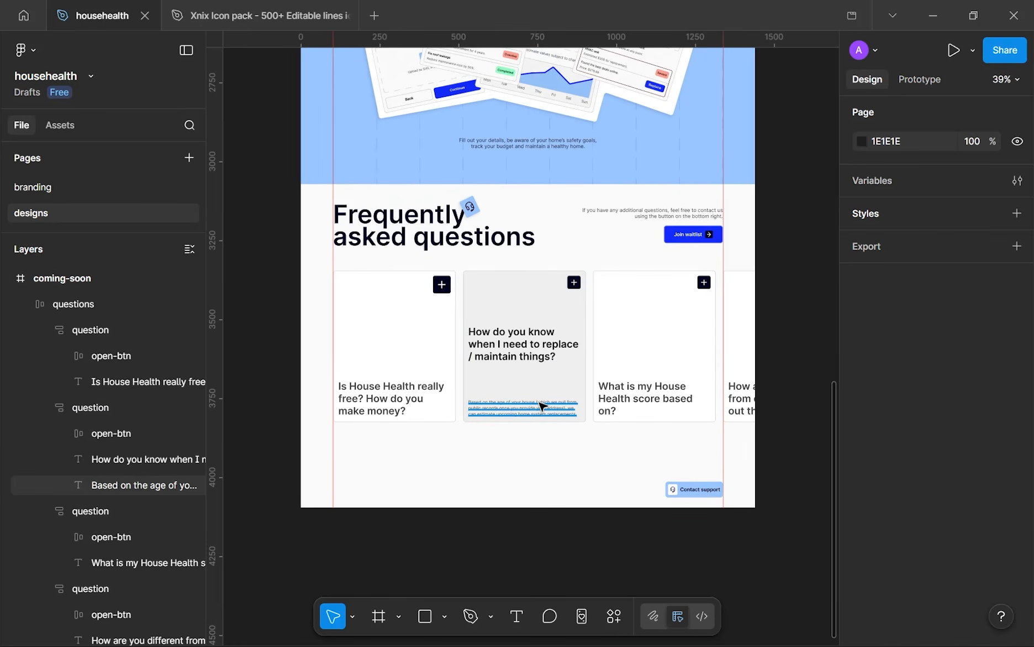
left_click(541, 406)
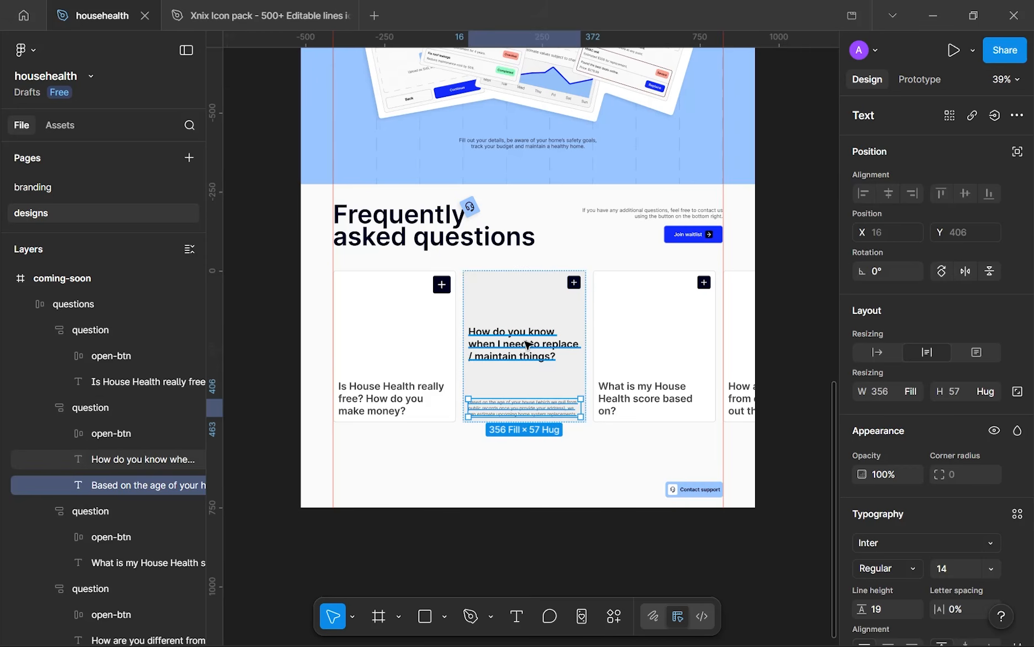
left_click(528, 345, "shift")
key("shift+a")
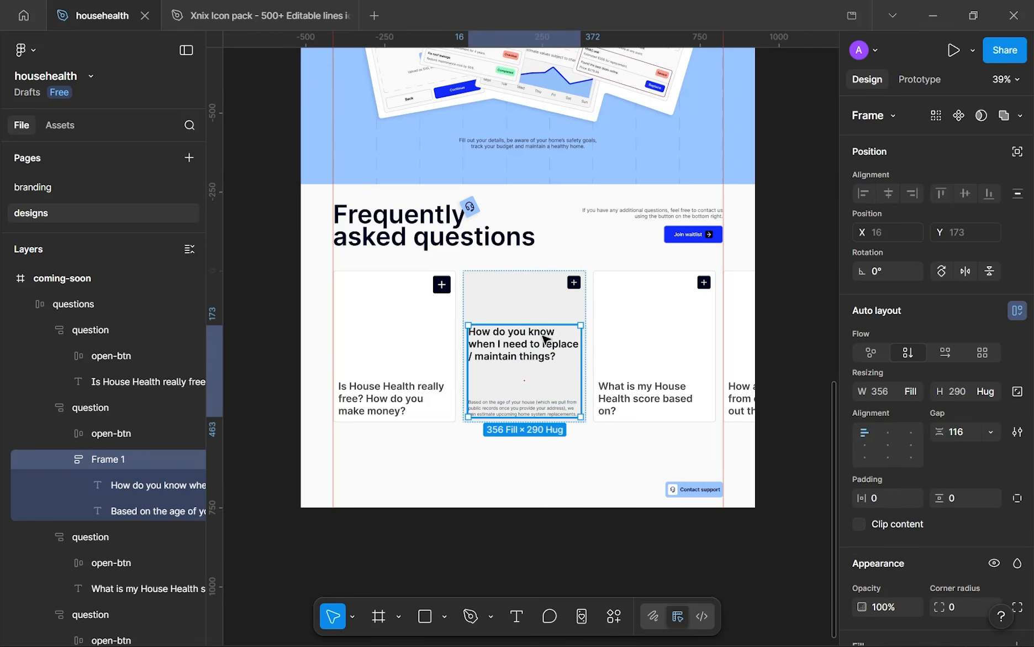
scroll(546, 339, "up", 3, "ctrl")
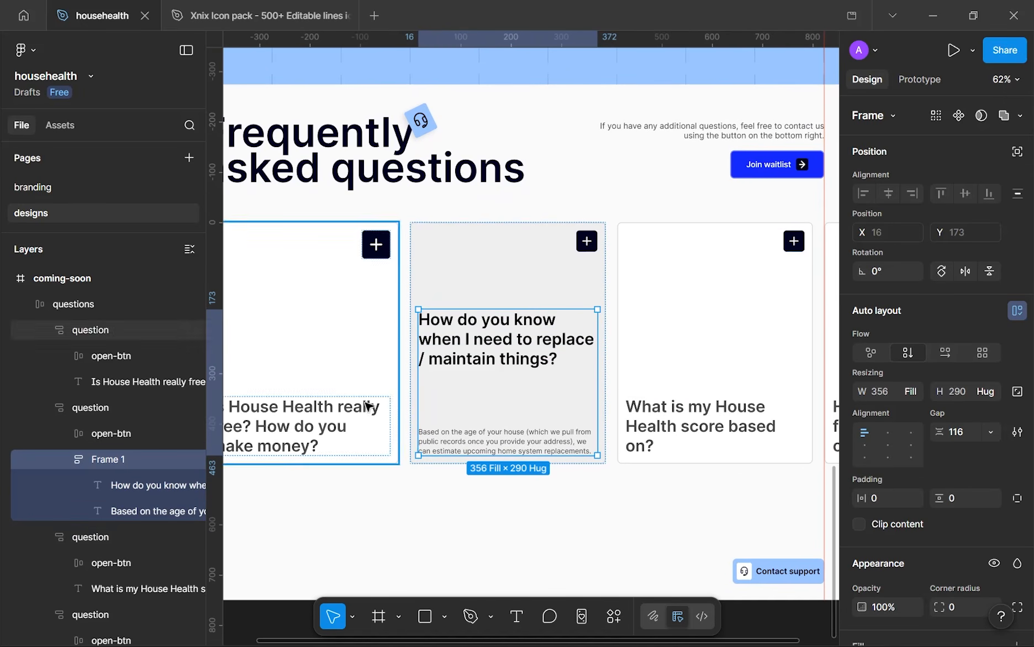
double_click(126, 466)
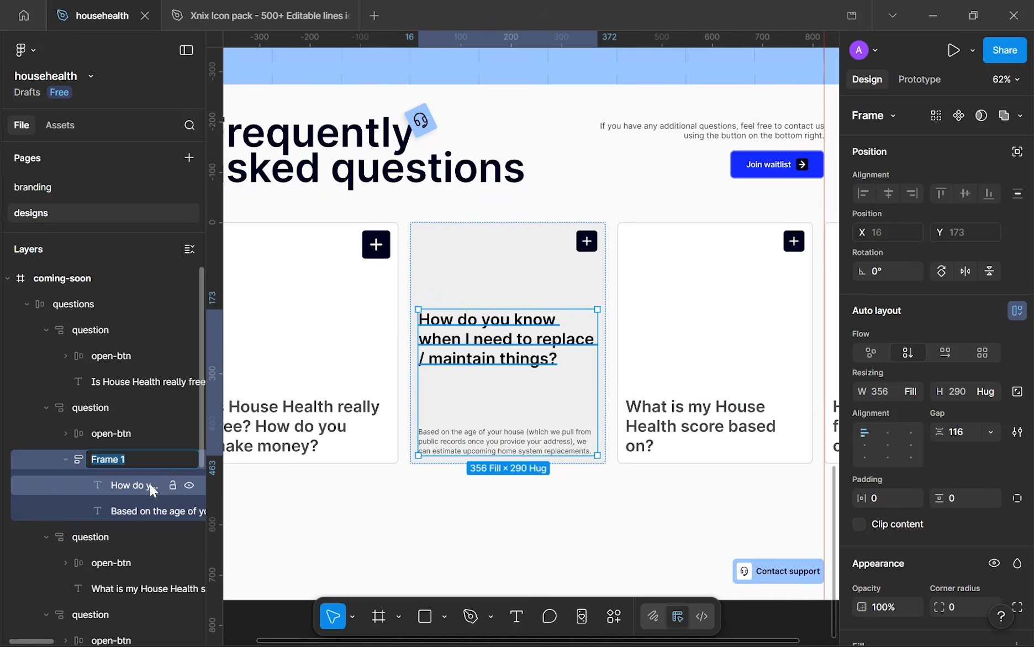
type("content")
key("Return")
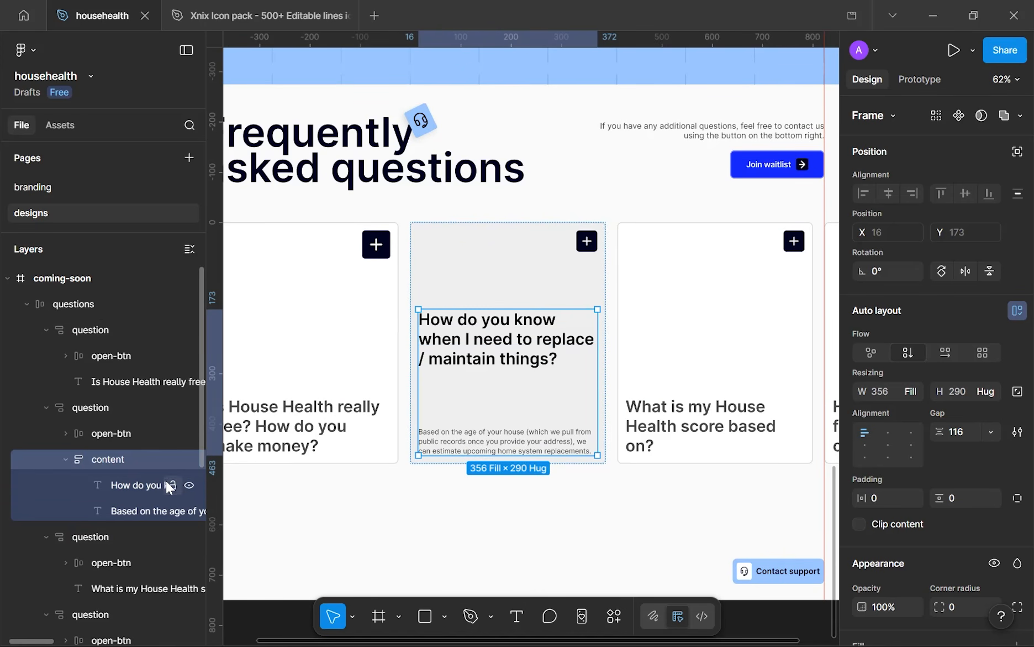
- Set the vertical gap between the question and answer in the content frame to 16 and deselect it
left_click(966, 432)
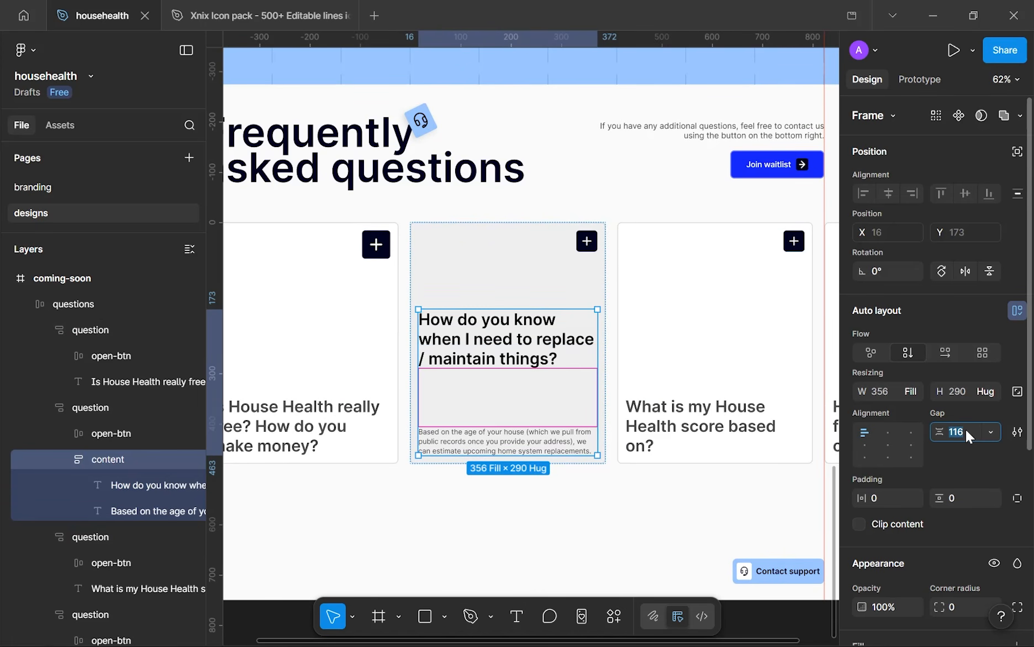
type("15")
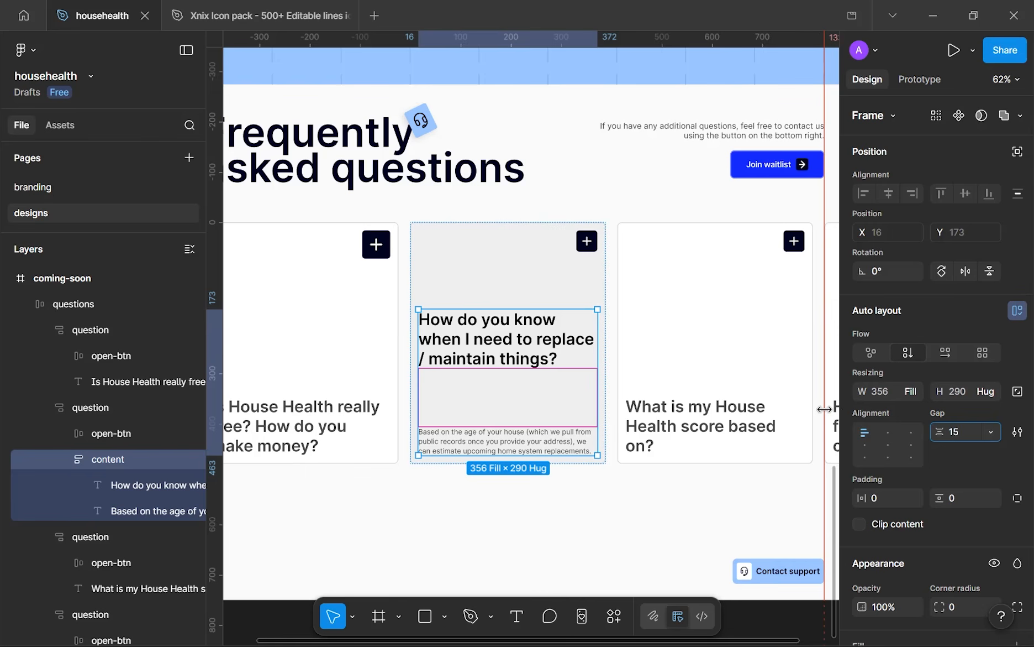
key("BackSpace")
type("6")
key("Return")
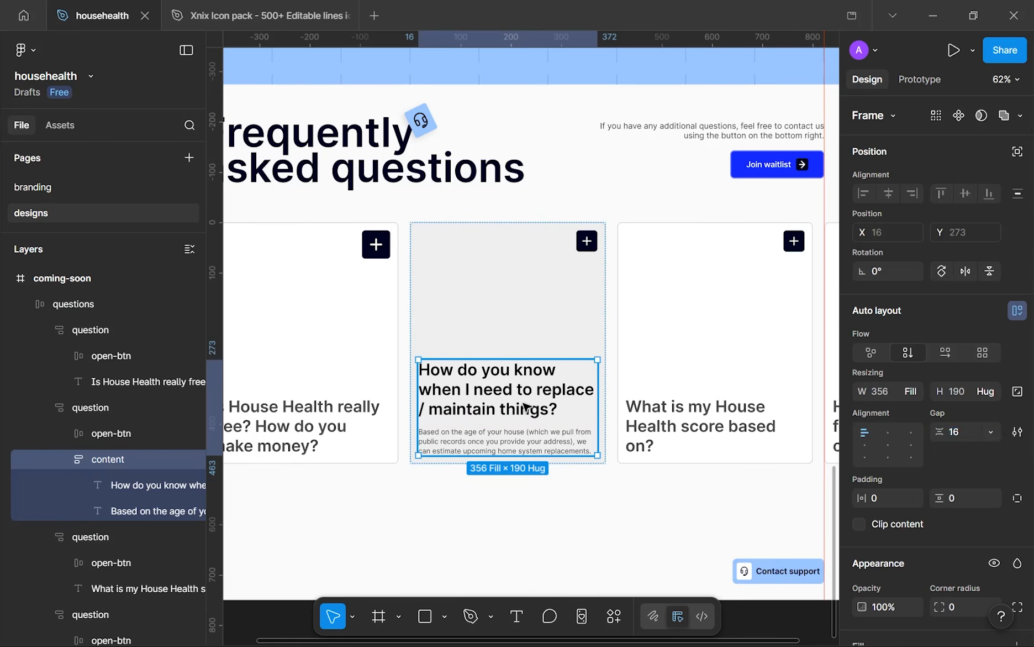
left_click(556, 505)
scroll(558, 506, "down", 2)
scroll(557, 506, "down", 3)
scroll(554, 504, "up", 3)
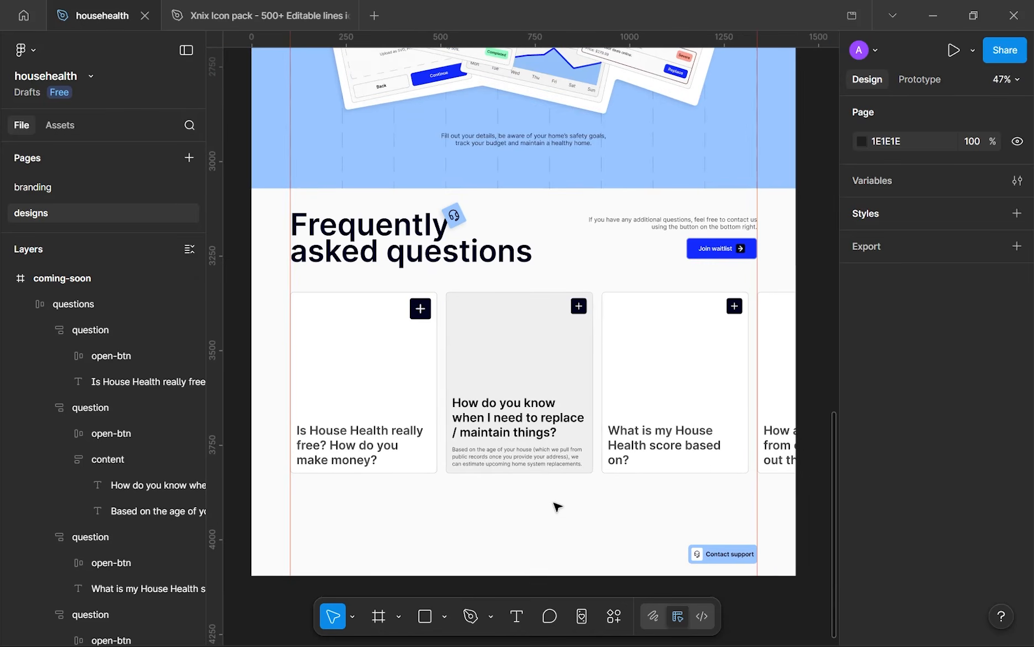
left_click(557, 462)
left_click(554, 486)
scroll(556, 505, "down", 3)
scroll(556, 505, "up", 2)
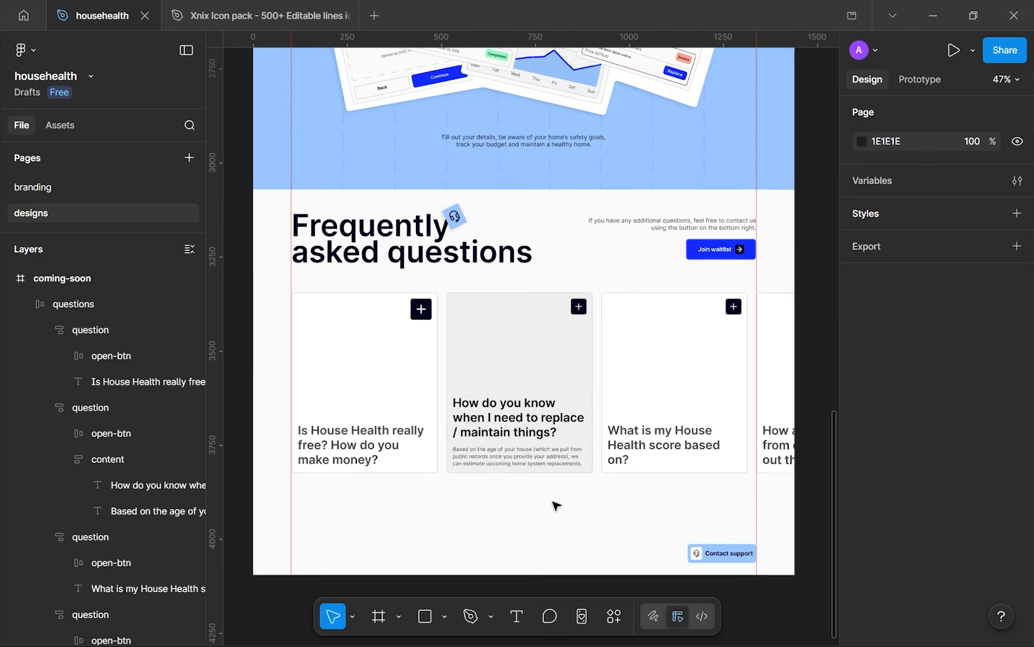
scroll(555, 488, "down", 2)
scroll(566, 490, "up", 3)
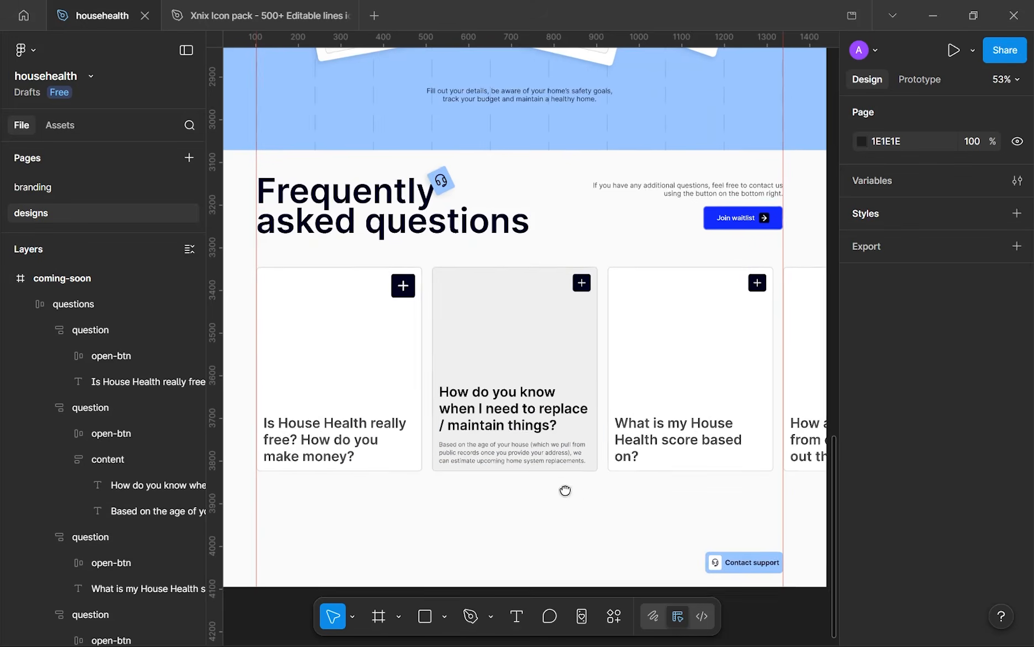
- Select the second question card and examine the feature cards and stamp-edged photo in the sections above for matching visual details
double_click(589, 394)
left_click(590, 400)
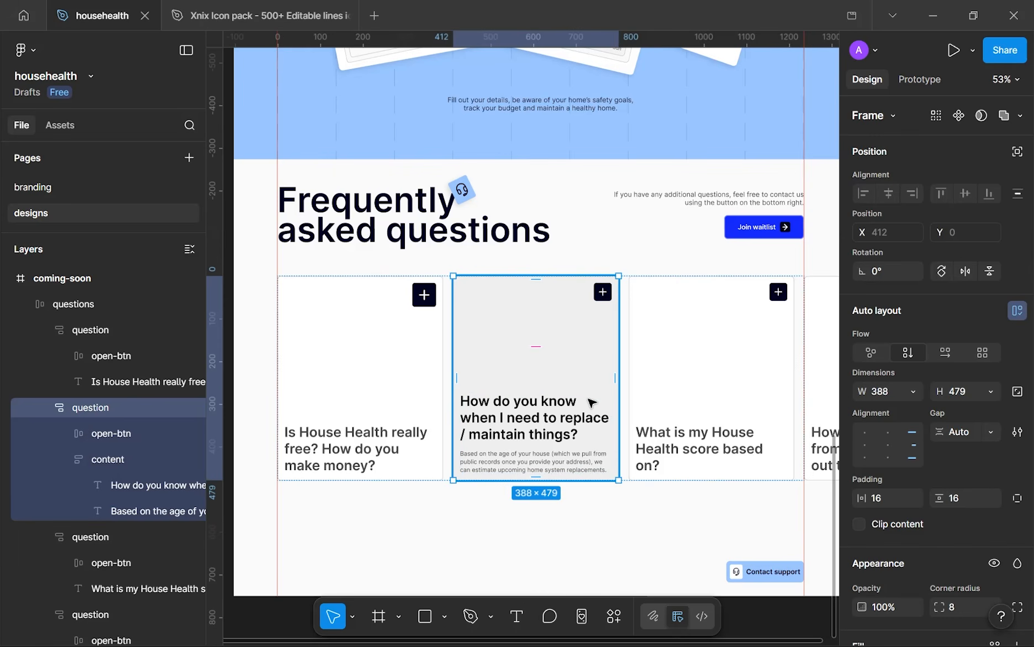
scroll(591, 402, "up", 2)
scroll(607, 387, "down", 3)
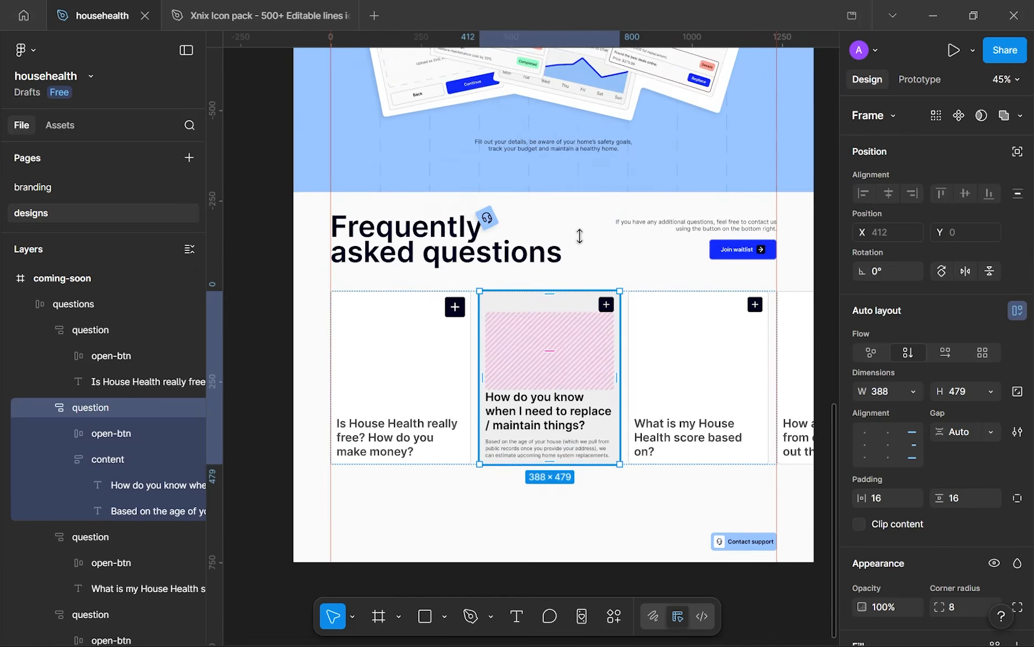
scroll(563, 342, "up", 10)
scroll(558, 387, "down", 3)
scroll(558, 265, "up", 10)
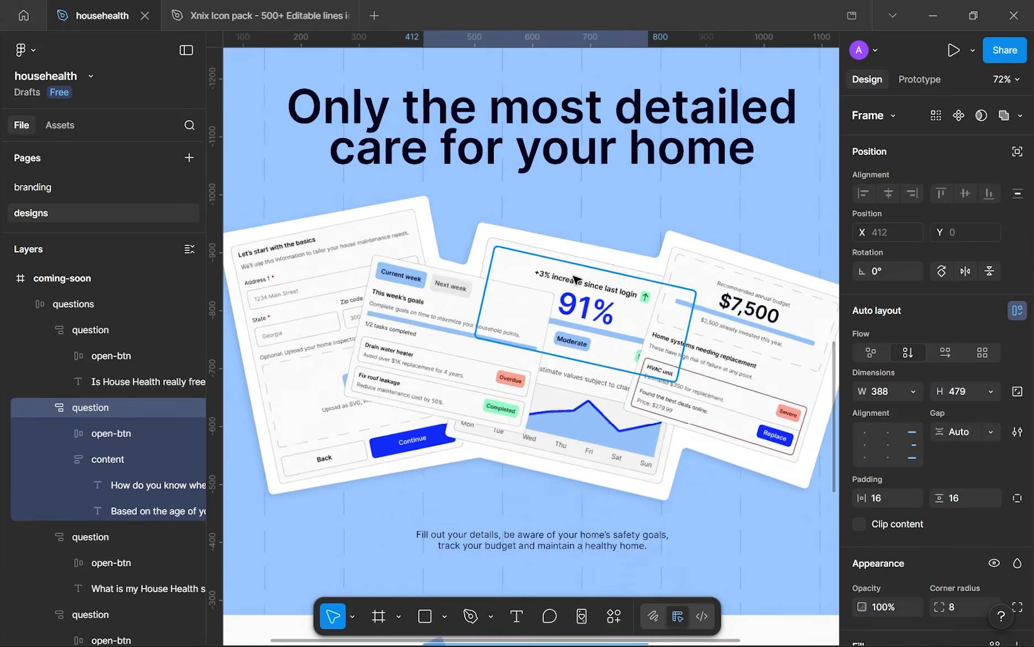
scroll(549, 240, "down", 6)
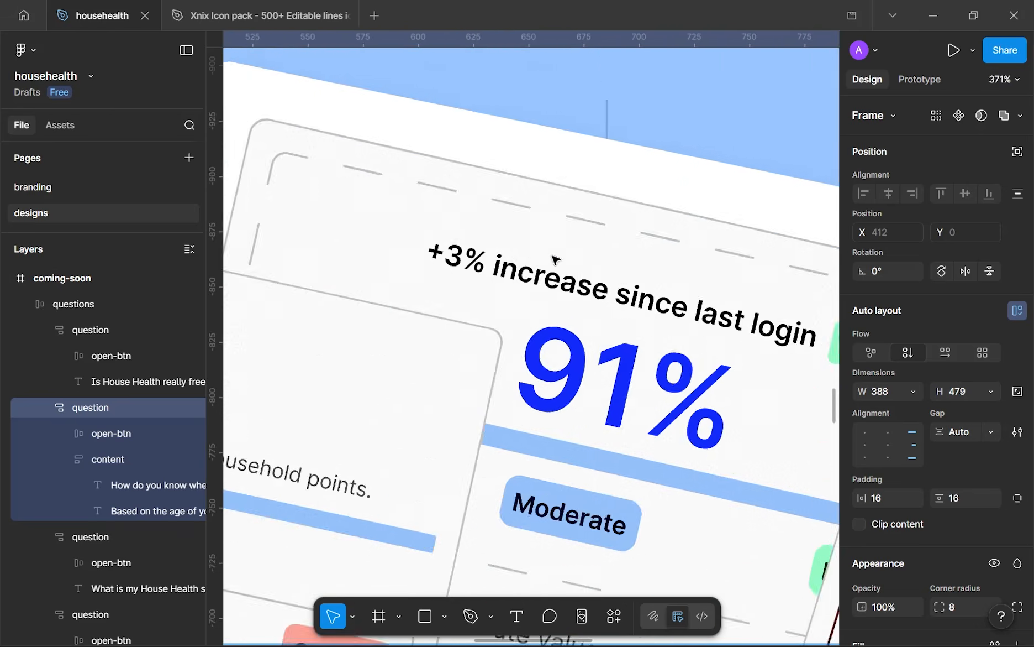
scroll(553, 249, "up", 5)
scroll(554, 258, "down", 4)
scroll(691, 149, "up", 5)
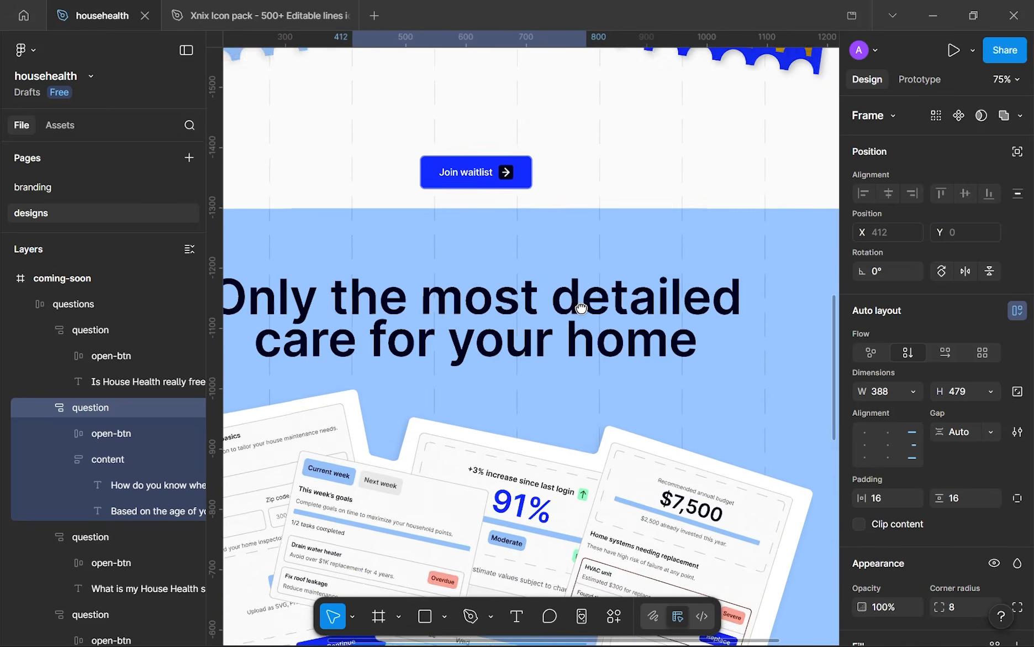
scroll(639, 155, "up", 3)
scroll(639, 155, "up", 3)
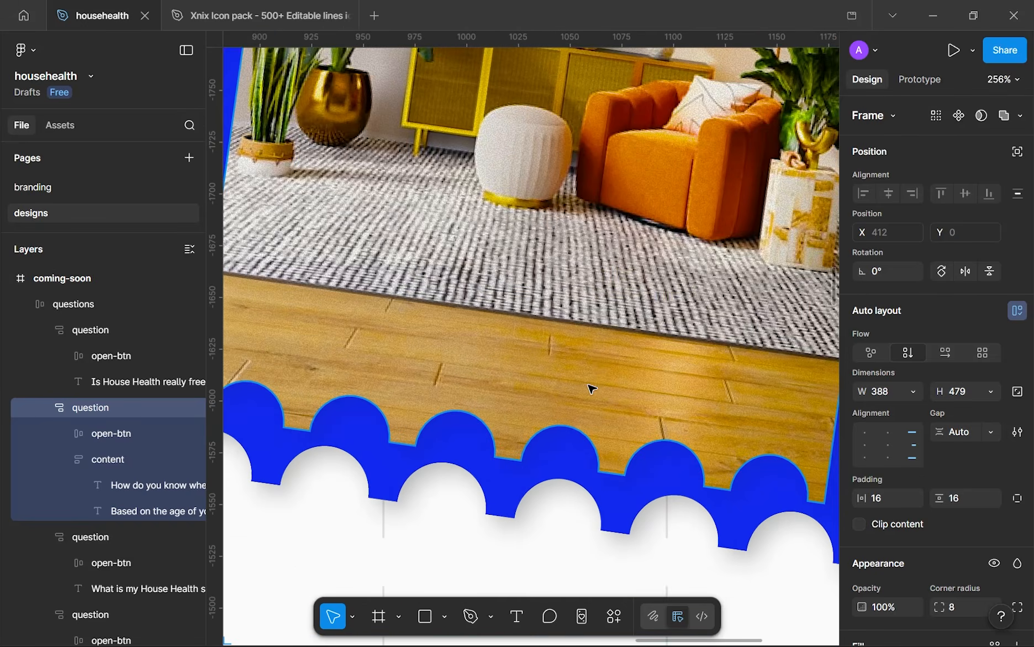
scroll(512, 491, "up", 6)
scroll(513, 494, "down", 8)
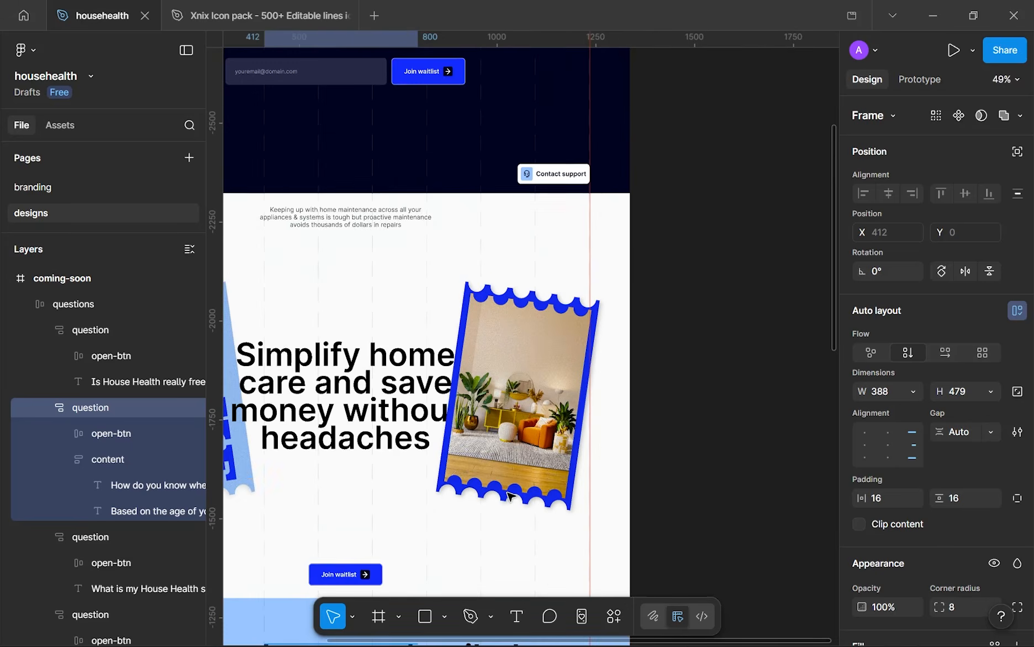
left_click_drag(516, 445, 624, 270)
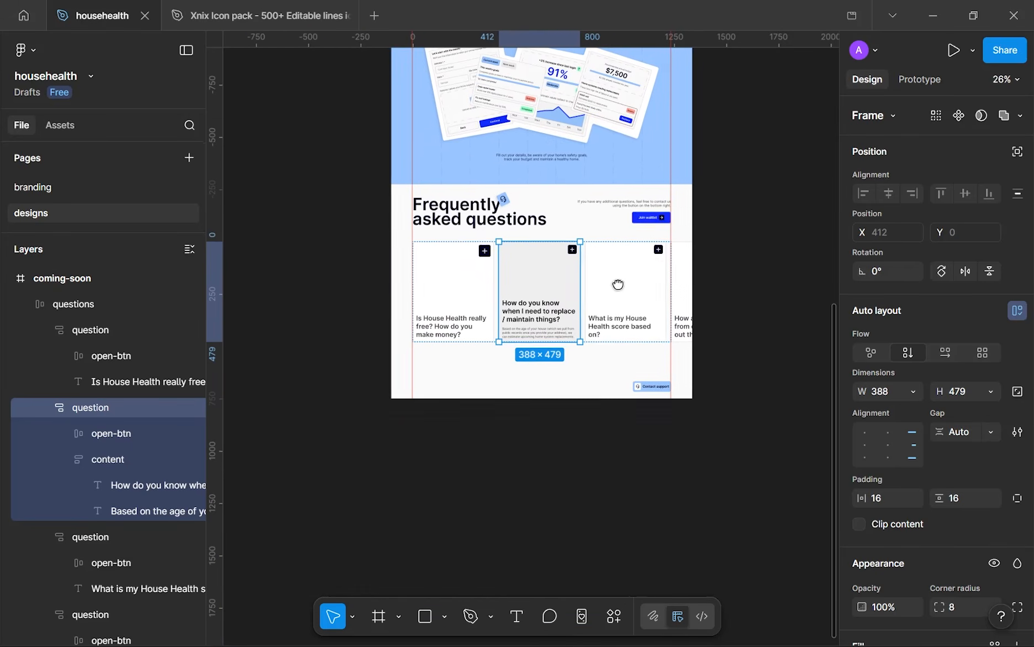
- Add a mono Noise effect to the second question card, reduce the noise color's opacity, deselect the card and check the texture
scroll(570, 292, "up", 3)
scroll(944, 520, "down", 5)
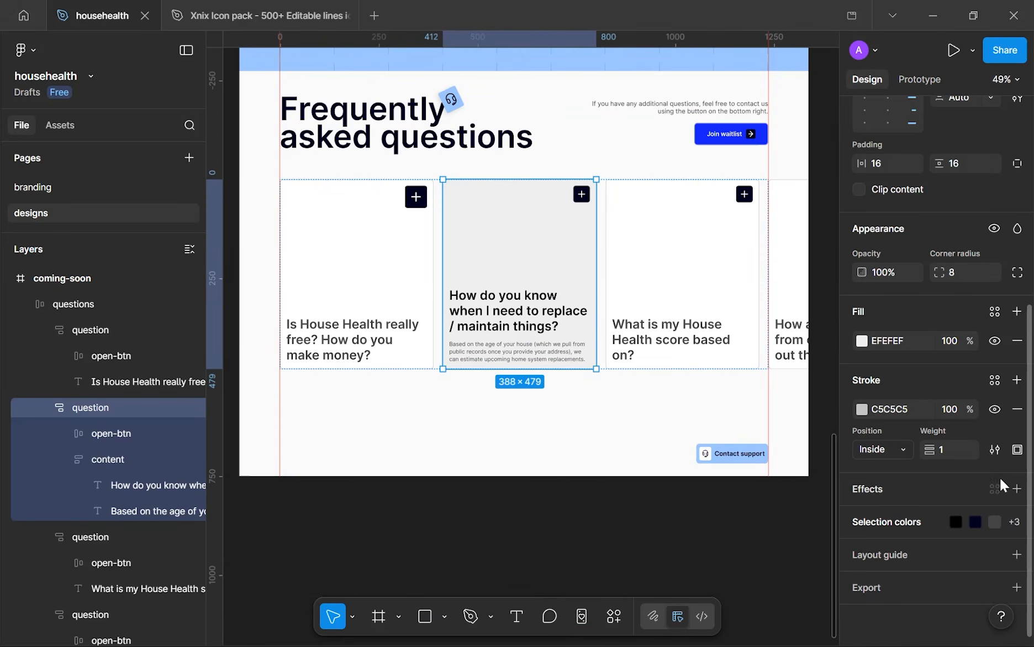
left_click(1017, 489)
left_click(729, 433)
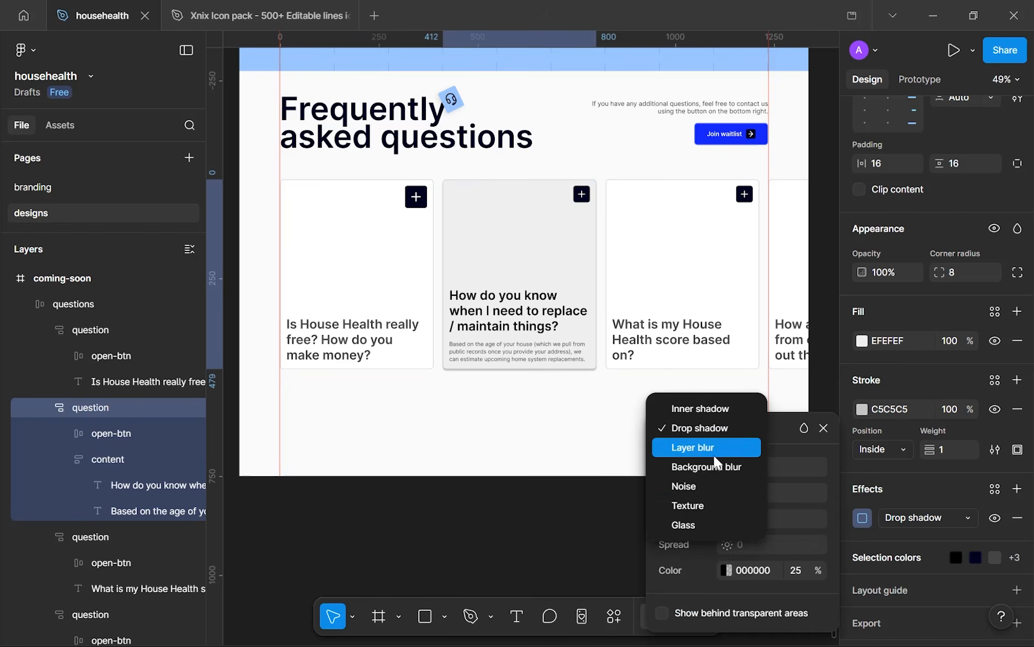
left_click(704, 486)
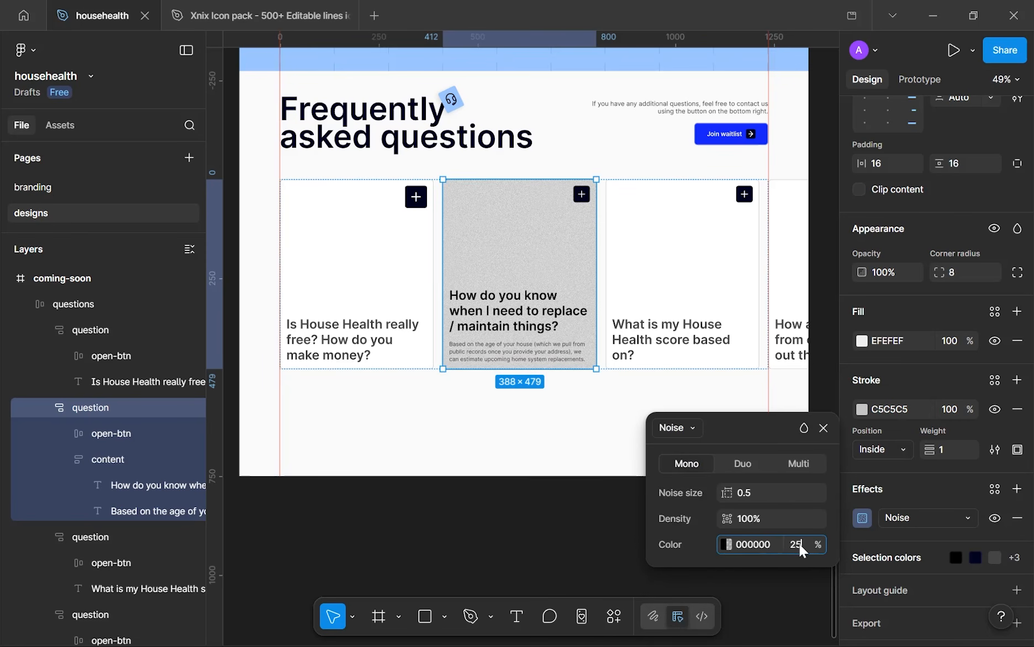
left_click(583, 431)
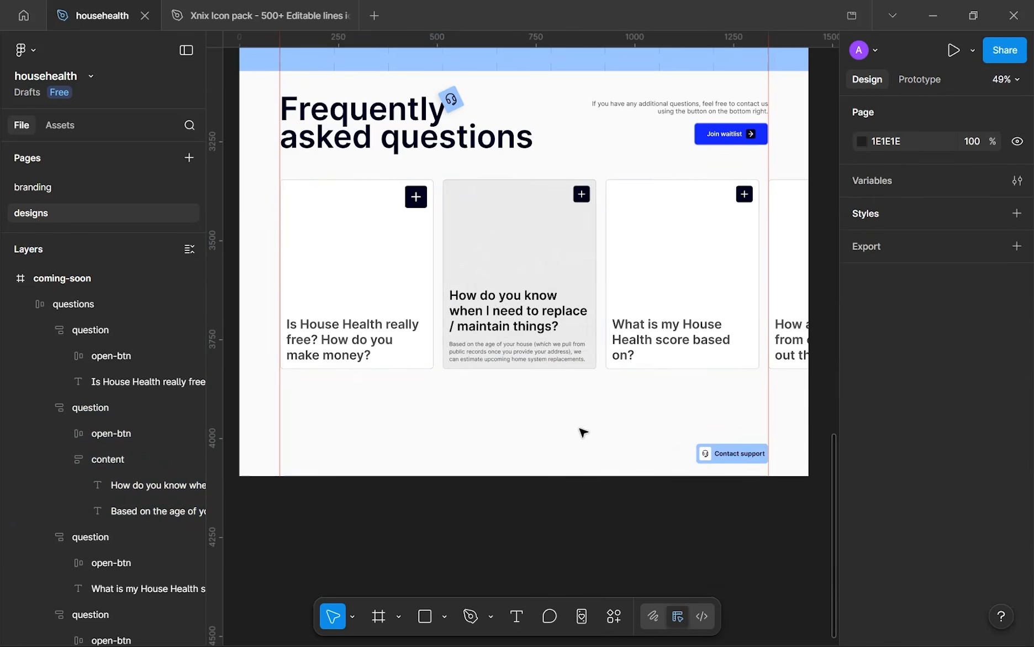
scroll(577, 215, "up", 10)
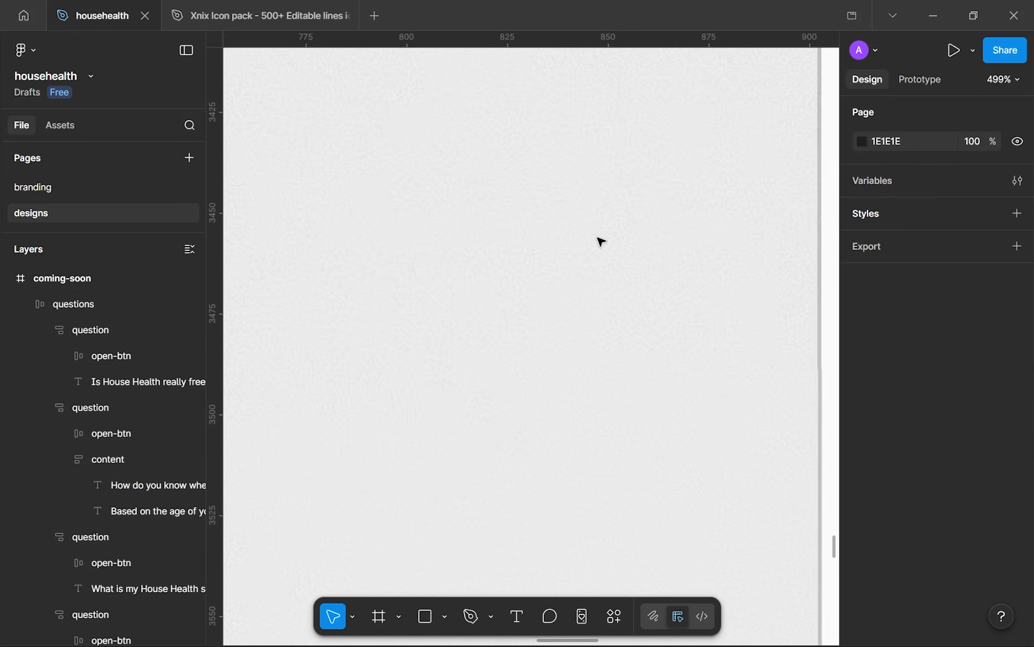
scroll(600, 241, "down", 10)
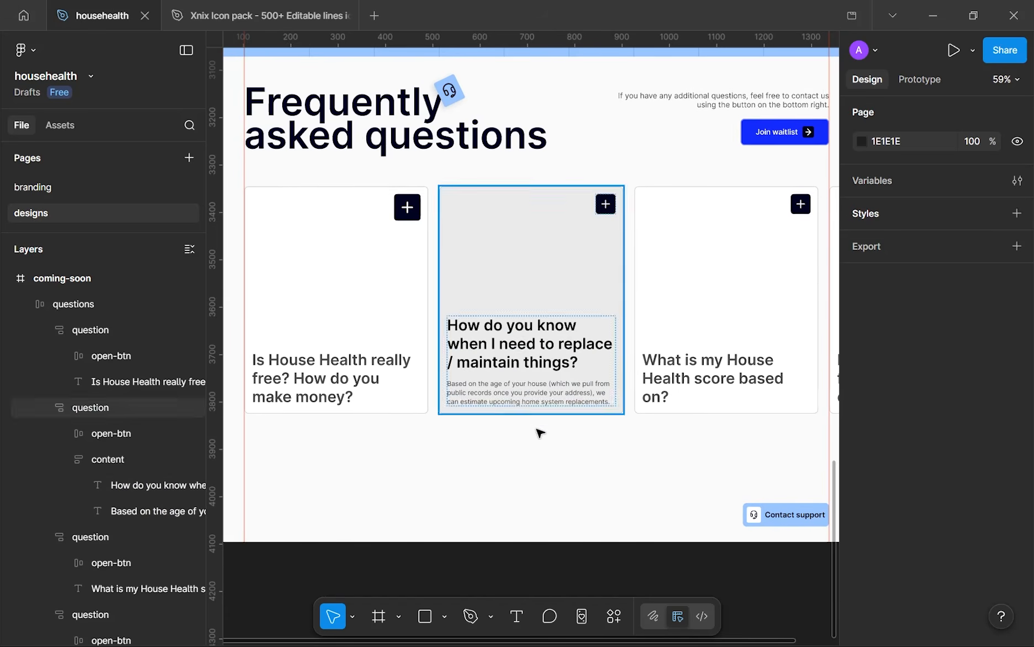
left_click_drag(532, 460, 528, 458)
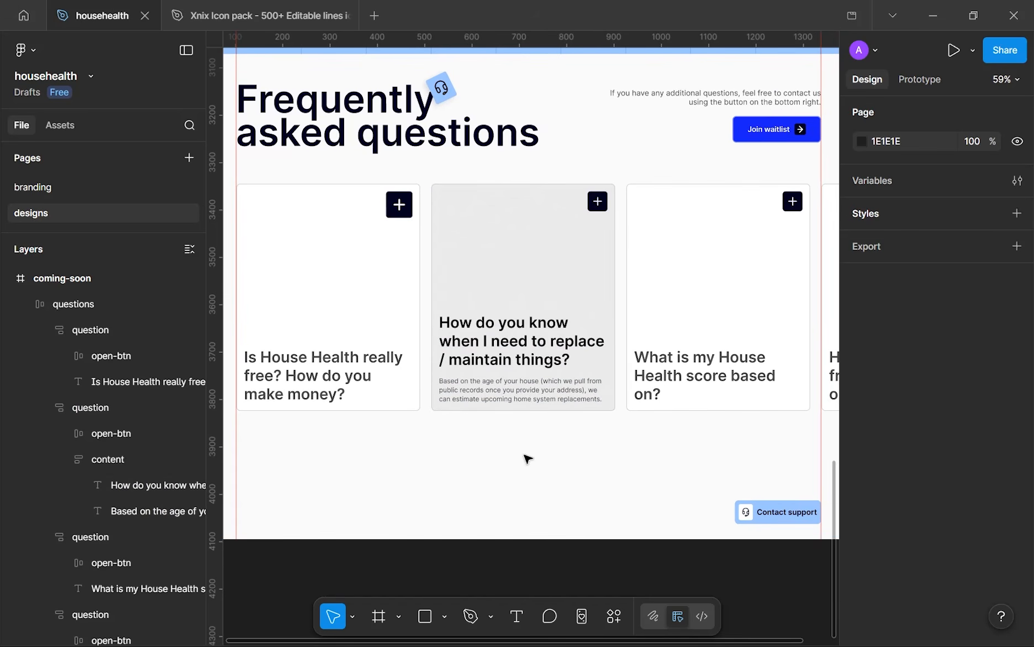
- Examine the FAQ section's empty area beside the Contact support button and the sections above for an element to reuse
scroll(528, 459, "down", 1)
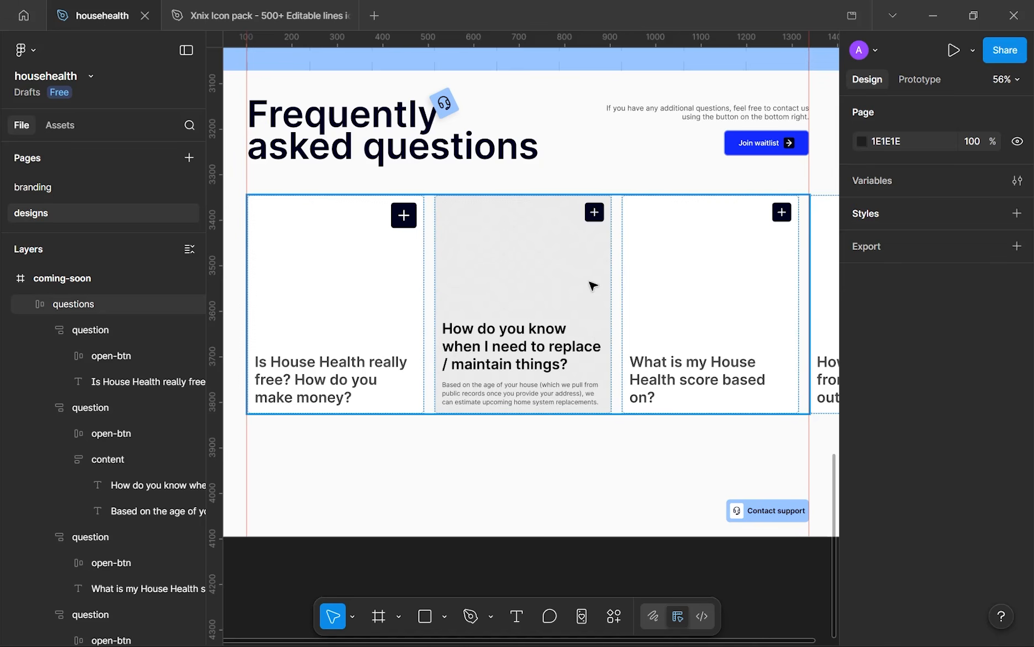
scroll(596, 291, "up", 3)
scroll(740, 412, "down", 1)
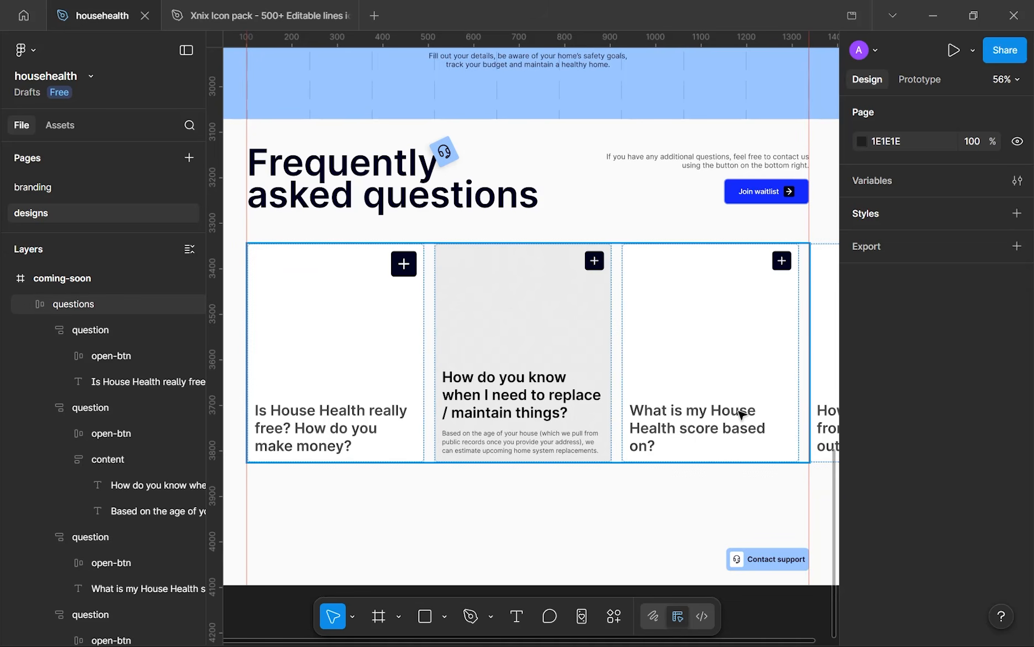
scroll(634, 429, "down", 5)
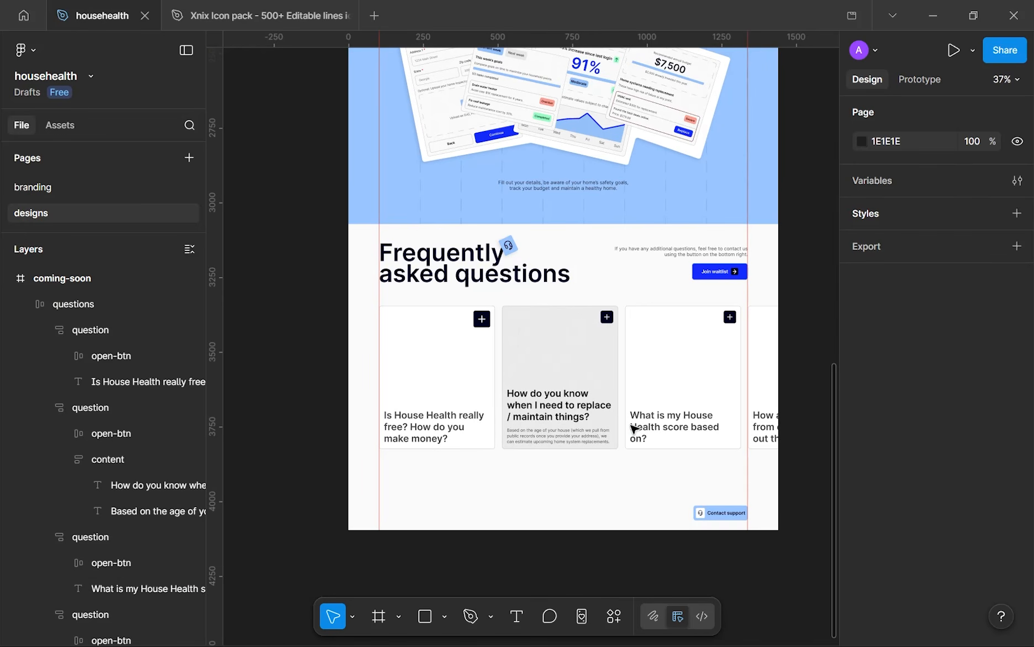
scroll(506, 354, "up", 15)
scroll(509, 355, "down", 15)
scroll(563, 263, "right", 3)
scroll(569, 276, "up", 3)
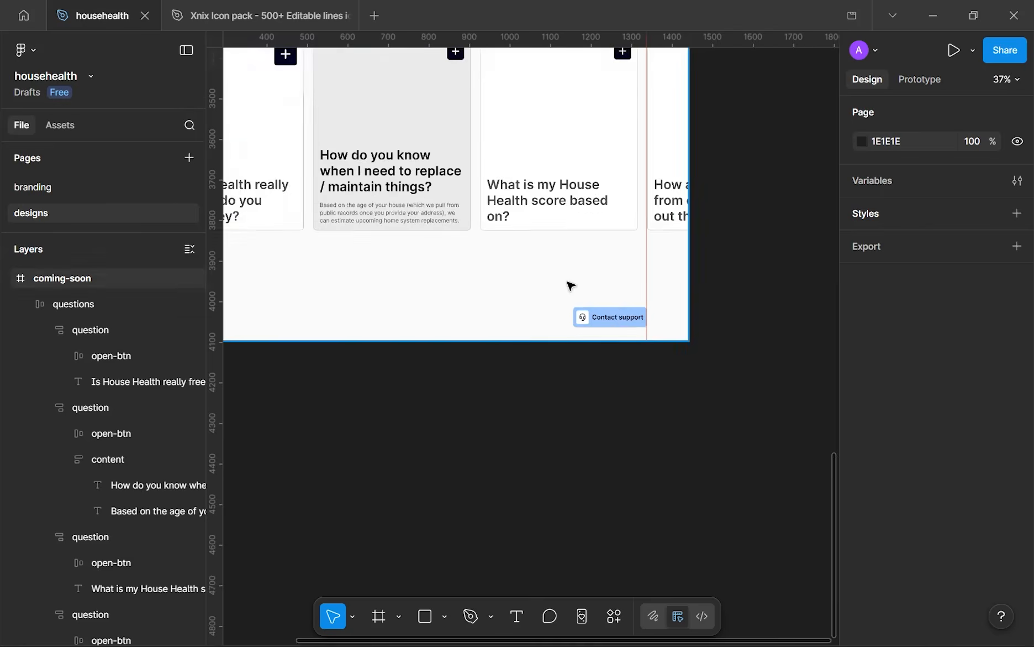
scroll(571, 285, "up", 3)
left_click(613, 329)
left_click(534, 302)
scroll(534, 304, "down", 5)
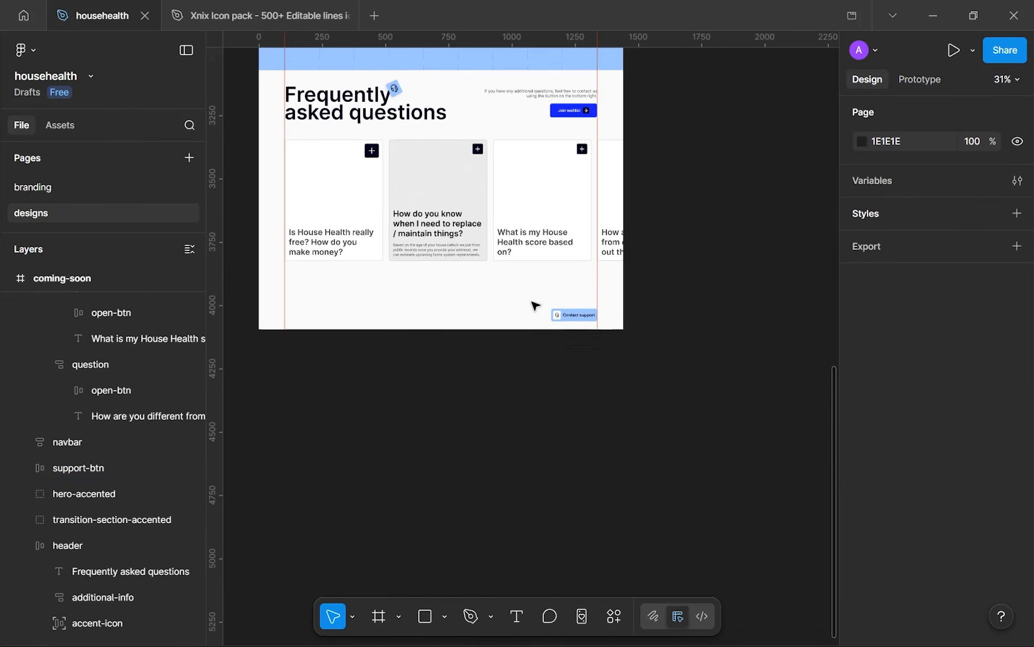
scroll(535, 305, "up", 15)
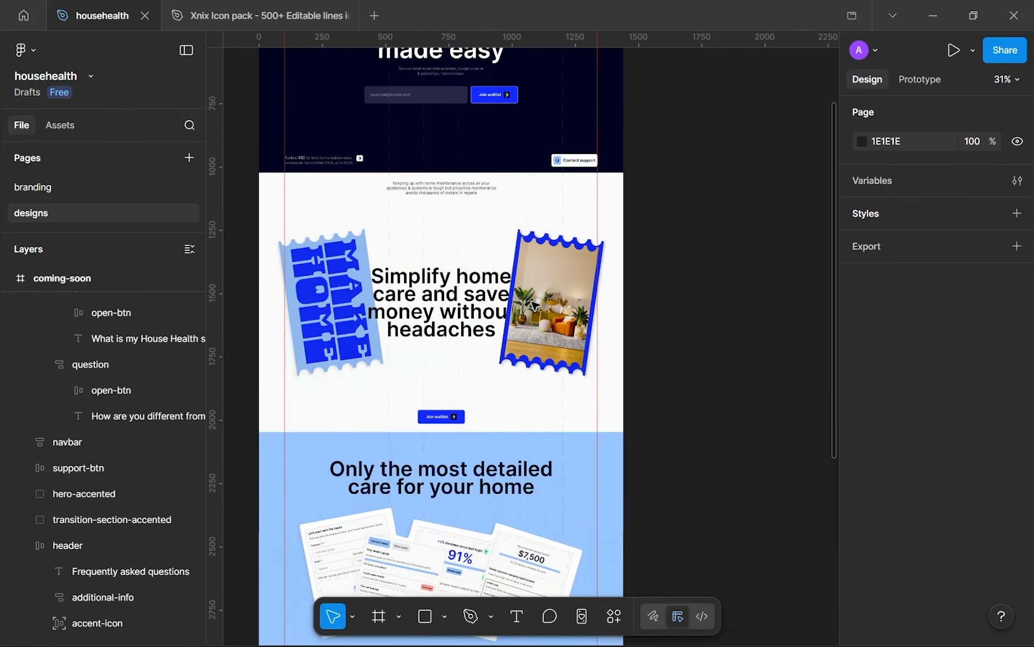
- Duplicate the hero's news banner and place the copy below the first question cards, level with the Contact support button, at about X 122, Y 3966
scroll(460, 247, "up", 5)
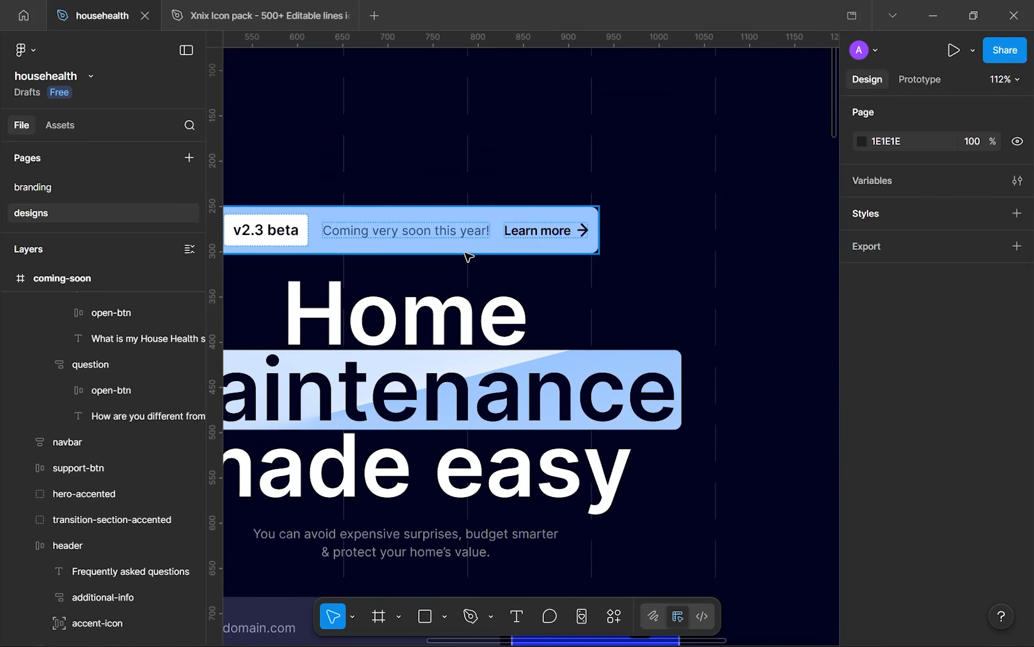
left_click(469, 249)
scroll(470, 256, "down", 5)
scroll(470, 255, "down", 5)
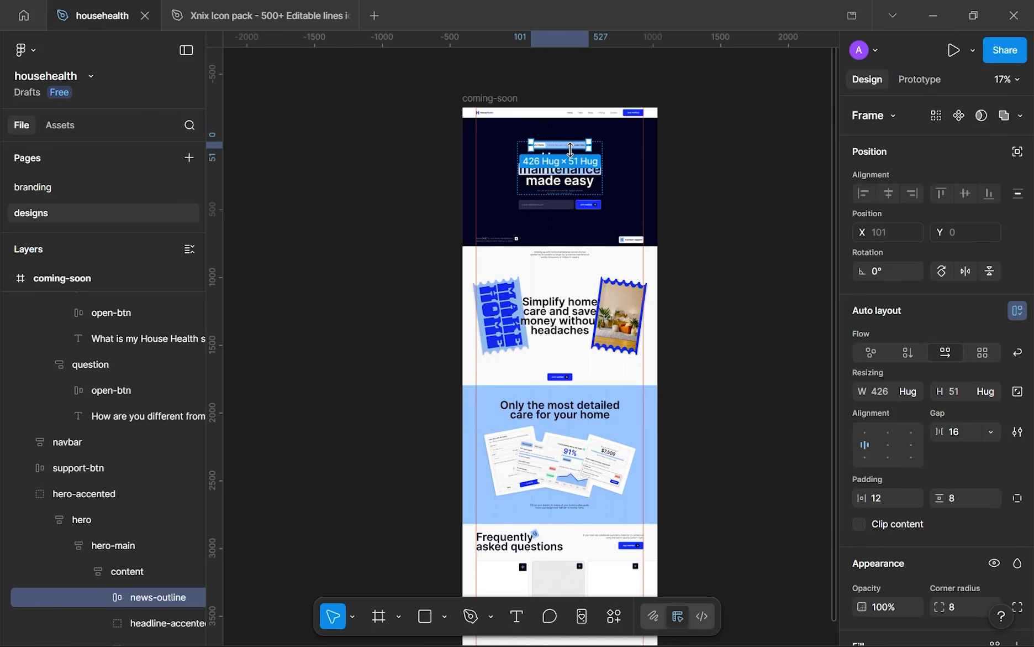
key("ctrl+d")
left_click_drag(570, 155, 522, 527)
scroll(555, 468, "down", 2)
scroll(558, 470, "down", 2)
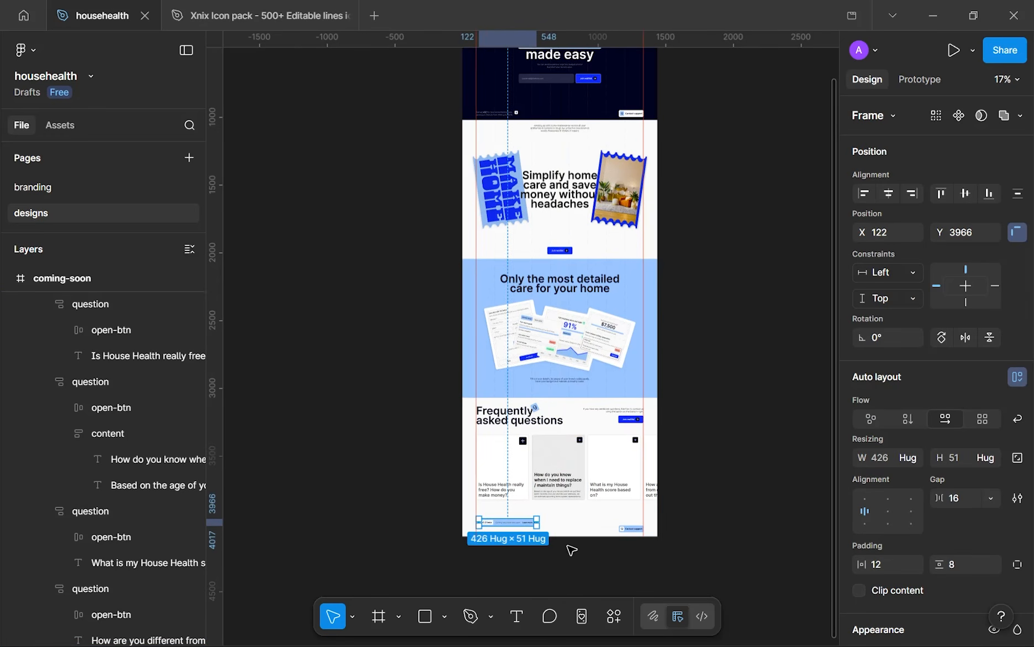
- Wrap the copied news banner and the Contact support button together in a horizontal auto layout frame
scroll(570, 548, "up", 3)
left_click(674, 511, "shift")
key("shift+a")
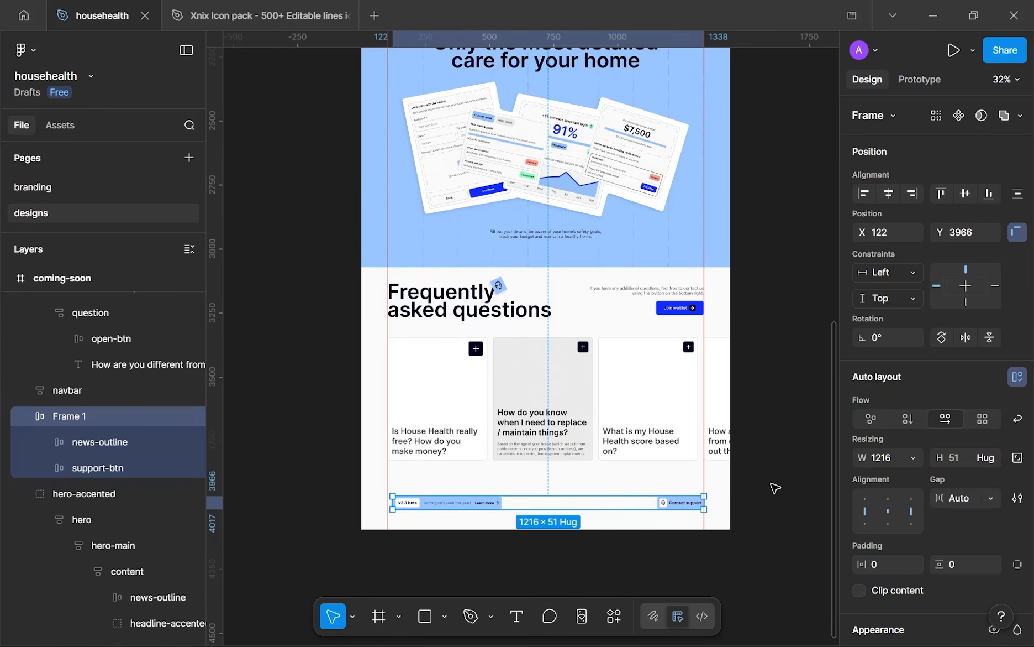
- Replace the copied banner's message with "Join livestream to ask your own questions."
scroll(705, 503, "up", 4)
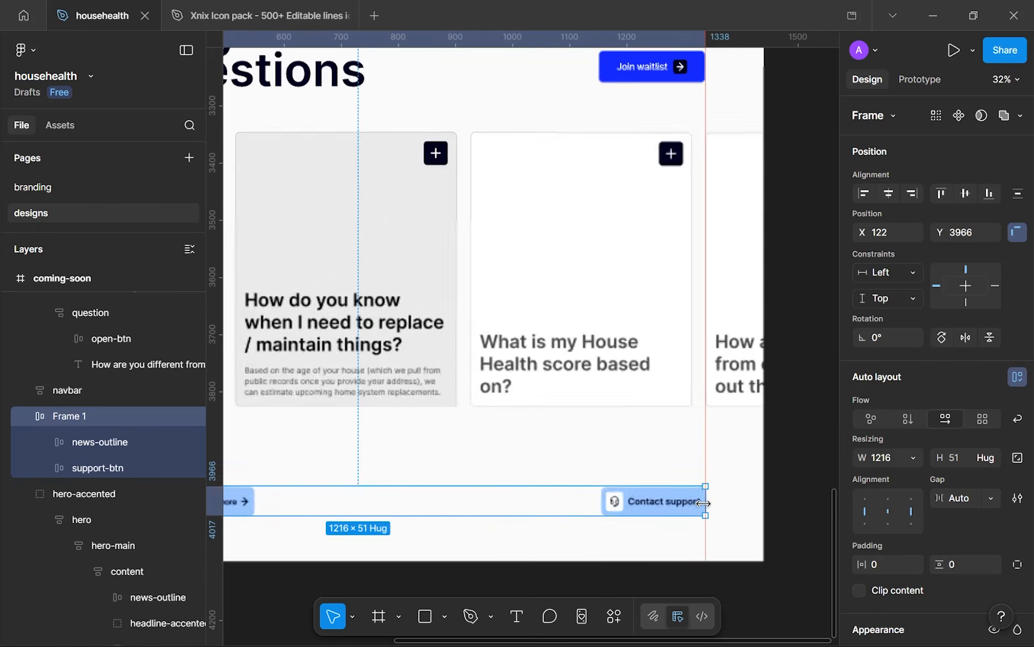
scroll(522, 508, "left", 10)
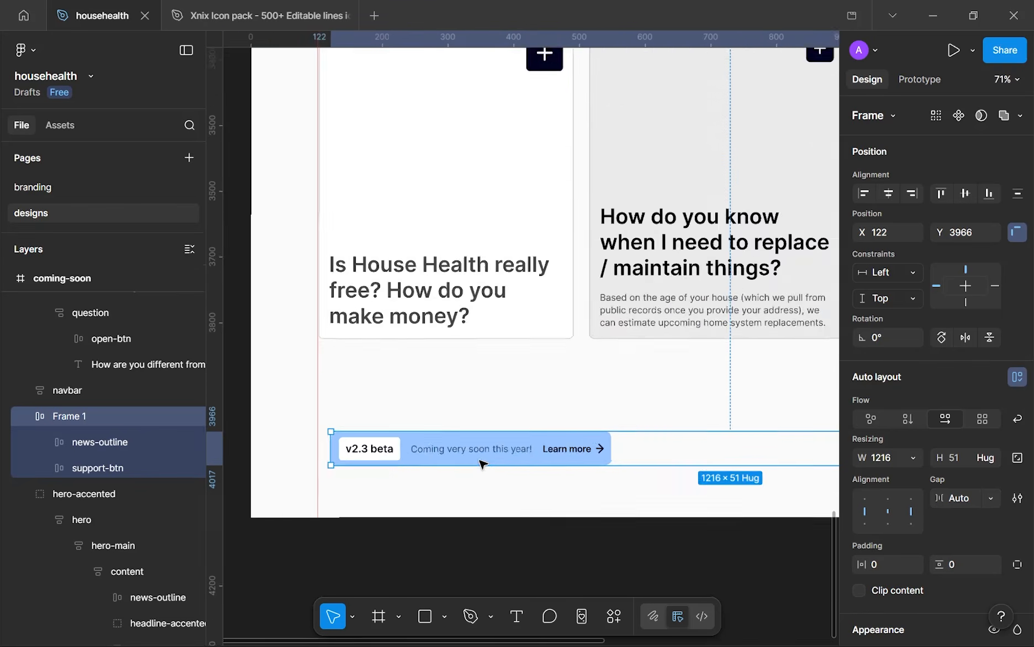
scroll(481, 462, "up", 5)
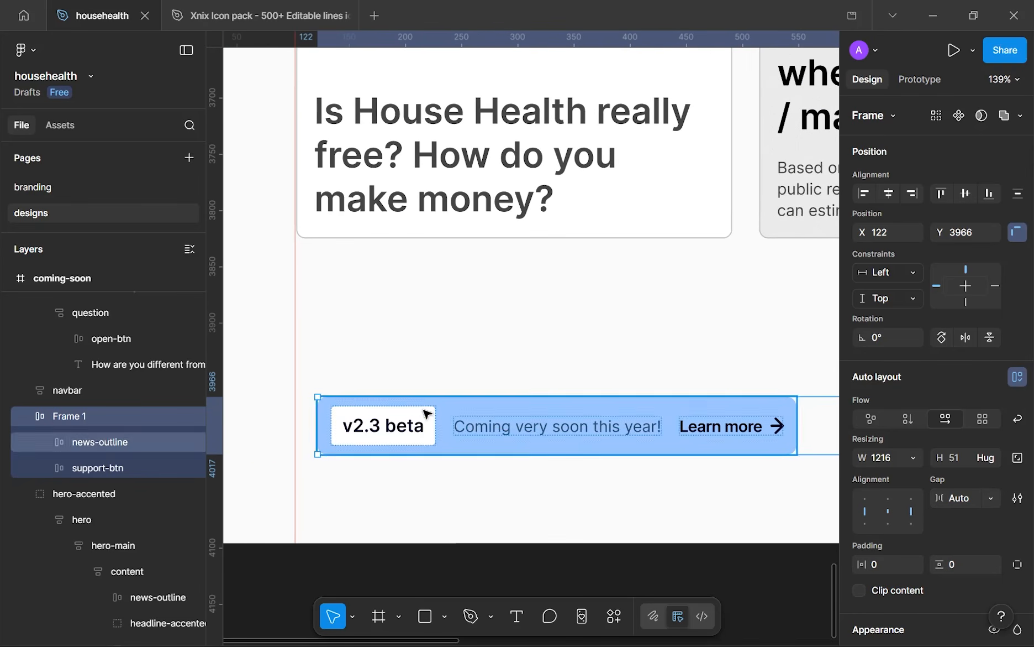
double_click(513, 428)
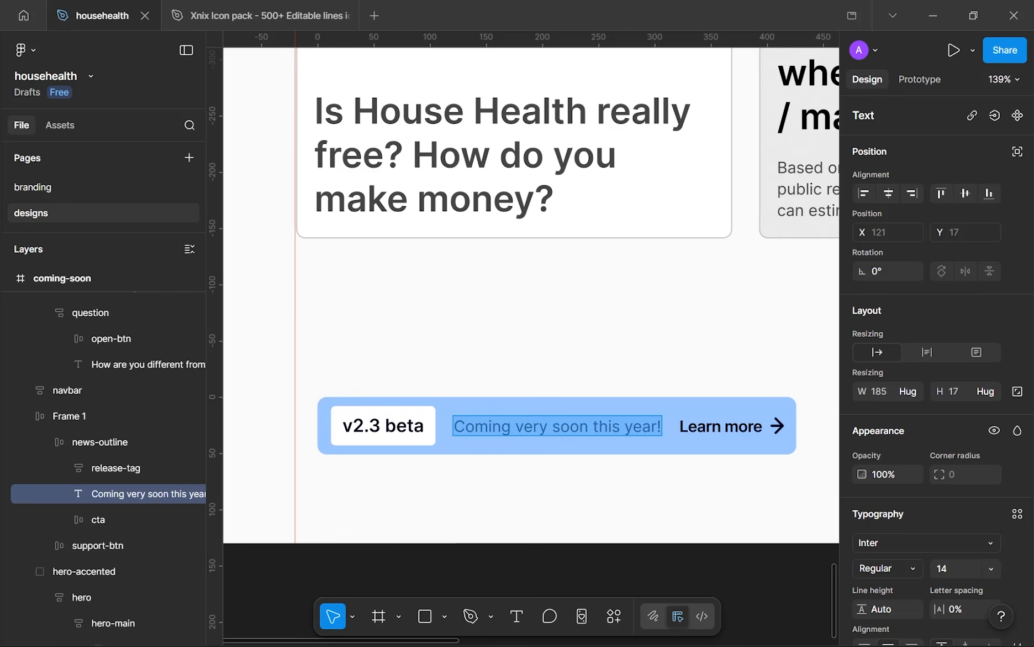
type("Join live")
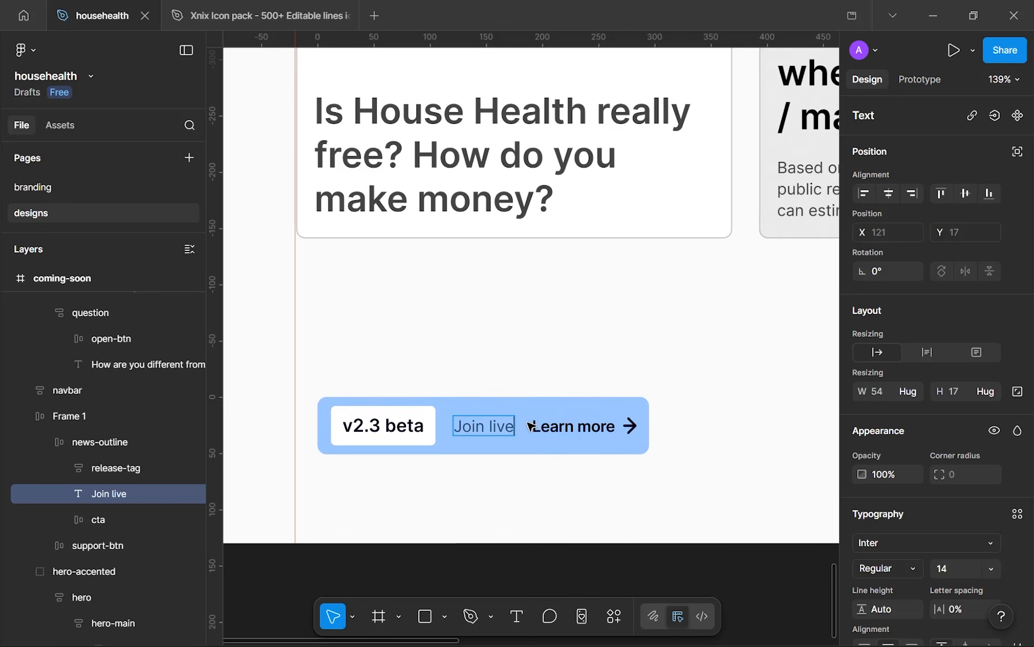
type("stream")
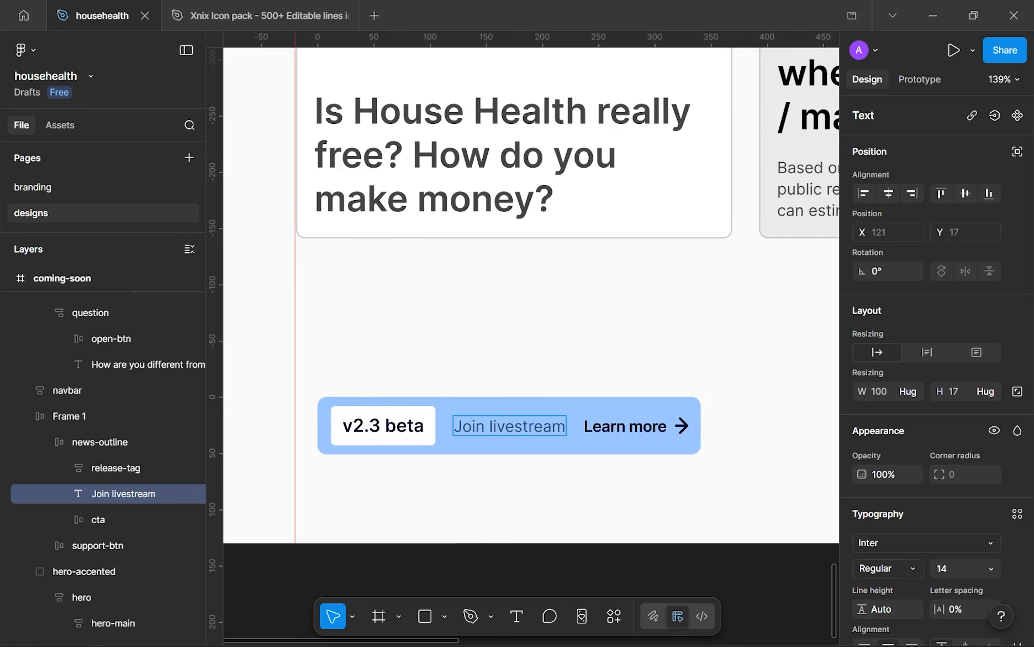
type("t")
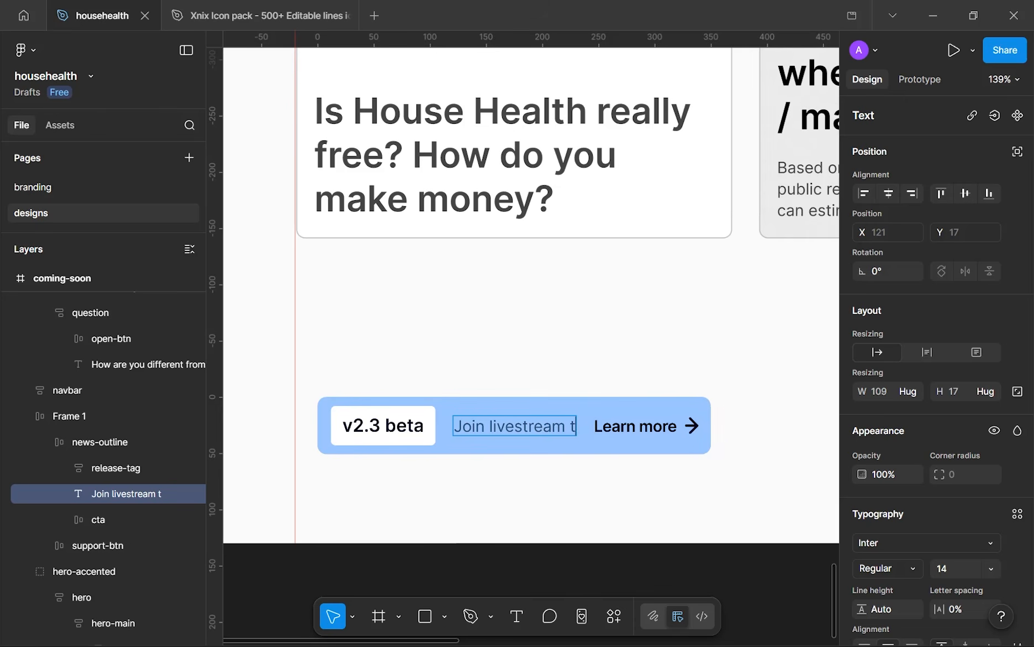
type("o ask you")
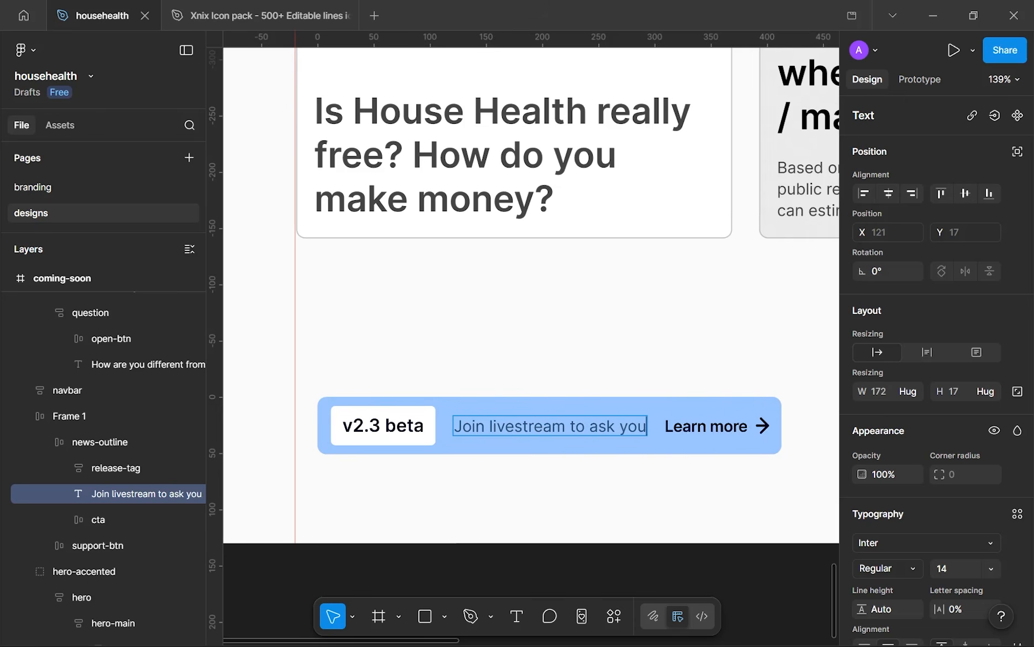
type("r own qu")
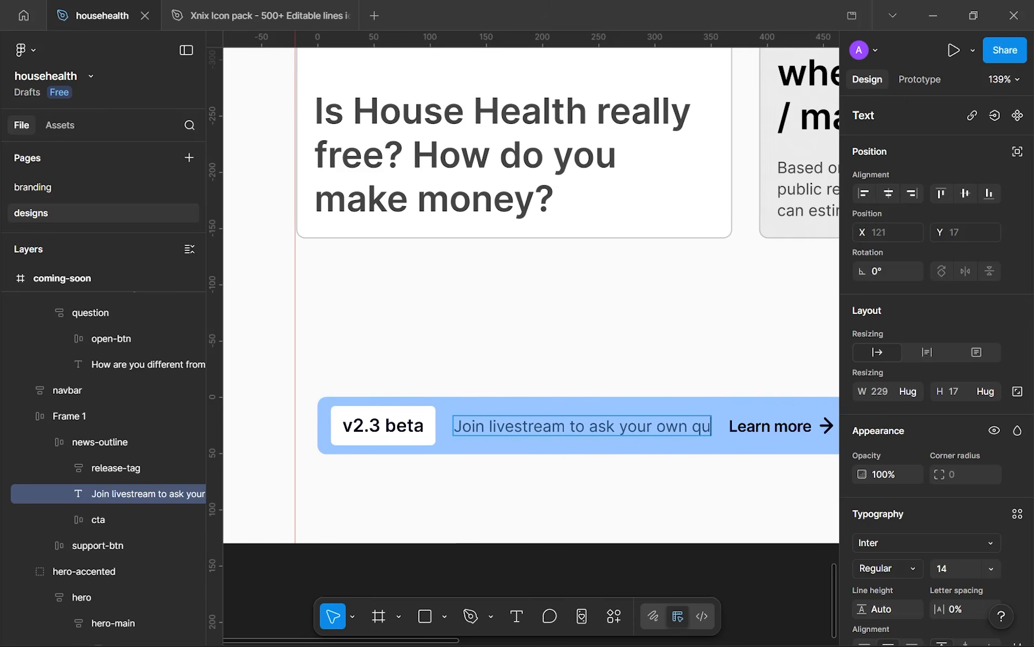
type("estions.")
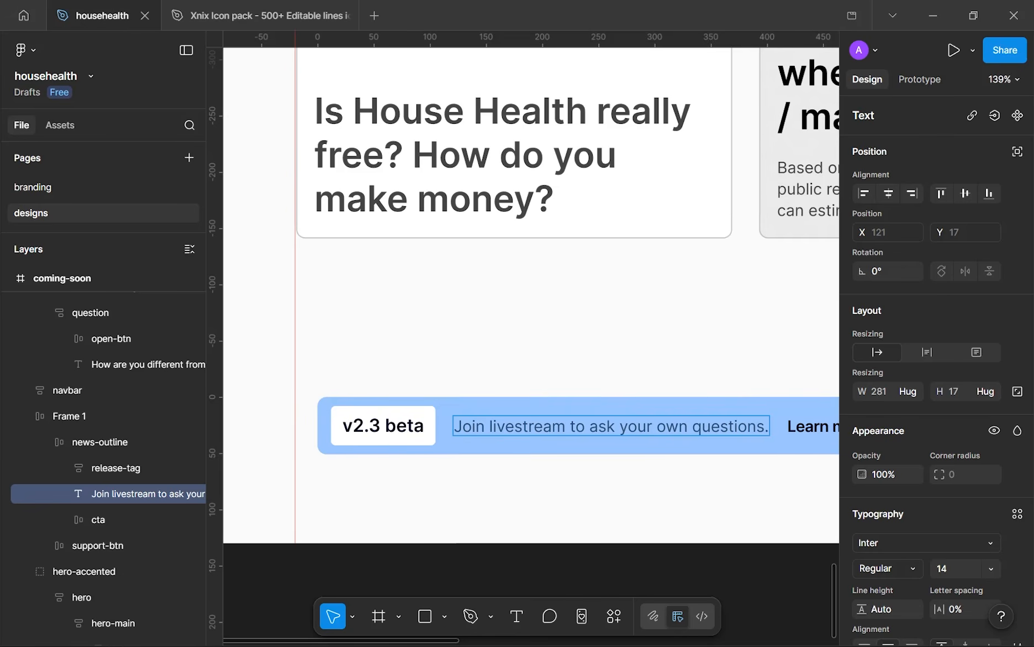
- Change the copied banner's call-to-action label to "Join livestream"
scroll(531, 450, "down", 2)
scroll(721, 432, "up", 3)
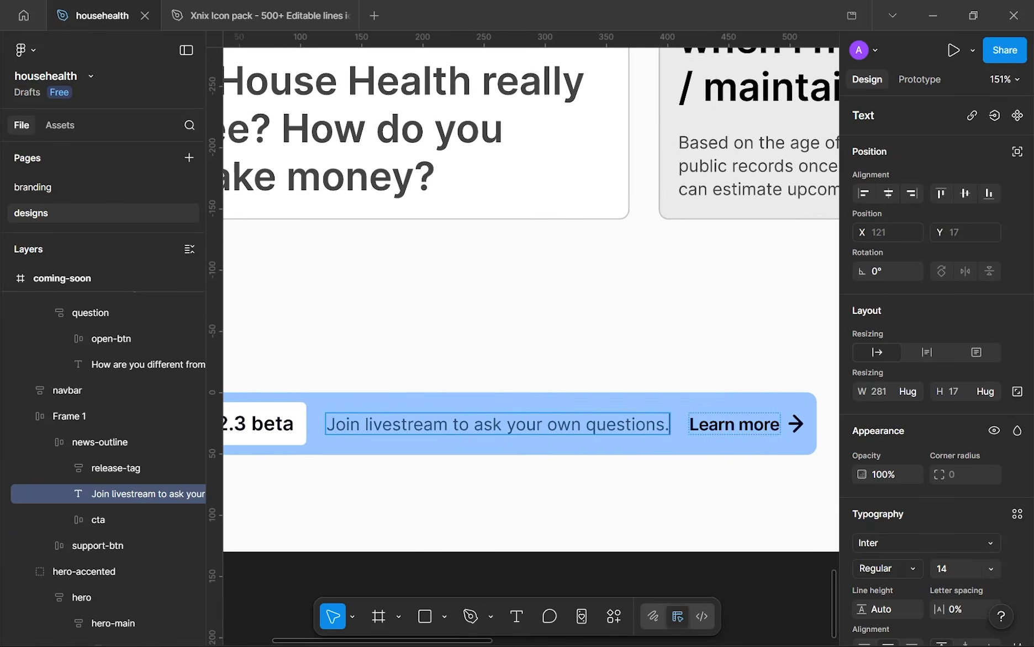
left_click(735, 425)
key("ctrl+a")
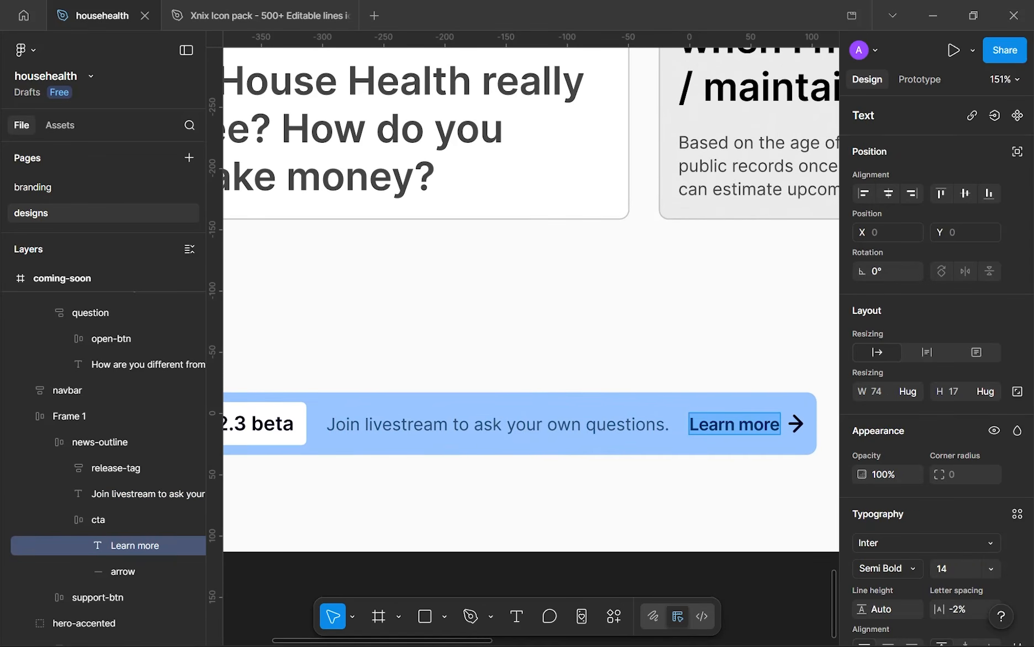
type("Join live")
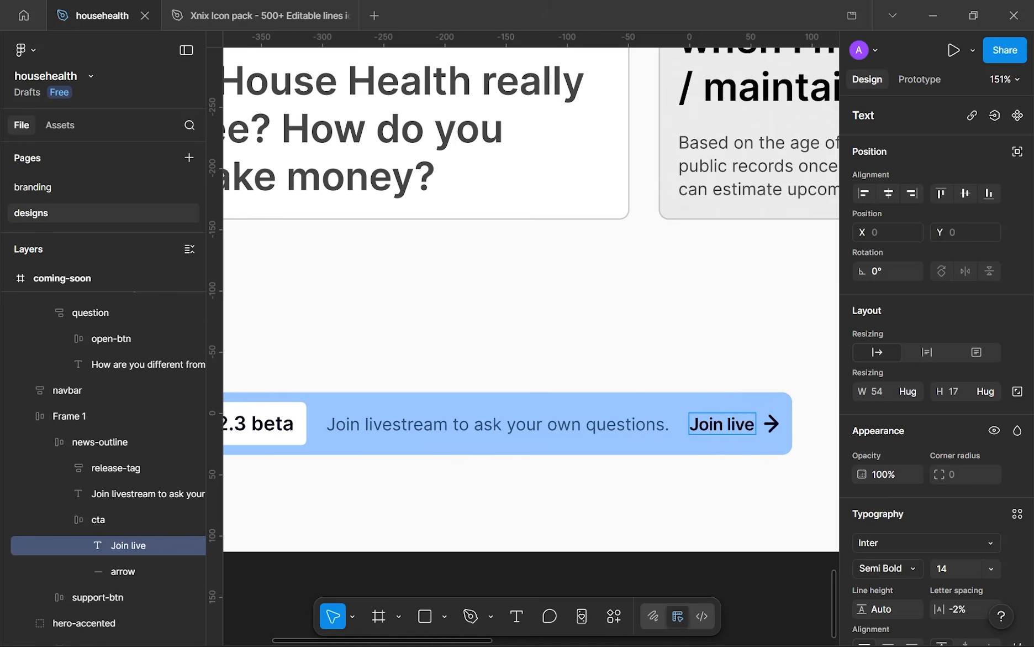
type("stre")
key("BackSpace")
type("ream")
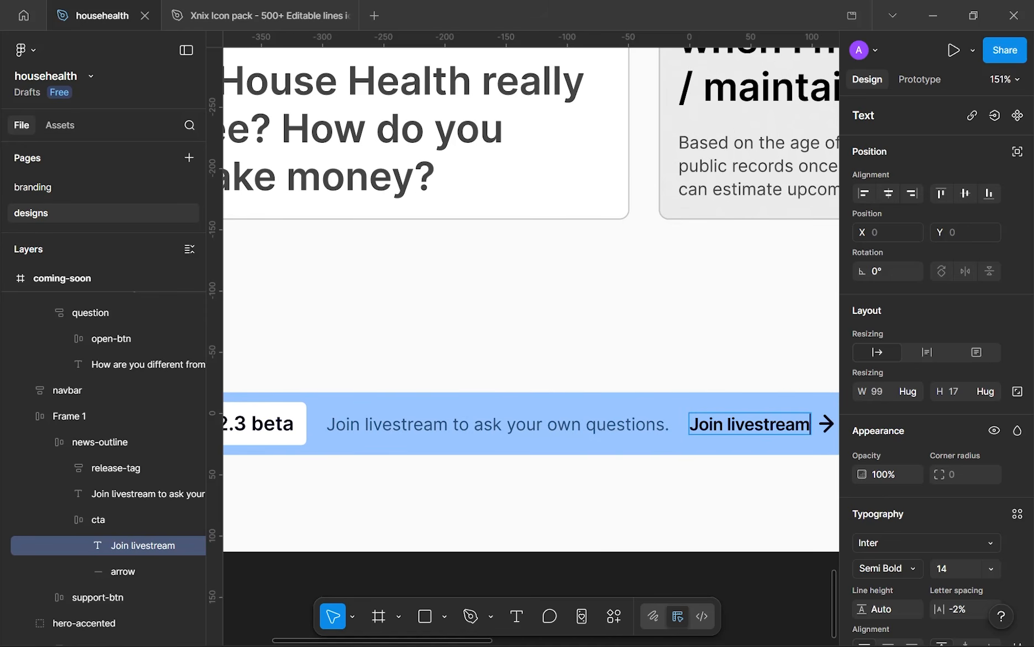
- Change the text in the copied banner's white release tag to "Sep. 23, 2026"
scroll(730, 426, "down", 2)
scroll(379, 427, "up", 3)
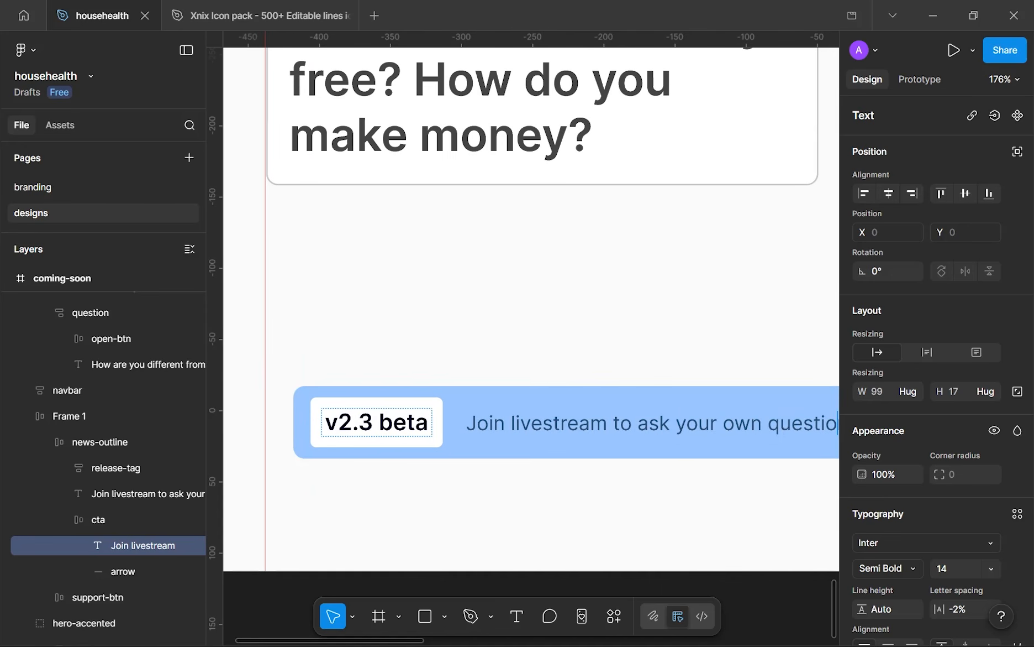
left_click(379, 424)
key("ctrl+a")
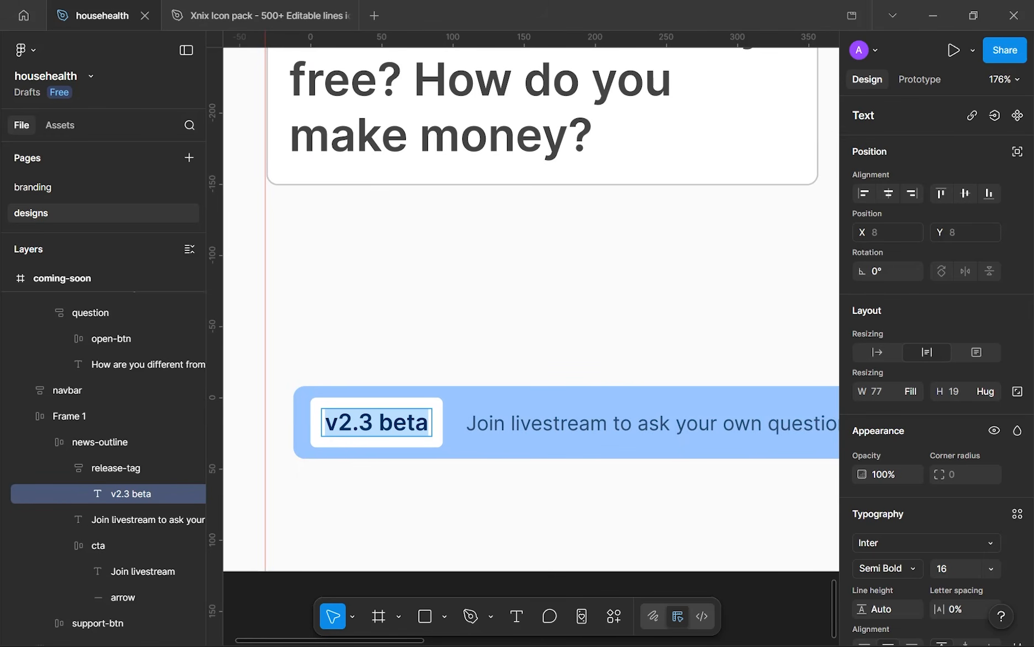
type("Se")
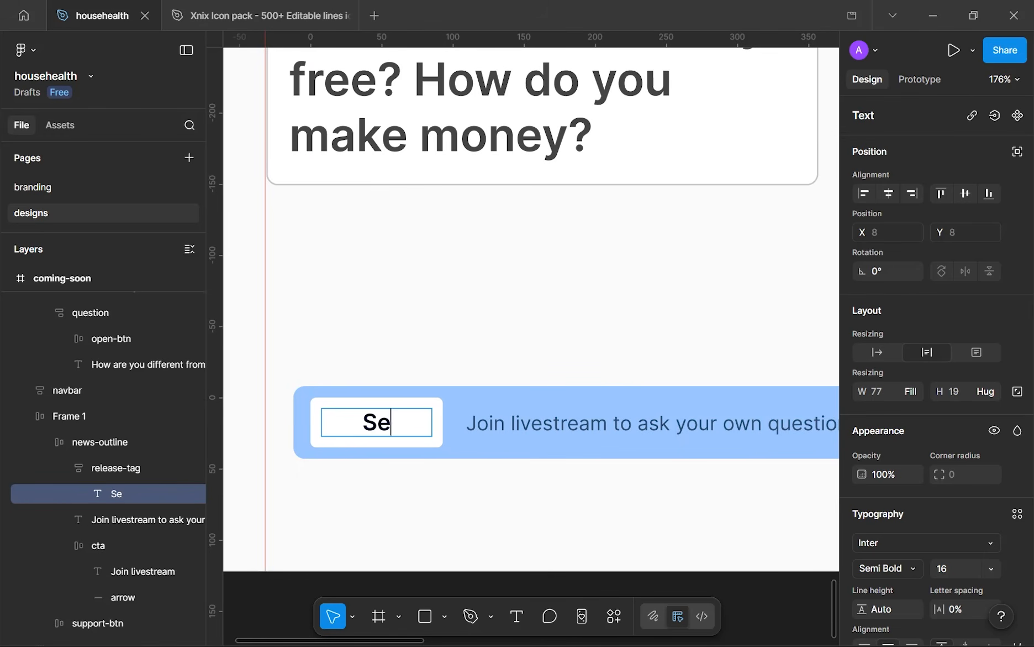
type("p. 23, 22")
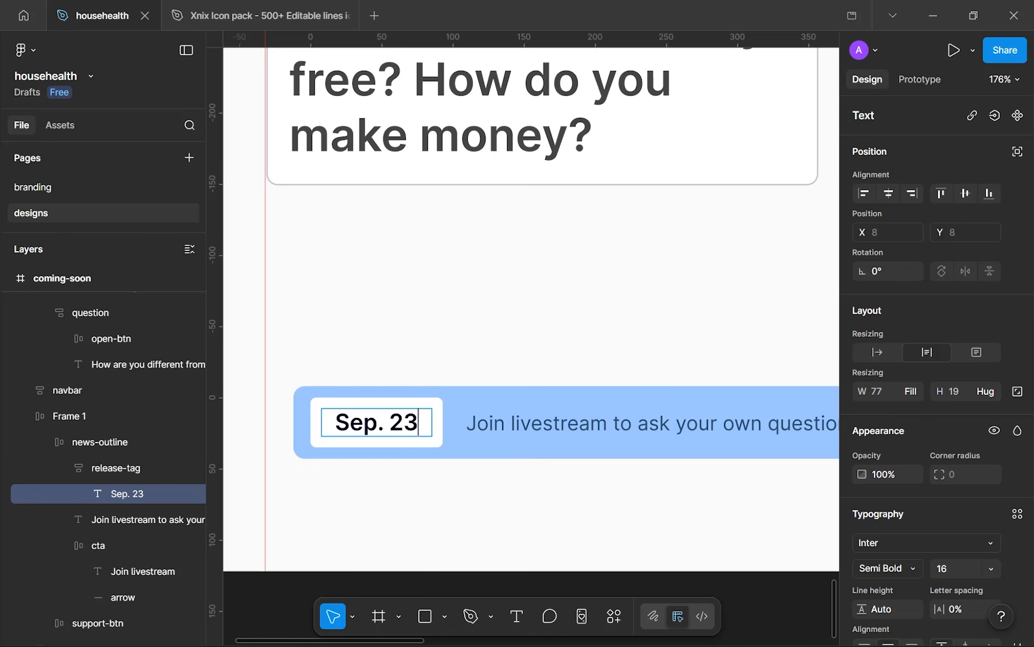
key("BackSpace")
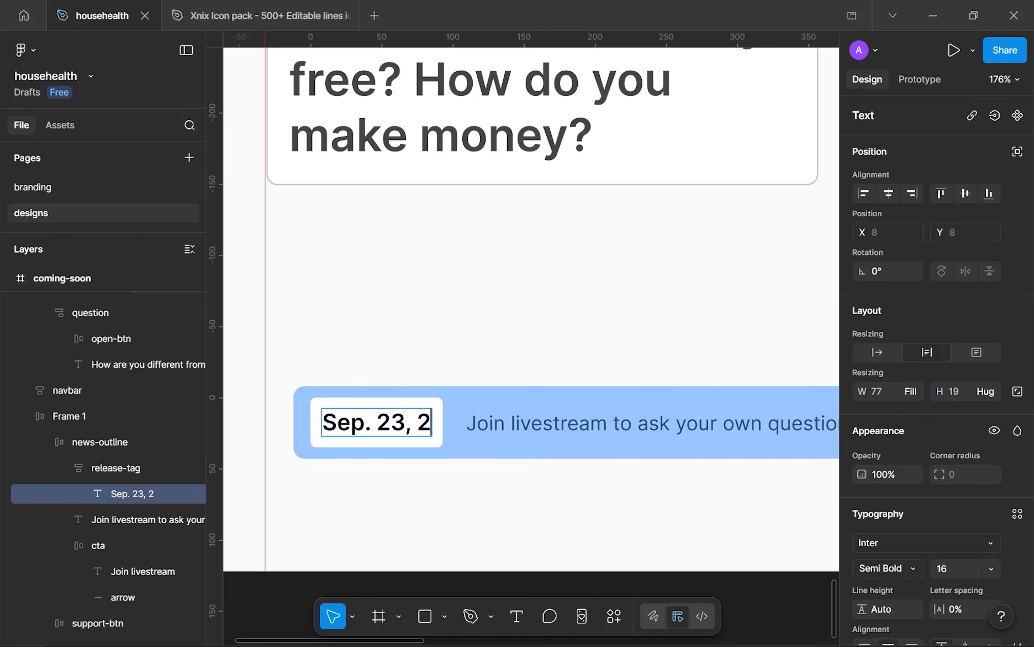
type("026")
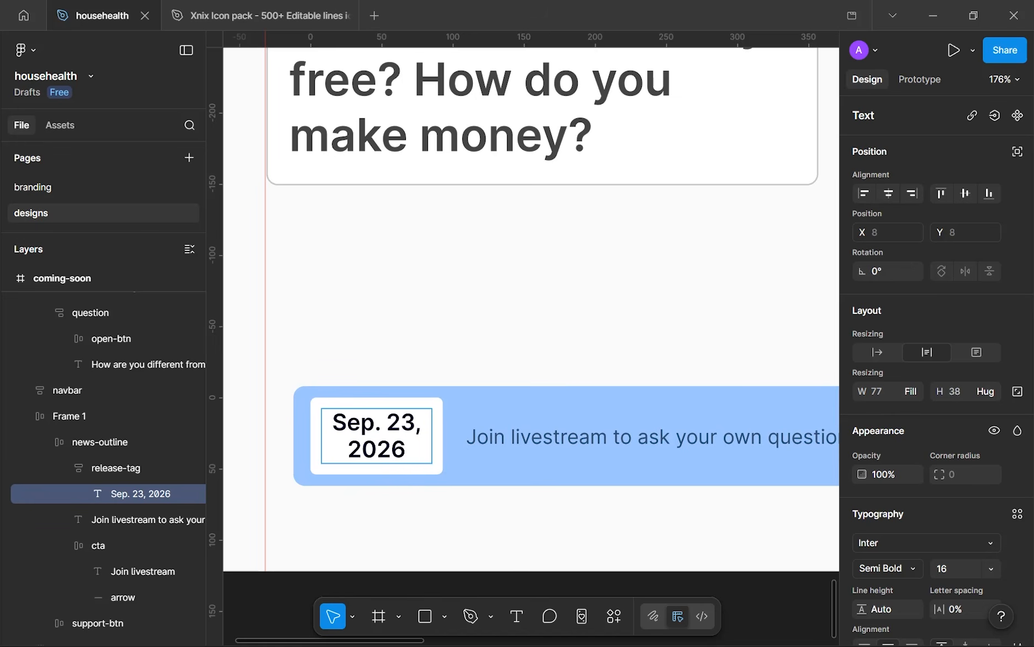
key("Escape")
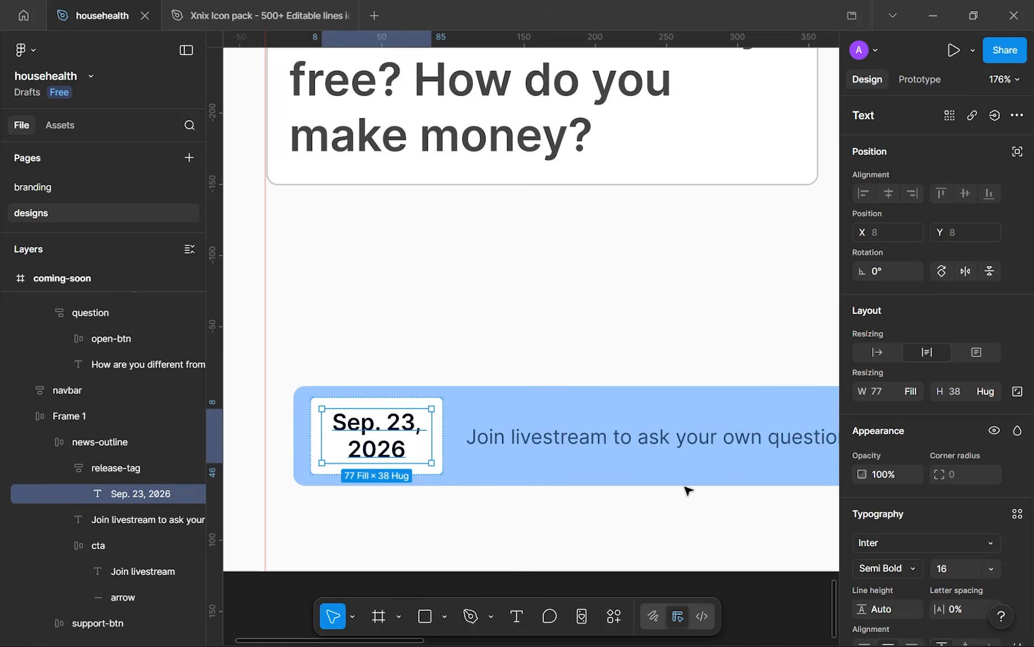
- Set both the date text and its release-tag frame to hug their contents in width, and deselect the tag
left_click(911, 389)
left_click(888, 371)
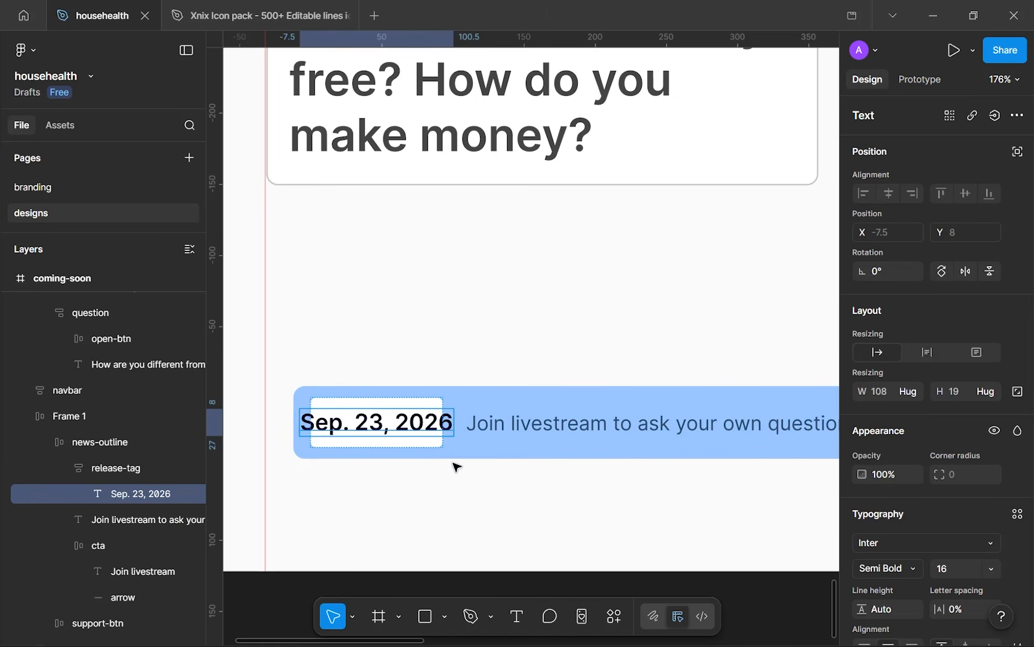
key("Escape")
left_click(906, 392)
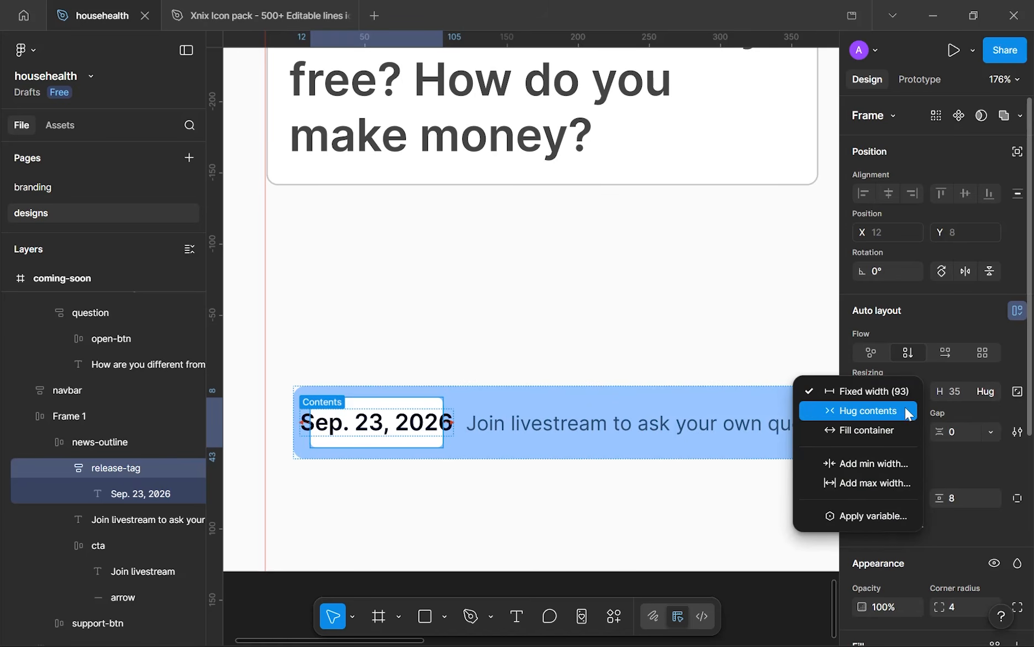
left_click(905, 411)
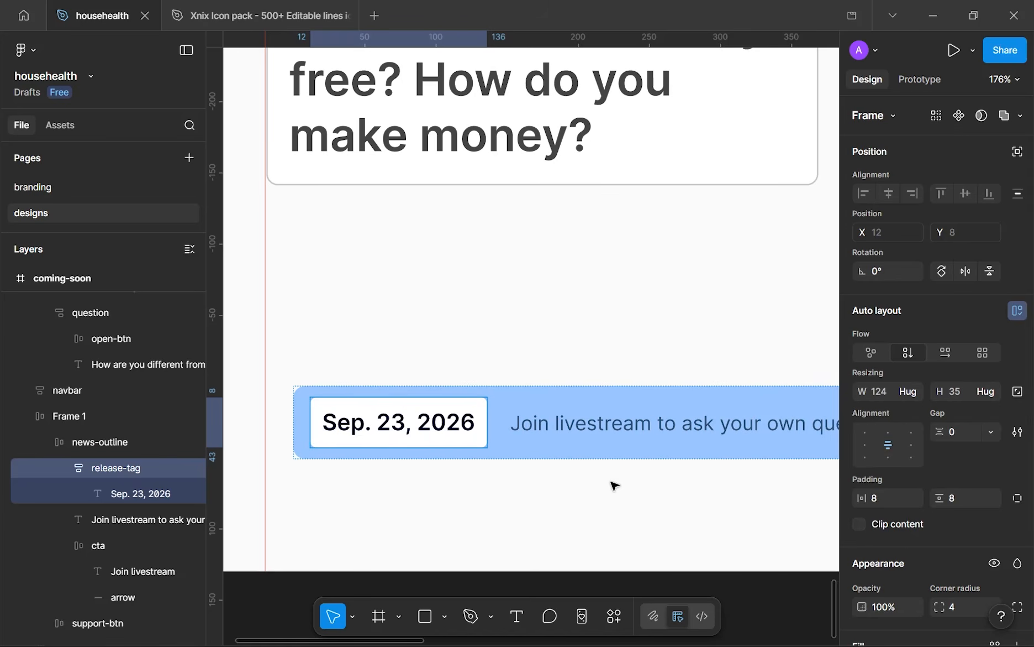
left_click(612, 485)
scroll(612, 485, "down", 5, "ctrl")
scroll(458, 503, "down", 8, "ctrl")
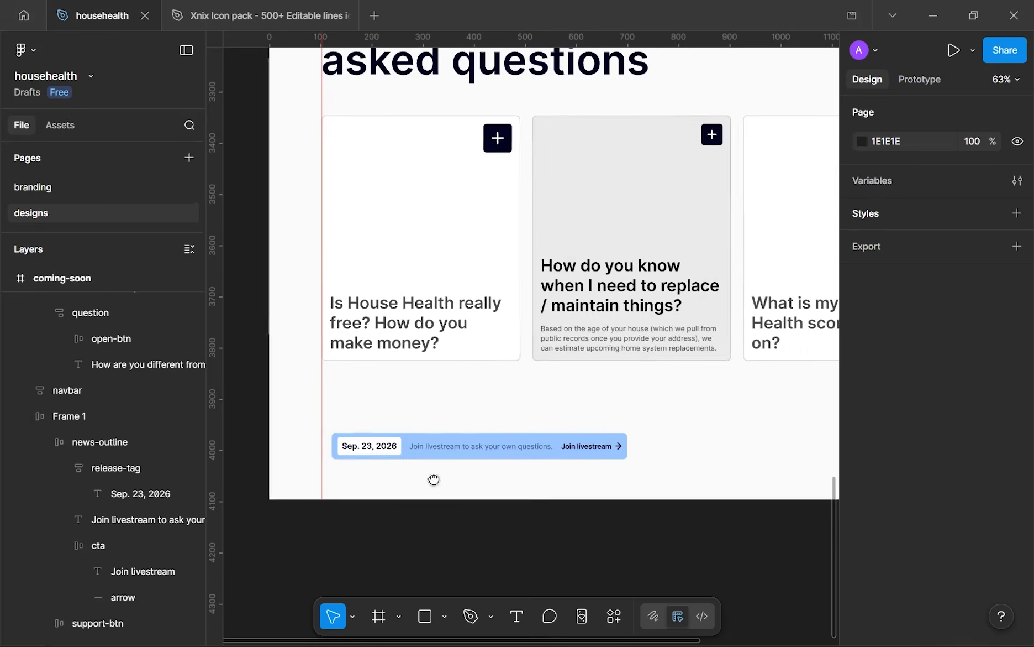
left_click_drag(351, 478, 377, 477)
left_click(380, 462)
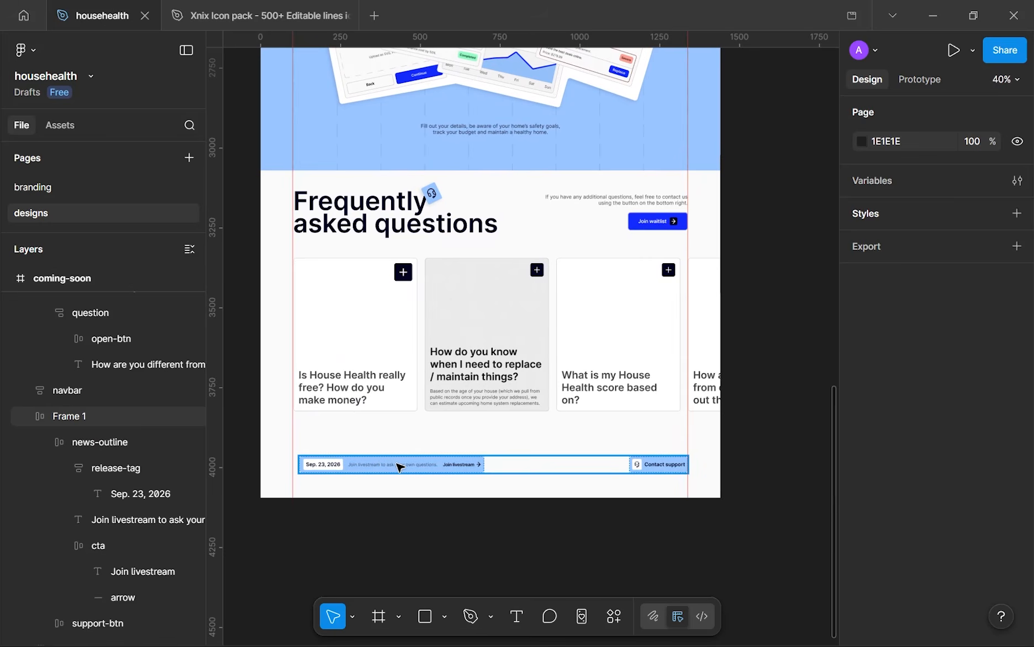
left_click(400, 467)
scroll(434, 466, "up", 4, "ctrl")
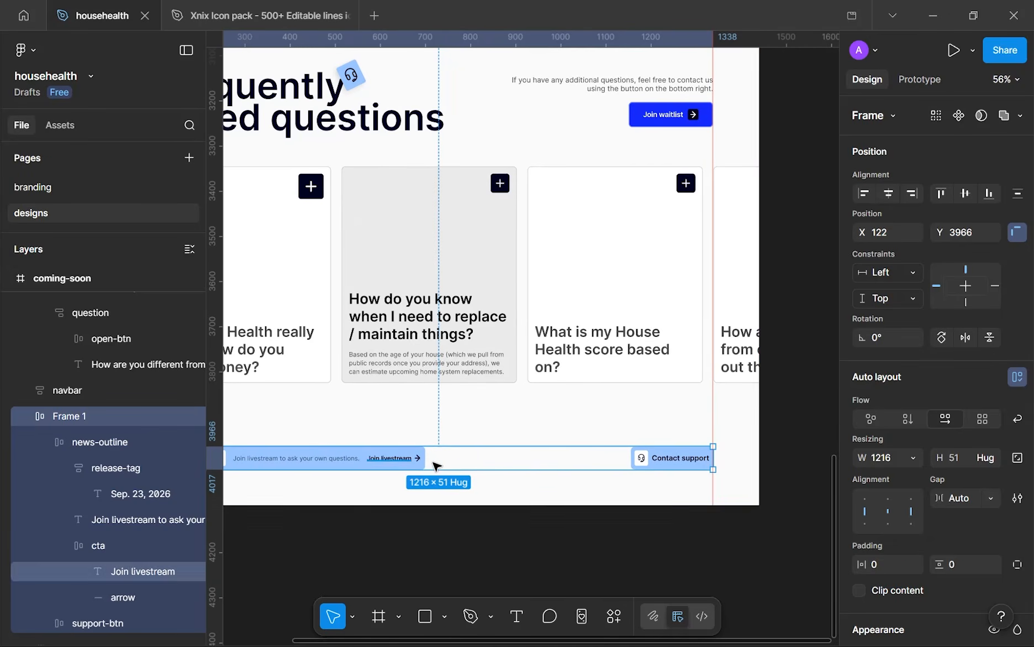
scroll(635, 454, "down", 4, "ctrl")
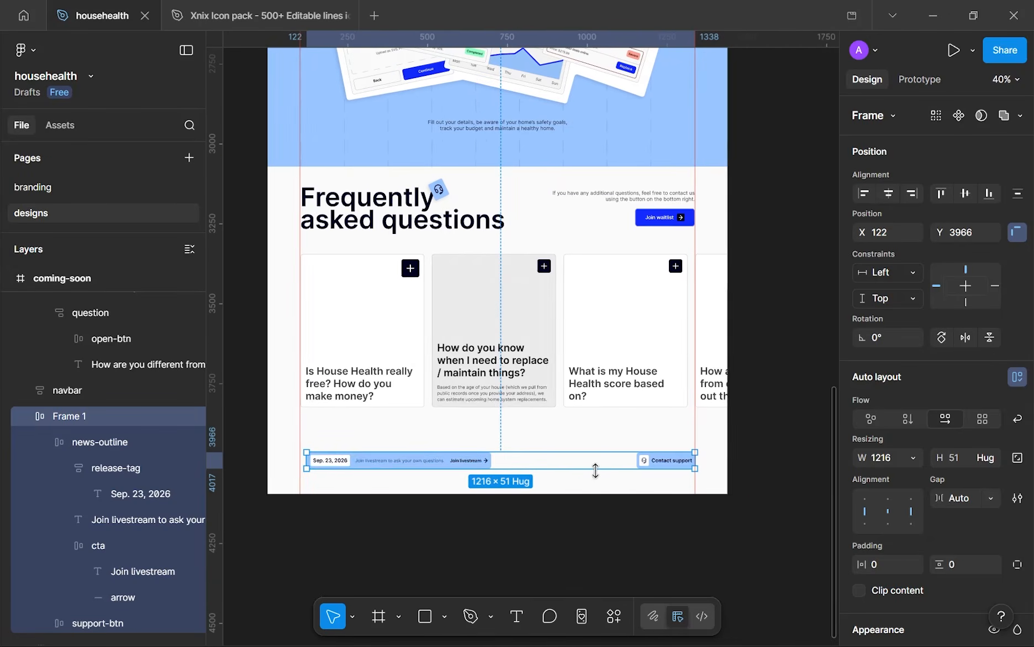
scroll(595, 470, "left", 3)
scroll(777, 467, "up", 2, "ctrl")
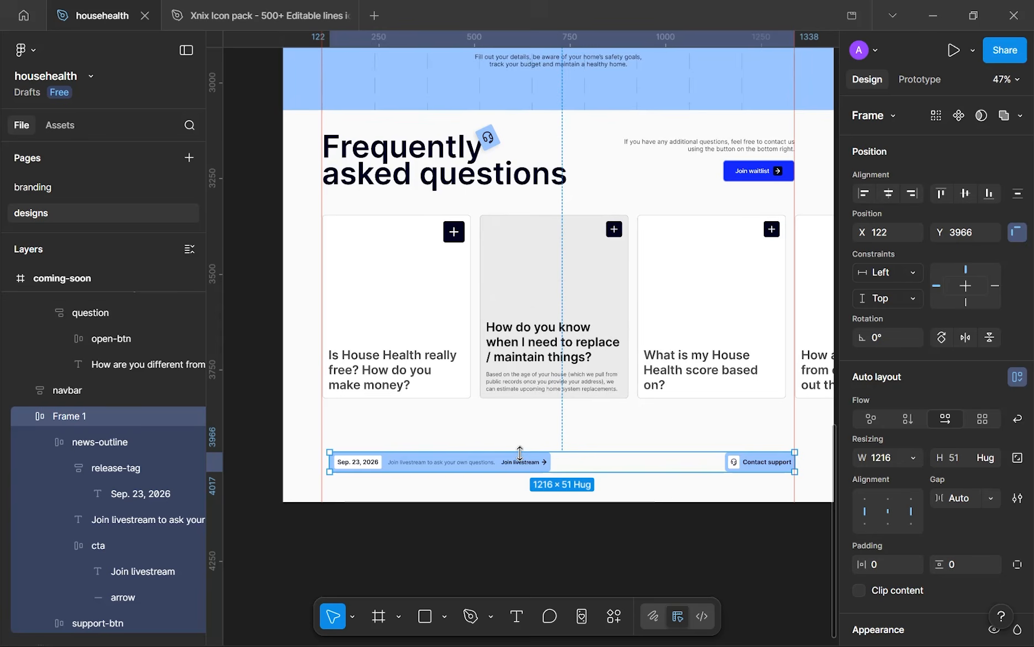
- Recolor the blue background of the Contact support button beside the livestream banner to dark navy 00031F
left_click(756, 470)
scroll(905, 509, "down", 5)
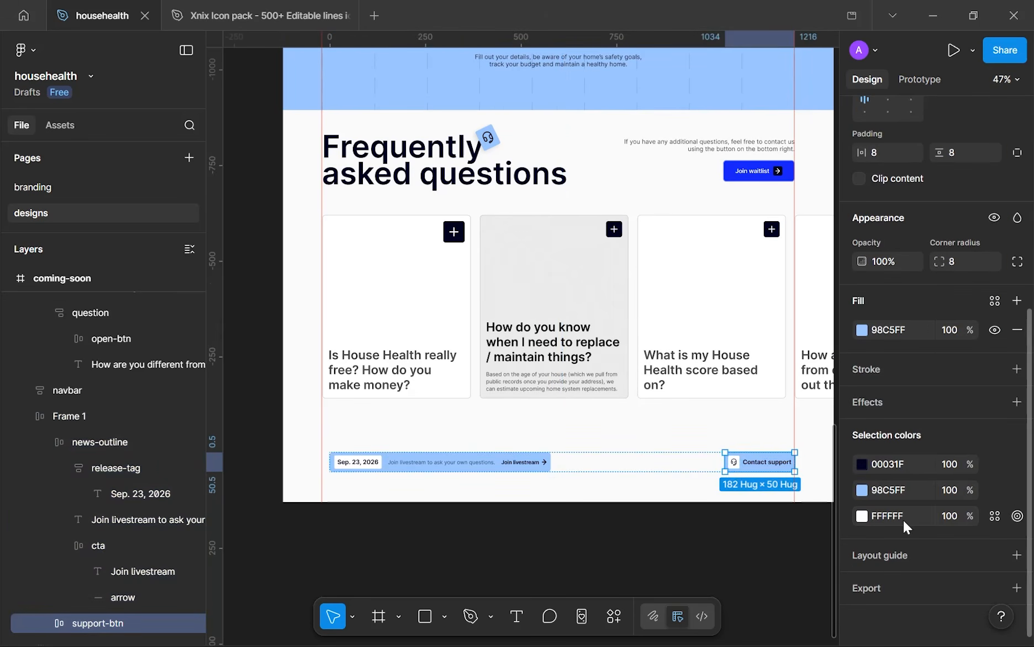
left_click(863, 490)
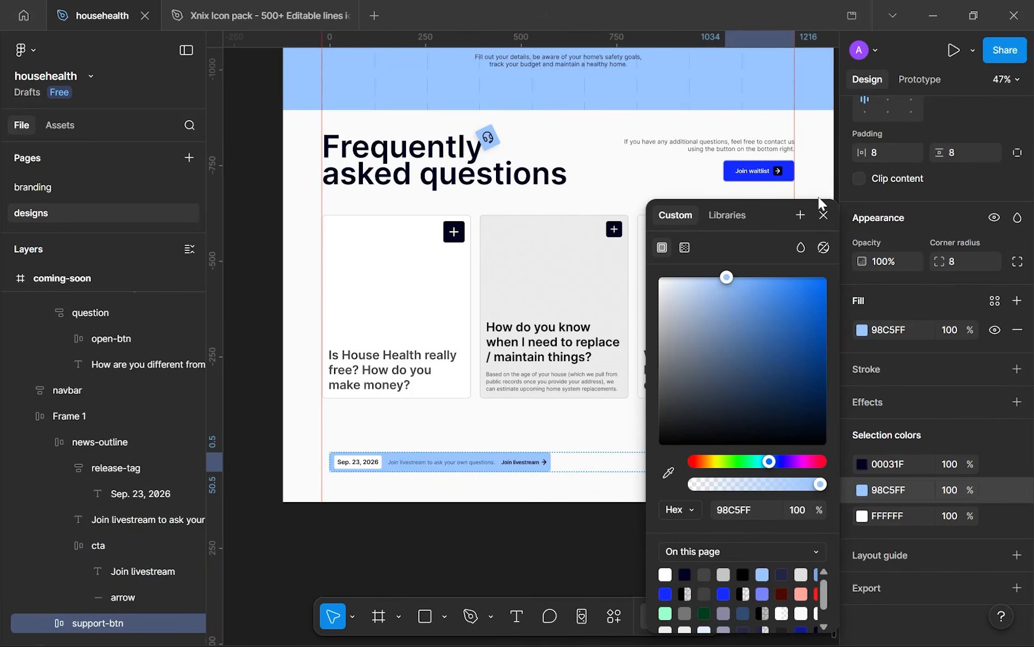
left_click_drag(820, 201, 917, 163)
left_click(840, 534)
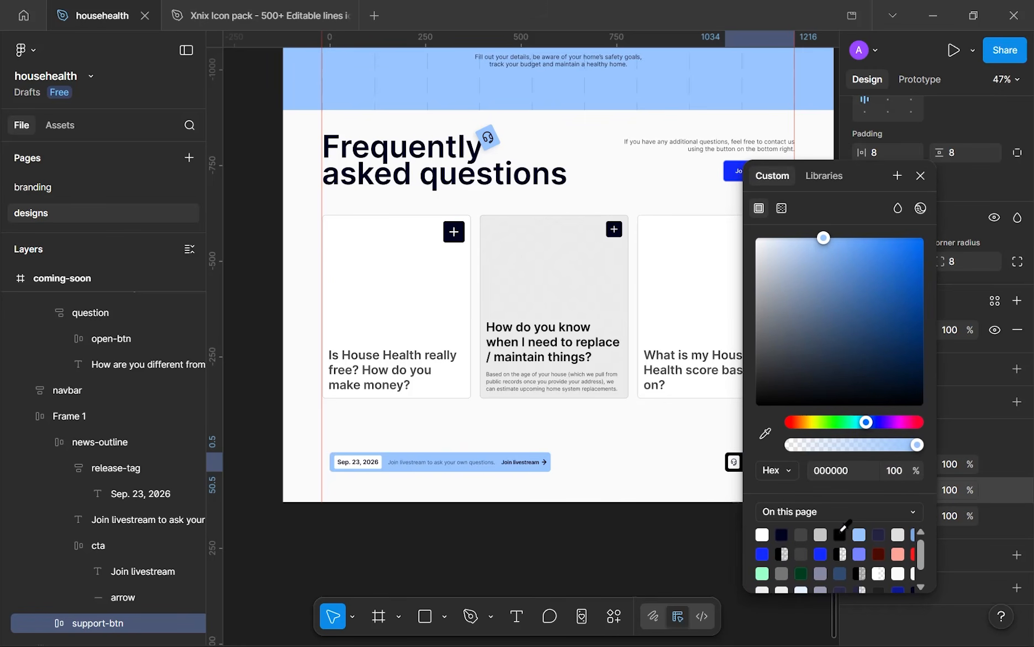
left_click(784, 534)
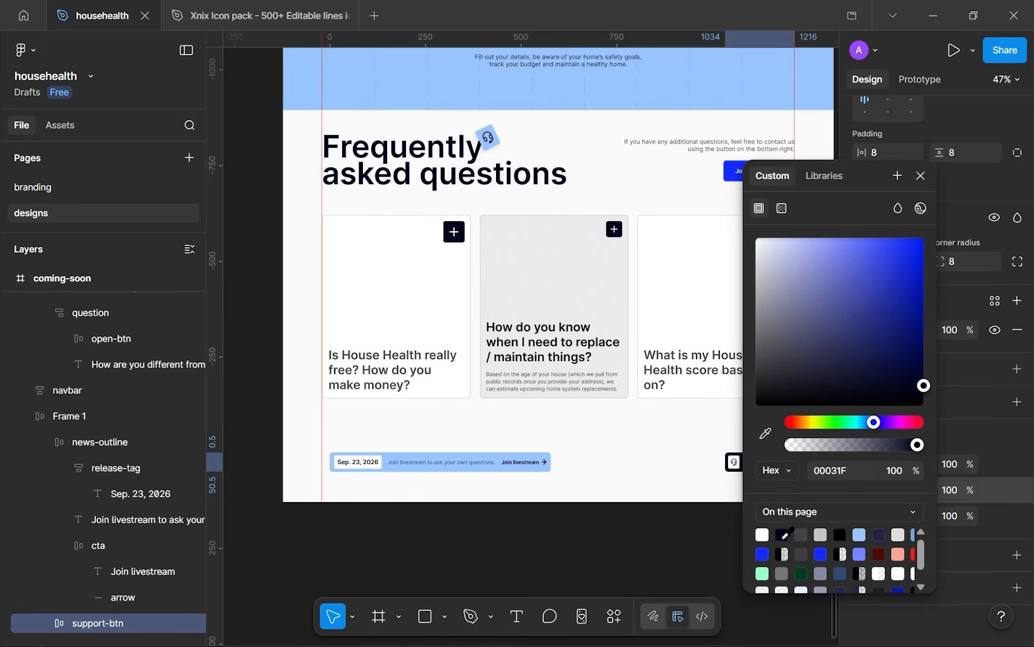
left_click_drag(860, 166, 475, 133)
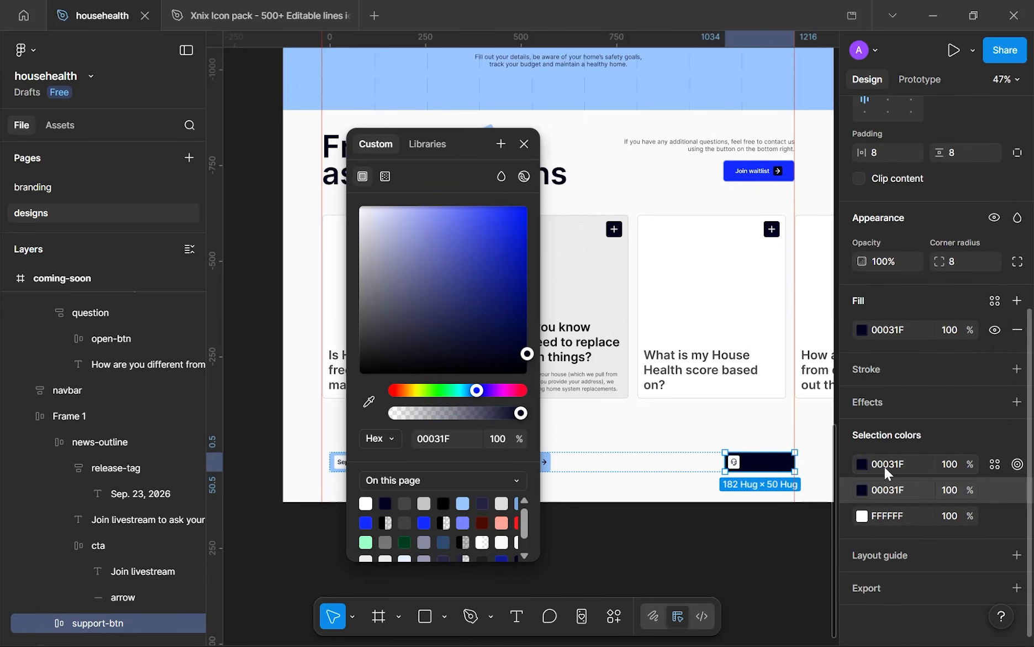
- Change the Contact support button's label and headset icon color to white FFFFFF
left_click(862, 466)
left_click_drag(756, 335, 571, 182)
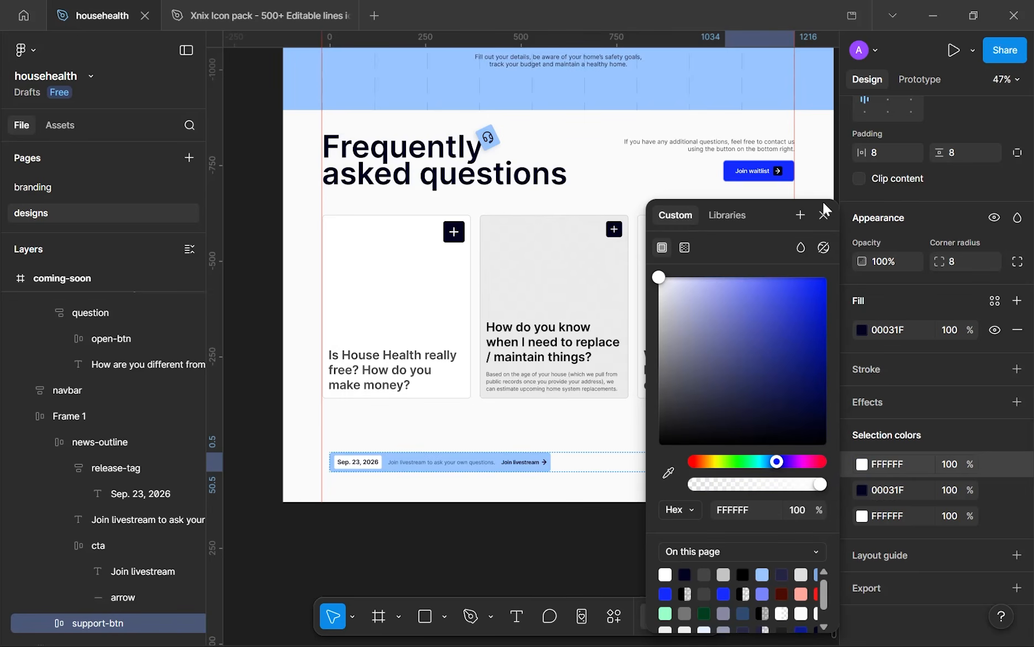
left_click_drag(783, 220, 435, 195)
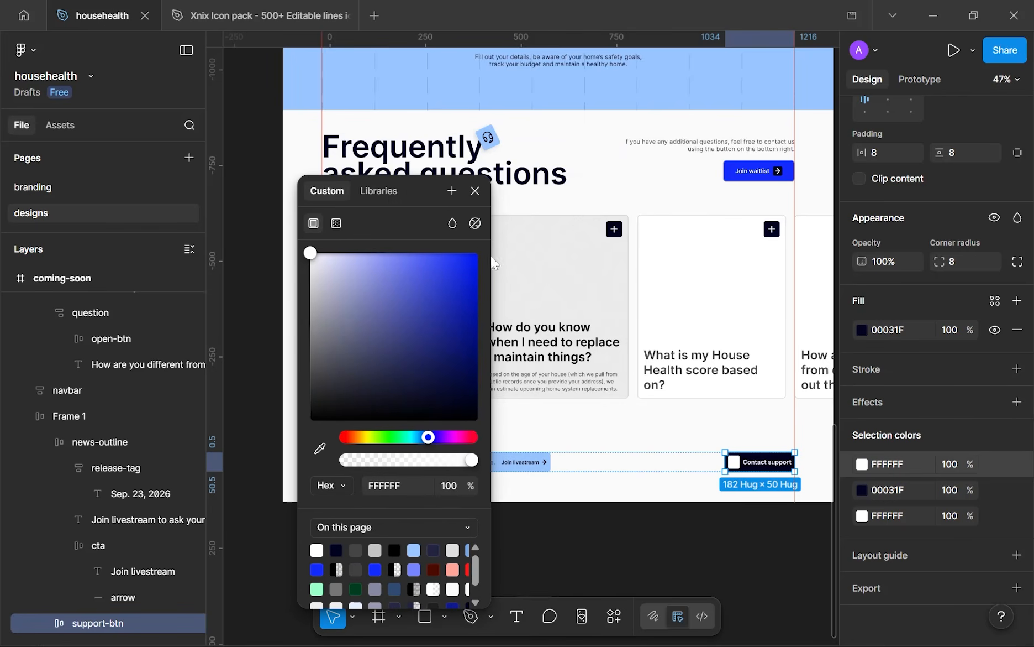
- Set the fill of the headset icon inside the Contact support button to blue 132BFF and deselect it
scroll(759, 474, "up", 2)
double_click(723, 456)
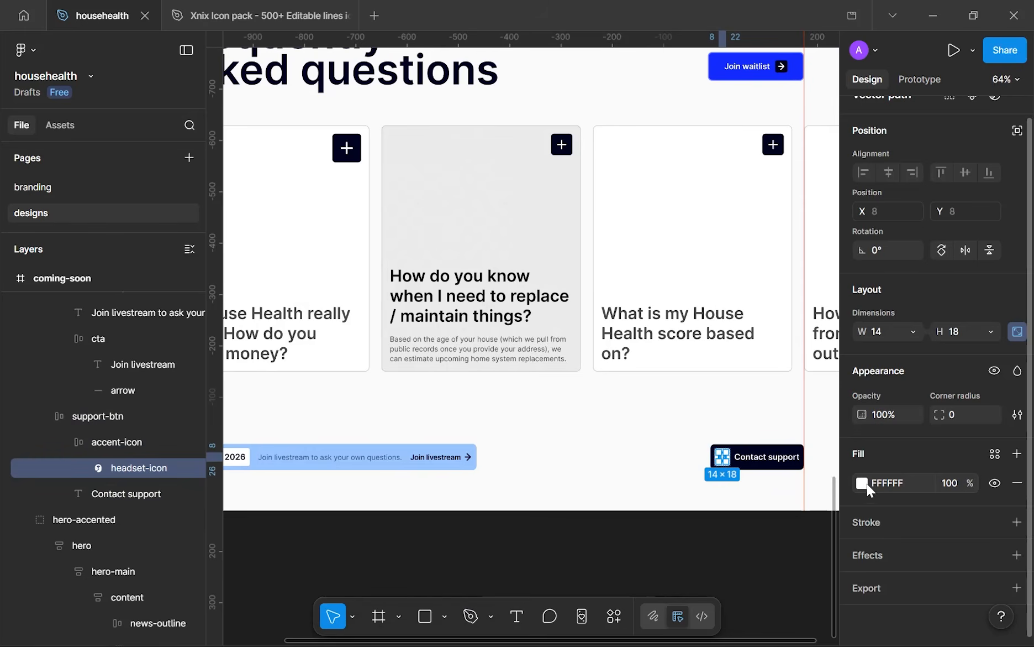
left_click(862, 483)
left_click(667, 592)
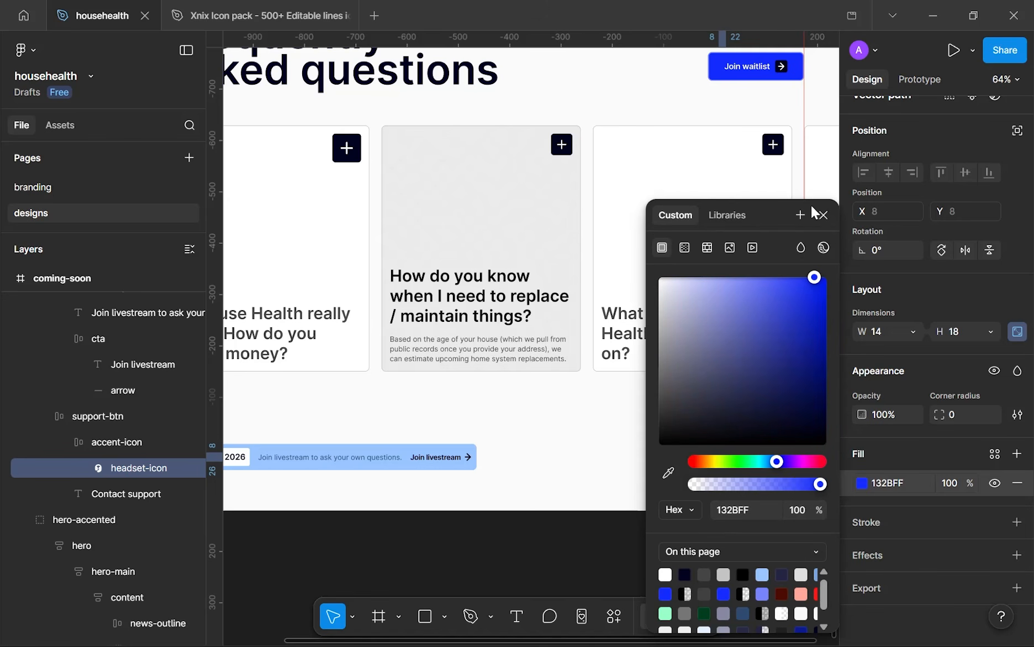
left_click_drag(766, 216, 947, 187)
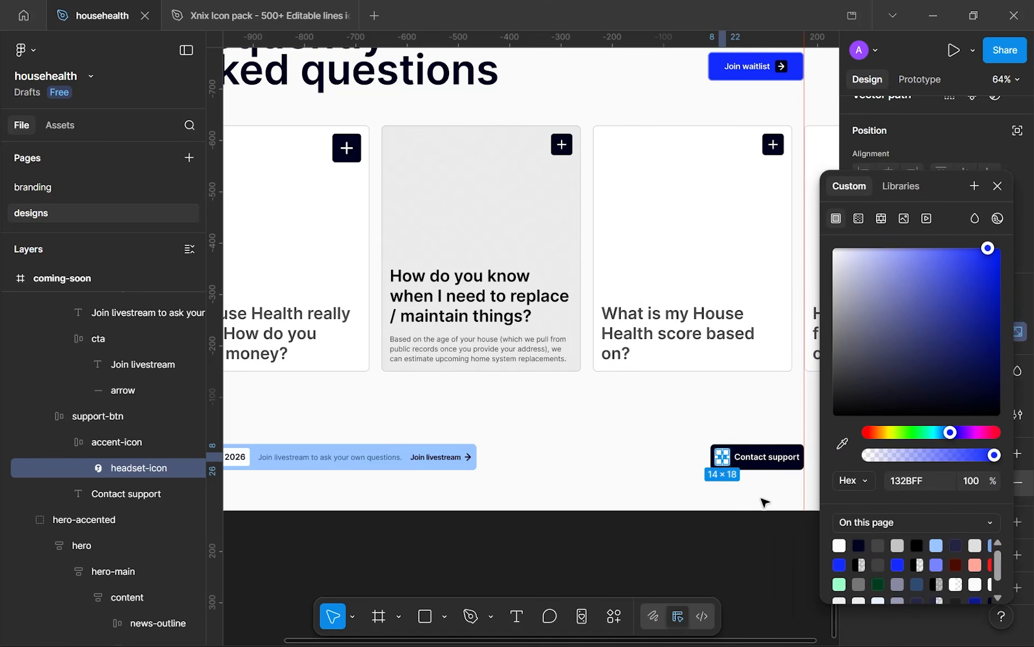
left_click(764, 501)
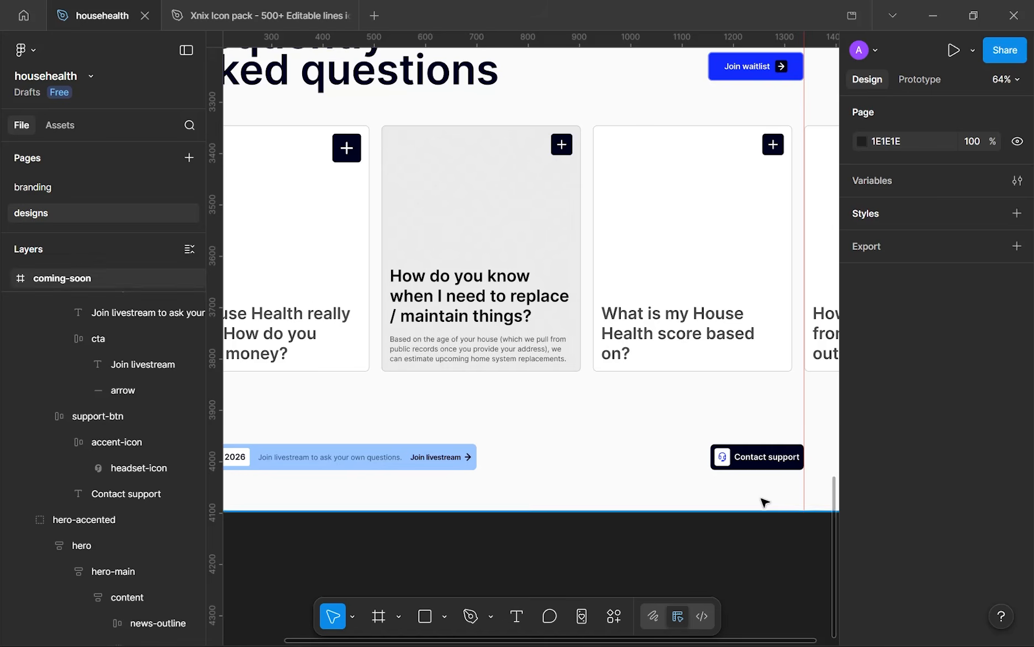
- Undo the color changes made to the Contact support button, its label and its headset icon
scroll(764, 502, "down", 5)
key("ctrl+z")
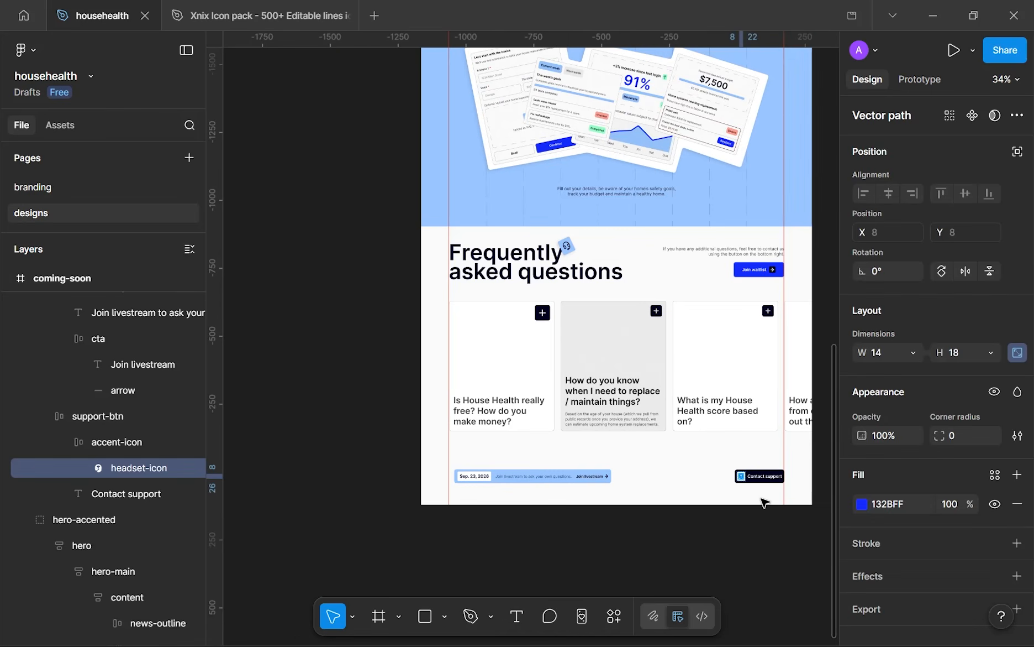
scroll(634, 329, "up", 4)
scroll(491, 325, "up", 1)
scroll(491, 325, "up", 2)
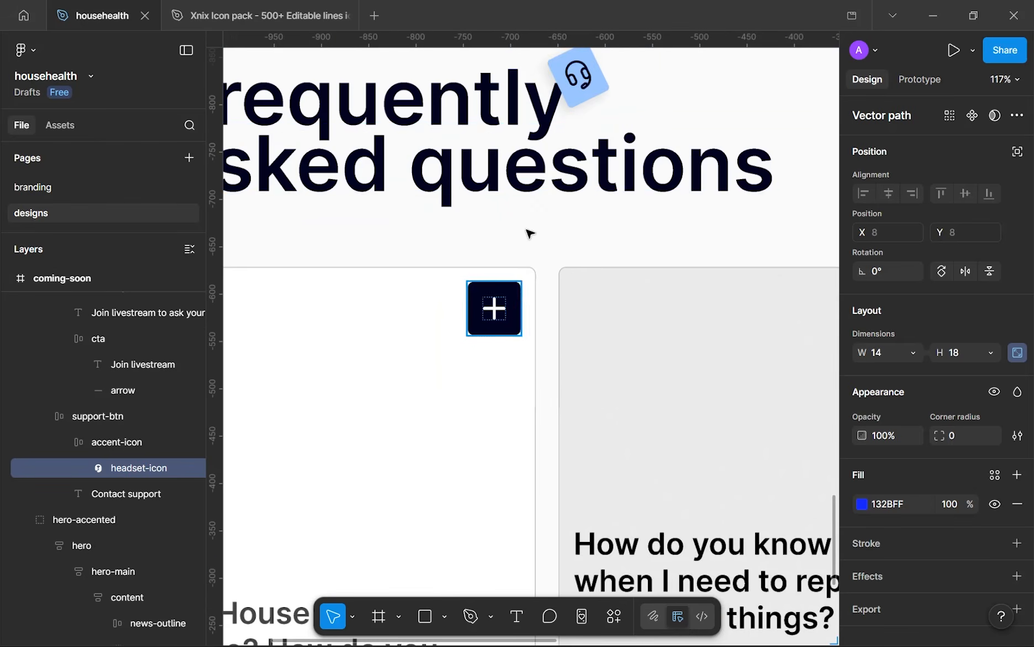
scroll(529, 234, "down", 4)
key("ctrl+z")
scroll(618, 486, "up", 1)
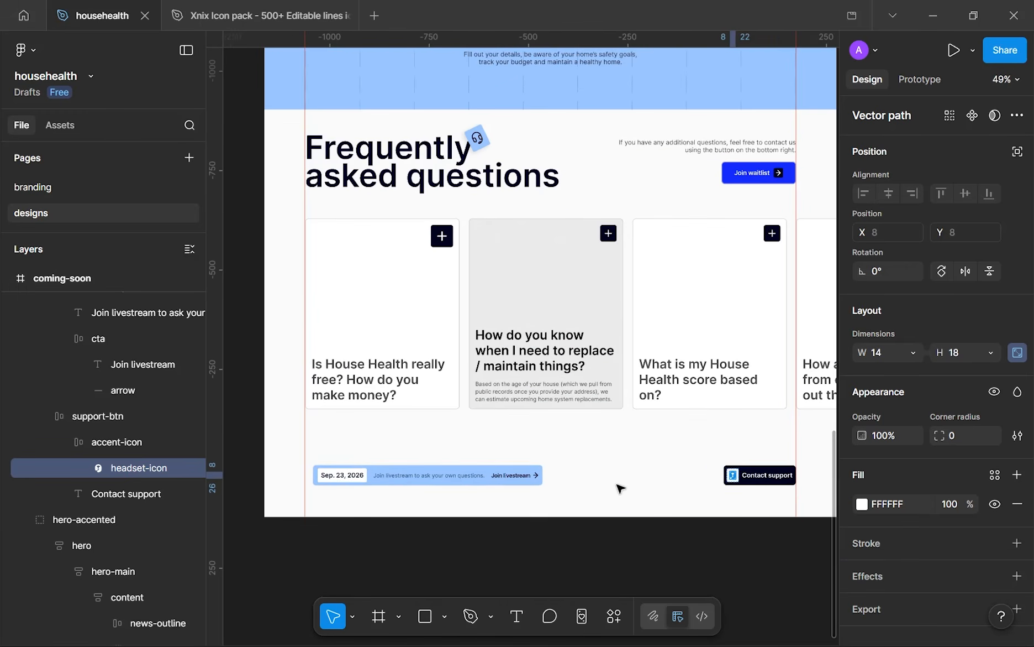
key("ctrl+z")
key("ctrl+z")
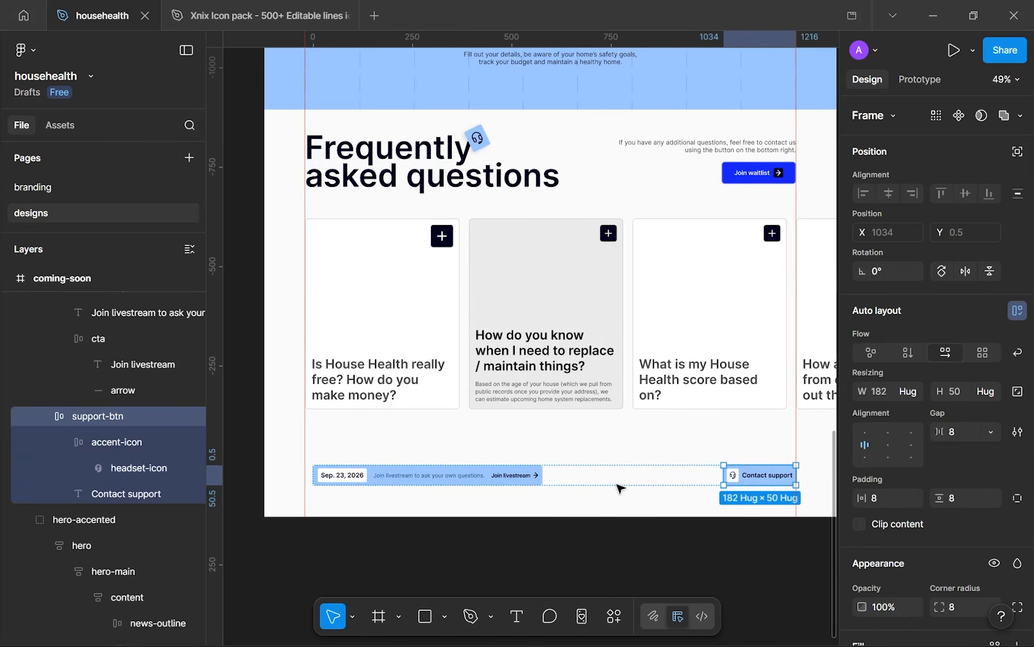
- Examine the FAQ section's heading, waitlist button, question cards and bottom banner row
left_click(644, 518)
scroll(644, 519, "down", 3)
scroll(644, 518, "up", 2)
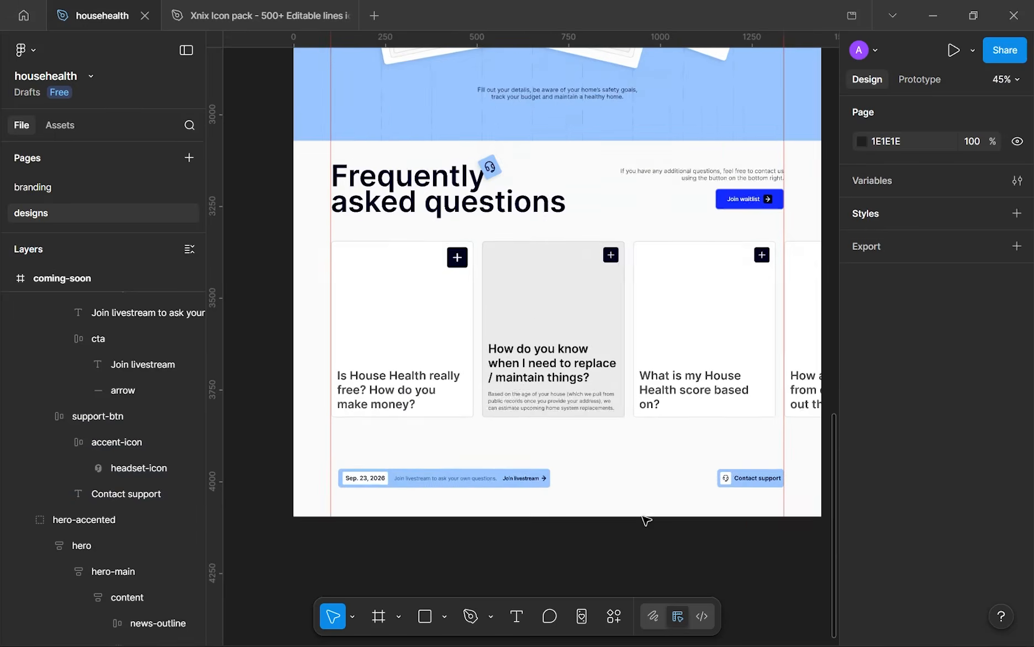
scroll(644, 518, "down", 1)
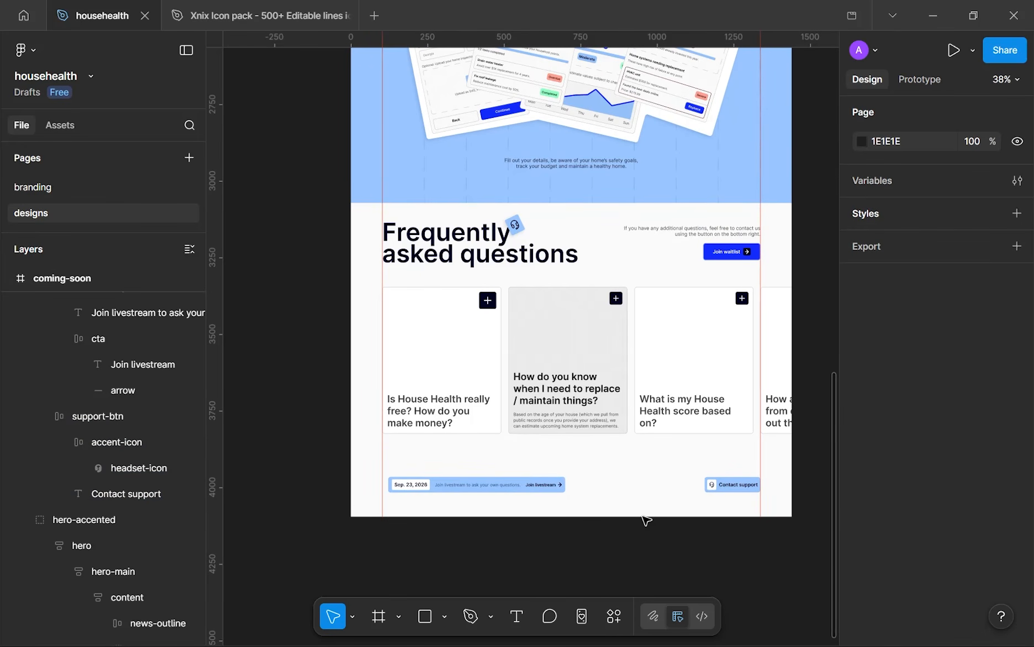
scroll(718, 262, "up", 3)
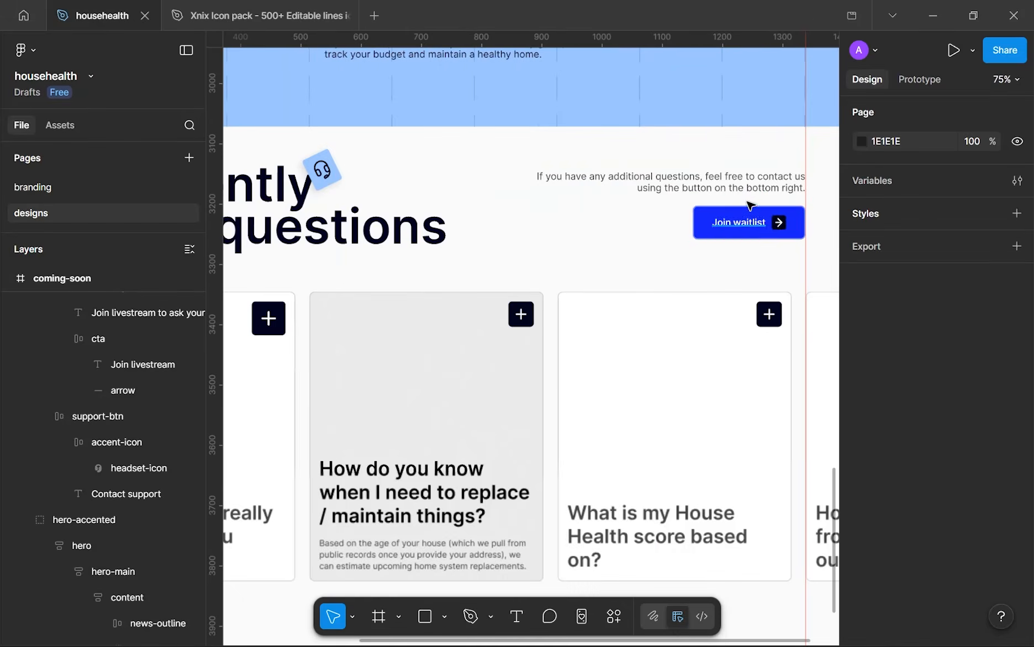
scroll(750, 205, "up", 2)
scroll(752, 210, "down", 4)
scroll(718, 239, "up", 1)
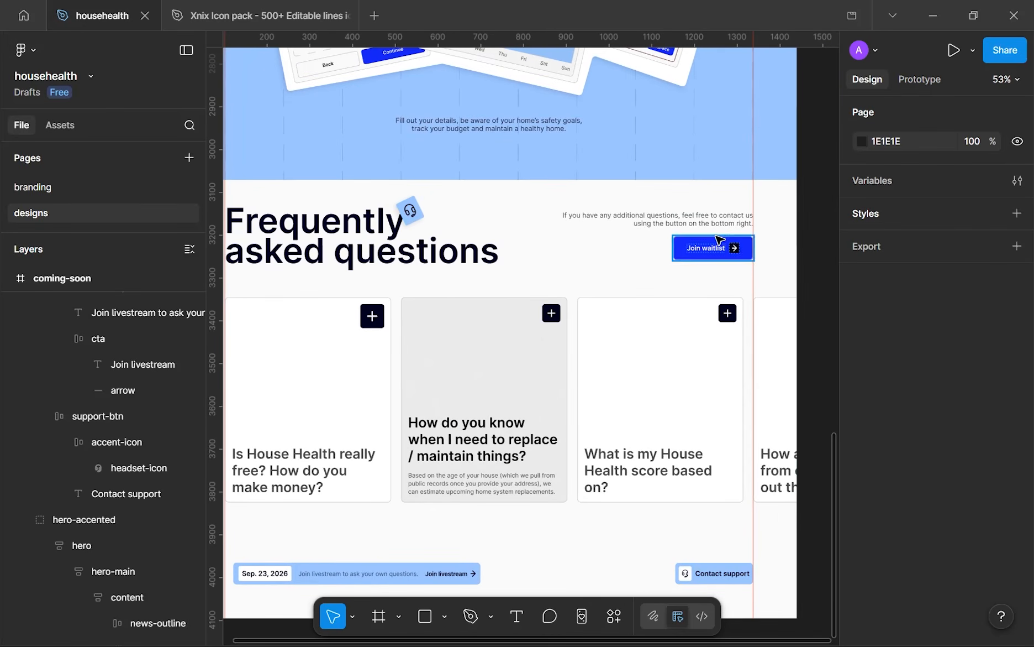
scroll(411, 270, "down", 1)
scroll(384, 210, "up", 3)
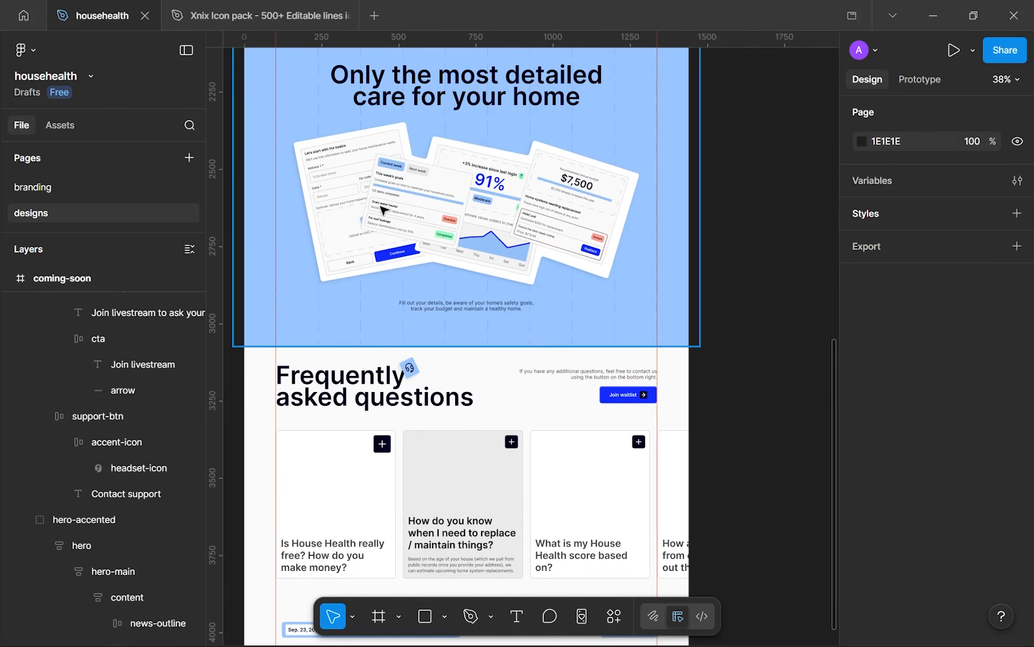
- Review the whole coming-soon page from the hero through the middle sections down to the FAQ's bottom row
scroll(387, 221, "up", 3)
scroll(439, 344, "up", 2)
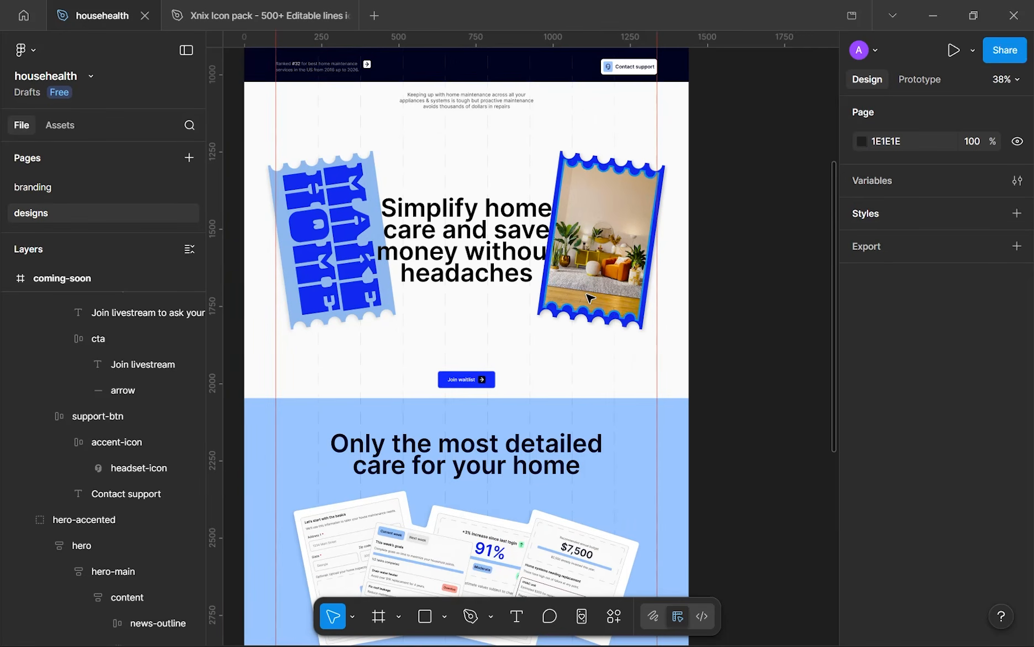
scroll(480, 379, "up", 2)
scroll(479, 393, "up", 4)
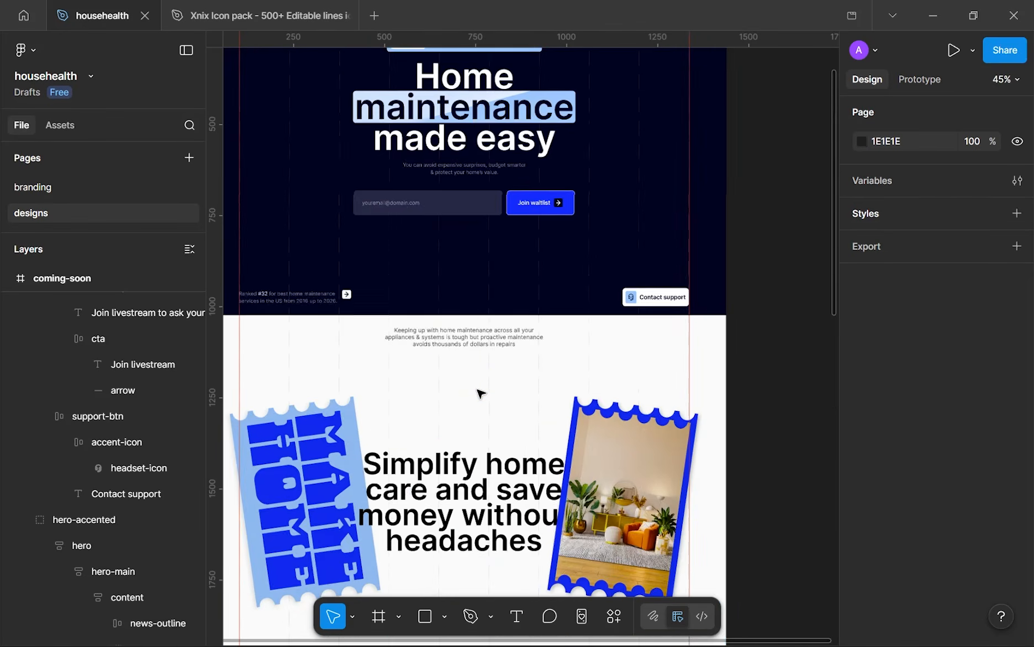
scroll(480, 392, "up", 5)
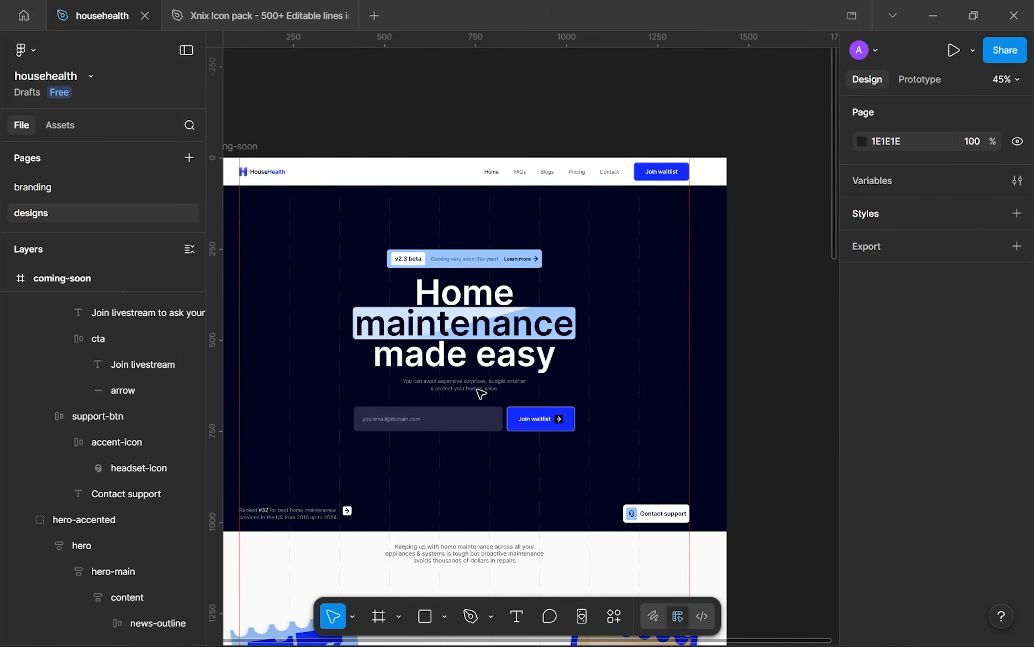
scroll(480, 392, "down", 1)
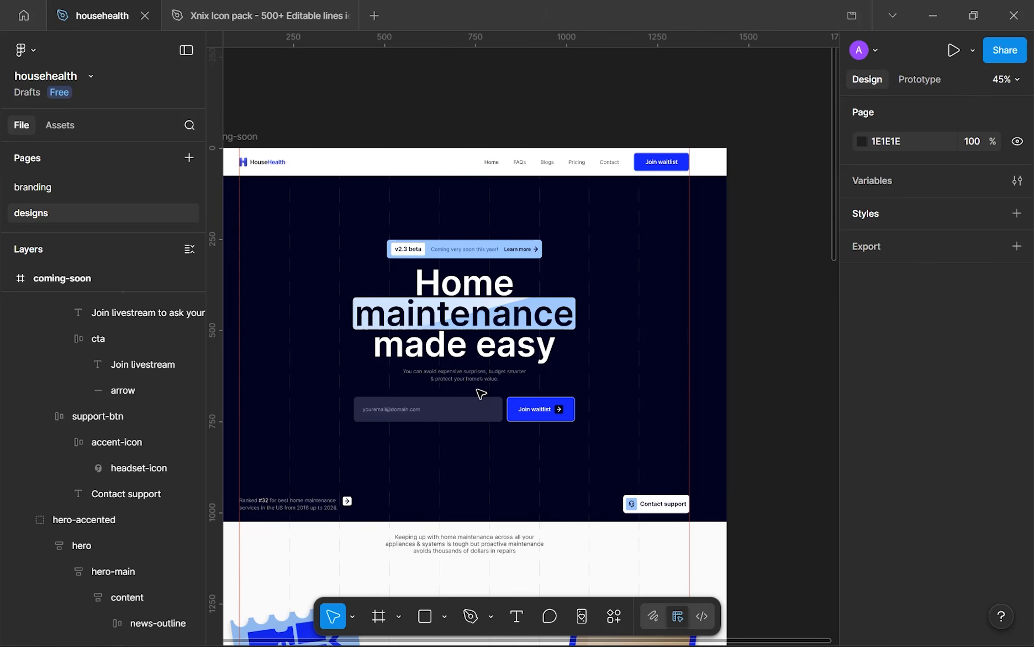
scroll(481, 393, "down", 1)
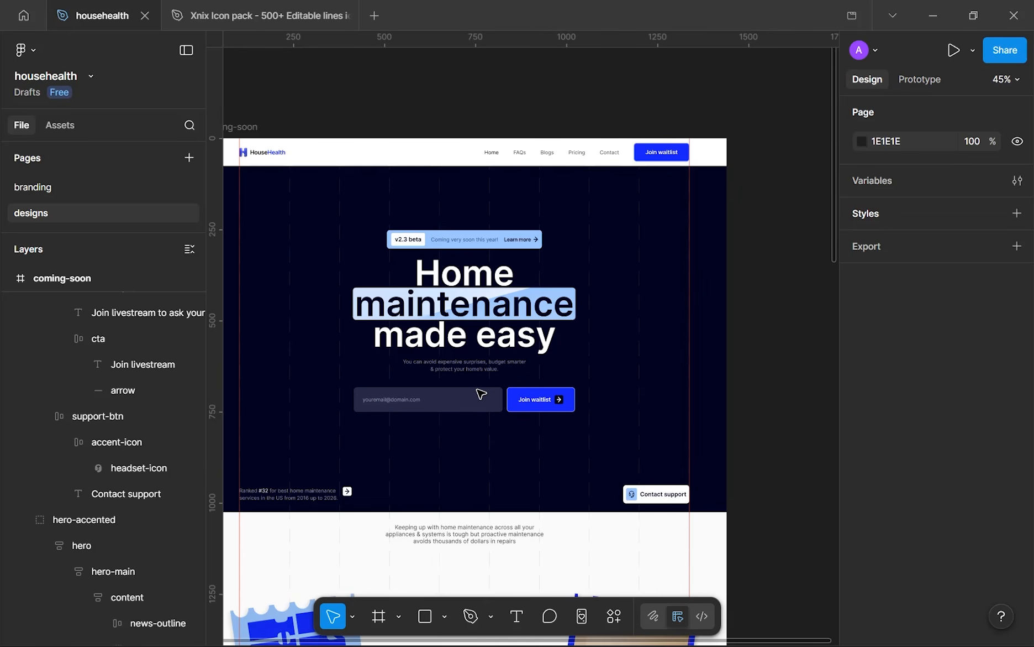
scroll(481, 394, "down", 15)
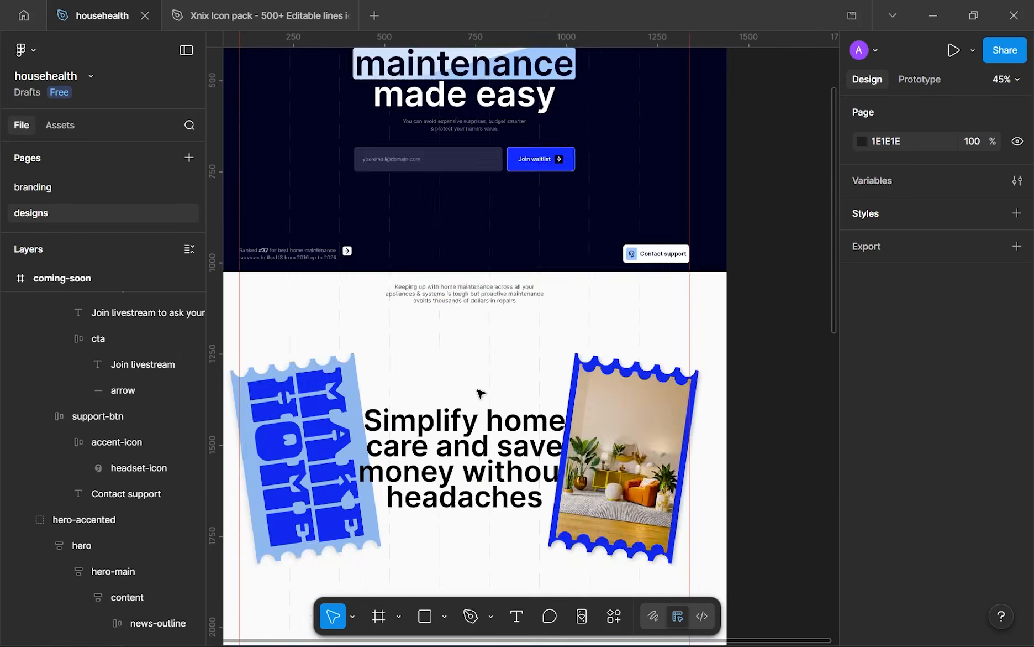
scroll(481, 393, "down", 3)
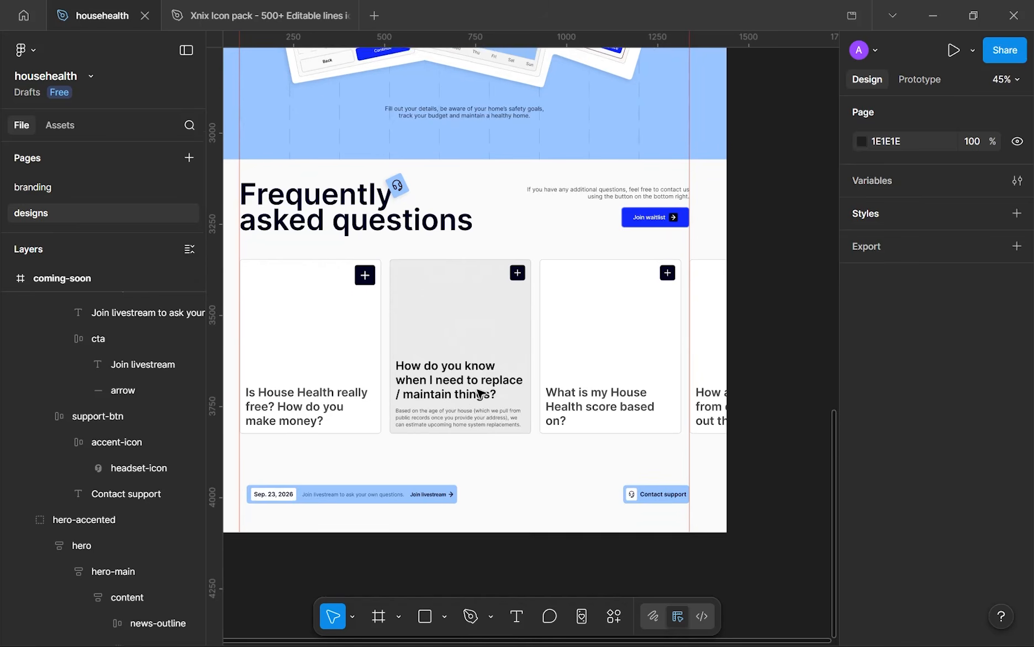
scroll(481, 393, "up", 15)
scroll(453, 288, "up", 1)
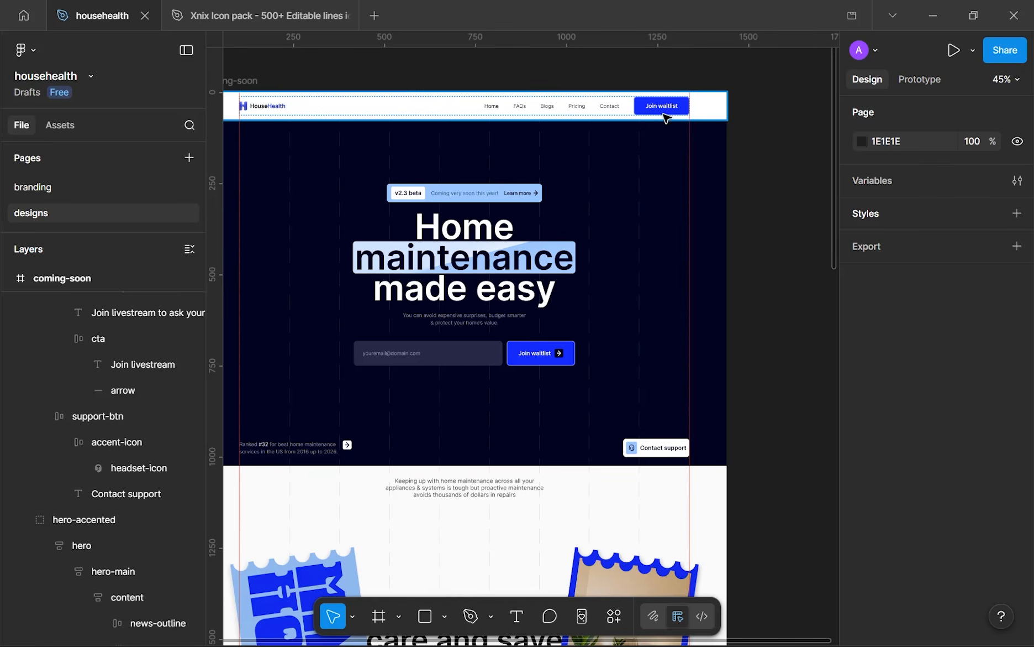
scroll(665, 117, "down", 11)
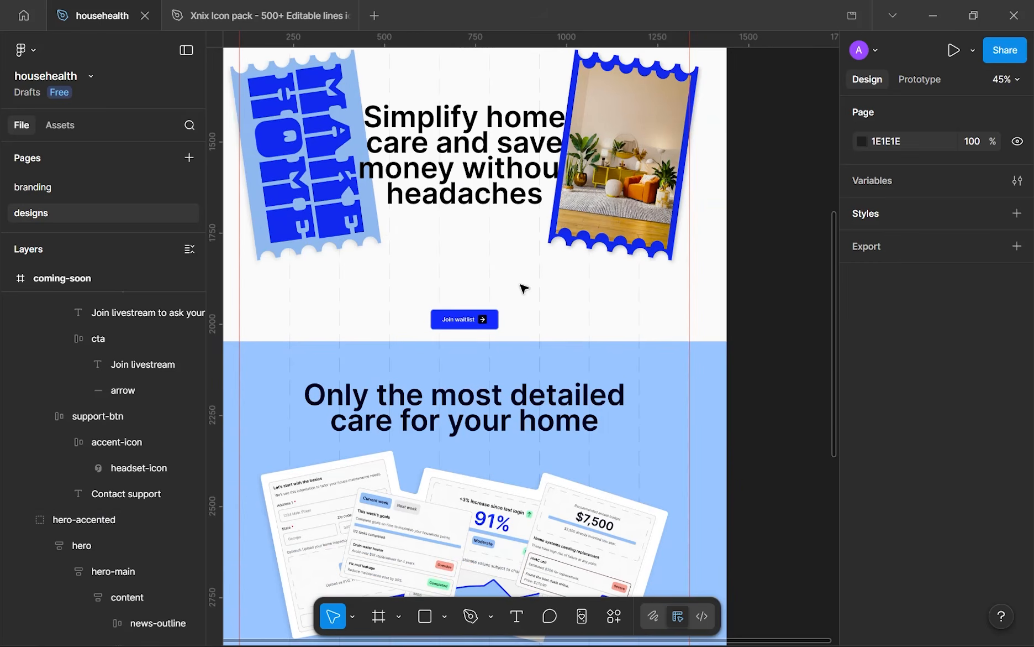
scroll(524, 288, "down", 9)
scroll(525, 288, "up", 1)
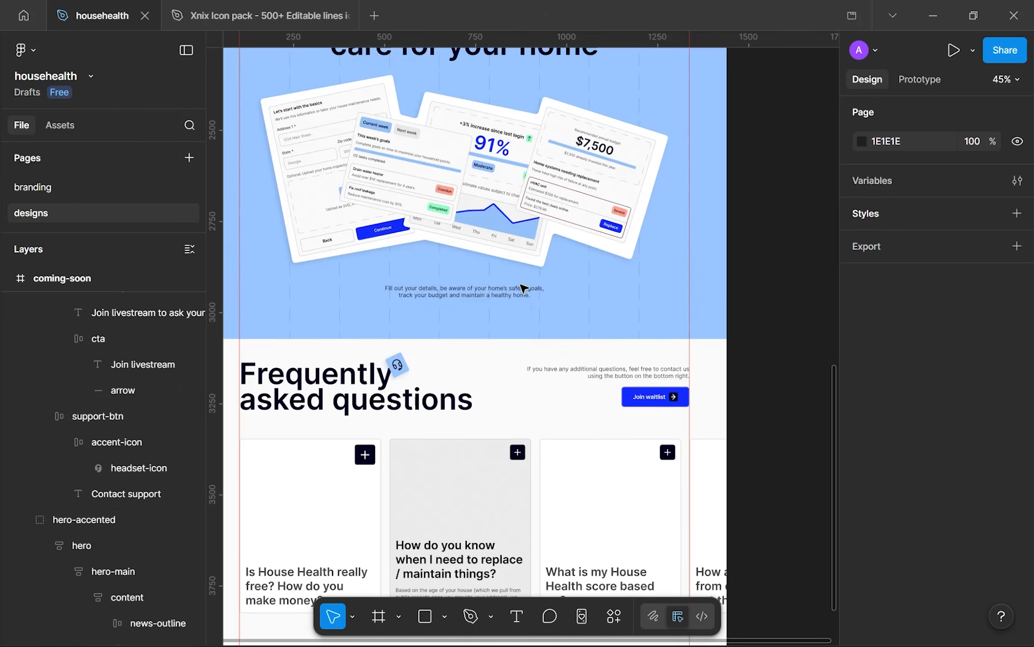
scroll(522, 288, "down", 6)
scroll(422, 269, "up", 2)
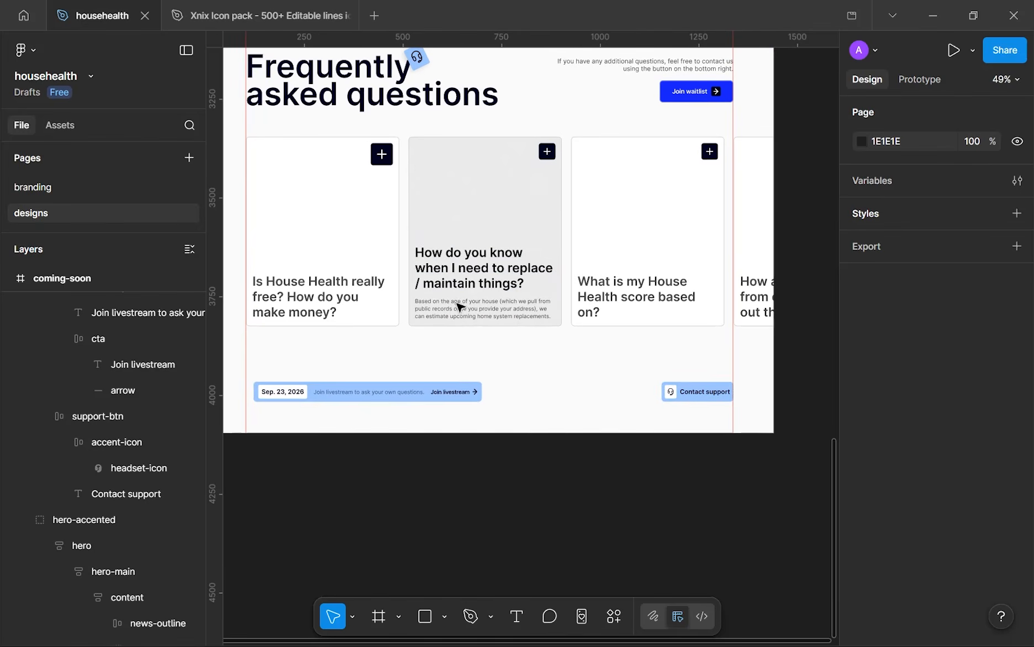
- Extend the left edge of the frame holding the livestream banner and support button to the left margin guide, at X 102 and 1236 wide
left_click(483, 393)
scroll(737, 387, "up", 5)
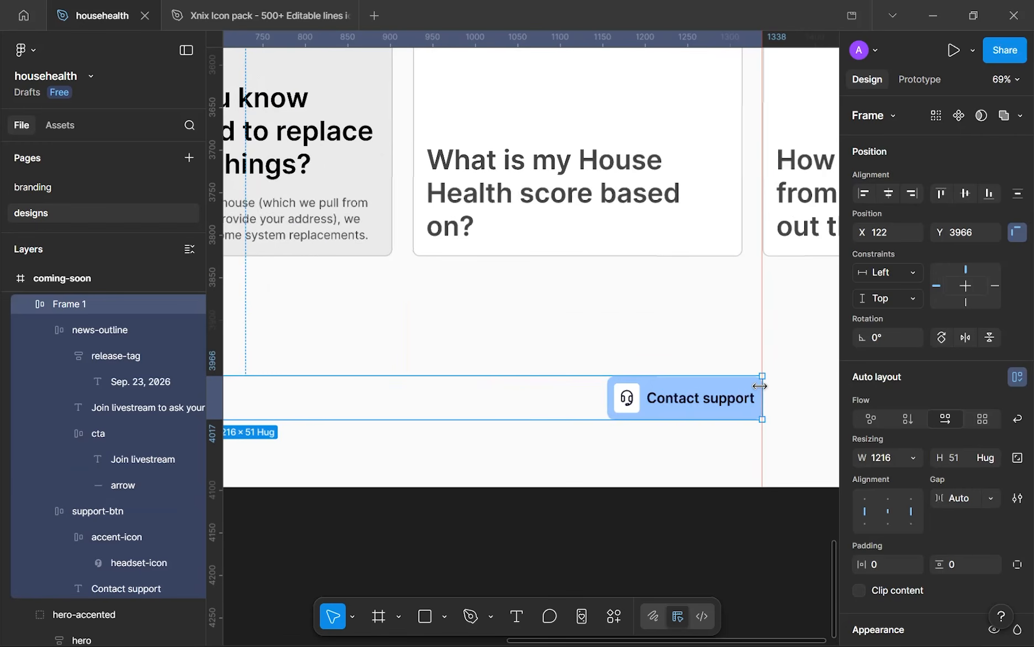
scroll(606, 370, "down", 6)
left_click_drag(606, 370, 812, 343)
scroll(521, 311, "up", 5)
scroll(560, 403, "up", 3)
left_click_drag(545, 412, 528, 422)
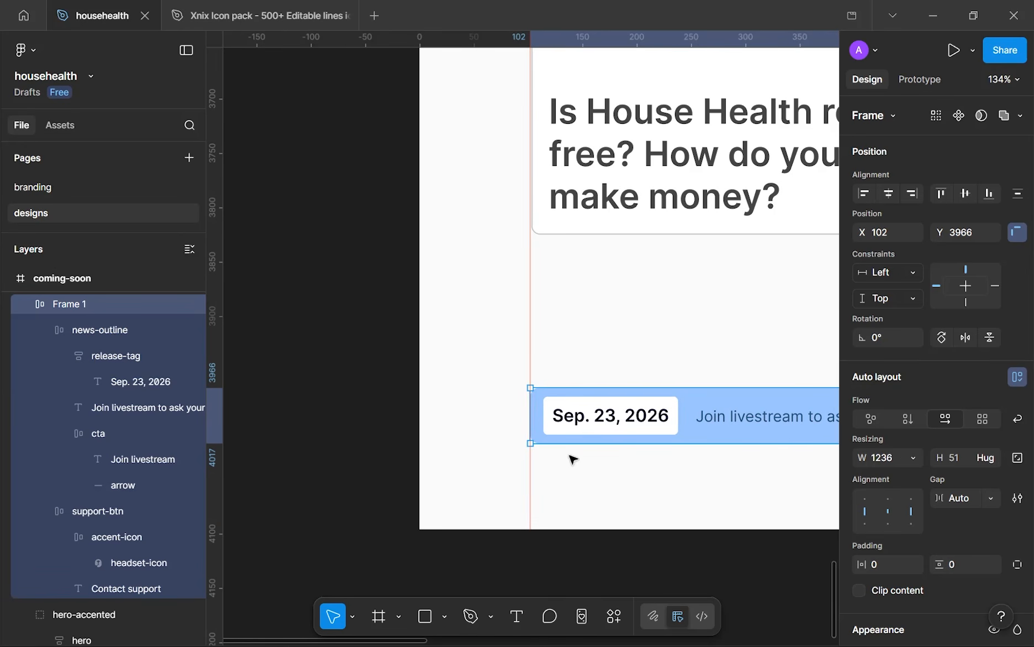
- Rename the frame holding the livestream banner and support button to "bottom" and collapse its layers
double_click(123, 305)
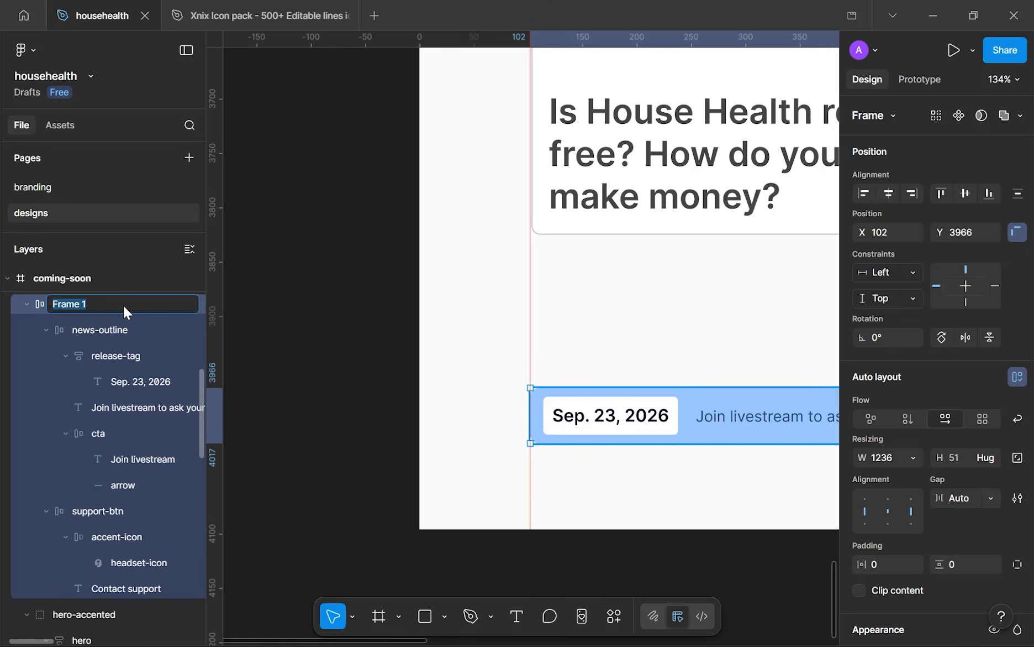
type("he")
key("BackSpace")
key("BackSpace")
type("bottom")
key("Return")
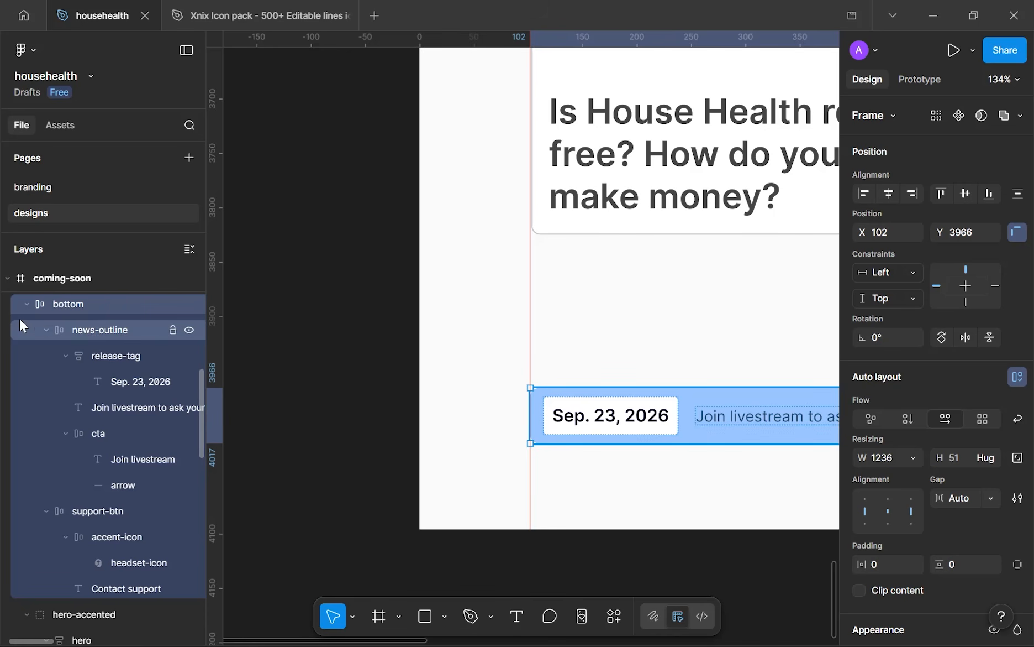
left_click(29, 307)
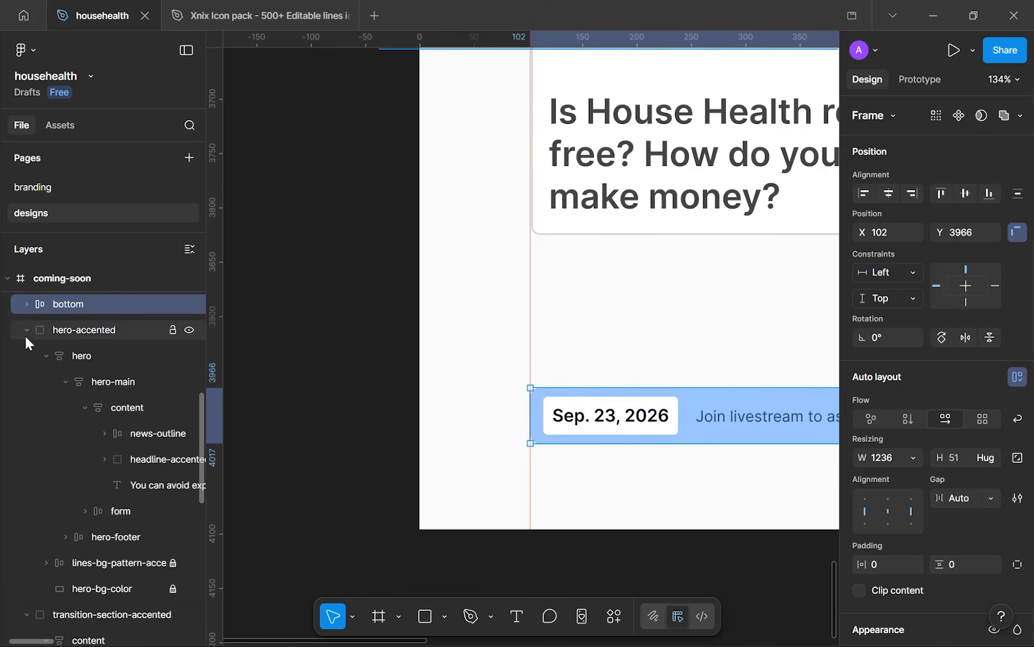
- Collapse the hero-accented, transition-section-accented, header and glimpse-section-accented layers inside the coming-soon frame
left_click(24, 335)
left_click(23, 361)
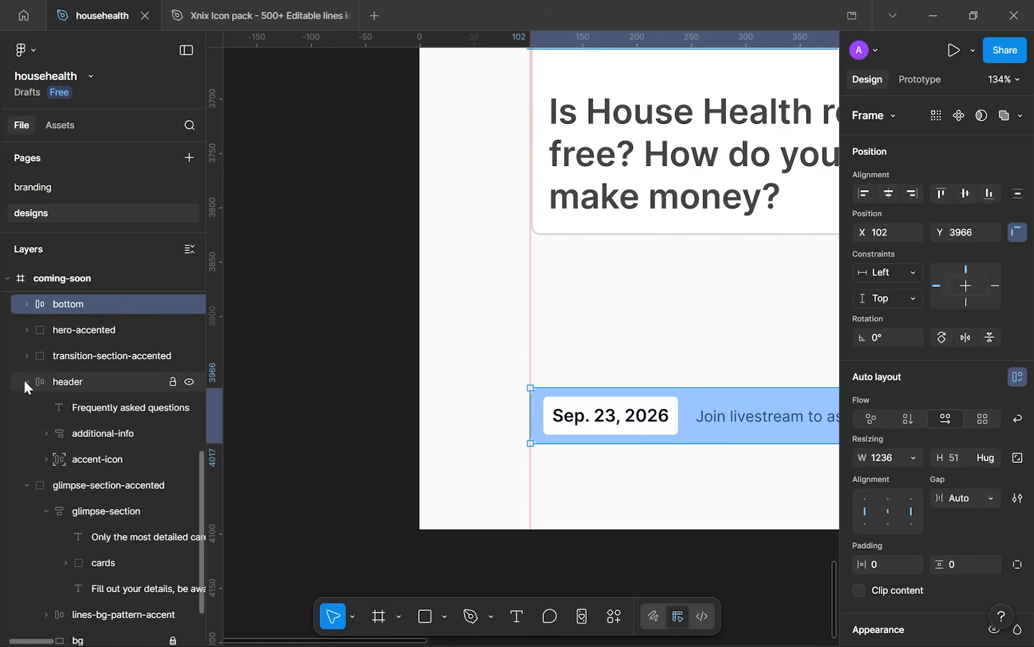
left_click(24, 381)
left_click(23, 406)
- Wrap the questions row, the FAQ header and the bottom bar together in one vertical auto layout frame
left_click_drag(661, 319, 516, 358)
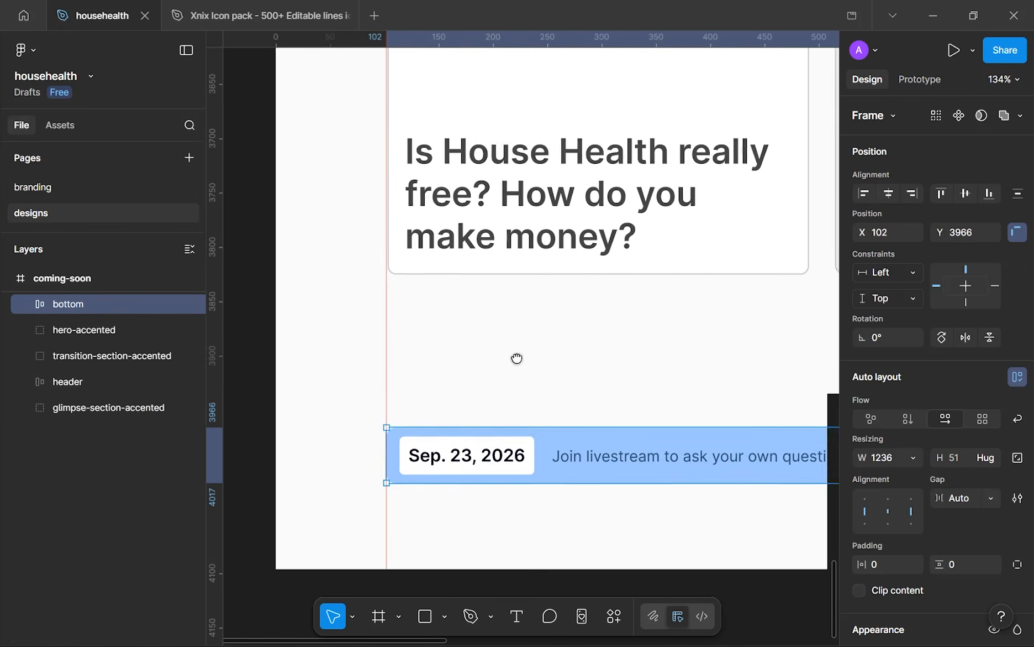
scroll(517, 358, "down", 8)
left_click(545, 203)
left_click(511, 330, "shift")
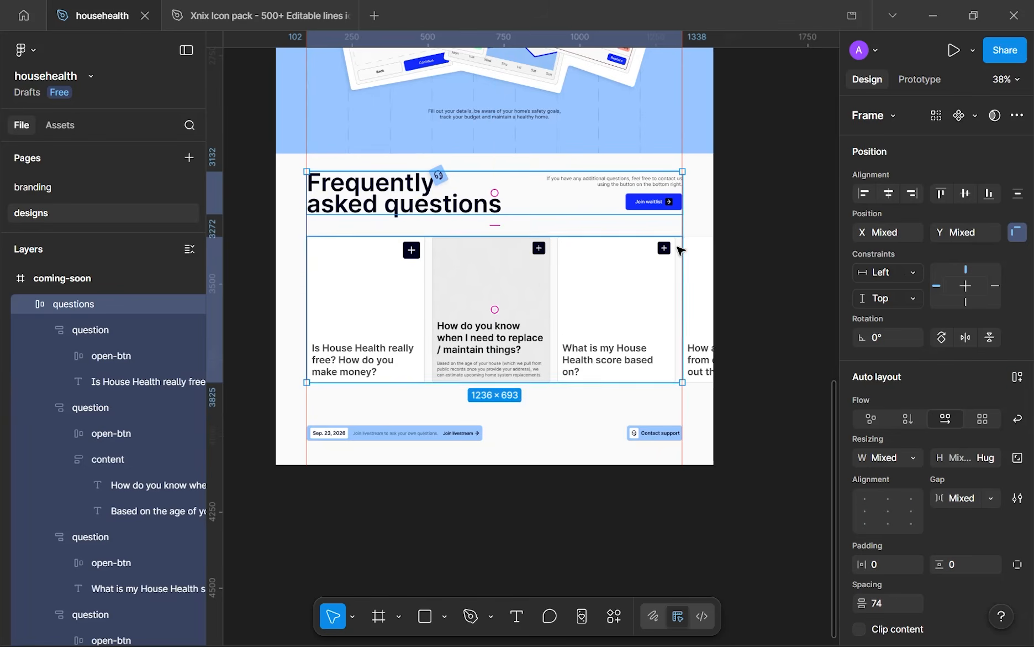
scroll(681, 247, "up", 8)
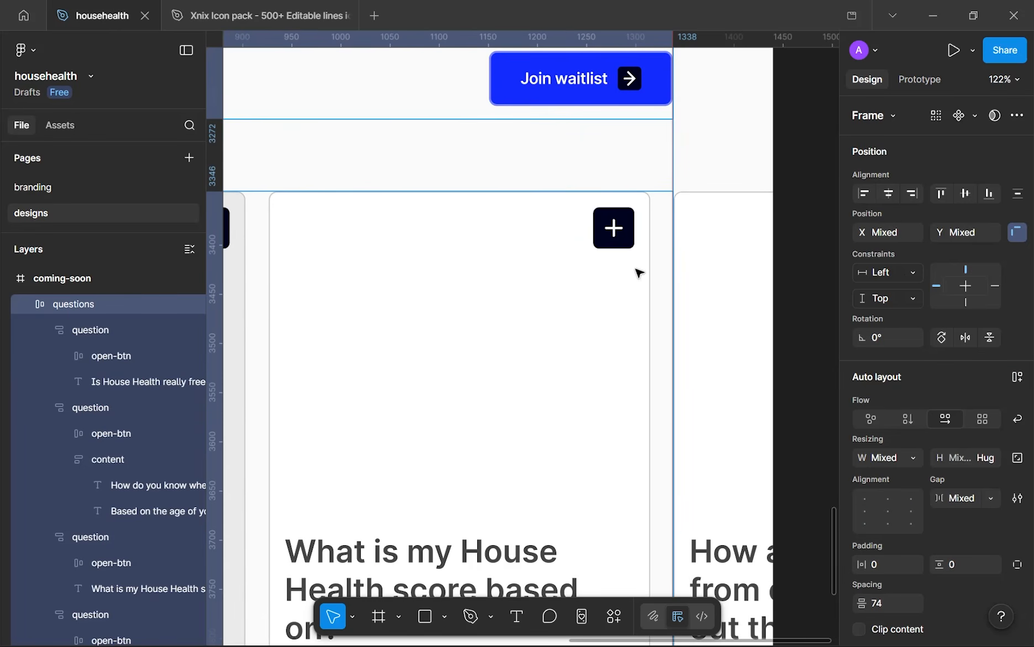
scroll(639, 272, "down", 10)
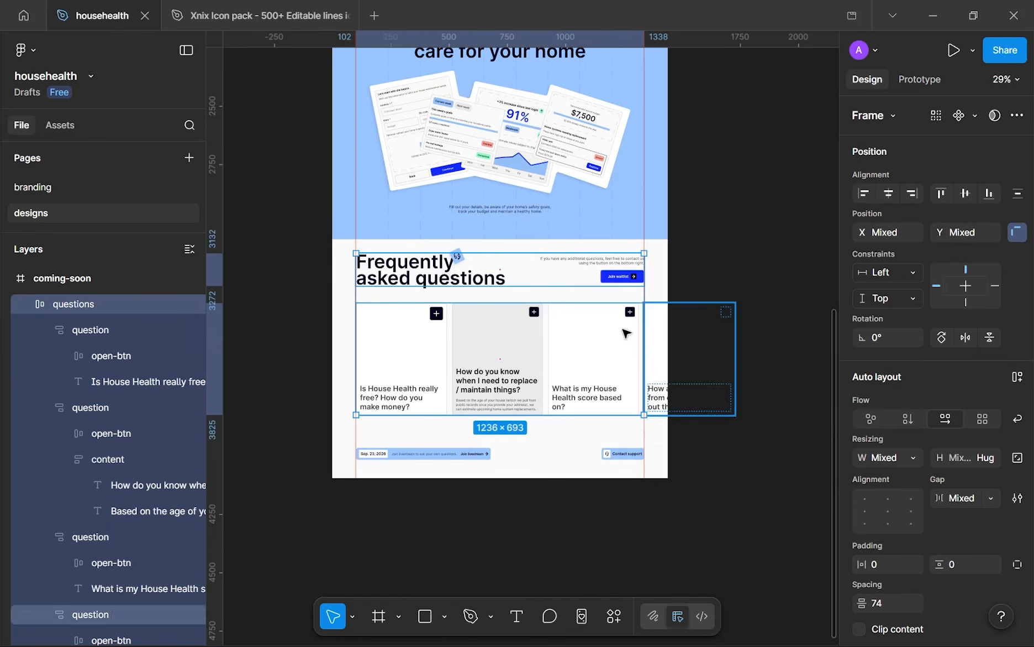
left_click(554, 455, "shift")
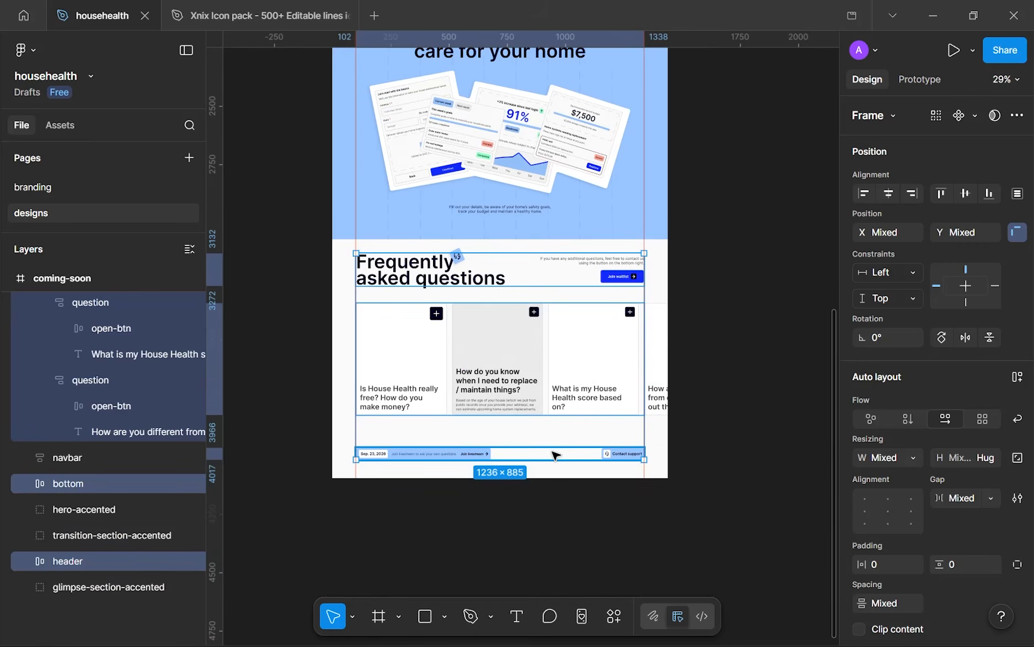
key("shift+a")
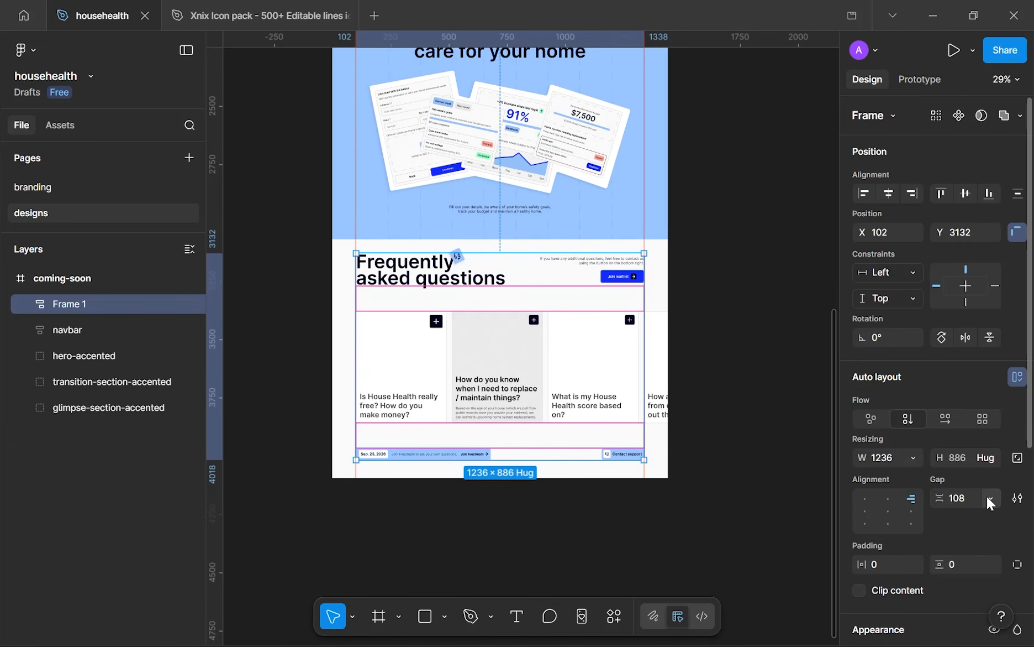
- Set the vertical gap of the new FAQ auto layout frame to 96
left_click(969, 499)
type("96")
key("Return")
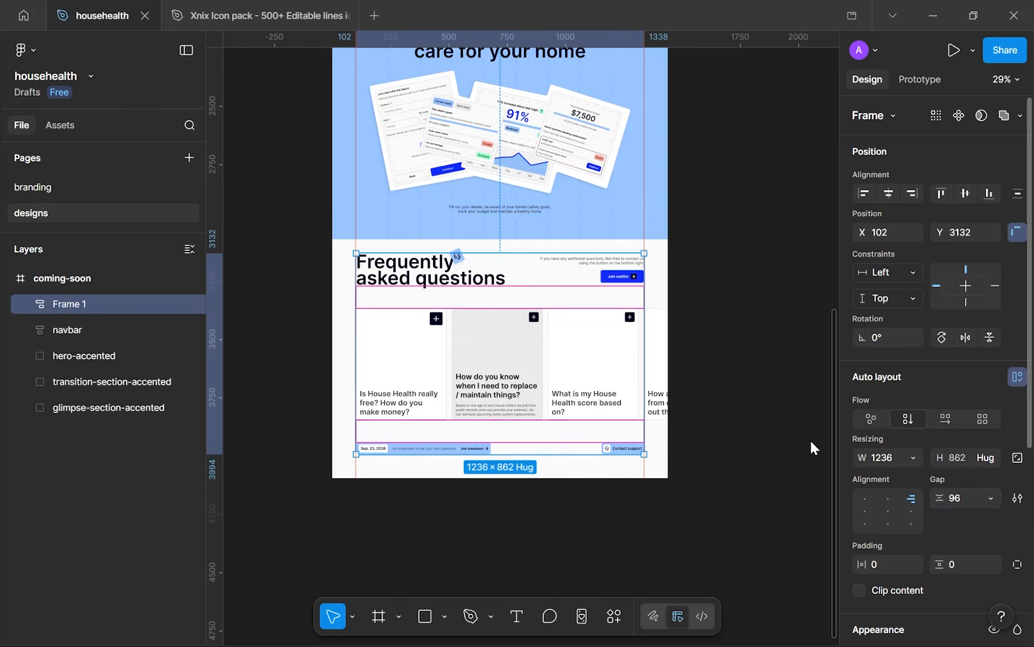
left_click(706, 496)
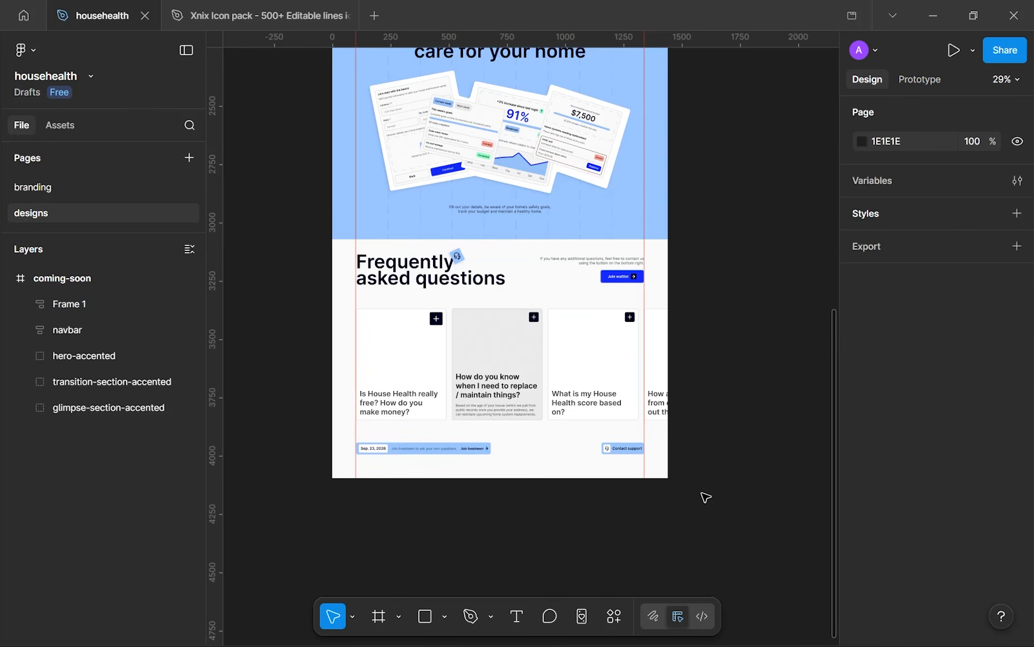
- Move the FAQ frame down to Y 3204 and align it to the horizontal centre of the coming-soon page
left_click(648, 460)
scroll(533, 362, "up", 3, "ctrl")
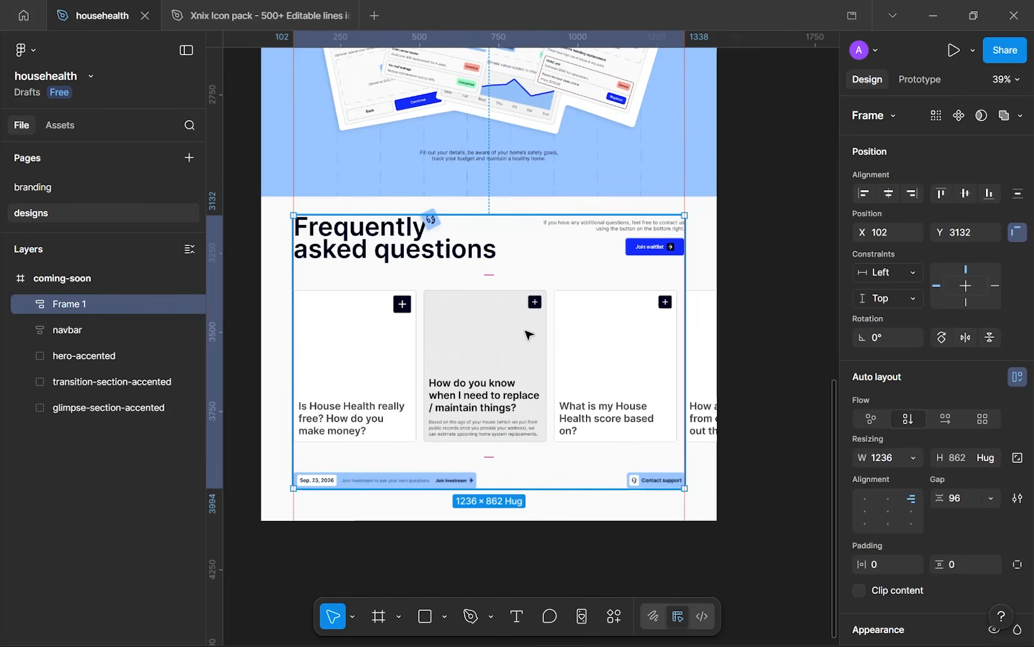
scroll(529, 349, "up", 1)
mouse_move(525, 345)
left_mouse_down()
mouse_move(522, 329)
mouse_move(525, 363)
mouse_move(528, 337)
mouse_move(526, 354)
left_mouse_up()
left_click(888, 194)
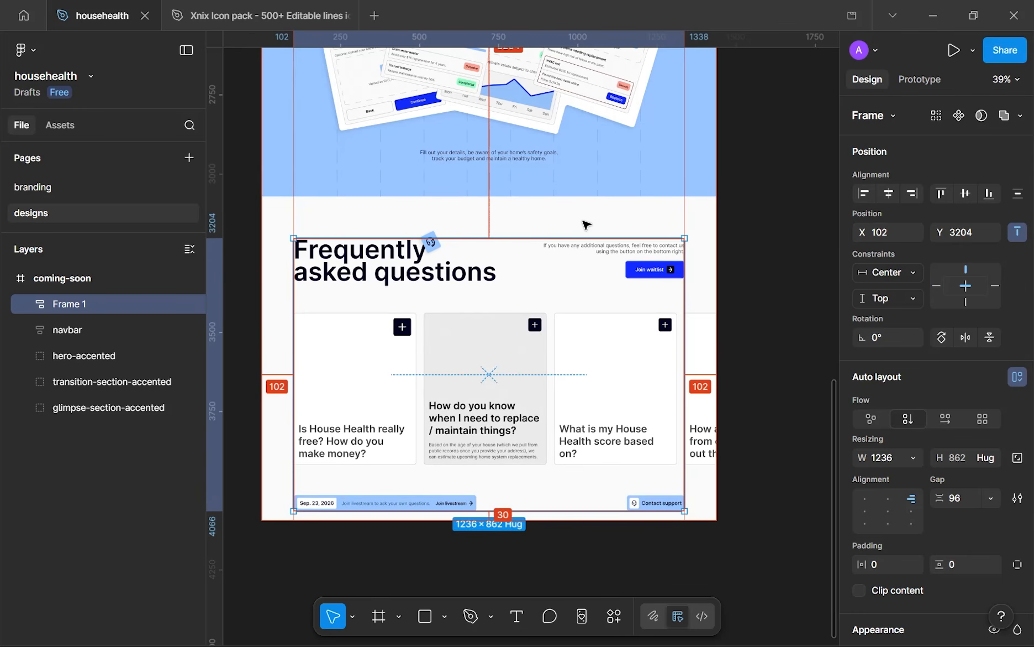
- Nudge the FAQ frame up to Y 3153, comparing its distances to the blue section above and the page's lower edge
key("alt+Up")
key("alt+Up")
key("alt+Up")
key("alt+Up")
key("alt+Up")
key("alt+Up")
key("alt+Up")
key("alt+Up")
key("alt+Up")
key("alt+Up")
key("alt+Up")
key("alt+Up")
key("alt+Up")
key("alt+Up")
key("alt+Up")
key("alt+Up")
key("alt+Up")
key("alt+Up")
key("alt+Up")
key("alt+Up")
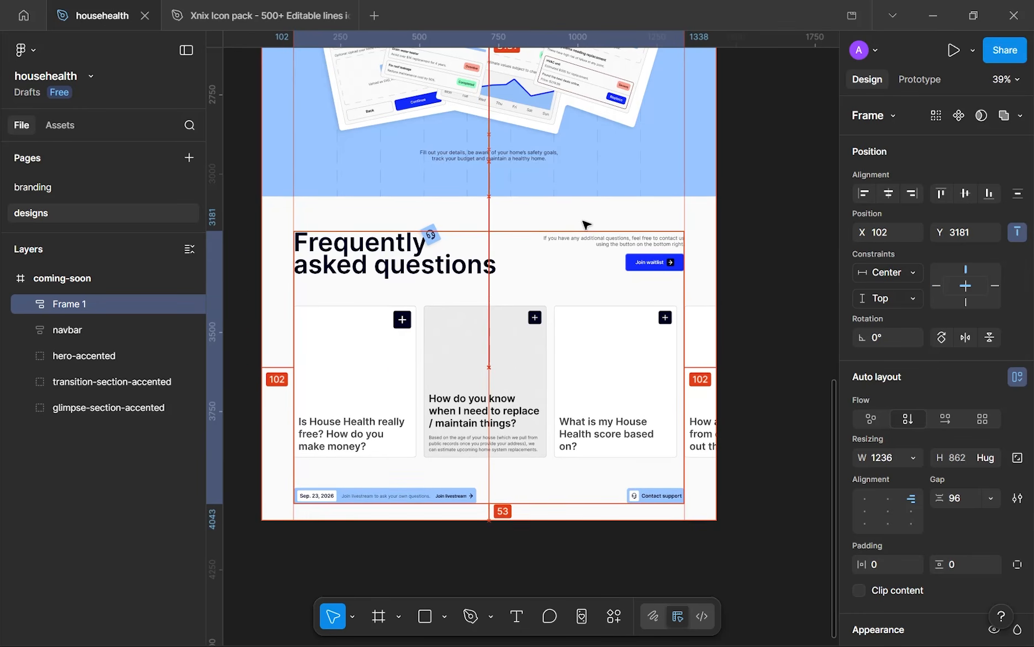
key("alt+Up")
key("alt+Up")
key("alt+Up")
key("alt+Up")
key("alt+Up")
key("alt+Up")
key("alt+Up")
key("alt+Up")
key("alt+Up")
key("alt+Up")
key("alt+Up")
key("alt+Up")
key("alt+Up")
key("alt+Up")
key("alt+Up")
key("alt+Up")
key("alt+Up")
key("alt+Up")
key("alt+Up")
key("alt+Up")
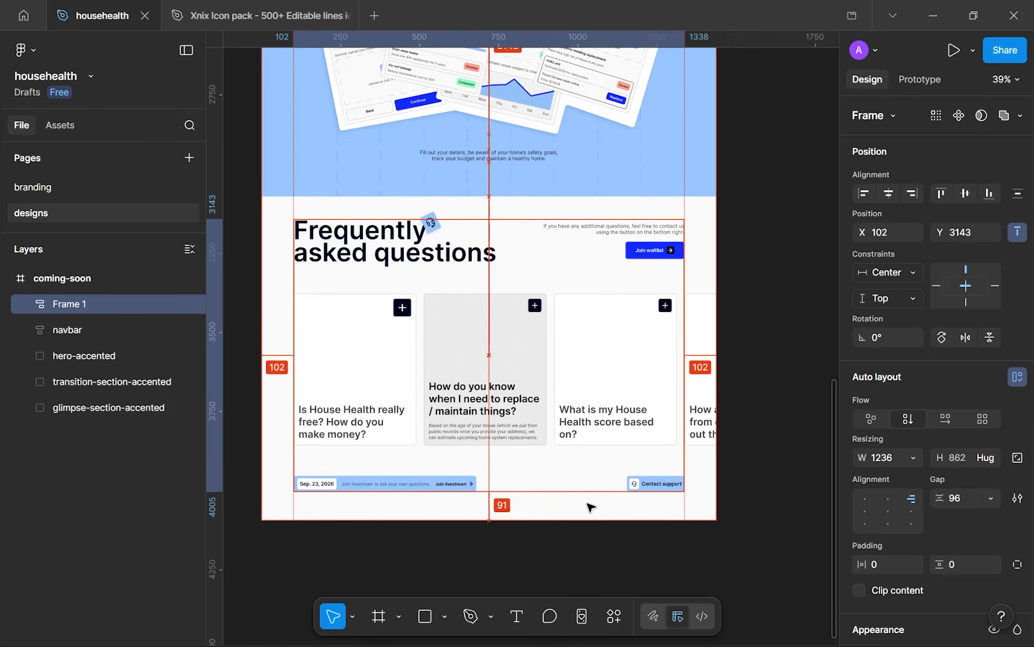
key("alt+Down")
key("alt+Down")
key("alt+Down")
key("alt+Down")
key("alt+Down")
key("alt+Down")
key("alt+Down")
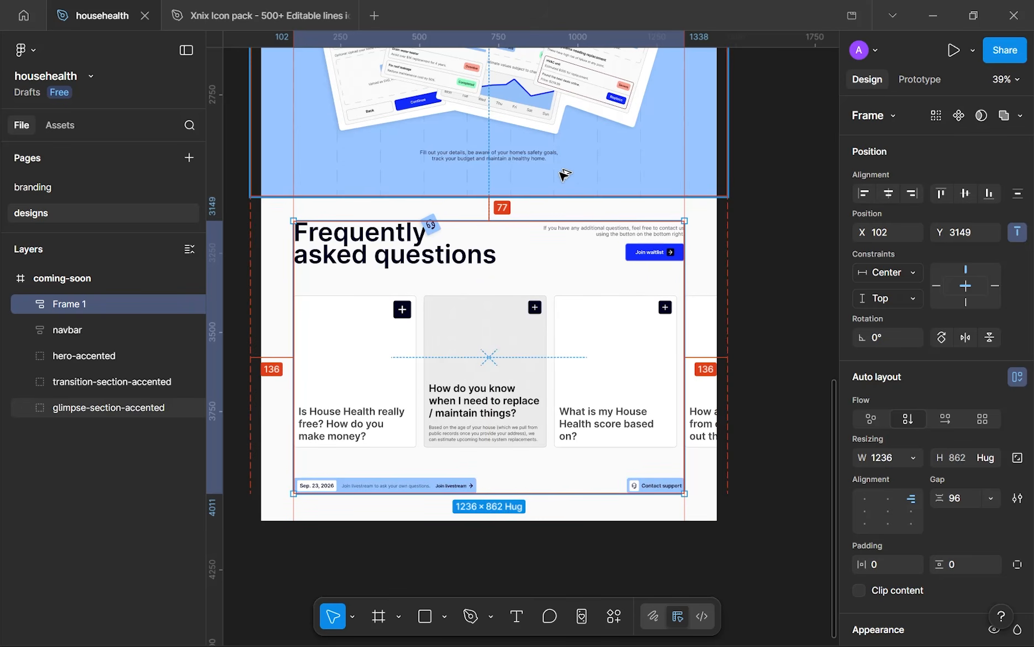
key("alt+Down")
key("alt+Down")
key("alt+Down")
key("alt+Down")
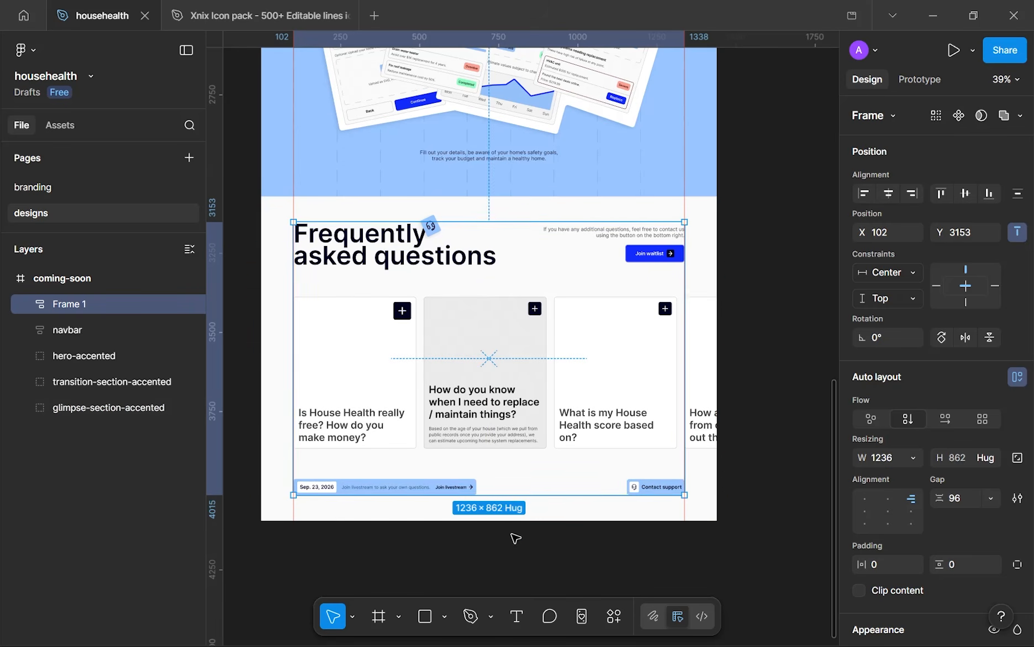
left_click(522, 548)
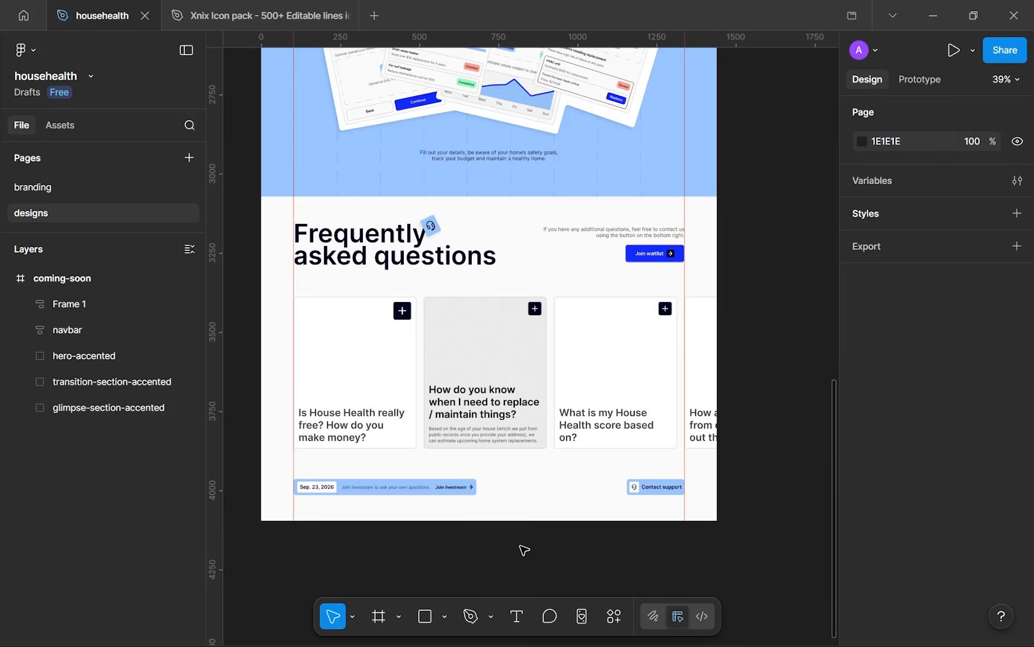
- Stretch the questions row inside the FAQ frame to a height of 521
left_click(519, 434)
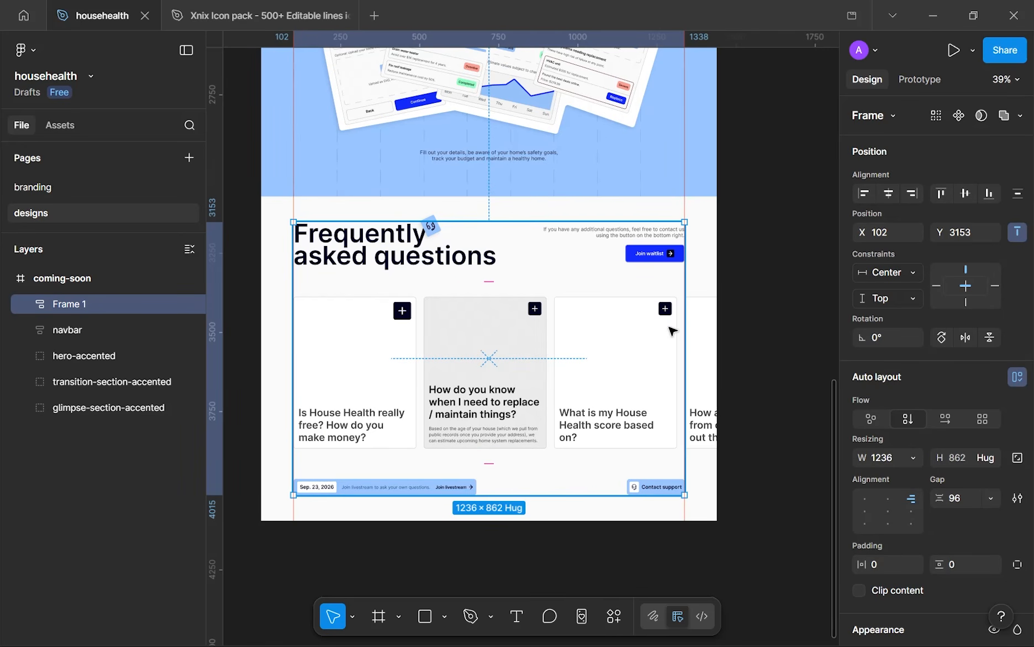
double_click(548, 371)
left_click_drag(508, 457, 508, 461)
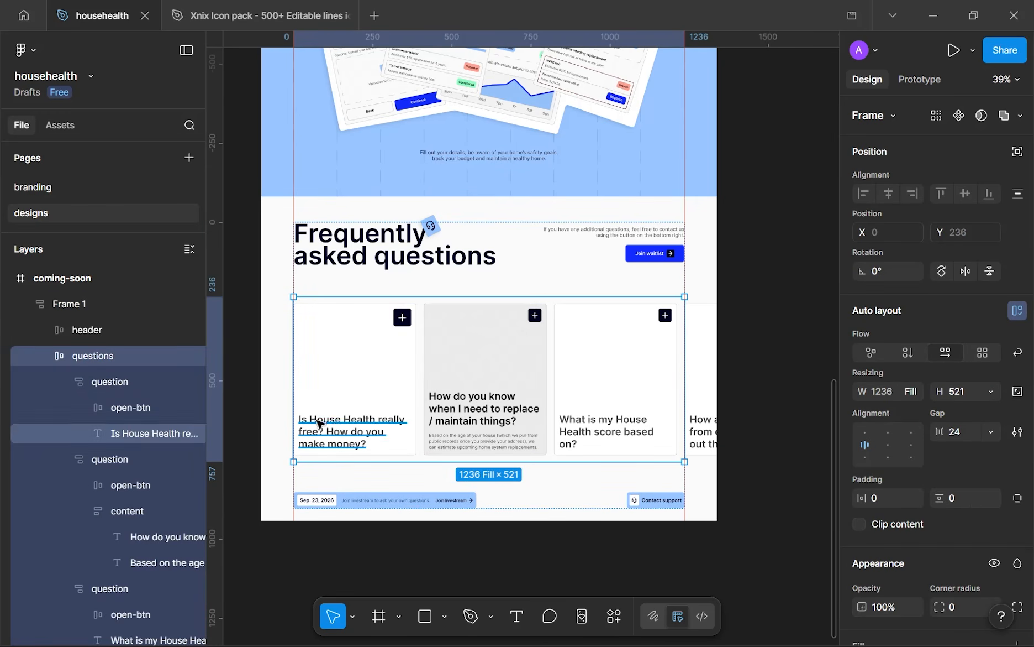
- Collapse the four question card layers and set the height of all four cards to fill the questions row
left_click(109, 383)
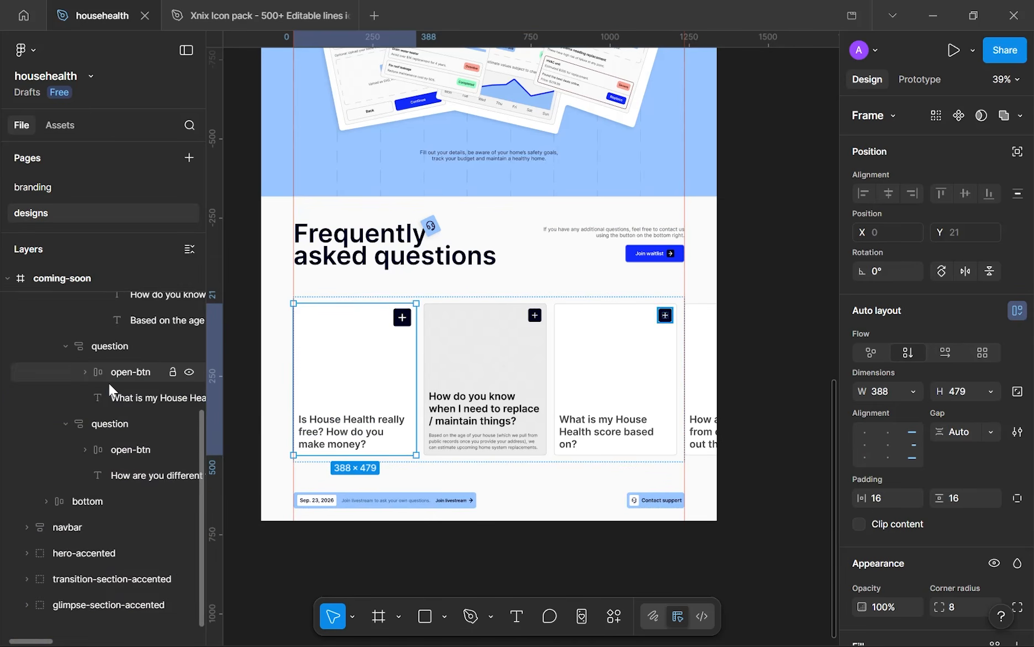
left_click(66, 382)
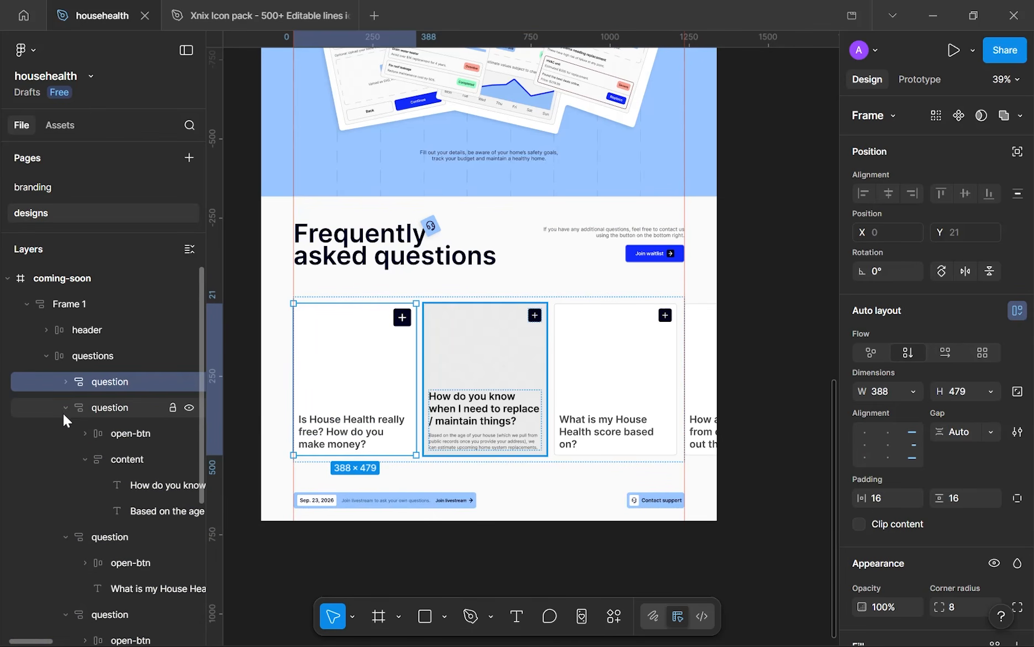
left_click(64, 408)
left_click(66, 433)
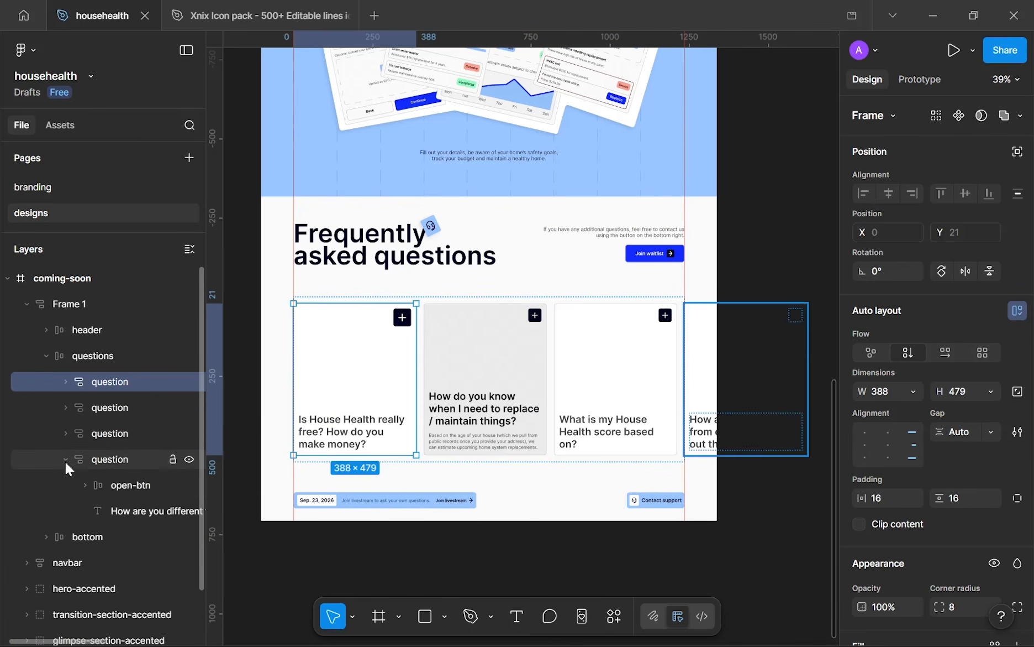
left_click(65, 459)
left_click(108, 459, "shift")
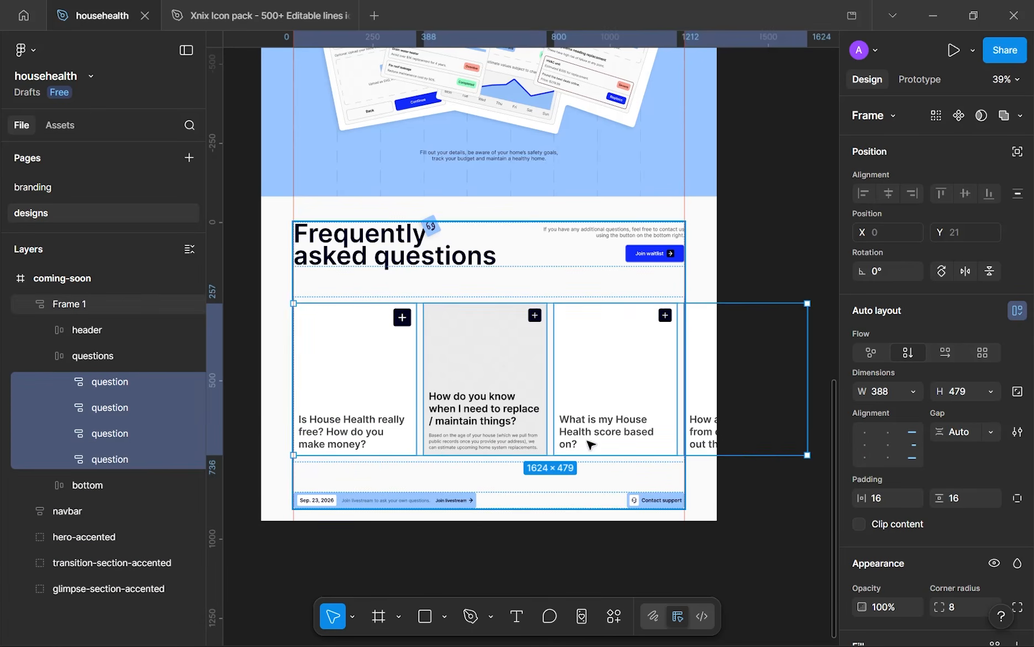
left_click(992, 392)
left_click(932, 431)
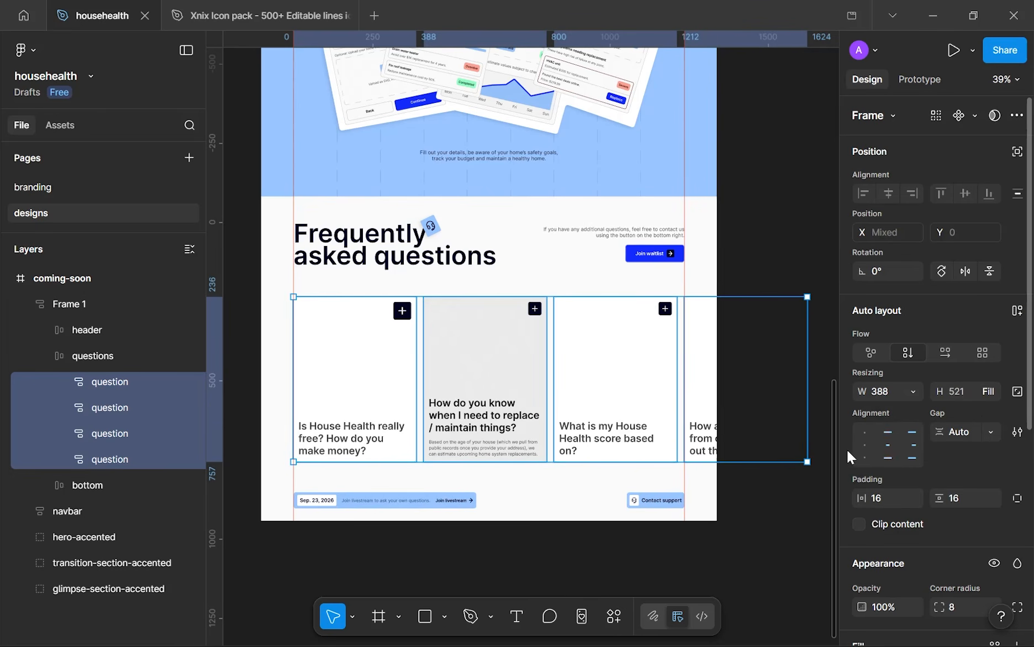
left_click(575, 535)
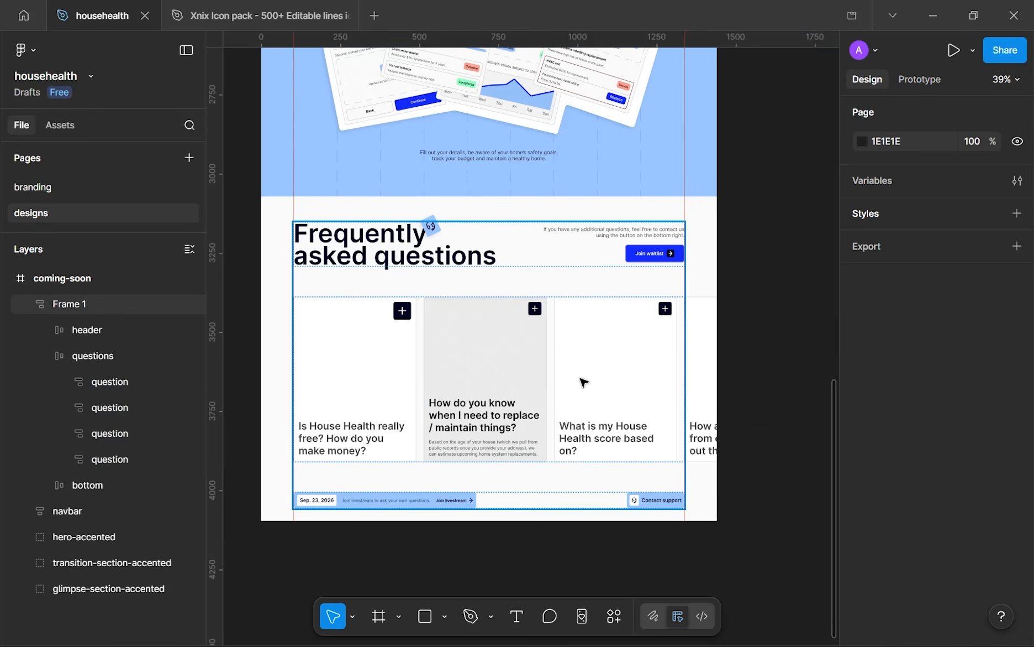
- Nudge the FAQ frame up to Y 3132 to balance the space above and below it
left_click(550, 296)
key("alt")
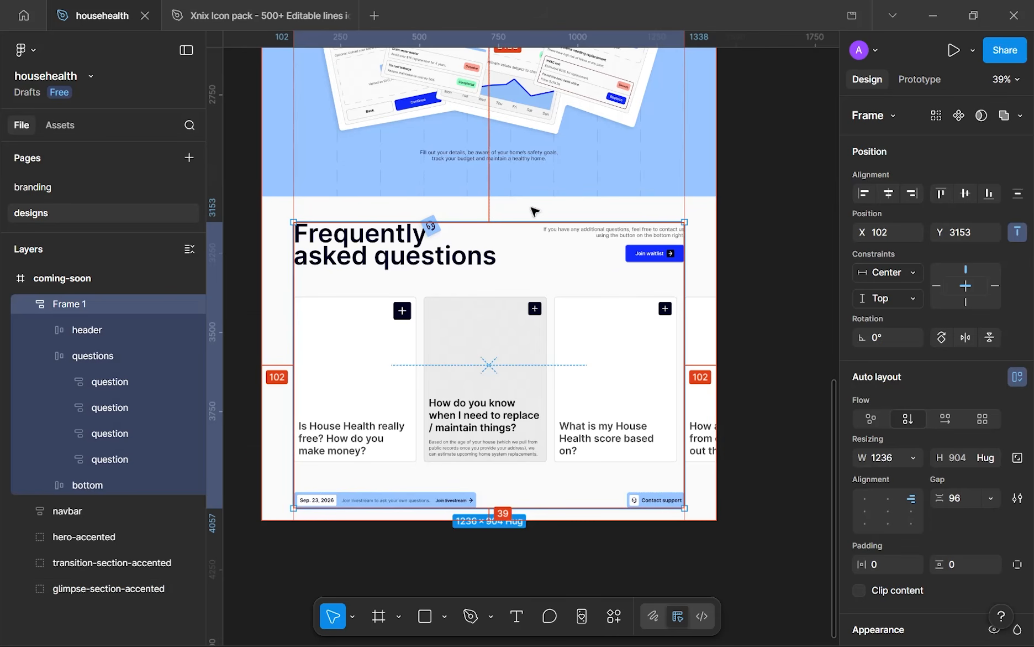
key("Up")
key("Up")
key("Up")
key("Up")
key("Up")
key("Up")
key("Up")
key("Up")
key("Up")
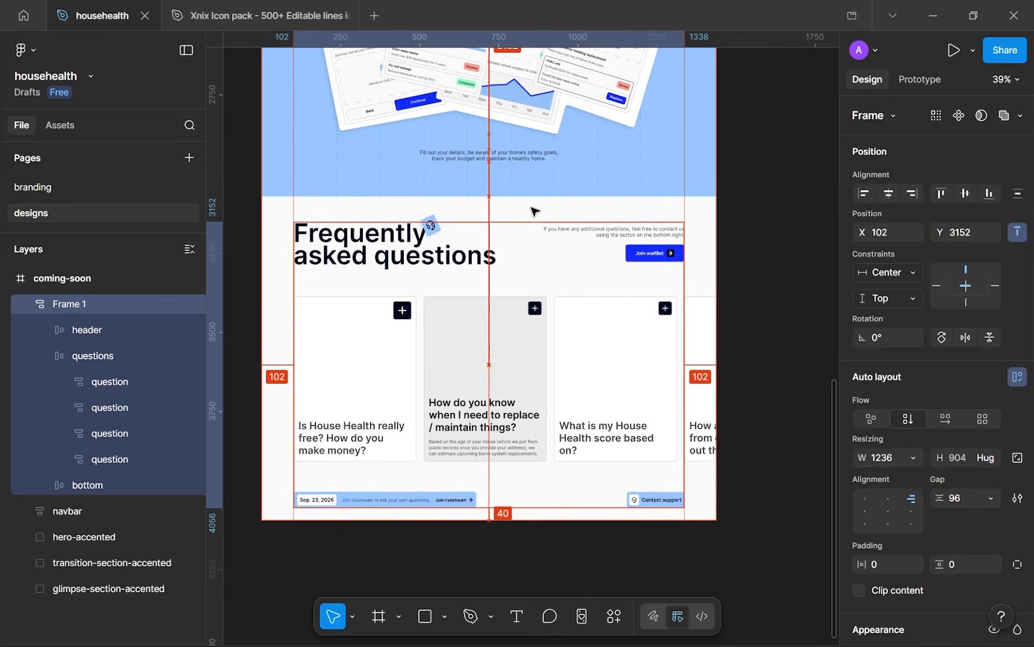
key("Up")
key("Up")
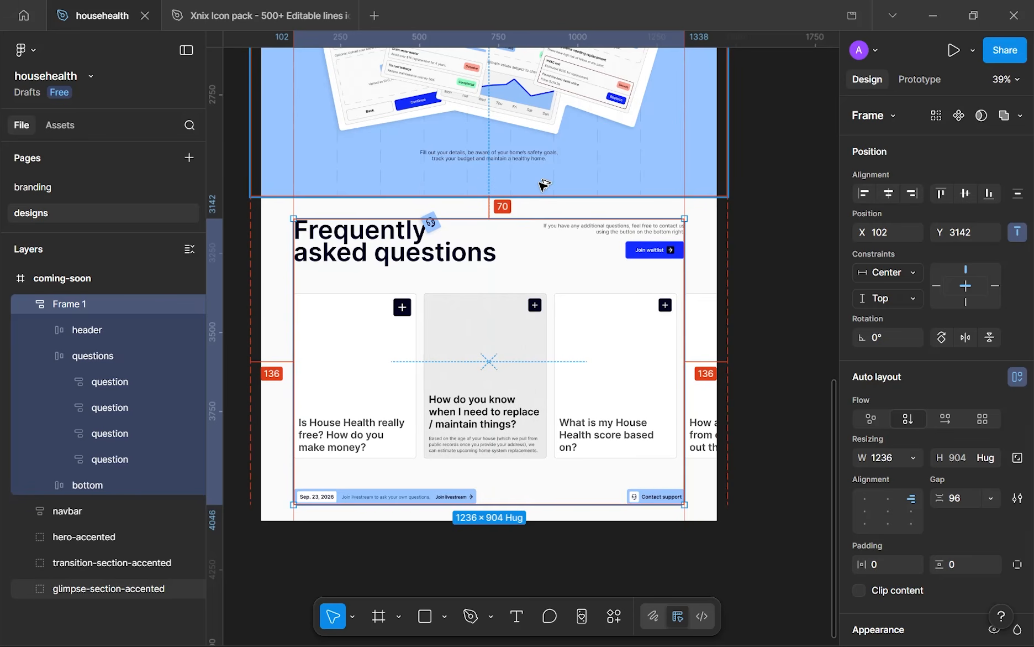
key("Up")
key("Up")
key("Up")
key("Up")
key("Up")
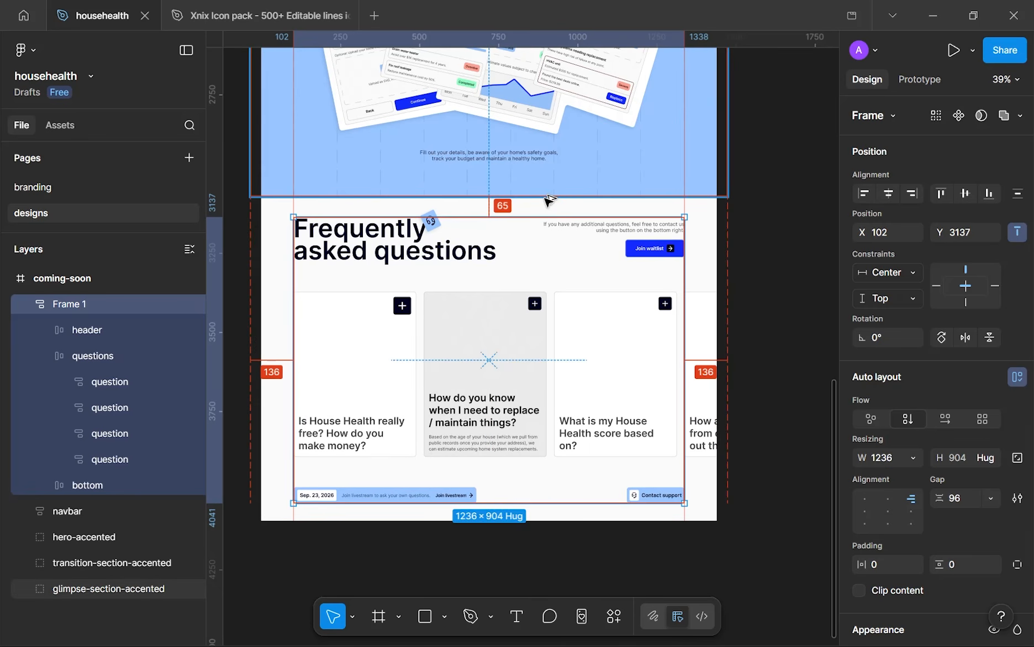
key("Up")
key("Up")
key("Up")
key("Up")
key("Up")
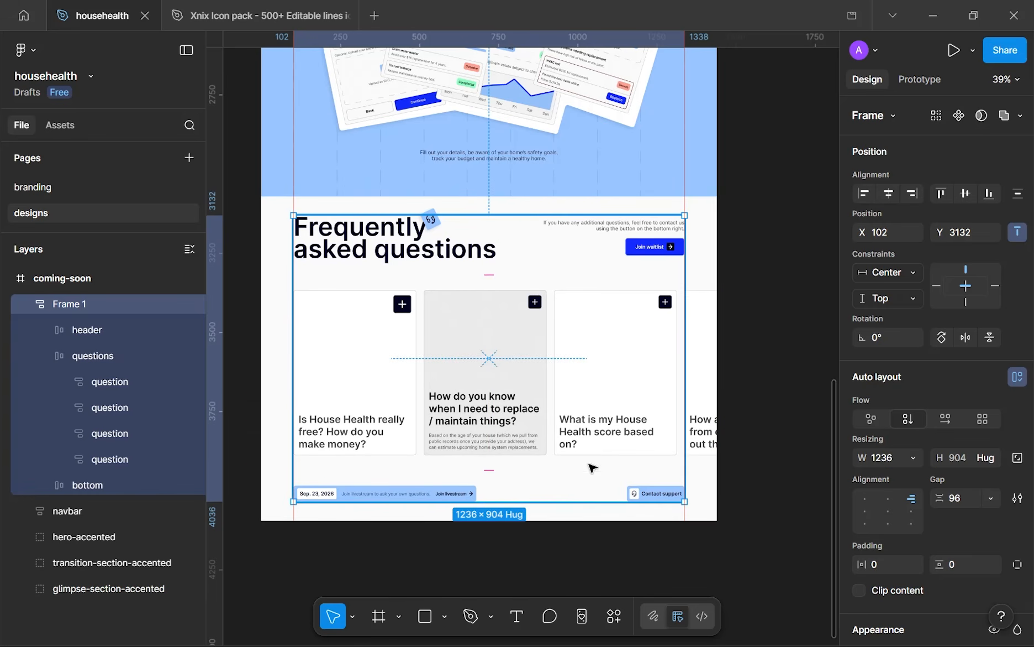
left_click(602, 524)
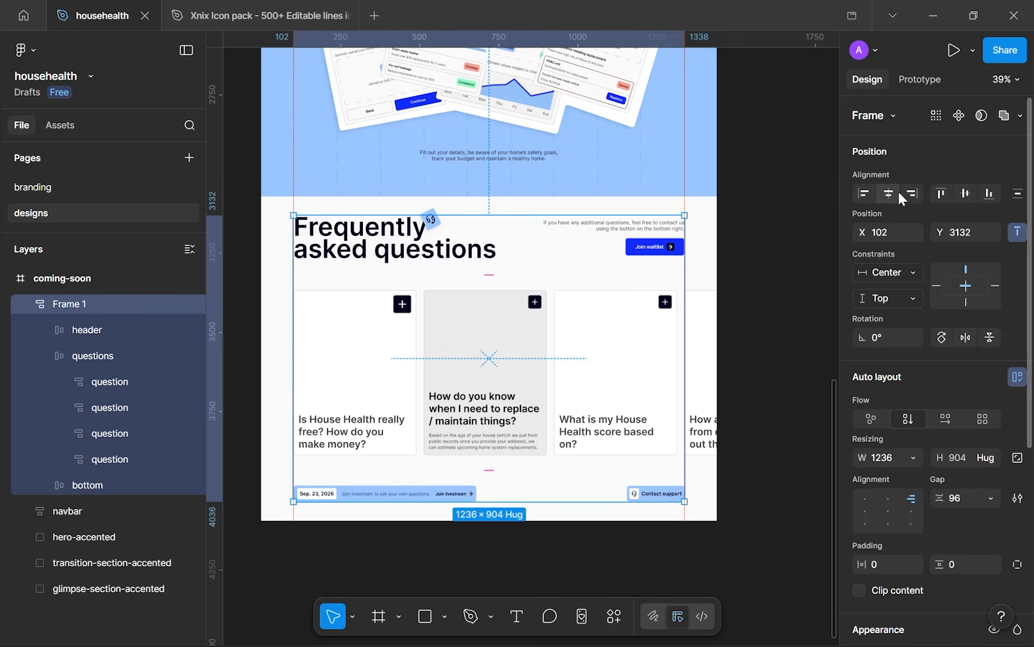
- Collapse the Frame 1 layer and rename it faqs
left_click(26, 308)
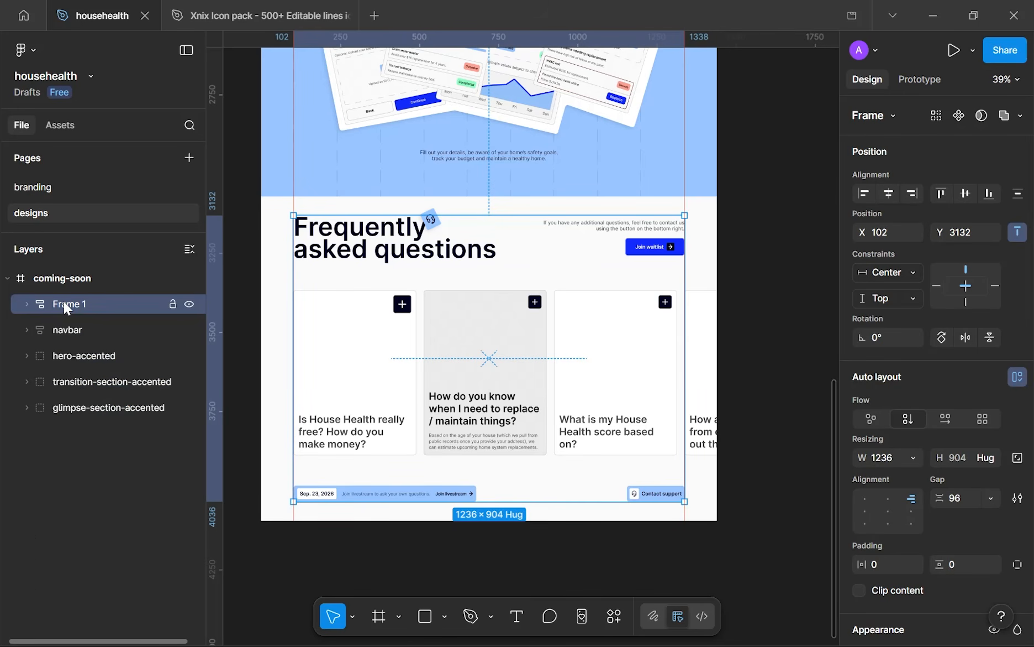
double_click(64, 301)
type("faqs")
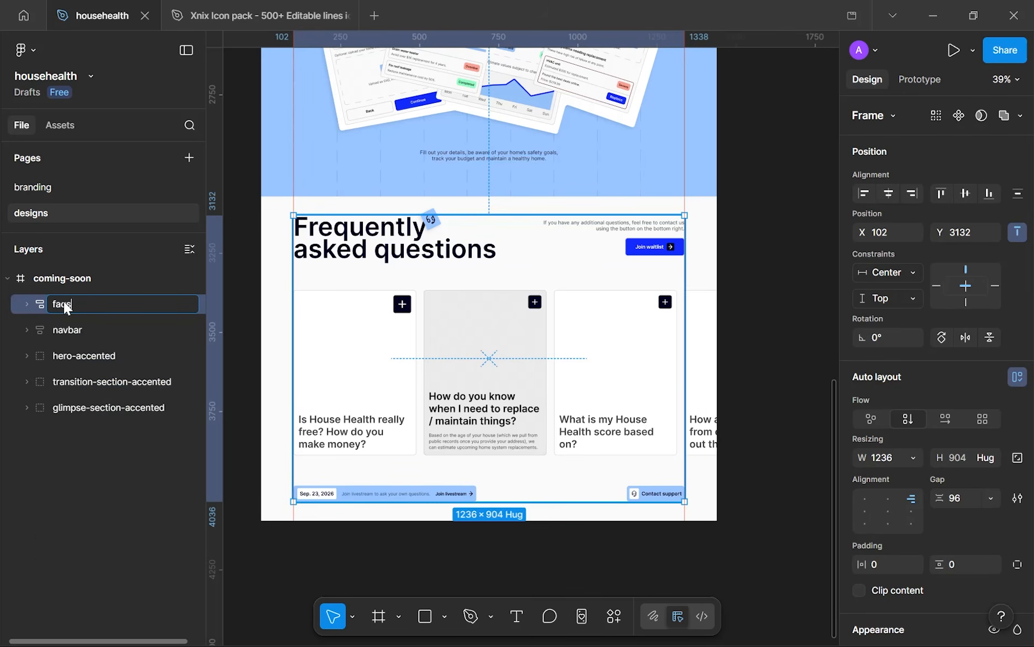
left_click(244, 432)
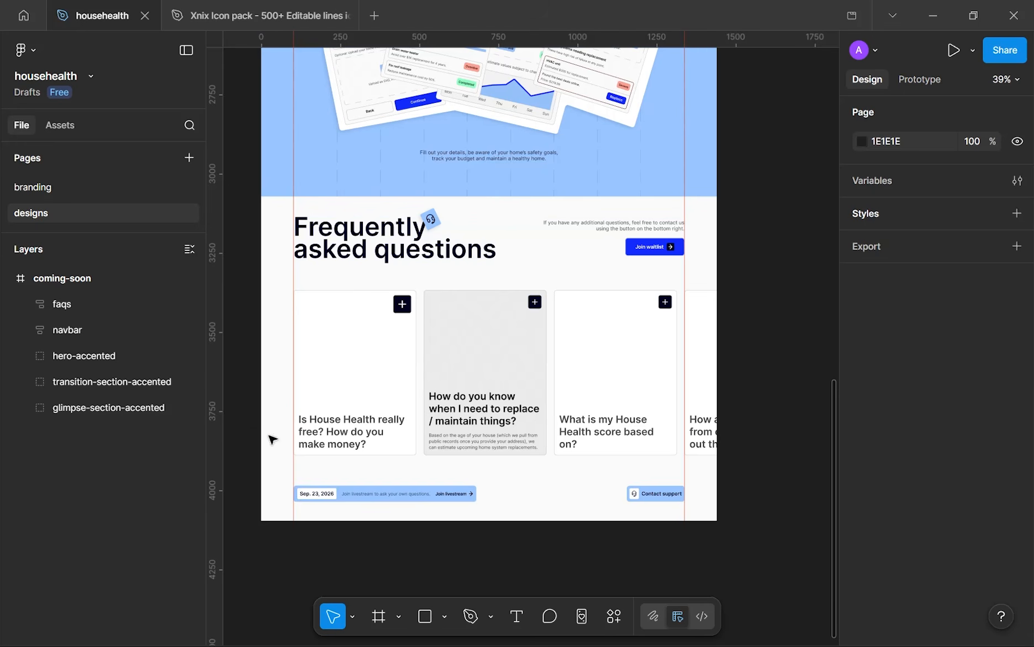
left_click_drag(457, 306, 505, 335)
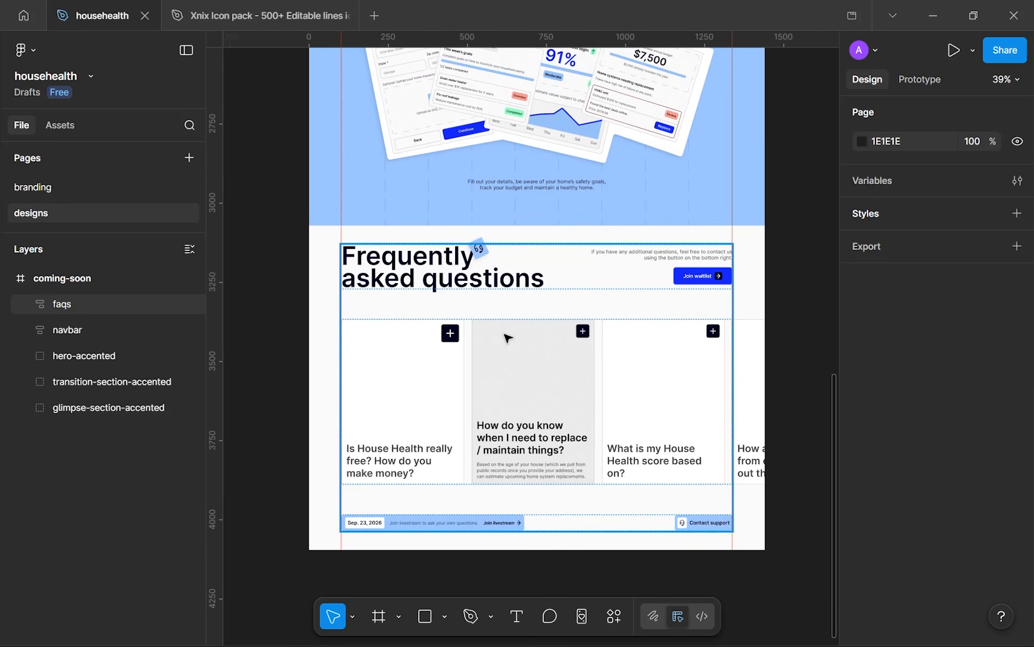
scroll(508, 337, "down", 5)
scroll(507, 285, "up", 2)
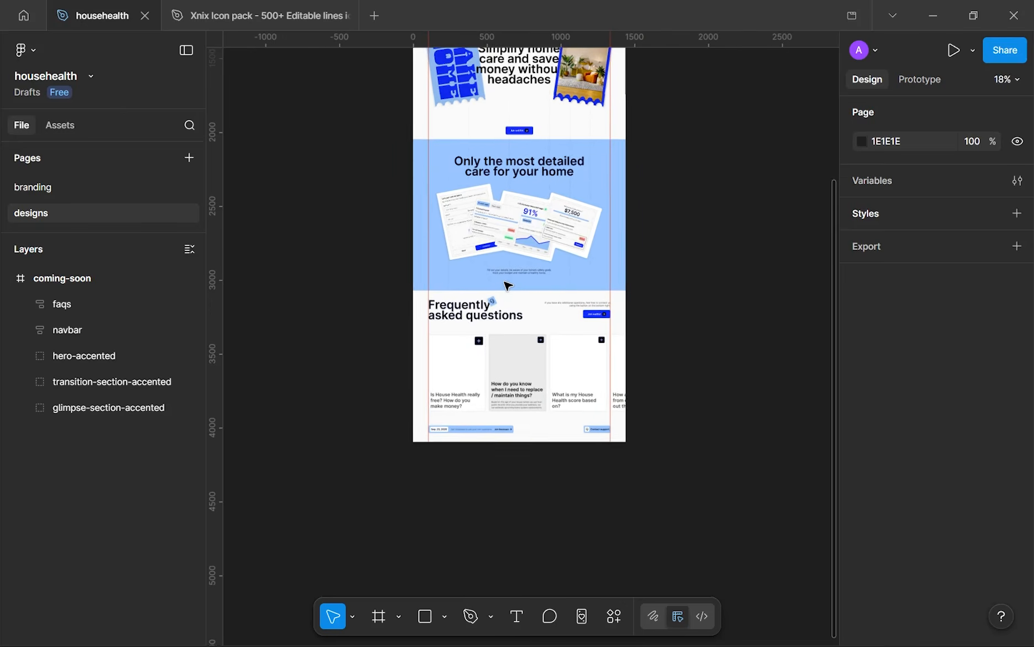
- Look over the page from the FAQ section up to the transition section and inspect the transition section's layers for its line background
scroll(504, 333, "up", 10)
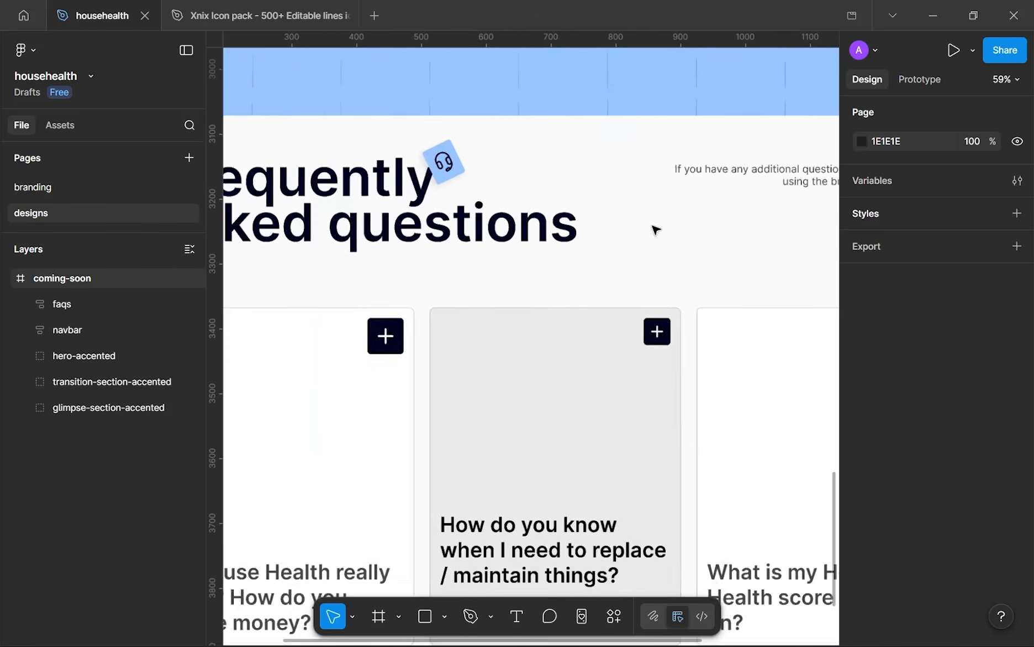
scroll(529, 344, "up", 5)
scroll(538, 363, "down", 5)
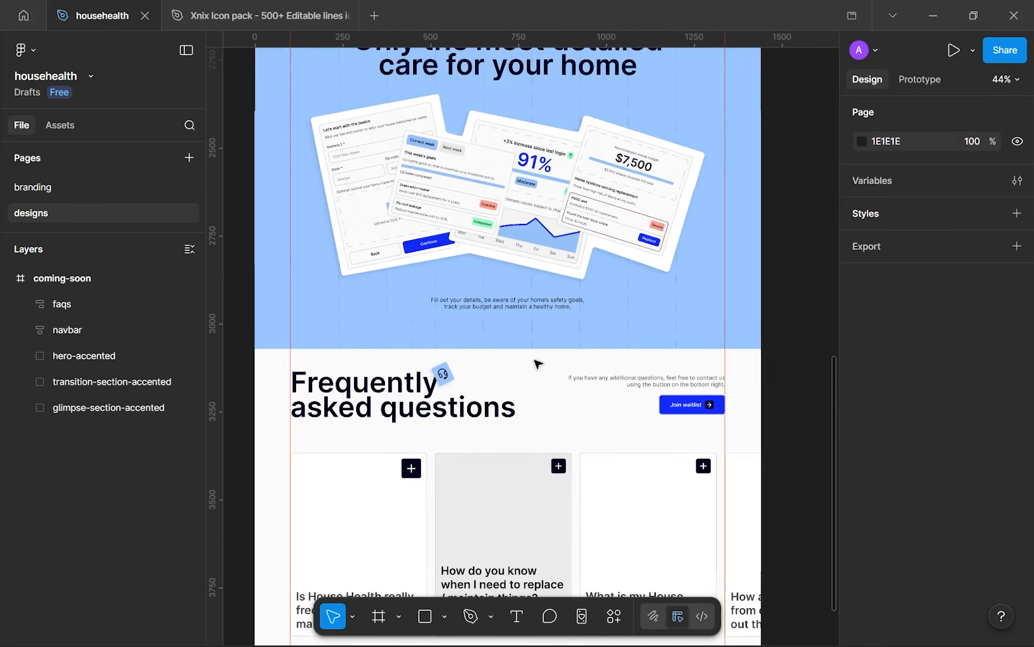
scroll(537, 363, "up", 4)
scroll(537, 363, "up", 6)
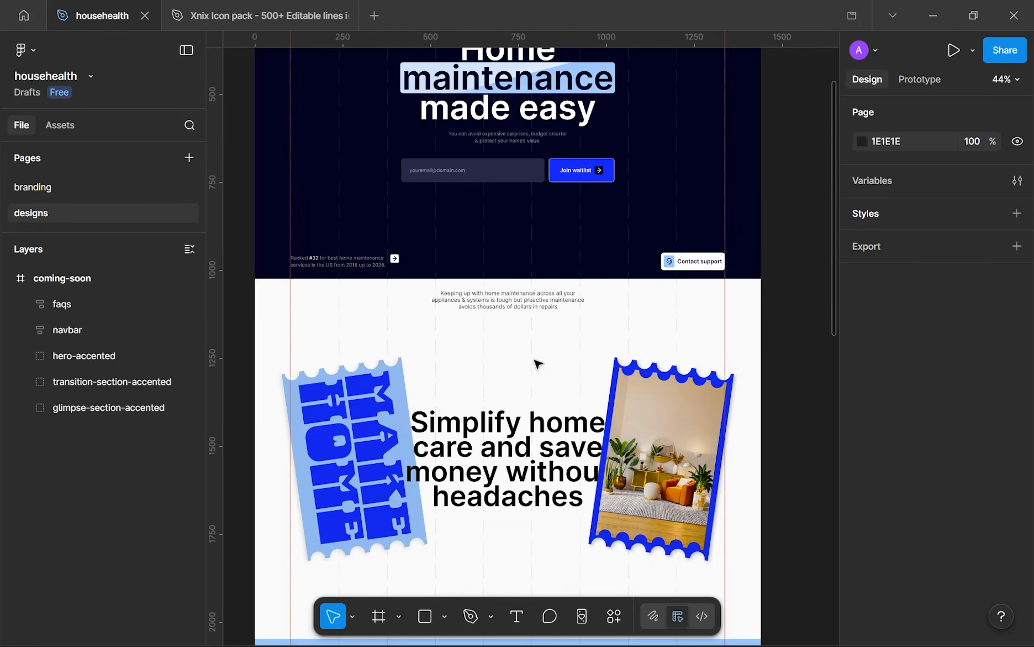
scroll(443, 413, "down", 1)
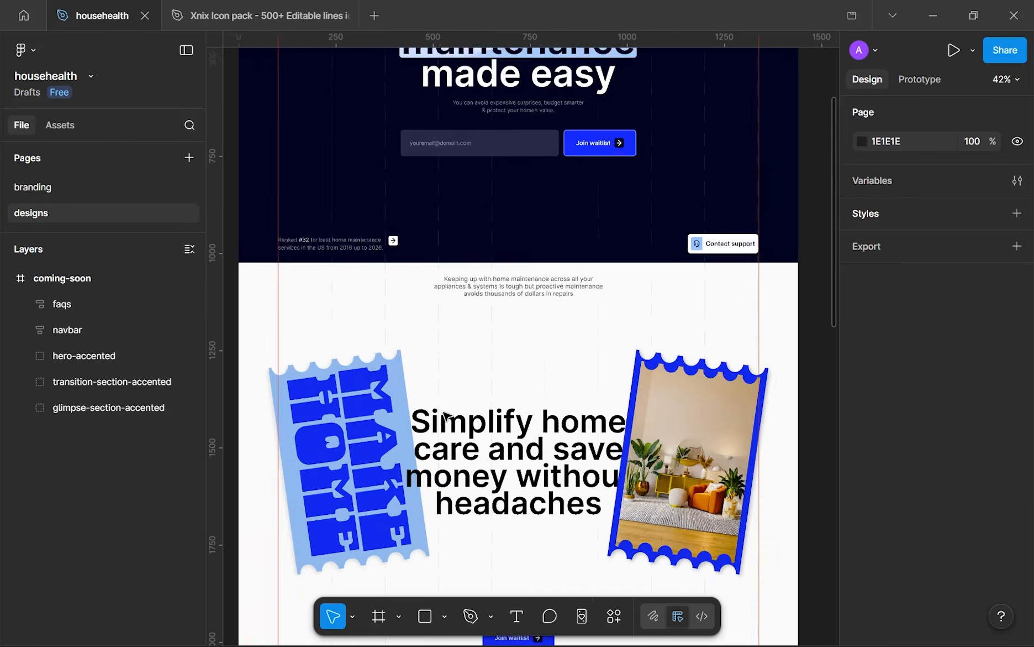
scroll(443, 414, "up", 5)
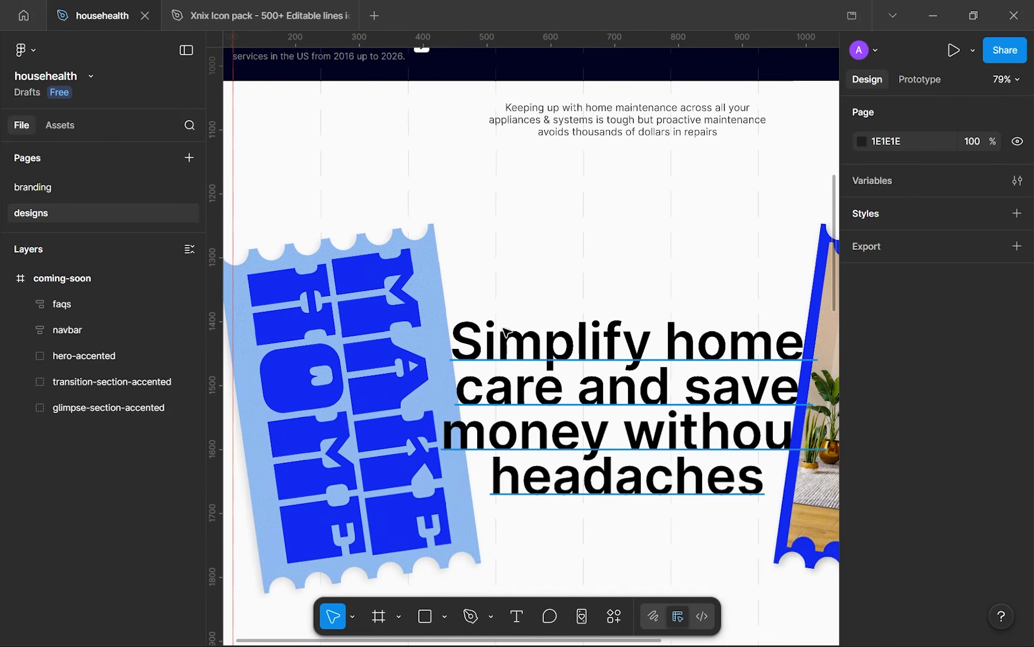
left_click(503, 388)
scroll(497, 385, "down", 3)
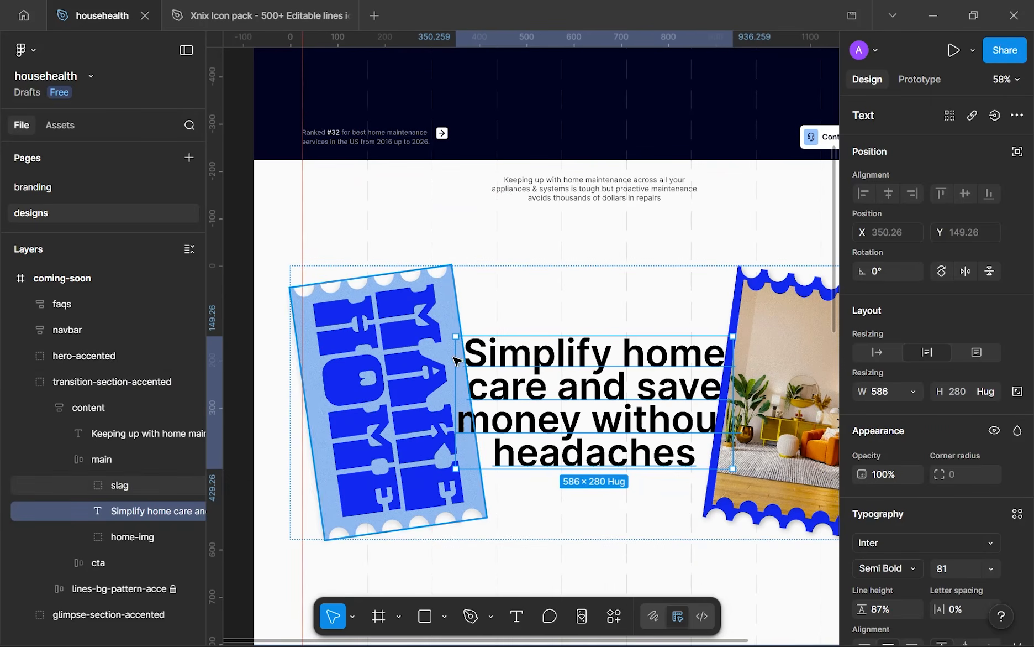
scroll(426, 221, "up", 4)
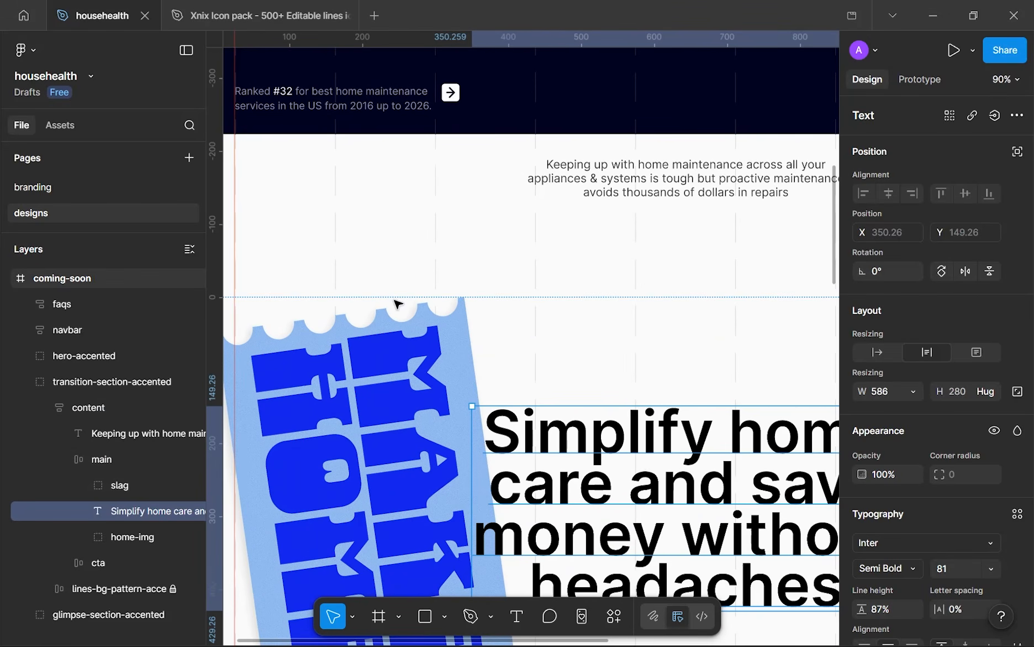
left_click(112, 536, "shift")
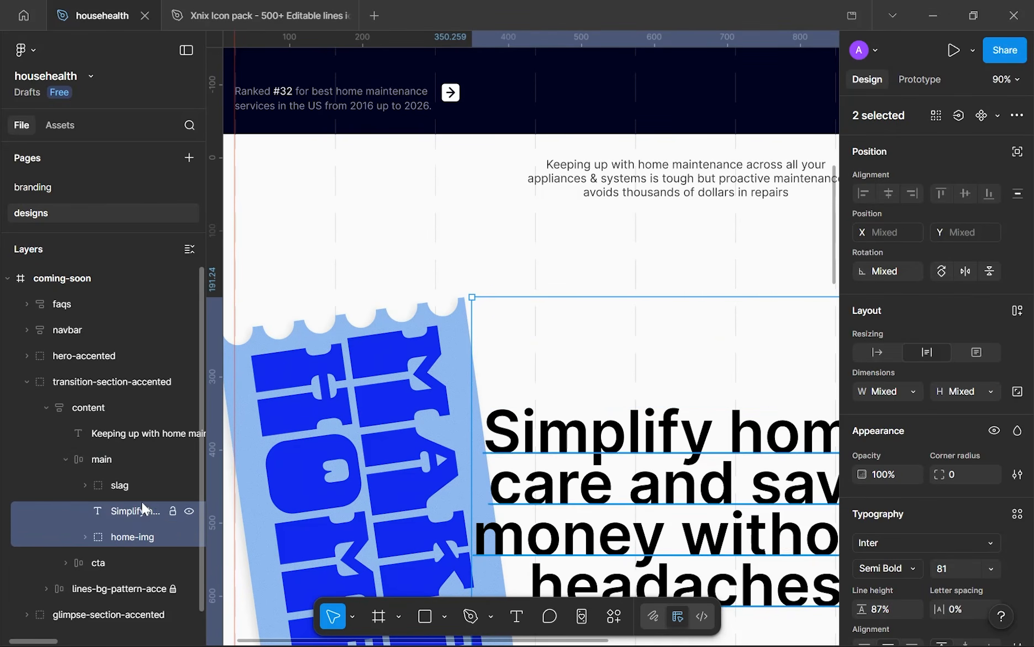
left_click(177, 482)
key("shift+2")
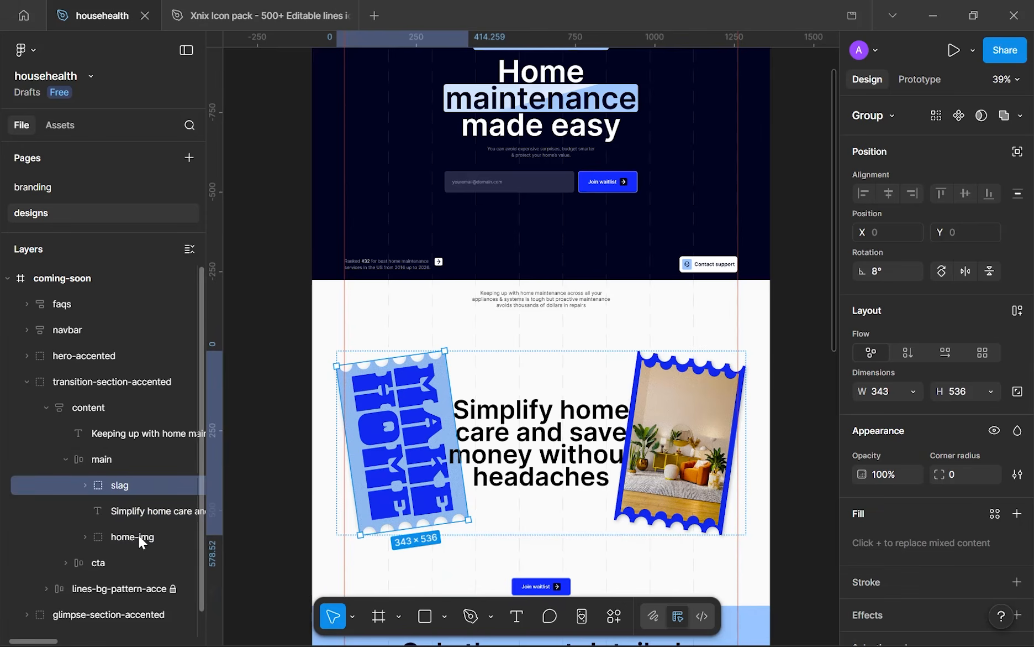
- Duplicate the transition section's locked line pattern background and move the copy out of that group to the end of coming-soon's layers
left_click(129, 582)
key("shift+2")
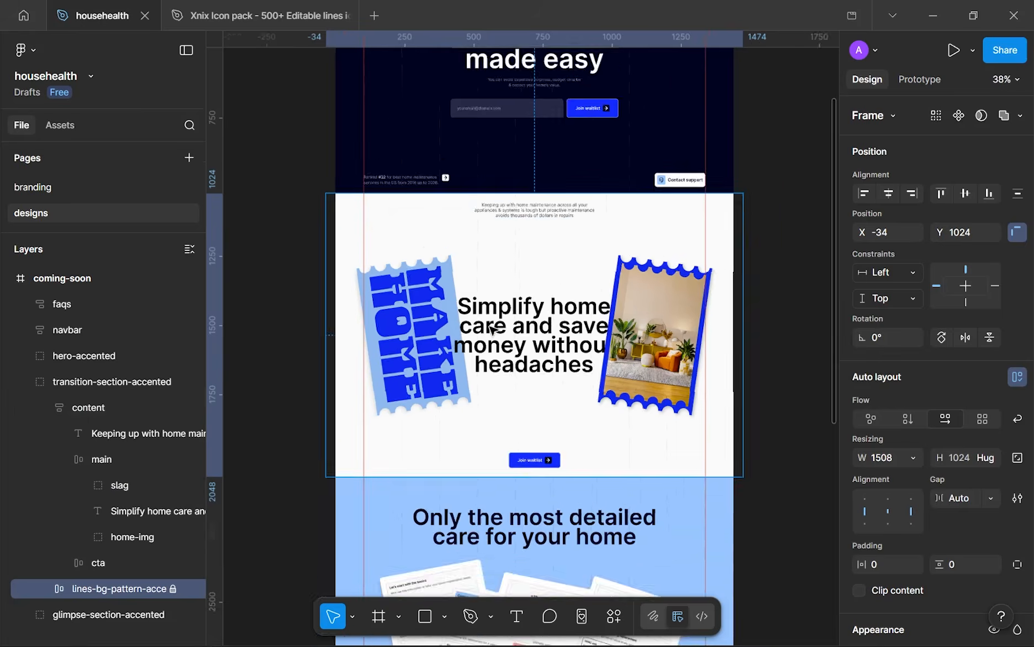
scroll(491, 330, "down", 2)
key("ctrl+d")
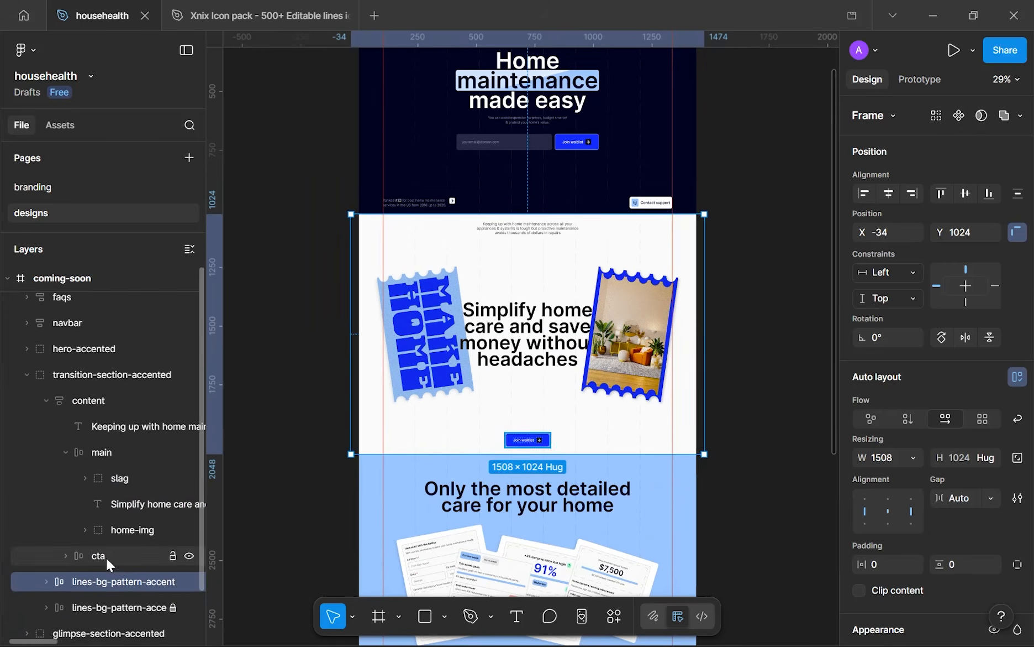
scroll(106, 558, "down", 2)
left_click_drag(100, 537, 118, 599)
- Align the copied line pattern to the horizontal centre and bottom edge of the coming-soon frame, behind the FAQ section
left_click(889, 191)
left_click(983, 193)
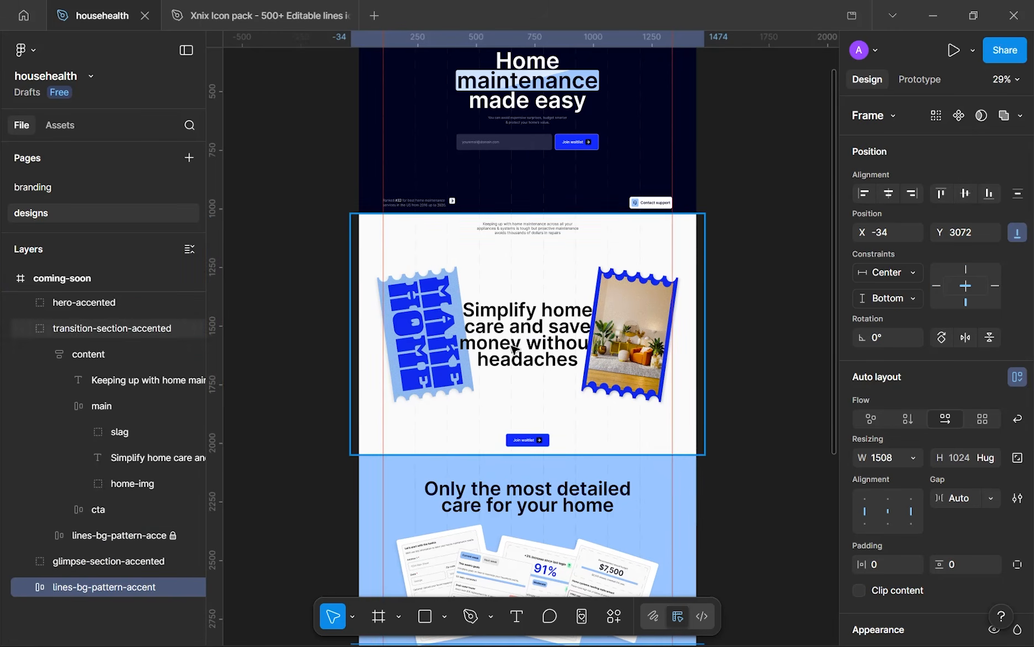
scroll(486, 375, "down", 5)
scroll(485, 374, "down", 5)
scroll(561, 261, "up", 5, "ctrl")
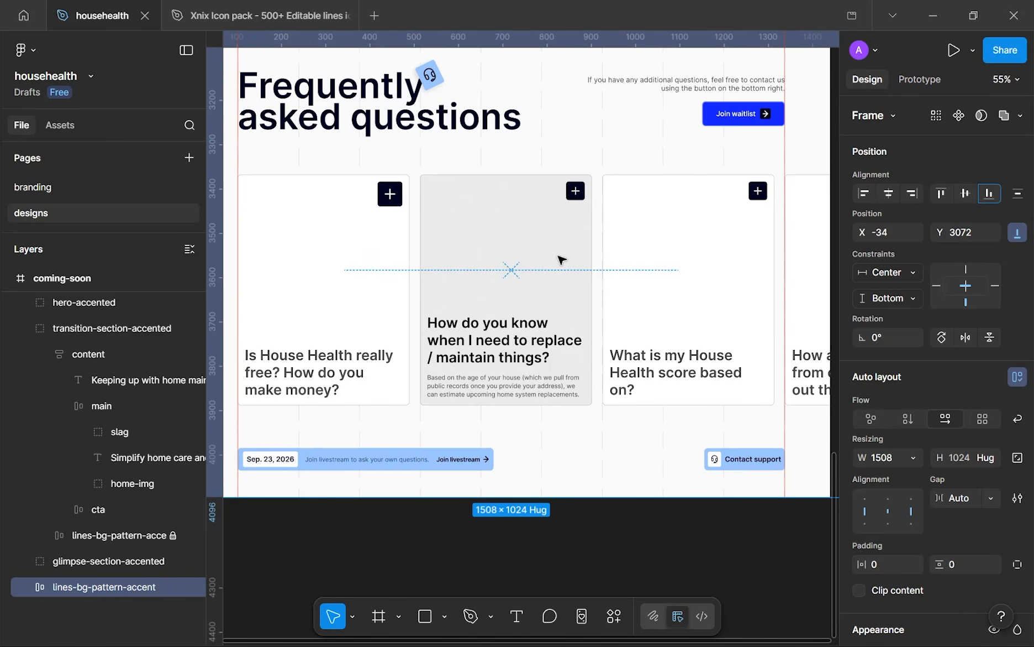
- Lock the copied line pattern and group it with the faqs frame
scroll(69, 409, "up", 2)
left_click(27, 381)
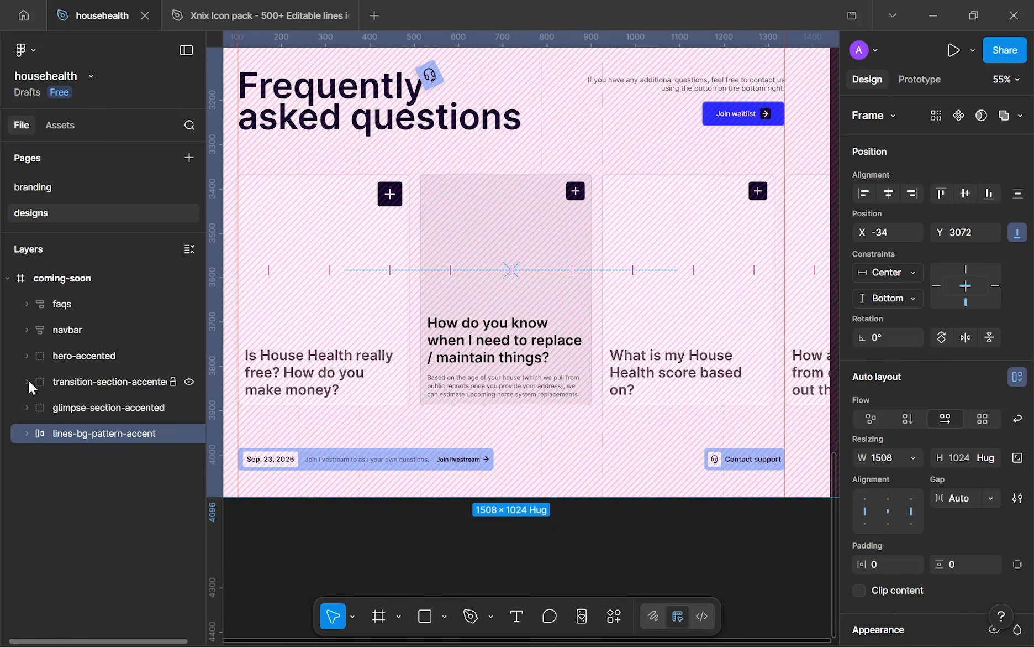
left_click(69, 304)
left_click(164, 435, "shift")
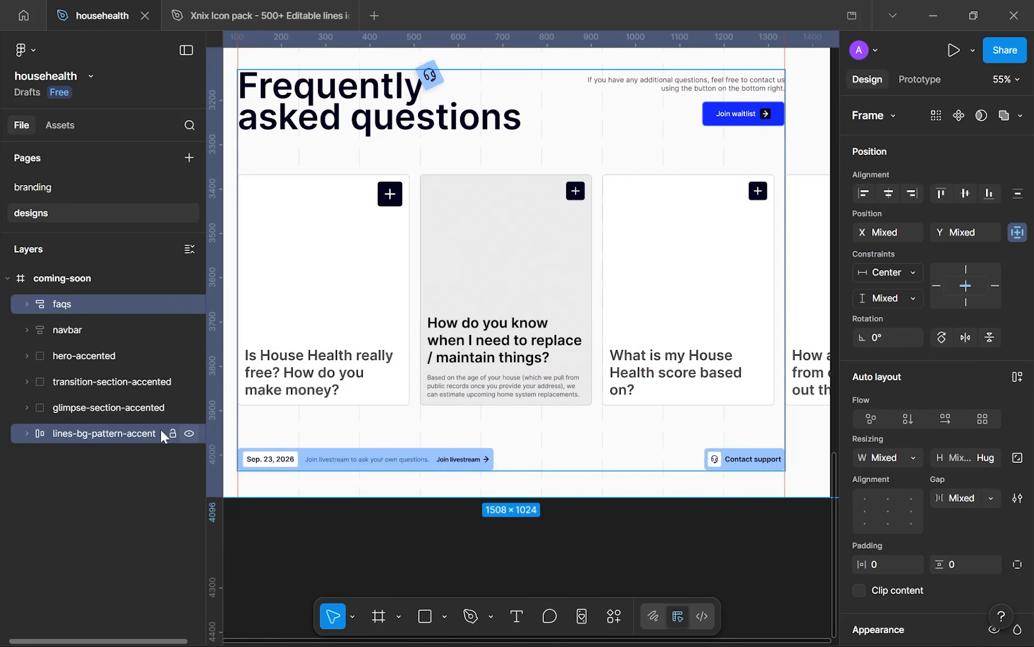
left_click(173, 433)
scroll(469, 420, "down", 3, "ctrl")
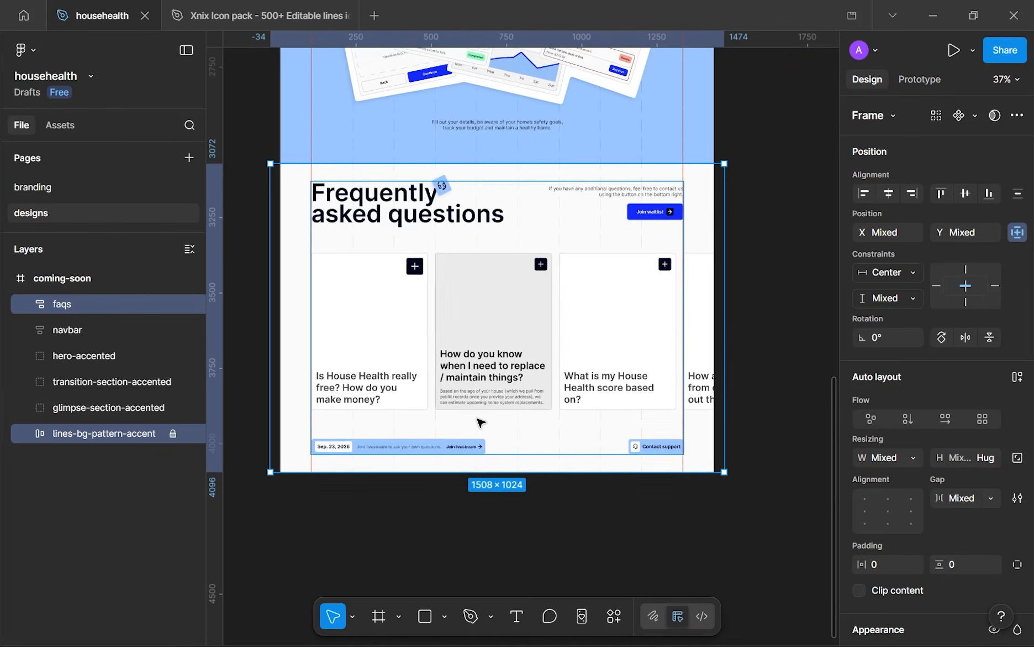
key("ctrl+g")
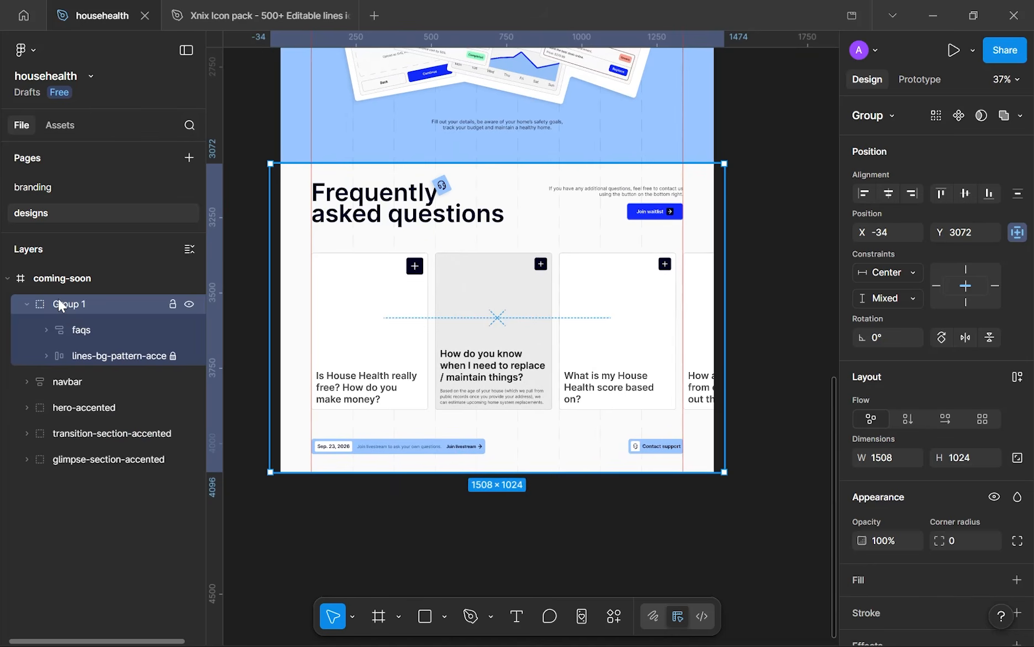
- Rename the new group faqs-accented, collapse it and place it below glimpse-section-accented in the layer order
double_click(67, 303)
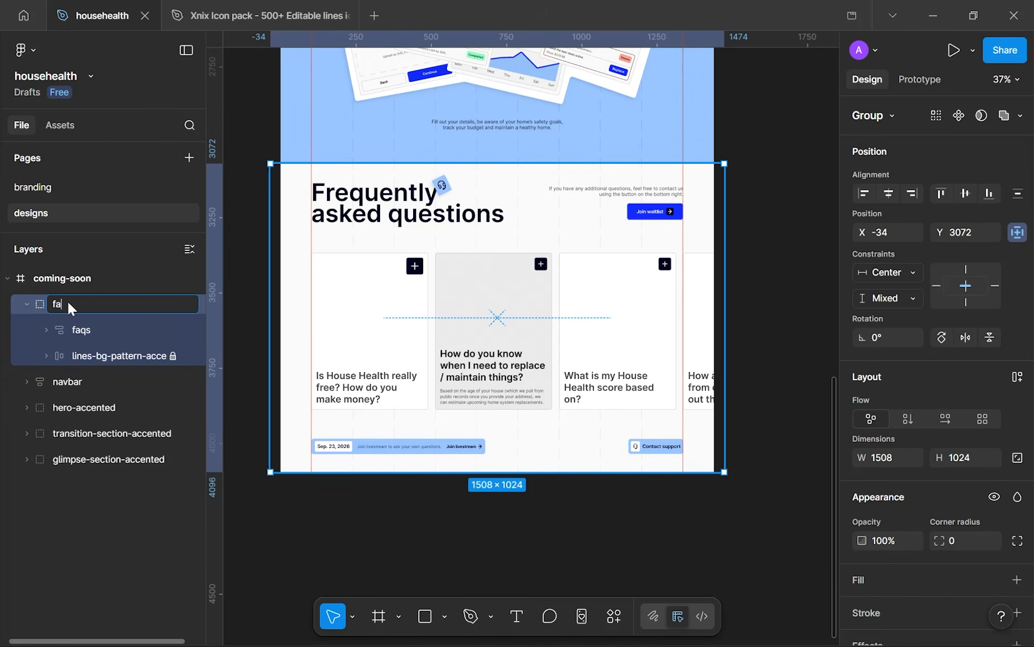
type("faqs-accented")
key("Return")
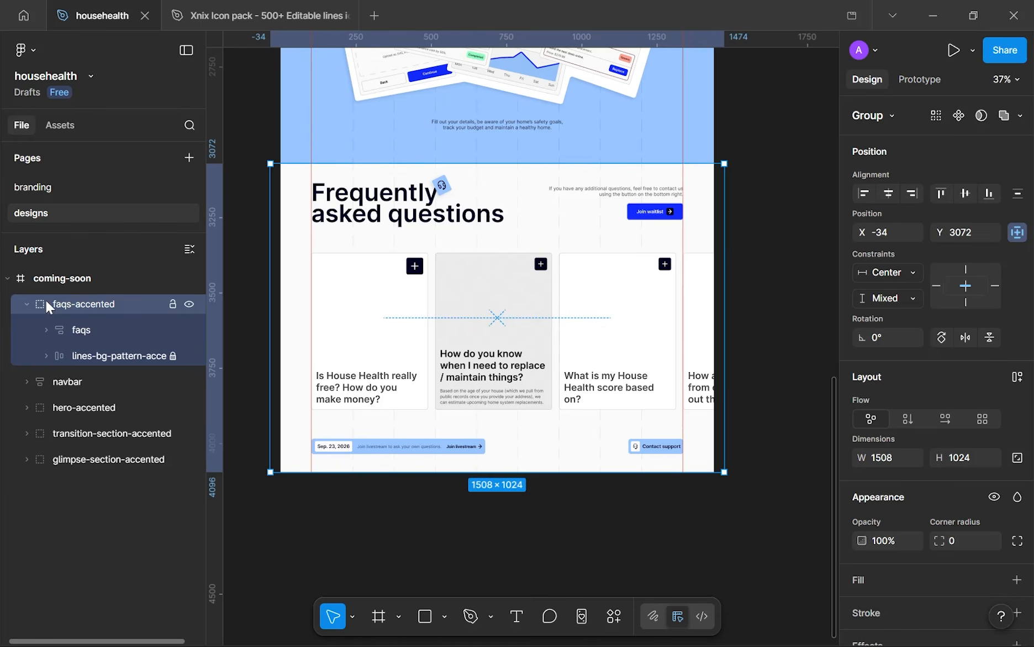
left_click(26, 304)
left_click_drag(69, 412, 69, 430)
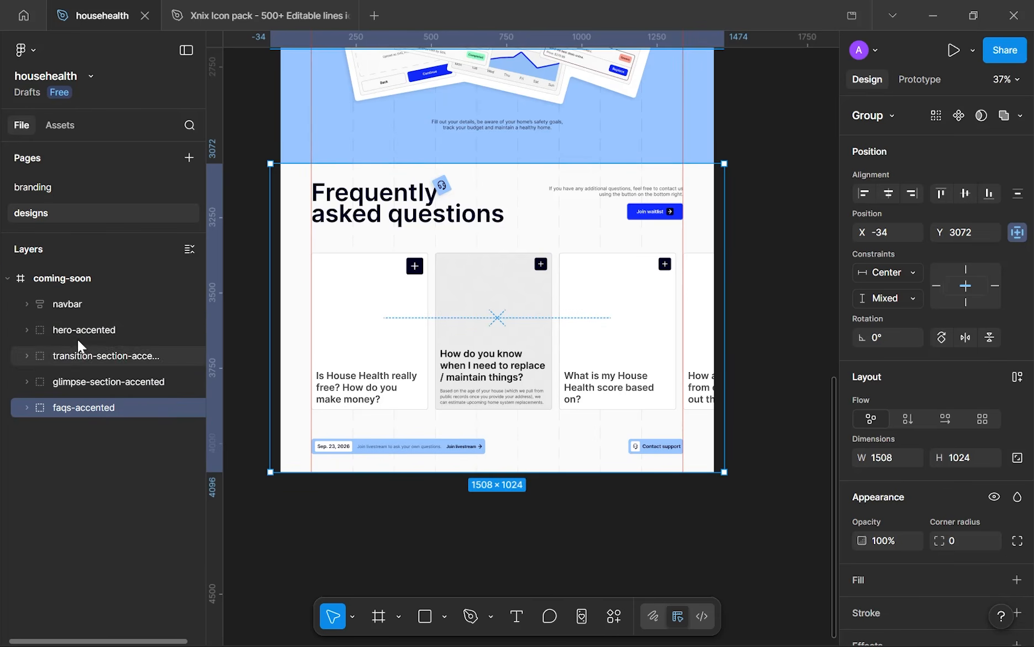
- Check the FAQ section with its line background and hide the rulers
scroll(528, 425, "up", 3)
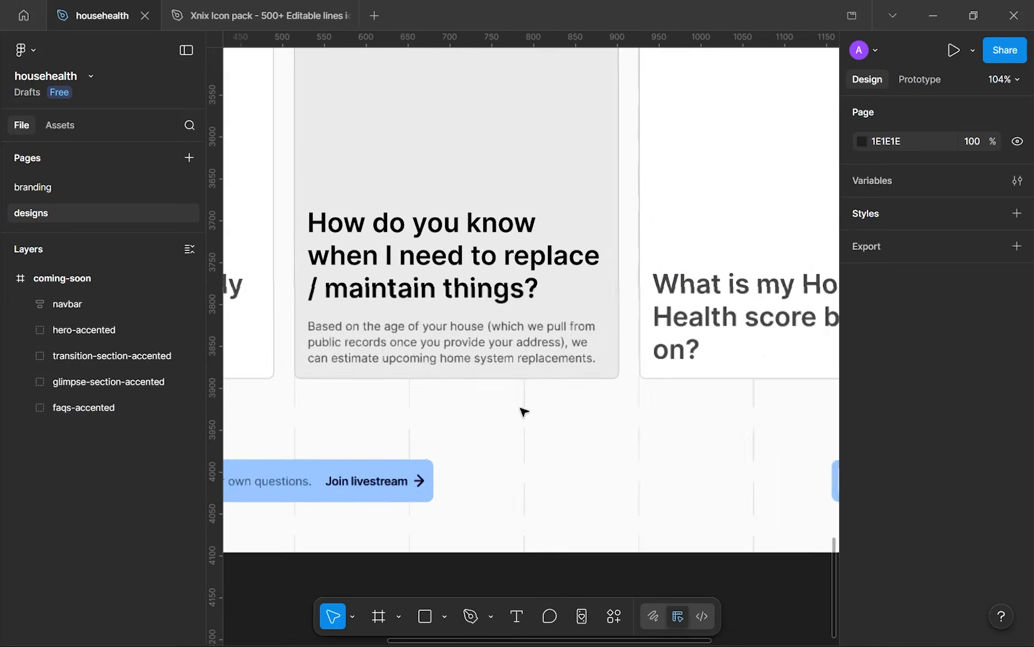
scroll(568, 369, "down", 5)
scroll(566, 295, "up", 5)
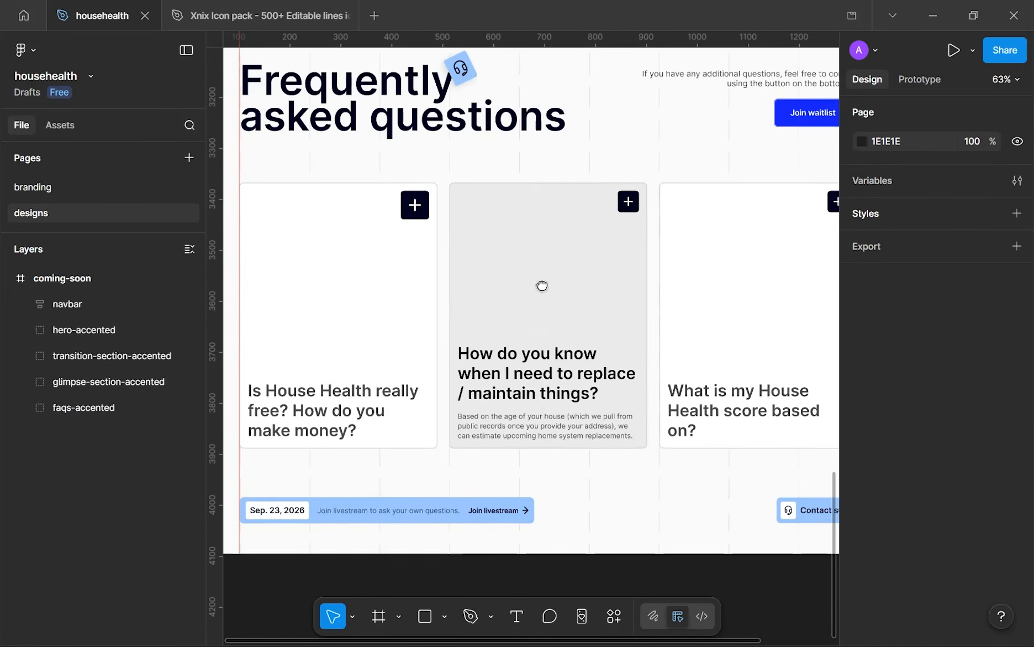
scroll(520, 348, "down", 3)
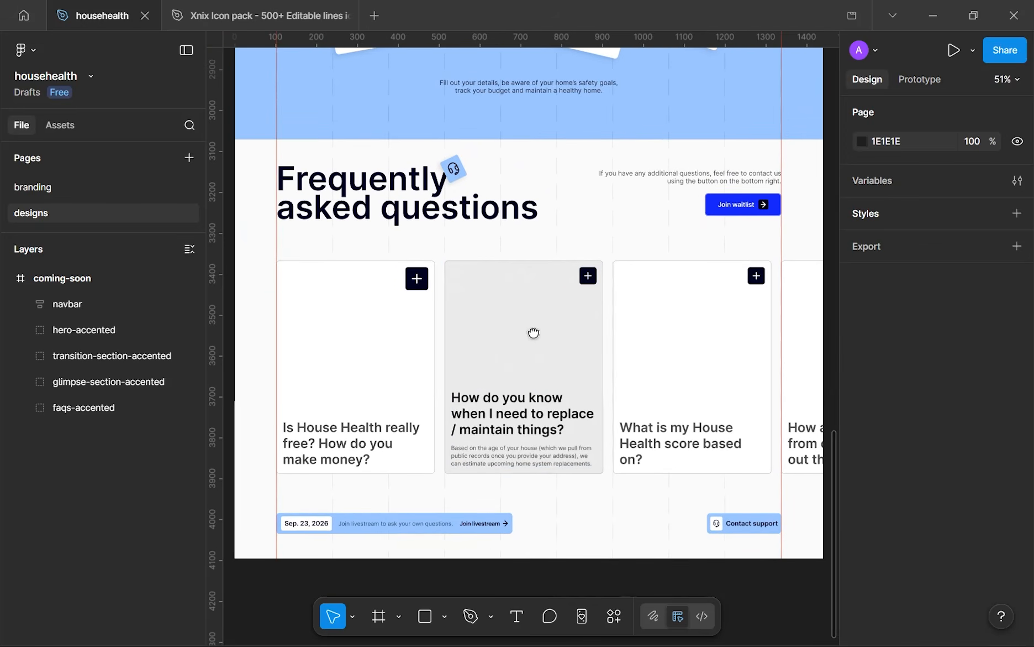
left_click_drag(535, 333, 530, 331)
scroll(561, 570, "down", 2)
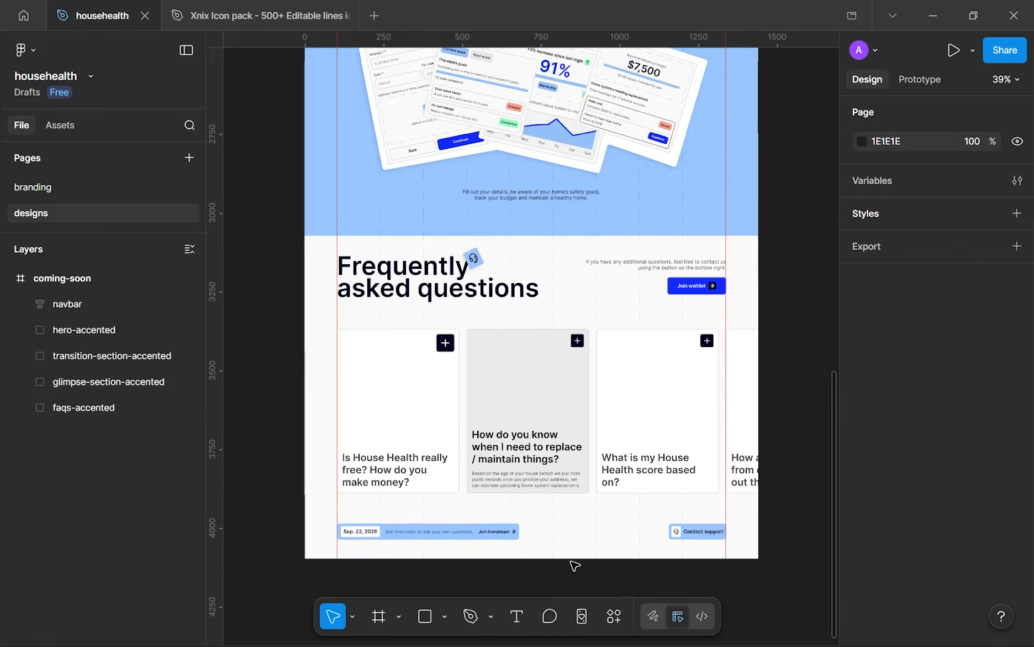
scroll(581, 561, "down", 2)
key("shift+r")
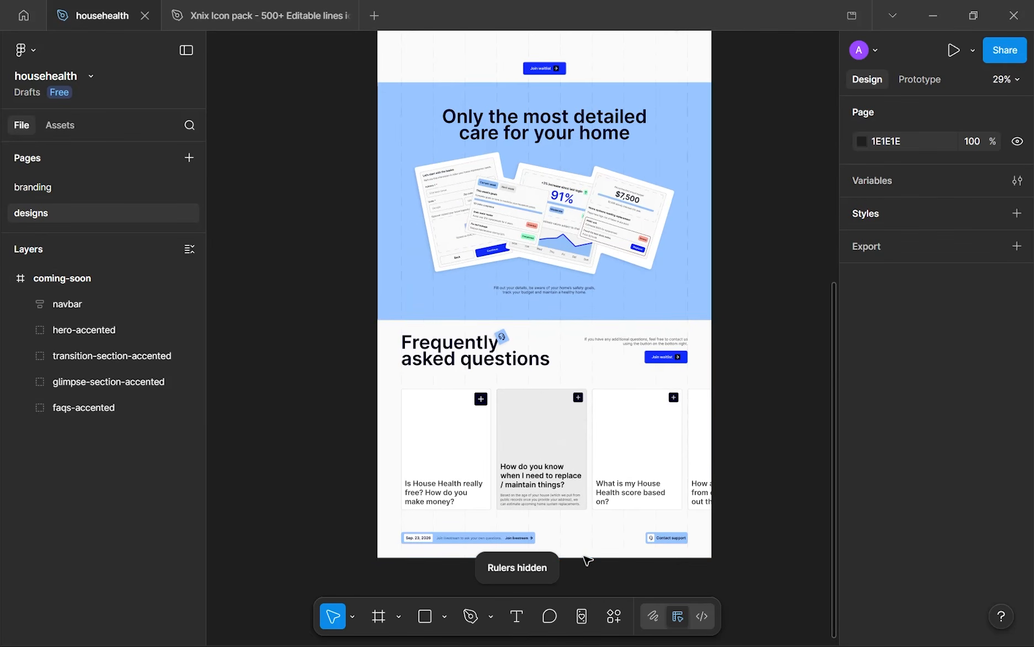
- Examine the glimpse and FAQ sections of the landing page without rulers, at different zoom levels
scroll(745, 433, "down", 3)
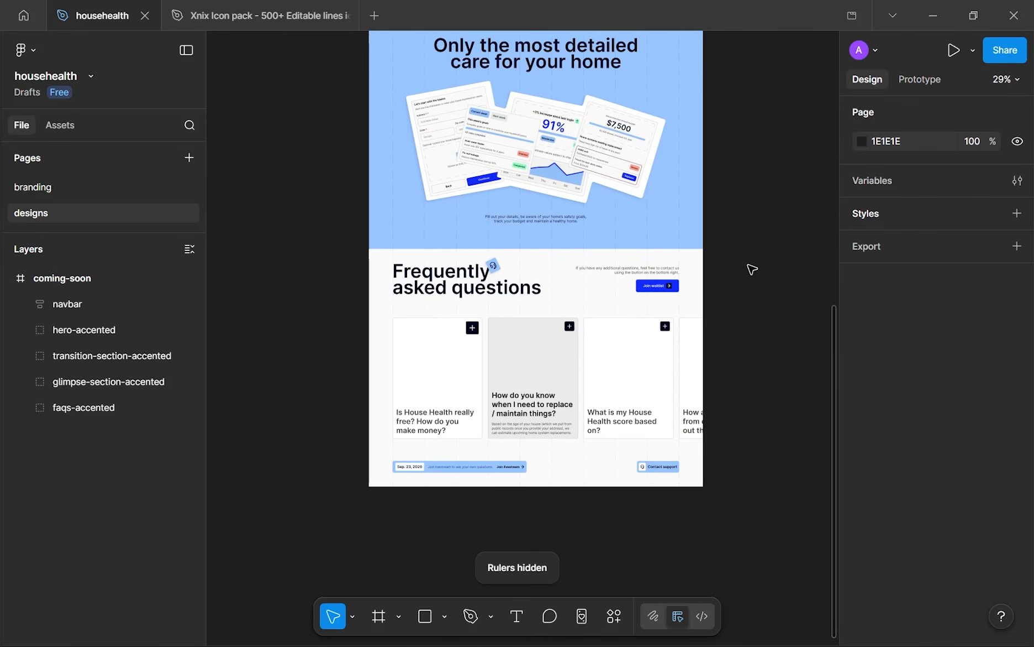
left_click_drag(746, 223, 747, 219)
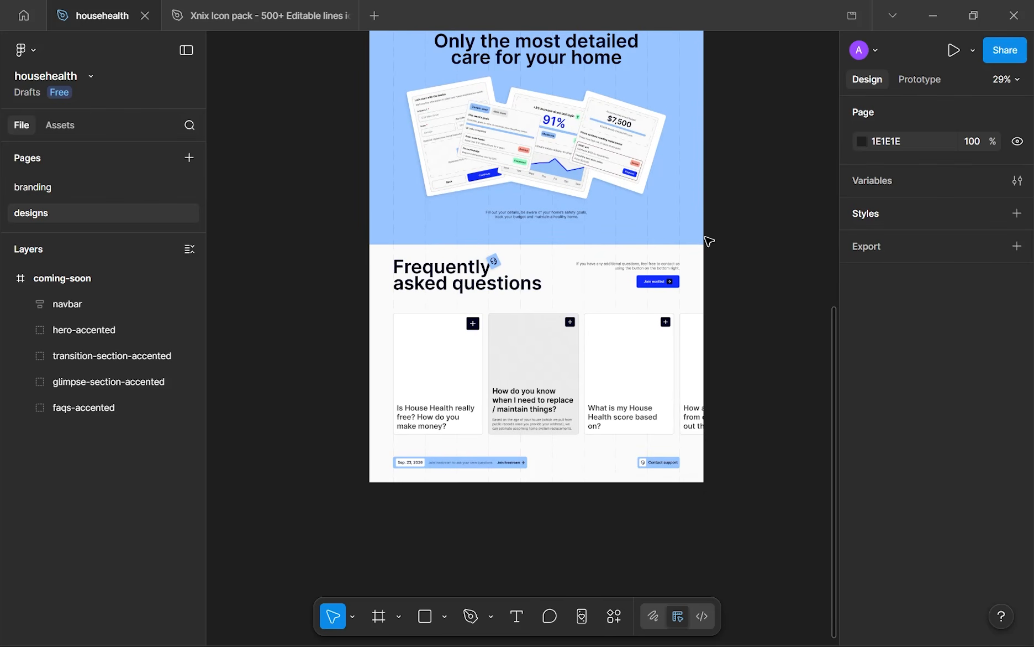
scroll(550, 376, "up", 3)
scroll(607, 392, "down", 5)
scroll(691, 377, "up", 2)
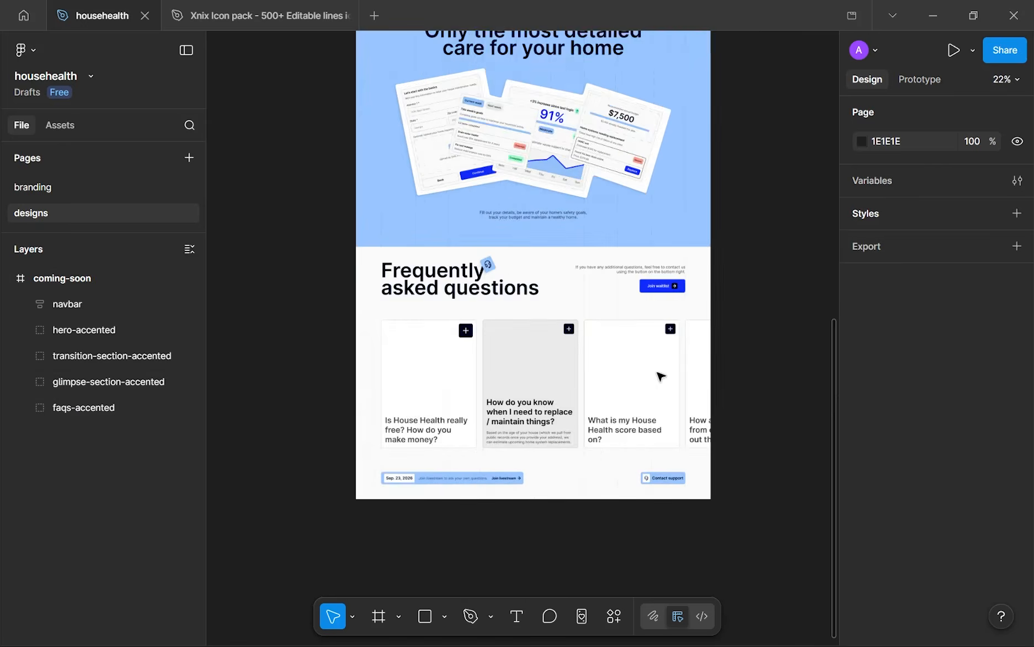
scroll(661, 377, "up", 3)
left_click_drag(697, 342, 603, 351)
scroll(462, 335, "down", 5)
scroll(462, 335, "down", 2)
scroll(461, 334, "up", 4)
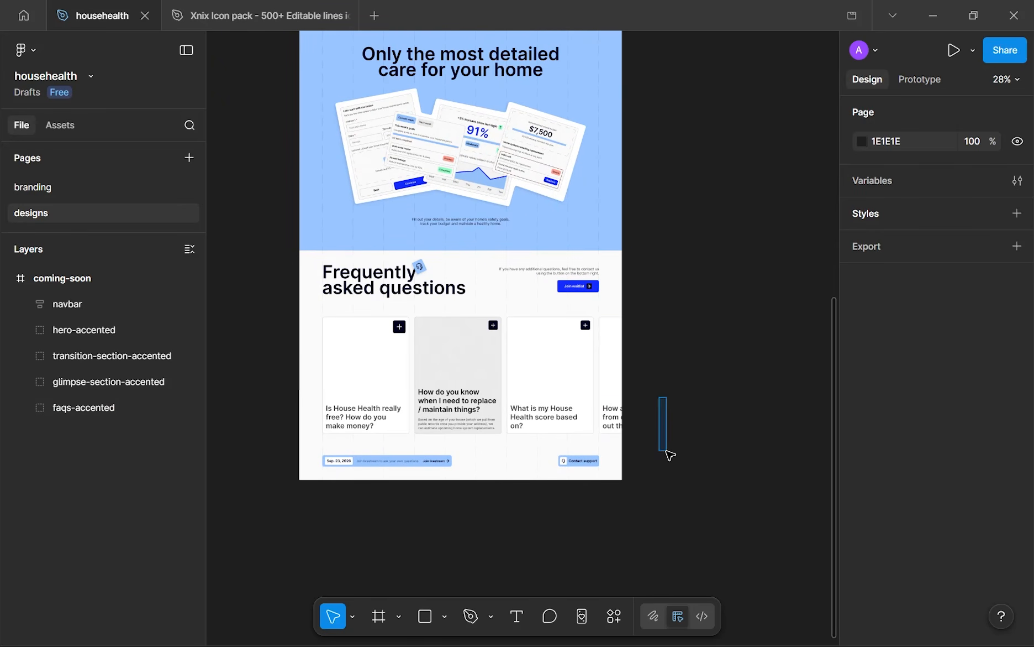
- Switch to househealth.app in Chrome, close the developer tools, collapse the open FAQ answer and examine the page's footer
left_click(357, 626)
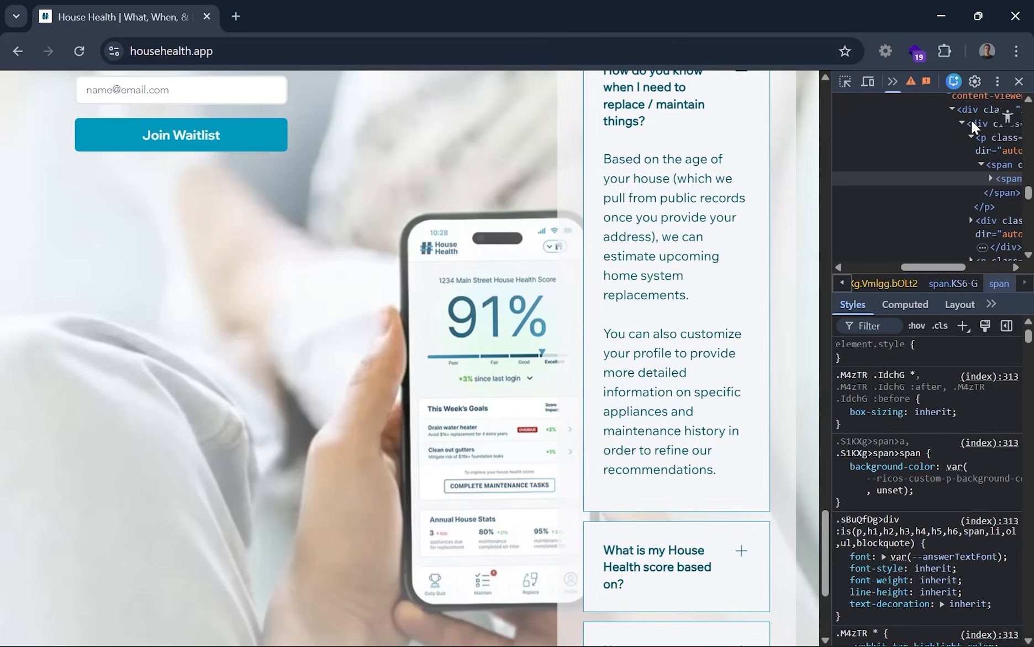
left_click(1019, 81)
scroll(932, 133, "down", 5)
scroll(854, 238, "down", 2)
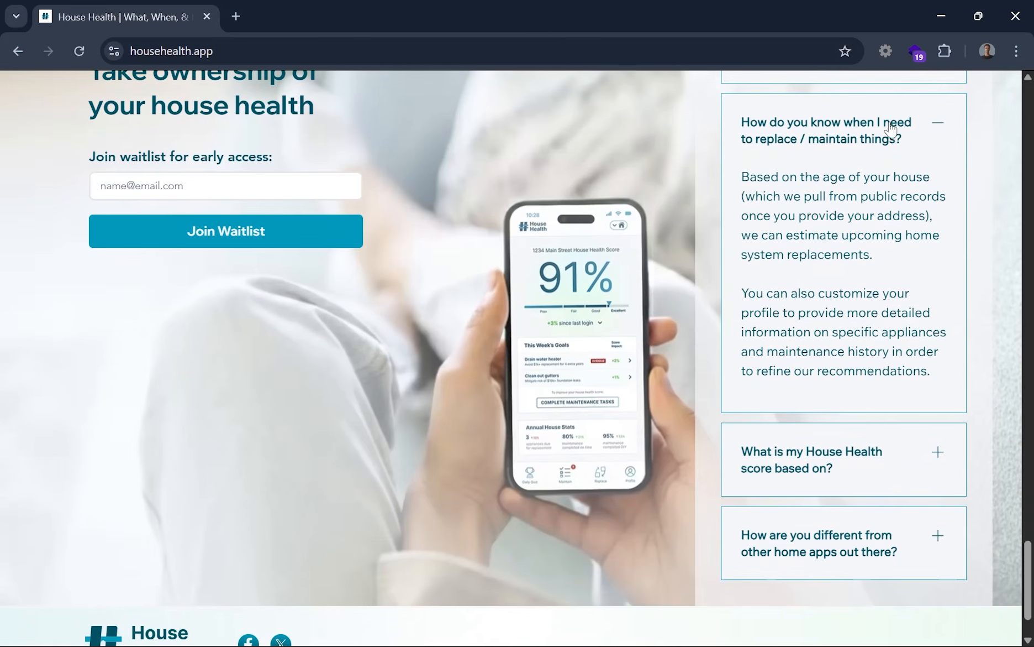
left_click(895, 130)
scroll(808, 189, "up", 4)
scroll(684, 215, "down", 3)
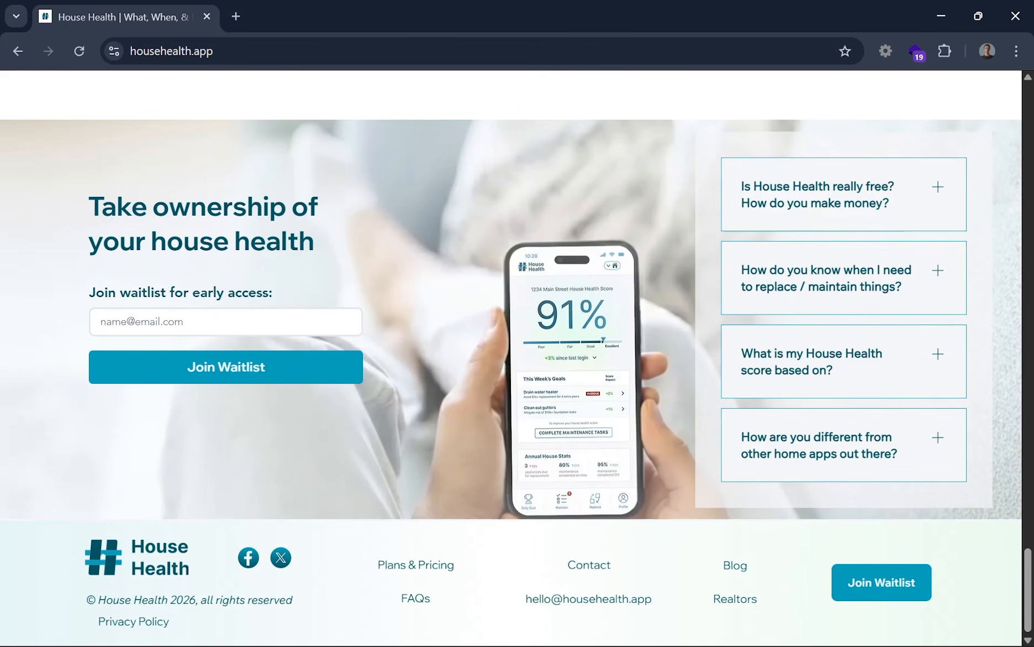
- Return to the househealth design in Figma and look over the landing page's lower sections
key("alt+Tab")
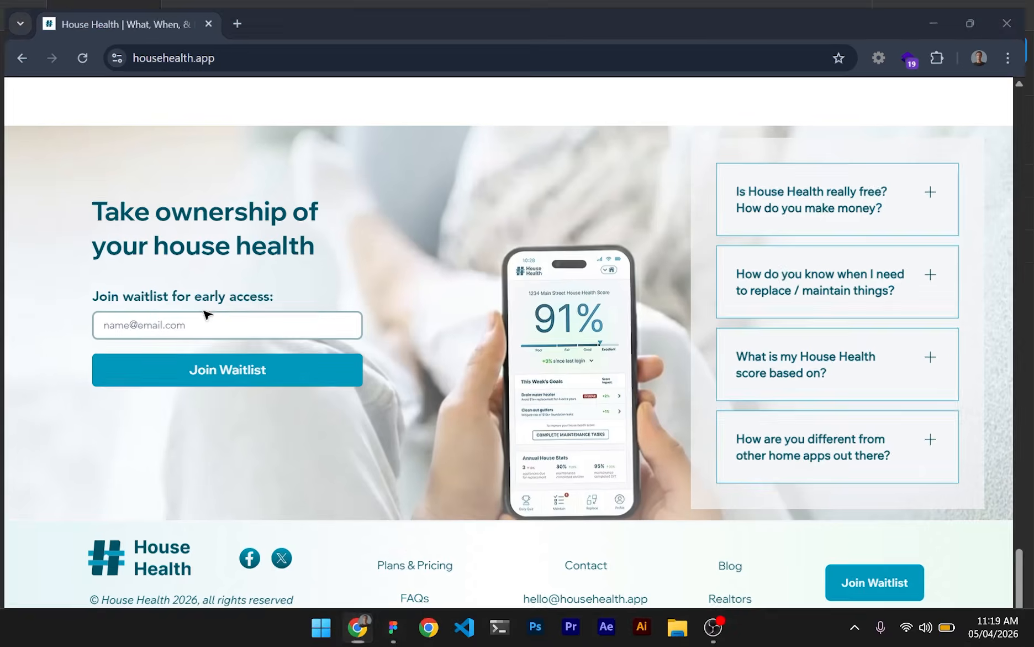
left_click_drag(689, 294, 628, 455)
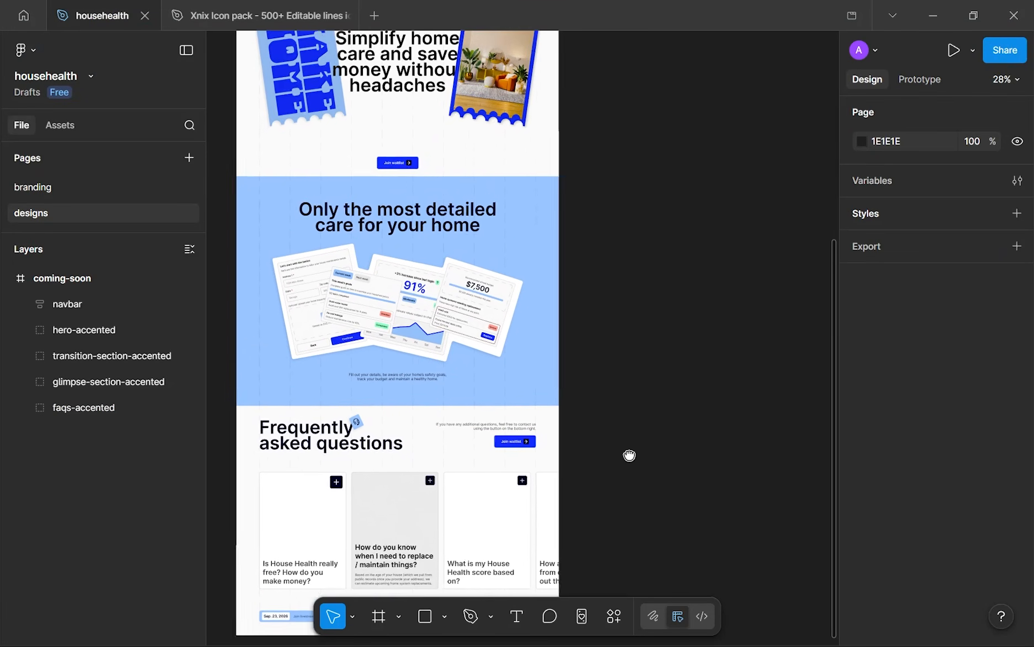
scroll(382, 283, "down", 5)
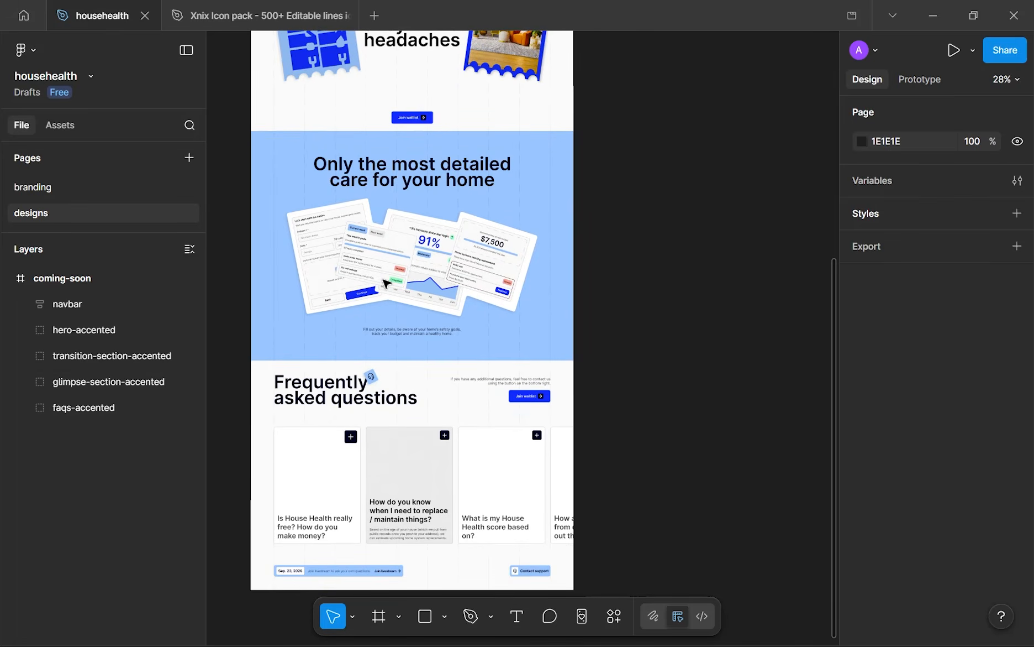
- Look over the whole coming-soon page from the hero down to the FAQ section at different zoom levels
left_click_drag(384, 280, 471, 429)
scroll(491, 286, "up", 4)
scroll(490, 286, "down", 3)
left_click_drag(502, 152, 508, 354)
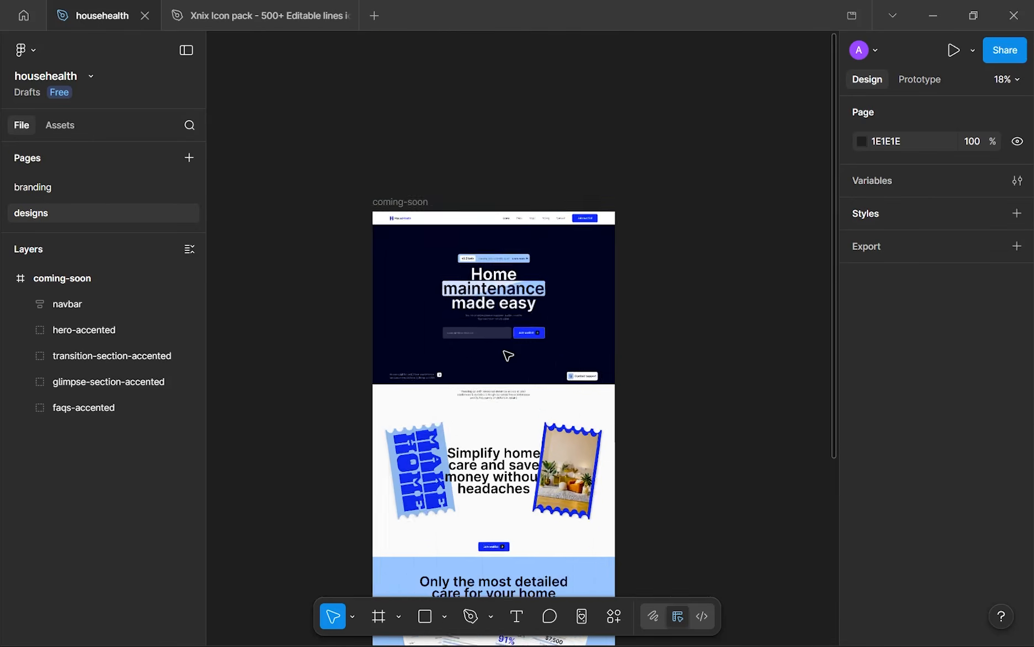
scroll(508, 353, "up", 4)
scroll(522, 356, "down", 2)
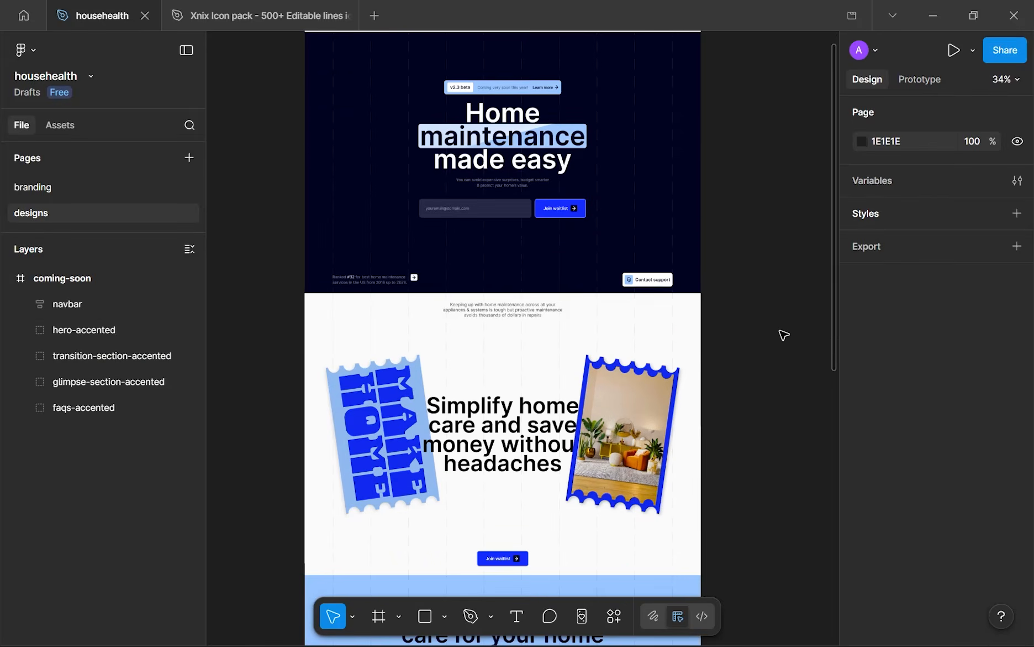
scroll(784, 334, "down", 3)
scroll(784, 335, "down", 5)
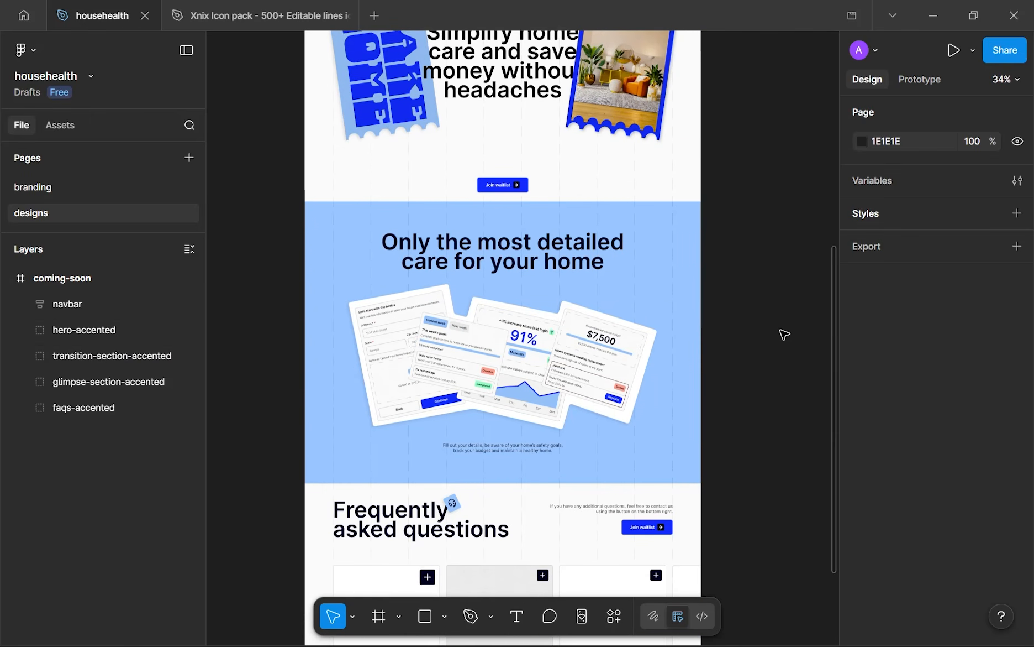
scroll(784, 334, "down", 3)
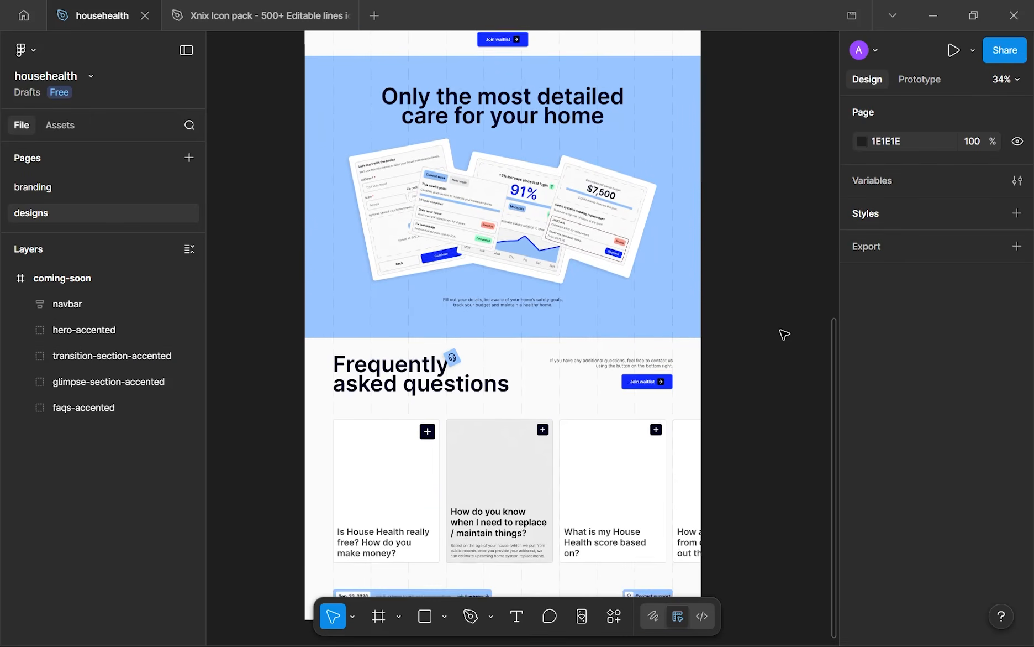
scroll(783, 334, "down", 1)
scroll(783, 335, "down", 2)
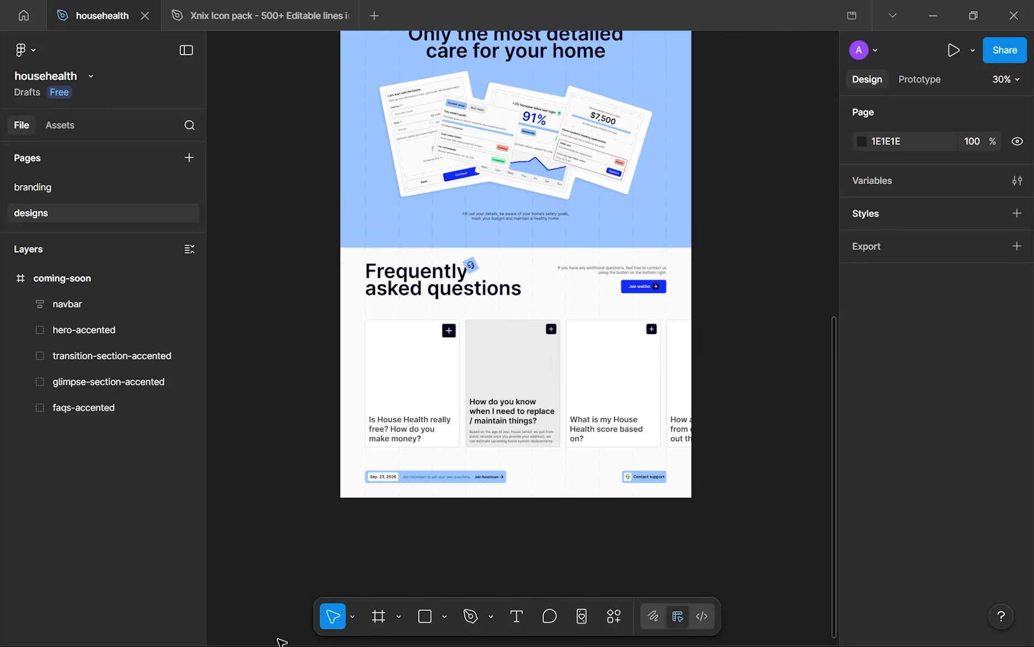
- Switch to househealth.app in Chrome and review the site's waitlist, FAQ and footer content
mouse_move(307, 642)
key("alt+Tab")
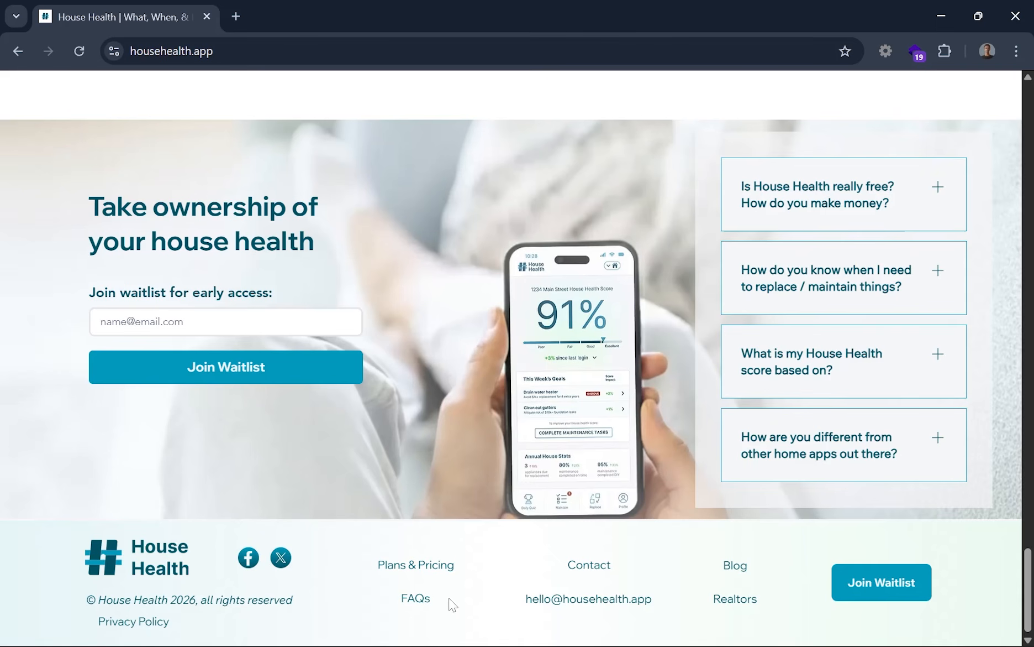
scroll(464, 585, "up", 2)
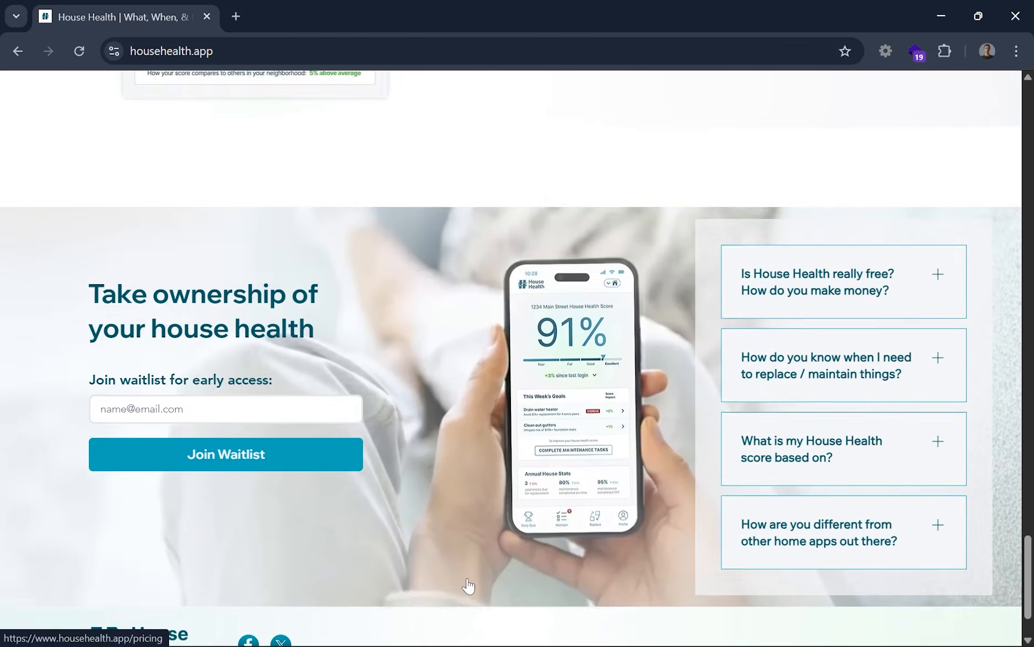
scroll(467, 582, "down", 2)
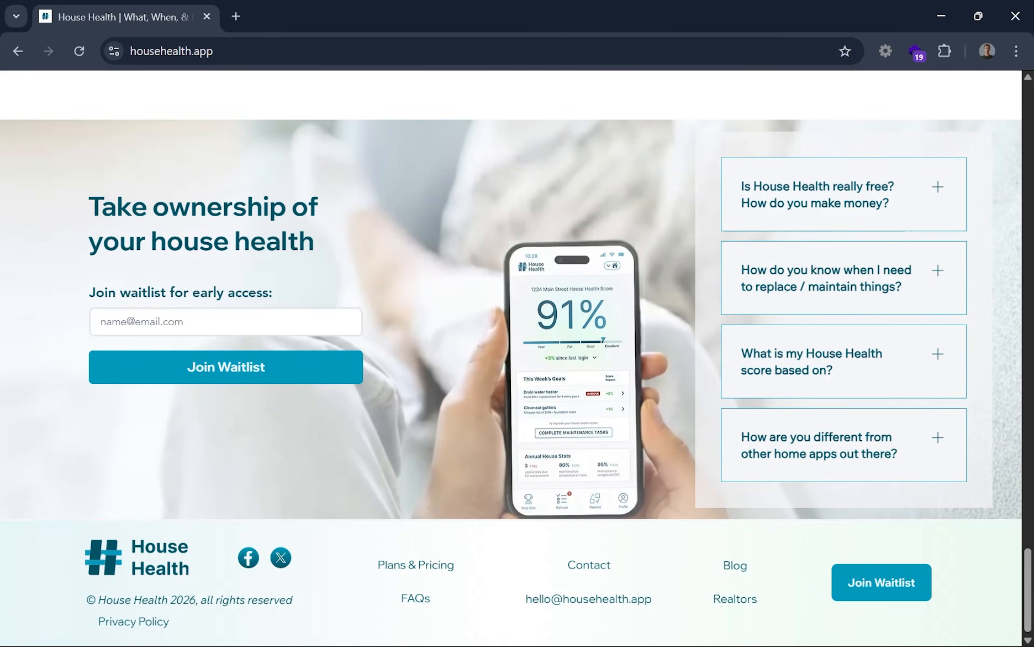
mouse_move(259, 622)
- Return to the househealth design in Figma and examine the HouseHealth logo in the navbar up close
left_click(393, 626)
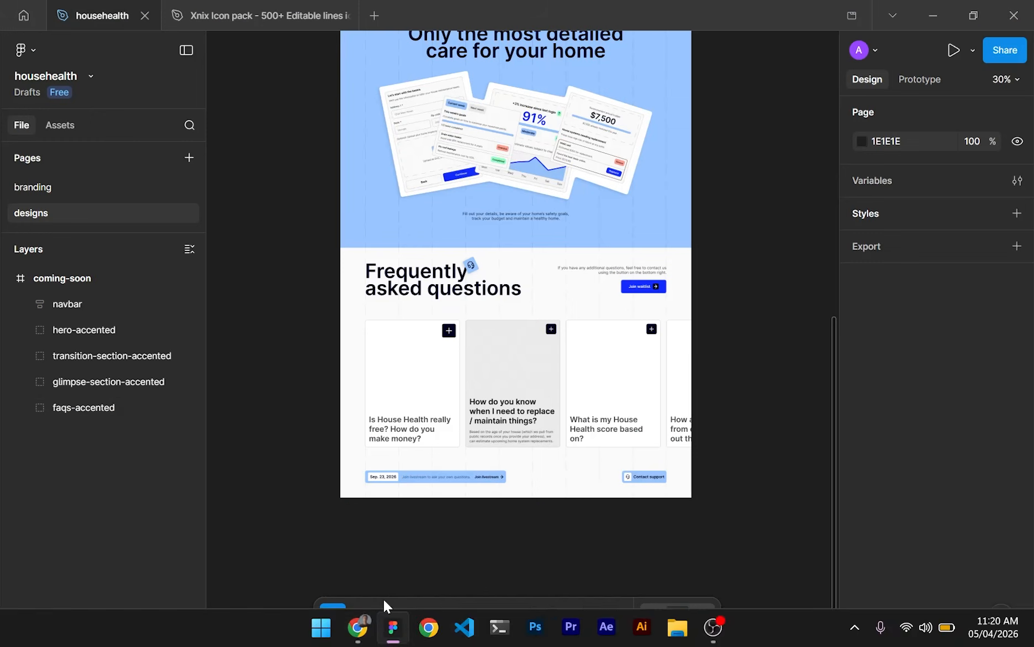
scroll(322, 356, "up", 5)
scroll(322, 356, "up", 6)
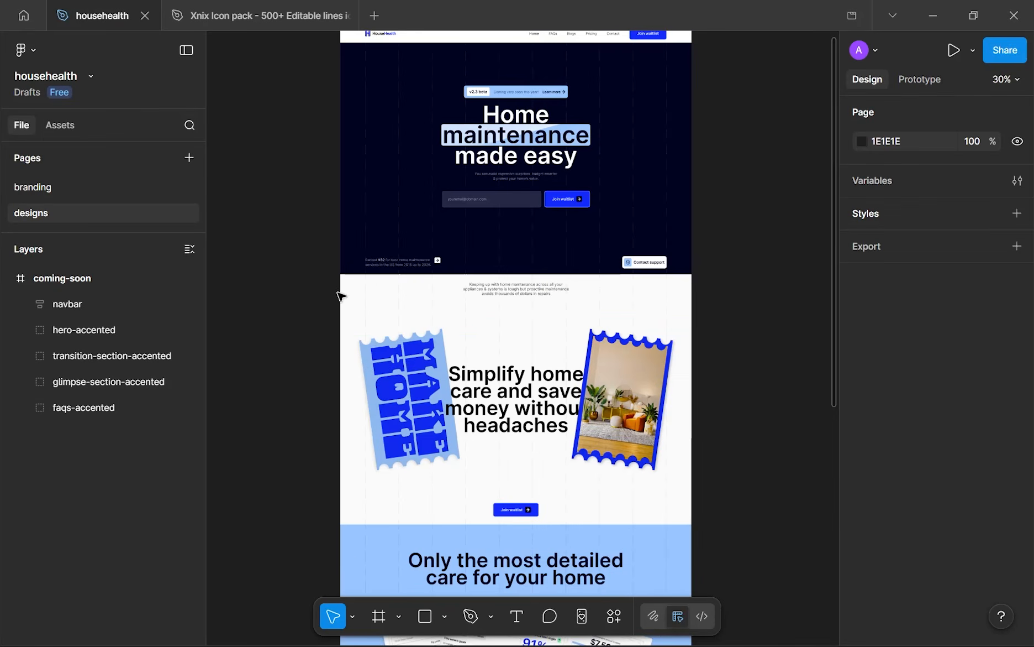
scroll(353, 144, "up", 2)
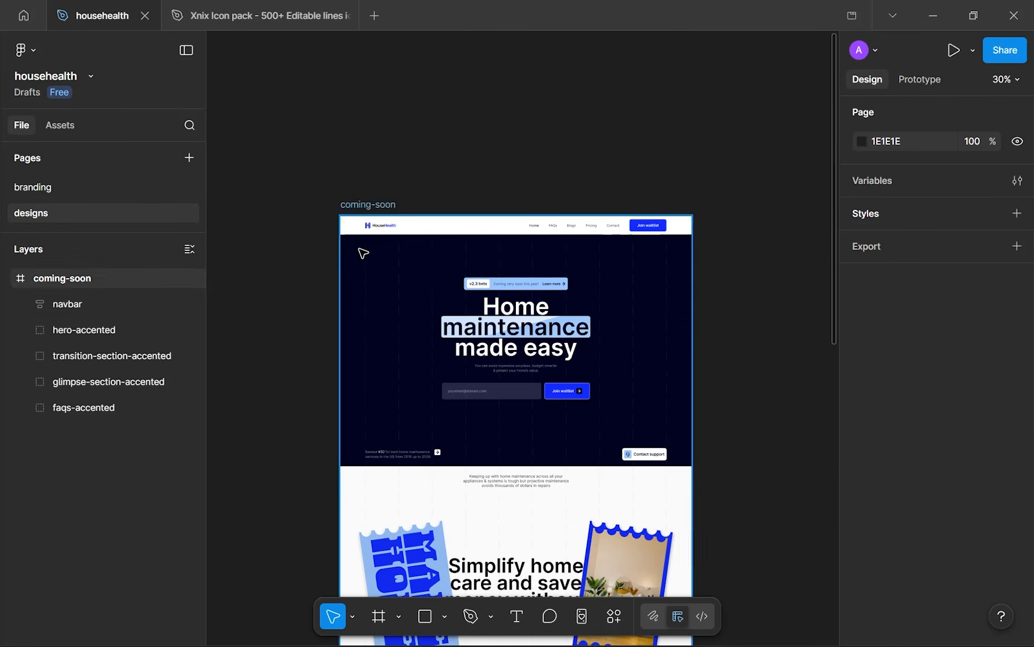
scroll(367, 206, "up", 10)
scroll(398, 180, "up", 5)
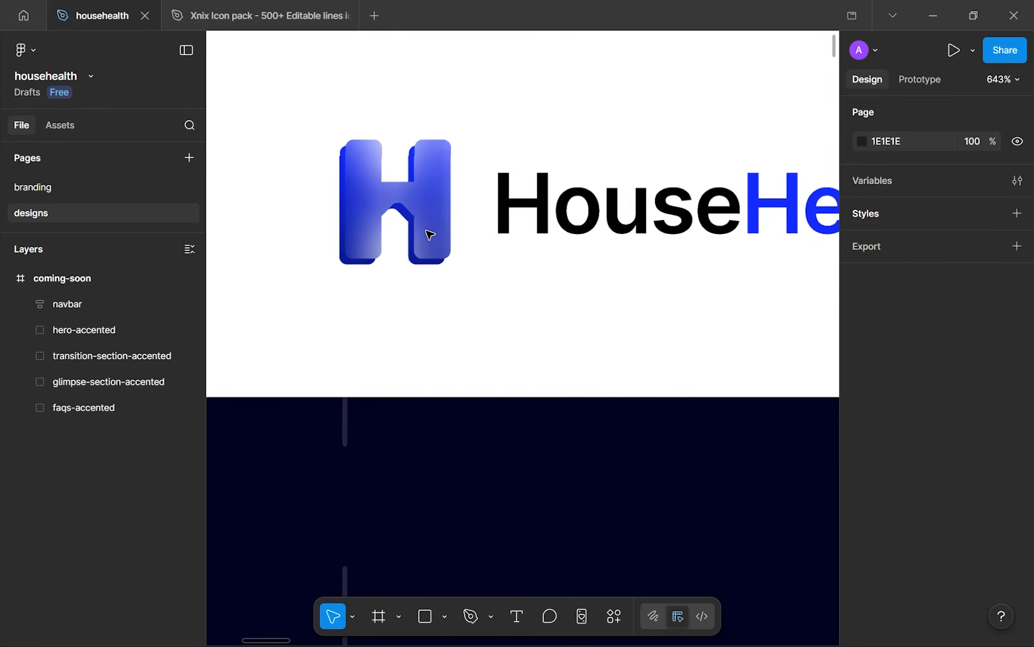
scroll(432, 223, "down", 4)
scroll(433, 232, "up", 10)
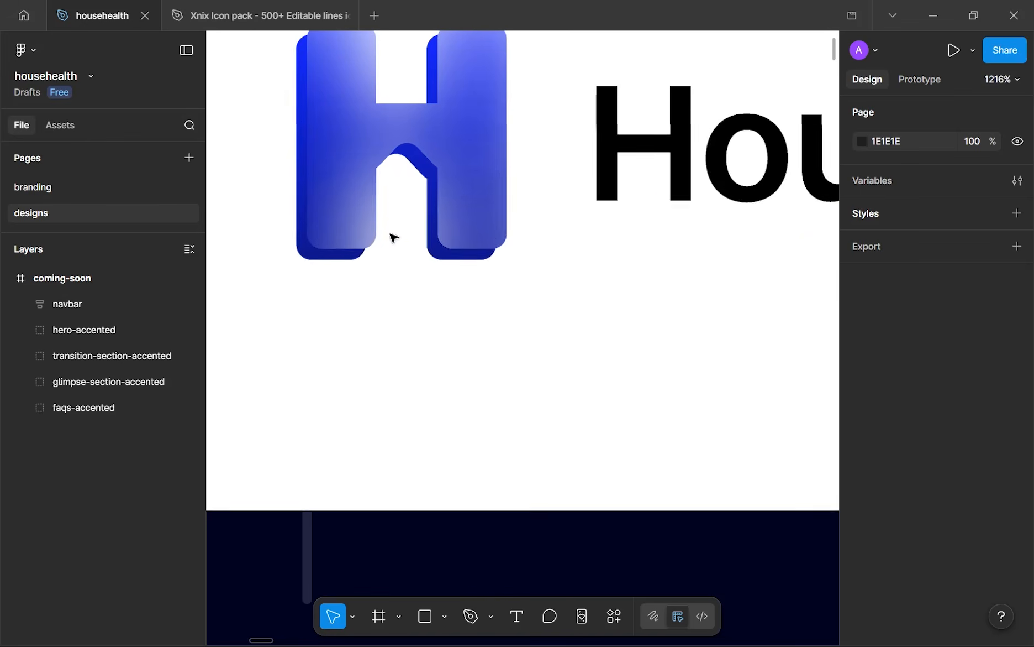
scroll(384, 221, "up", 4)
scroll(392, 342, "up", 1)
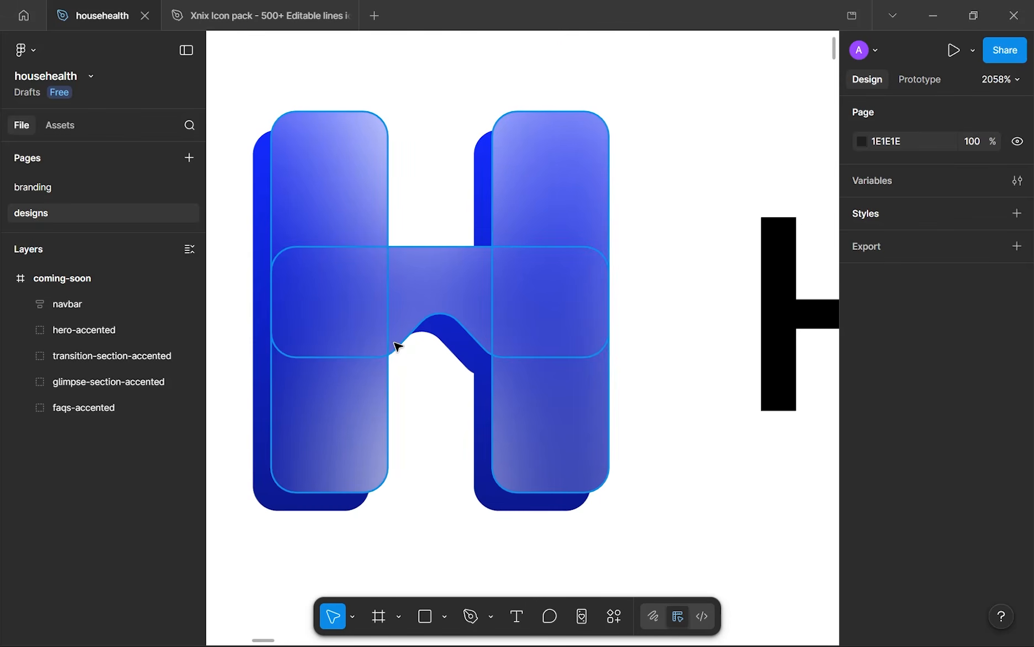
scroll(489, 307, "down", 10)
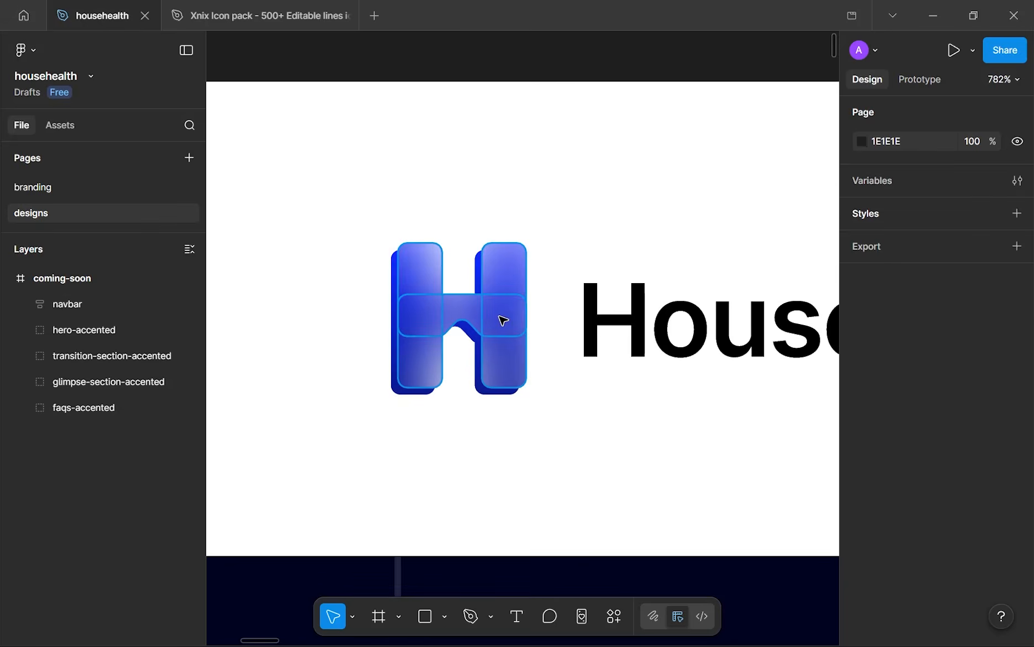
left_click_drag(478, 303, 369, 196)
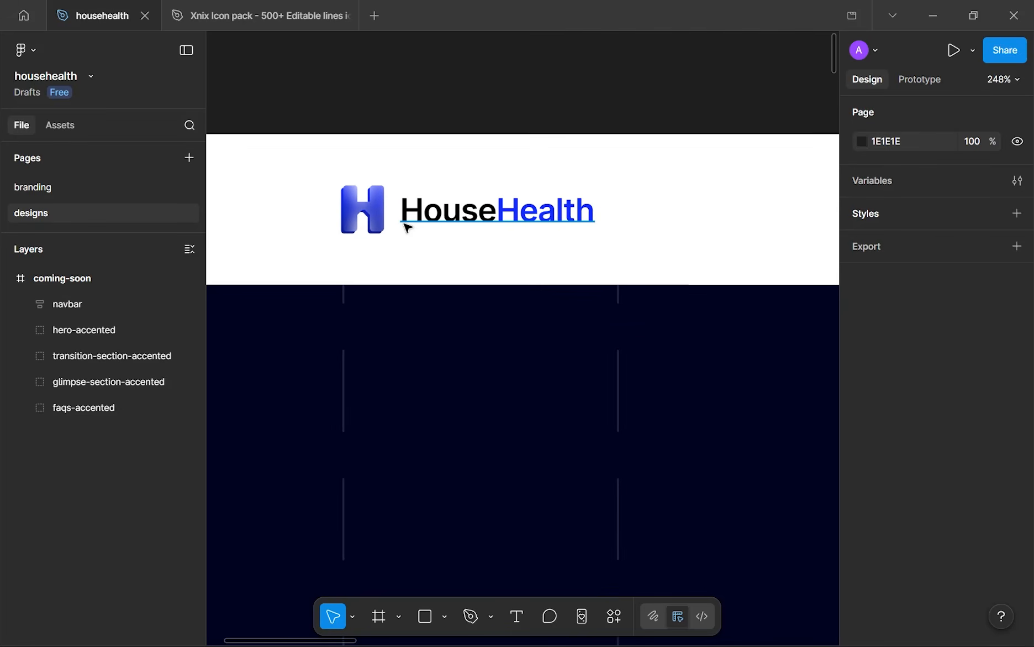
scroll(406, 227, "down", 4)
scroll(404, 231, "down", 5)
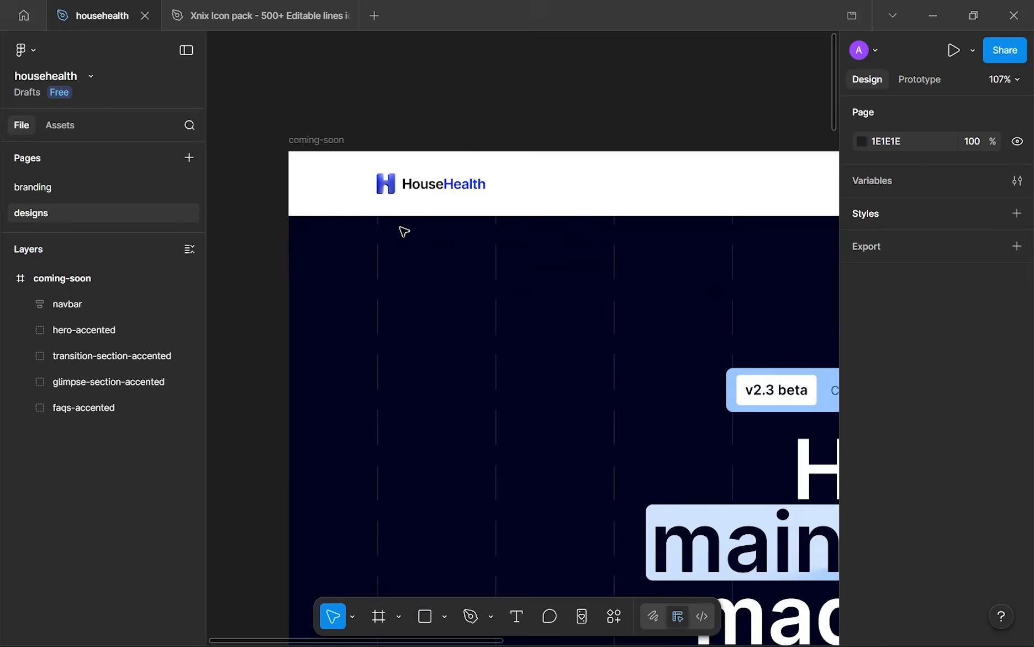
- Look through the coming-soon page from the hero to the FAQ question cards
left_click_drag(333, 285, 317, 293)
scroll(317, 292, "right", 3)
scroll(531, 331, "up", 1)
scroll(531, 340, "down", 5)
scroll(608, 354, "down", 5)
scroll(663, 358, "down", 2)
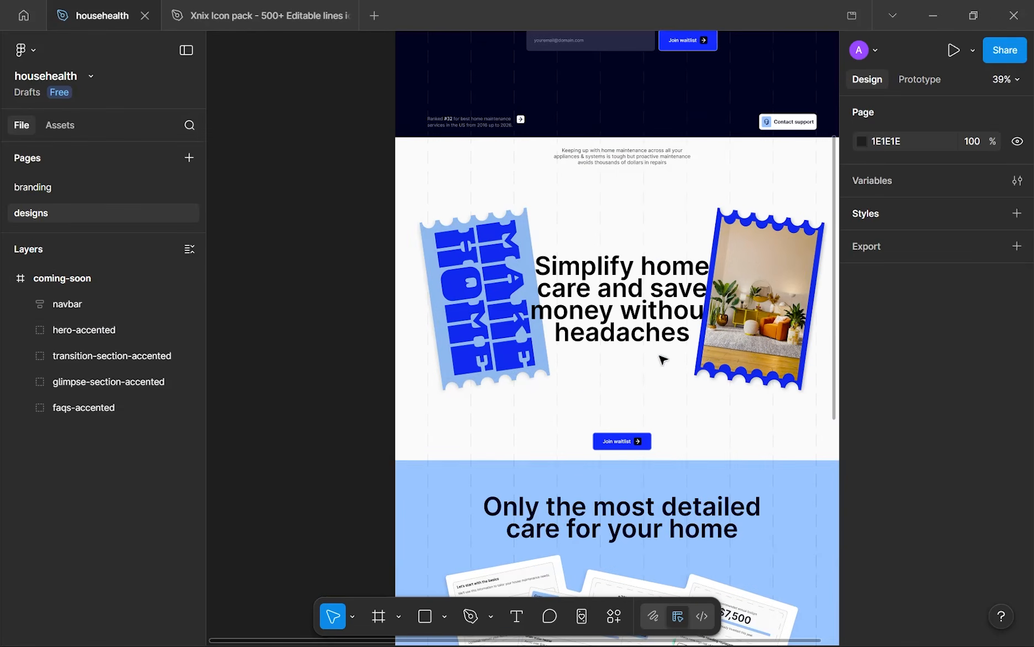
scroll(686, 331, "right", 3)
scroll(560, 234, "down", 6)
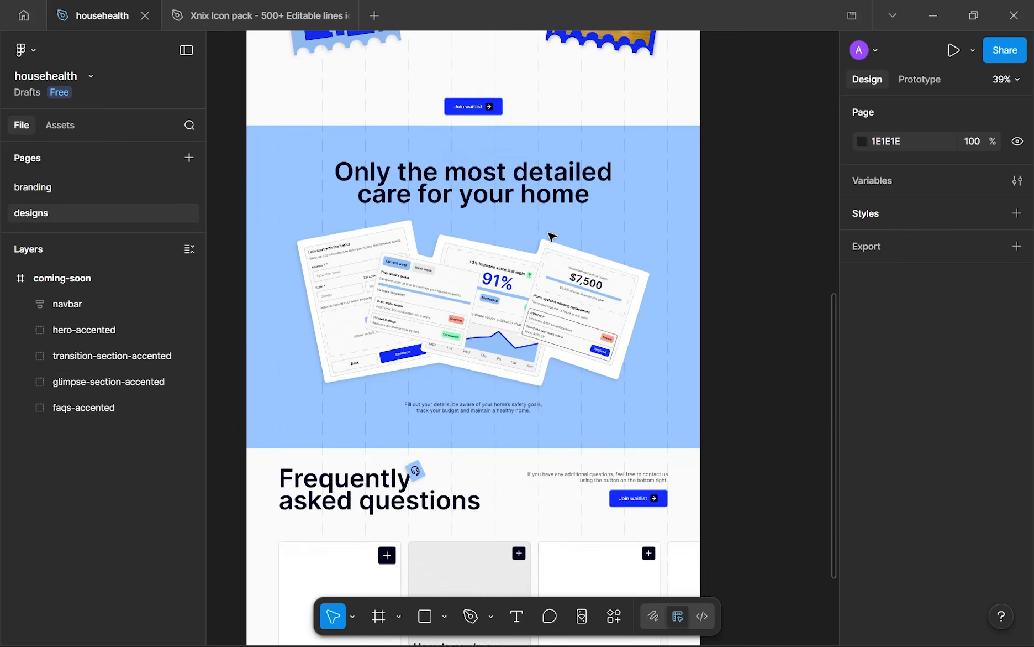
scroll(549, 234, "down", 5)
scroll(555, 495, "down", 1)
scroll(563, 448, "down", 1)
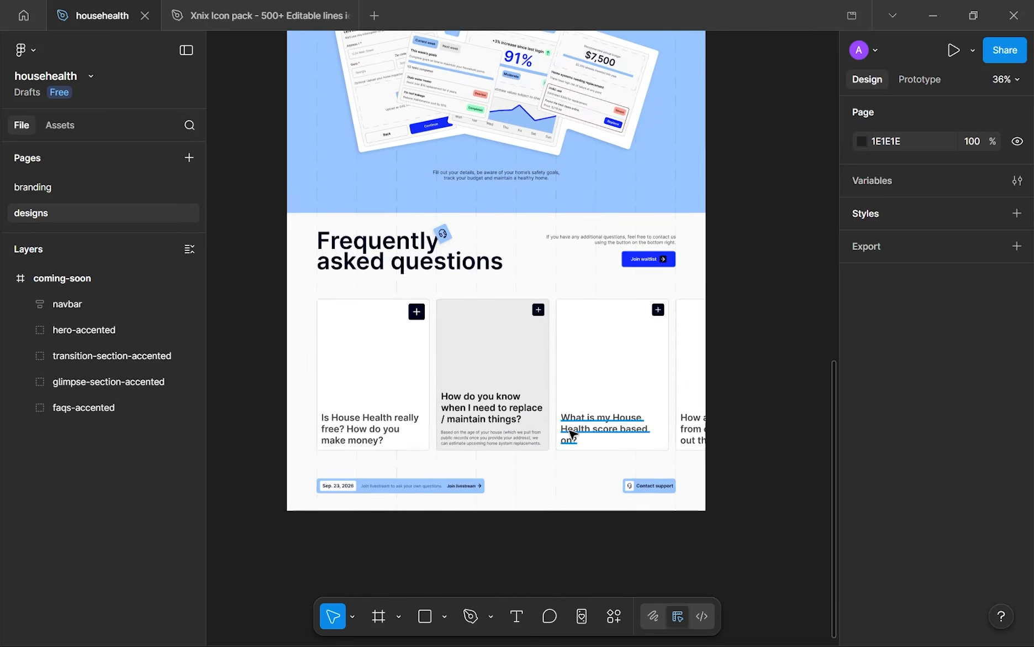
scroll(596, 412, "up", 4)
scroll(626, 418, "down", 3)
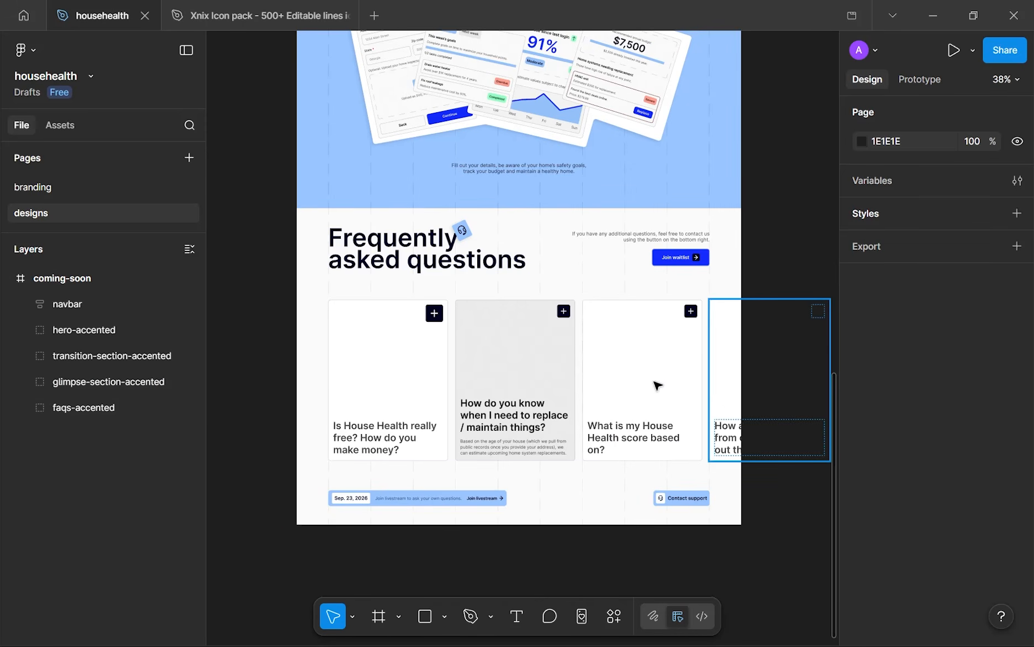
- Widen all four FAQ question cards together to roughly square proportions, keeping their height
left_click(724, 381)
left_click(658, 386, "shift")
left_click(539, 381, "shift")
left_click(415, 365, "shift")
left_click_drag(511, 455, 355, 413)
left_click_drag(678, 344, 640, 357)
scroll(549, 406, "down", 5)
left_click(538, 437)
- Set the font size of the first three FAQ cards' question headings to 48
scroll(428, 381, "up", 2)
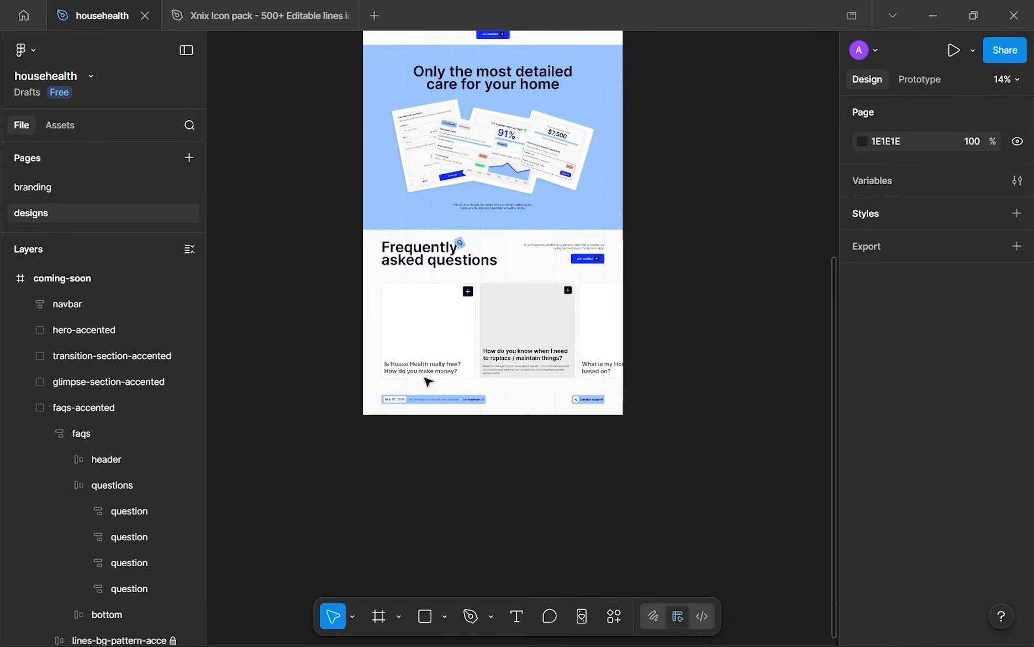
scroll(596, 441, "up", 6)
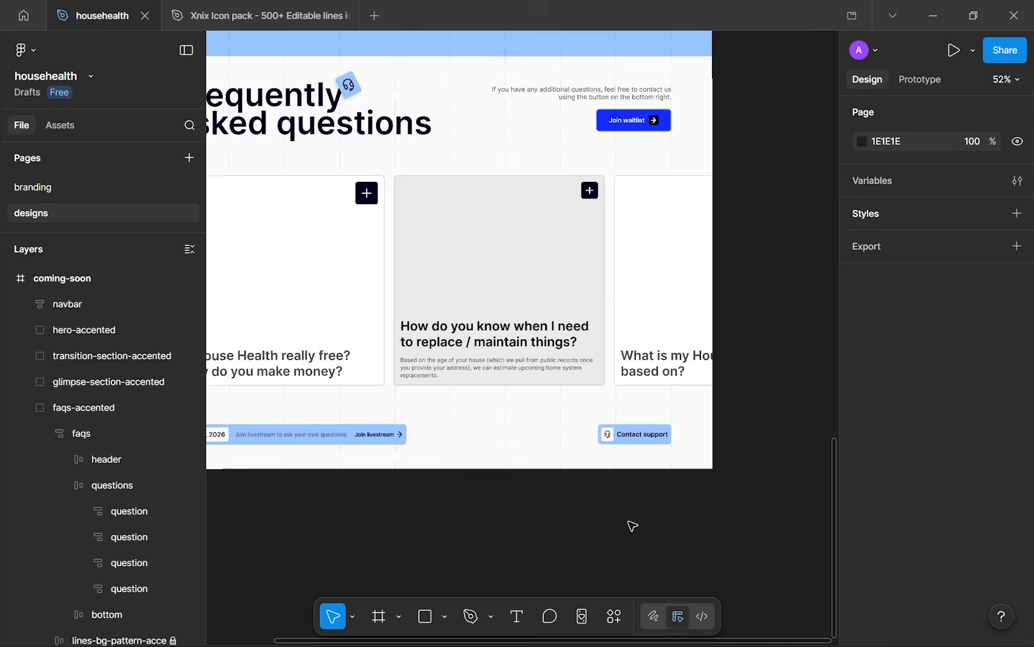
scroll(633, 525, "down", 3)
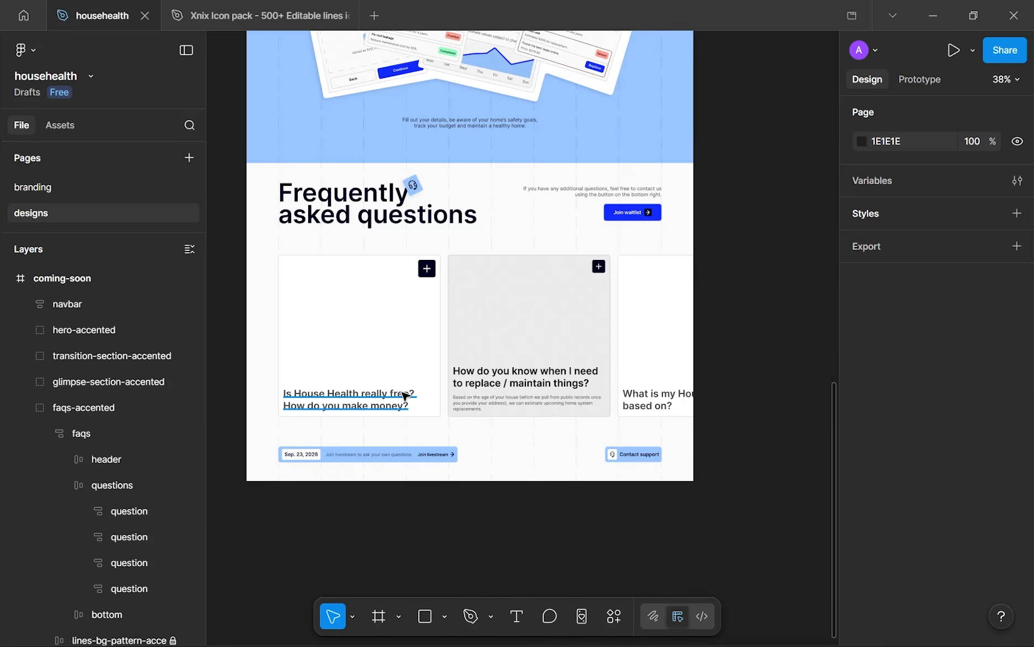
left_click(364, 399, "ctrl")
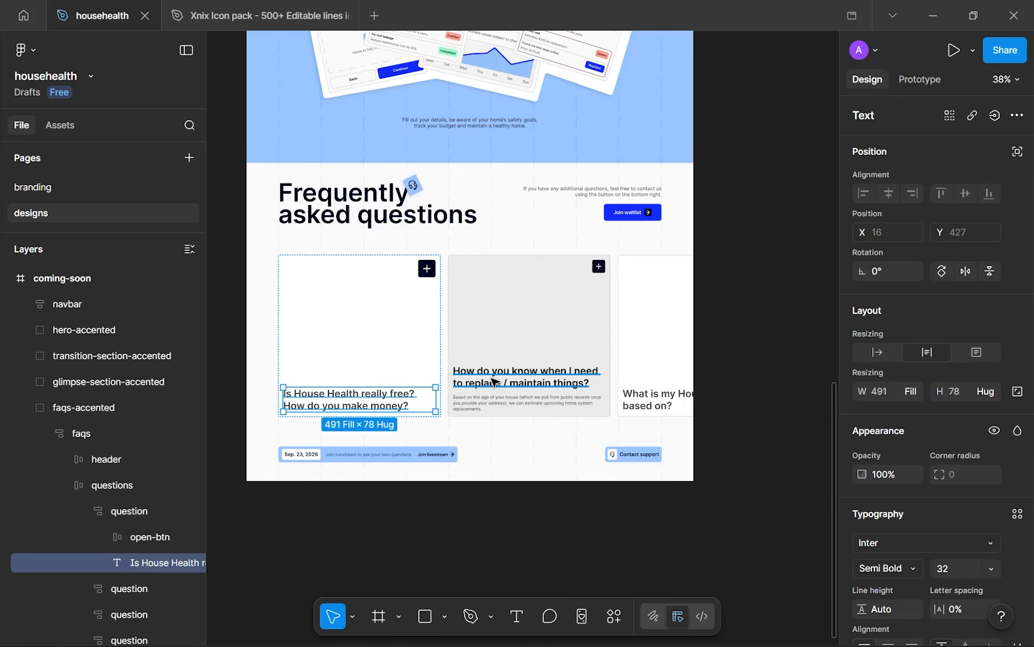
left_click(585, 399, "ctrl+shift")
left_click(689, 398, "ctrl+shift")
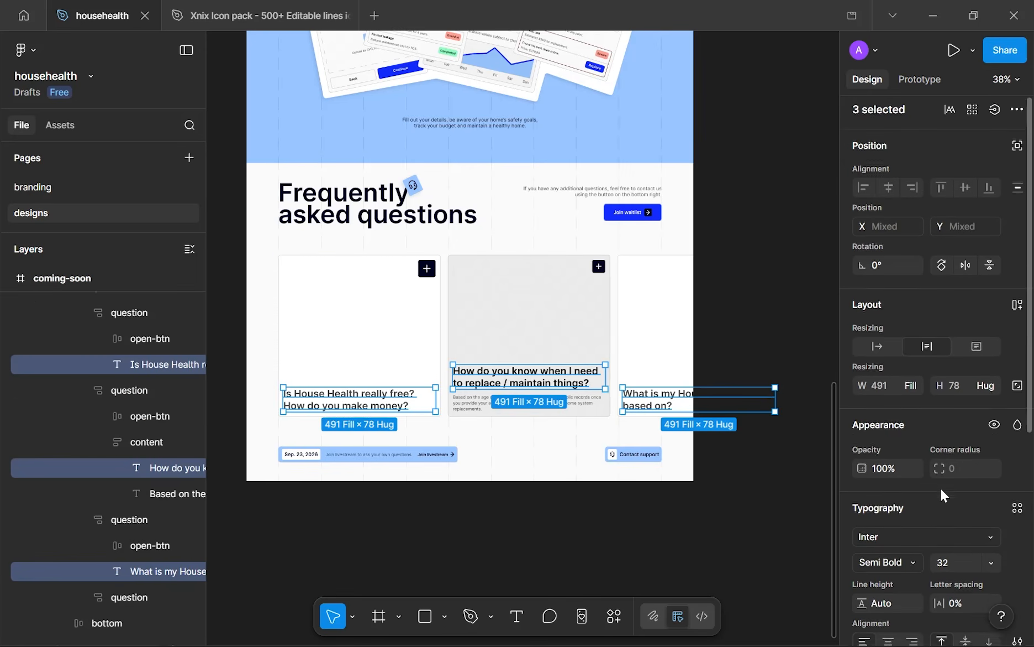
scroll(940, 488, "down", 2)
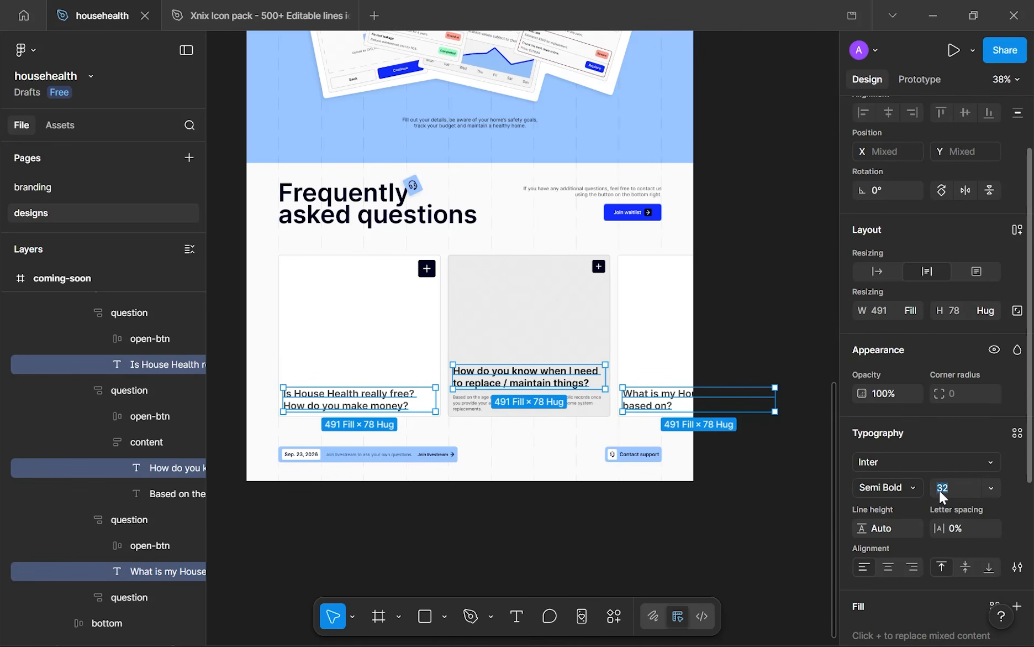
left_click(939, 490)
type("48")
key("Return")
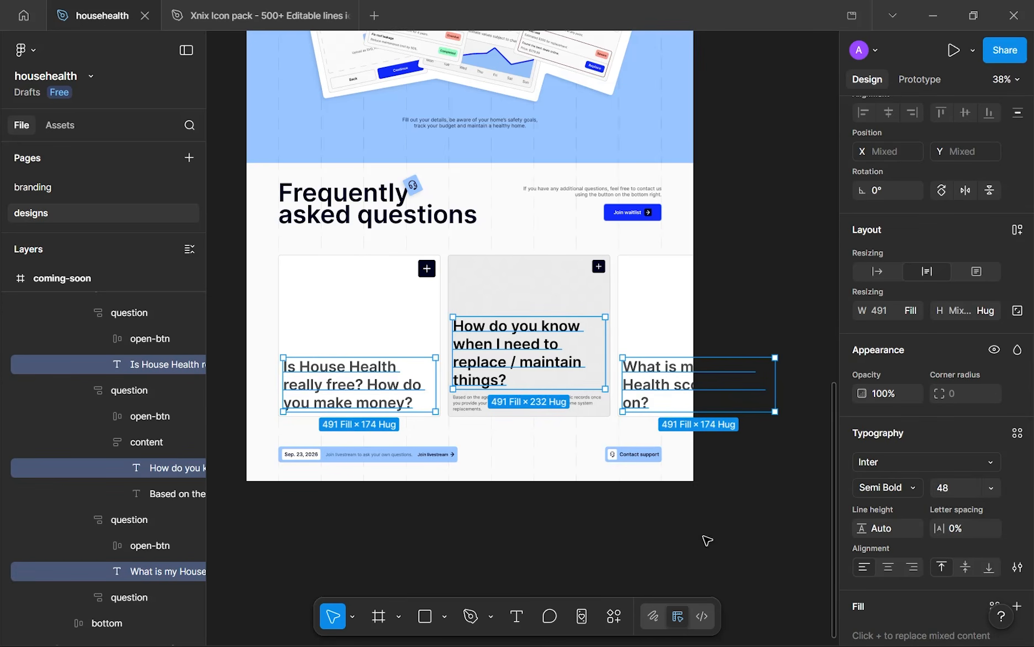
left_click(698, 554)
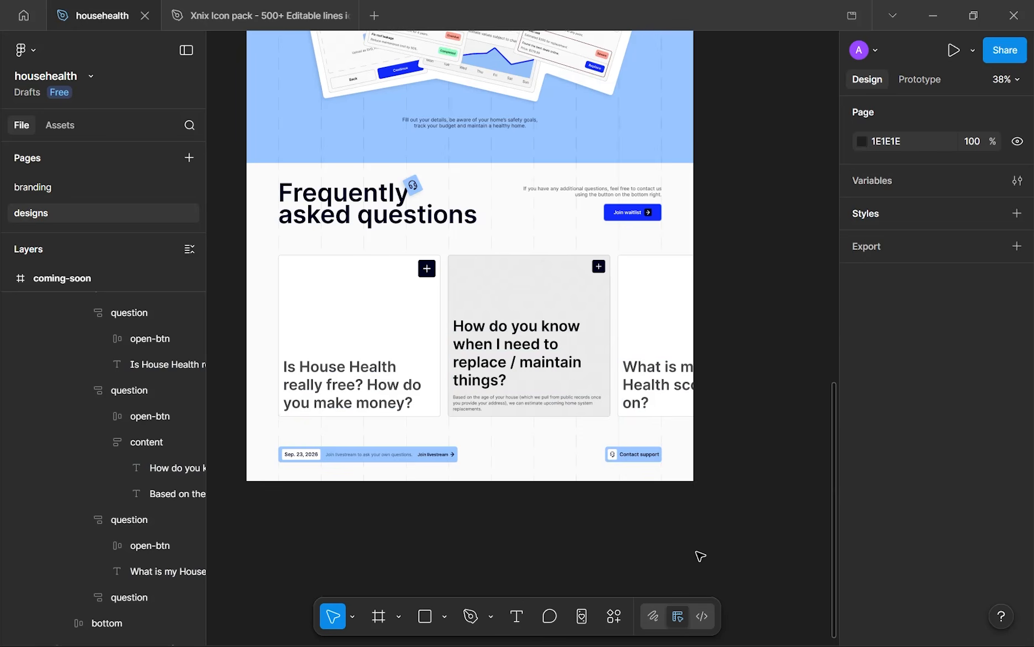
scroll(700, 555, "down", 1)
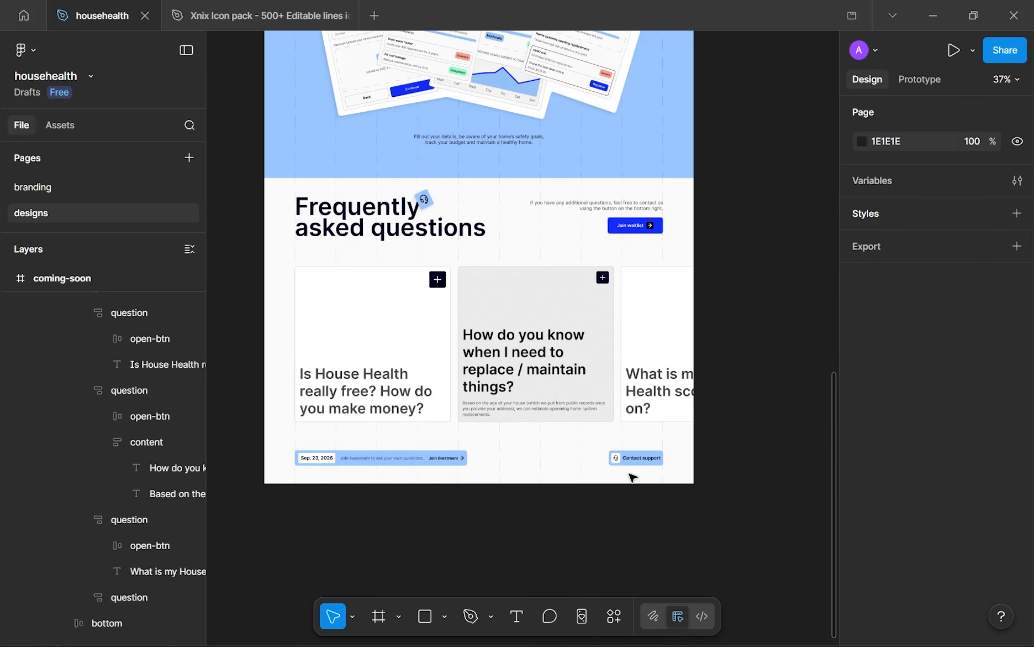
- Reduce the font size of the first three FAQ cards' question headings to 40
key("ctrl+z")
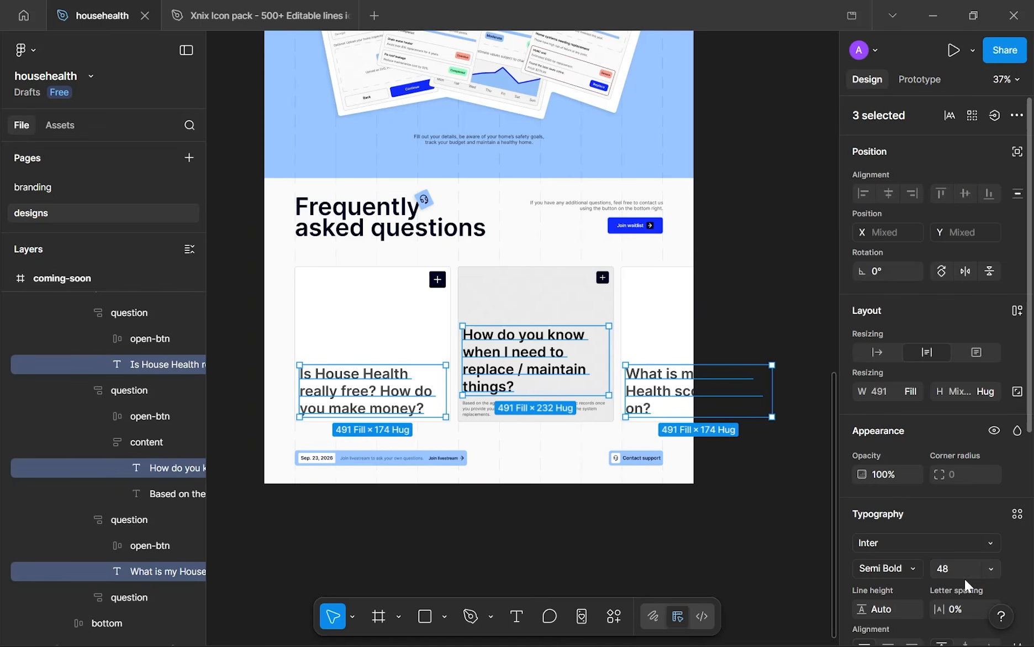
key("Return")
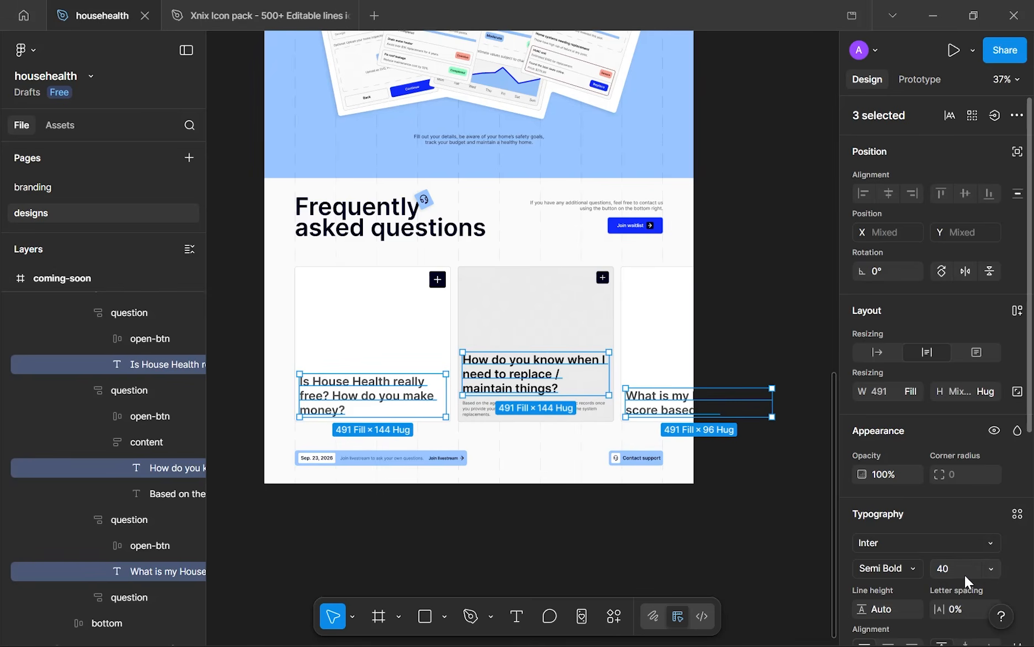
left_click(728, 552)
scroll(729, 552, "down", 1)
scroll(721, 552, "right", 1)
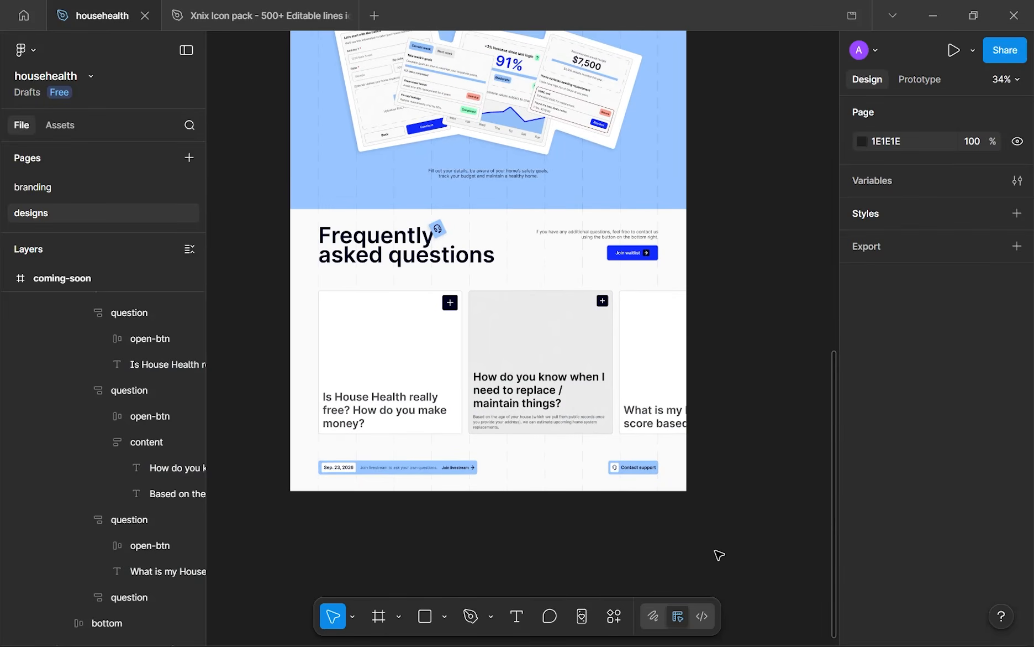
left_click(555, 312)
double_click(556, 311)
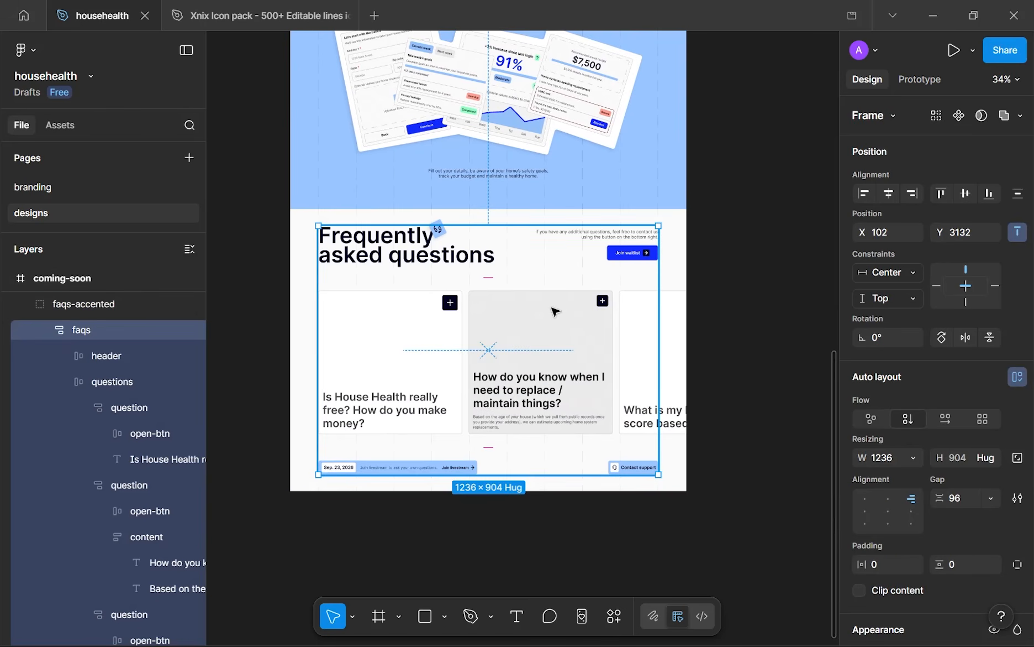
left_click(745, 370)
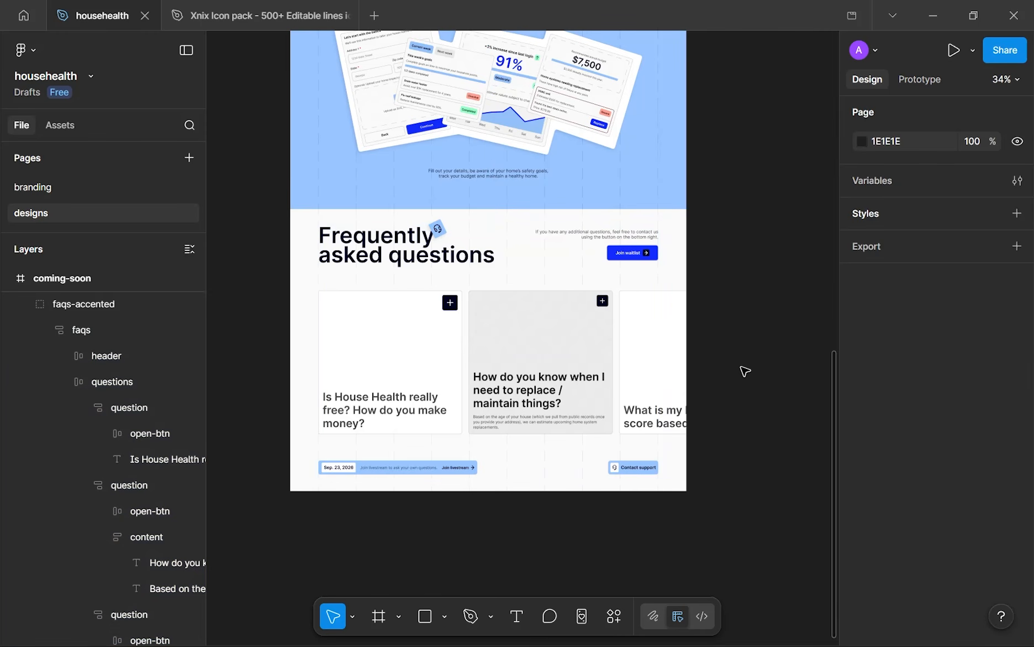
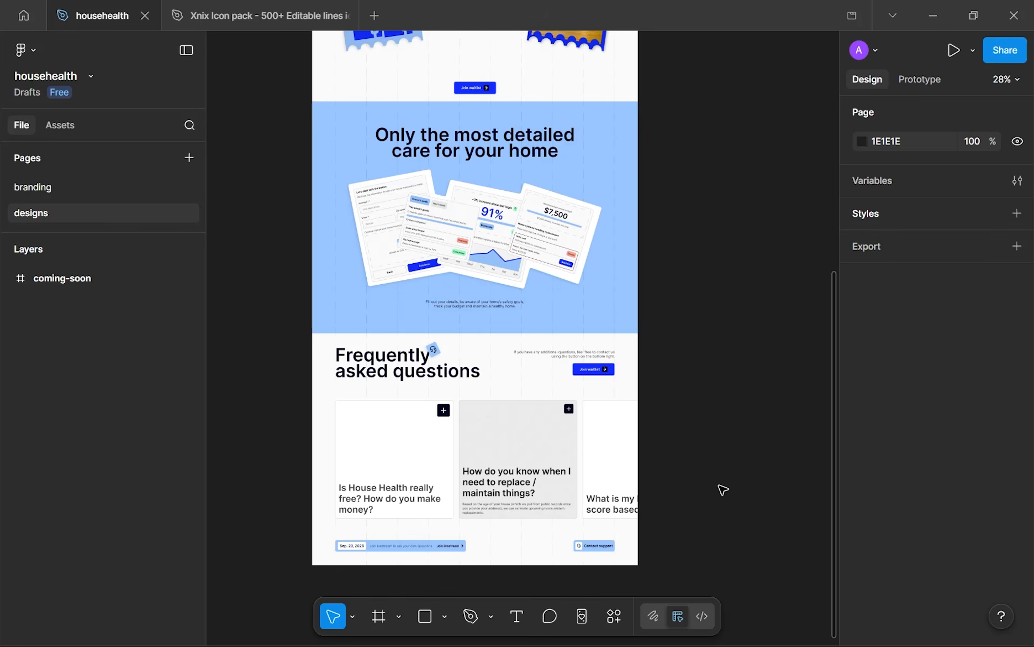
- Compare the FAQ section with the closing waitlist, FAQ and footer area of the live House Health site in Chrome, and return to Figma
scroll(575, 434, "down", 3)
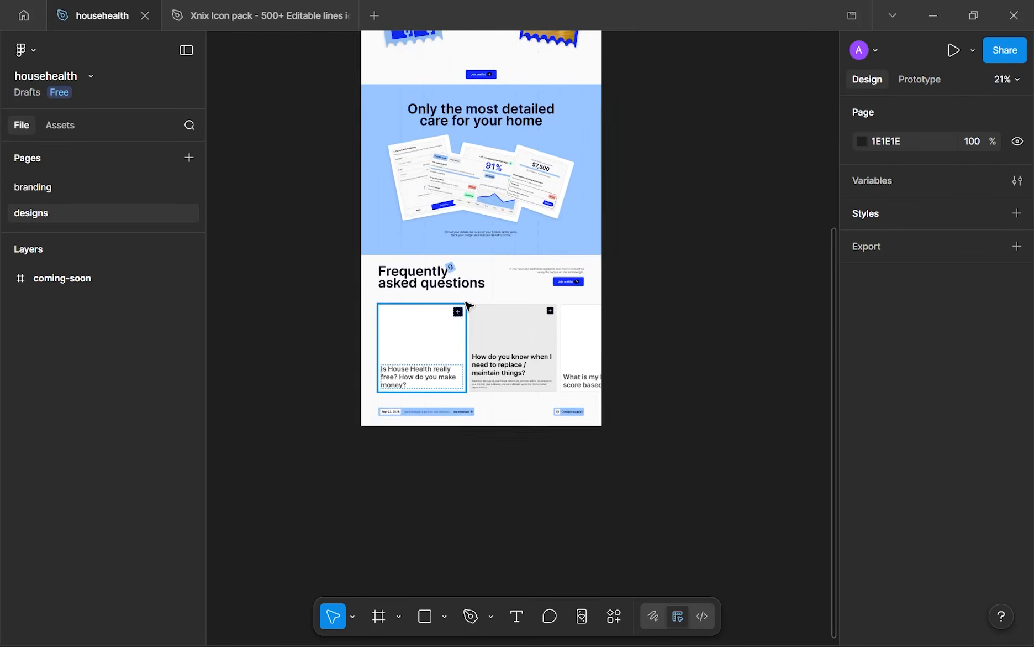
scroll(469, 301, "up", 5)
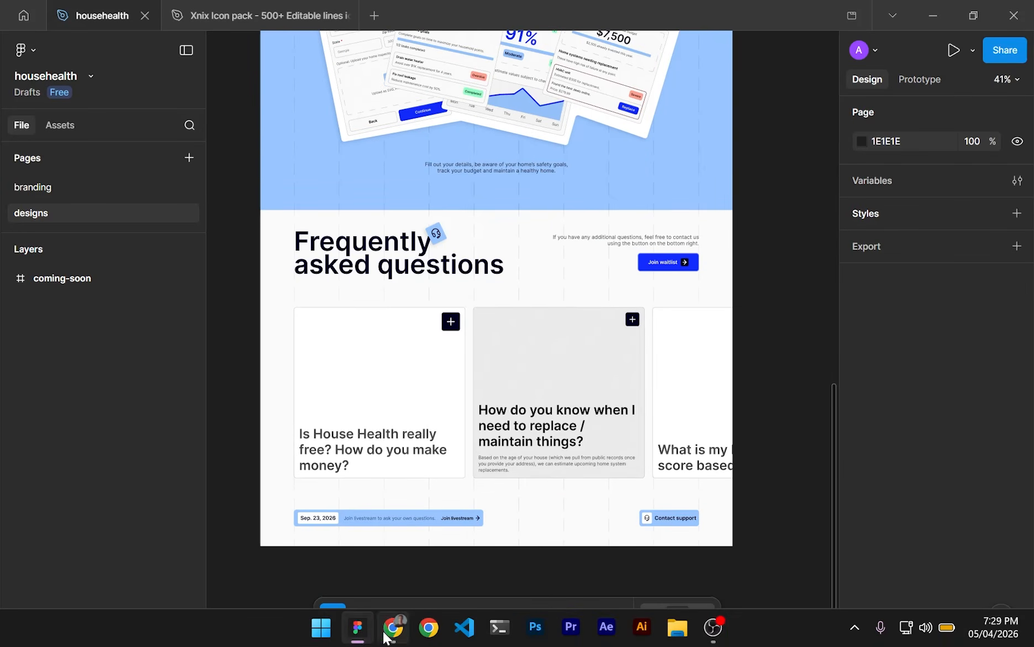
left_click(393, 627)
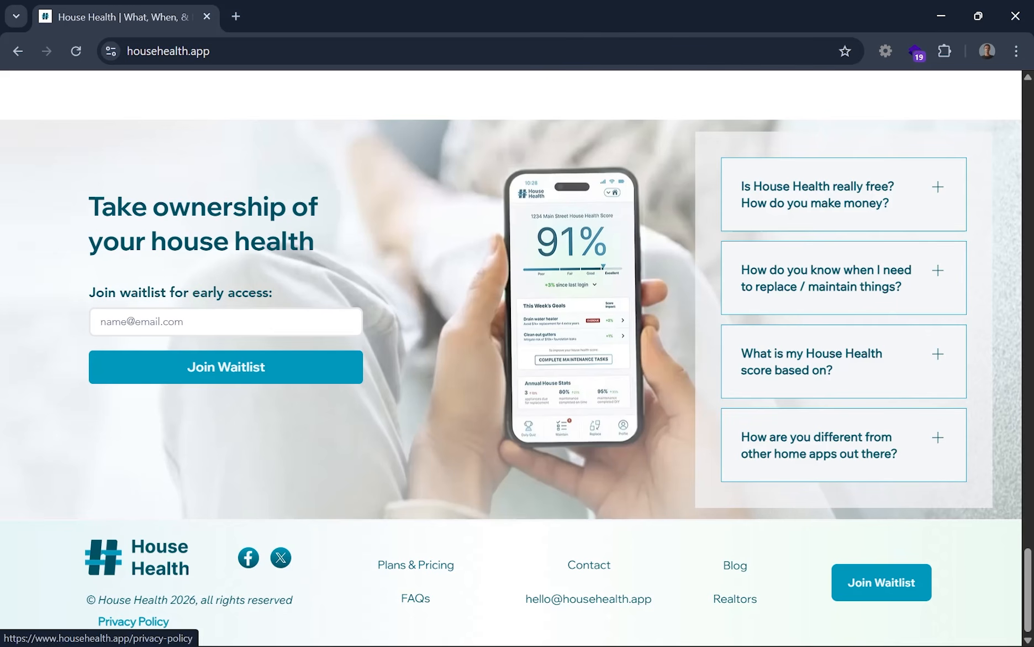
scroll(312, 479, "up", 4)
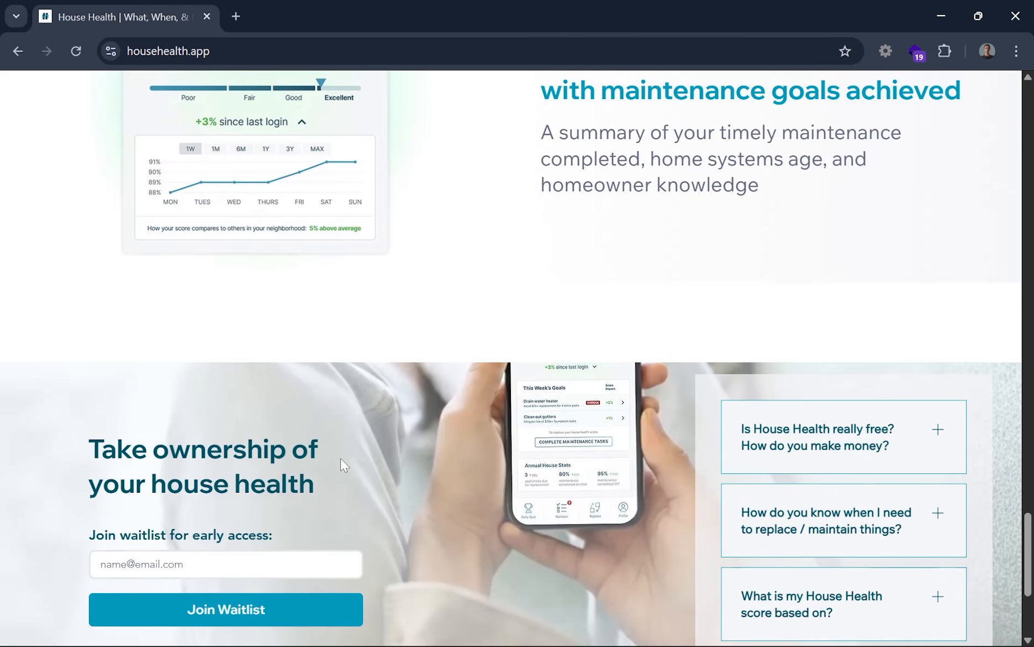
scroll(342, 464, "down", 4)
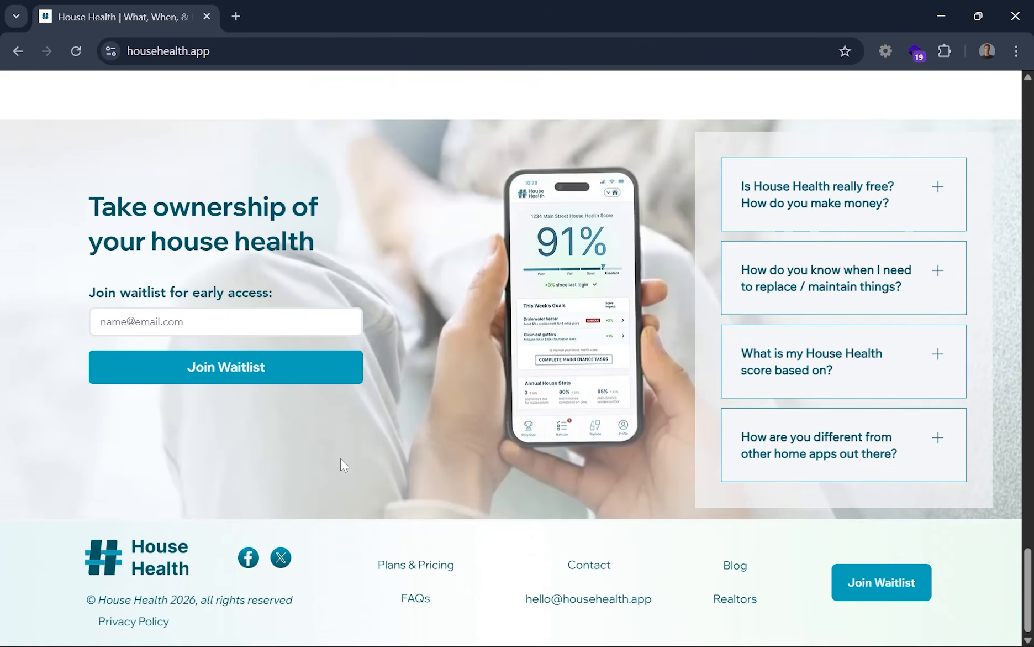
scroll(554, 523, "up", 1)
scroll(554, 523, "down", 1)
left_click(359, 626)
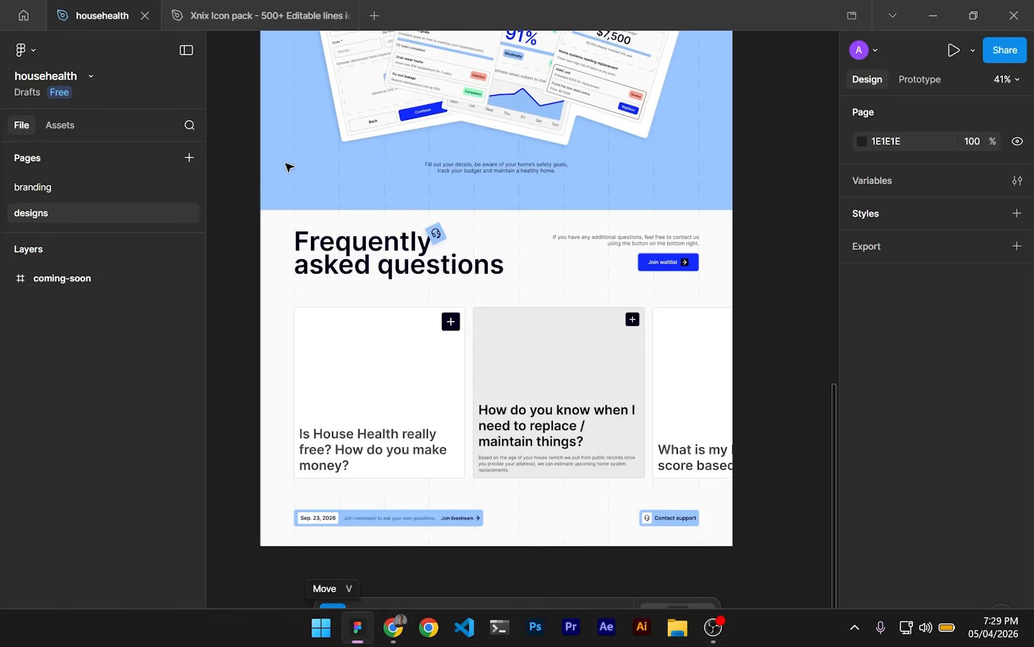
- Replace the plus icon in the second FAQ card's button with the minus line copied from the Xnix icon pack's circle-minus icon
left_click(212, 7)
left_click(126, 3)
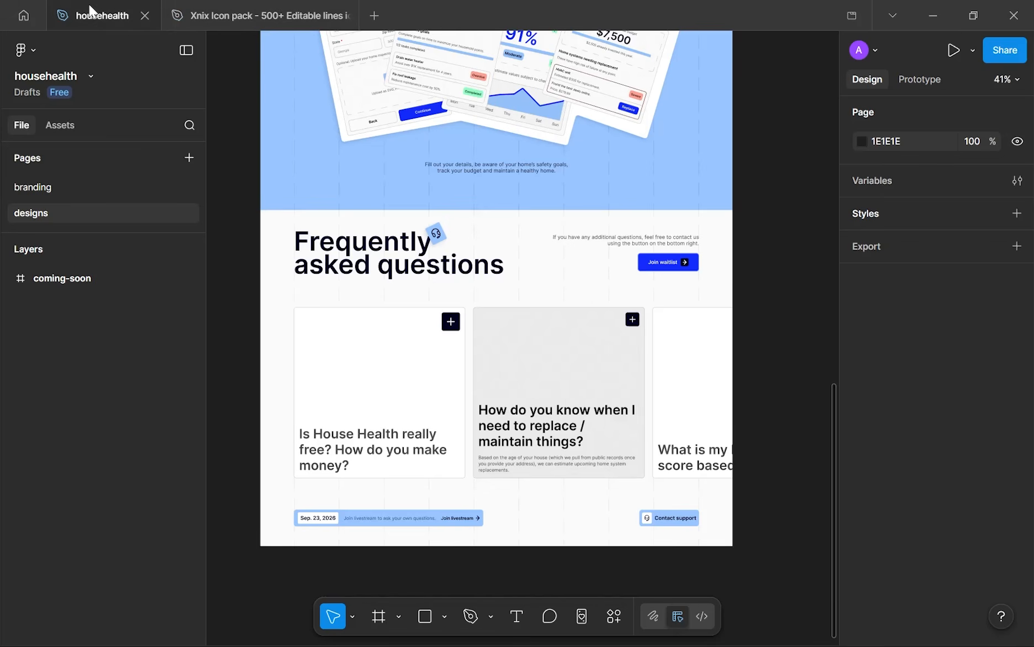
scroll(654, 321, "up", 3)
scroll(650, 321, "down", 2)
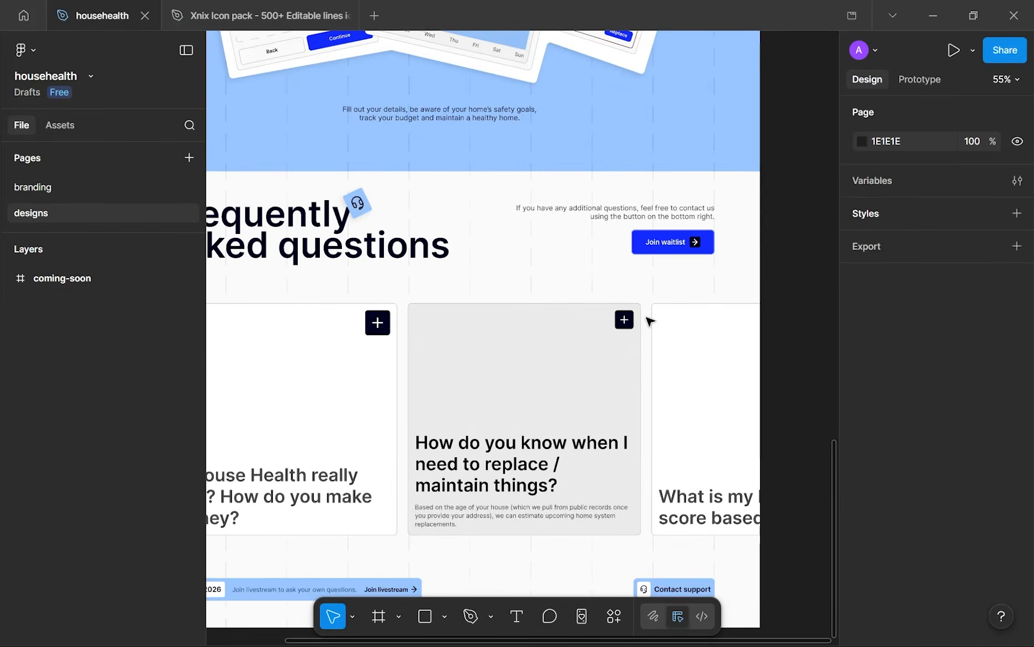
scroll(625, 324, "up", 3)
scroll(626, 325, "up", 3)
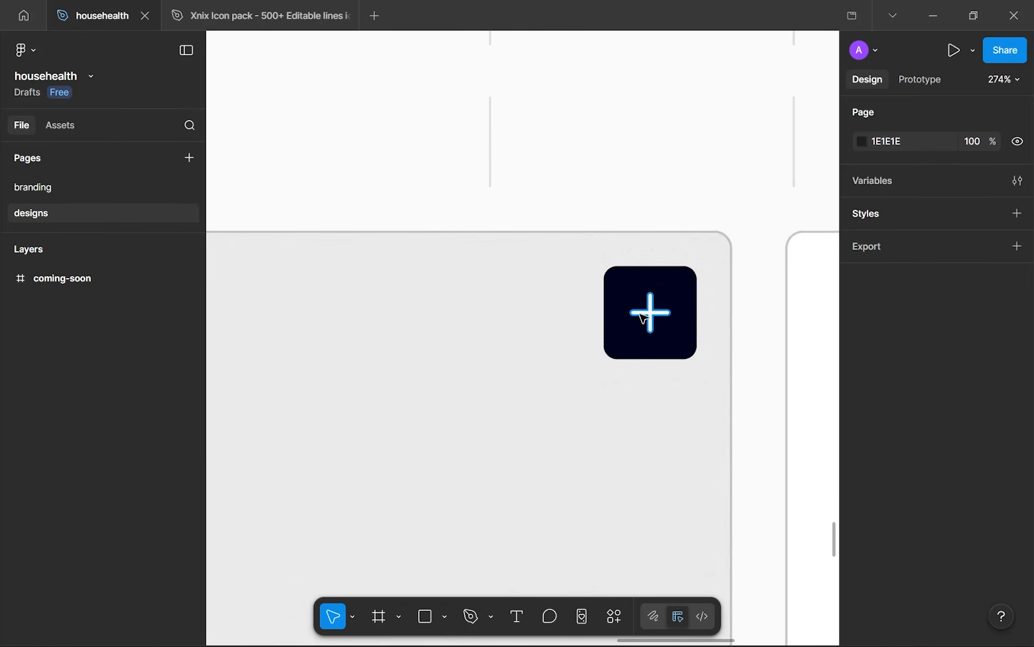
left_click(267, 3)
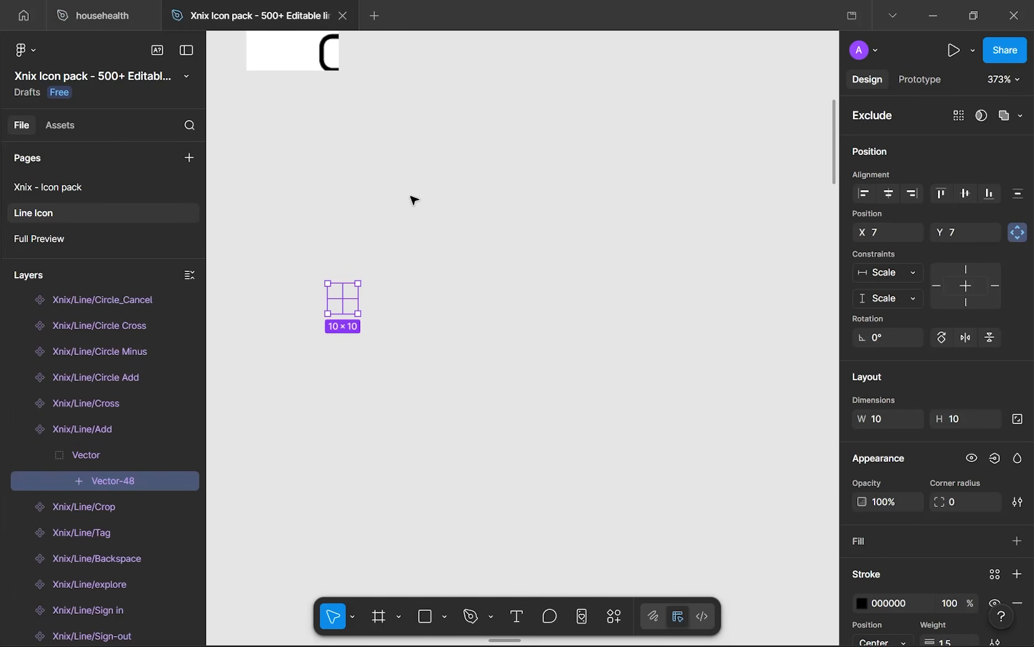
scroll(619, 281, "up", 3)
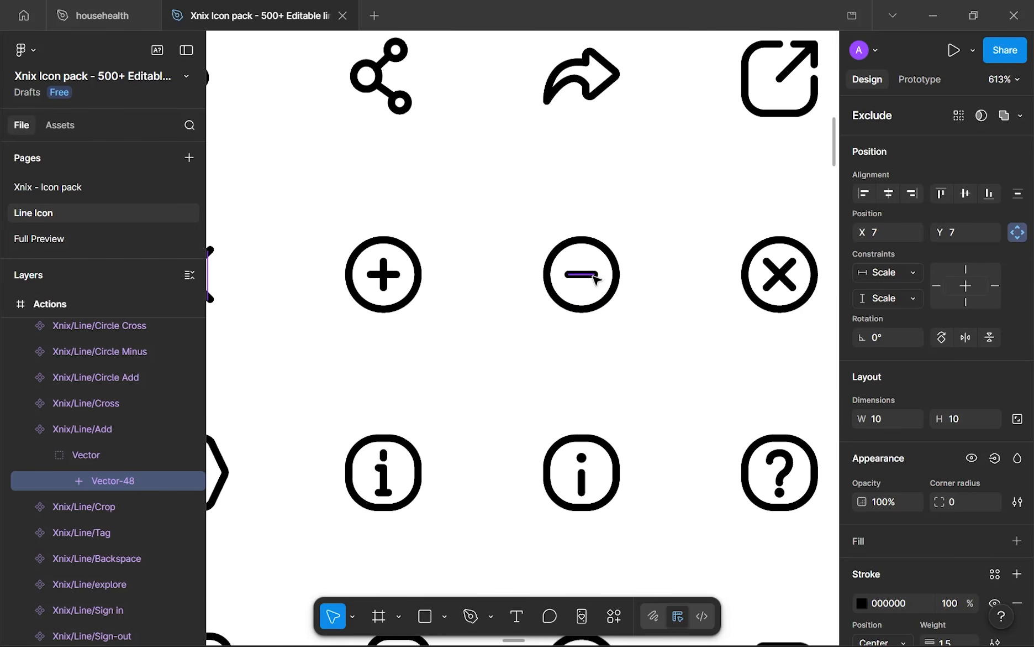
left_click(595, 279)
left_click(120, 11)
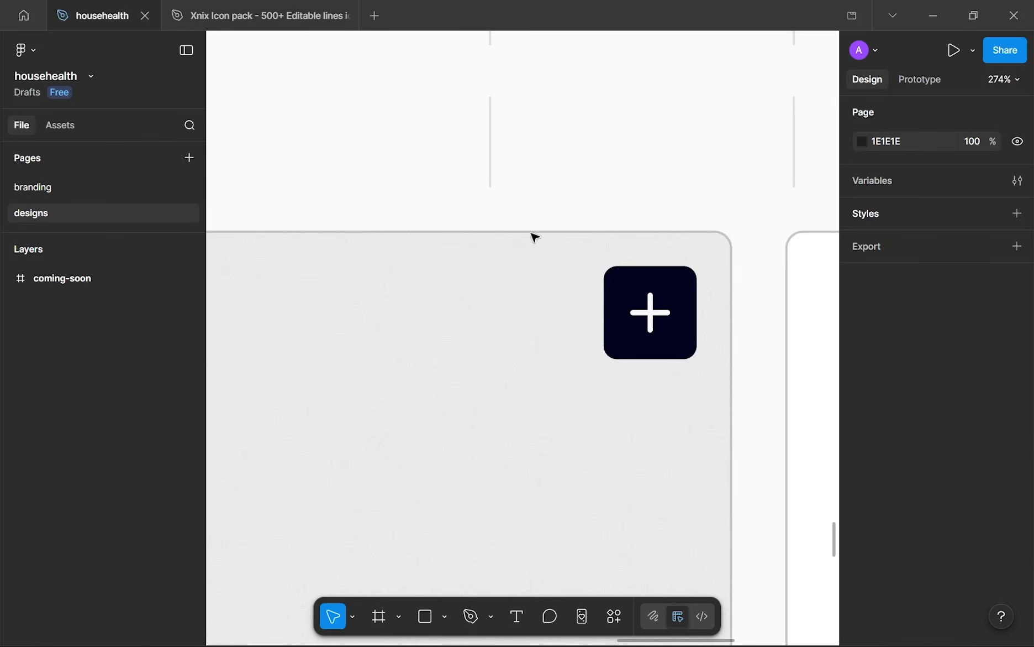
left_click(654, 319, "ctrl")
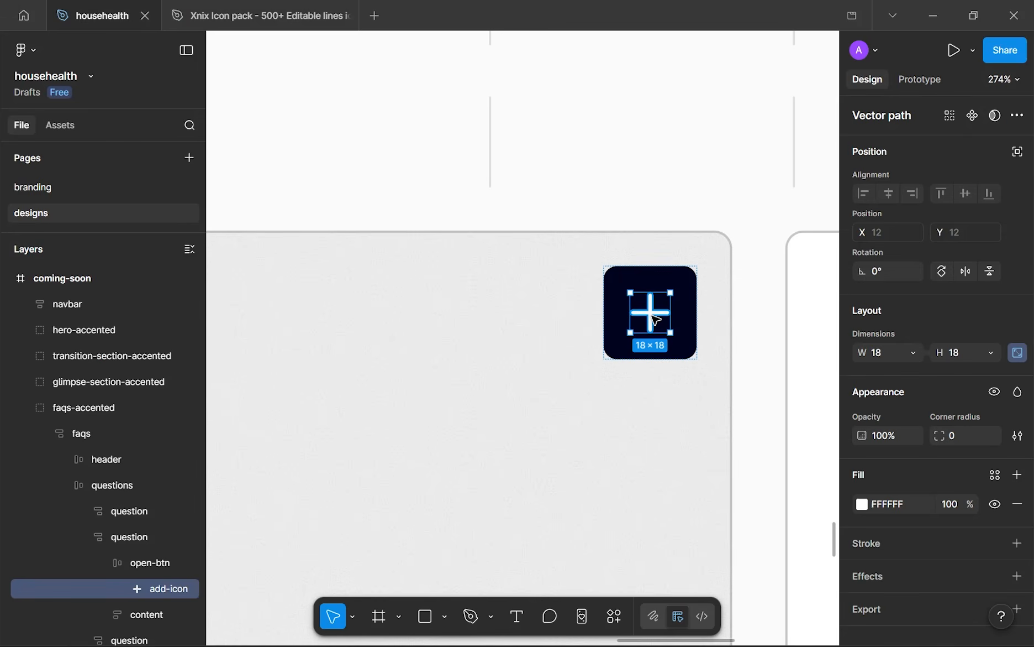
key("ctrl+shift+r")
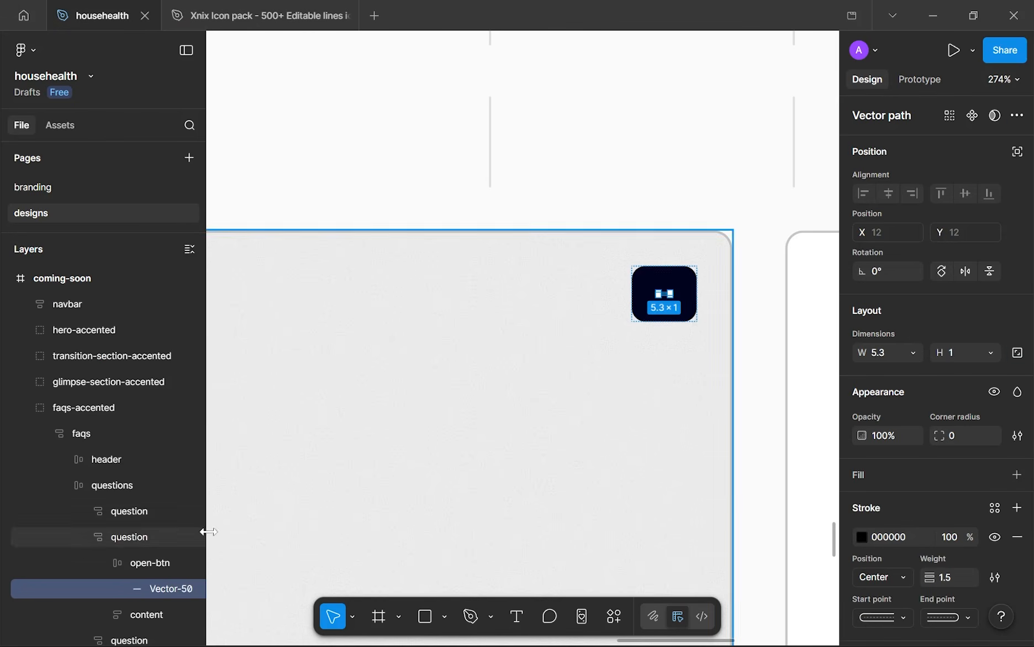
- Convert the pasted minus line's stroke to an outline and name its layer minus-icon
double_click(157, 588)
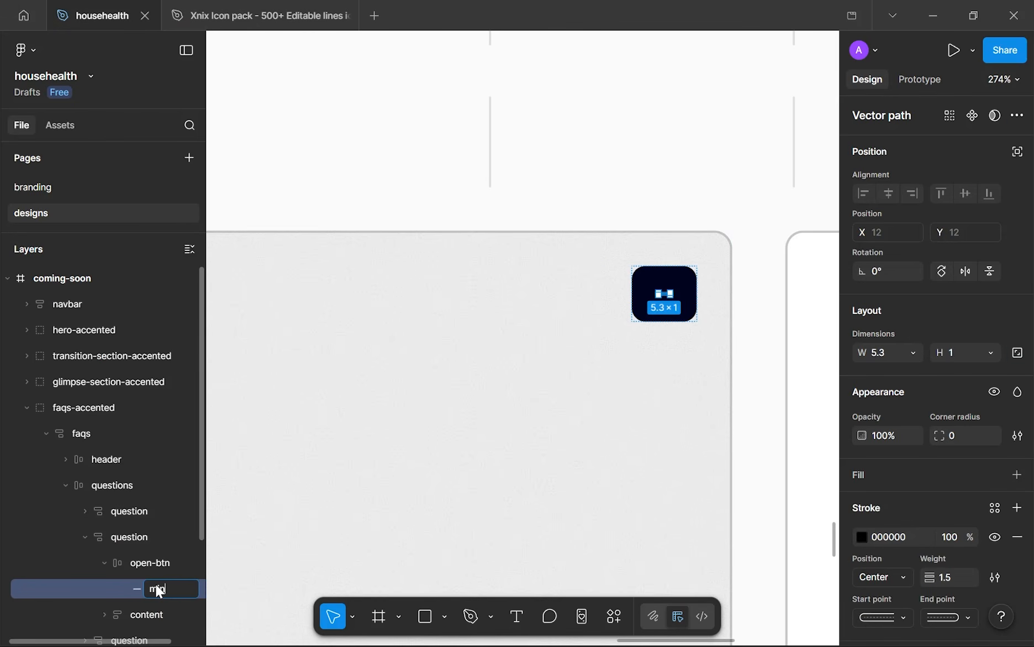
type("minus-icon")
key("Return")
scroll(427, 489, "down", 2)
scroll(427, 489, "down", 4)
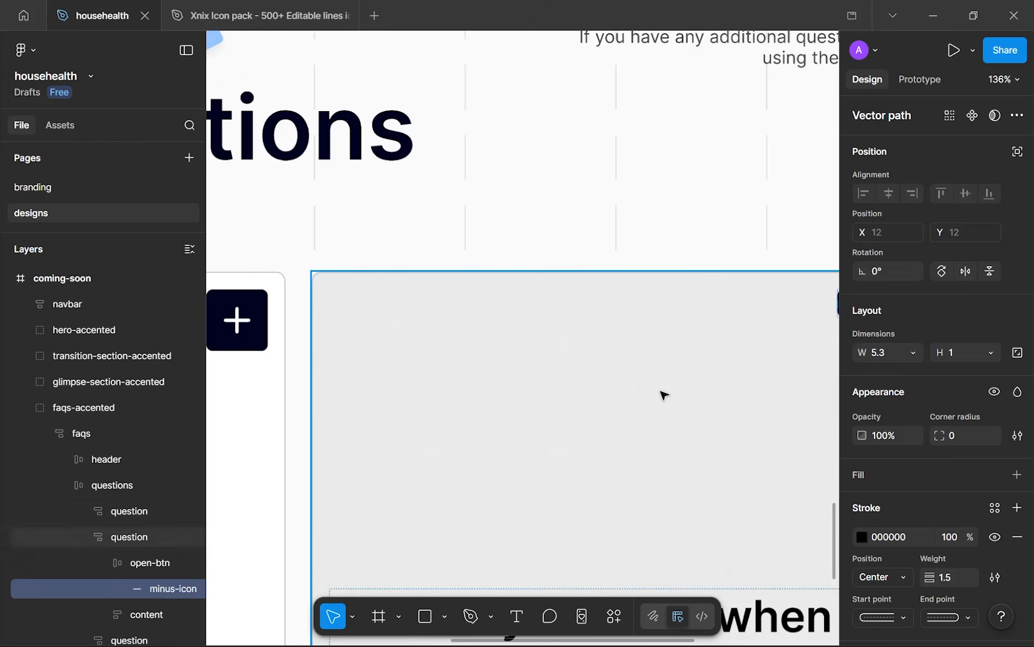
key("ctrl+alt+o")
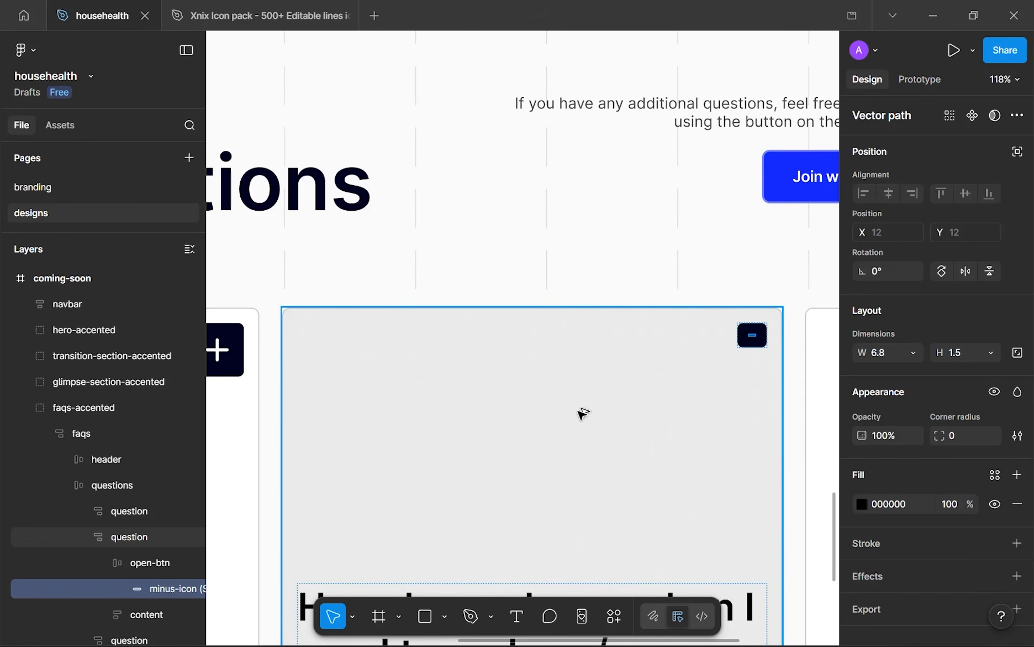
double_click(154, 588)
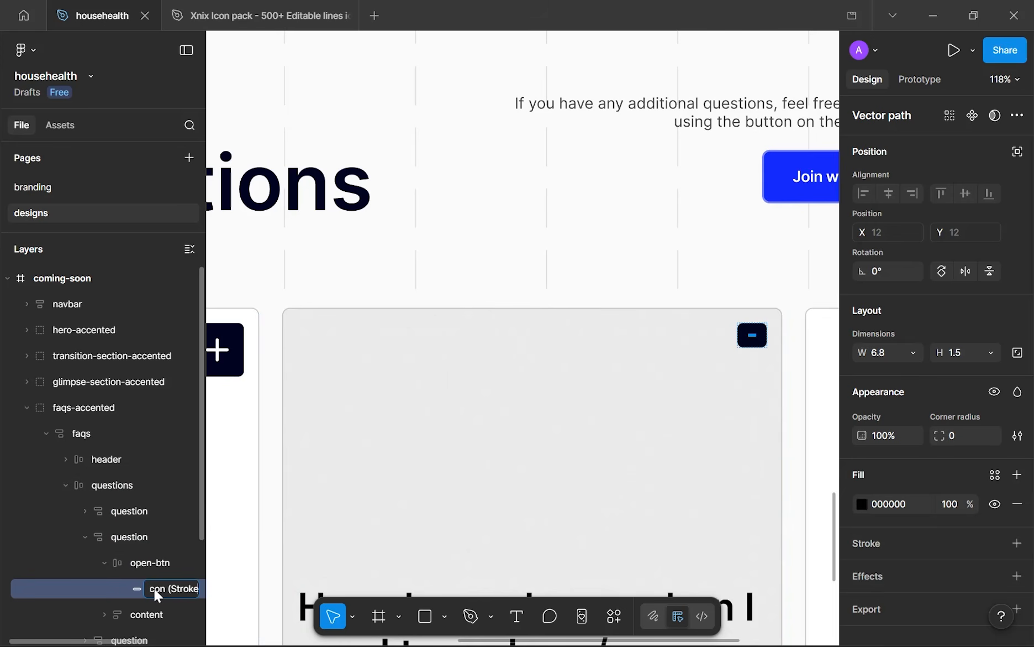
key("Return")
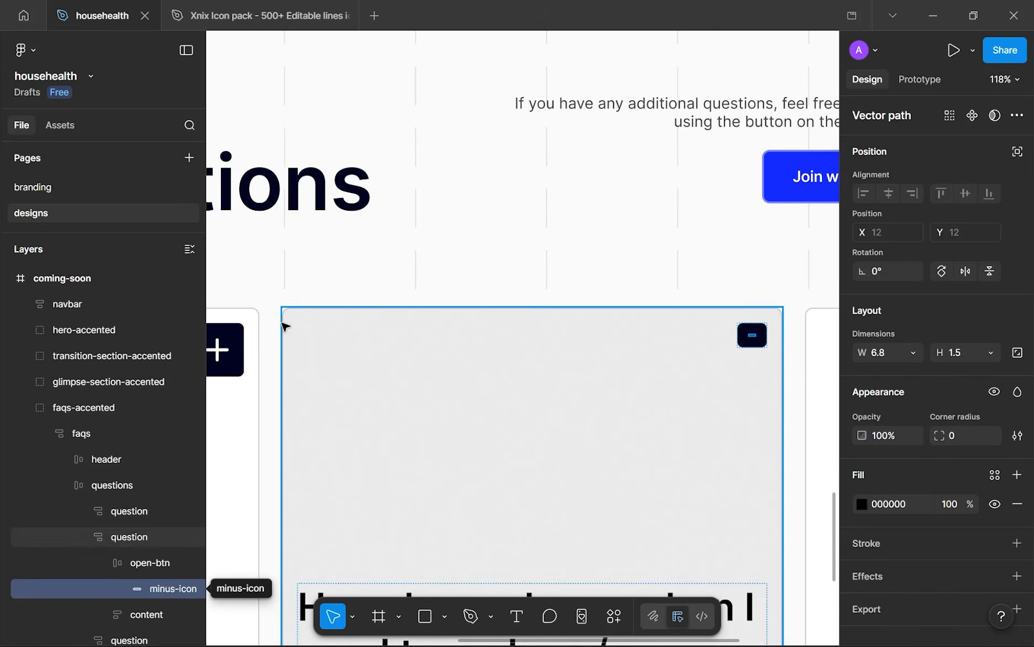
- Lock the minus icon's proportions and set its width to 24, matching the first card's plus icon
left_click(218, 350, "ctrl")
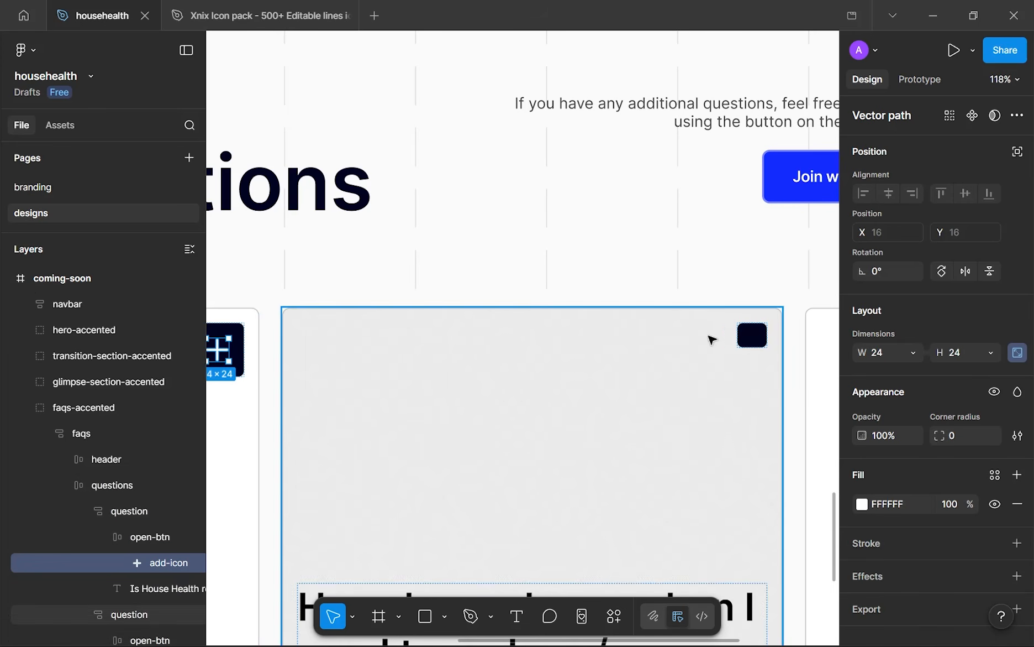
left_click(752, 336, "ctrl")
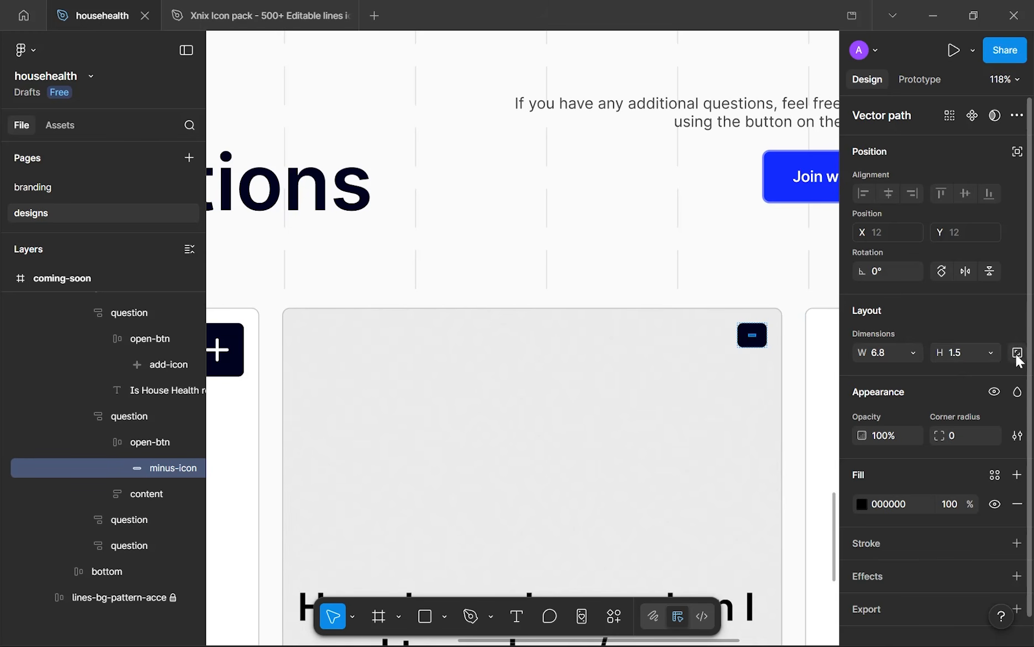
key("Return")
left_click(888, 352)
type("109")
key("Return")
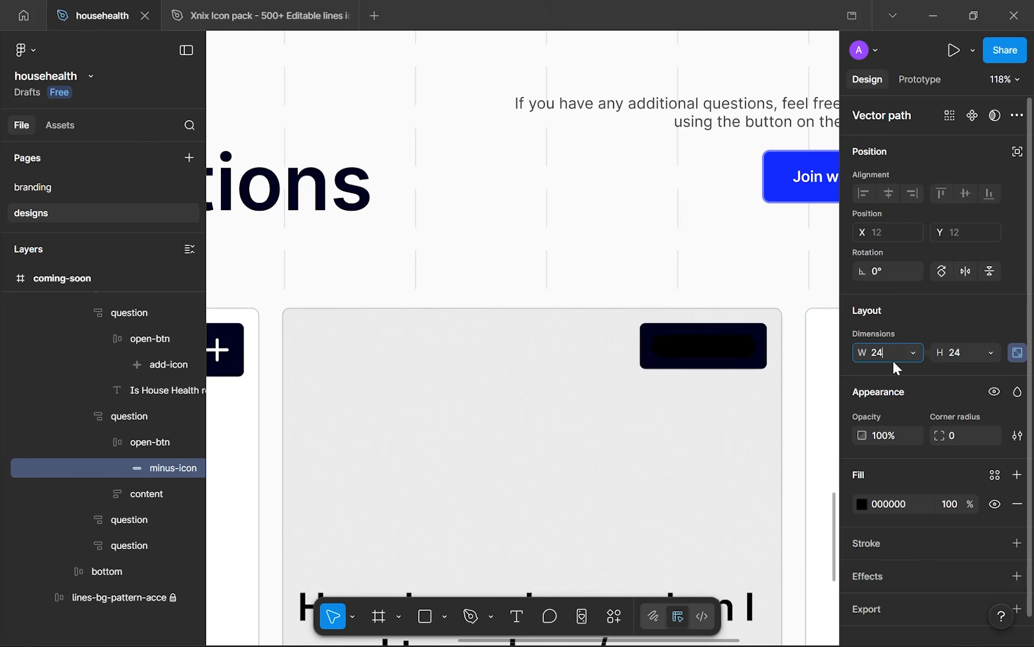
- Fill the minus icon with white, FFFFFF
left_click(862, 503)
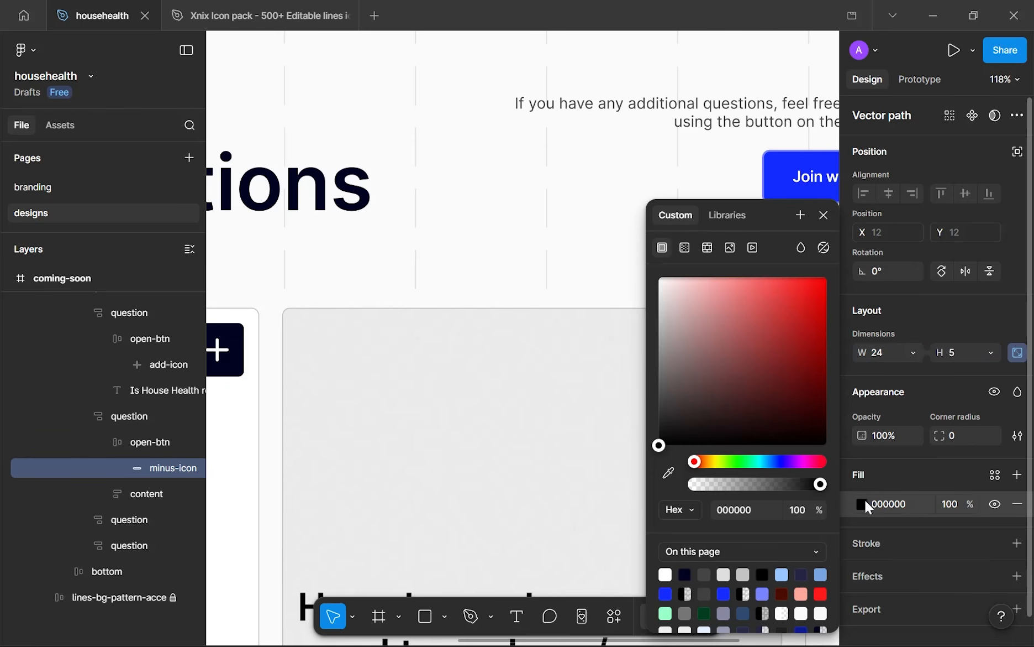
left_click_drag(803, 391, 566, 220)
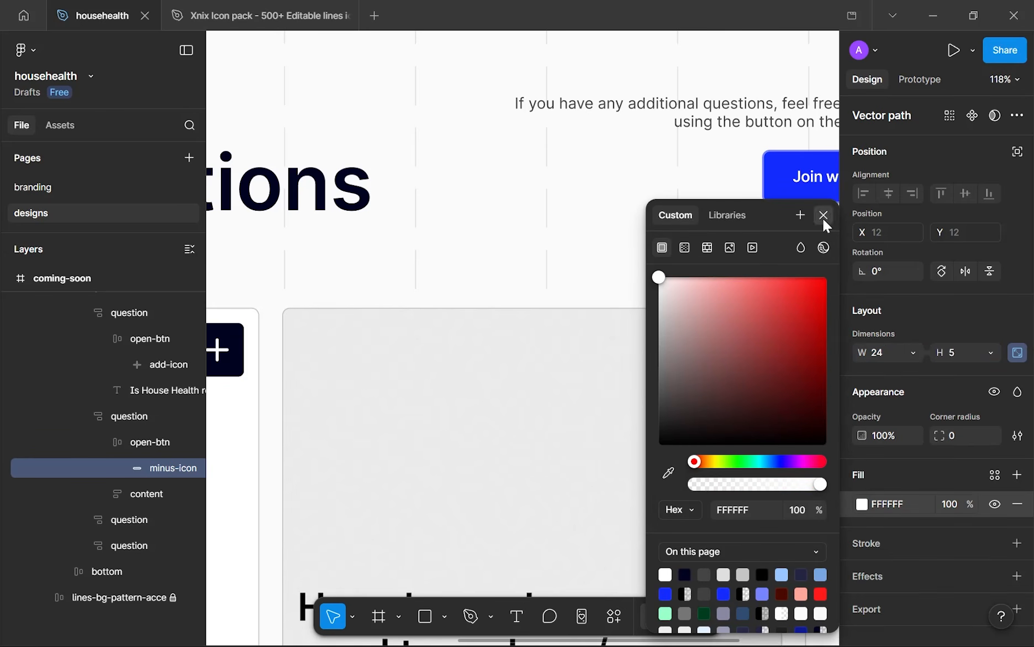
left_click(823, 216)
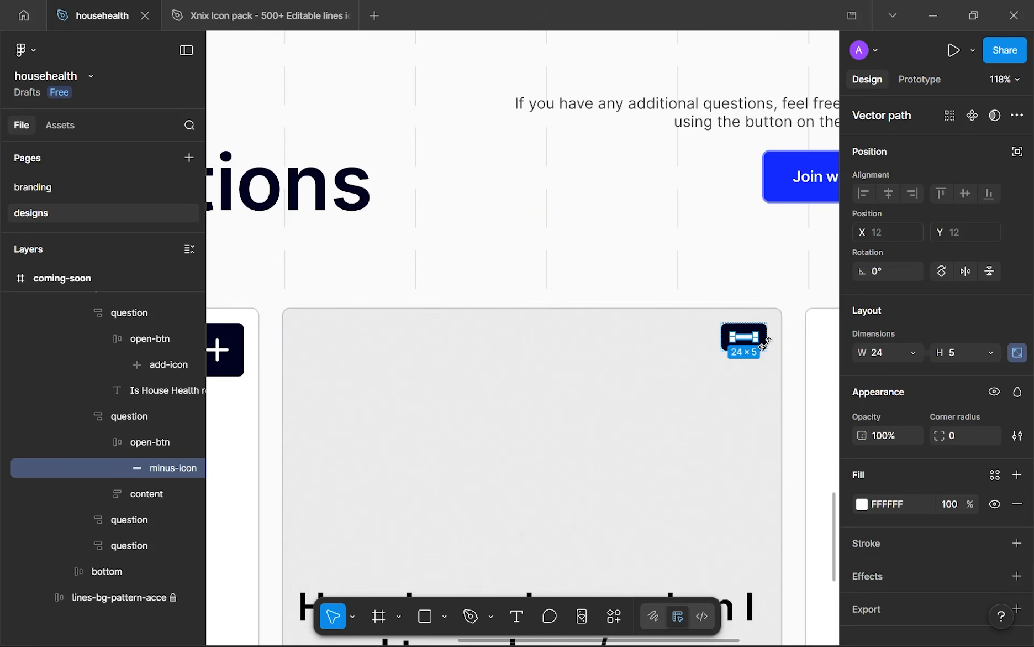
- Set the second FAQ card's minus button to 56 by 56, matching the first card's plus button
scroll(299, 376, "down", 3)
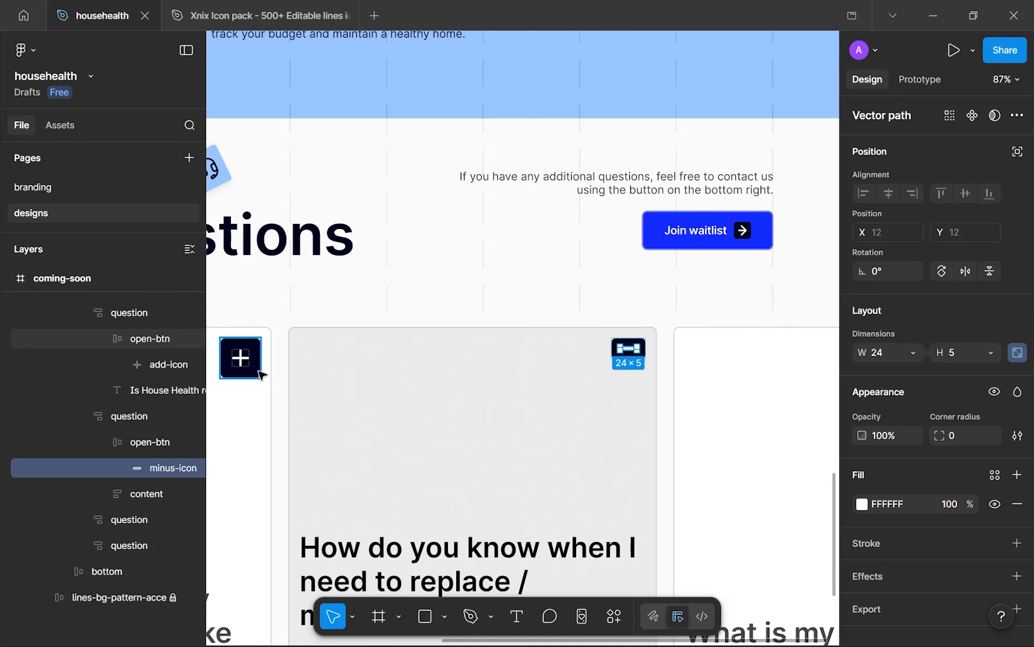
left_click(258, 373)
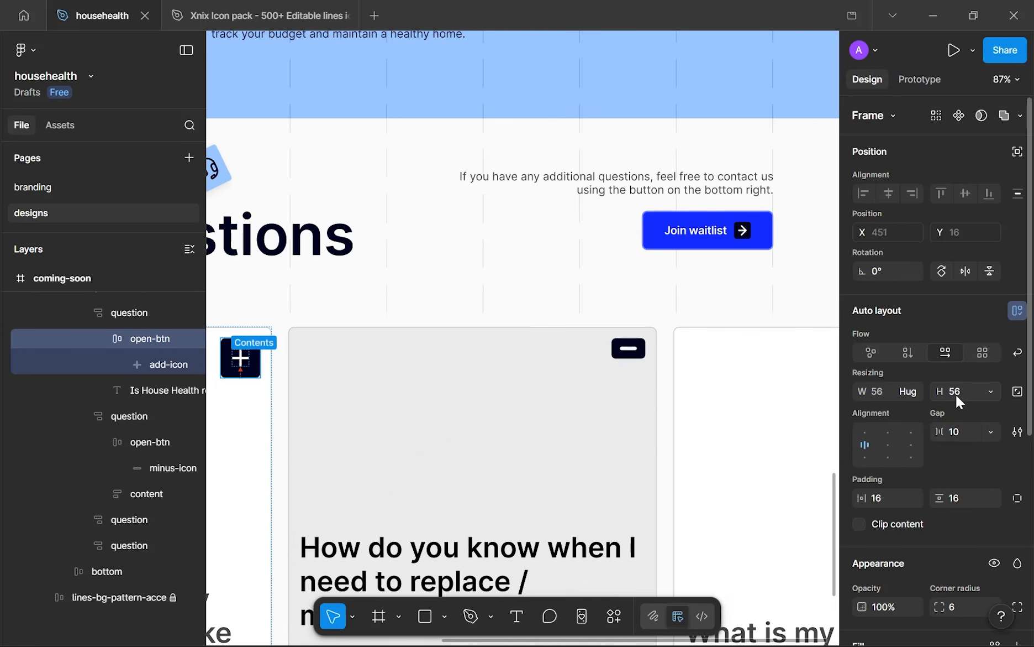
left_click(638, 357)
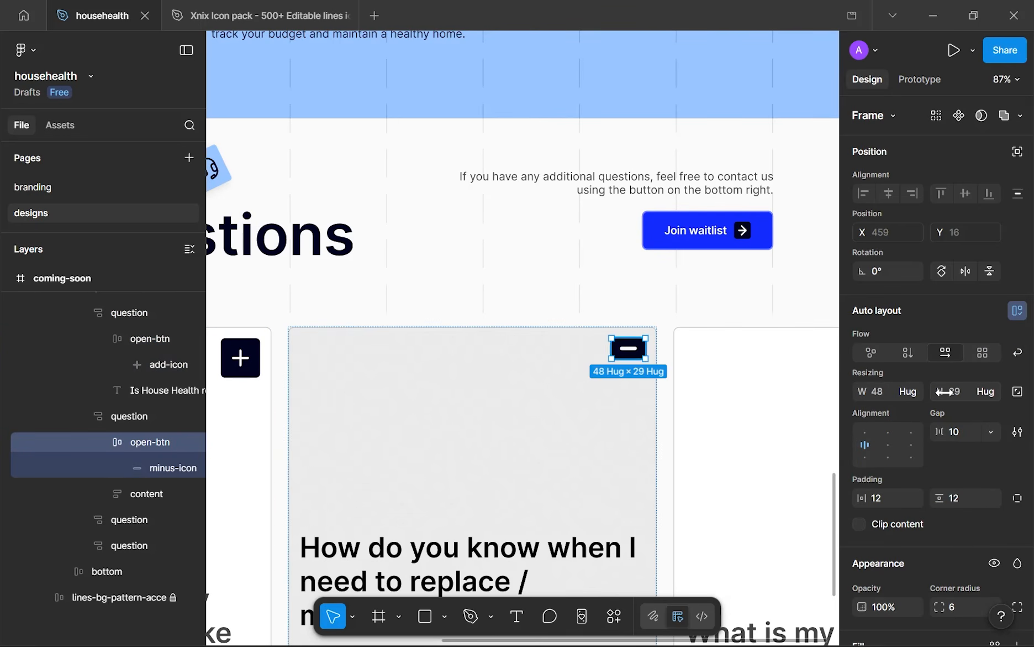
left_click(953, 393)
type("56")
left_click(878, 389)
type("56")
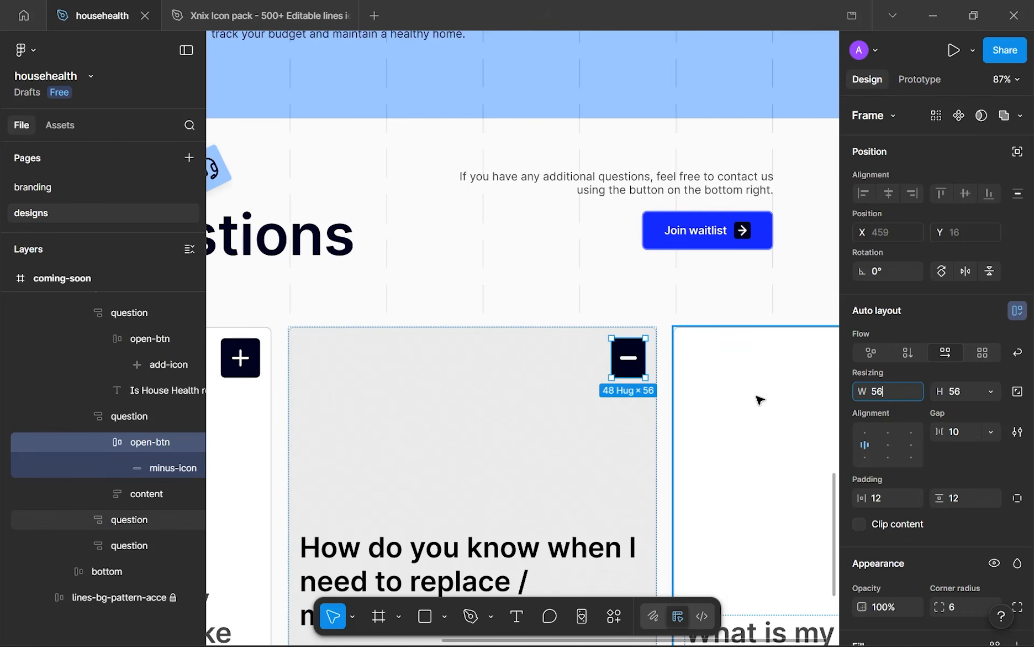
- Center the minus icon both ways within its button using the auto layout alignment
left_click(692, 315)
scroll(688, 313, "down", 2)
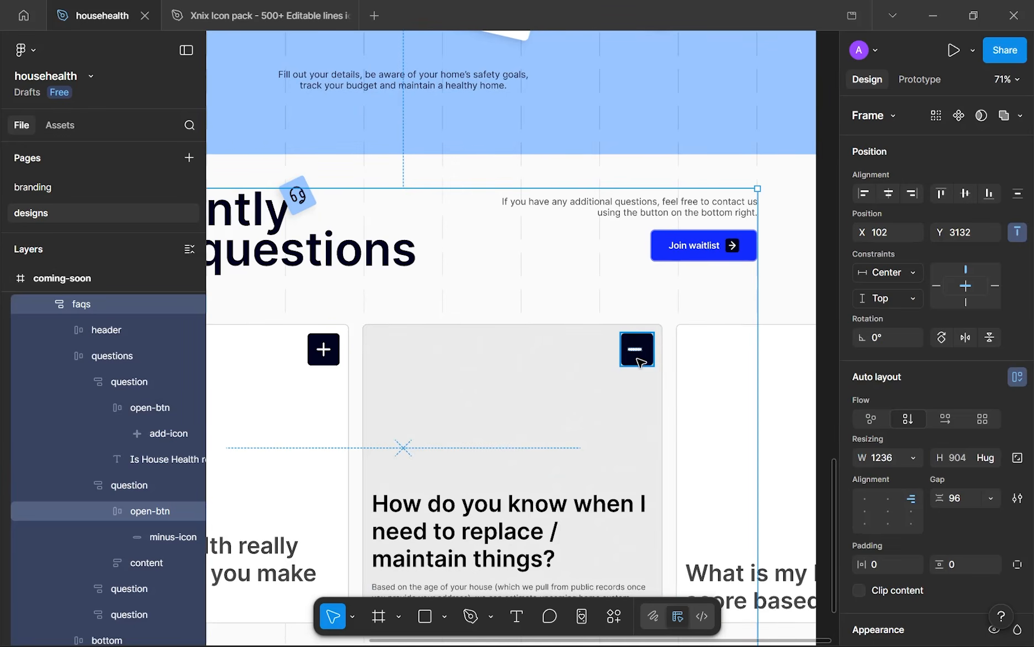
left_click(638, 361)
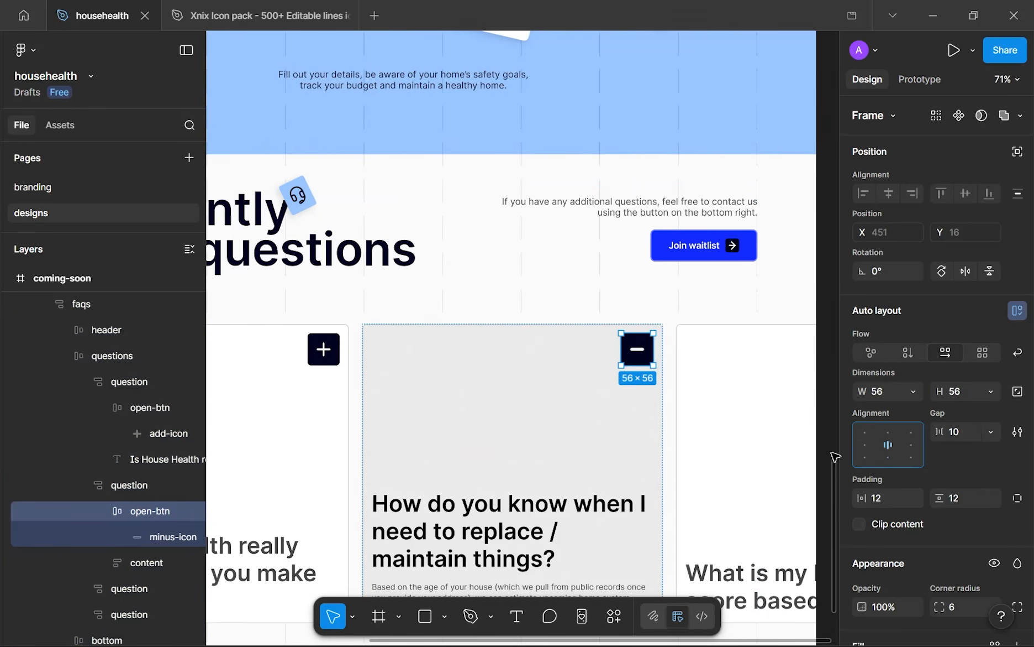
- Review the coming-soon page's sections down to the FAQ cards and select the whole page frame
scroll(746, 457, "down", 4)
left_click(605, 529)
scroll(608, 525, "down", 10)
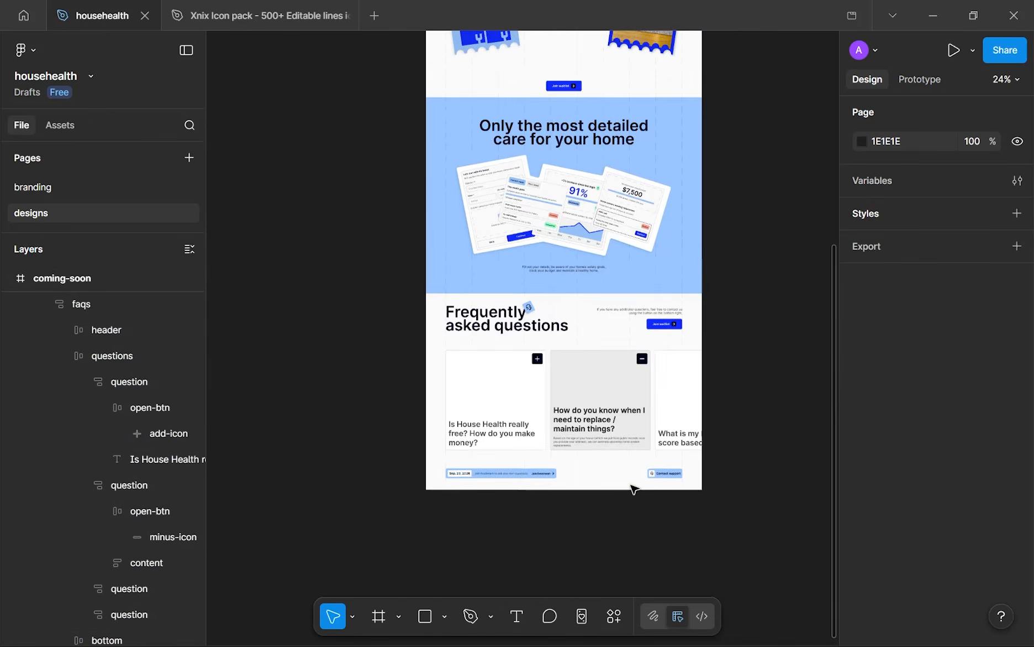
left_click_drag(517, 203, 505, 285)
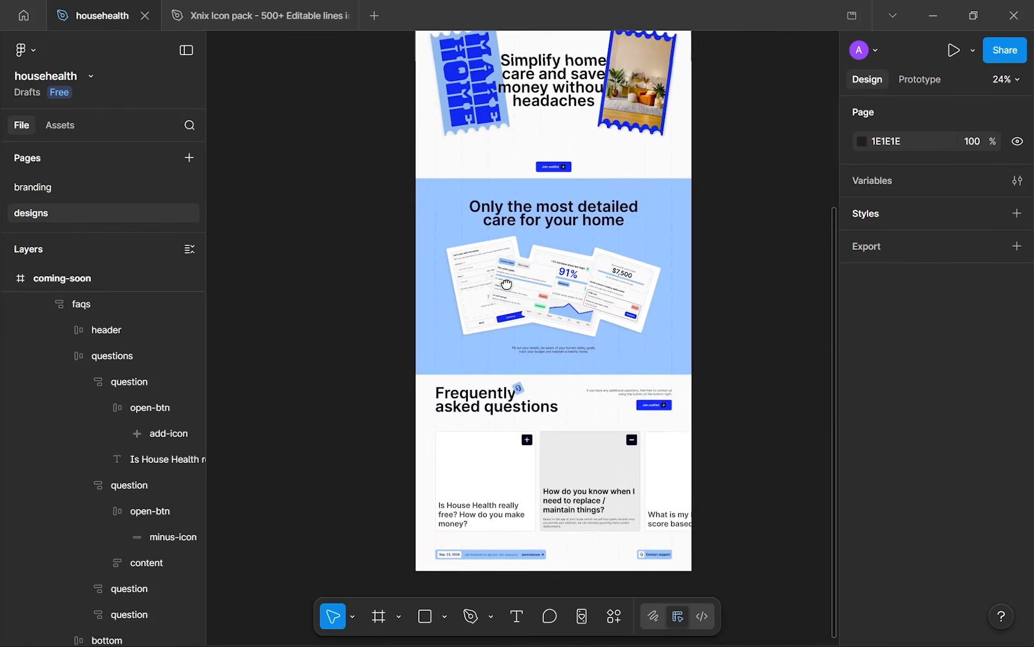
scroll(506, 284, "down", 5)
left_click_drag(530, 114, 530, 210)
left_click(496, 107)
scroll(508, 381, "down", 4)
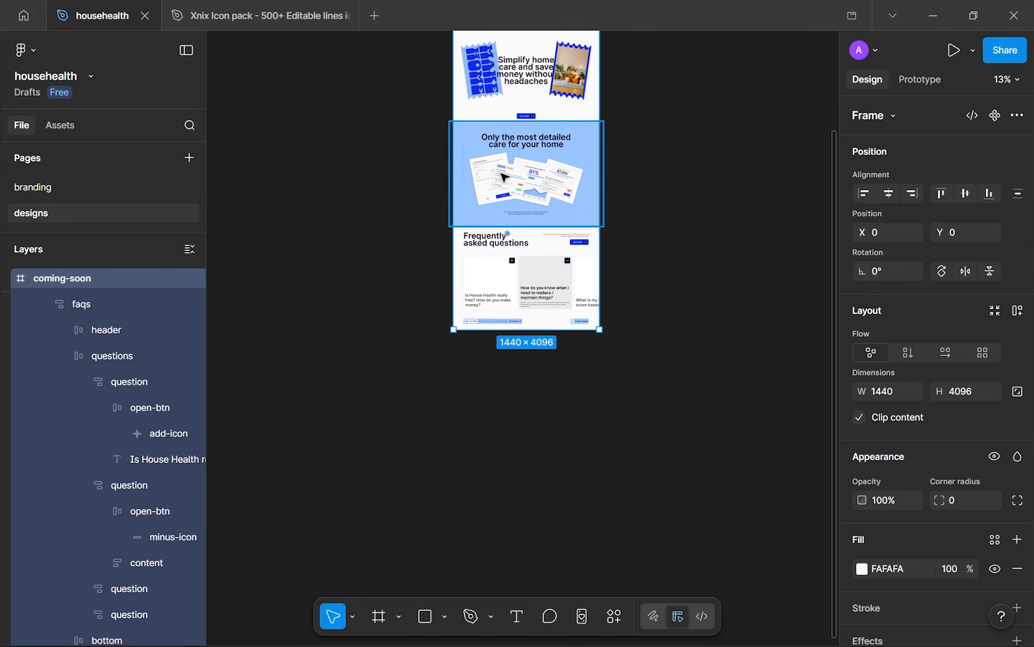
- Try to extend the coming-soon frame's bottom edge to a height of about 4268
scroll(512, 327, "up", 5)
left_click_drag(513, 326, 517, 389)
scroll(513, 340, "down", 3)
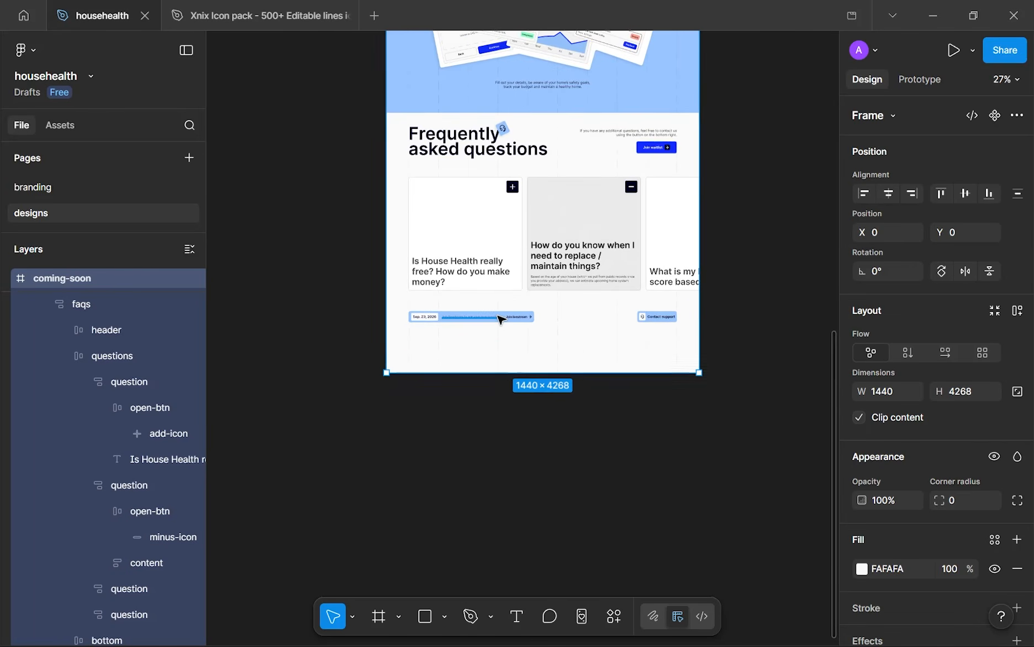
key("ctrl+z")
scroll(437, 231, "up", 3)
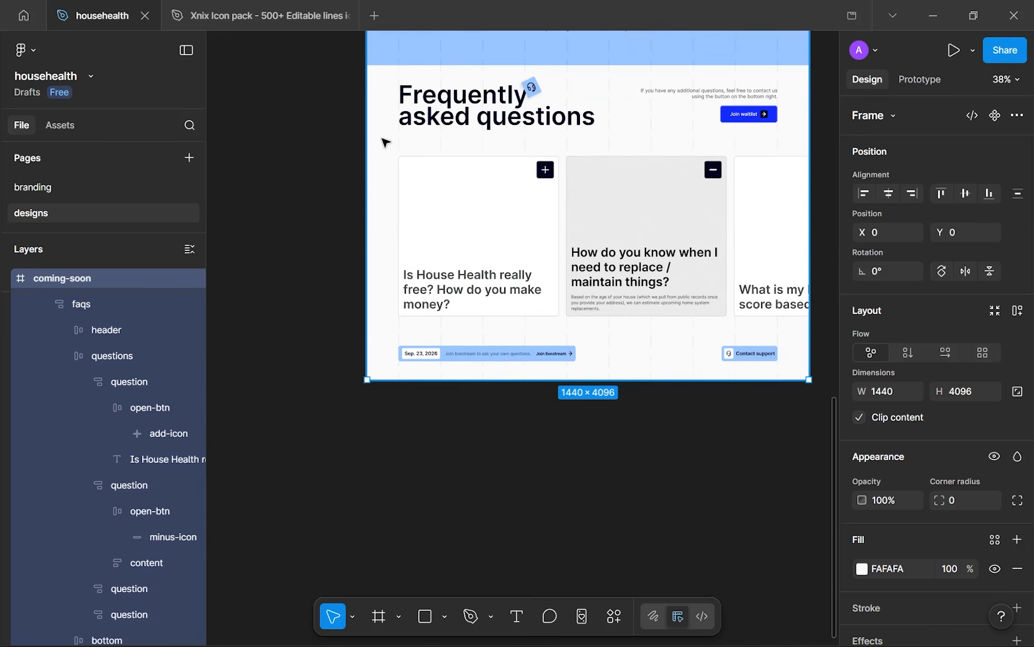
- Set the constraints of the FAQ section's line background pattern to Left and Top
left_click(46, 305)
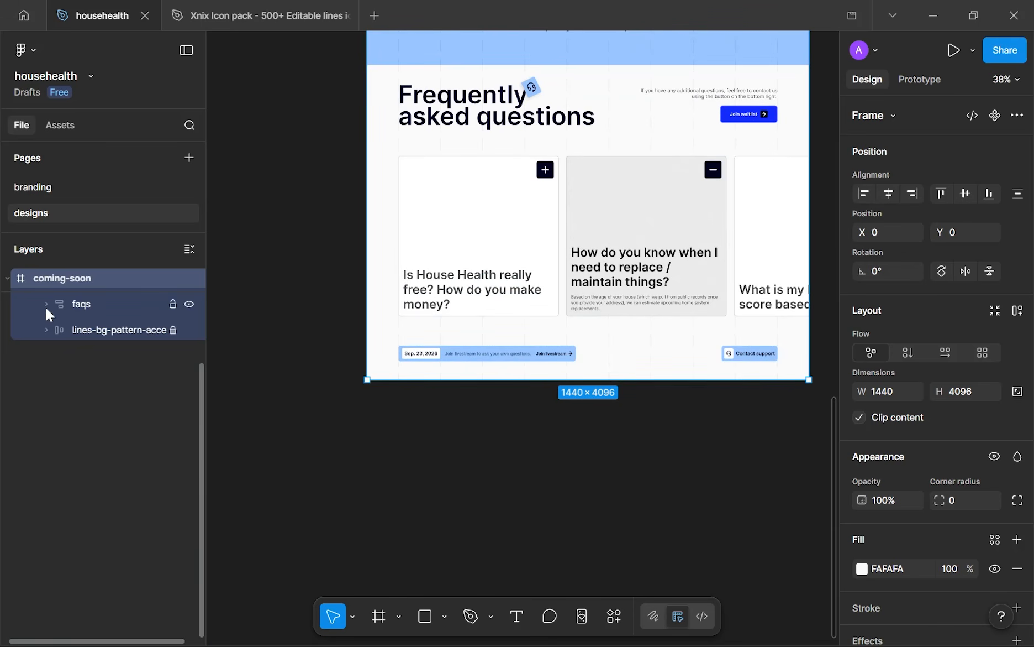
left_click(103, 335)
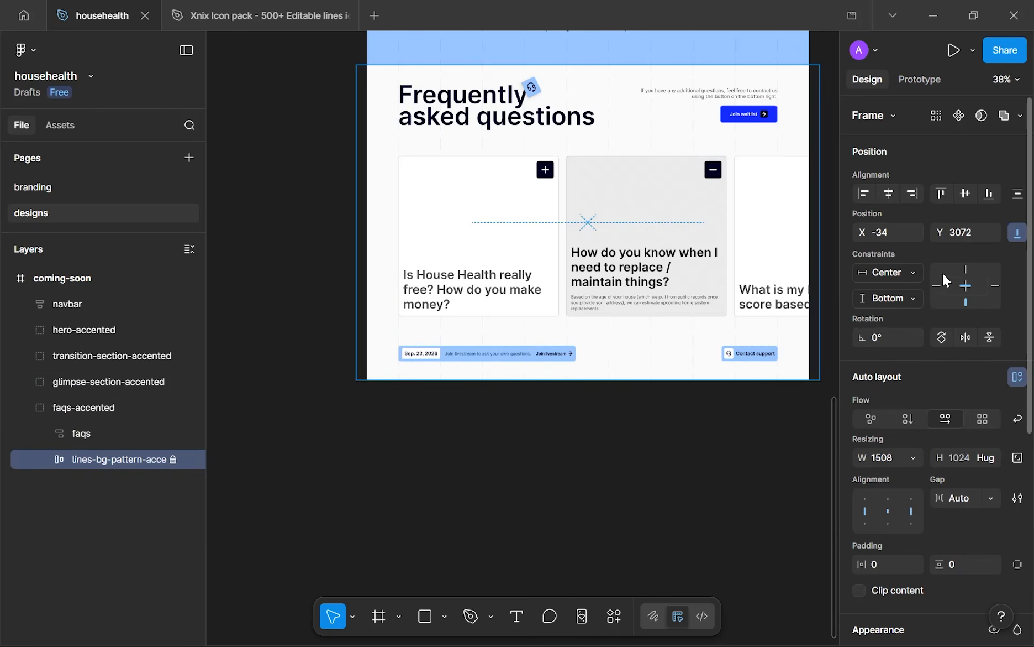
left_click(936, 285)
left_click(964, 270)
scroll(587, 336, "down", 3)
scroll(587, 336, "down", 5)
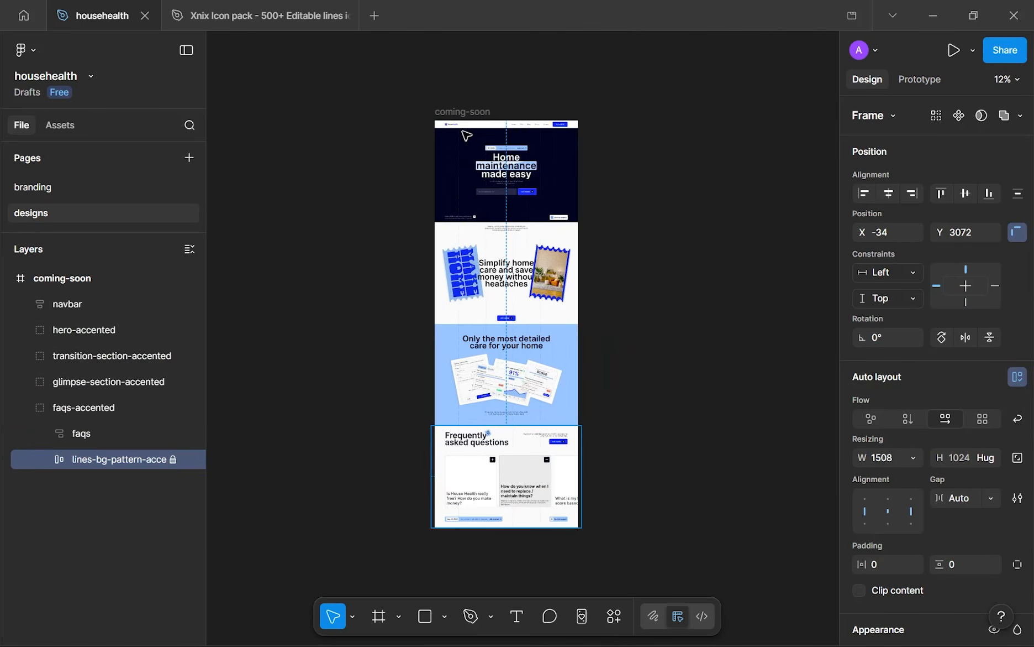
- Extend the coming-soon frame downward below the FAQ section to a height of about 4329
left_click(463, 112)
scroll(485, 514, "down", 1)
scroll(485, 514, "up", 4)
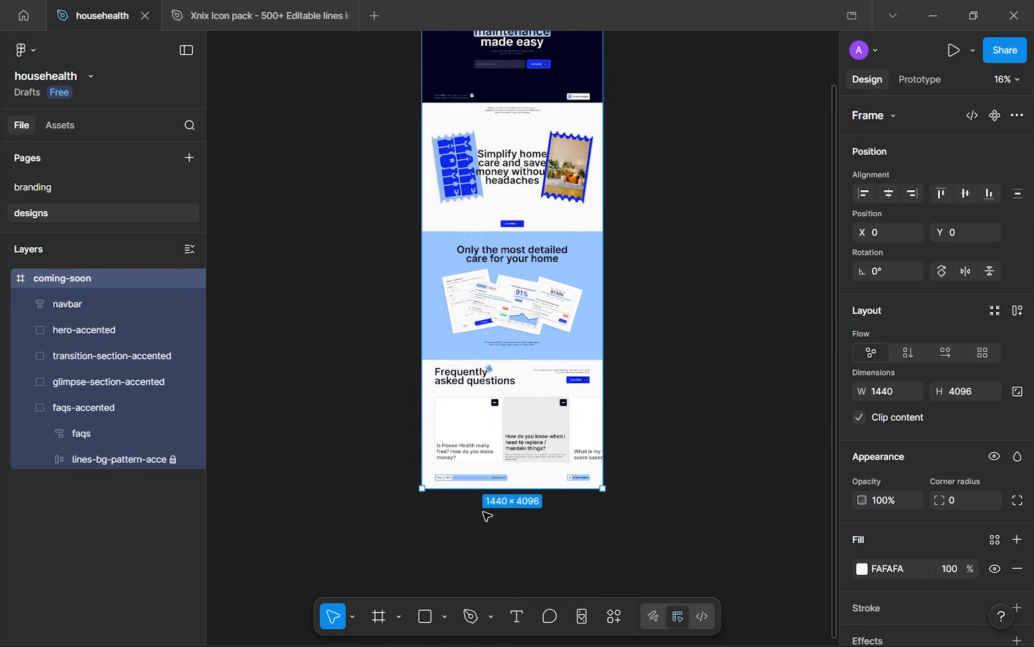
left_click_drag(486, 490, 486, 509)
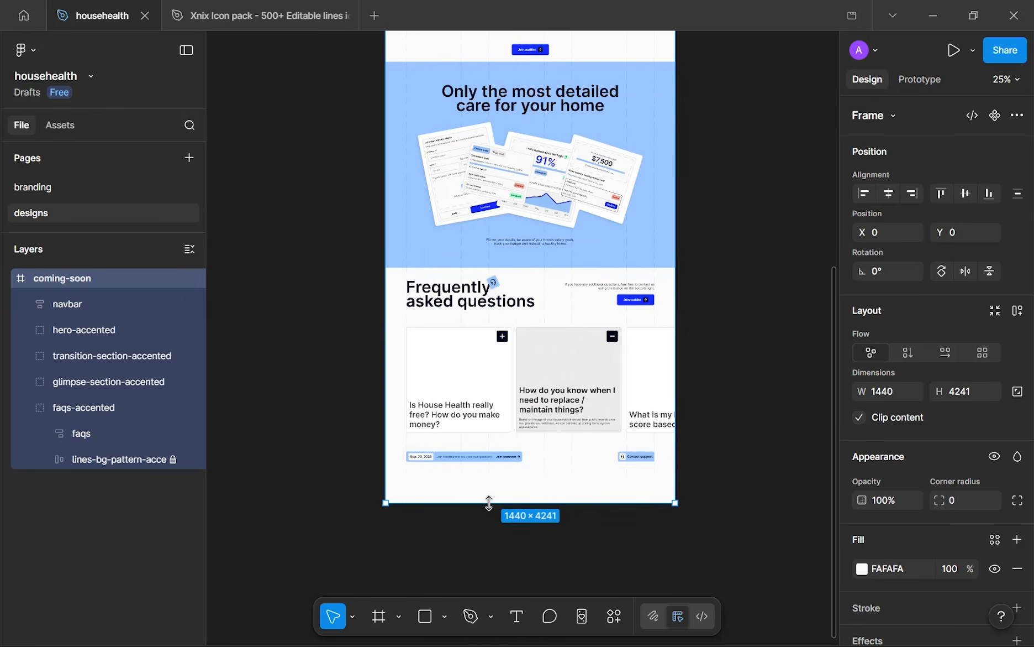
scroll(489, 504, "up", 5)
scroll(493, 500, "down", 2)
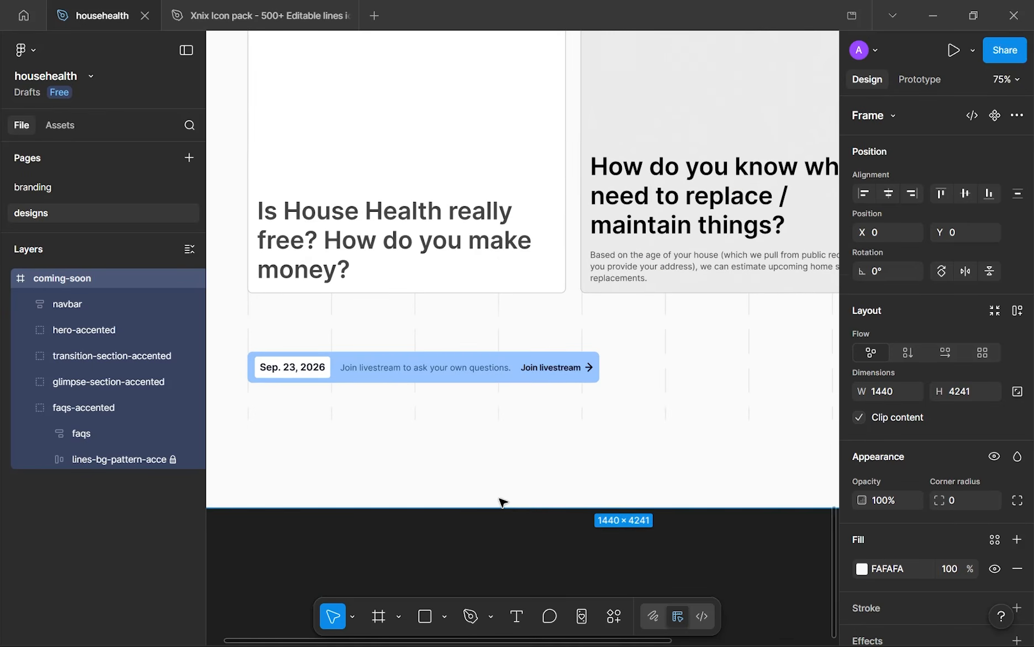
left_click_drag(493, 476, 506, 527)
scroll(506, 527, "down", 4)
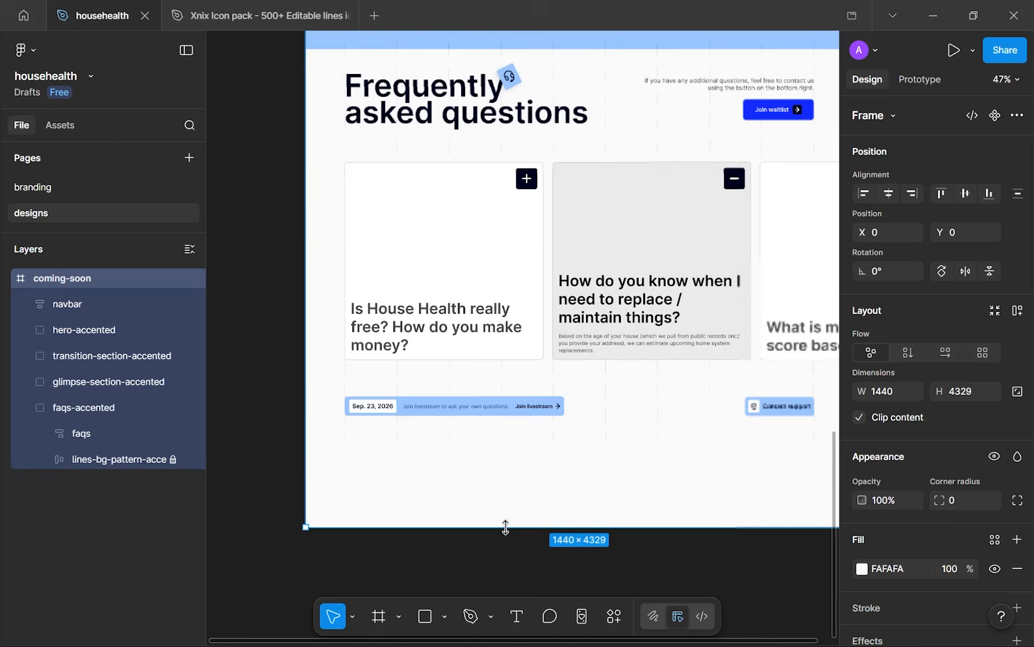
- Switch to the House Health website in Chrome and examine its footer links, including Realtors
left_click(393, 627)
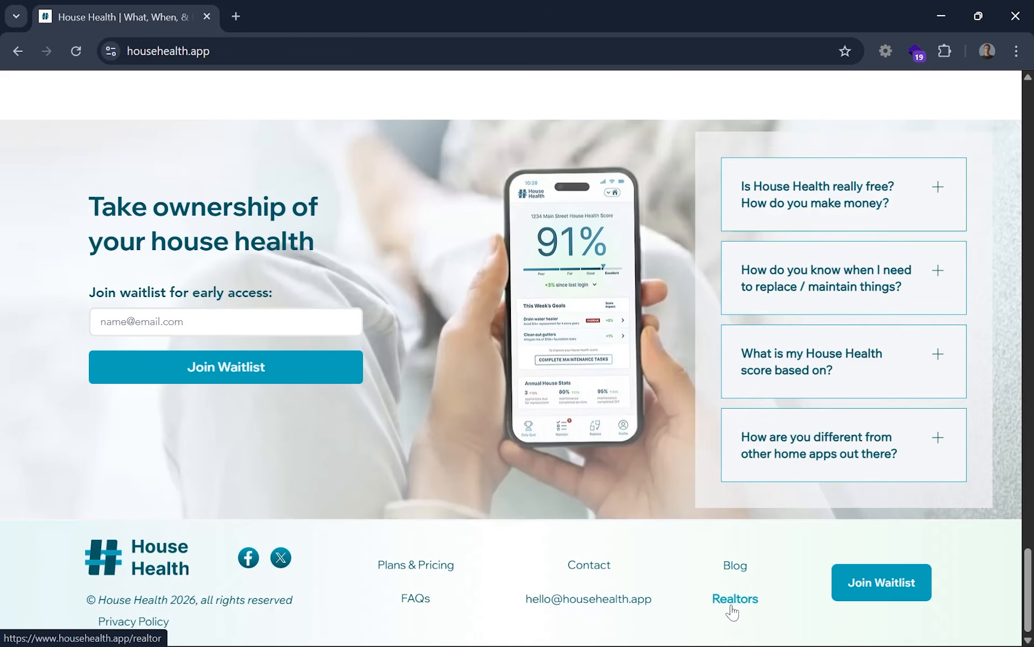
left_click_drag(707, 604, 720, 601)
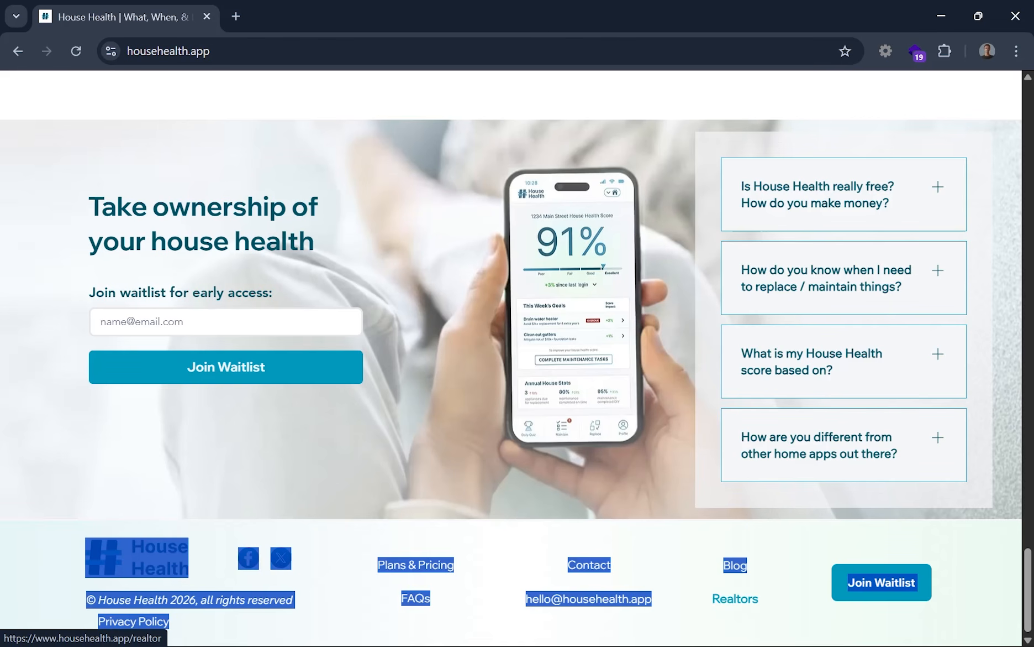
left_click(785, 605)
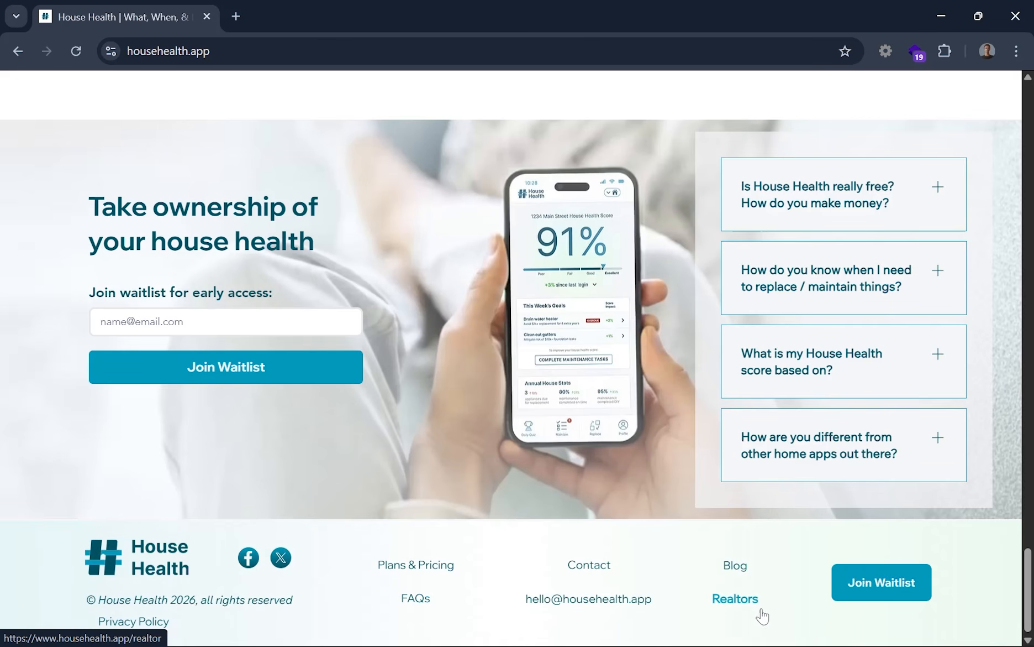
left_click_drag(707, 609, 711, 606)
left_click(707, 605)
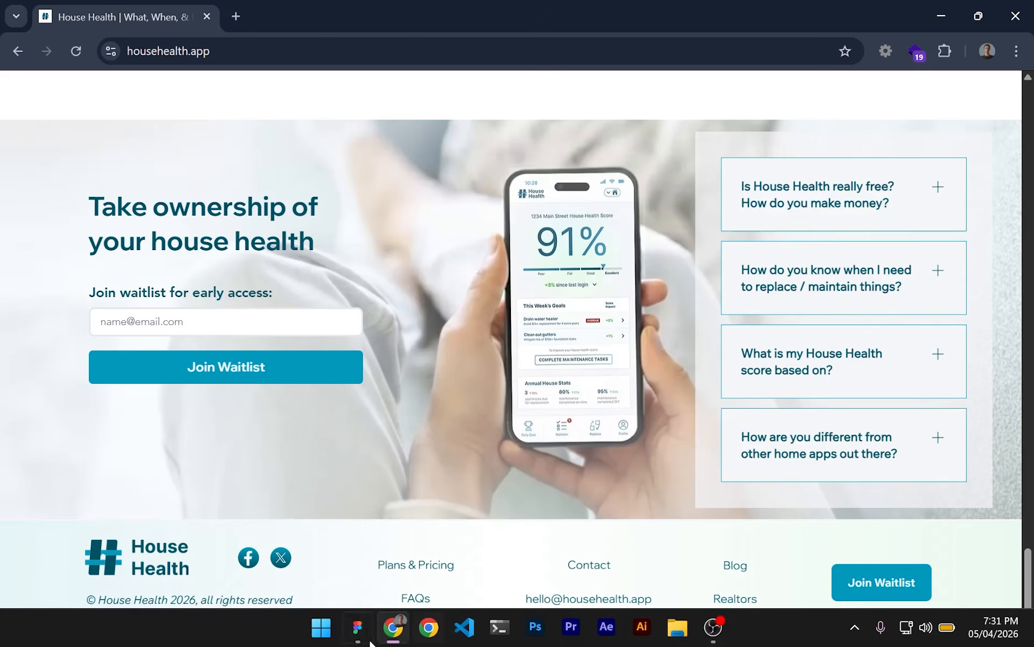
- Switch back to Figma, duplicate the navbar's Contact link and change the copy's text to Realtors
left_click(357, 628)
scroll(510, 235, "down", 5)
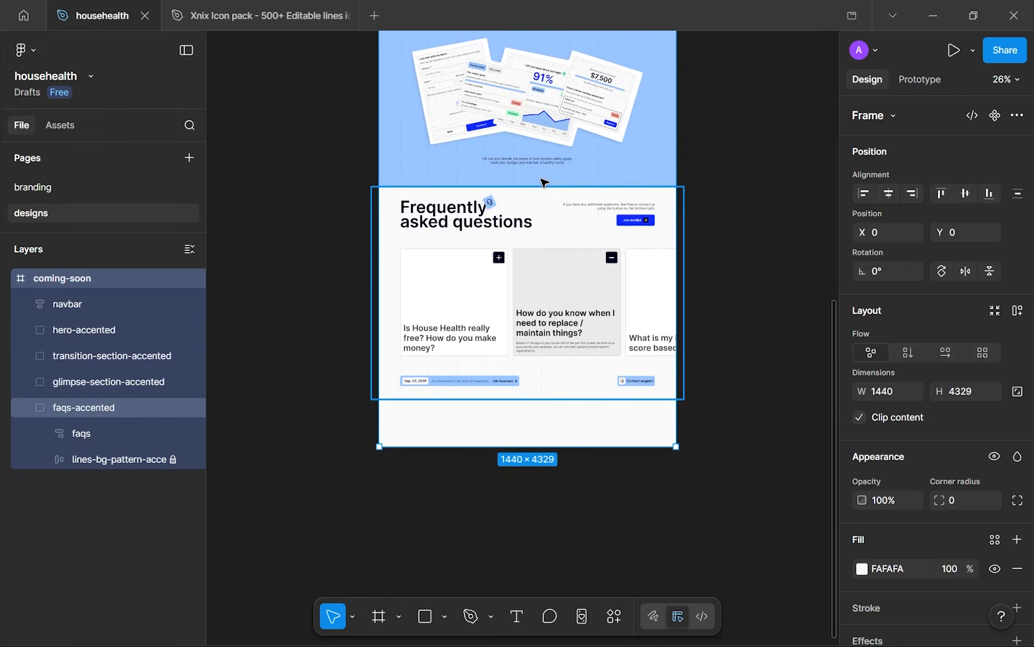
scroll(544, 180, "up", 10)
scroll(575, 224, "up", 4)
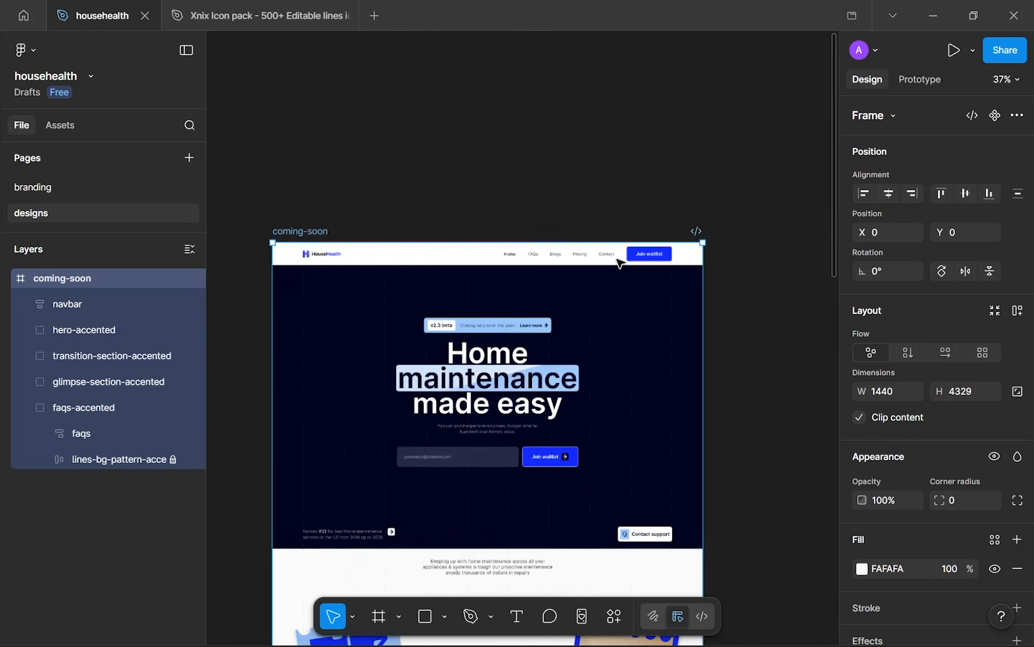
scroll(607, 261, "up", 6)
scroll(608, 262, "up", 3)
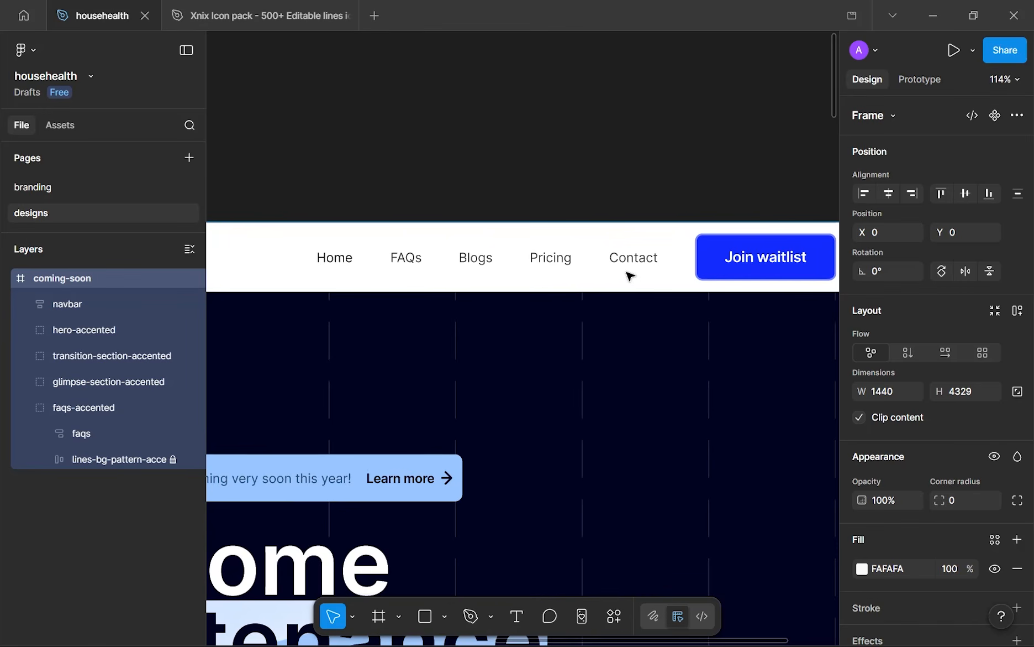
left_click(644, 266)
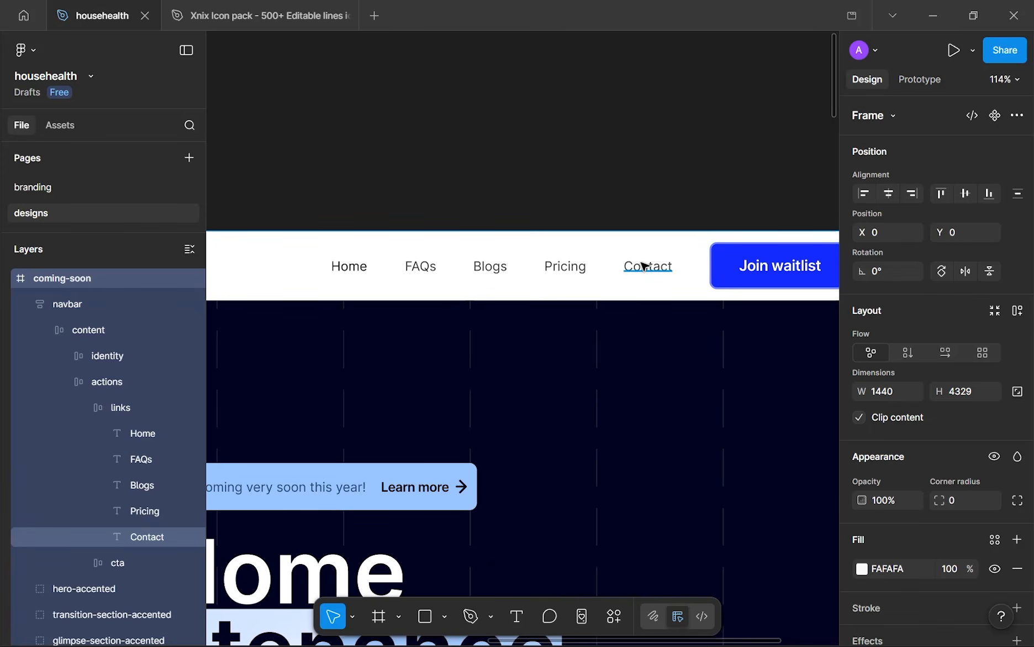
left_click(644, 265)
scroll(645, 265, "down", 5)
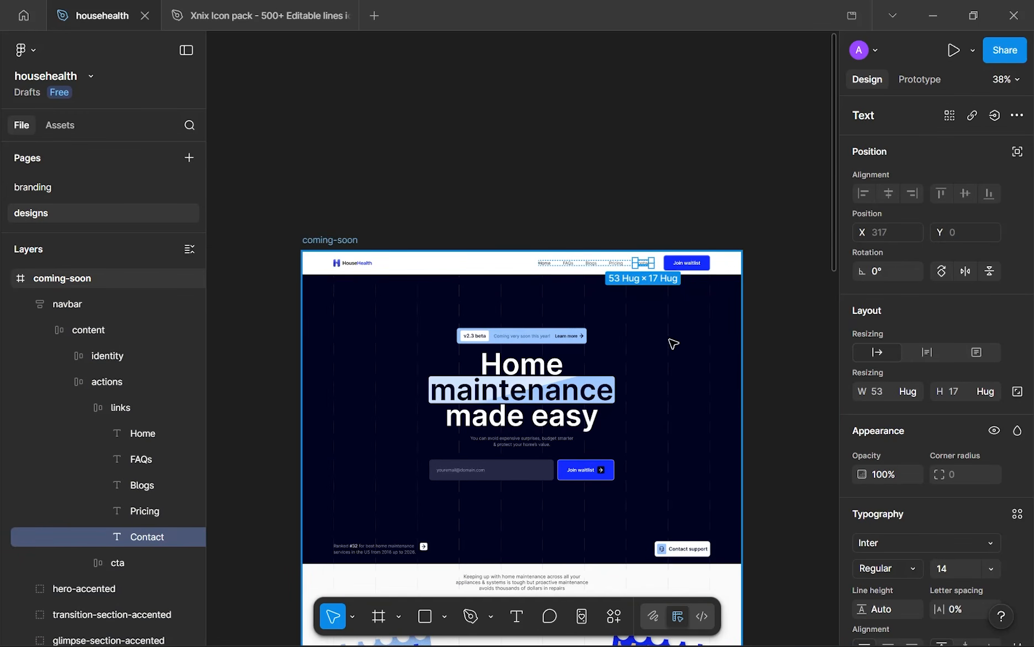
scroll(669, 266, "up", 5)
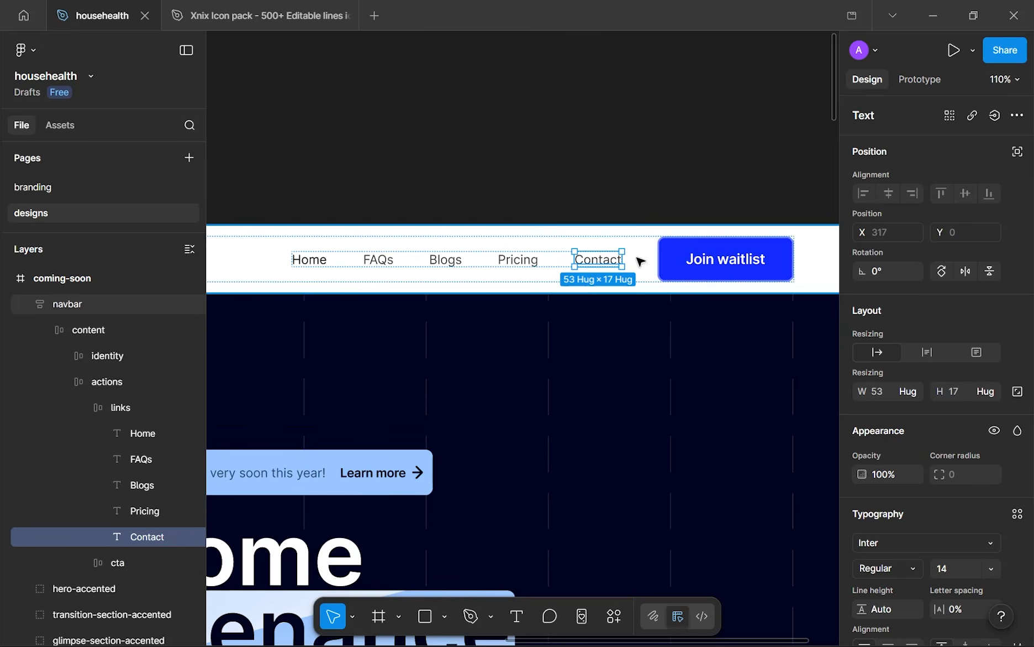
scroll(608, 261, "down", 5)
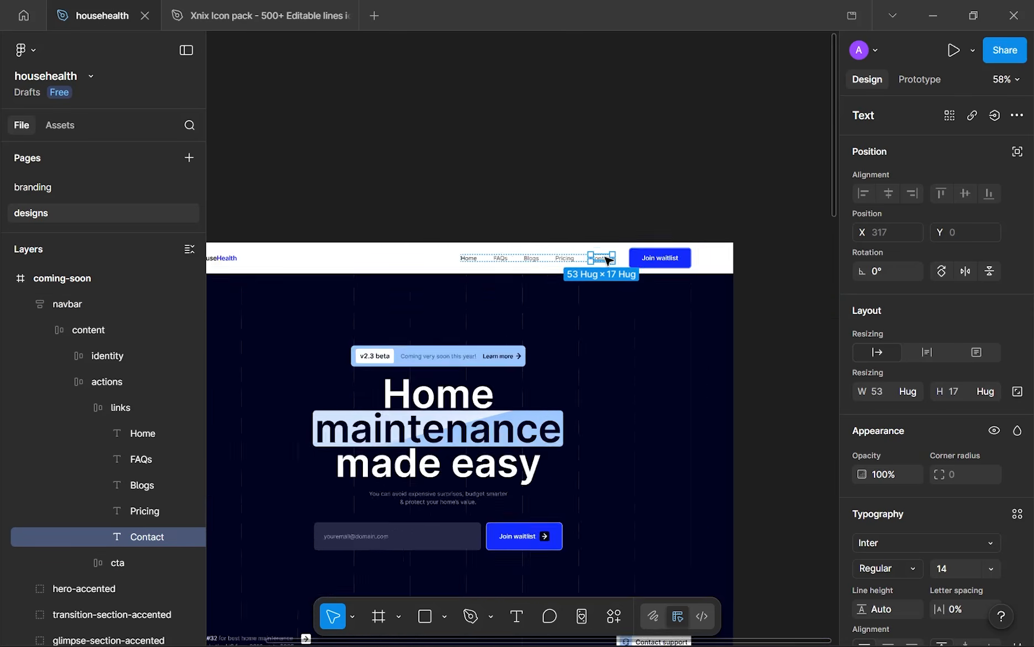
key("ctrl+d")
scroll(584, 268, "up", 5)
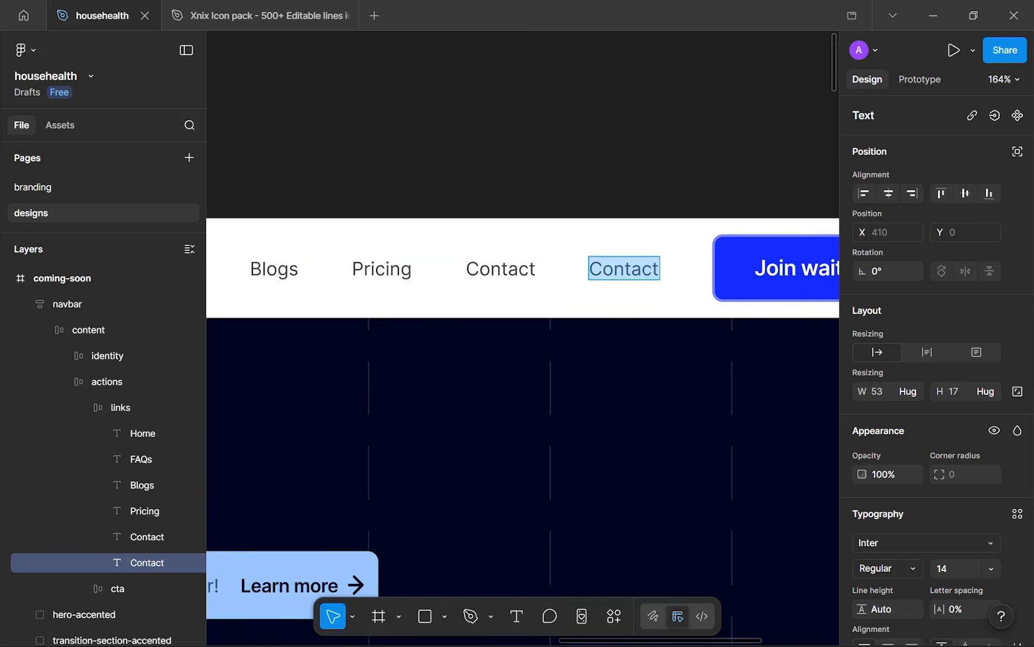
type("Realtors")
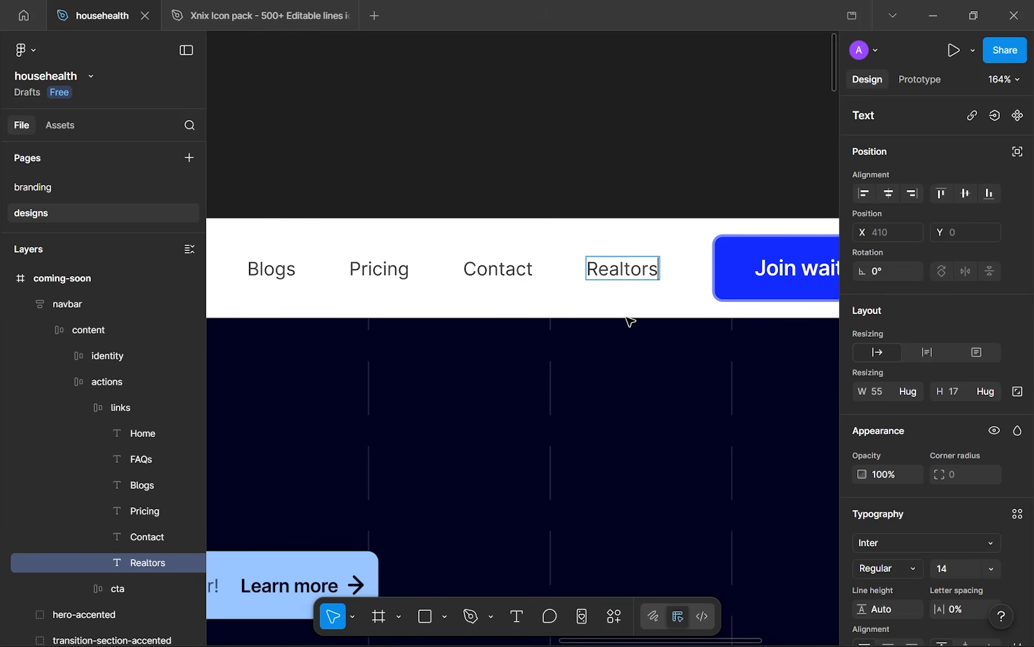
key("Escape")
- Reorder the navbar links so Realtors sits between FAQs and Blogs, and deselect it
scroll(628, 319, "down", 3)
key("Left")
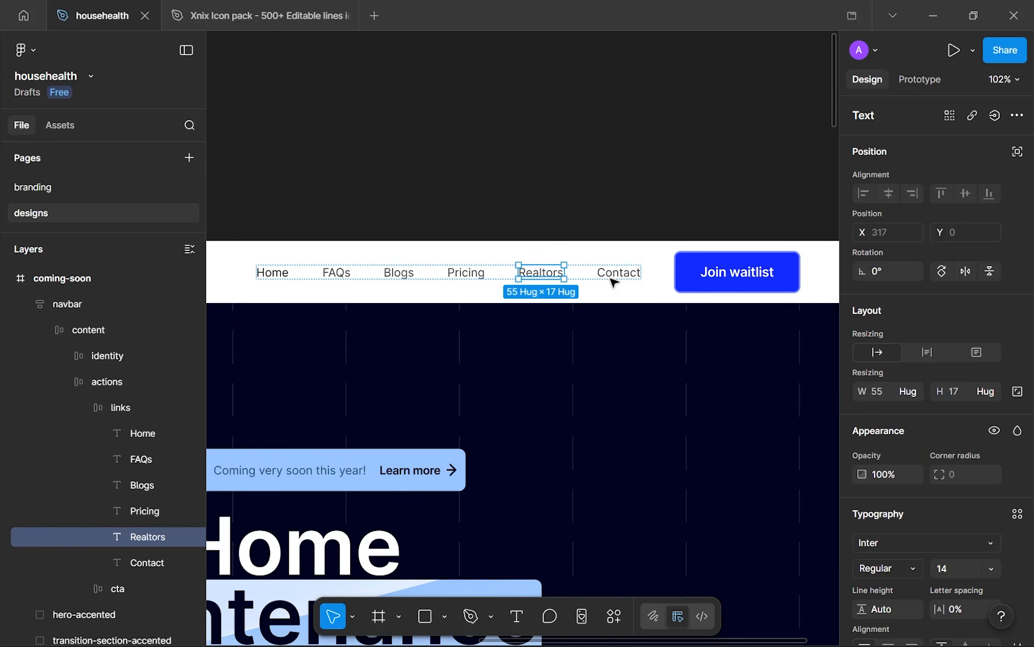
key("Left")
key("Left")
key("Left")
key("Right")
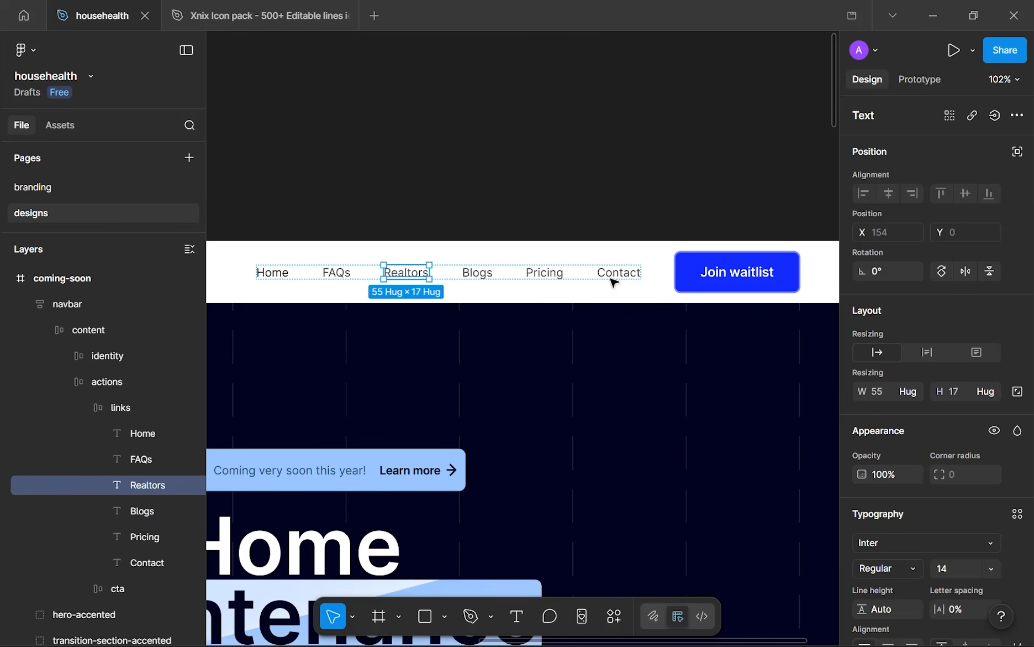
left_click(582, 167)
scroll(580, 173, "down", 6)
left_click_drag(561, 247, 551, 244)
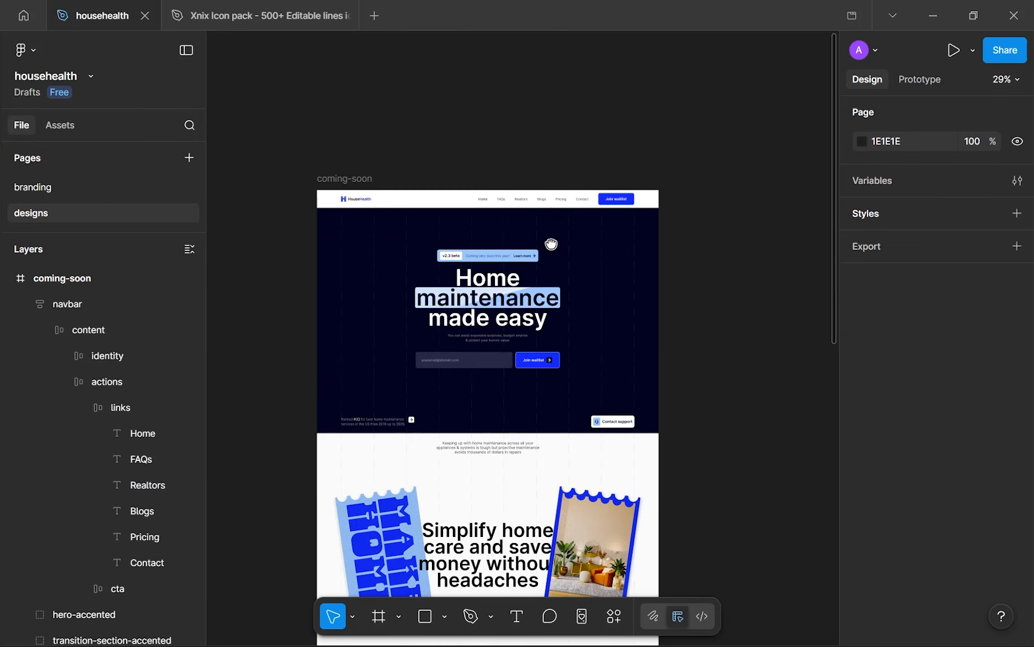
- Collapse the navbar and faqs-accented layers while returning to the empty space below the FAQ section
scroll(554, 247, "up", 2)
scroll(550, 237, "down", 1)
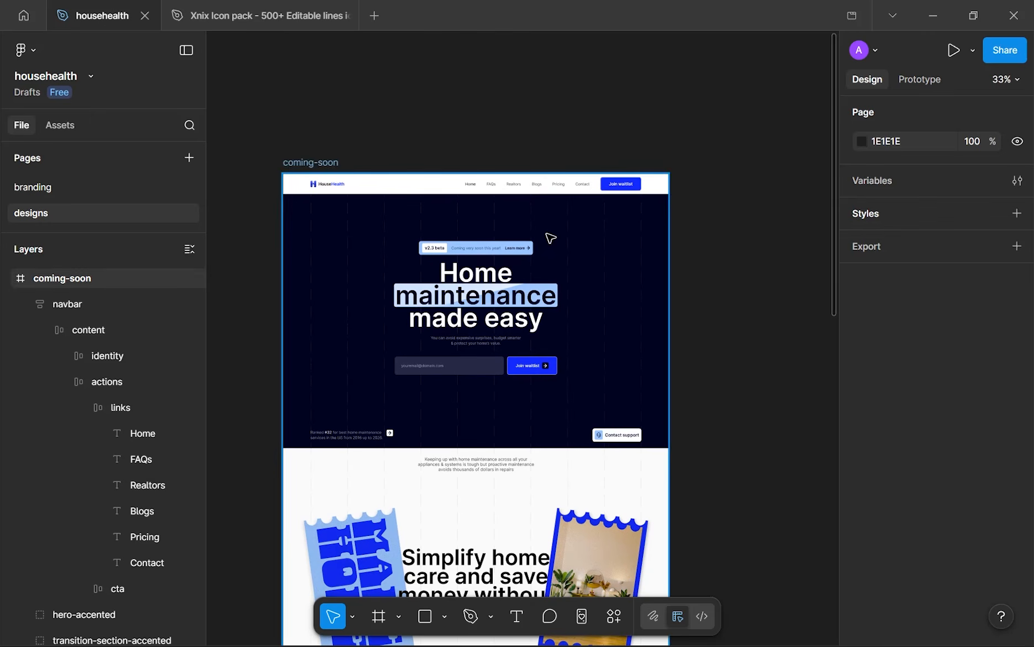
scroll(550, 238, "down", 15)
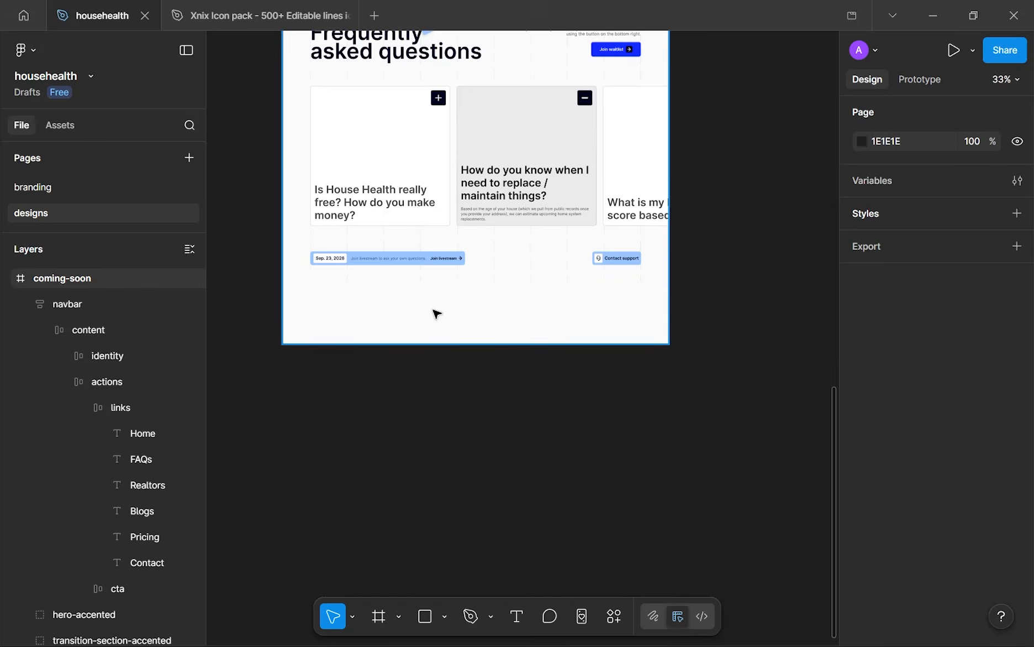
scroll(436, 314, "up", 4)
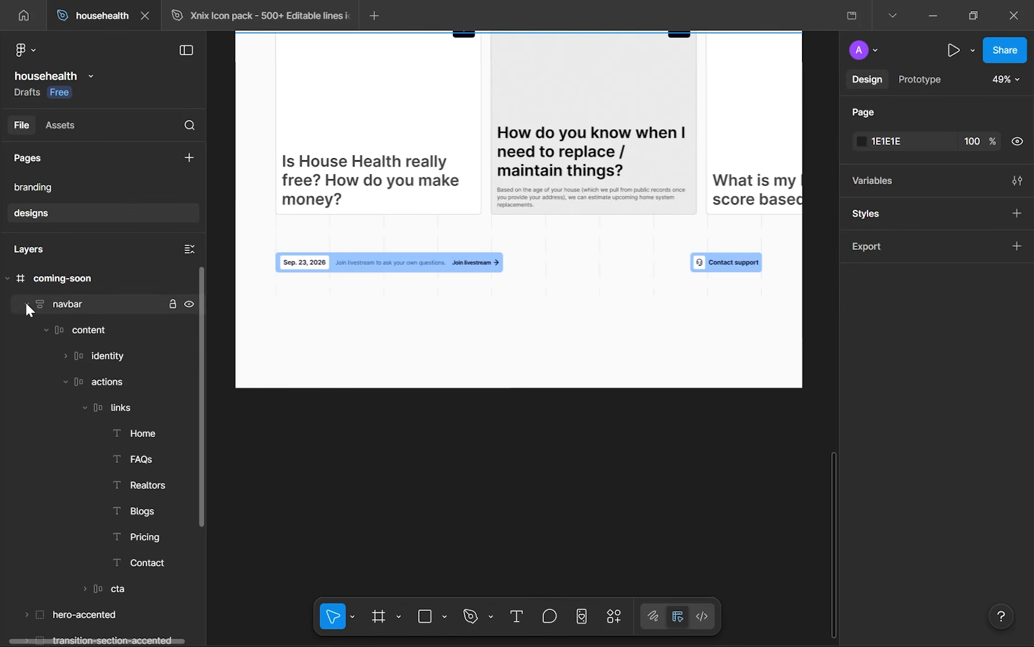
left_click(26, 304)
left_click(27, 408)
- Compare the footer of the House Health website in Chrome with the FAQ section and page end in Figma
left_click(395, 641)
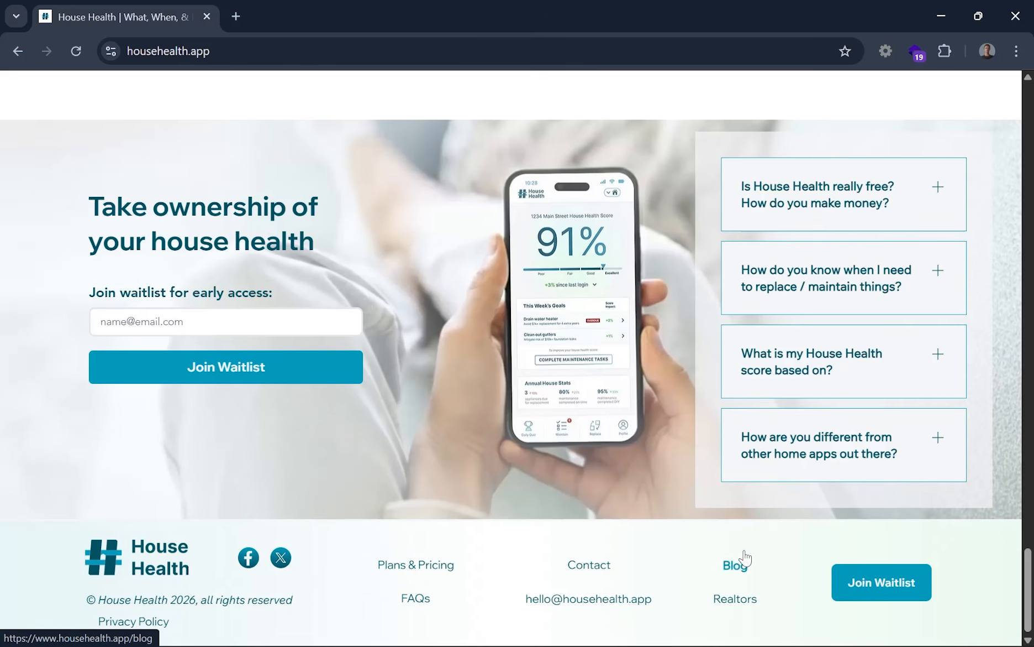
key("super+1")
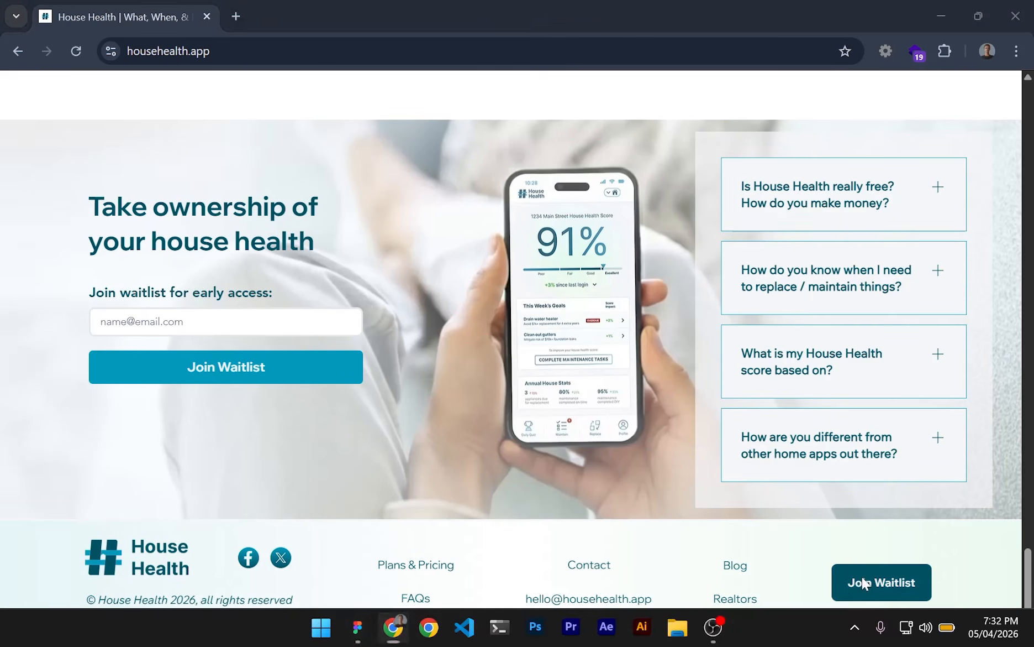
scroll(733, 252, "up", 5)
scroll(713, 239, "down", 4)
scroll(566, 166, "up", 6)
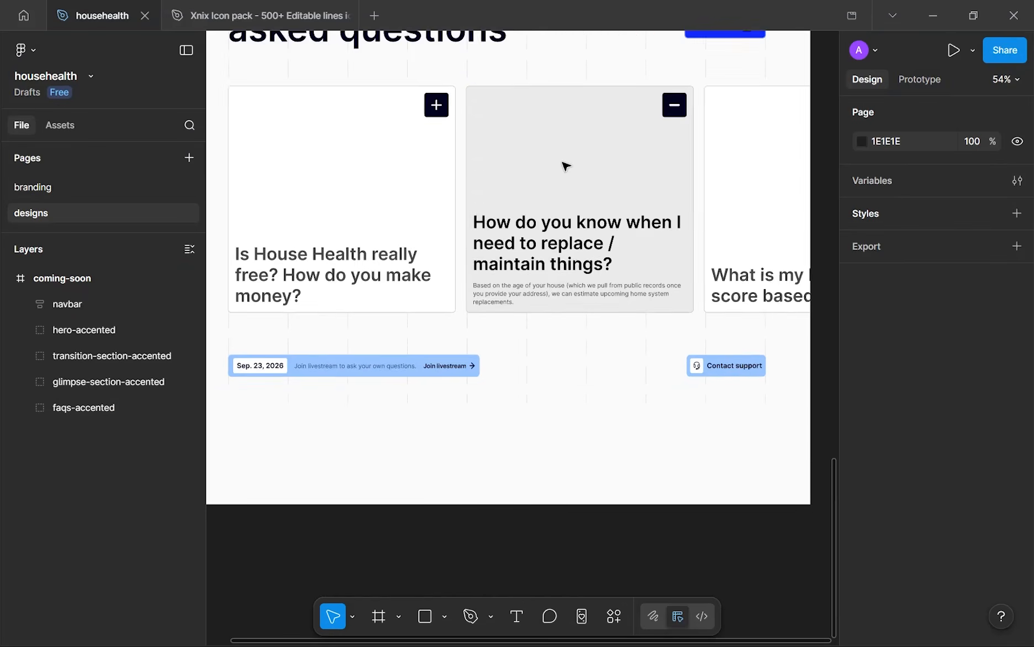
scroll(720, 271, "down", 3, "ctrl")
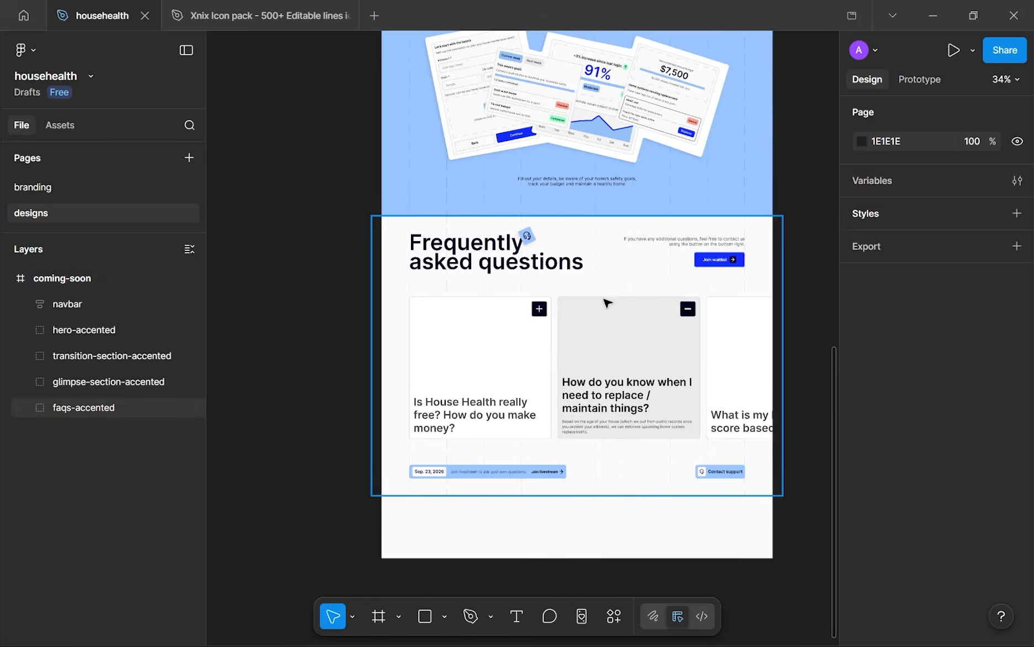
scroll(607, 300, "down", 2)
- Switch to Chrome and examine the logo, copyright line and Privacy Policy link in the website's footer
mouse_move(379, 644)
left_click(392, 635)
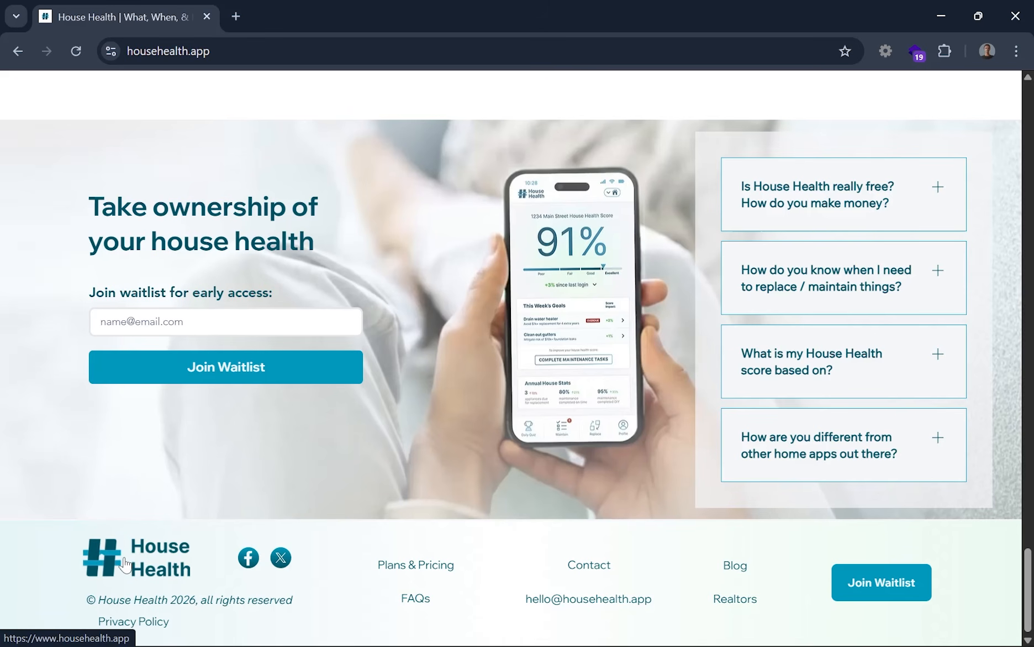
left_click_drag(94, 599, 265, 600)
left_click(266, 600)
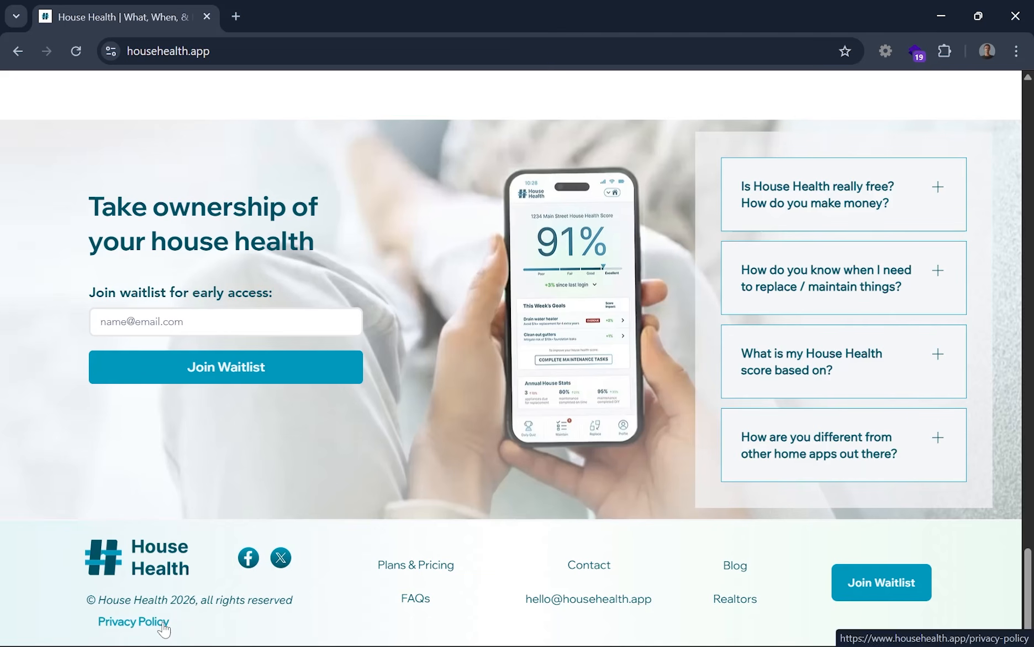
left_click_drag(167, 599, 210, 599)
left_click(212, 598)
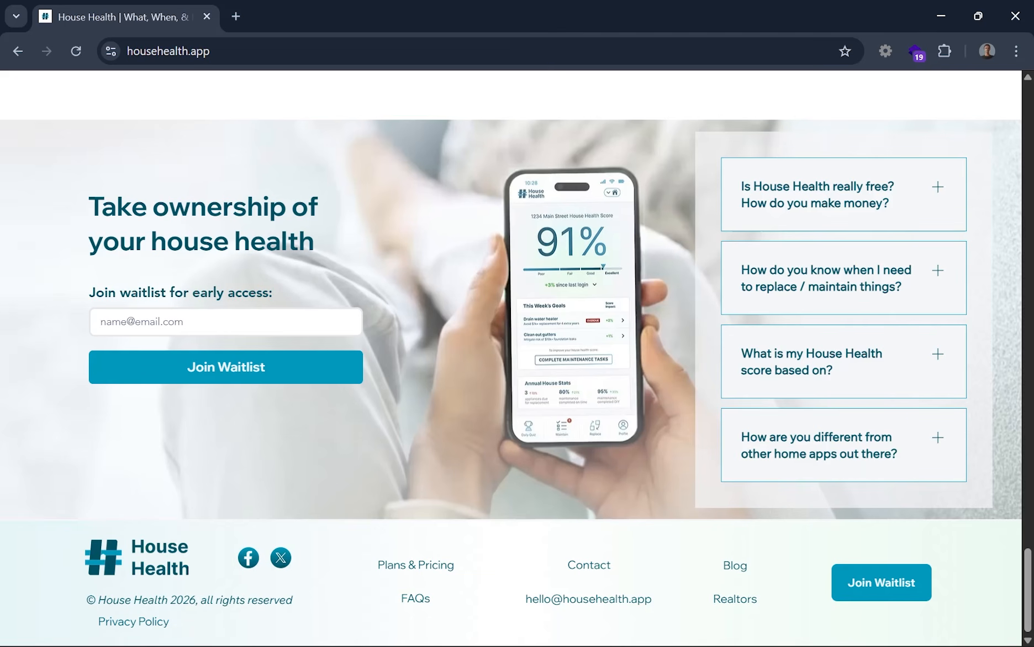
- Copy the copyright line from the House Health website's footer and switch back to Figma
left_click_drag(309, 599, 87, 599)
key("ctrl+c")
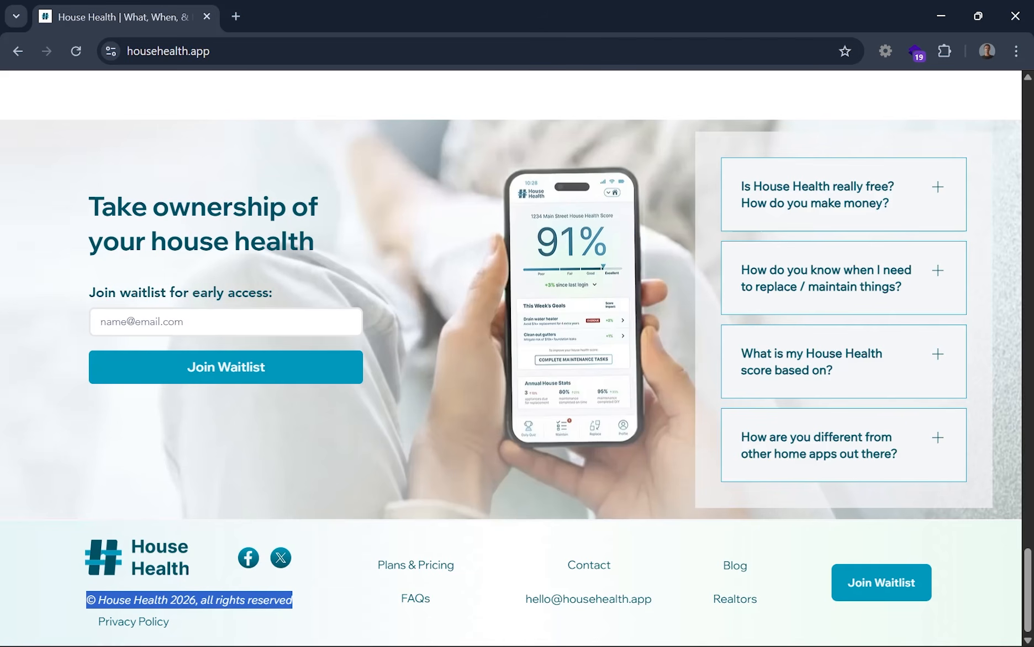
left_click(345, 619)
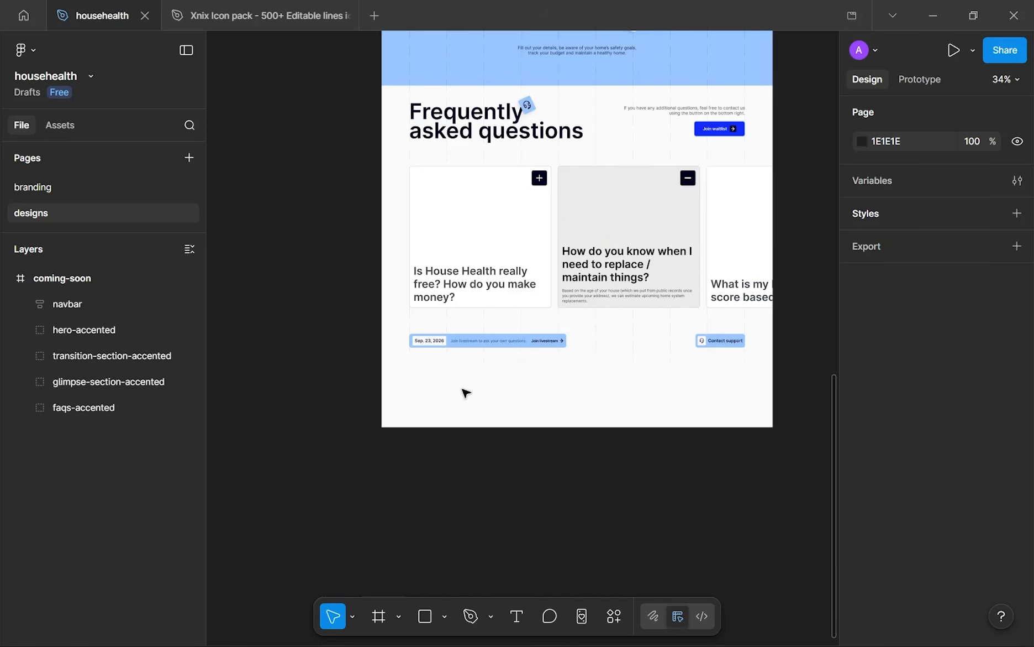
key("t")
key("v")
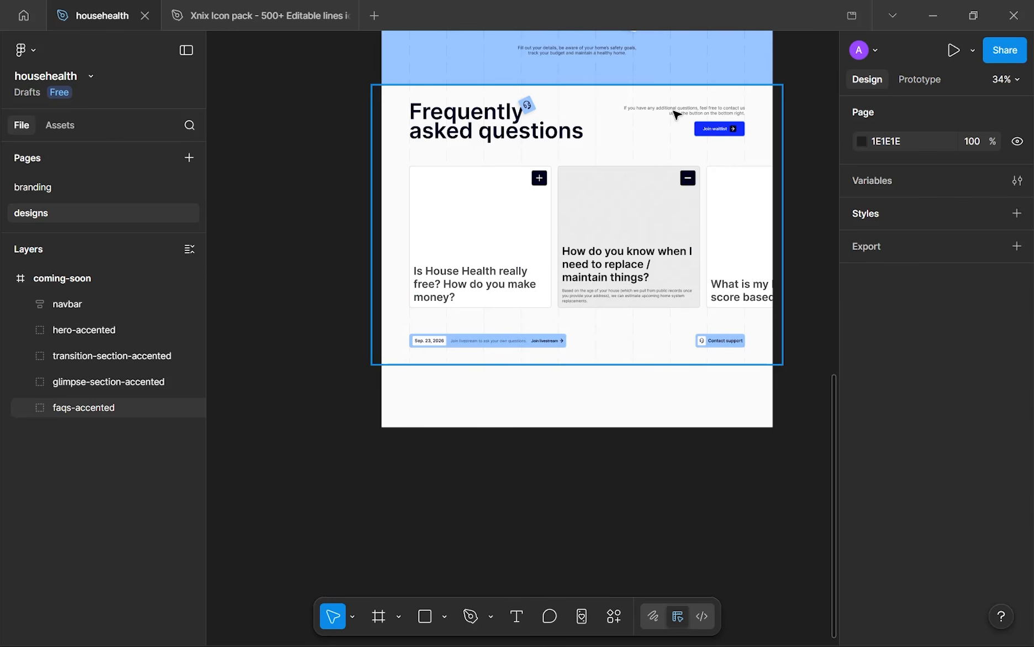
- Duplicate the help paragraph from the FAQ header and place the copy in the empty area below the livestream banner
left_click(681, 113)
scroll(946, 342, "down", 4)
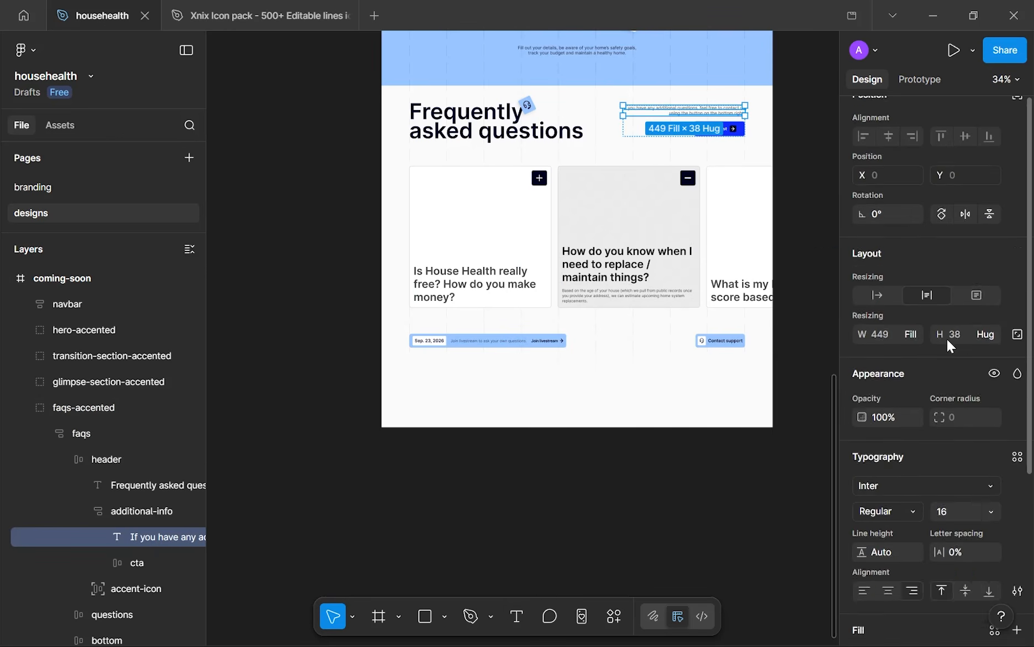
key("ctrl+d")
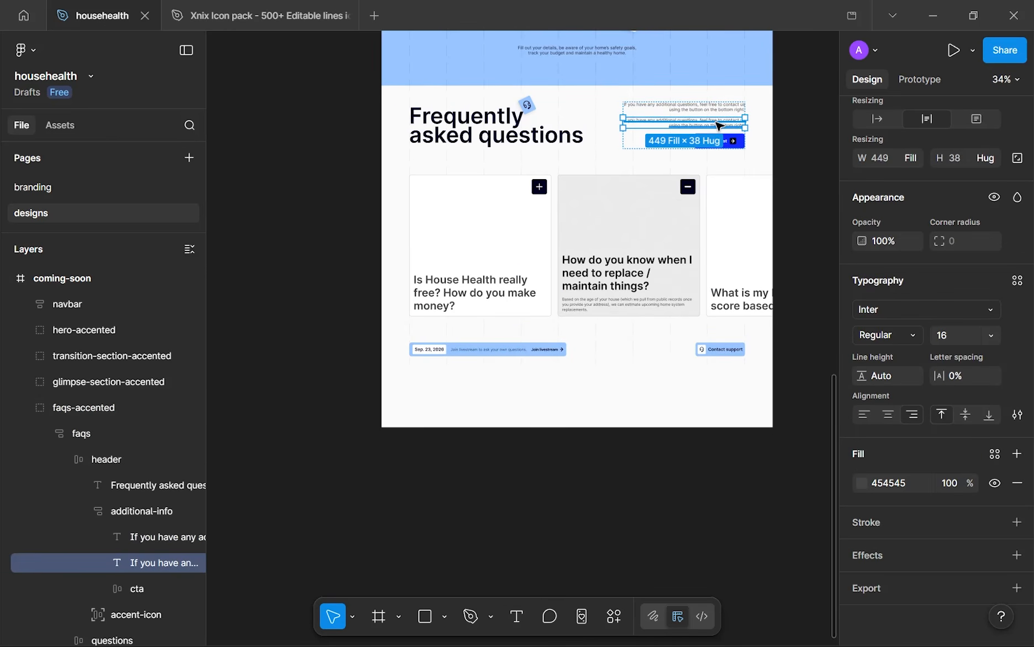
left_click_drag(684, 123, 506, 397)
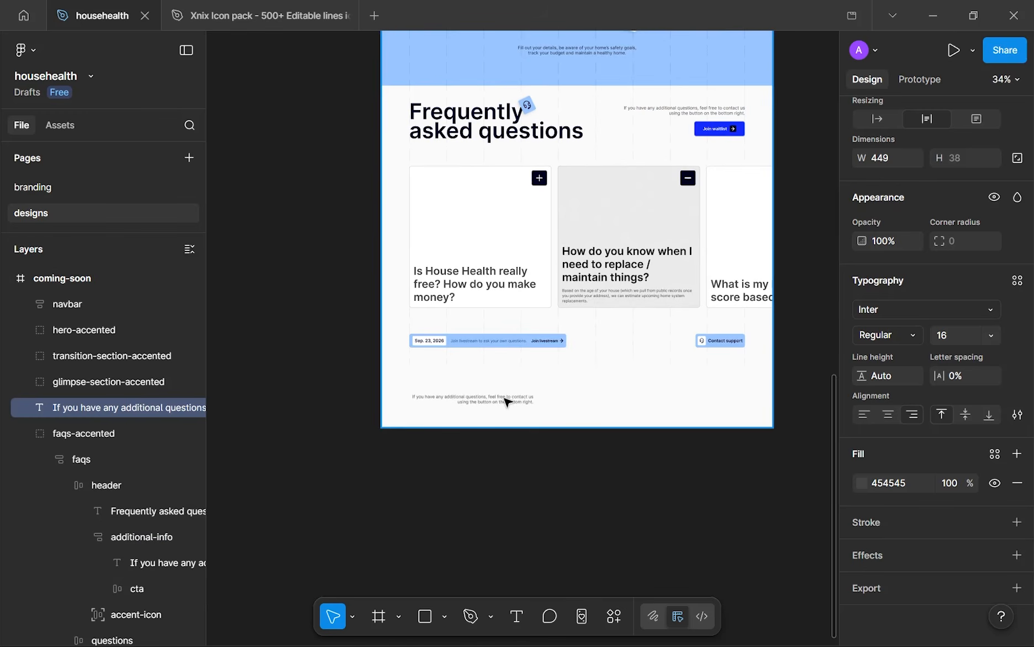
- Replace the duplicated paragraph's text with the copied line "© House Health 2026, all rights reserved"
scroll(507, 397, "up", 3)
scroll(507, 402, "up", 1)
key("Return")
key("ctrl+v")
key("Escape")
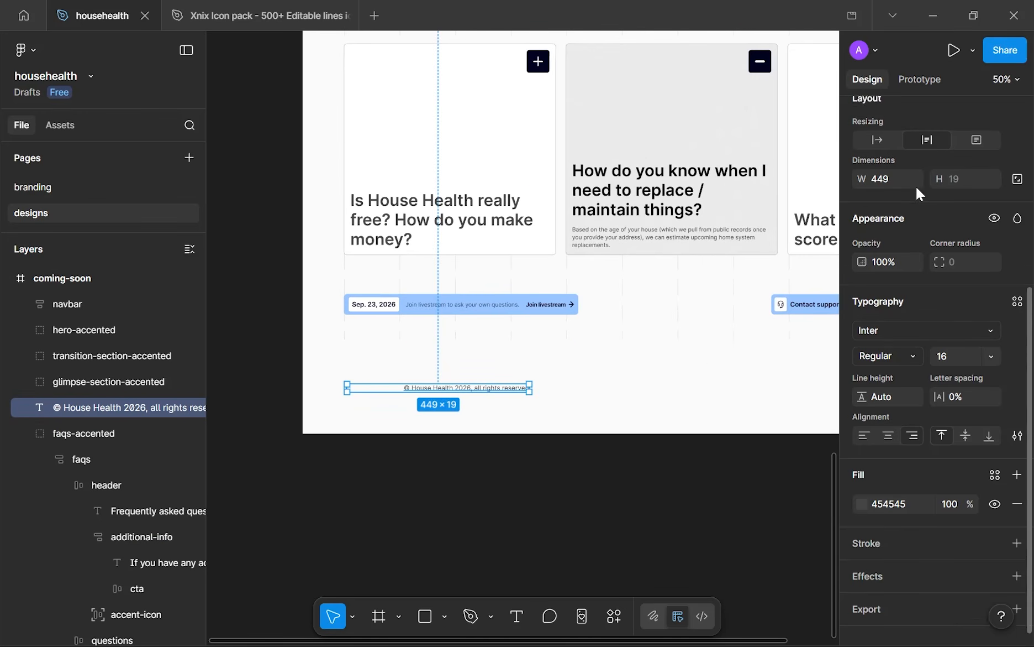
- Set the copyright text to auto width and move it close to the page frame's lower-left corner
left_click(876, 200)
left_click_drag(457, 382, 385, 413)
scroll(385, 413, "up", 5)
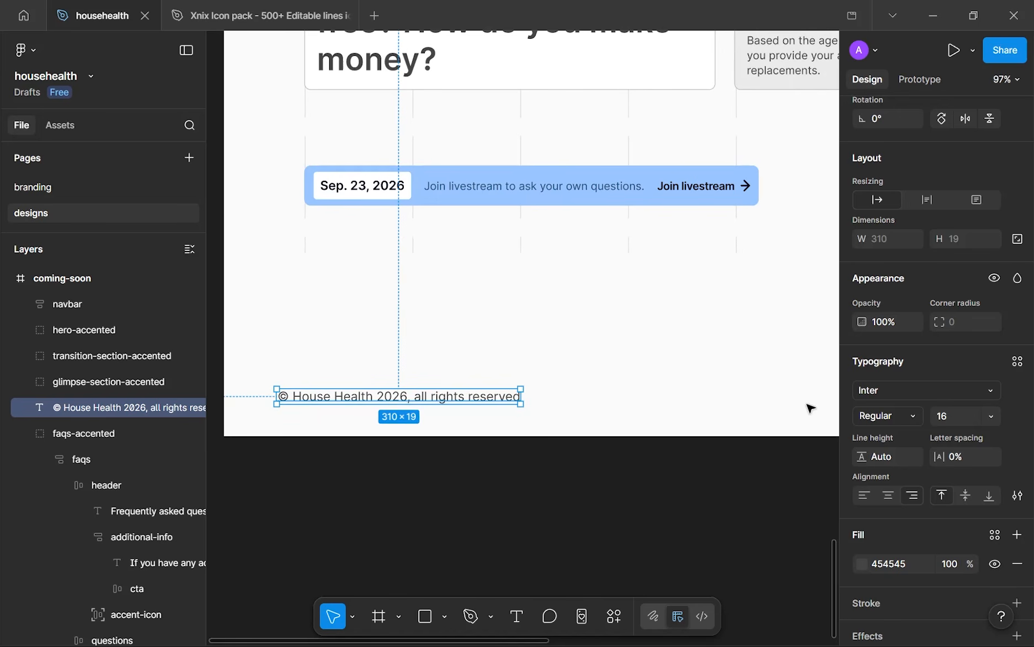
- Try a font size of 14 on the FAQ header's help paragraph and undo it
scroll(605, 268, "down", 4)
left_click_drag(605, 268, 357, 467)
left_click(613, 101)
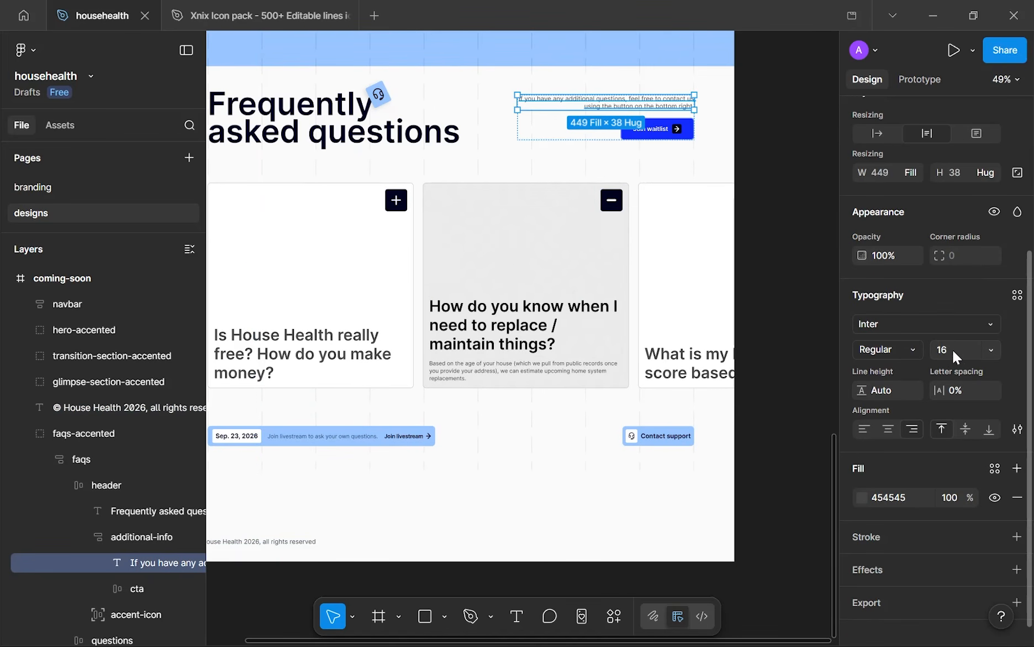
type("14")
key("Return")
key("ctrl+z")
scroll(496, 305, "down", 3)
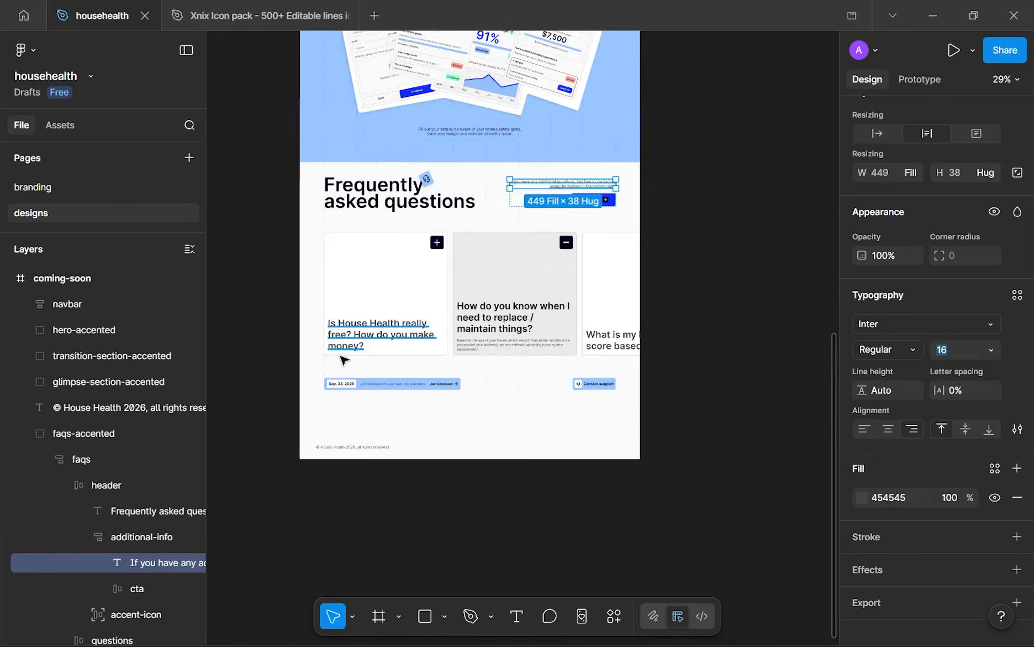
- Move the copyright text so its left edge lines up with the livestream banner above
scroll(338, 431, "up", 5)
left_click(340, 458)
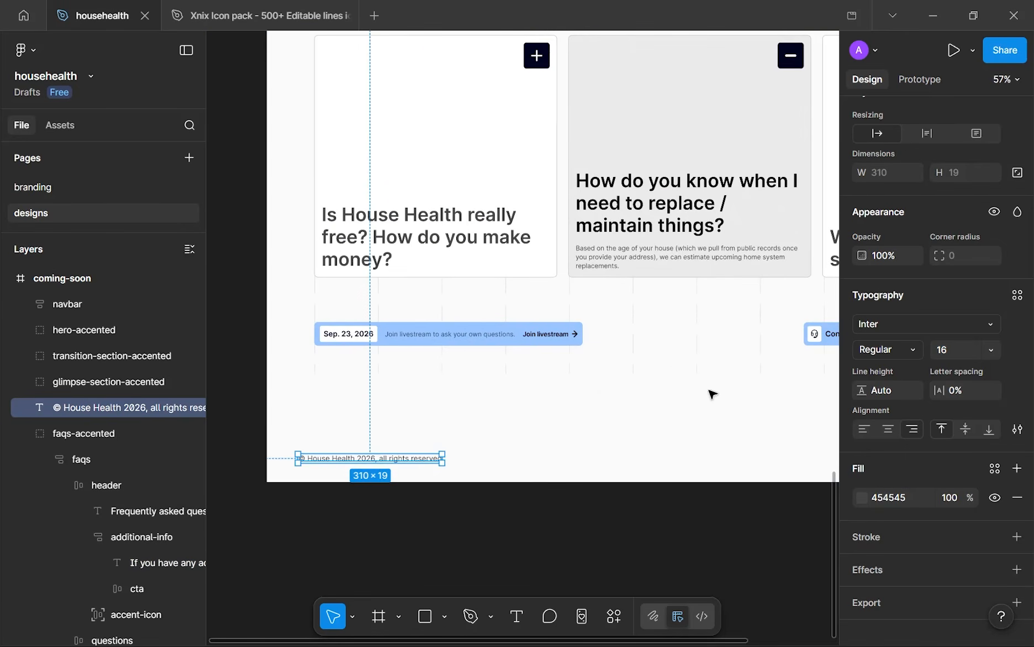
scroll(686, 369, "down", 2)
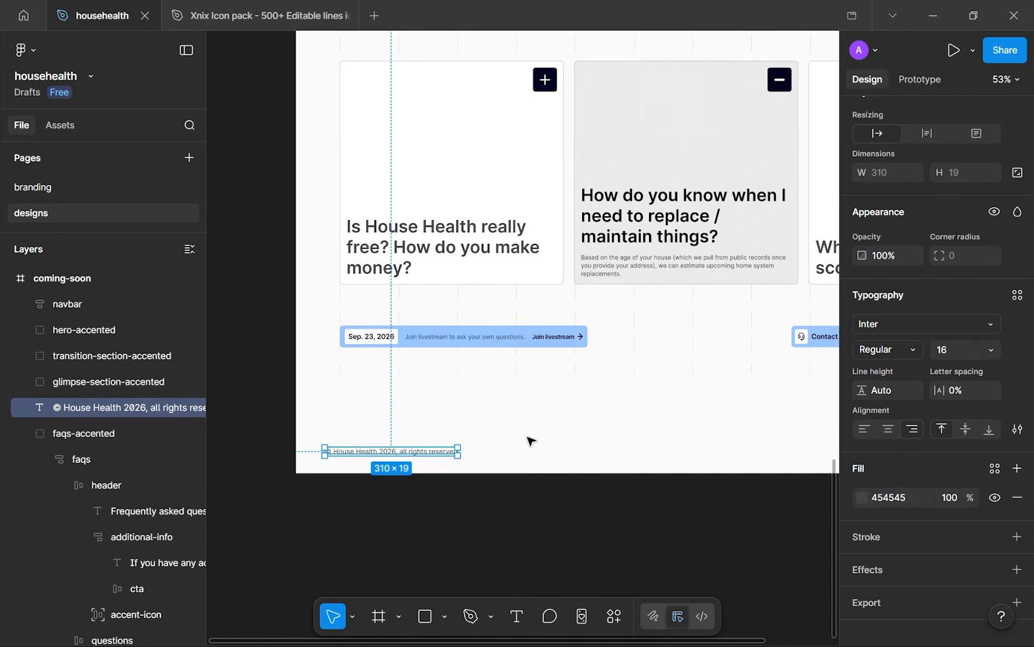
left_click_drag(389, 457, 405, 454)
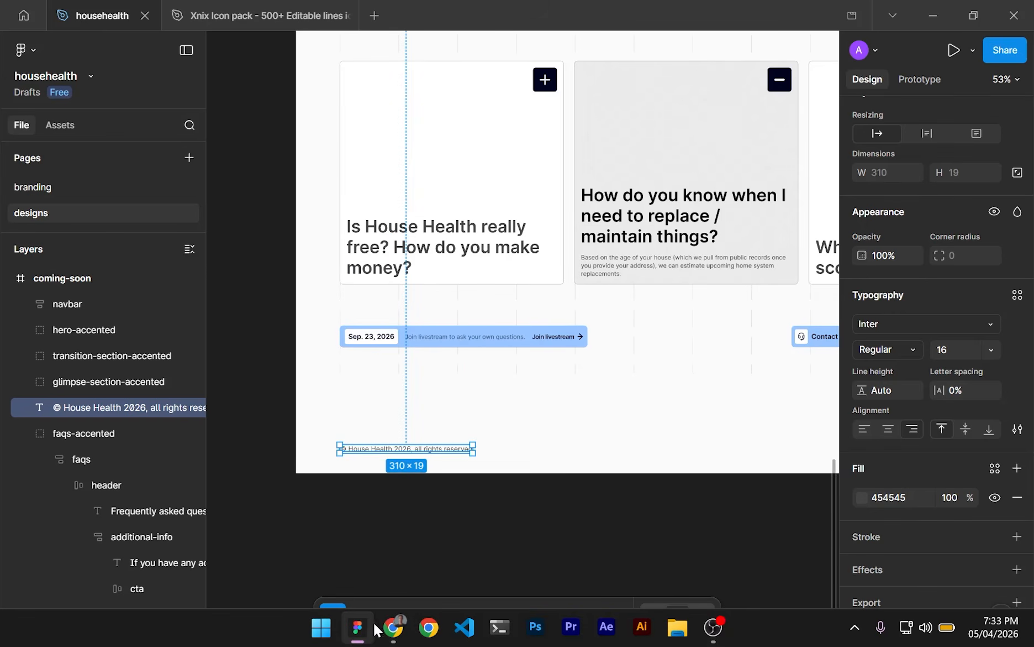
- Check the Privacy Policy link and social icons in the website's footer in Chrome, and return to Figma
left_click(392, 627)
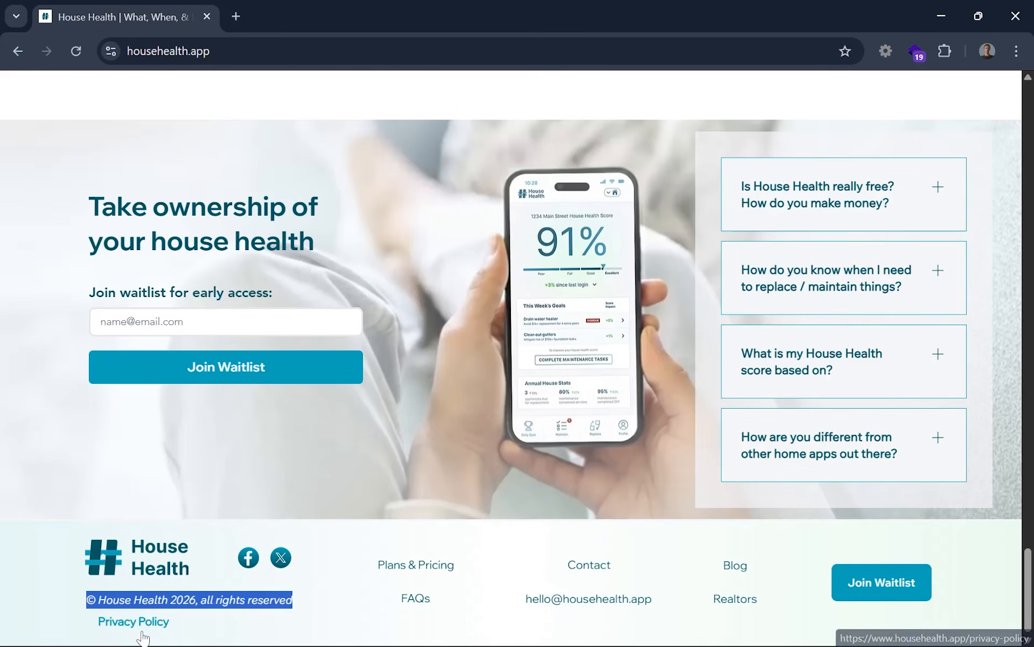
mouse_move(415, 644)
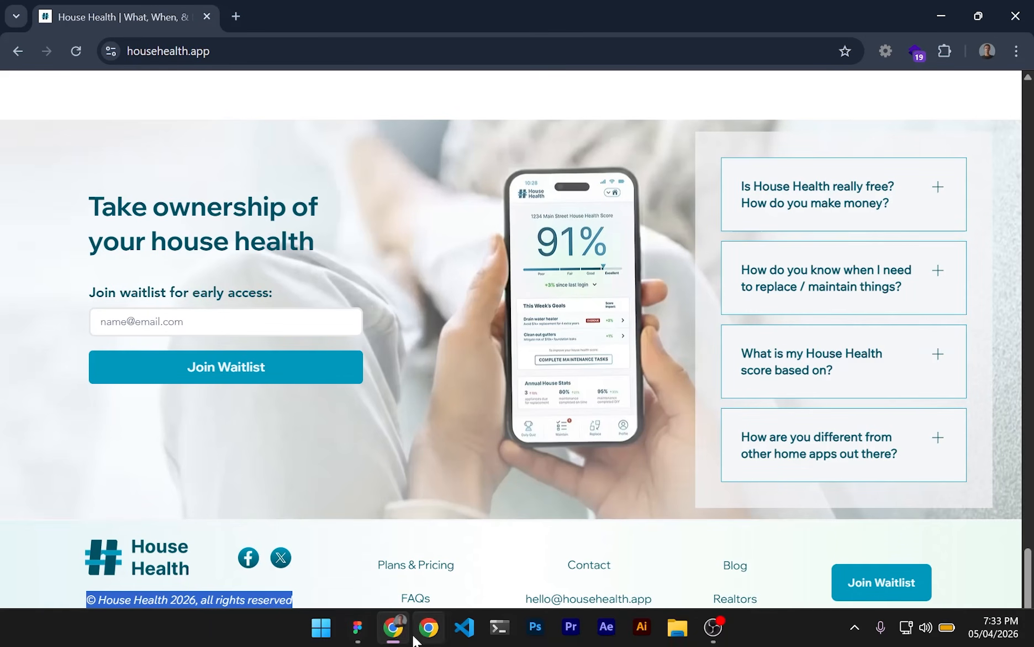
left_click(359, 640)
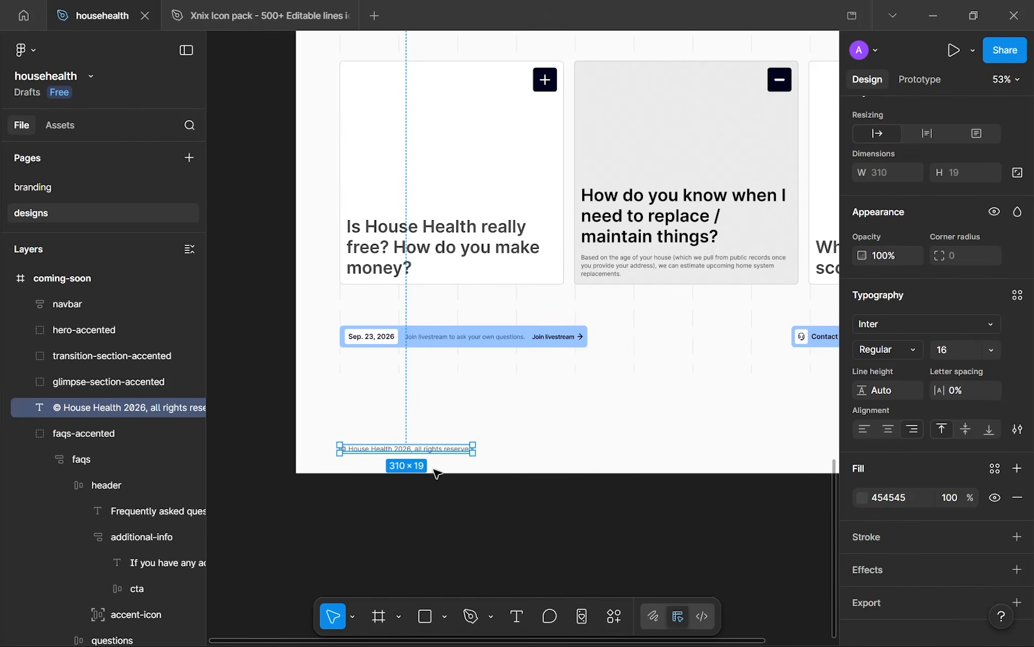
- Duplicate the copyright text to its right and change the copy's text to "Facebook"
mouse_move(434, 451)
left_mouse_down("alt")
mouse_move(623, 461)
mouse_move(387, 463)
mouse_move(419, 460)
left_mouse_up("alt")
scroll(587, 453, "down", 1)
scroll(387, 462, "up", 3)
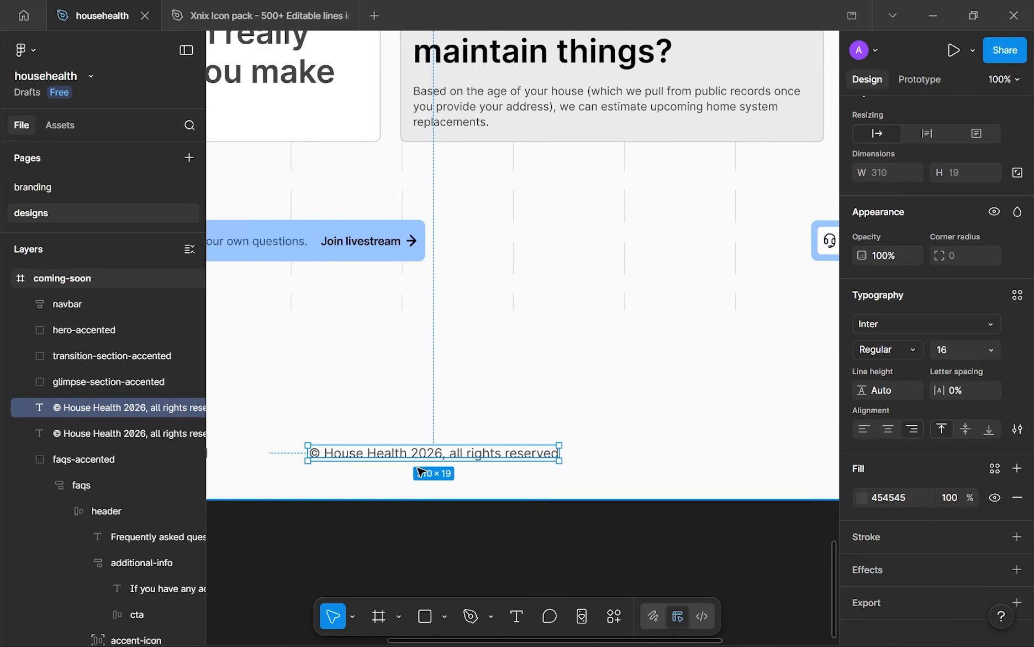
key("Return")
type("Facebook")
- Place a copy of the Facebook text to its right and change it to "X (Twitter)"
left_click_drag(504, 453, 638, 455)
key("Return")
type("X")
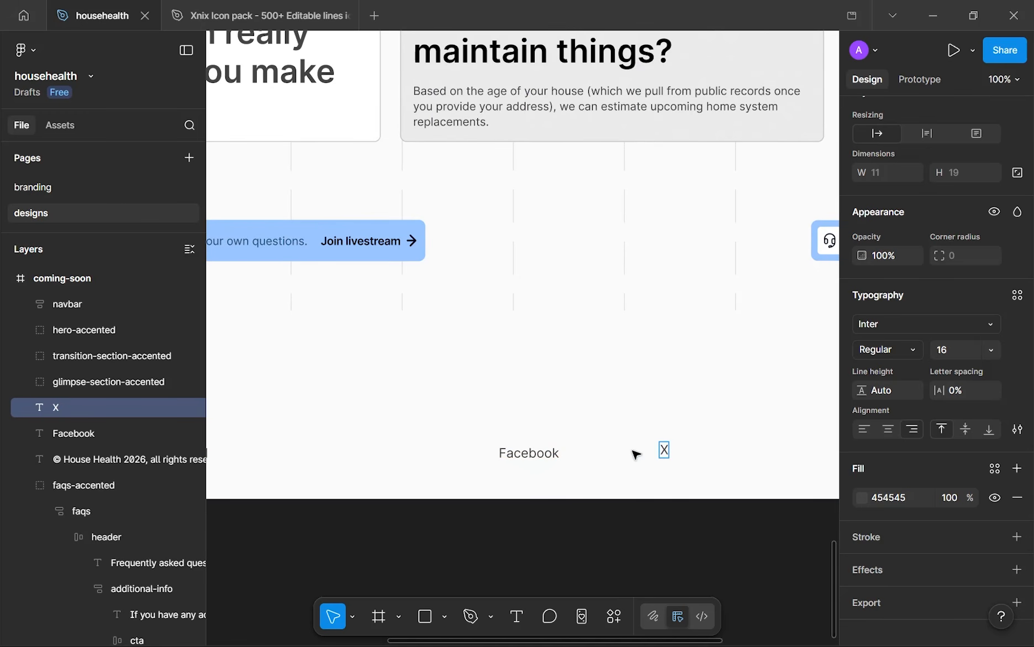
type(" (Twitter)")
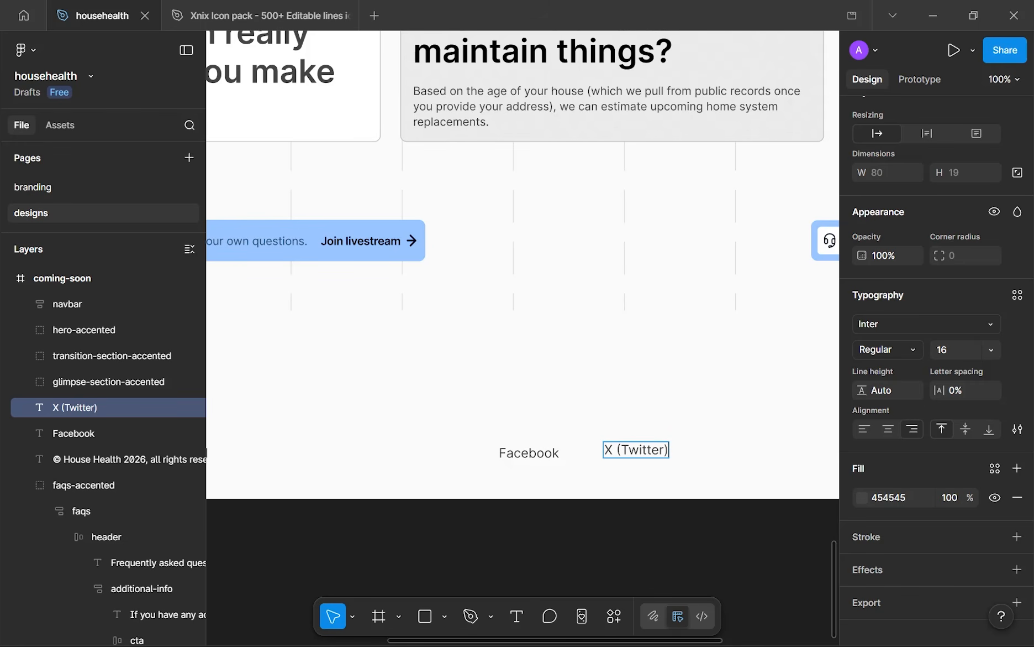
key("Escape")
- Duplicate the X (Twitter) text, place the copy left of Facebook, change it to "Privacy policy" and deselect it
key("ctrl+d")
scroll(633, 451, "down", 3)
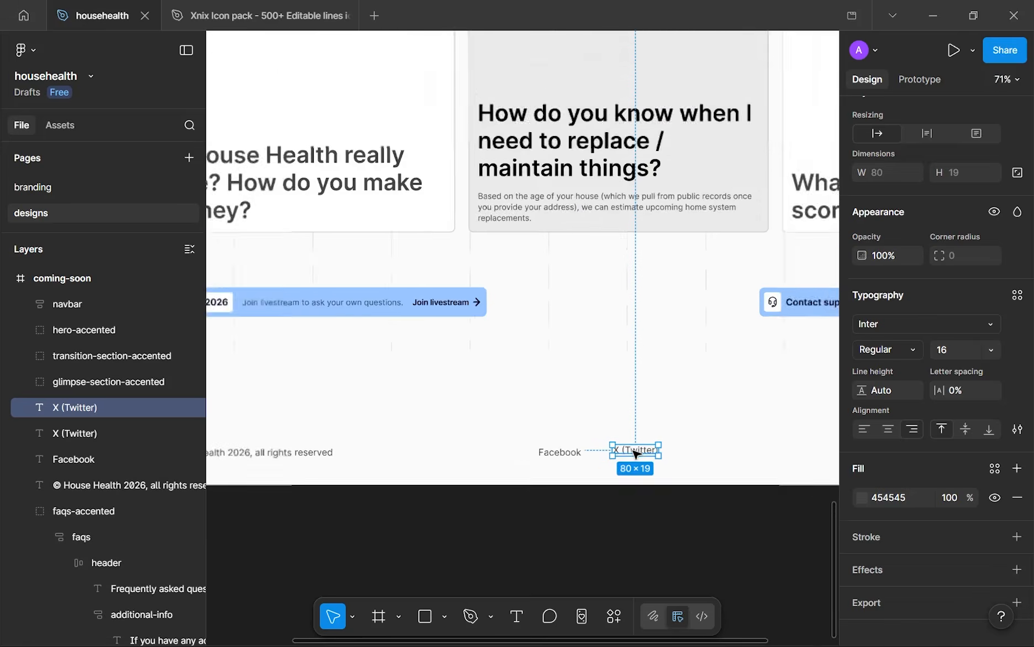
left_click_drag(633, 451, 489, 457)
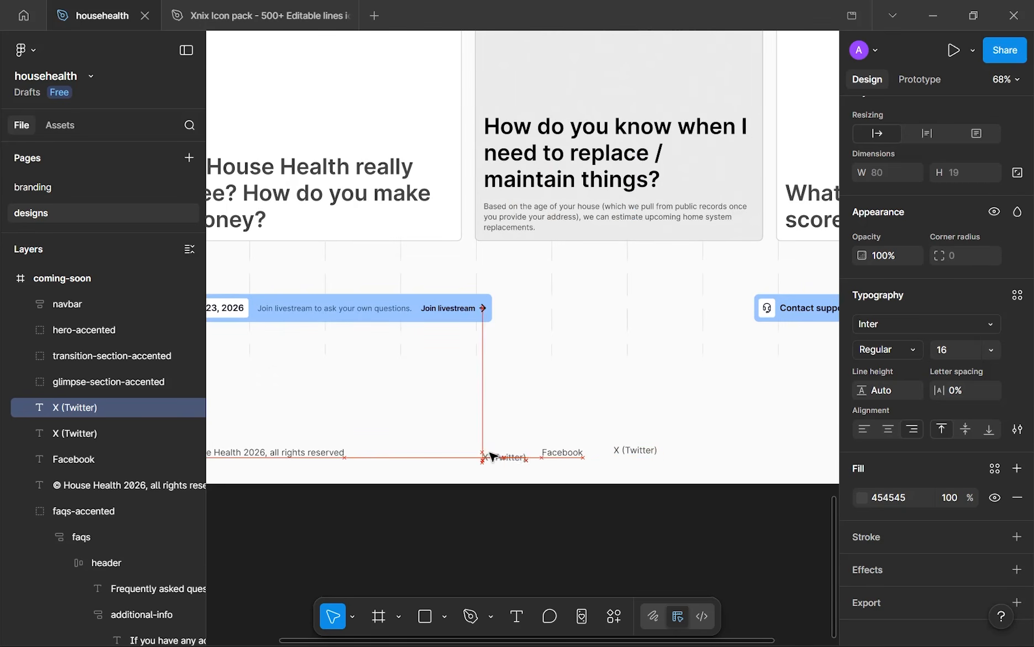
type("Pr")
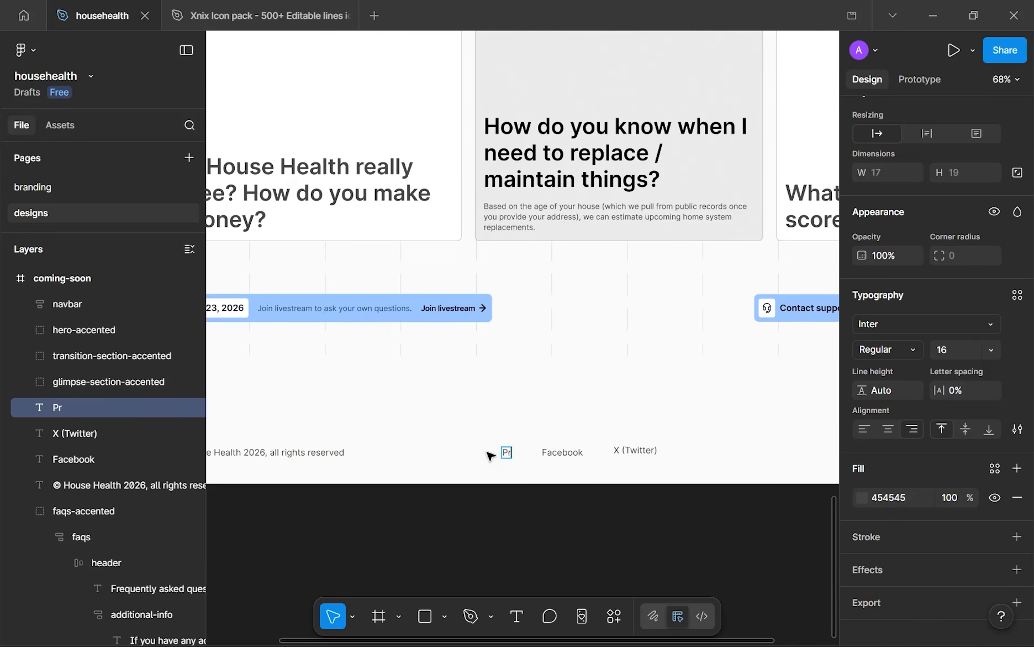
type("ivacy policy")
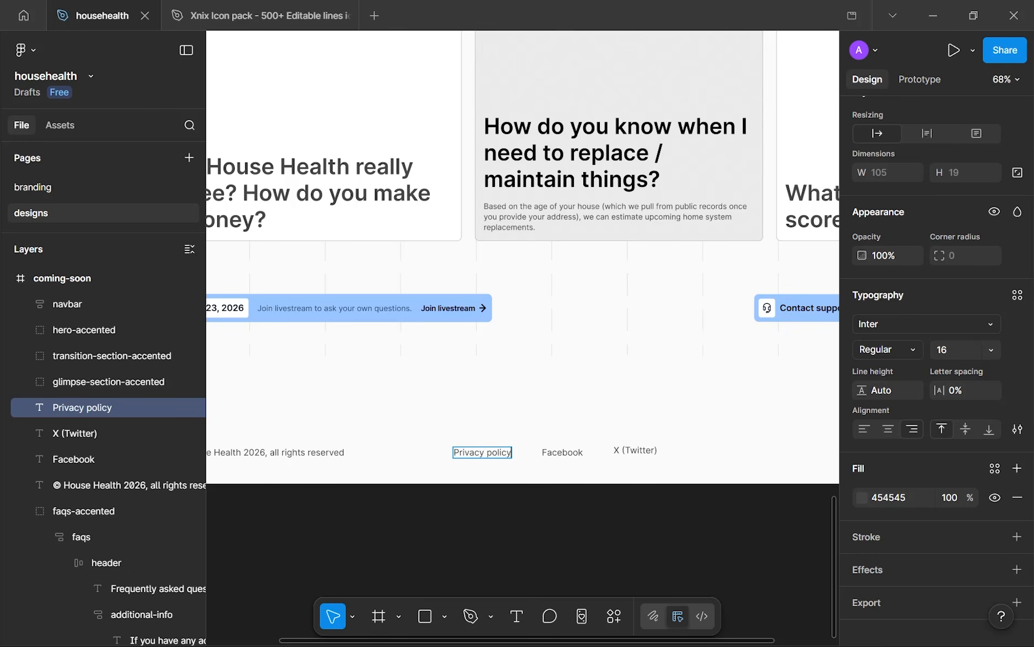
left_click(539, 483)
scroll(538, 482, "down", 3)
scroll(539, 483, "up", 3)
scroll(539, 483, "down", 3)
left_click(603, 479)
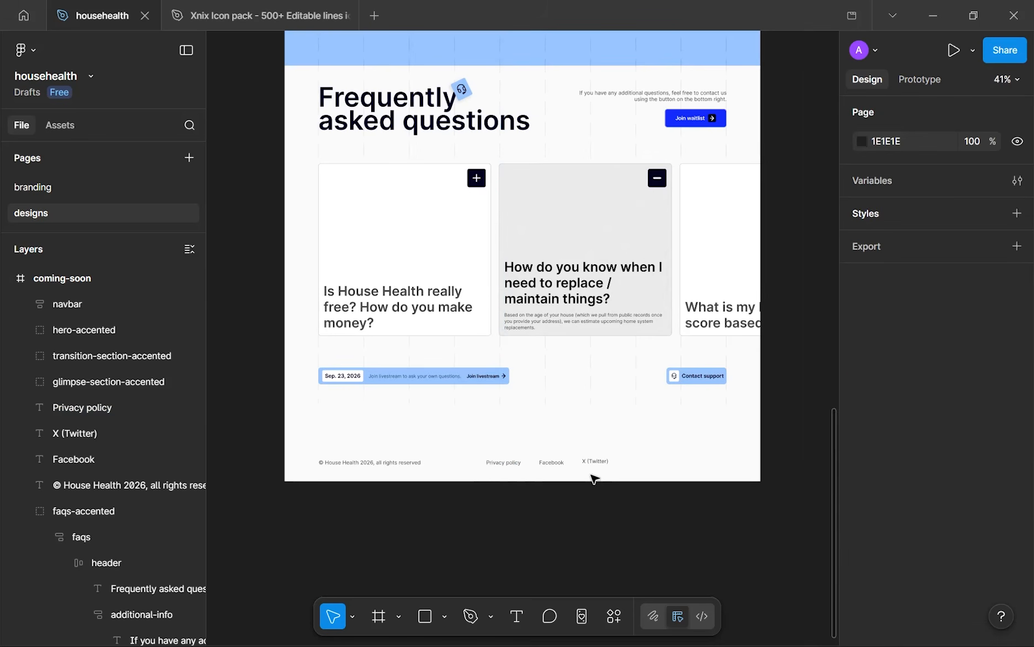
- Try a black 000000 fill on the Privacy policy, Facebook and X (Twitter) texts and undo it
left_click_drag(487, 457, 612, 469)
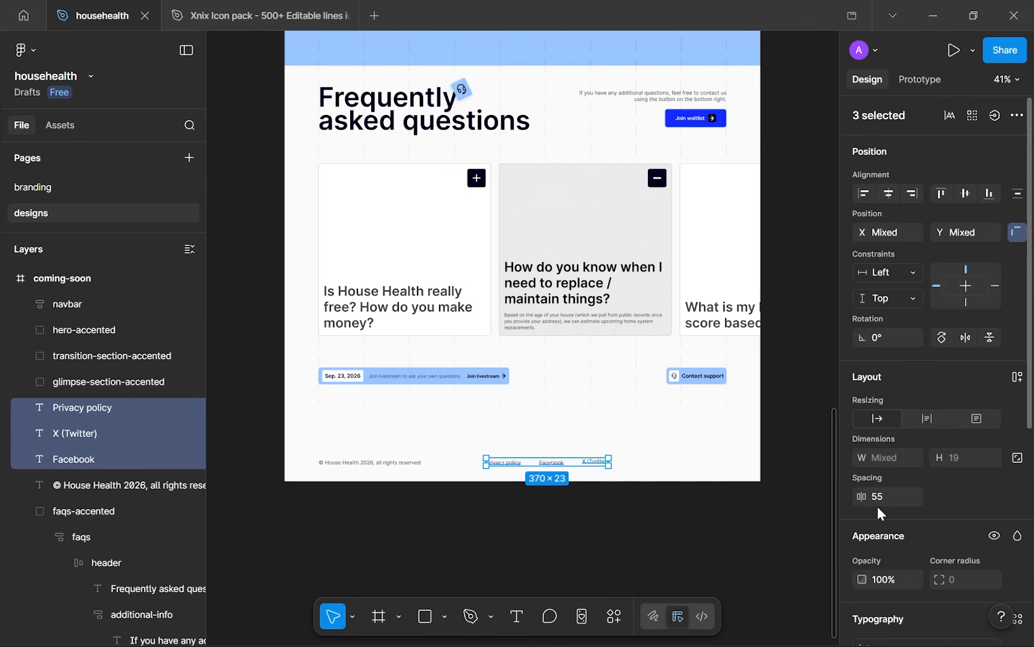
scroll(877, 506, "down", 5)
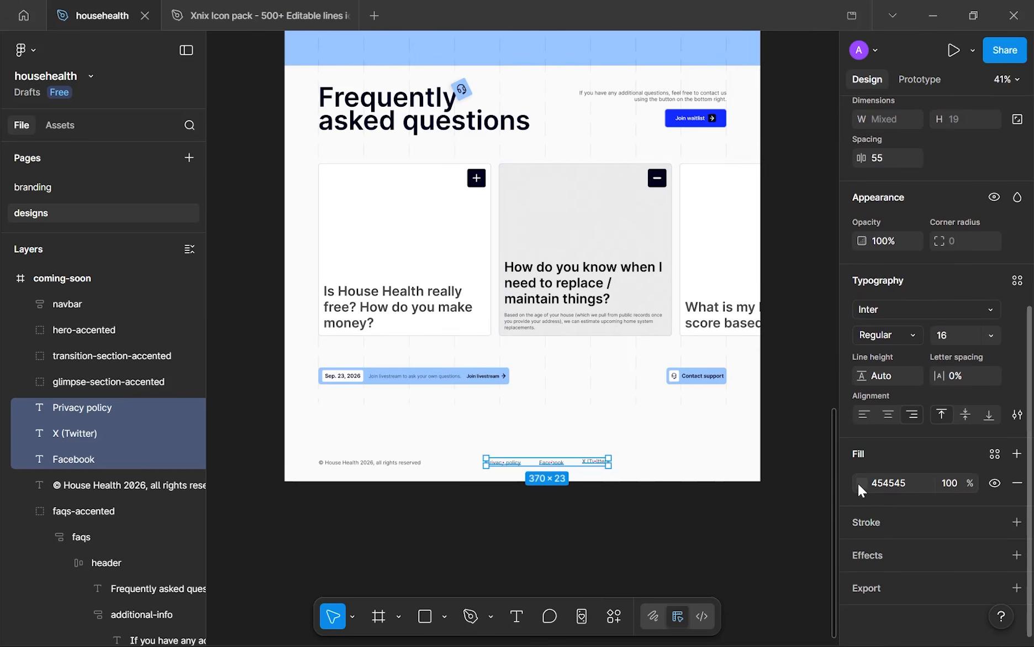
left_click(861, 483)
left_click(702, 386)
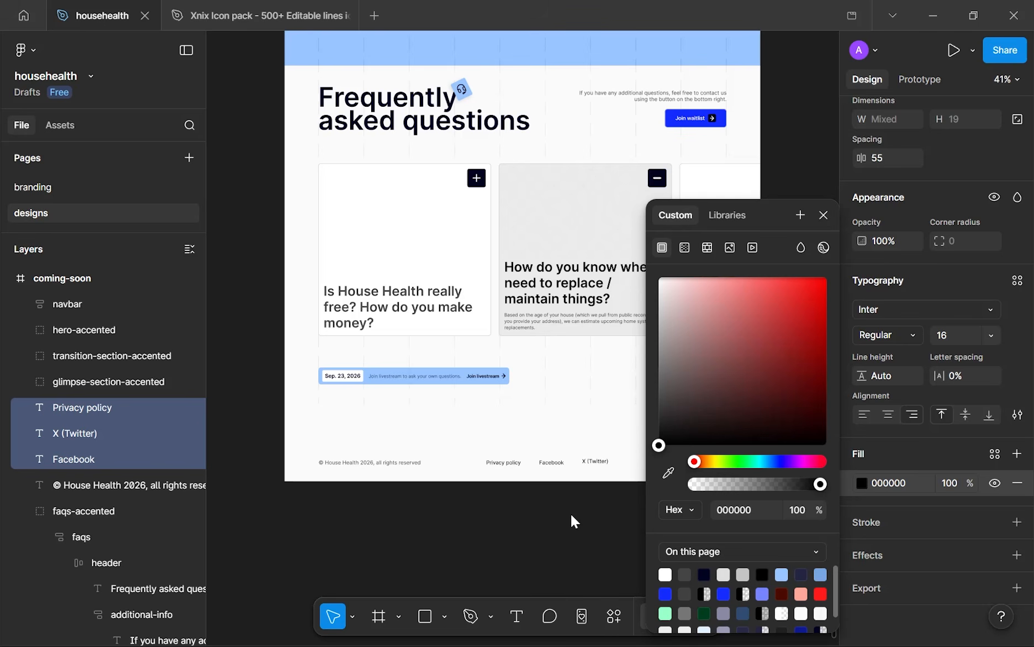
key("ctrl+z")
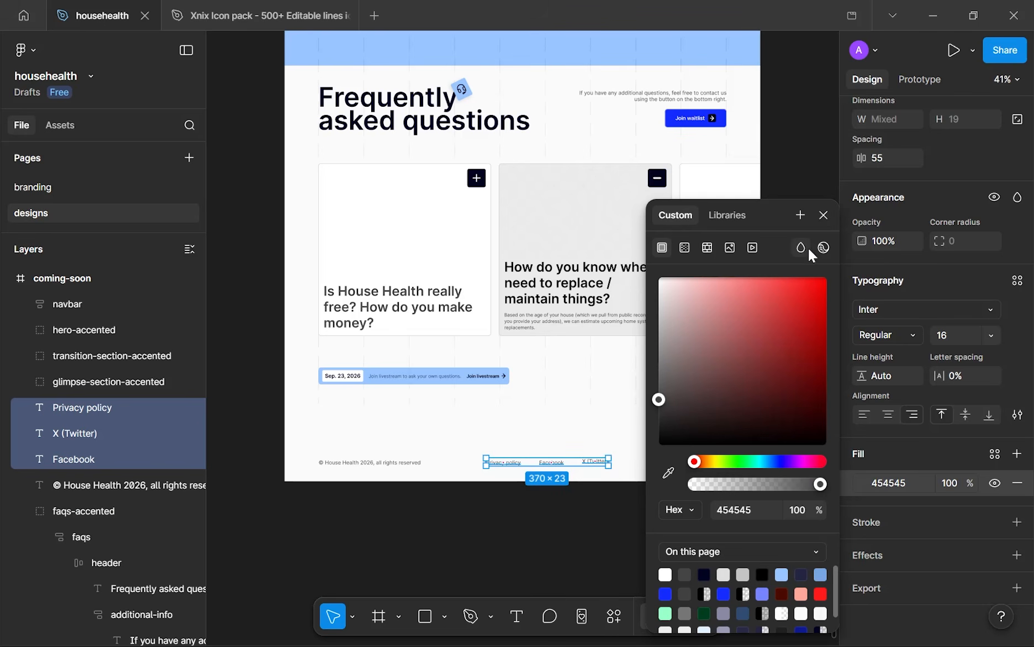
left_click(823, 215)
scroll(478, 406, "up", 3)
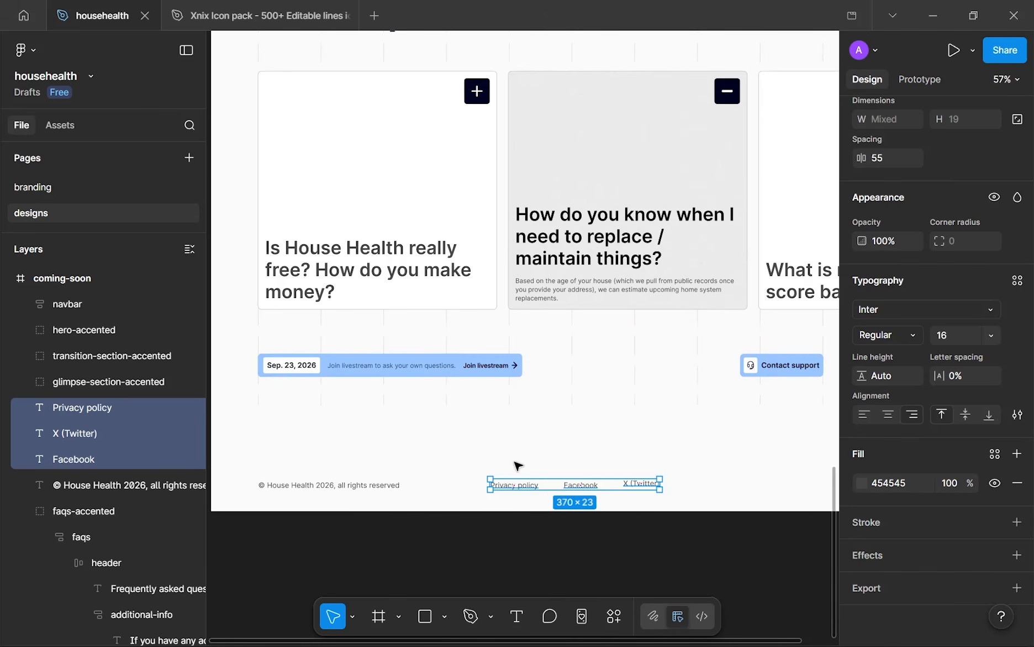
- Wrap the Privacy policy, Facebook and X (Twitter) texts in a horizontal auto layout frame
key("shift+a")
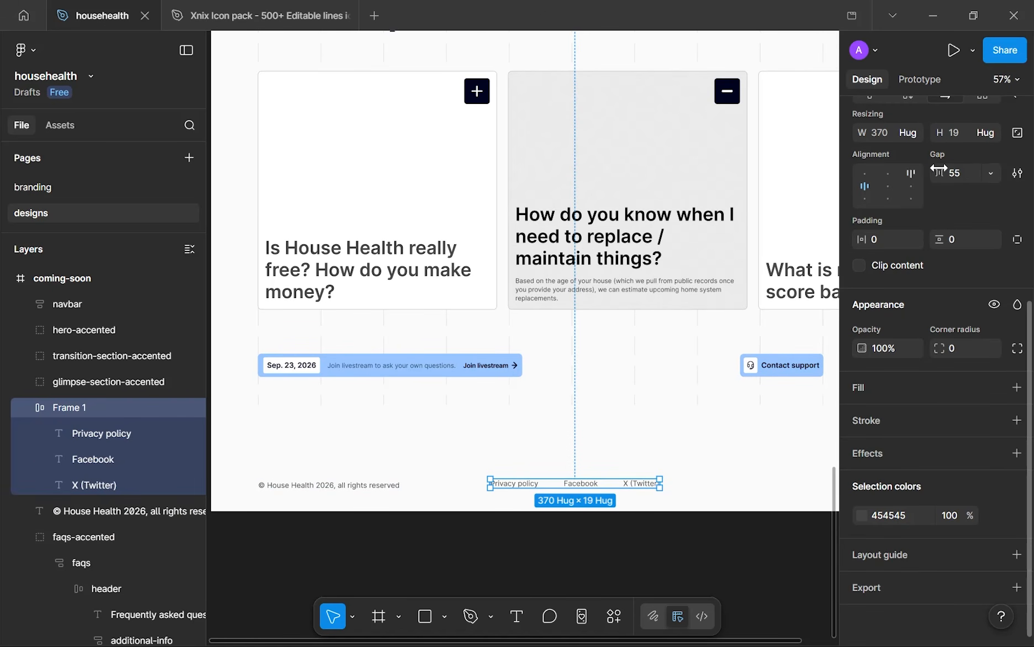
left_click(970, 174)
- Try a font size of 14 on the three footer links and set it back to 16
left_click(82, 437)
left_click(98, 484, "shift")
left_click(948, 337)
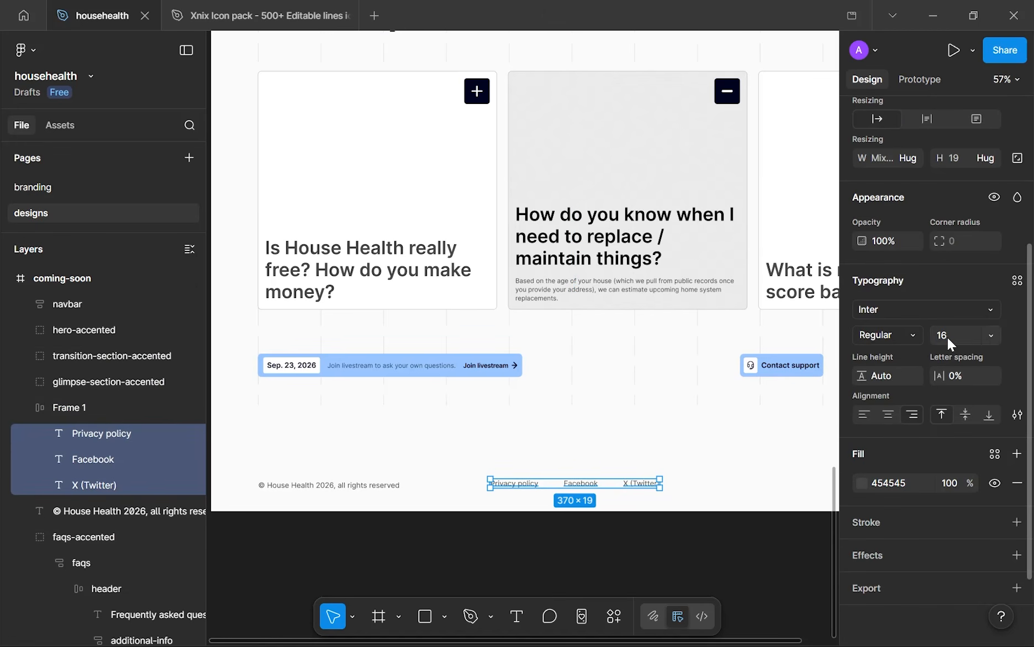
type("14")
key("Return")
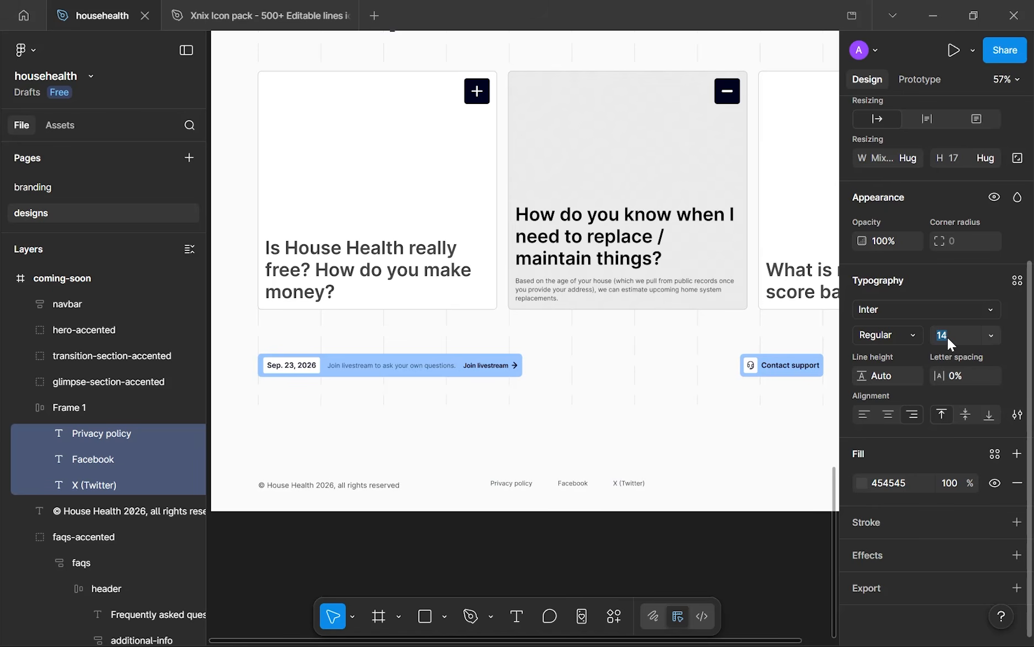
type("16")
key("Return")
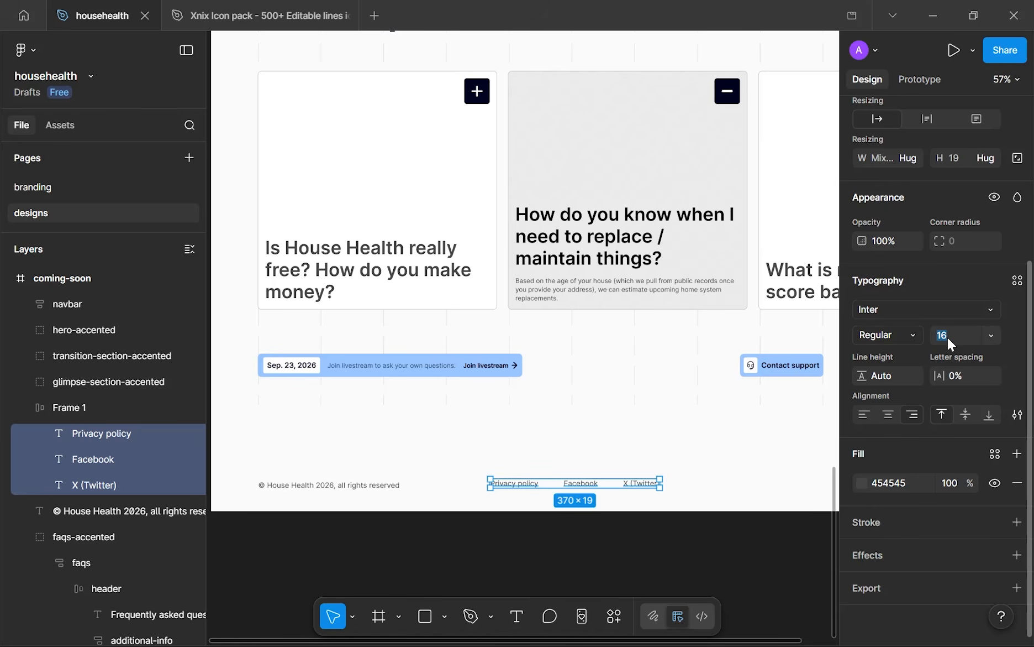
- Rename the auto layout frame holding the three footer links to "links" and set its gap to 40
left_click(685, 297)
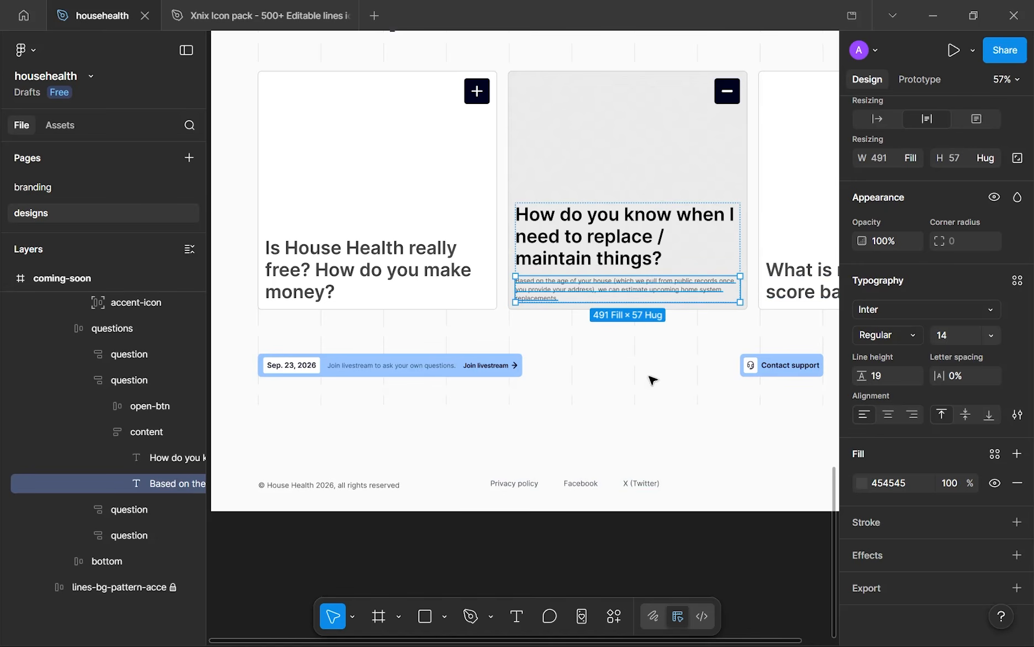
left_click(616, 489)
scroll(617, 489, "down", 3)
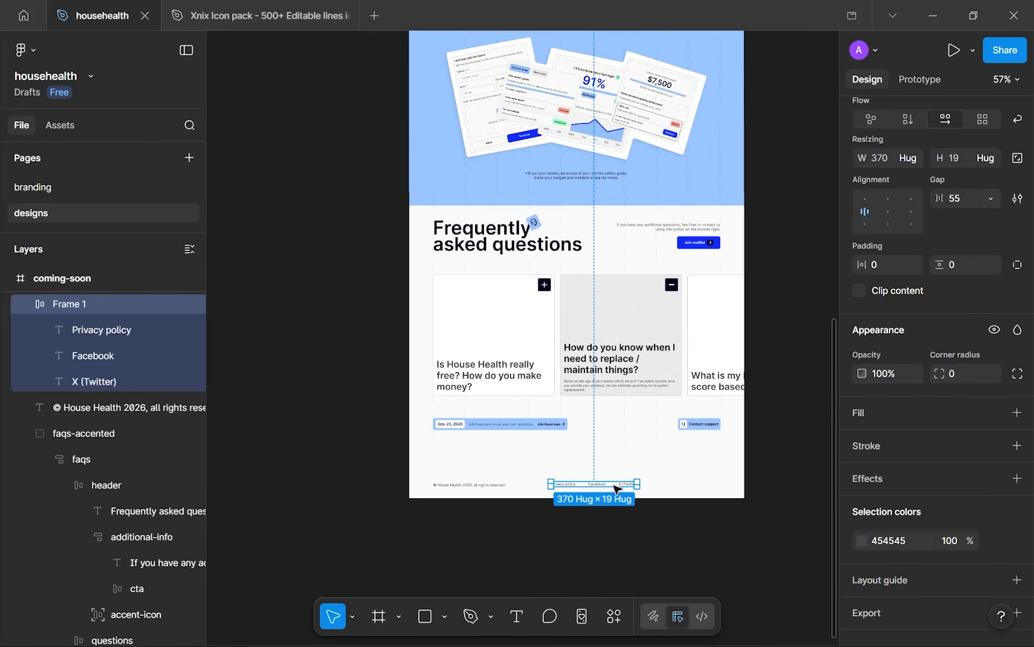
scroll(548, 478, "up", 2)
scroll(549, 478, "up", 1)
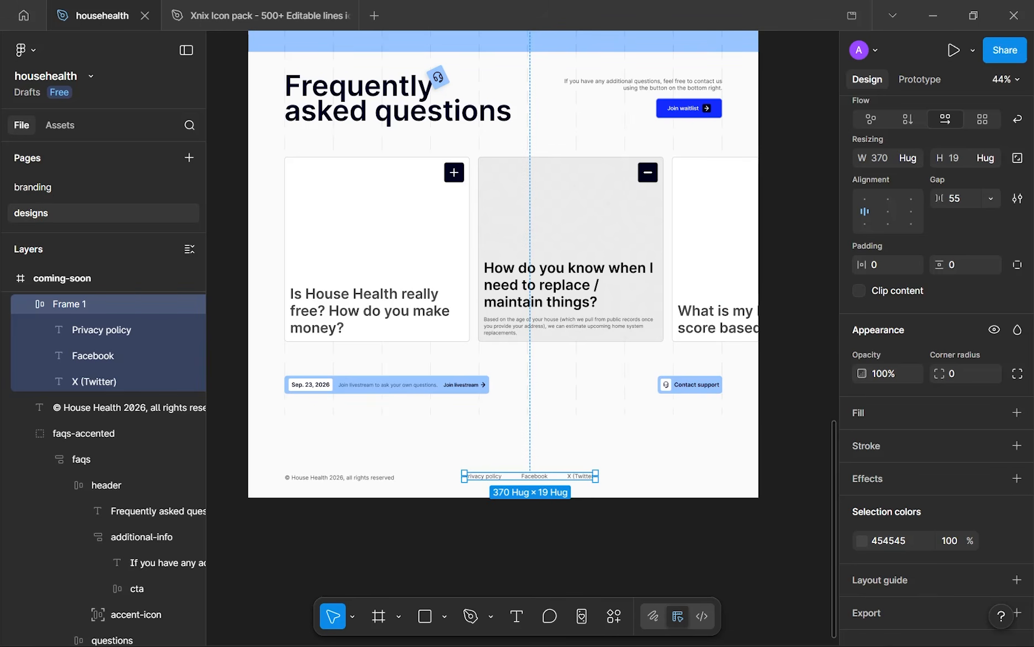
scroll(637, 386, "down", 1)
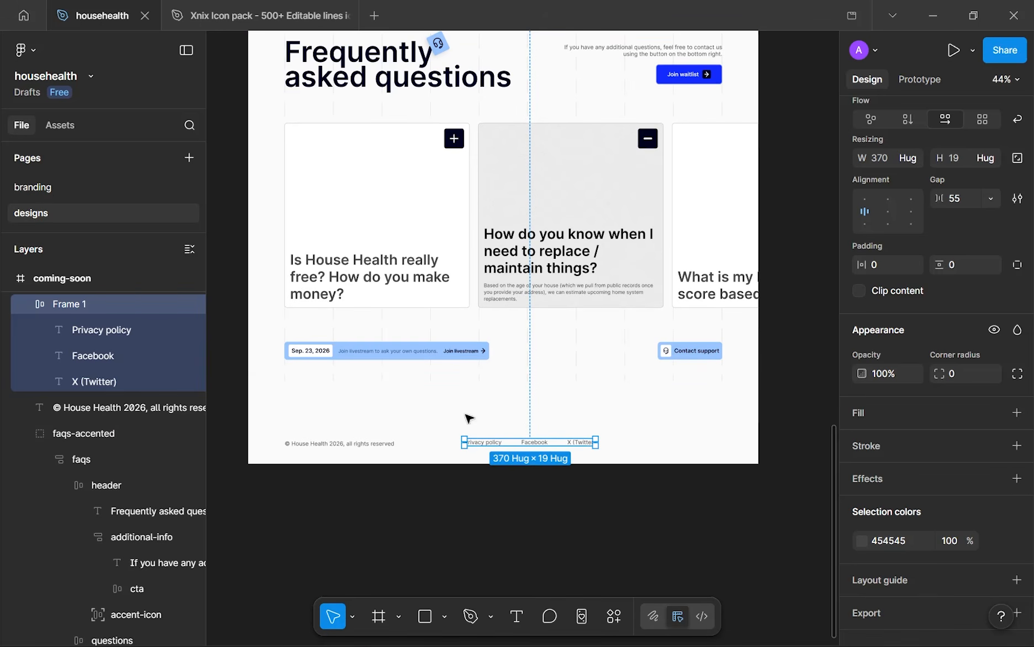
double_click(90, 310)
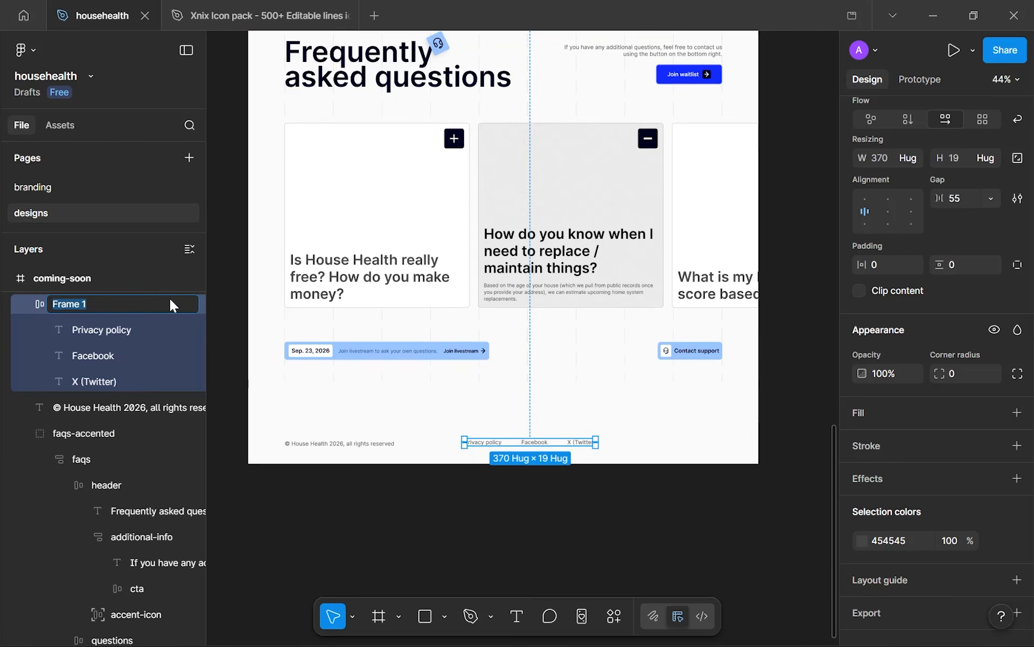
type("links")
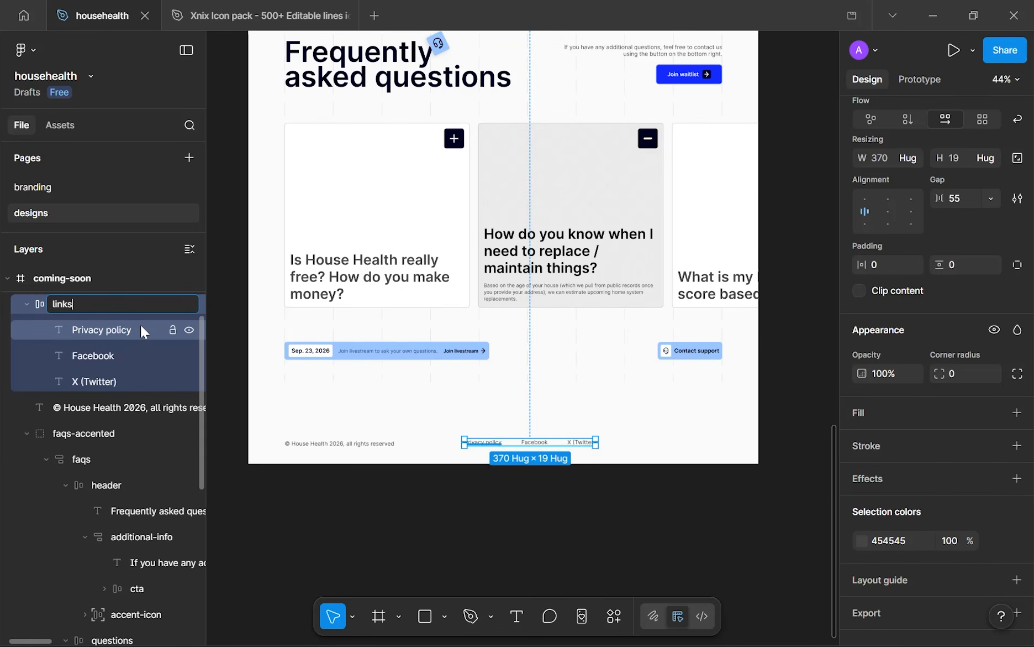
key("Return")
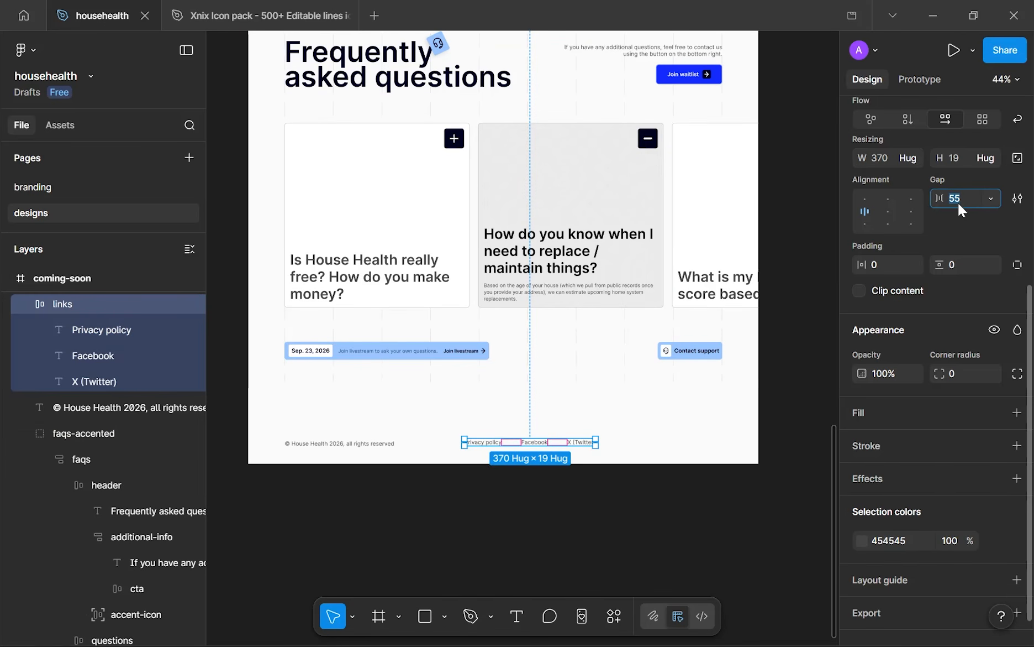
type("40")
key("Return")
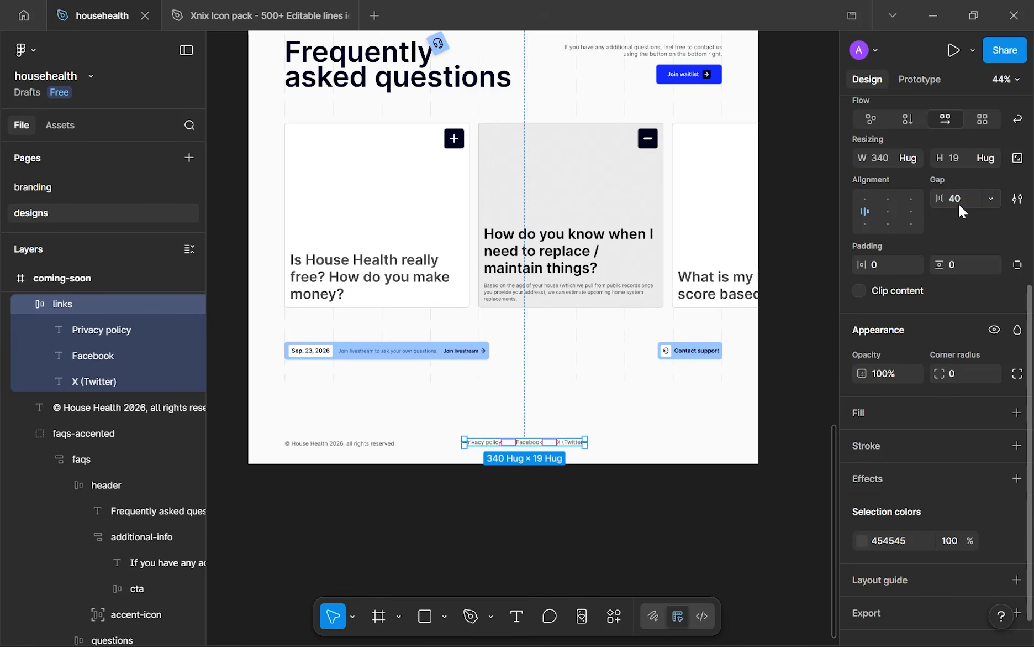
- Examine the sections above the footer and the text settings of the caption below the glimpse cards
left_click(692, 490)
scroll(628, 462, "down", 5)
scroll(608, 453, "up", 4)
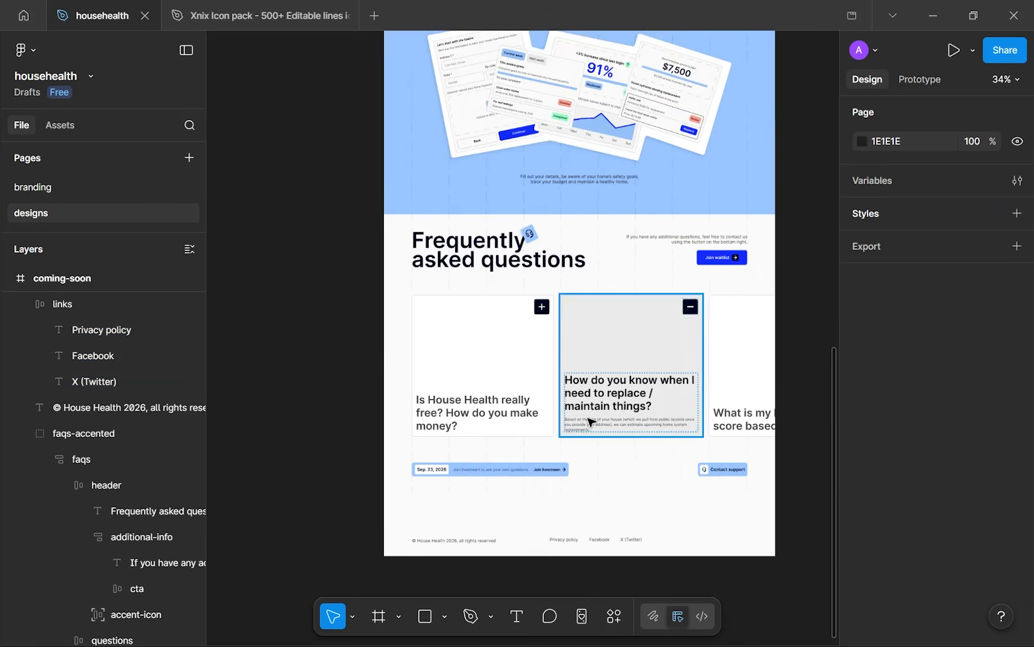
scroll(575, 429, "up", 3)
left_click_drag(598, 451, 547, 434)
scroll(547, 434, "down", 4)
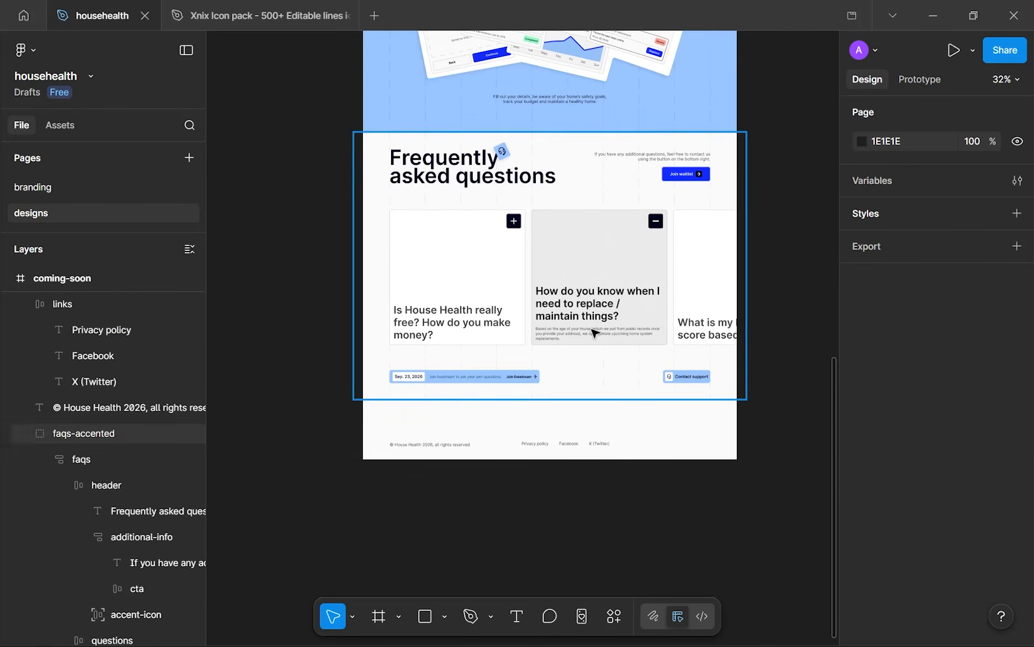
scroll(564, 343, "up", 5)
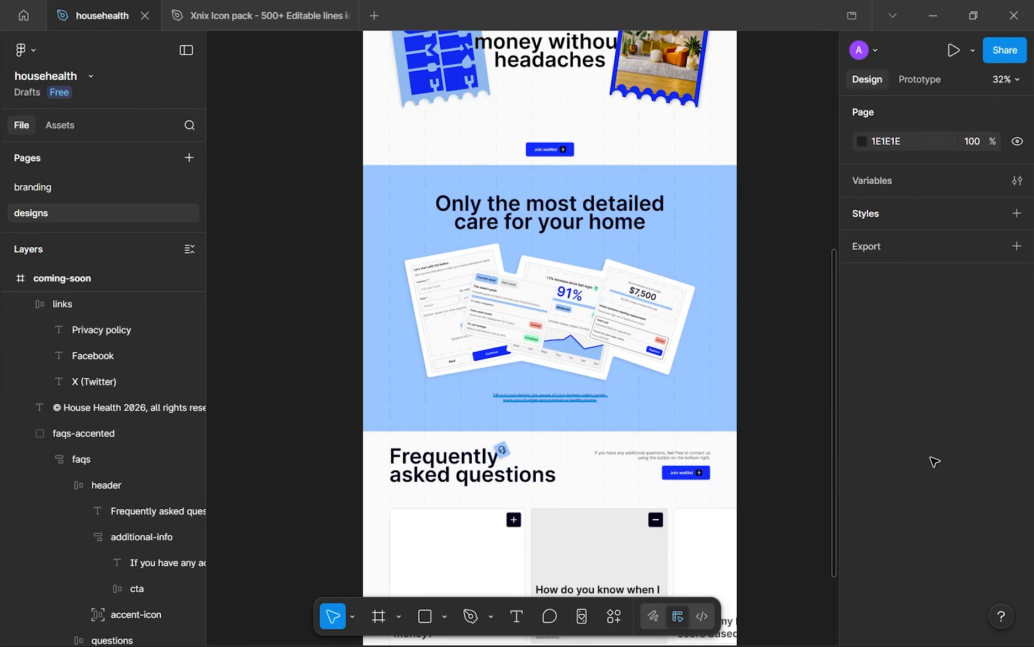
scroll(619, 488, "down", 5)
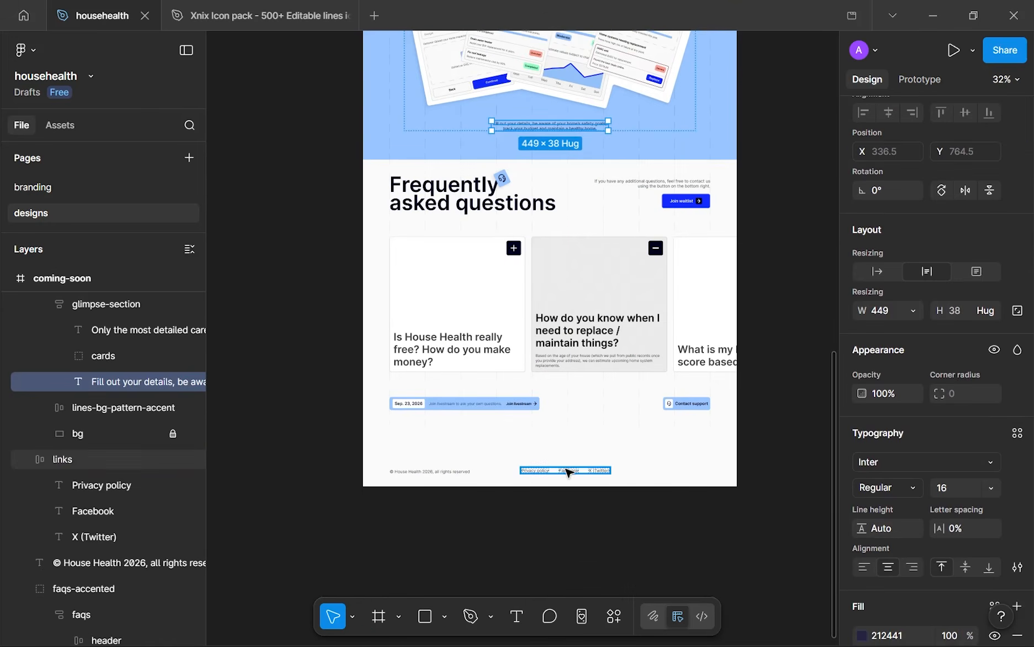
- Move the links frame horizontally along the footer line to the page's right side, at about X 1042
left_click(570, 473)
scroll(569, 473, "up", 4)
scroll(594, 470, "down", 3)
left_click_drag(597, 470, 737, 470)
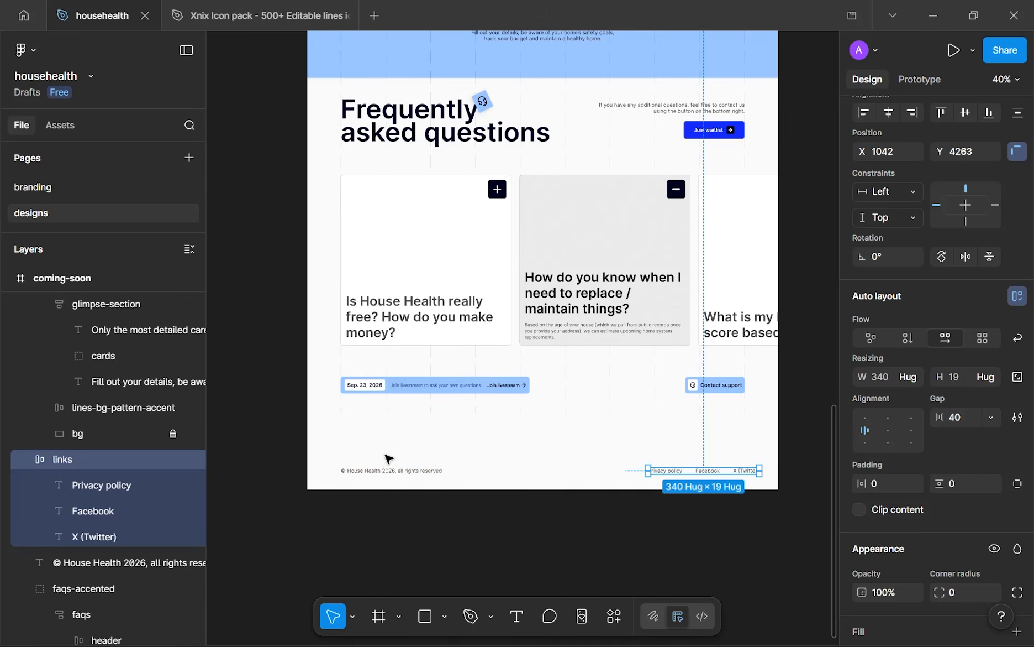
- Wrap the links frame and the copyright text in a horizontal auto layout frame and name it "footer"
left_click(396, 471, "shift")
key("shift+a")
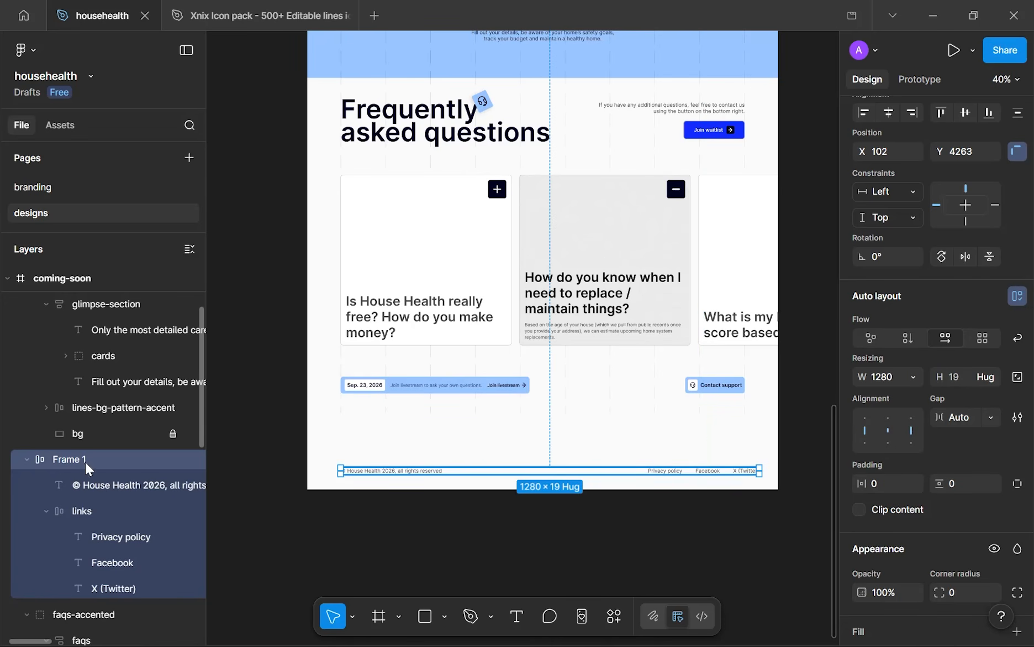
double_click(82, 459)
type("footer")
key("Return")
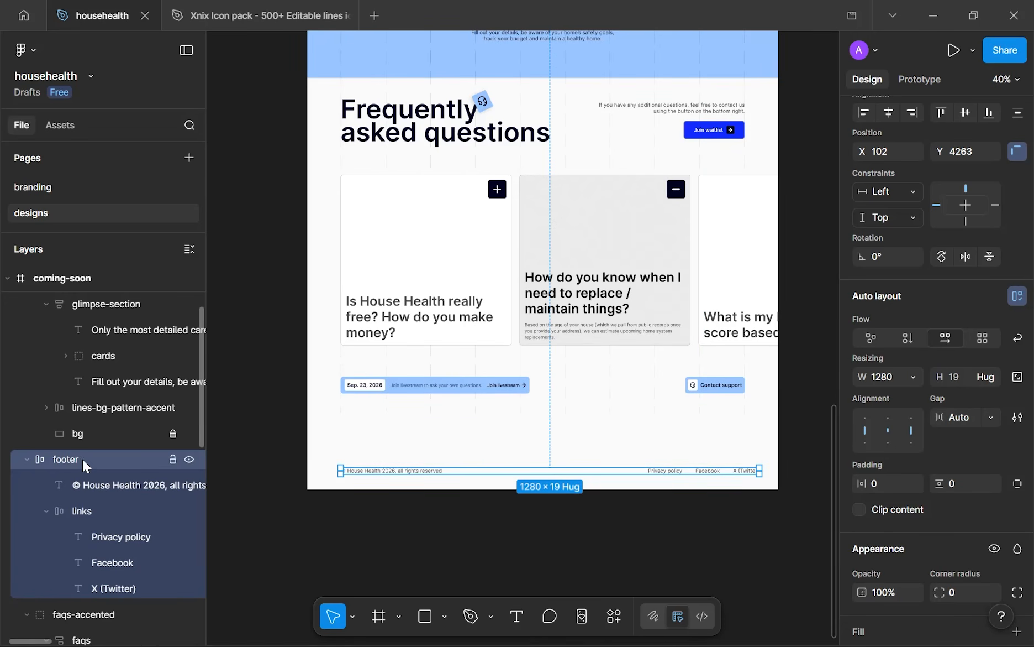
- Give the footer frame a white FFFFFF fill and a C5C5C5 stroke applied only to its top side
scroll(1017, 482, "down", 3)
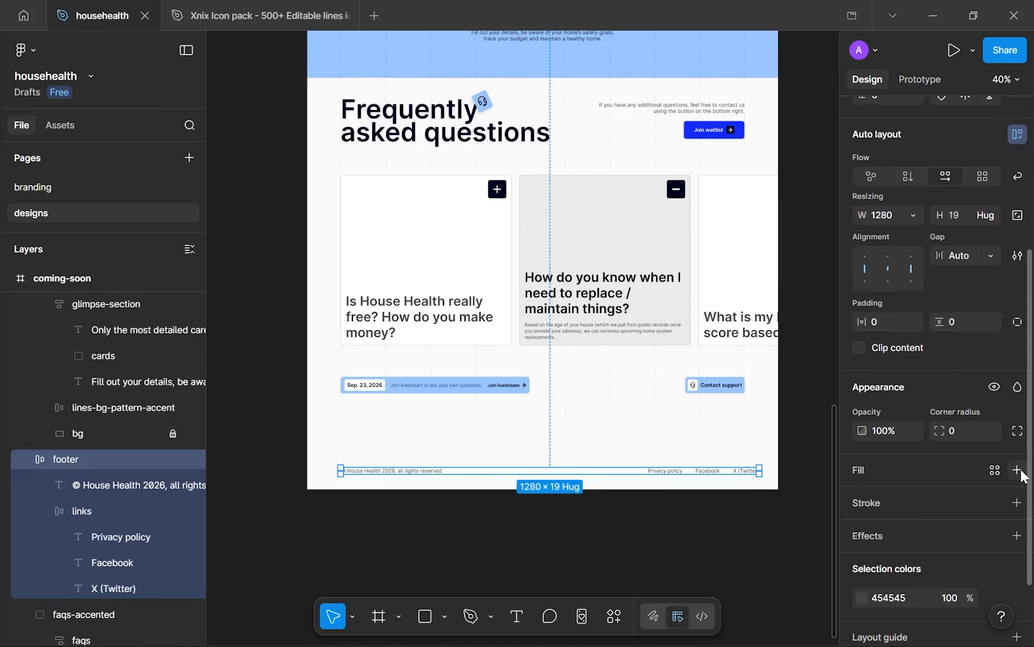
left_click(1017, 471)
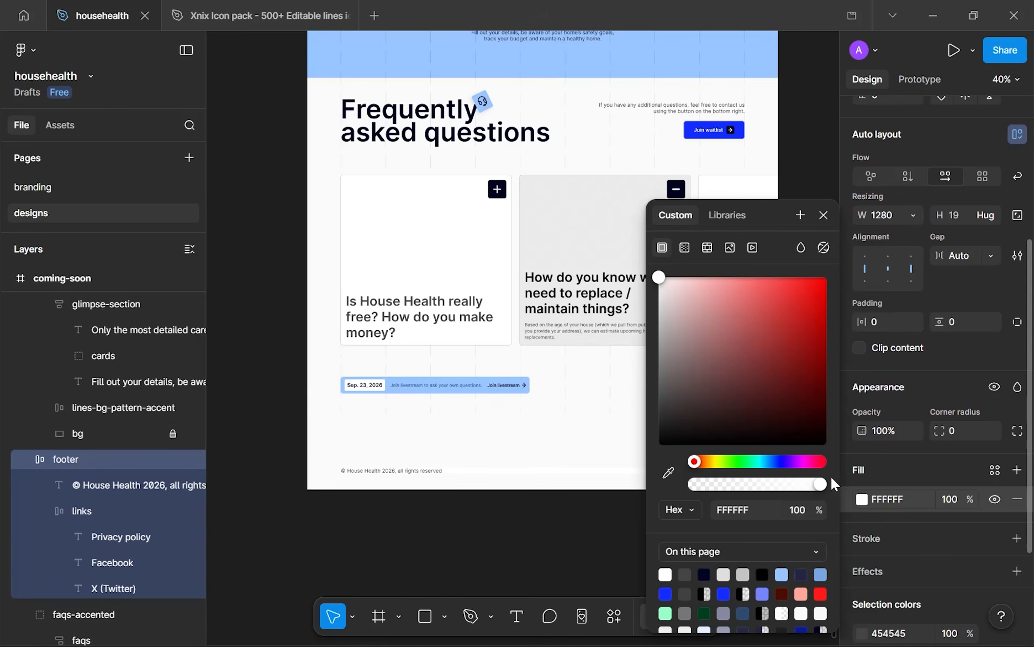
left_click(1018, 538)
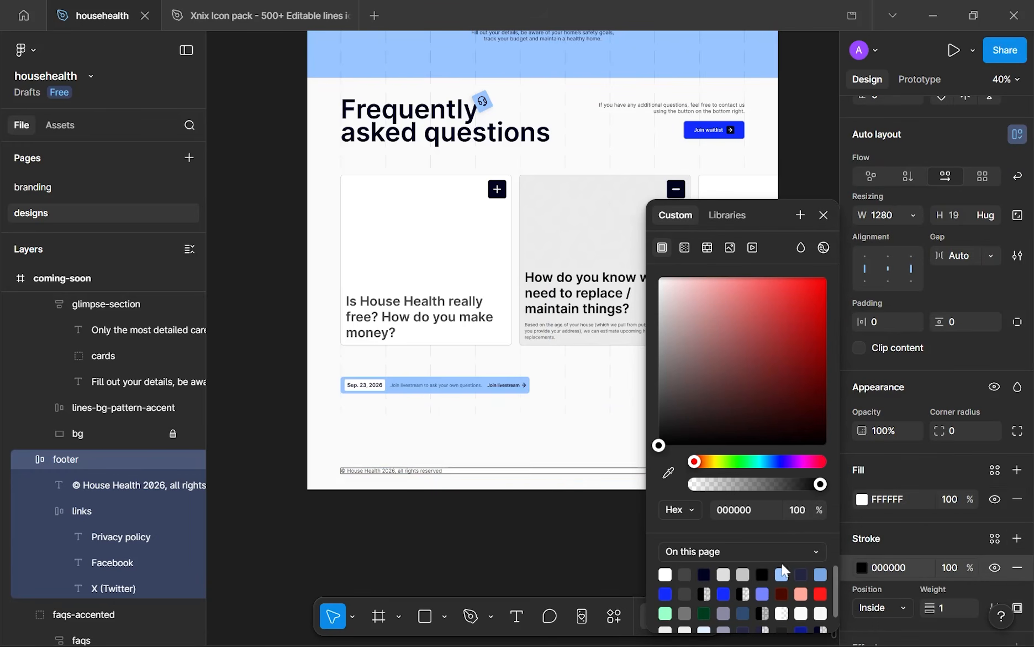
left_click(747, 574)
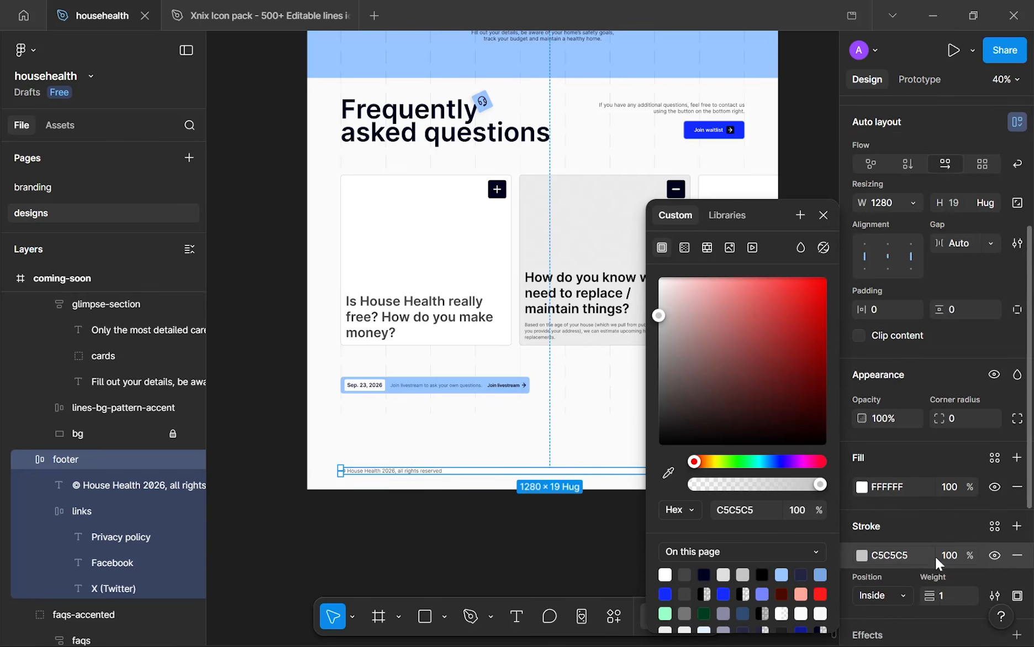
scroll(945, 312, "down", 5)
left_click(1017, 369)
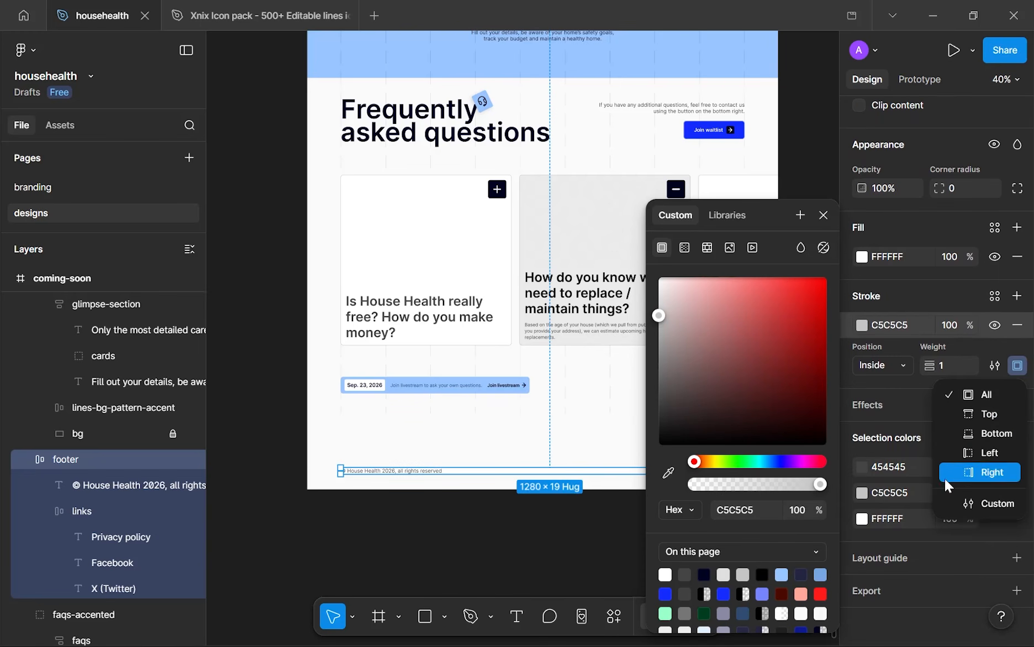
left_click(974, 411)
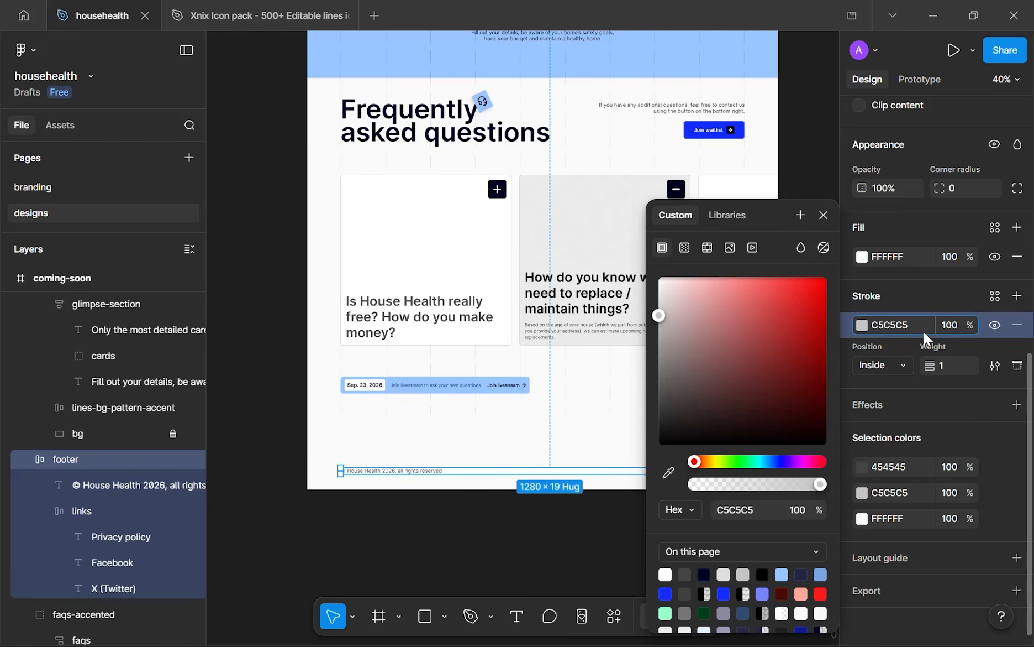
- Try a vertical padding of 16 on the footer, set it to 24, and turn on content clipping
scroll(939, 357, "up", 4)
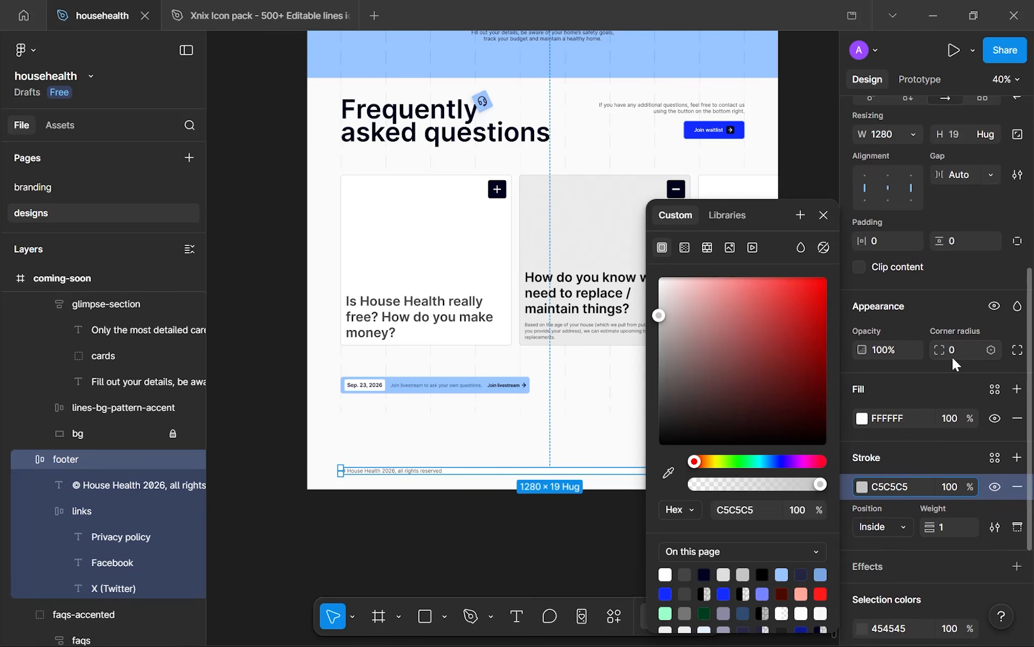
left_click(956, 243)
type("16")
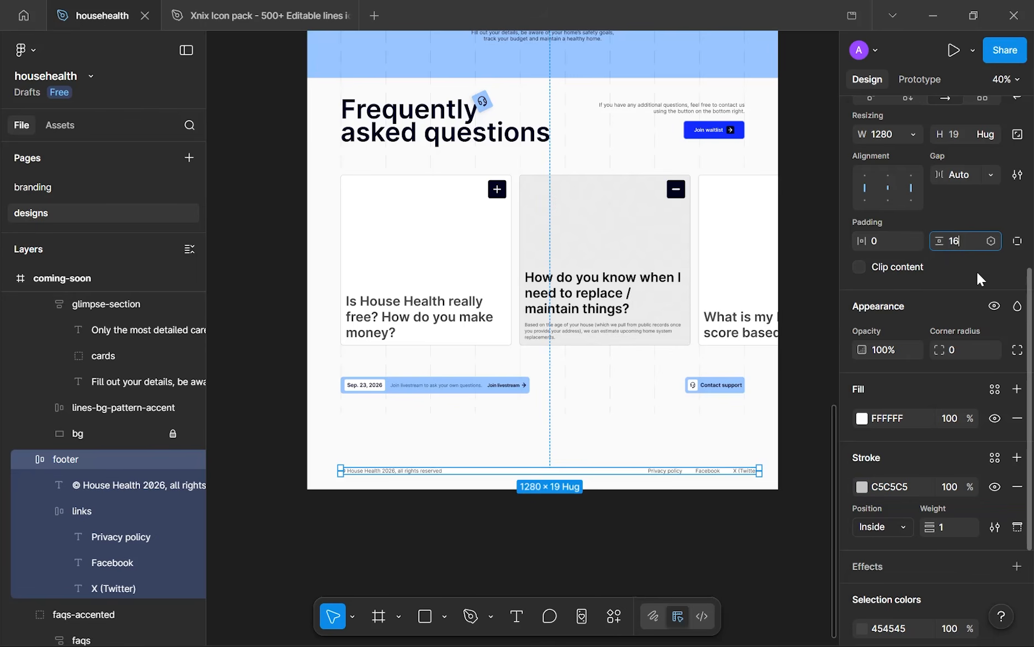
left_click(974, 272)
left_click(951, 244)
type("24")
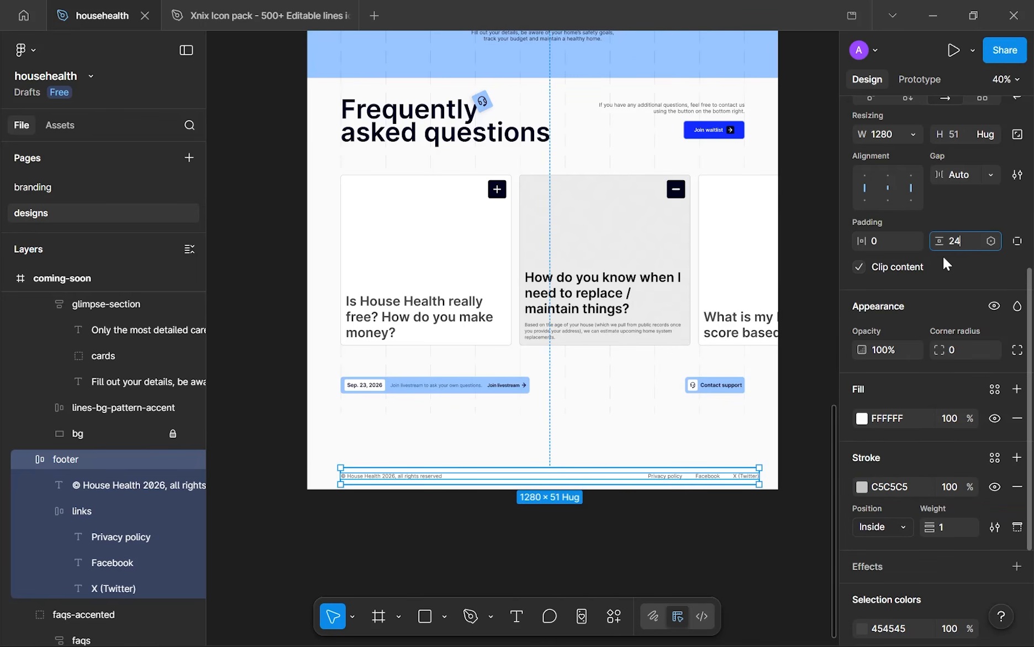
key("Return")
- Move the footer slightly up, show the rulers, and resize it to 1236 wide between the page's two margin guides
left_click_drag(665, 476, 686, 460)
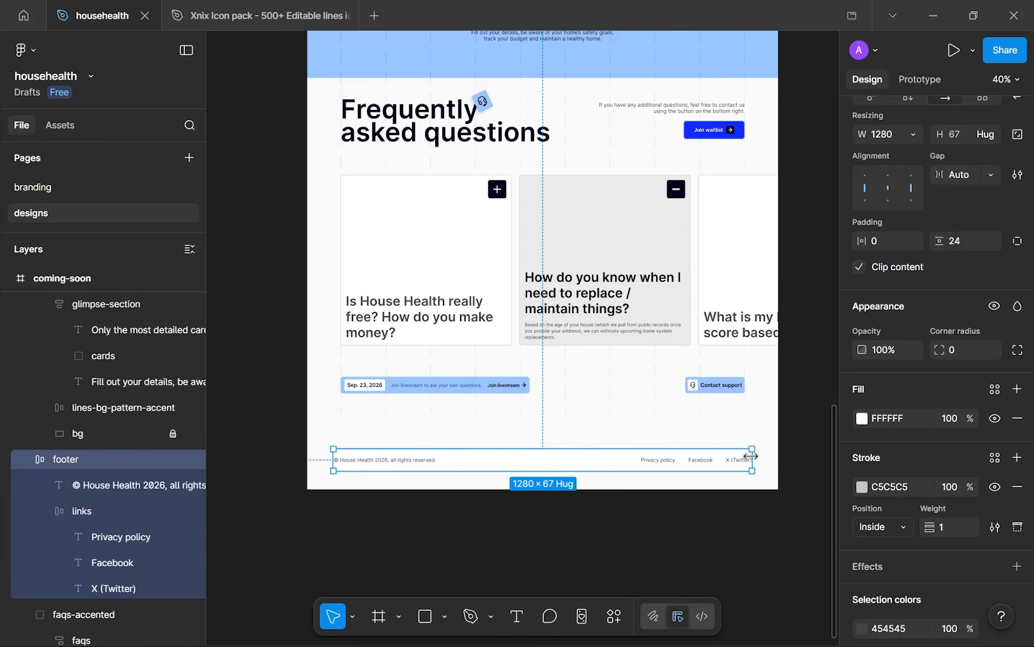
left_click(729, 460)
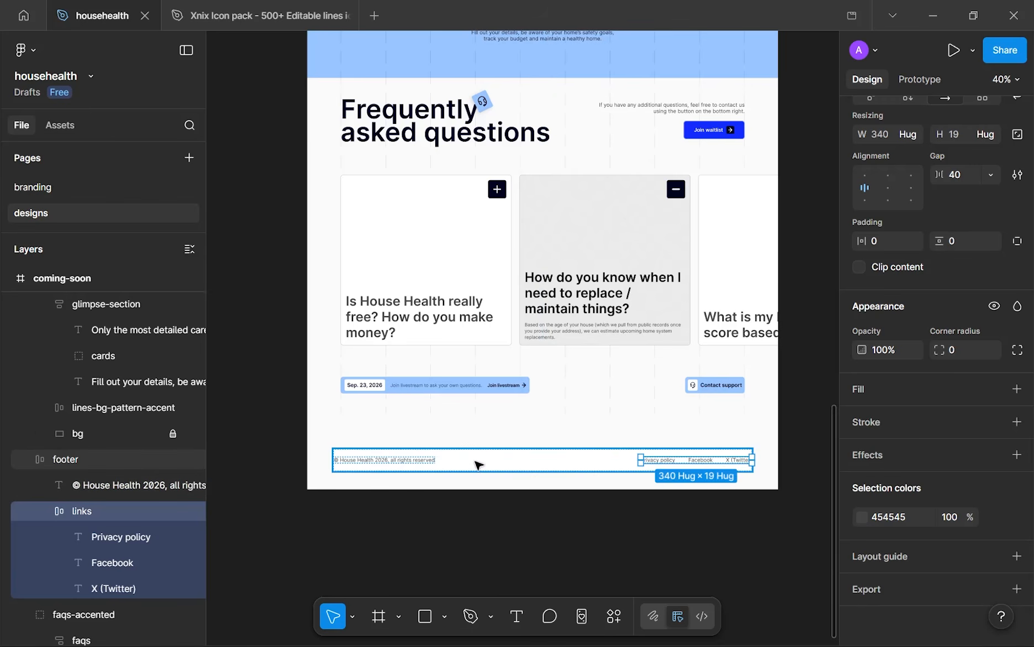
key("shift+r")
scroll(481, 469, "up", 2)
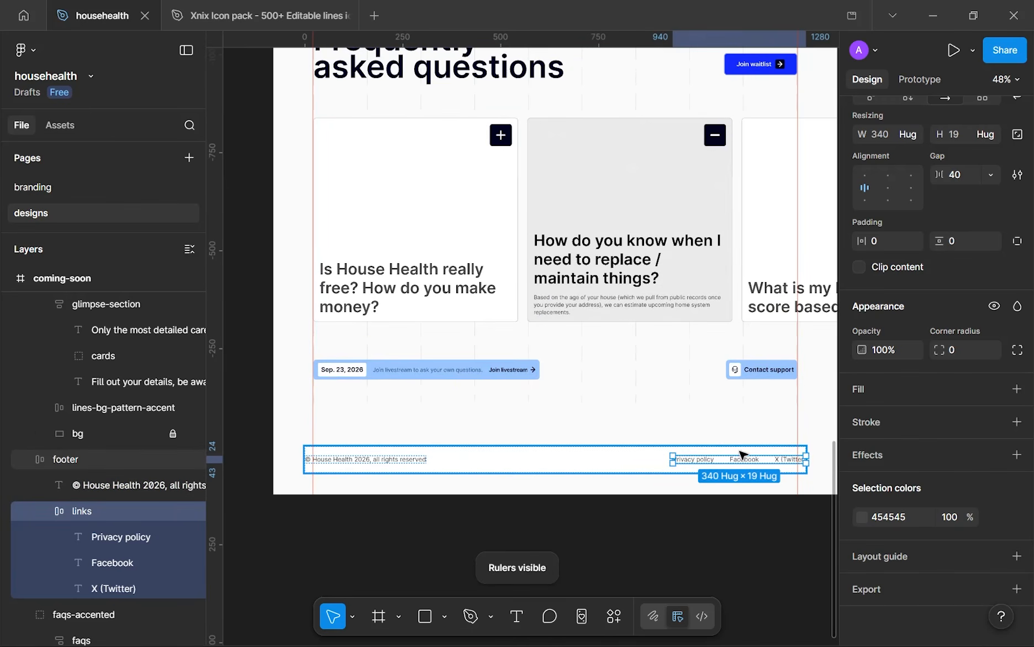
key("Escape")
left_click_drag(798, 457, 789, 458)
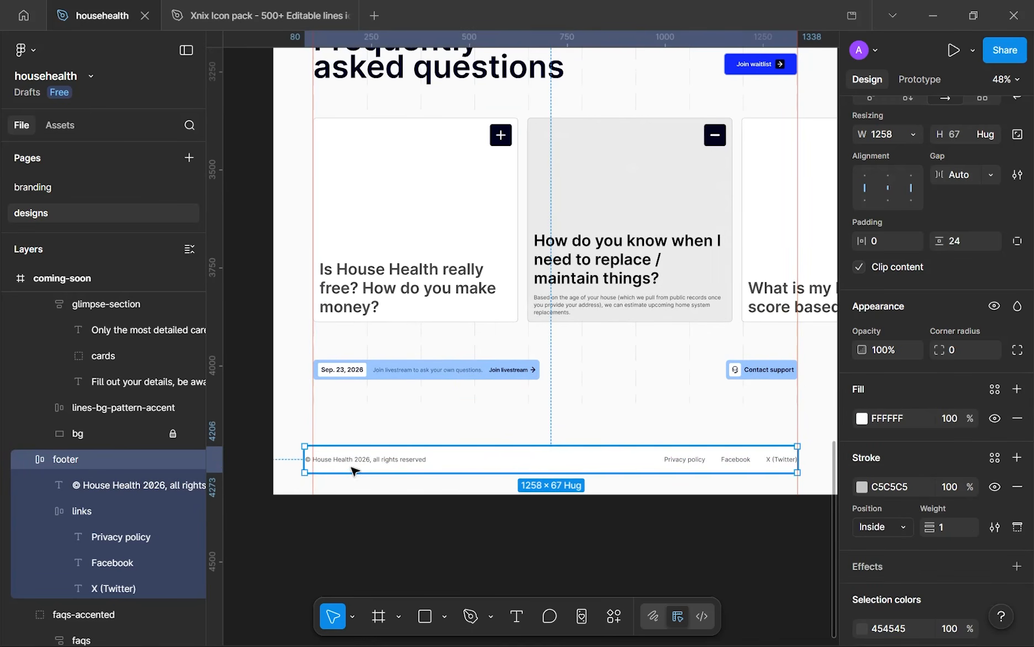
left_click_drag(314, 458, 313, 458)
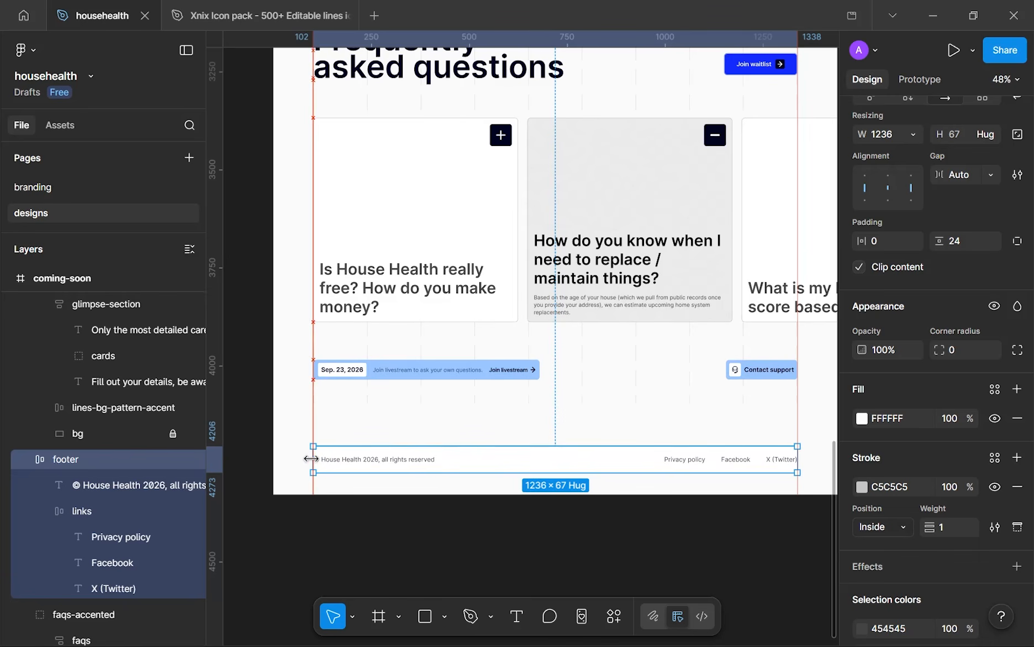
- Wrap the copyright text and the links frame in an auto layout frame inside the footer and name it "content"
left_click(357, 461)
left_click(693, 465, "shift")
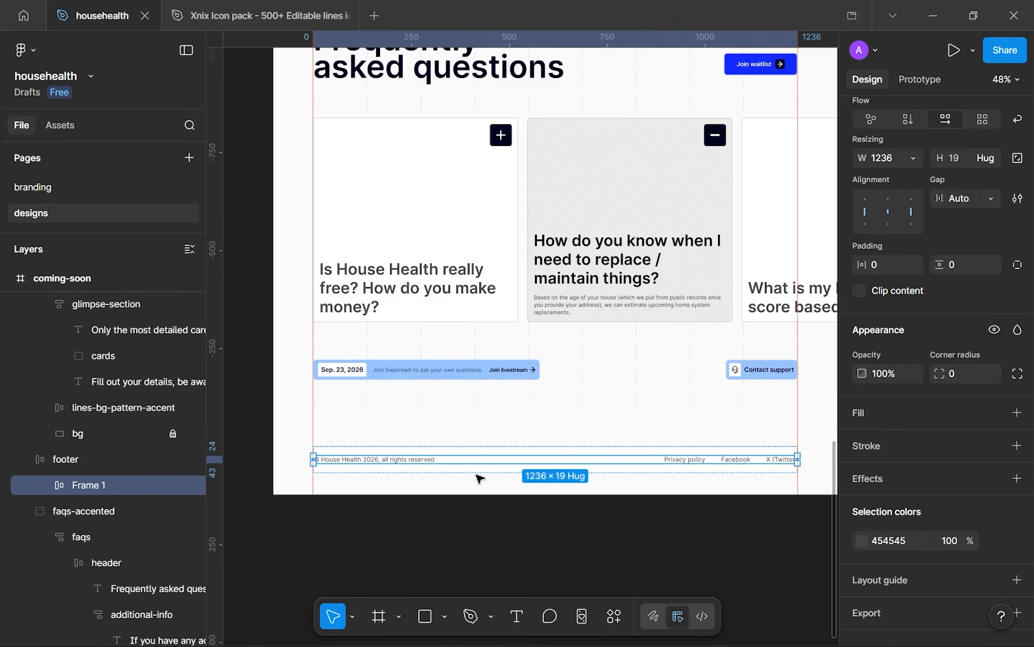
double_click(113, 482)
type("content")
key("Return")
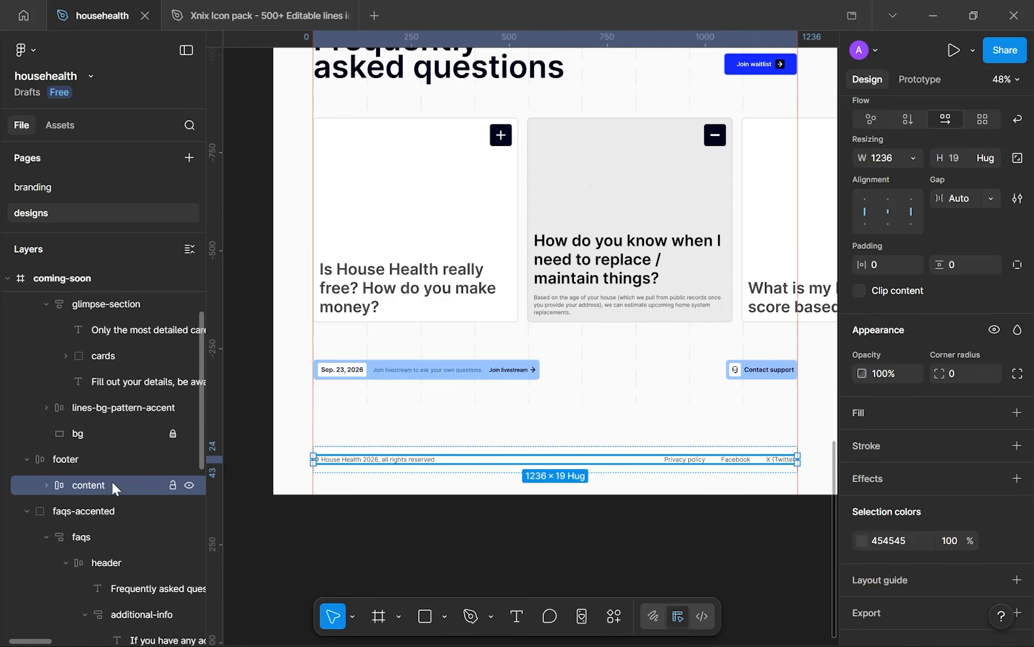
- Widen the footer to the full 1440 page width and set its gap to 0 so the content frame is centred between the margin guides
scroll(309, 459, "up", 6)
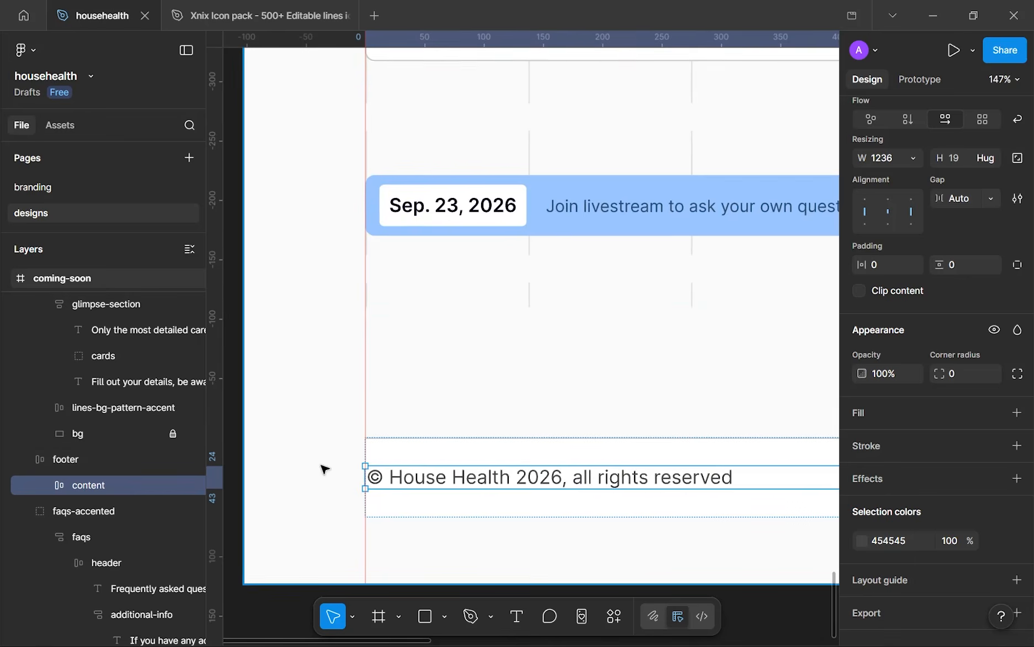
scroll(387, 502, "down", 6)
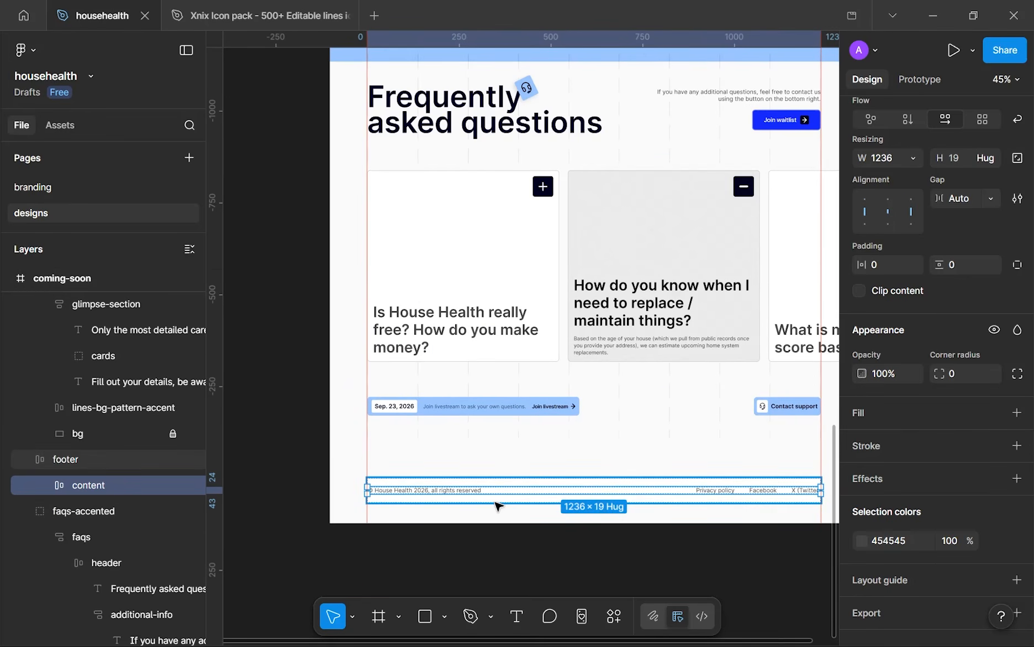
left_click(367, 498)
left_click_drag(368, 488, 332, 489)
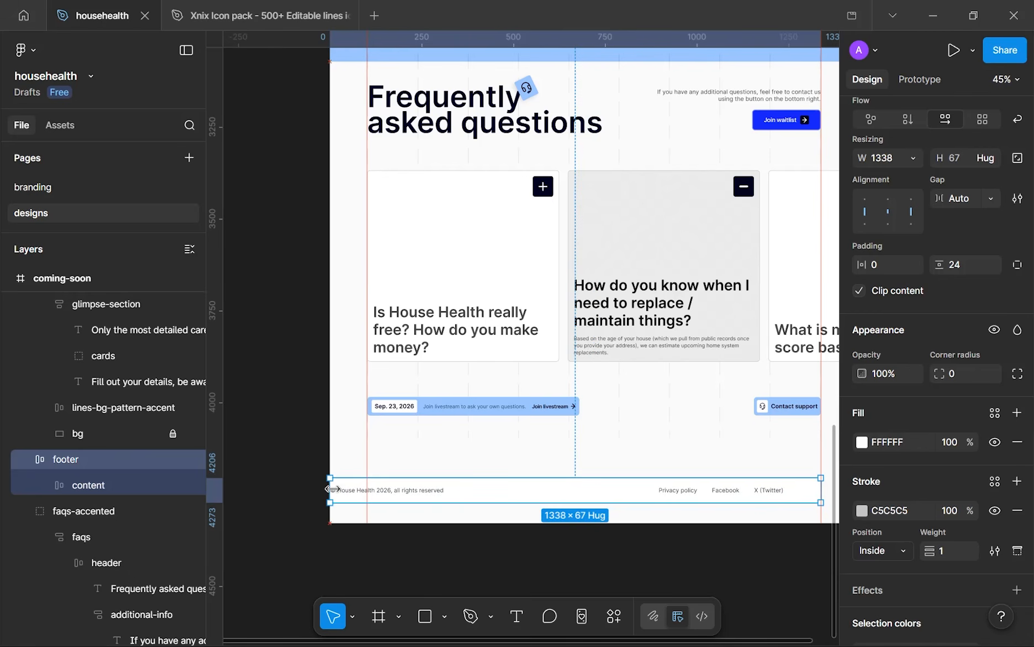
left_click_drag(753, 466, 626, 504)
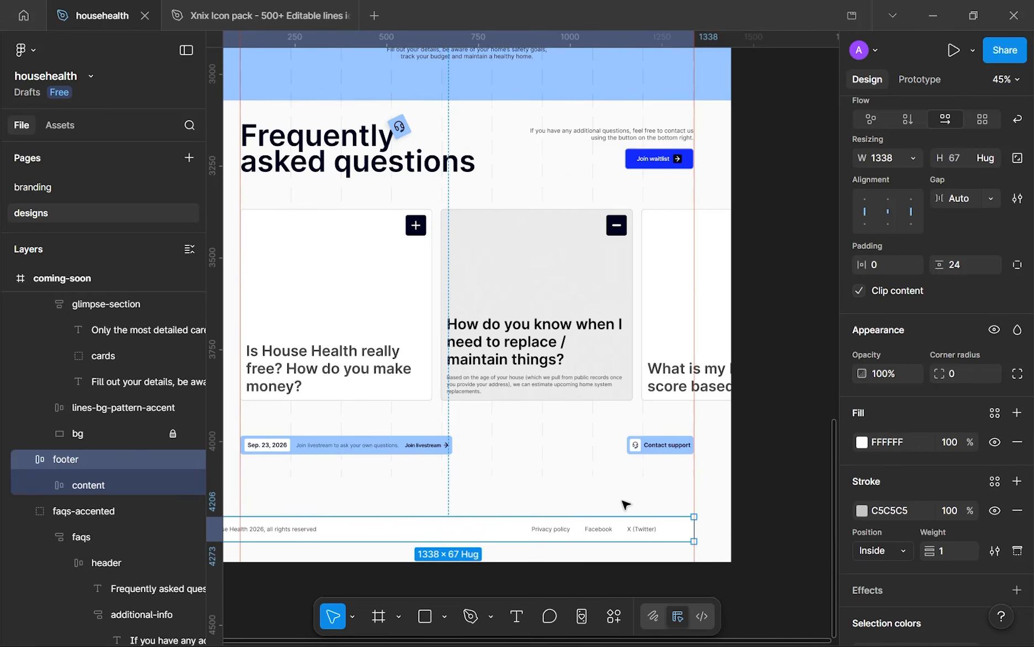
left_click_drag(700, 528, 729, 526)
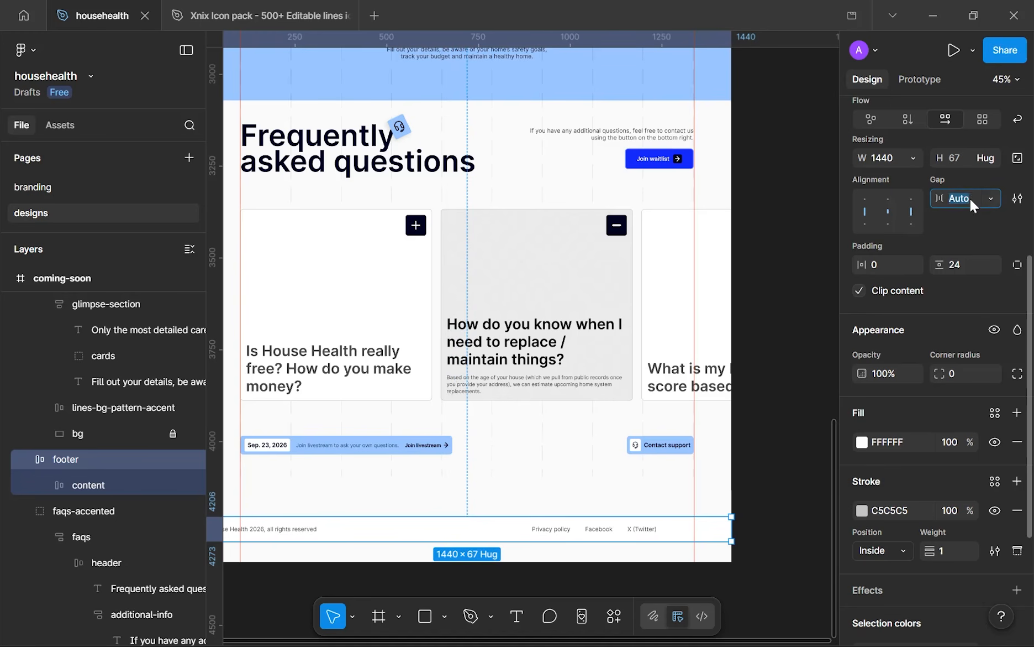
key("Return")
scroll(619, 479, "down", 3)
left_click(535, 529)
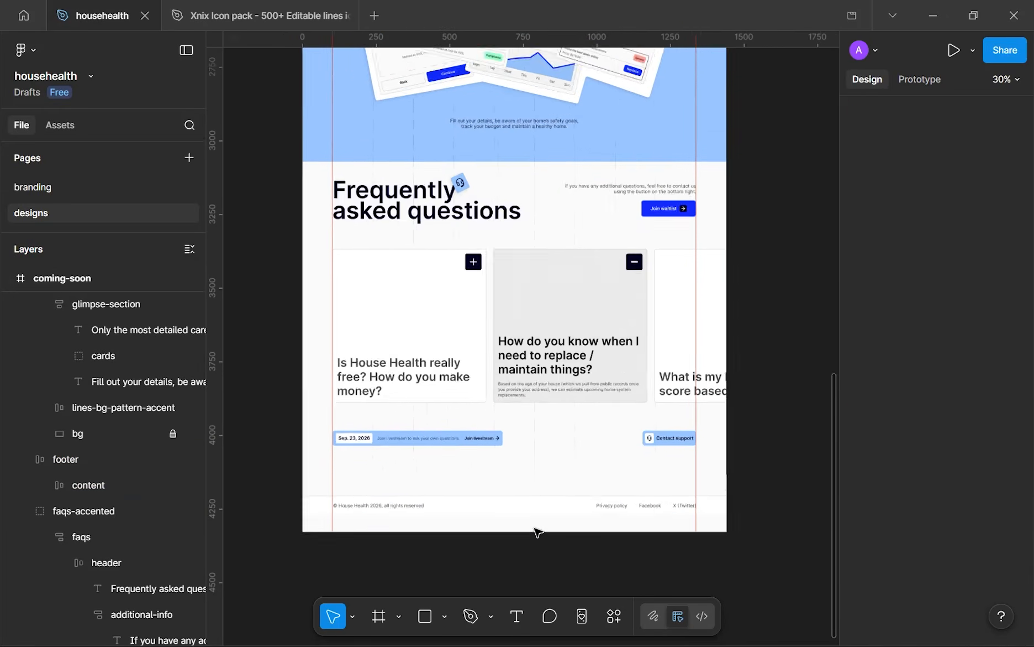
- Move the footer down to the page's bottom edge at Y 4262 and set its vertical constraint to Bottom
scroll(535, 528, "up", 5)
scroll(739, 472, "down", 2)
left_click_drag(739, 474, 577, 491)
scroll(690, 471, "up", 3)
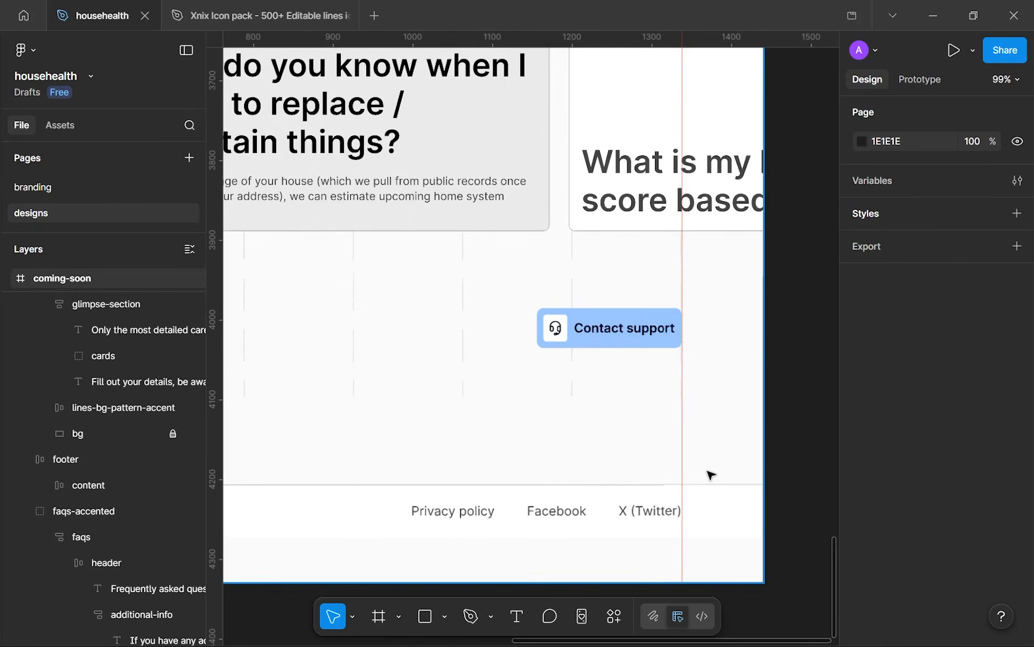
scroll(711, 475, "up", 5)
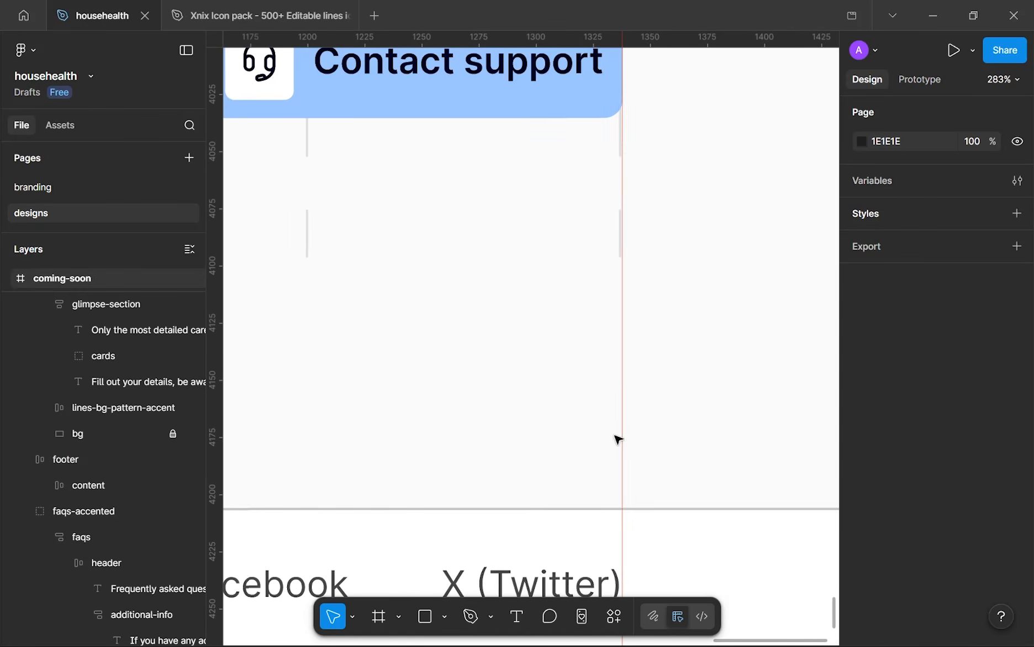
scroll(625, 442, "down", 6)
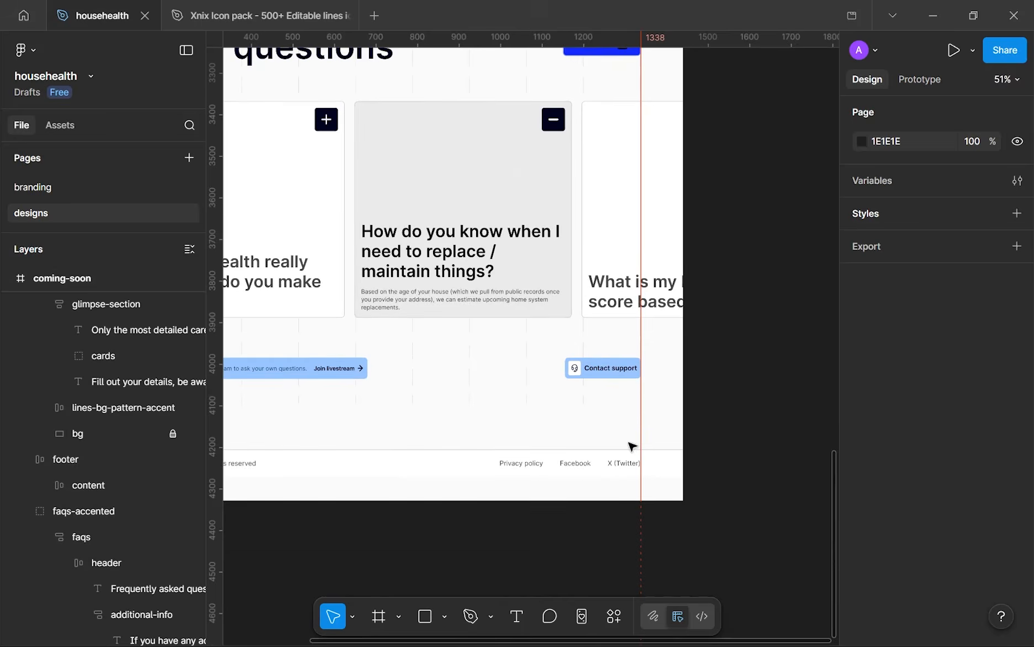
scroll(630, 445, "down", 3)
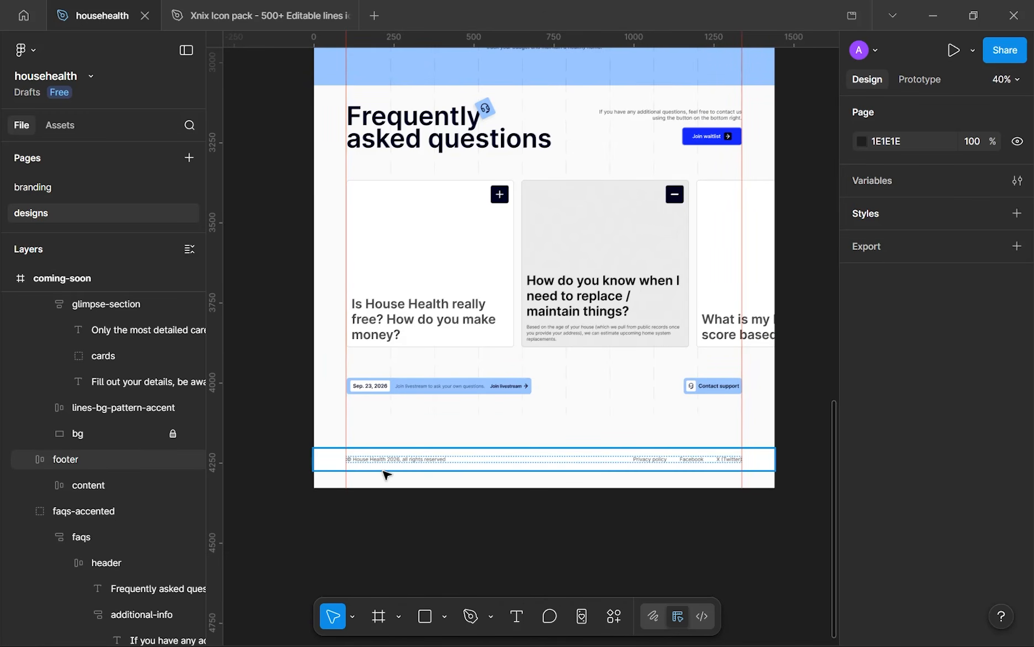
left_click(469, 458)
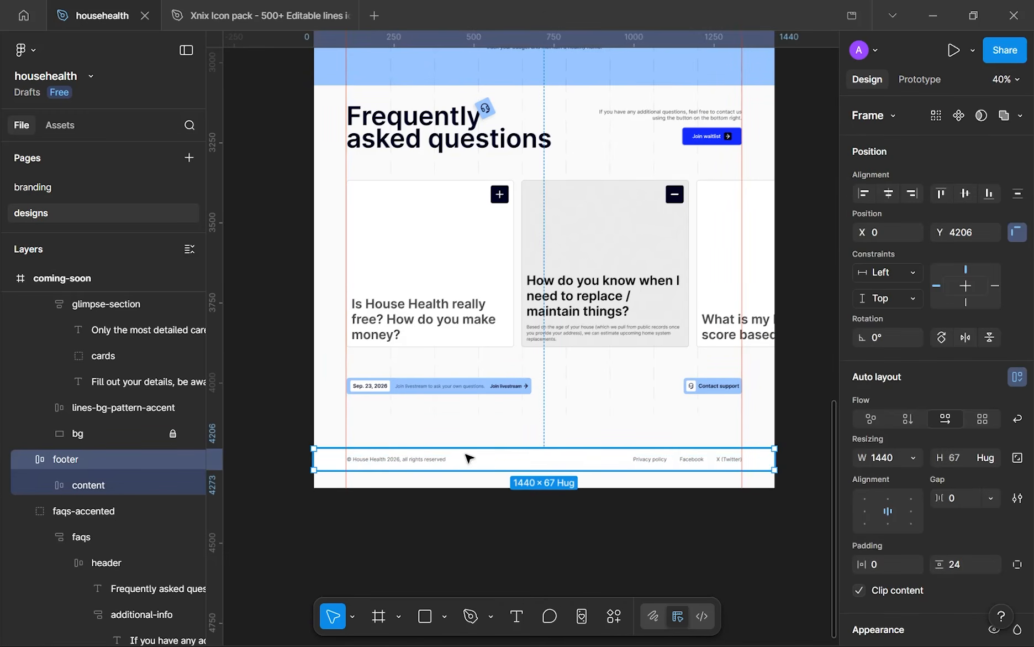
left_click_drag(504, 468, 505, 475)
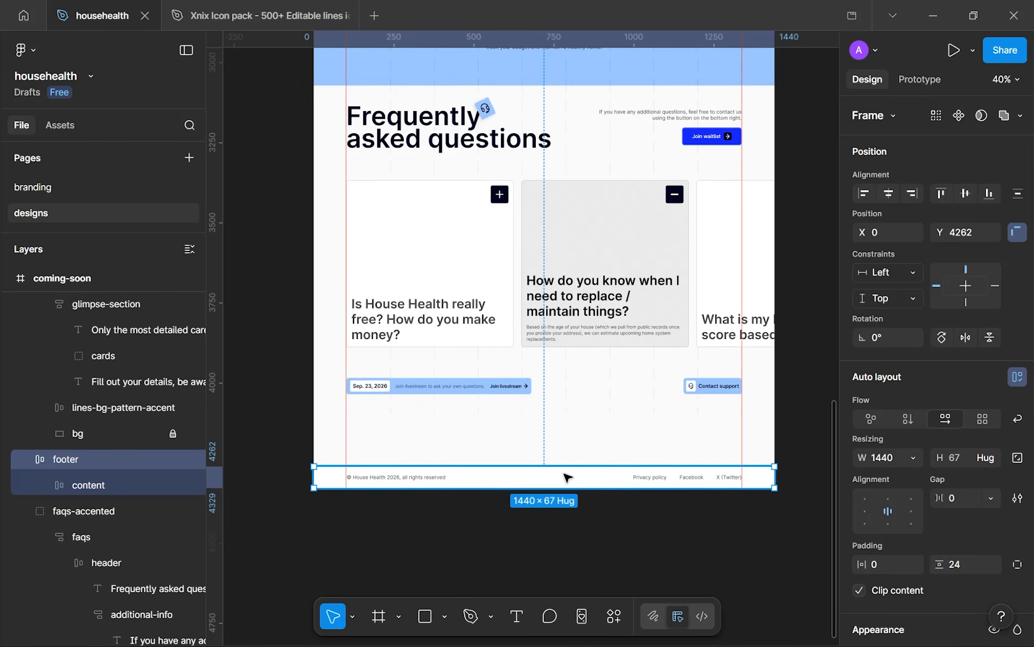
scroll(567, 476, "down", 1)
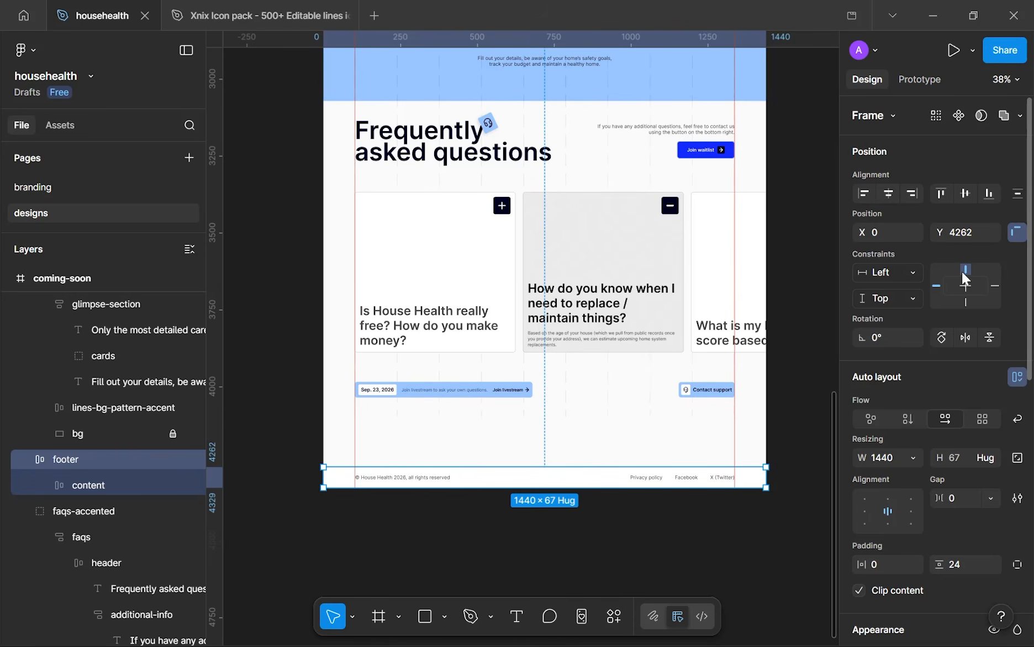
left_click(964, 301)
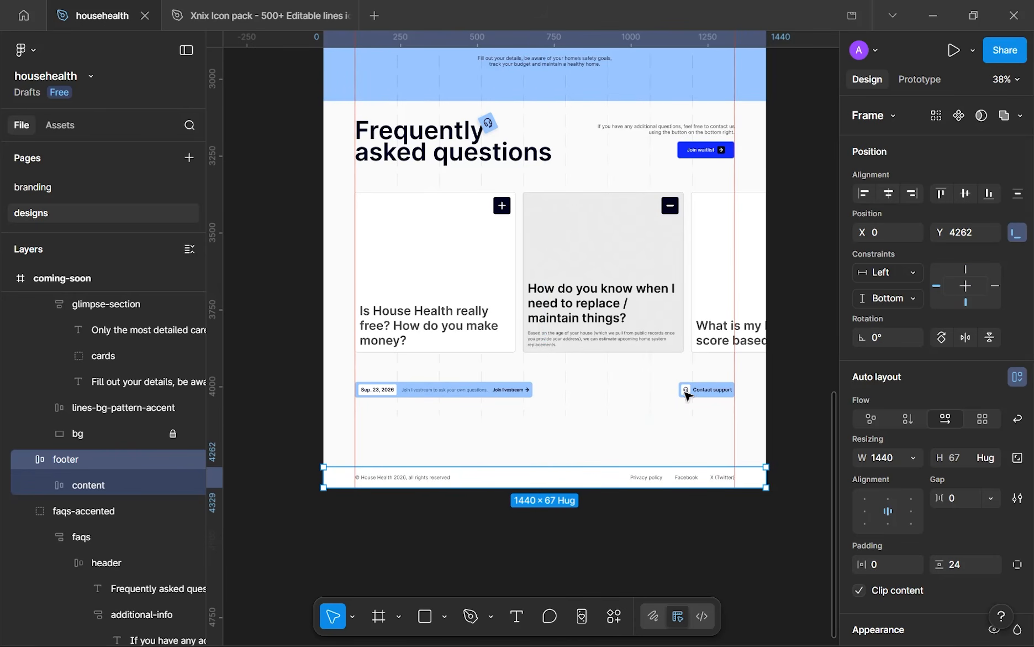
- Collapse the expanded layers and reorder the footer layer below faqs-accented in the coming-soon frame
scroll(458, 442, "down", 5)
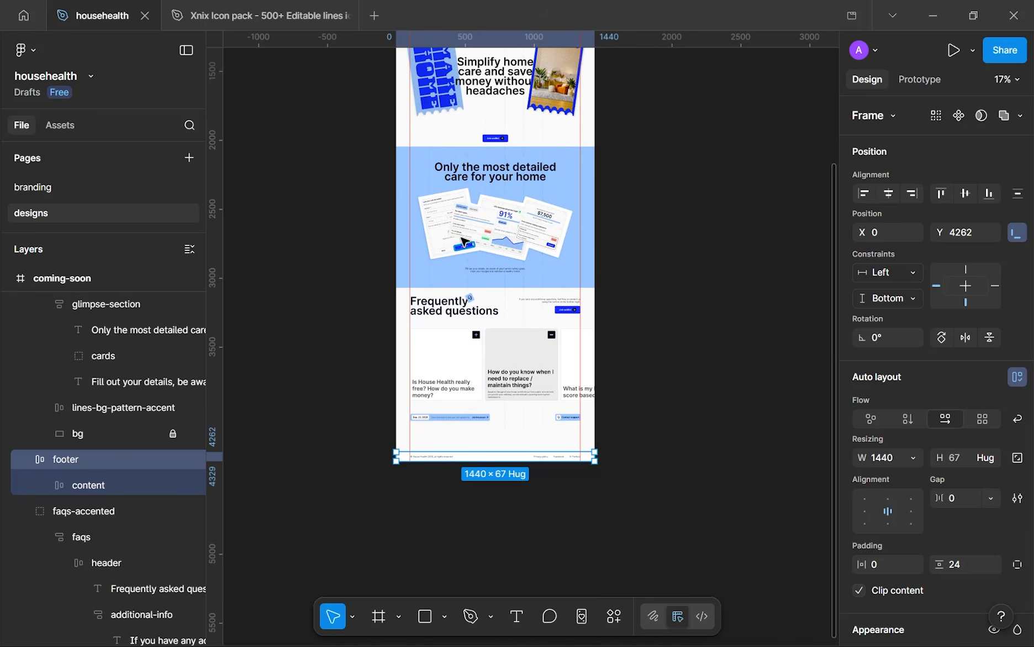
scroll(463, 242, "down", 4)
scroll(489, 359, "up", 4)
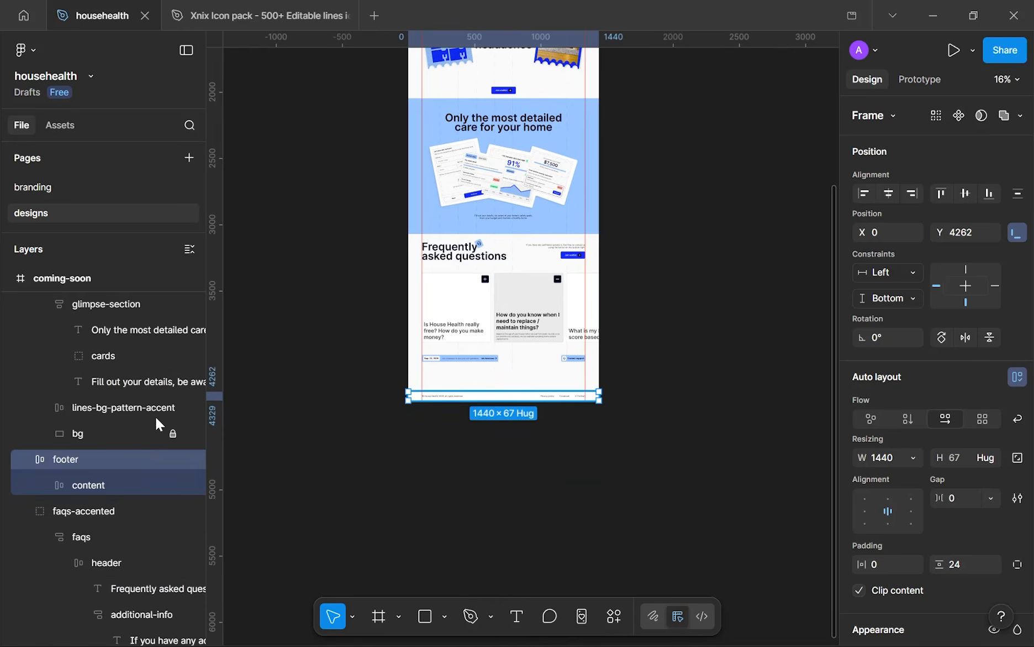
left_click(26, 459)
left_click(28, 486)
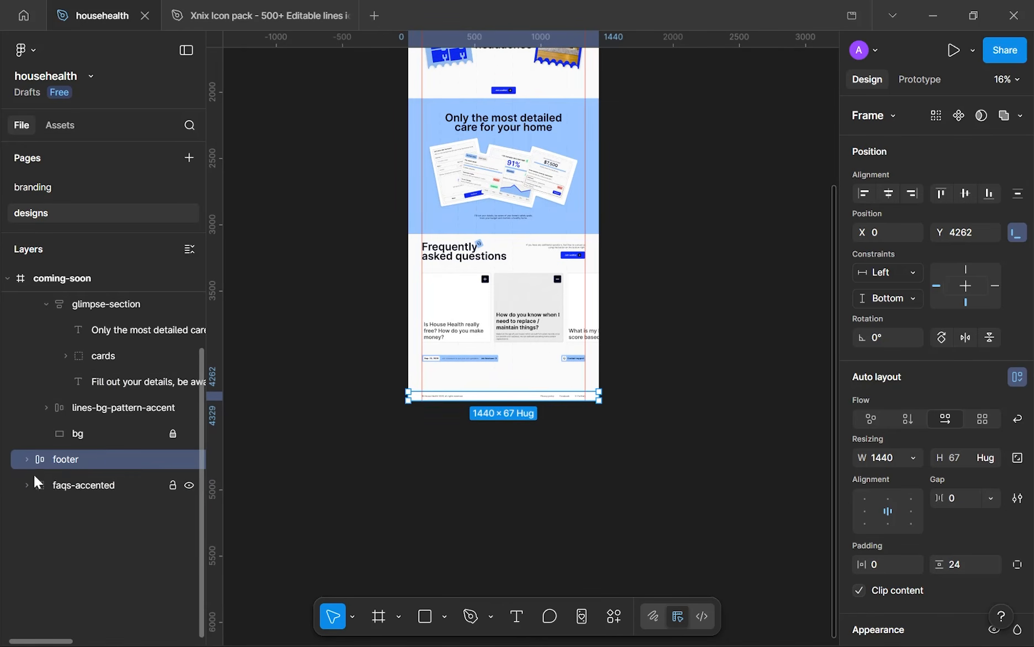
left_click(22, 383)
left_click_drag(79, 408, 80, 447)
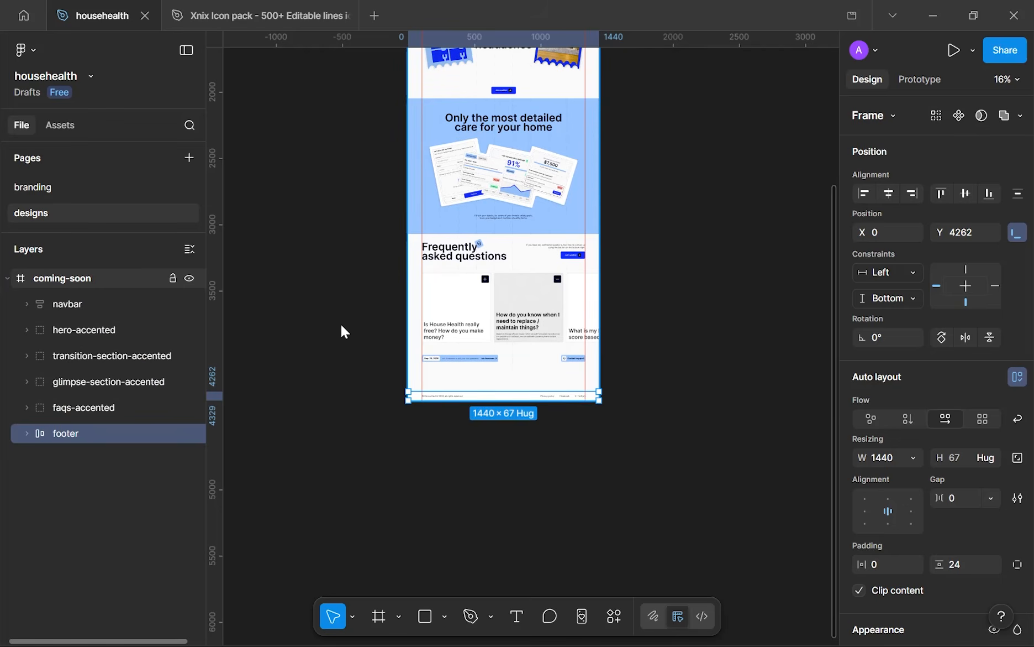
key("Escape")
- Shorten the coming-soon frame to a height of 4165 so the footer moves up close to the FAQ section
scroll(506, 415, "up", 5)
scroll(496, 403, "up", 2)
left_click_drag(479, 364, 415, 295)
scroll(507, 301, "up", 5)
scroll(508, 301, "up", 3)
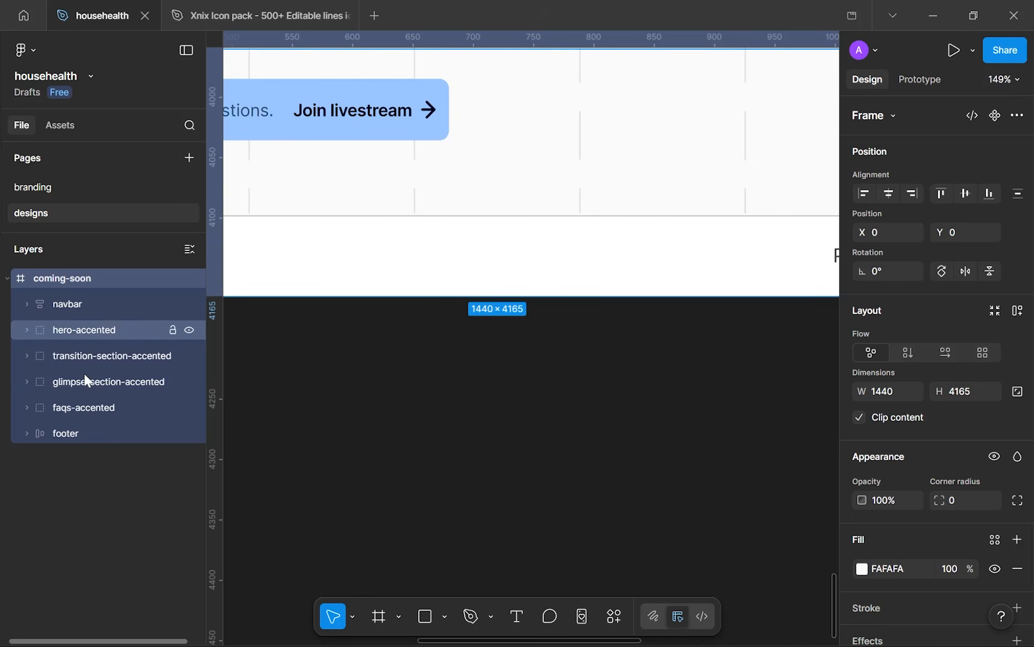
- Select the faqs-accented group and add a horizontal guide along its bottom edge at Y 4096
left_click(89, 391)
key("shift+2")
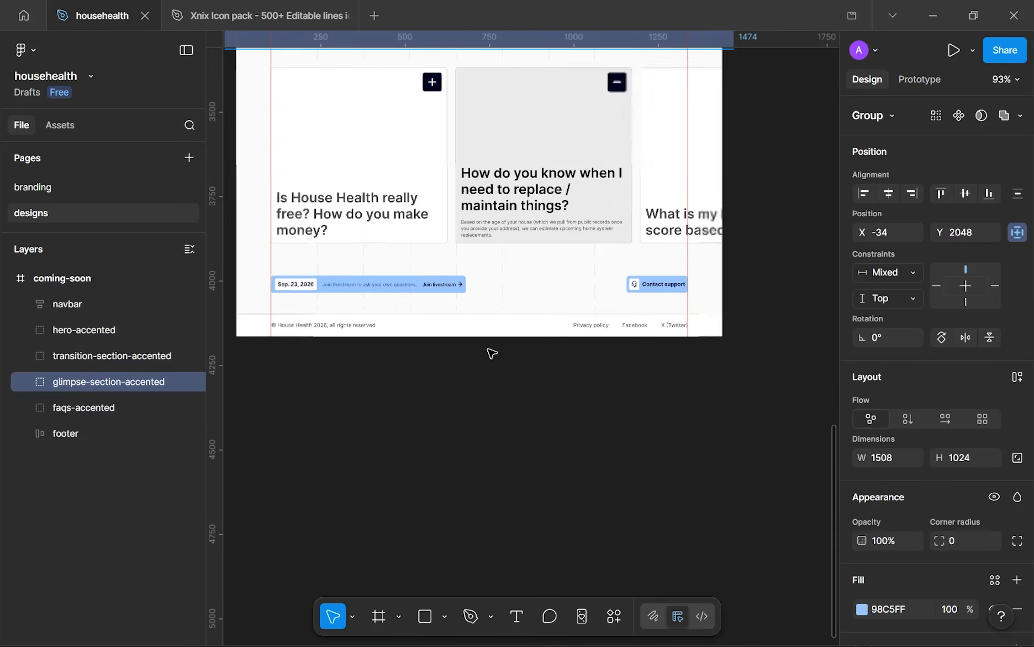
left_click(106, 406)
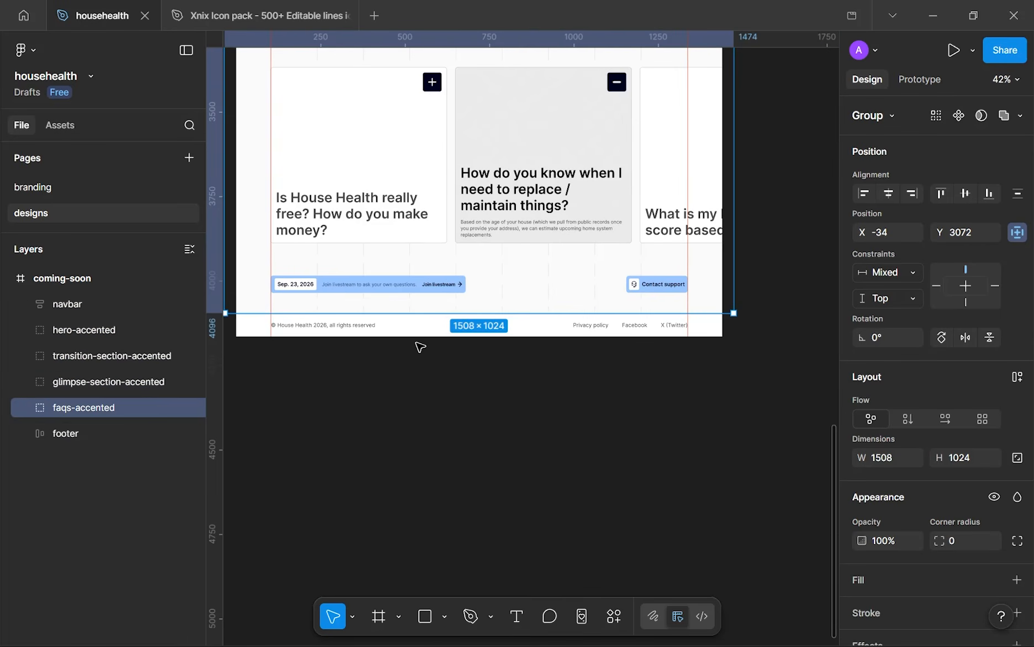
left_click_drag(407, 39, 436, 312)
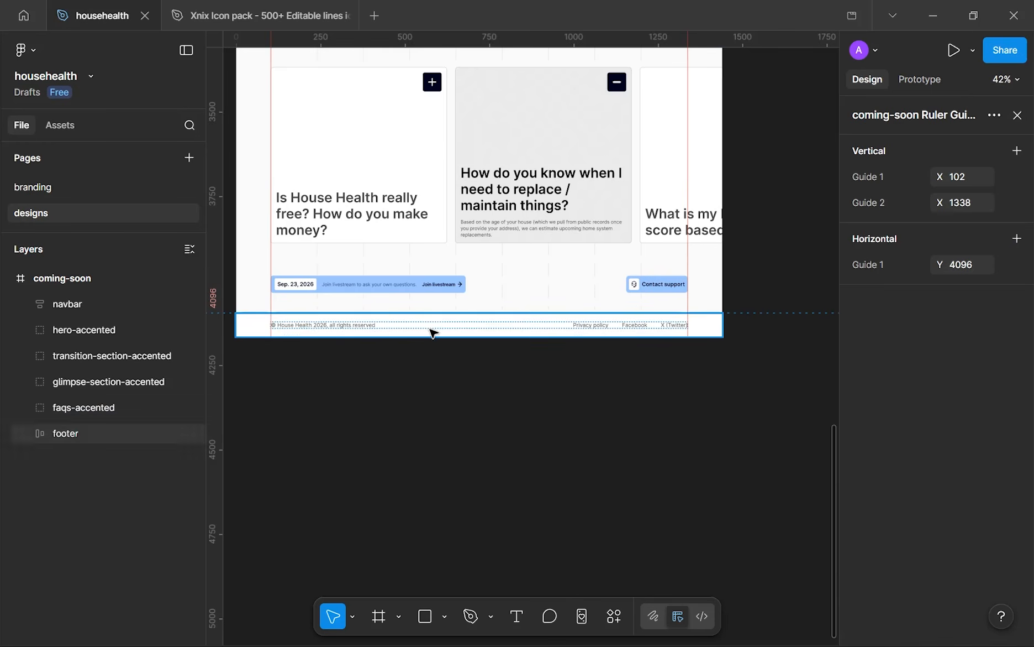
- Reduce the coming-soon frame's height to 4162, aligning the footer's top edge with the horizontal guide
left_click(361, 349)
scroll(513, 344, "up", 5)
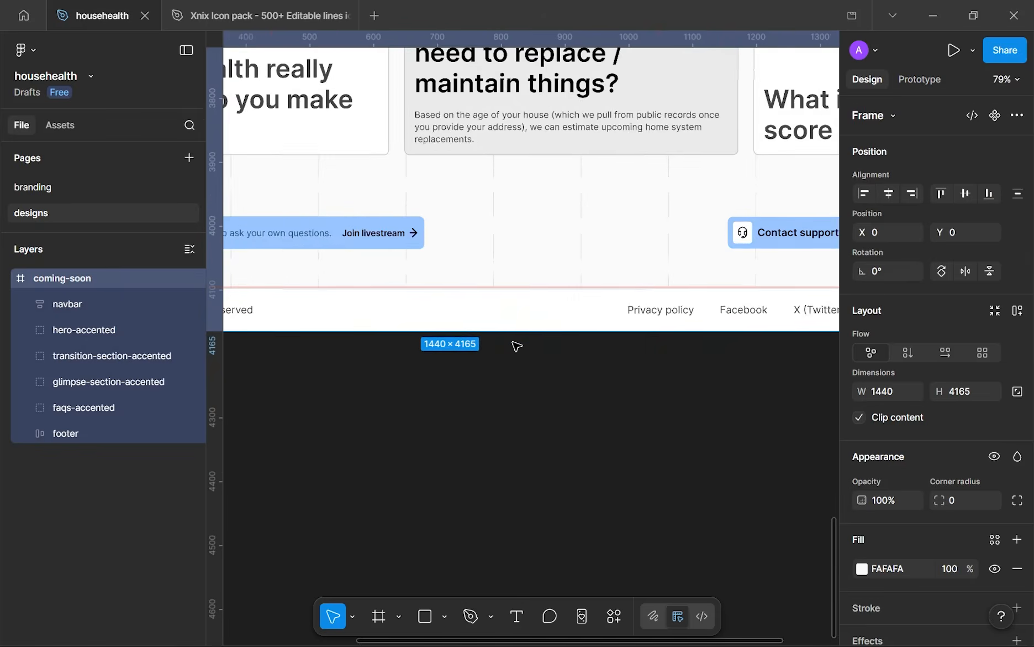
left_click_drag(498, 331, 494, 321)
scroll(495, 321, "down", 3)
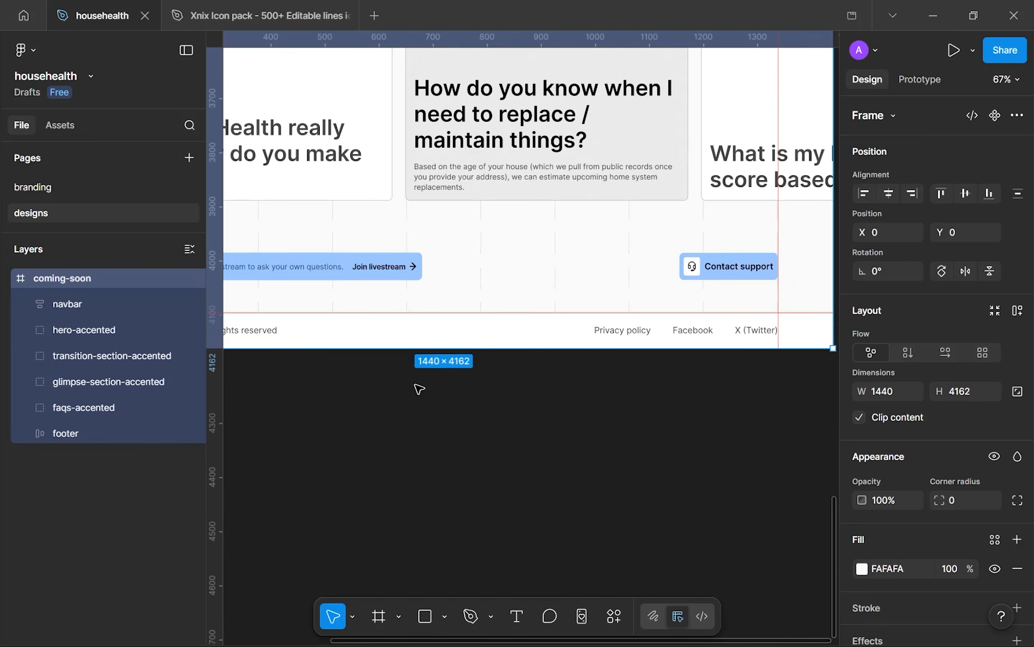
scroll(466, 411, "down", 3)
left_click(468, 412)
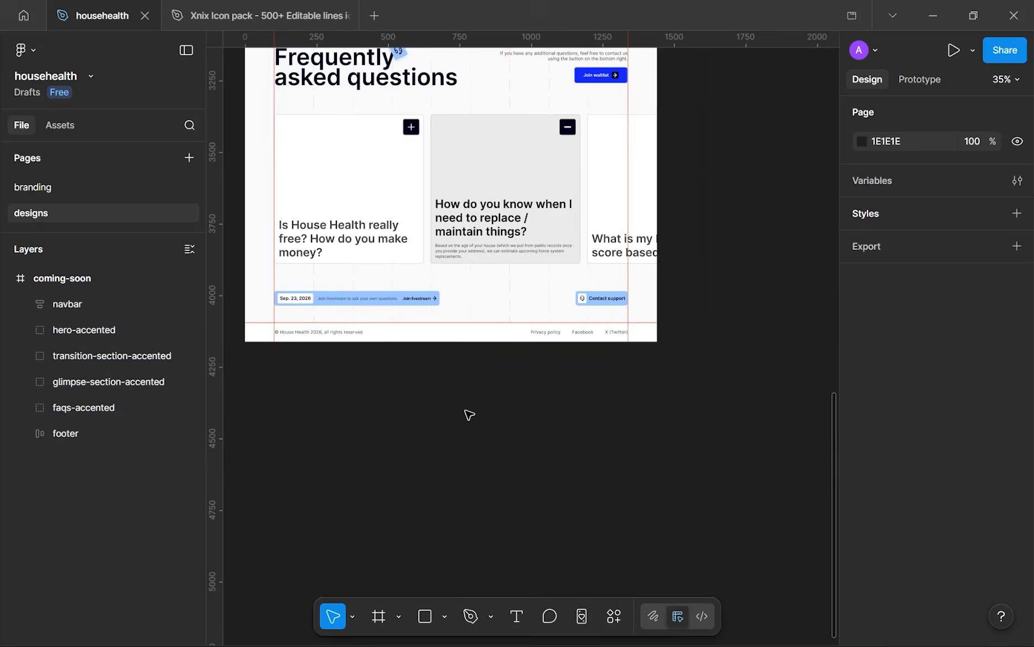
- Hide the rulers and check the footer's padding, fill and stroke settings and the lower part of the page
scroll(467, 412, "down", 3)
key("shift+r")
scroll(464, 387, "up", 5)
scroll(467, 381, "down", 2)
scroll(467, 381, "up", 1)
scroll(466, 382, "up", 3)
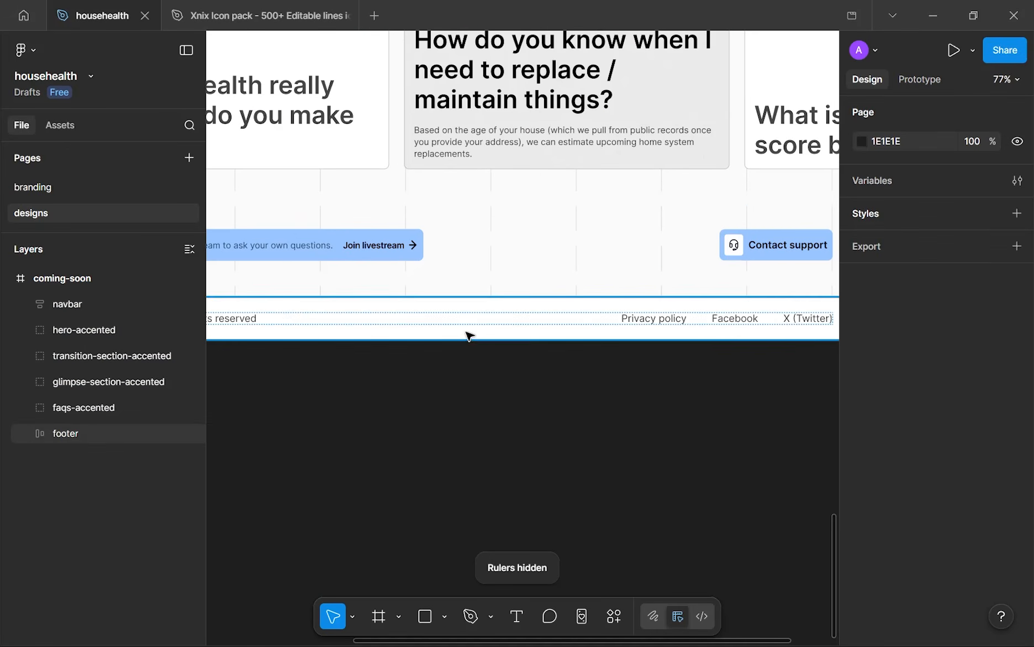
left_click(468, 333)
scroll(969, 521, "down", 5)
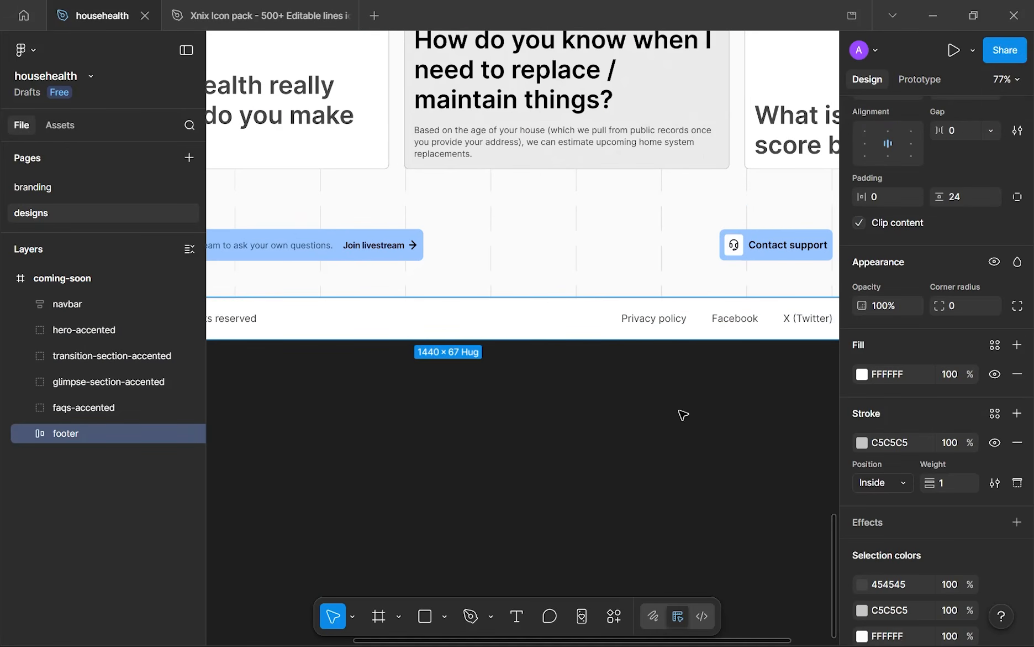
left_click(684, 415)
scroll(589, 365, "up", 4)
scroll(578, 344, "down", 10)
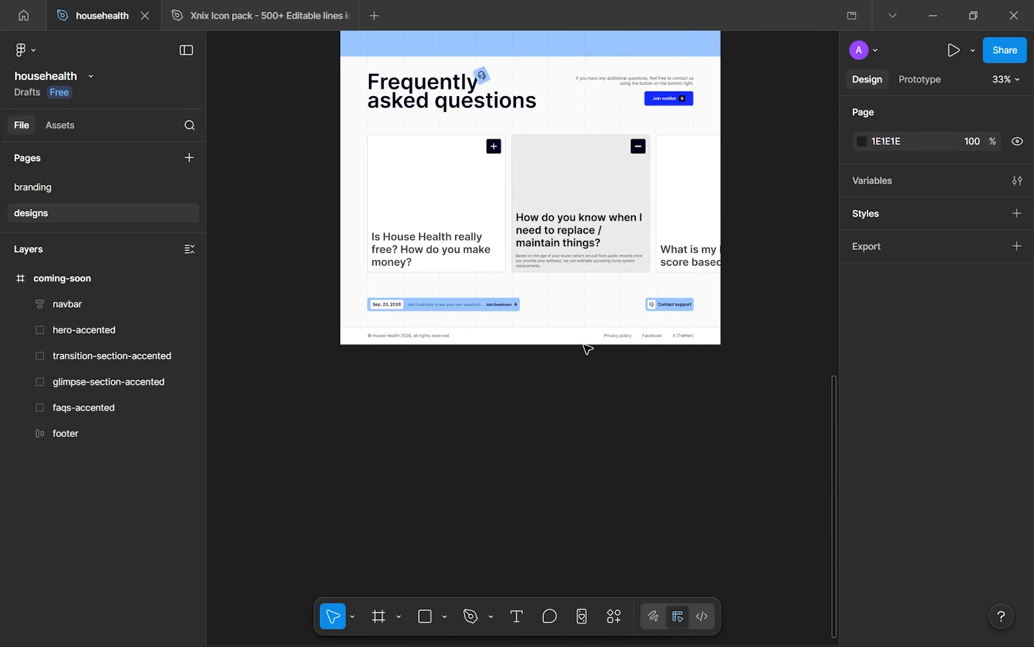
scroll(588, 365, "up", 2)
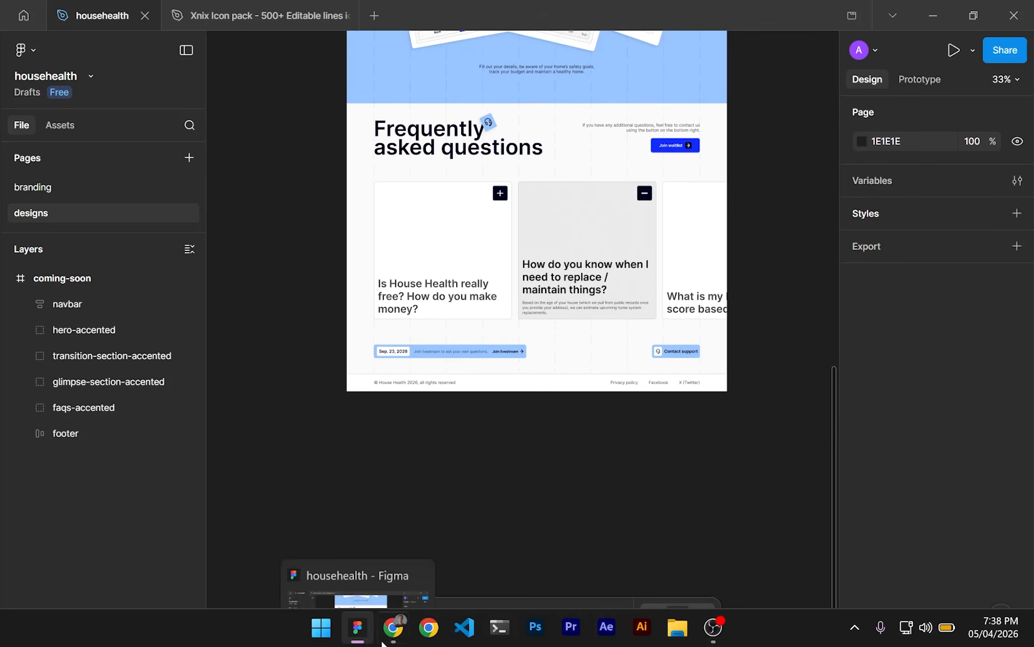
- Switch to the browser and review the existing House Health website from its header down to the footer links
left_click(393, 627)
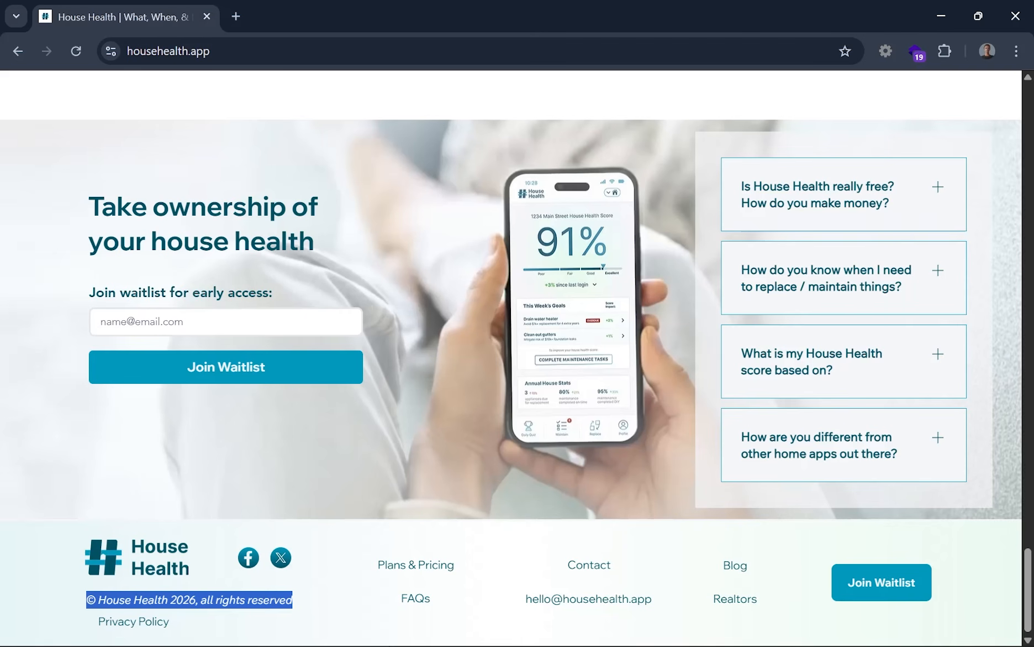
mouse_move(402, 628)
mouse_move(367, 635)
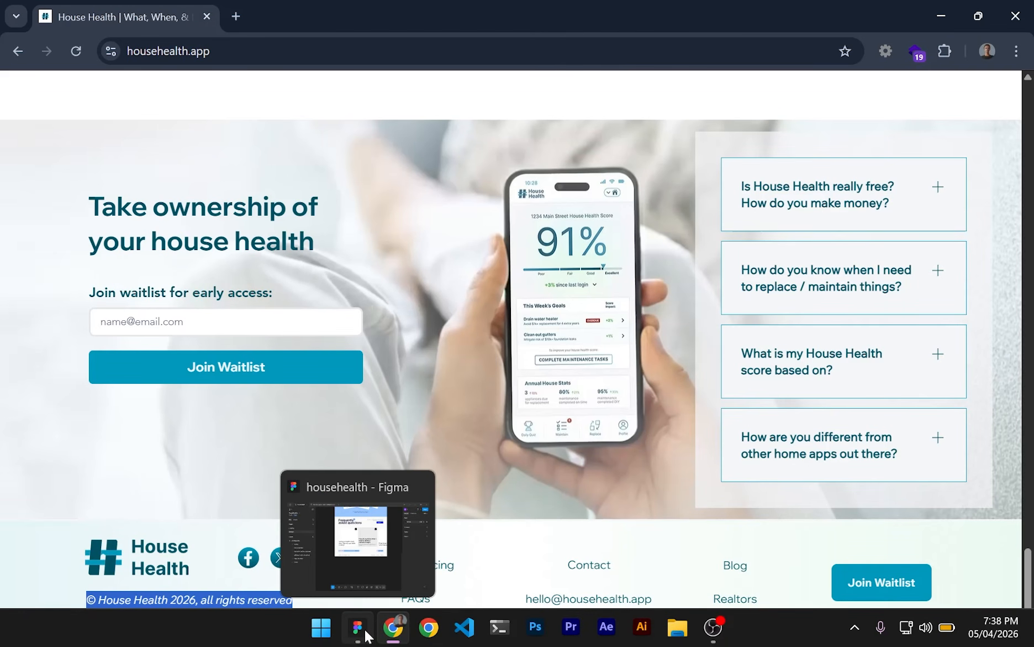
scroll(654, 464, "up", 15)
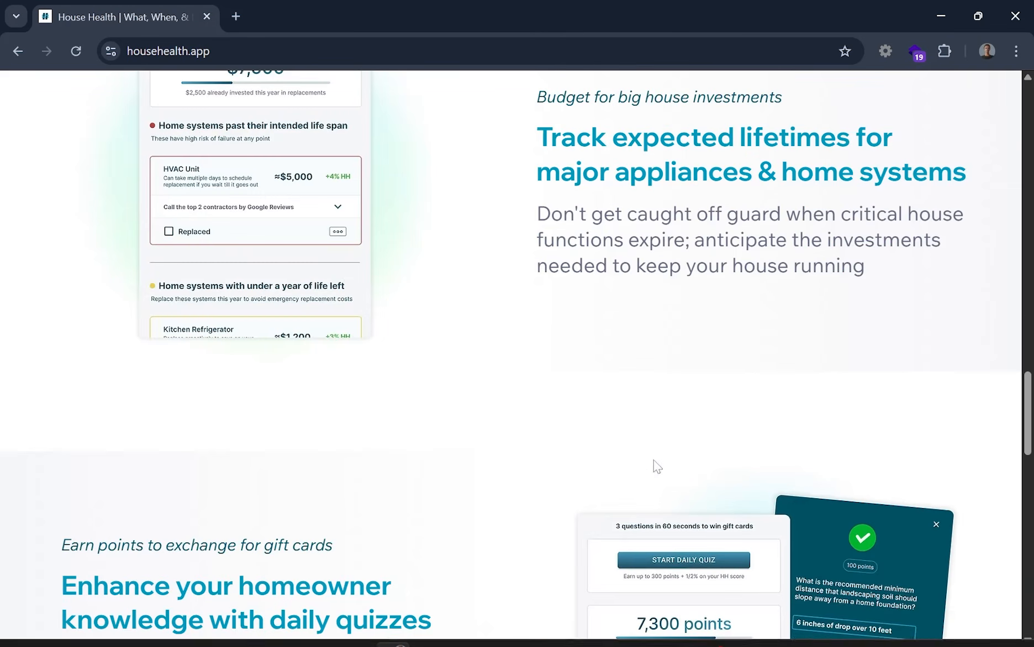
scroll(654, 126, "up", 8)
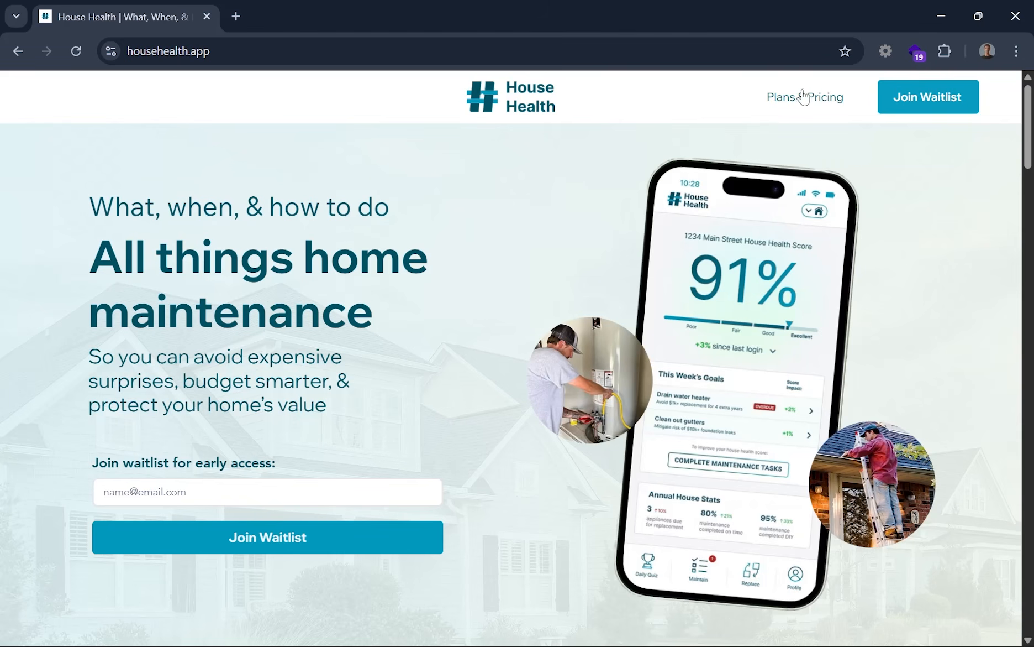
middle_click(617, 238)
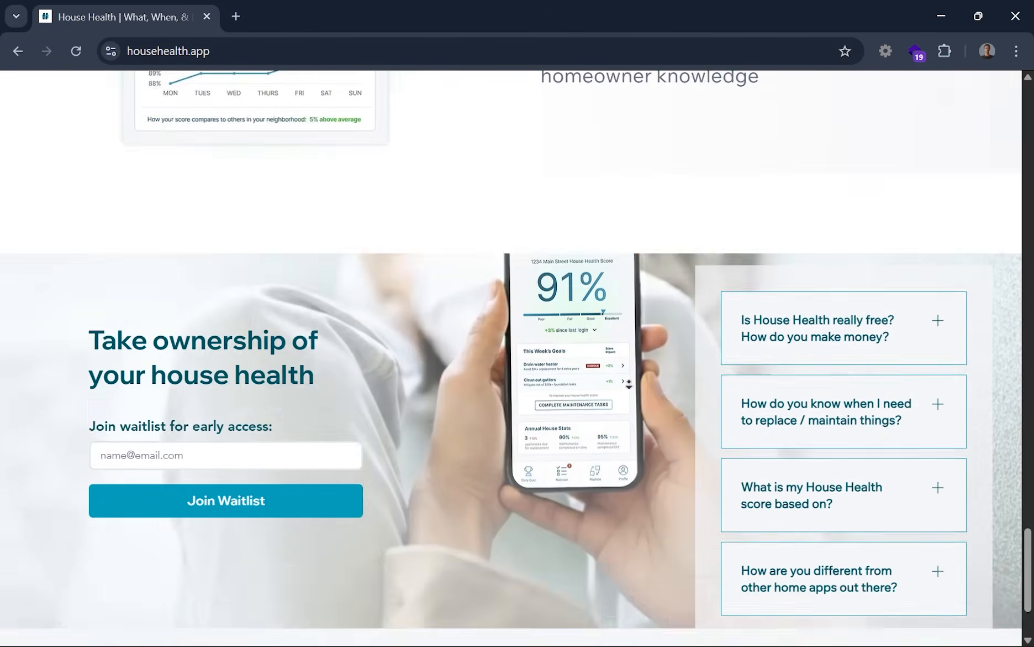
middle_click(629, 383)
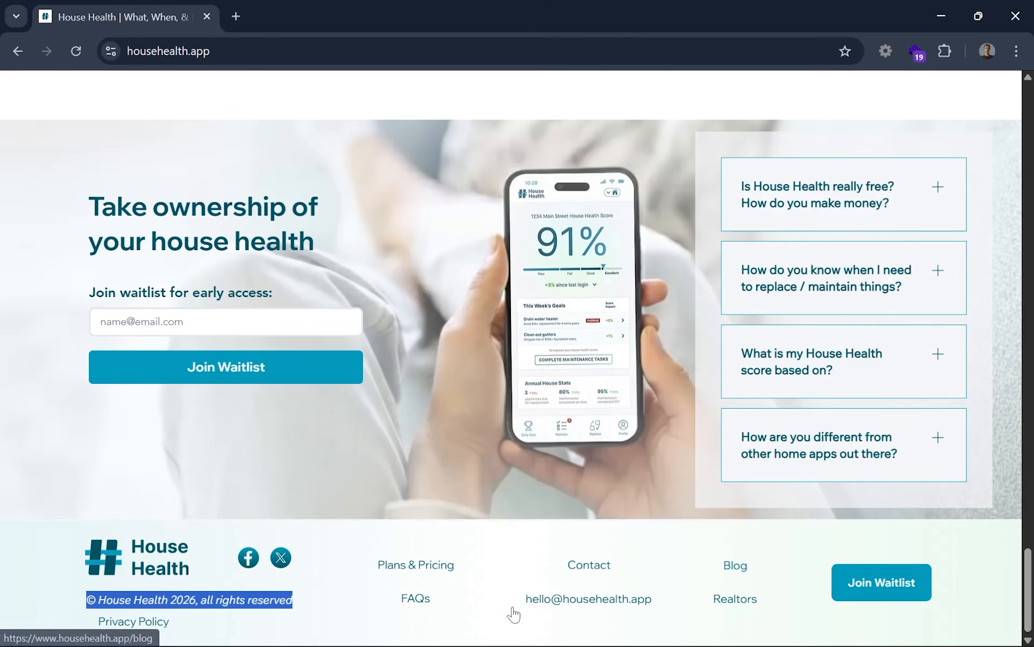
- Switch back to Figma and review the coming-soon page from the footer up to the hero section
left_click(357, 626)
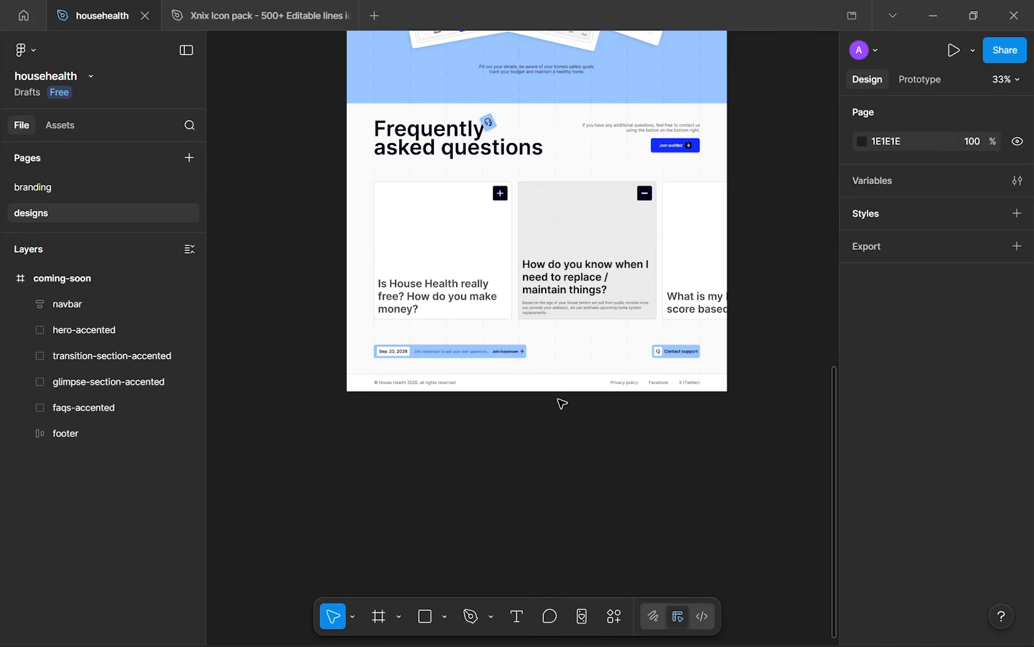
scroll(562, 404, "down", 3)
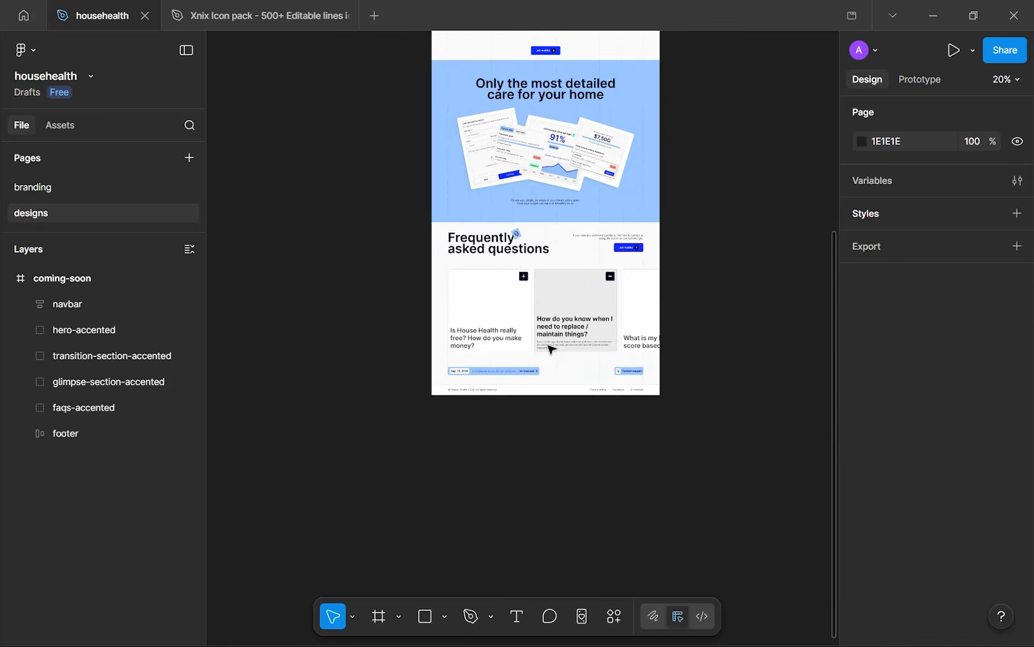
scroll(513, 229, "up", 15)
scroll(450, 437, "up", 10)
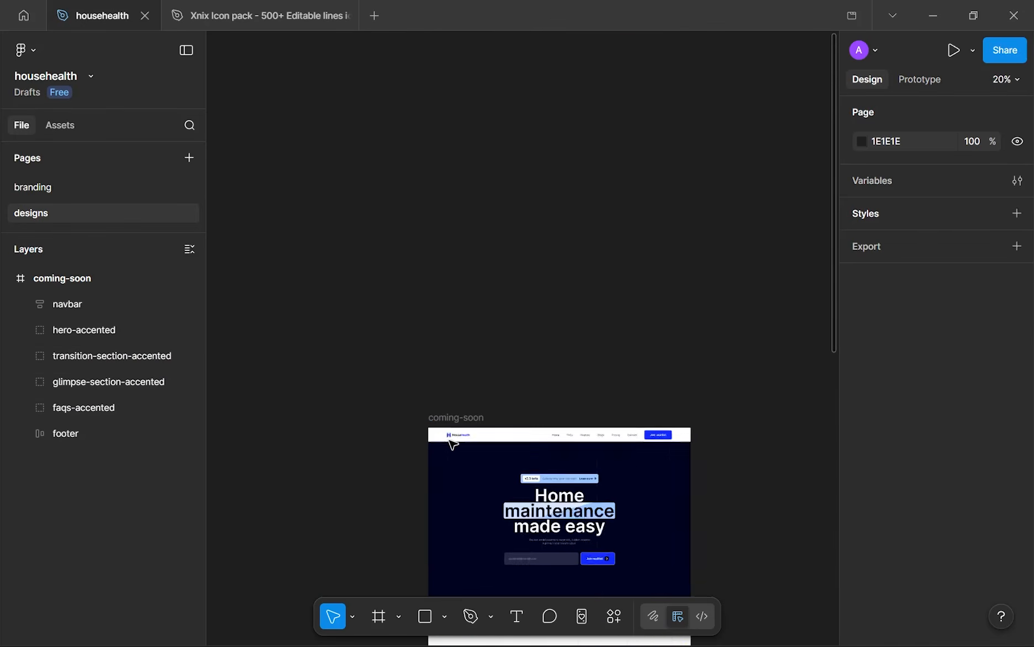
- On the branding page, delete the smaller H logo copy from the brand frame
left_click(120, 189)
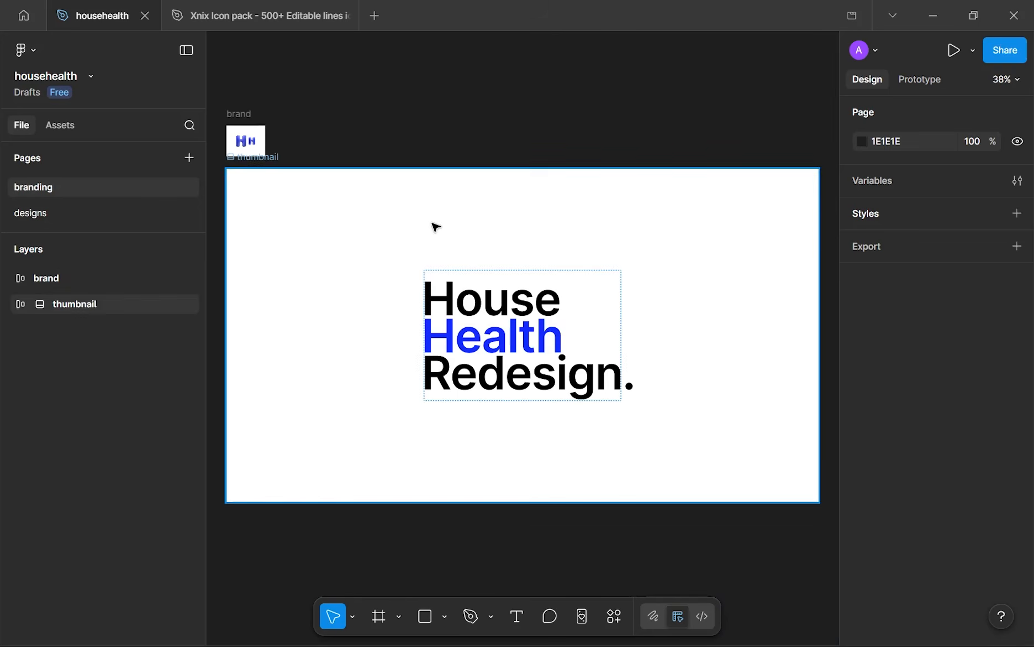
scroll(271, 144, "up", 5)
scroll(348, 265, "up", 5)
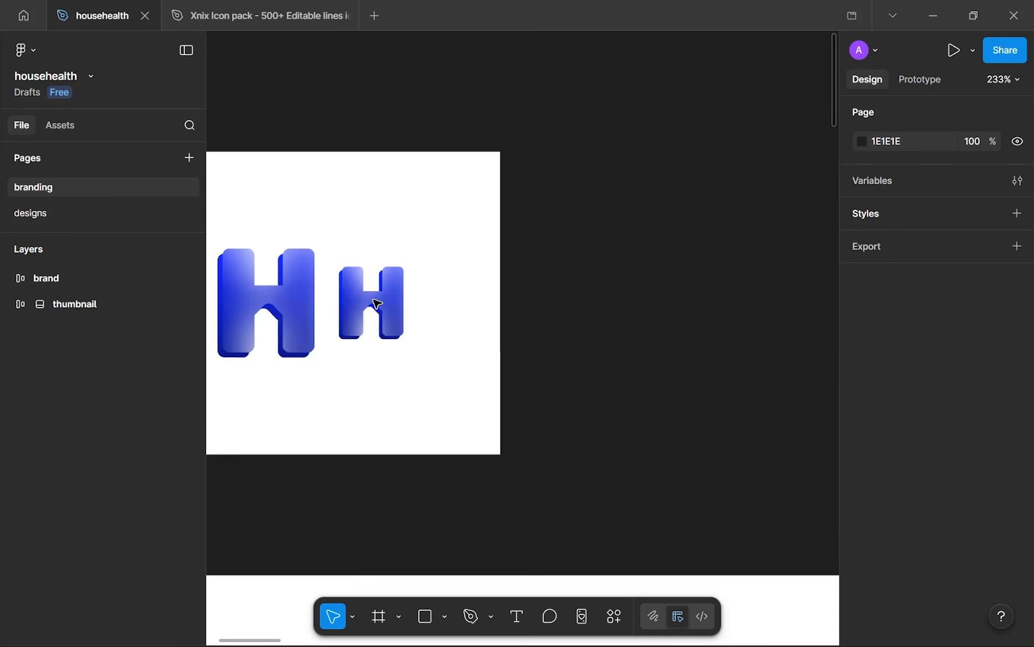
scroll(349, 280, "down", 1)
scroll(349, 279, "up", 4)
left_click(376, 295)
key("Delete")
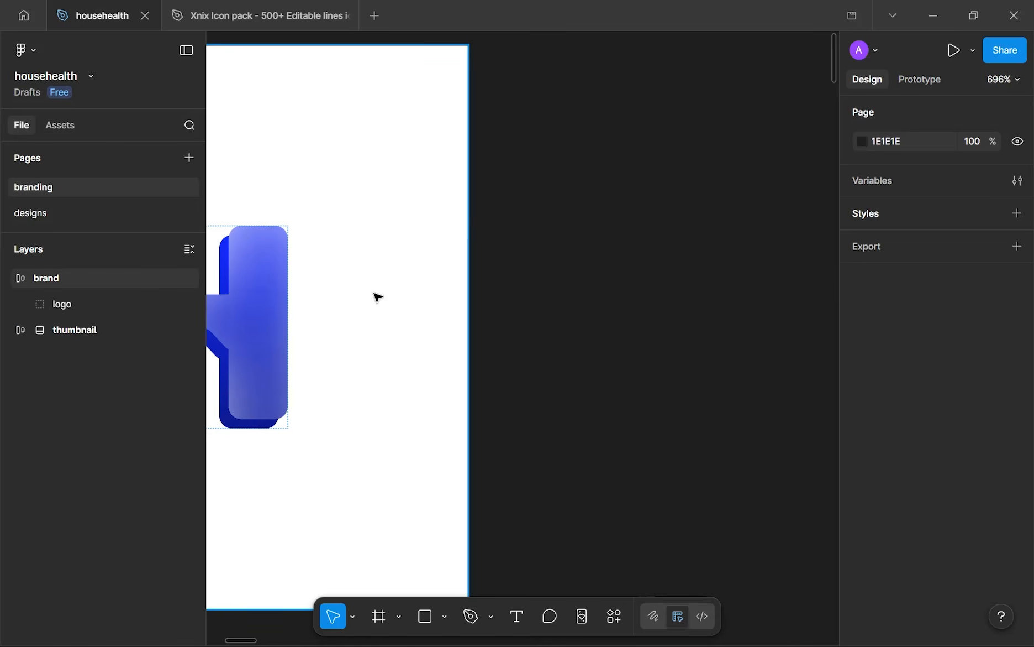
- Remove the background blur from the logo's front h-layer and set its fill to 132BFF at 100% opacity
scroll(368, 300, "down", 3)
left_click(362, 308)
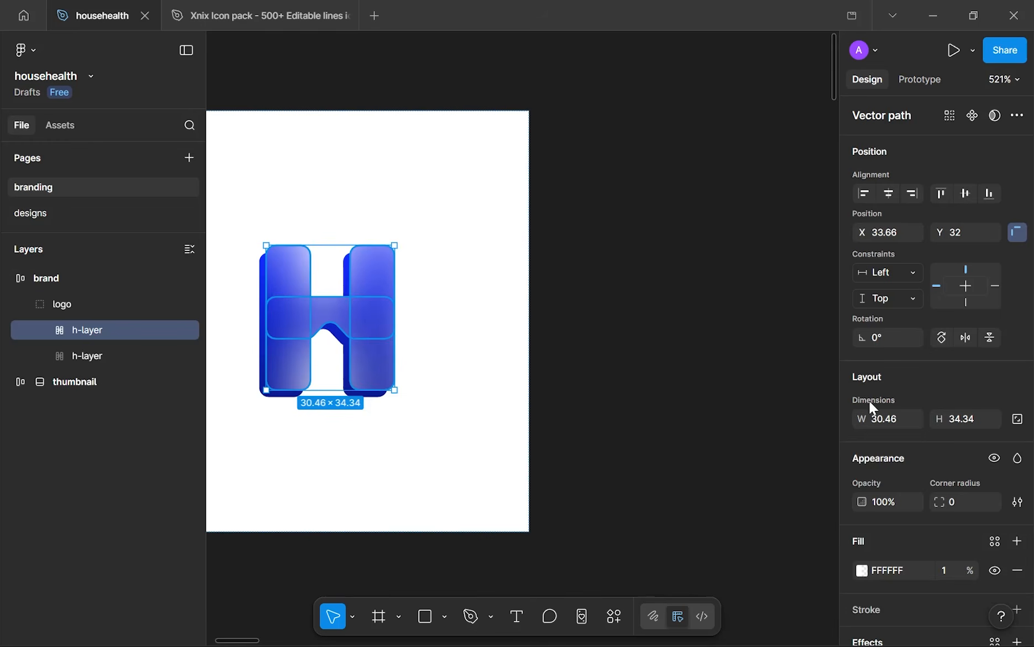
scroll(884, 415, "down", 3)
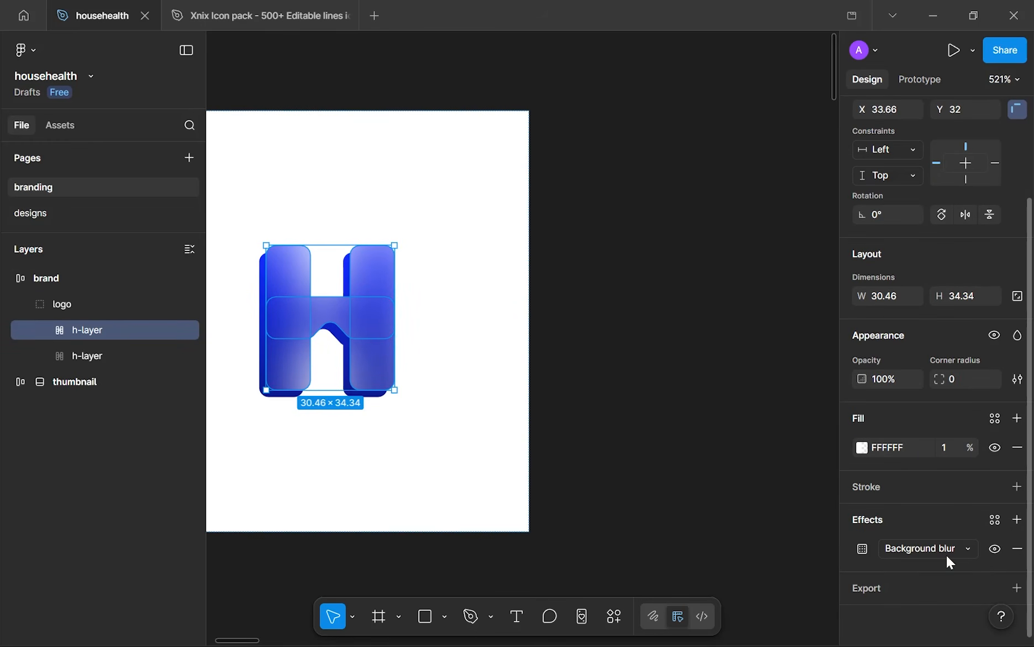
left_click(1016, 549)
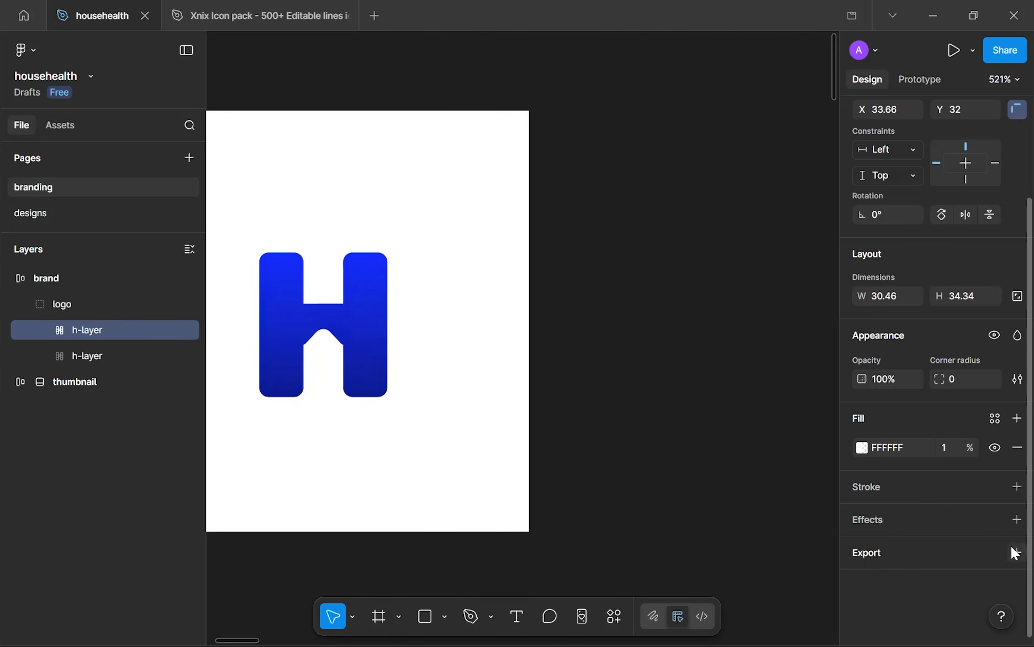
left_click(956, 452)
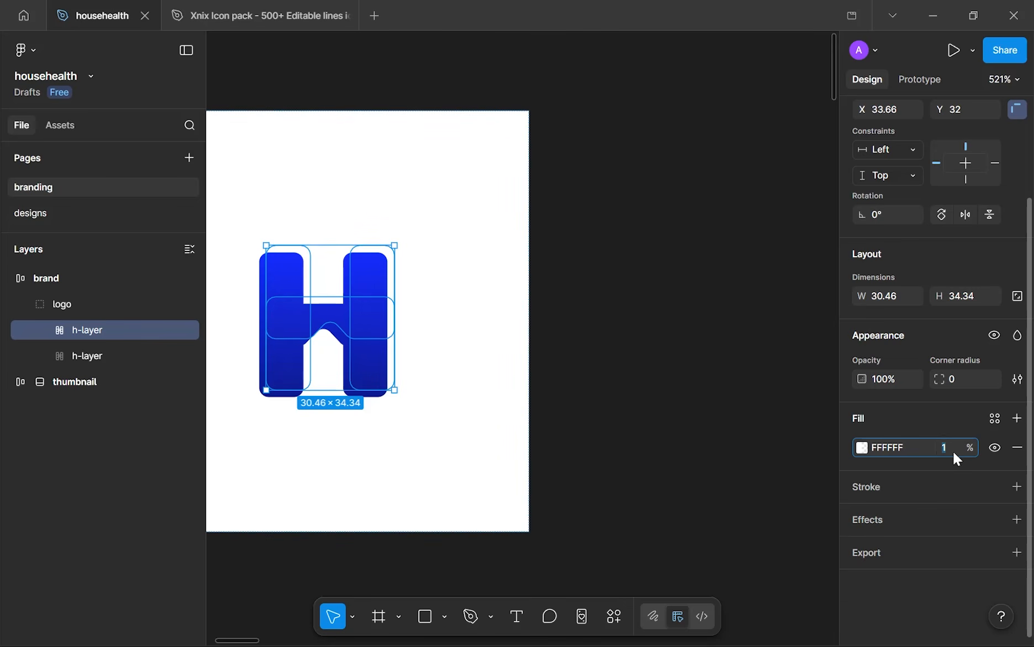
left_click(863, 447)
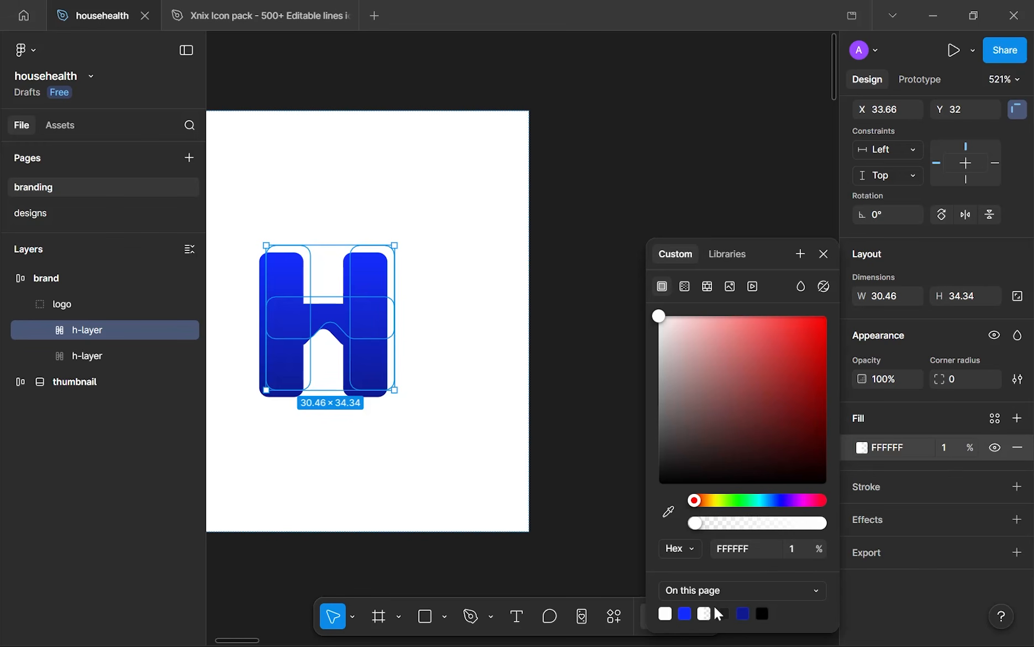
left_click(684, 614)
scroll(249, 377, "up", 5)
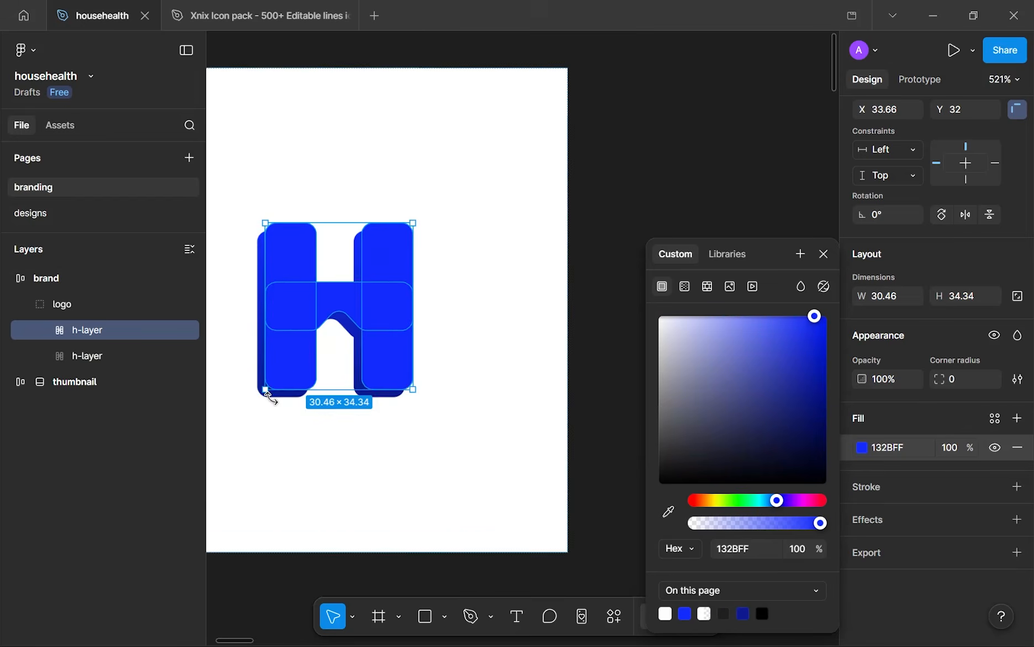
- Replace the linear gradient on the logo's rear h-layer with a solid 595D82 fill
scroll(248, 378, "up", 2)
left_click(254, 374)
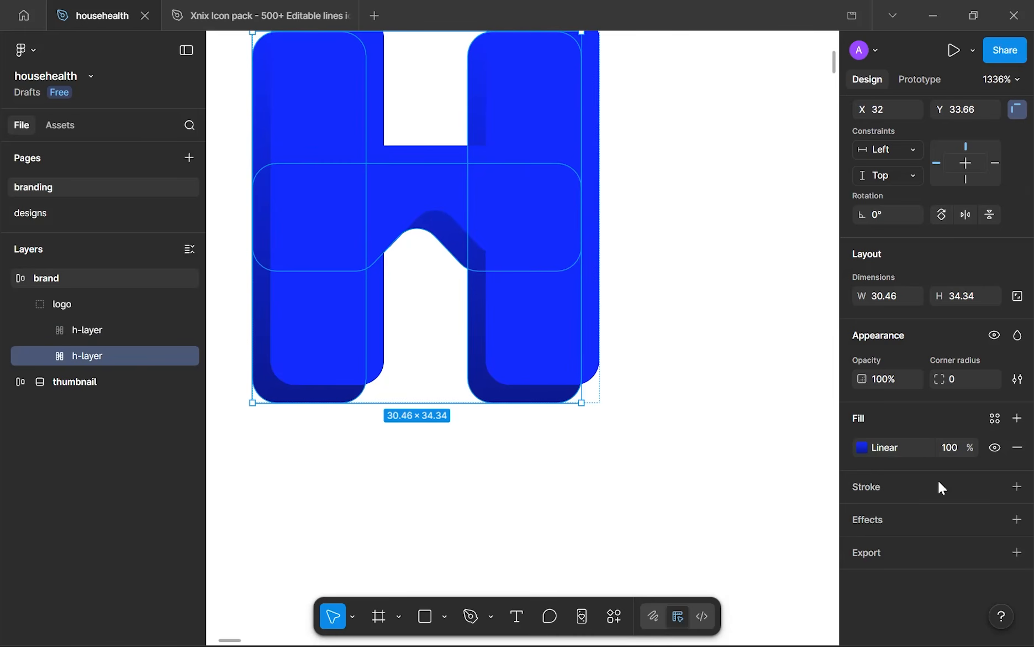
left_click(861, 449)
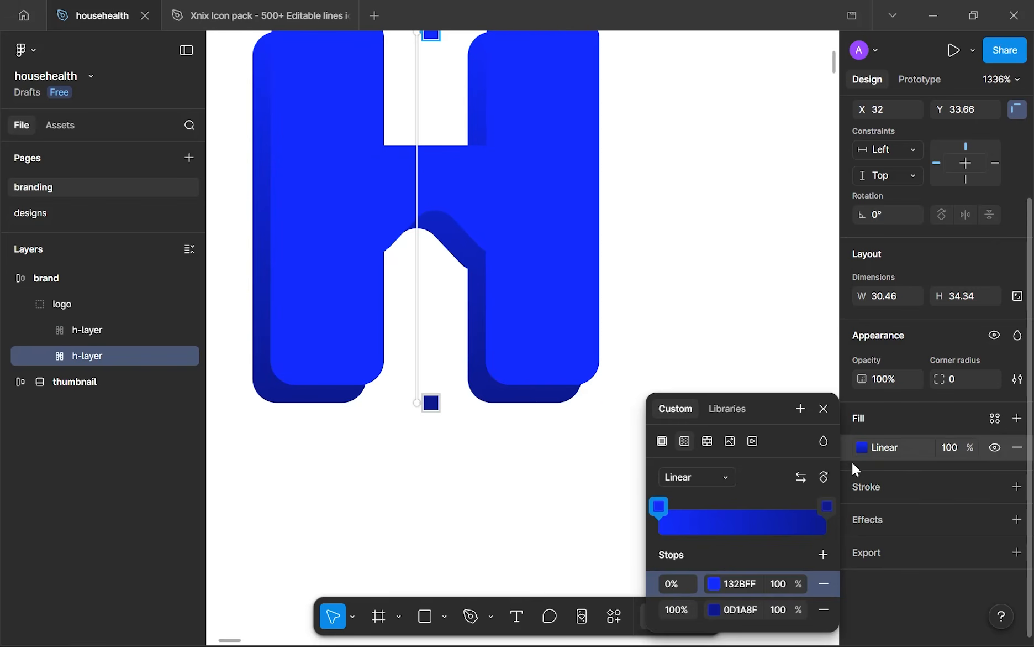
left_click(665, 445)
left_click_drag(722, 410, 711, 398)
- On the designs page, copy the light blue 98C5FF from the coming-soon frame's selection colors
left_click(100, 216)
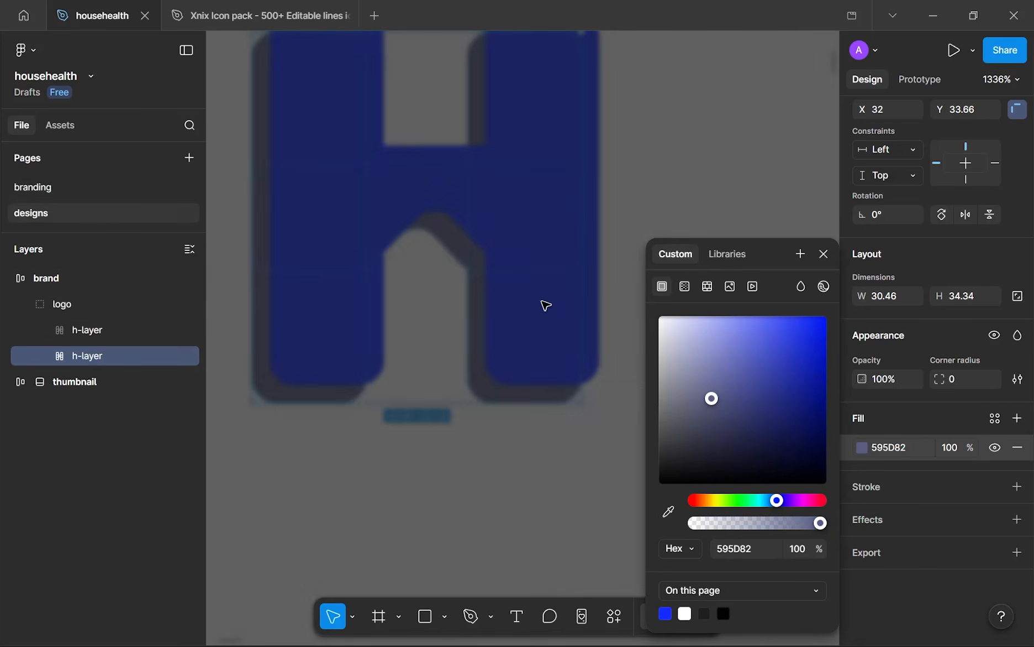
scroll(553, 353, "down", 4)
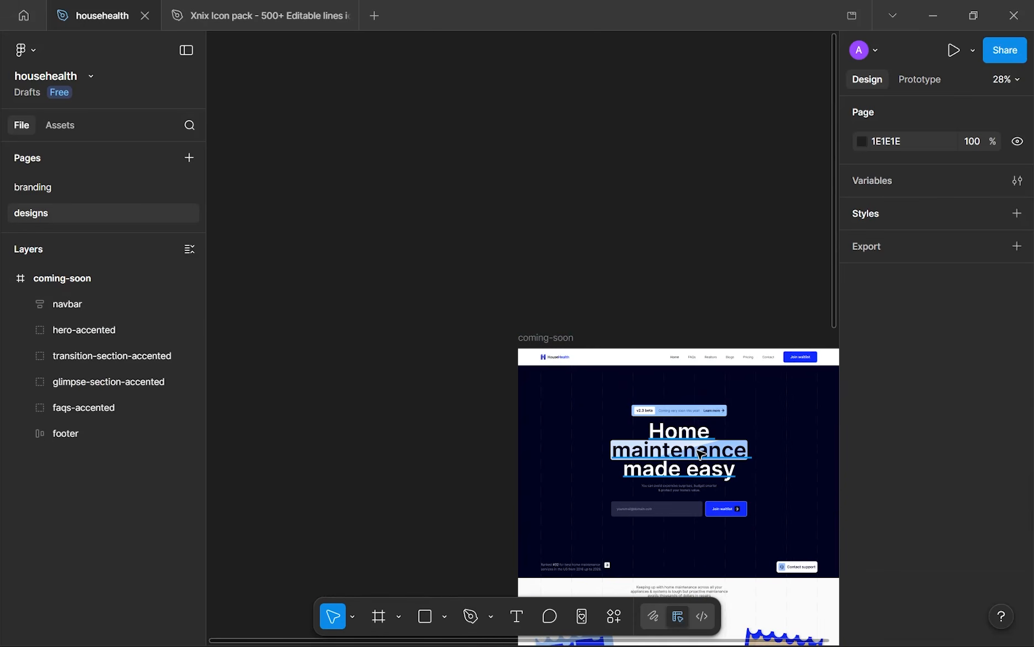
left_click(699, 431, "ctrl")
left_click(680, 410, "ctrl")
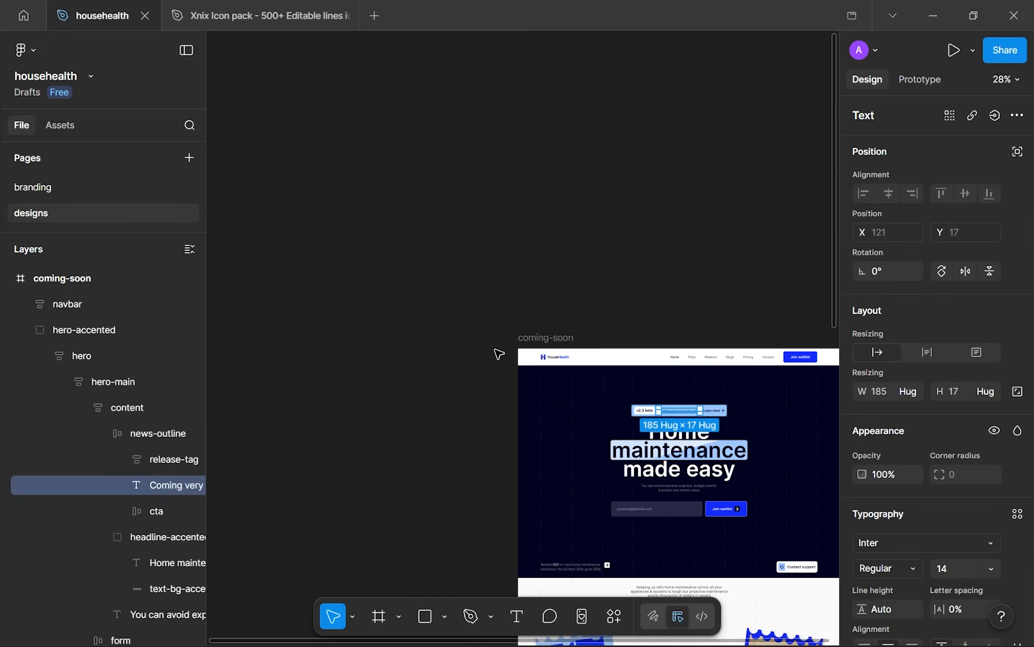
left_click(565, 340)
scroll(1003, 463, "down", 4)
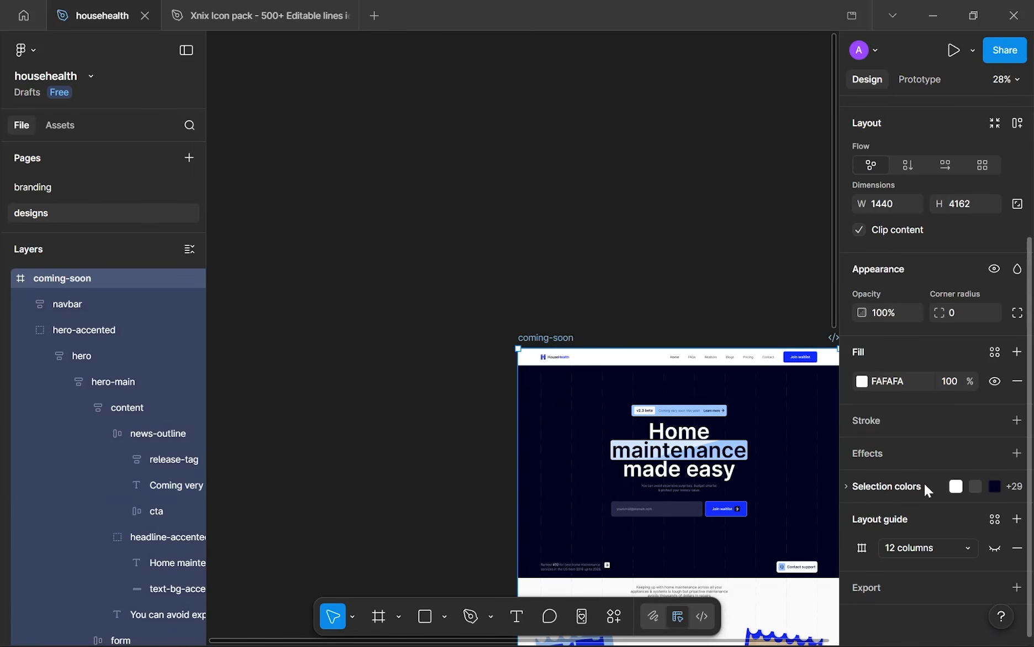
left_click(865, 497)
left_click(884, 429)
key("ctrl+c")
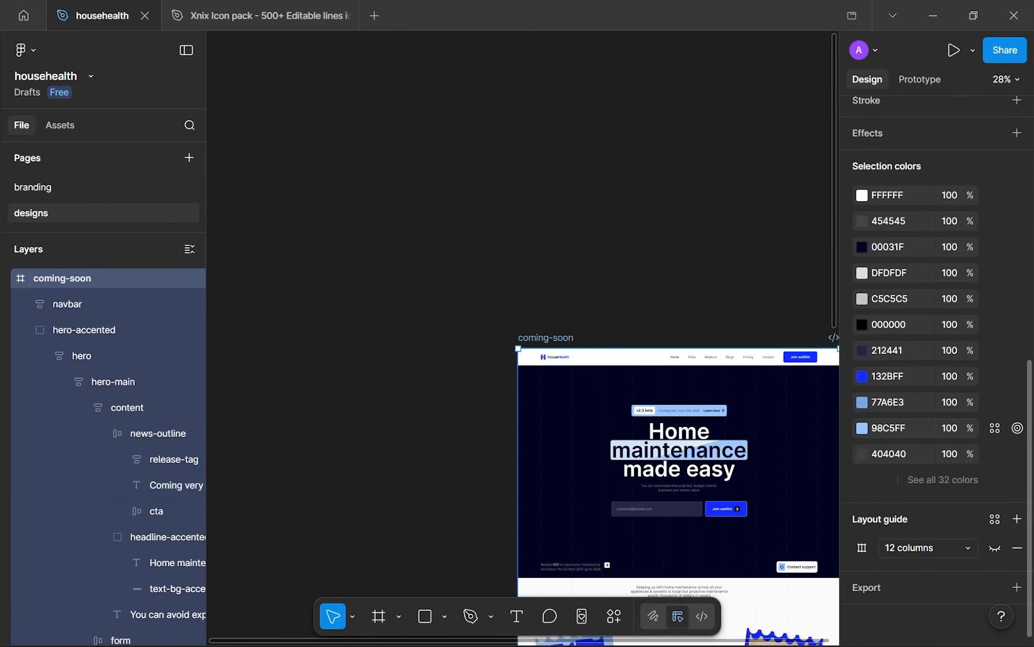
key("Escape")
- Return to the branding page and set the rear h-layer's fill to the copied 98C5FF
left_click(82, 188)
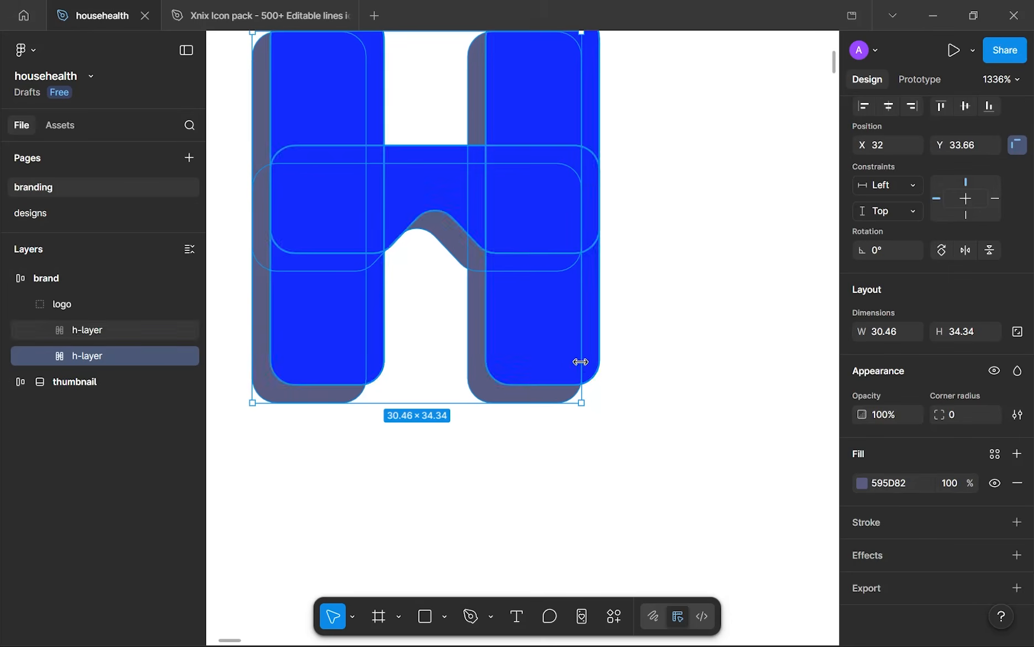
left_click(876, 483)
key("ctrl+v")
key("Return")
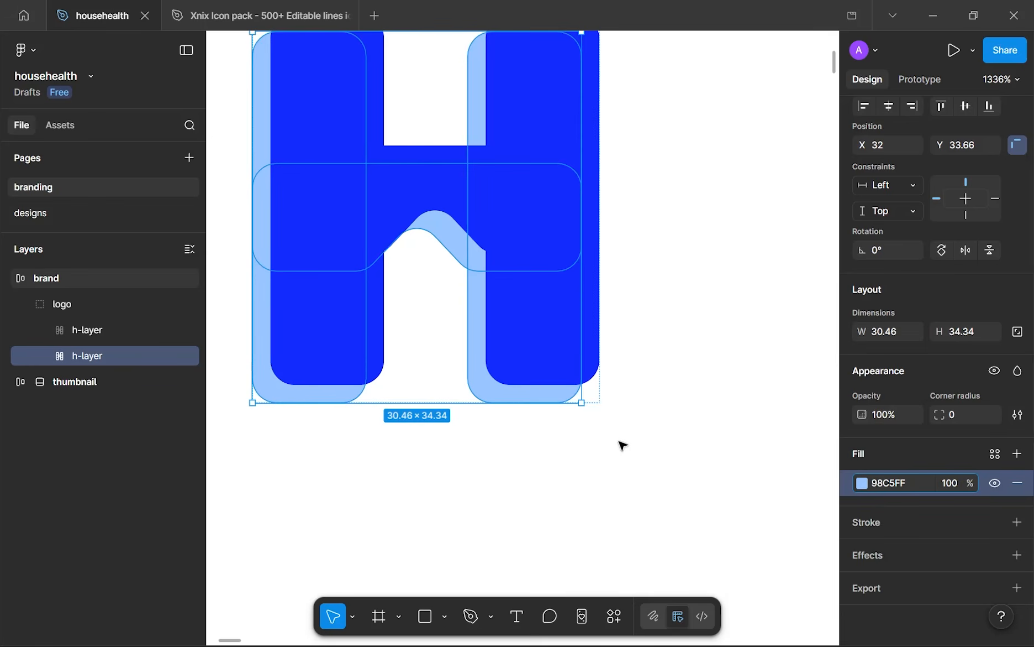
left_click(618, 442)
scroll(618, 442, "down", 4)
left_click_drag(618, 442, 598, 437)
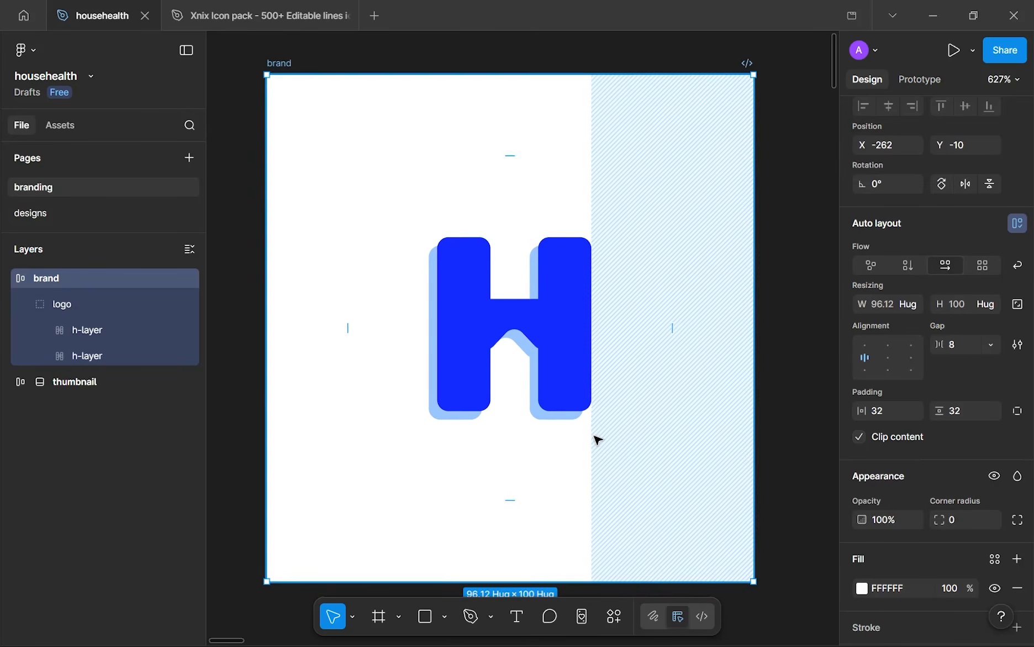
- Copy the recolored logo group into the thumbnail frame and move it ahead of the House Health Redesign text
left_click(586, 387)
scroll(586, 387, "down", 5)
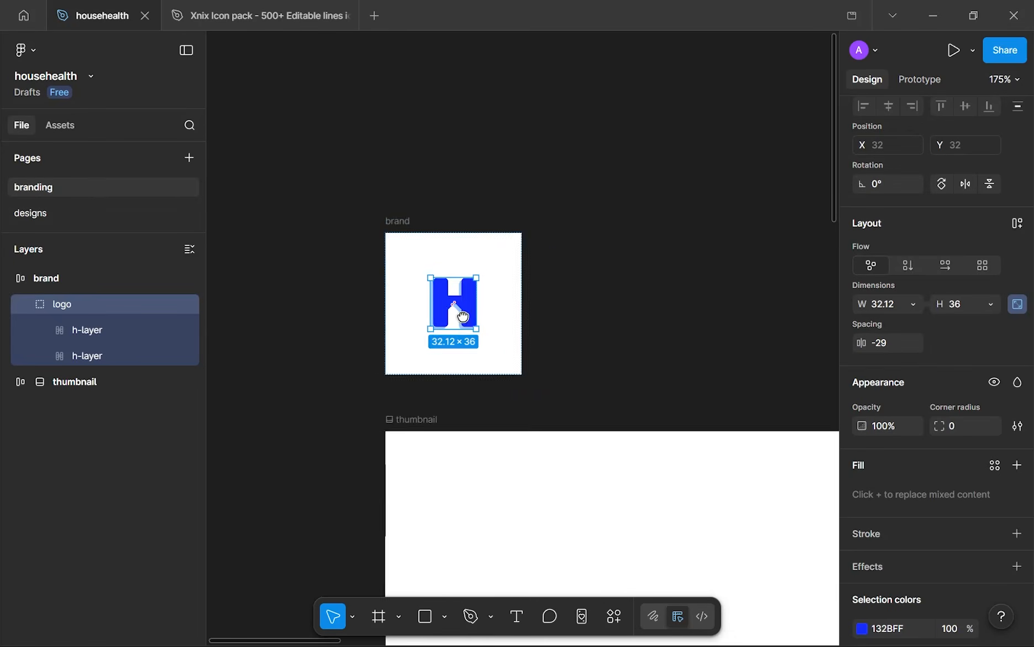
scroll(503, 323, "down", 7)
left_click_drag(500, 320, 349, 245)
scroll(365, 283, "down", 3)
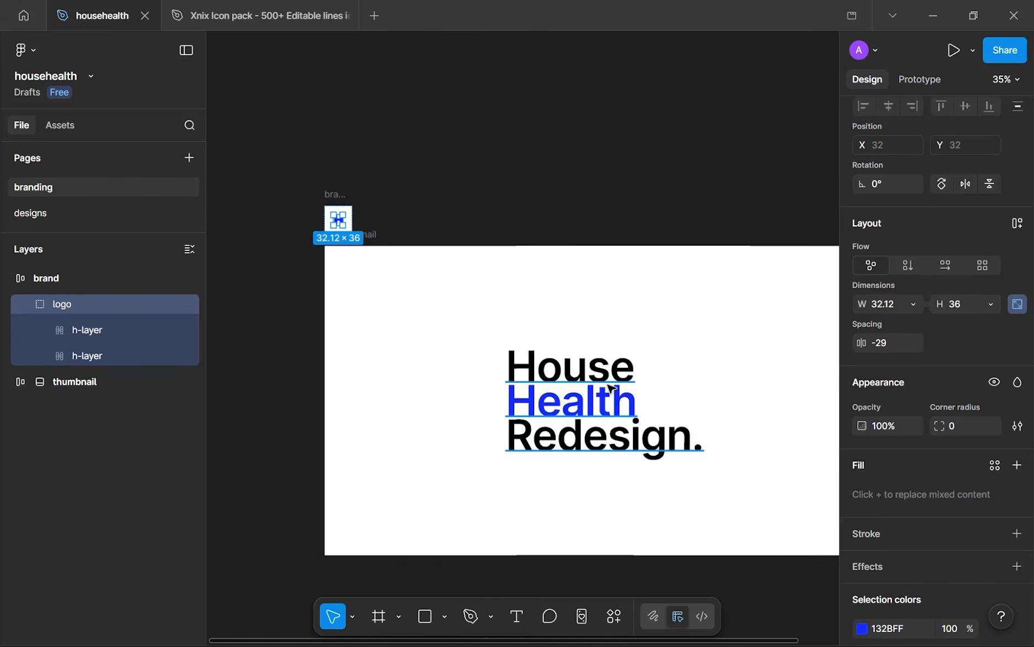
left_click(486, 410)
key("ctrl+v")
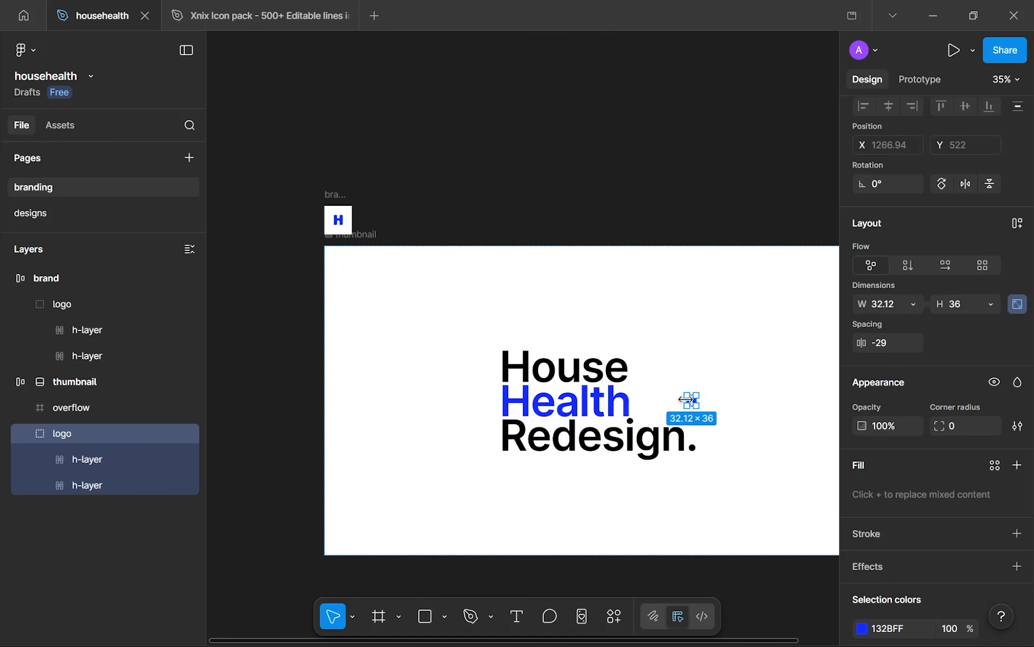
key("Left")
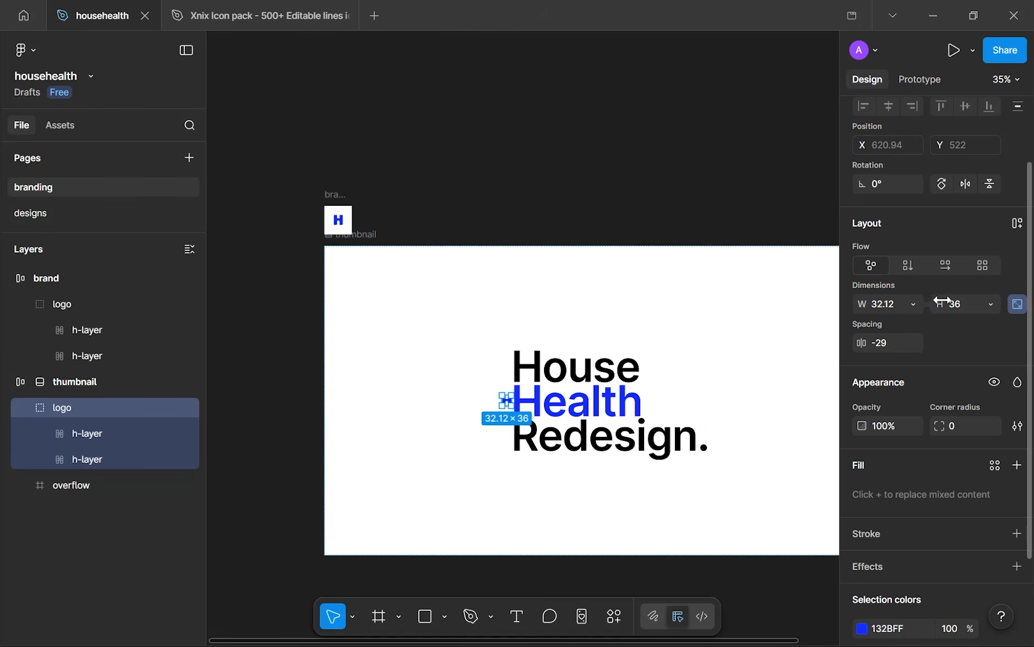
- Scale the thumbnail's logo proportionally, trying heights of 128 and 500 before settling on 400
type("128")
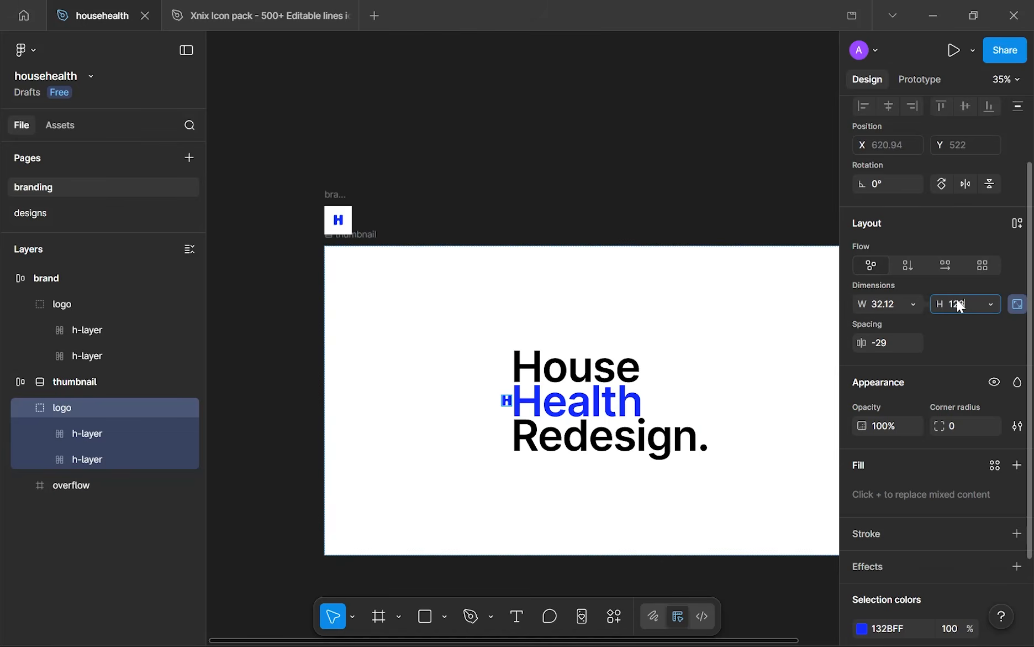
key("Return")
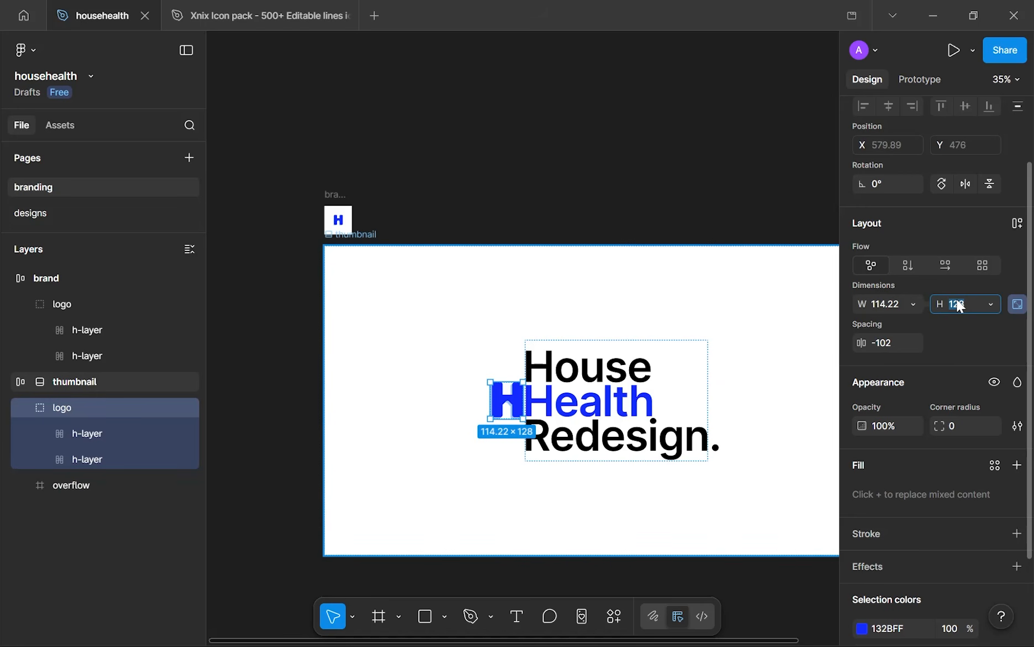
type("500")
key("Return")
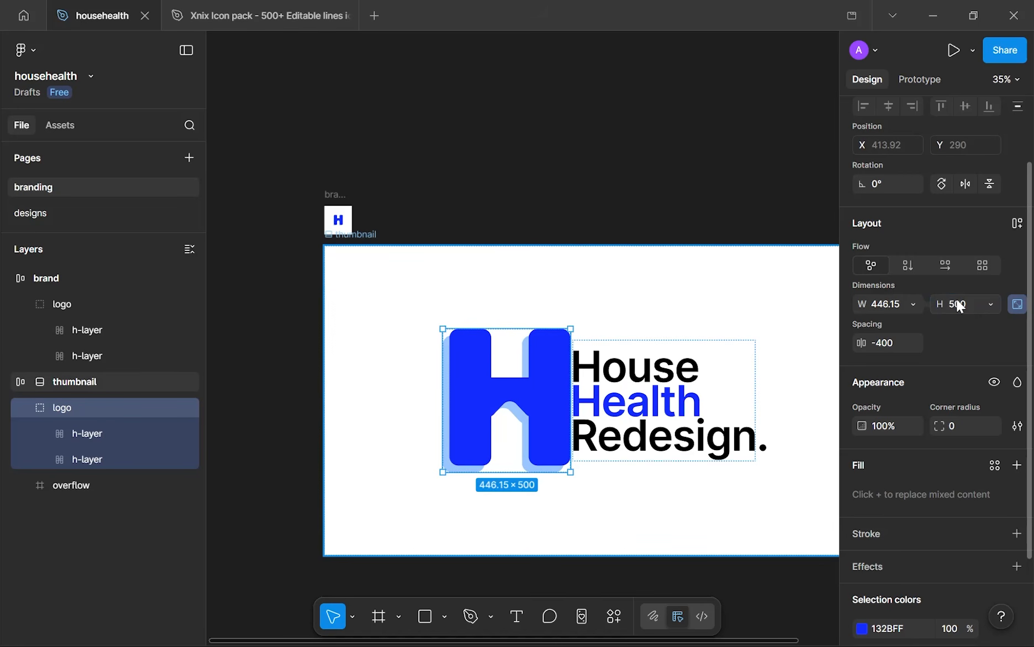
key("Return")
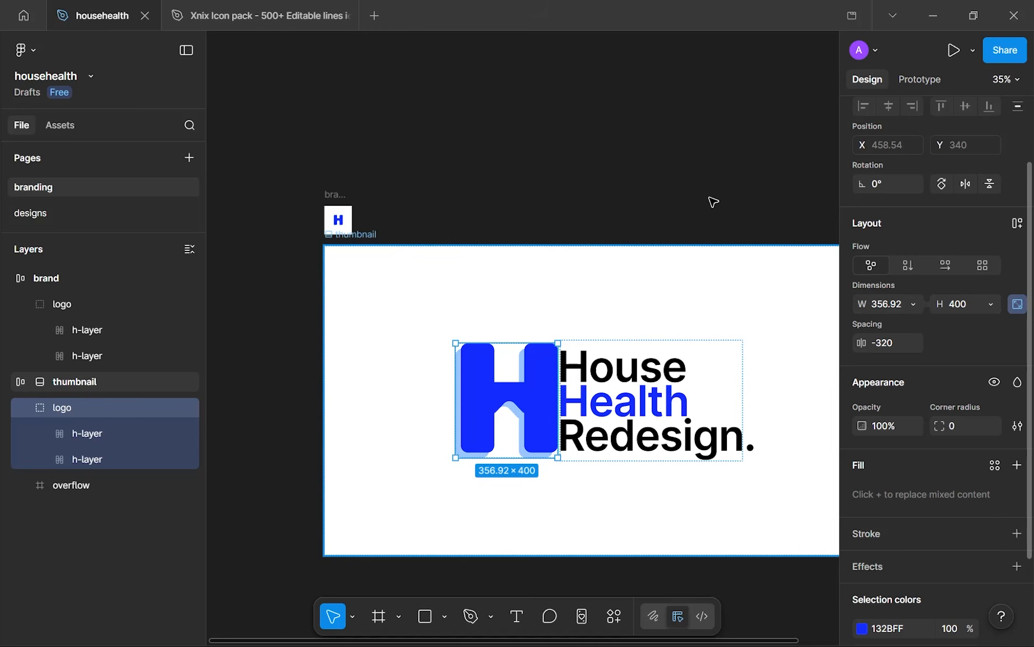
- Set the thumbnail frame's auto layout gap between logo and text to 128
scroll(605, 294, "down", 3)
key("Escape")
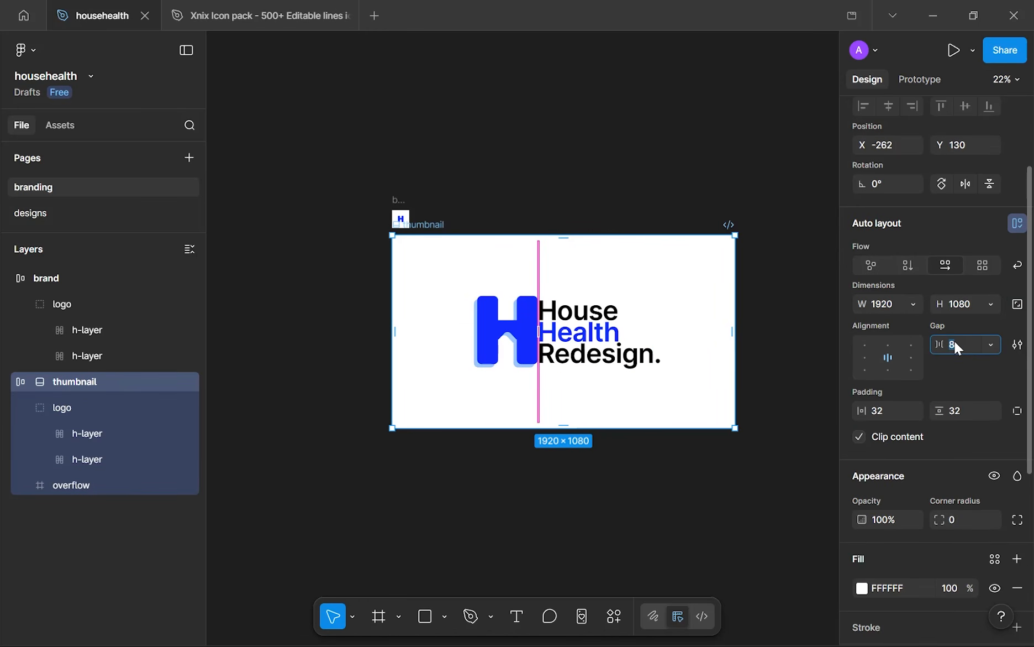
key("Return")
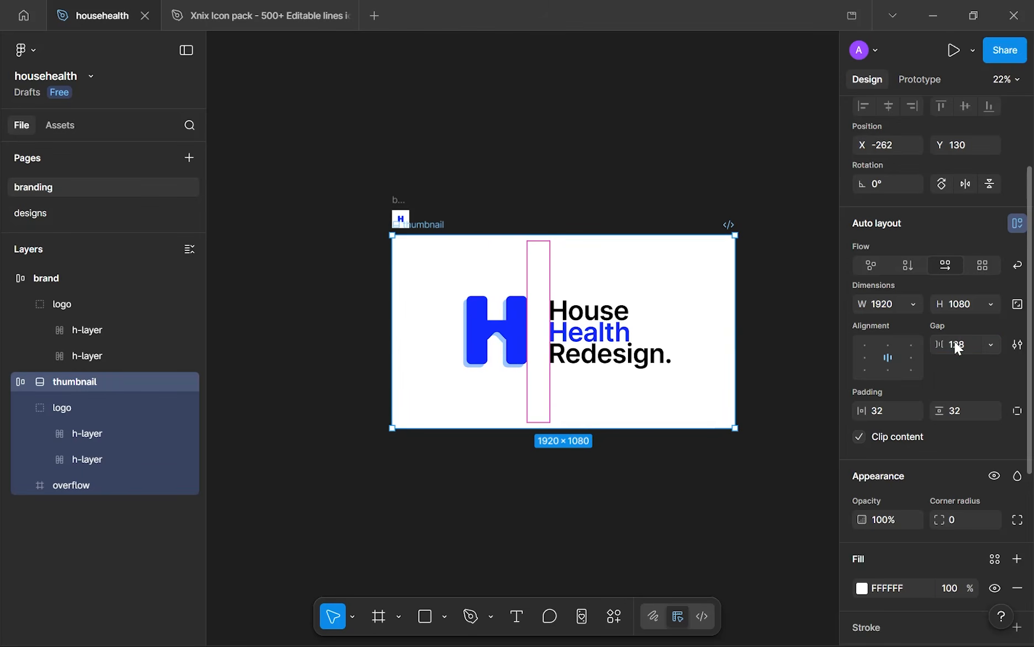
left_click(776, 450)
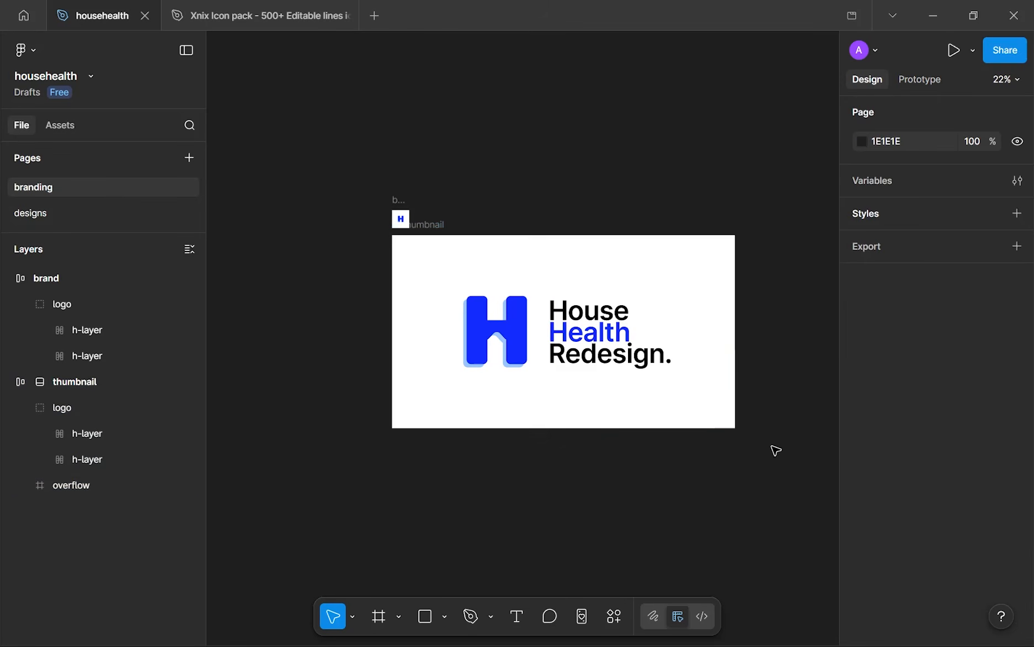
- Draw a vertical line about 453 high between the thumbnail's H logo and the House Health Redesign text
scroll(584, 351, "up", 3)
key("p")
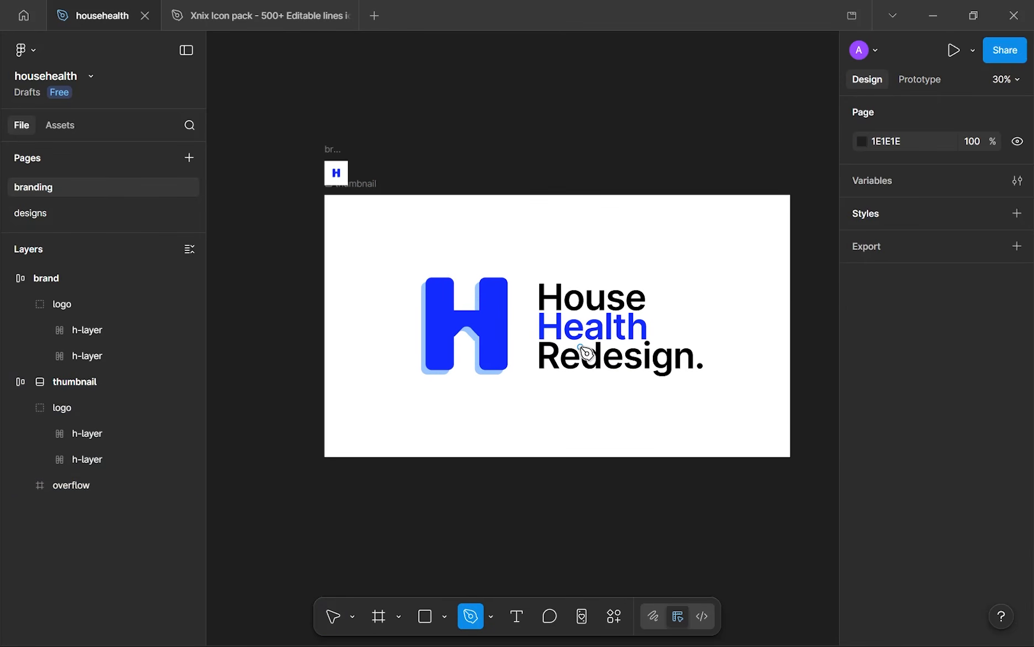
left_click(529, 270)
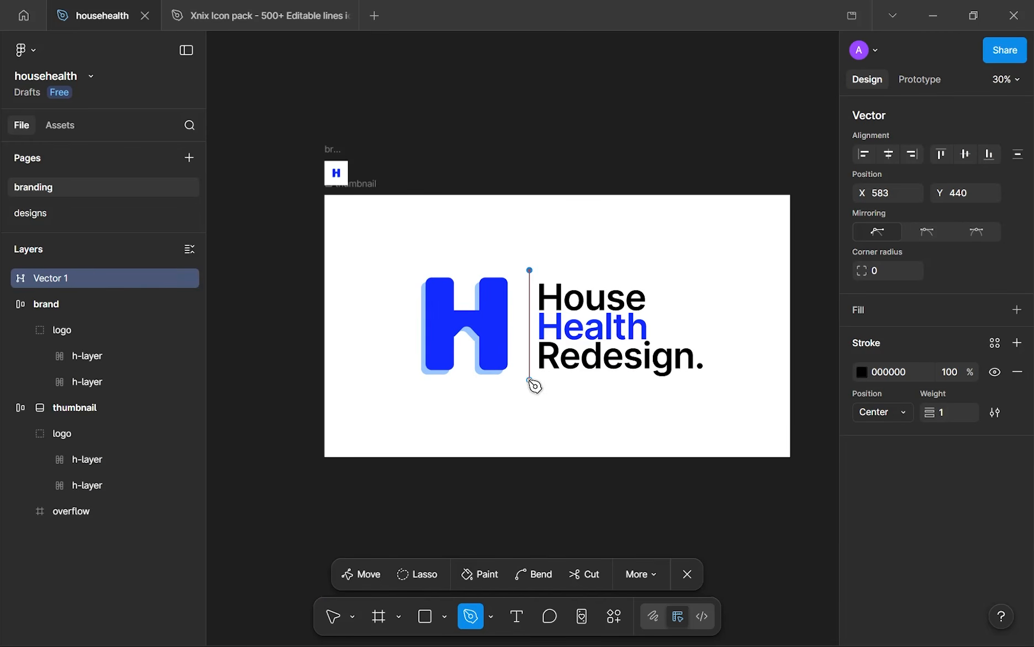
left_click(530, 380)
key("Escape")
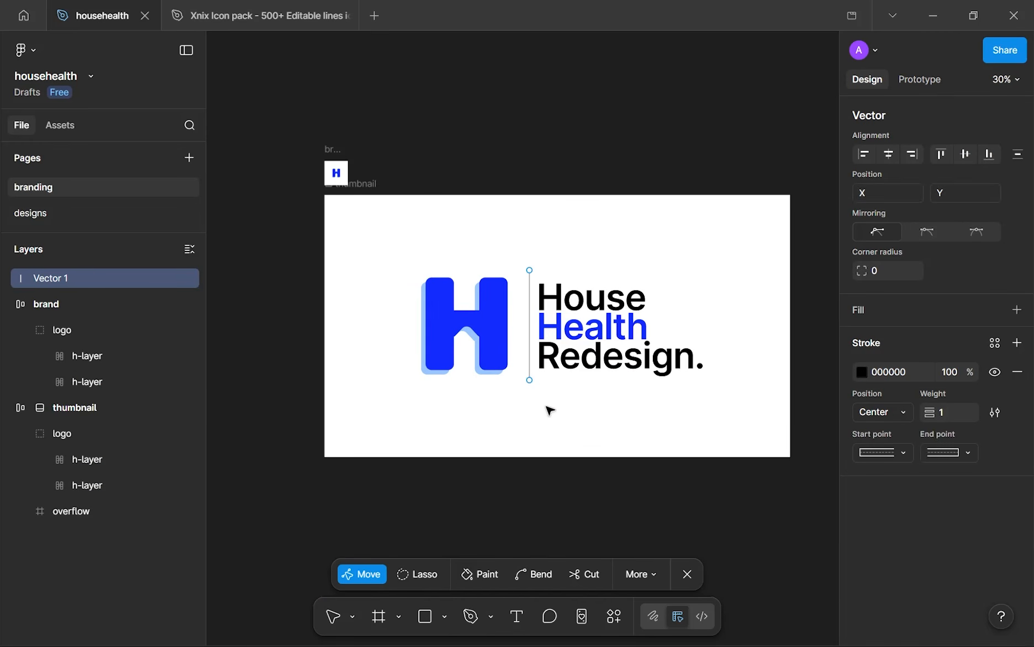
key("Escape")
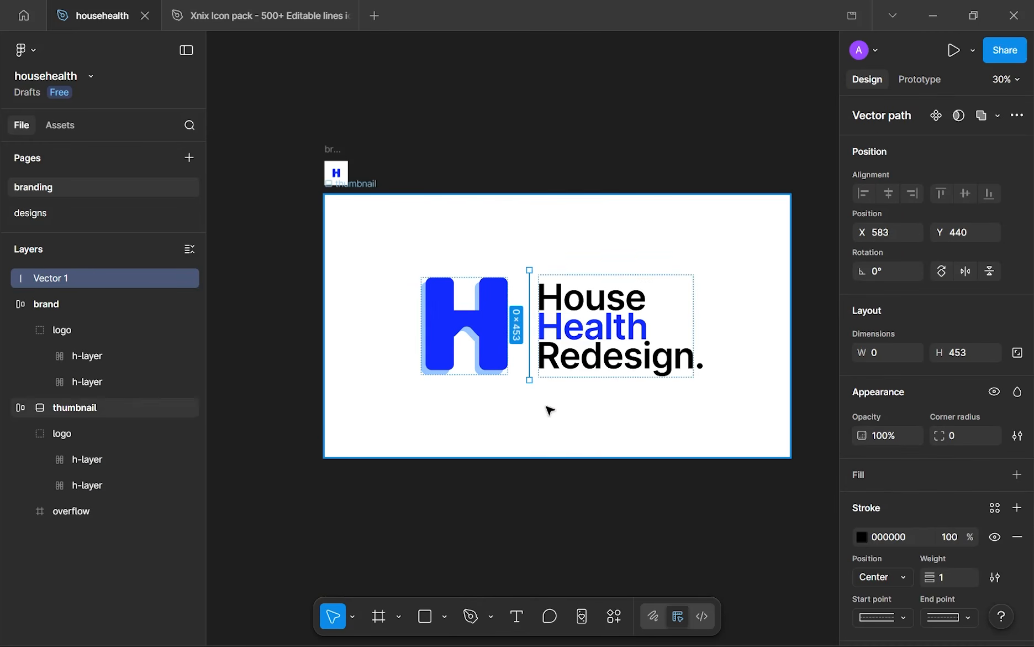
scroll(942, 519, "down", 2)
left_click(950, 520)
left_click(922, 534)
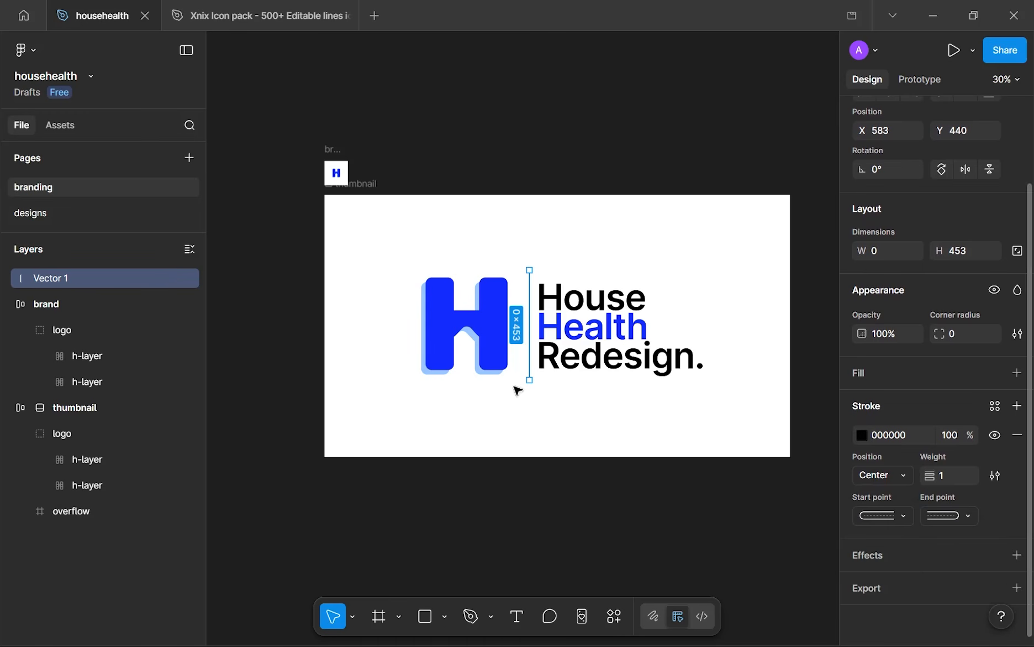
- Rename the line as separator and place it inside the thumbnail frame between the logo and the overflow text
double_click(100, 279)
type("separator")
key("Return")
left_click_drag(99, 280, 94, 321)
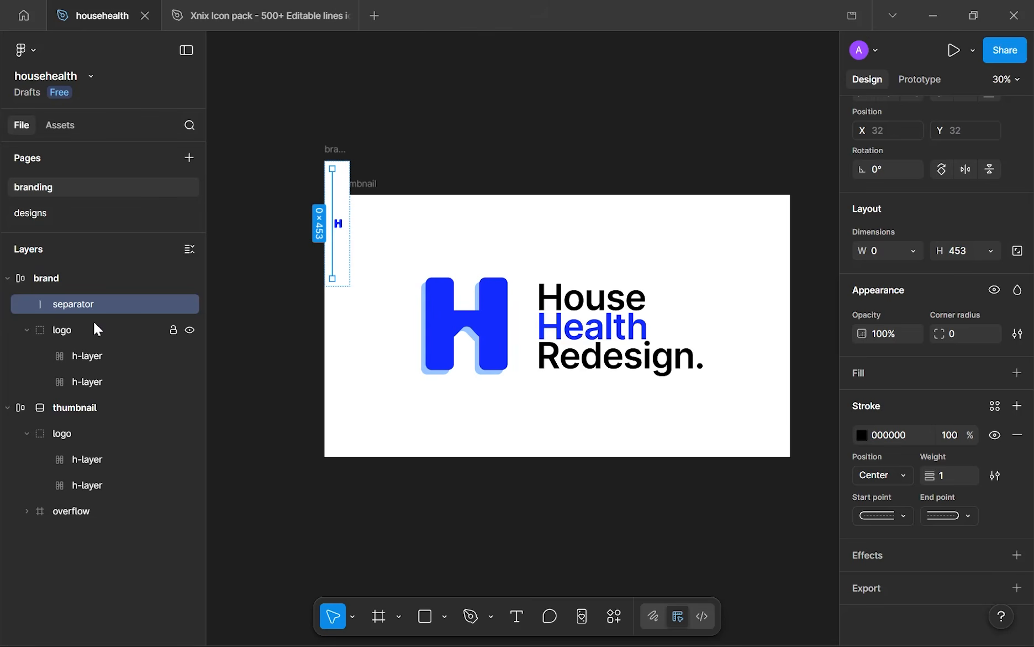
key("ctrl+z")
left_click_drag(78, 436, 81, 416)
key("Right")
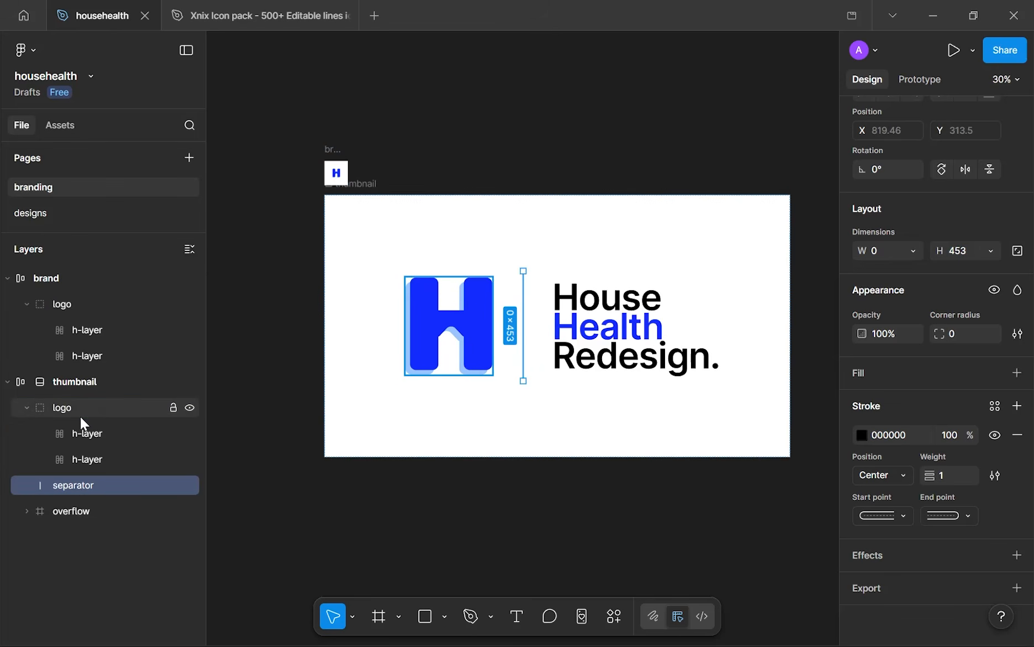
- Set the separator's stroke color to C5C5C5
left_click(889, 428)
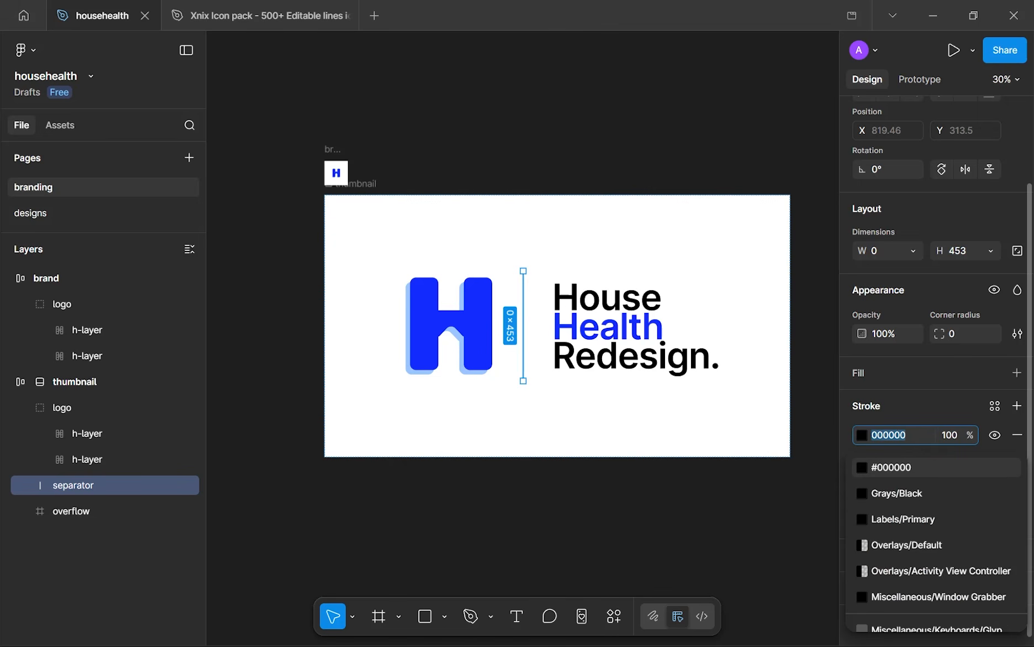
type("c5")
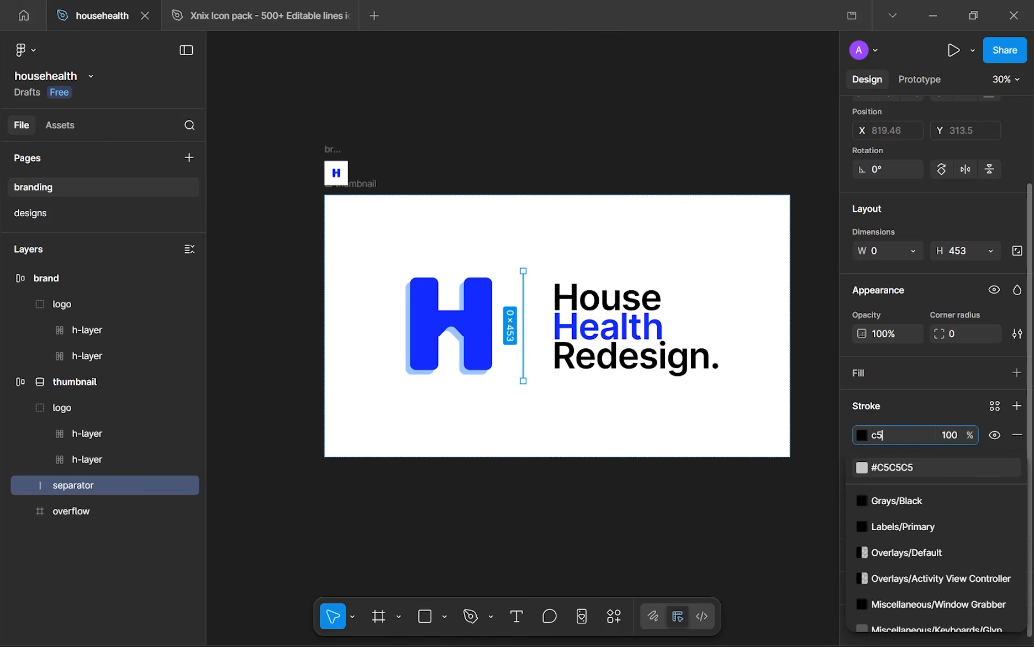
left_click(772, 522)
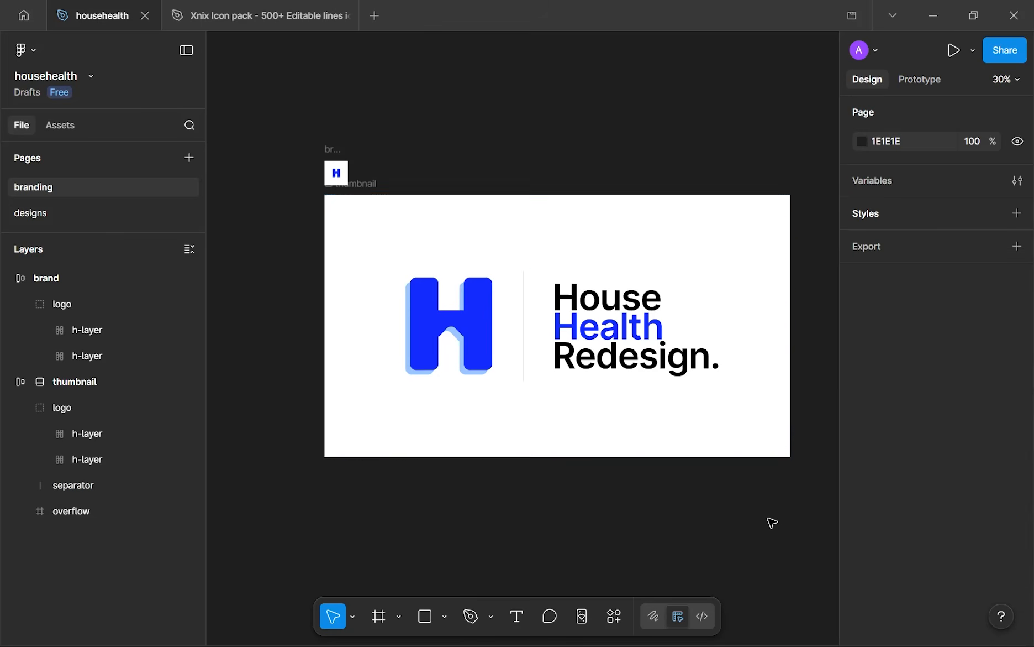
- Shorten the separator line in the thumbnail to a height of 218
scroll(534, 416, "up", 3)
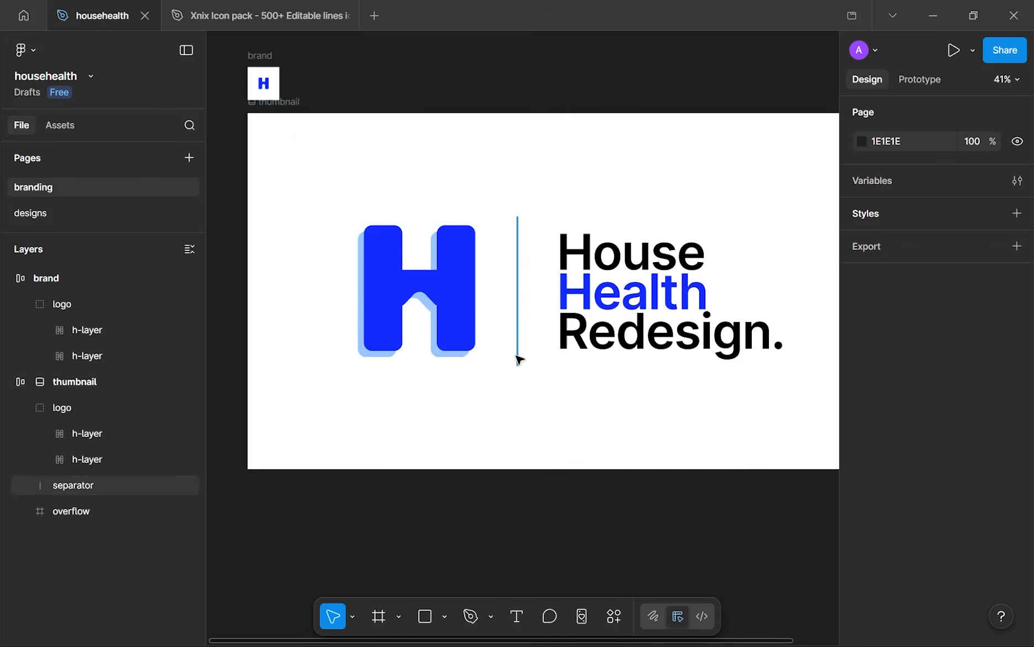
left_click(519, 360)
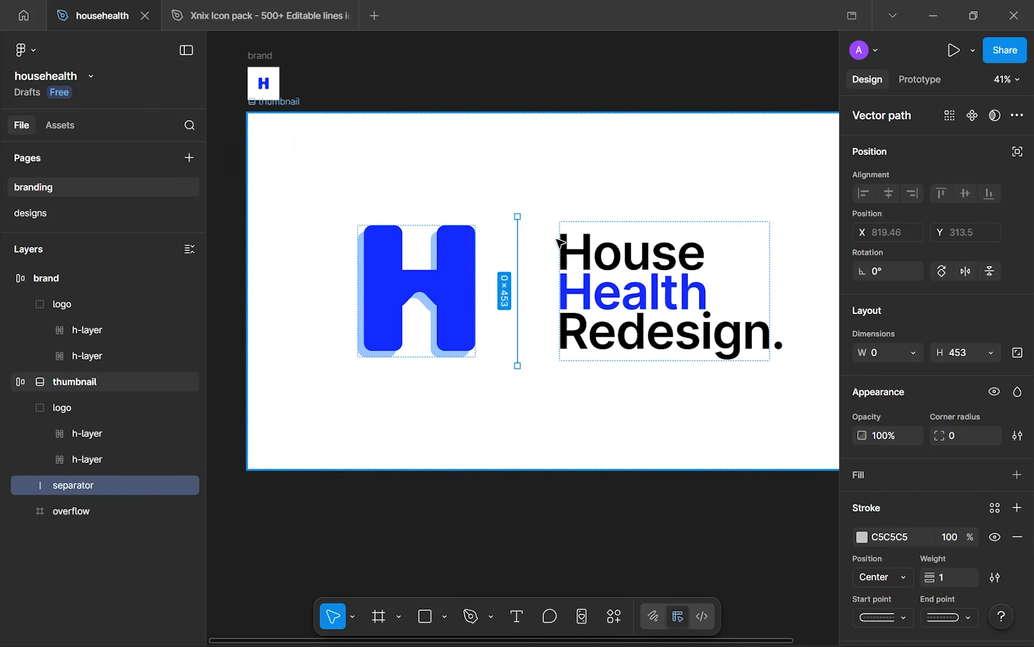
left_click_drag(516, 244, 517, 258)
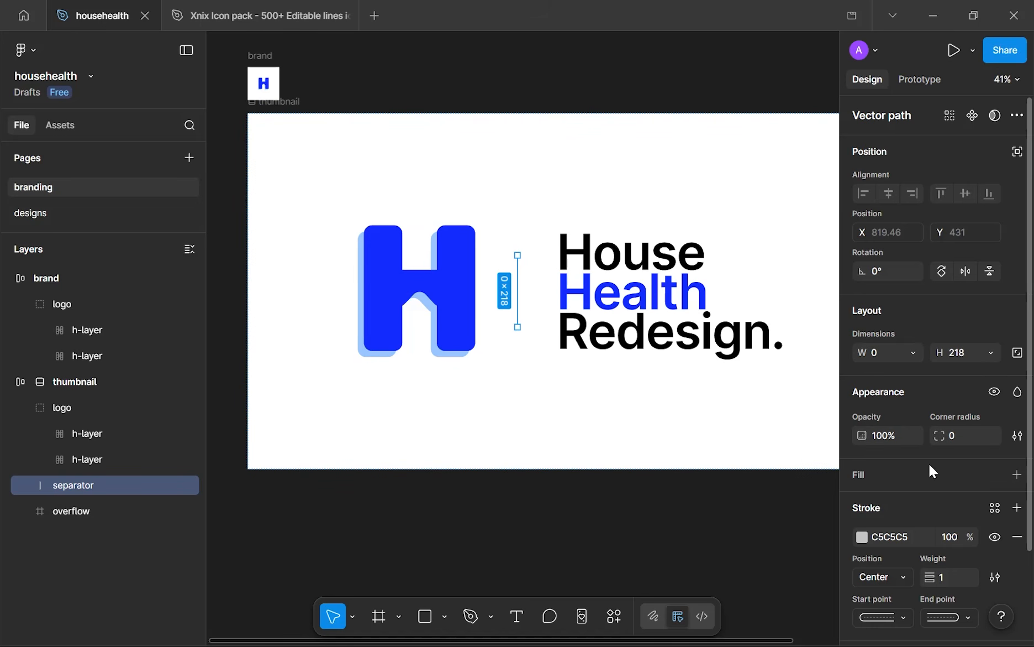
left_click(636, 511)
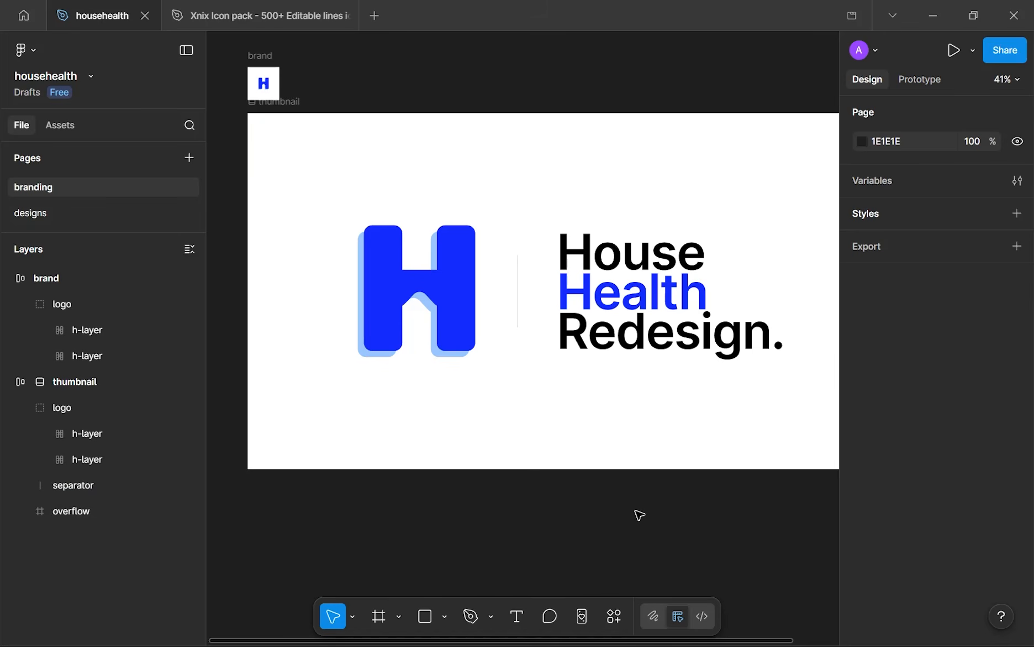
scroll(639, 514, "down", 3)
scroll(605, 506, "up", 3)
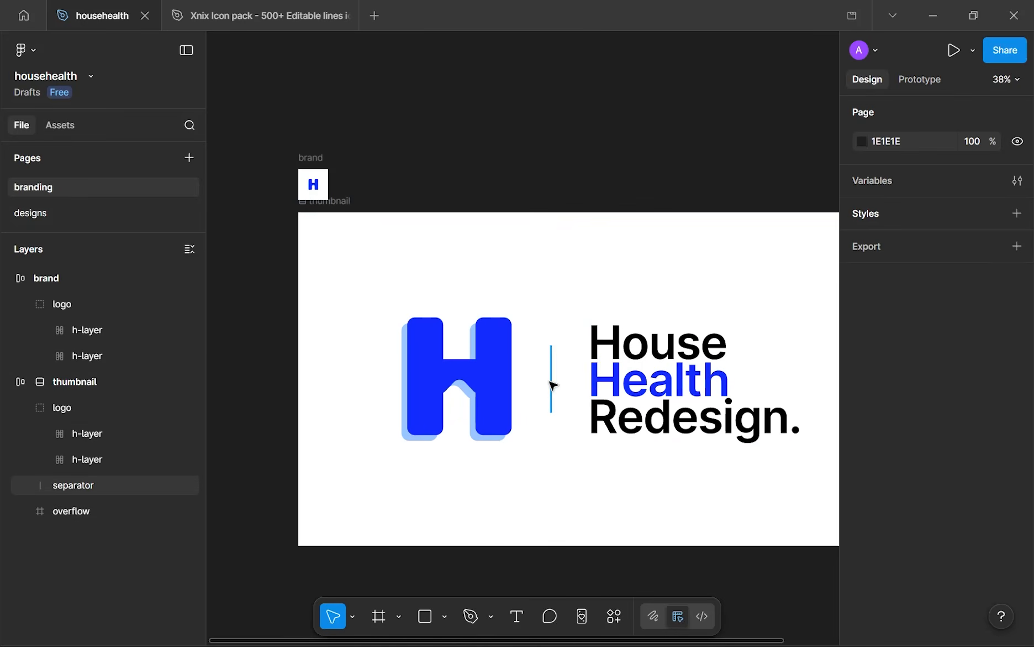
- Set the separator's stroke weight to 2 and try the color 000000 before returning it to light gray
left_click(551, 385)
scroll(907, 474, "down", 2)
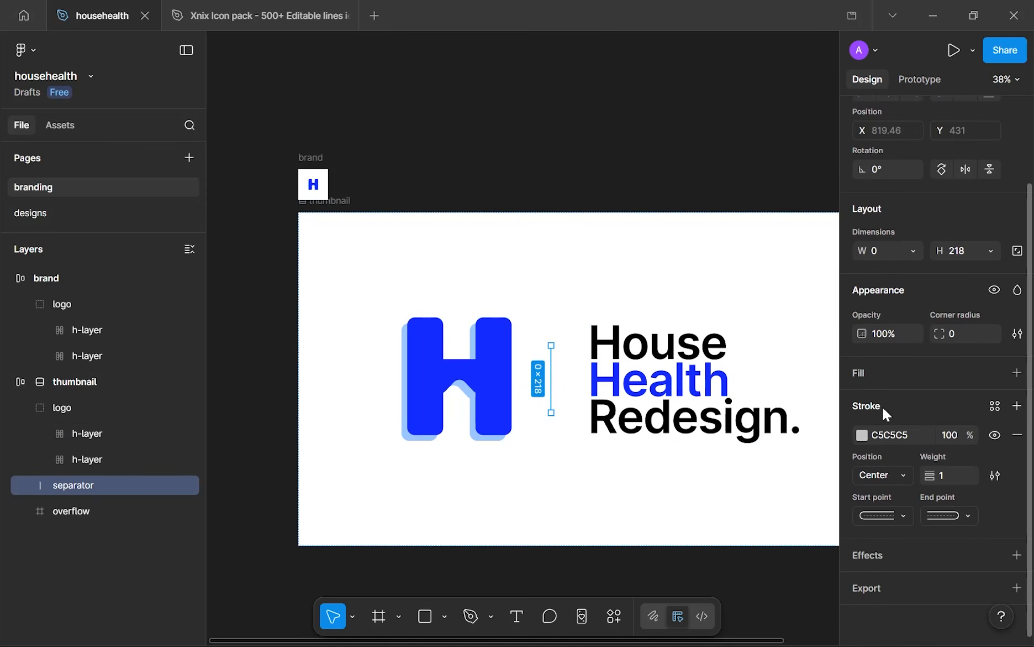
left_click(861, 435)
left_click(767, 451)
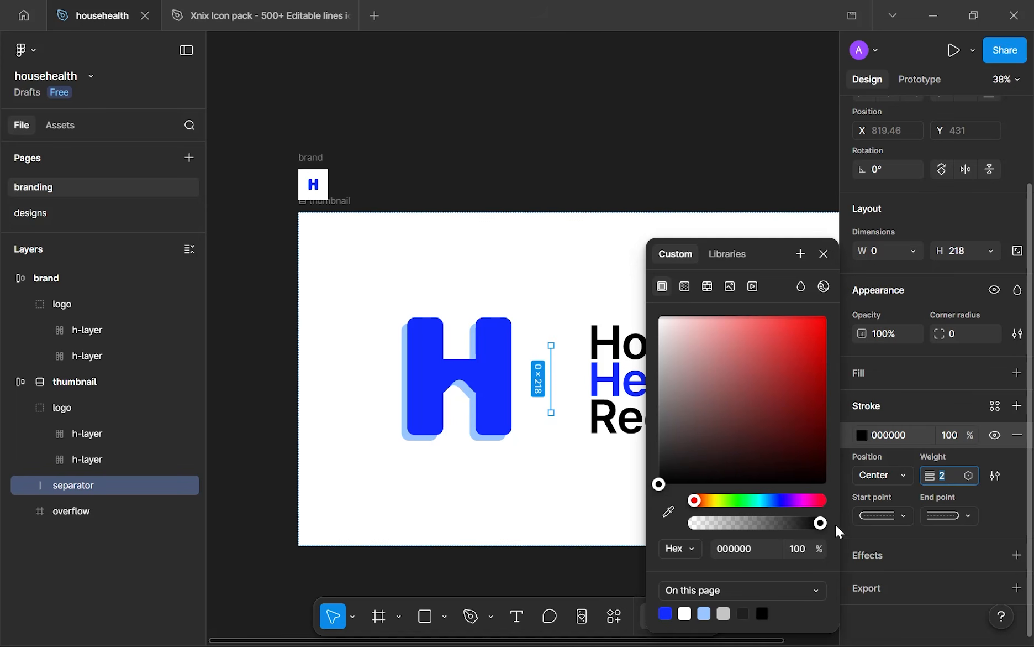
left_click(728, 548)
double_click(729, 548)
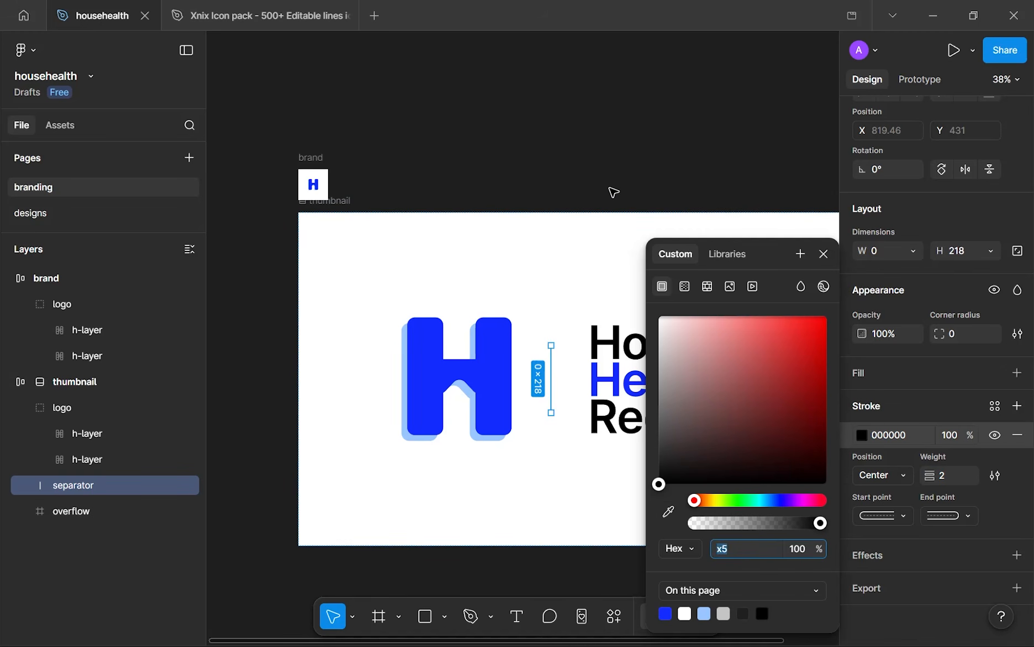
left_click(606, 152)
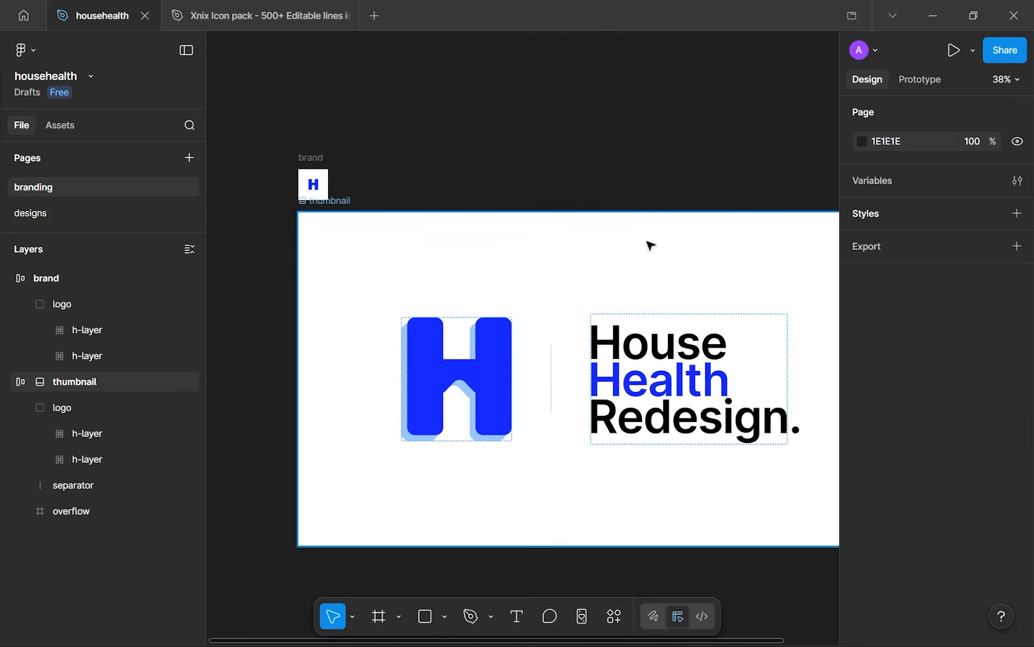
- Delete the separator line from the thumbnail frame
scroll(650, 246, "down", 3, "ctrl")
left_click(709, 386)
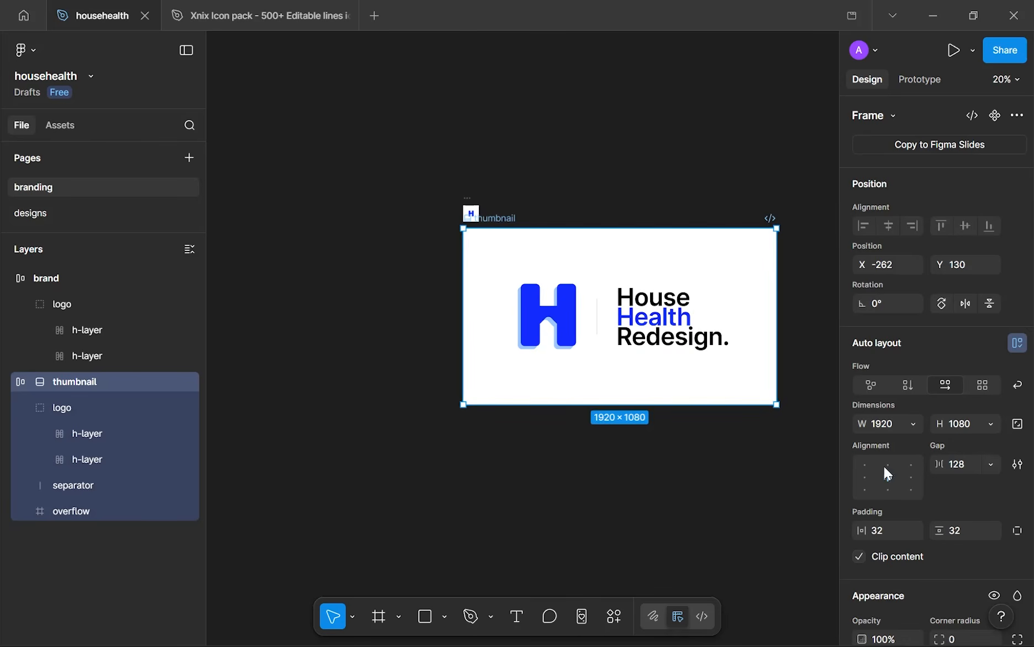
scroll(623, 335, "up", 3)
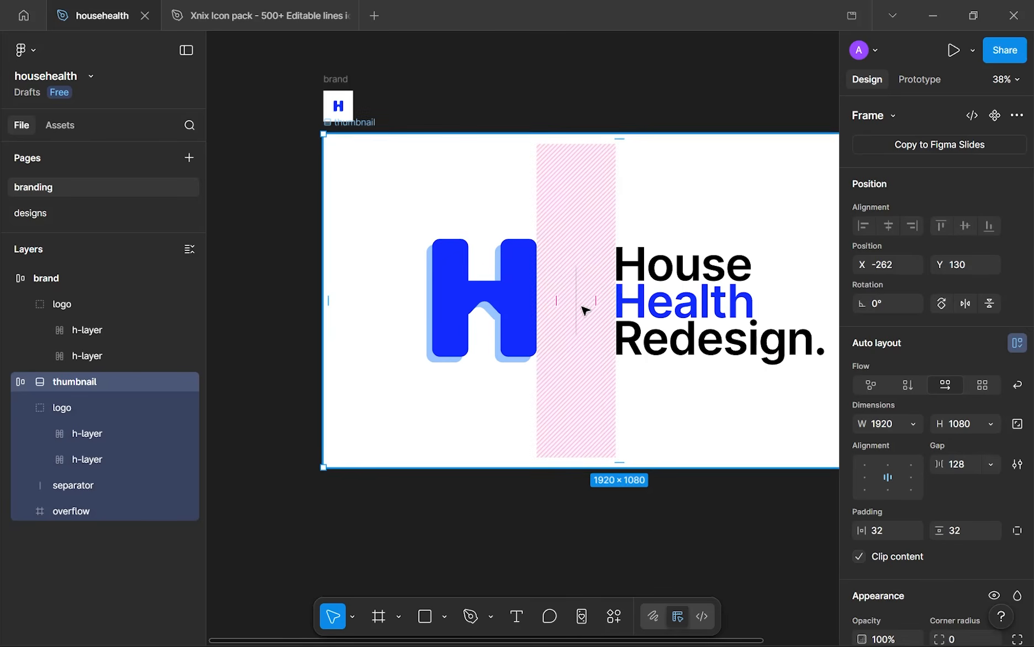
left_click(582, 310)
key("Delete")
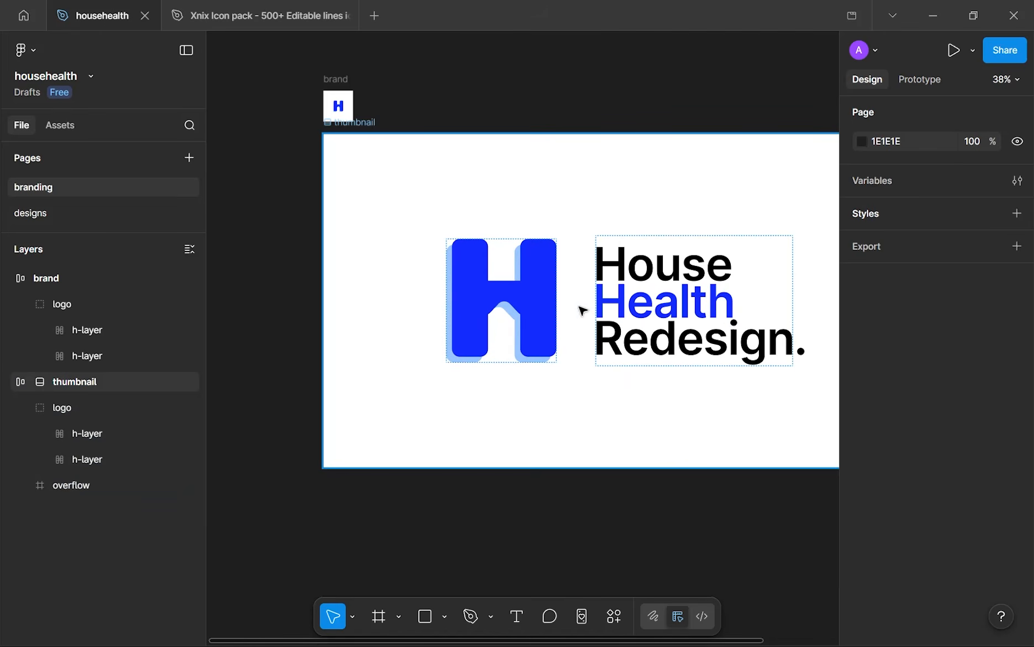
- Set the thumbnail frame's auto layout gap to 64 and collapse its layers
left_click(586, 308)
left_click(969, 466)
type("64")
left_click(695, 500)
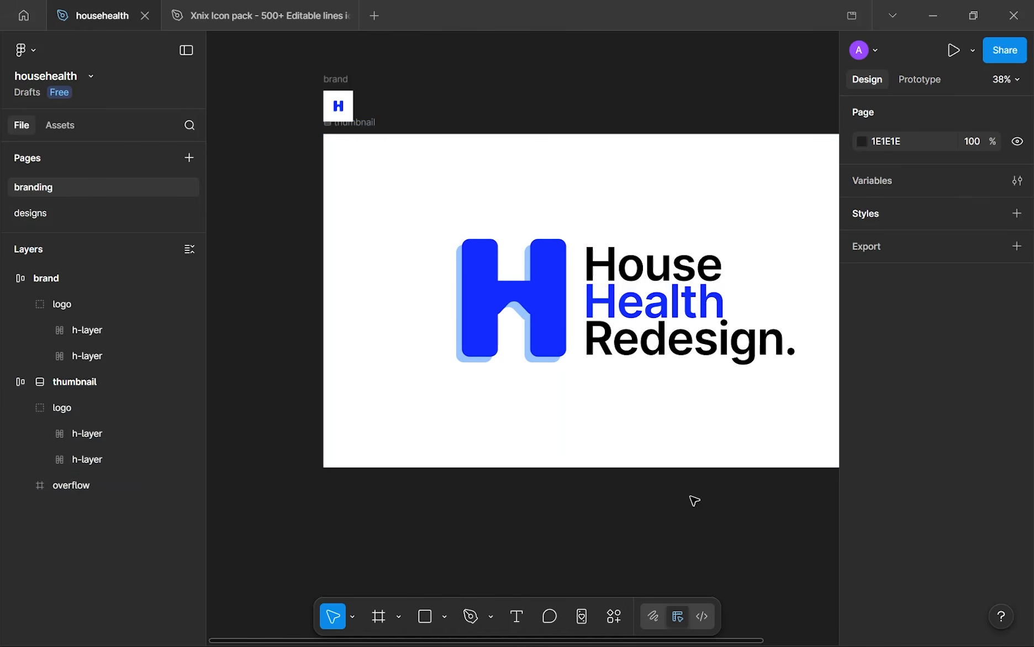
scroll(693, 488, "down", 3)
left_click_drag(692, 486, 488, 467)
scroll(489, 468, "up", 1)
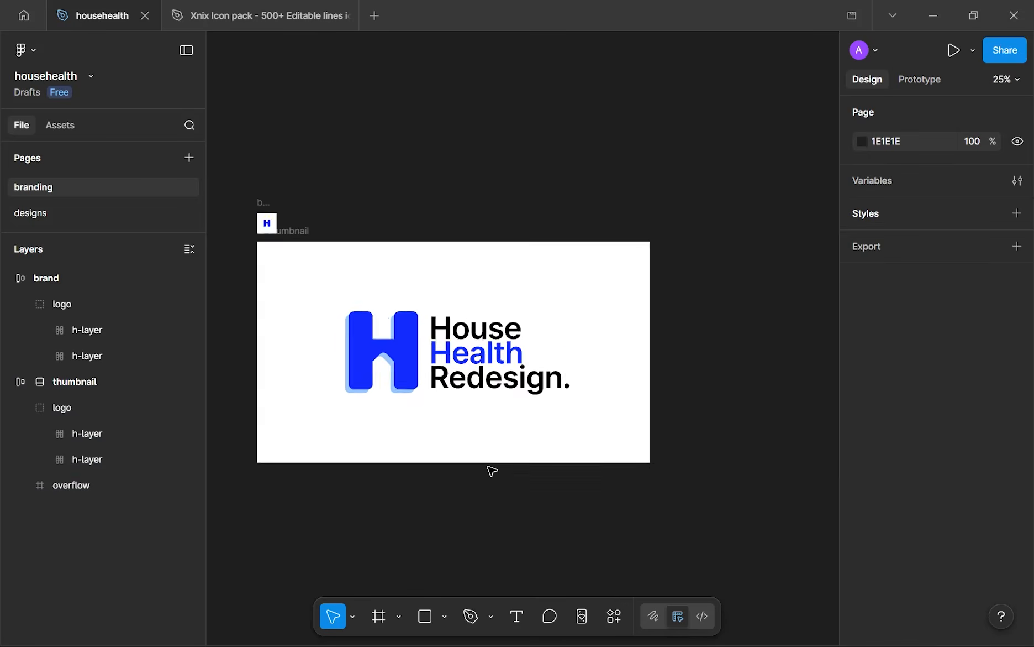
scroll(492, 470, "up", 1)
left_click(7, 382)
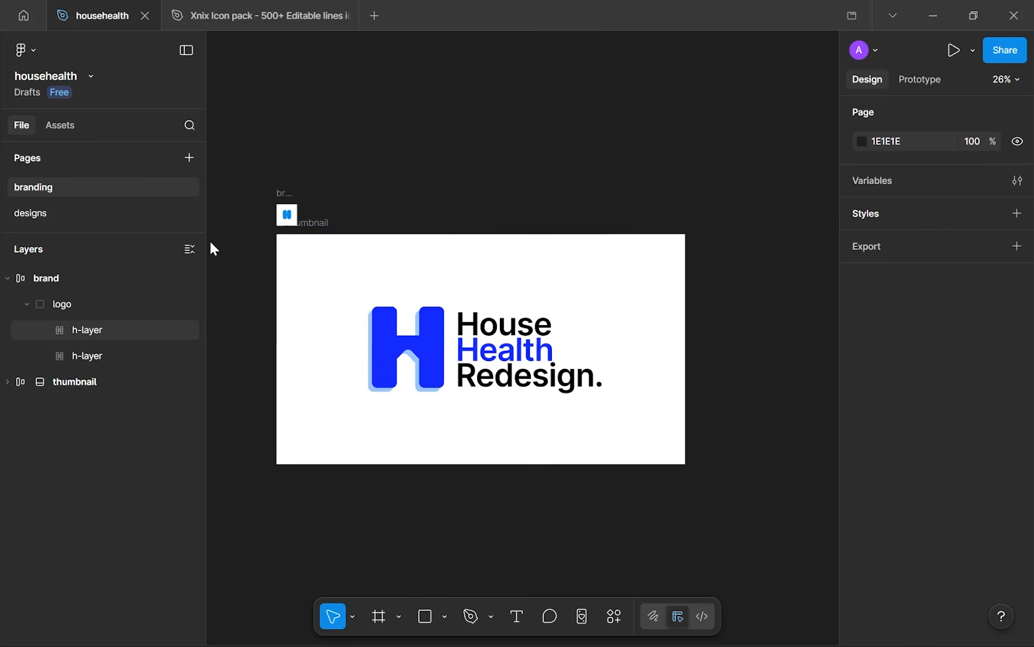
- Restore the file's default thumbnail from the thumbnail frame's options
right_click(315, 224)
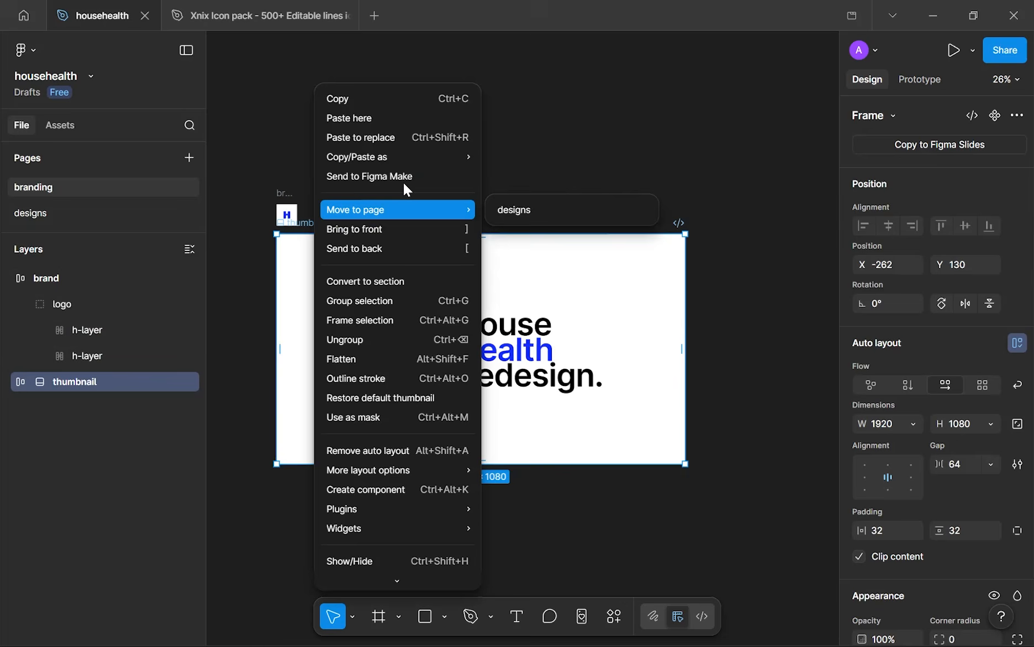
scroll(419, 512, "down", 1)
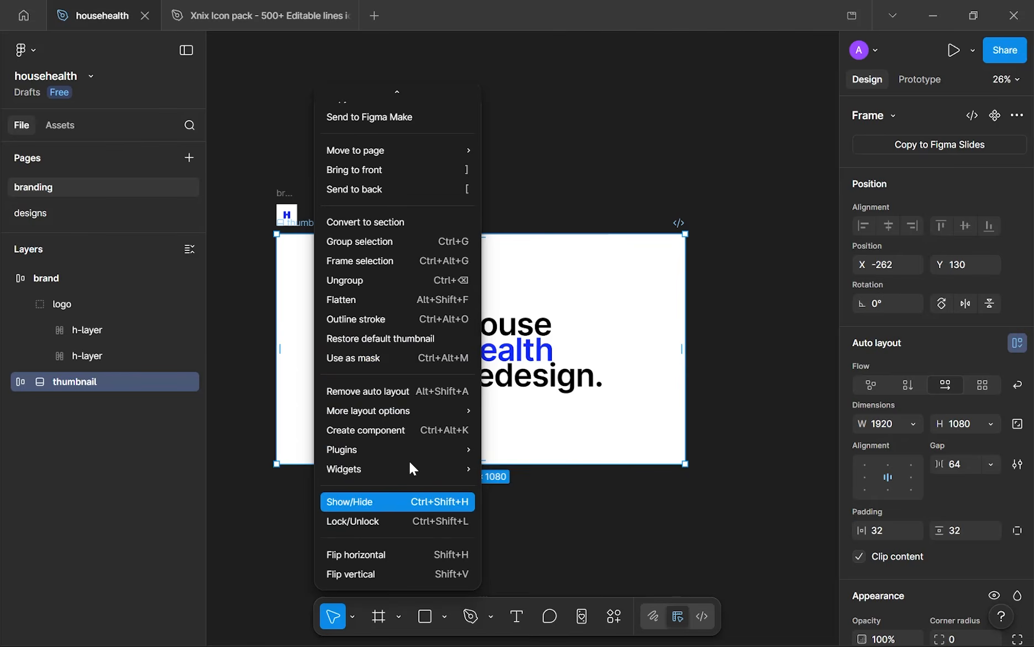
scroll(410, 452, "up", 1)
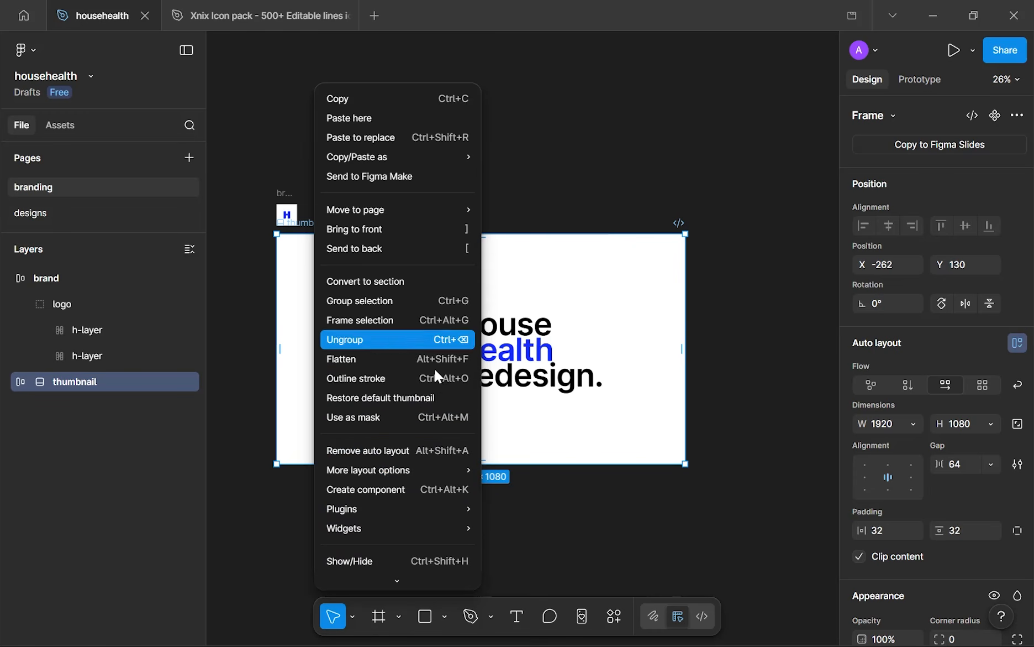
left_click(560, 187)
right_click(325, 227)
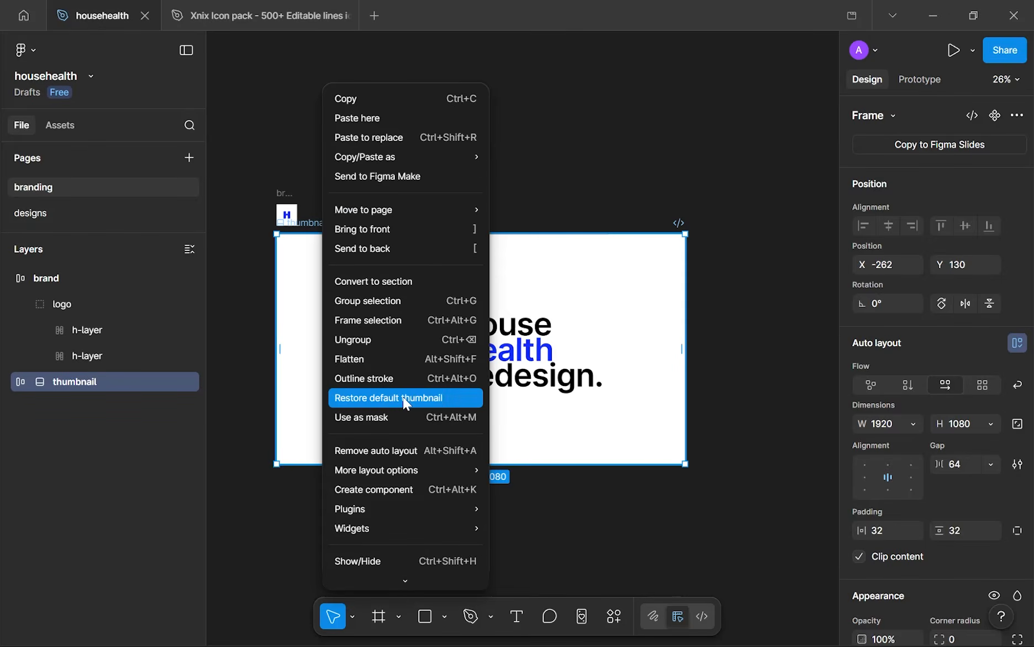
left_click(402, 396)
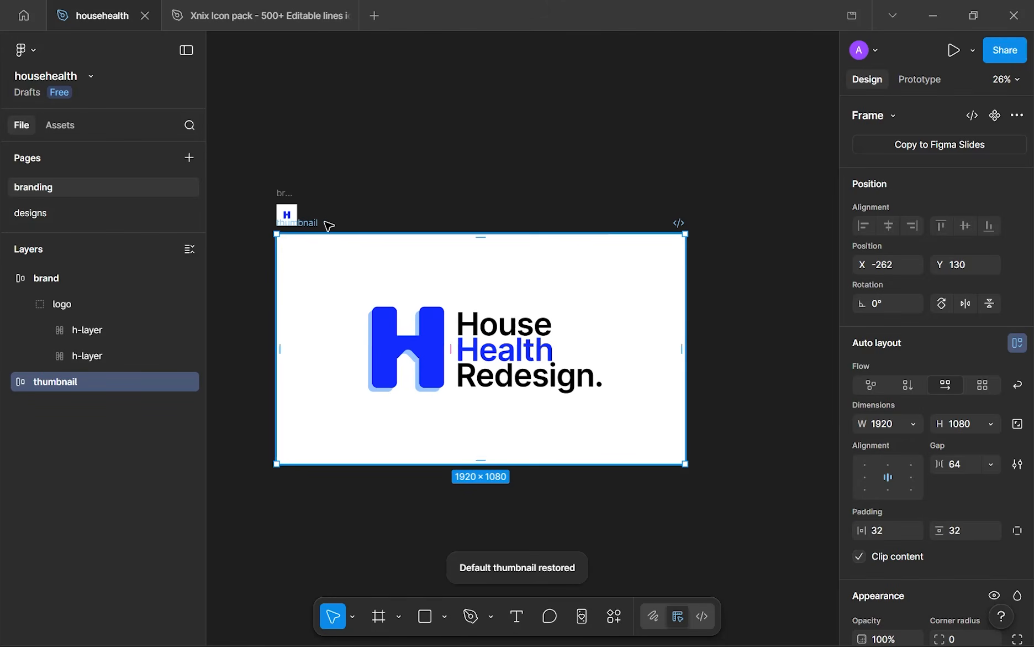
- Set the thumbnail frame as the file's thumbnail again and collapse the brand frame's layers
right_click(327, 224)
left_click(317, 224)
right_click(316, 224)
left_click(383, 398)
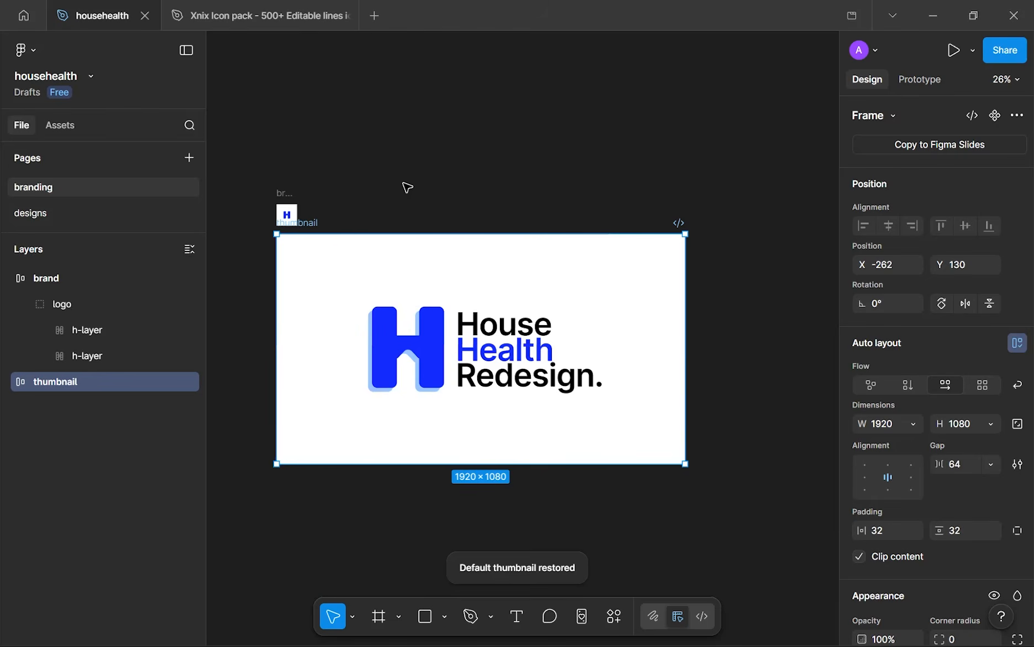
key("Escape")
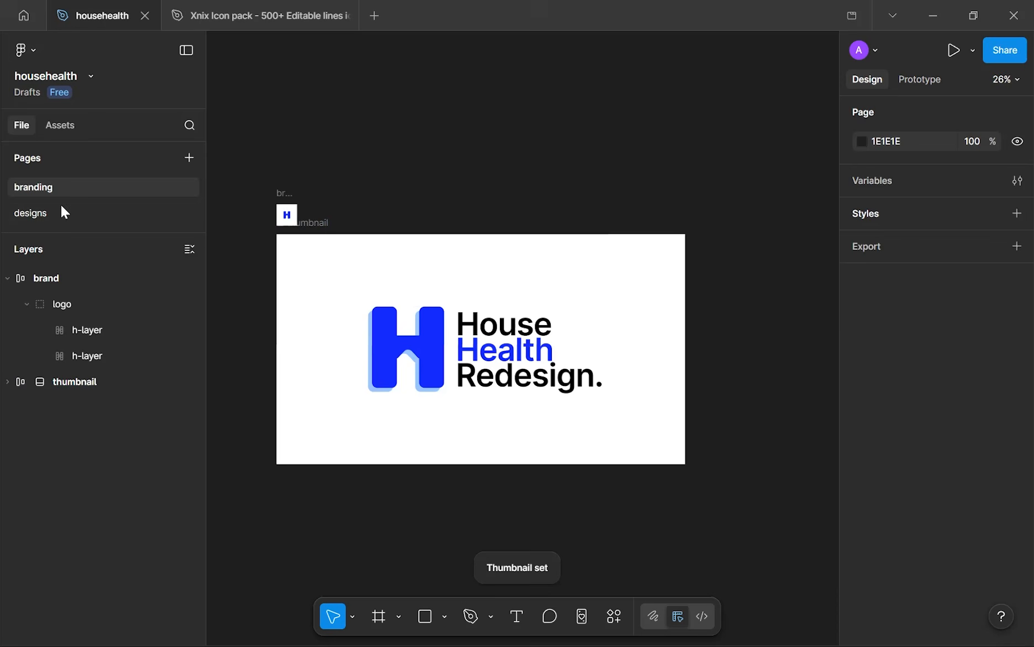
left_click(10, 278)
- Check the househealth file's refreshed thumbnail among the recently viewed files
left_click(13, 8)
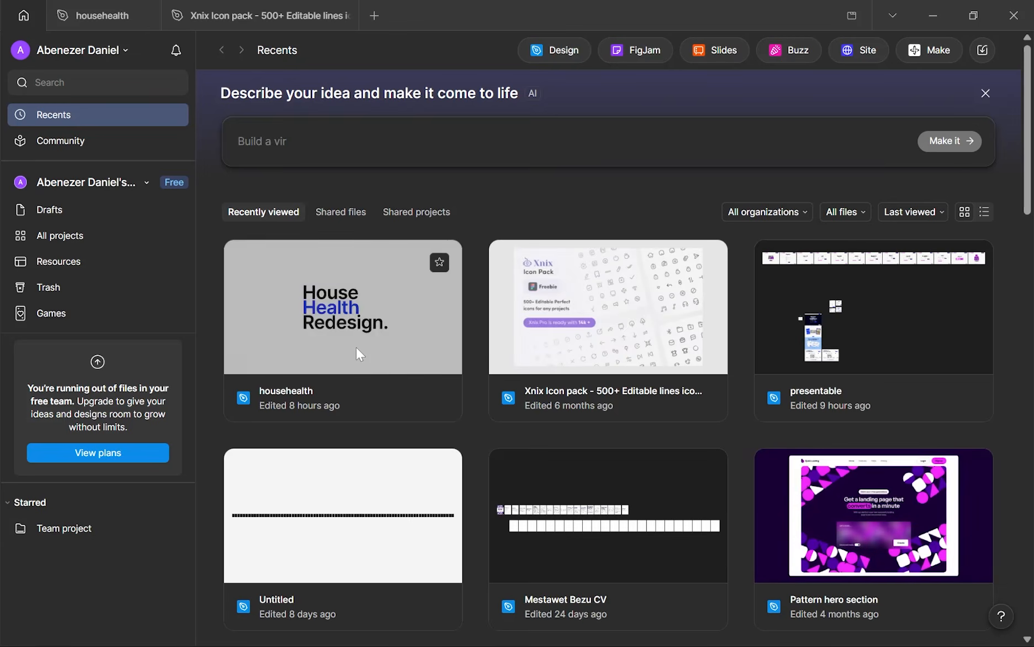
left_click_drag(209, 282, 280, 296)
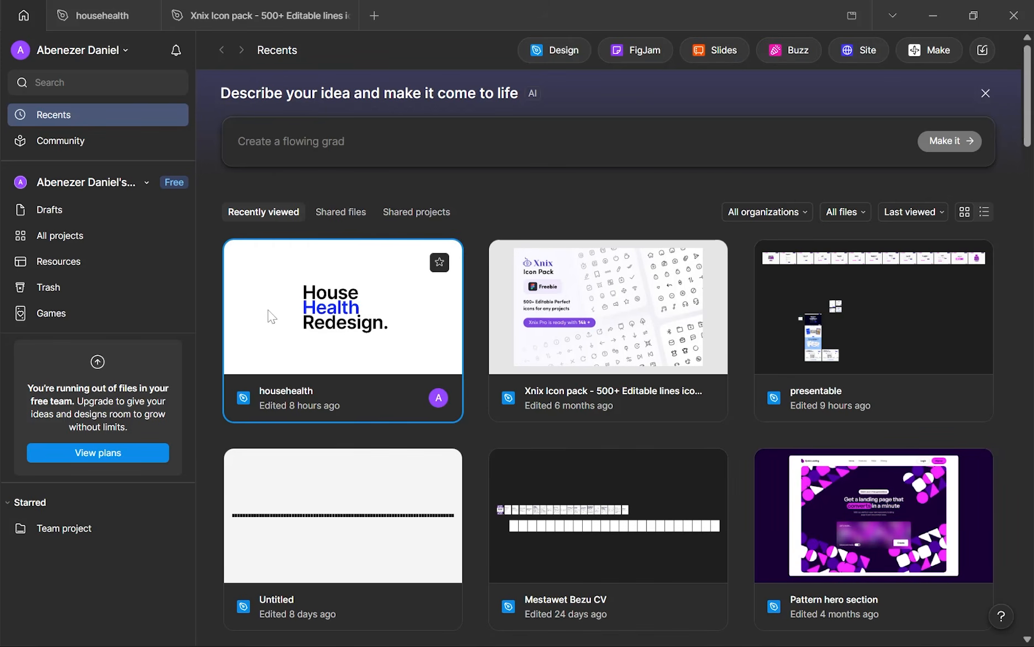
right_click(255, 291)
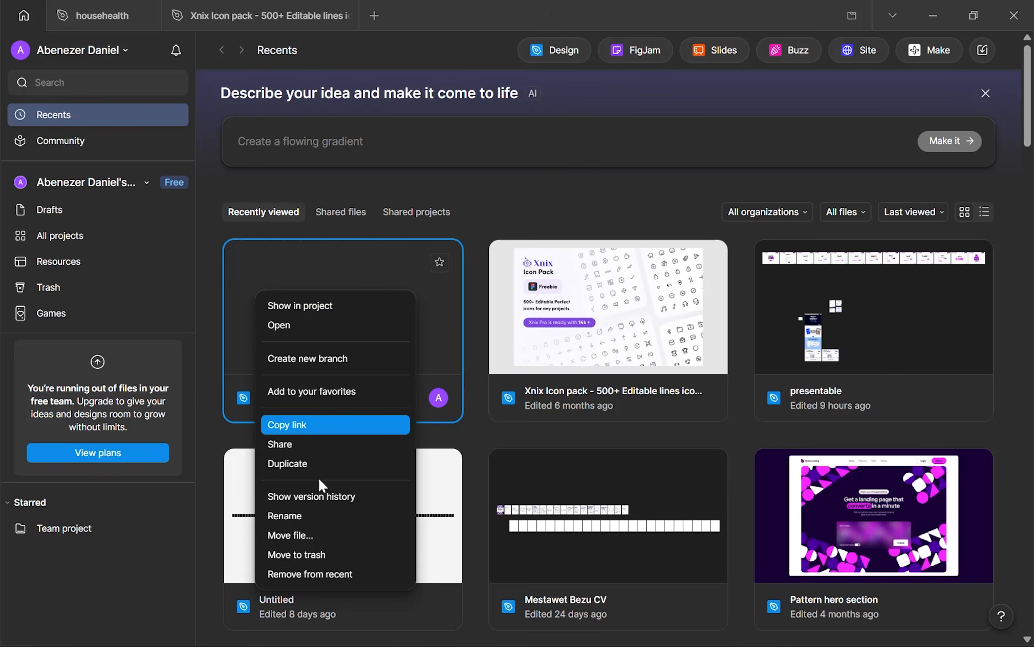
left_click(461, 229)
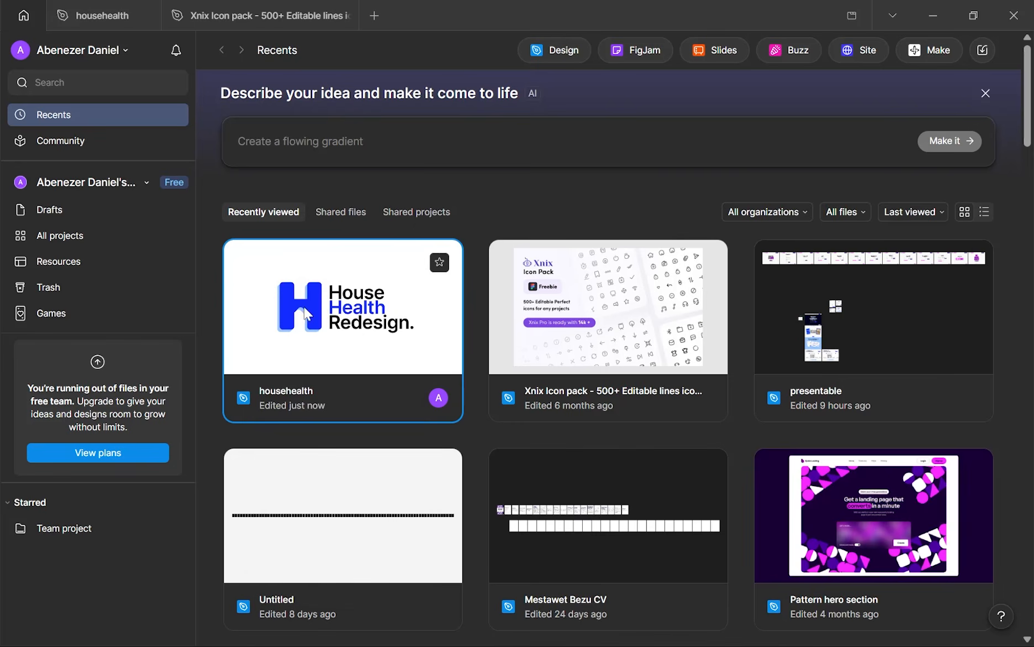
- Return to the househealth file, copy the recolored logo group from the brand frame and open the designs page
left_click(124, 5)
scroll(271, 200, "up", 5)
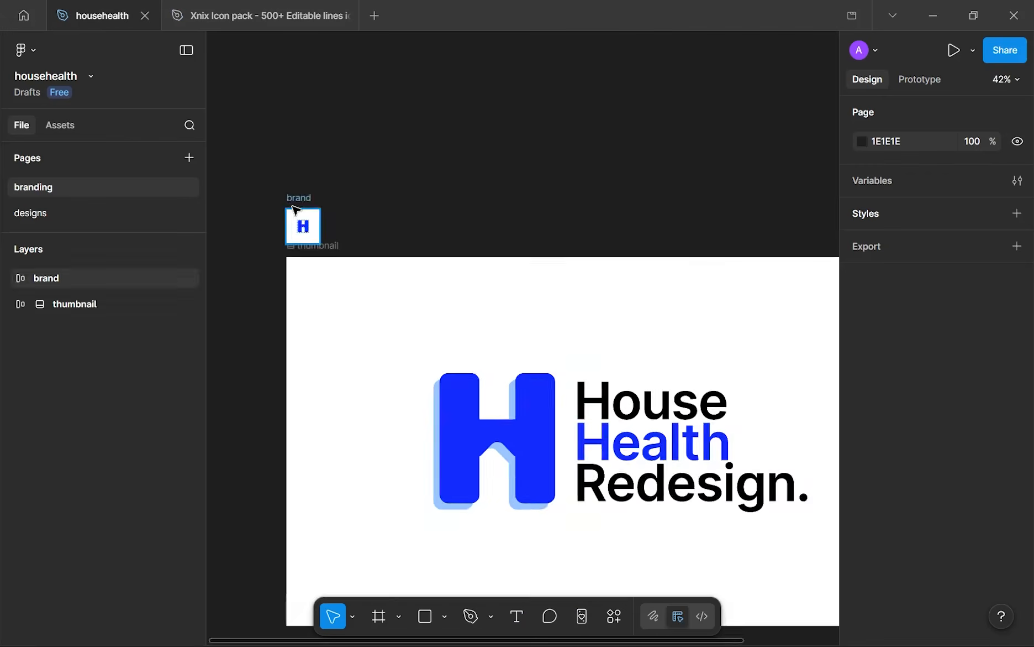
double_click(318, 242)
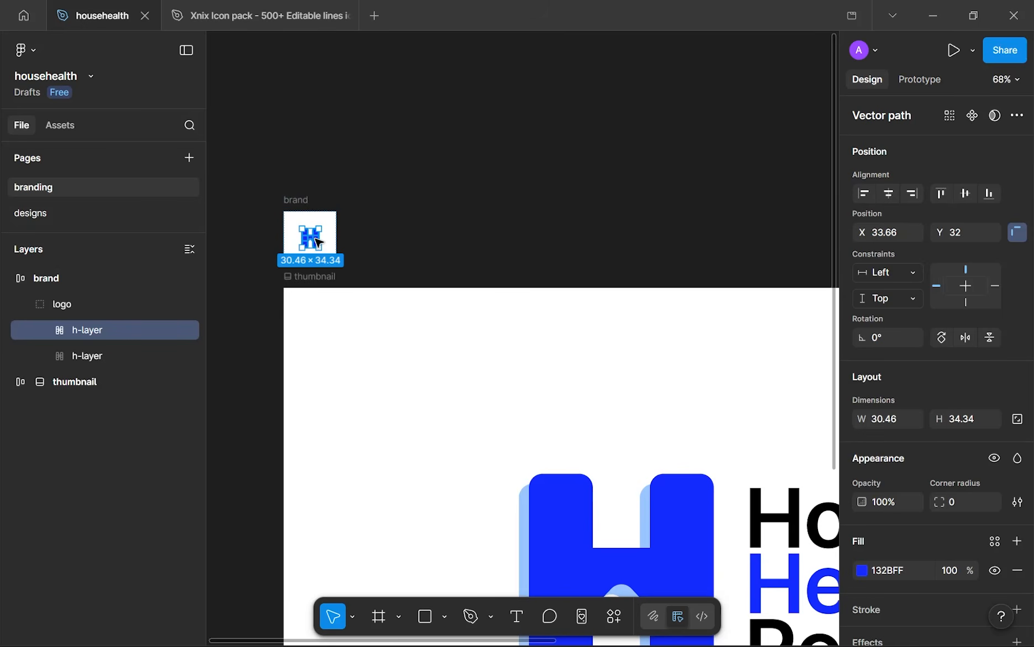
scroll(317, 242, "up", 2)
left_click(101, 303)
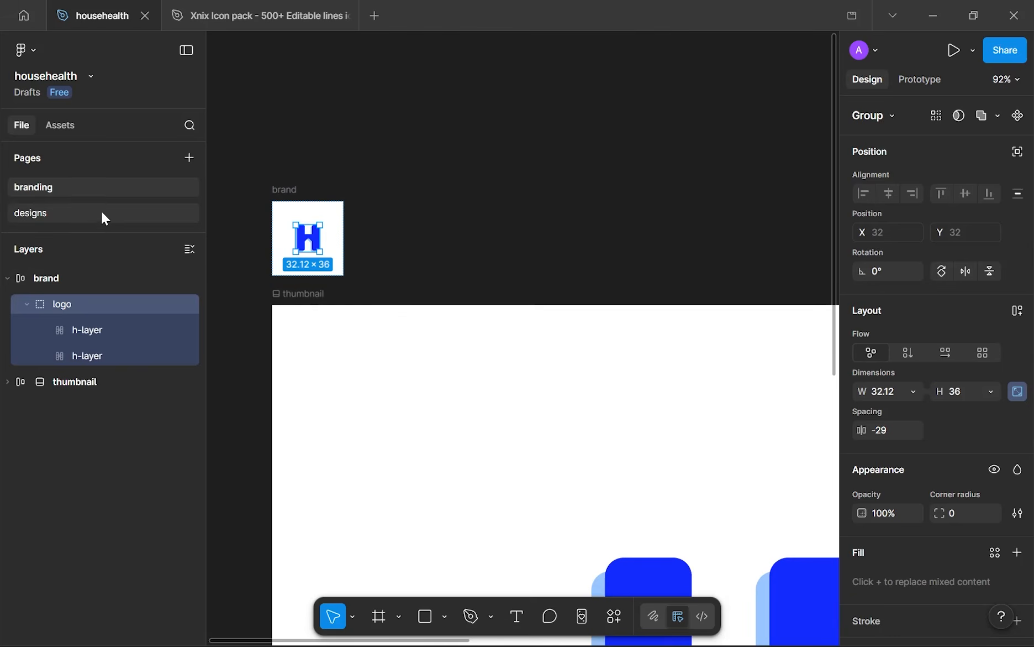
left_click(101, 212)
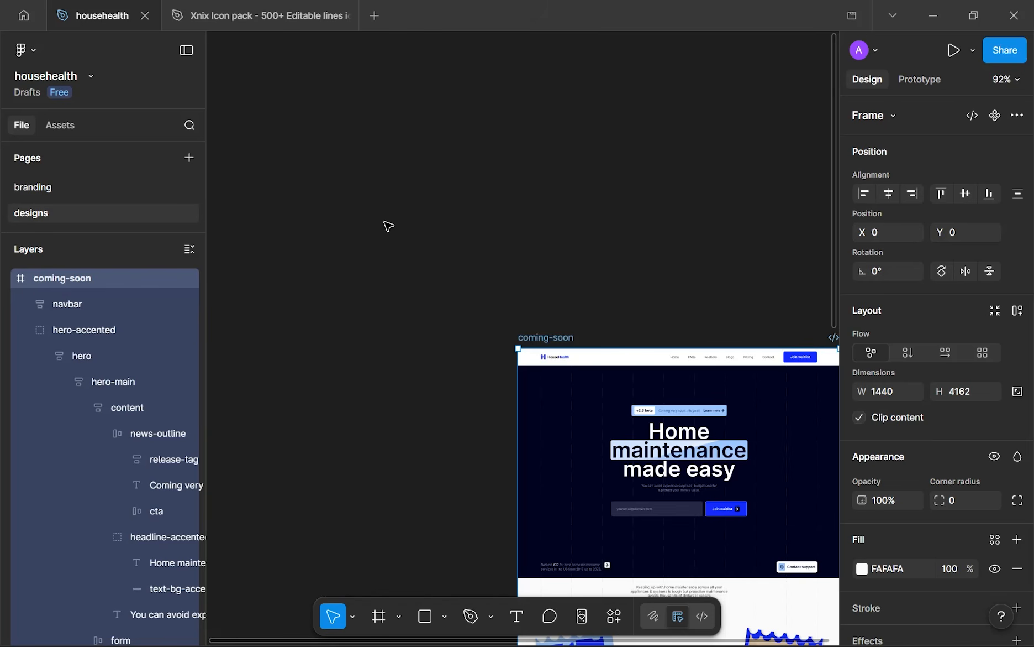
- Replace the logo group in the coming-soon navbar with the copied recolored logo and set its height to 24
scroll(541, 344, "up", 5)
scroll(562, 371, "up", 4)
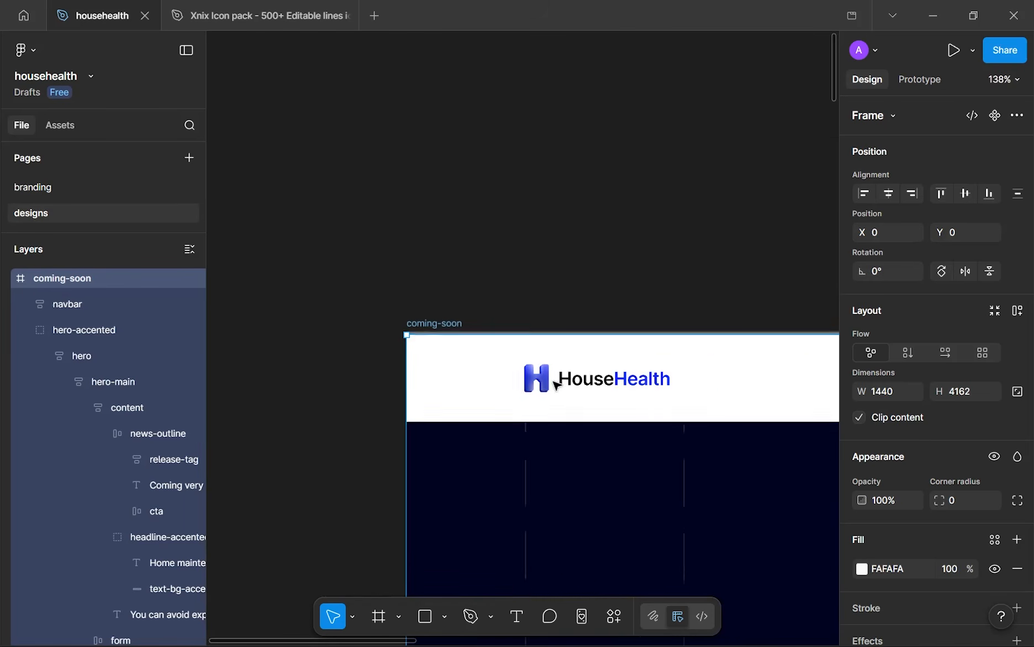
left_click(542, 387, "ctrl")
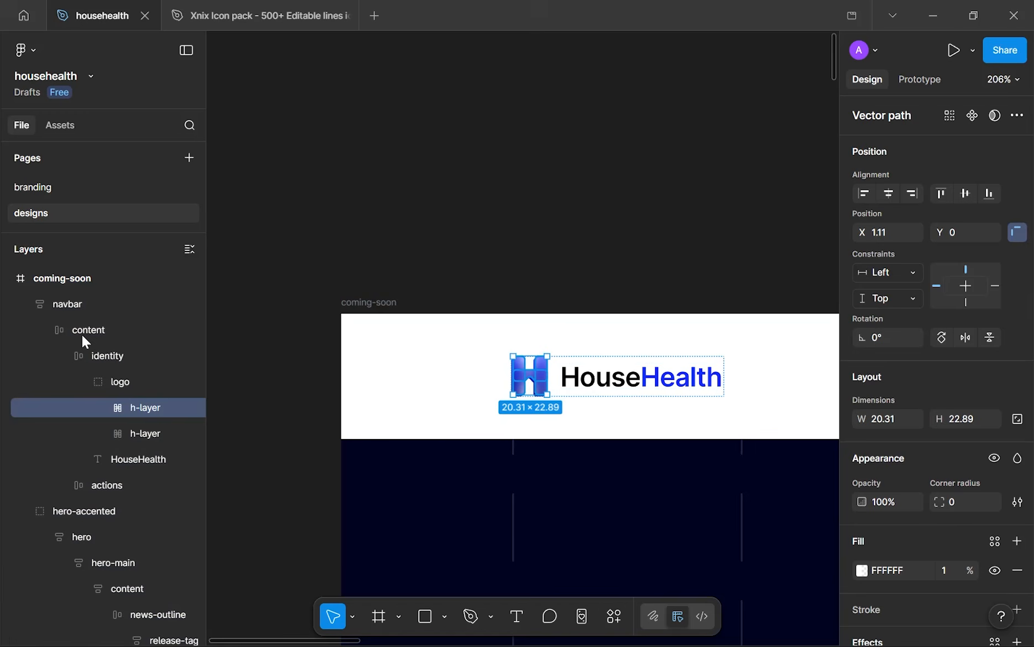
left_click(108, 374)
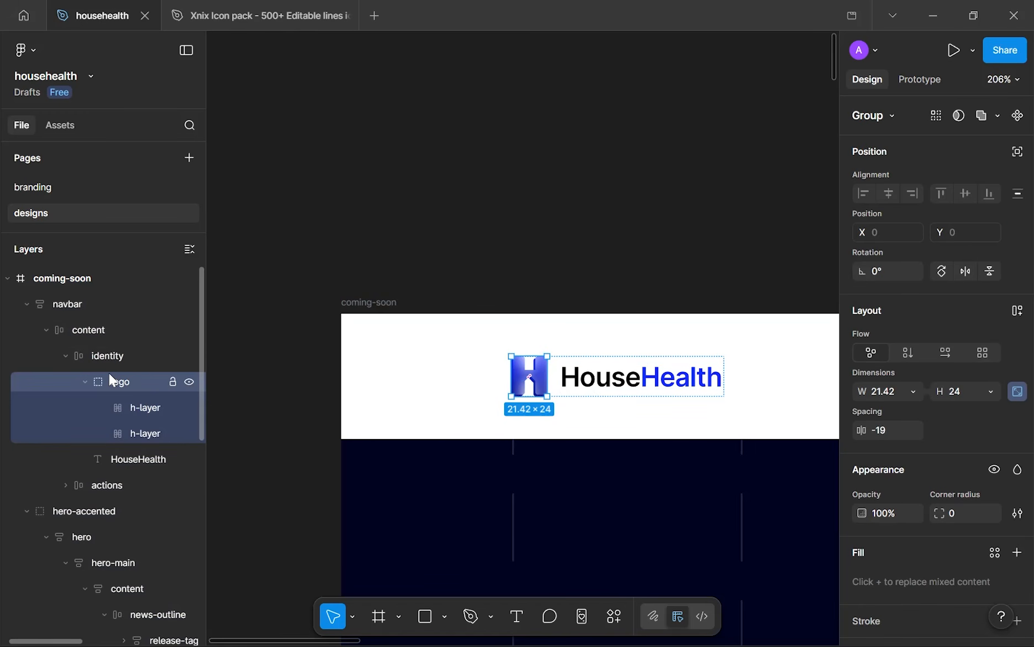
key("ctrl+shift+r")
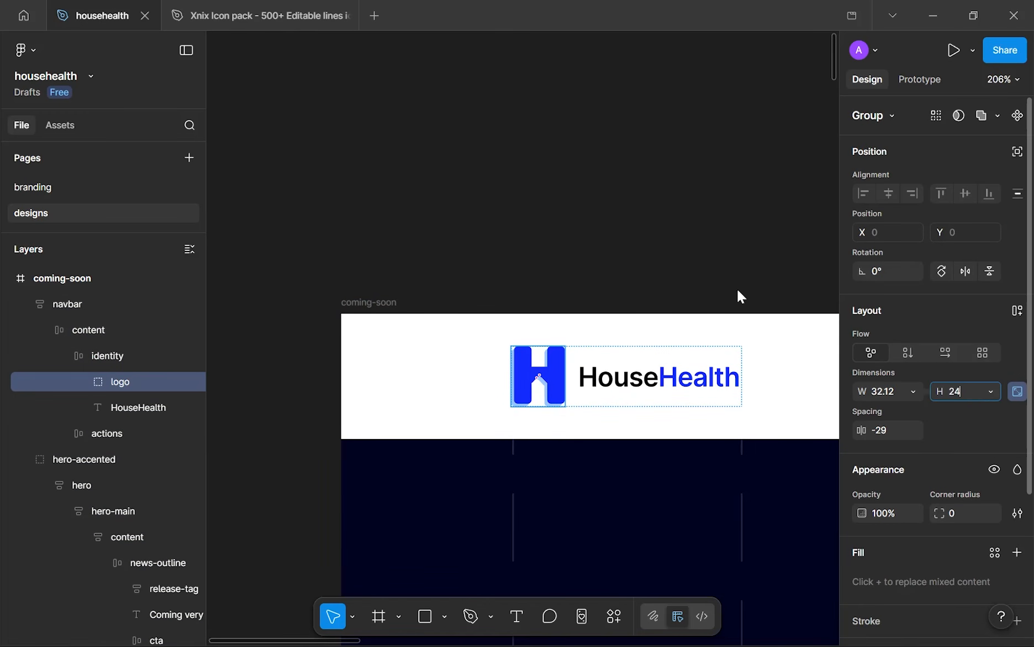
left_click(566, 177)
- Inspect the navbar's new logo up close and look through the coming-soon page down to the FAQ section and footer
scroll(571, 195, "down", 5)
scroll(519, 204, "down", 2)
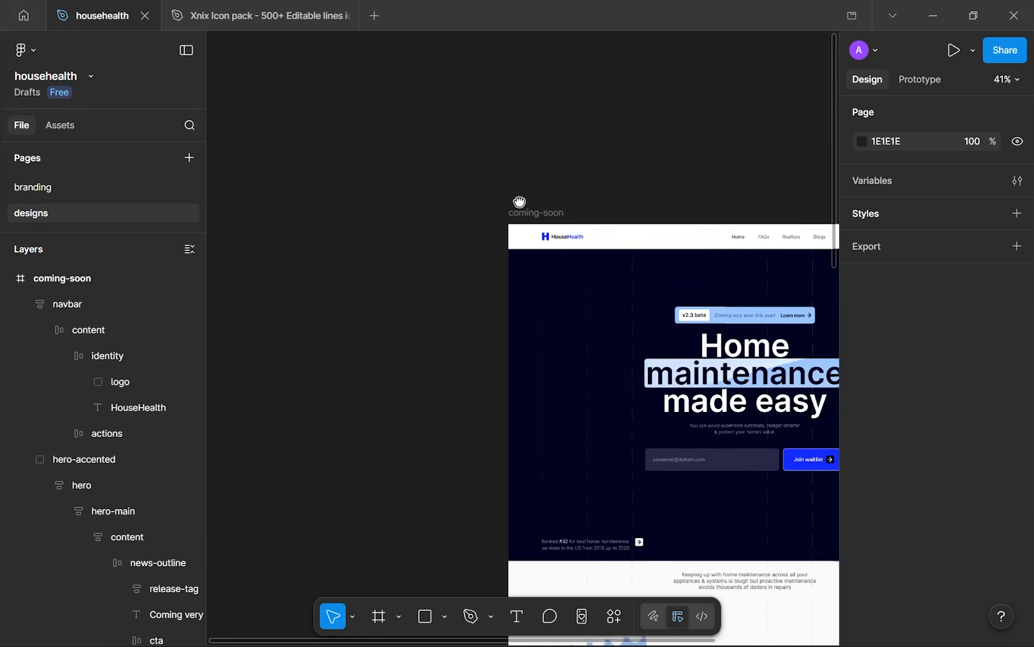
scroll(387, 232, "up", 8)
scroll(379, 235, "down", 2)
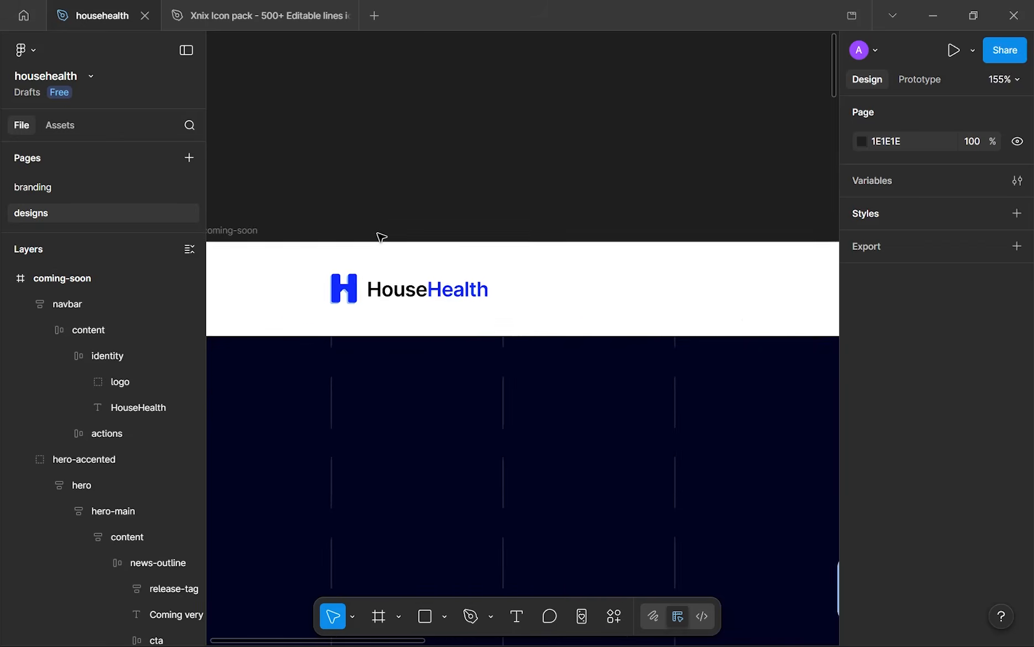
scroll(337, 231, "up", 10)
scroll(381, 259, "down", 3)
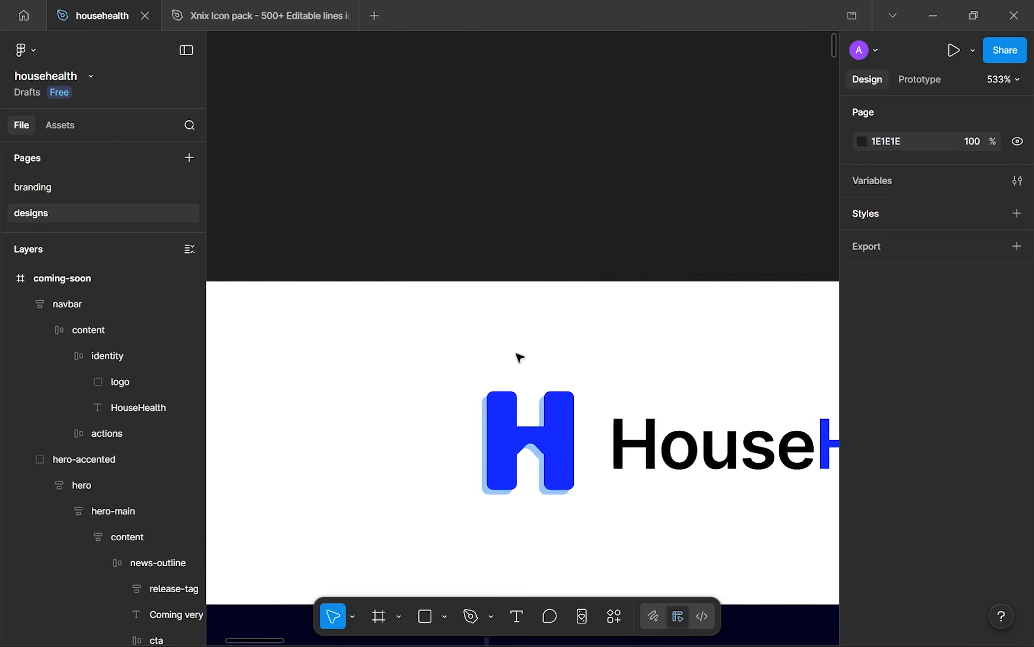
scroll(399, 263, "down", 3)
scroll(374, 254, "up", 3)
scroll(375, 256, "down", 10)
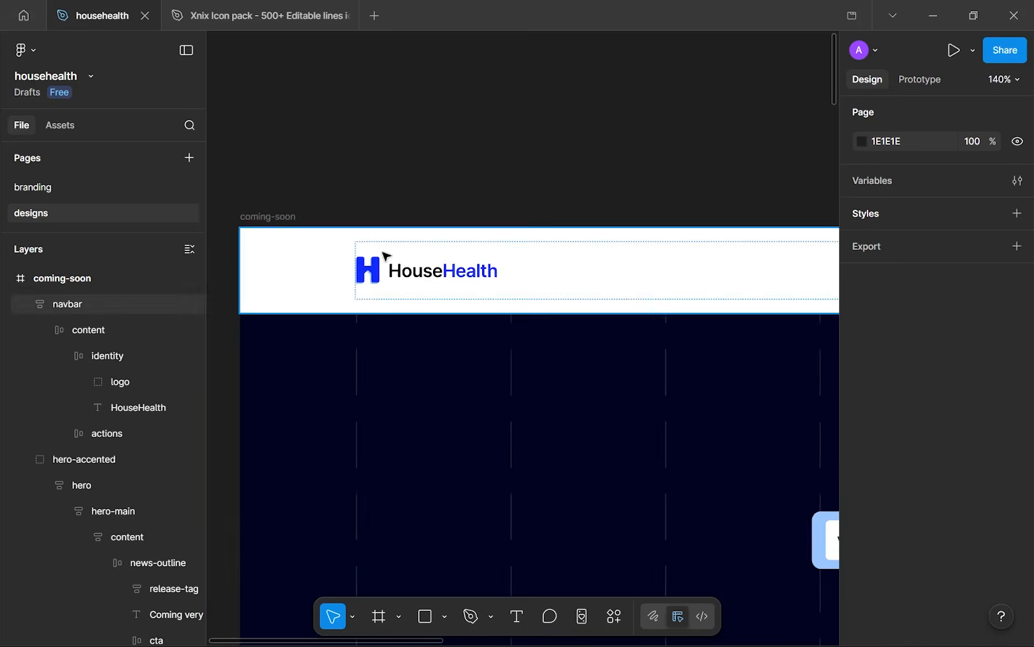
scroll(506, 310, "down", 8)
scroll(505, 309, "down", 4)
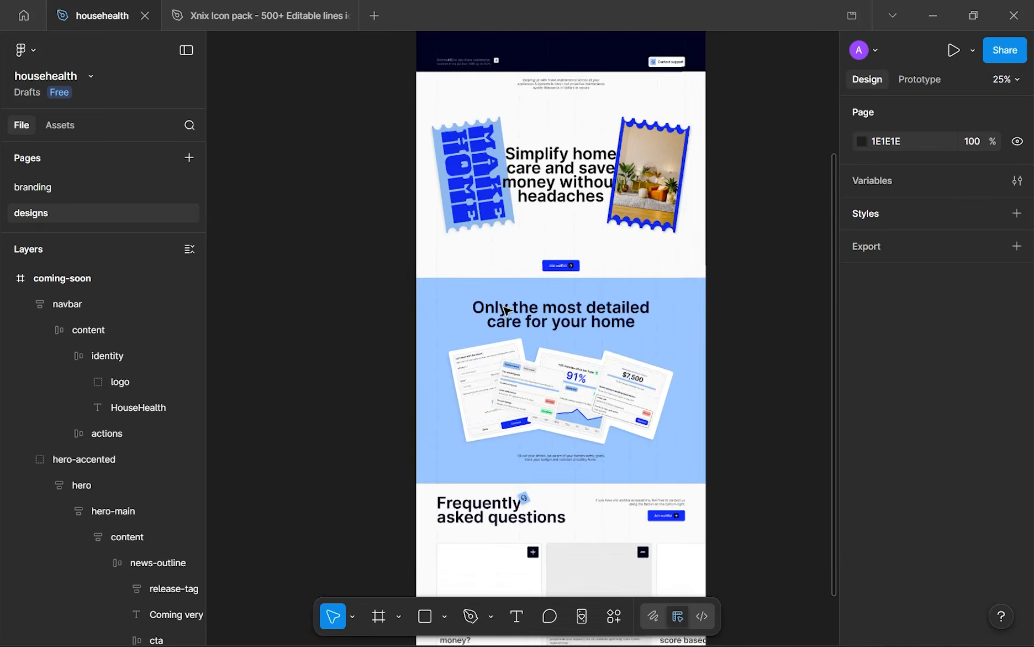
scroll(532, 479, "up", 3)
scroll(529, 480, "up", 3)
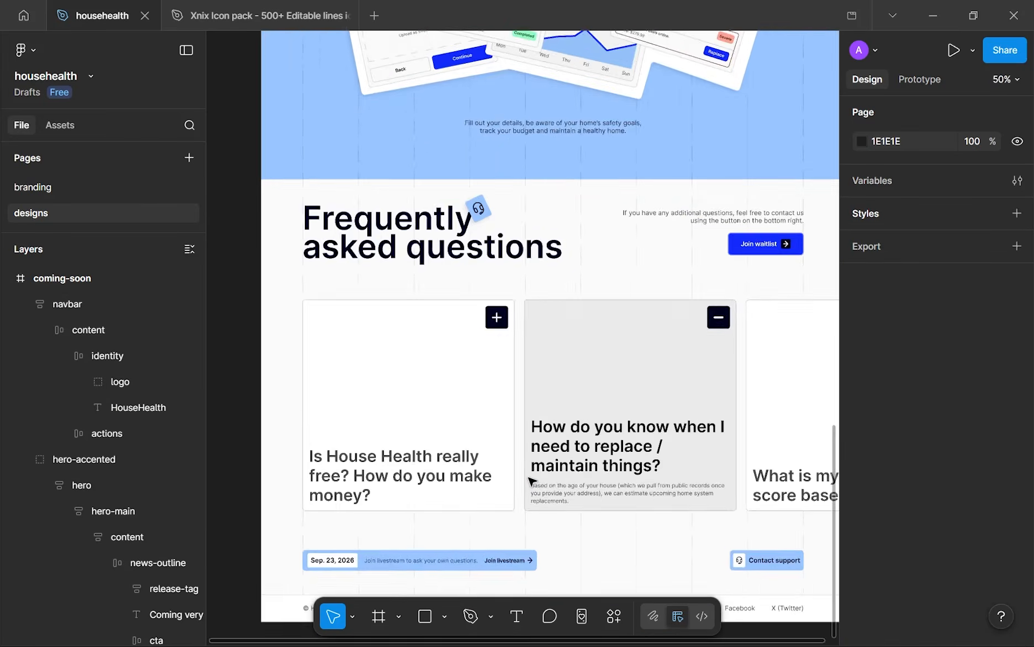
- Collapse the navbar and hero-accented layers inside the coming-soon frame
scroll(528, 480, "down", 5)
left_click(26, 304)
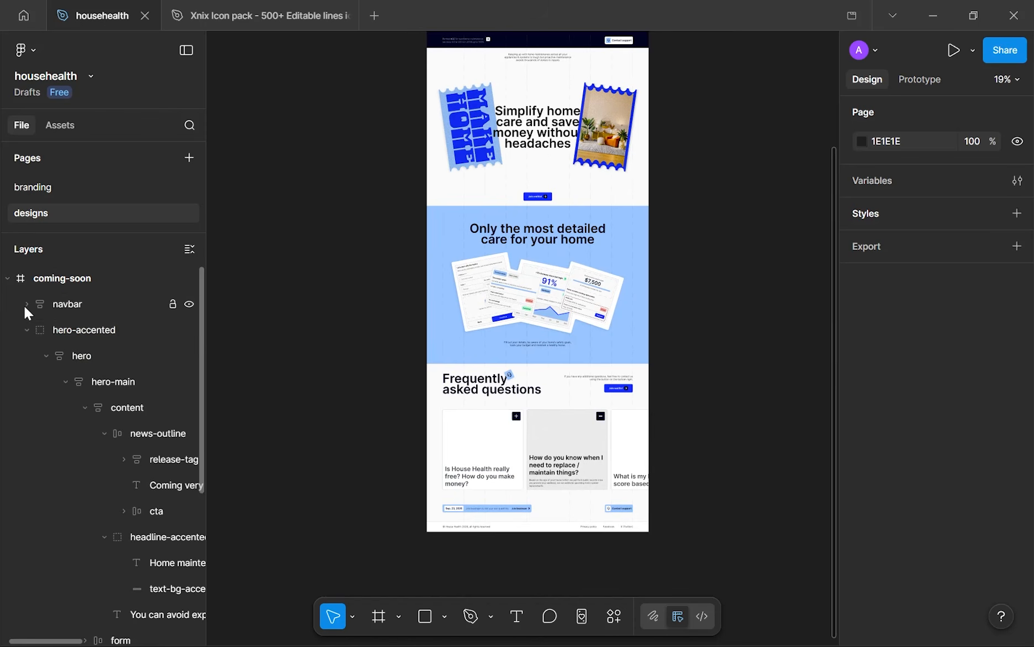
left_click(26, 330)
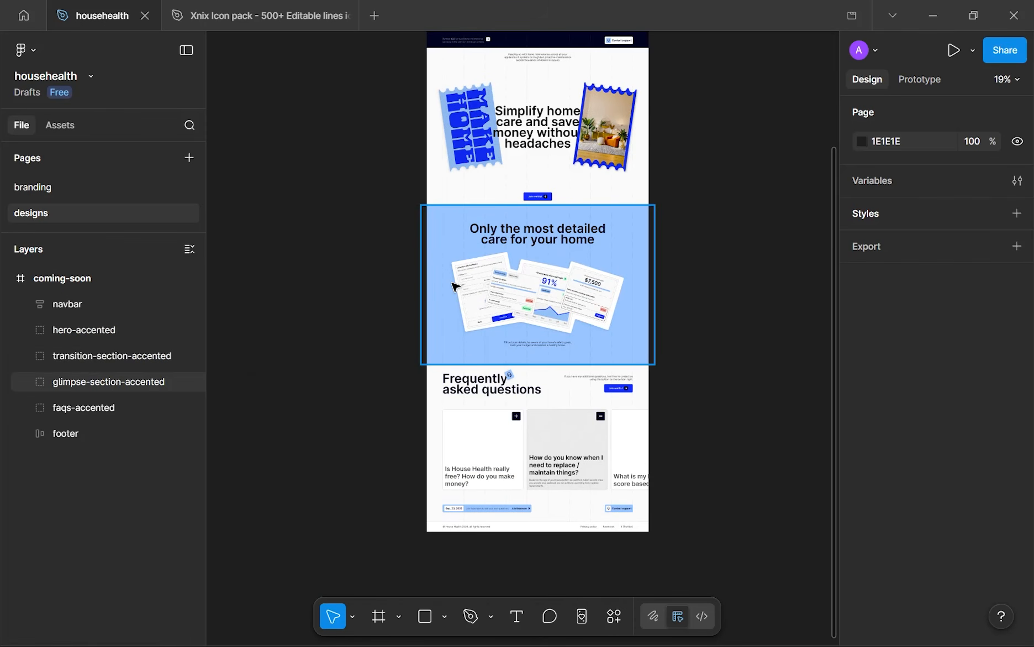
scroll(454, 288, "up", 6)
scroll(627, 235, "up", 5)
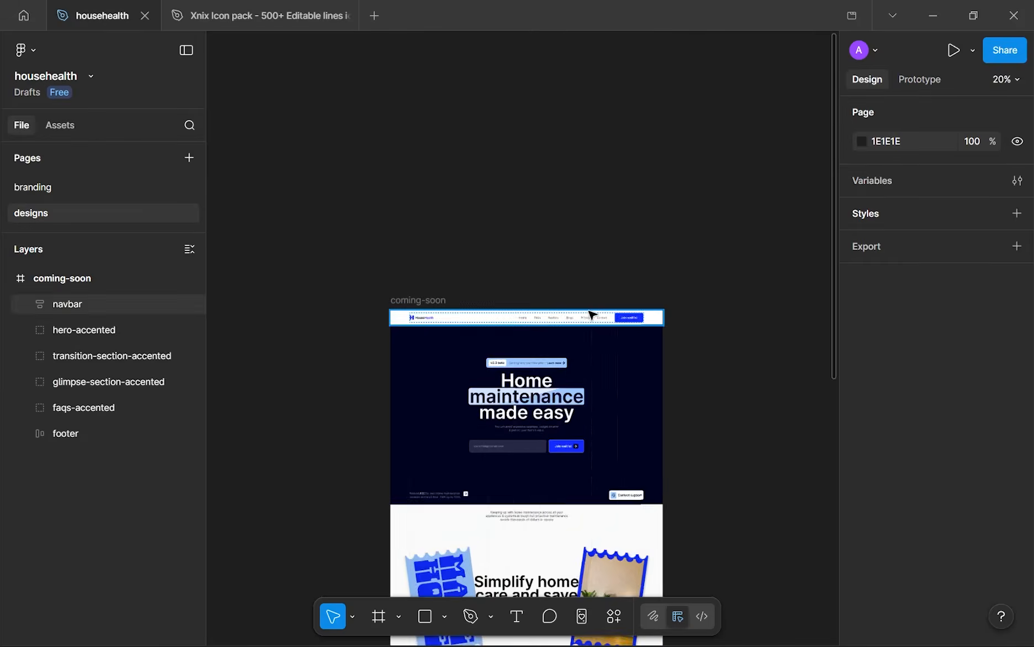
scroll(671, 159, "down", 3)
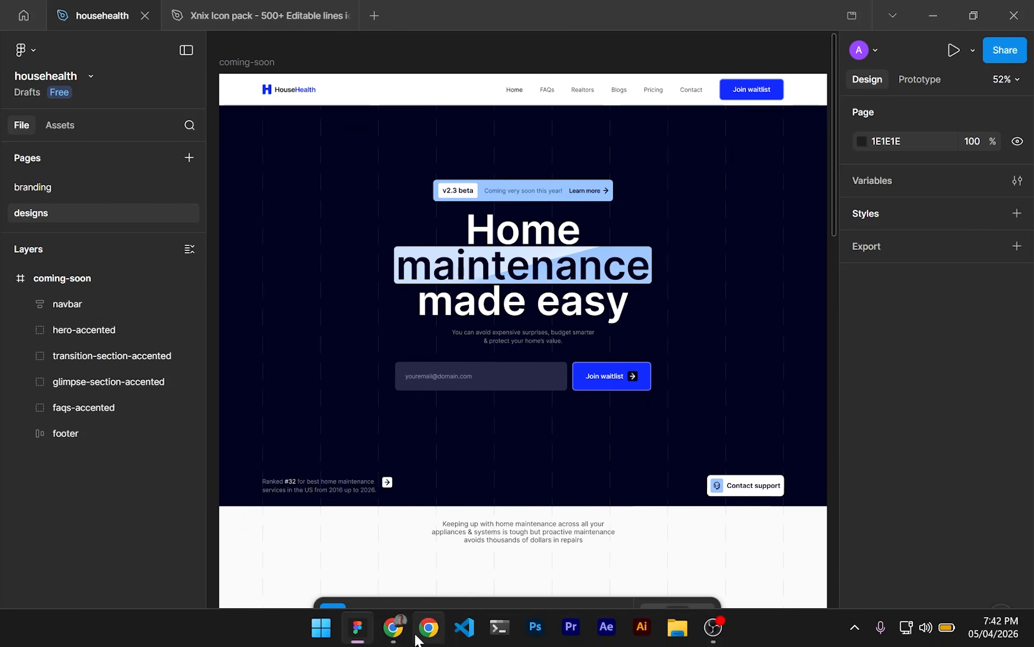
- Switch to Chrome and review the original House Health website from its hero section down to the footer
left_click(404, 632)
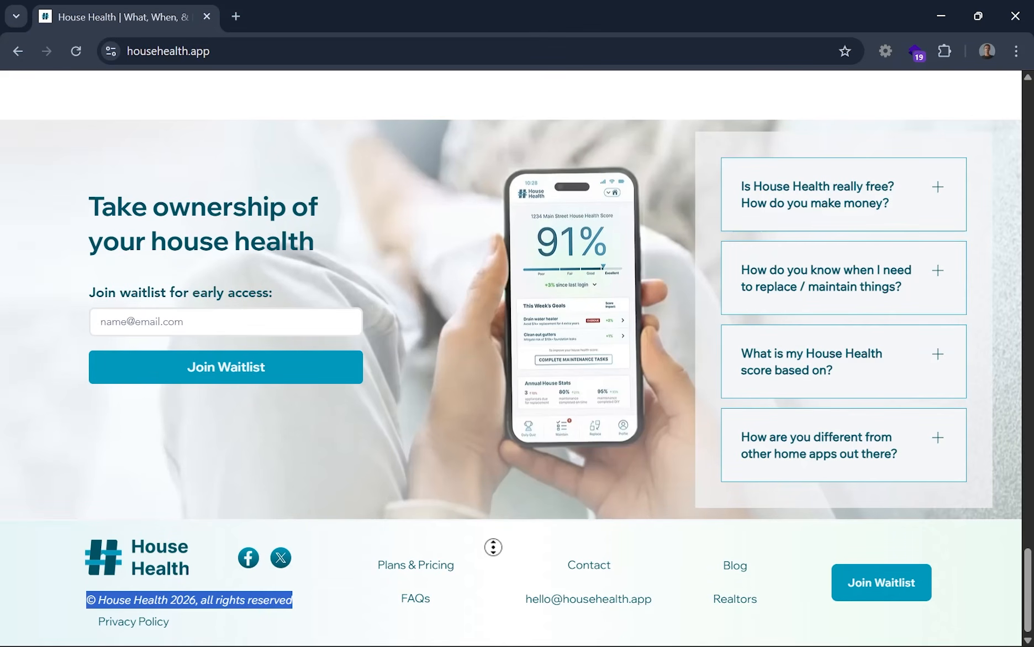
scroll(493, 547, "up", 20)
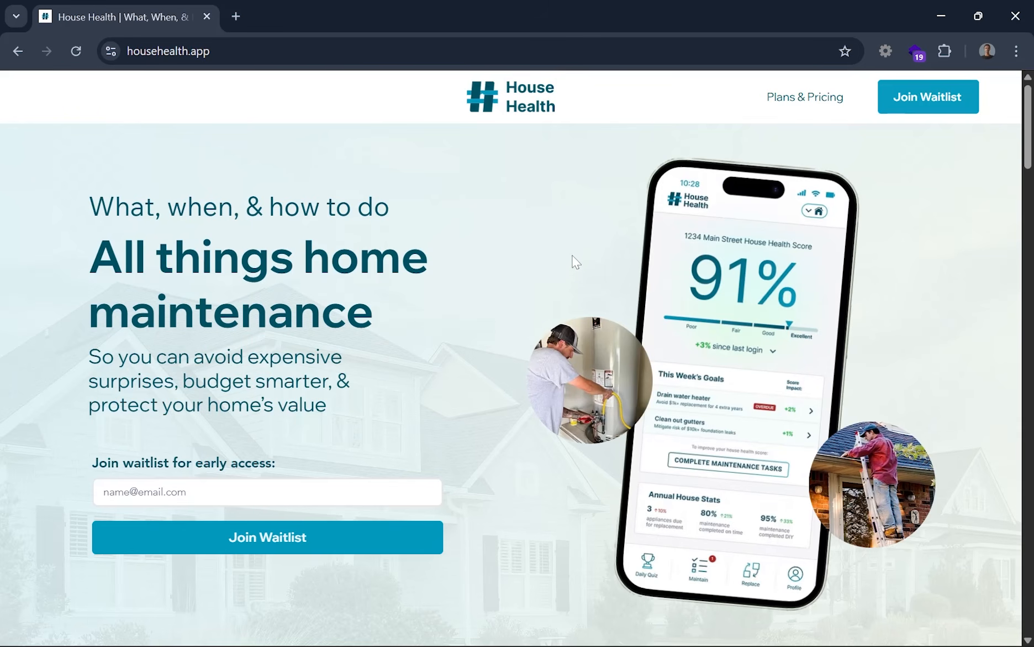
scroll(598, 239, "down", 1)
scroll(598, 239, "up", 1)
scroll(599, 240, "down", 1)
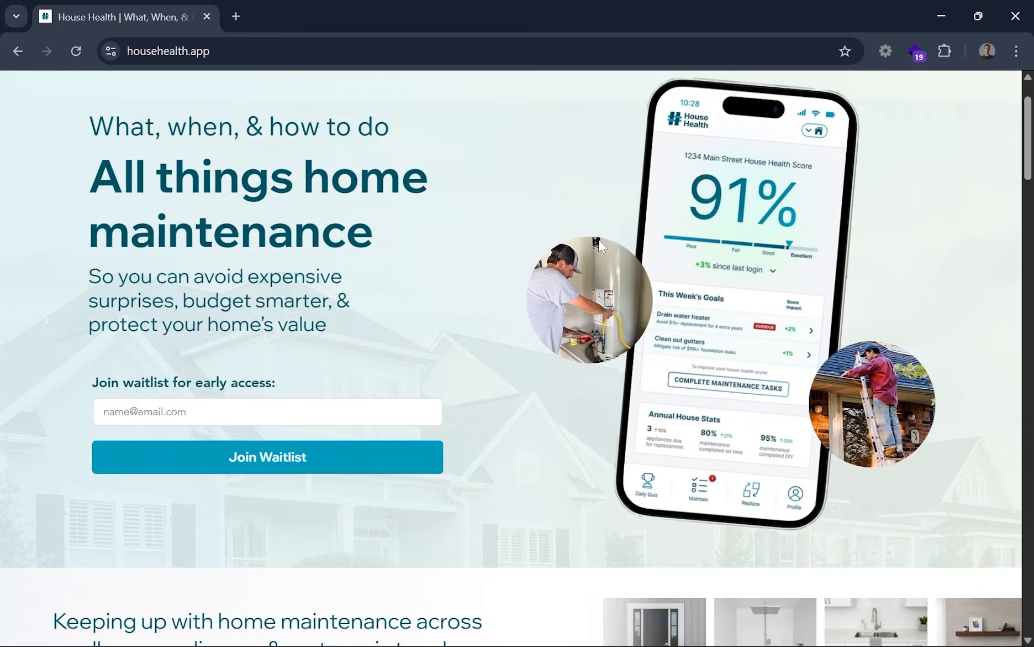
scroll(599, 243, "down", 15)
scroll(603, 246, "down", 12)
scroll(603, 246, "down", 9)
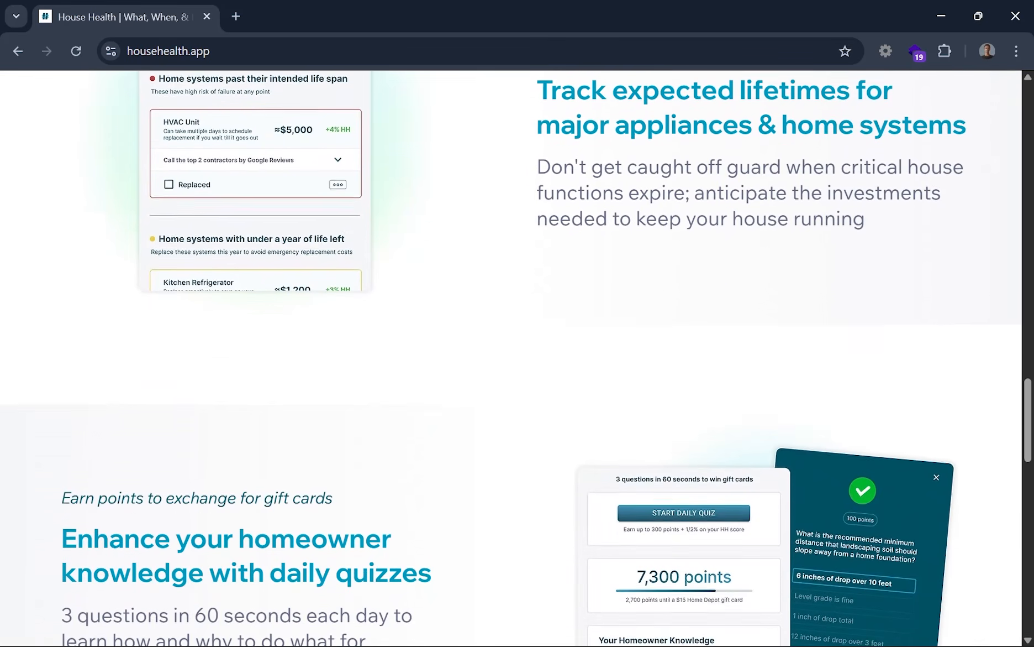
scroll(600, 245, "down", 5)
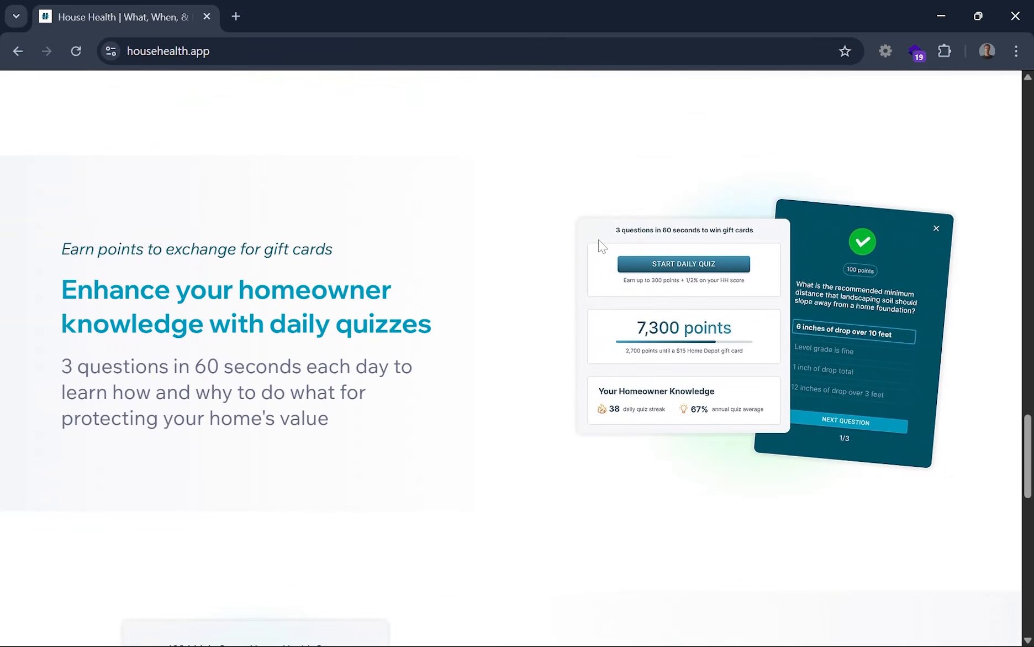
scroll(602, 246, "down", 6)
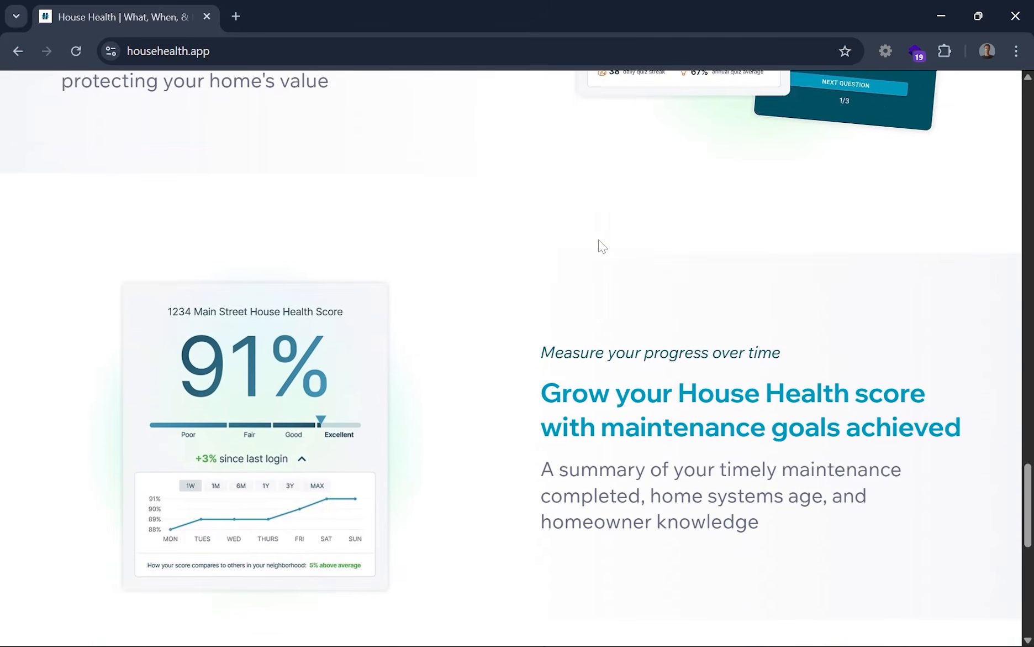
scroll(602, 246, "down", 9)
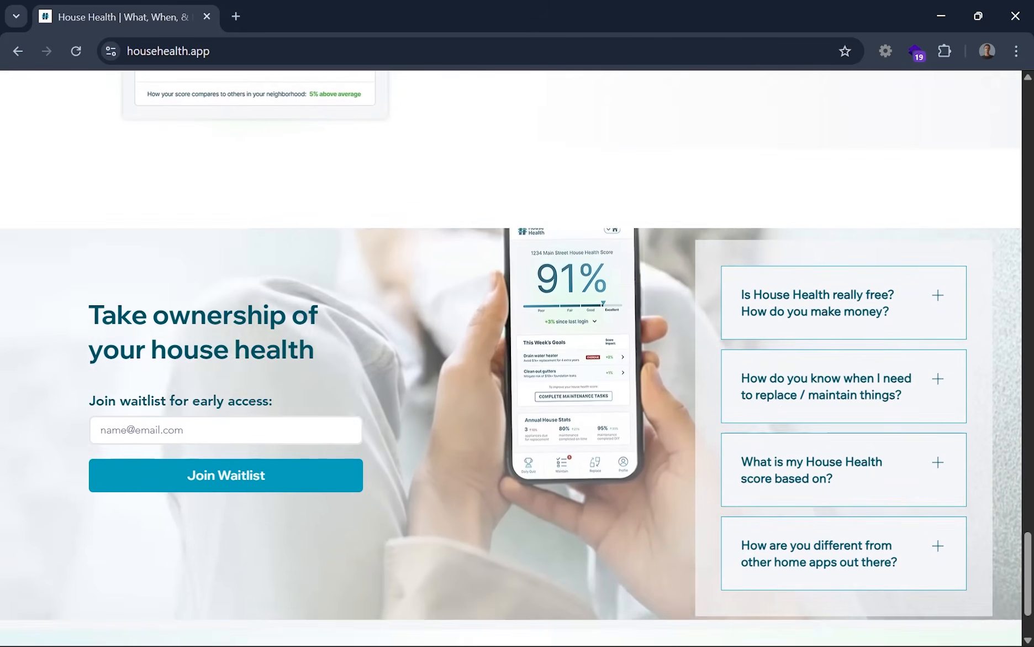
scroll(516, 375, "down", 2)
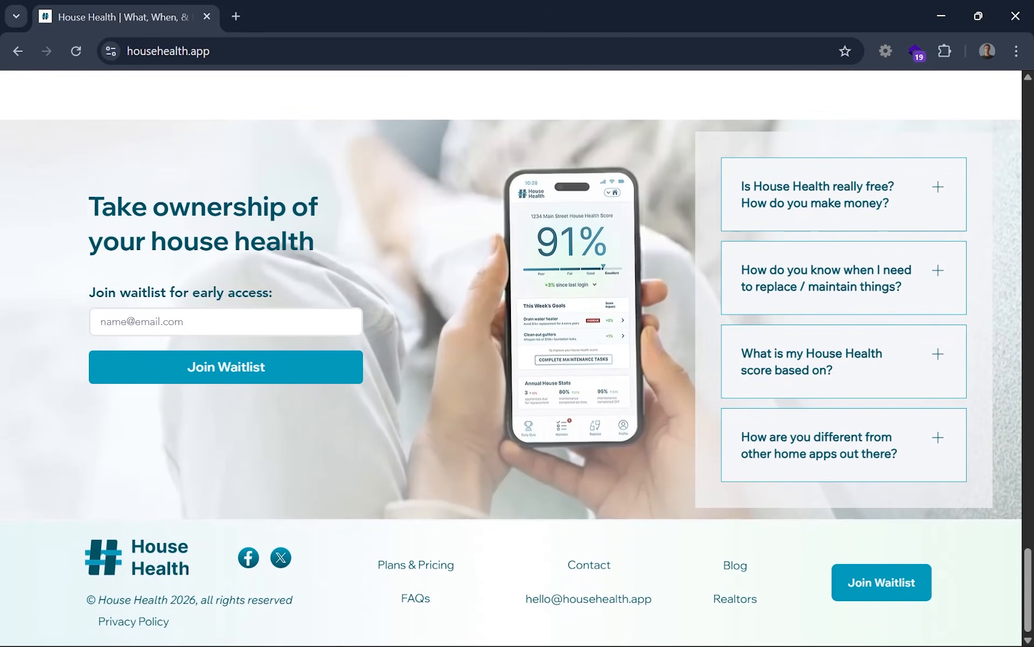
- Switch back to Figma and review the redesigned coming-soon page from its hero section down to the footer
left_click(353, 634)
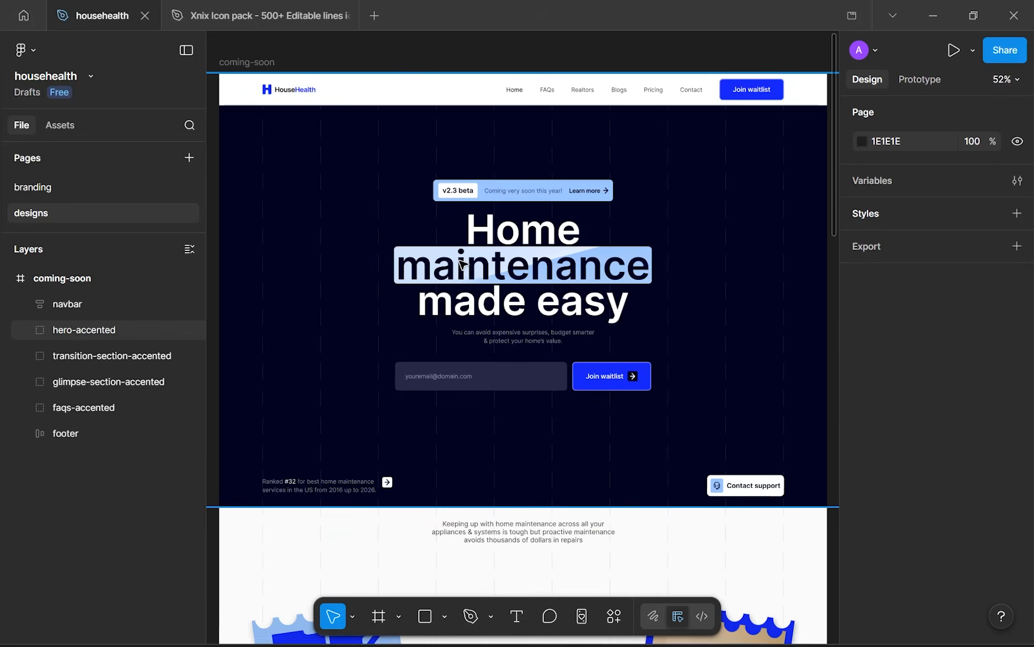
scroll(833, 352, "down", 3)
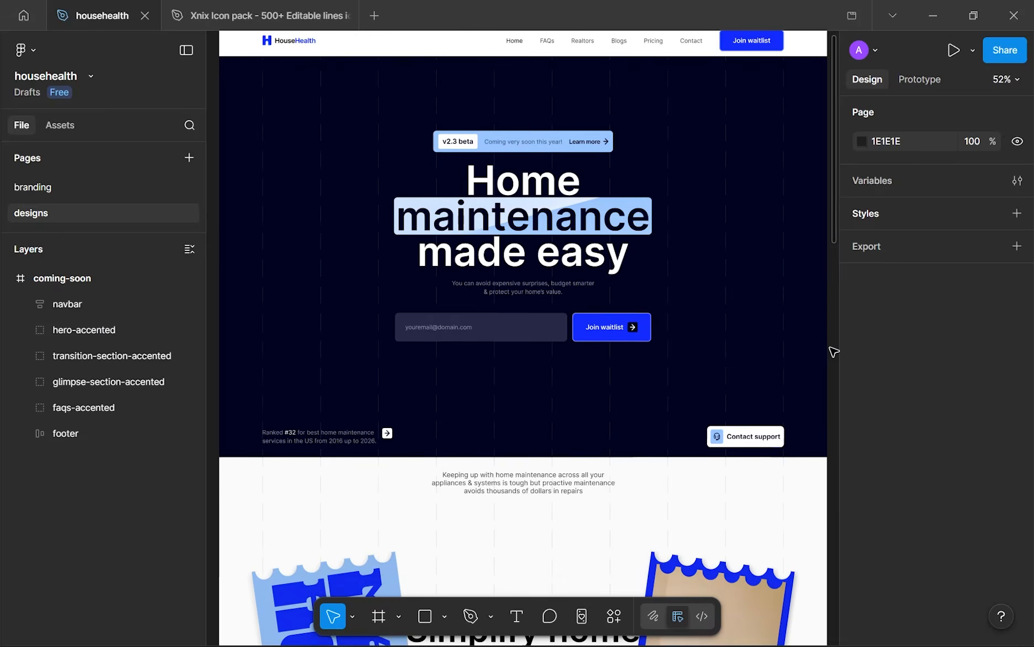
scroll(833, 352, "down", 3)
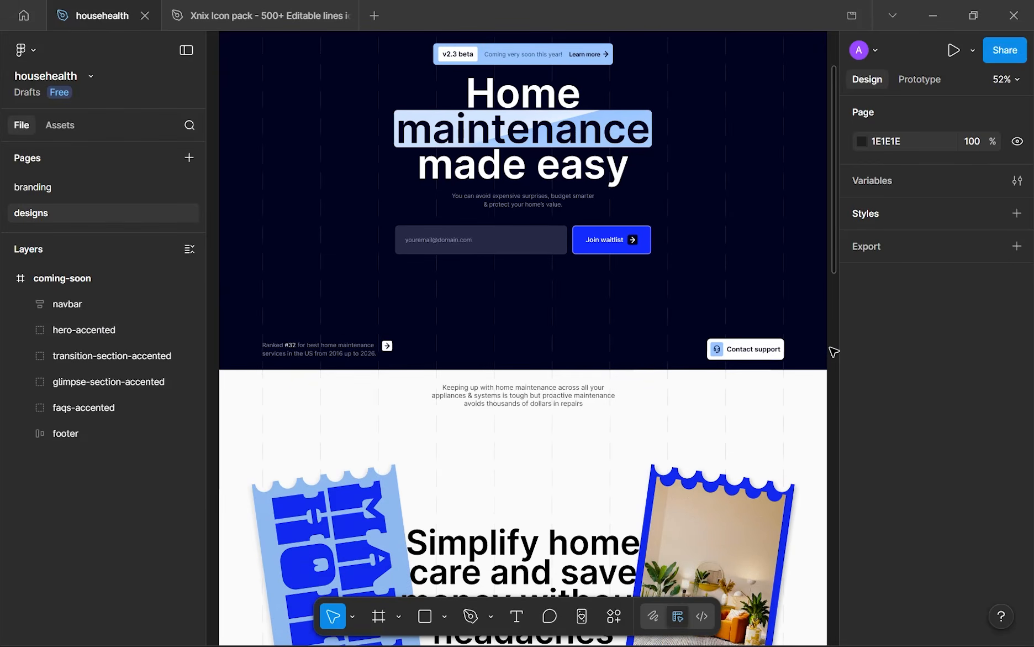
scroll(833, 352, "down", 1)
scroll(834, 352, "down", 5)
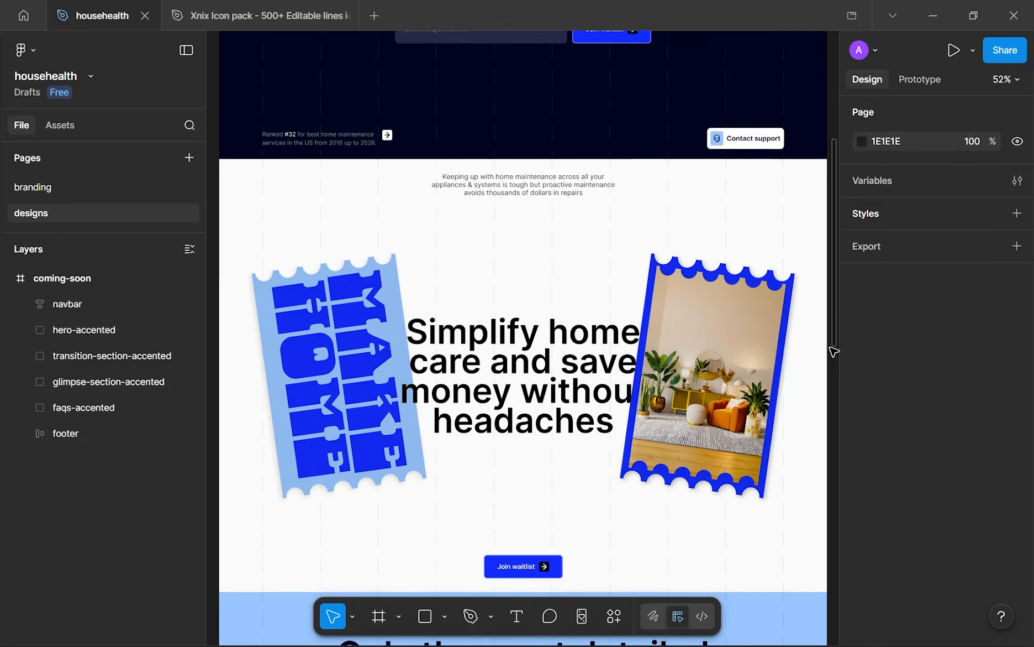
scroll(834, 351, "down", 3)
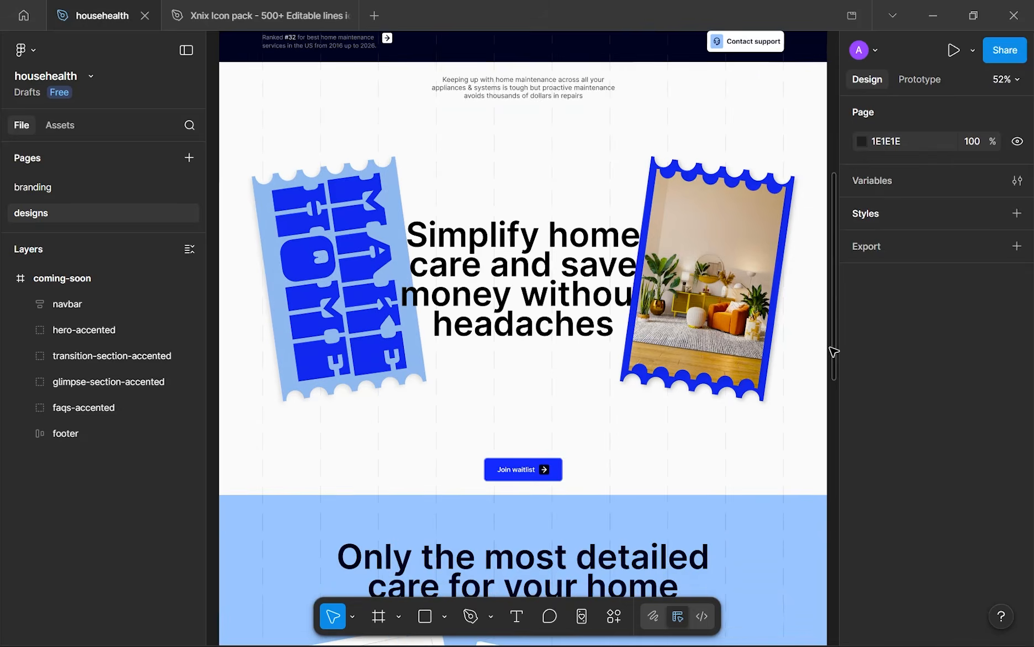
scroll(833, 352, "down", 4)
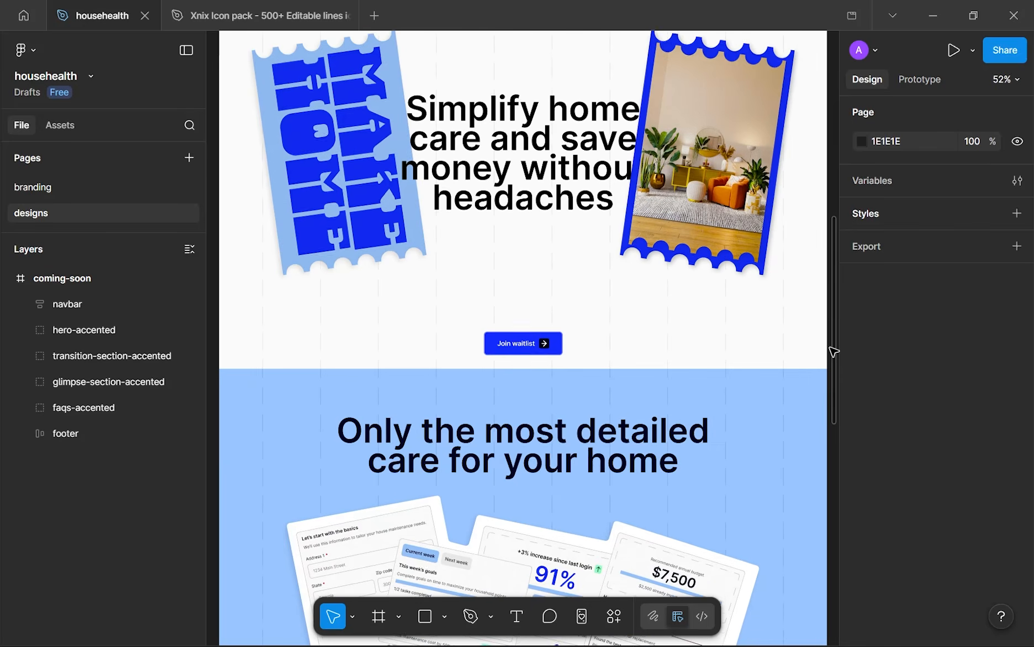
scroll(834, 352, "down", 5)
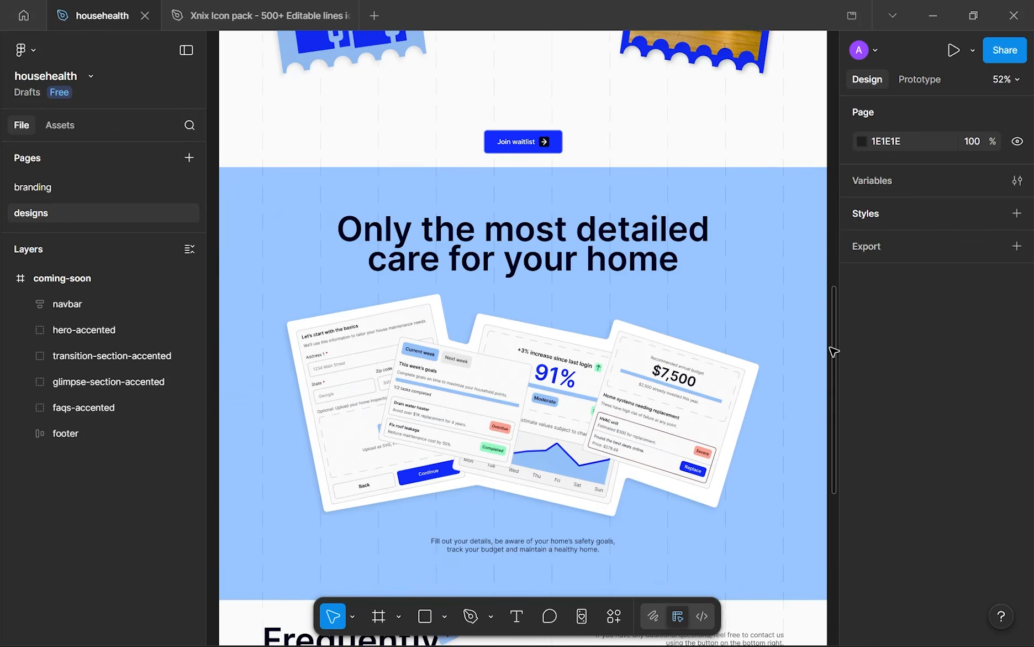
scroll(834, 352, "down", 4)
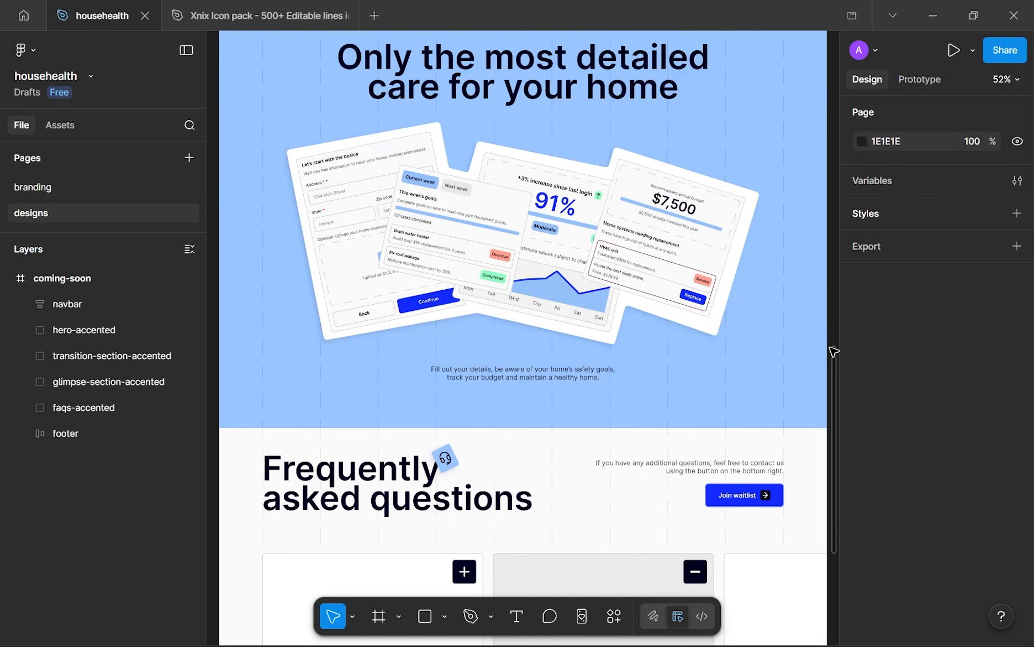
scroll(833, 352, "down", 8)
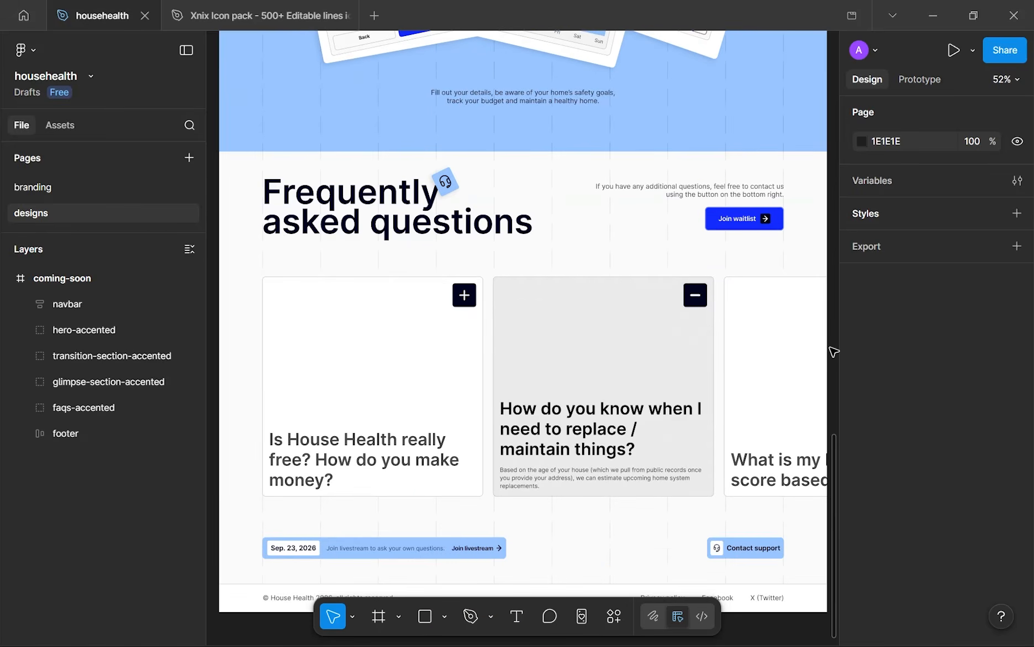
scroll(833, 352, "down", 2)
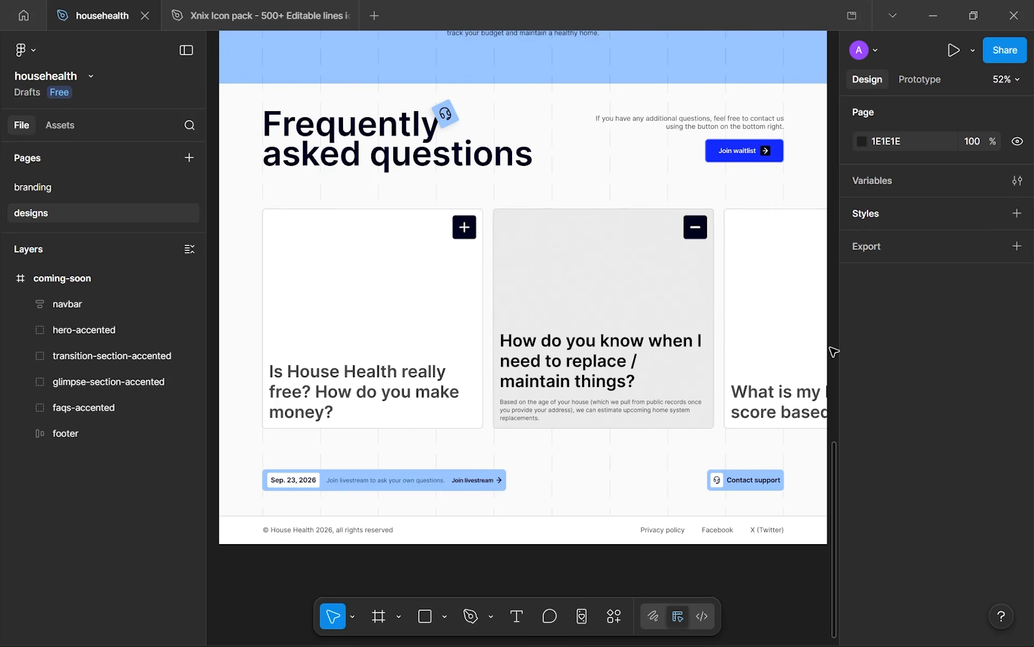
- Fit the whole coming-soon frame into view on the canvas and examine the overall page layout
scroll(833, 351, "down", 6)
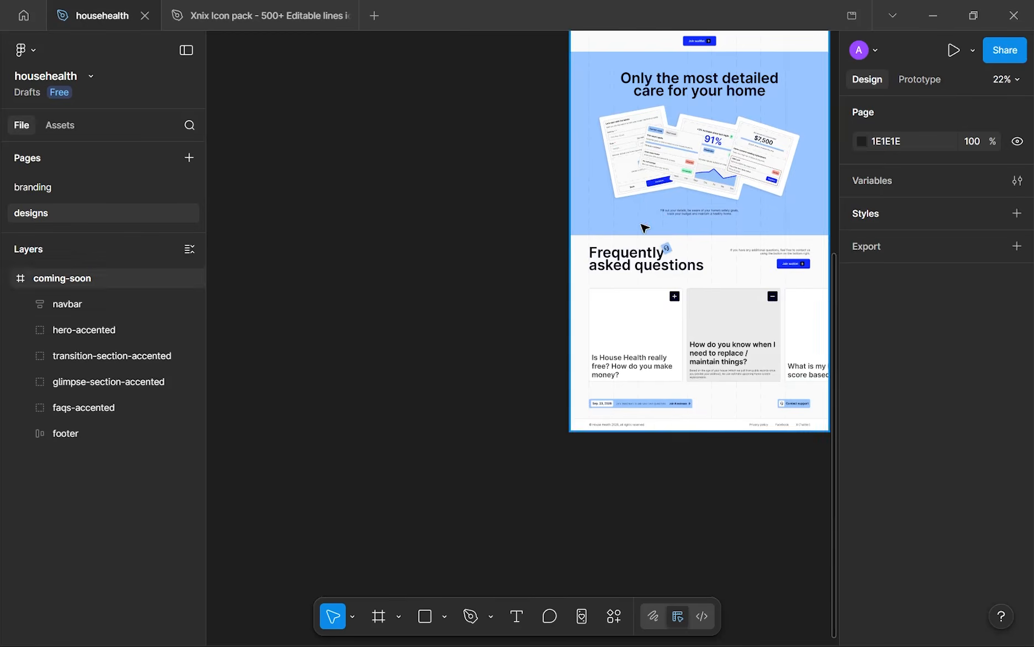
scroll(531, 360, "up", 4)
scroll(530, 354, "down", 3)
left_click_drag(541, 227, 501, 304)
scroll(503, 330, "down", 1)
left_click_drag(662, 113, 760, 378)
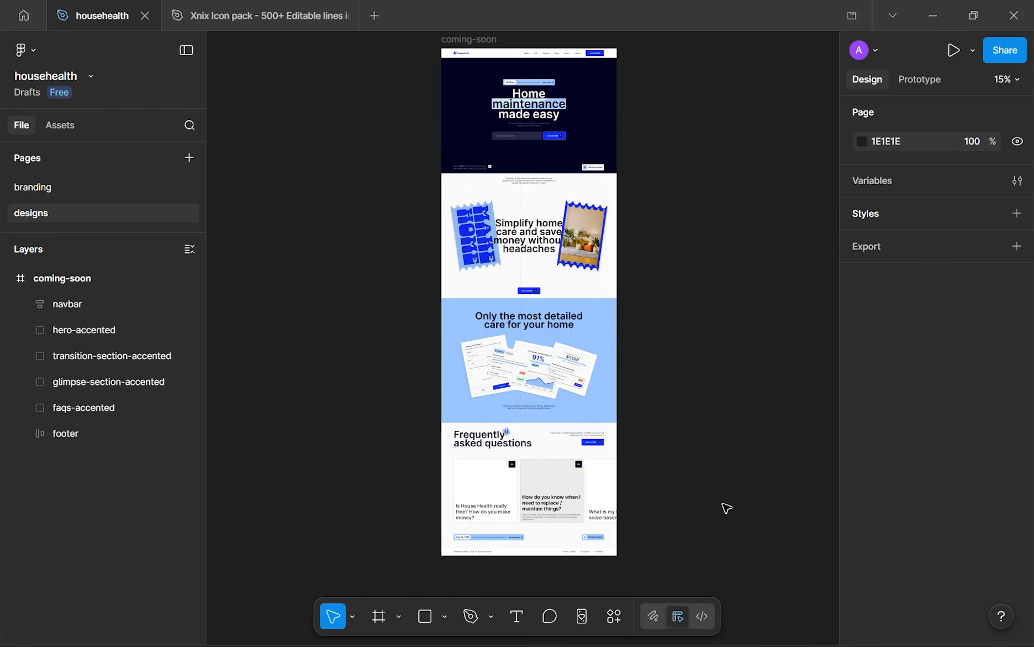
left_click_drag(723, 483, 721, 487)
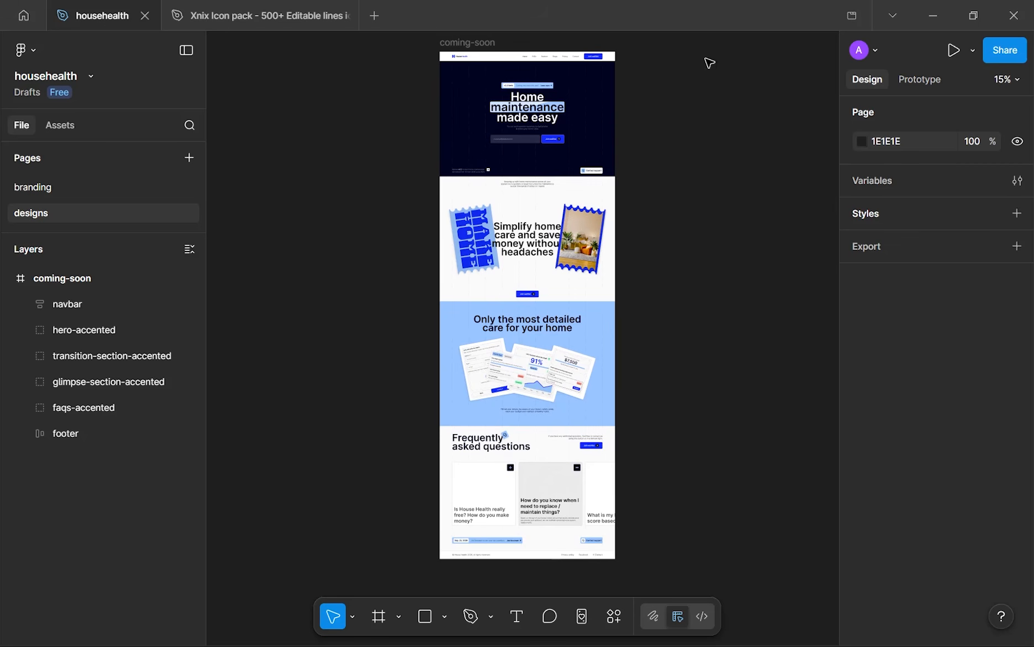
left_click_drag(653, 178, 715, 399)
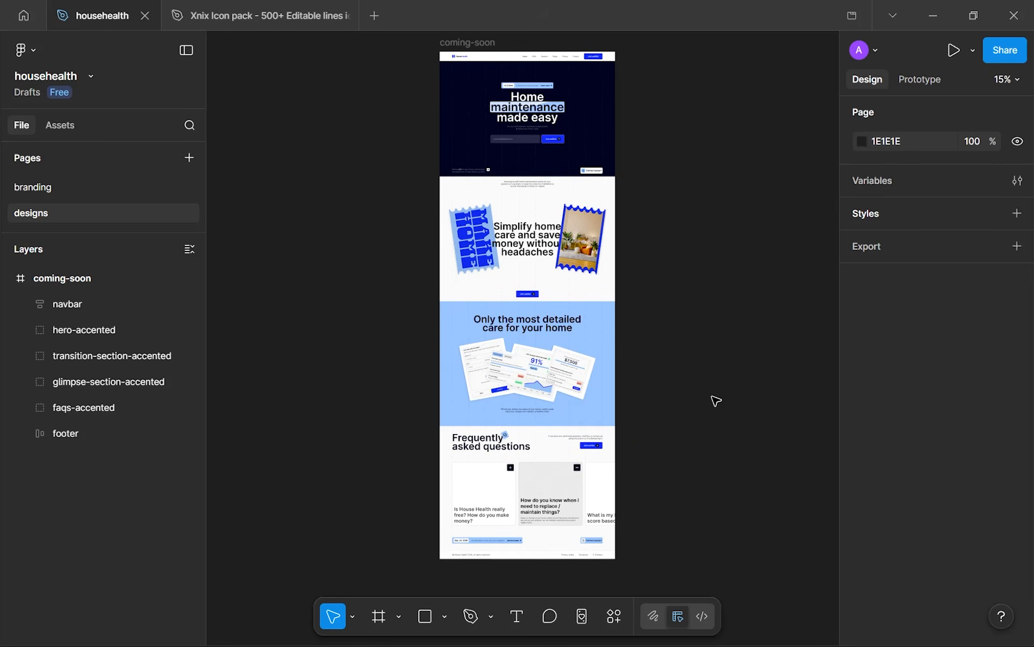